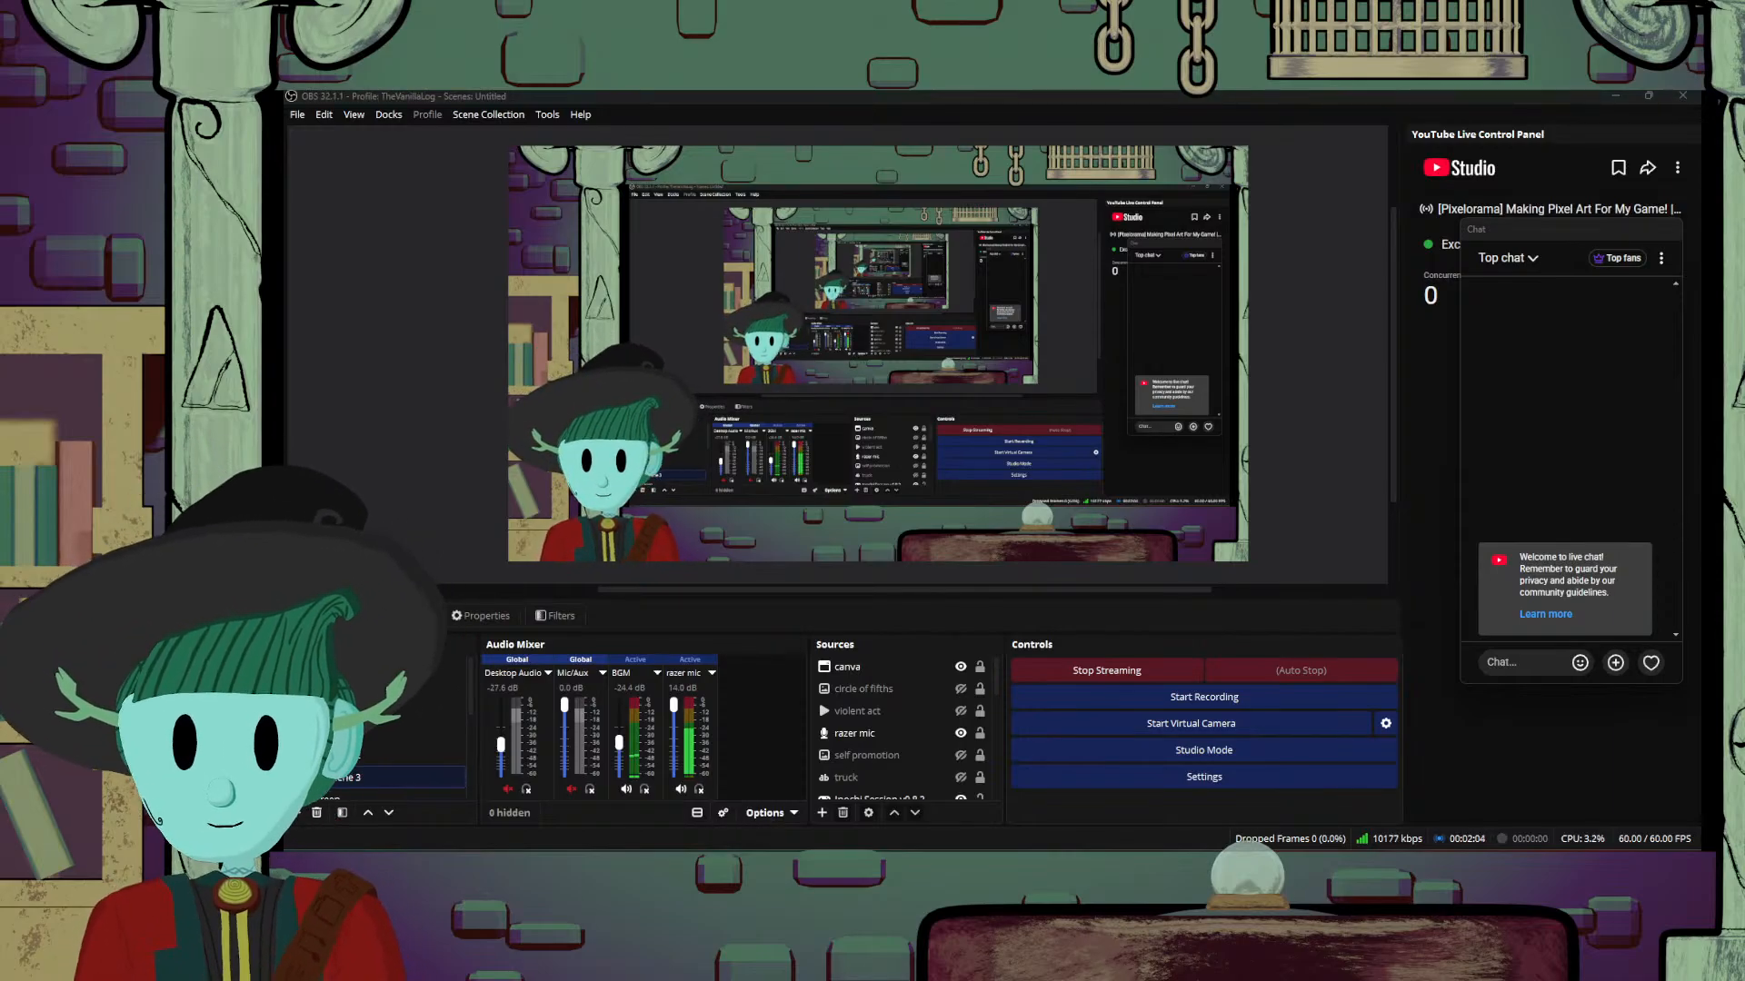
Step: Open the MOUSE Project from the Godot project manager
mouse_move(766, 866)
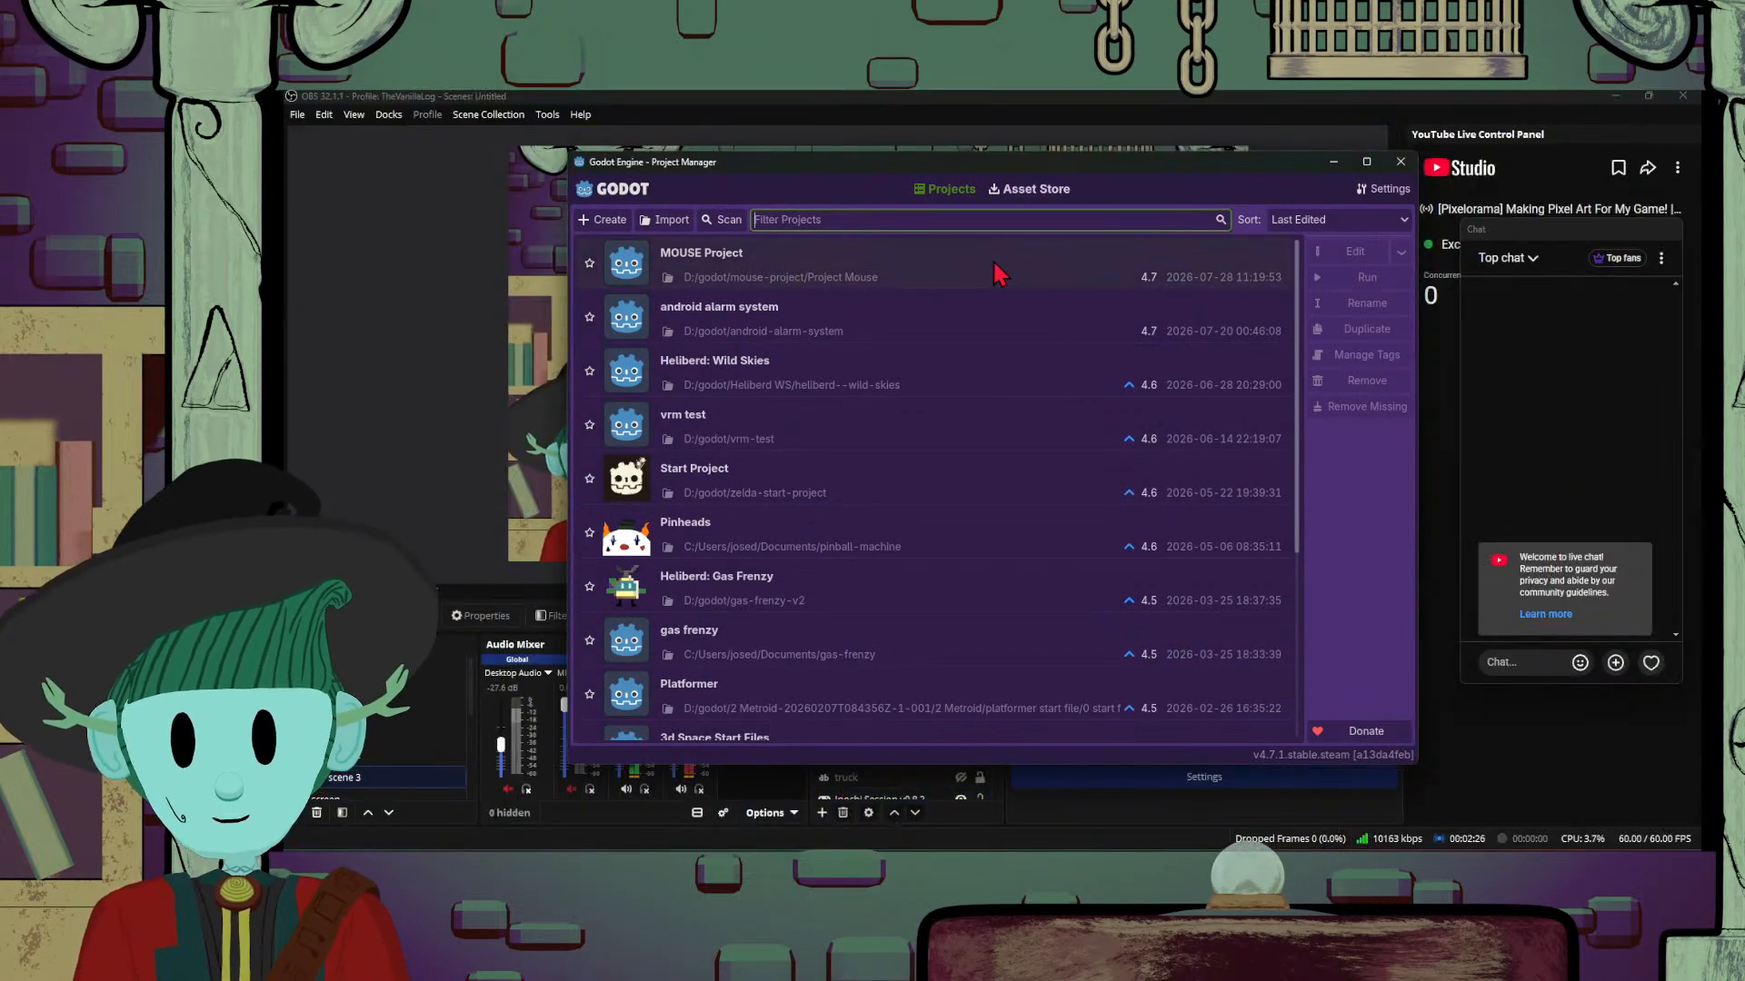
double_click(999, 273)
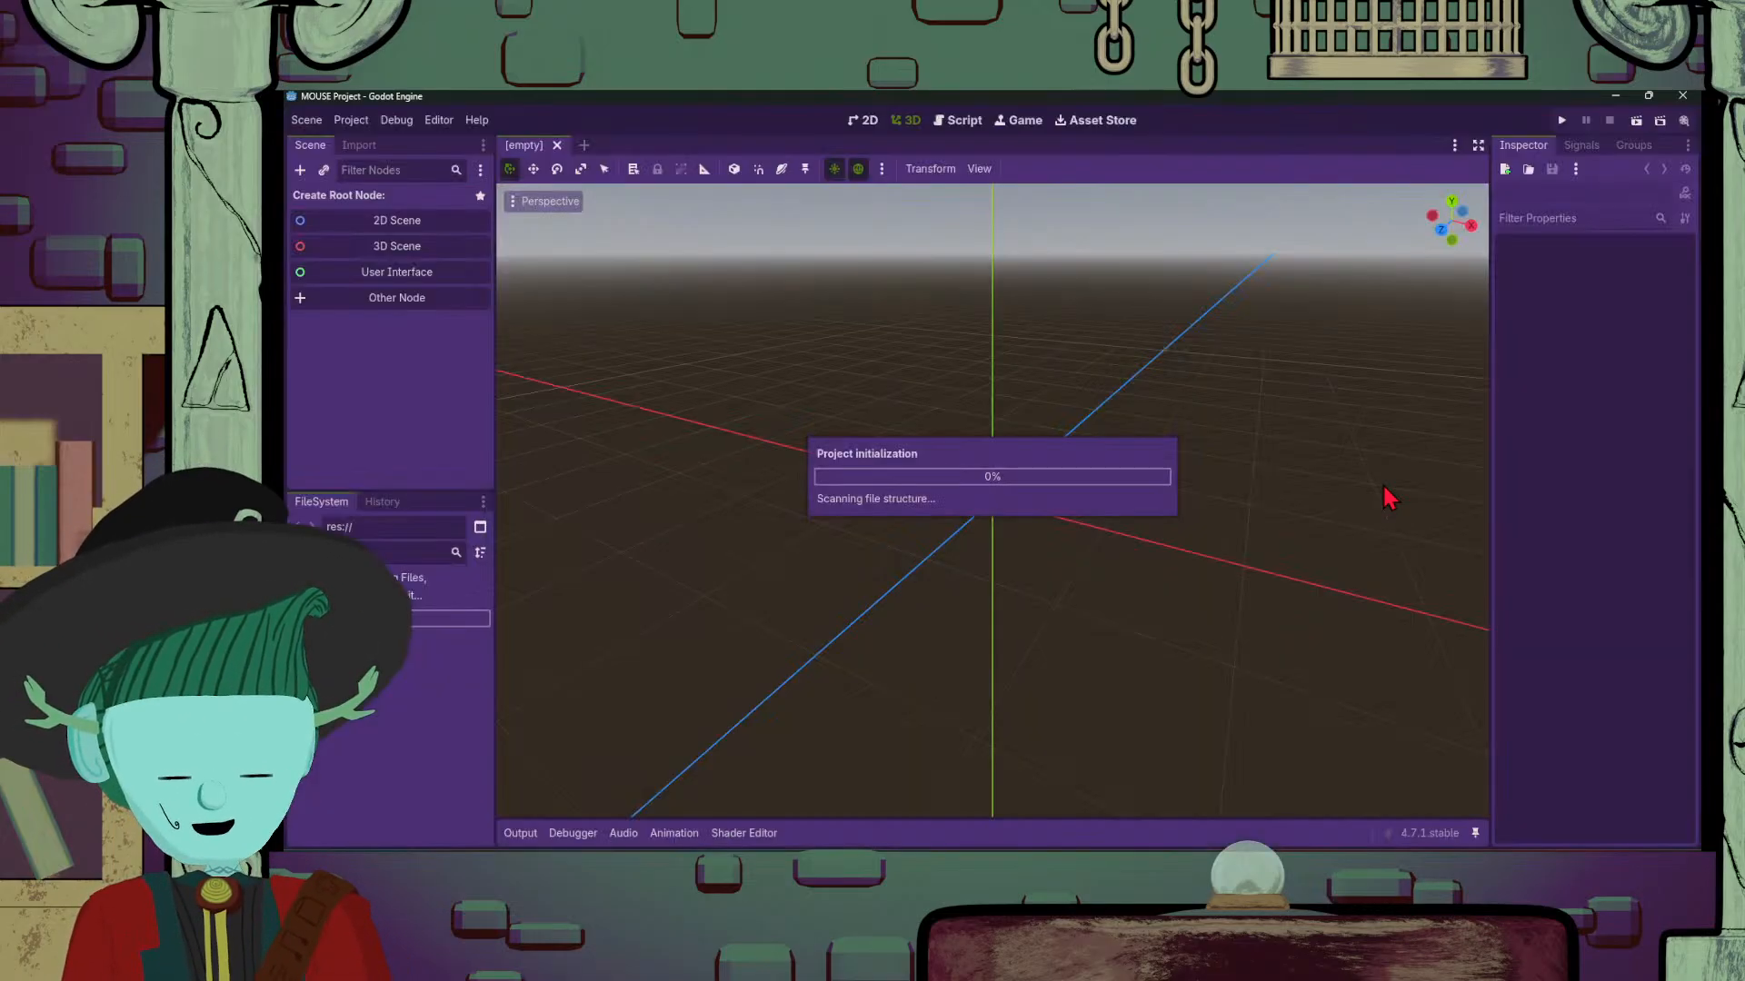
Step: Check the system's sound output device and spatial sound selection, then dismiss the list
left_click(1617, 867)
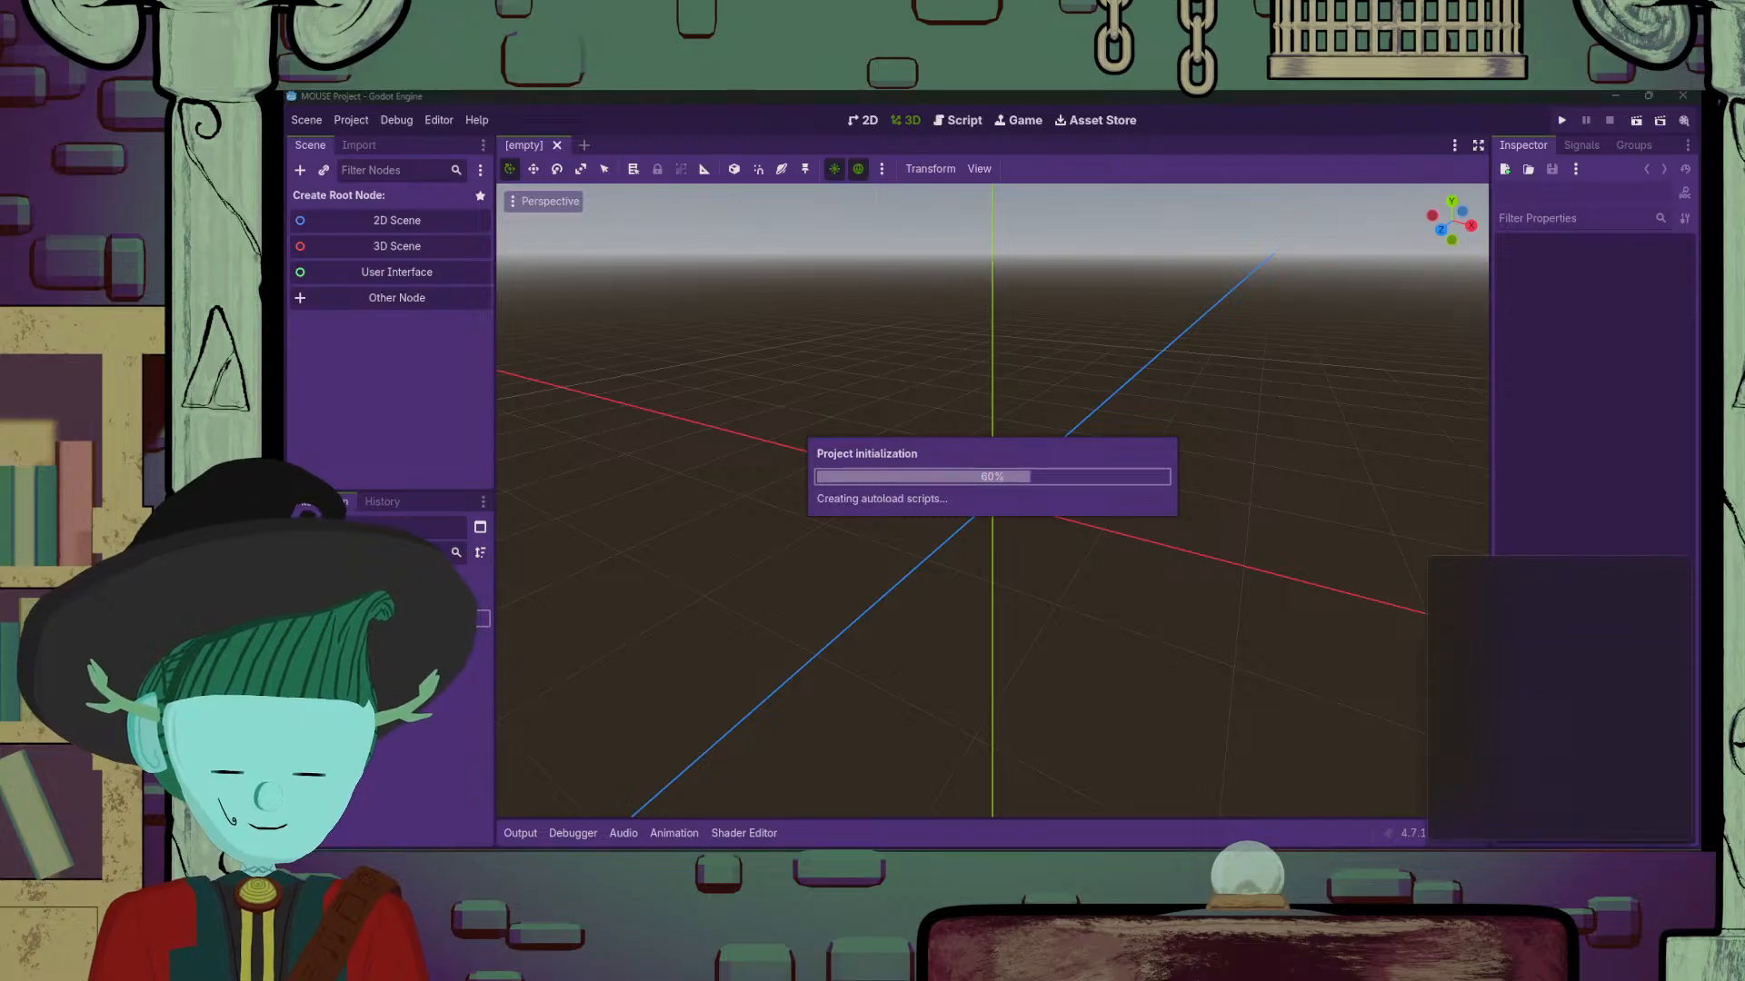
left_click(1670, 780)
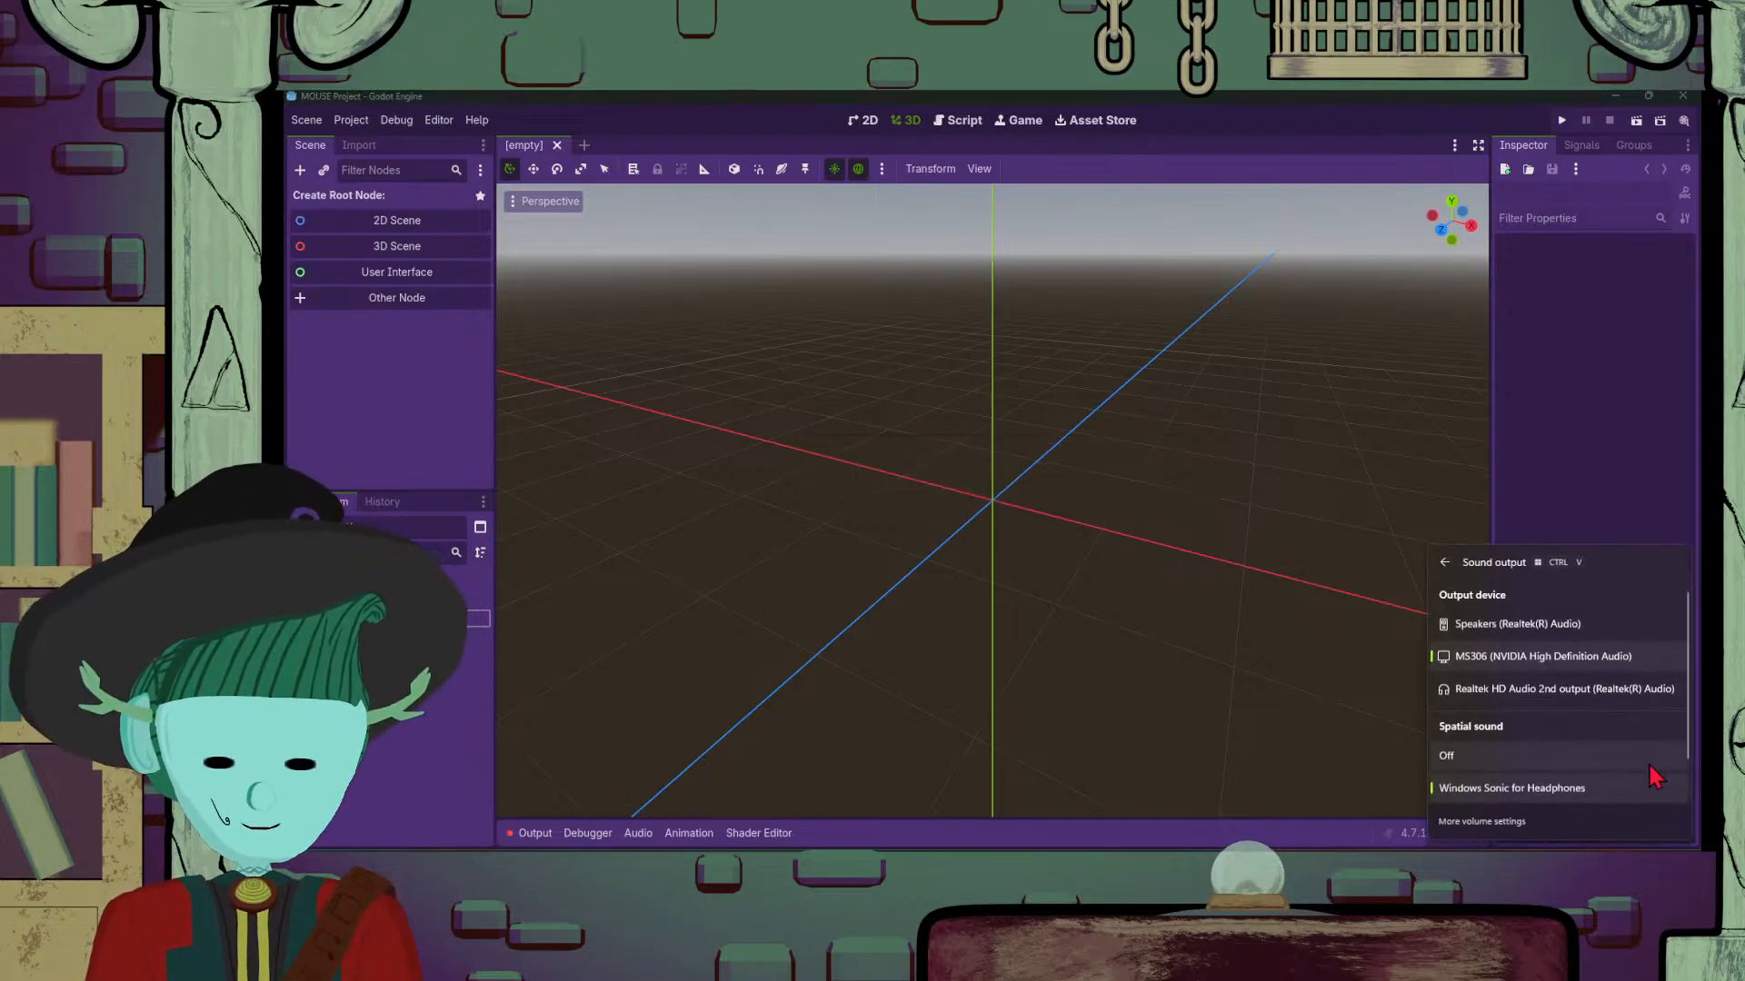
left_click(1366, 551)
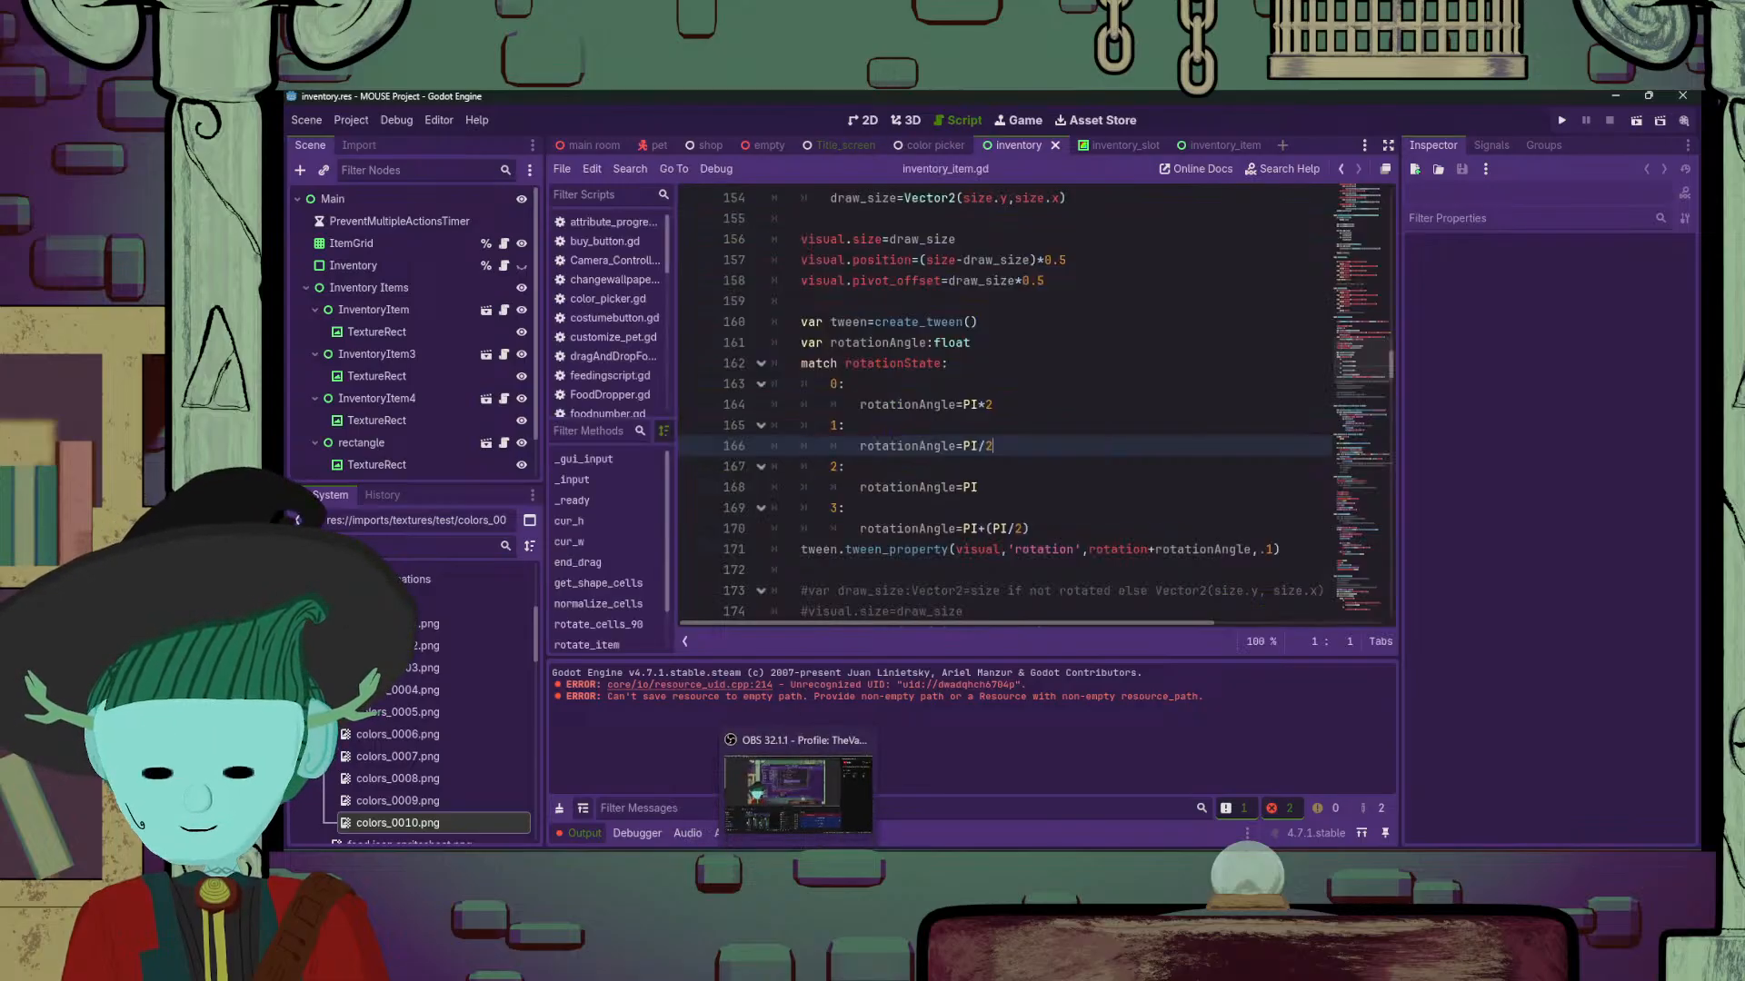
Step: Examine the item rotation, drag handling and cell shape code in inventory_item.gd
mouse_move(700, 863)
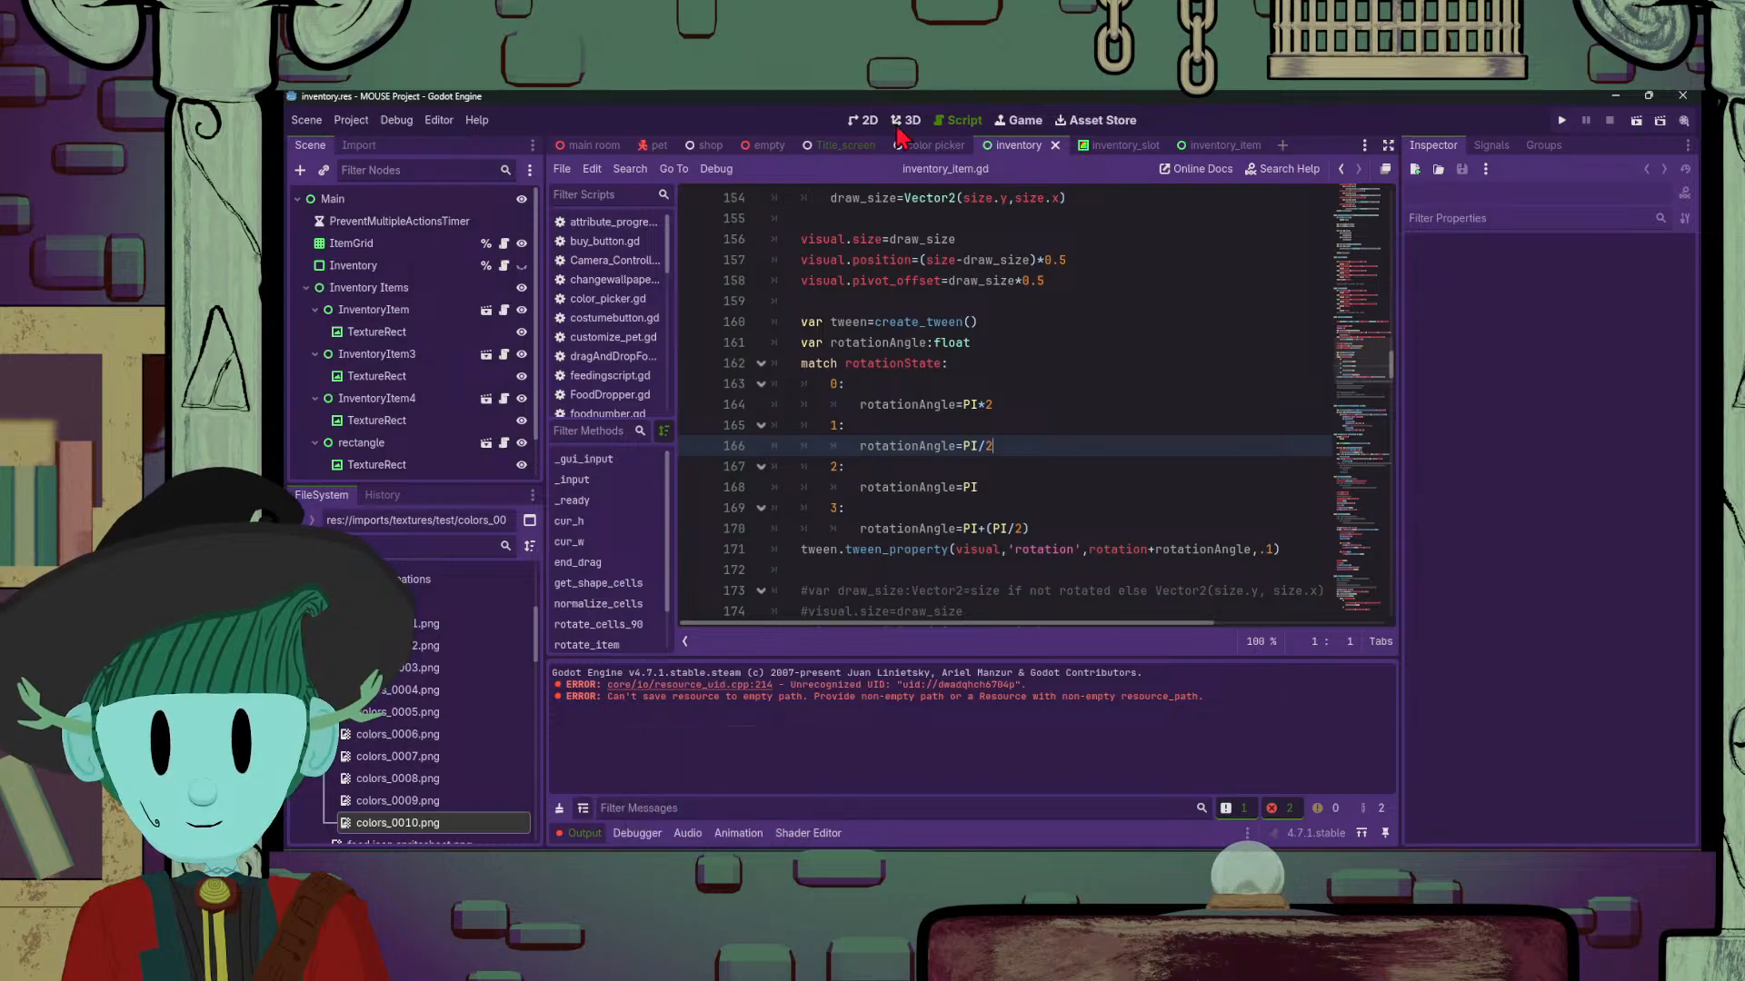
mouse_move(828, 820)
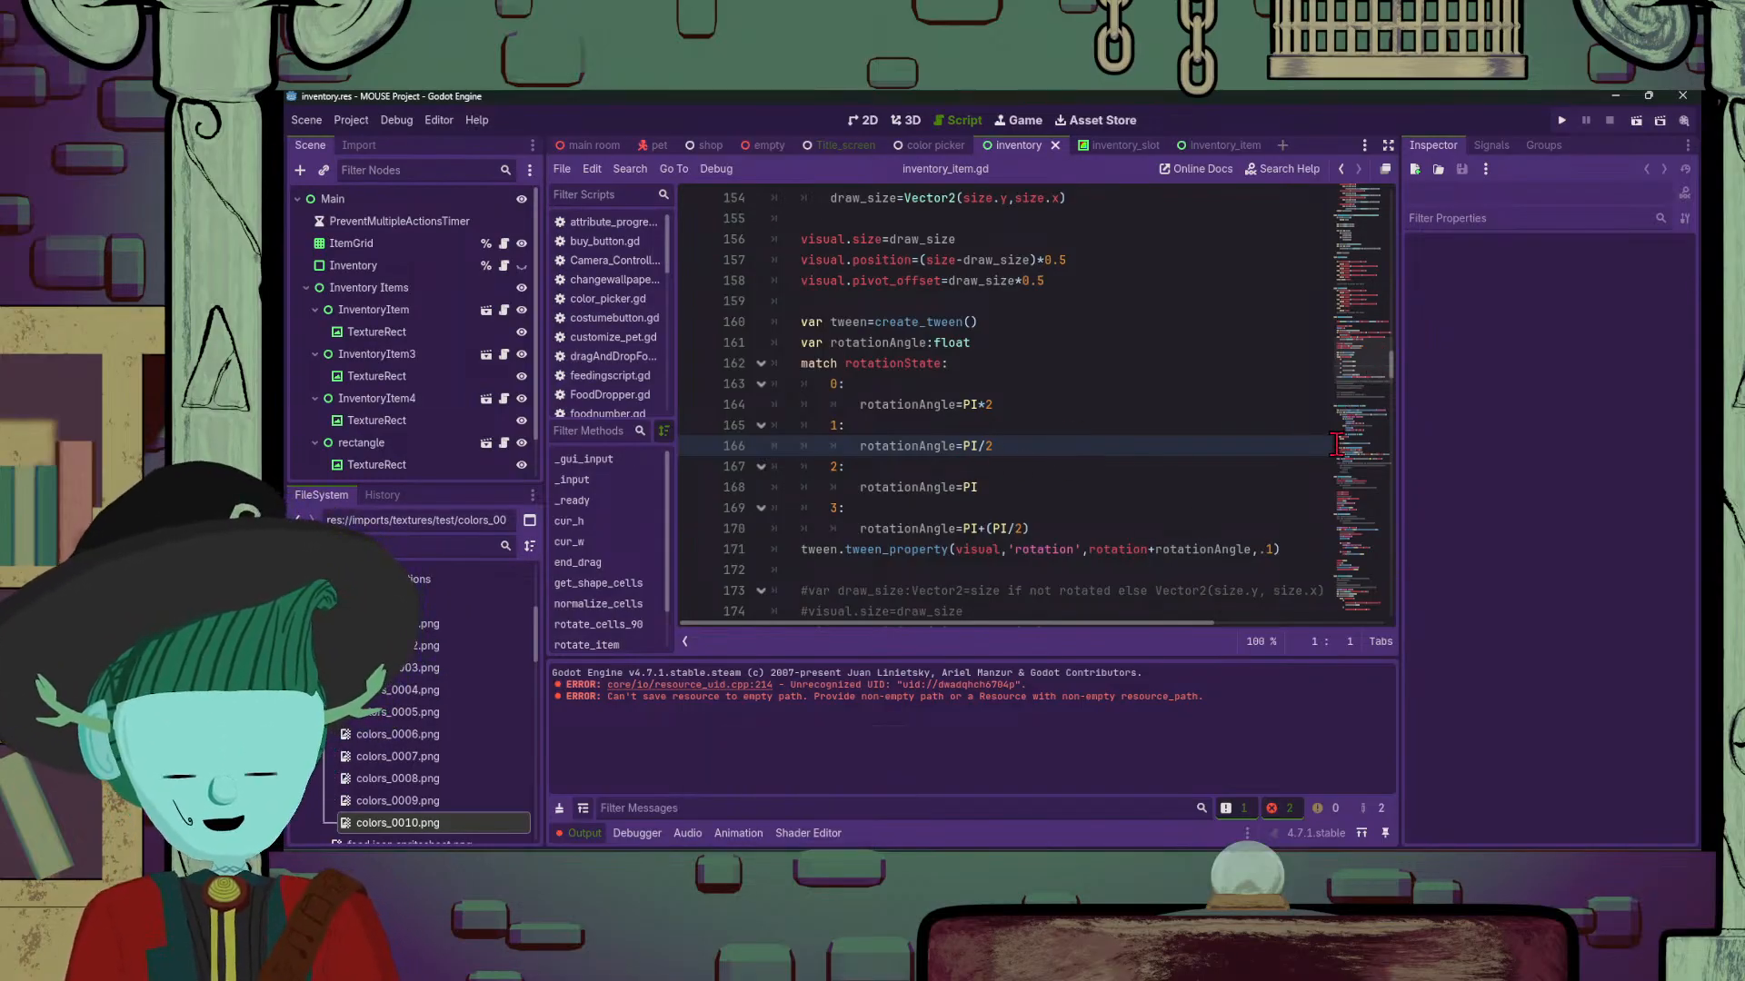
scroll(995, 452, "down", 3)
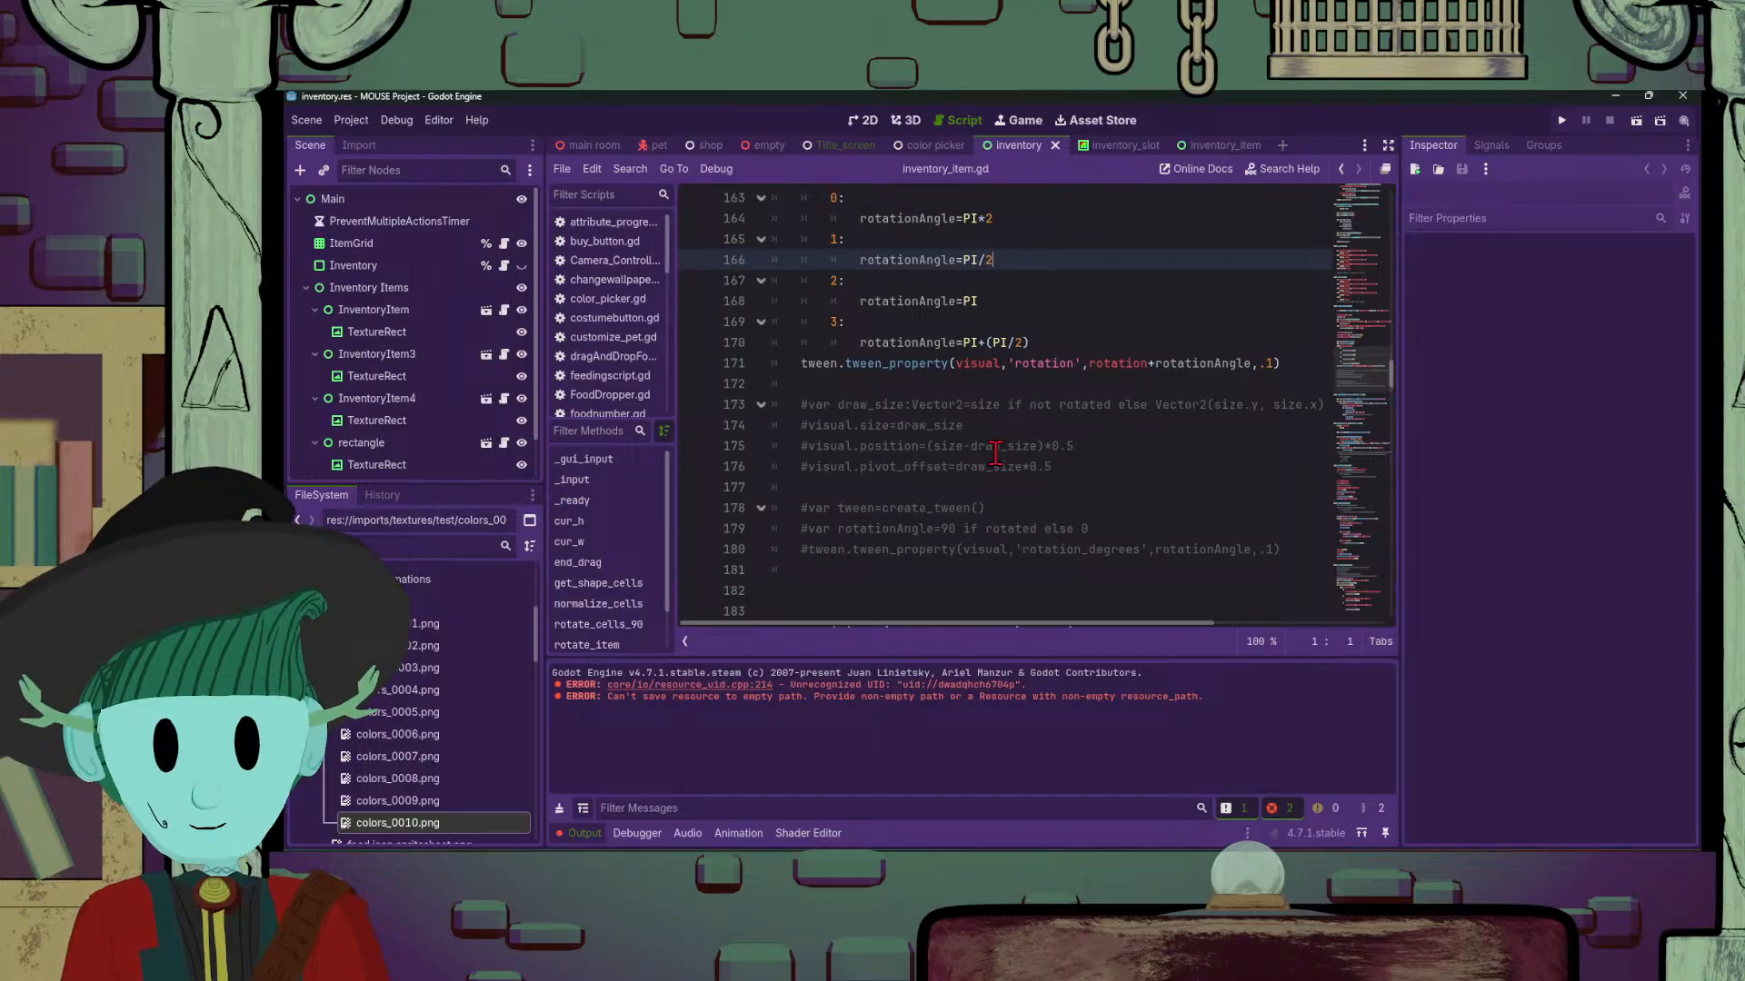
left_click(994, 446)
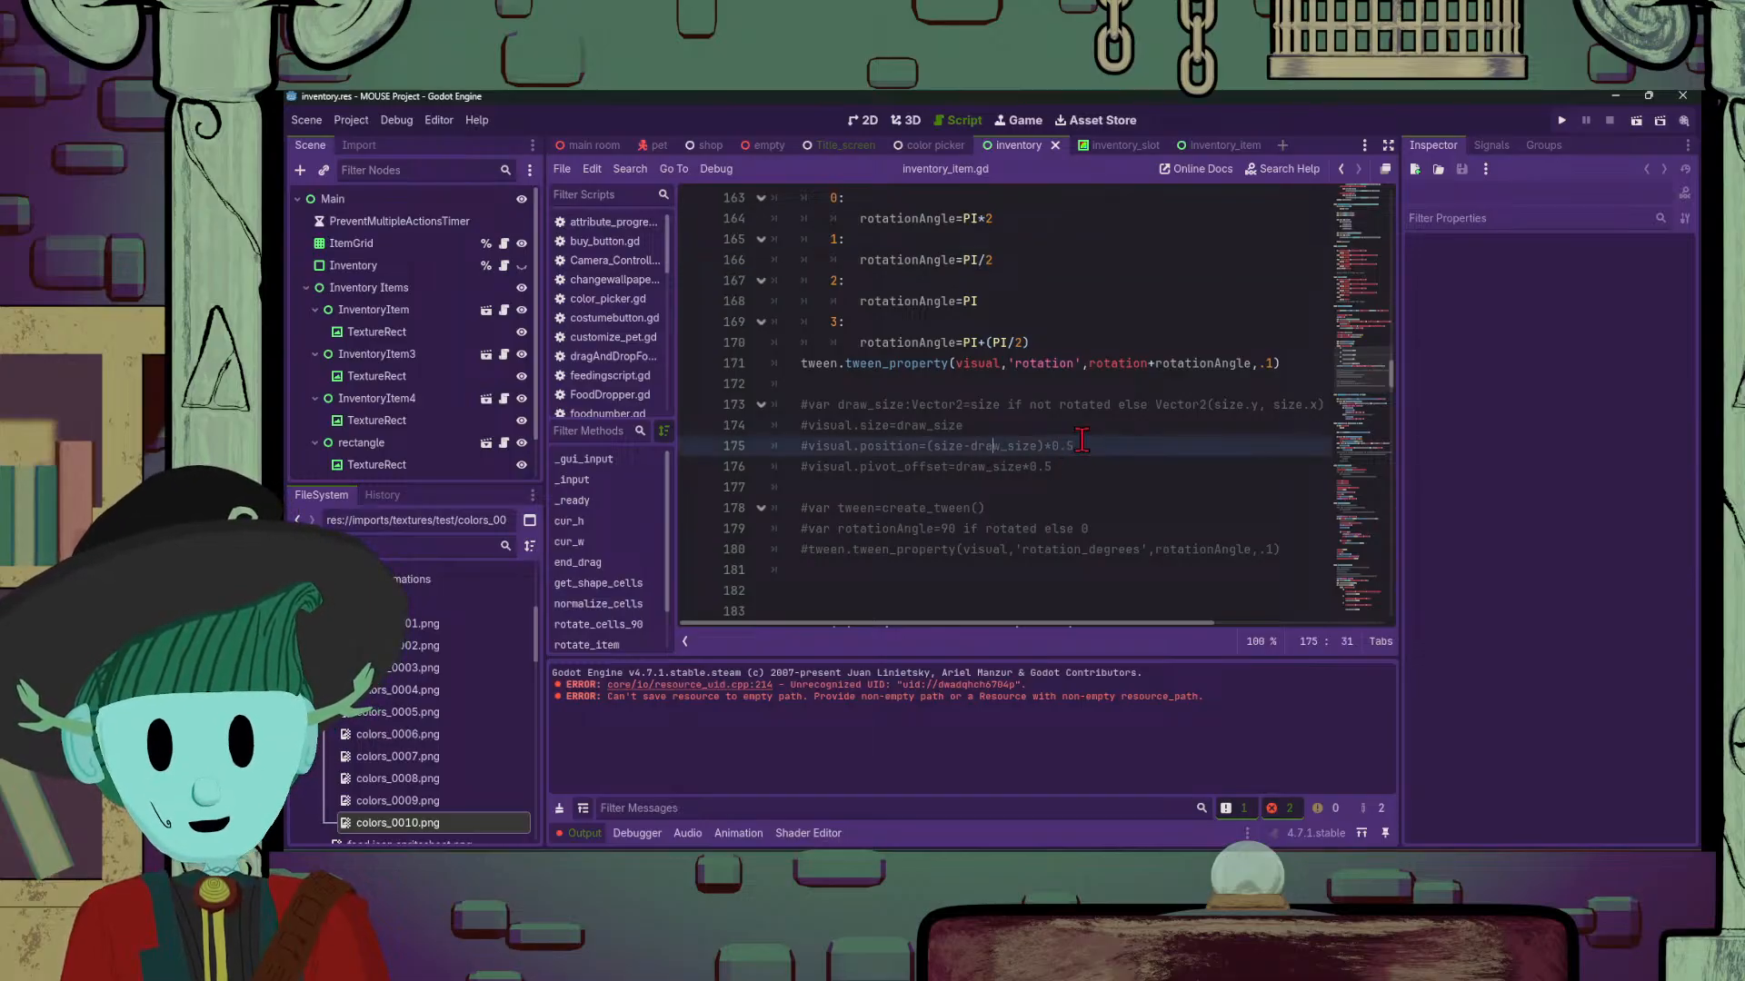
left_click(1081, 444)
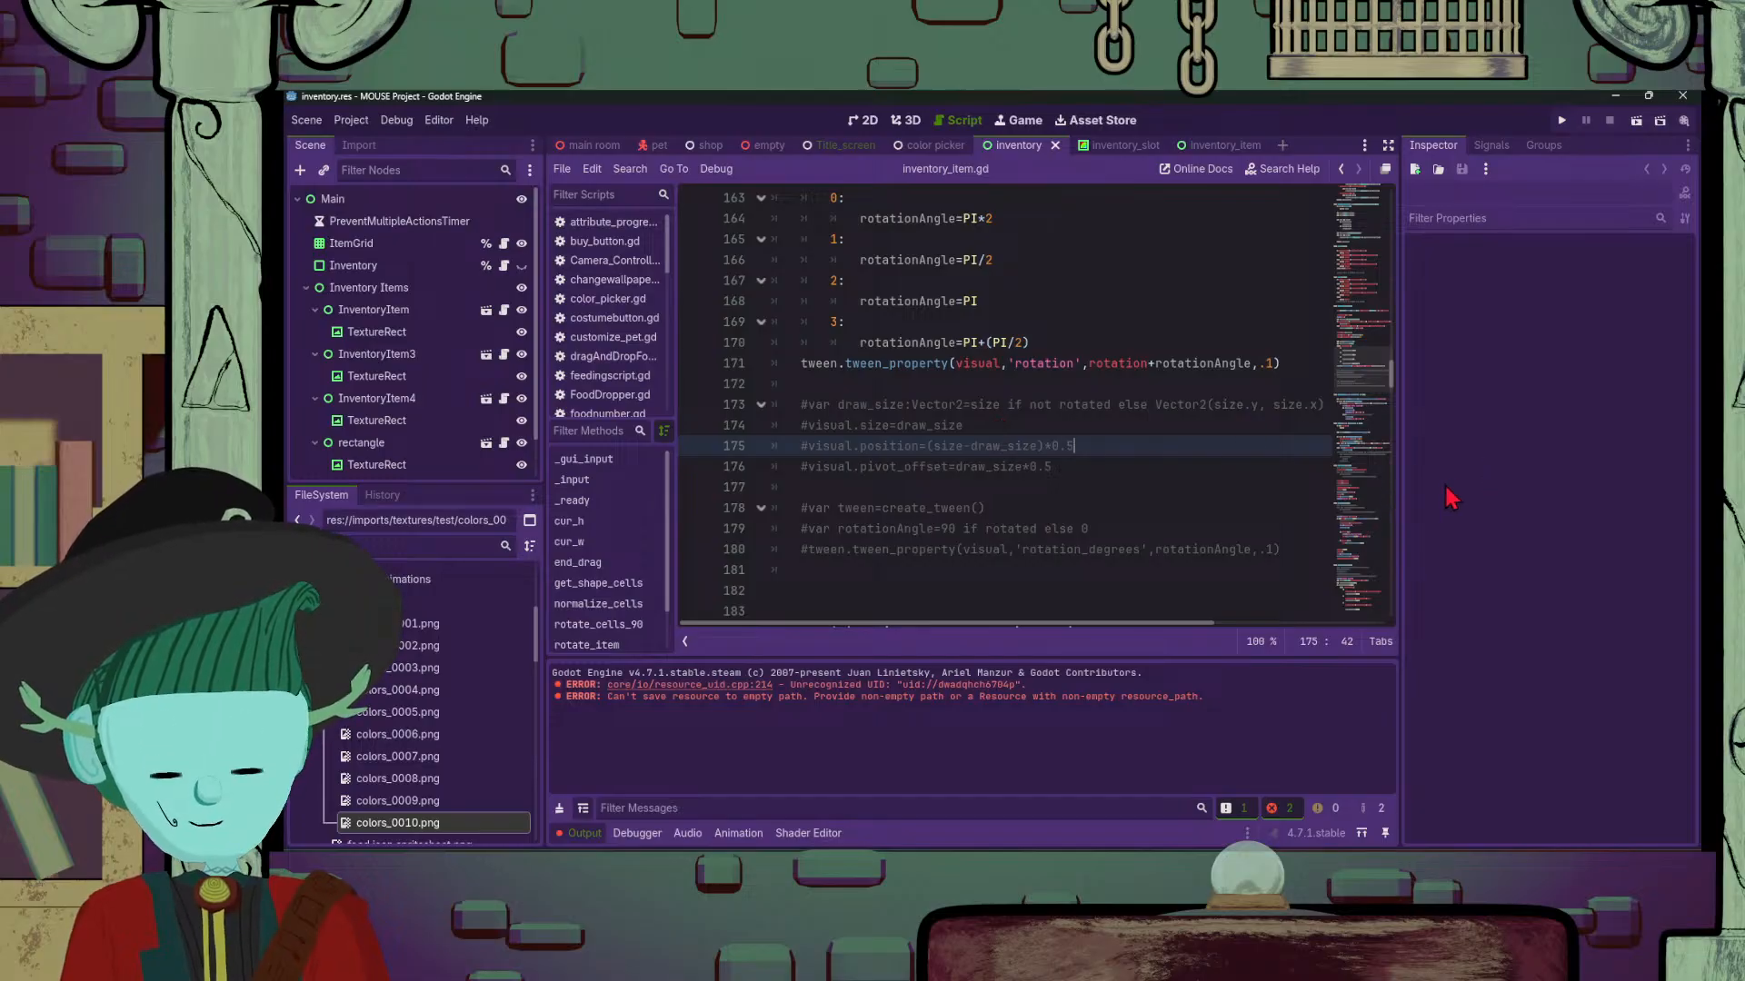
key("Up")
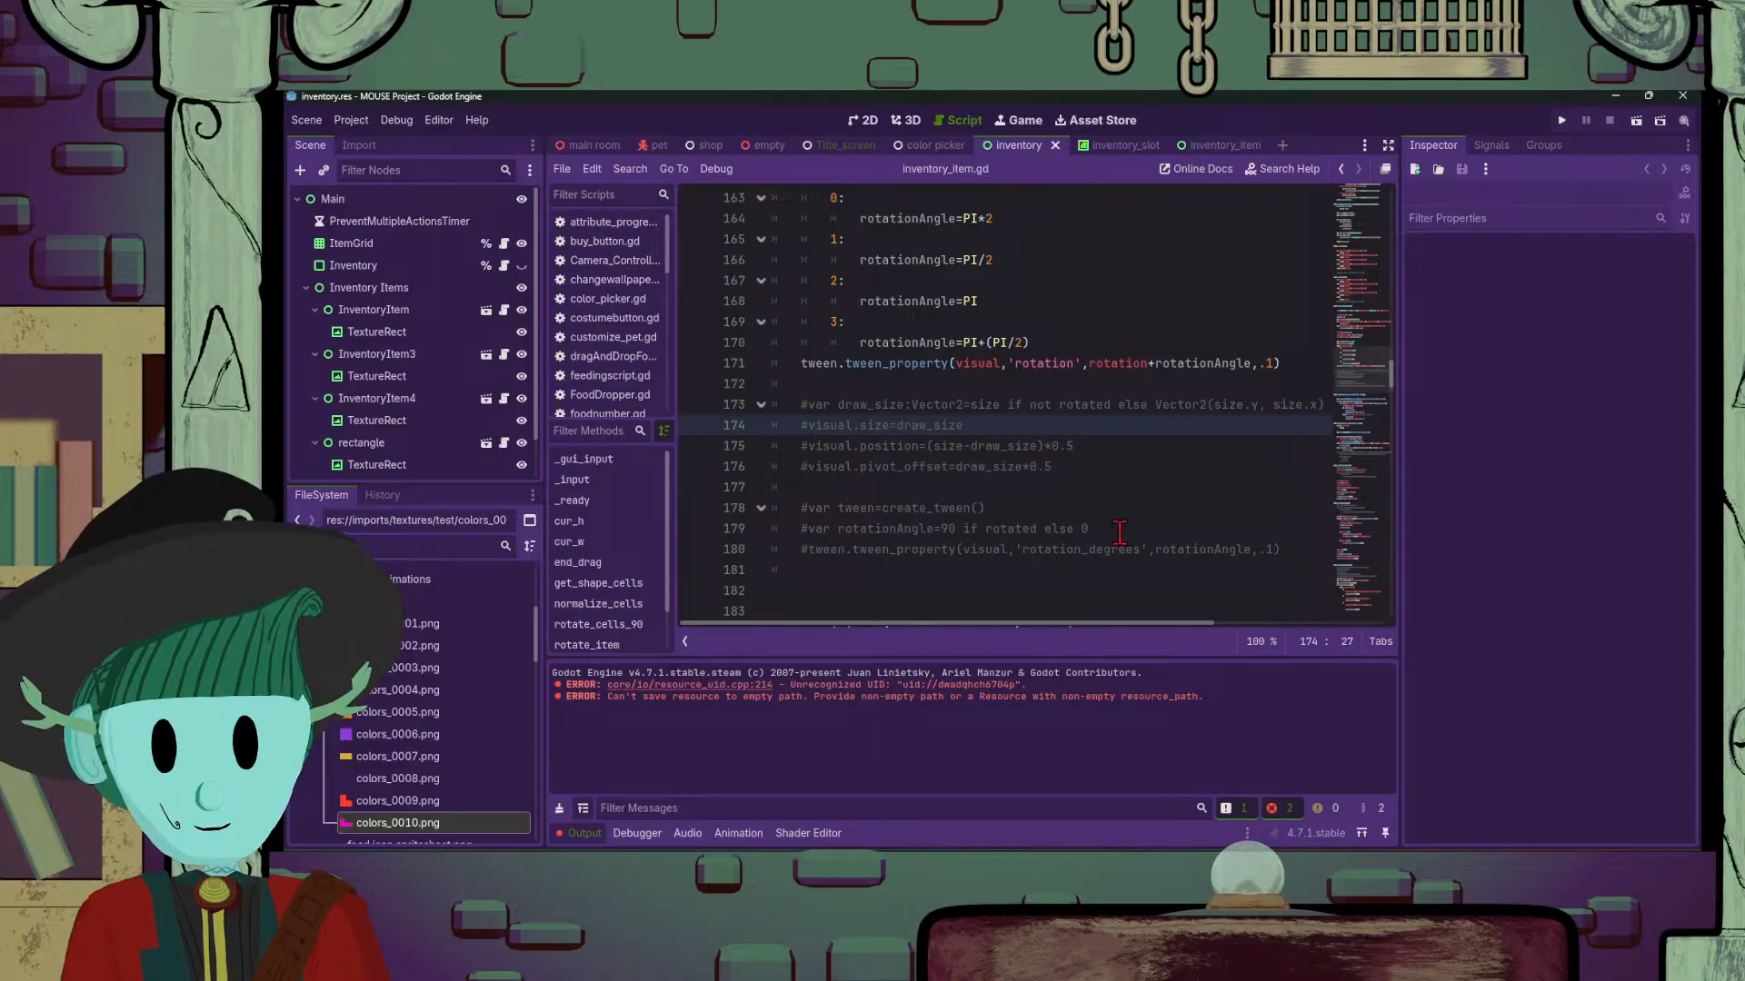
scroll(1114, 529, "down", 3)
scroll(1114, 529, "down", 20)
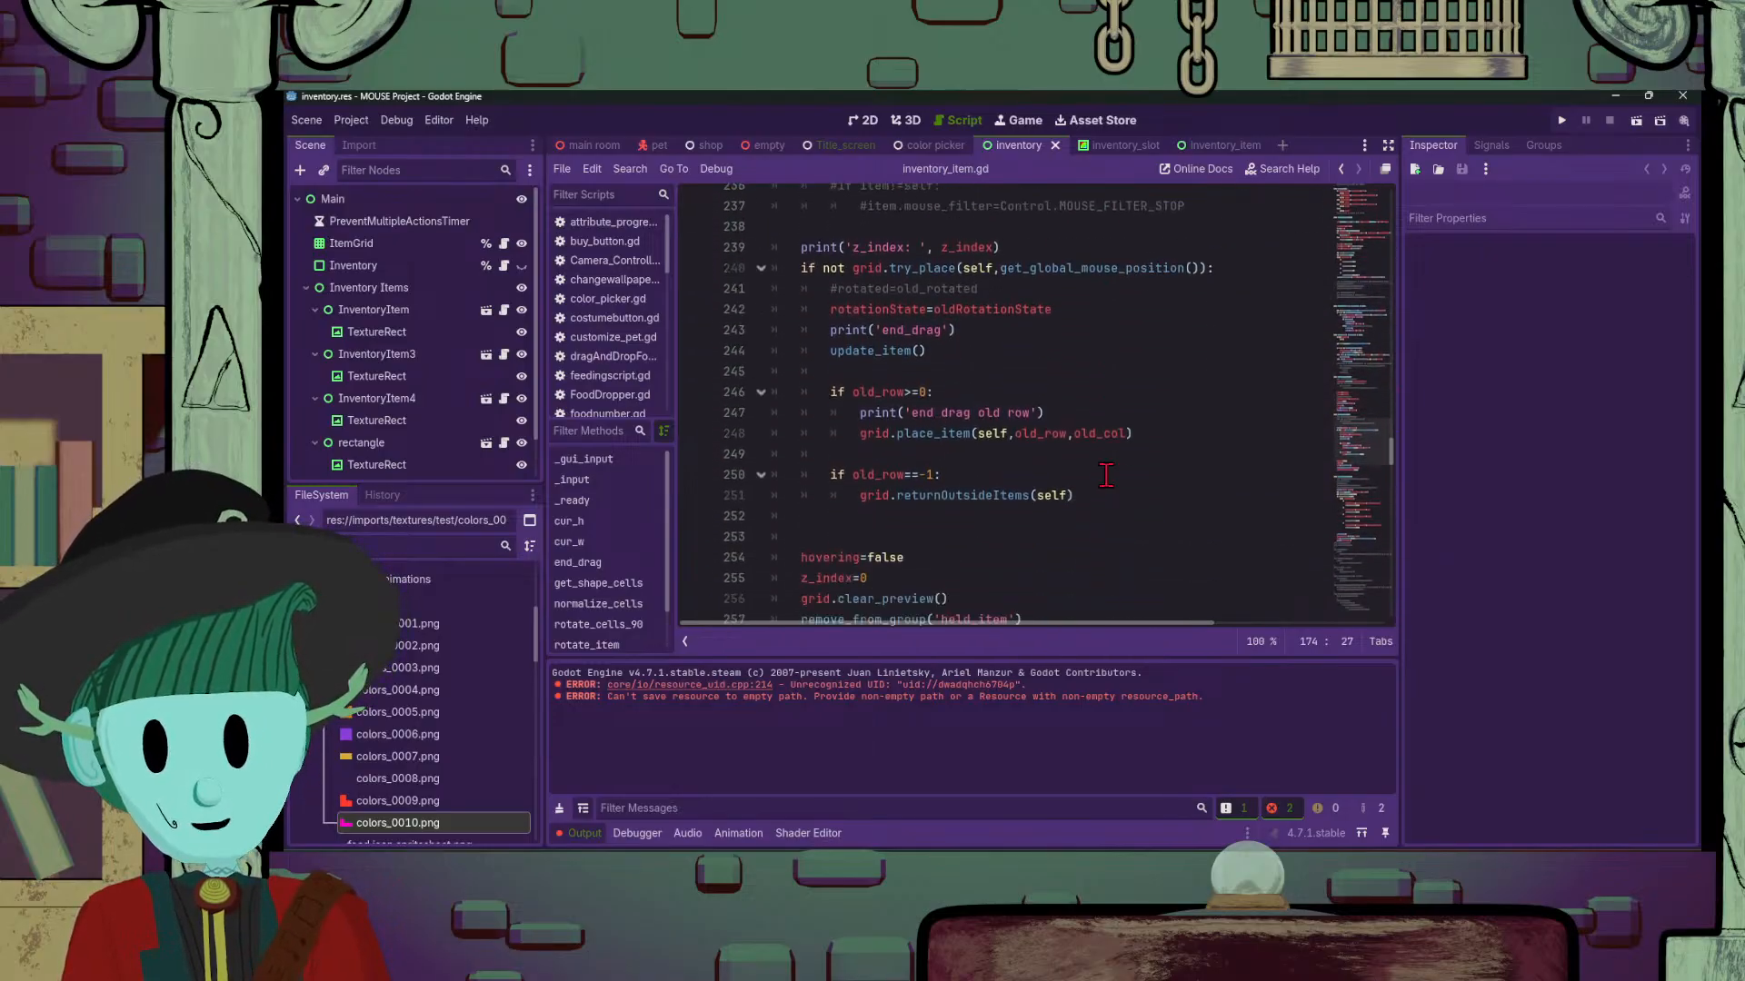
scroll(1106, 498, "down", 20)
scroll(1105, 504, "up", 18)
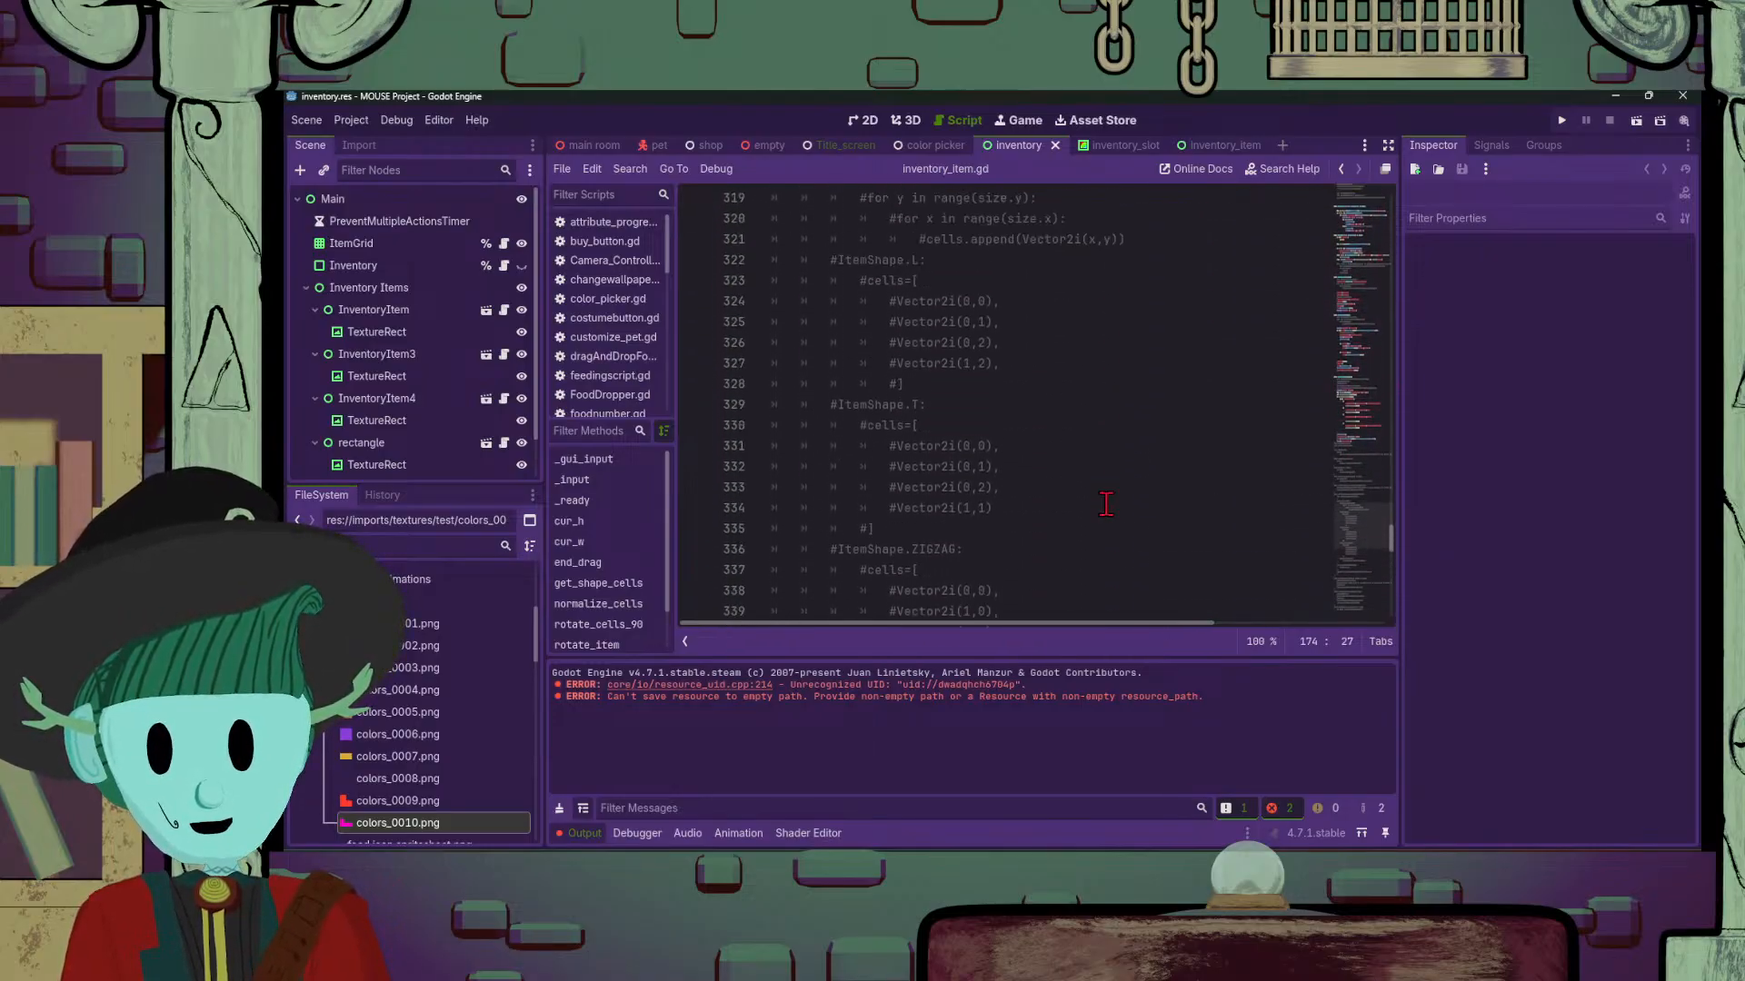
scroll(1106, 505, "up", 20)
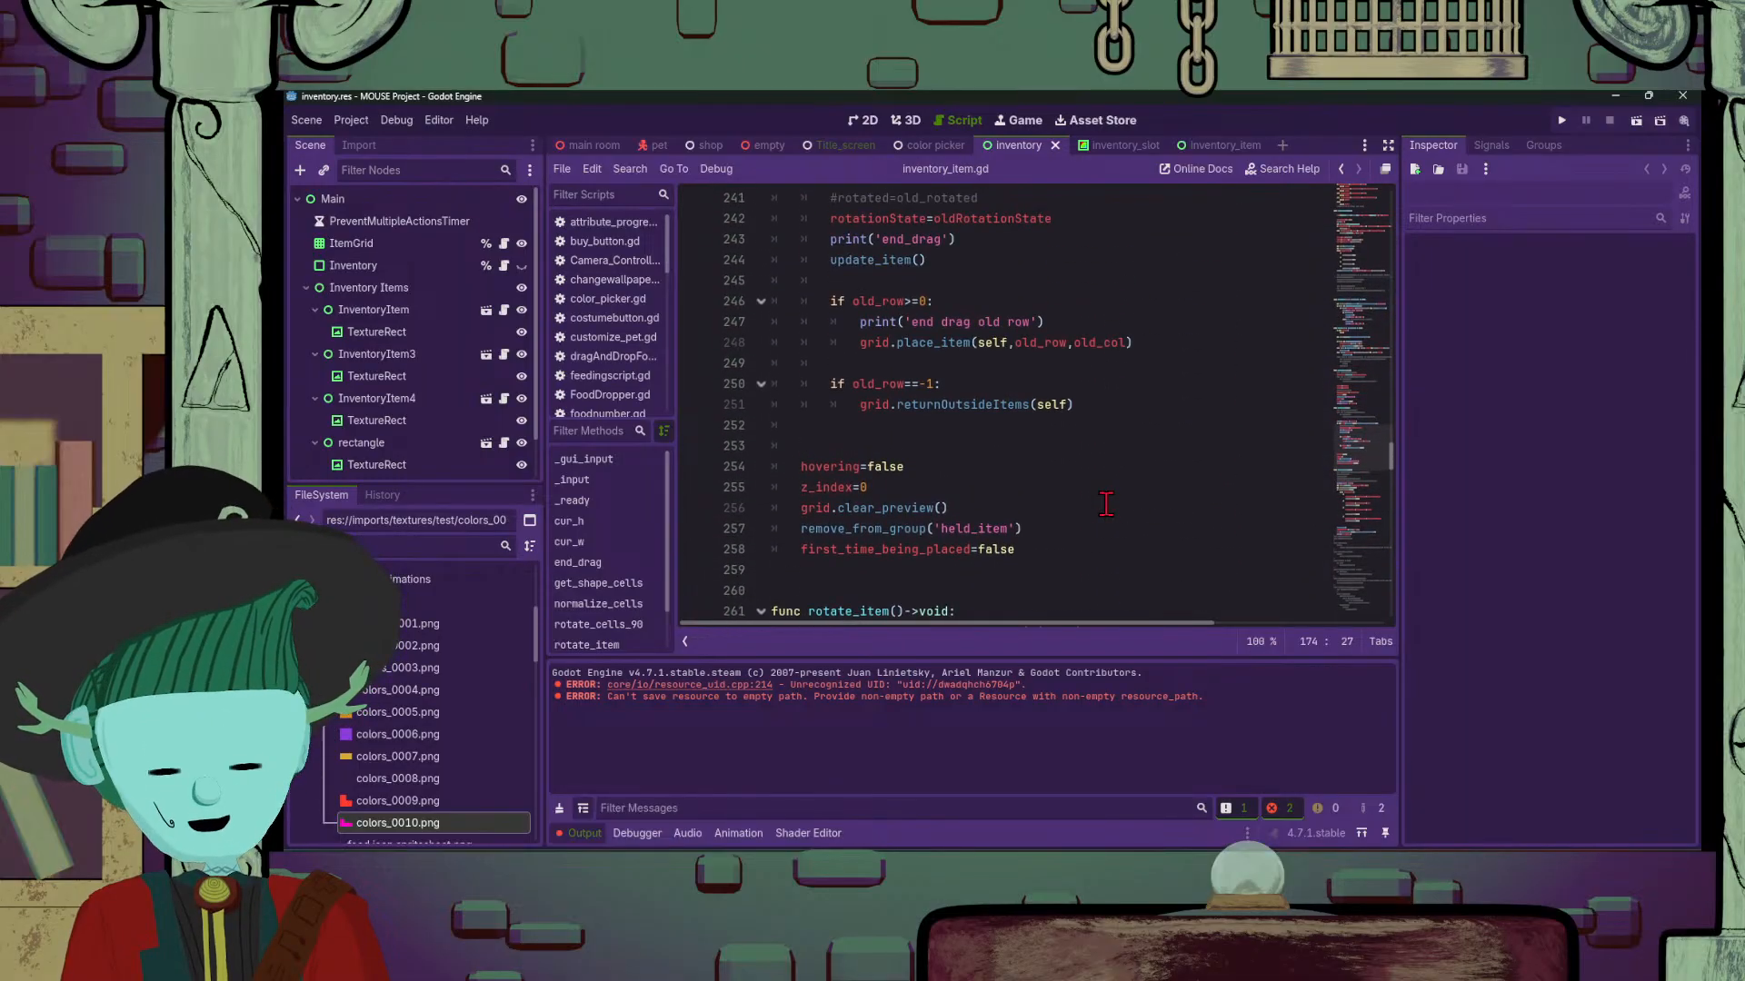
scroll(1106, 506, "up", 10)
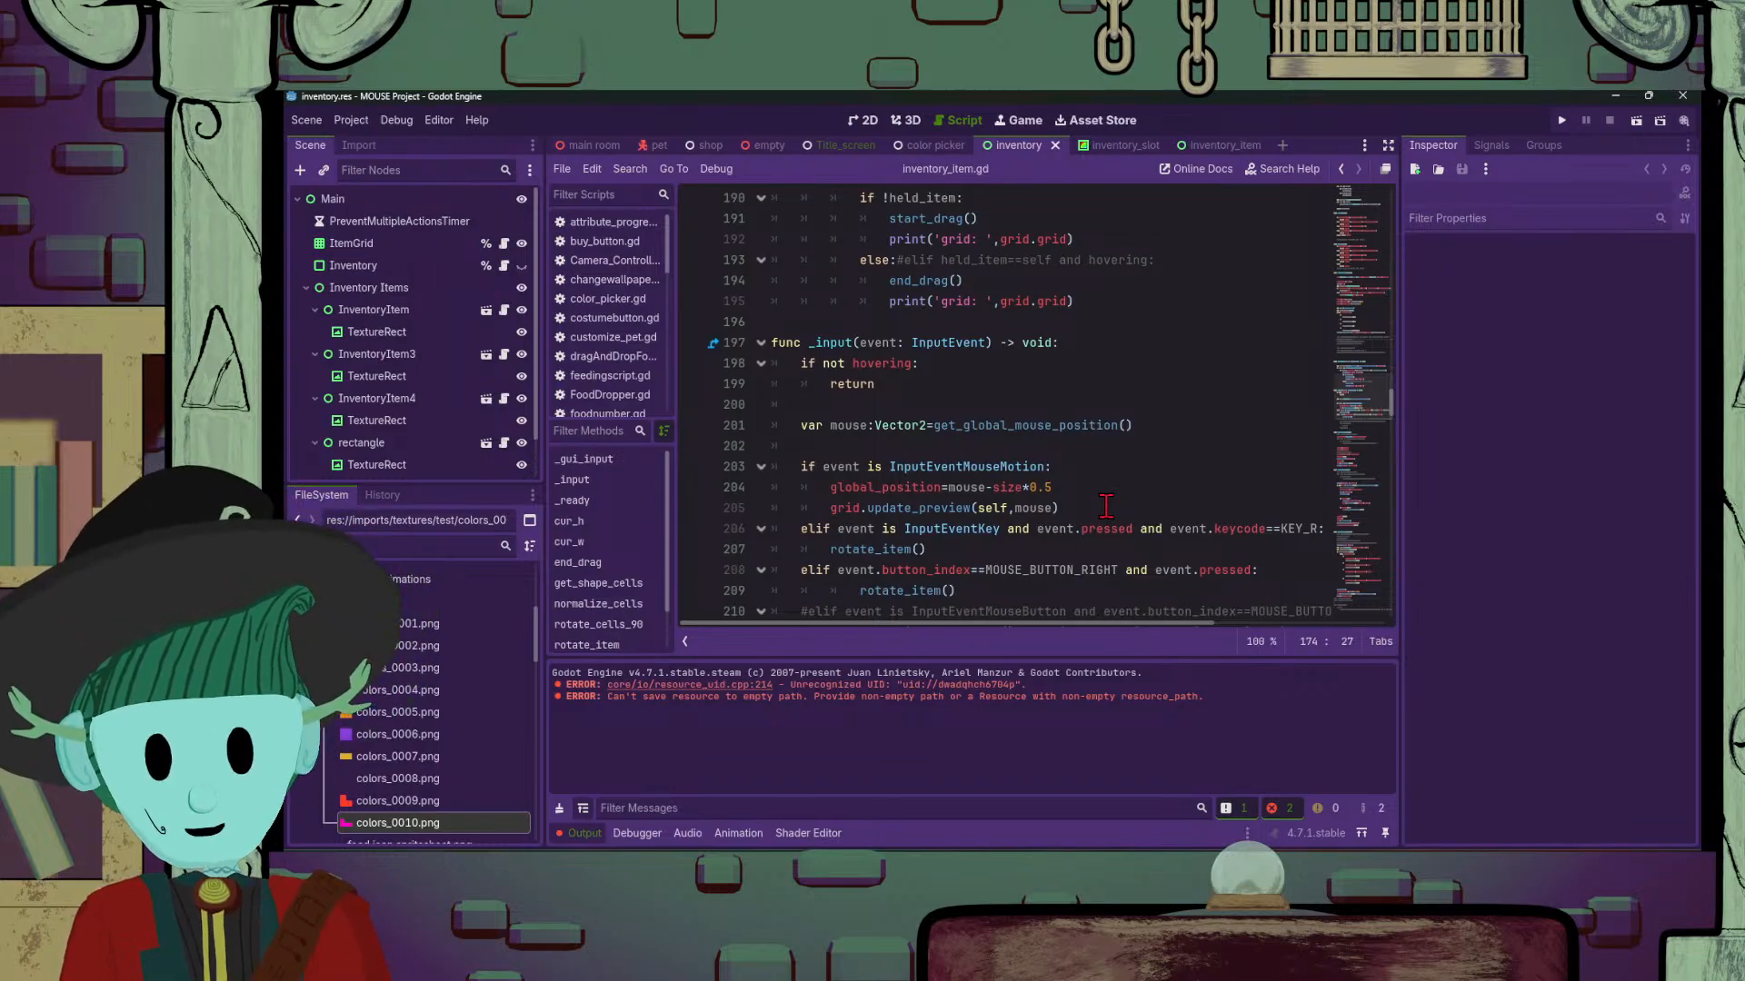
scroll(1106, 506, "up", 20)
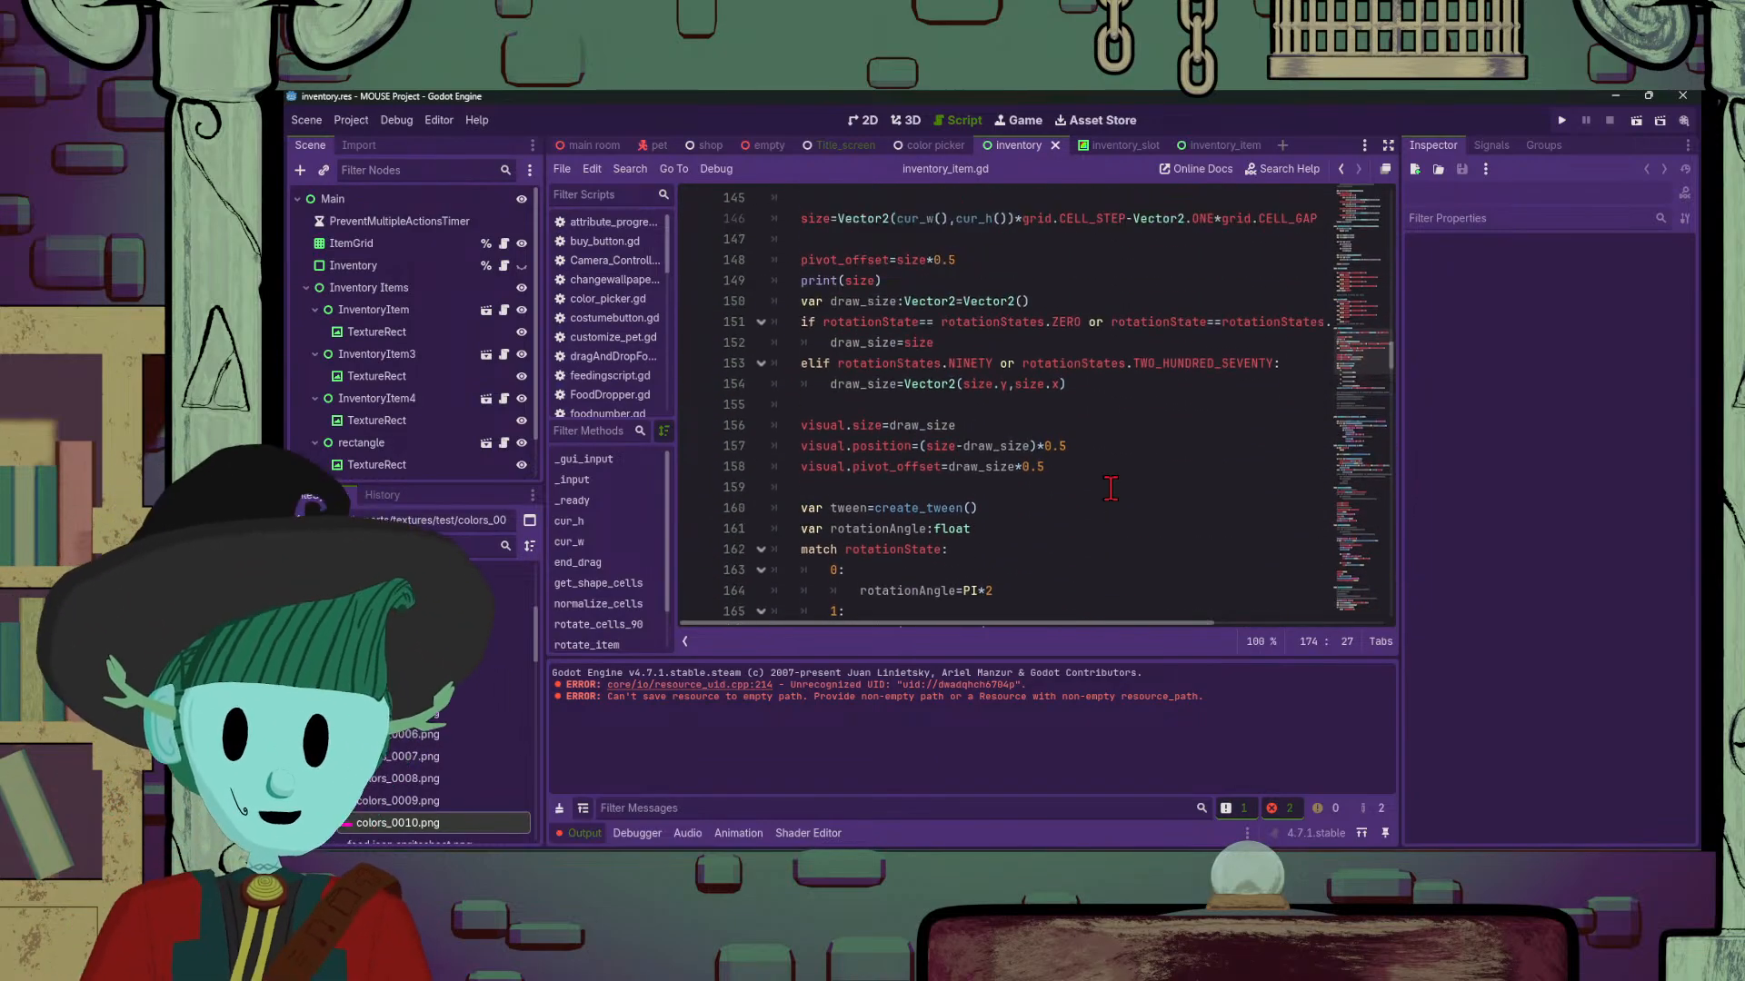
scroll(1111, 488, "up", 20)
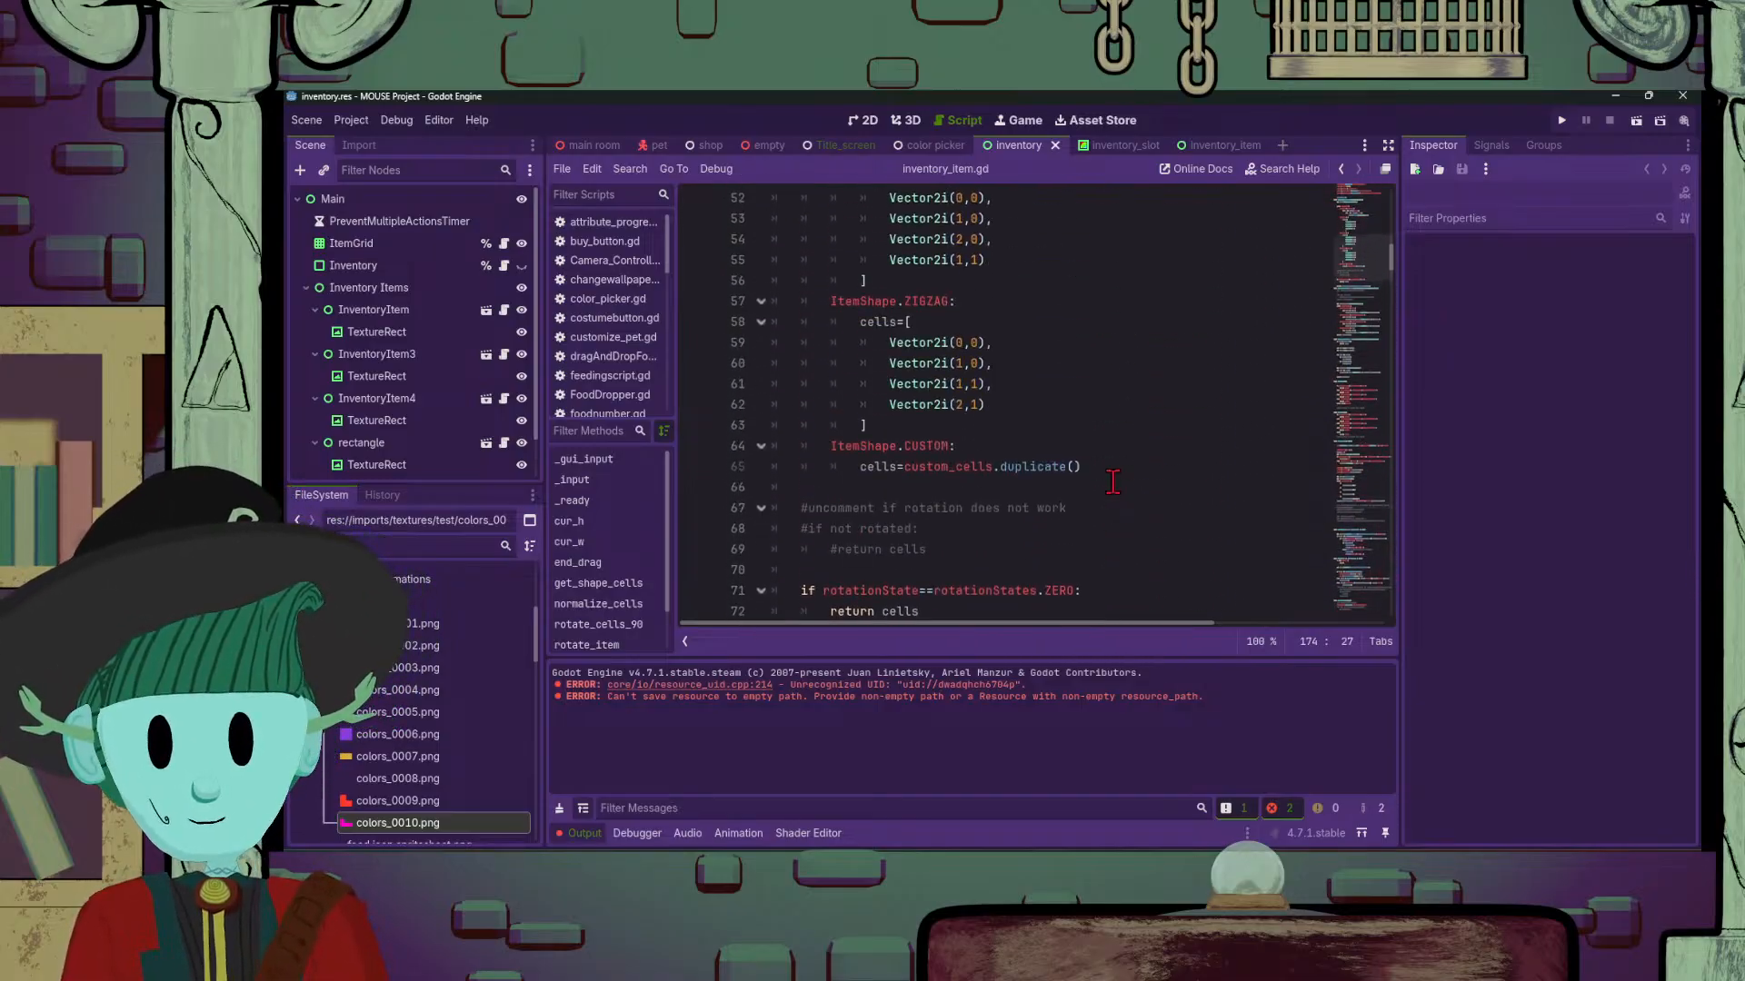
scroll(1112, 482, "down", 13)
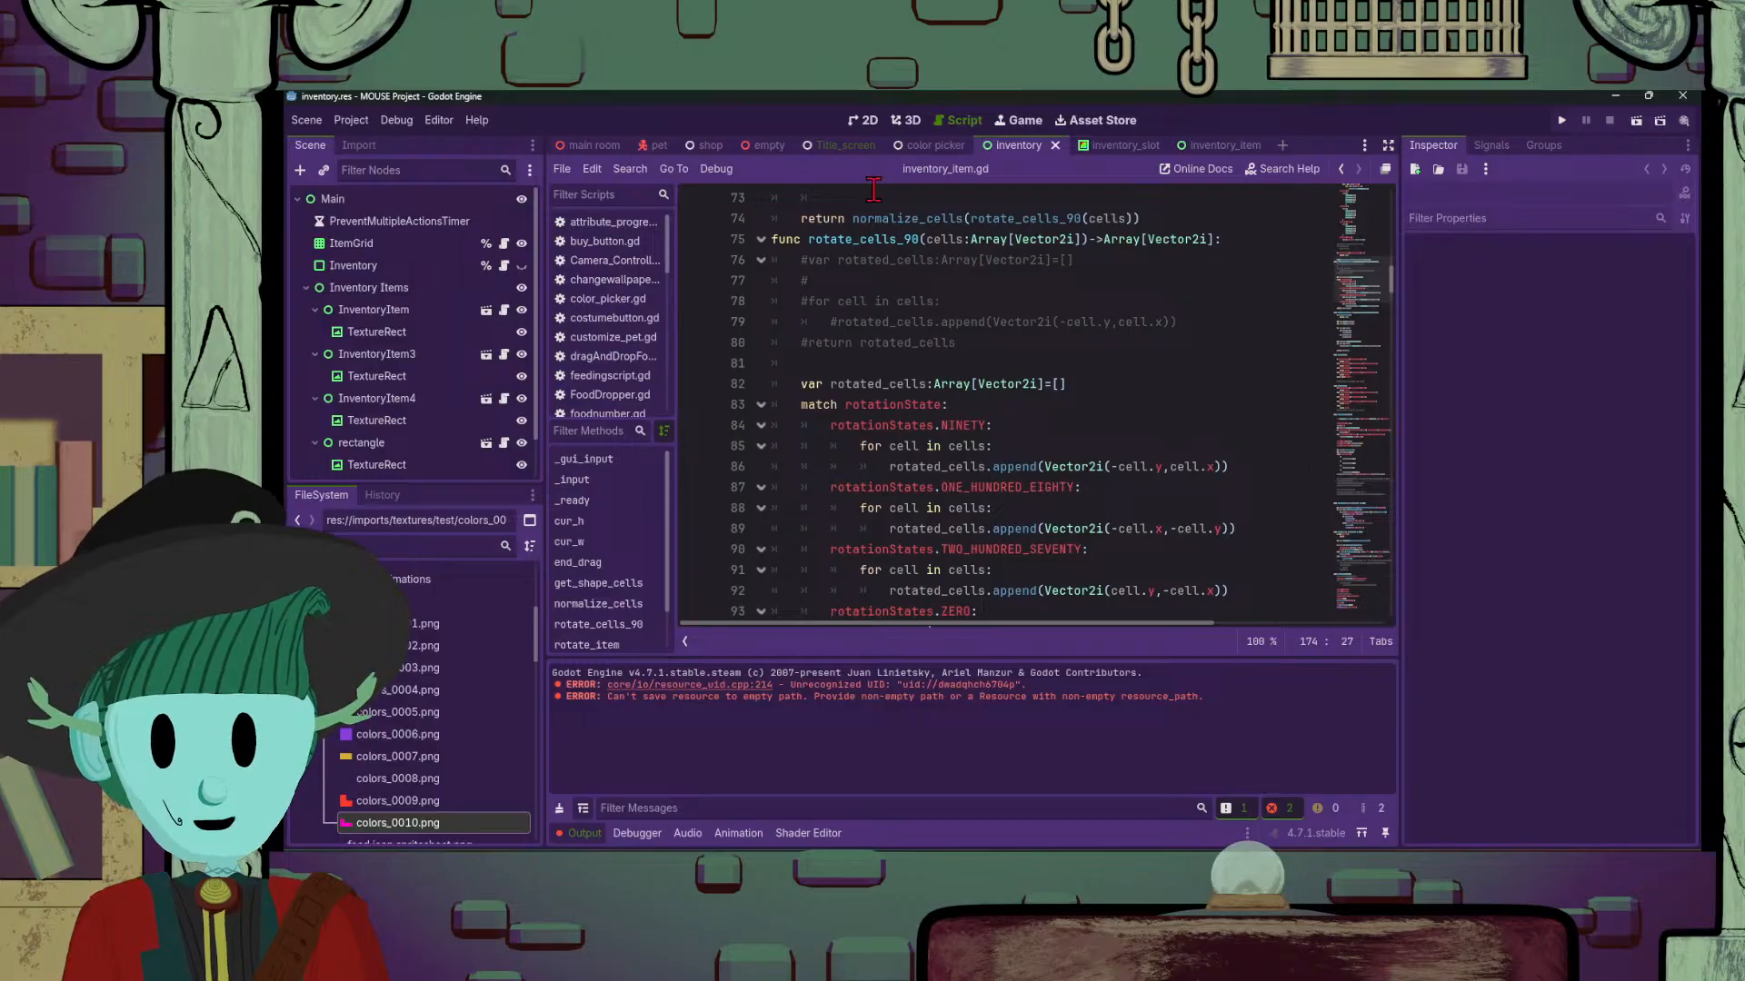
Step: Show the inventory scene in the 2D workspace and run that scene
left_click(863, 120)
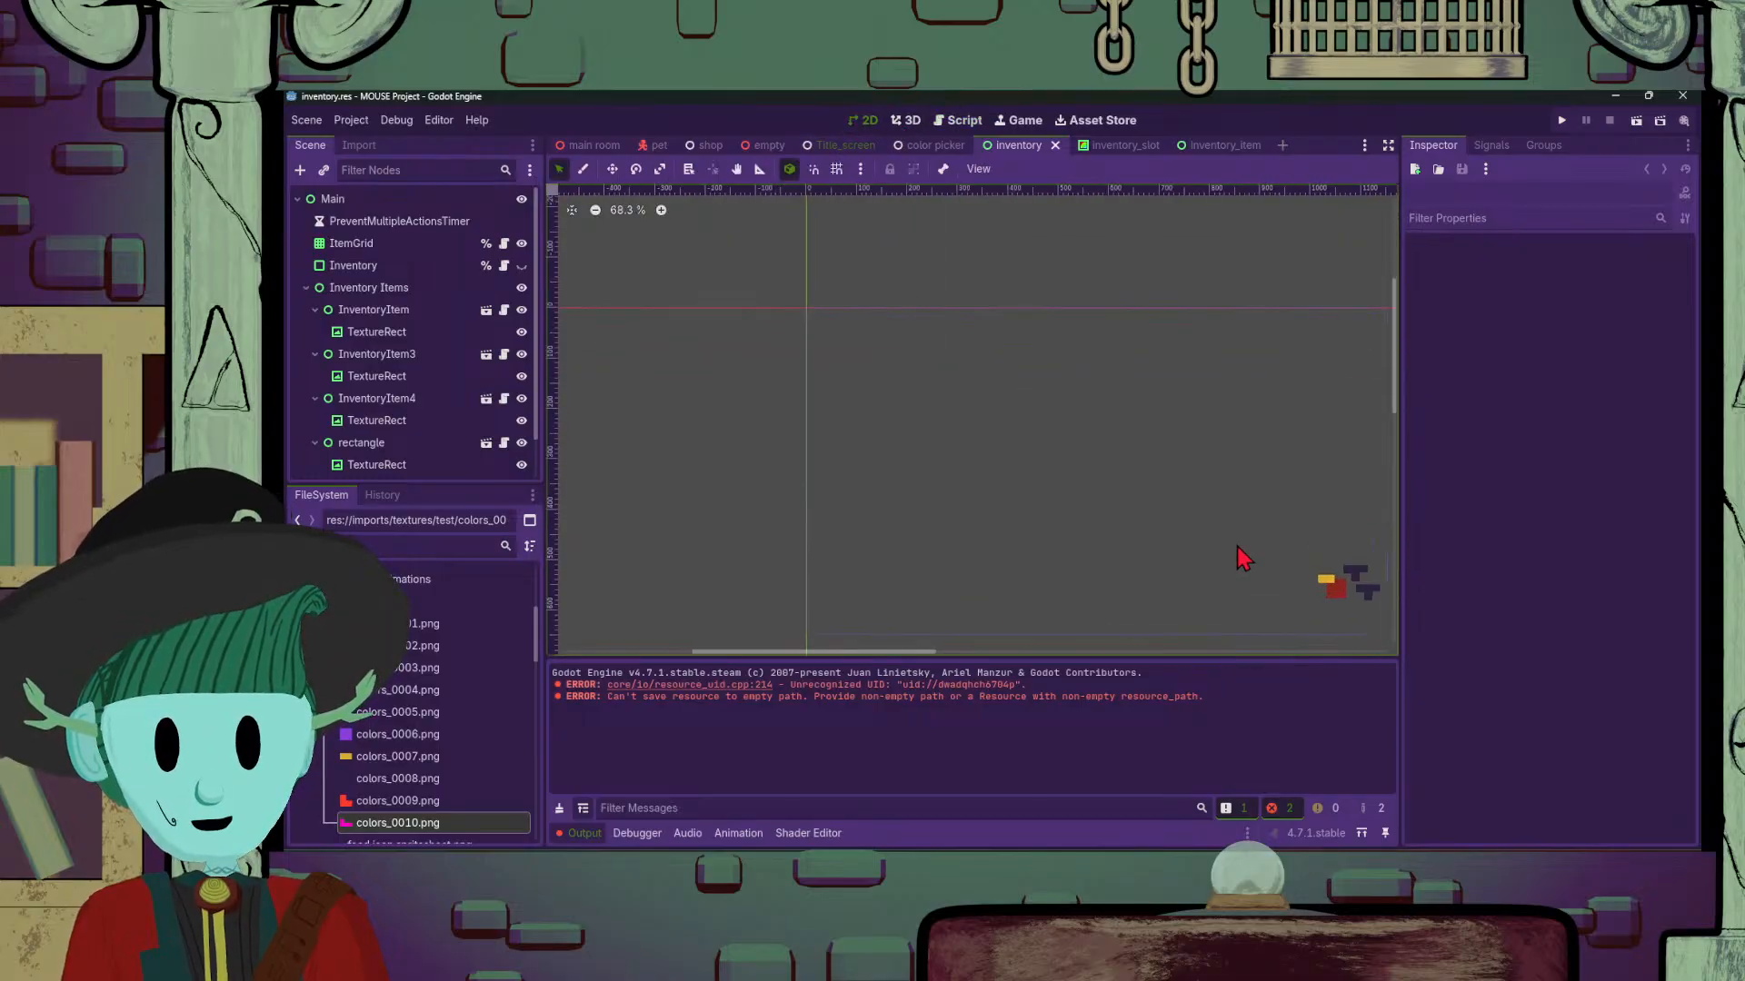
left_click_drag(1239, 553, 1095, 501)
scroll(1095, 502, "up", 1)
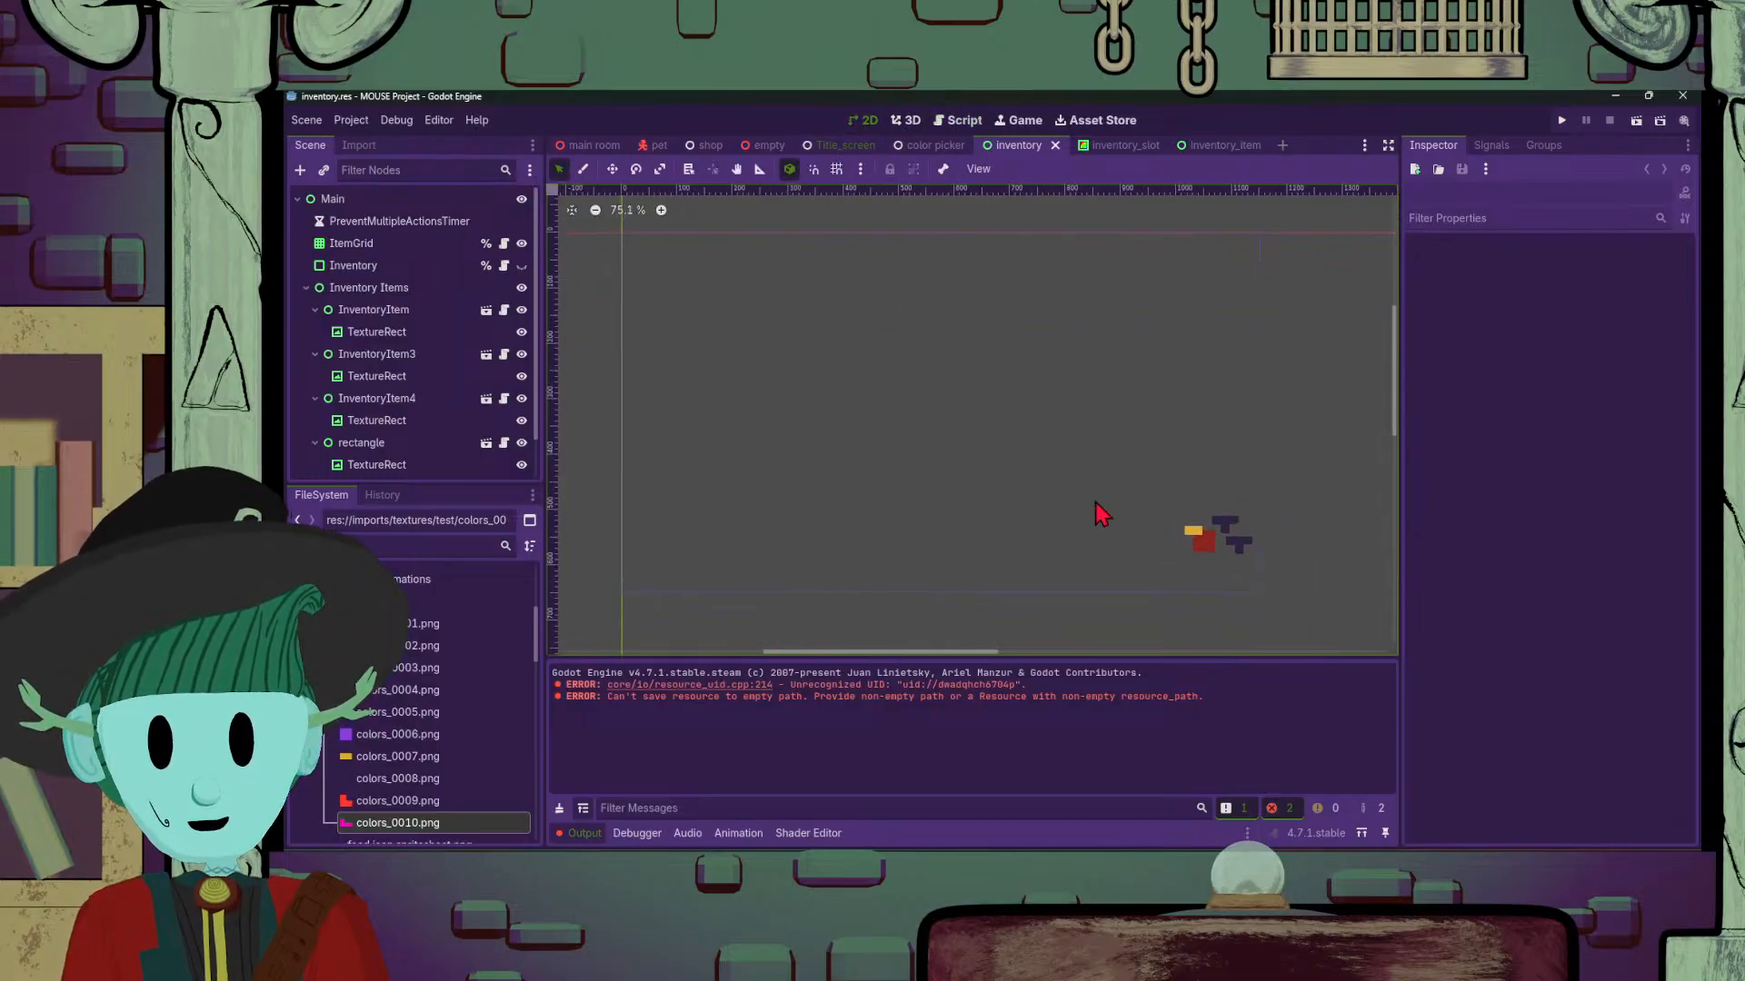
left_click(1639, 124)
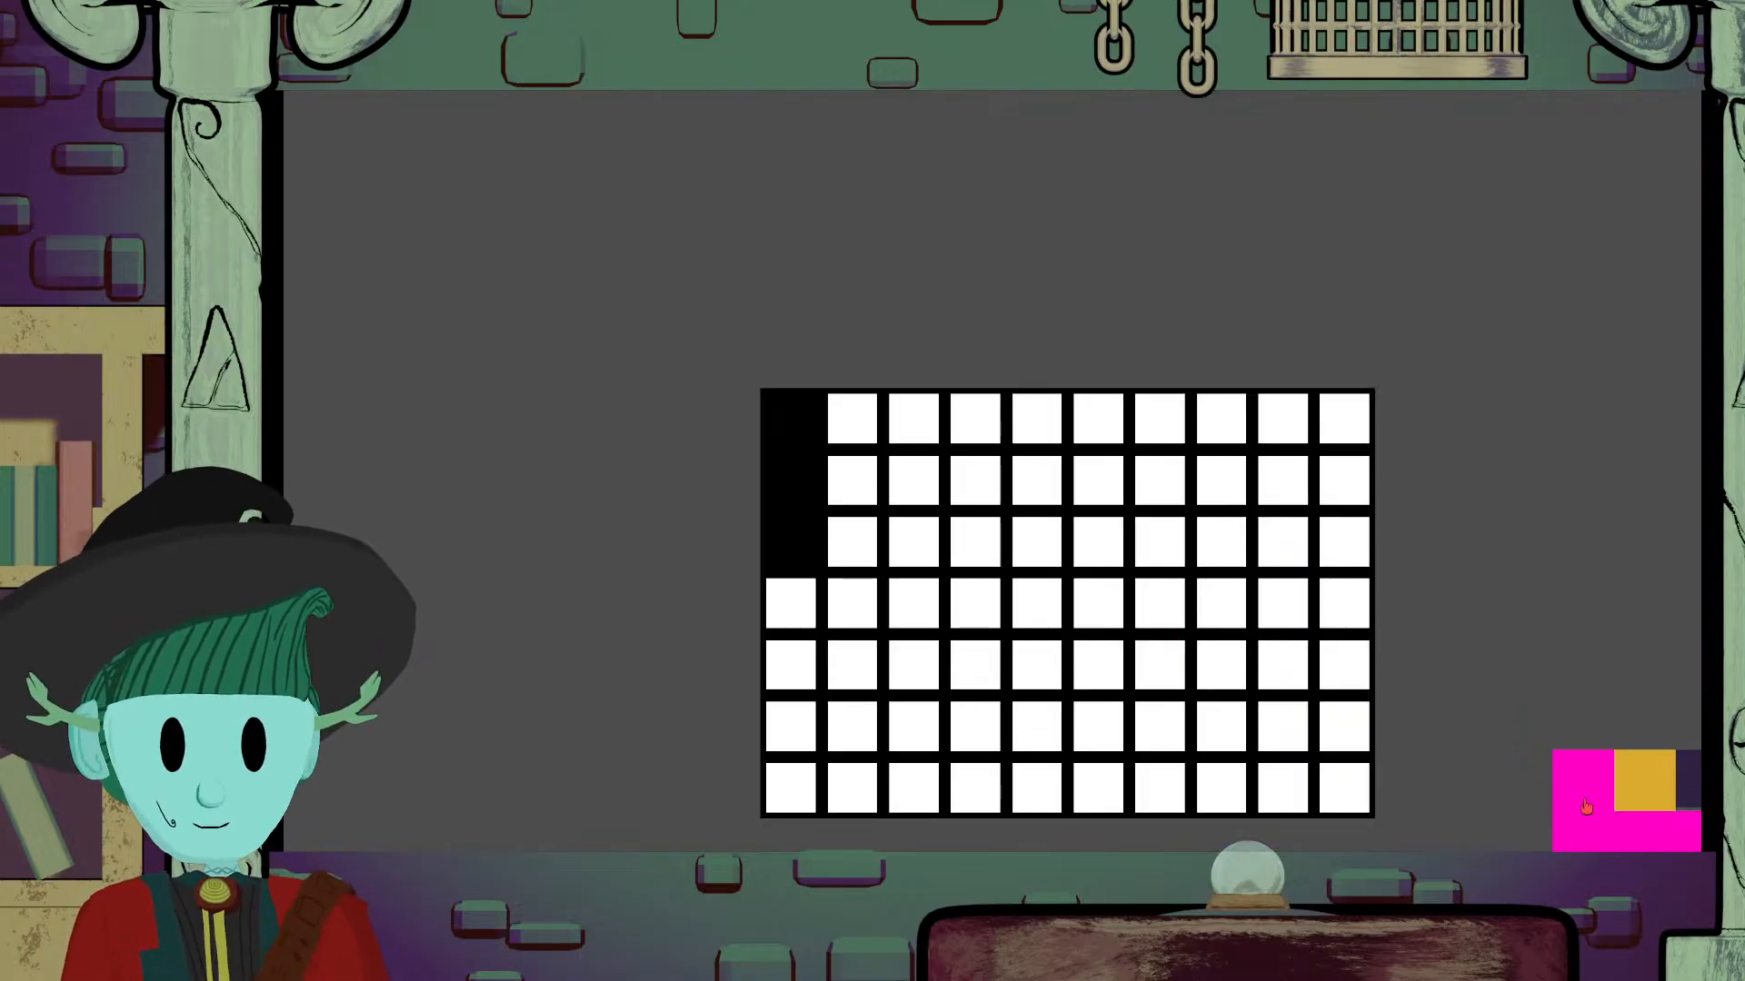
Step: Place the magenta L piece beside the black block in the inventory grid and the yellow piece inside its corner
left_click_drag(1585, 807, 858, 425)
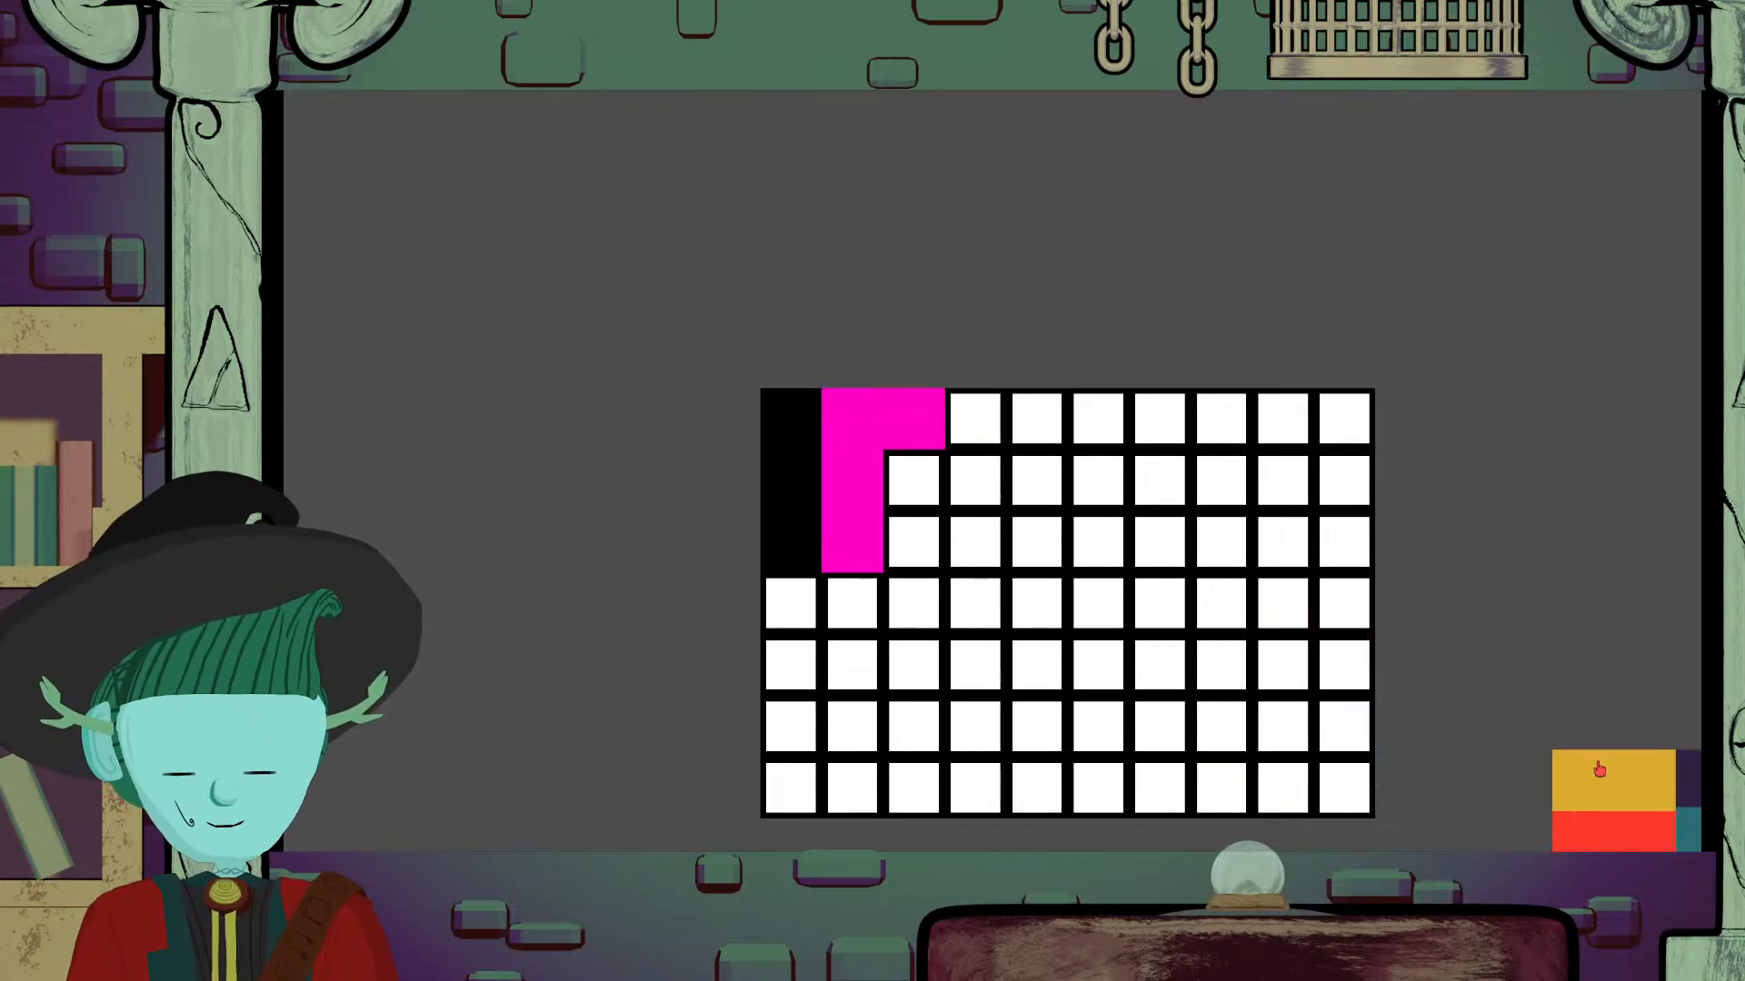
left_click_drag(1599, 771, 914, 509)
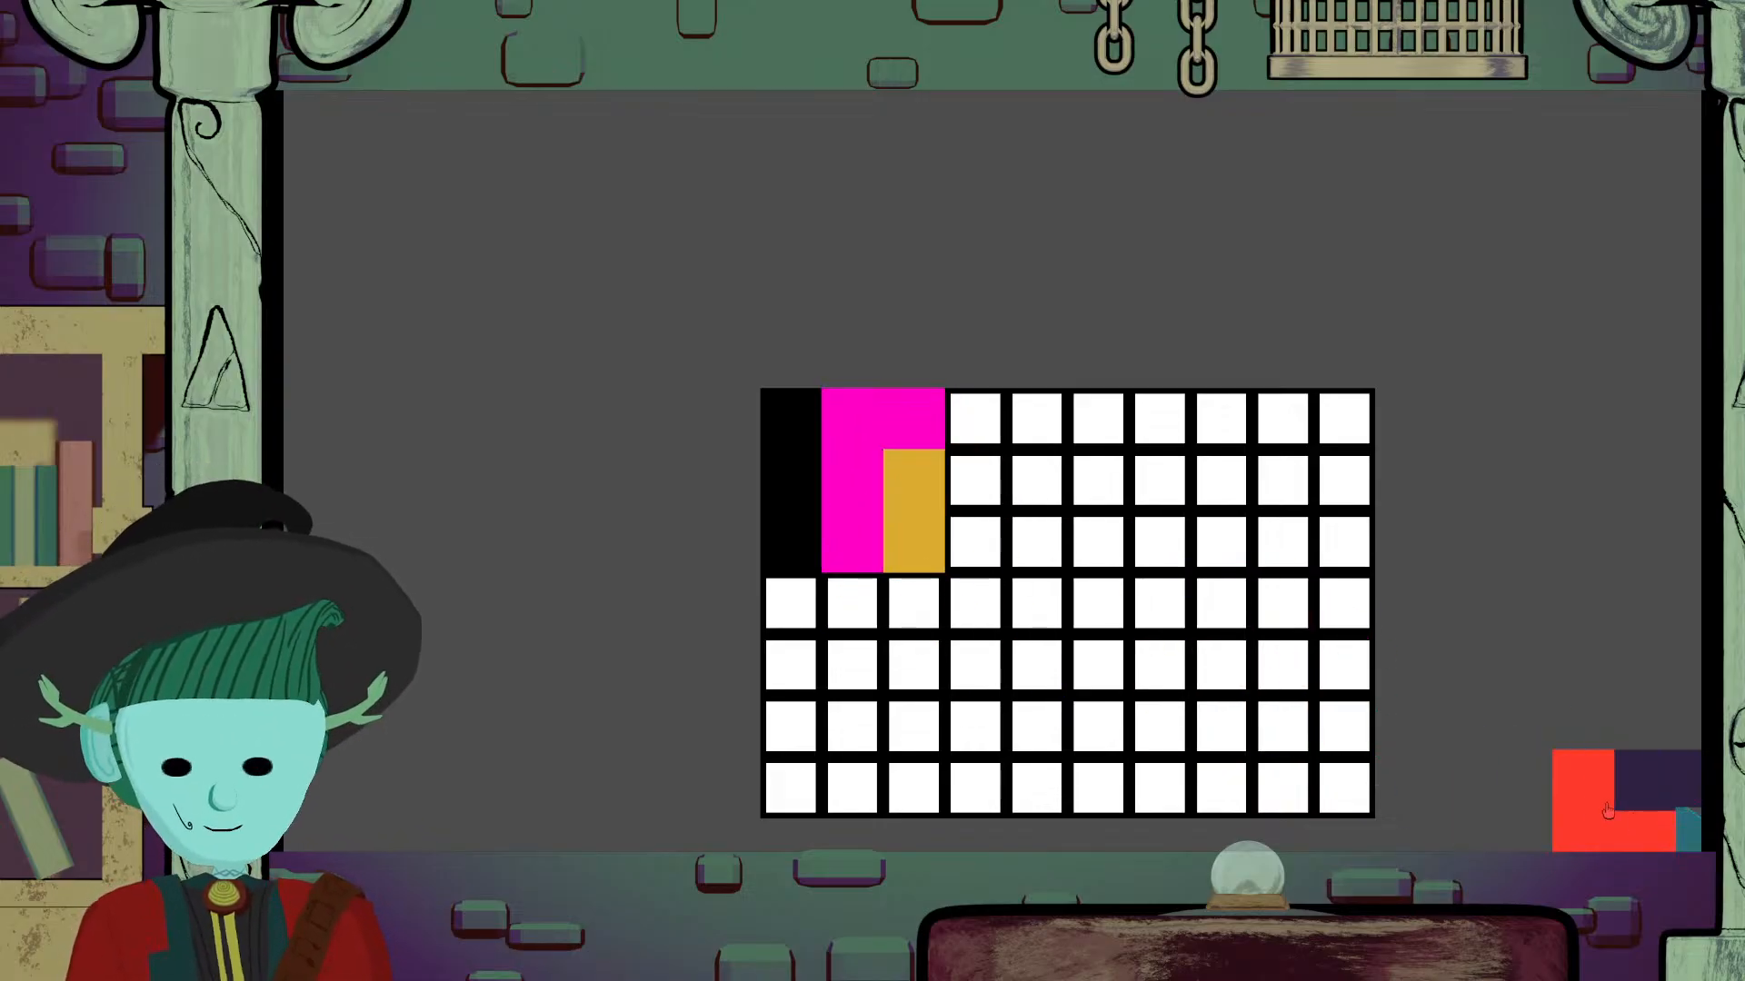
Step: Bring the red corner piece onto the grid, rotate it repeatedly to test its orientations, and place it beside the magenta piece in the top row
left_click_drag(1607, 810, 1013, 564)
key("r")
key("r")
key("r")
key("r")
key("r")
key("r")
key("r")
key("r")
key("r")
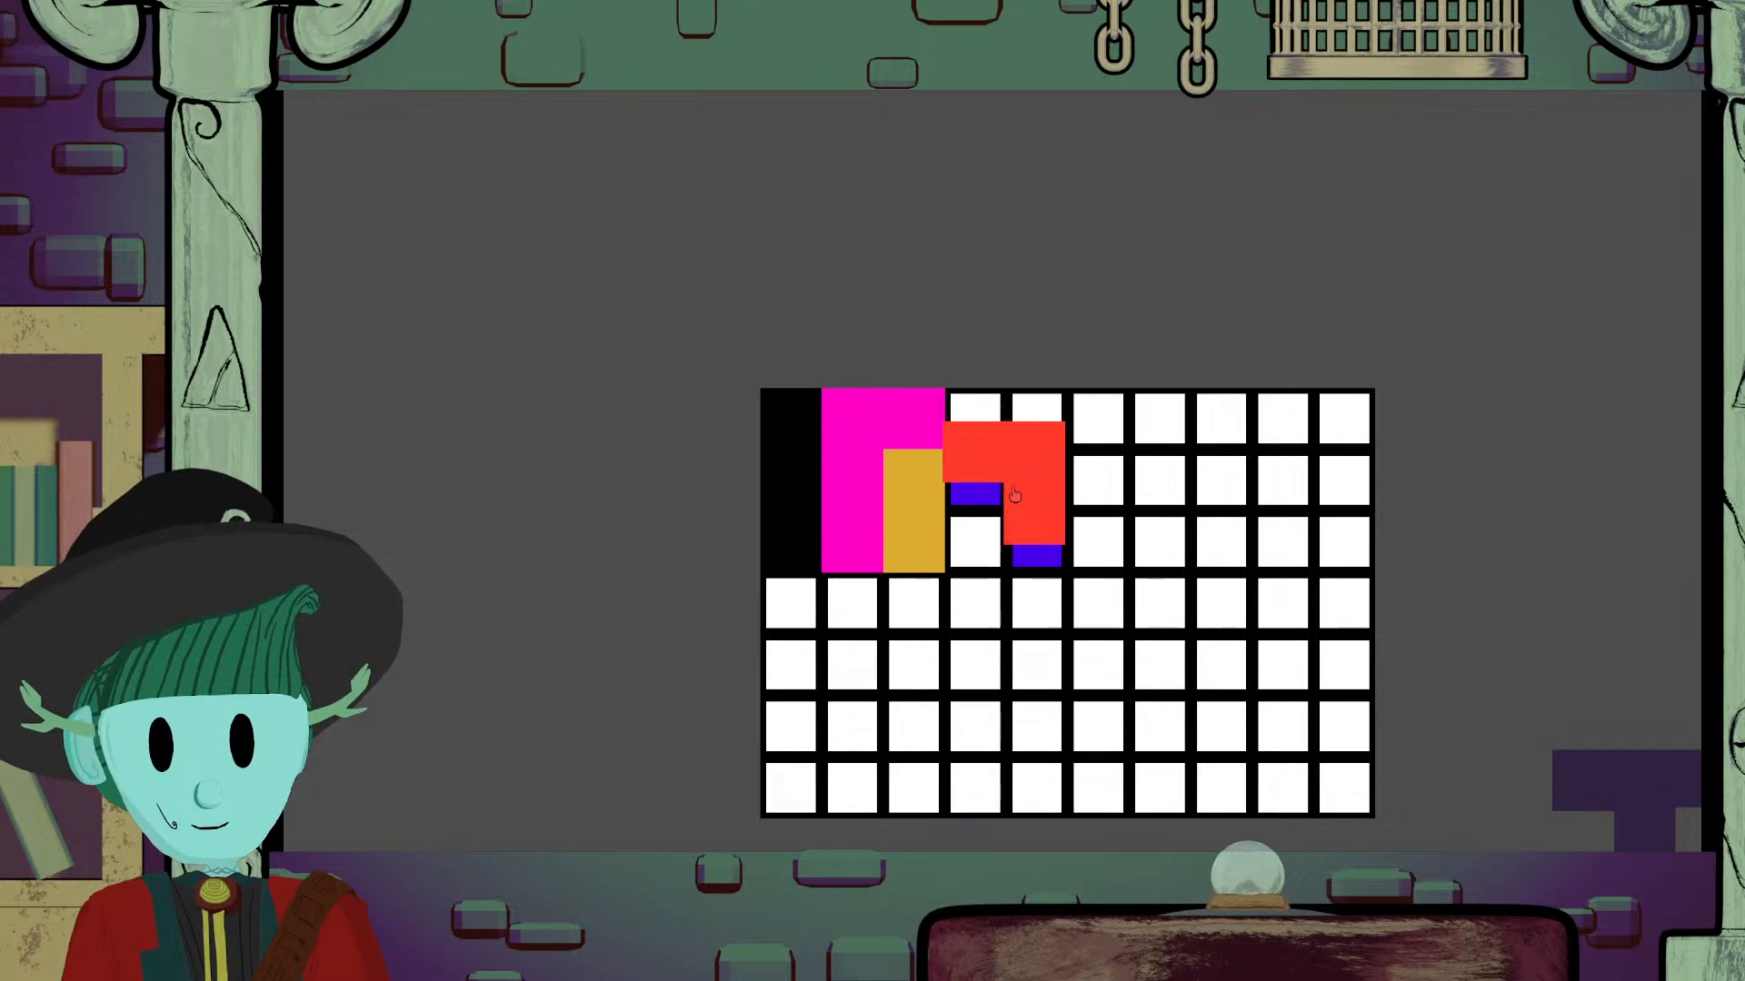
key("r")
key("r")
key("r")
key("r")
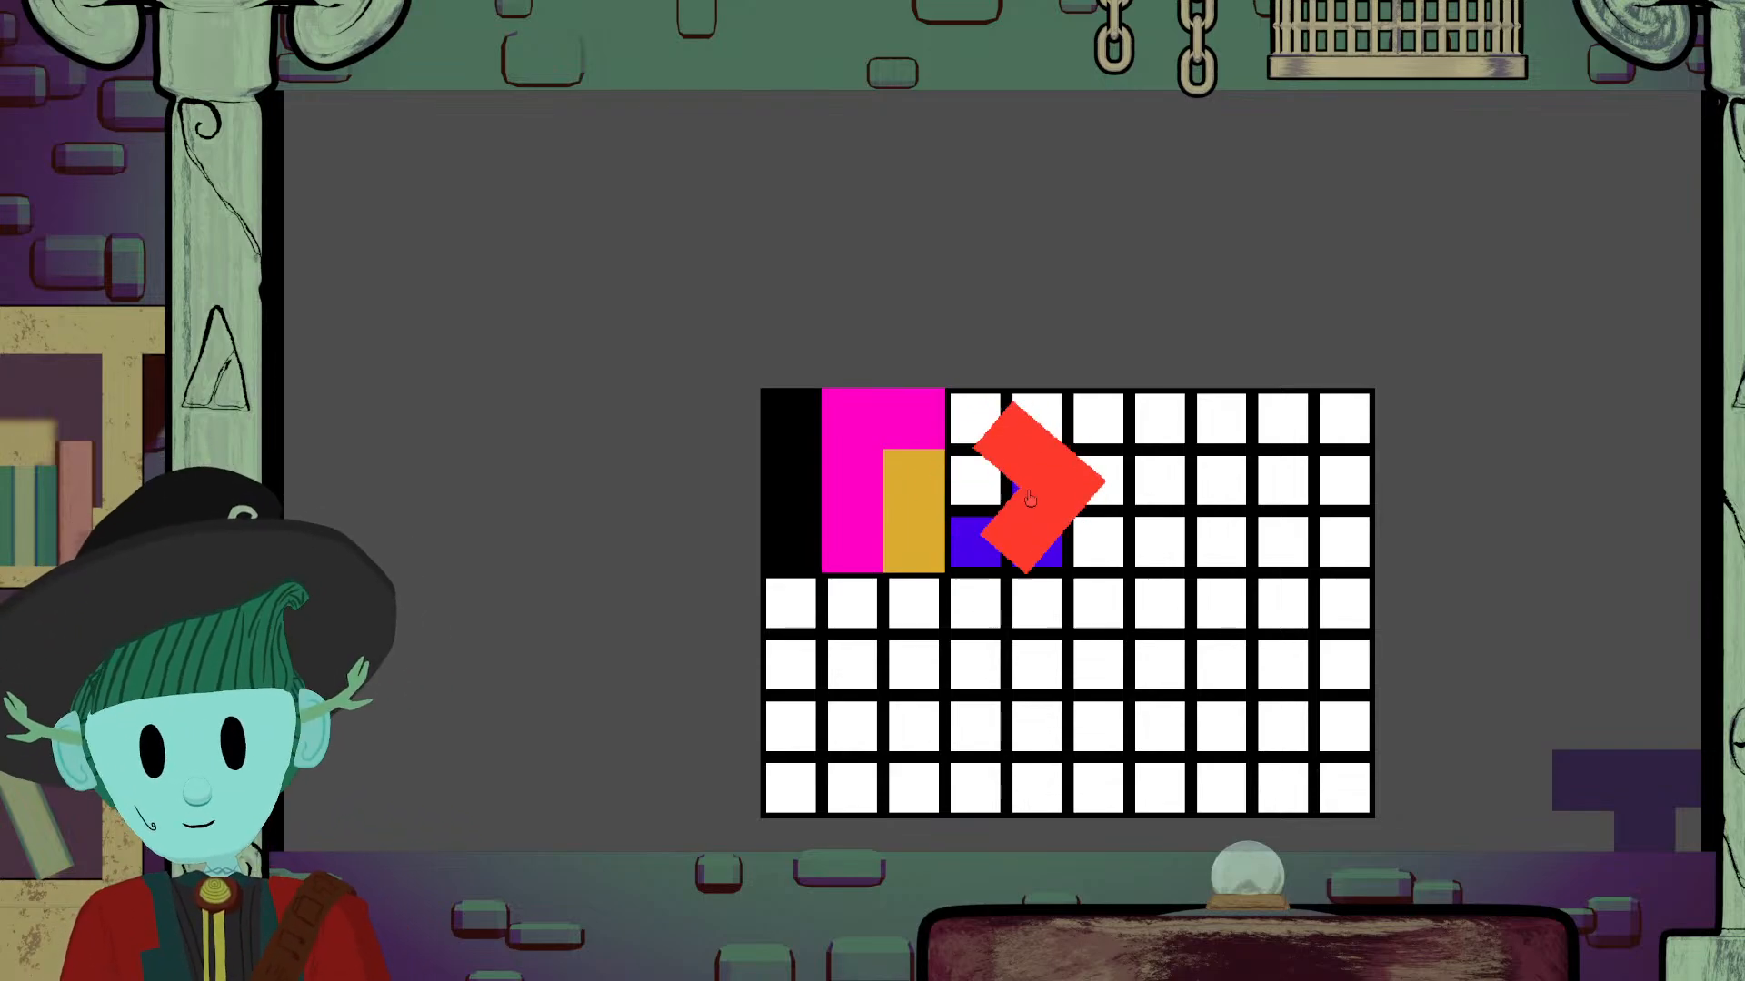
left_click(1018, 465)
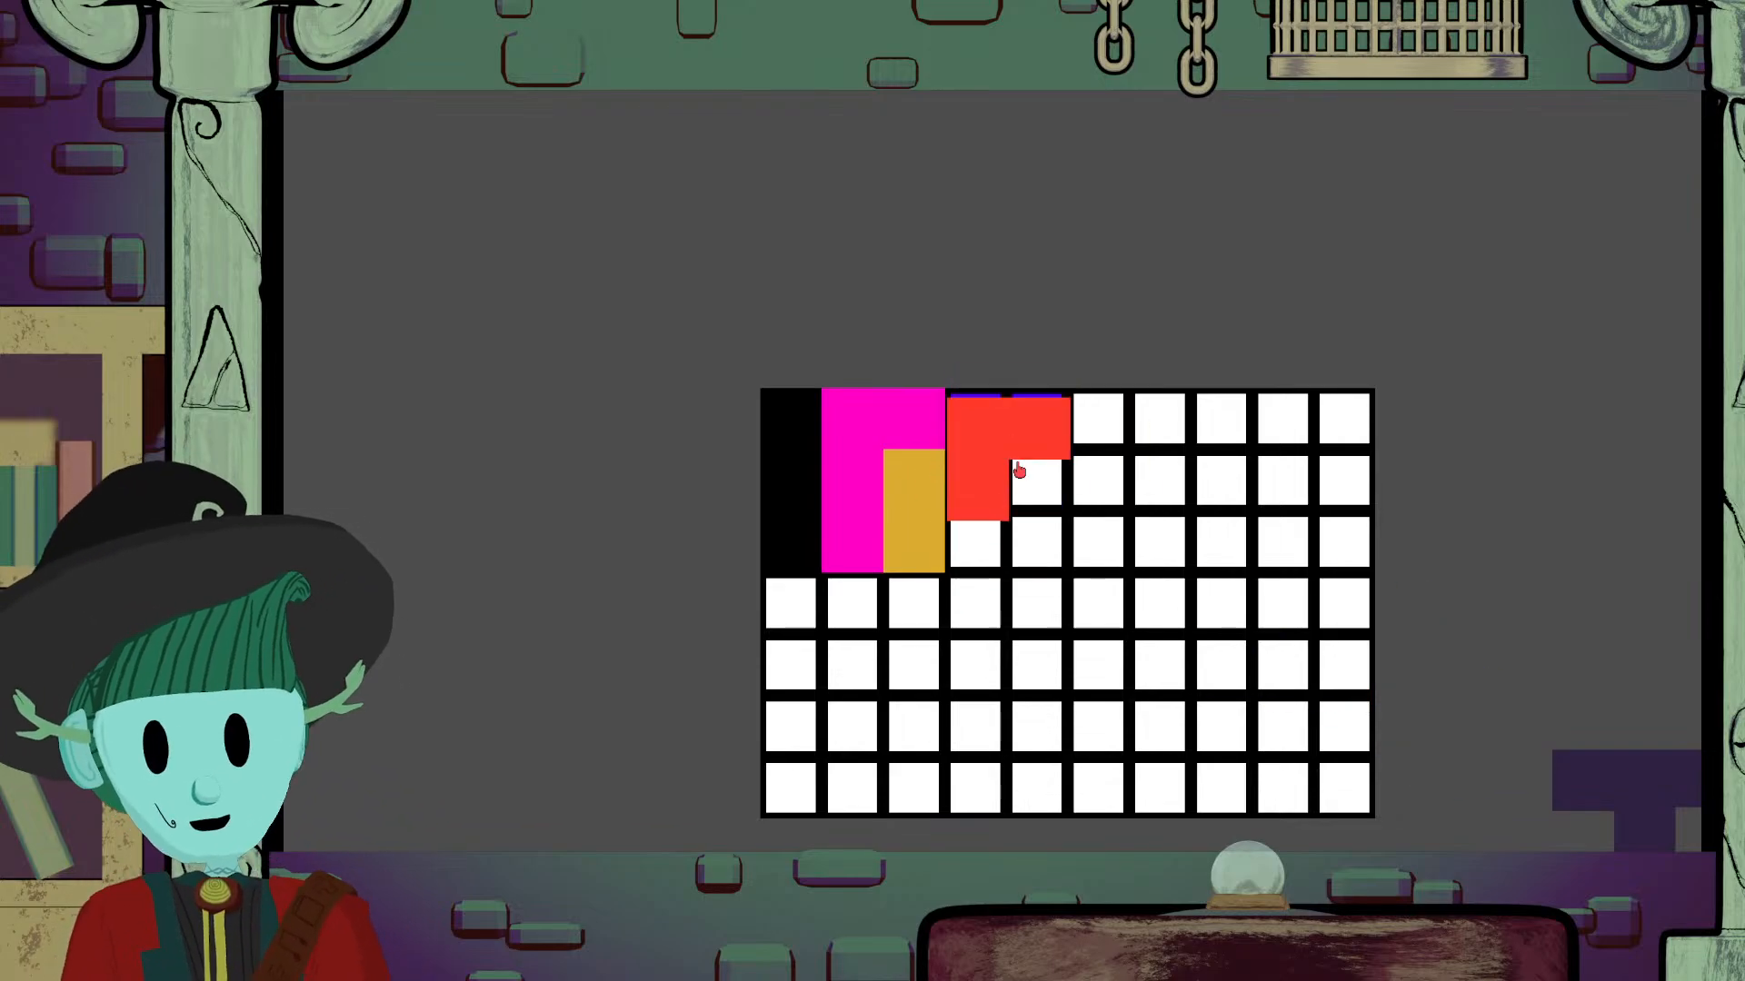
Step: Place the dark T piece with its stem upward below the red piece and the blue square in the grid's top-right cell
key("r")
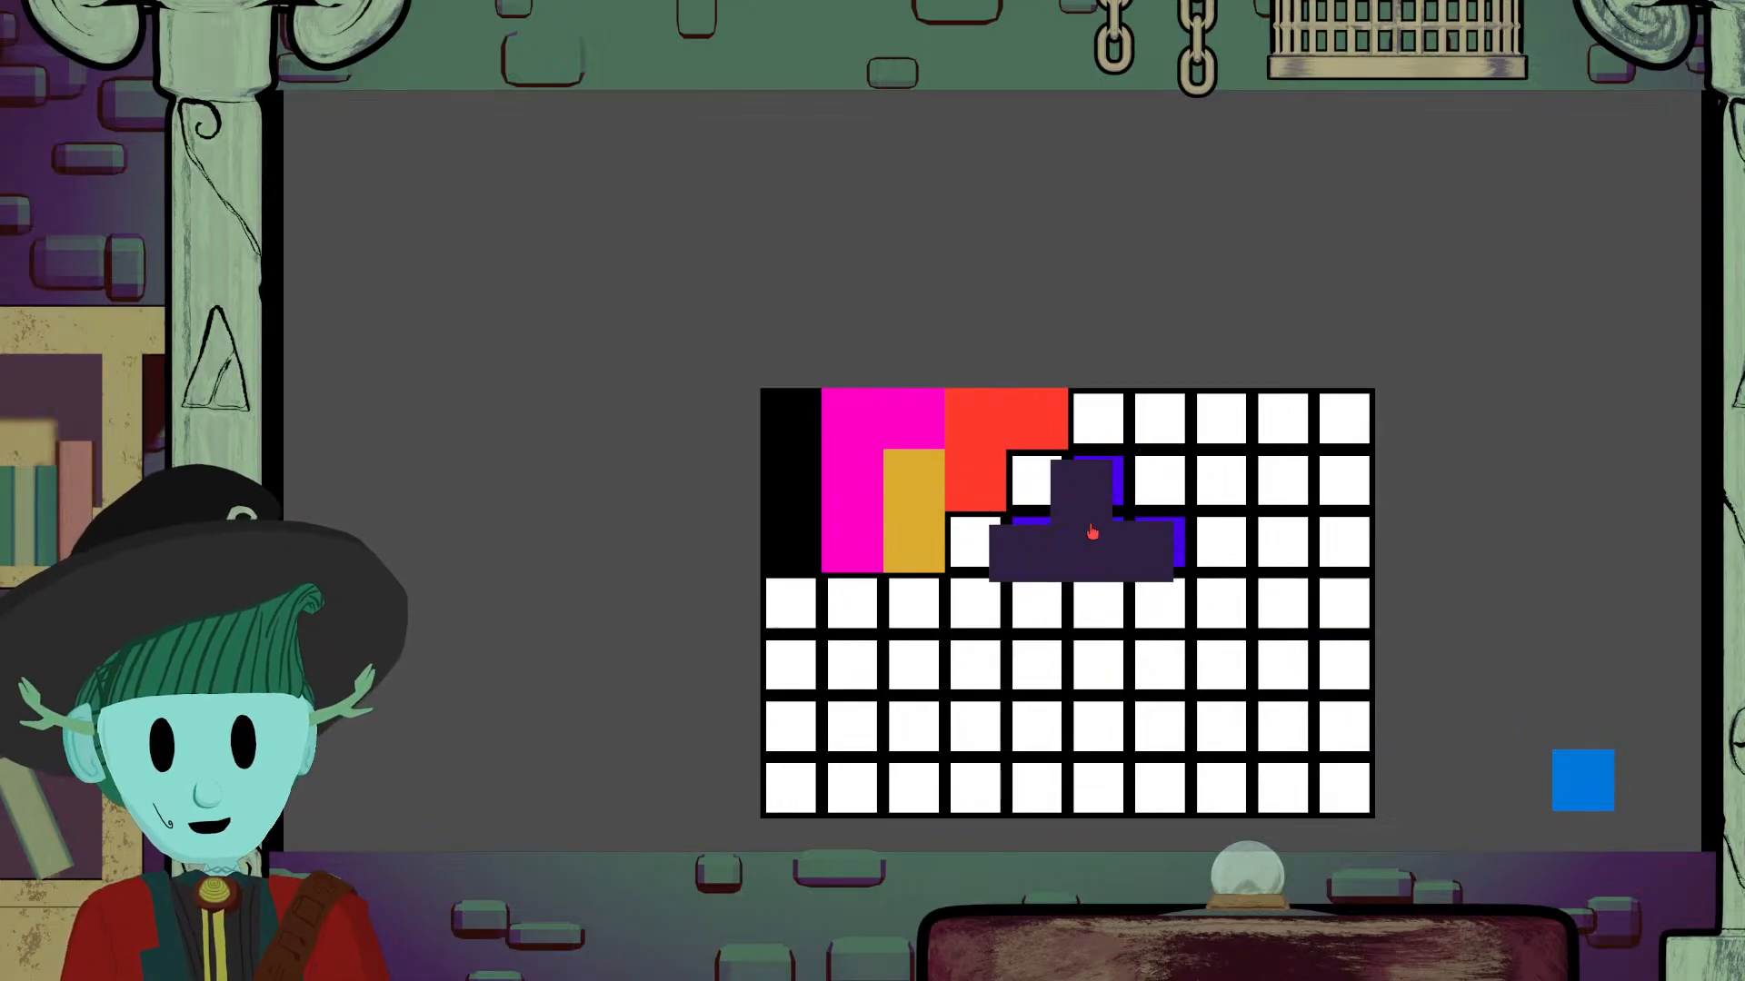
left_click(1045, 520)
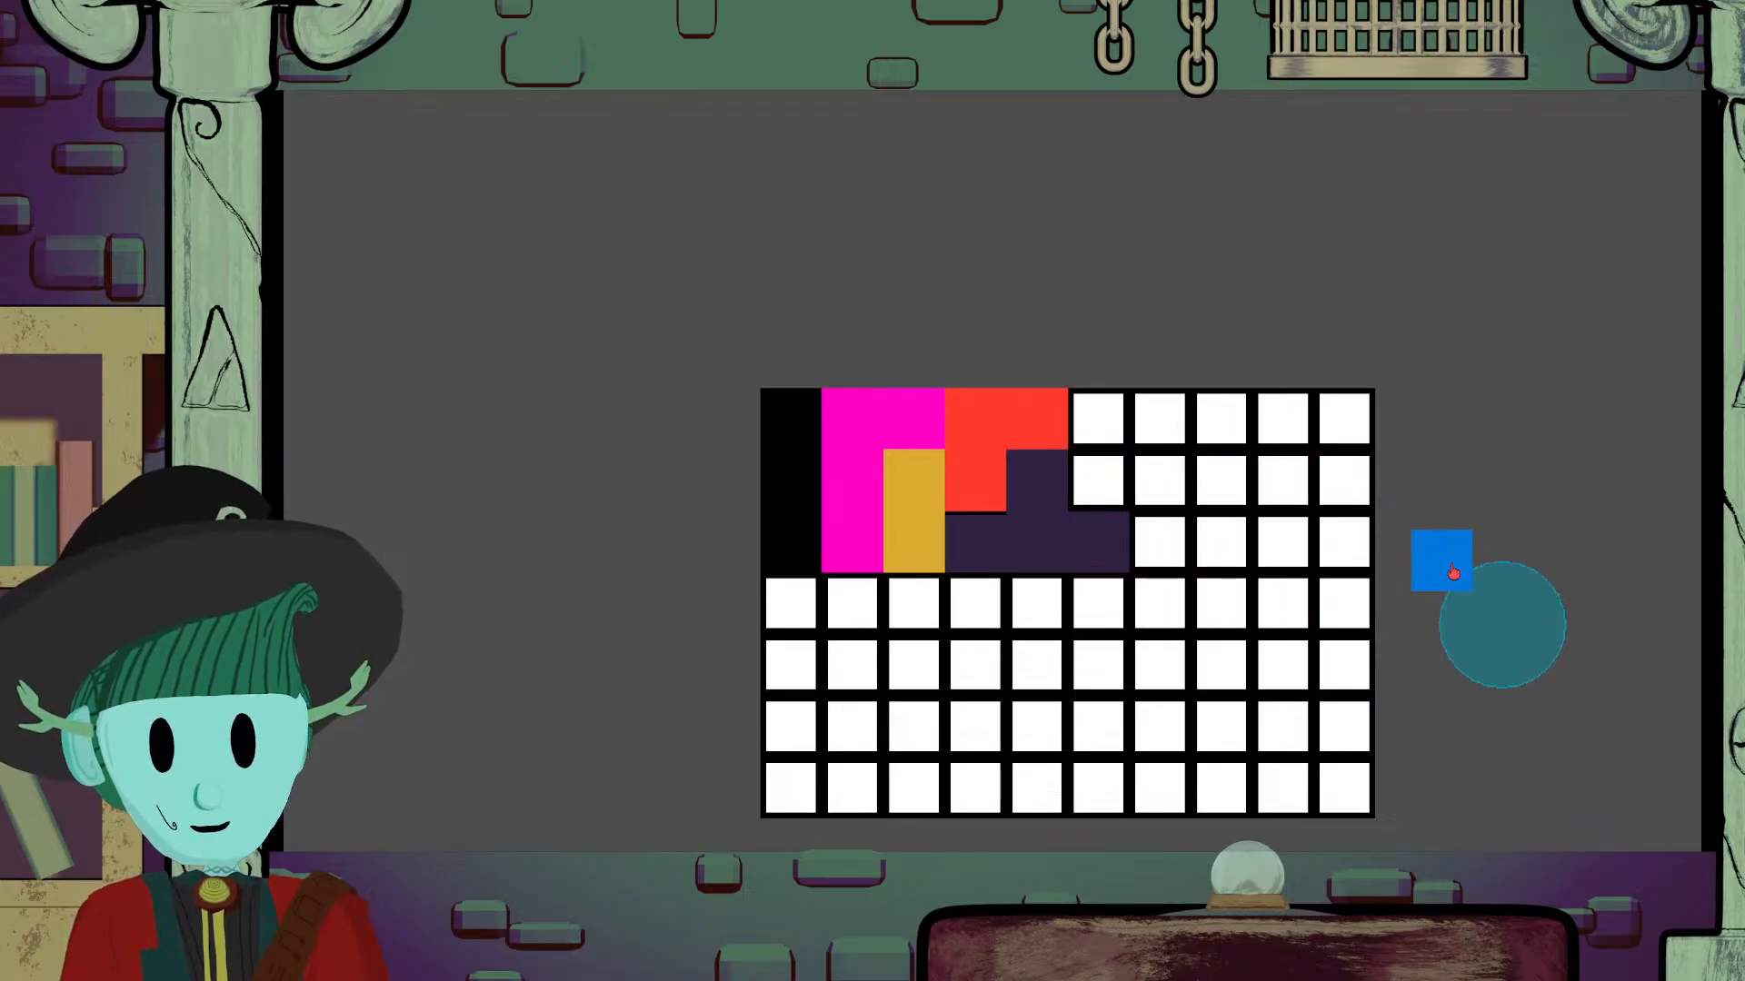
left_click(1356, 431)
Step: Move the red piece directly below the blue square, and rotate the dark T piece to fit against the red piece's left side
left_click(965, 420)
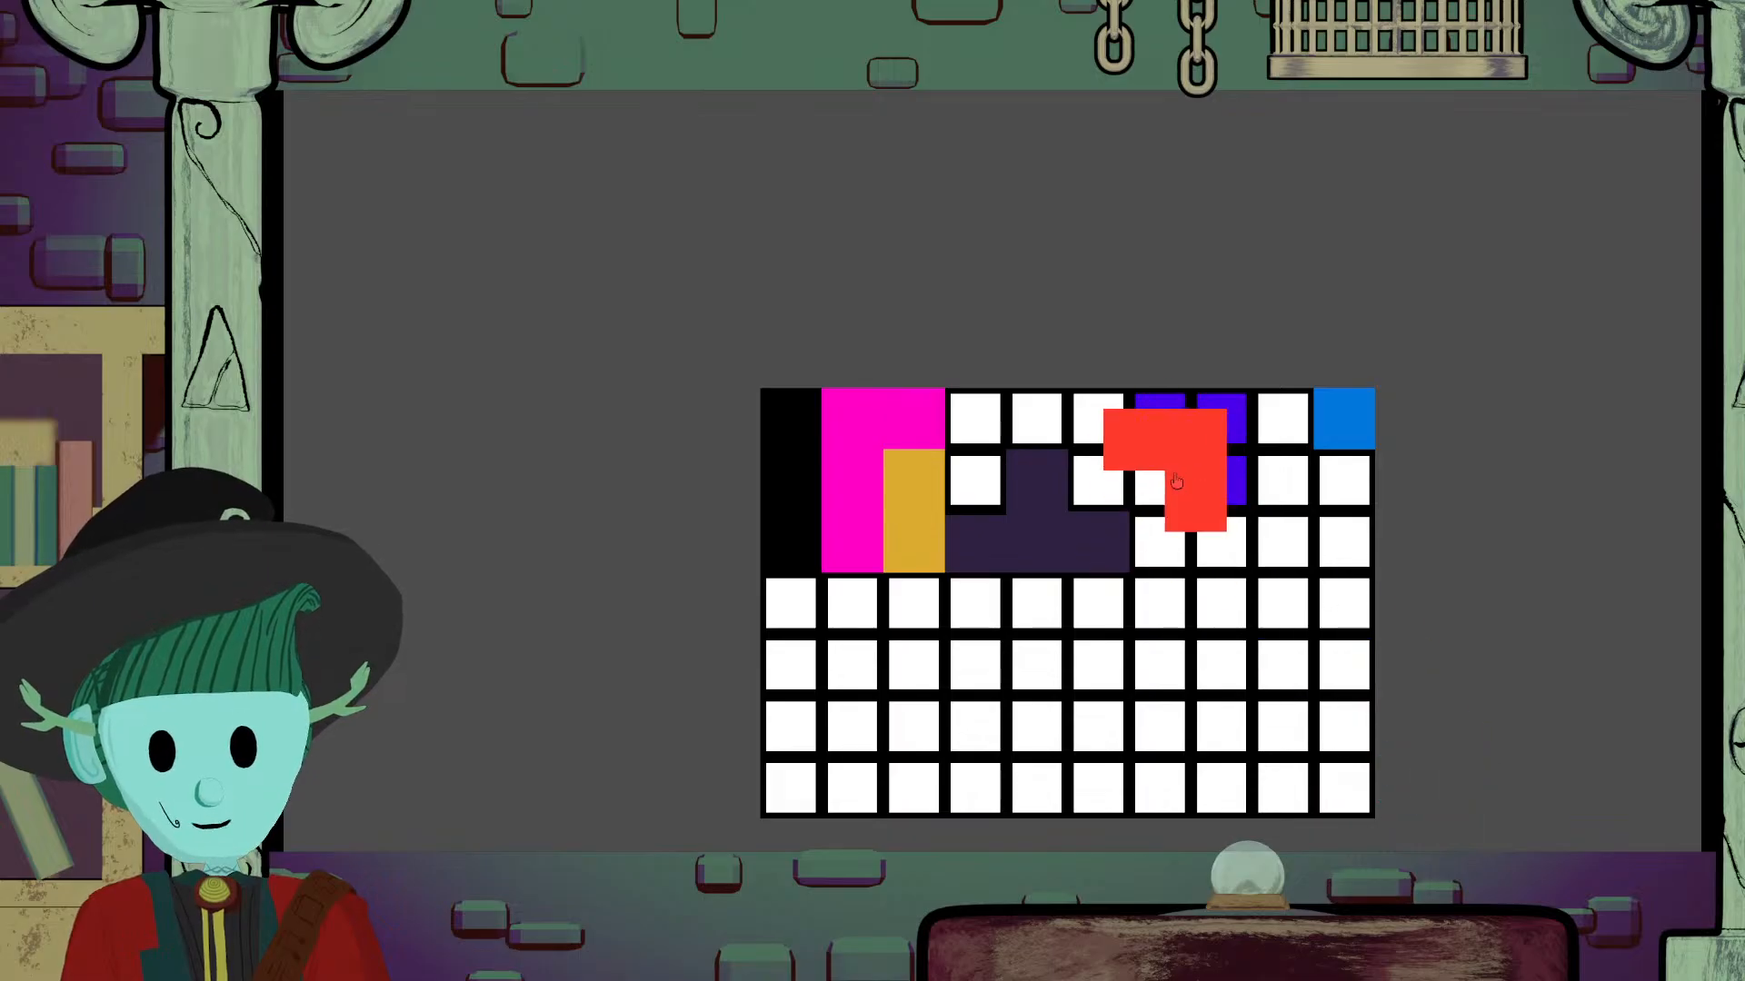
left_click(1342, 527)
left_click(1070, 540)
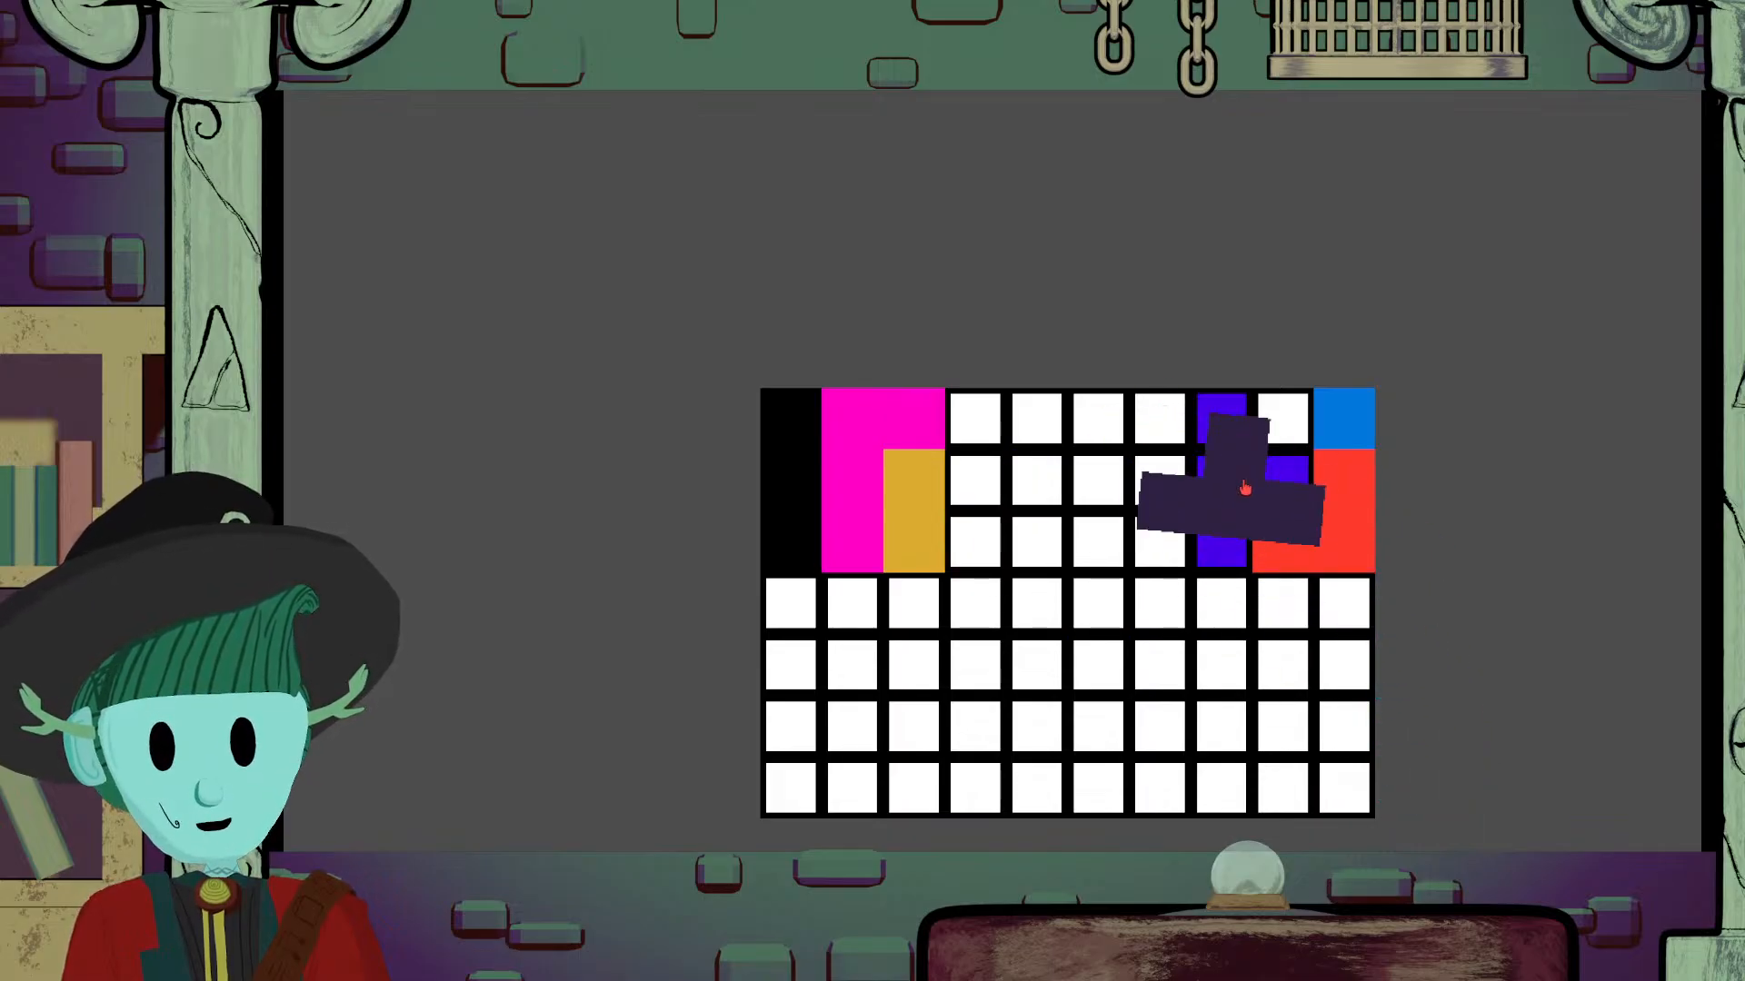
right_click(1231, 501)
left_click(1225, 509)
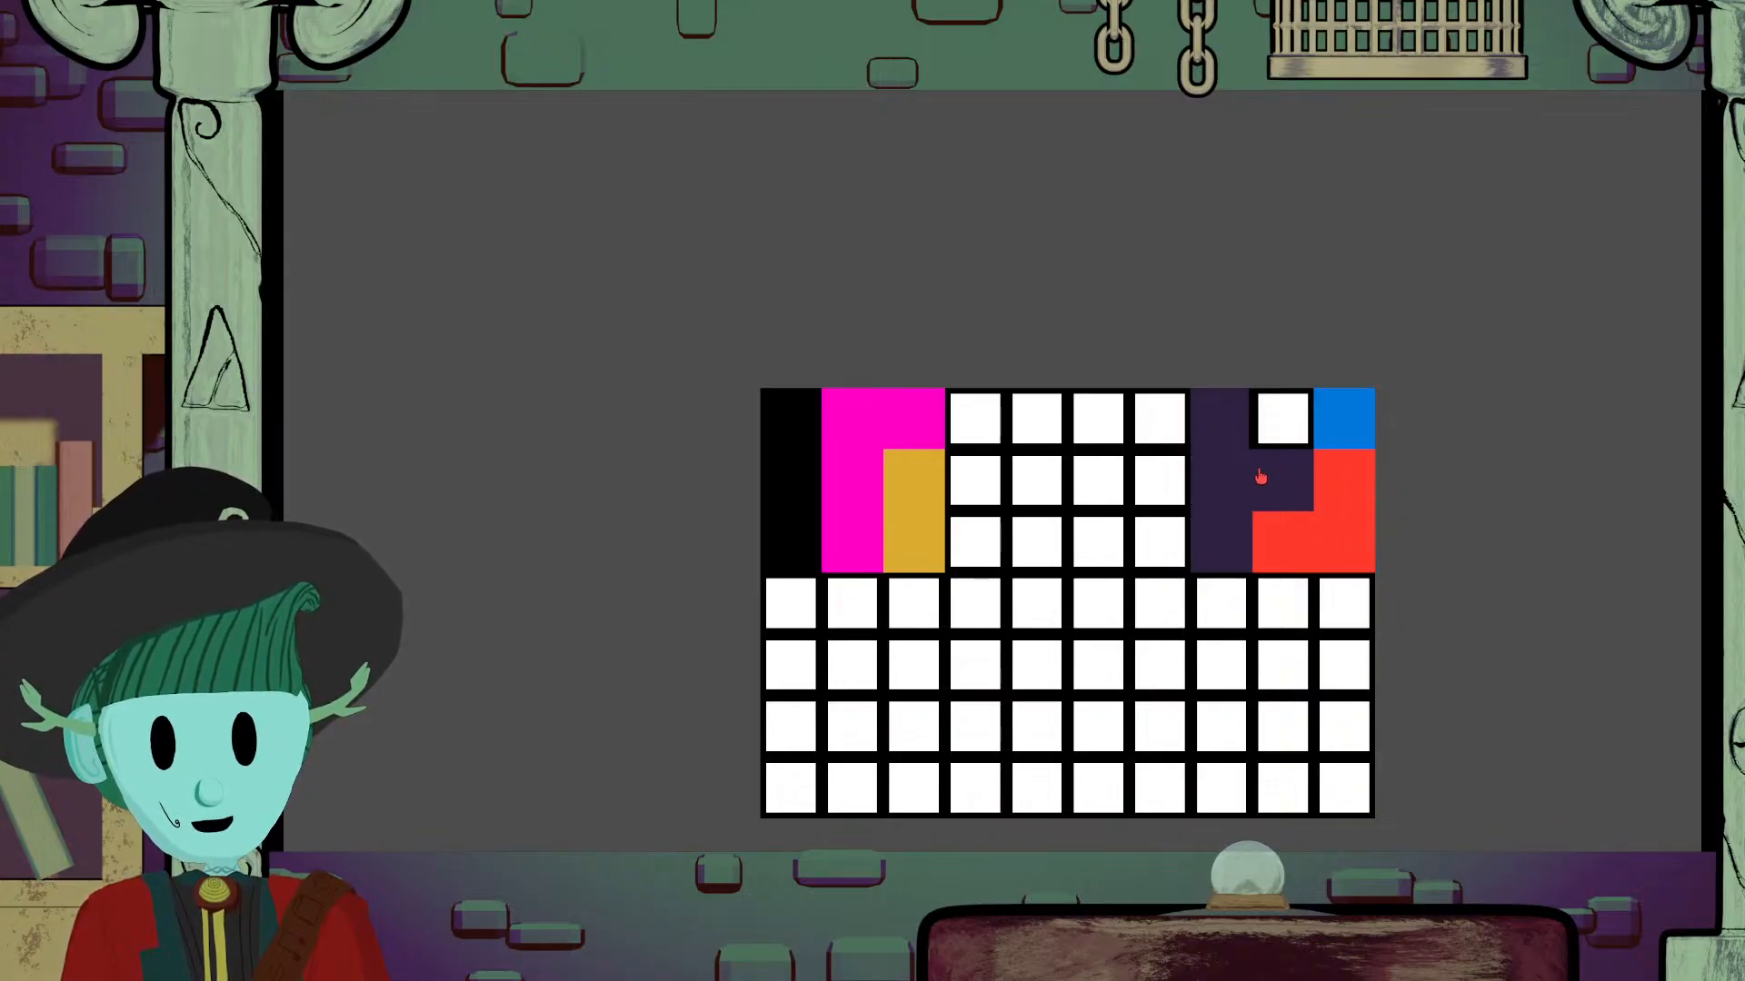
Step: Test picking up the dark T piece and the red piece and putting them back in the same cells
mouse_move(1261, 479)
left_mouse_down()
mouse_move(1300, 496)
mouse_move(1272, 484)
left_mouse_up()
mouse_move(1346, 536)
left_mouse_down()
mouse_move(1501, 651)
mouse_move(1350, 536)
left_mouse_up()
left_click_drag(1236, 531, 1263, 497)
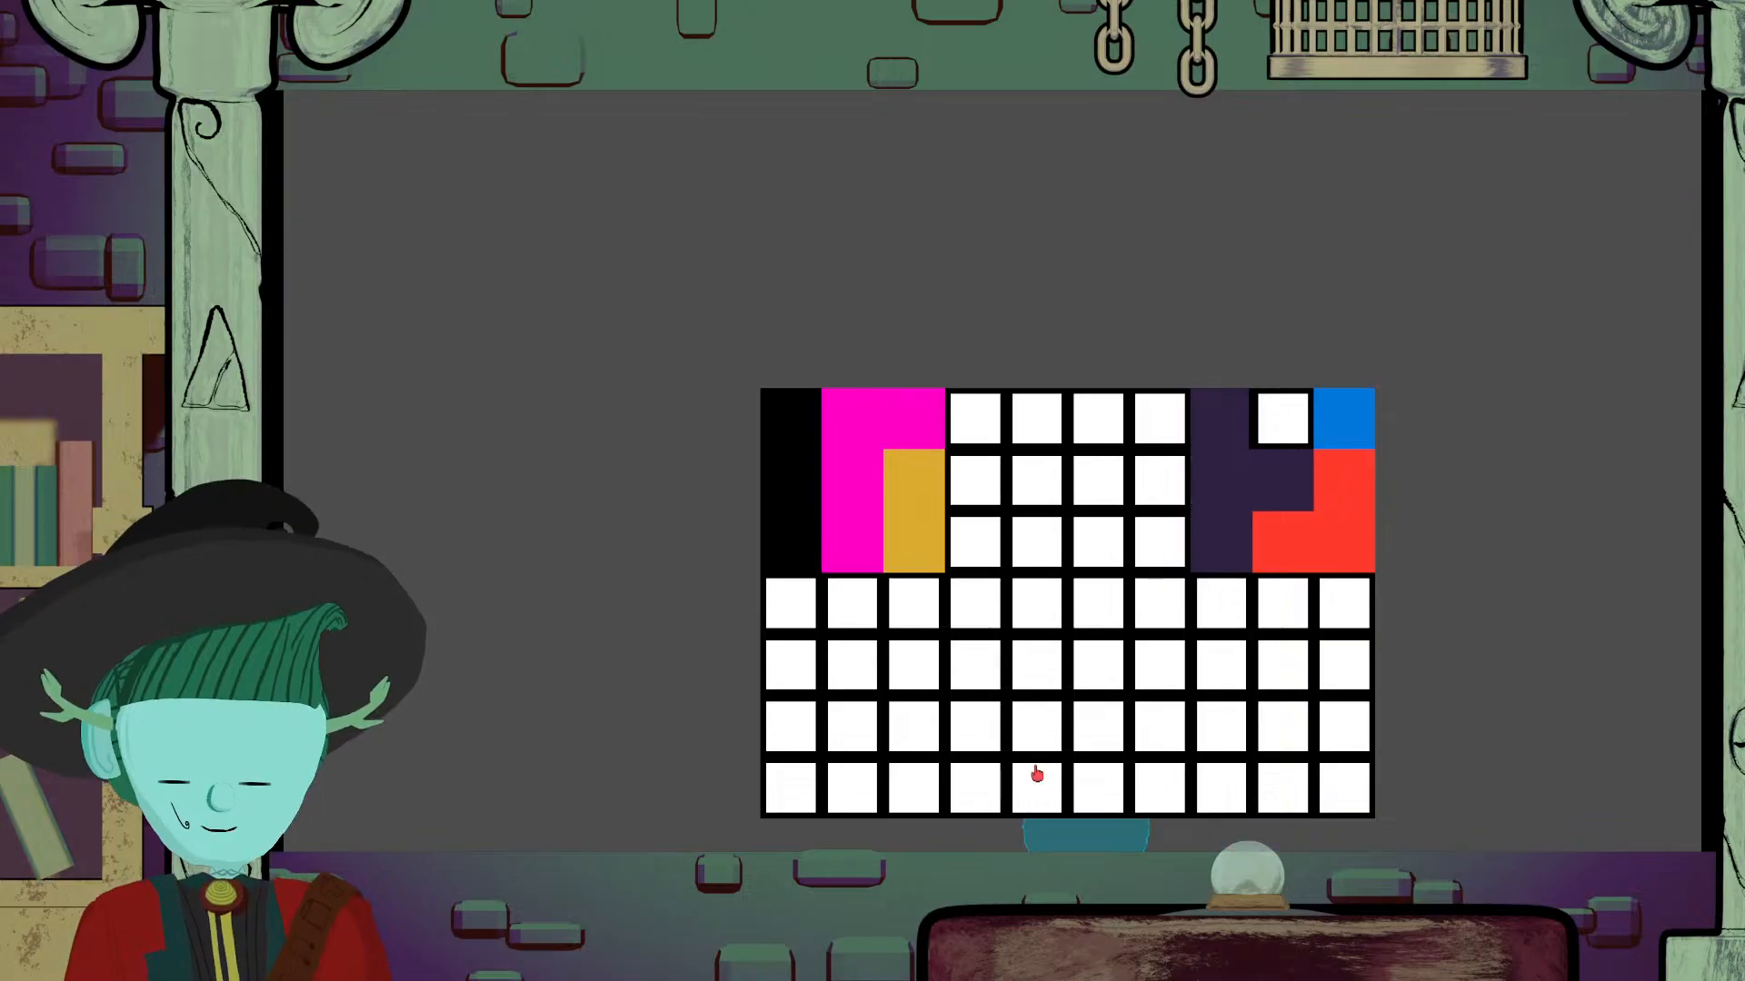
Step: Switch back to the Godot editor and close the running inventory game window
key("super")
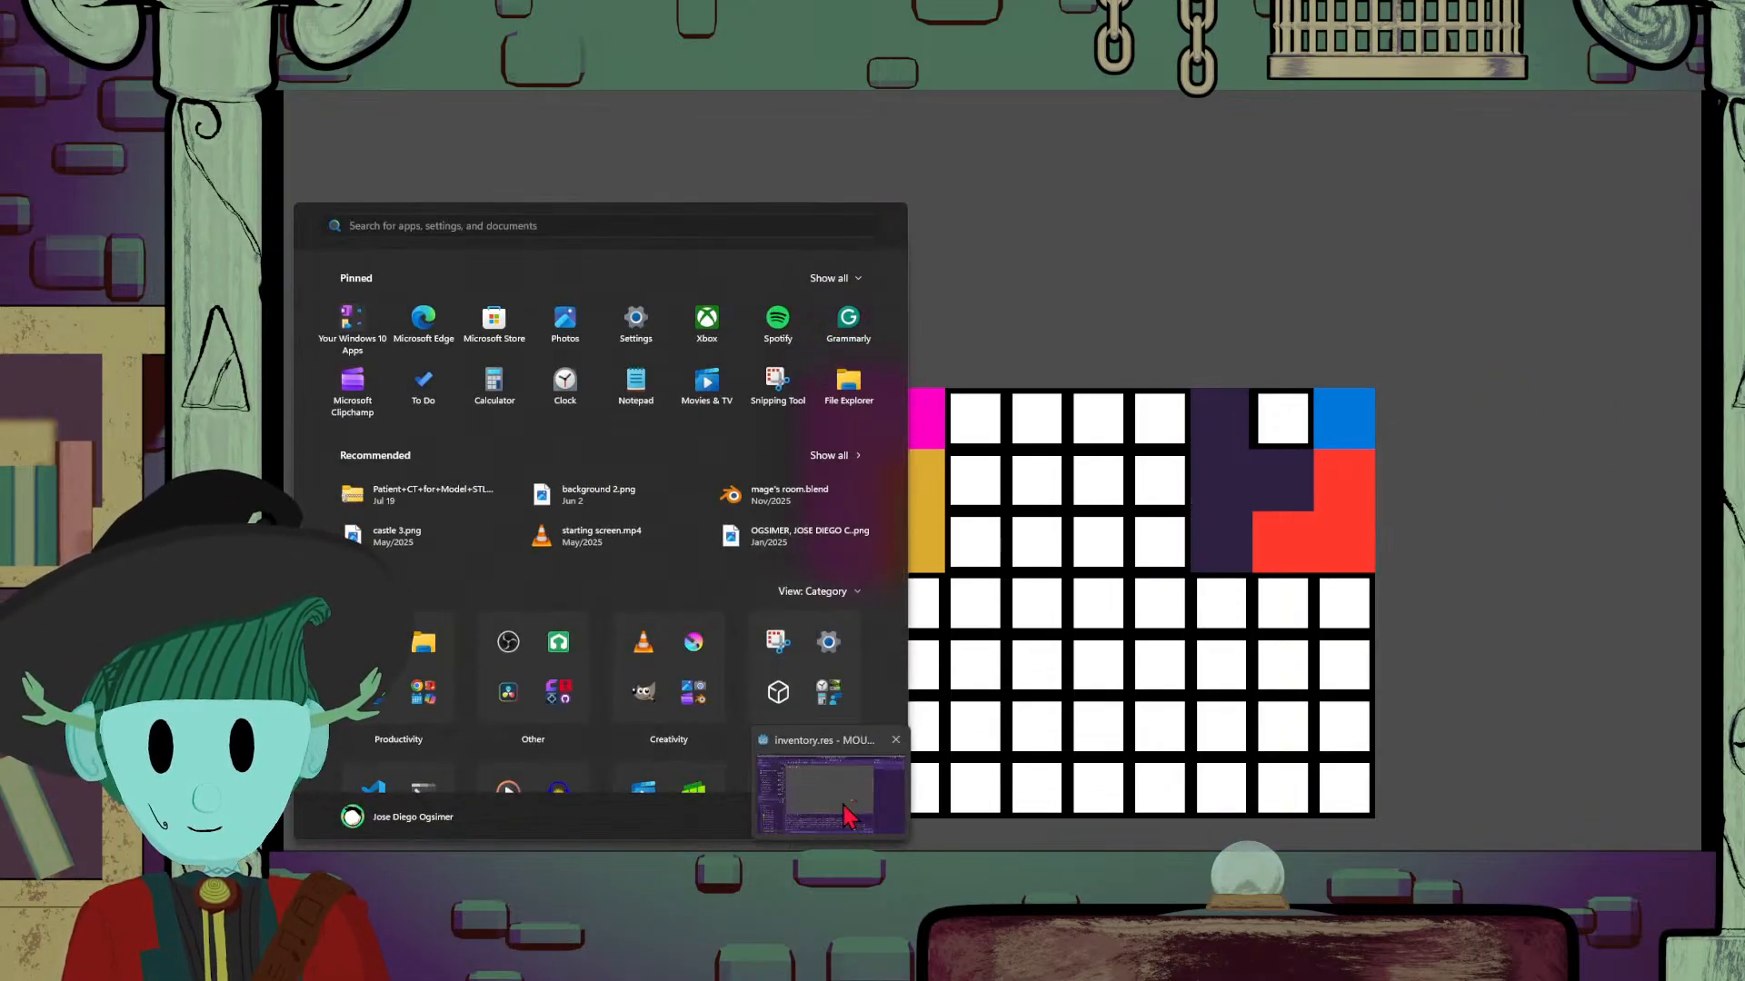
left_click(849, 795)
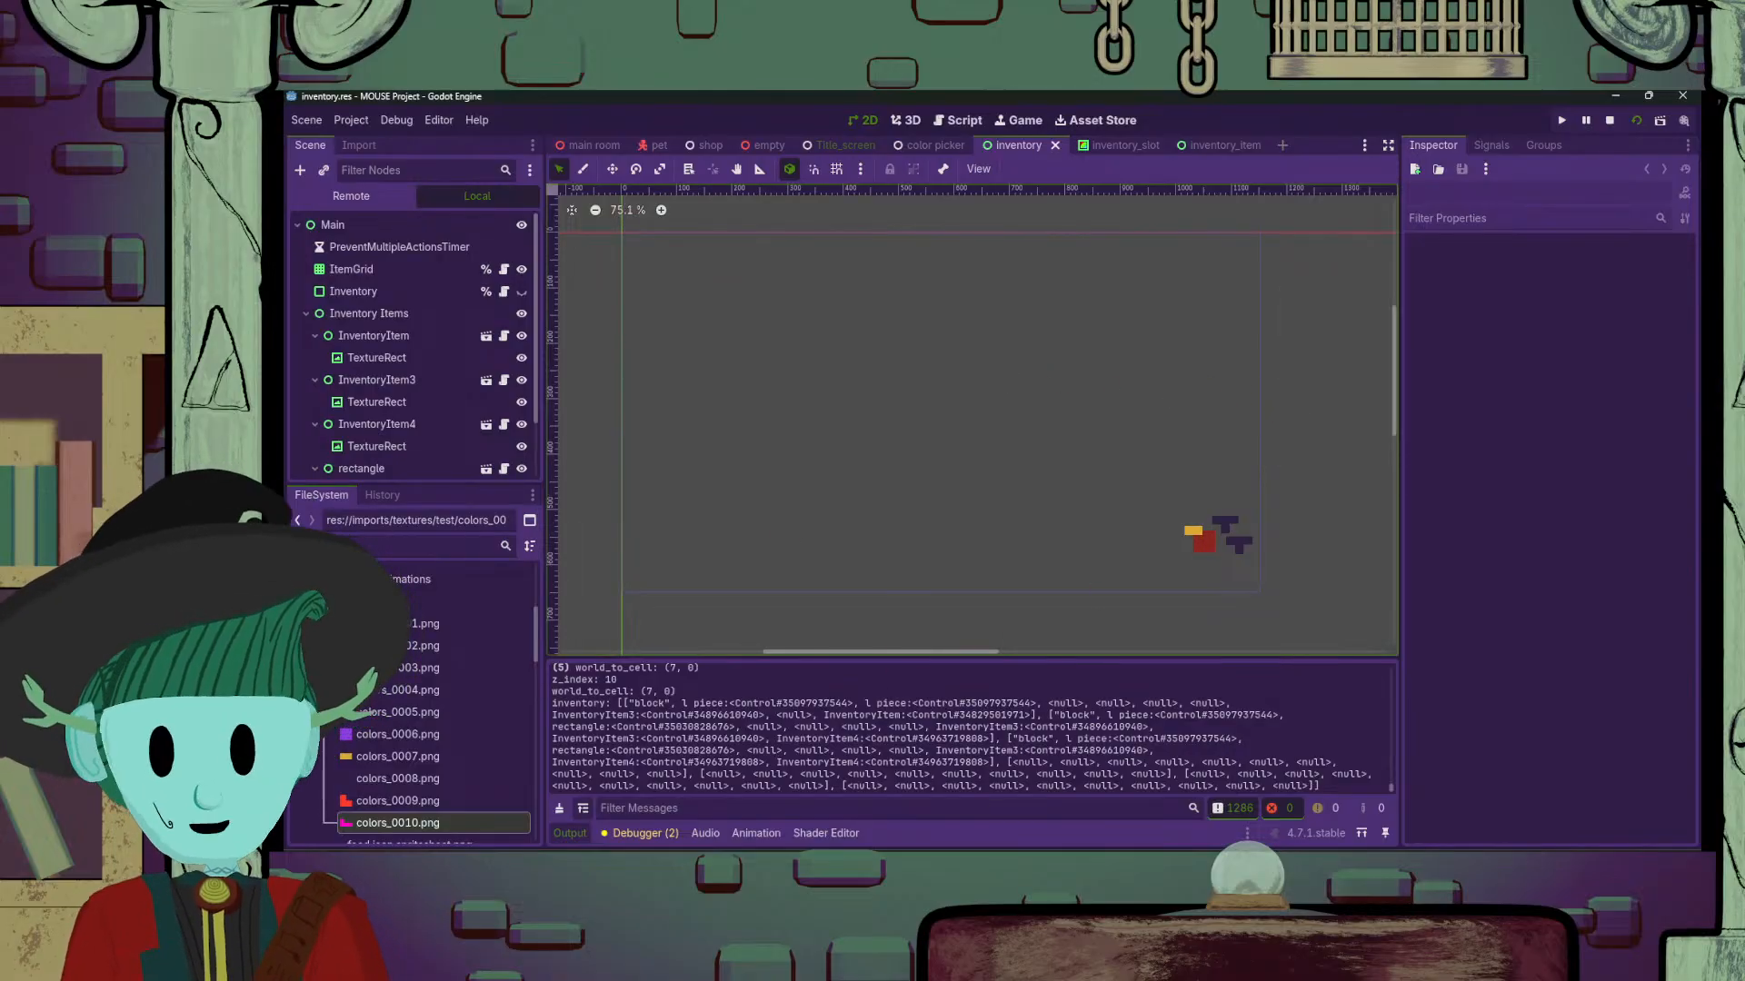
mouse_move(863, 862)
left_click(928, 741)
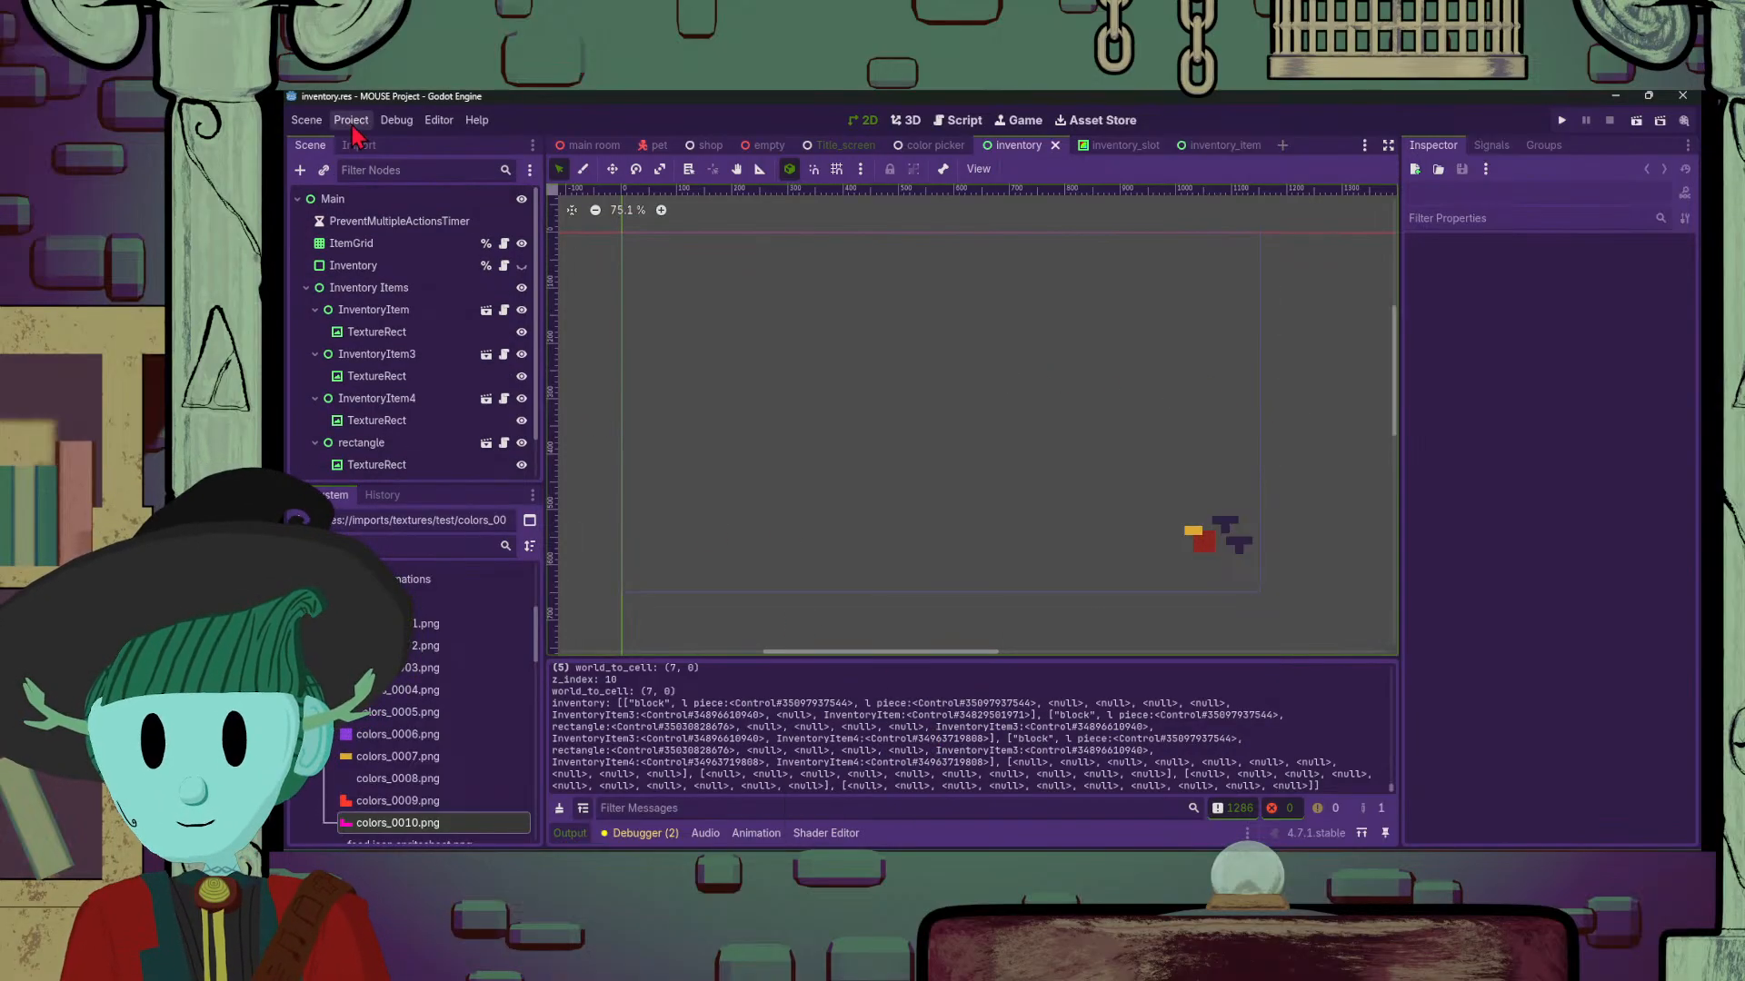
Step: Set the project's display window mode to Windowed in the project settings and save the scene
left_click(350, 126)
left_click(371, 142)
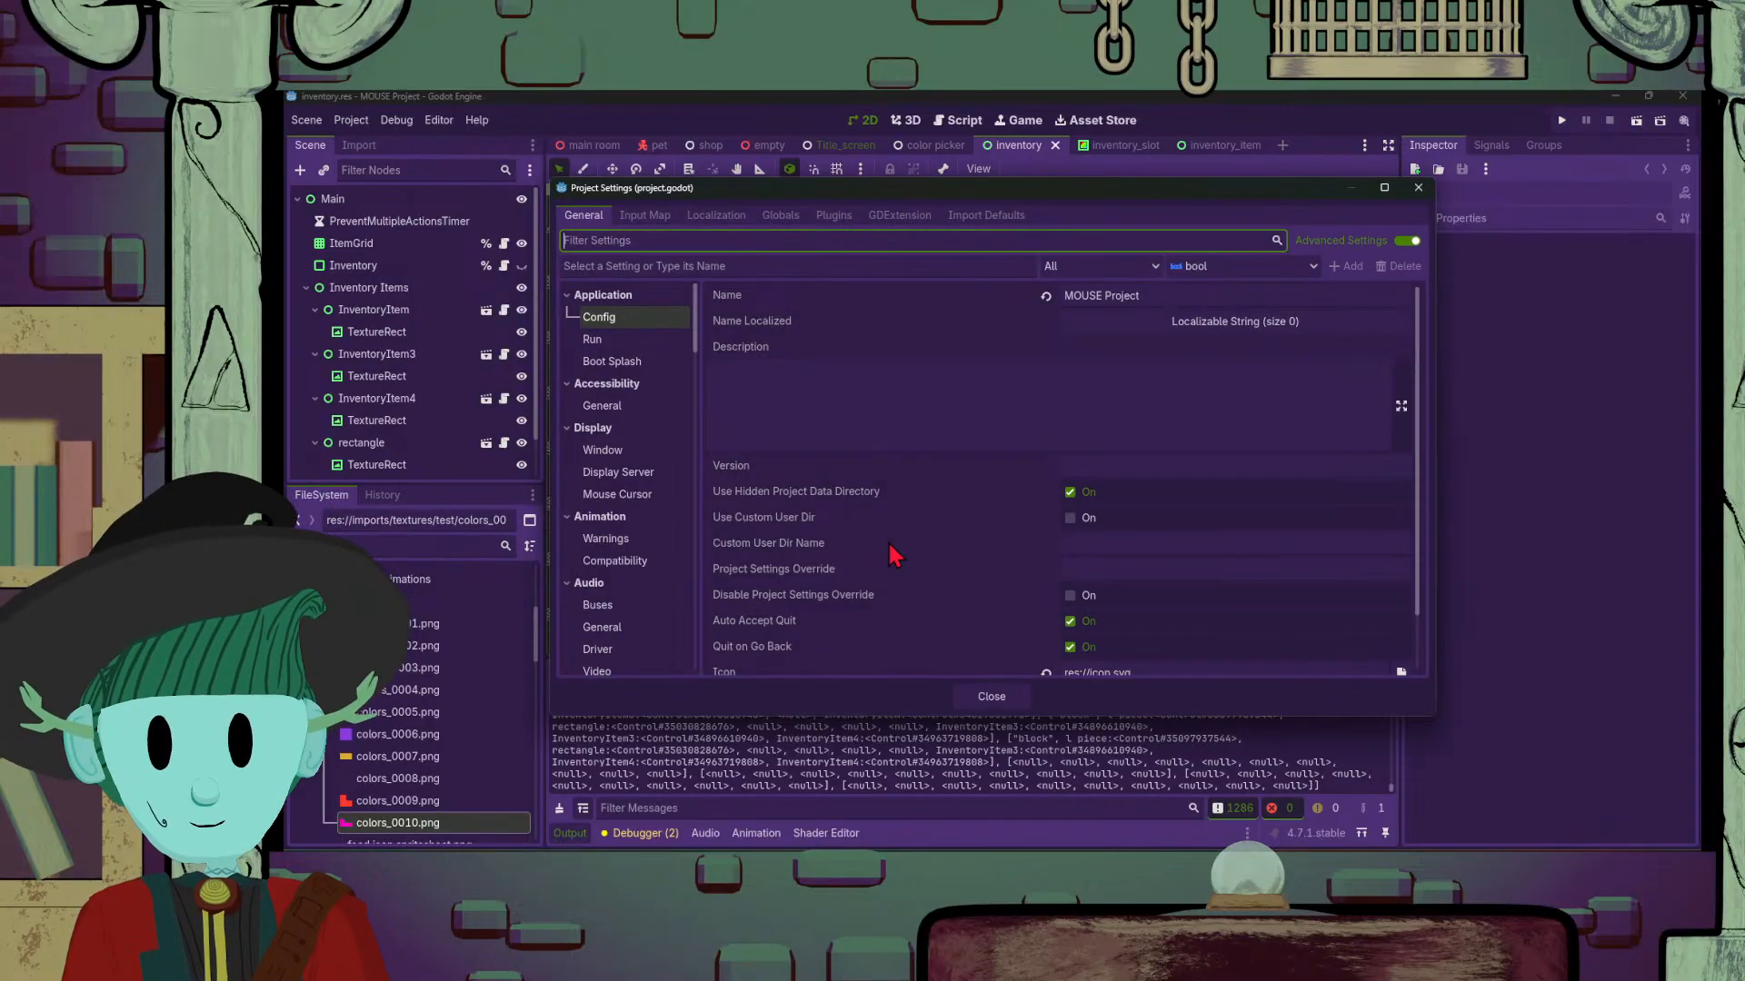
left_click(605, 452)
left_click(1122, 367)
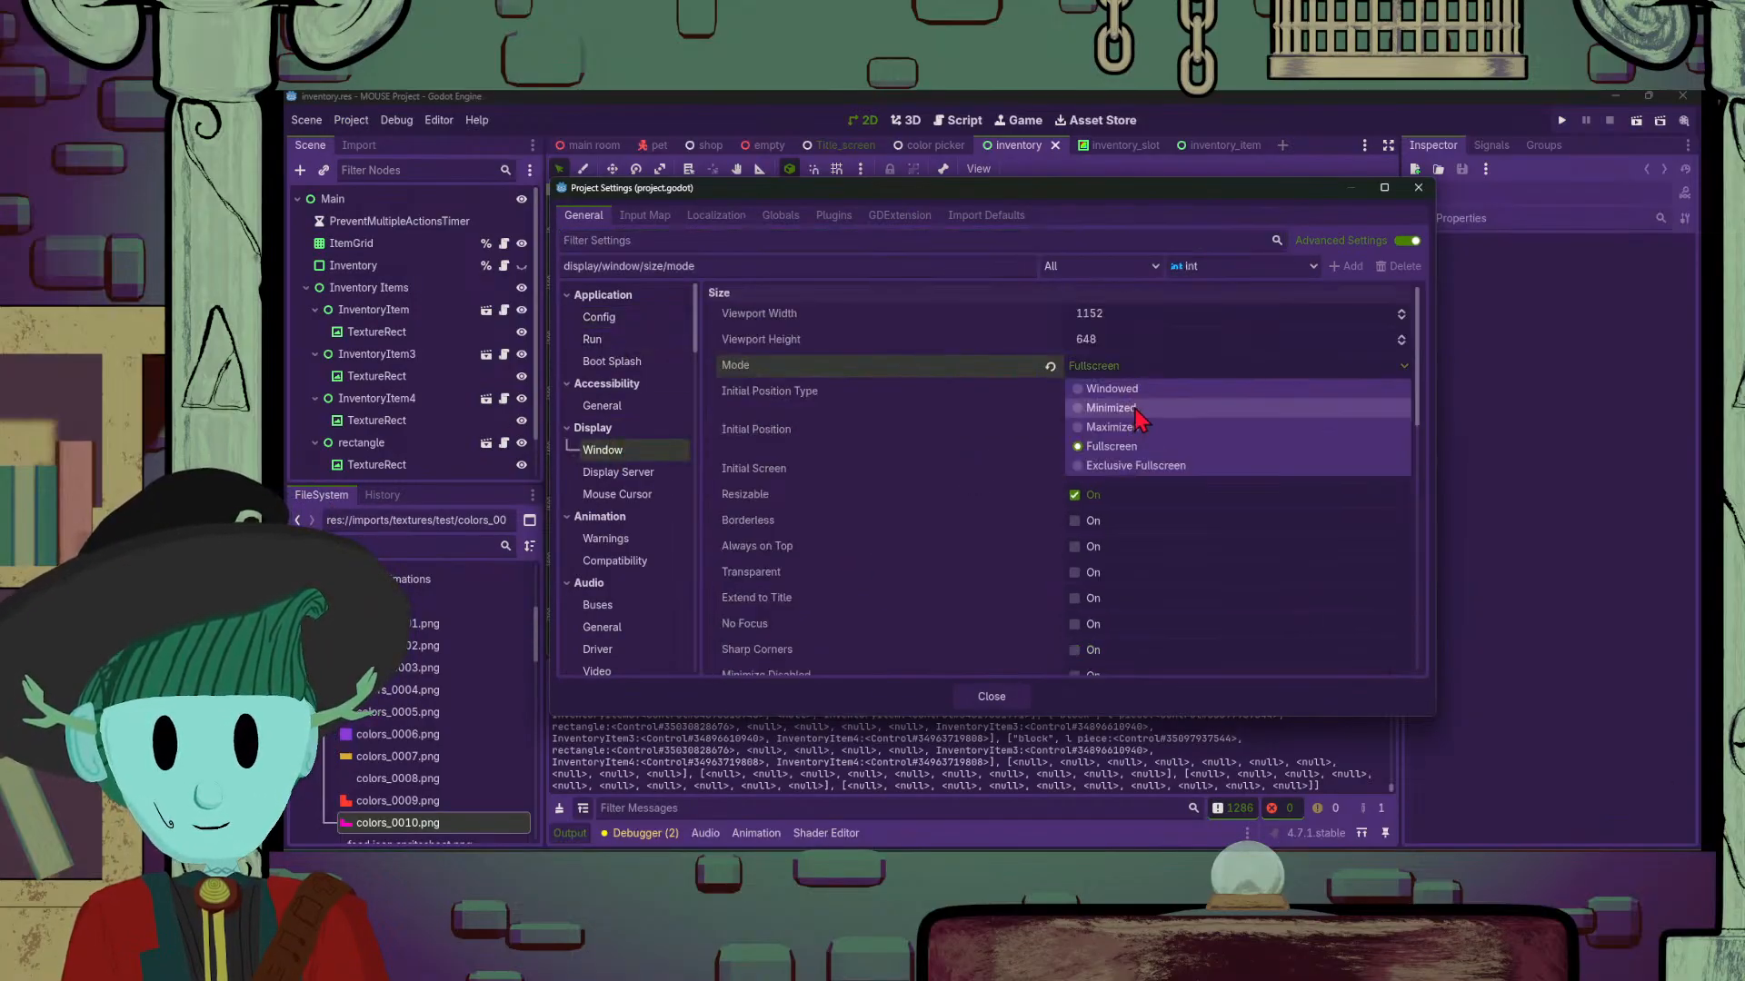
left_click(1136, 382)
left_click(1011, 700)
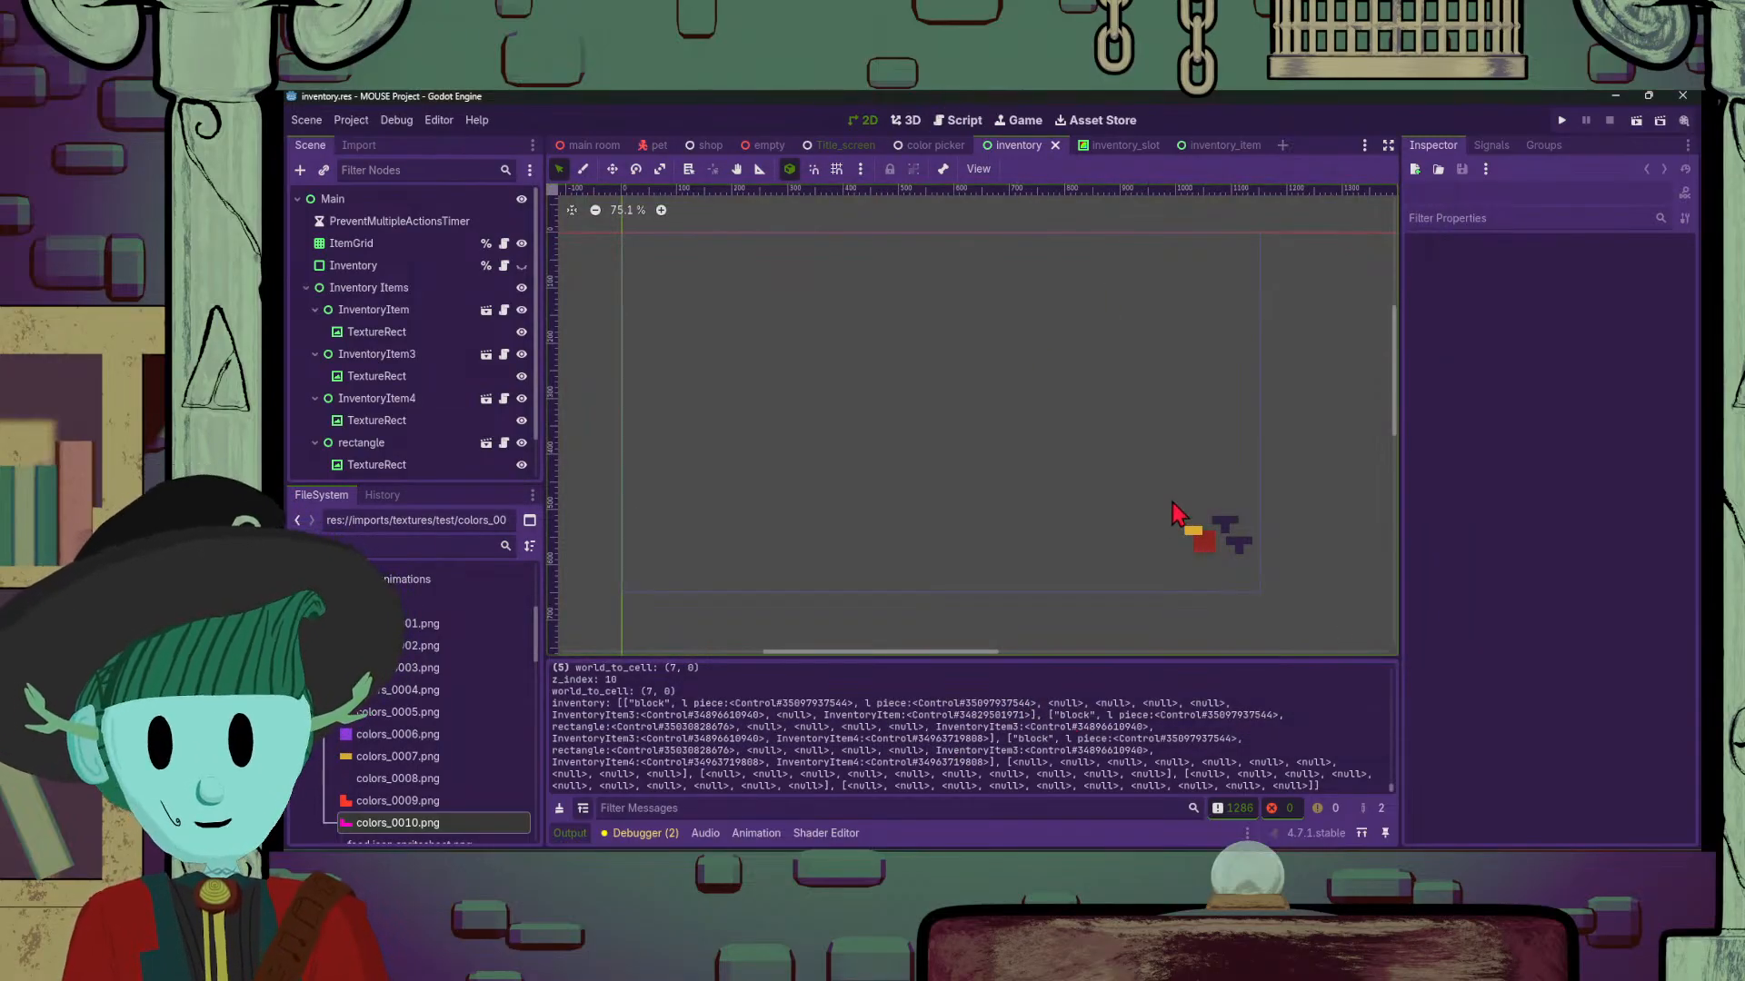
key("ctrl+s")
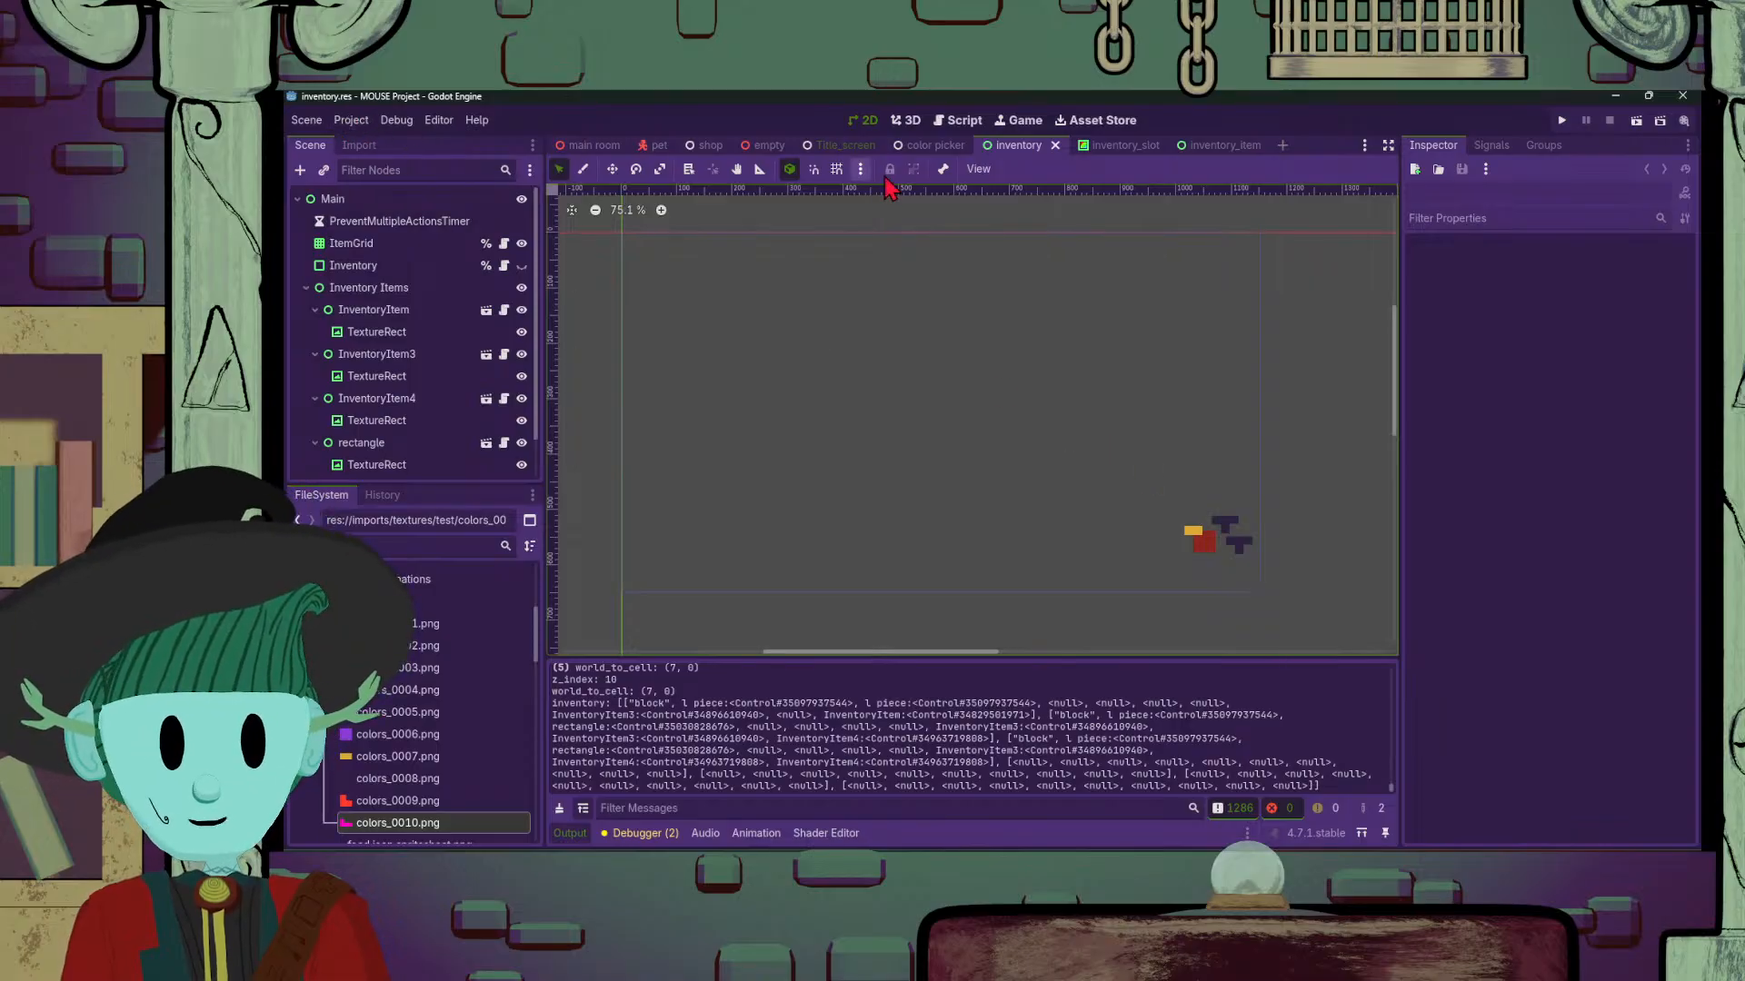
Step: Run the inventory scene and test rotating the magenta L piece over the grid
left_click(351, 119)
left_click(1323, 298)
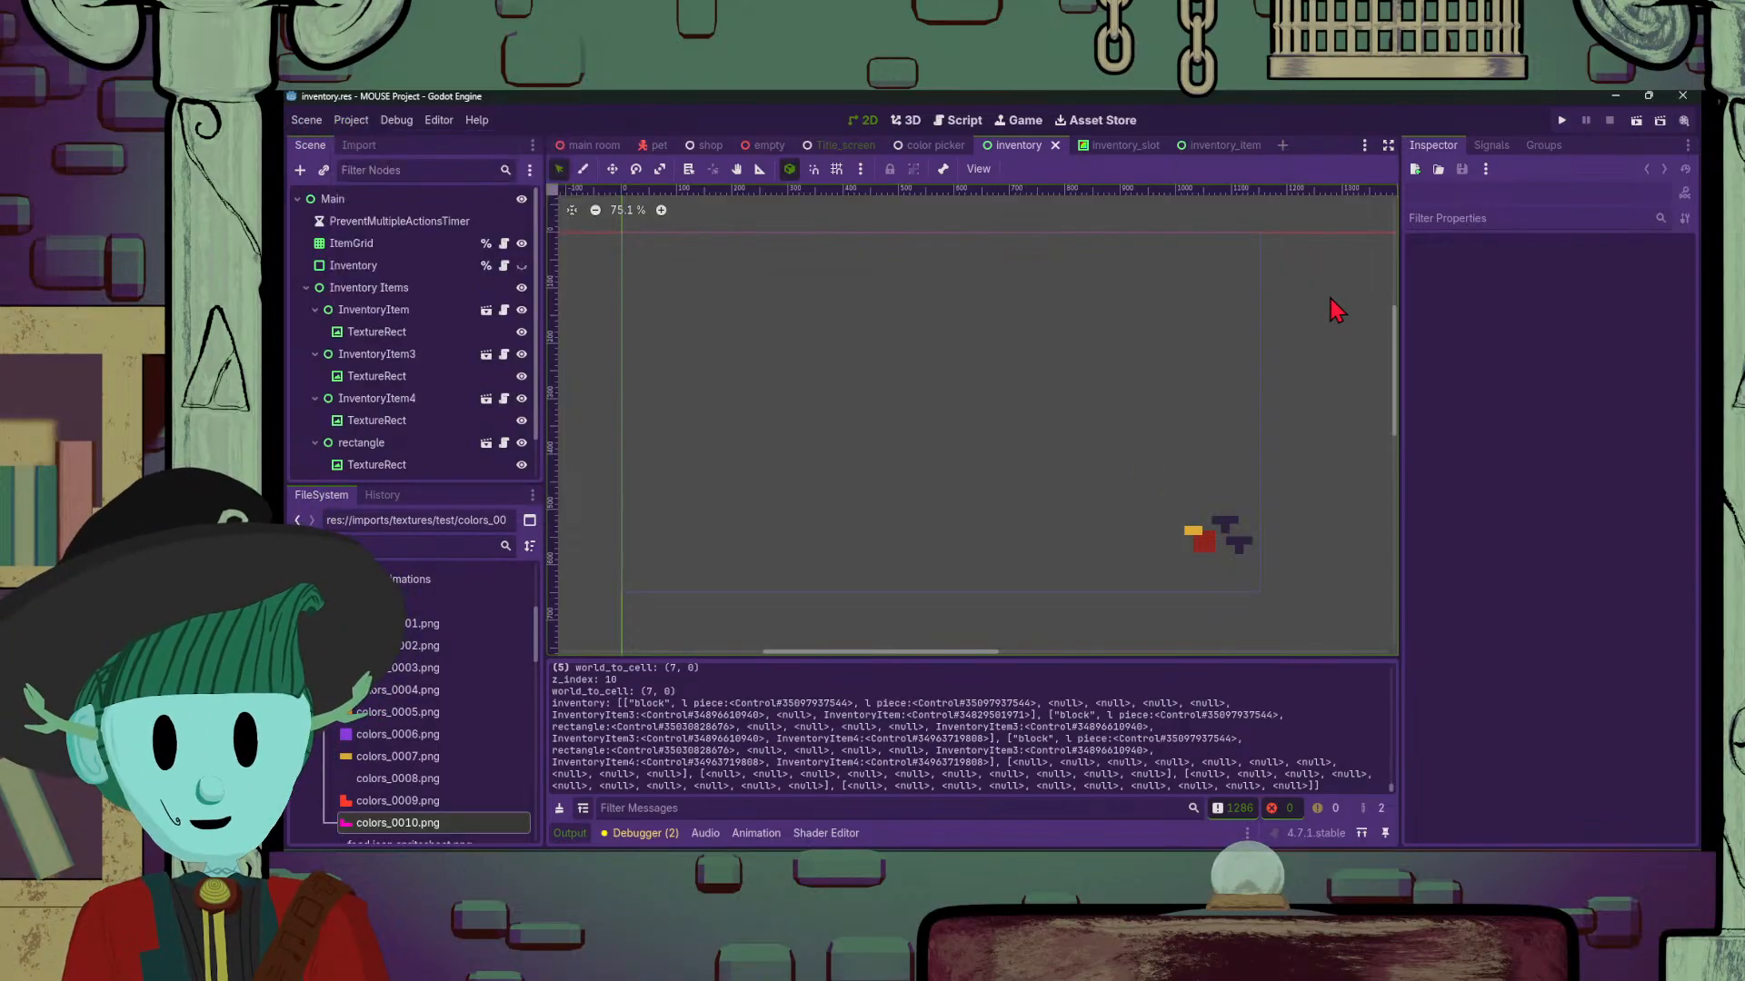
left_click(1635, 122)
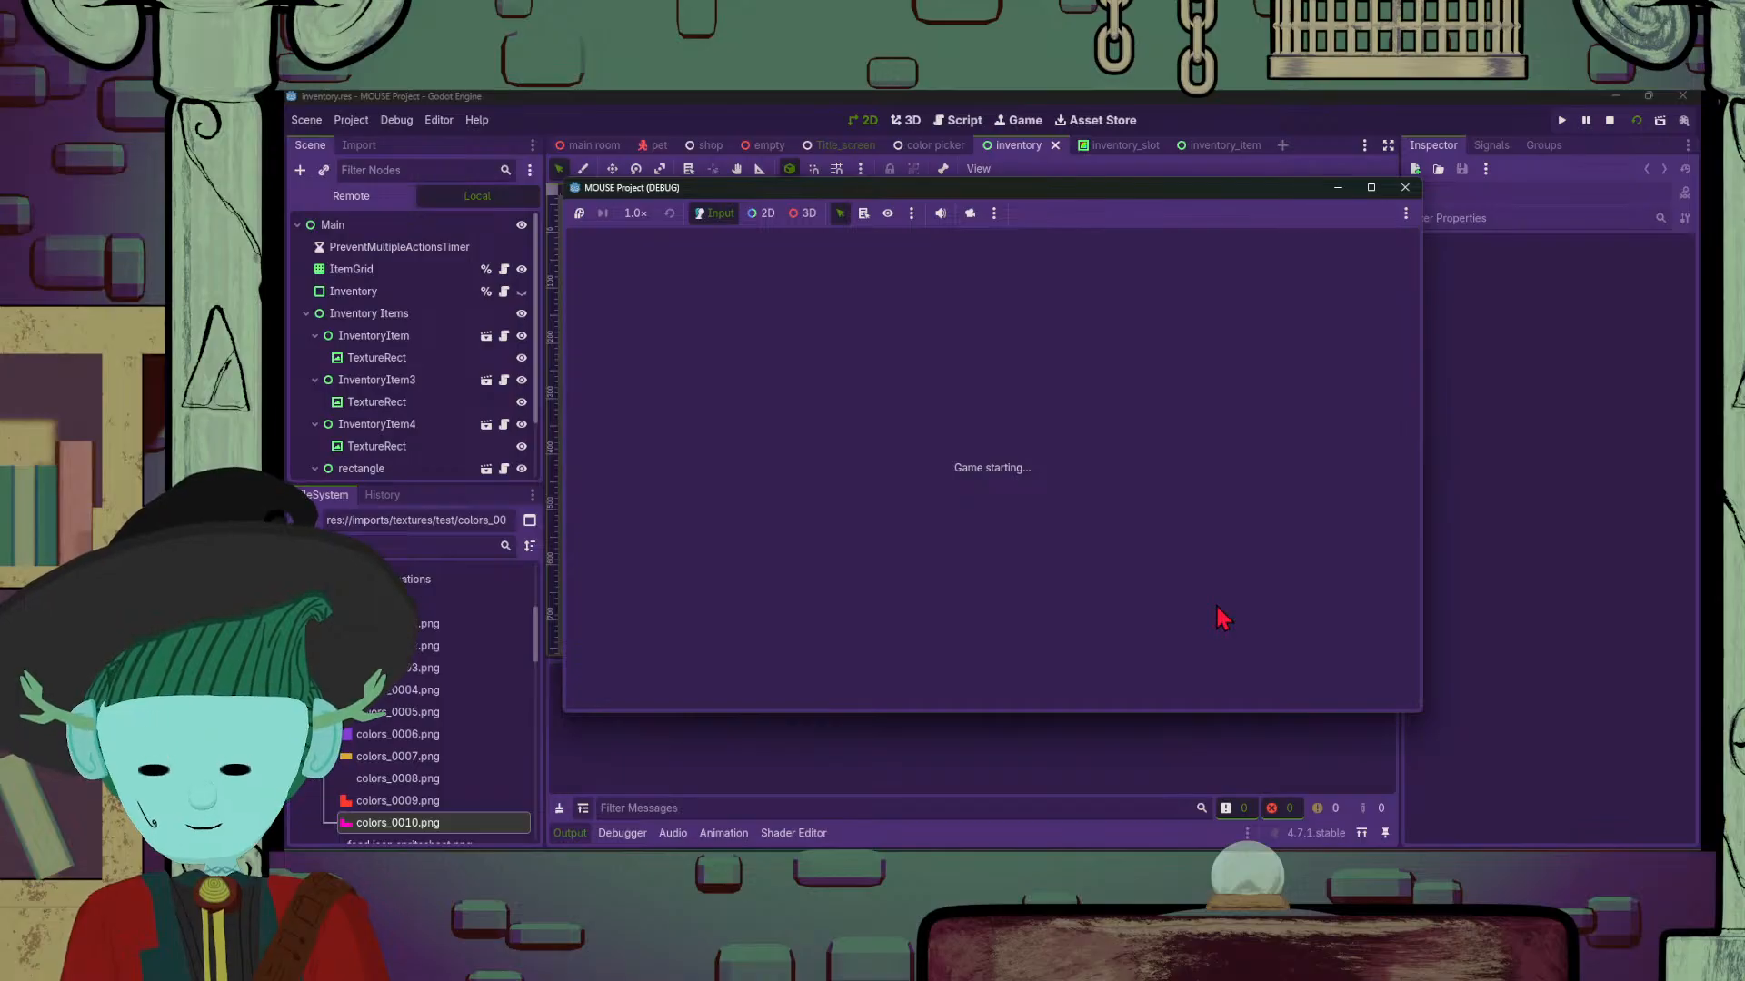
left_click_drag(1338, 683, 956, 540)
key("r")
key("r")
key("r")
key("r")
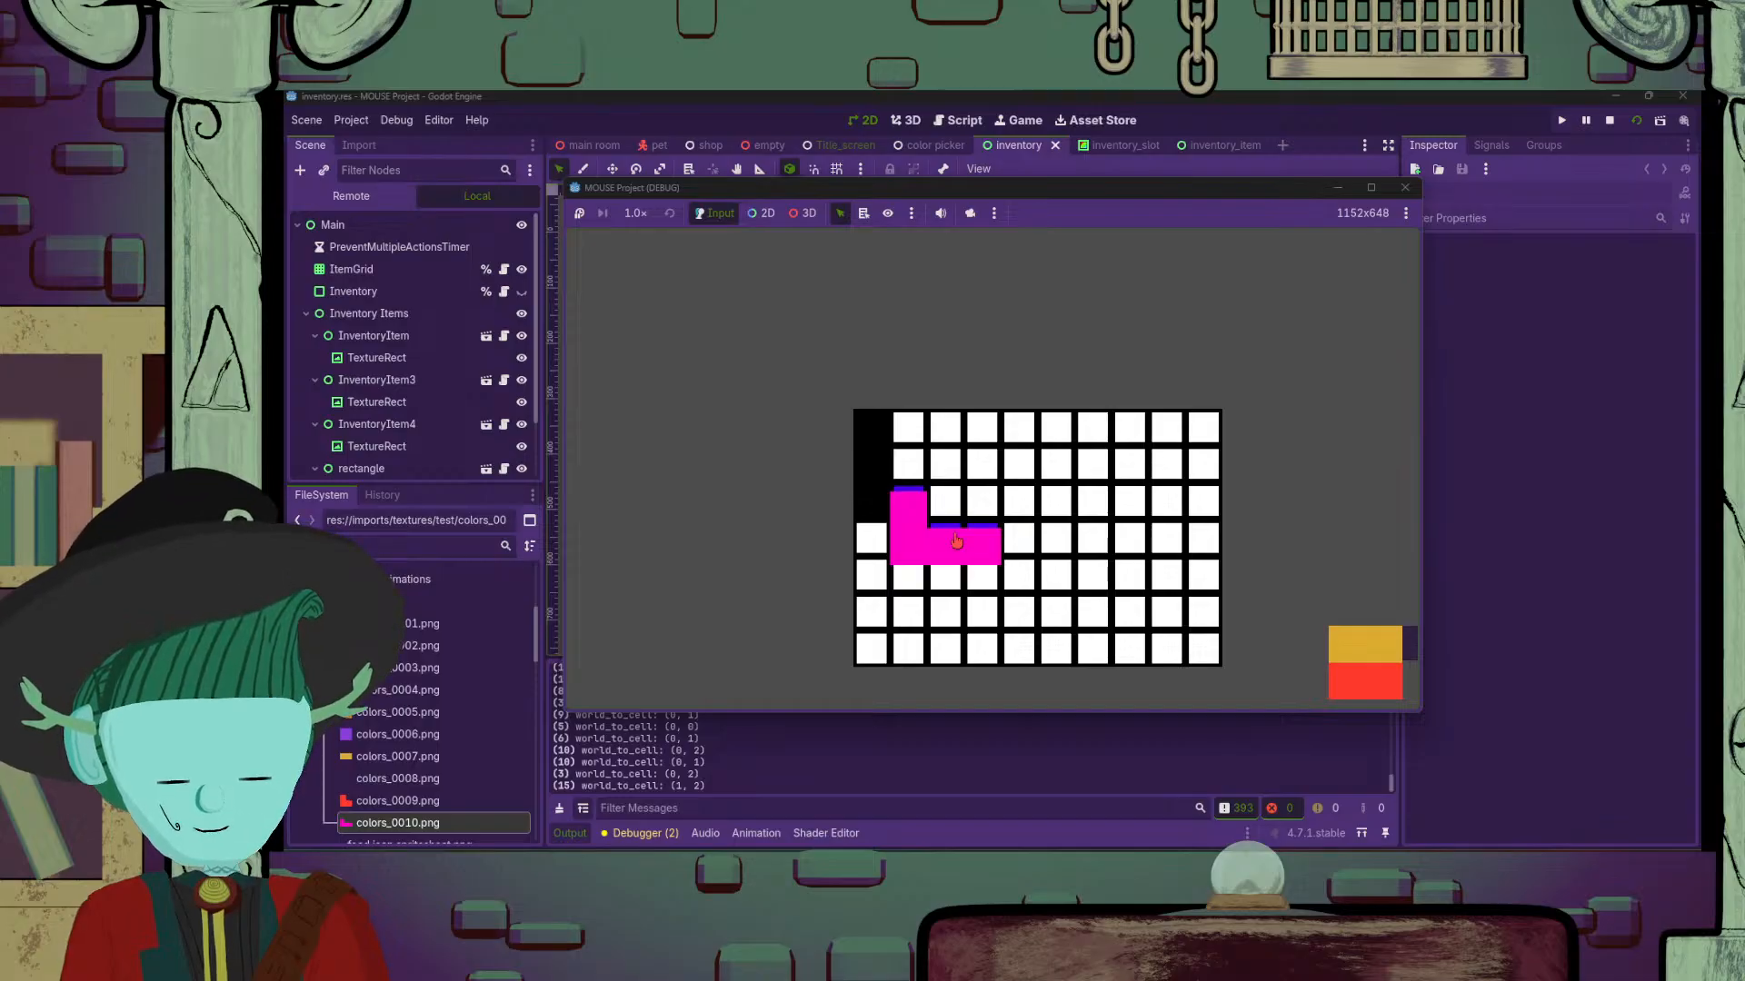
Step: Rotate the magenta L piece upright and fit it against the blocked black cells in the grid's first rows
left_click_drag(956, 541, 927, 464)
key("r")
key("r")
key("r")
key("r")
key("r")
Step: Stand the yellow rectangle vertically beside the magenta piece's upper arm and fill the gap below with the red piece
left_click_drag(1369, 648, 983, 450)
key("r")
key("r")
key("r")
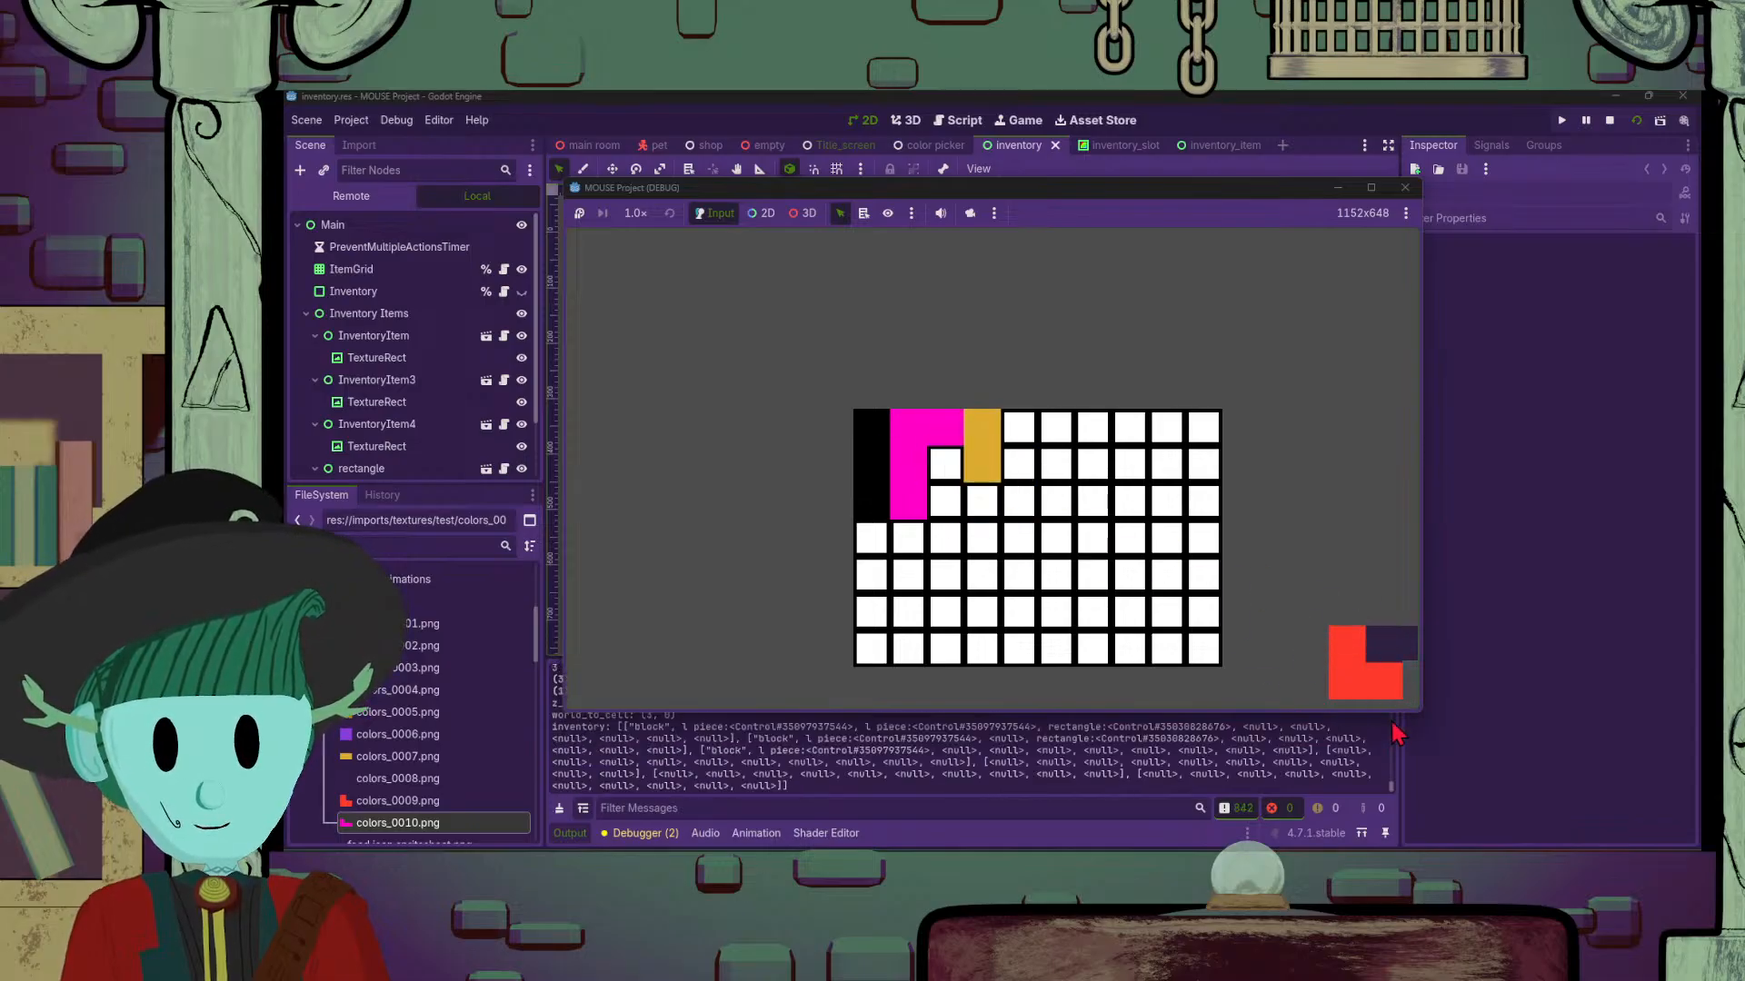
left_click_drag(1372, 668, 980, 505)
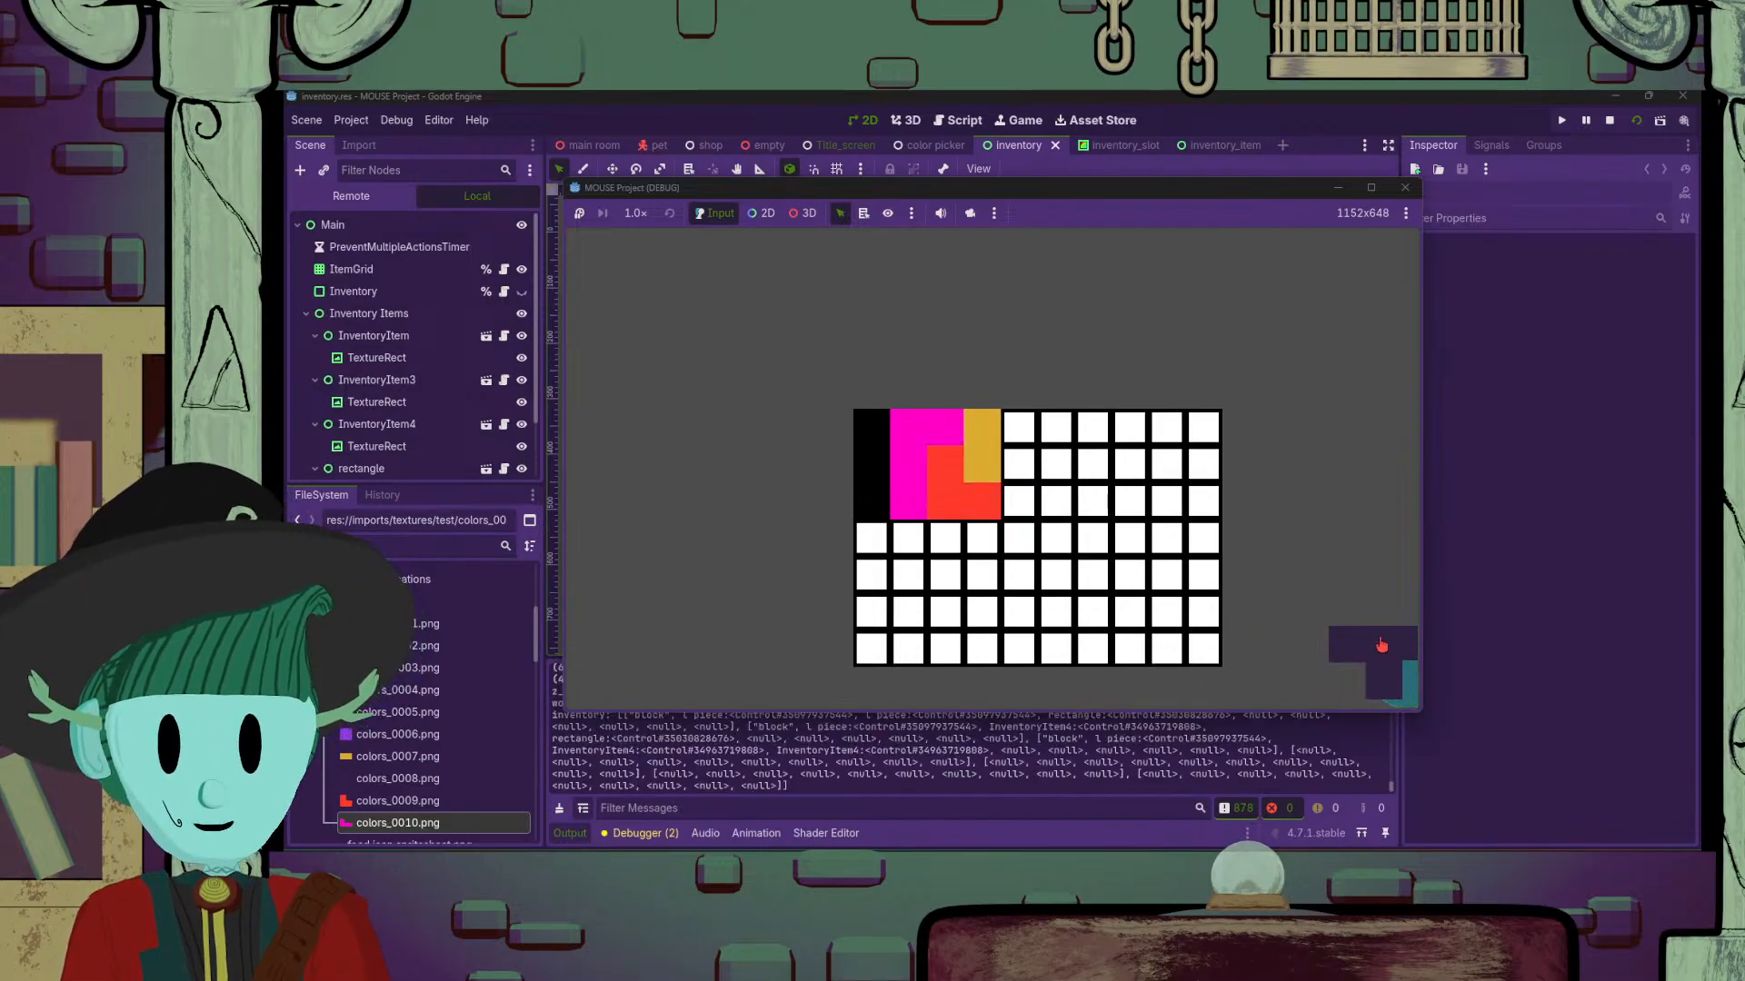
Step: Rotate the dark T piece to fit beside the yellow and red pieces, and place the blue square in the notch above its stem
left_click_drag(1393, 672, 1054, 486)
key("r")
key("r")
key("r")
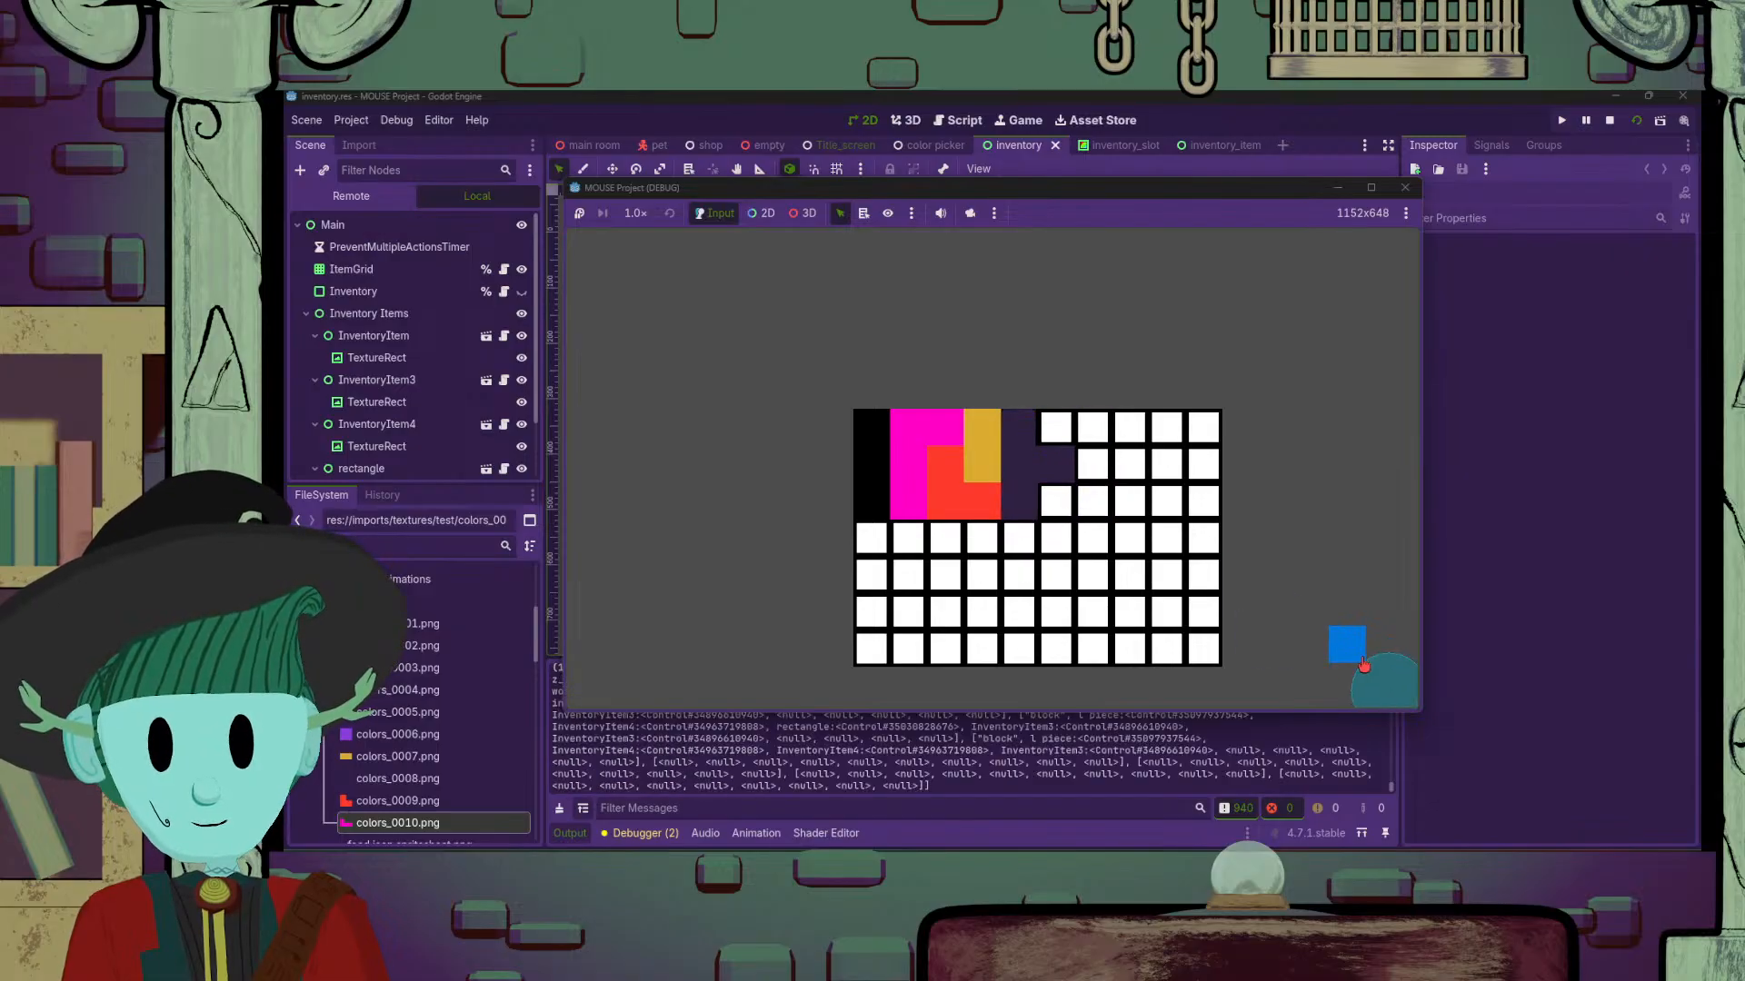
left_click_drag(1350, 649, 892, 440)
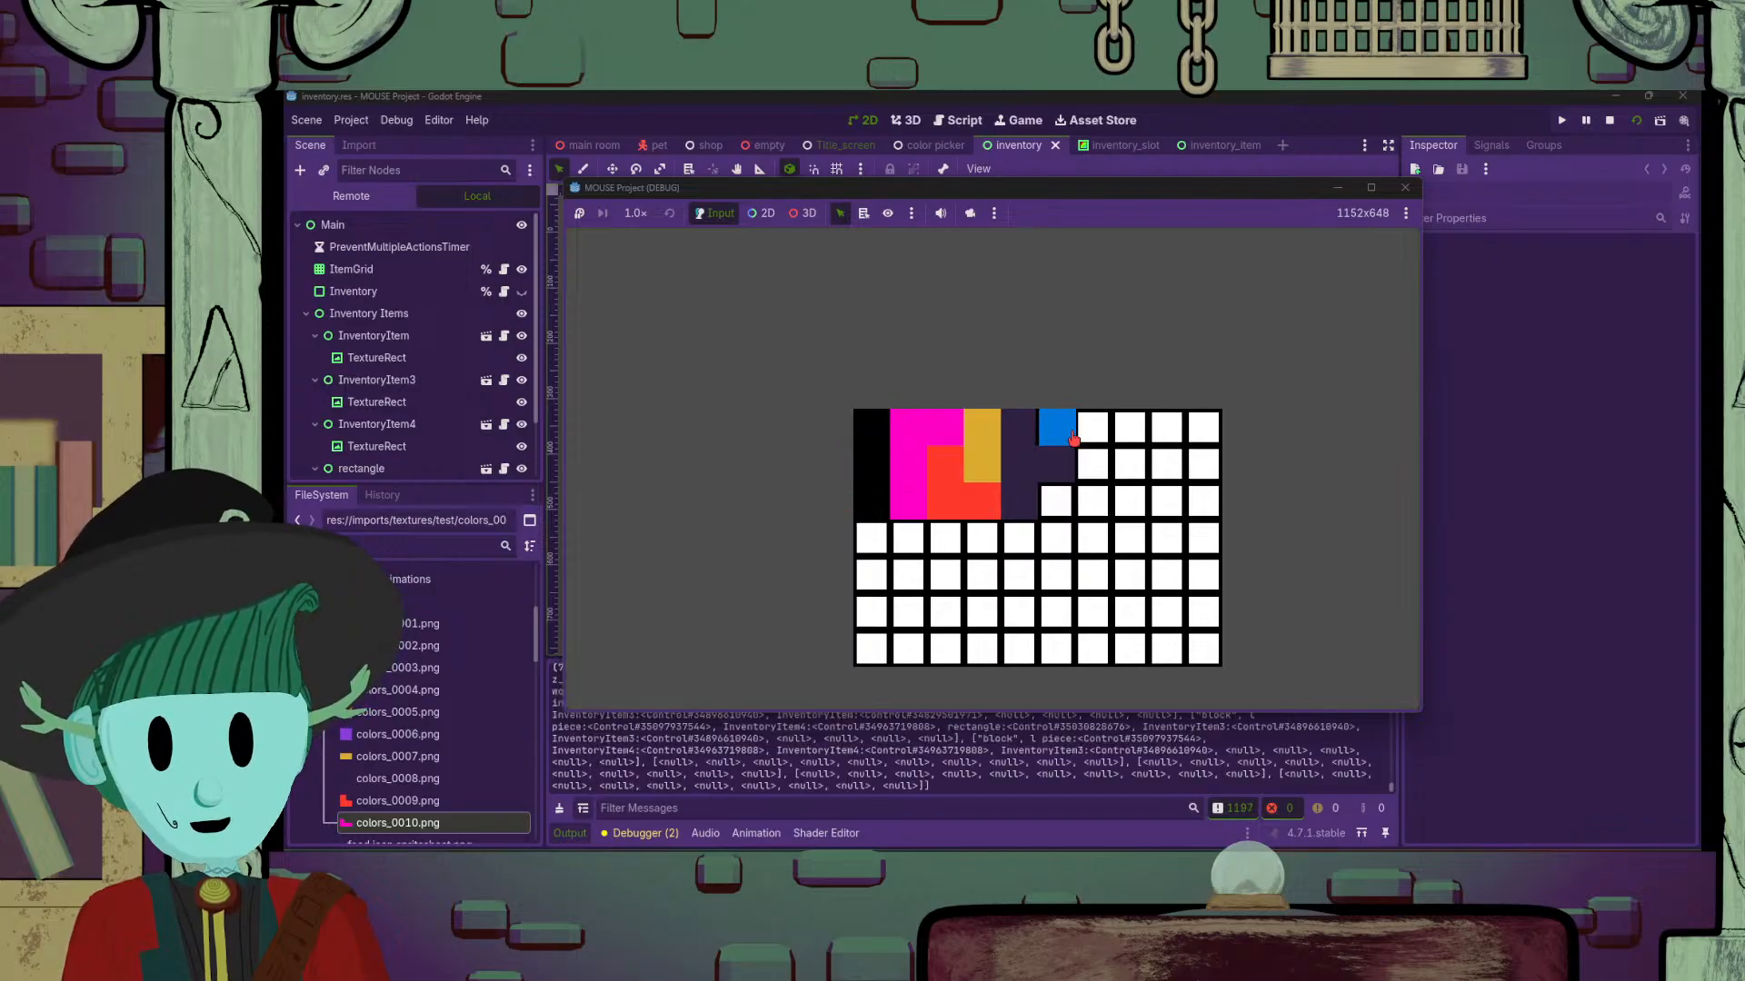
Step: Try to move the magenta piece onto the red piece and the blocked black cells, and close the game window
mouse_move(918, 498)
left_mouse_down()
mouse_move(945, 568)
mouse_move(934, 473)
left_mouse_up()
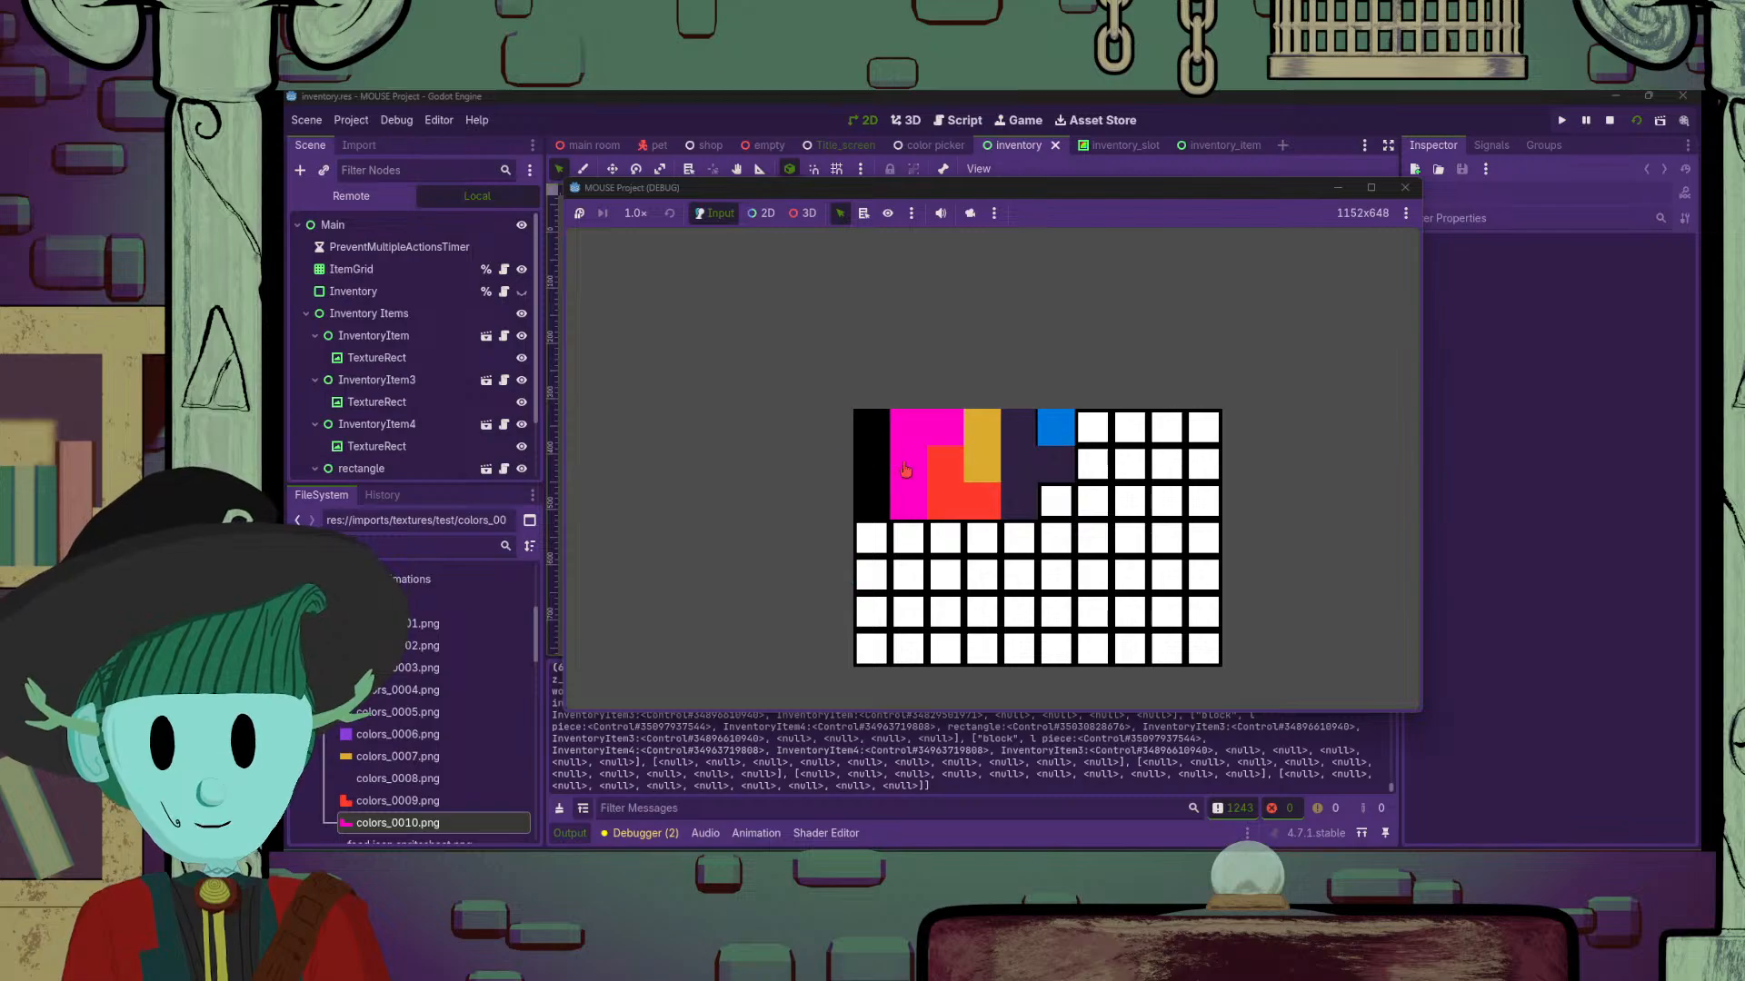
left_click_drag(912, 475, 874, 479)
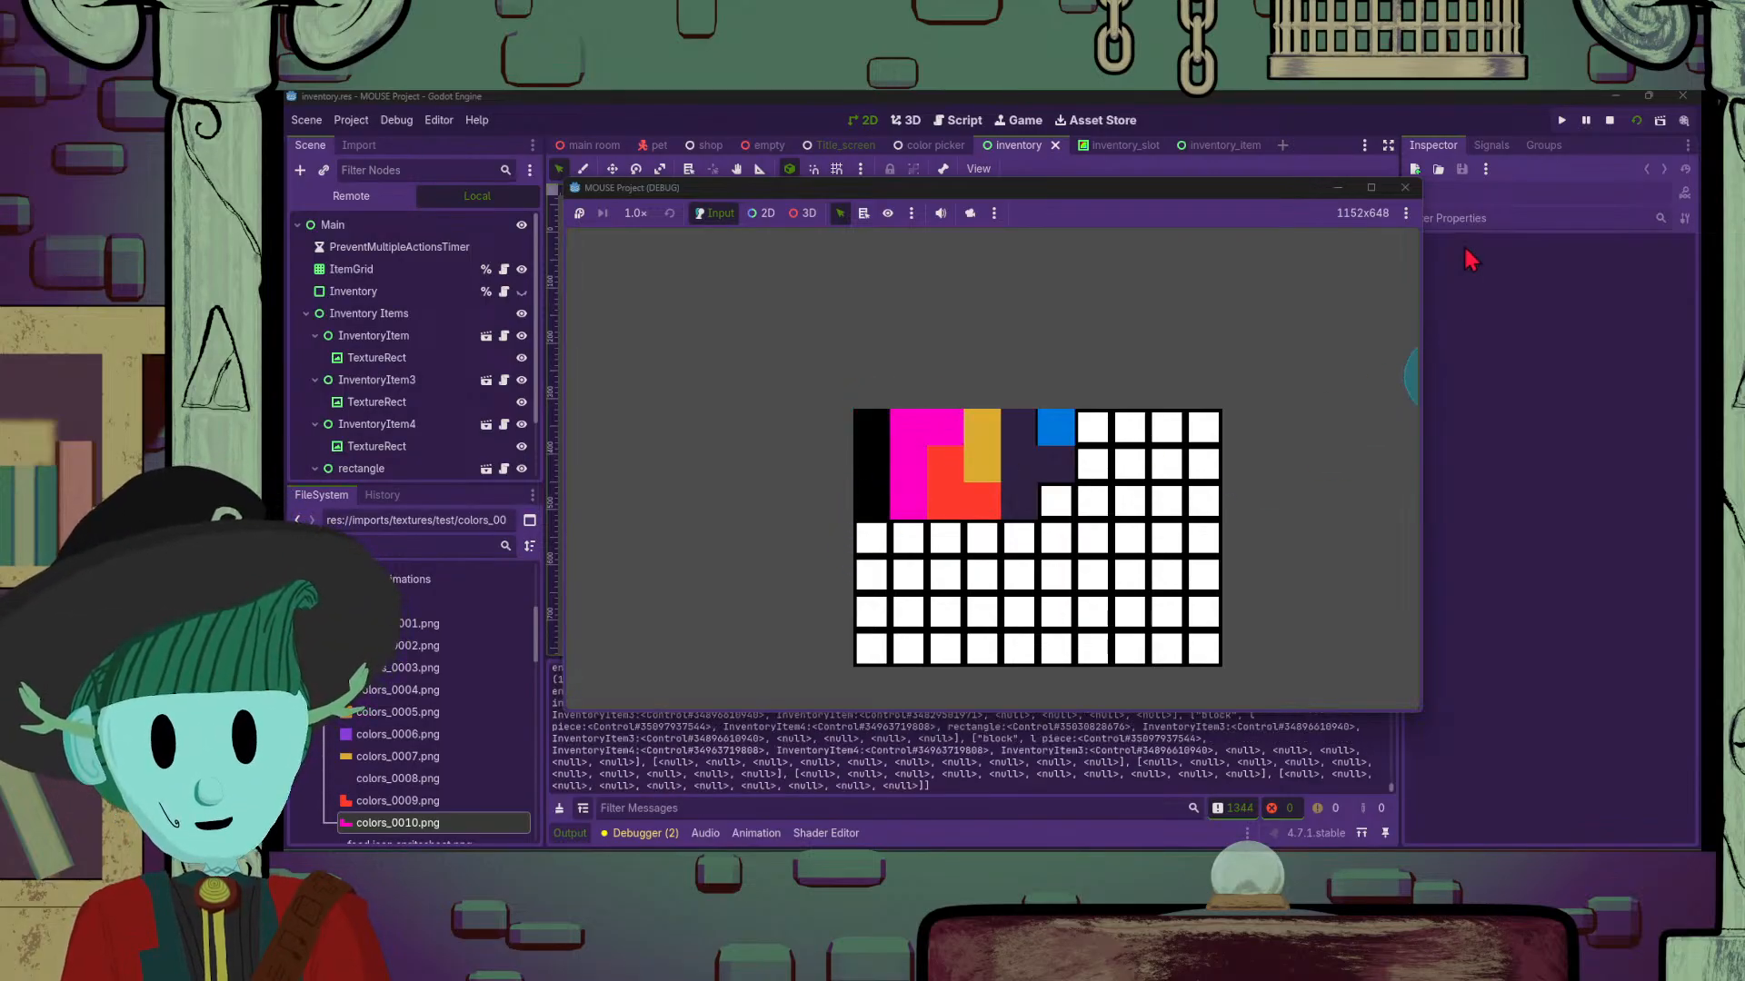
left_click(1405, 188)
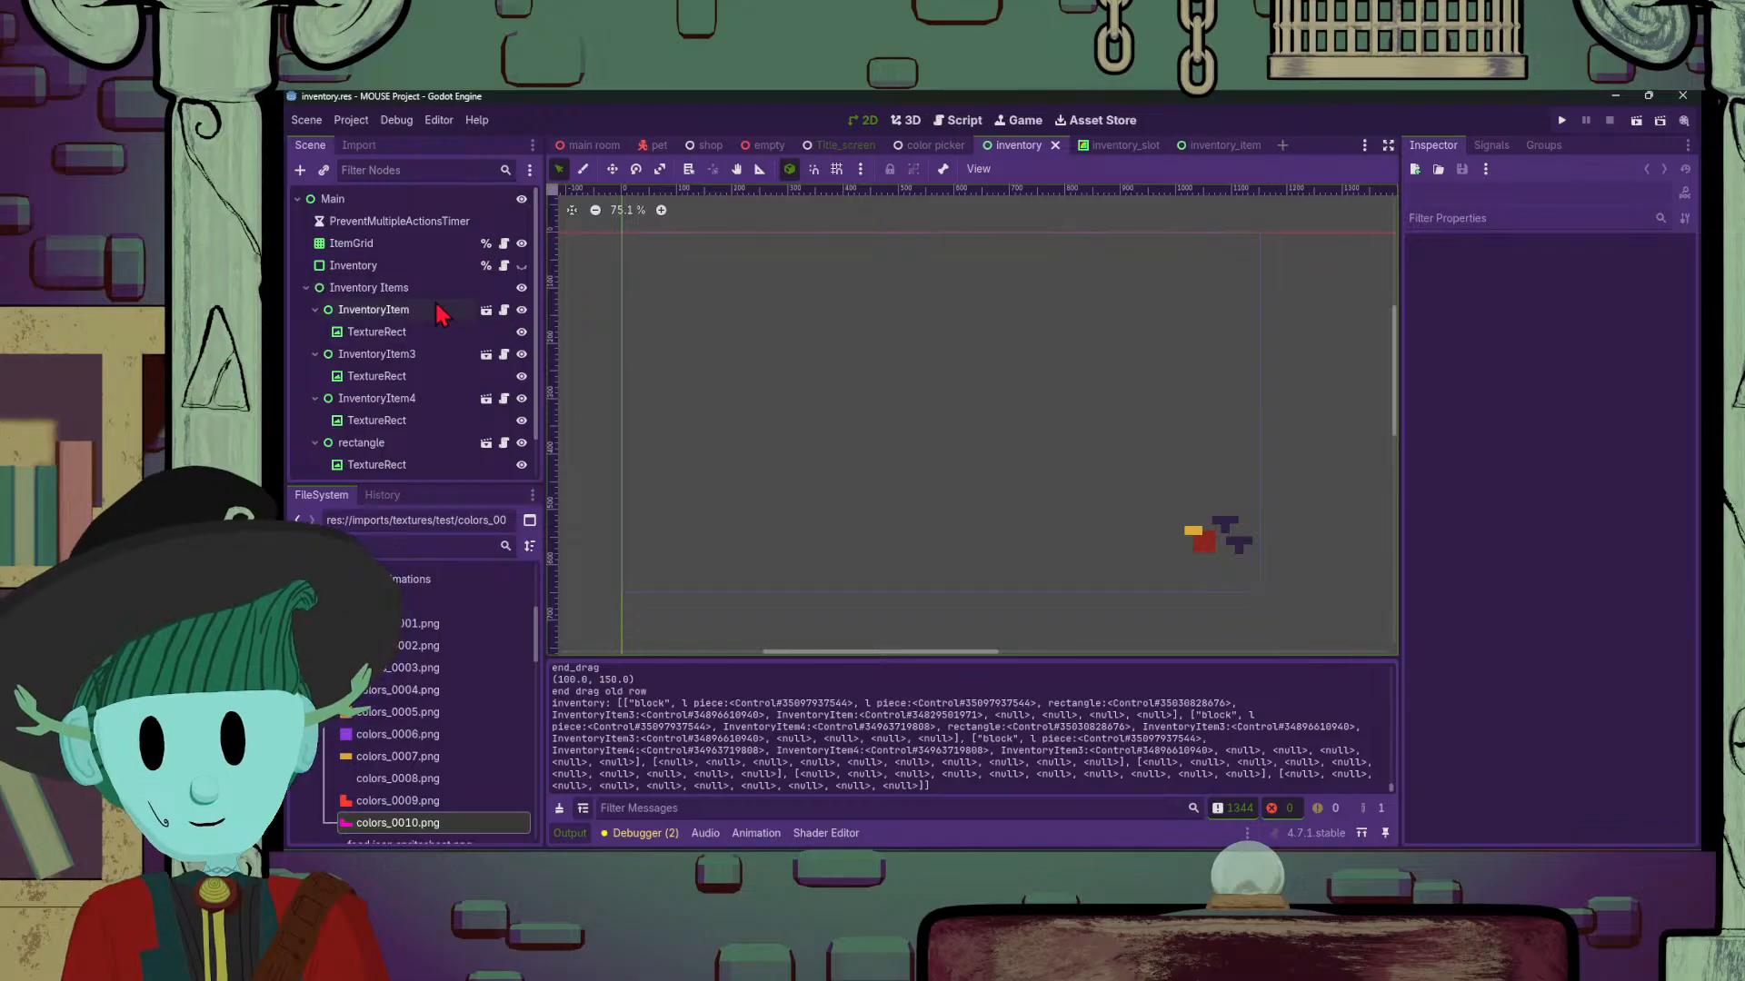
Step: Examine the ItemGrid node's Non Usable Slots property and the exported variables at the start of inventory_item.gd
left_click(429, 244)
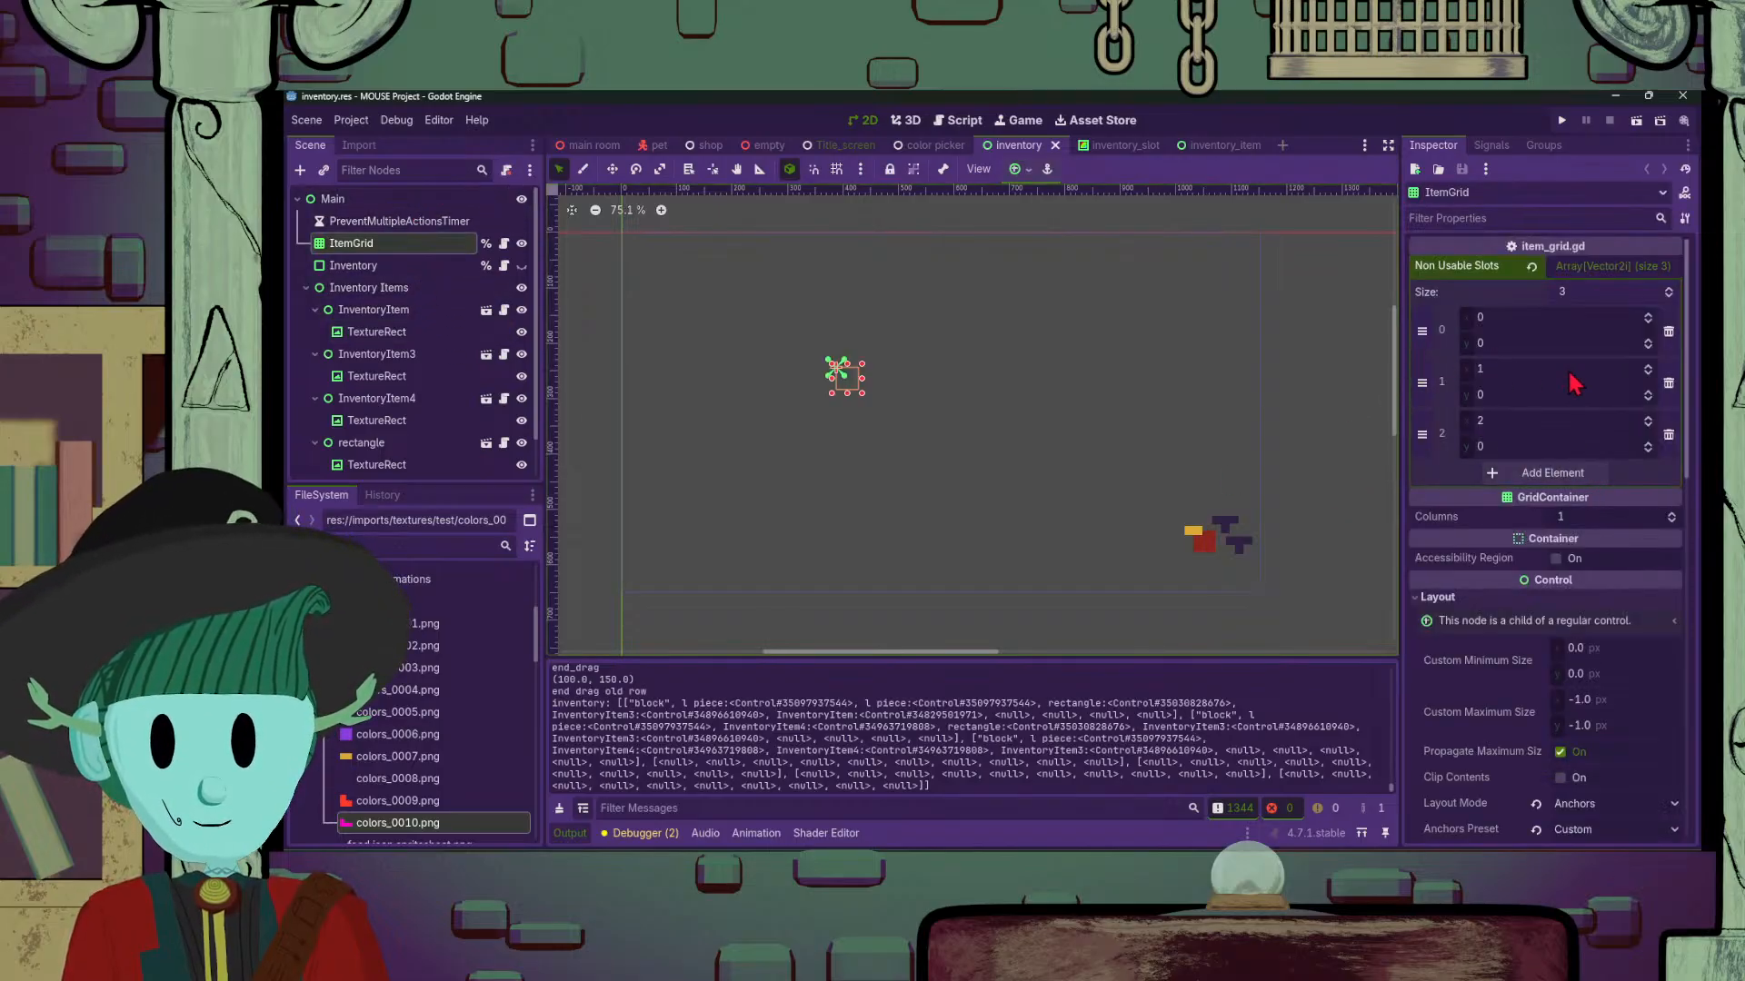
scroll(1578, 378, "down", 3)
scroll(1573, 385, "up", 3)
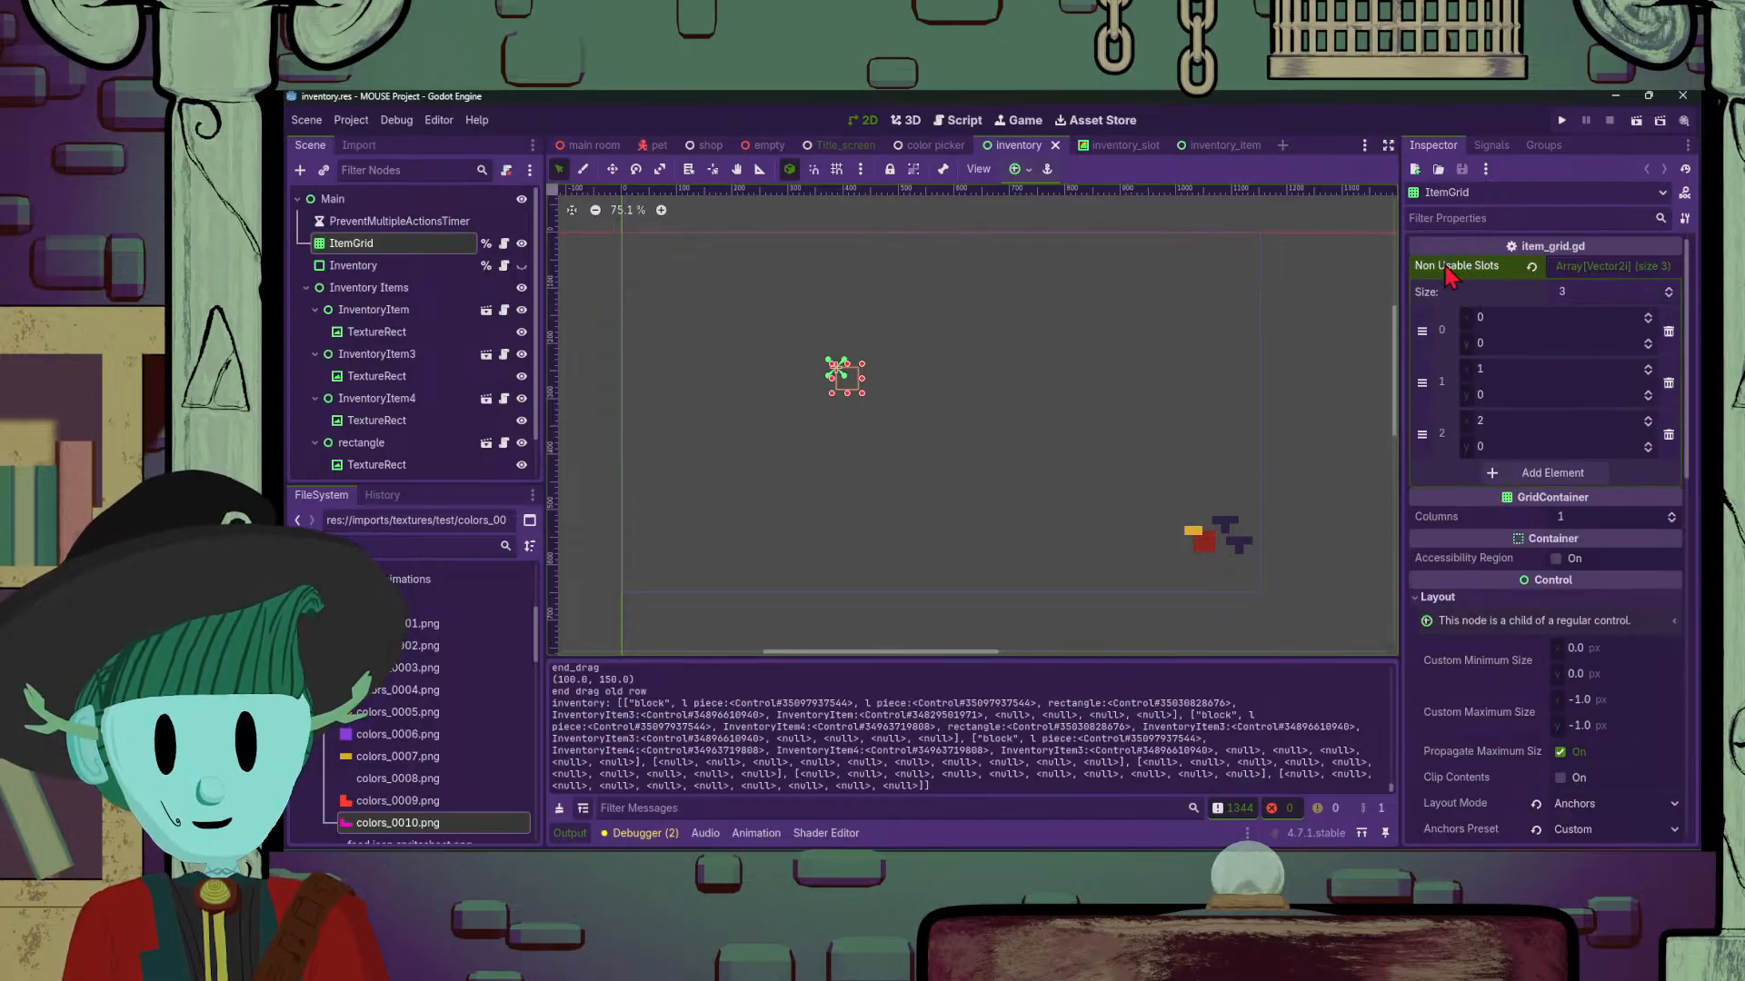
left_click(961, 120)
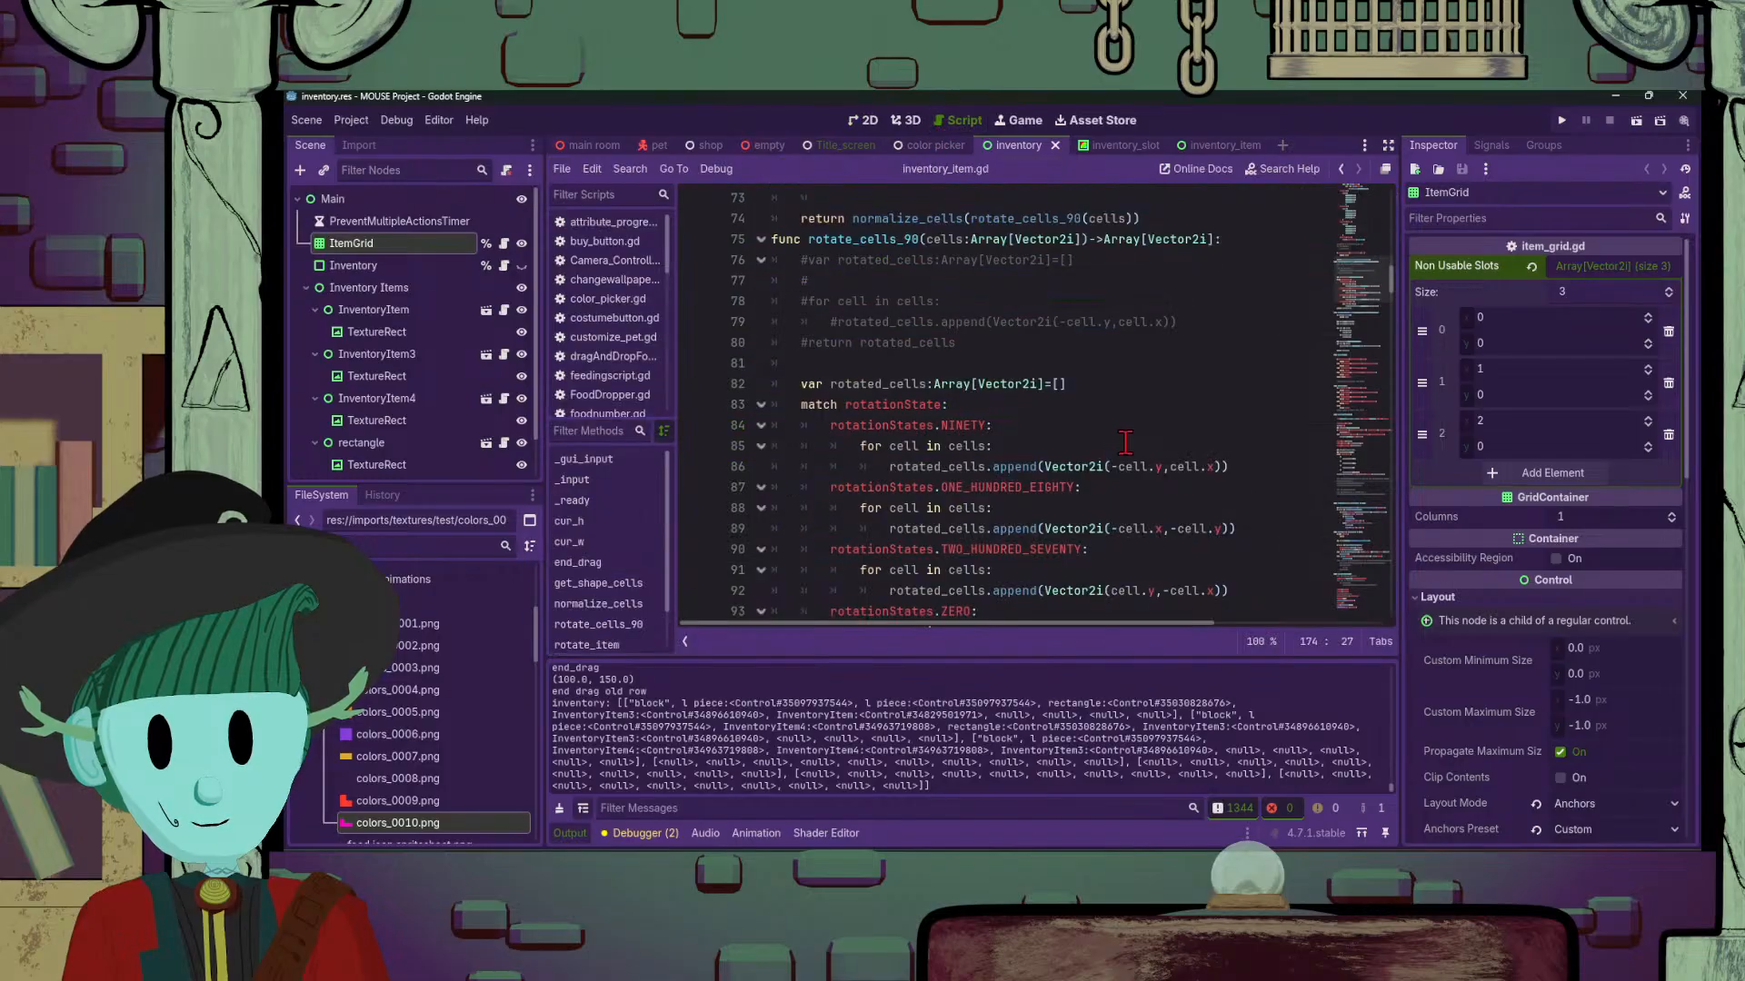
scroll(1289, 276, "up", 15)
scroll(1376, 230, "up", 5)
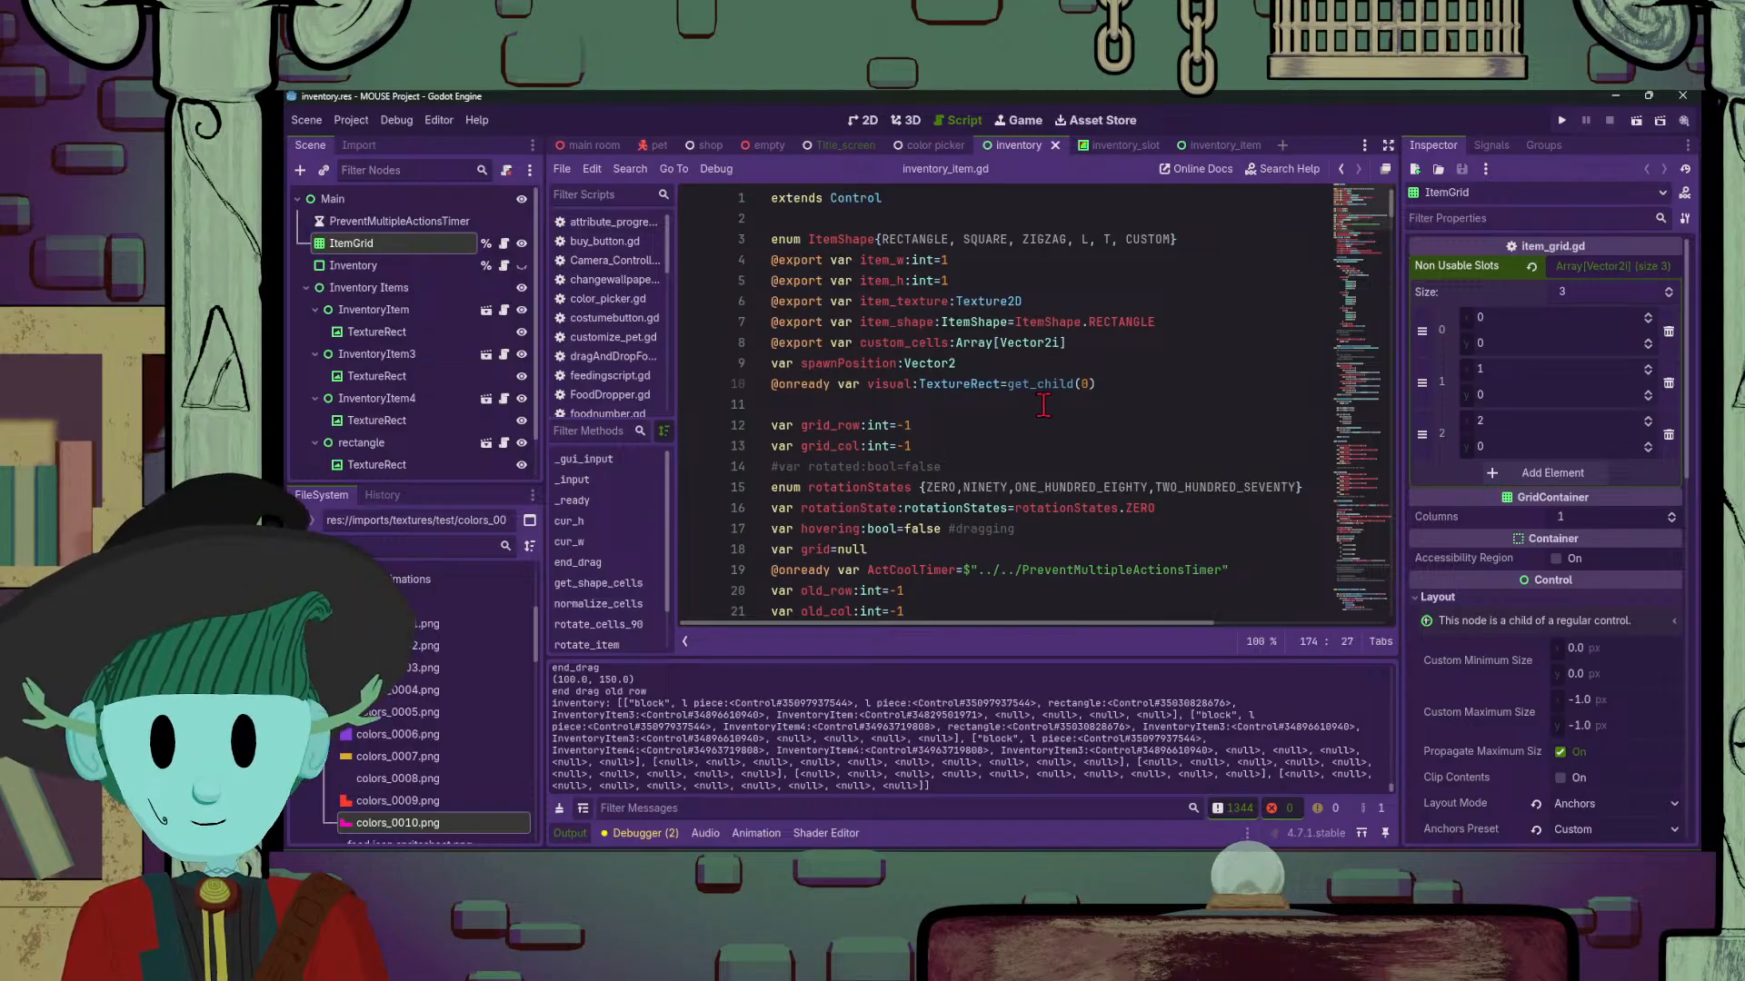
Step: Add a fourth element to ItemGrid's Non Usable Slots with x set to 9 and y left at 0
left_click(1549, 473)
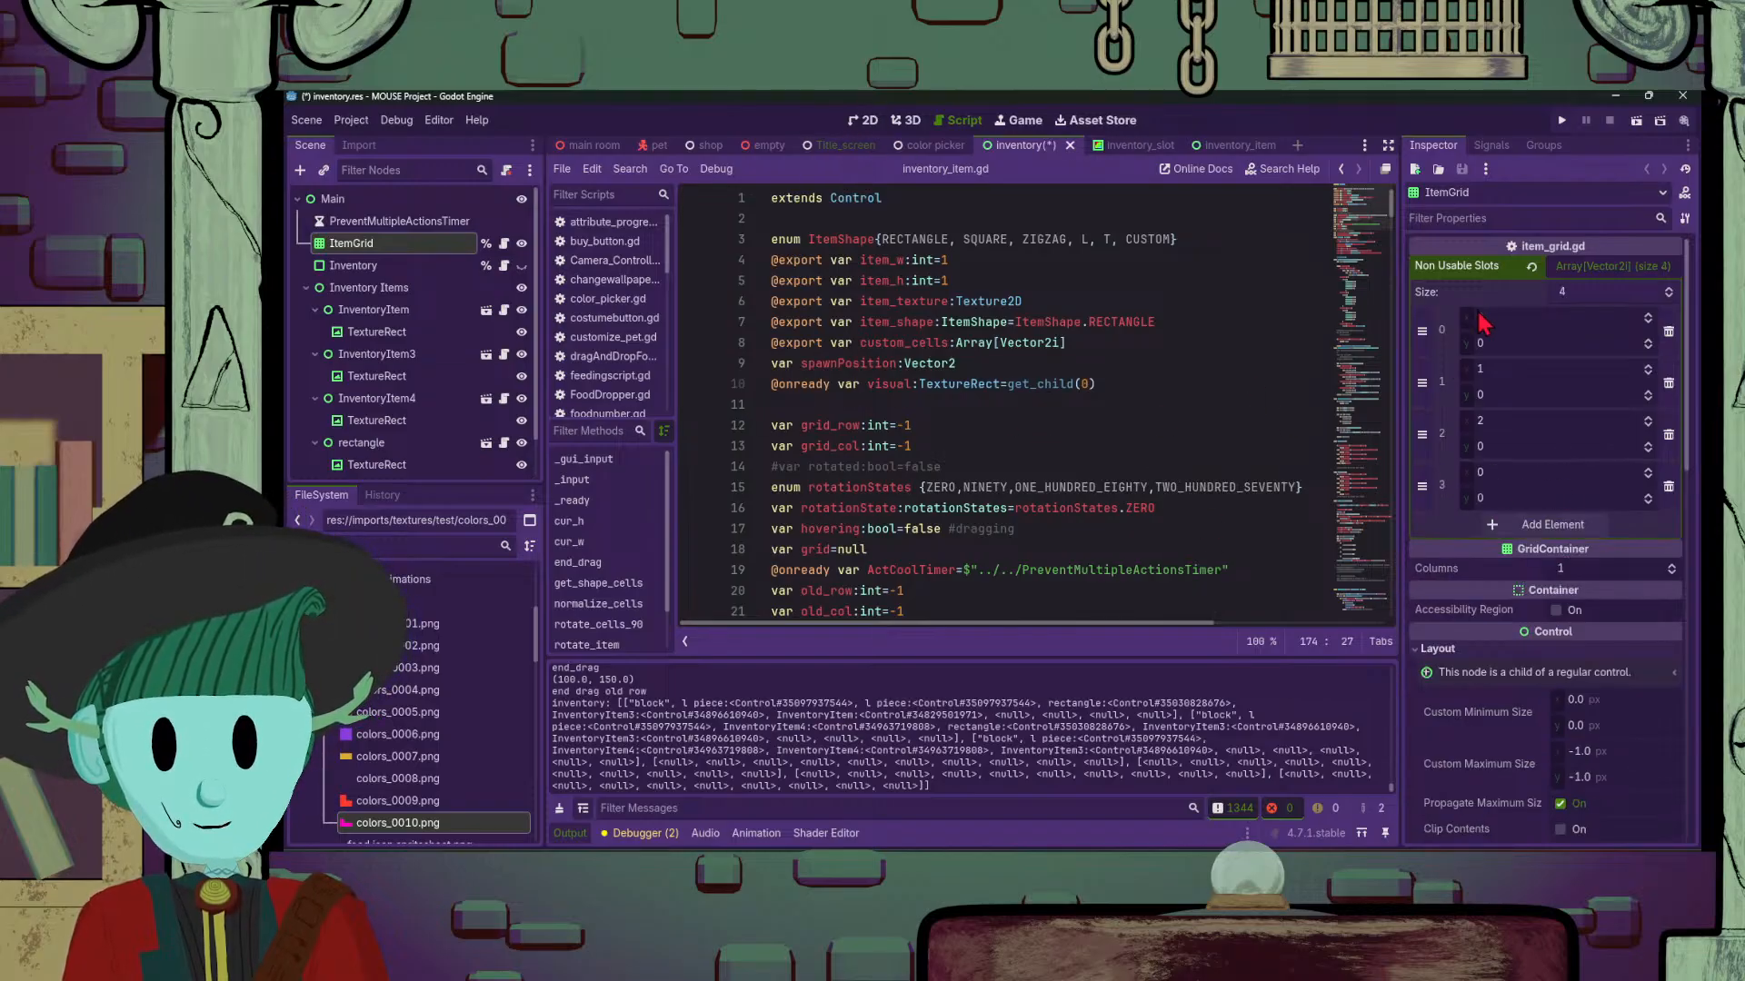
left_click(1490, 474)
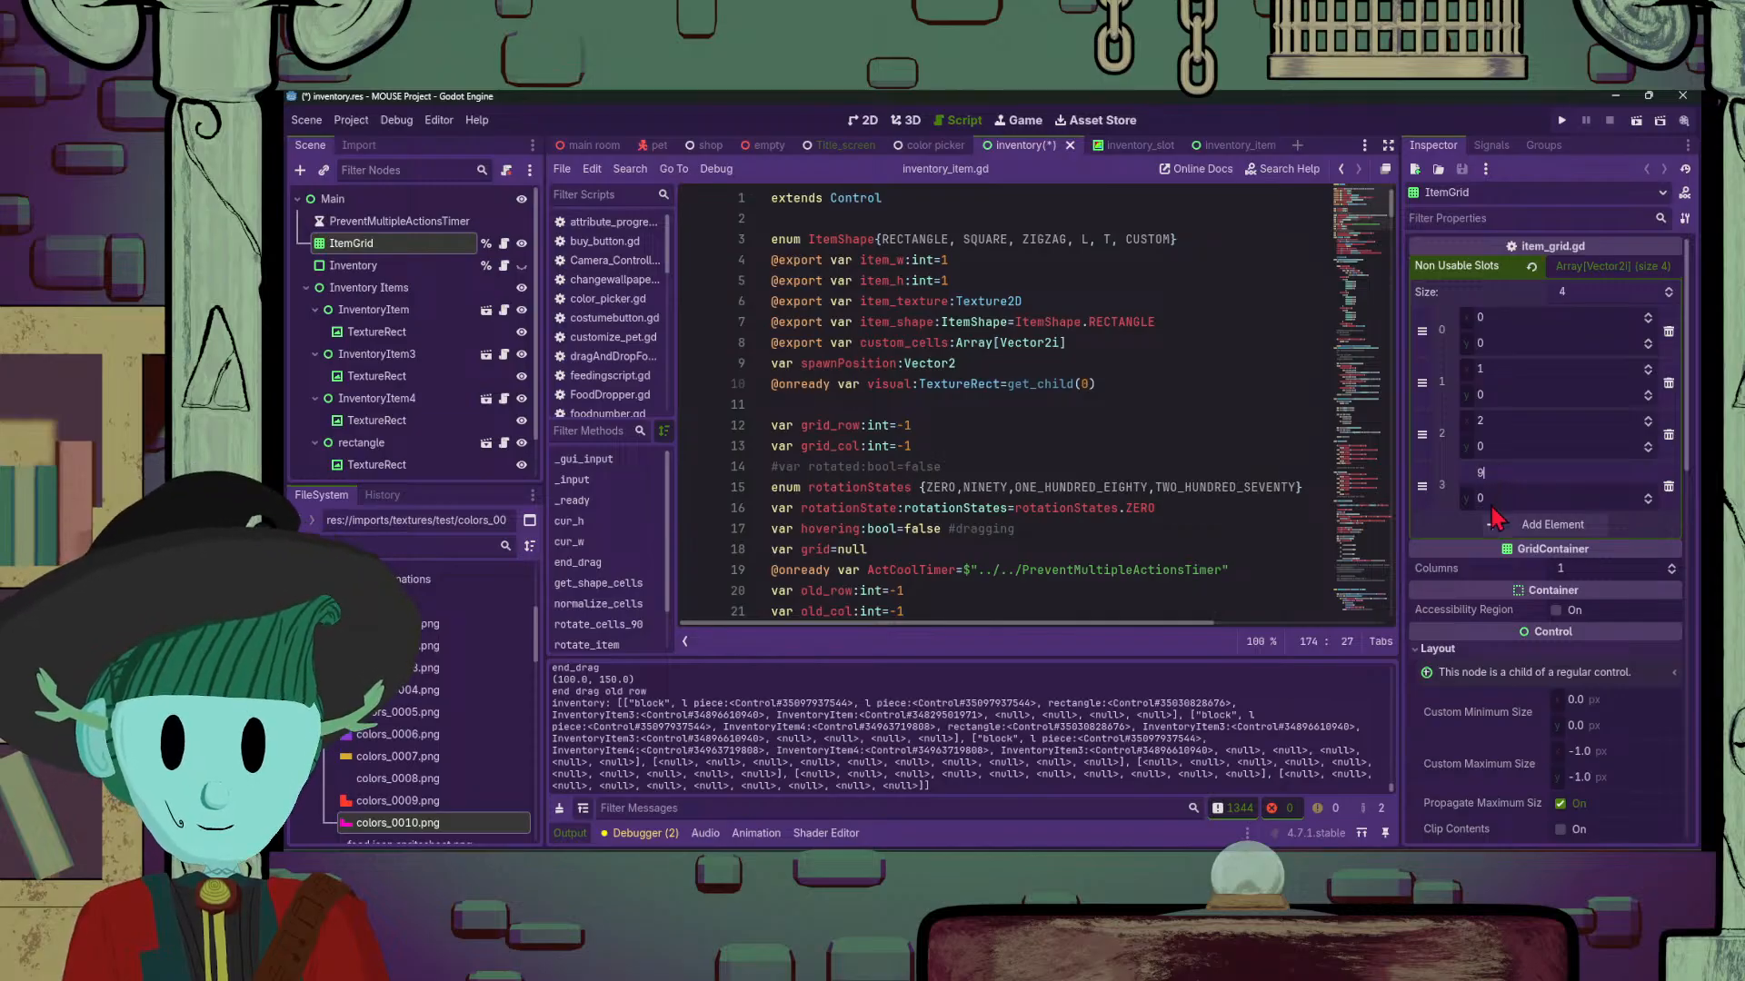
left_click(1514, 497)
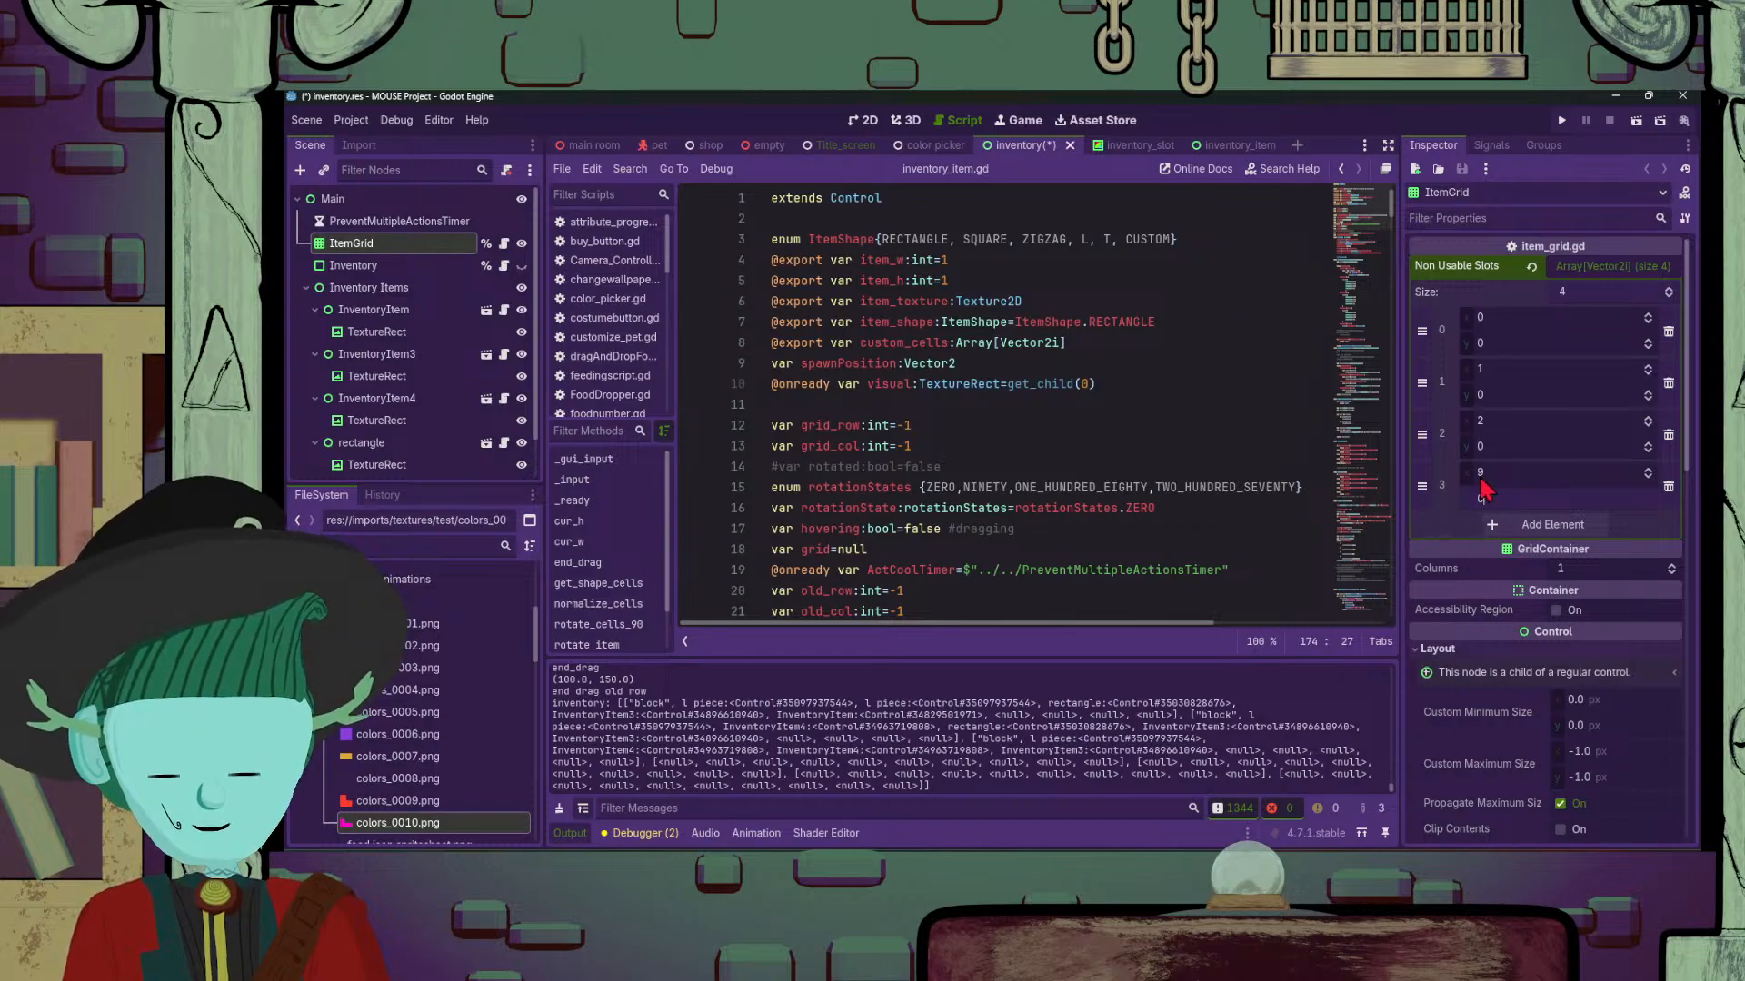
key("shift+Tab")
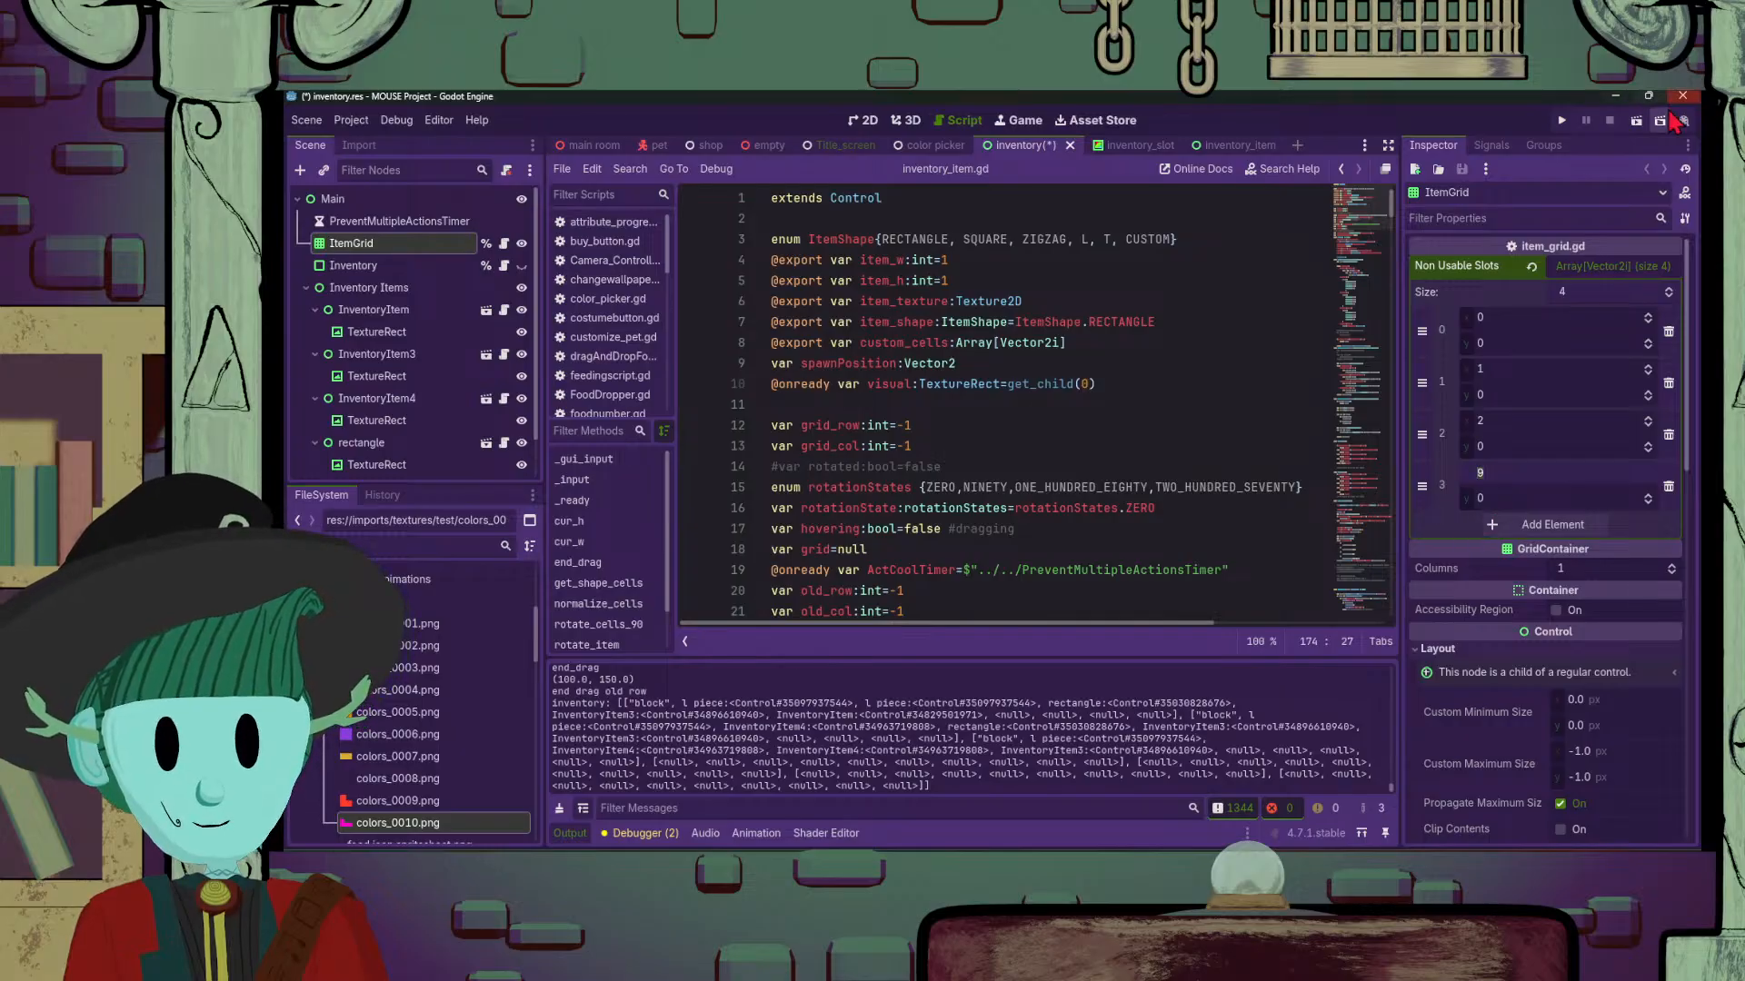
Step: Run the inventory scene to check which grid cells are blocked, close the game window and save the scene
left_click(1635, 120)
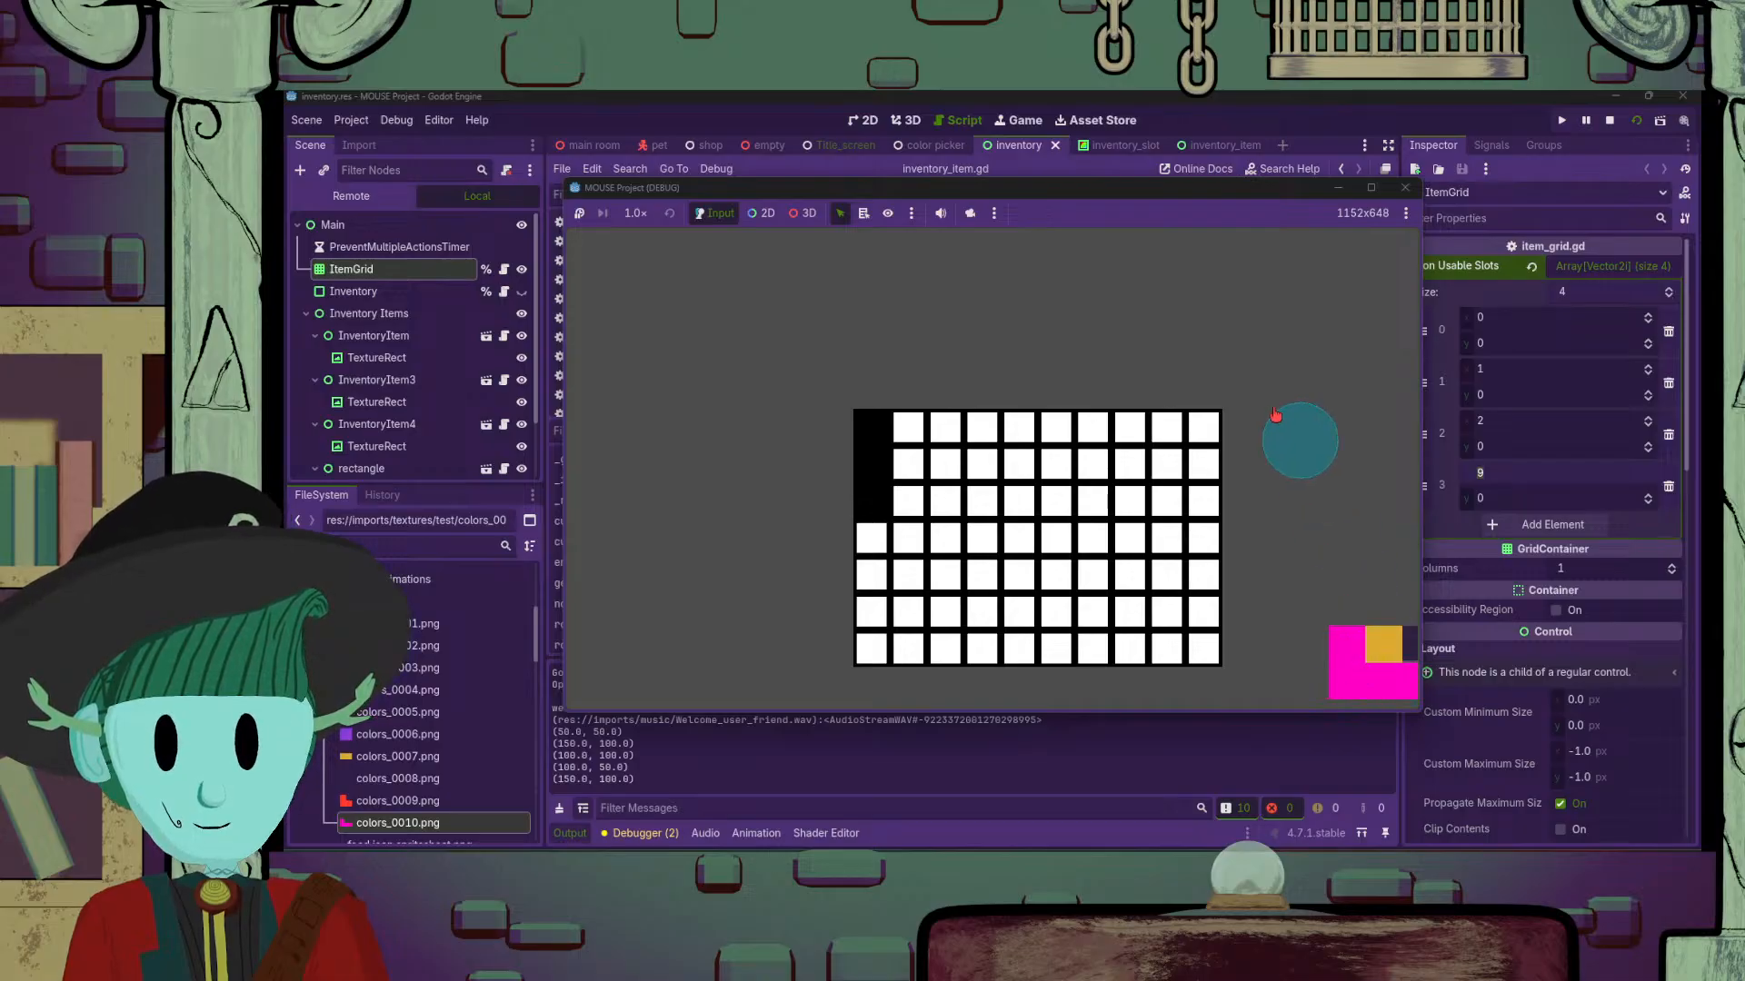
left_click(1404, 188)
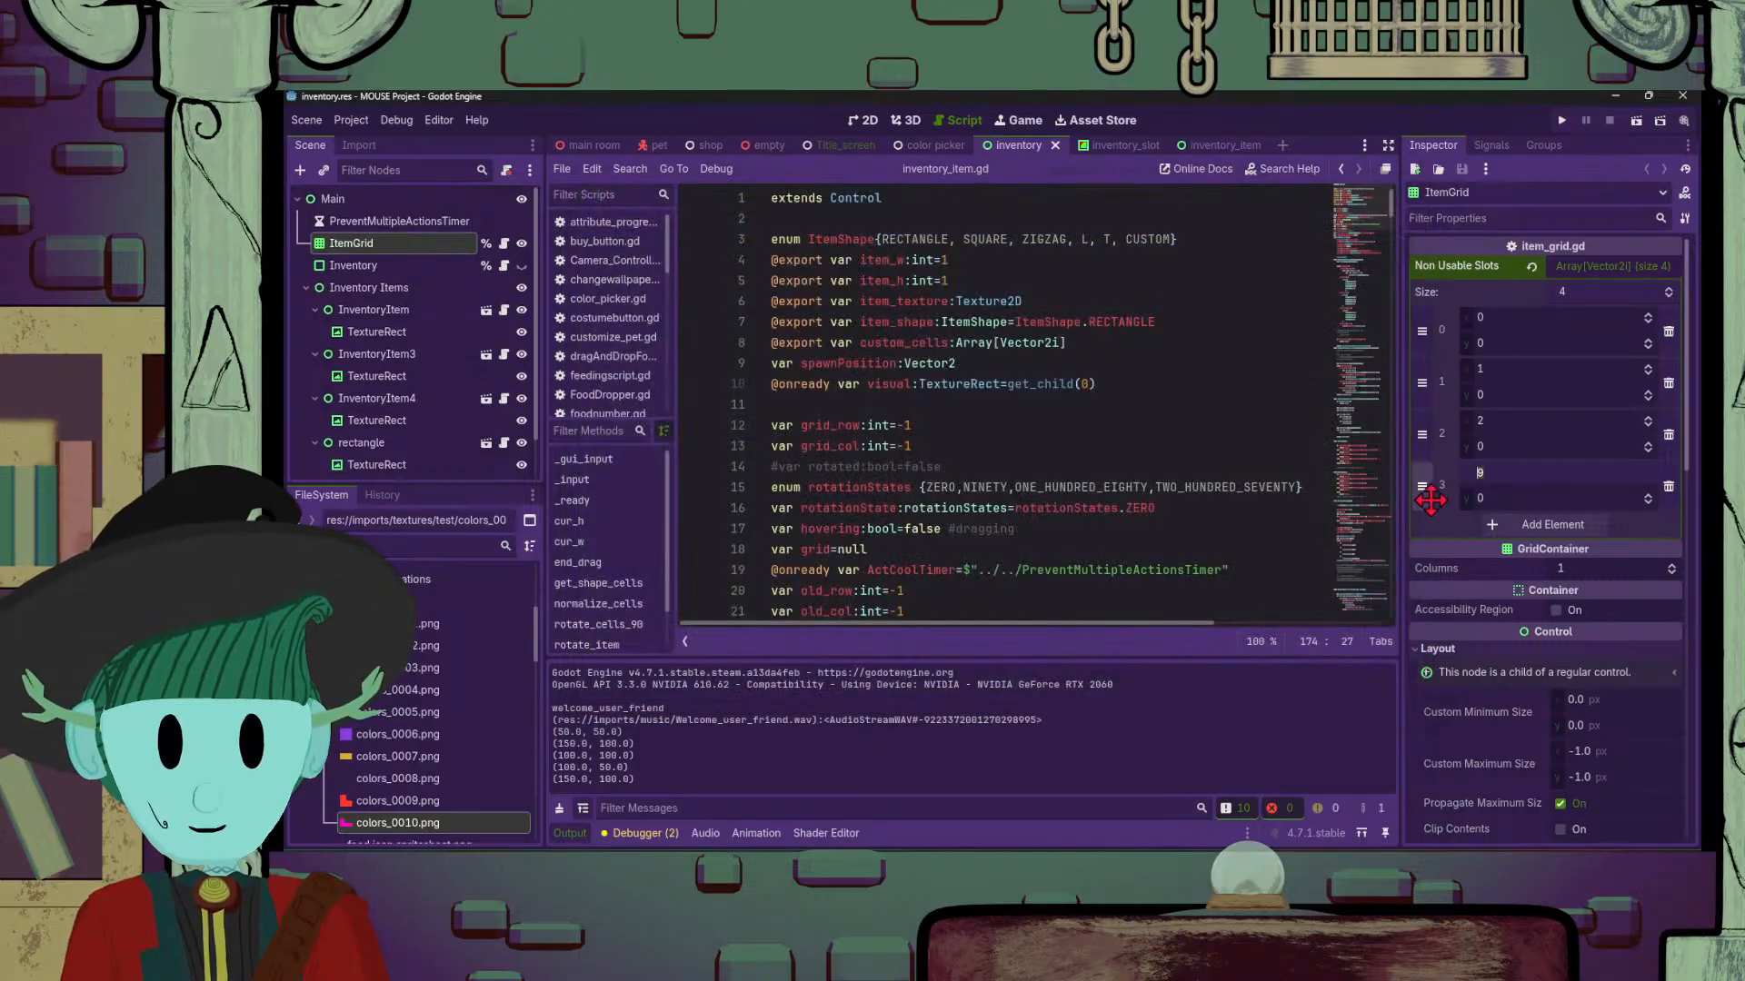
key("ctrl+s")
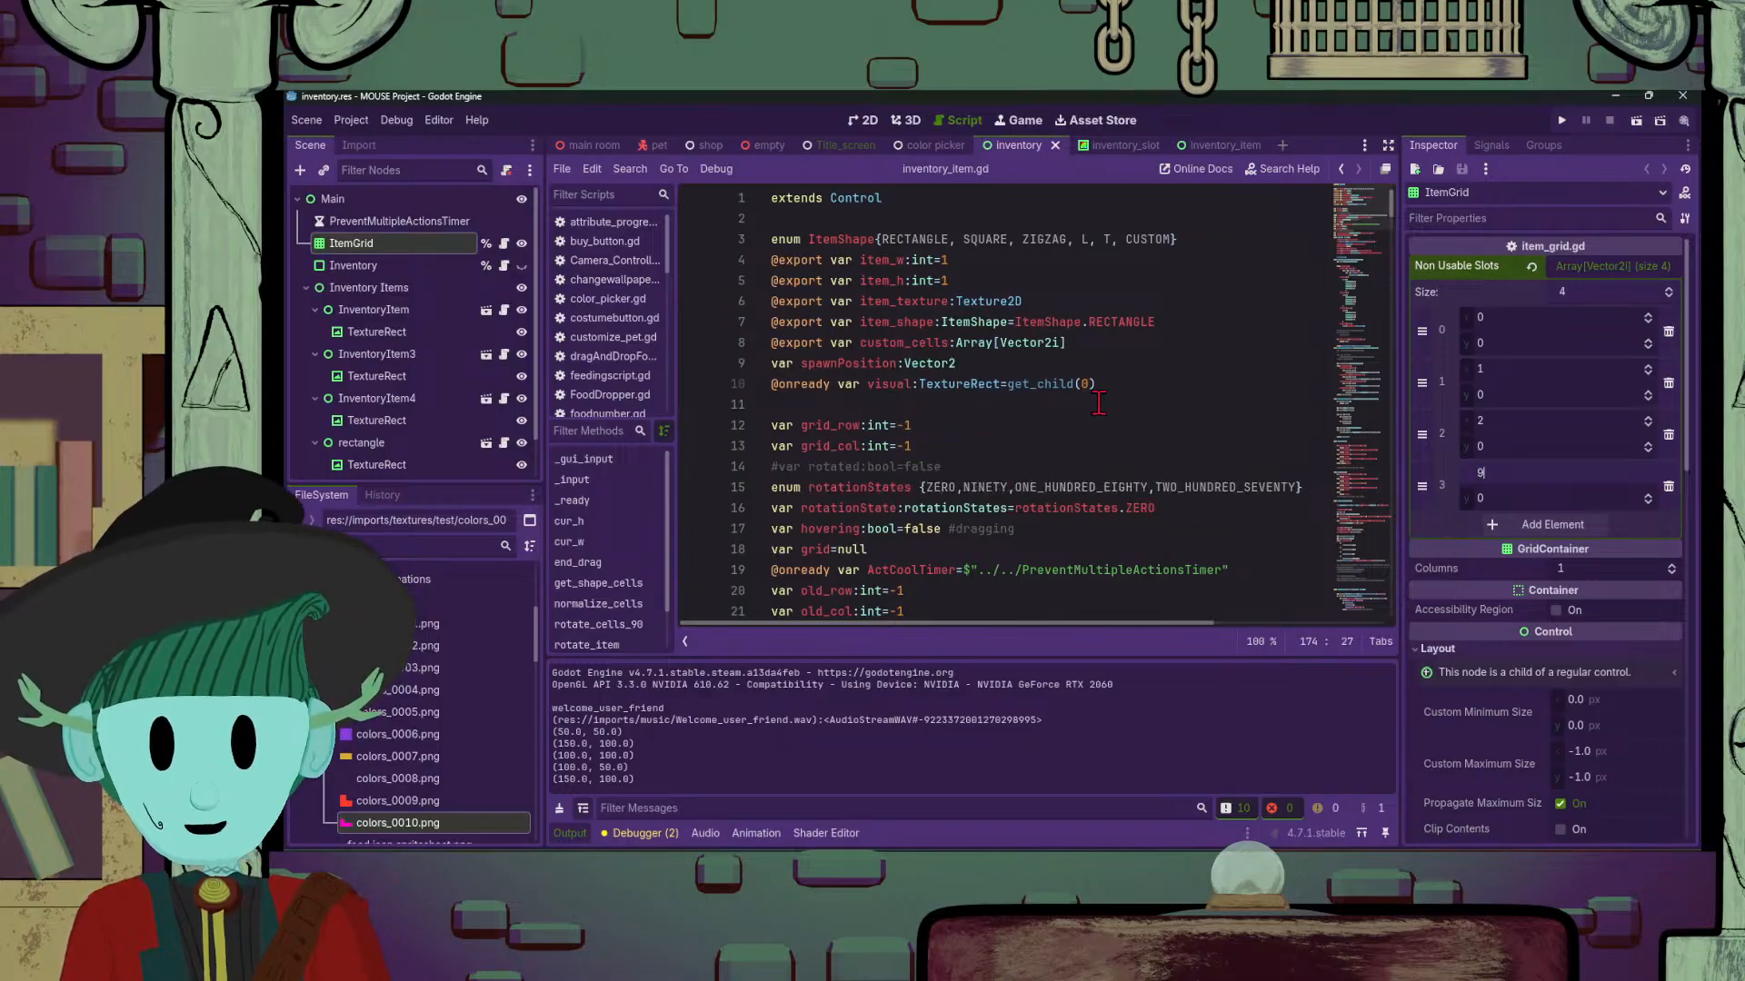
Step: Review the variable declarations and the _ready function in inventory_item.gd
scroll(1098, 404, "down", 3)
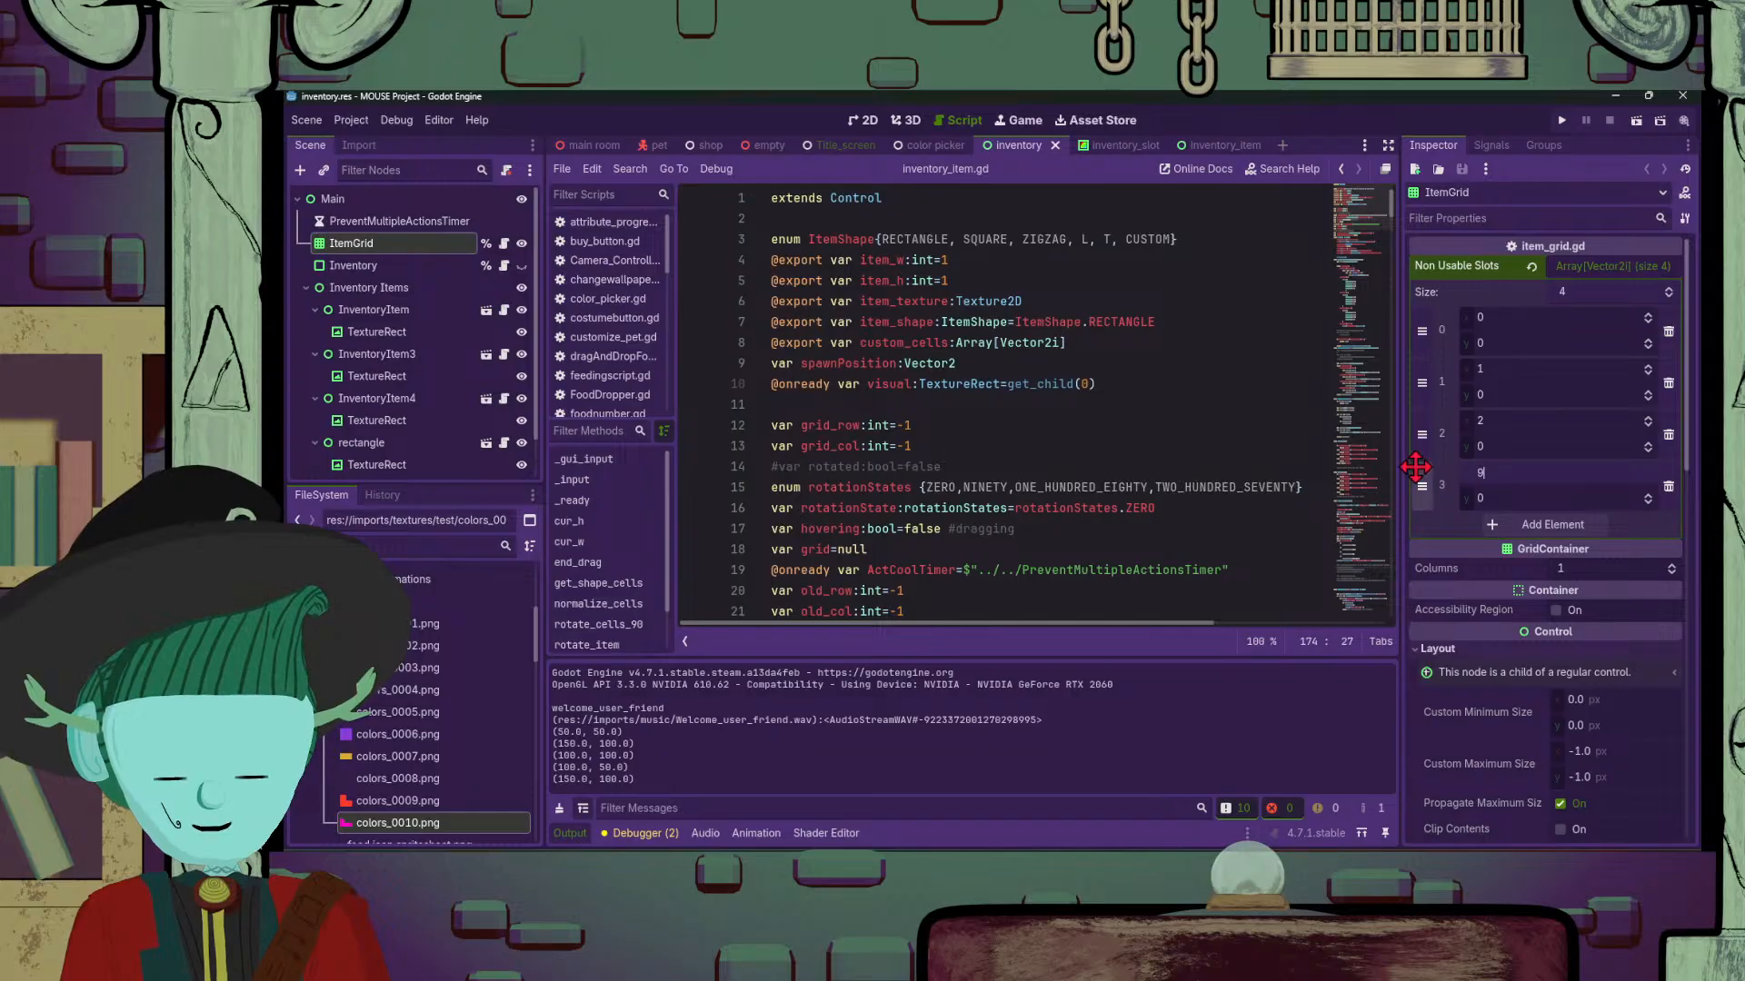
scroll(1063, 427, "down", 3)
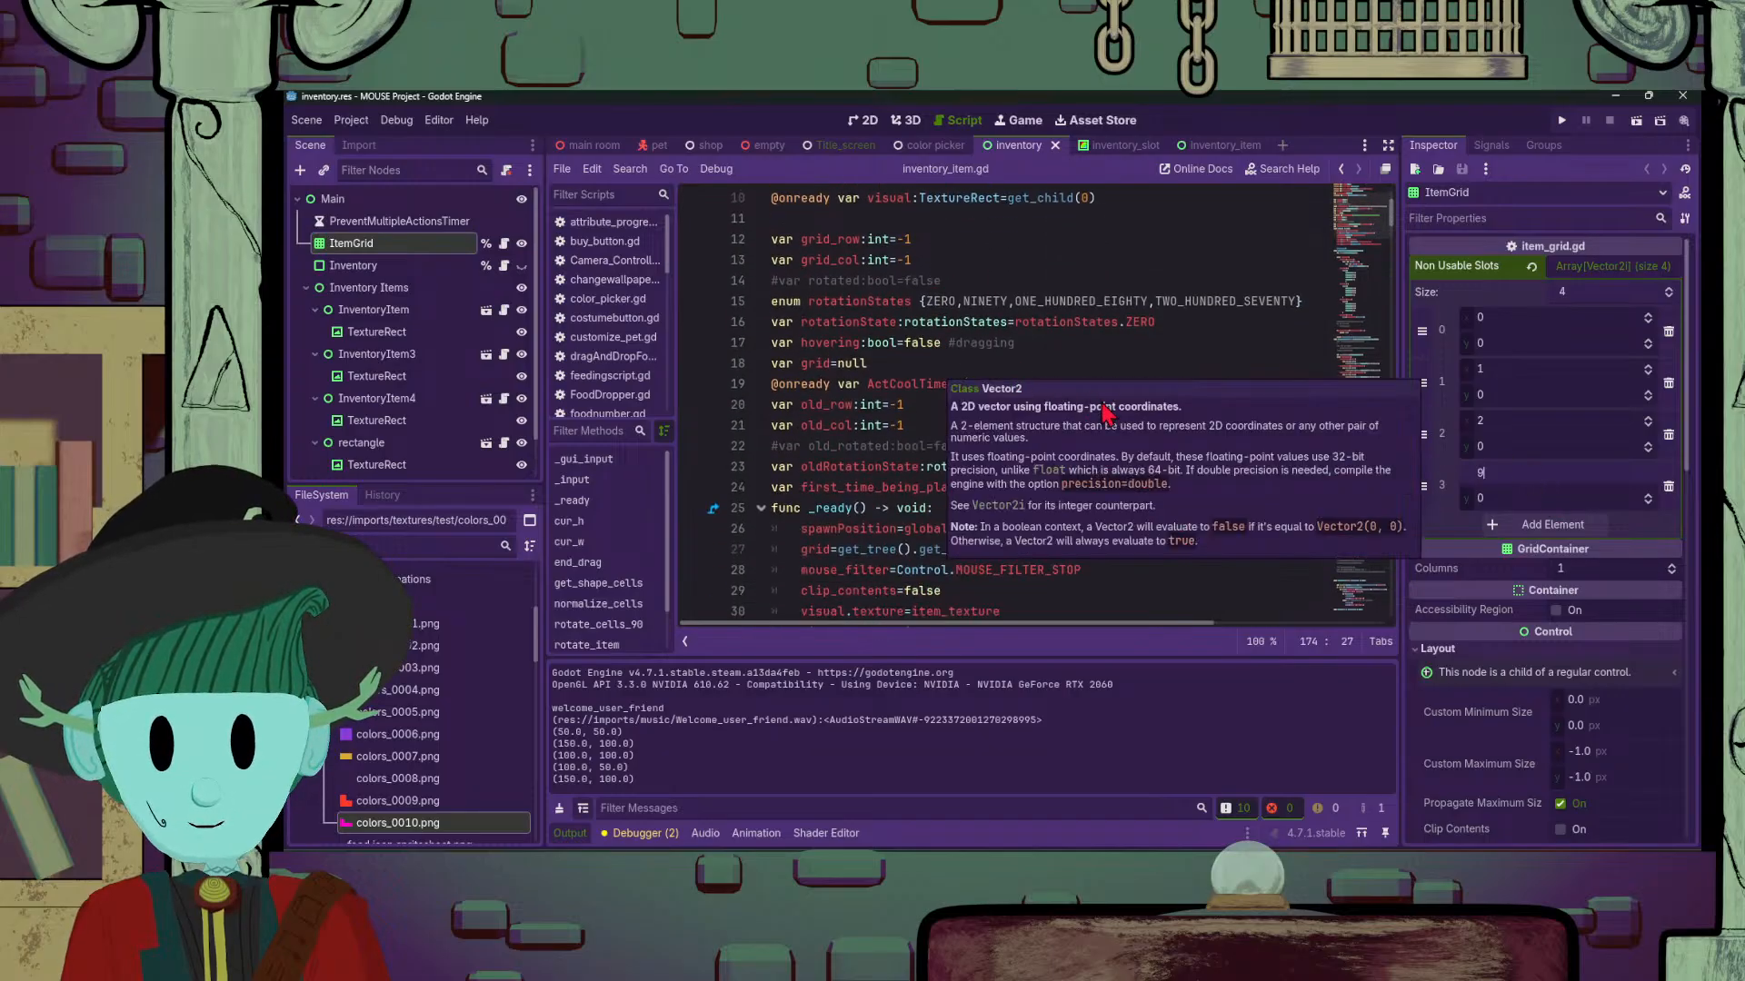
scroll(1015, 469, "down", 3)
scroll(1015, 469, "down", 3)
scroll(1026, 466, "up", 6)
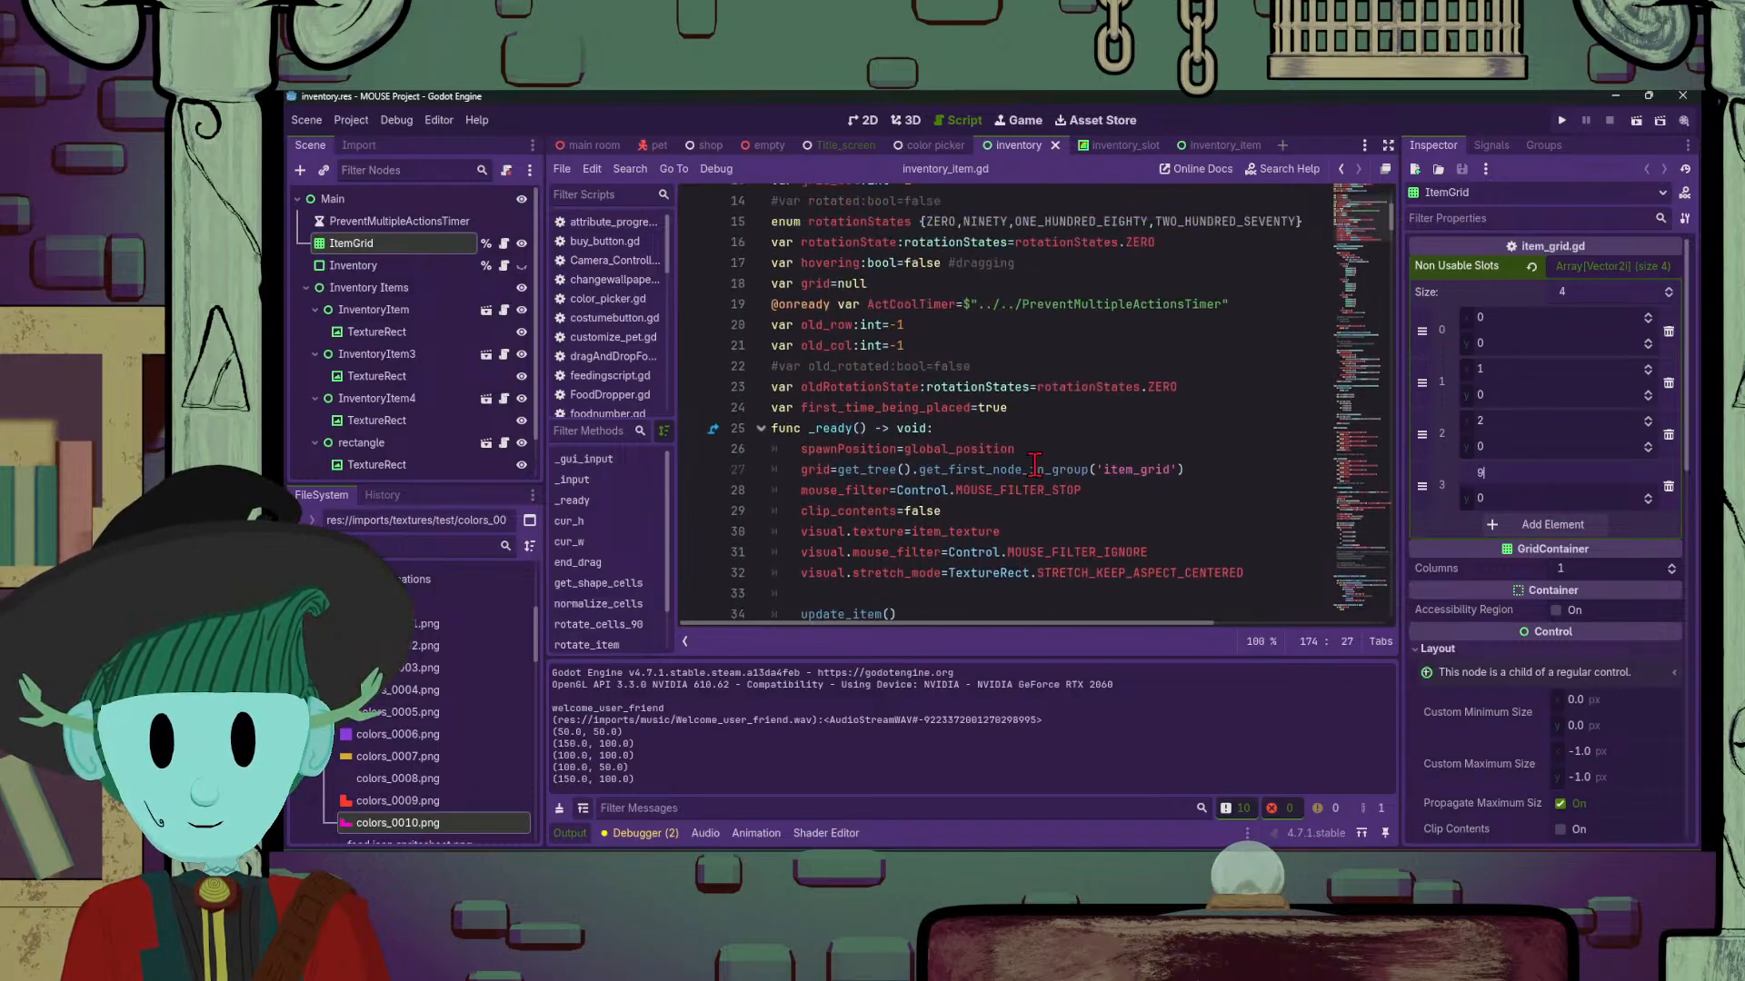
scroll(1034, 464, "up", 3)
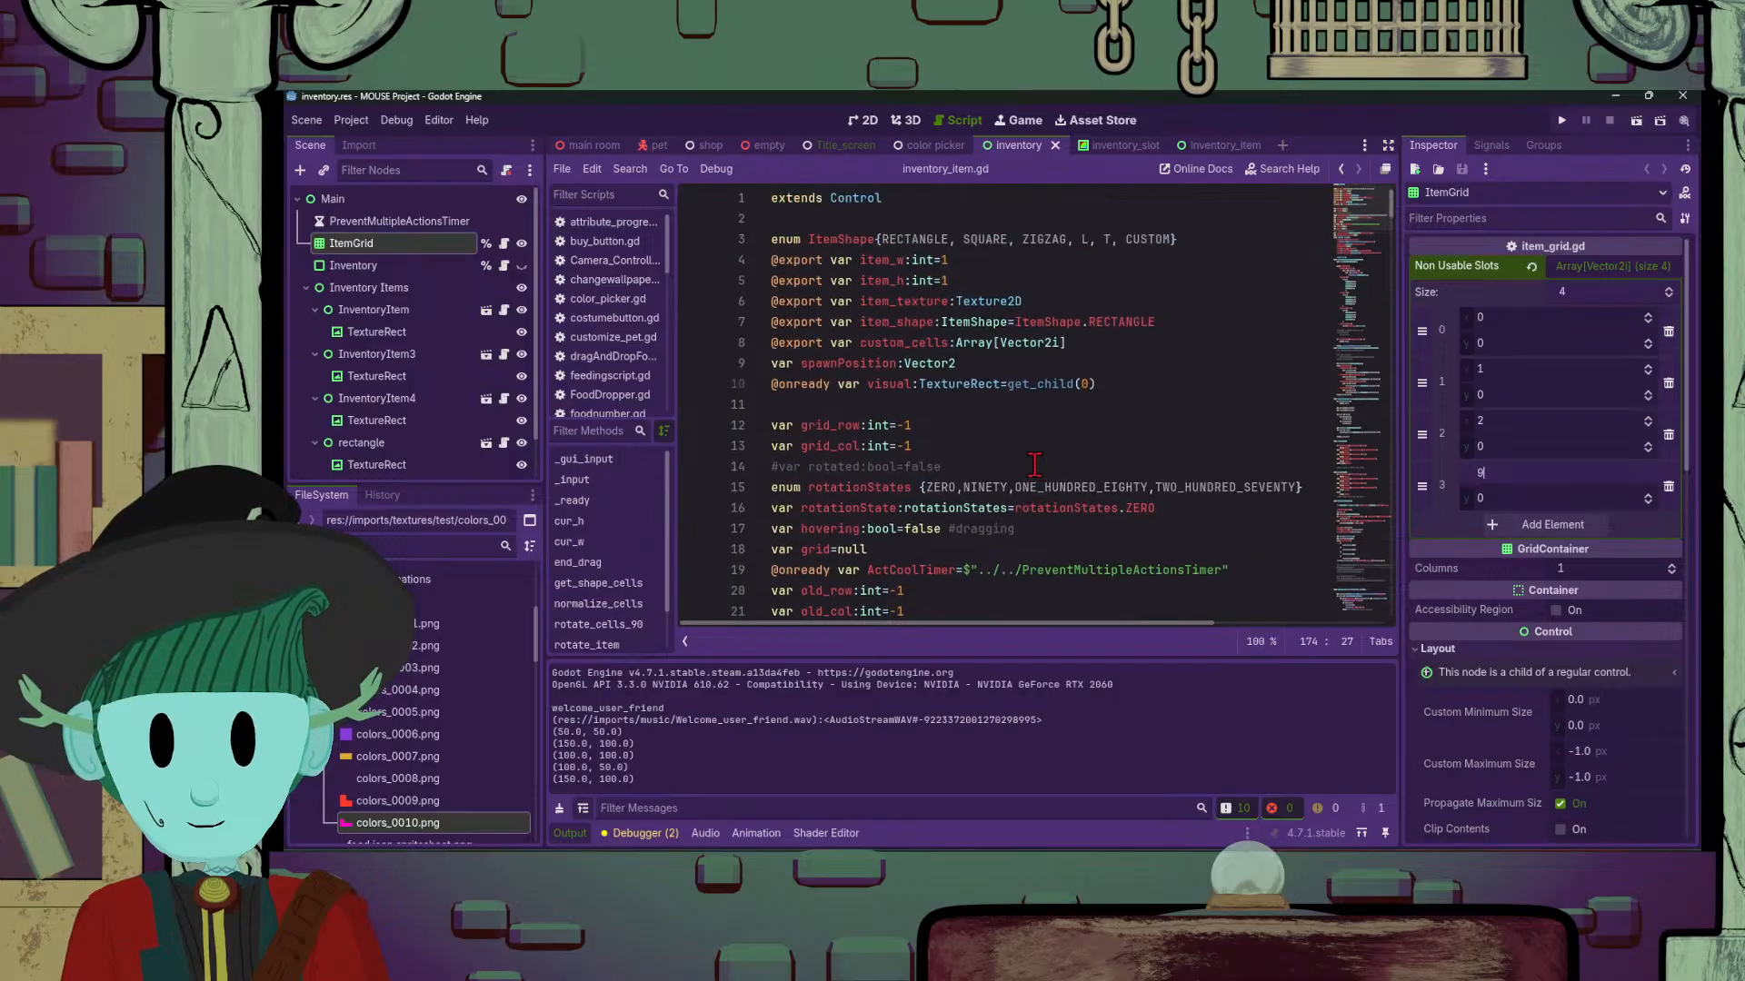
Step: Run the inventory scene again, test placing the rotated magenta L piece in the grid's top-right corner, and close the game
left_click(1635, 120)
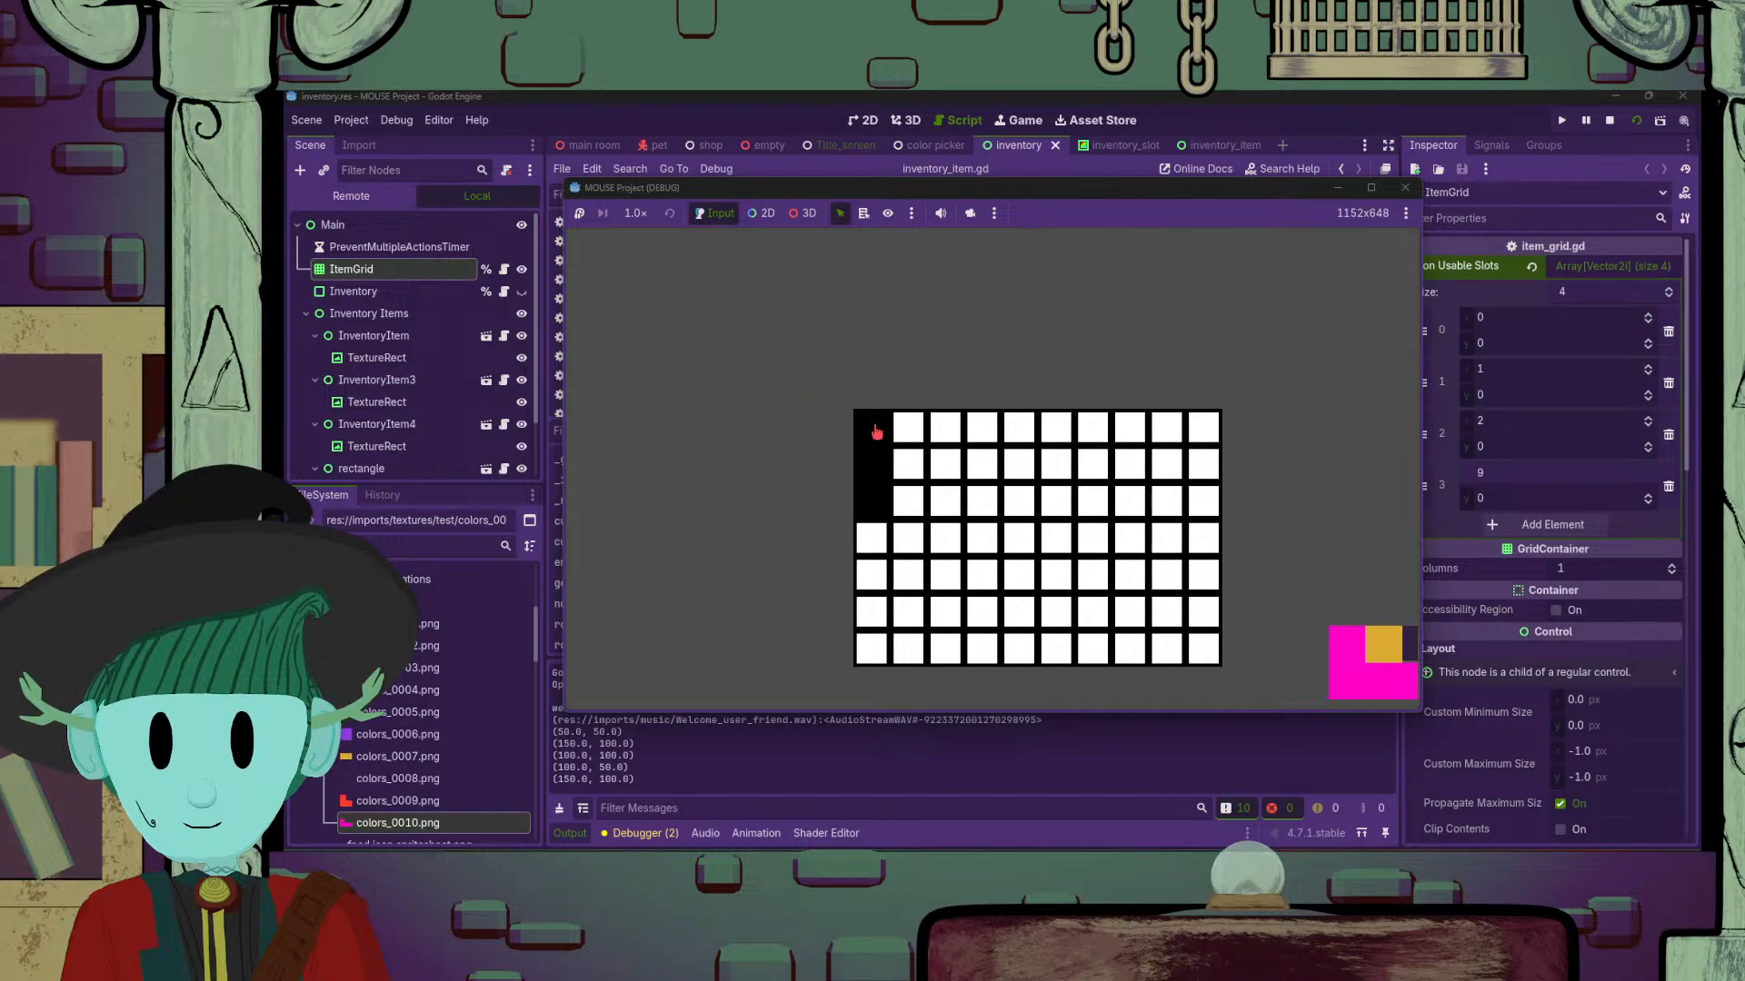
left_click_drag(1388, 679, 1190, 480)
key("r")
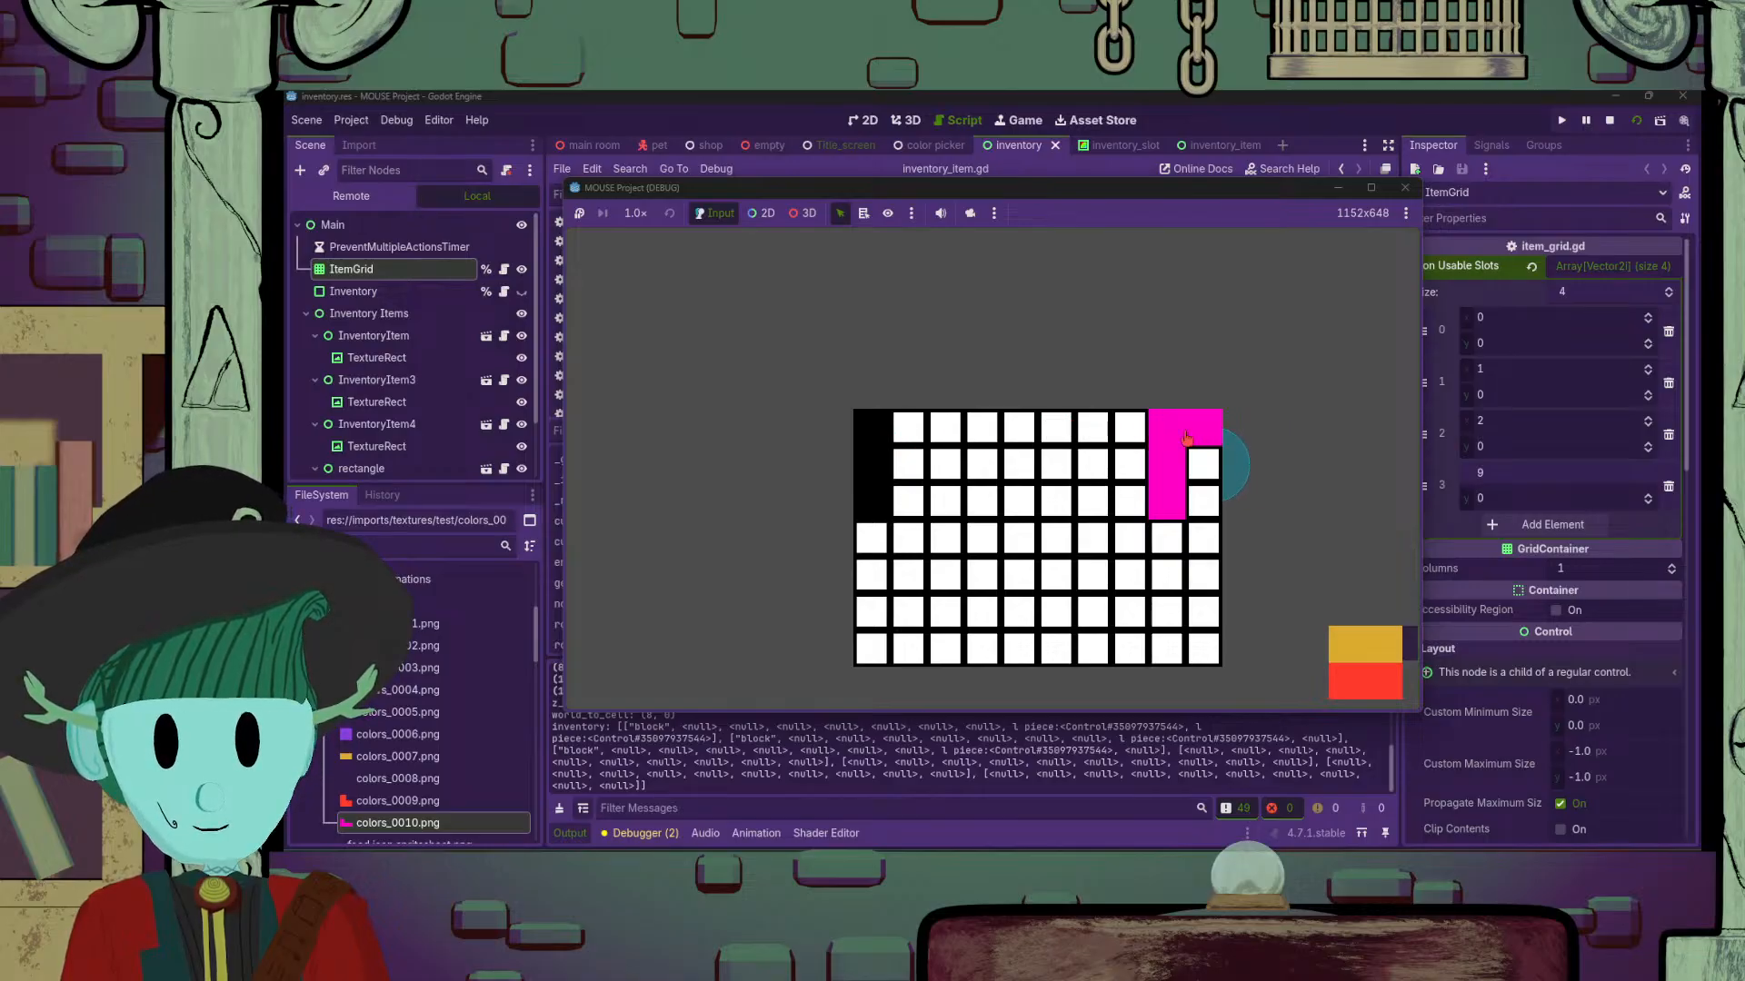
left_click(1405, 188)
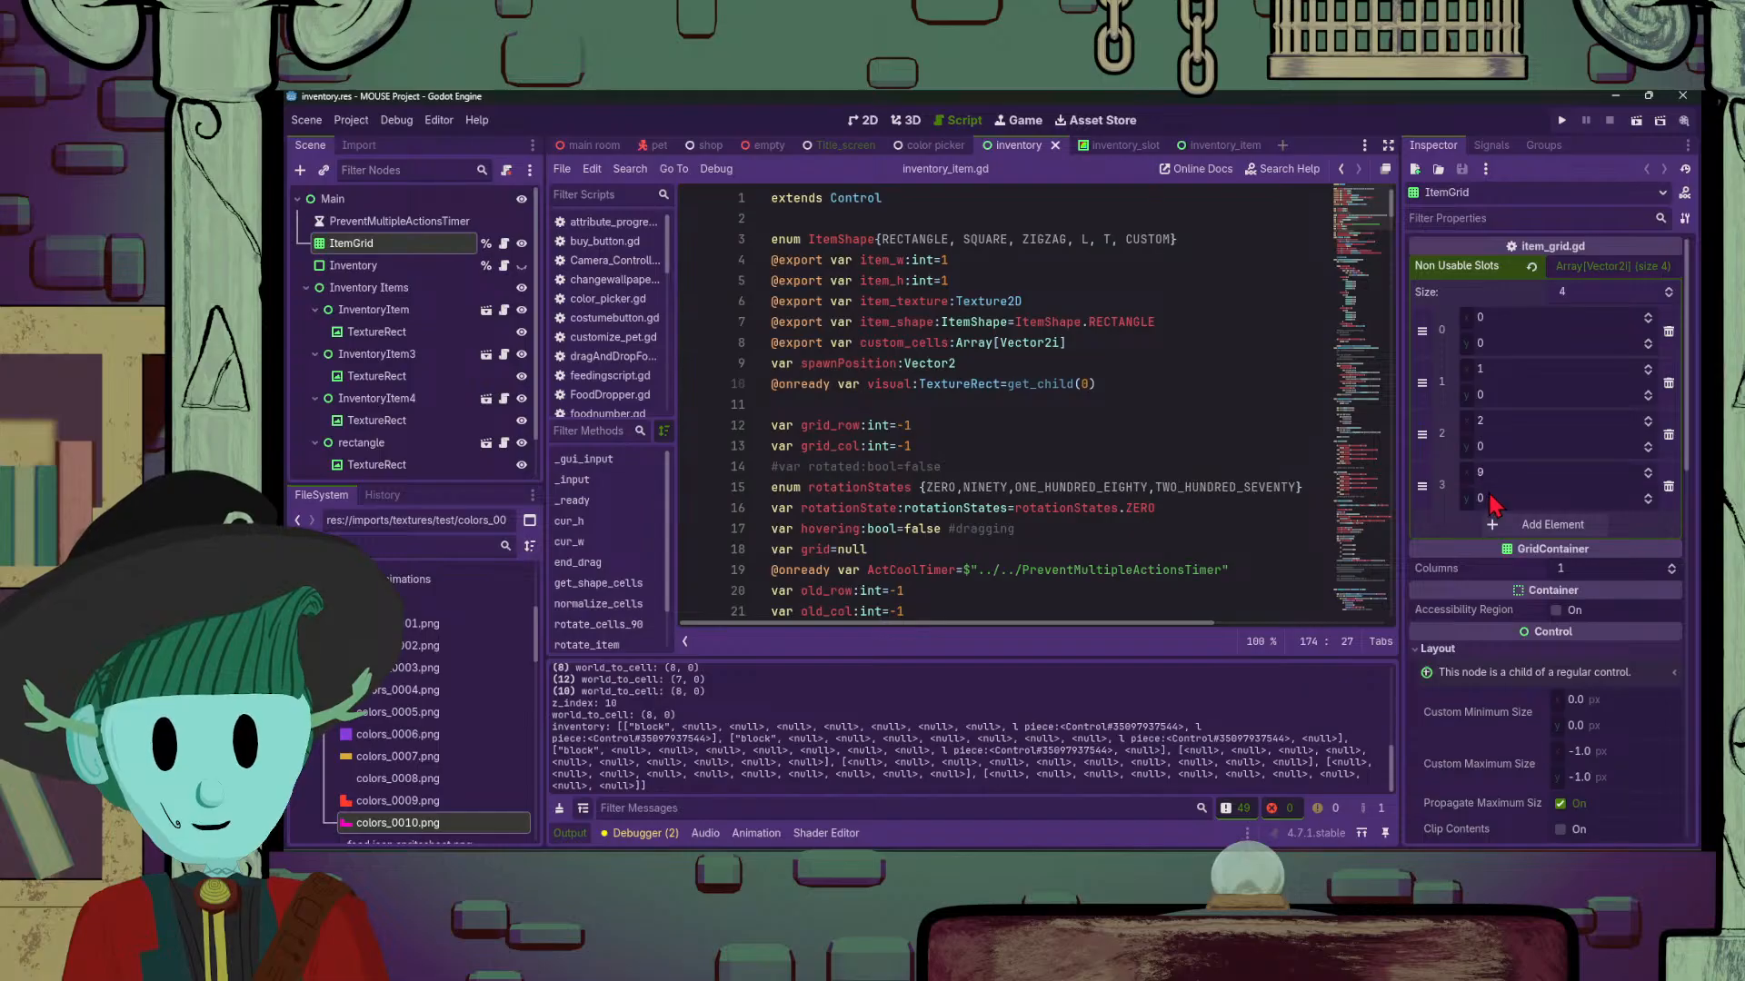
Step: Set the x value of the fourth Non Usable Slots element to 10 and run the inventory scene
left_click(1493, 497)
left_click(1498, 478)
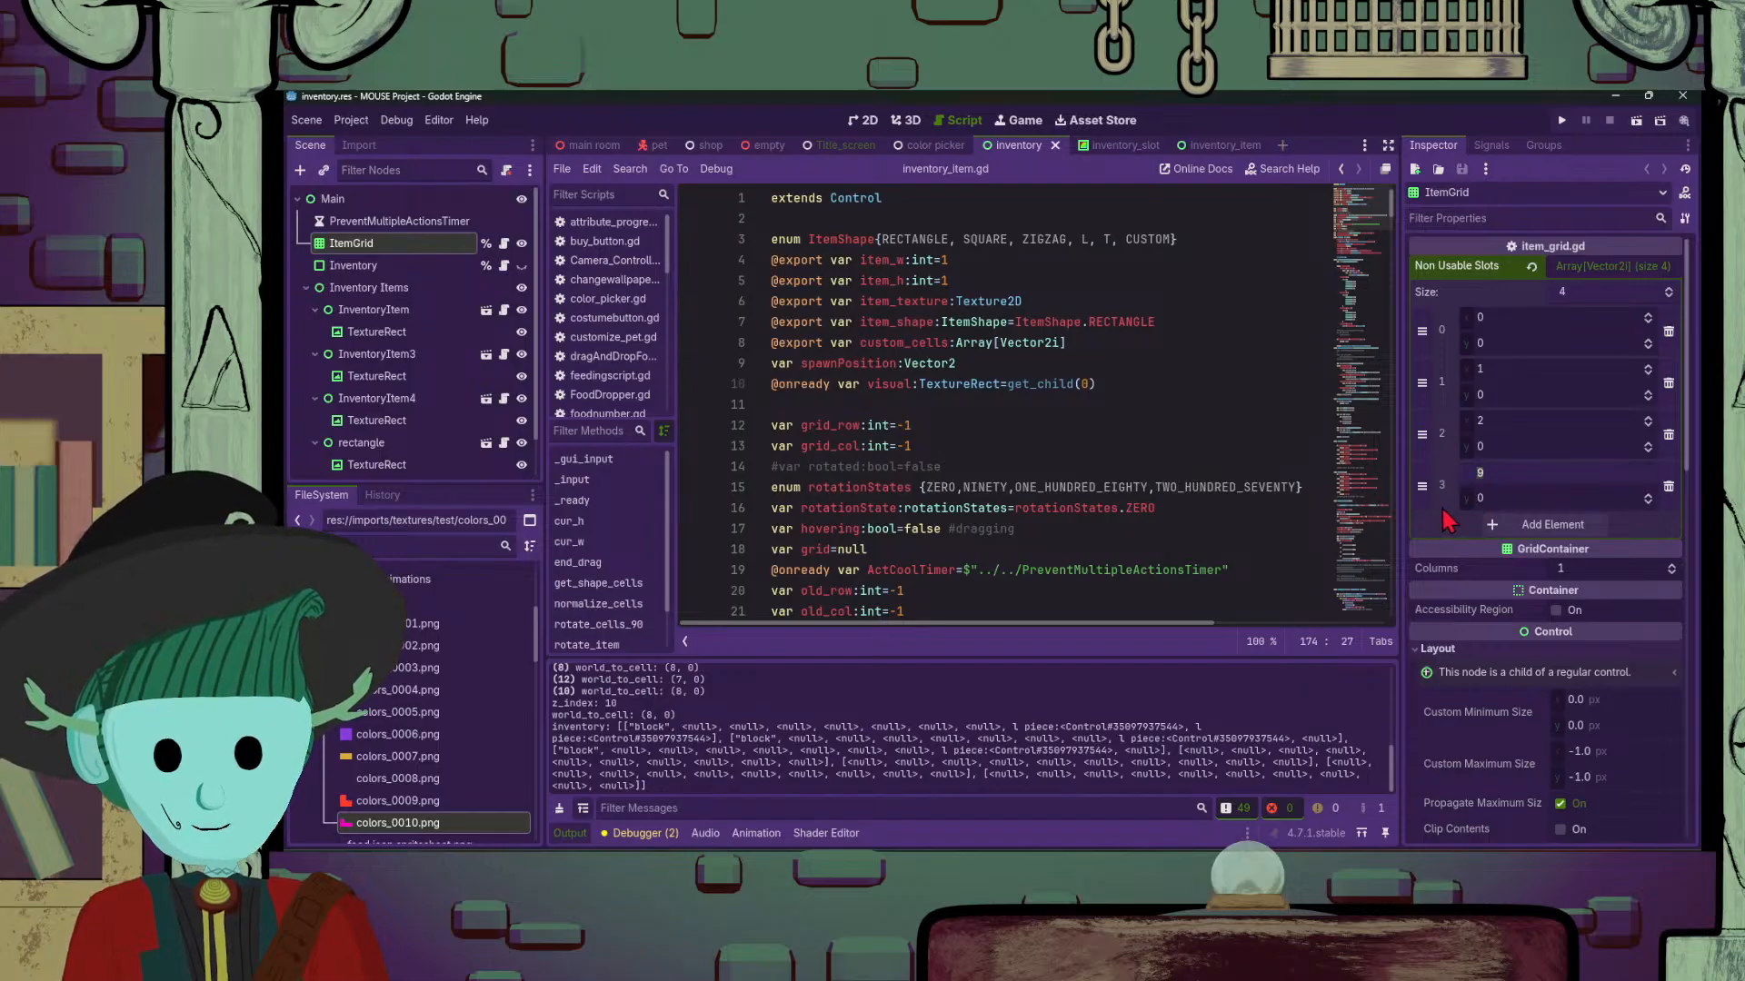
type("10")
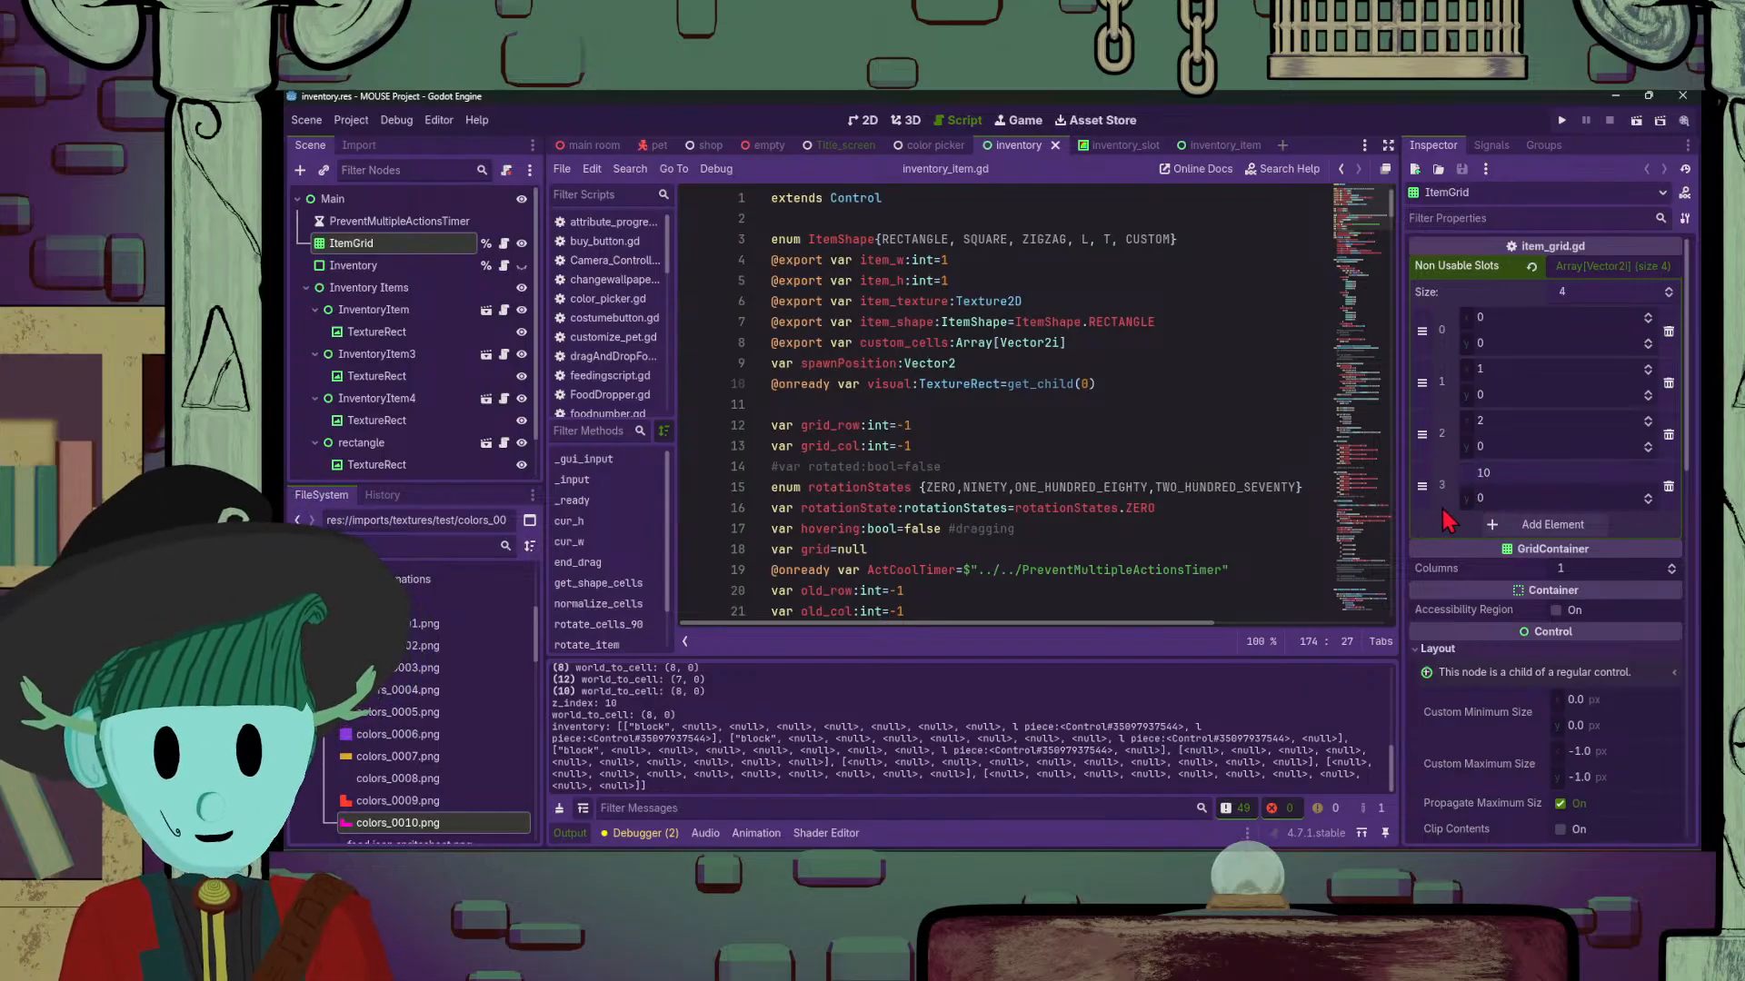
key("Return")
left_click(1636, 120)
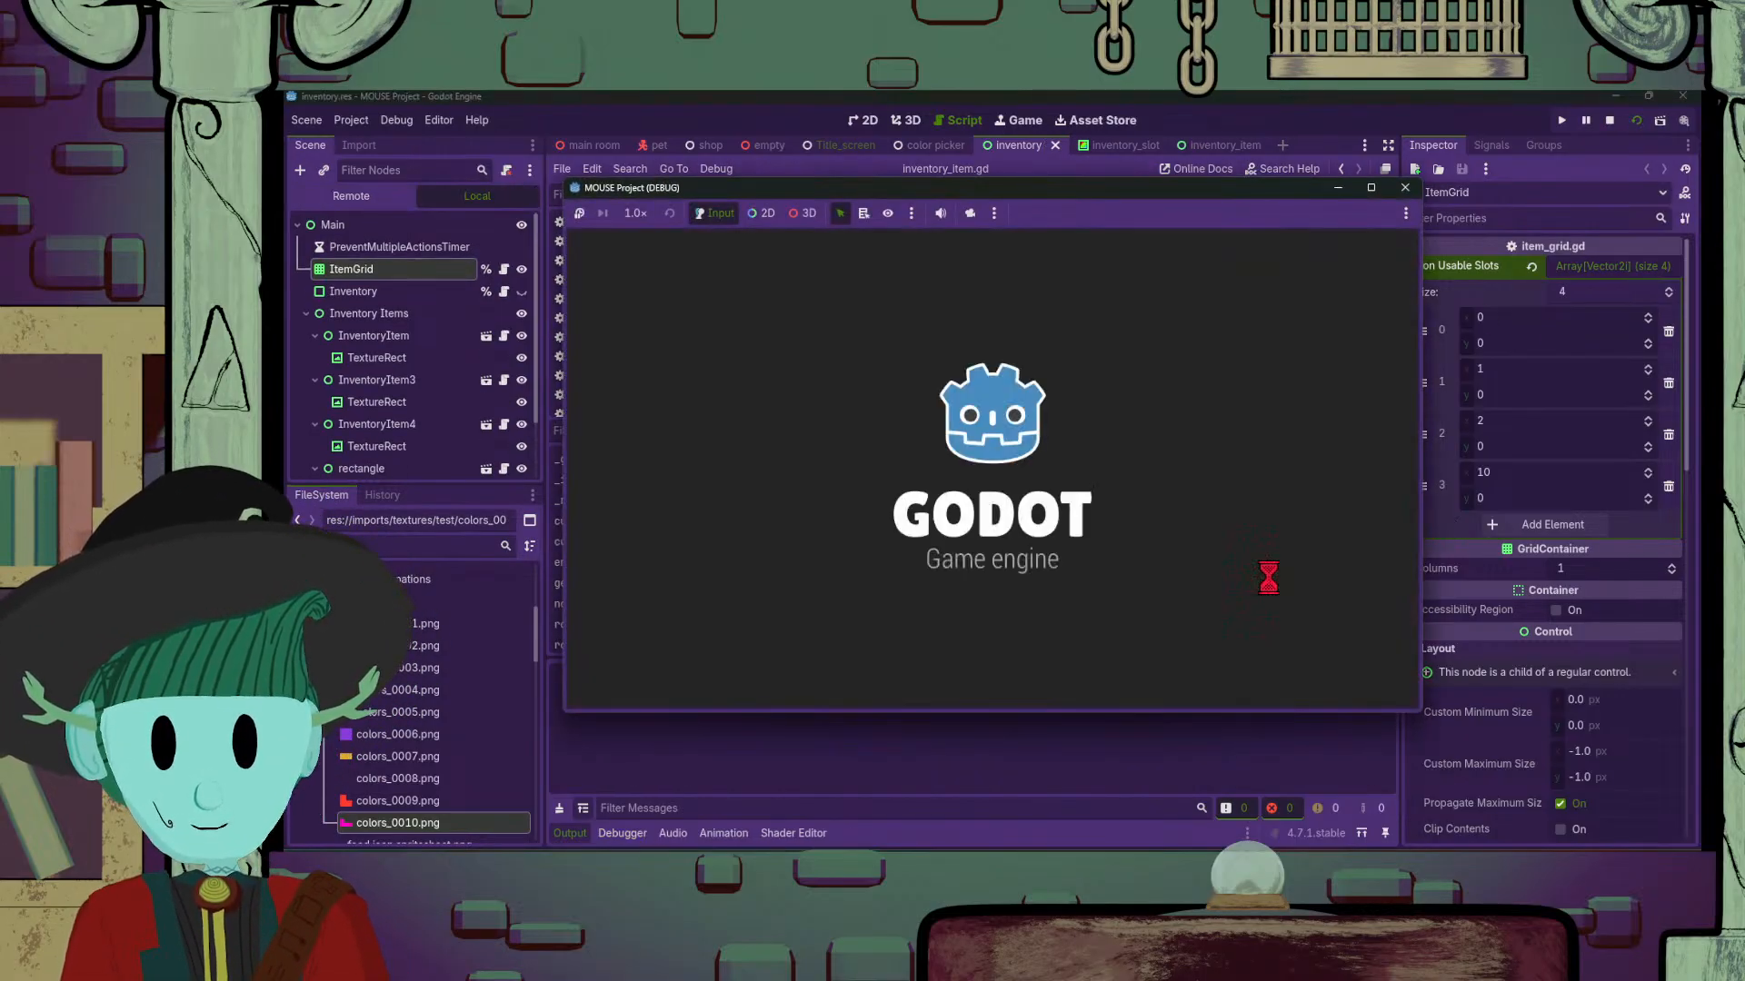
Step: Try placing the magenta L piece beside the blocked cells in the grid's top-left area and close the game
left_click_drag(1345, 655, 945, 496)
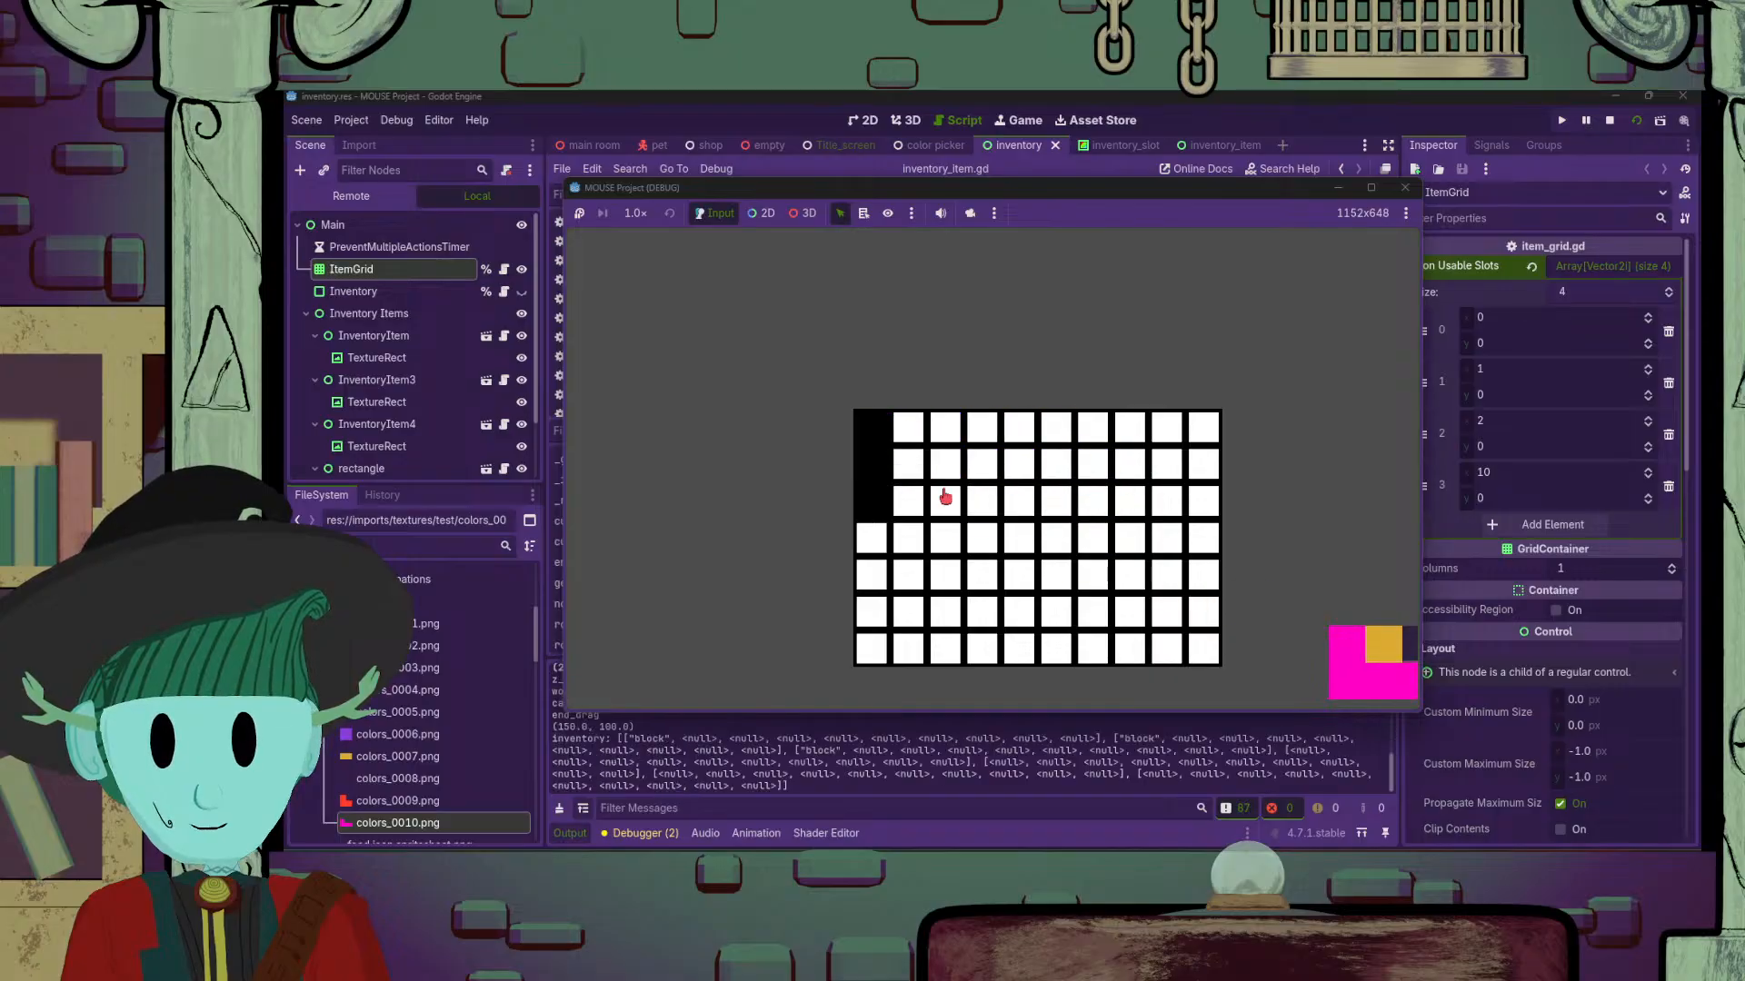
left_click(1405, 187)
Step: Review get_shape_cells in inventory_item.gd and the createCustomGridShape and can_place functions in item_grid.gd
scroll(1072, 464, "down", 10)
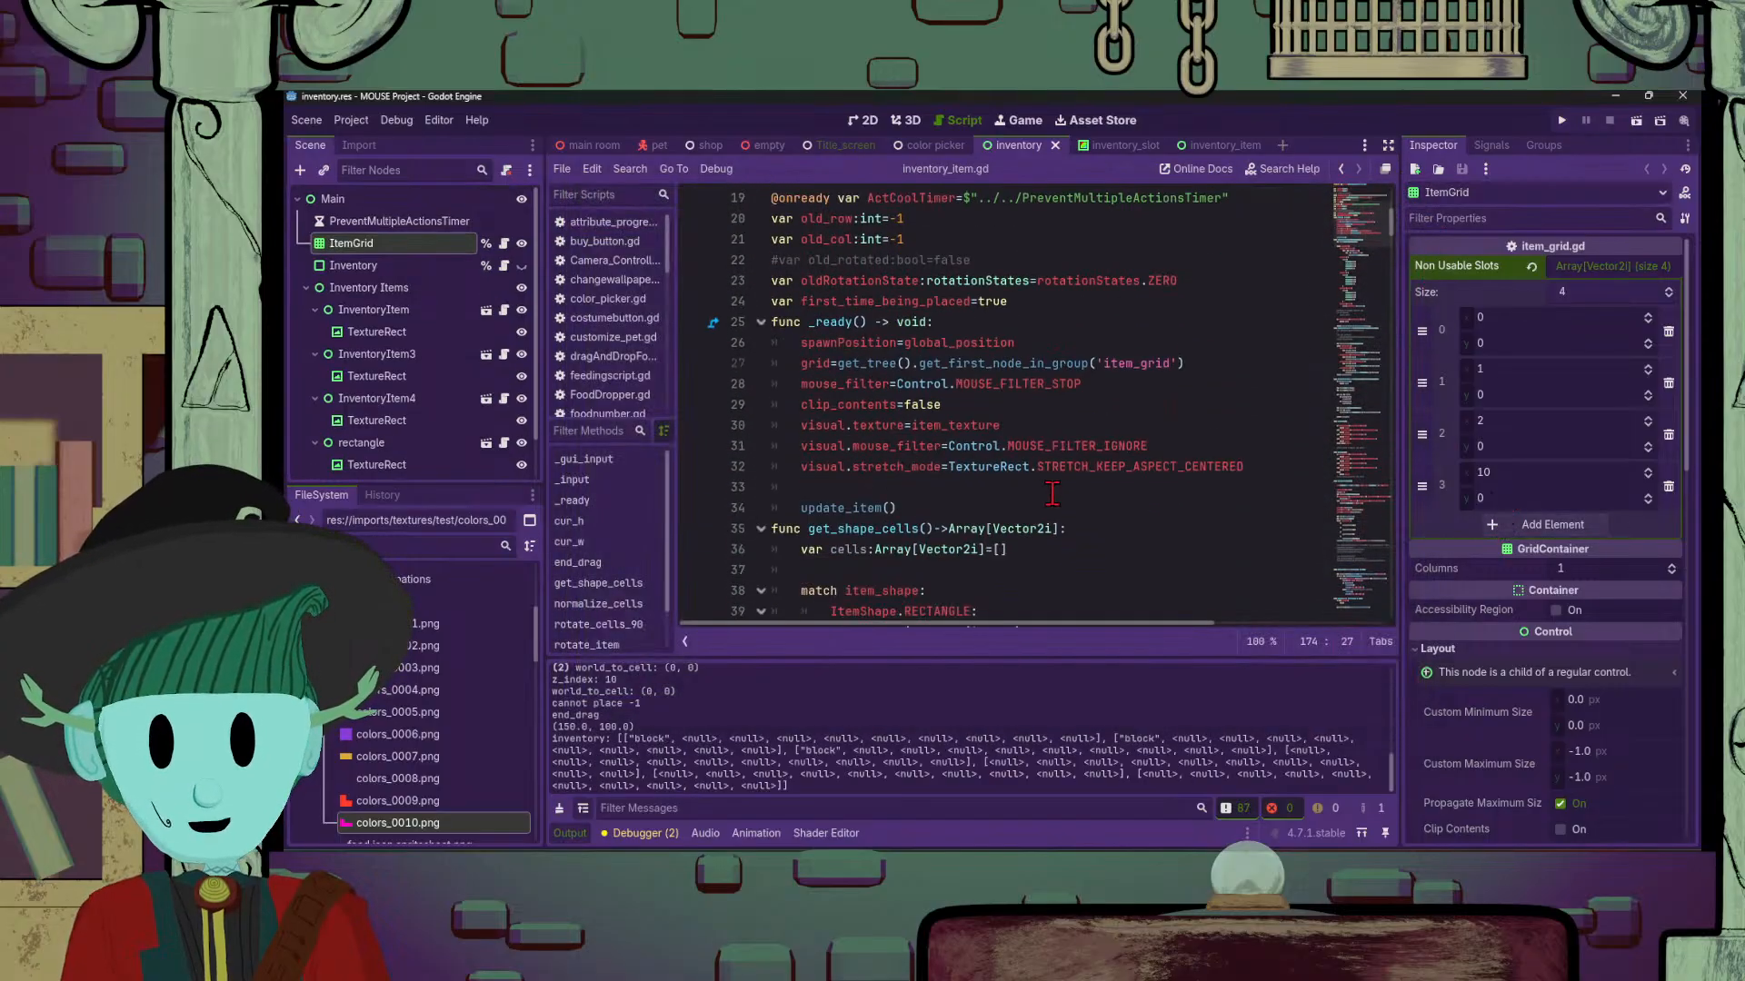
scroll(1039, 455, "down", 3)
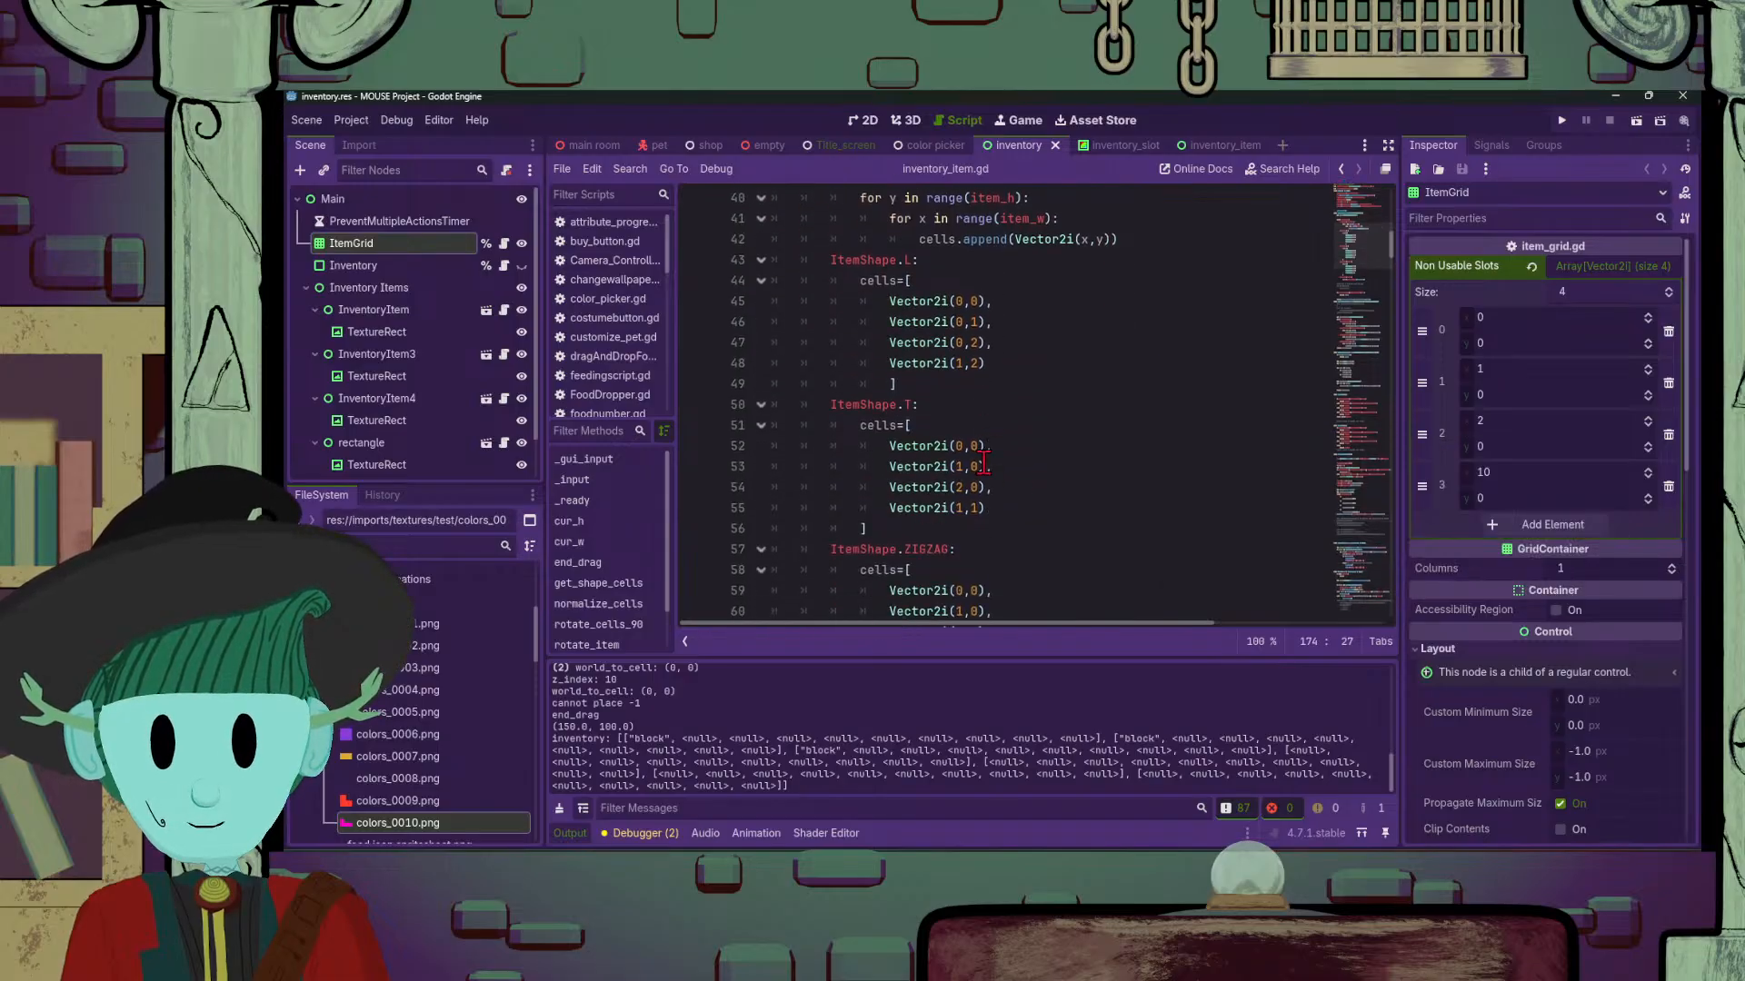
scroll(984, 462, "up", 5)
scroll(984, 463, "up", 1)
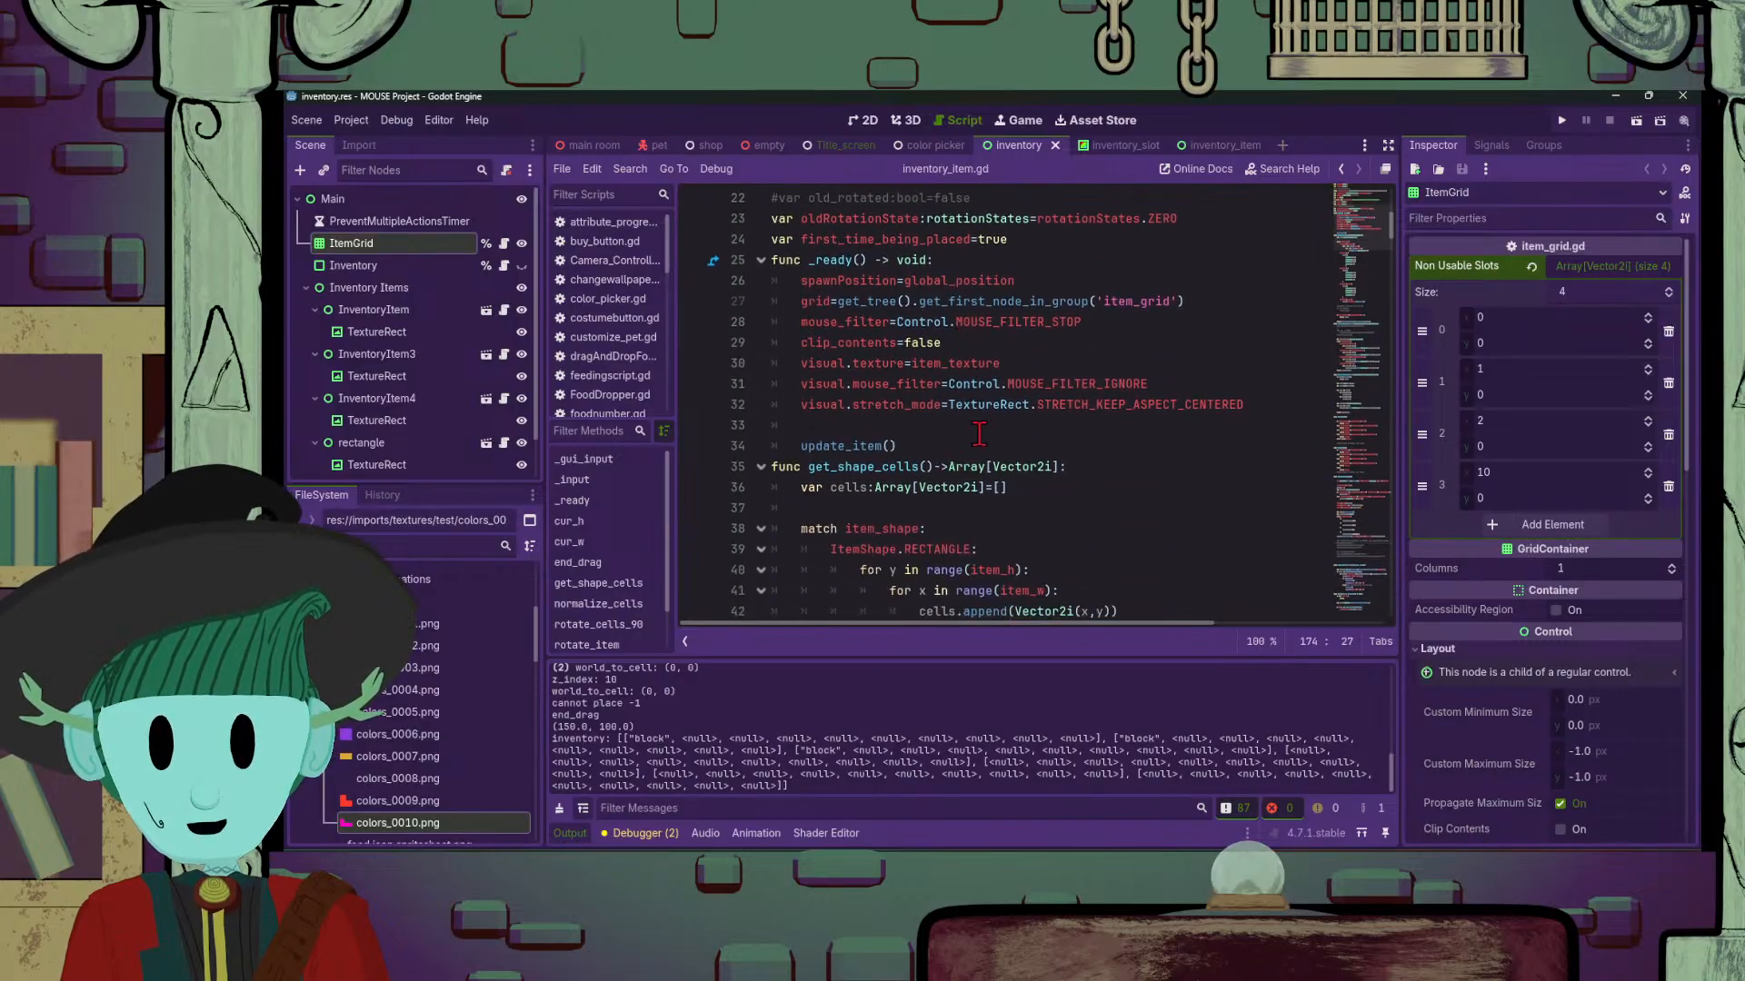
left_click(505, 244)
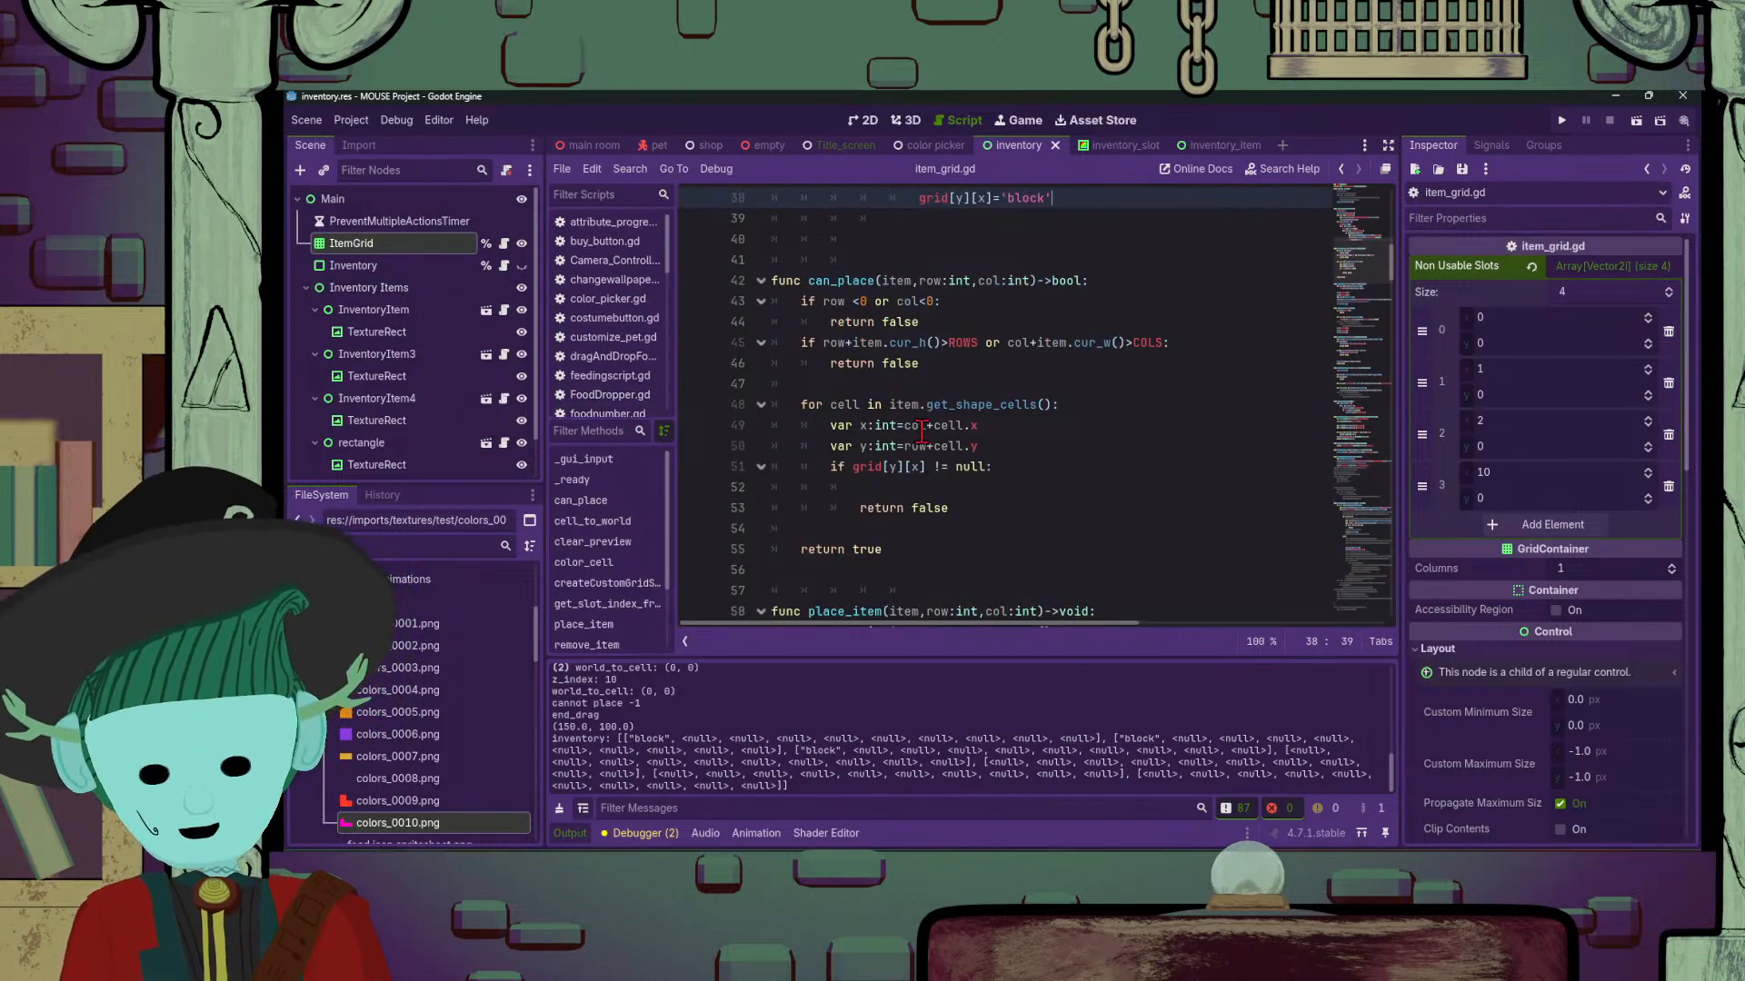
scroll(1135, 500, "down", 3)
scroll(997, 512, "up", 5)
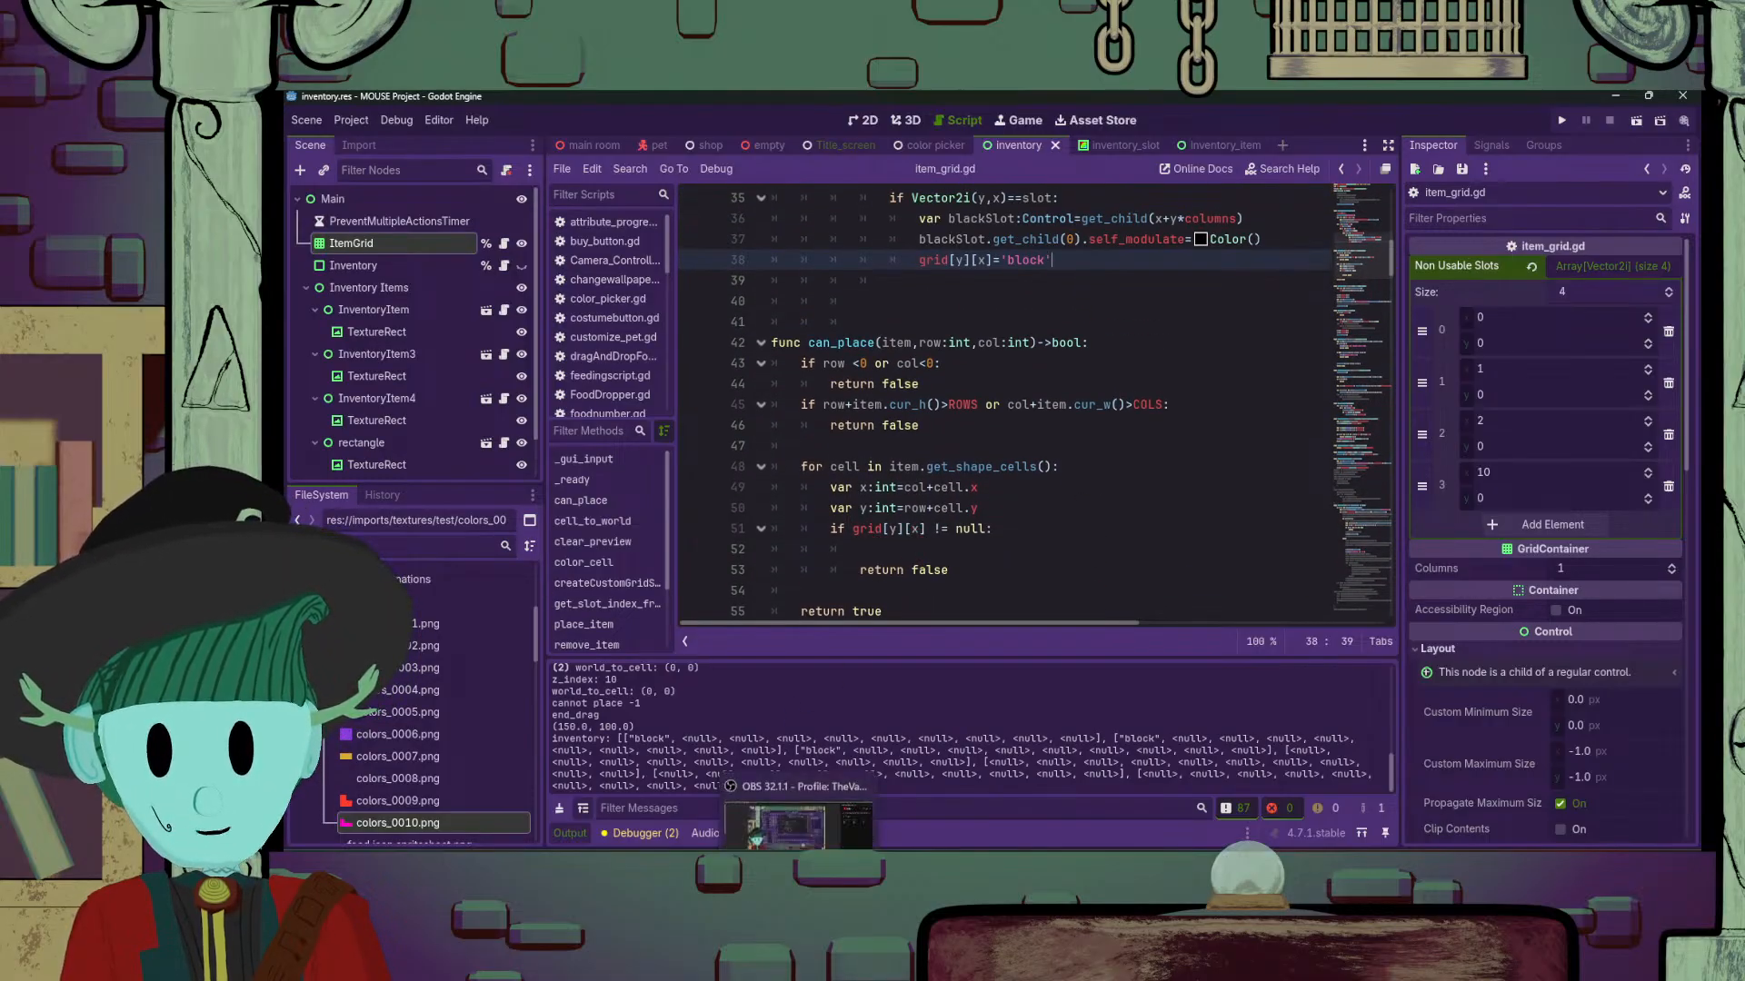
left_click(812, 821)
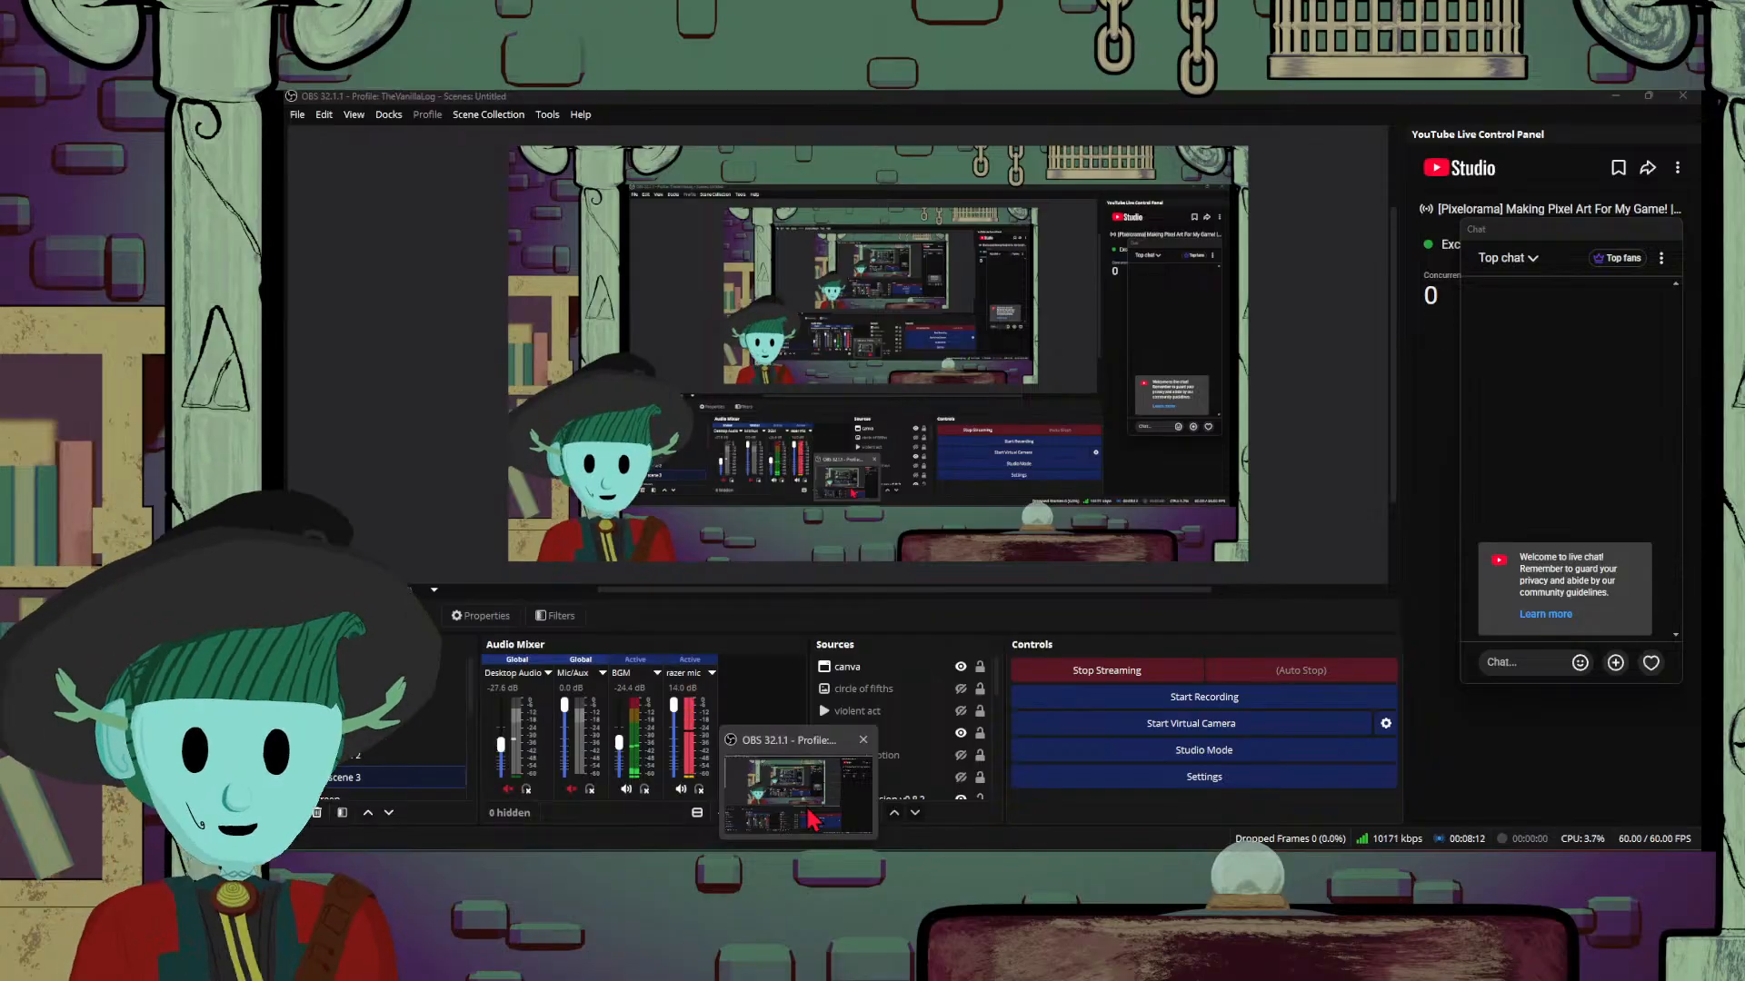
left_click(812, 821)
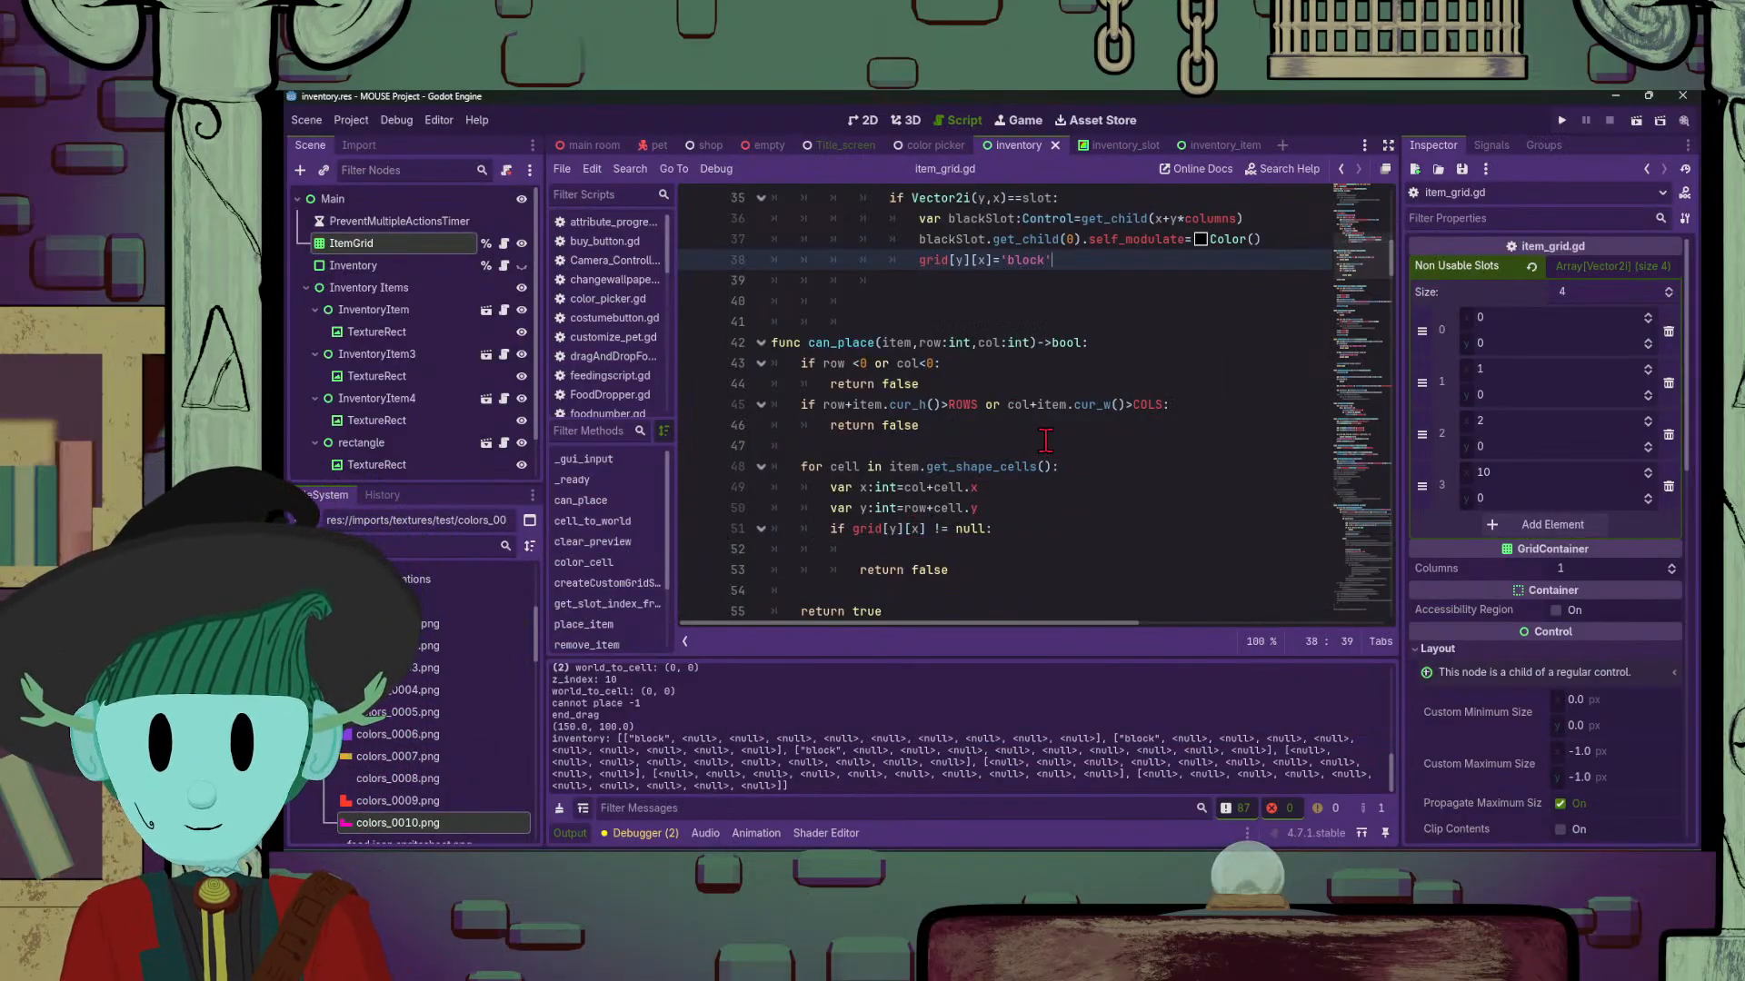
scroll(1046, 440, "up", 9)
scroll(1049, 491, "down", 5)
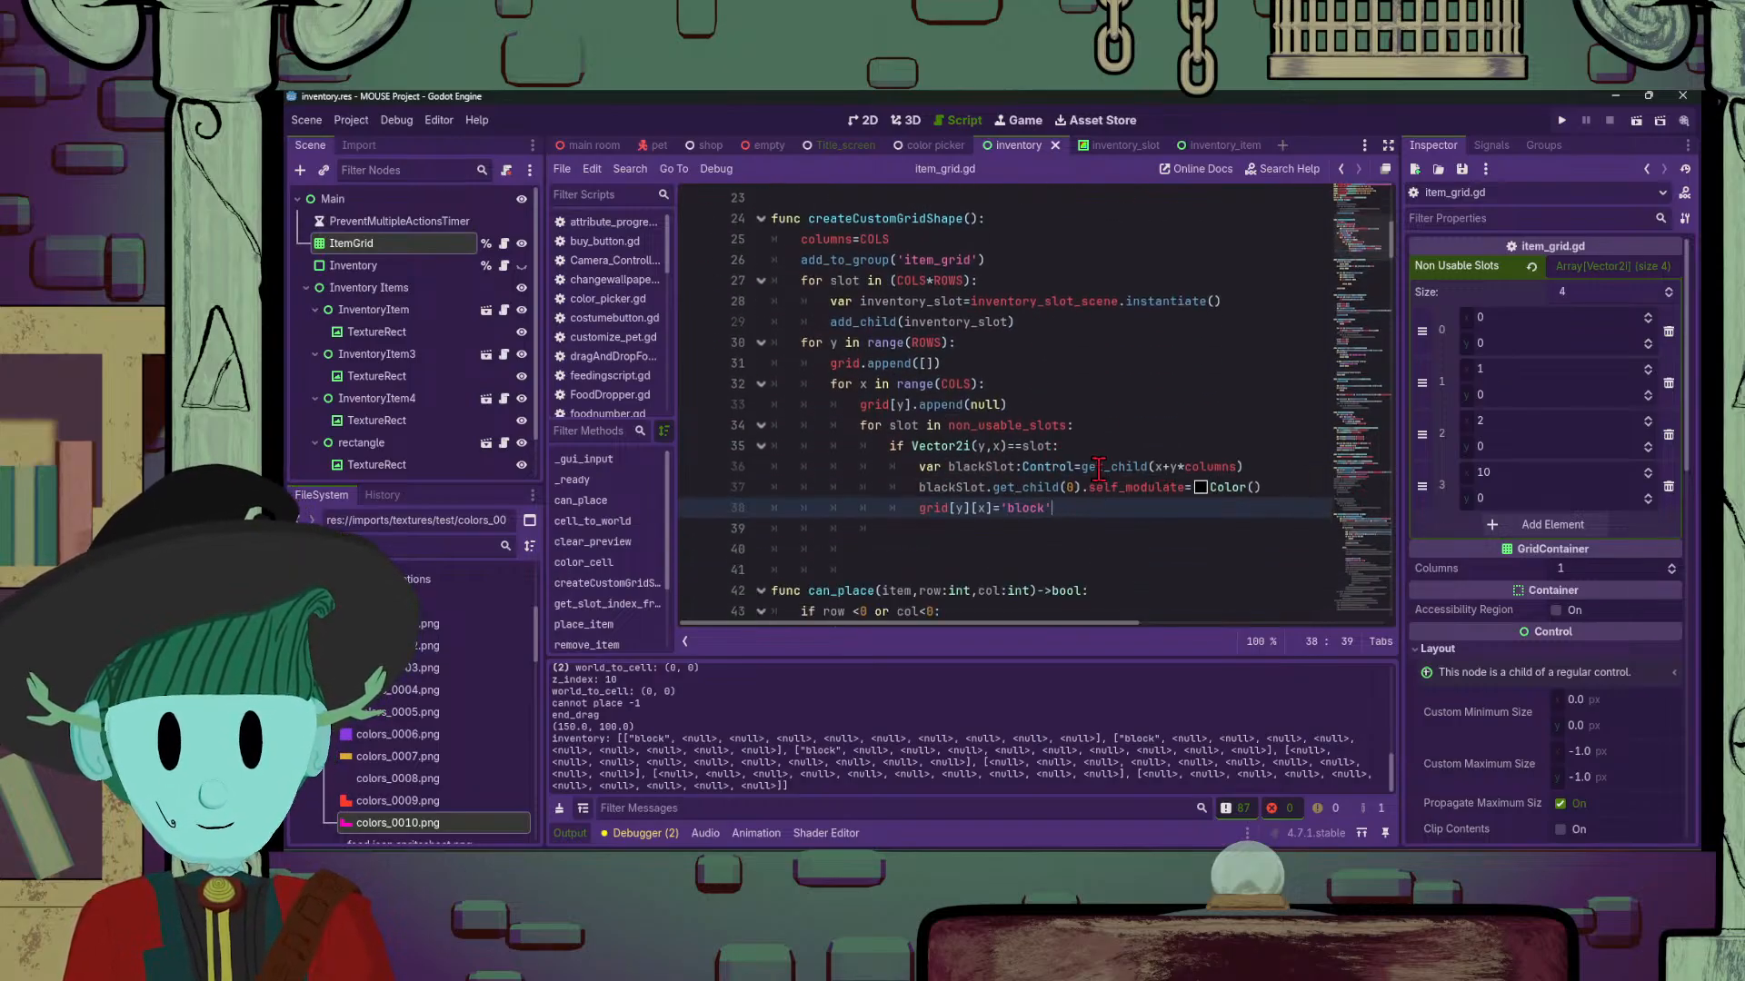
mouse_move(1108, 463)
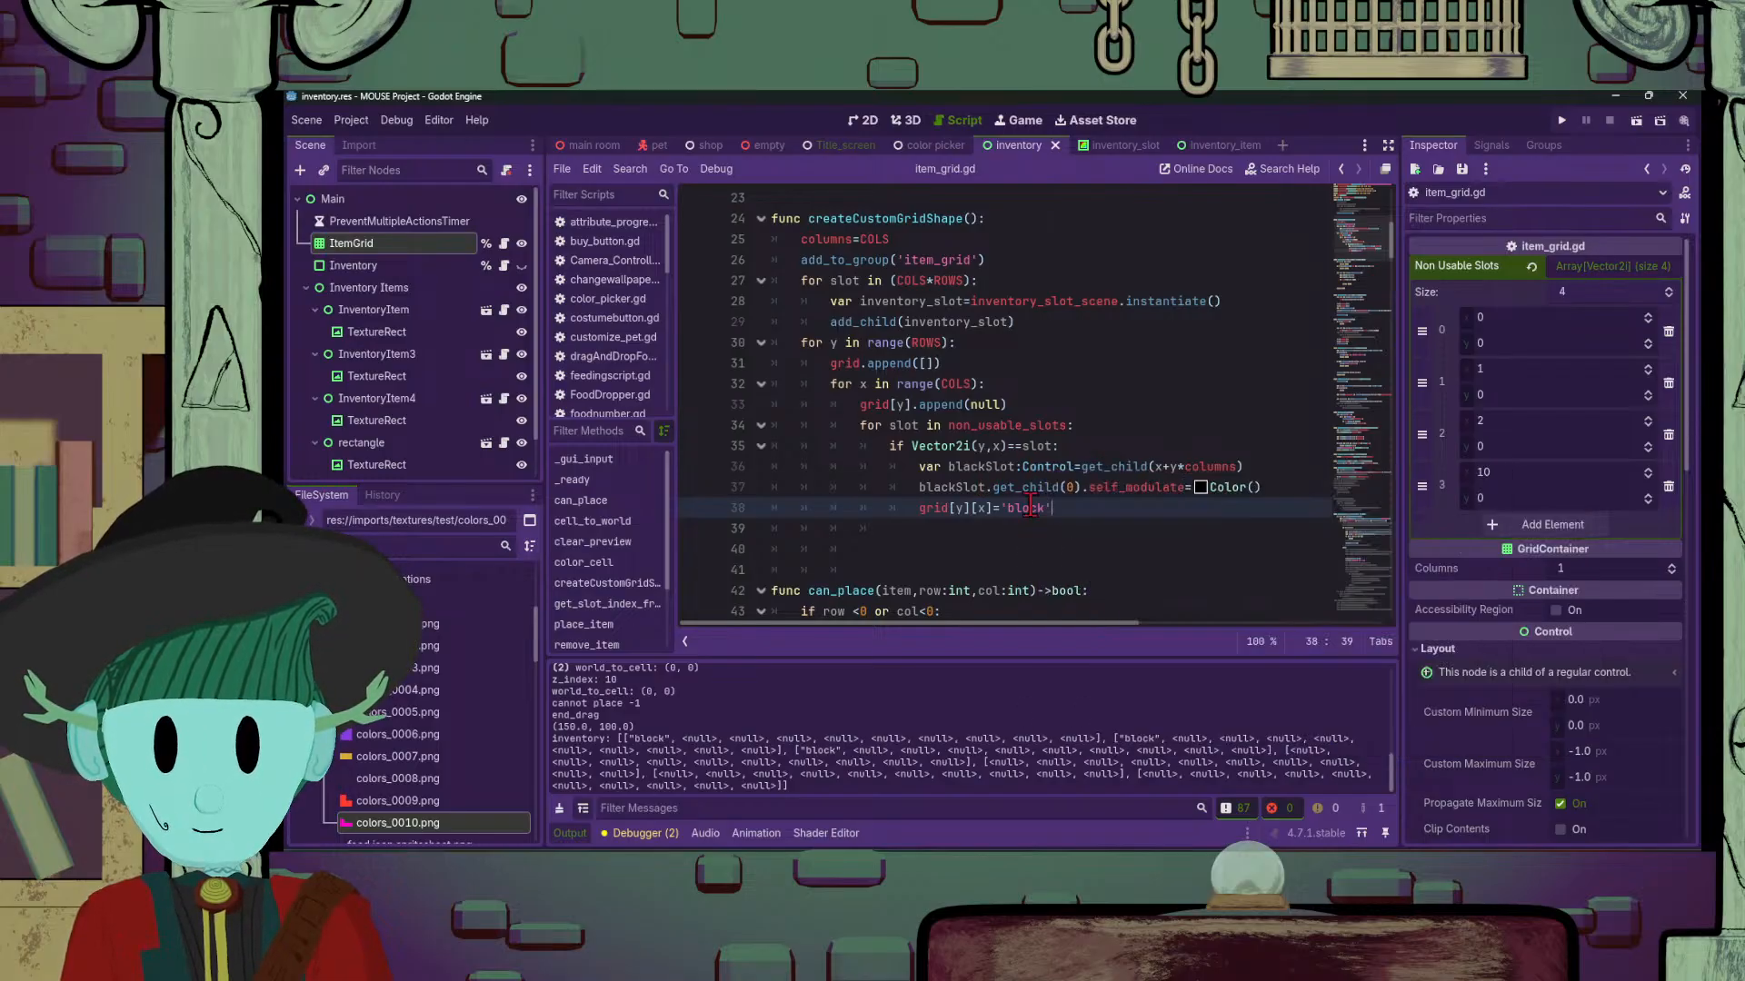
mouse_move(1029, 496)
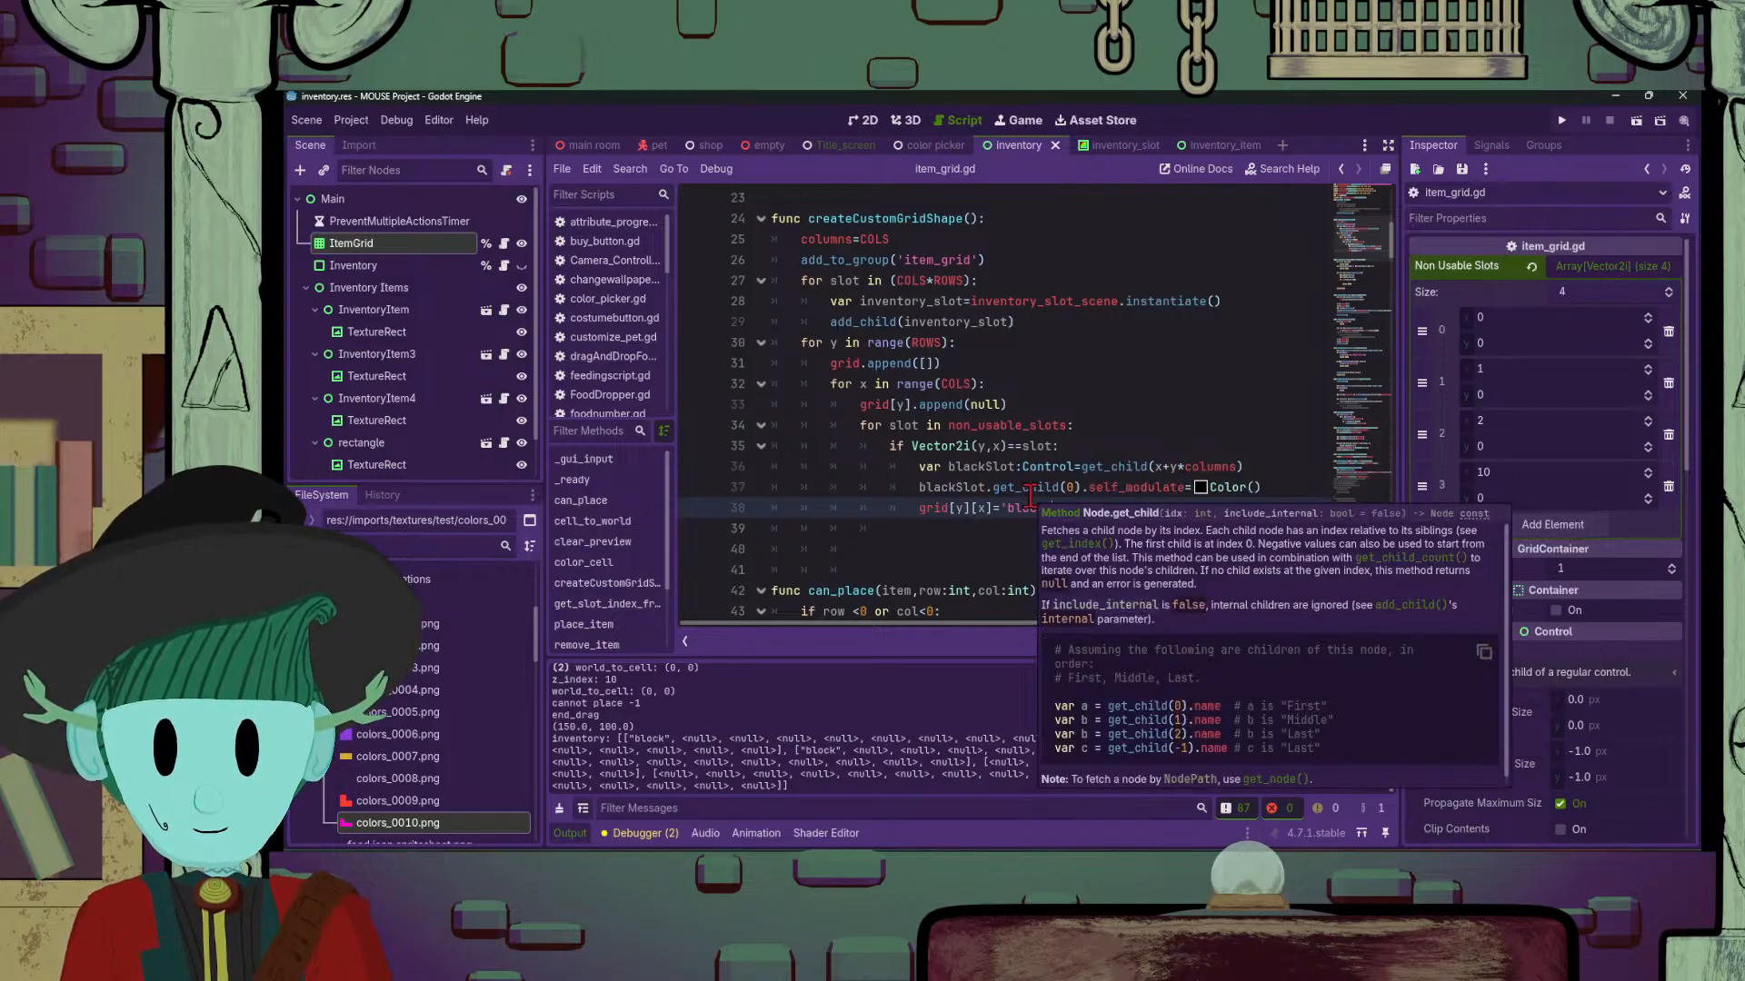
Step: Set the x value of the fourth Non Usable Slots element to 9, check the grid in the running inventory scene and close it
left_click(1524, 474)
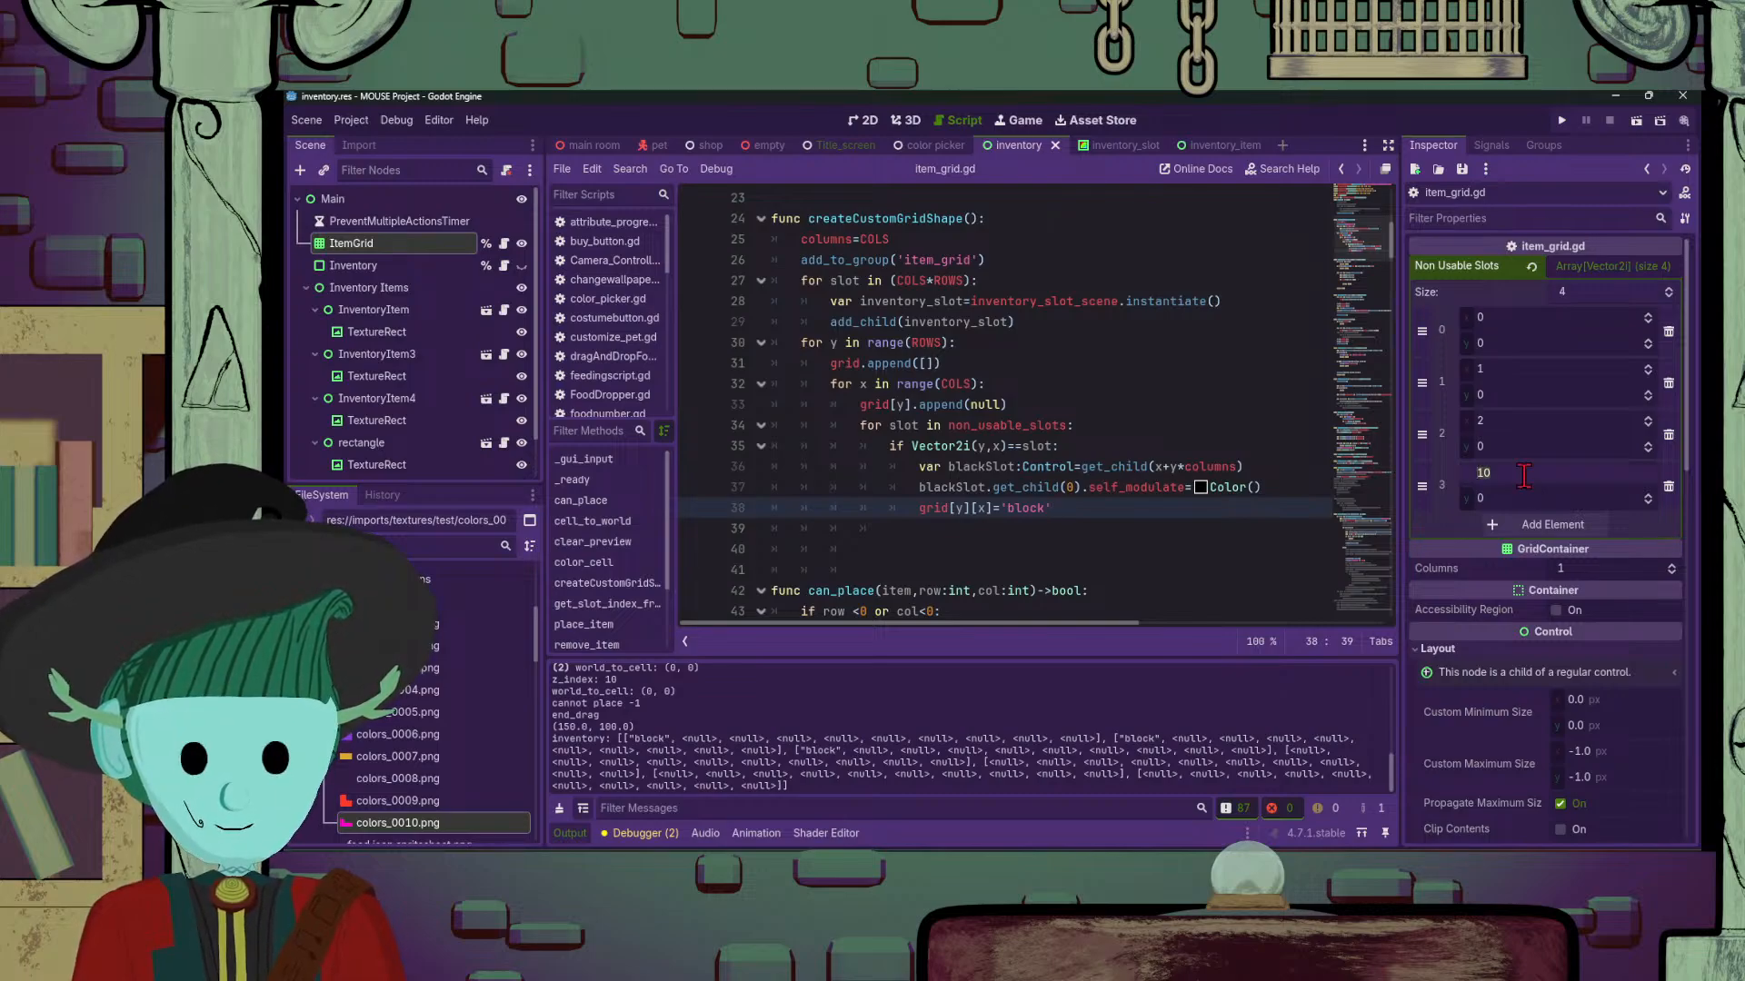
type("9")
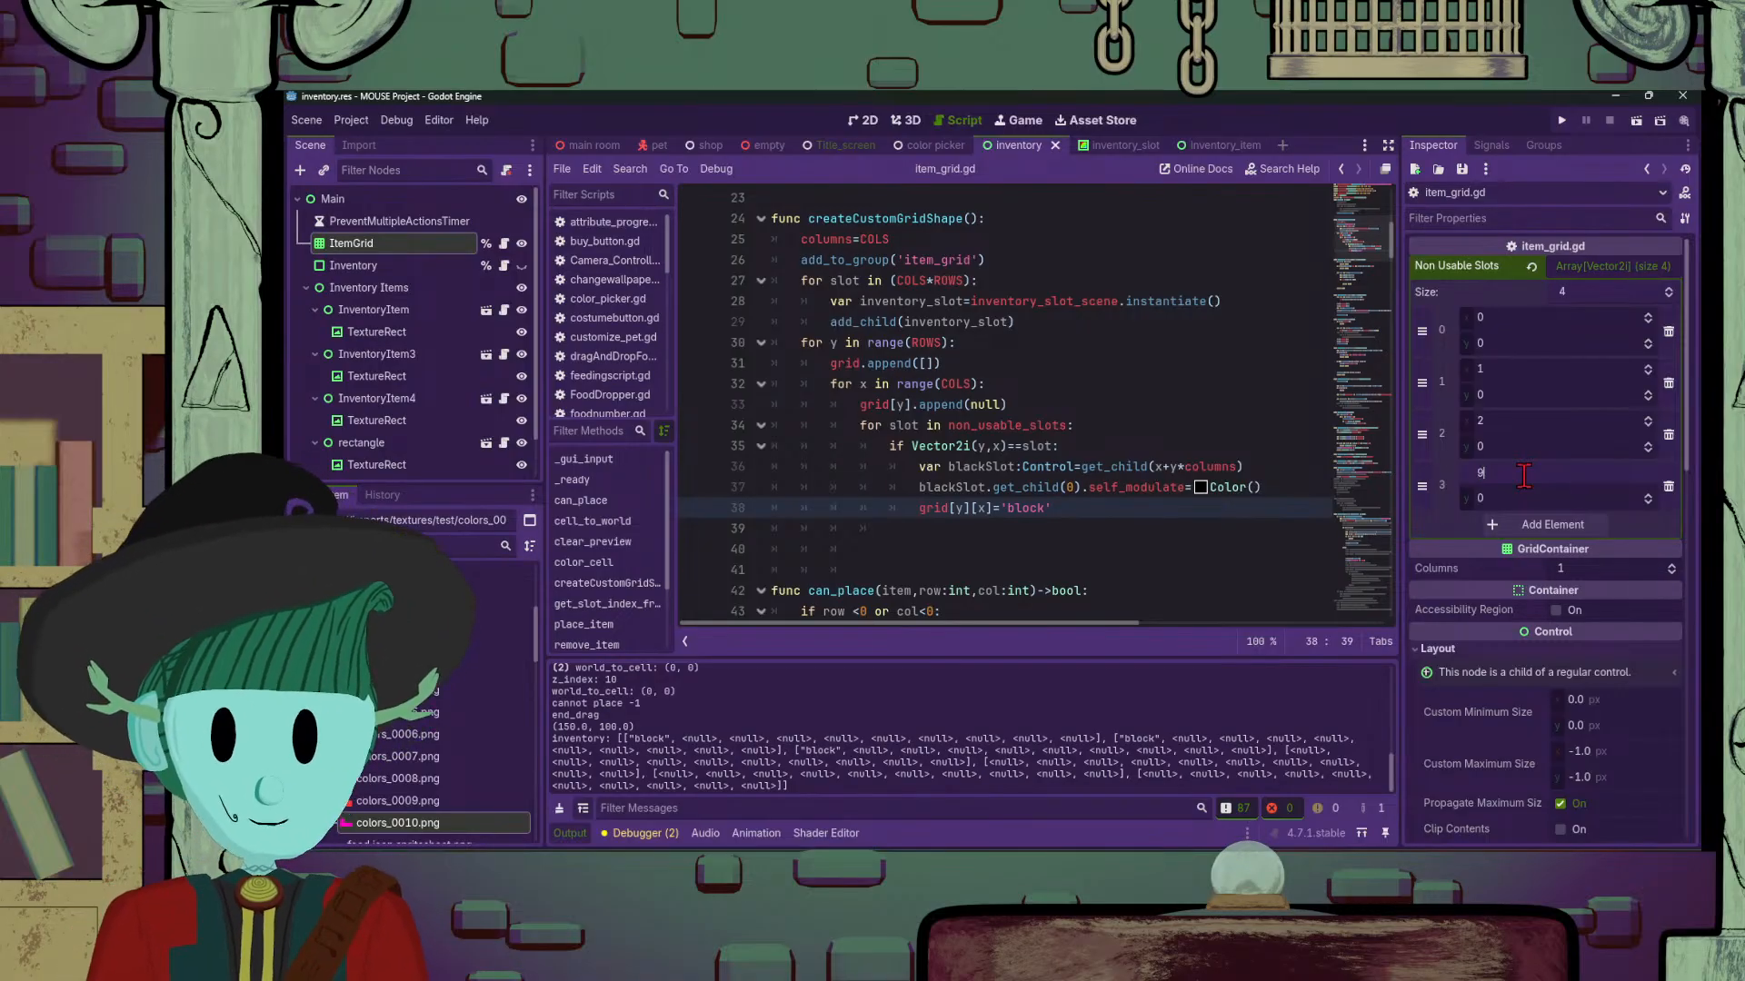
key("Return")
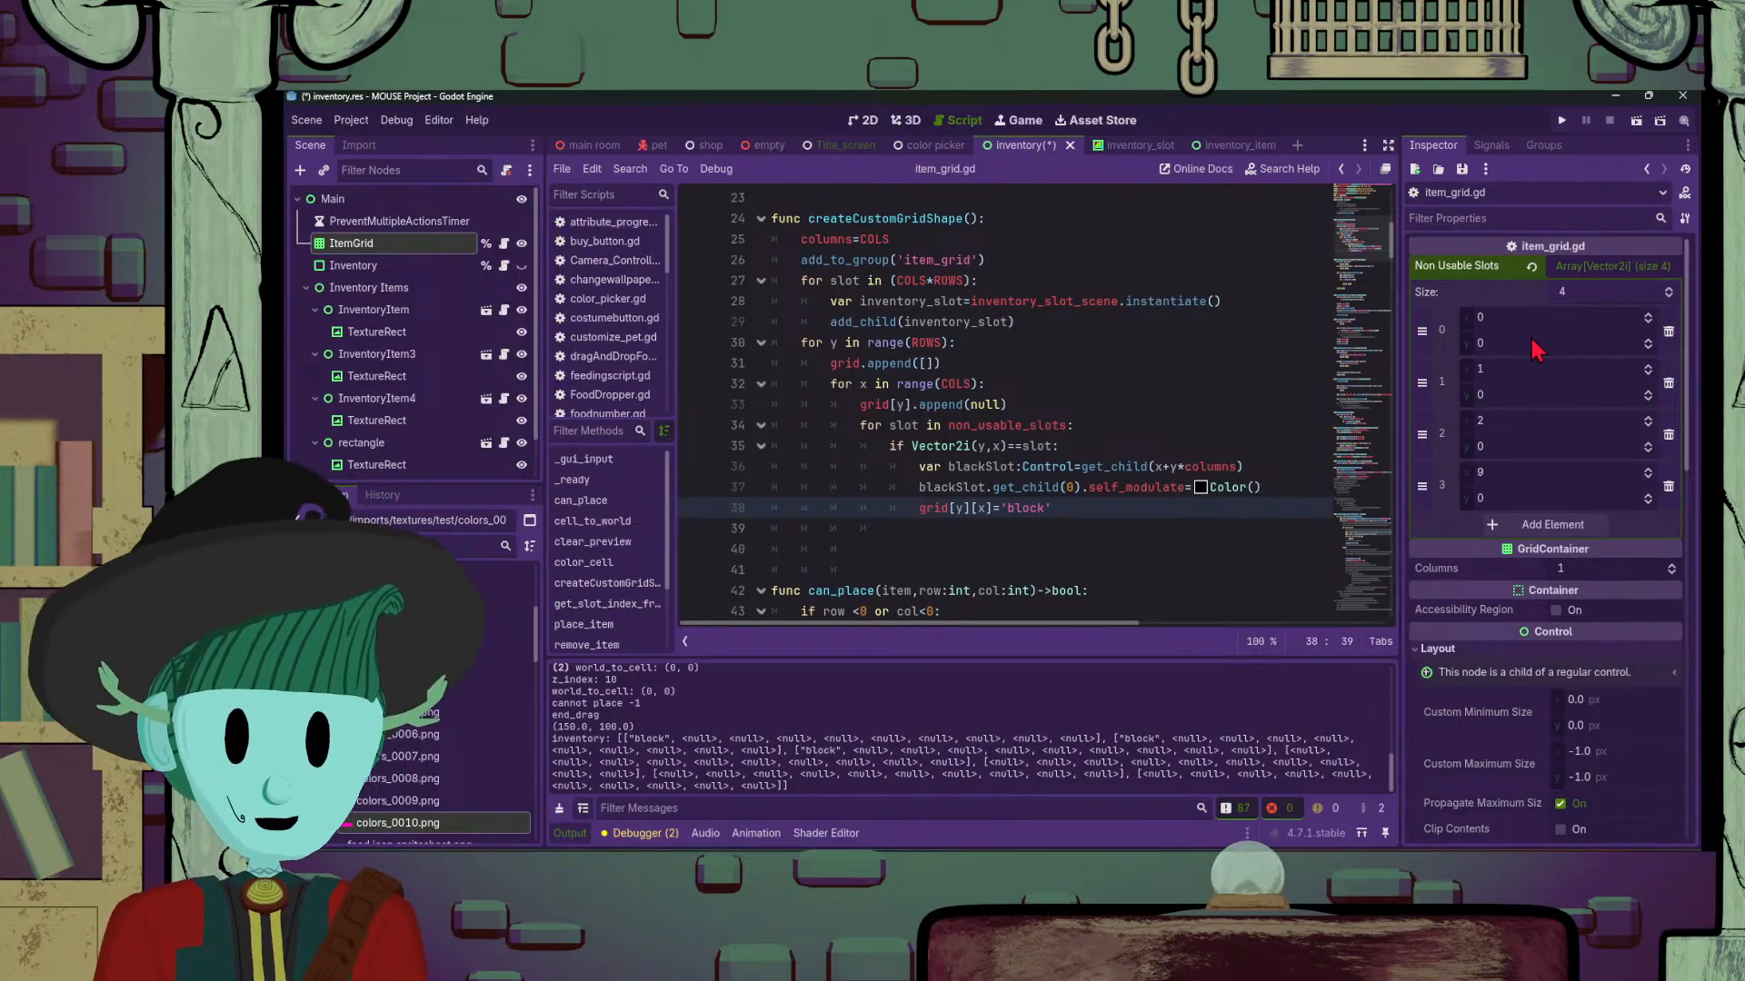
left_click(1643, 129)
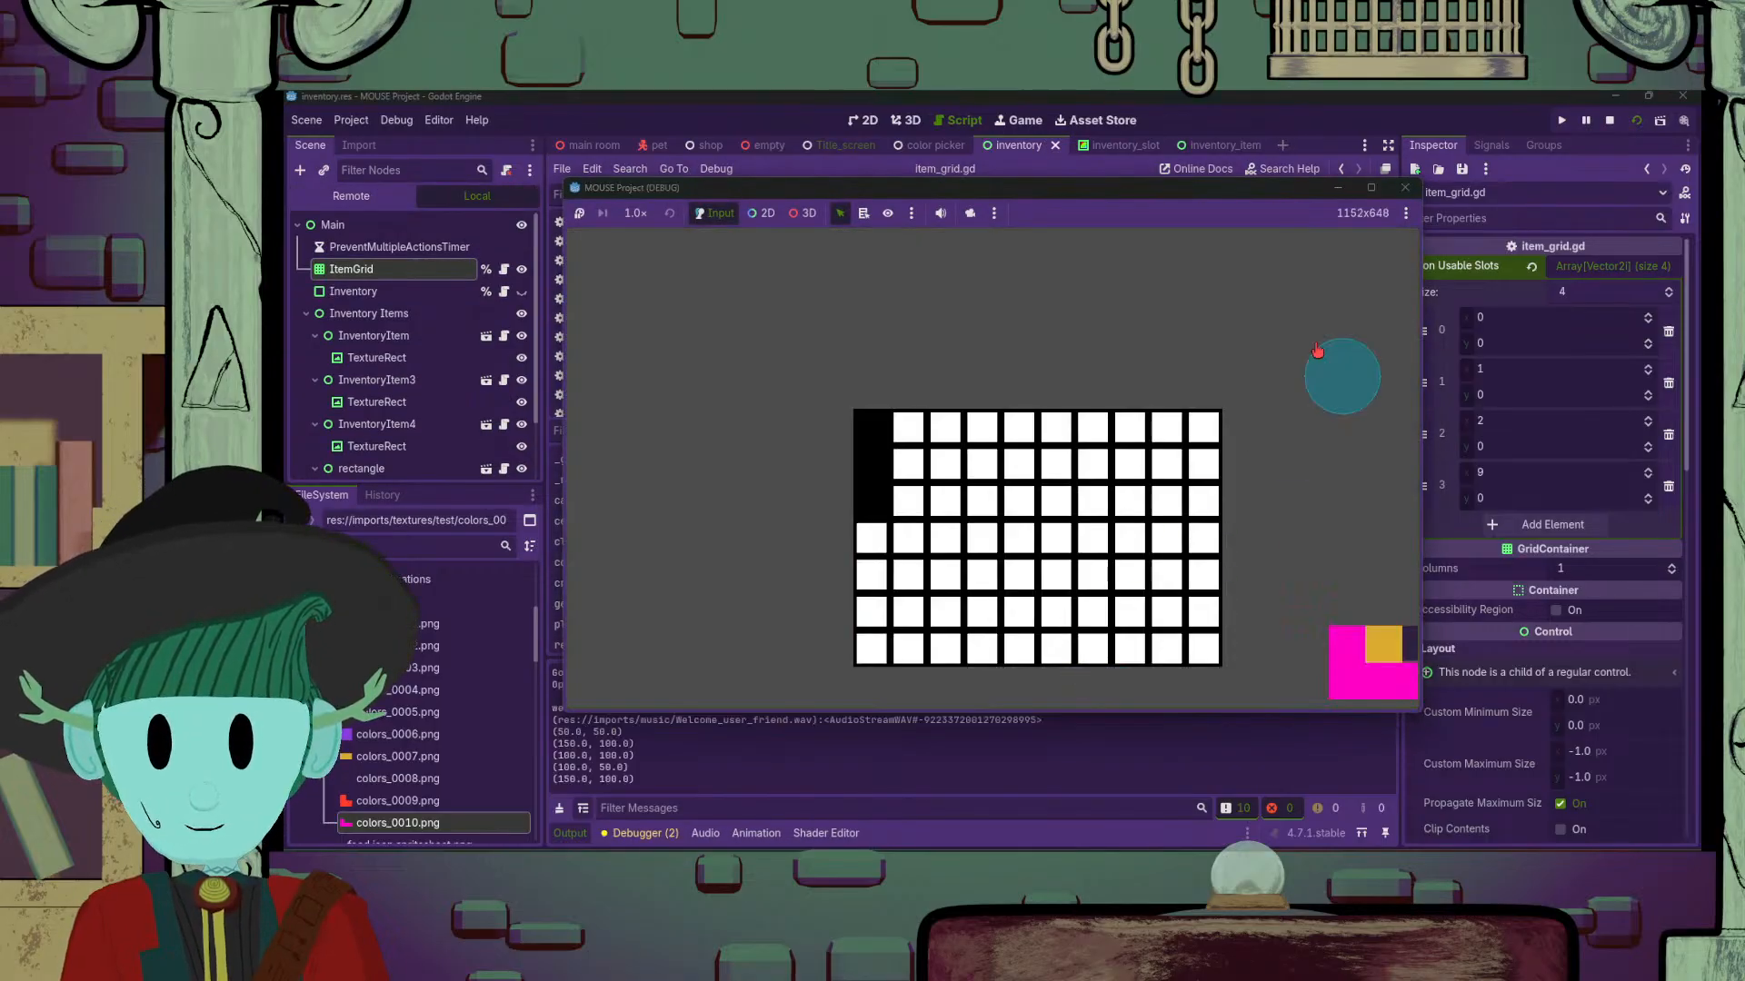
left_click(1405, 187)
Step: Set the fourth Non Usable Slots element to x 0 and y 9, save the scene and run it
left_click(1520, 471)
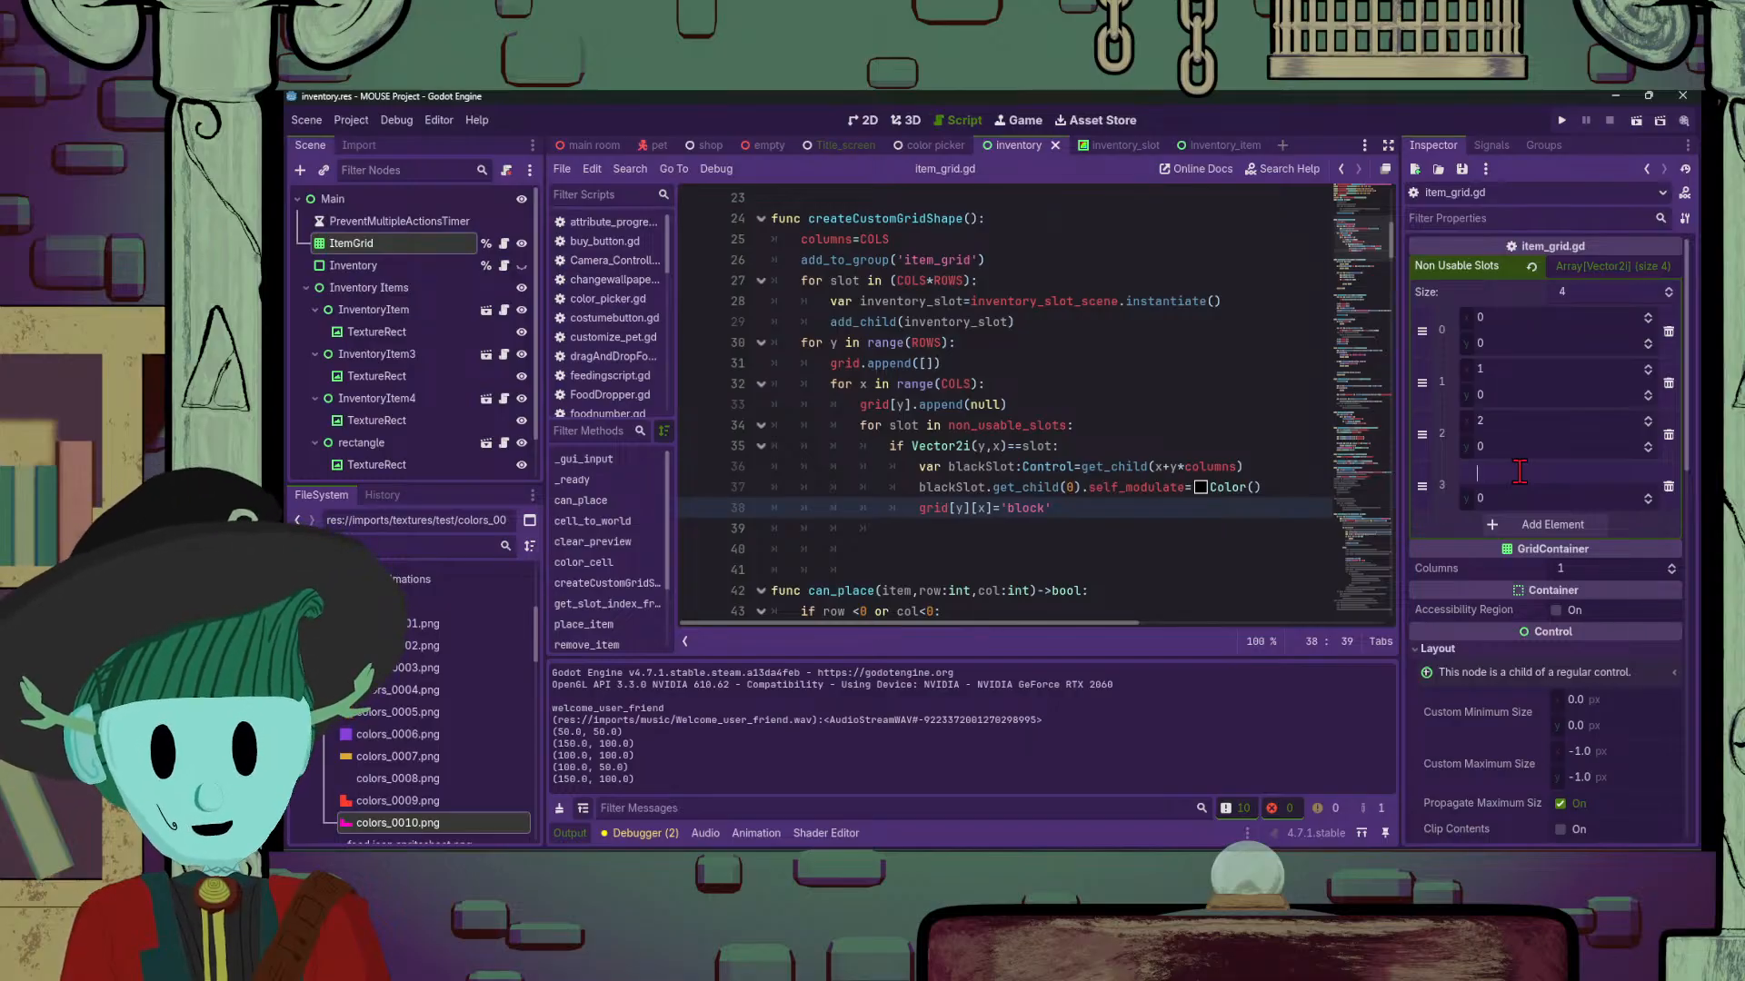
type("0")
left_click(1518, 499)
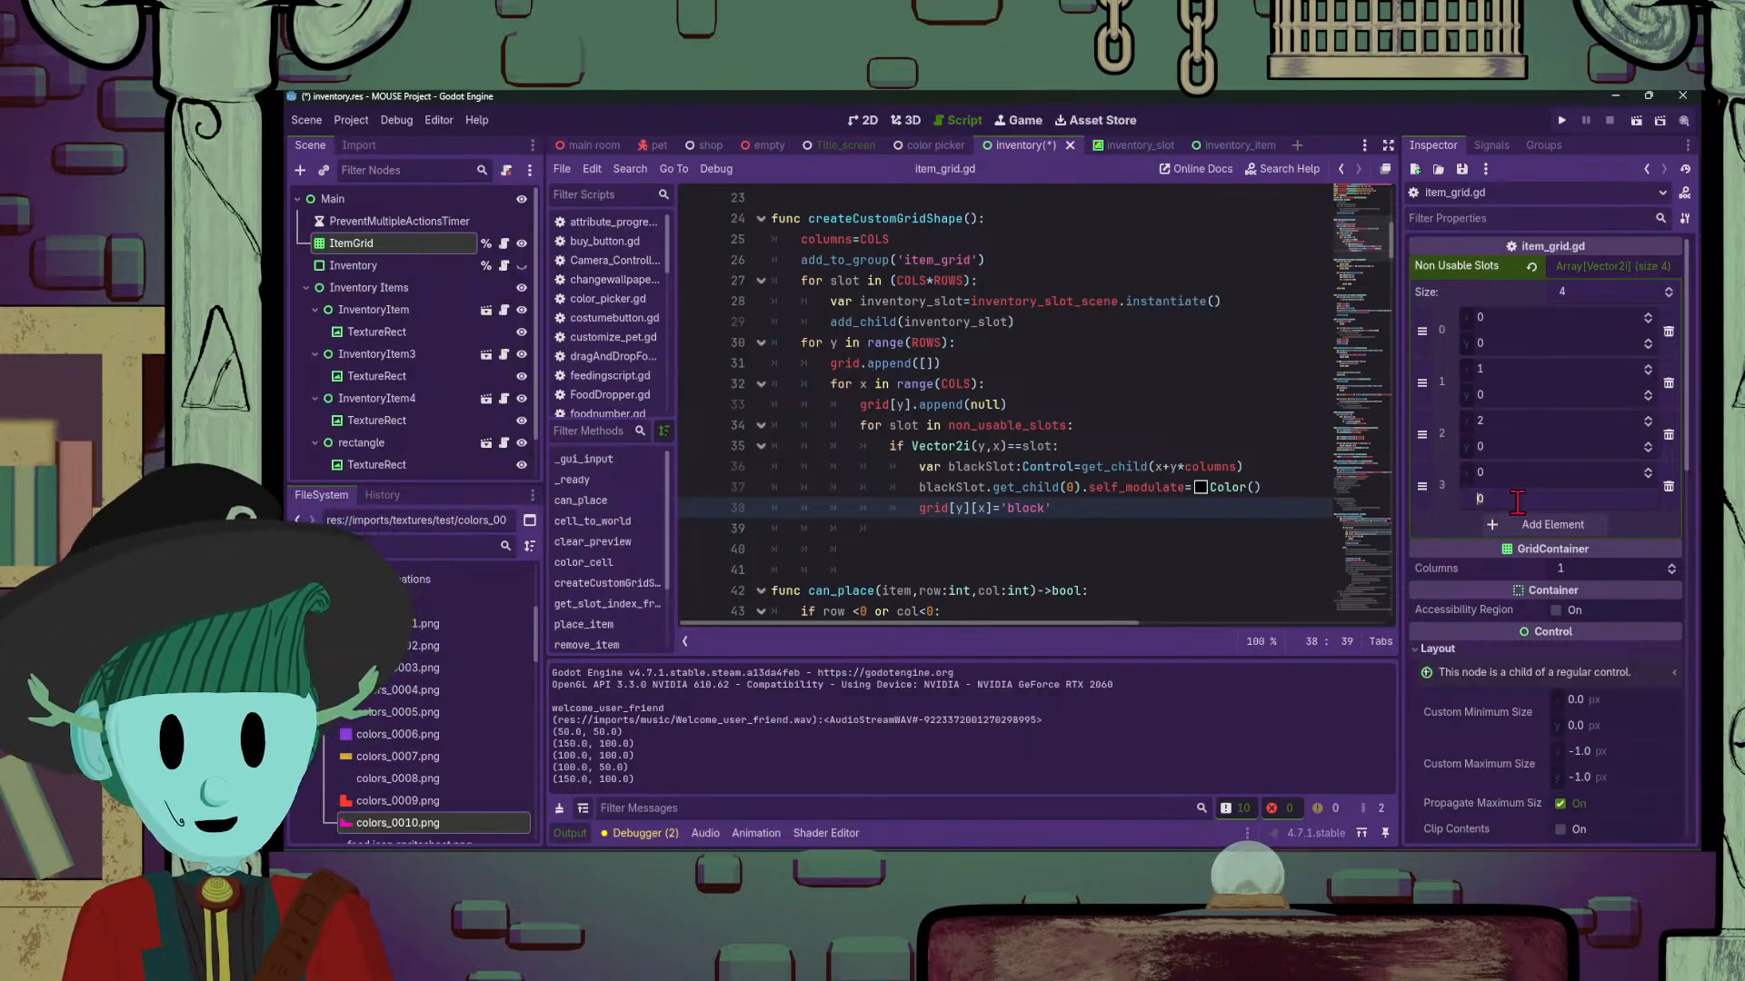
key("Return")
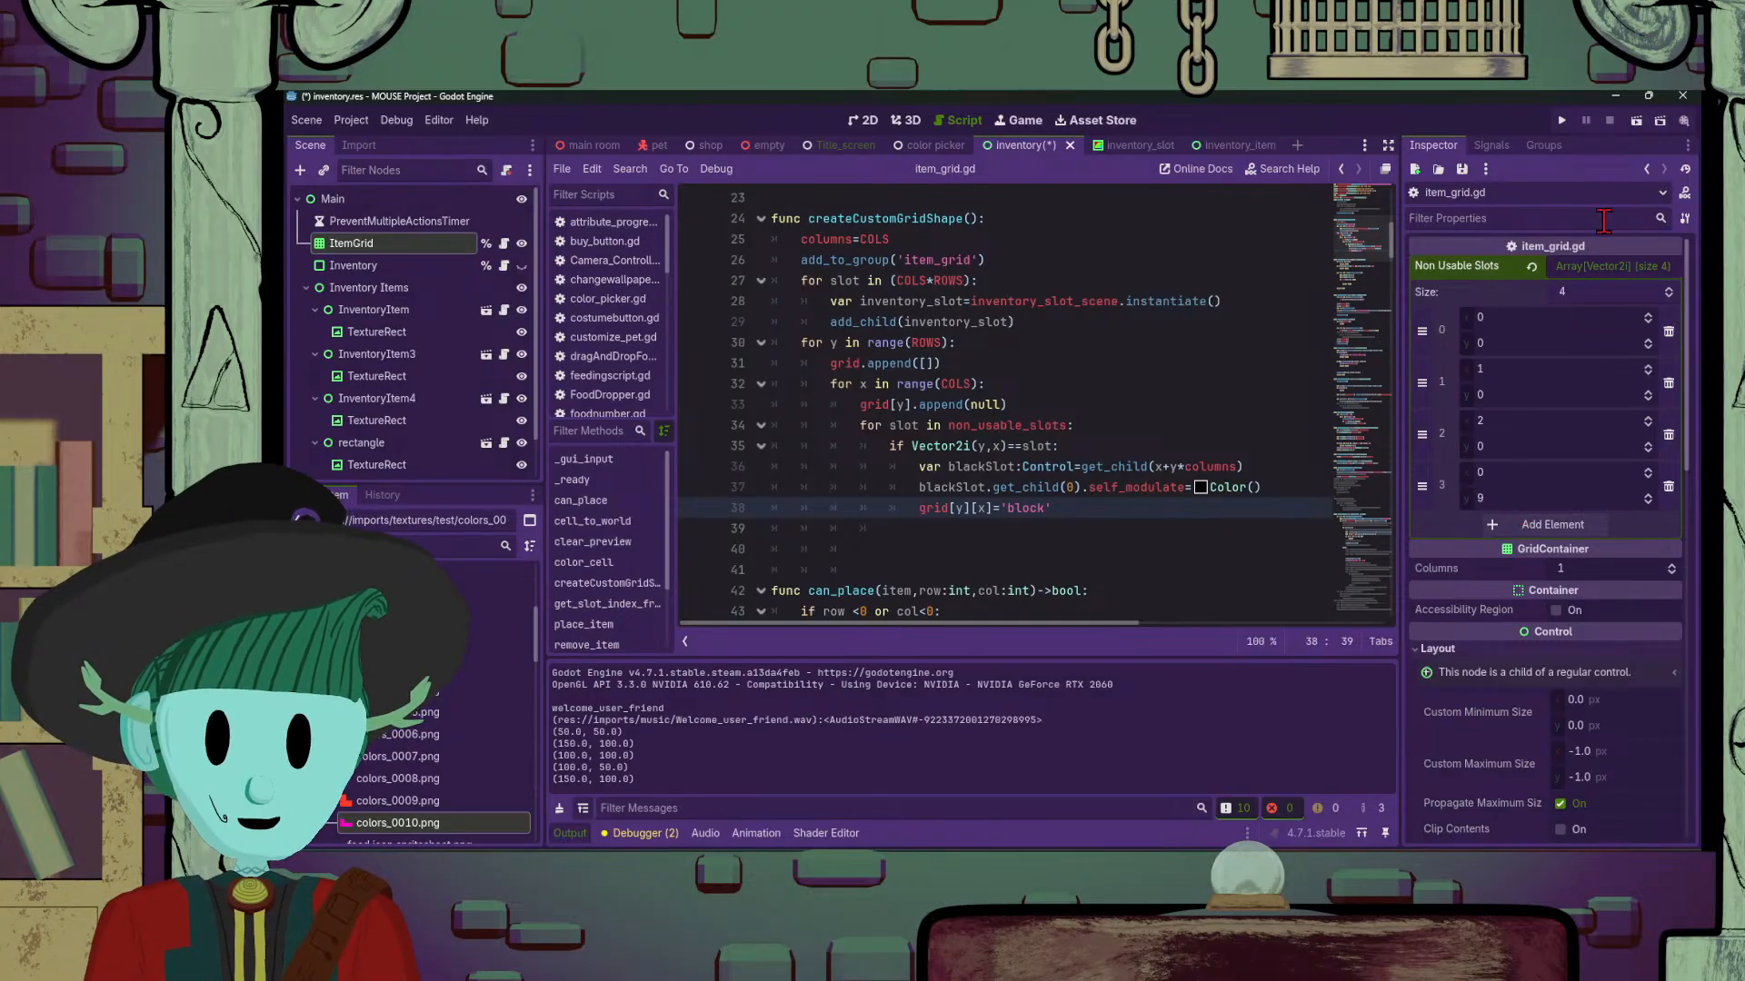
key("ctrl+s")
key("F5")
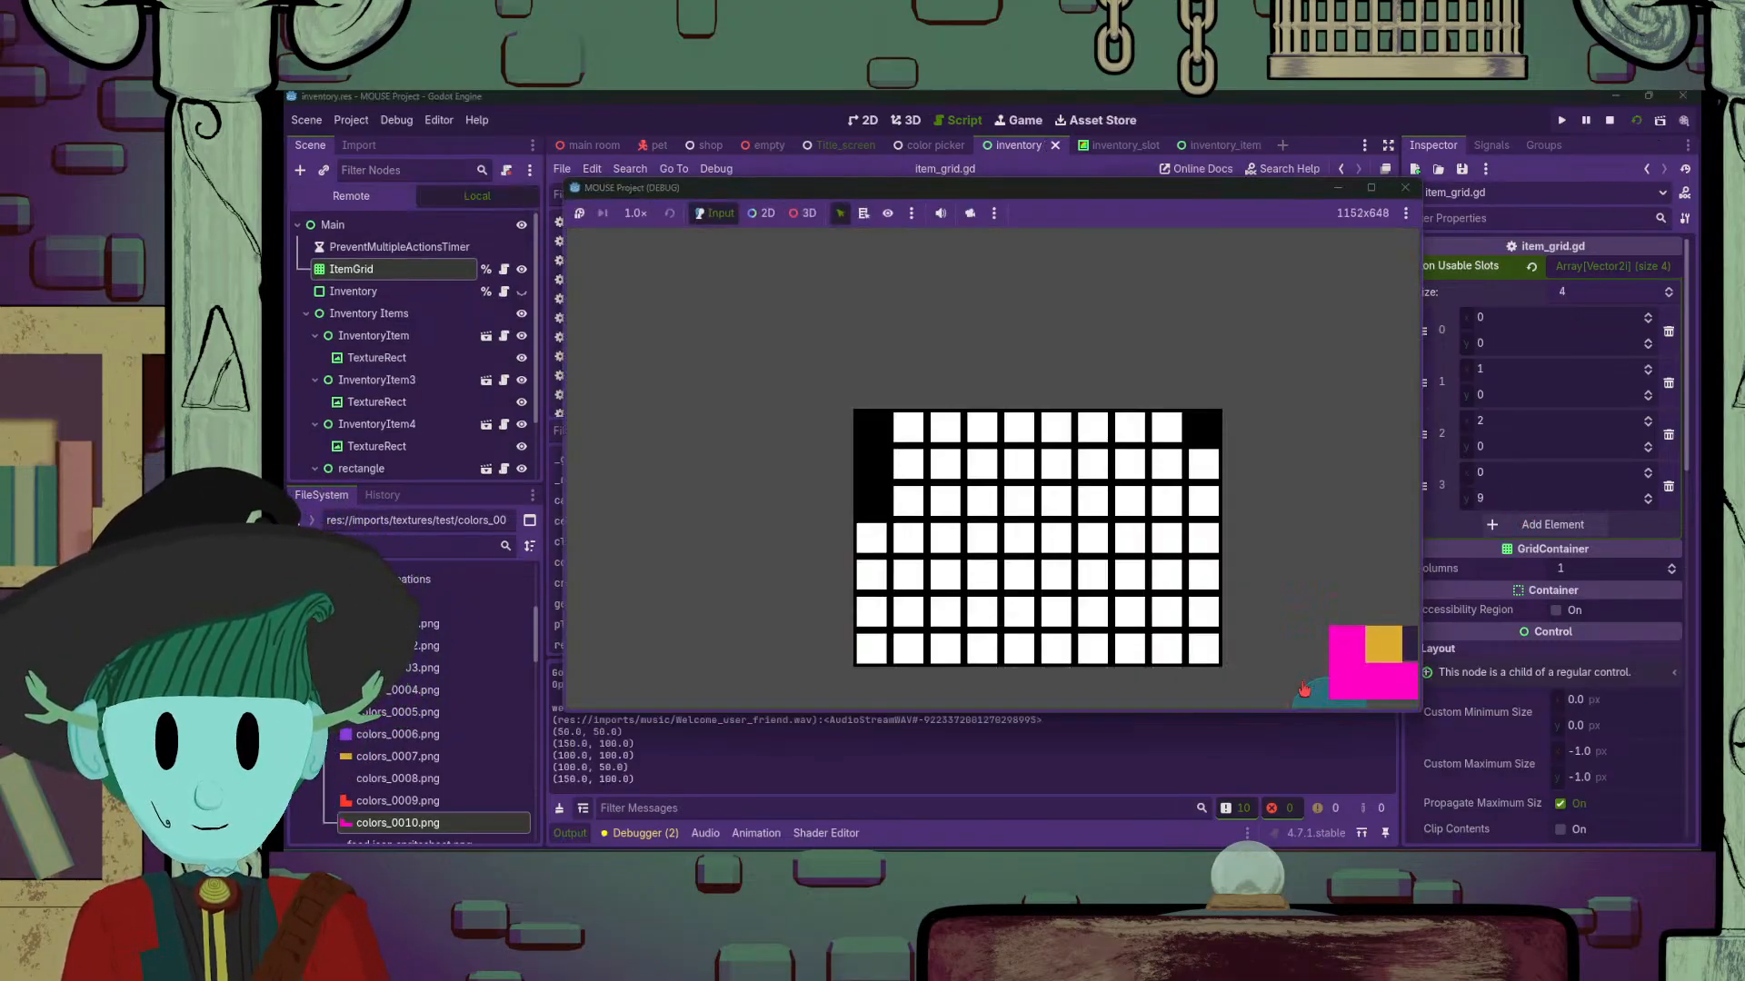
Step: Test placing the rotated magenta L piece around the blocked cell in the grid's top-right corner, and close the game
left_click_drag(1358, 677, 1195, 471)
key("r")
key("r")
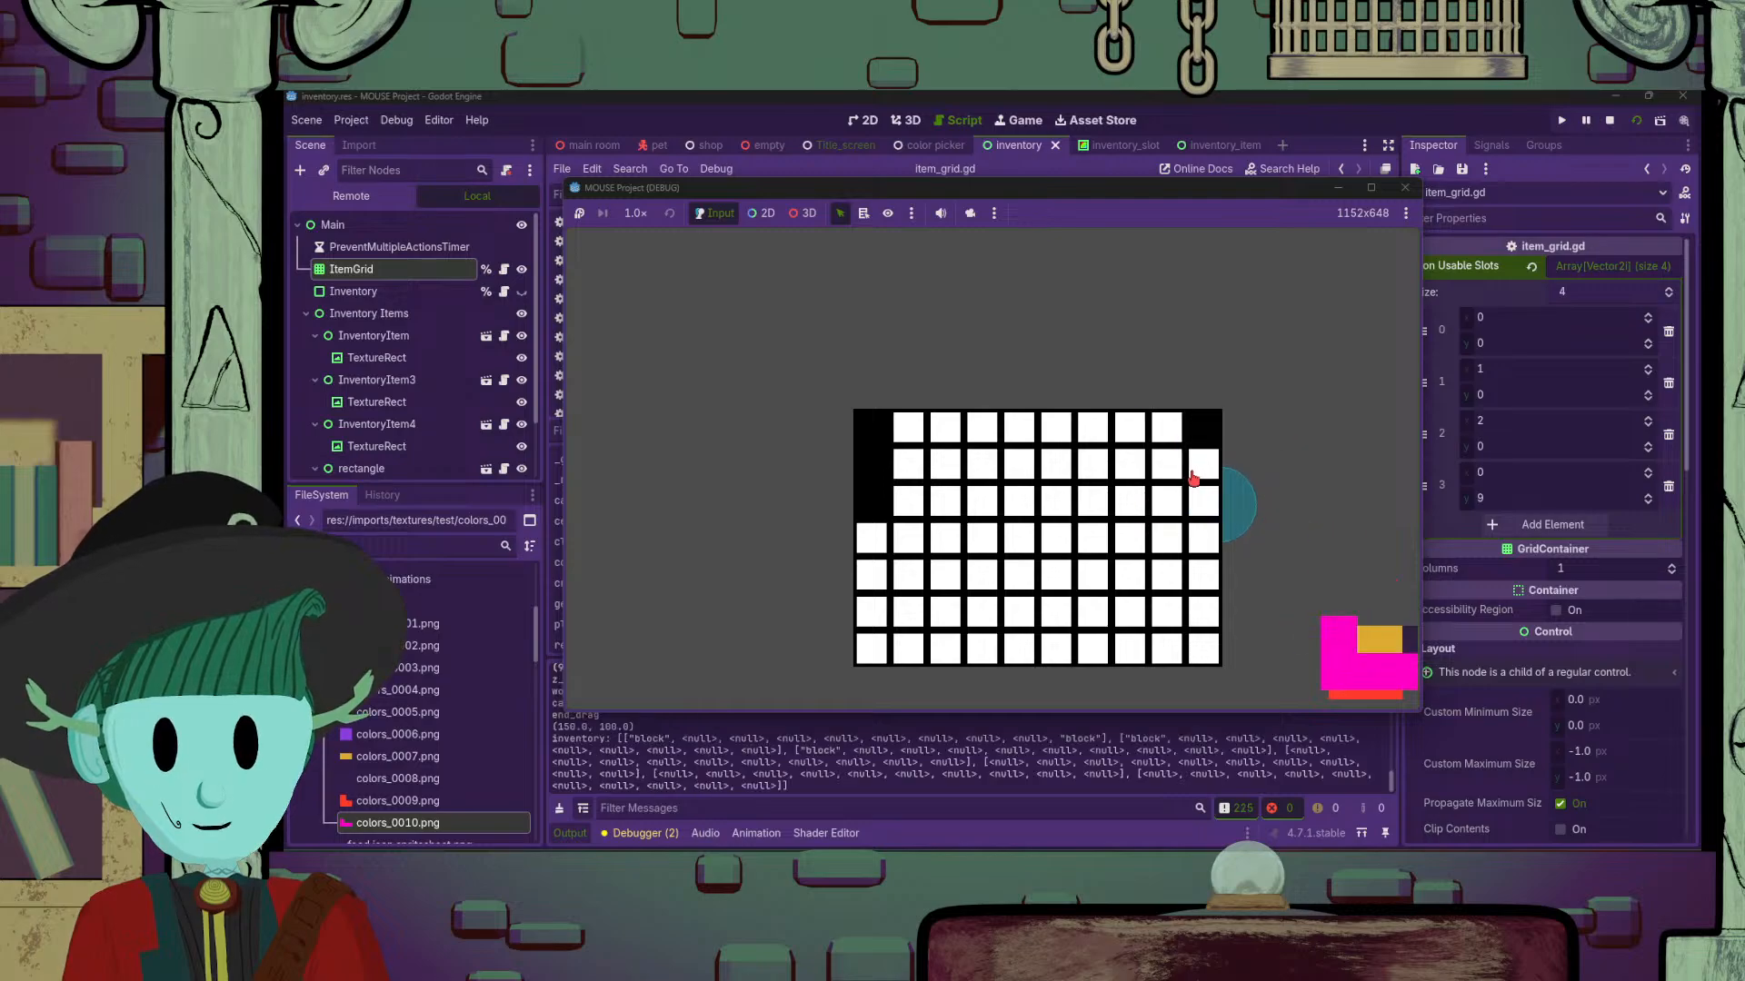
left_click(1405, 187)
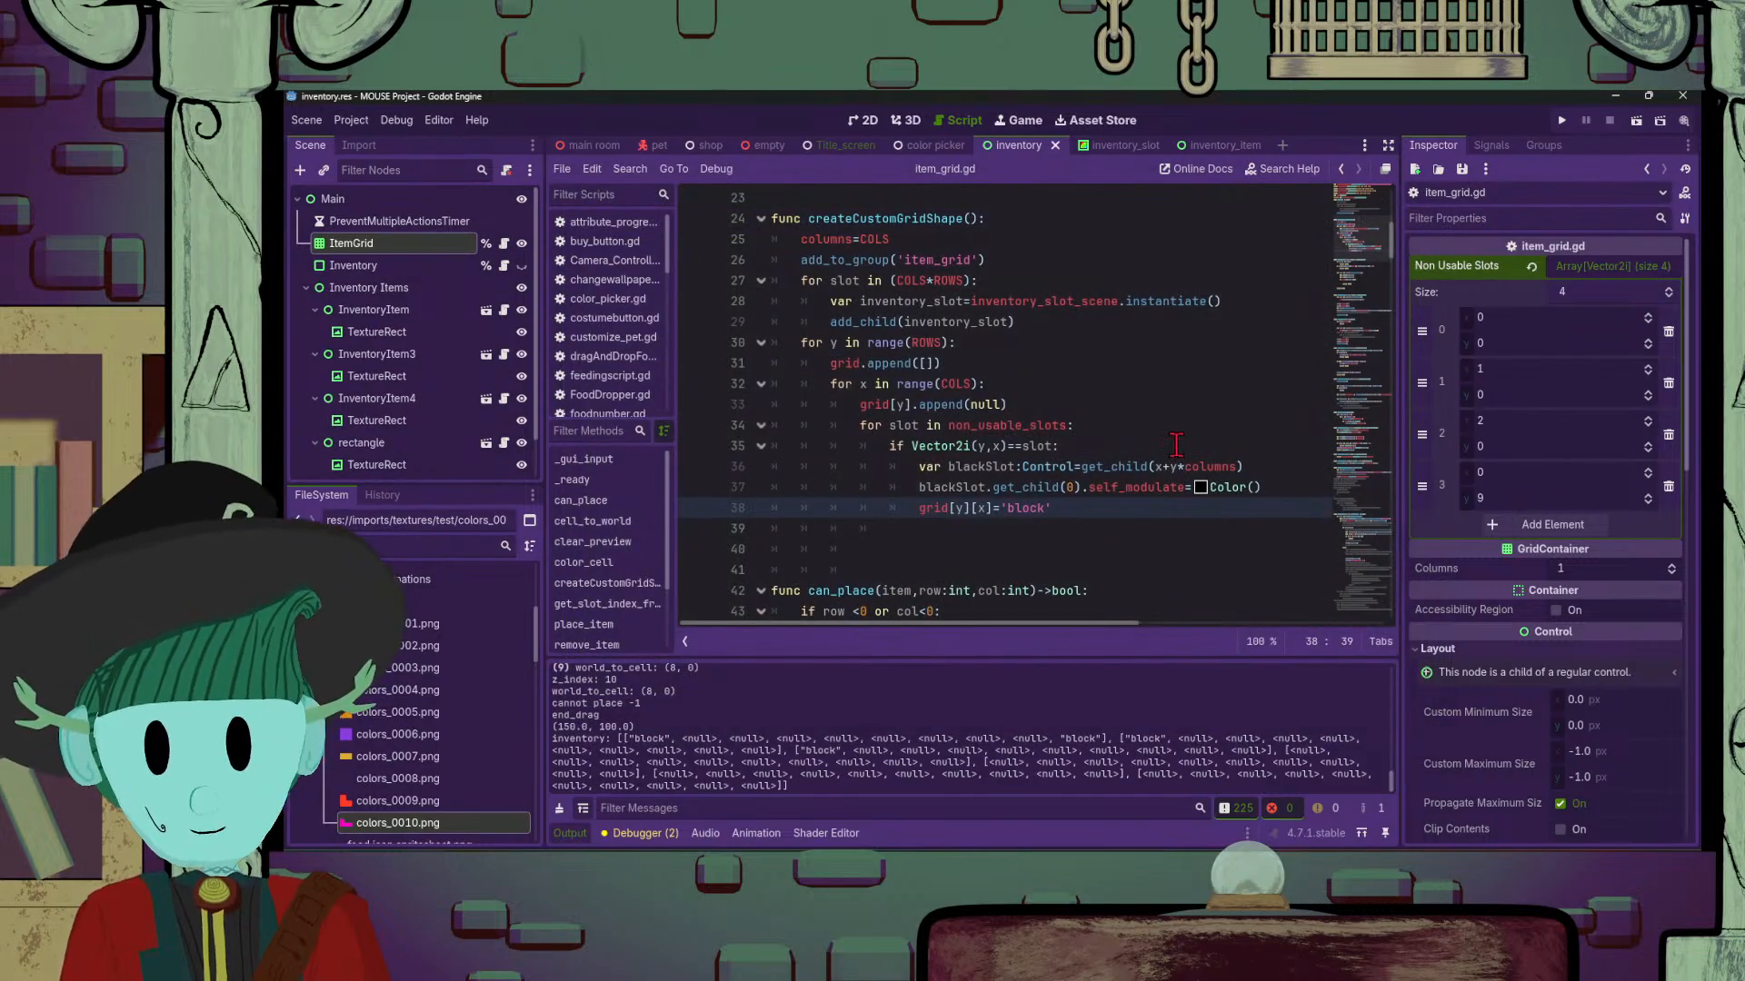
Step: Review the item_grid.gd code and examine the inventory array printed in the output log, enlarging the log area
scroll(1175, 444, "down", 10)
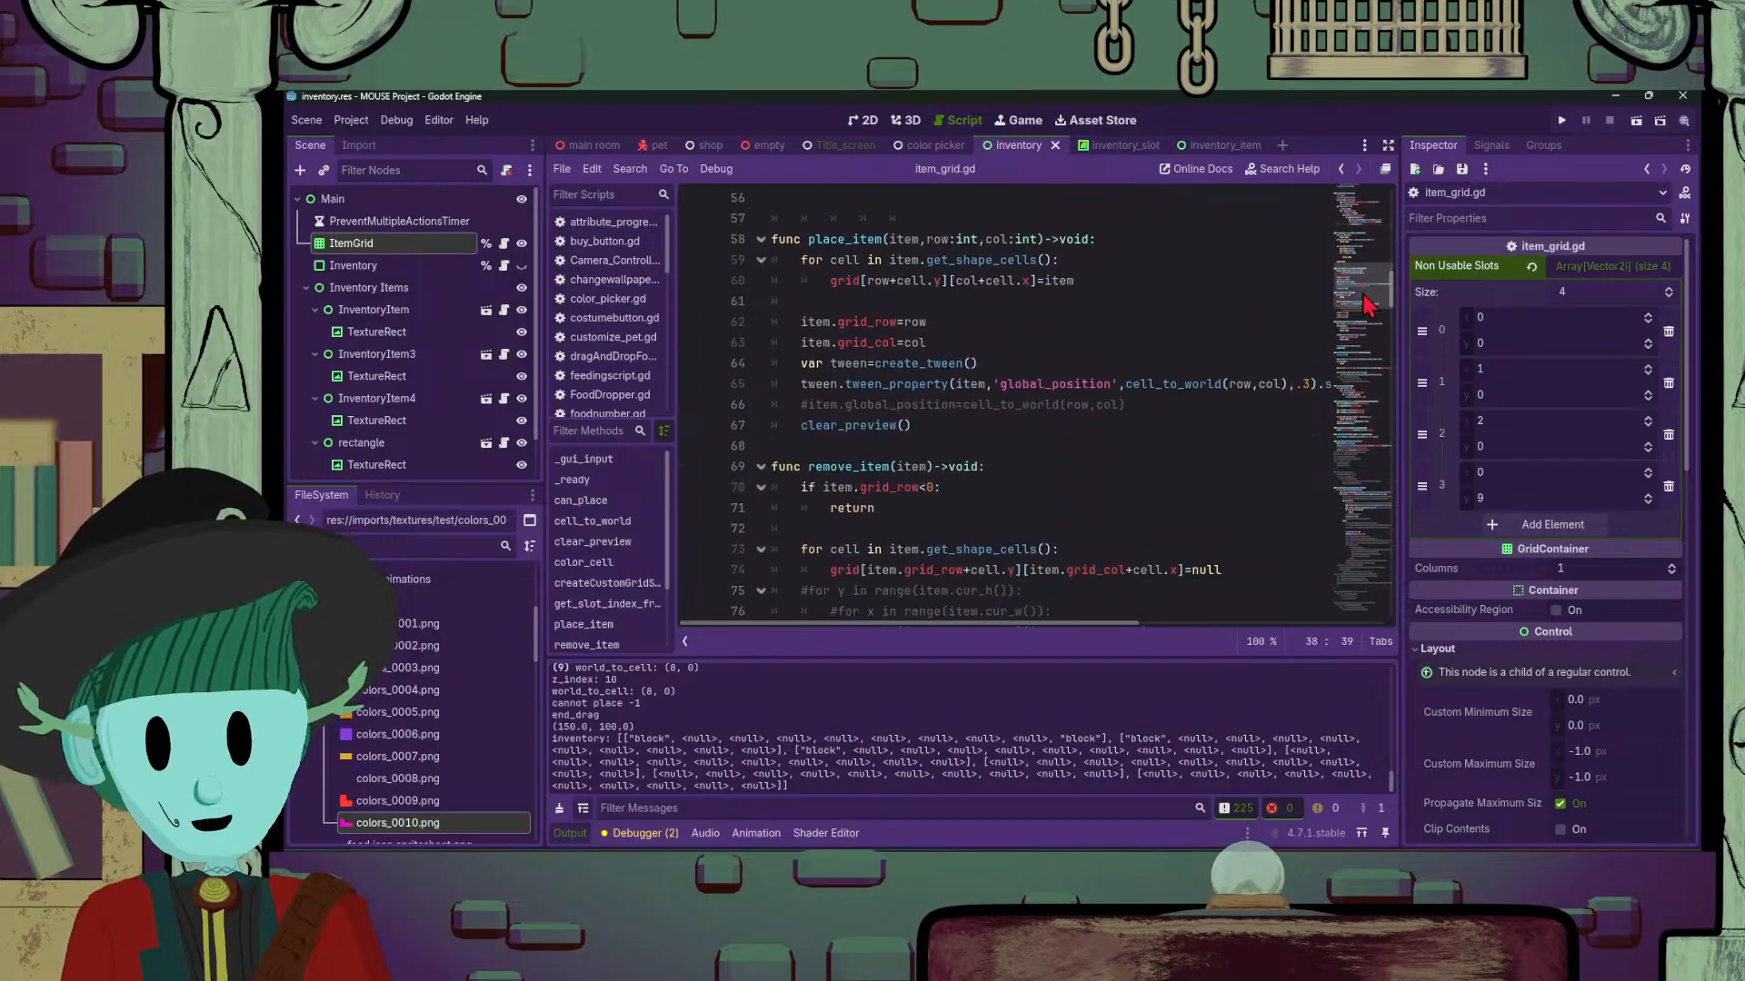
left_click_drag(1364, 297, 1390, 222)
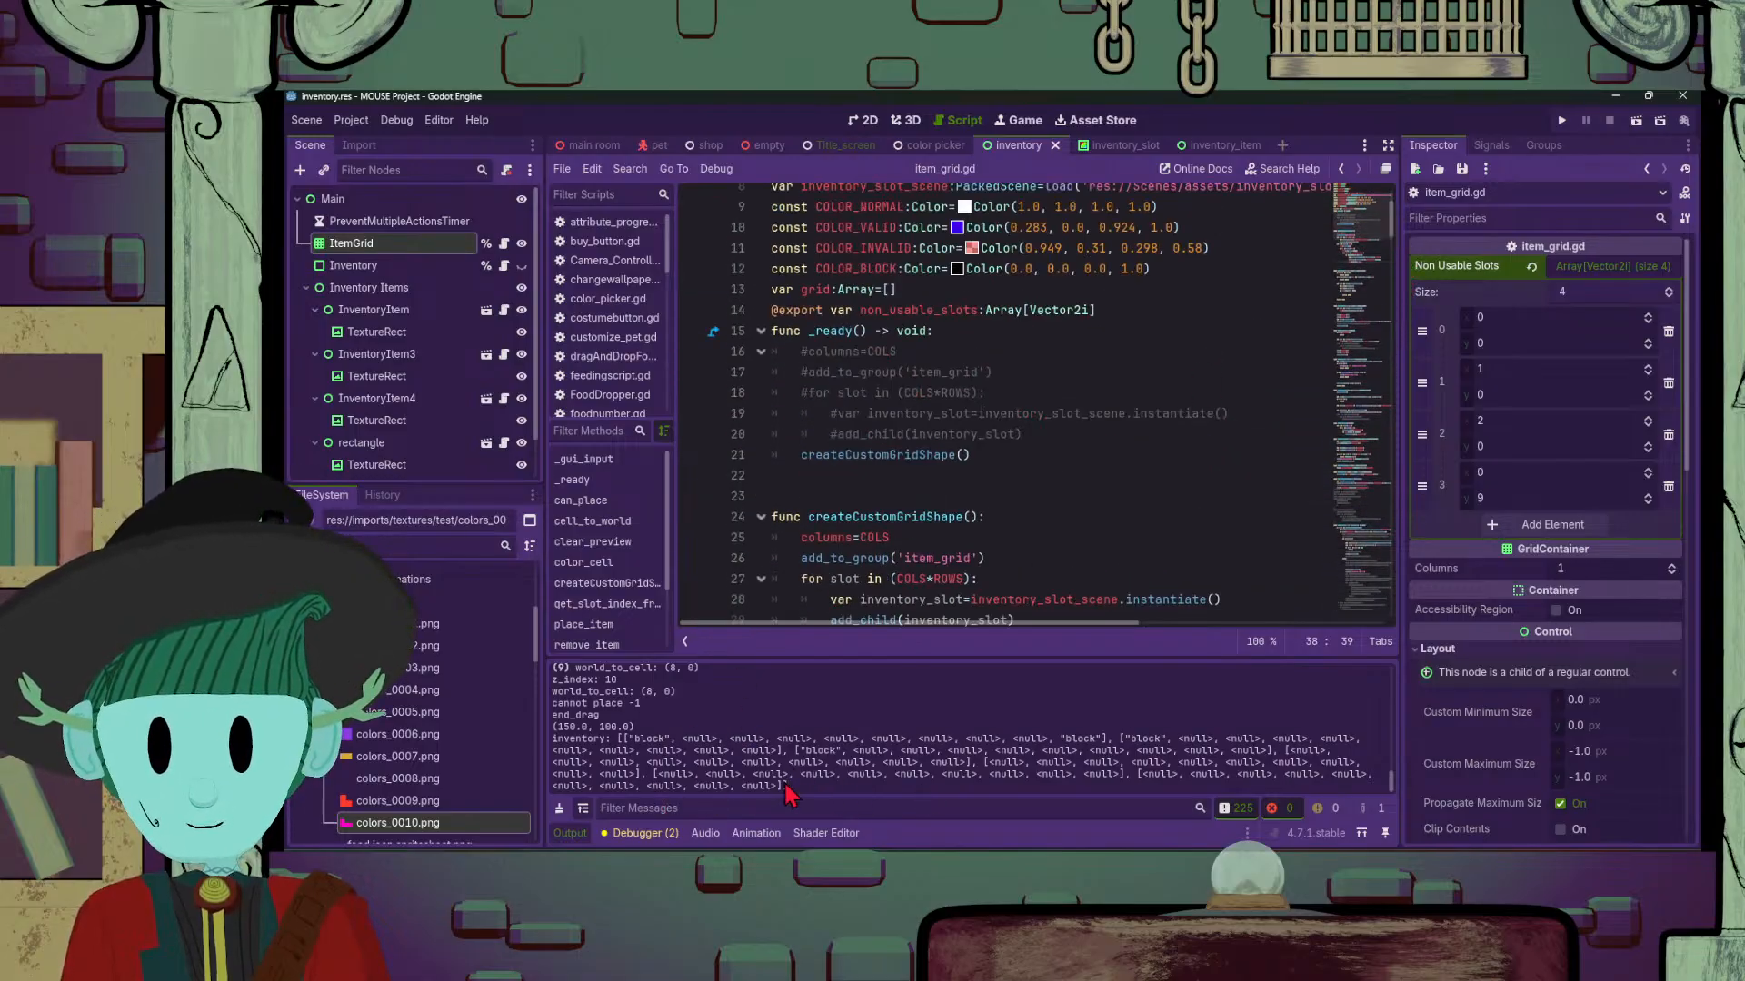
left_click_drag(792, 788, 555, 734)
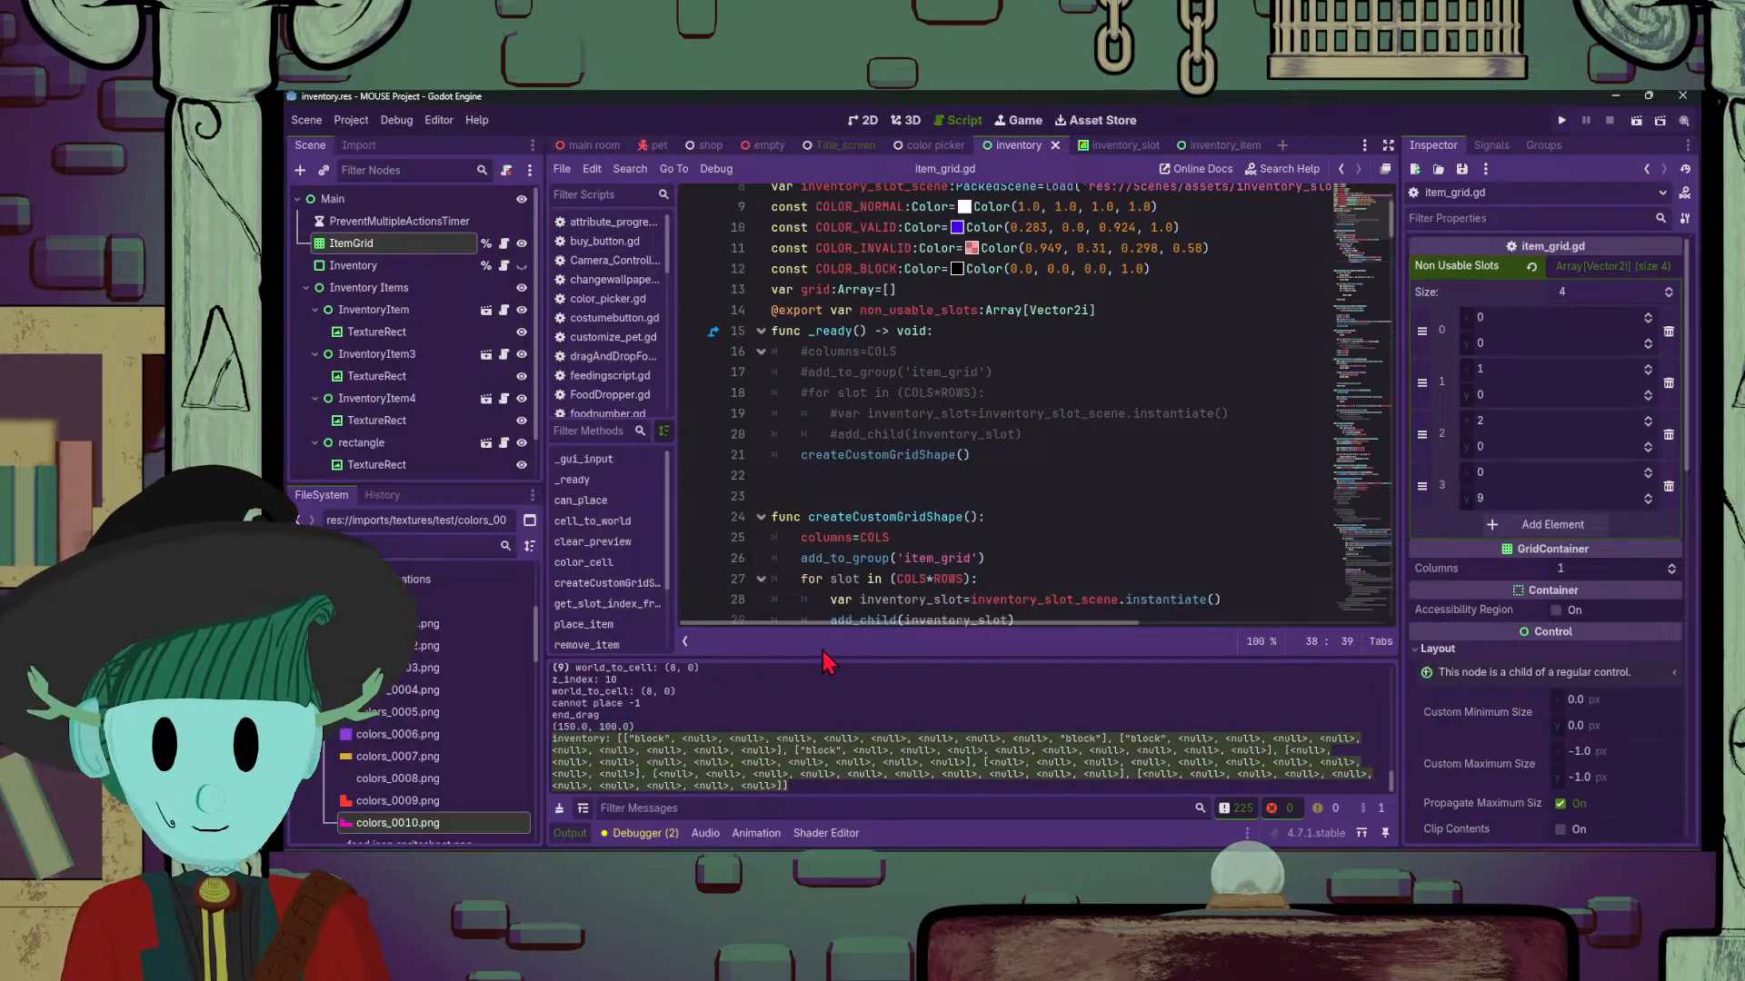
left_click_drag(1036, 658, 1045, 582)
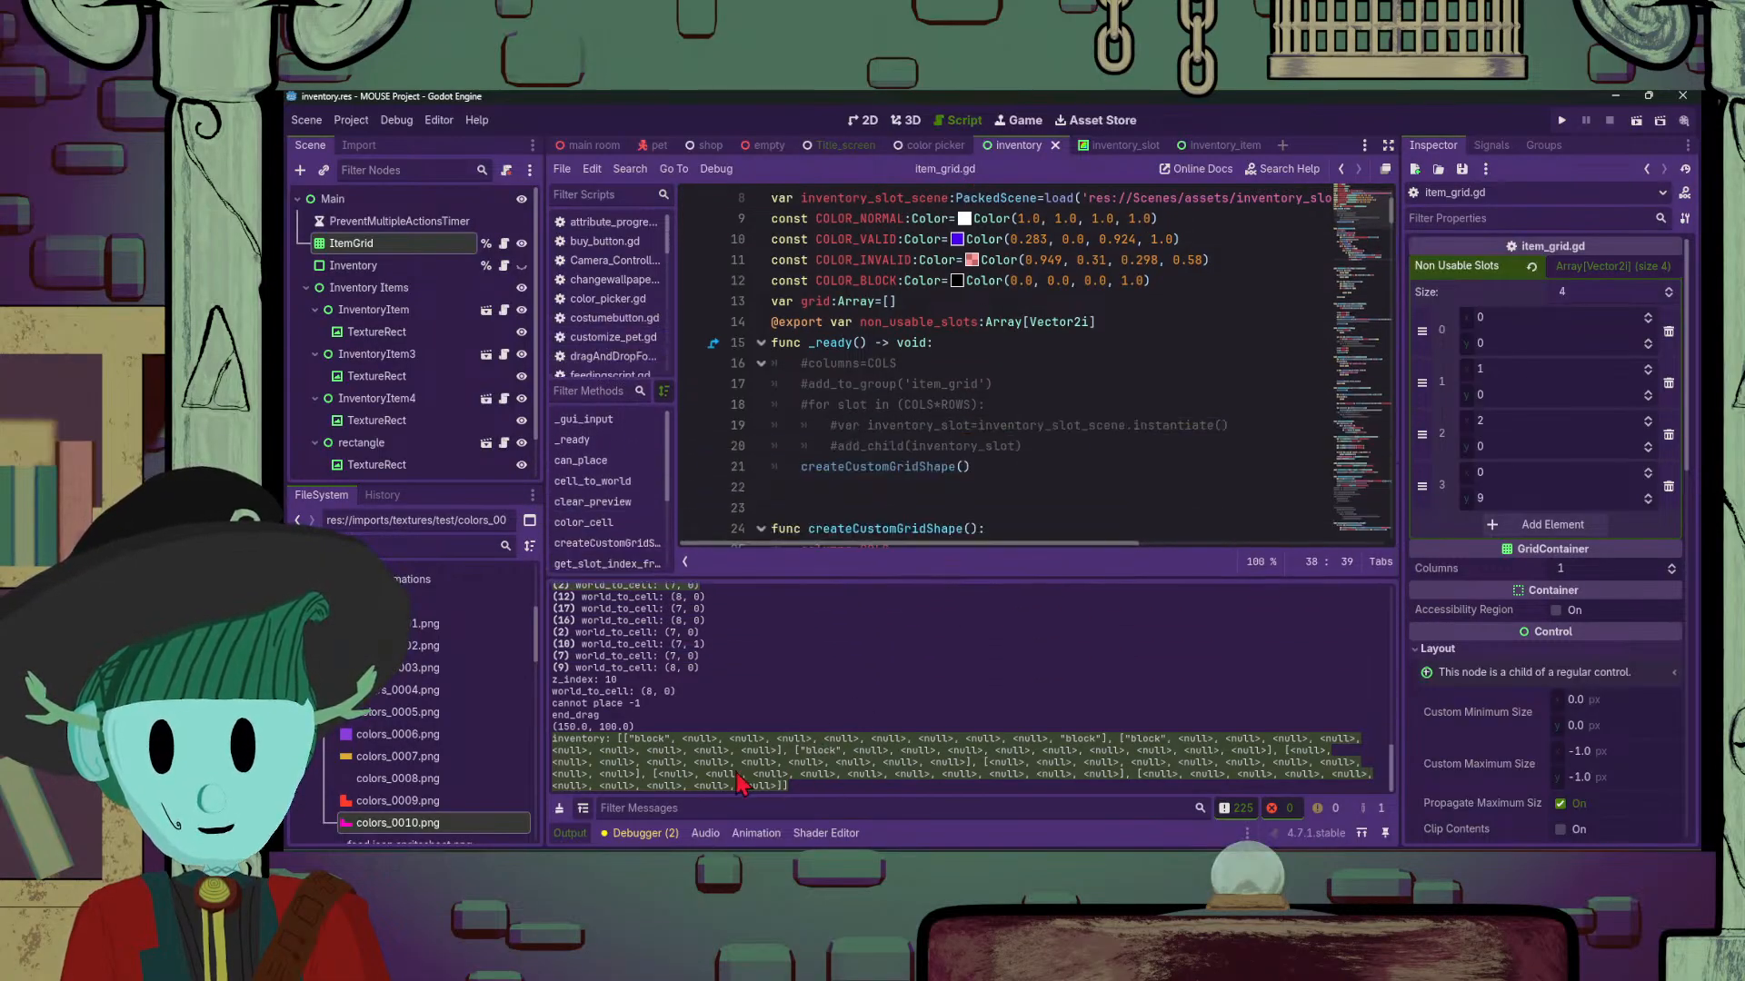
left_click(672, 762)
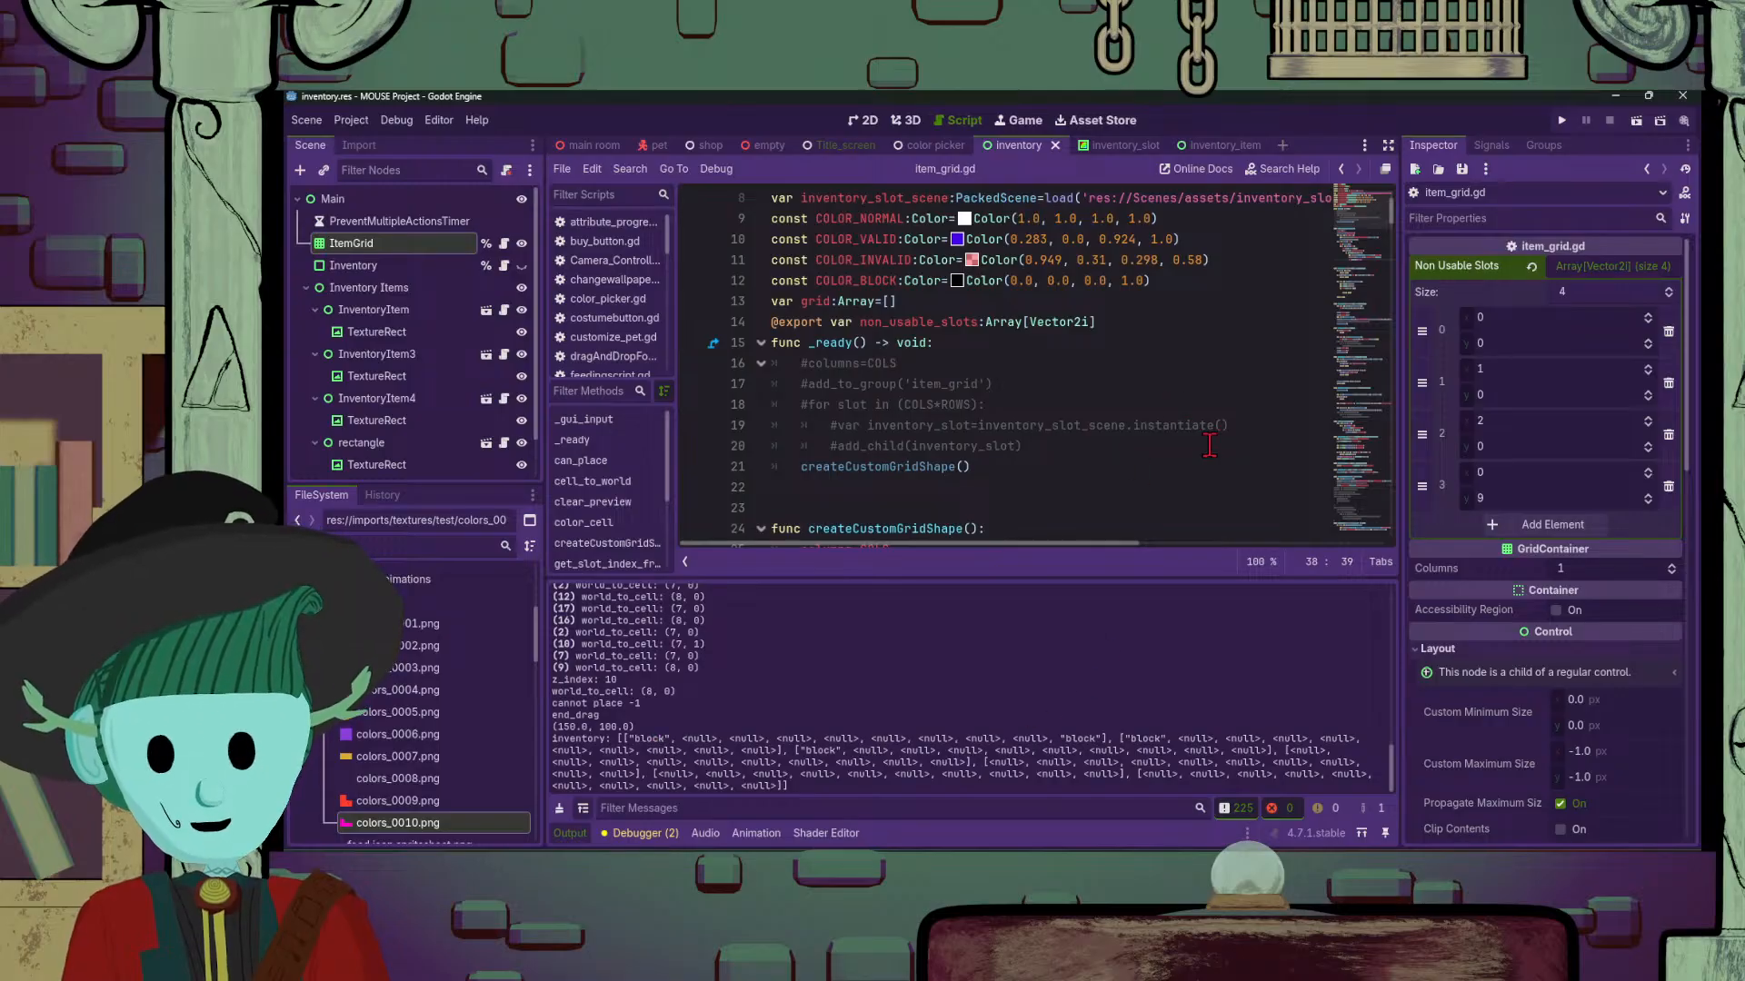
Step: Examine the non_usable_slots loop in createCustomGridShape, highlighting the 'block' value assigned to grid cells, and the matching Non Usable Slots array
scroll(1209, 445, "down", 2)
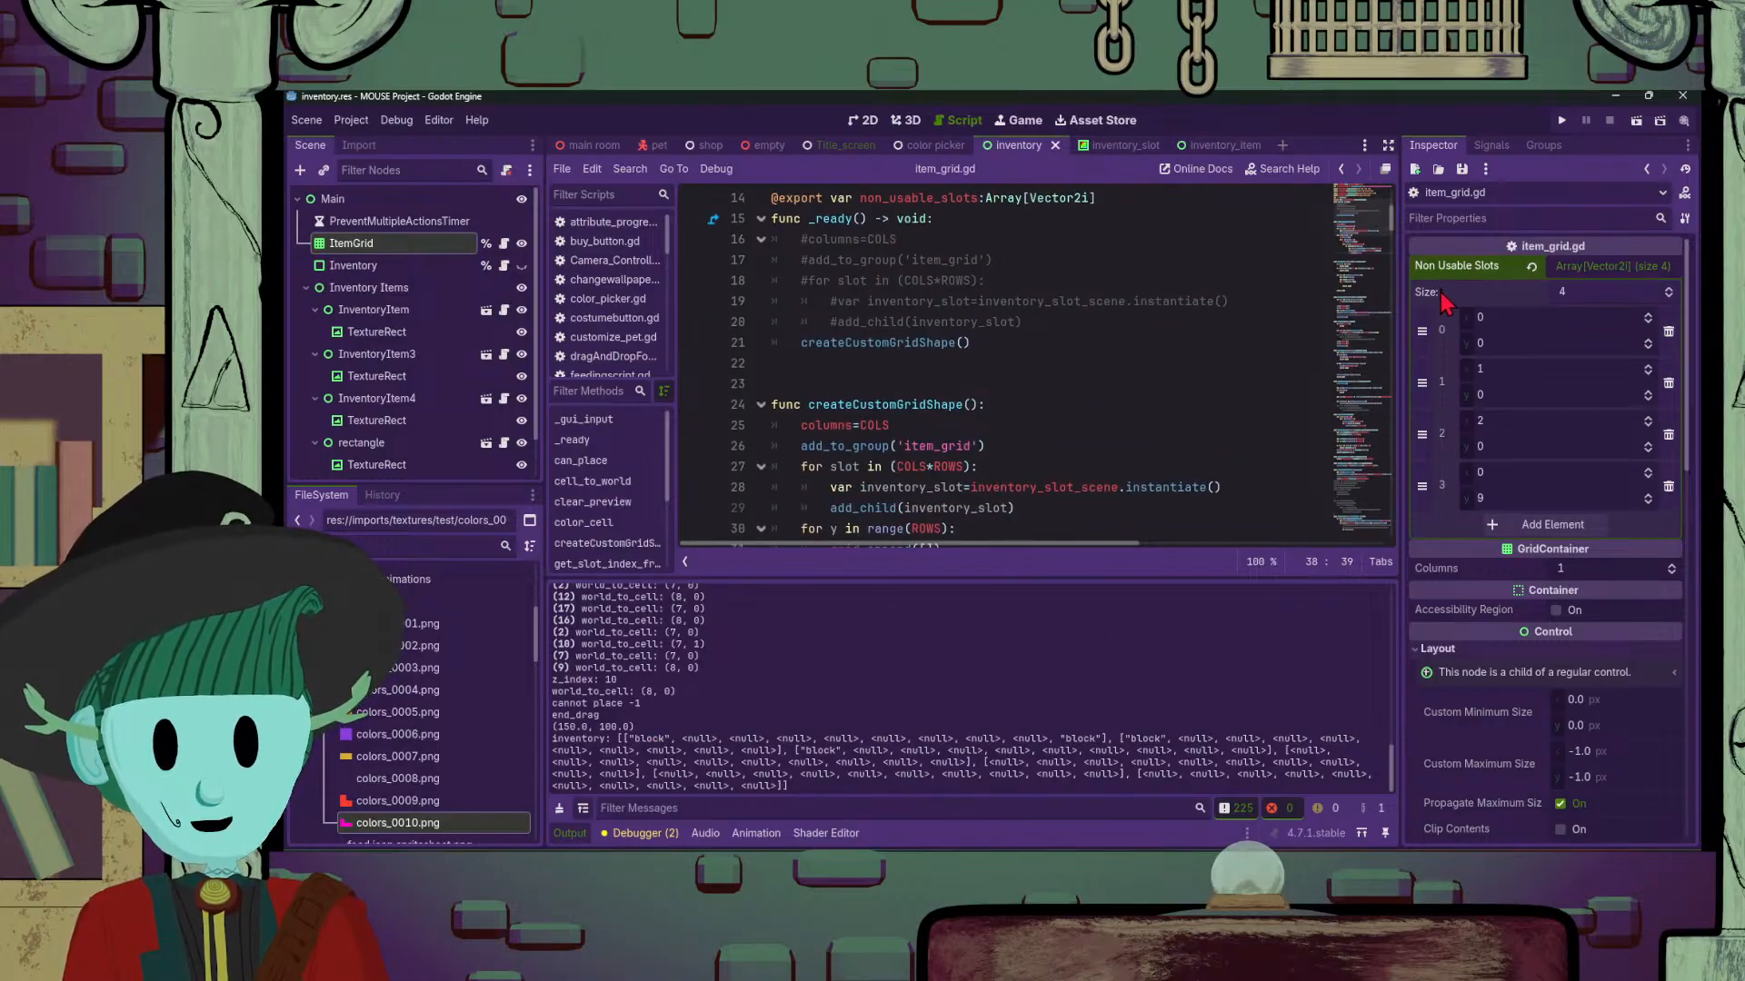
scroll(1159, 451, "down", 4)
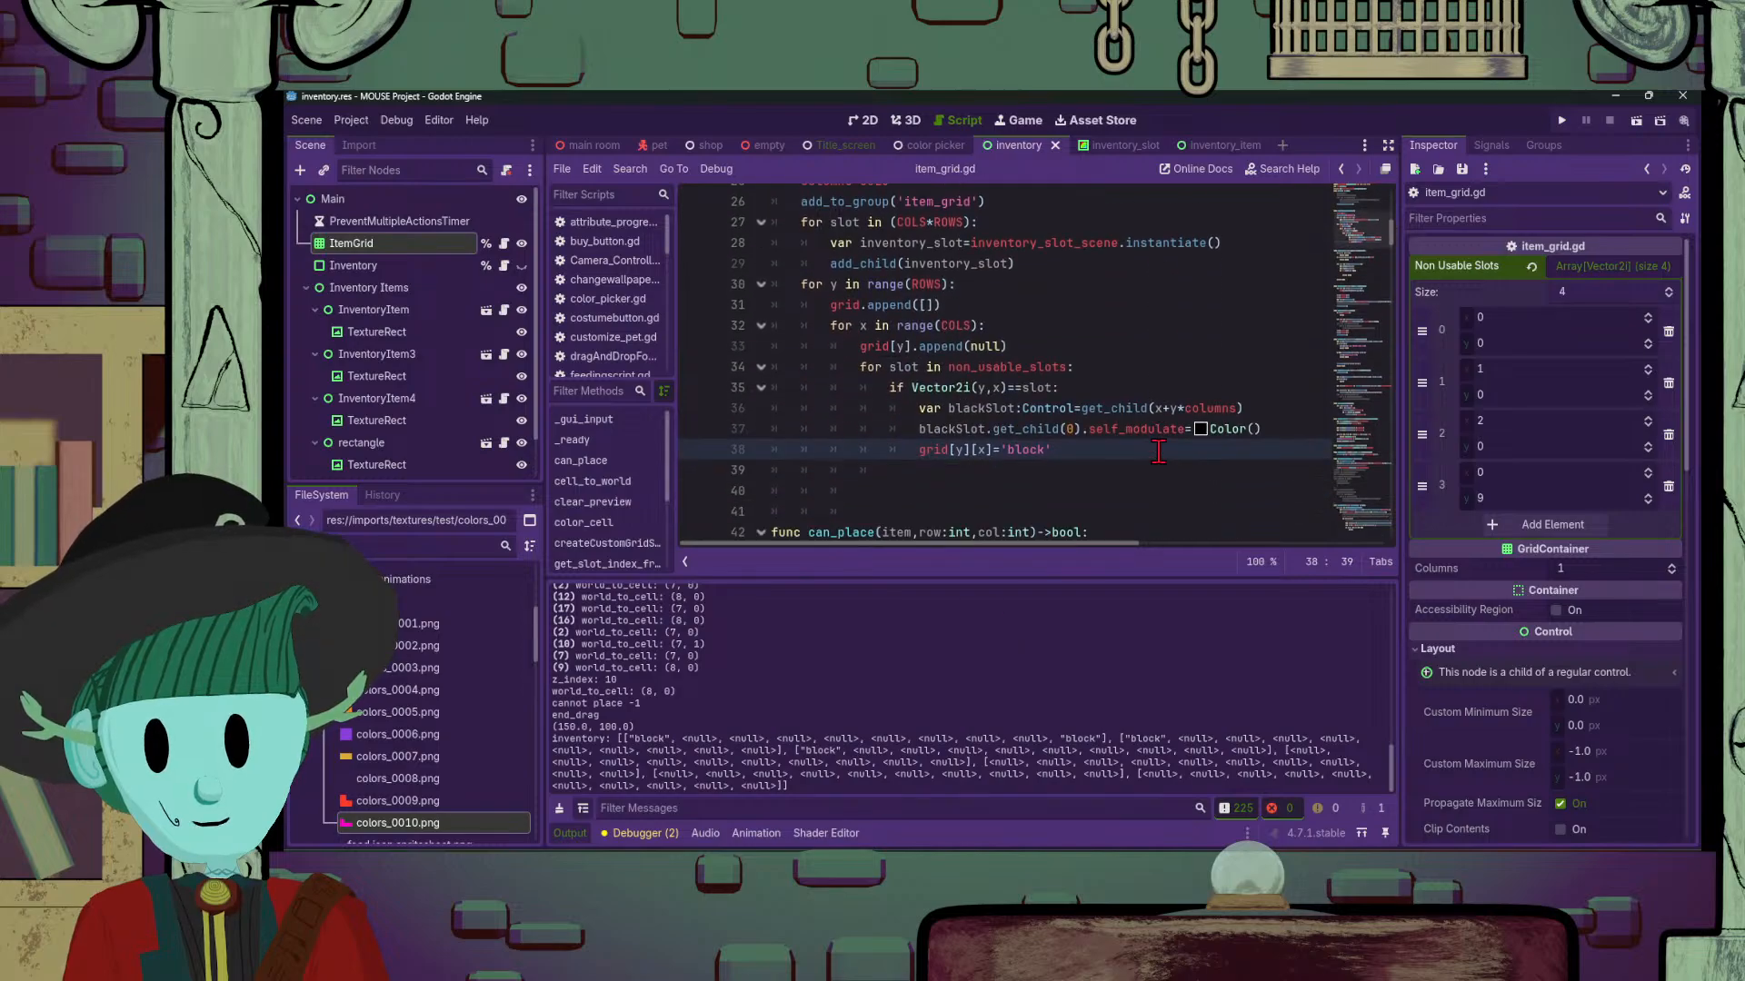
scroll(1159, 452, "up", 2)
scroll(1145, 445, "down", 2)
left_click_drag(1077, 443, 997, 445)
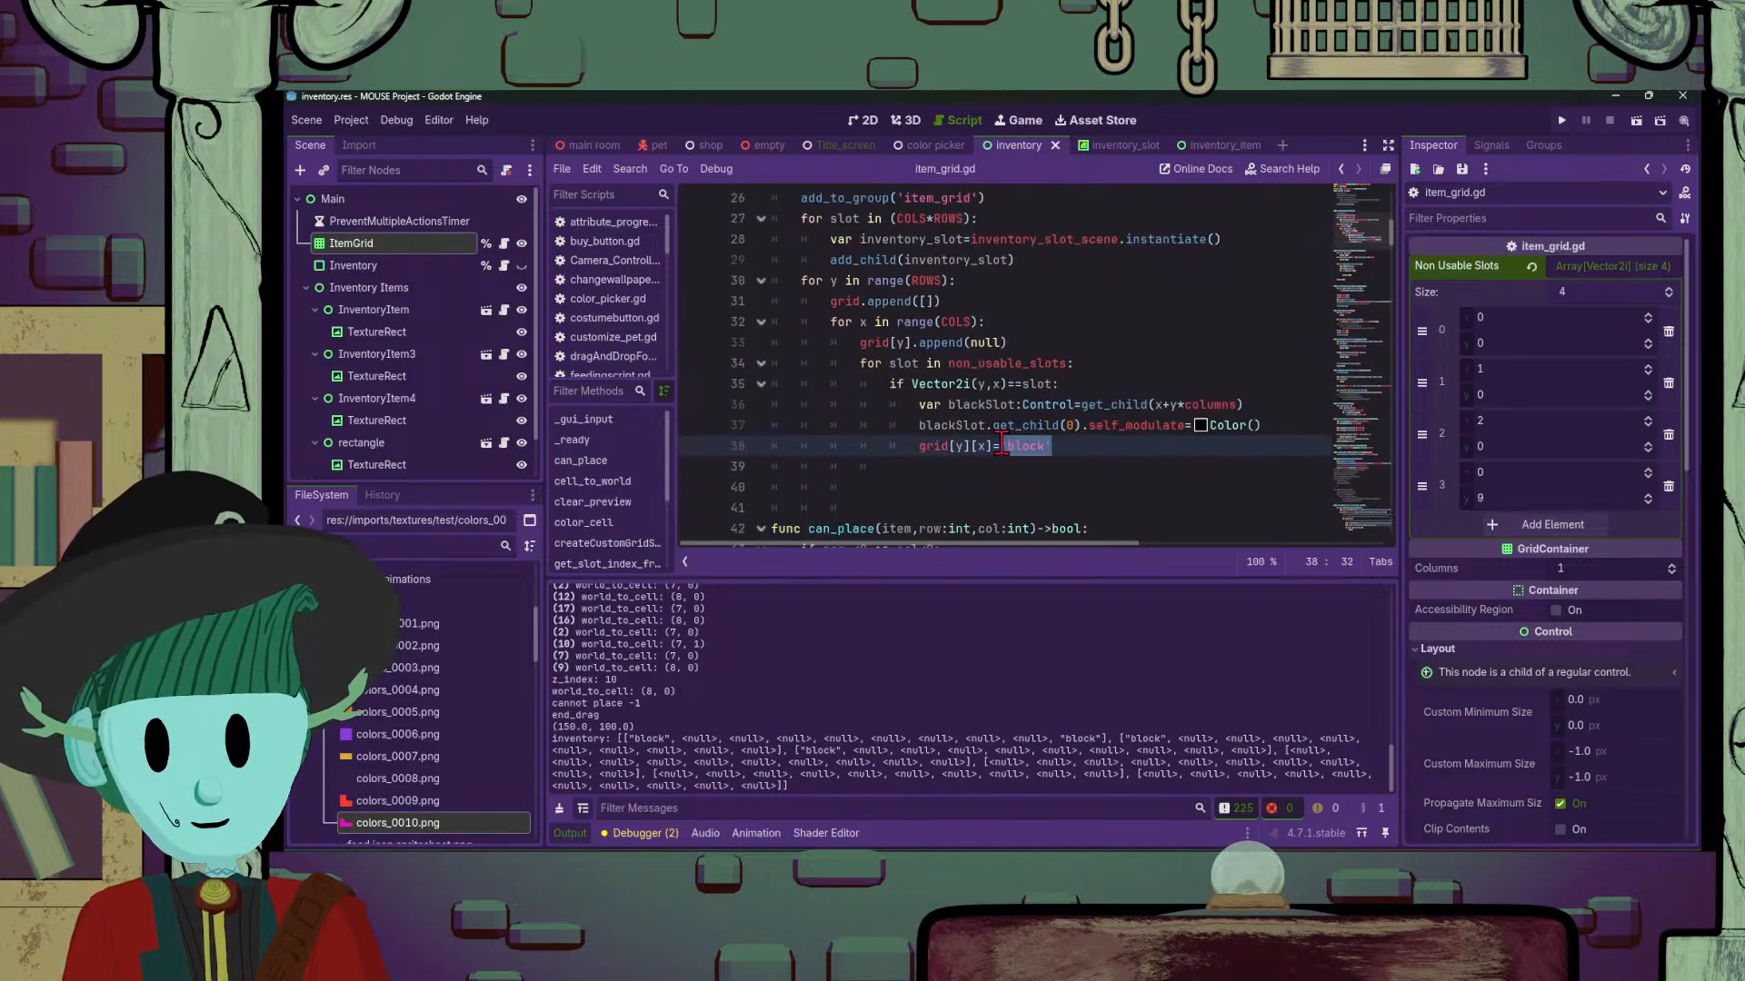
left_click(1147, 452)
left_click_drag(1097, 447, 998, 445)
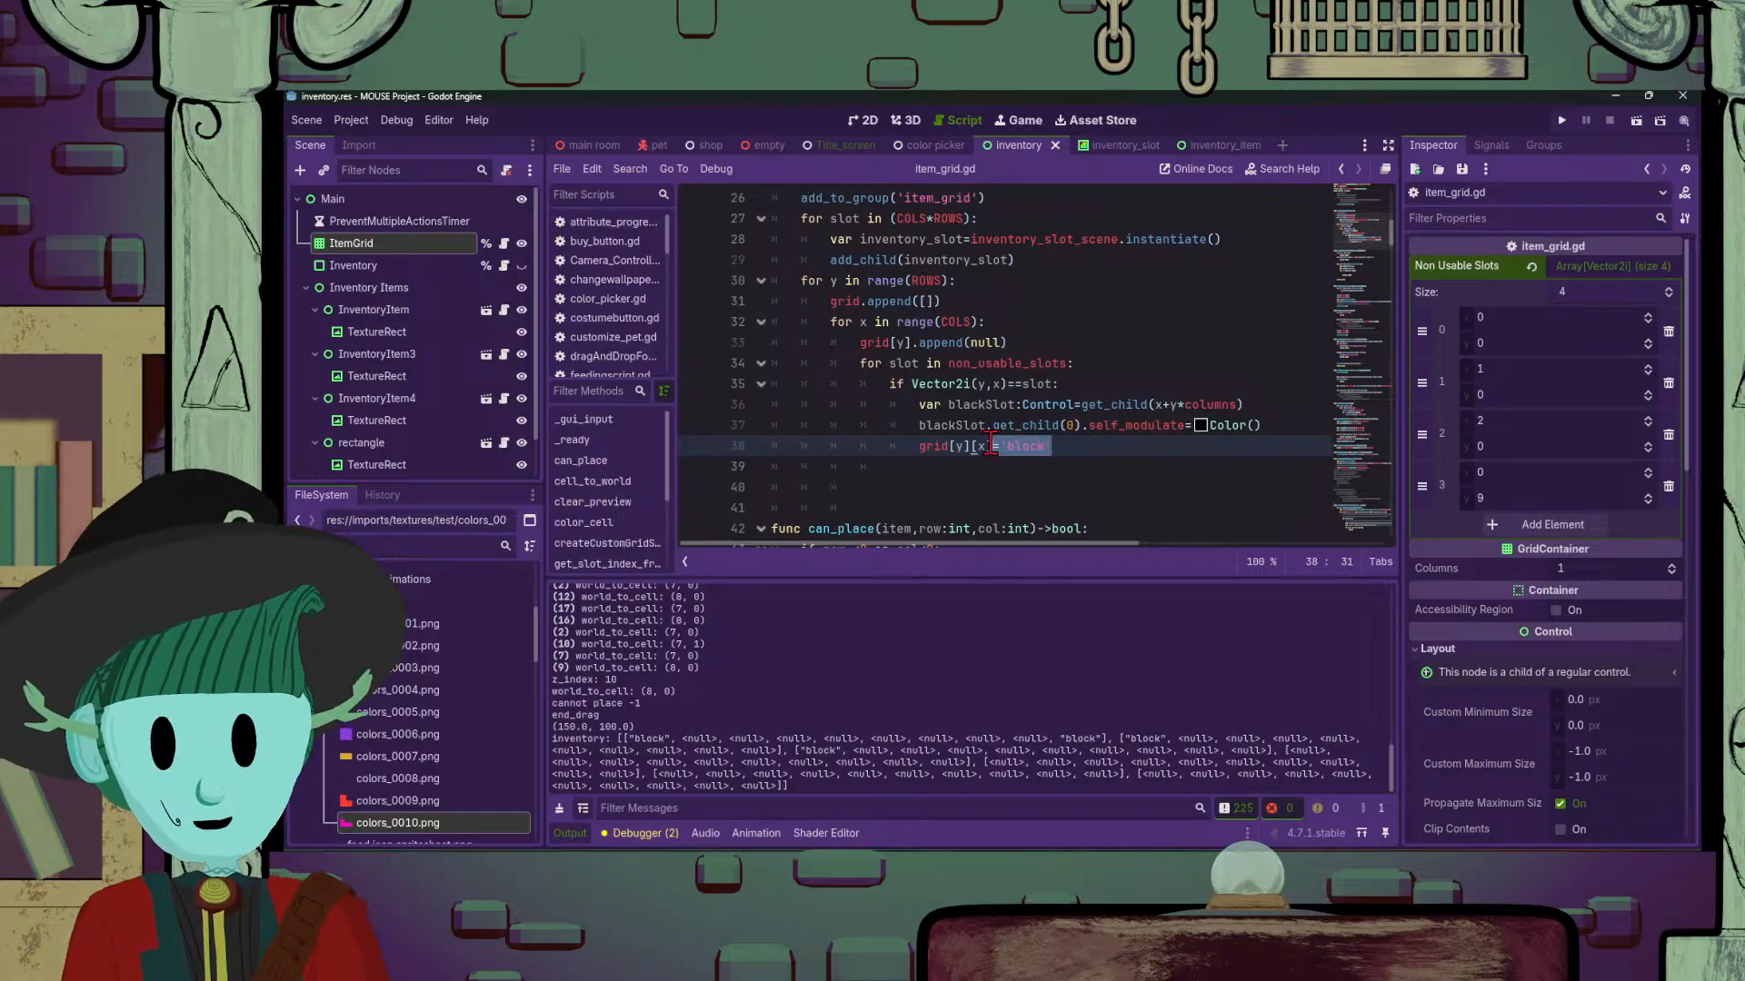
left_click(1146, 455)
left_click_drag(1074, 444, 1001, 451)
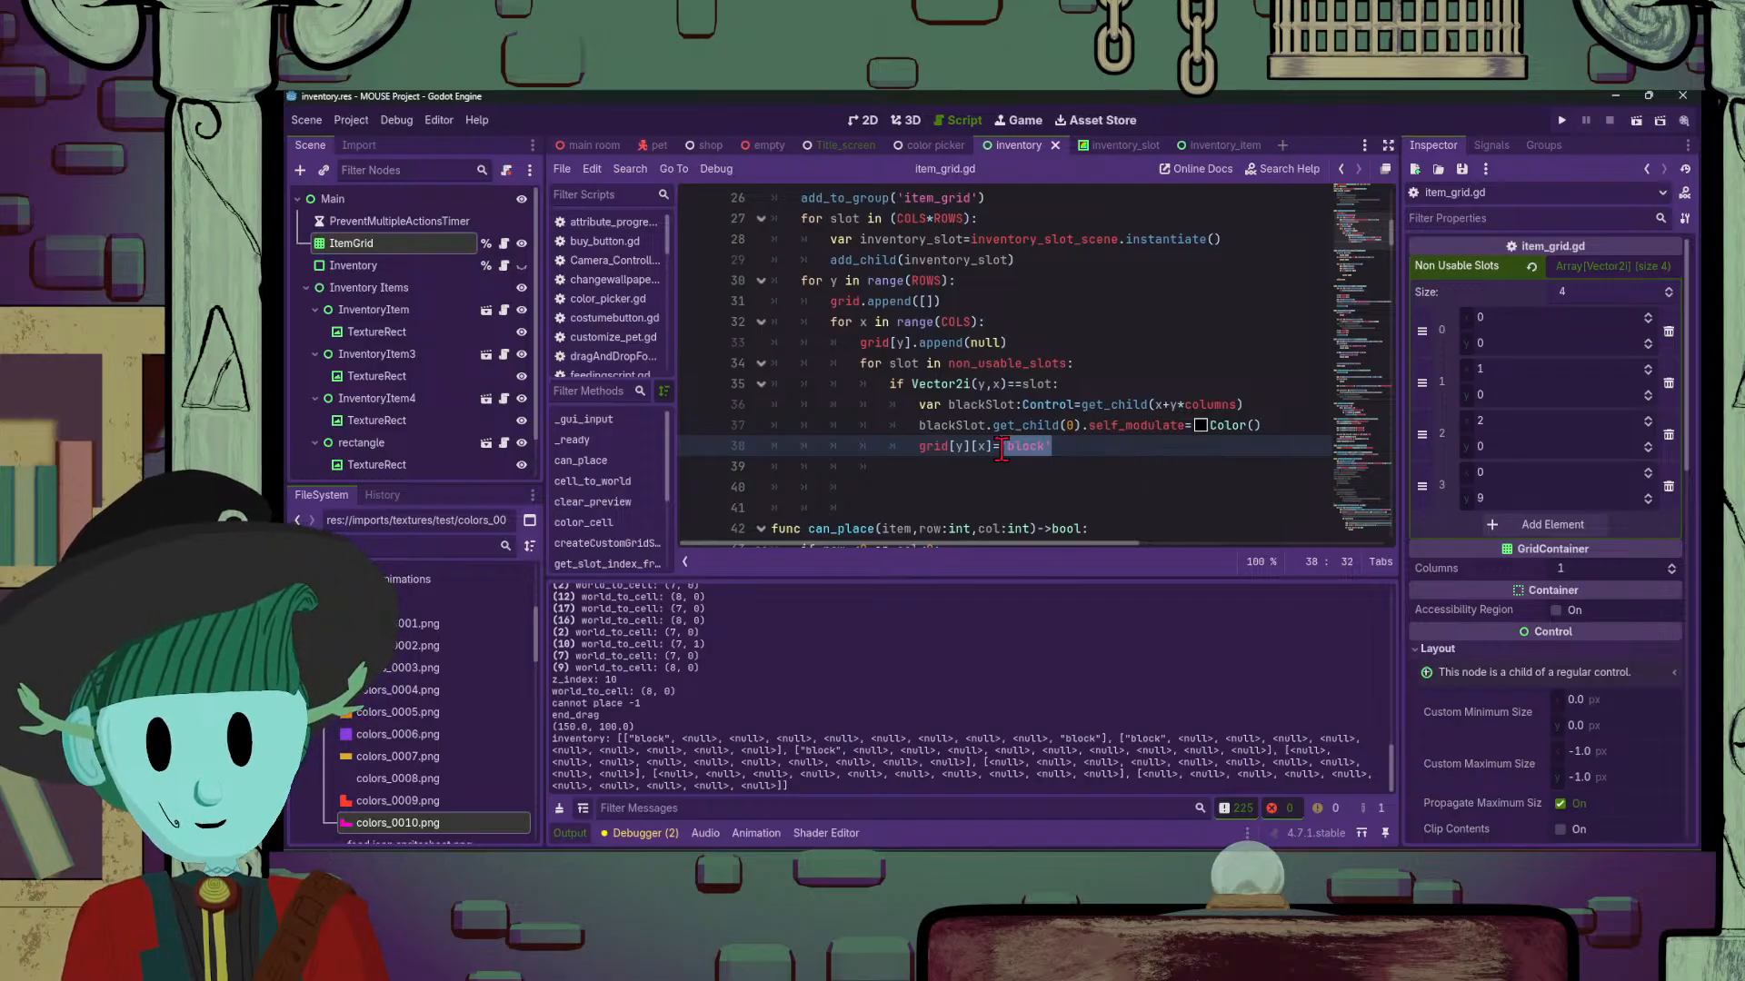
left_click(1131, 454)
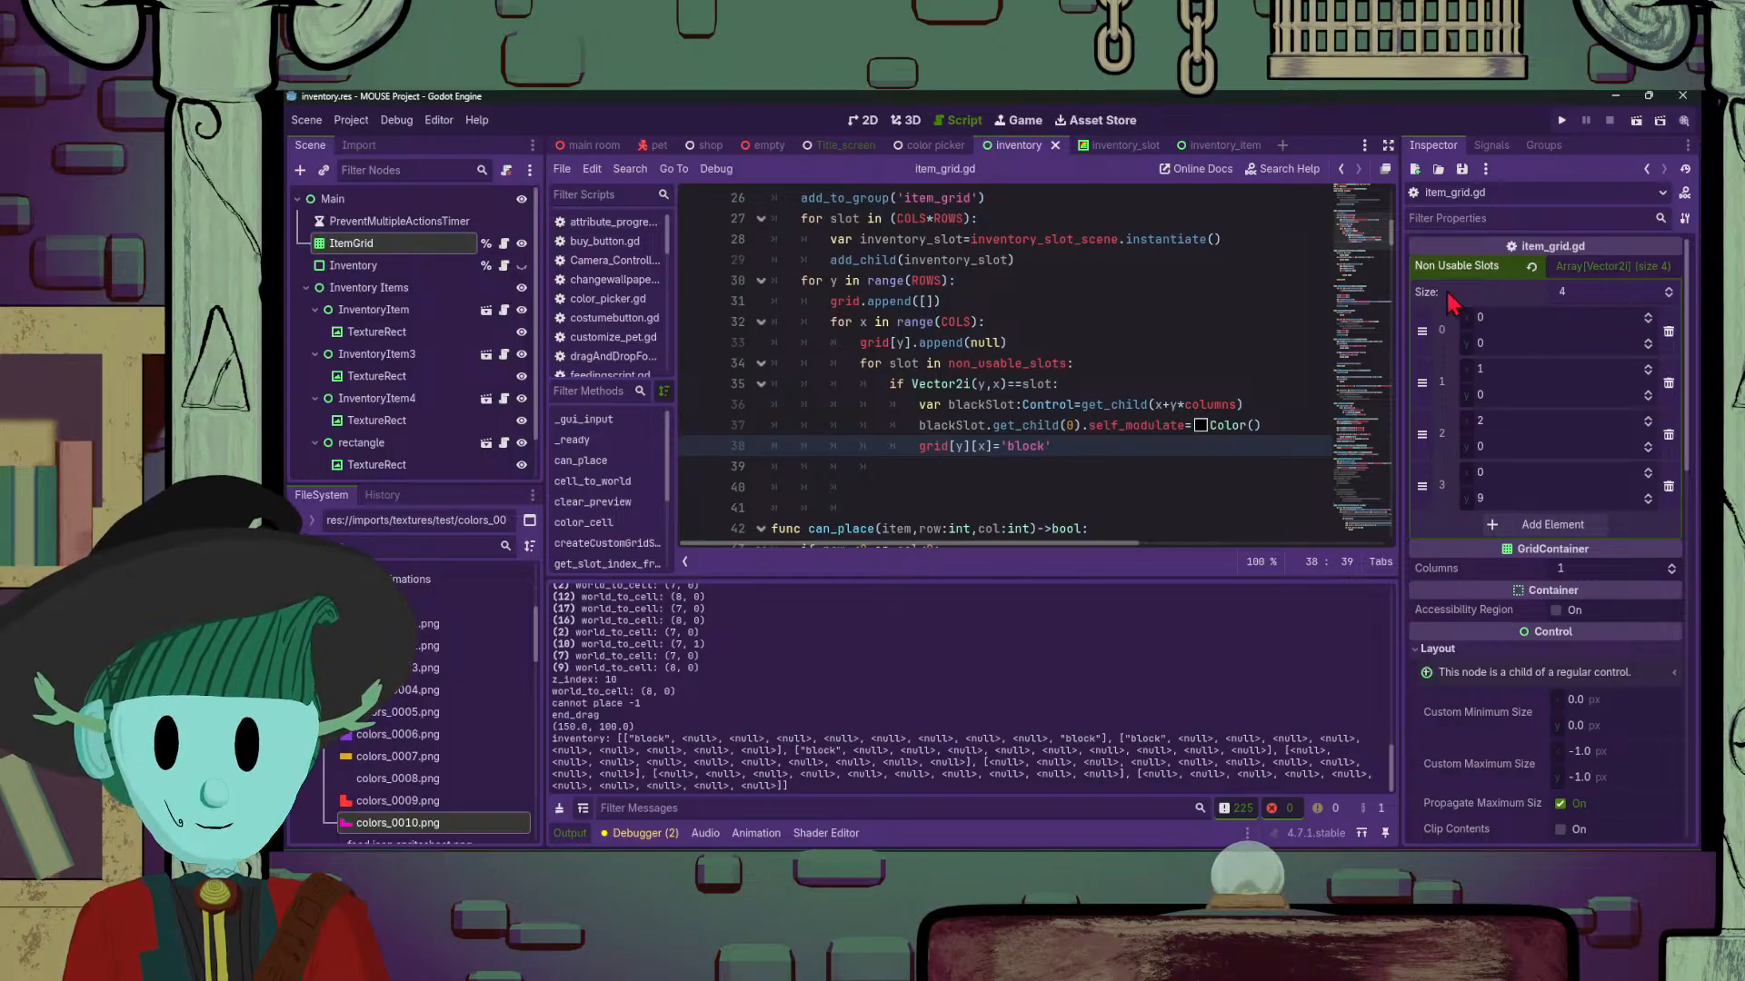
left_click(1617, 269)
left_click(1618, 269)
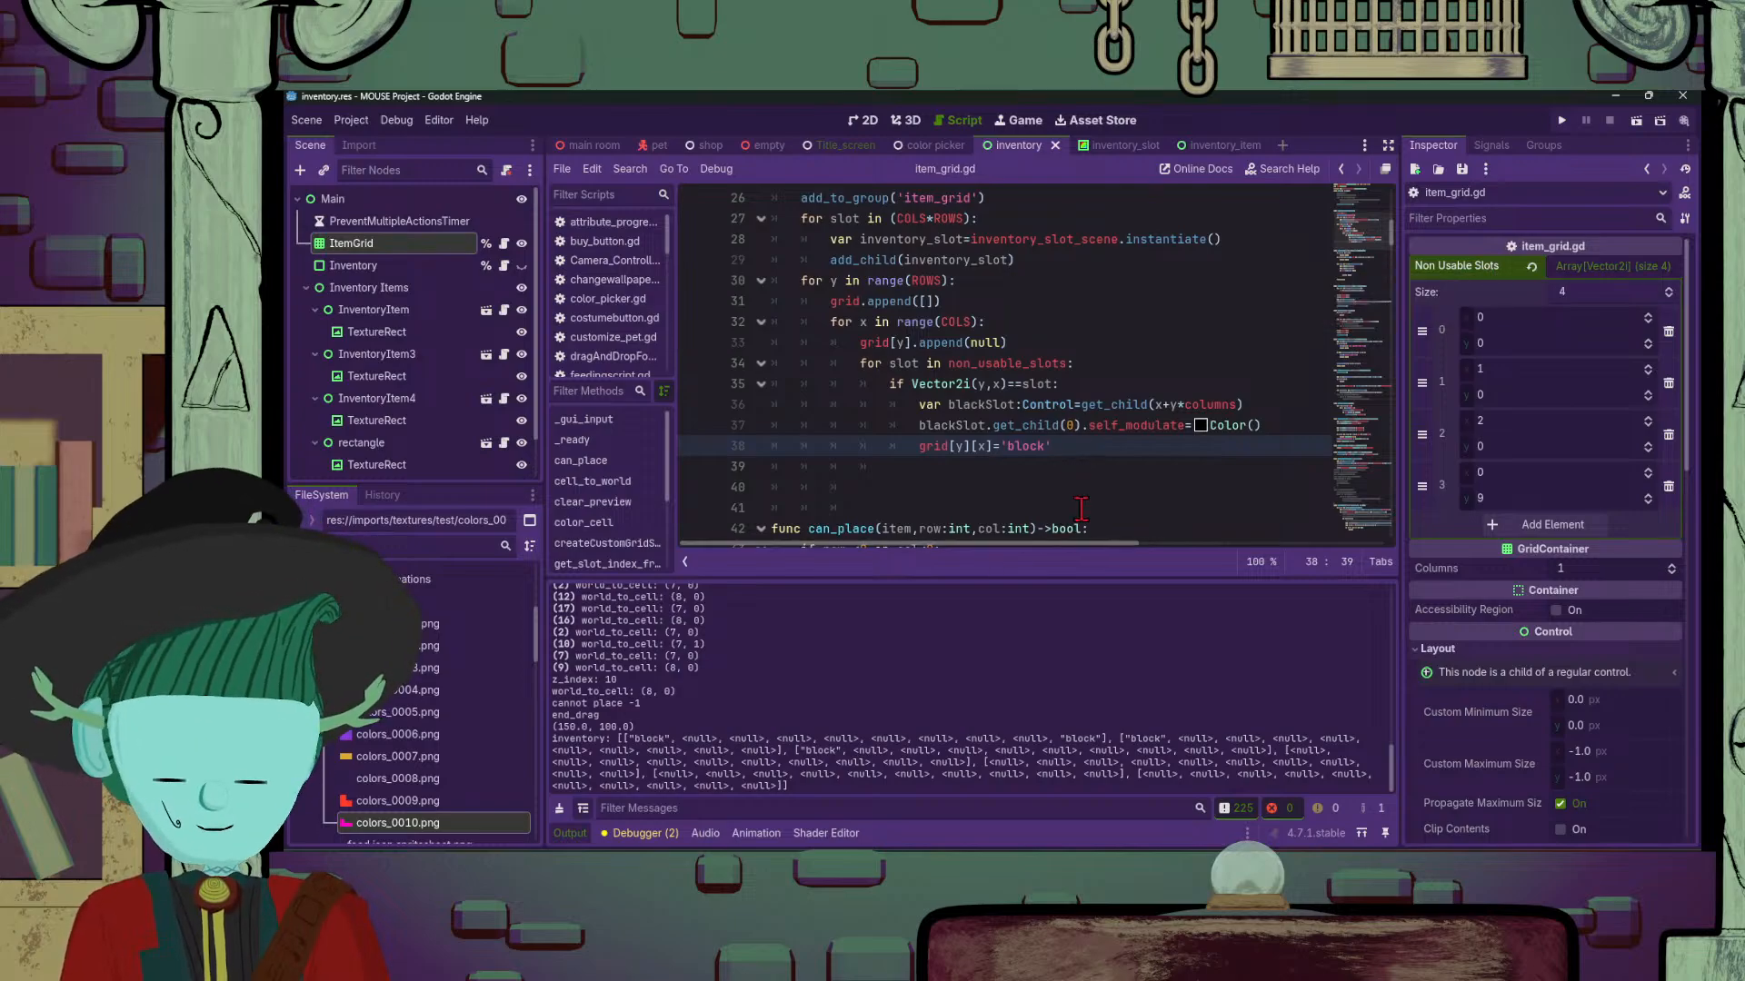
Step: Run the scene and try dropping the unrotated magenta L piece over the blocked cells in the grid's top-left corner several times
left_click(1637, 121)
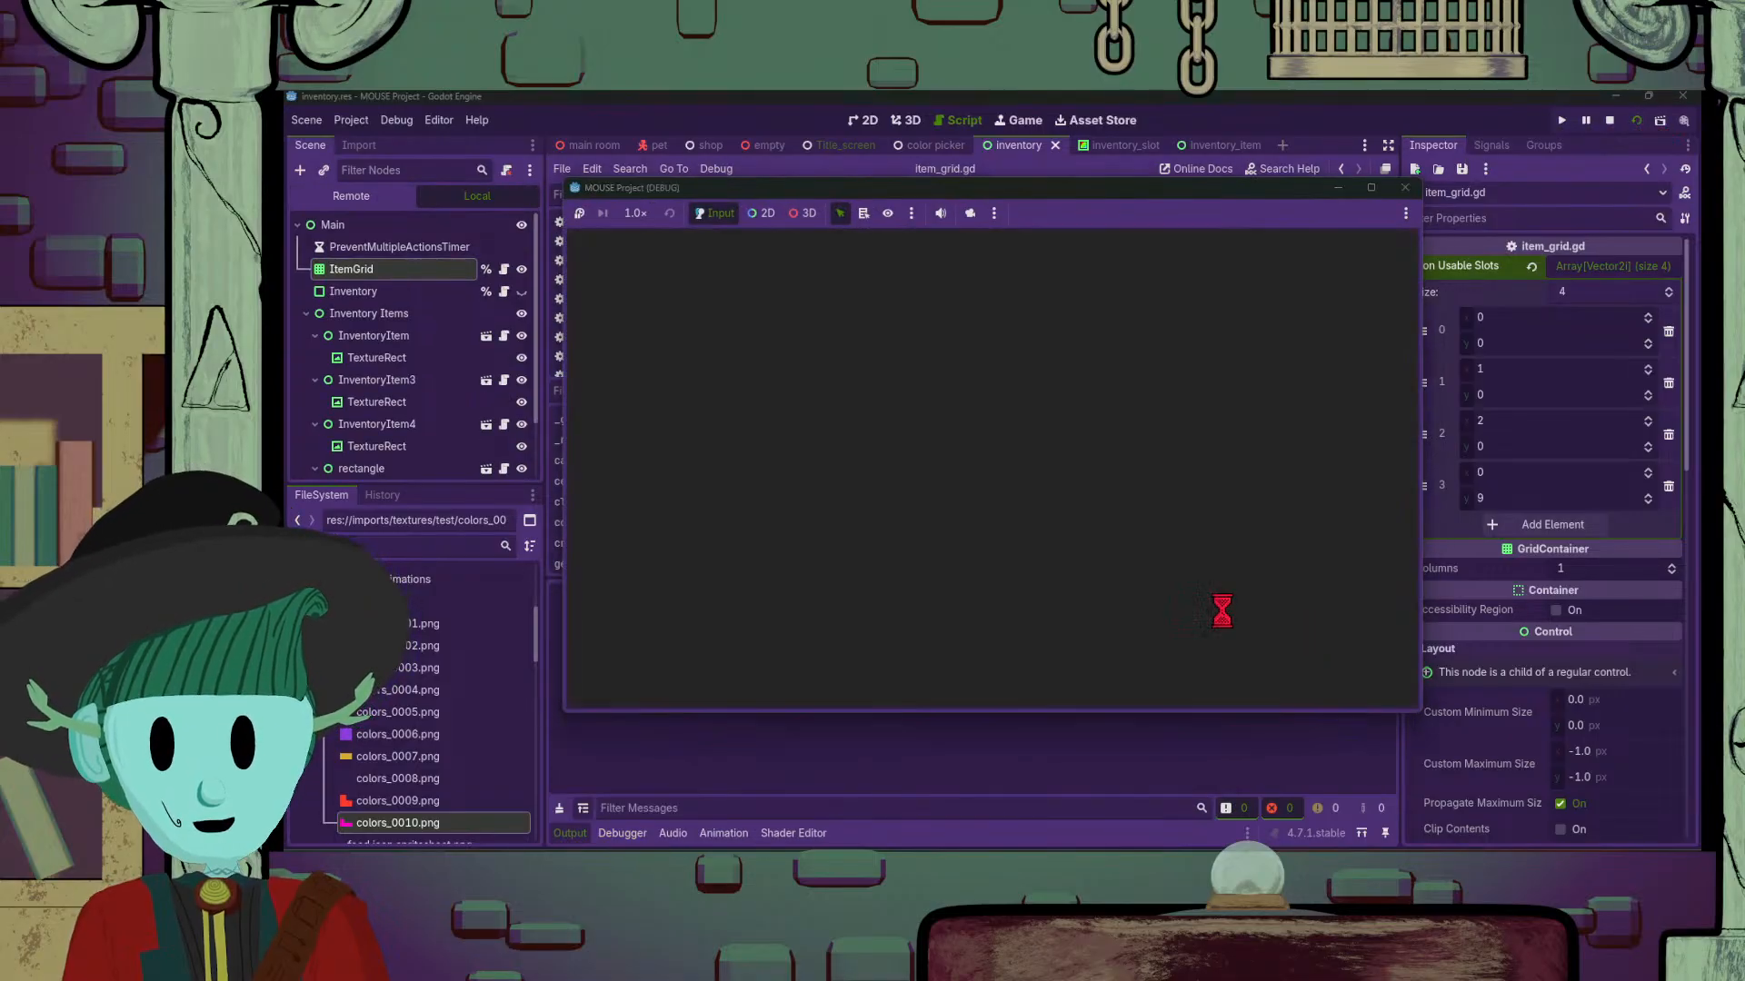
left_click_drag(1345, 664, 934, 470)
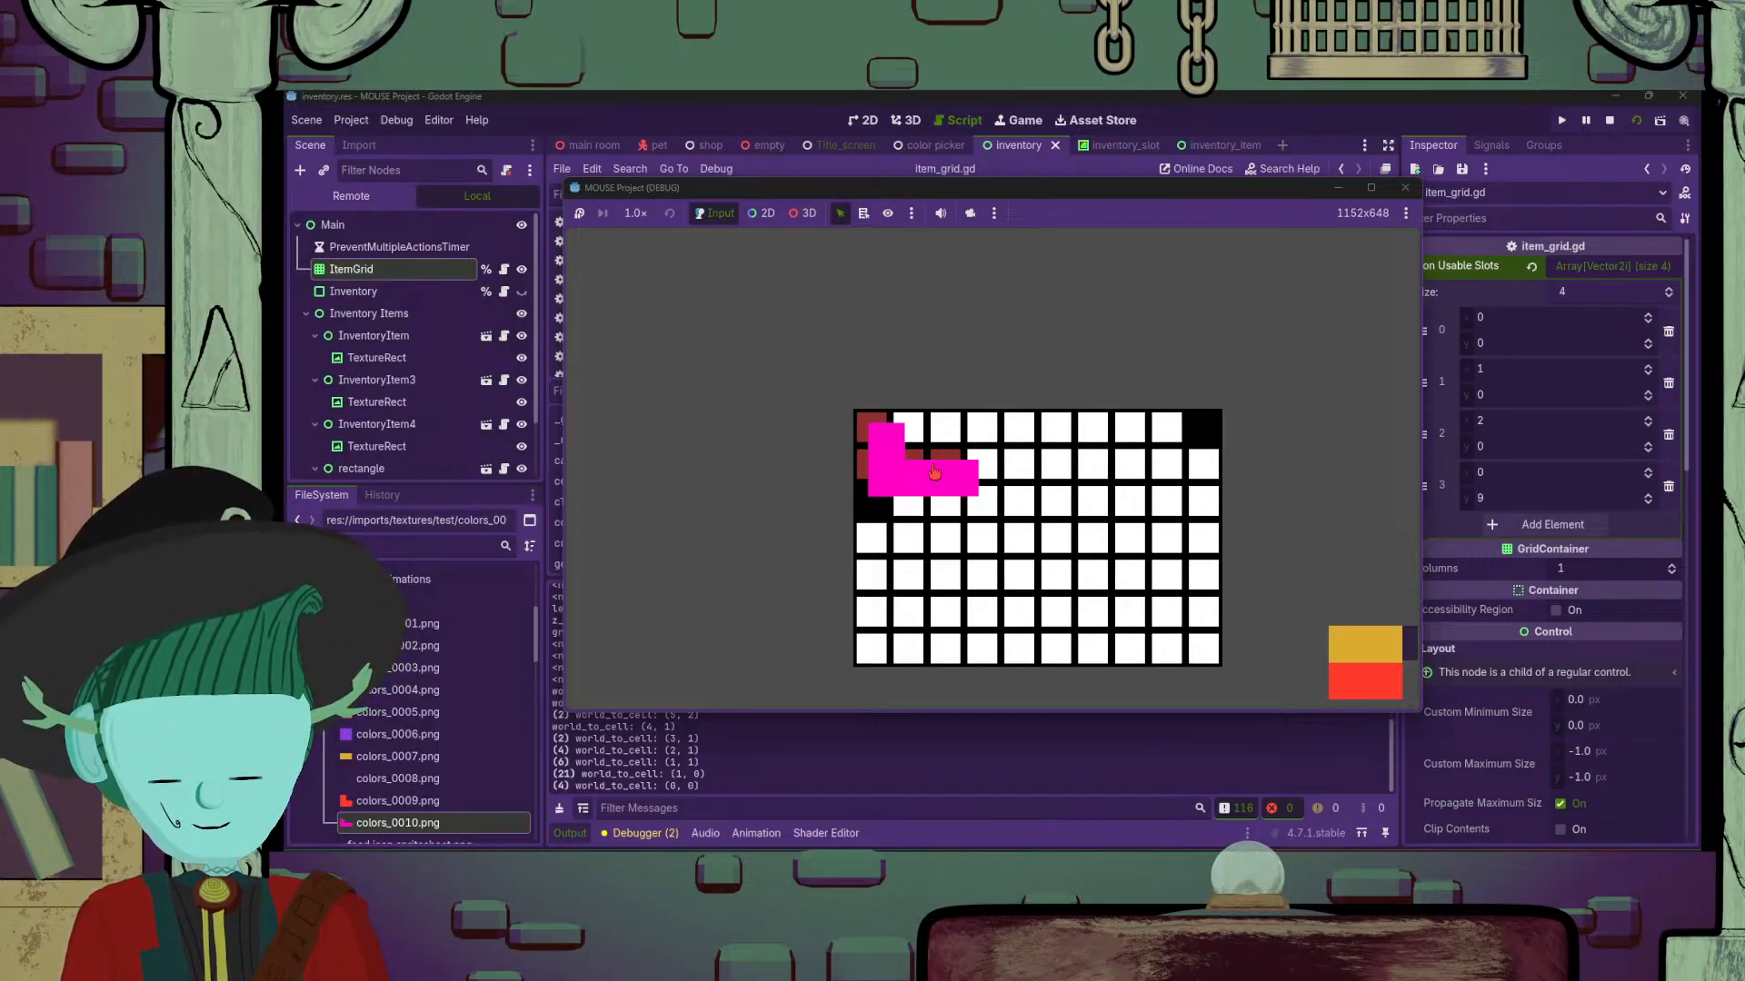
left_click_drag(934, 471, 923, 460)
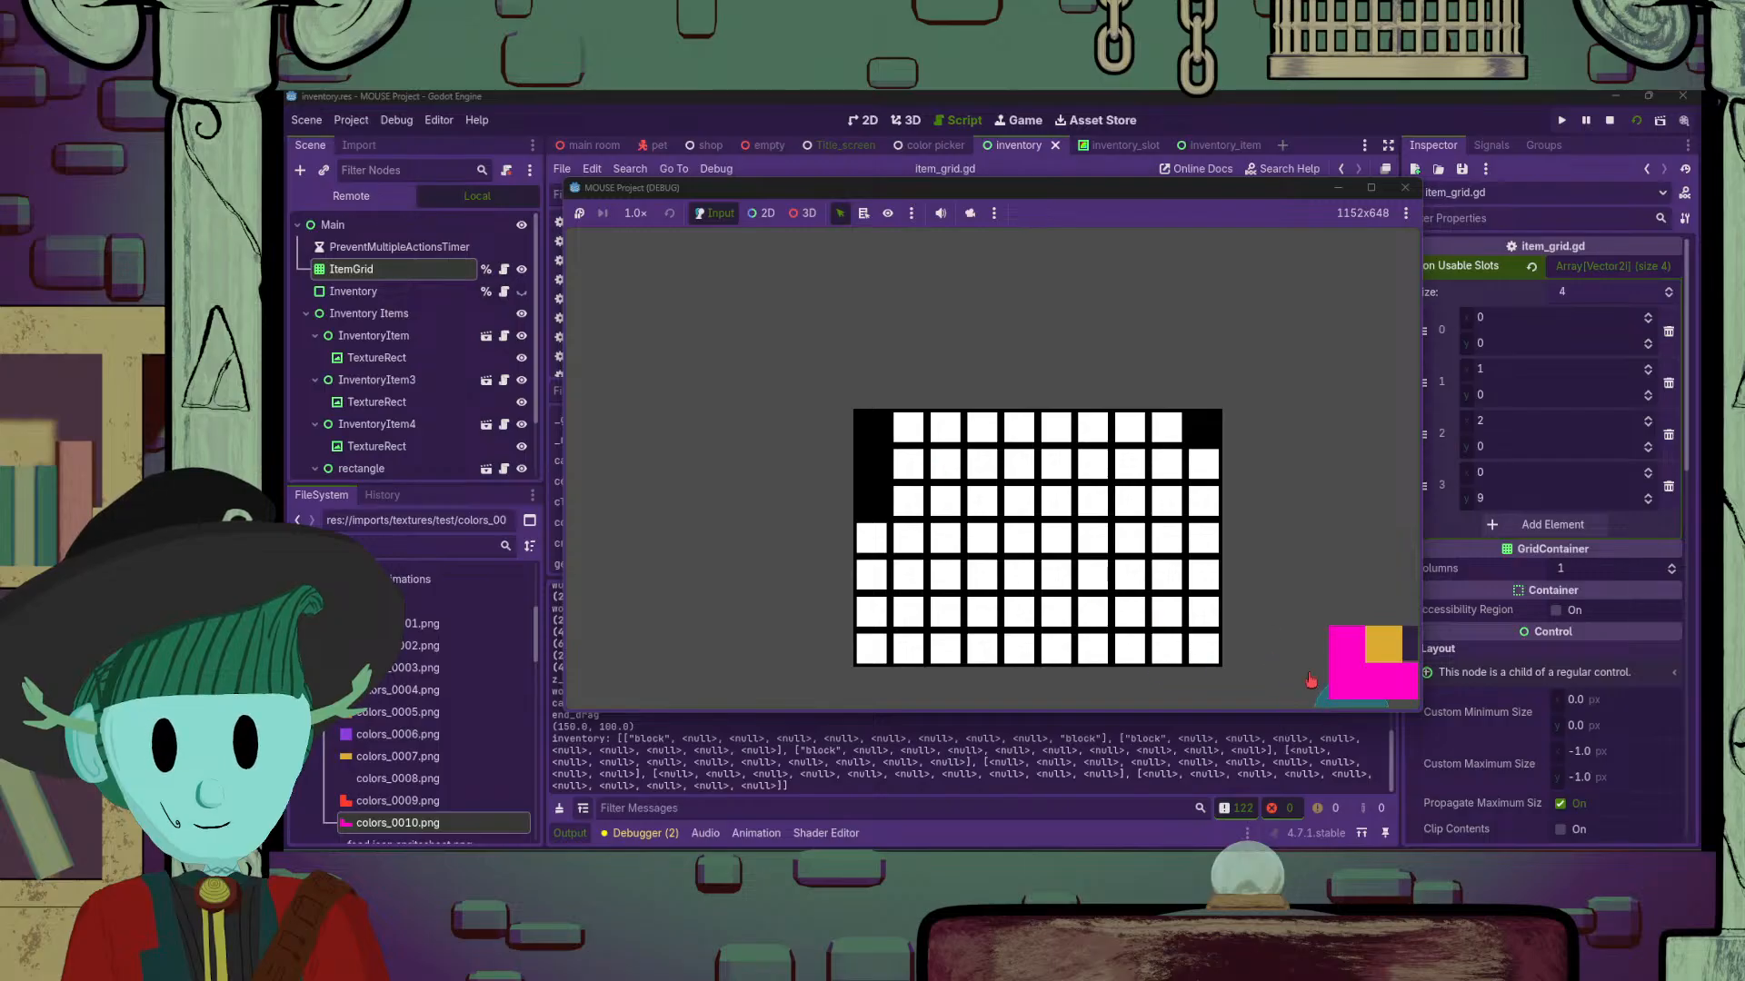
left_click_drag(1354, 671, 925, 483)
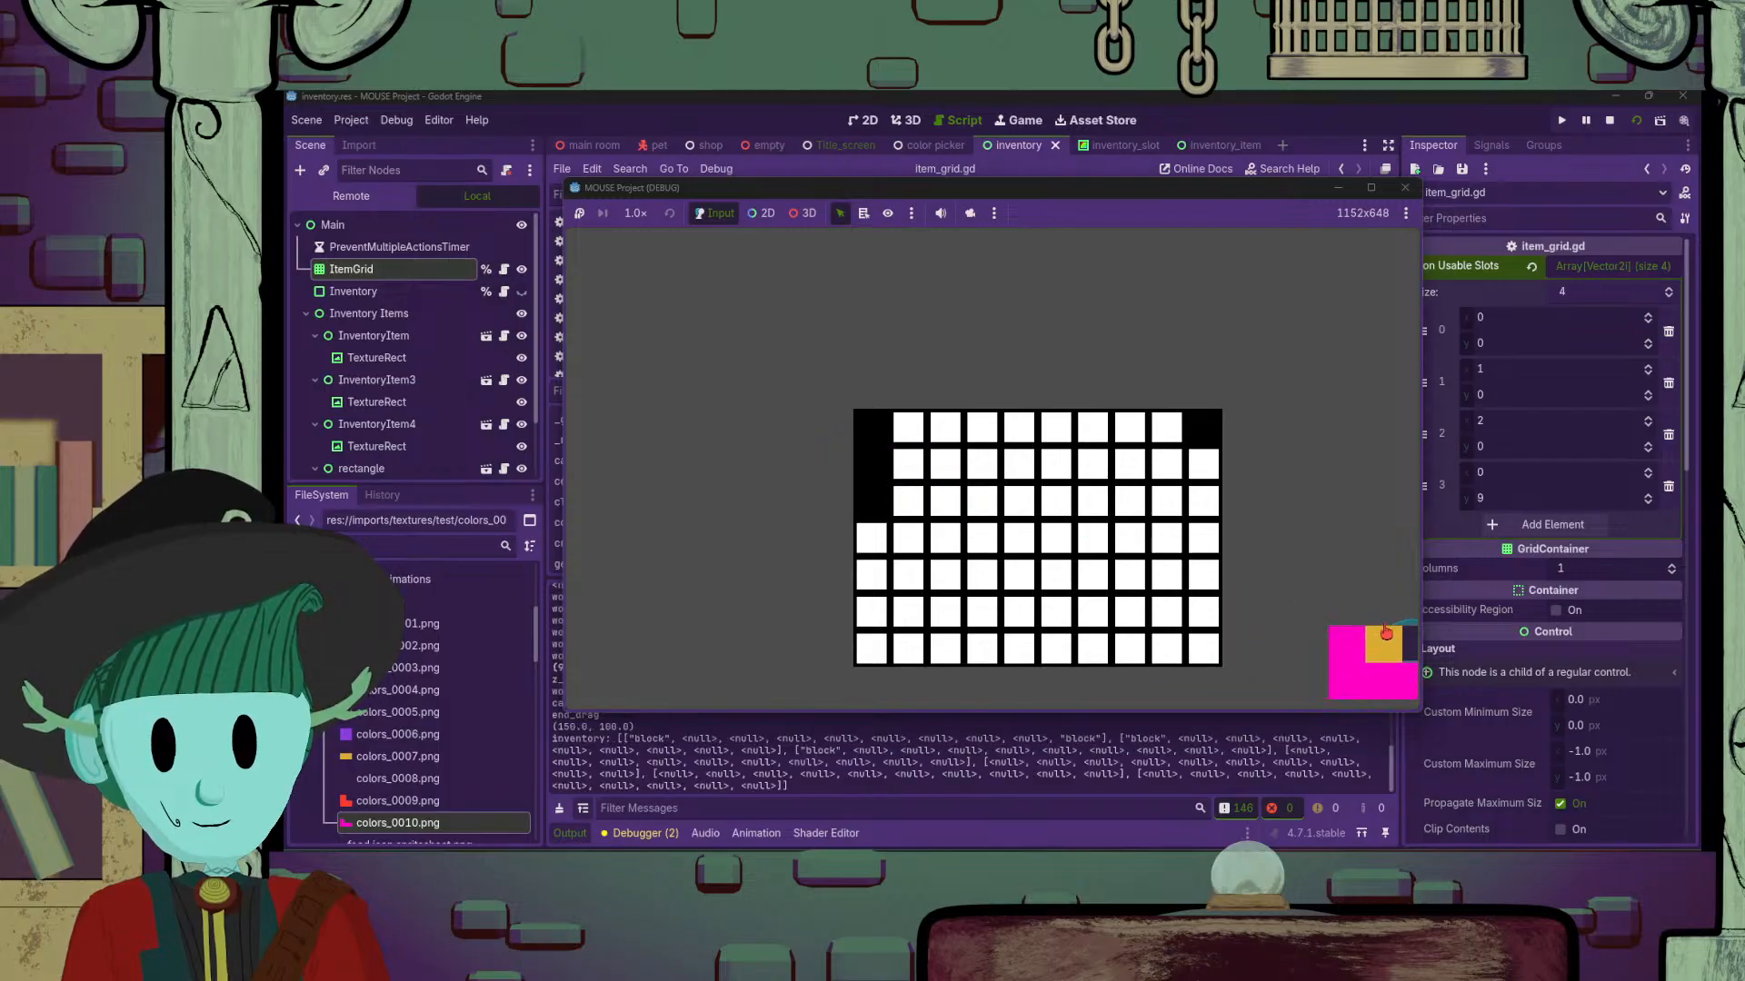
left_click_drag(1354, 670, 926, 484)
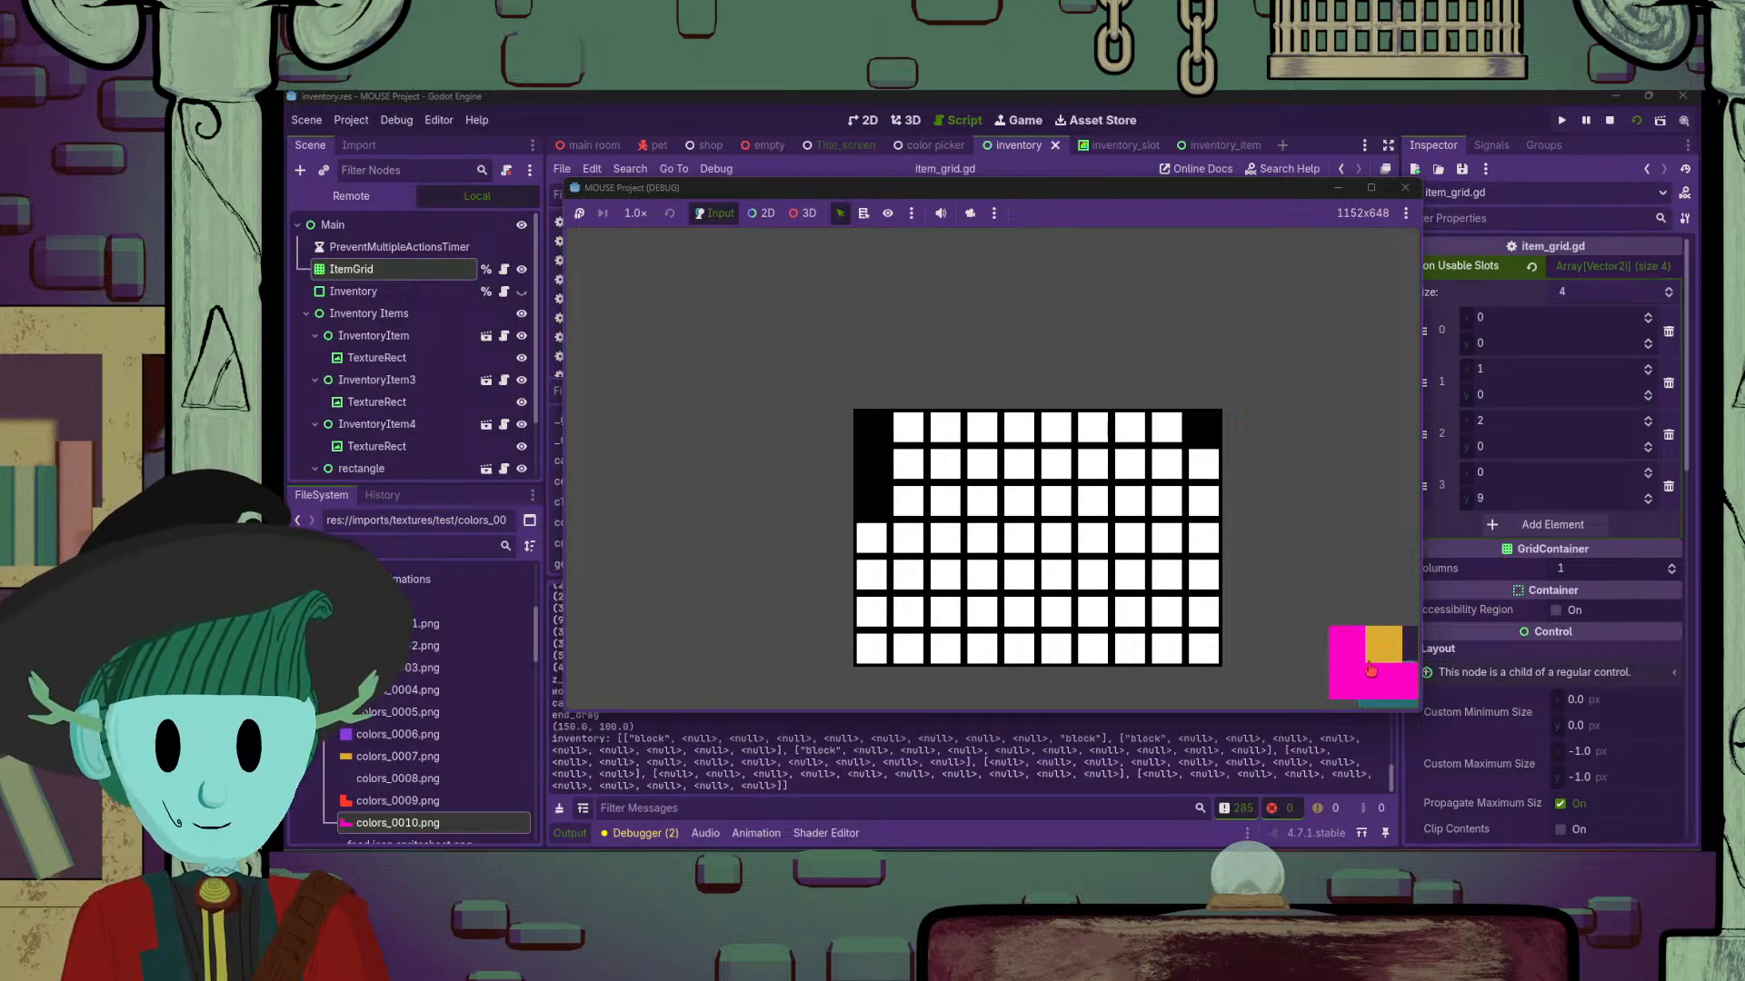
left_click_drag(1362, 675, 914, 465)
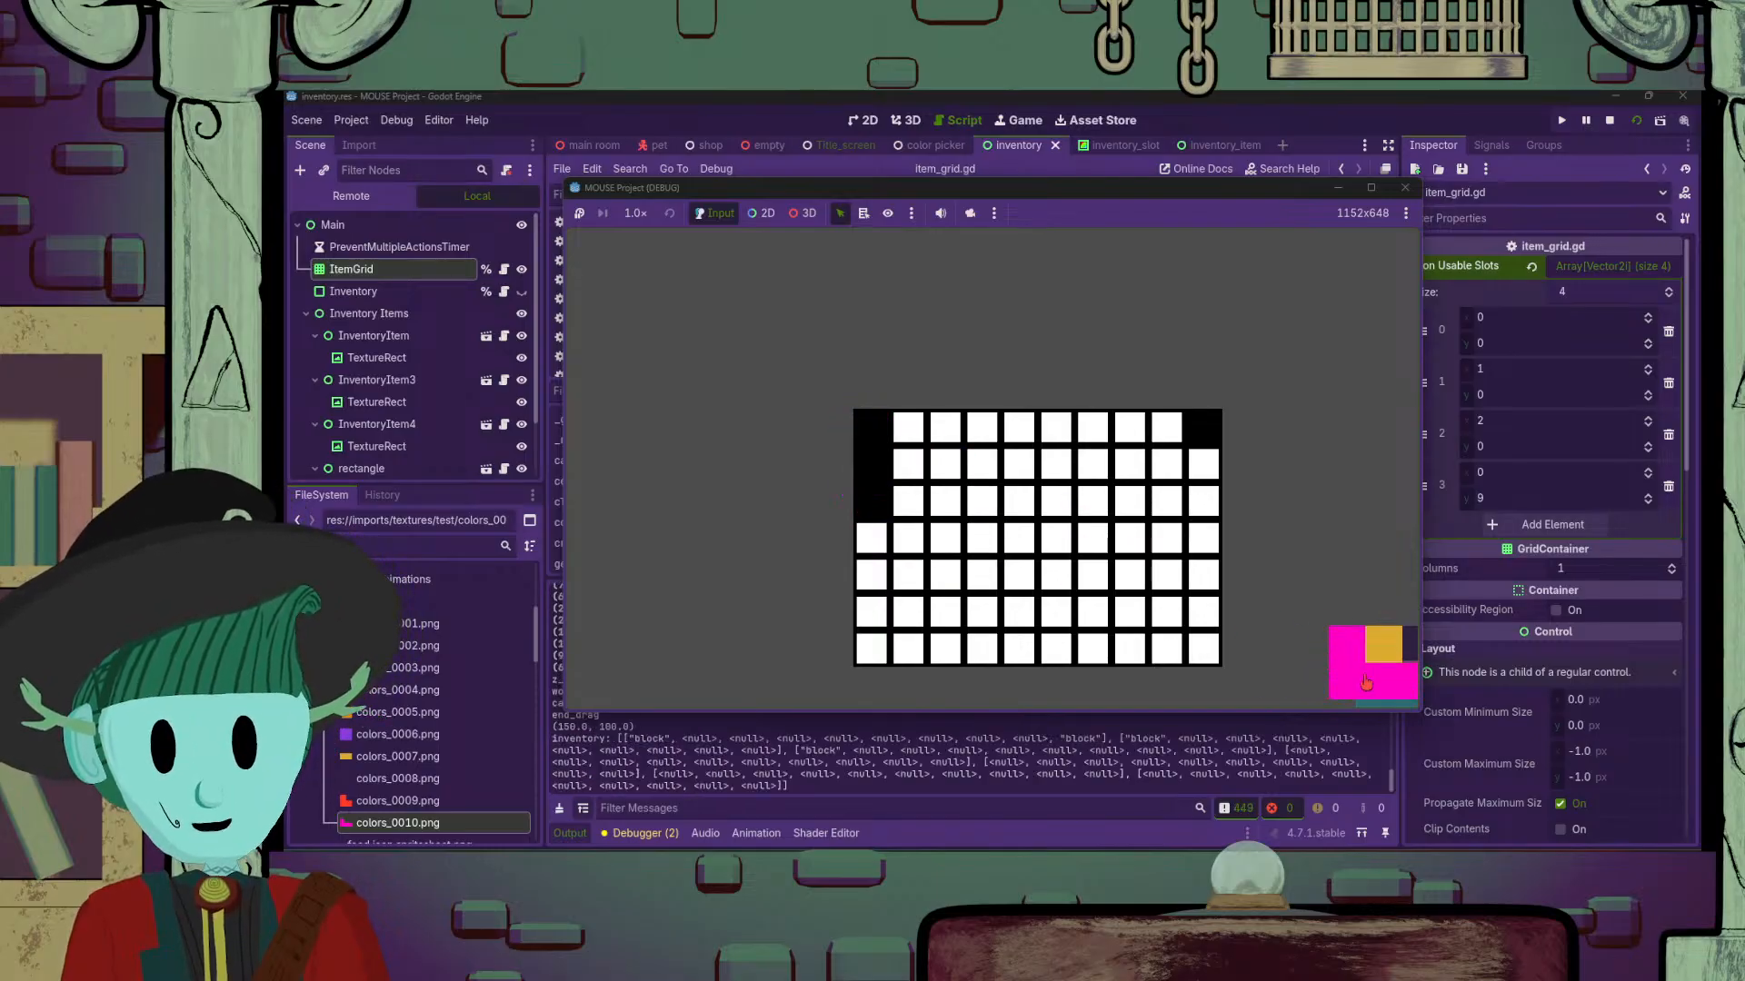
Step: Test the magenta L piece in different rotations over the blocked cells at the grid's left edge, and close the game
left_click_drag(1361, 664, 1199, 592)
left_click_drag(1025, 570, 928, 490)
key("r")
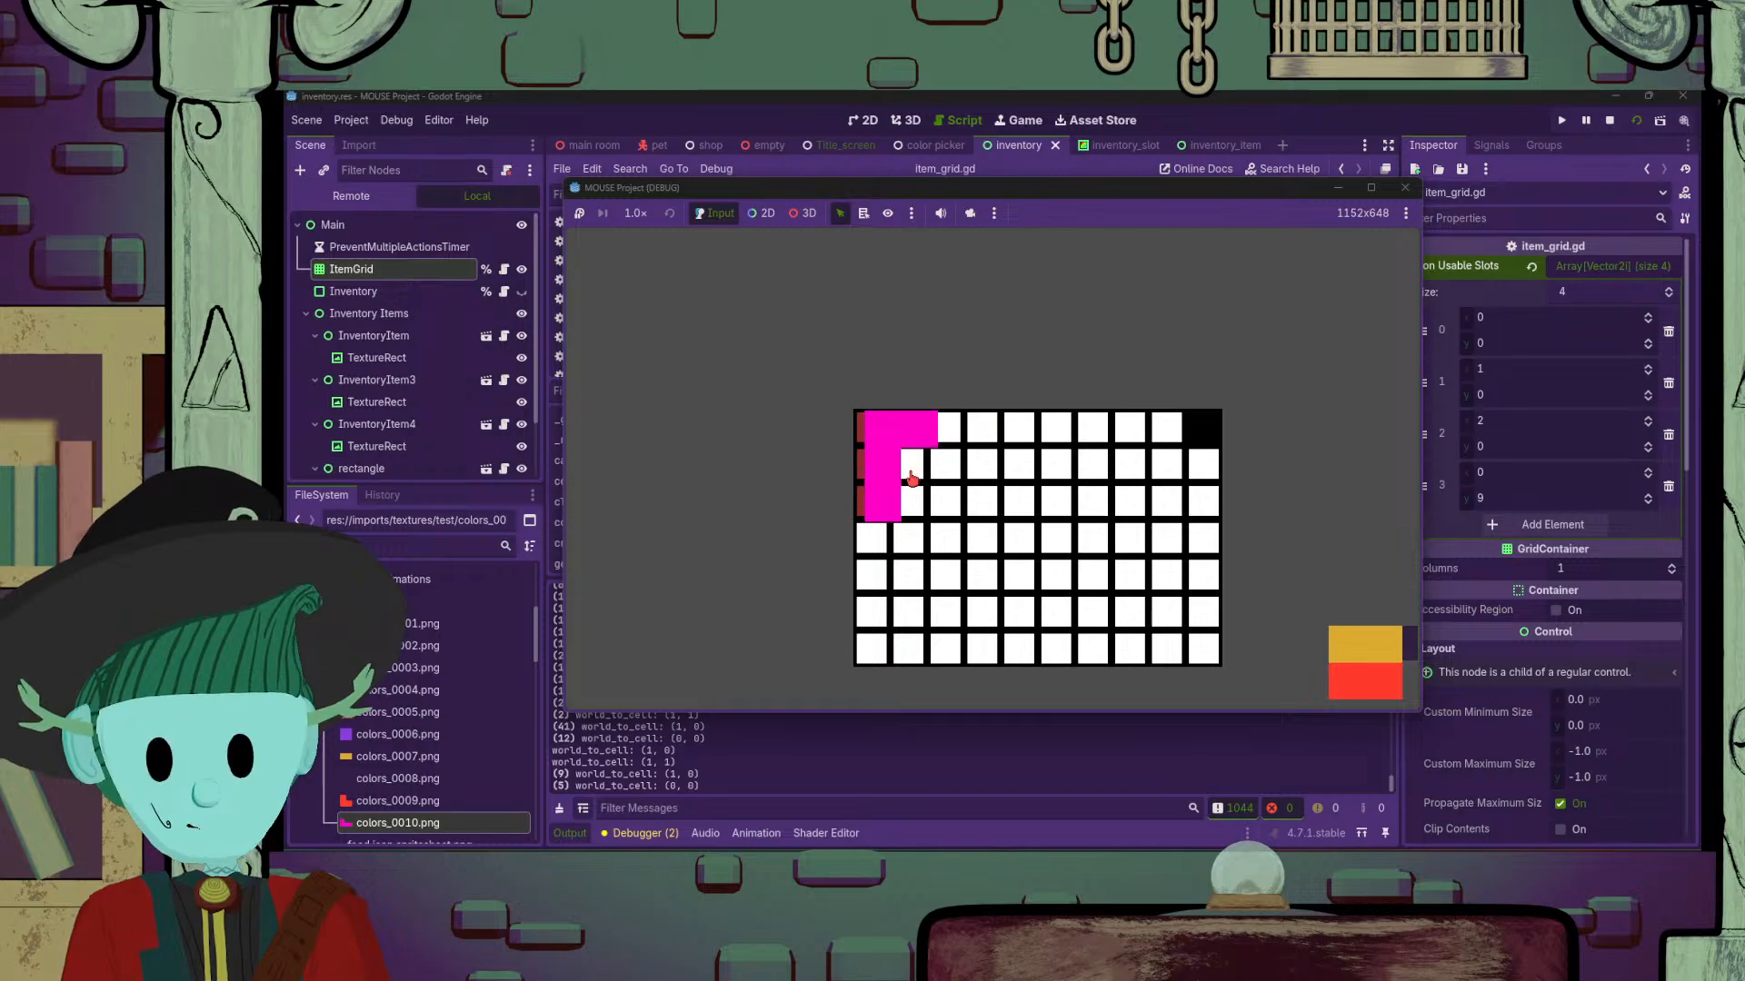
left_click_drag(913, 477, 1416, 188)
key("r")
key("r")
left_click(1407, 188)
Step: Find the returnOutsideItems function in item_grid.gd and look over its code
scroll(1363, 273, "down", 10)
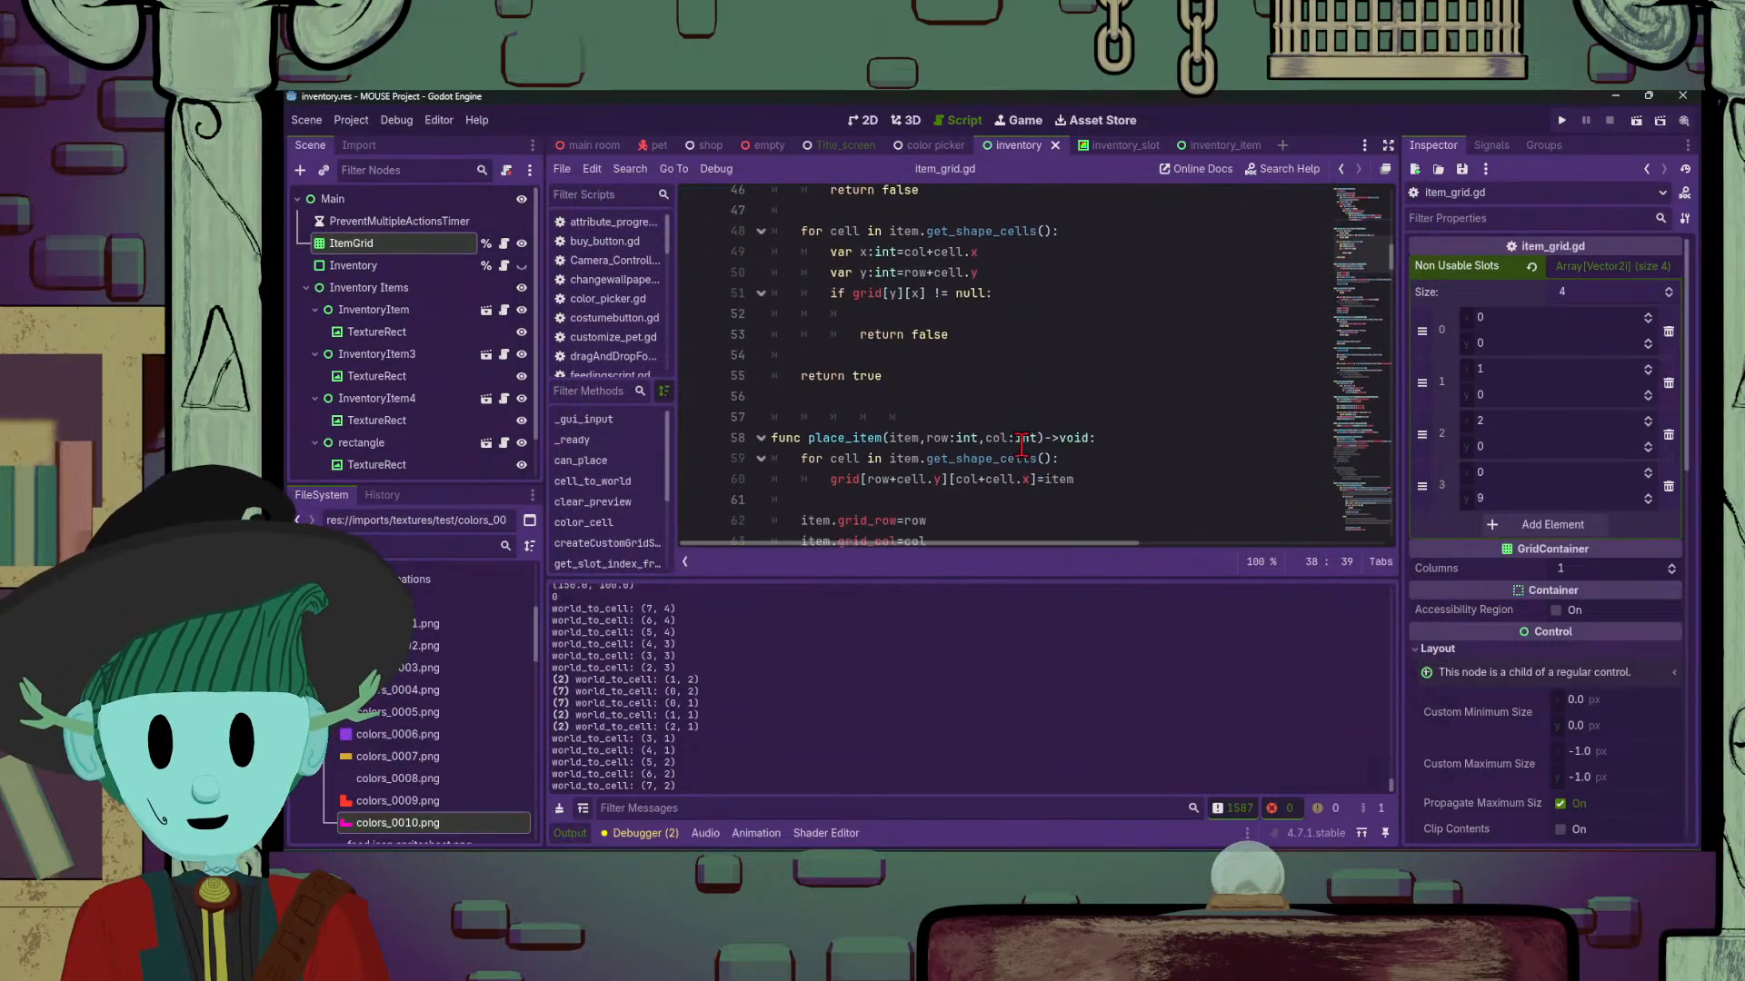
scroll(1396, 329, "down", 2)
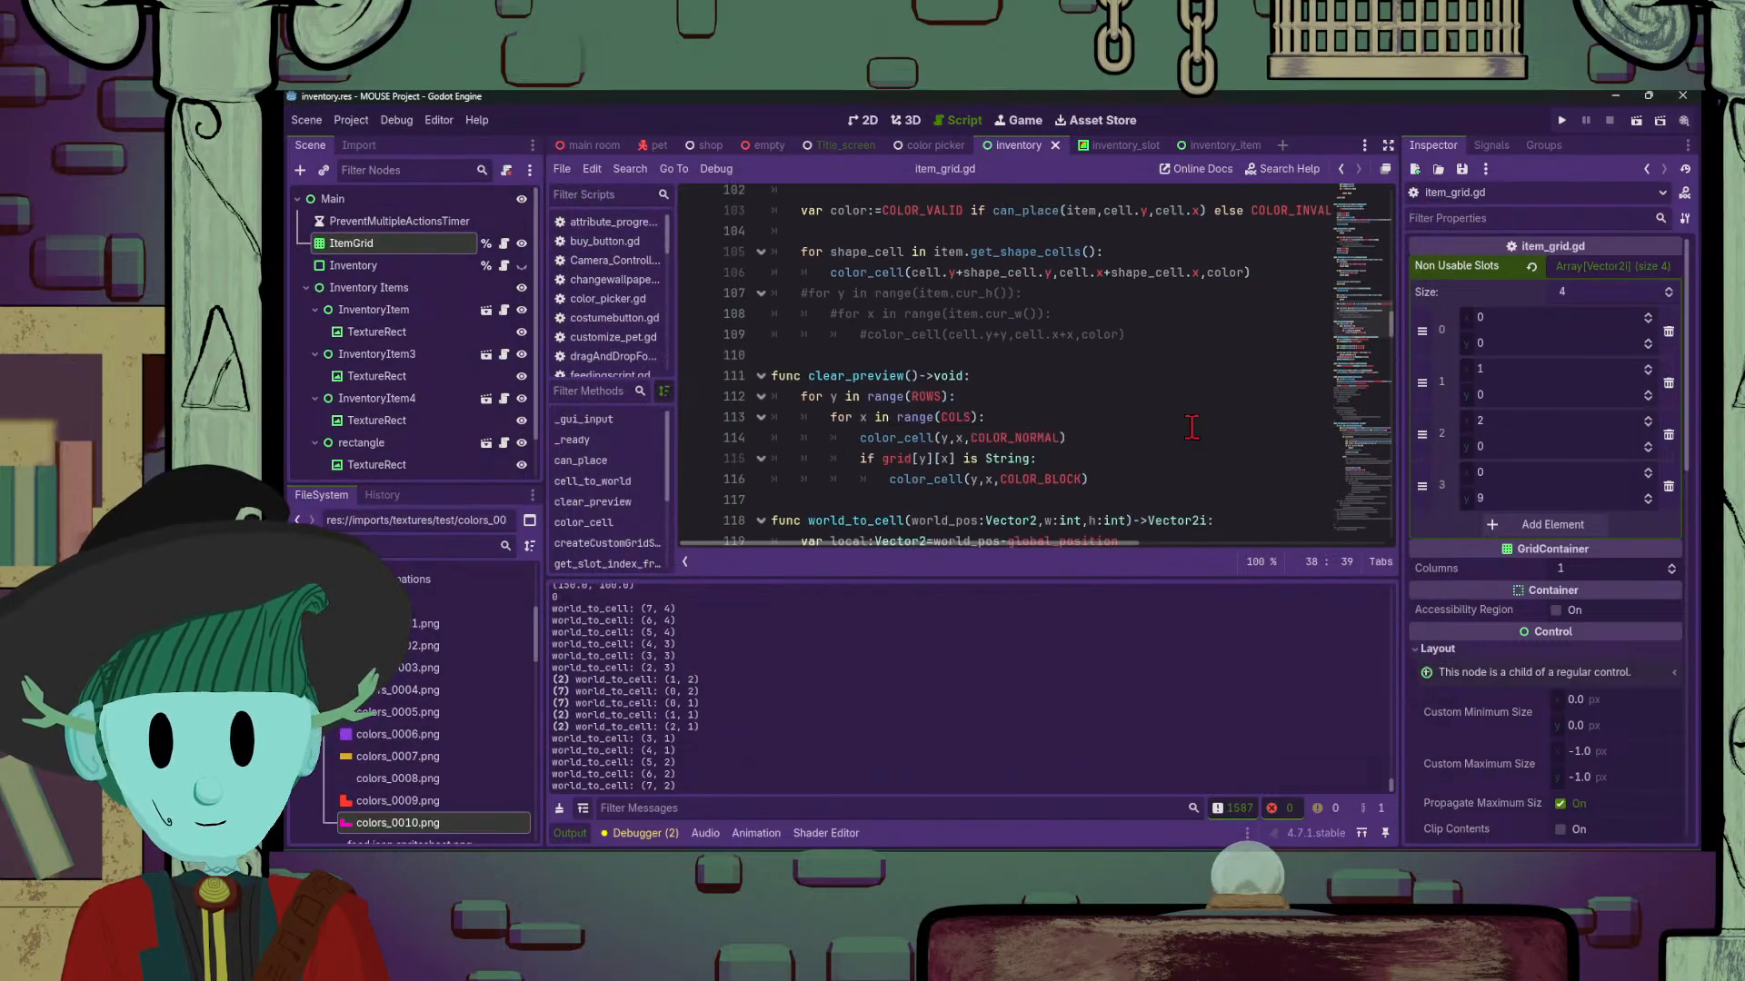
scroll(609, 527, "down", 2)
left_click(620, 498)
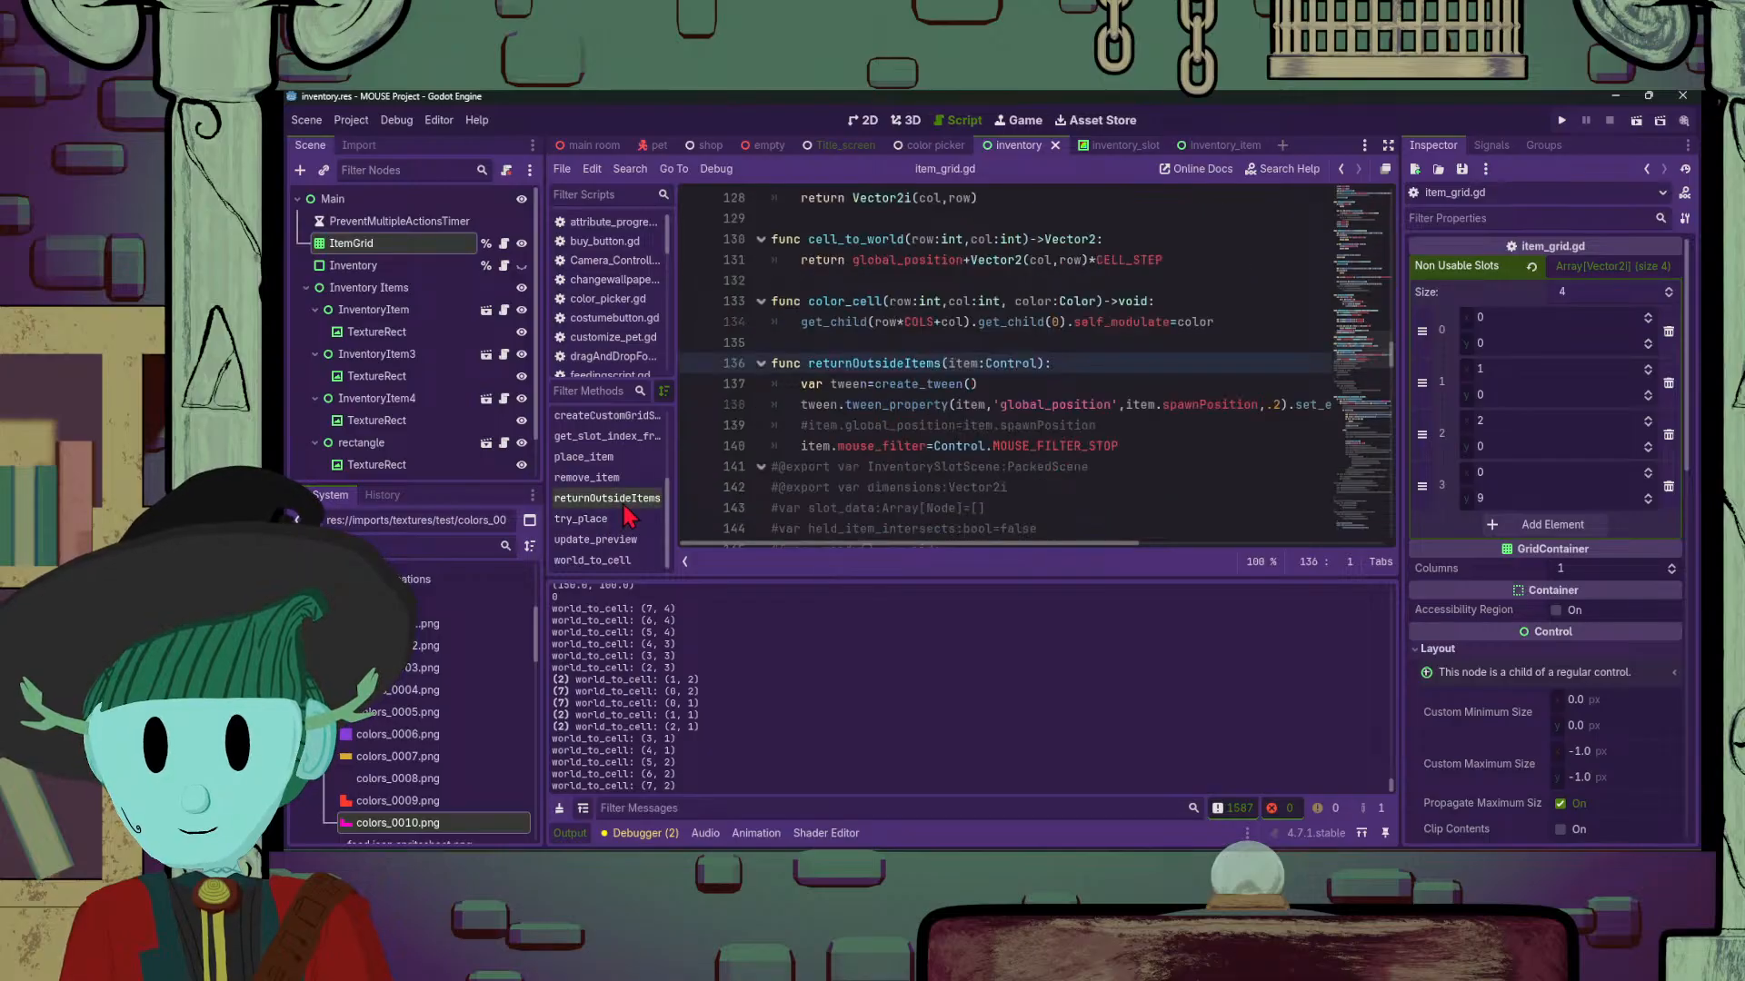
scroll(1179, 459, "down", 1)
scroll(1068, 418, "up", 3)
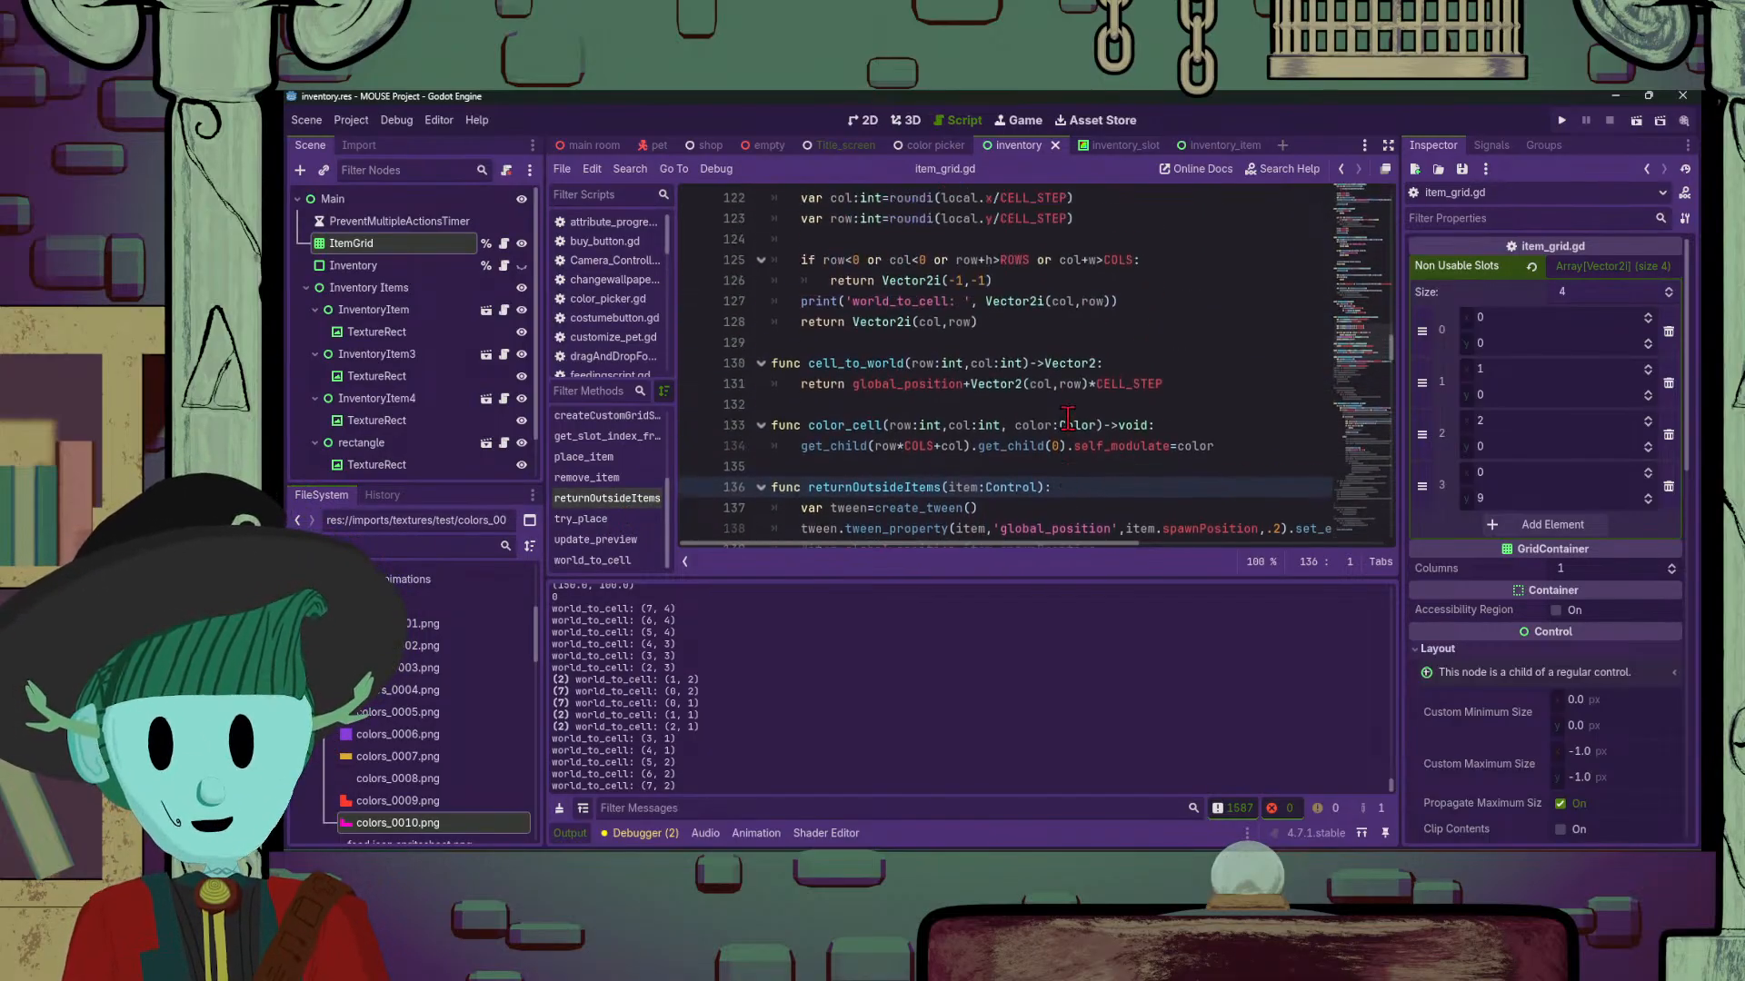
scroll(1136, 436, "down", 3)
left_click(1118, 384)
scroll(1027, 473, "up", 2)
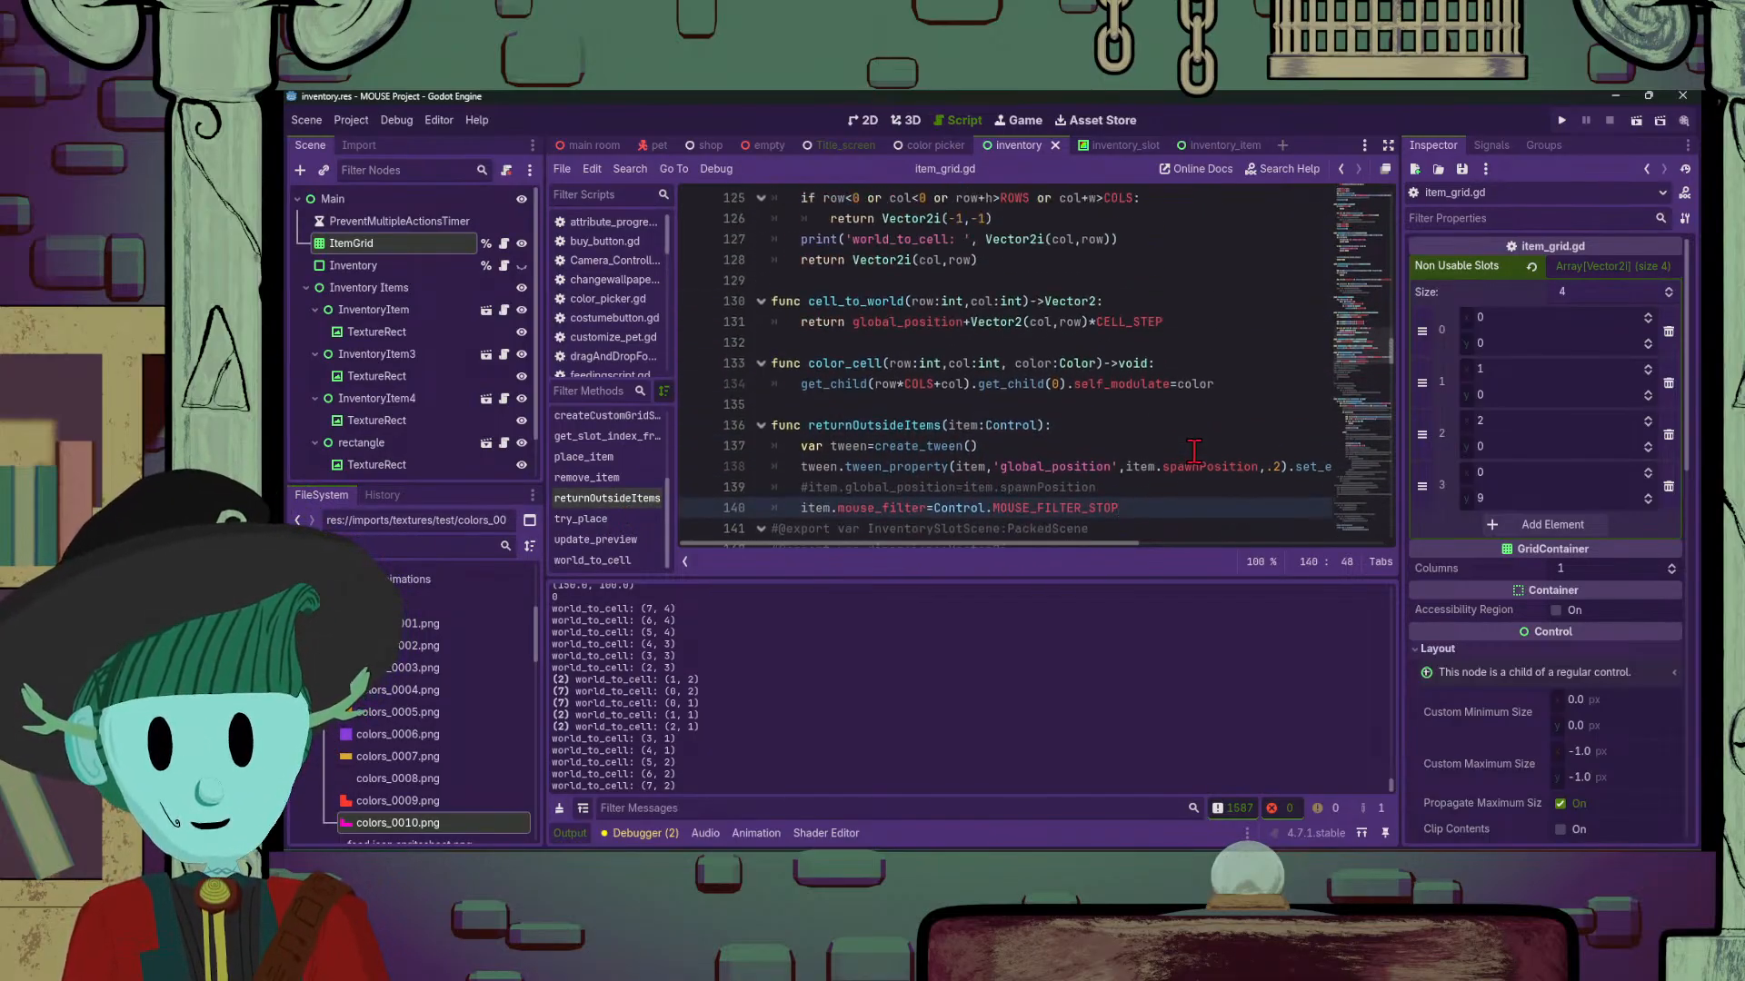
scroll(945, 536, "down", 1)
left_click_drag(937, 547, 895, 542)
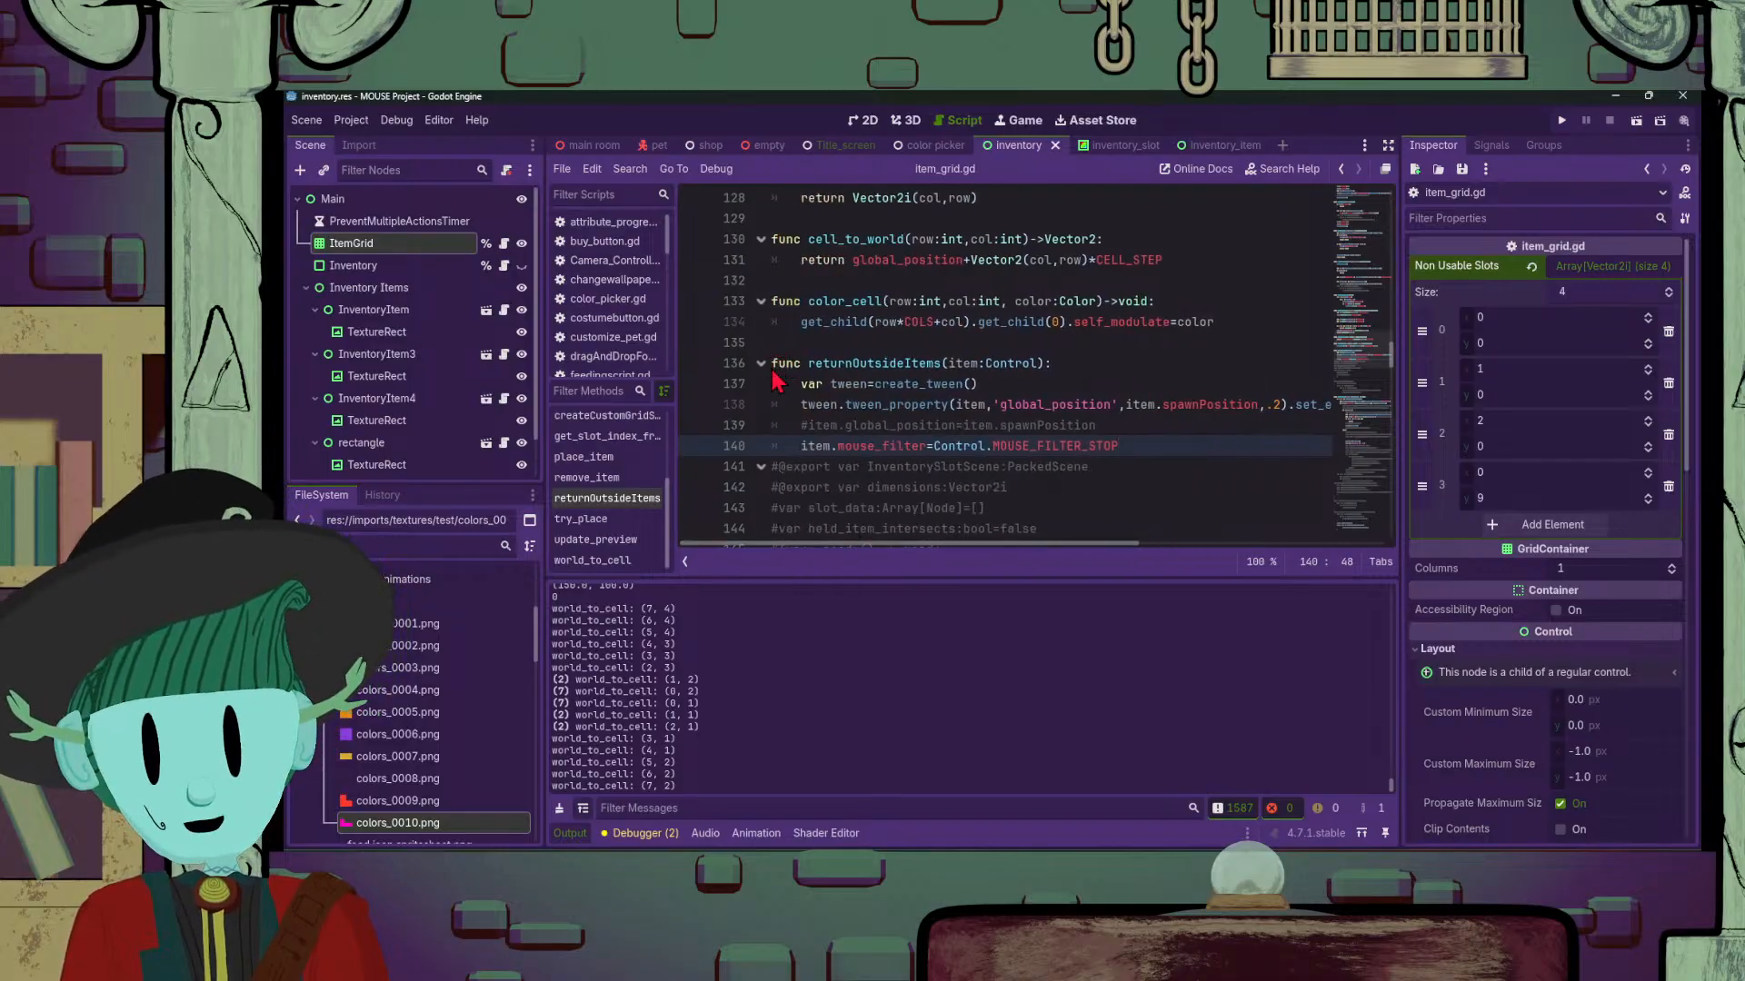
Step: Examine the returnOutsideItems function body, highlighting it from the func line through the mouse_filter line
left_click_drag(775, 363, 1141, 439)
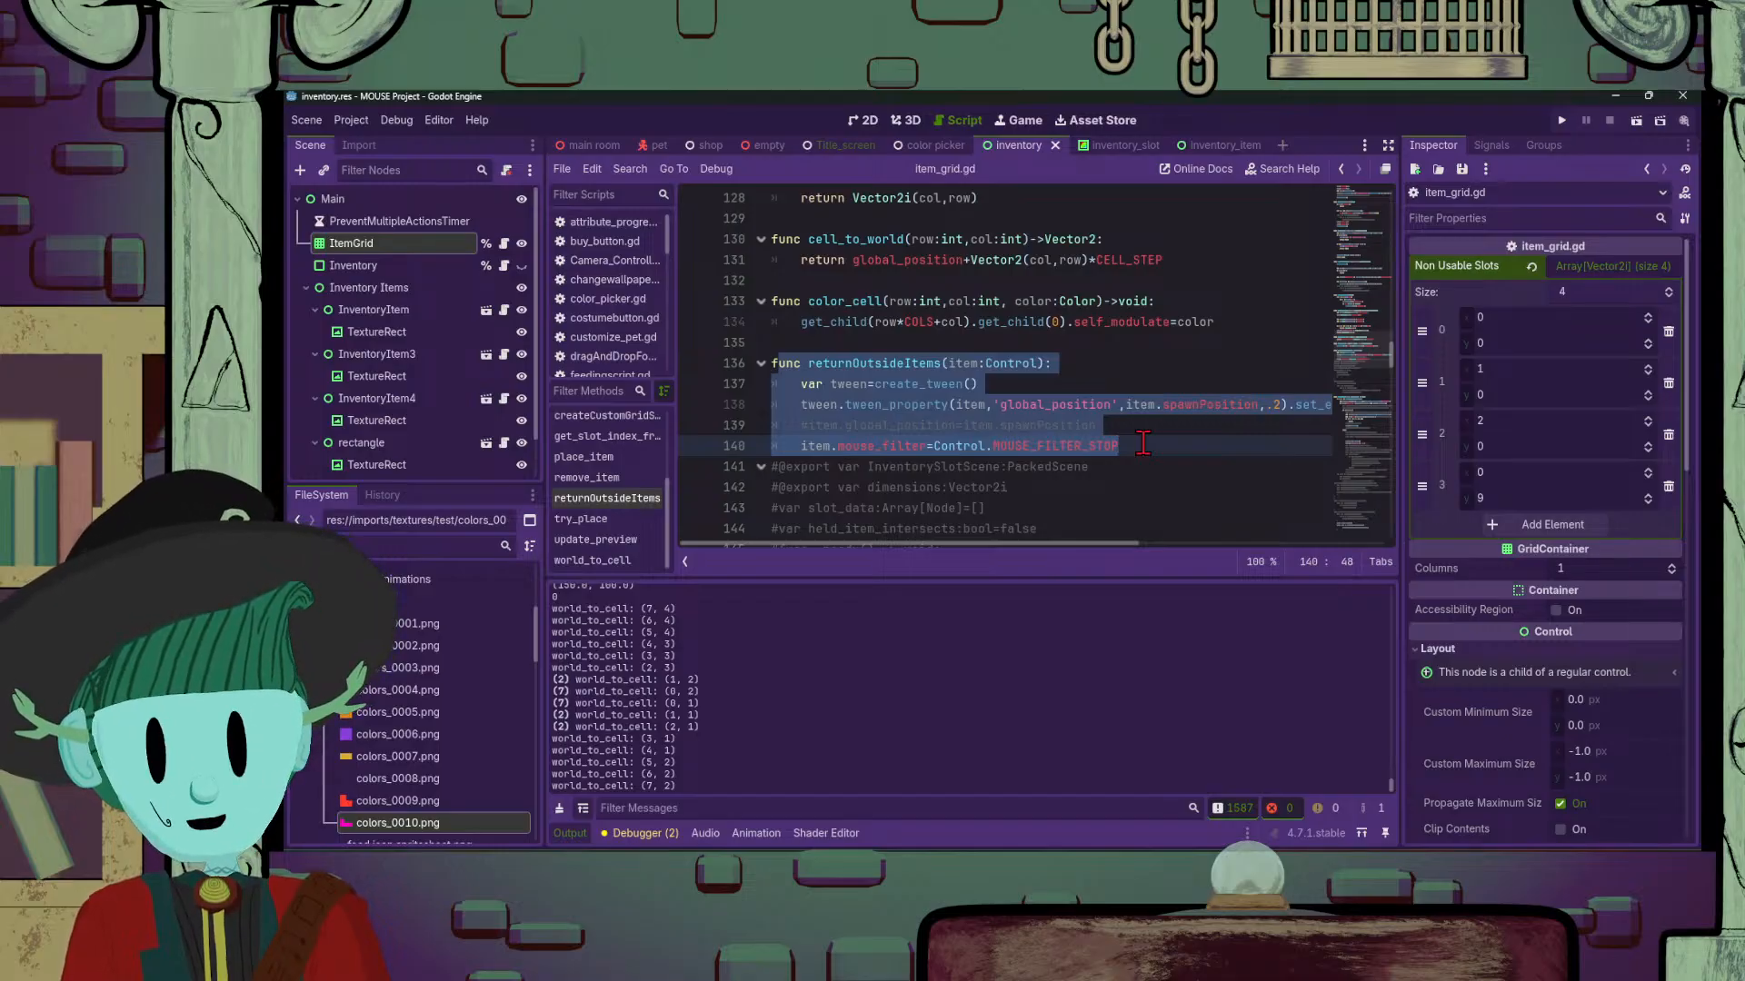
left_click(1142, 443)
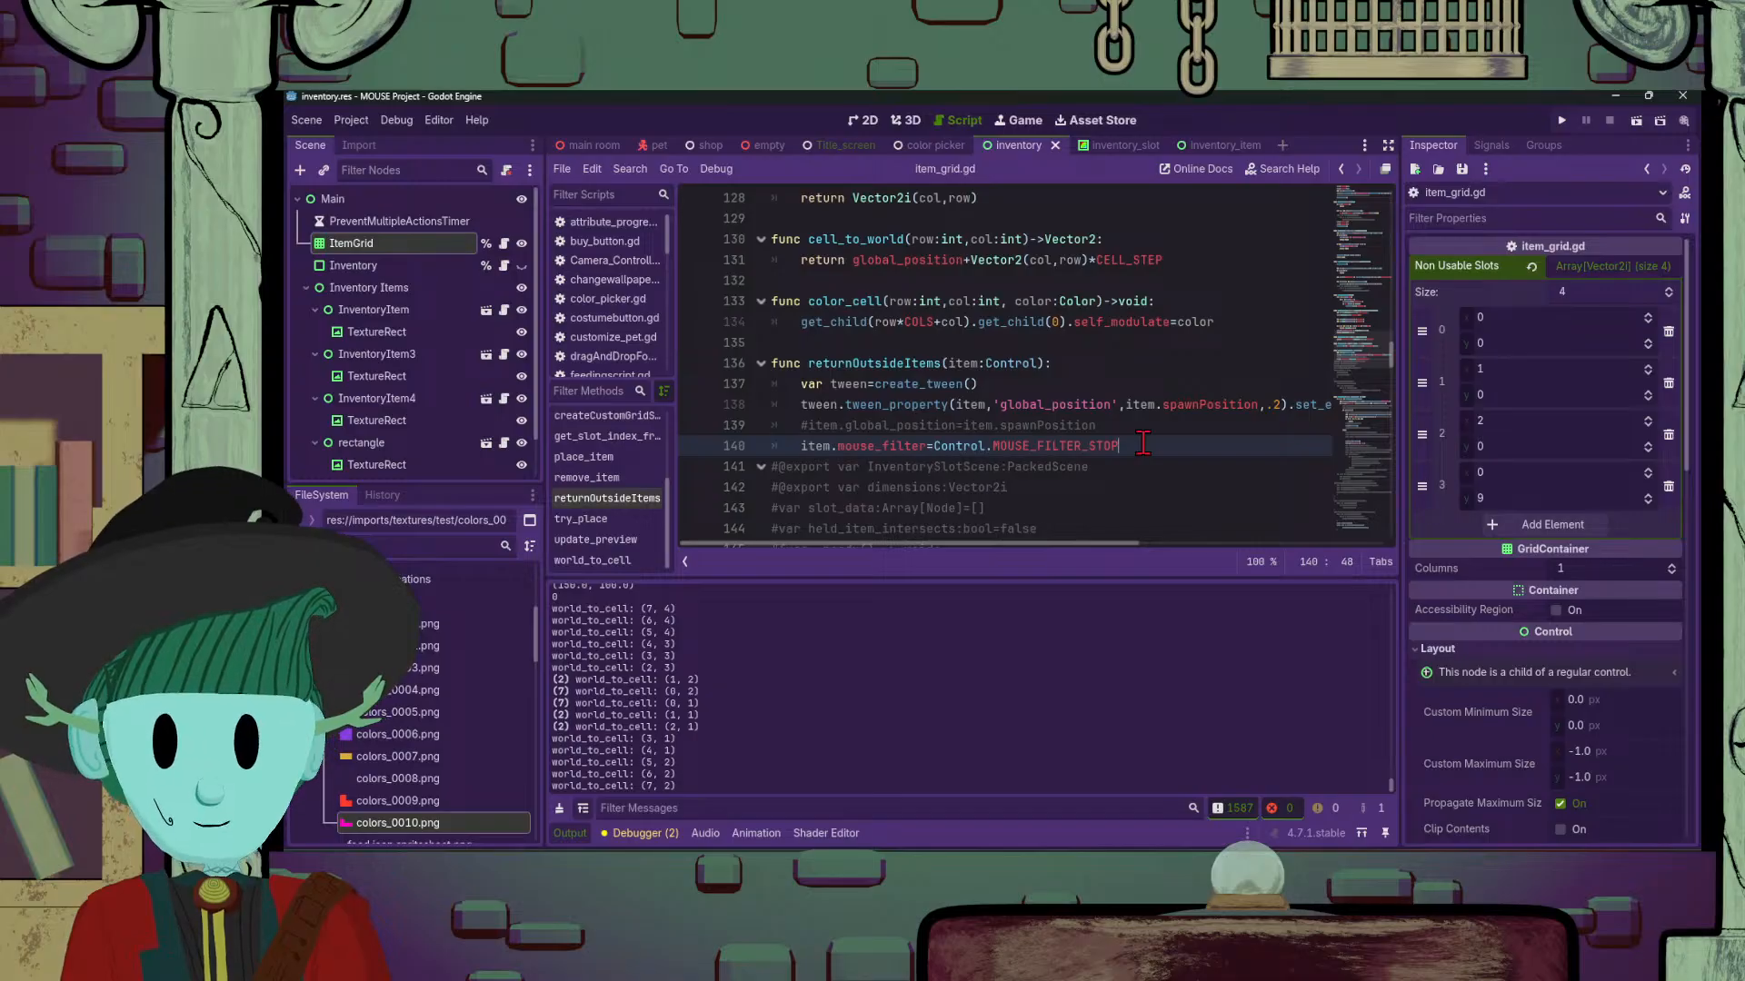
left_click(1085, 406)
left_click(1136, 442)
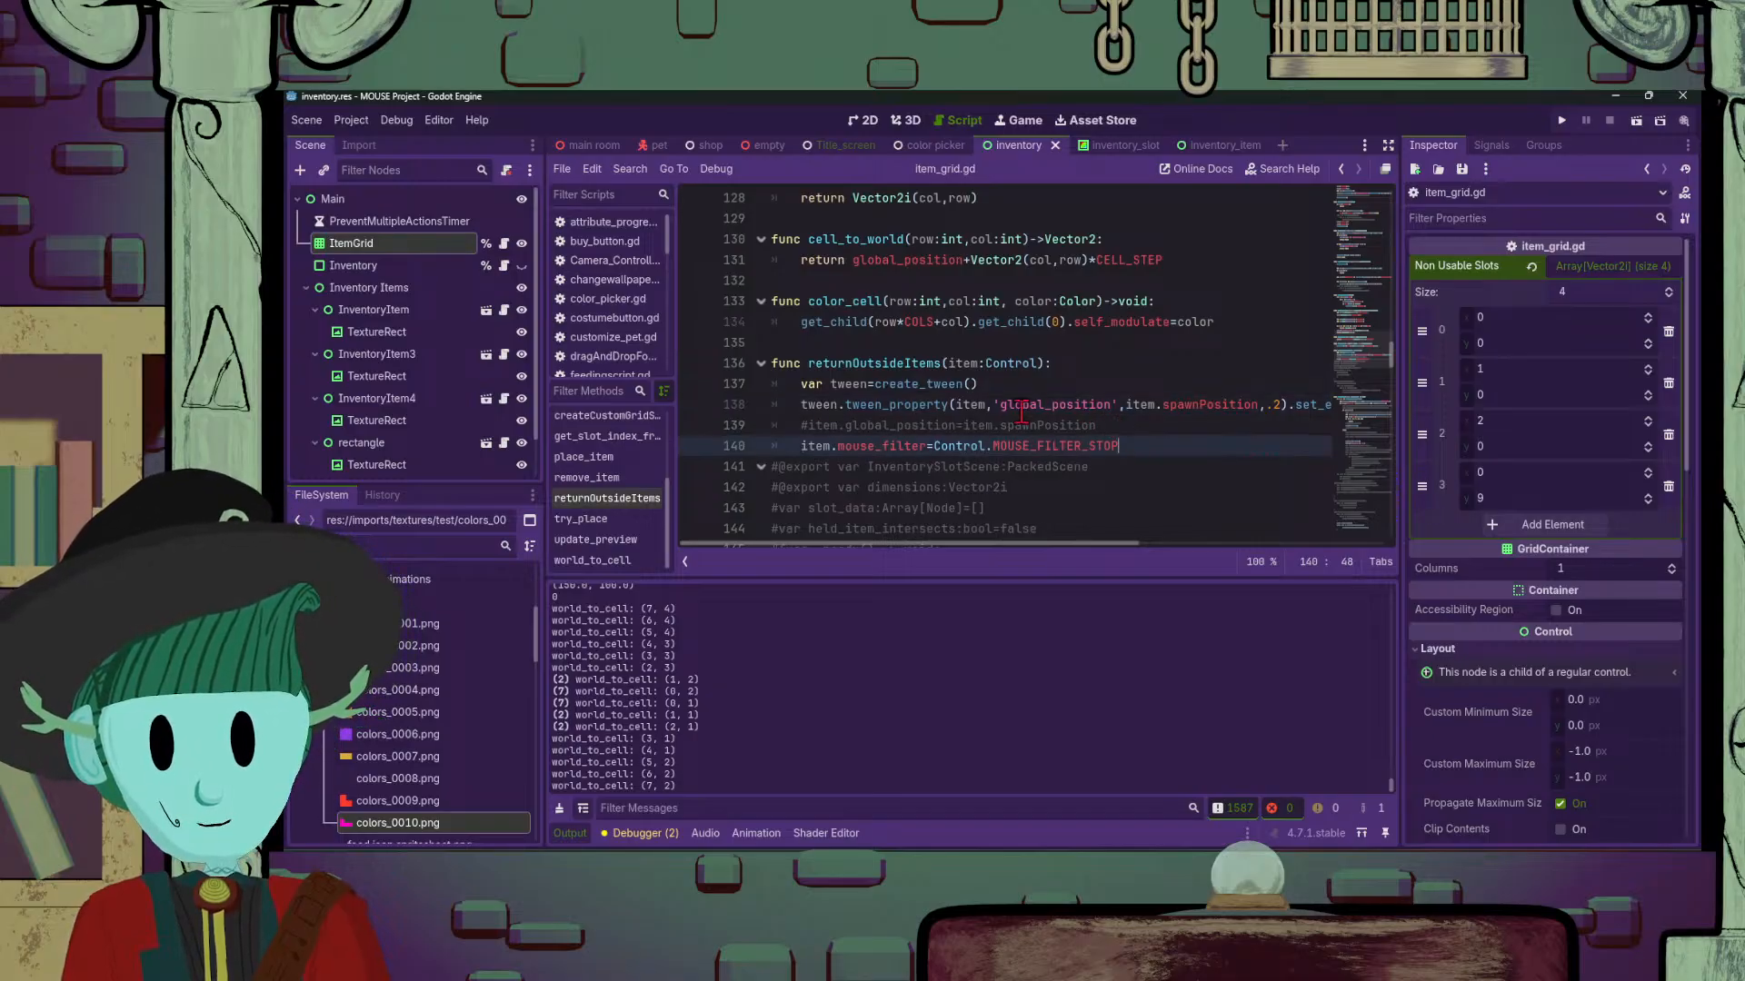
left_click(895, 407)
left_click(773, 363)
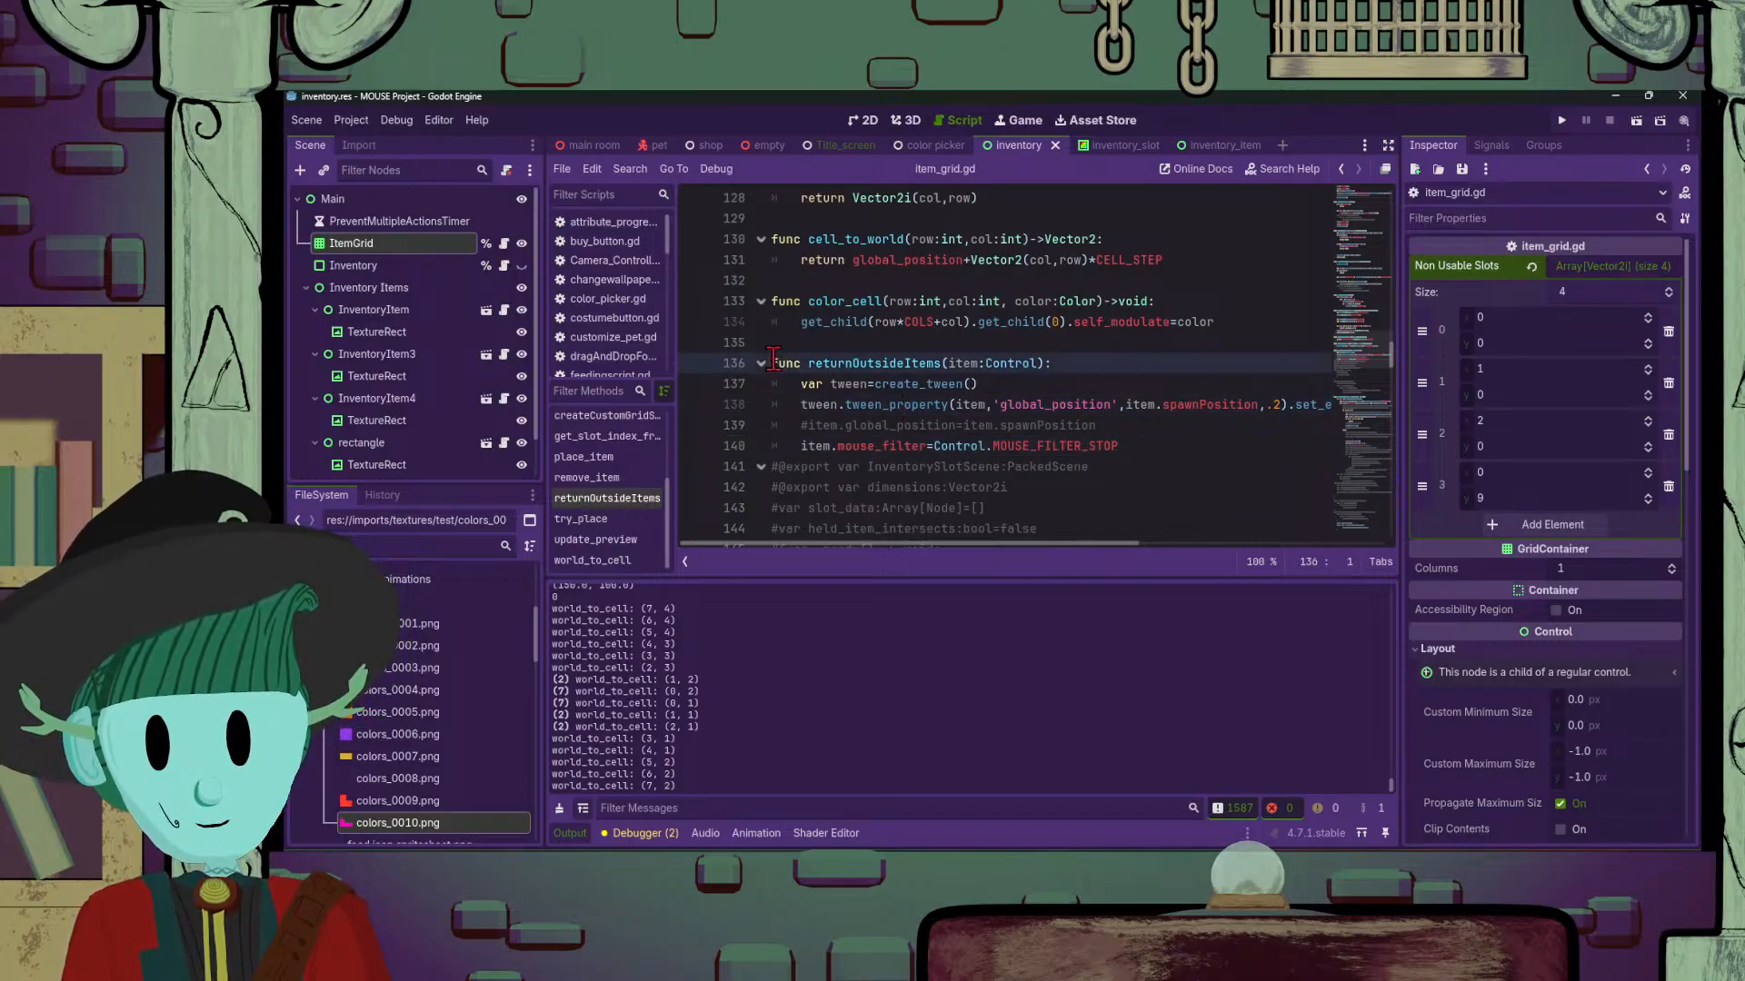
left_click_drag(979, 545, 864, 536)
left_click(1173, 445)
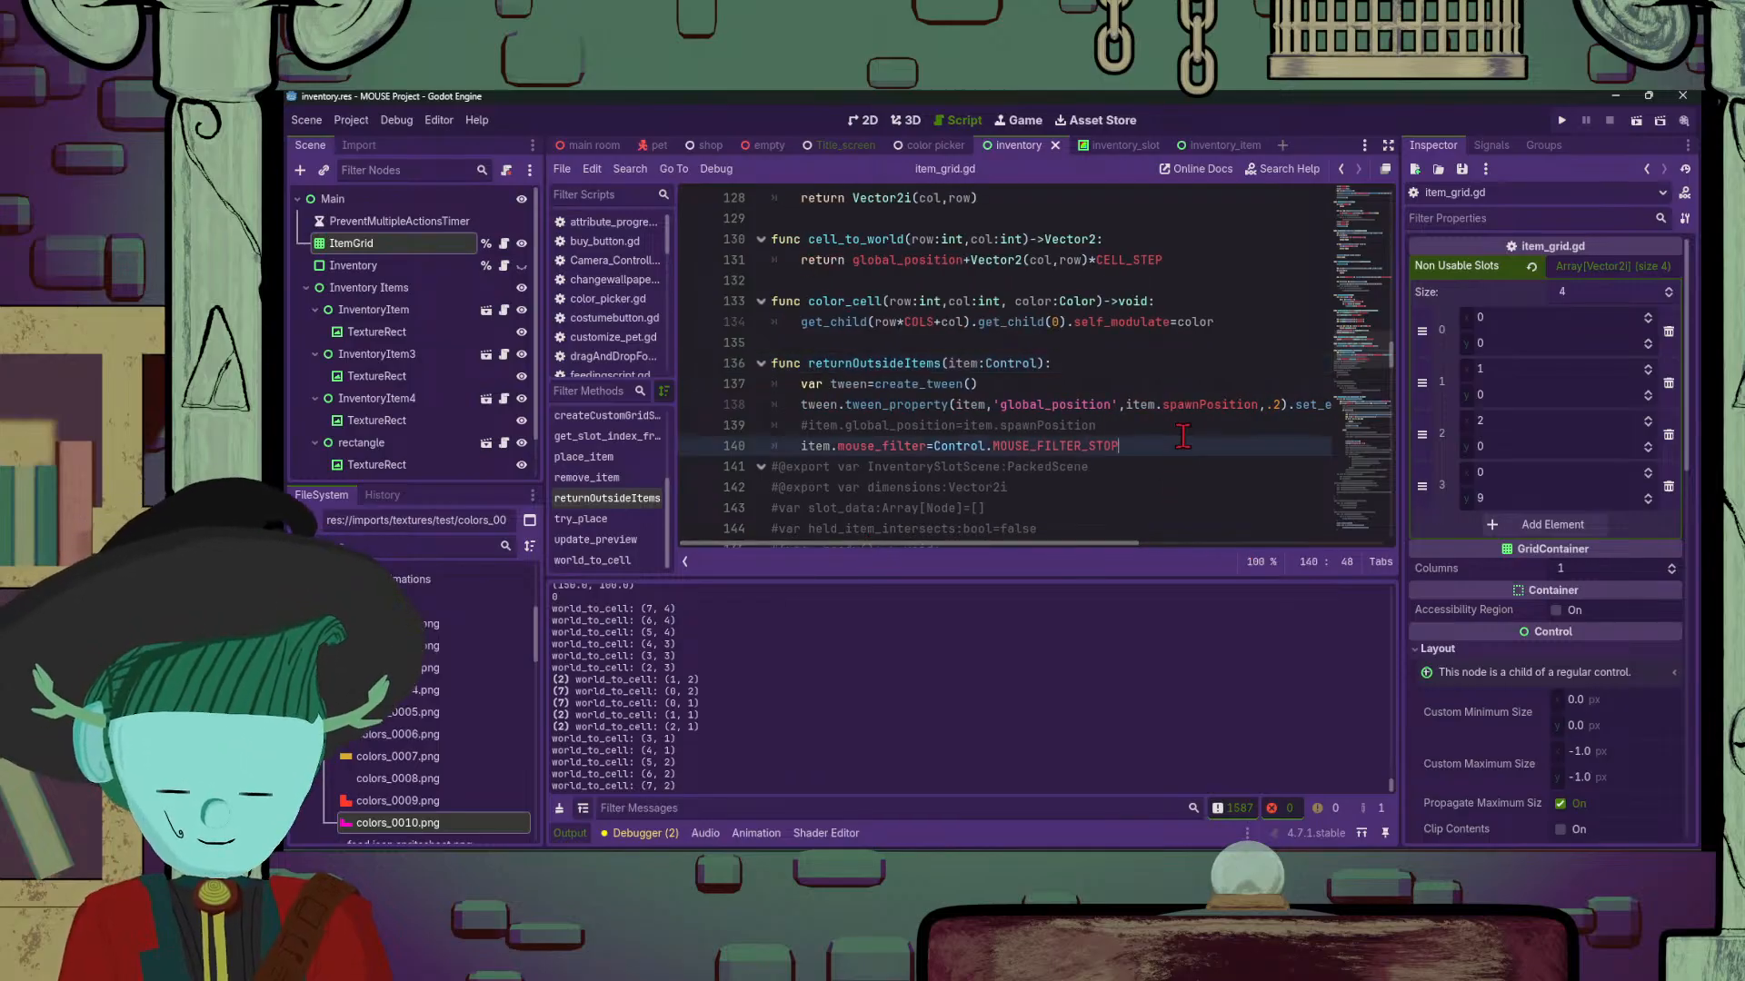
scroll(1184, 418, "up", 2)
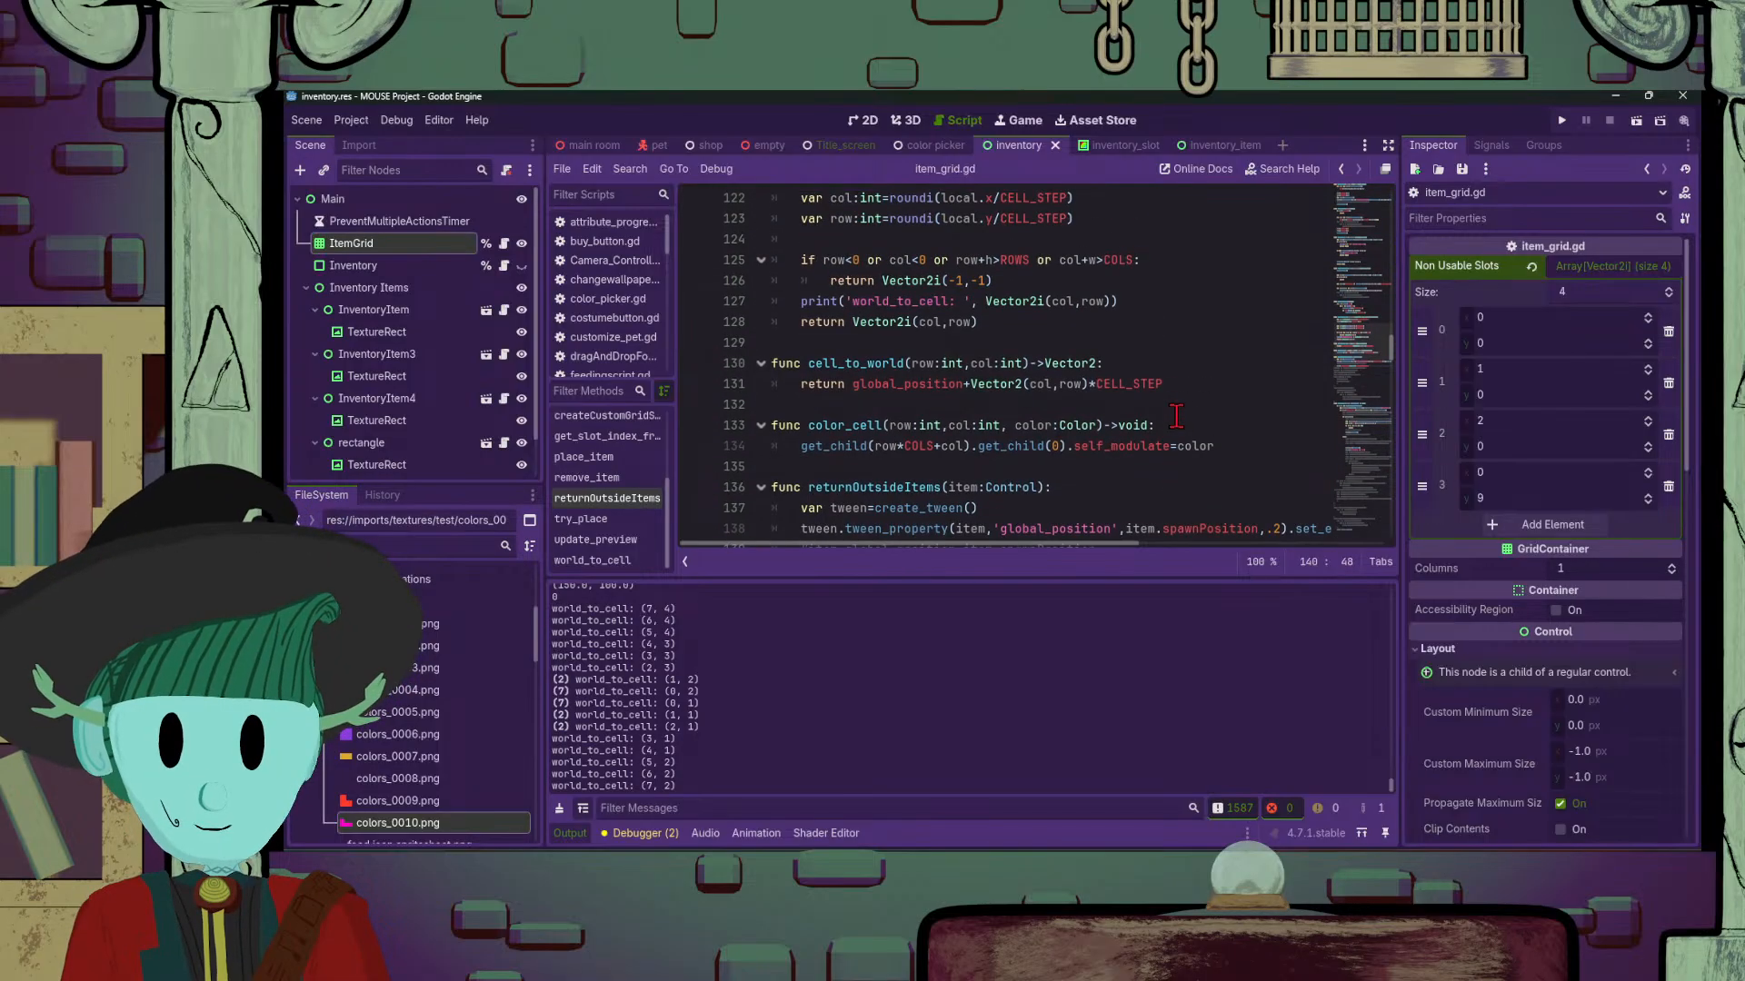
scroll(1090, 436, "down", 3)
scroll(977, 463, "up", 2)
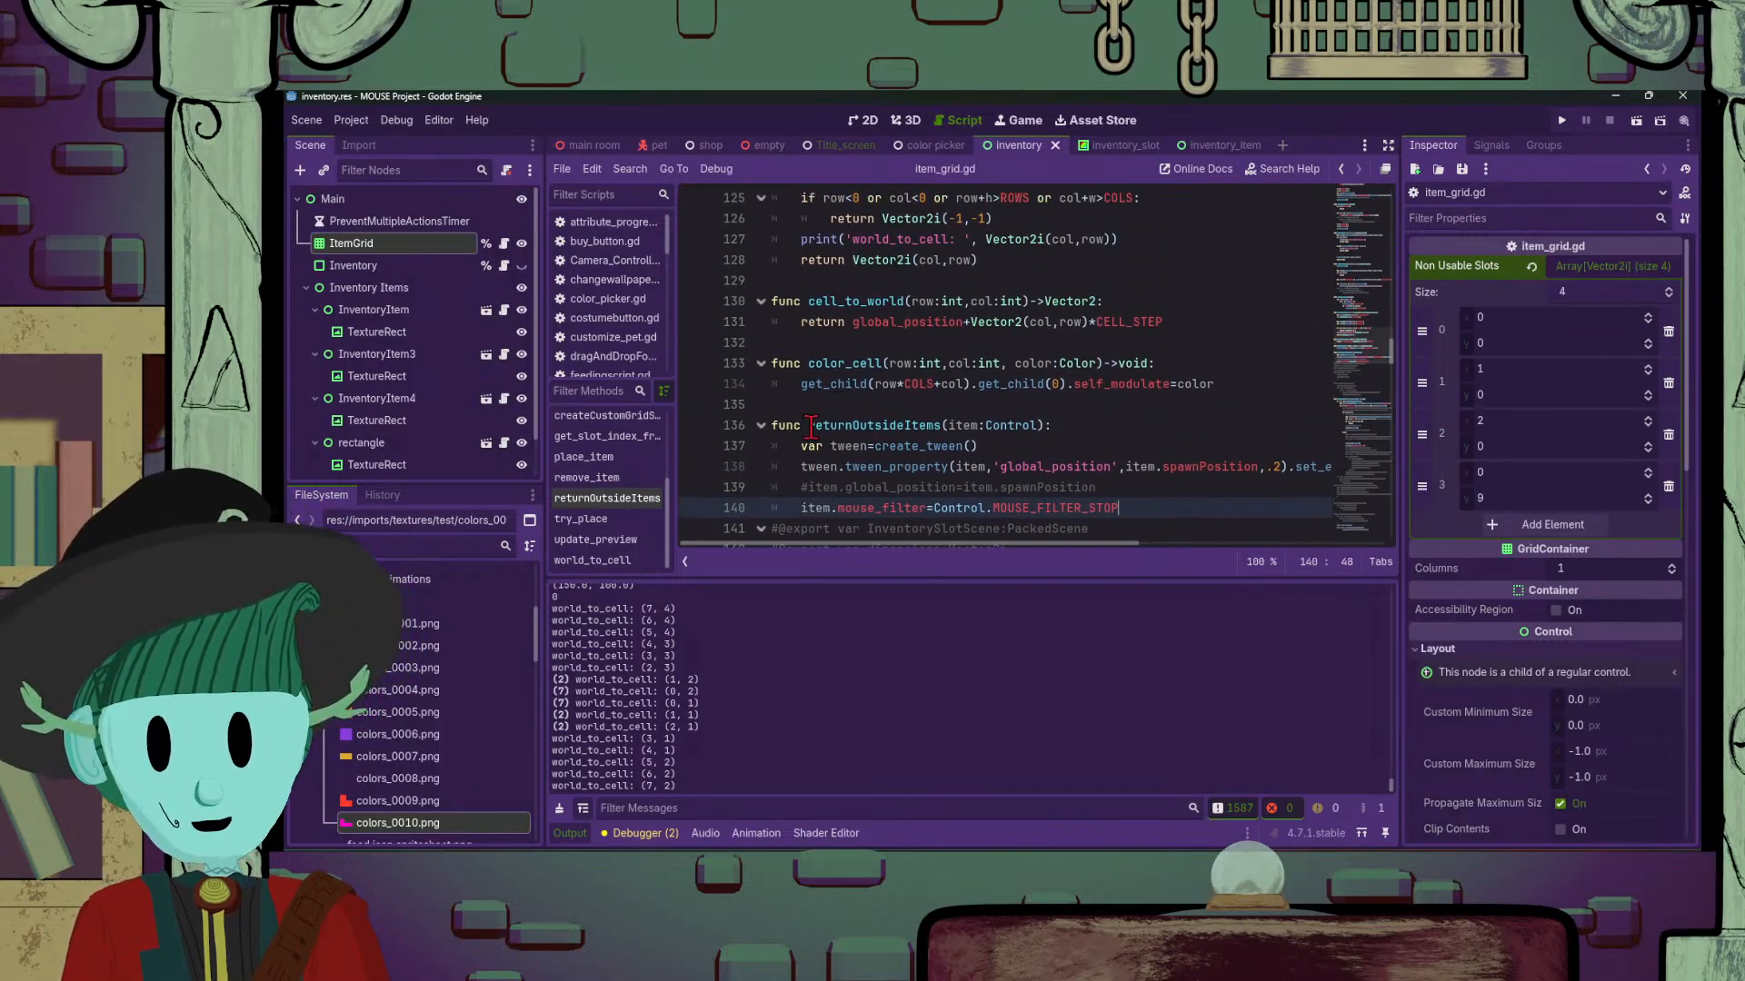
Step: Highlight the returnOutsideItems signature, the spawnPosition argument and the tween_property call, and read that line through to its easing options
left_click_drag(812, 425, 1063, 423)
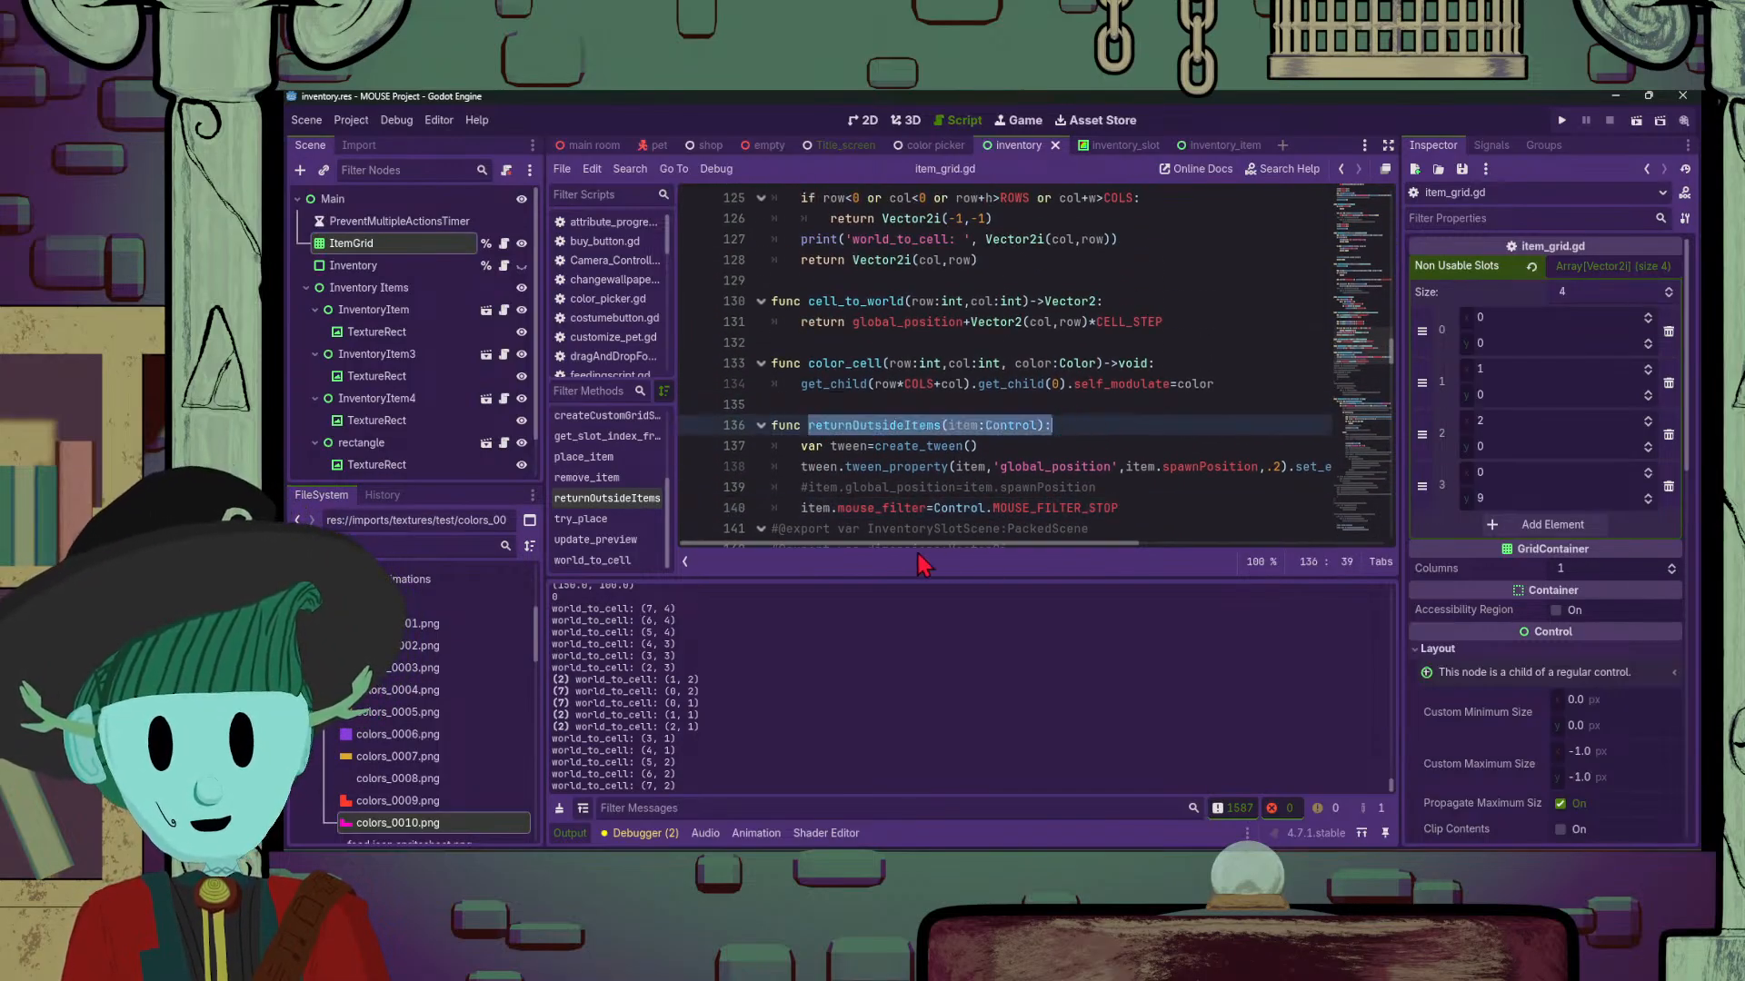
mouse_move(945, 545)
left_mouse_down()
mouse_move(1023, 547)
mouse_move(964, 547)
left_mouse_up()
scroll(1204, 469, "down", 1)
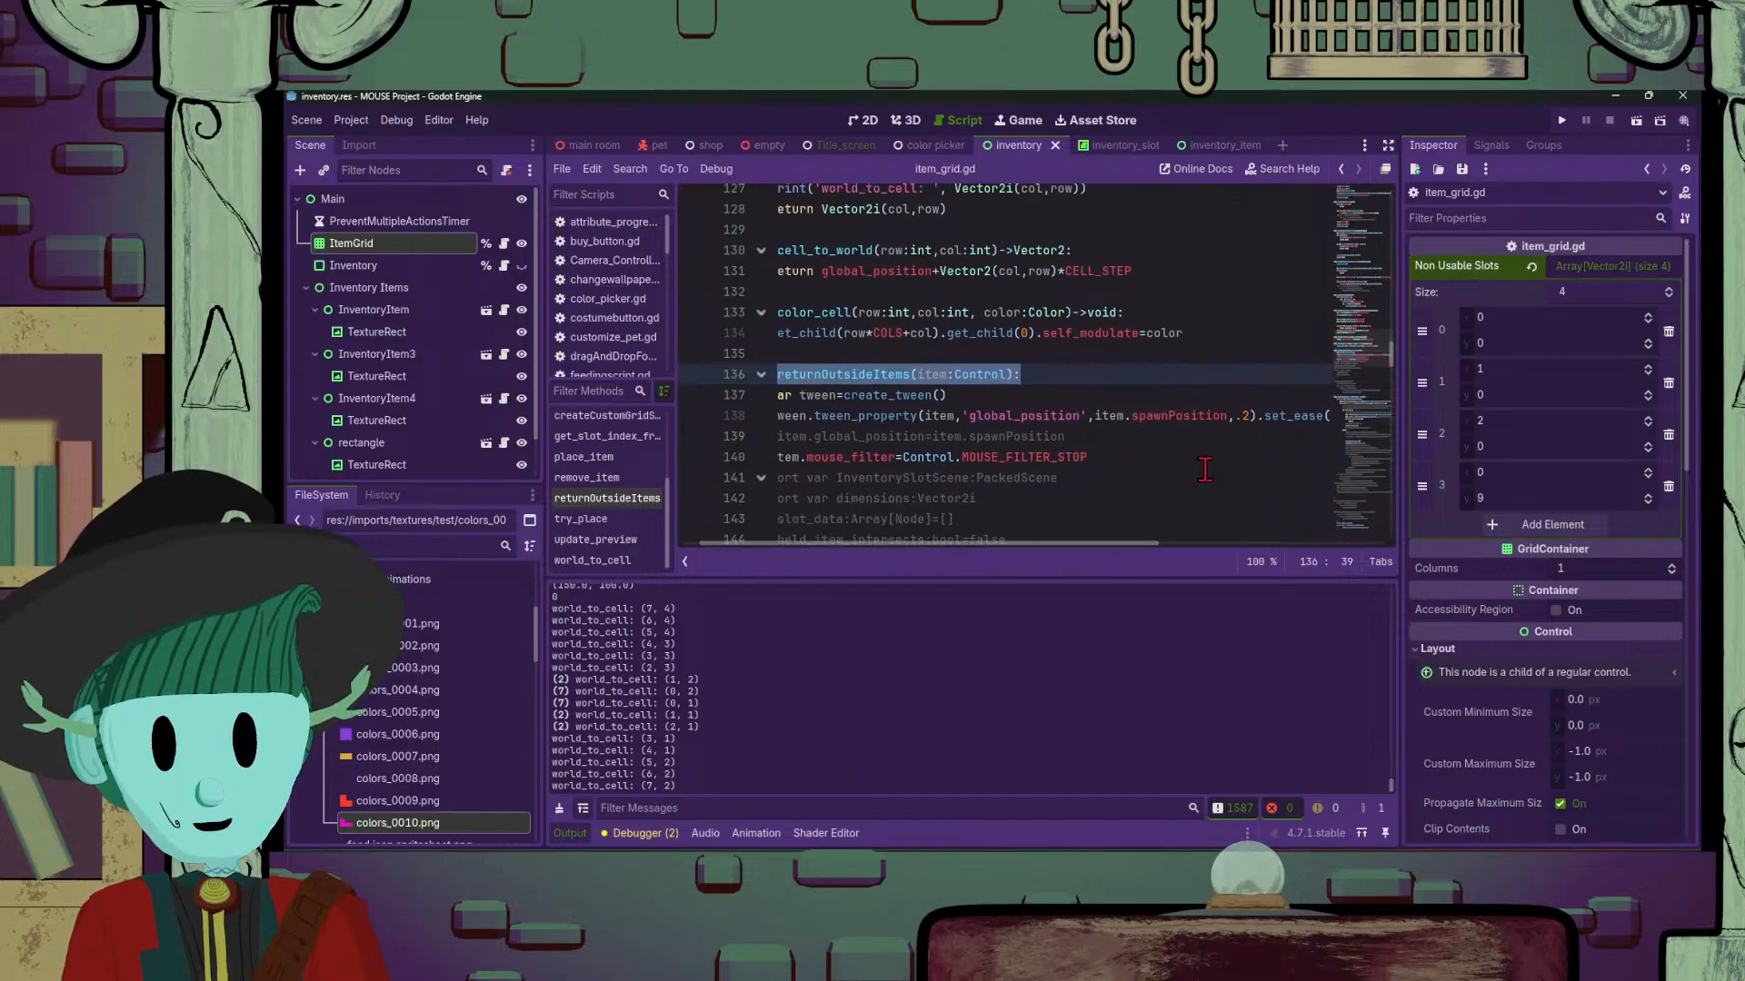
left_click_drag(1136, 404, 1228, 402)
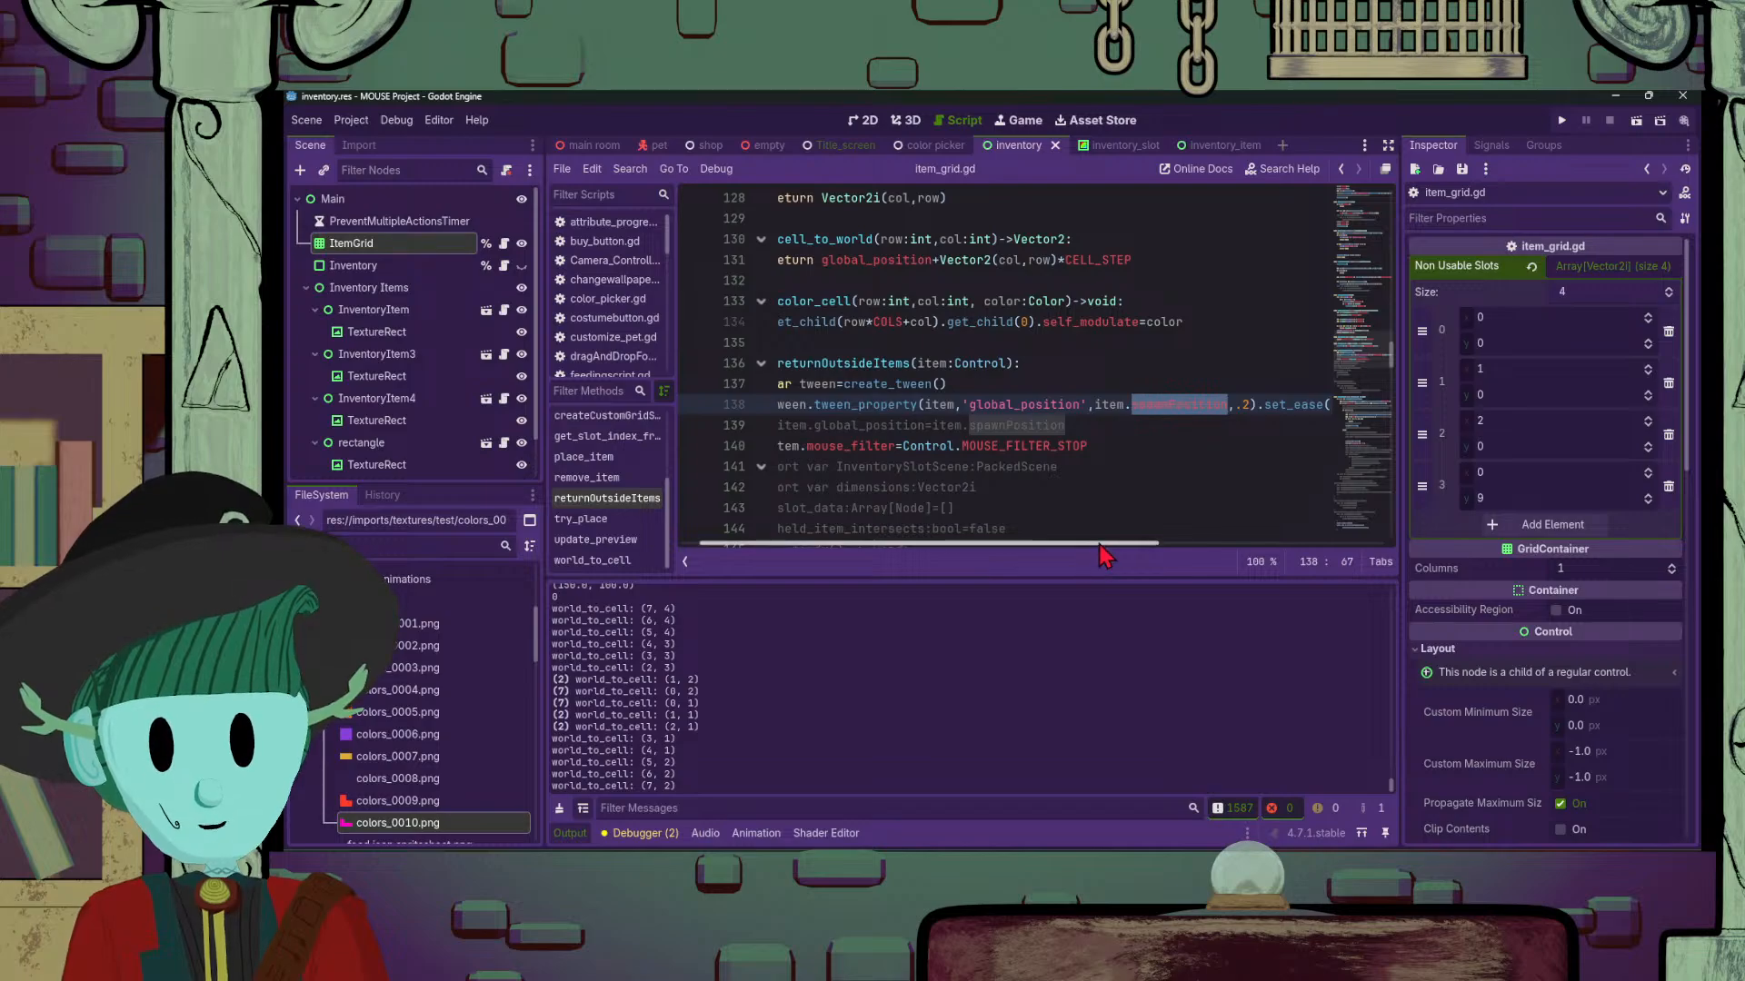
left_click_drag(1102, 545, 1196, 545)
left_click_drag(997, 538, 974, 540)
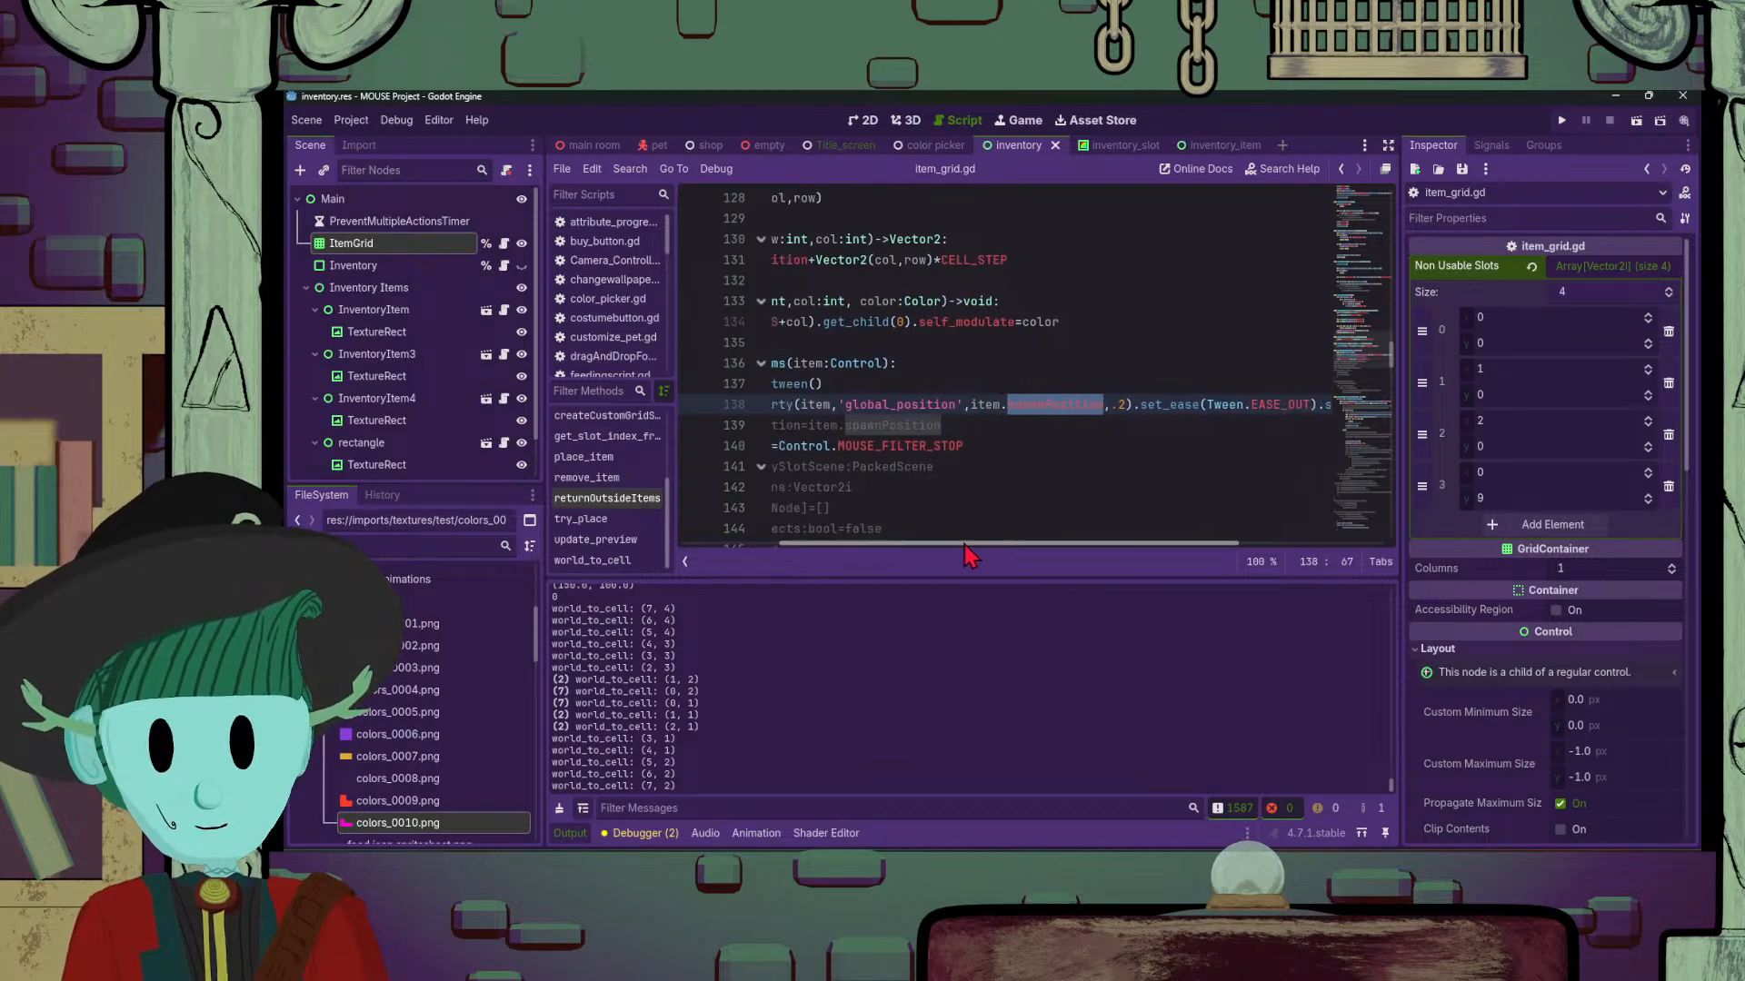
left_click_drag(798, 404, 1019, 410)
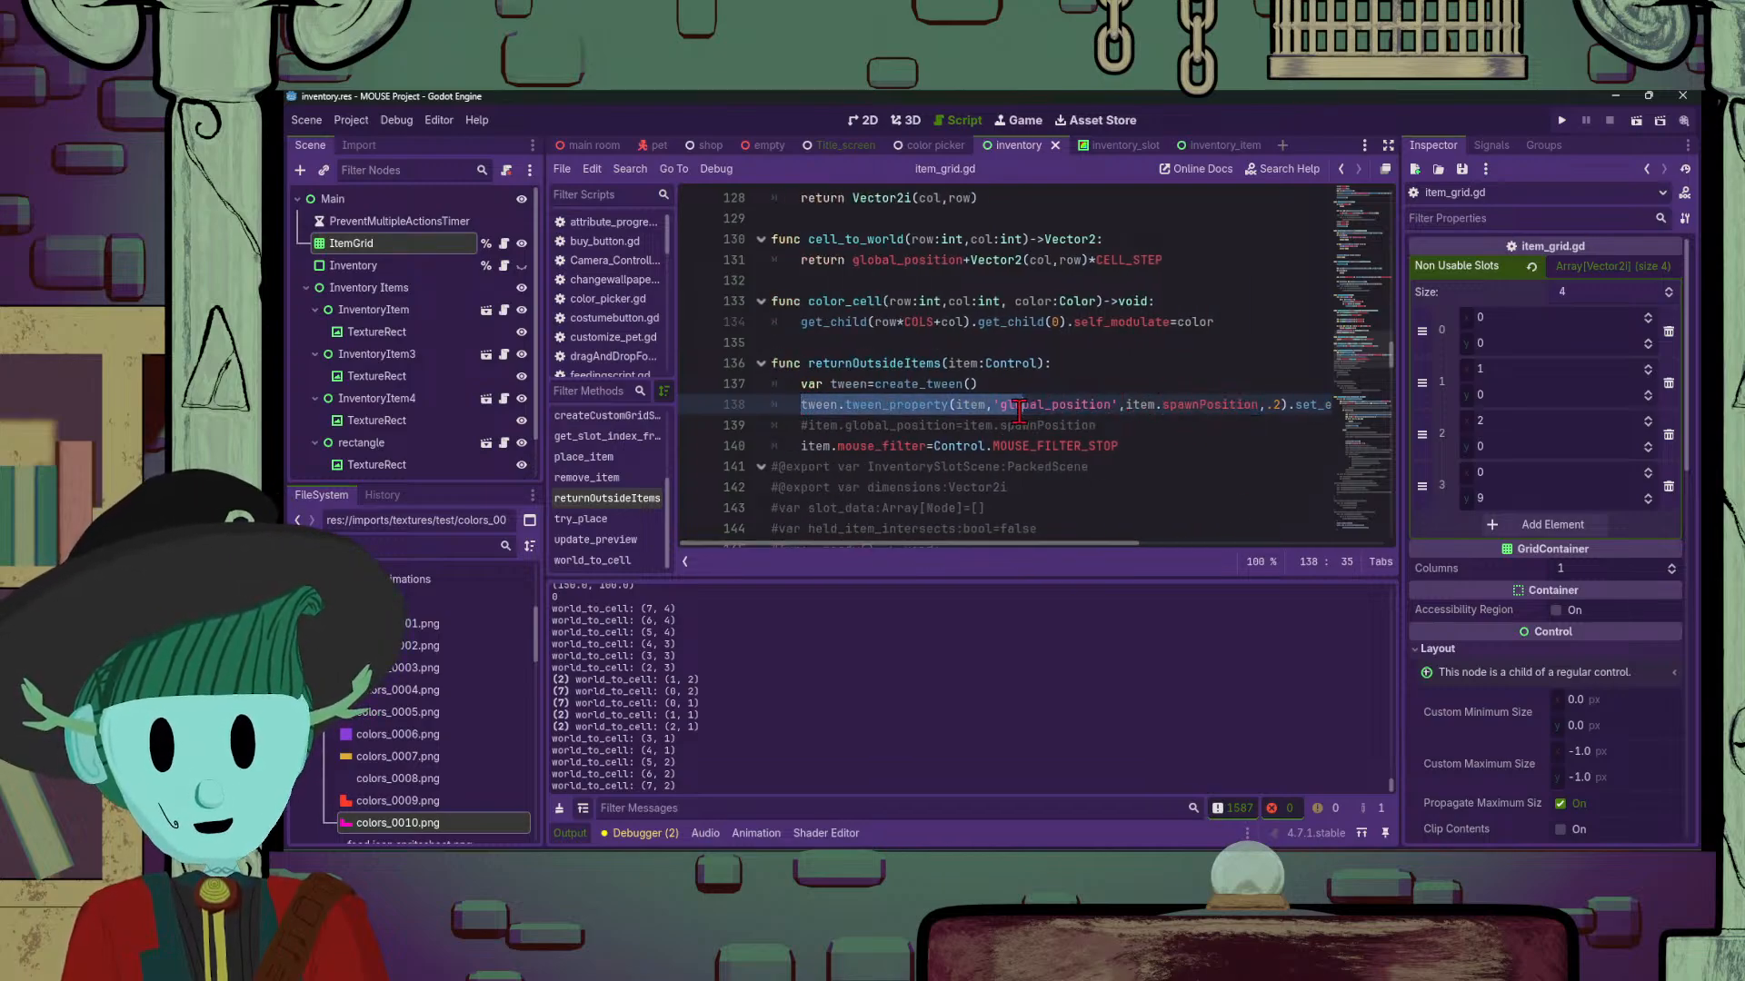
left_click(1059, 426)
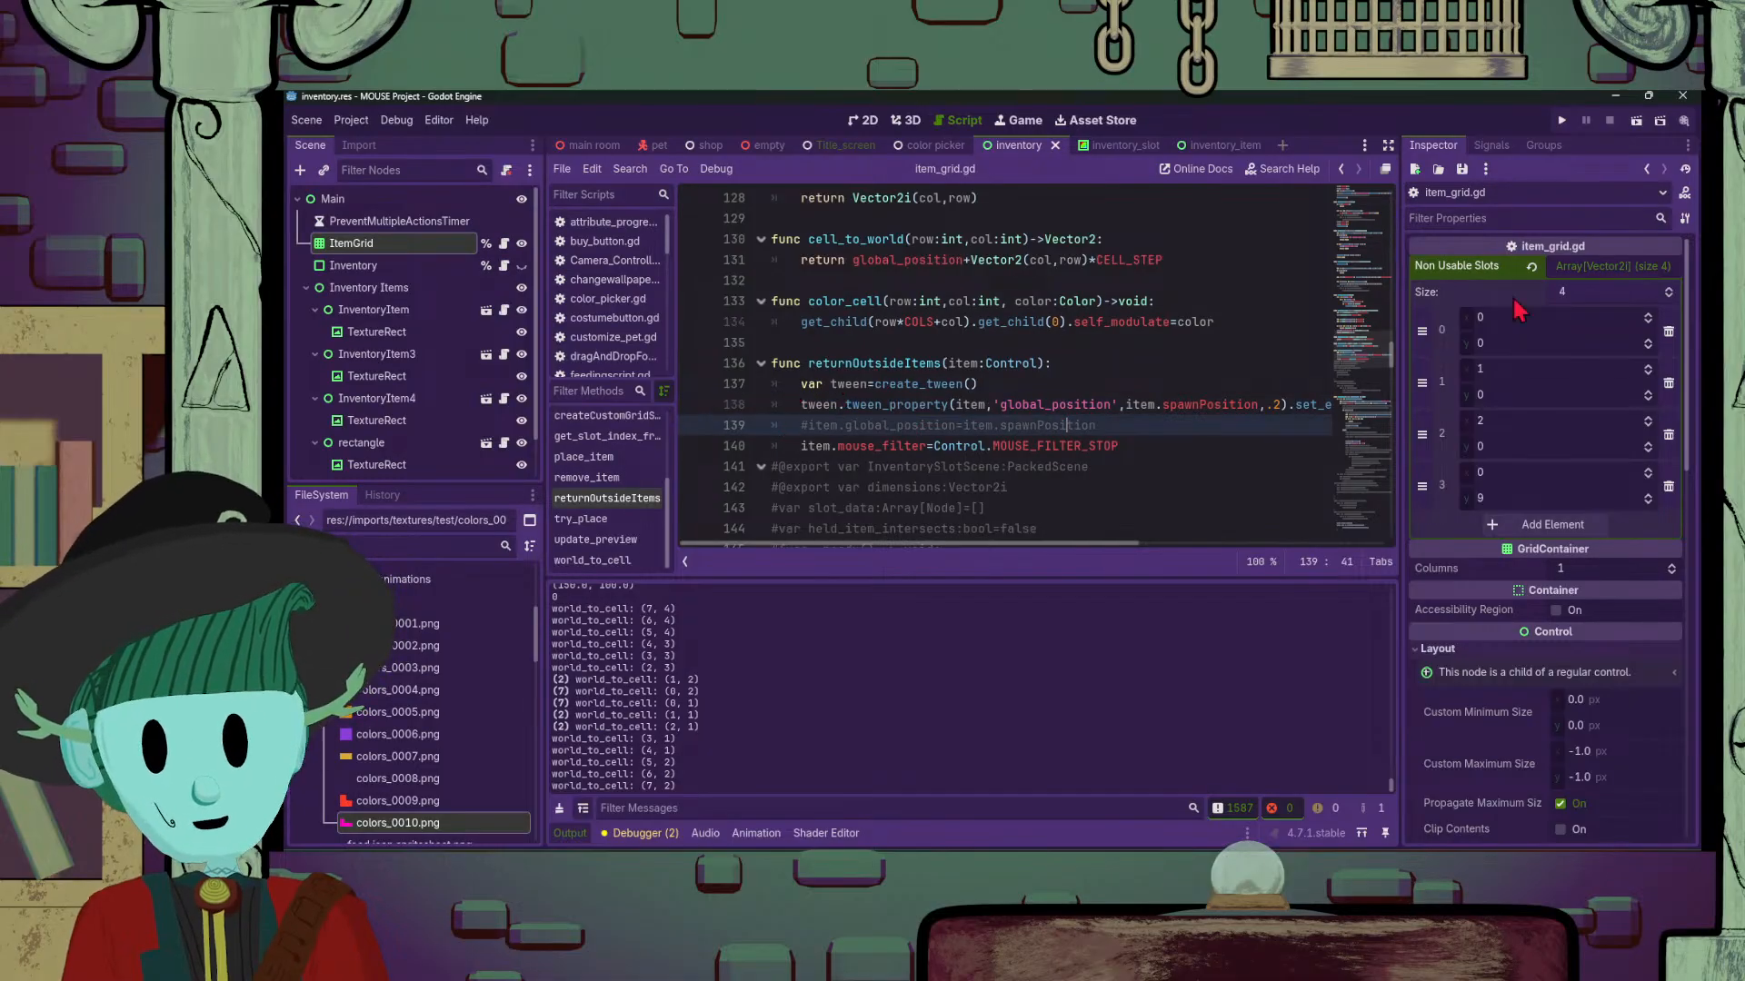
Step: Run the scene, rotate the magenta L piece repeatedly while holding it, and release it to test its return to the spawn position
left_click(1637, 123)
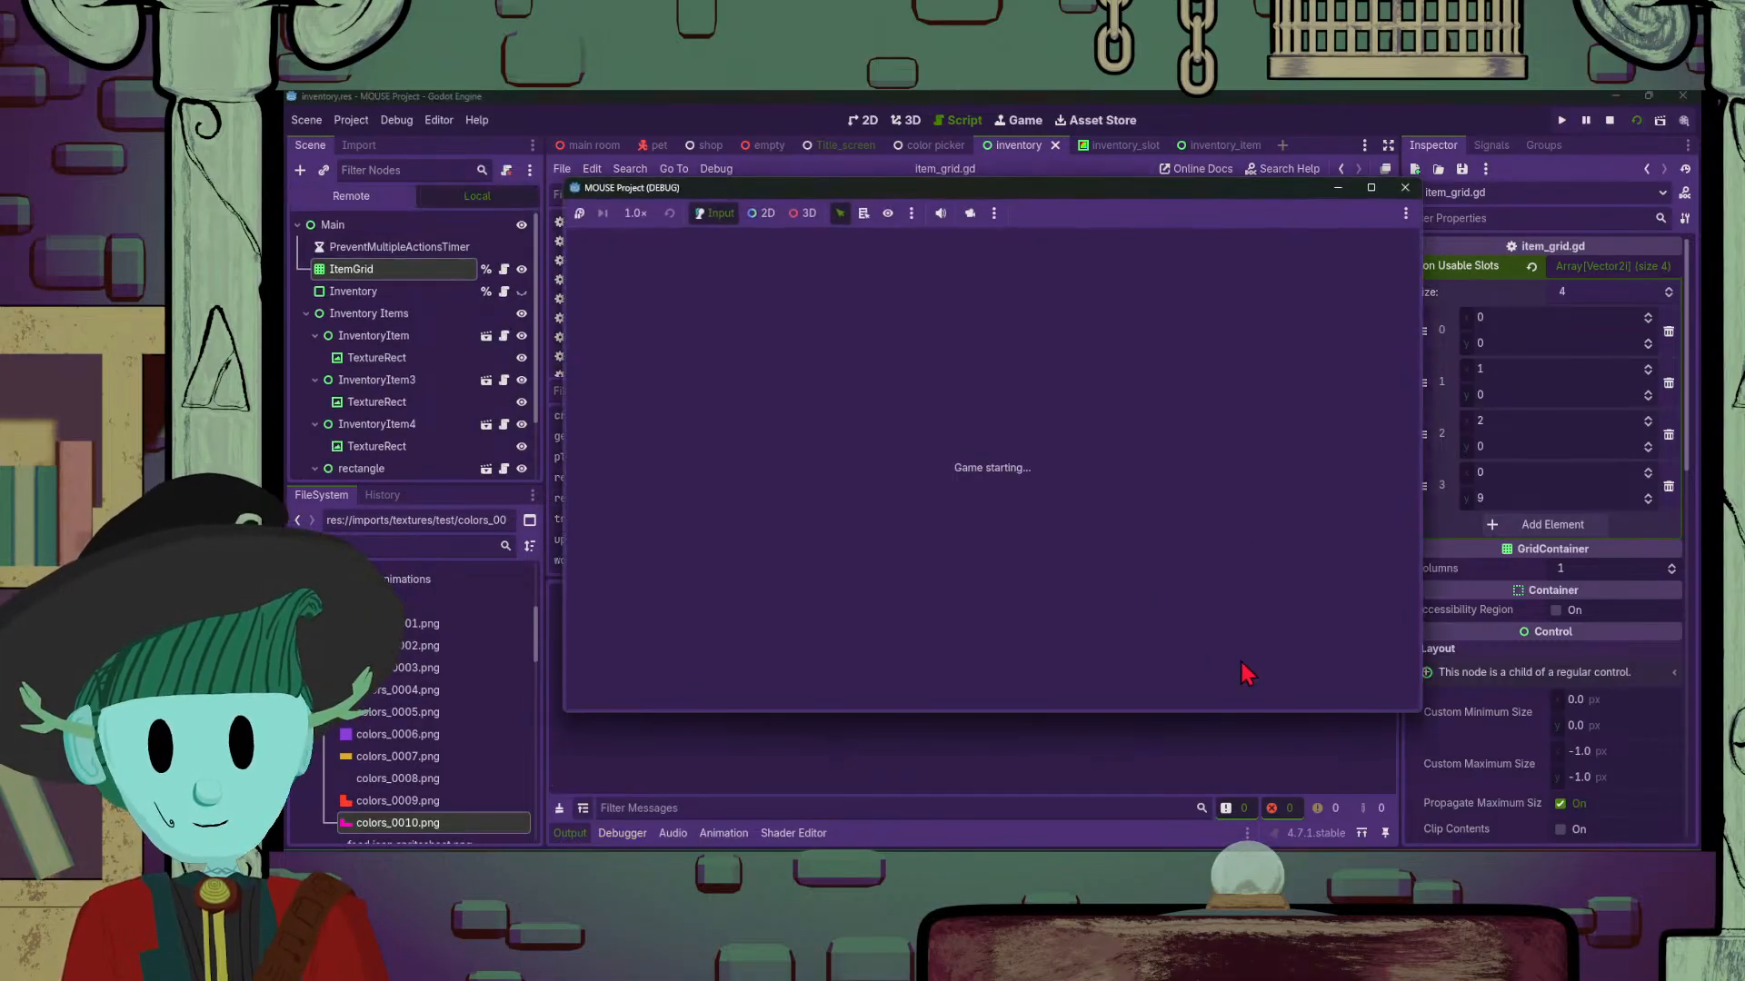
left_click_drag(1376, 671, 1121, 564)
key("r")
key("r")
key("r")
key("r")
key("r")
key("r")
key("r")
key("r")
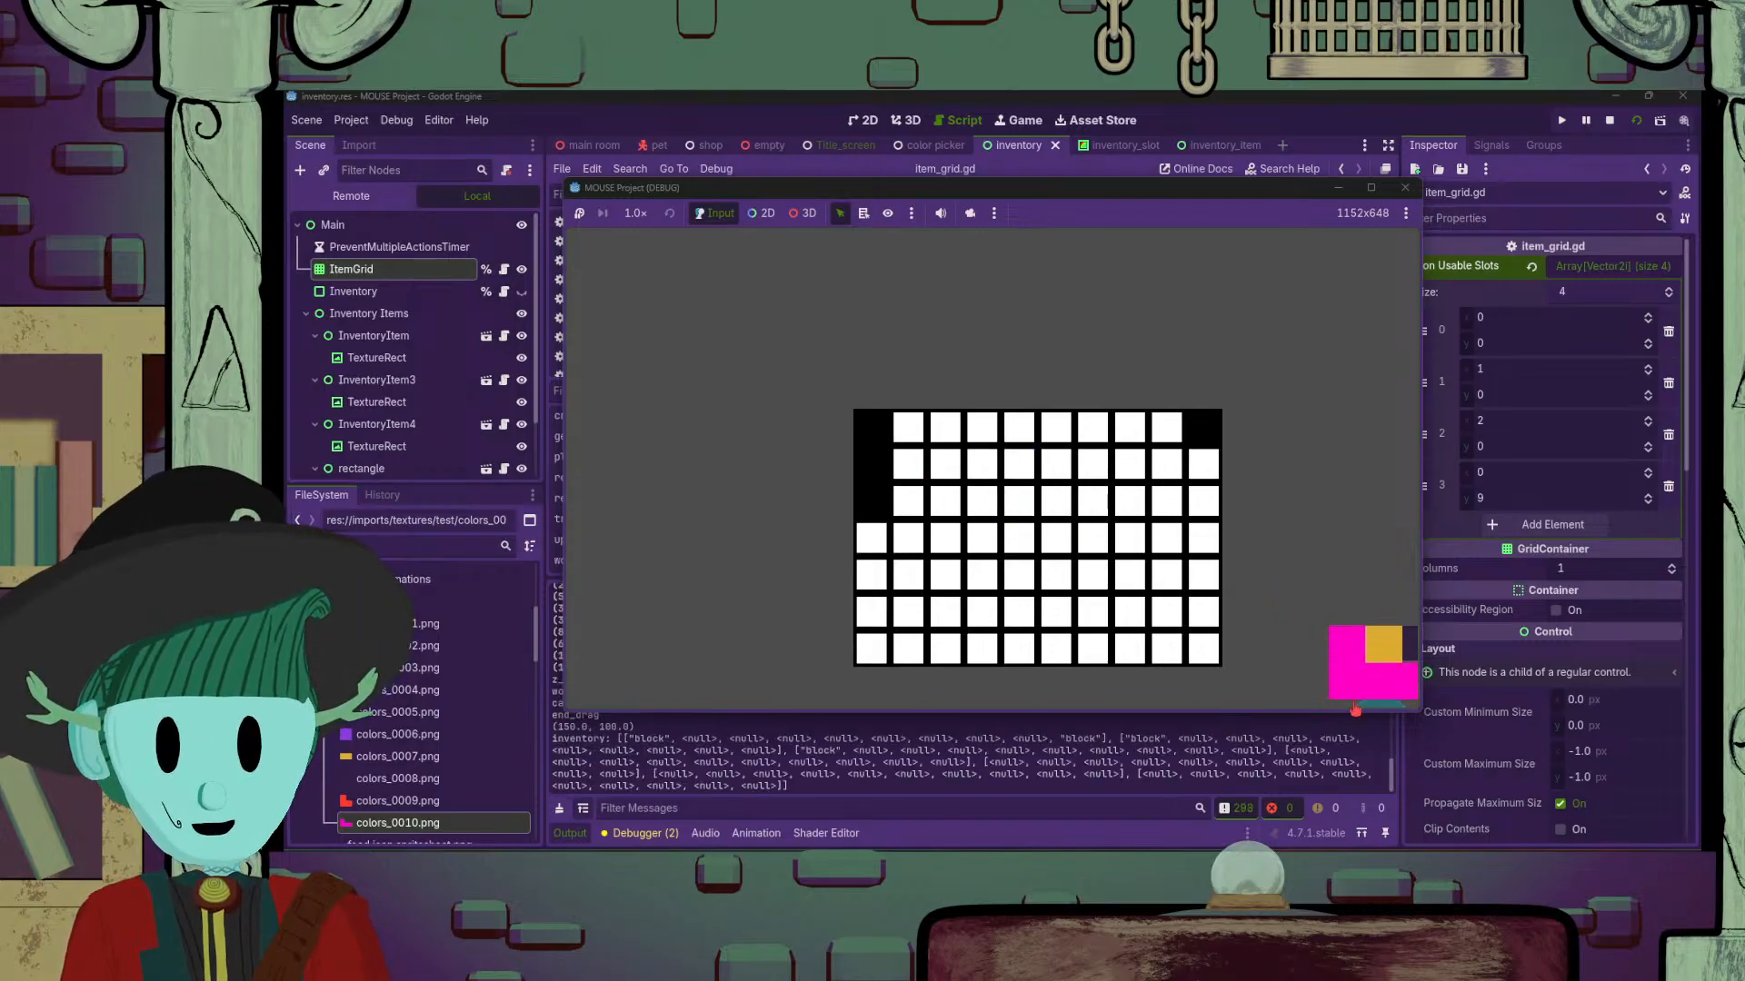
Step: Test packing the magenta, yellow, red, dark purple and blue pieces side by side in the grid's upper rows, and close the game
left_click_drag(1354, 709, 946, 465)
left_click_drag(1368, 653, 972, 449)
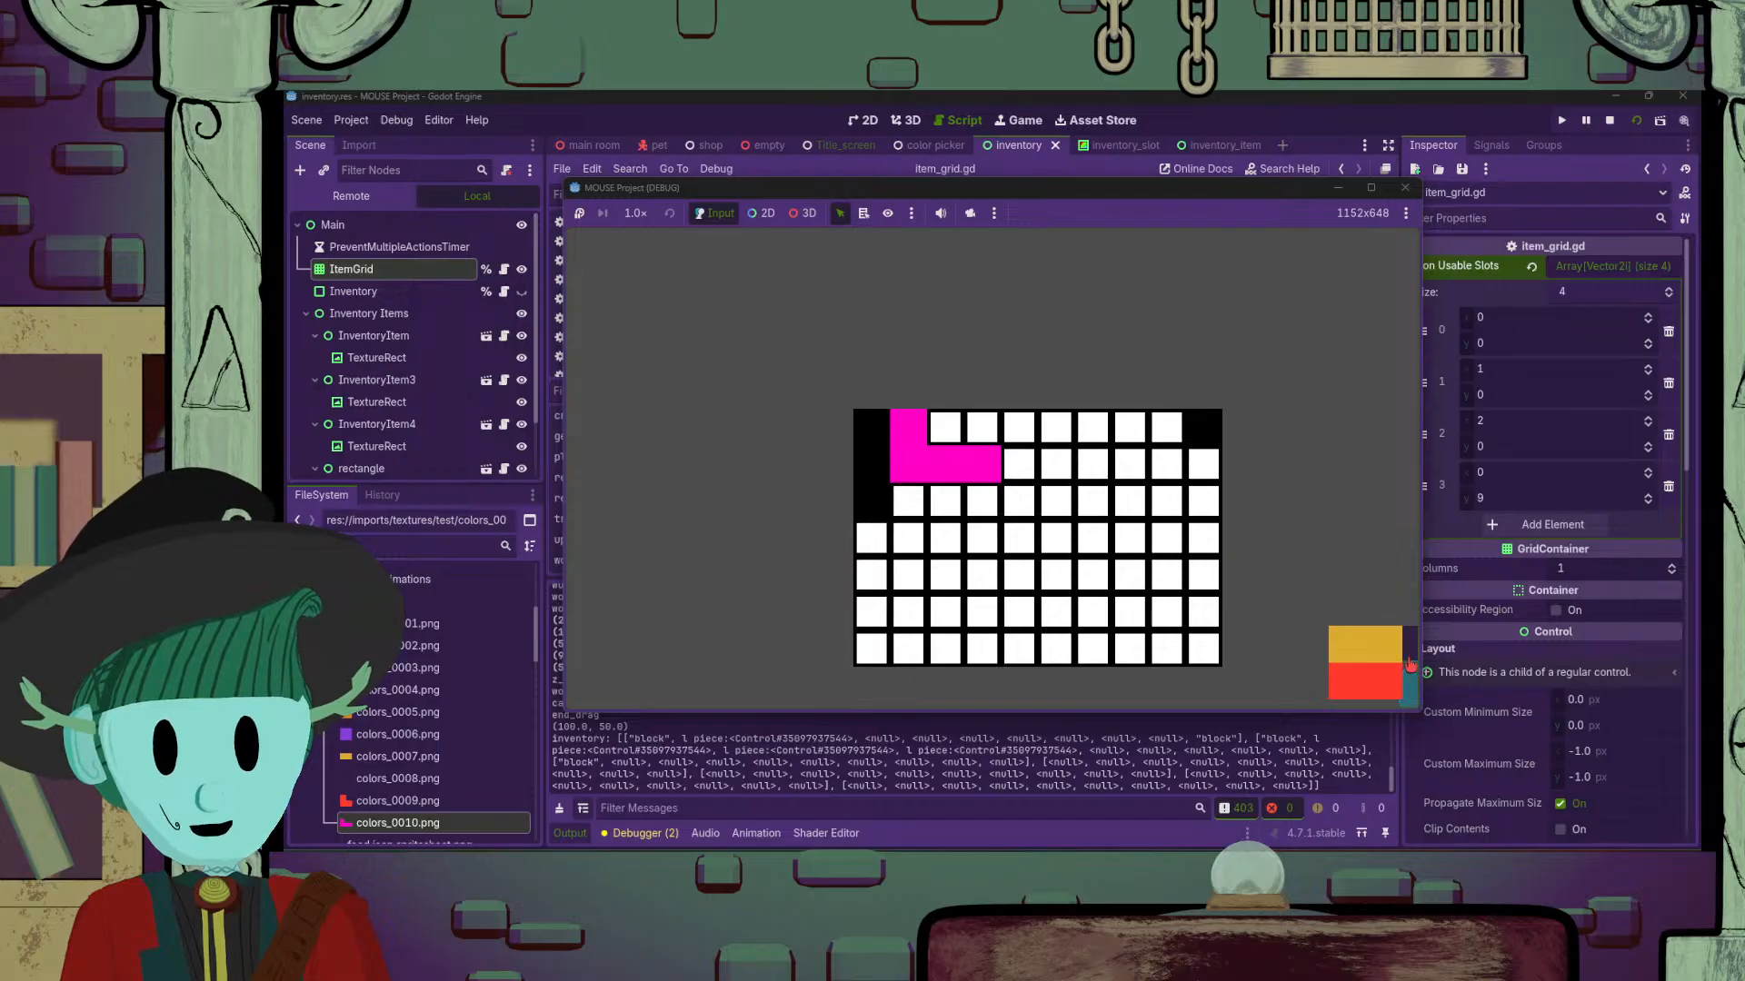
left_click_drag(1409, 665, 1049, 459)
left_click_drag(1388, 676, 1105, 460)
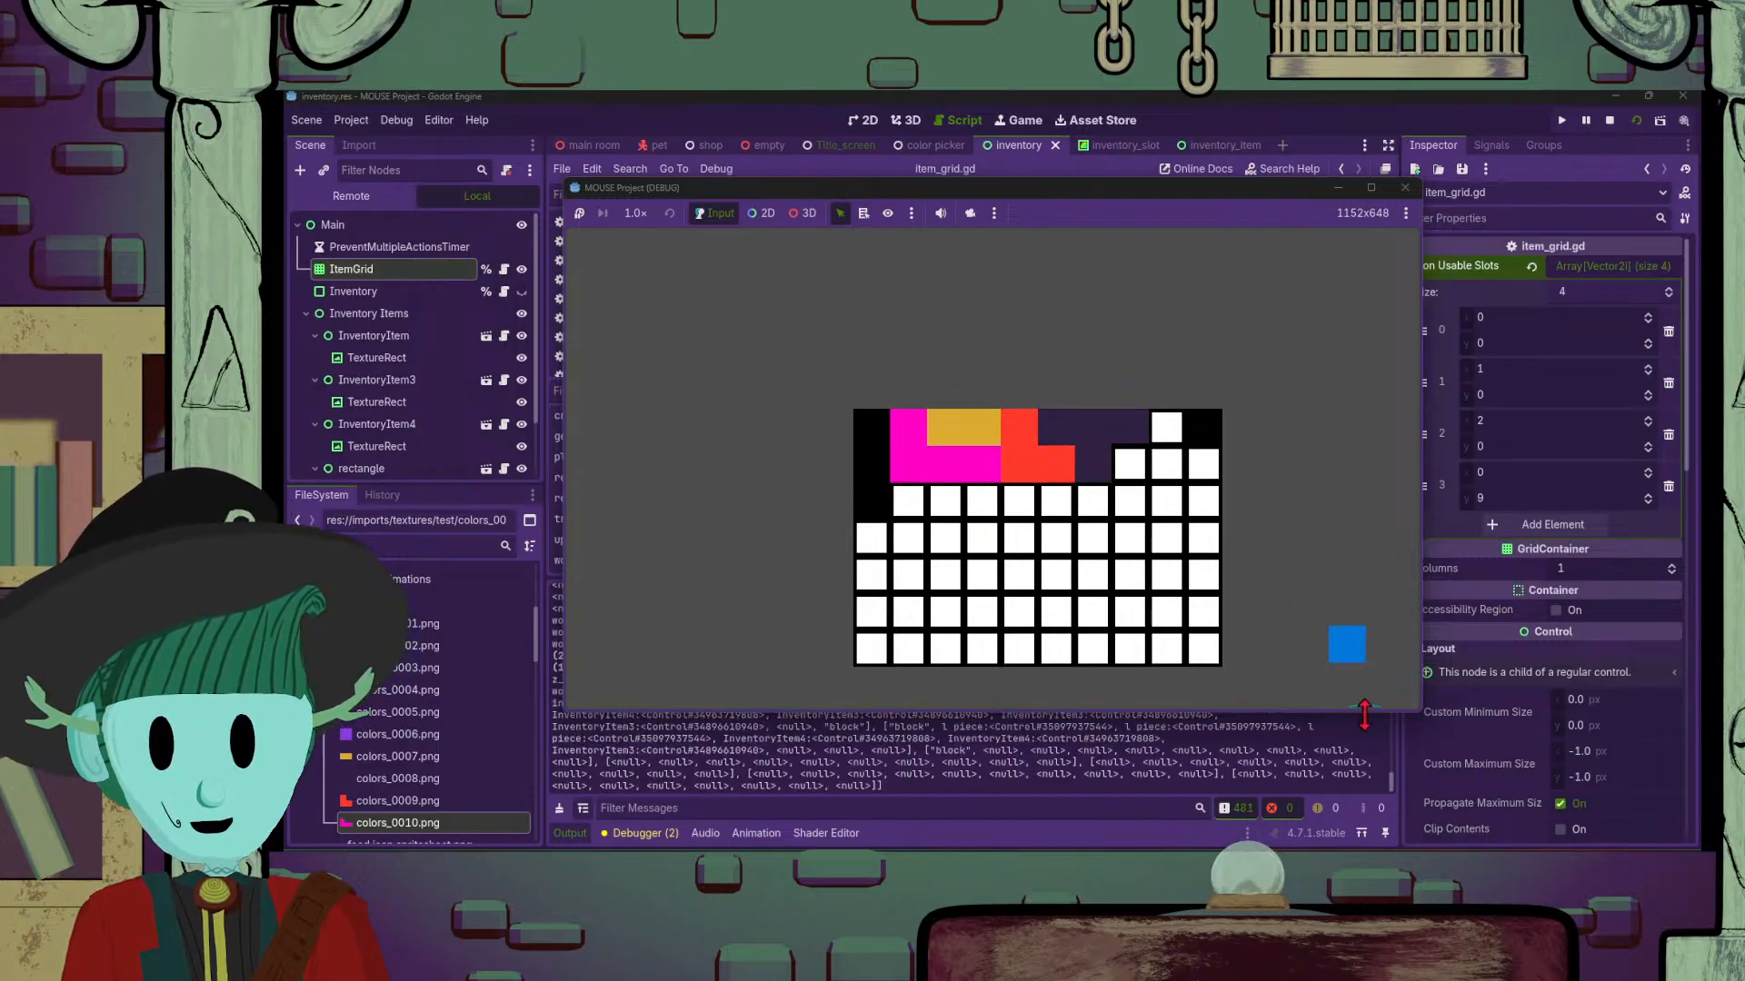
left_click_drag(1346, 644, 1126, 463)
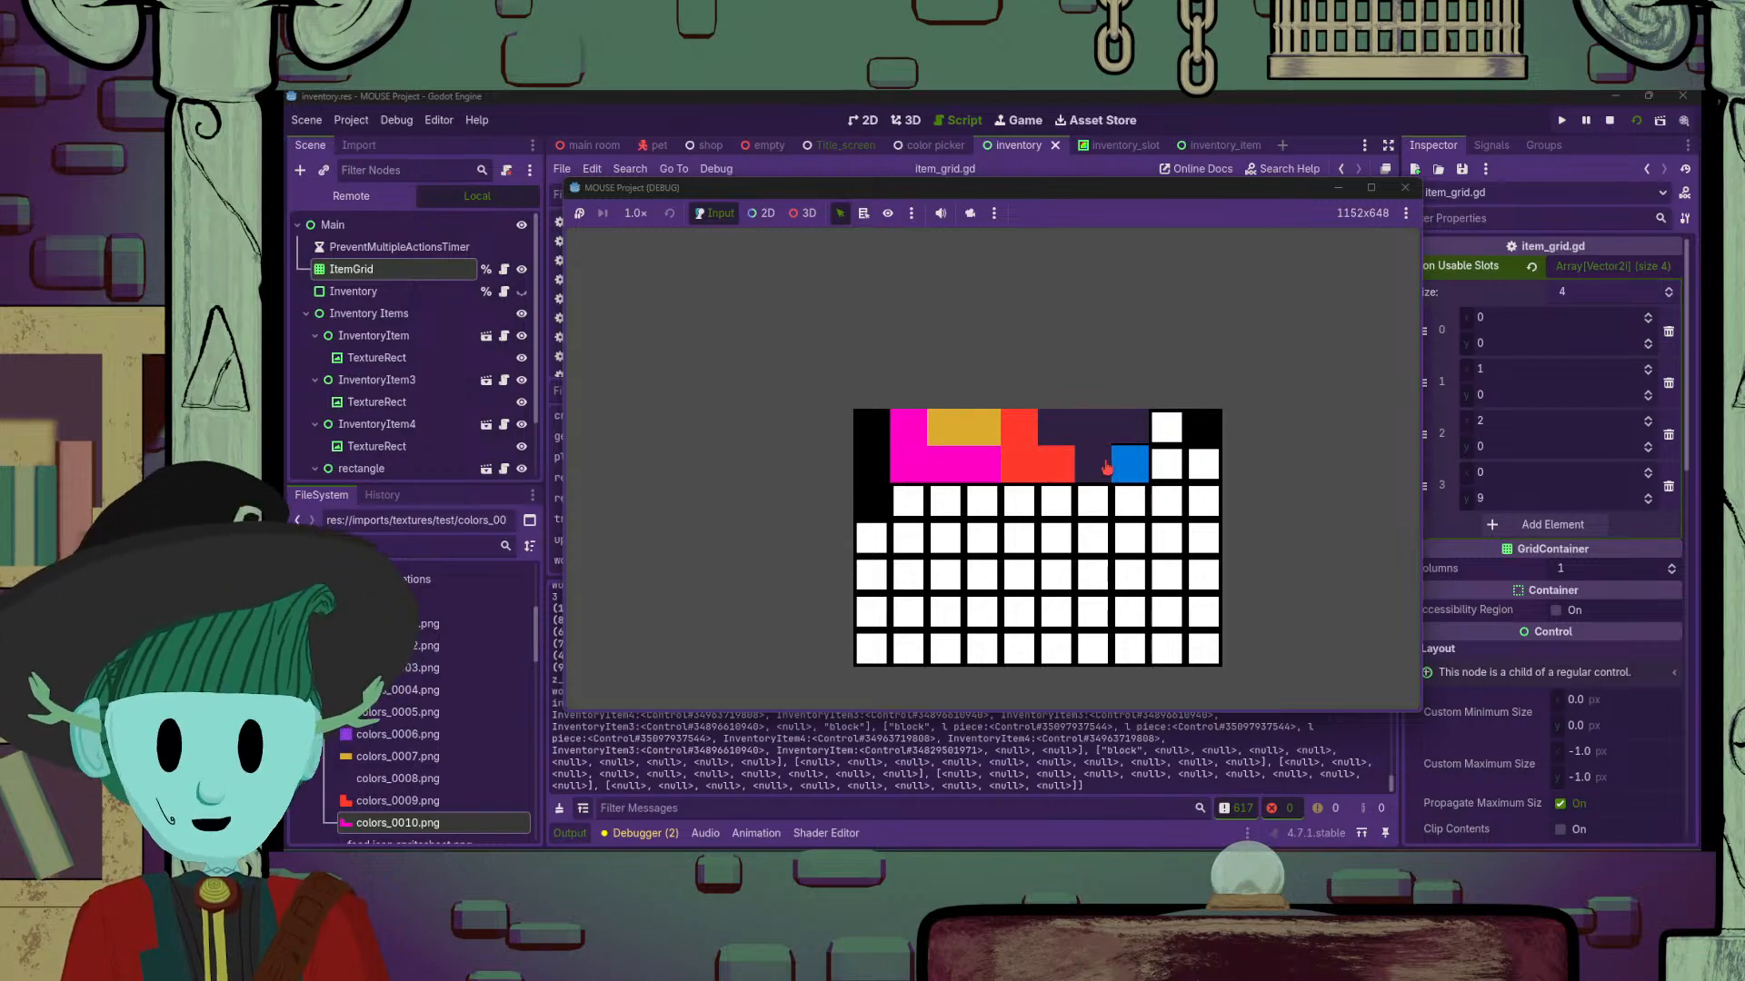
mouse_move(1093, 434)
left_mouse_down()
mouse_move(1084, 468)
mouse_move(1098, 436)
mouse_move(1111, 456)
left_mouse_up()
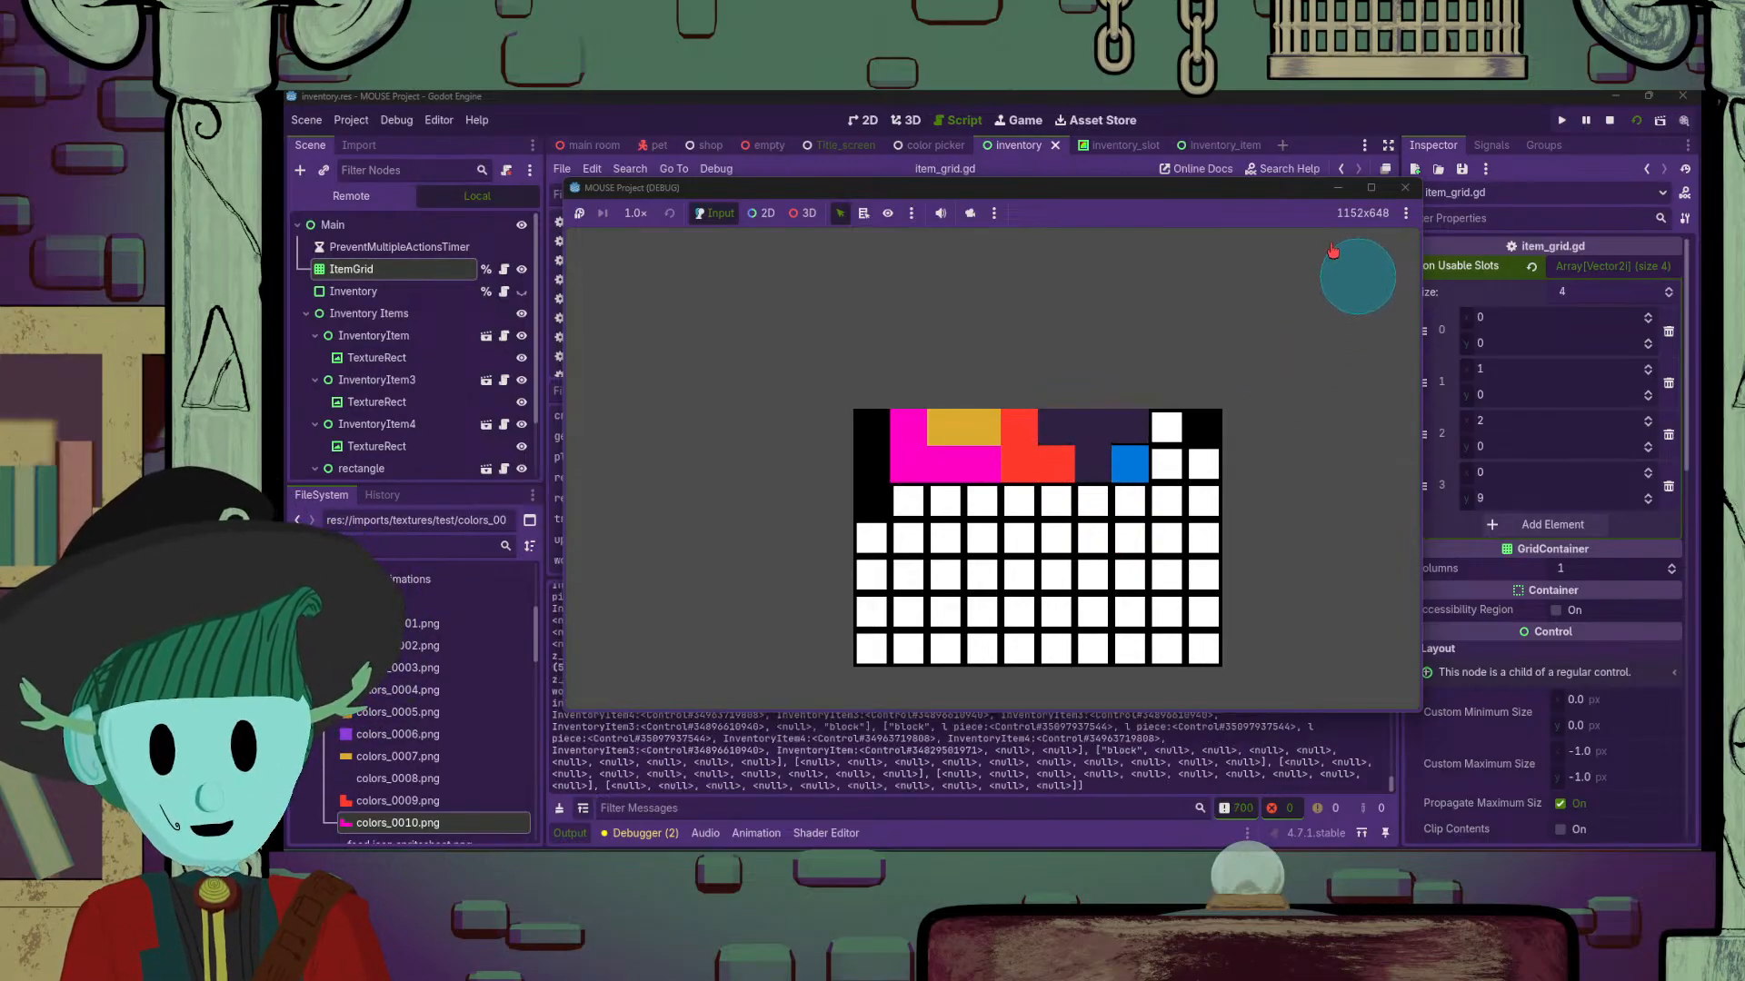
left_click(1404, 188)
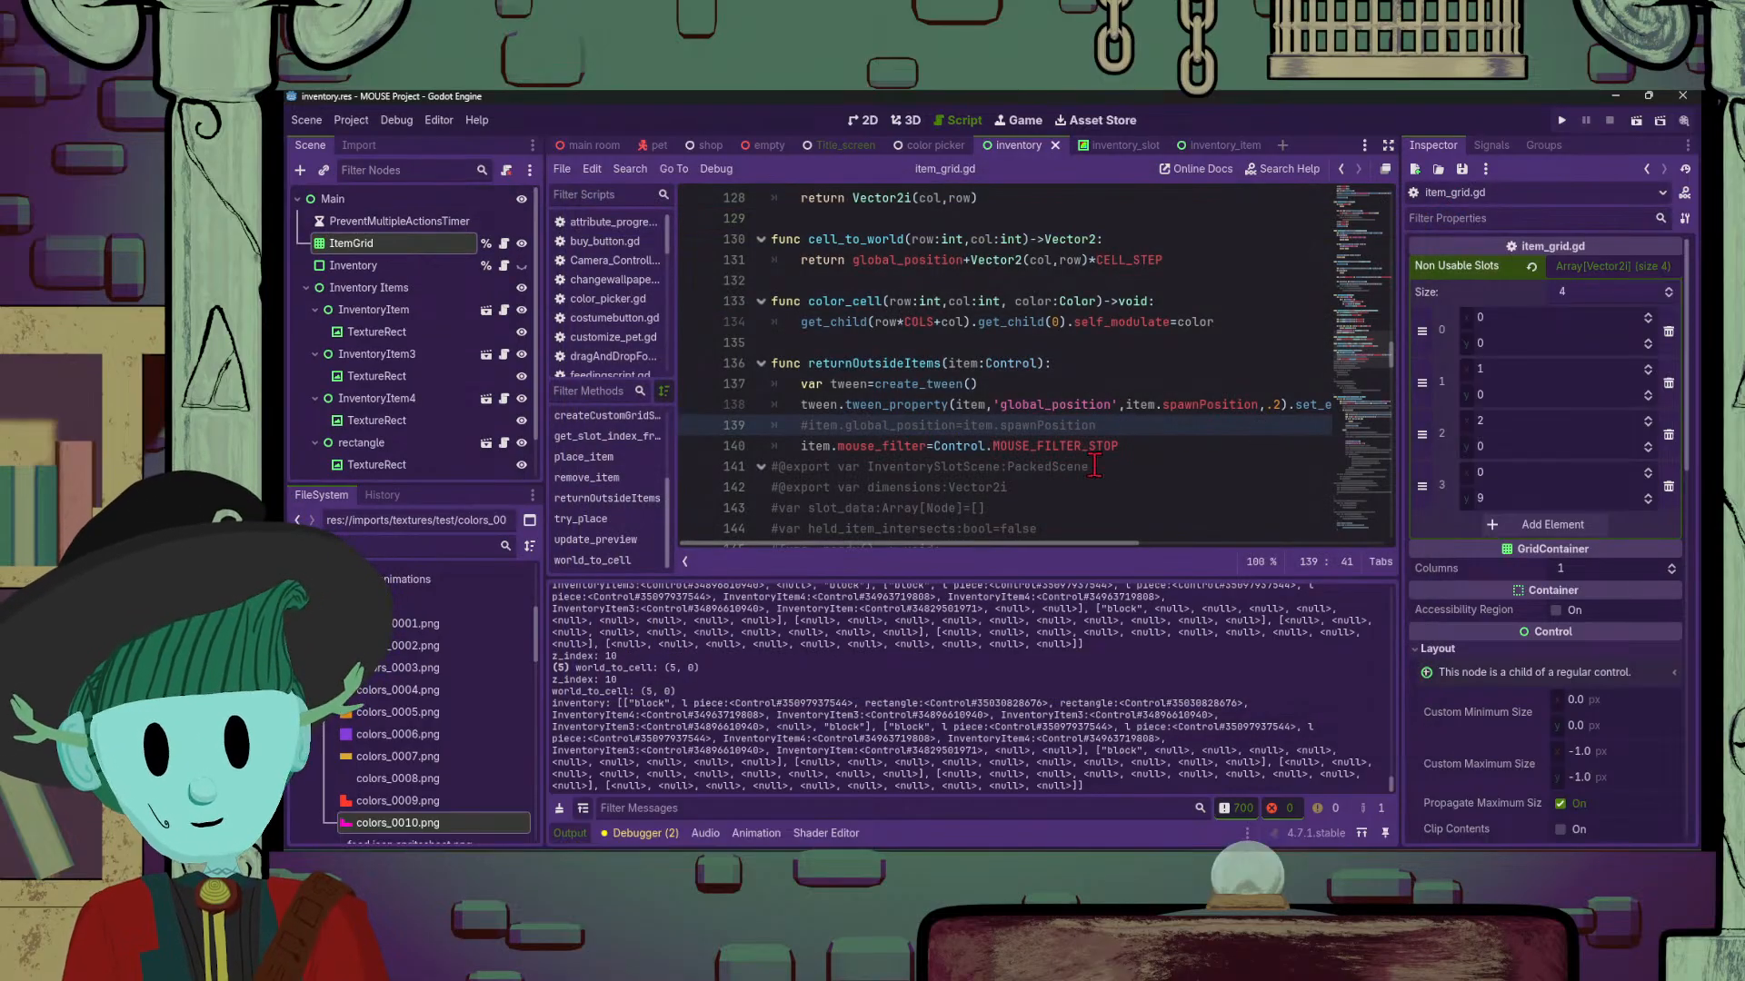
Step: Skim item_grid.gd back from the returnOutsideItems function through world_to_cell and can_place to createCustomGridShape
left_click(1148, 445)
scroll(1074, 375, "up", 5)
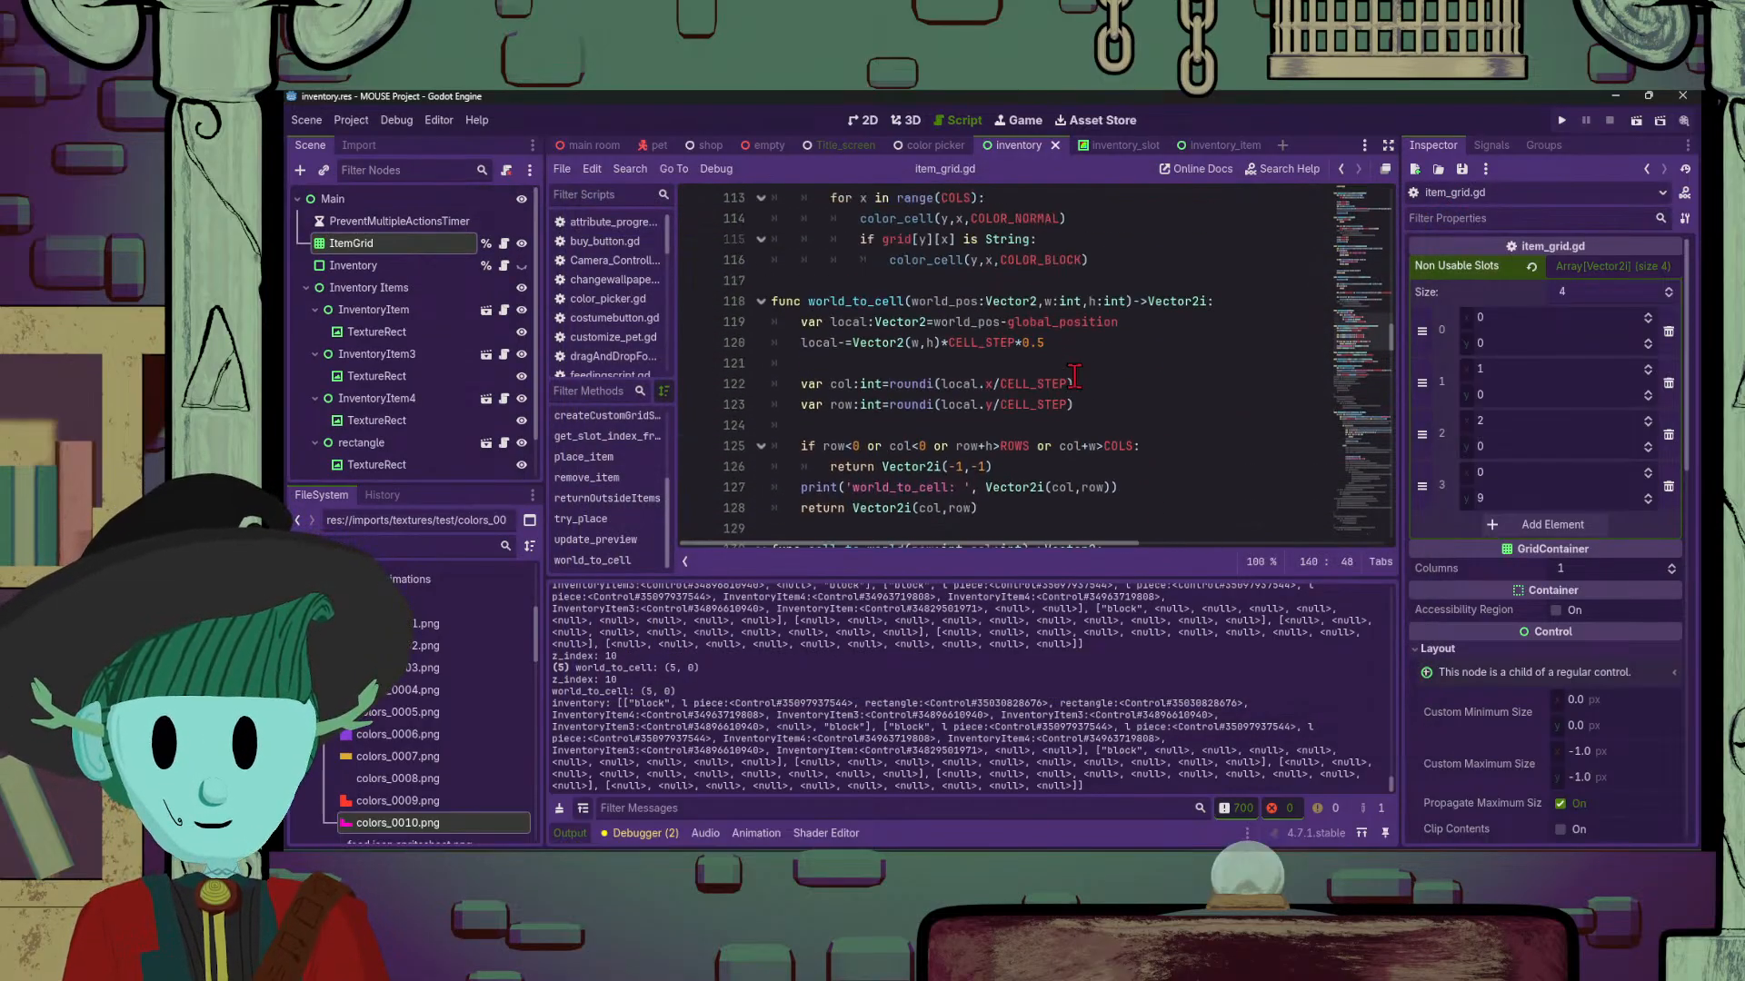
scroll(1074, 376, "up", 20)
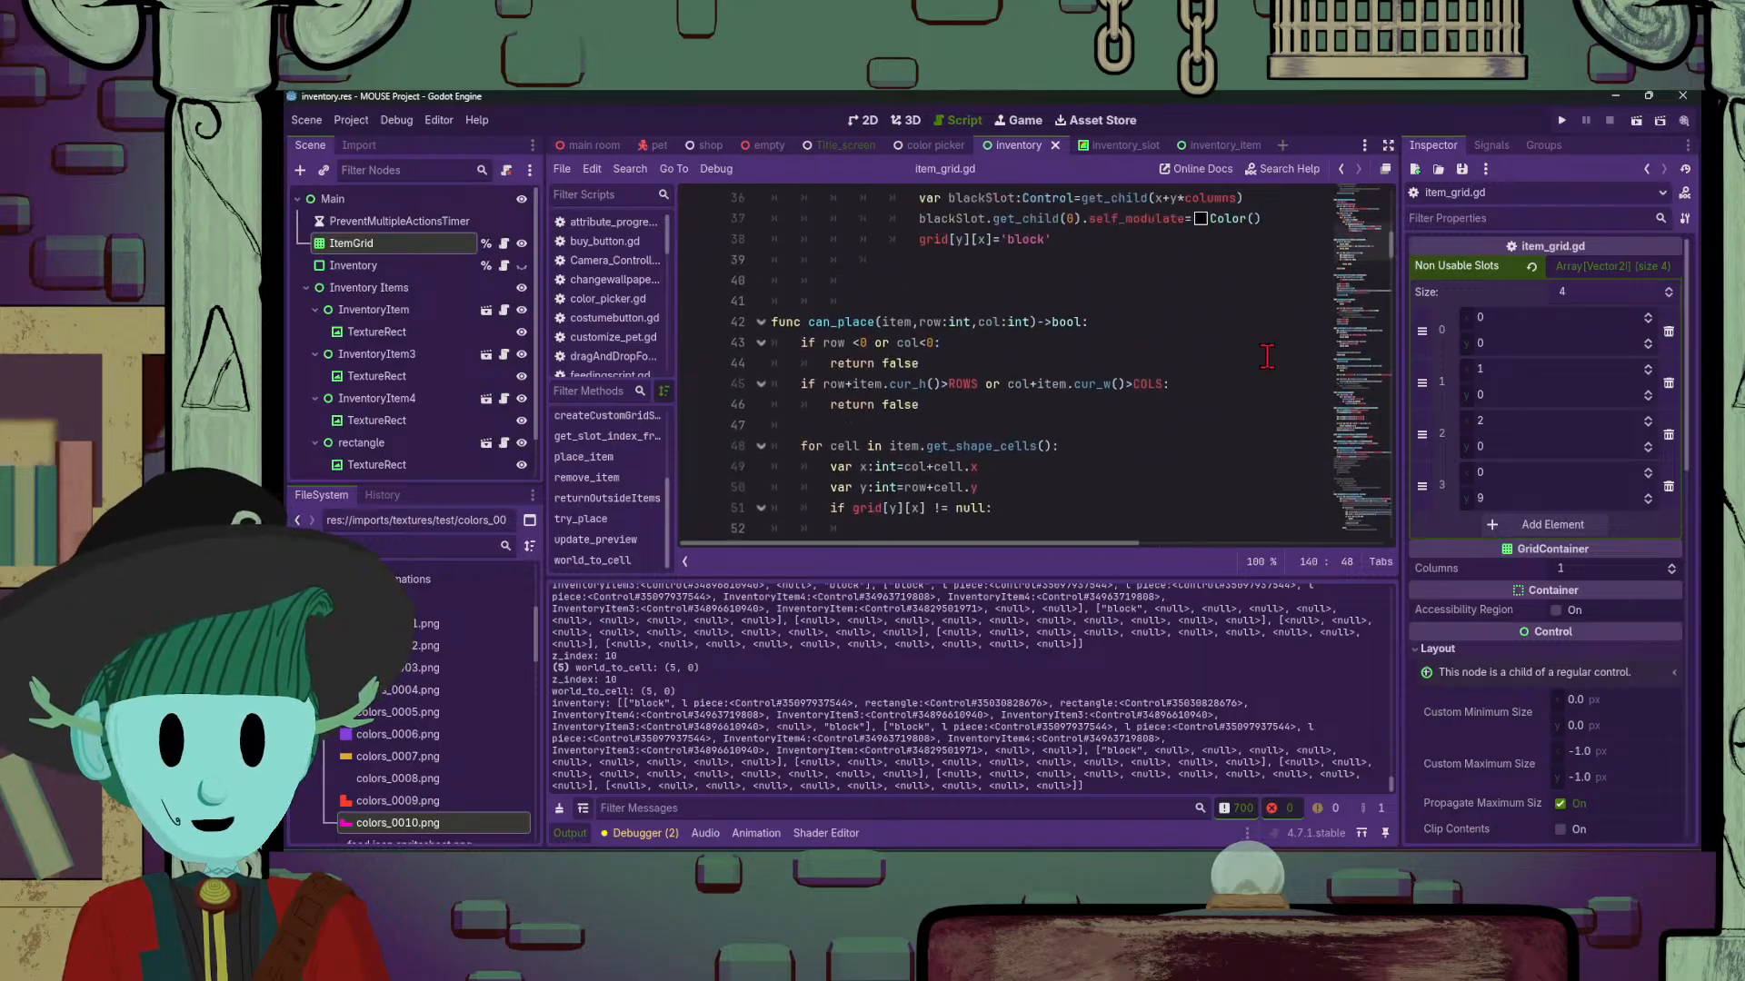
scroll(1267, 356, "up", 6)
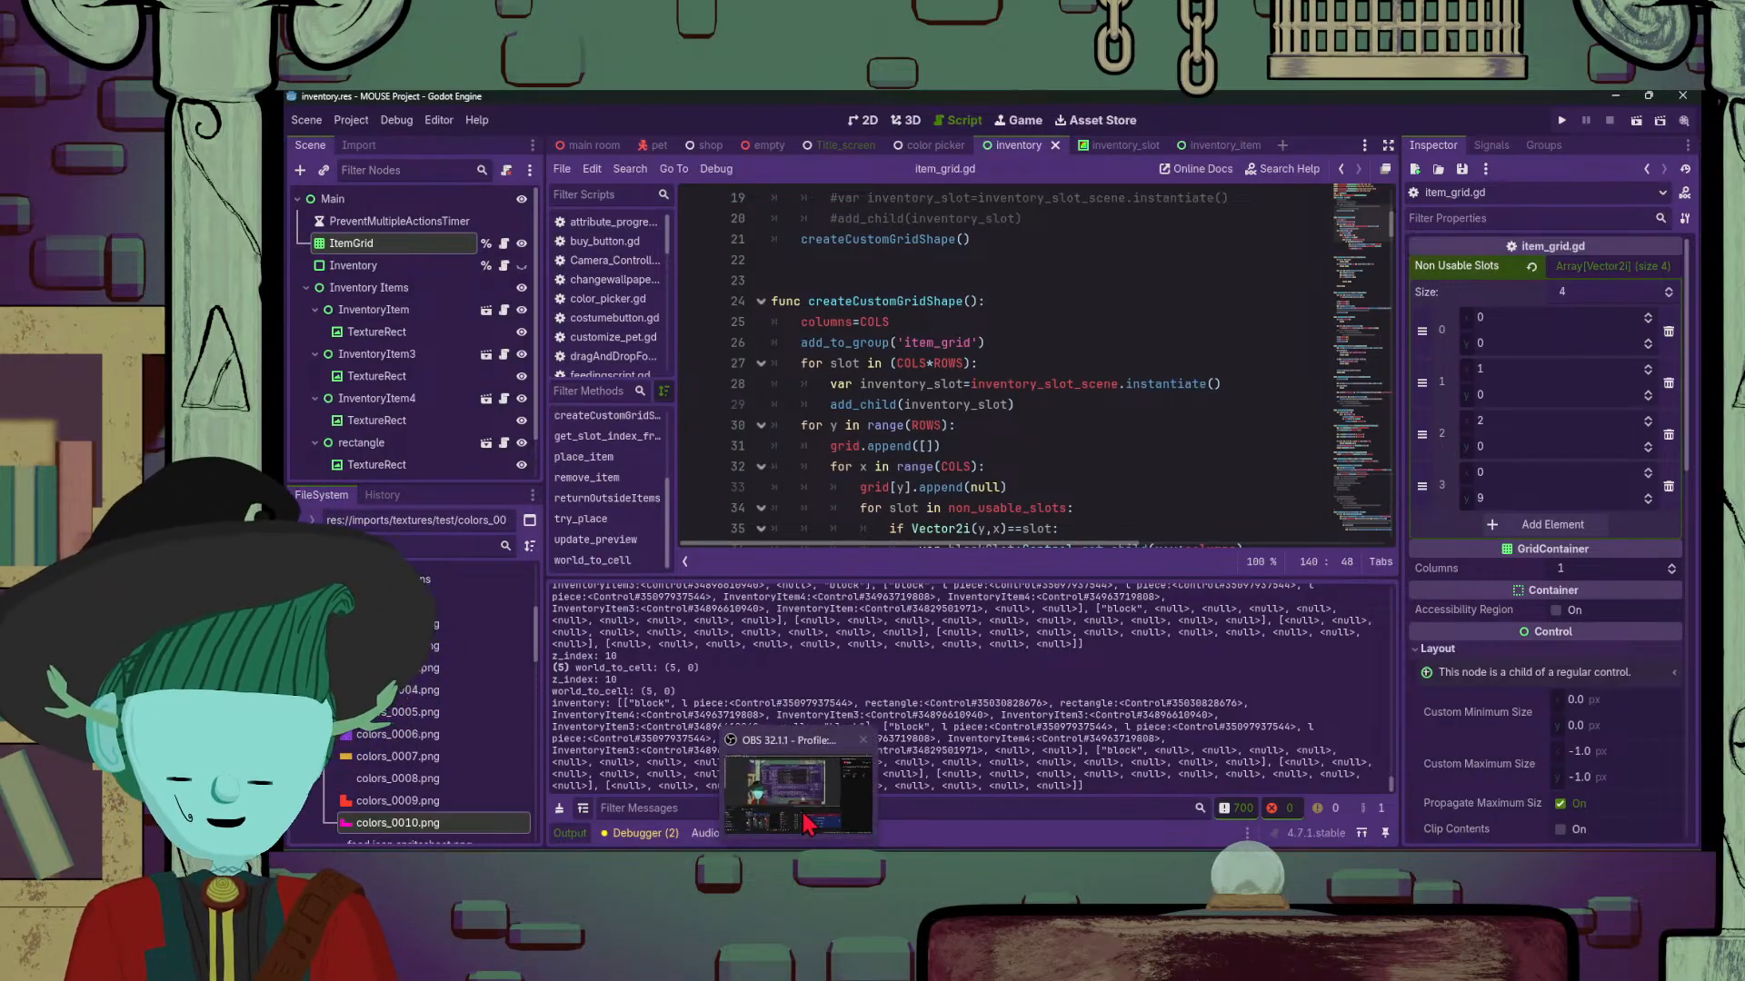
left_click(800, 799)
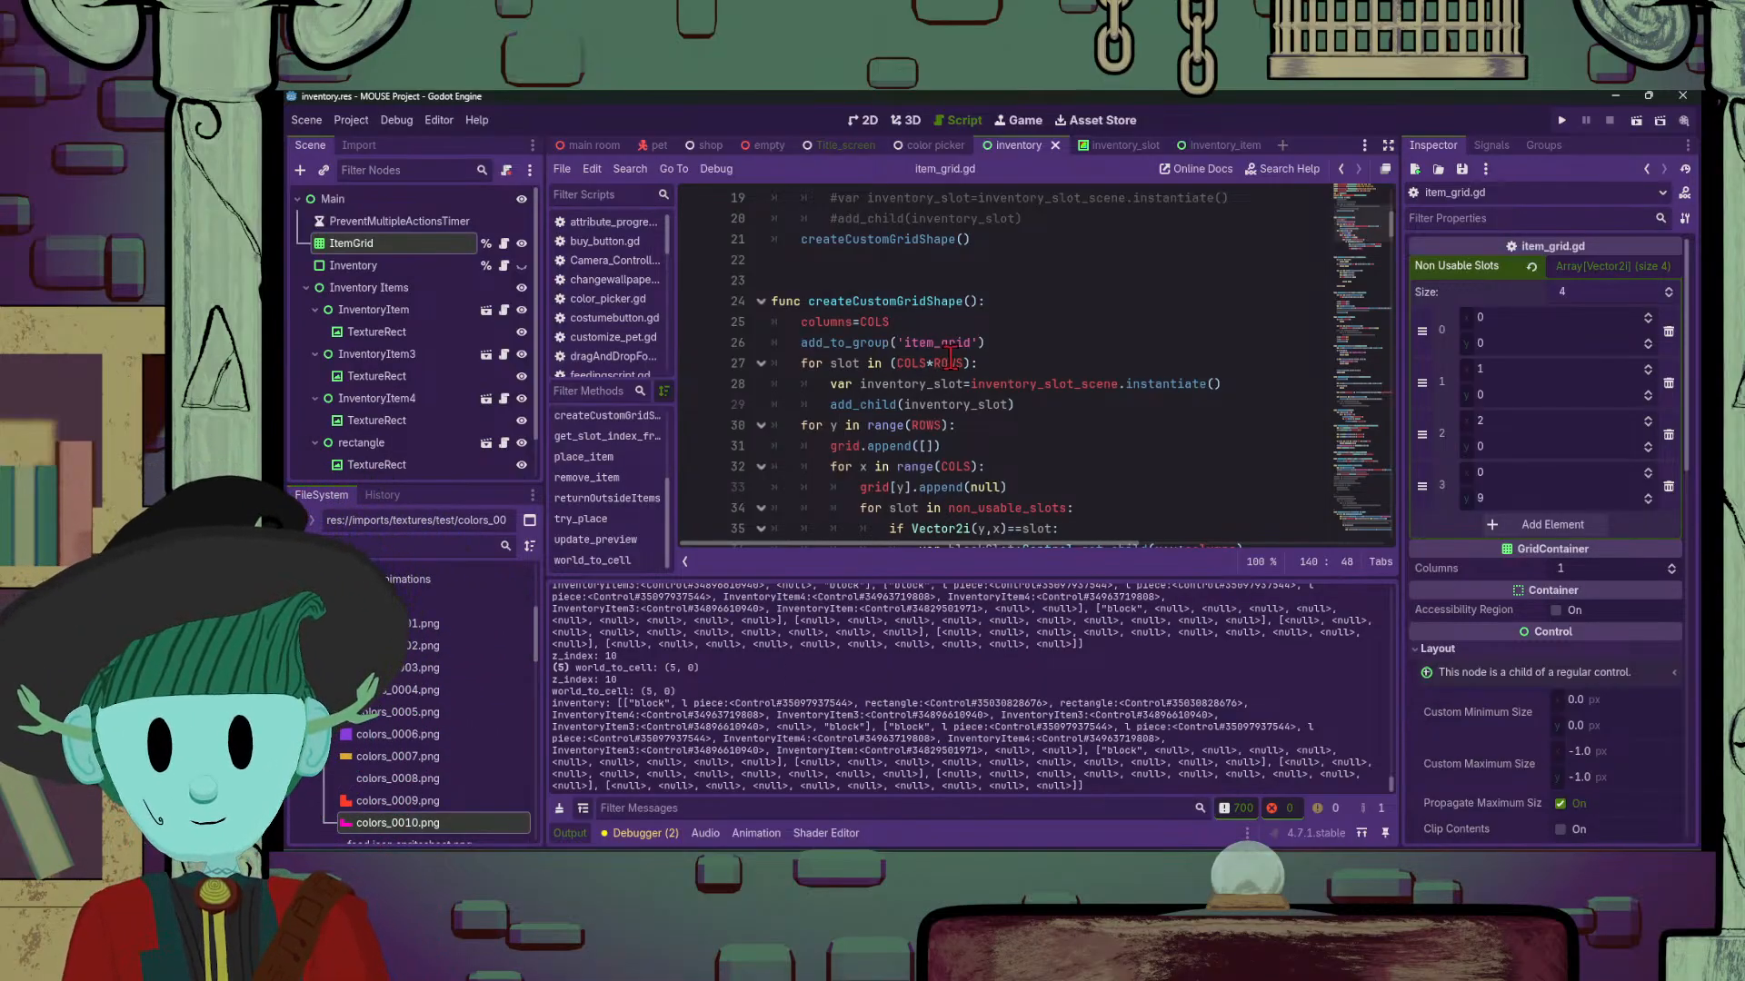
Step: Examine the color constants, _ready and createCustomGridShape in item_grid.gd, and skim down to the commented-out code after returnOutsideItems
scroll(999, 391, "down", 5)
scroll(1054, 426, "up", 10)
scroll(1073, 426, "down", 3)
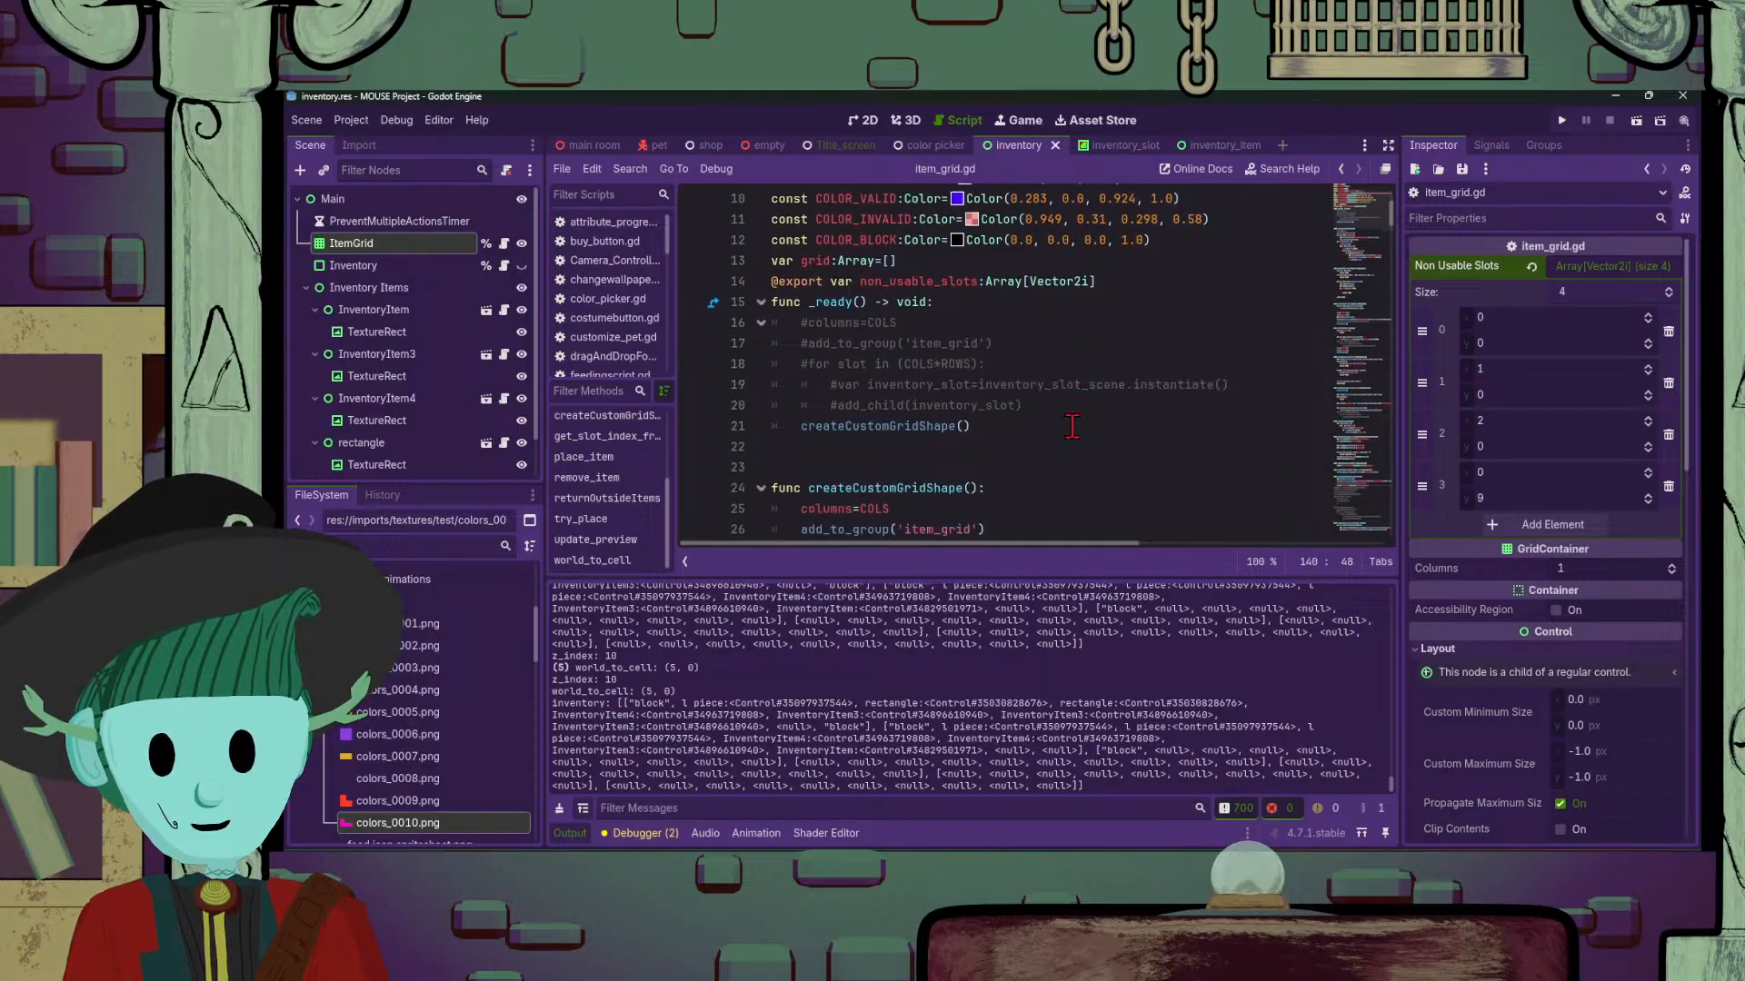
scroll(1072, 426, "down", 8)
scroll(1114, 363, "down", 4)
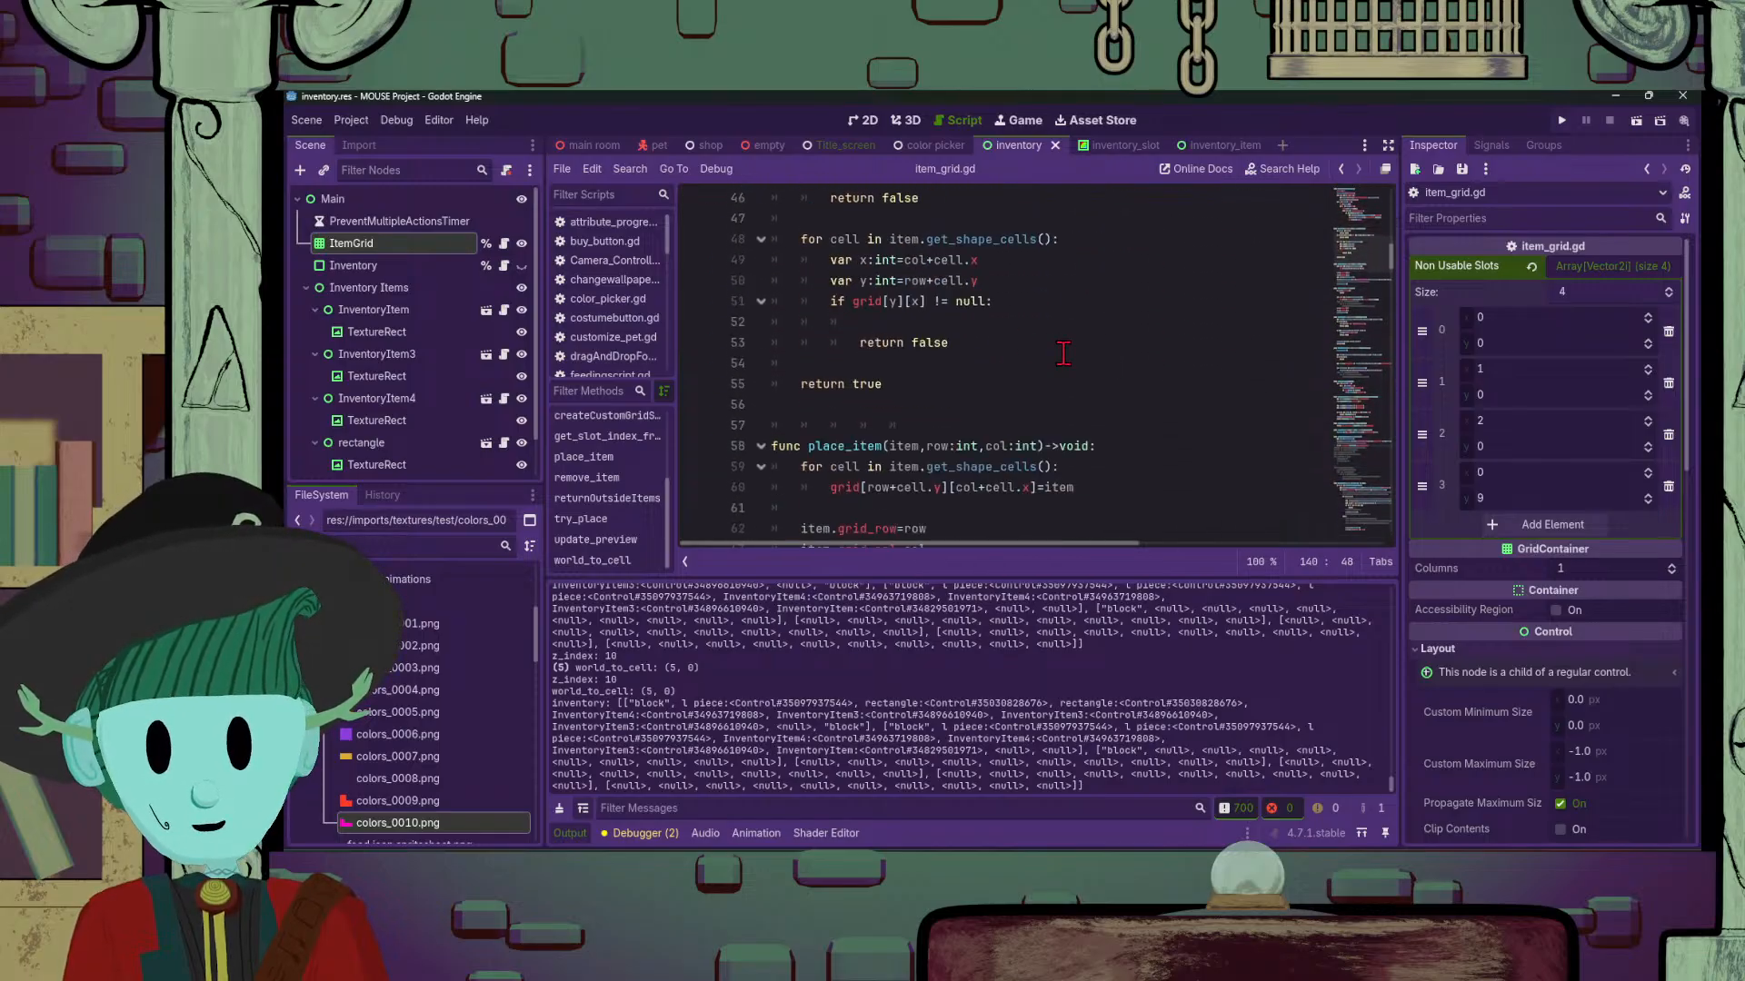
scroll(1136, 345, "up", 11)
left_click(1014, 428)
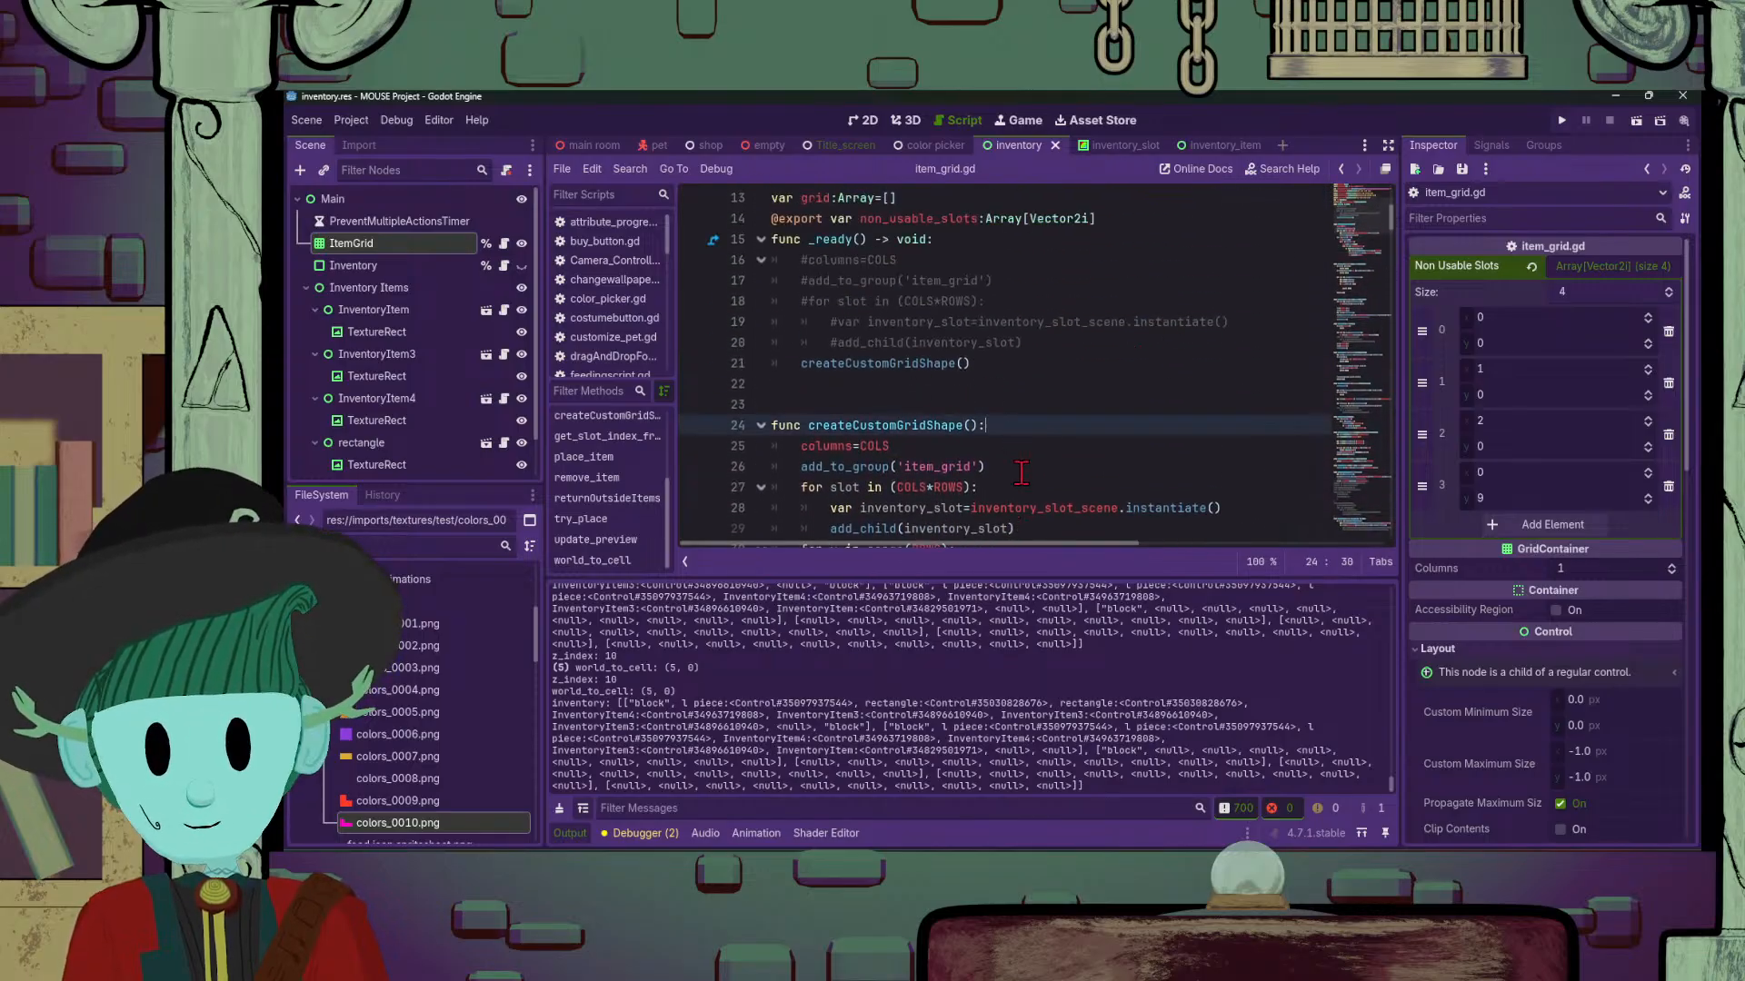
left_click(1019, 466)
scroll(1109, 402, "down", 18)
scroll(1128, 392, "down", 20)
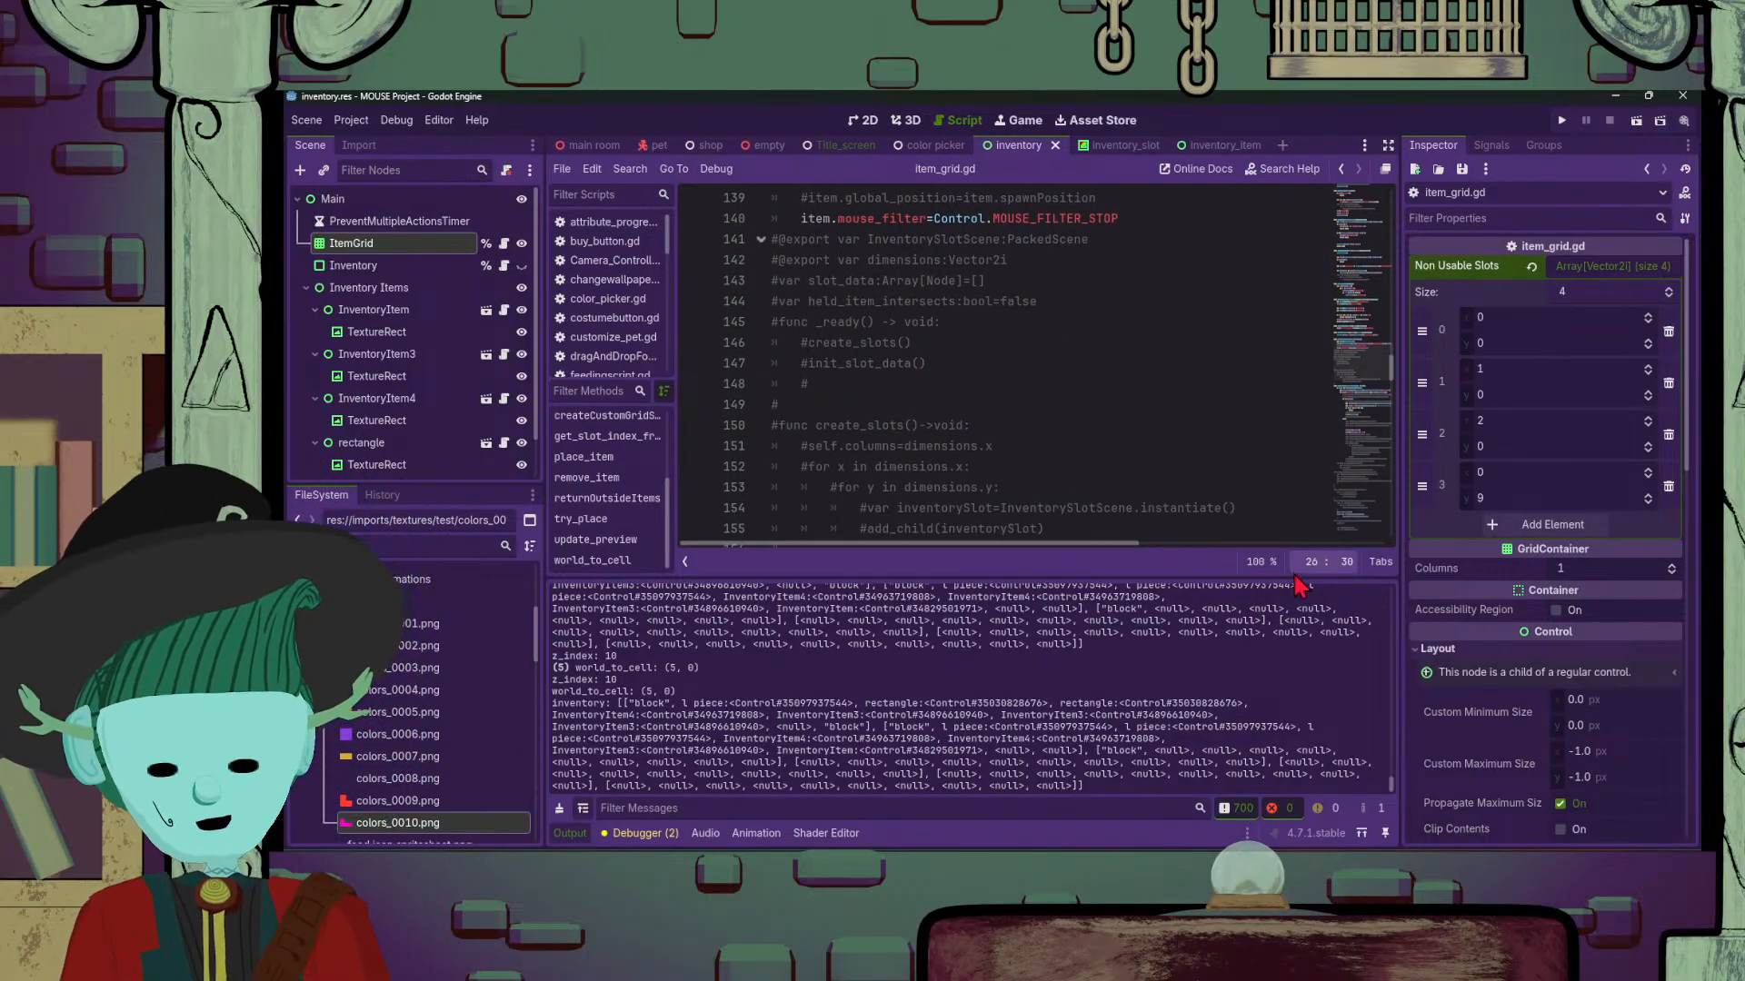
Step: Shrink the output area to enlarge the script editor, and skim the commented-out slot_data code down to get_slot_index_from_coords
left_click_drag(1187, 576, 1186, 745)
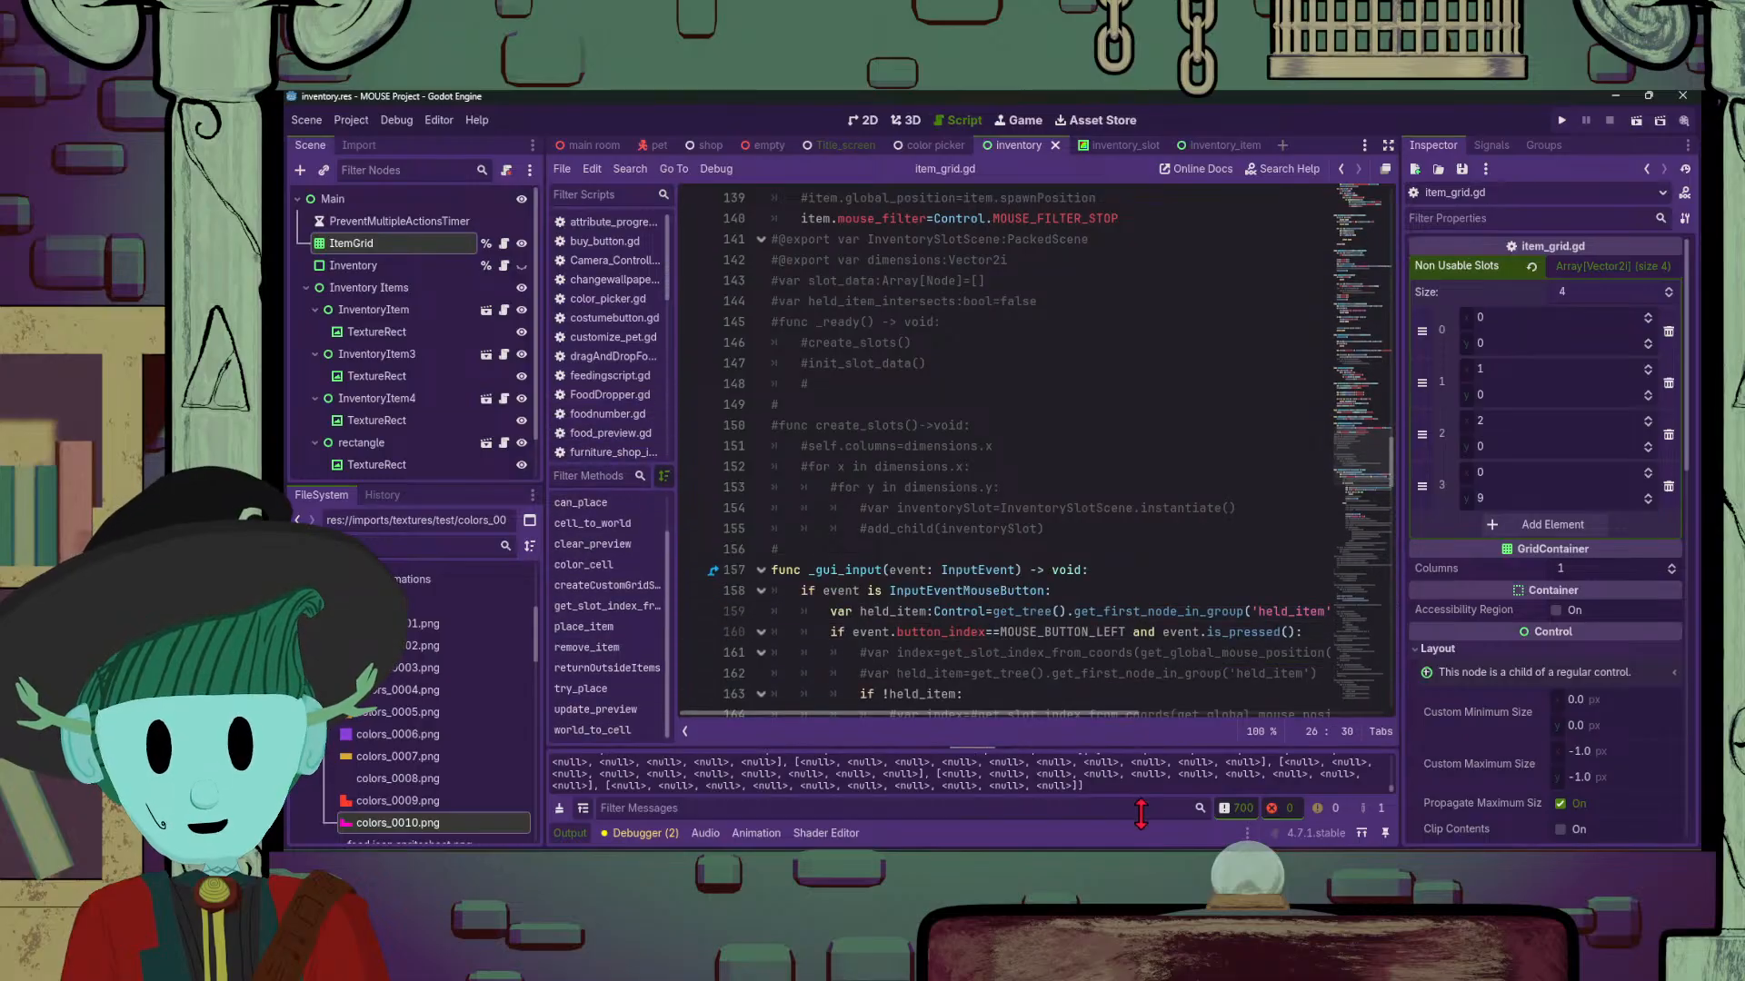
scroll(1187, 448, "down", 10)
scroll(1187, 445, "down", 13)
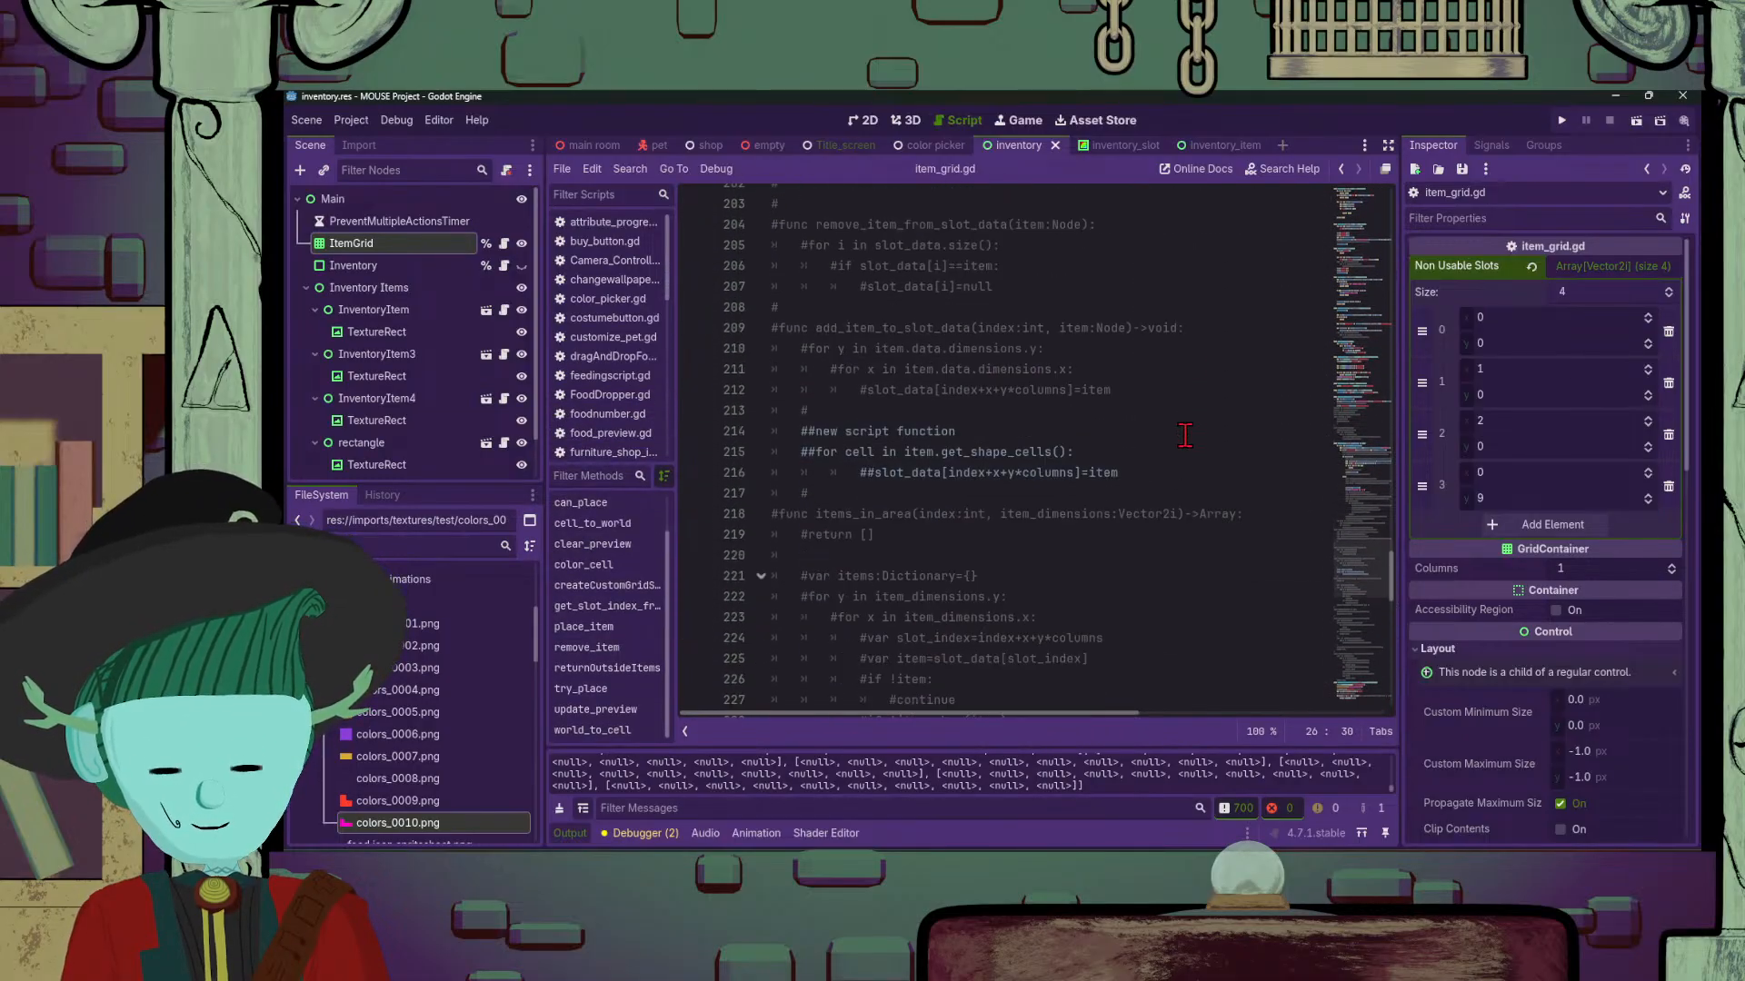
scroll(1073, 535, "up", 13)
scroll(1083, 551, "up", 3)
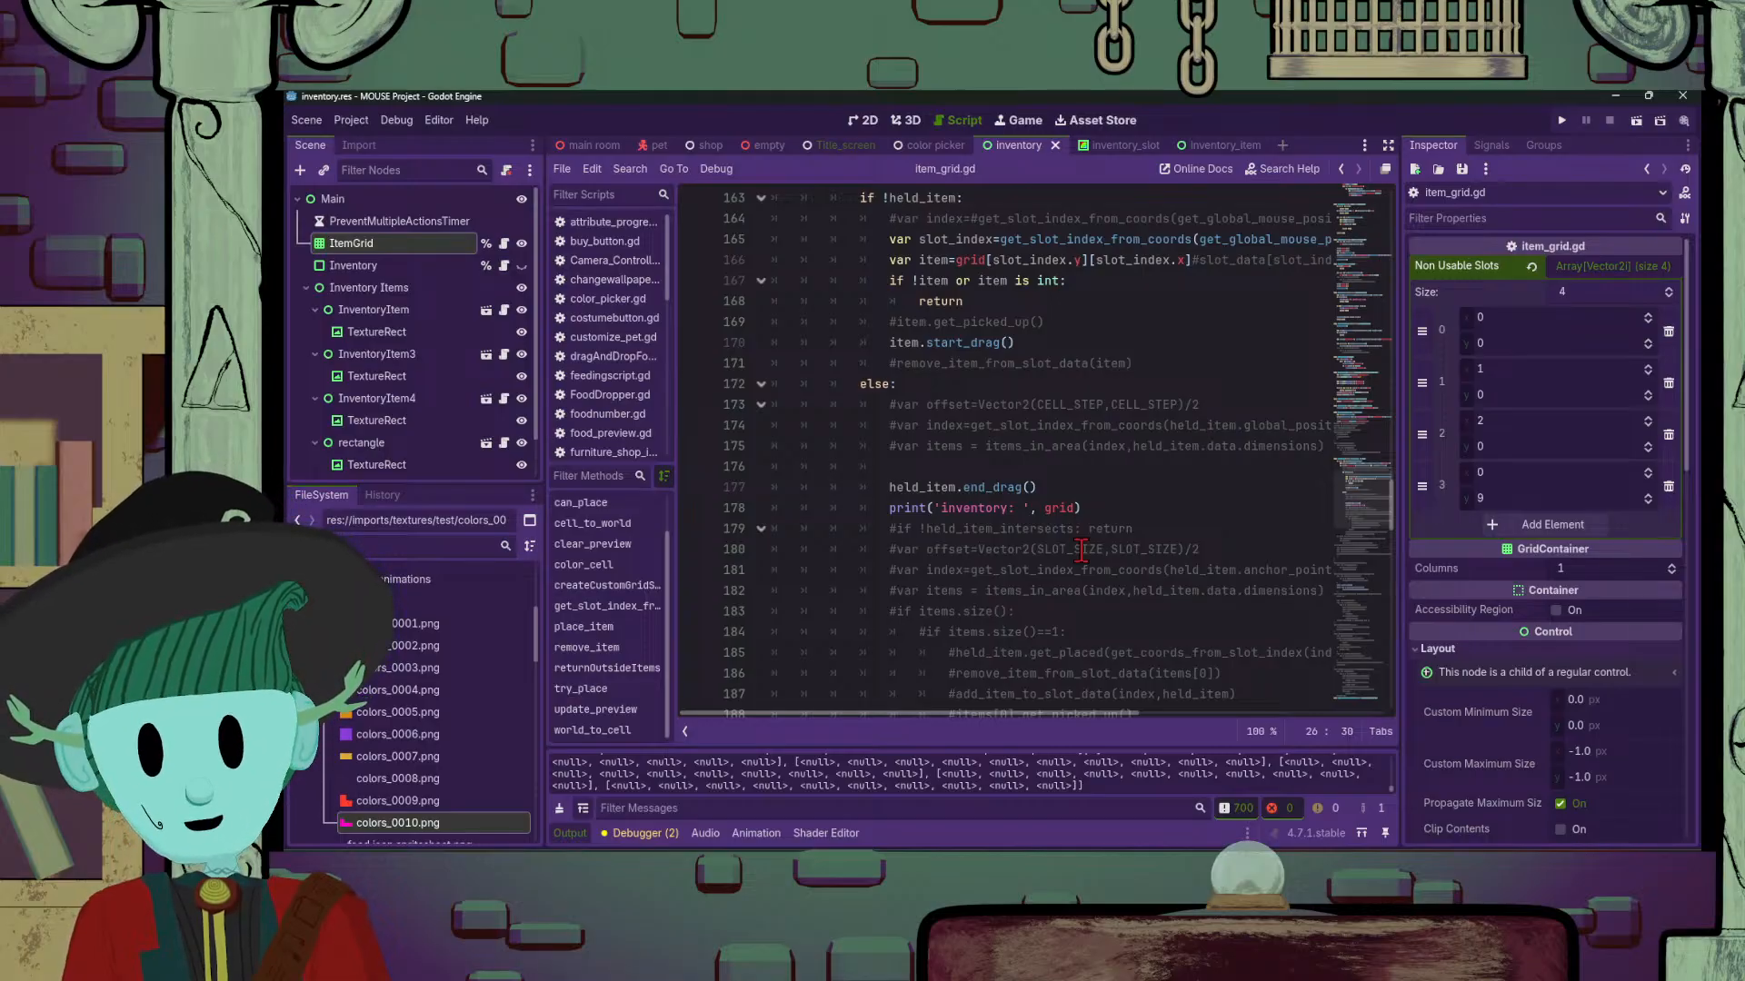
scroll(1082, 552, "down", 13)
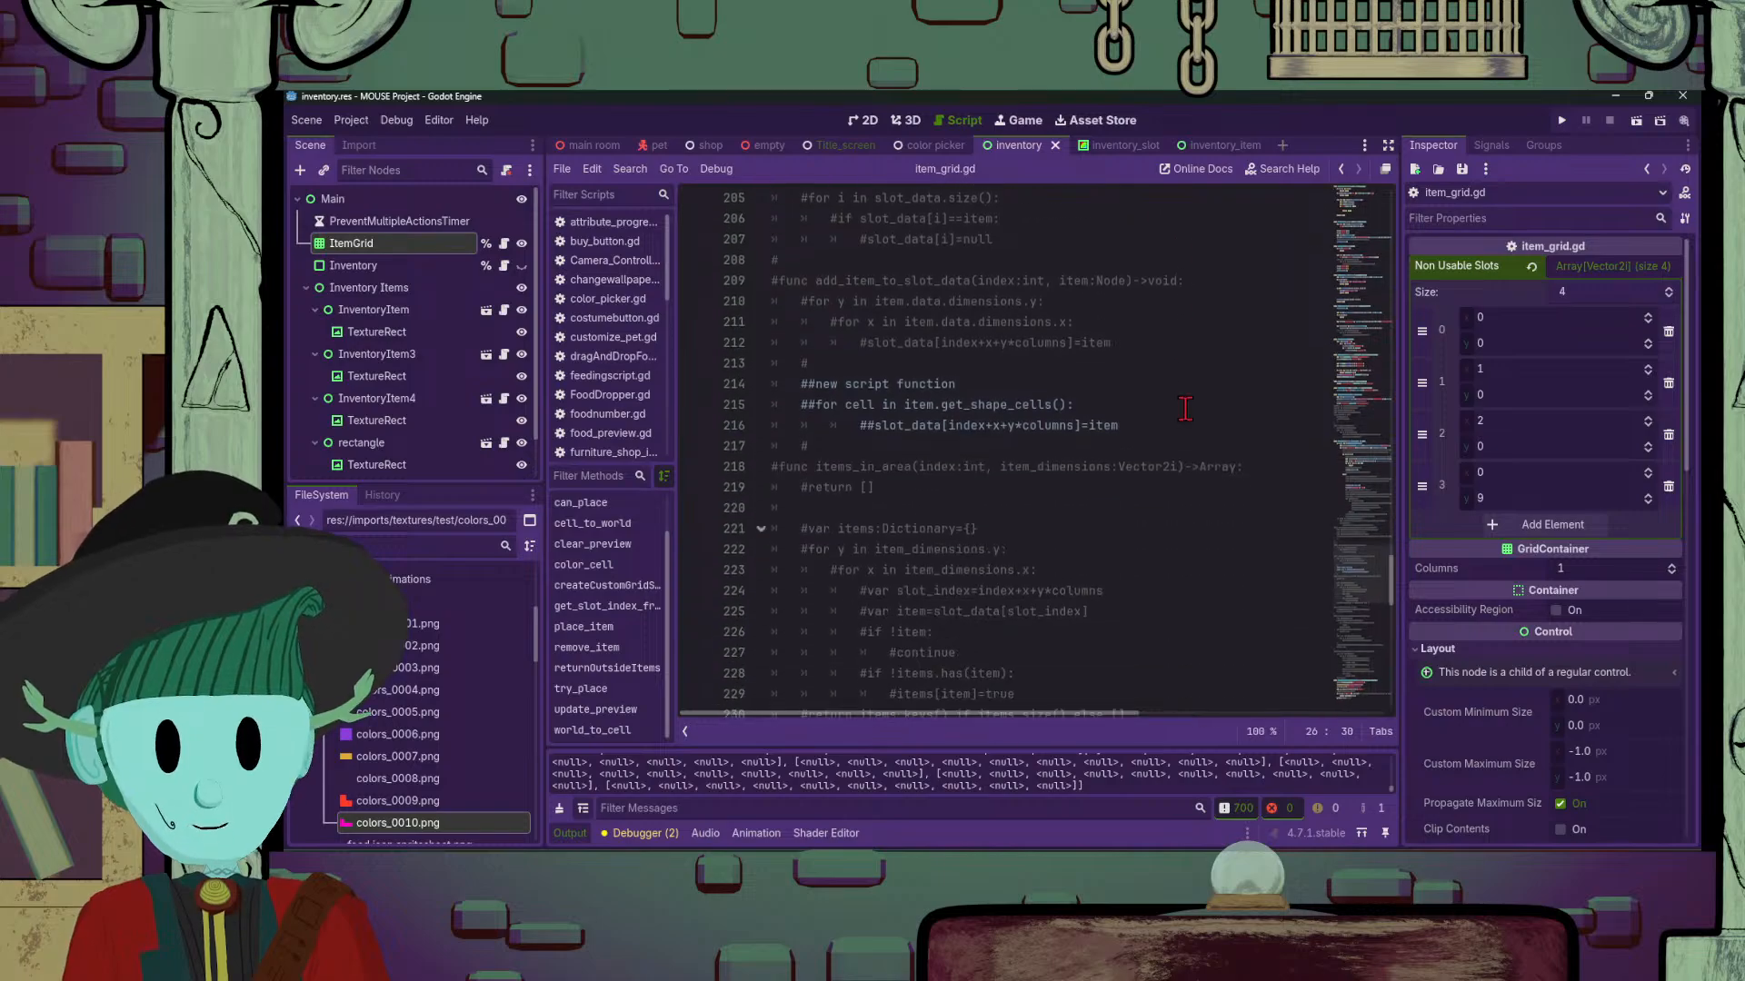
scroll(1185, 409, "down", 19)
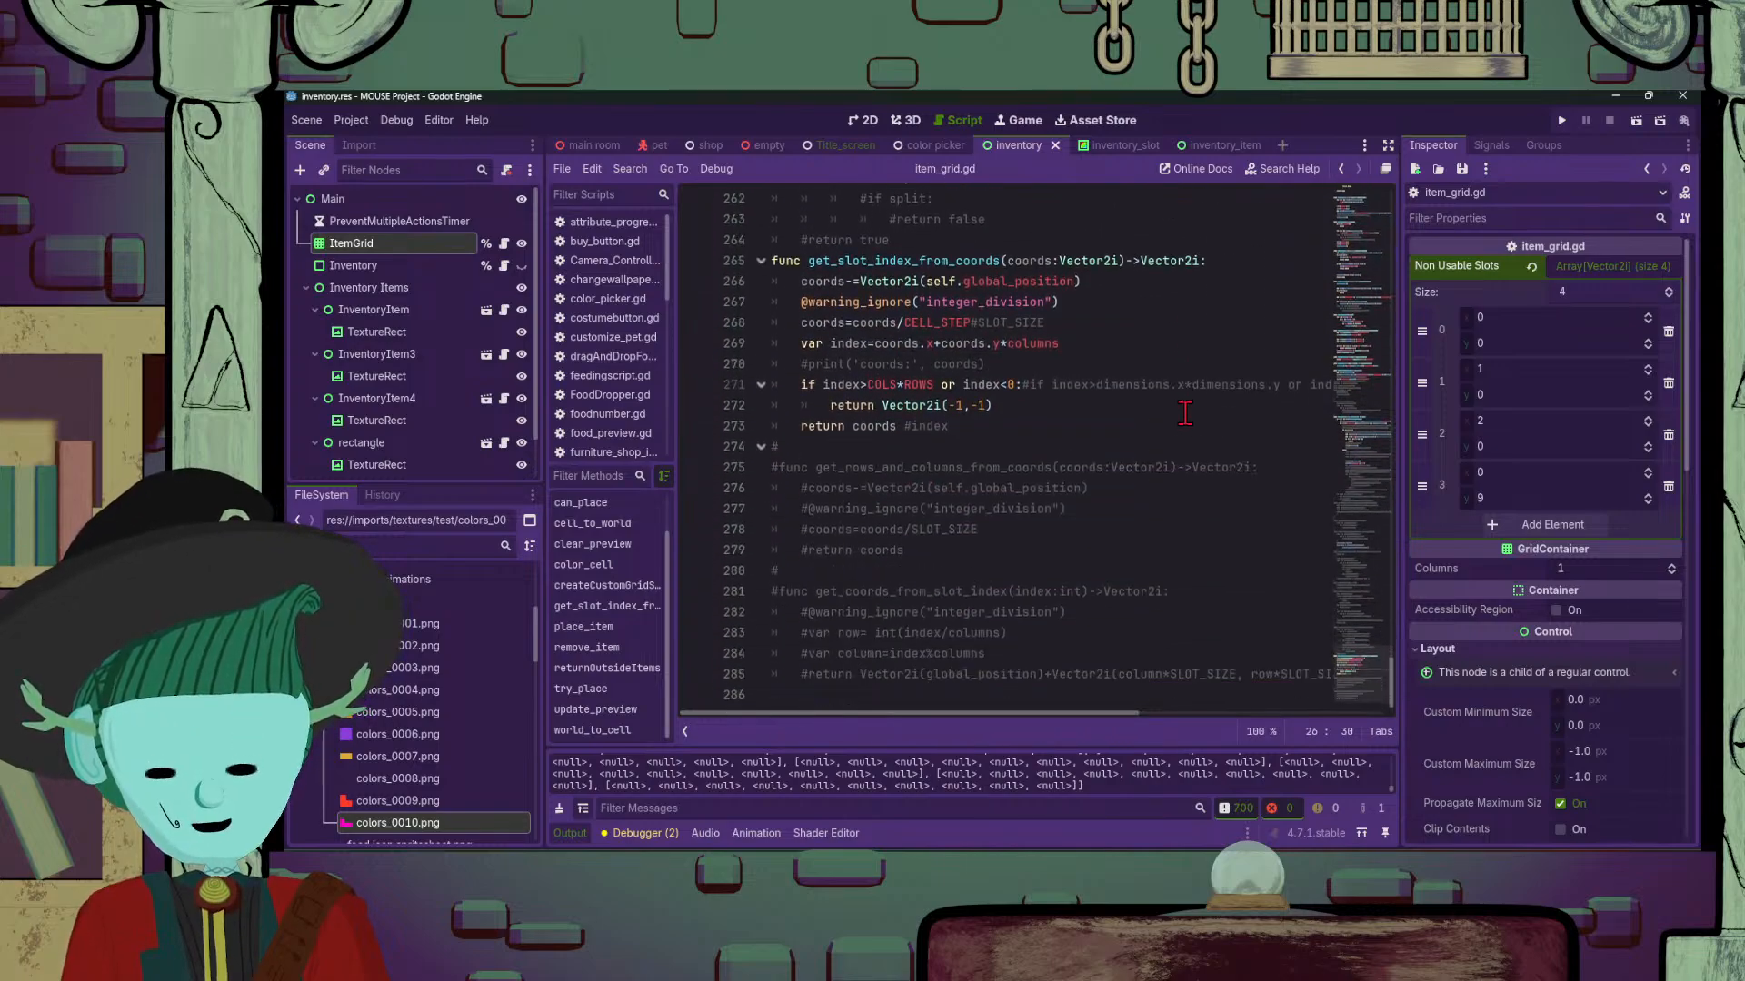
scroll(1217, 563, "up", 20)
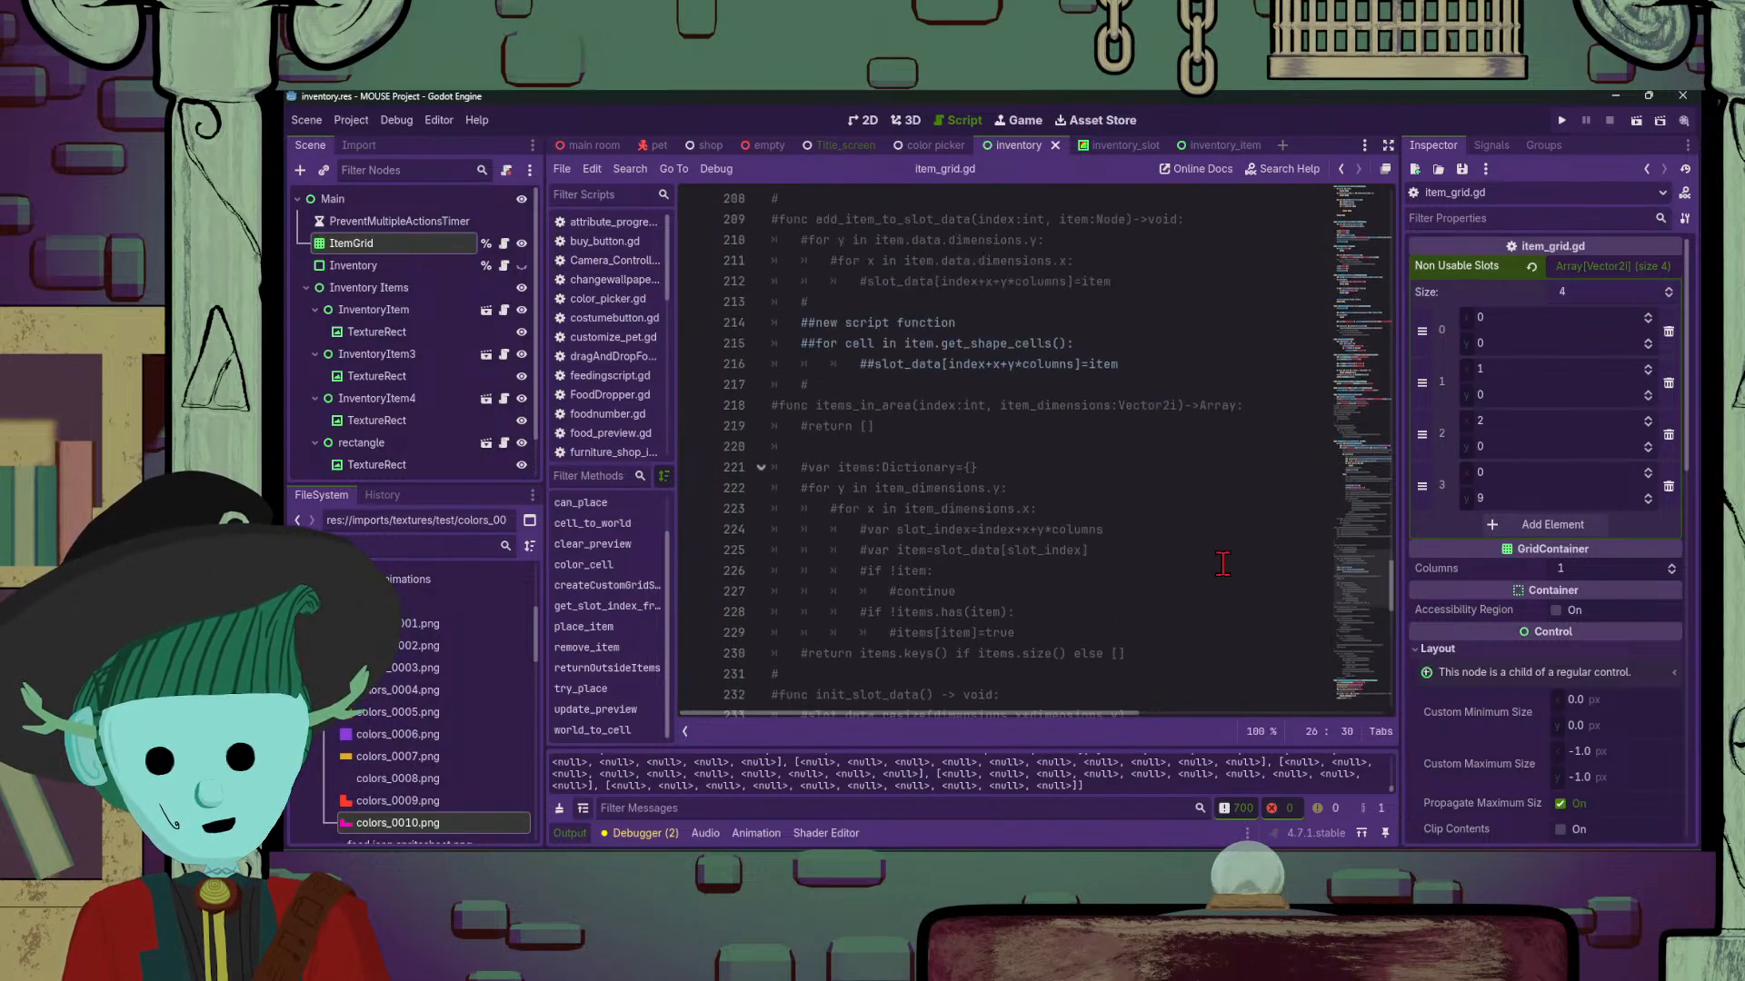
Step: Review the commented-out code from add_item_to_slot_data and detect_held_item_intersection back through _gui_input to returnOutsideItems
scroll(1223, 564, "up", 3)
scroll(979, 606, "down", 2)
left_click(843, 549)
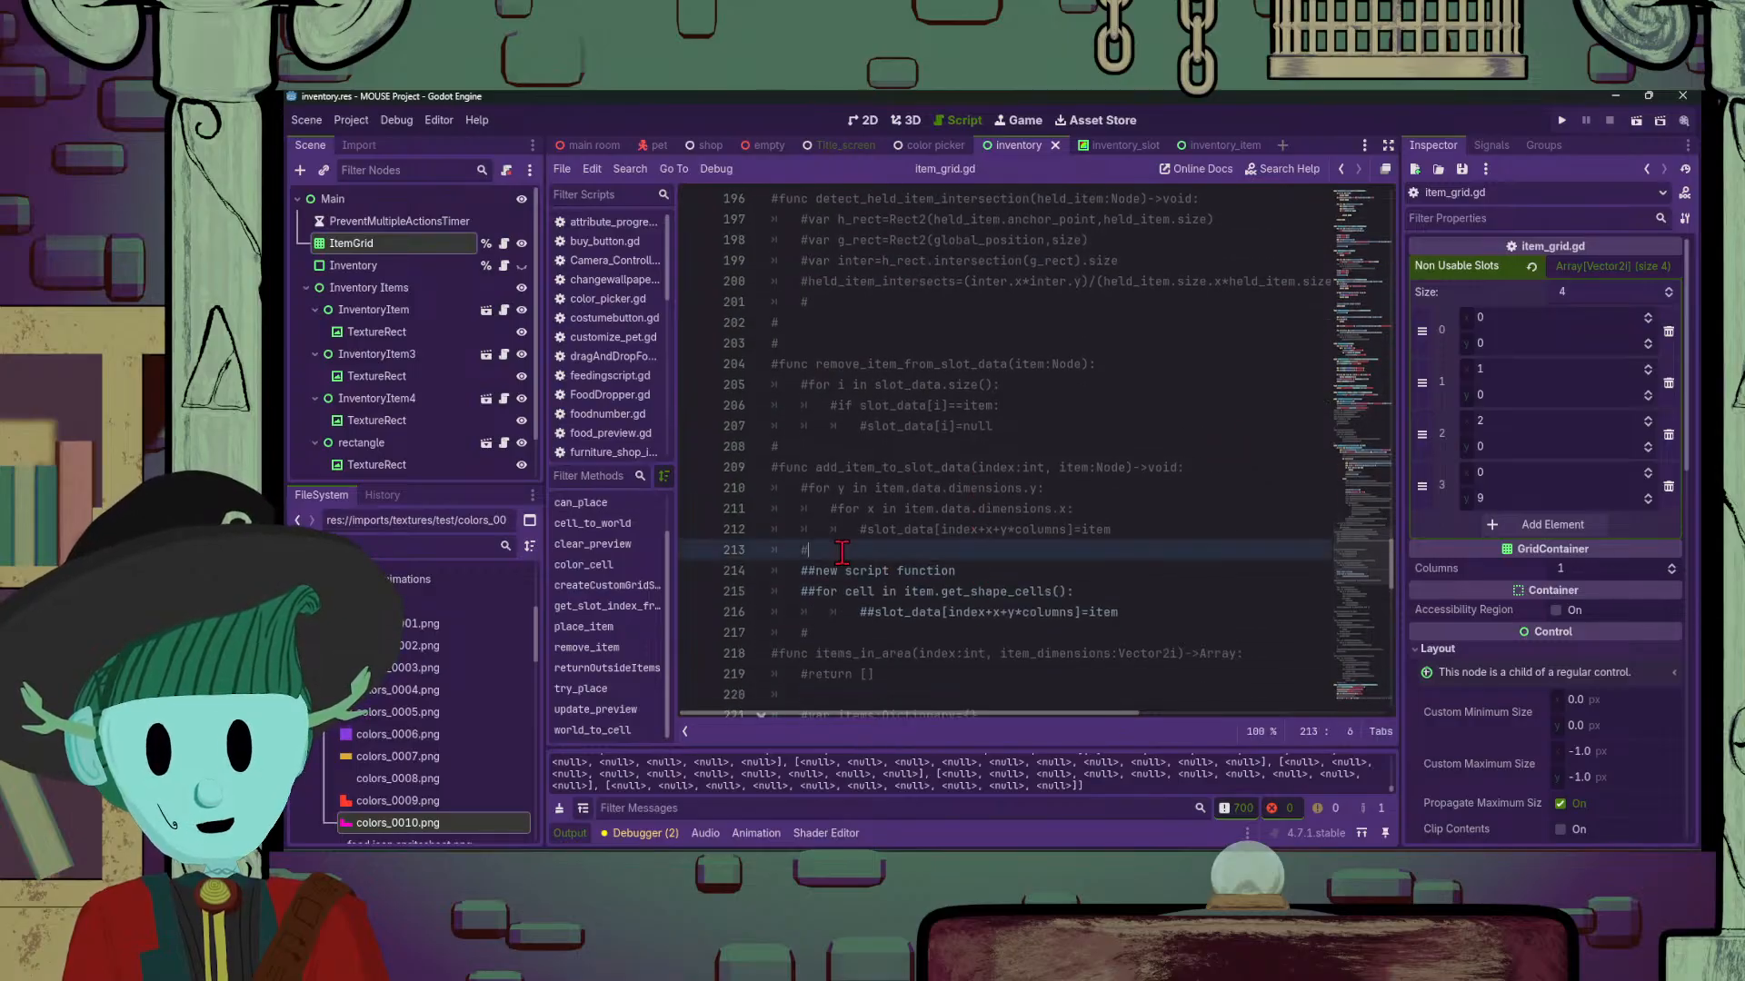
scroll(1143, 566, "up", 3)
scroll(1143, 566, "up", 1)
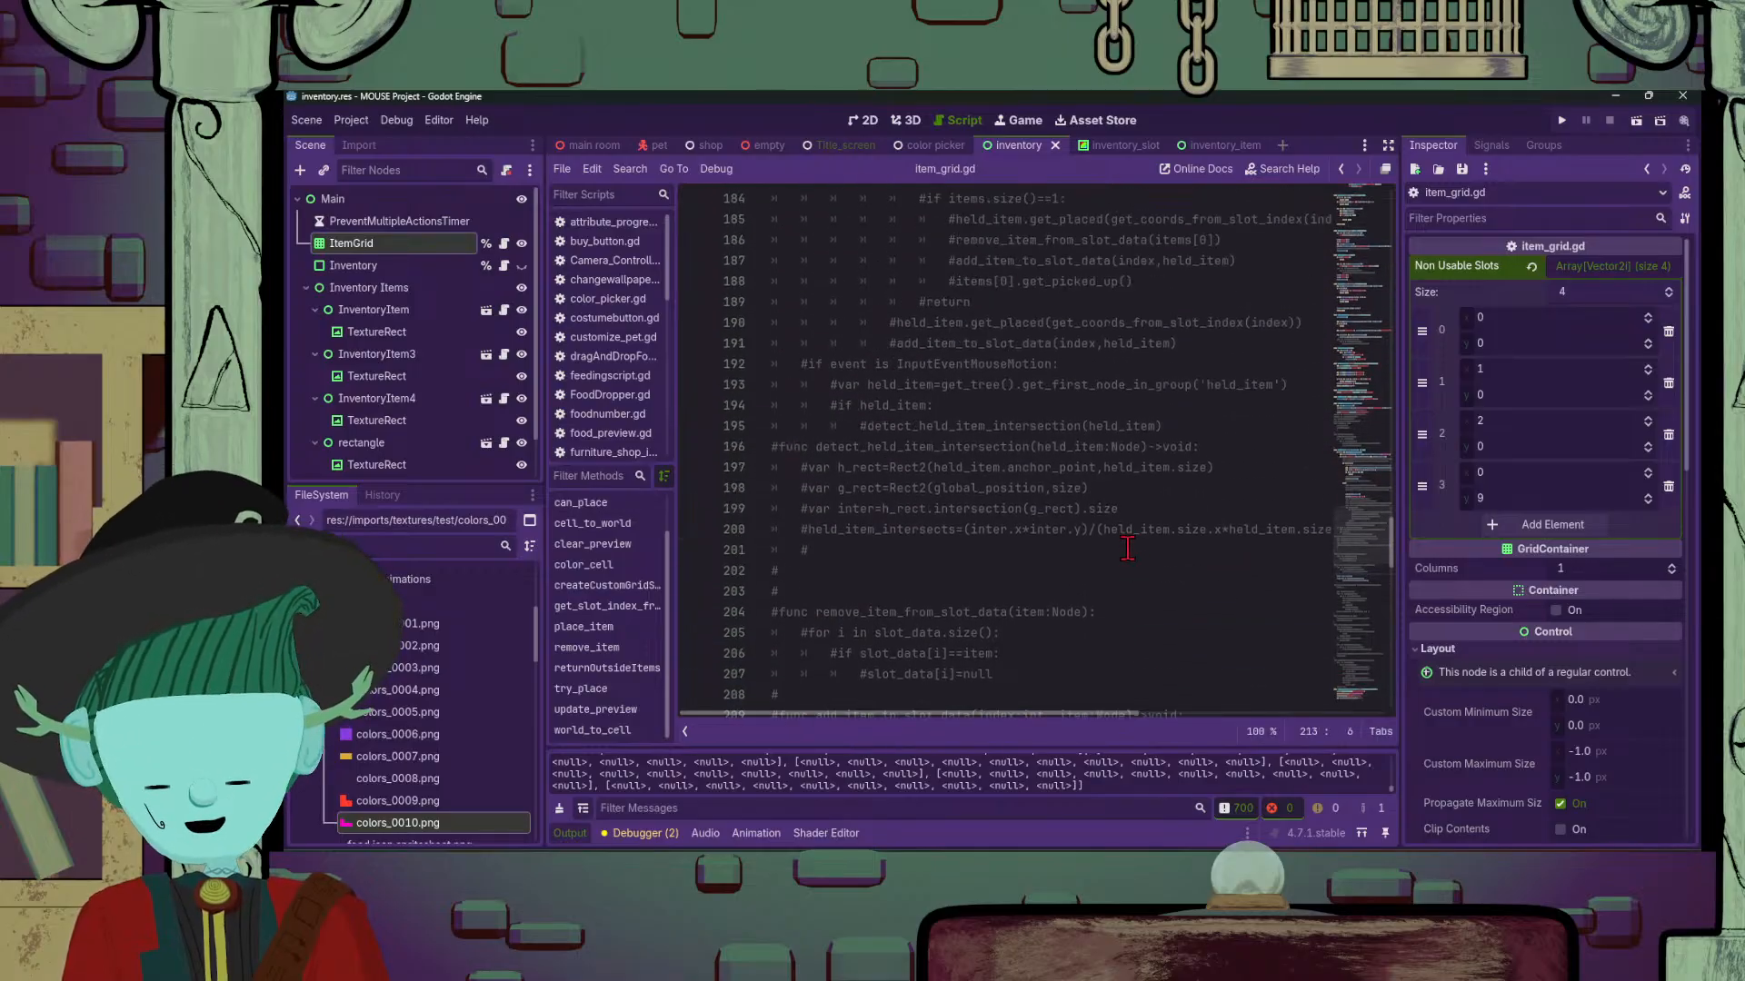
scroll(1126, 548, "up", 7)
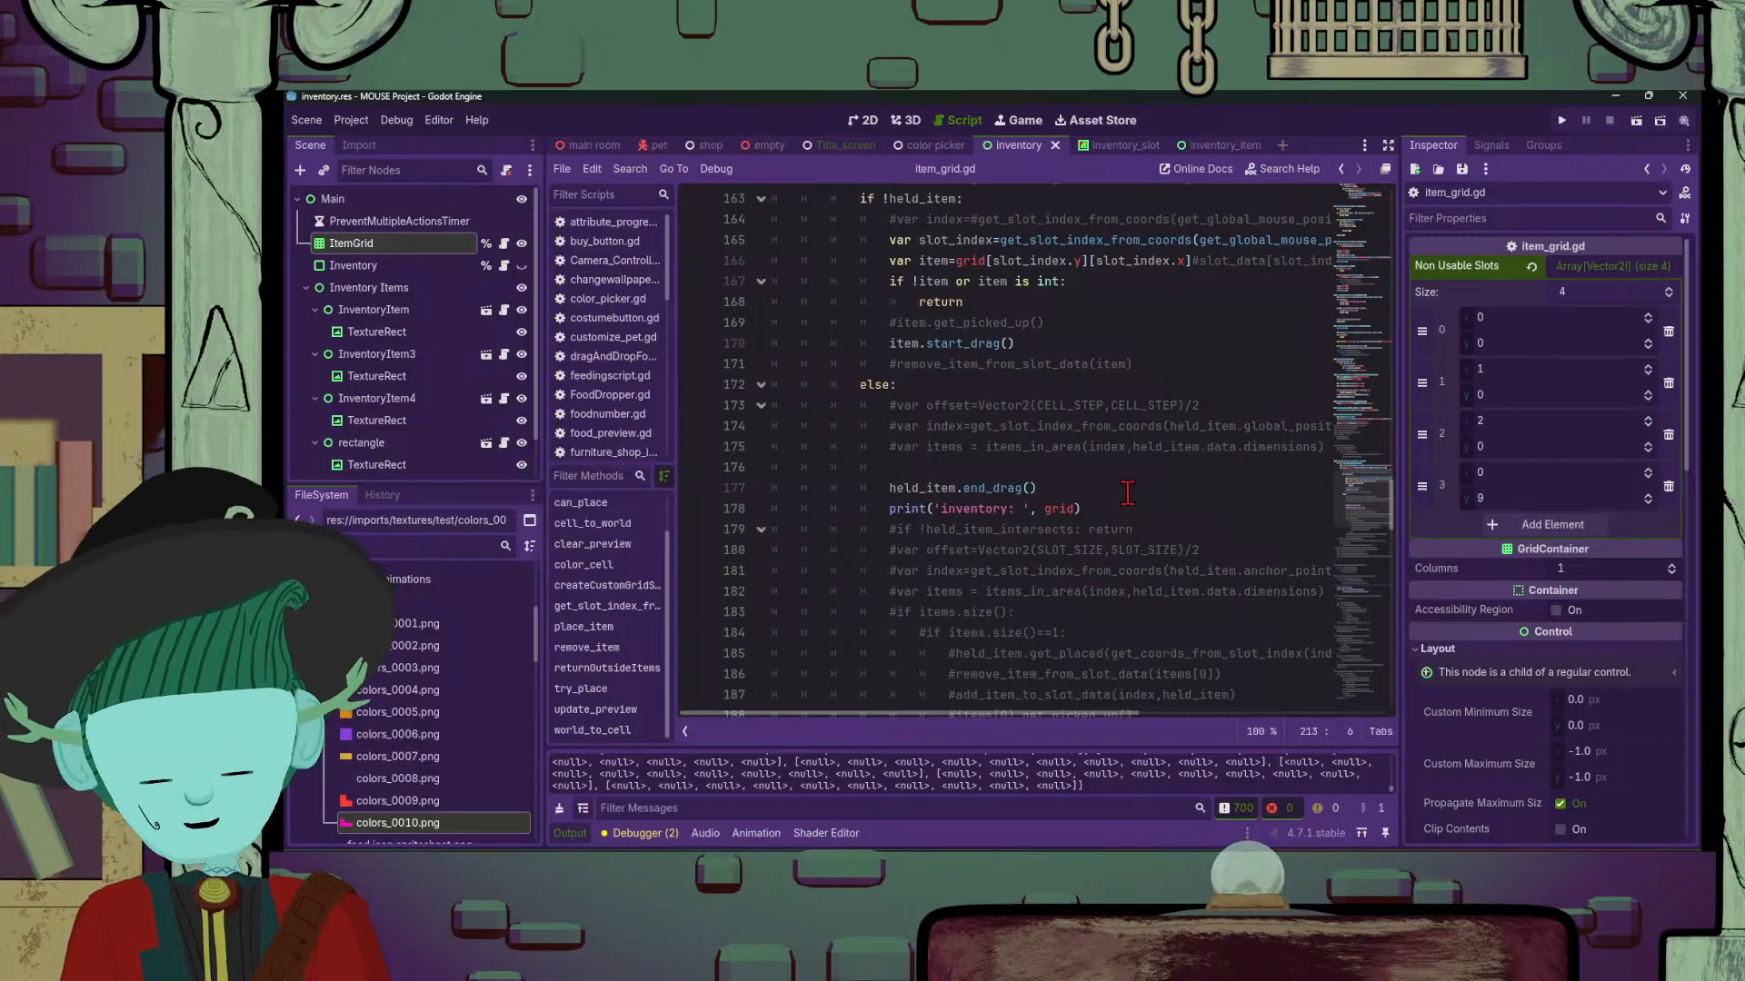
scroll(1127, 492, "down", 5)
scroll(1125, 500, "up", 8)
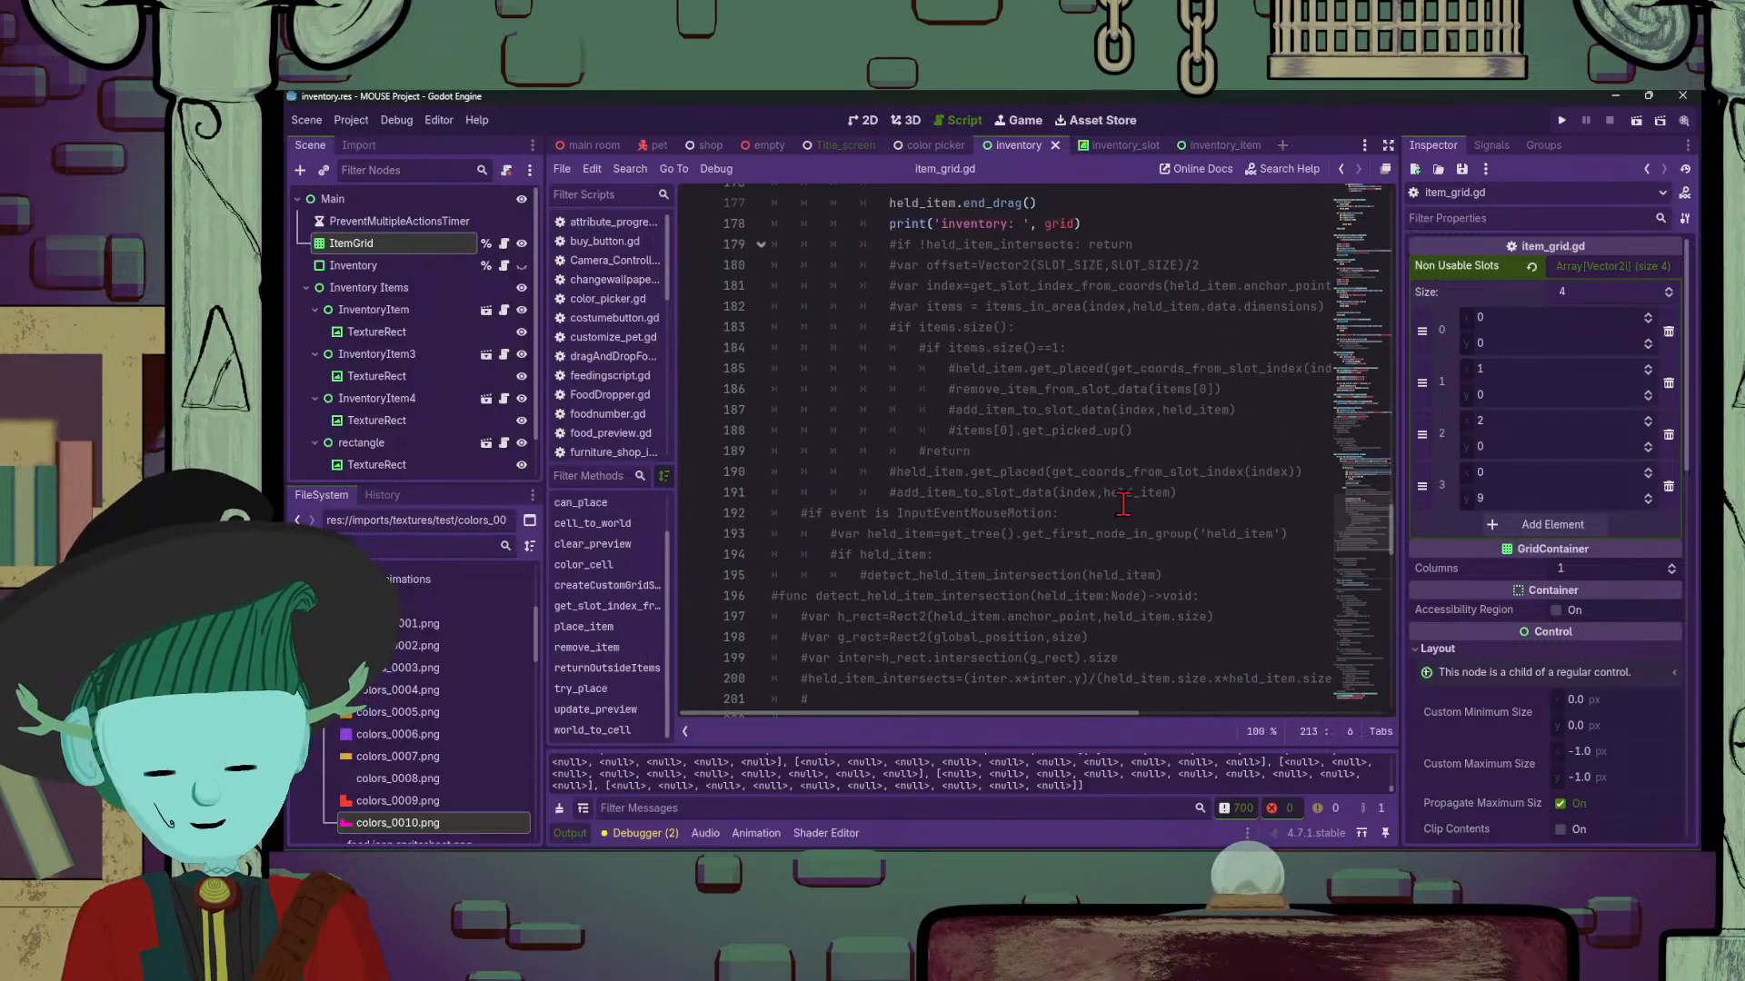
scroll(1123, 503, "up", 8)
scroll(1008, 505, "down", 3)
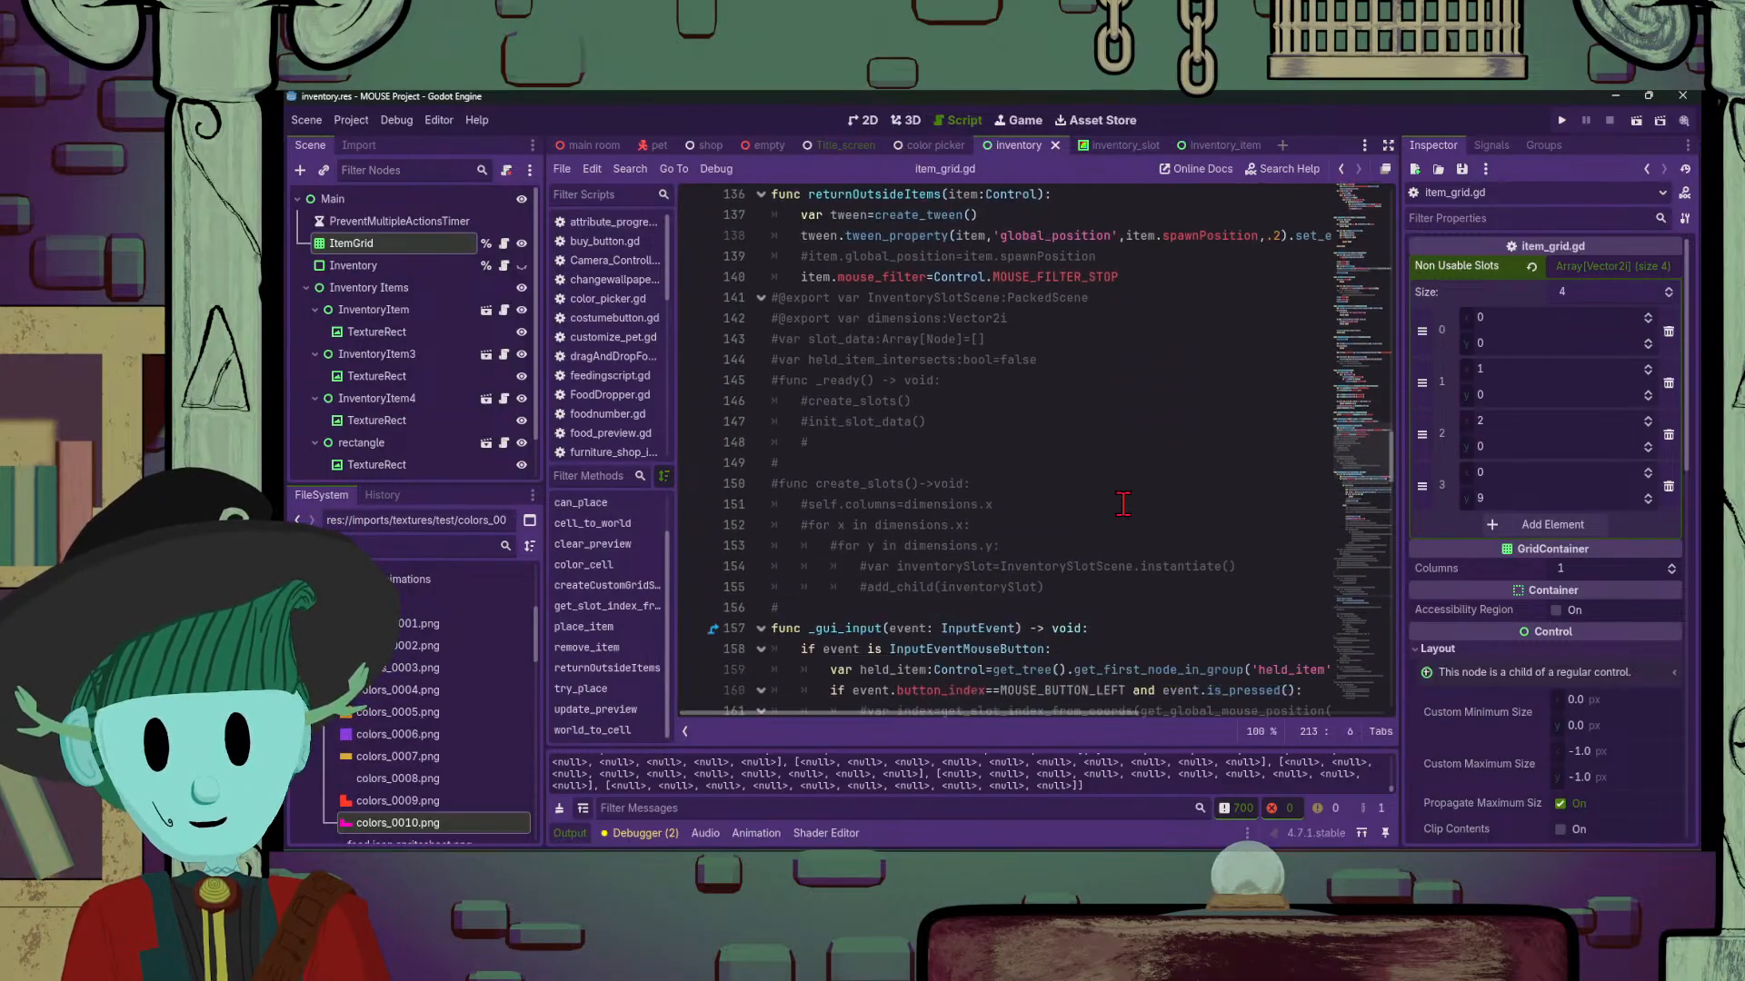
Step: Narrow the Inspector to widen the script editor around the commented-out create_slots function
left_click(1045, 530)
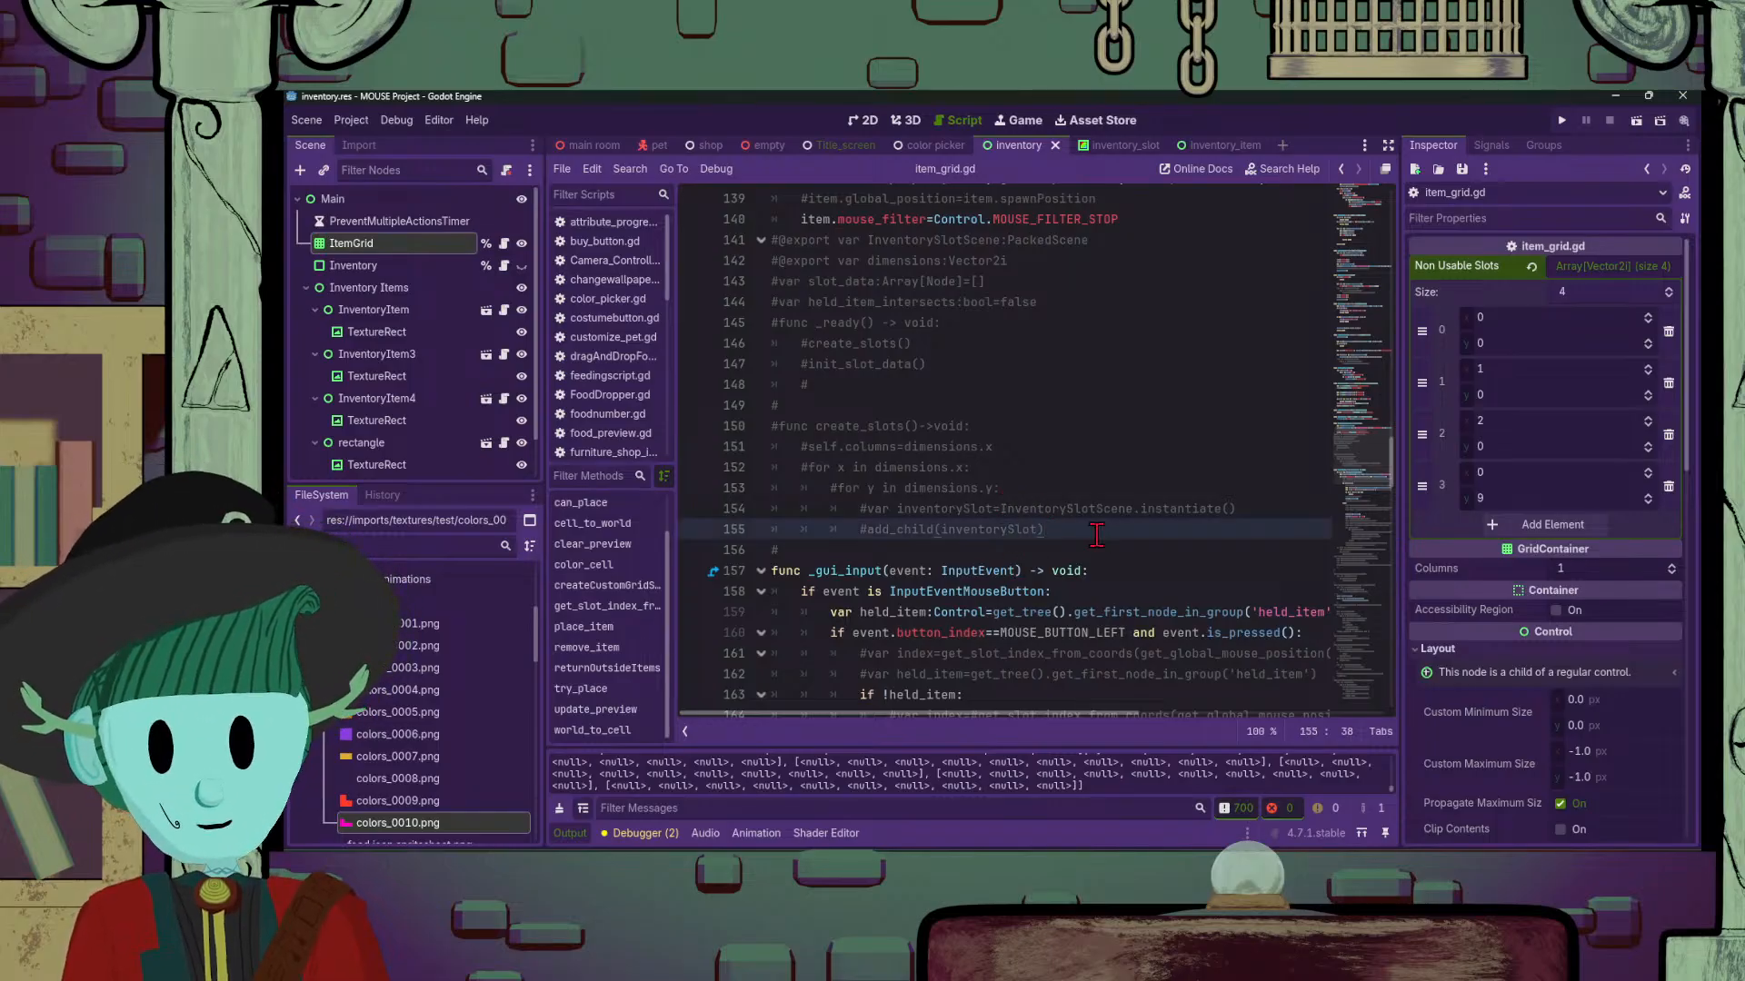
scroll(1097, 535, "up", 2)
left_click_drag(1490, 474, 1501, 475)
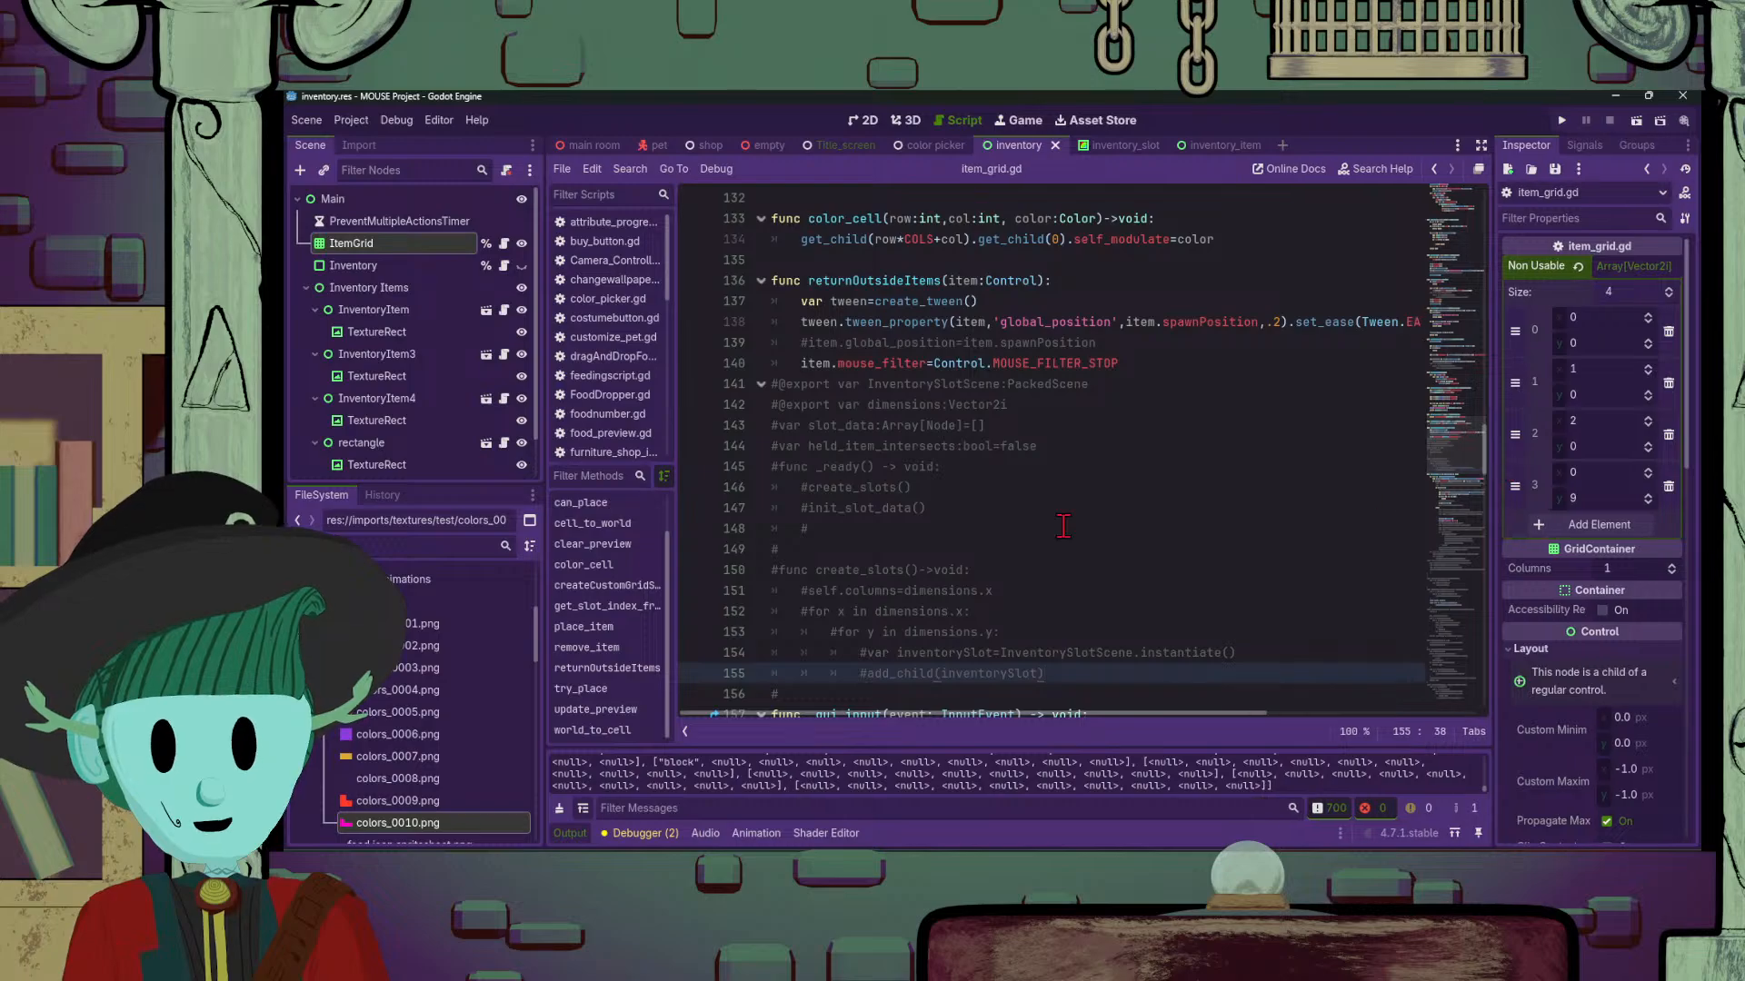
Step: Examine the _gui_input function below the commented-out create_slots code, down to its MOUSE_BUTTON_LEFT condition and held_item branch
scroll(1052, 527, "down", 2)
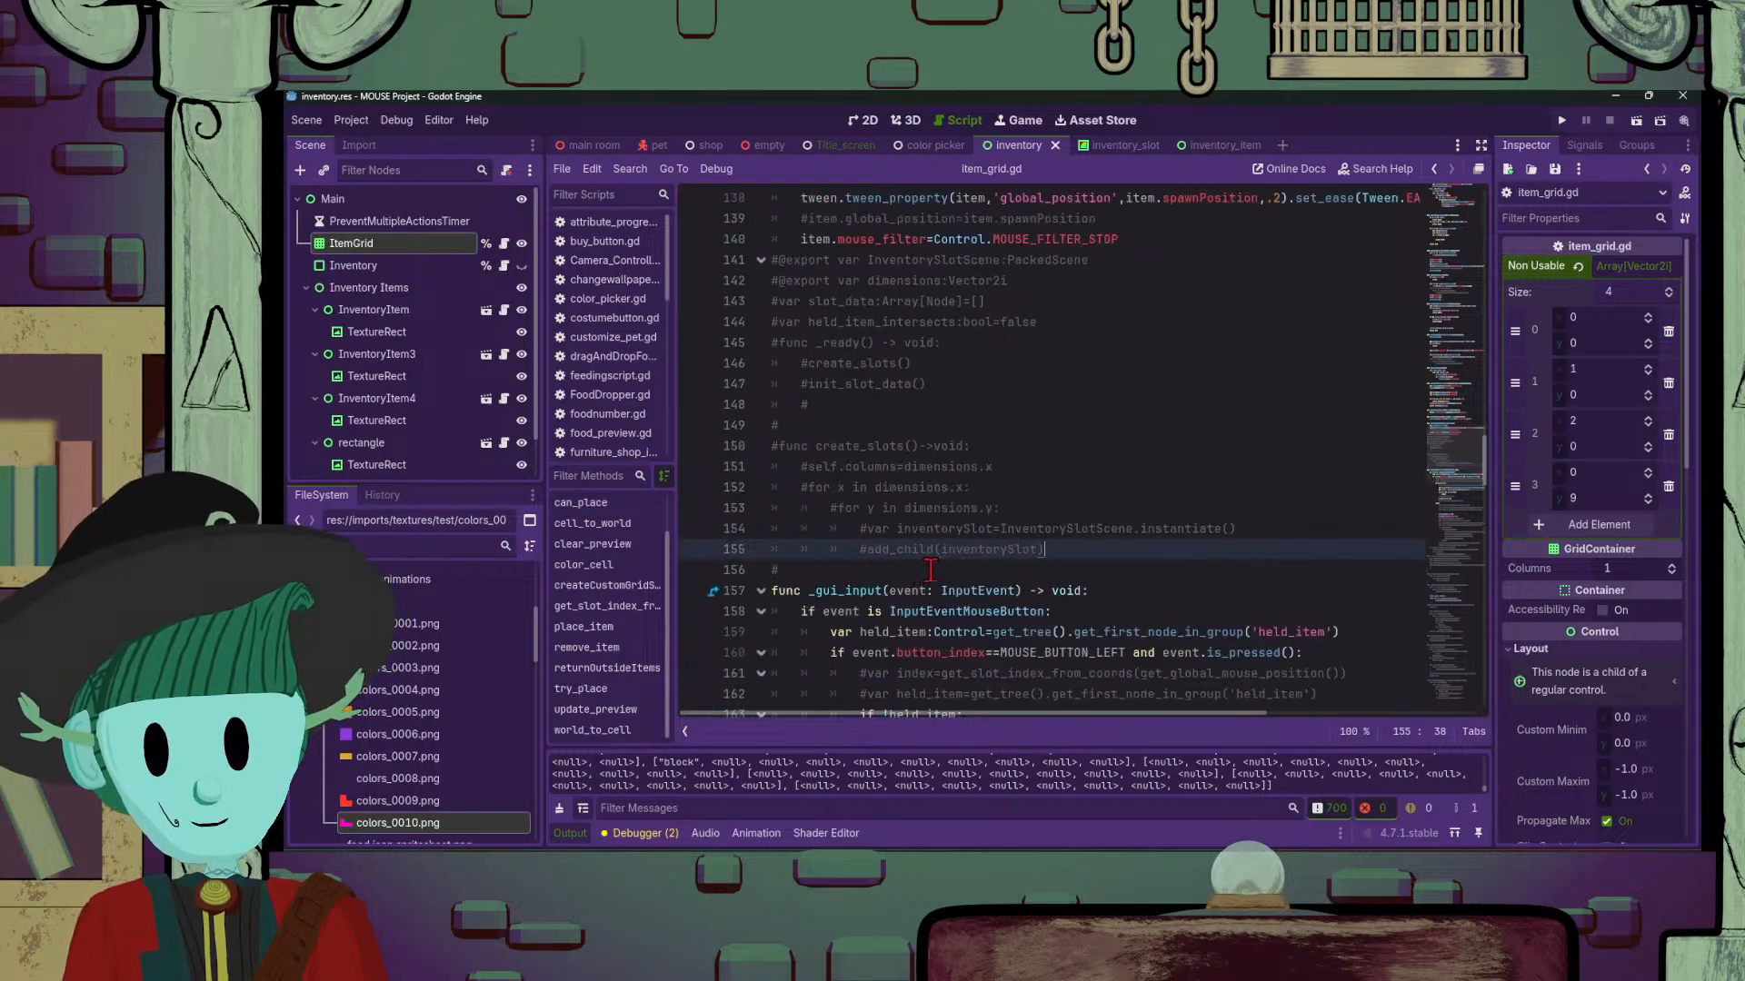
scroll(1053, 569, "up", 3)
scroll(1005, 477, "down", 4)
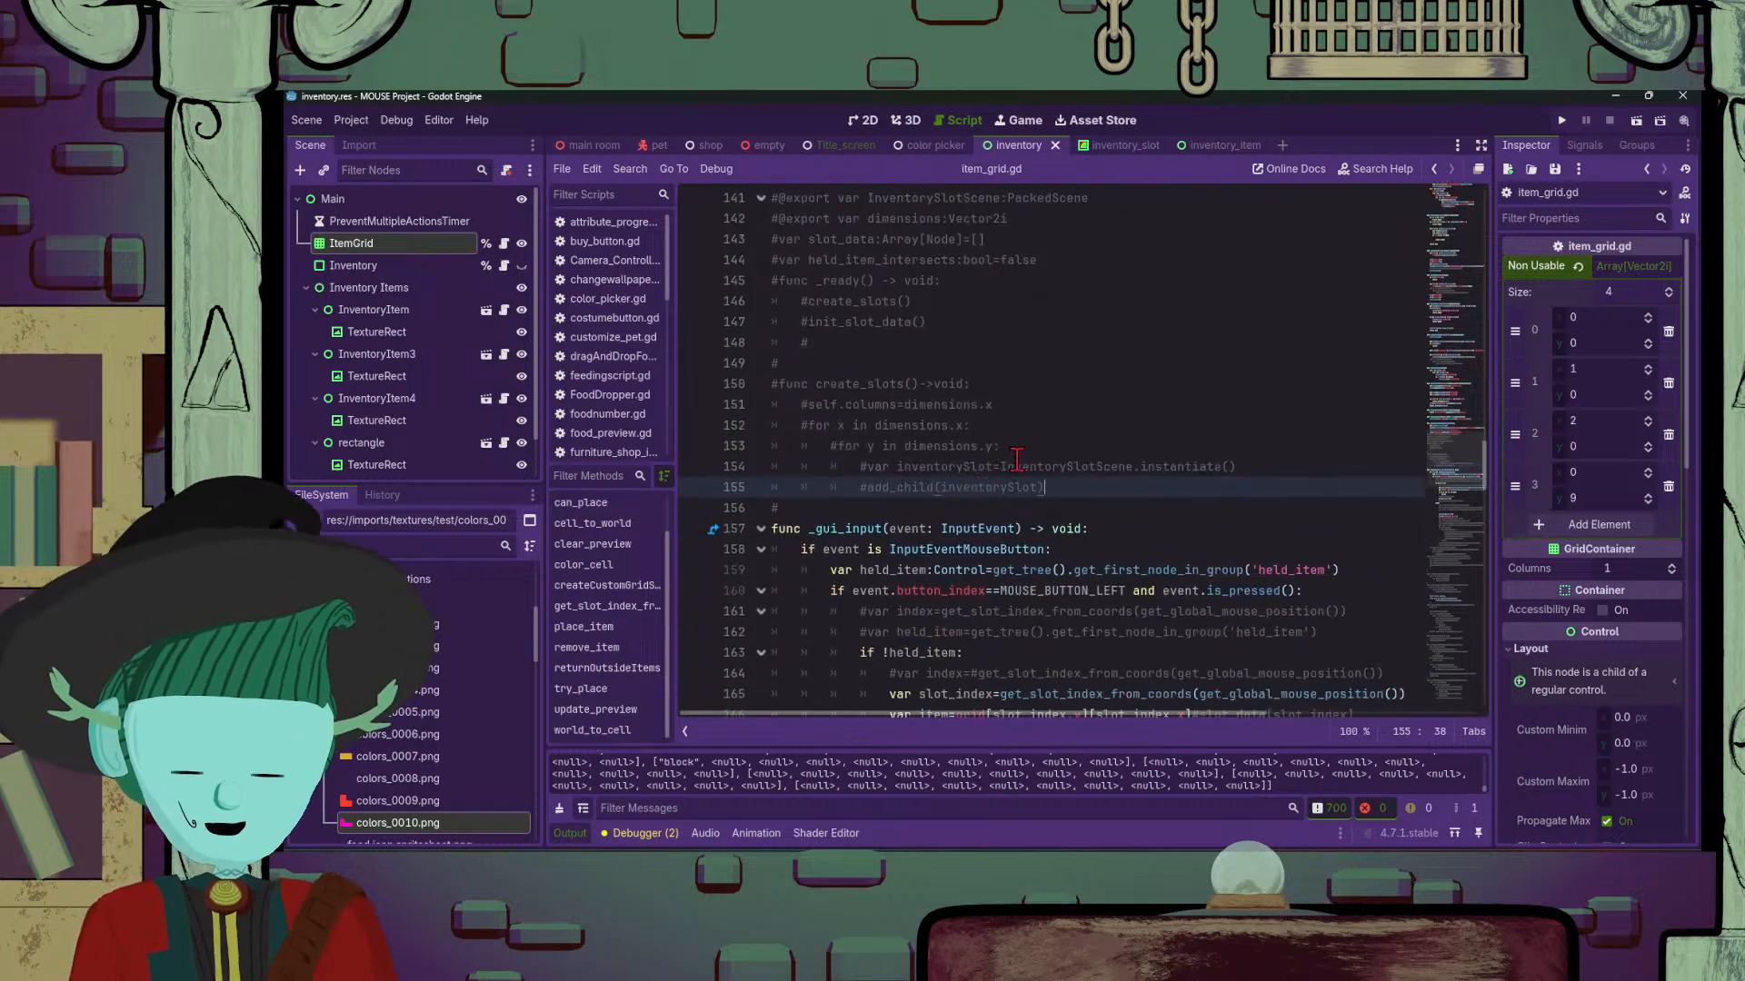
scroll(1174, 495, "down", 3)
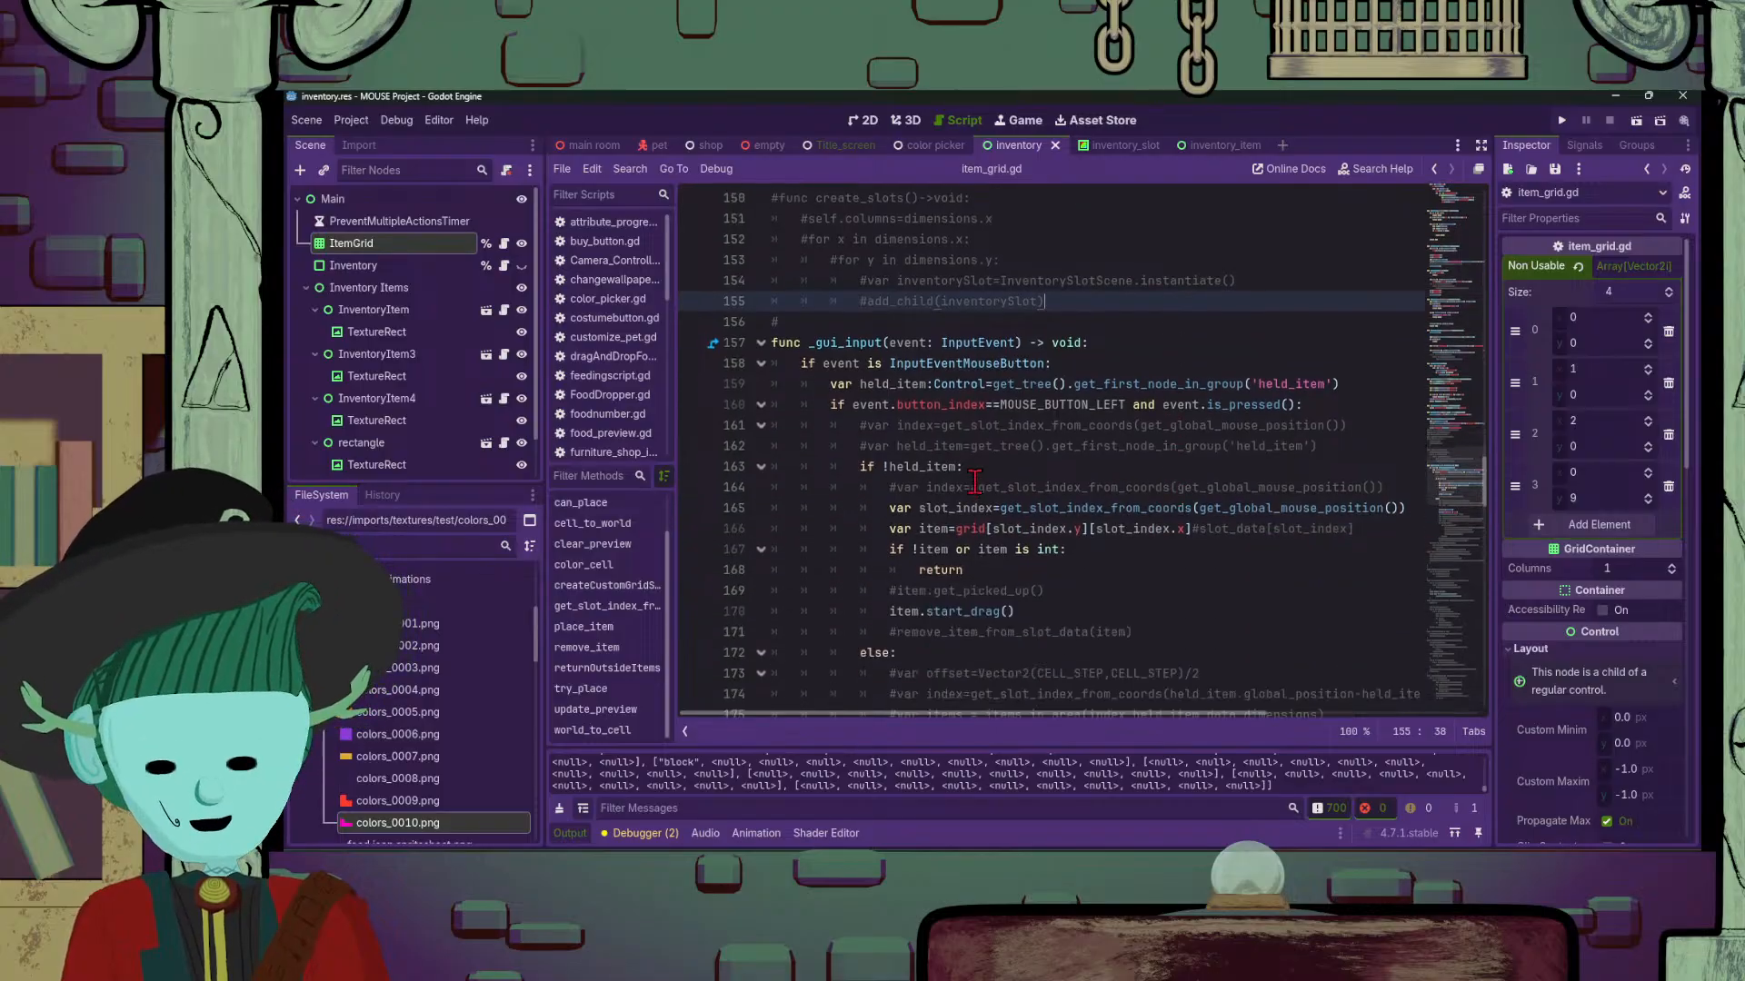
left_click(973, 423)
left_click(990, 405)
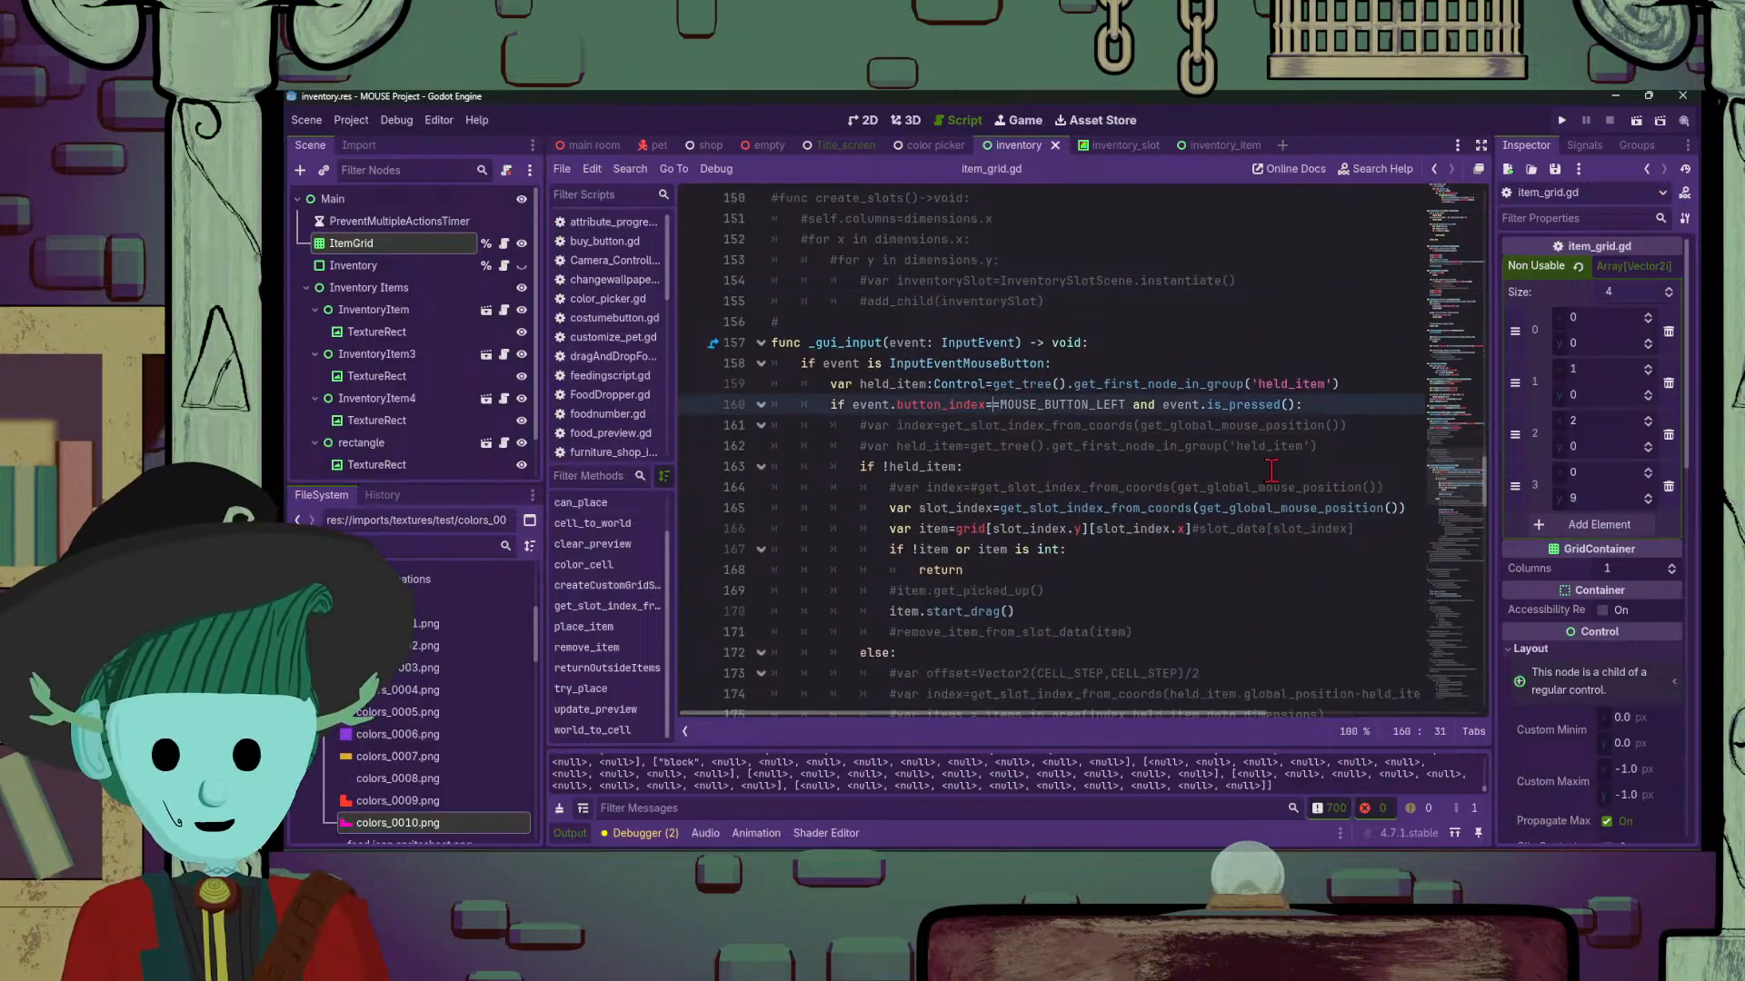
Step: Highlight the commented-out lines in the _ready function, from columns=COLS to add_child(inventory_slot)
scroll(1036, 513, "up", 3)
scroll(1036, 513, "up", 20)
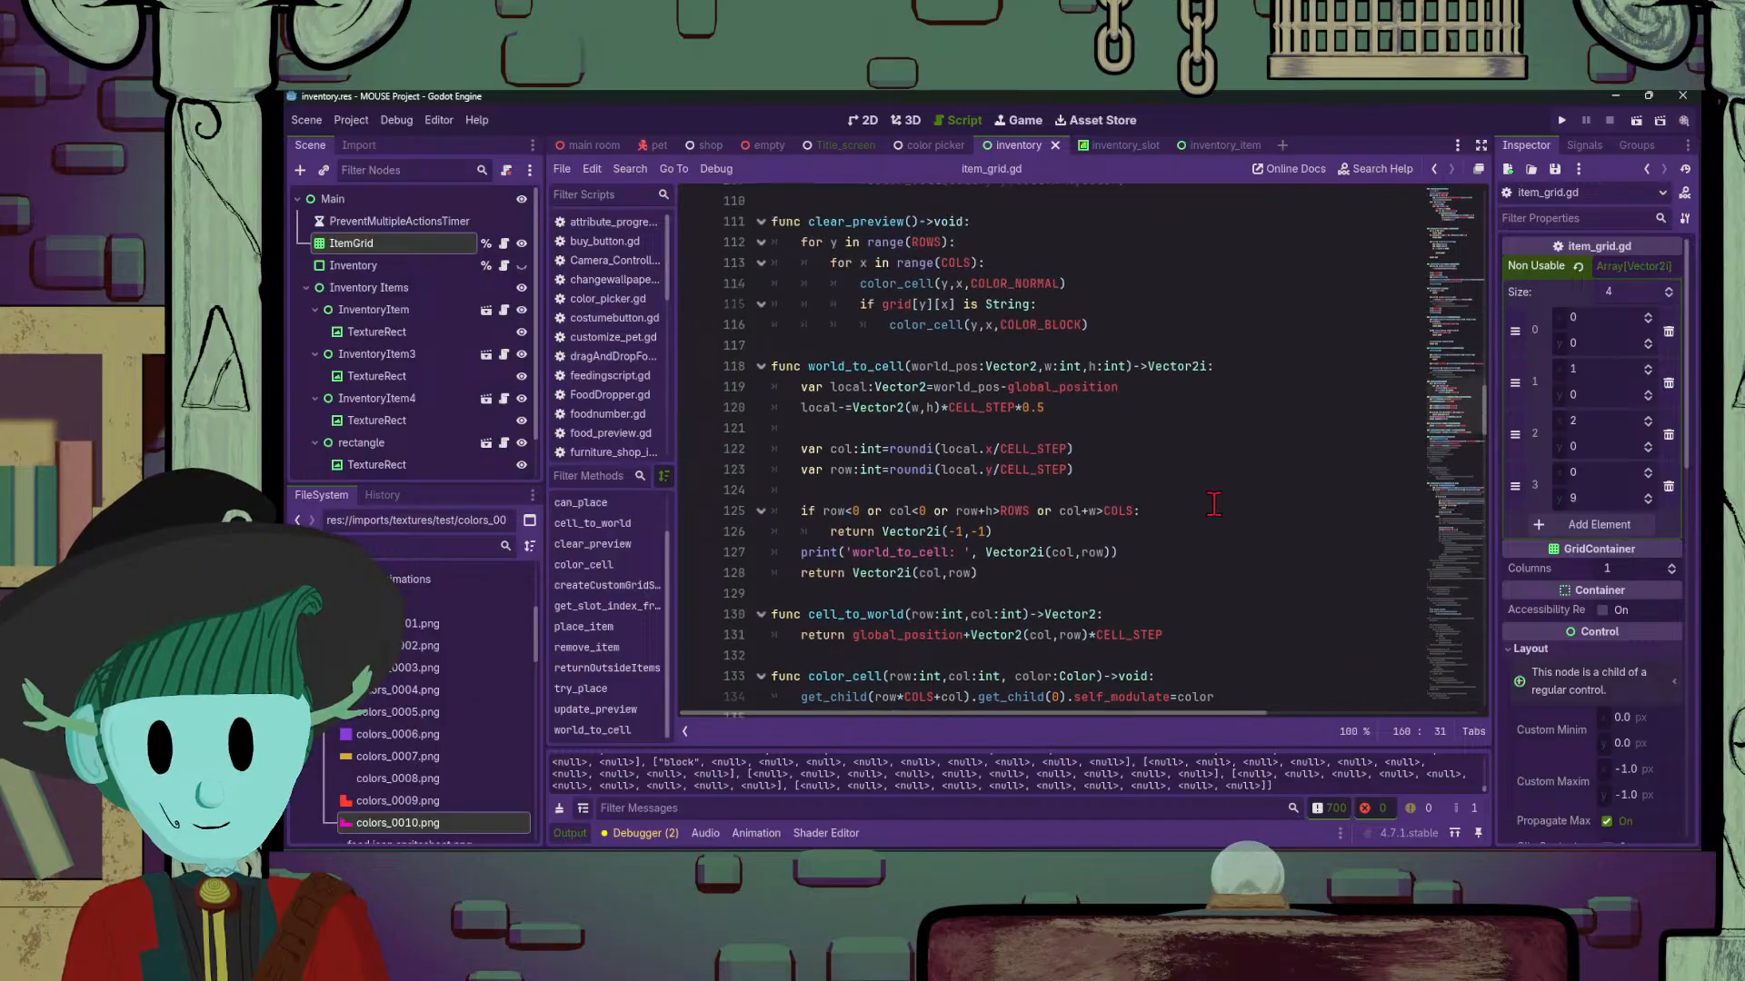
scroll(1094, 462, "up", 16)
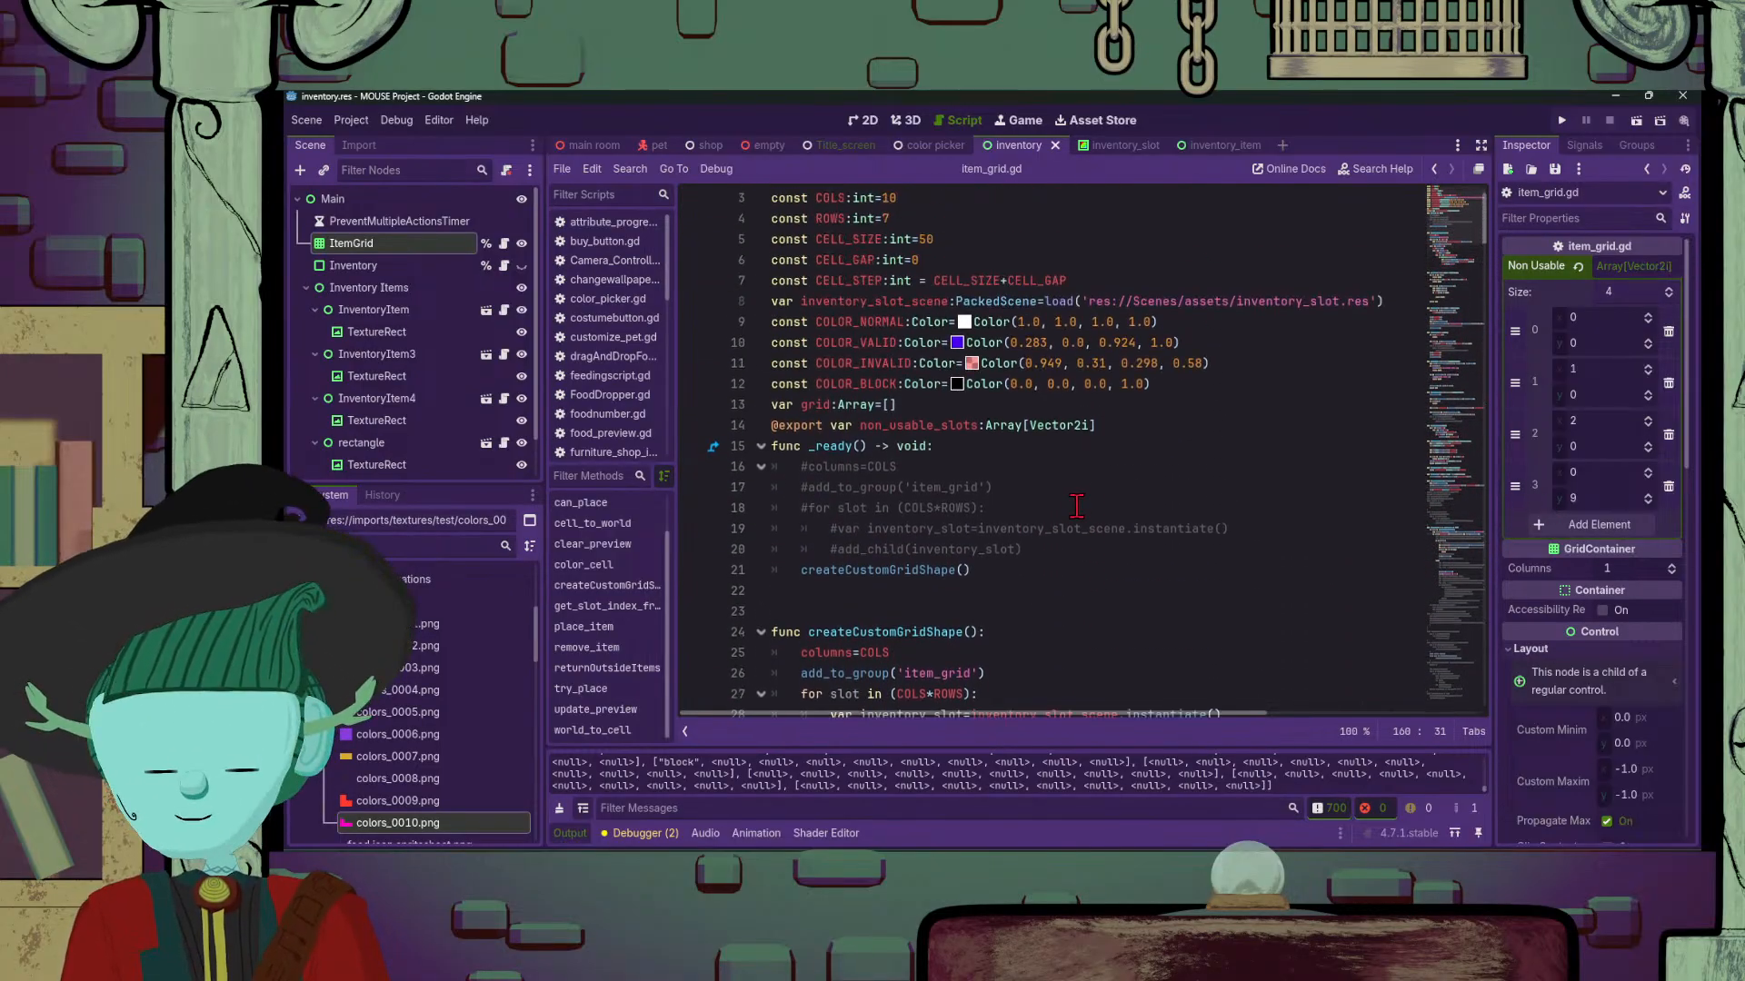
left_click_drag(1030, 548, 793, 472)
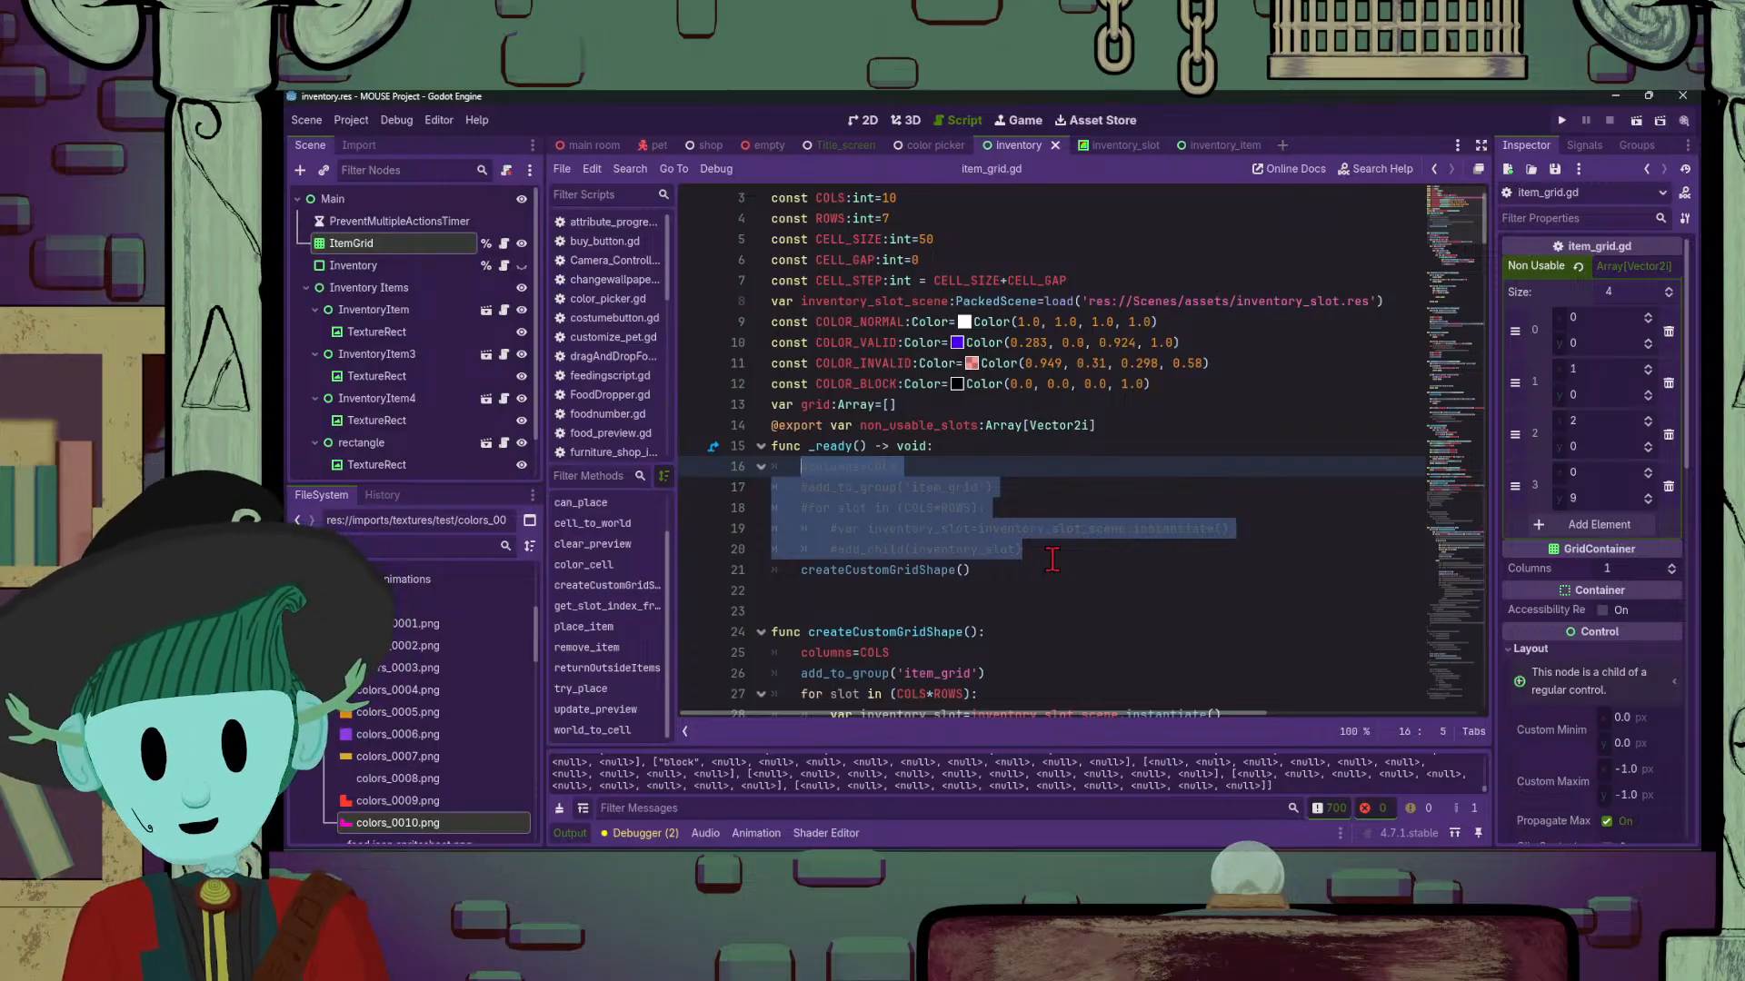
Step: Skim item_grid.gd down to _gui_input and back, and examine update_preview's color assignment and color_cell loop
scroll(1334, 305, "down", 20)
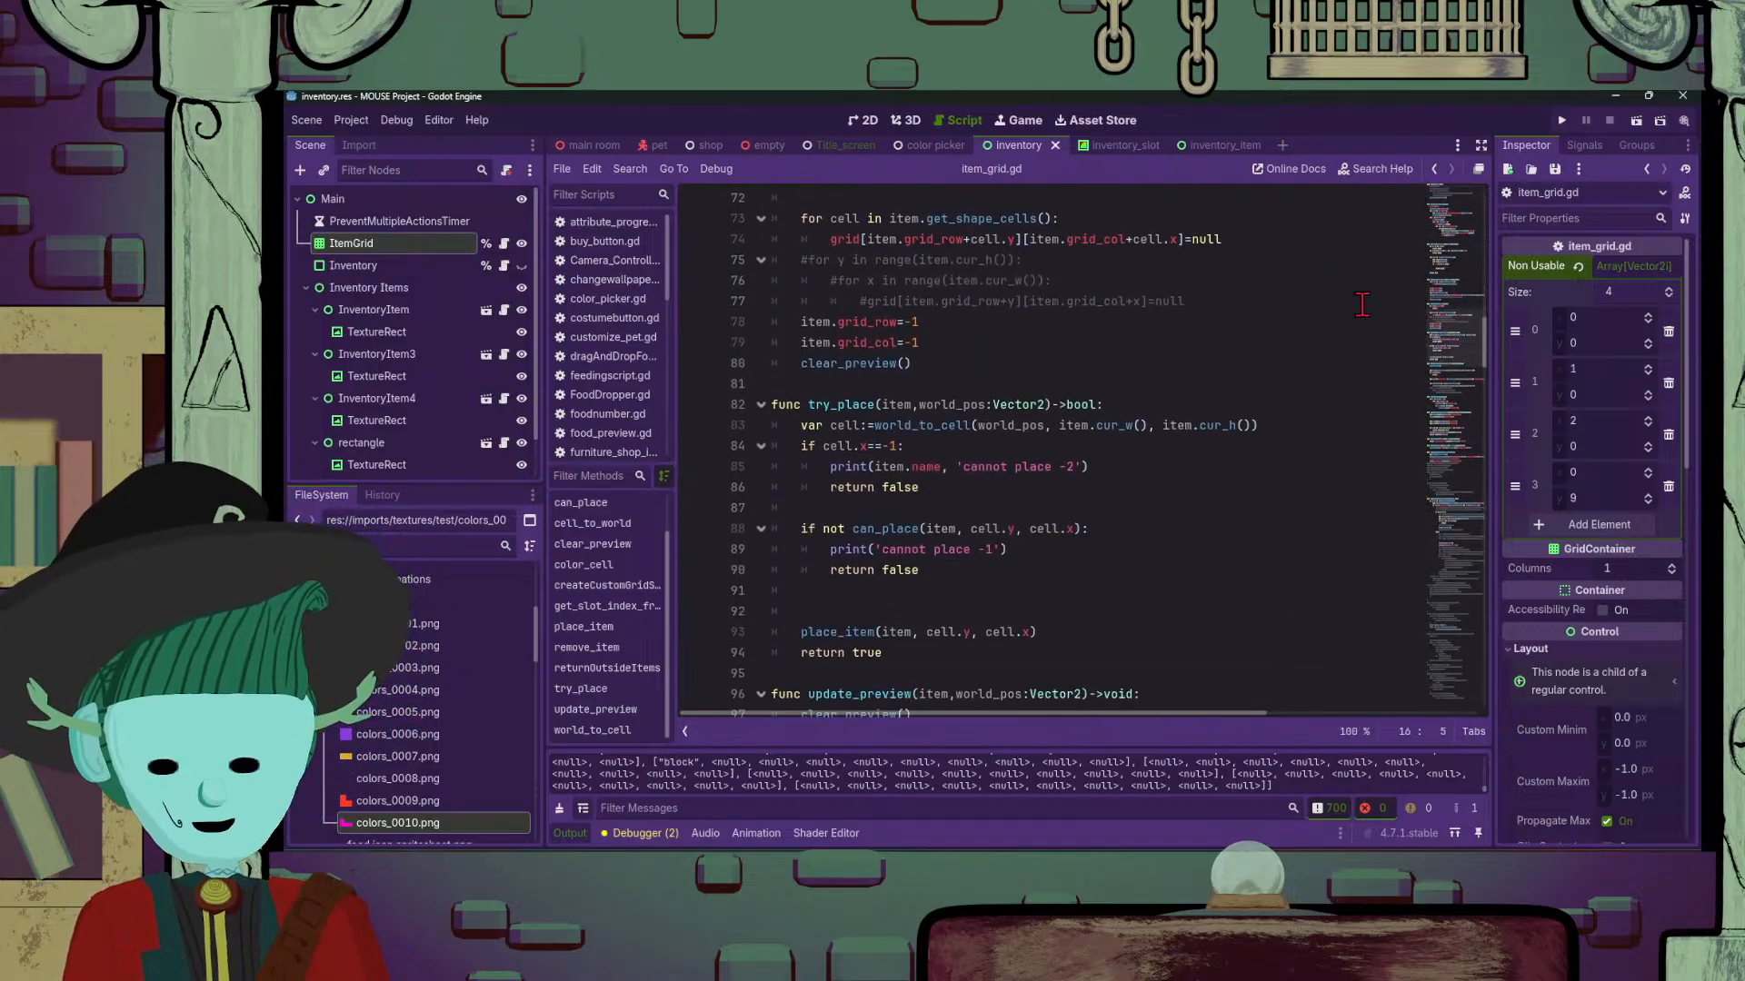
scroll(1445, 363, "down", 20)
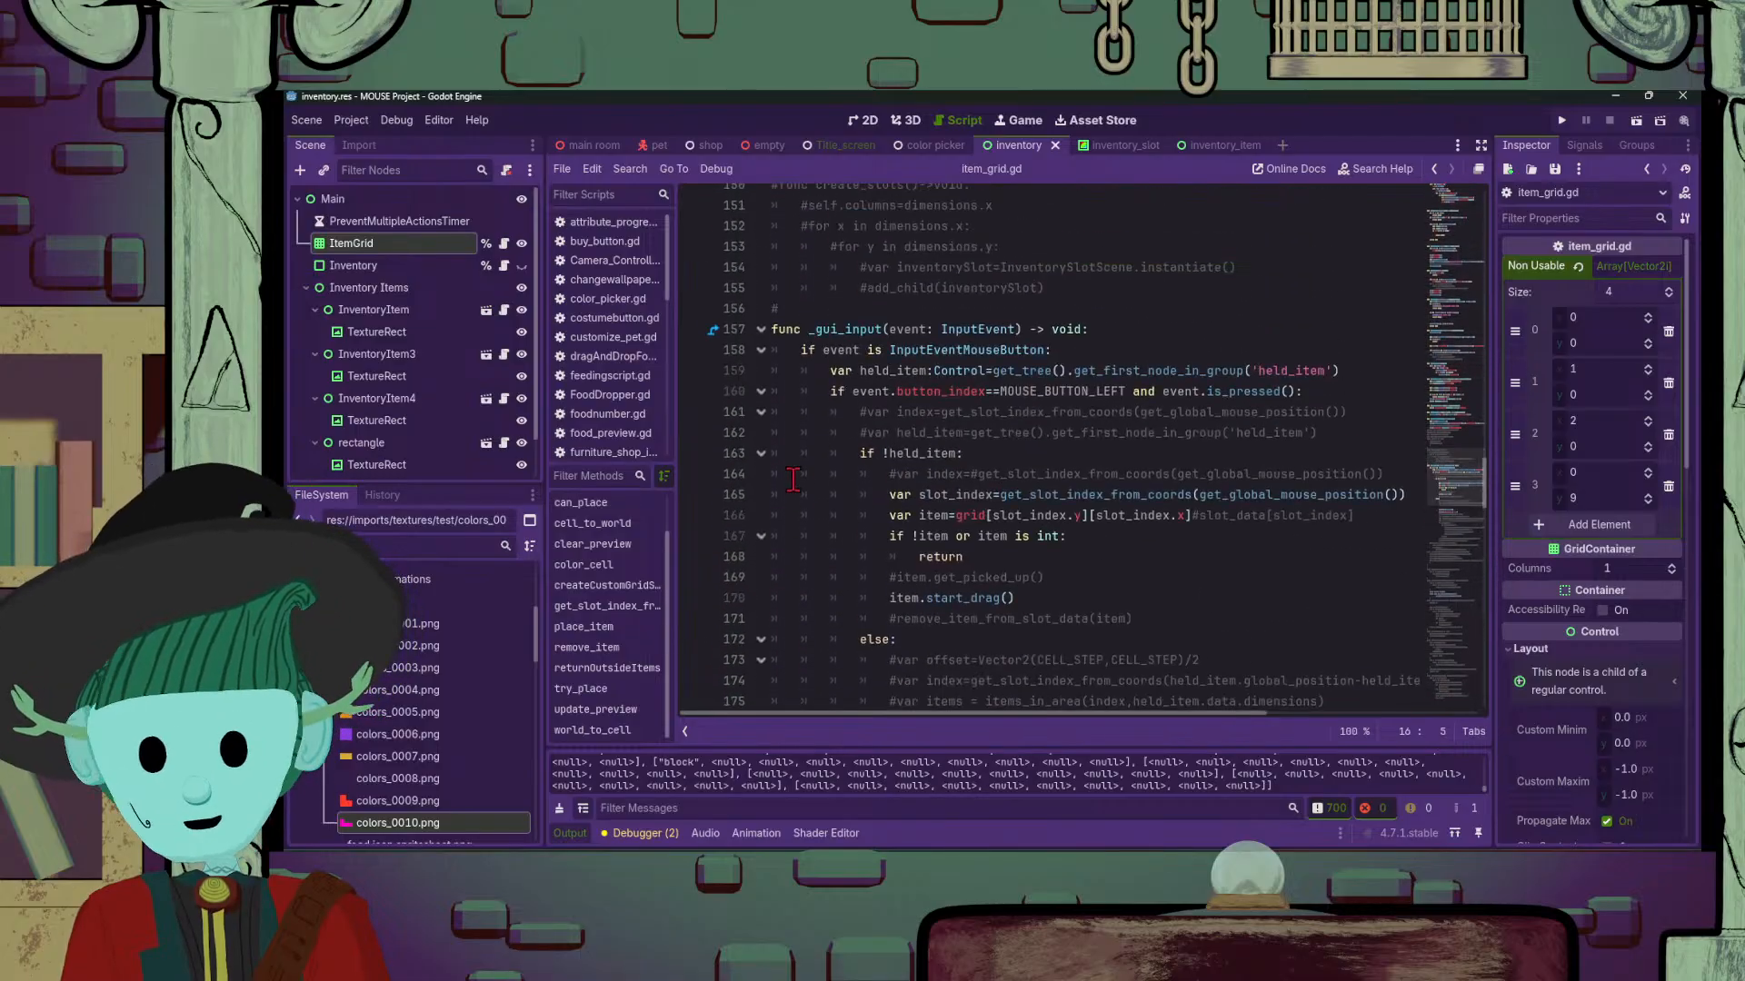
scroll(1156, 523, "up", 3)
scroll(1156, 523, "up", 17)
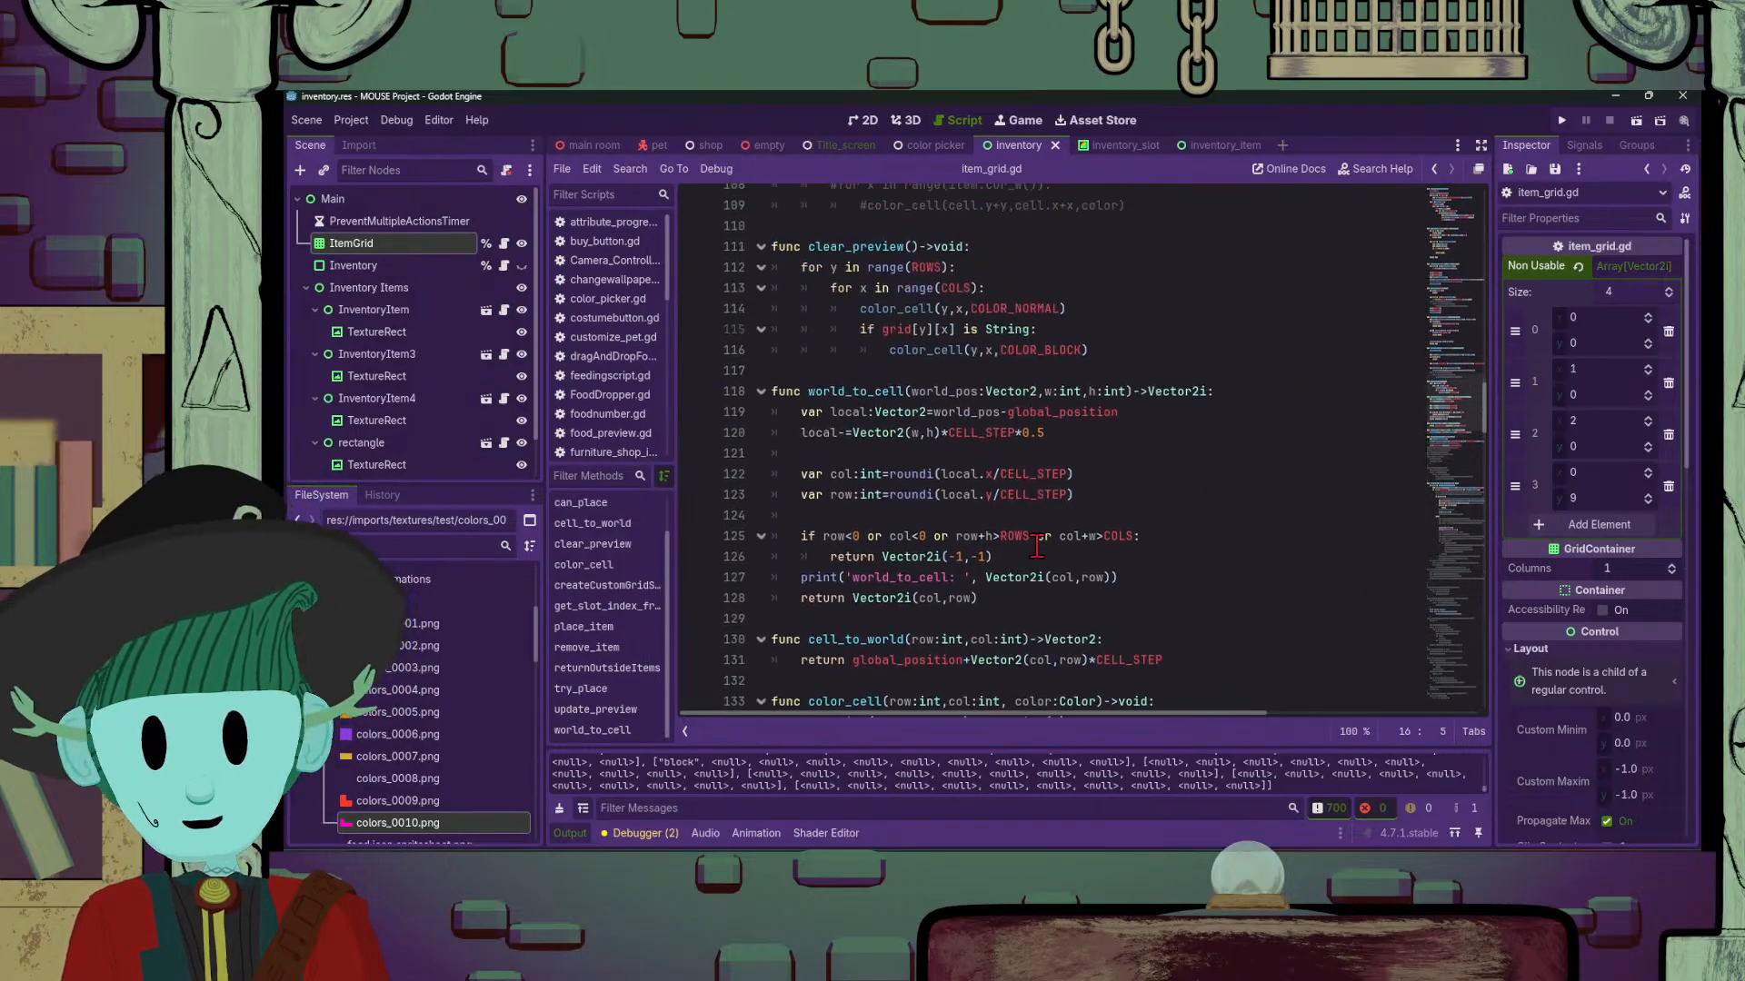
left_click(1058, 453)
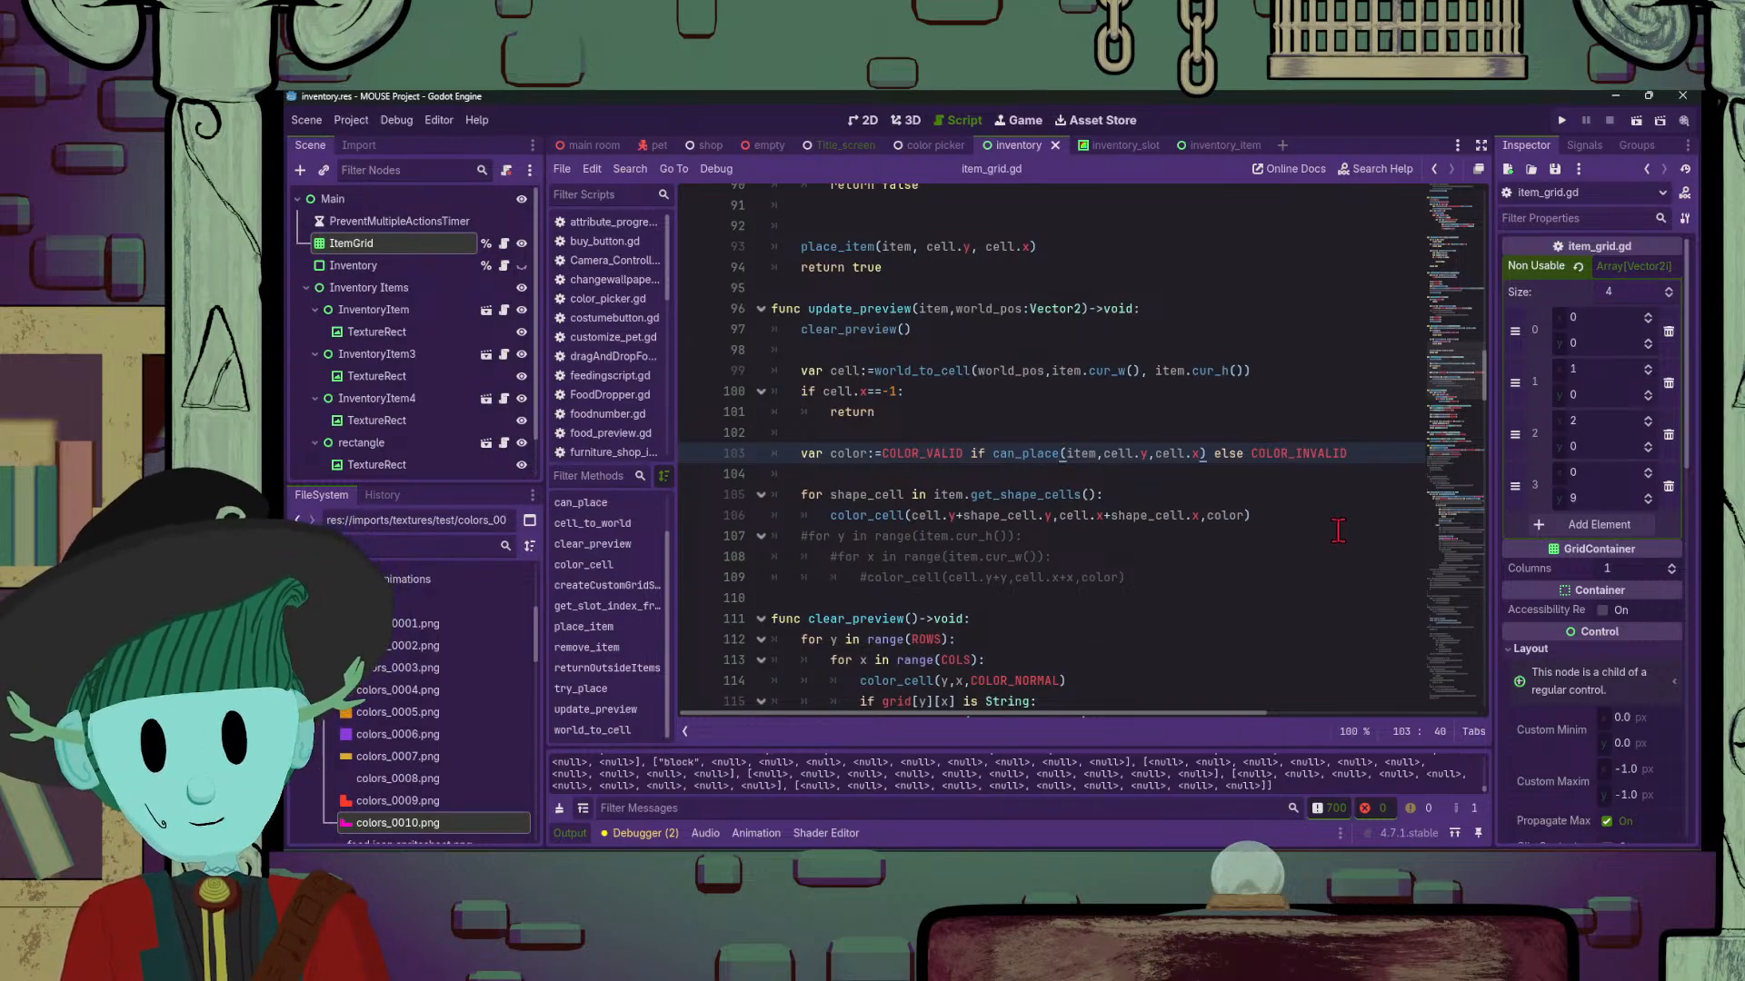
left_click(1268, 515)
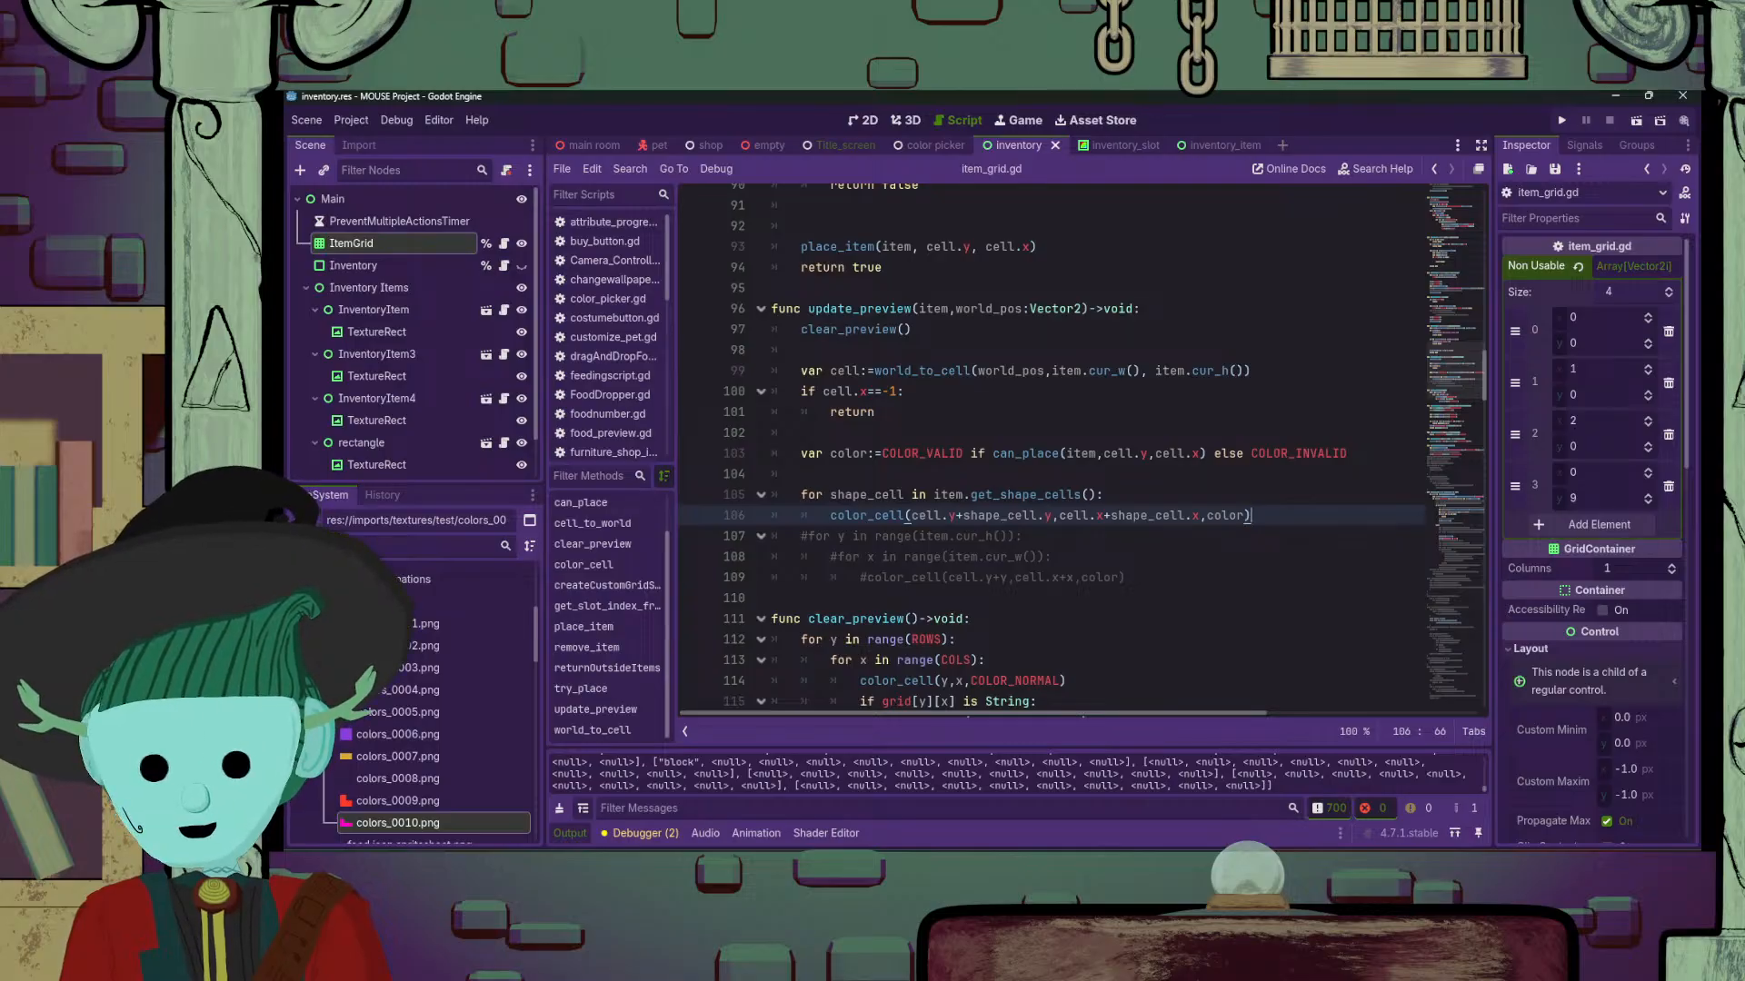
Step: Switch to LMMS and slightly narrow the FX-Mixer window
key("alt+Tab")
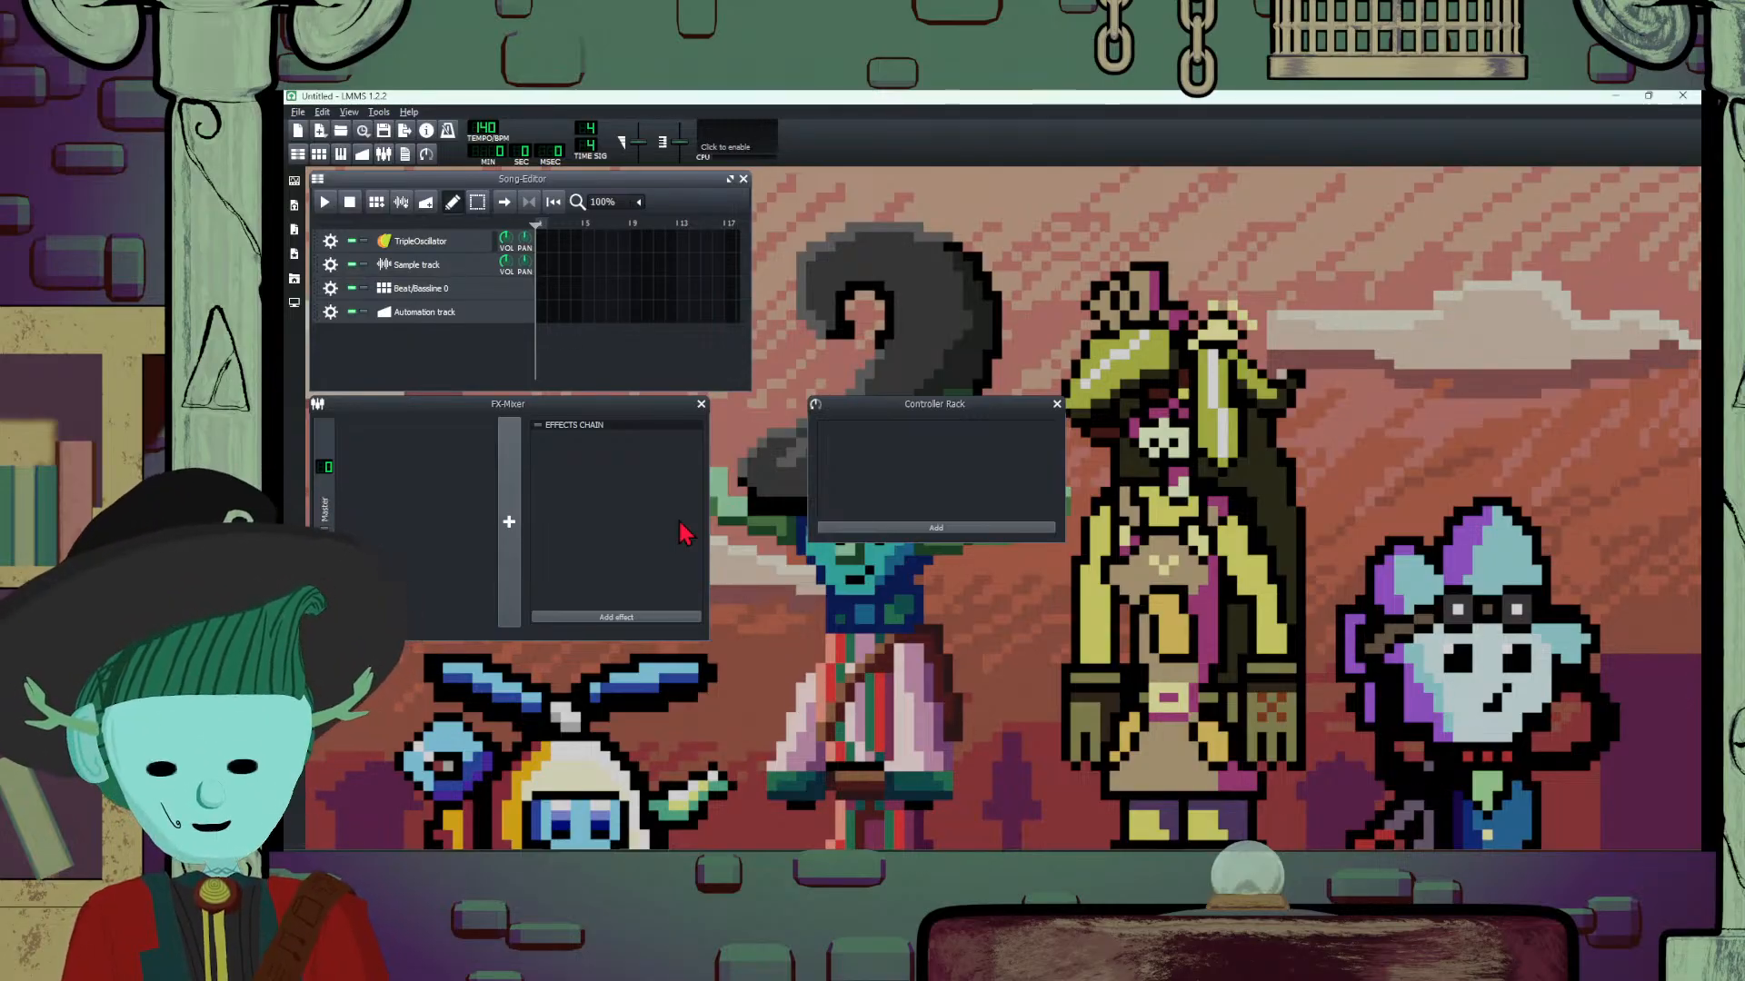
mouse_move(707, 537)
left_mouse_down()
mouse_move(794, 545)
mouse_move(592, 549)
mouse_move(785, 548)
mouse_move(696, 550)
left_mouse_up()
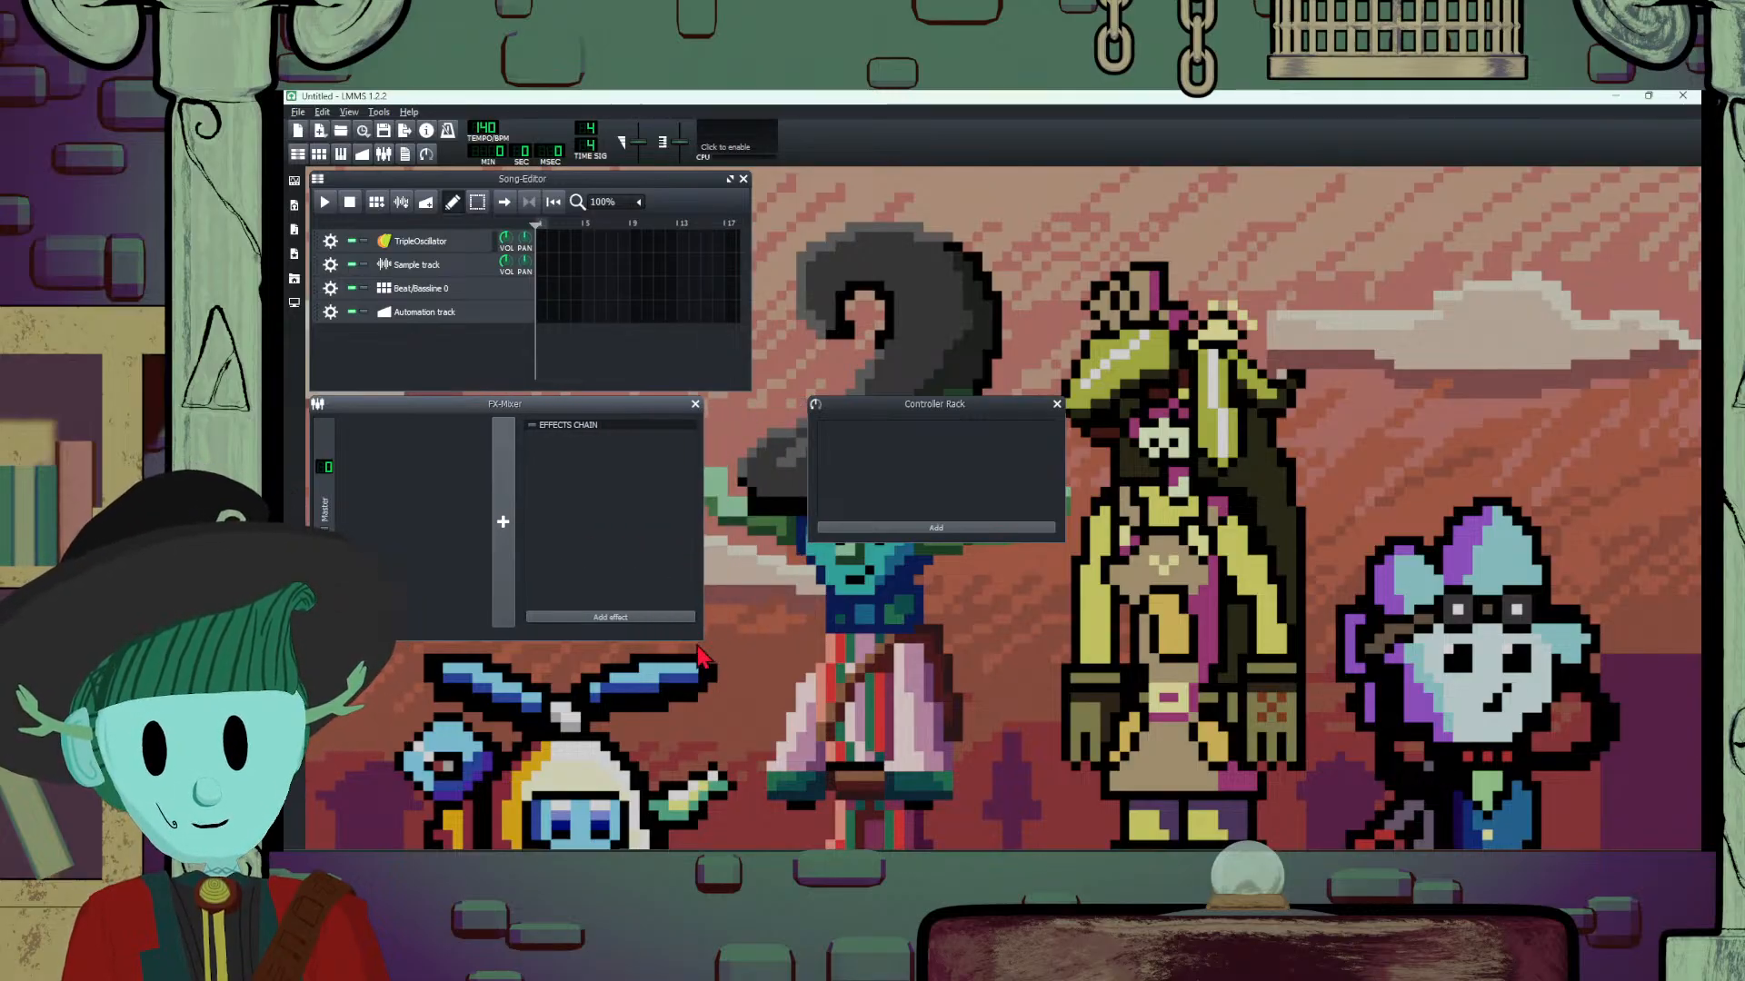
Step: Widen the FX-Mixer window slightly and open the recent project mouse project lydian theme side a.mmpz
left_click_drag(701, 641, 728, 687)
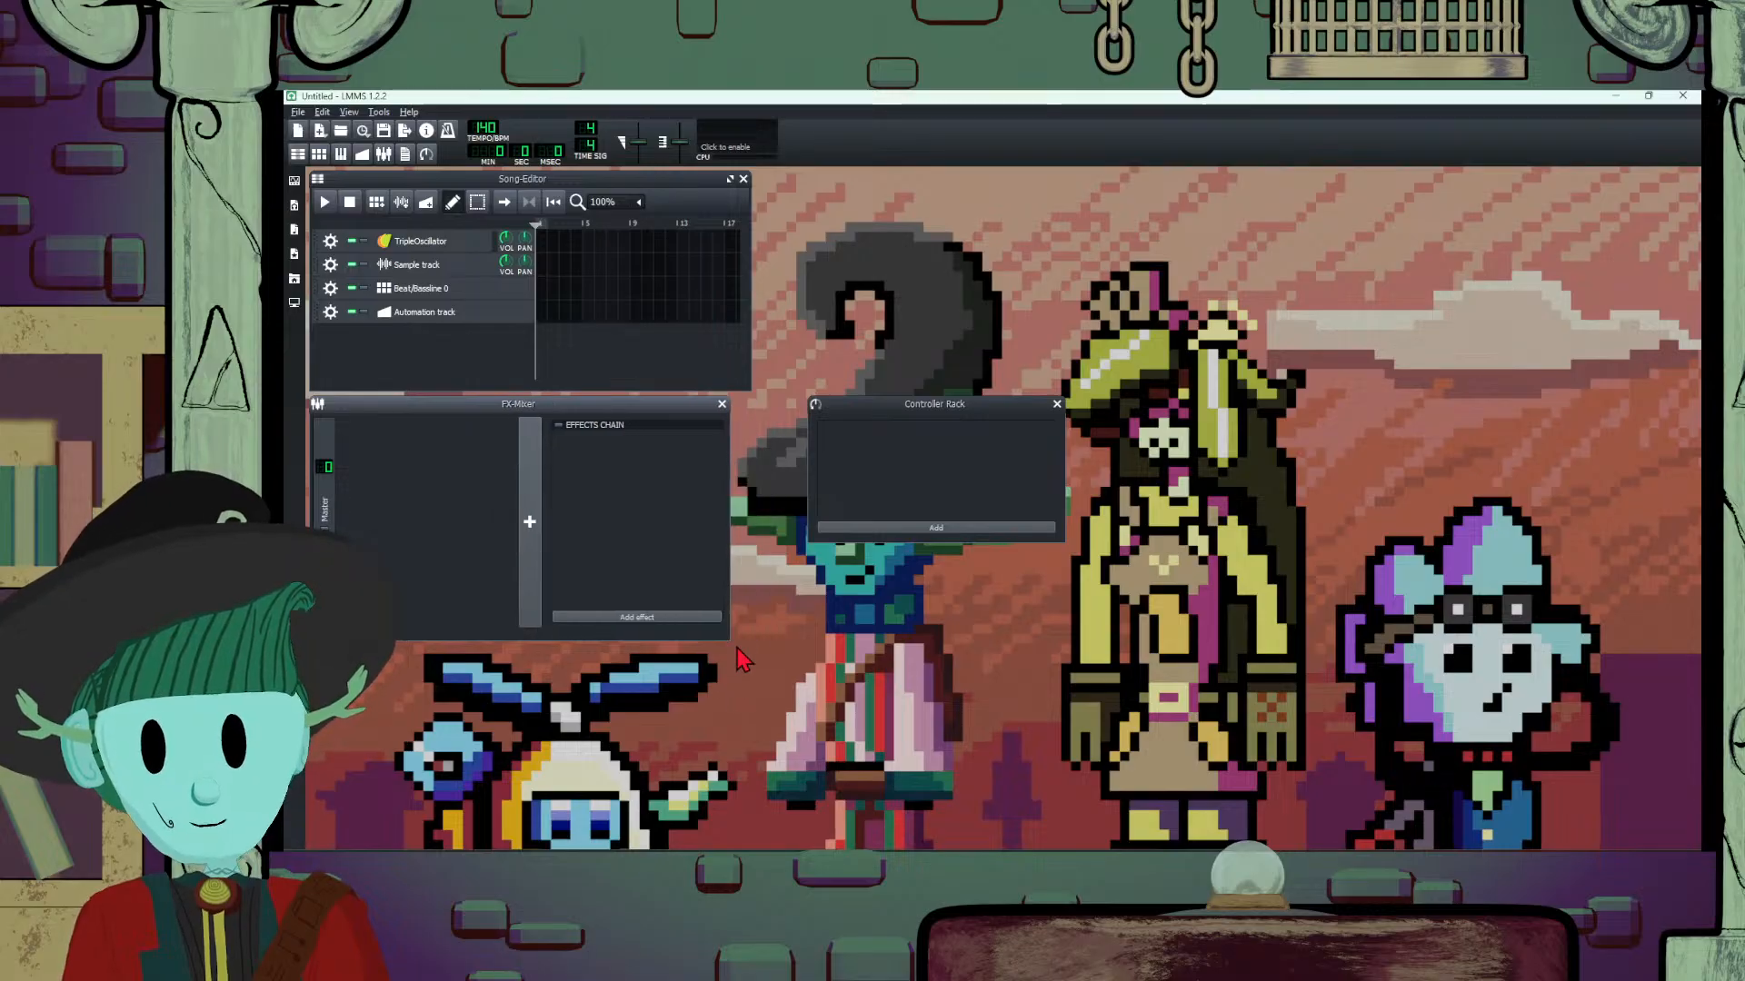
left_click(298, 112)
mouse_move(363, 185)
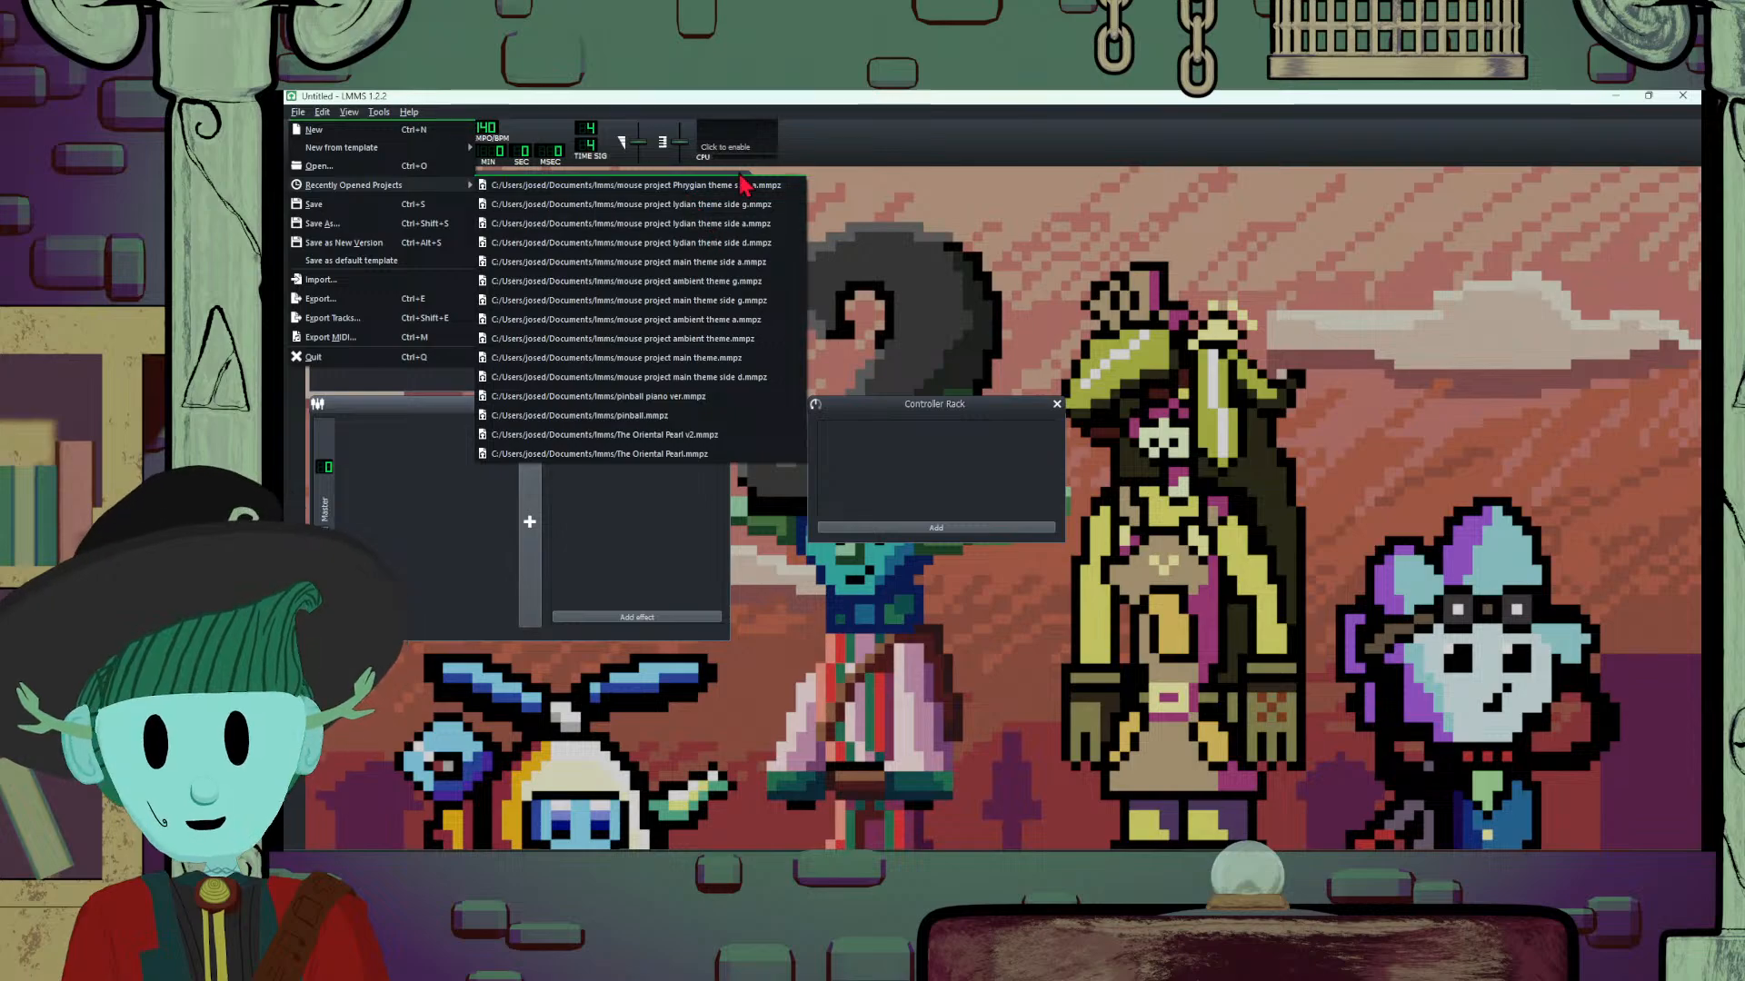
left_click(770, 224)
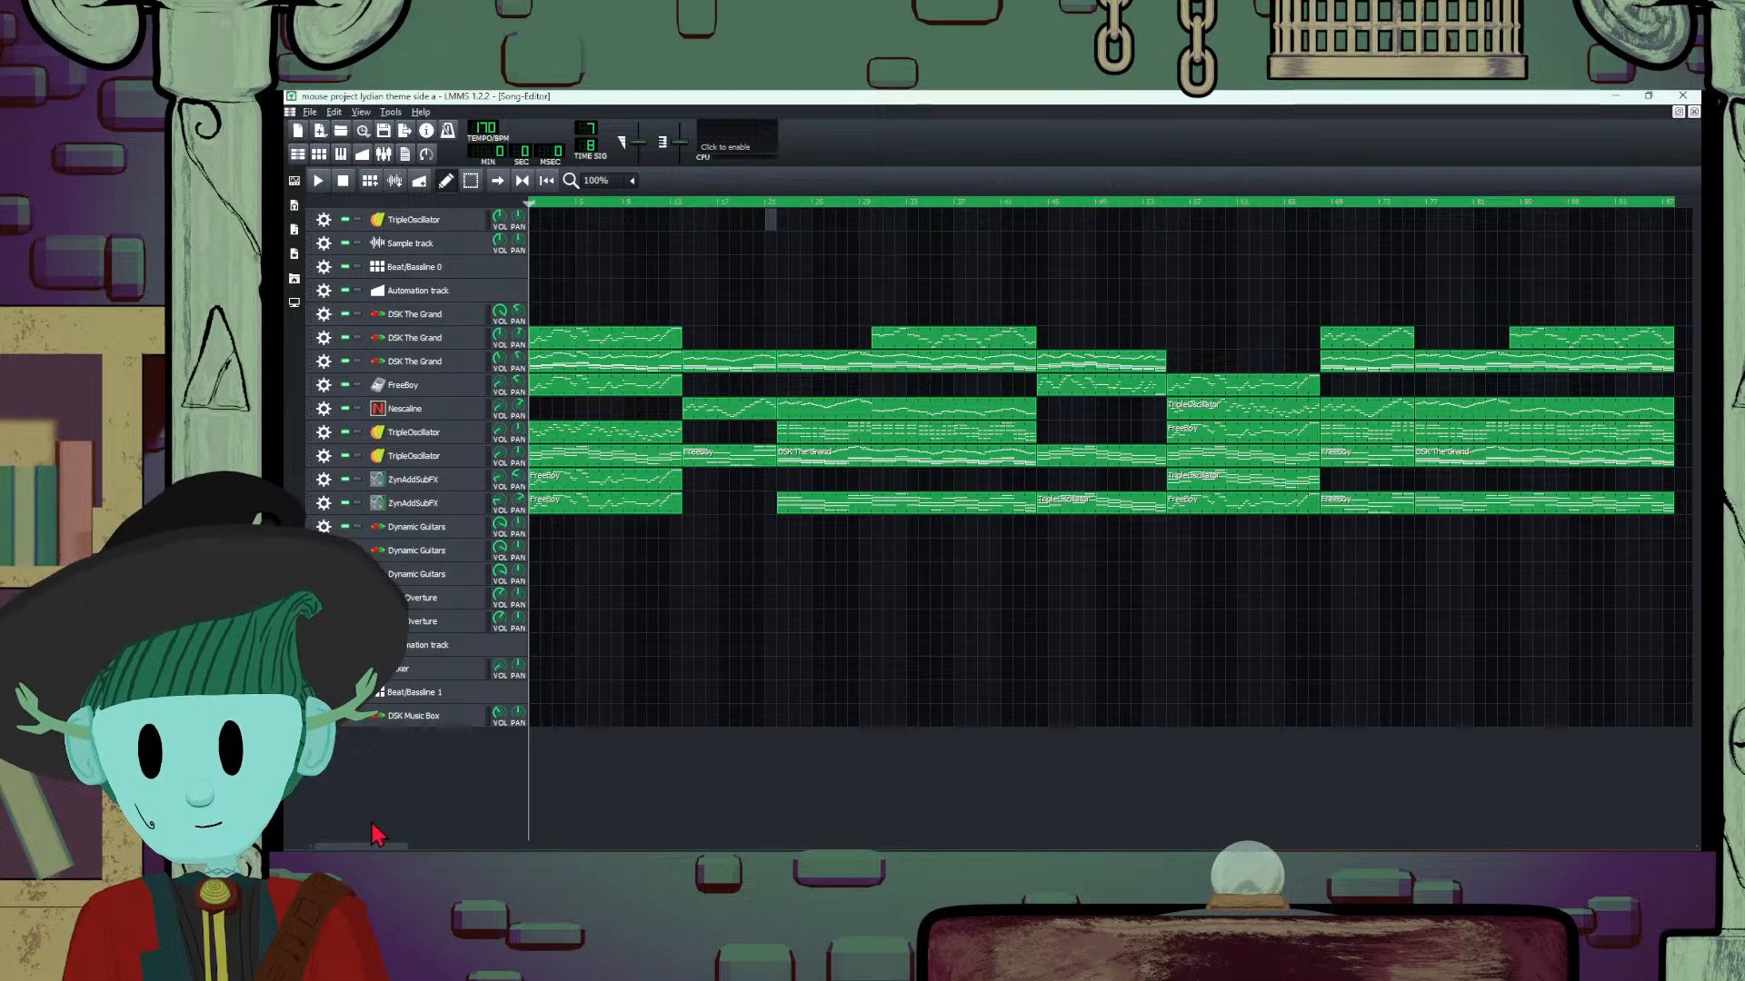
left_click_drag(373, 848, 341, 829)
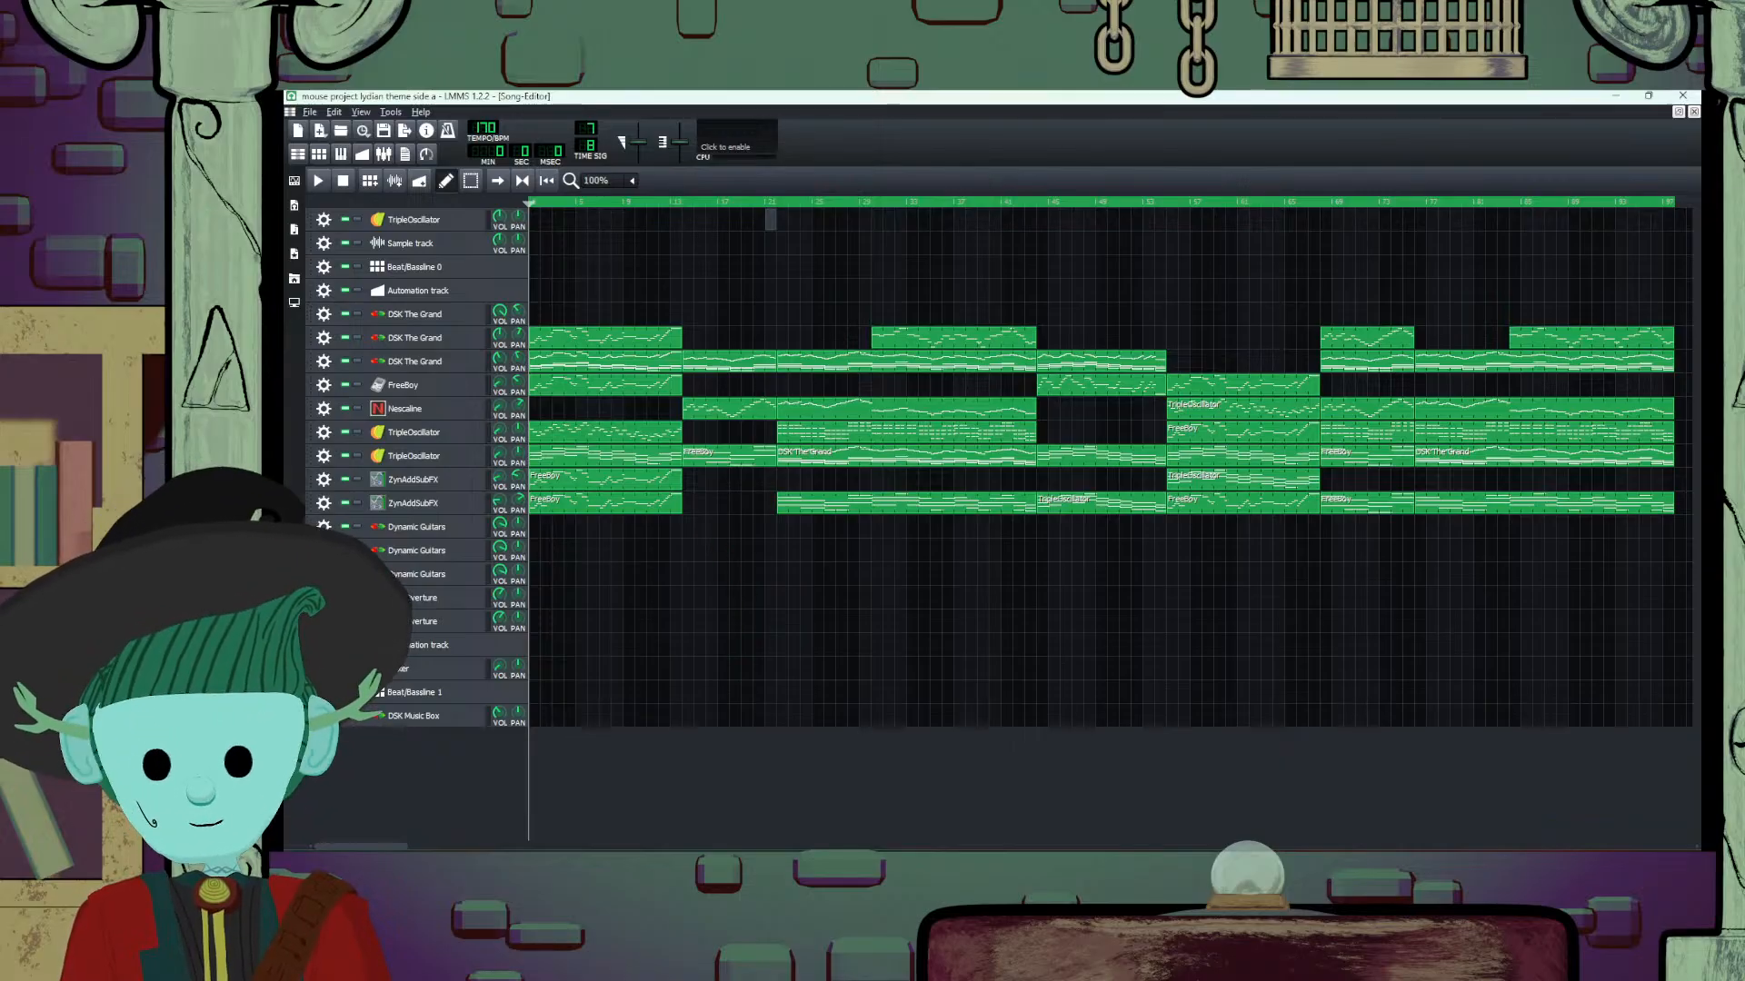
mouse_move(831, 865)
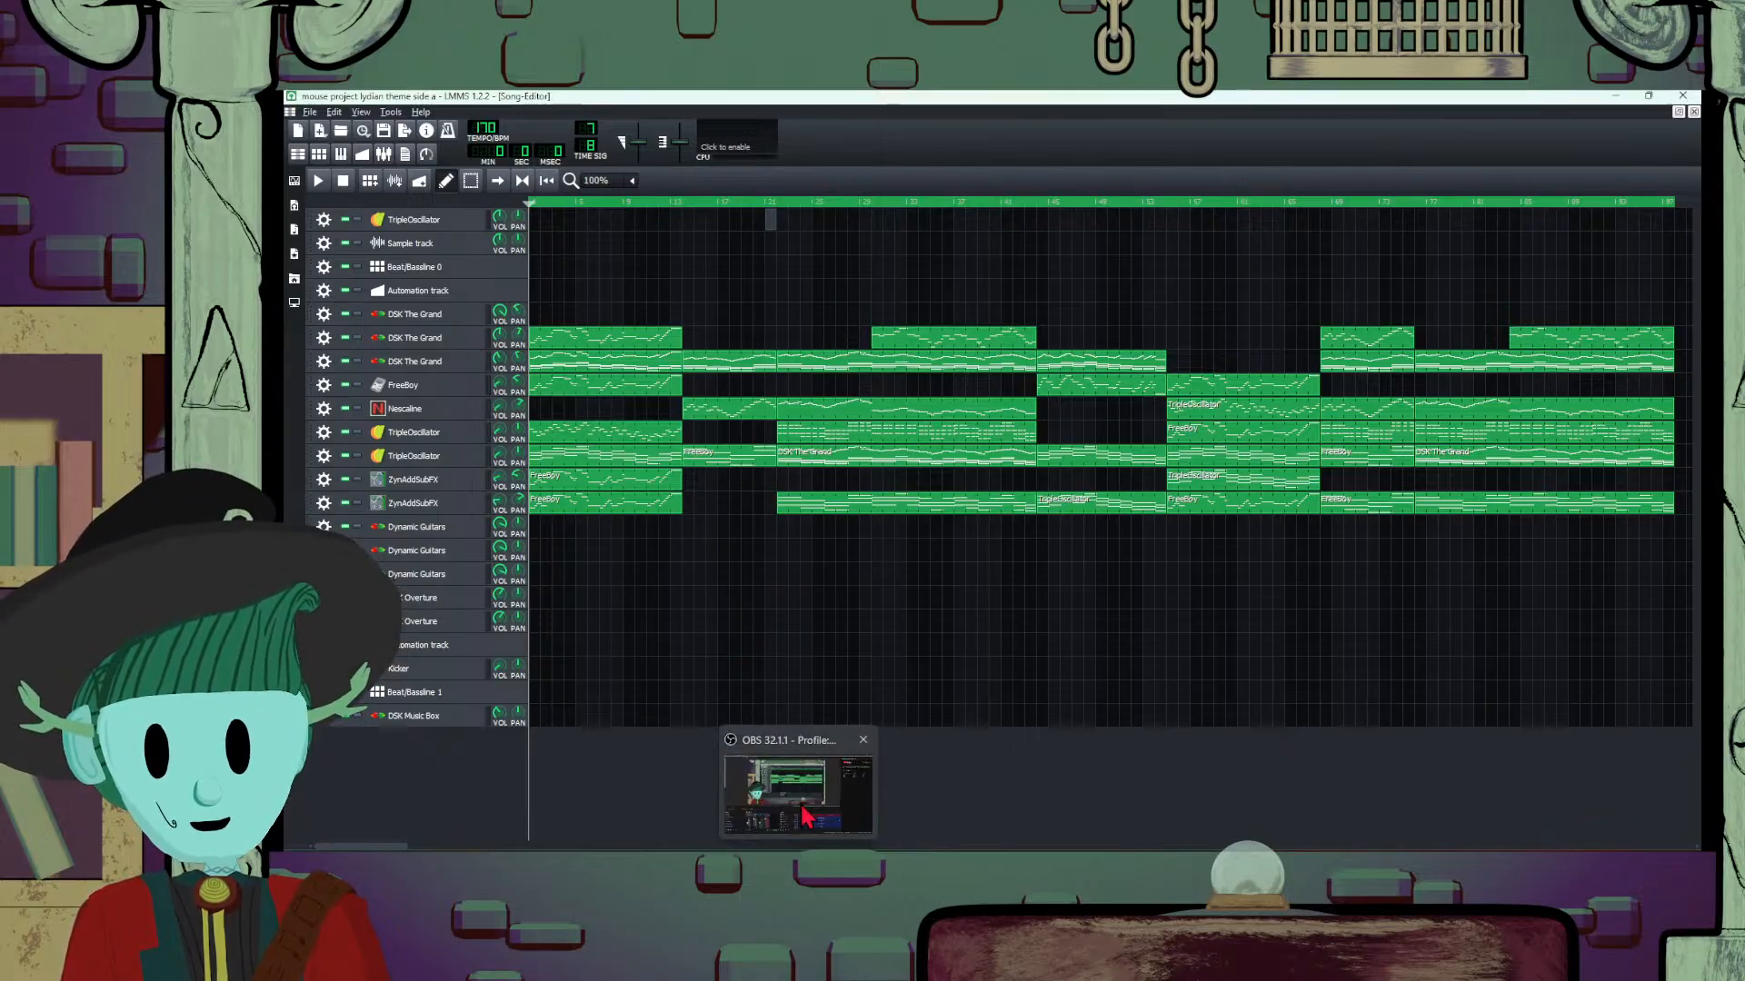
left_click(802, 811)
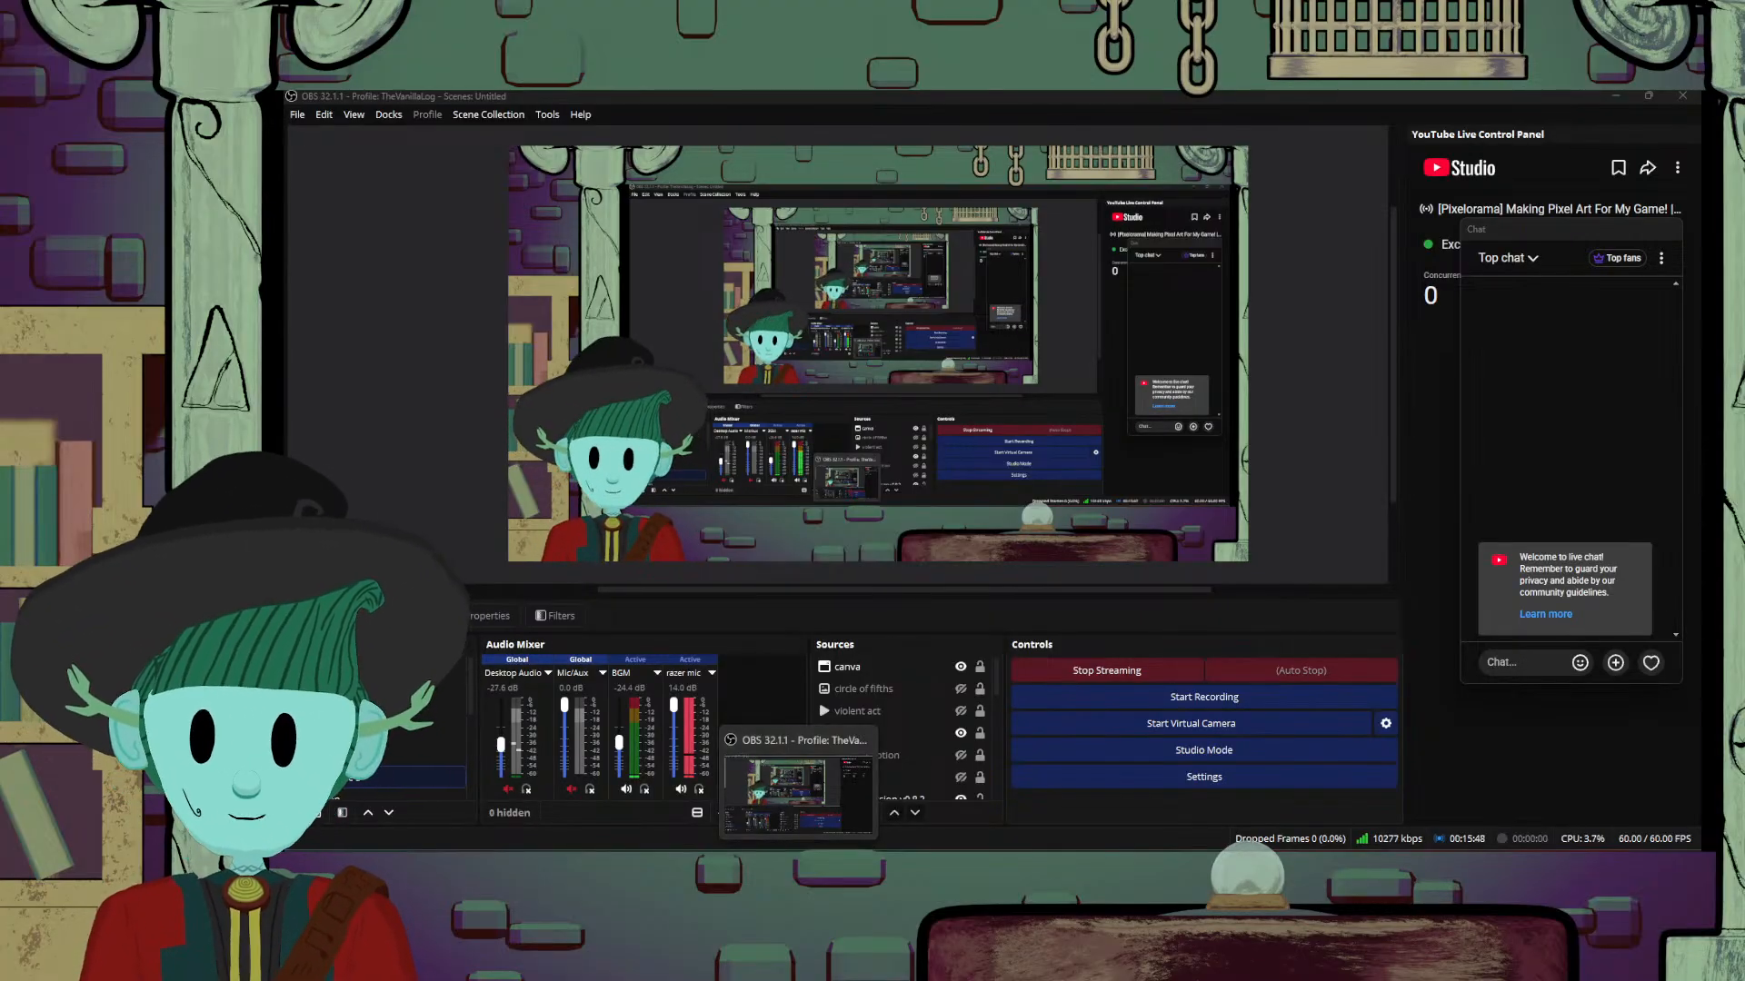
left_click(803, 812)
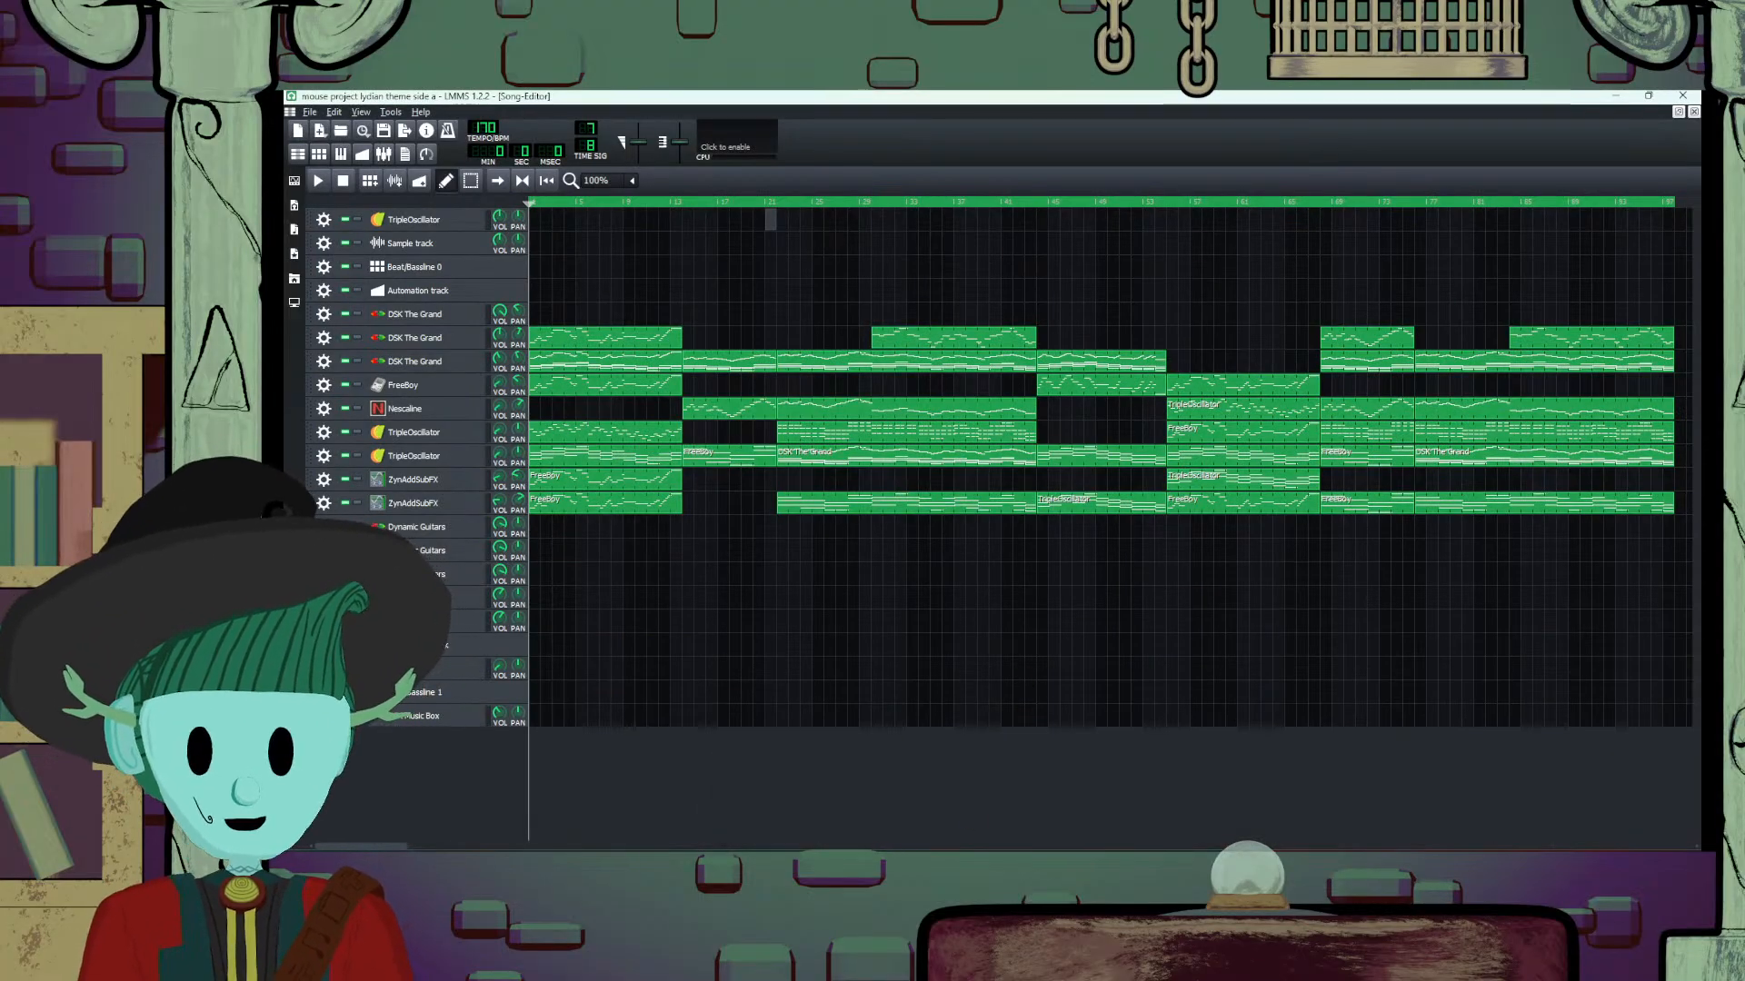
left_click(807, 826)
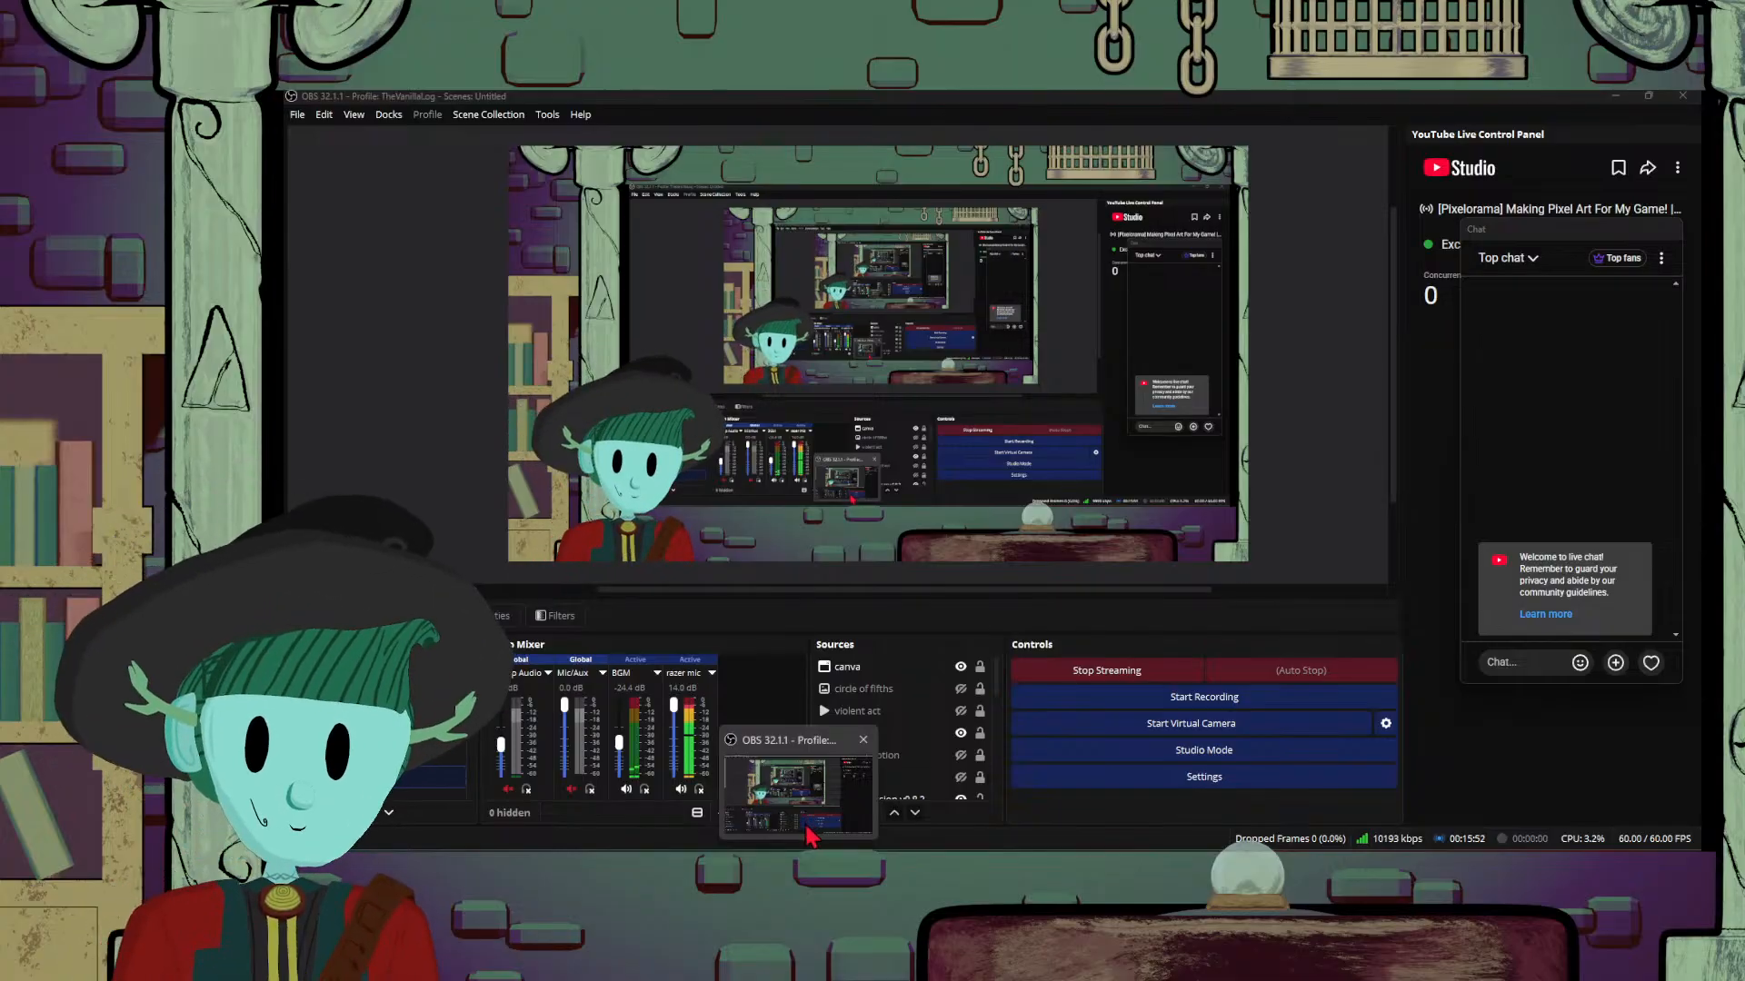
left_click(806, 827)
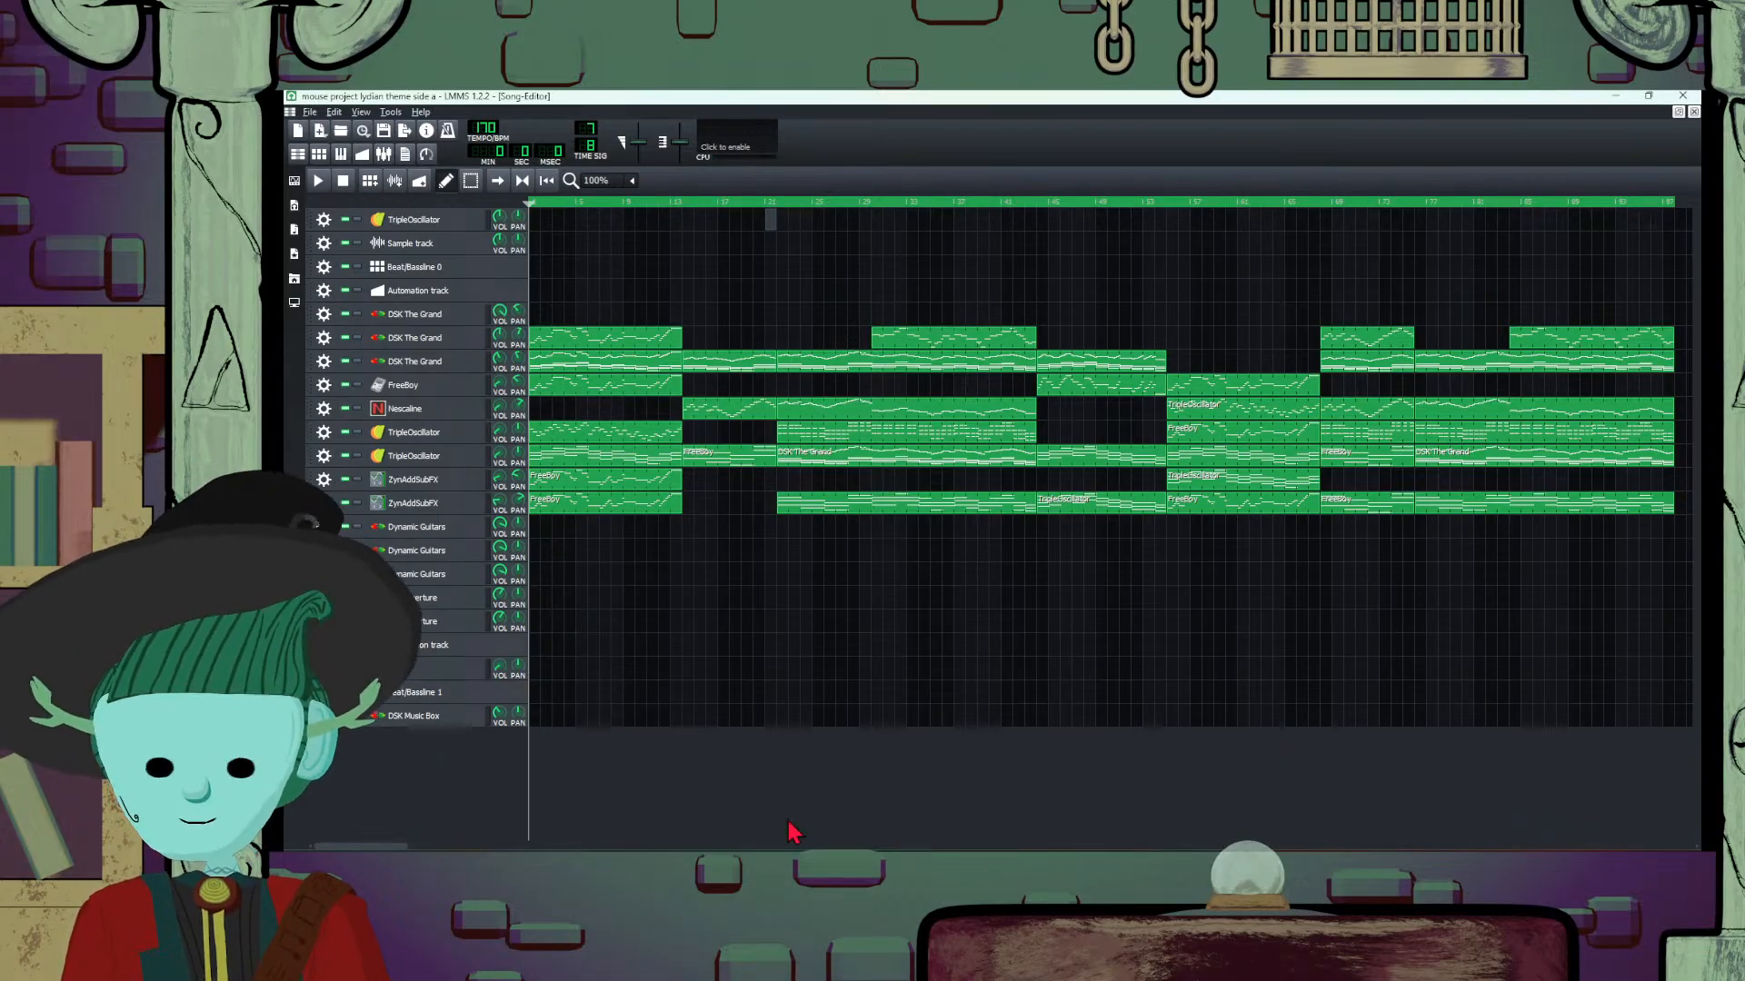
Step: Play the opening seconds of the lydian theme side a song and stop playback
key("space")
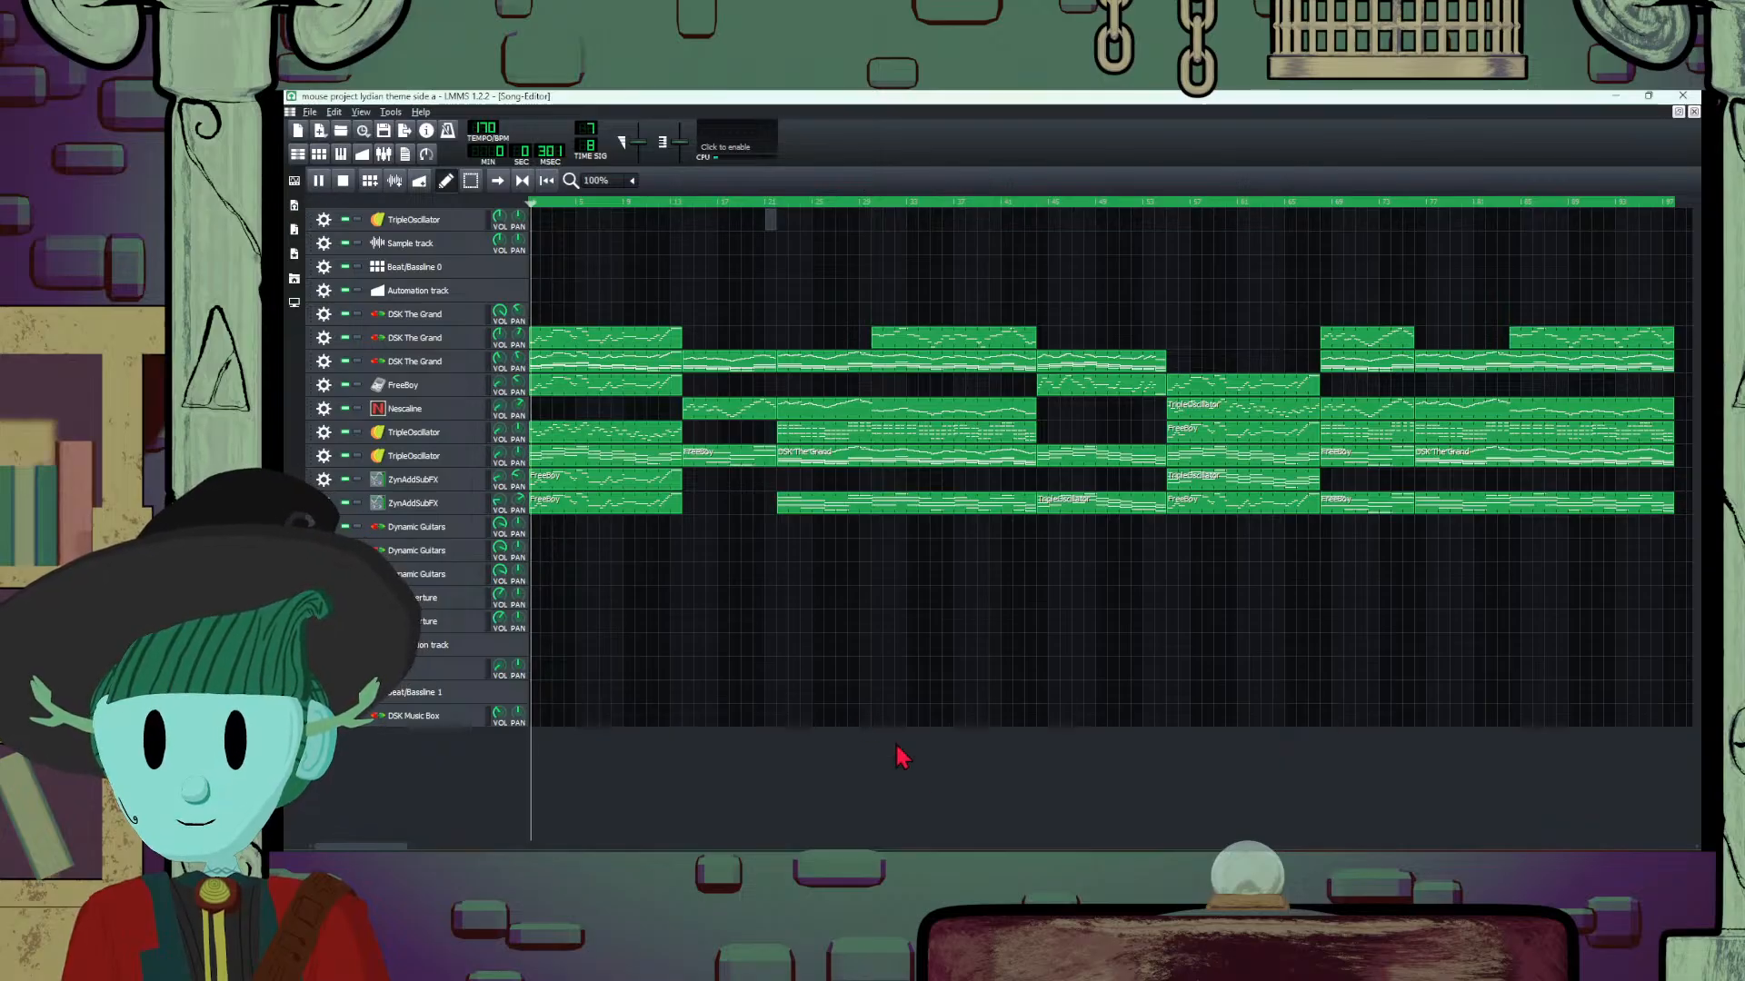
mouse_move(802, 859)
mouse_move(809, 811)
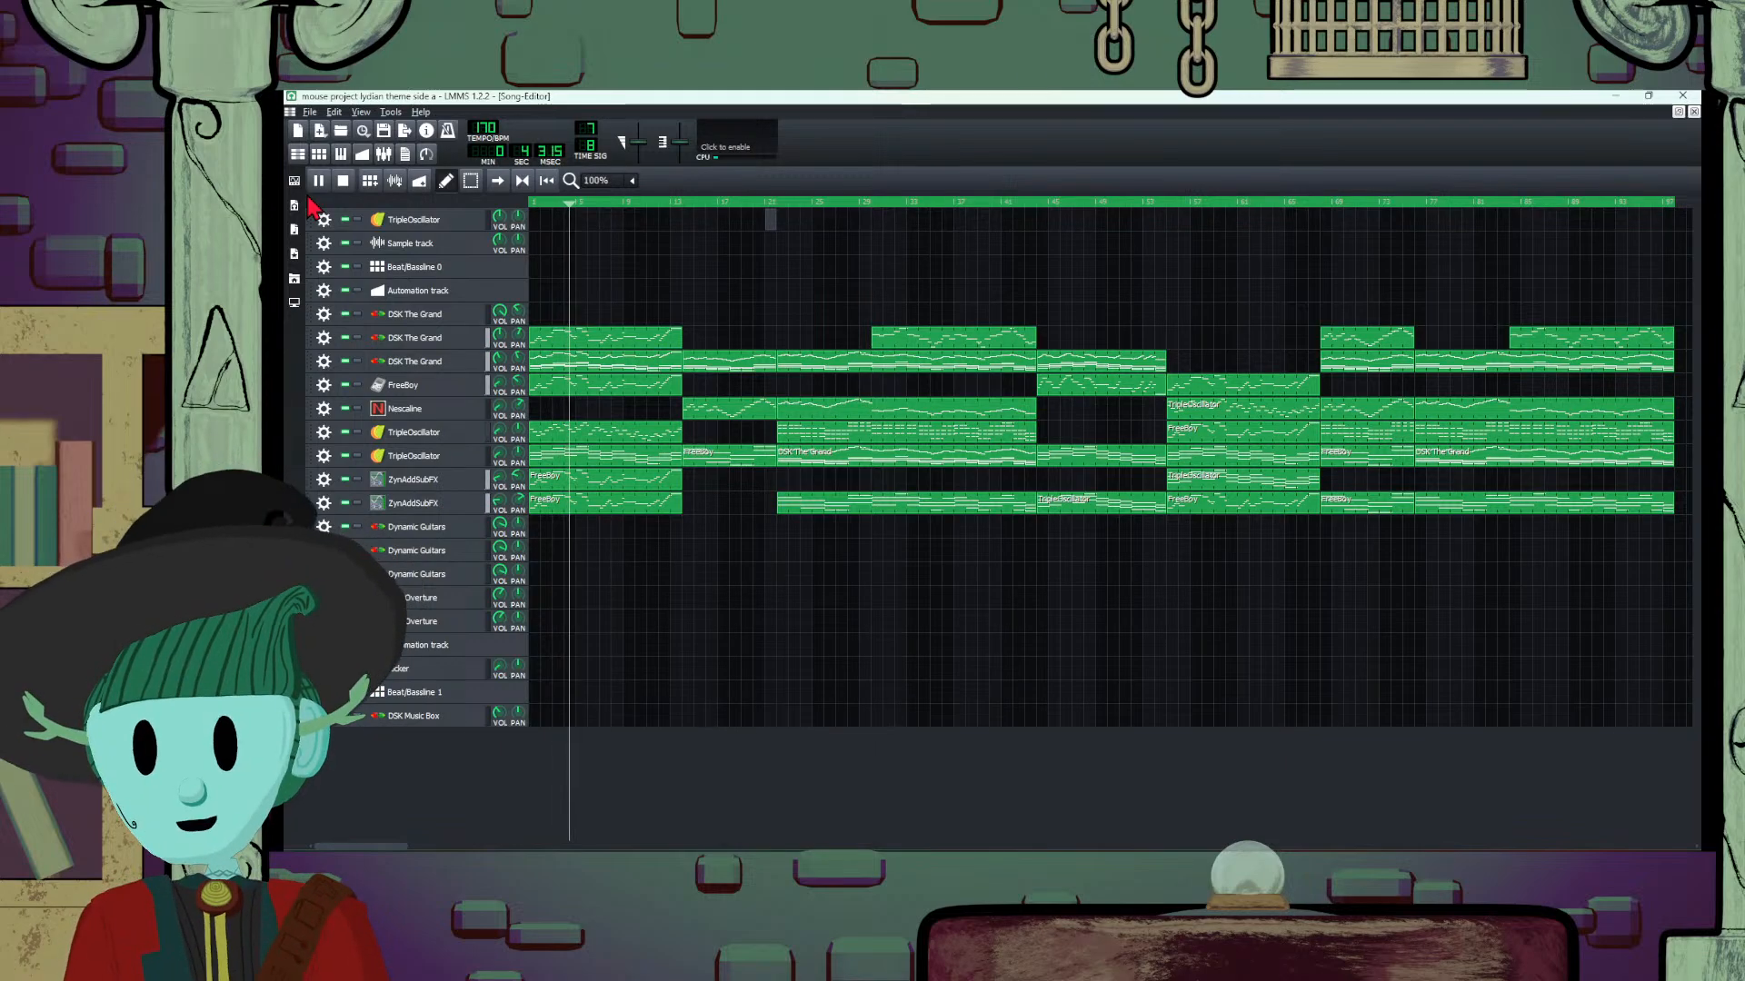
key("space")
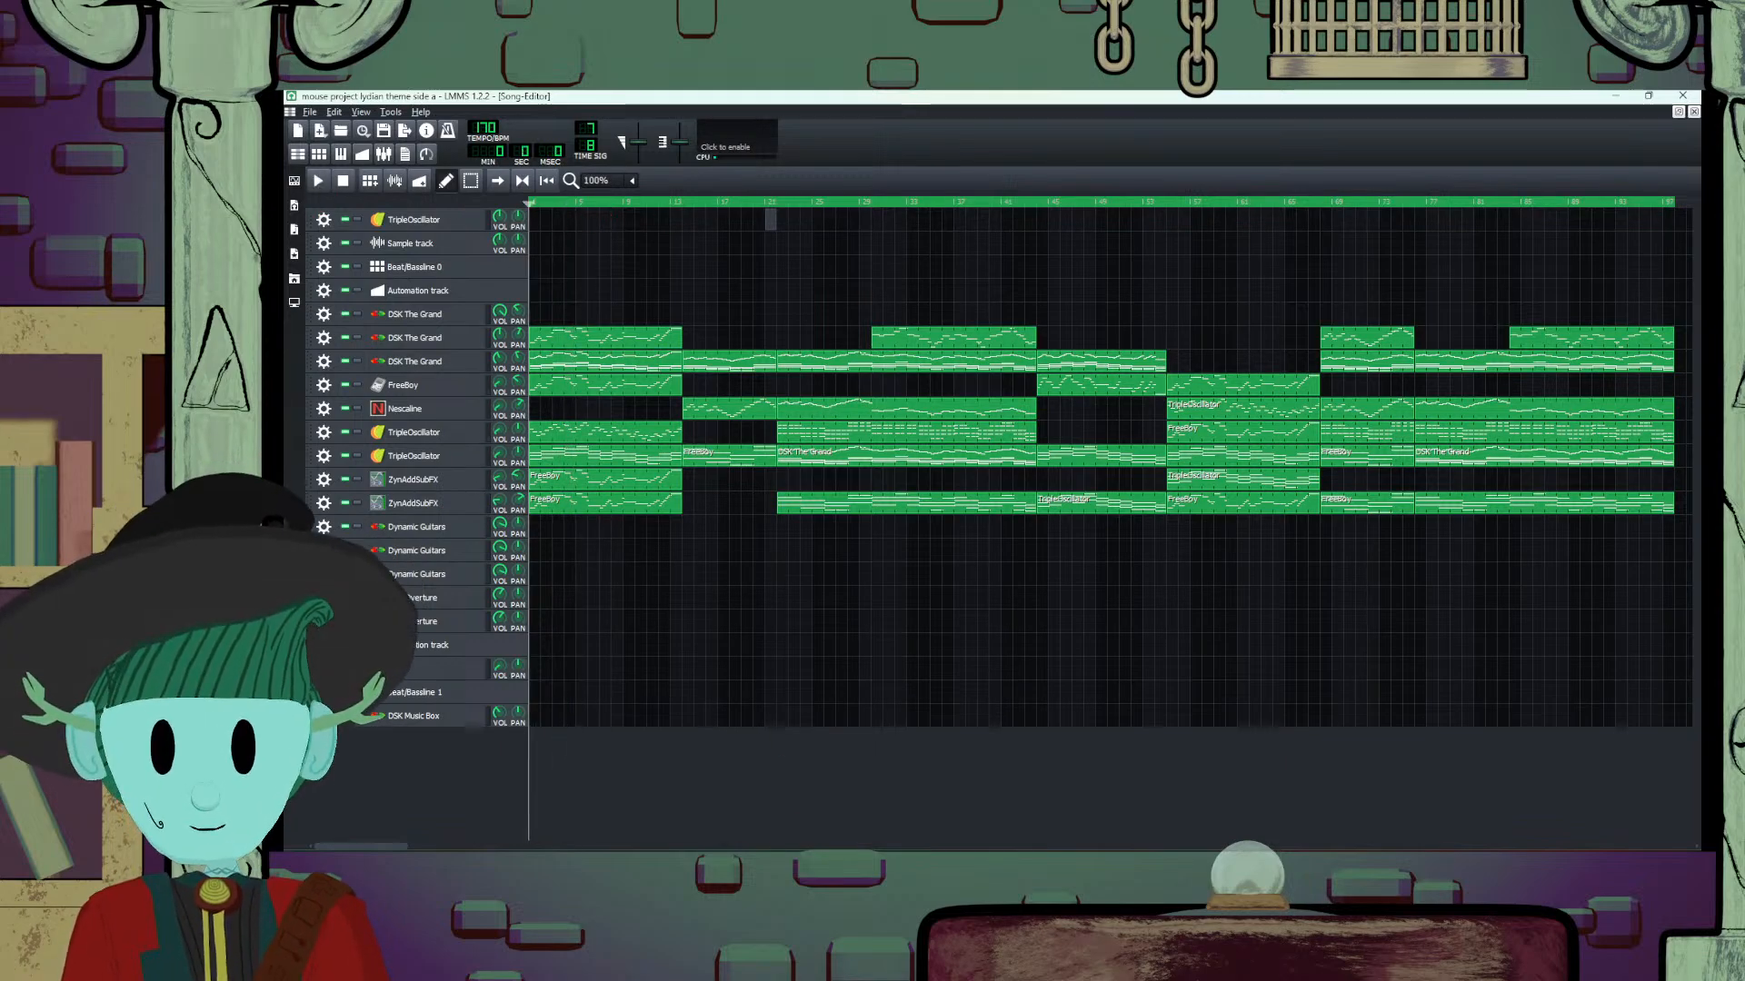
Step: Switch to OBS, unmute Desktop Audio and raise its level to -8.2 dB, and return to LMMS
left_click(768, 862)
left_click(801, 858)
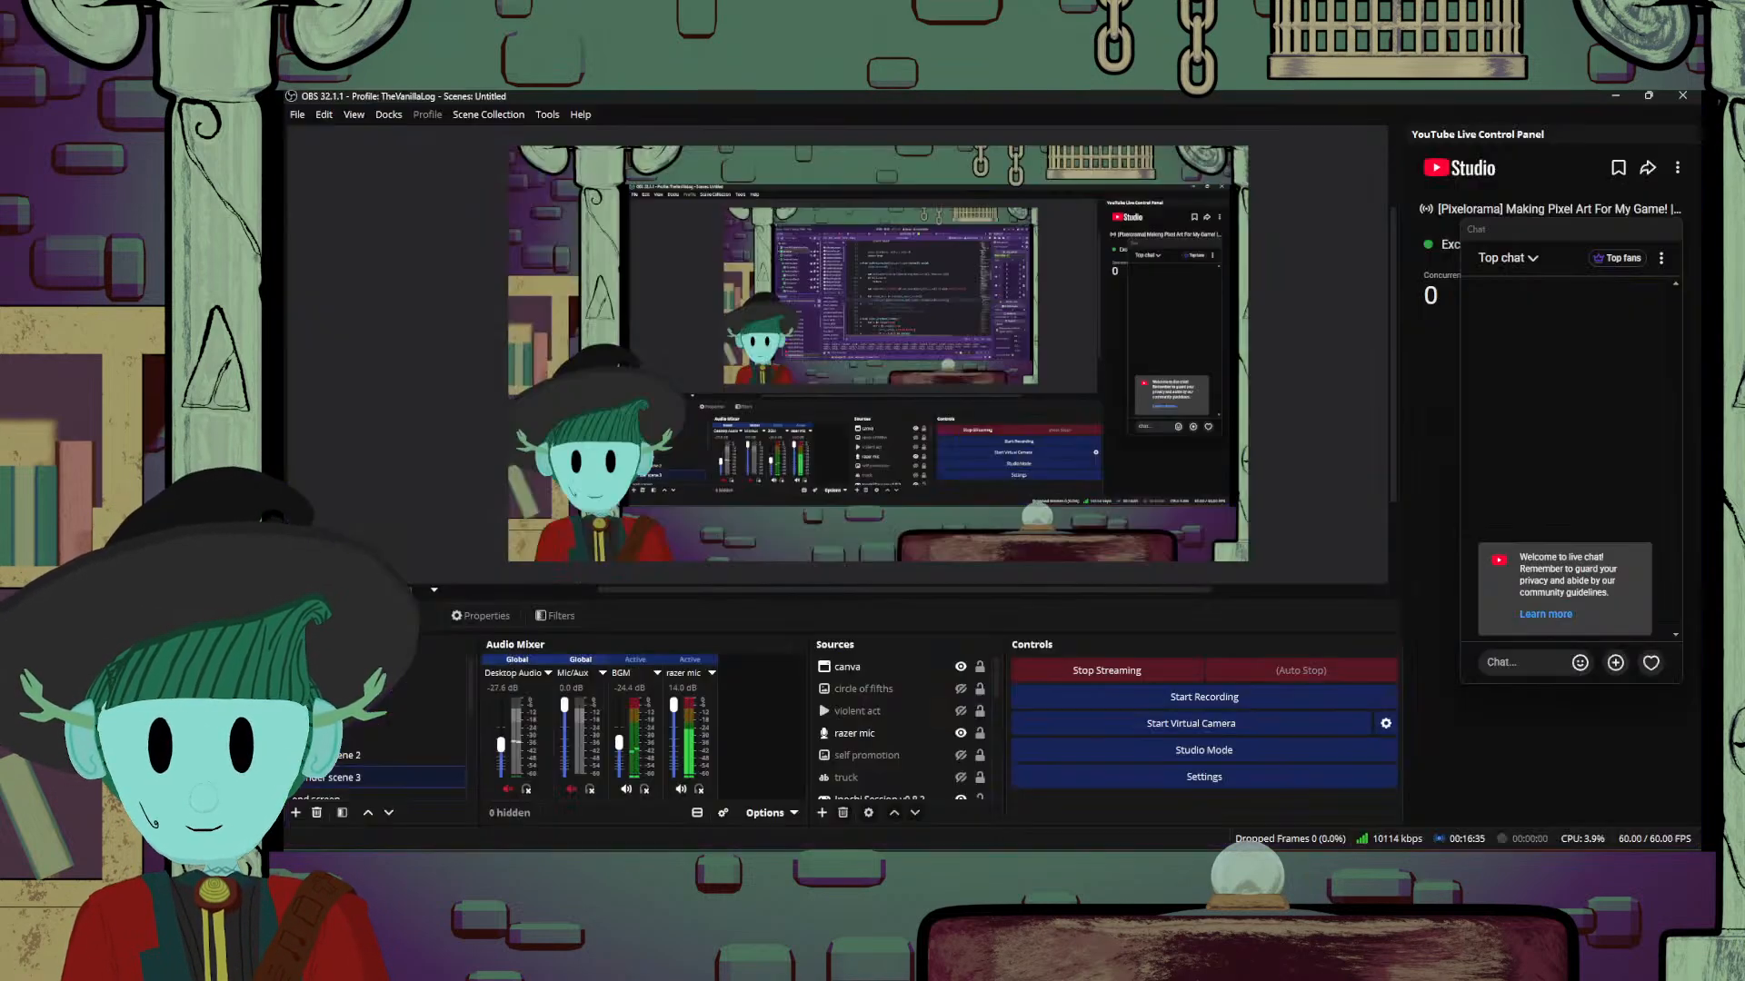
left_click(509, 791)
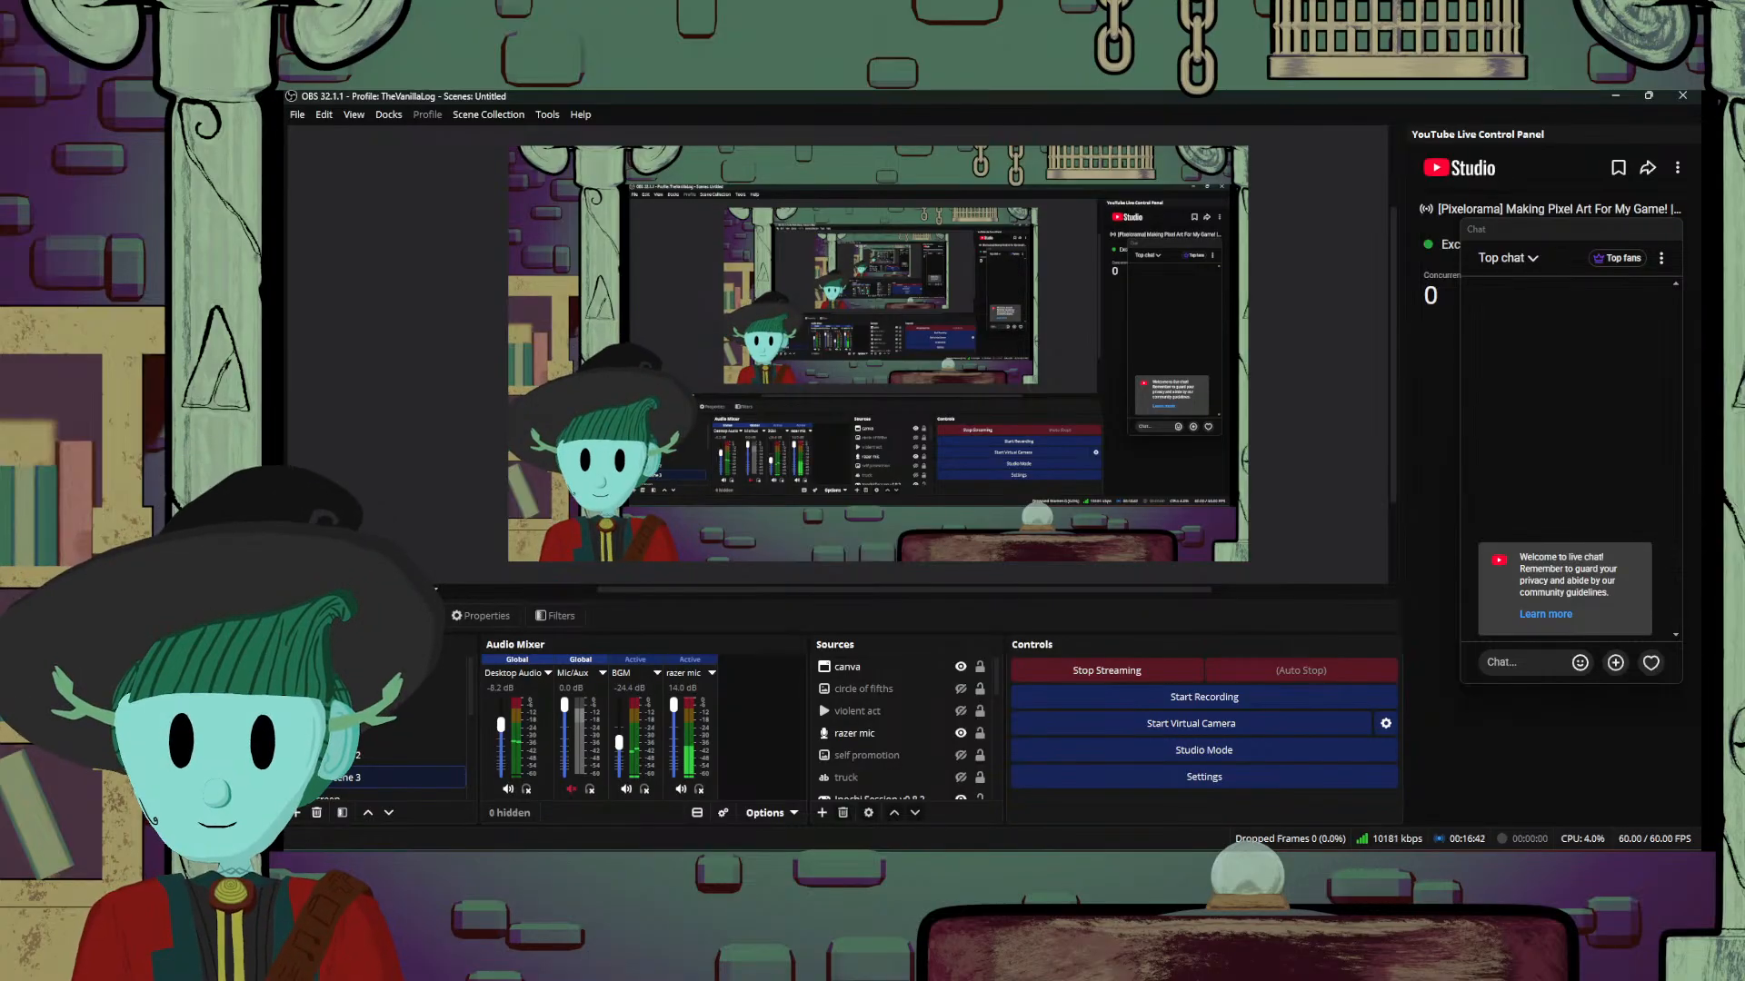
mouse_move(618, 858)
left_click(640, 828)
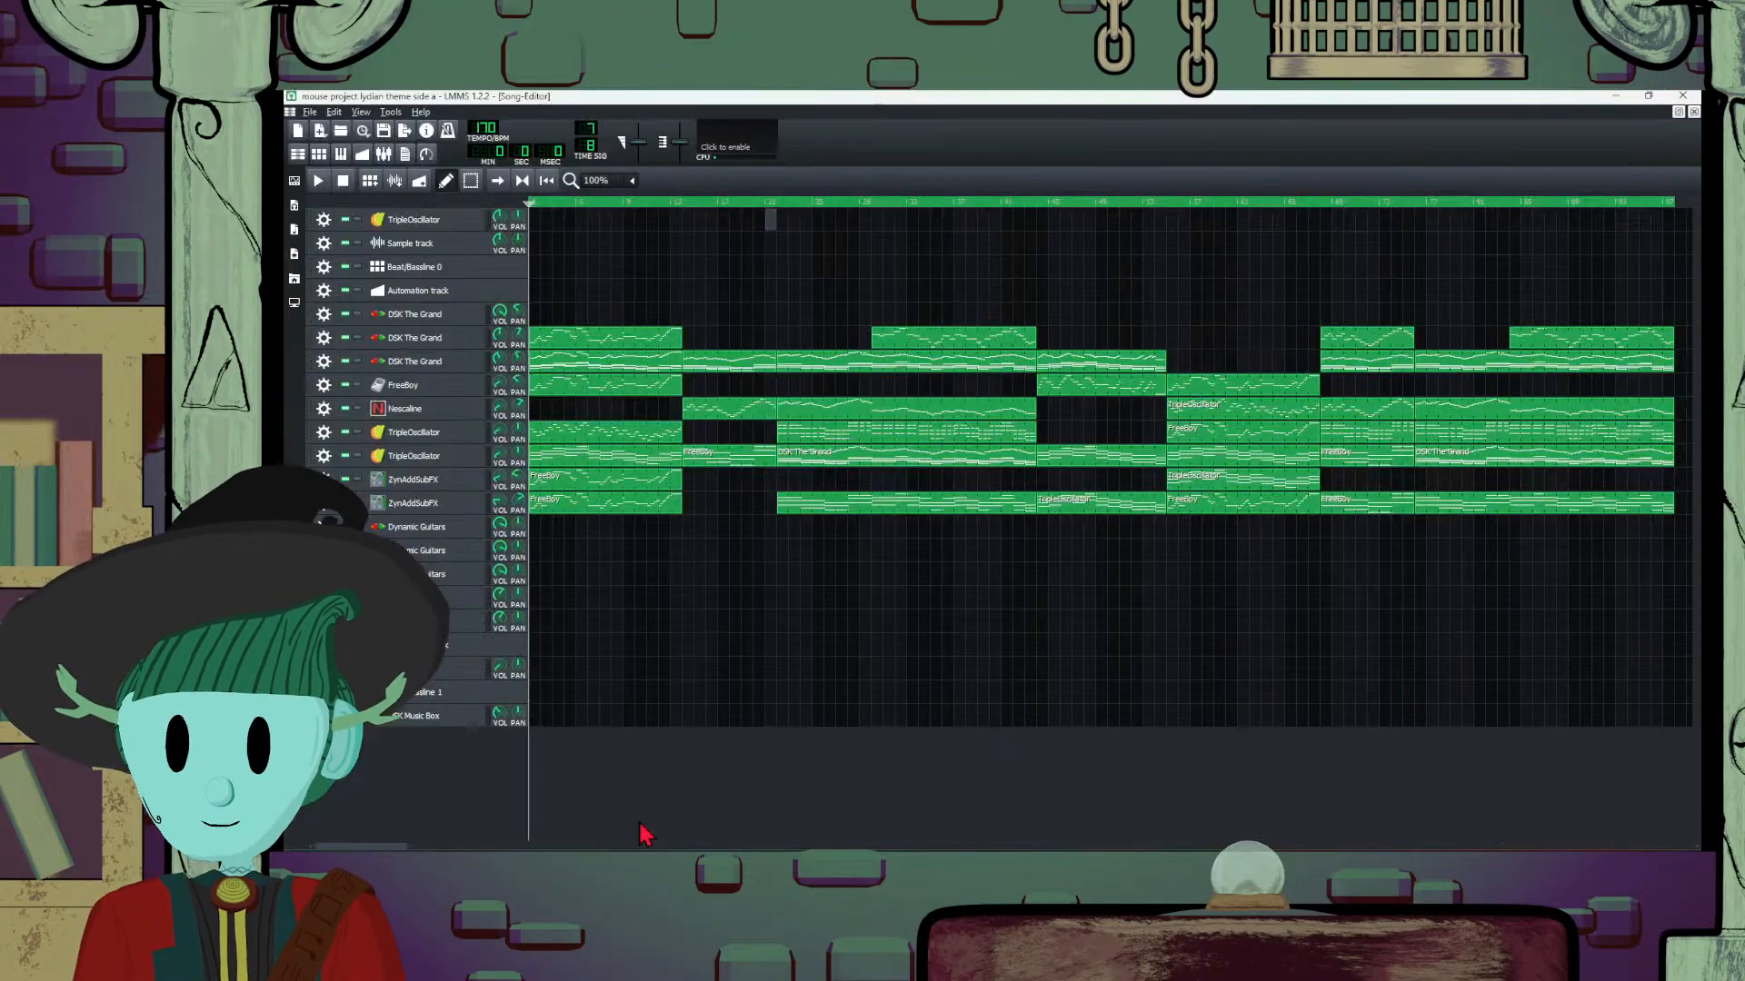
Step: Play the lydian theme side a song from the start through to its end and pause it
left_click(318, 181)
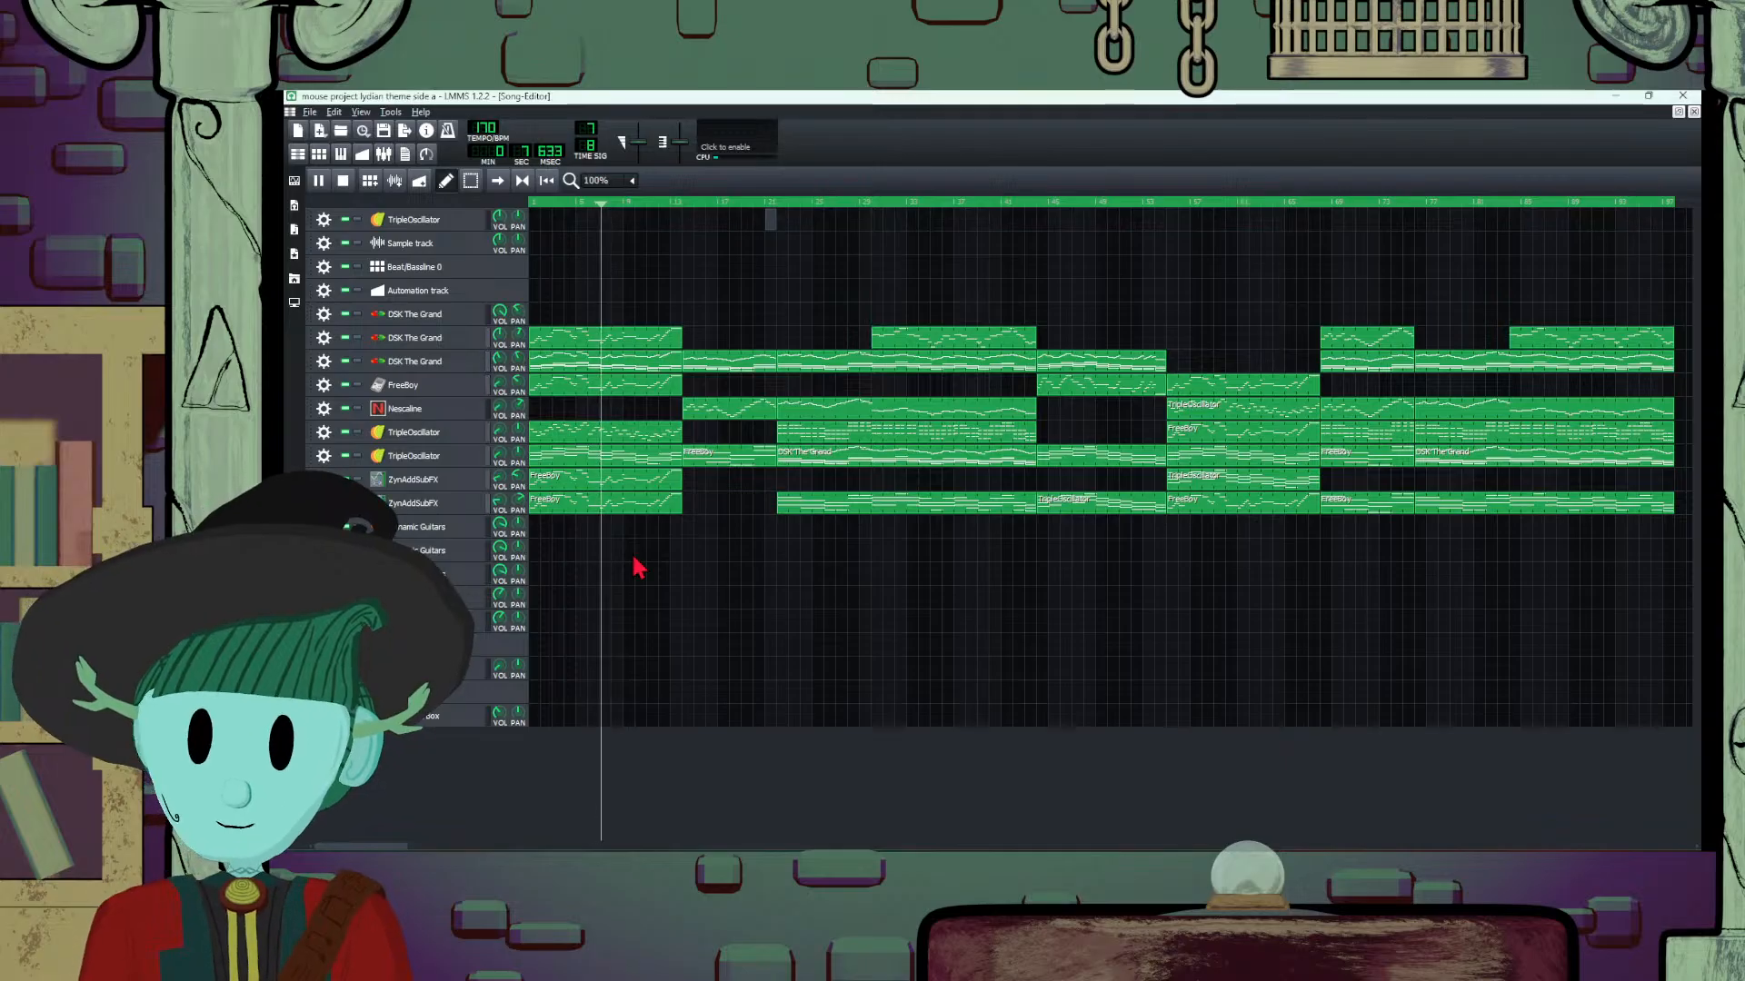
mouse_move(815, 805)
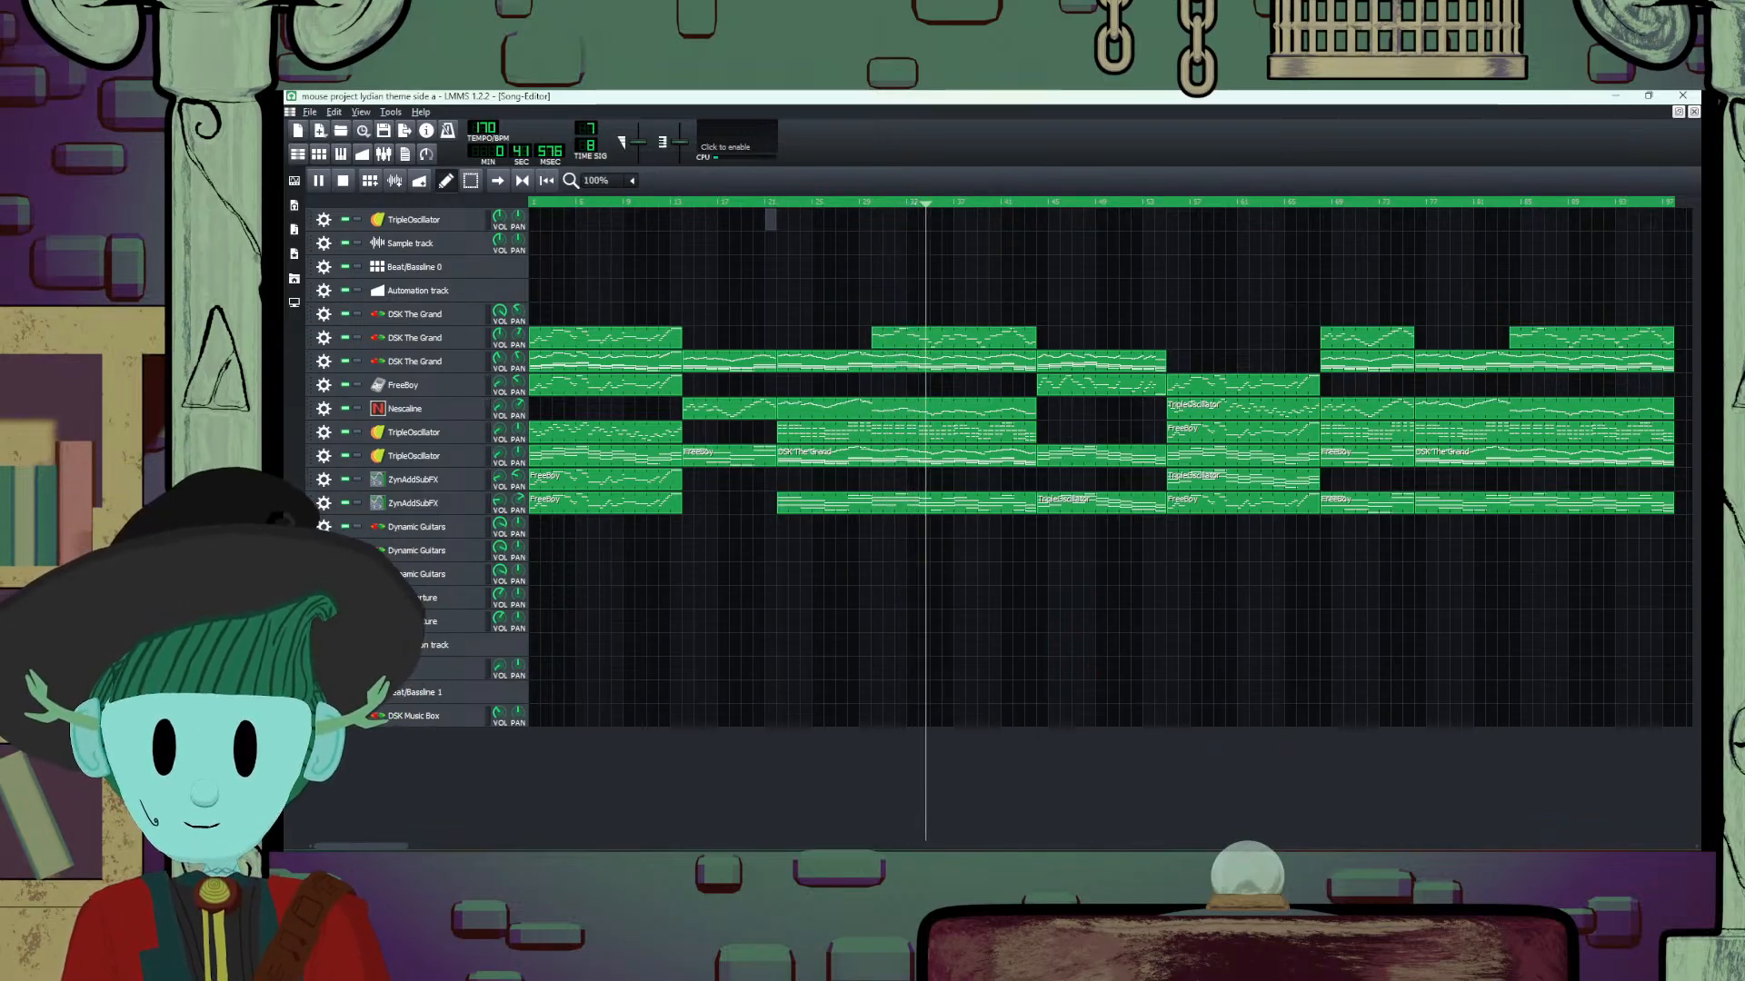
mouse_move(798, 847)
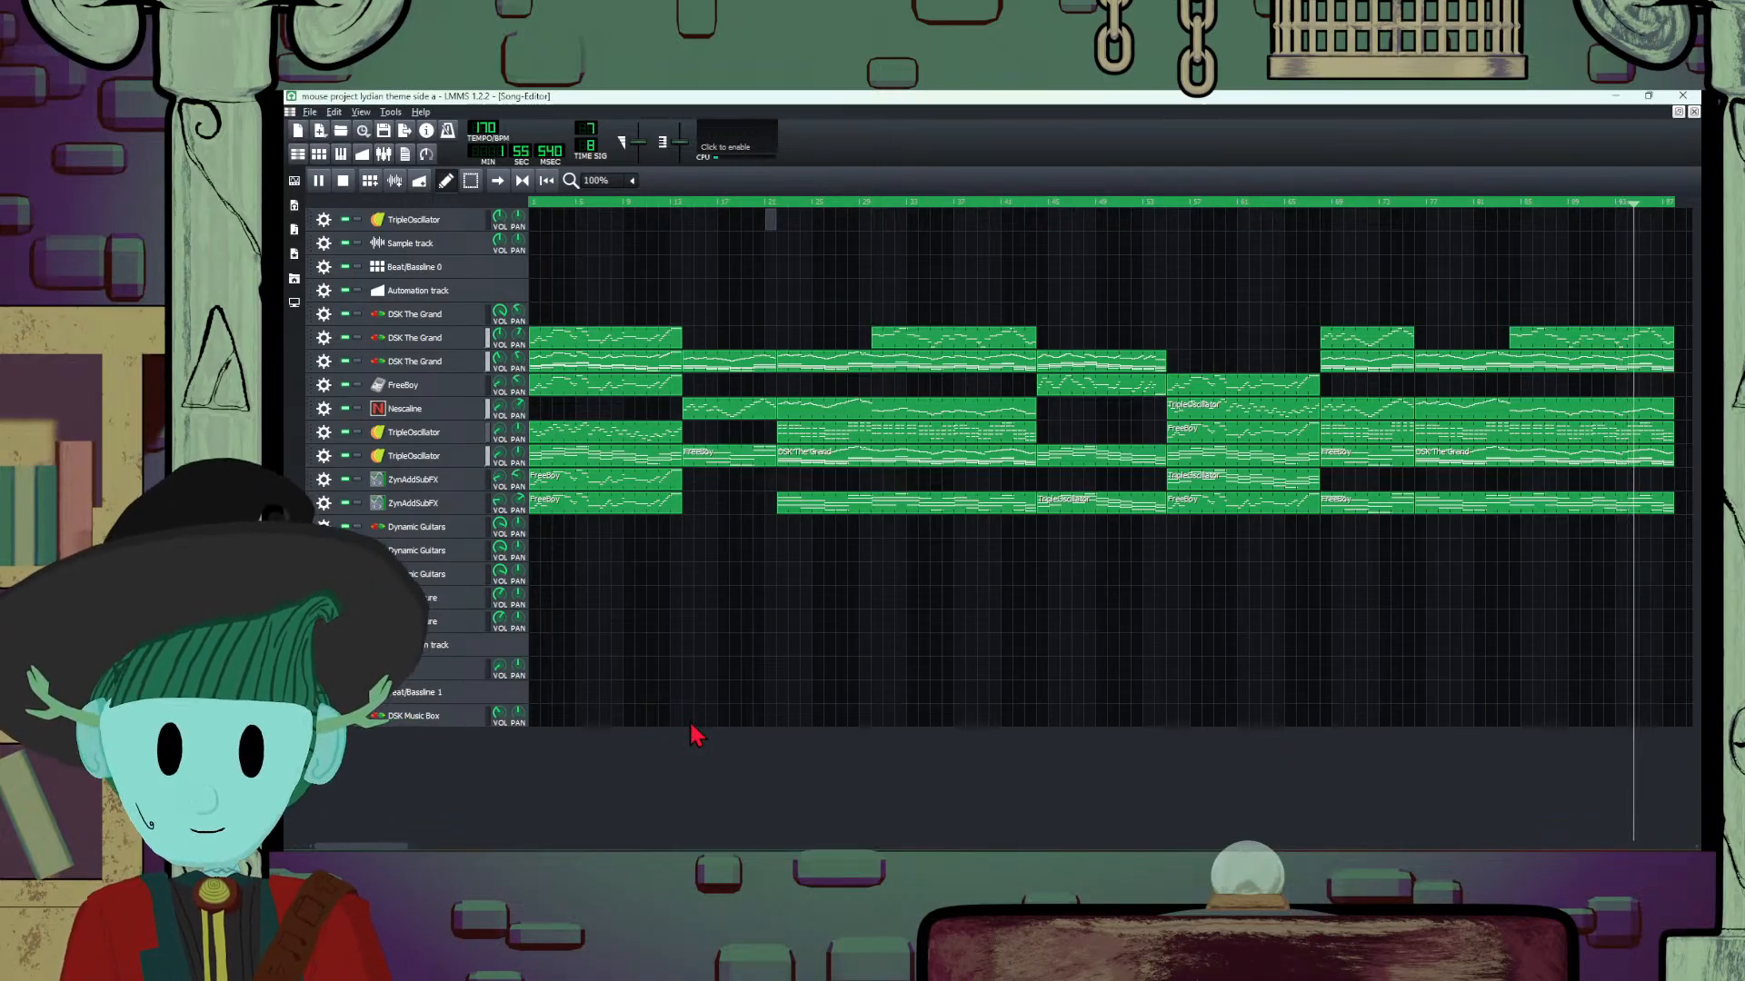
left_click(327, 185)
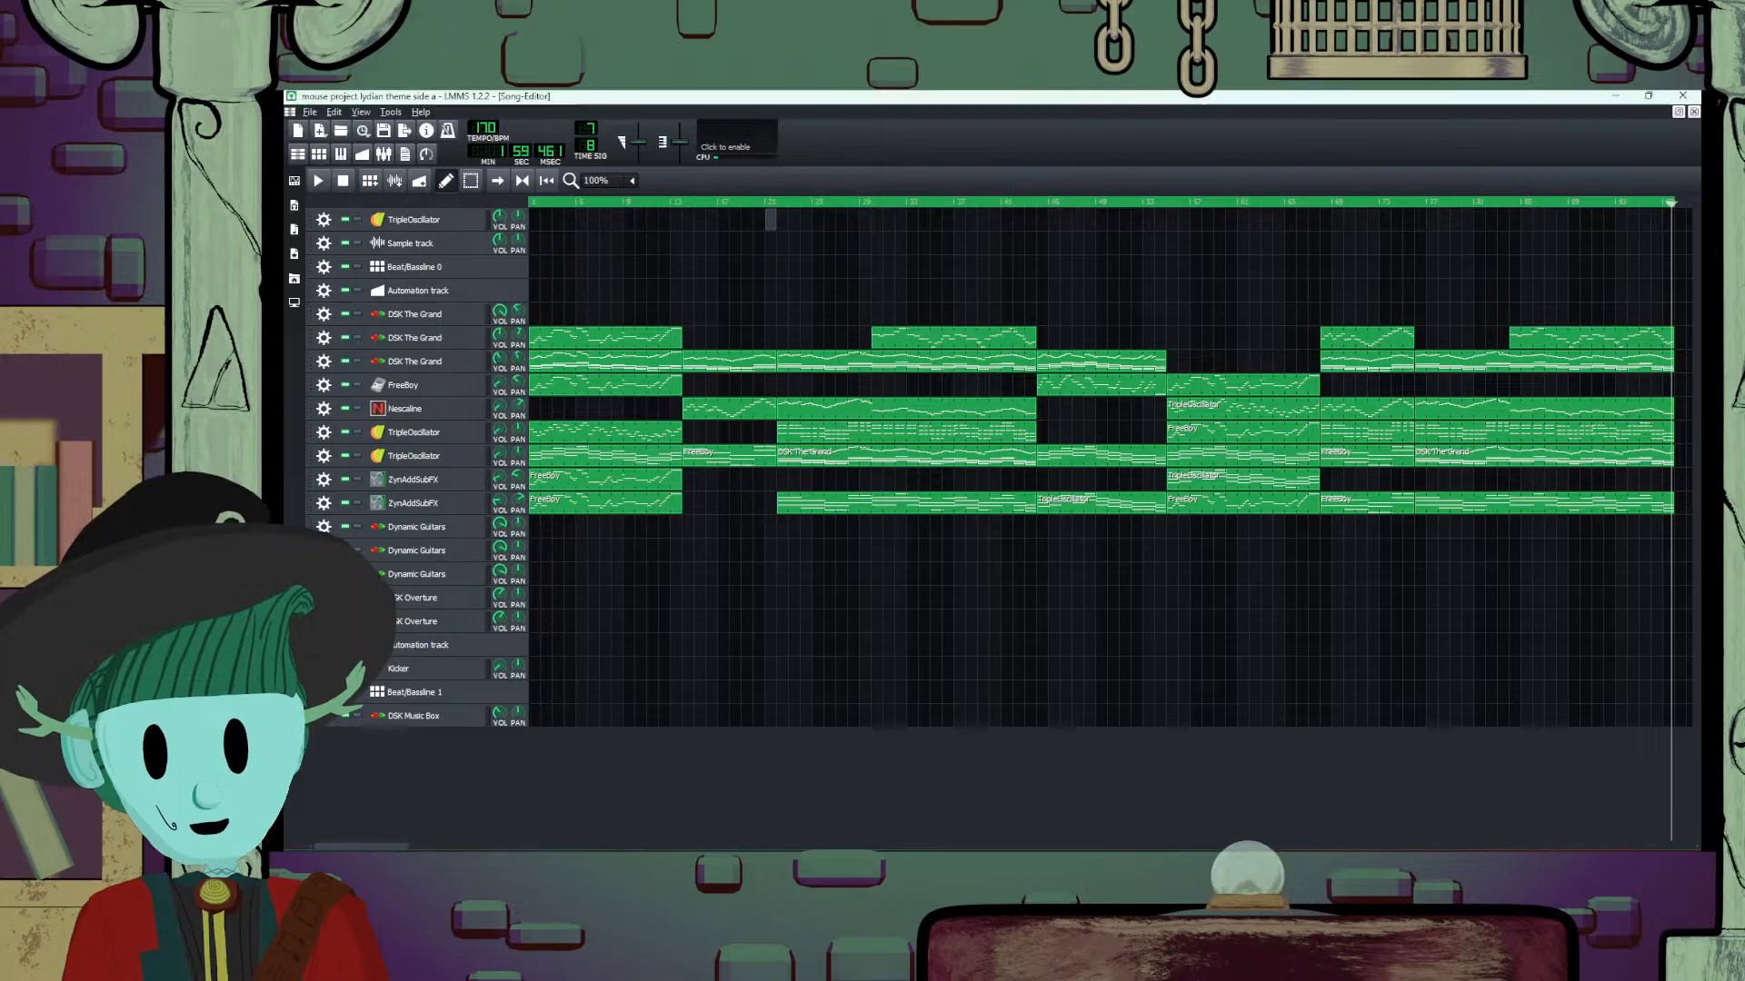
left_click(829, 789)
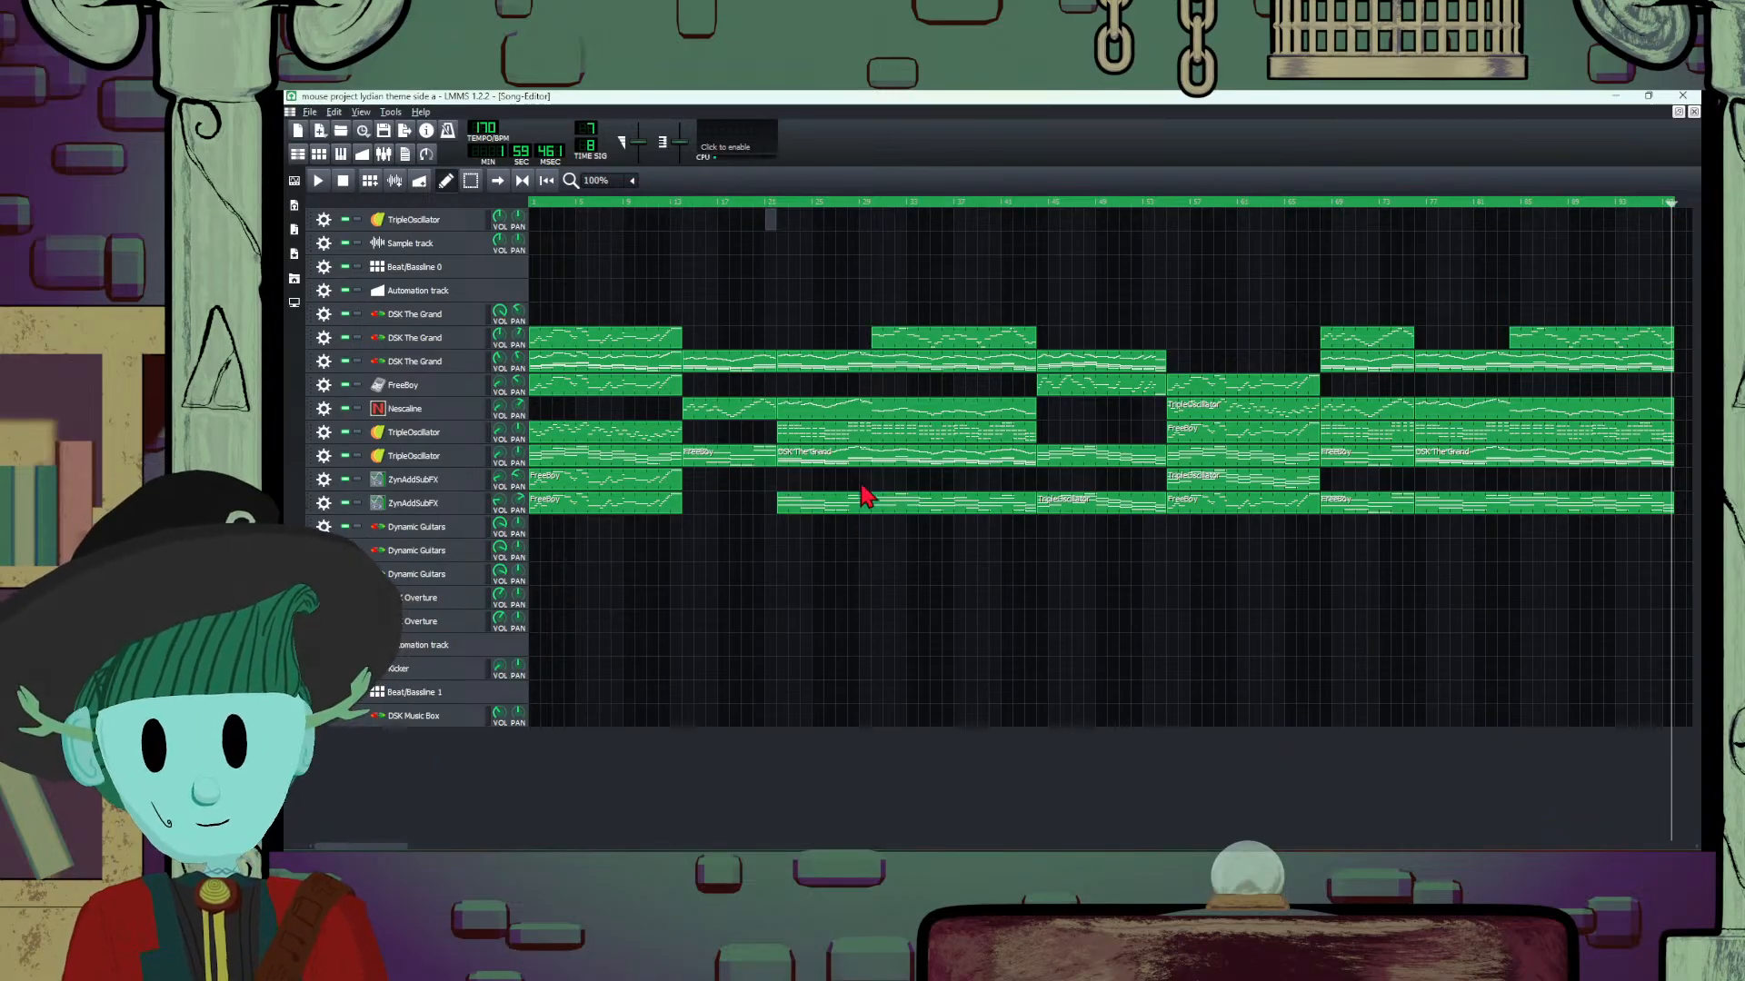
Step: Open the recent project mouse project lydian theme side g.mmpz
left_click(310, 112)
mouse_move(345, 188)
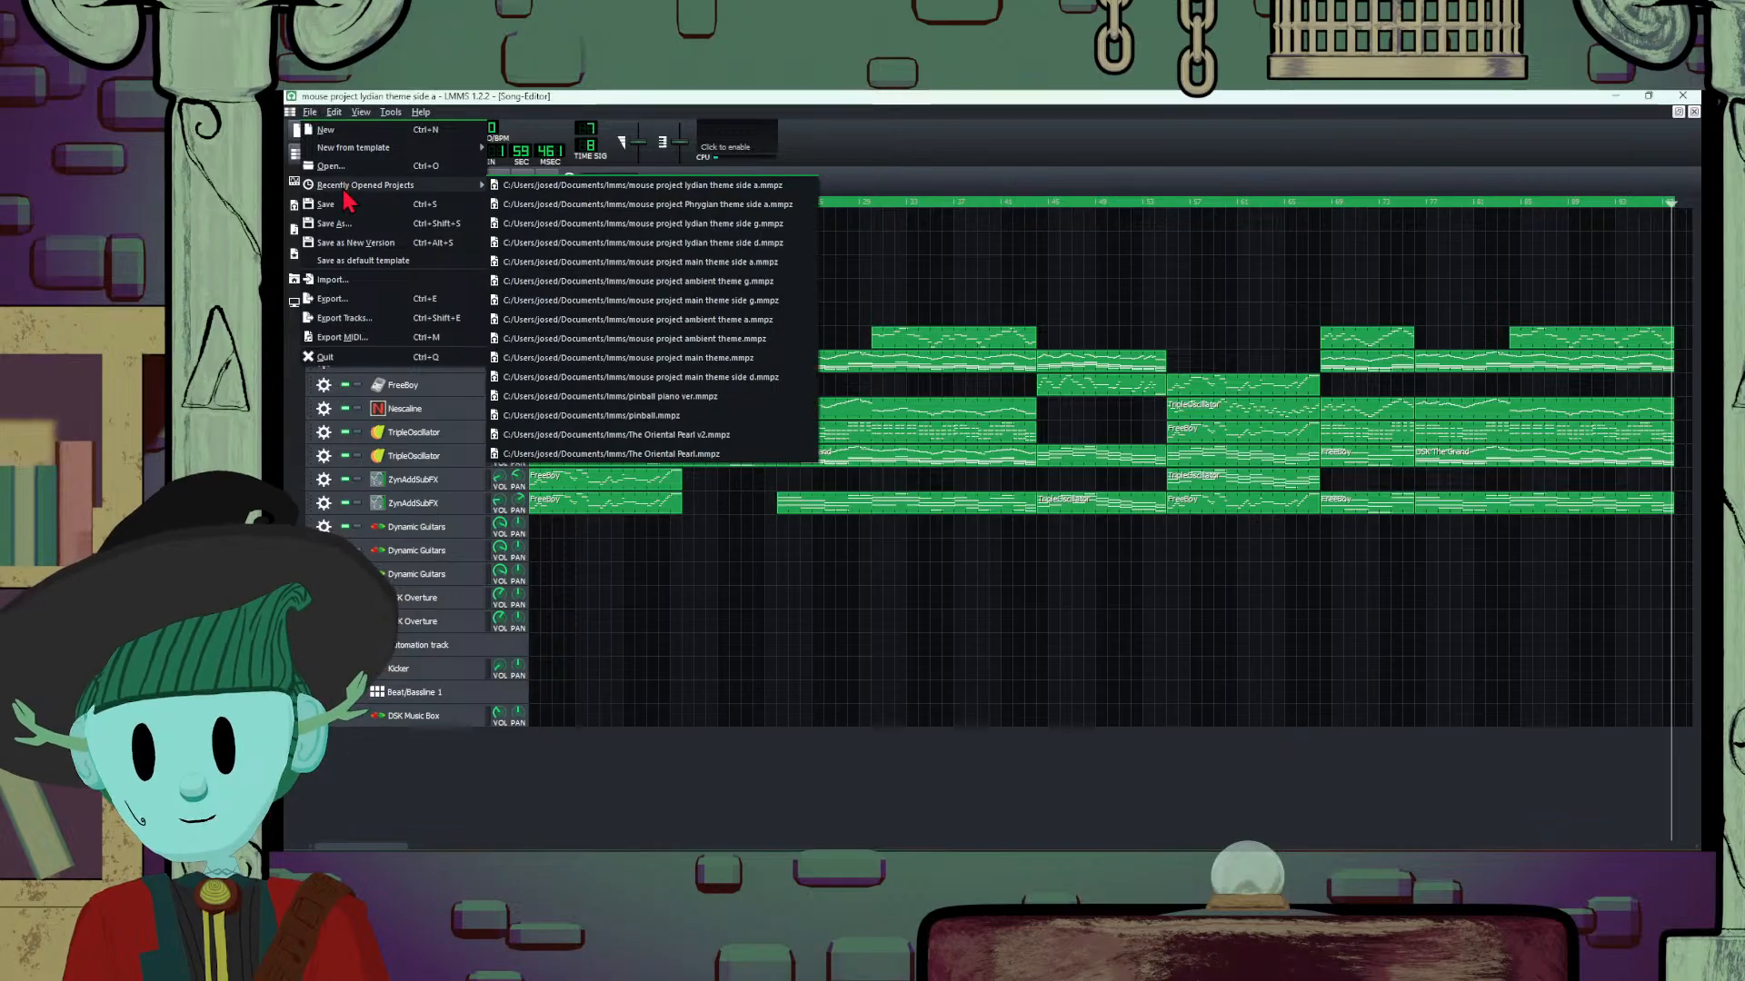
left_click(788, 227)
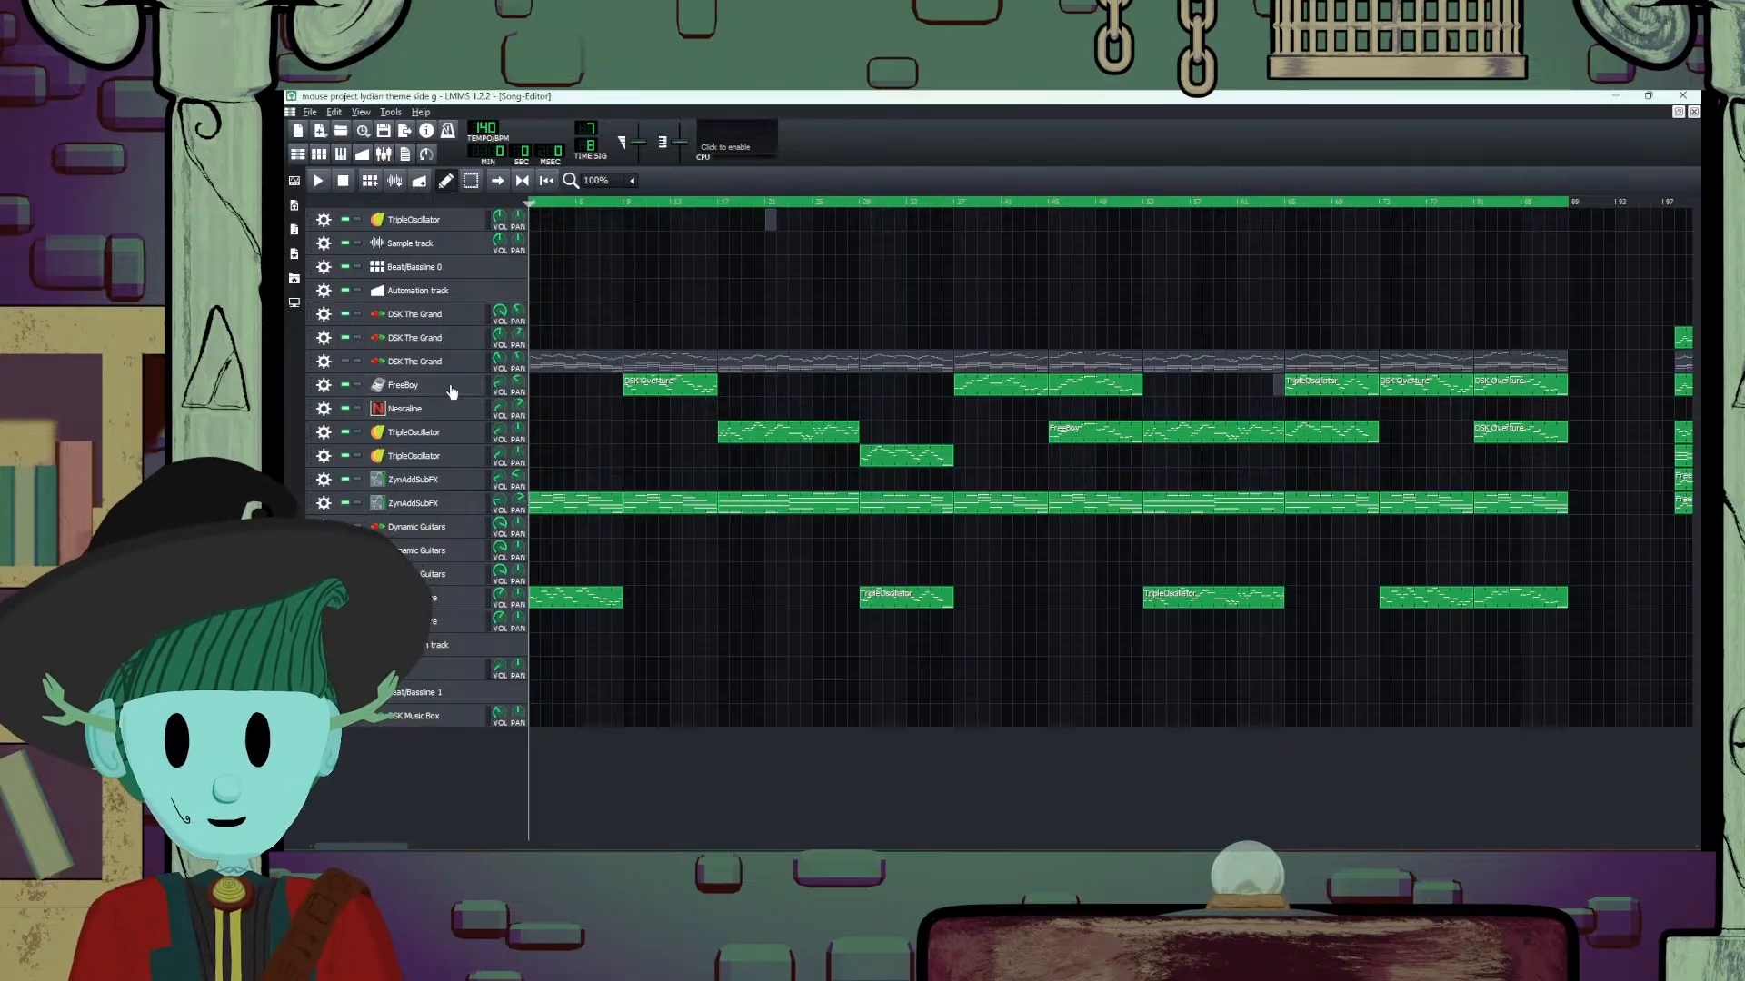
Step: Open the lower ZynAddSubFX track's instrument window, move it to the middle of the Song-Editor, and close it
left_click(436, 516)
left_click_drag(1544, 514, 925, 456)
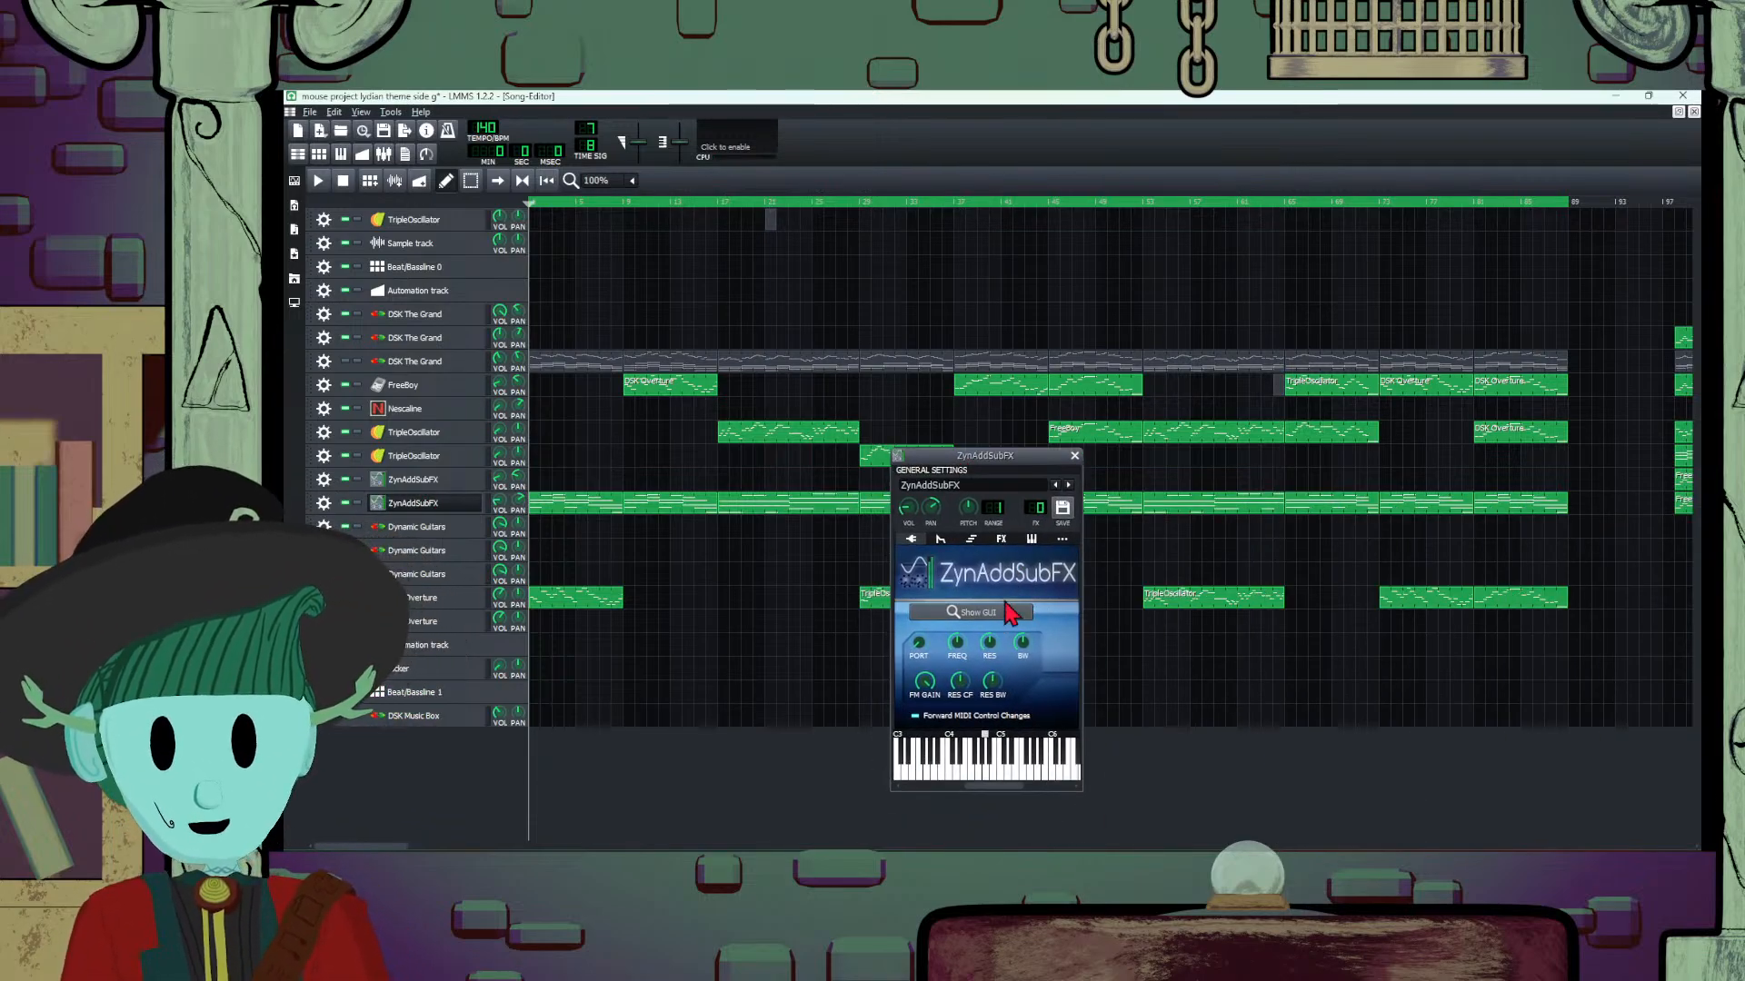
left_click(1074, 455)
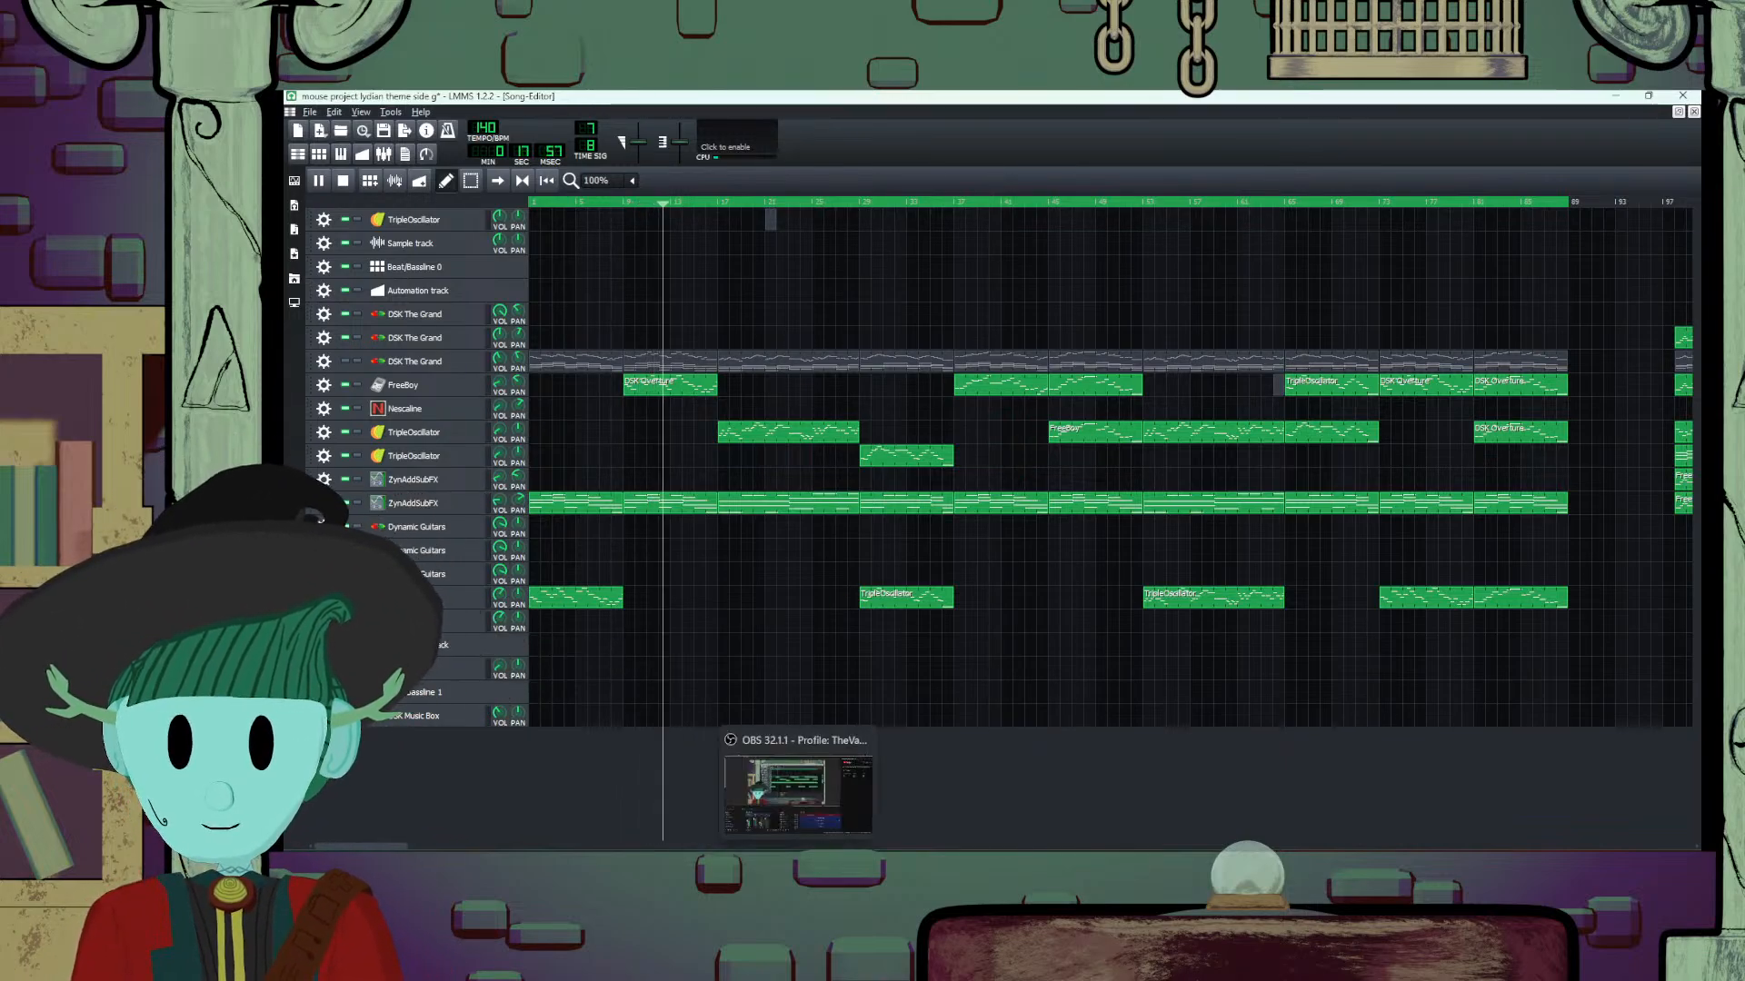
Step: Switch to OBS, mute the BGM audio source, and return to the playing song in LMMS
left_click(798, 866)
left_click(626, 789)
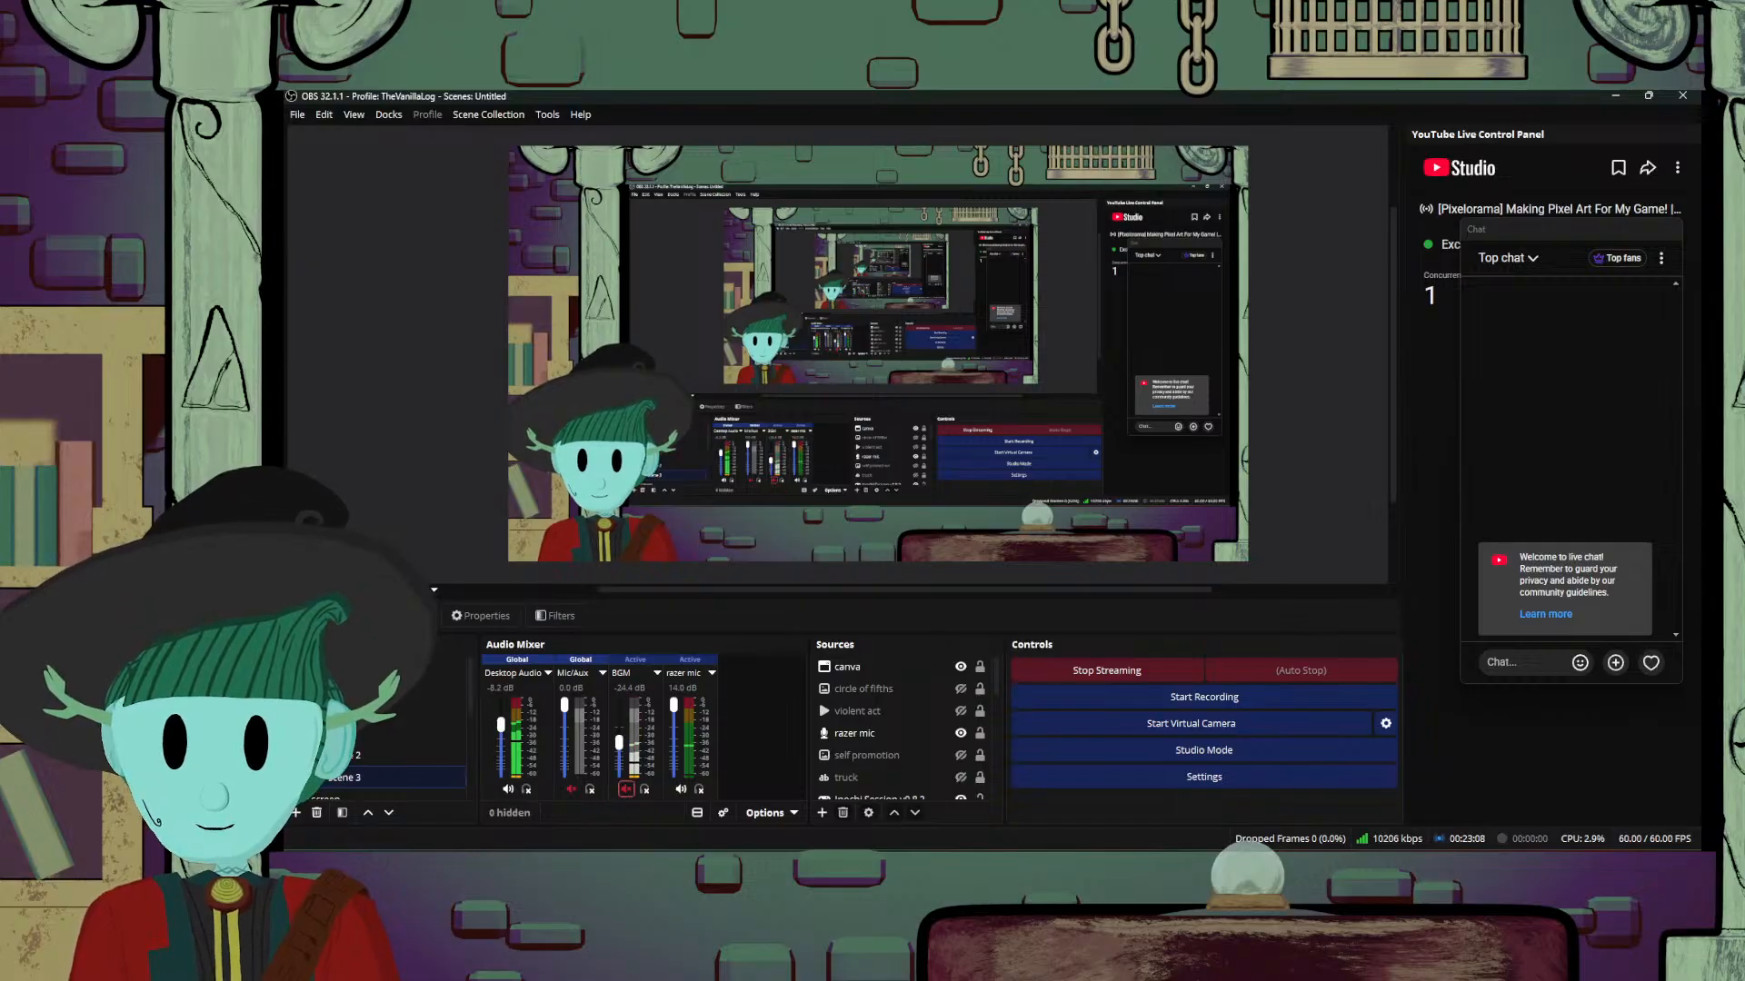
left_click(765, 867)
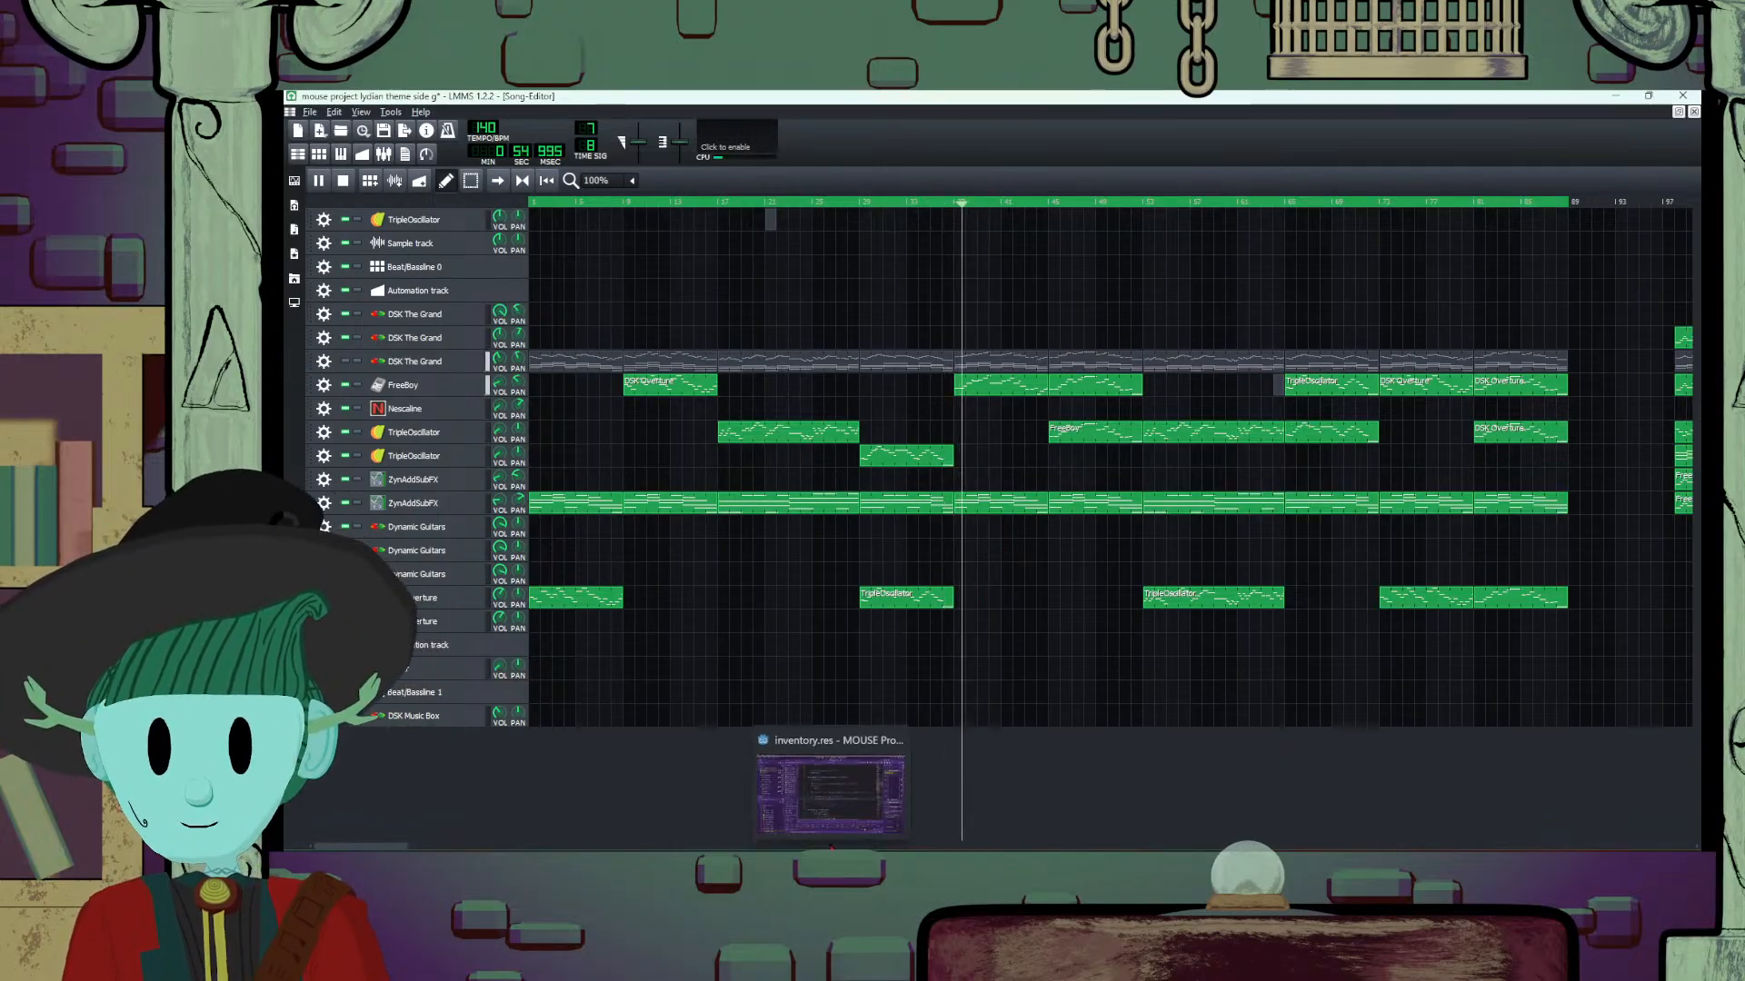
left_click(830, 845)
left_click(830, 845)
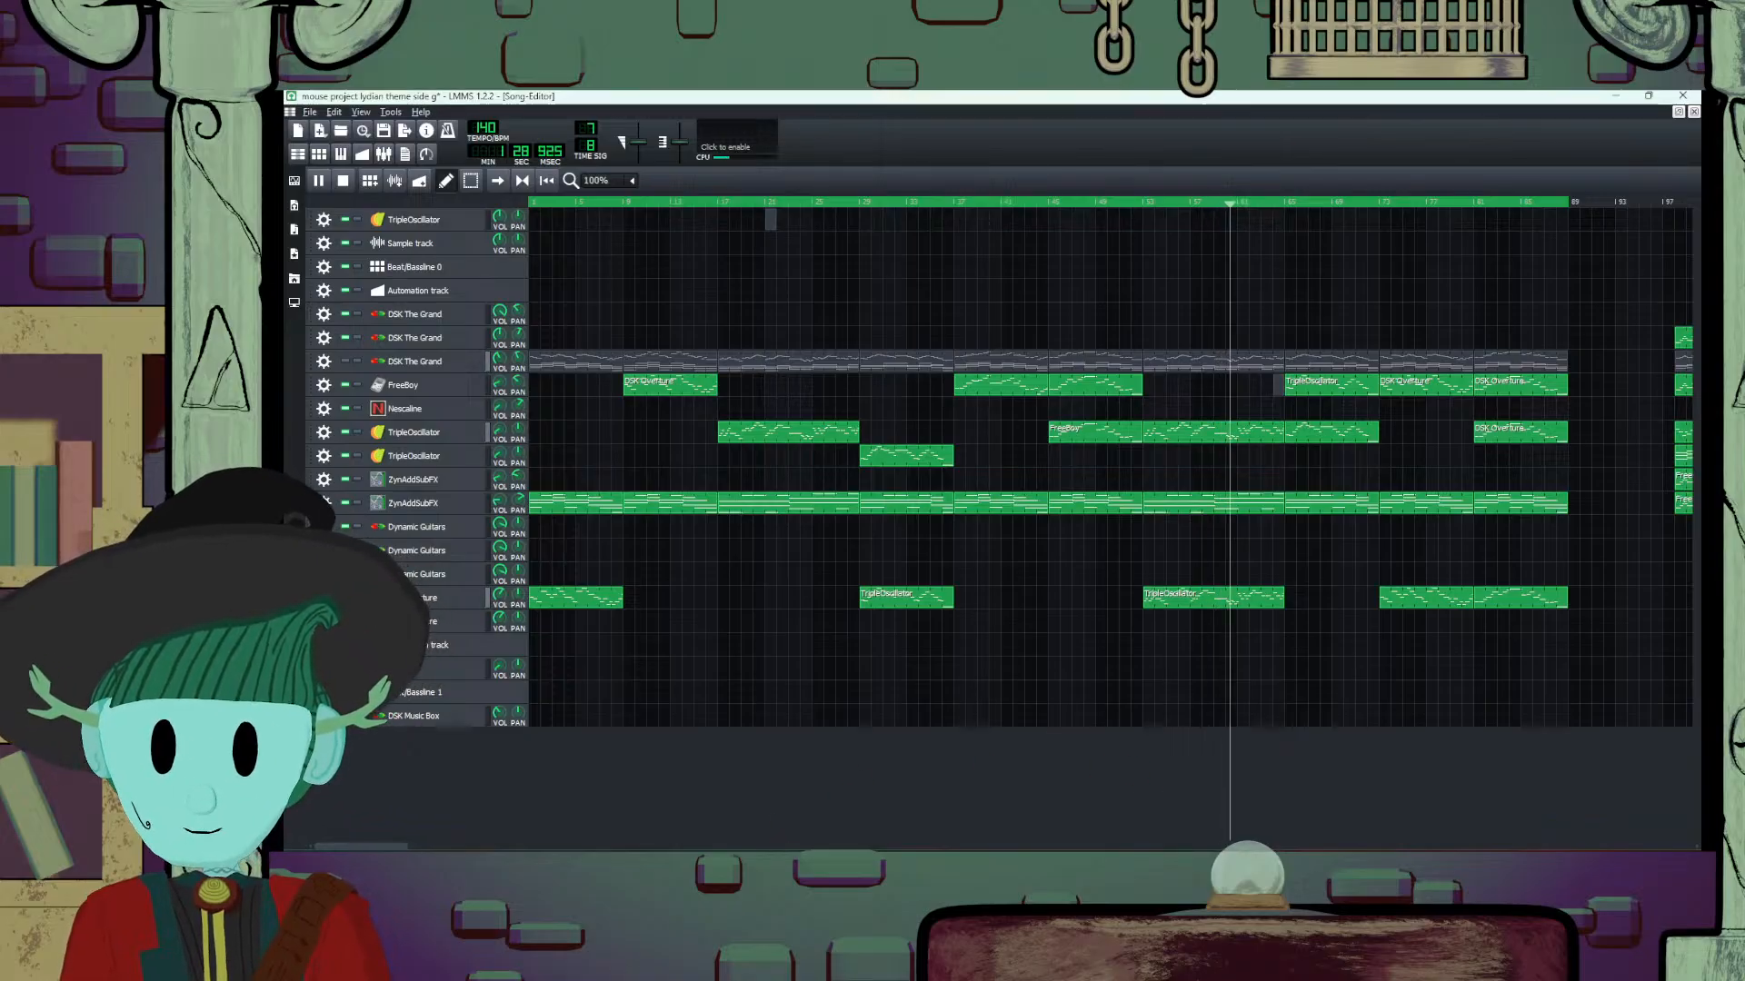
Step: Switch to OBS, raise the Desktop Audio level to -2.0 dB, and return to LMMS
left_click(727, 868)
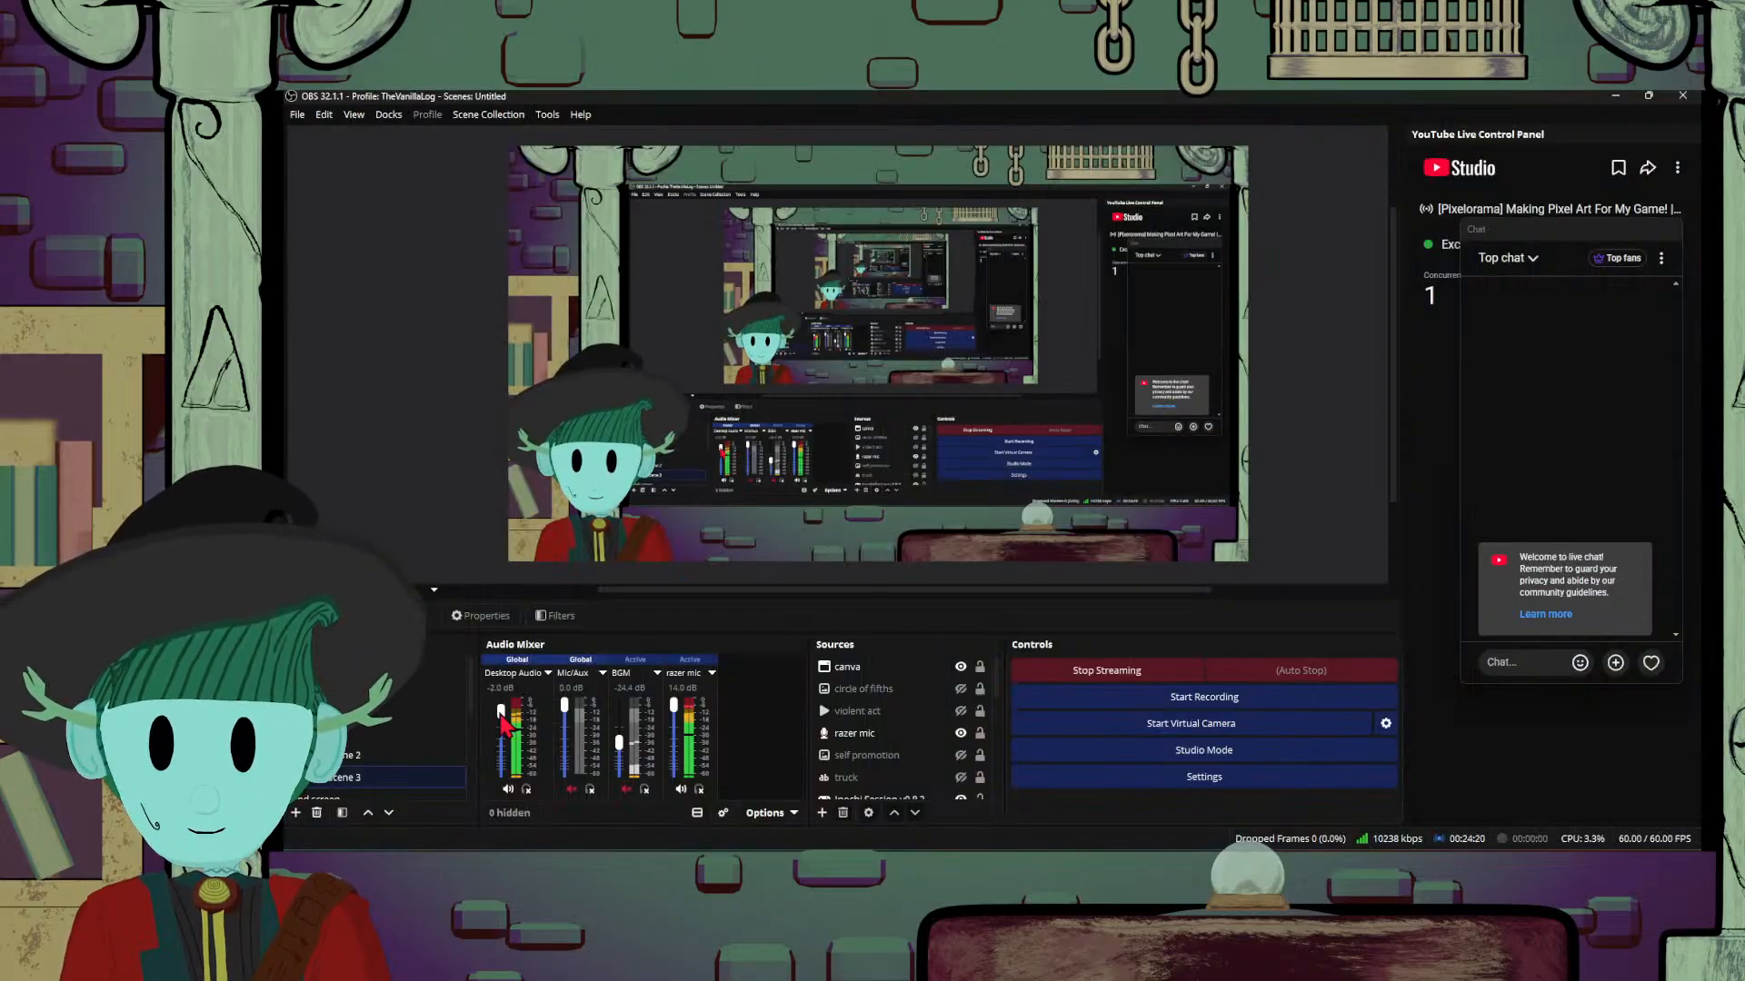
key("alt+Tab")
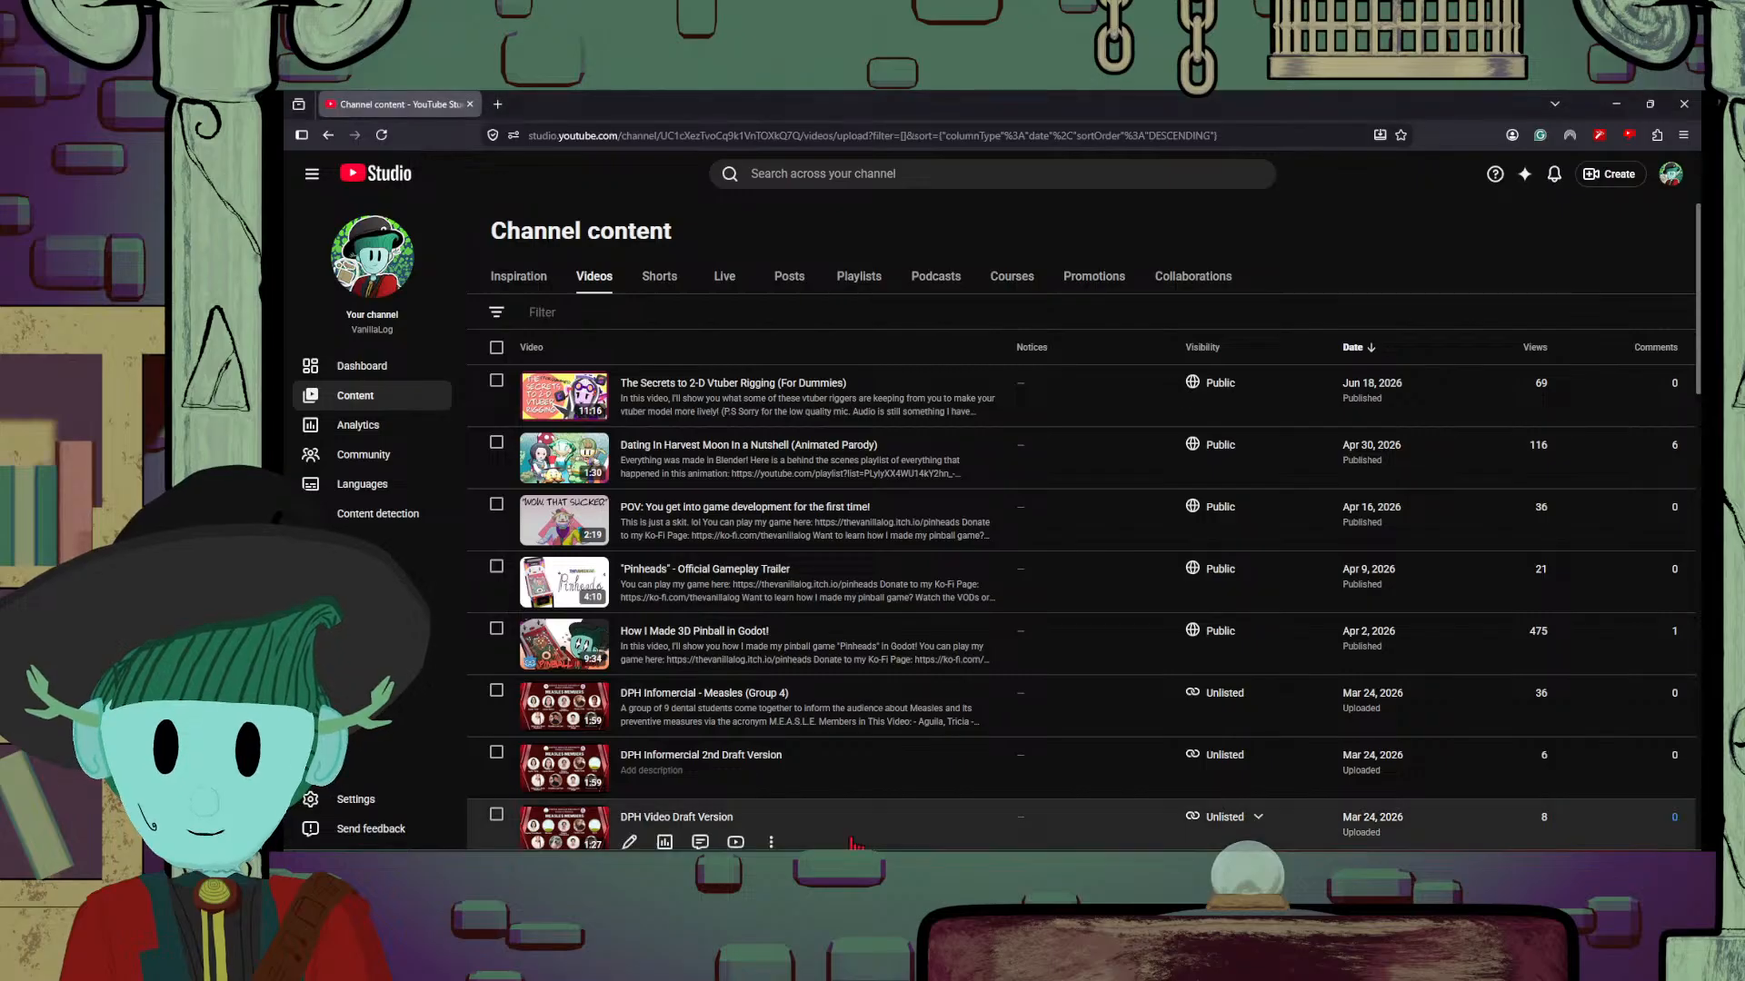
key("alt+Tab")
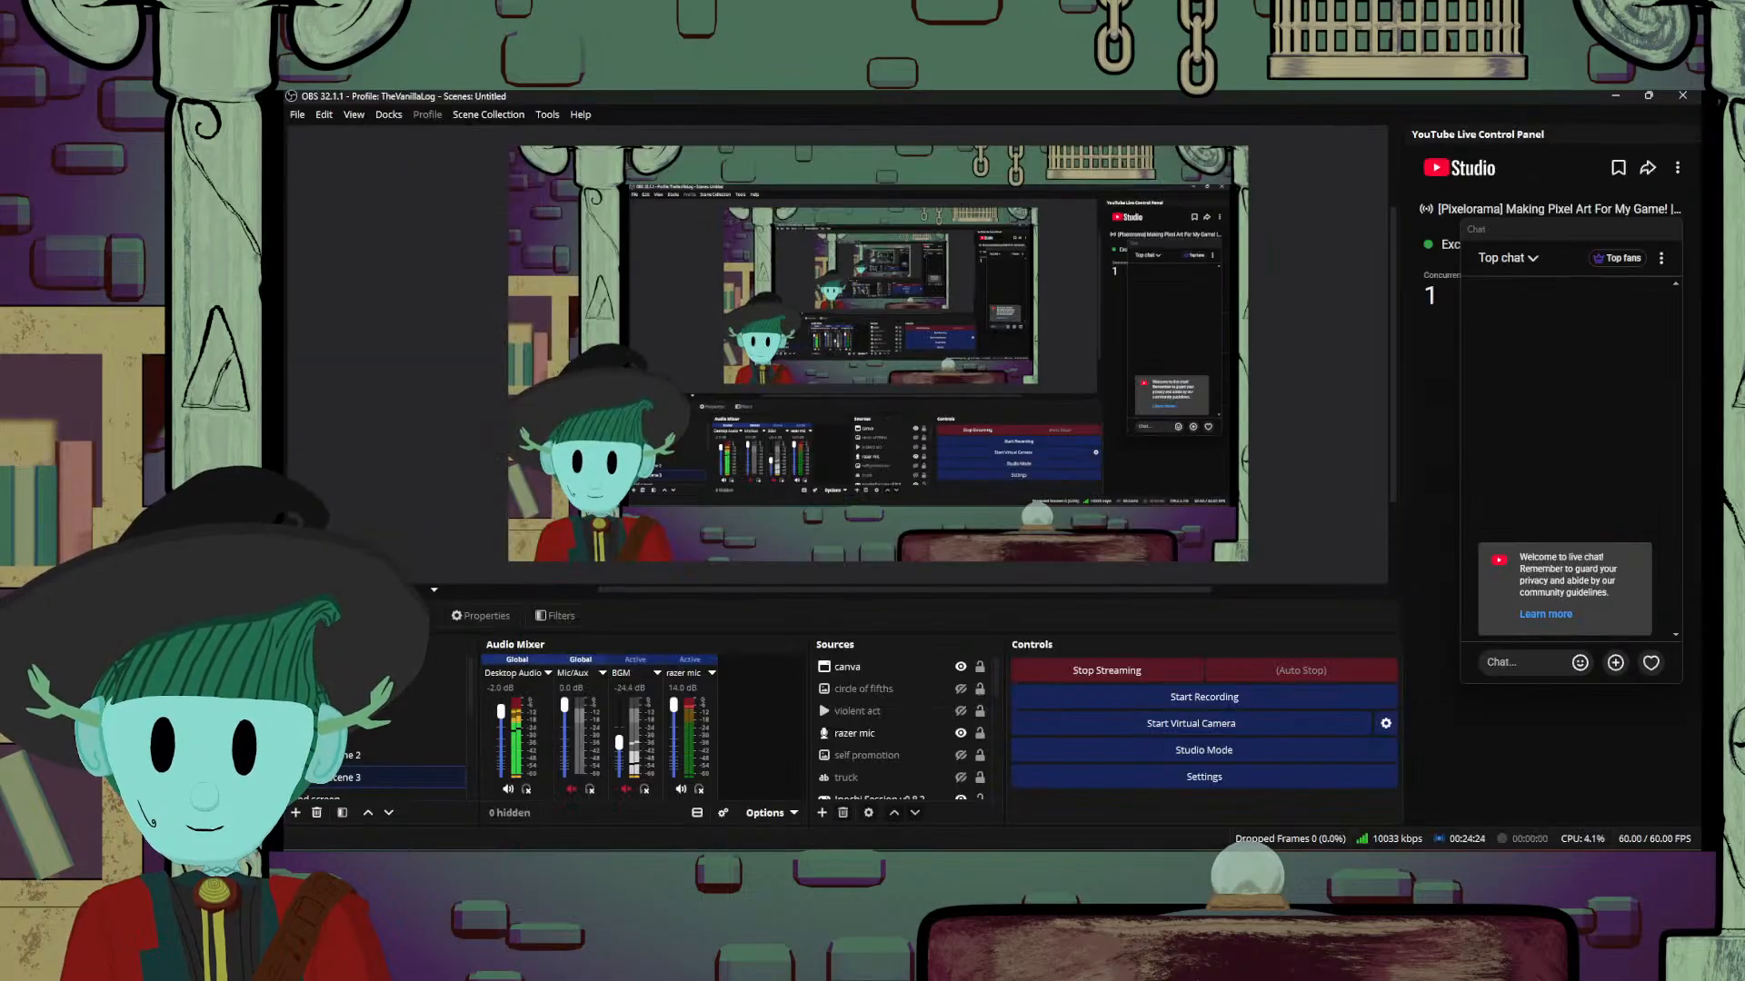
key("alt+Tab")
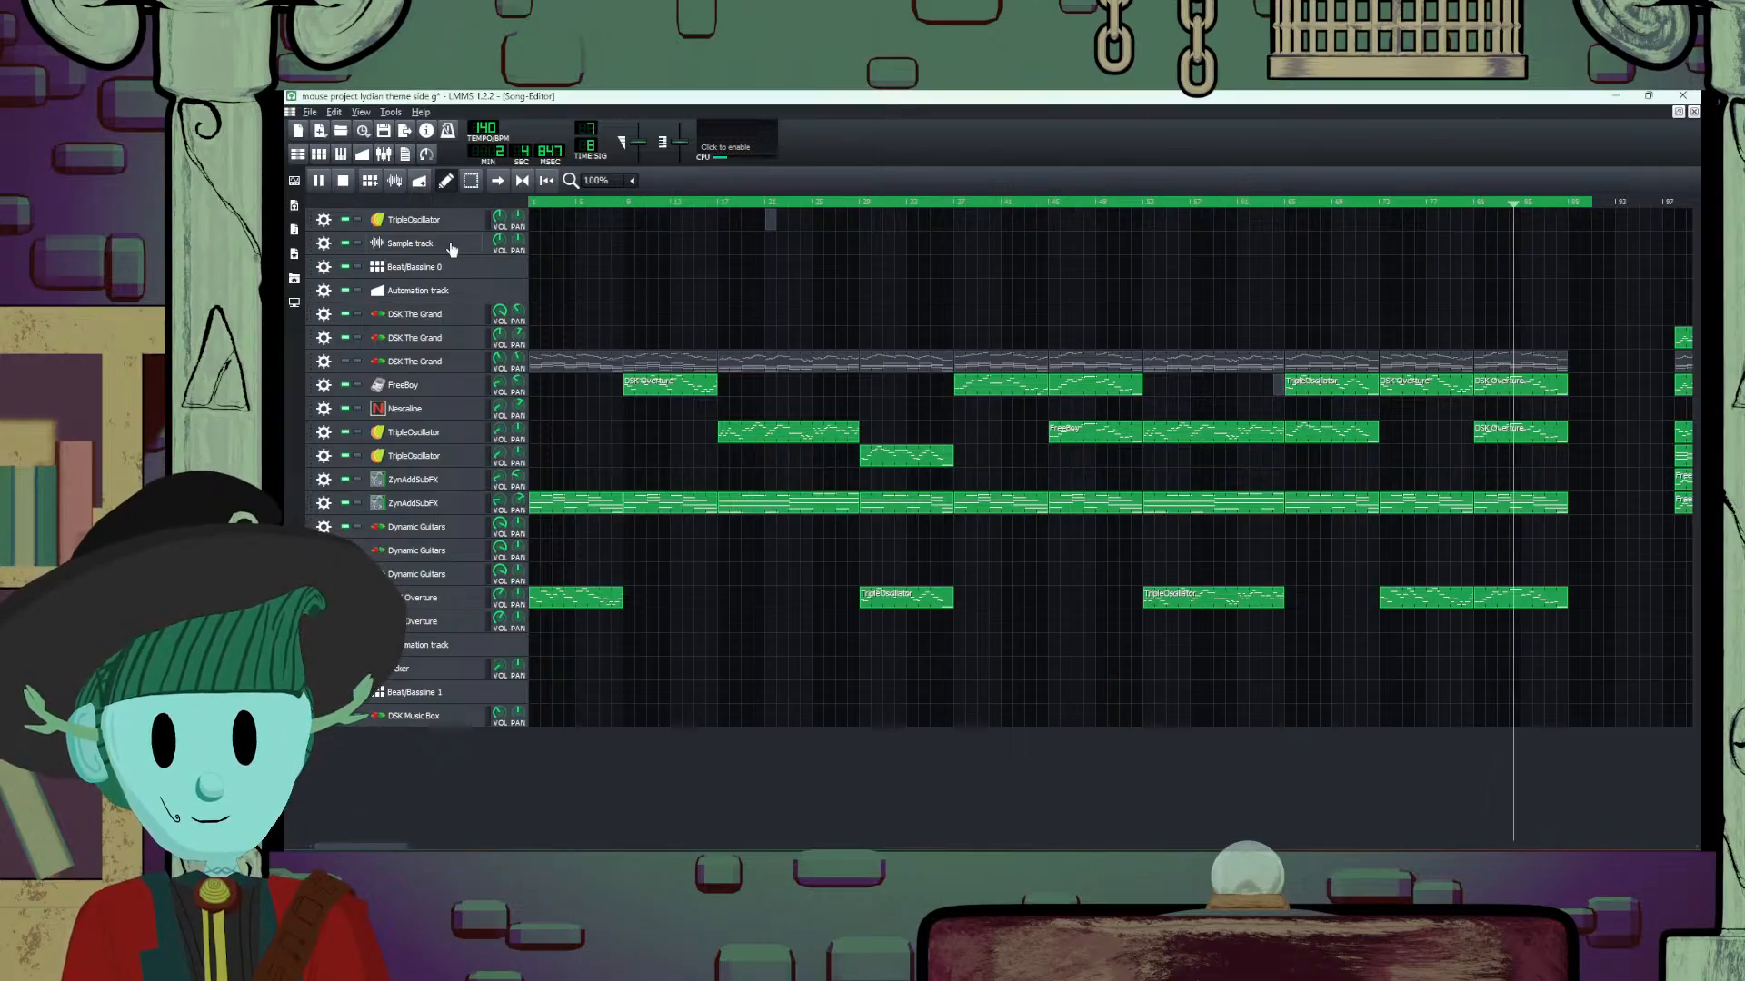
Step: Pause the lydian theme side g song after its last pattern and save the project
left_click(319, 184)
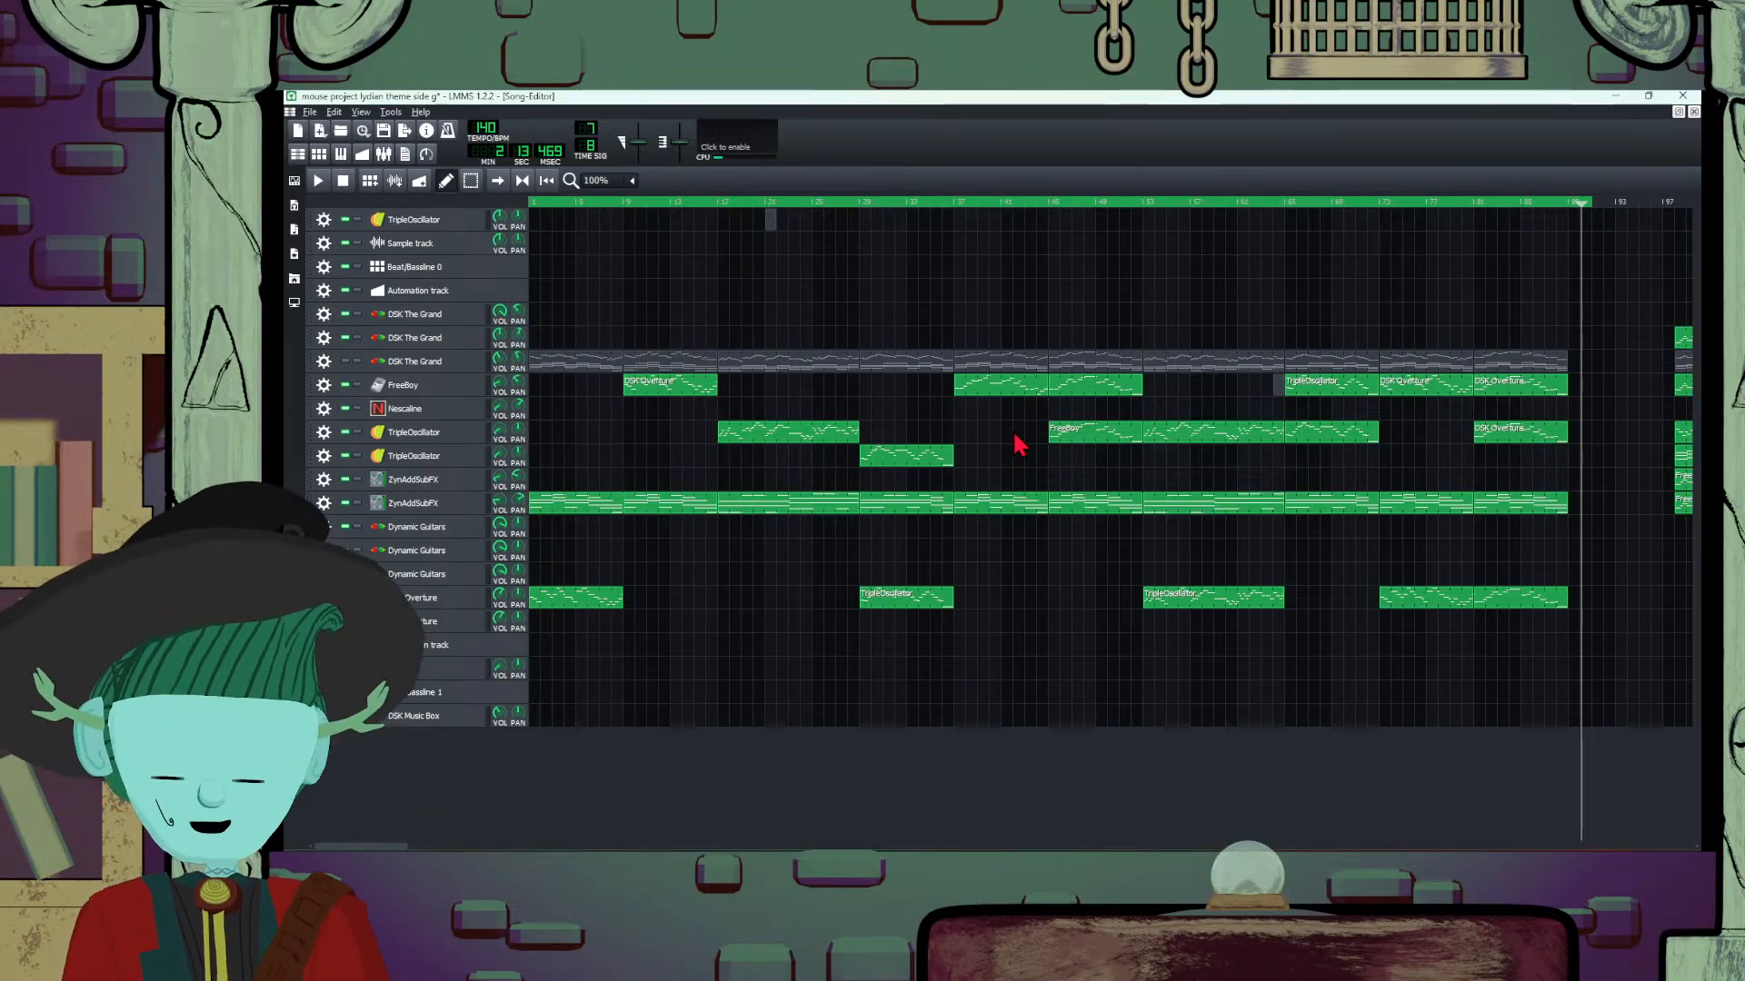
key("ctrl+s")
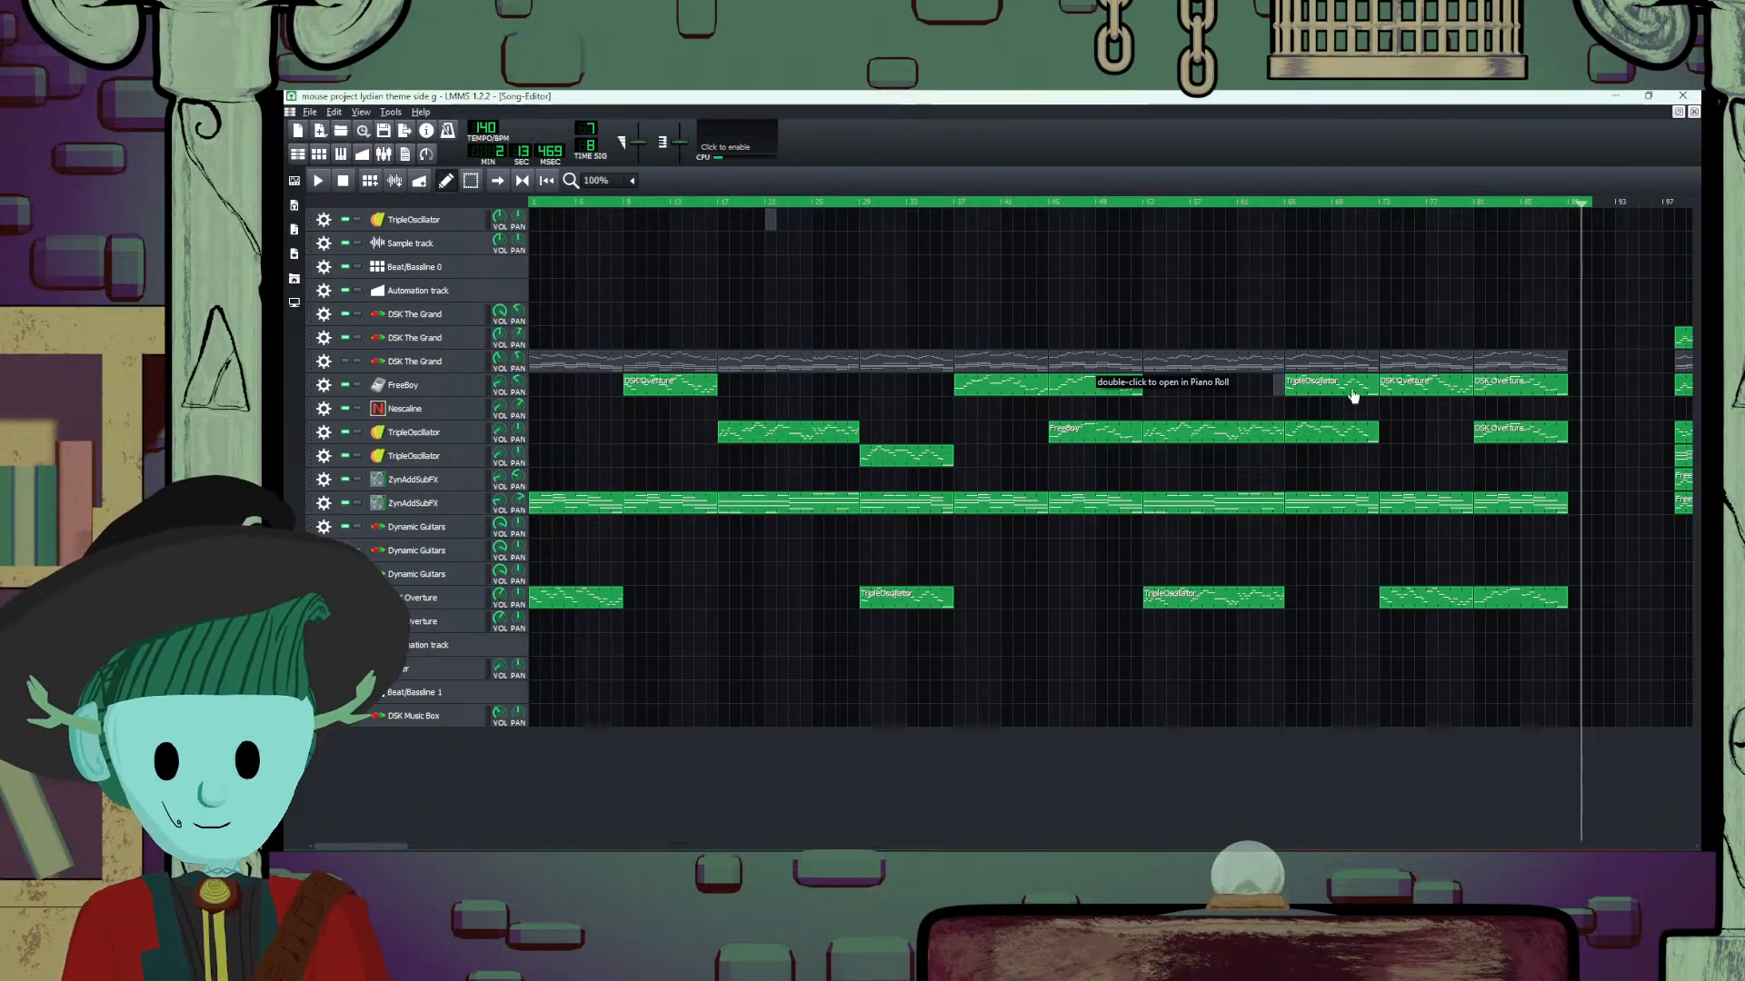
Step: Open the recent project mouse project Phrygian theme side a.mmpz in LMMS
left_click(311, 114)
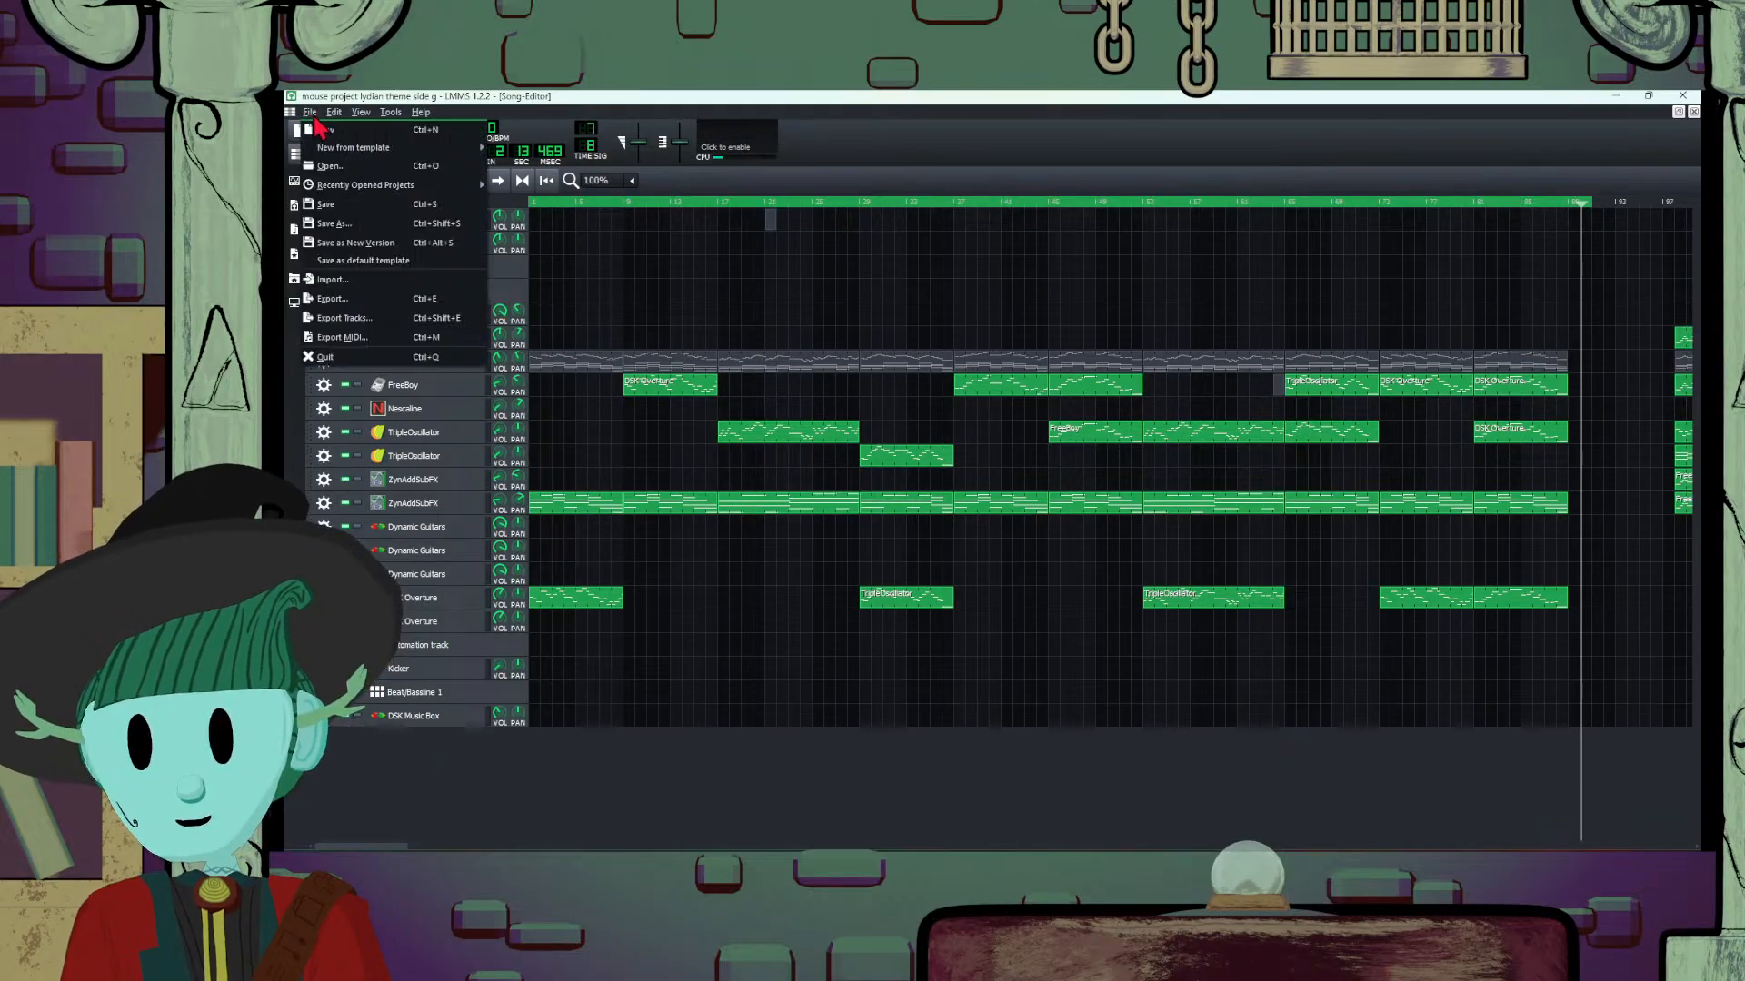
mouse_move(409, 185)
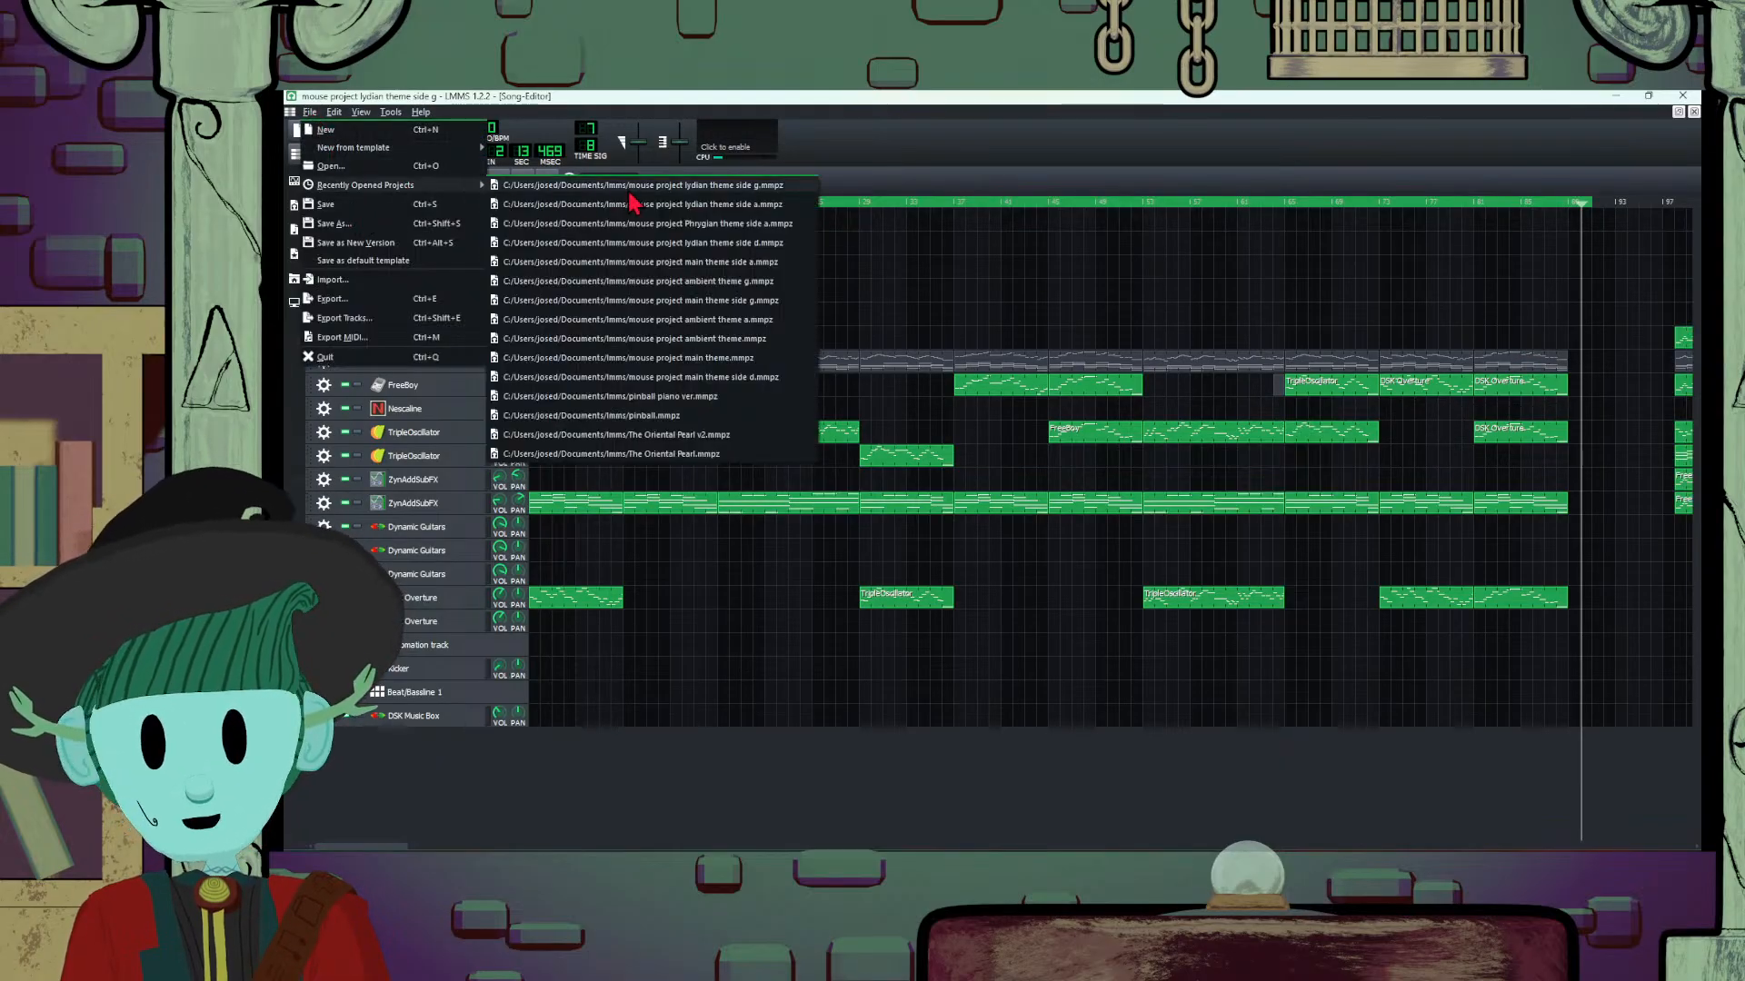
left_click(675, 225)
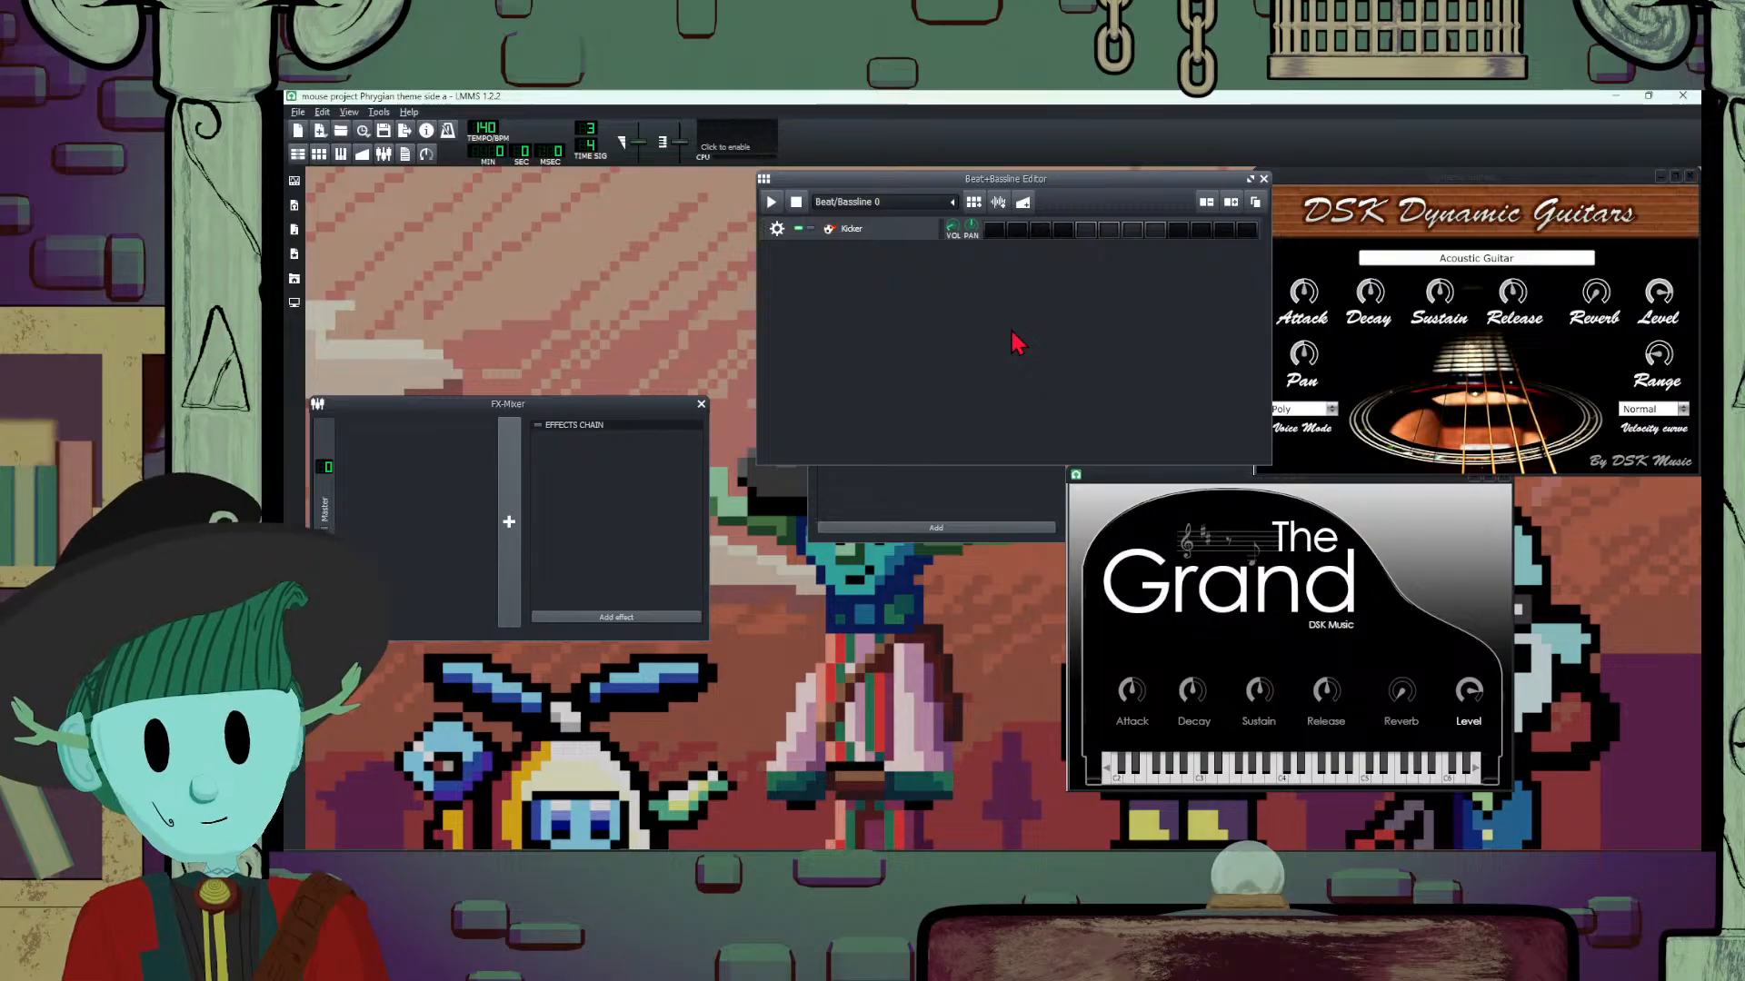
Step: Close the Beat+Bassline Editor and rearrange the Controller Rack and Dynamic Guitars windows in the workspace
left_click(1264, 180)
left_click_drag(1449, 188, 1181, 362)
left_click_drag(931, 410, 1295, 180)
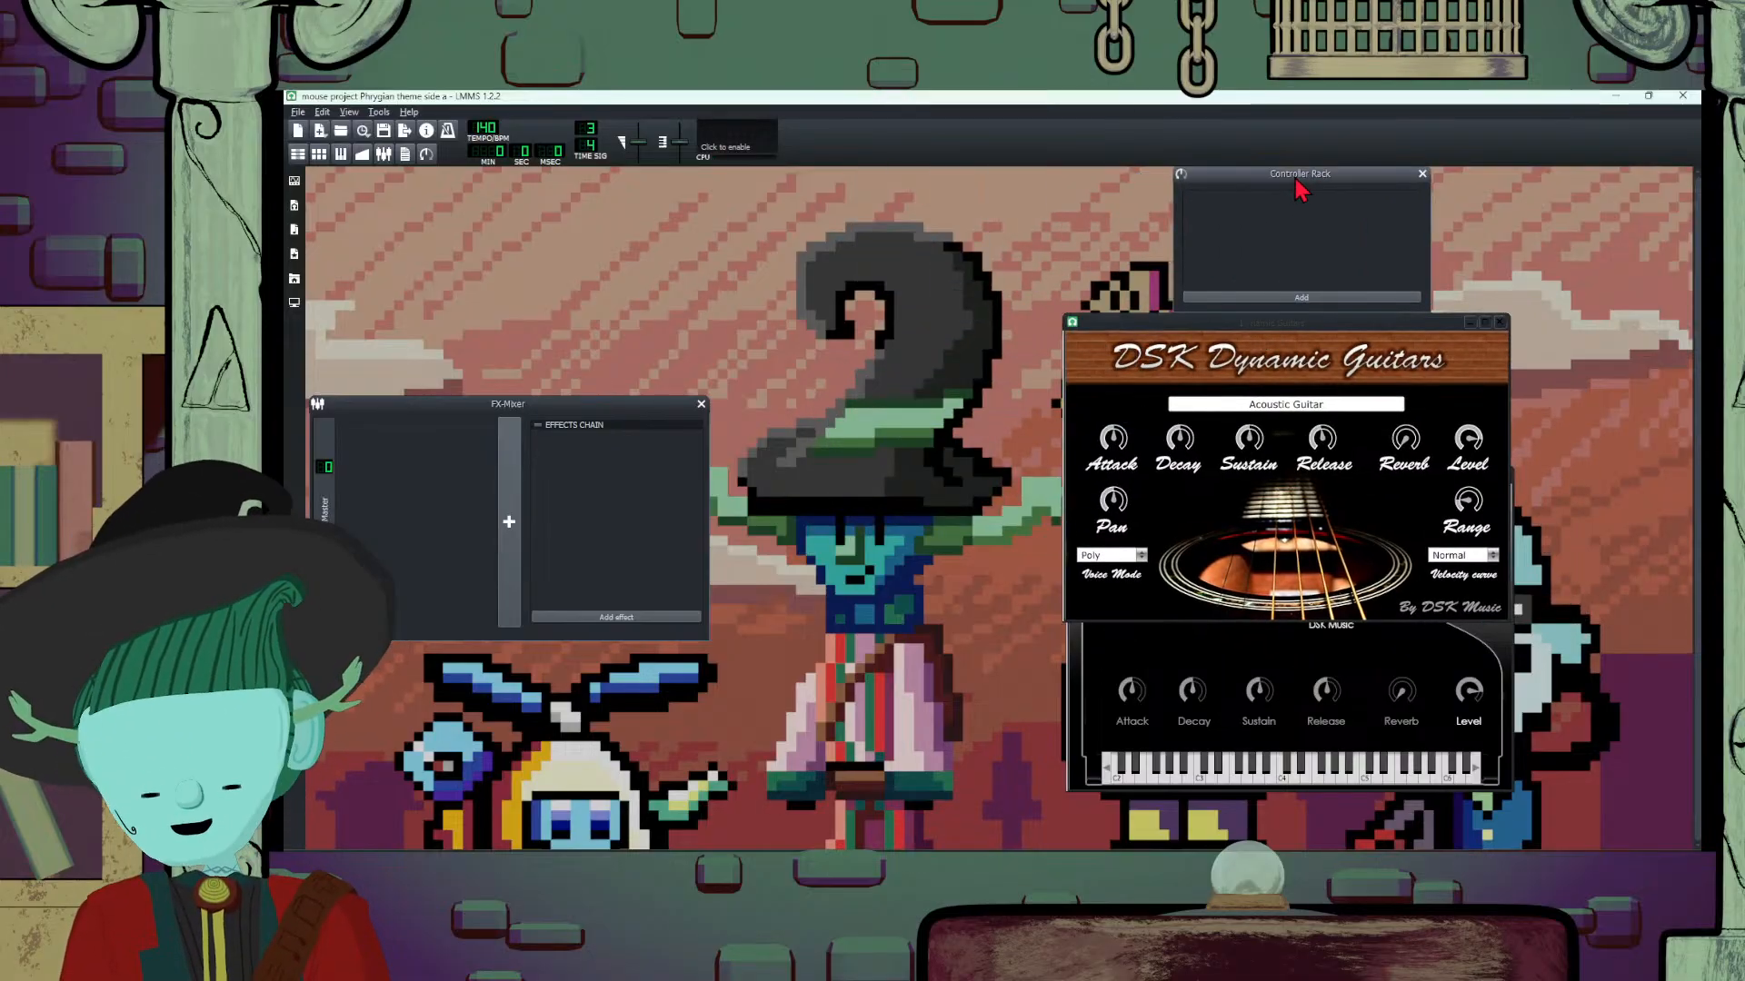
left_click(1122, 315)
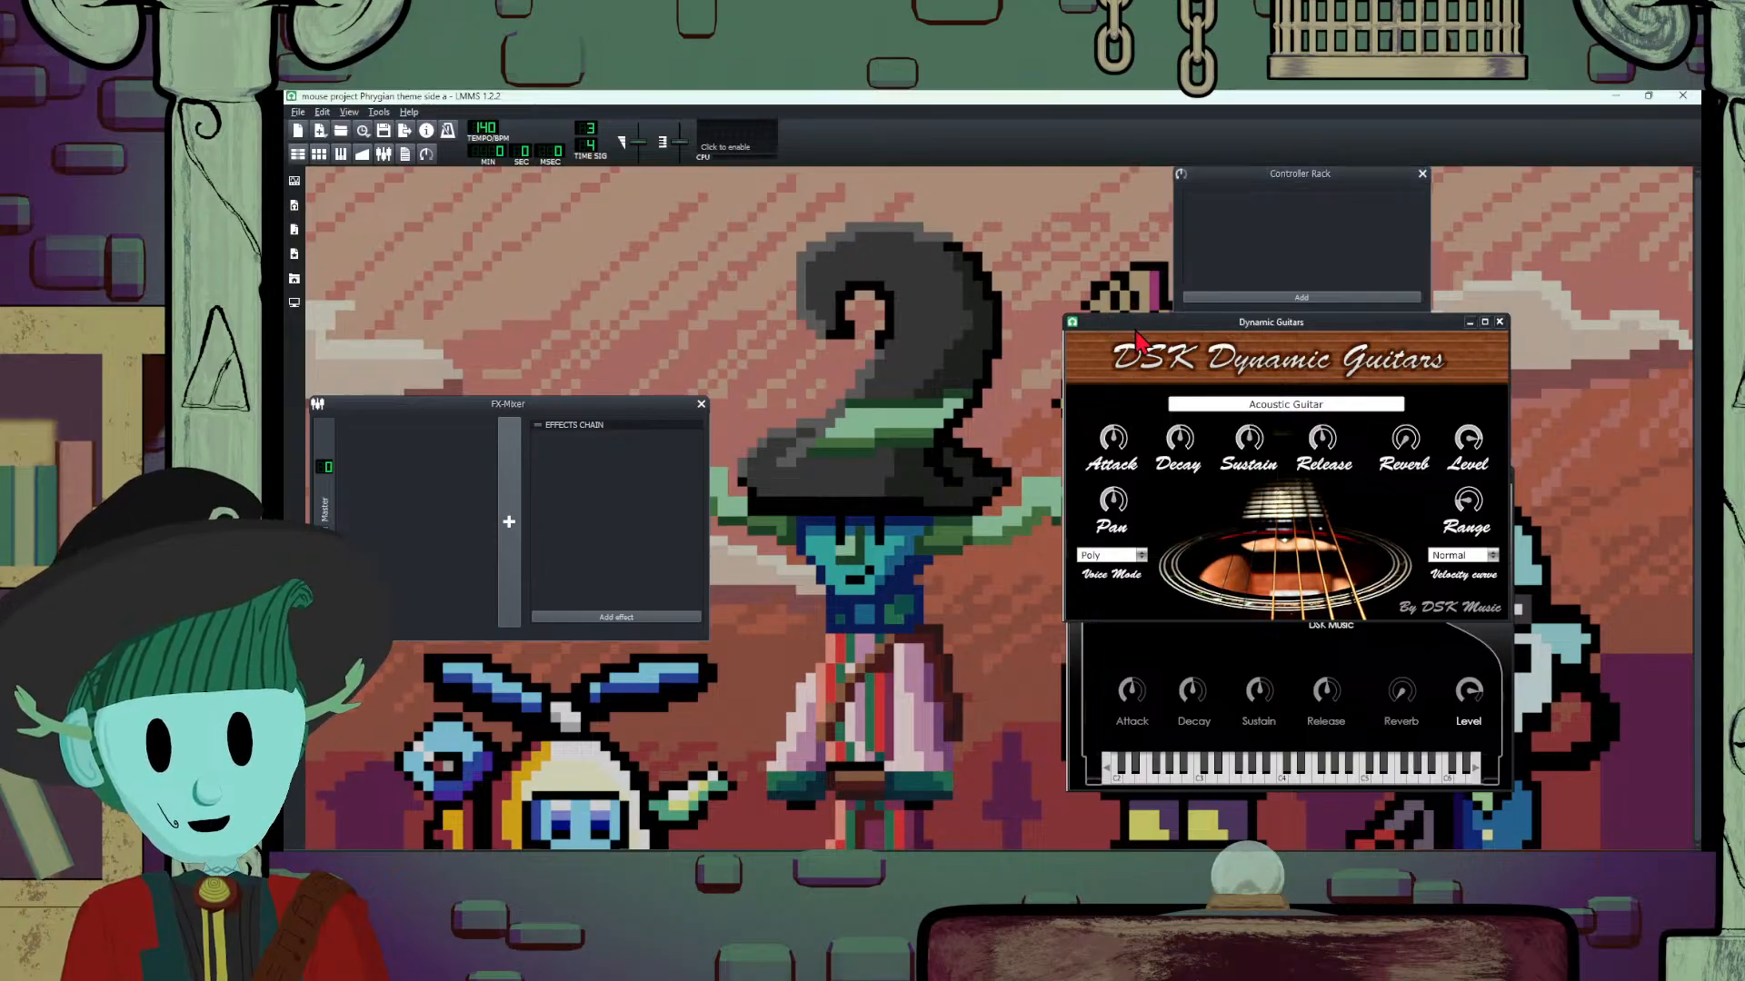
left_click_drag(1136, 338, 1186, 366)
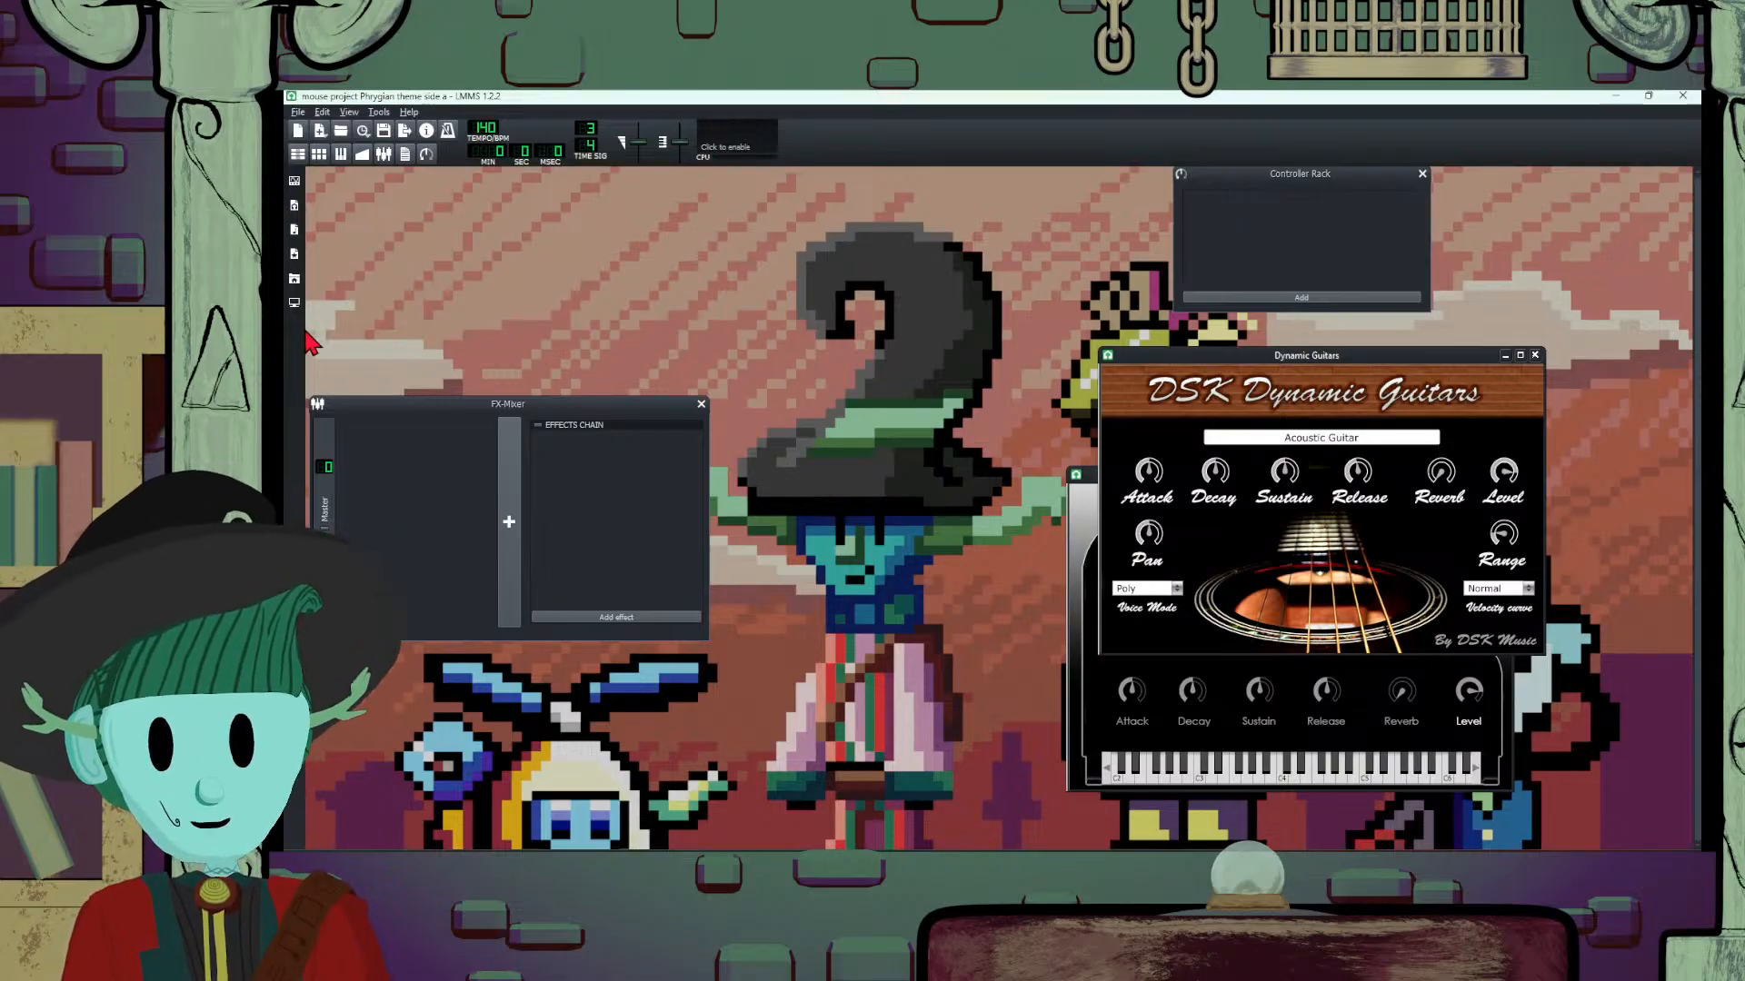
Step: Show the Song-Editor, reposition it in the workspace, and maximize it
left_click(298, 157)
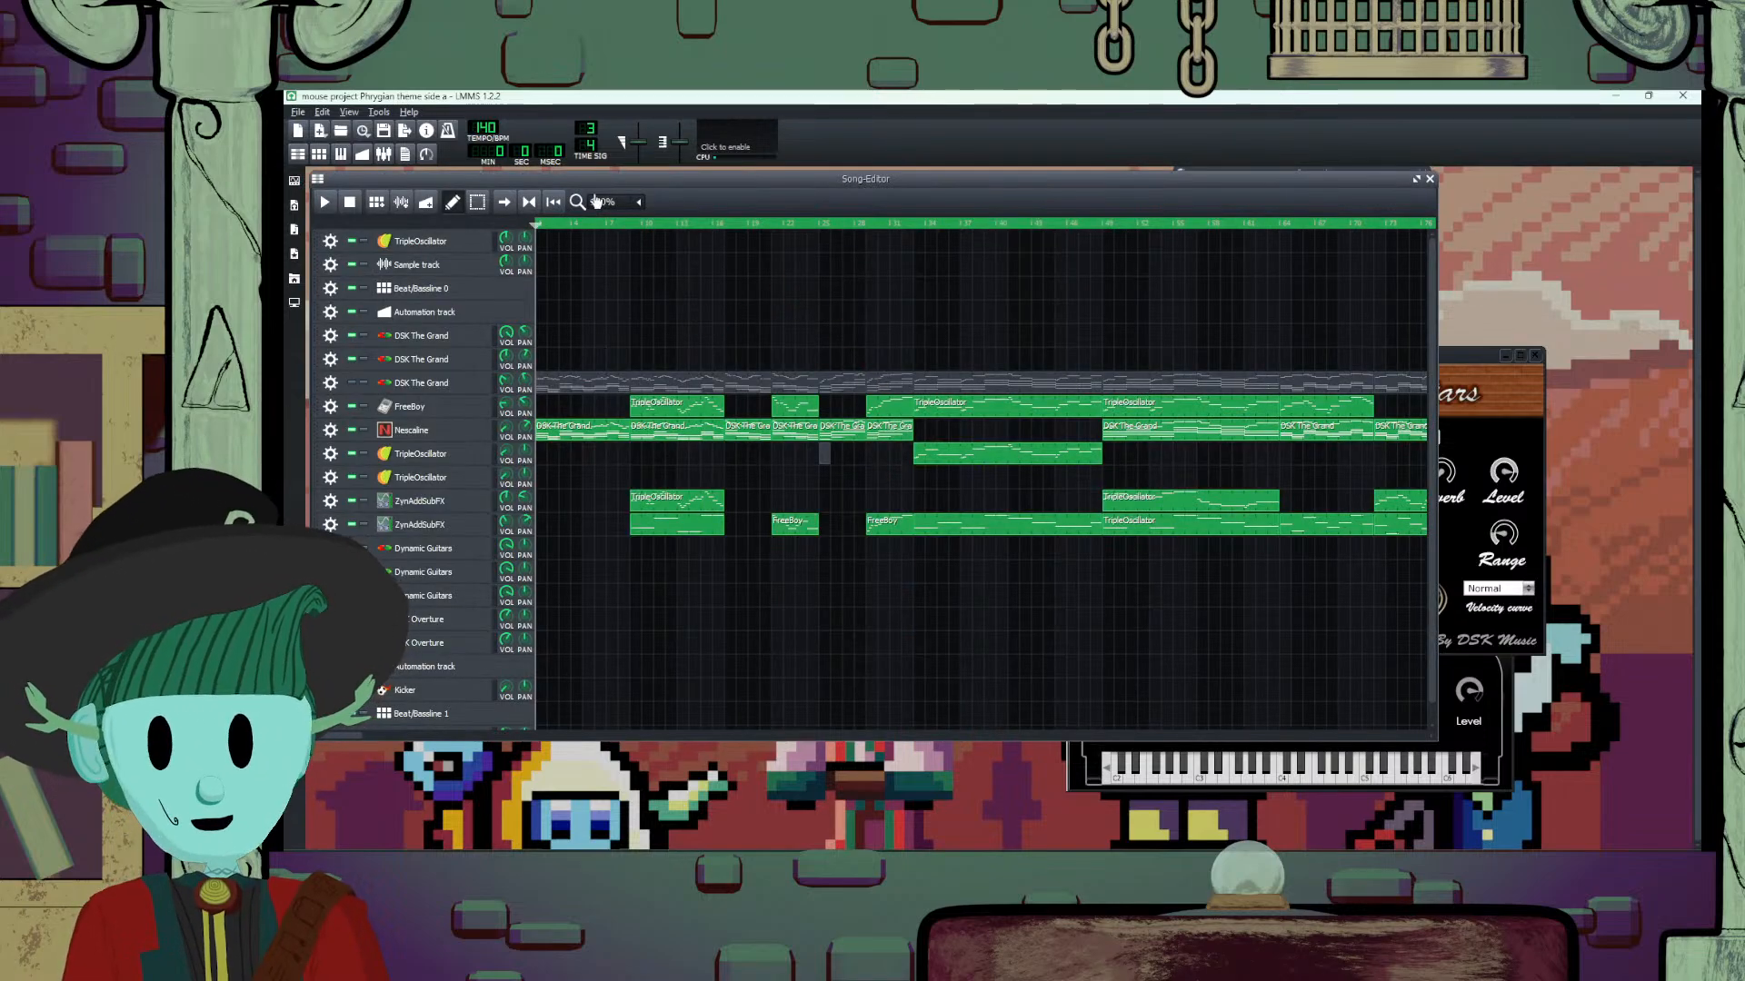
mouse_move(647, 178)
left_mouse_down()
mouse_move(695, 196)
mouse_move(675, 184)
left_mouse_up()
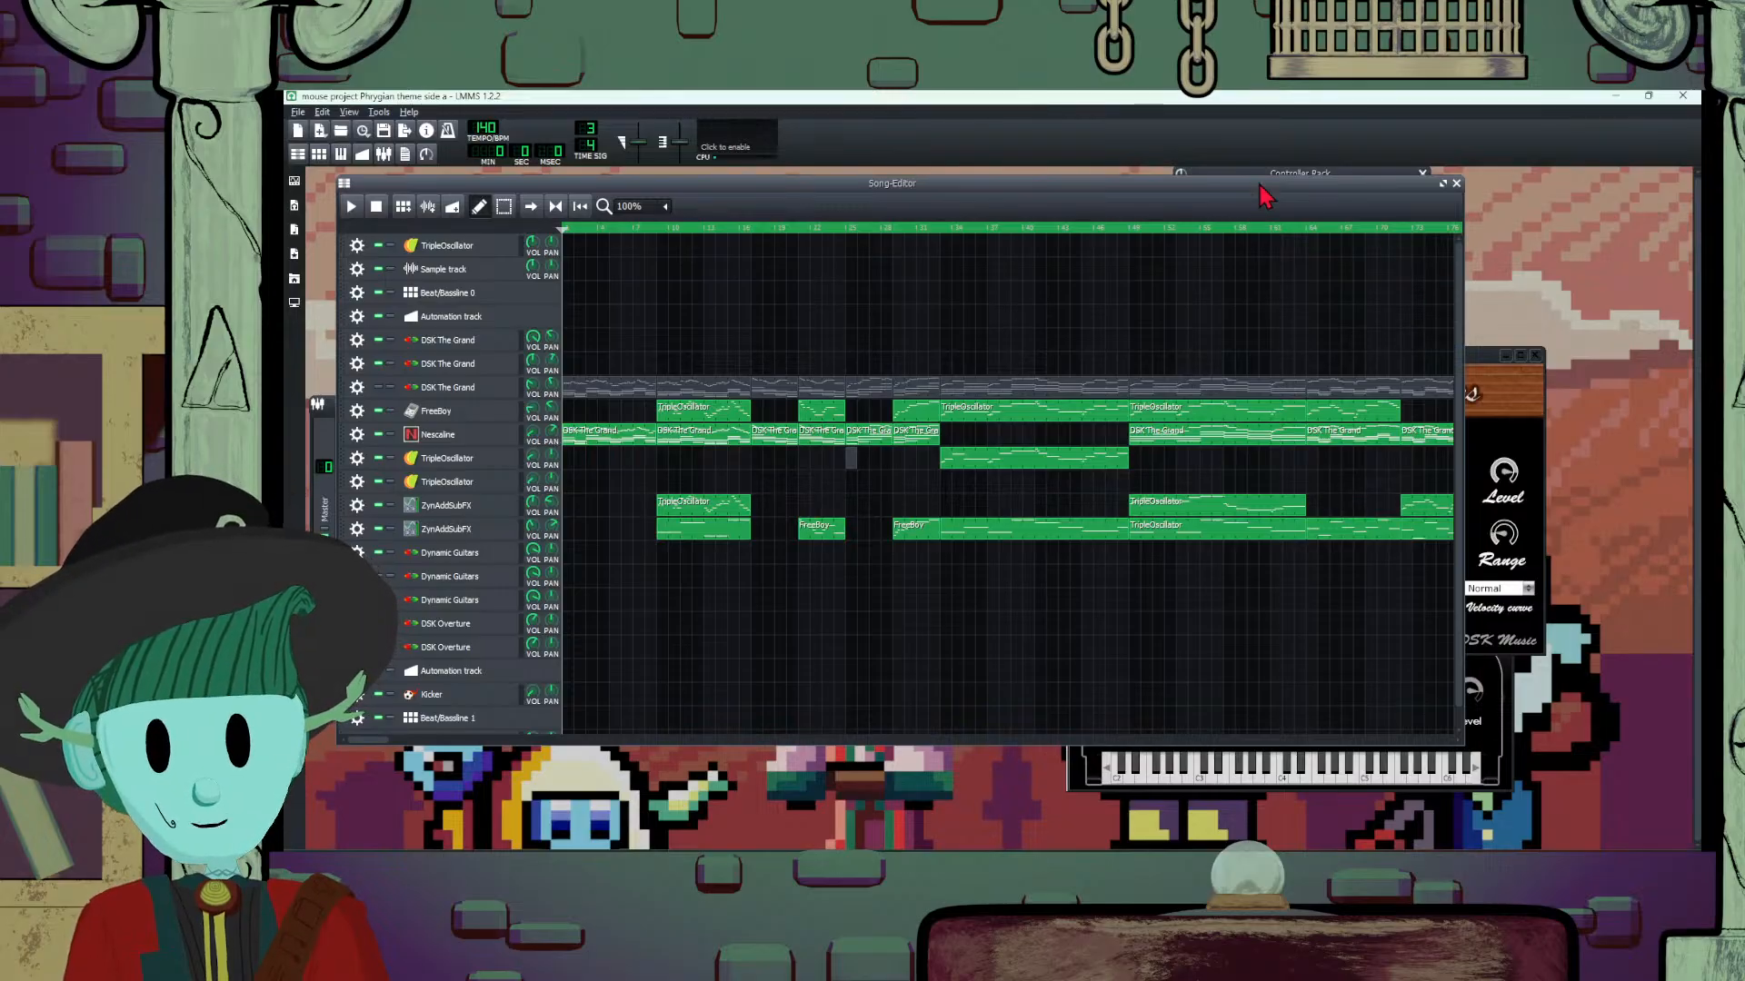
left_click_drag(1263, 194, 1241, 162)
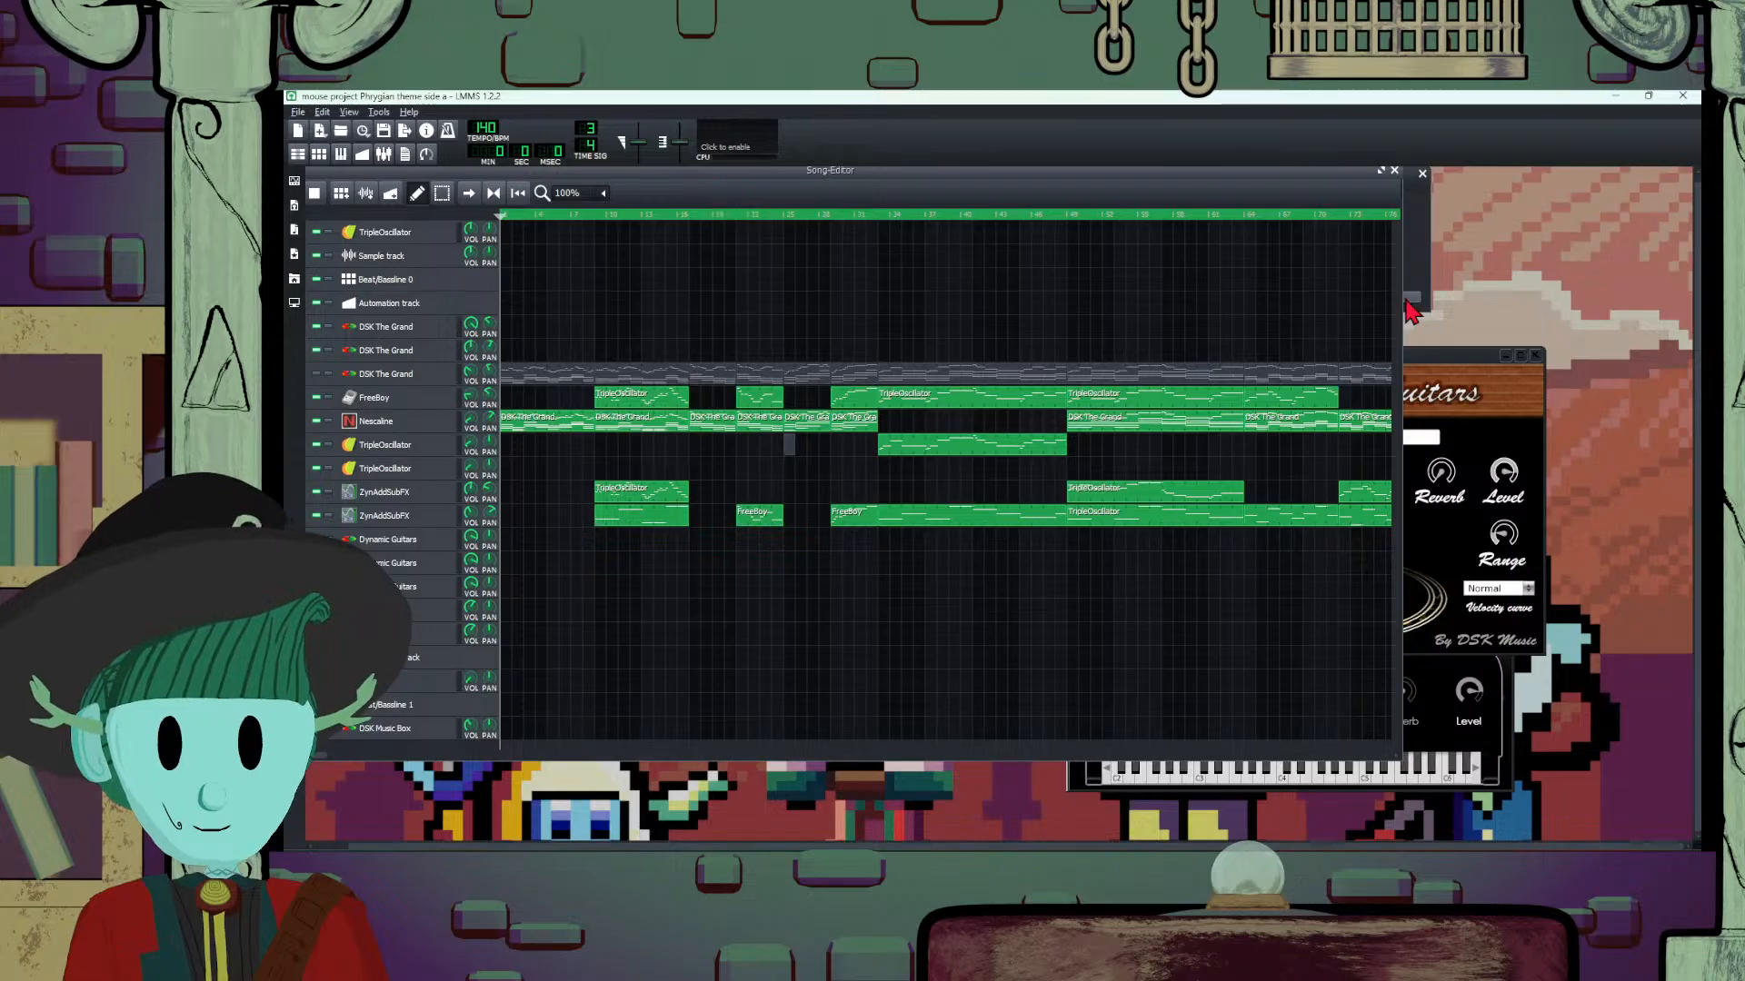
left_click_drag(1400, 300, 1590, 318)
left_click(1563, 175)
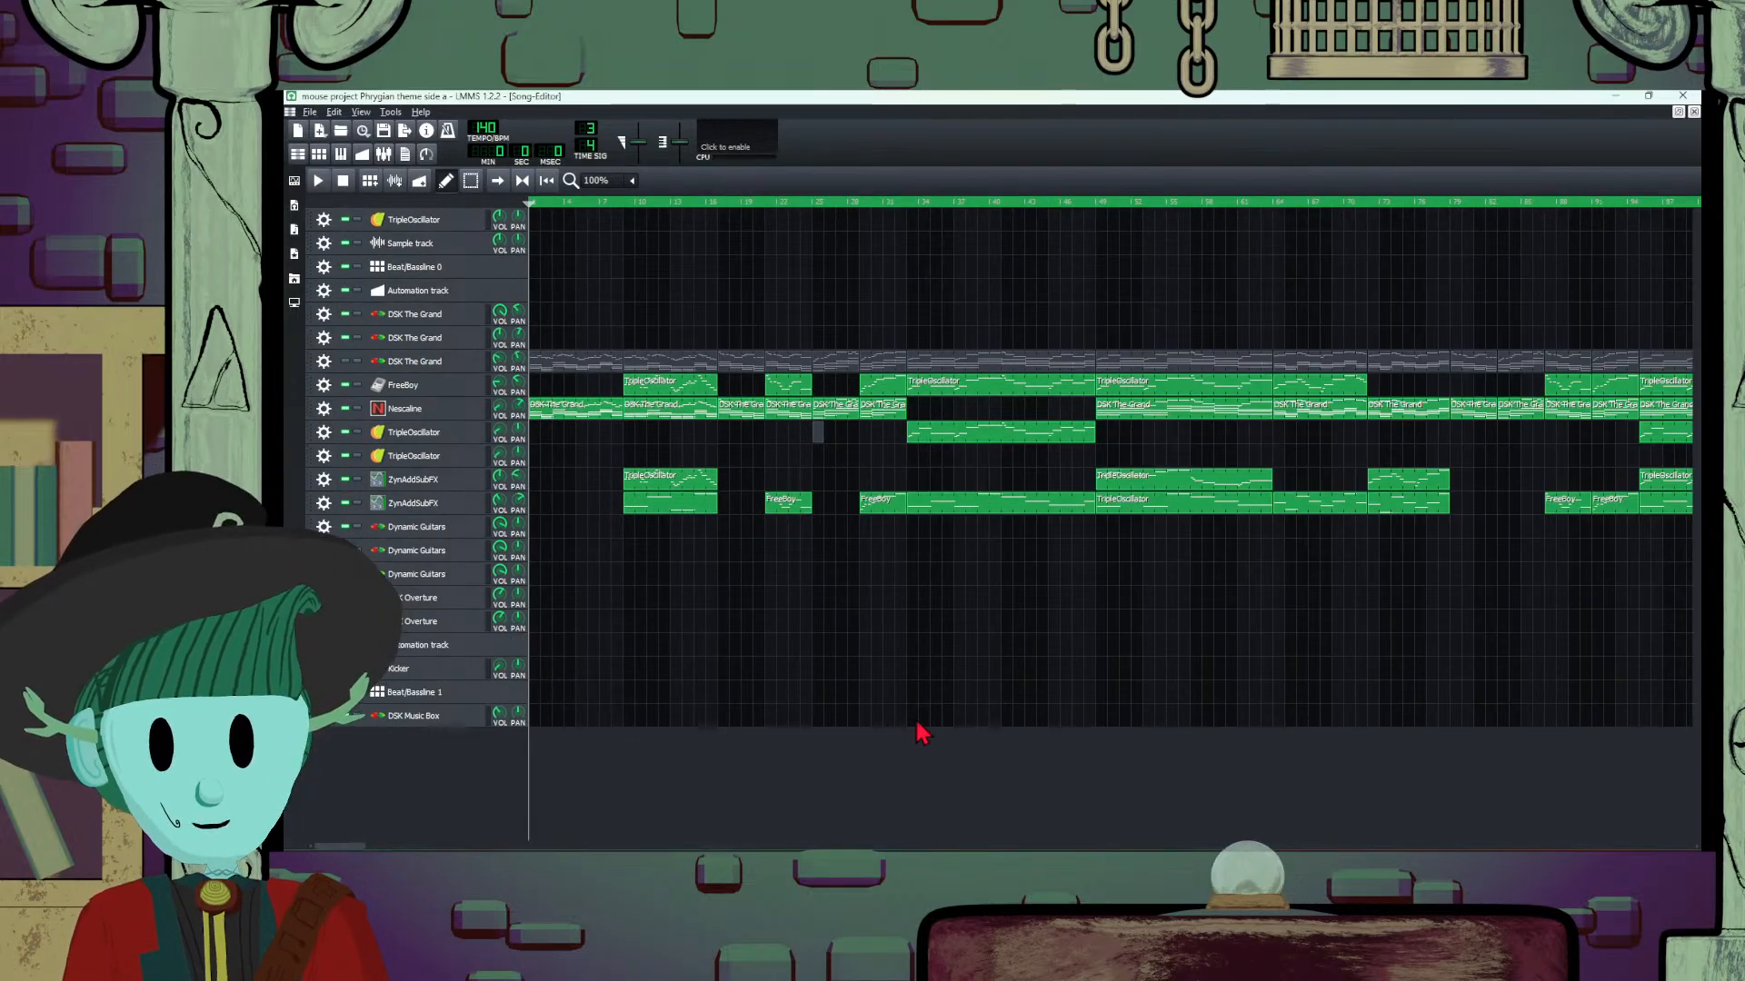
Step: Play the Phrygian theme side a song with the timeline at 50%, and place the playhead at the end of the last pattern
left_click(636, 183)
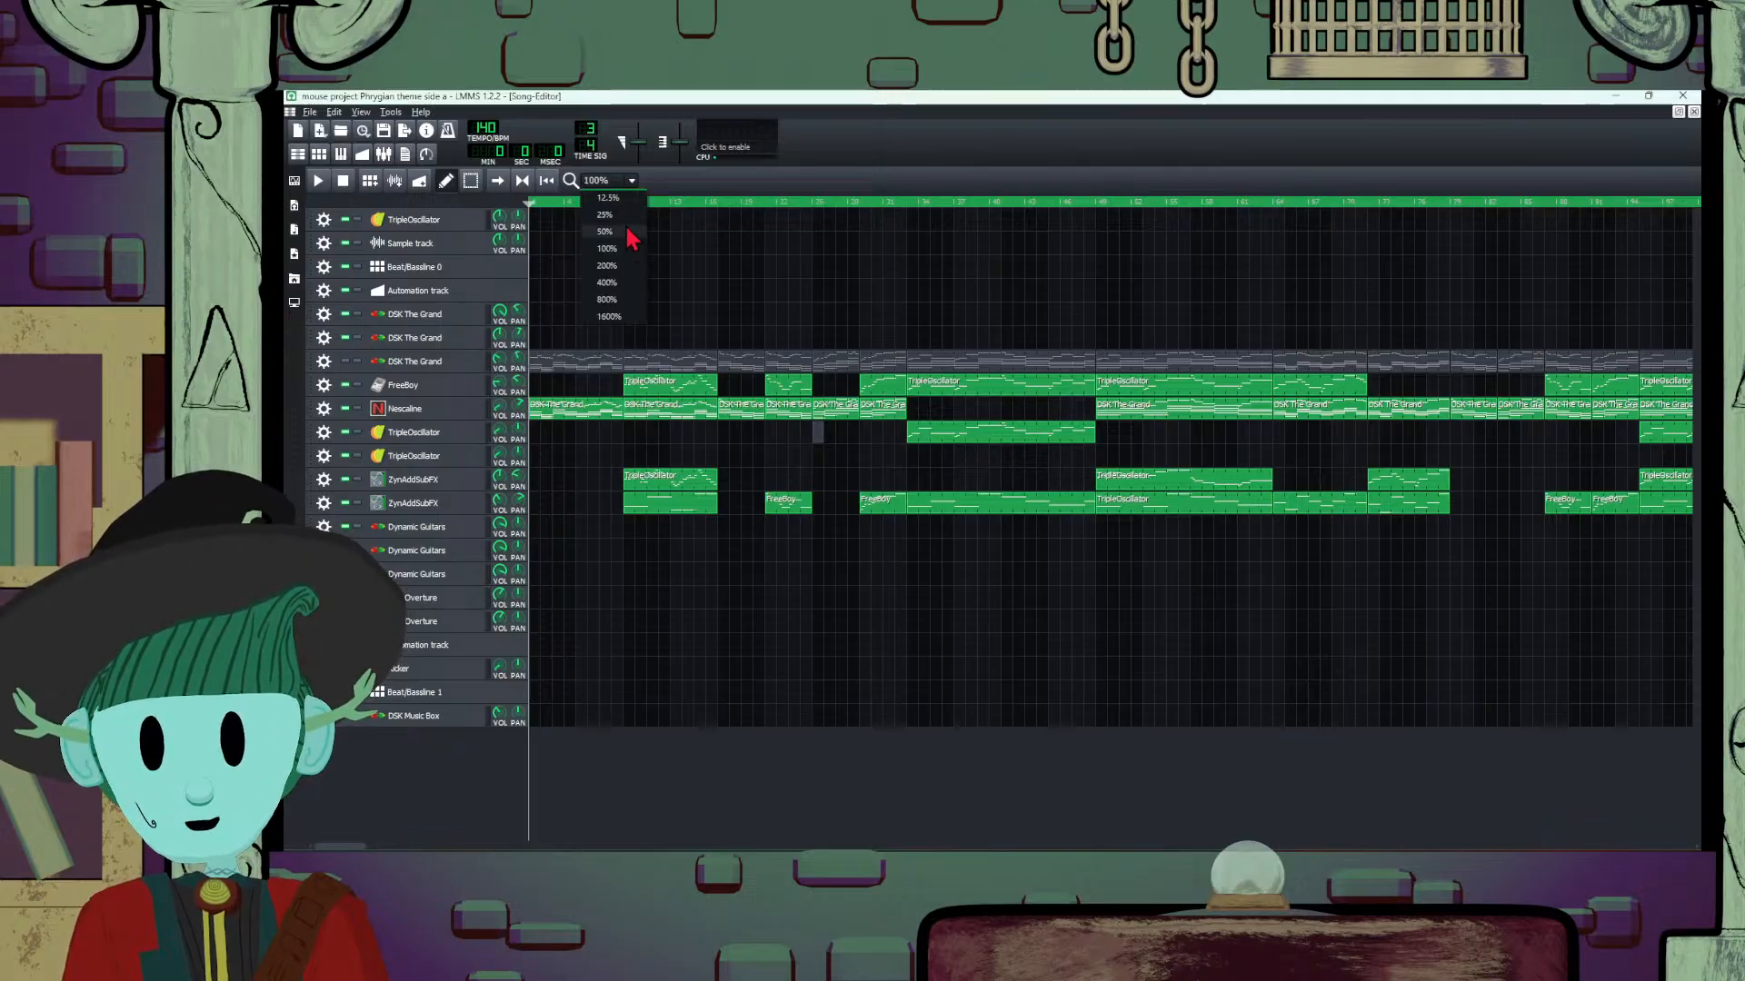
left_click(625, 233)
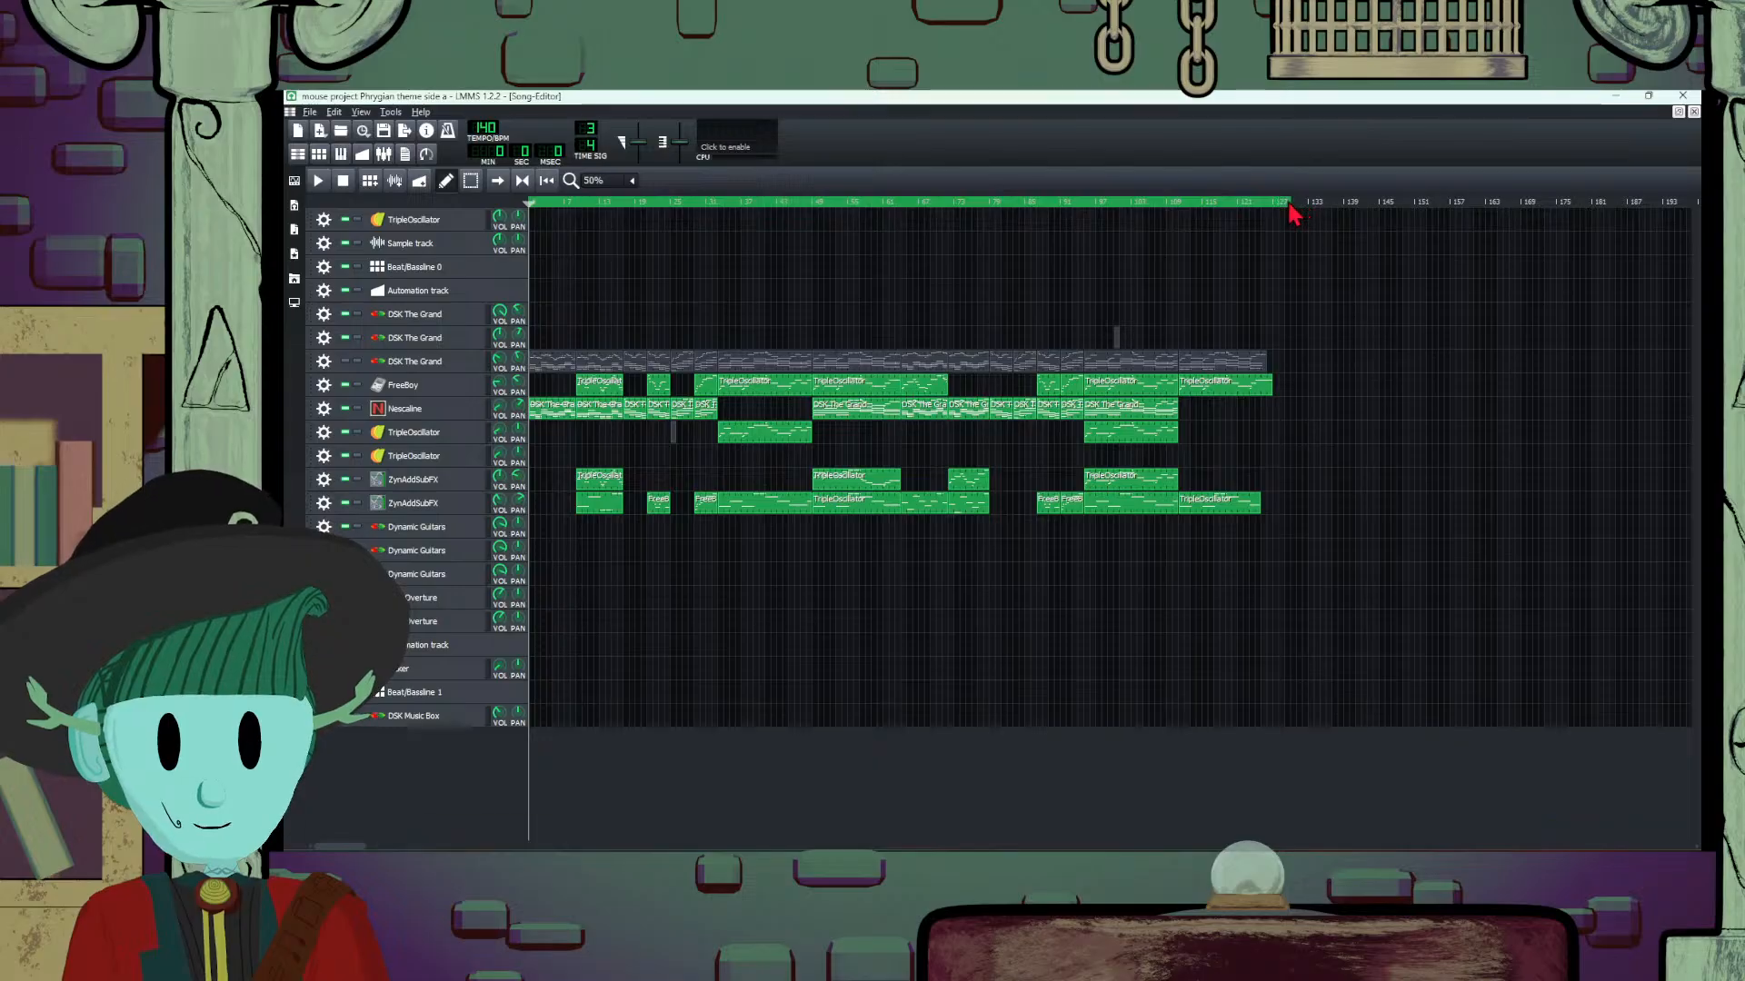
left_click(318, 181)
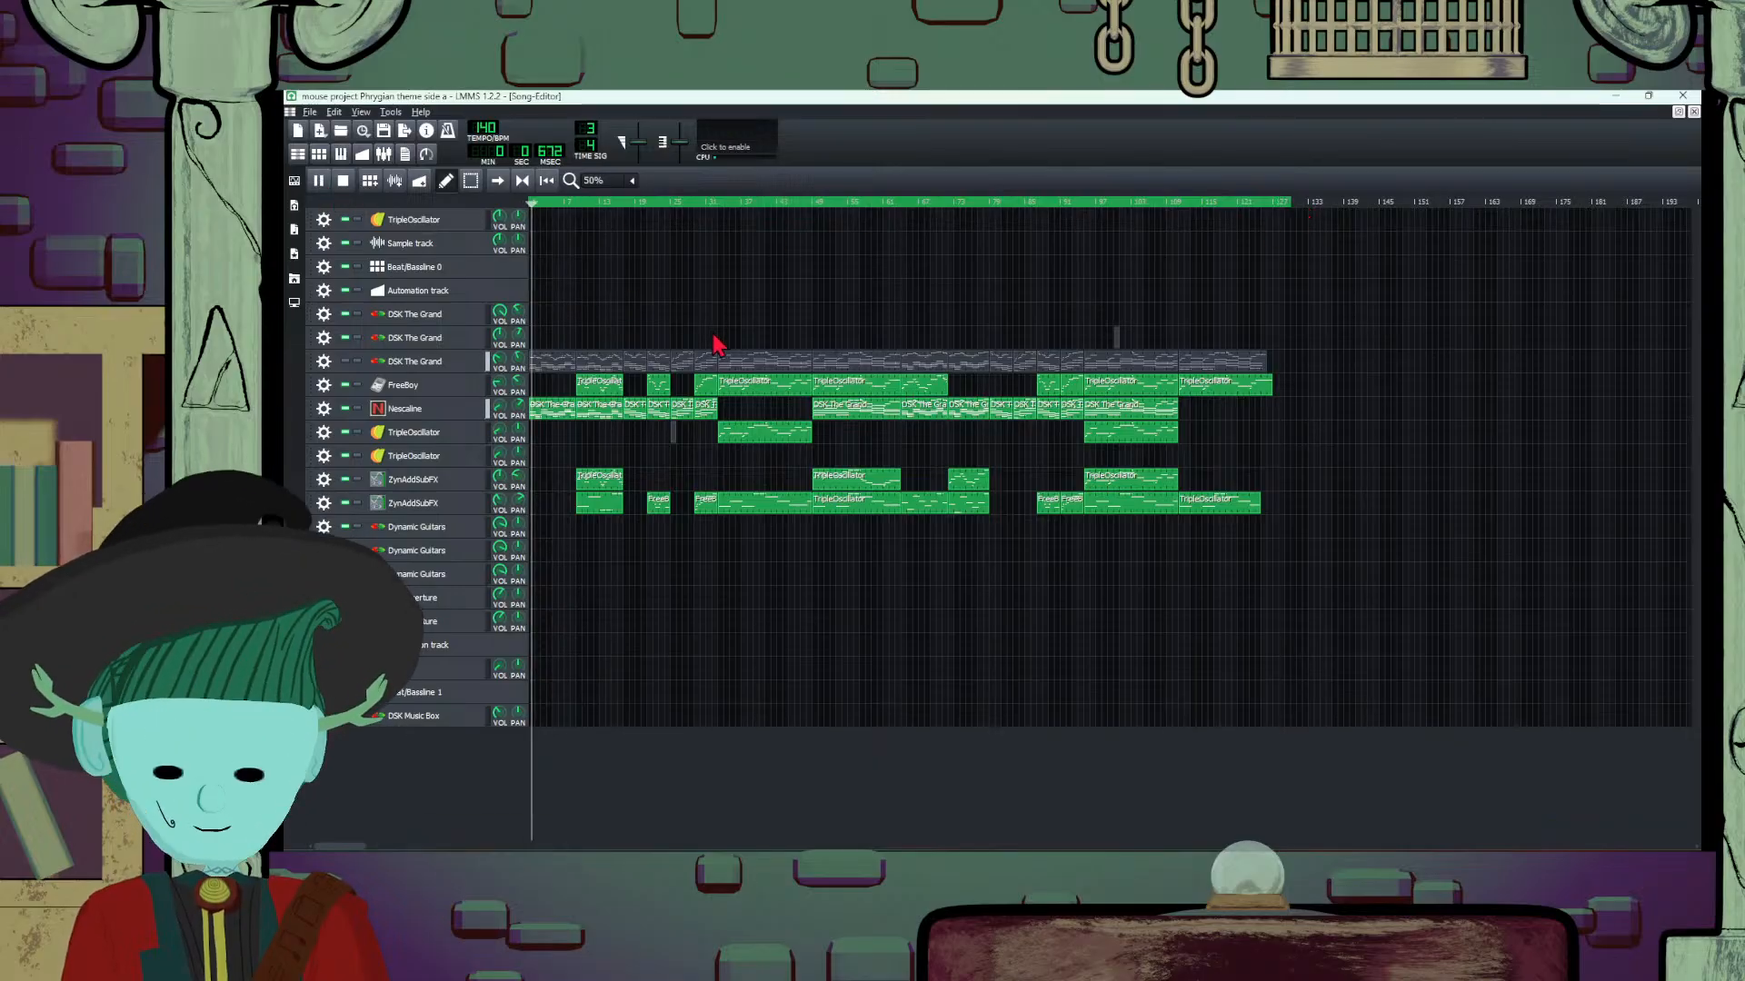
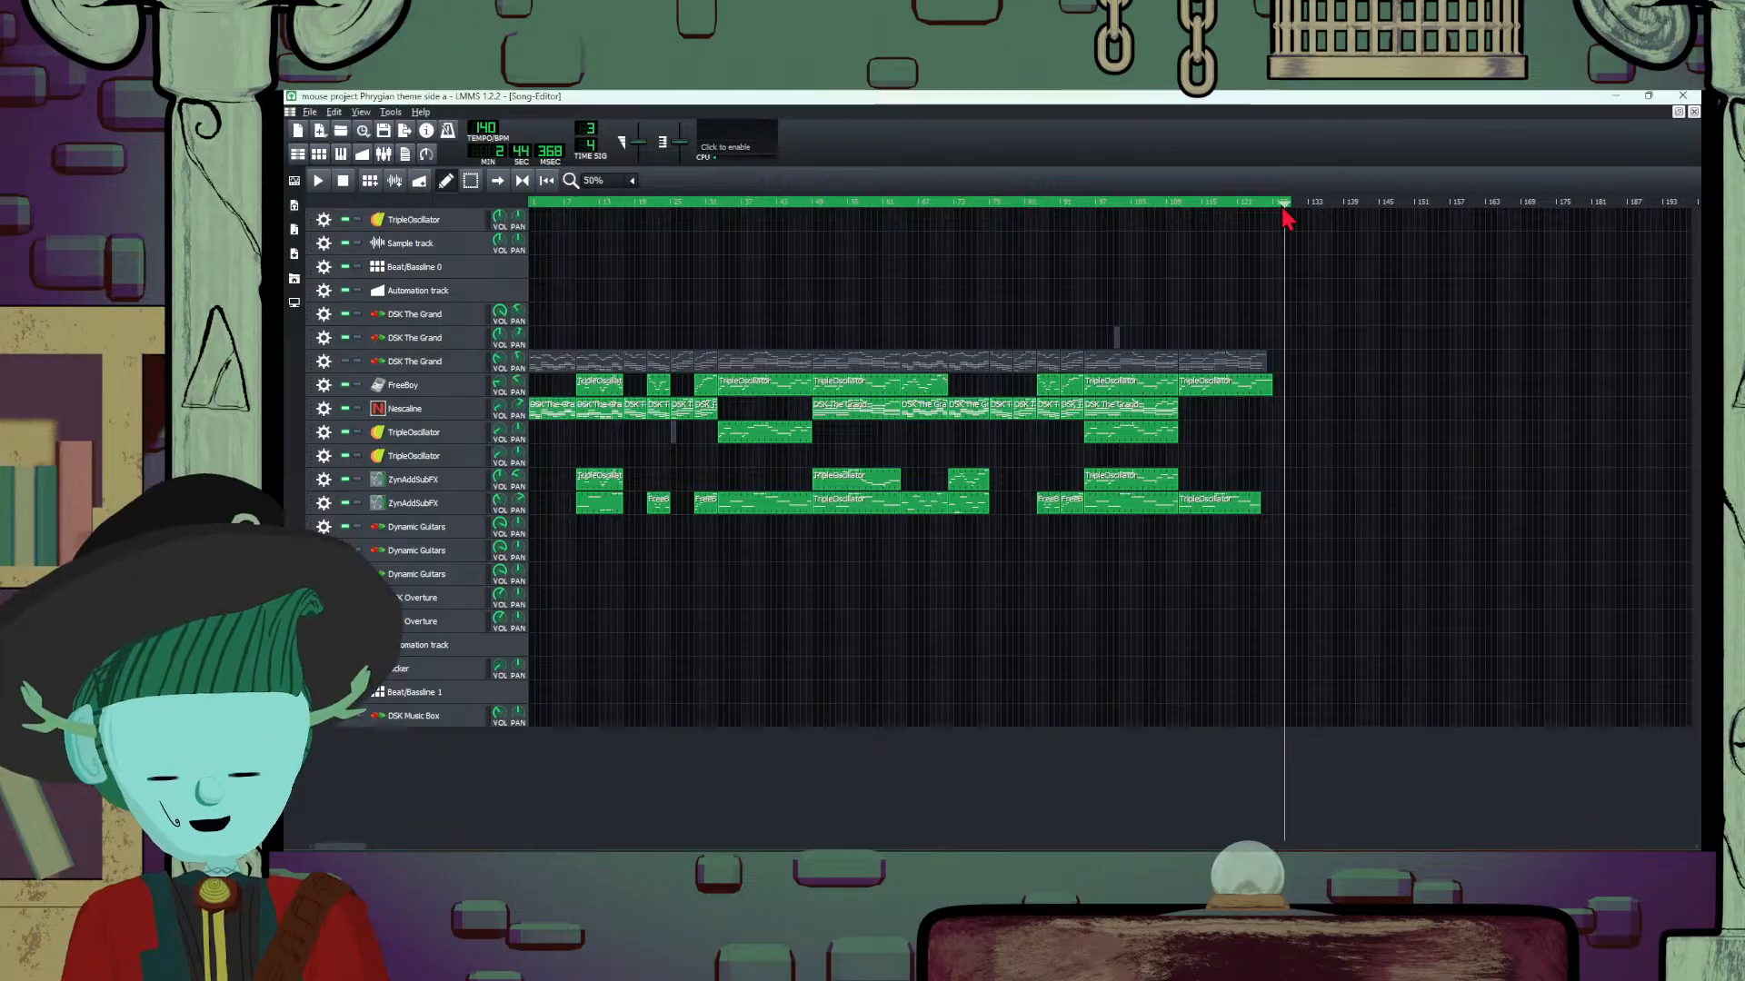
left_click(1275, 204)
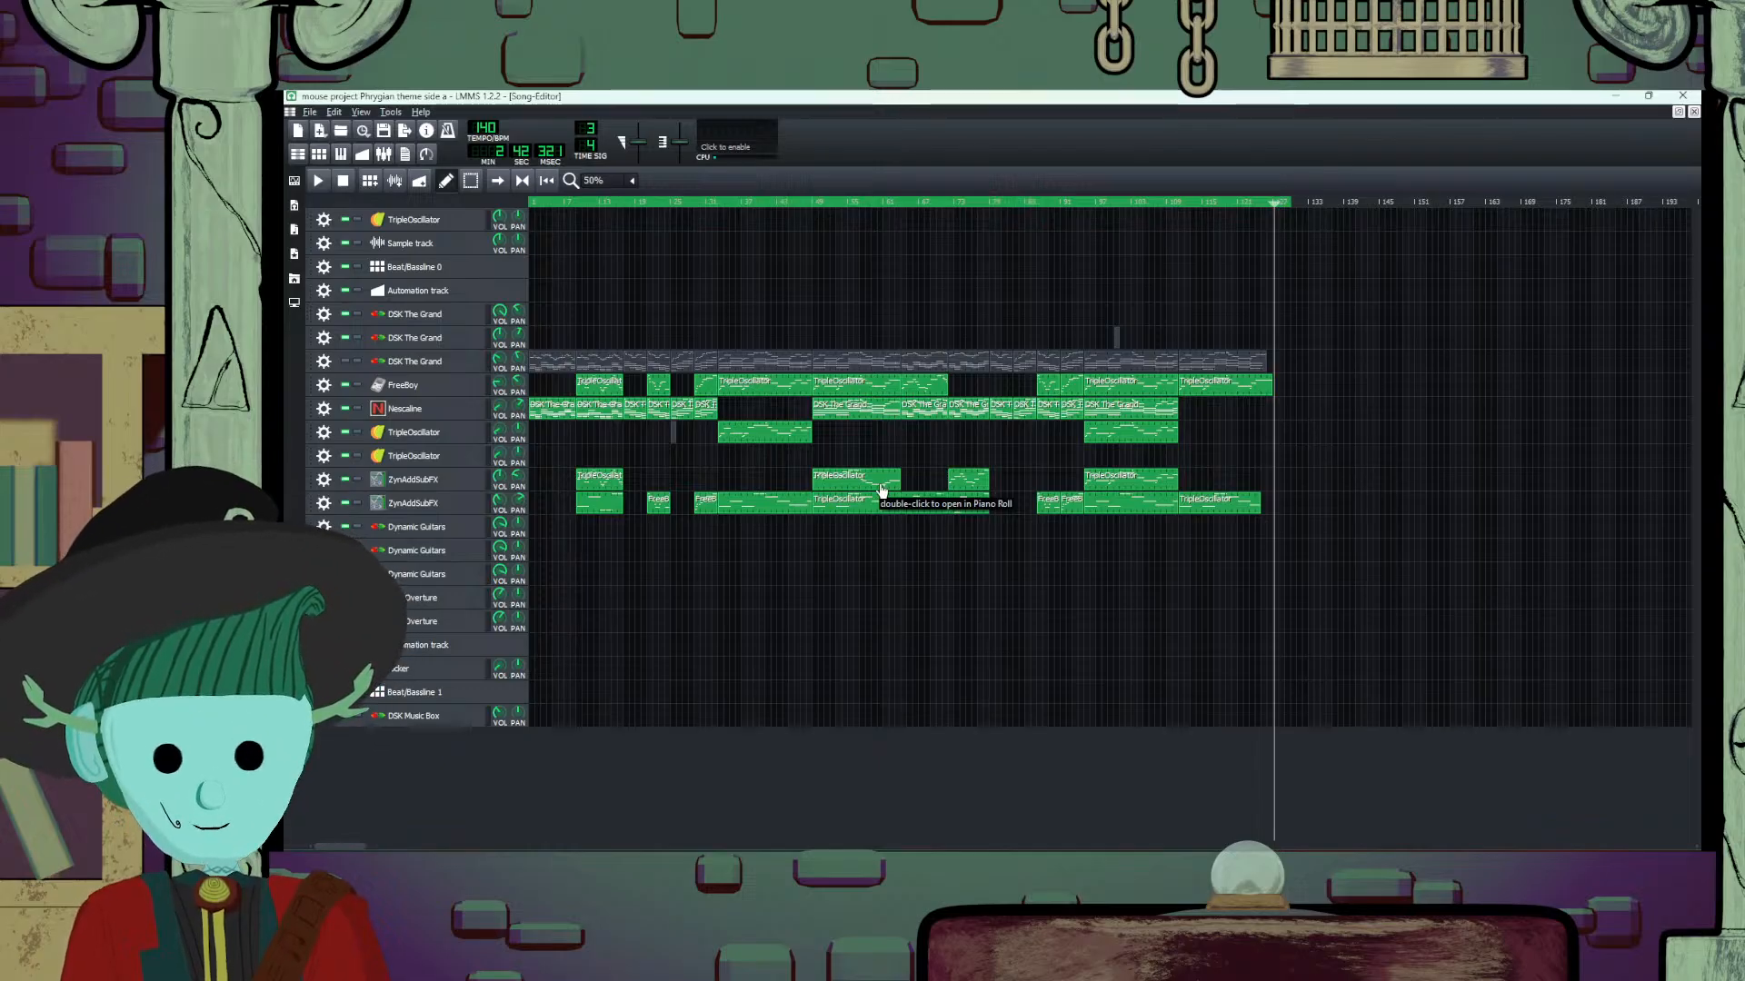
Step: Switch to Pixelorama, try a bucket fill with colour 39348d on the blank 64×64 canvas, and undo the fill
mouse_move(604, 869)
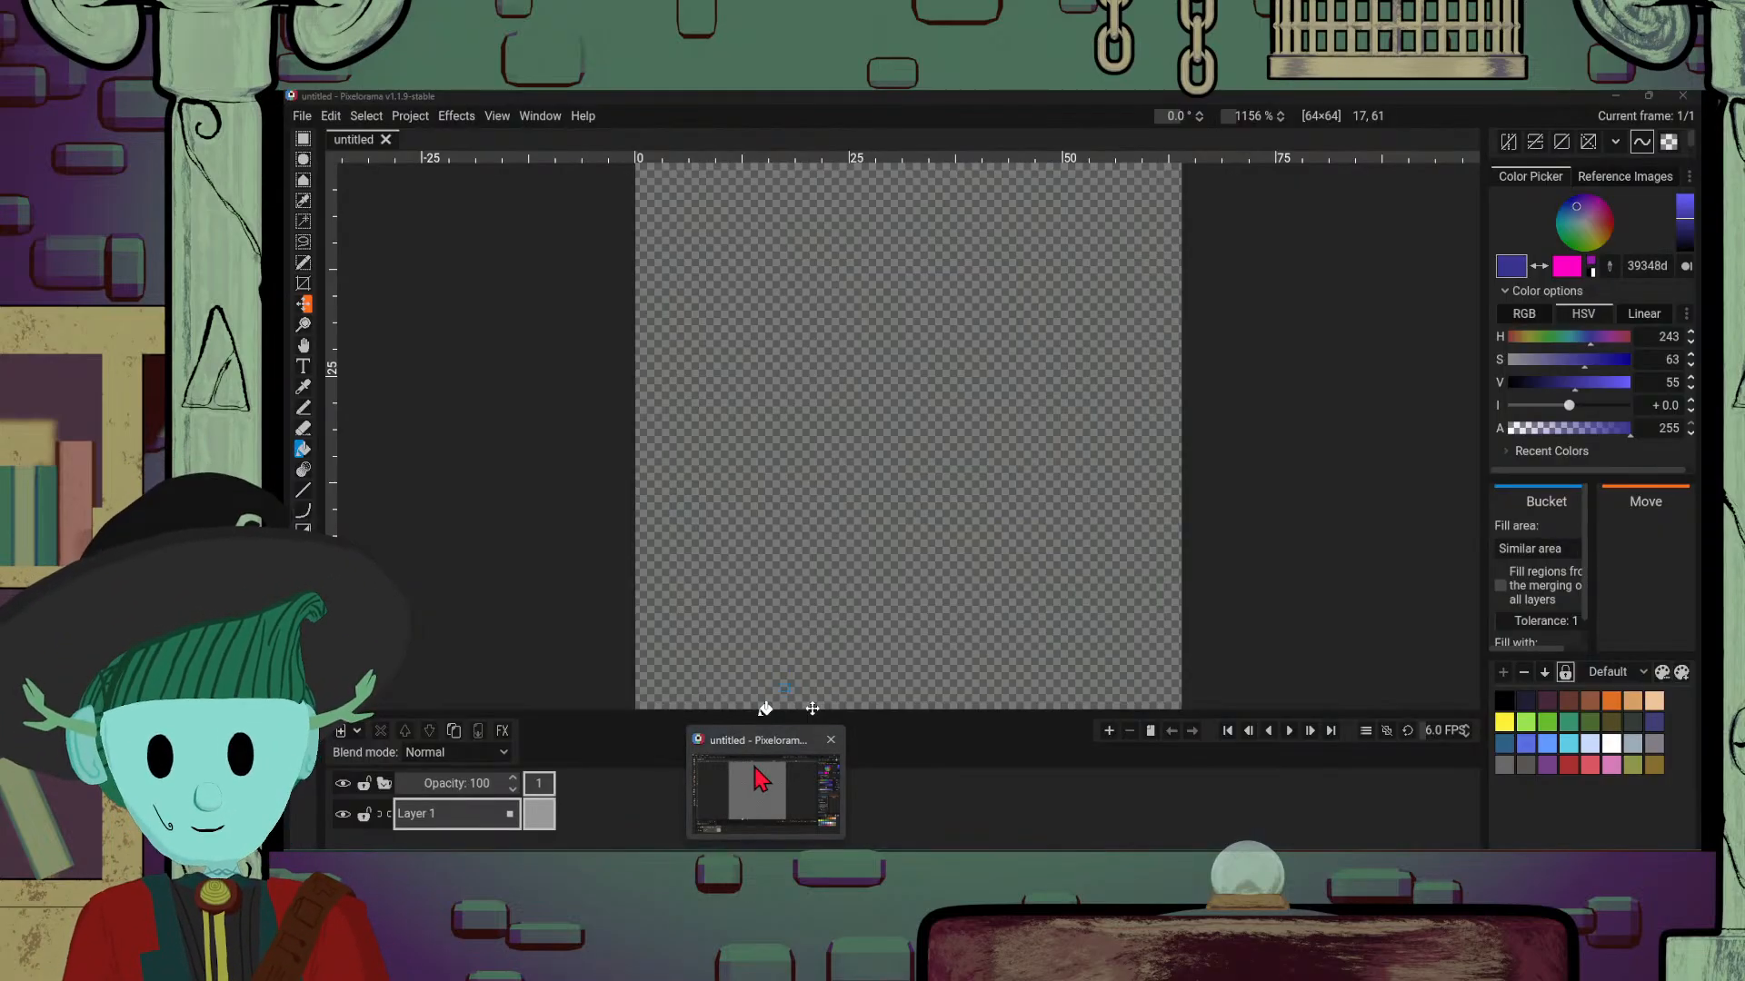
left_click(758, 776)
scroll(1098, 444, "down", 2)
scroll(1054, 429, "up", 3)
scroll(1071, 405, "up", 2)
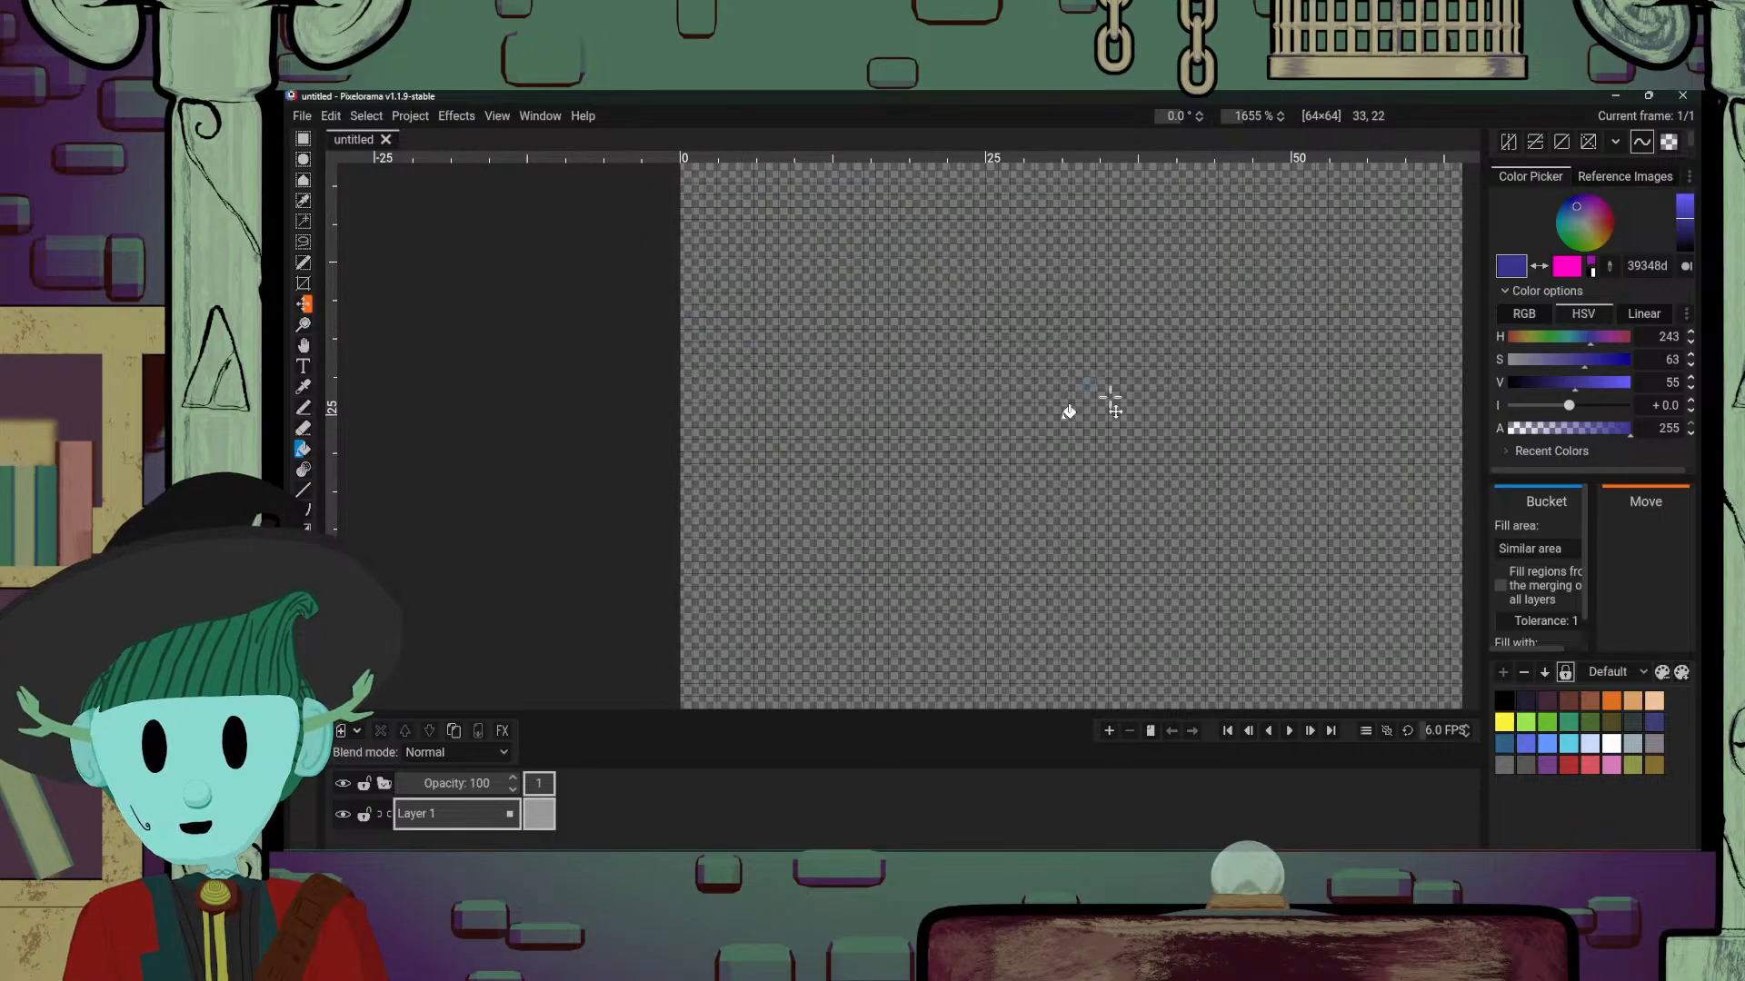
scroll(1168, 506, "down", 3)
scroll(1080, 596, "up", 2)
scroll(907, 281, "down", 3)
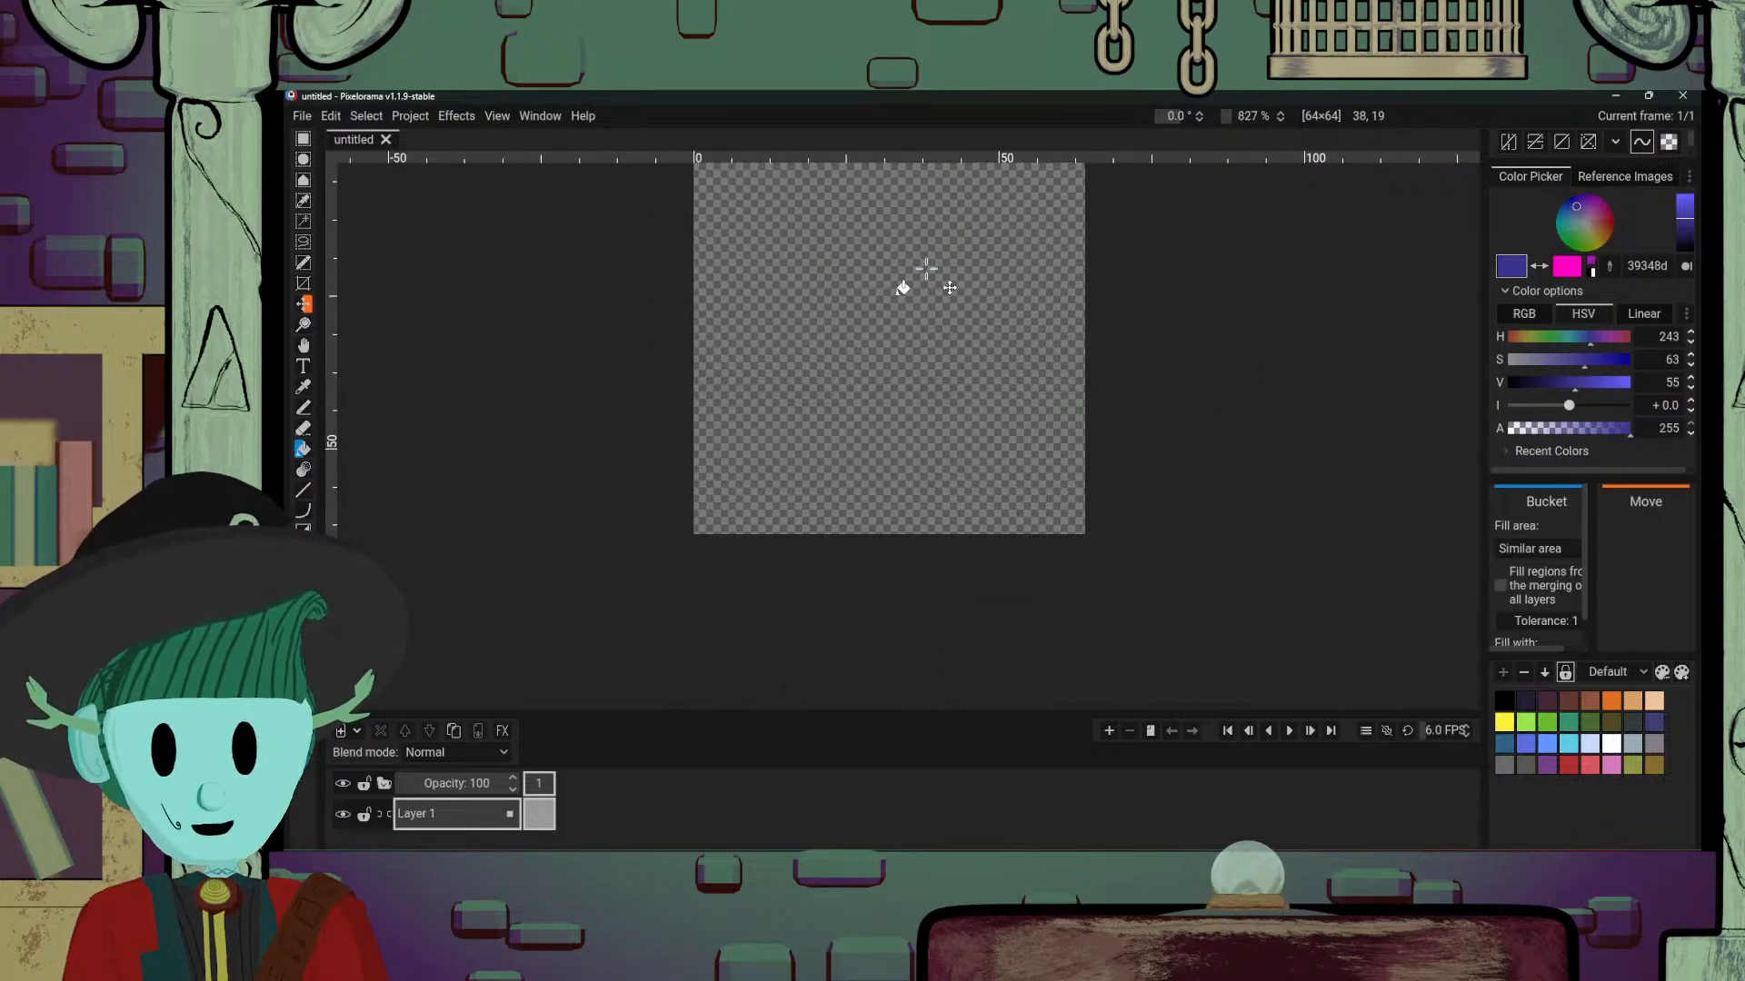
scroll(963, 586, "up", 3)
left_click(961, 491)
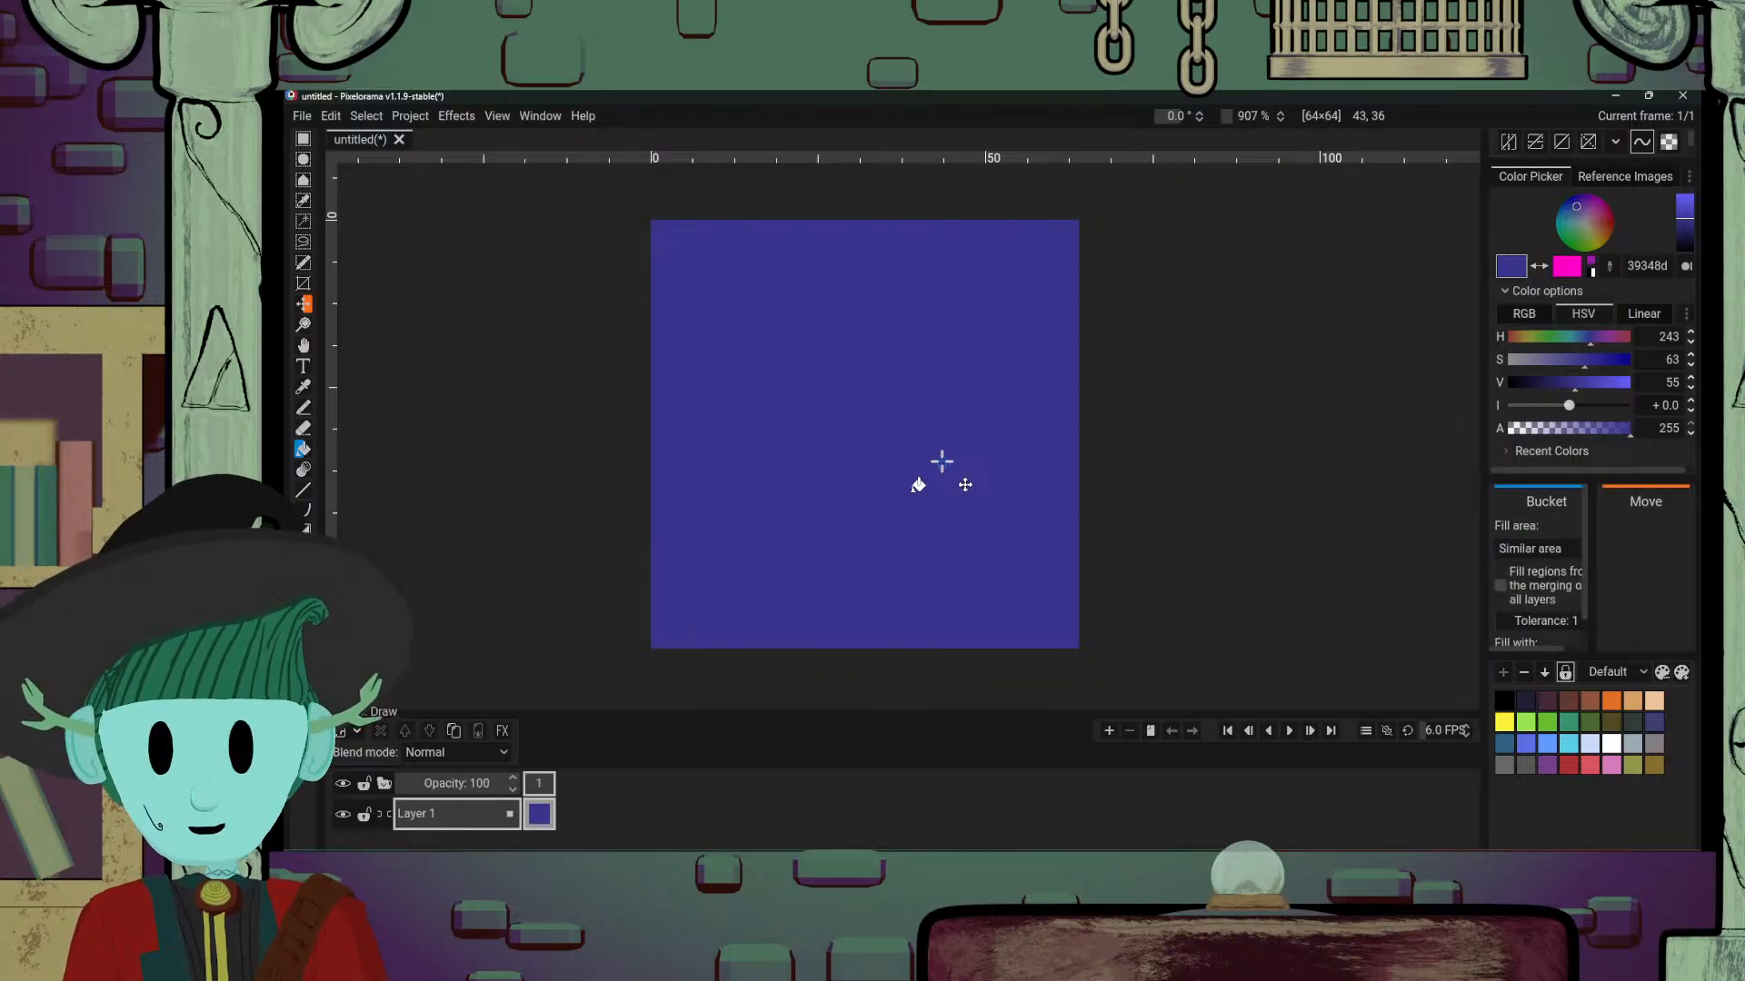
key("ctrl+z")
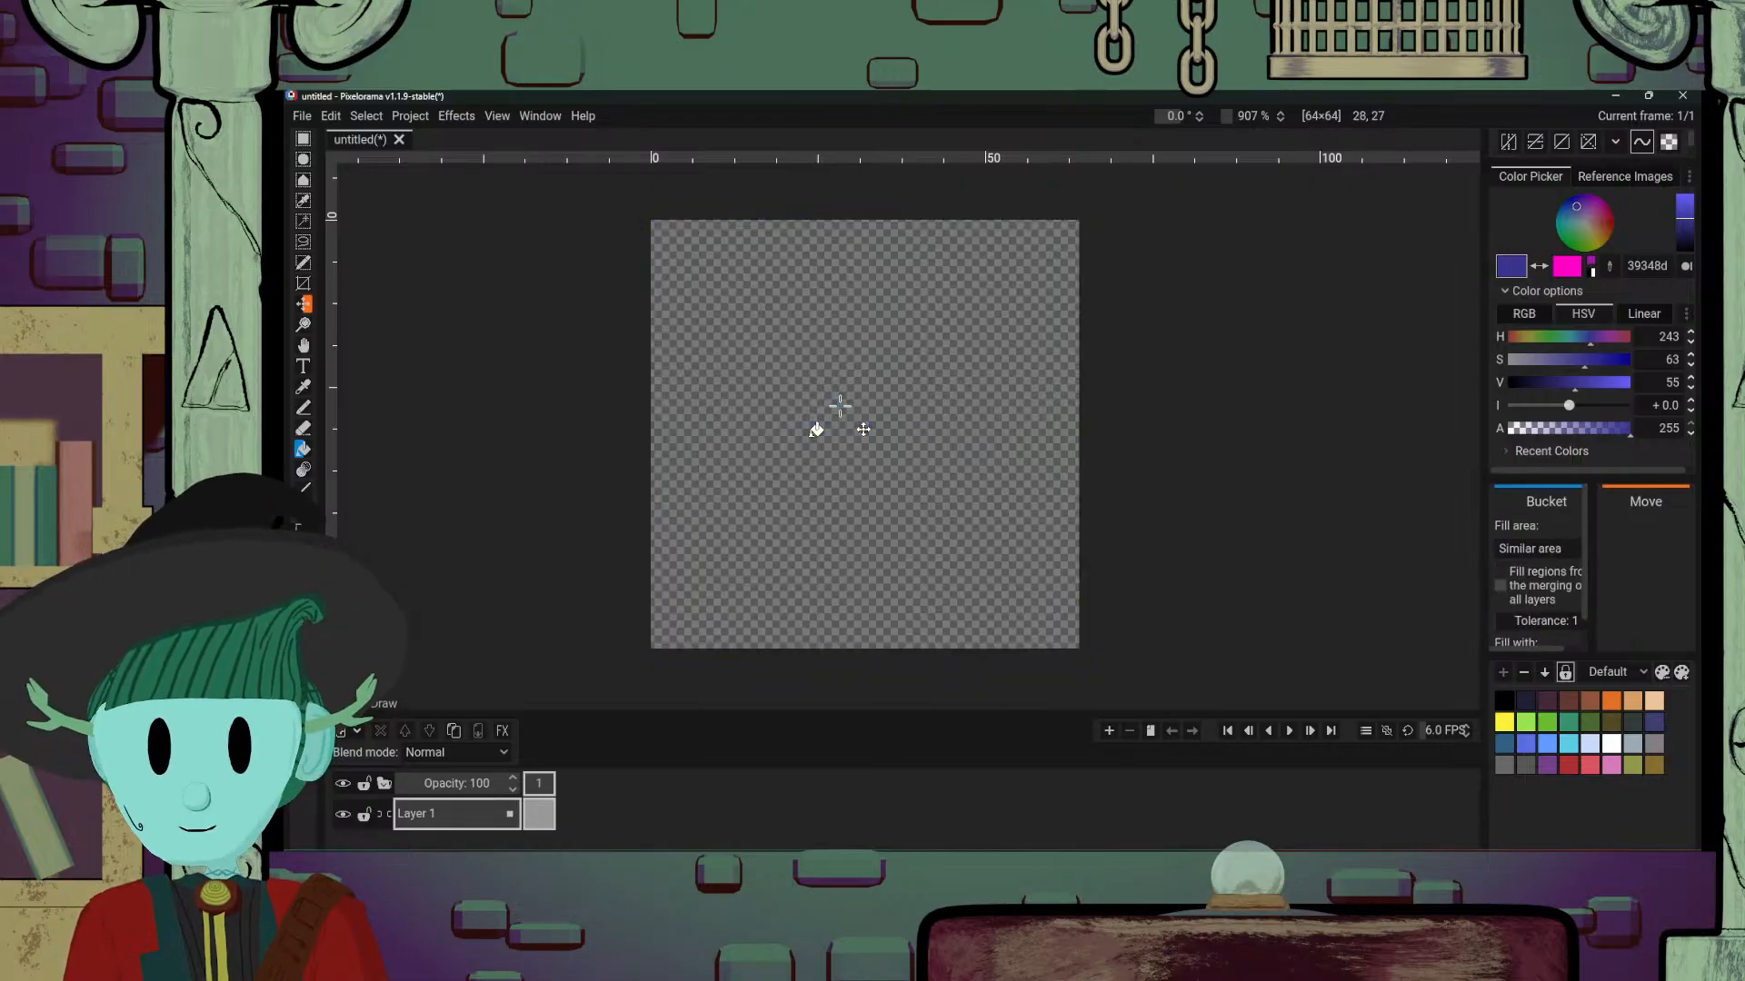
Step: Open the recent project cave spritesheet.pxo
left_click(303, 117)
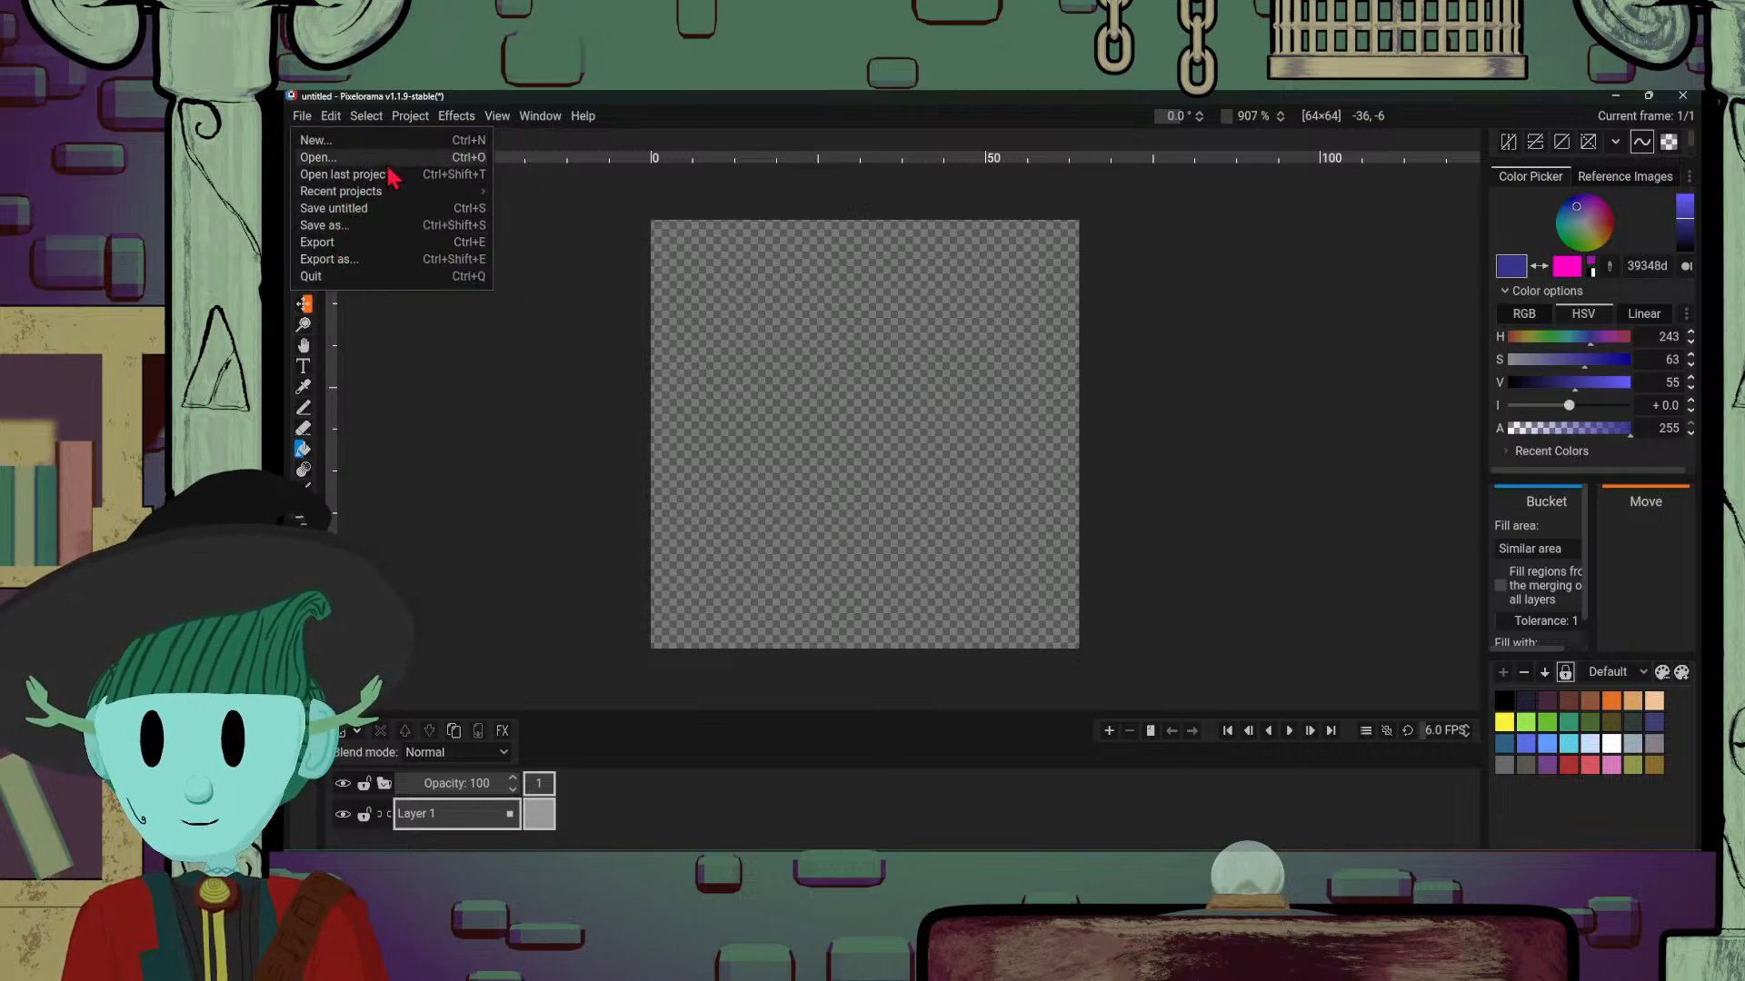
mouse_move(386, 191)
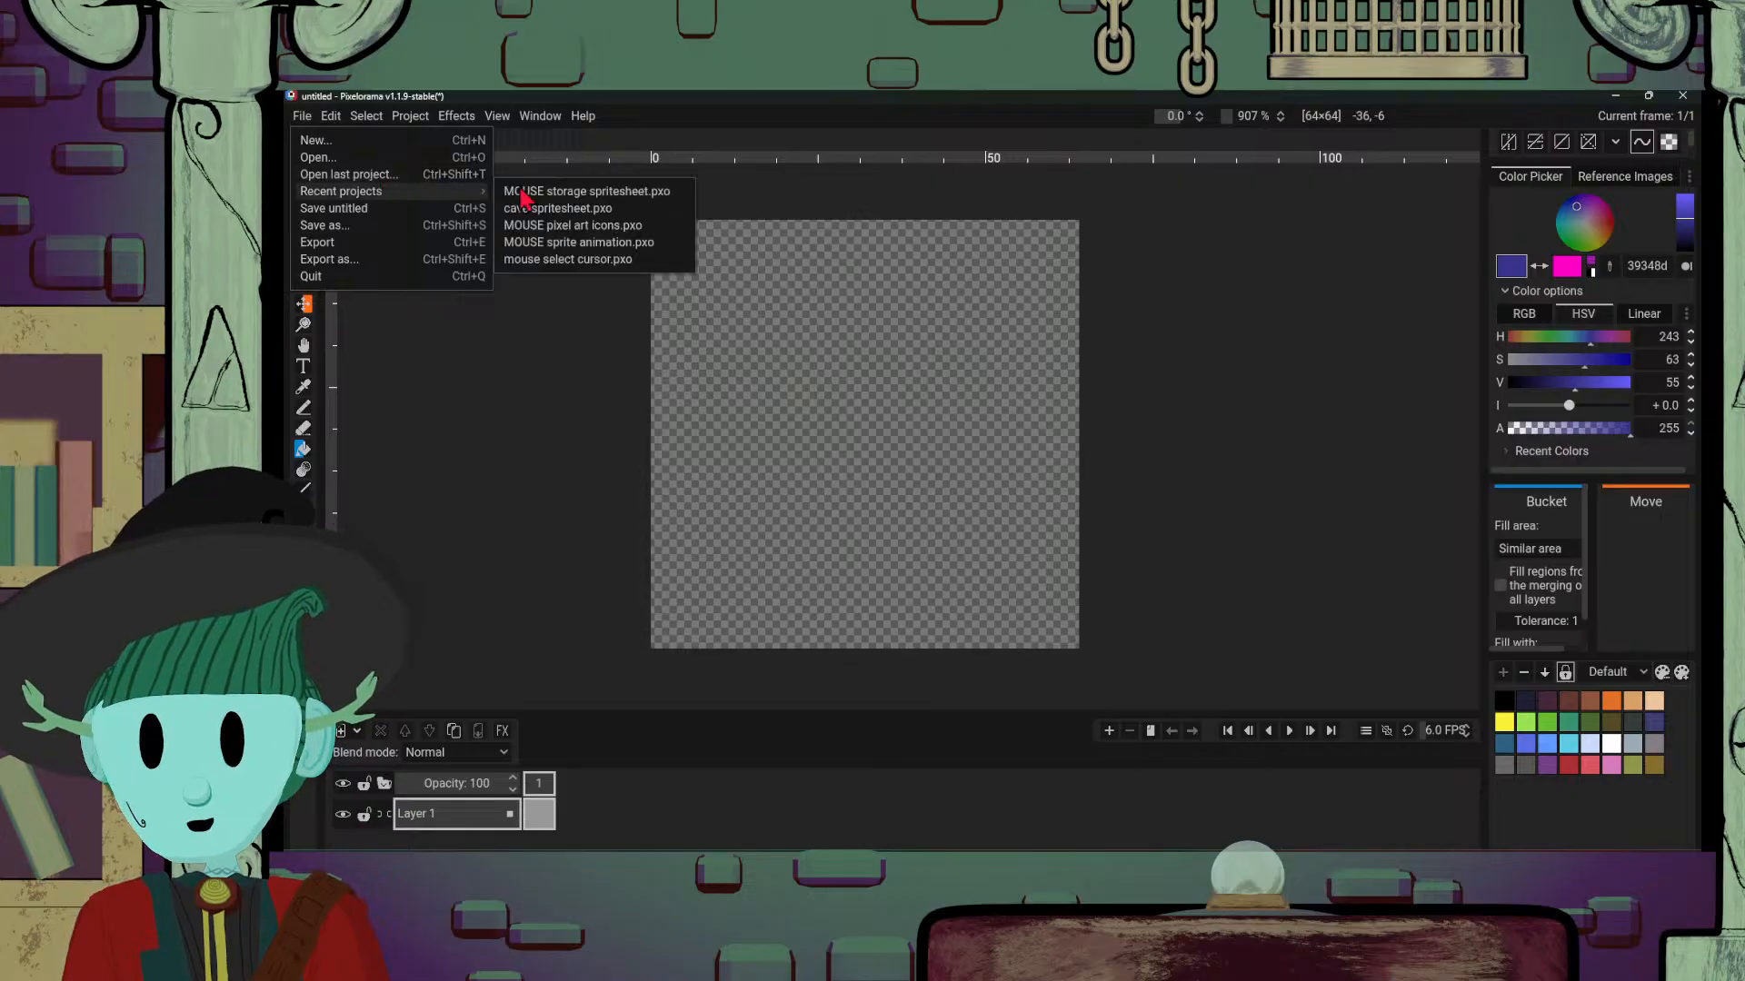
left_click(586, 210)
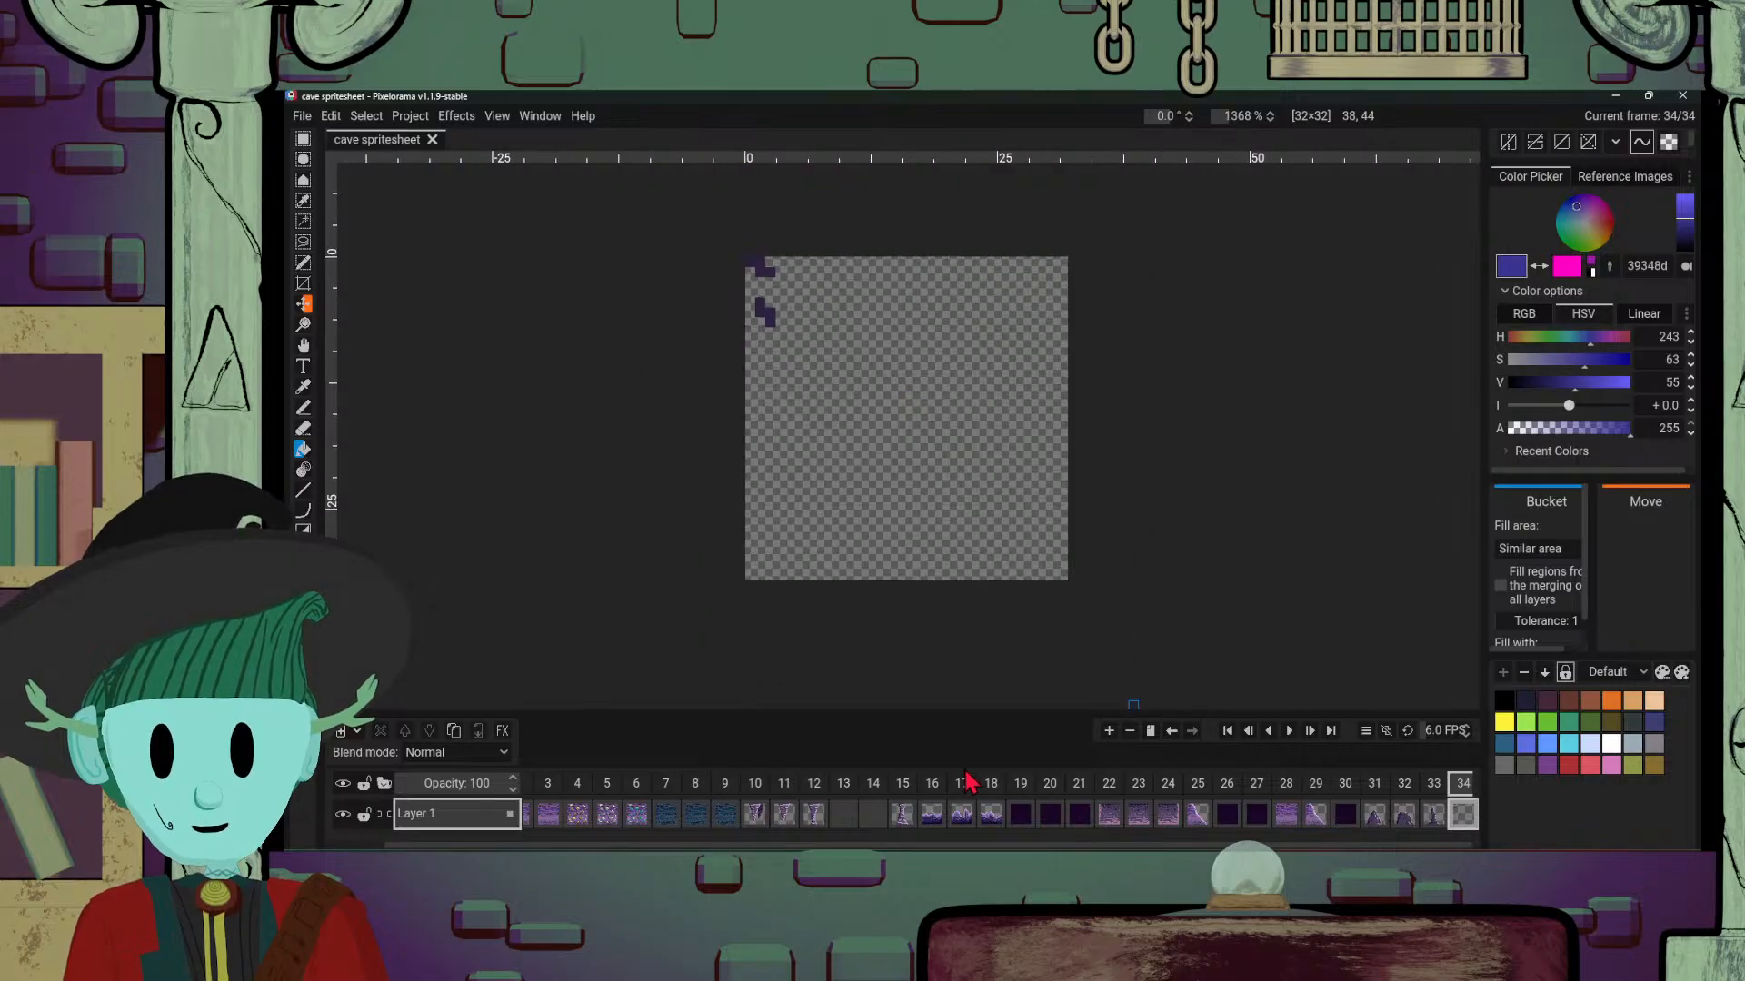
Step: Open the export settings for the cave spritesheet and choose spritesheet output
left_click(303, 116)
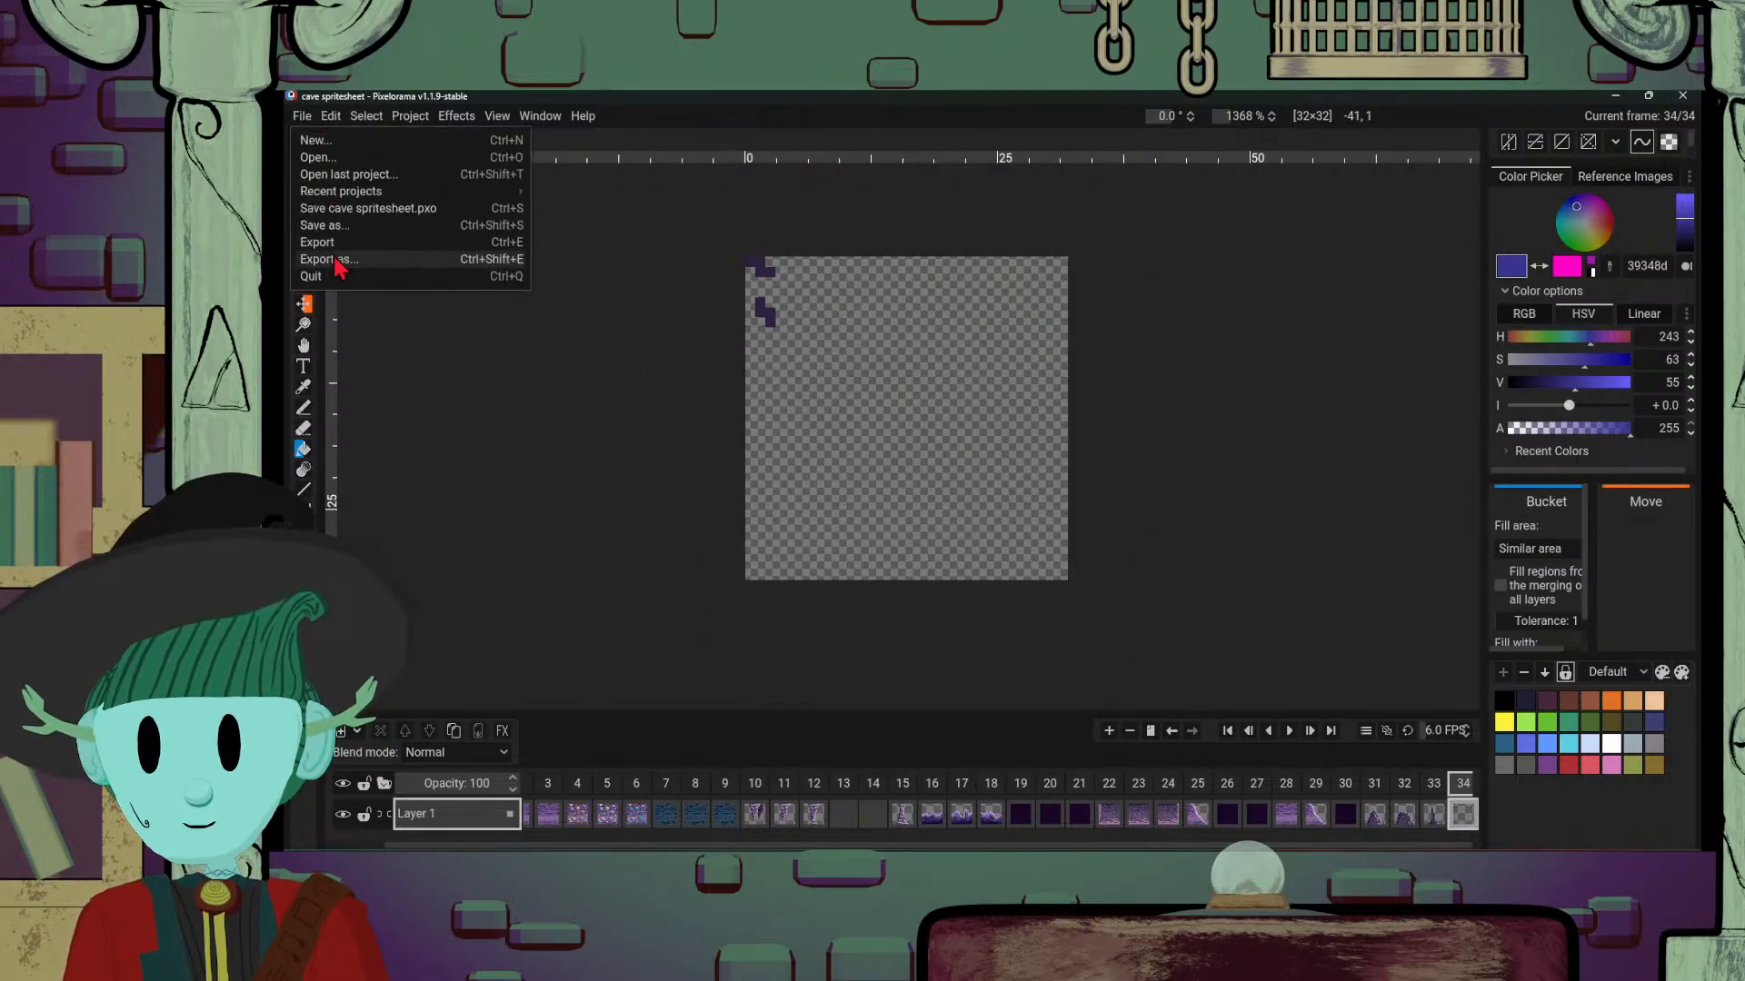
key("Return")
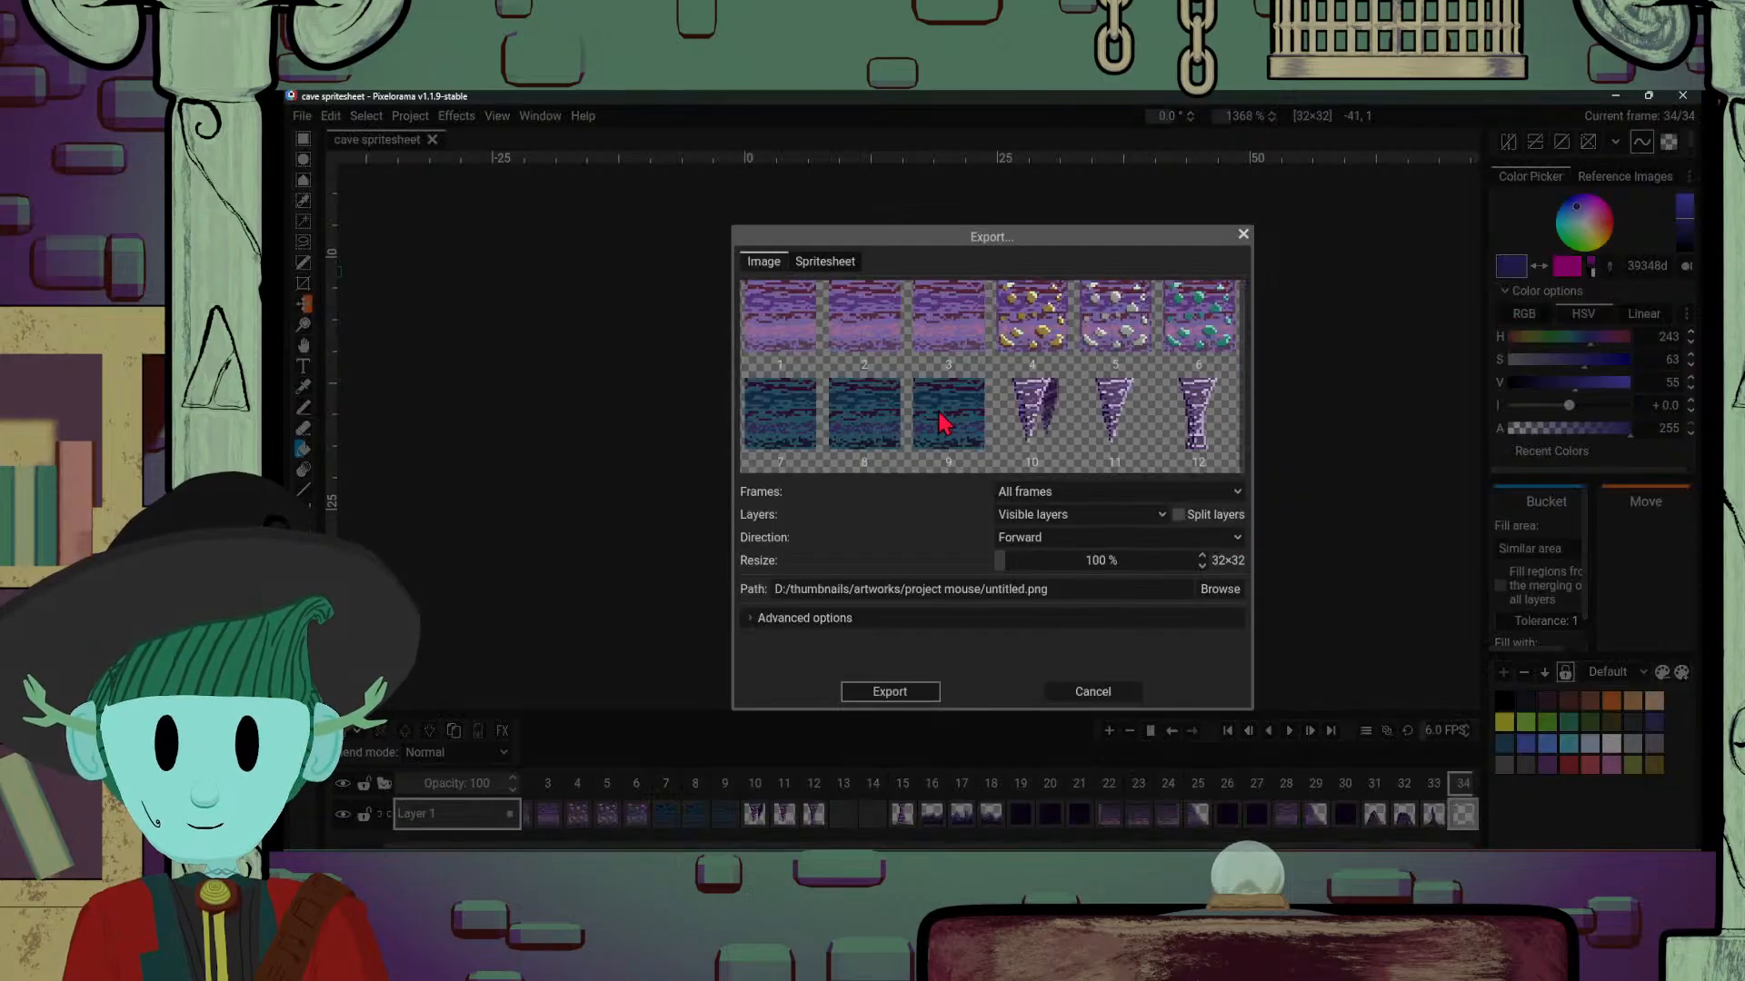
left_click(825, 263)
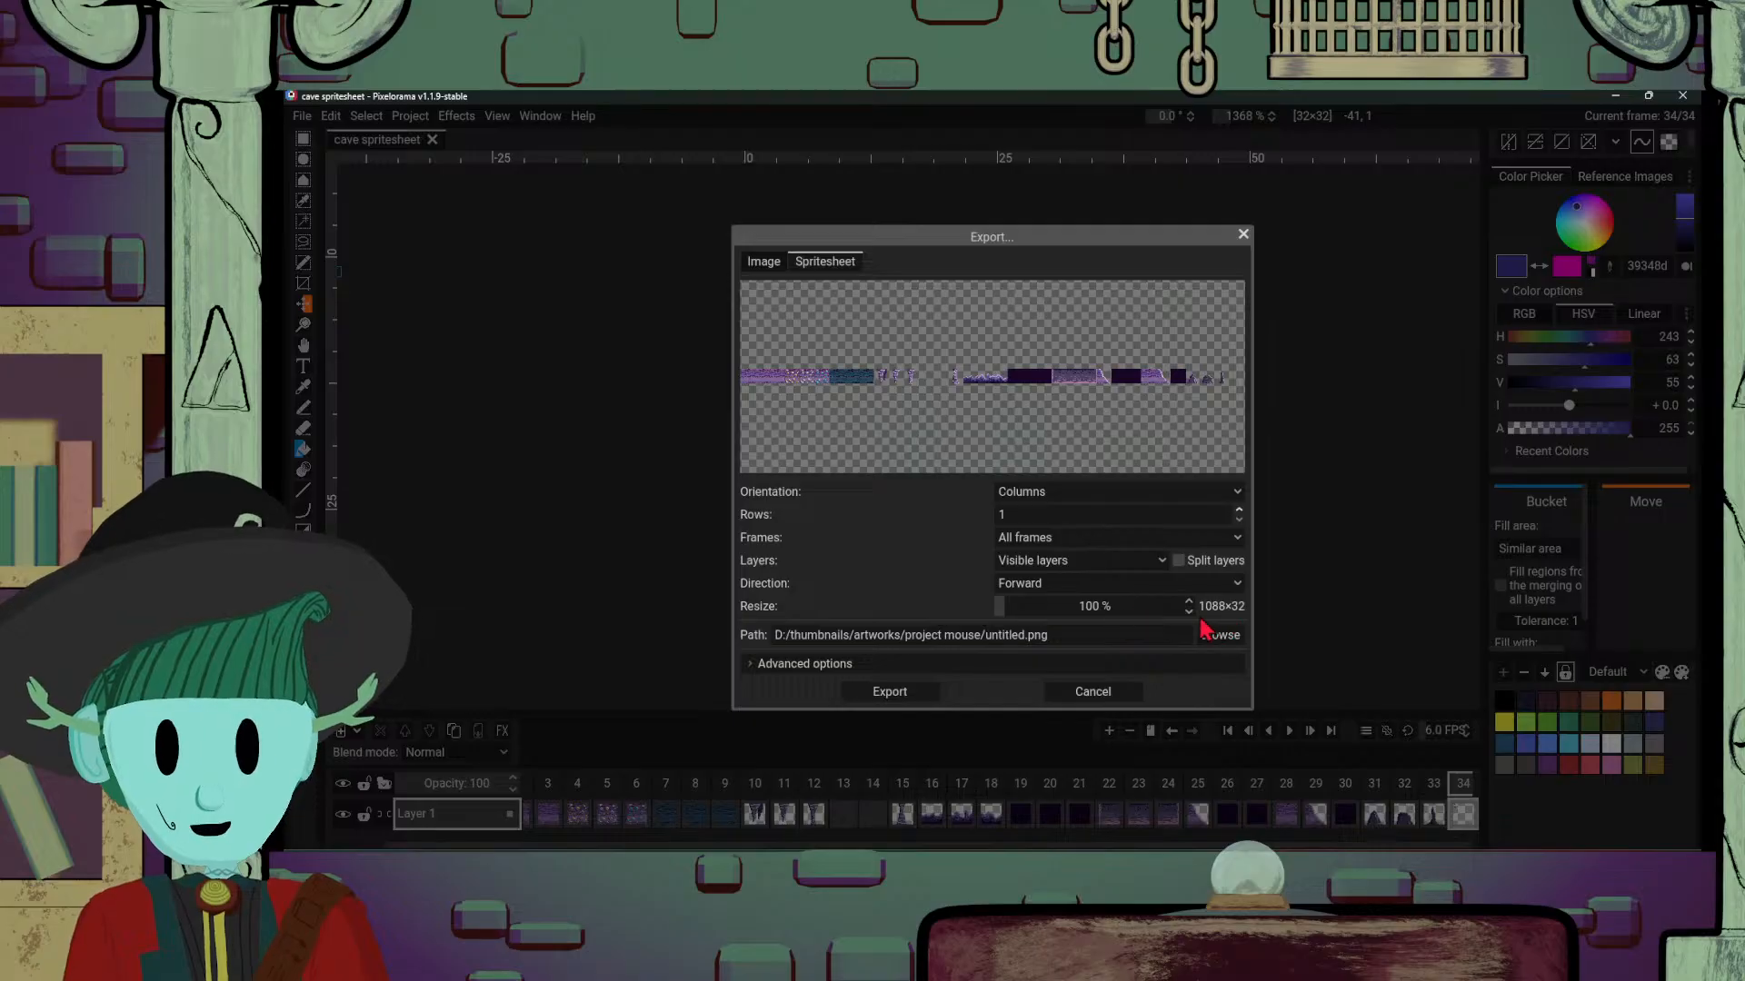
Step: Preview the Columns layout of the spritesheet with different row counts, going up to 14 and back down to 8
scroll(1234, 520, "up", 5)
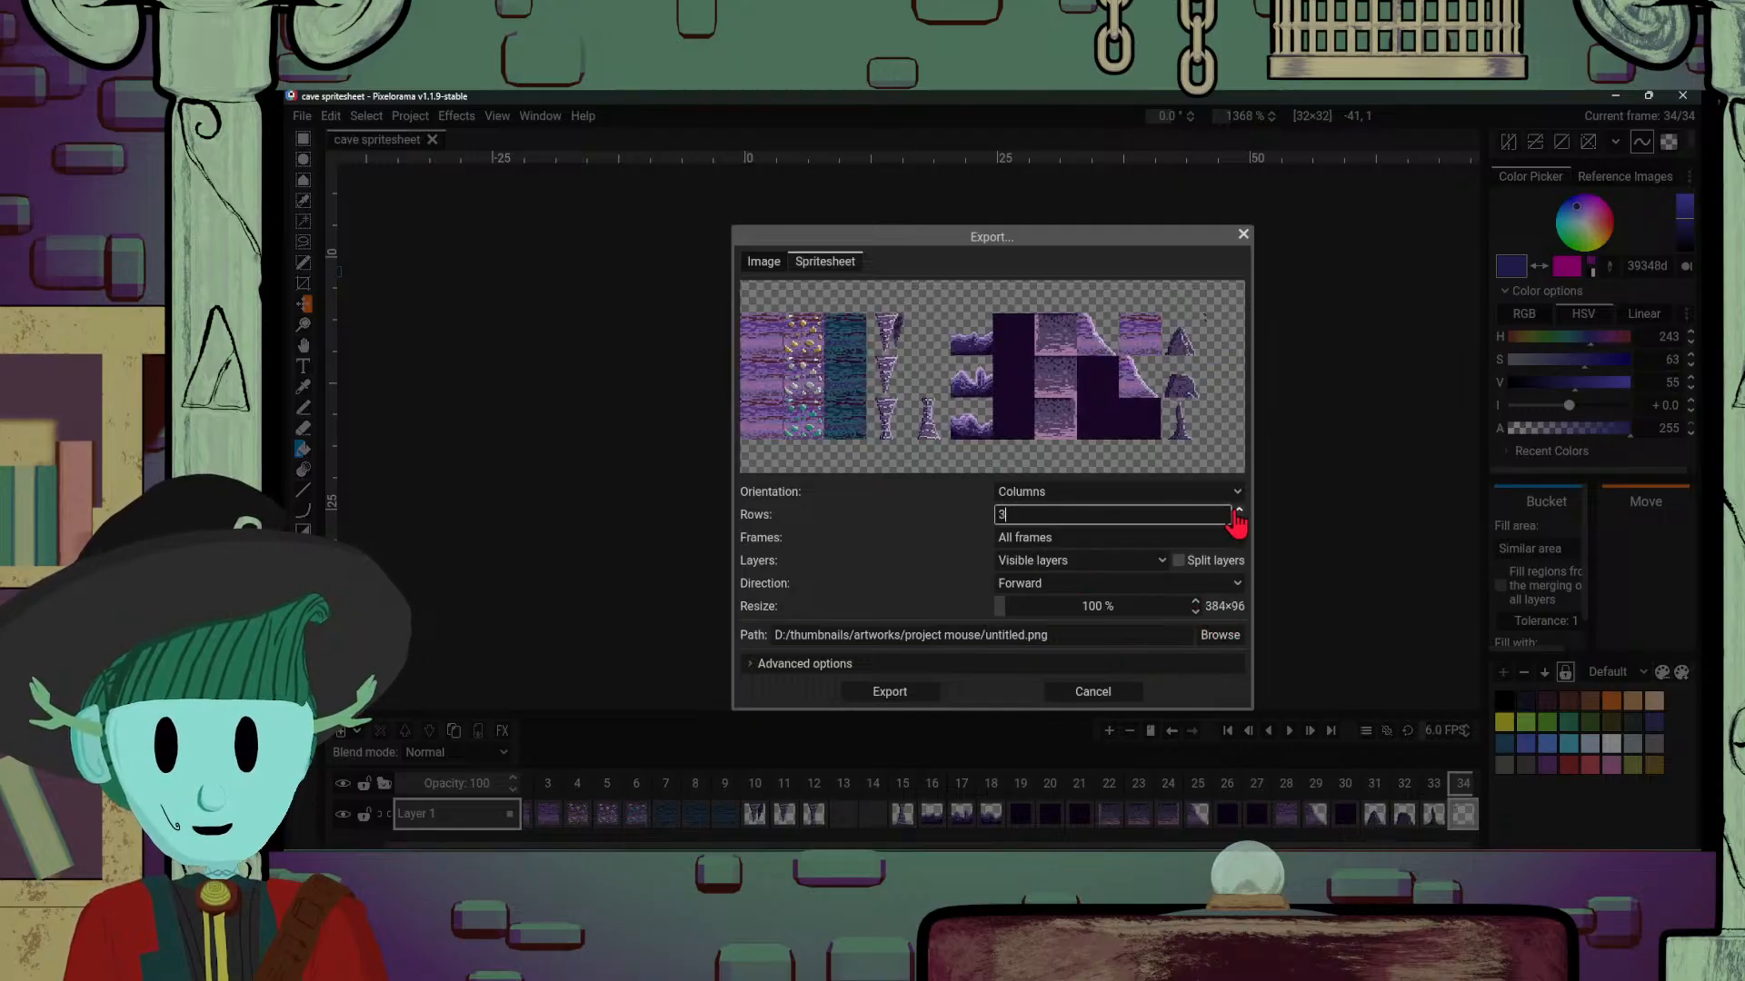
scroll(1235, 523, "up", 4)
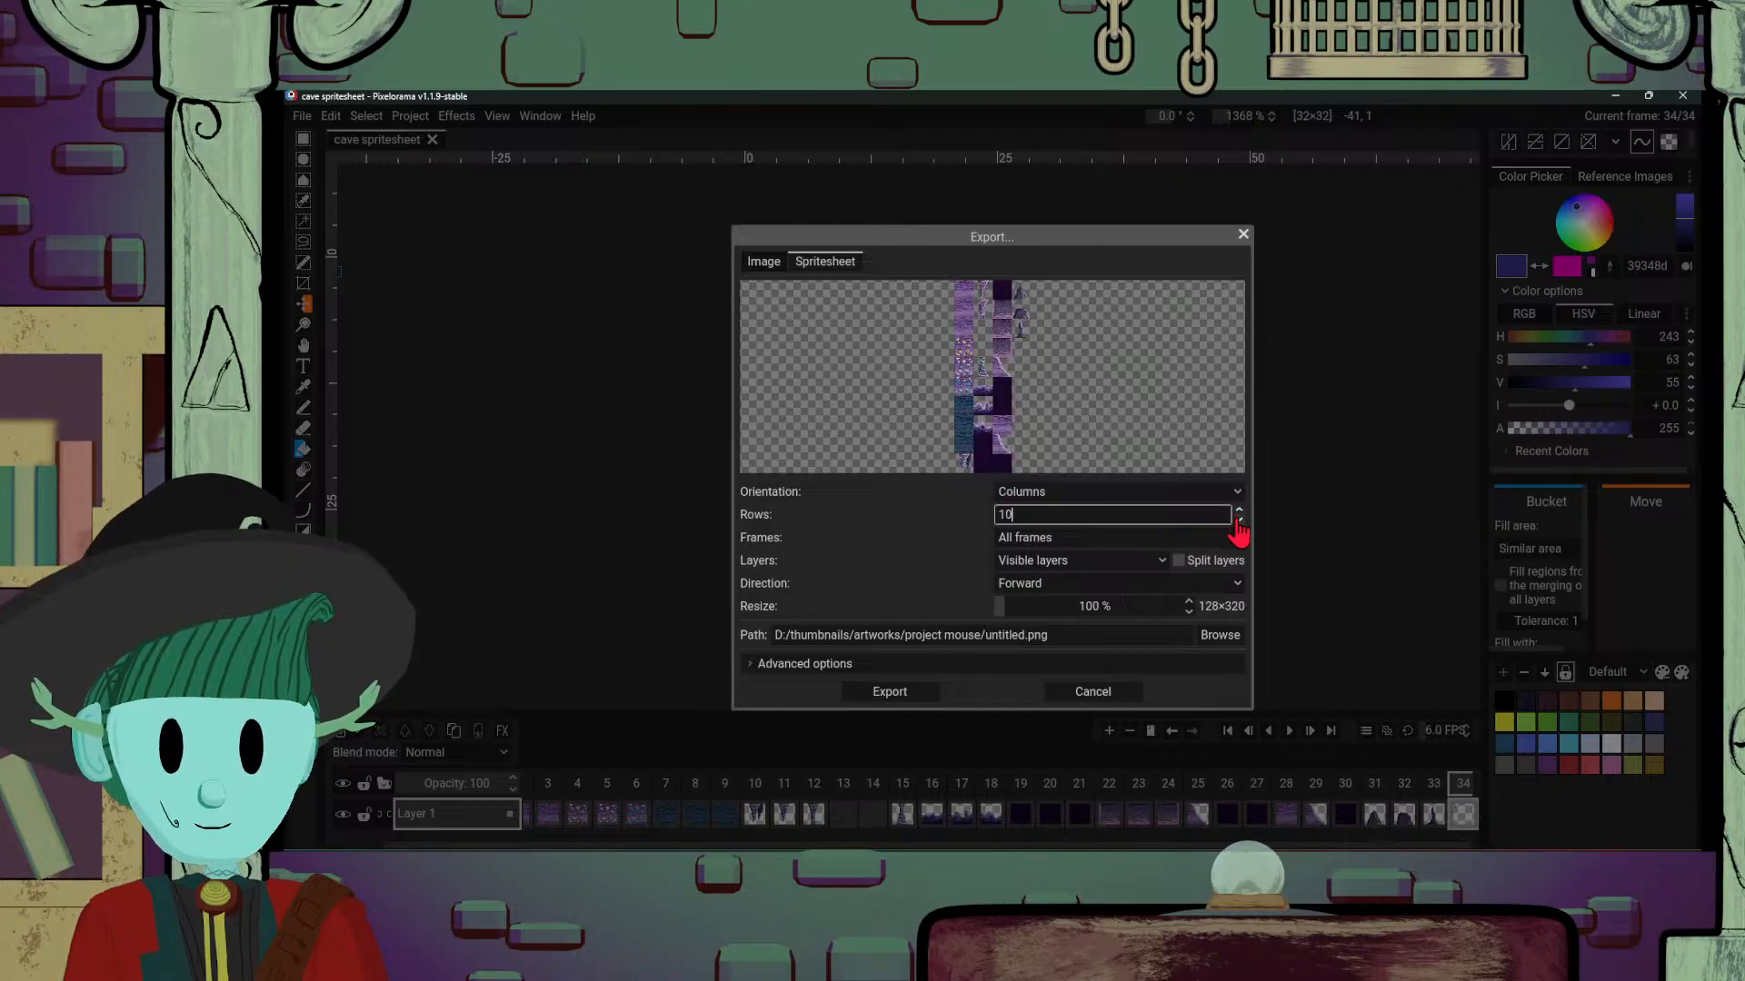
scroll(1236, 522, "up", 4)
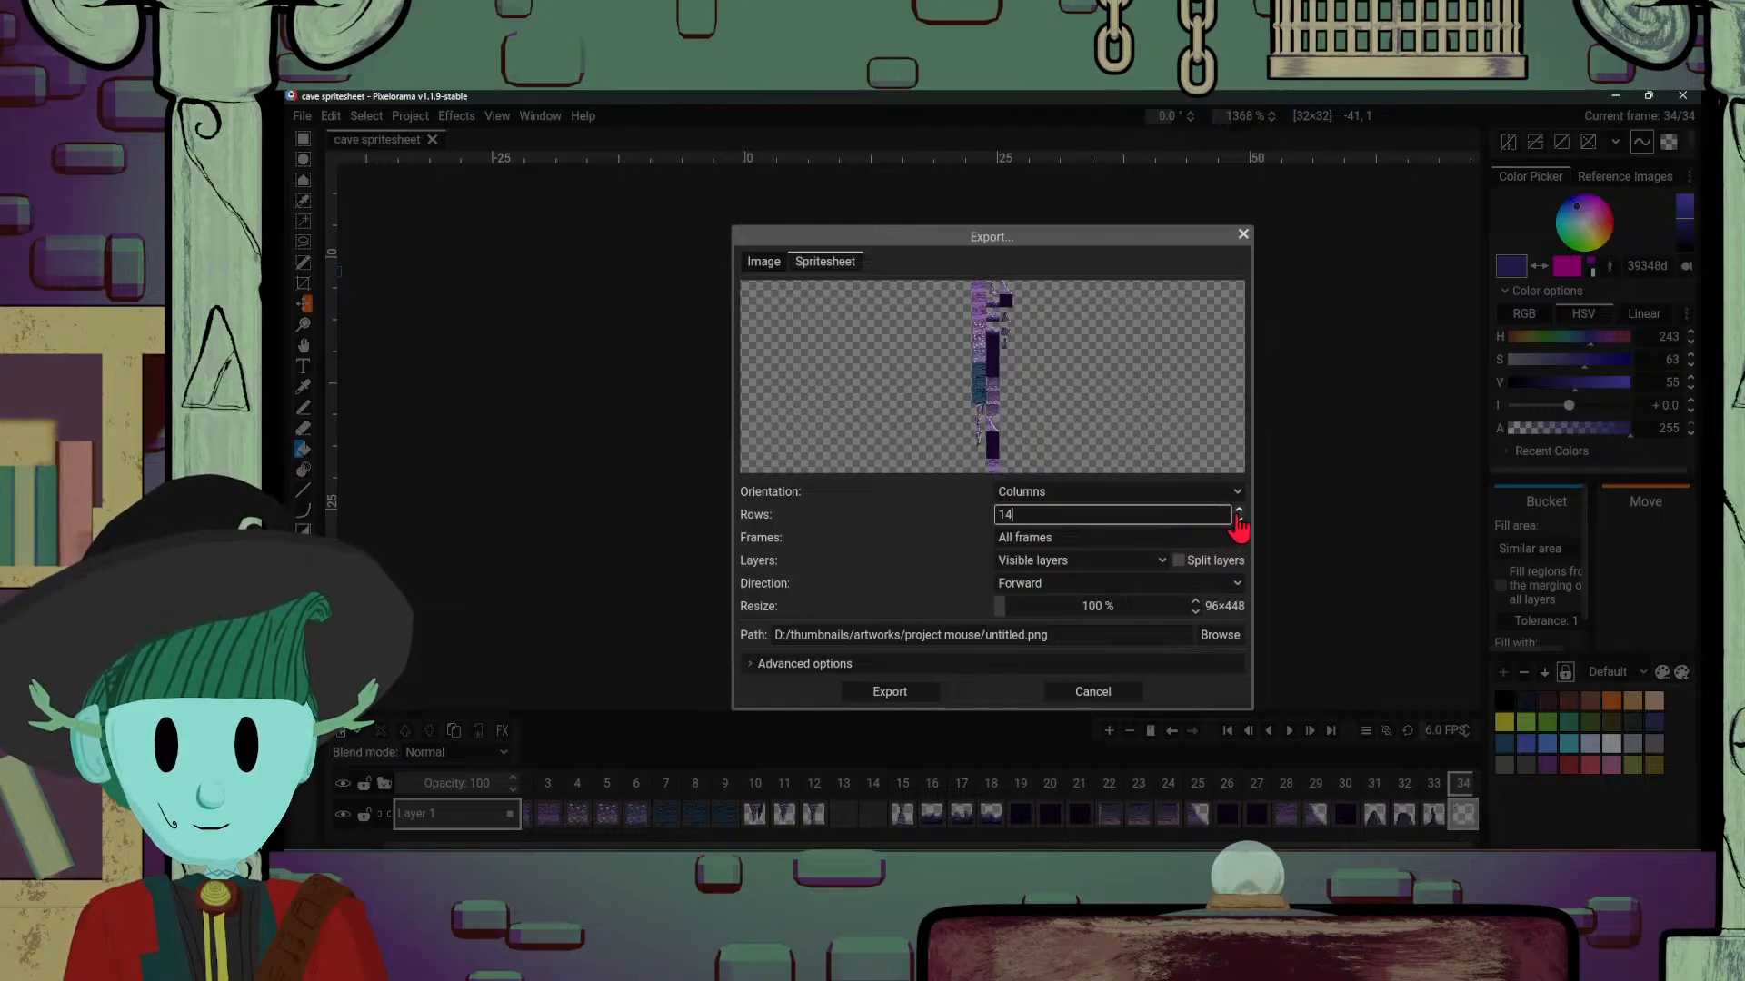
scroll(1238, 525, "down", 4)
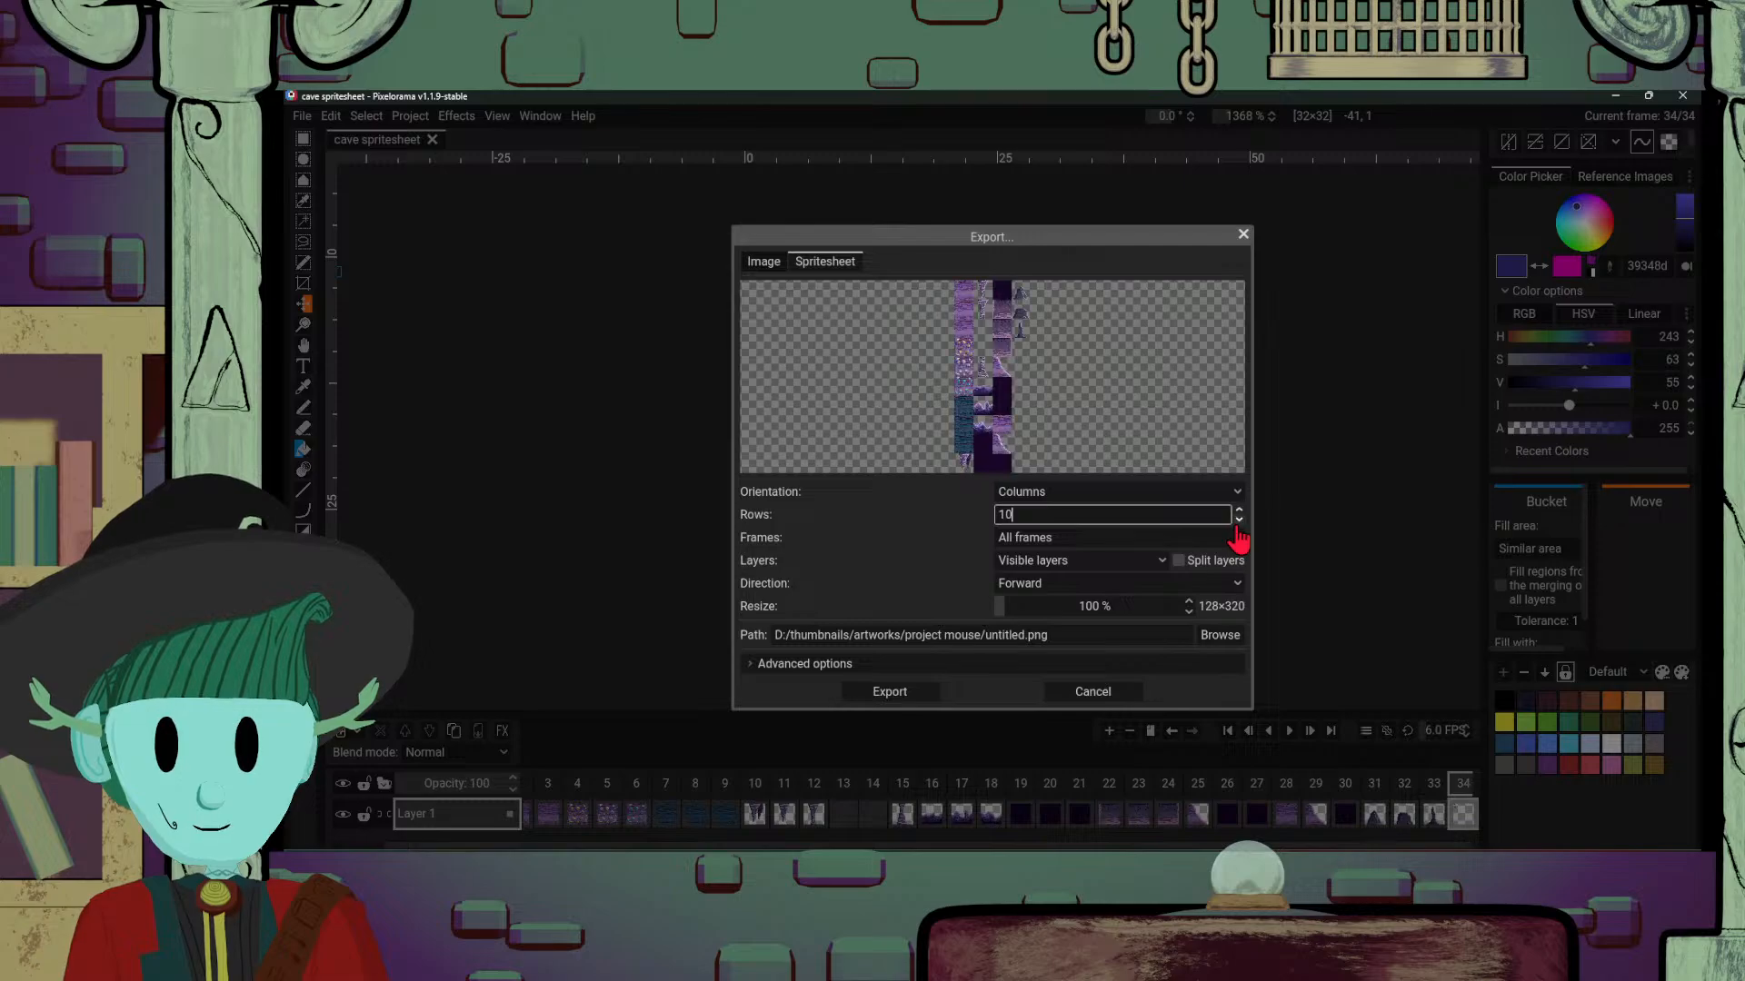
scroll(1239, 540, "down", 1)
scroll(1238, 539, "down", 1)
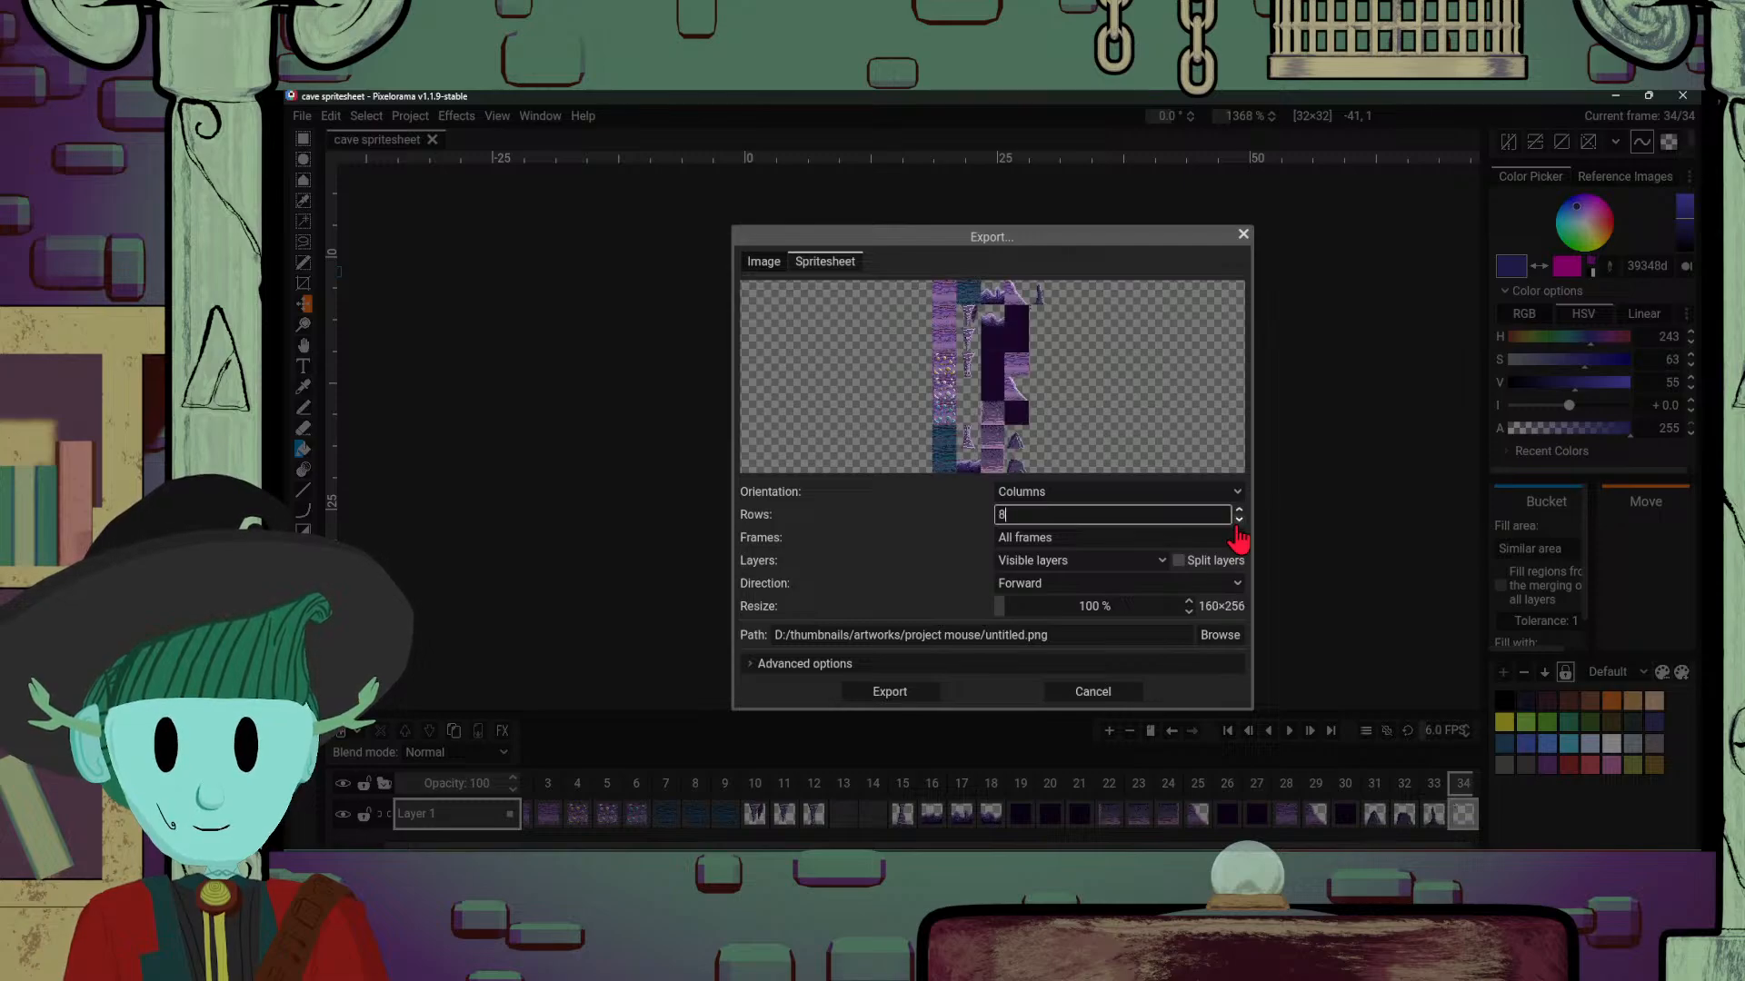
Step: Switch the spritesheet orientation to Rows and preview the layout with up to 8 columns
left_click(1237, 493)
left_click(1125, 531)
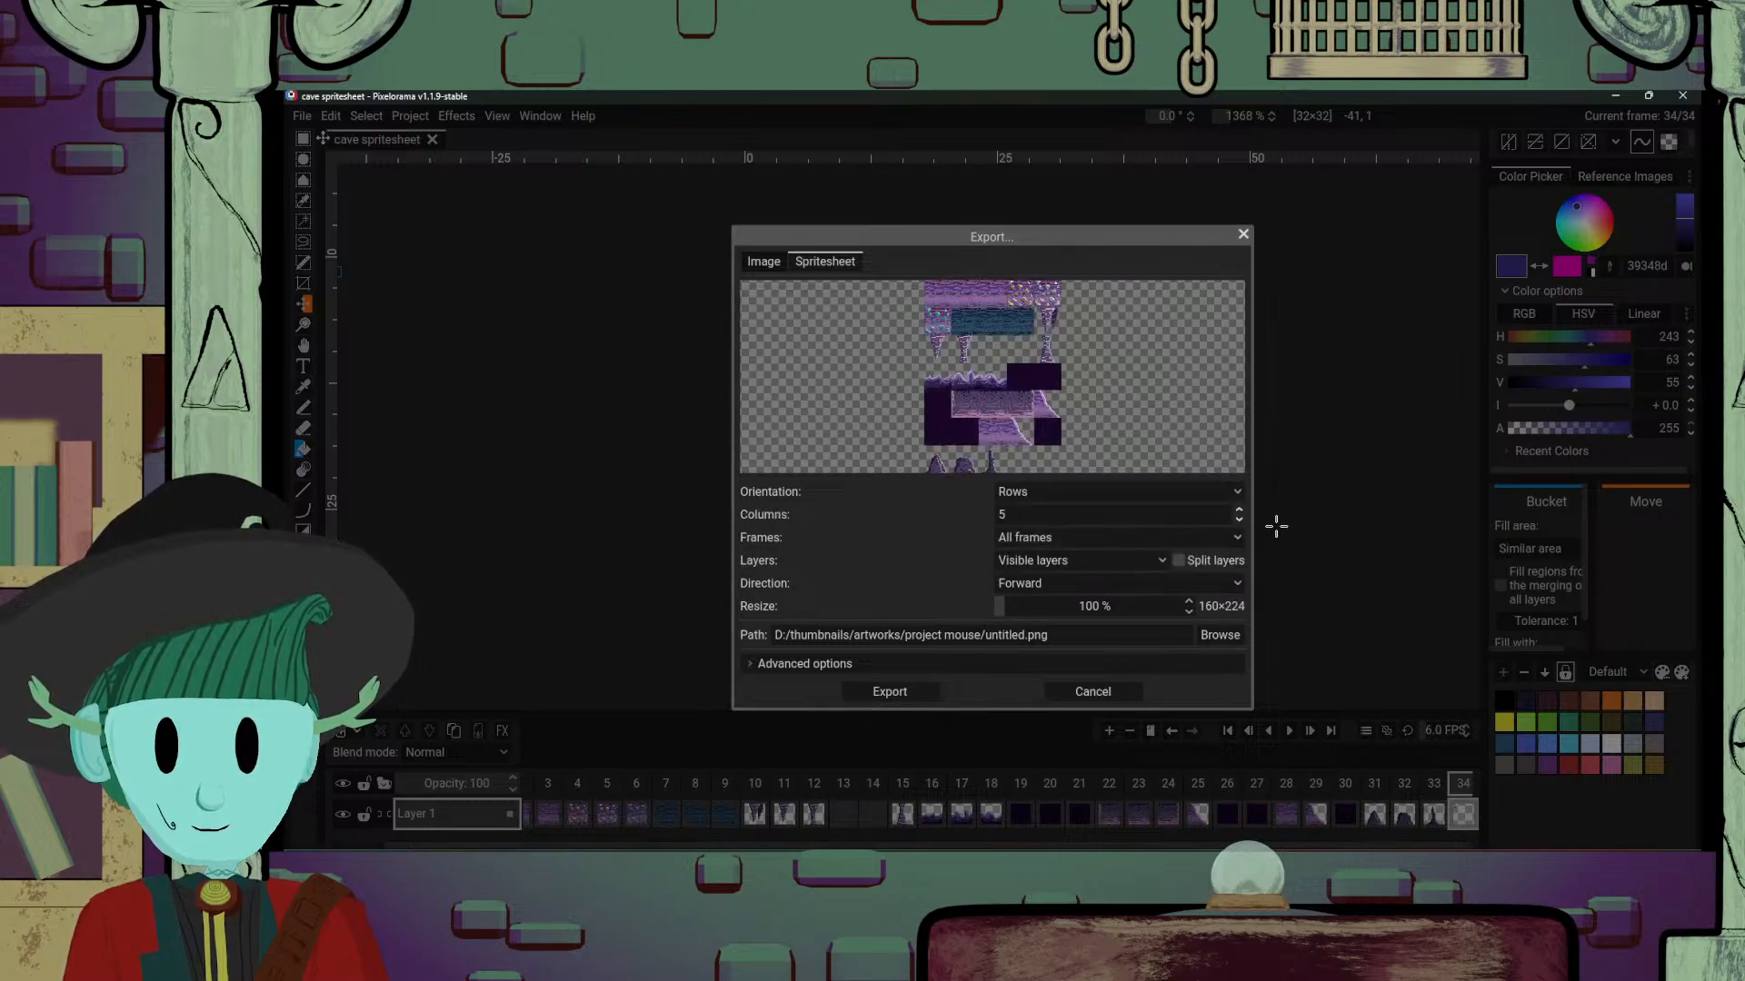
left_click(1238, 510)
left_click(1238, 519)
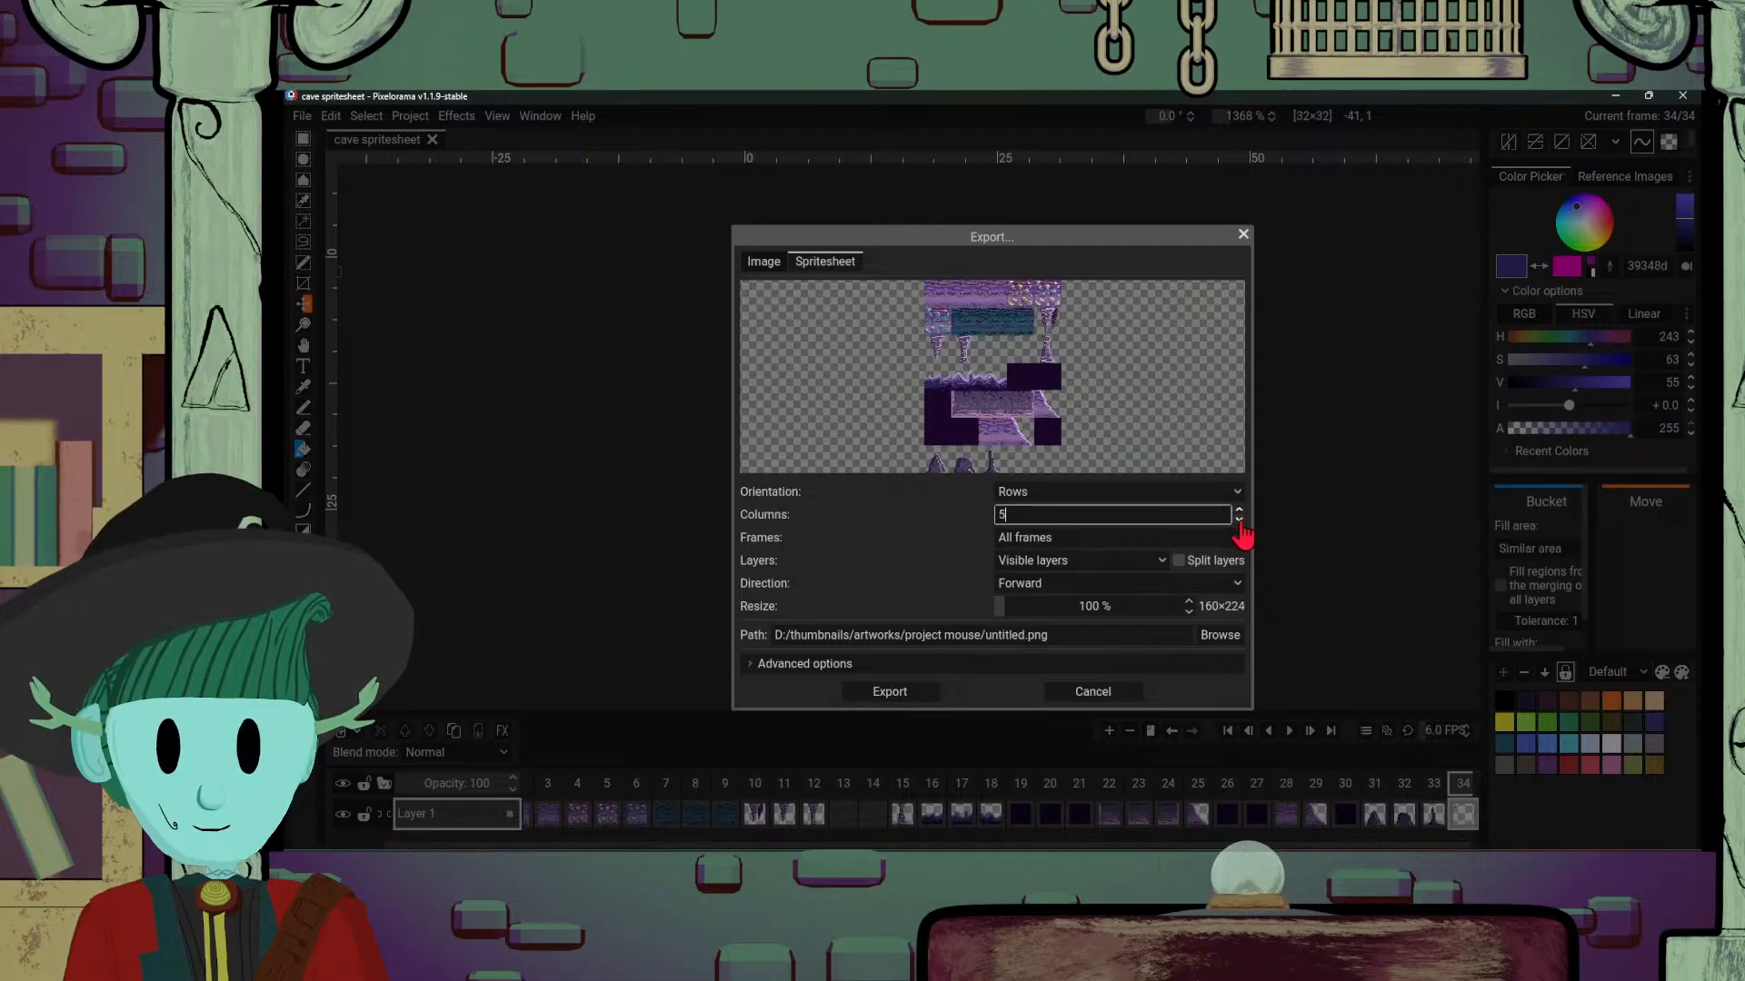
left_click(1238, 511)
left_click(1238, 511)
left_click(1239, 510)
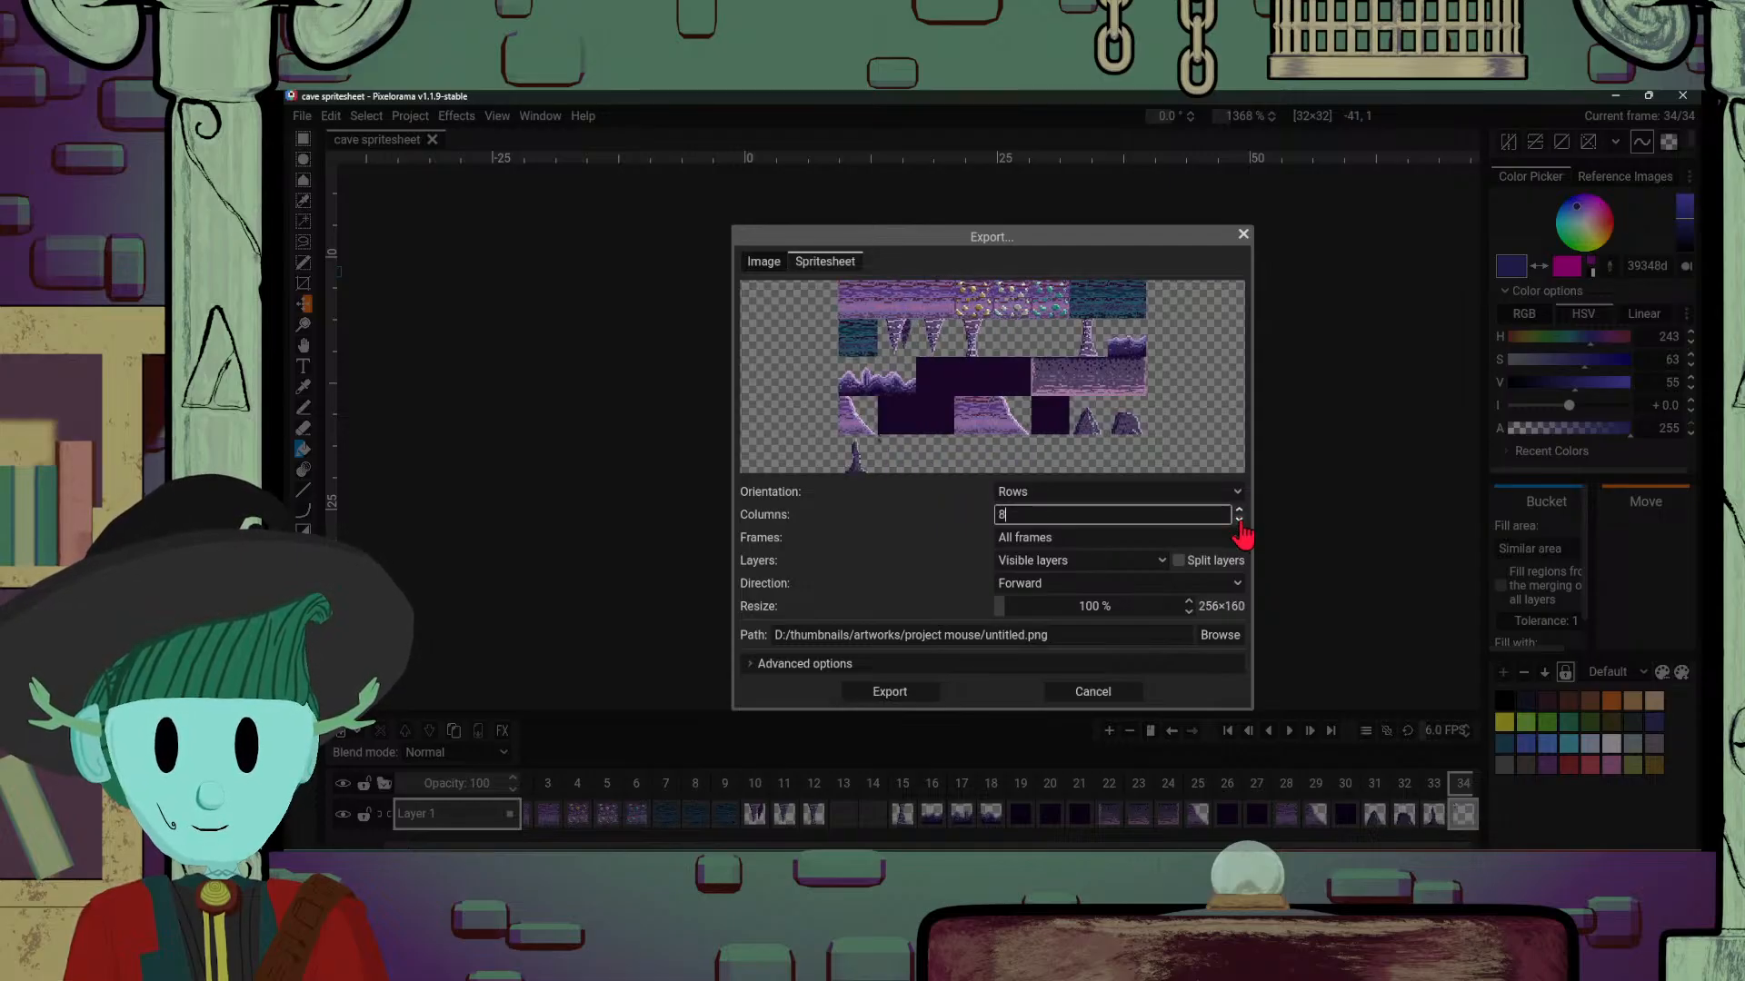
Step: Preview the Rows layout with the columns reduced to 2 and raised to 3, and close the export settings without exporting
left_click(1239, 519)
left_click(1238, 519)
left_click(1238, 519)
left_click(1239, 519)
left_click(1238, 519)
left_click(1238, 519)
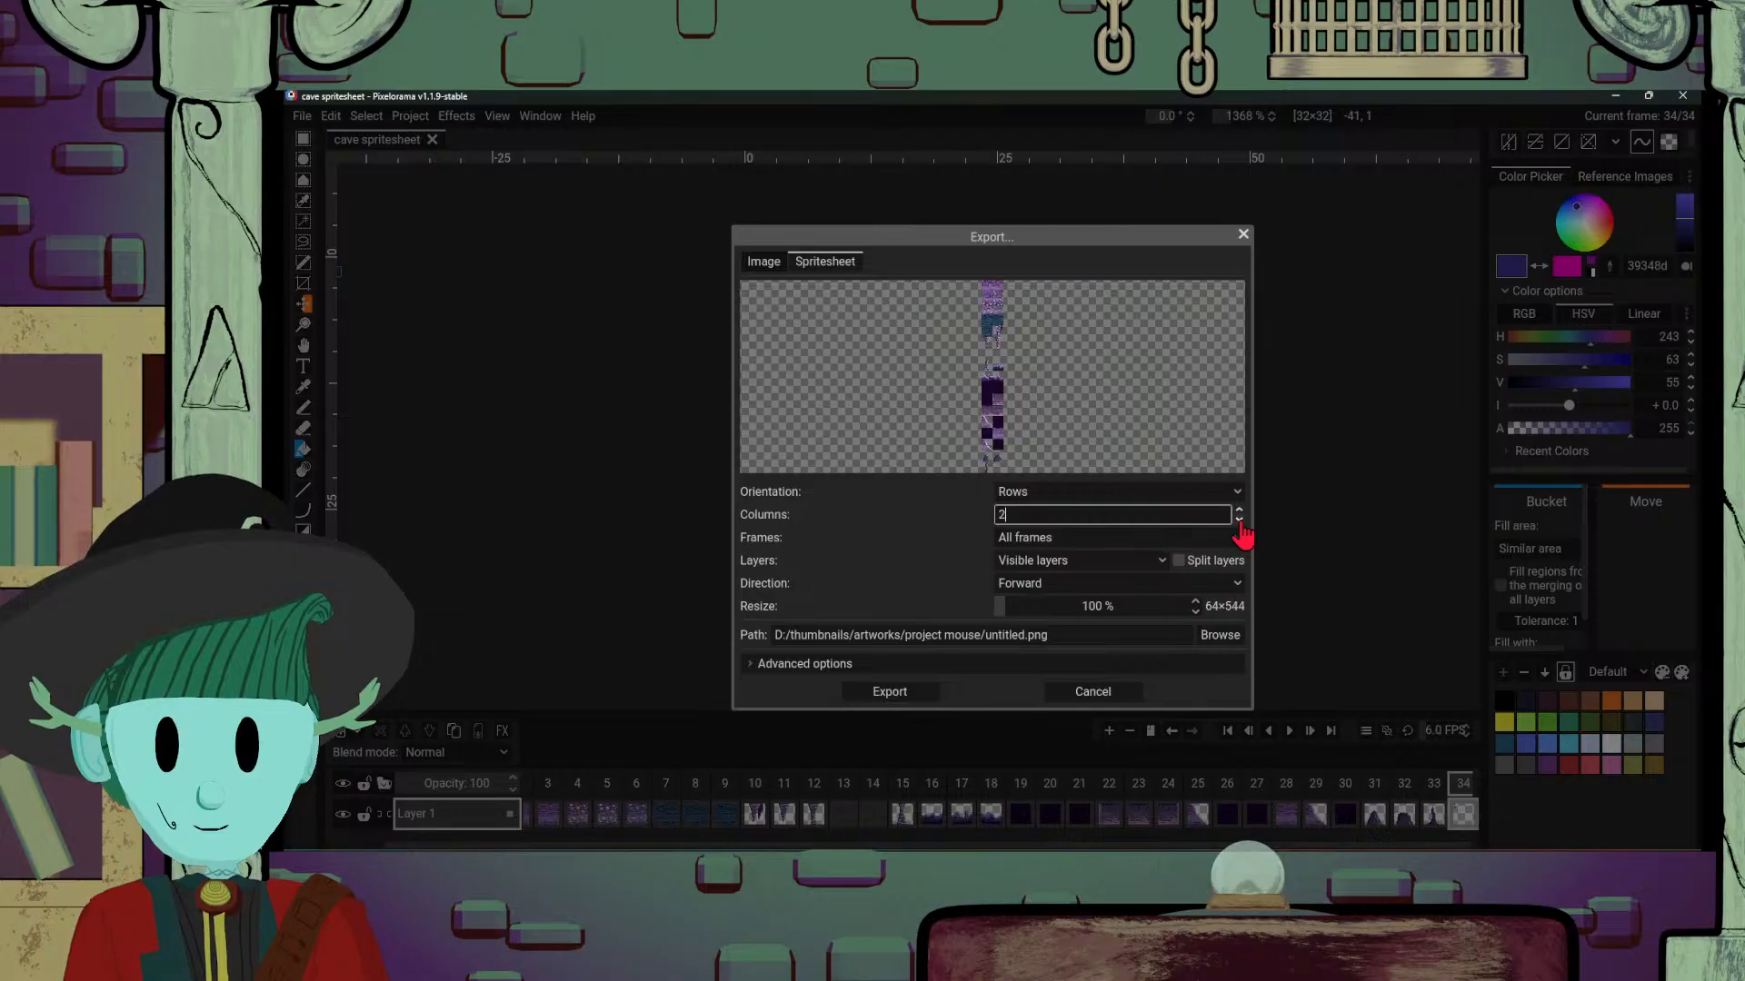
left_click(1239, 511)
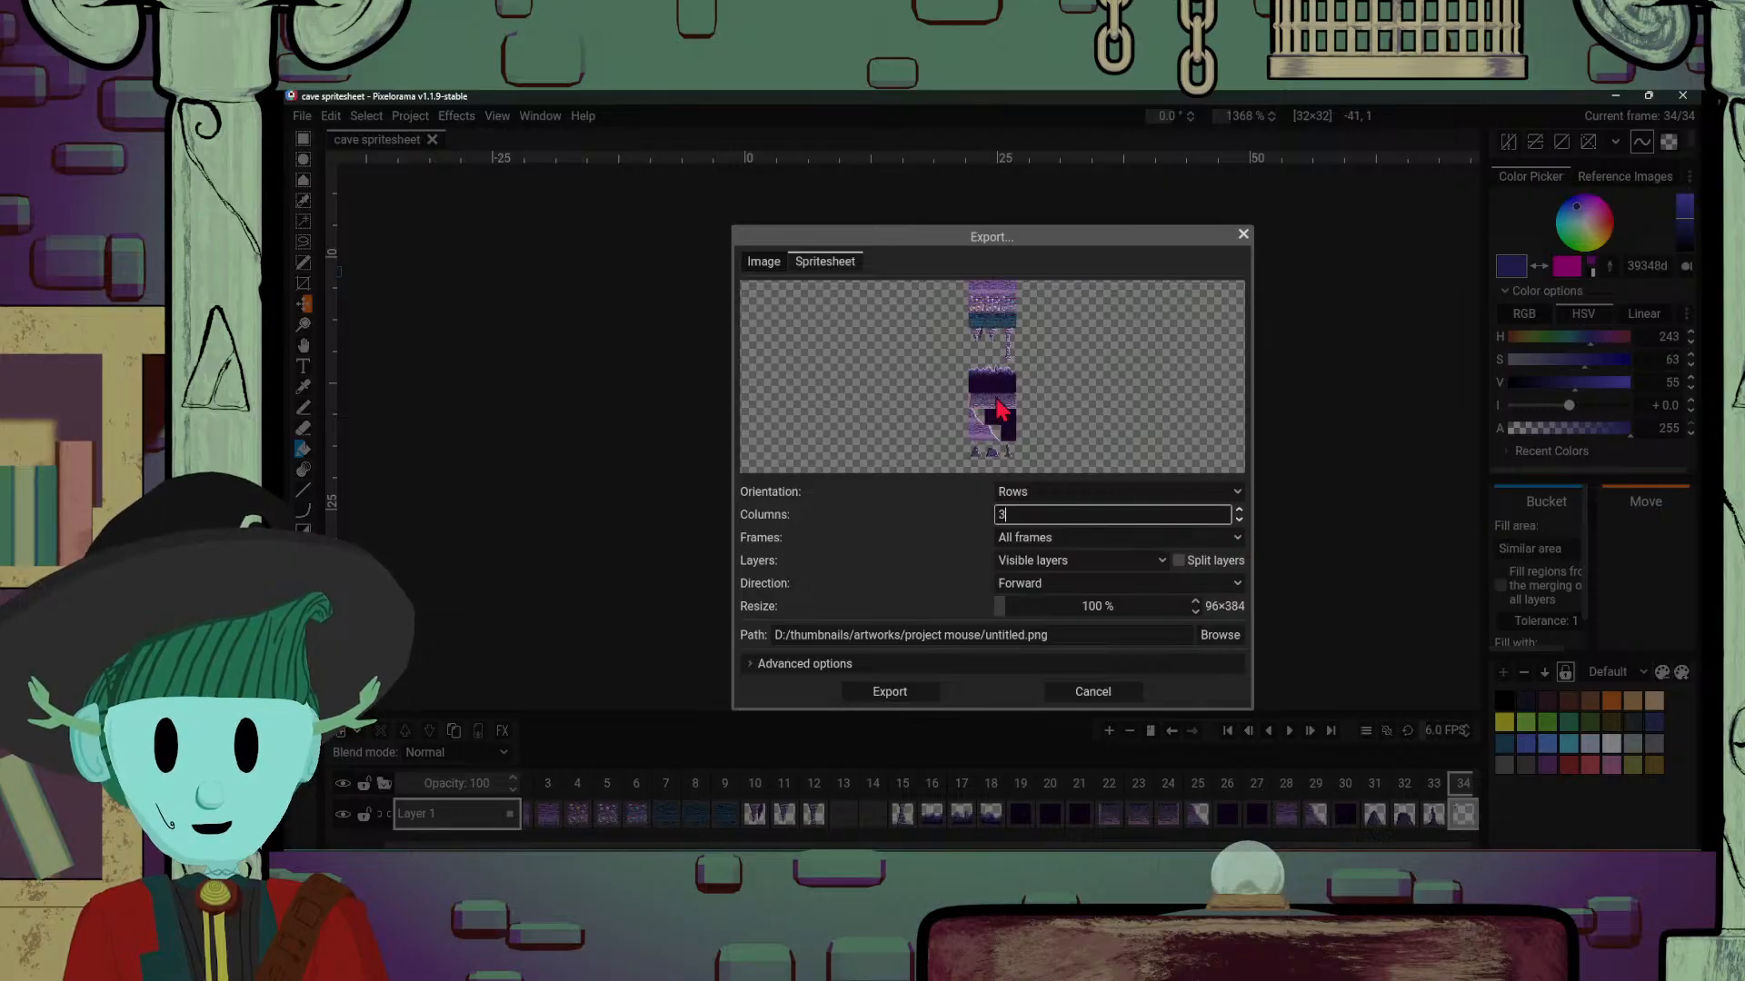
left_click_drag(1034, 257, 1070, 316)
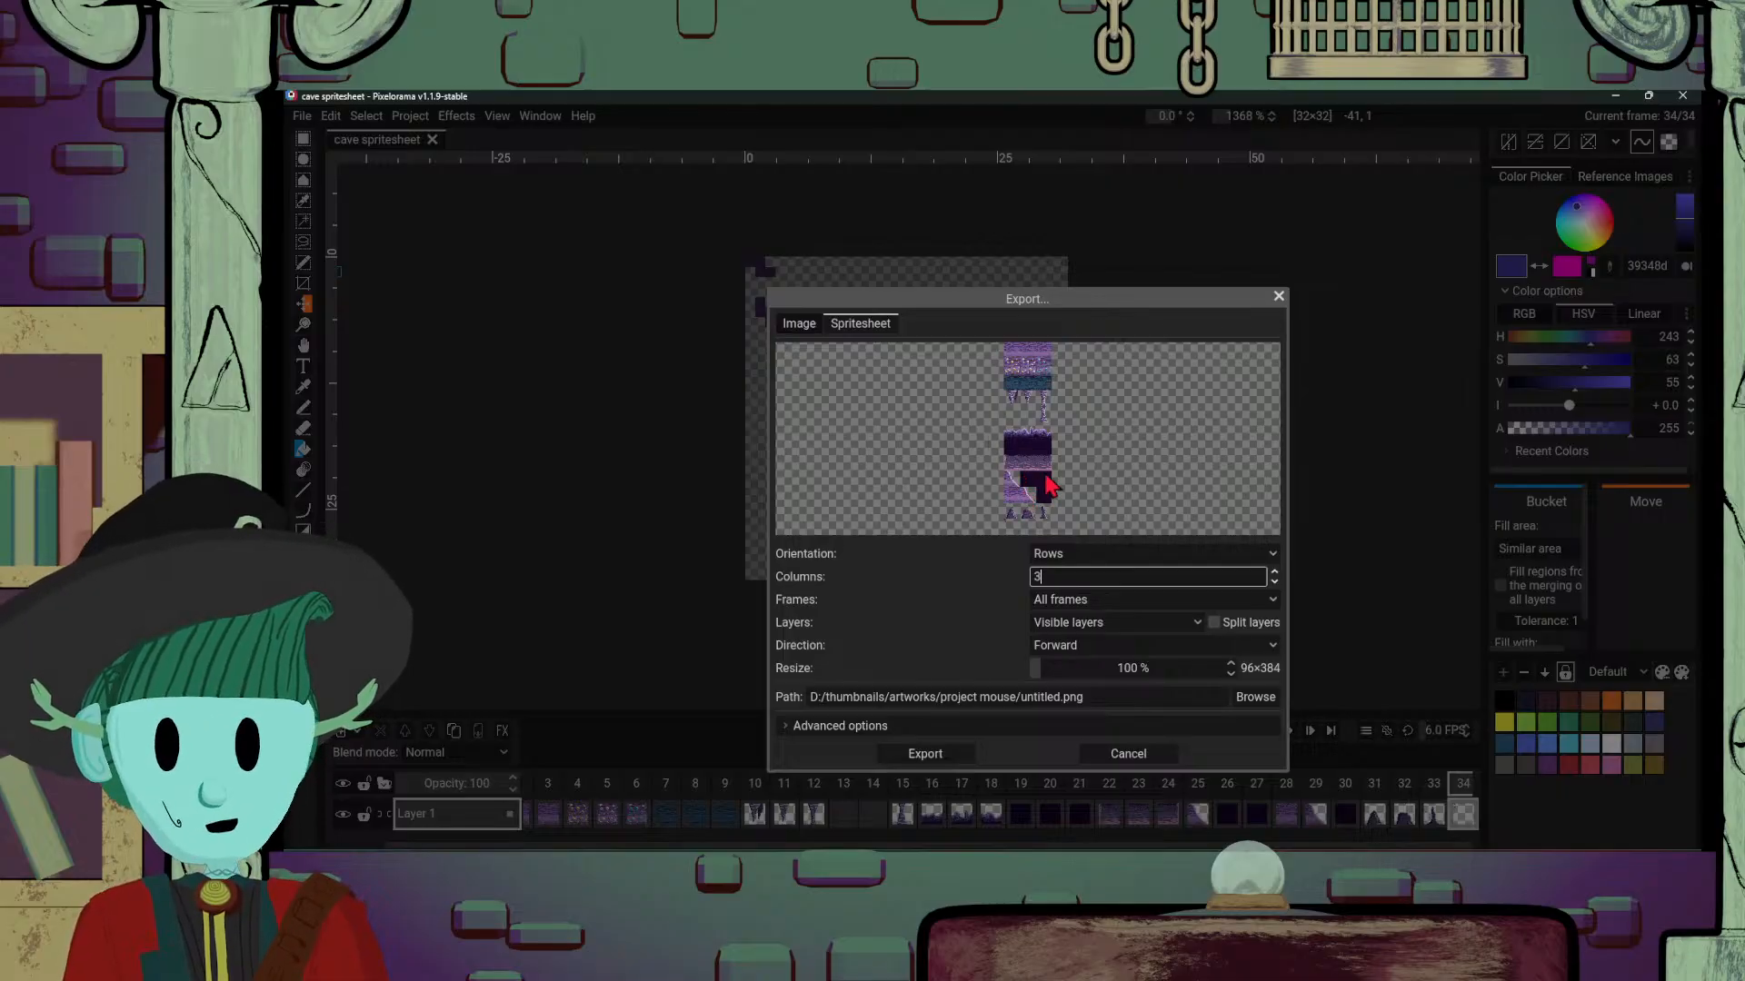
left_click(1278, 298)
Step: View the rock column and stalactite sprites among frames 10 to 16 of the cave spritesheet
left_click(903, 813)
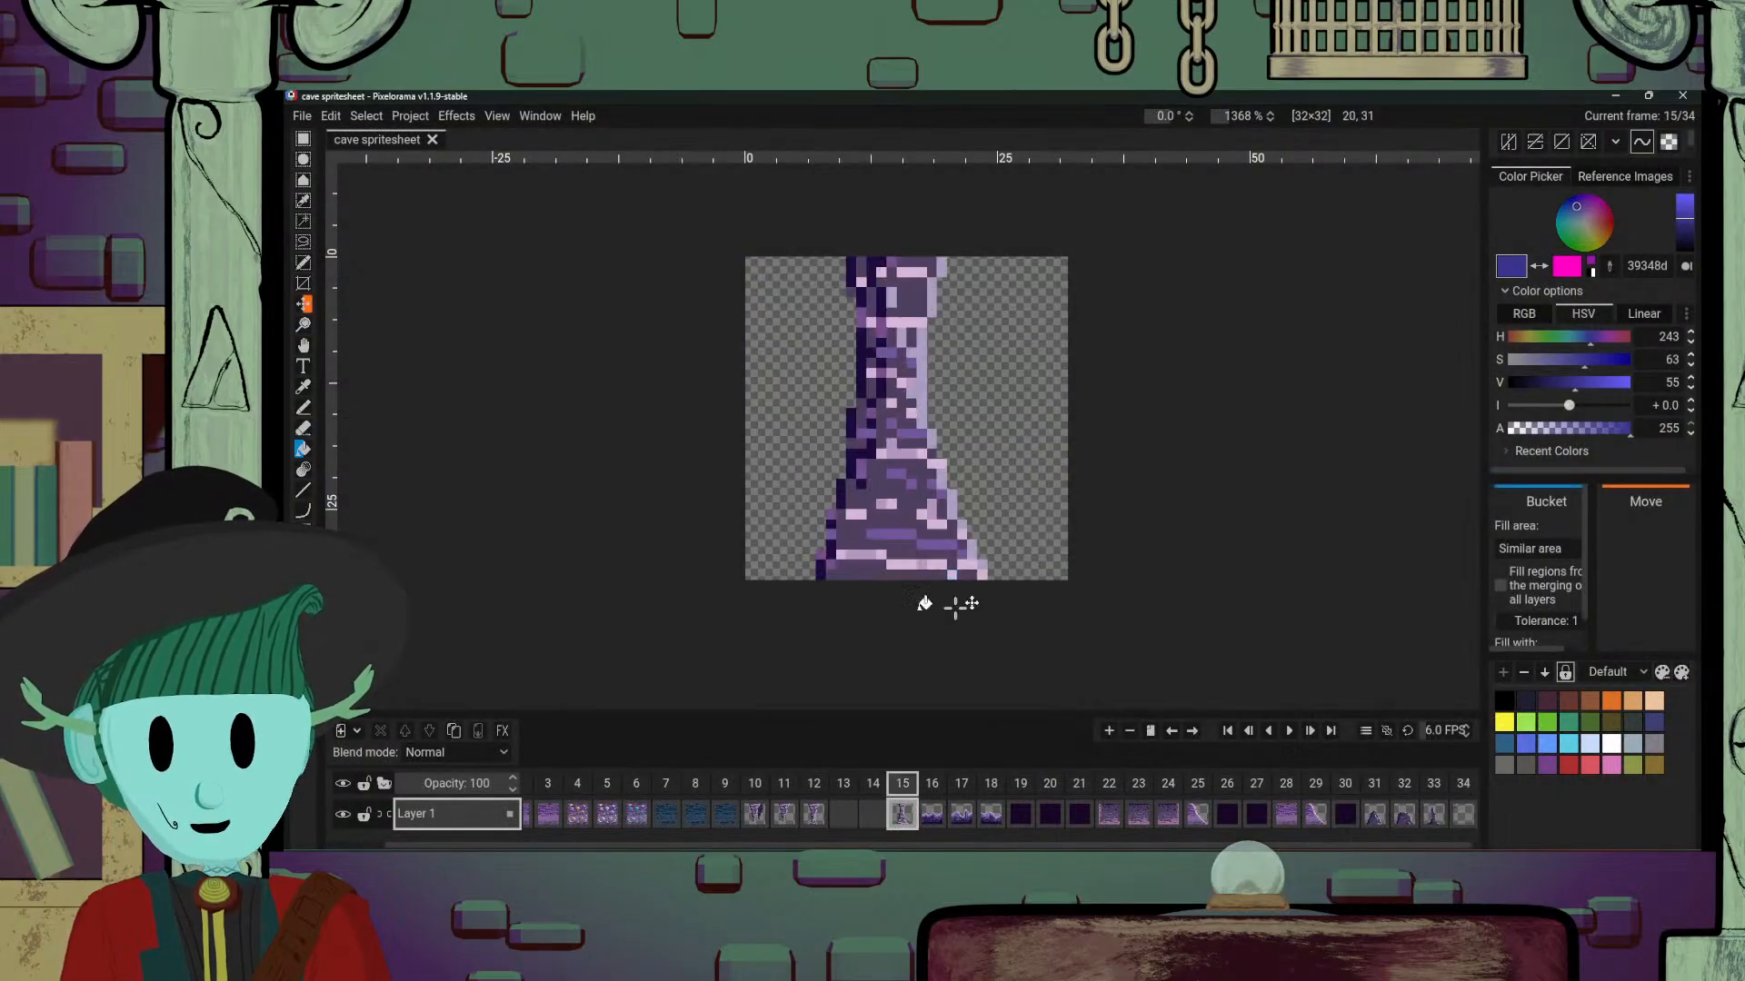
left_click(926, 821)
left_click(821, 823)
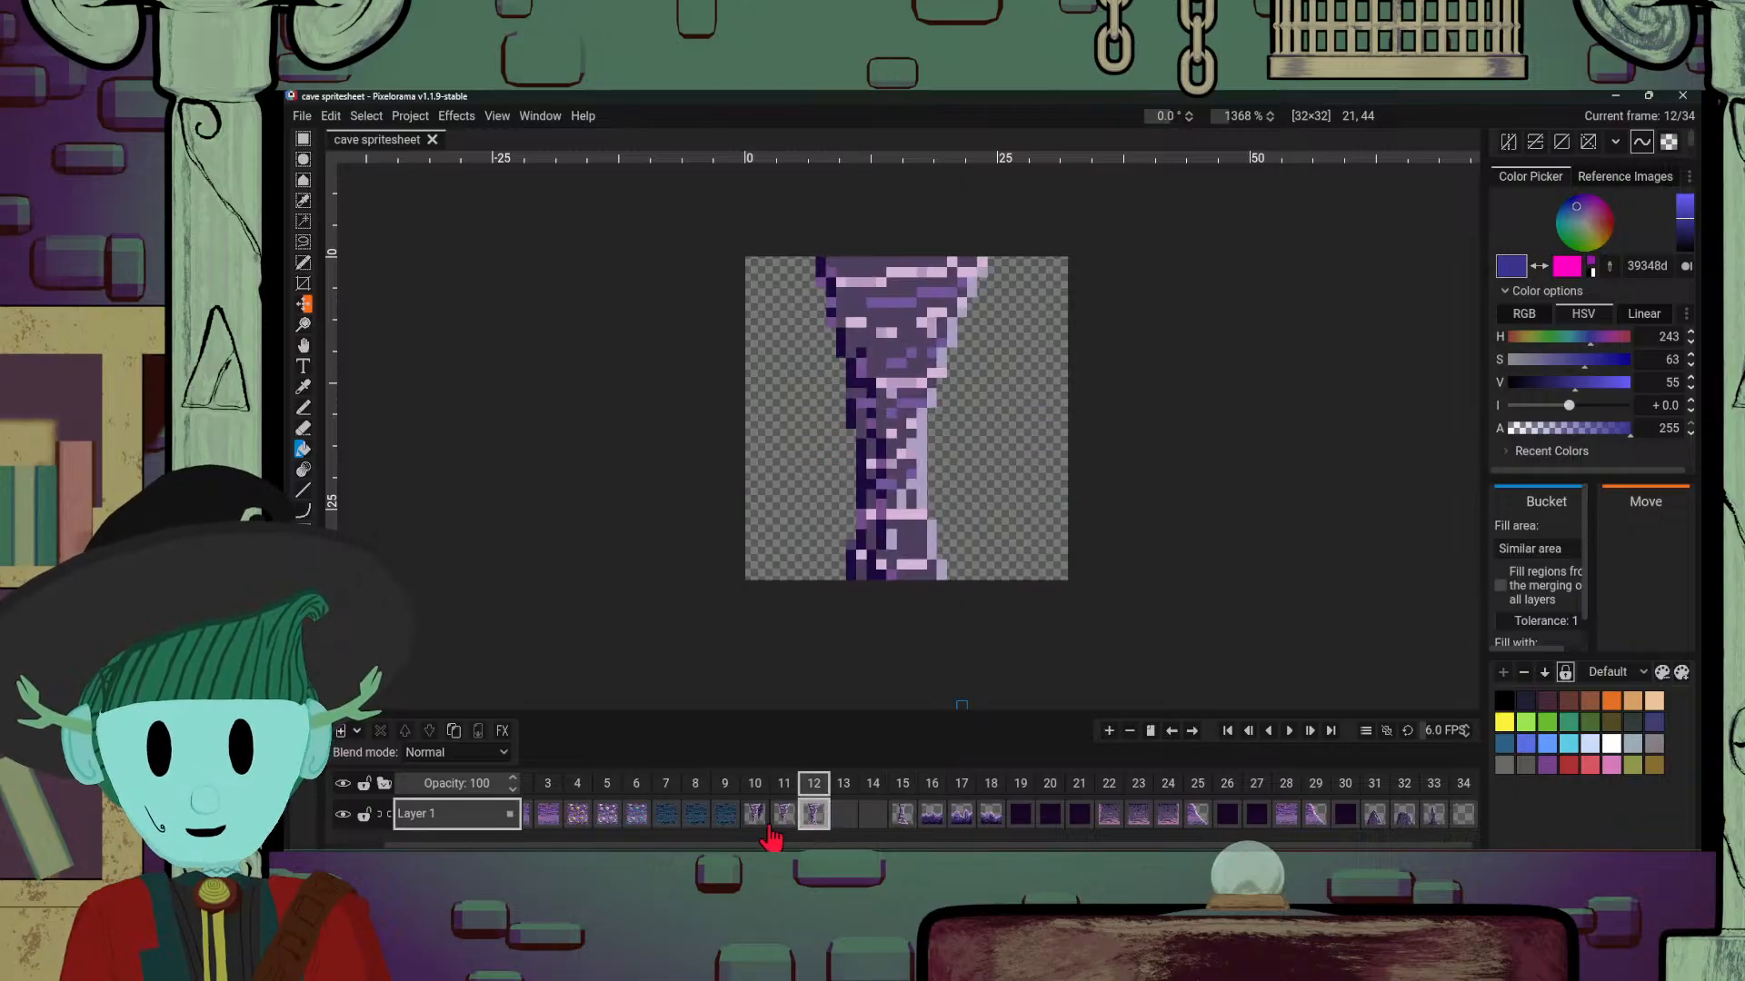
left_click(779, 827)
left_click(766, 827)
left_click(792, 823)
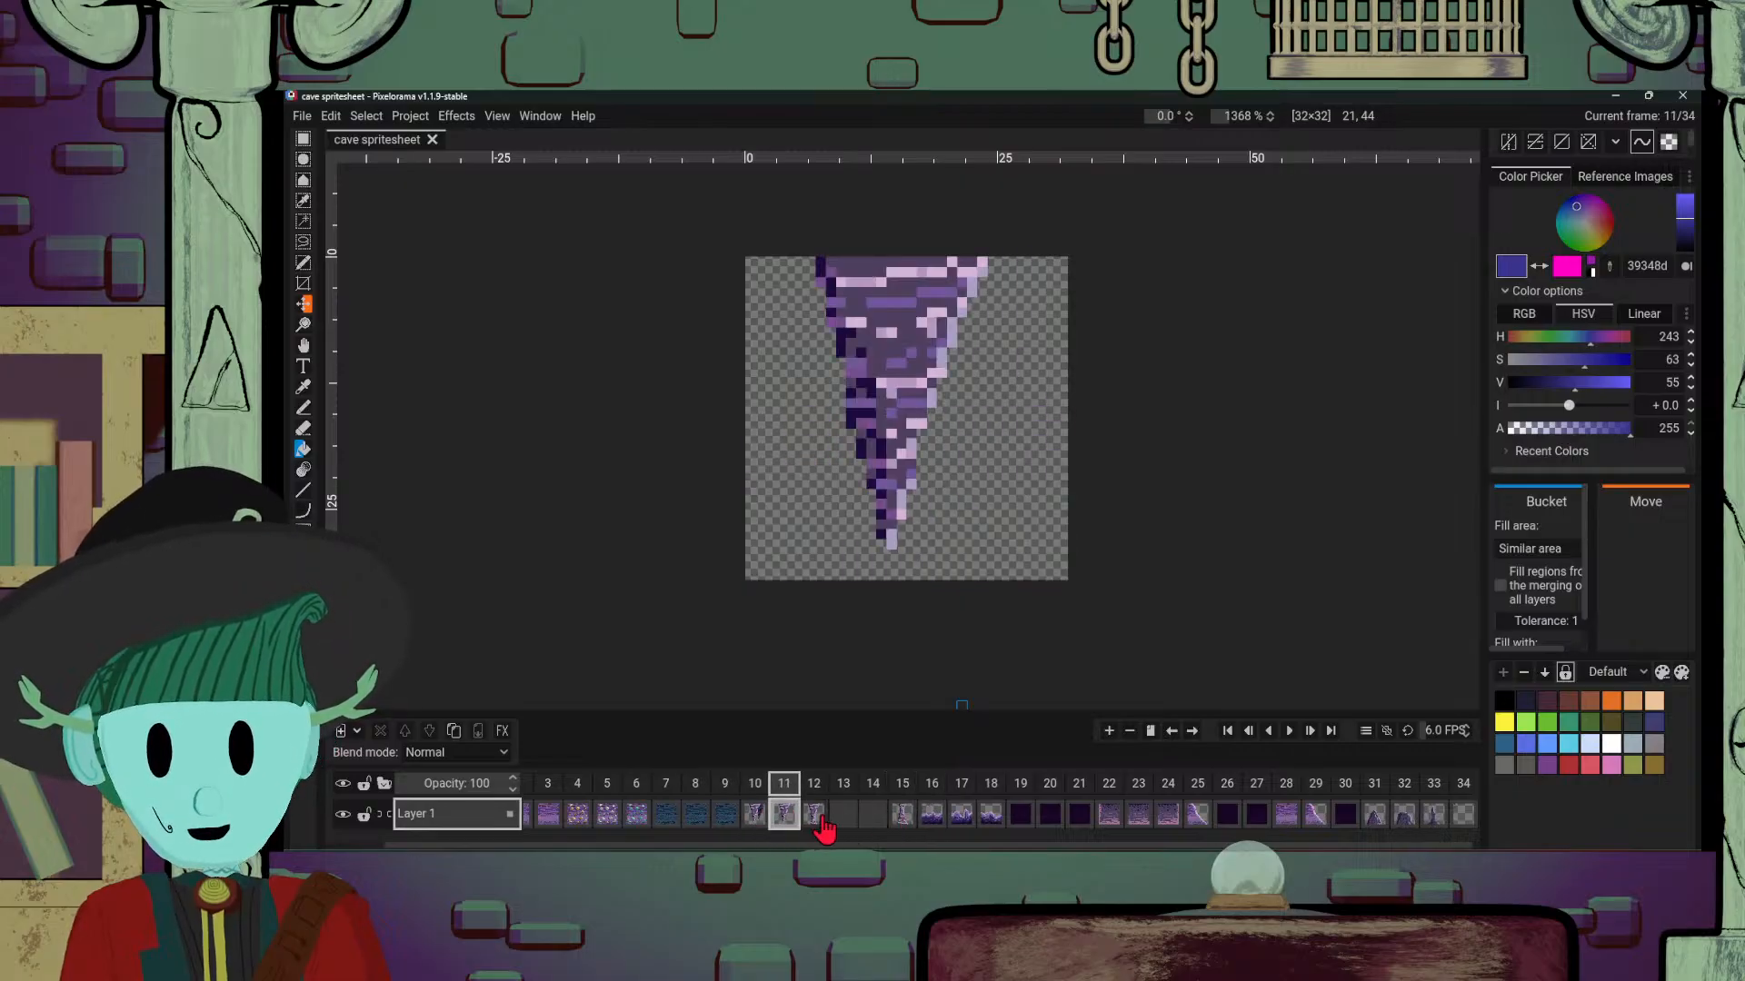
left_click(821, 821)
Step: View the rock wall and slope sprites in frames 23 to 29 and the stalagmites in frames 31 to 33
left_click(1169, 823)
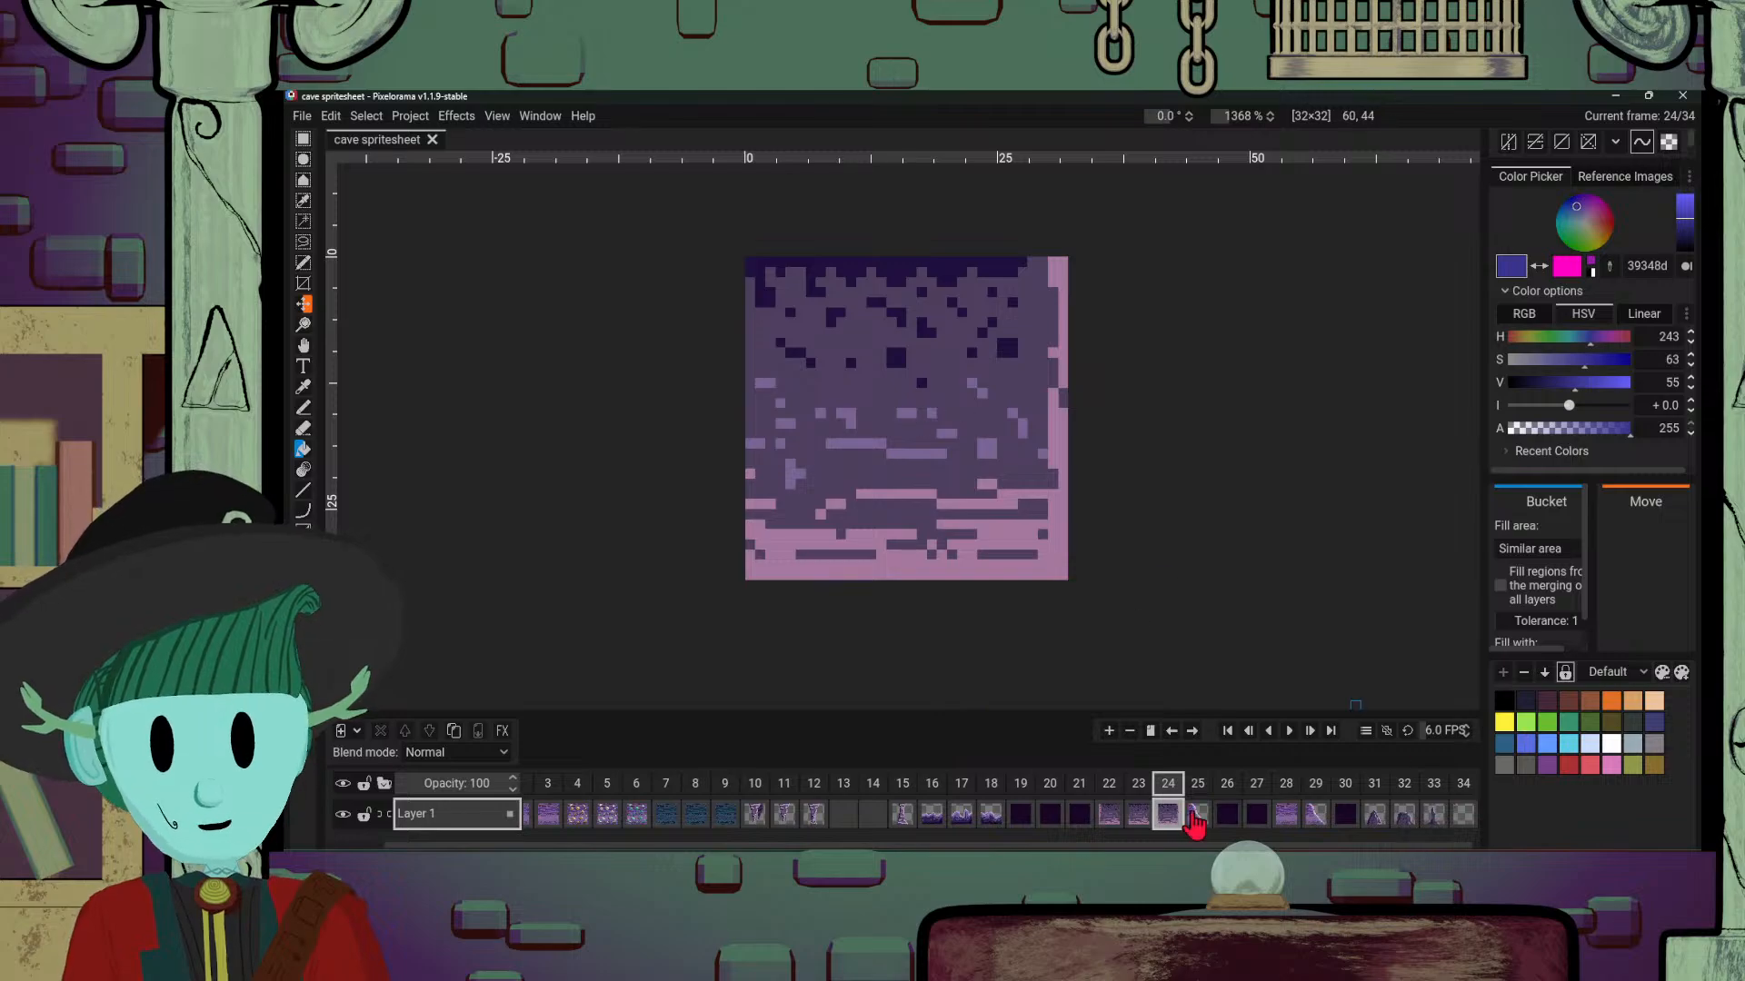
left_click(1131, 822)
left_click(1166, 815)
left_click(1198, 816)
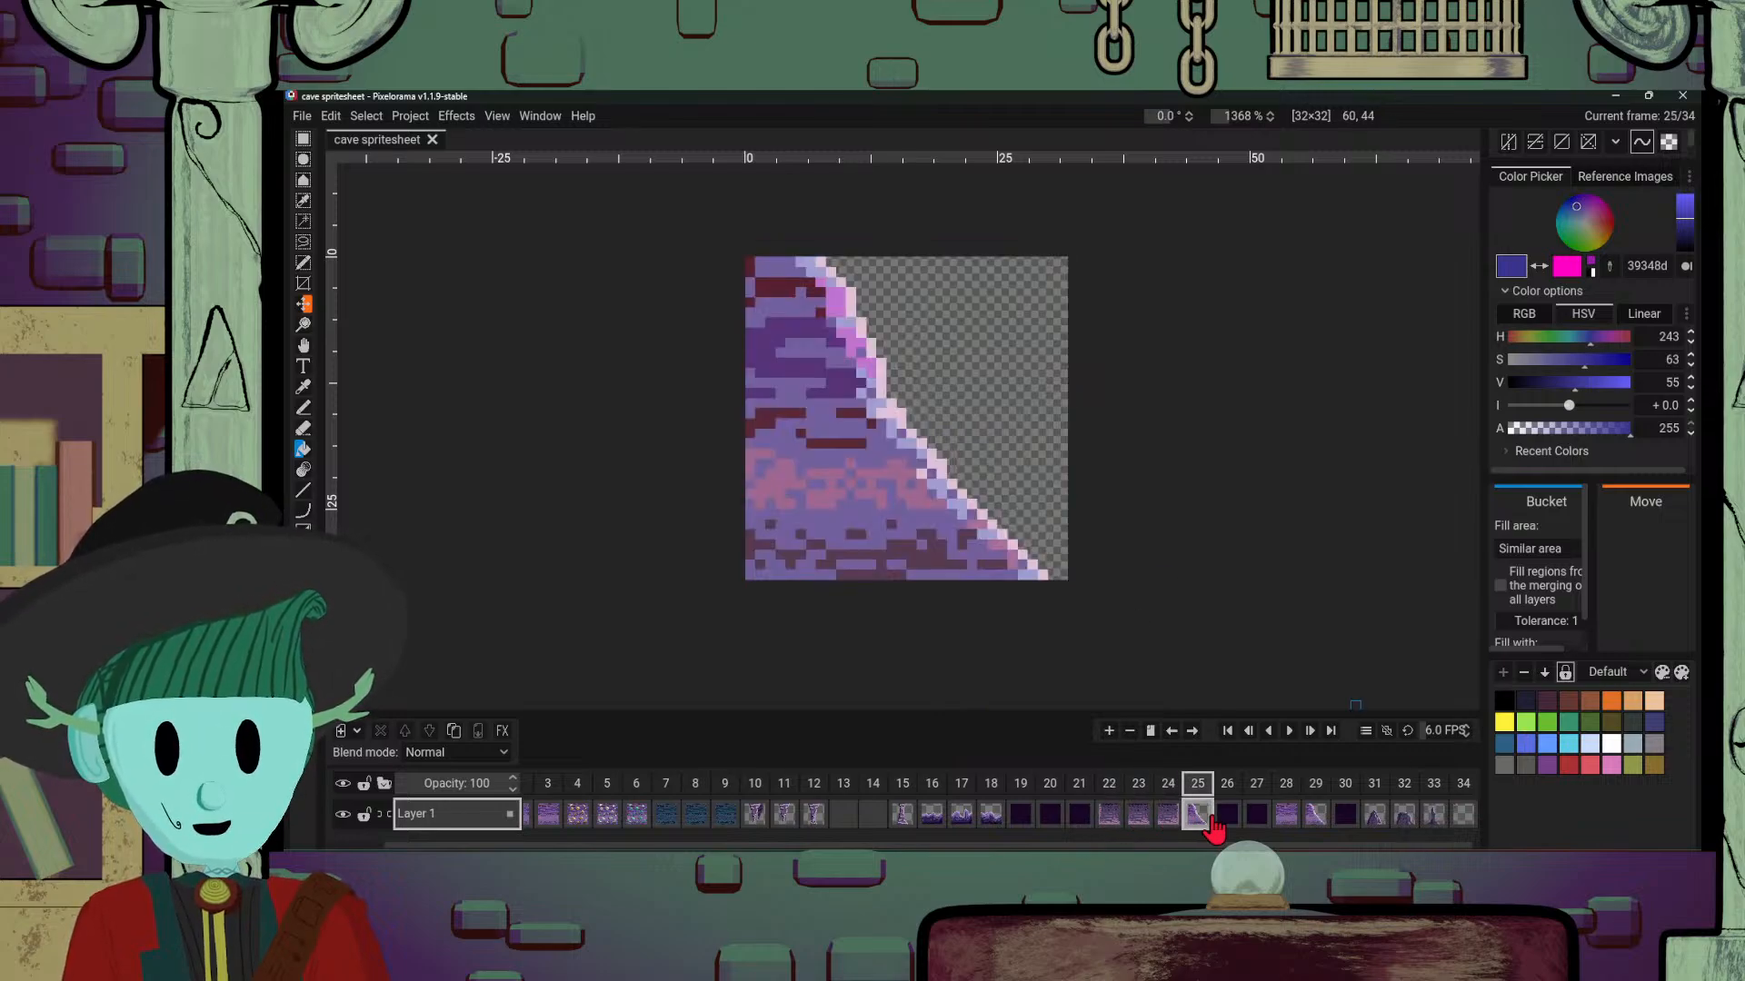
left_click(1314, 822)
left_click(1376, 822)
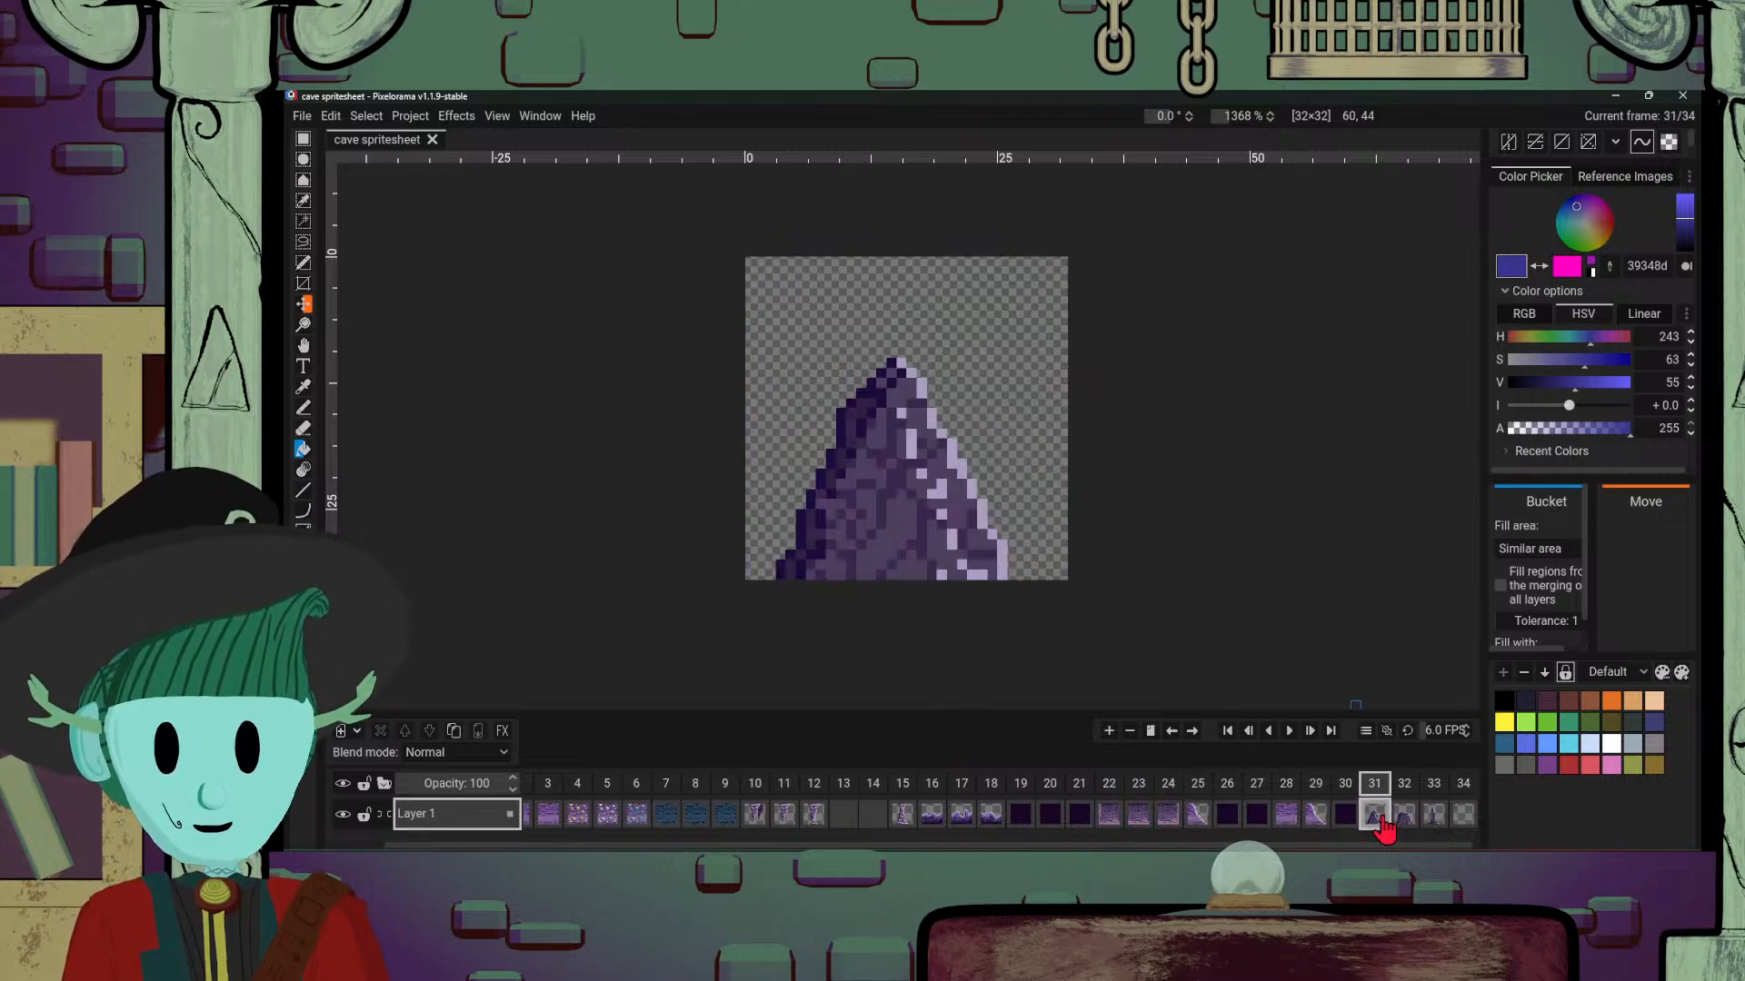
left_click(1404, 823)
left_click(1433, 818)
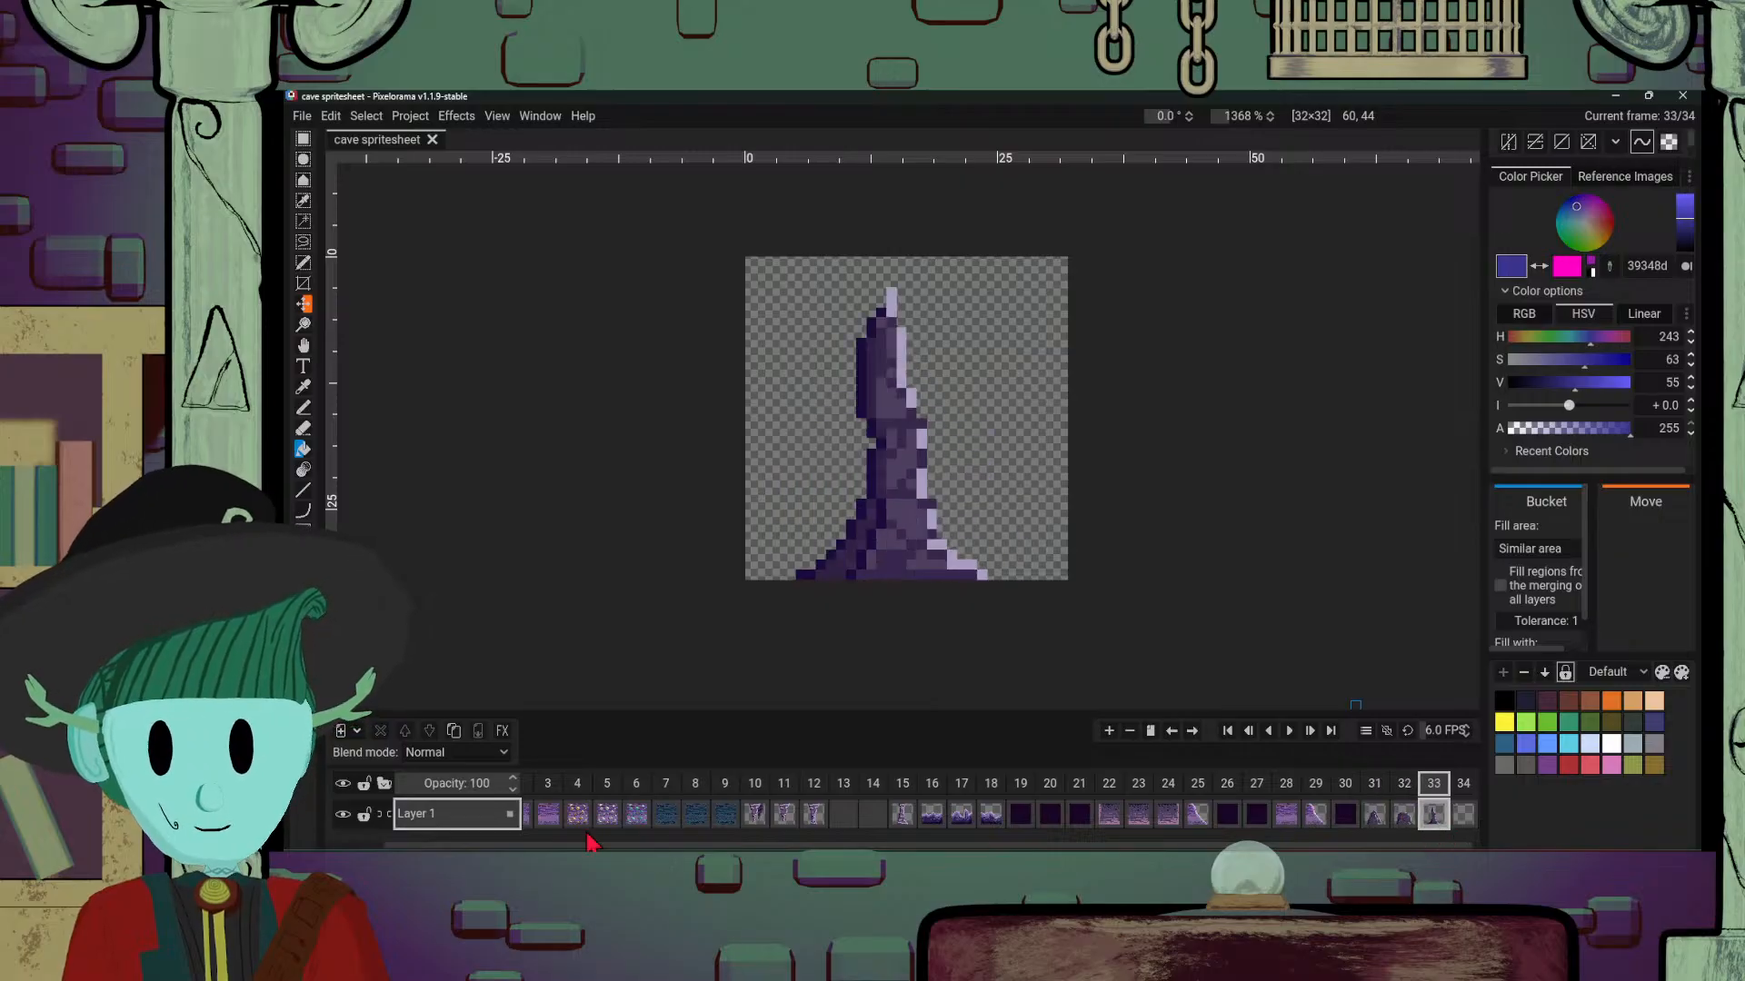
Step: Compare the ore tile variants in frames 4, 5 and 6
left_click(636, 815)
left_click(609, 818)
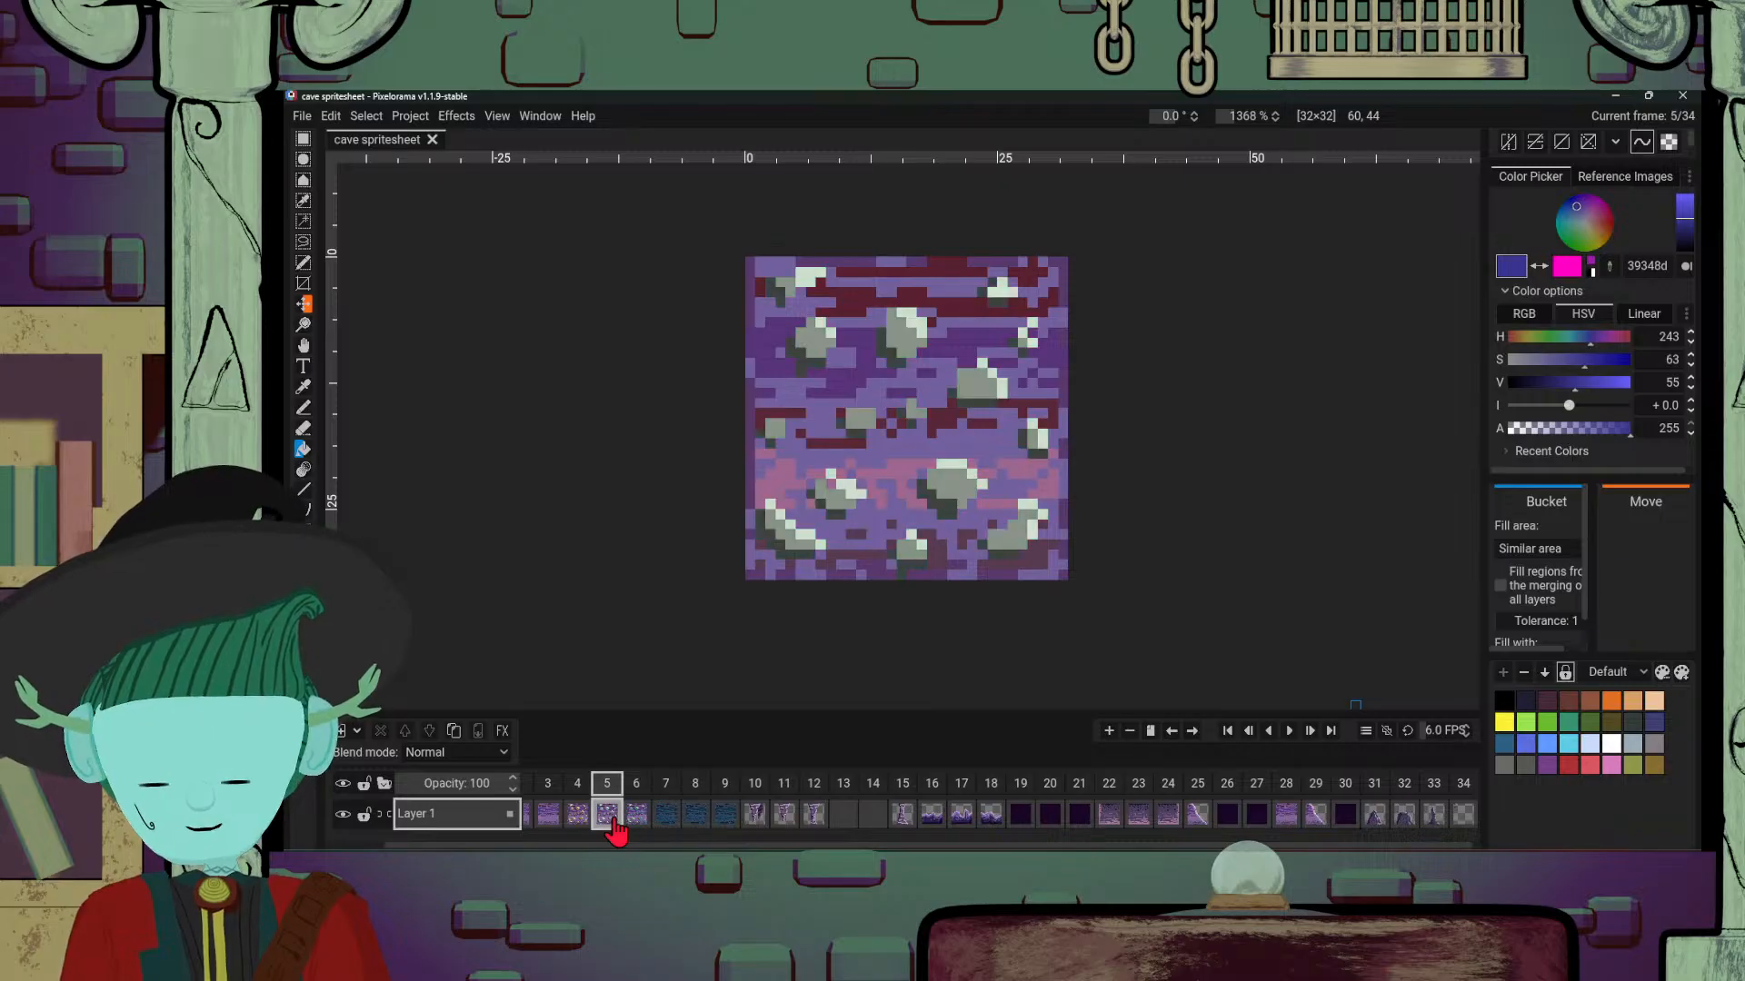
left_click(577, 818)
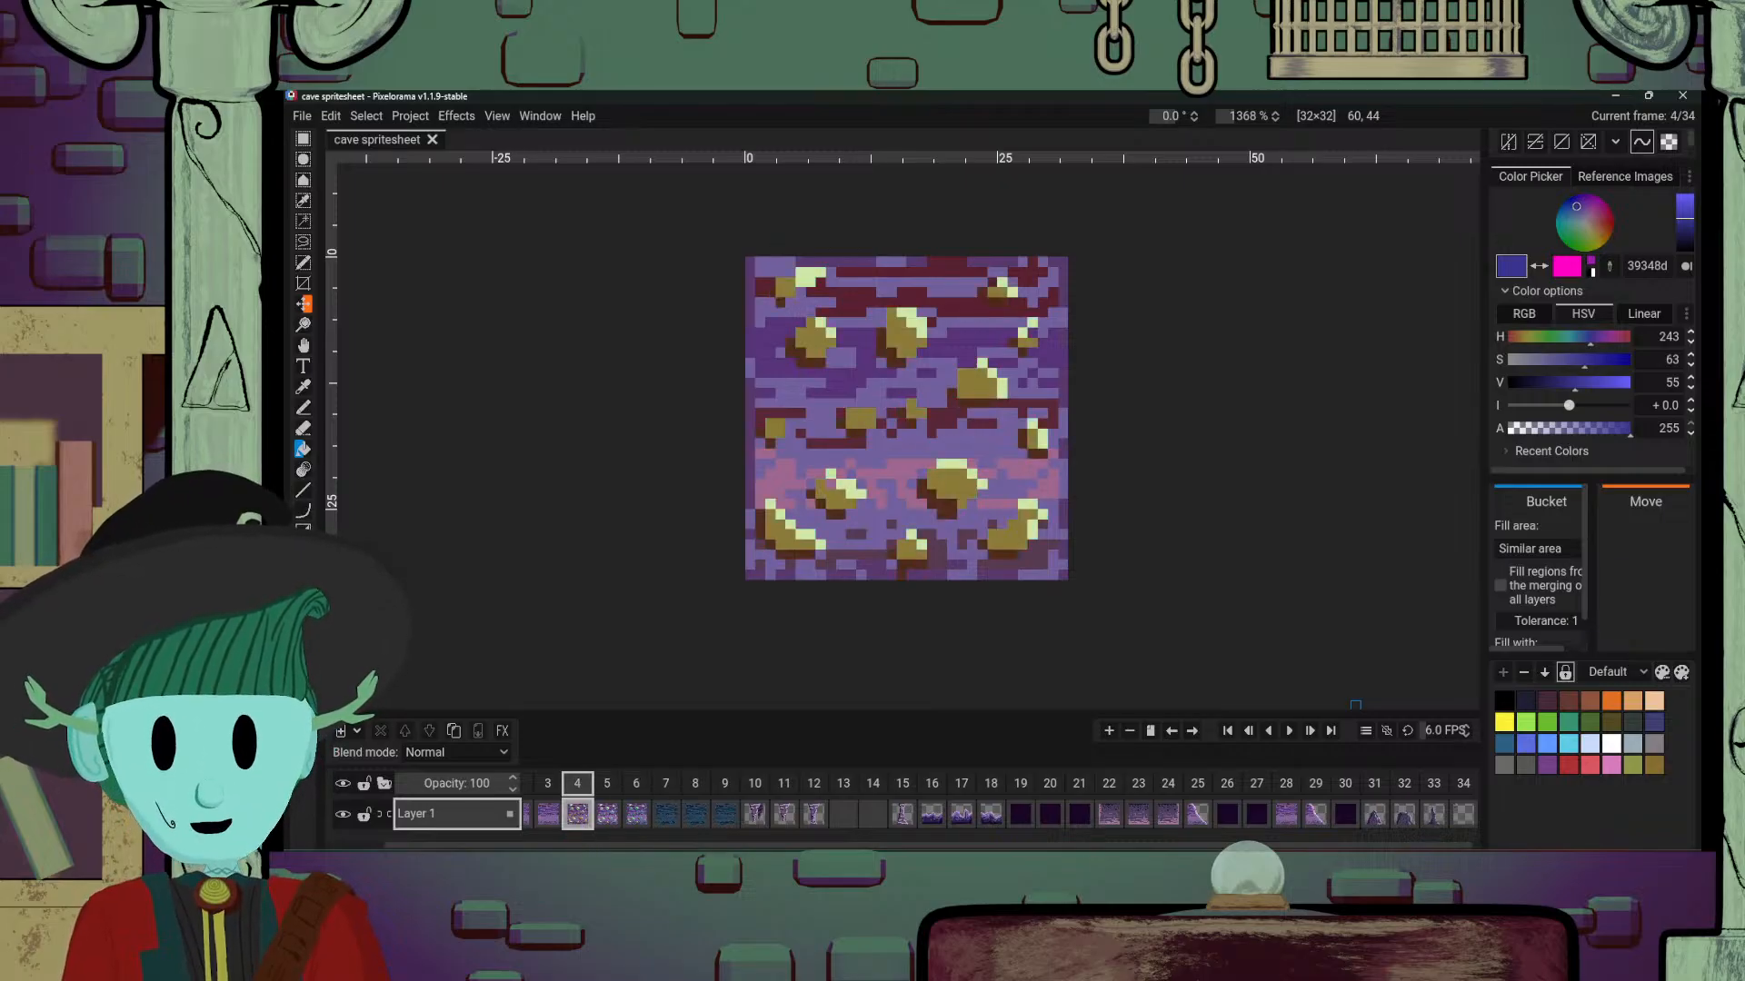
scroll(1045, 840, "left", 2)
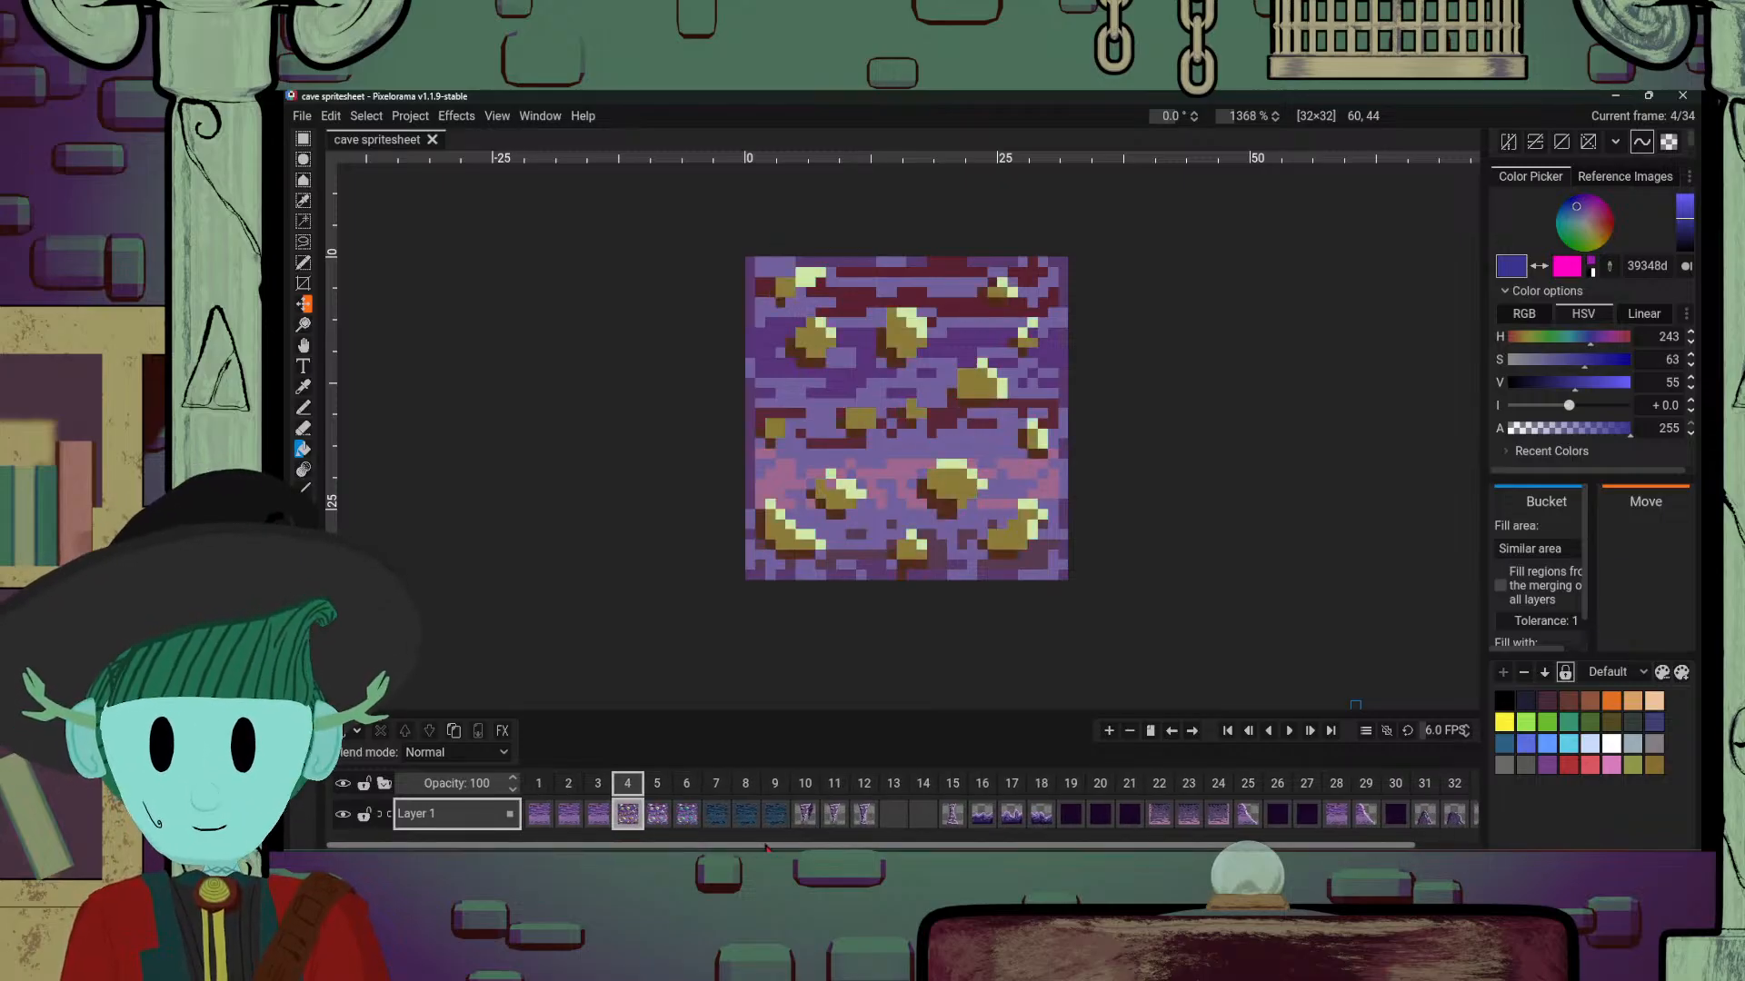
left_click(658, 823)
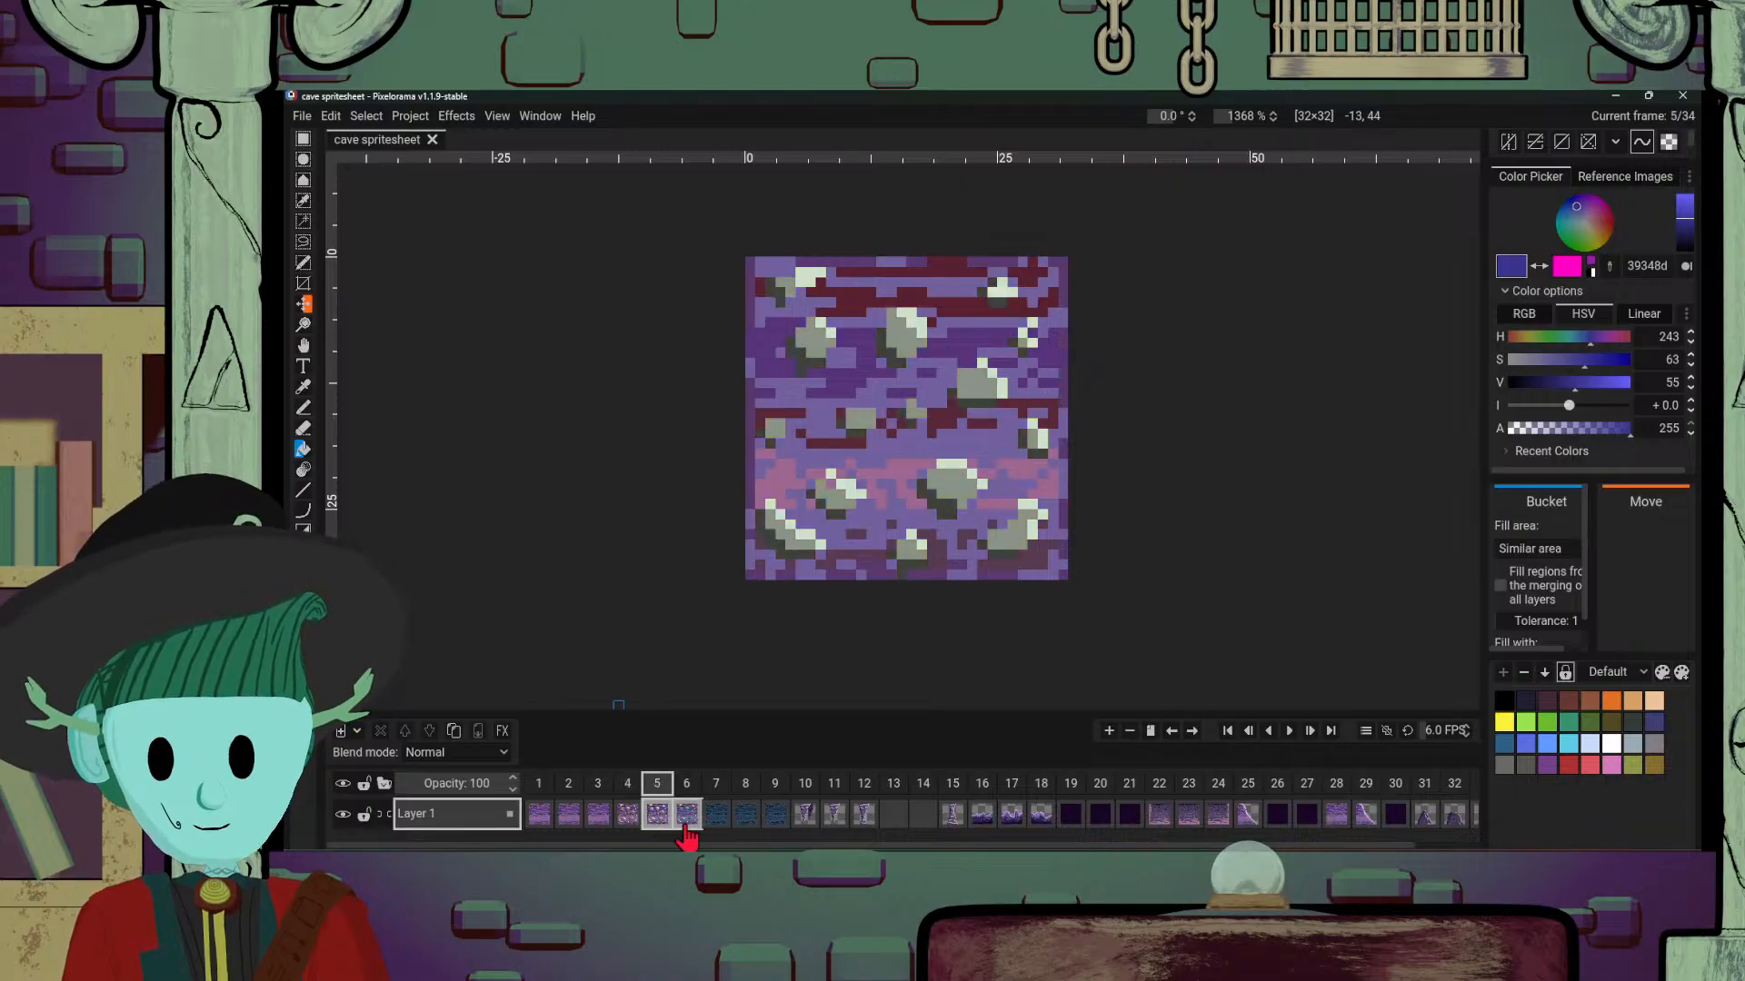
left_click(686, 828)
Step: Go back to the plain rock tile in frame 1 and step through the tiles up to frame 6
left_click(594, 821)
left_click(561, 820)
left_click(538, 818)
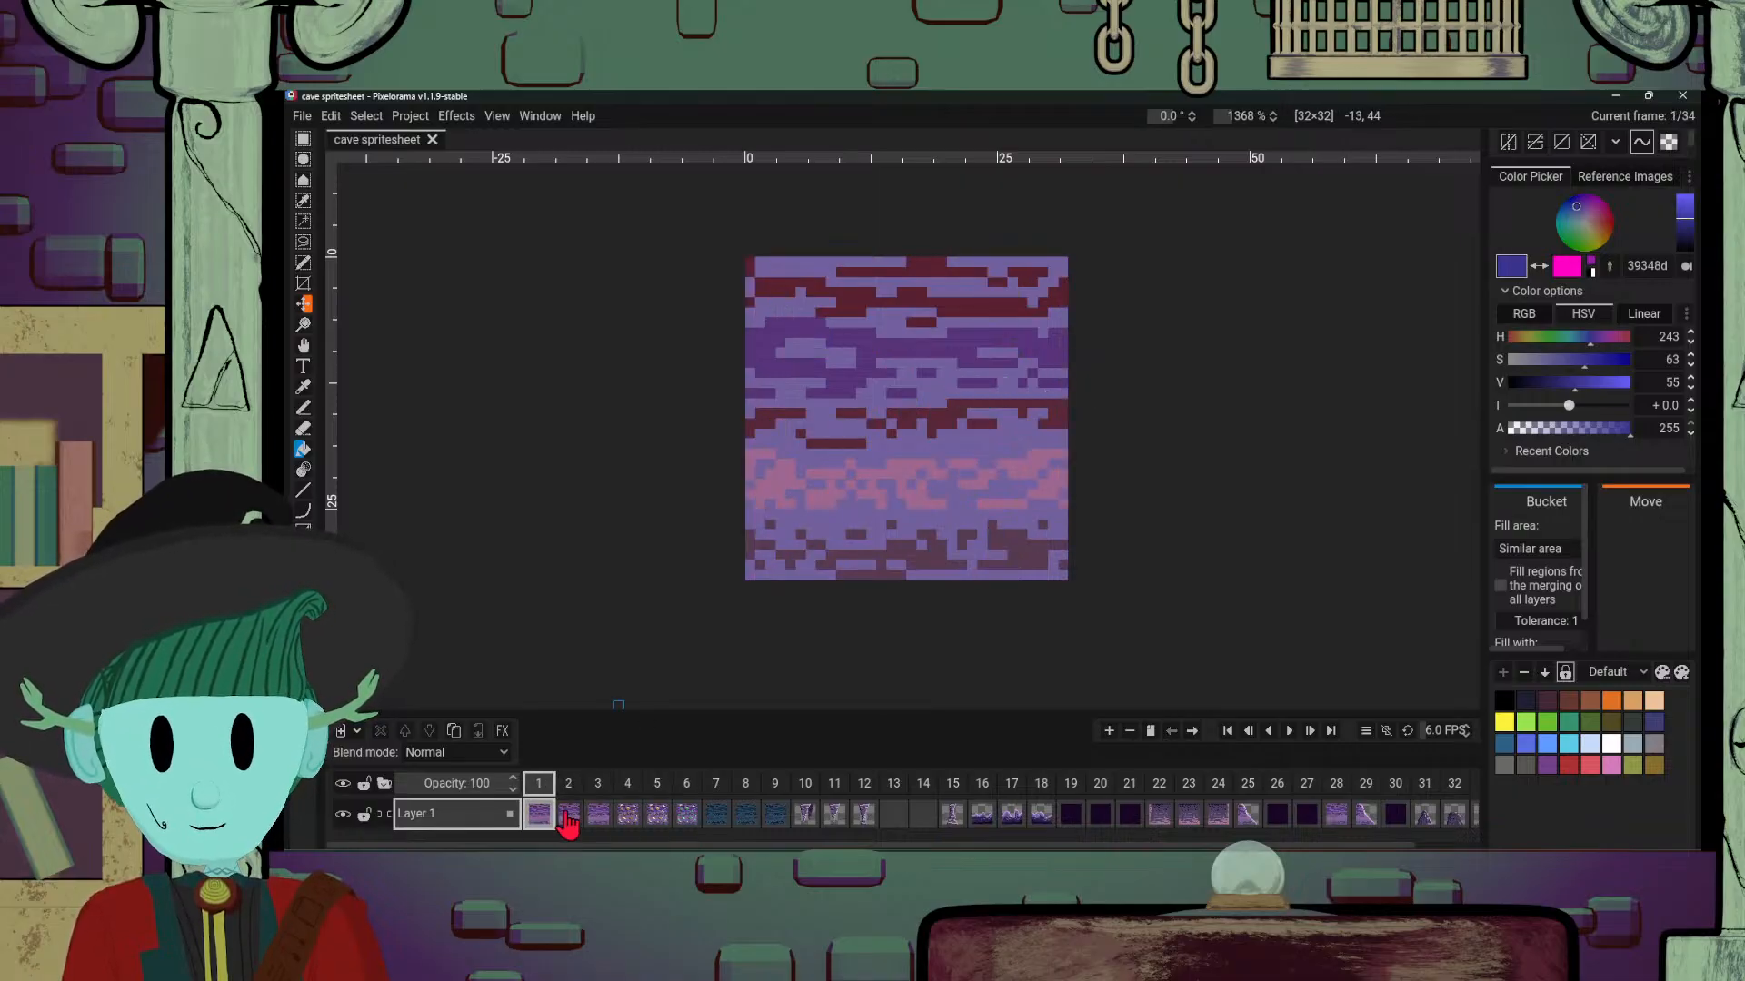
left_click(568, 819)
left_click(600, 822)
left_click(628, 821)
left_click(659, 823)
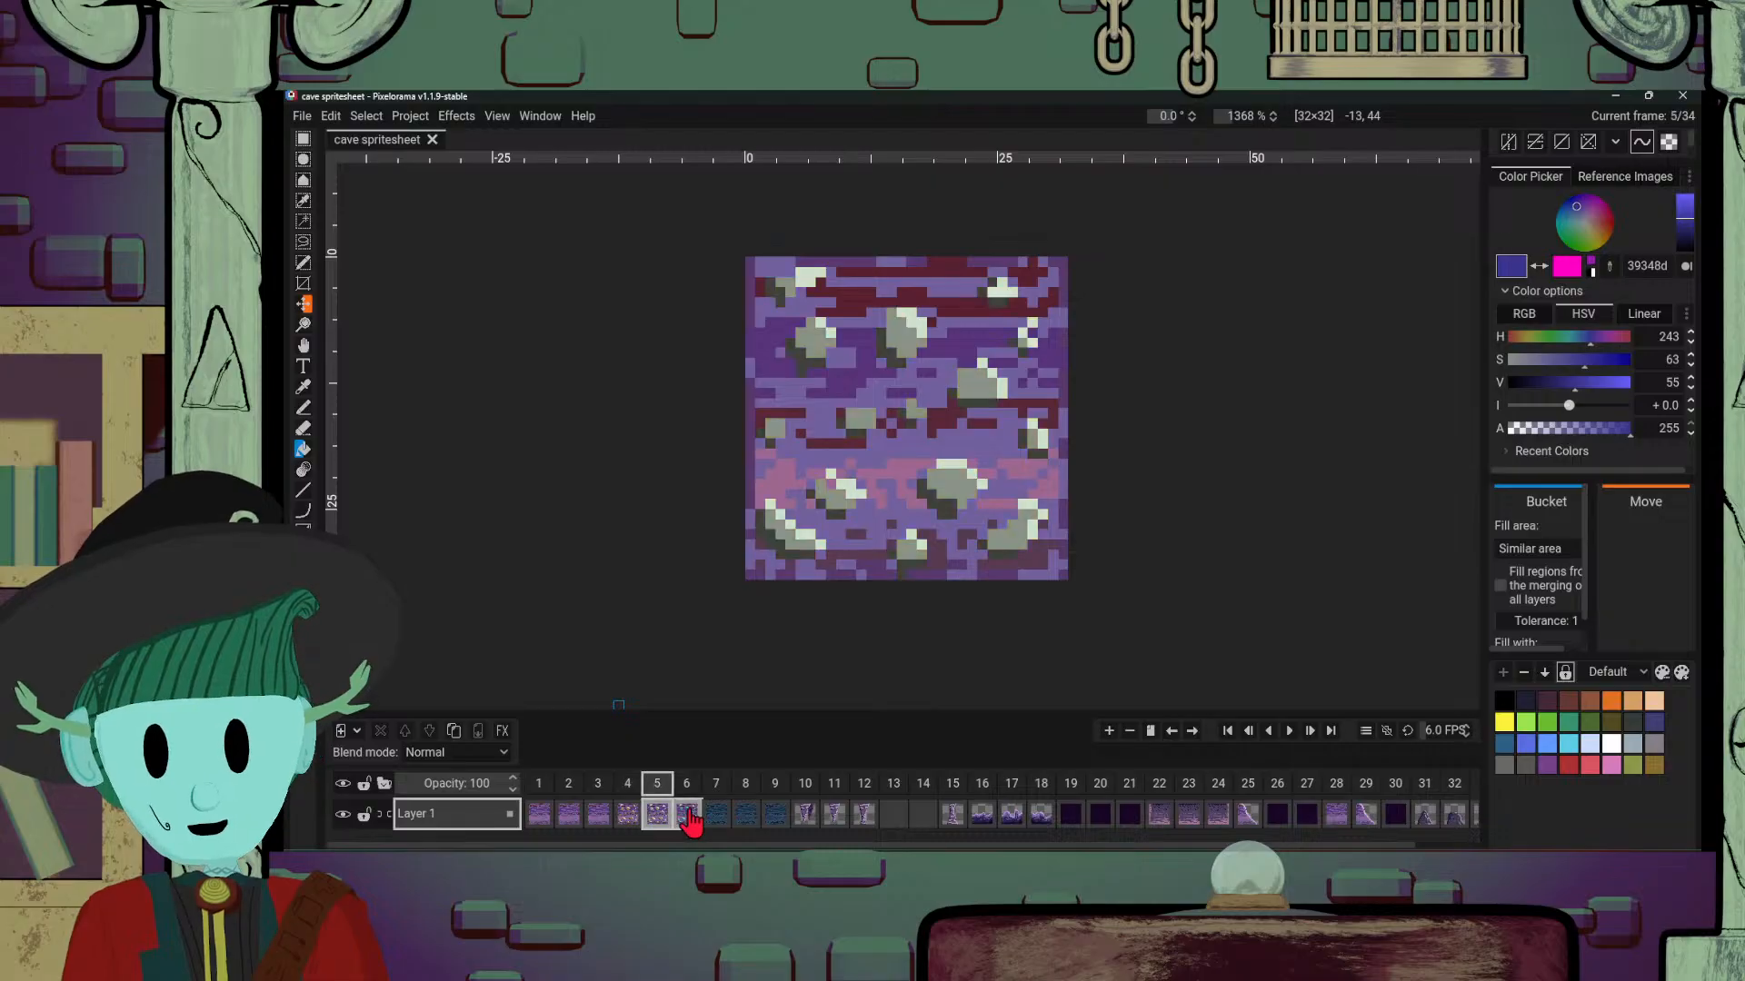
left_click(687, 824)
Step: Show the stalactite frames 10, 11 and 12 and the matching column base in frame 15
left_click(805, 824)
left_click(836, 825)
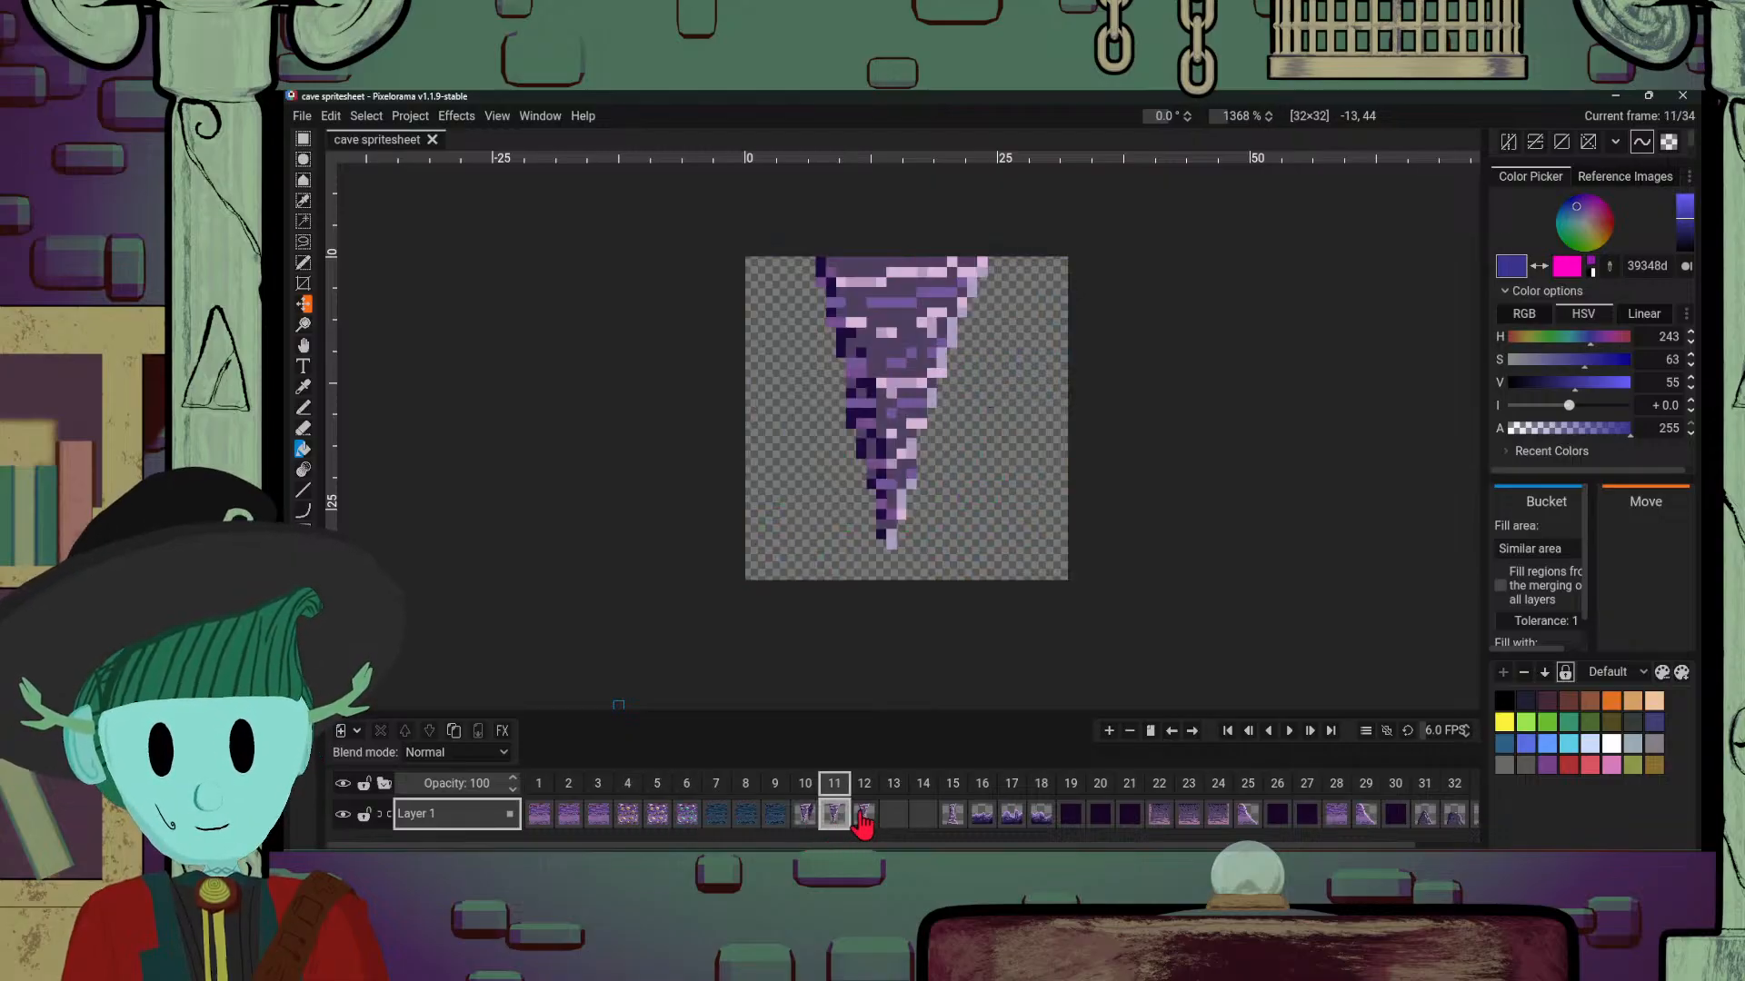
left_click(864, 825)
left_click(952, 822)
Step: Compare the jagged ground sprites in frames 16, 17 and 18, and continue to the solid dark tile in frame 20
left_click(982, 822)
left_click(1039, 821)
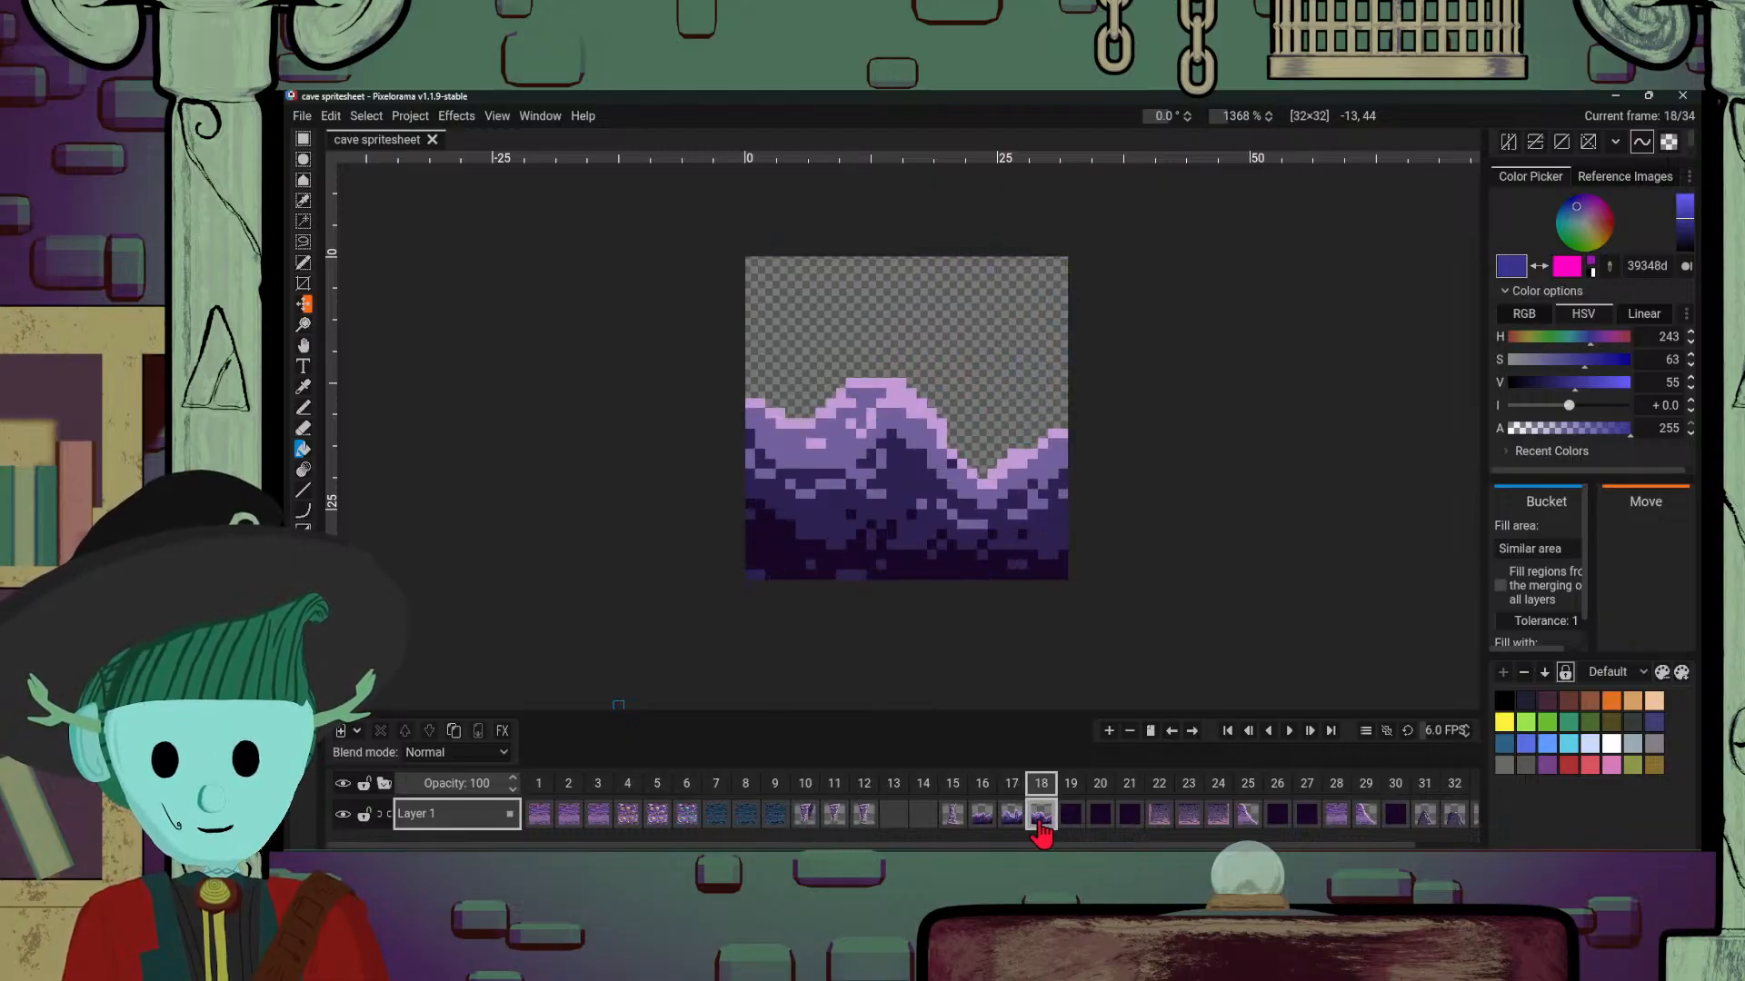
left_click(1009, 822)
left_click(980, 822)
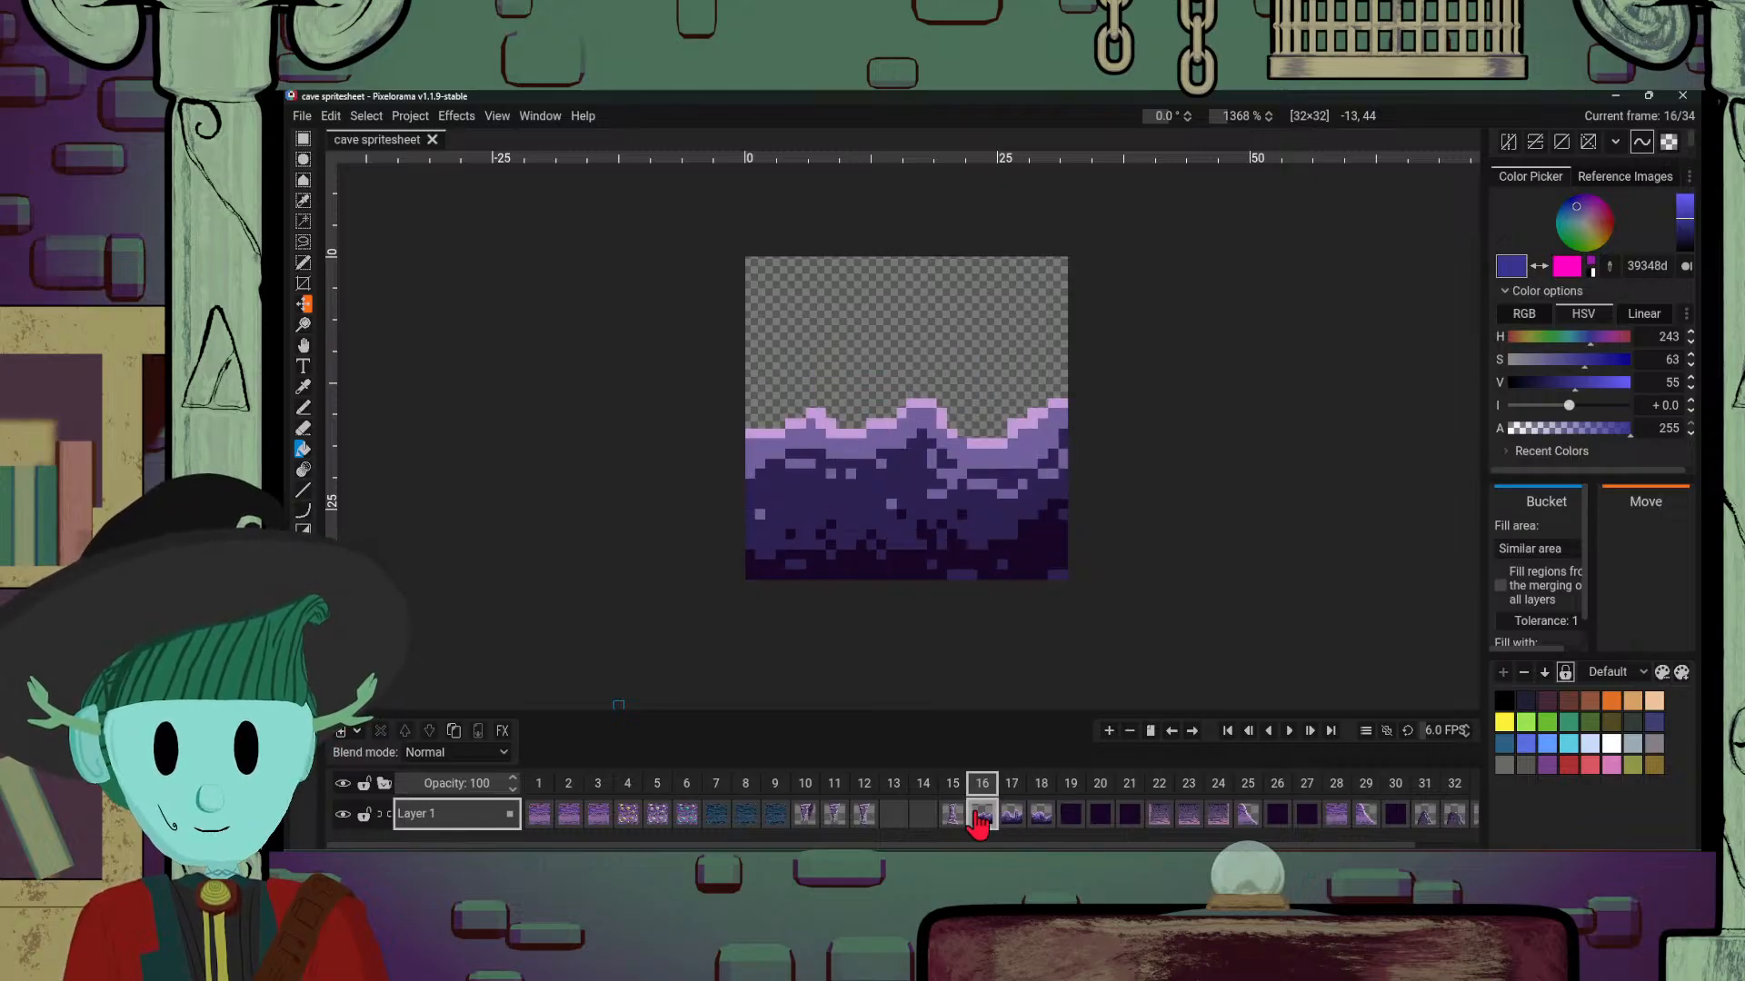
left_click(931, 823)
left_click(953, 823)
left_click(982, 822)
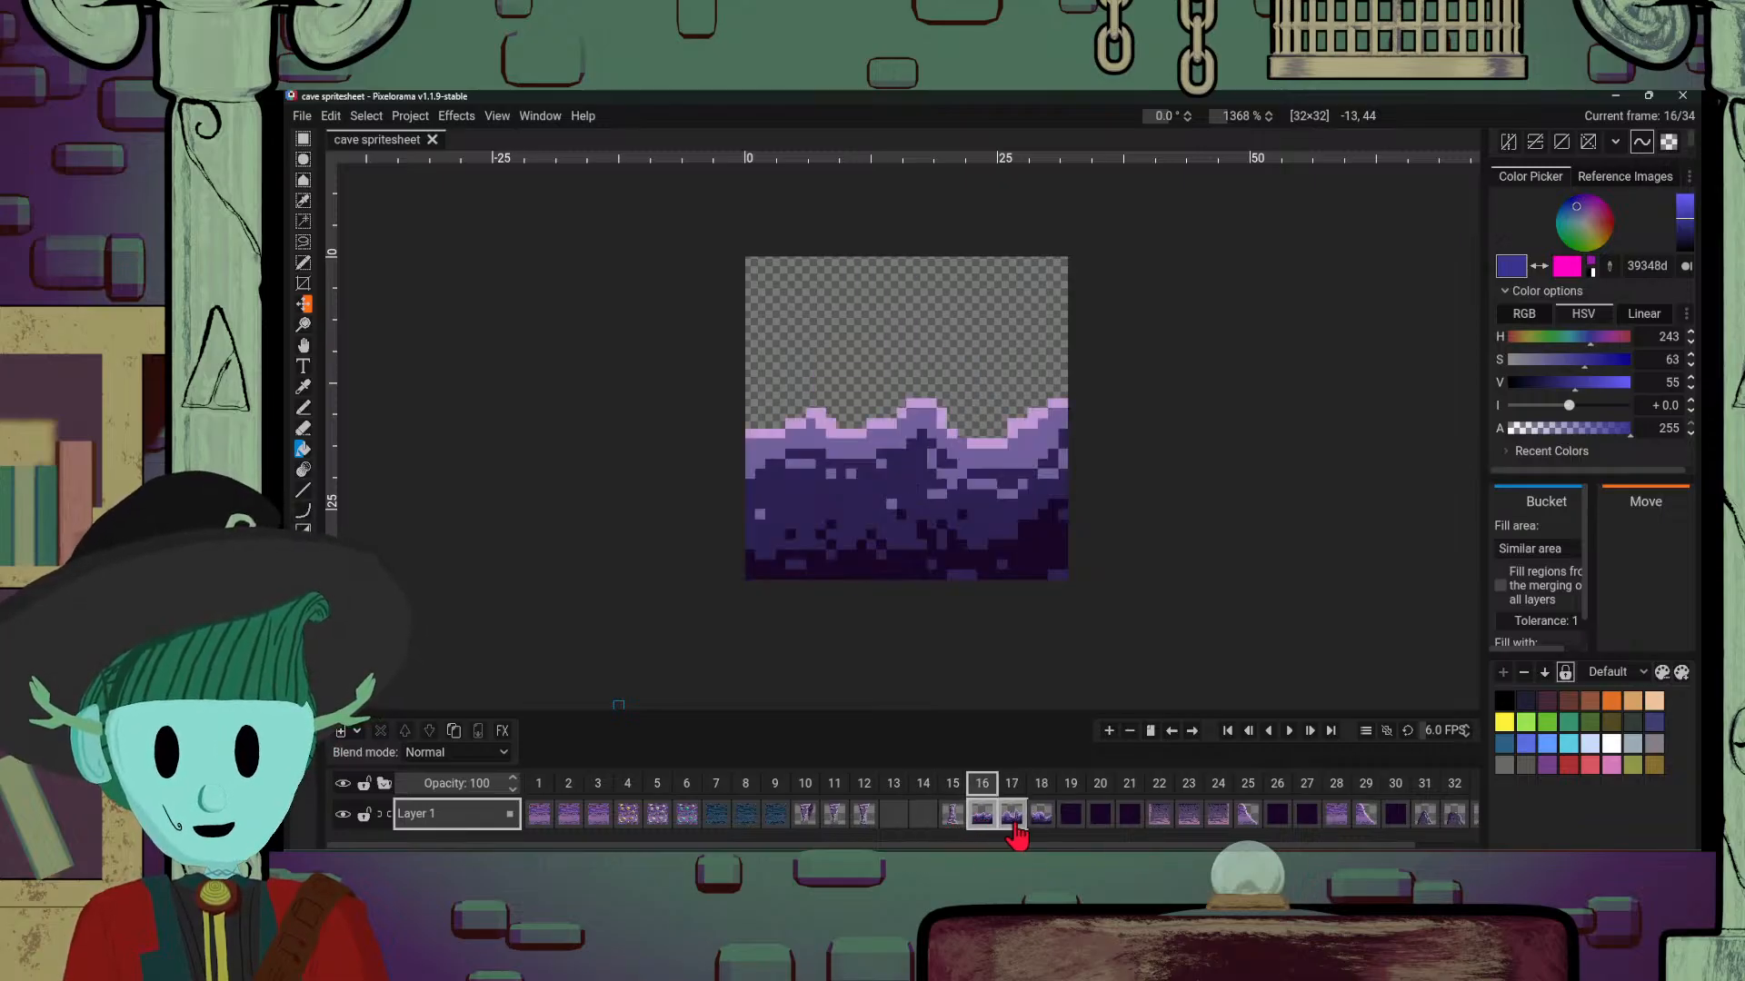
left_click(1012, 823)
left_click(1041, 822)
left_click(1100, 822)
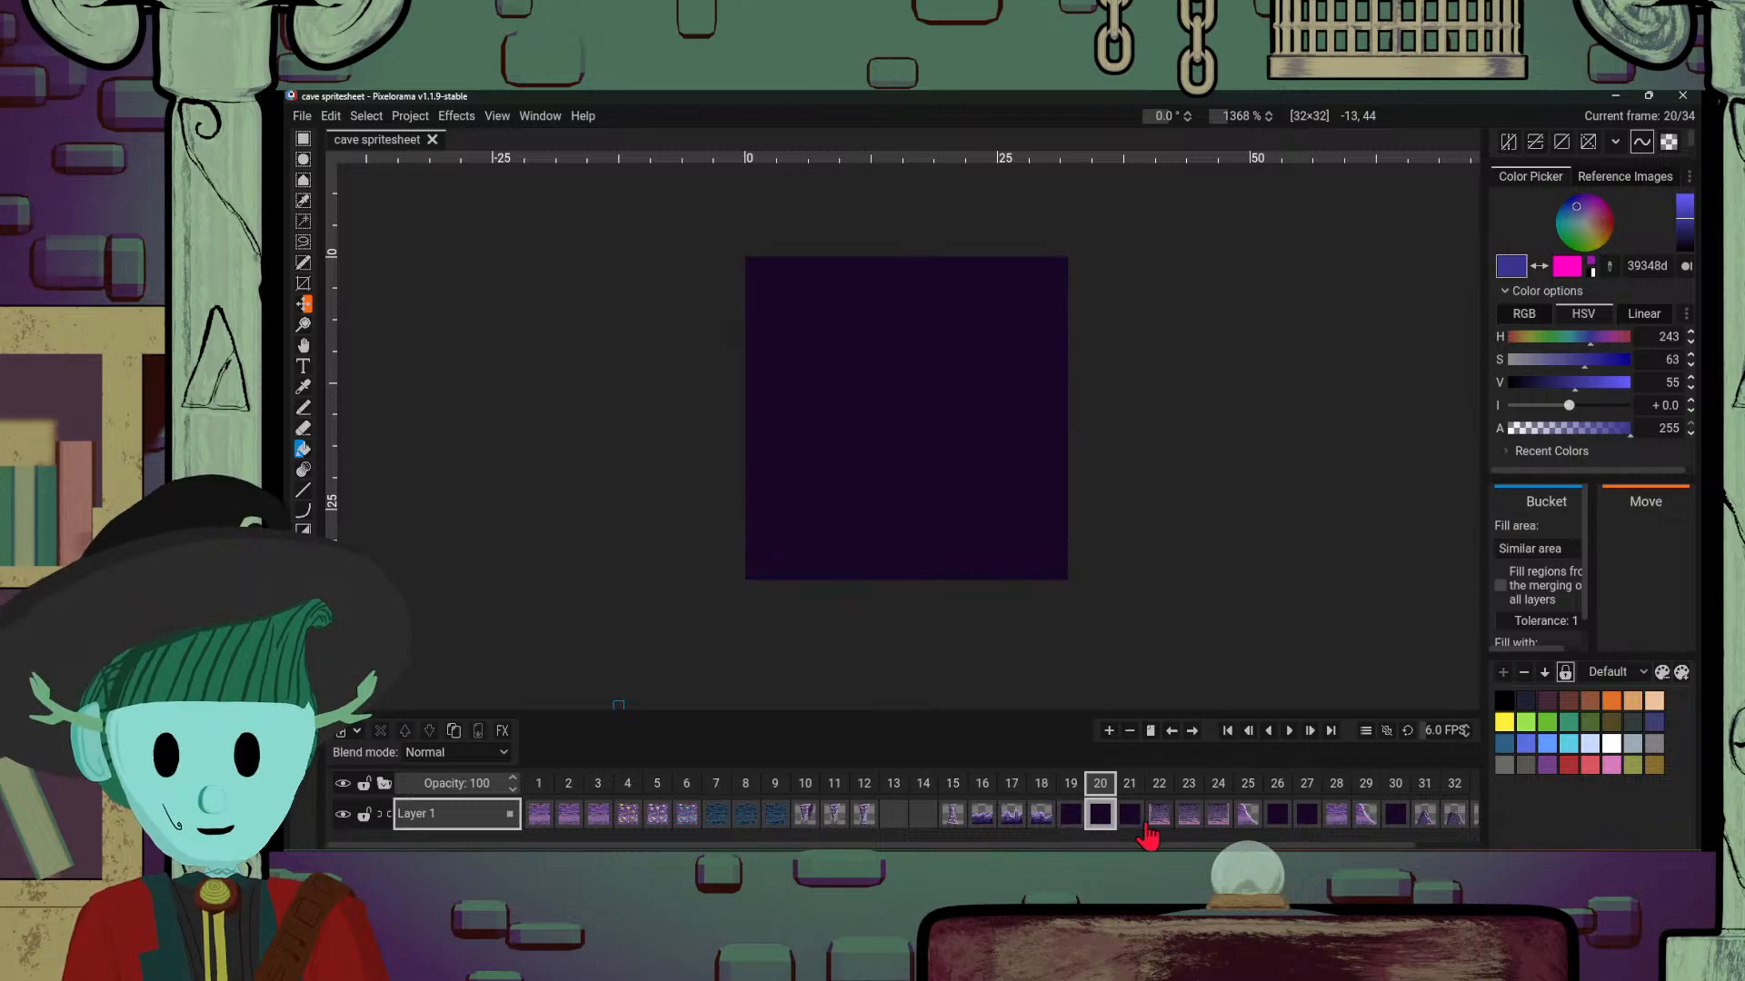
Step: Look through frames 22, 23, 25 and 28, and continue to the stalagmites in frames 31 and 32
left_click(1158, 823)
left_click(1189, 822)
left_click(1247, 822)
left_click(1336, 822)
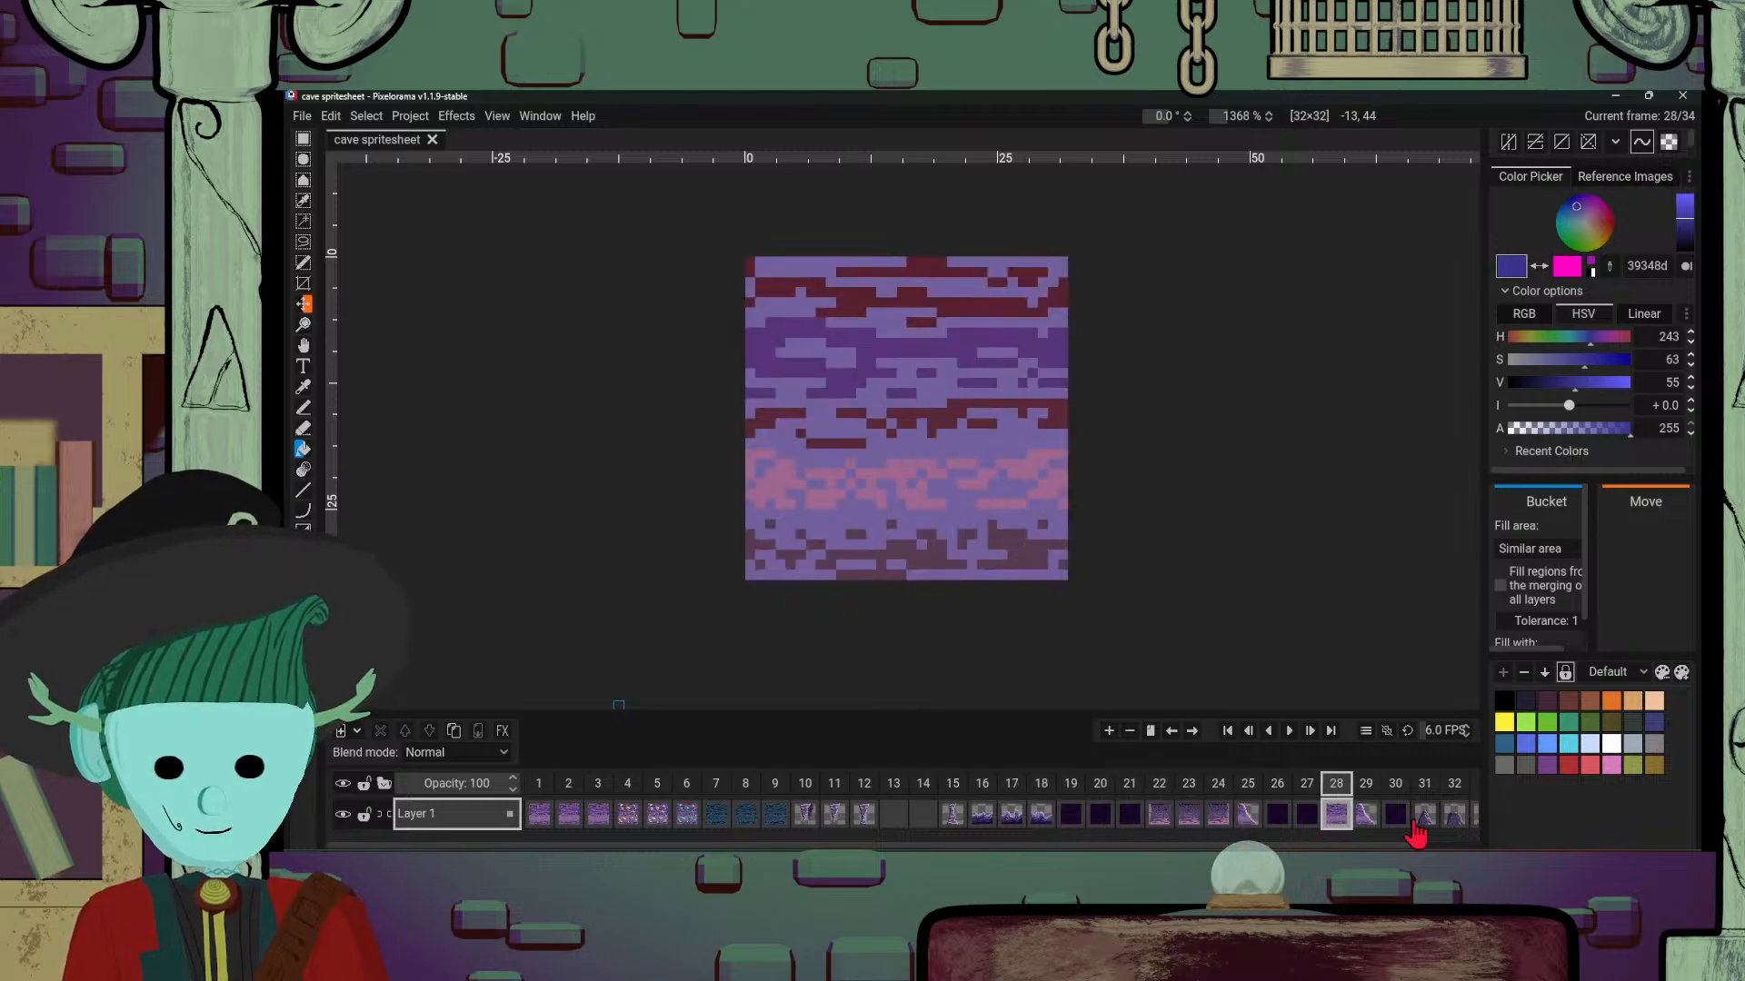
left_click(1424, 822)
left_click(1454, 822)
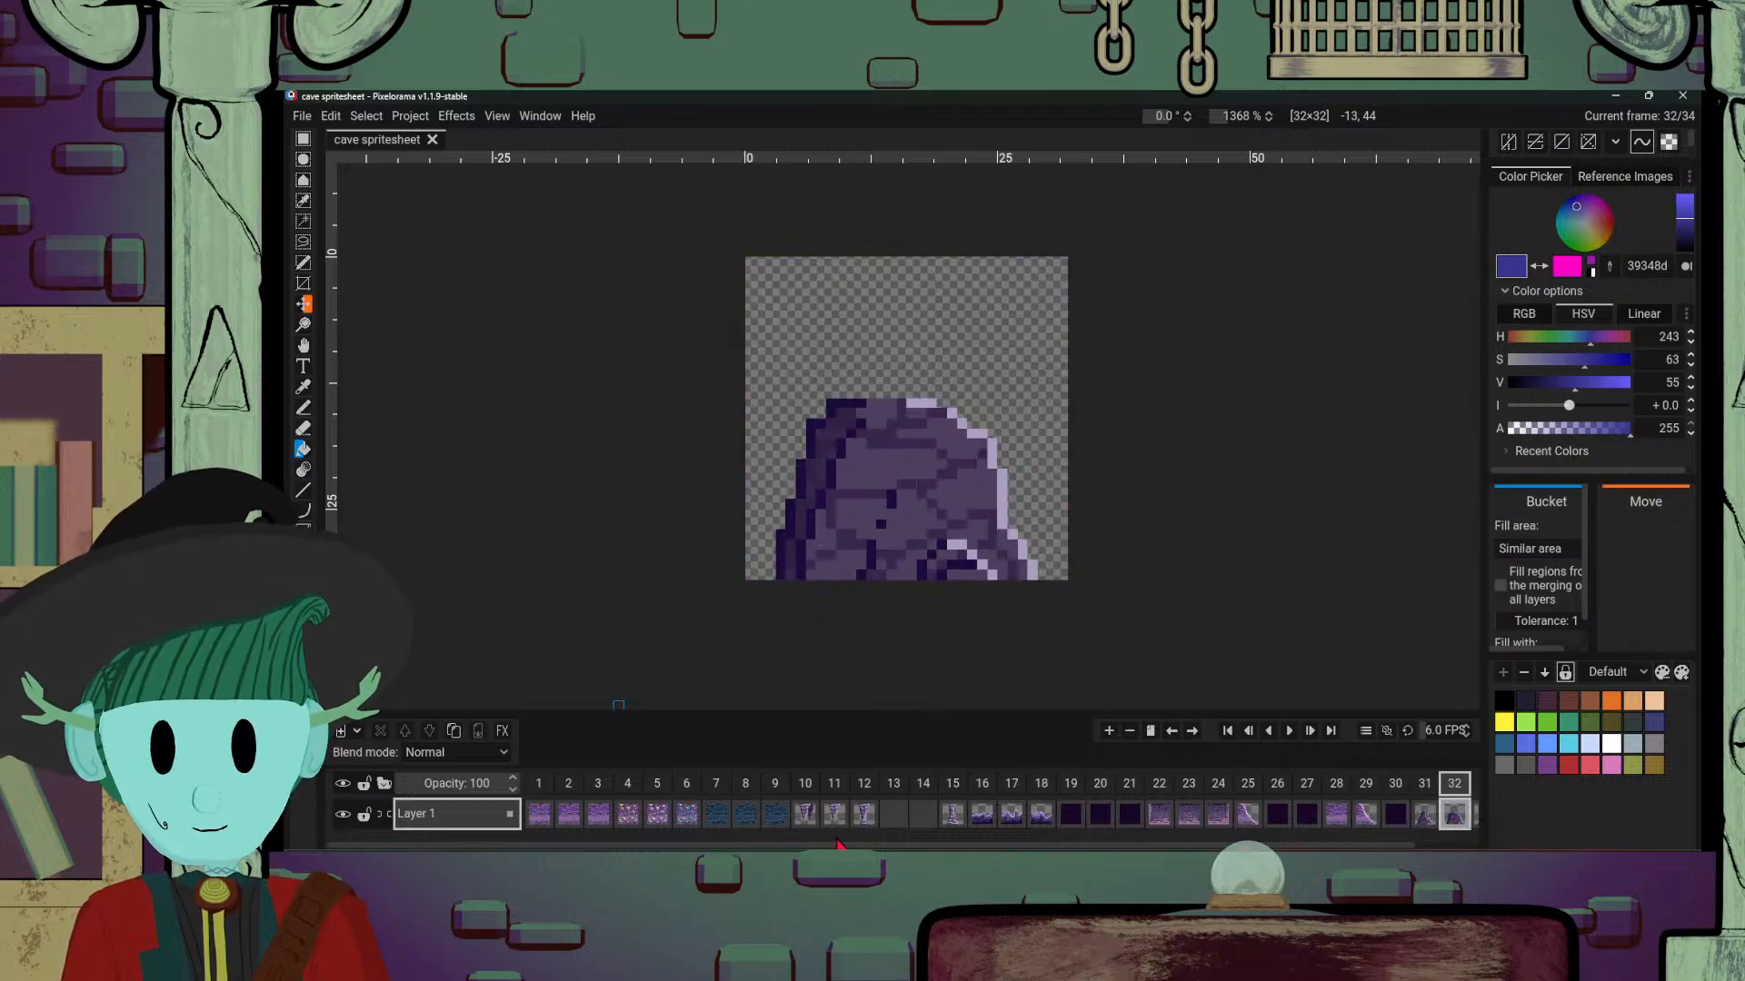
Step: Examine the stalagmite sprites in frames 31 to 33 and check the last frame, 34
scroll(847, 847, "right", 2)
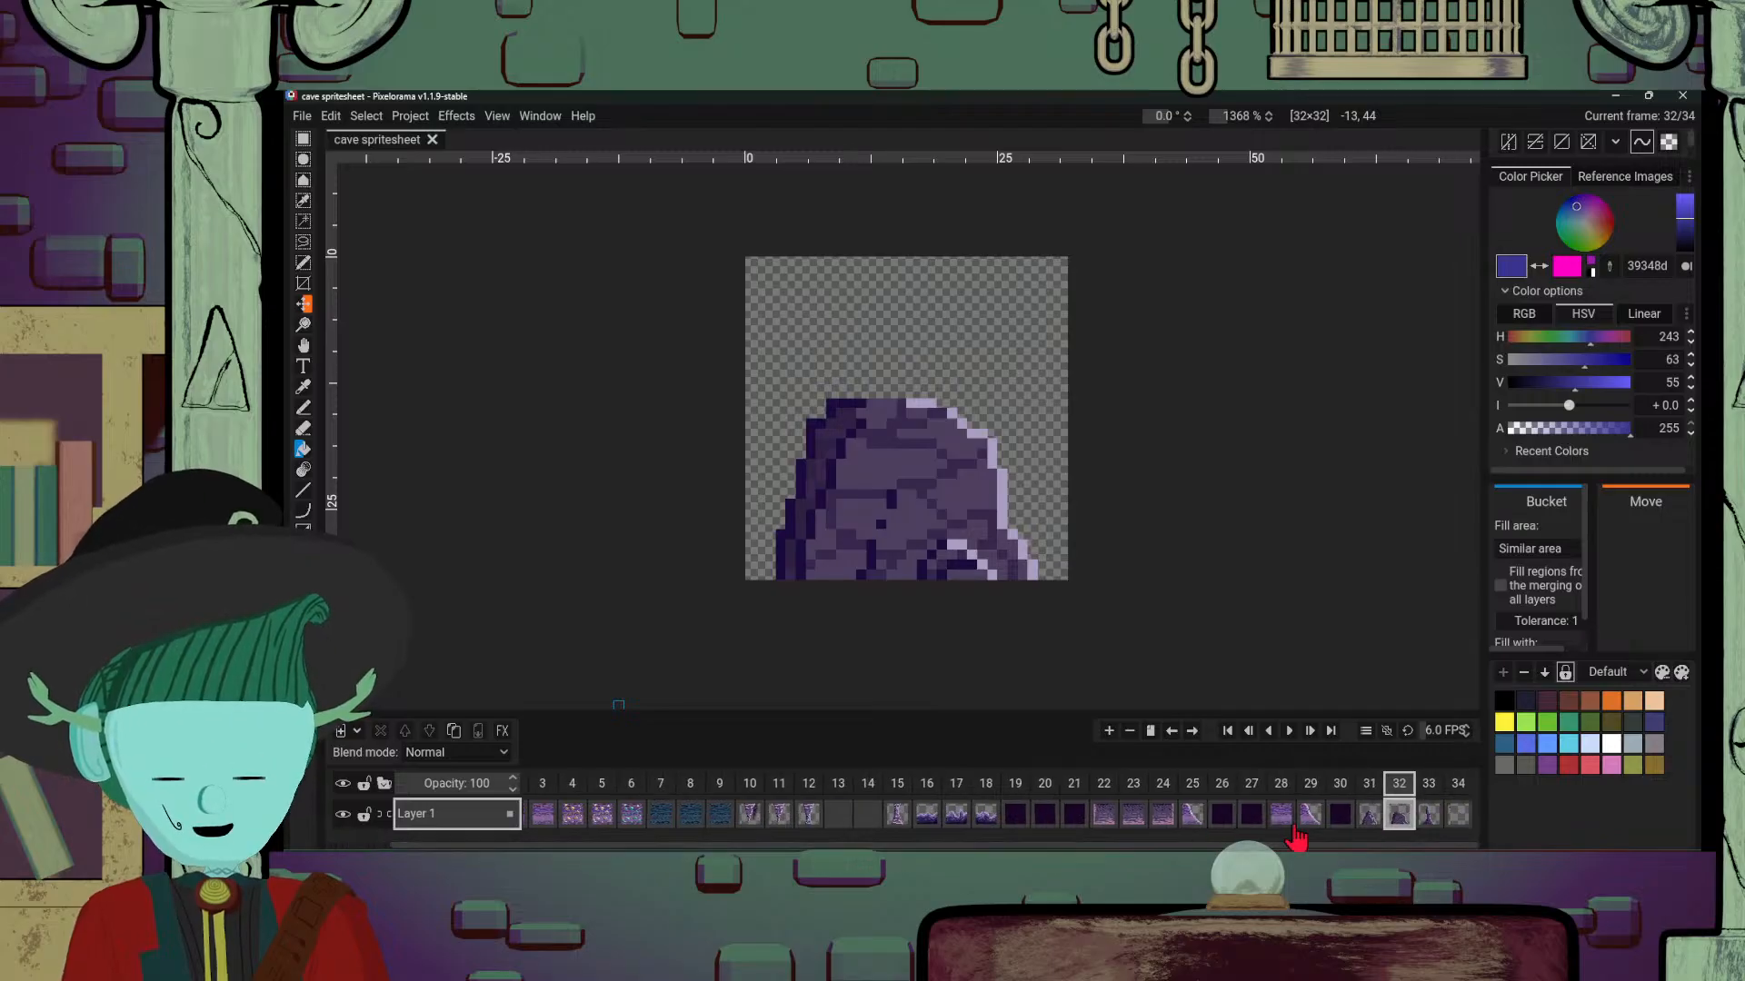
left_click(1437, 822)
left_click(1454, 818)
left_click(1433, 823)
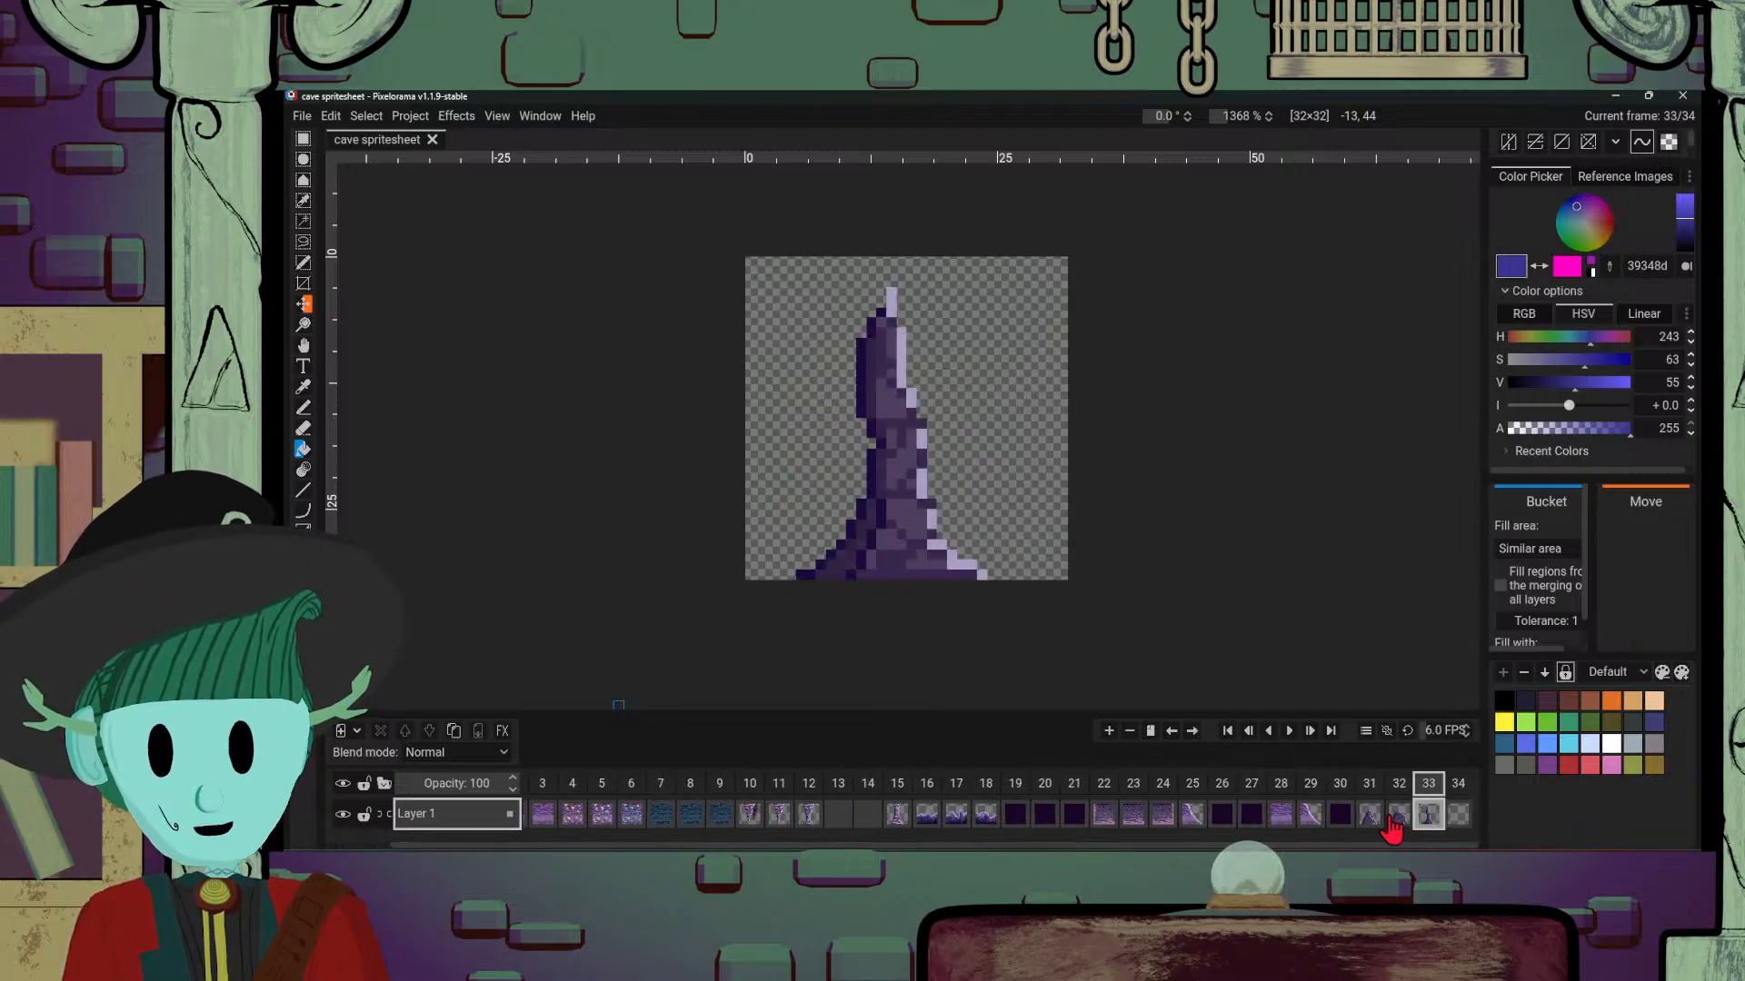
left_click(1377, 822)
left_click(1399, 816)
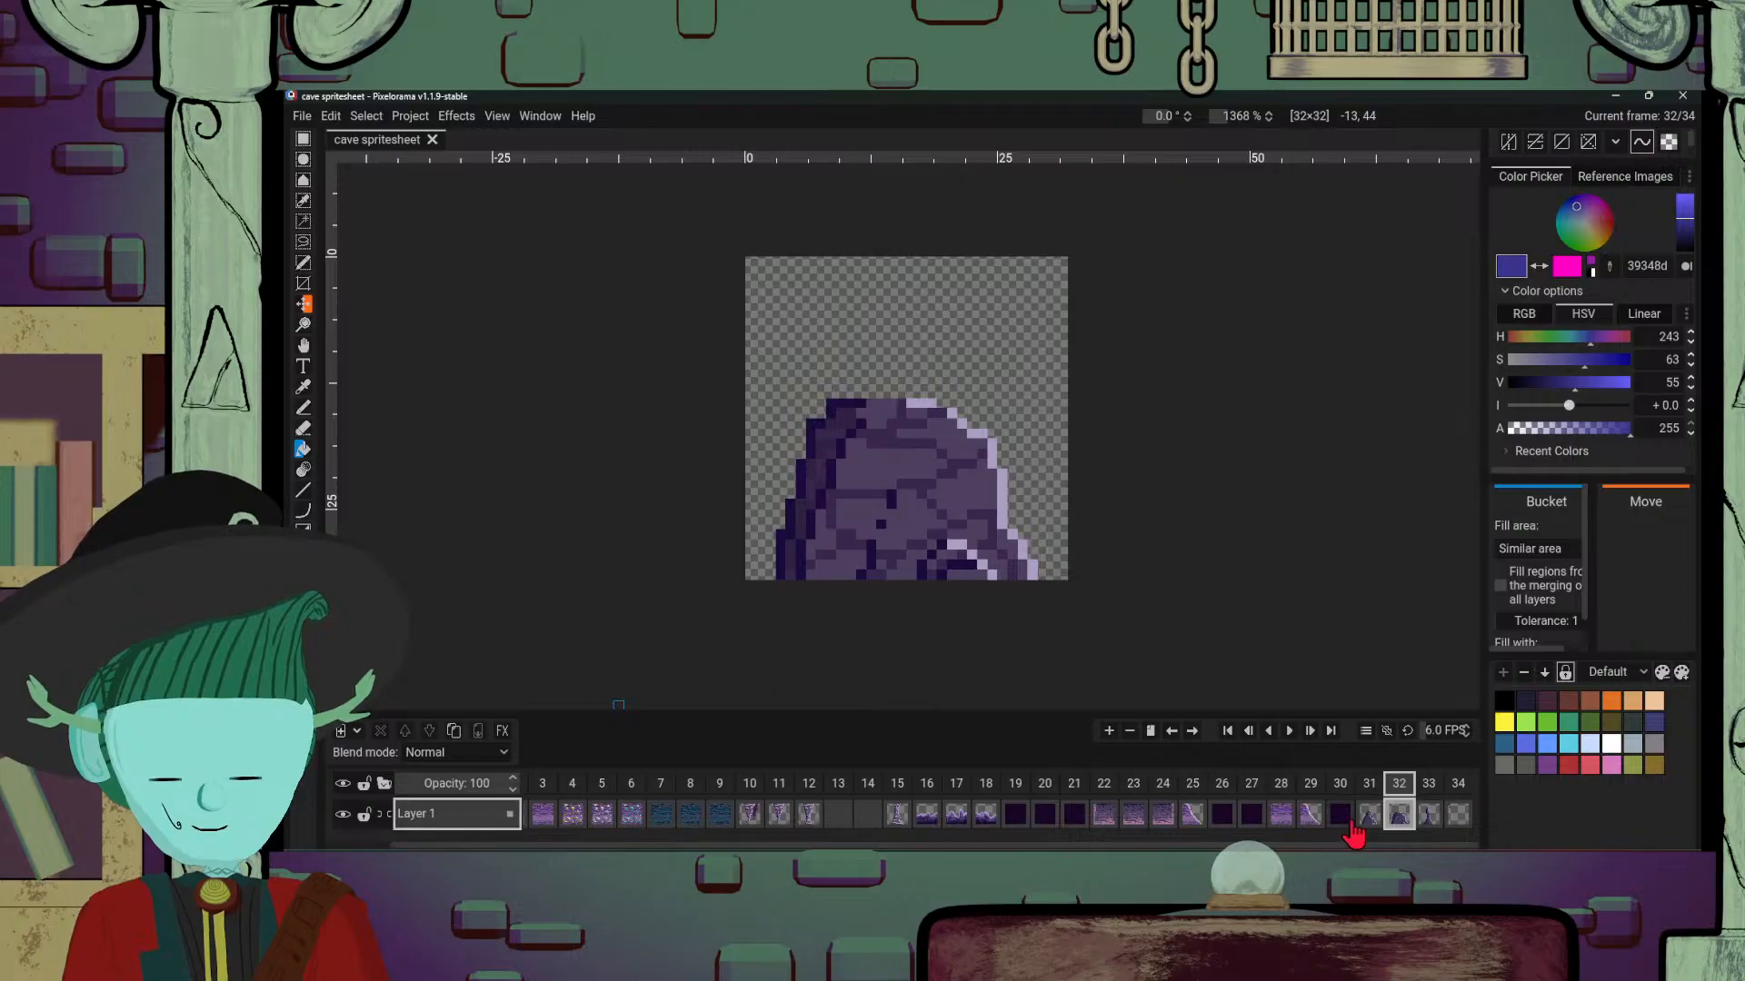
left_click(1360, 823)
Step: Revisit stalactite frames 11 and 10, and show the teal rock tiles in frames 7, 8 and 9
scroll(920, 845, "left", 2)
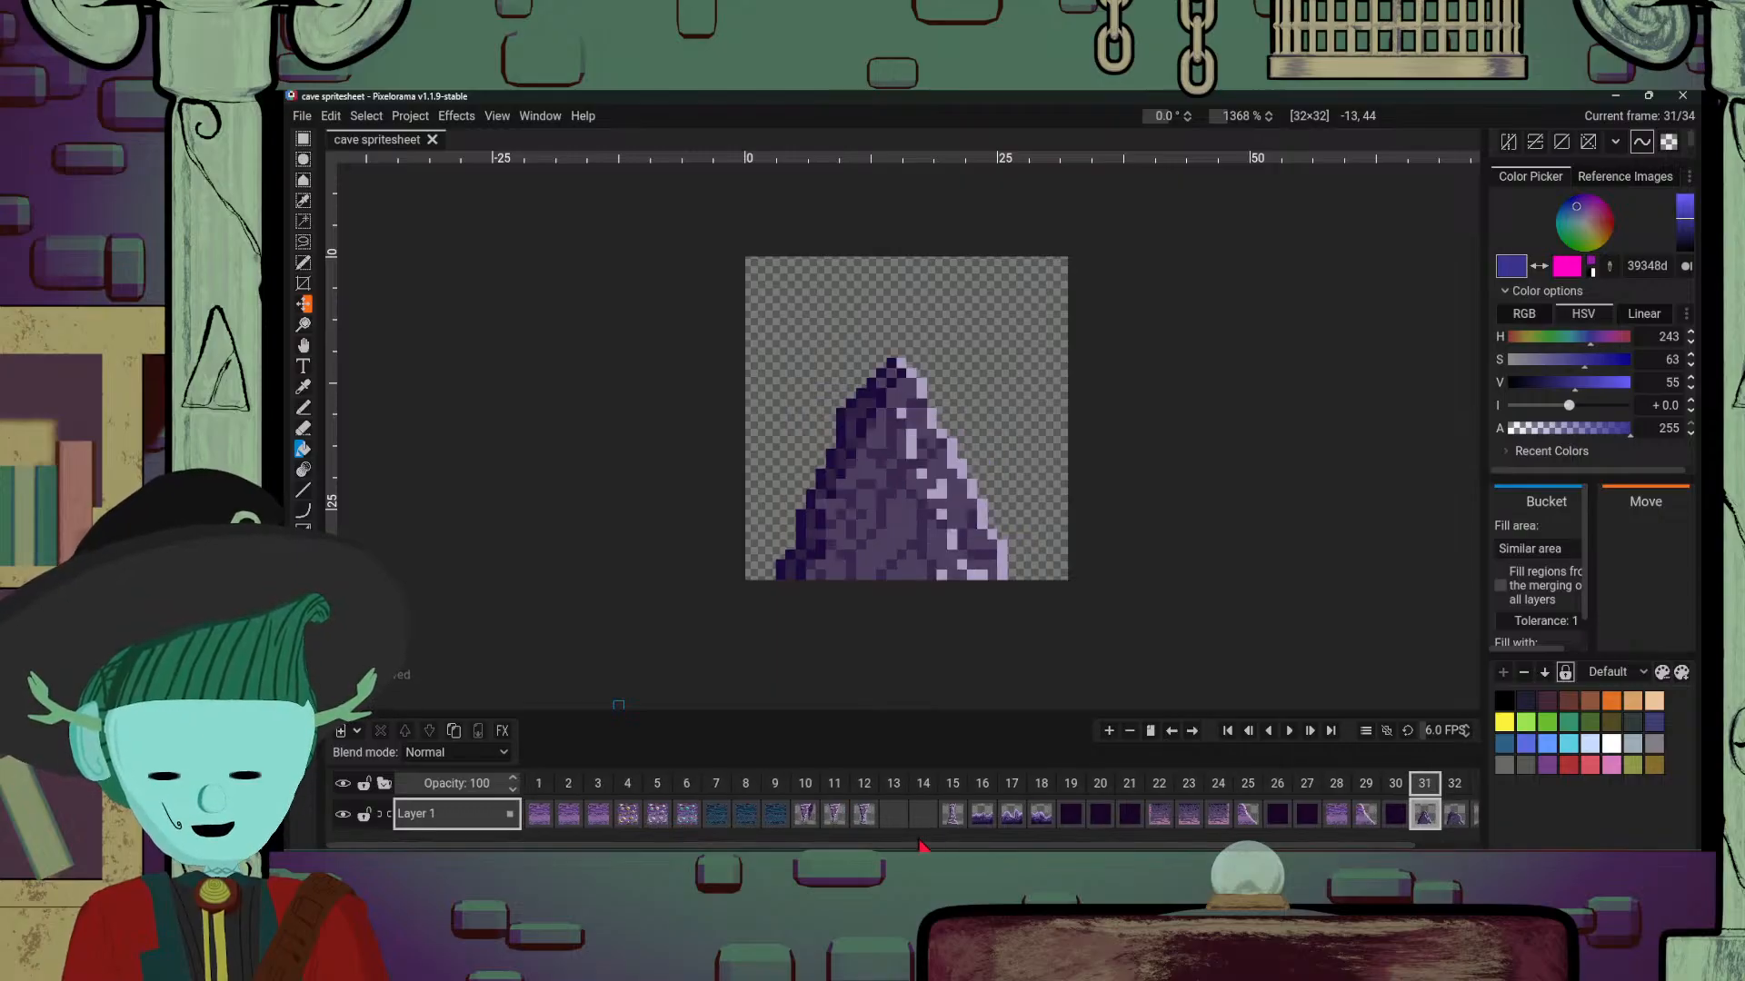
left_click(831, 822)
left_click(805, 822)
left_click(714, 823)
left_click(751, 822)
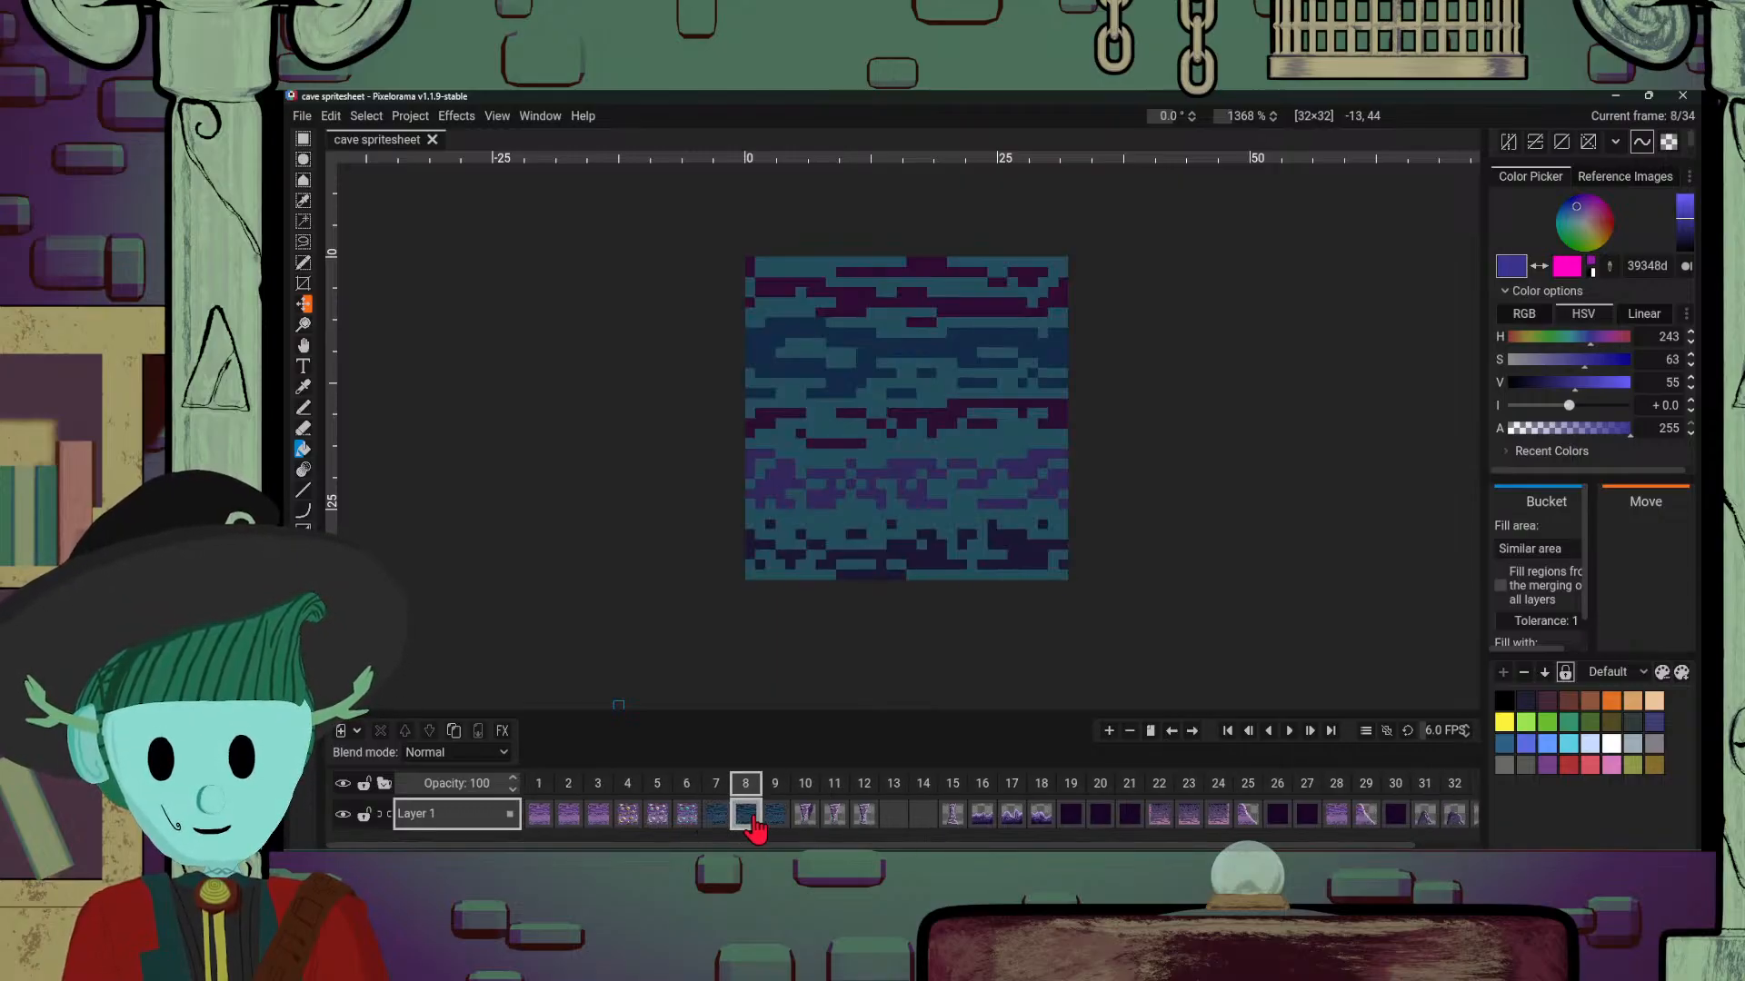
left_click(775, 822)
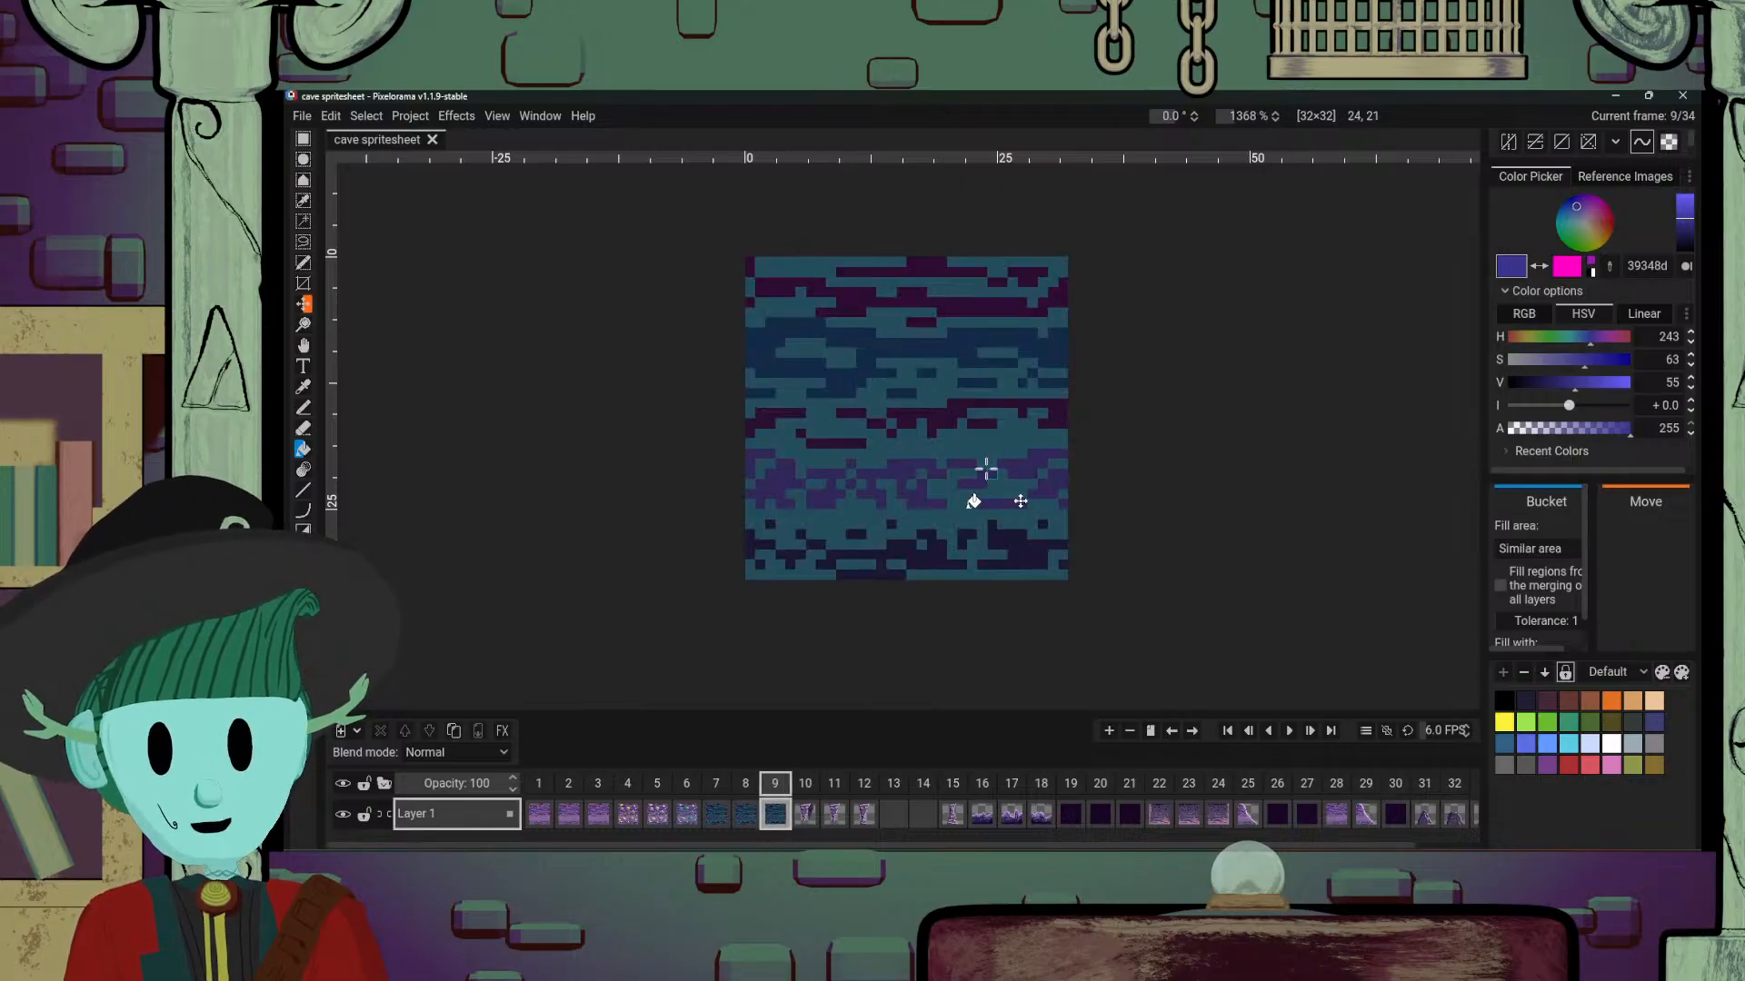
Step: Compare the purple rock tile in frame 3 with the teal variant in frame 9
left_click(530, 123)
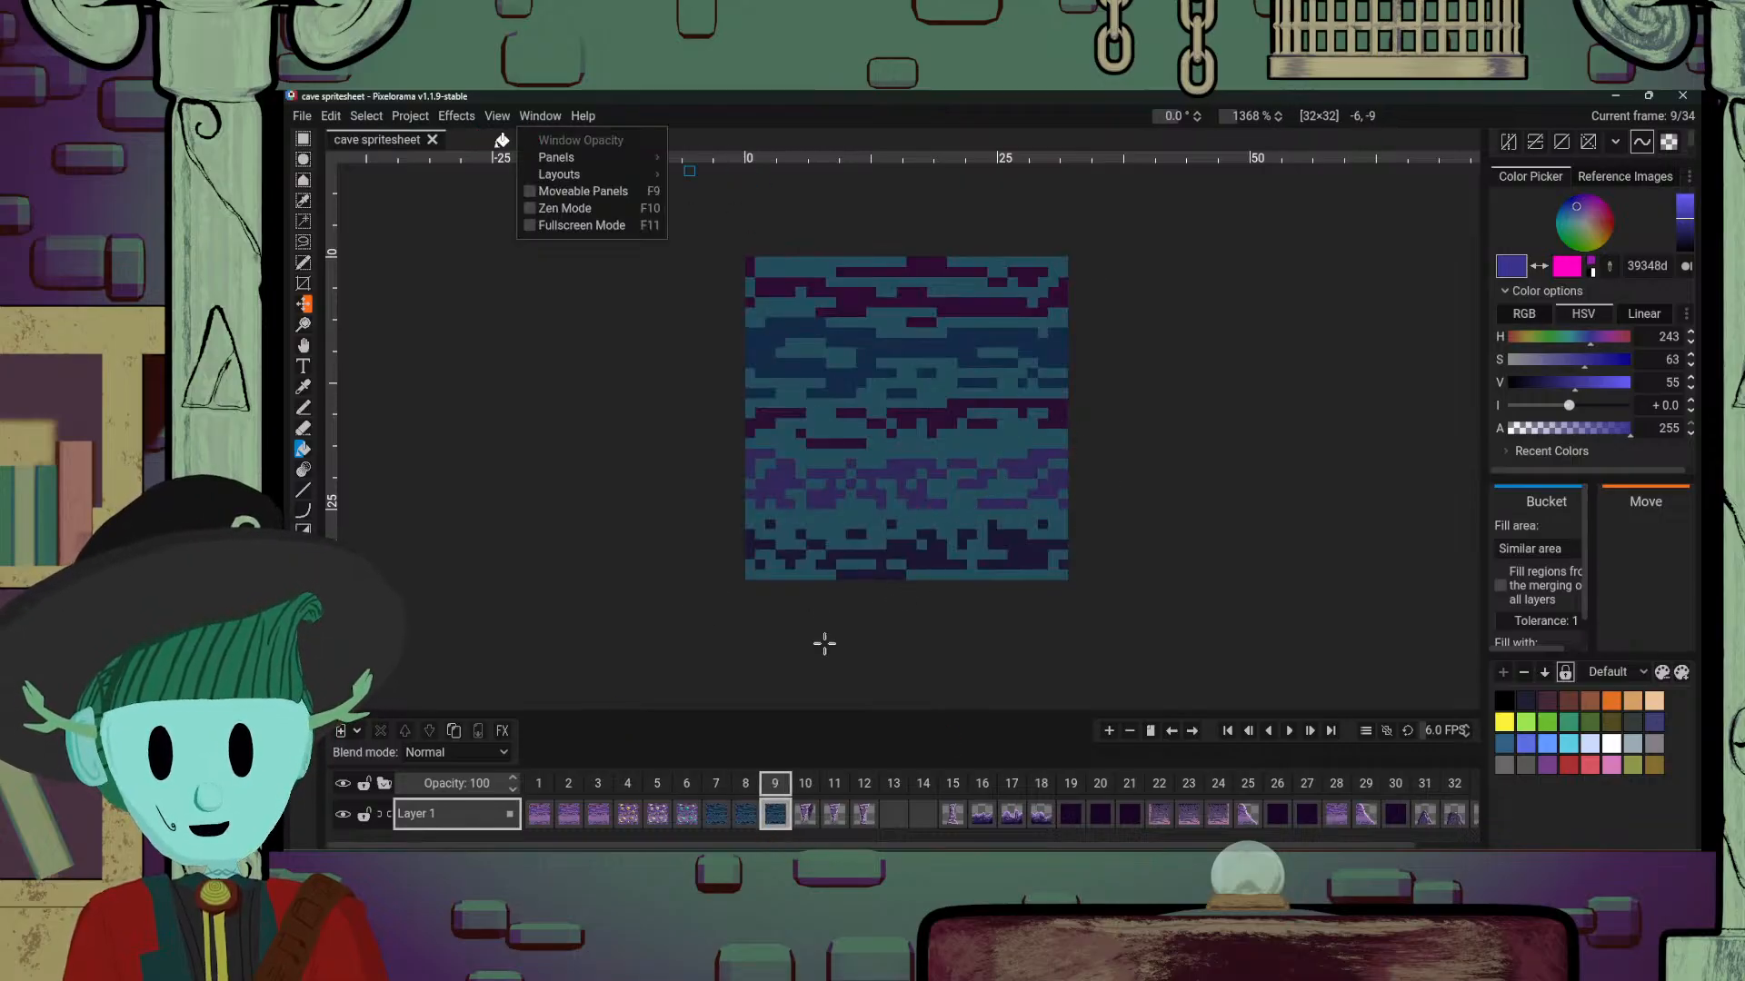
left_click(600, 818)
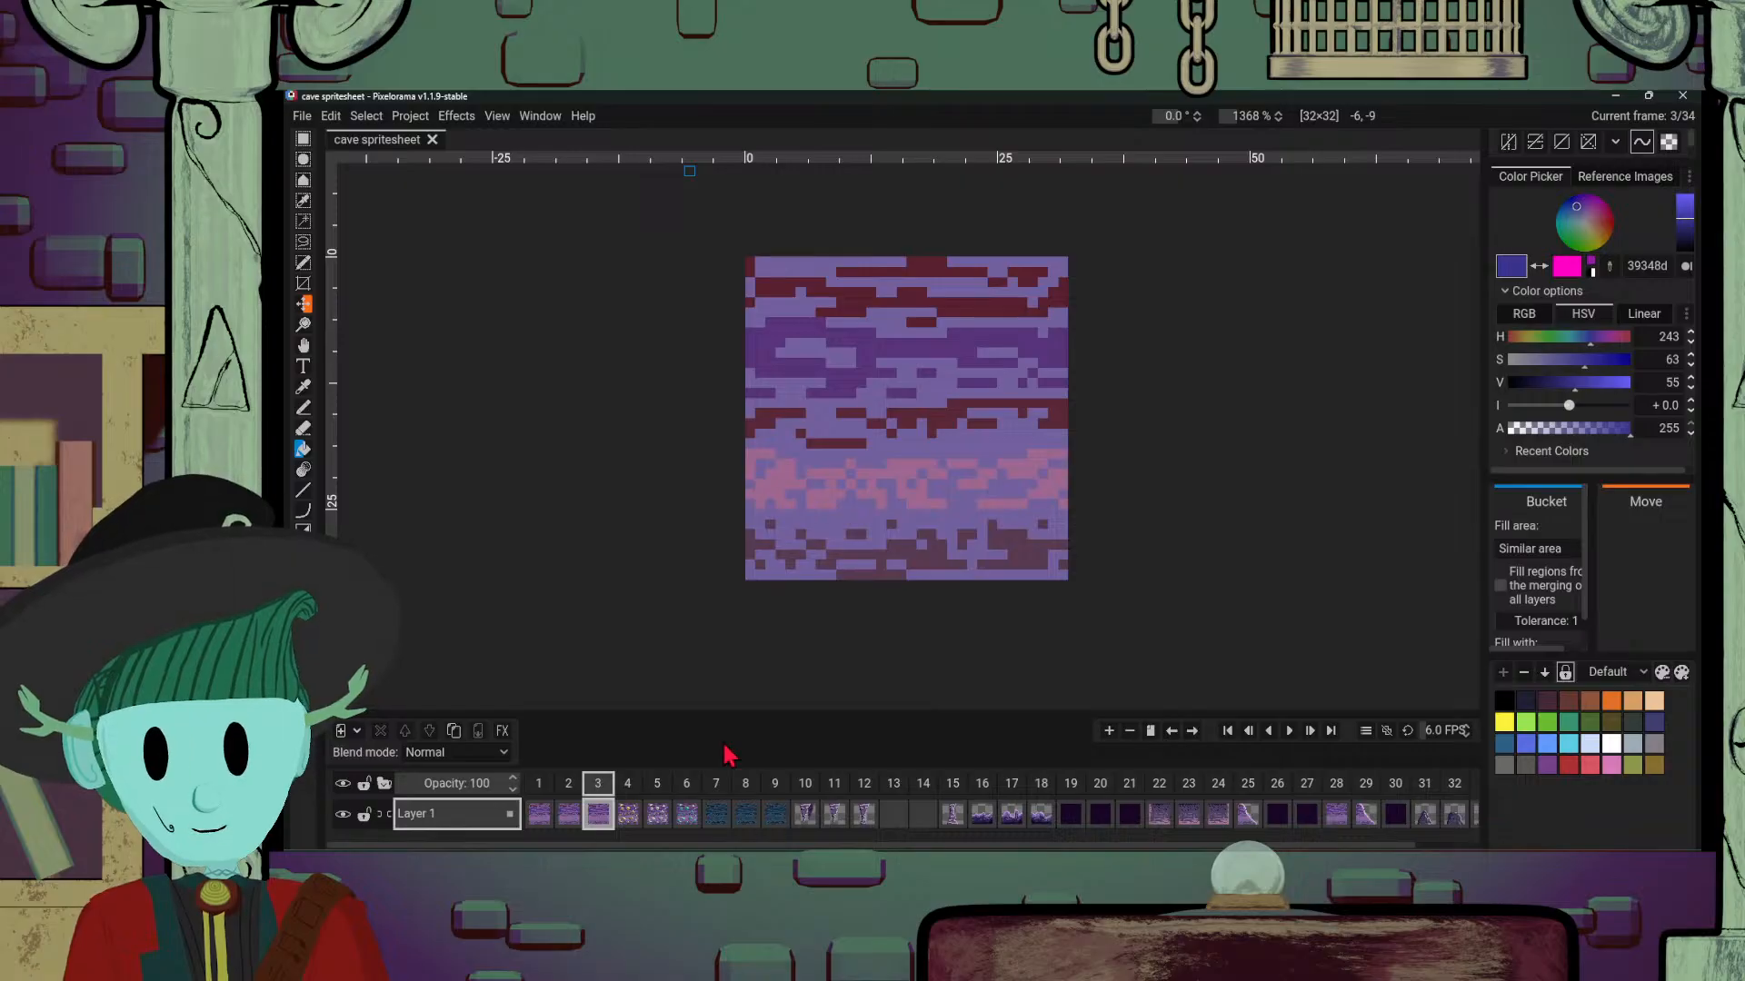
left_click(777, 815)
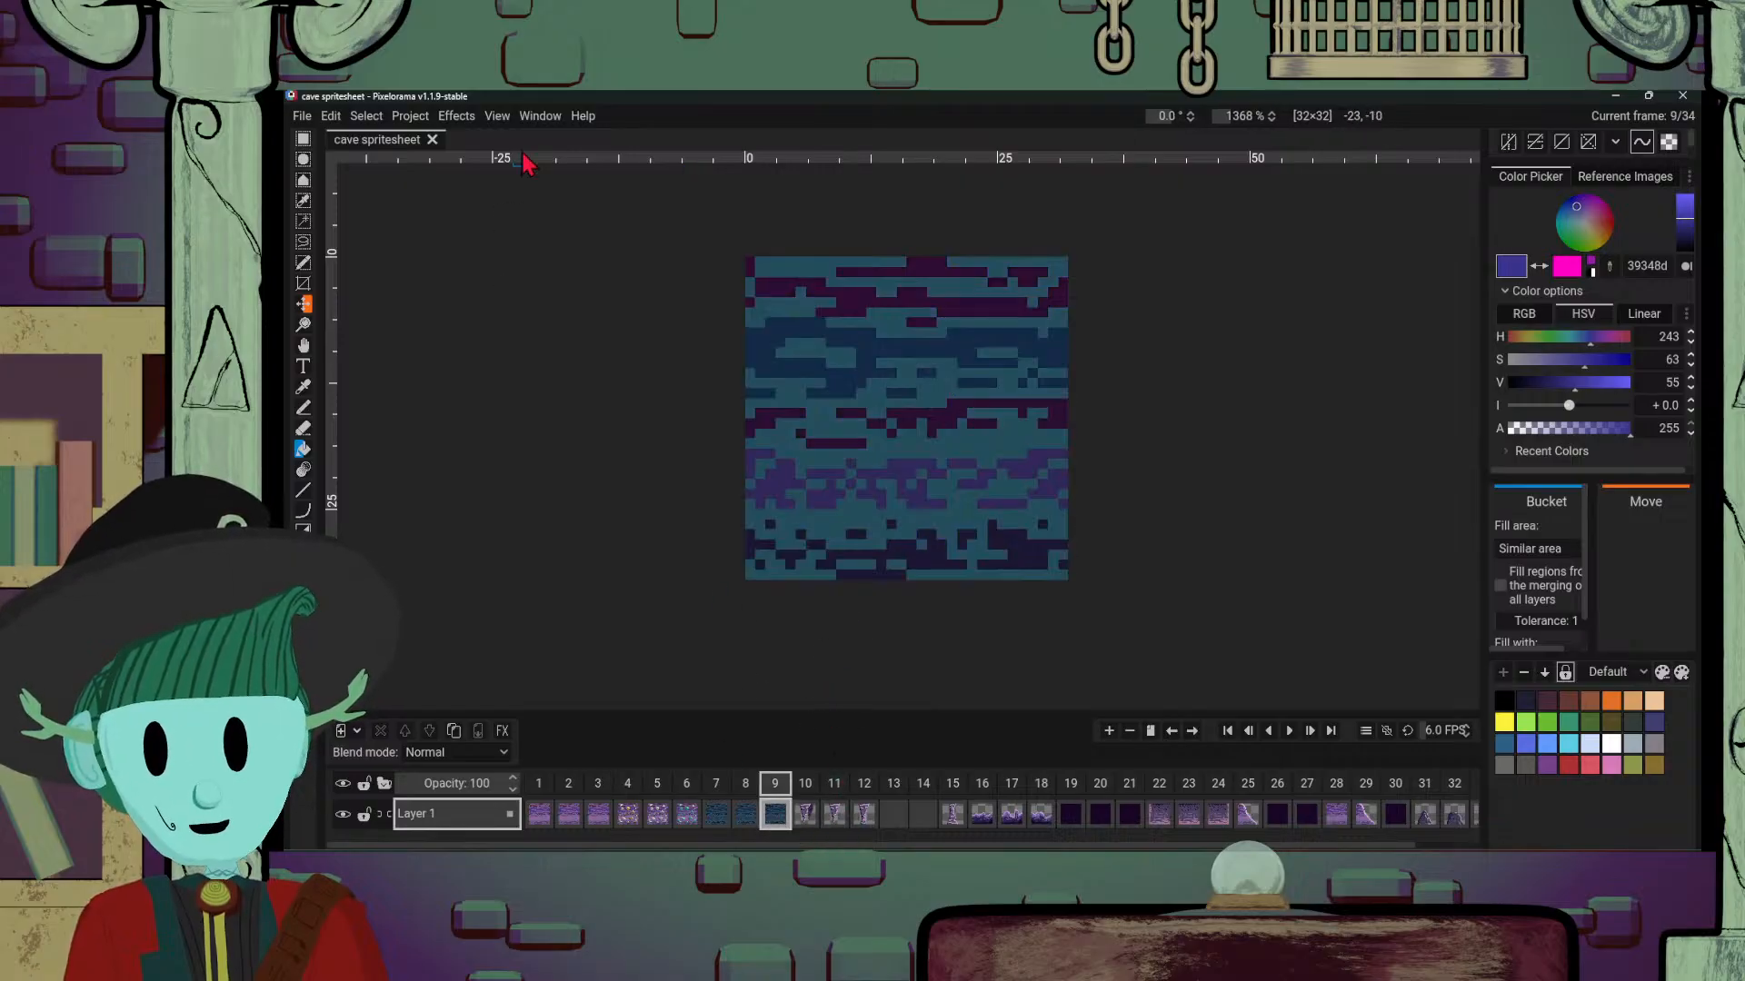
Step: Browse the procedural and colour effects available for the teal rock tile in frame 9
left_click(500, 117)
mouse_move(460, 118)
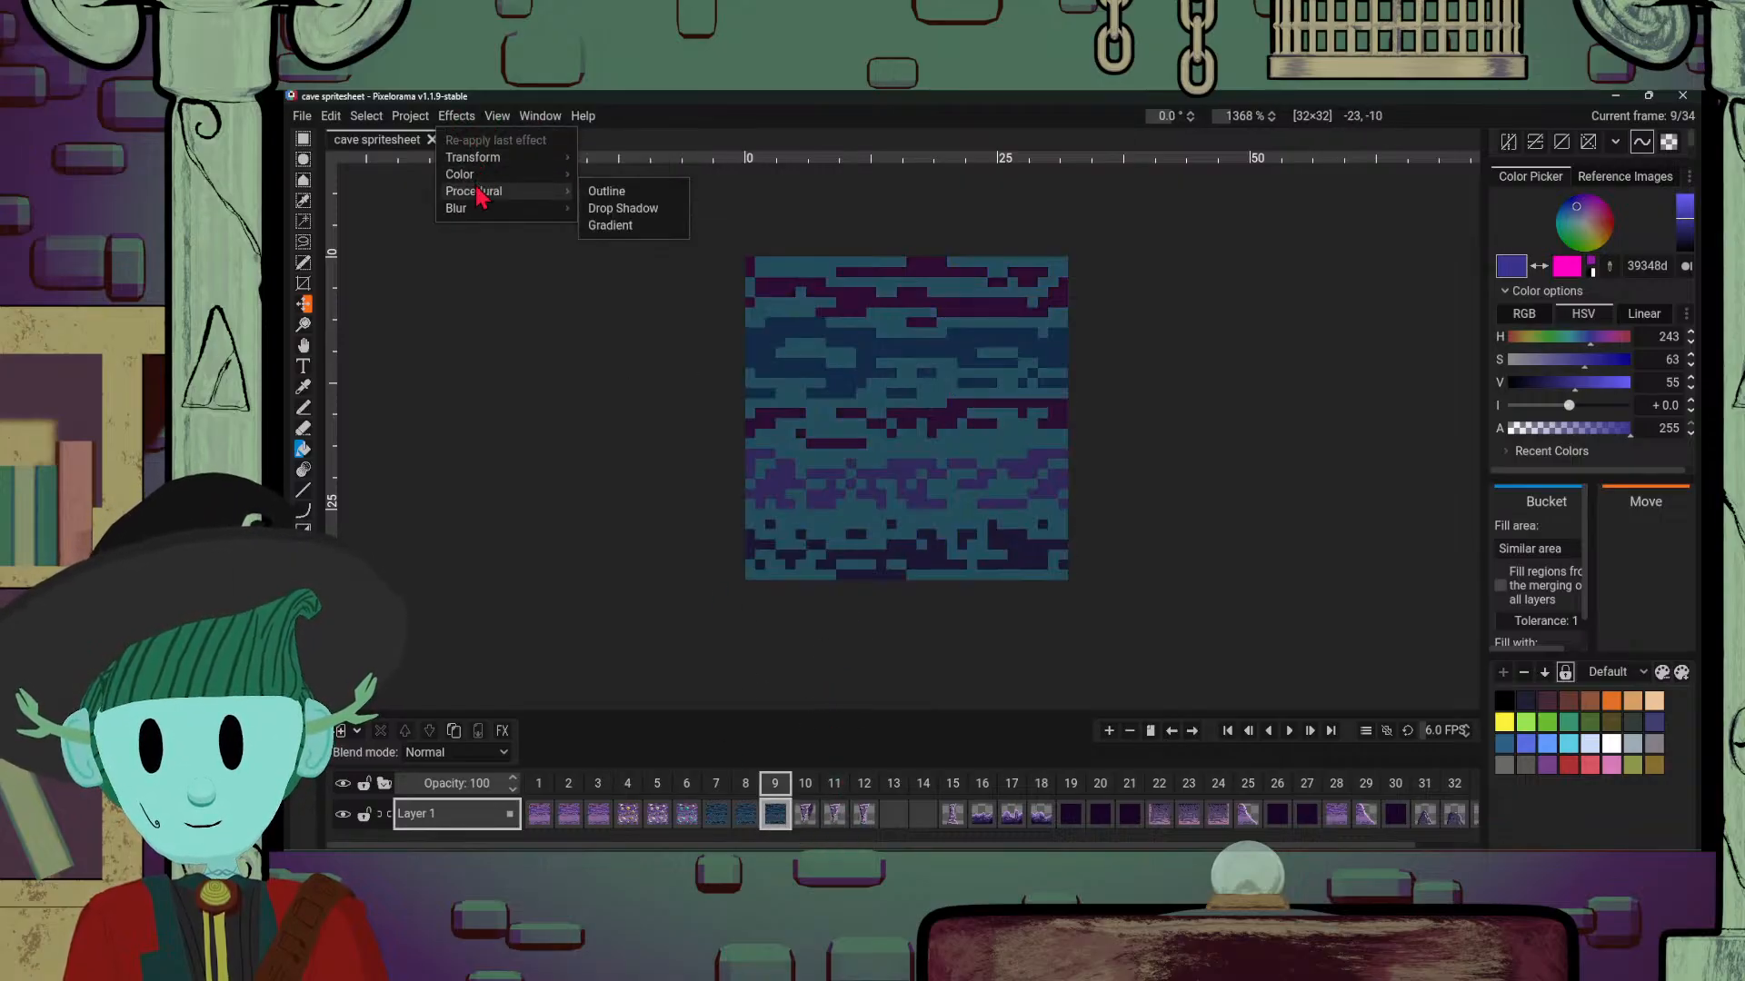
mouse_move(477, 175)
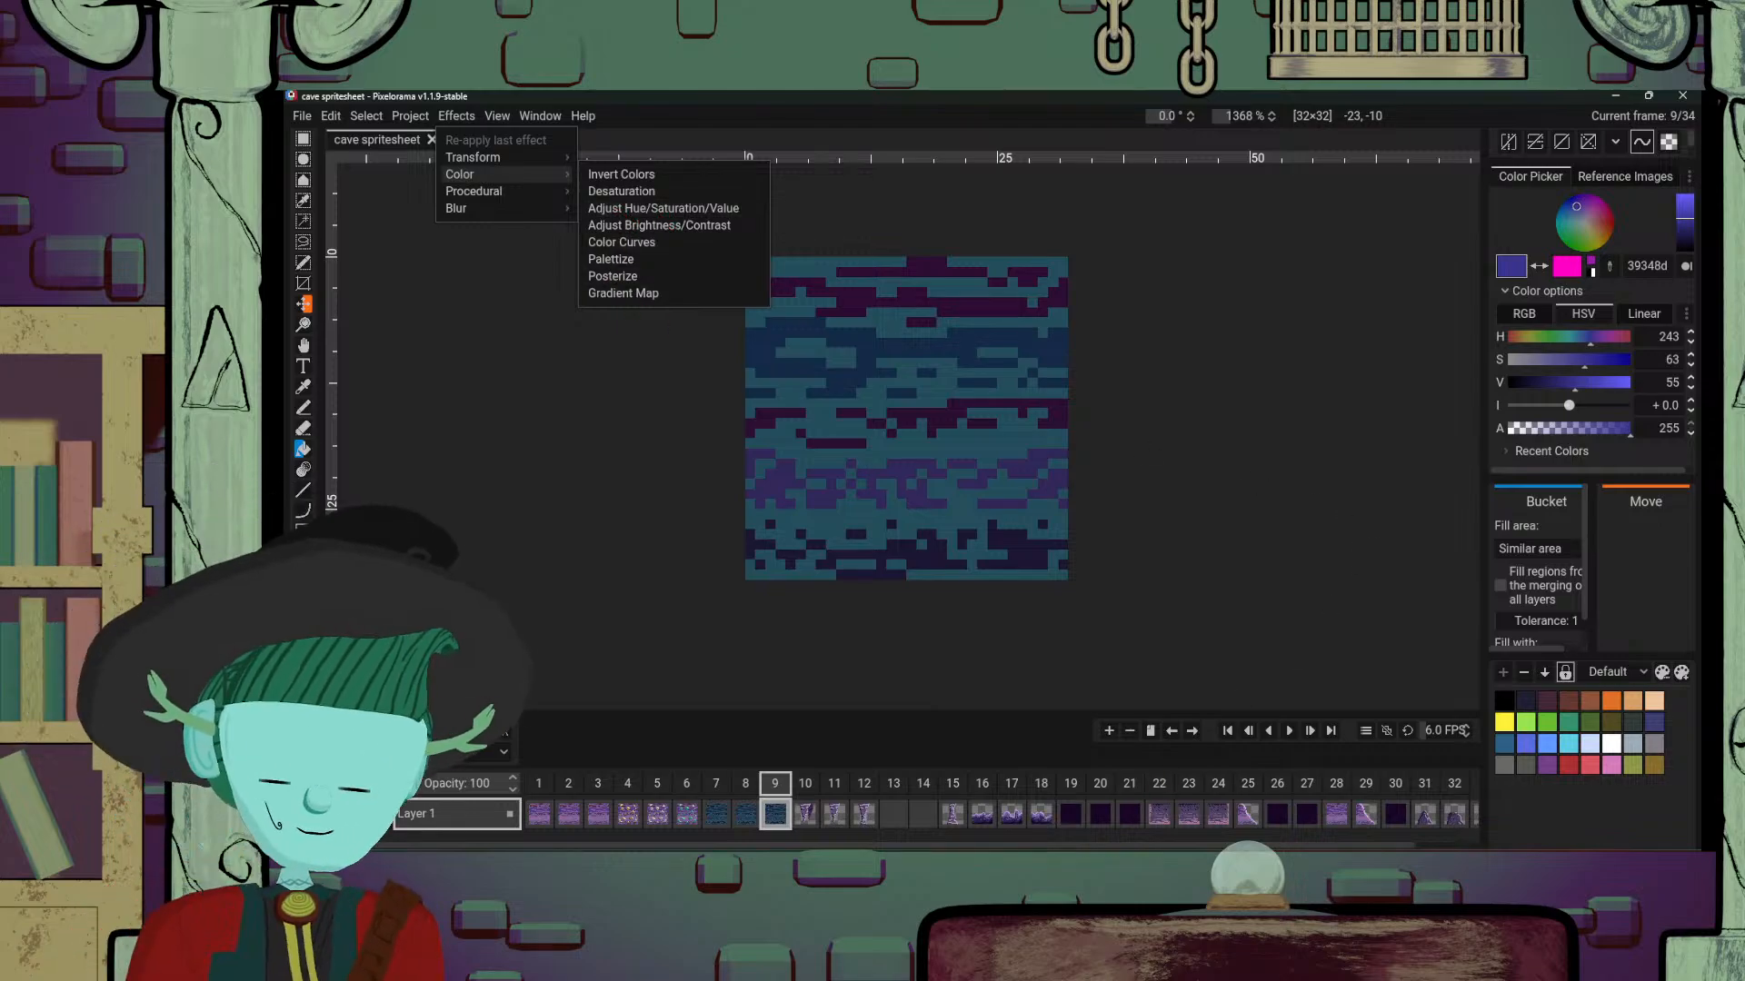
Step: View the sloped rock tile in frame 29 and compare the stalagmite sprites in frames 31, 32 and 33
left_click(982, 814)
left_click(1070, 818)
left_click(1363, 815)
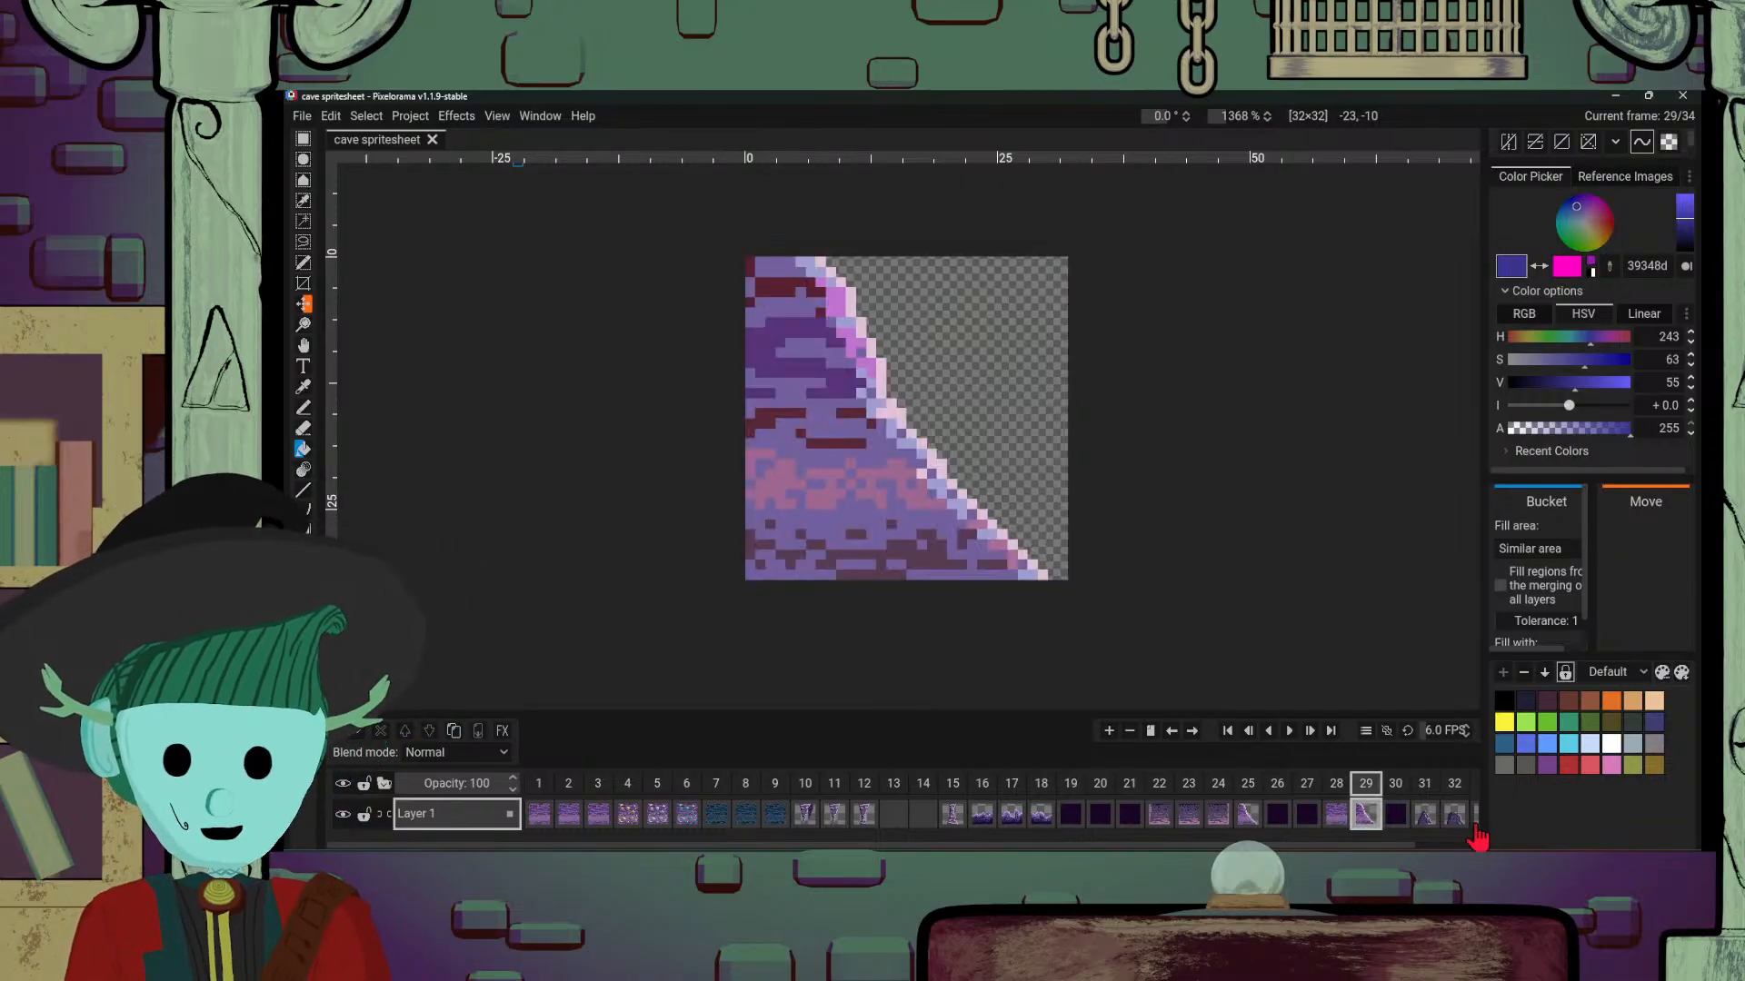
left_click(1454, 815)
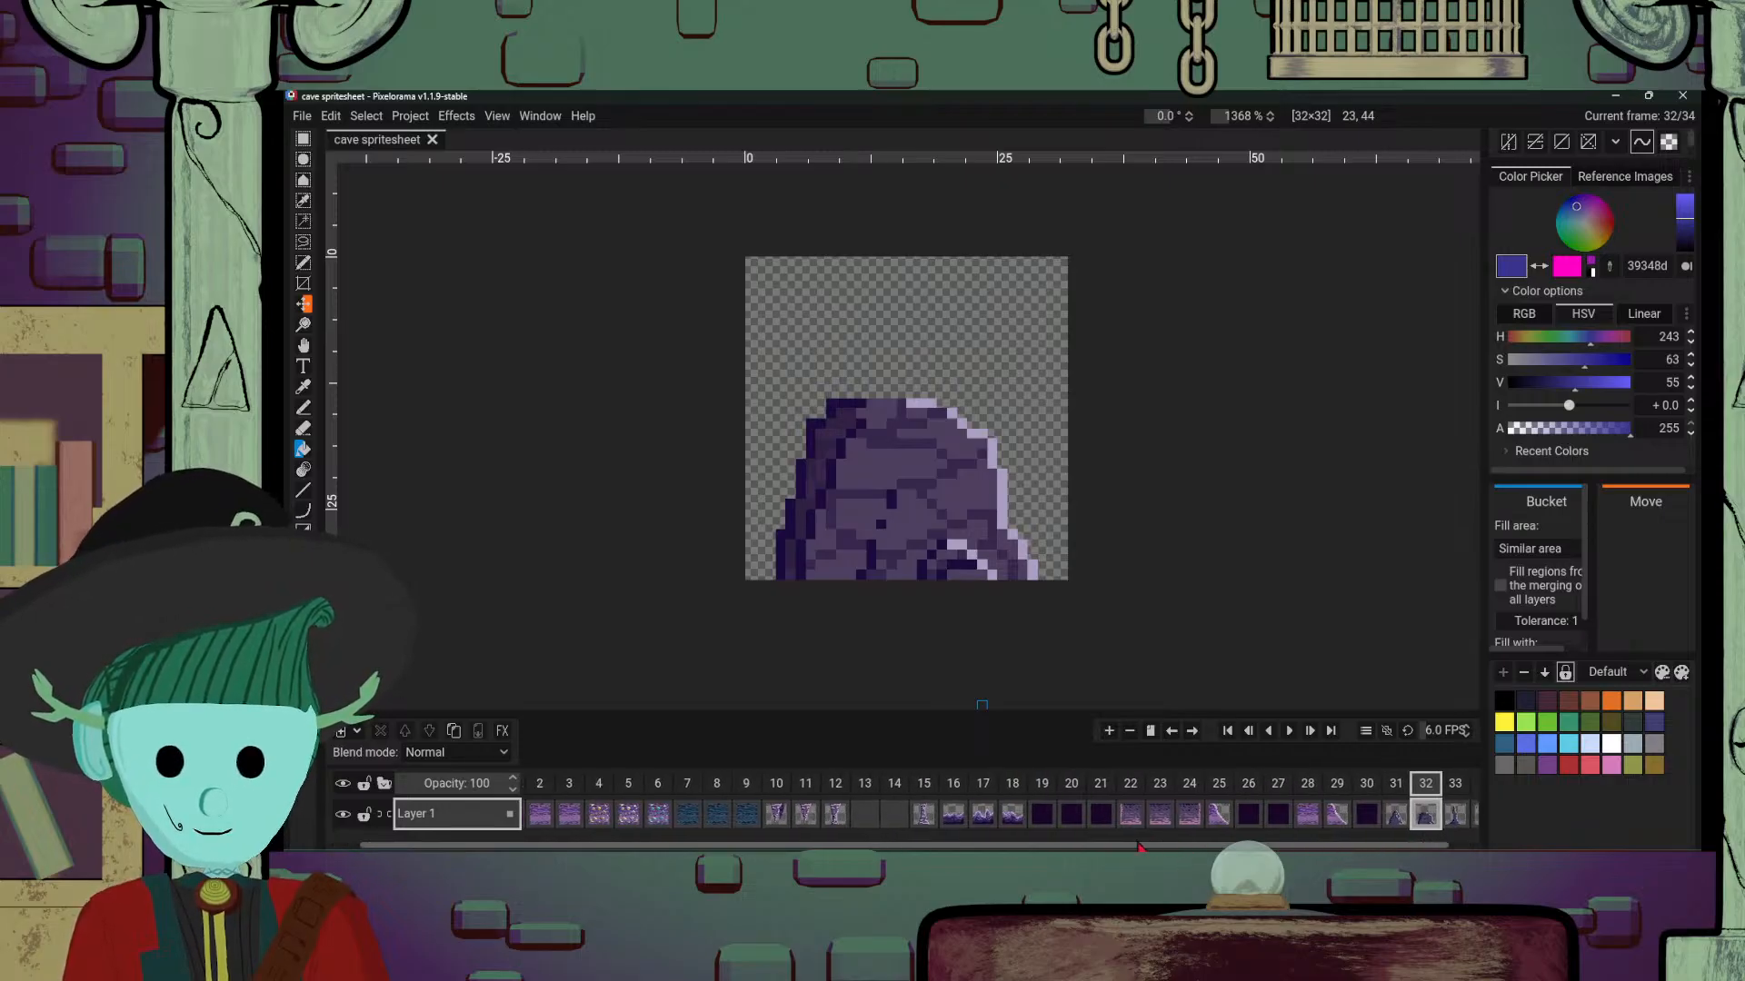
left_click(1424, 818)
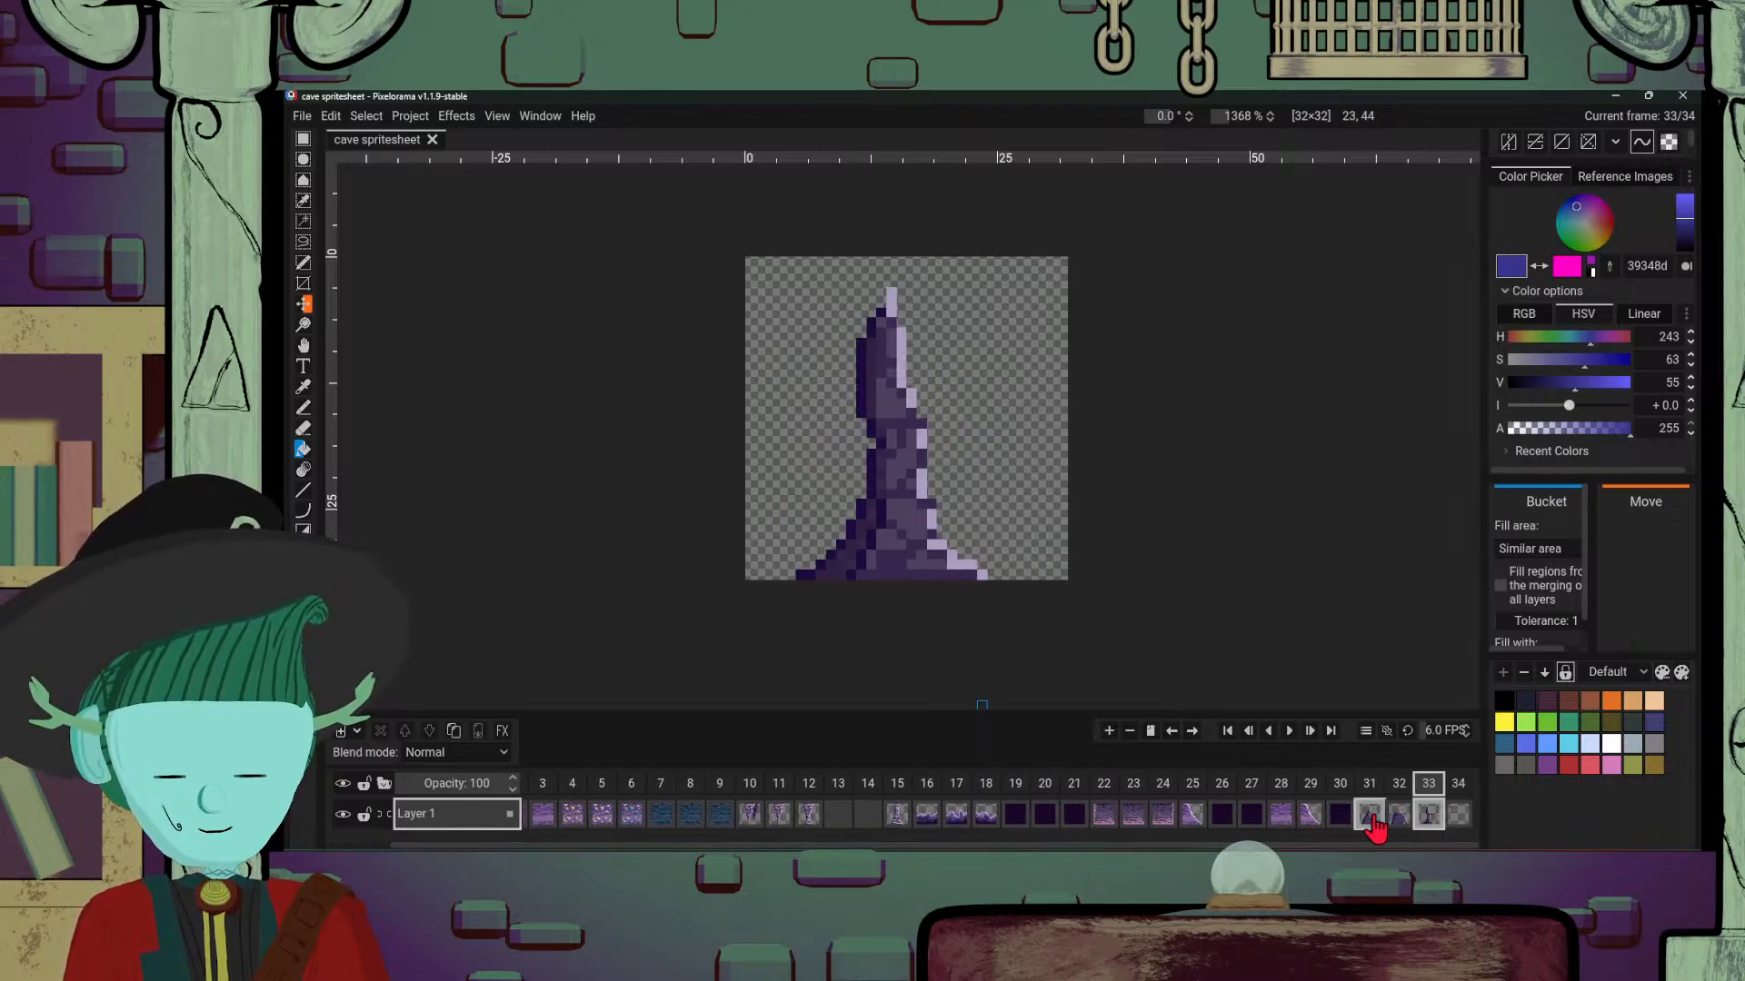
left_click(1372, 820)
left_click(1403, 822)
left_click(1424, 823)
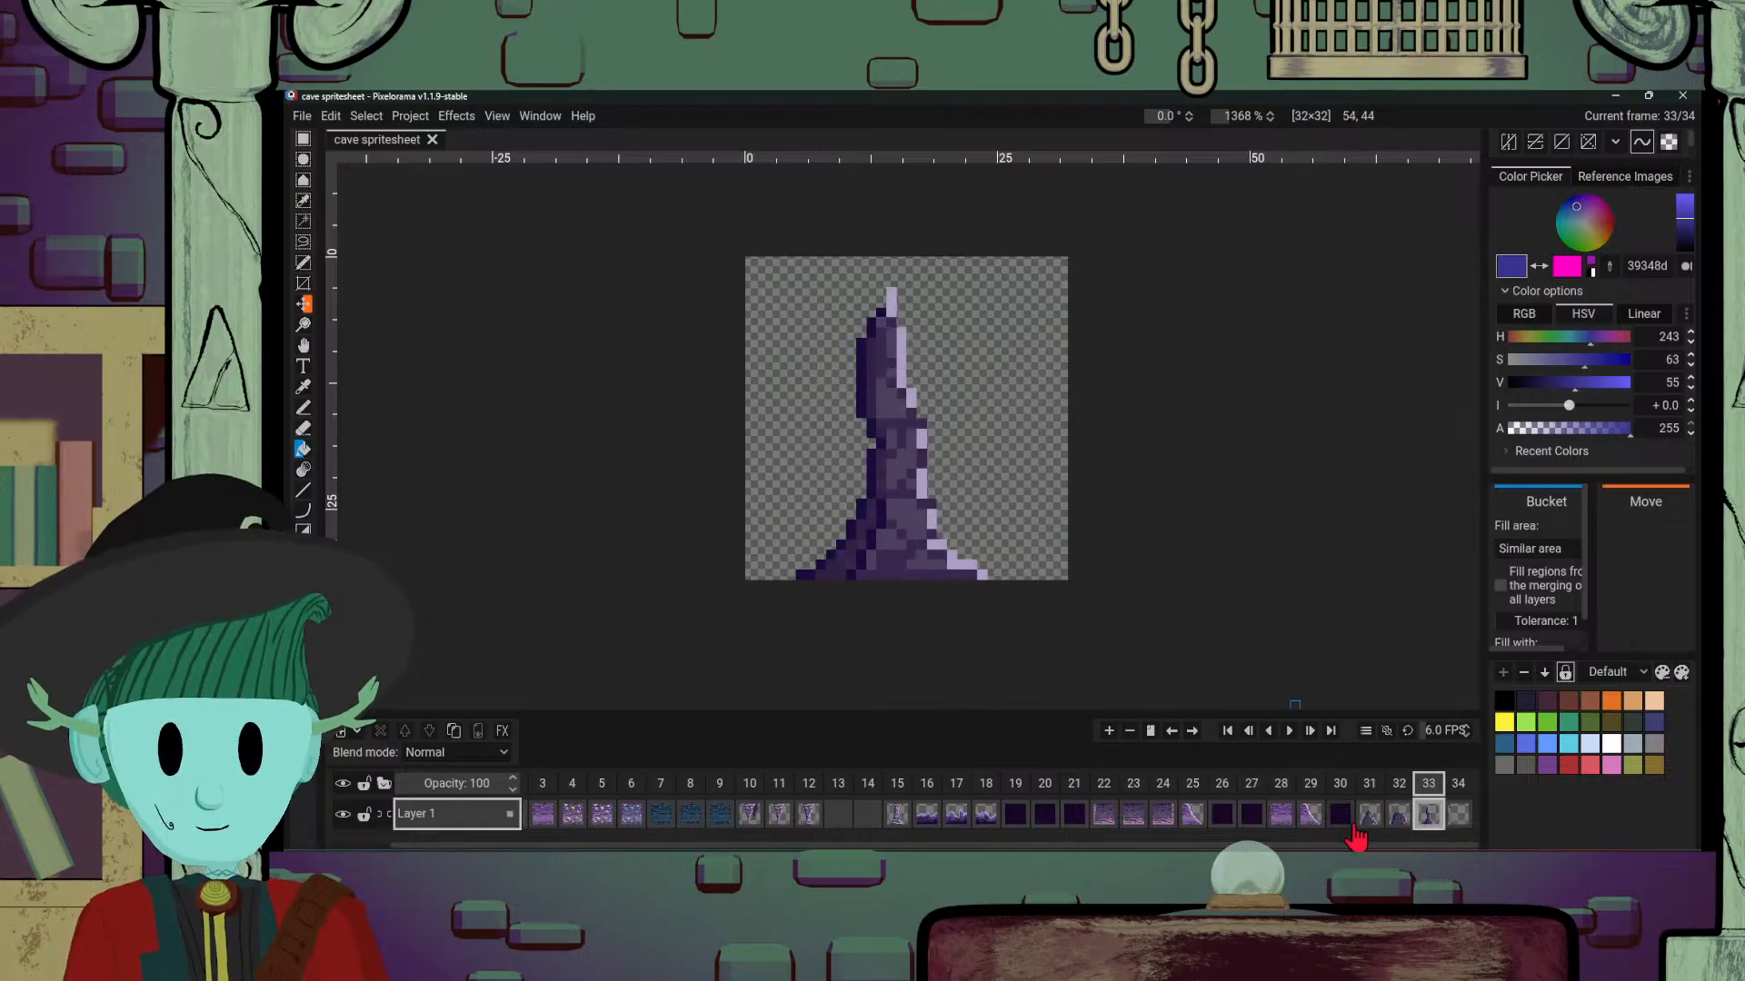
left_click_drag(1221, 846, 942, 849)
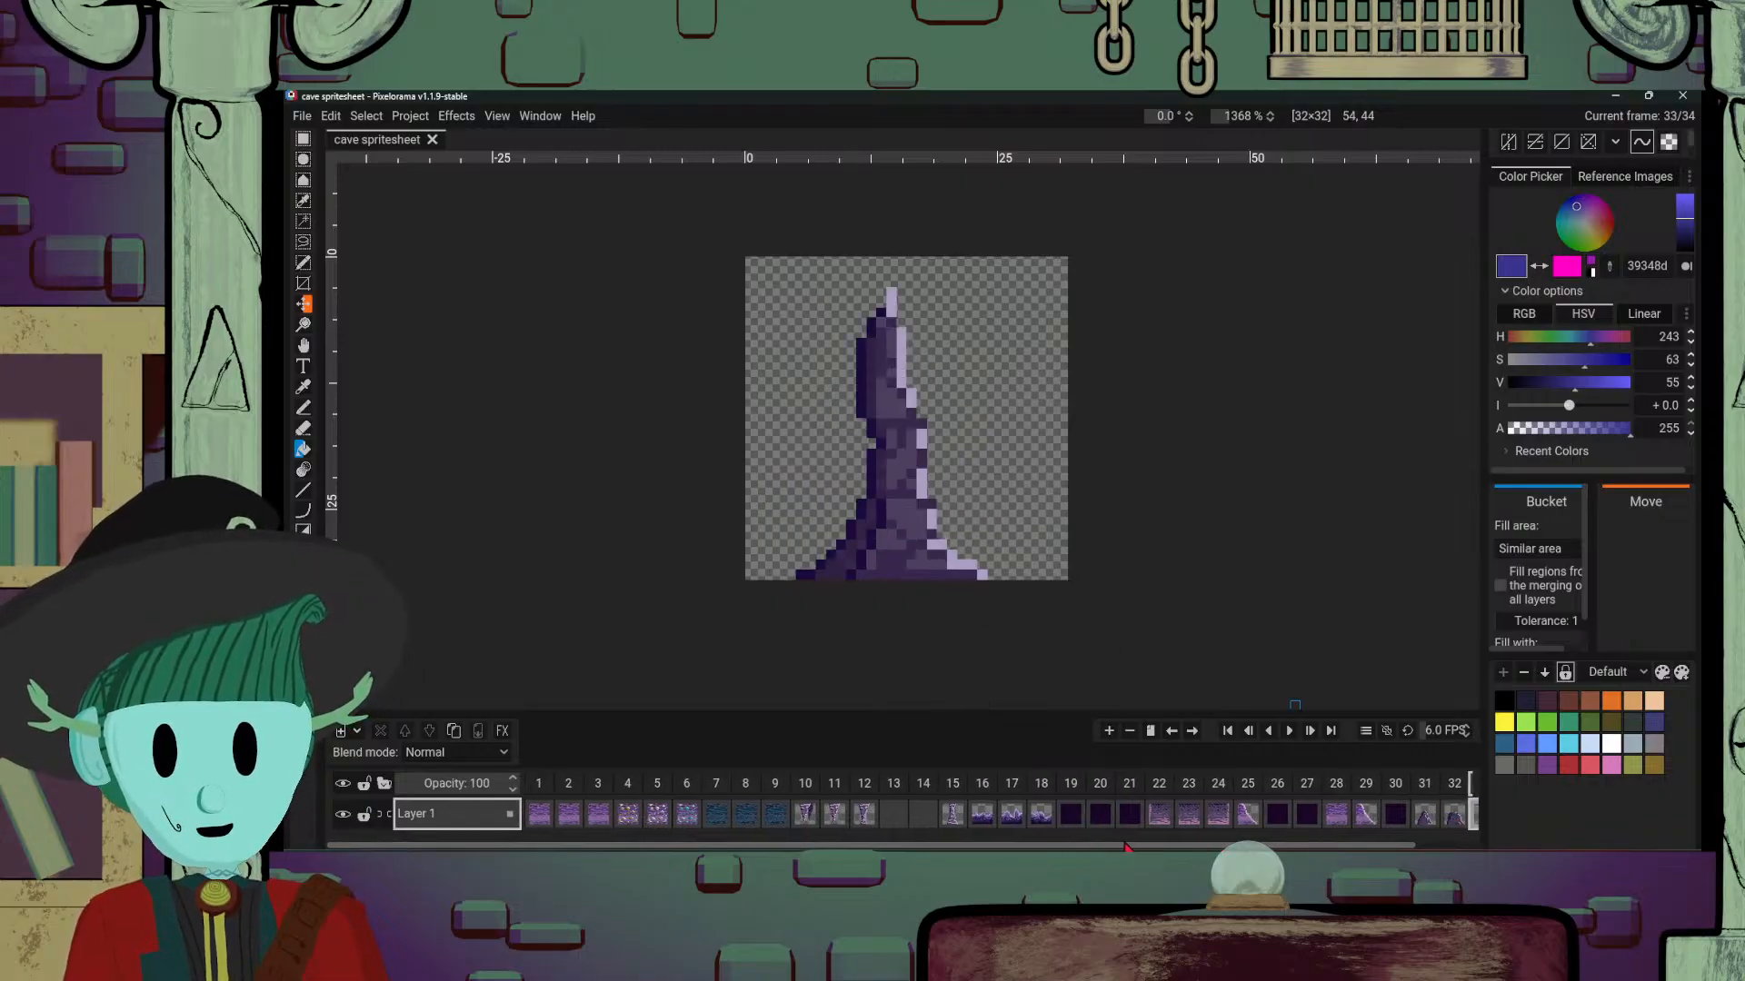
scroll(1181, 823, "right", 2)
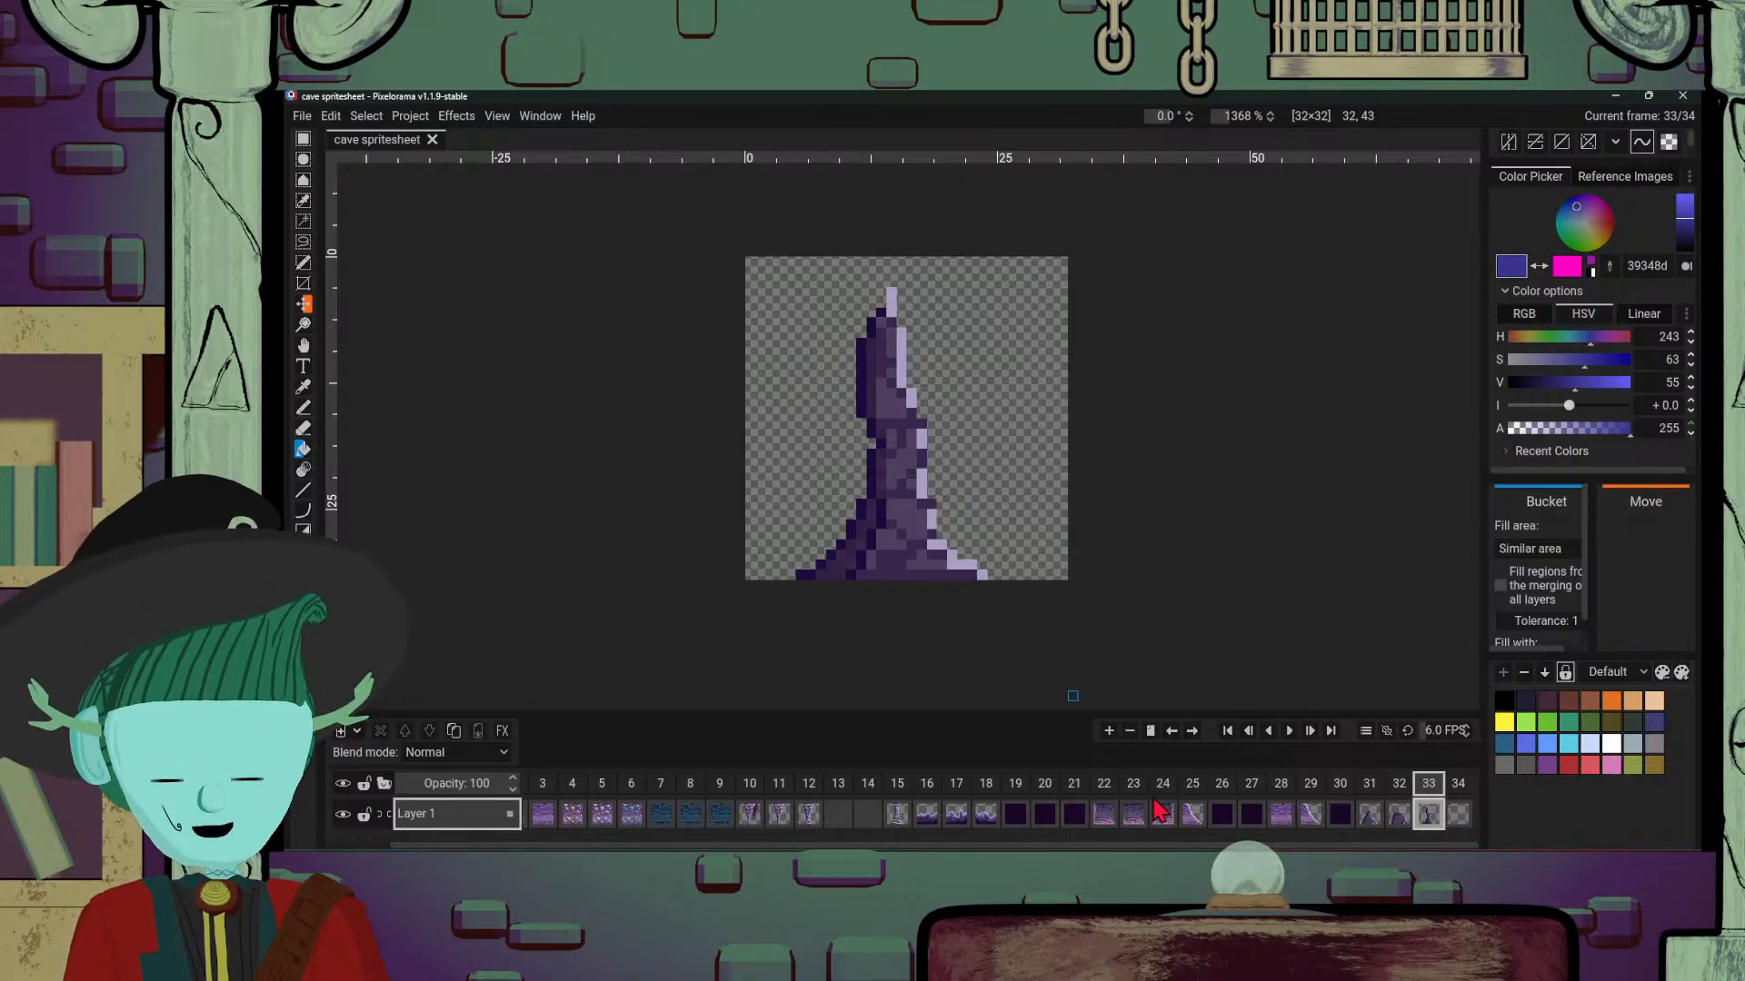
Step: Open the recent project MOUSE storage spritesheet and bring its brown storage panel into view
left_click(302, 116)
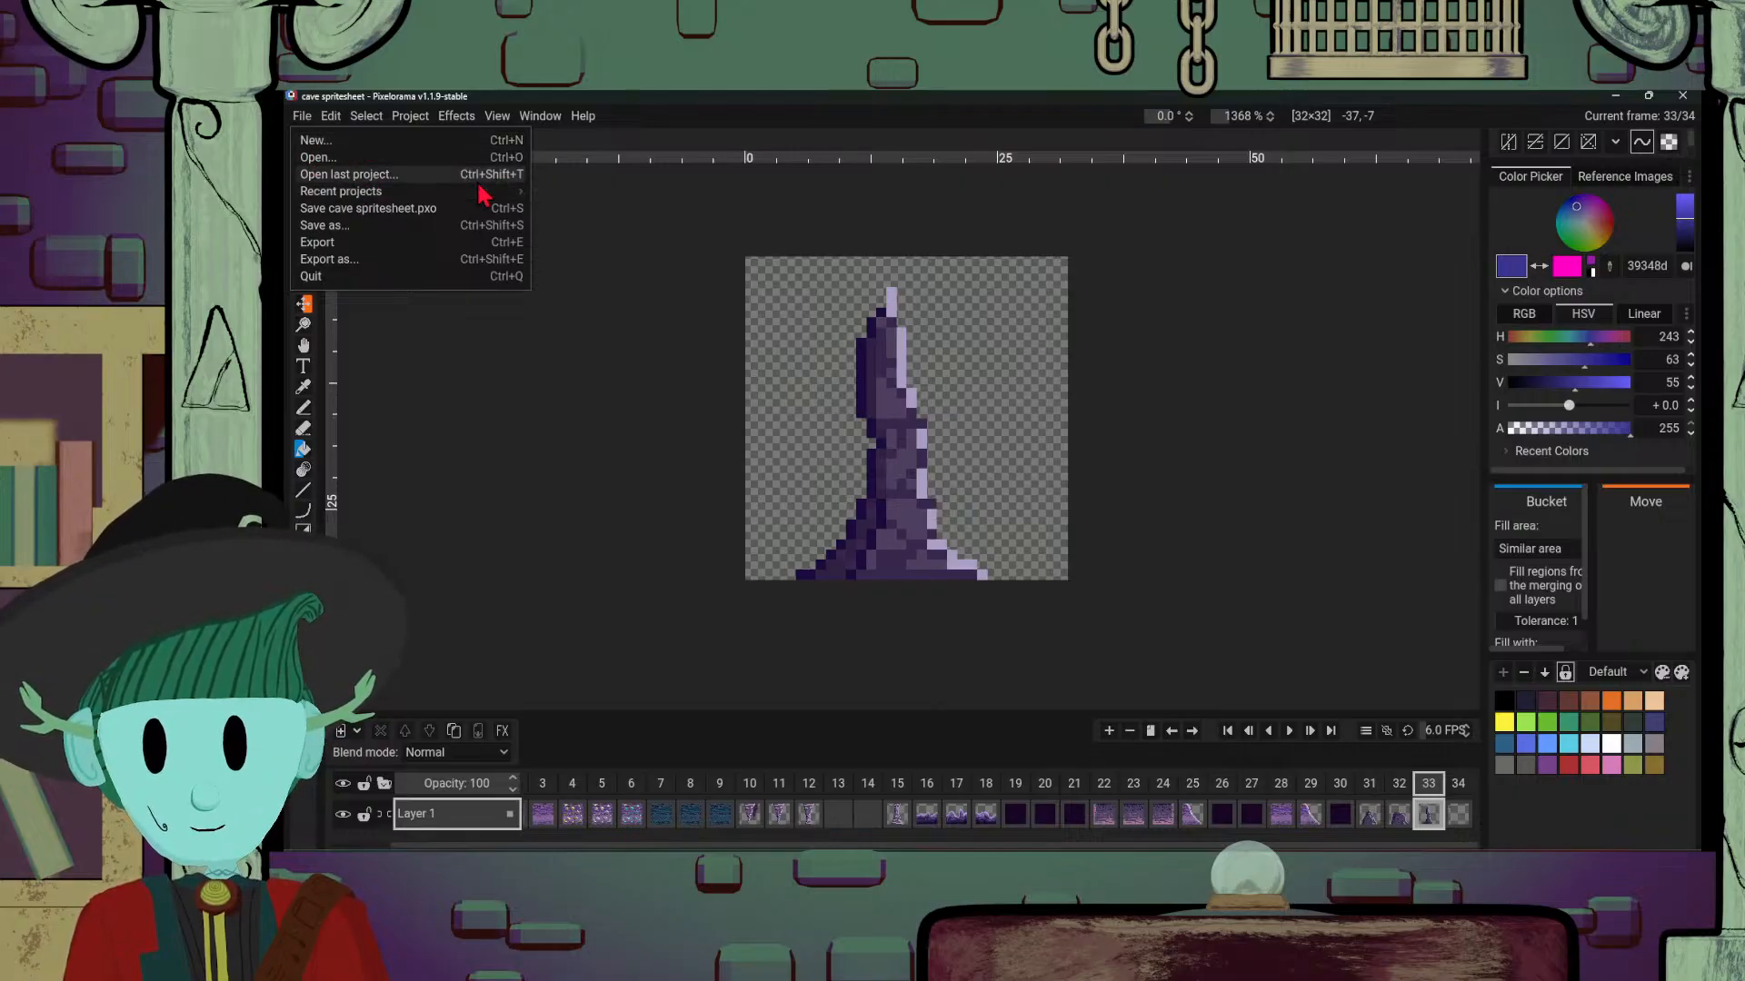
left_click(669, 212)
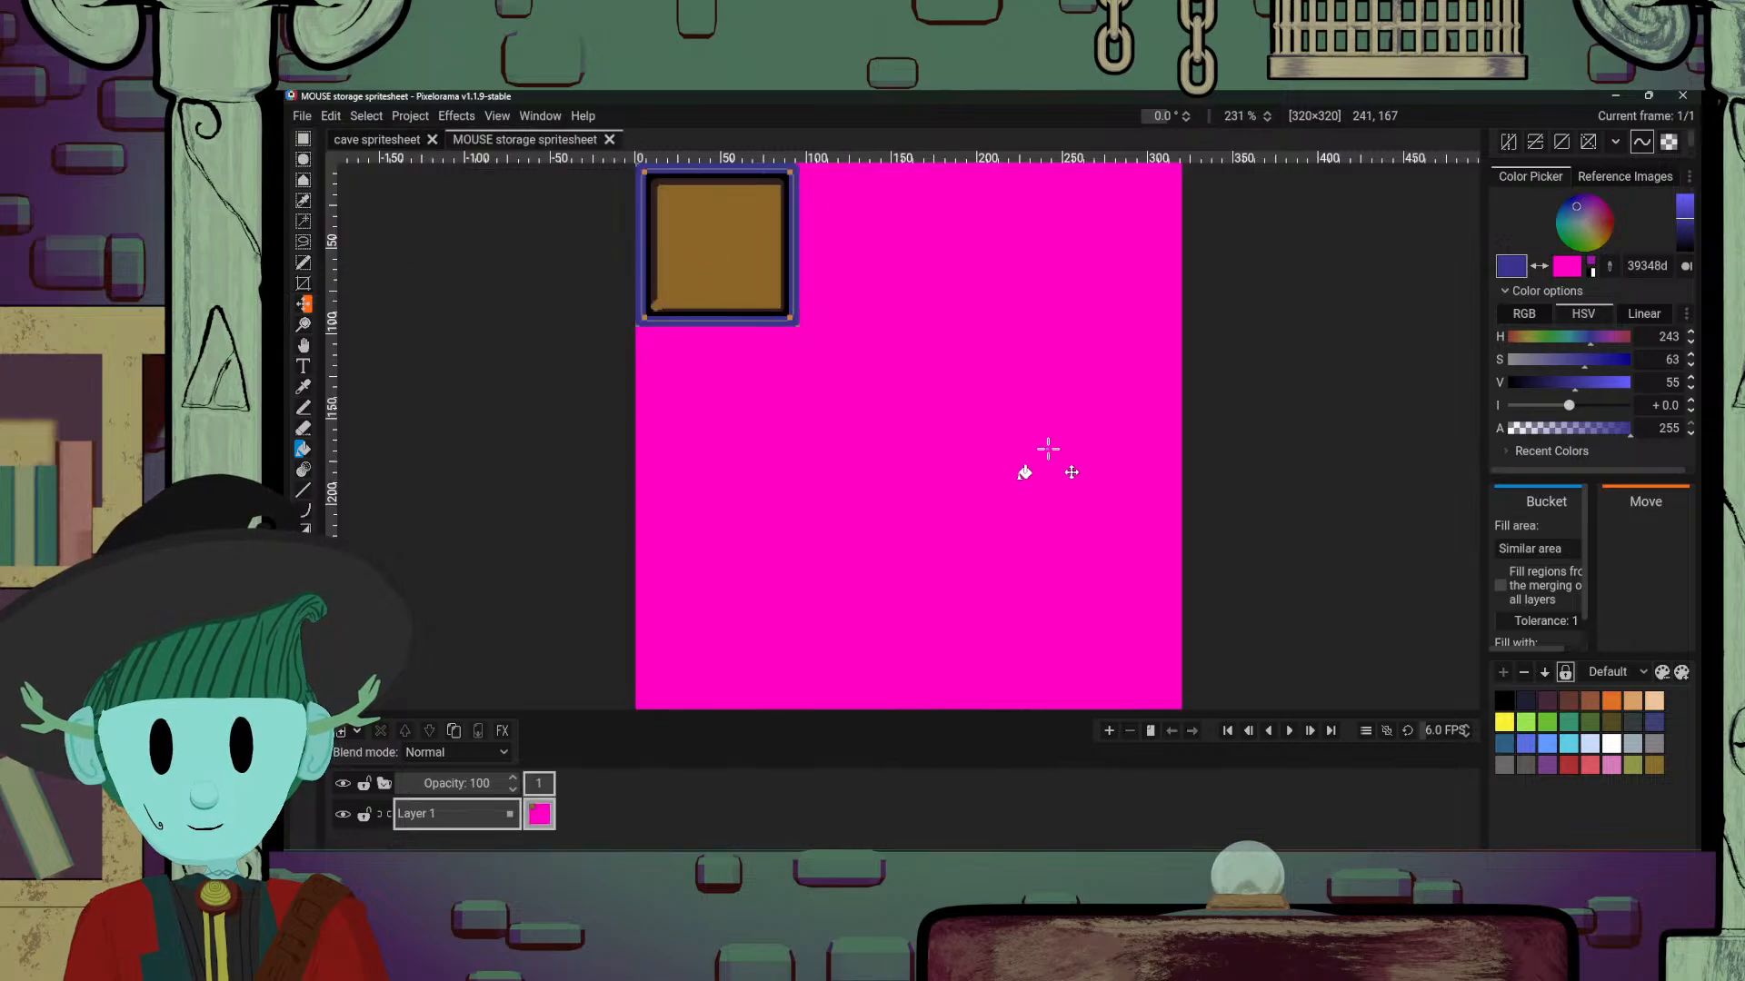
scroll(1040, 412, "down", 2)
scroll(864, 331, "up", 5)
scroll(826, 327, "down", 3)
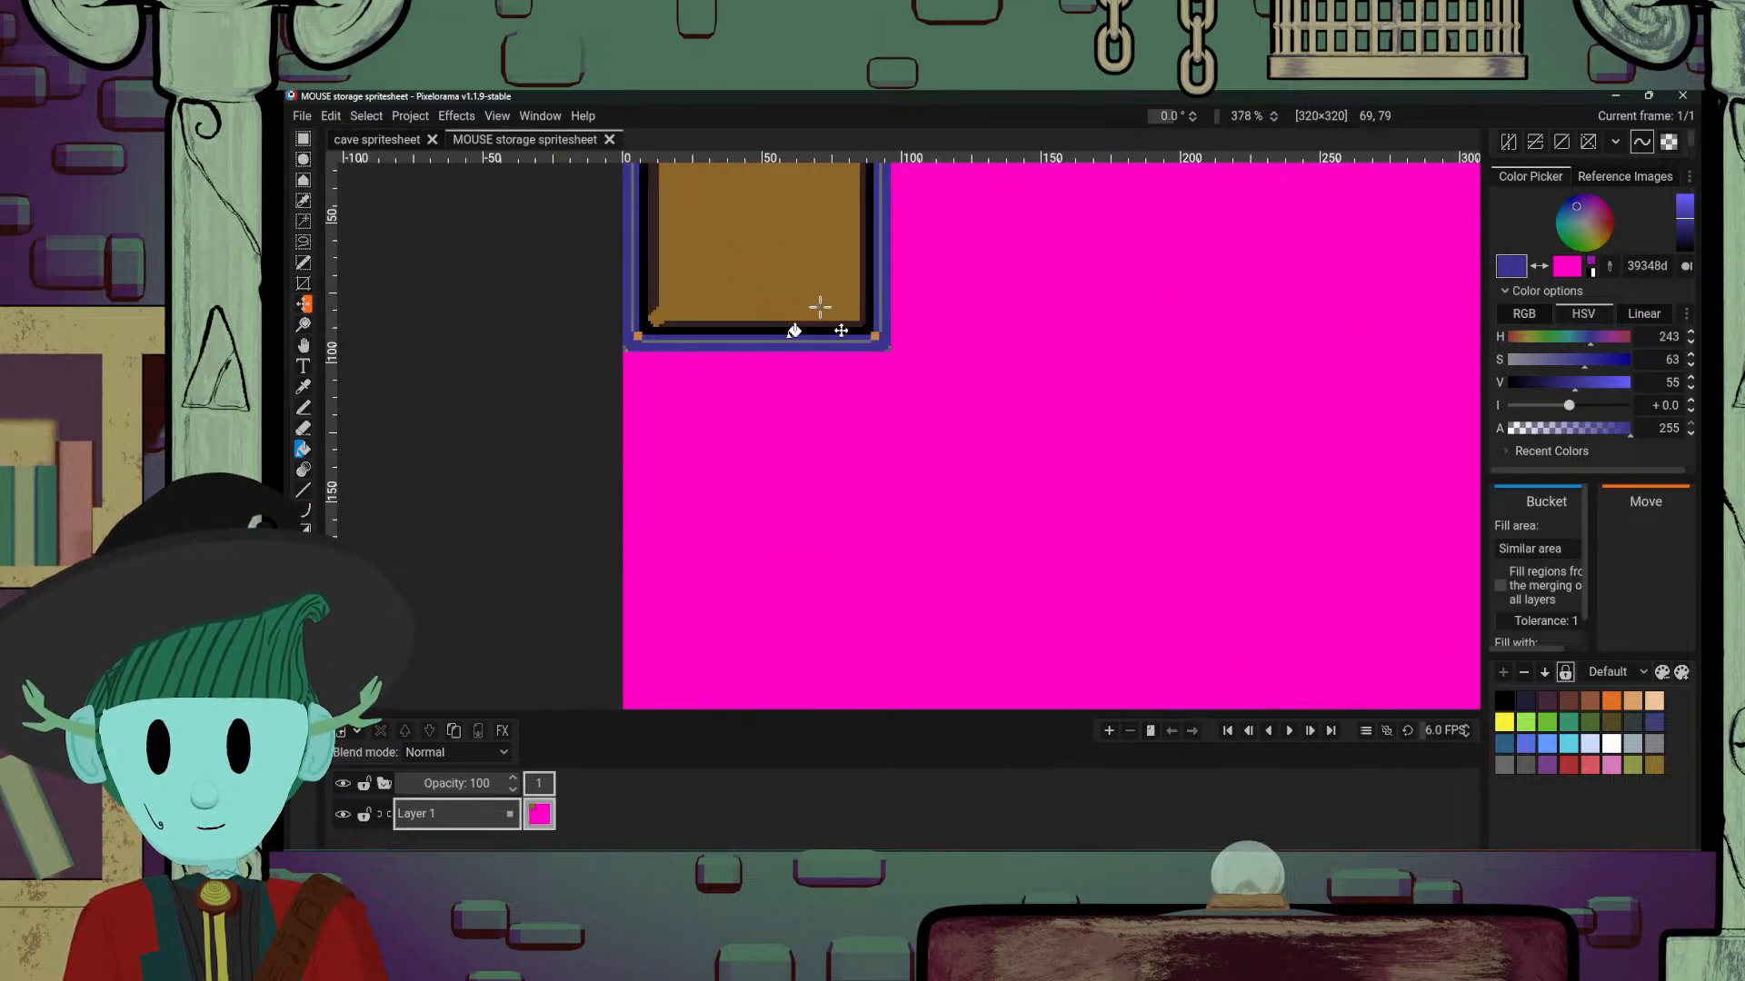
scroll(903, 342, "up", 4)
scroll(915, 407, "down", 2)
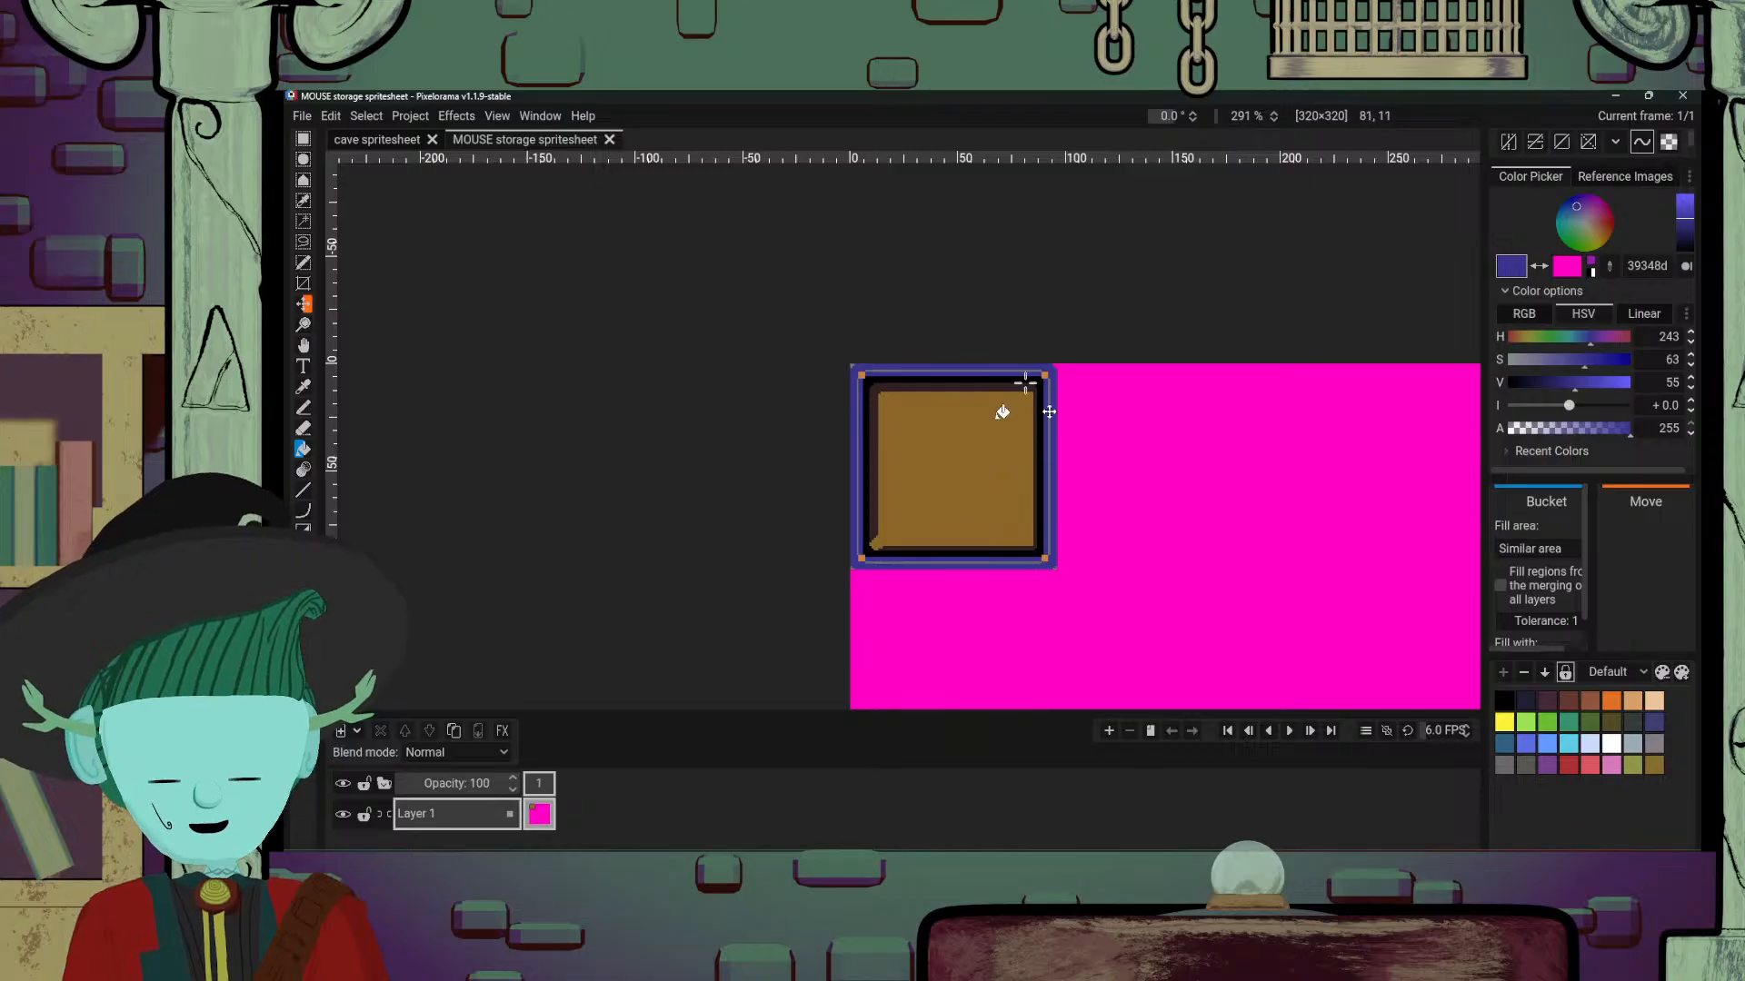
Step: Examine the storage panel sprite up close, including its brown interior, dark inner edge, blue border and orange corners
scroll(982, 541, "up", 4)
scroll(954, 538, "up", 1)
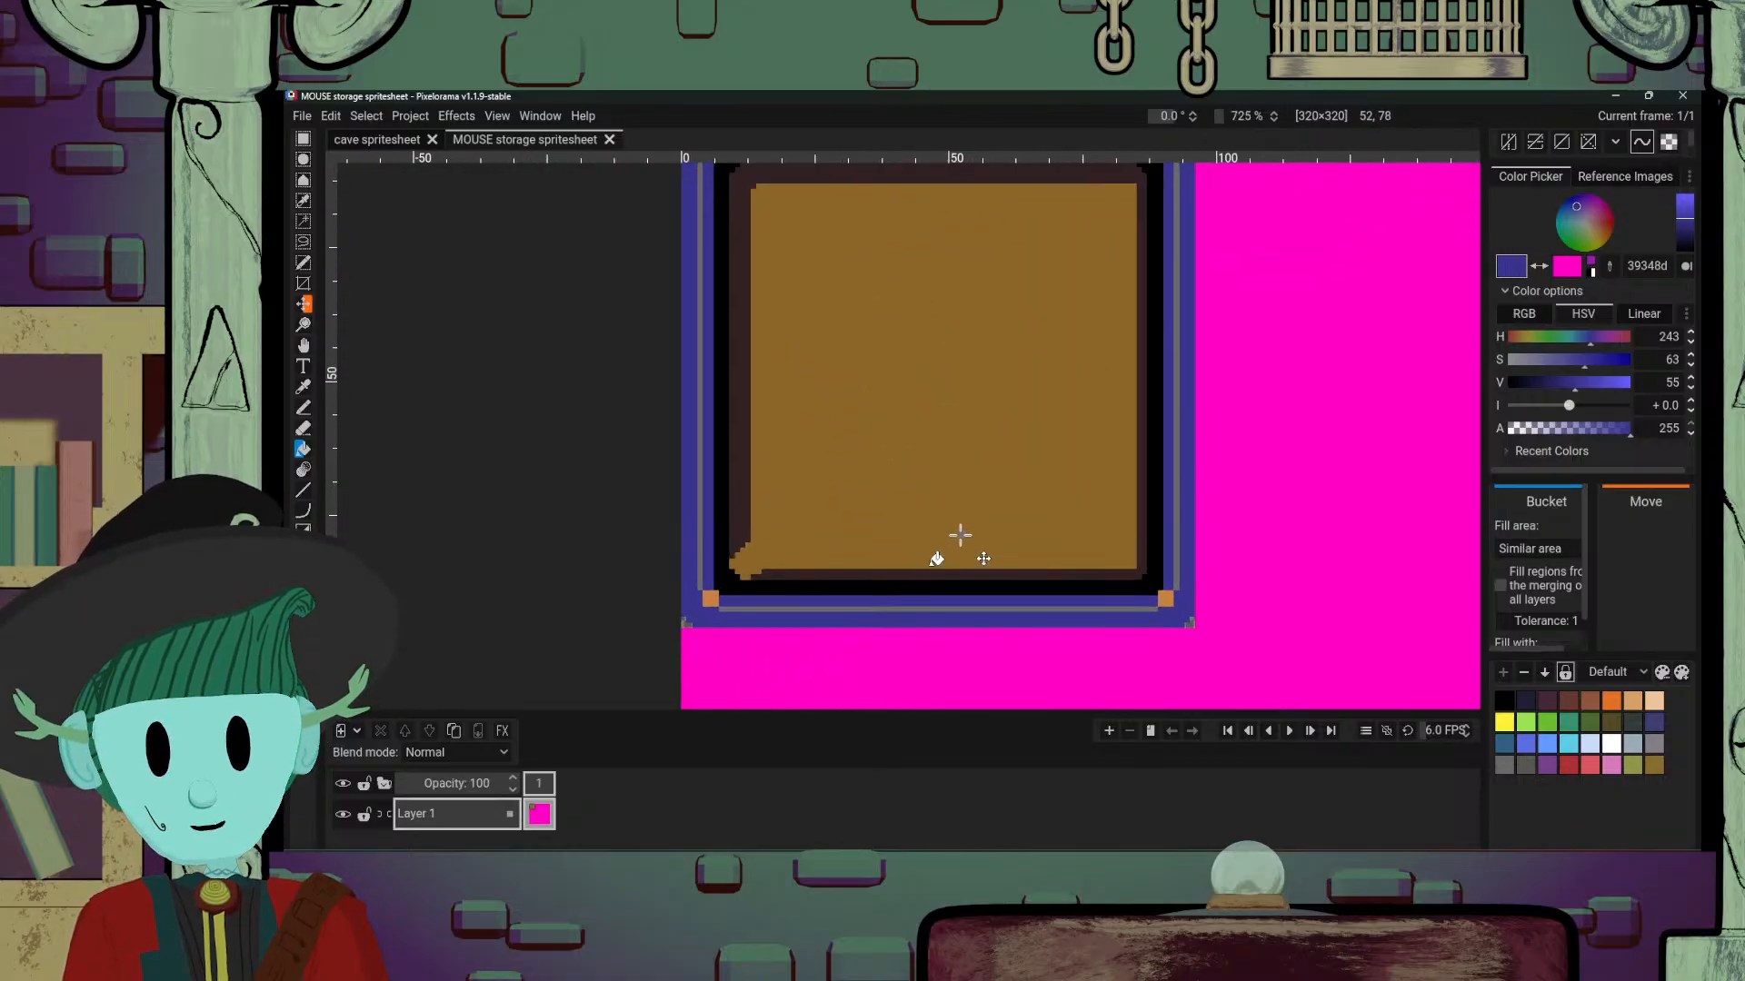
scroll(966, 534, "down", 2)
scroll(970, 525, "up", 2)
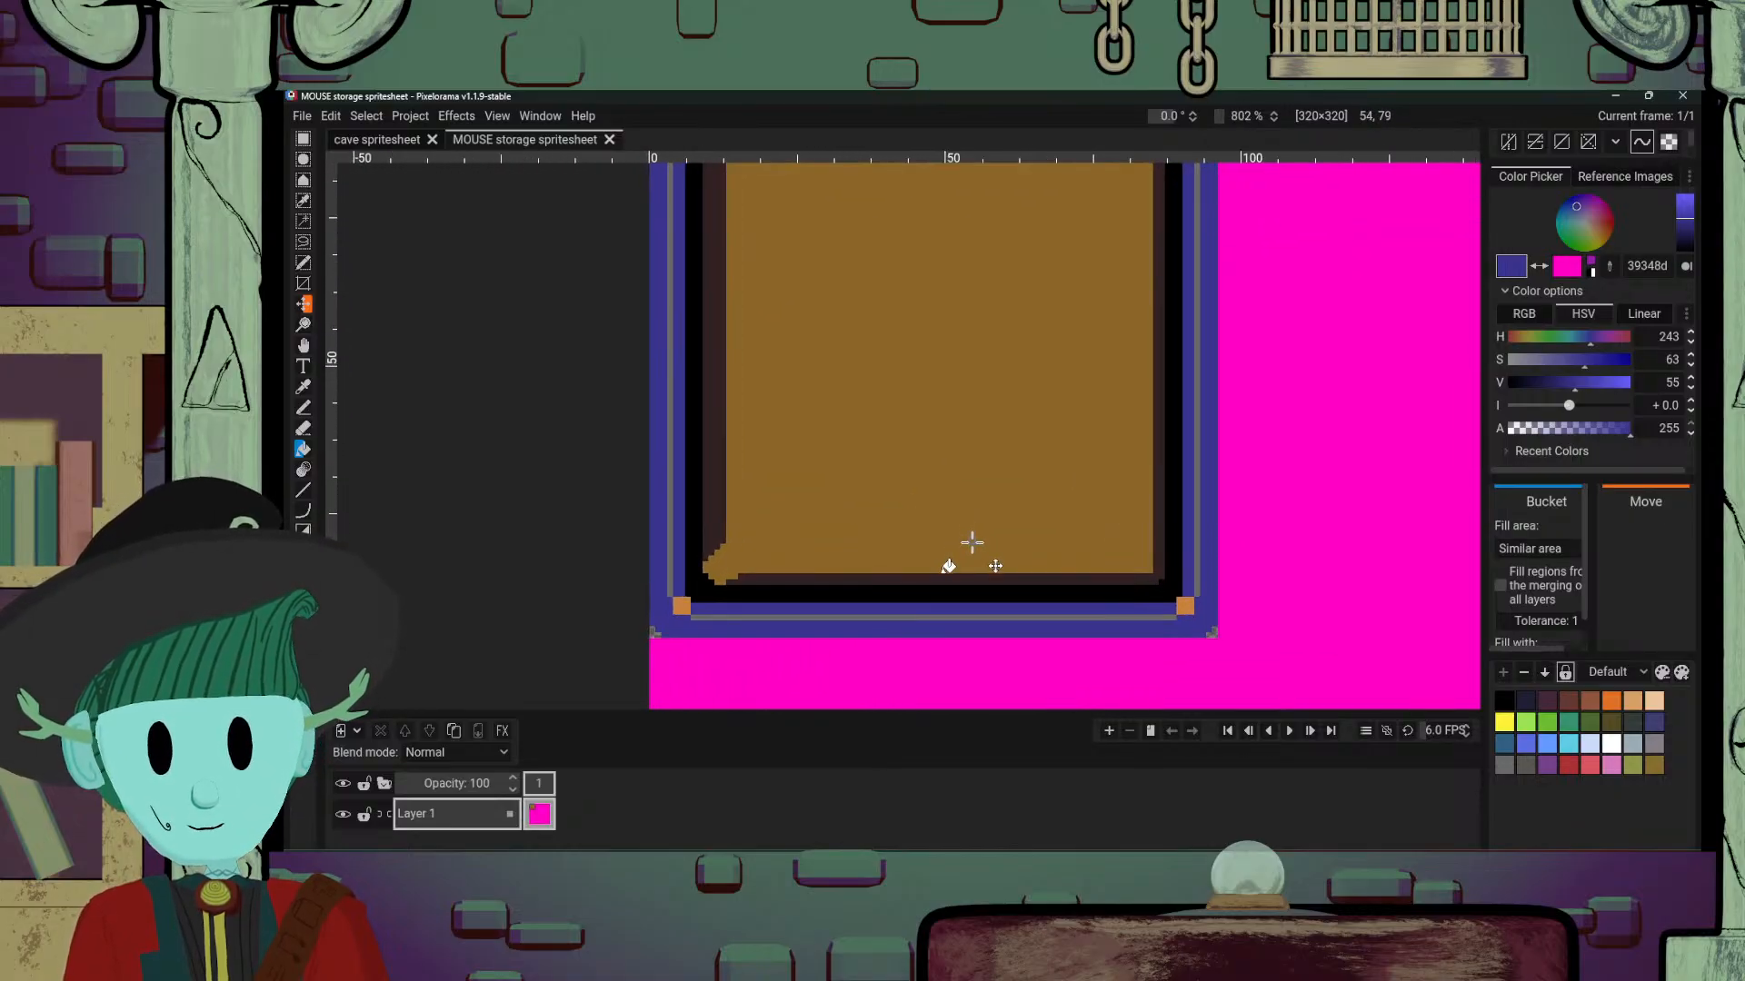
scroll(954, 545, "down", 3)
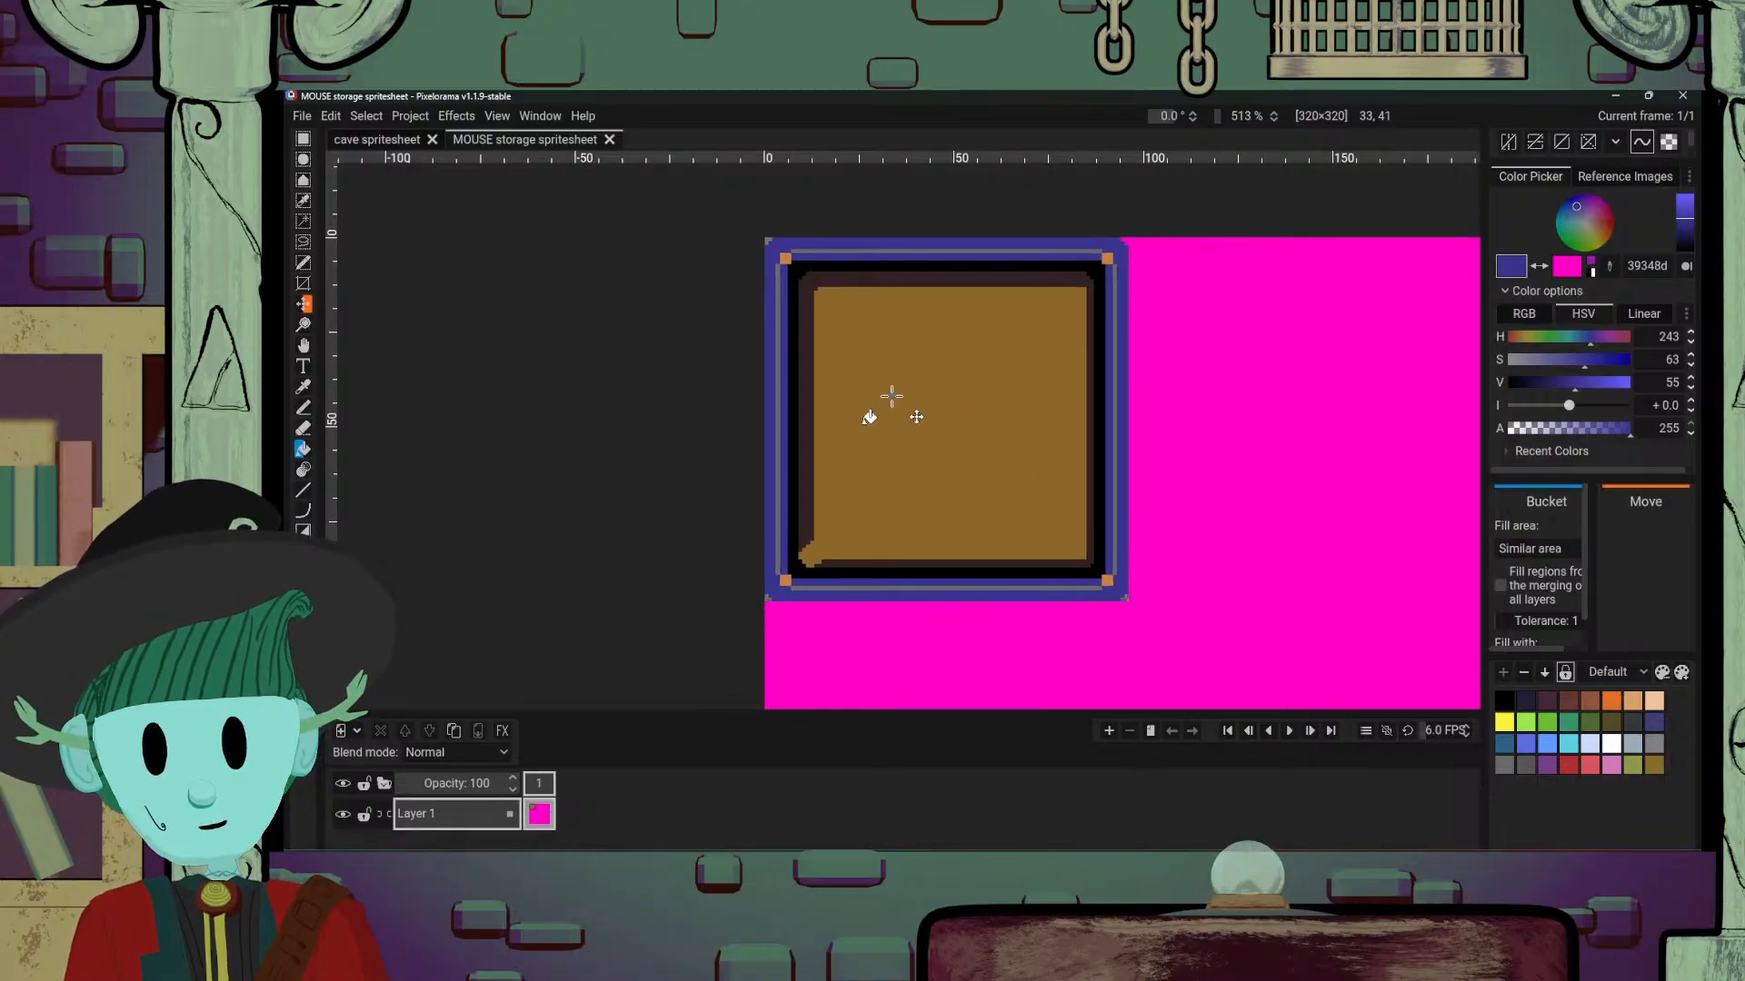
scroll(900, 440, "up", 1)
scroll(915, 455, "down", 3)
scroll(927, 463, "down", 1)
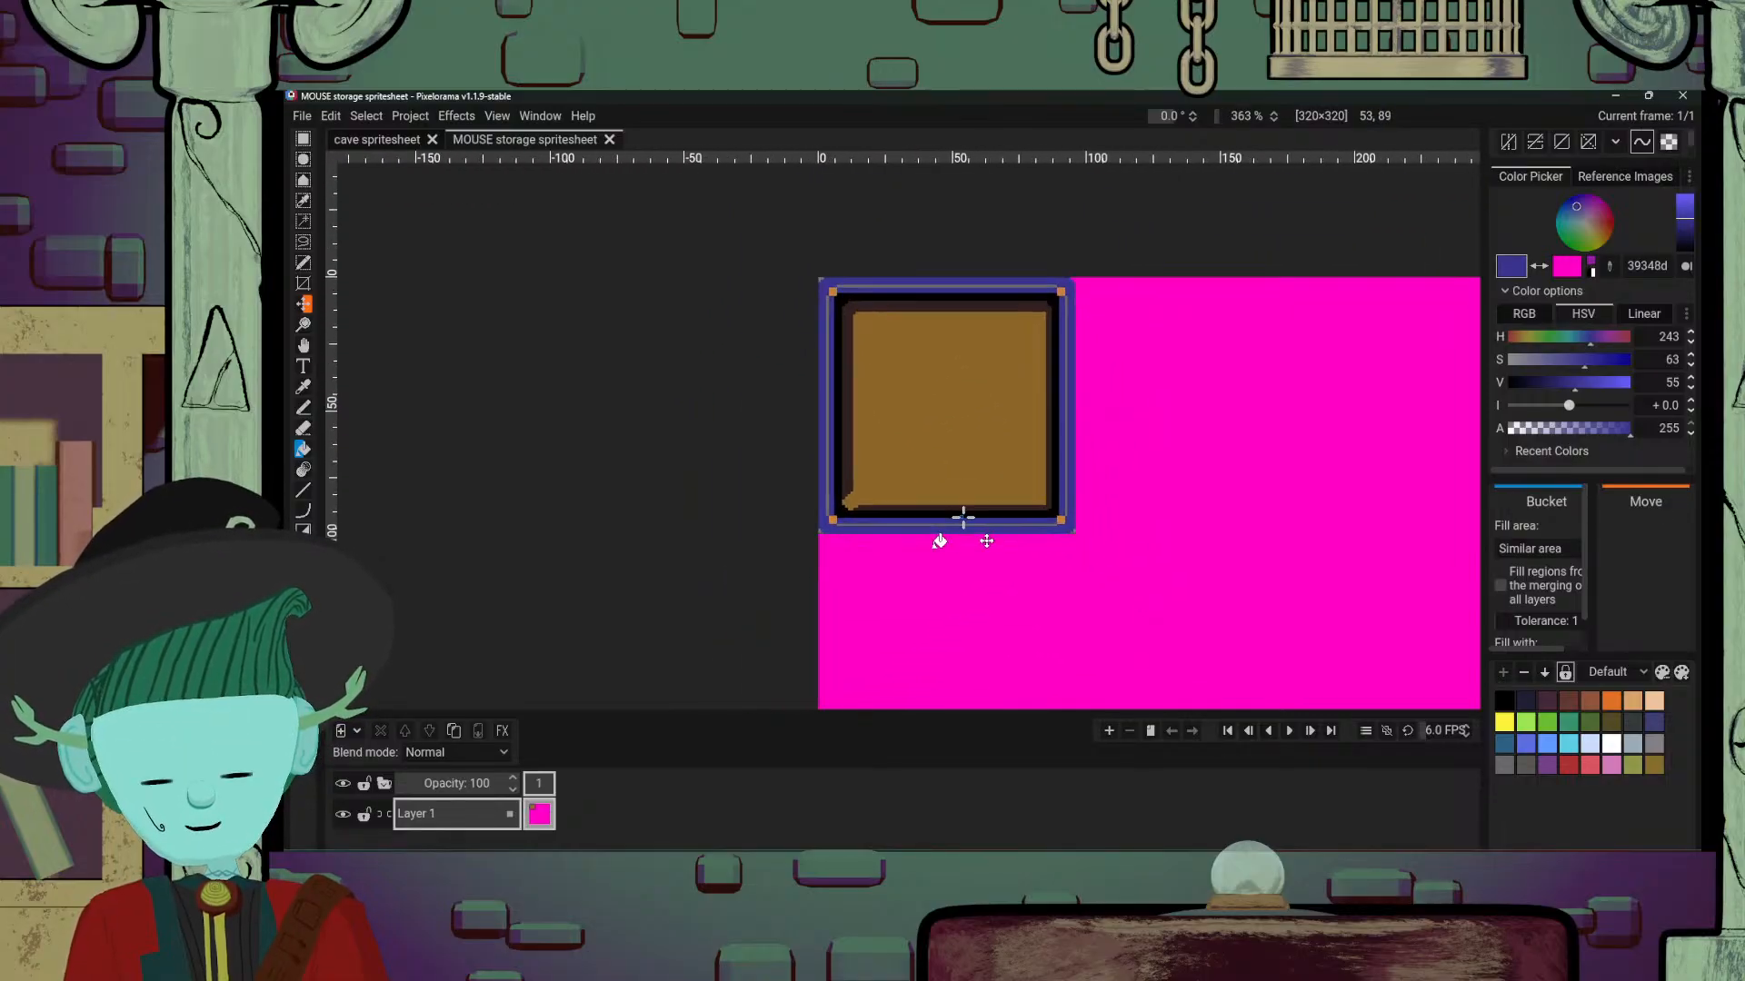
scroll(954, 509, "up", 5)
scroll(960, 488, "down", 1)
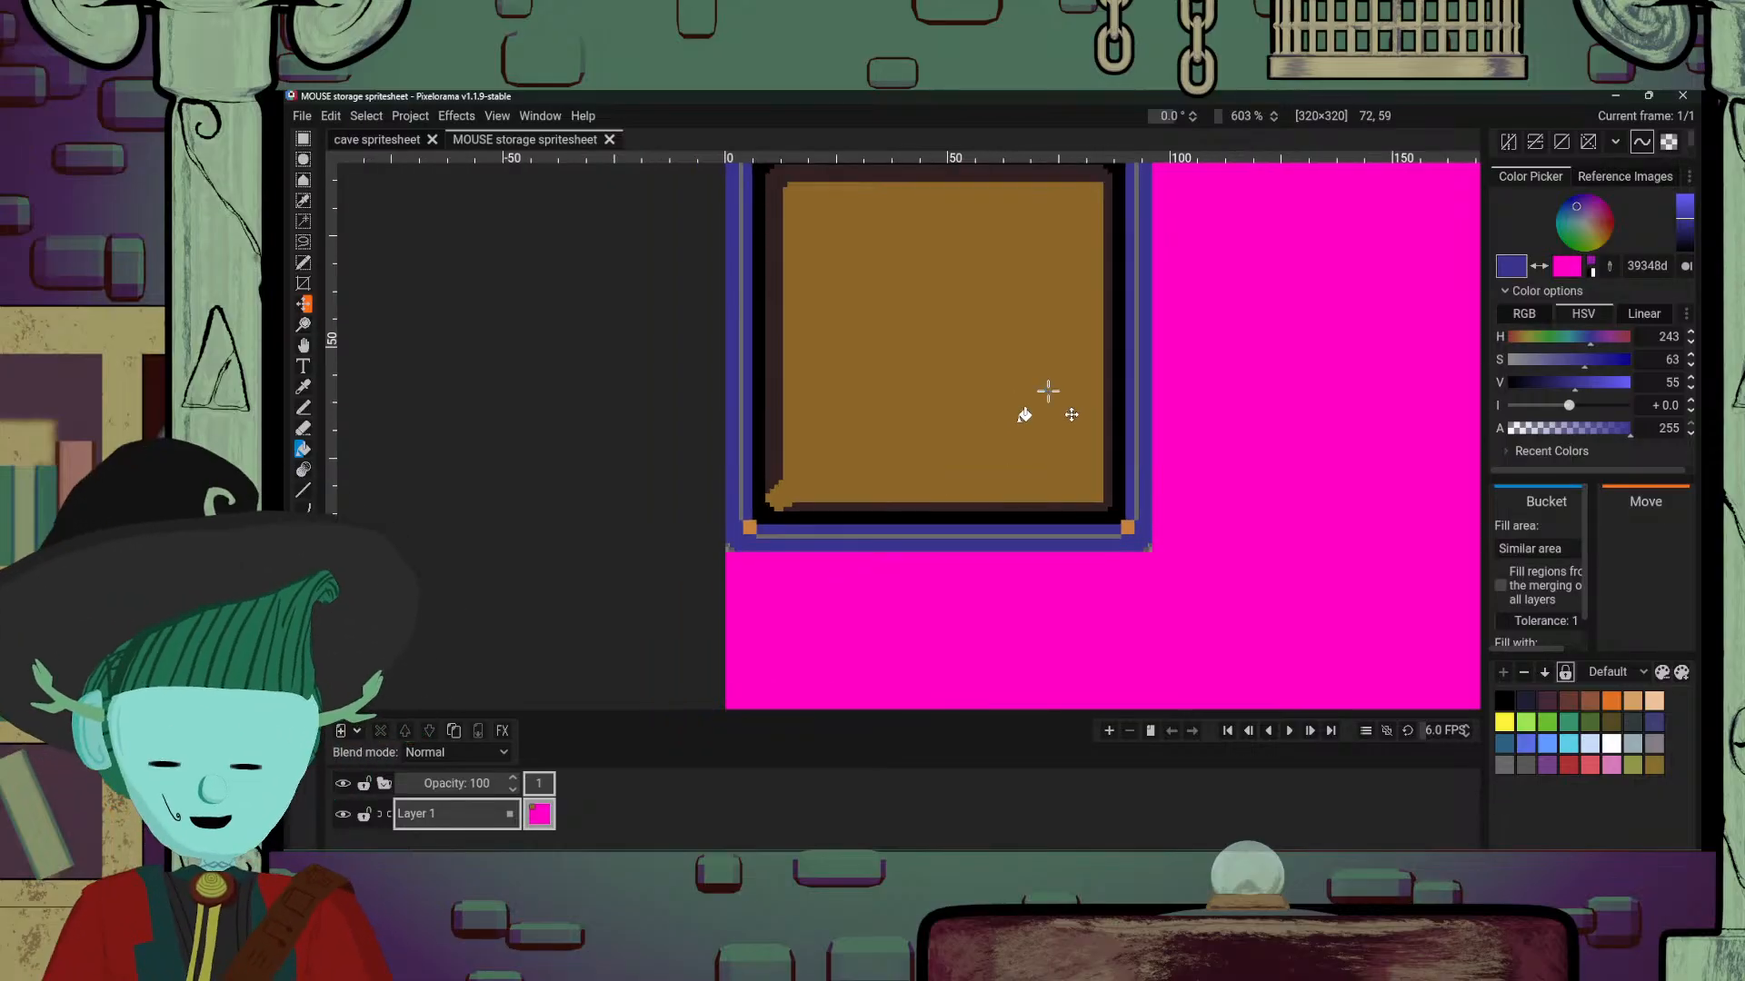
scroll(1043, 409, "down", 3)
scroll(1027, 436, "up", 3)
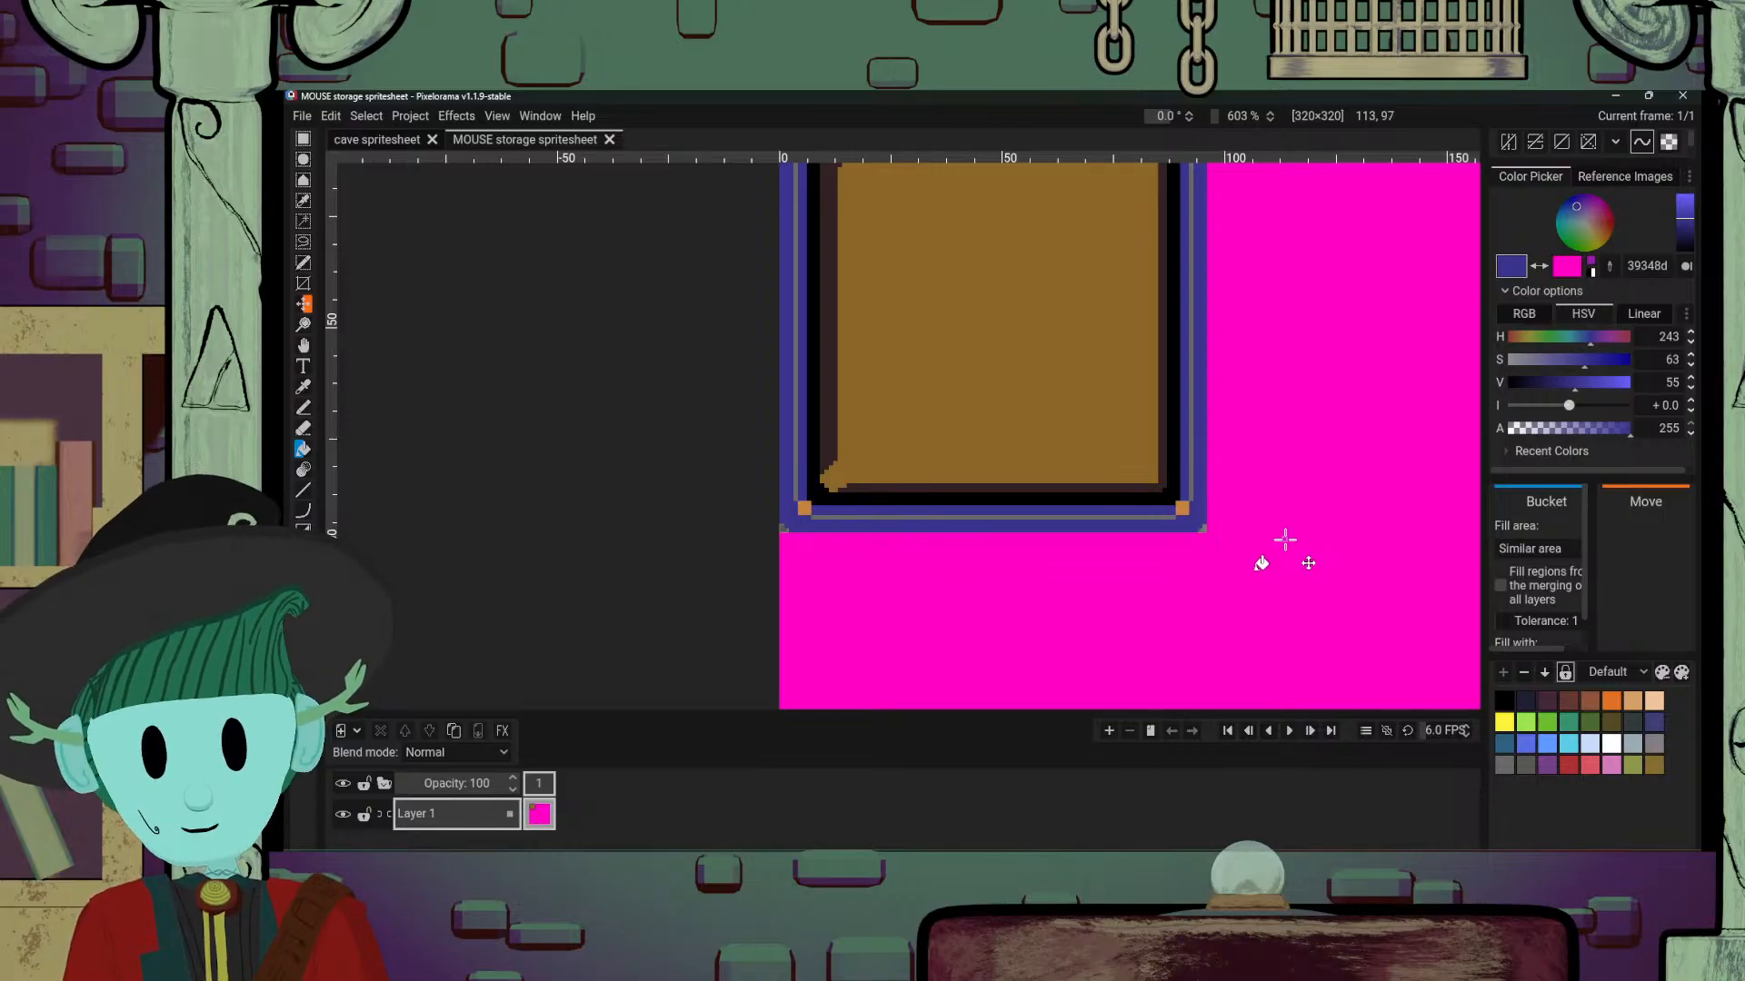
scroll(1290, 527, "up", 1)
scroll(1218, 445, "down", 4)
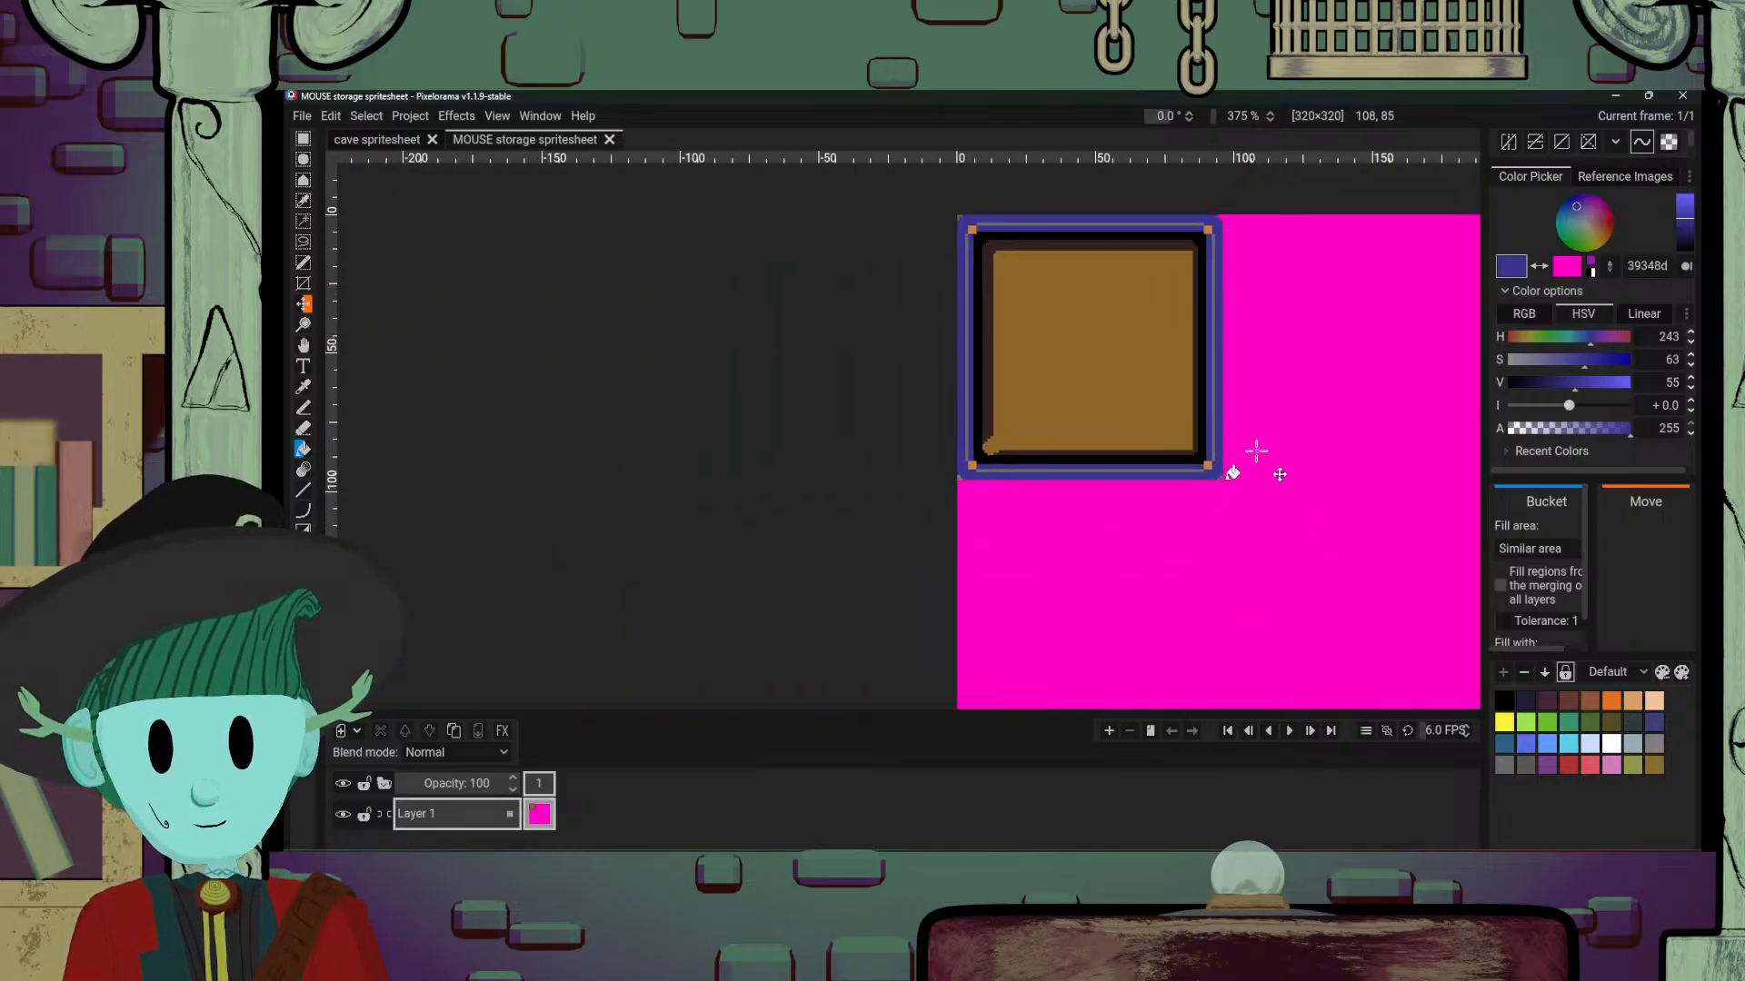
scroll(1045, 454, "up", 3)
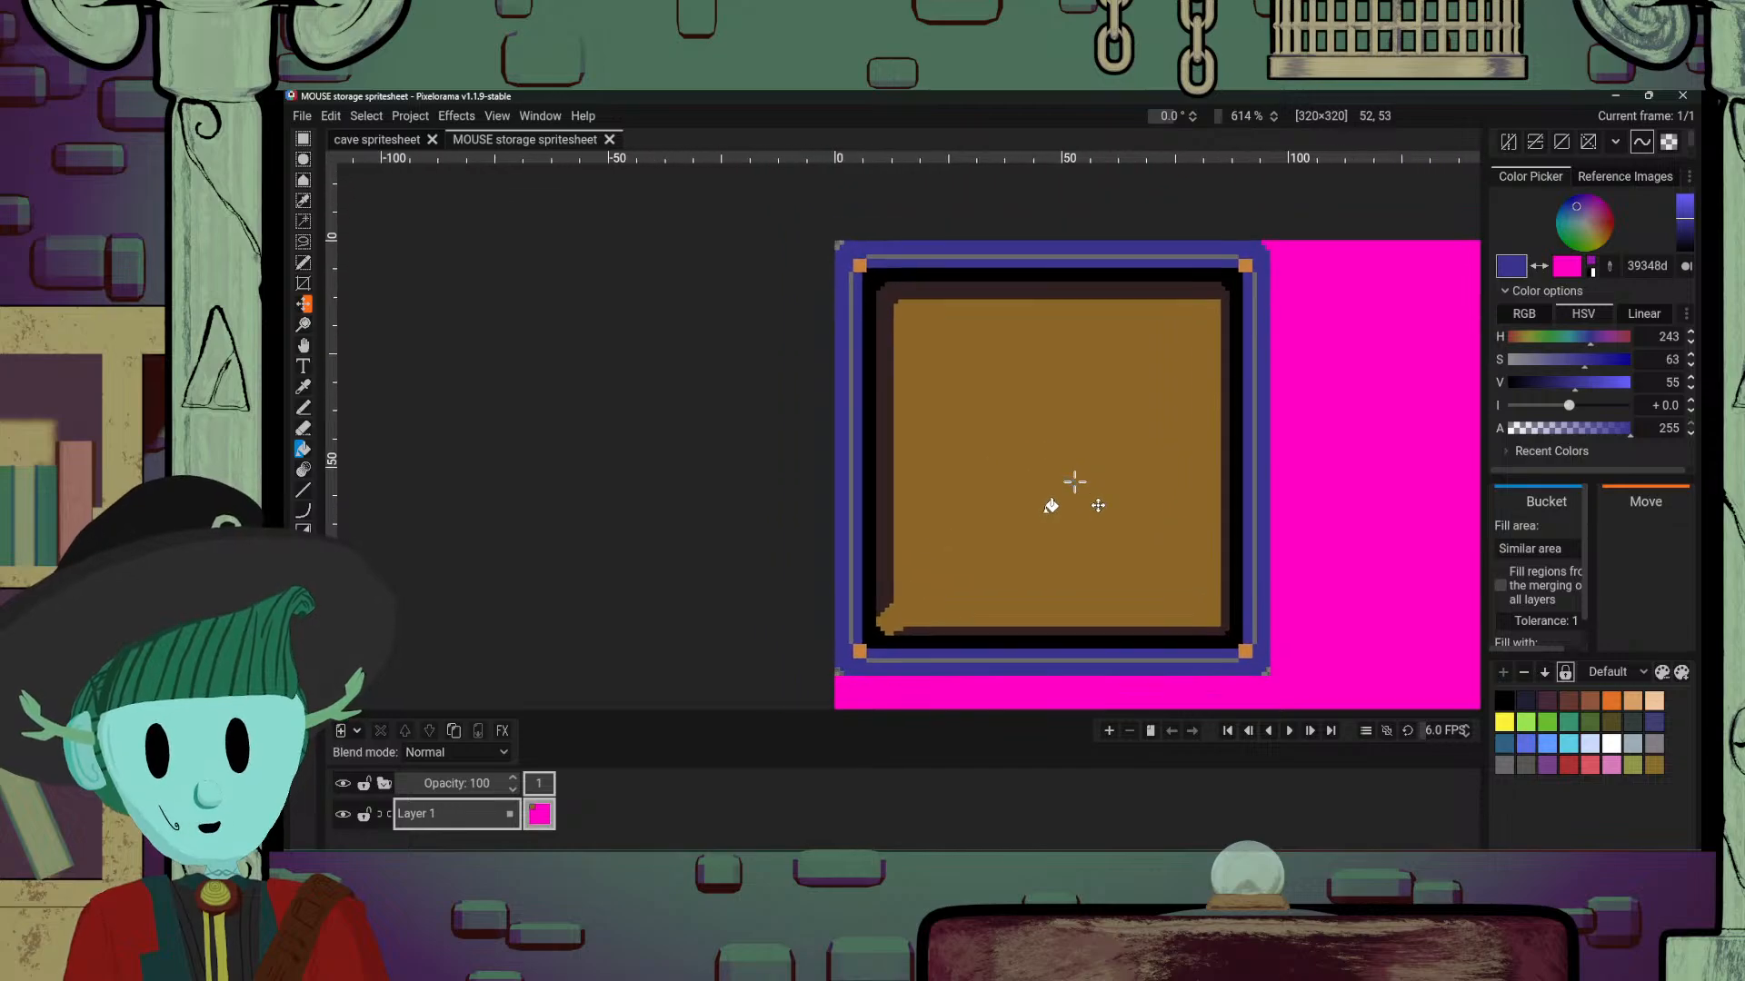
scroll(1076, 477, "down", 4)
scroll(1076, 471, "up", 2)
scroll(1027, 473, "down", 1)
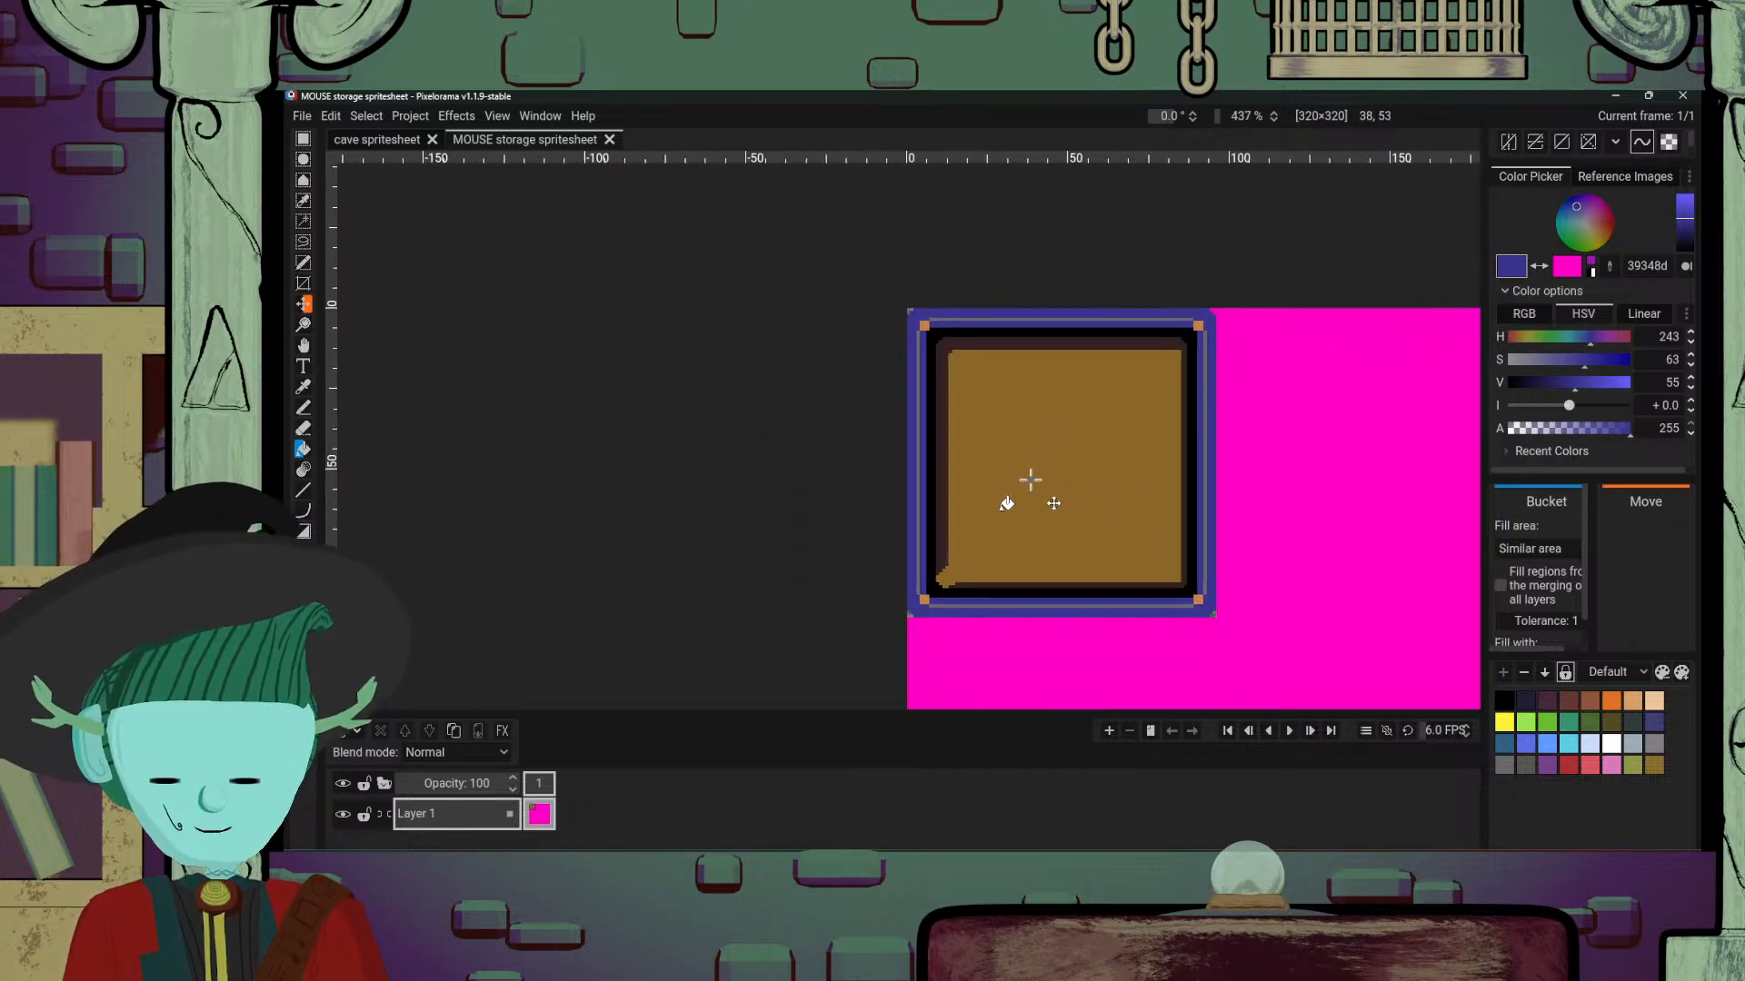
scroll(1036, 477, "up", 3)
scroll(1156, 518, "down", 2)
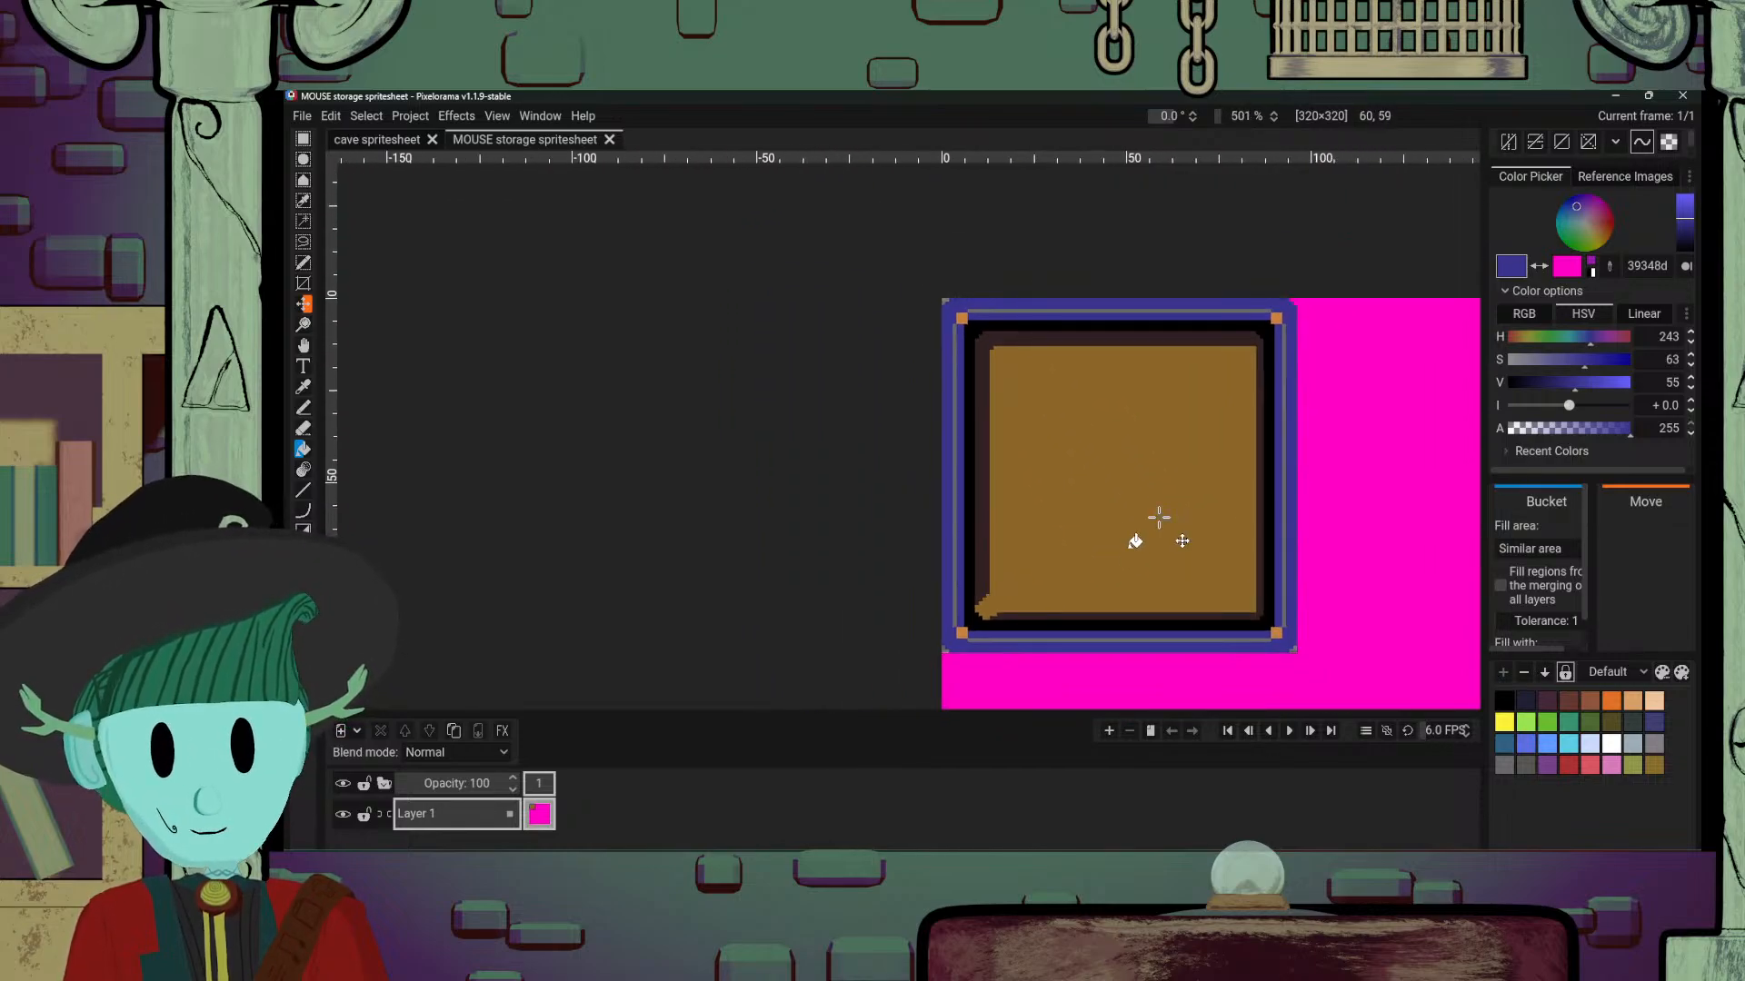
scroll(1158, 518, "up", 1)
scroll(1159, 517, "up", 2)
scroll(985, 506, "down", 1)
scroll(965, 494, "up", 1)
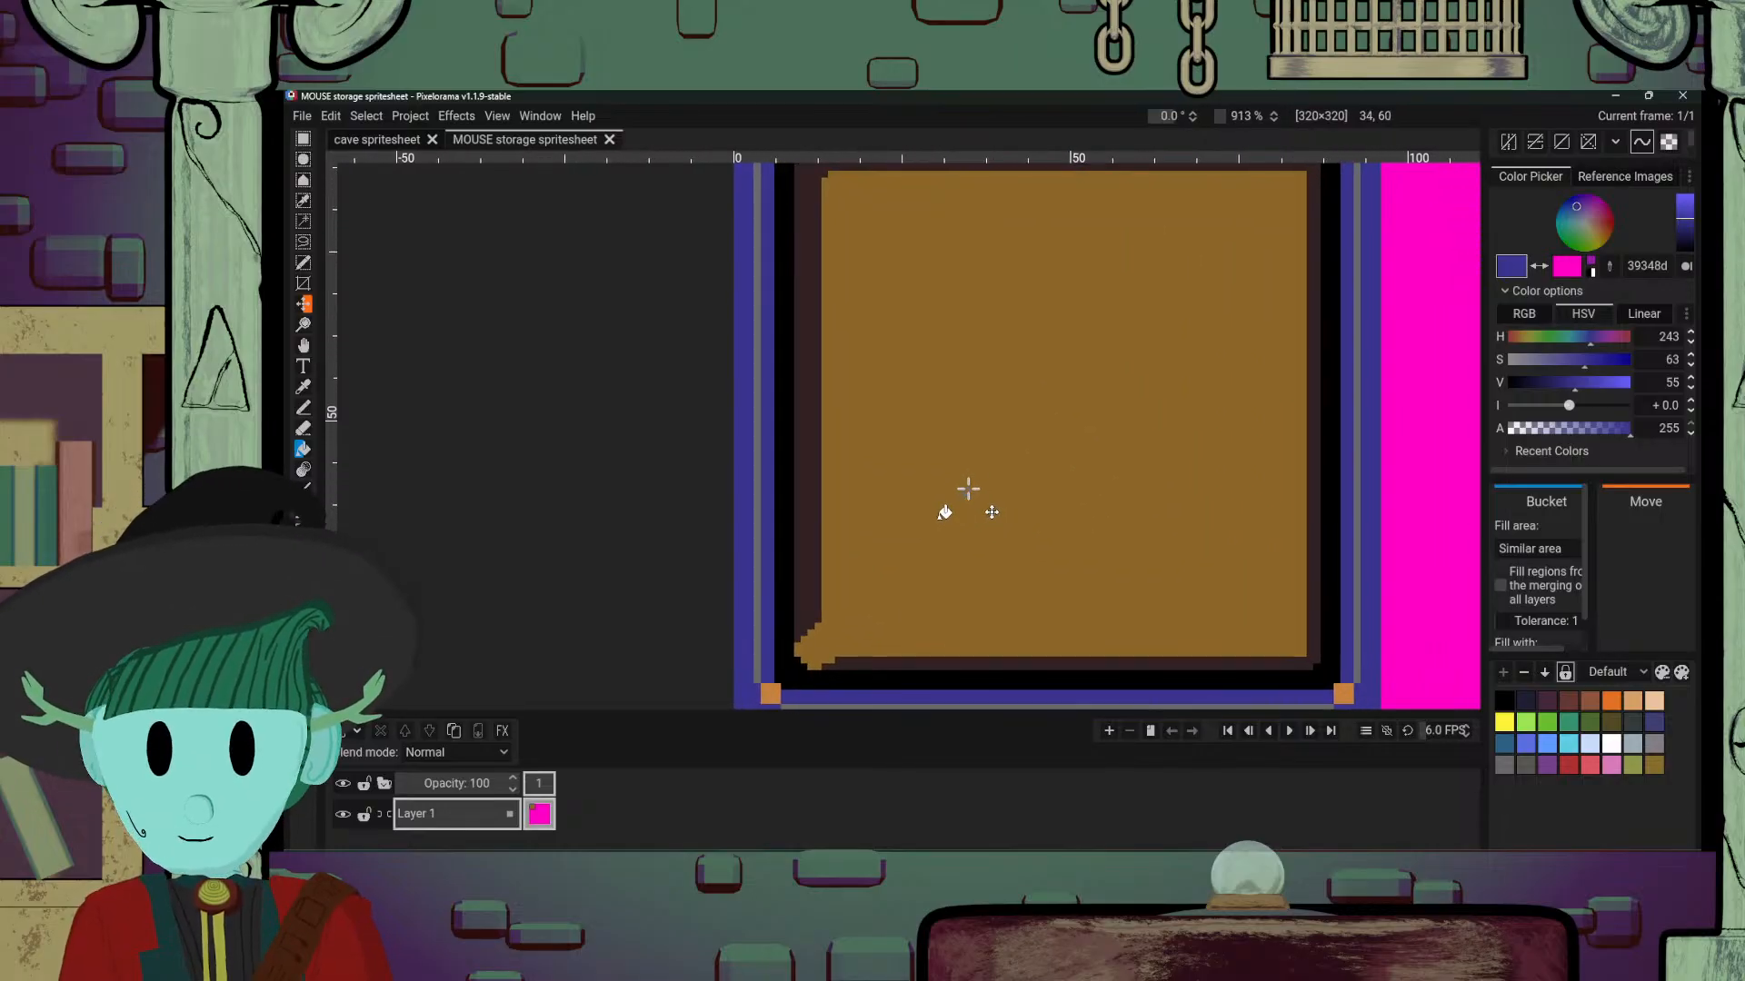
Step: Switch to Firefox and run an image search for "inventory pixel art" in a new tab
key("alt+Tab")
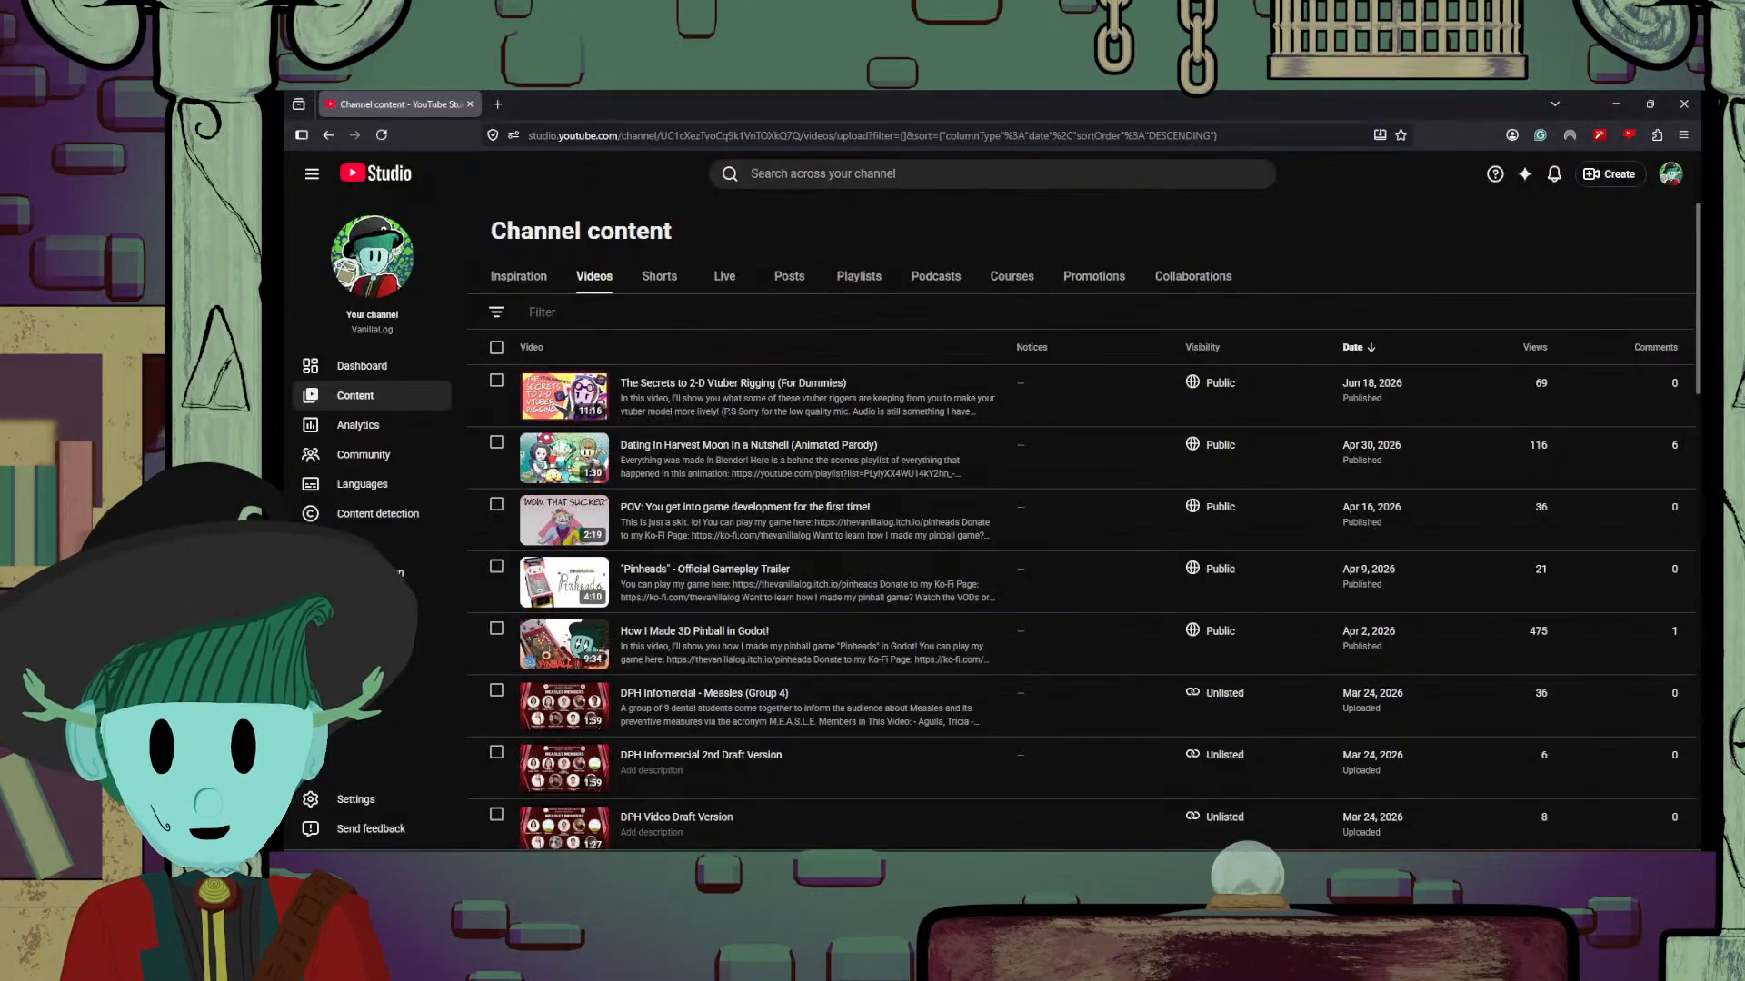
left_click(498, 104)
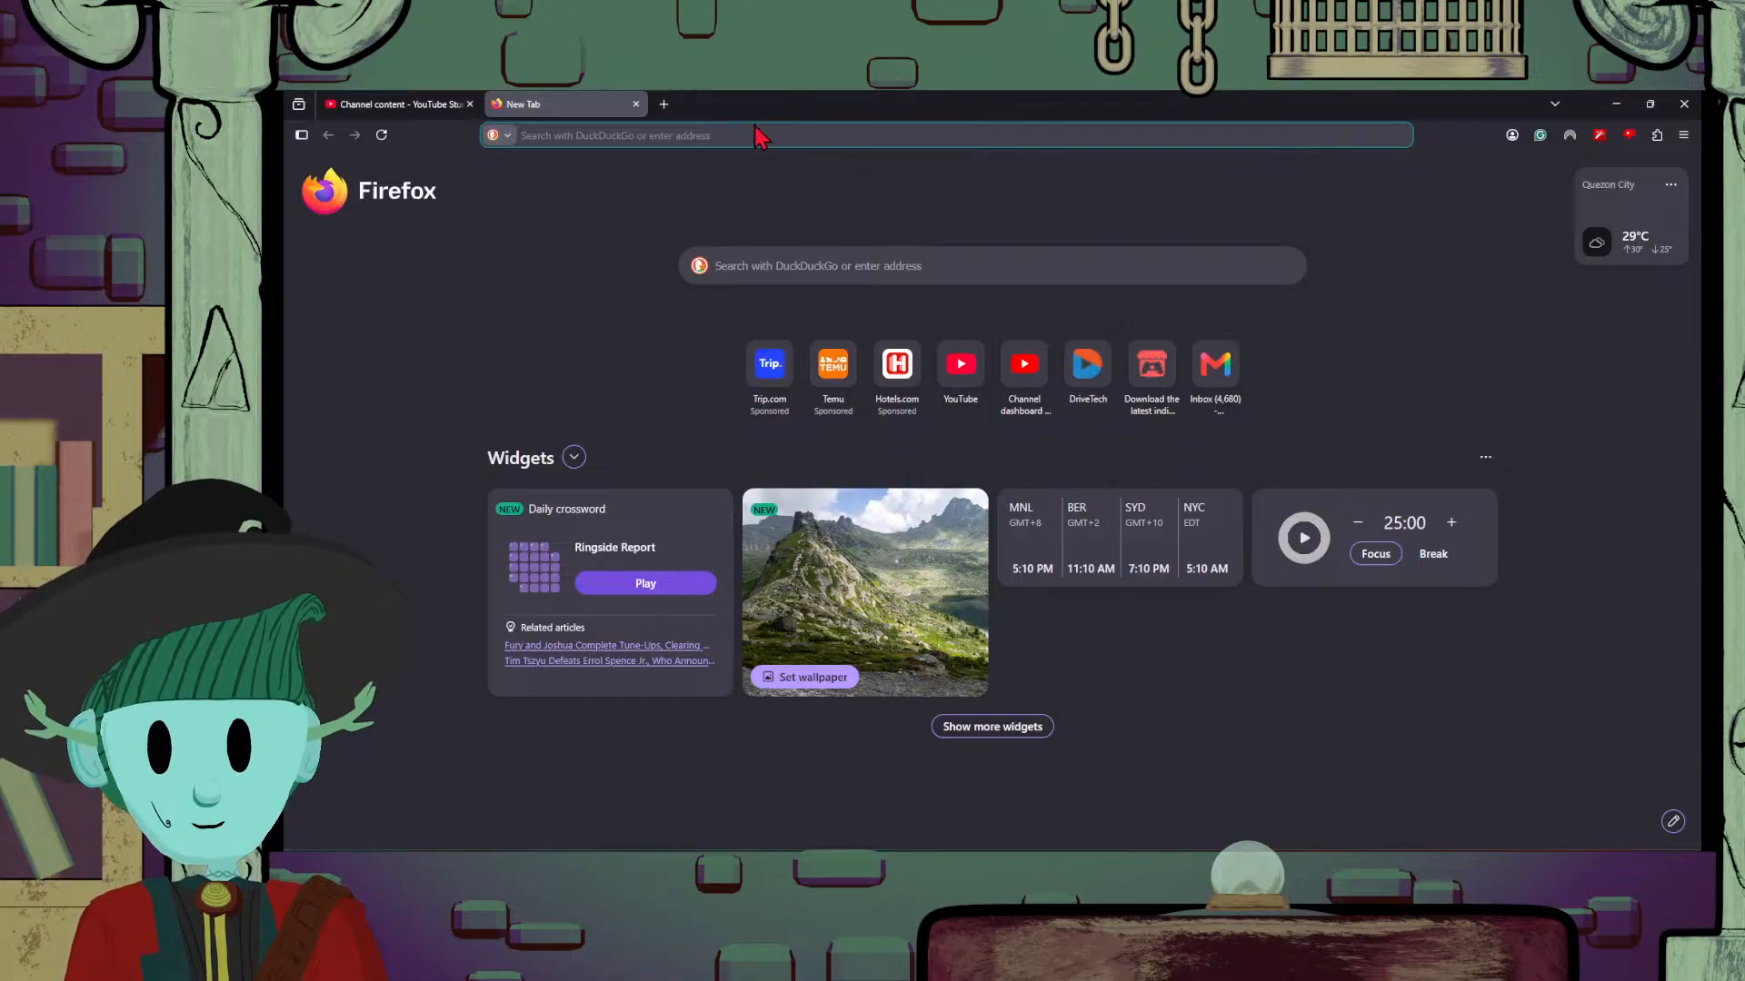
left_click(762, 137)
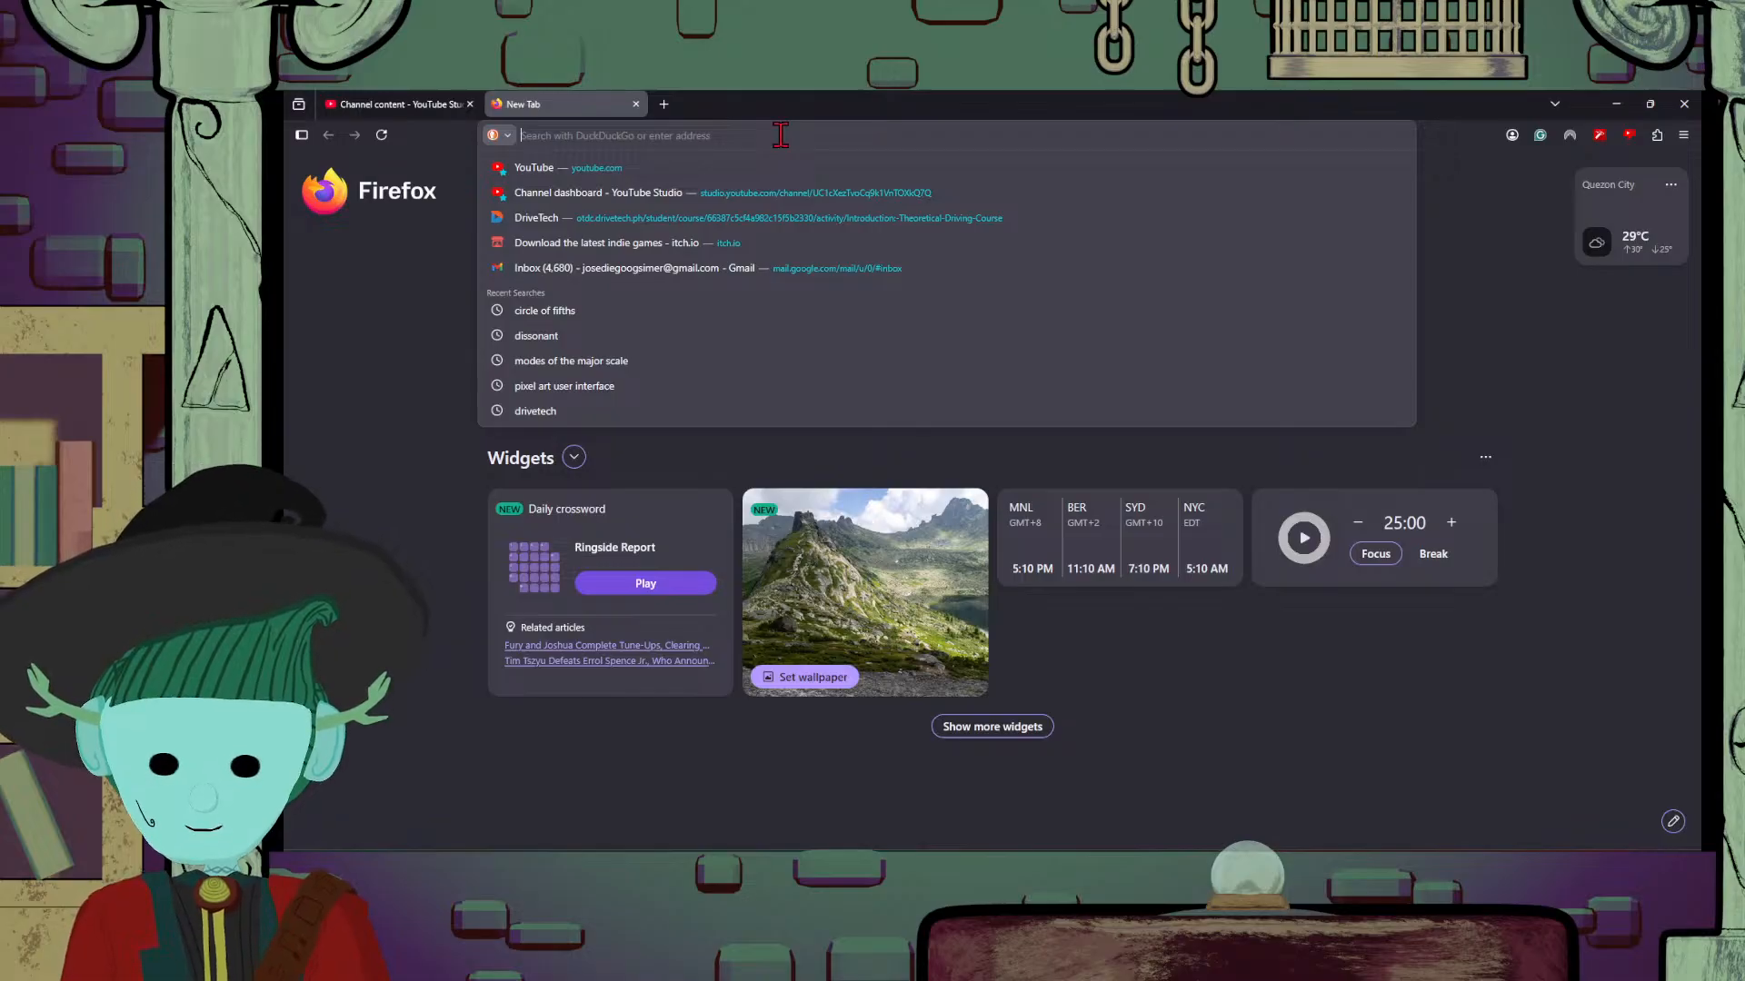
type("inven")
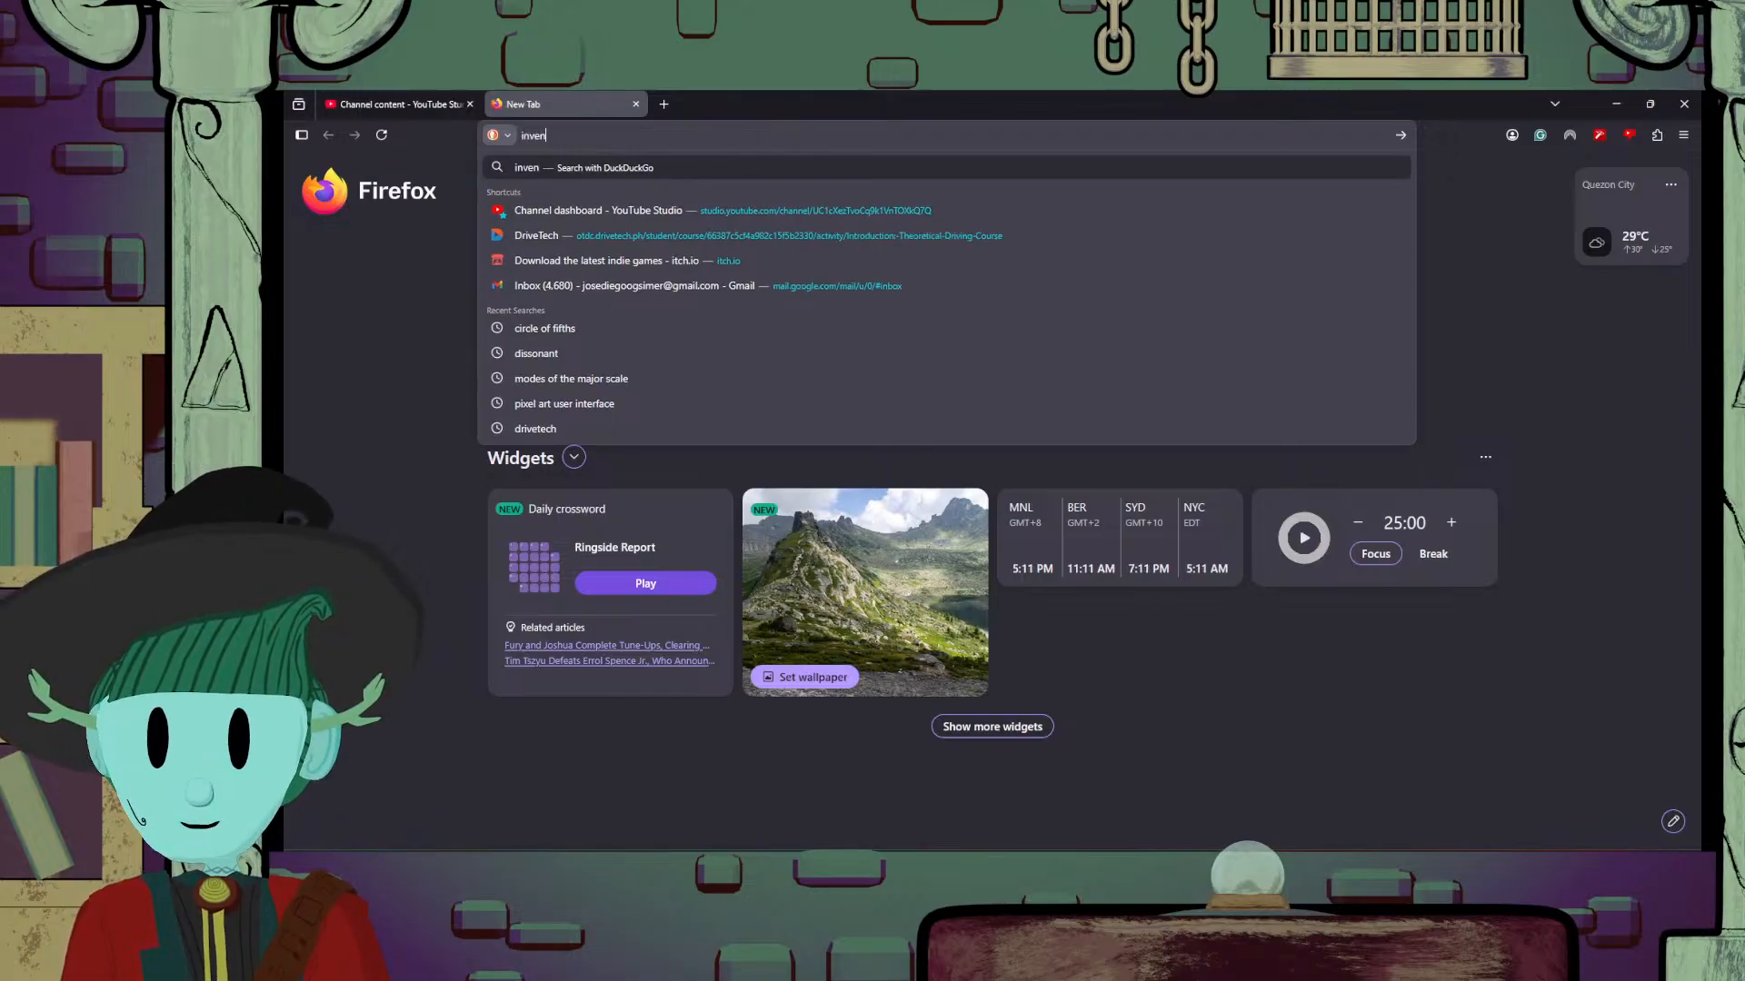
type("ot")
key("BackSpace")
key("BackSpace")
type("tory")
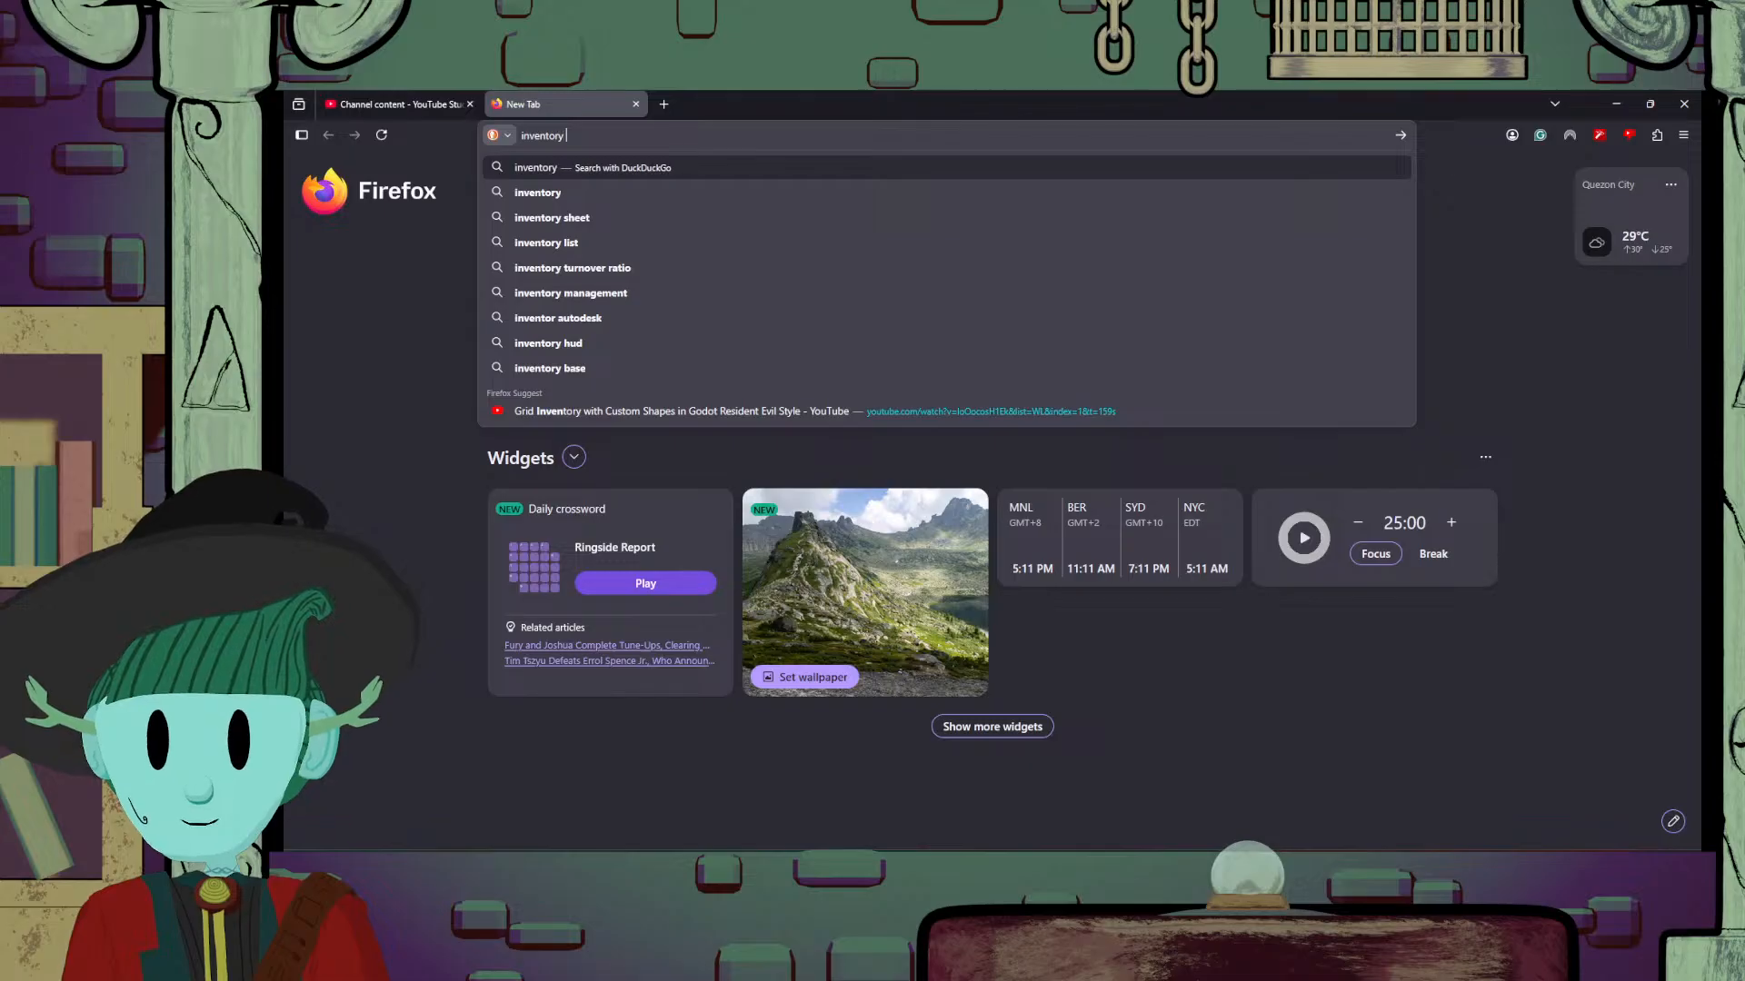
type(" pi")
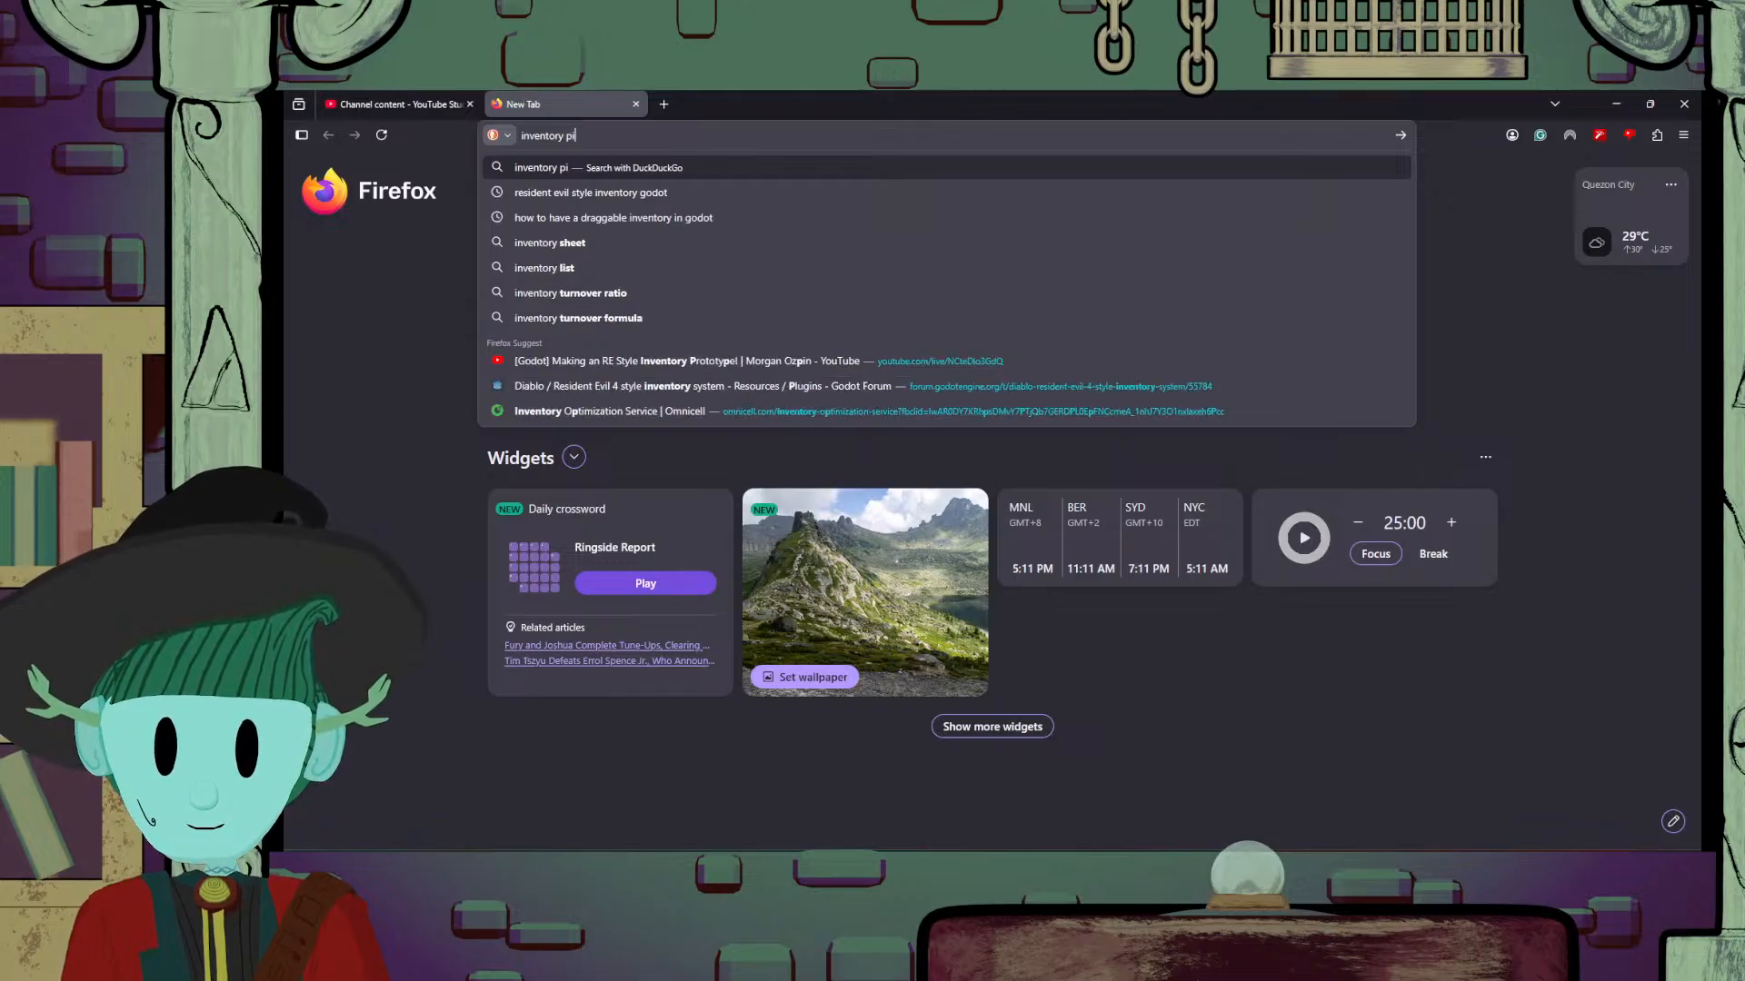
type("xel art")
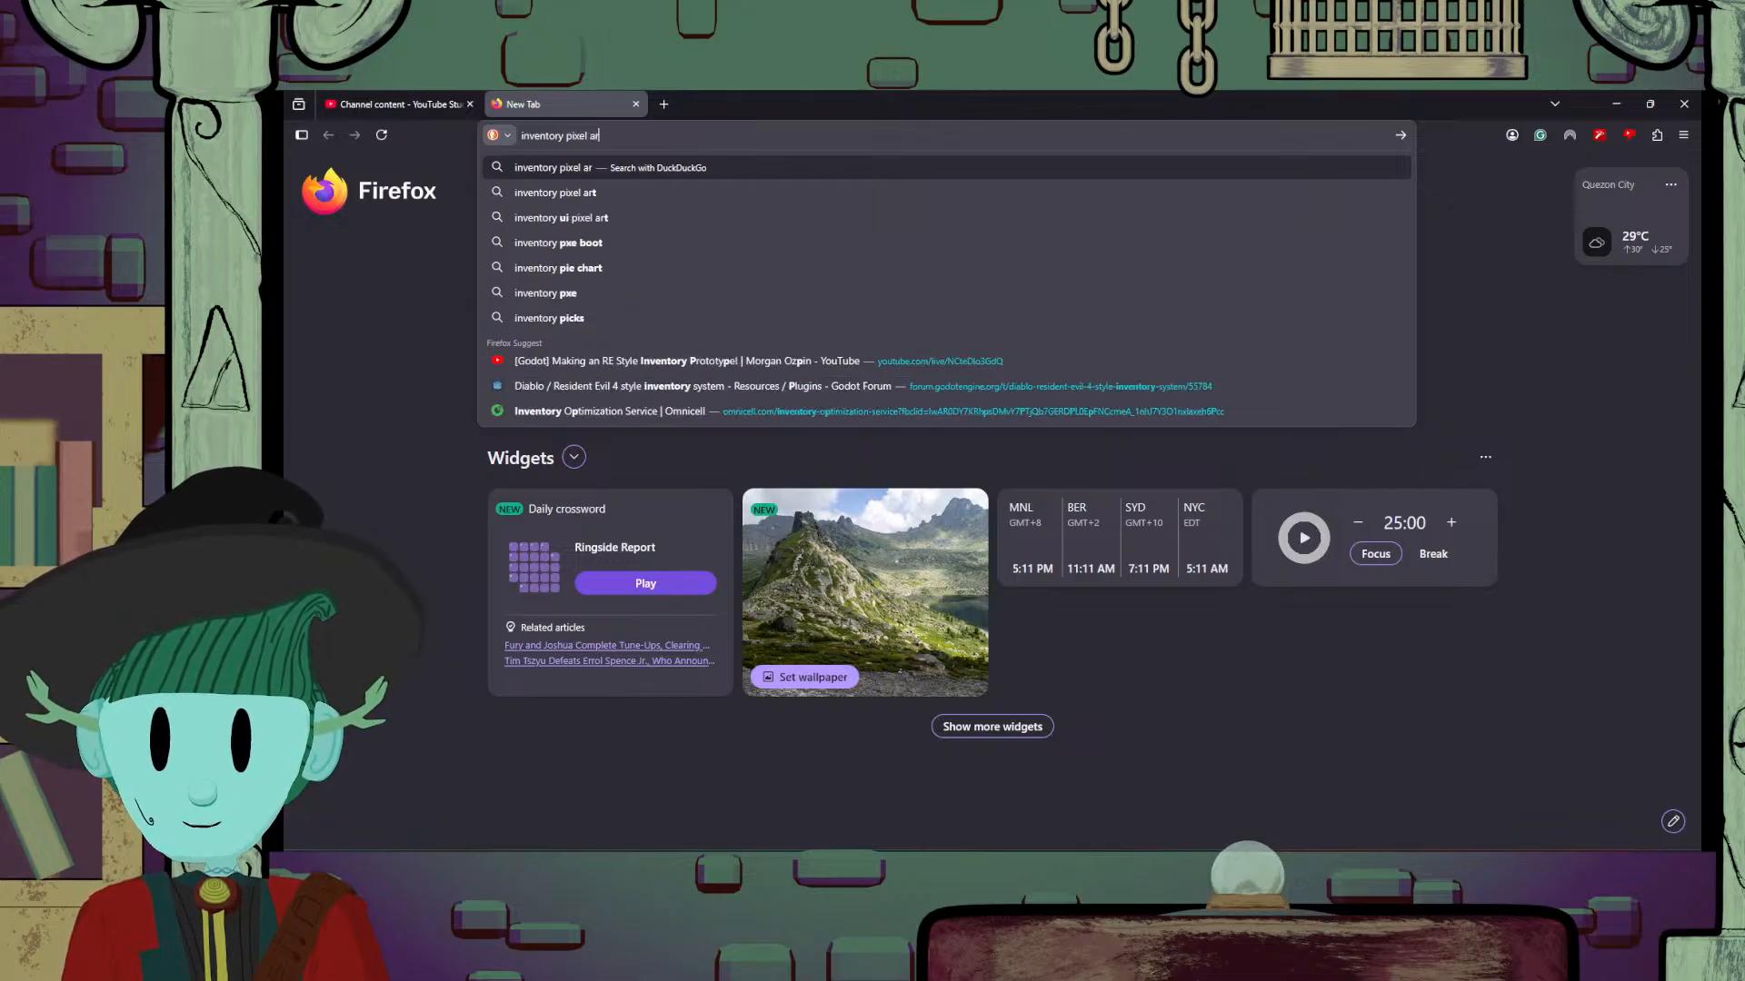
key("Return")
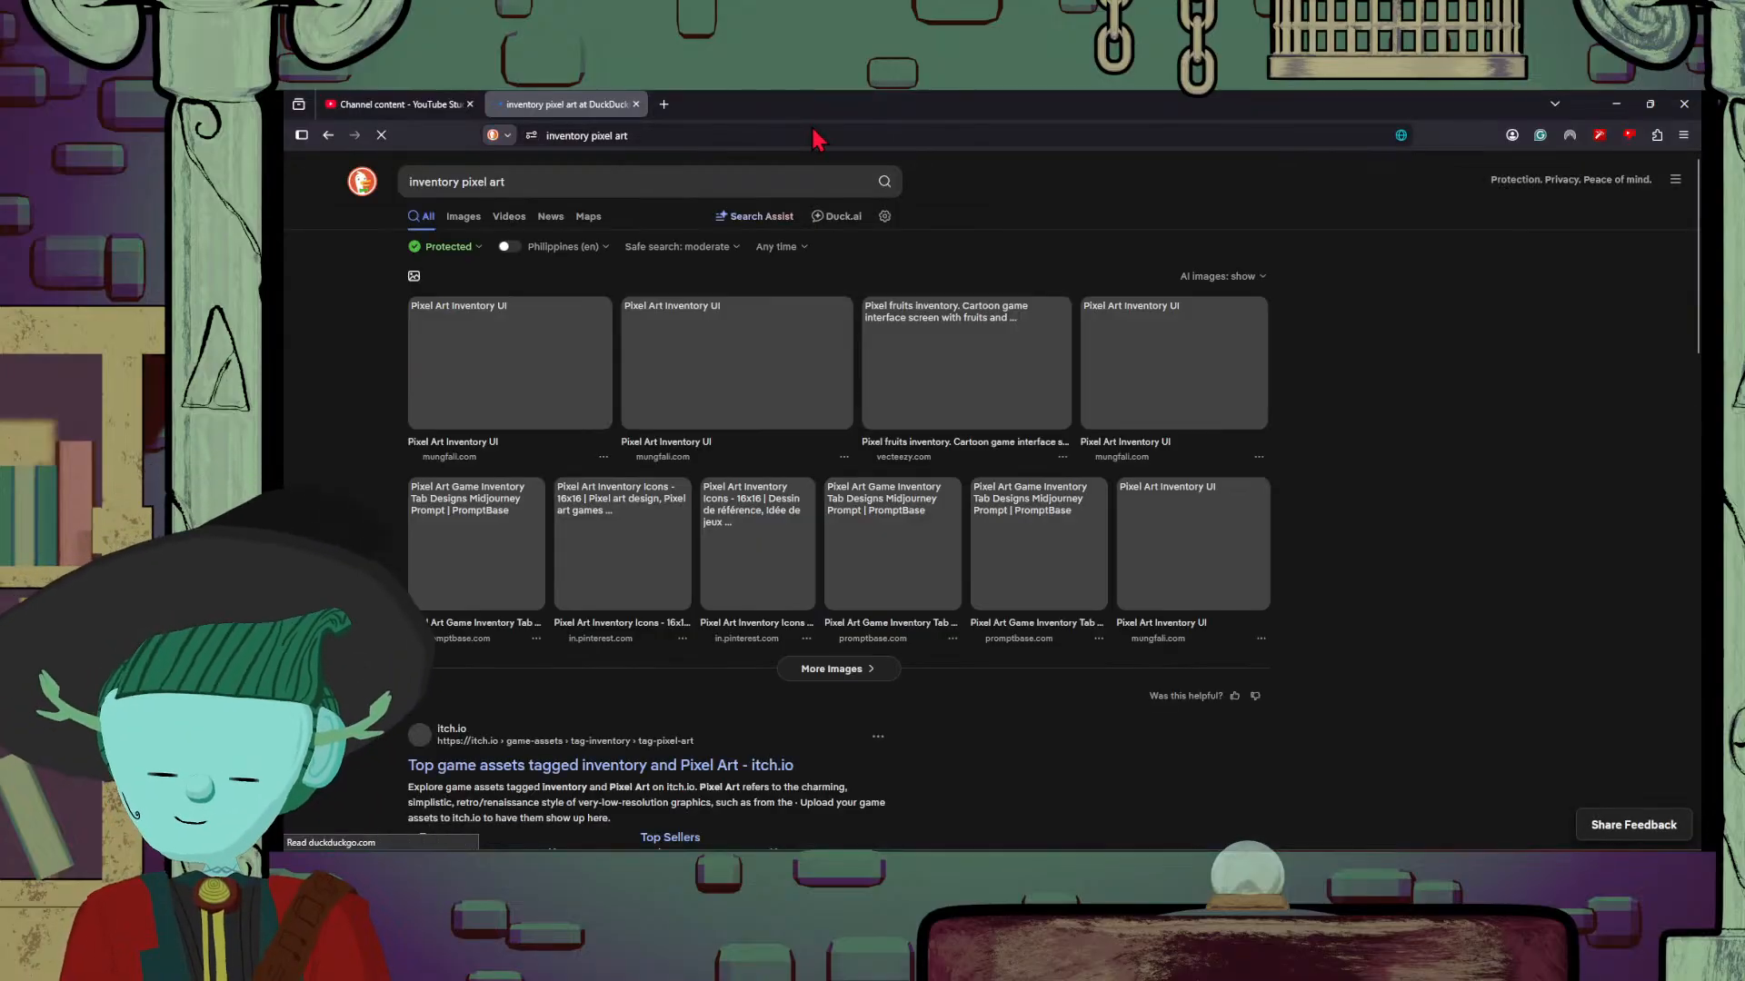
left_click(463, 216)
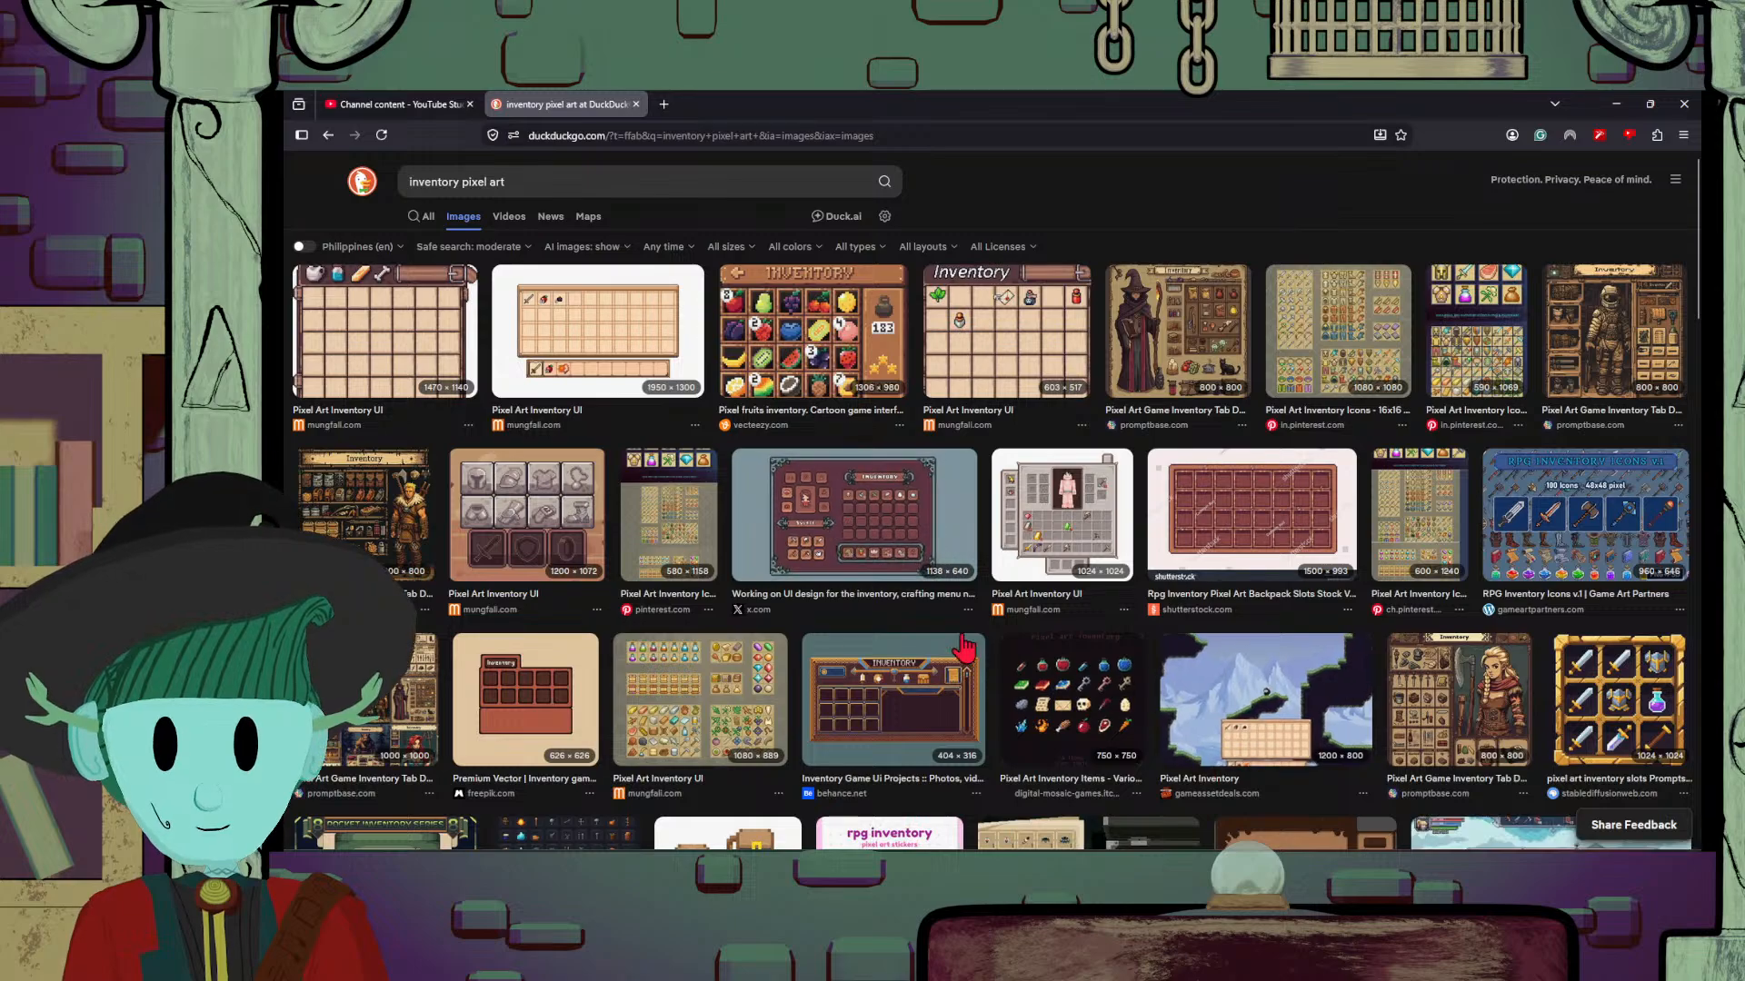
Step: Preview the x.com inventory UI design image and examine its ornate frame, item slots and equipment layout
left_click(834, 525)
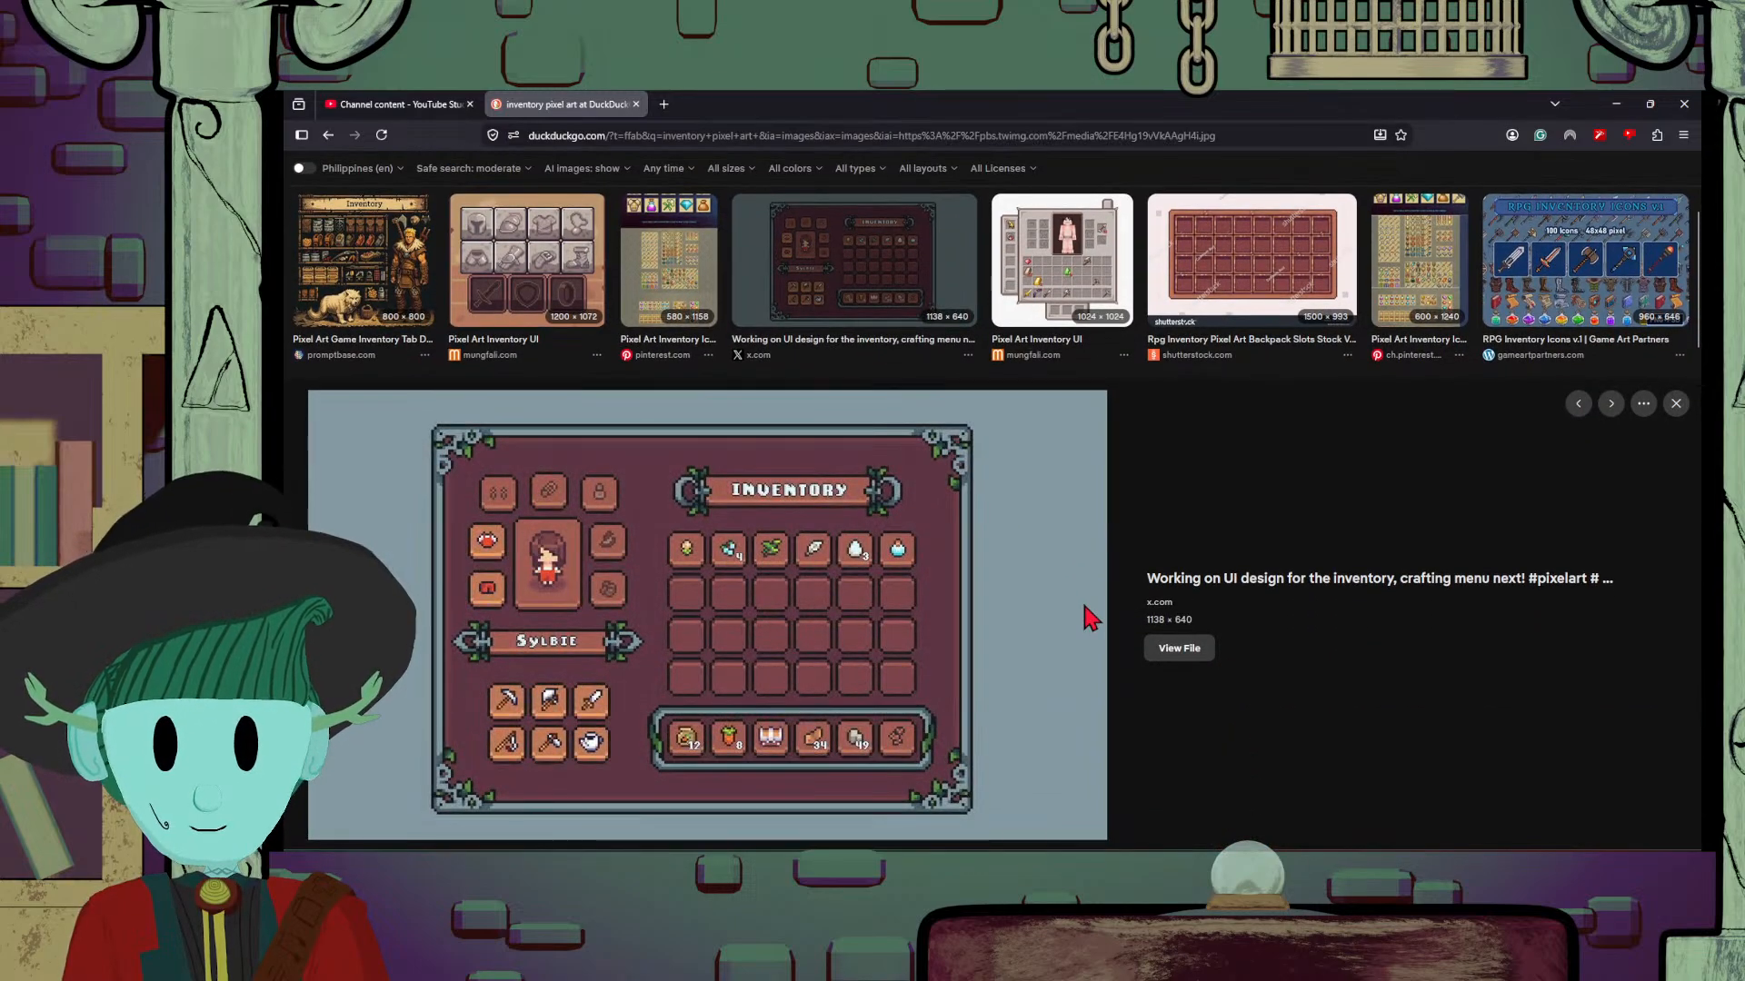
scroll(1086, 618, "down", 2)
scroll(565, 473, "up", 1)
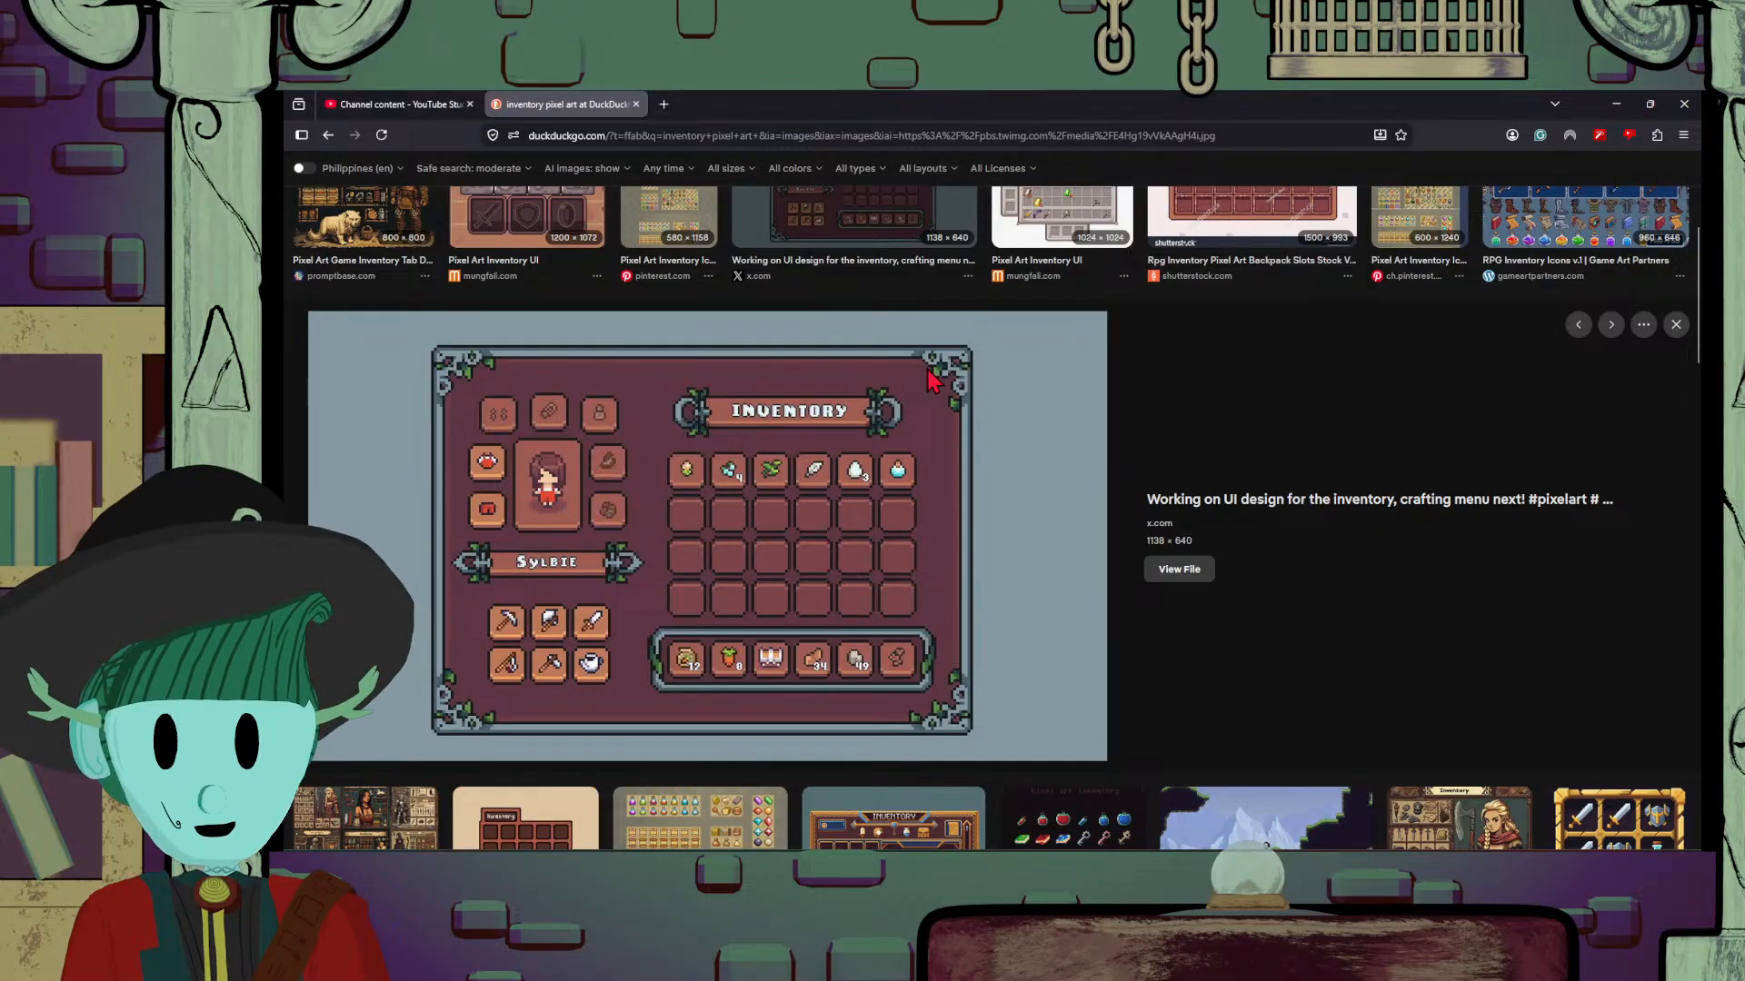
scroll(955, 611, "up", 3)
scroll(960, 611, "down", 3)
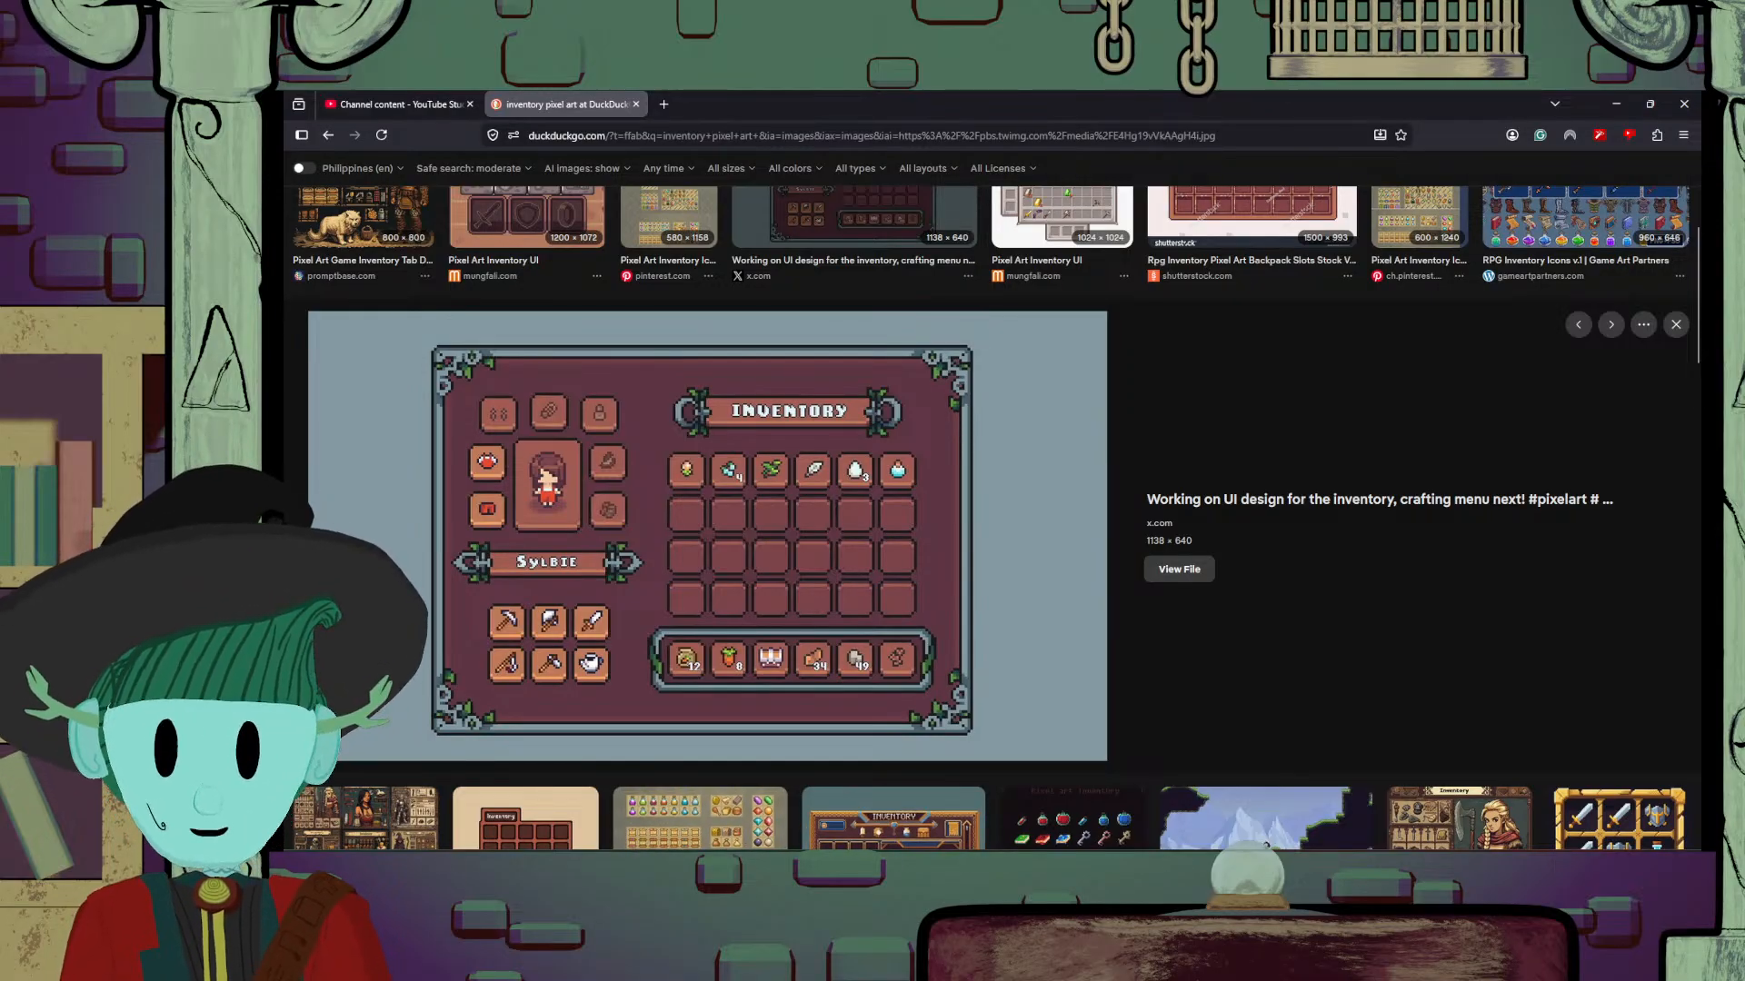
Step: Switch back to Pixelorama and sample the brown color of the storage panel's interior
key("alt+Tab")
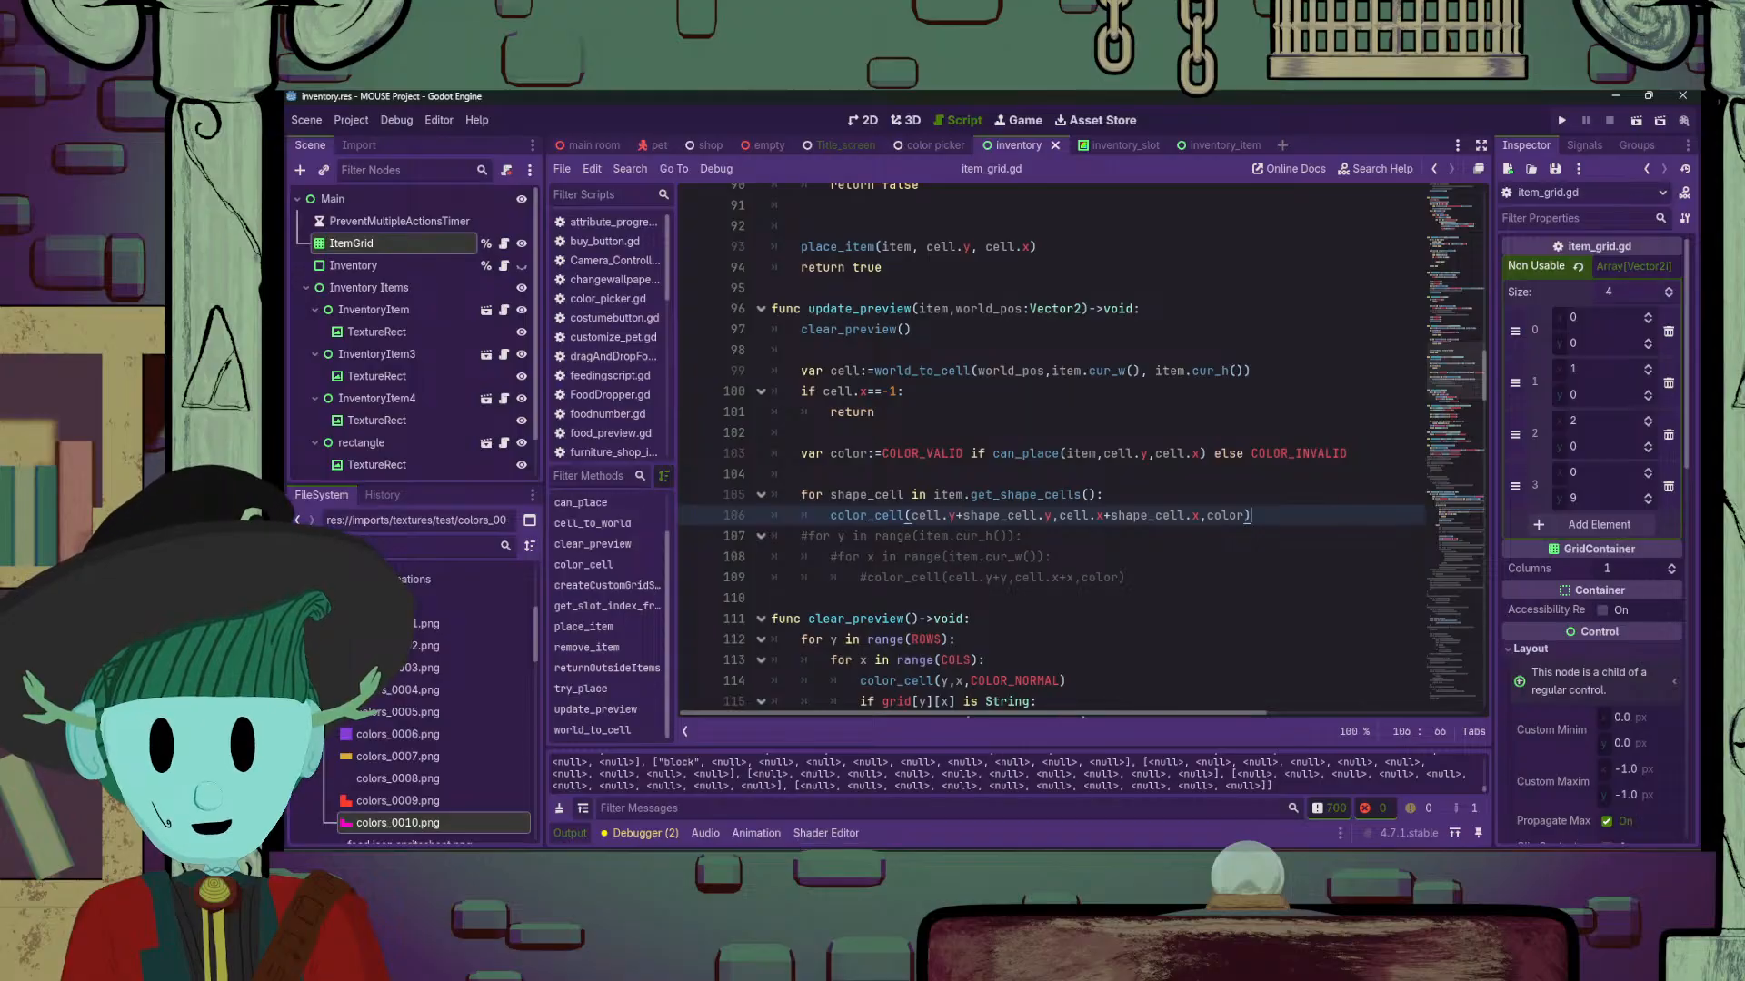
key("alt+Tab")
scroll(1200, 506, "down", 3)
scroll(1207, 504, "up", 2)
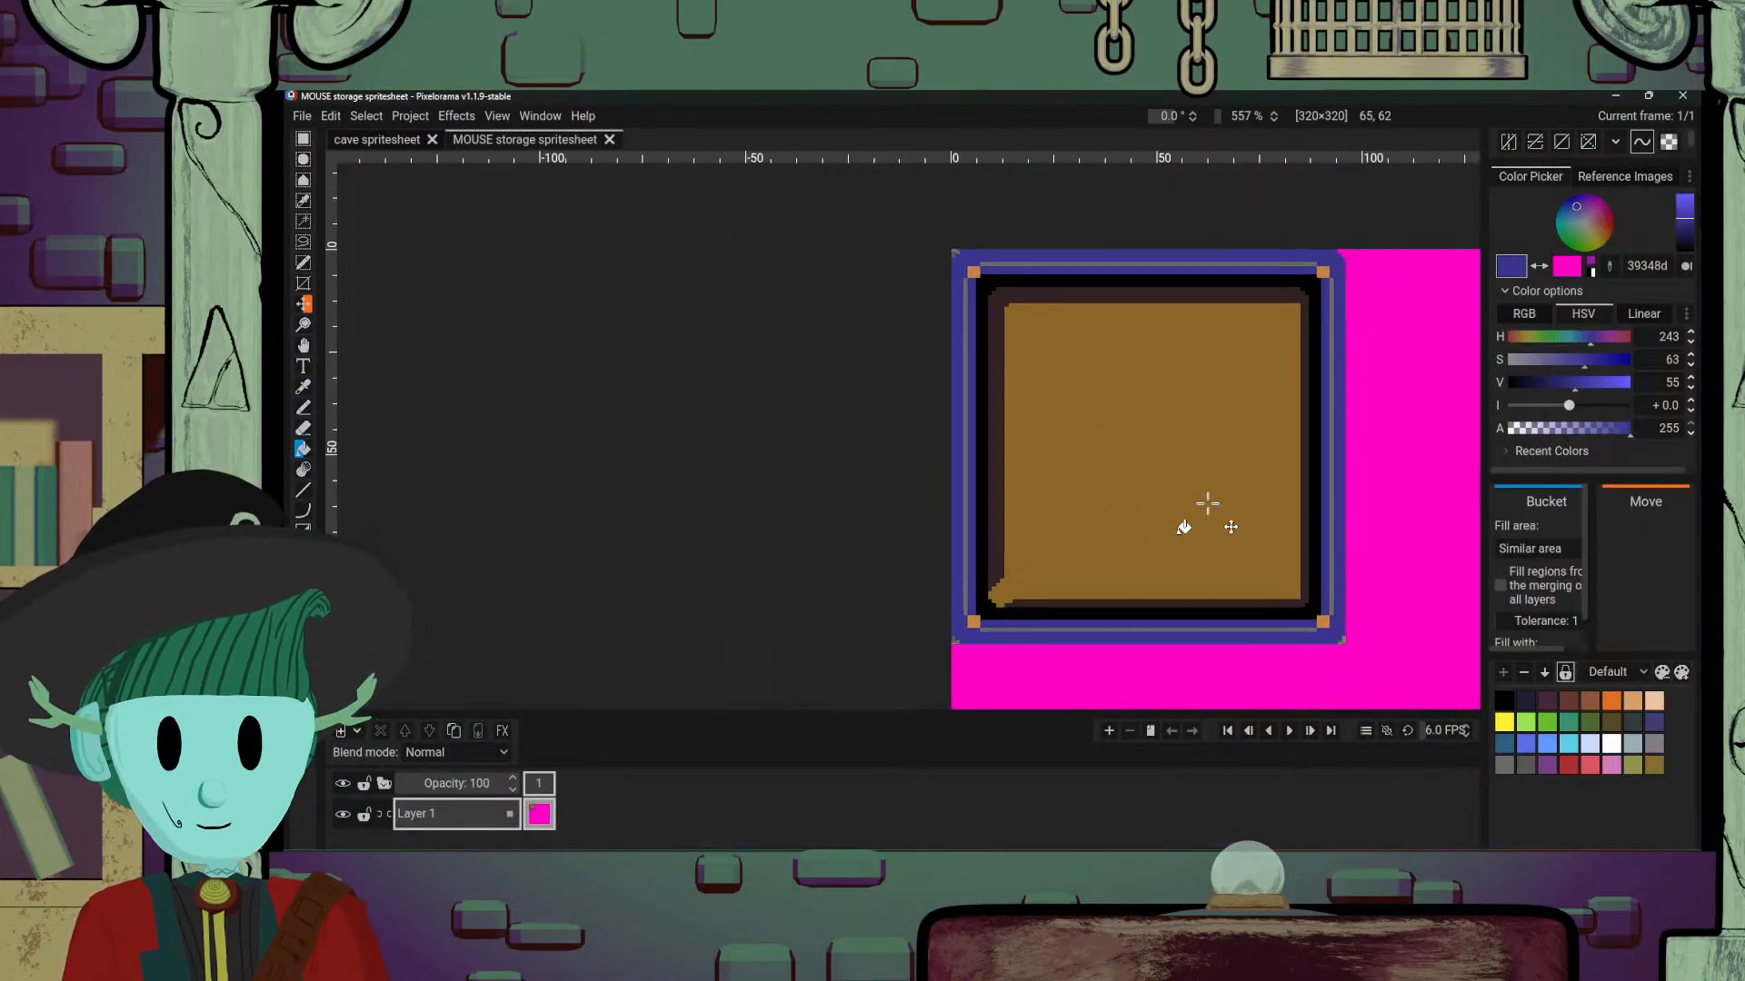
scroll(1207, 503, "up", 1)
key("o")
left_click(1079, 545)
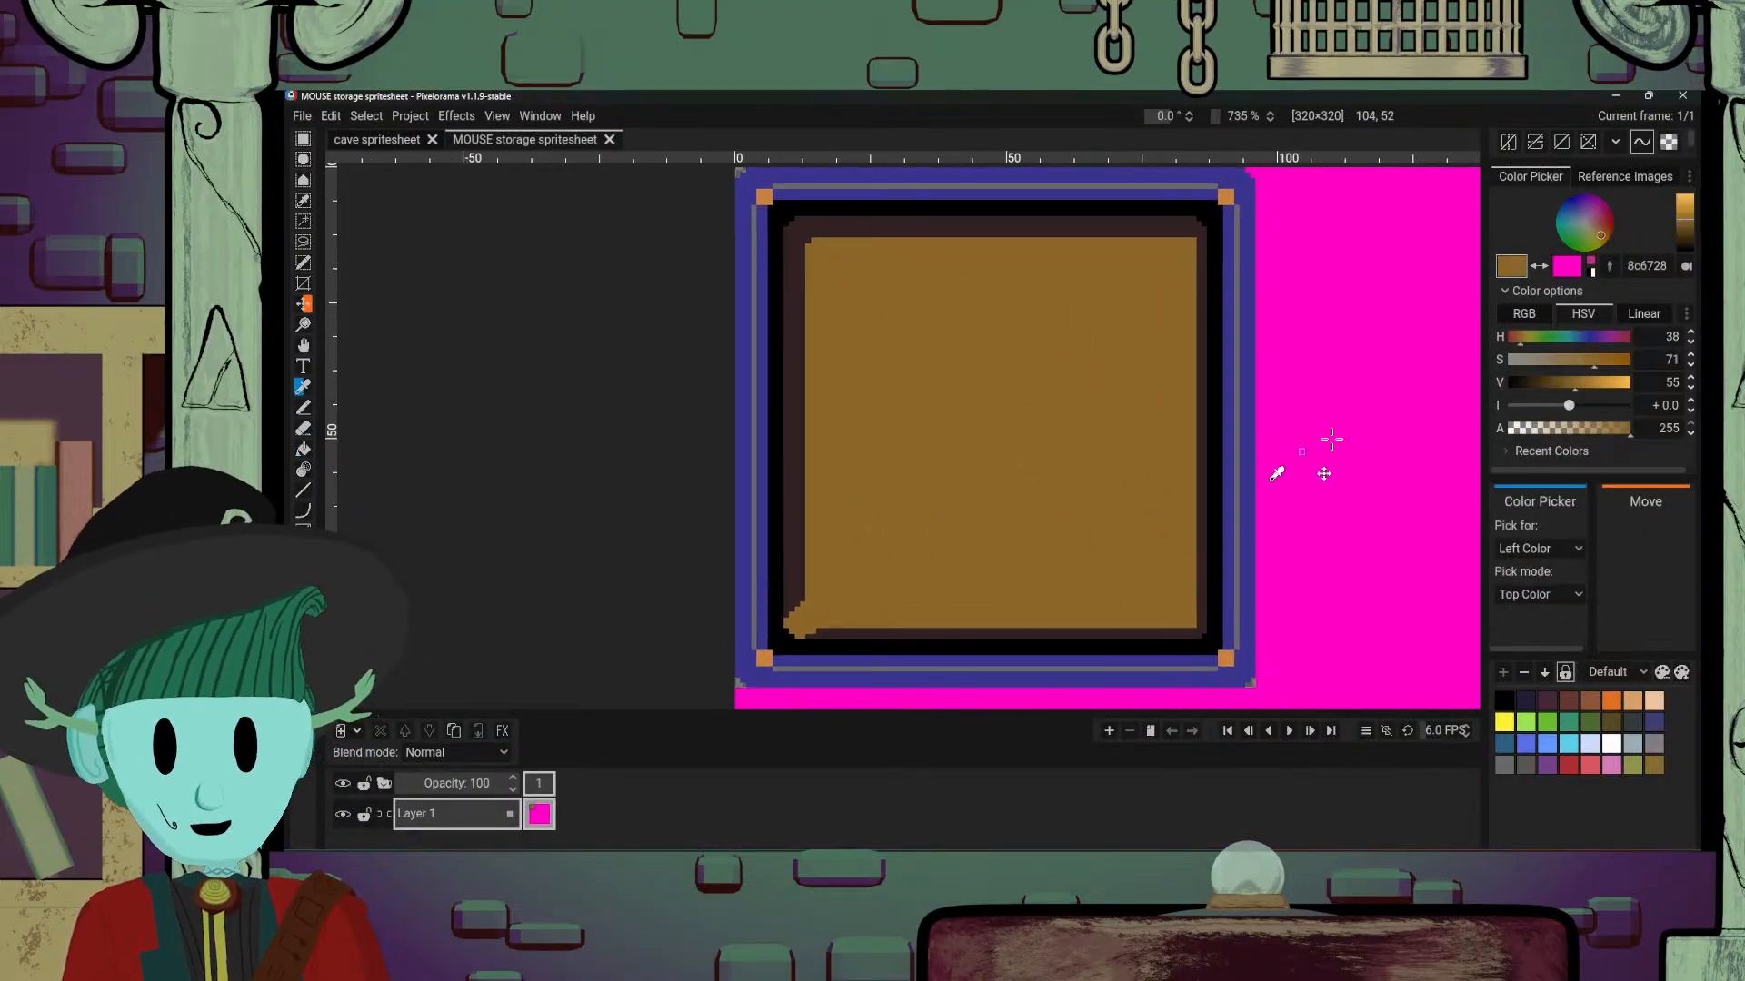
Step: Mix the yellow-green color c3d14b and bucket-fill the panel's dark inner edge with it
key("b")
left_click_drag(1688, 219, 1688, 204)
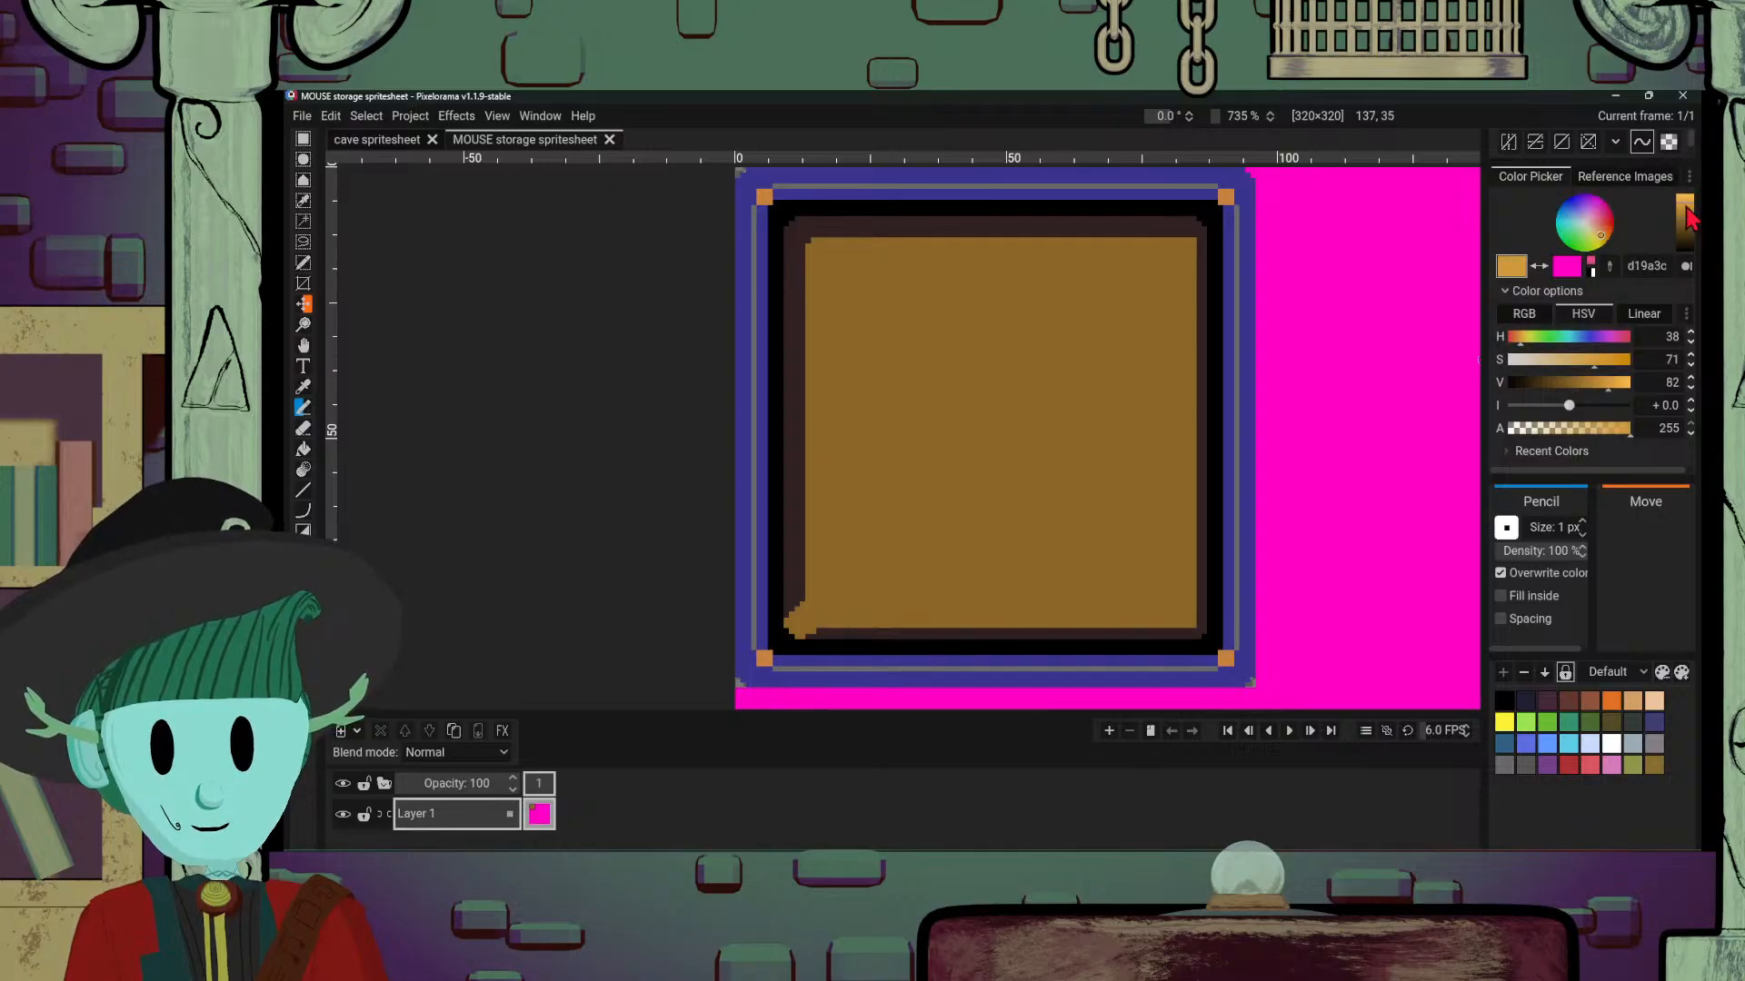
key("g")
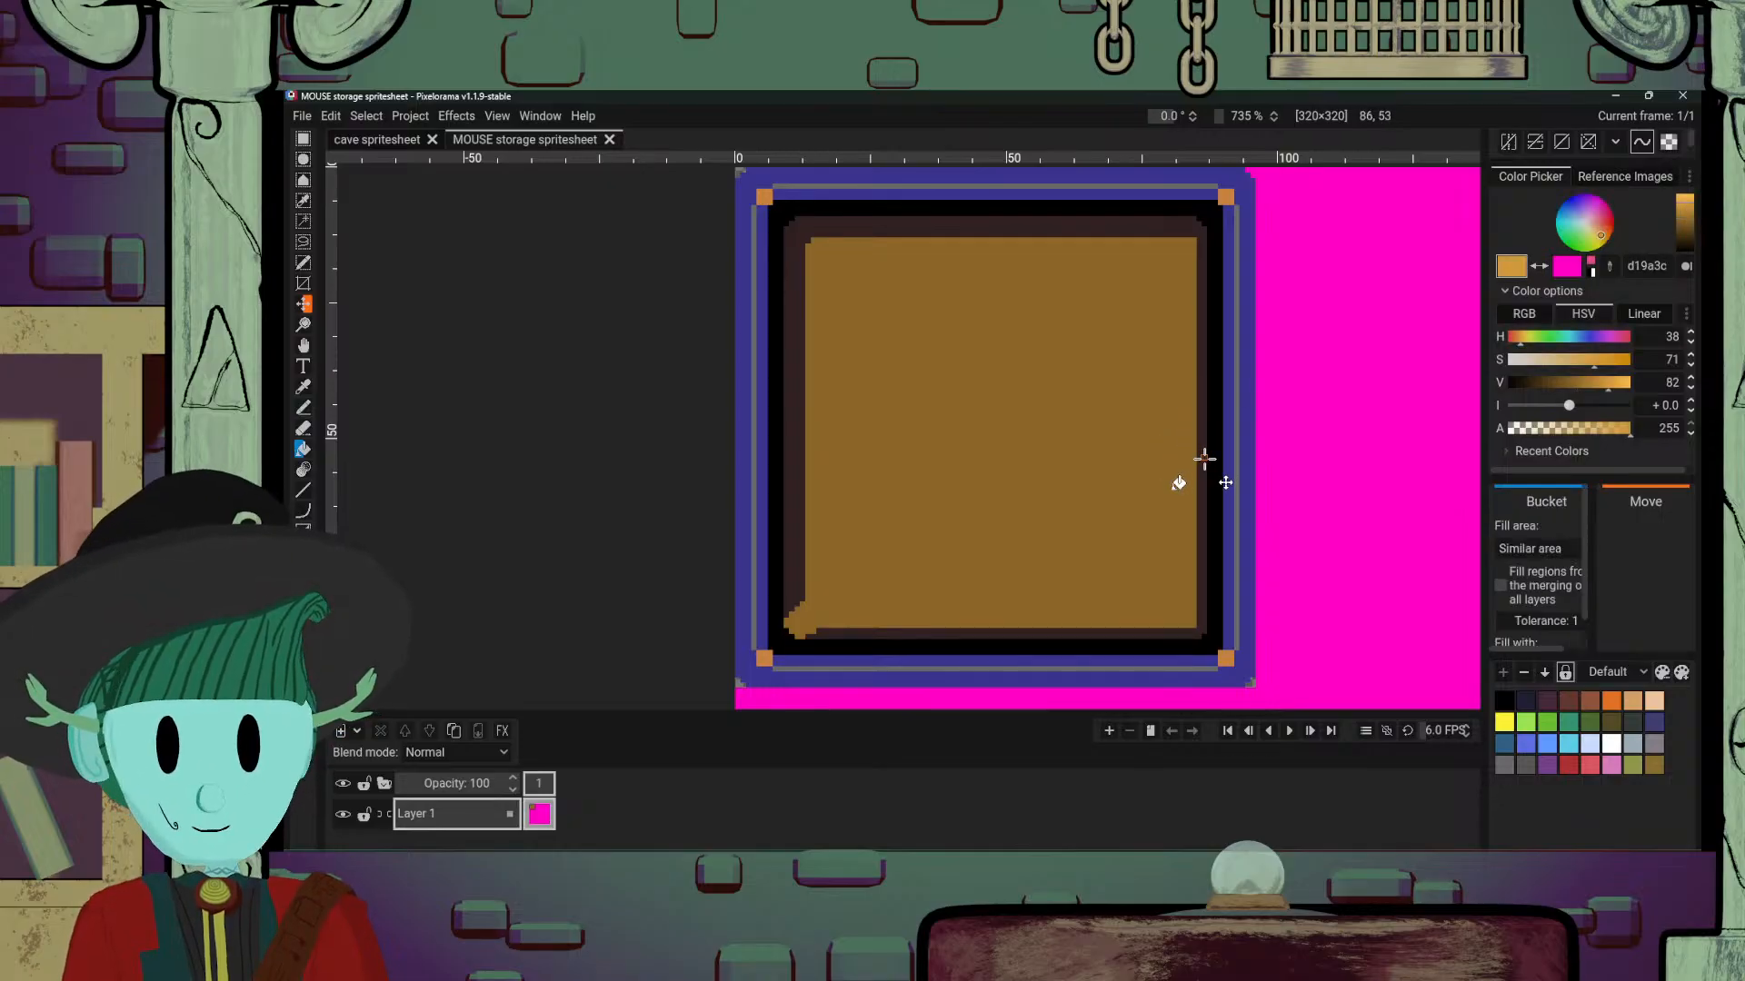
left_click_drag(1597, 239, 1591, 240)
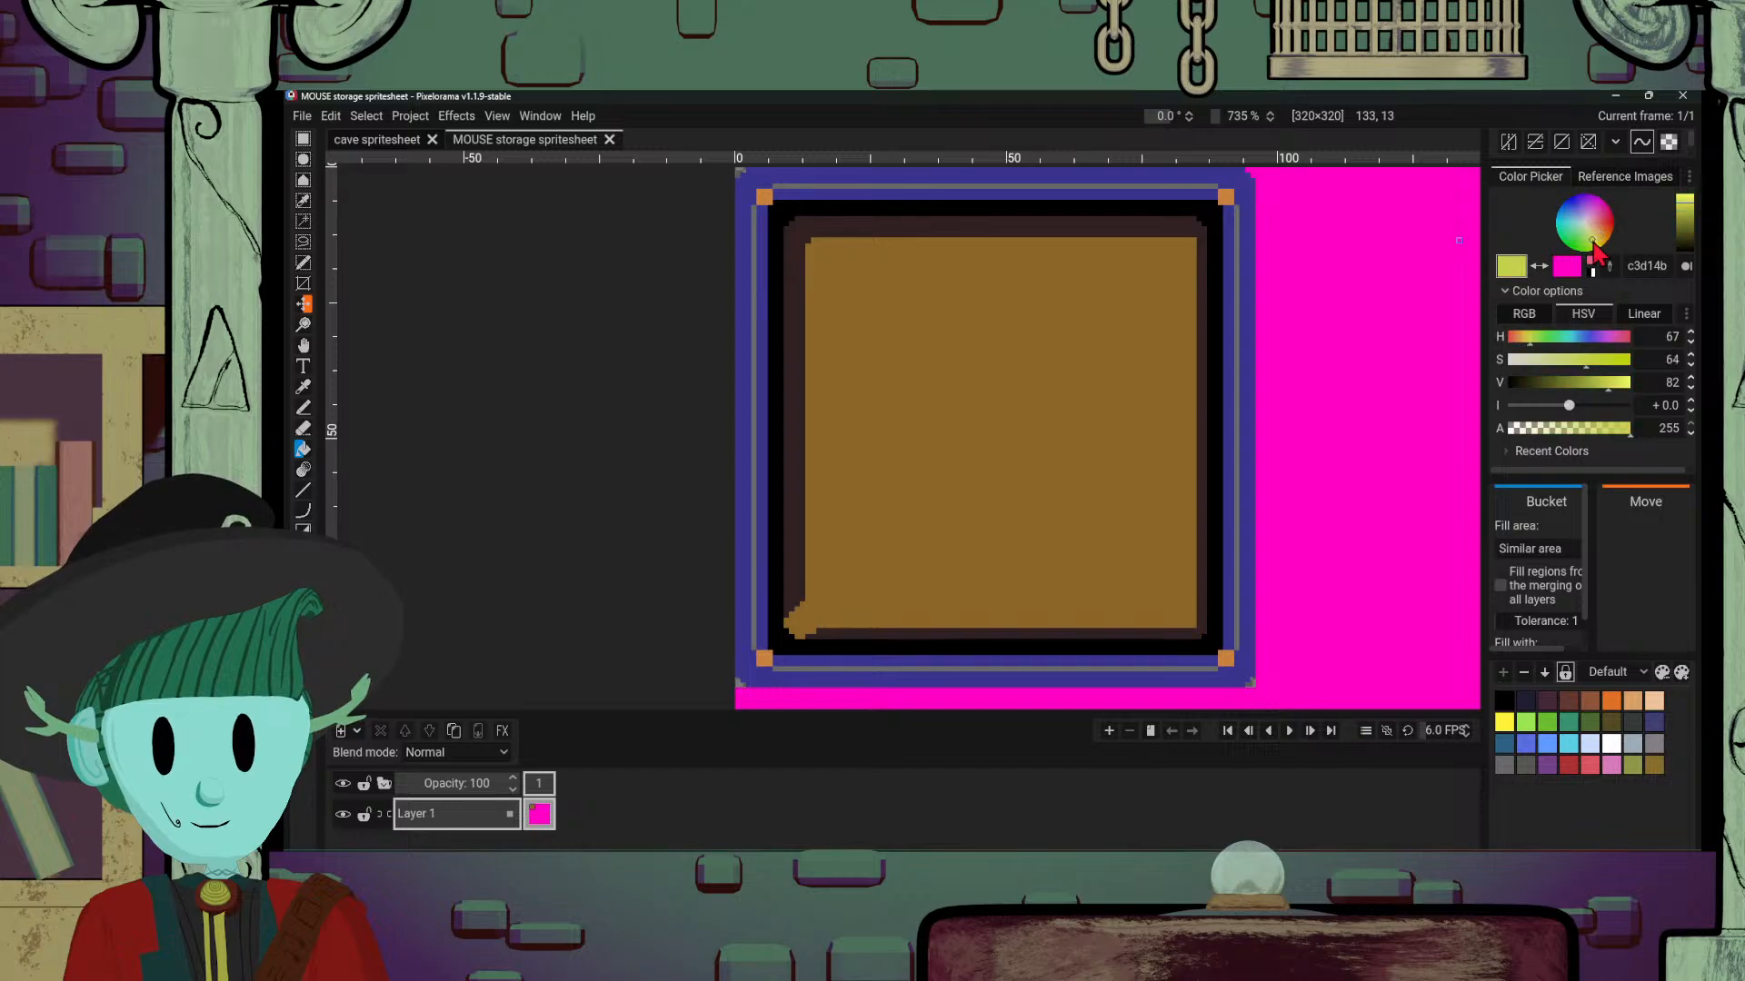
left_click(1202, 481)
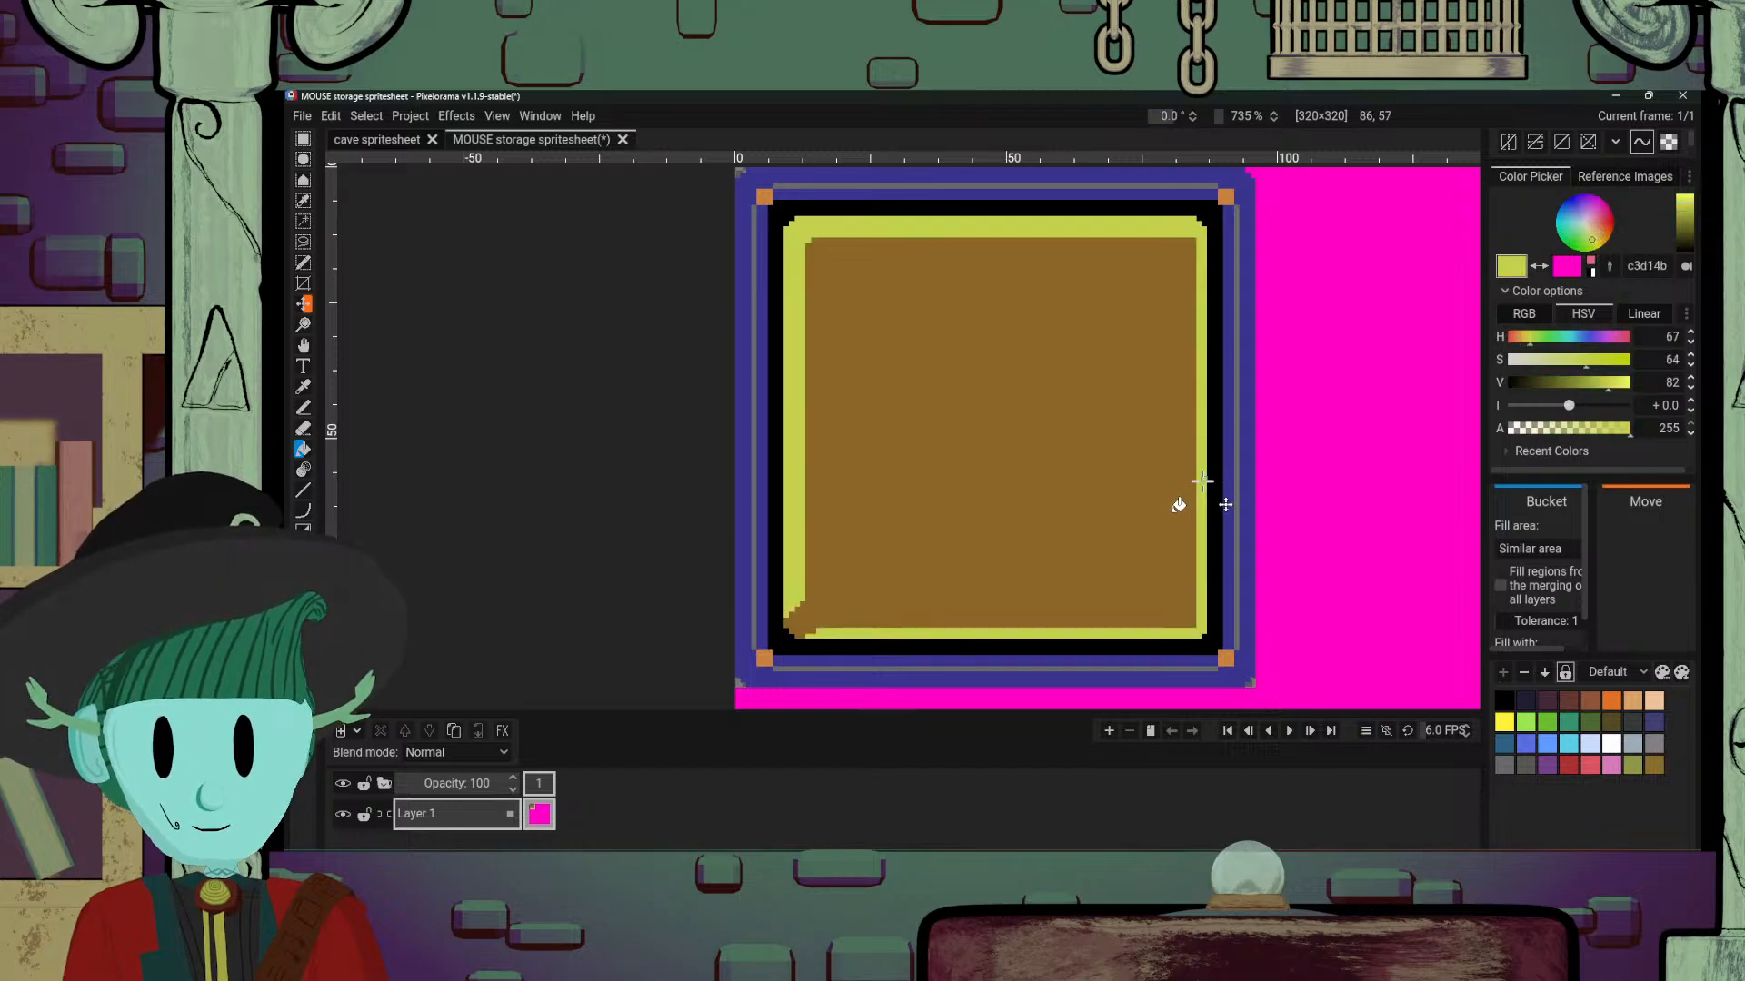
scroll(1177, 496, "down", 9)
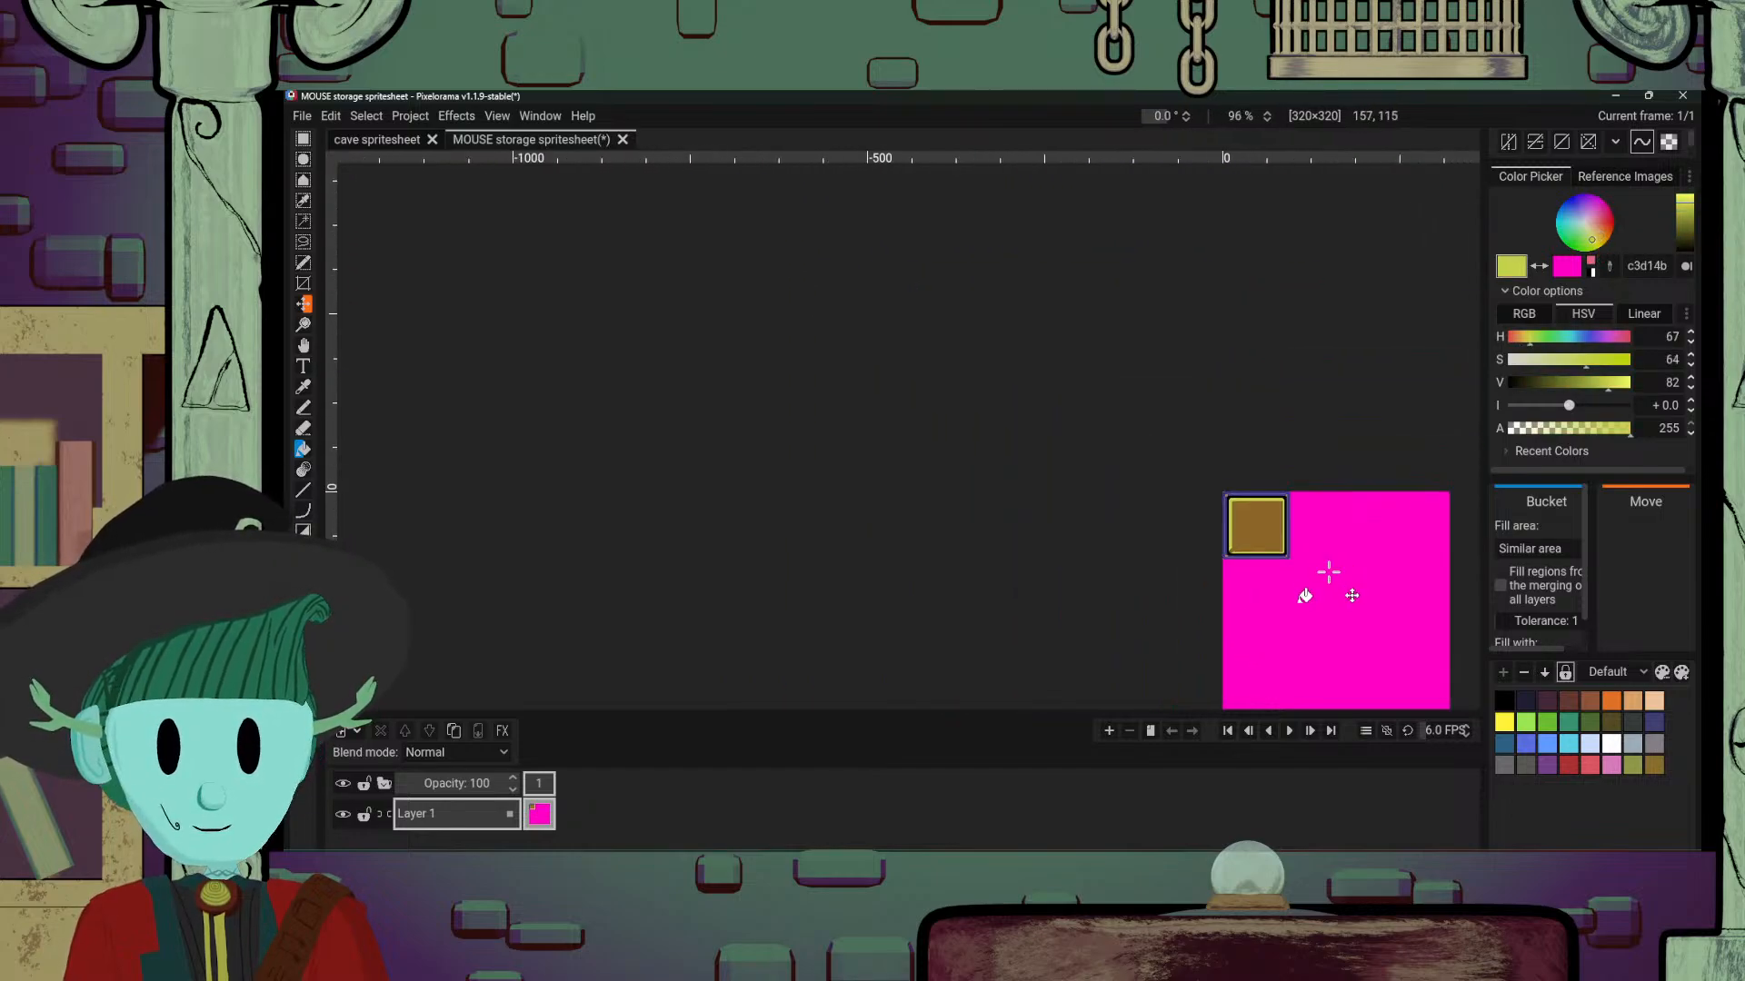
scroll(1304, 595, "up", 8)
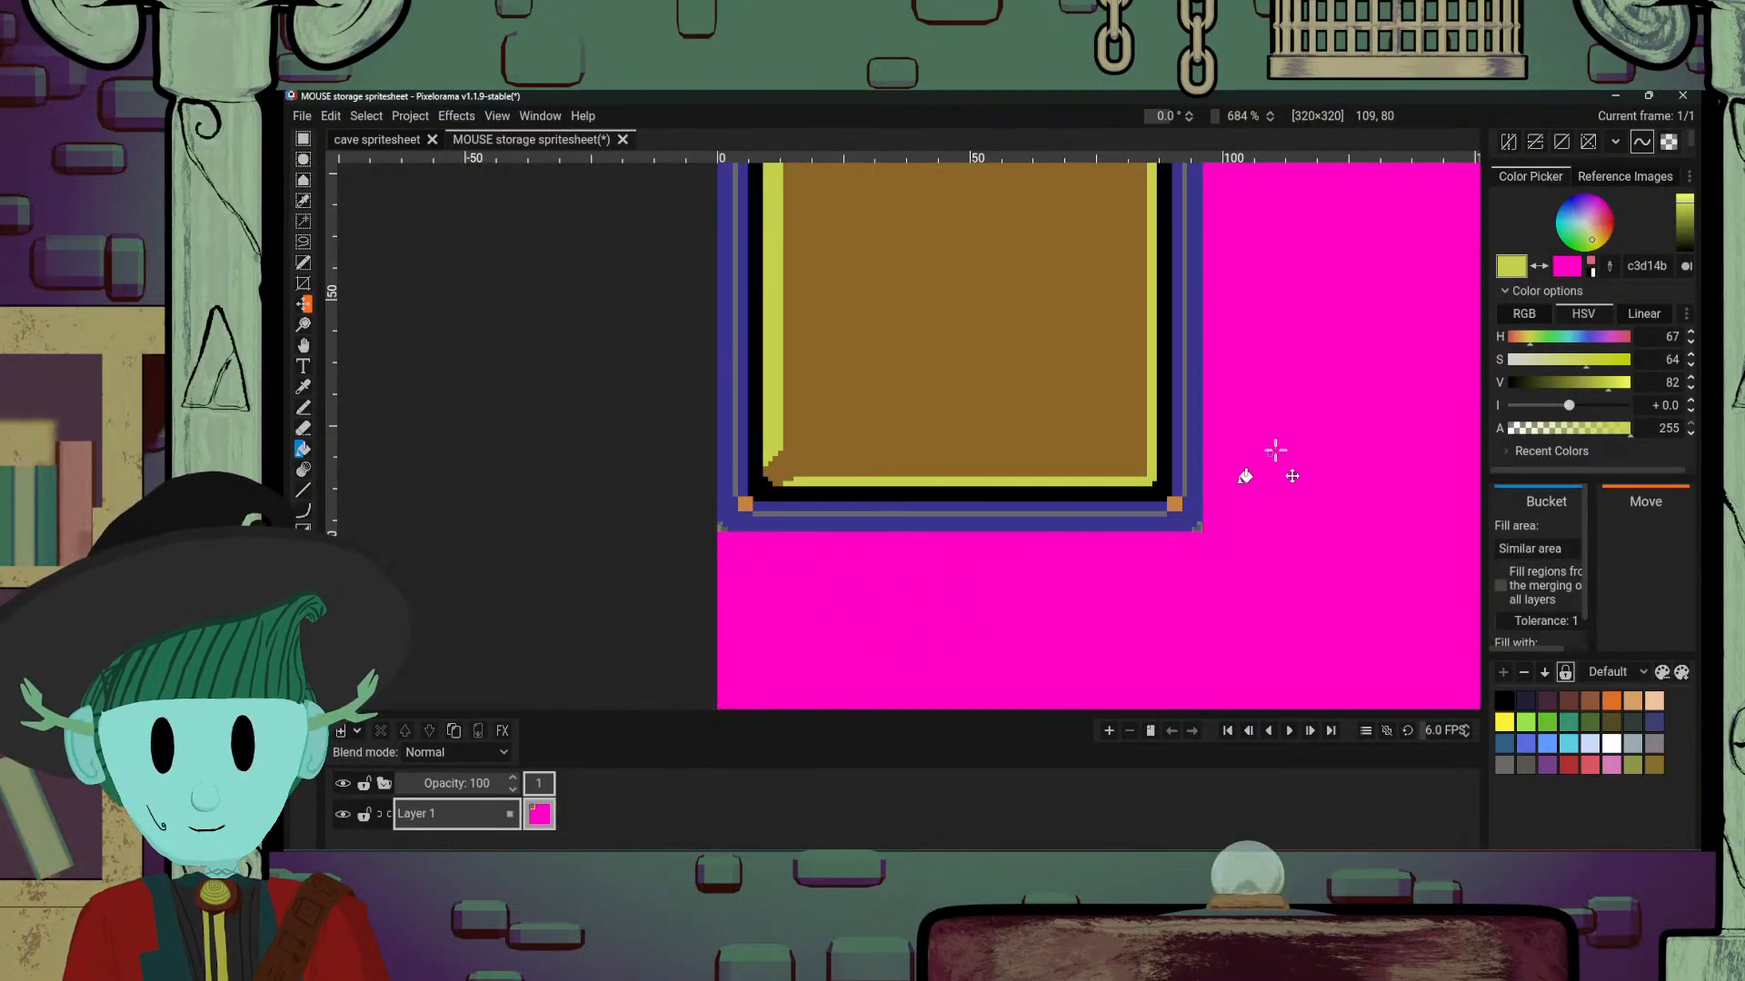
scroll(1275, 454, "down", 3)
scroll(1130, 536, "up", 3)
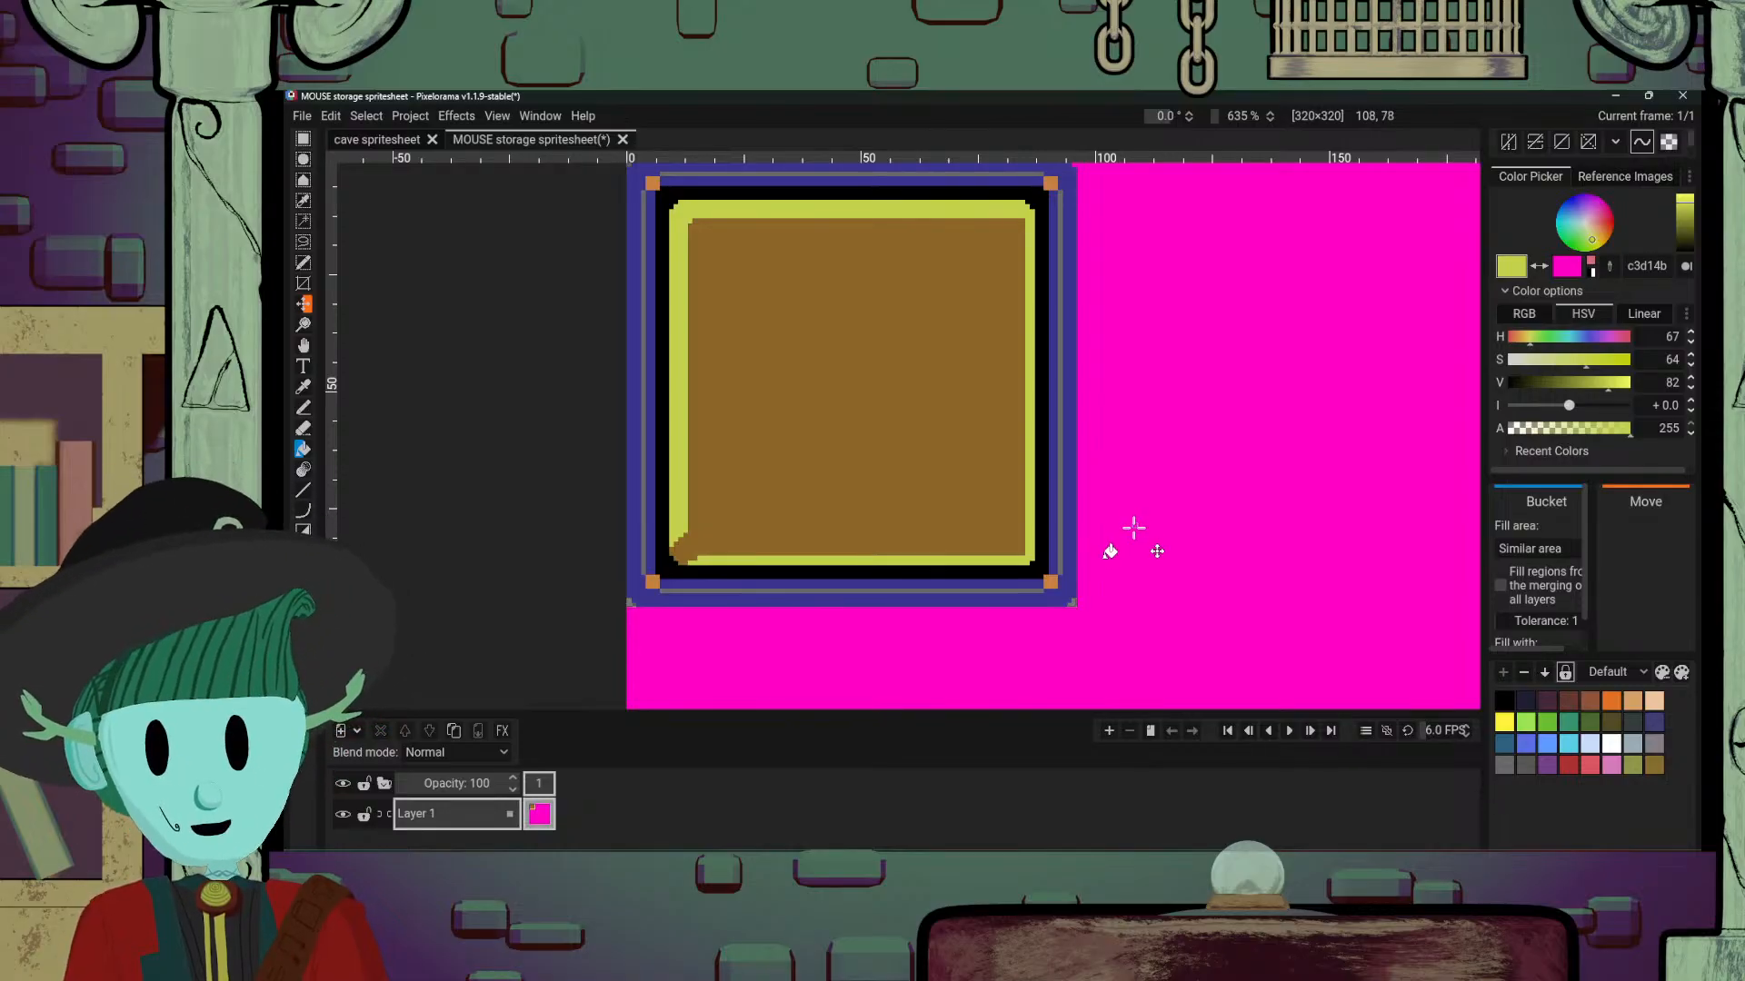
Step: Recolor all blue strips of the panel's outer border with light green a9d195 using bucket fills
left_click_drag(1585, 219, 1586, 236)
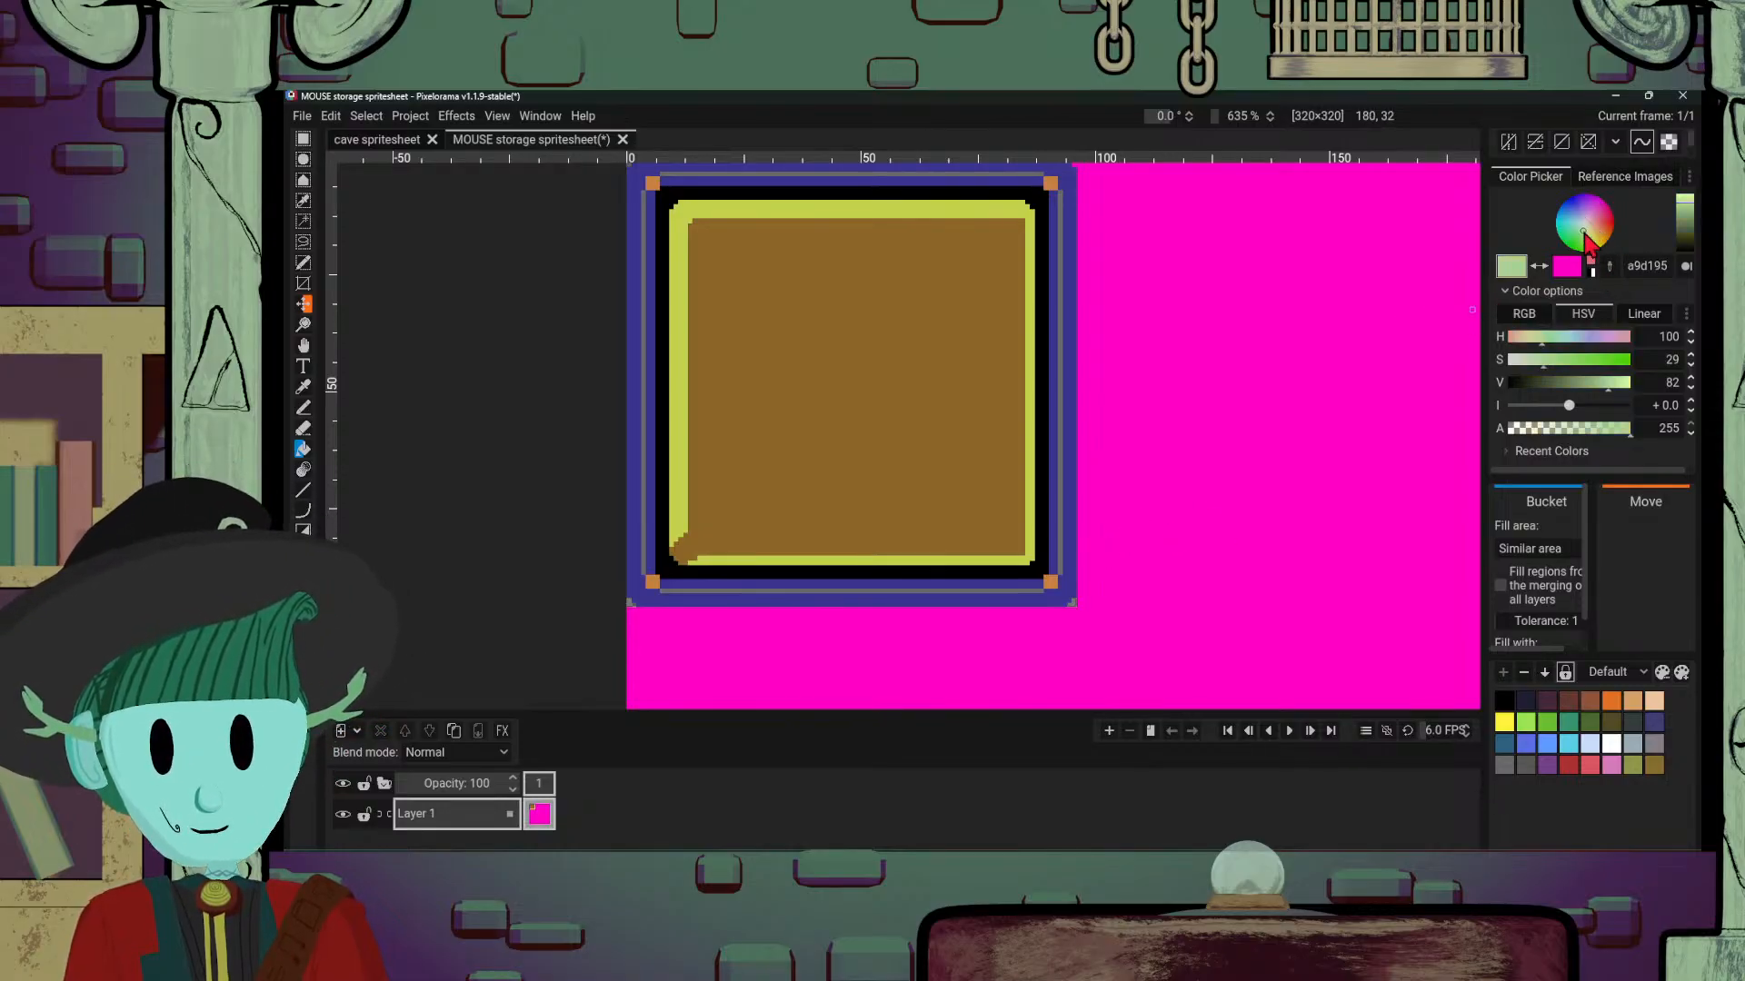
left_click(1072, 558)
left_click(1059, 556)
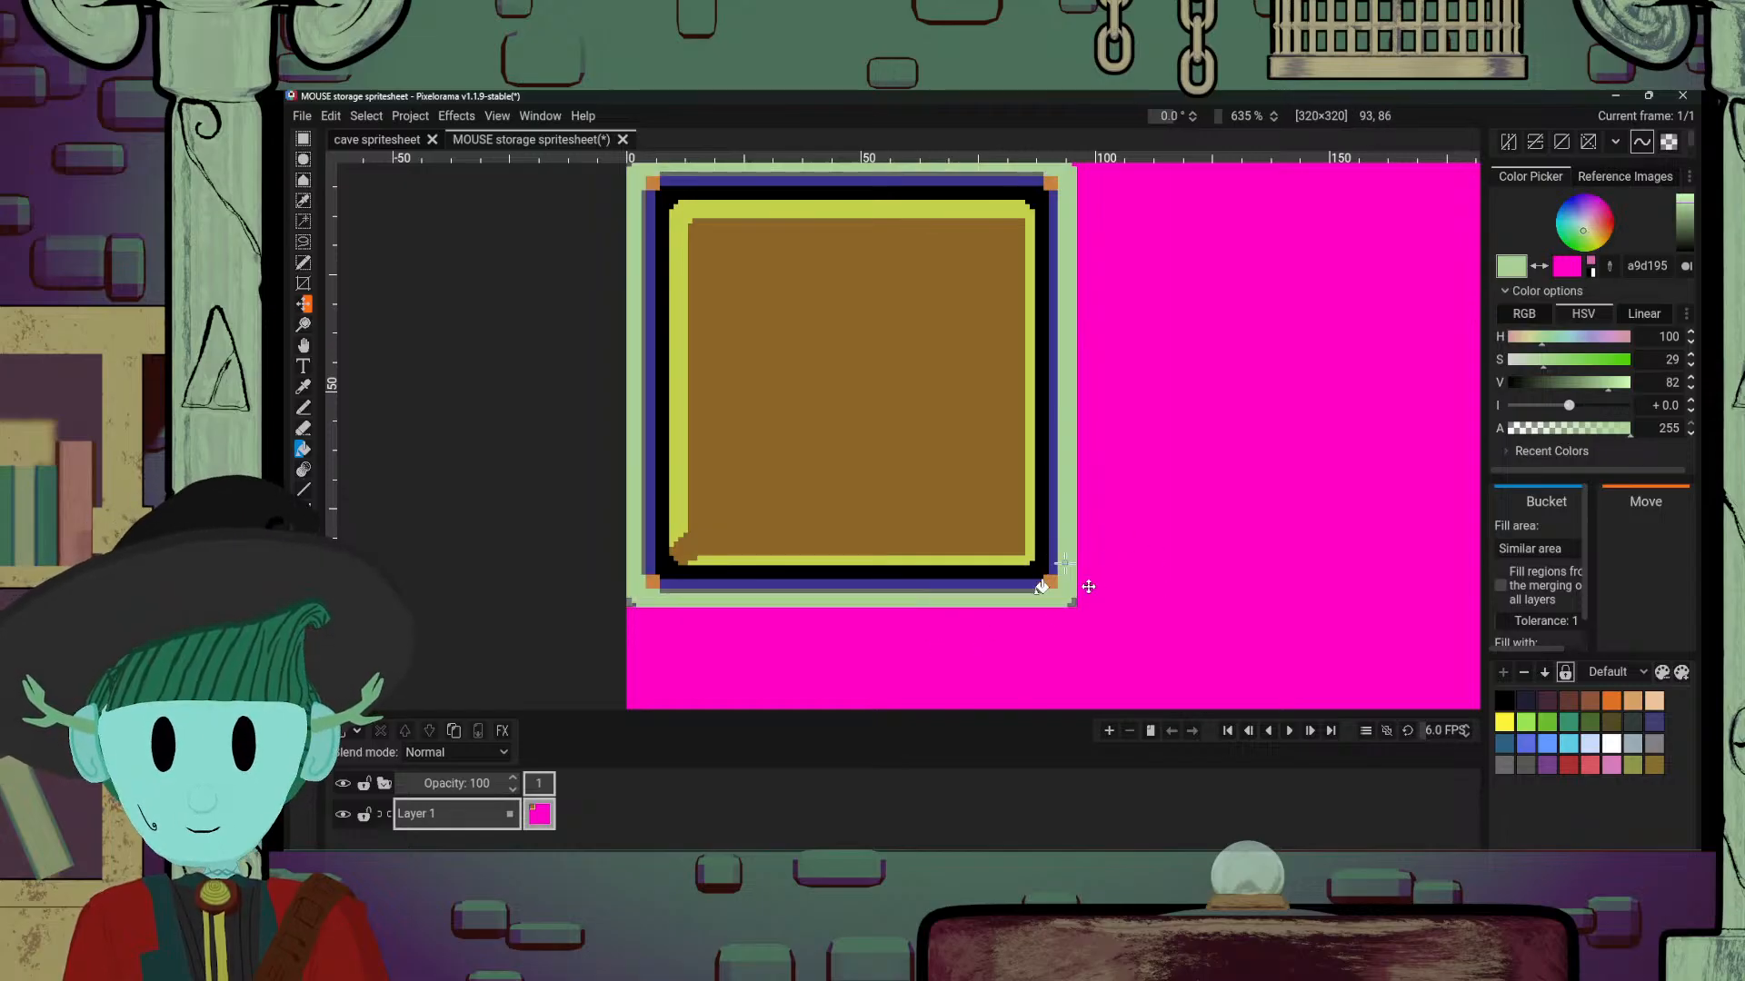
key("ctrl+z")
left_click(1052, 550)
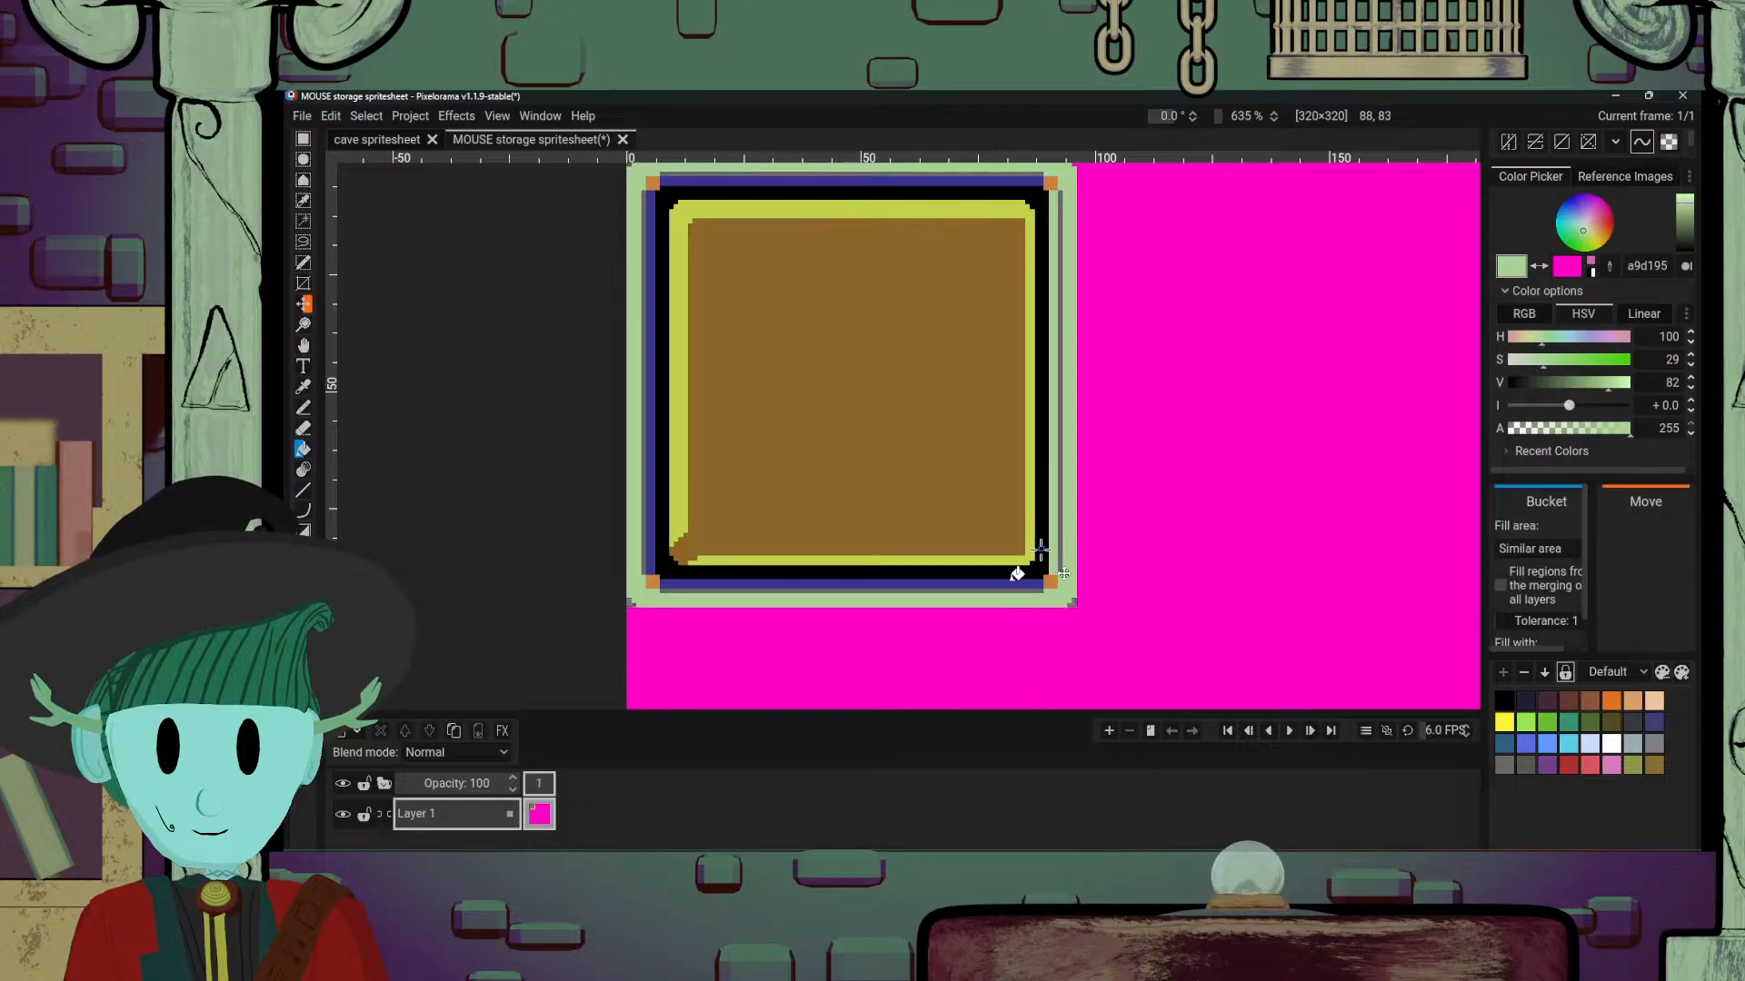
left_click(974, 586)
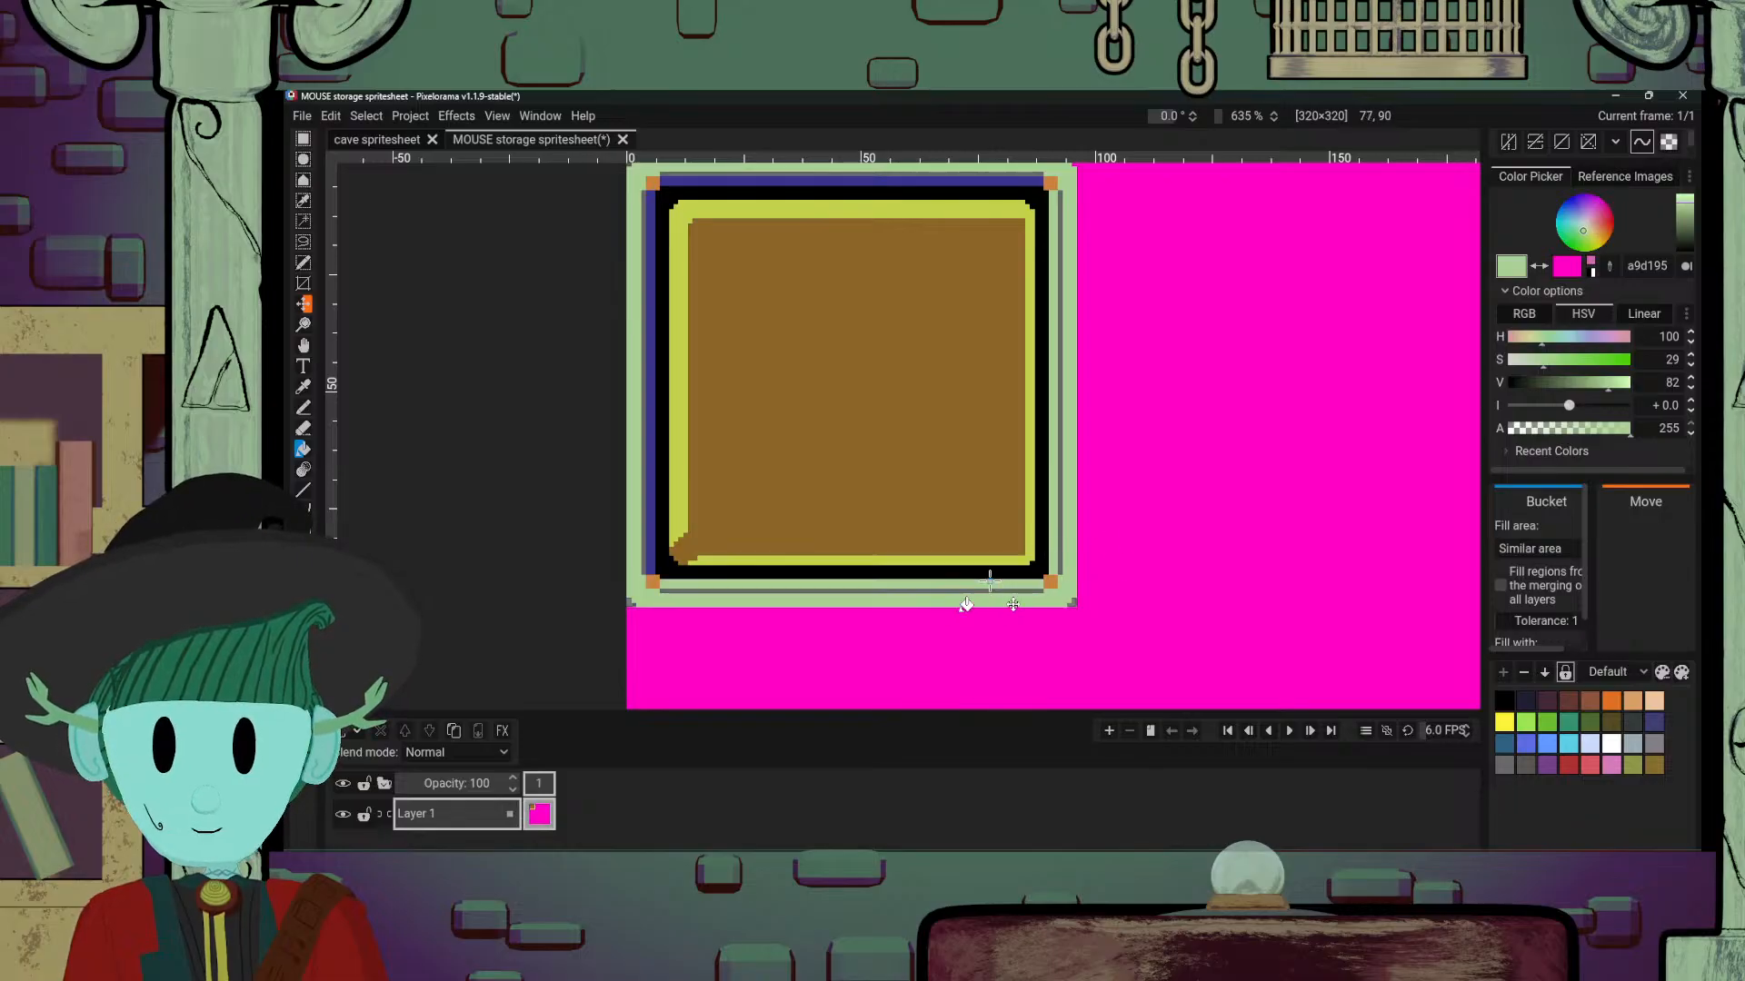
left_click(651, 525)
left_click(663, 182)
Step: Sample the panel's brown interior, saturate the color to 8c5d00 and fill the interior with it
scroll(1004, 448, "down", 5)
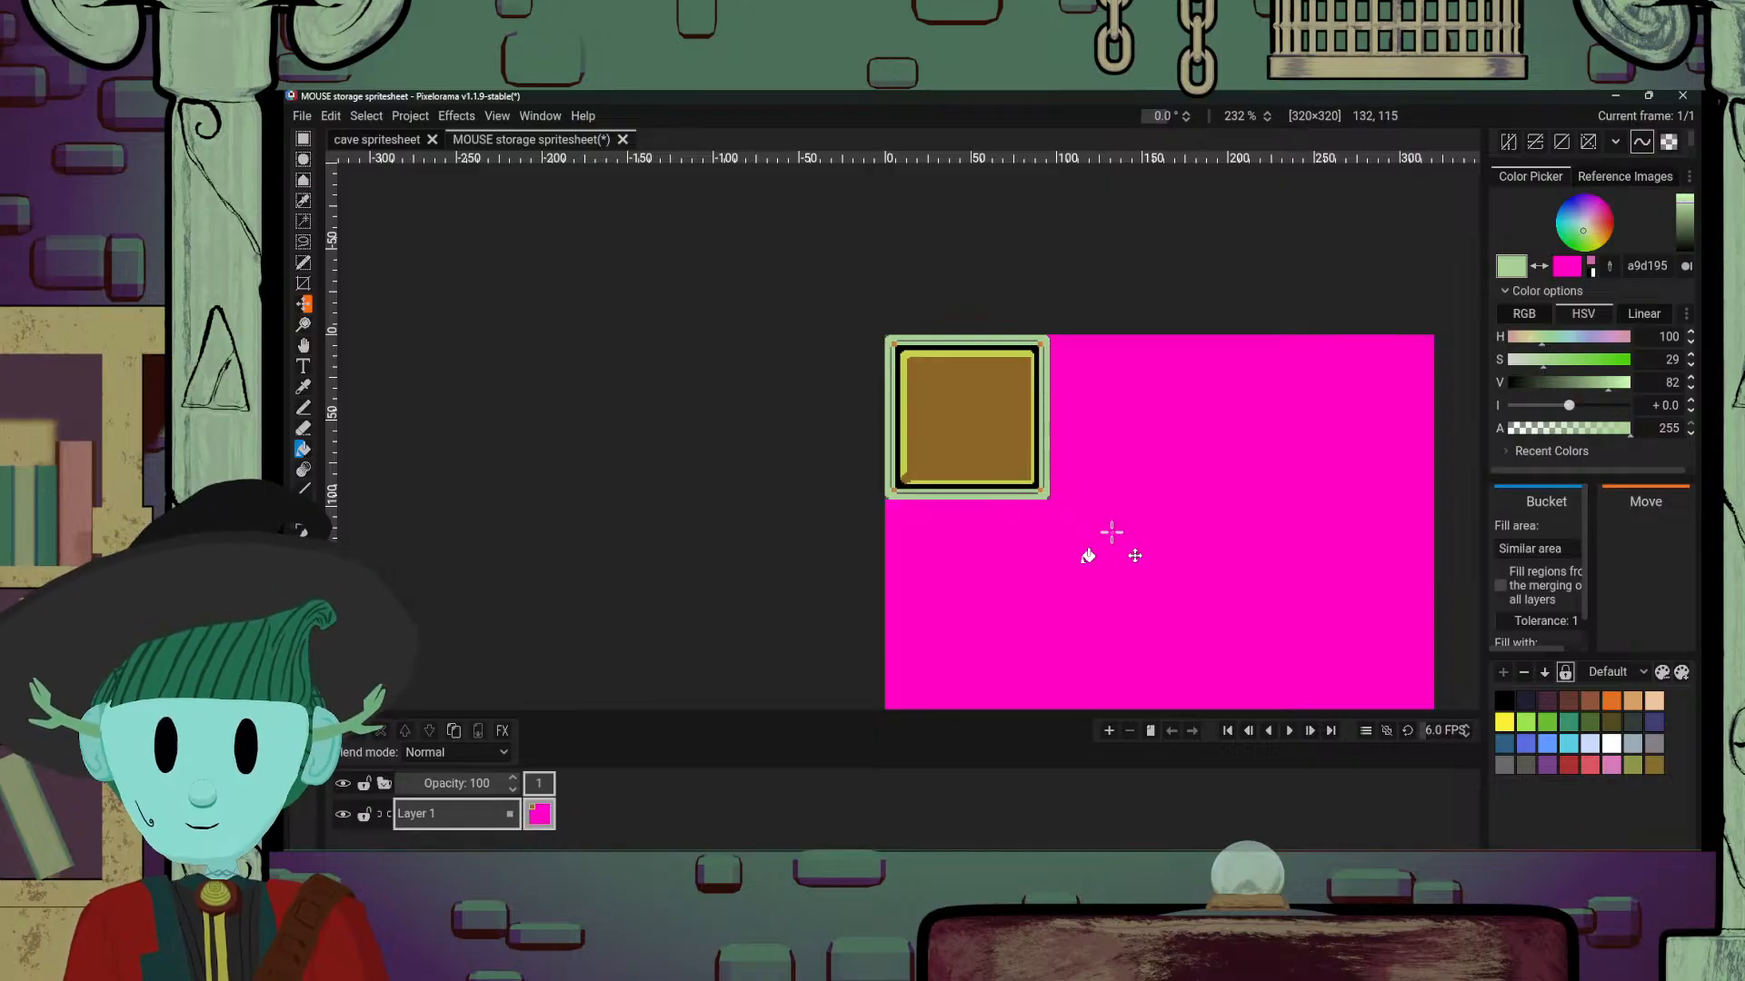
scroll(1111, 536, "down", 3)
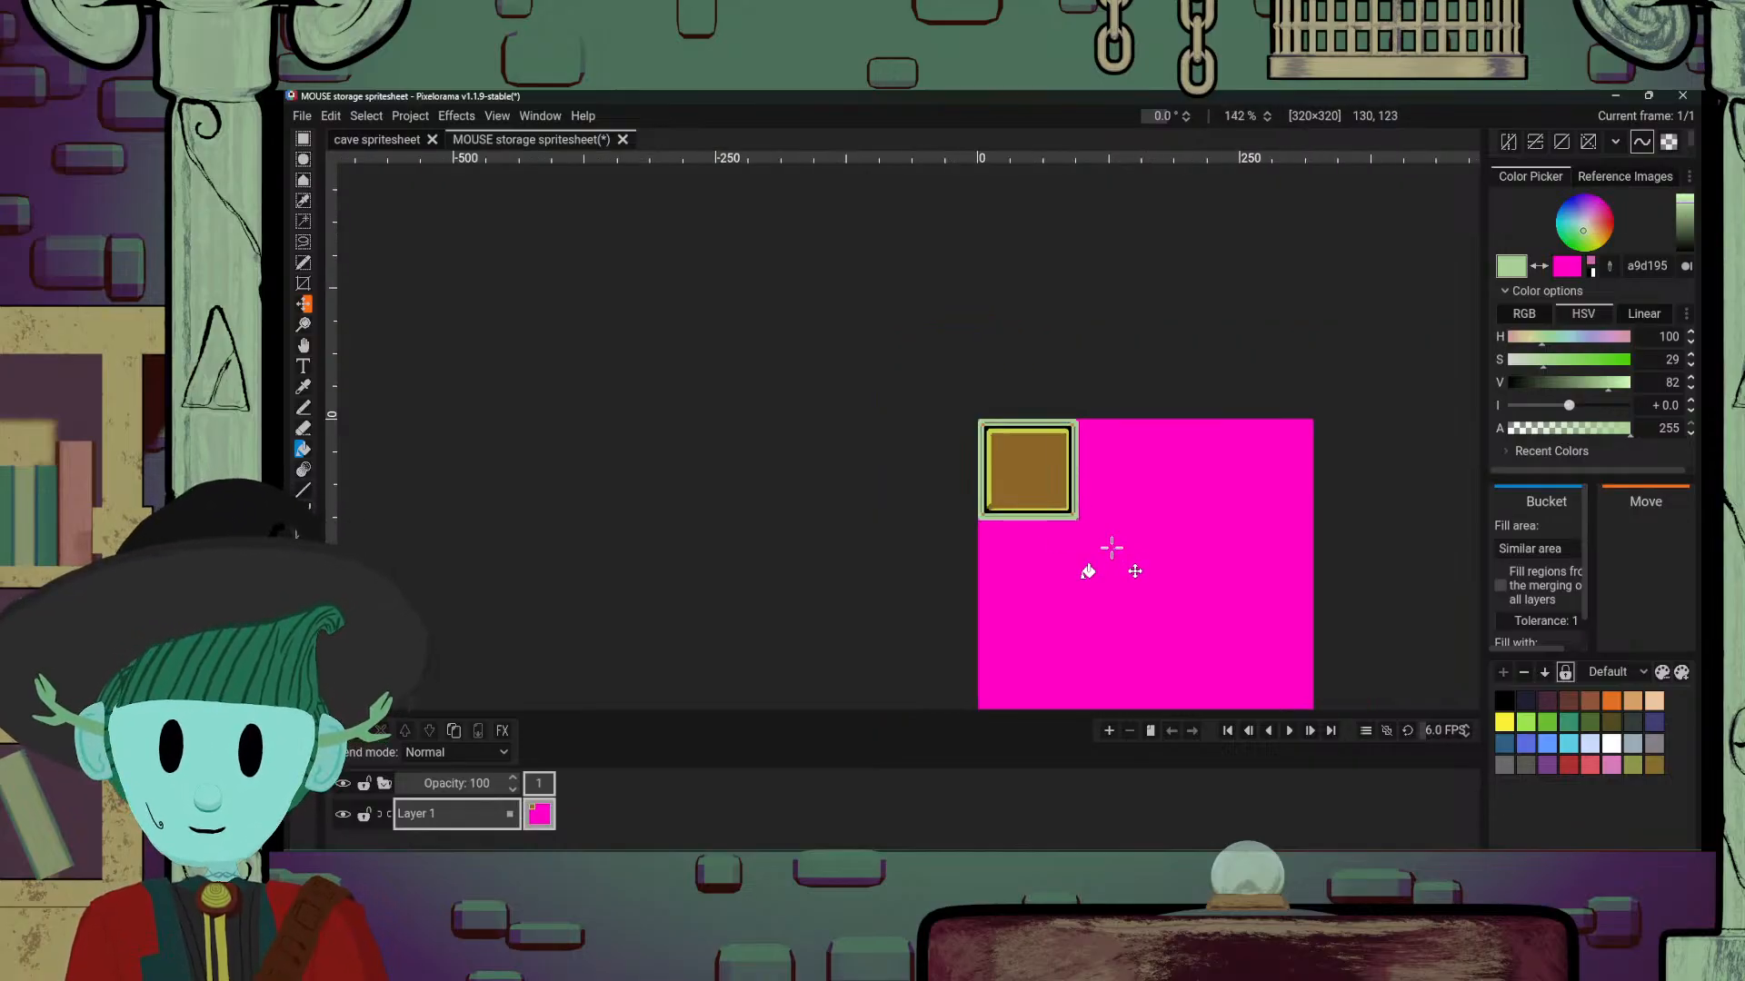
scroll(1111, 547, "up", 9)
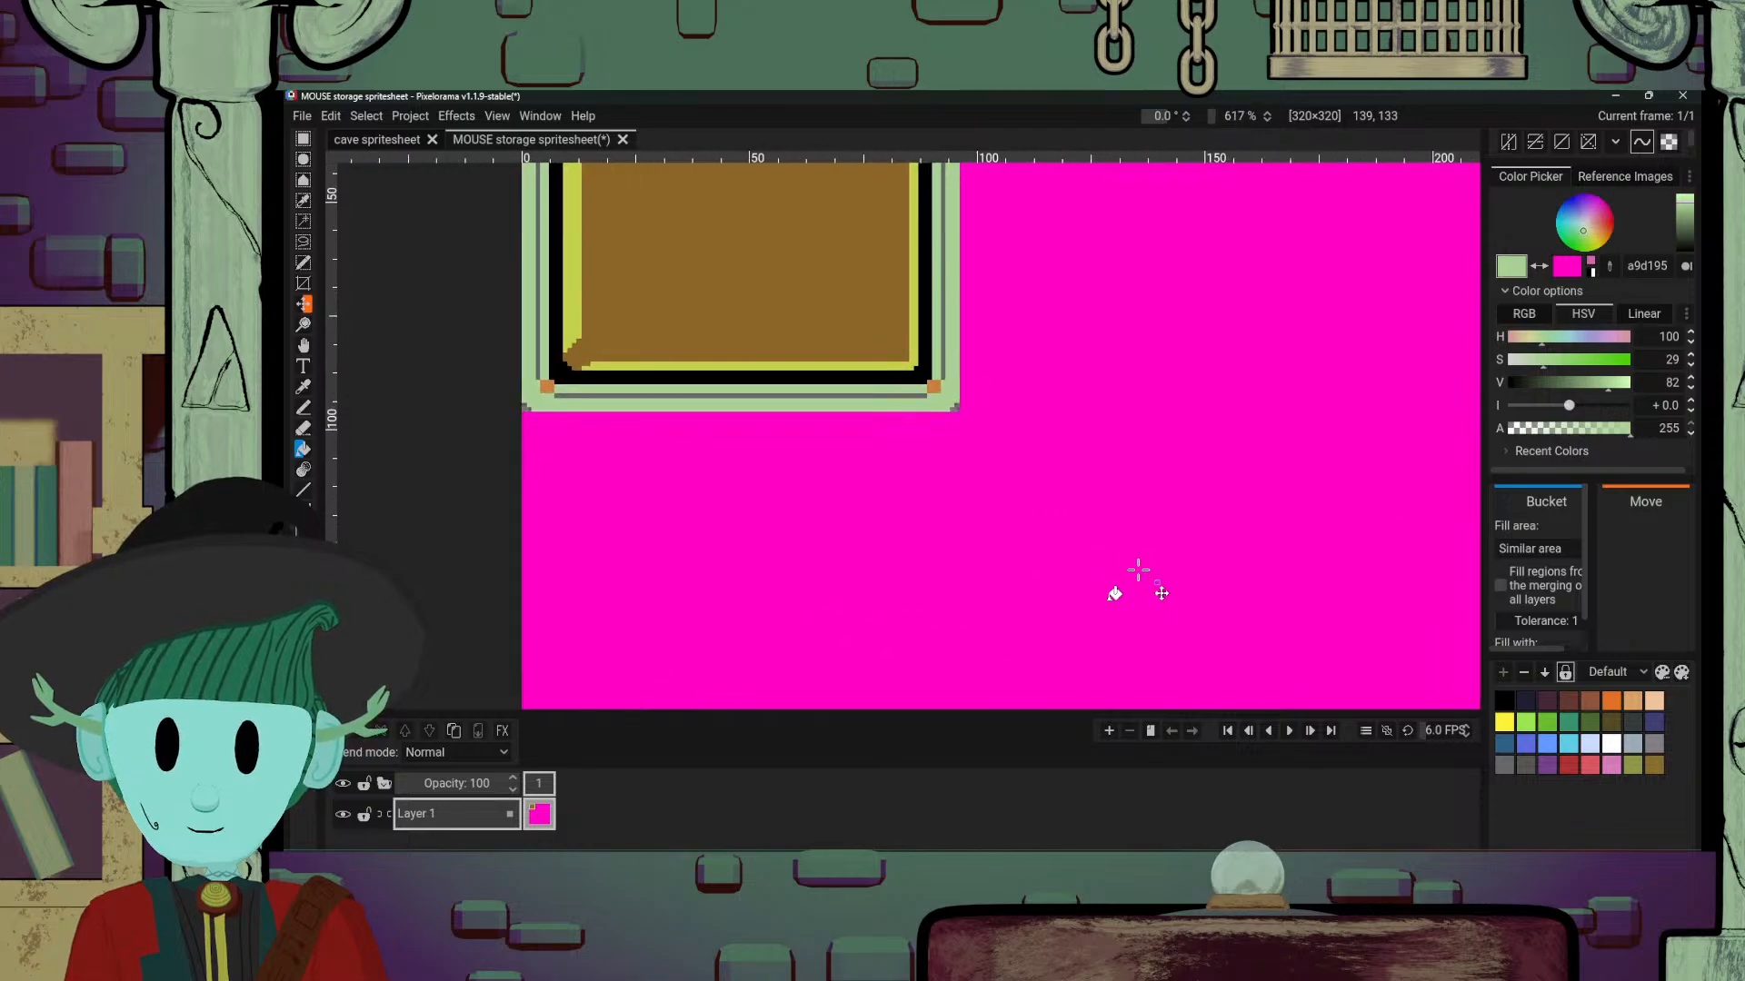
left_click_drag(825, 281, 987, 497)
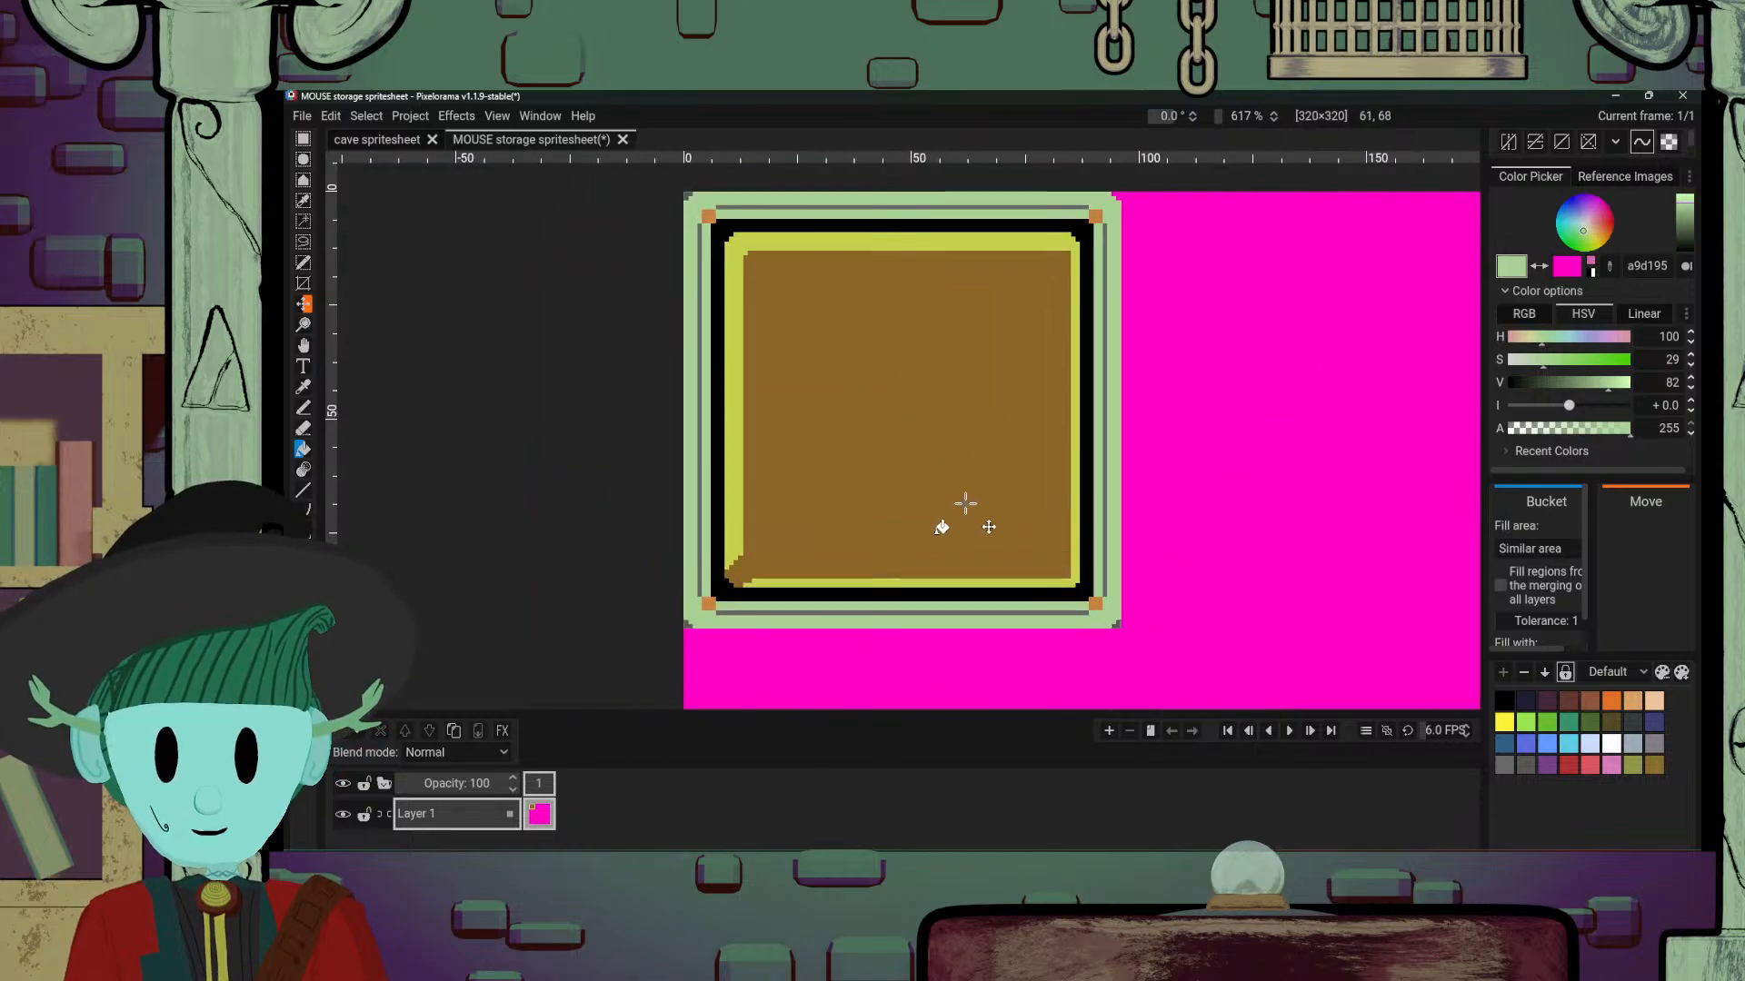
key("o")
left_click(930, 502)
key("p")
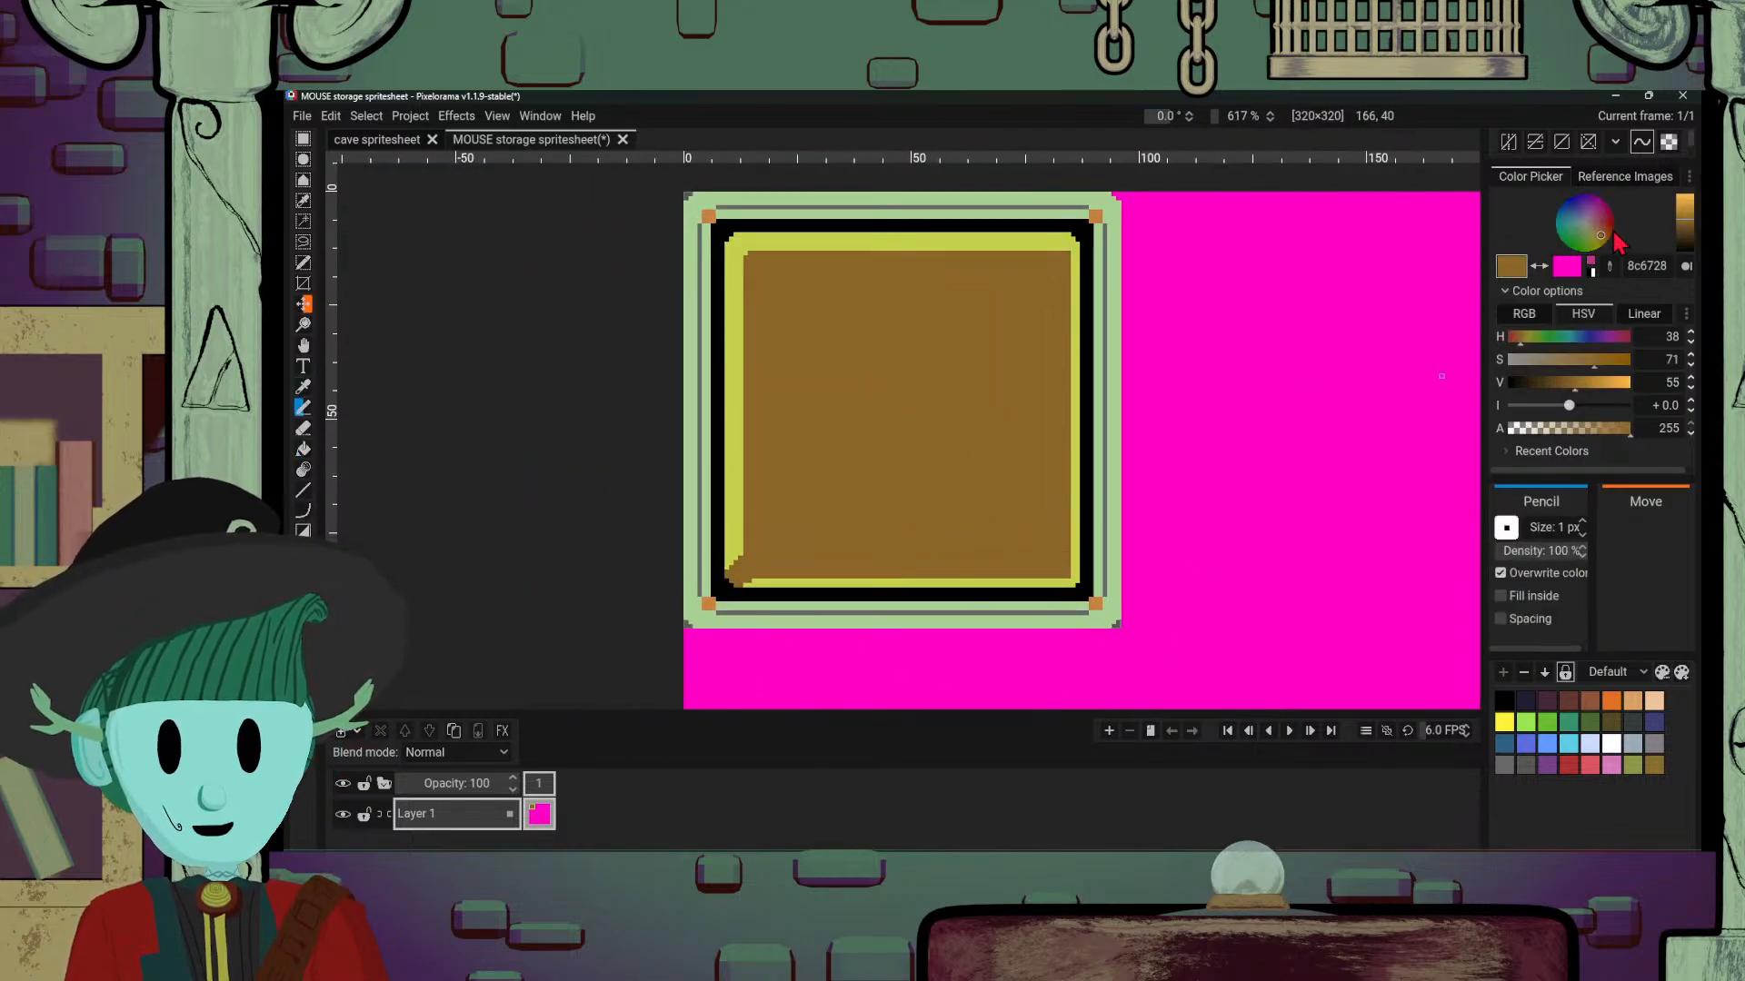
left_click_drag(1614, 233, 1605, 241)
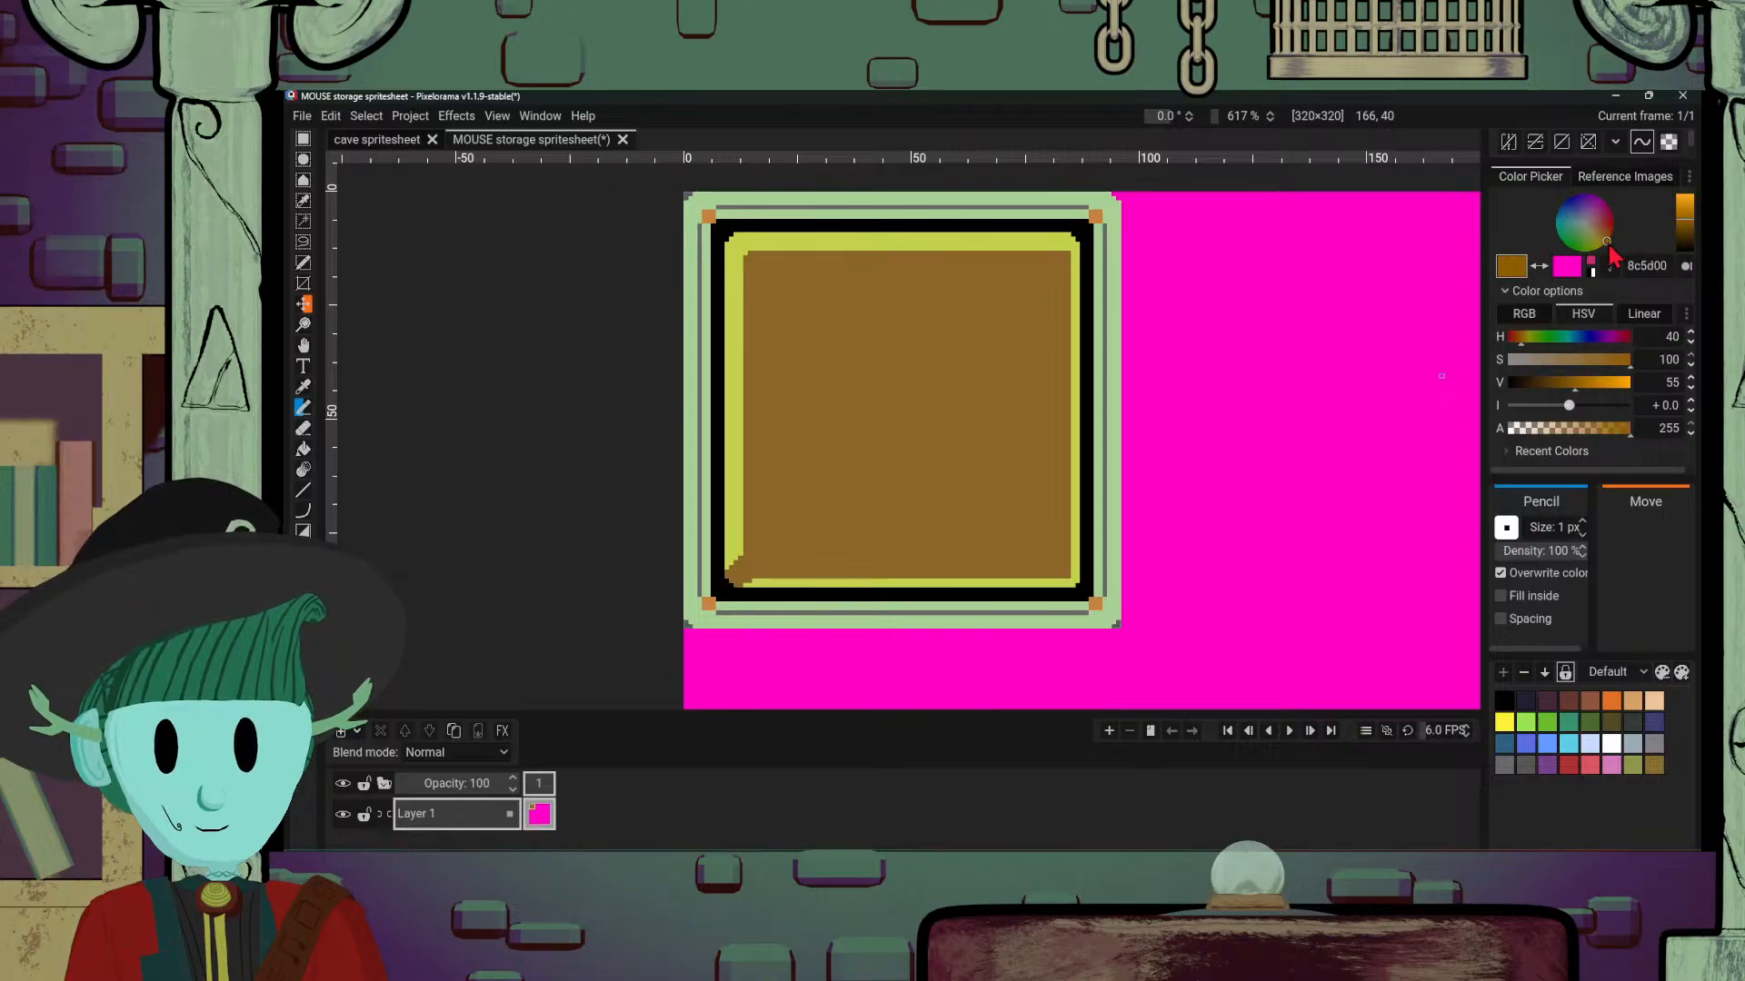
key("f")
left_click(939, 506)
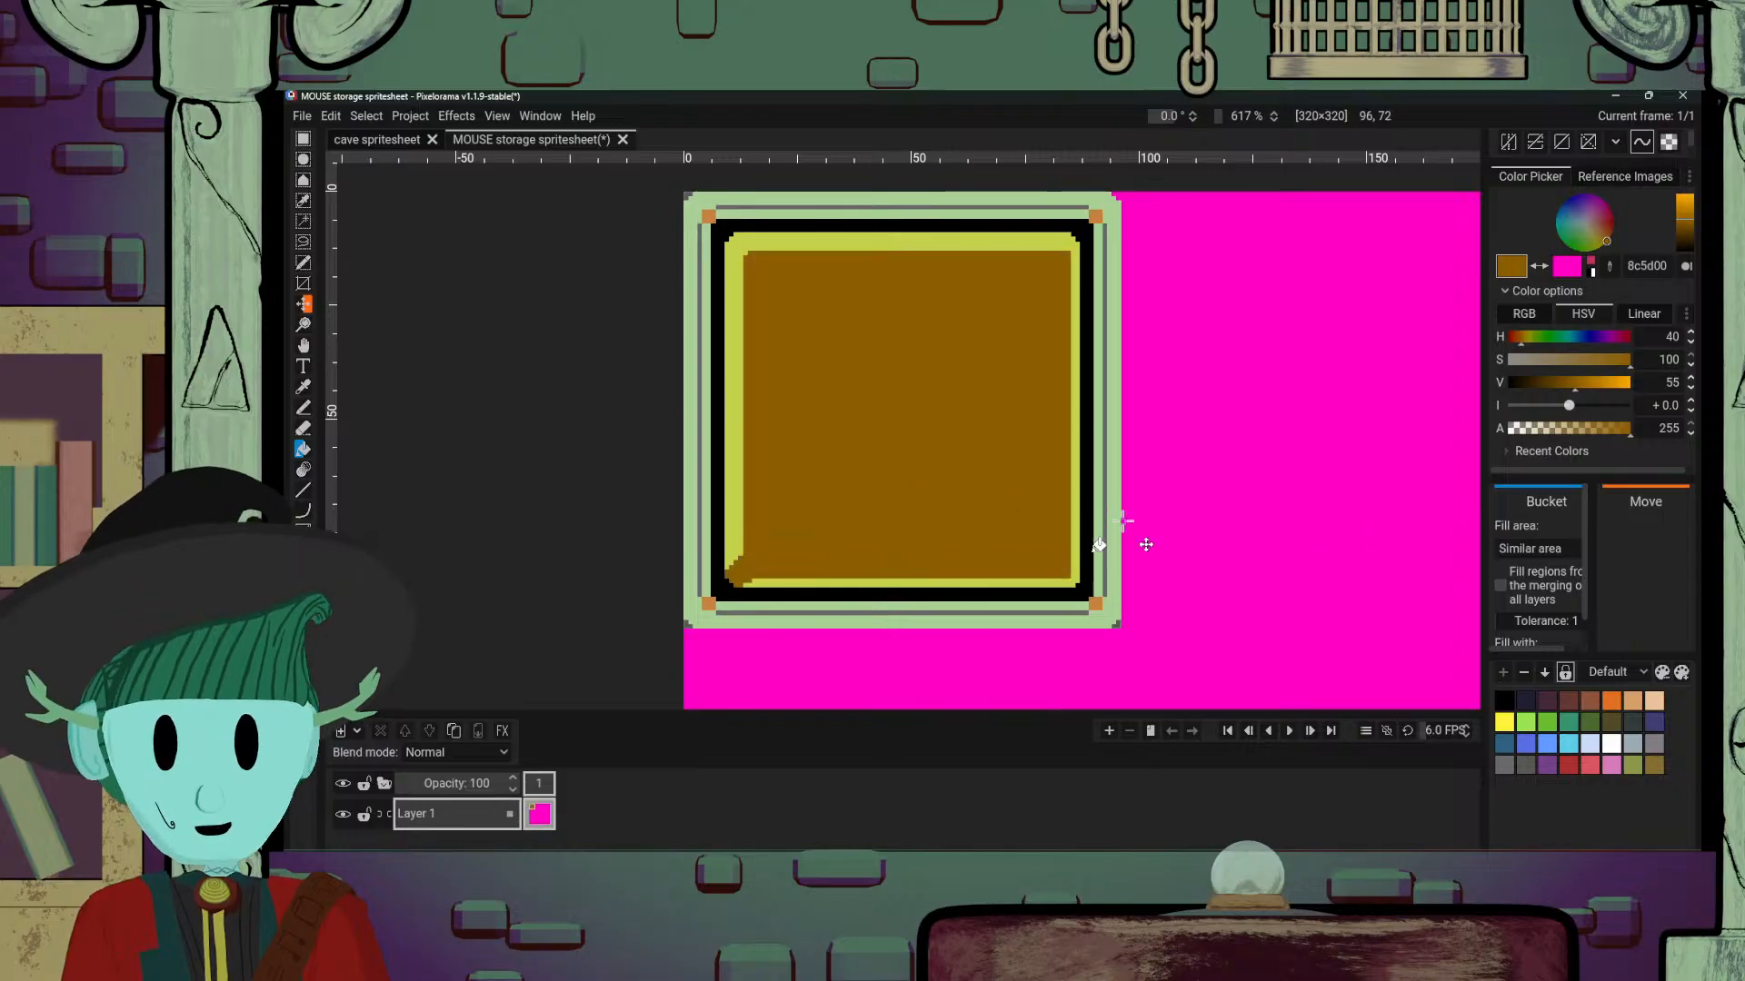
Step: Select the magenta background by color and delete it so only the panel sprite remains
scroll(1100, 543, "down", 6)
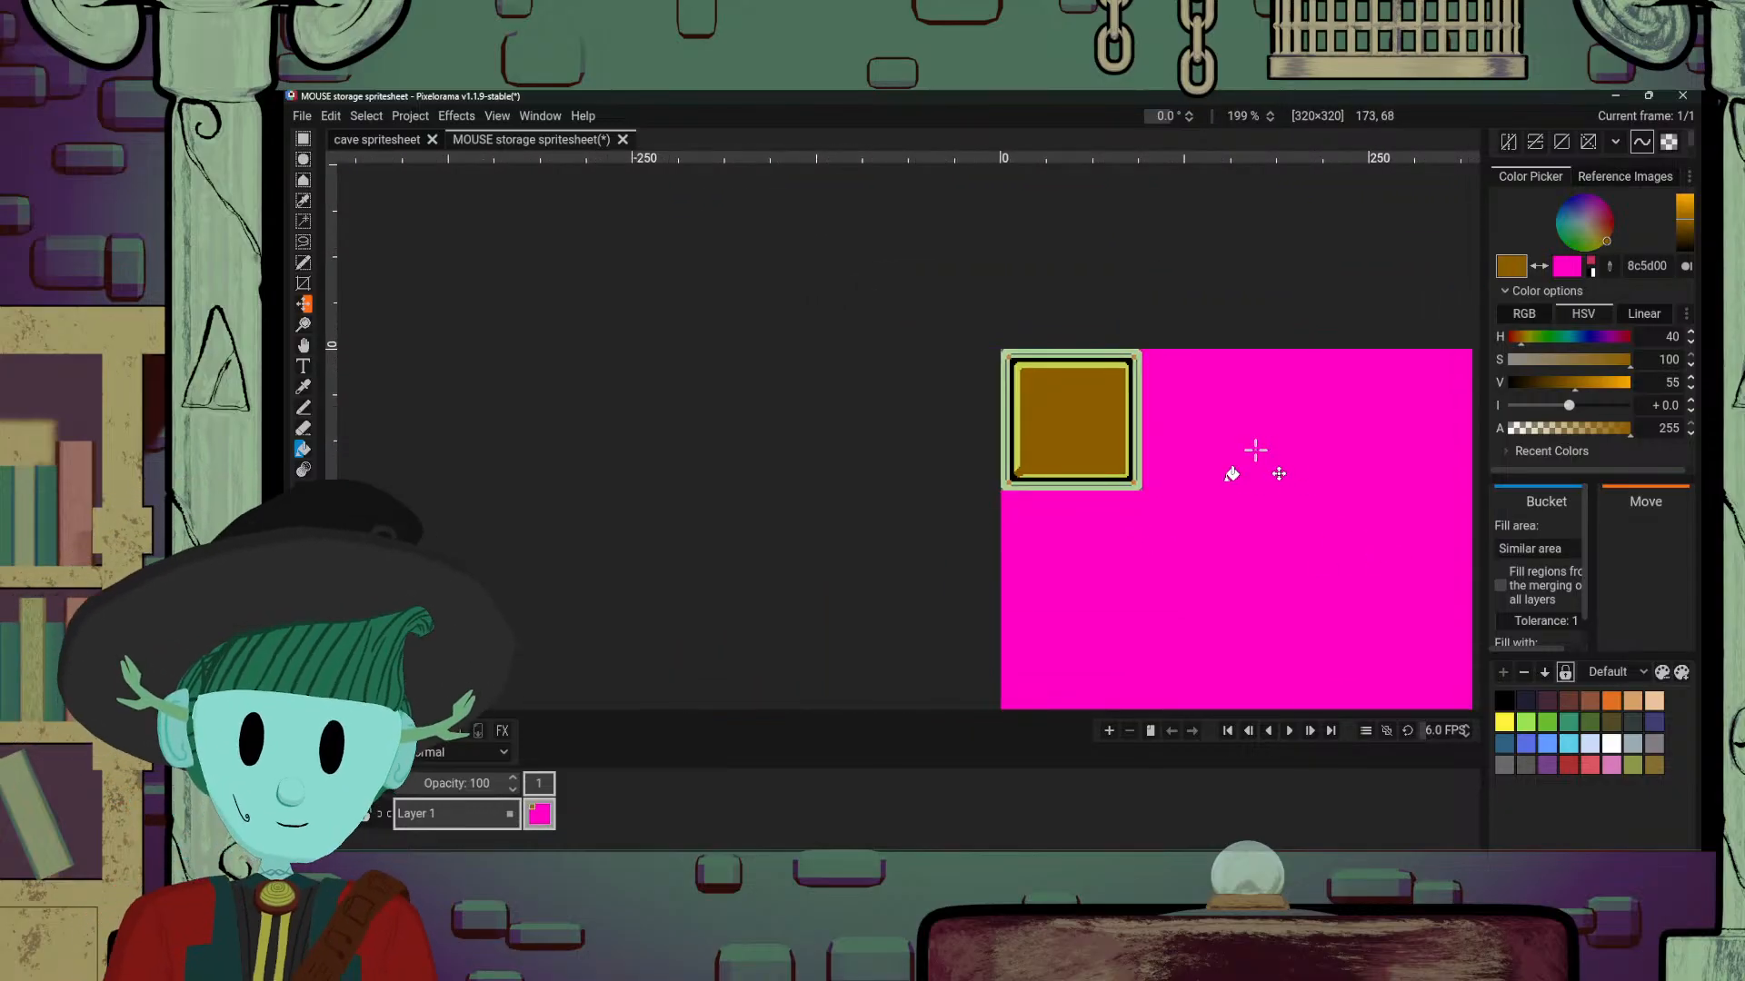
scroll(1255, 450, "up", 6)
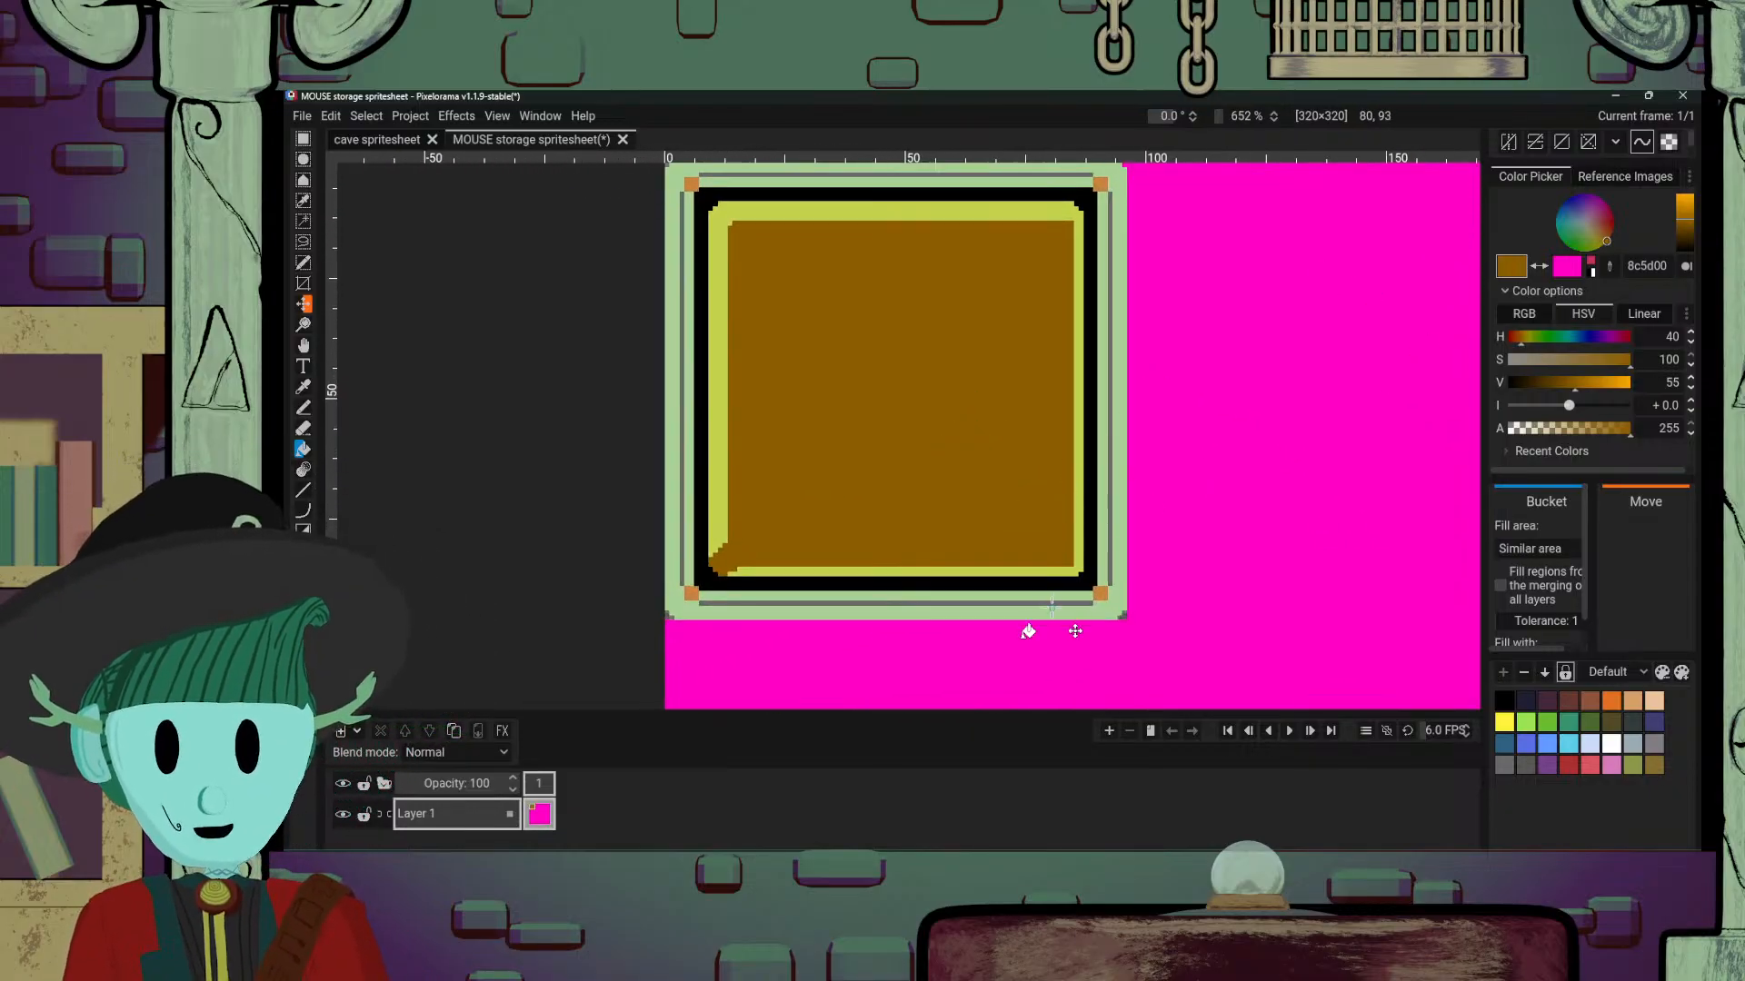
scroll(1027, 630, "up", 1)
scroll(1188, 615, "down", 4)
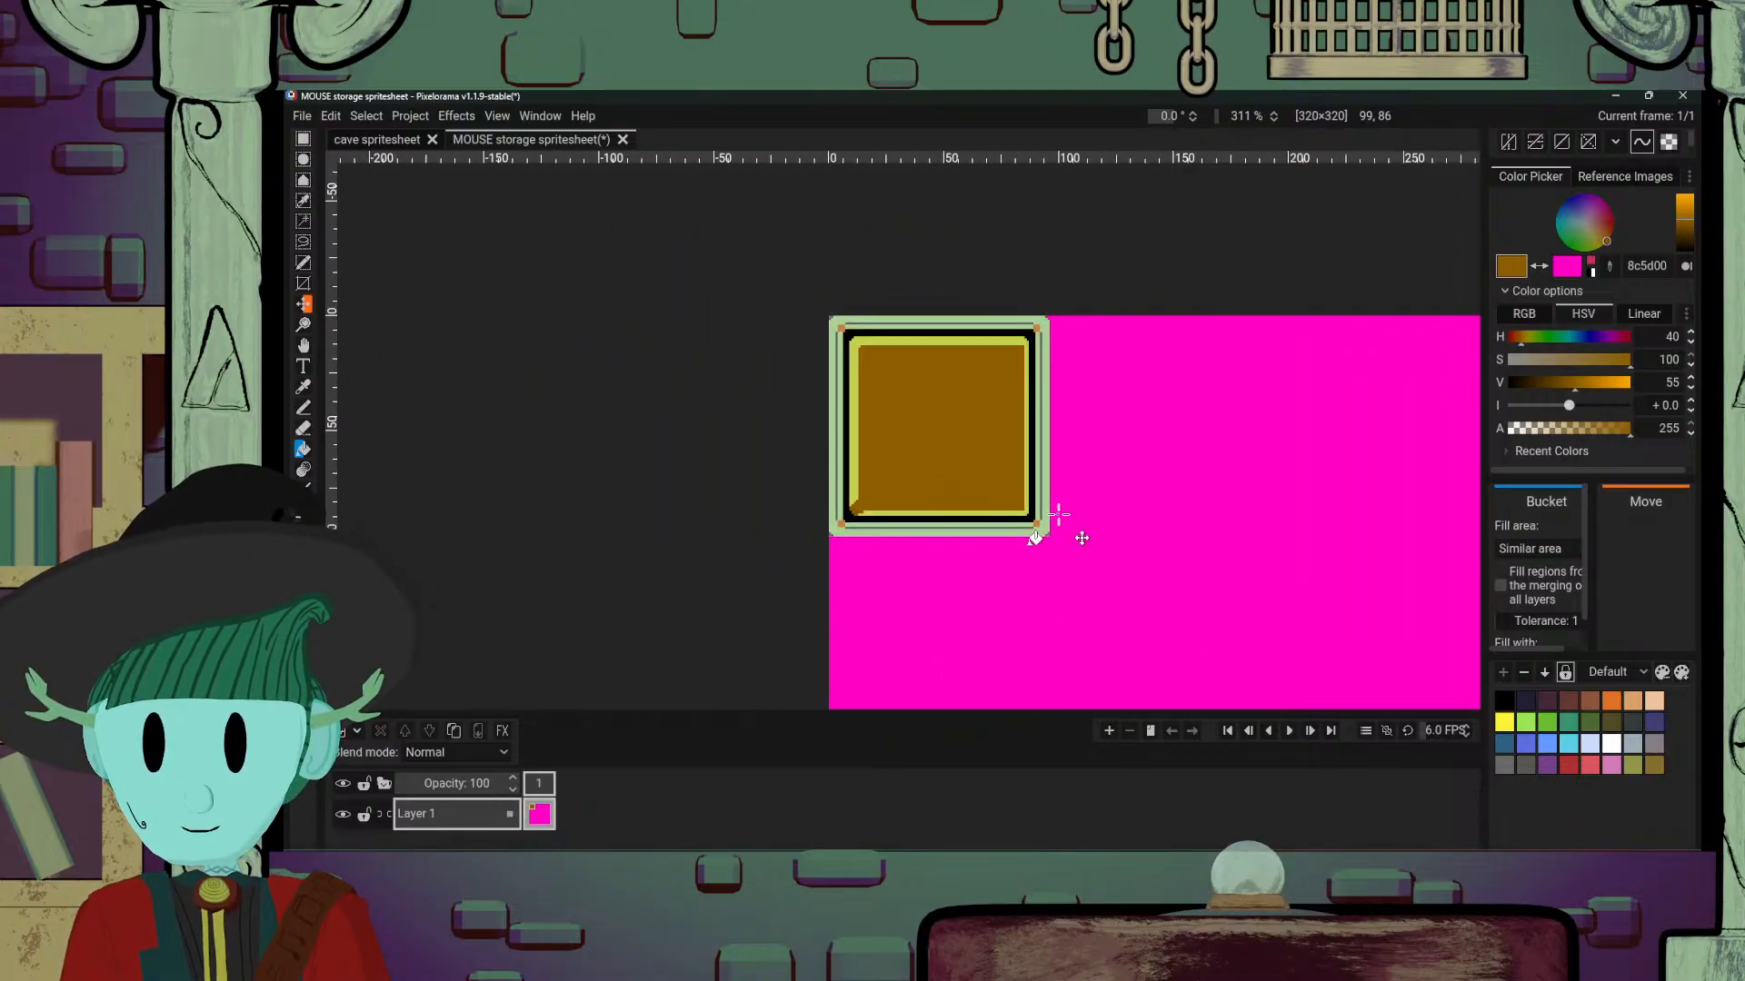
left_click_drag(1059, 515, 997, 476)
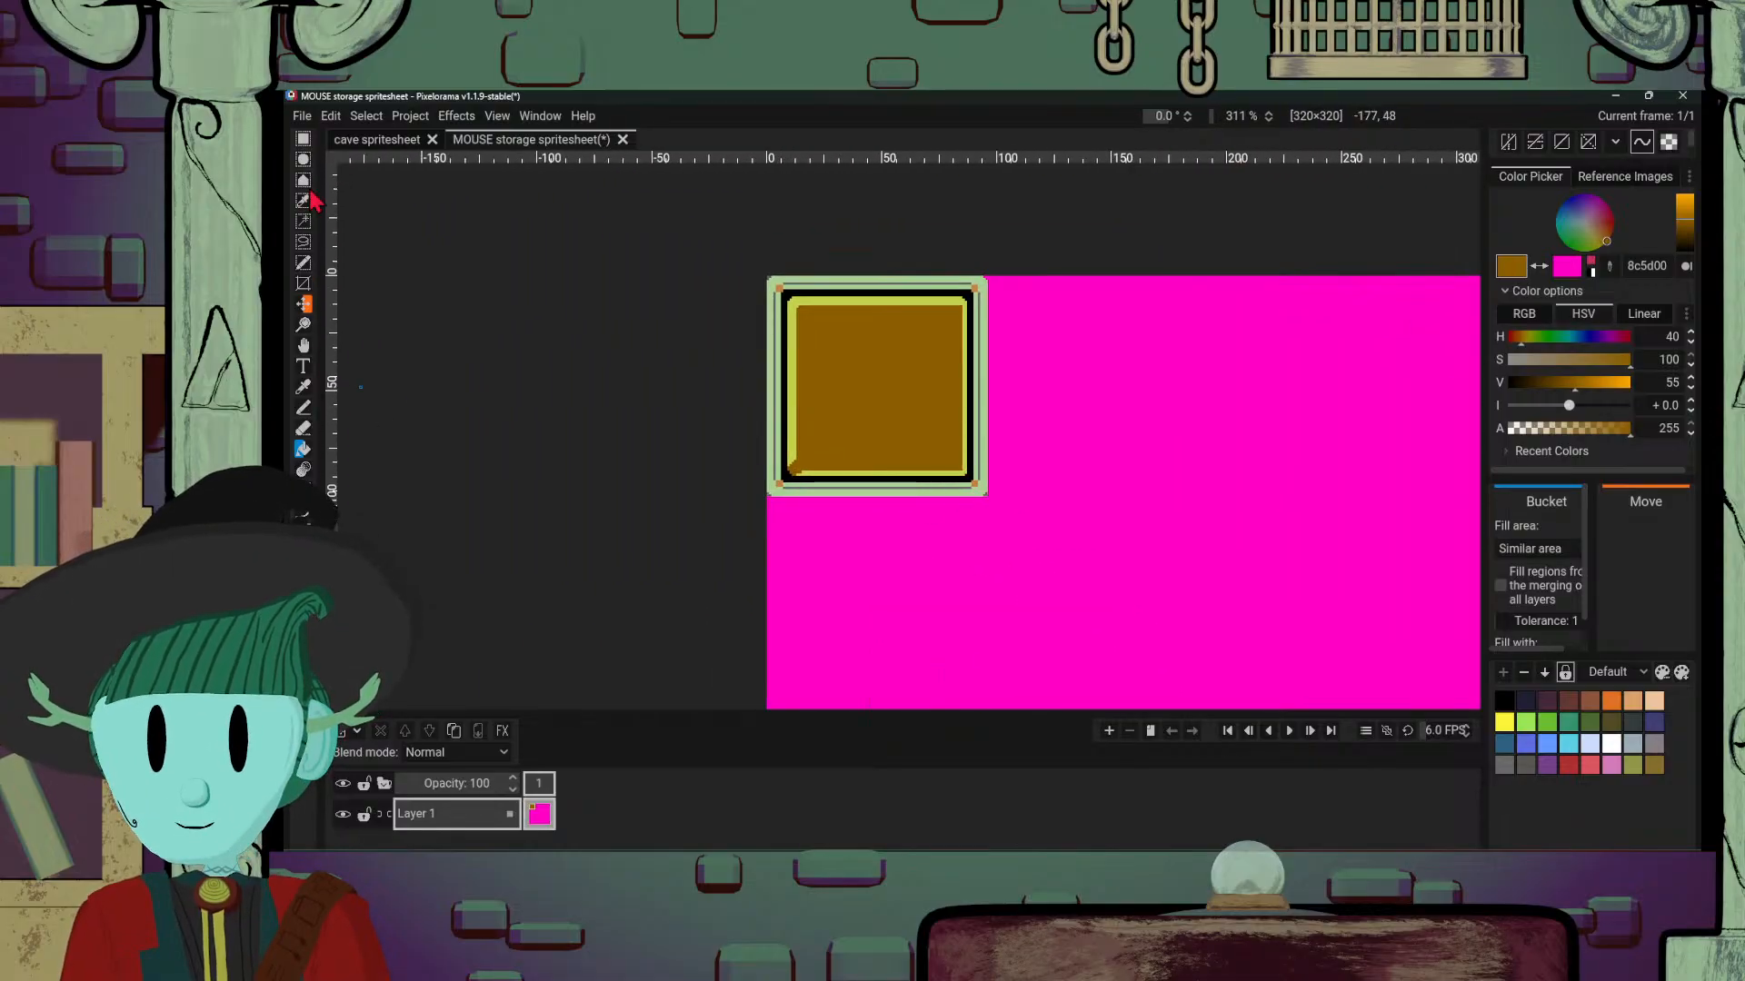
left_click(303, 264)
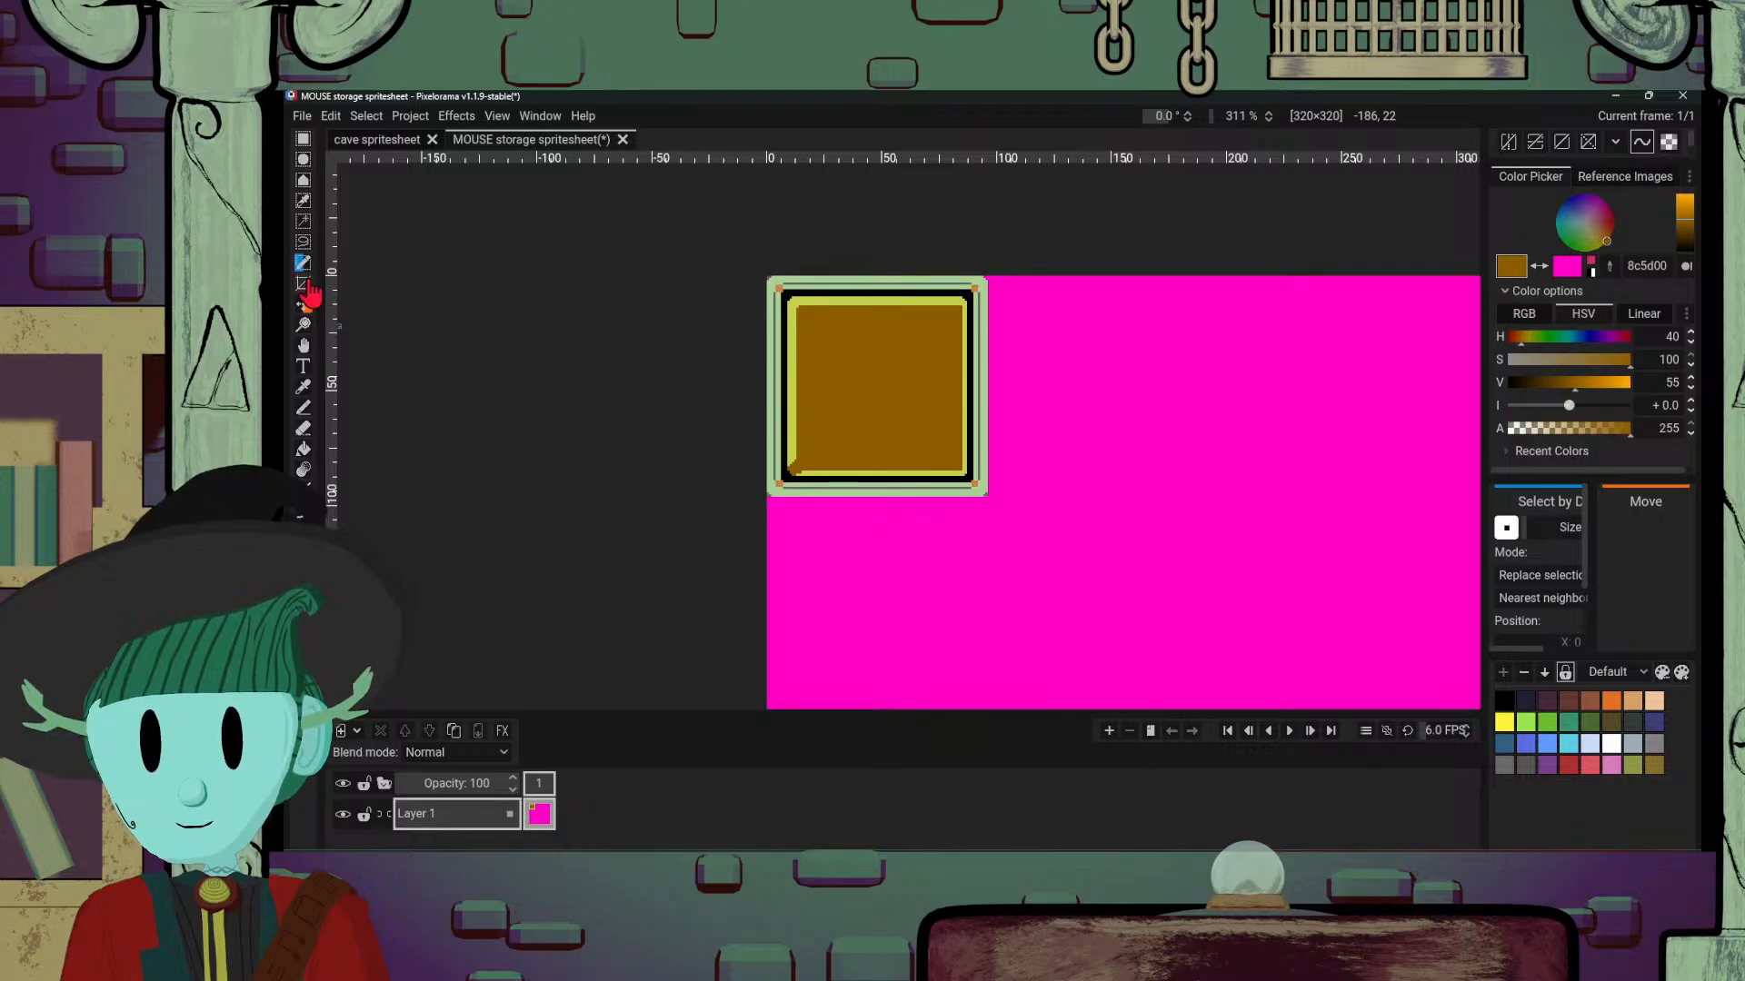
left_click(303, 200)
left_click(1220, 543)
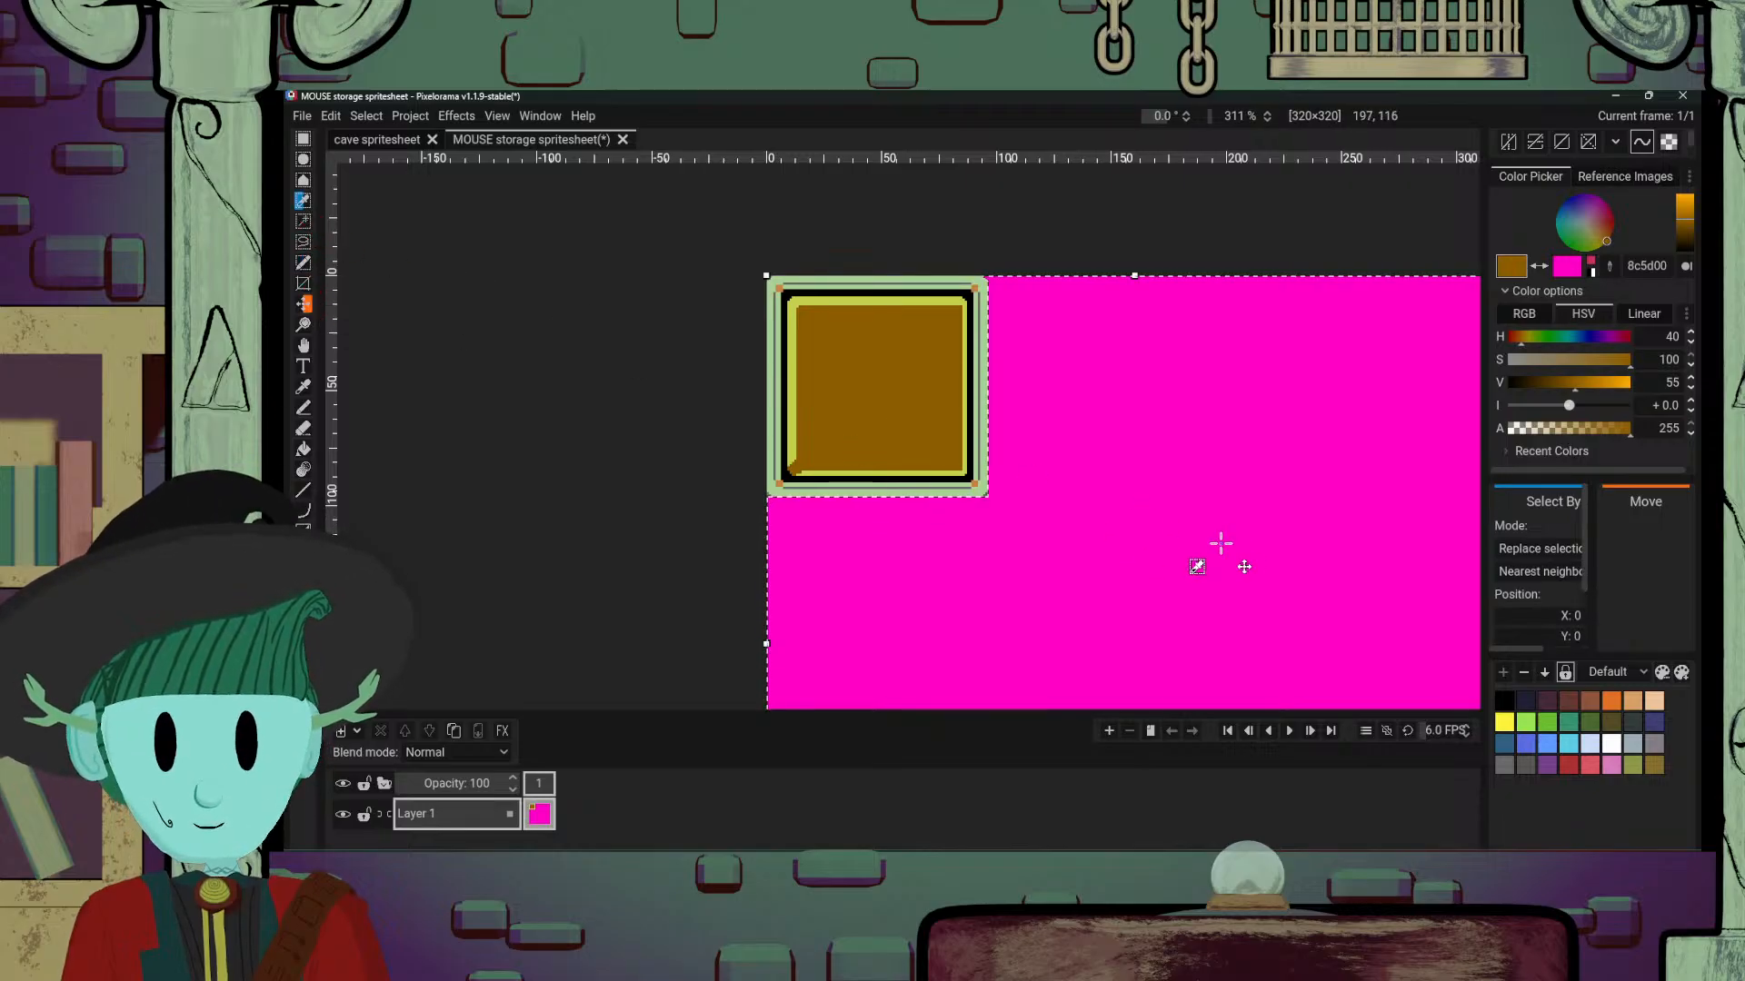
key("Delete")
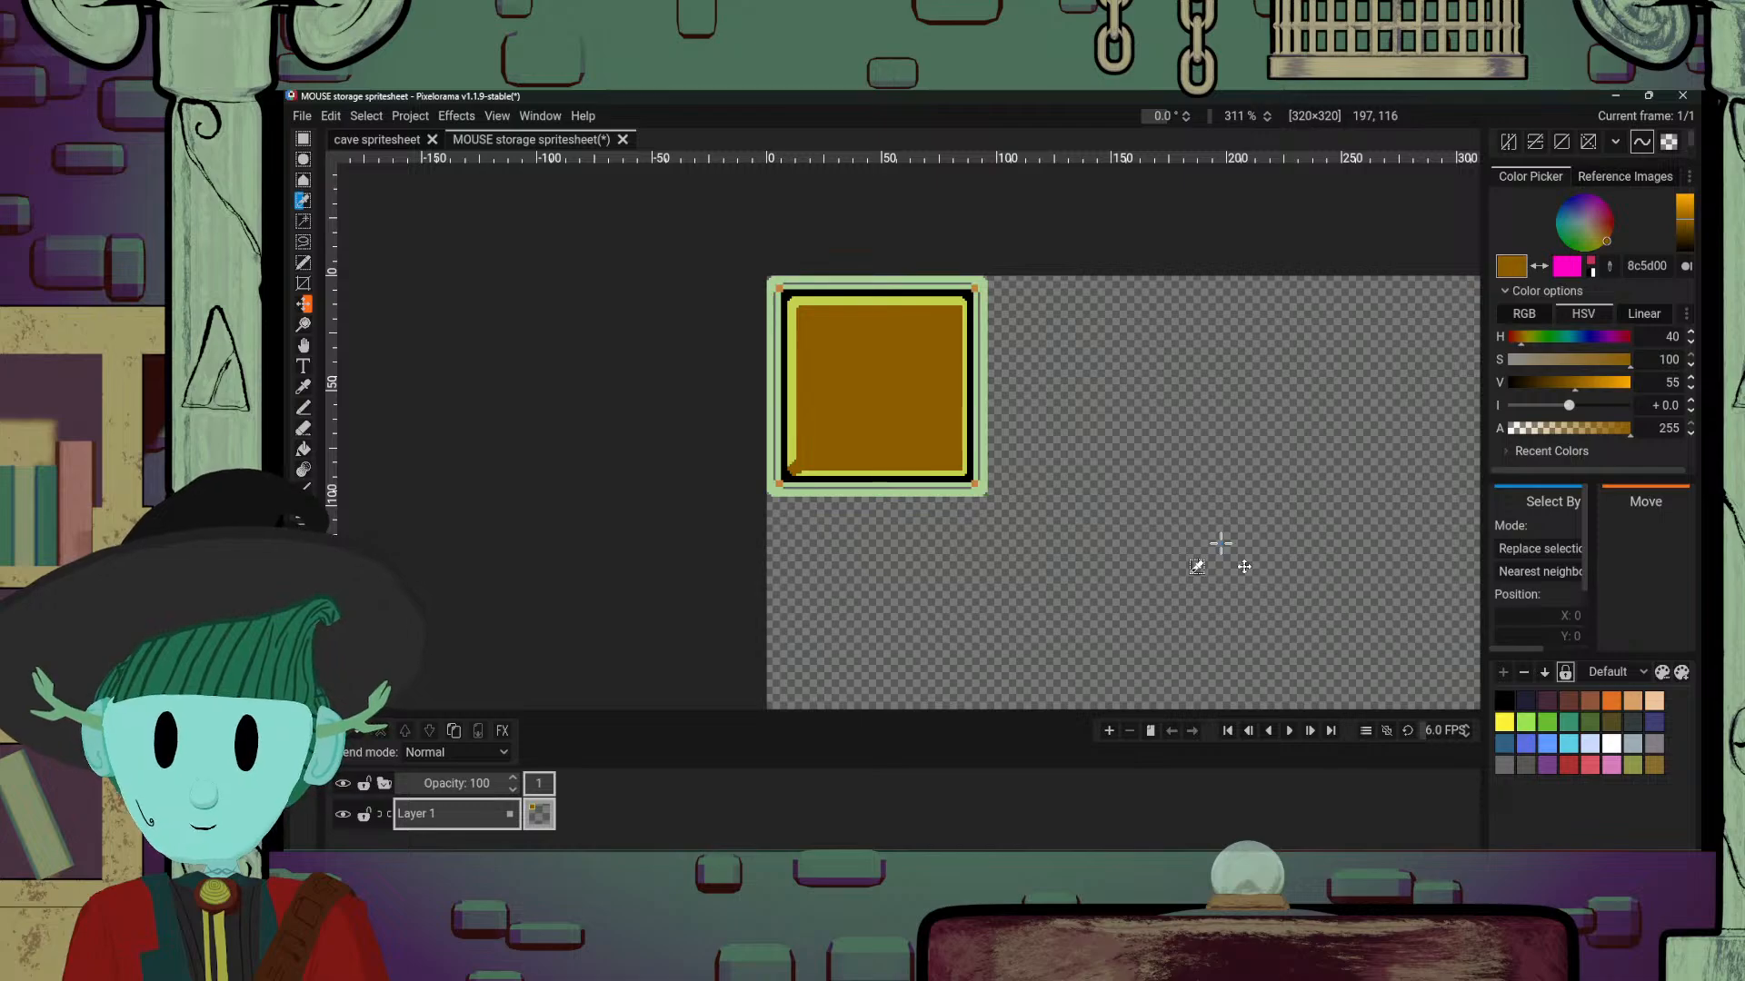
Step: Compare the recolored panel with the x.com inventory UI reference in Firefox, ending back in Pixelorama
scroll(1220, 543, "down", 6)
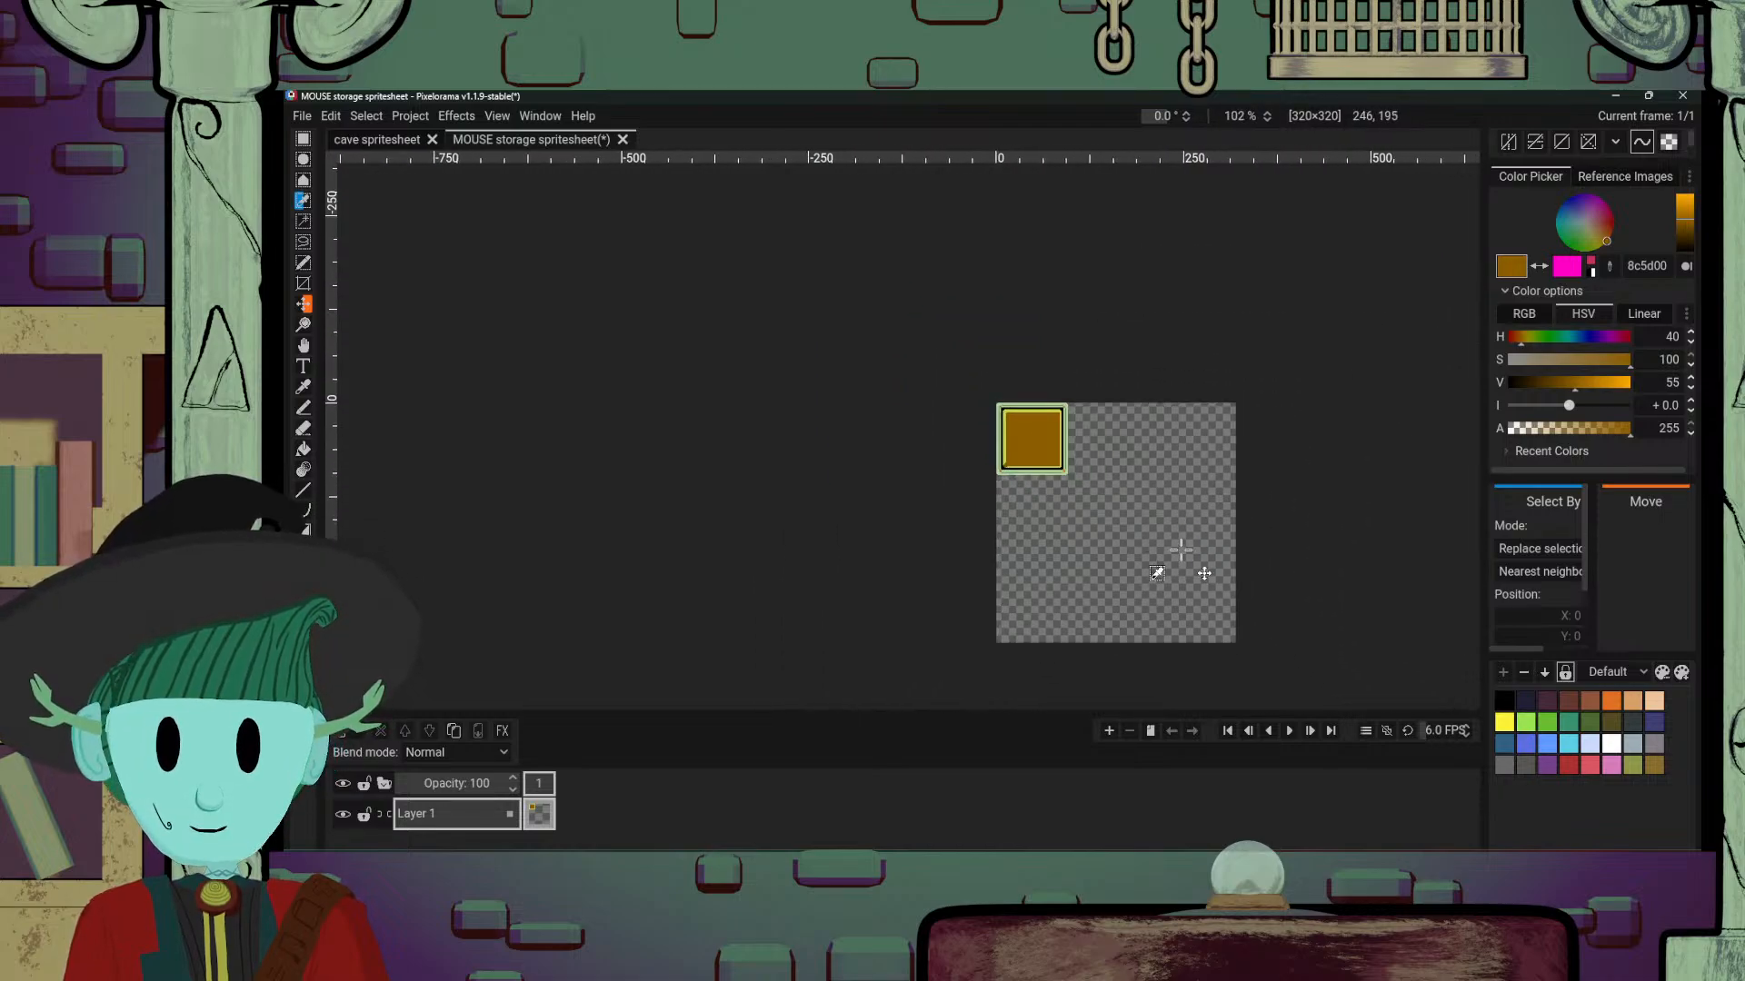
left_click(677, 811)
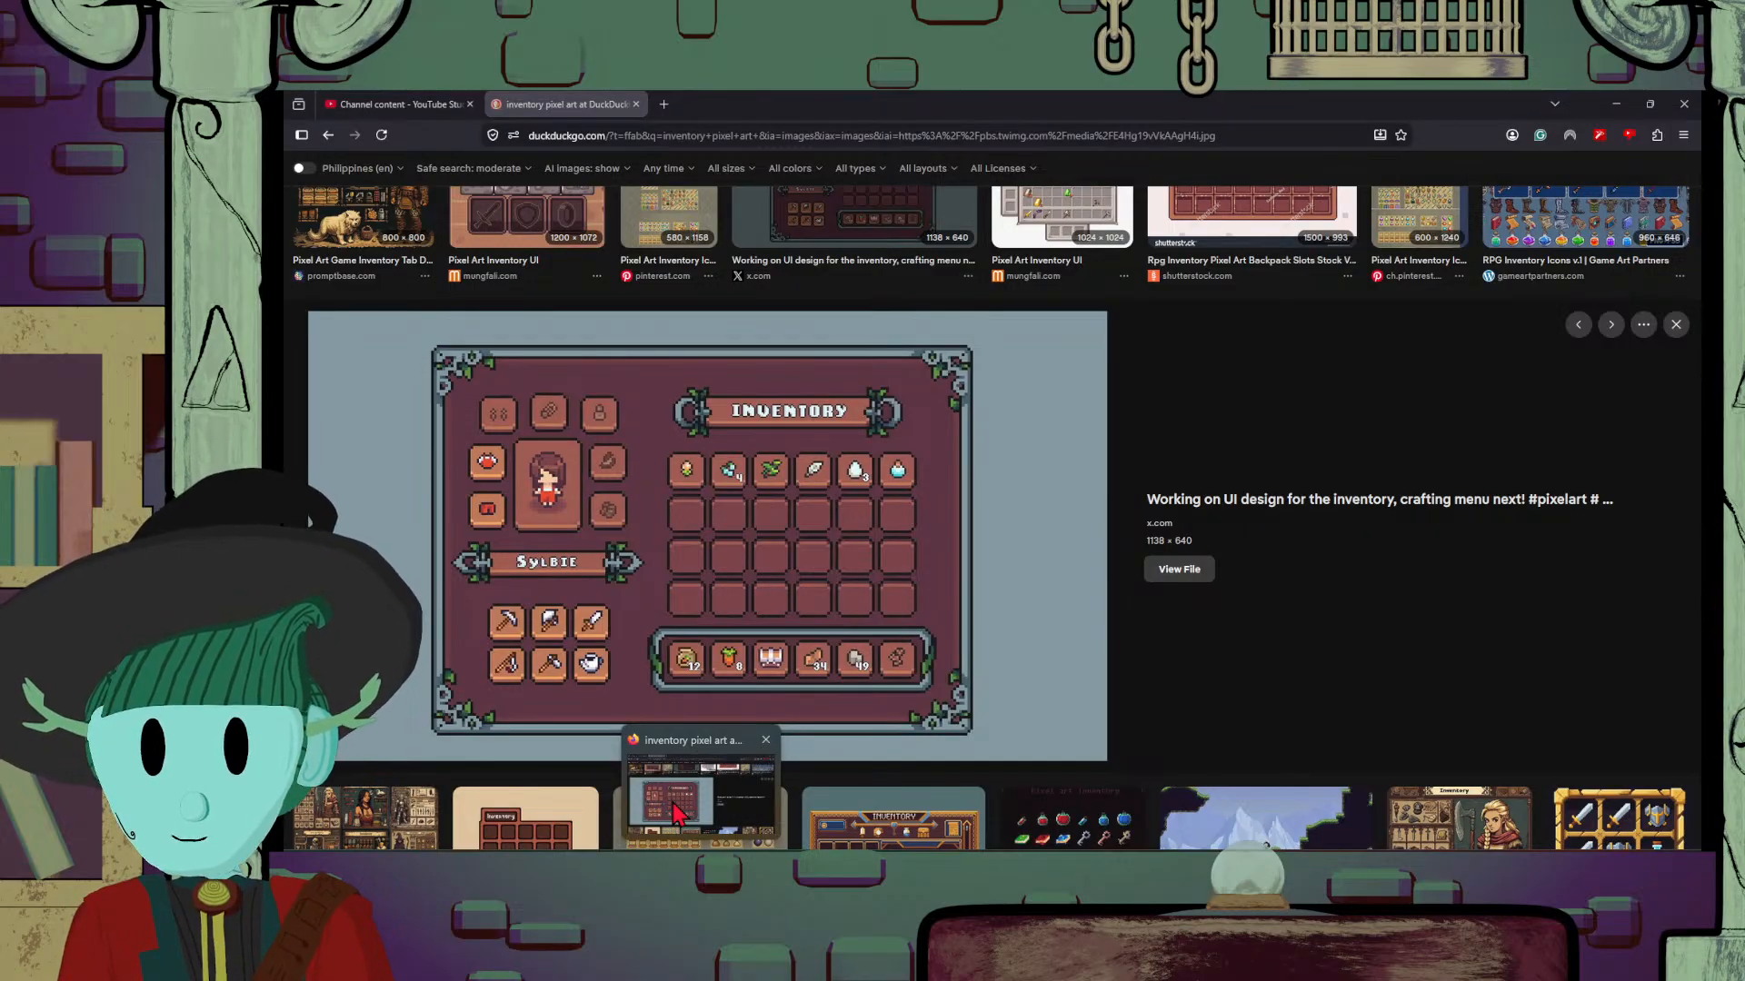
scroll(1099, 506, "up", 7)
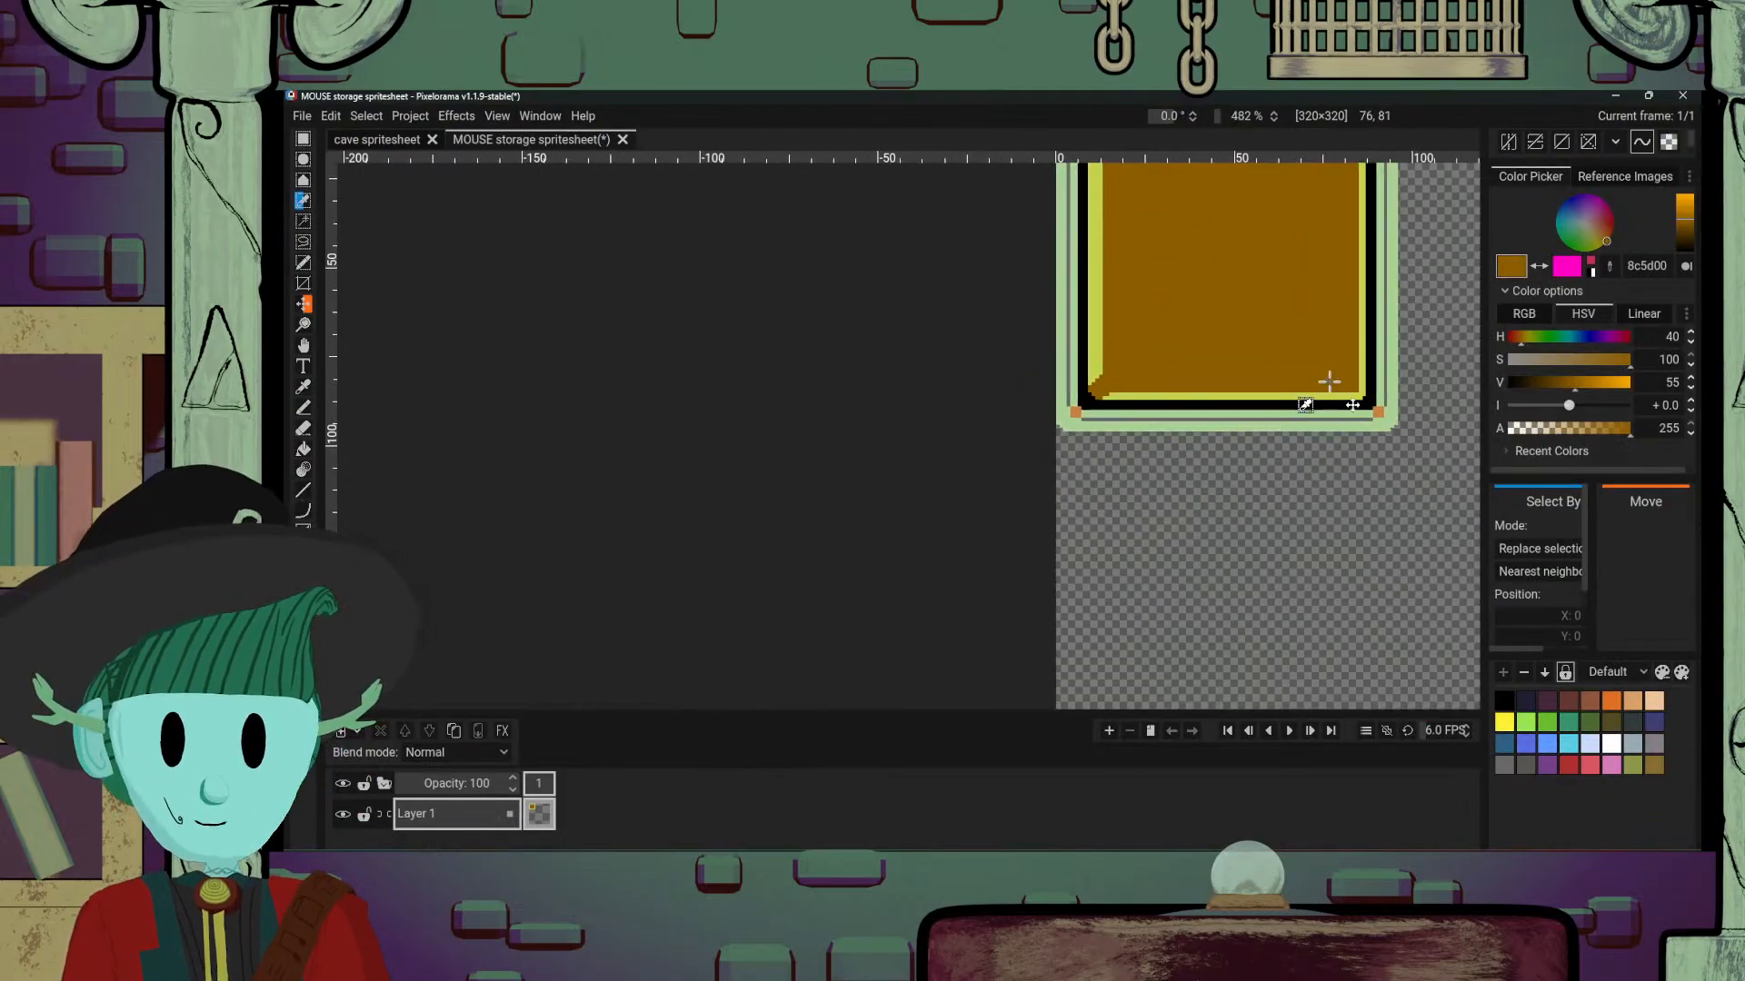
Step: Sample the frame's grey 696969 and thicken the grey line along the frame's right side to 2 pixels with the Pencil
scroll(1328, 381, "up", 4)
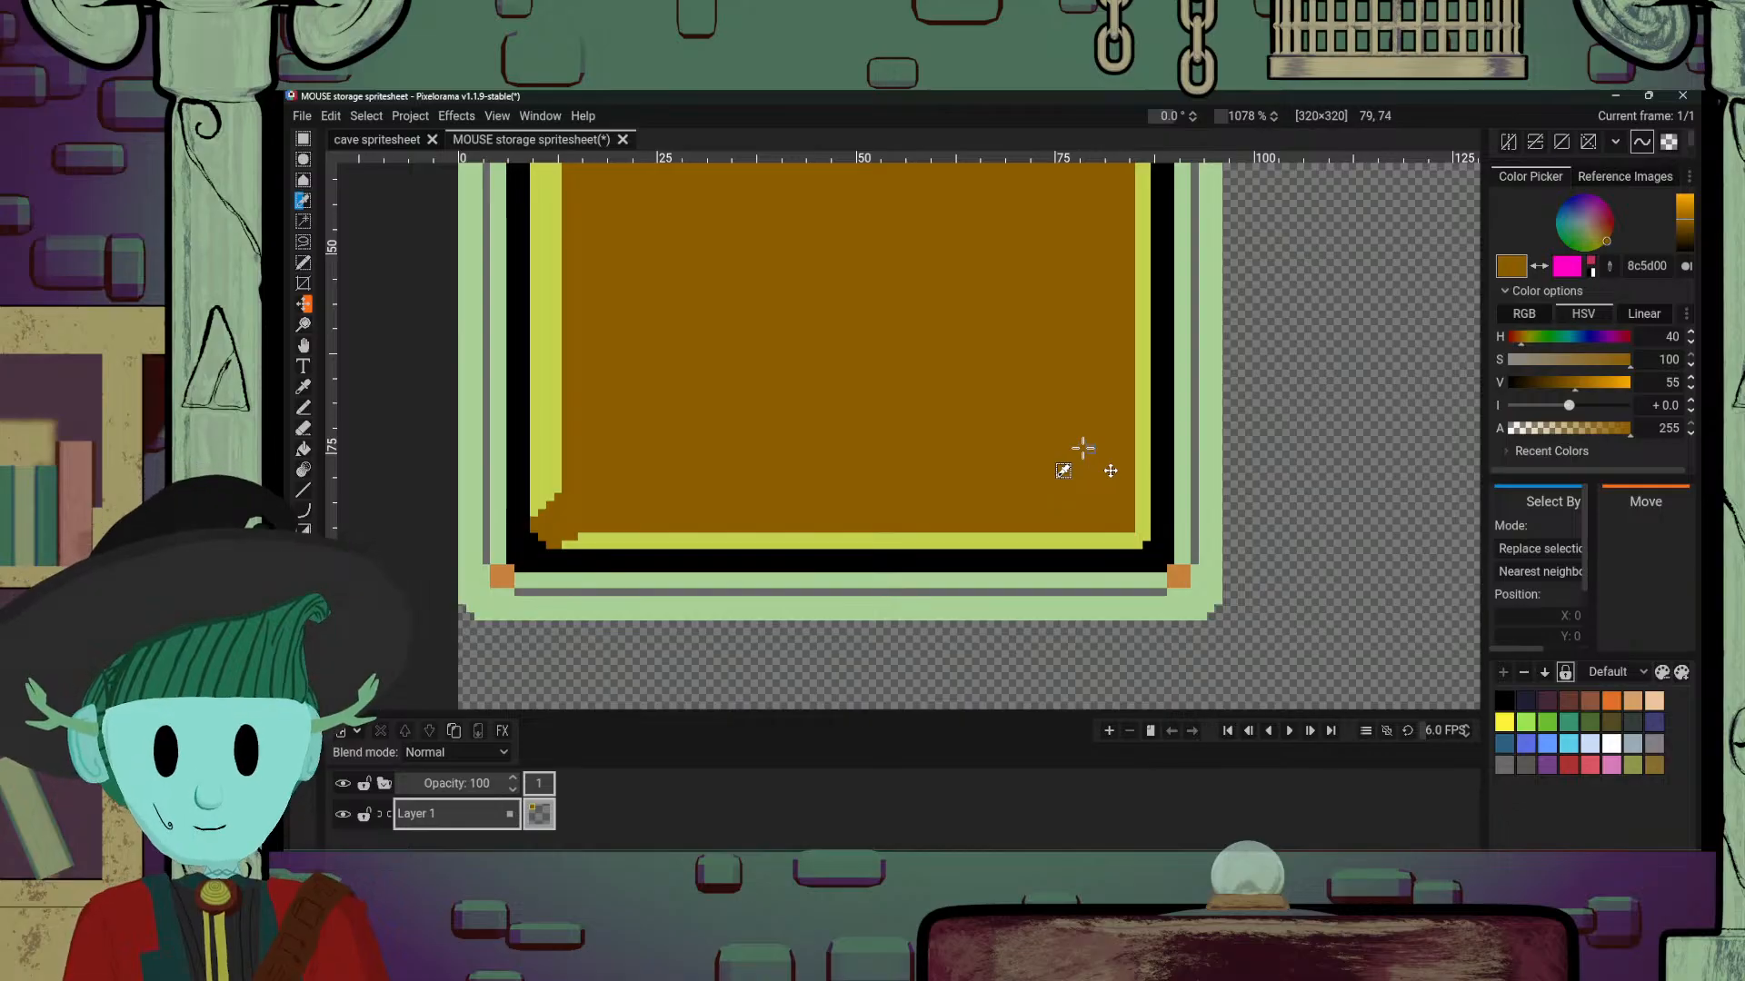
key("o")
left_click(1196, 427)
key("p")
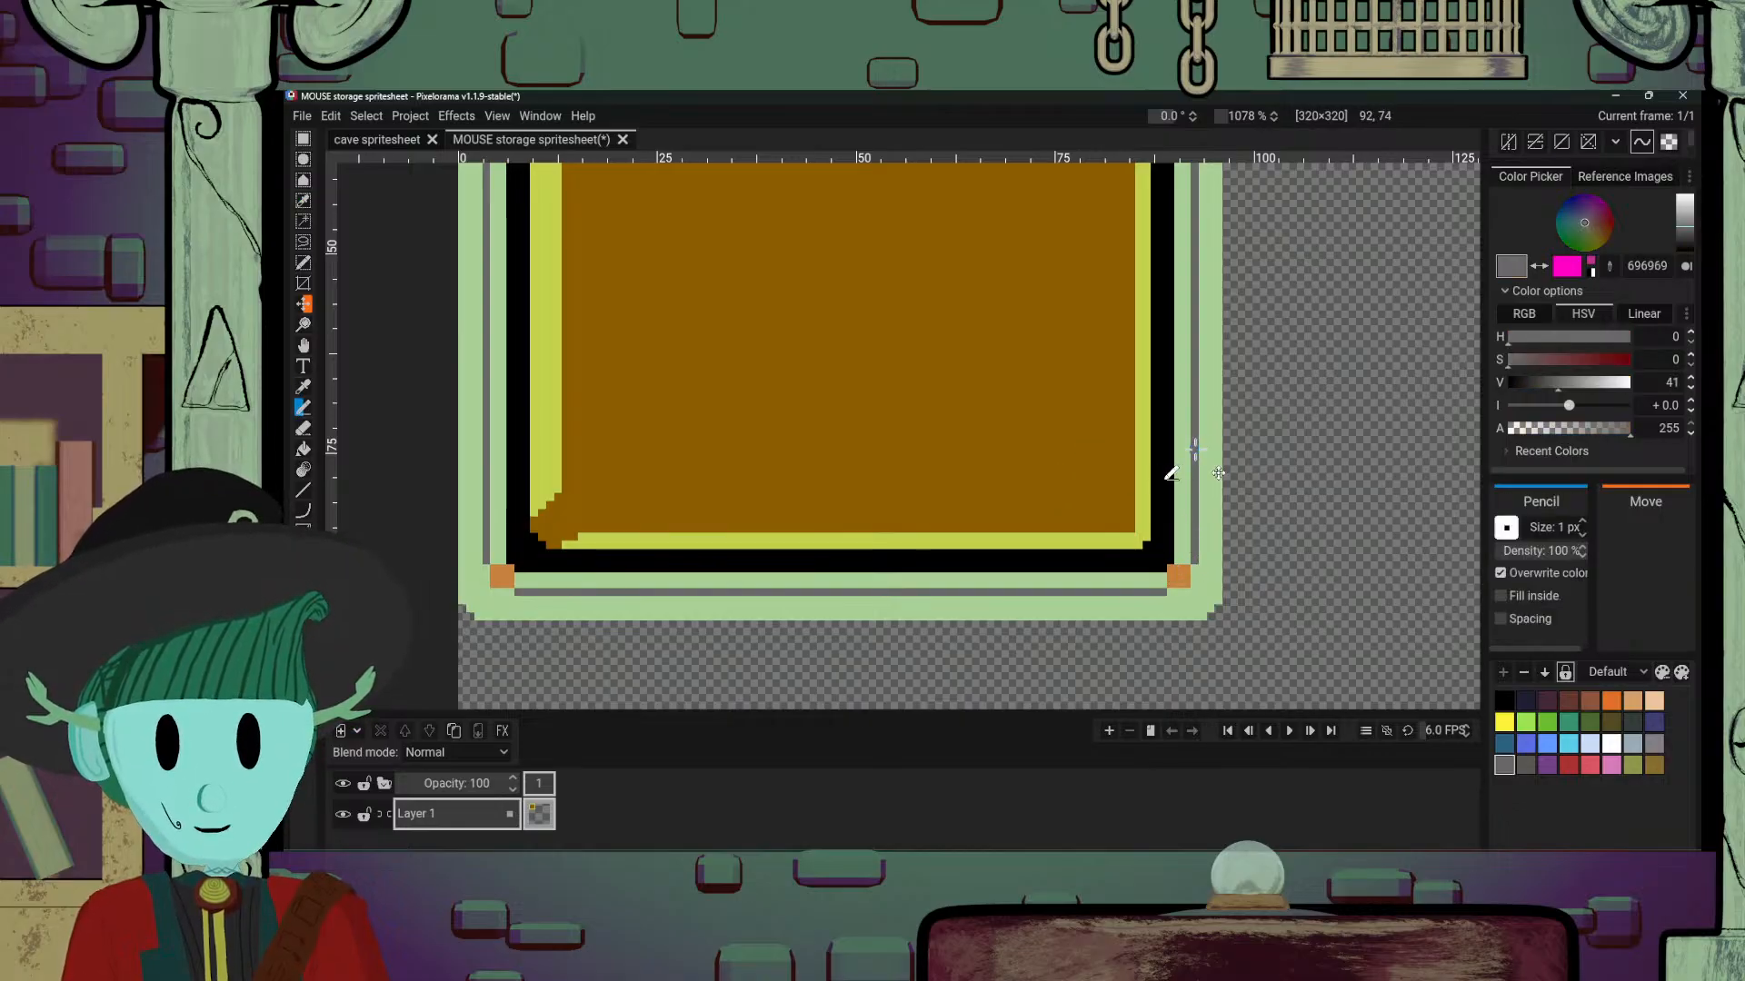
left_click_drag(1201, 443, 1204, 557)
left_click_drag(1167, 322, 1123, 538)
left_click_drag(1156, 199, 1155, 323)
mouse_move(1154, 389)
left_mouse_down()
mouse_move(1156, 348)
mouse_move(1157, 664)
left_mouse_up()
scroll(1163, 491, "up", 3)
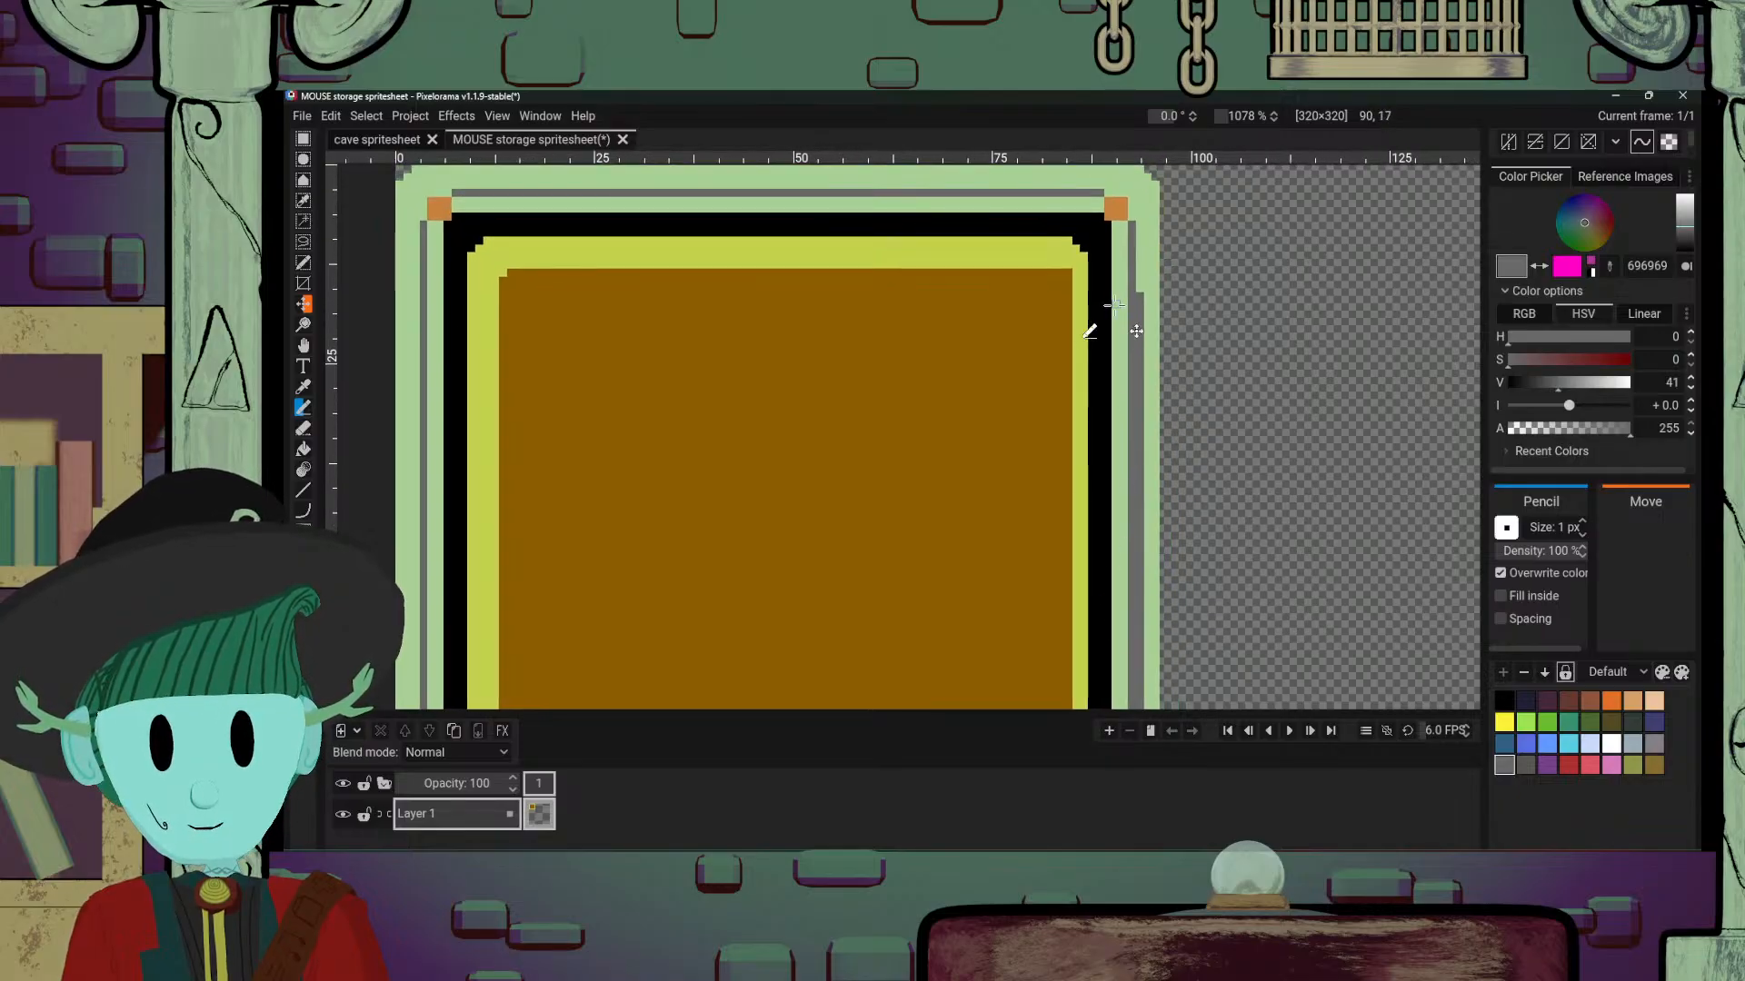
left_click_drag(1138, 225, 1137, 342)
Step: Thicken the grey line along the frame's top edge by one pixel row, starting beside the left orange corner square
mouse_move(979, 310)
left_mouse_down()
mouse_move(1061, 532)
mouse_move(1197, 528)
left_mouse_up()
left_click(1040, 467)
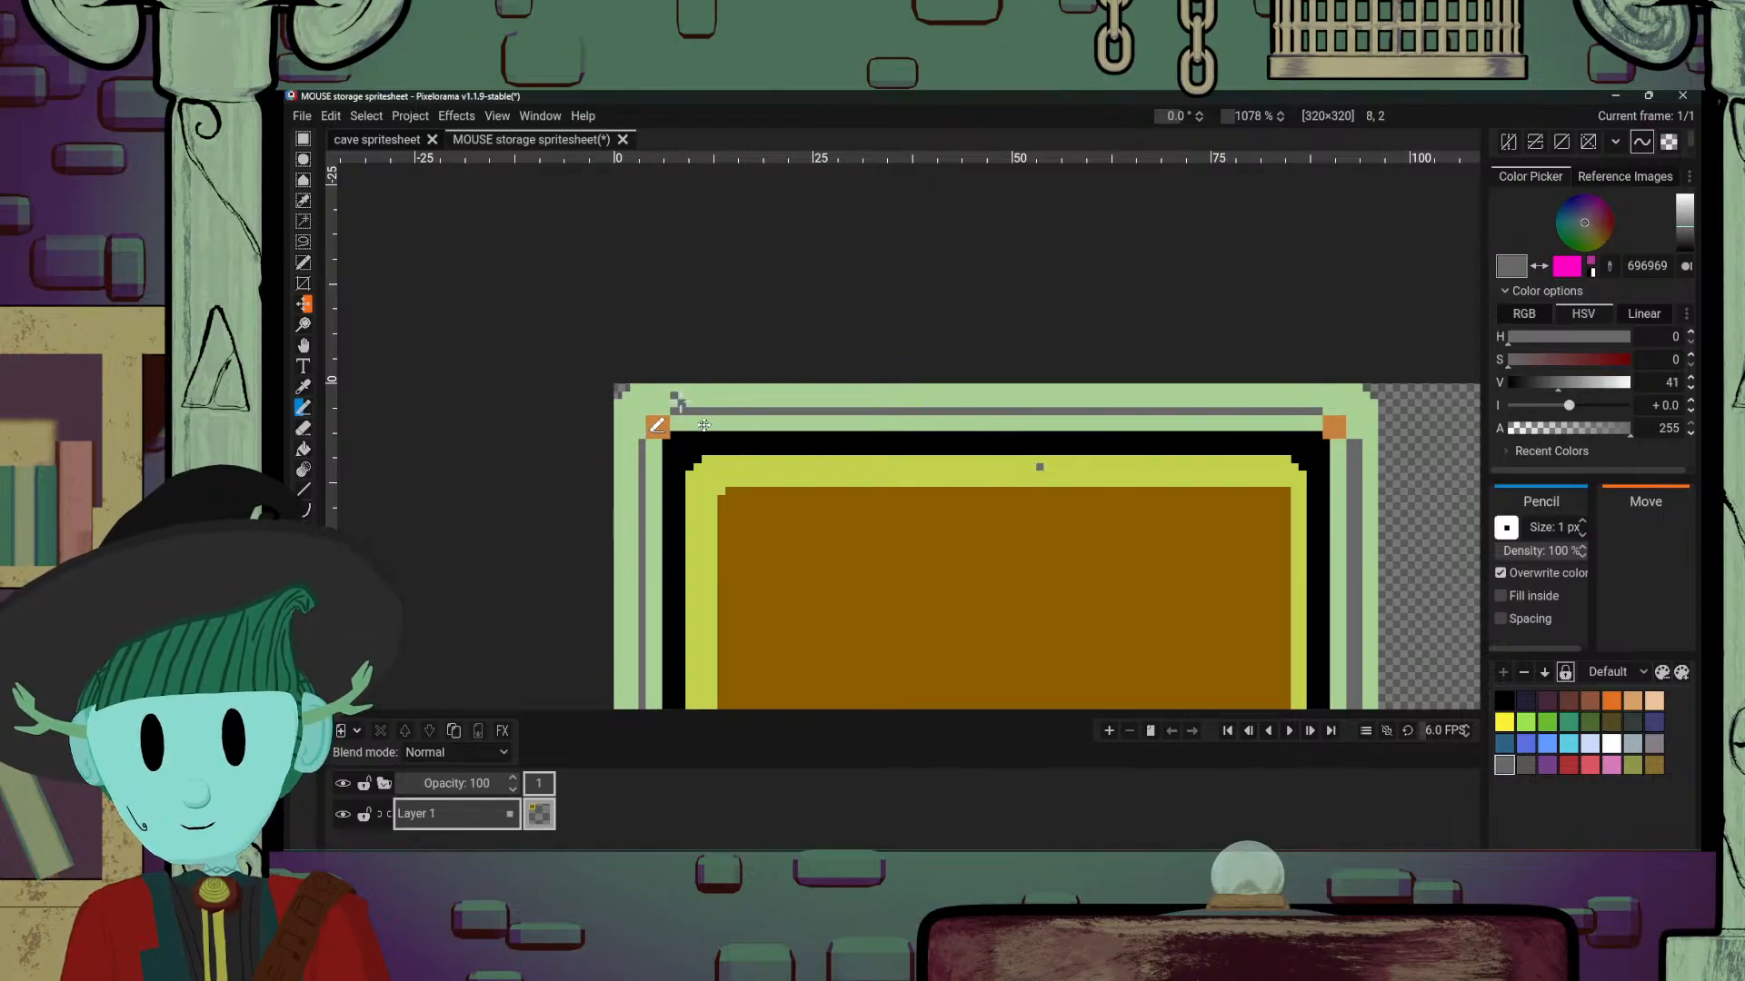
left_click_drag(700, 428, 1064, 427)
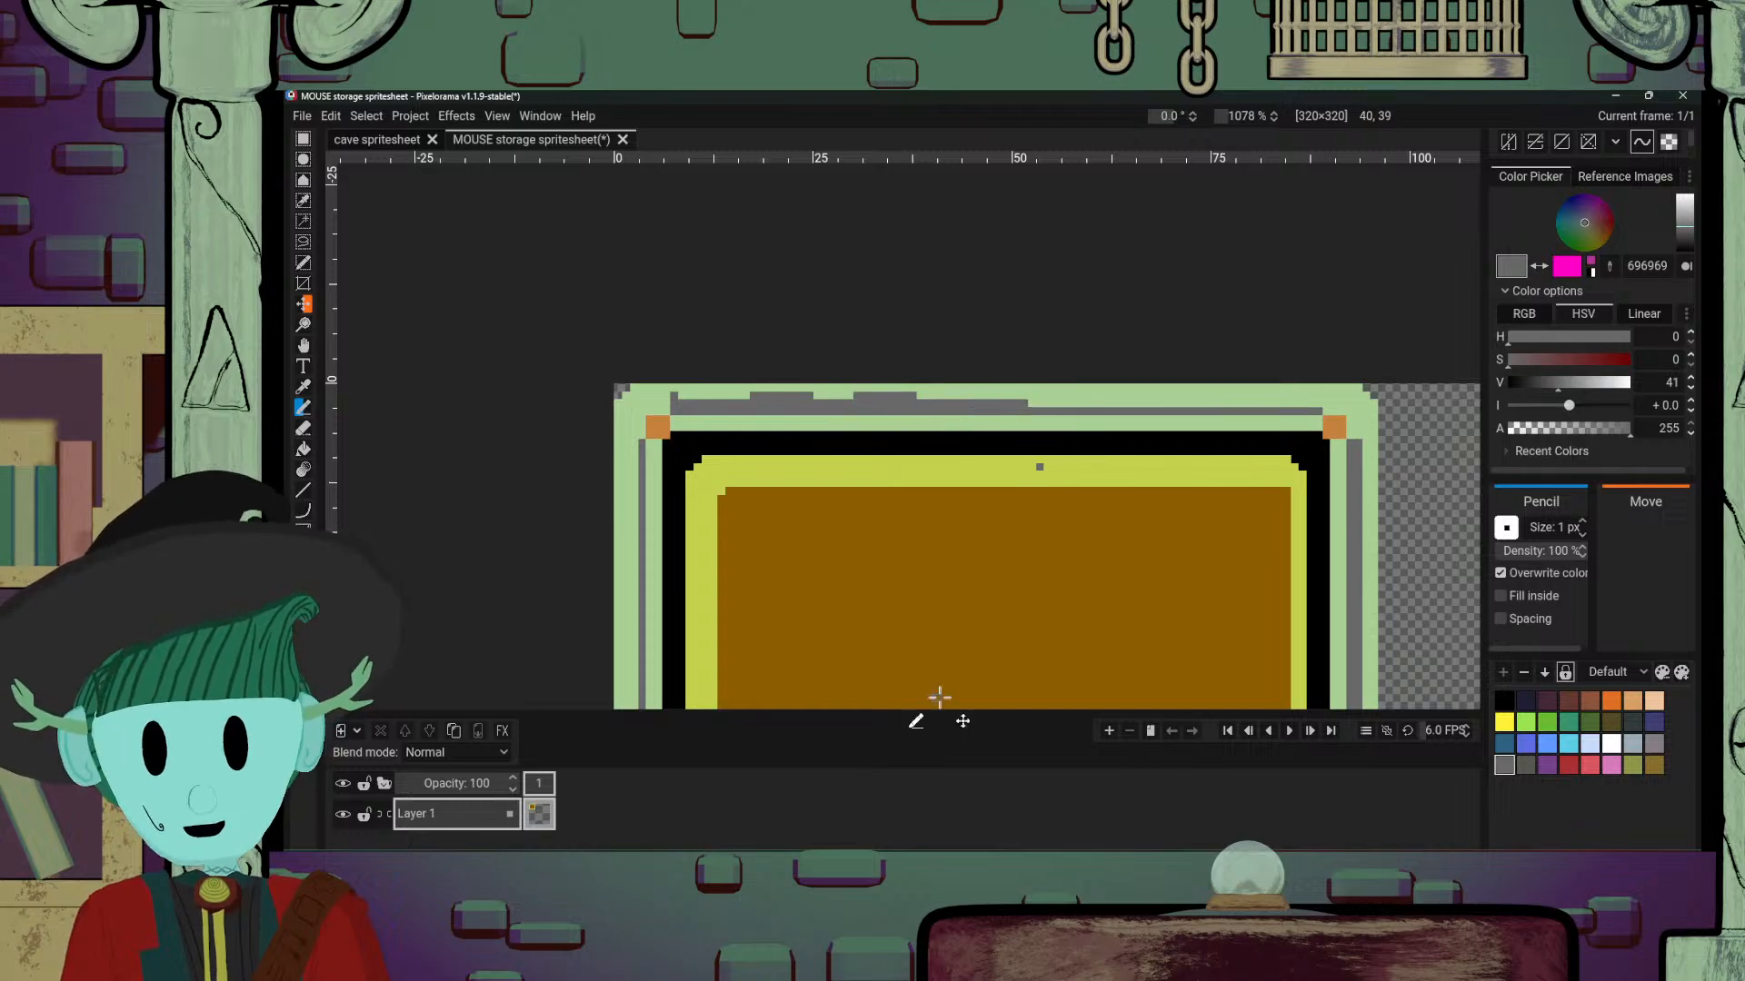
Step: Switch to OBS, lower the BGM volume in the audio mixer, and return to Pixelorama
left_click(822, 804)
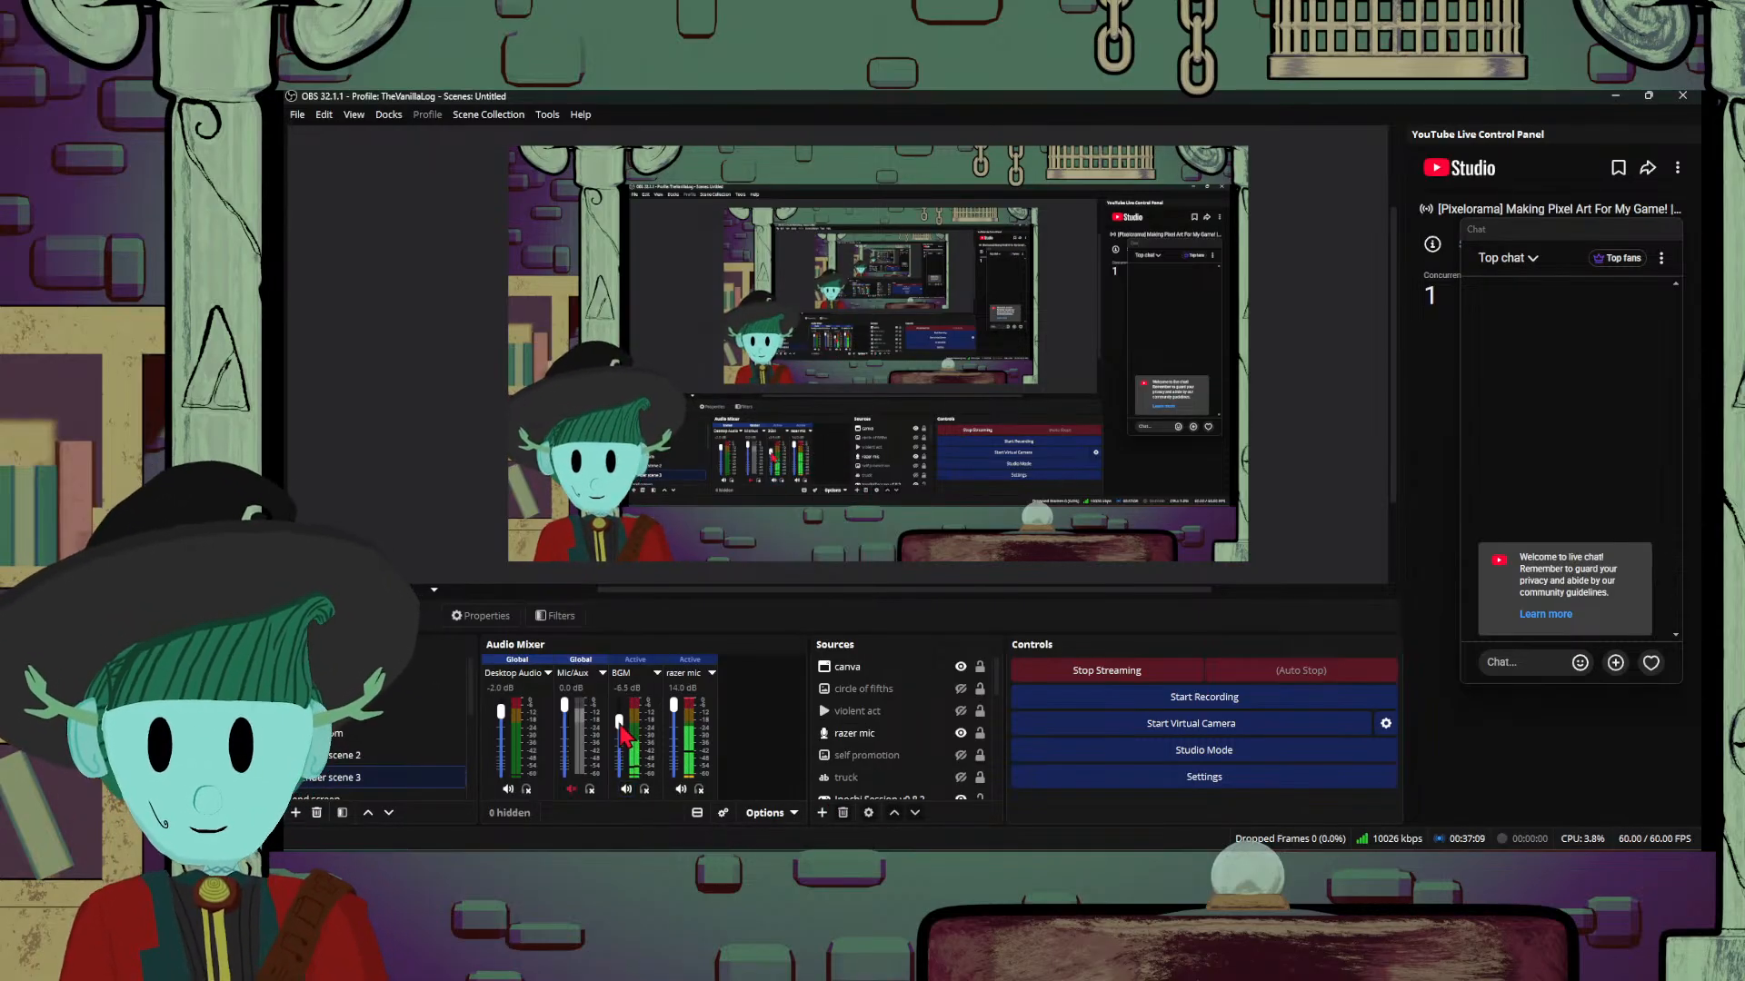
scroll(622, 747, "up", 5)
left_click_drag(621, 741, 623, 751)
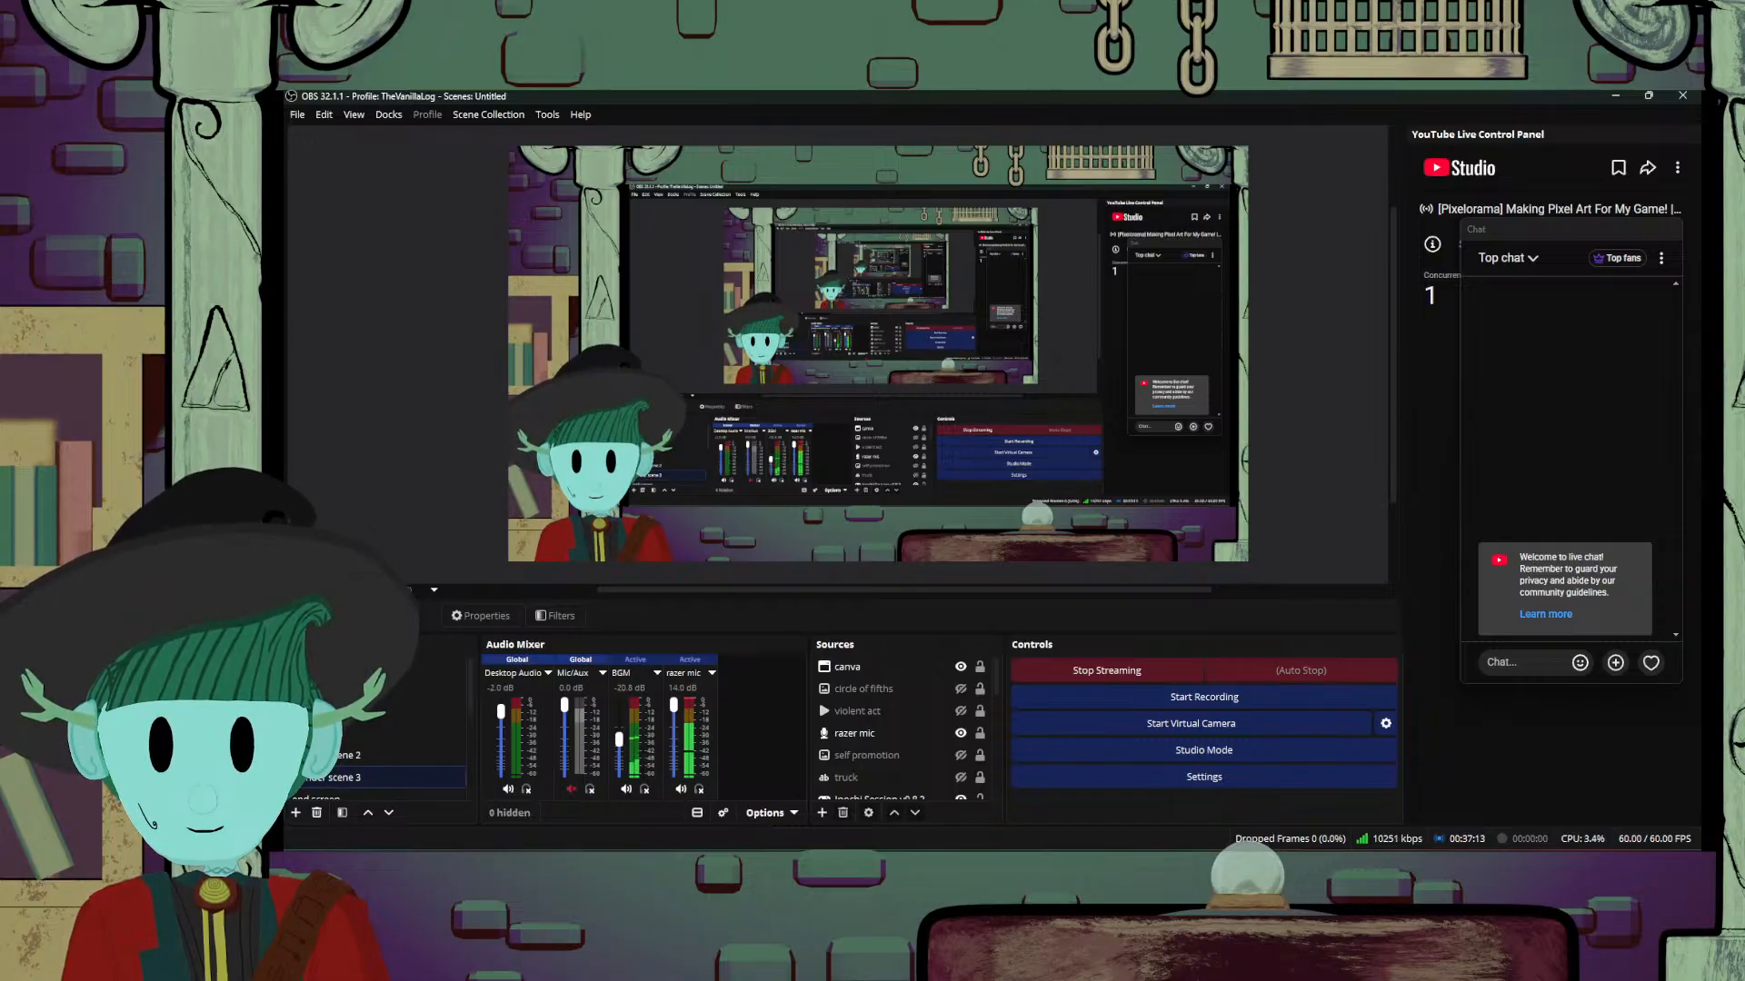
left_click(765, 868)
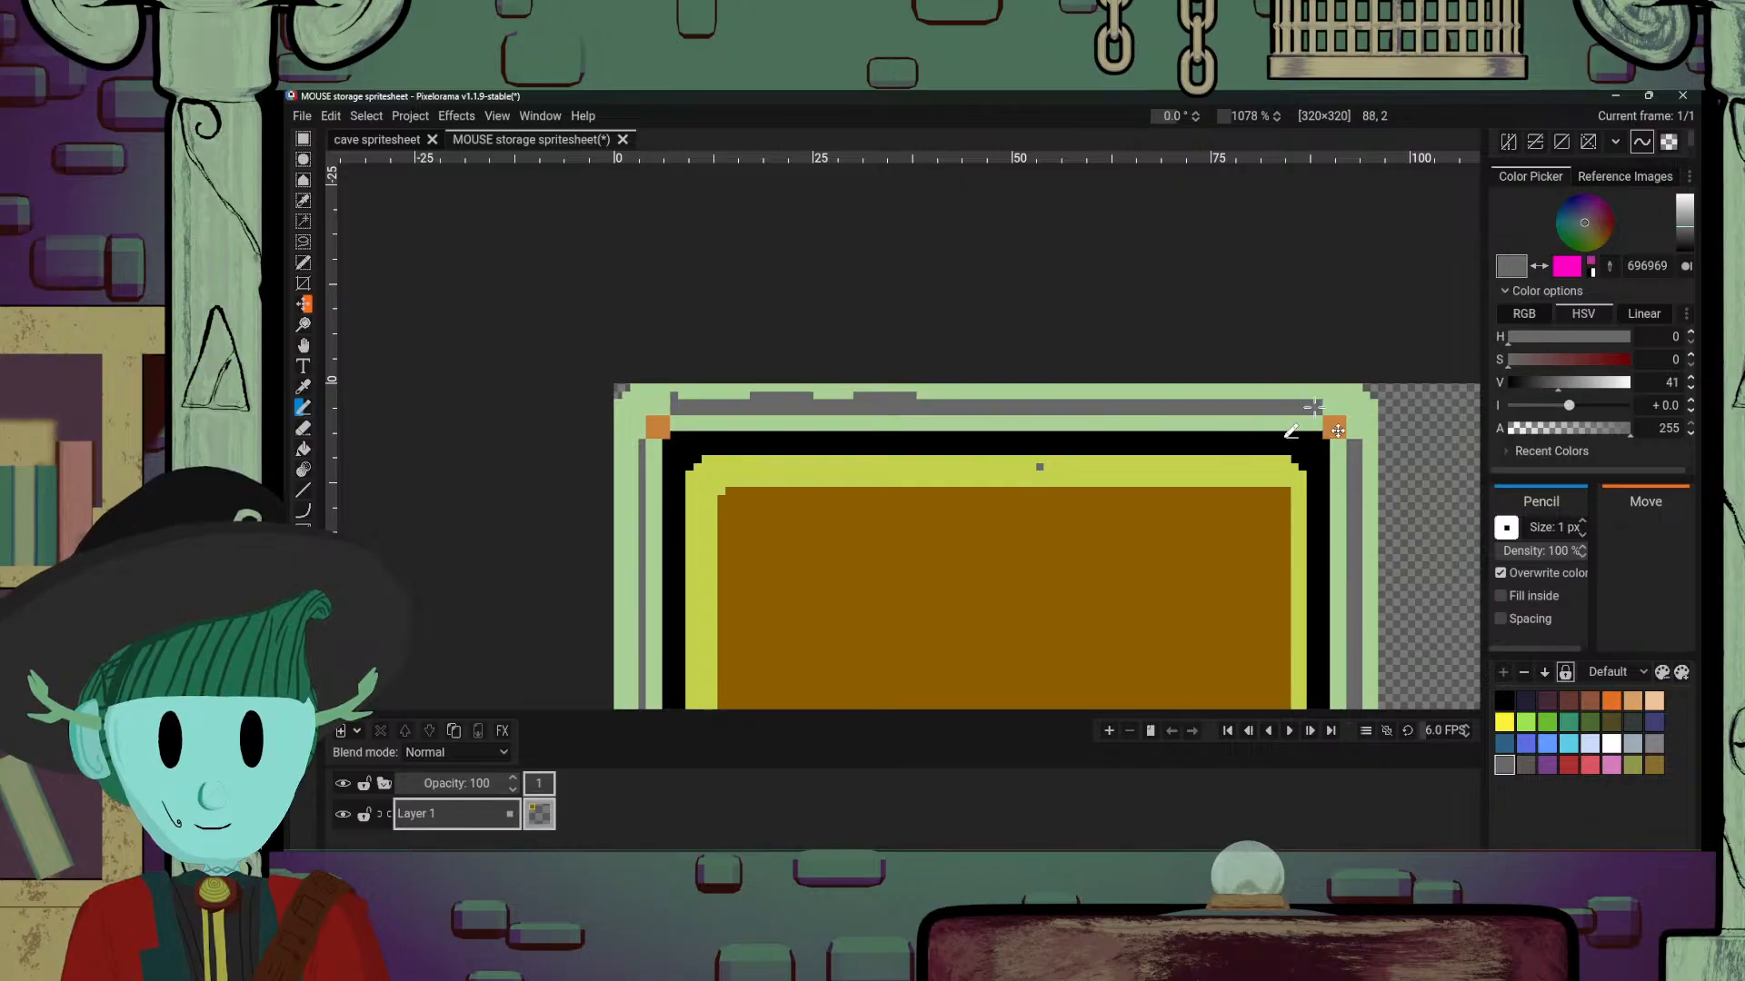
Step: Cover the stray grey pixel on the yellow band with c3d14b and the grey bumps above the top line with green a9d195
left_click(998, 488, "alt")
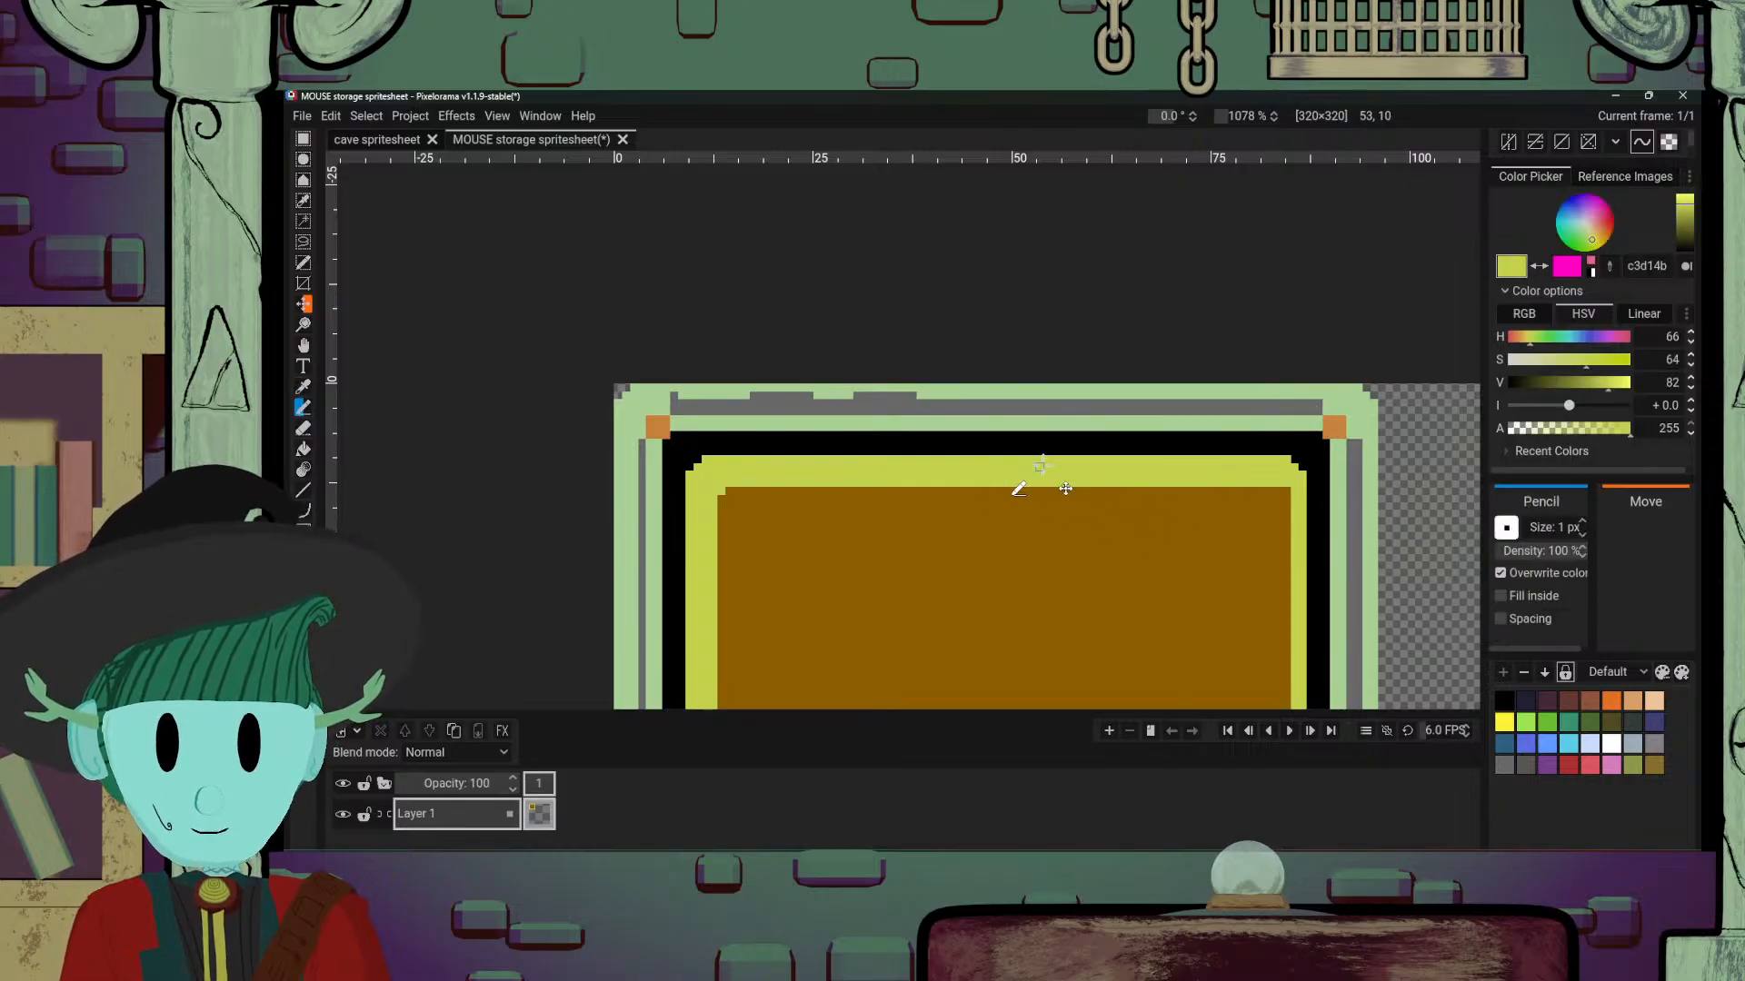
left_click(832, 386, "alt")
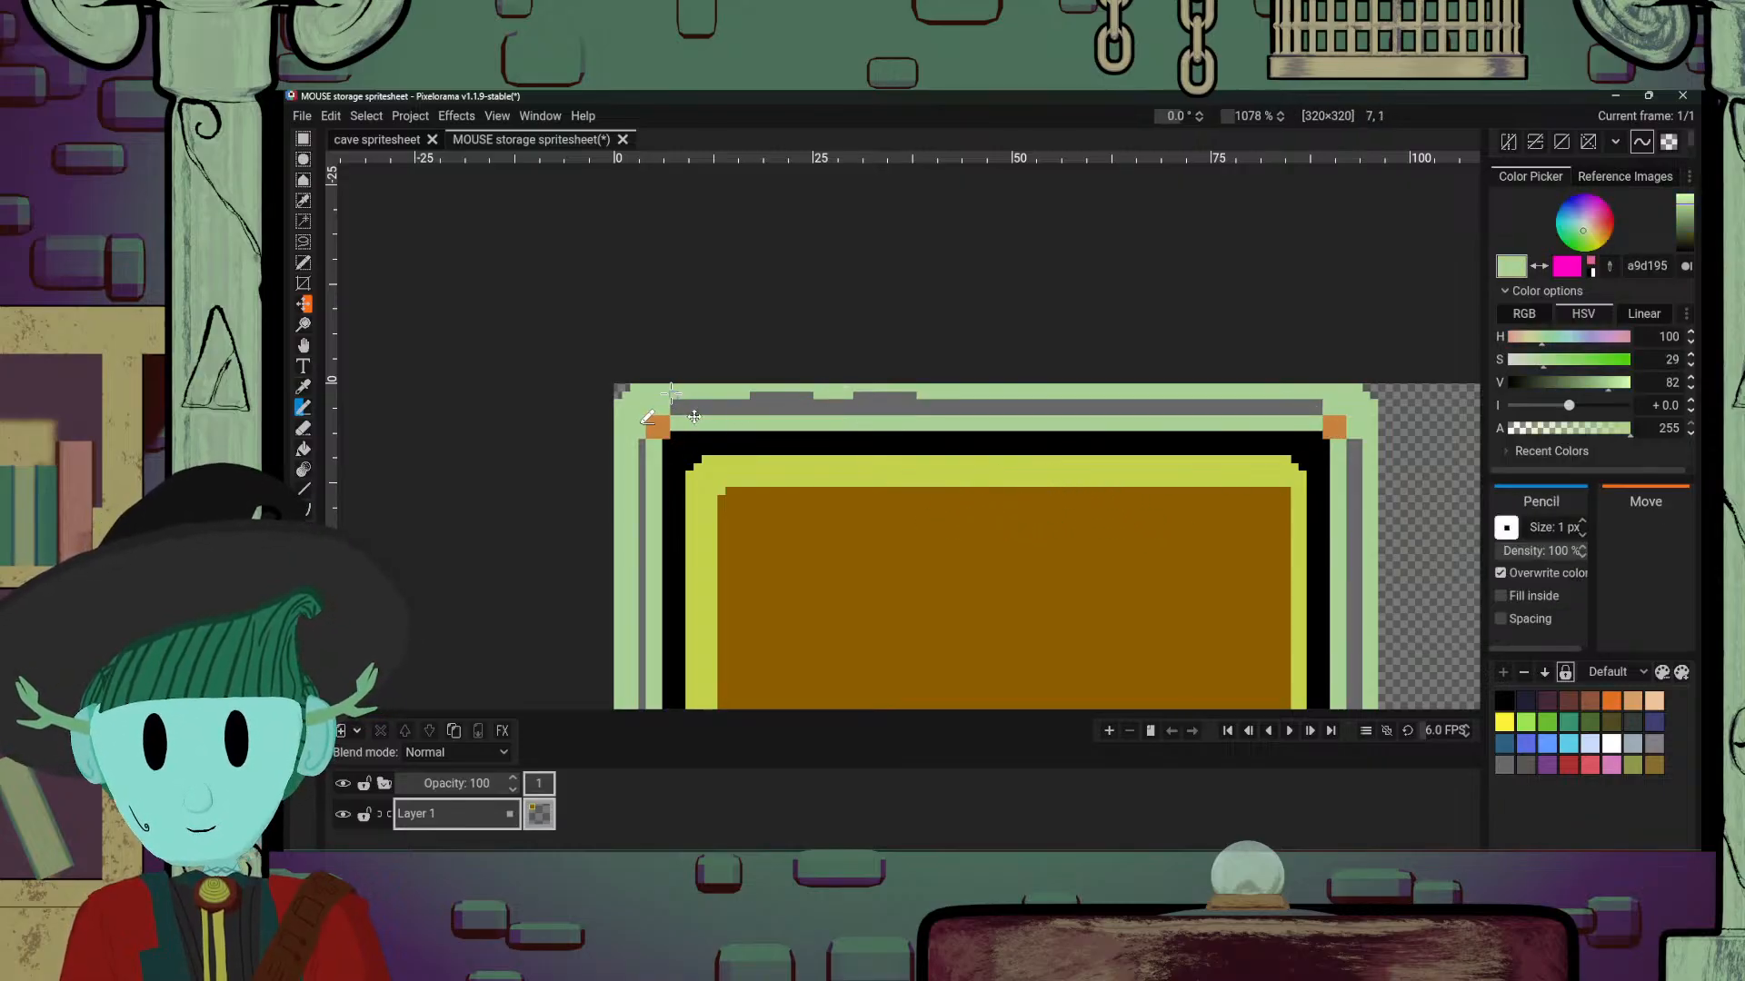
mouse_move(768, 393)
left_mouse_down()
mouse_move(820, 380)
mouse_move(790, 392)
mouse_move(880, 395)
left_mouse_up()
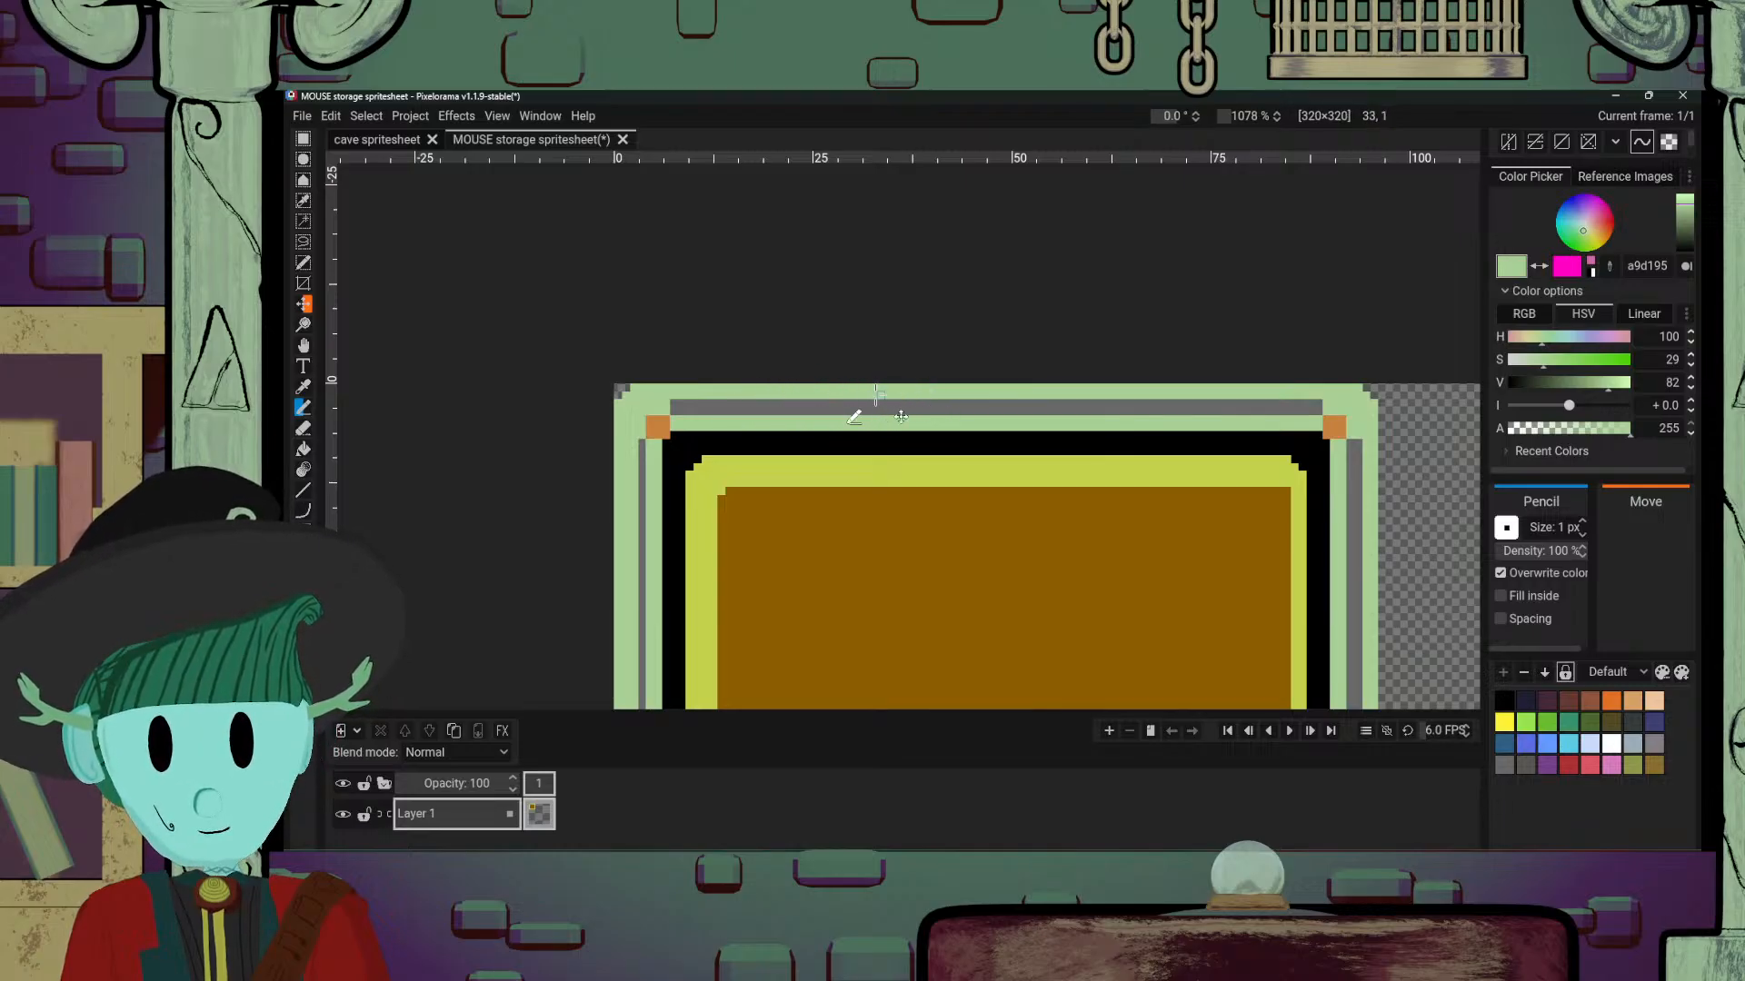
Step: Thicken the upper part of the frame's left grey line to 2 pixels with 696969, covering stray pixels with green a9d195
mouse_move(733, 446)
left_mouse_down()
mouse_move(1043, 383)
mouse_move(716, 393)
mouse_move(836, 400)
left_mouse_up()
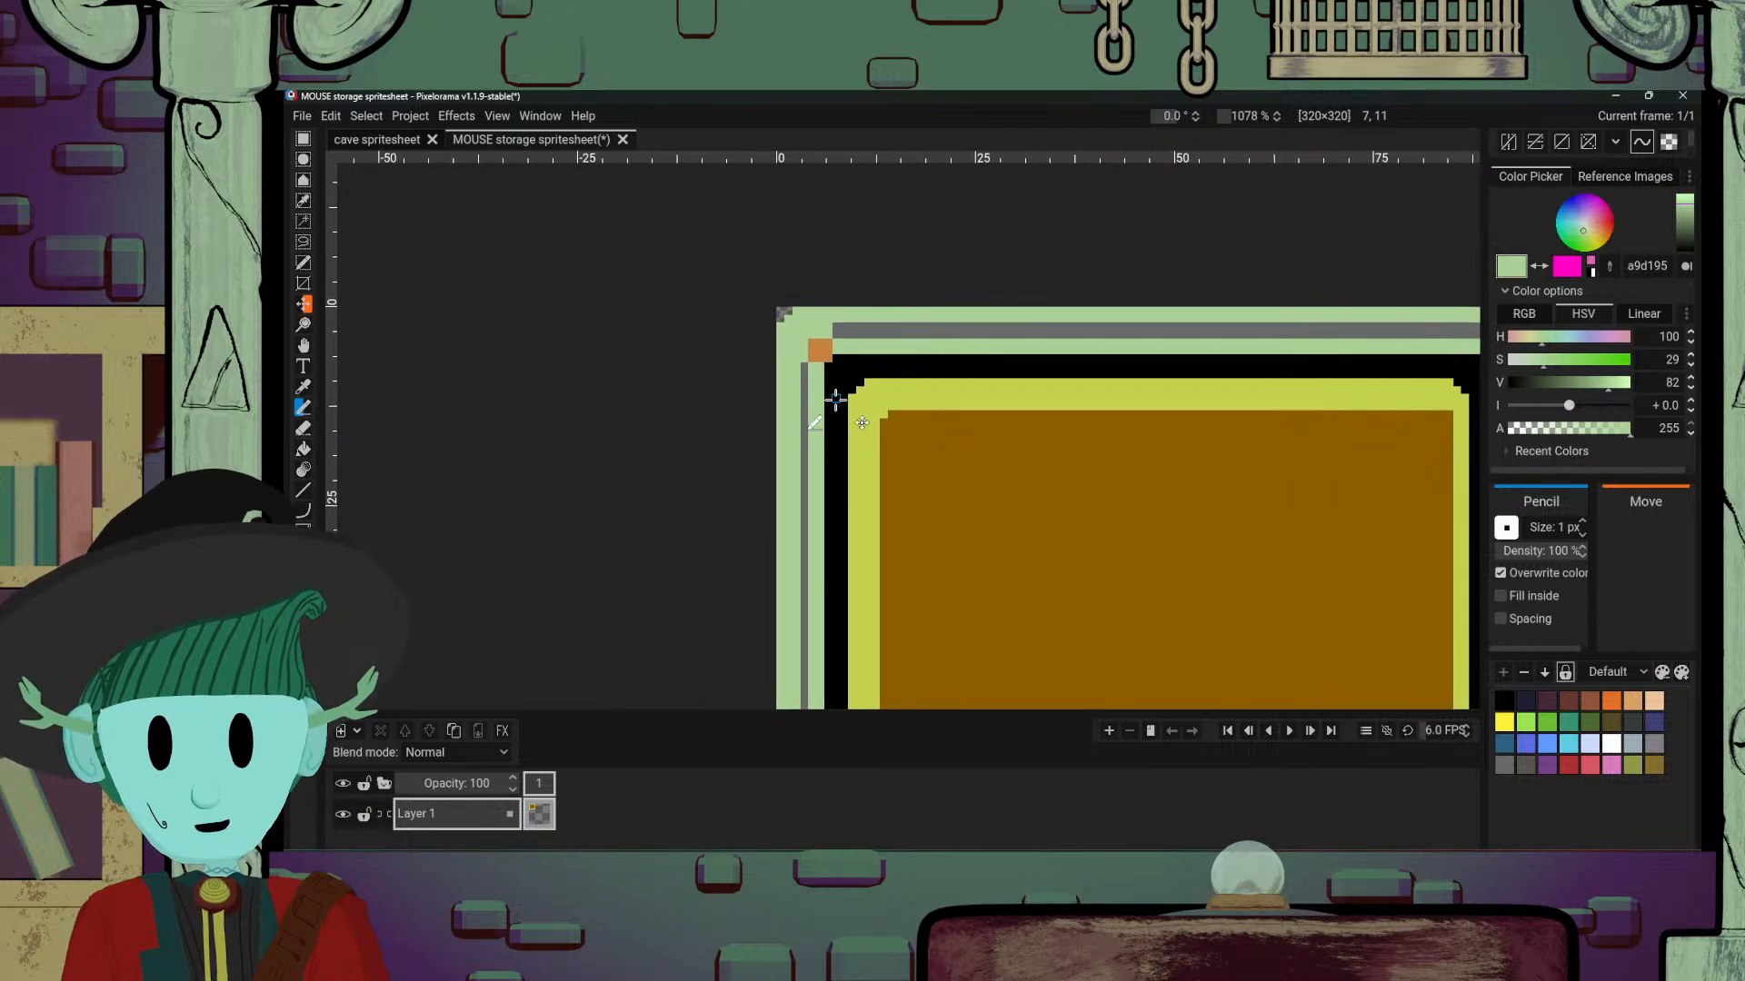
left_click(804, 377, "alt")
left_click_drag(843, 525, 918, 525)
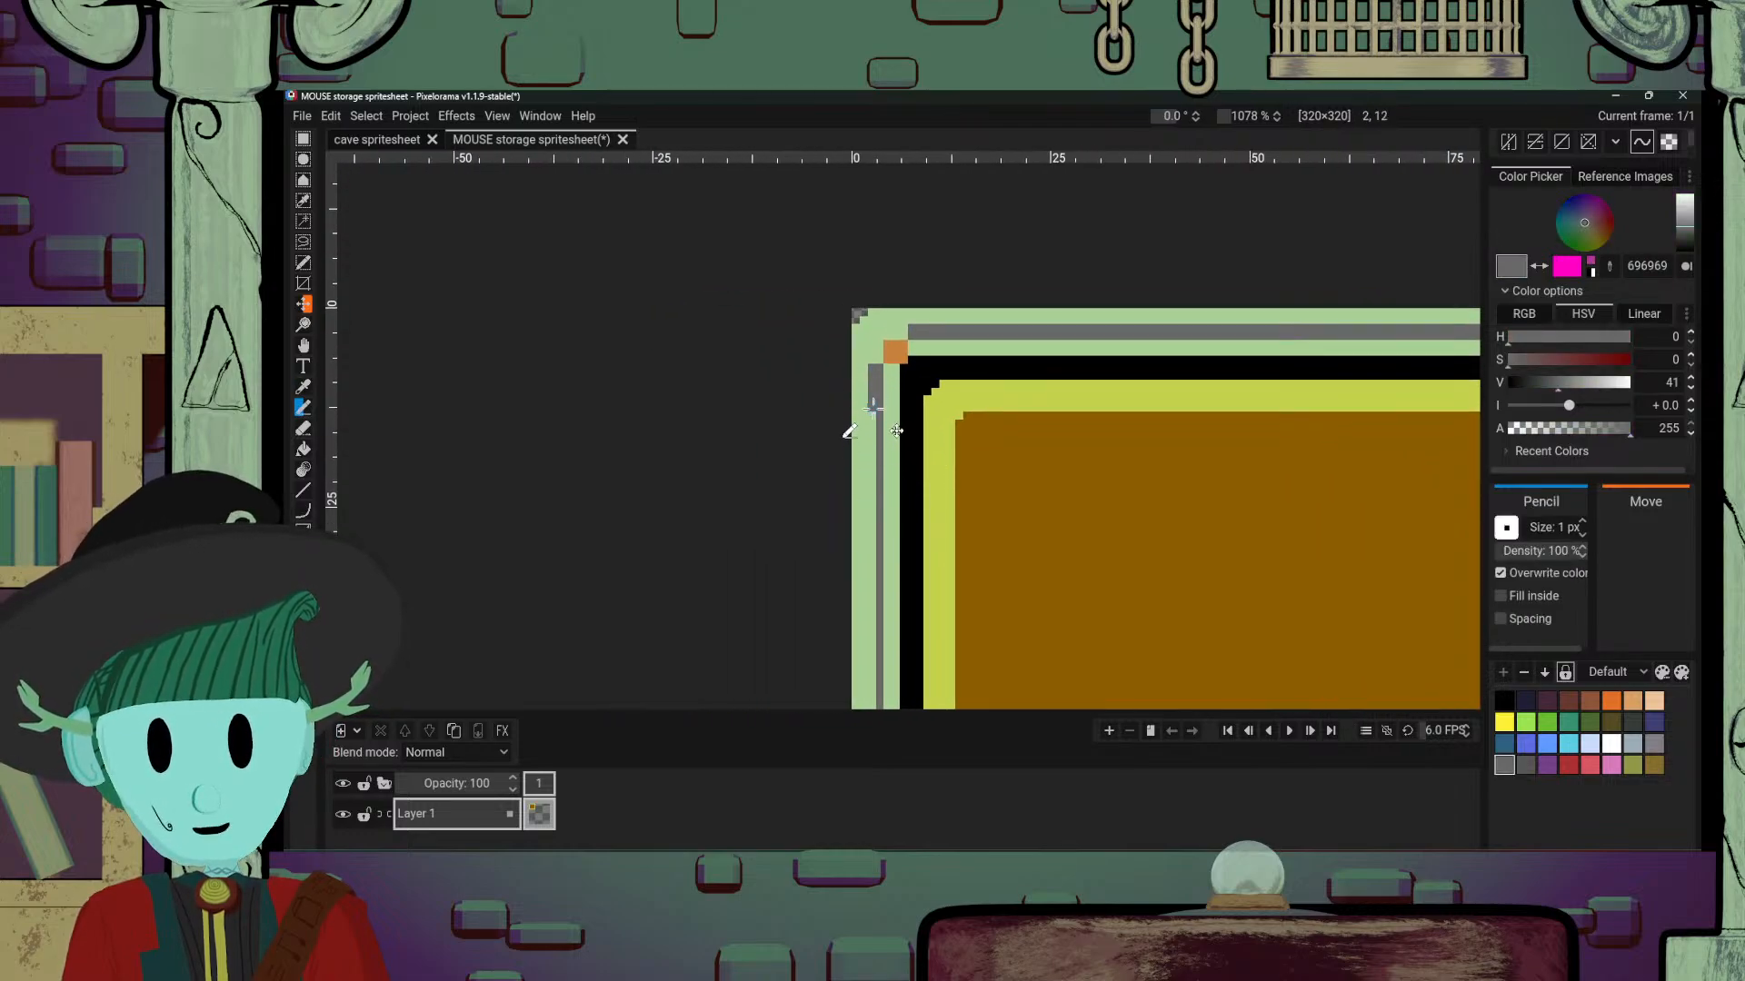
mouse_move(872, 408)
left_mouse_down()
mouse_move(886, 599)
mouse_move(873, 409)
mouse_move(878, 559)
left_mouse_up()
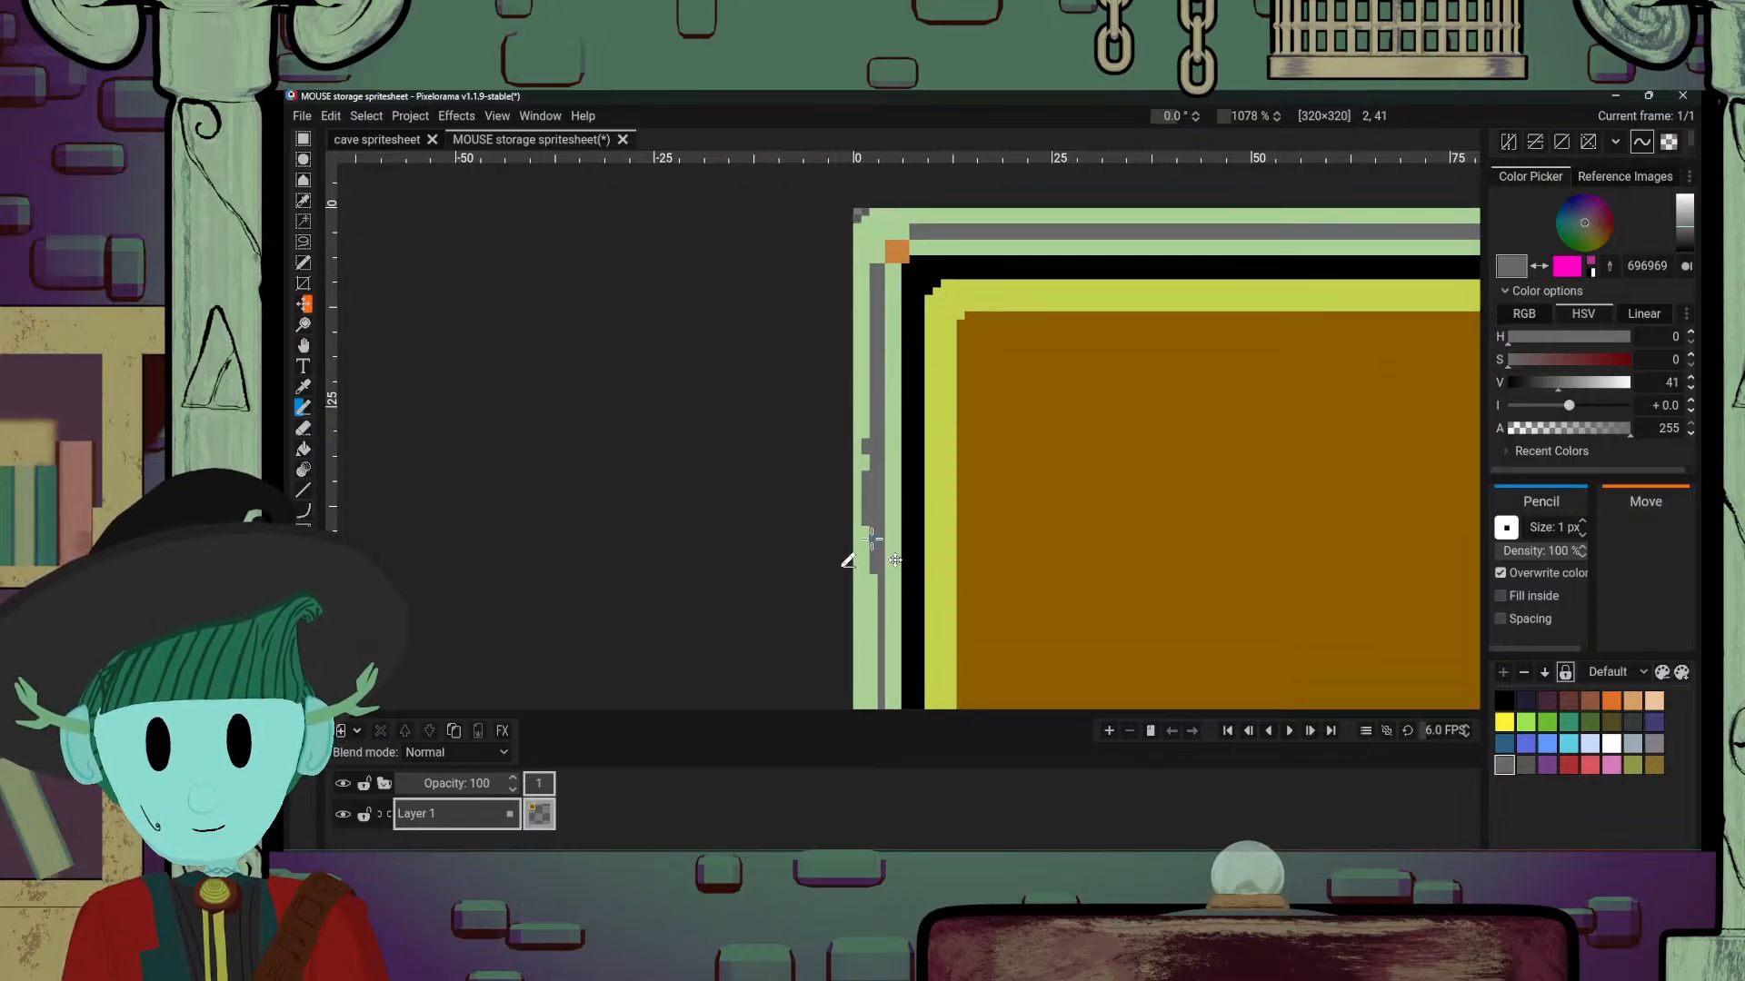
left_click(859, 465, "alt")
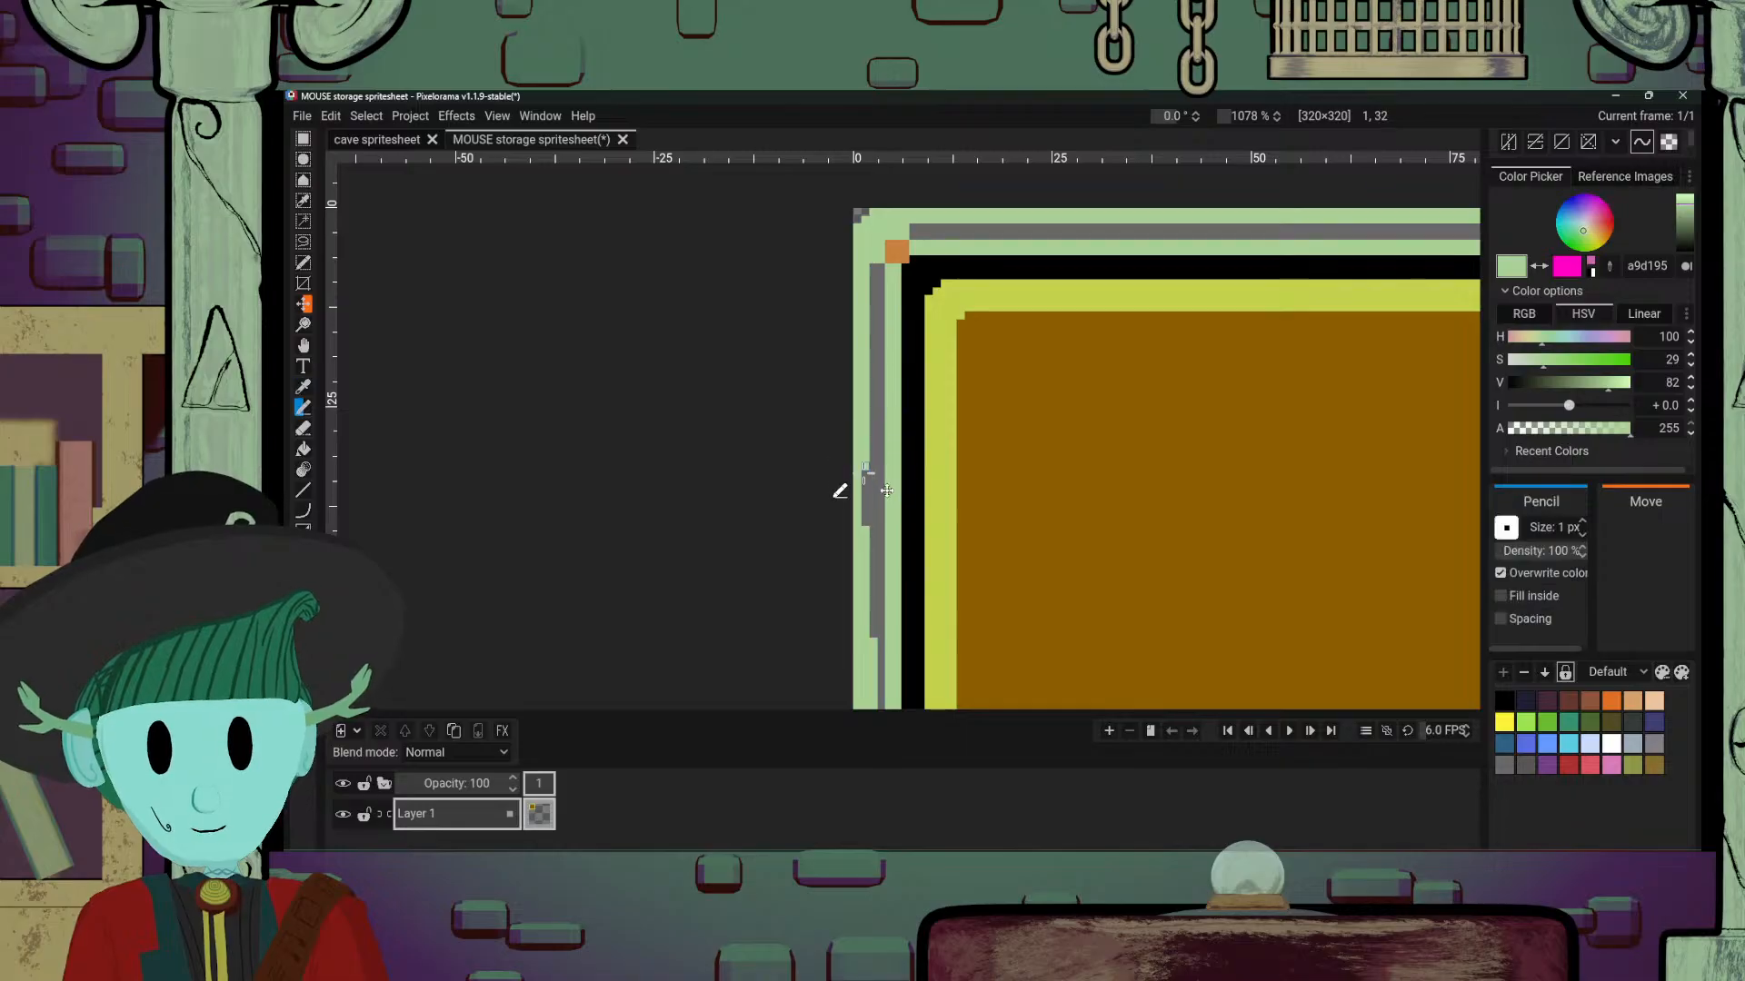
Step: Examine the frame's border lines and corners up close for uneven line thickness
scroll(887, 655, "down", 5)
scroll(887, 655, "left", 1)
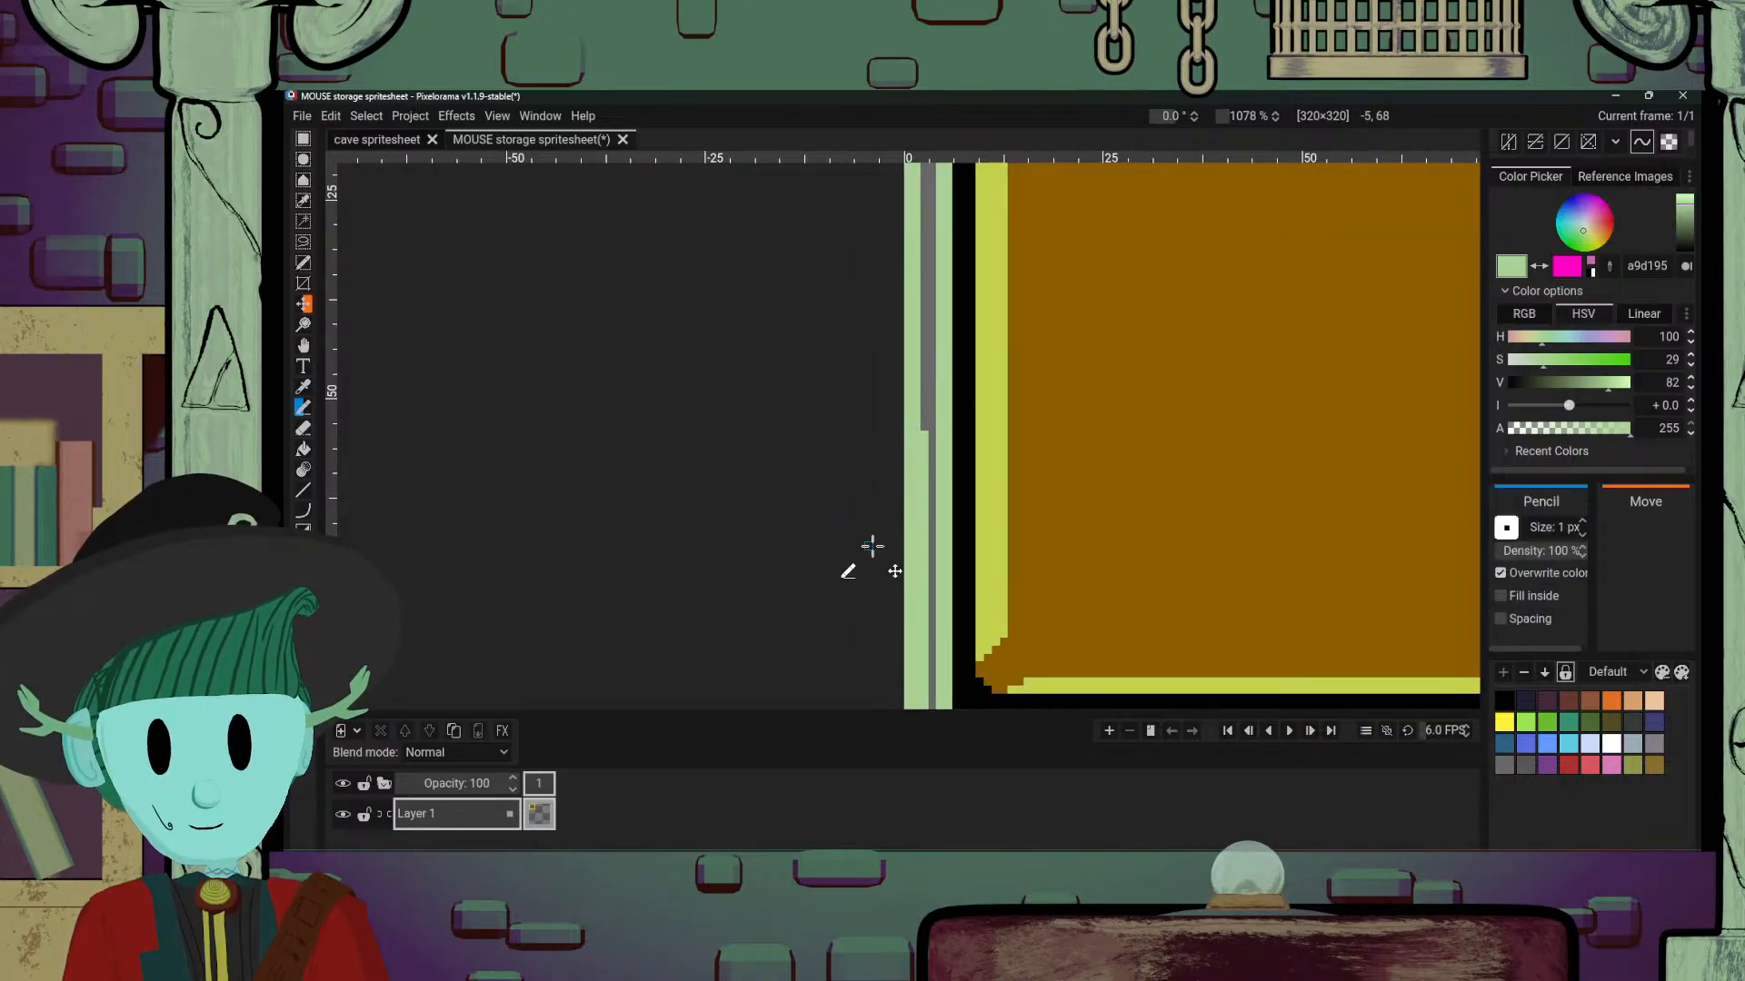
key("o")
scroll(966, 527, "down", 5)
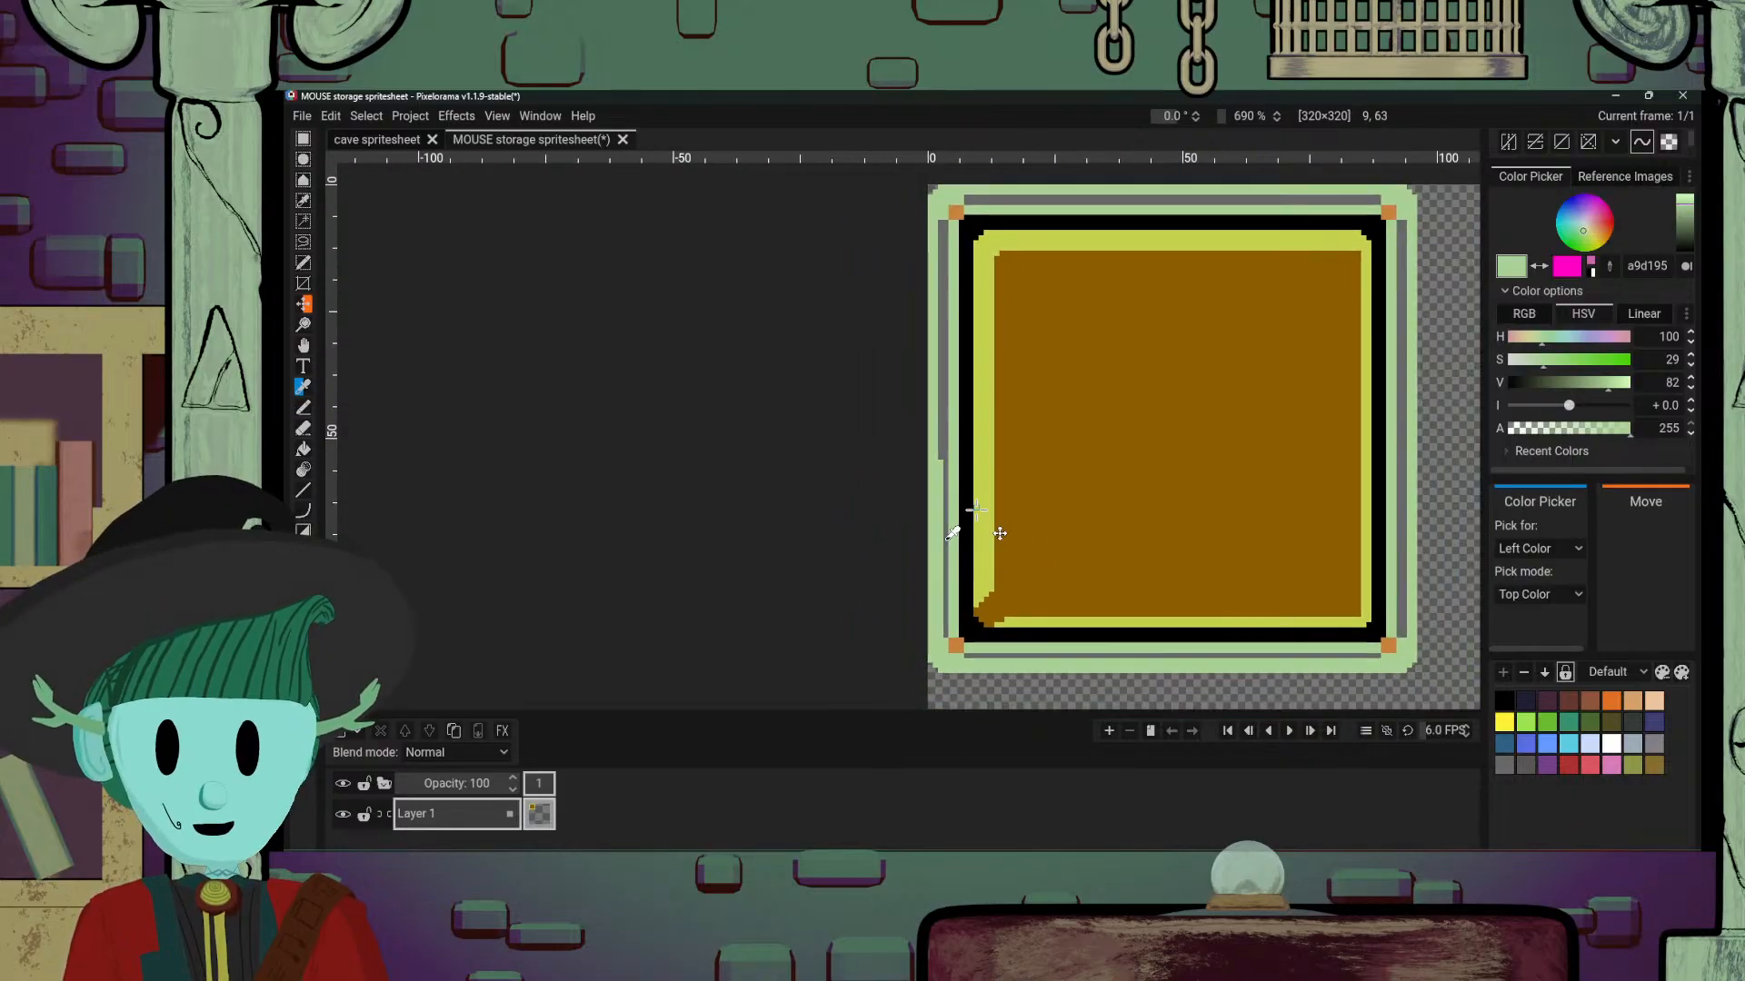
scroll(990, 519, "up", 2)
left_click_drag(1078, 509, 963, 551)
left_click_drag(1218, 321, 1228, 269)
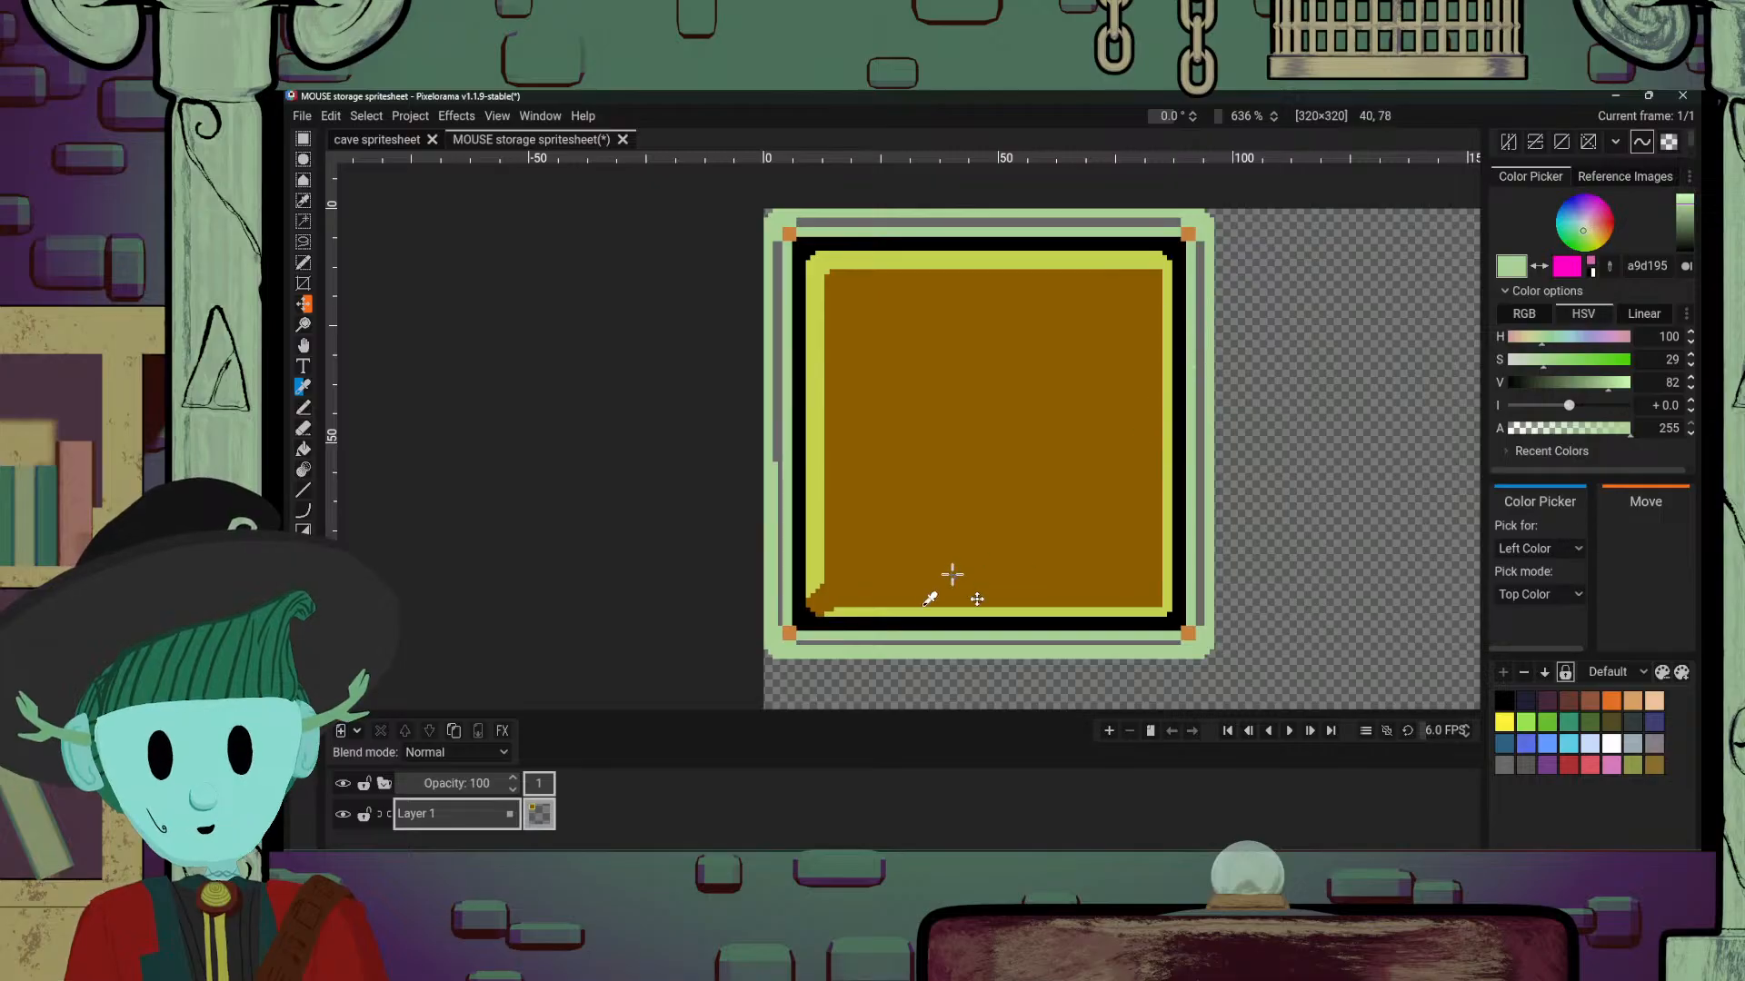
left_click_drag(952, 574, 1028, 499)
left_click_drag(1028, 385, 1090, 492)
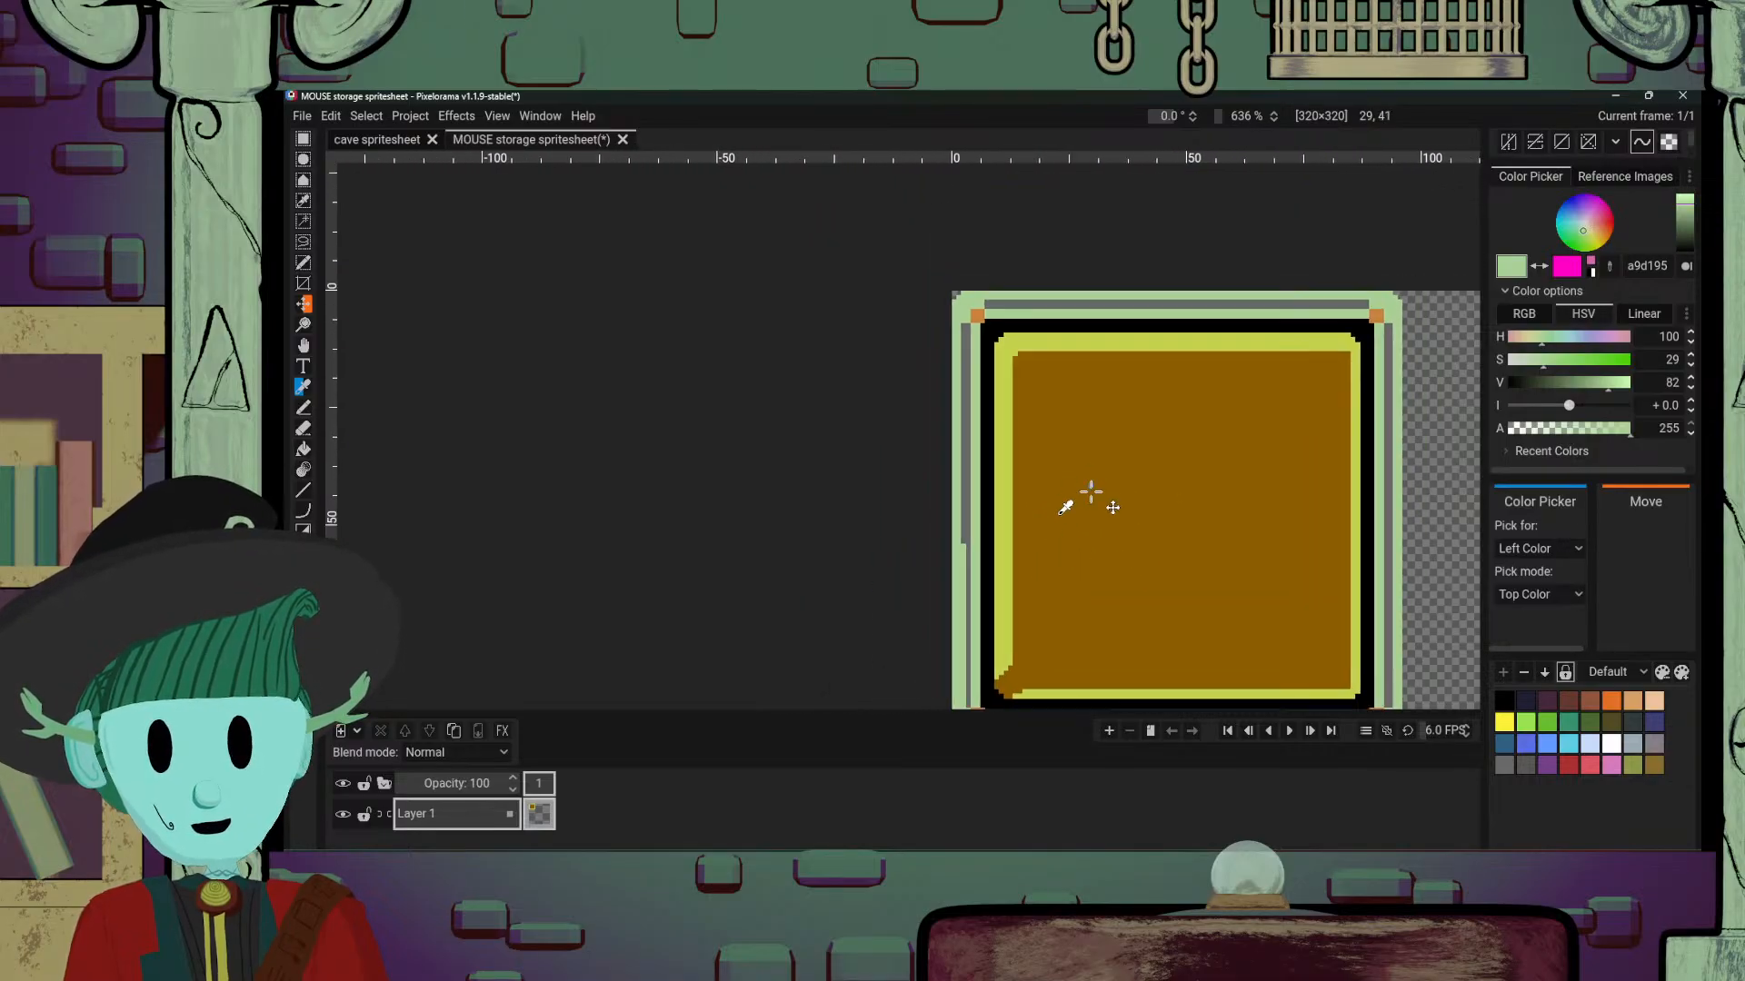
scroll(1091, 492, "up", 7)
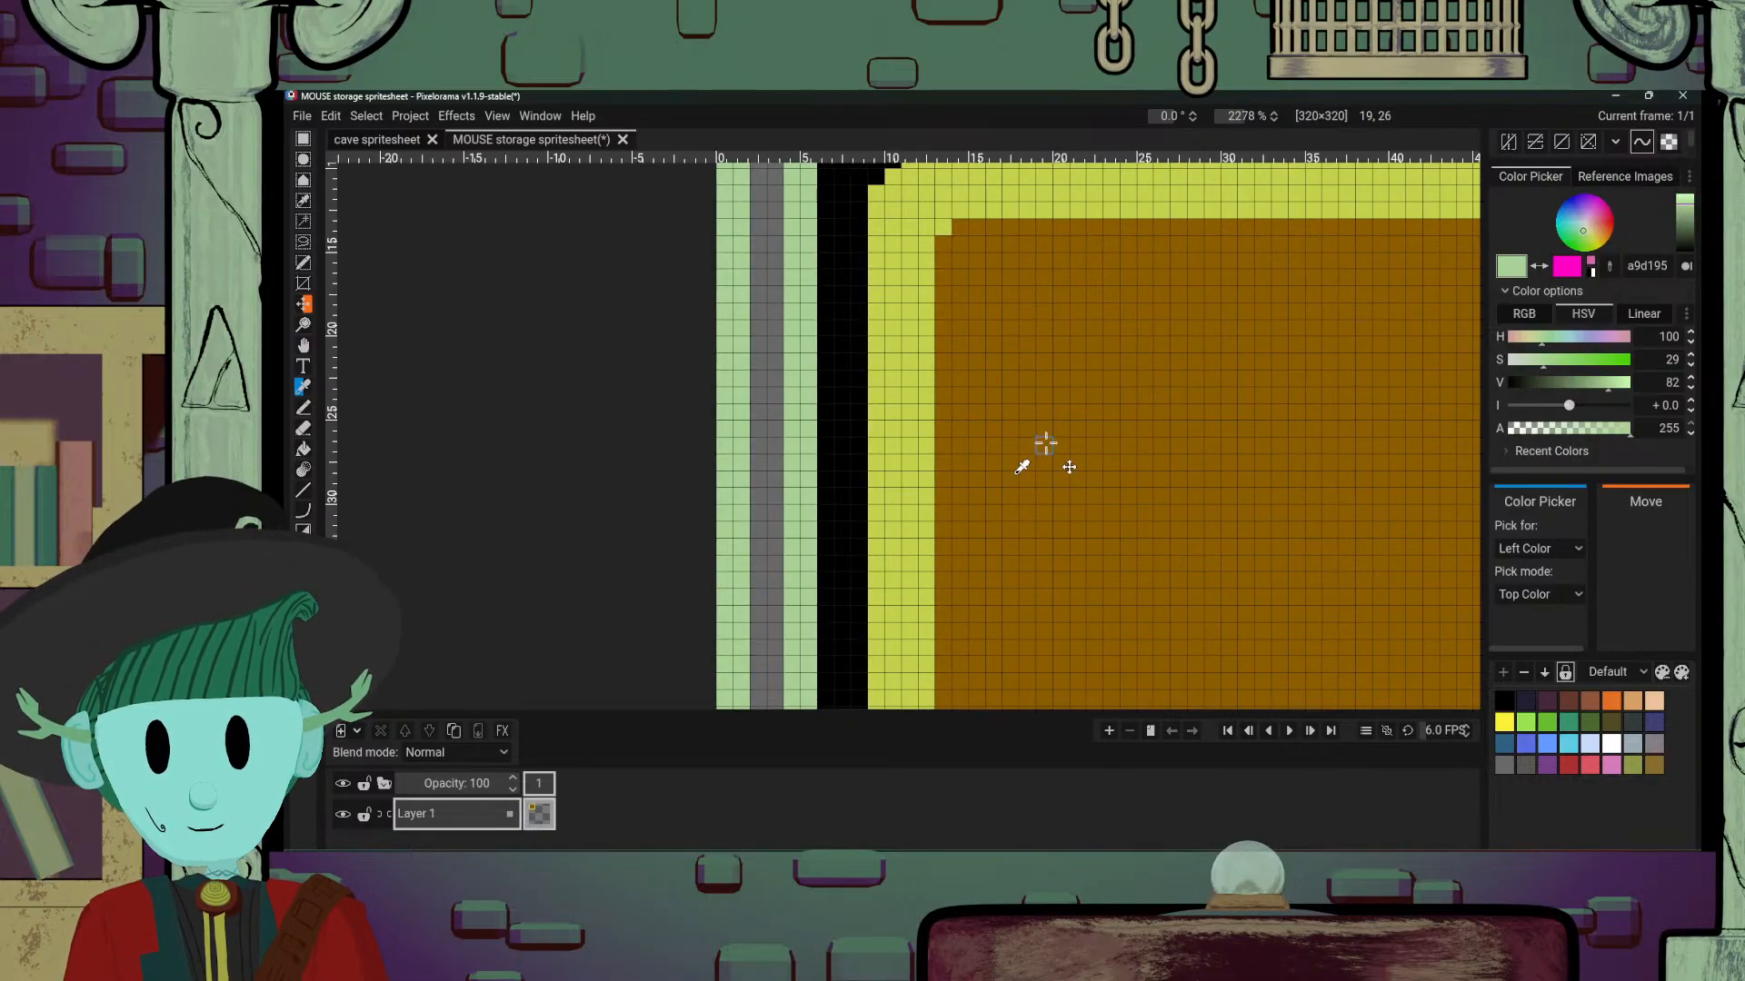
scroll(1021, 467, "down", 7)
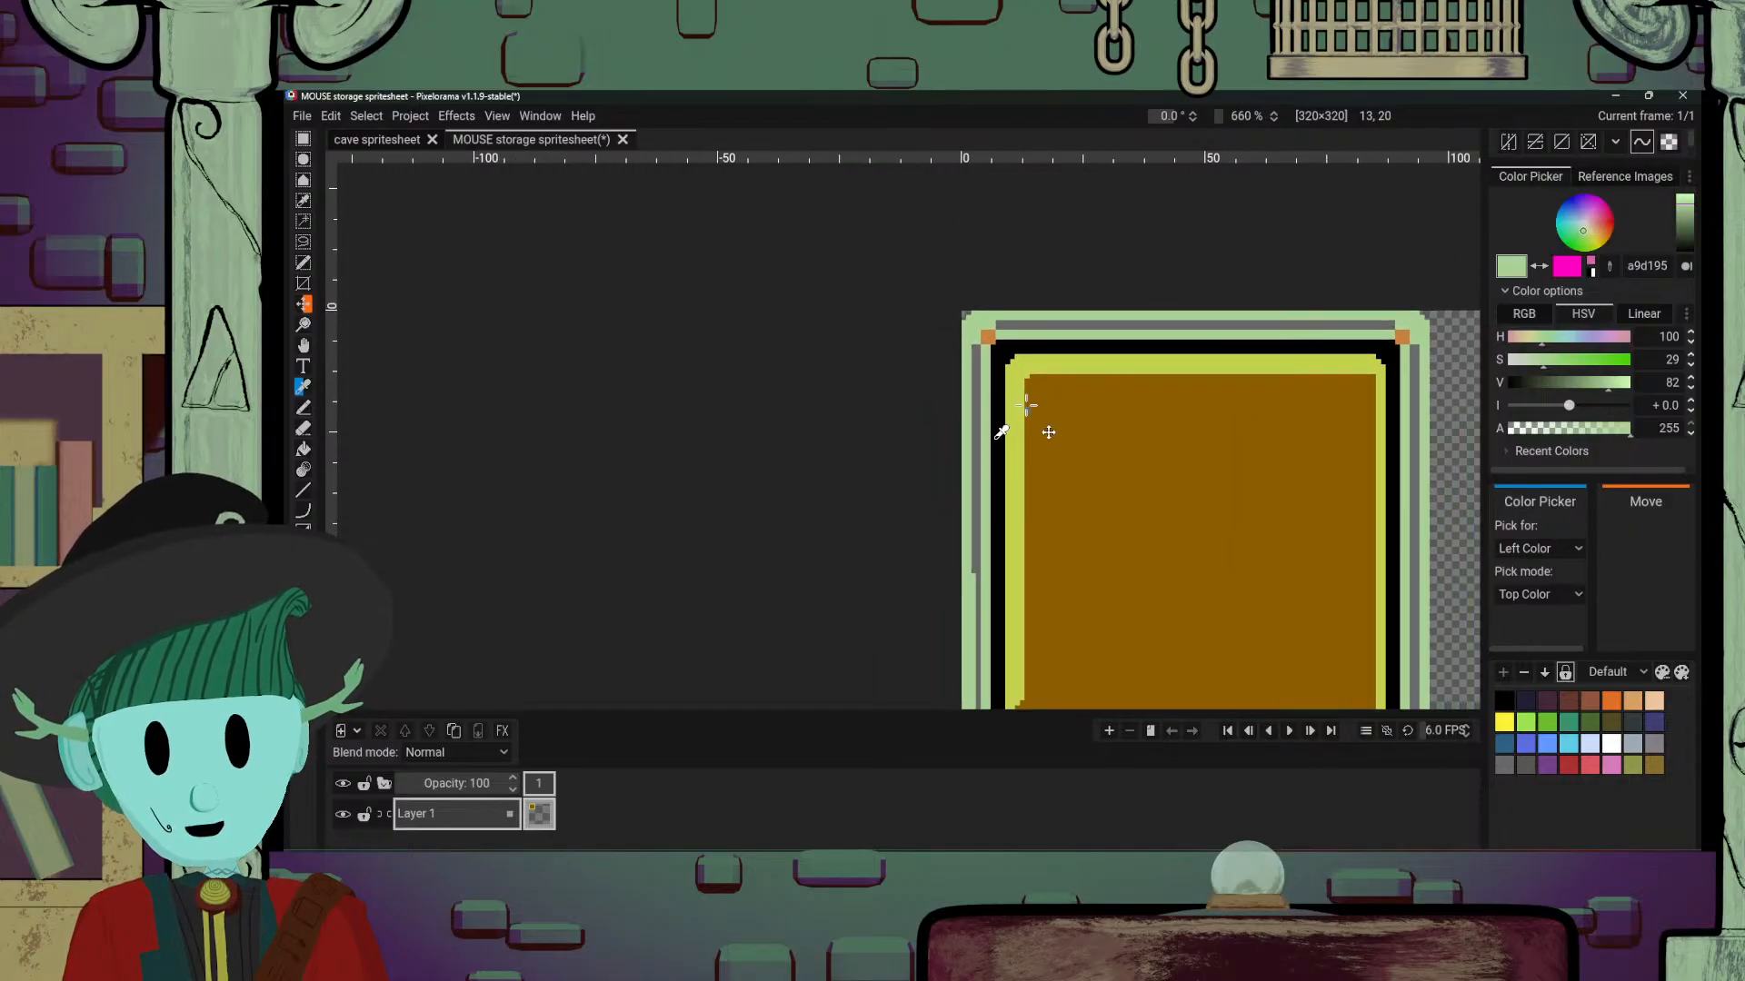
scroll(1052, 430, "up", 3)
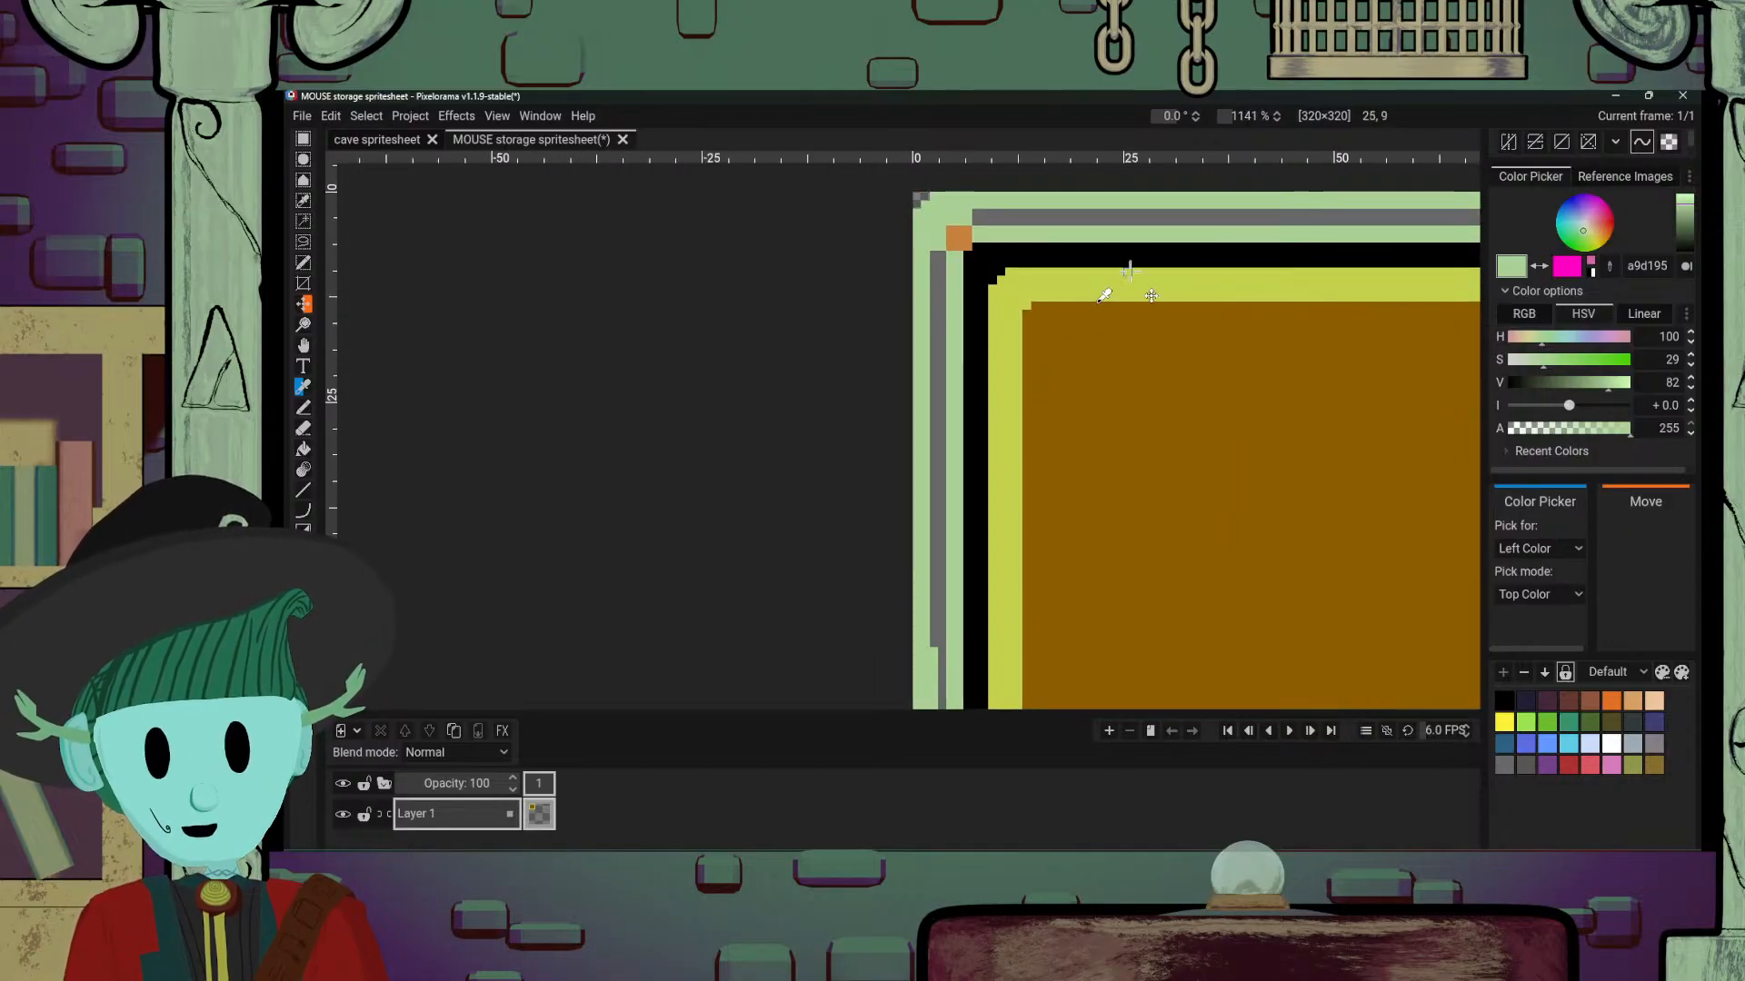
left_click_drag(1142, 412, 920, 411)
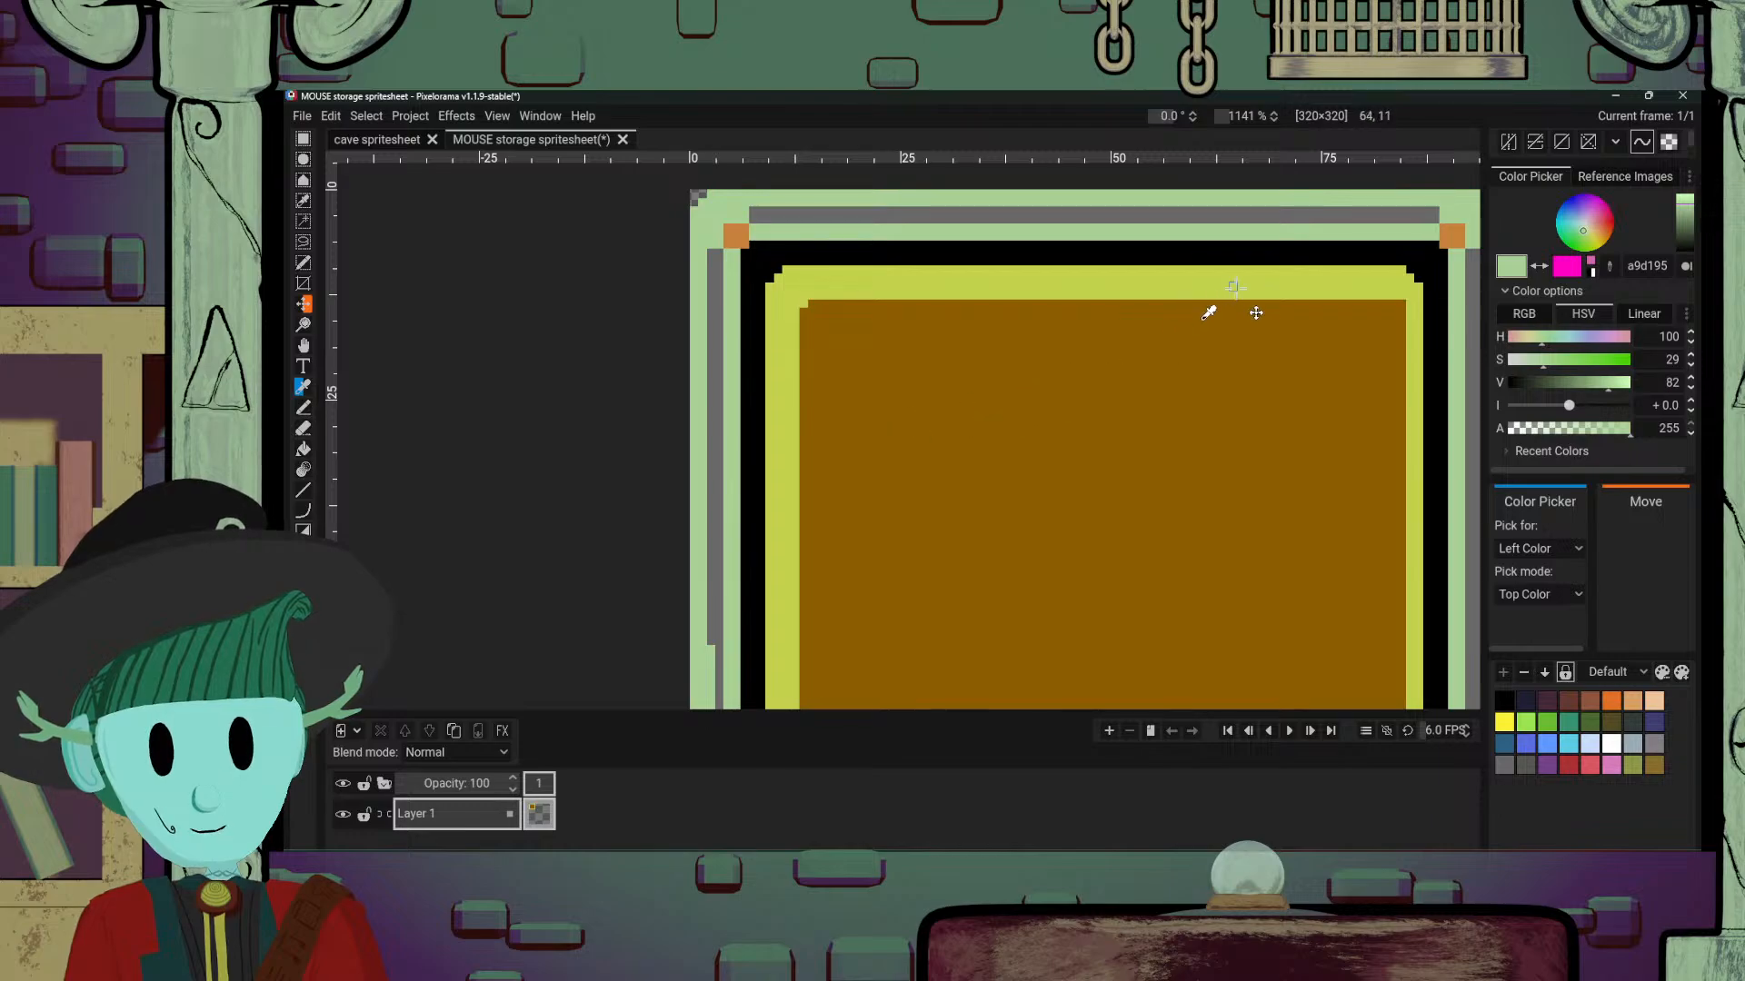
scroll(1249, 289, "down", 1)
left_click_drag(1436, 234, 1045, 381)
scroll(1087, 368, "up", 6)
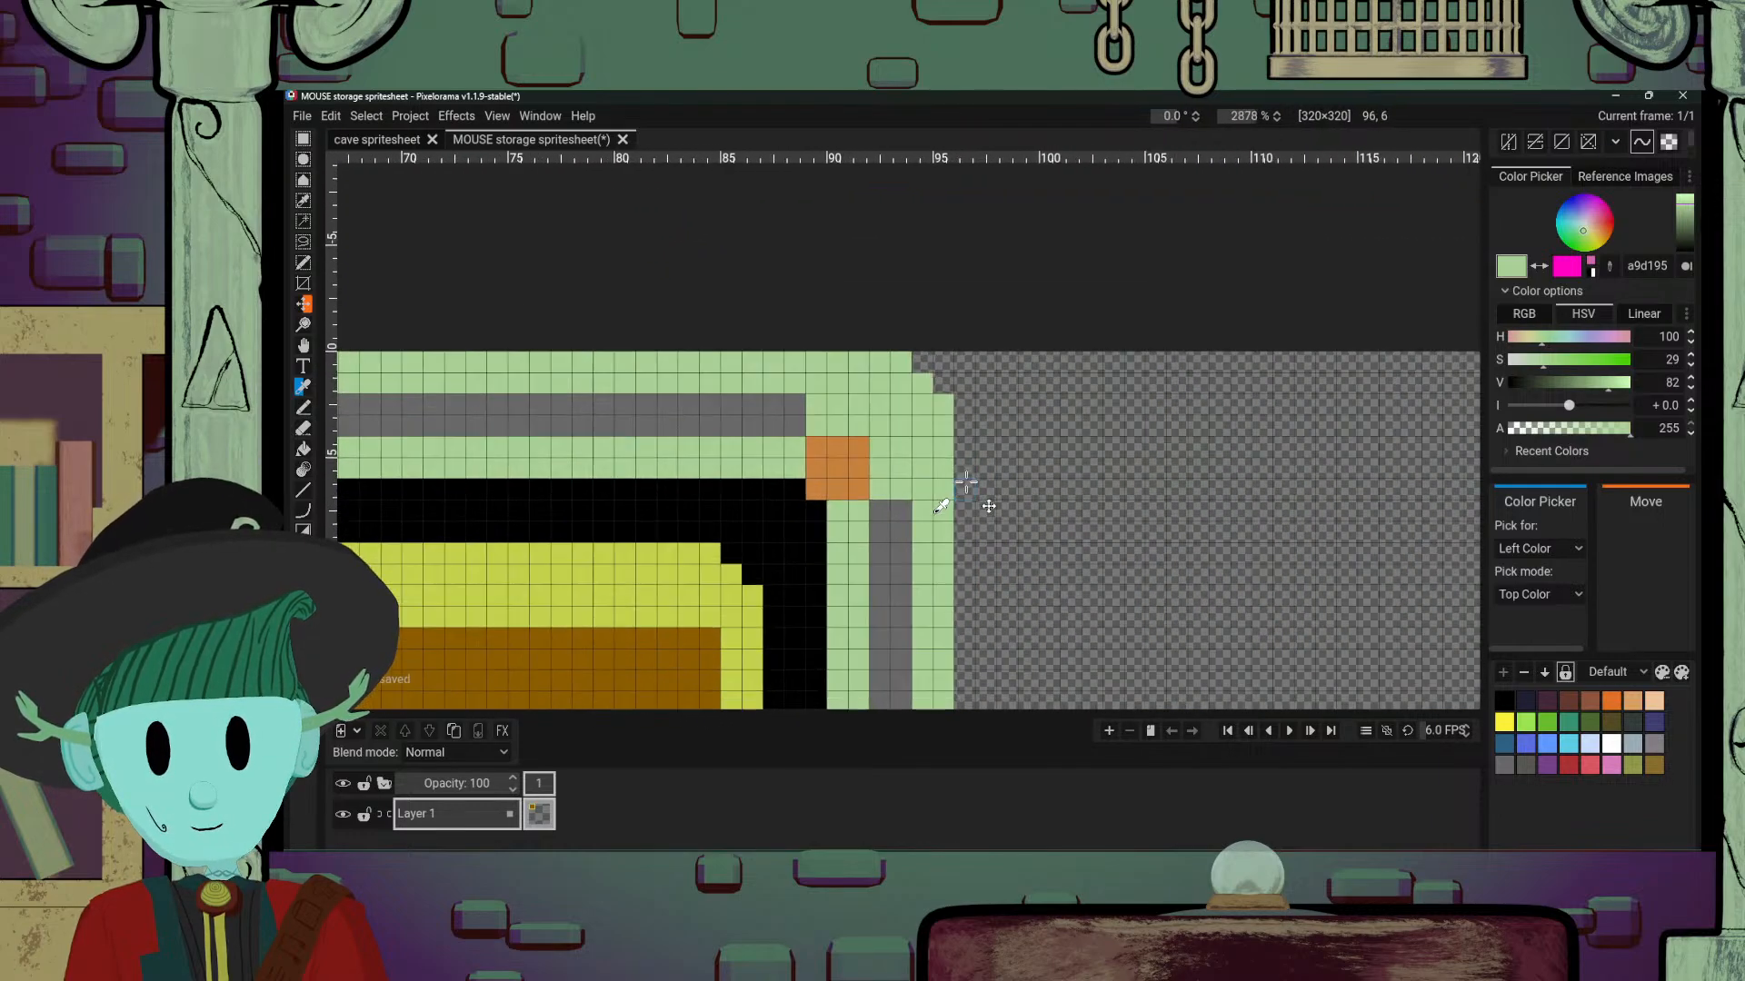
scroll(941, 506, "up", 8)
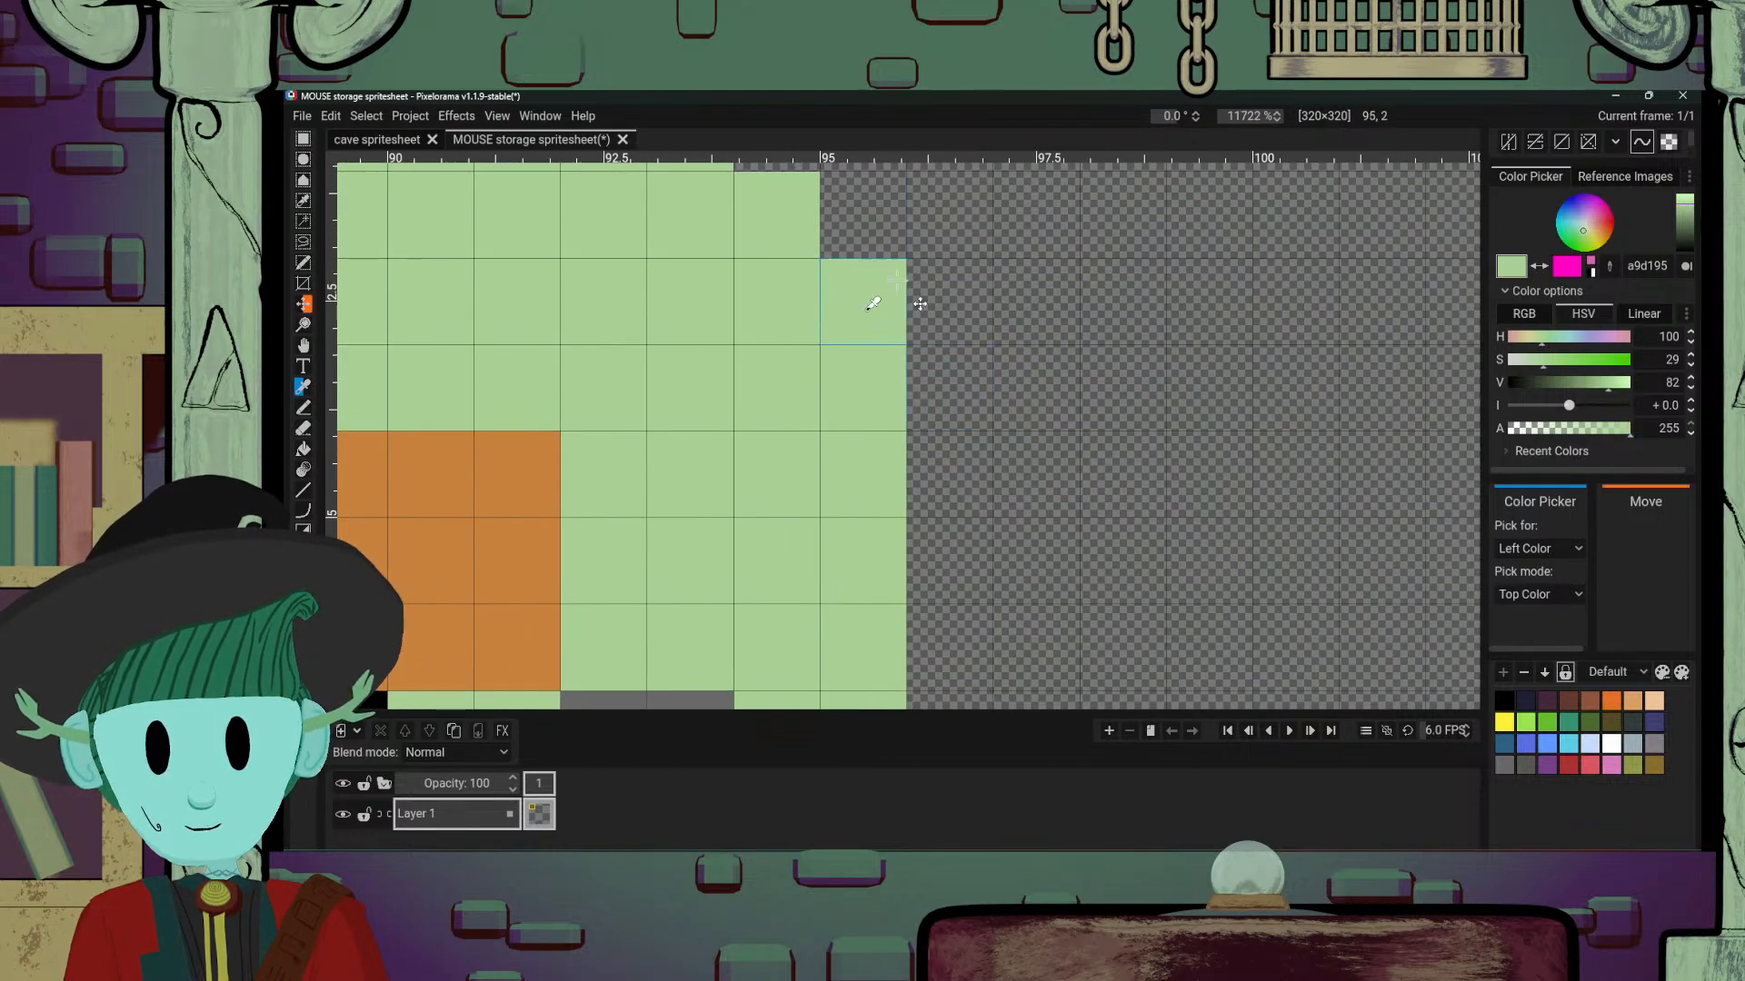
scroll(851, 436, "down", 1)
scroll(854, 538, "down", 1)
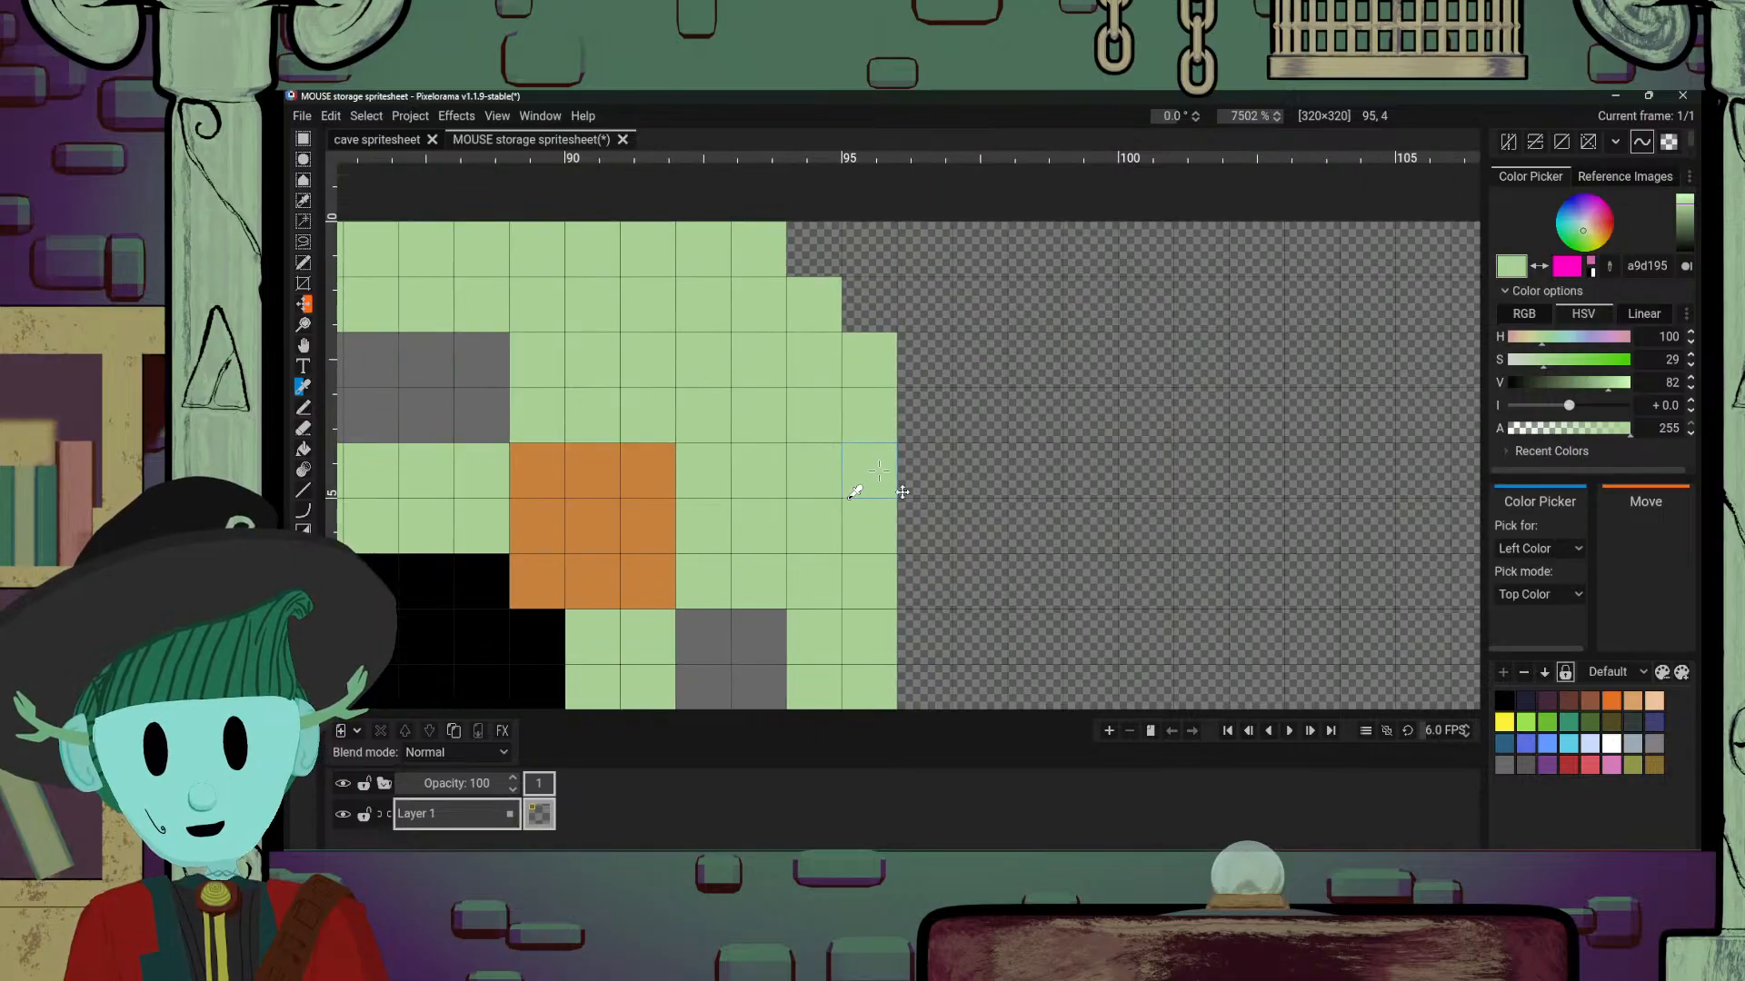
scroll(753, 642, "down", 6)
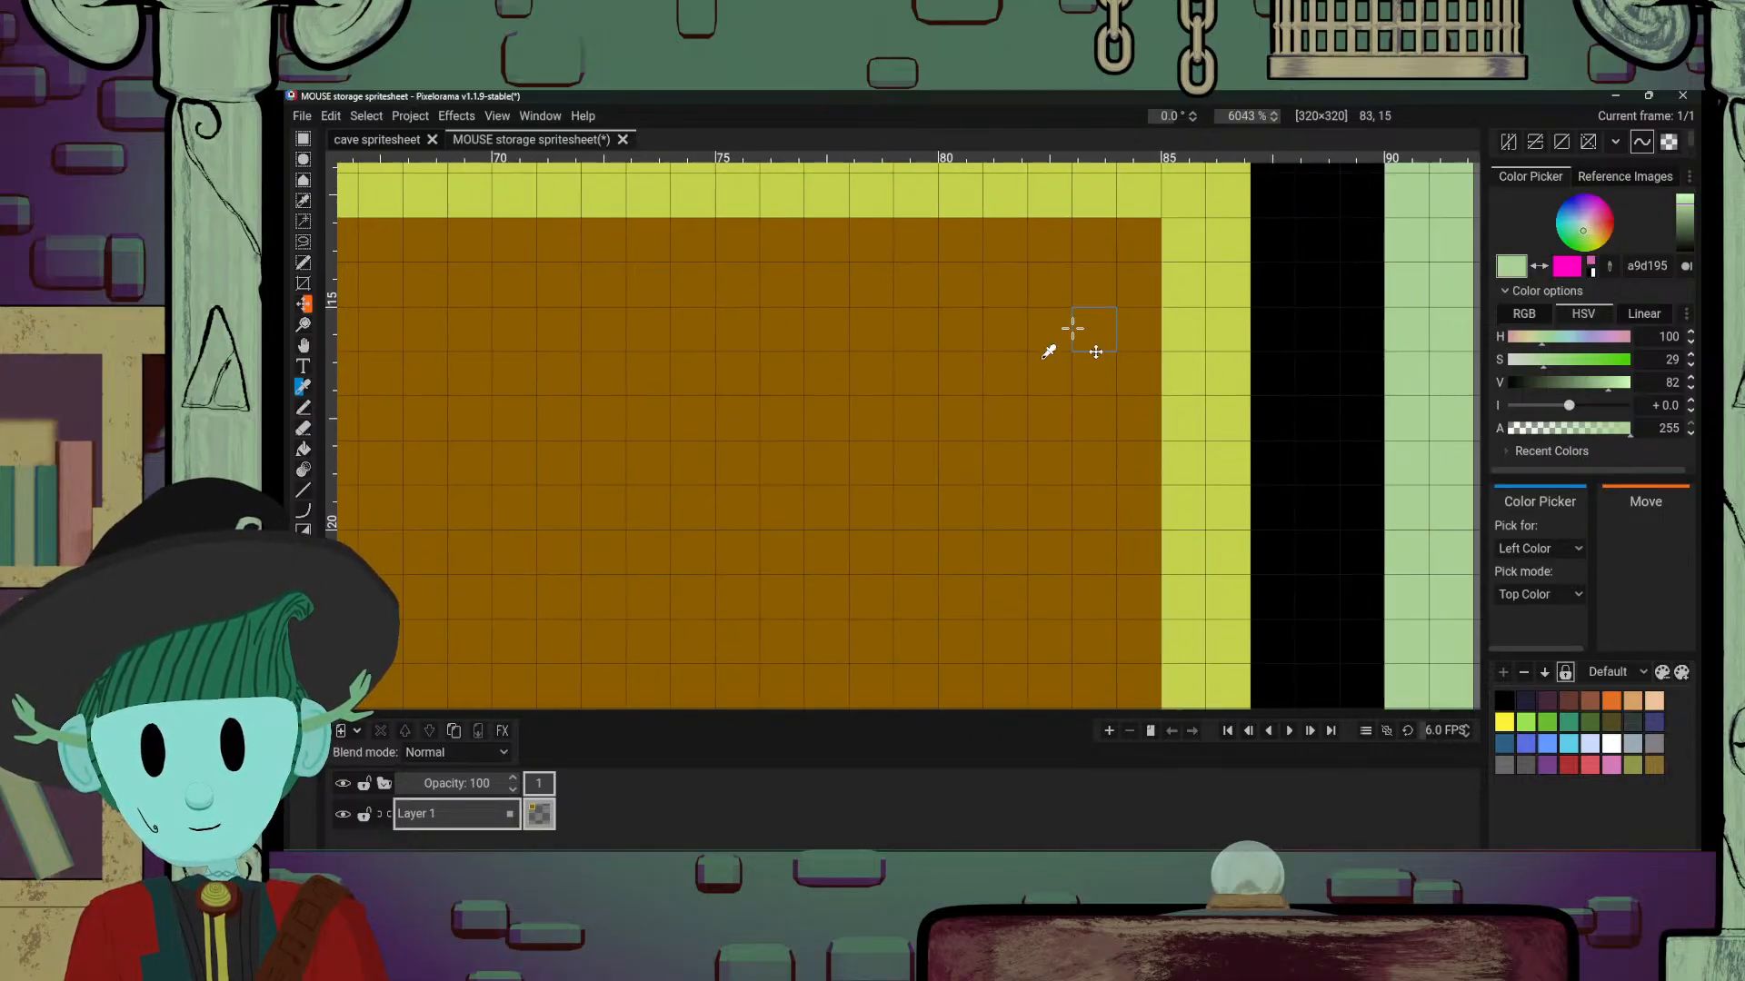
scroll(855, 544, "down", 3)
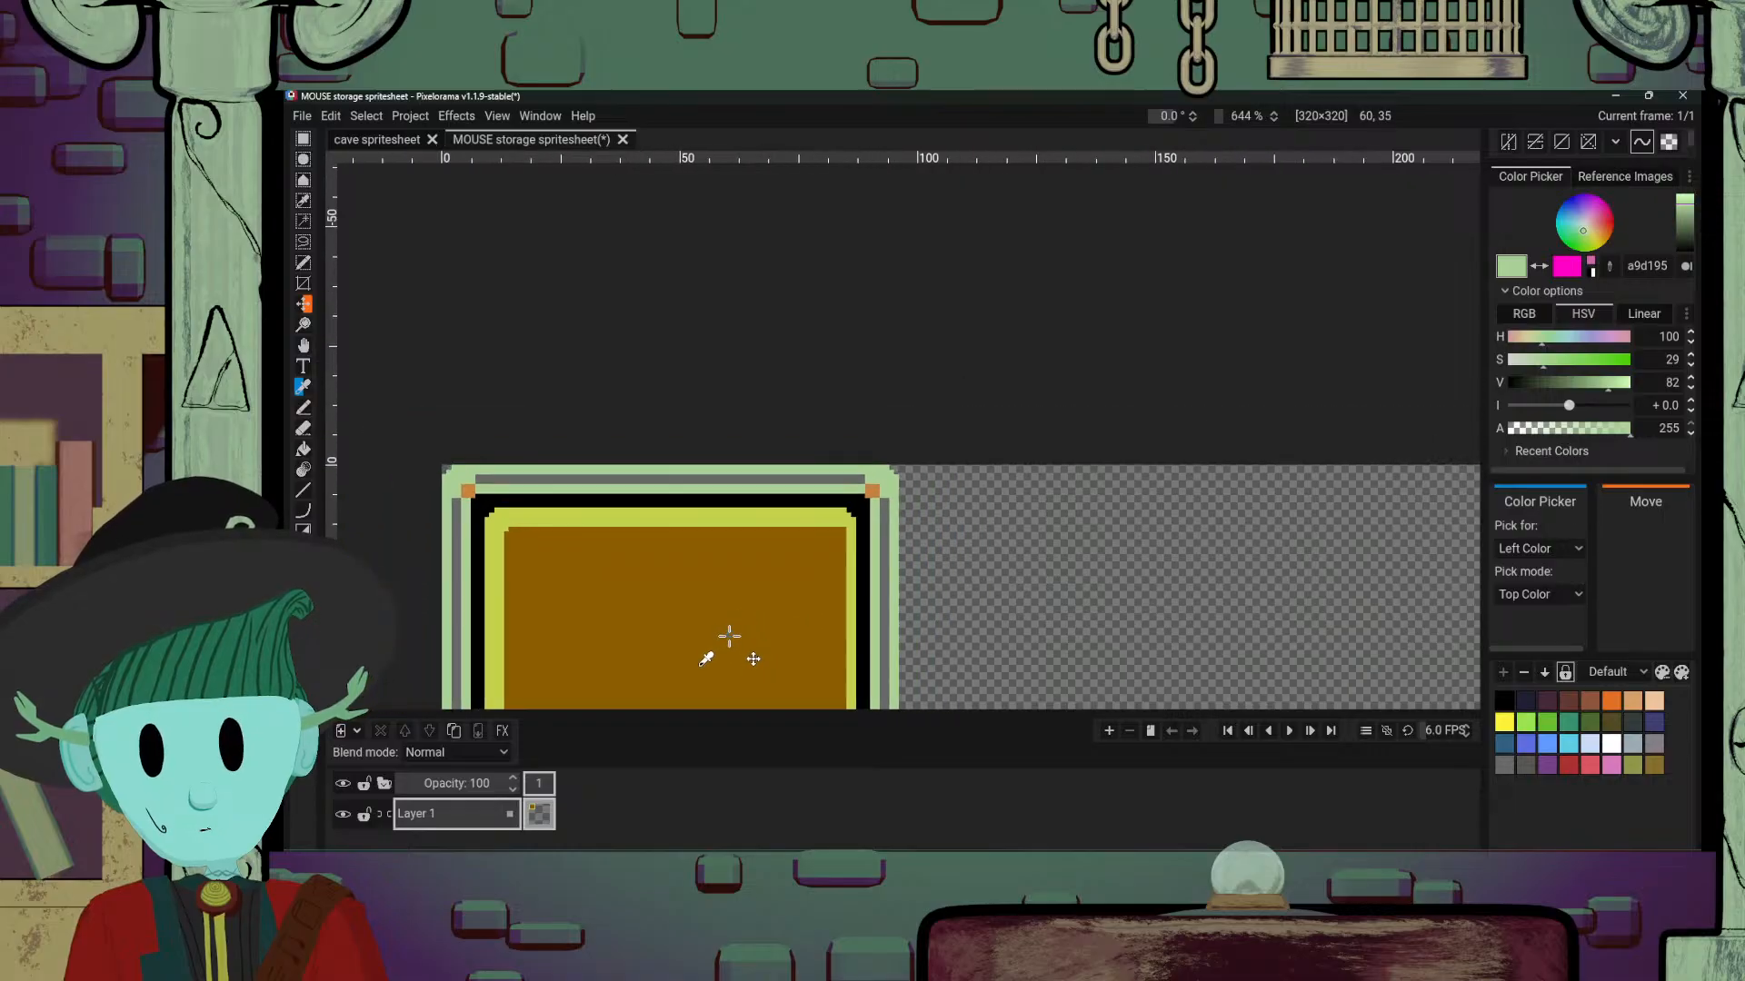
scroll(870, 467, "up", 3)
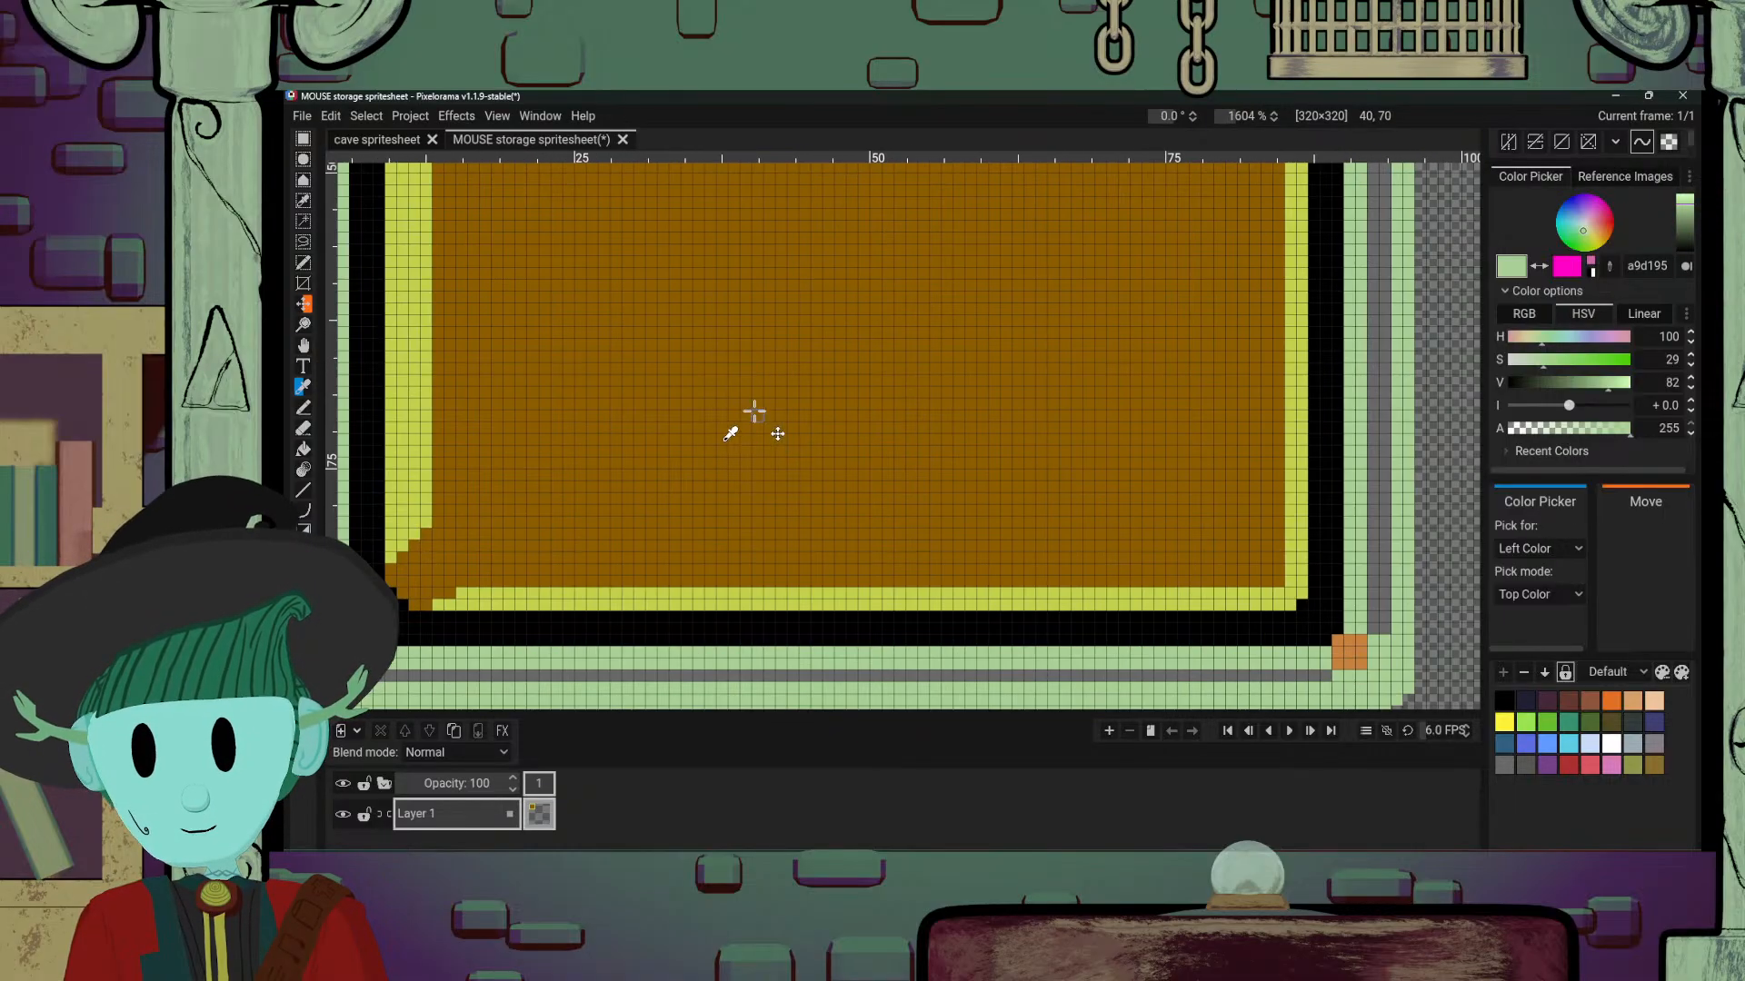
scroll(845, 473, "up", 3)
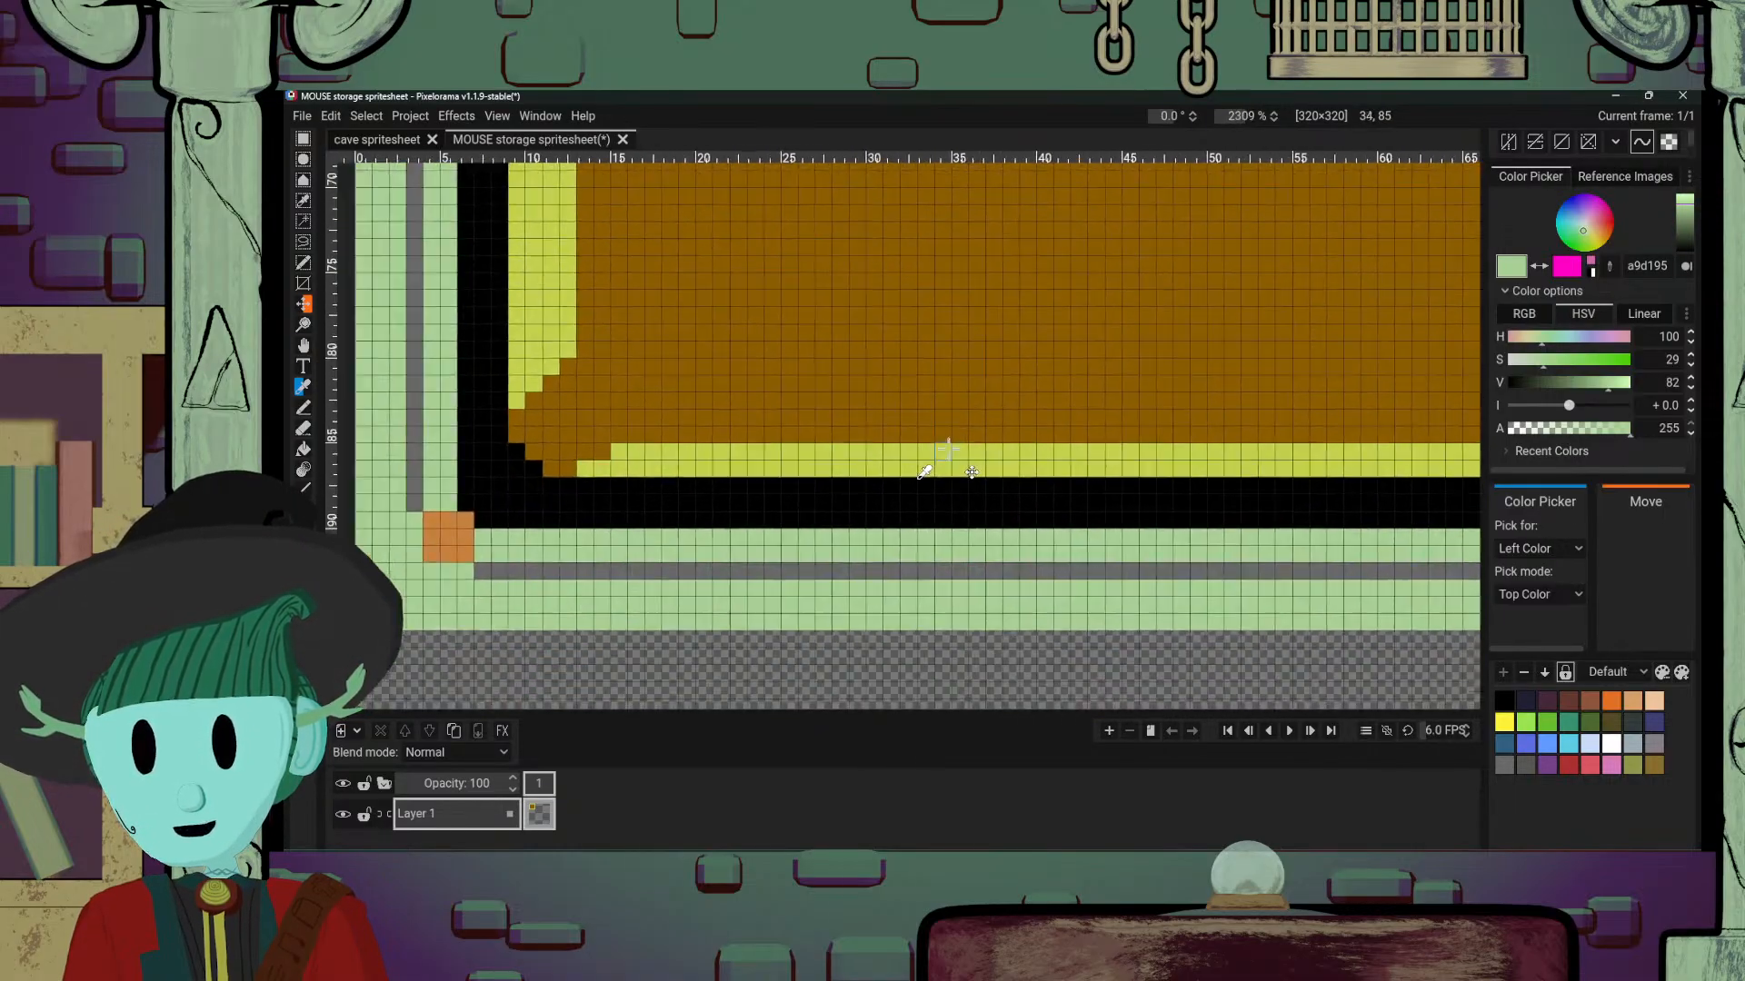
mouse_move(832, 536)
left_mouse_down()
mouse_move(878, 519)
mouse_move(981, 642)
left_mouse_up()
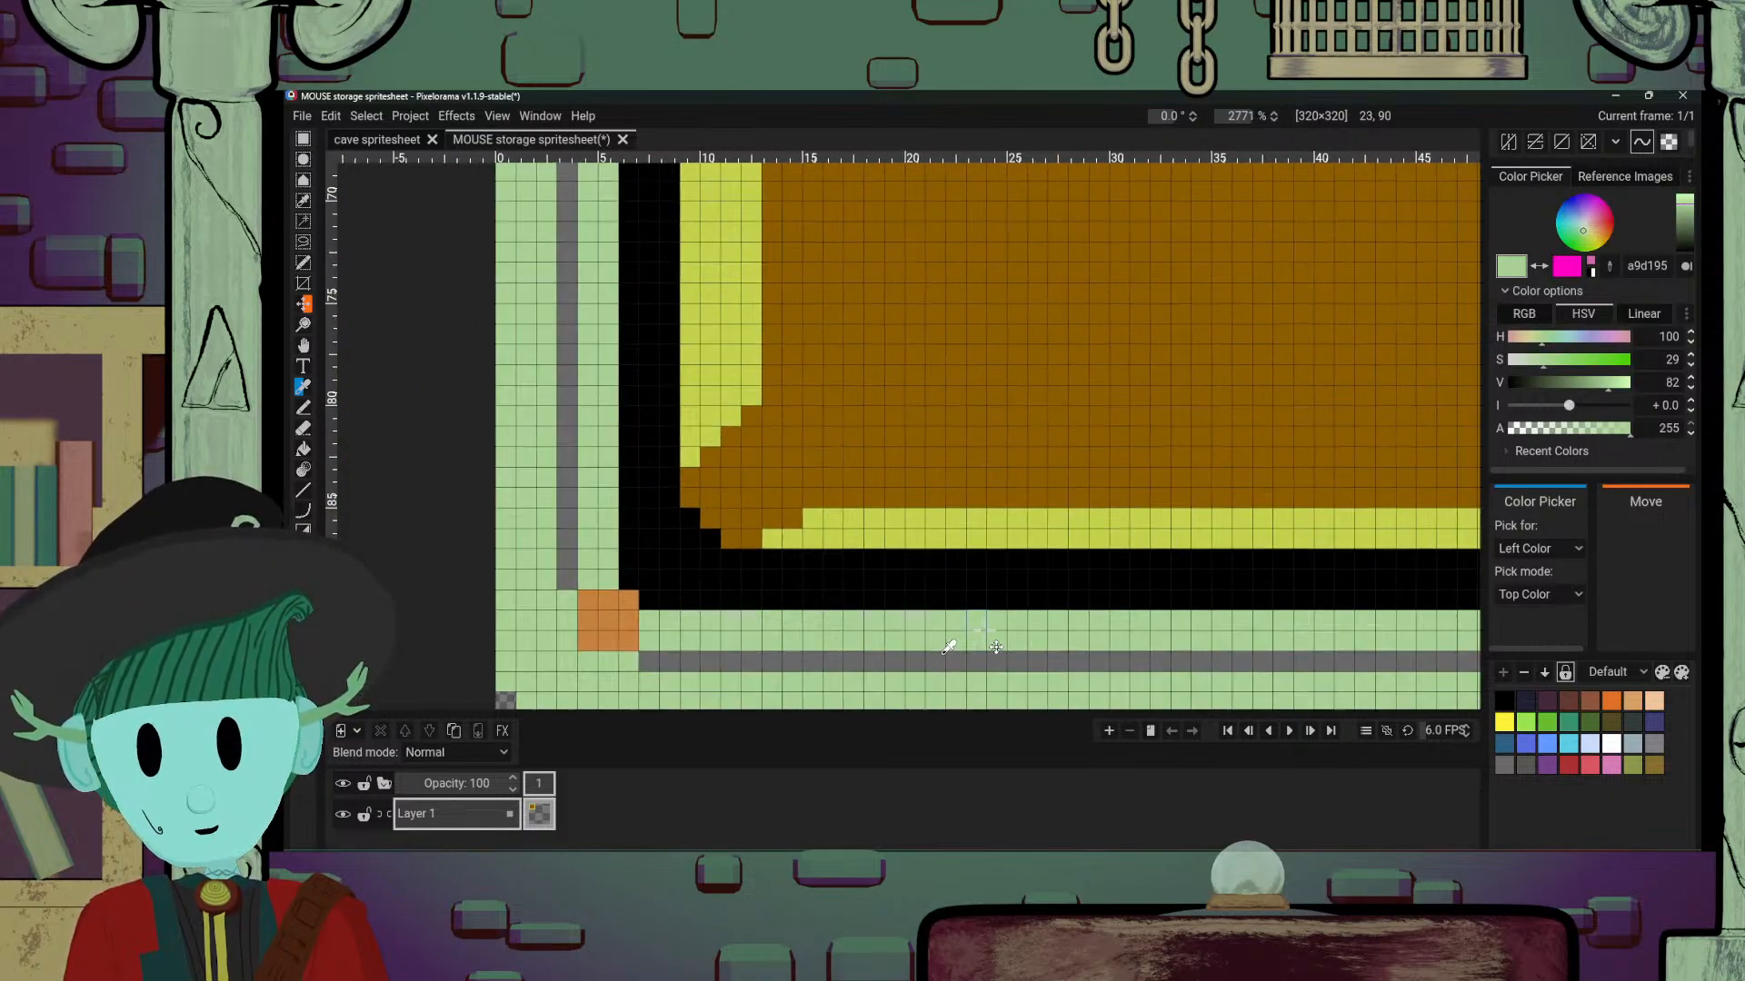
left_click_drag(883, 436, 918, 684)
left_click_drag(890, 290, 930, 557)
left_click_drag(828, 440, 873, 546)
scroll(872, 545, "down", 5)
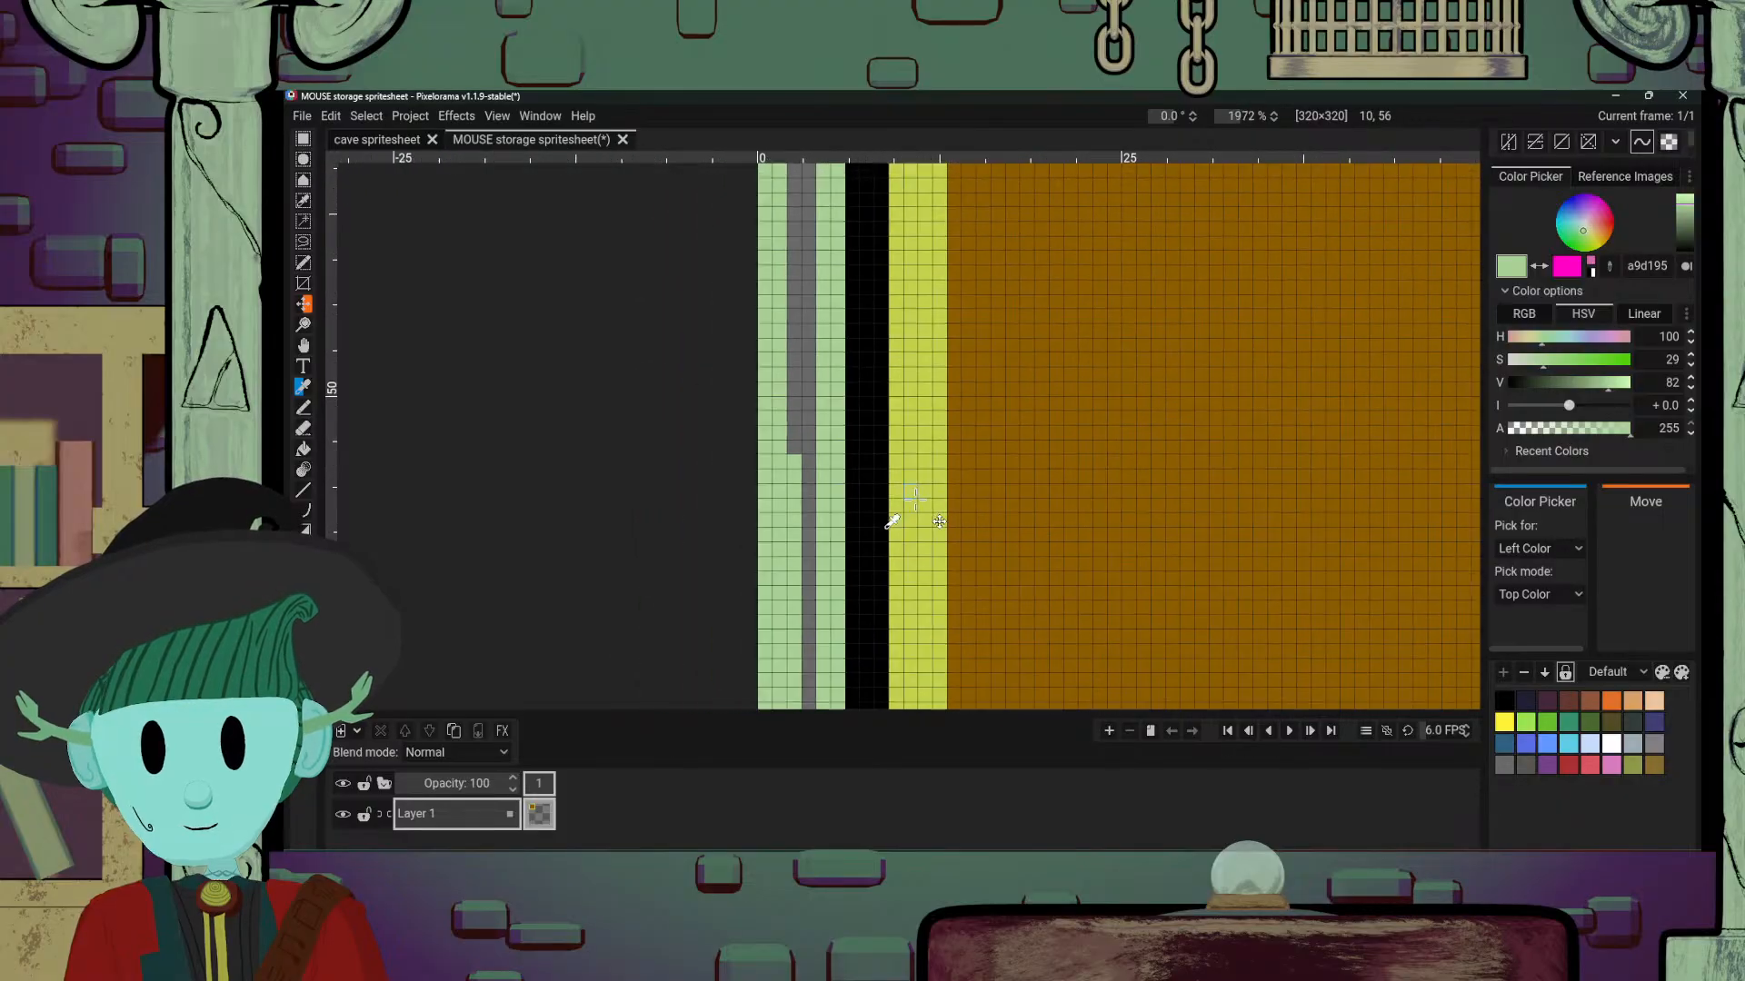
scroll(859, 495, "up", 1)
scroll(863, 482, "up", 1)
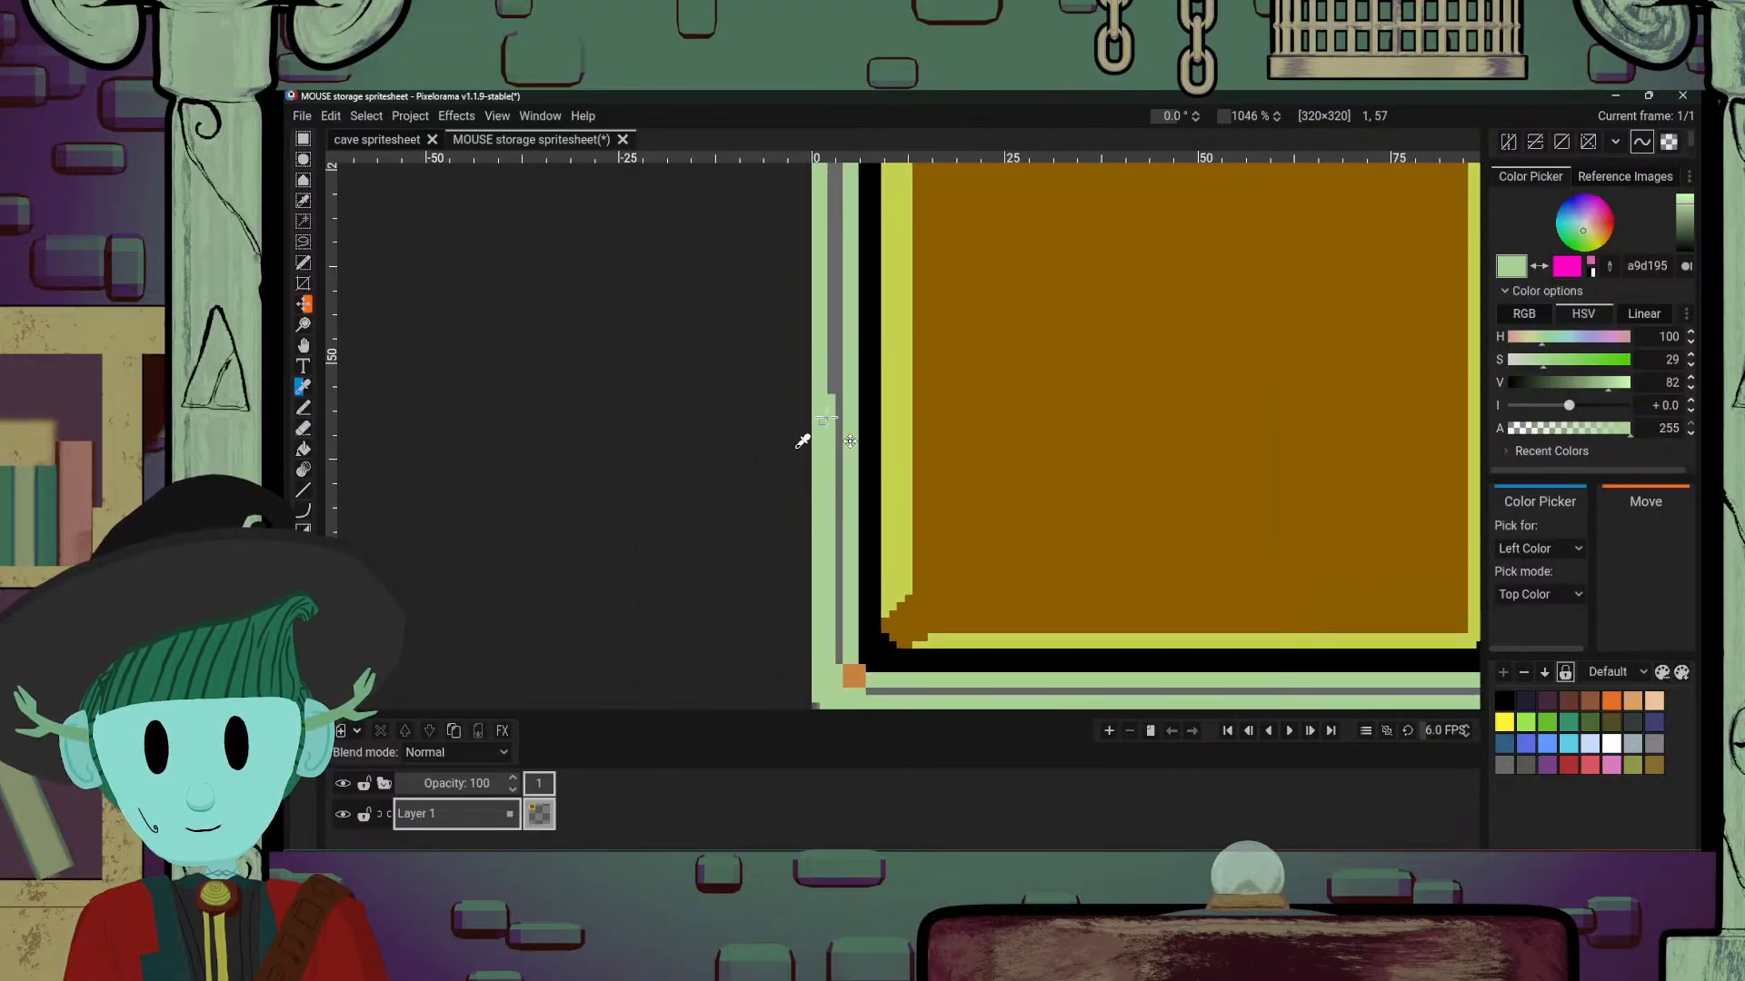
scroll(831, 400, "down", 1)
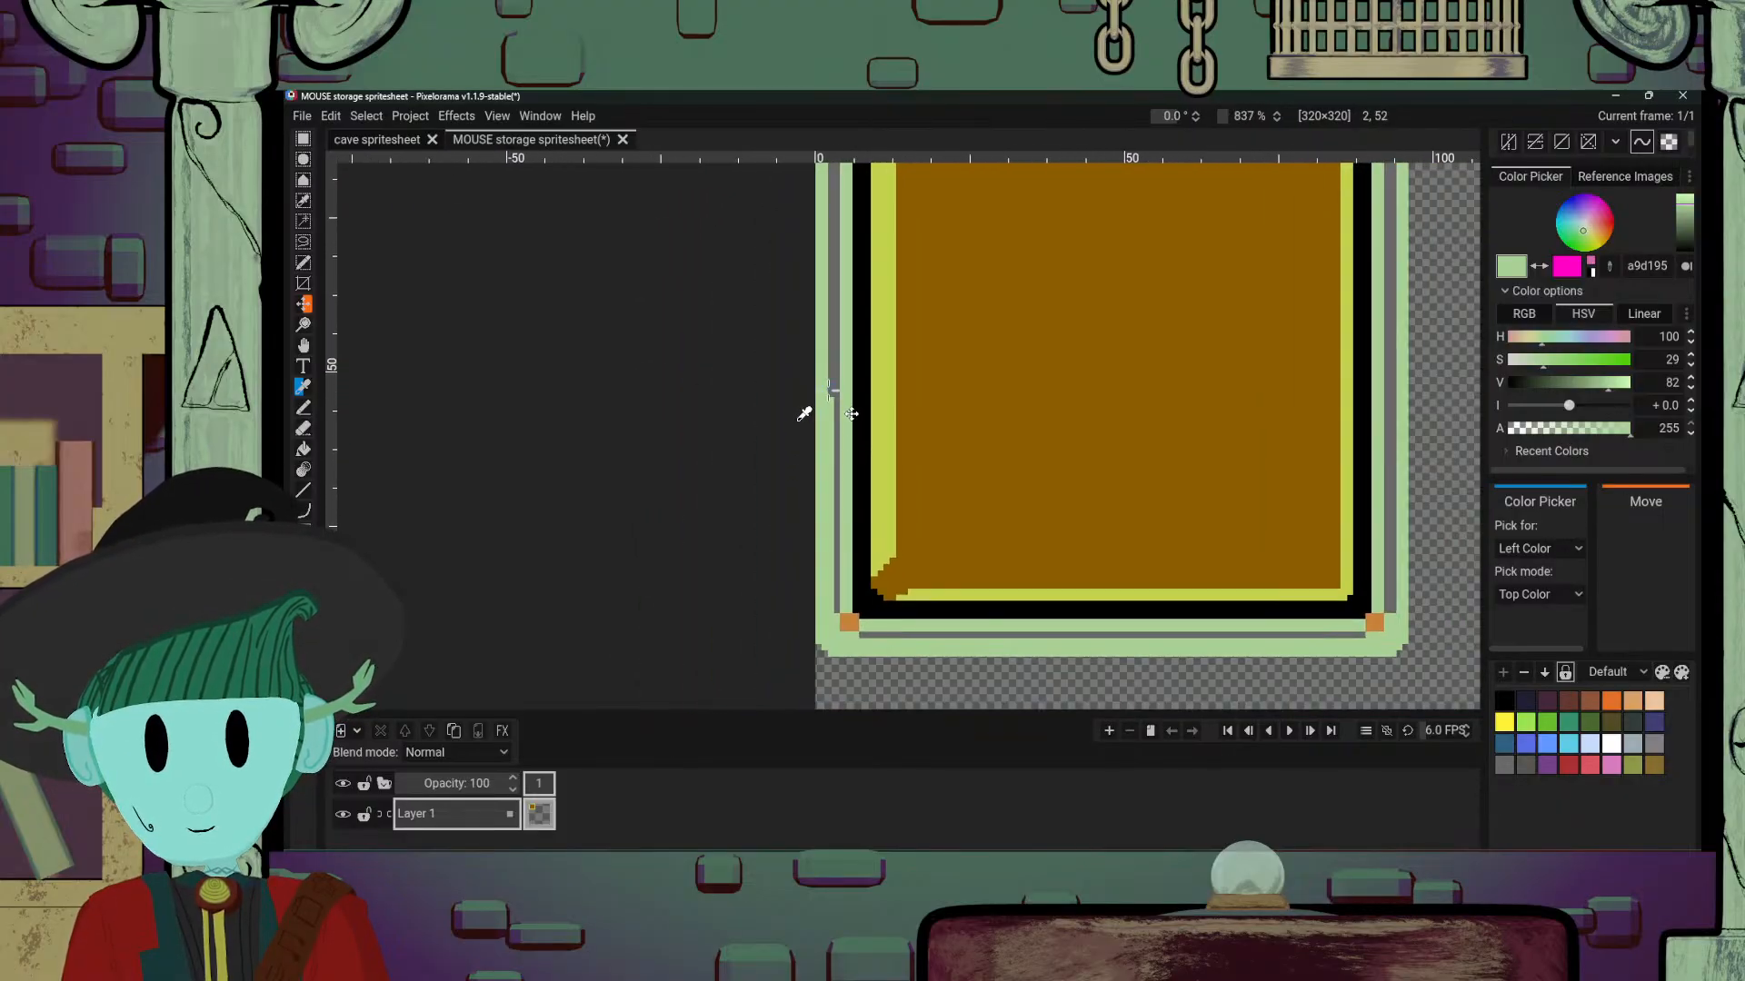
Step: Thicken the lower part of the frame's left grey line to 2 pixels with 696969, covering the stray pixels beside it with green a9d195
left_click(830, 392)
key("p")
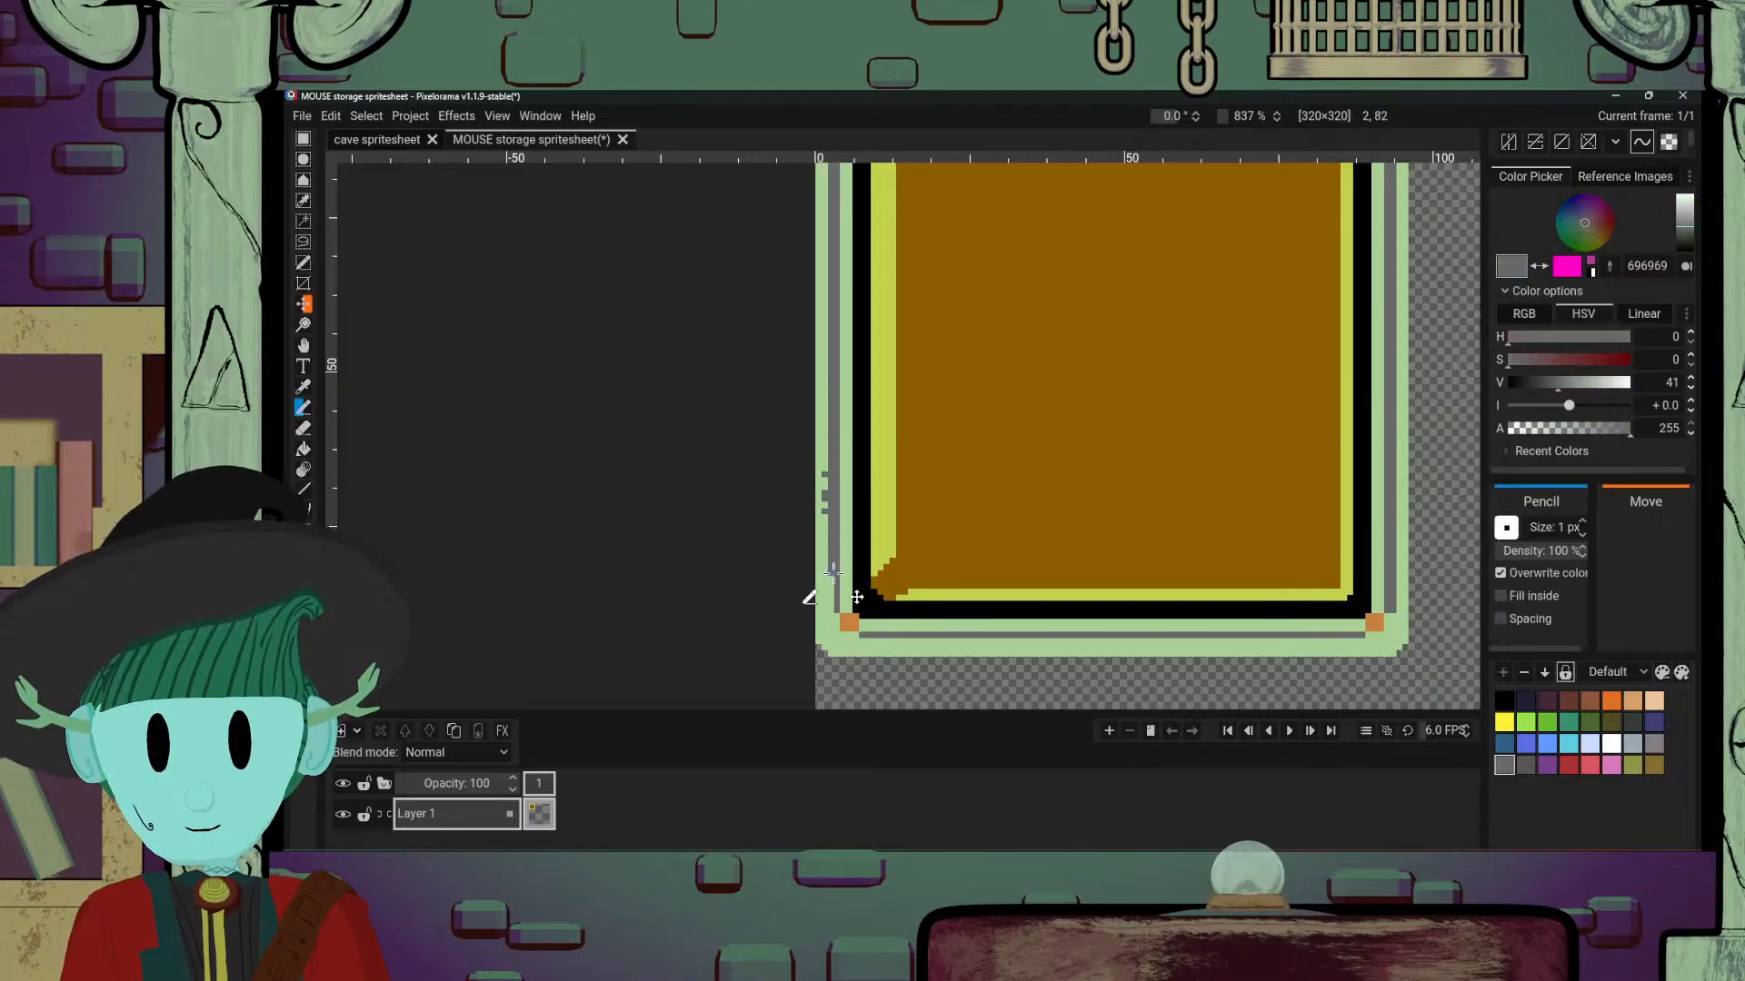
left_click(820, 493, "alt")
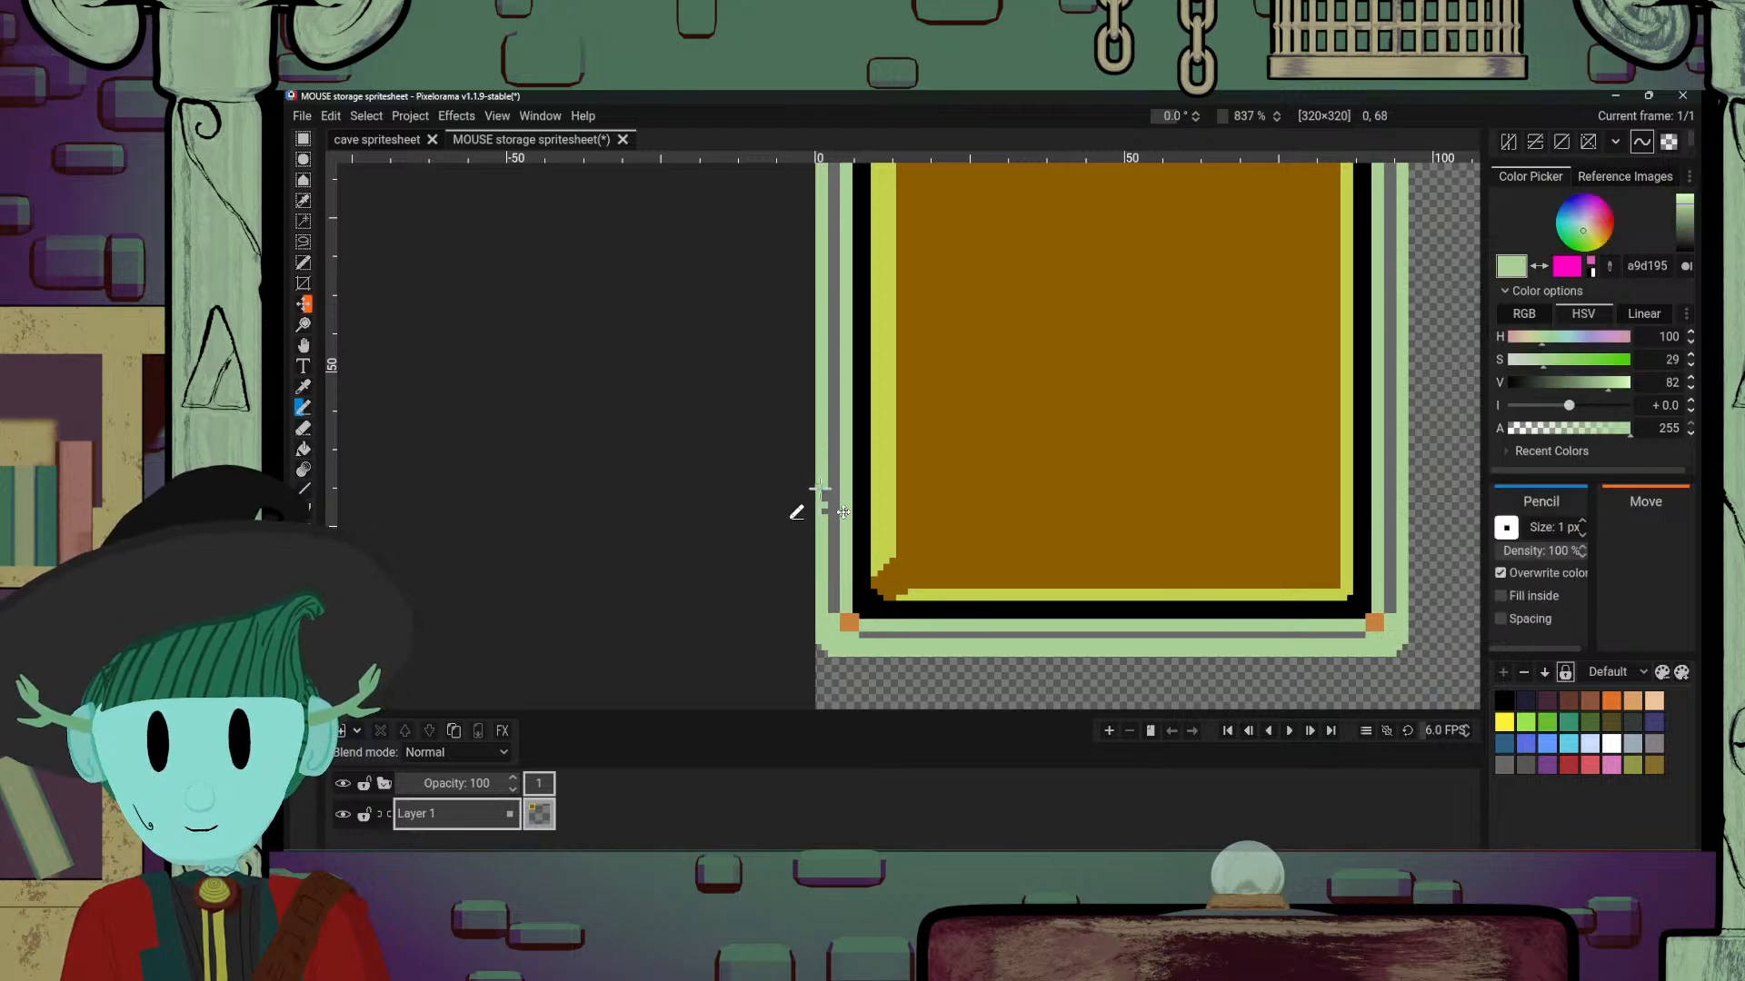
Step: Thicken the frame's bottom grey line to 2 pixels with 696969, covering the stray grey pixels below it with green a9d195
left_click_drag(872, 643, 708, 575)
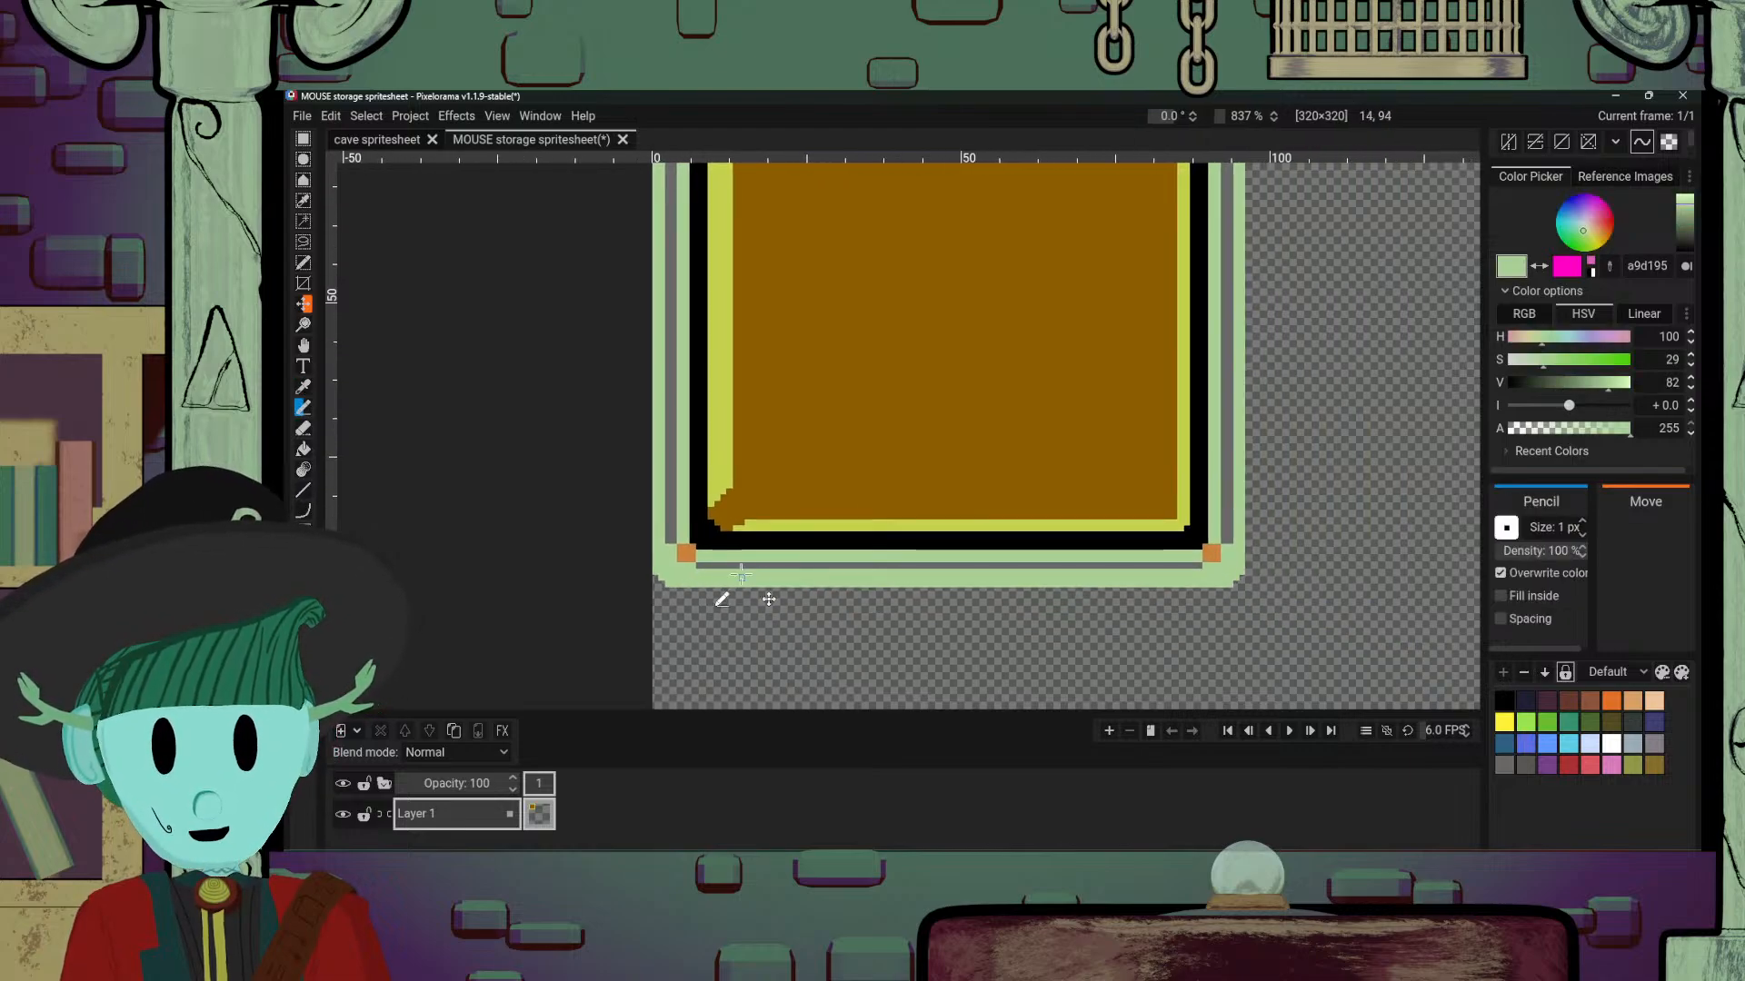
key("o")
left_click(703, 563)
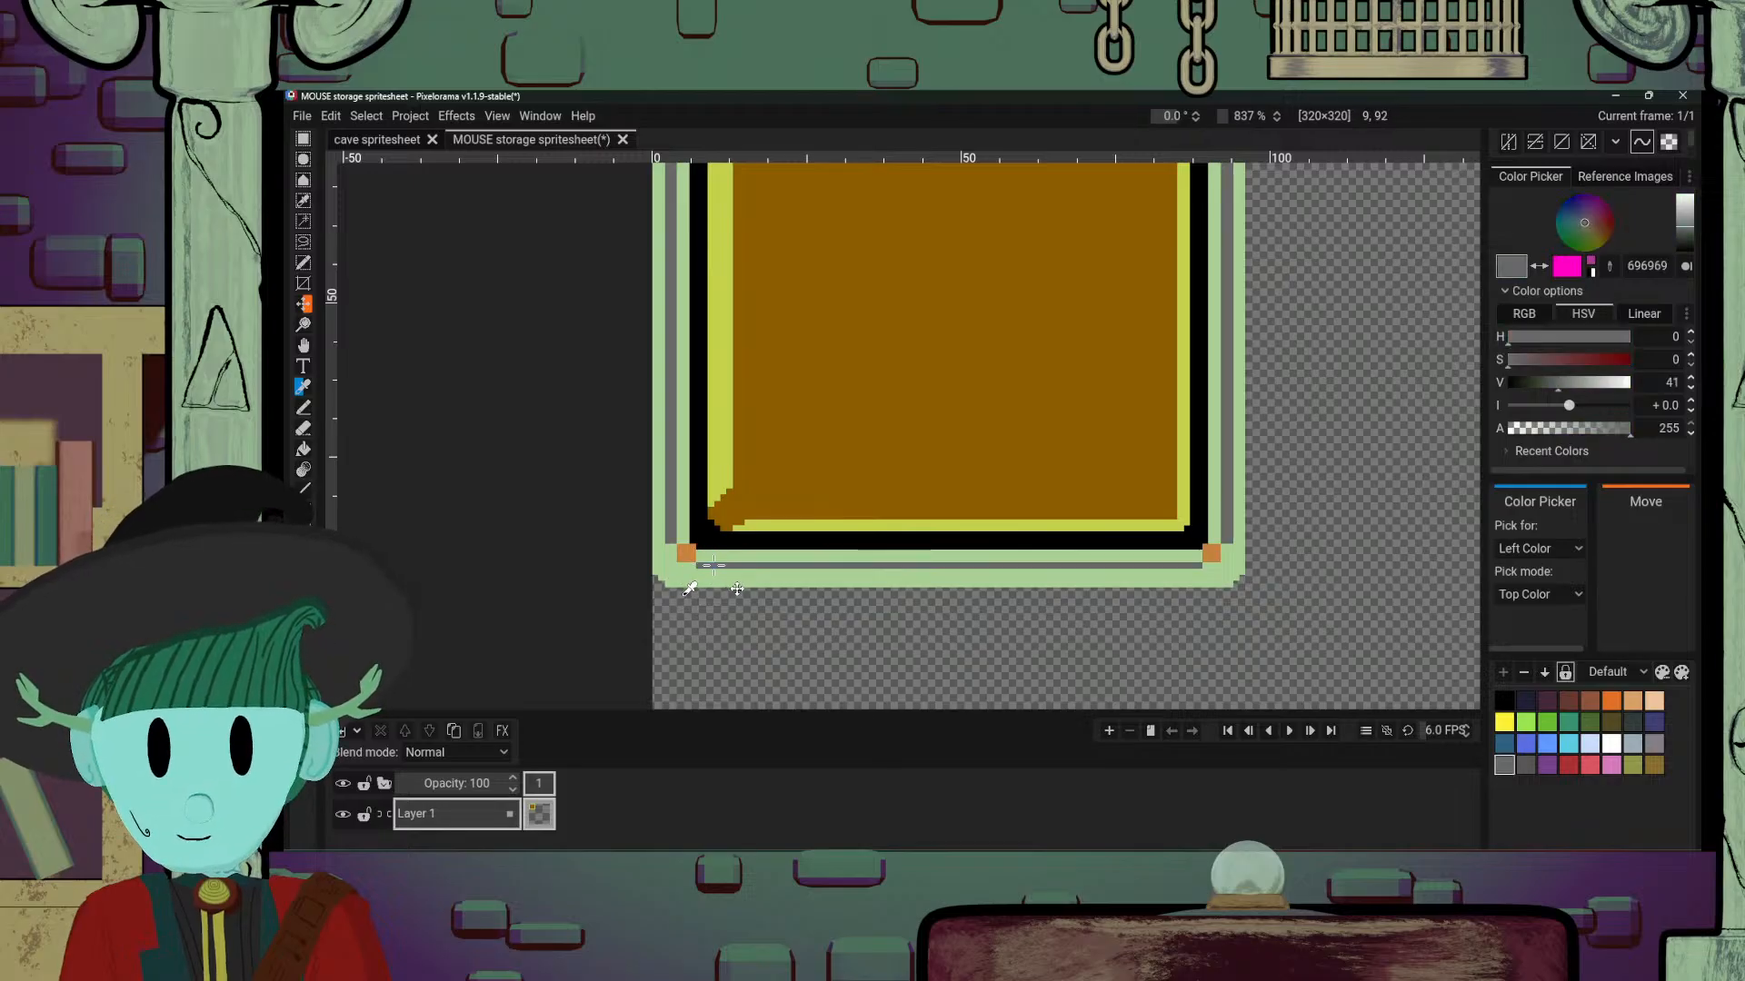
key("b")
mouse_move(698, 571)
left_mouse_down()
mouse_move(798, 567)
mouse_move(771, 585)
mouse_move(746, 570)
mouse_move(793, 570)
left_mouse_up()
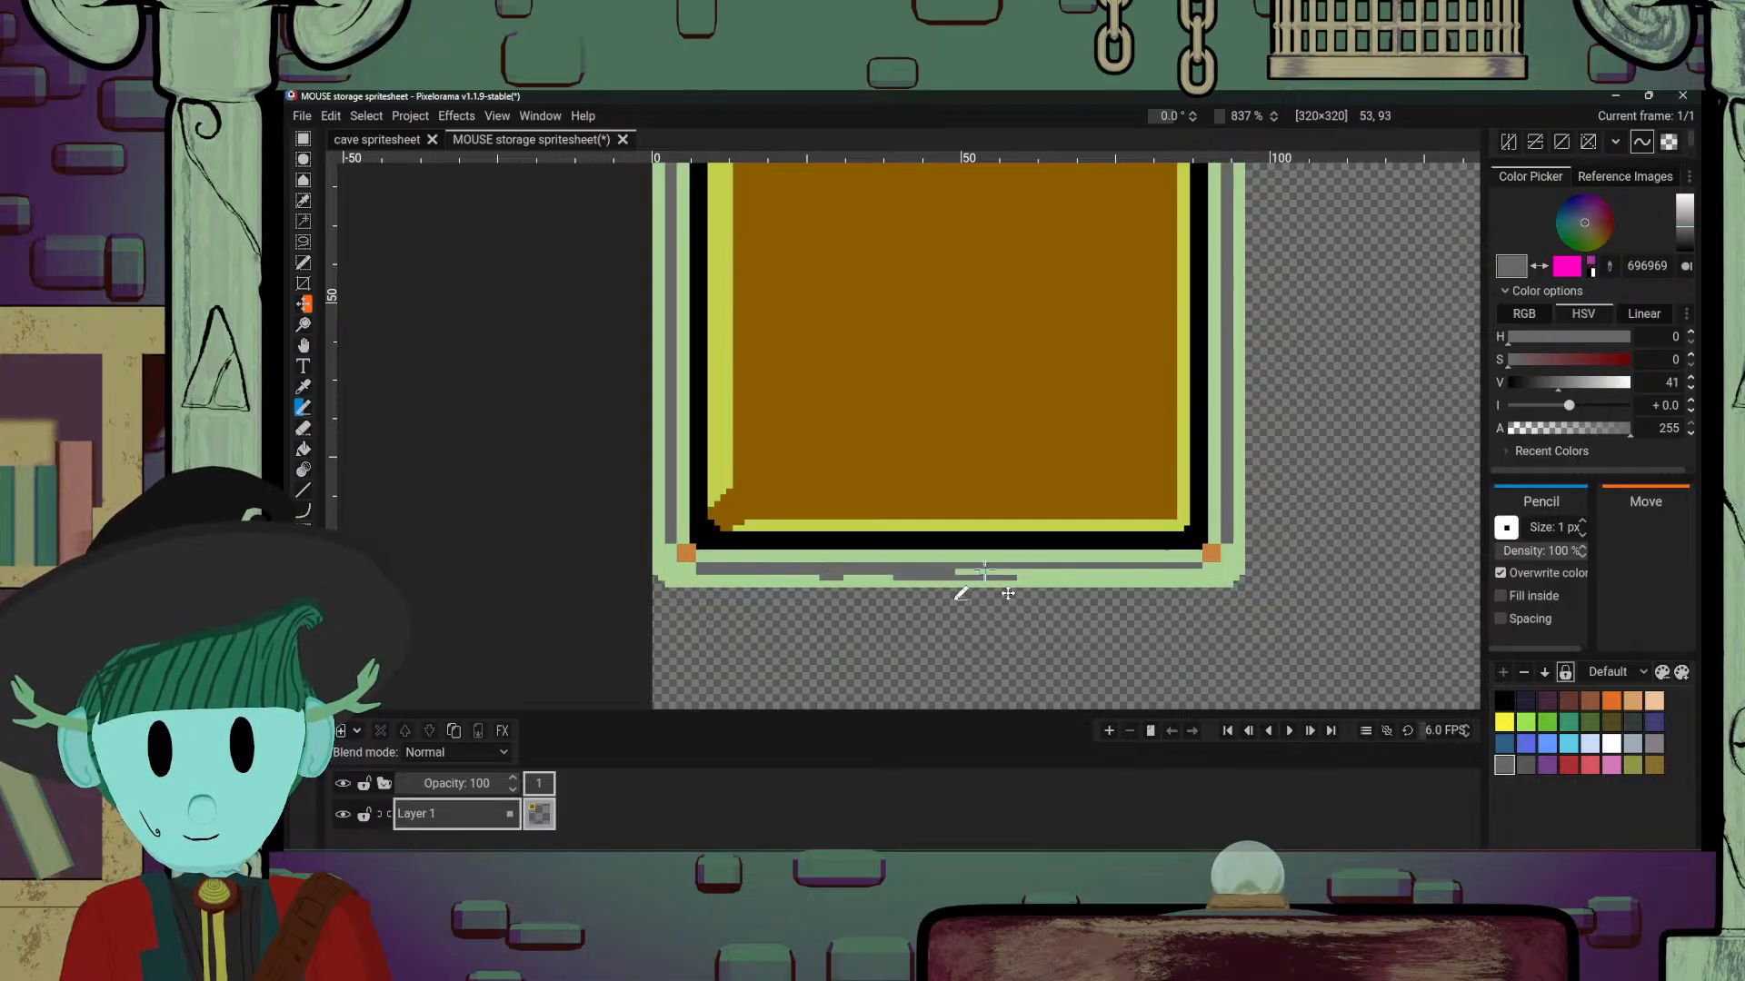
left_click_drag(981, 571, 1186, 573)
scroll(1196, 568, "up", 4)
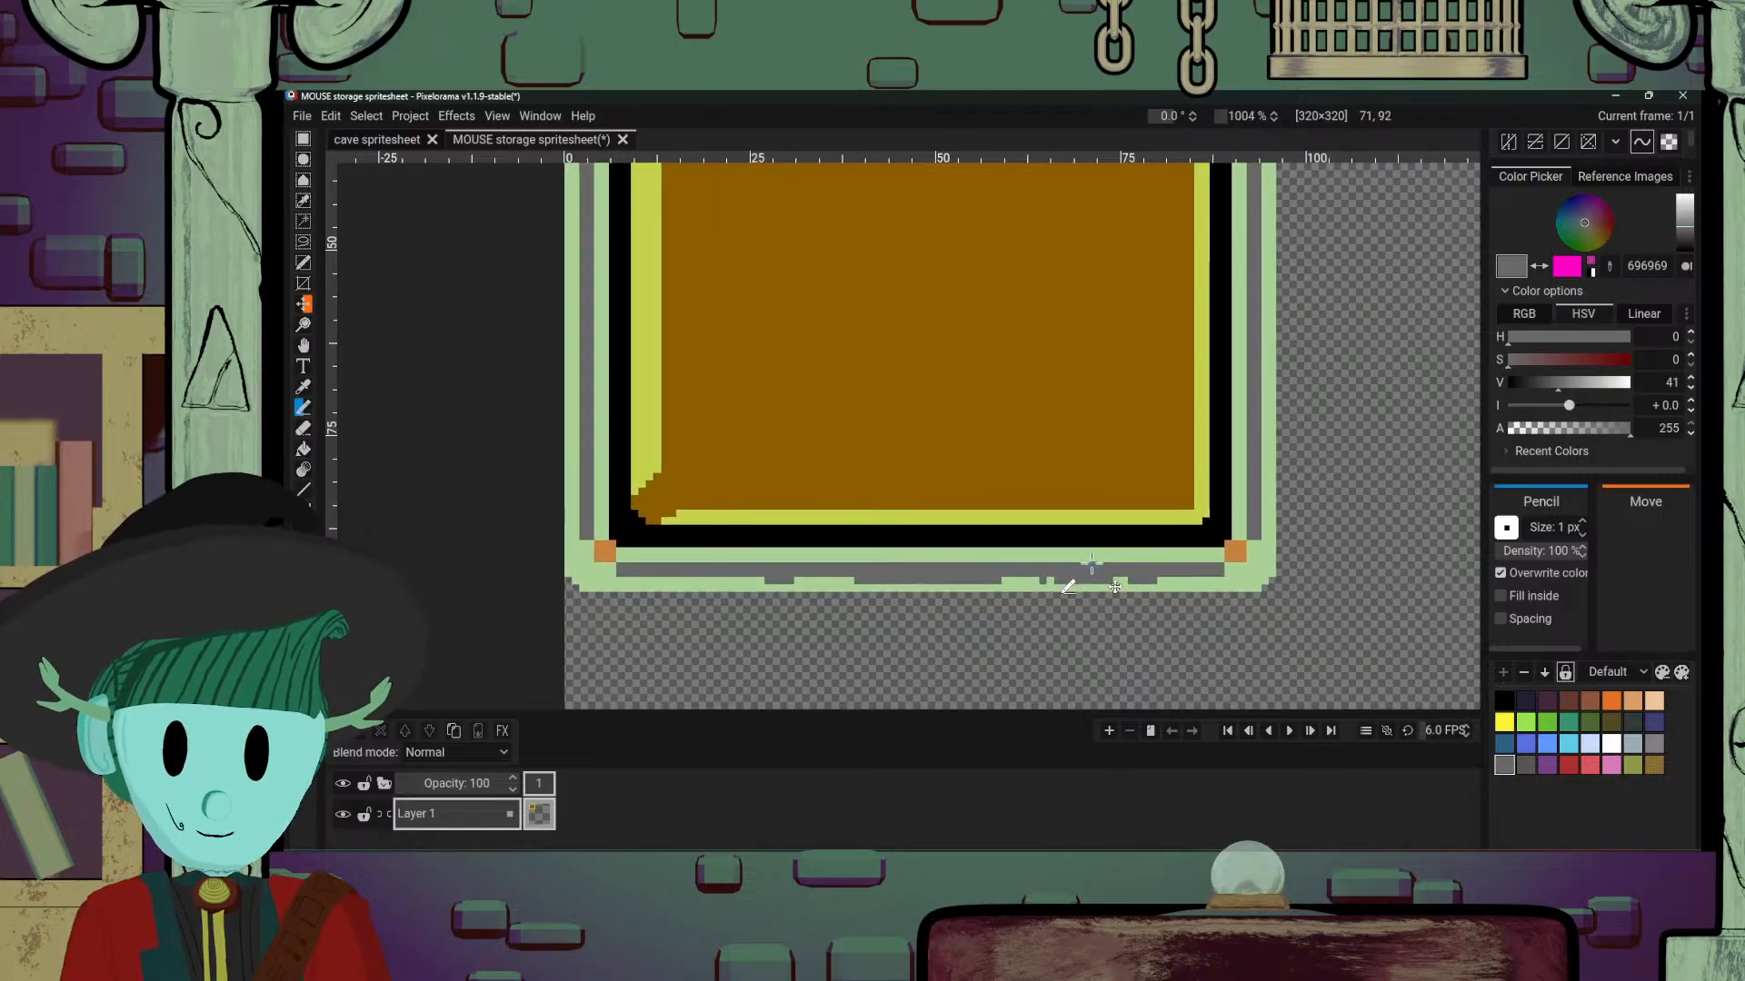
left_click(944, 569, "alt")
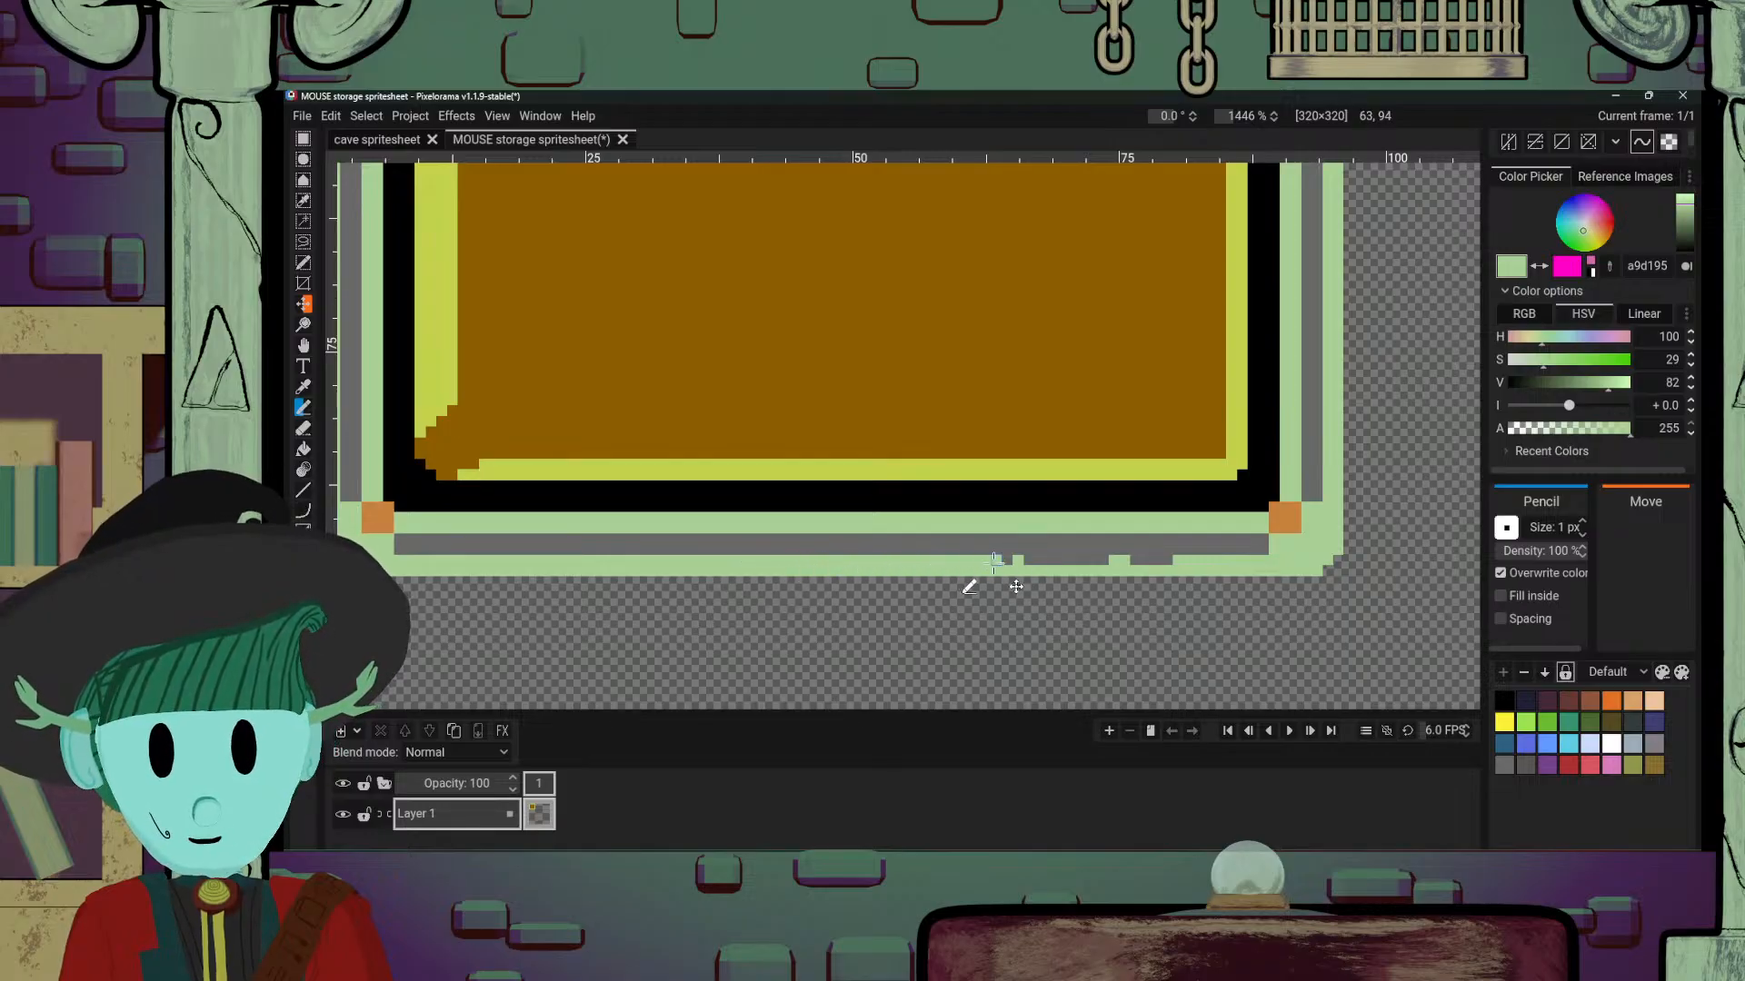
mouse_move(1074, 558)
left_mouse_down()
mouse_move(1178, 566)
mouse_move(1142, 559)
left_mouse_up()
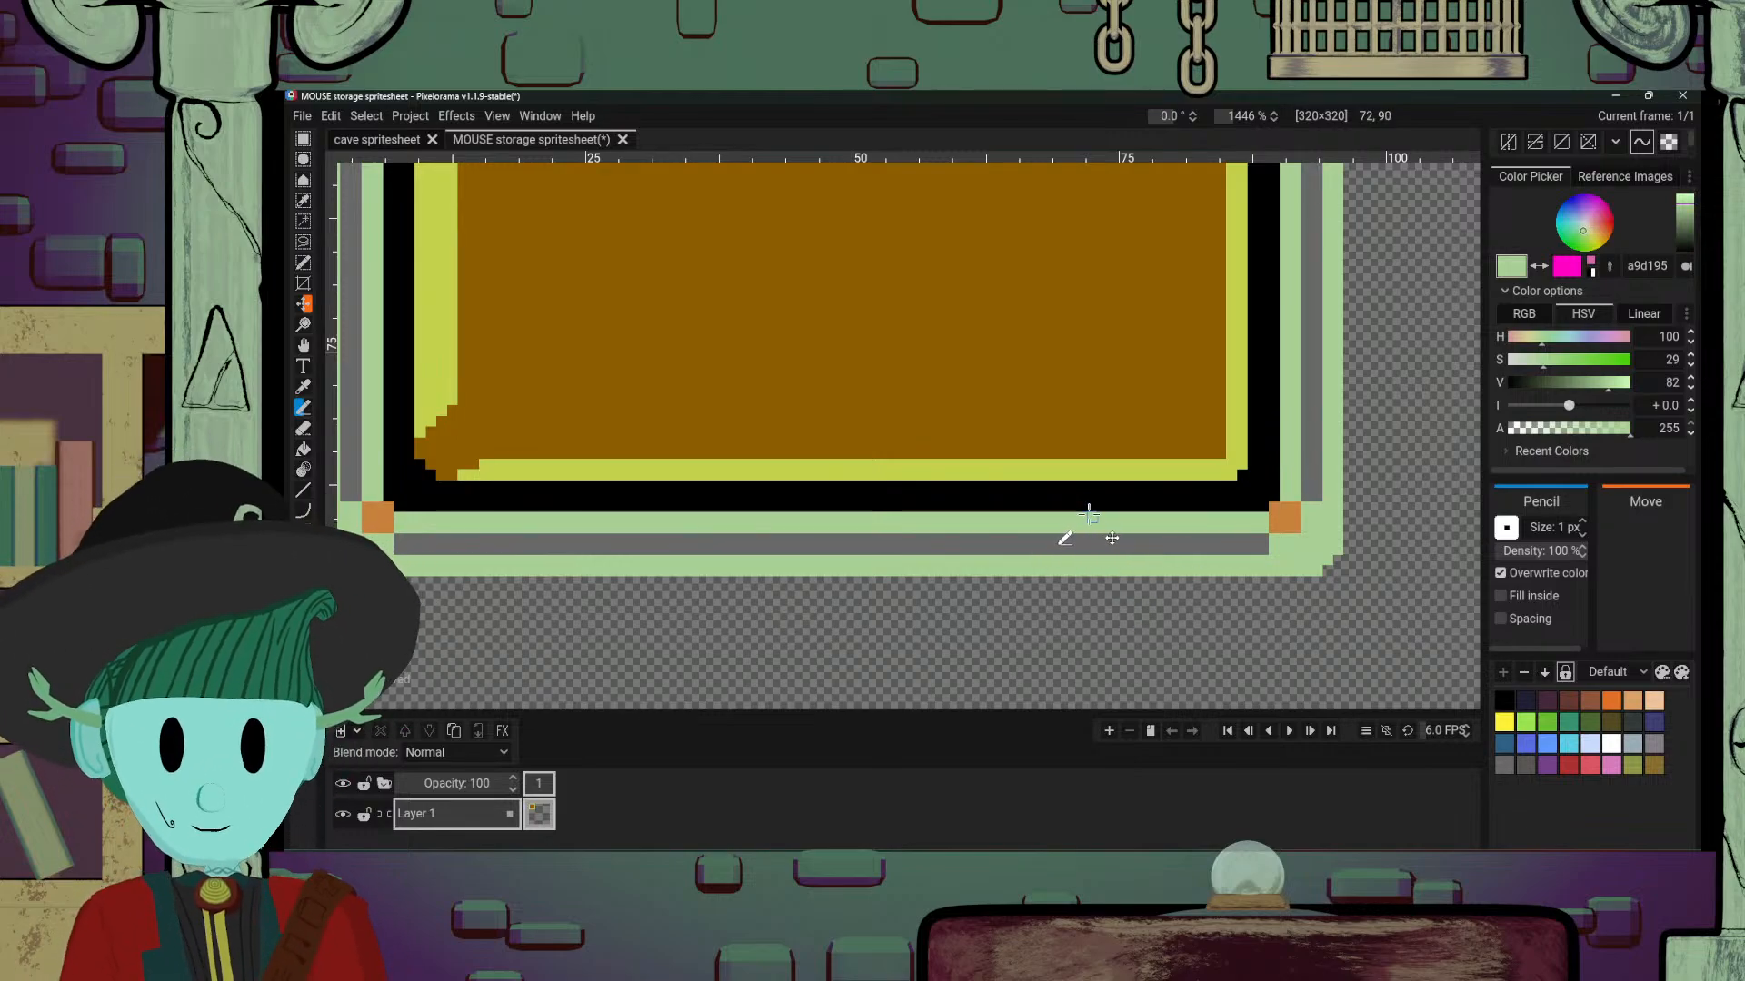
Step: Round off the green border's top-right and top-left outer corners by painting their outermost pixels transparent with the Pencil
scroll(1090, 507, "down", 4)
left_click_drag(1154, 418, 1006, 645)
left_click_drag(1090, 456, 1091, 530)
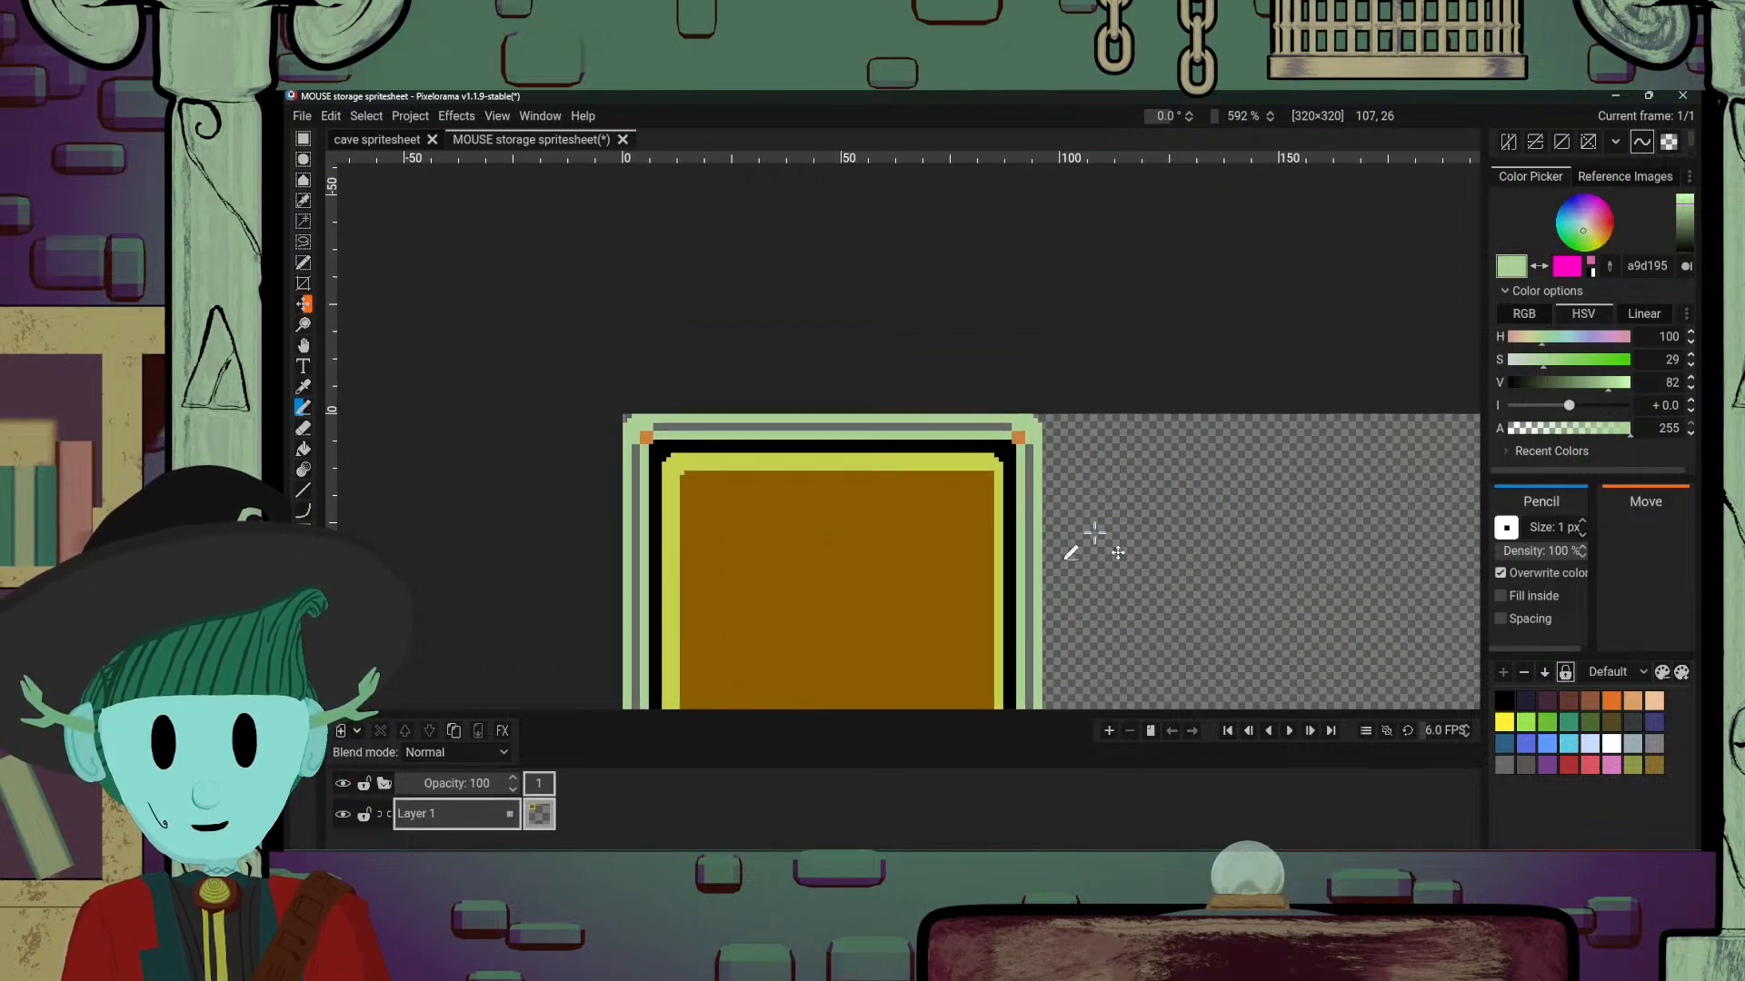
scroll(1077, 496, "up", 3)
scroll(1053, 496, "up", 3)
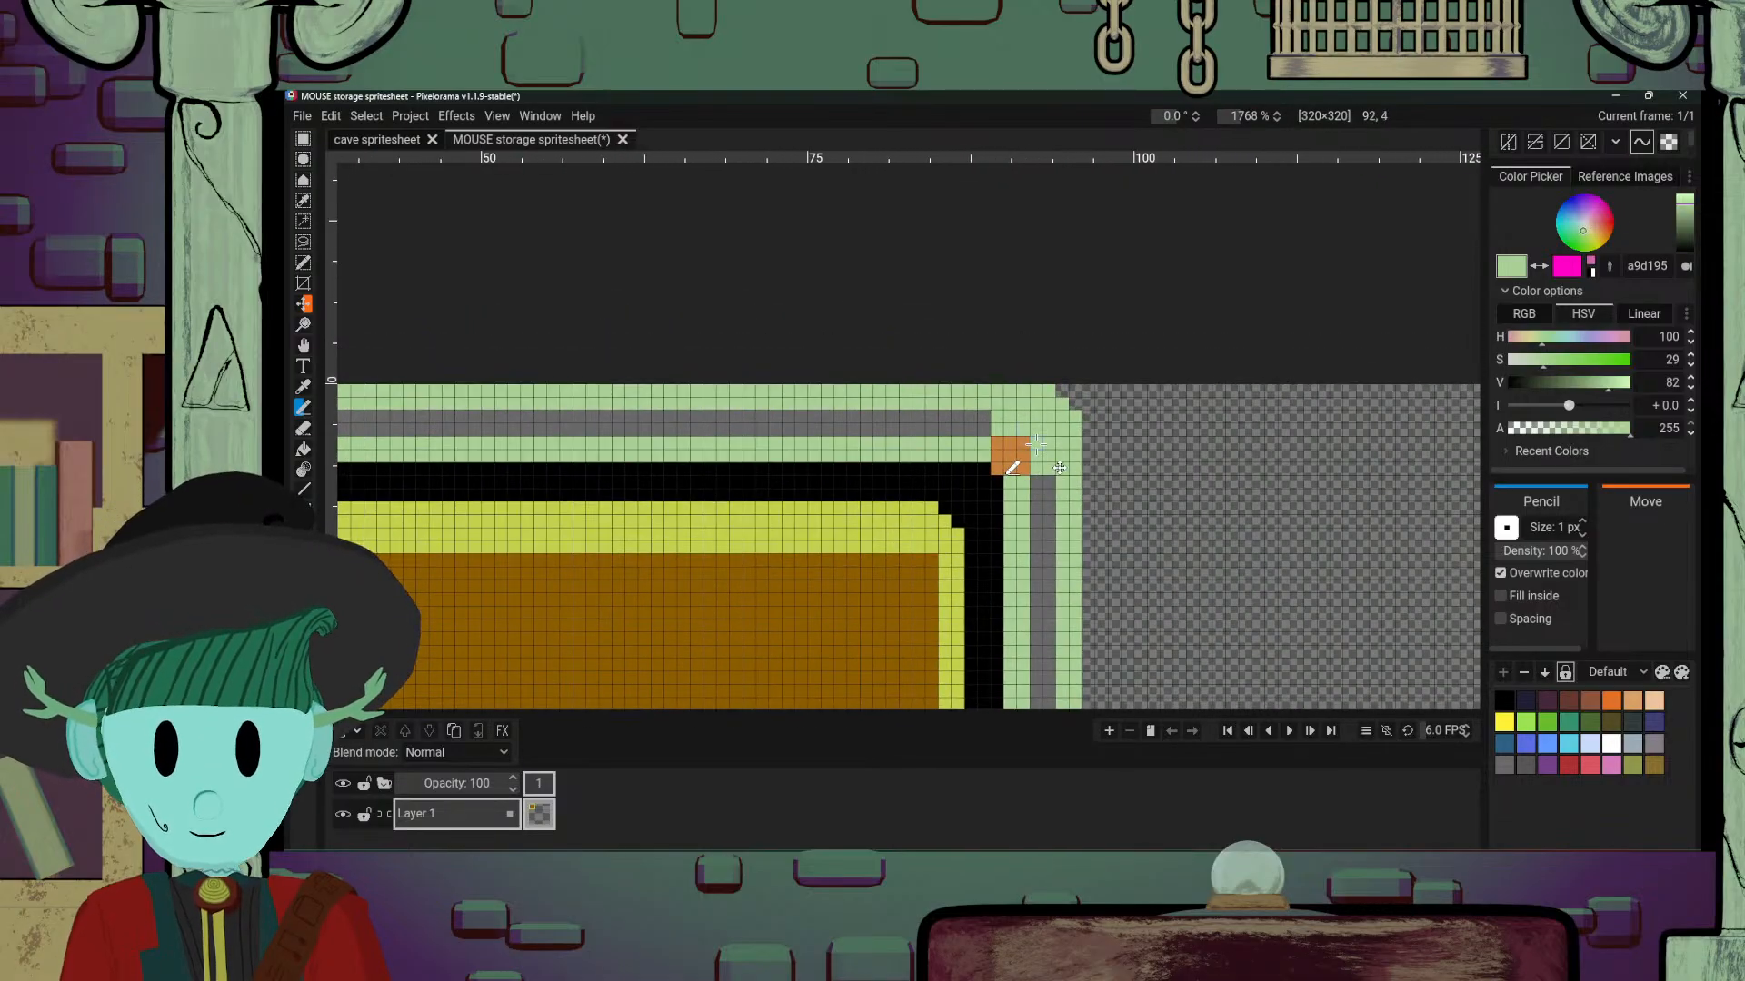
key("o")
left_click(1065, 392)
key("b")
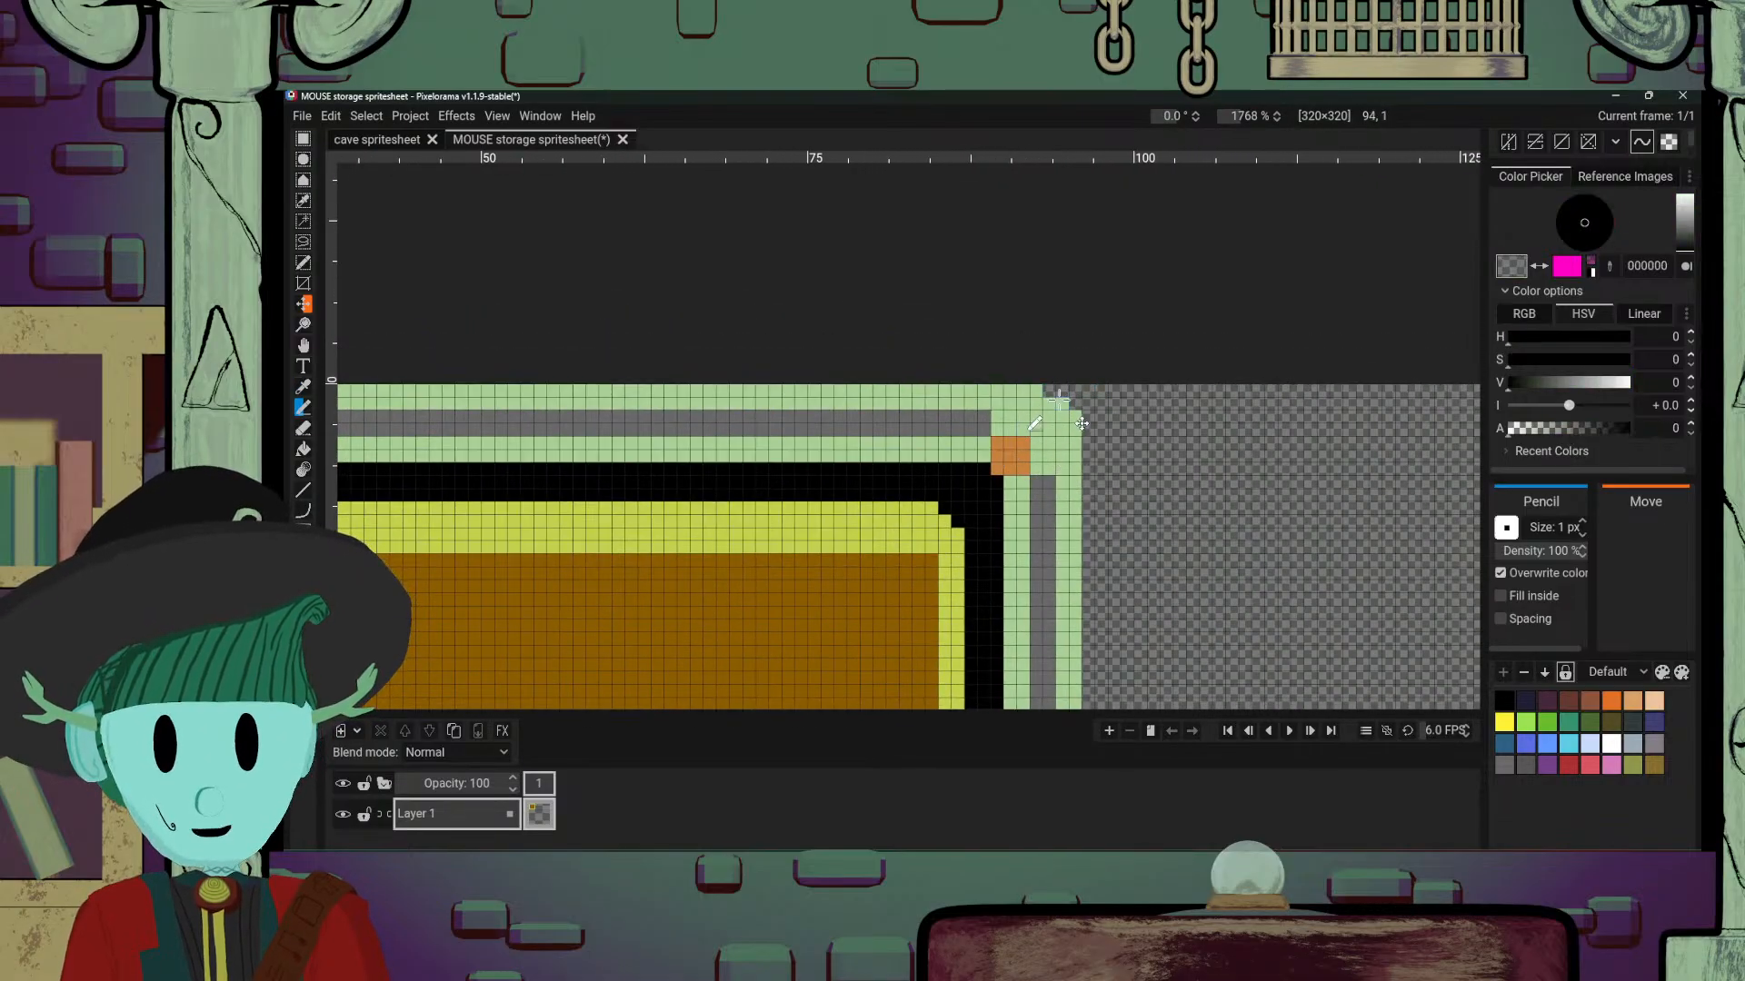
left_click_drag(873, 491, 1186, 504)
left_click_drag(851, 508, 1137, 525)
left_click_drag(859, 501, 1011, 504)
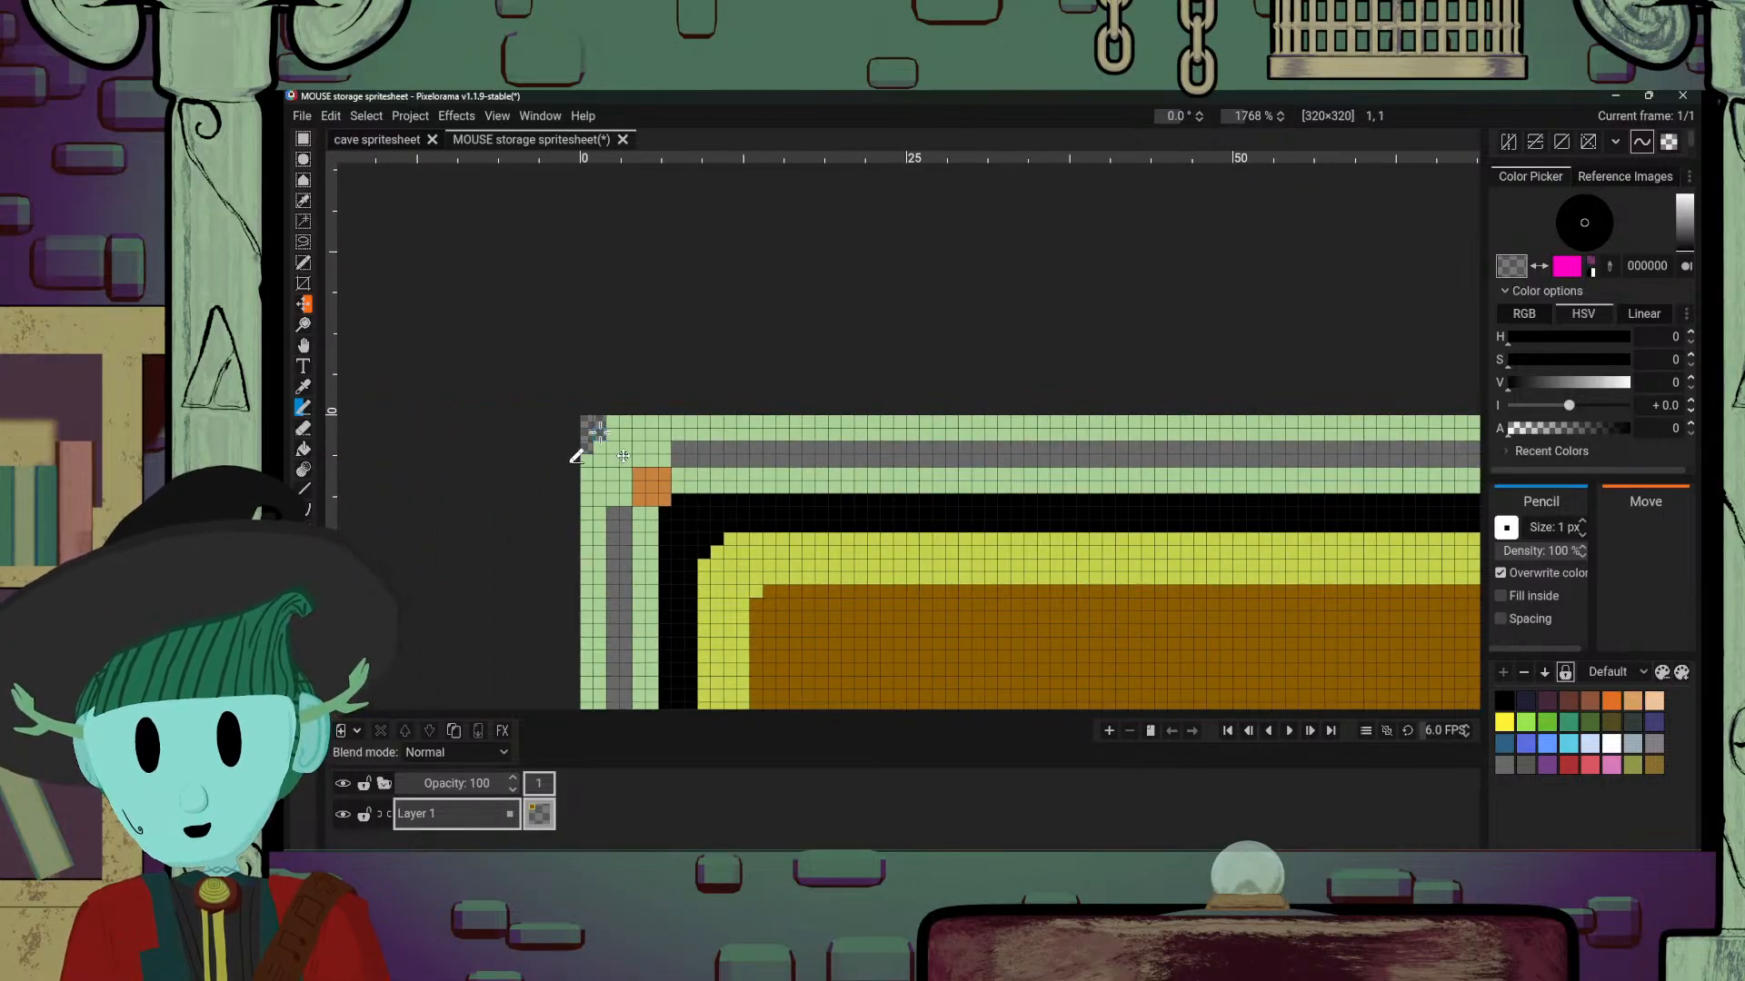
Step: Round off the green border's bottom-left and bottom-right outer corners with transparent pixels in the same way
scroll(799, 350, "down", 10)
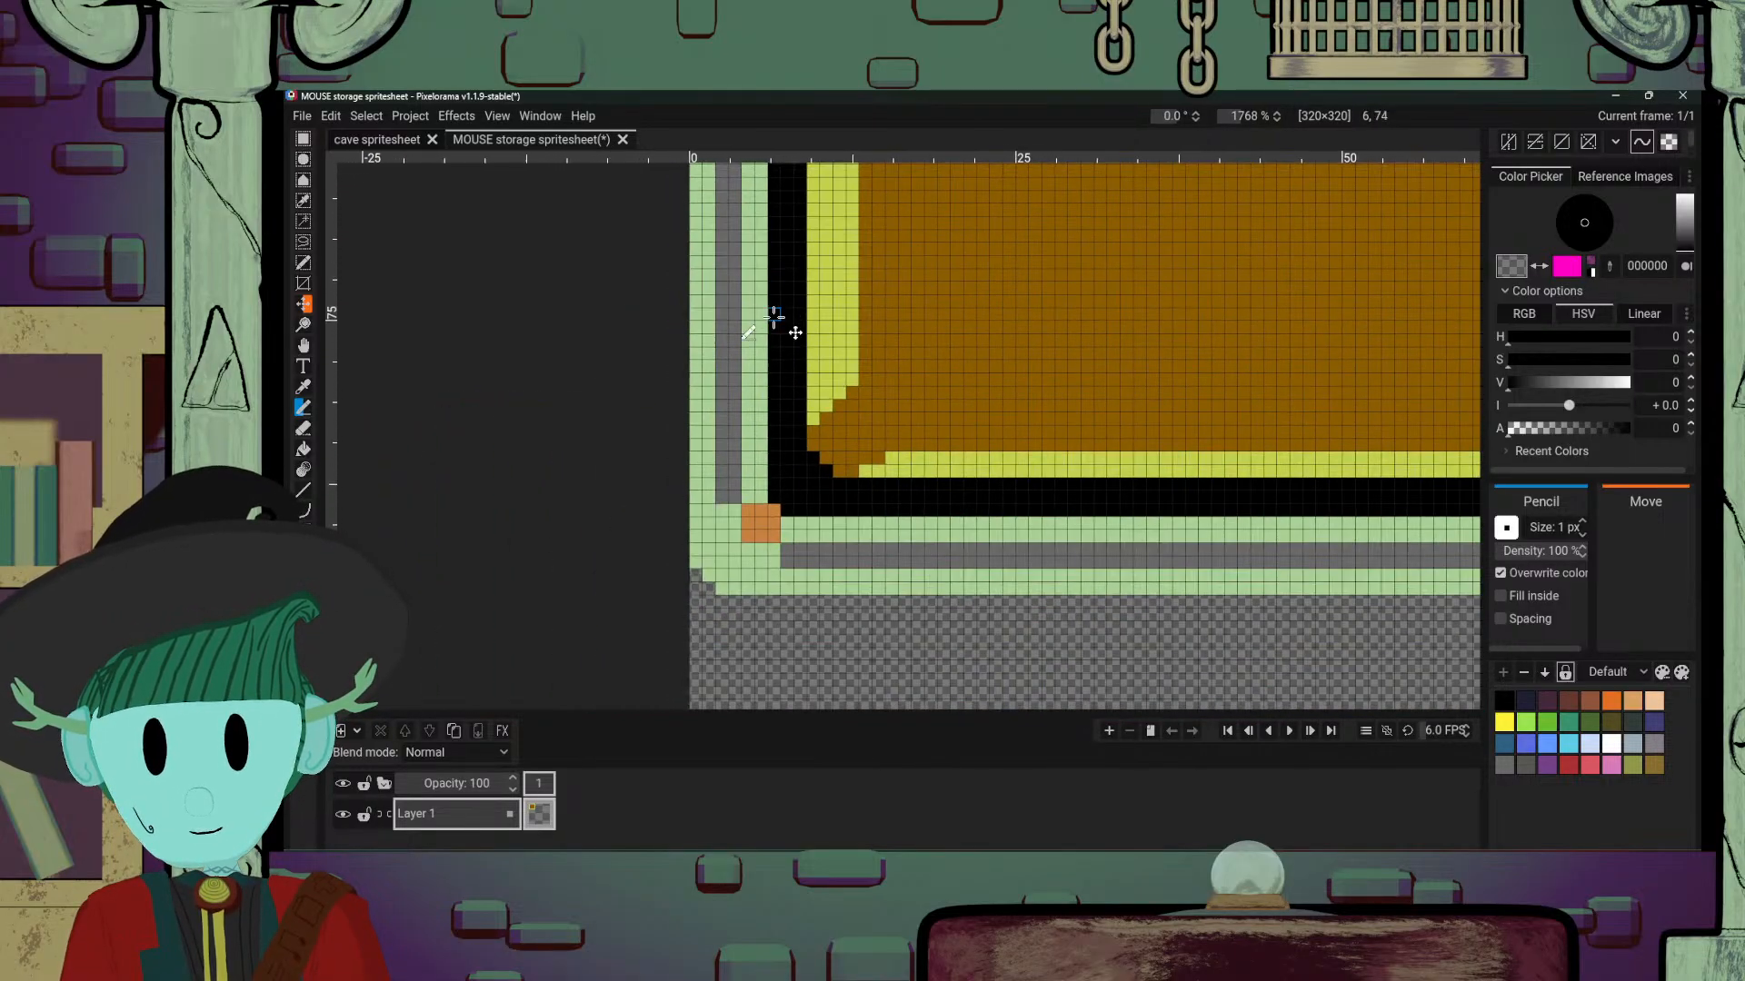
scroll(761, 548, "down", 1)
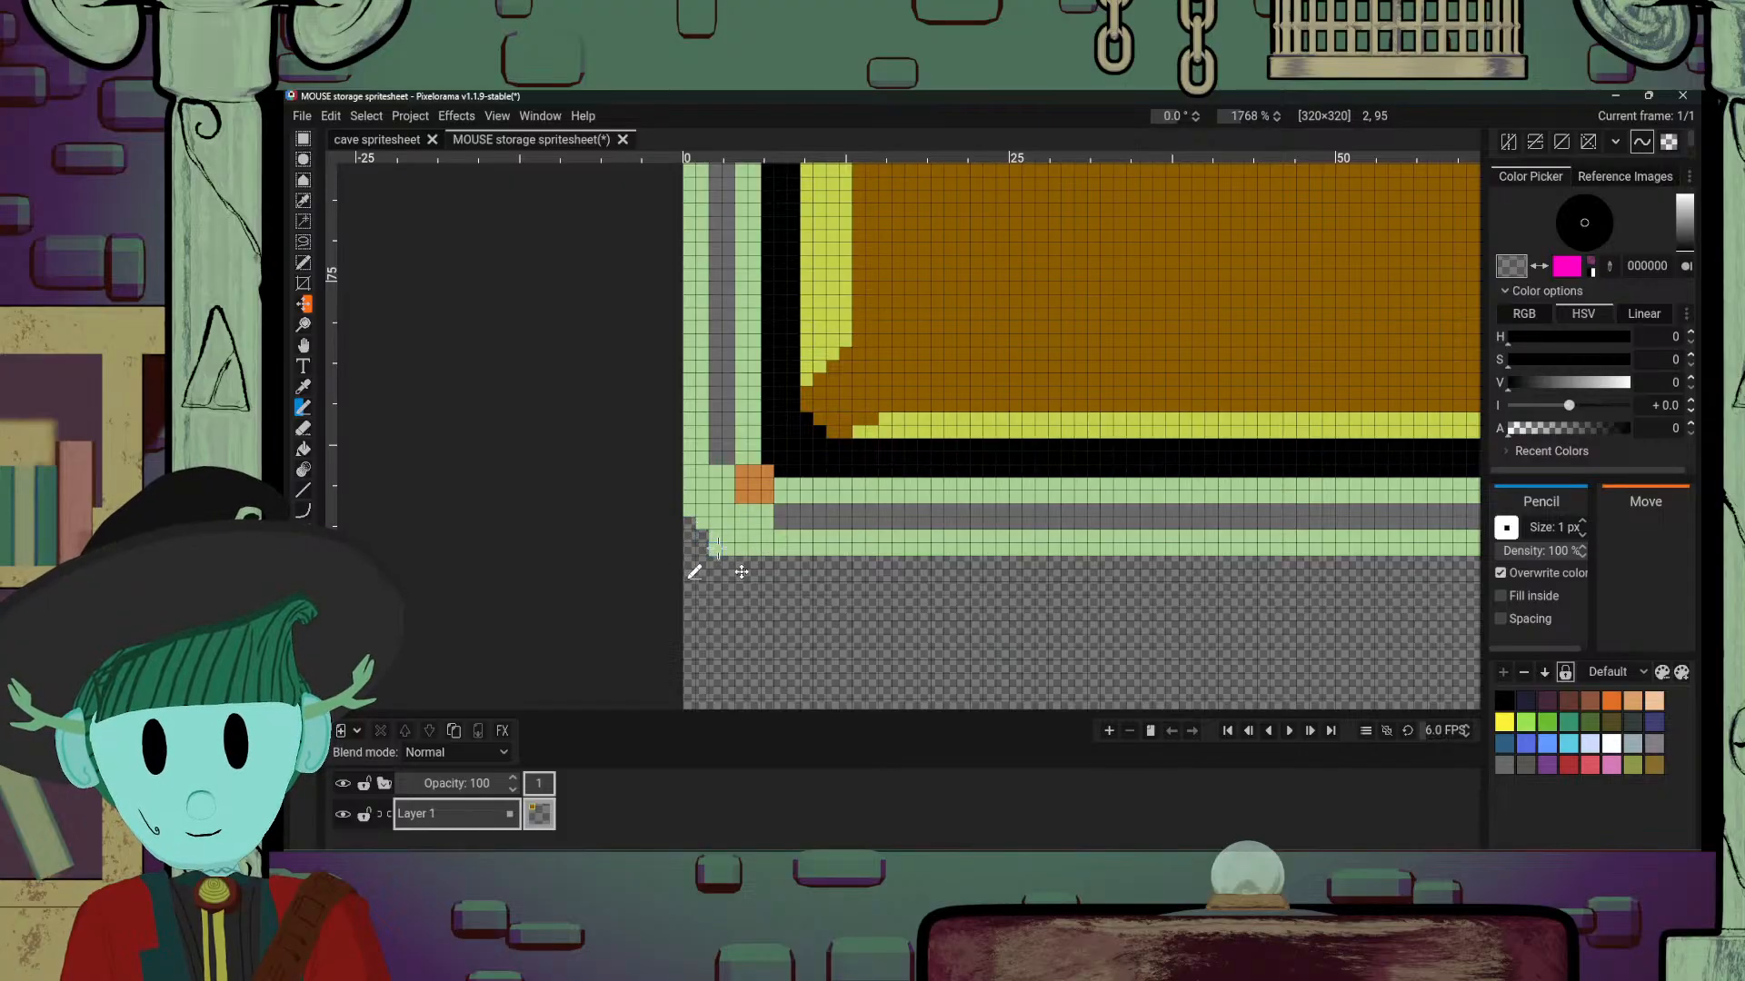
scroll(1044, 518, "right", 12)
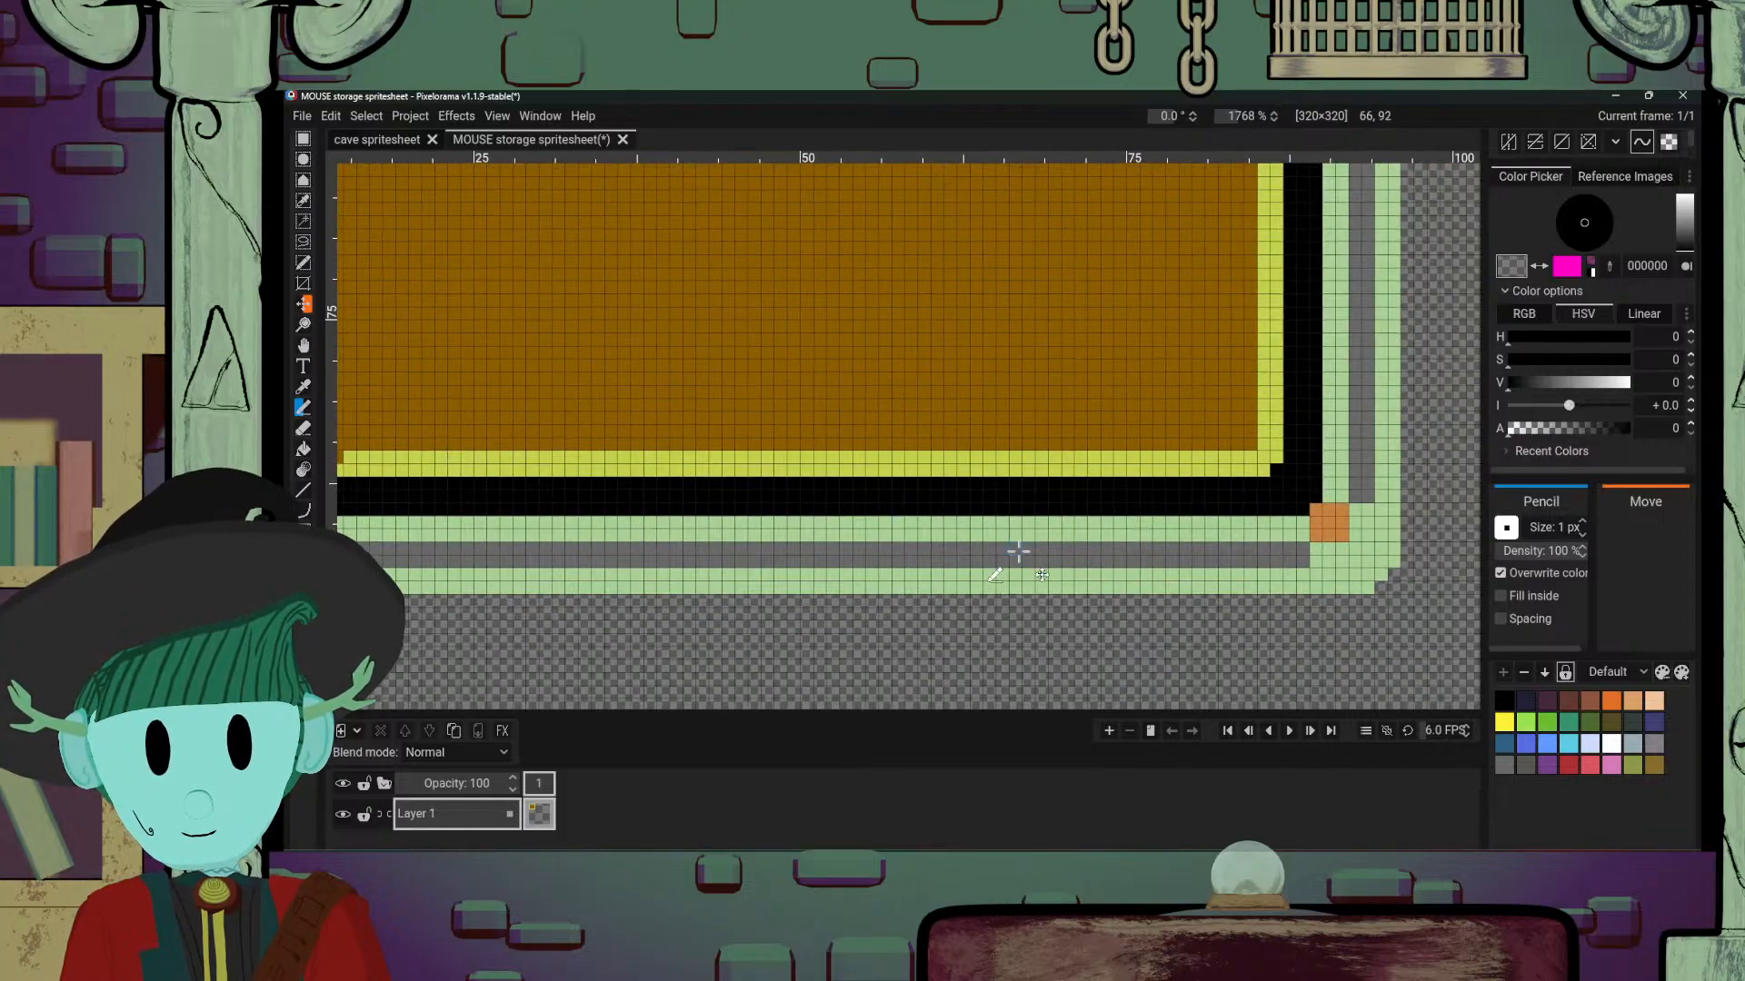
scroll(1018, 551, "right", 3)
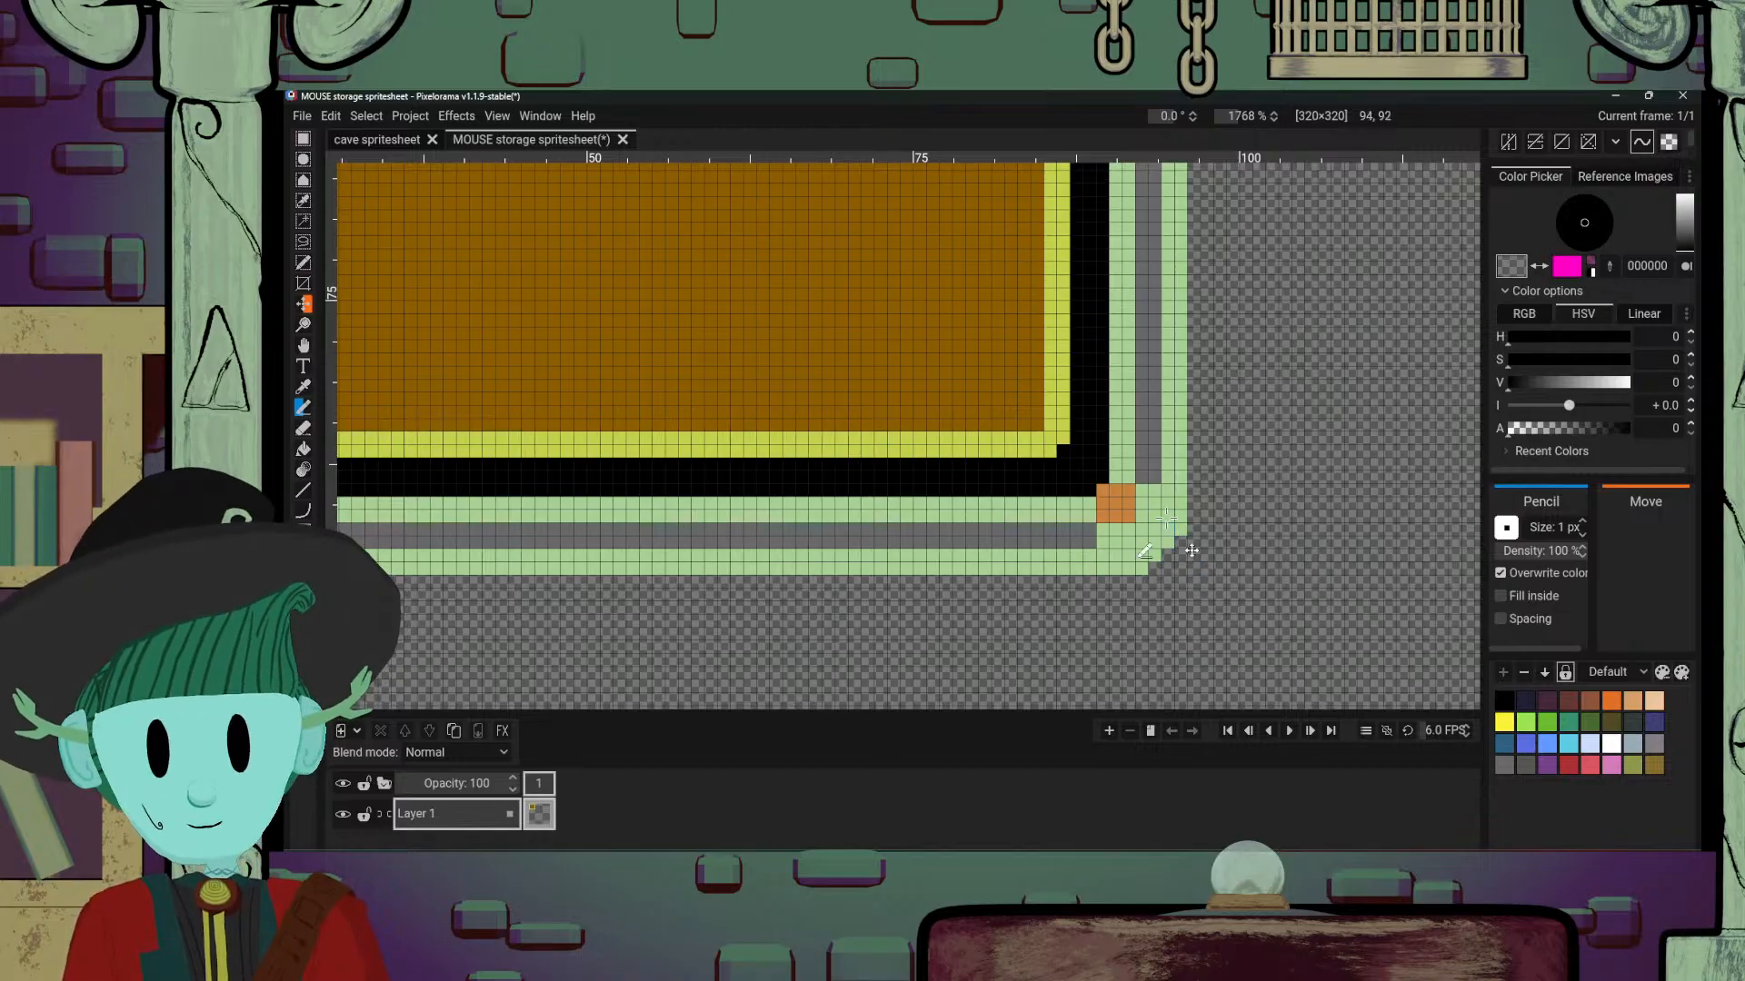
Step: Switch to the browser to look at the inventory pixel art reference, return to Pixelorama, and review the whole frame
scroll(1166, 519, "down", 10)
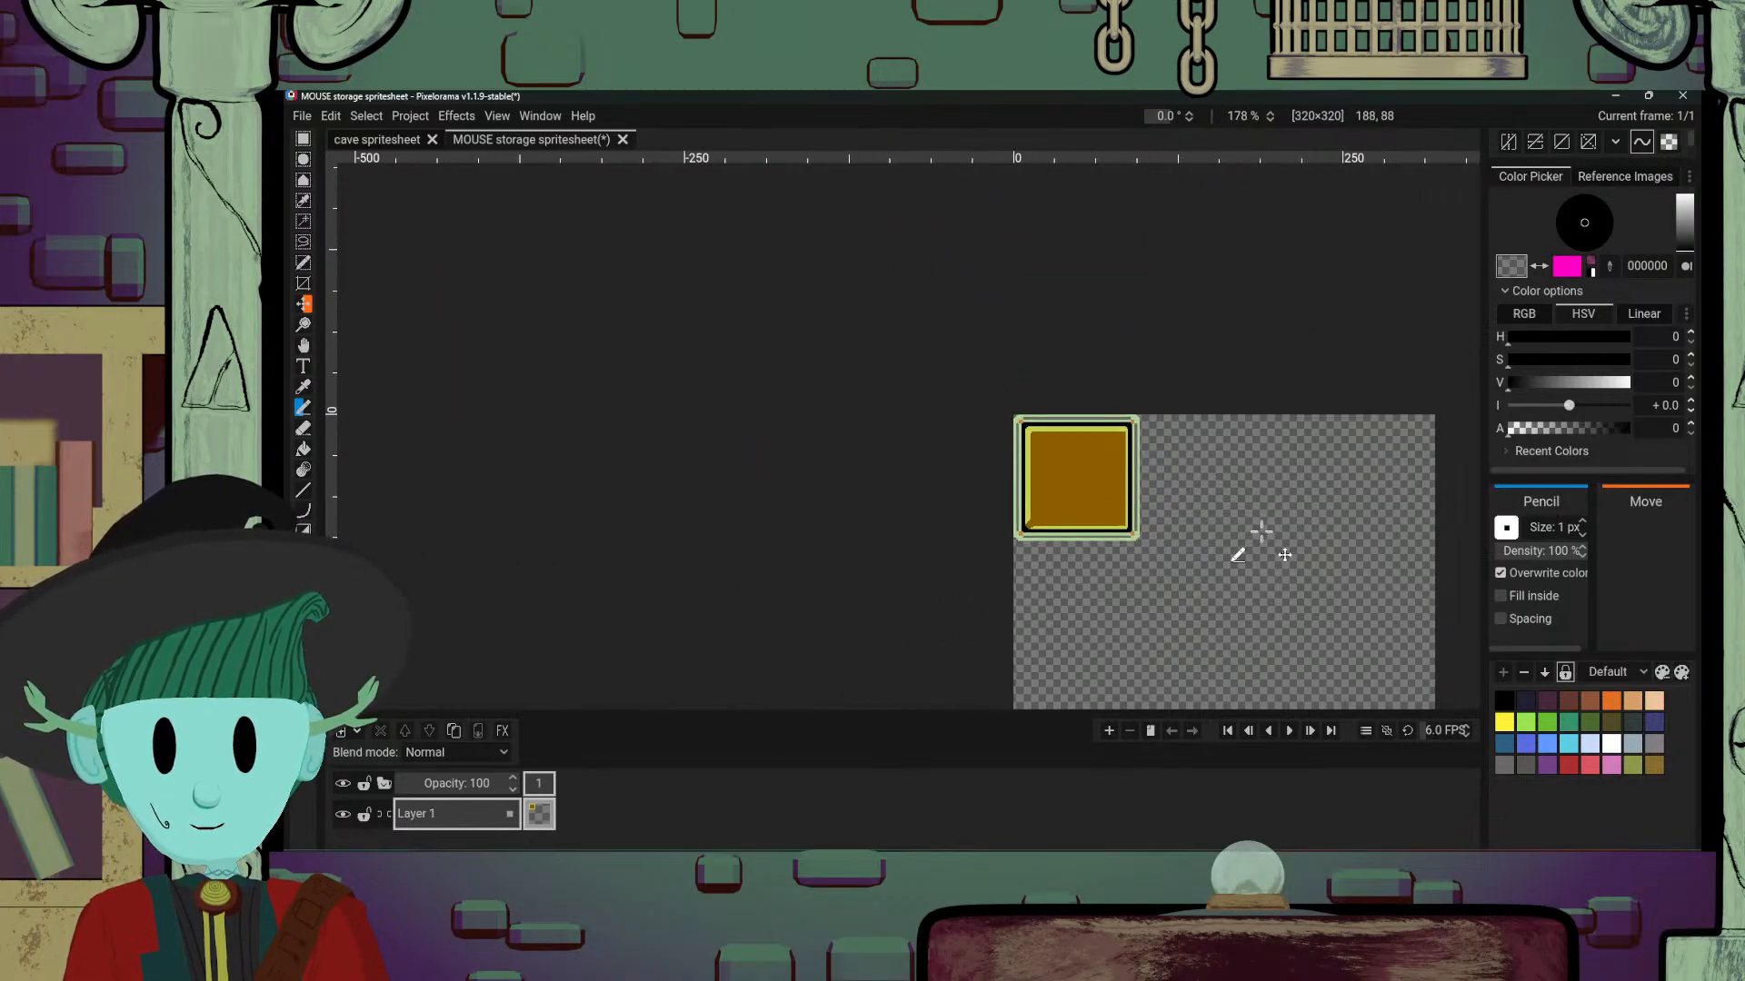
scroll(1261, 531, "up", 2)
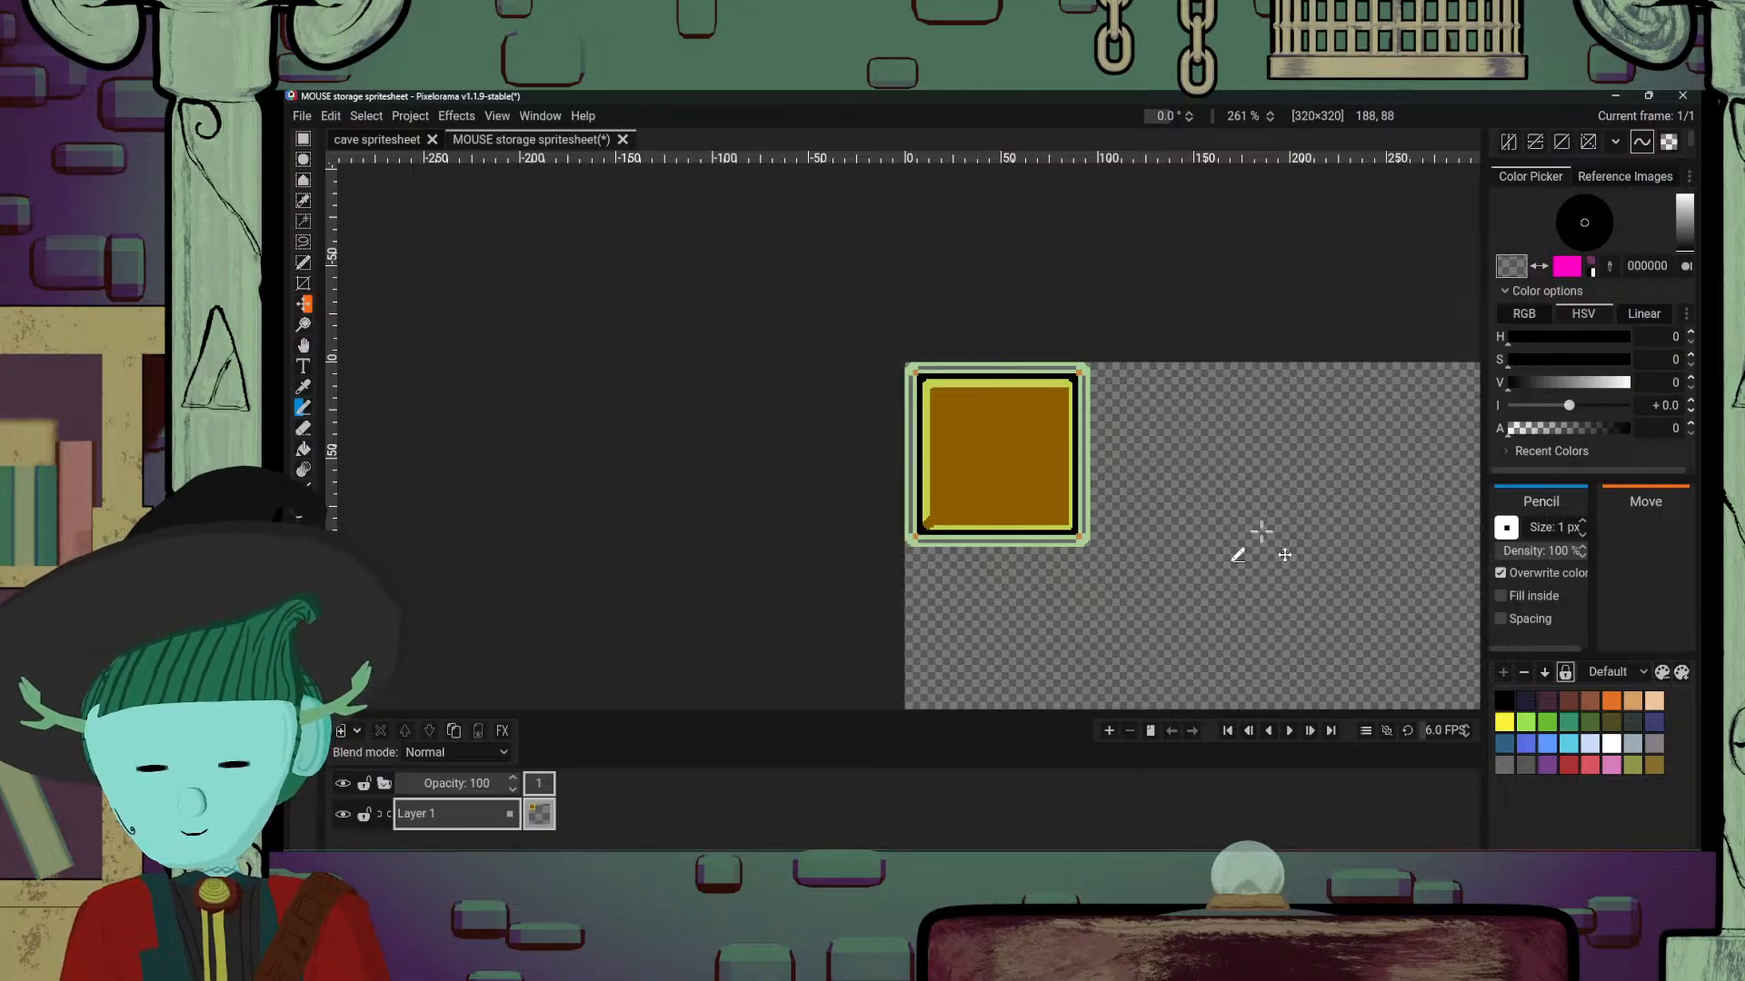
scroll(1261, 532, "up", 3)
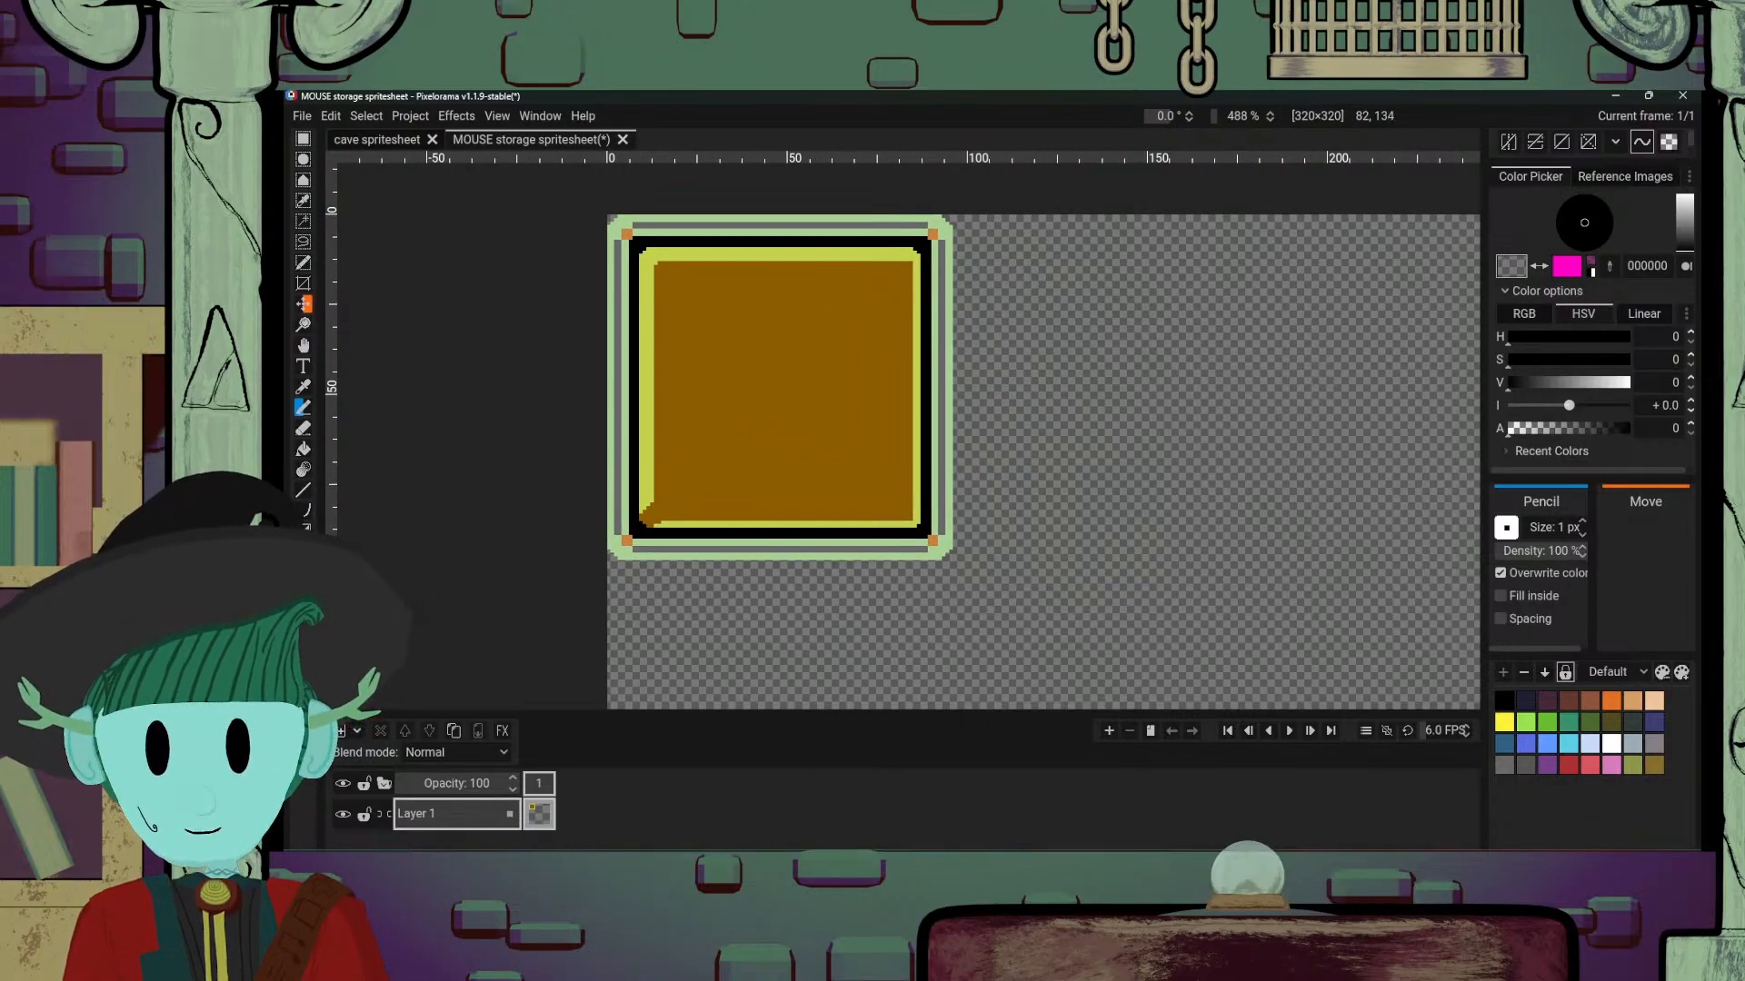
left_click(718, 831)
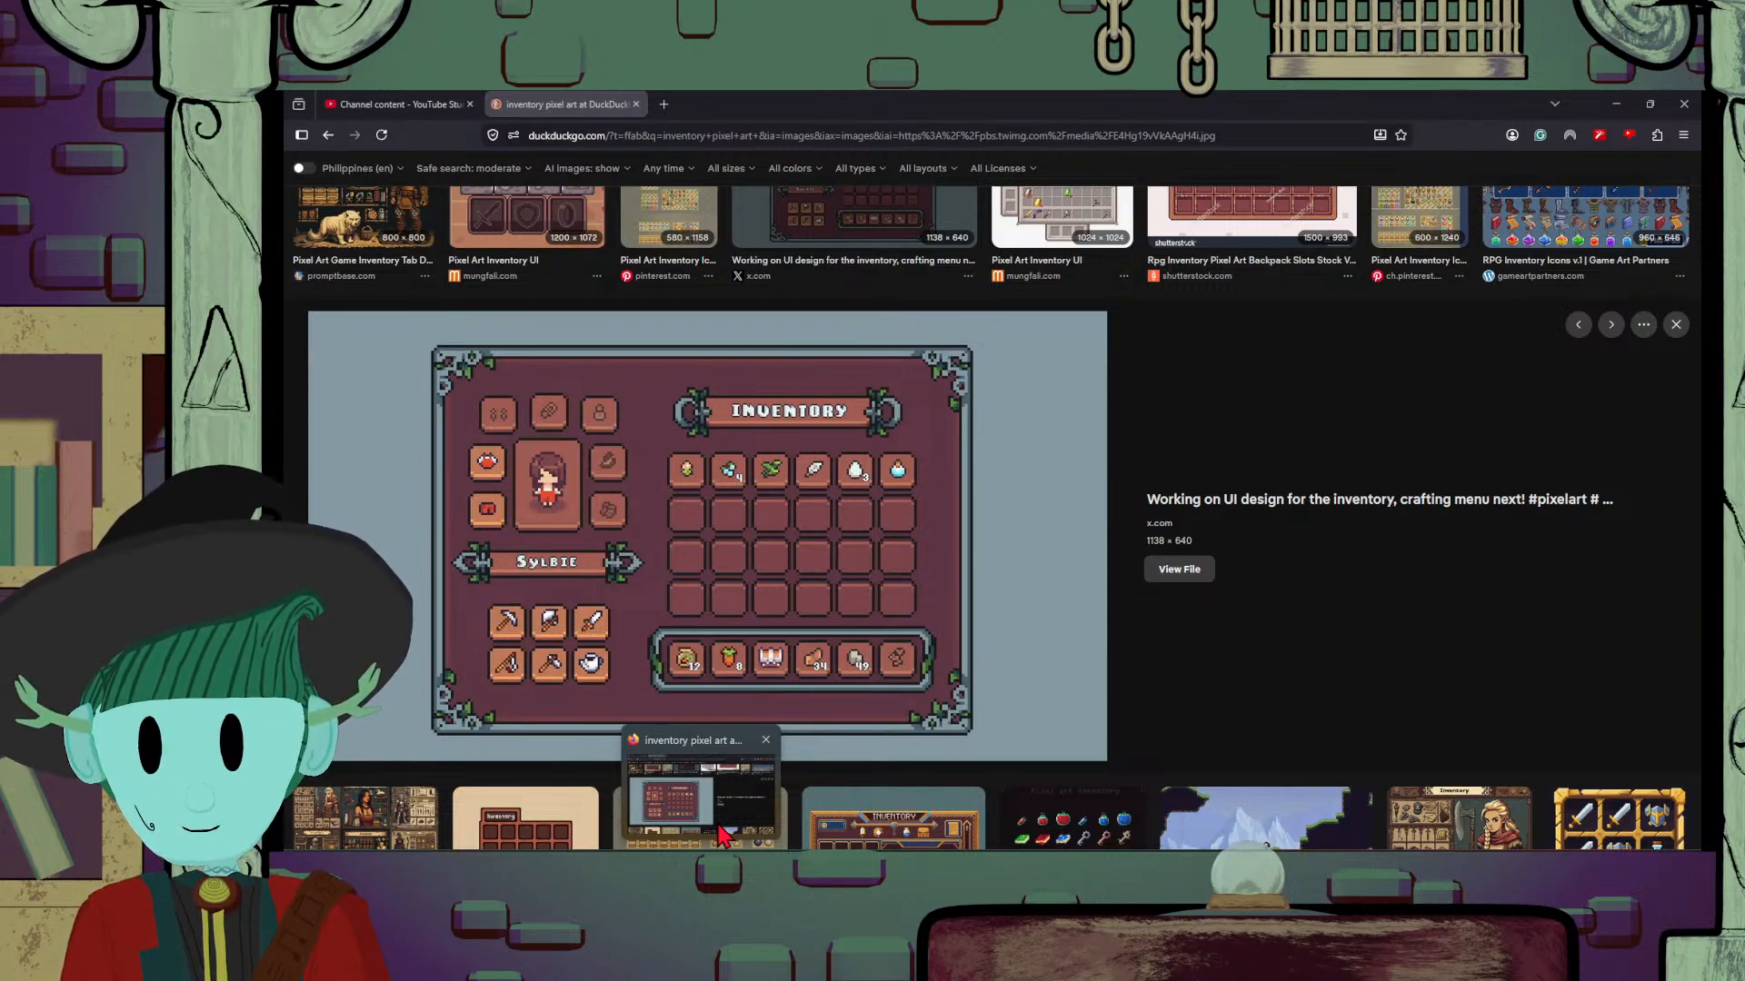
scroll(1005, 545, "up", 3)
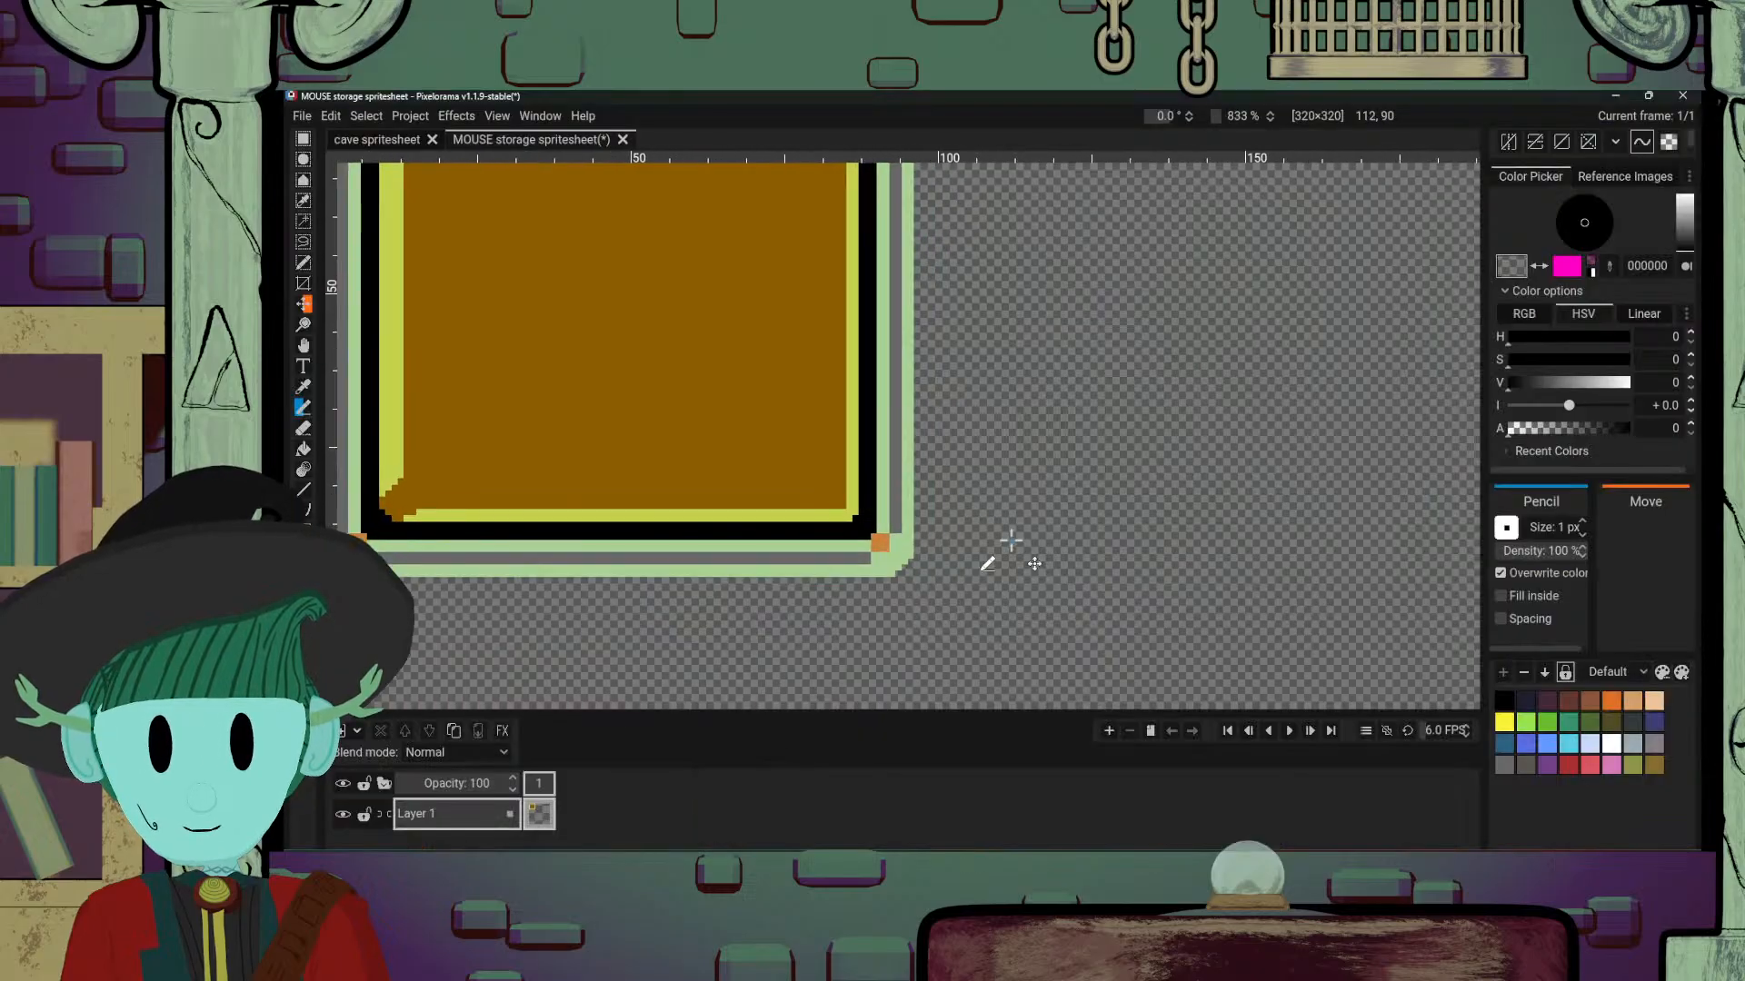
left_click_drag(874, 560, 1035, 727)
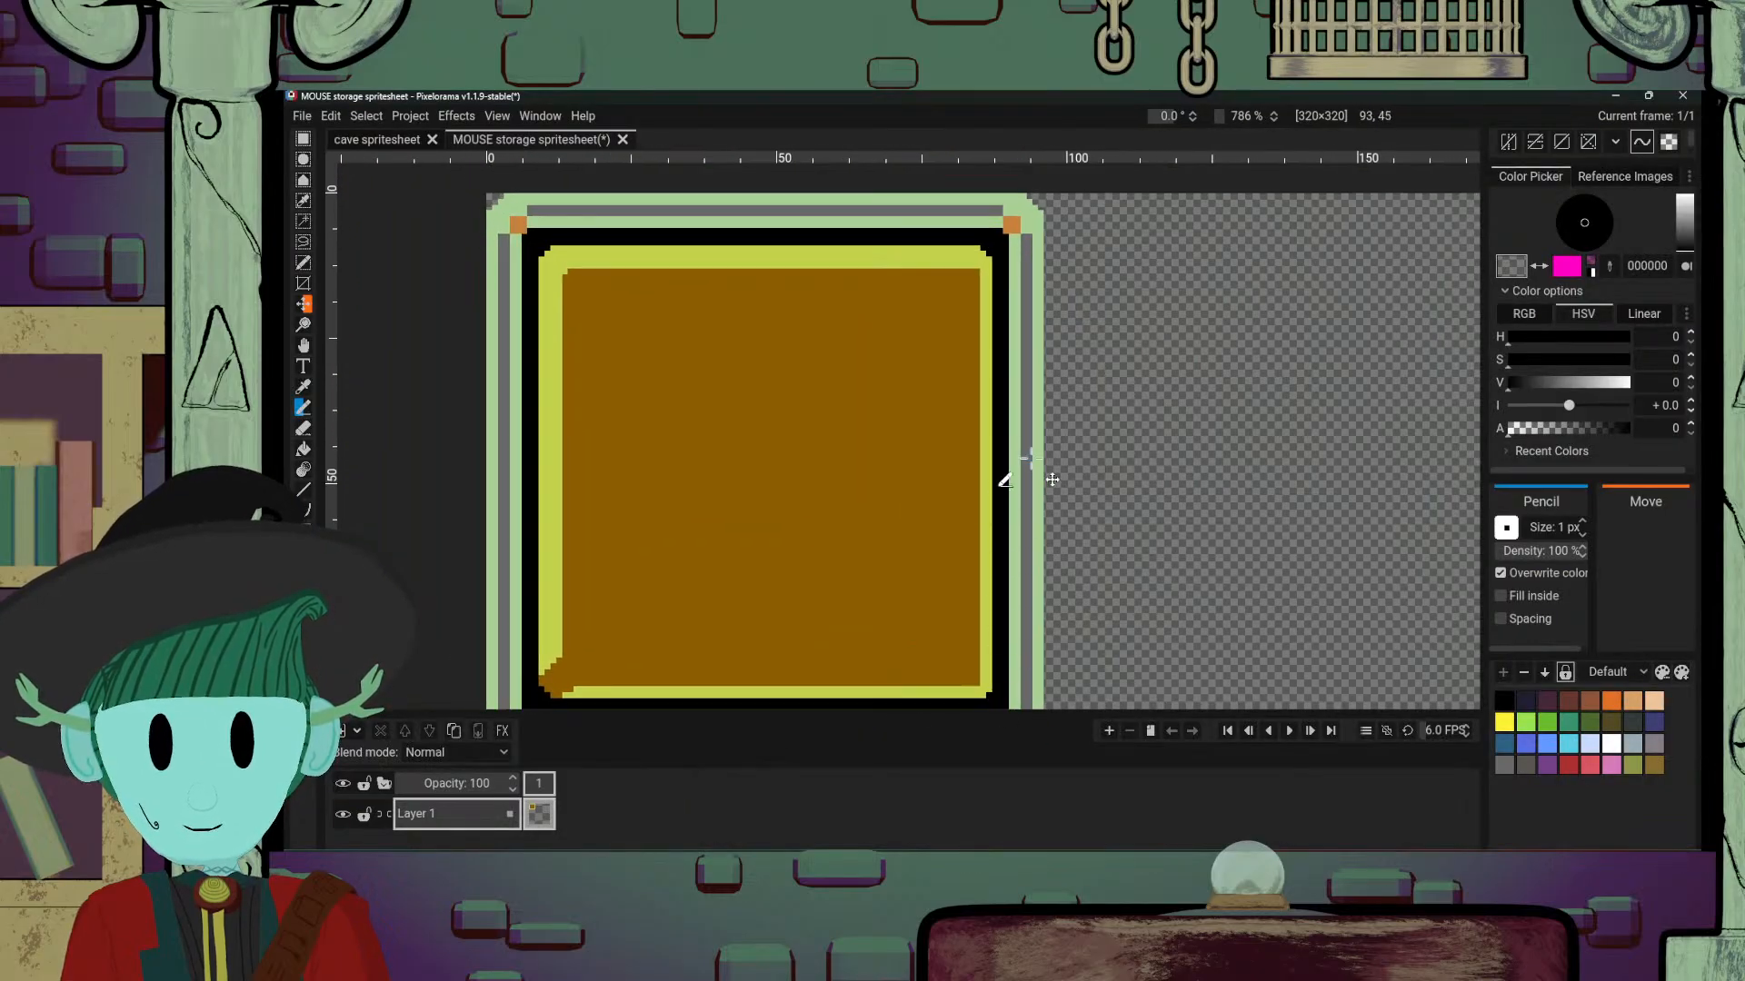
left_click_drag(1061, 488, 1195, 473)
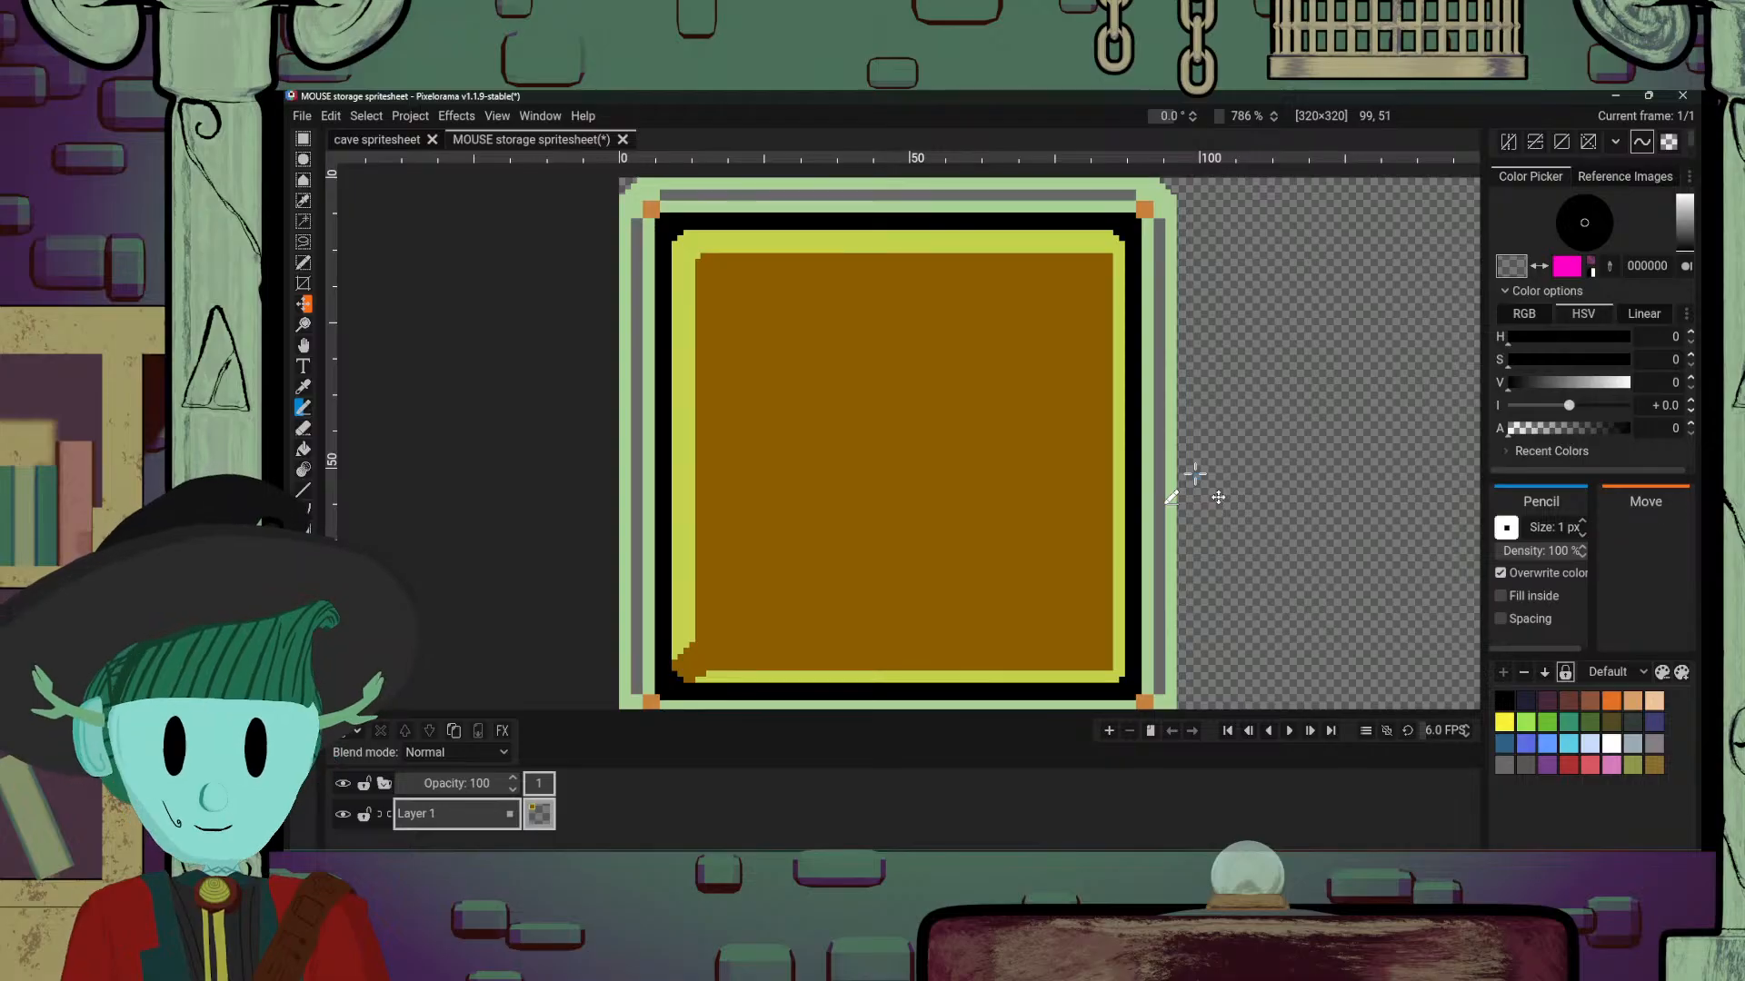
scroll(1188, 422, "up", 1)
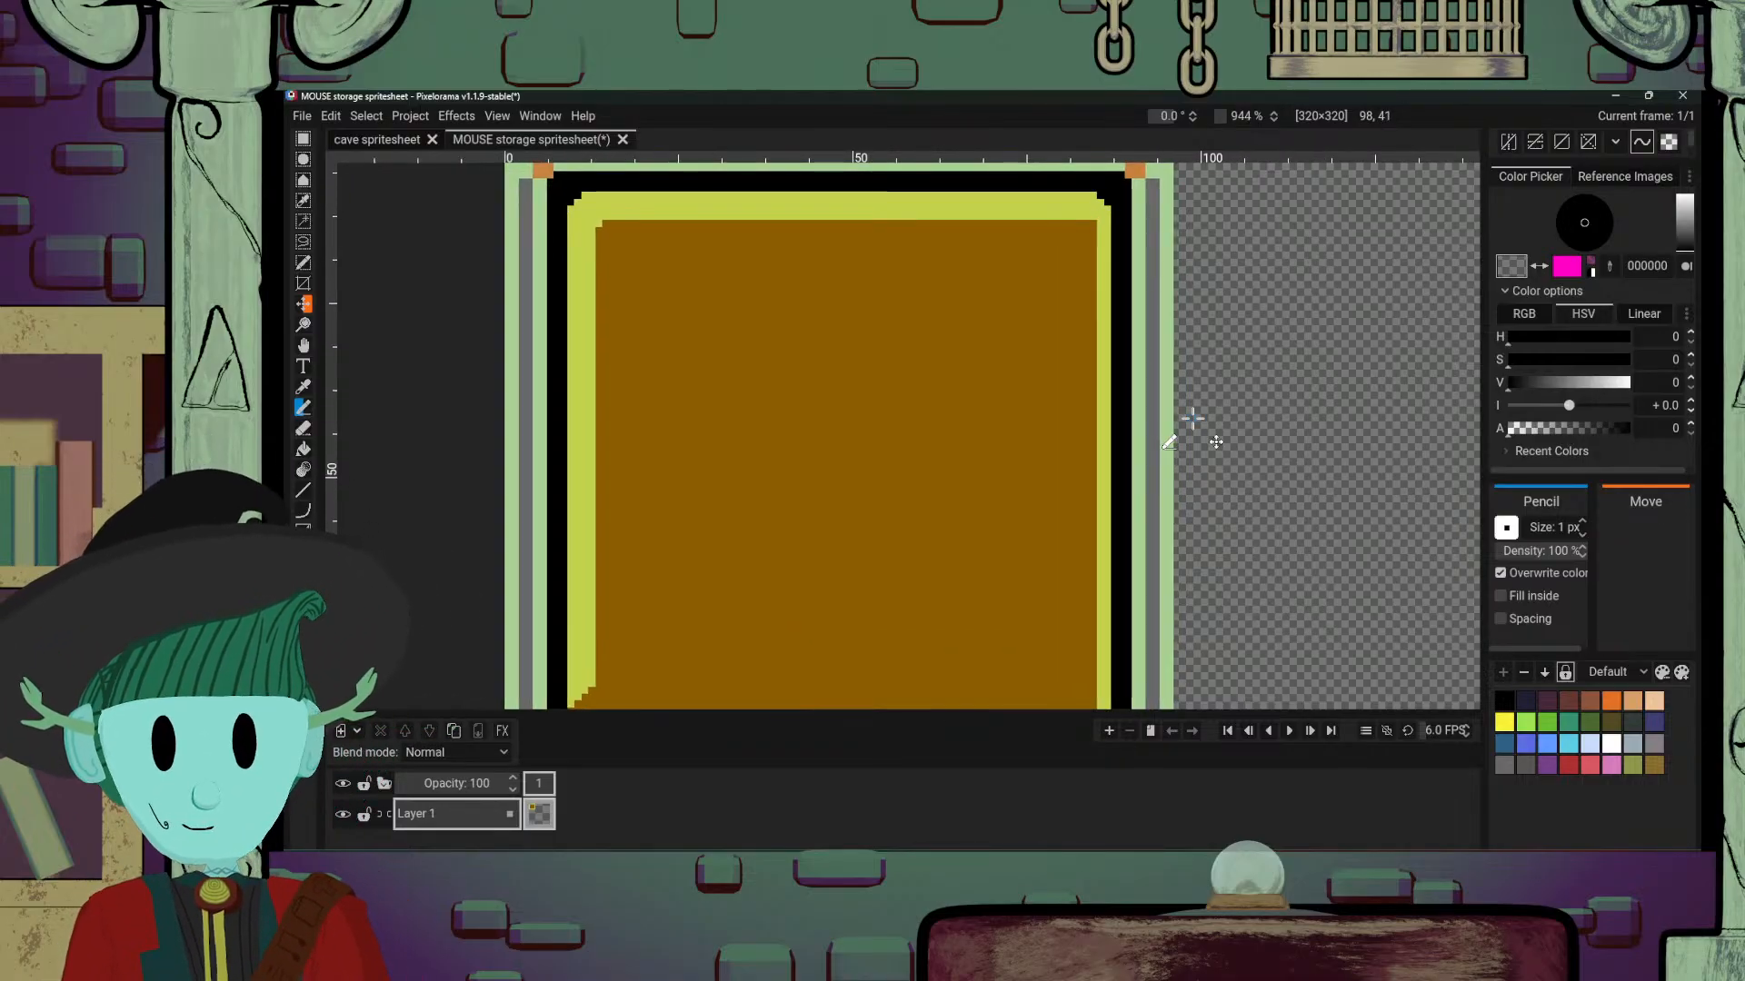
scroll(1173, 446, "down", 2)
scroll(1172, 448, "up", 2)
scroll(1172, 448, "up", 1)
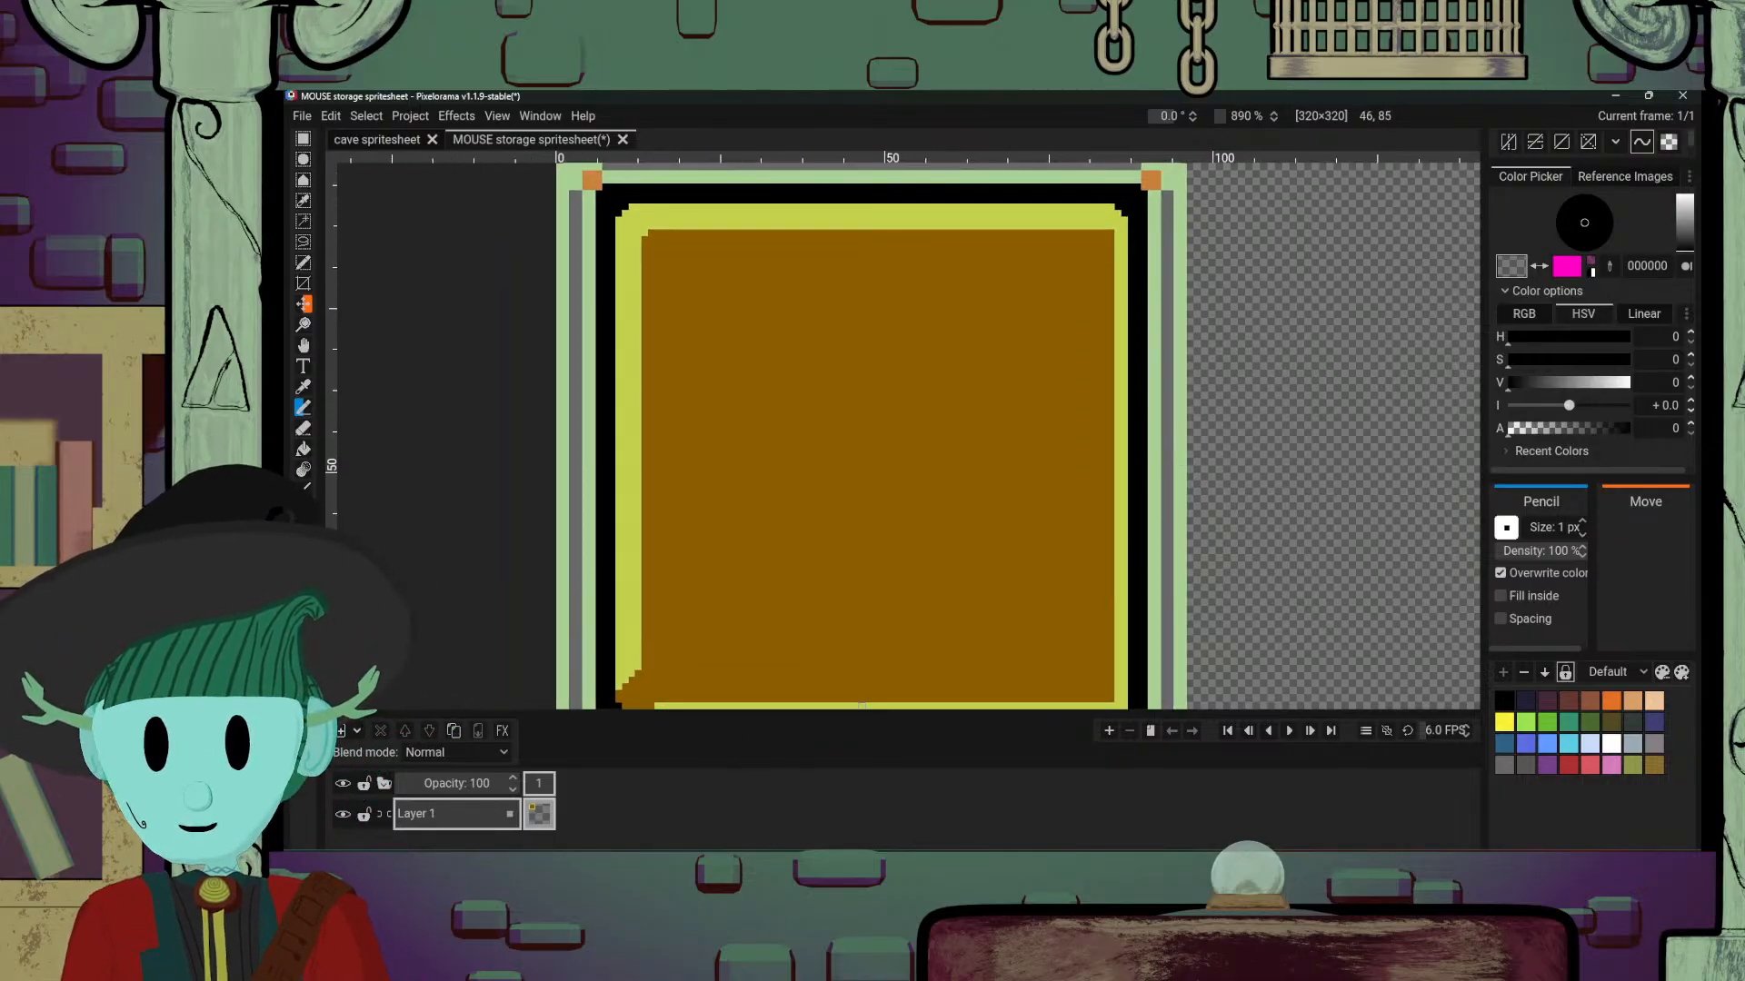
left_click(695, 795)
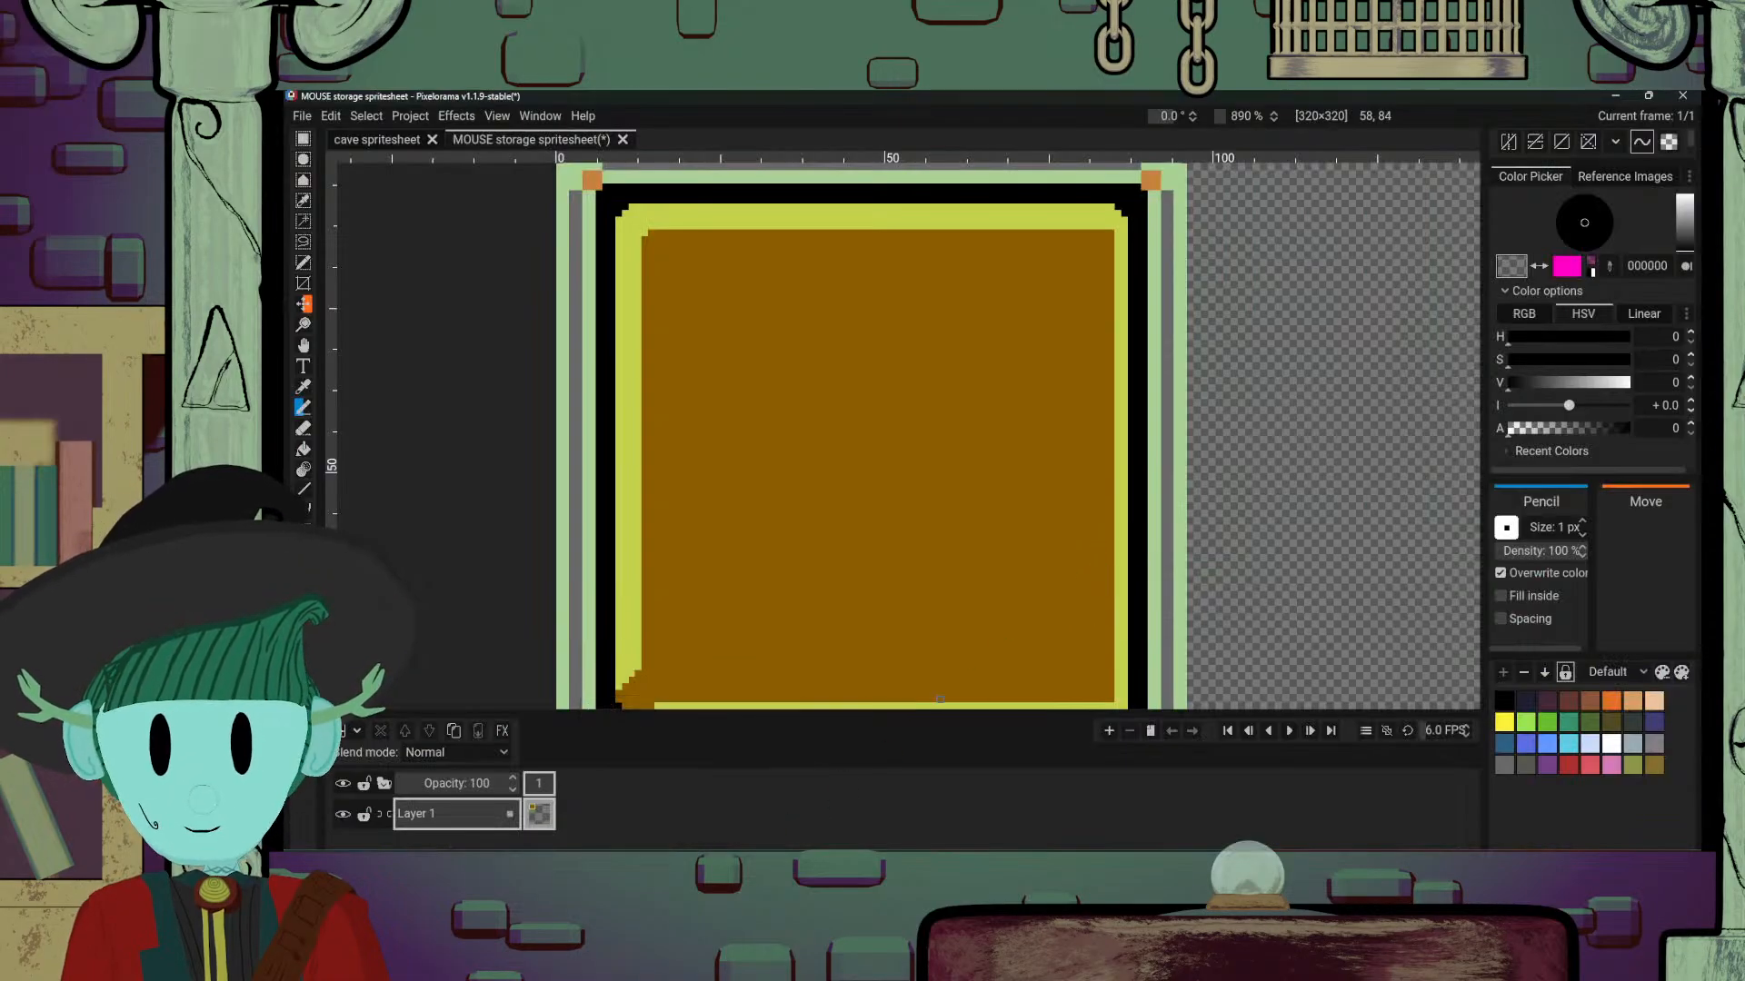
mouse_move(704, 811)
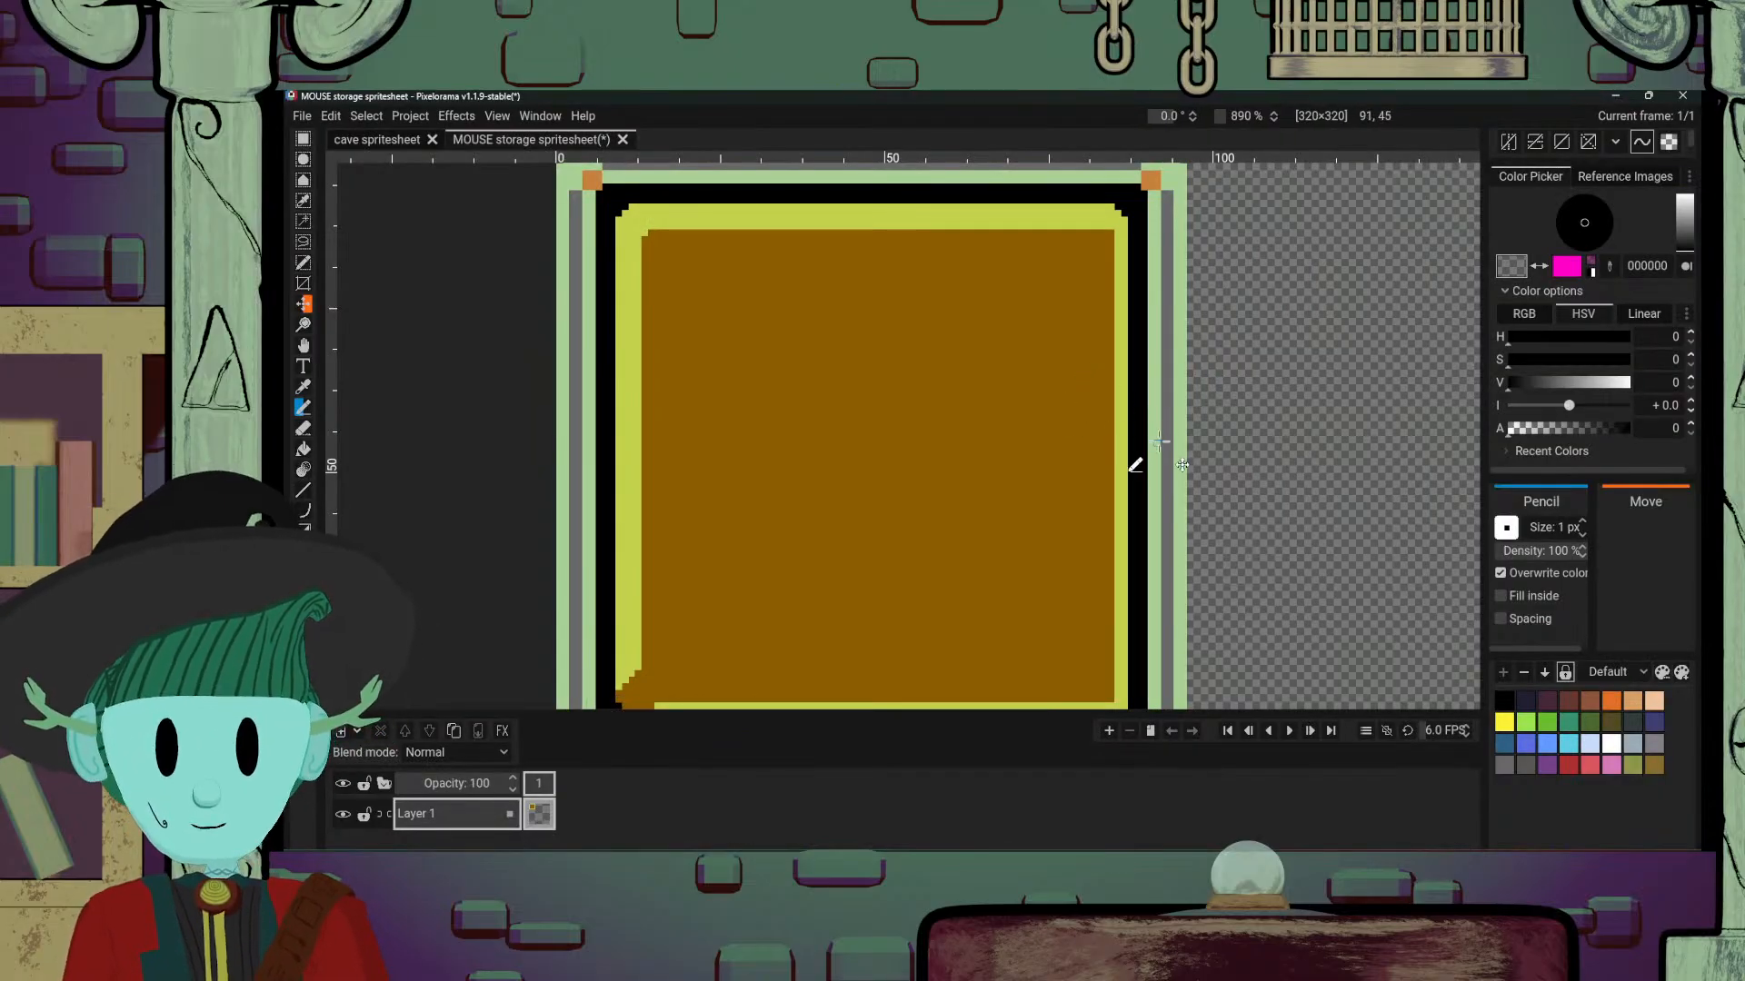
Step: Extend the orange ornament at the frame's top-right corner diagonally into the black band with c7823e pixels
scroll(1110, 436, "down", 2)
scroll(1145, 400, "up", 3)
scroll(1035, 502, "up", 4)
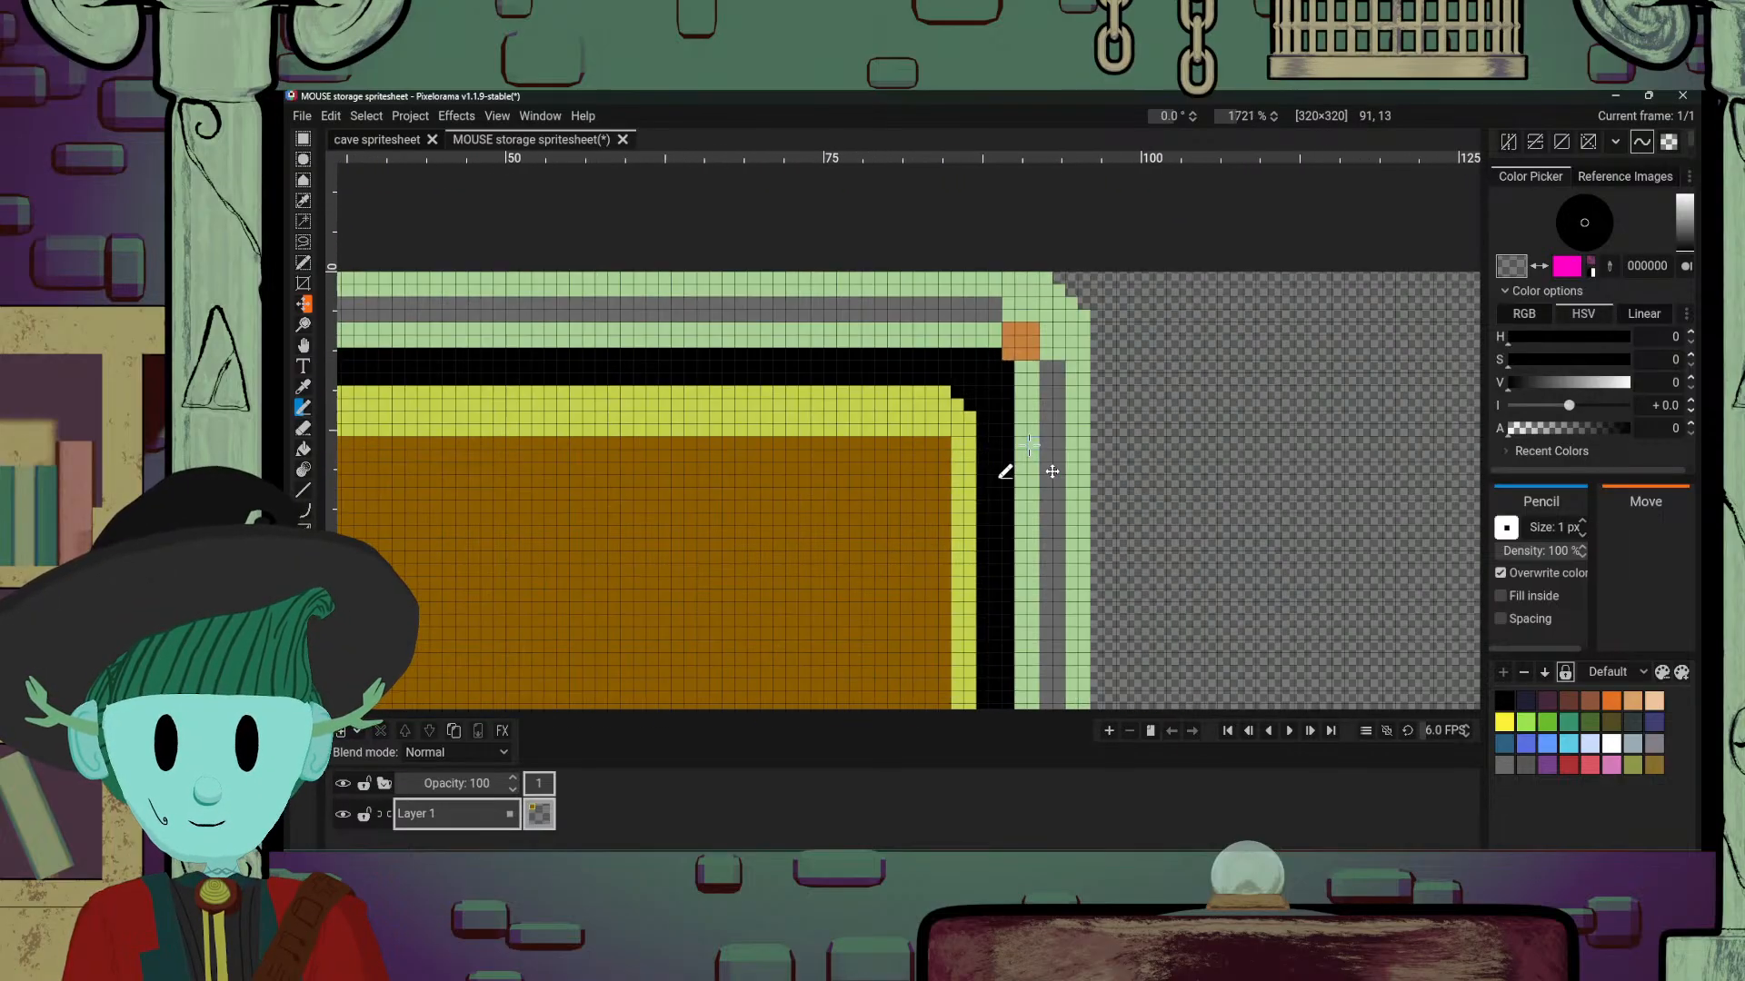
key("o")
left_click(1047, 381)
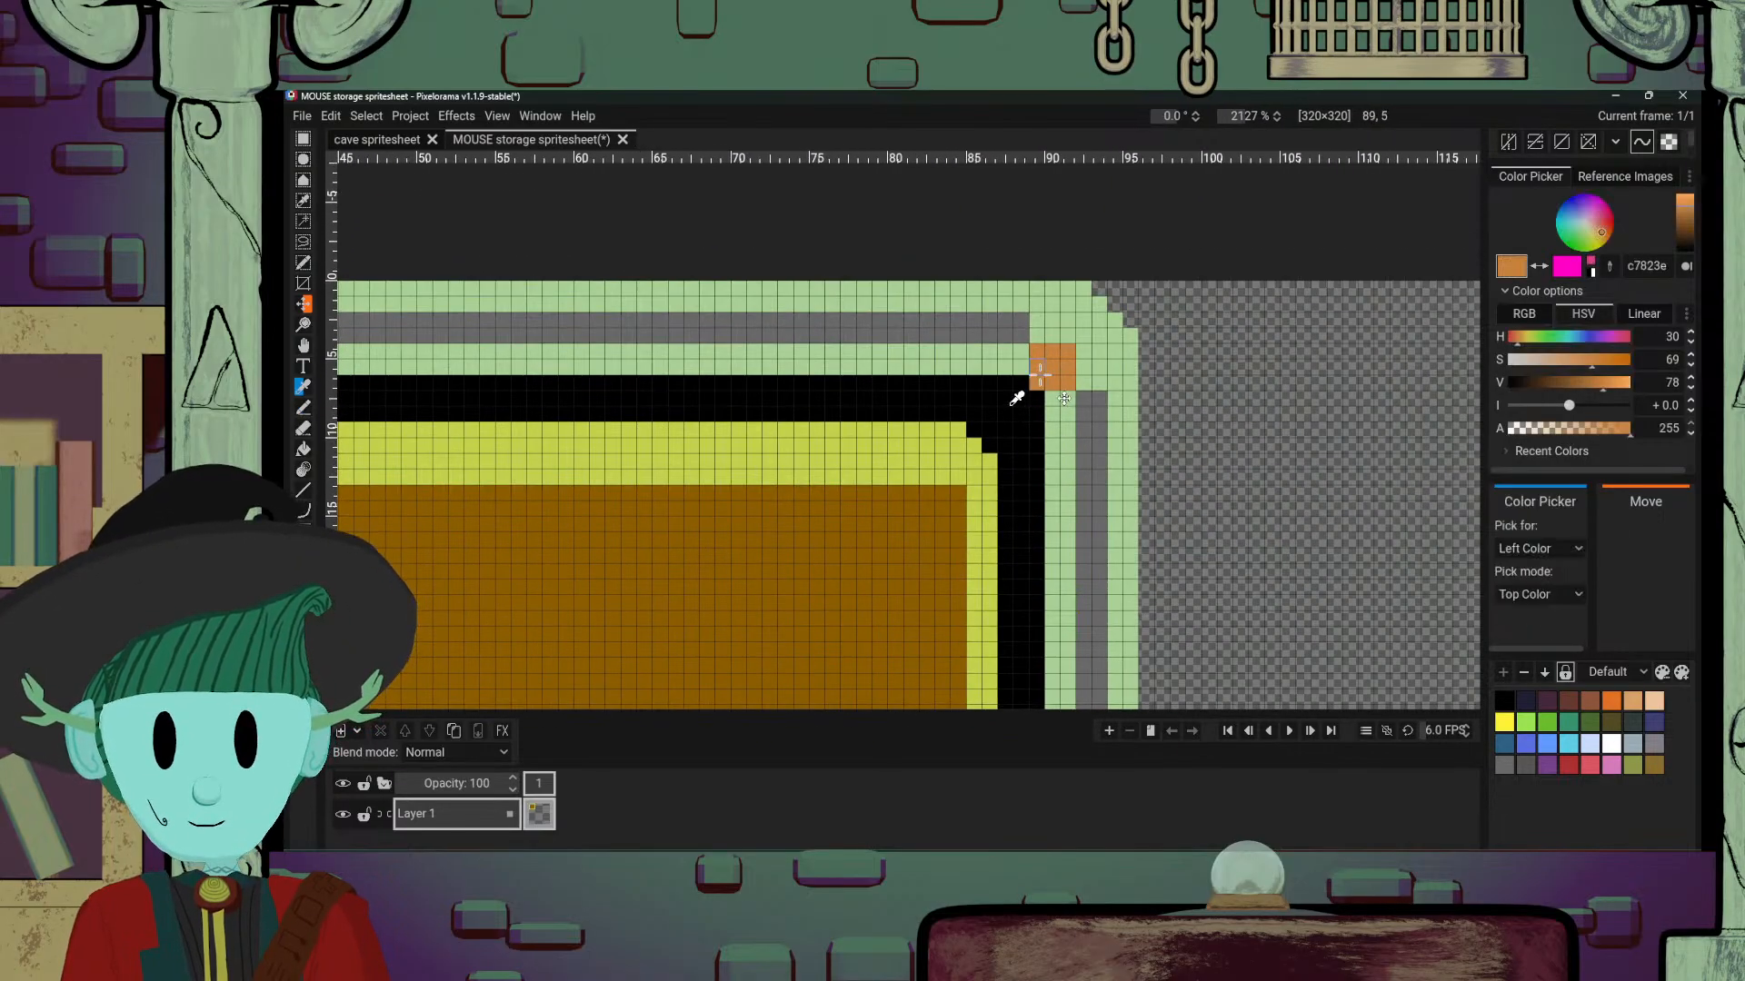
key("b")
left_click_drag(1022, 382, 1037, 398)
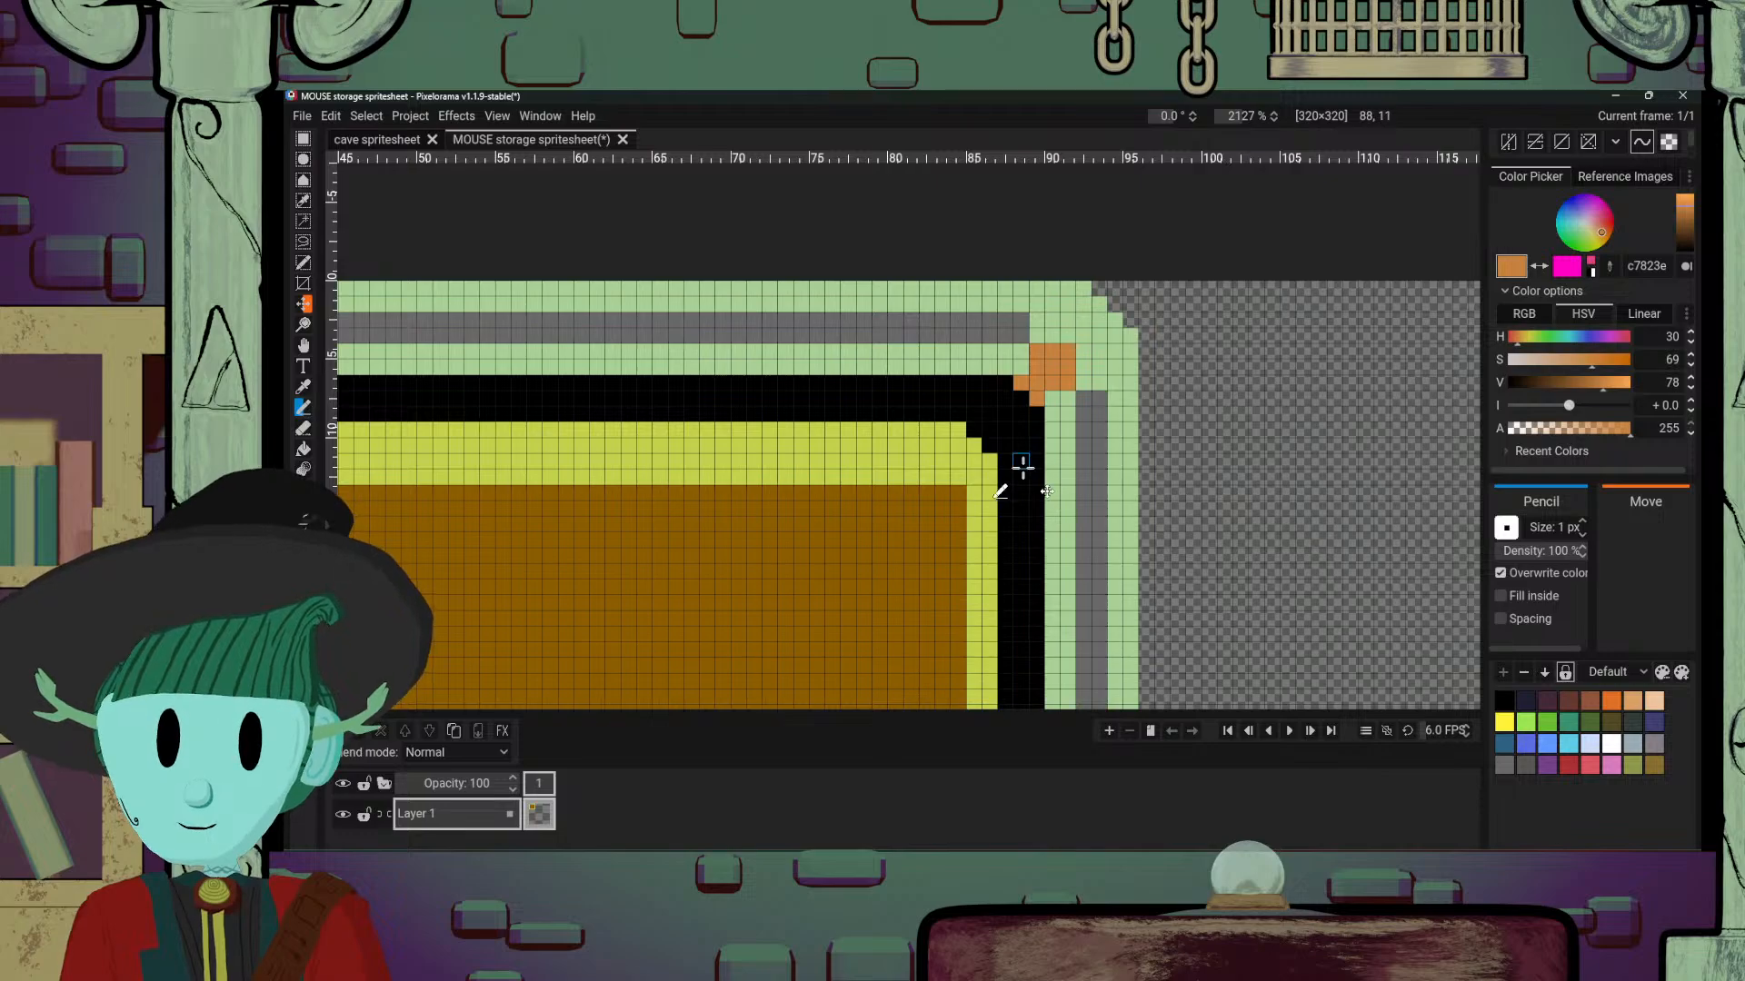
scroll(1024, 477, "down", 1)
scroll(994, 488, "down", 3)
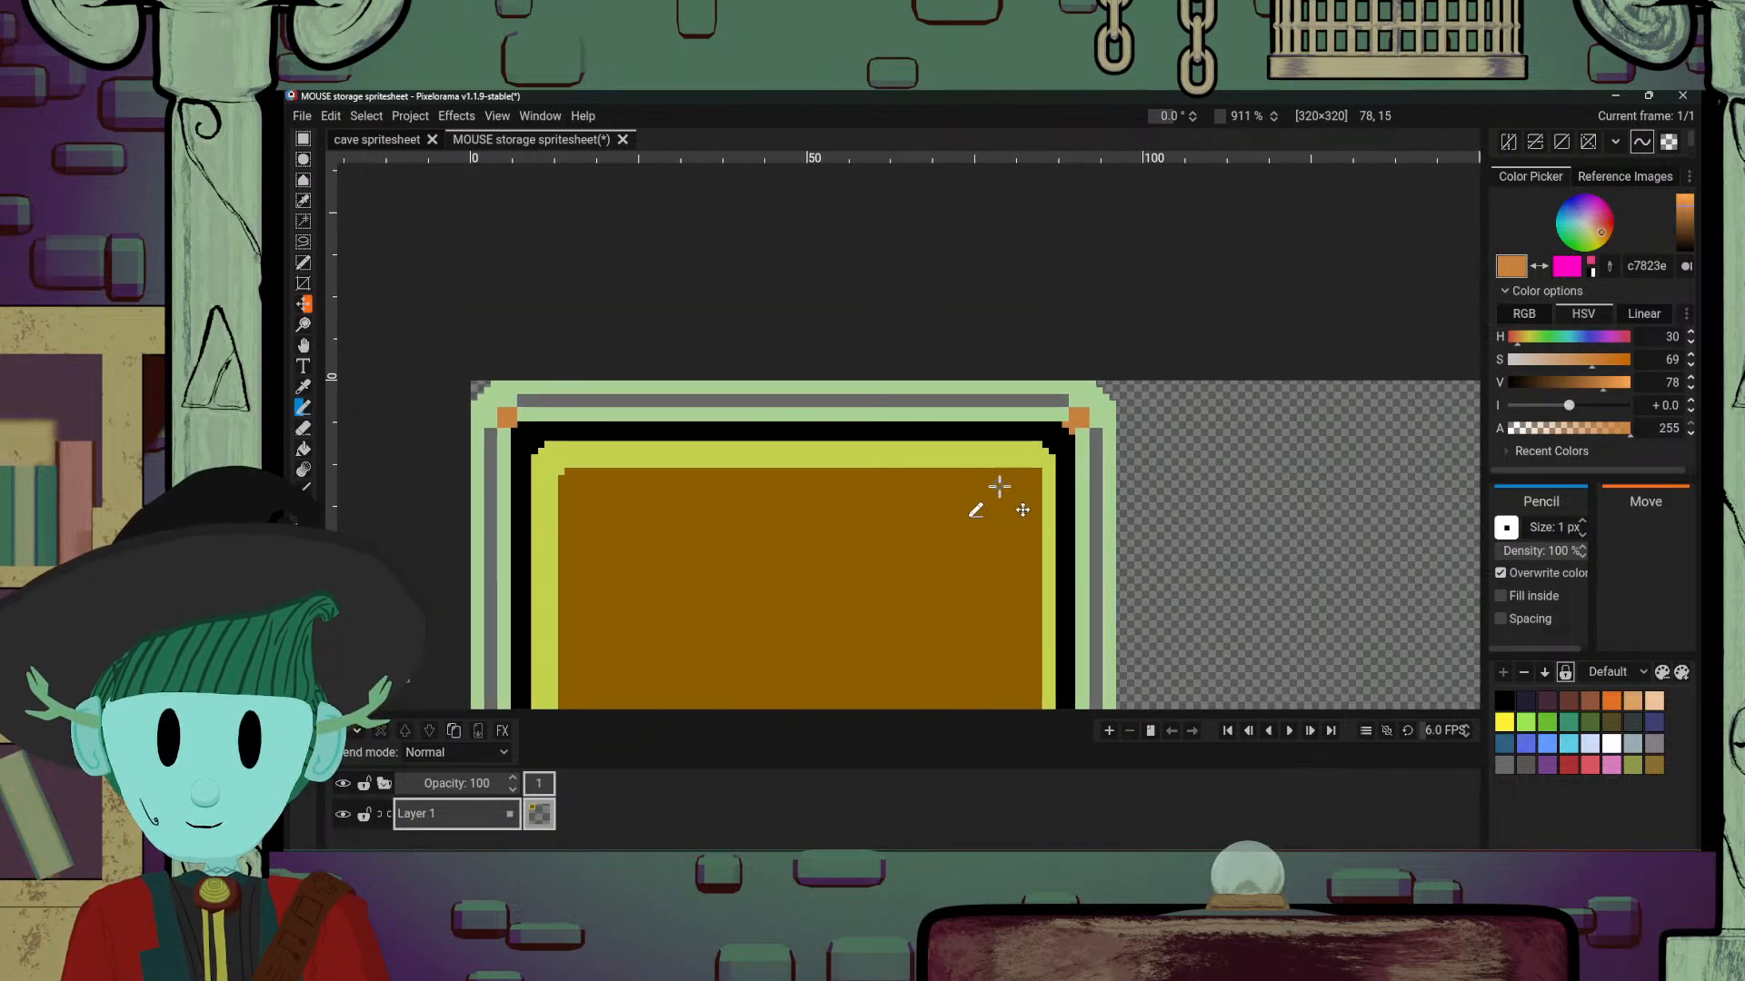
scroll(1005, 480, "up", 3)
scroll(1015, 465, "up", 2)
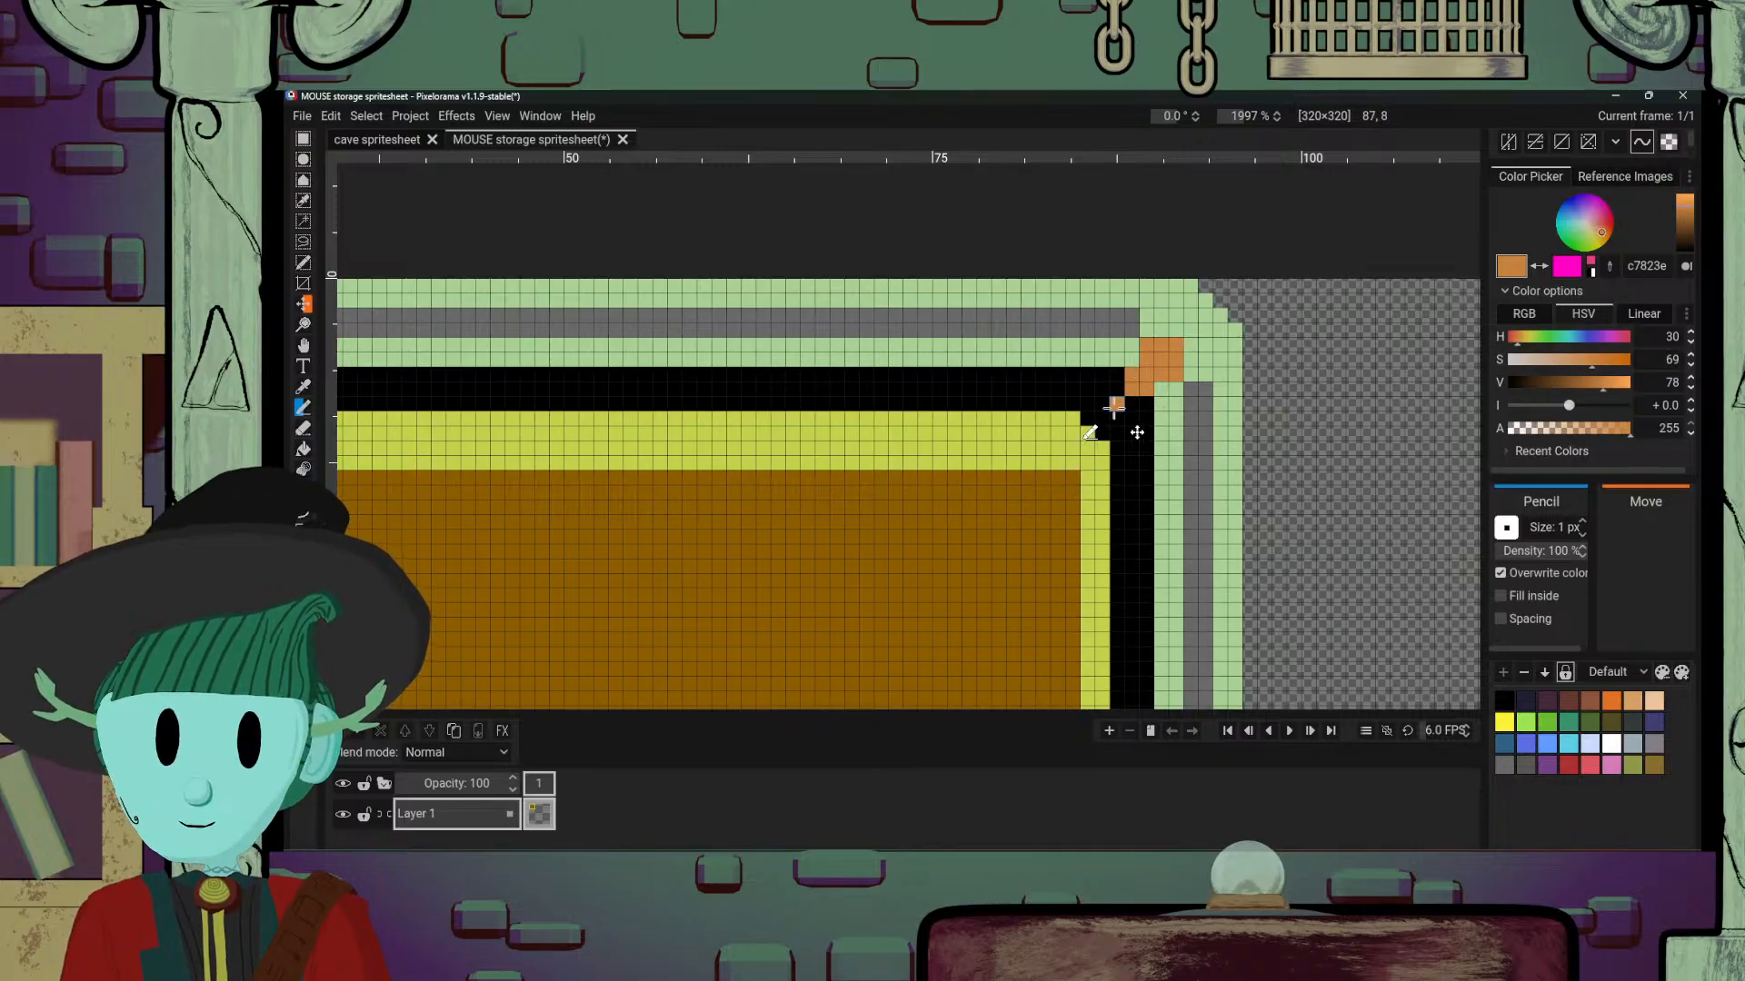
Step: Extend the orange ornaments at the frame's top-left, bottom-right and bottom-left corners diagonally into the black band with c7823e pixels
scroll(1095, 434, "down", 8)
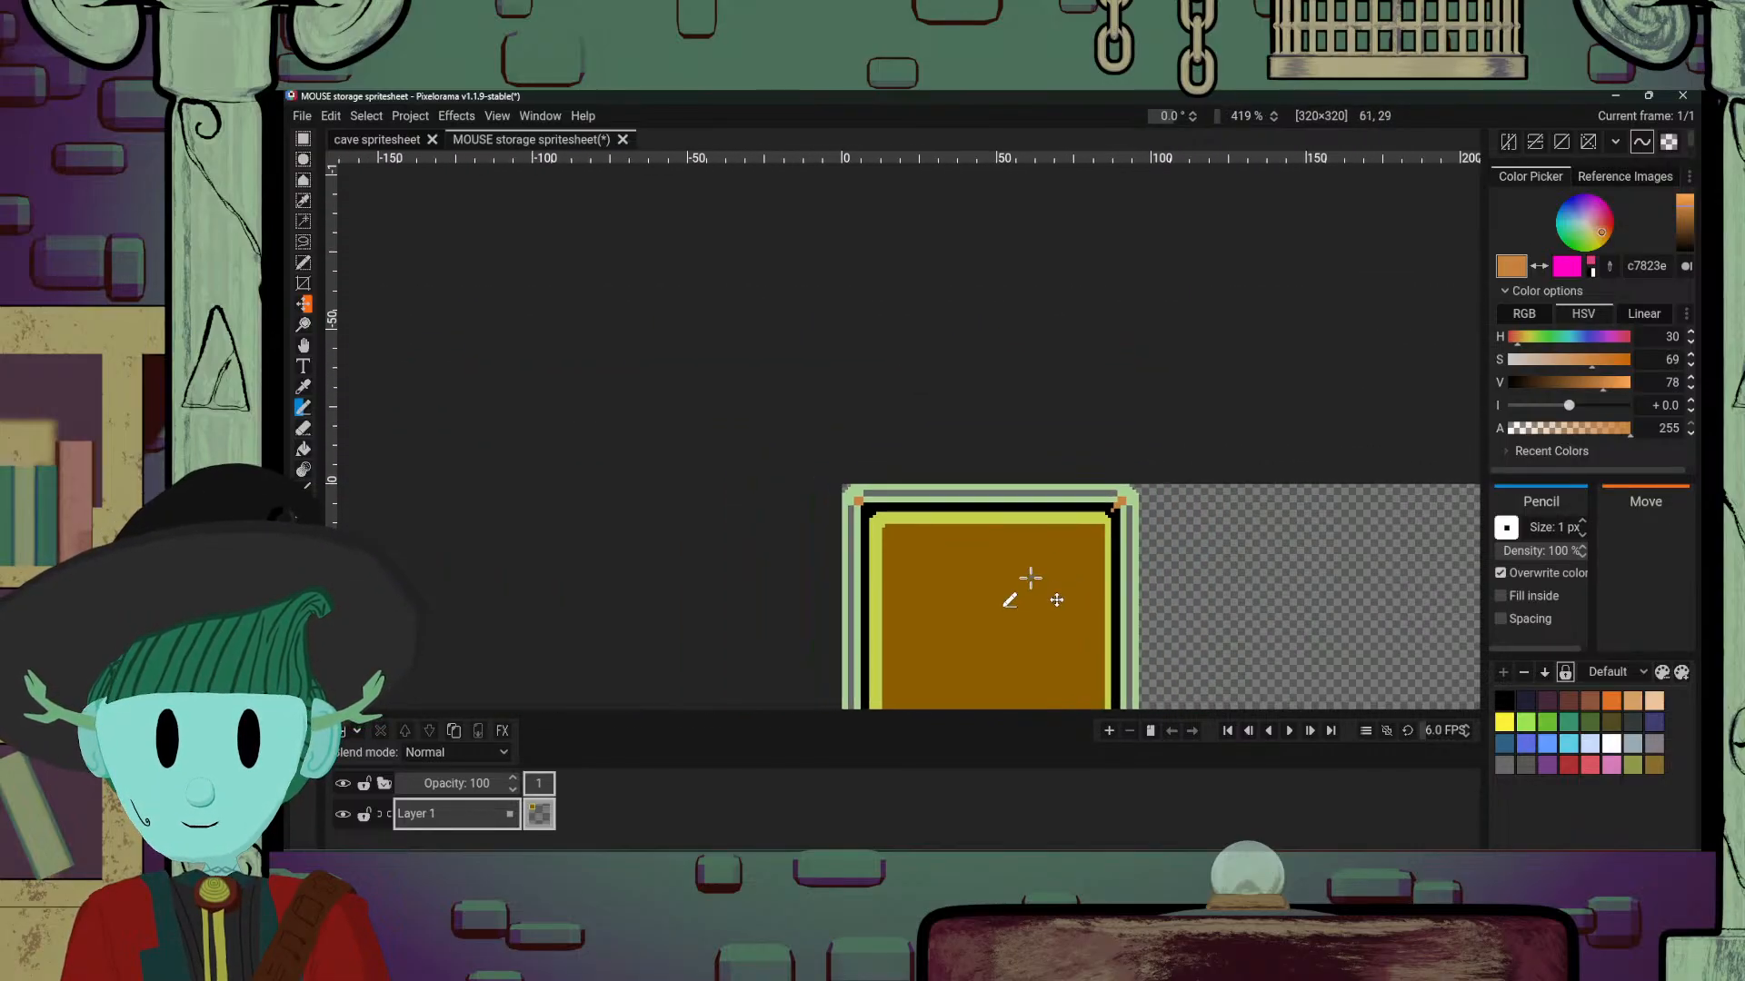
scroll(872, 509, "up", 6)
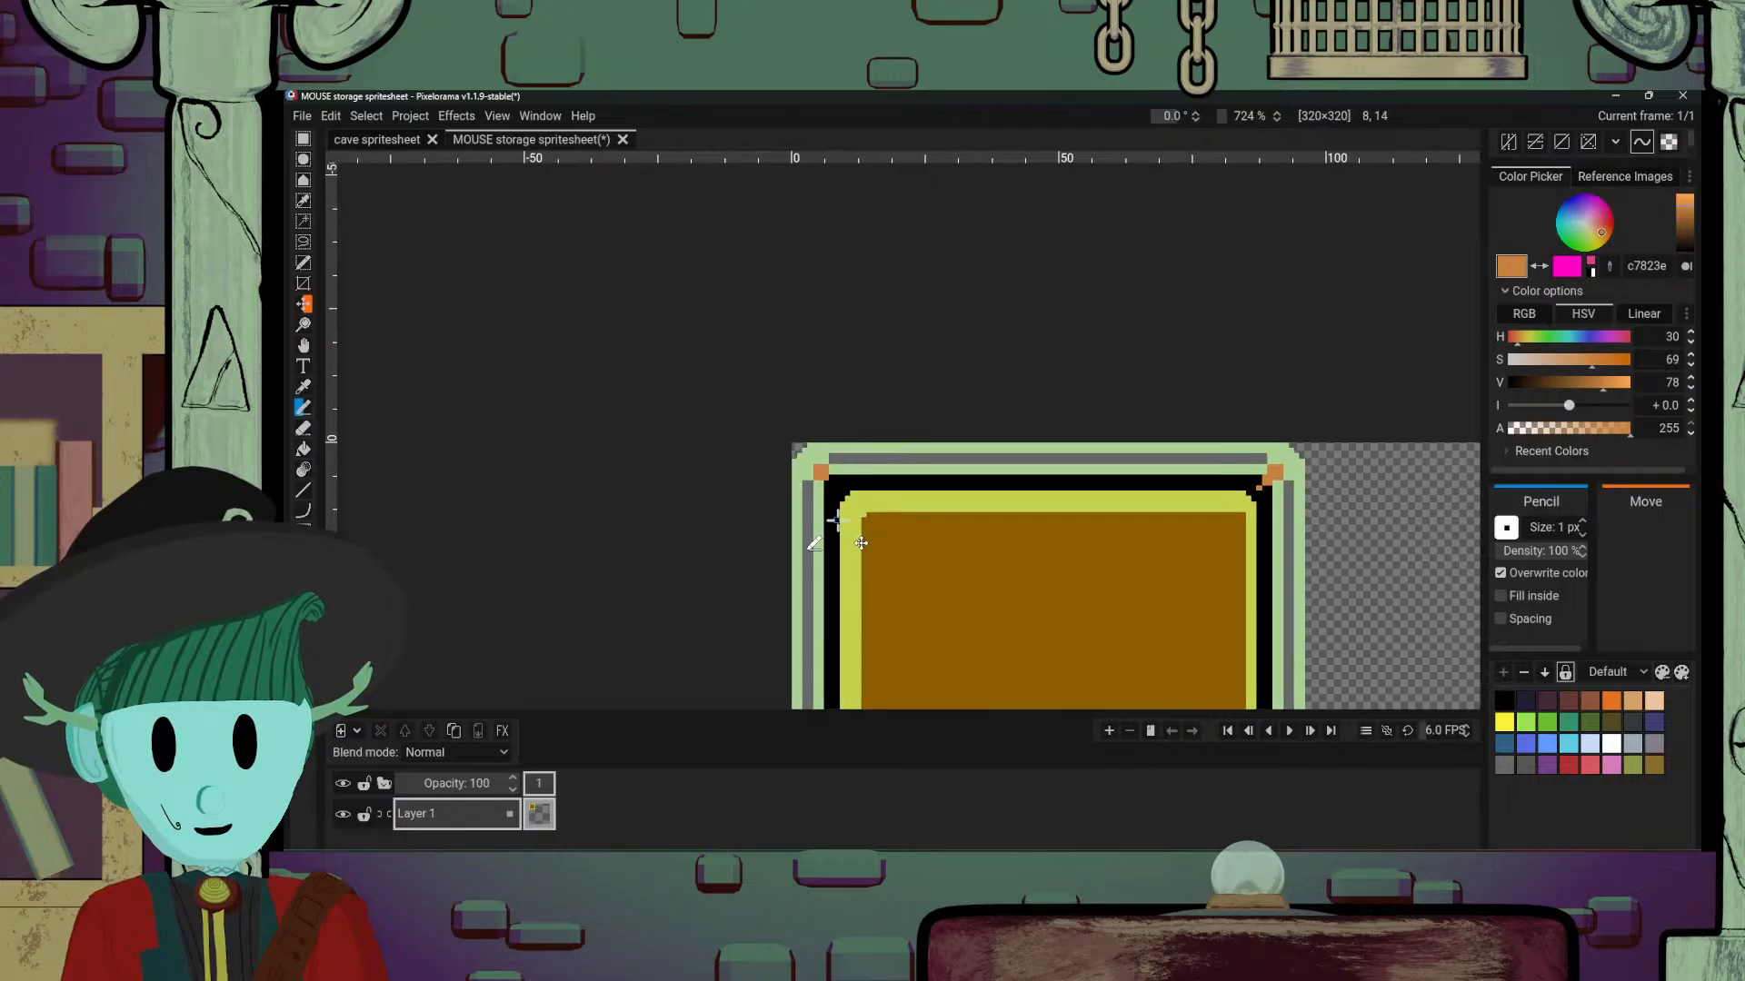
scroll(854, 496, "up", 2)
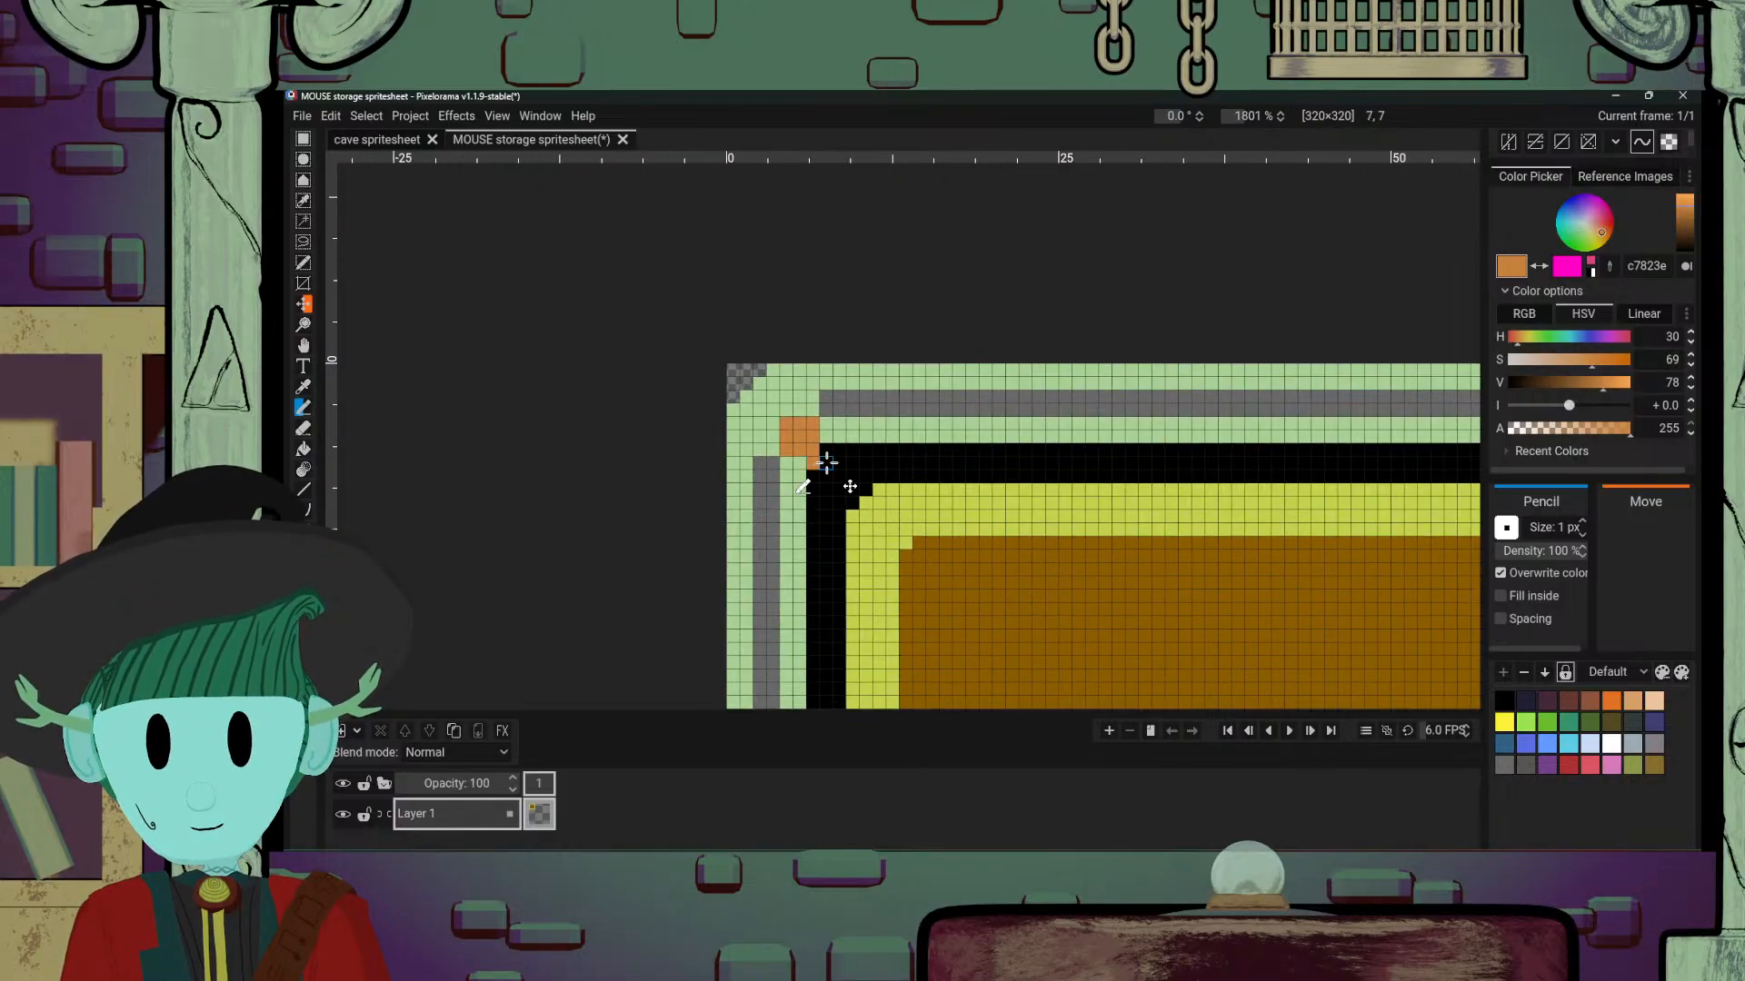
scroll(858, 499, "down", 8)
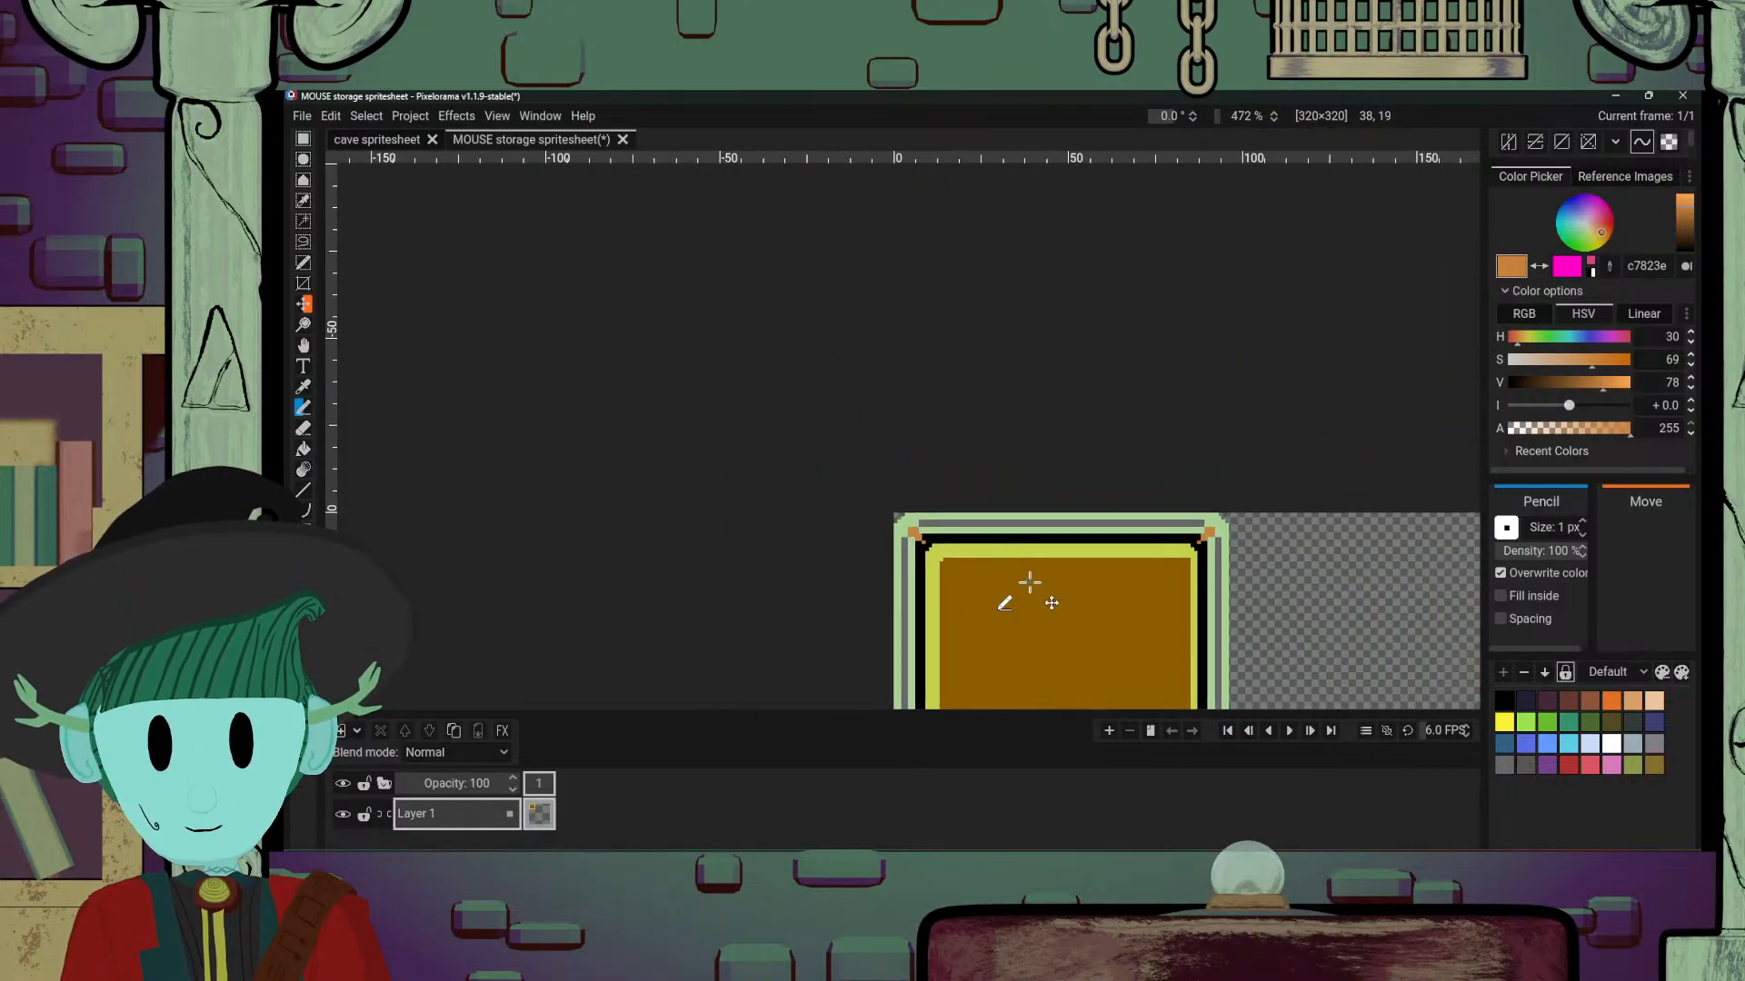
scroll(984, 580, "up", 3)
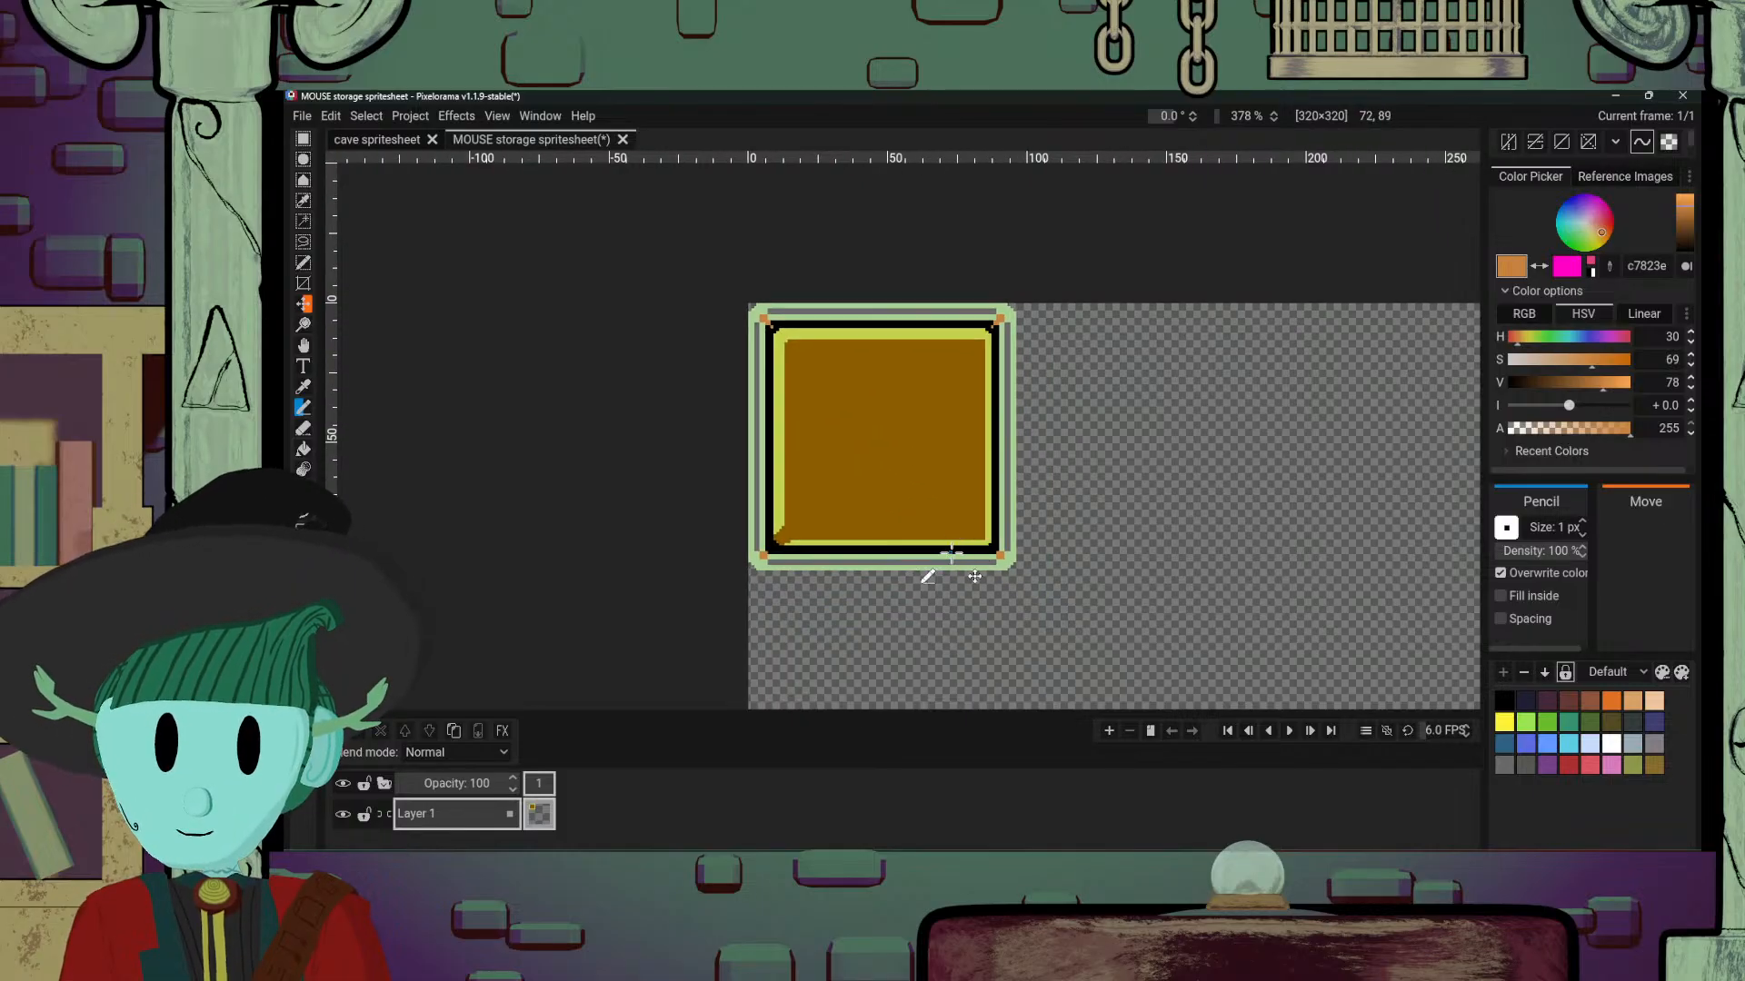
scroll(989, 558, "up", 4)
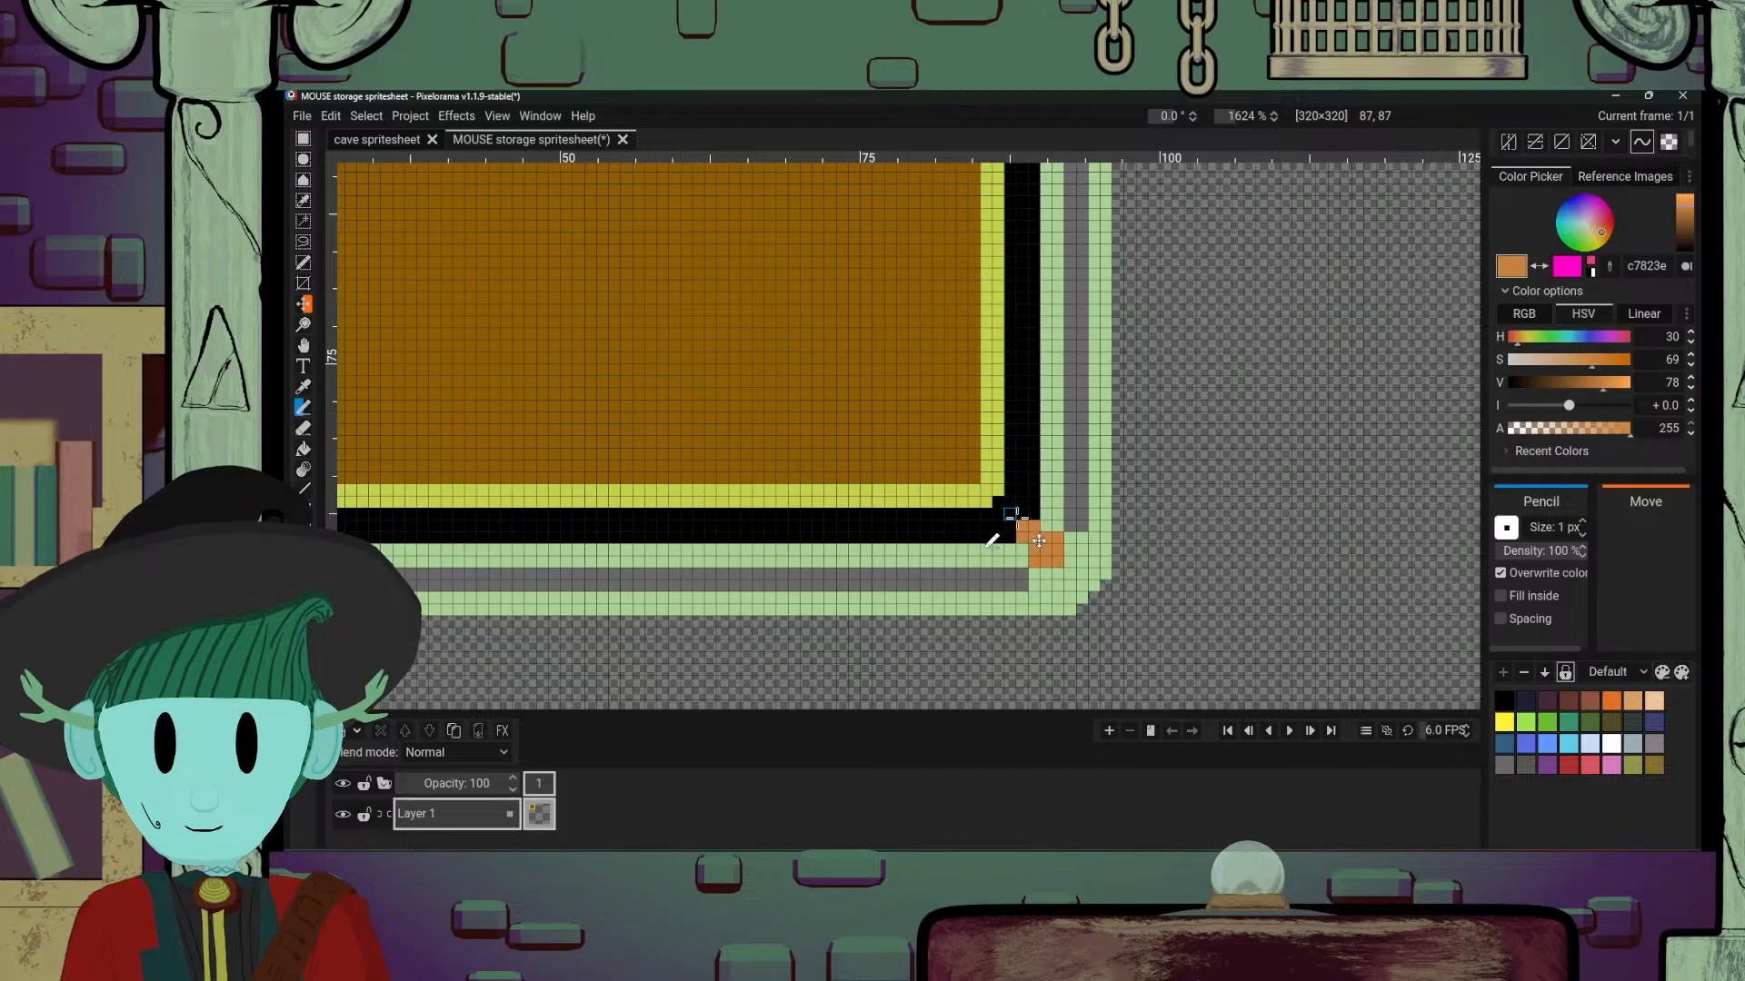
scroll(1000, 570, "down", 6)
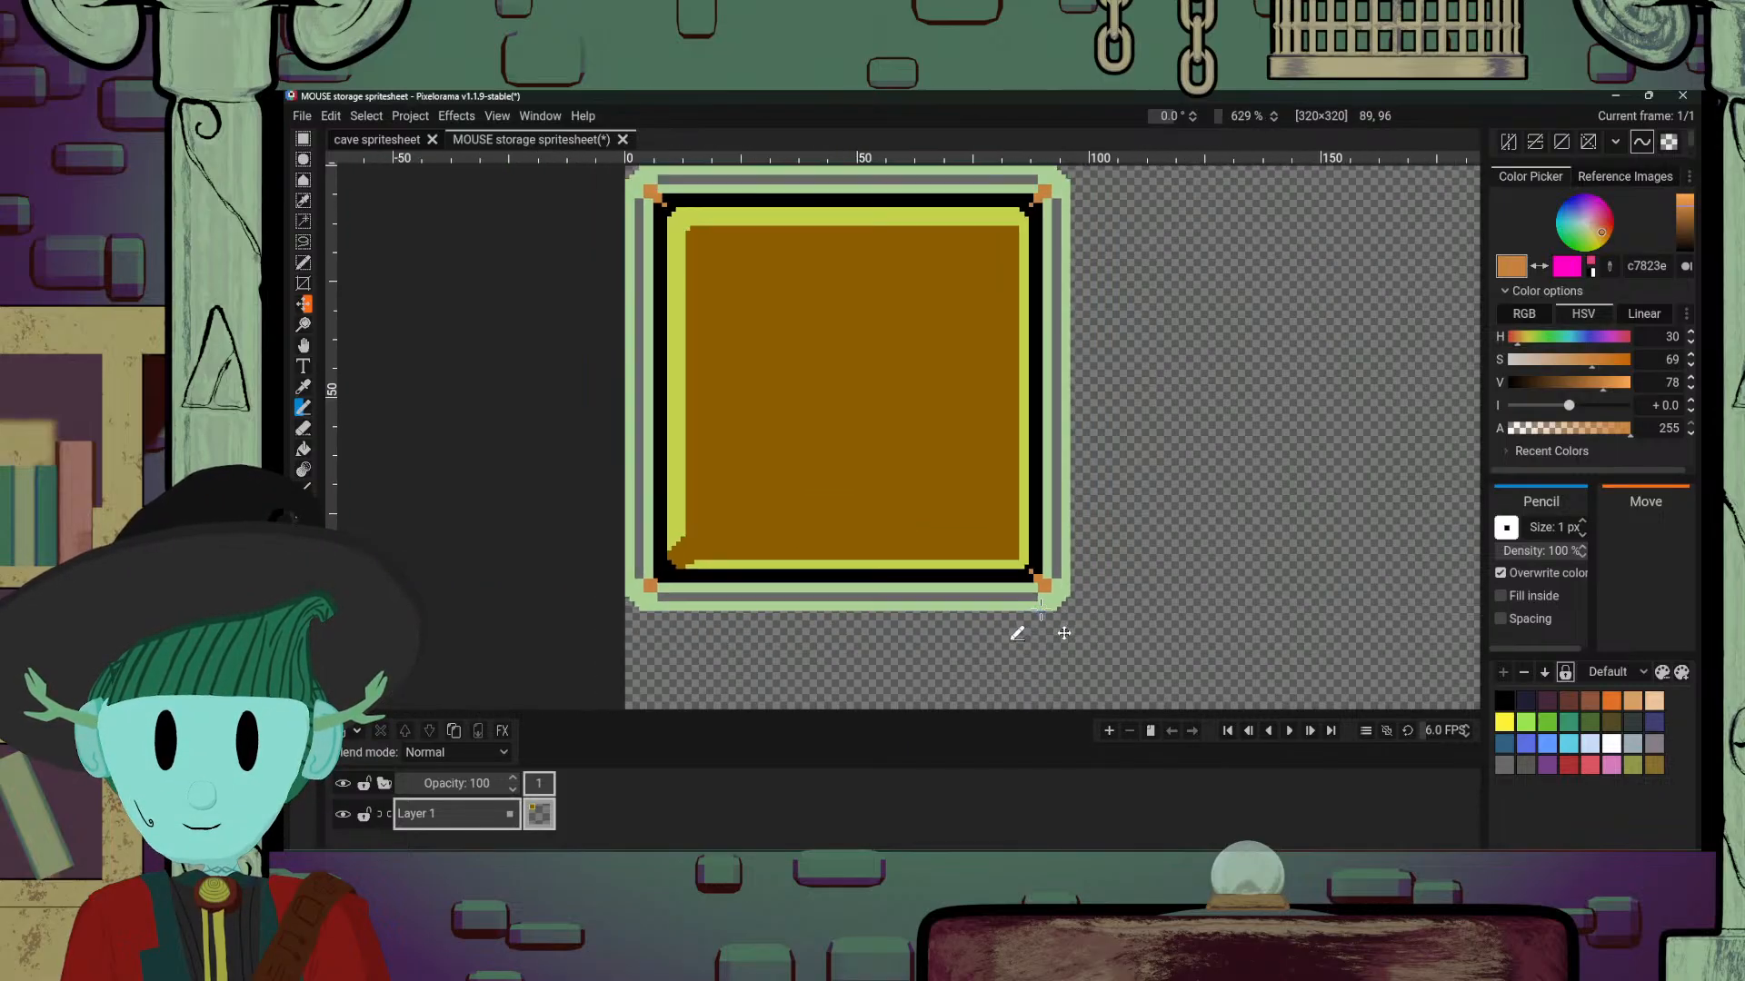
scroll(829, 557, "up", 5)
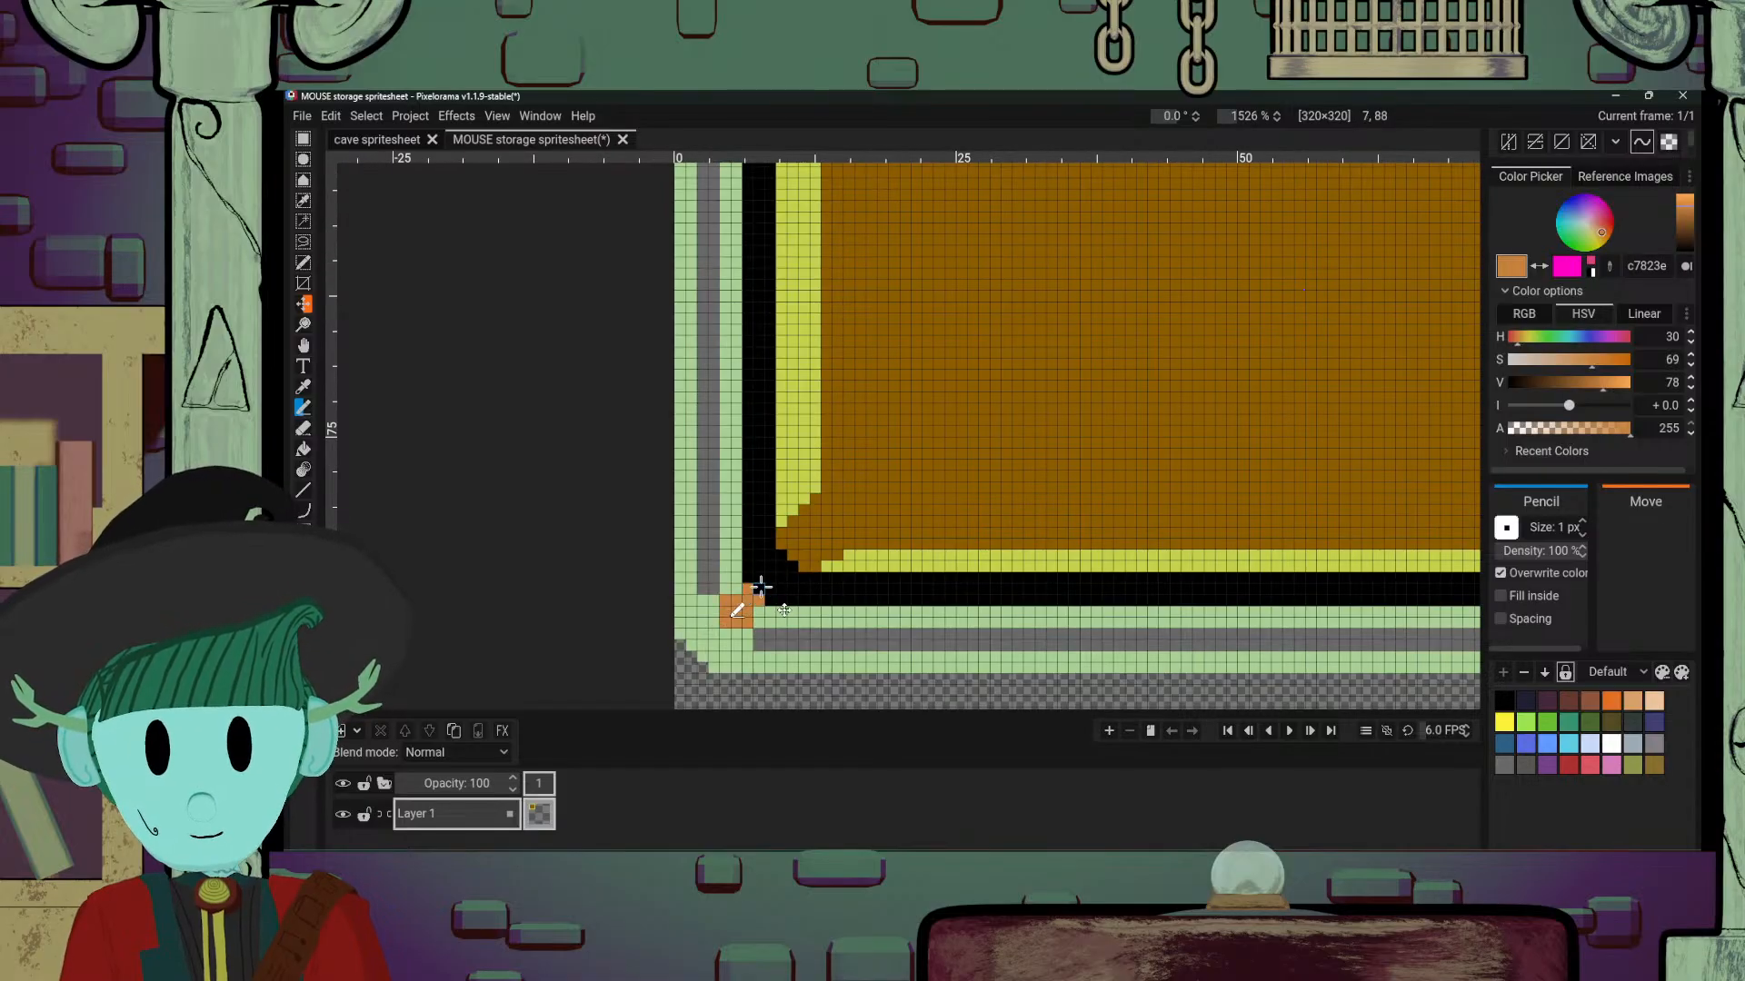
scroll(789, 607, "down", 5)
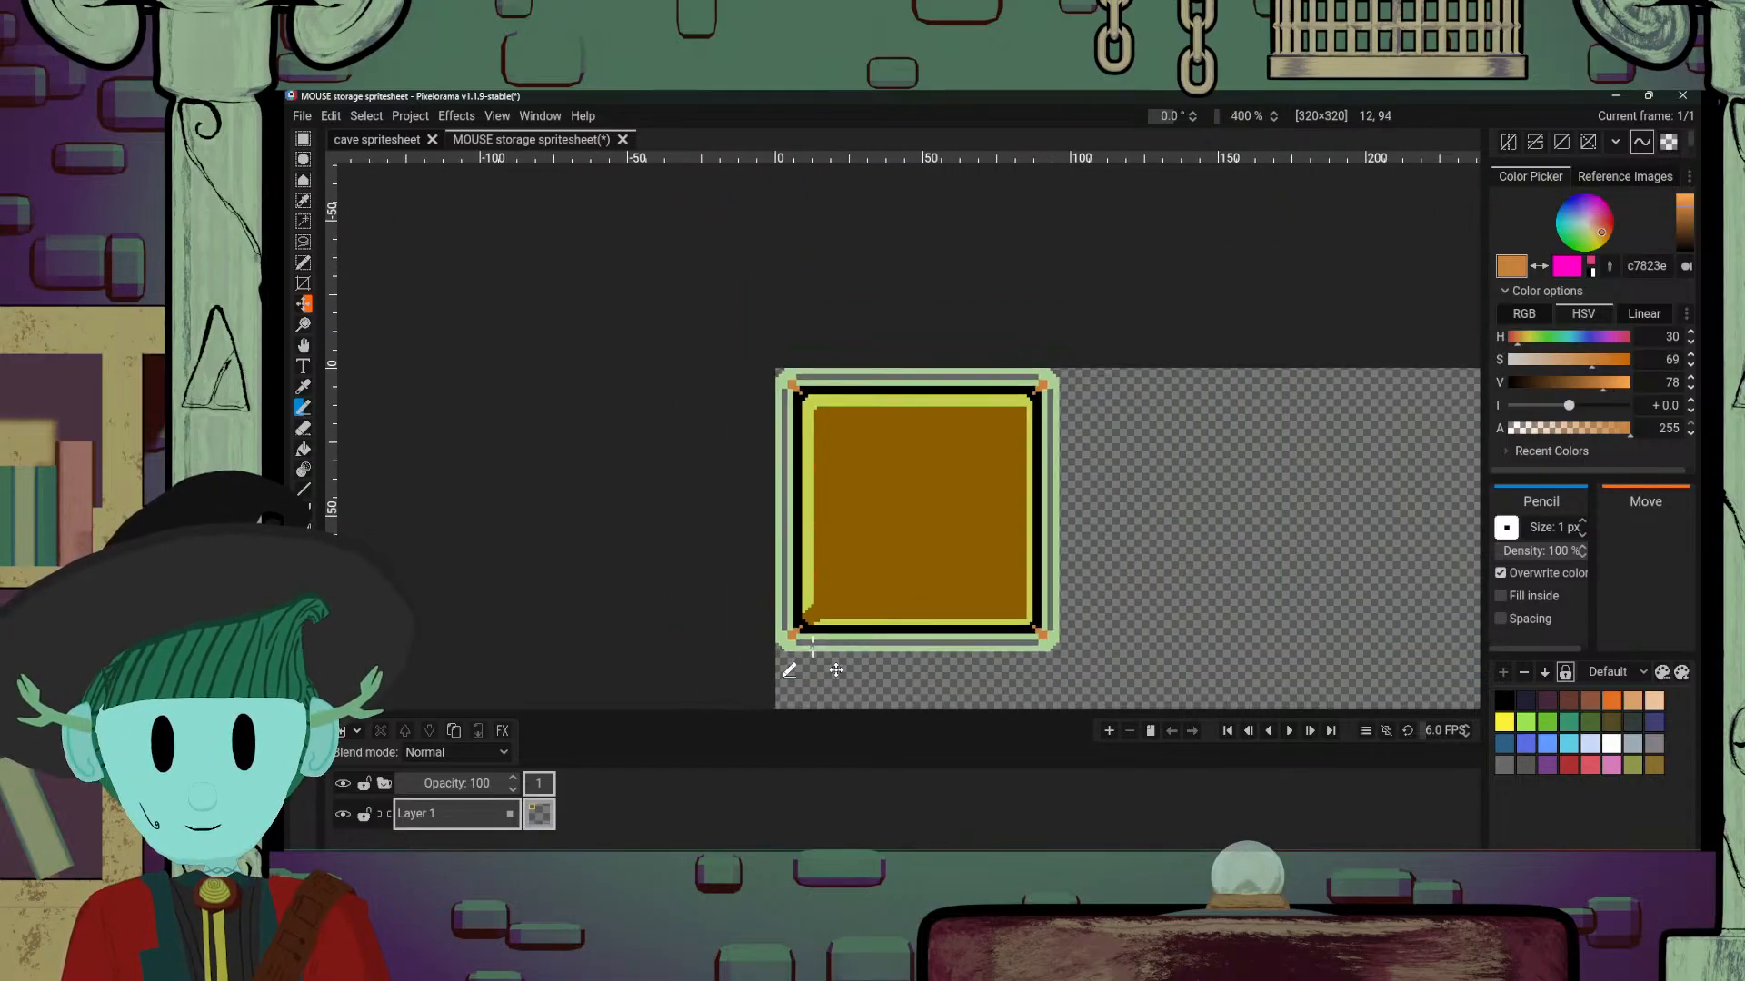
Step: Enlarge the square part of the top-right and top-left corner ornaments to 4×4 pixels with the same orange
scroll(985, 578, "up", 1)
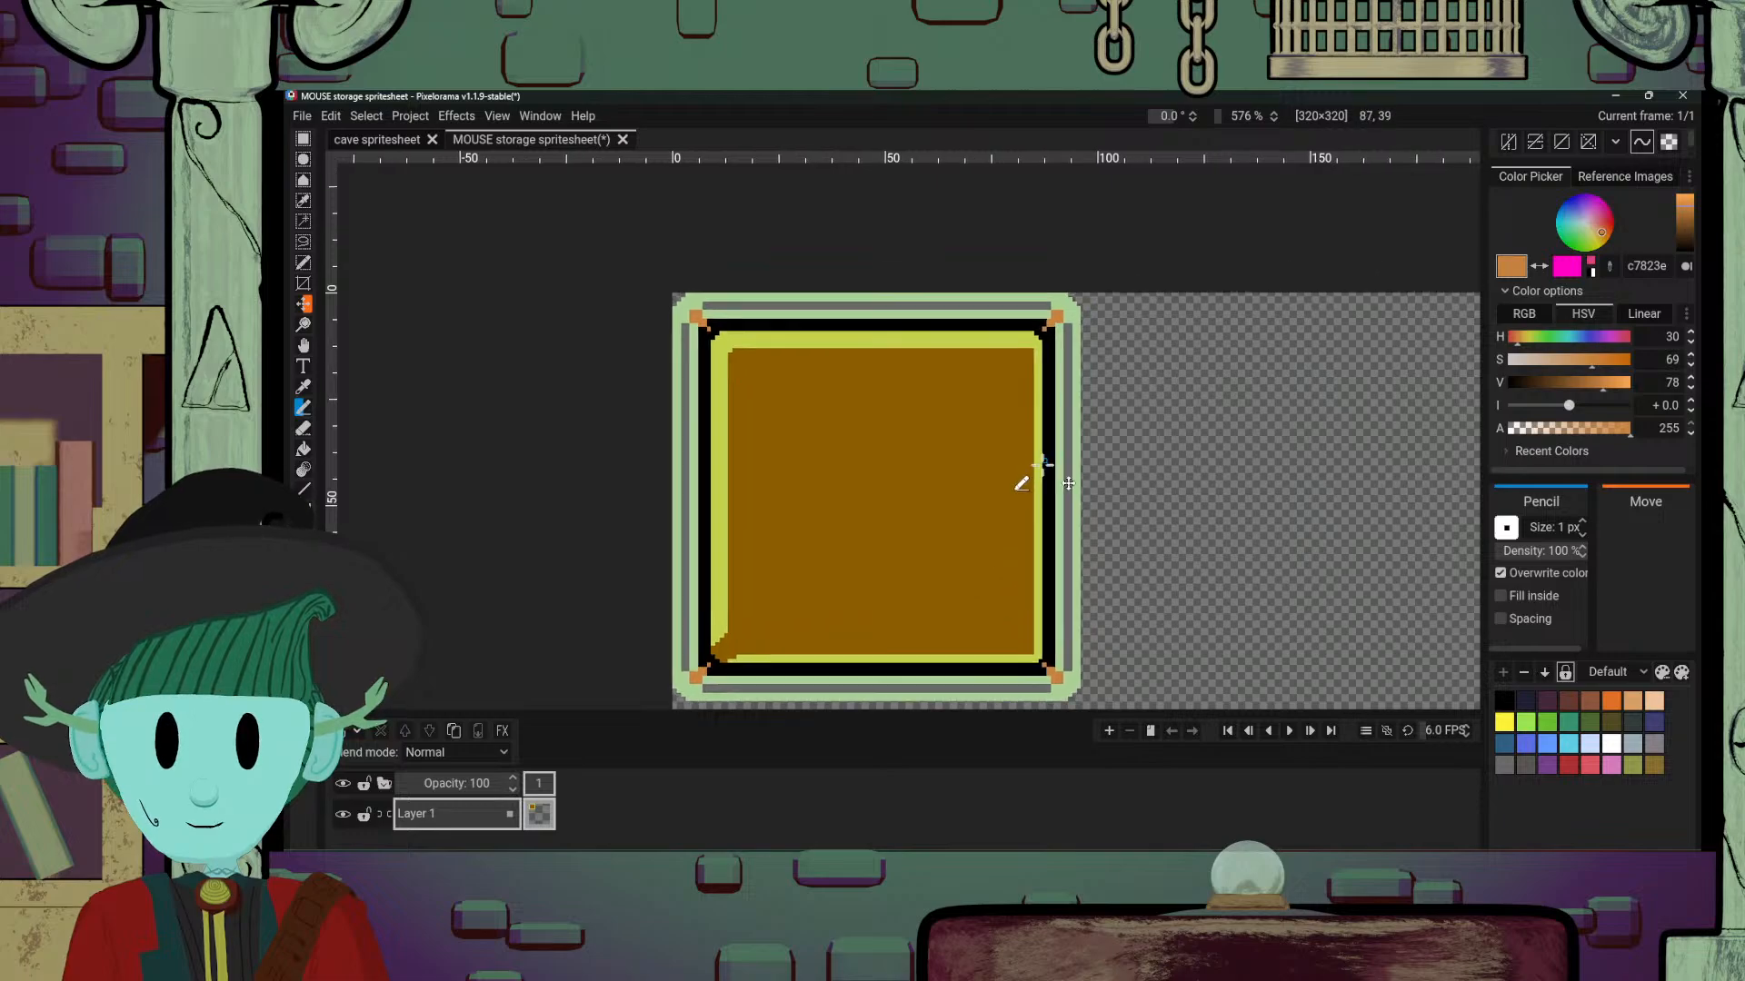
scroll(1045, 377, "up", 4)
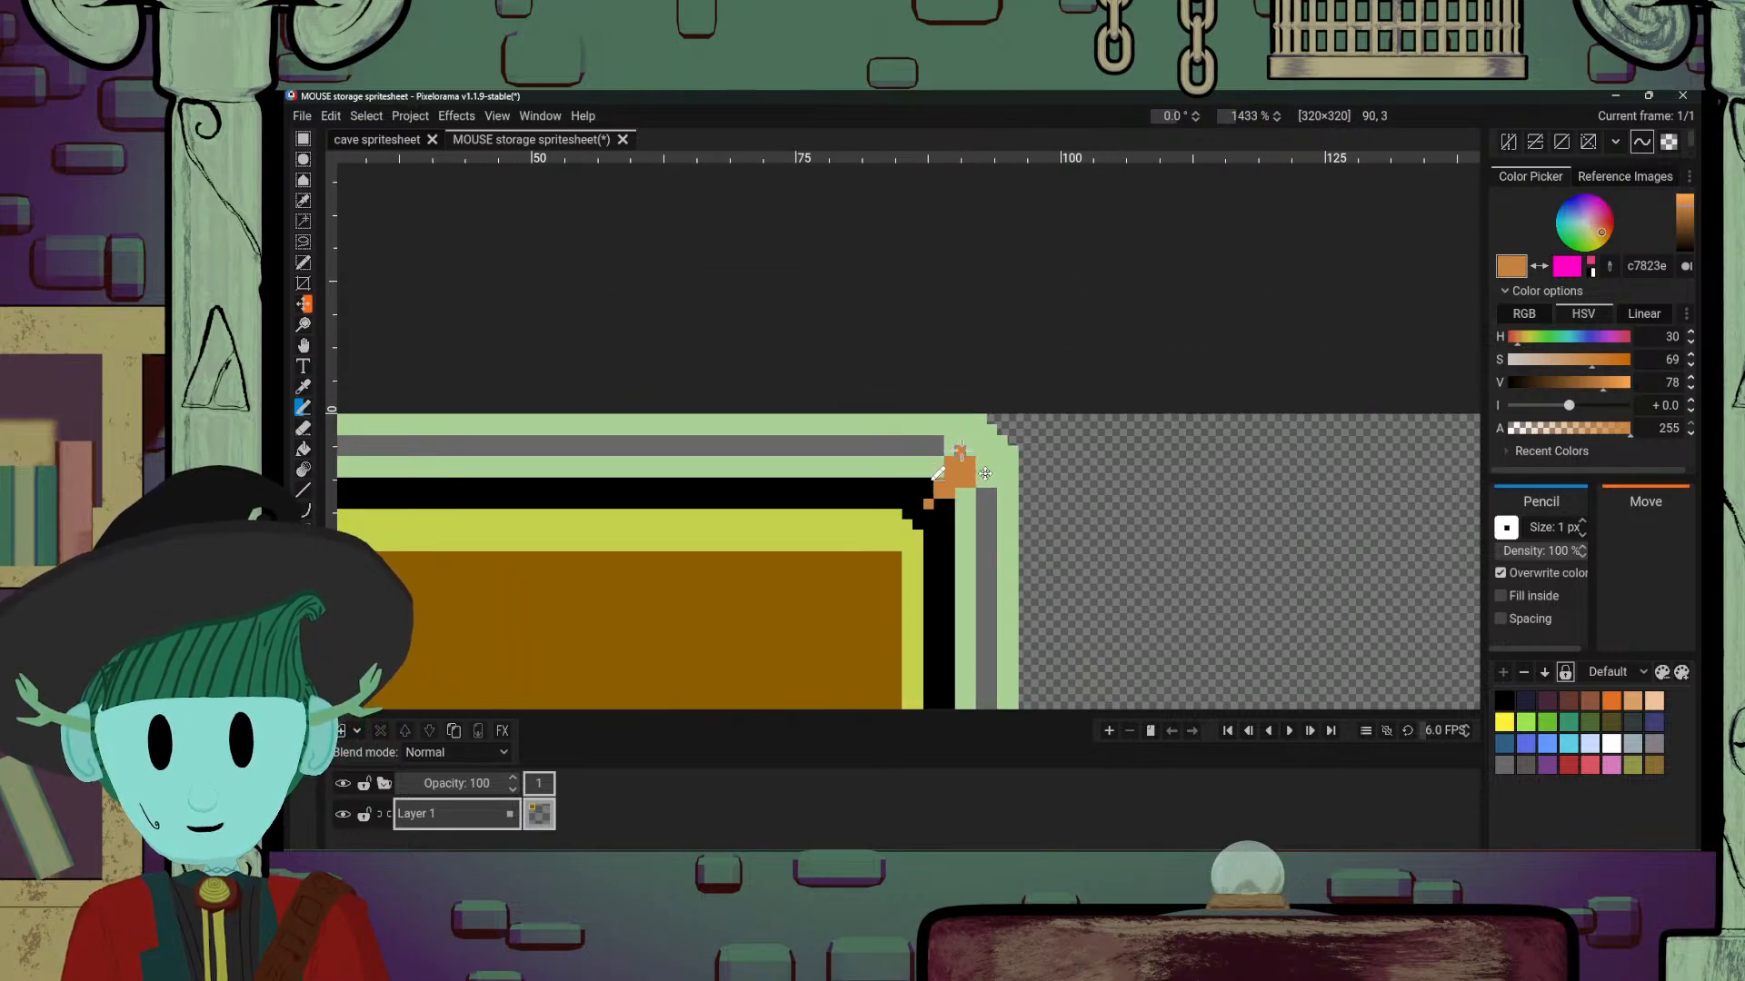
scroll(935, 572, "down", 3)
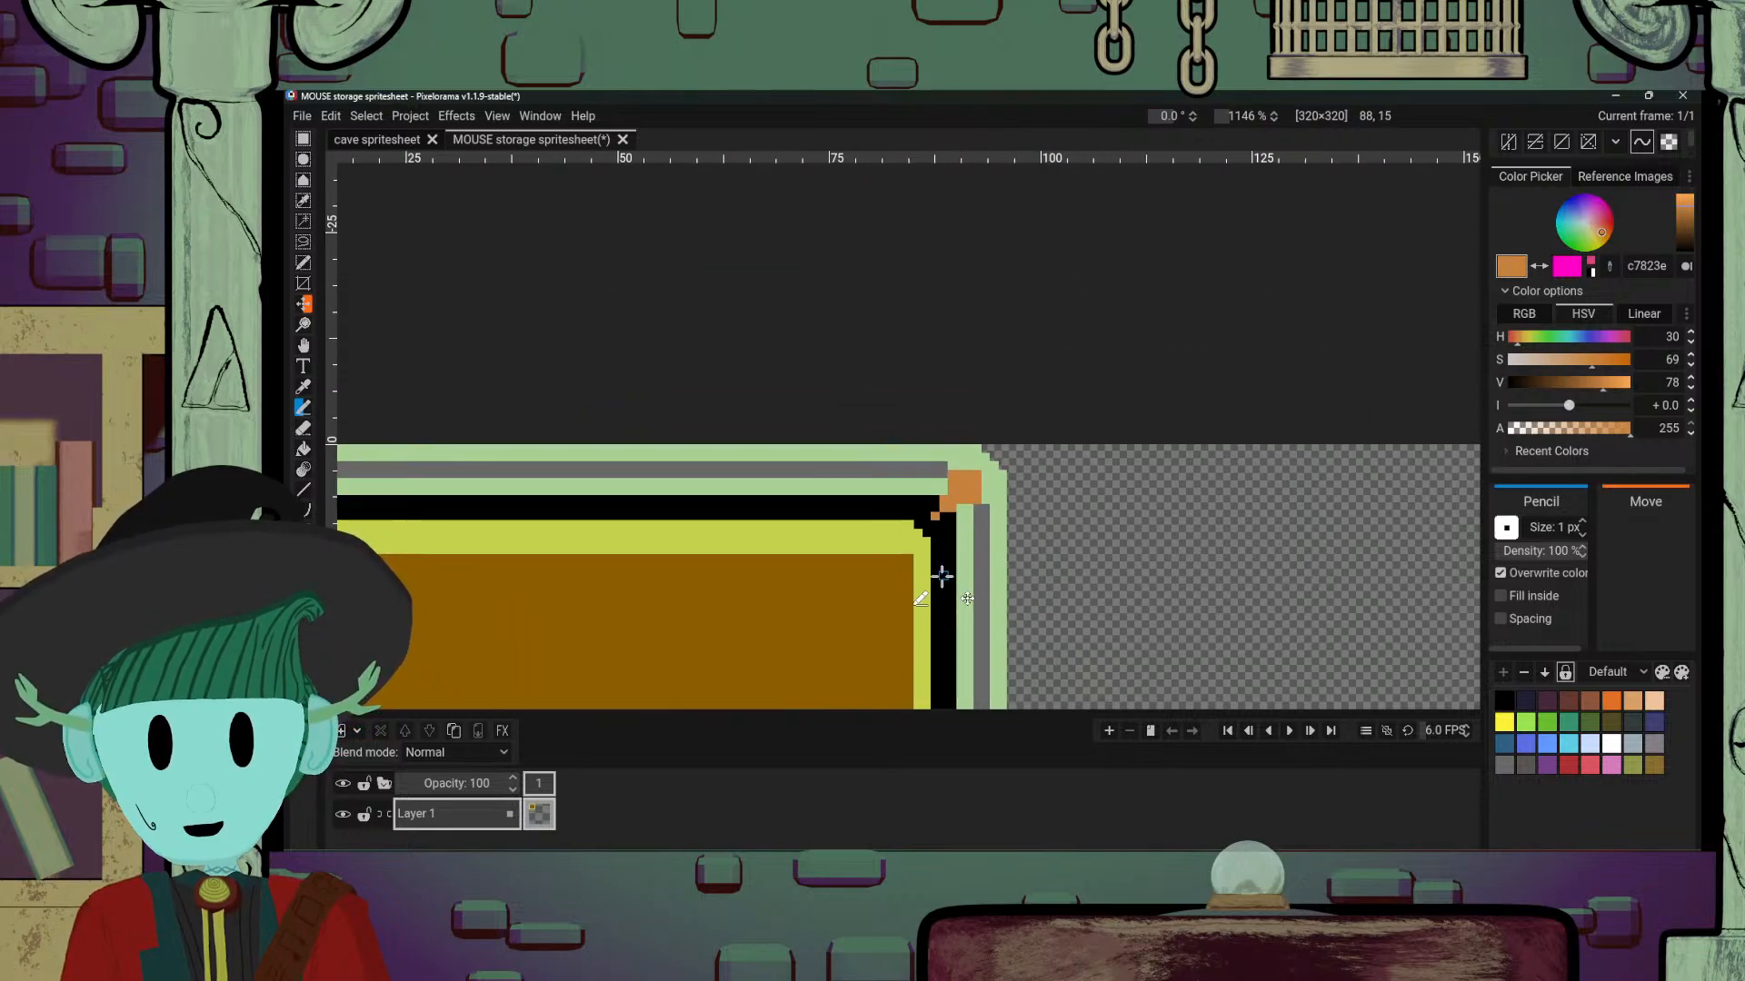
scroll(868, 589, "up", 4)
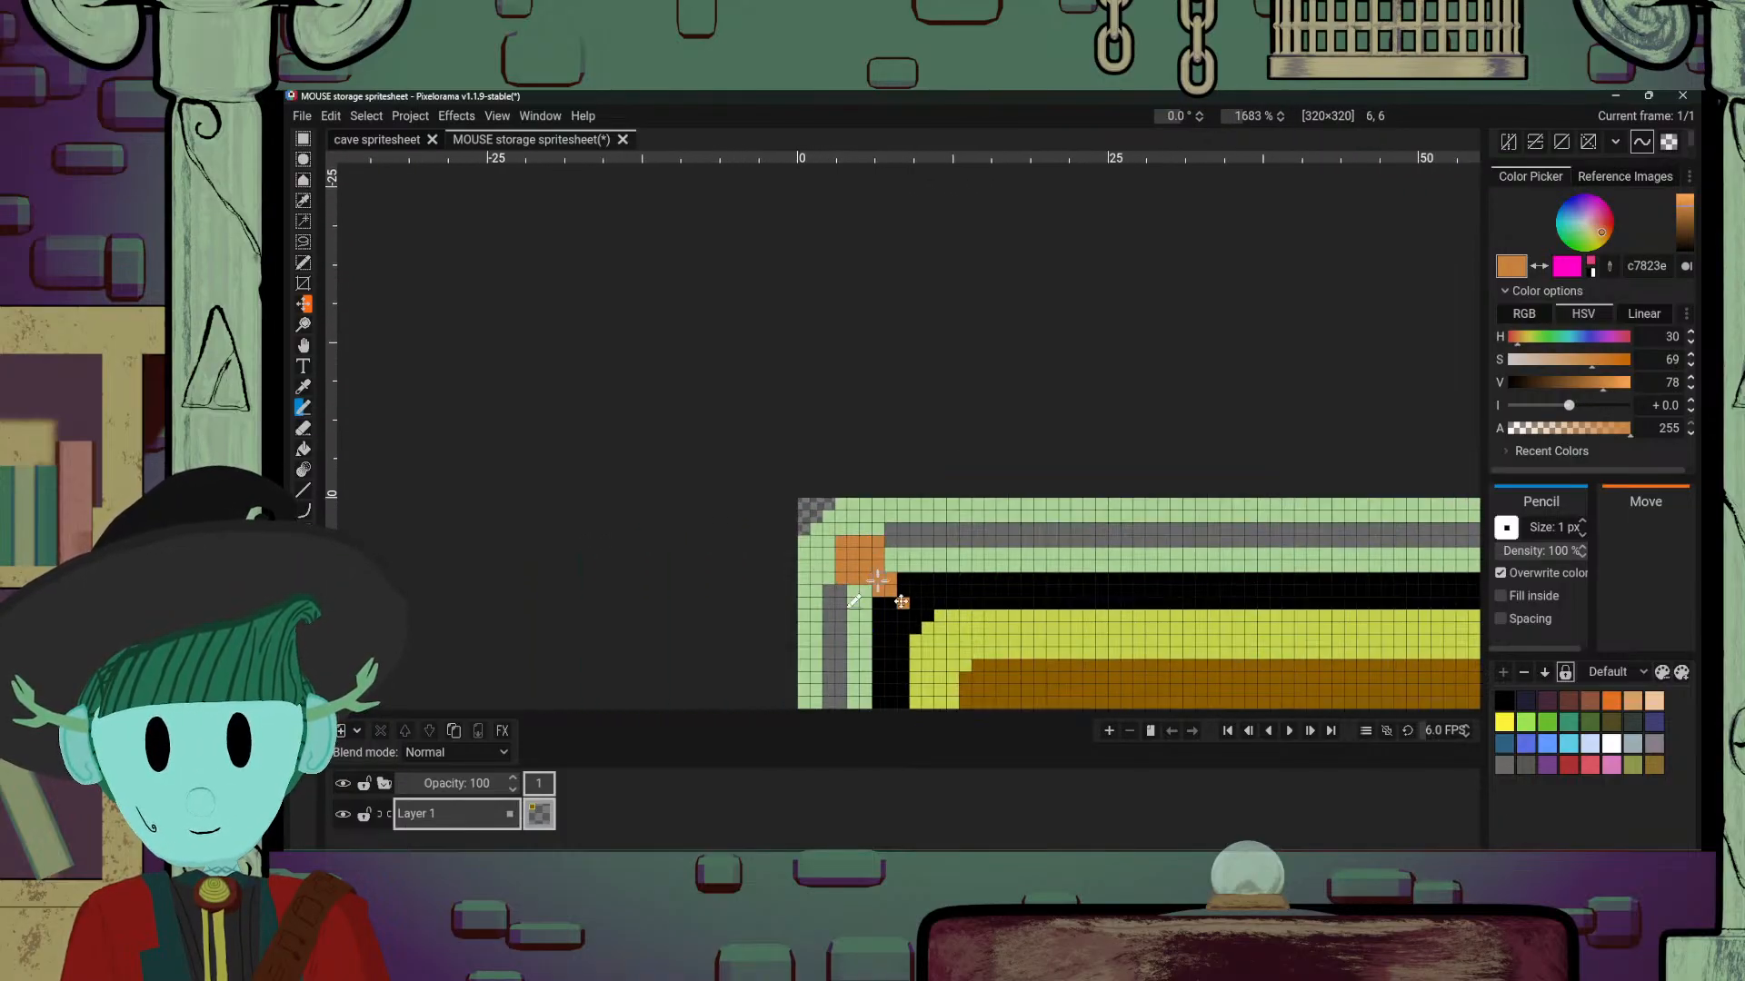
Step: Enlarge the square part of the bottom-left and bottom-right corner ornaments to 4×4 orange pixels to match the upper ones
scroll(878, 582, "down", 4)
left_click_drag(945, 627, 1000, 496)
scroll(981, 511, "down", 2)
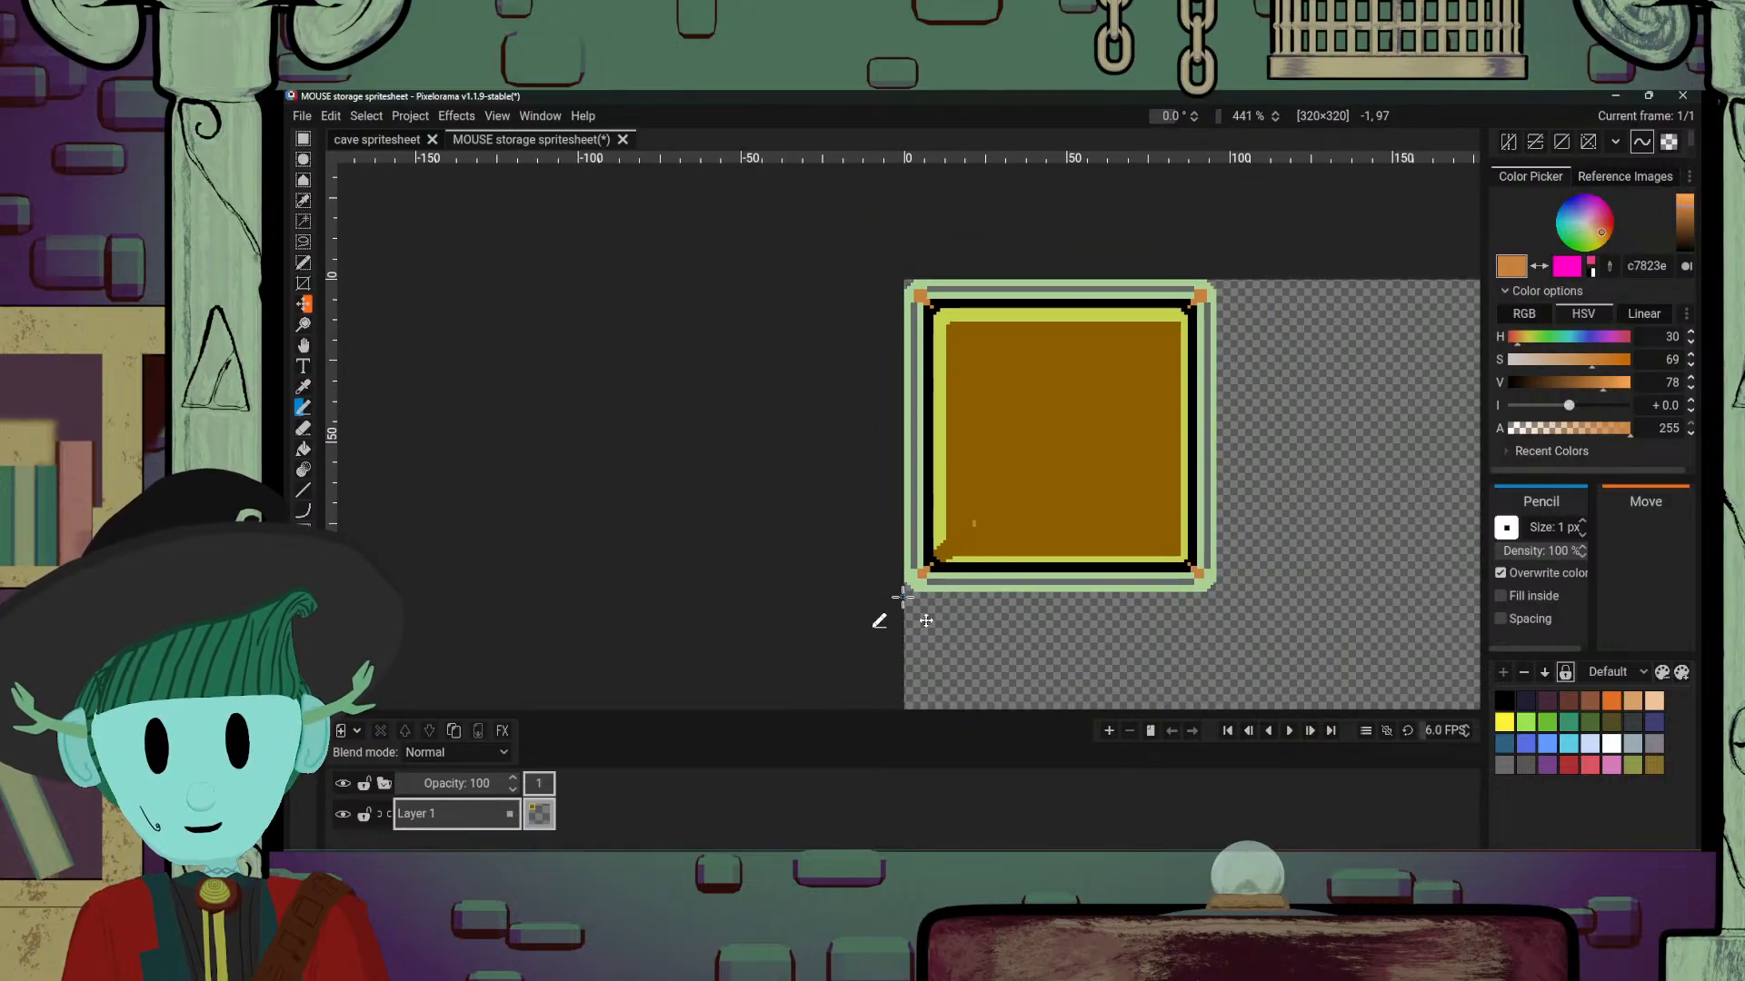
scroll(911, 549, "up", 5)
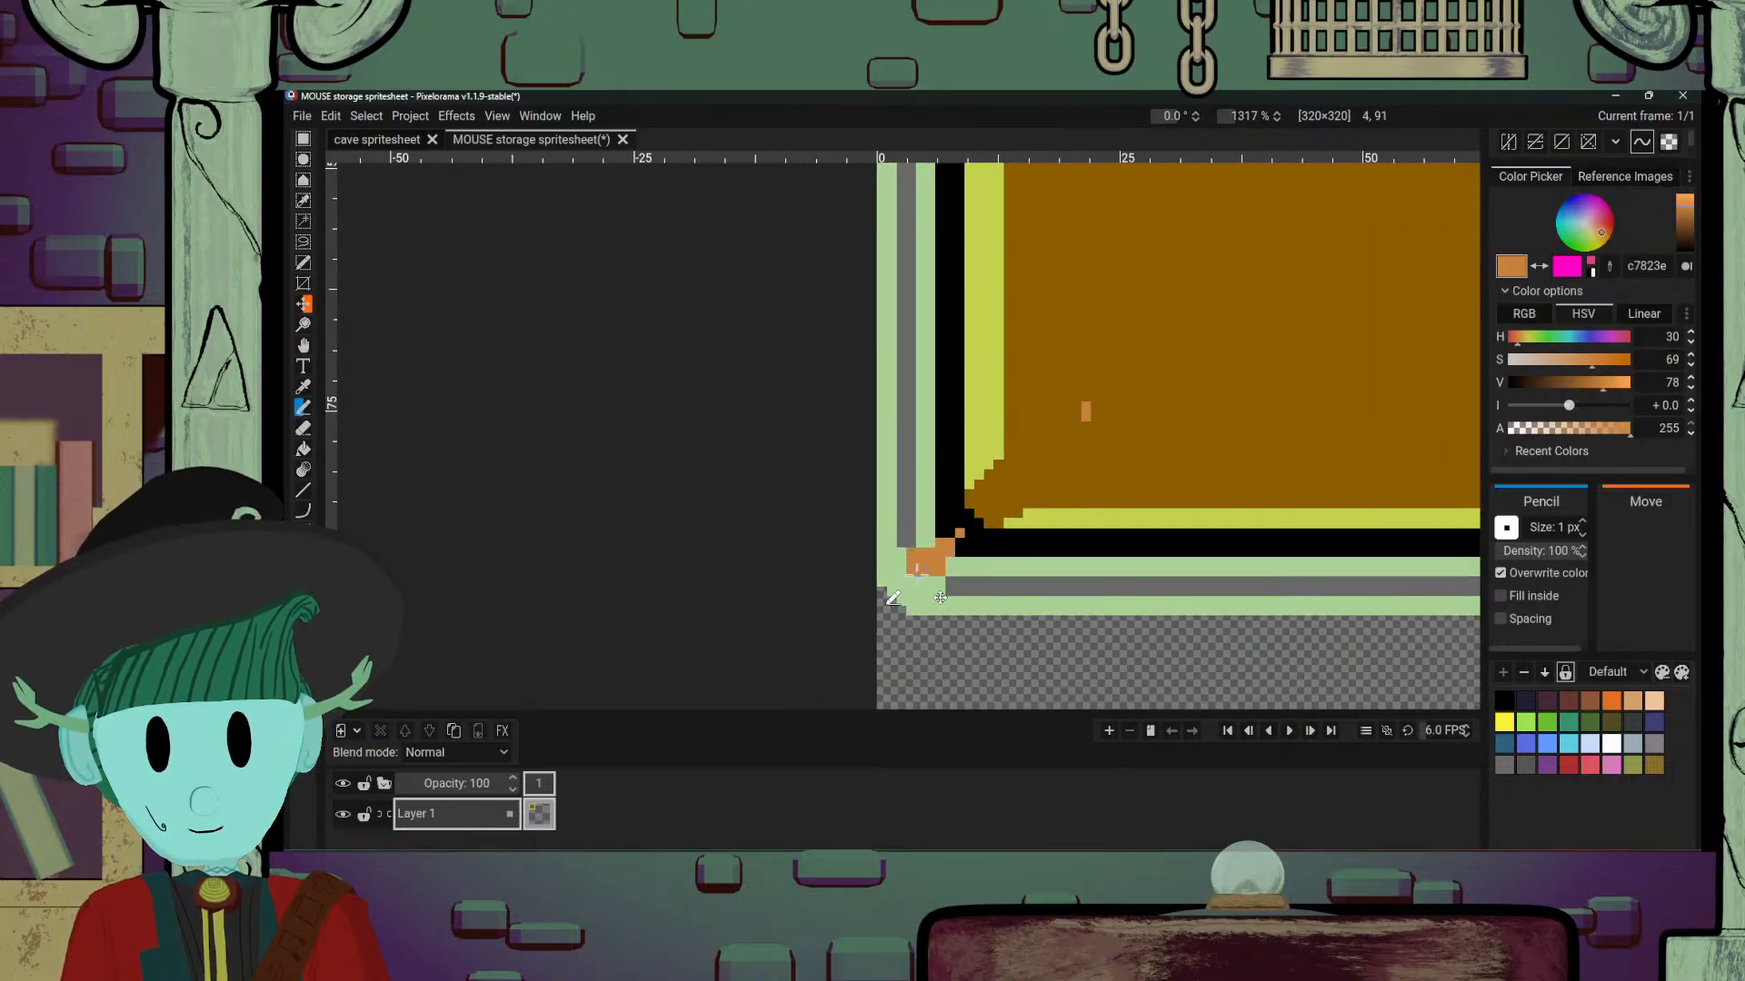
scroll(1090, 495, "down", 3)
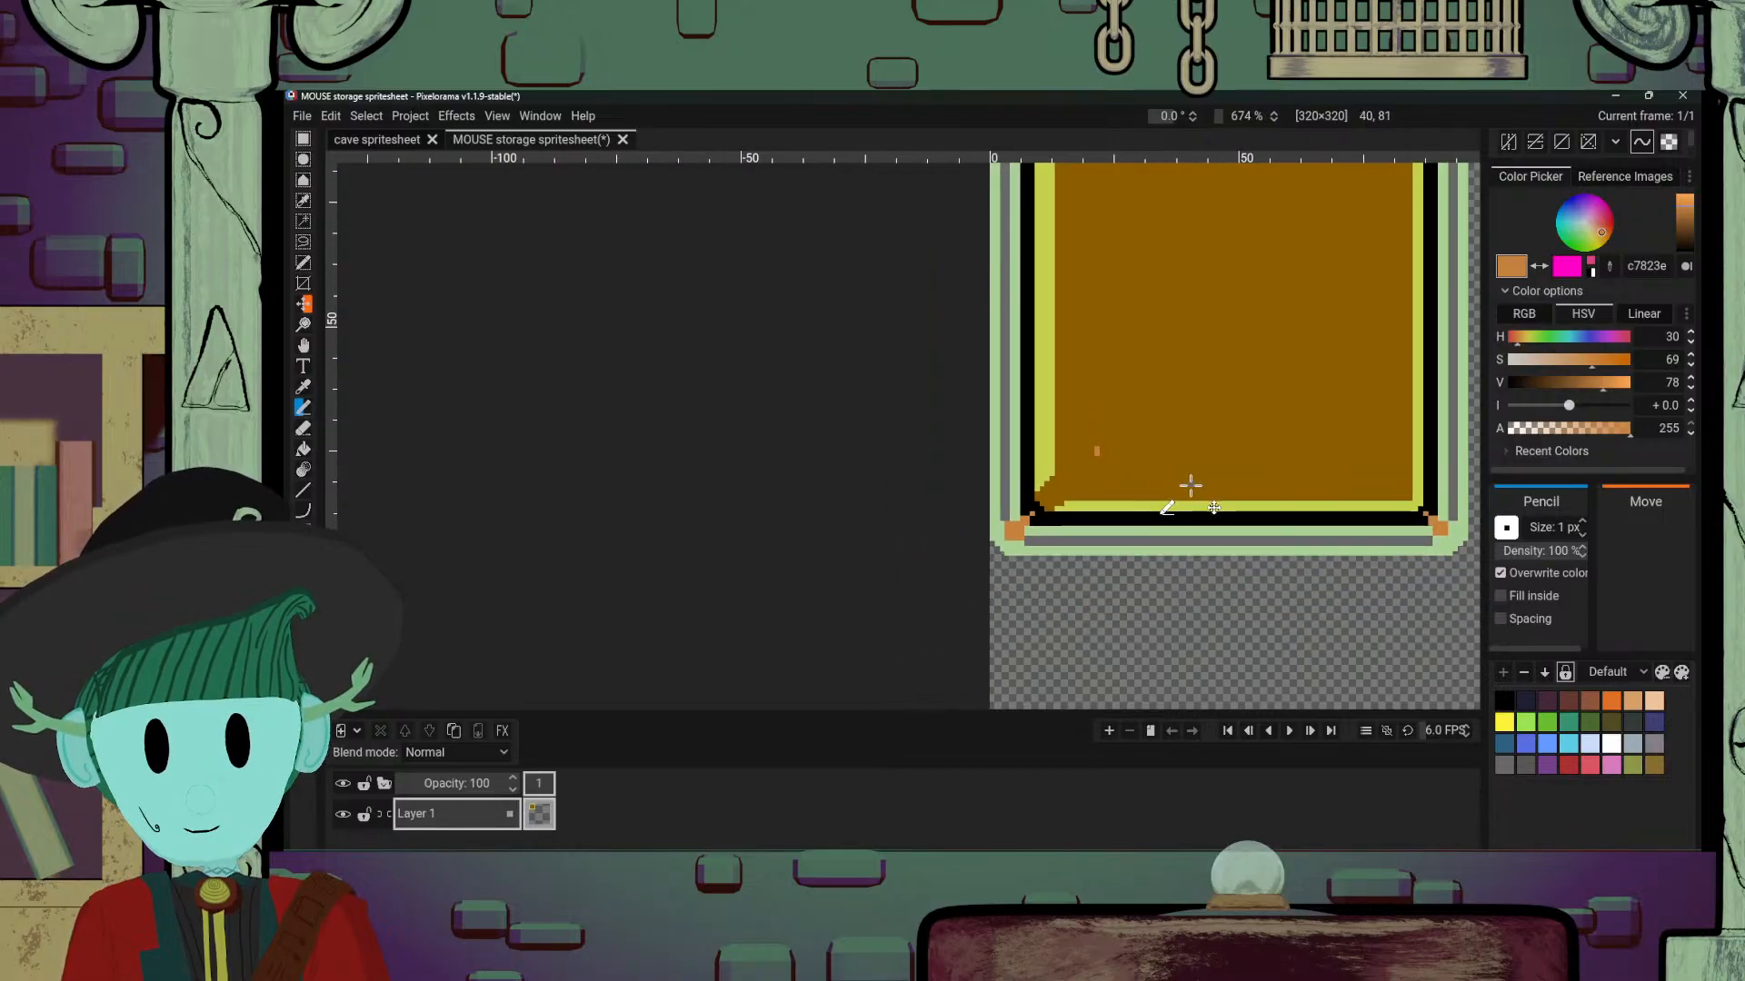
left_click_drag(1188, 494, 1054, 549)
scroll(1054, 549, "up", 4)
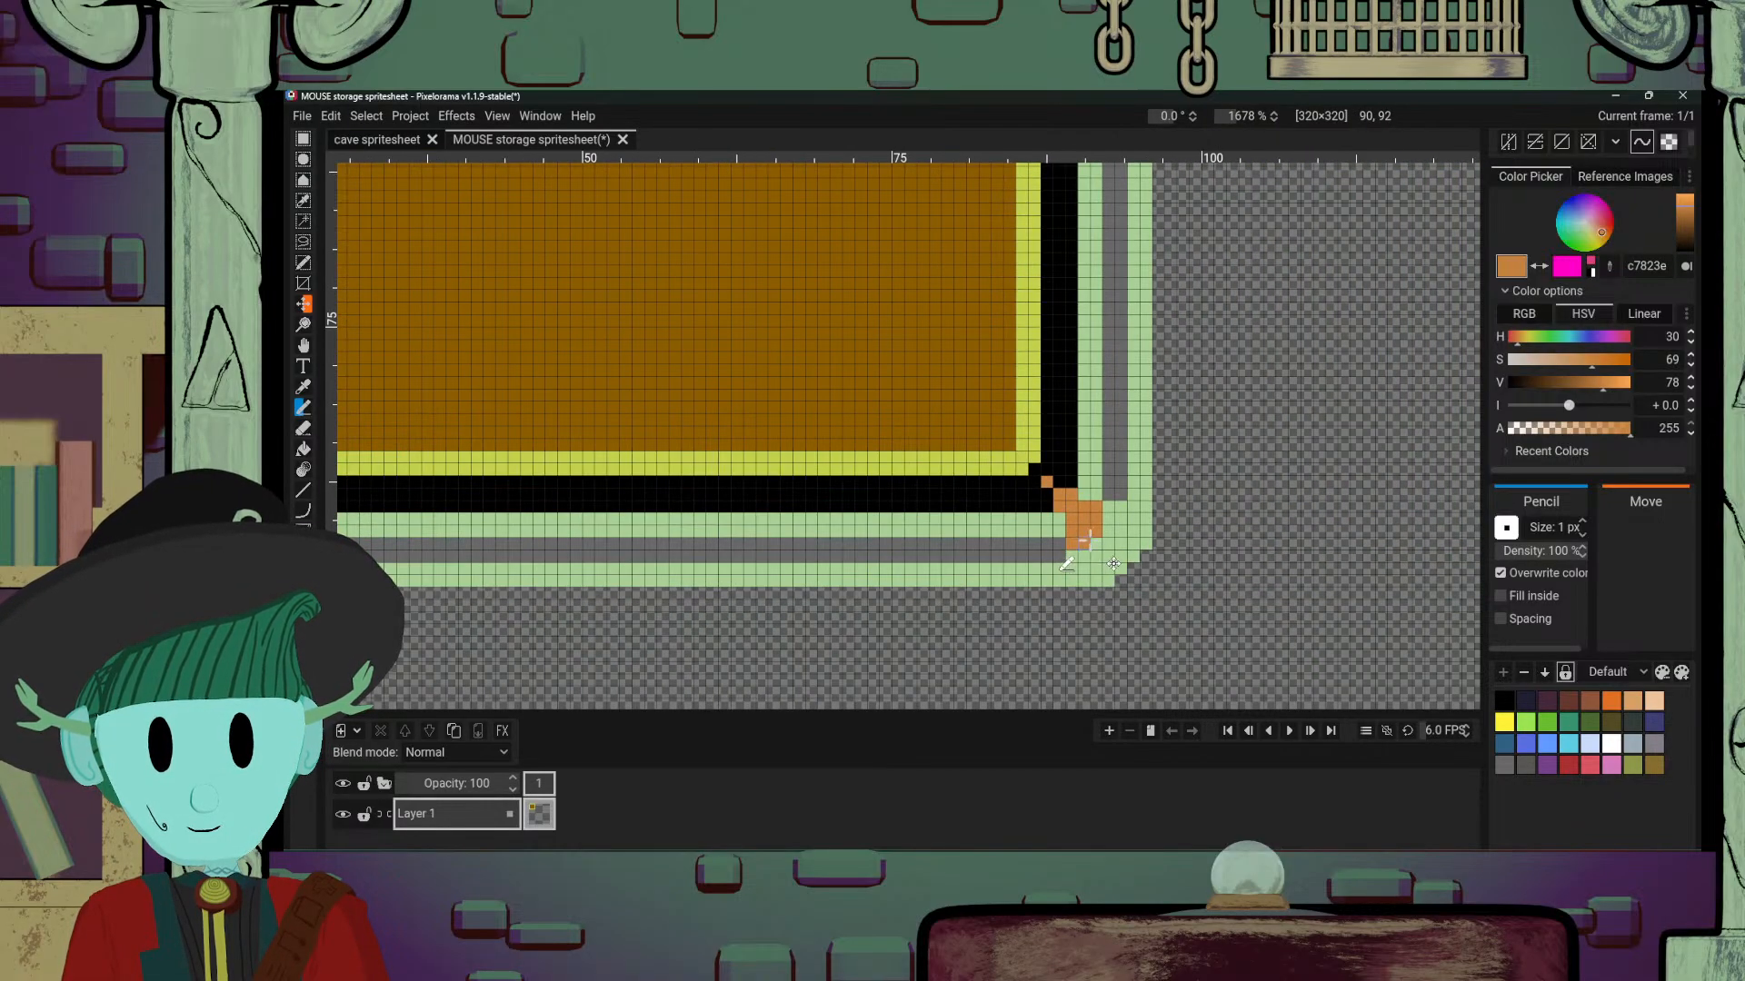
scroll(1088, 526, "down", 7)
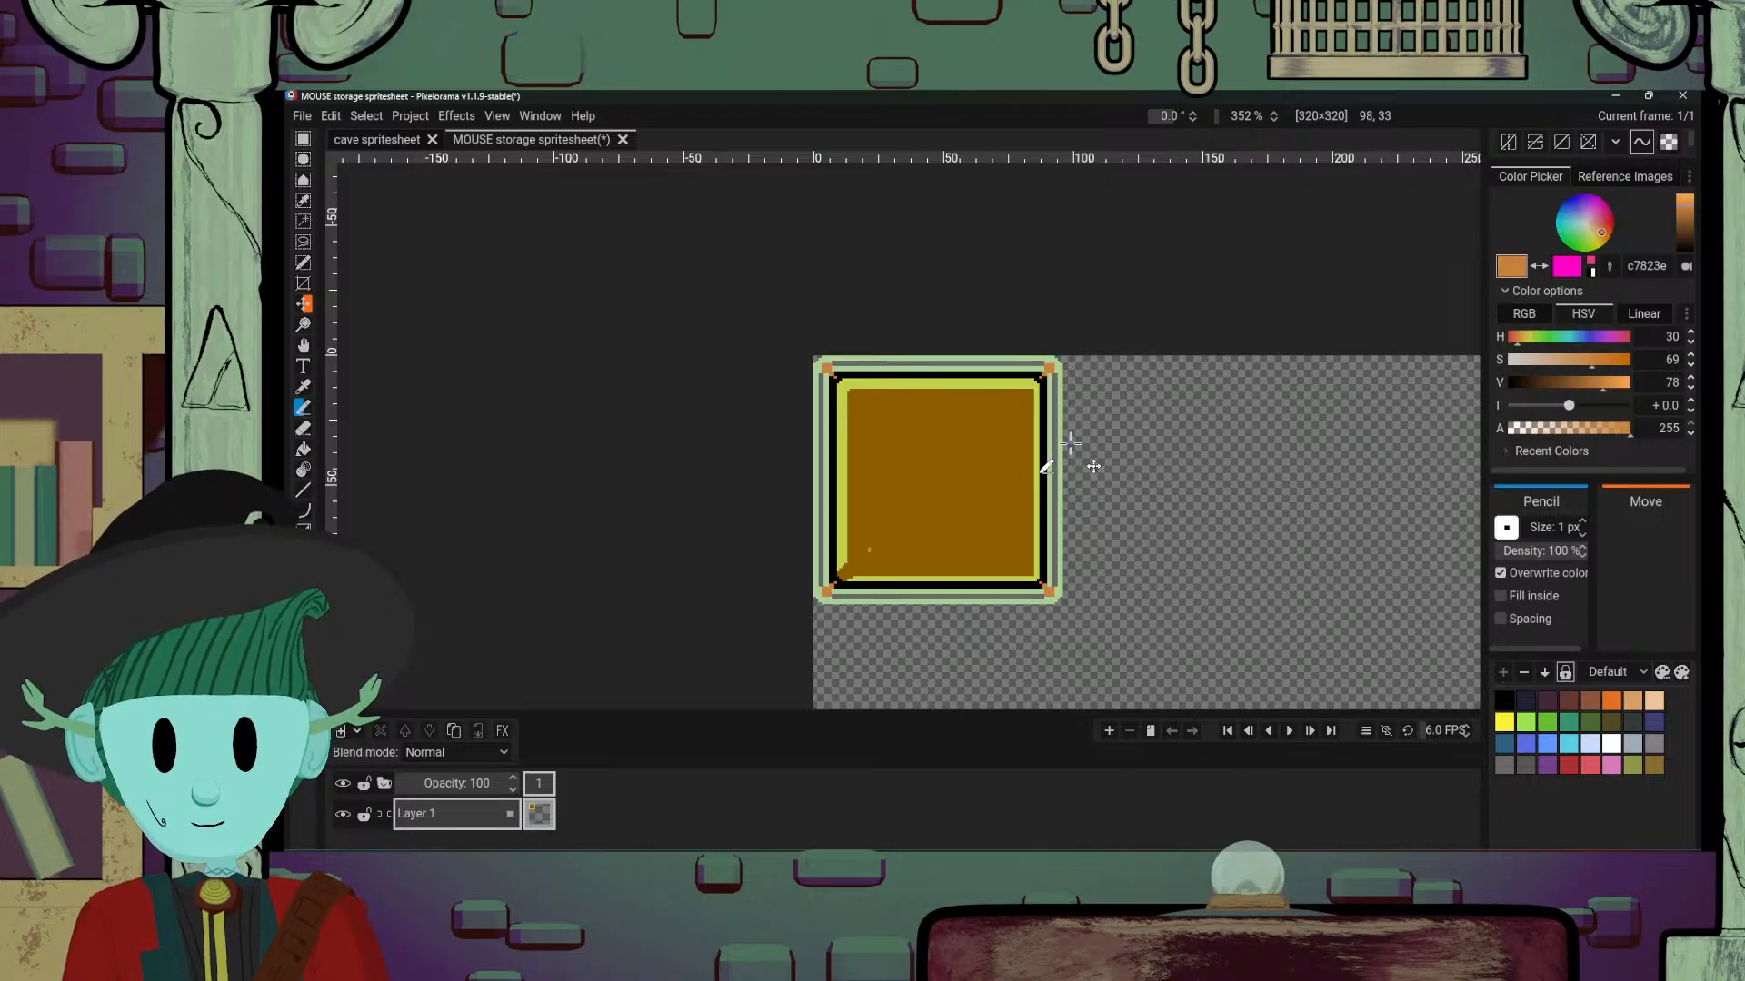
Step: Mix the dark brown 412625 and outline the top and right edges of the top-right orange ornament with it
scroll(1071, 443, "up", 7)
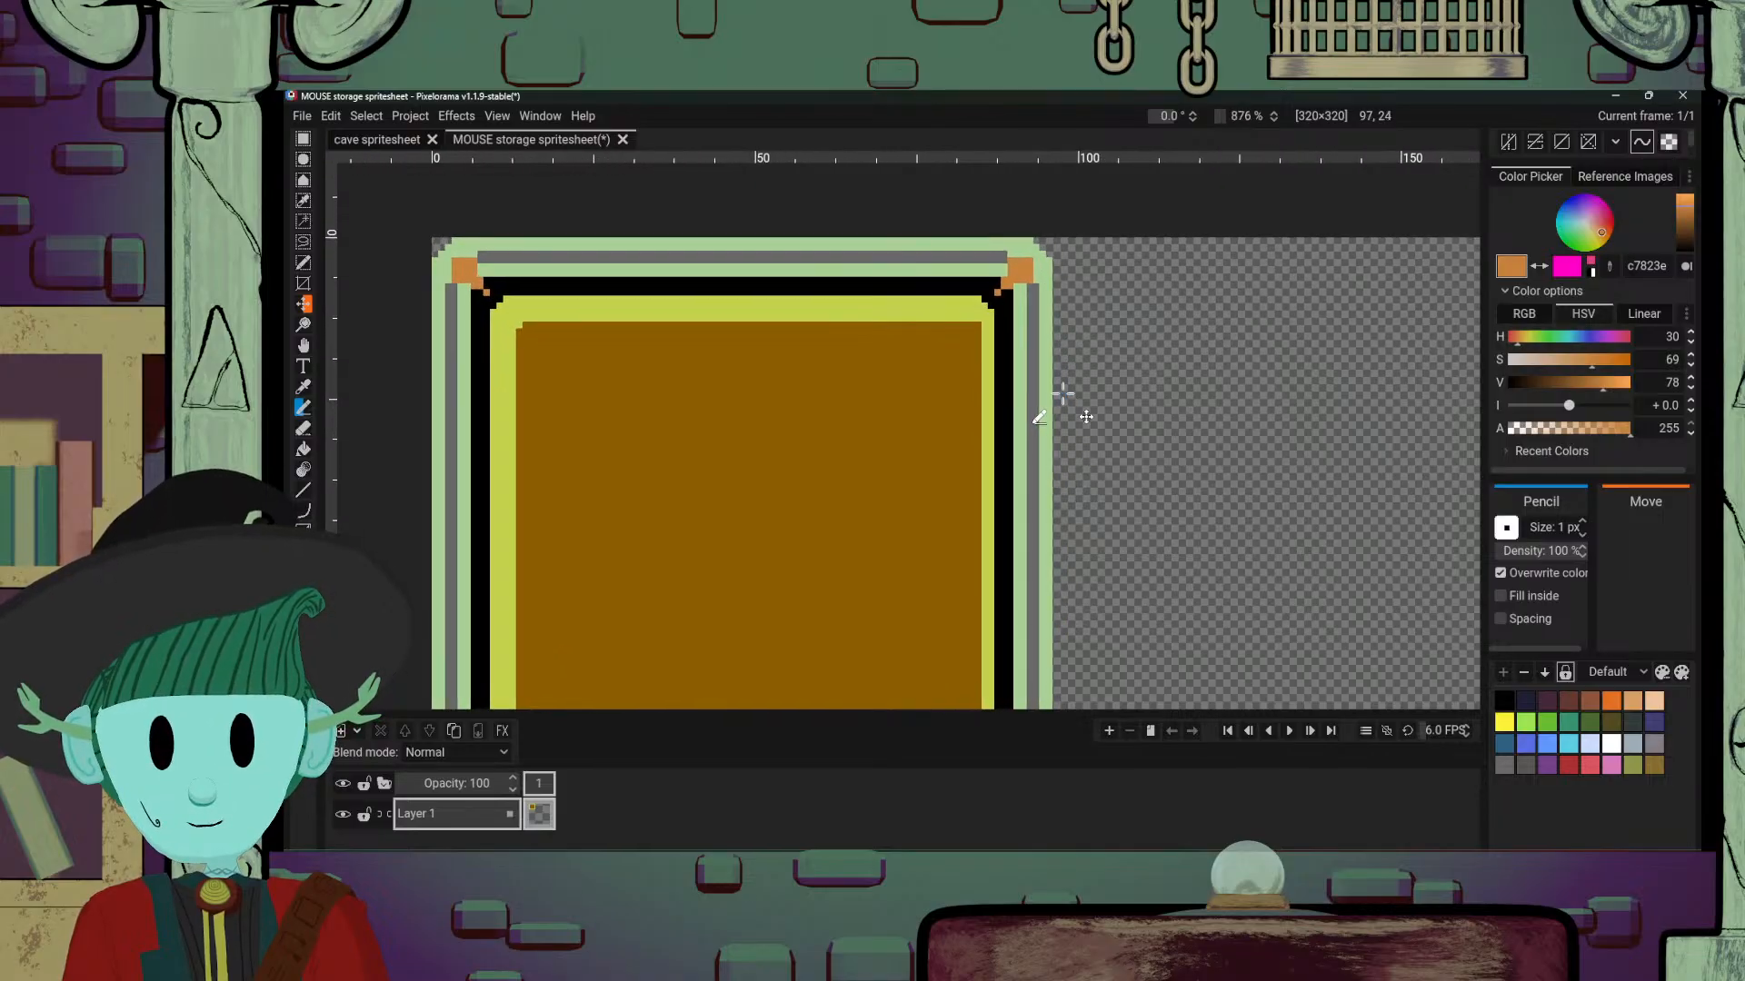
scroll(1045, 490, "up", 3)
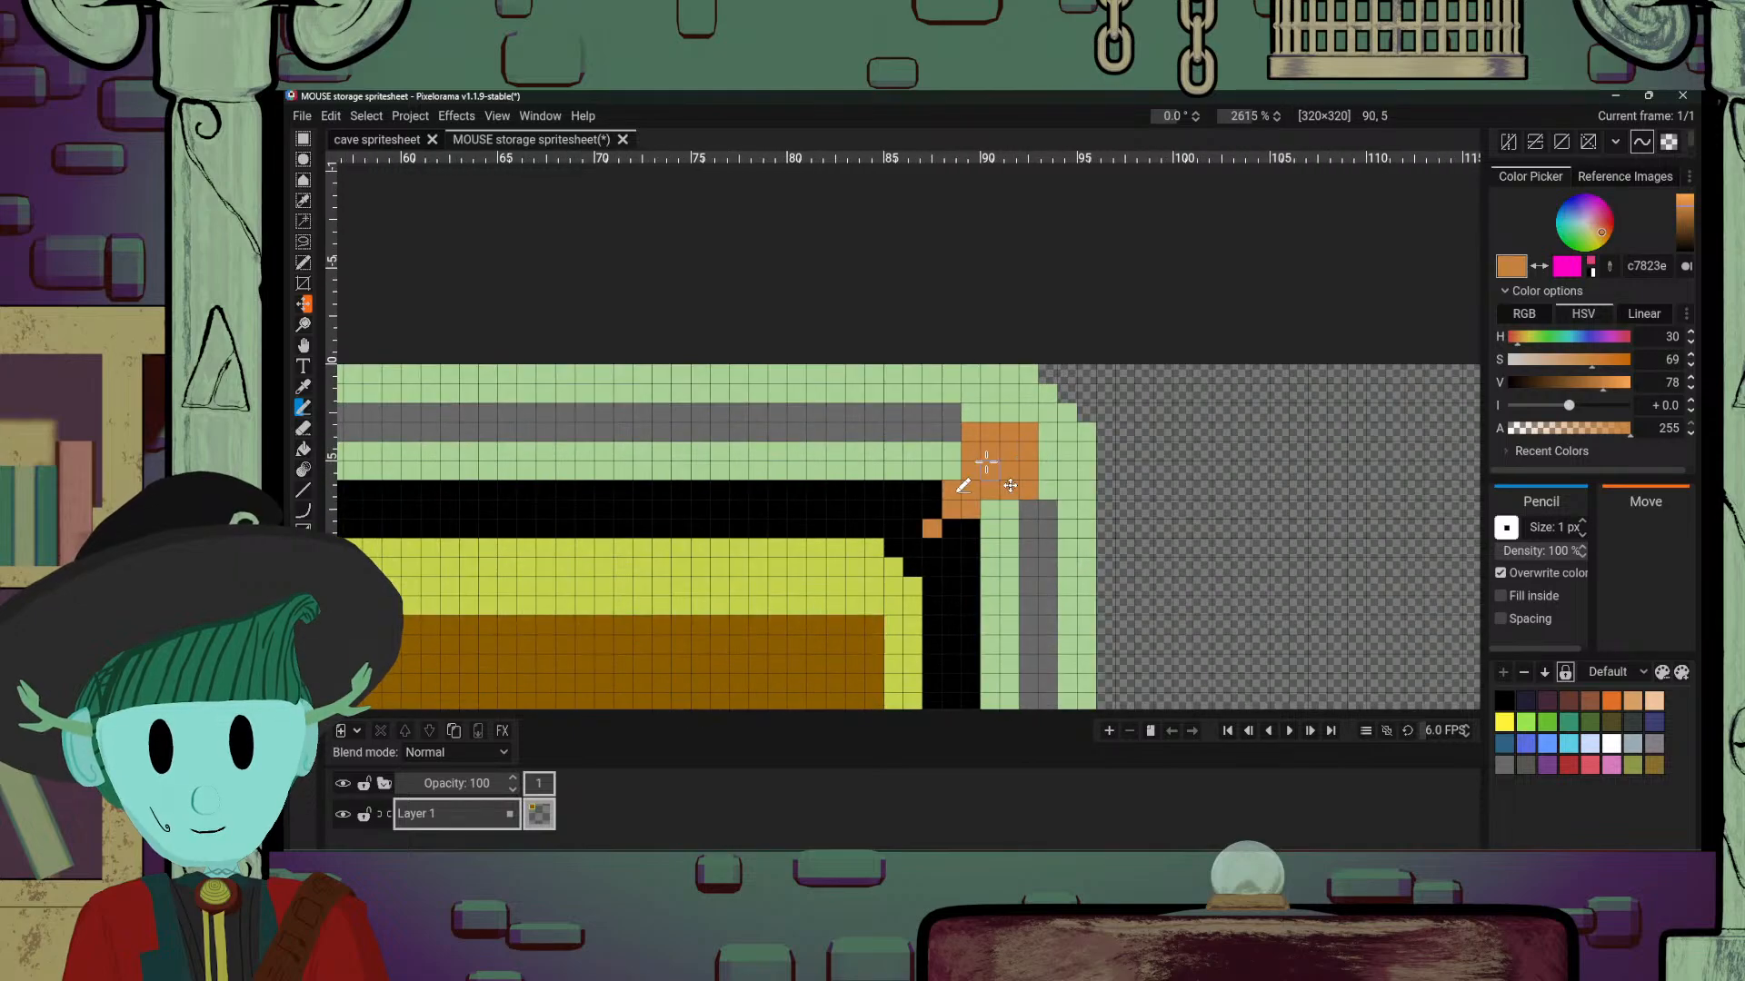
scroll(984, 481, "up", 1)
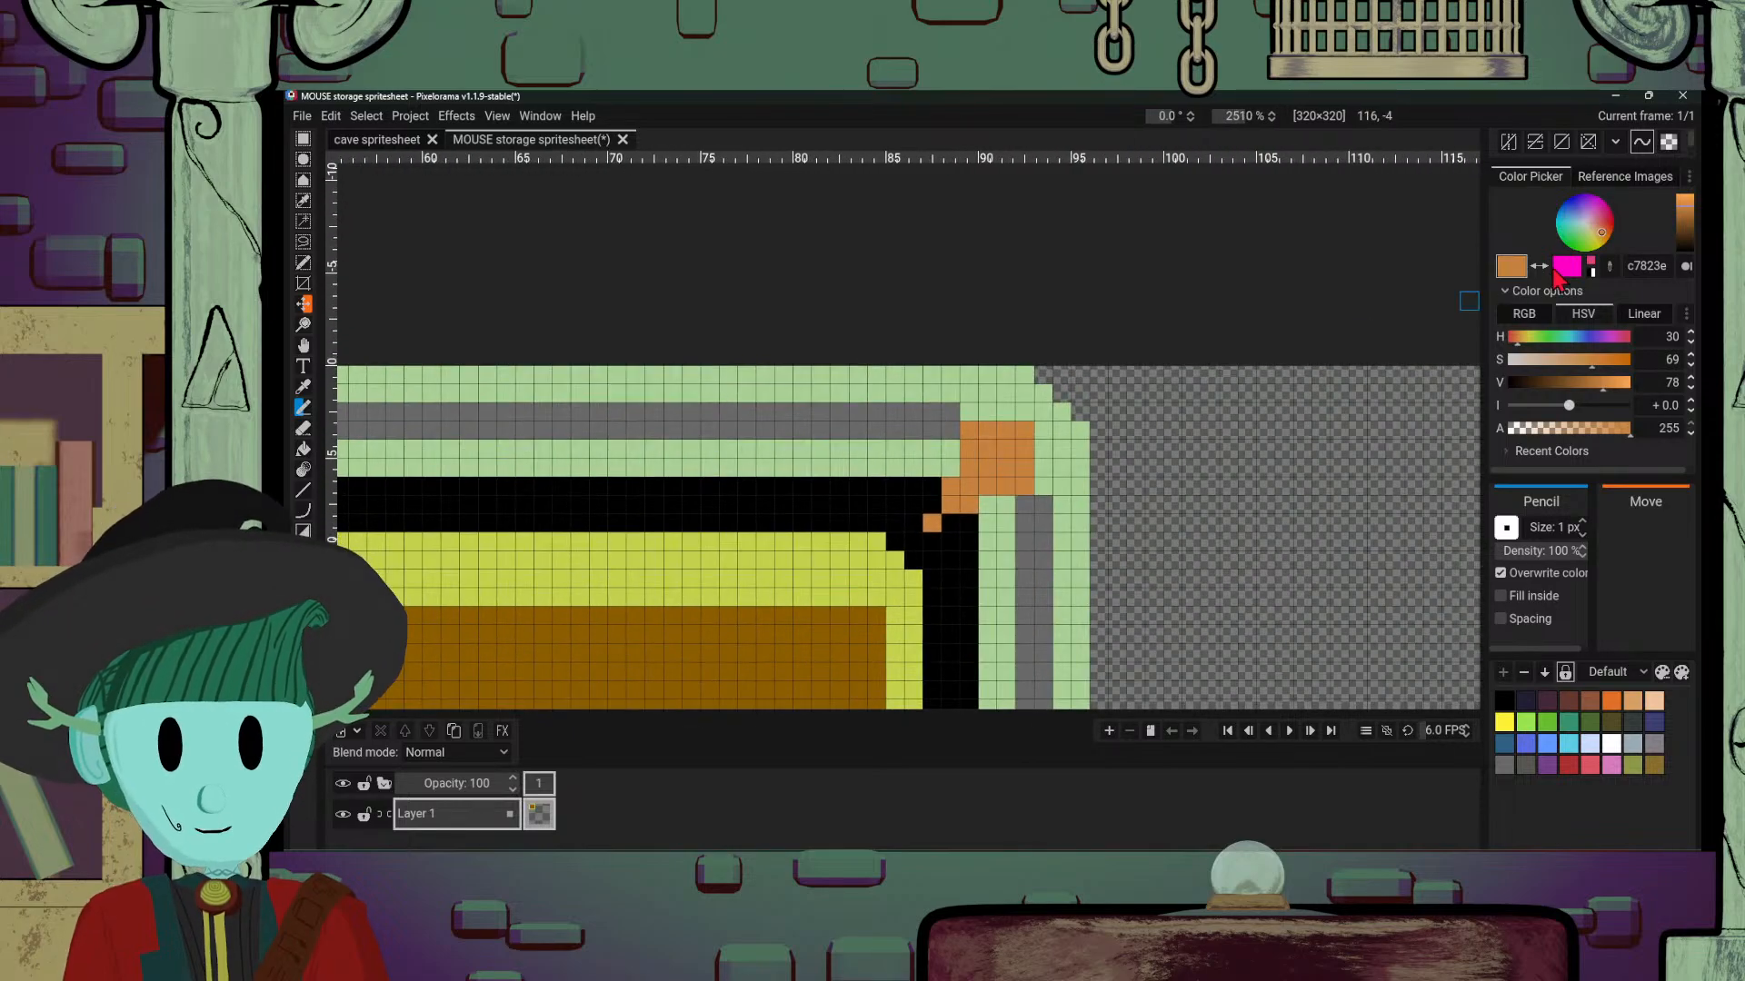
left_click(1690, 239)
left_click_drag(1604, 230, 1596, 227)
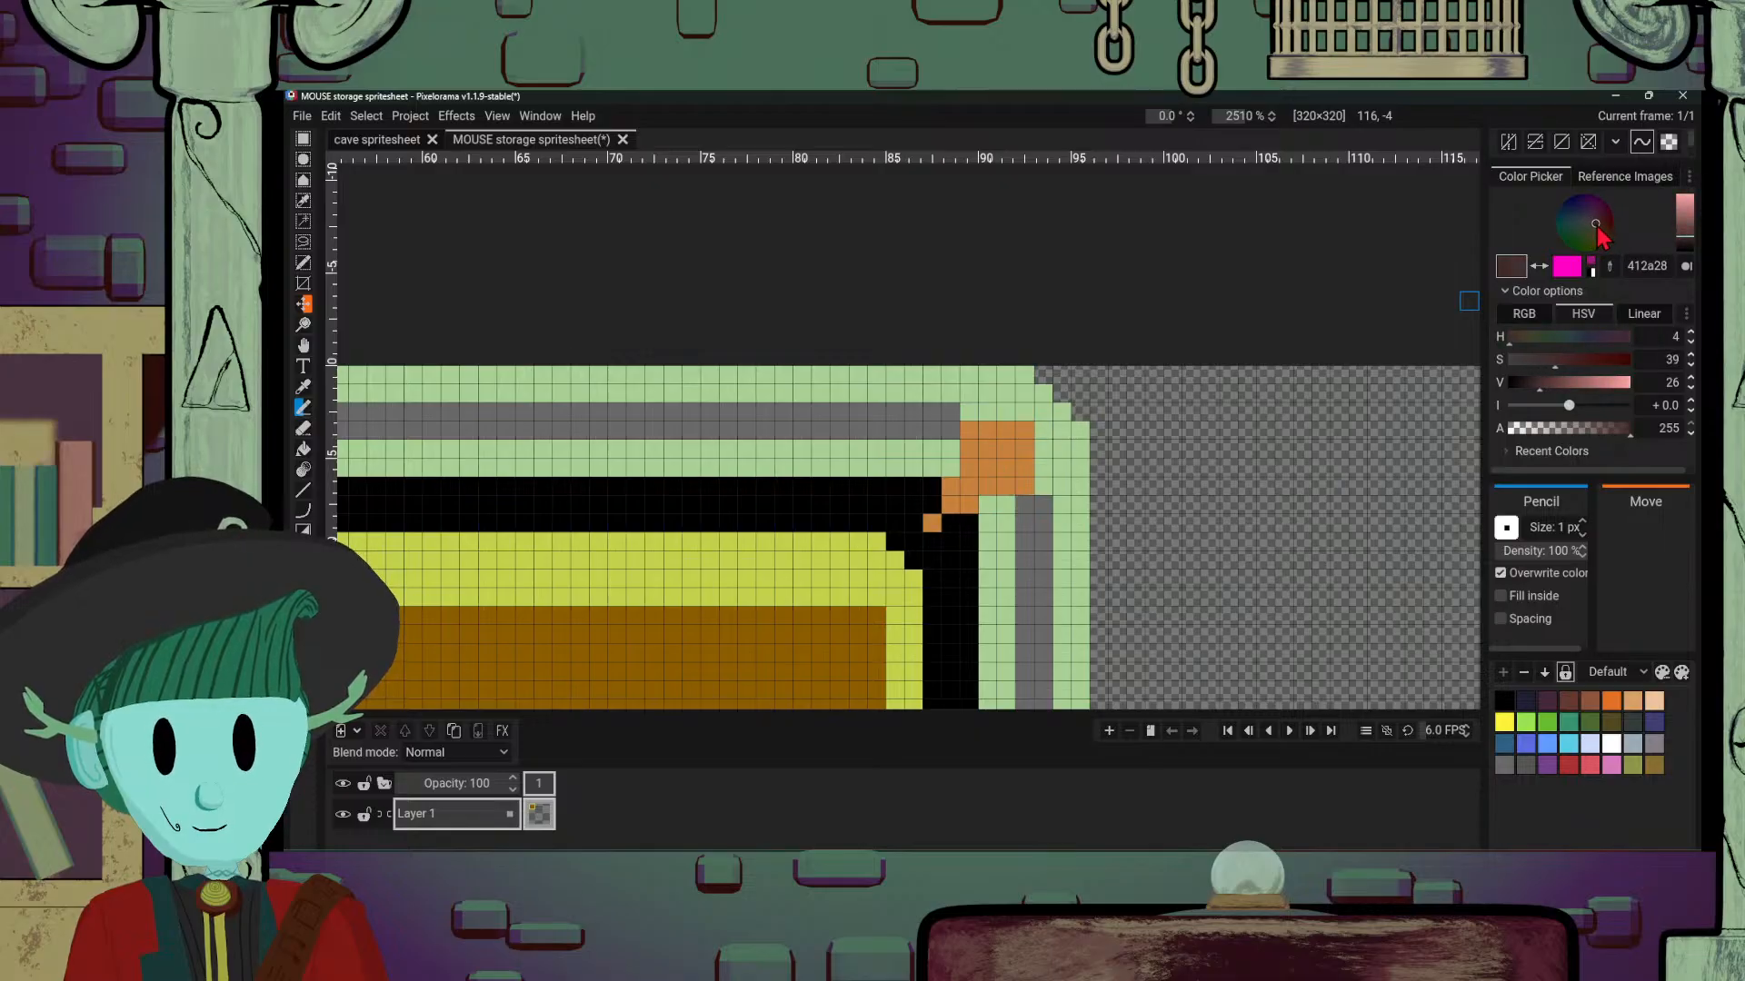
left_click_drag(969, 410, 1029, 411)
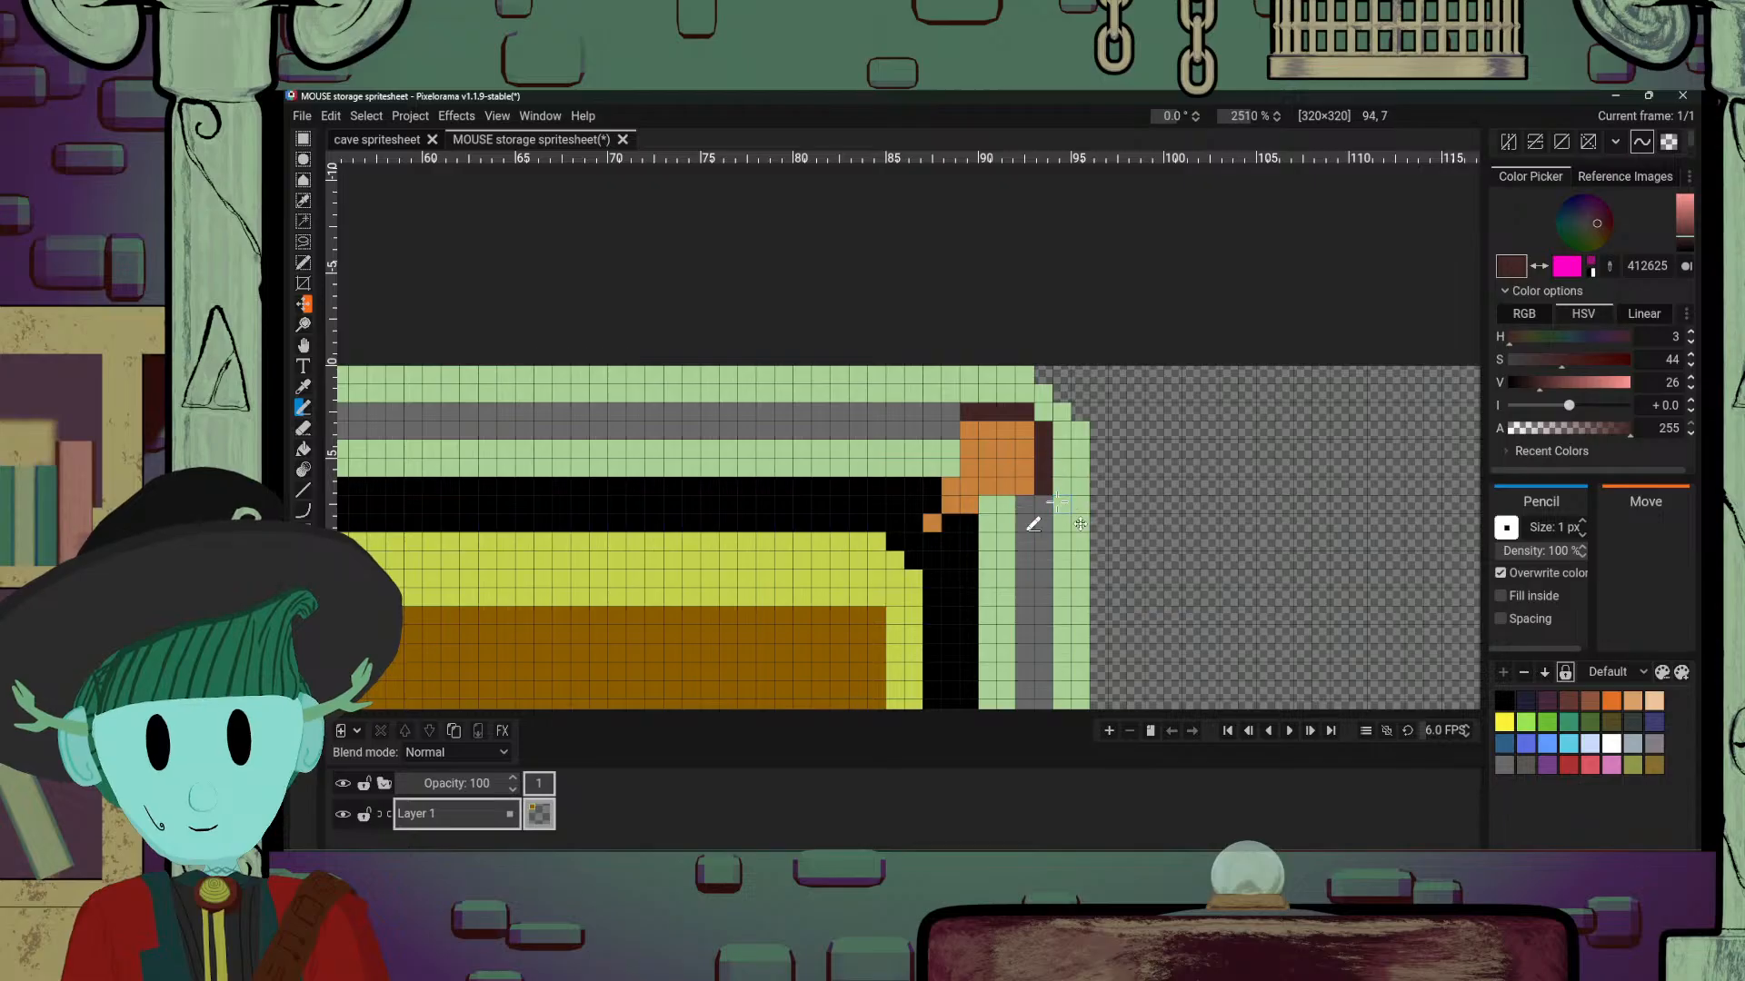
Step: Outline the bottom and right edges of the bottom-right orange ornament with one-pixel dark brown lines
scroll(1057, 500, "down", 10)
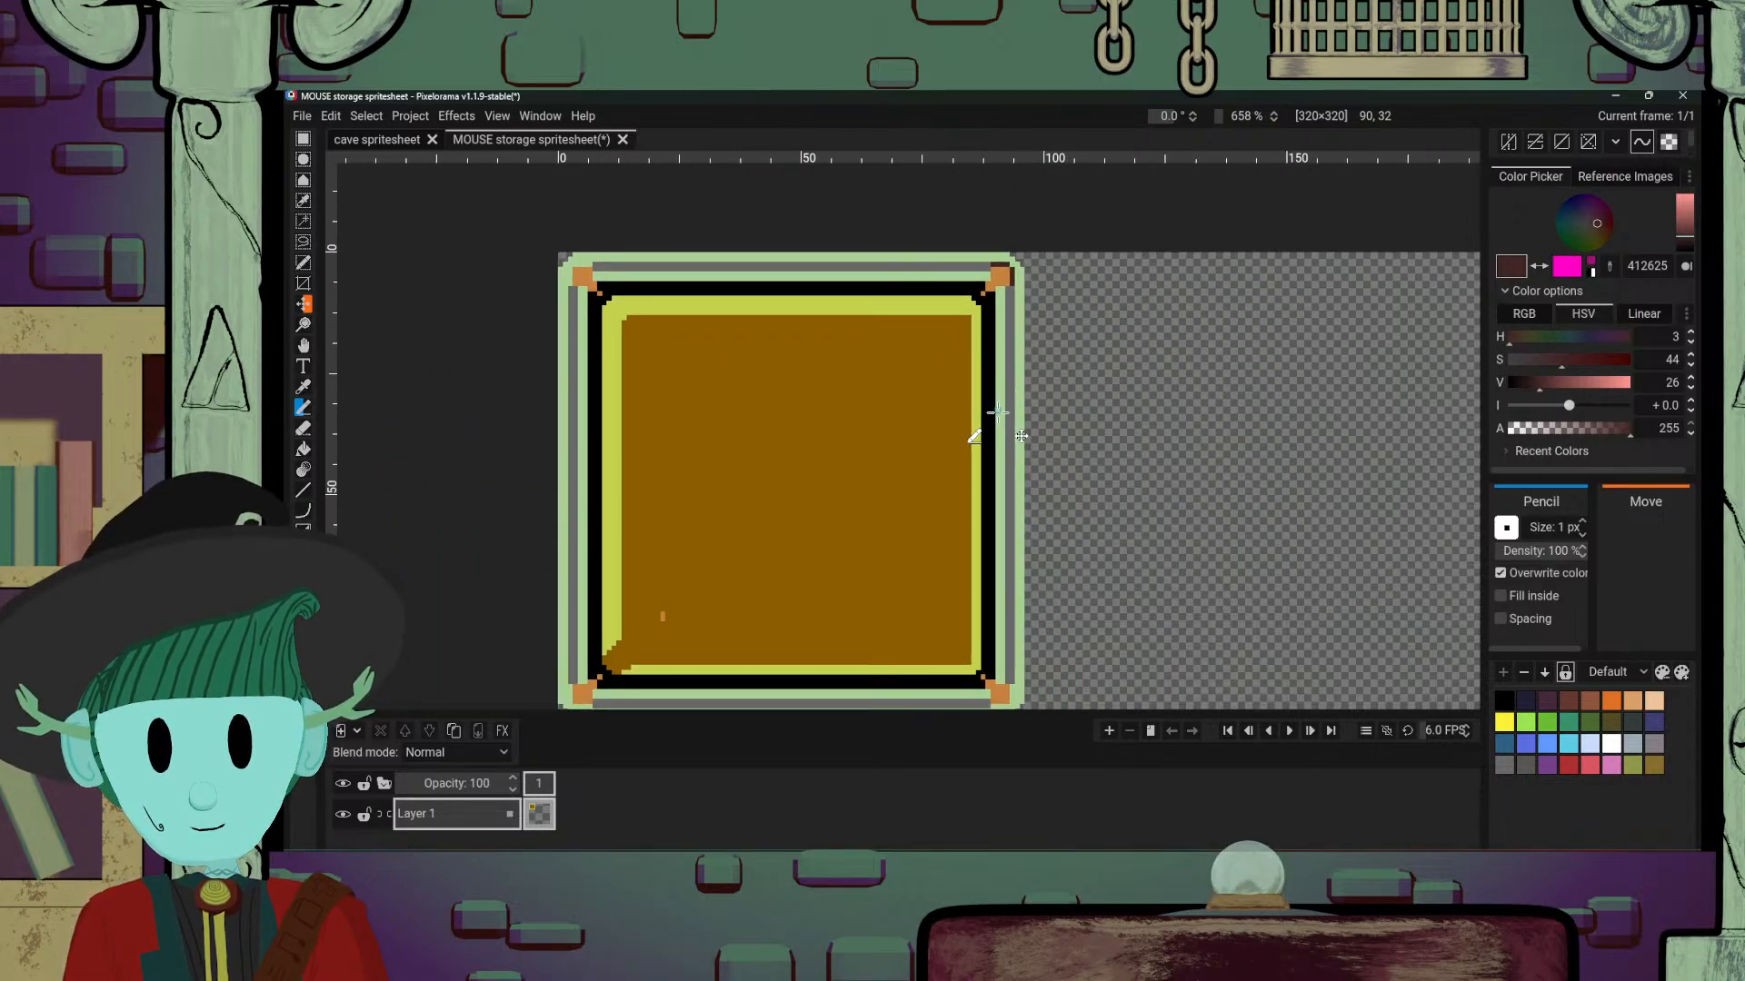
scroll(997, 412, "up", 4)
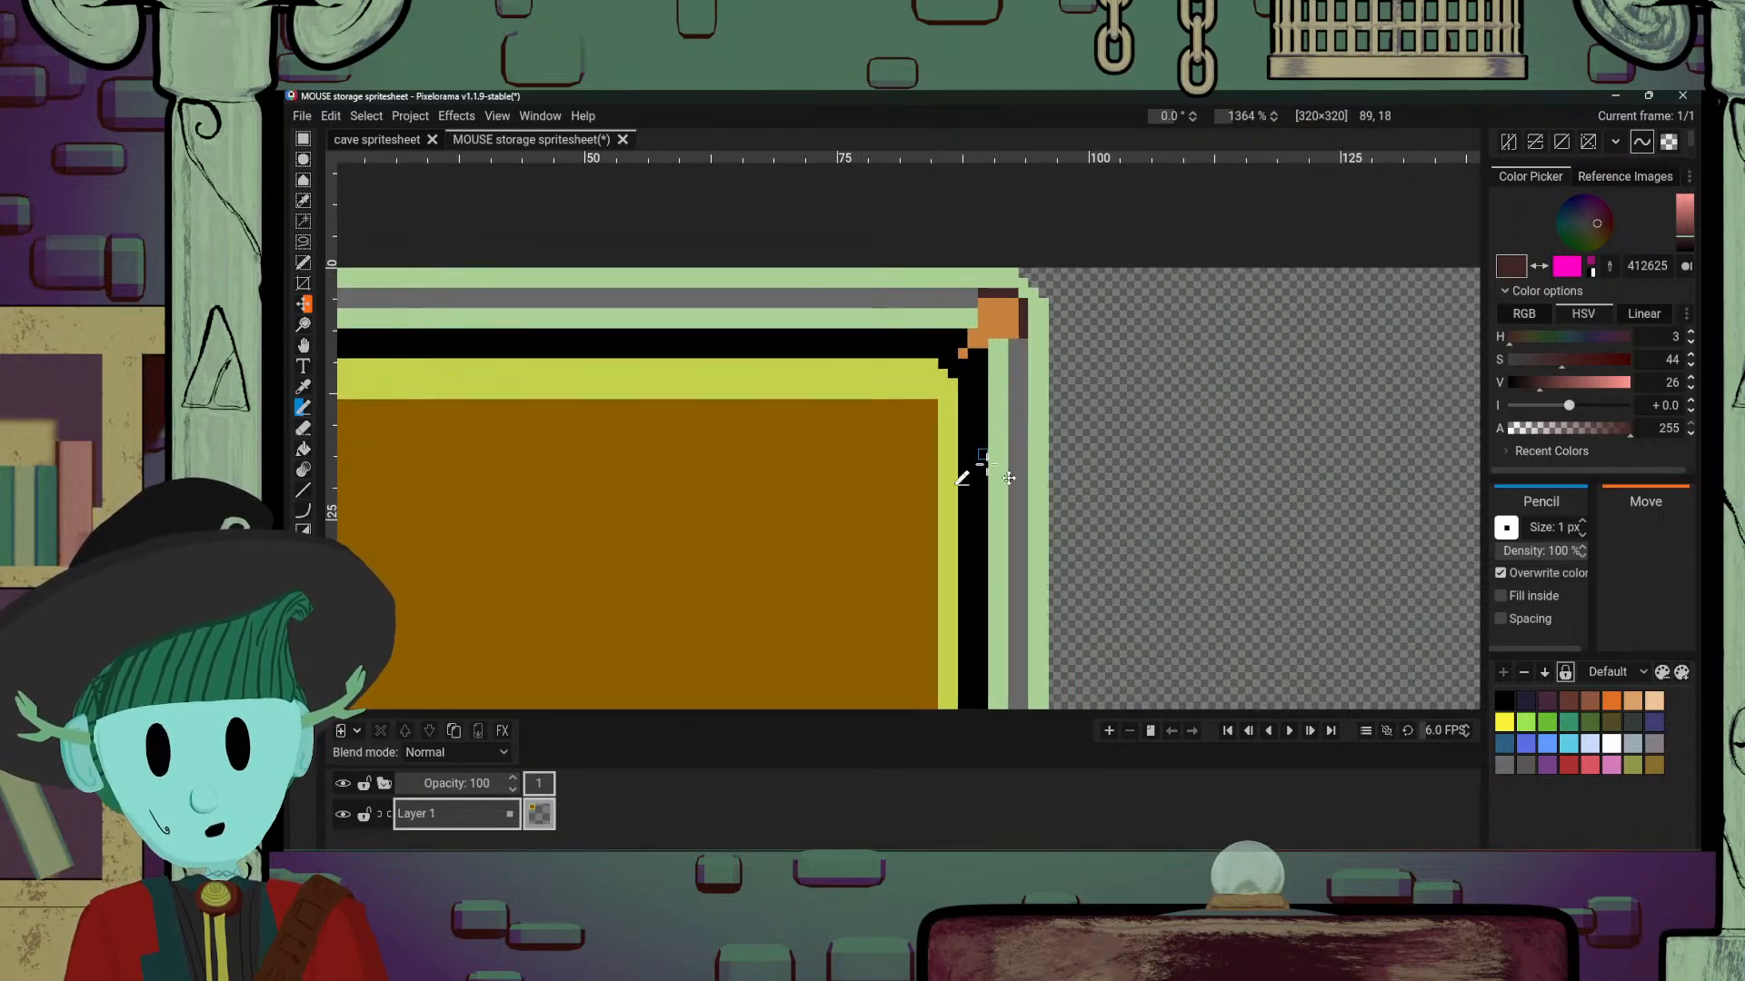
scroll(984, 462, "down", 10)
scroll(1029, 495, "up", 3)
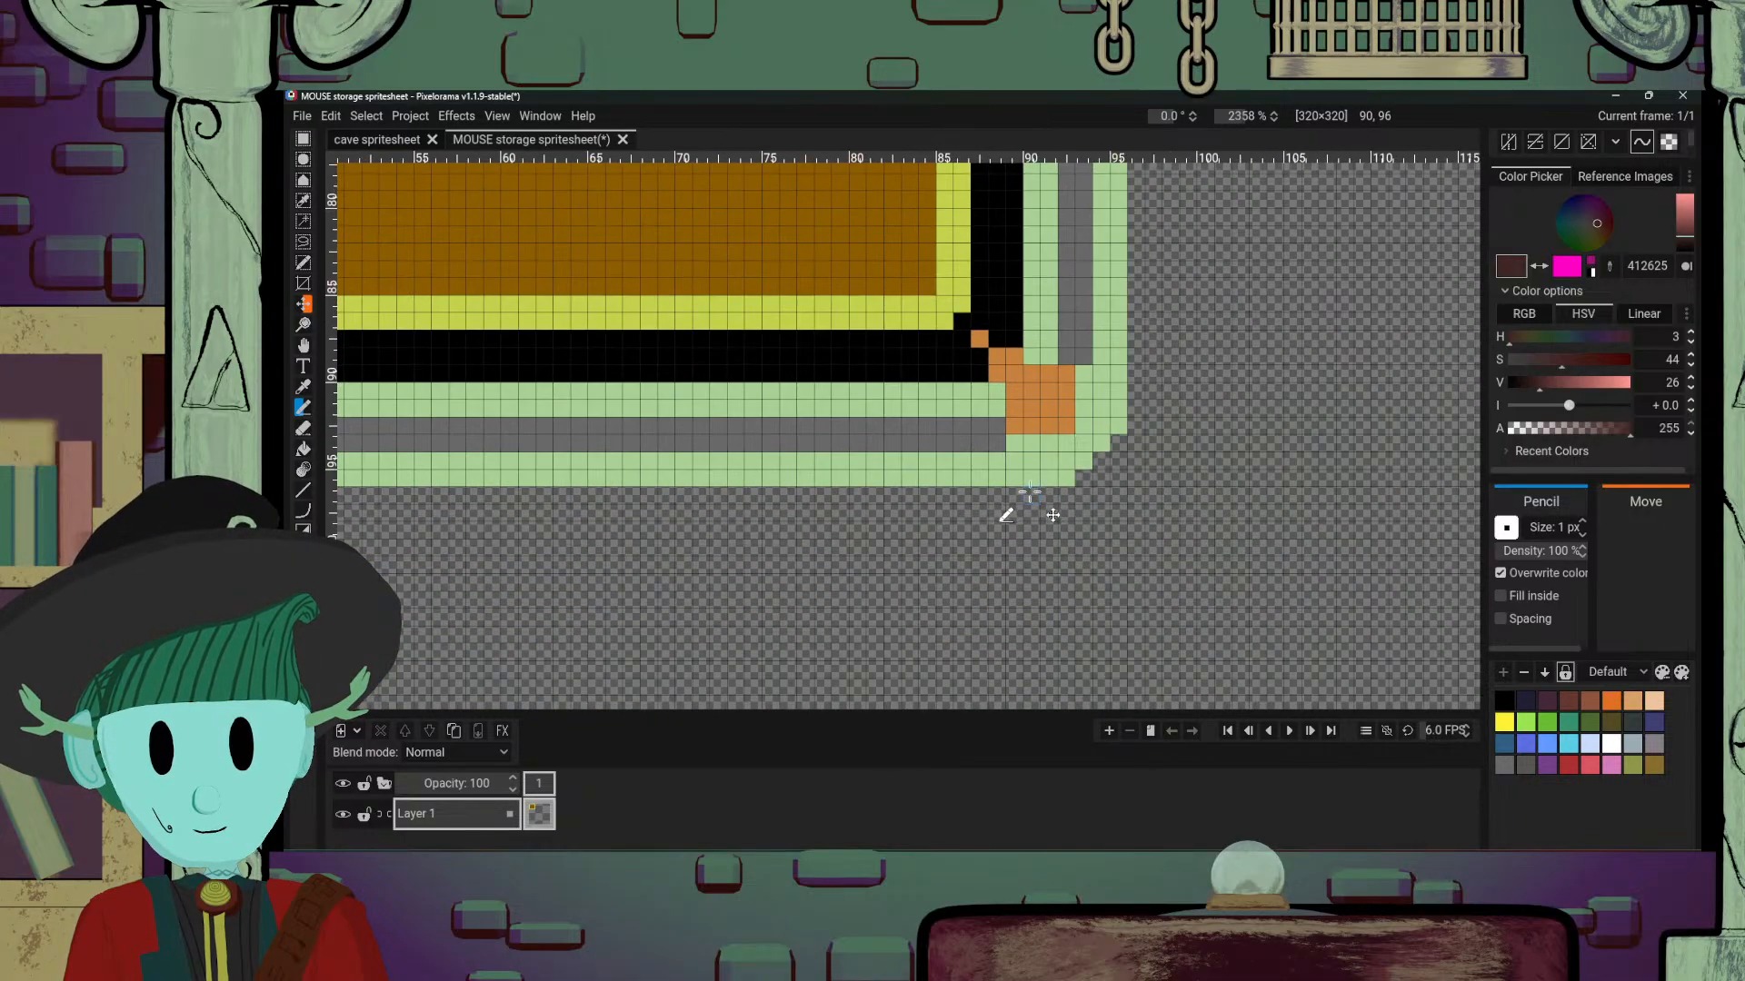
scroll(1029, 496, "up", 1)
mouse_move(1006, 439)
left_mouse_down()
mouse_move(1073, 441)
mouse_move(1090, 359)
left_mouse_up()
Step: Outline the left and bottom edges of the bottom-left orange ornament with one-pixel dark brown lines
scroll(1081, 427, "down", 5)
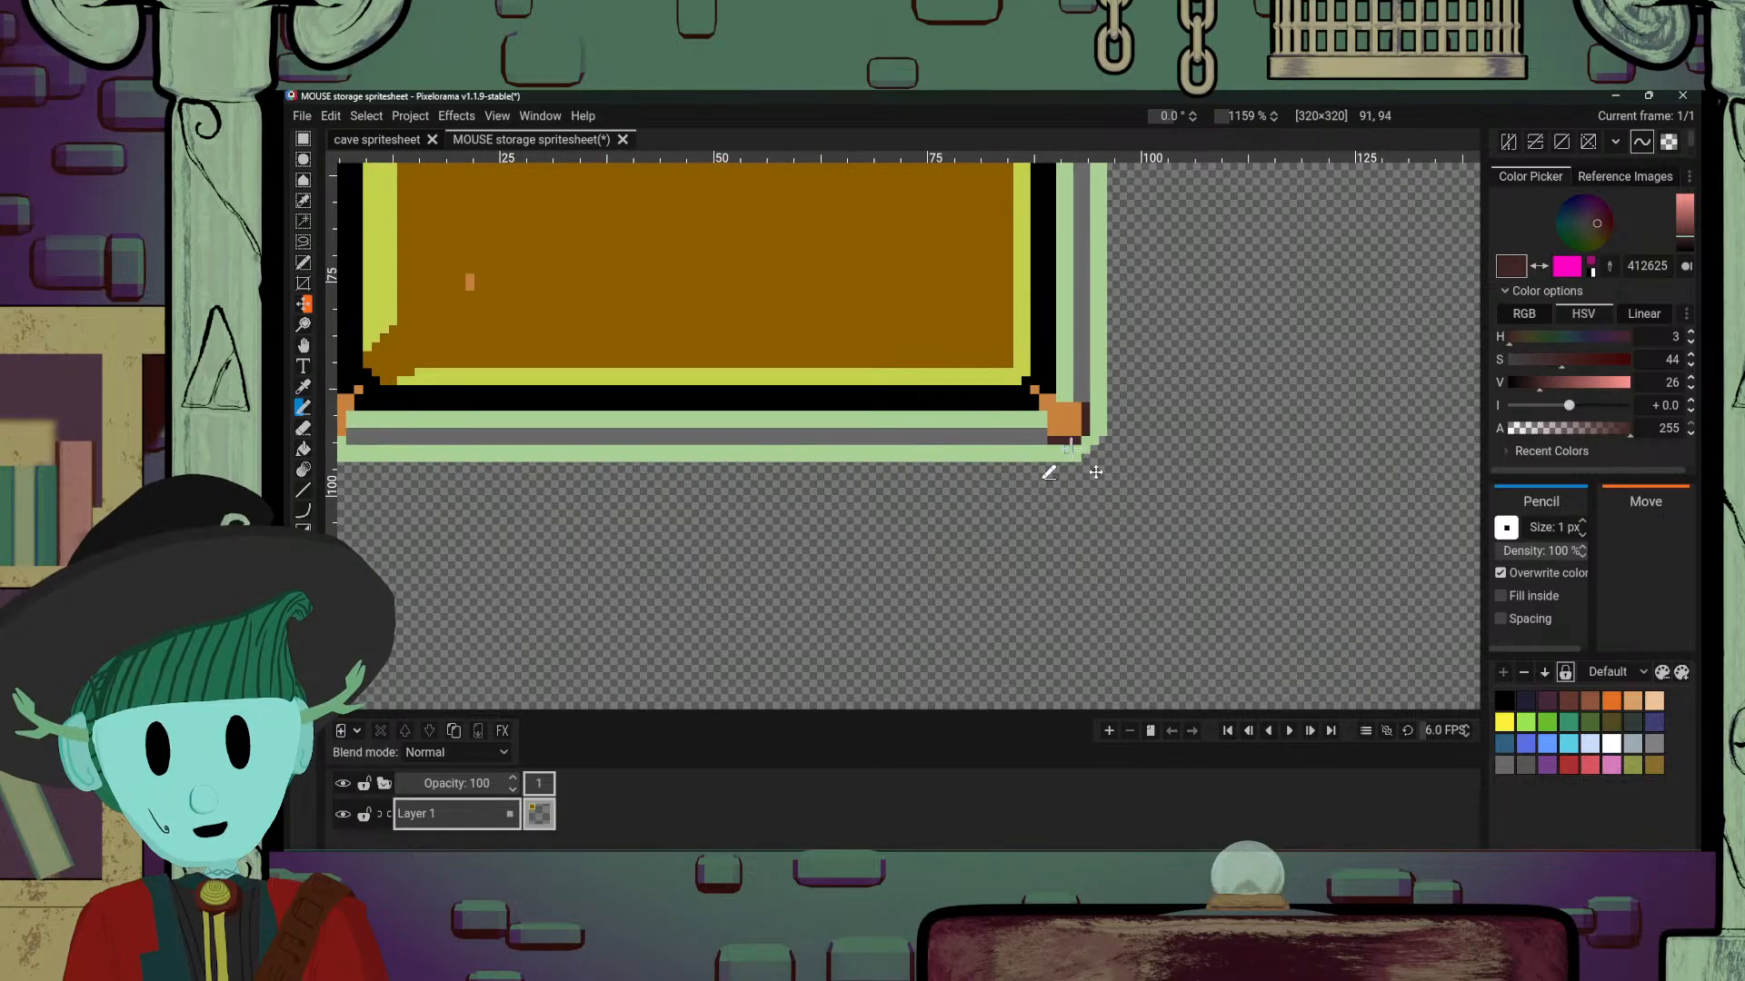
scroll(1070, 509, "left", 5)
scroll(993, 592, "up", 4)
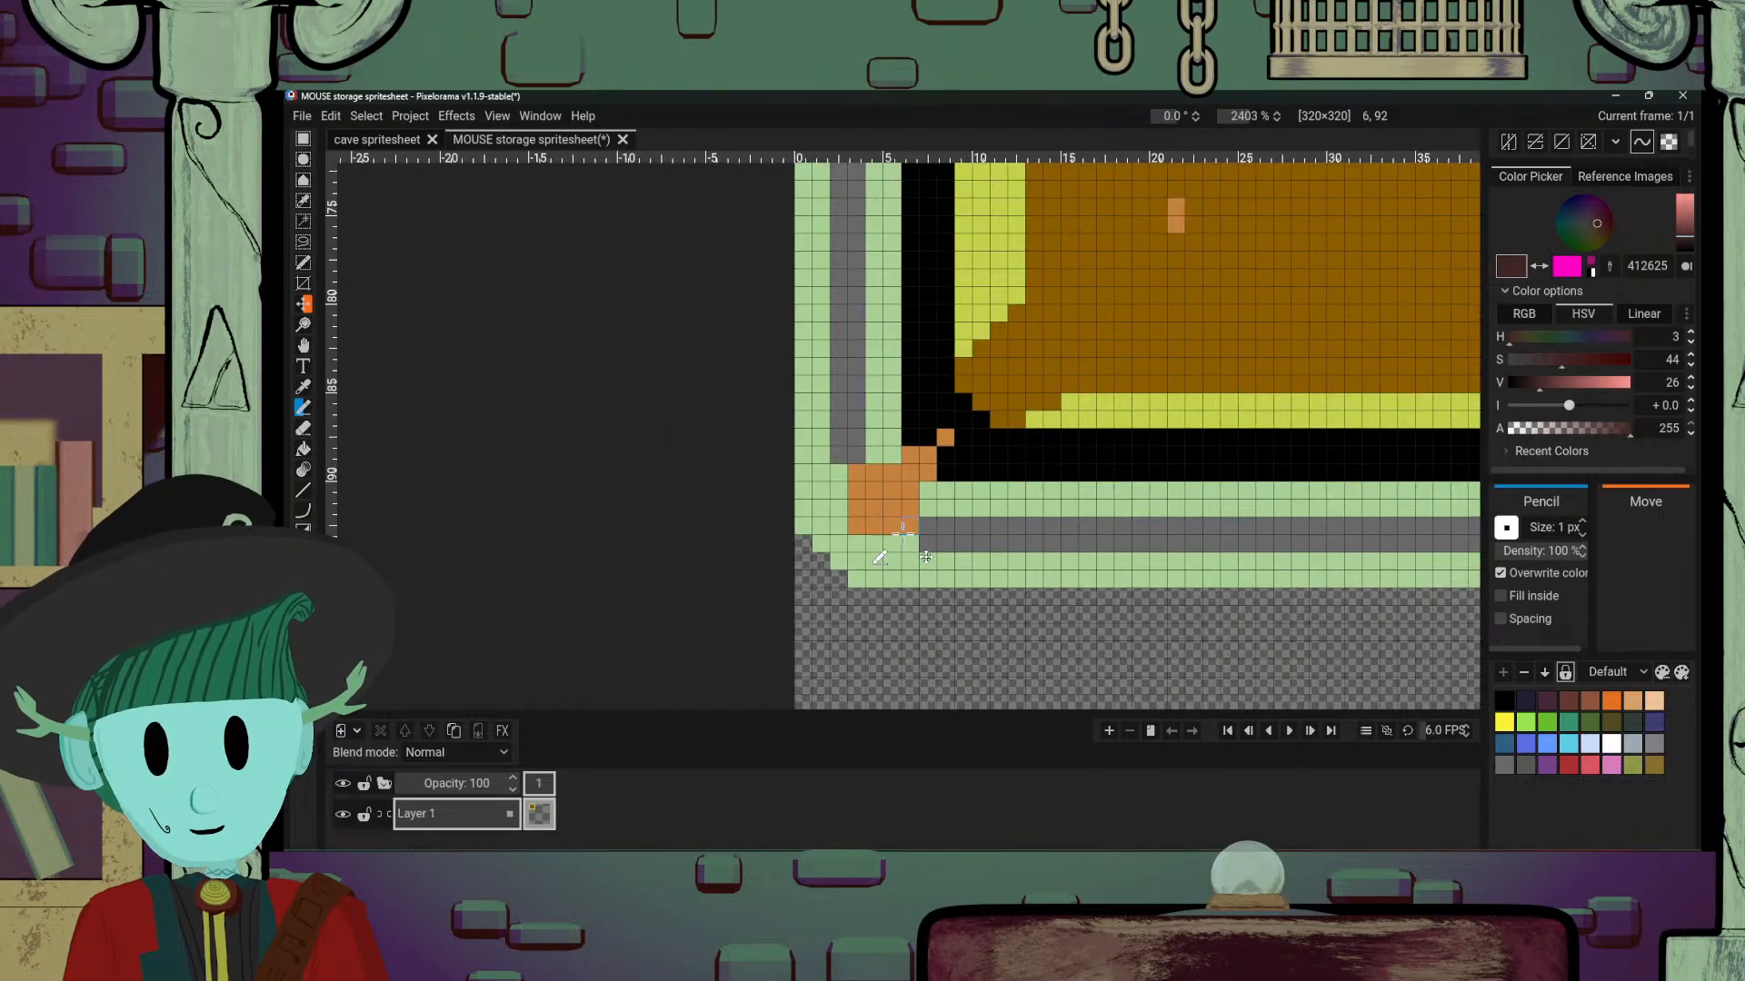
scroll(879, 557, "up", 2)
mouse_move(820, 447)
left_mouse_down()
mouse_move(822, 545)
mouse_move(923, 551)
left_mouse_up()
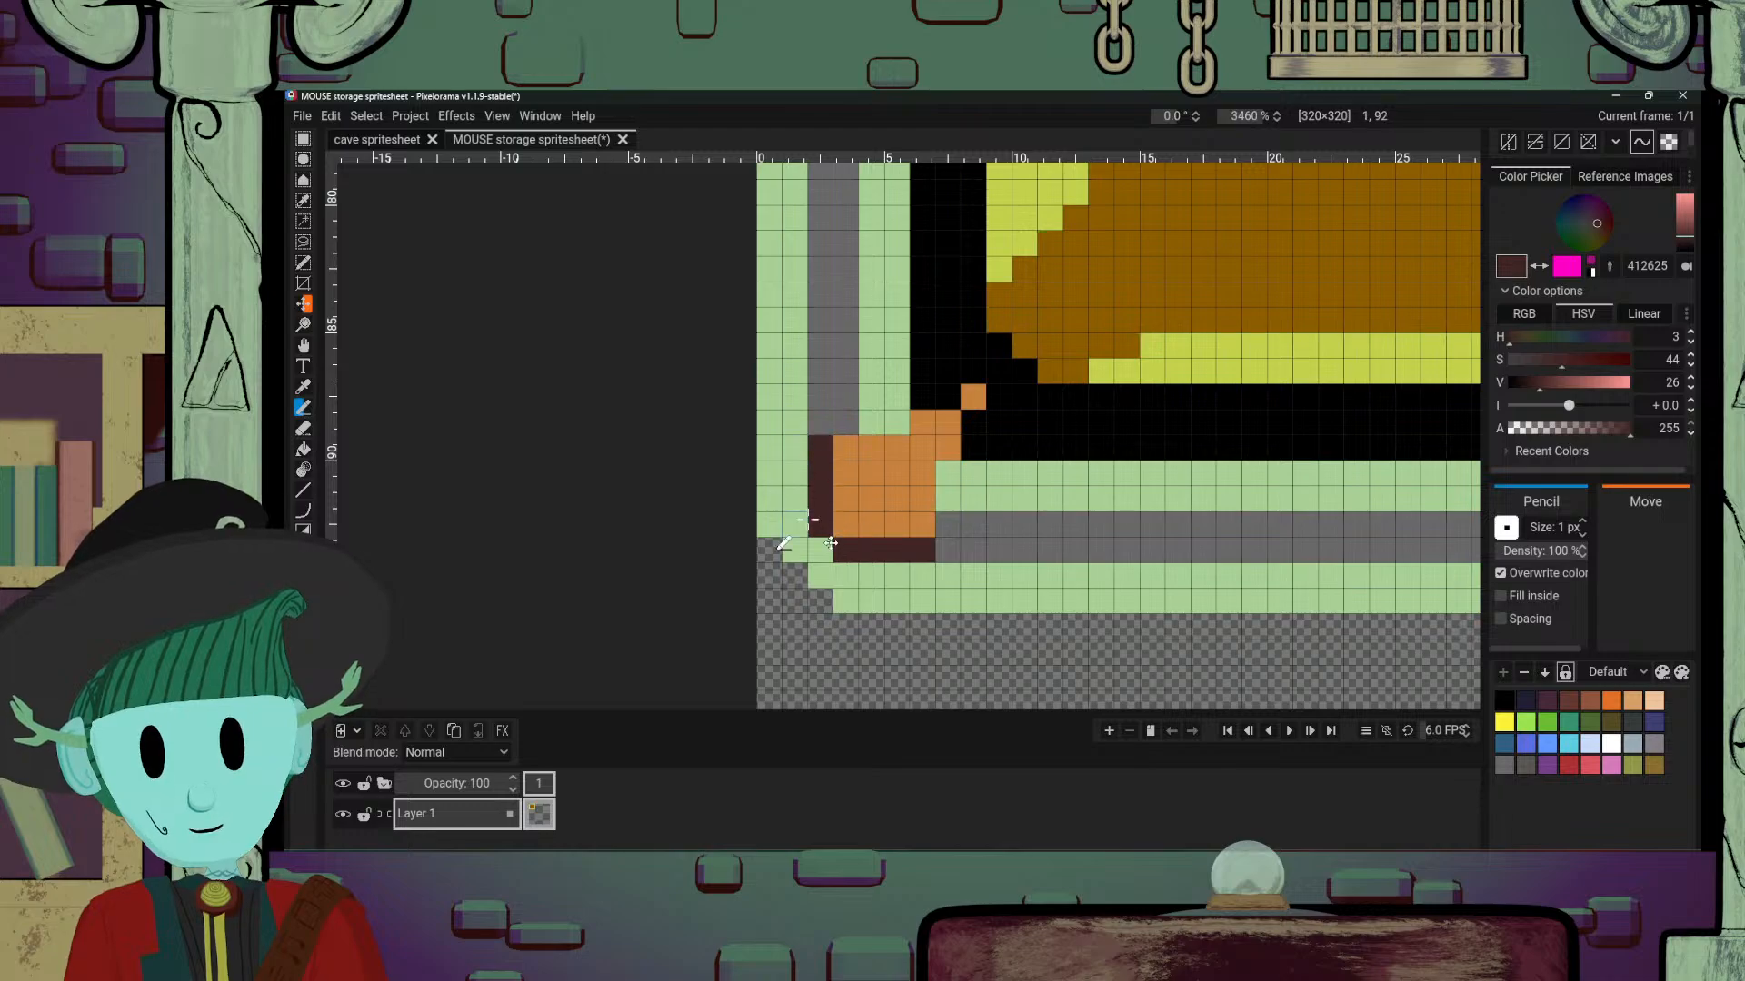
Step: Outline the top and left edges of the top-left orange ornament with one-pixel dark brown lines
scroll(945, 566, "down", 4)
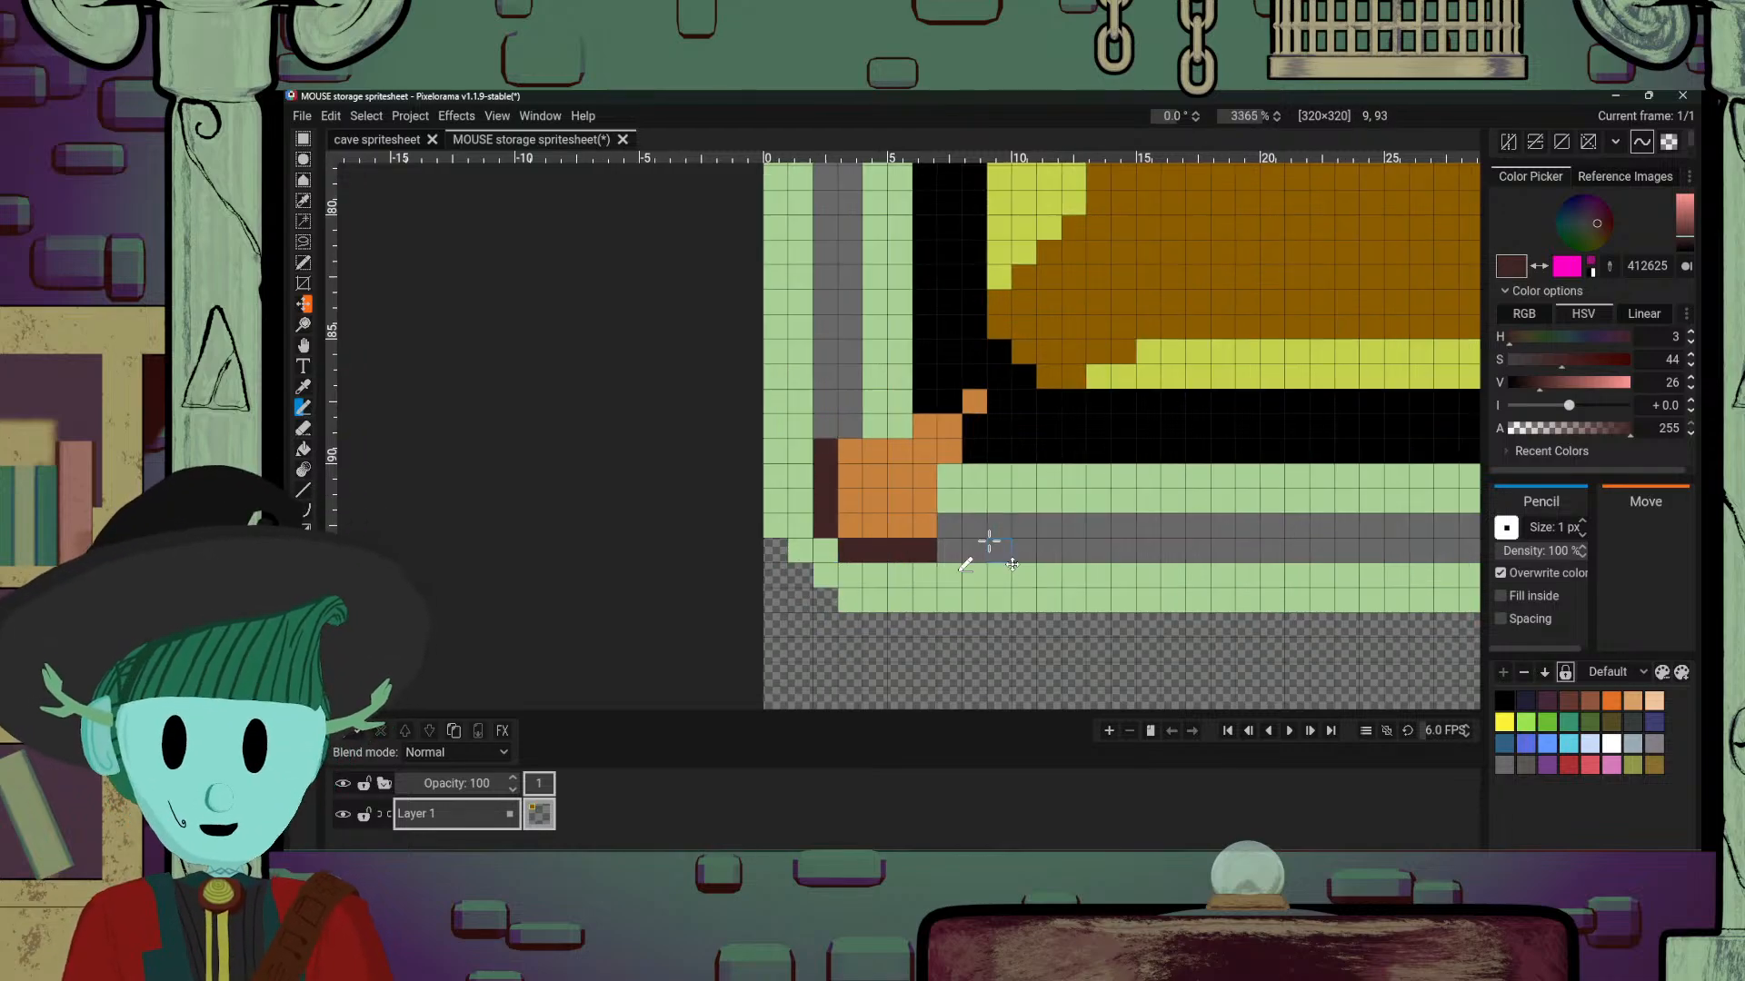
scroll(945, 566, "down", 8)
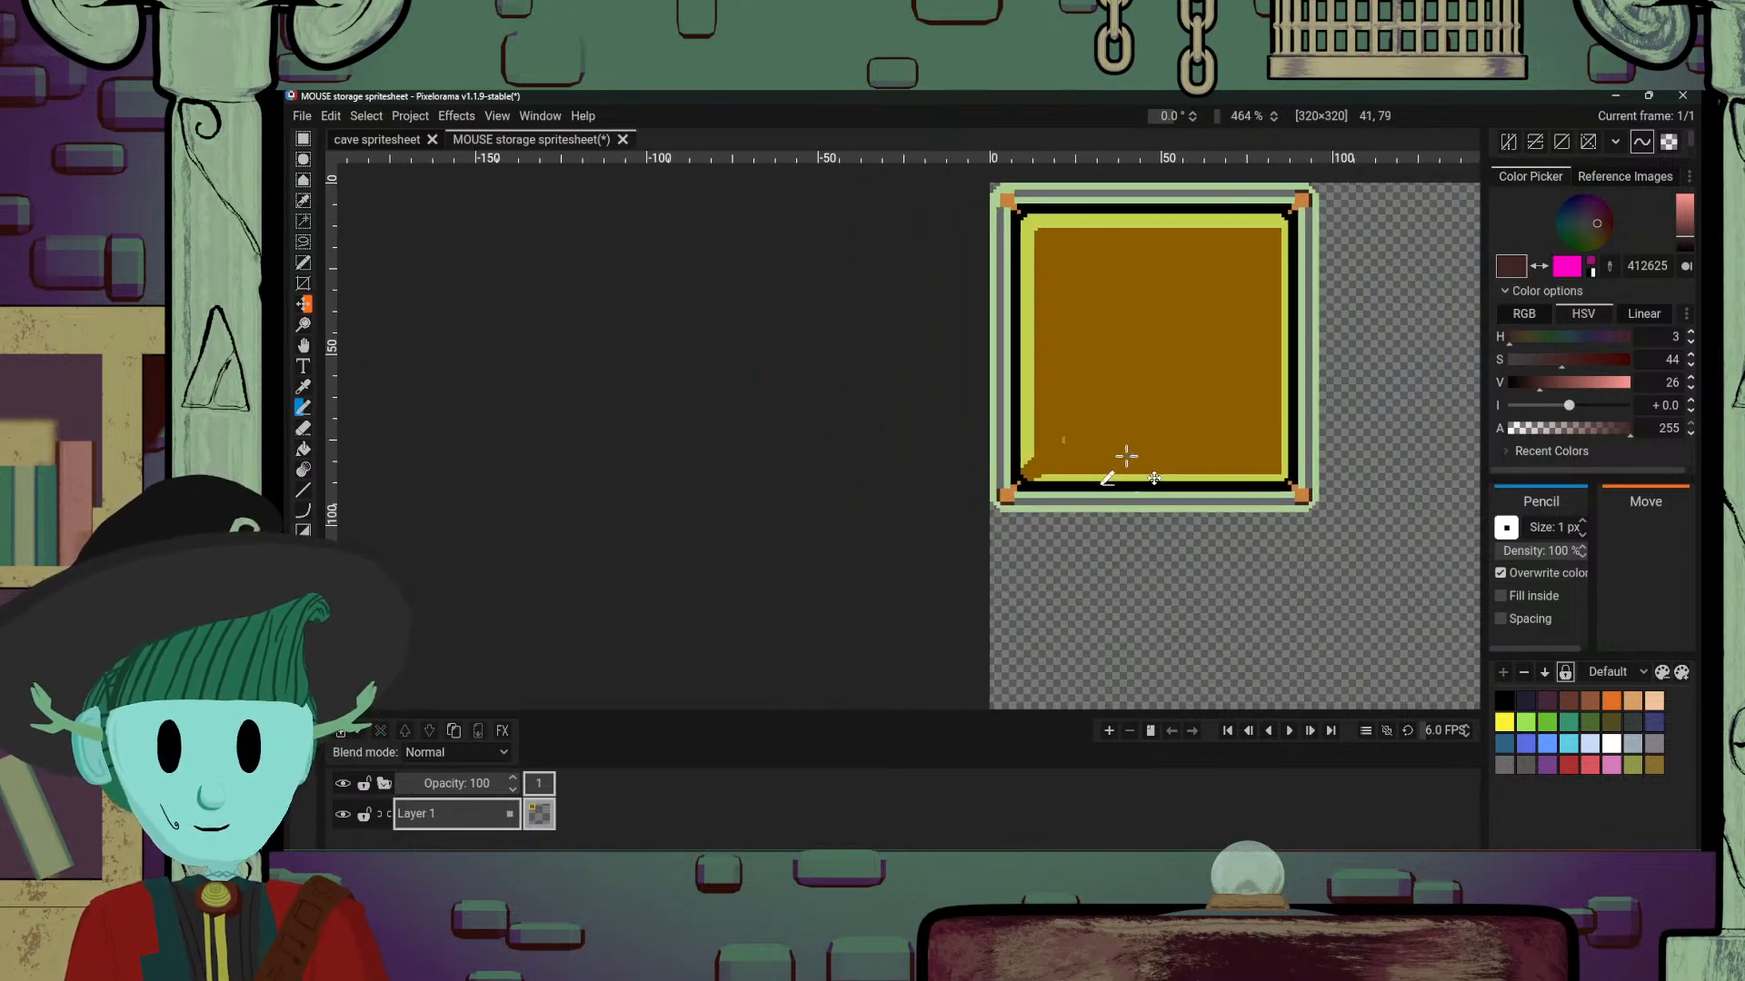
scroll(1004, 532, "up", 8)
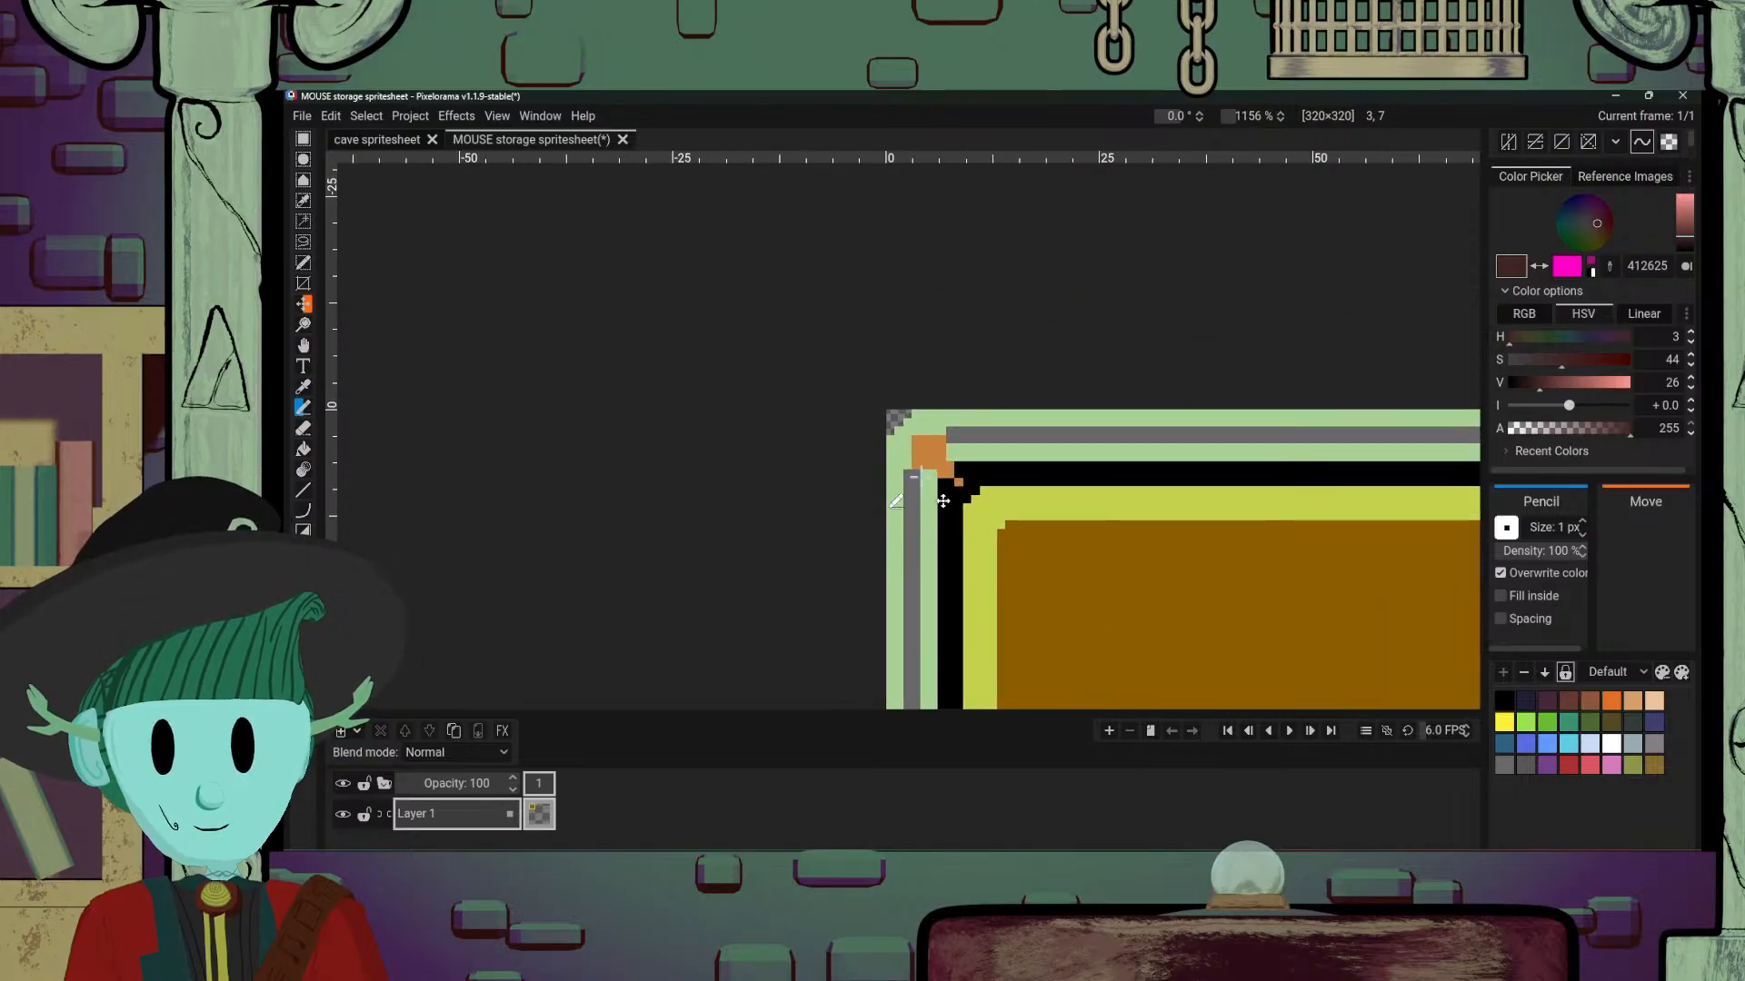
scroll(913, 448, "up", 1)
mouse_move(895, 400)
left_mouse_down()
mouse_move(896, 471)
mouse_move(915, 442)
mouse_move(904, 406)
mouse_move(965, 404)
left_mouse_up()
Step: Sample the border green a9d195 and paint over the surplus dark brown pixels at the top-left ornament's outer corner
scroll(908, 397, "down", 1)
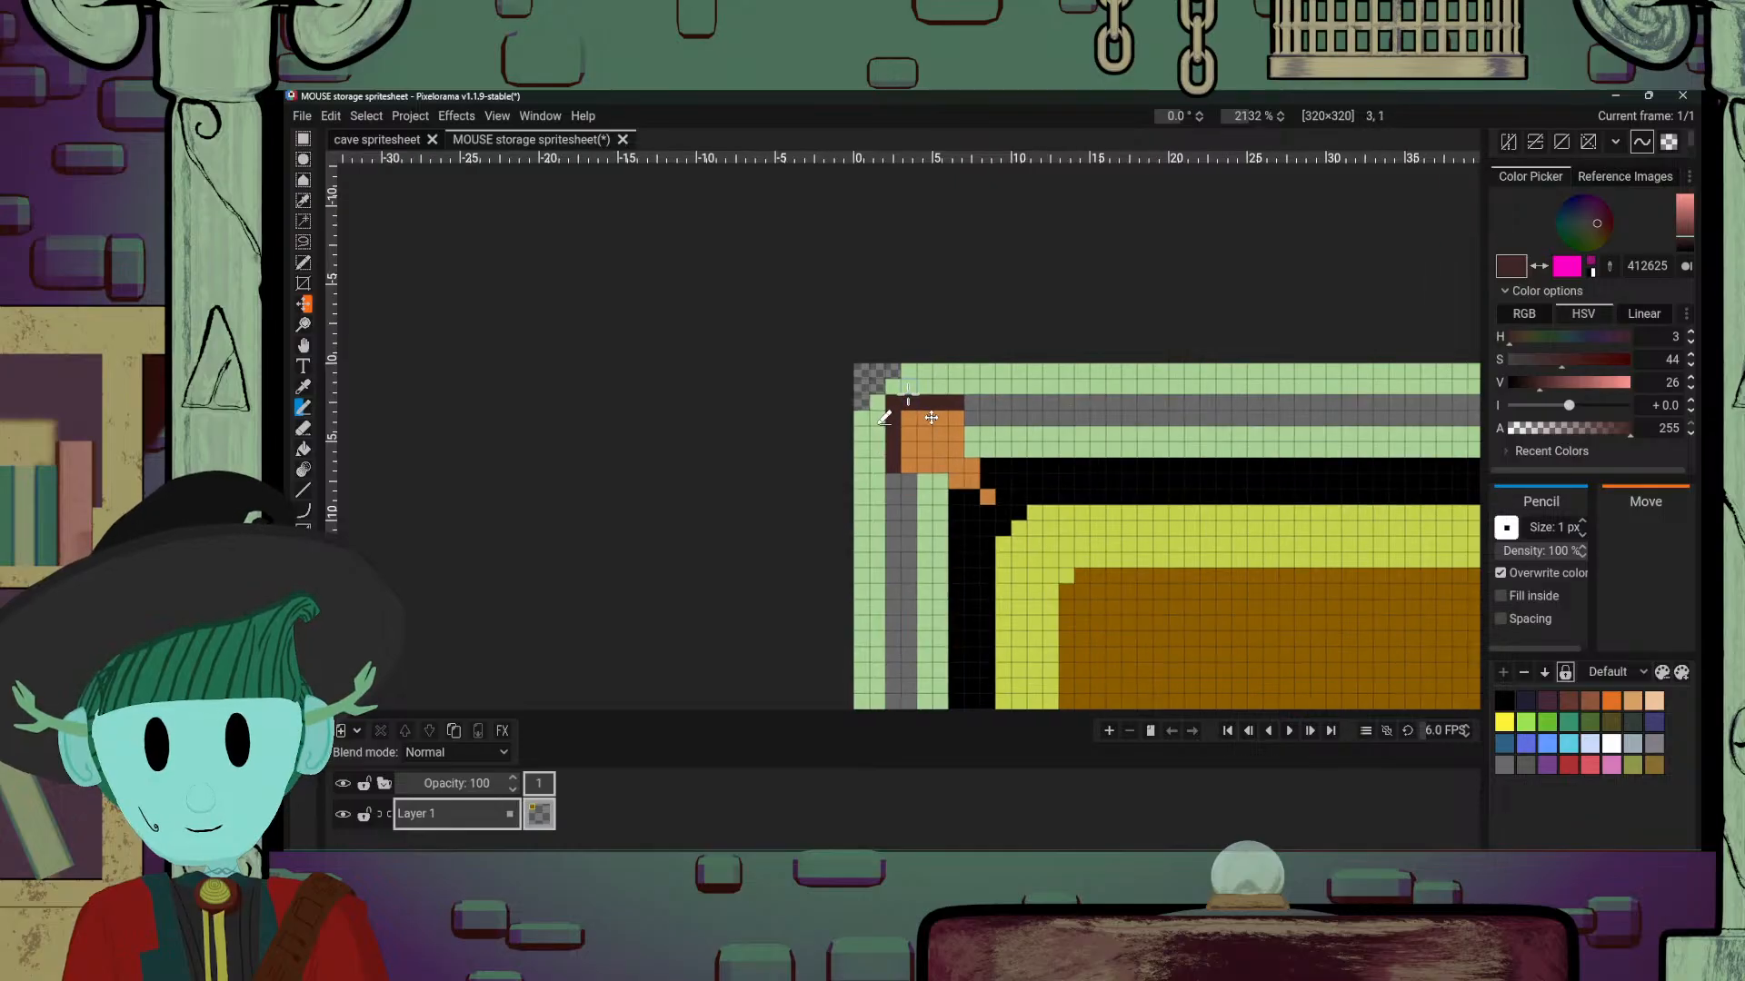
scroll(908, 397, "down", 1)
left_click(923, 389, "alt")
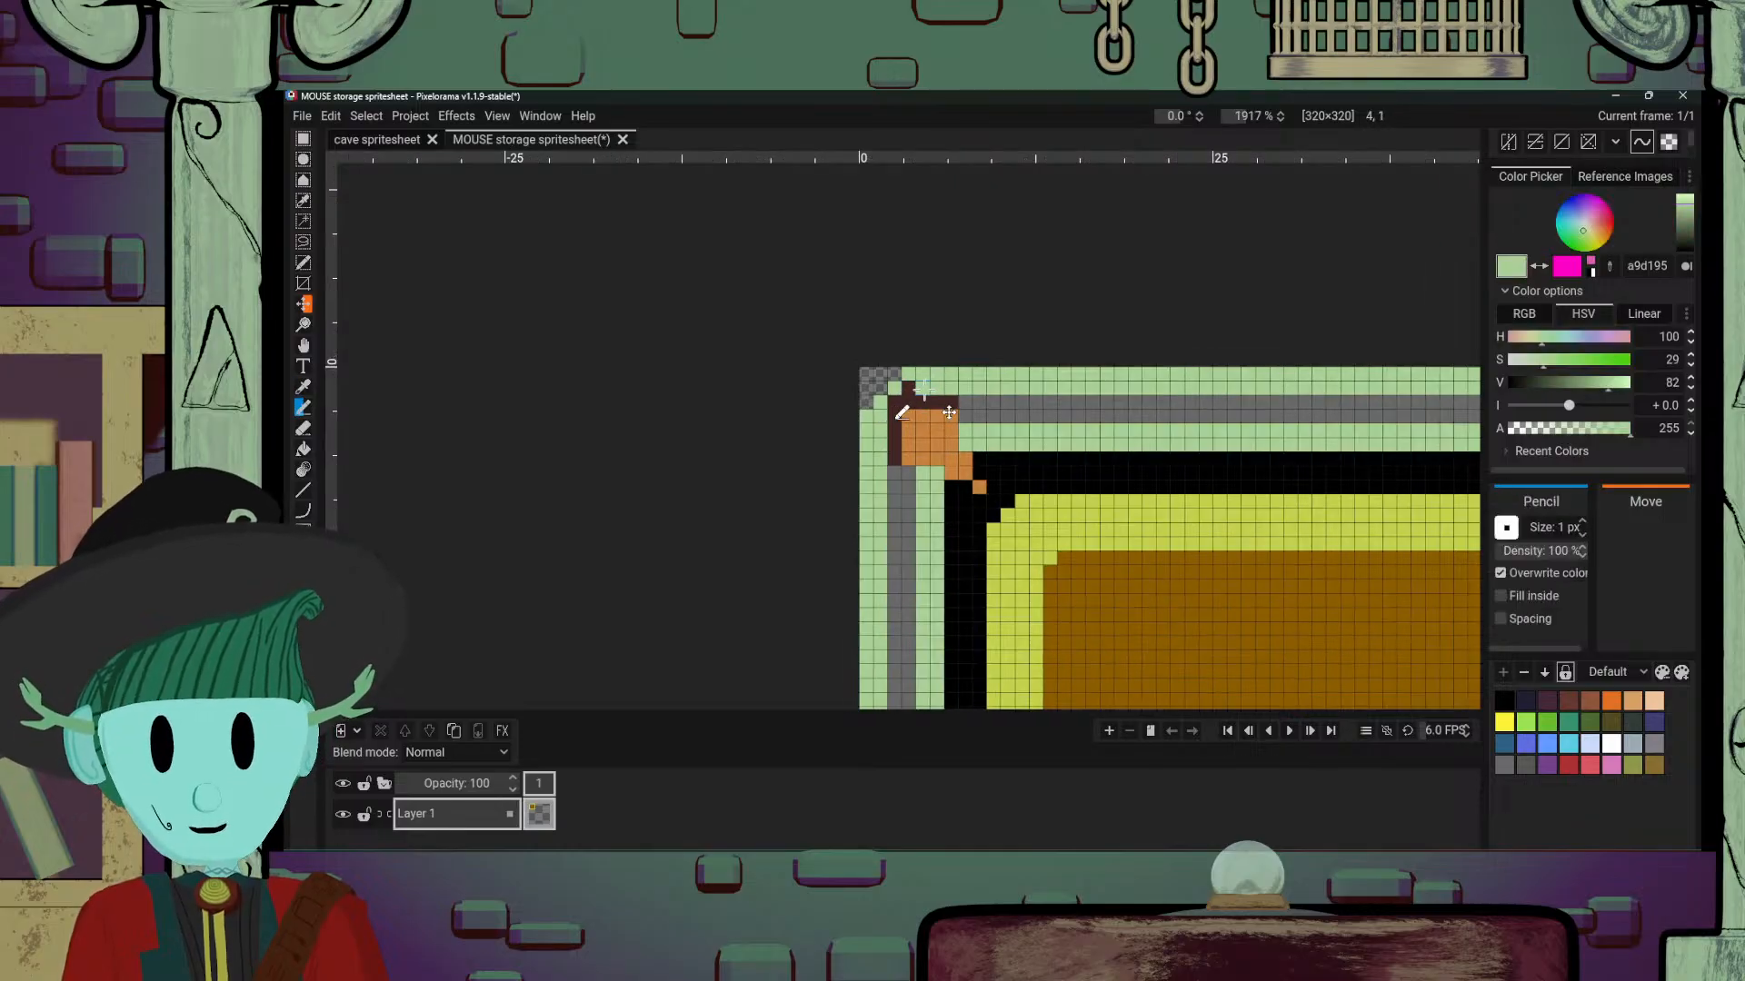
left_click(896, 399)
left_click_drag(970, 526, 894, 493)
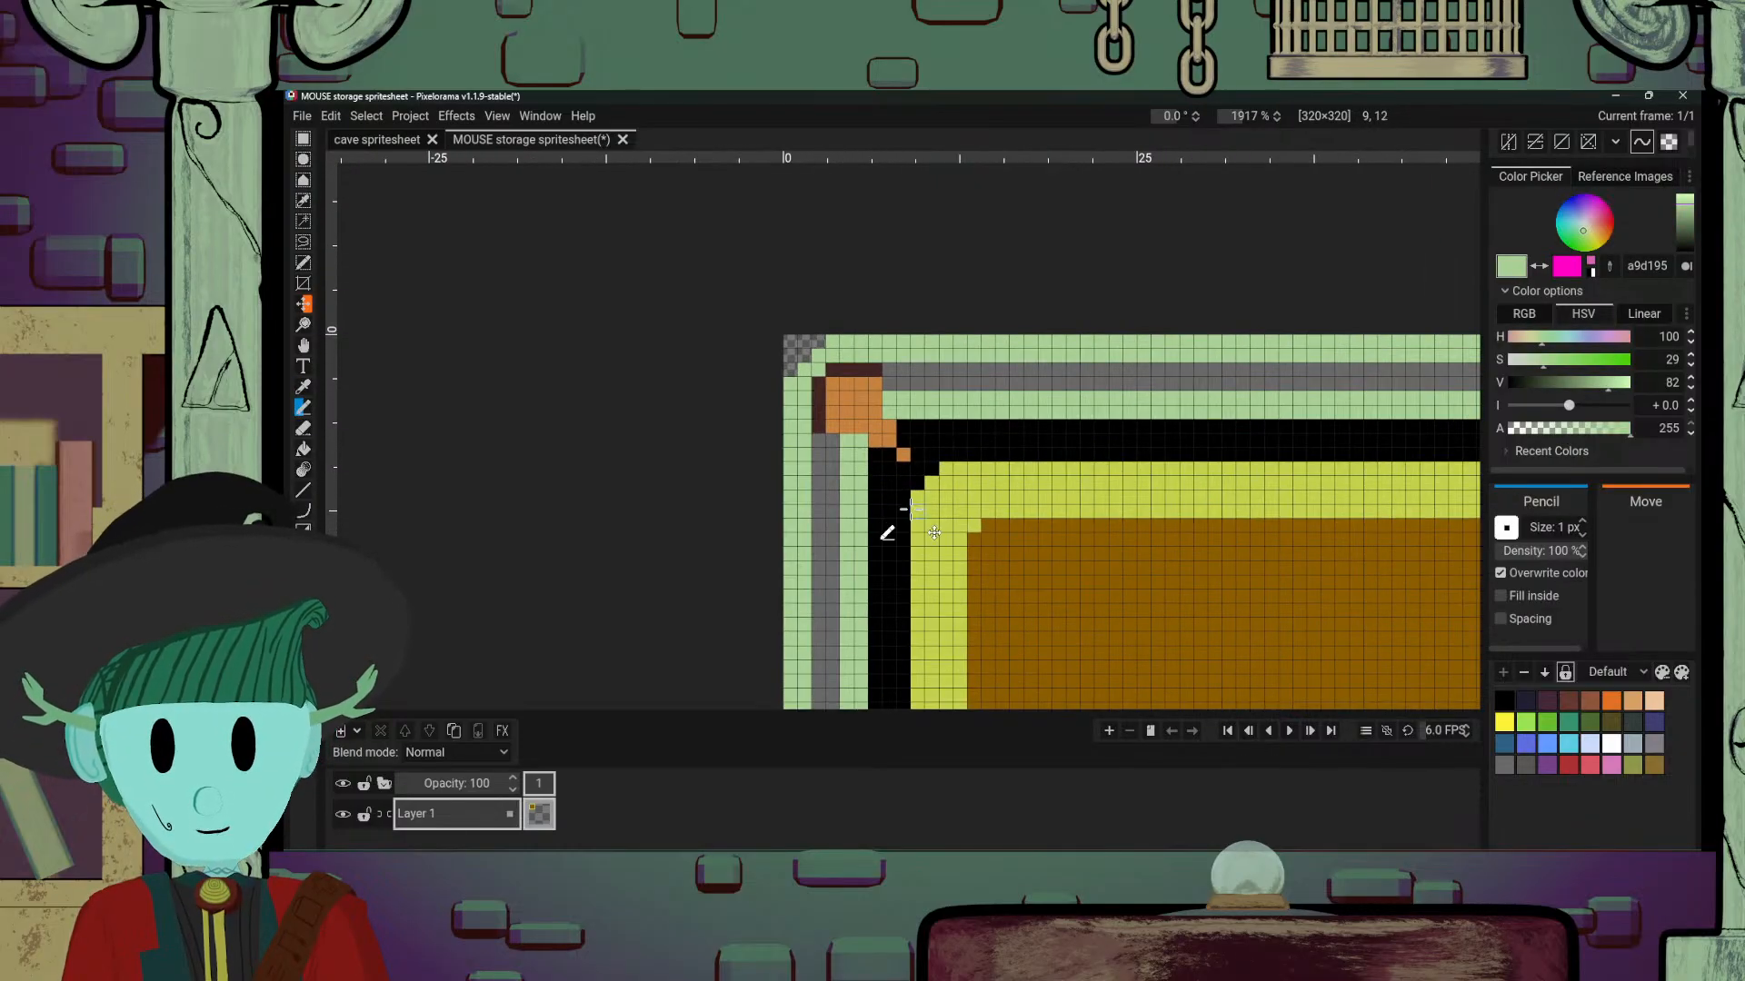
Step: Outline the right and lower inner edges of the top-left orange ornament, including its diagonal tip, with dark brown 412625 pixels
left_click(877, 370, "alt")
left_click_drag(888, 371, 888, 397)
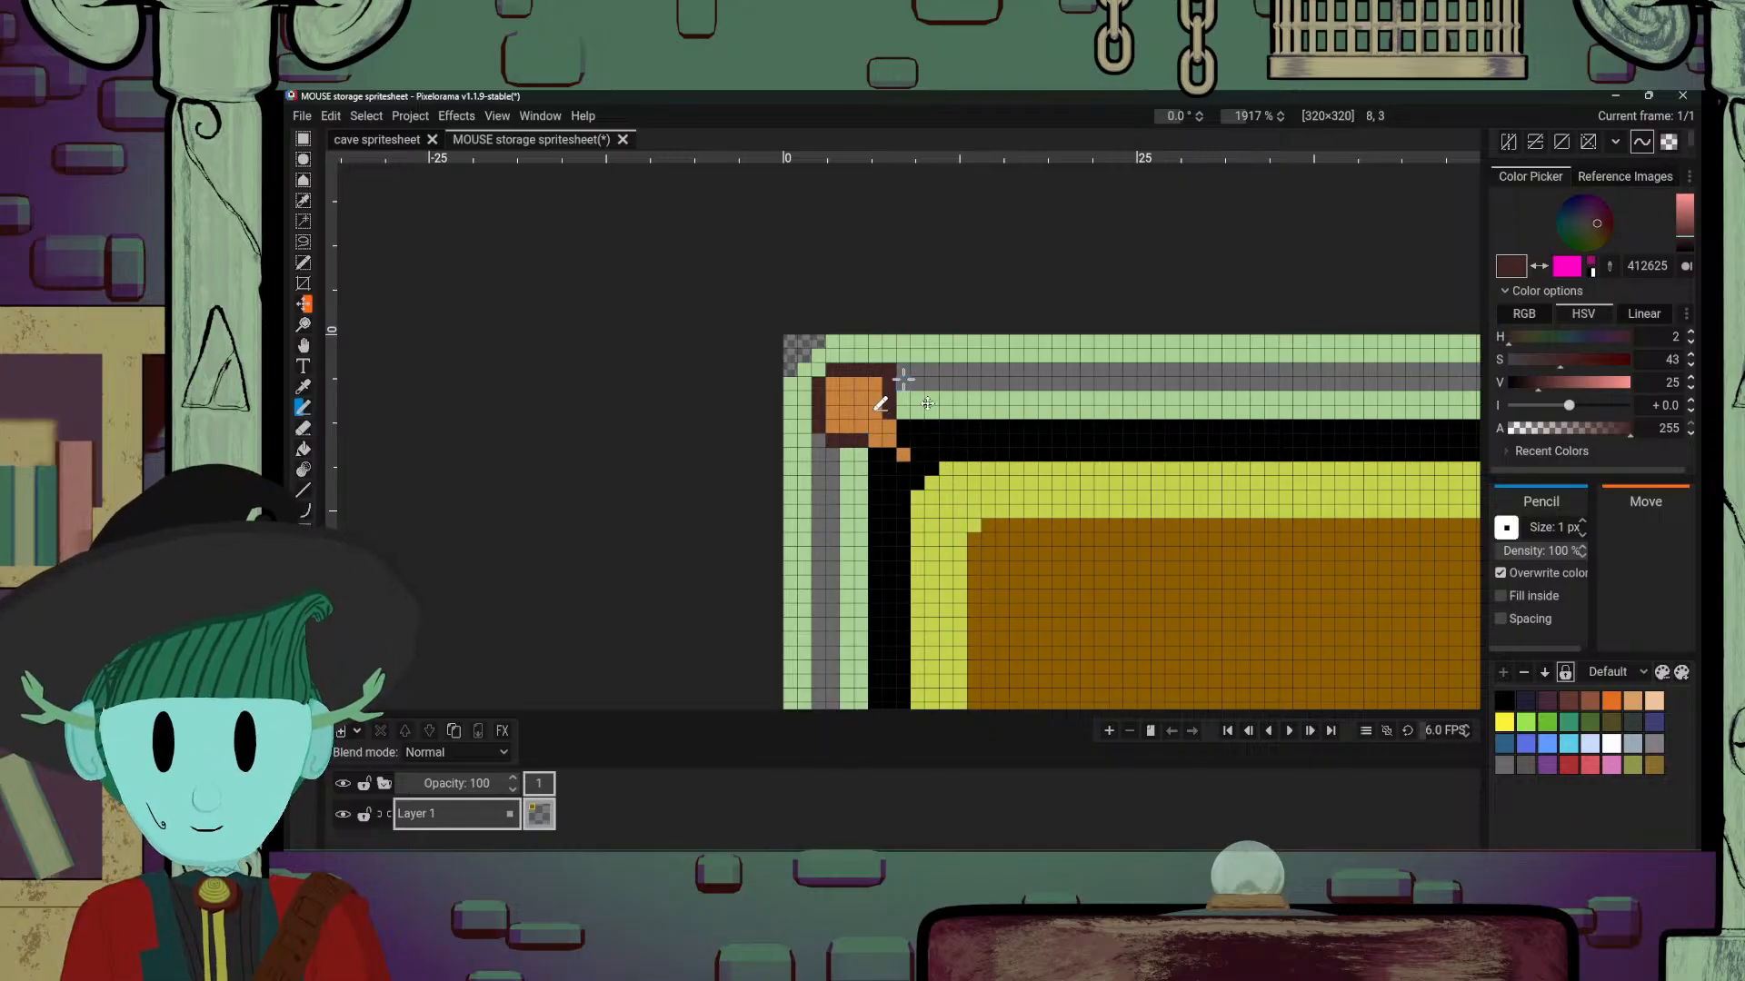
left_click(903, 379, "alt")
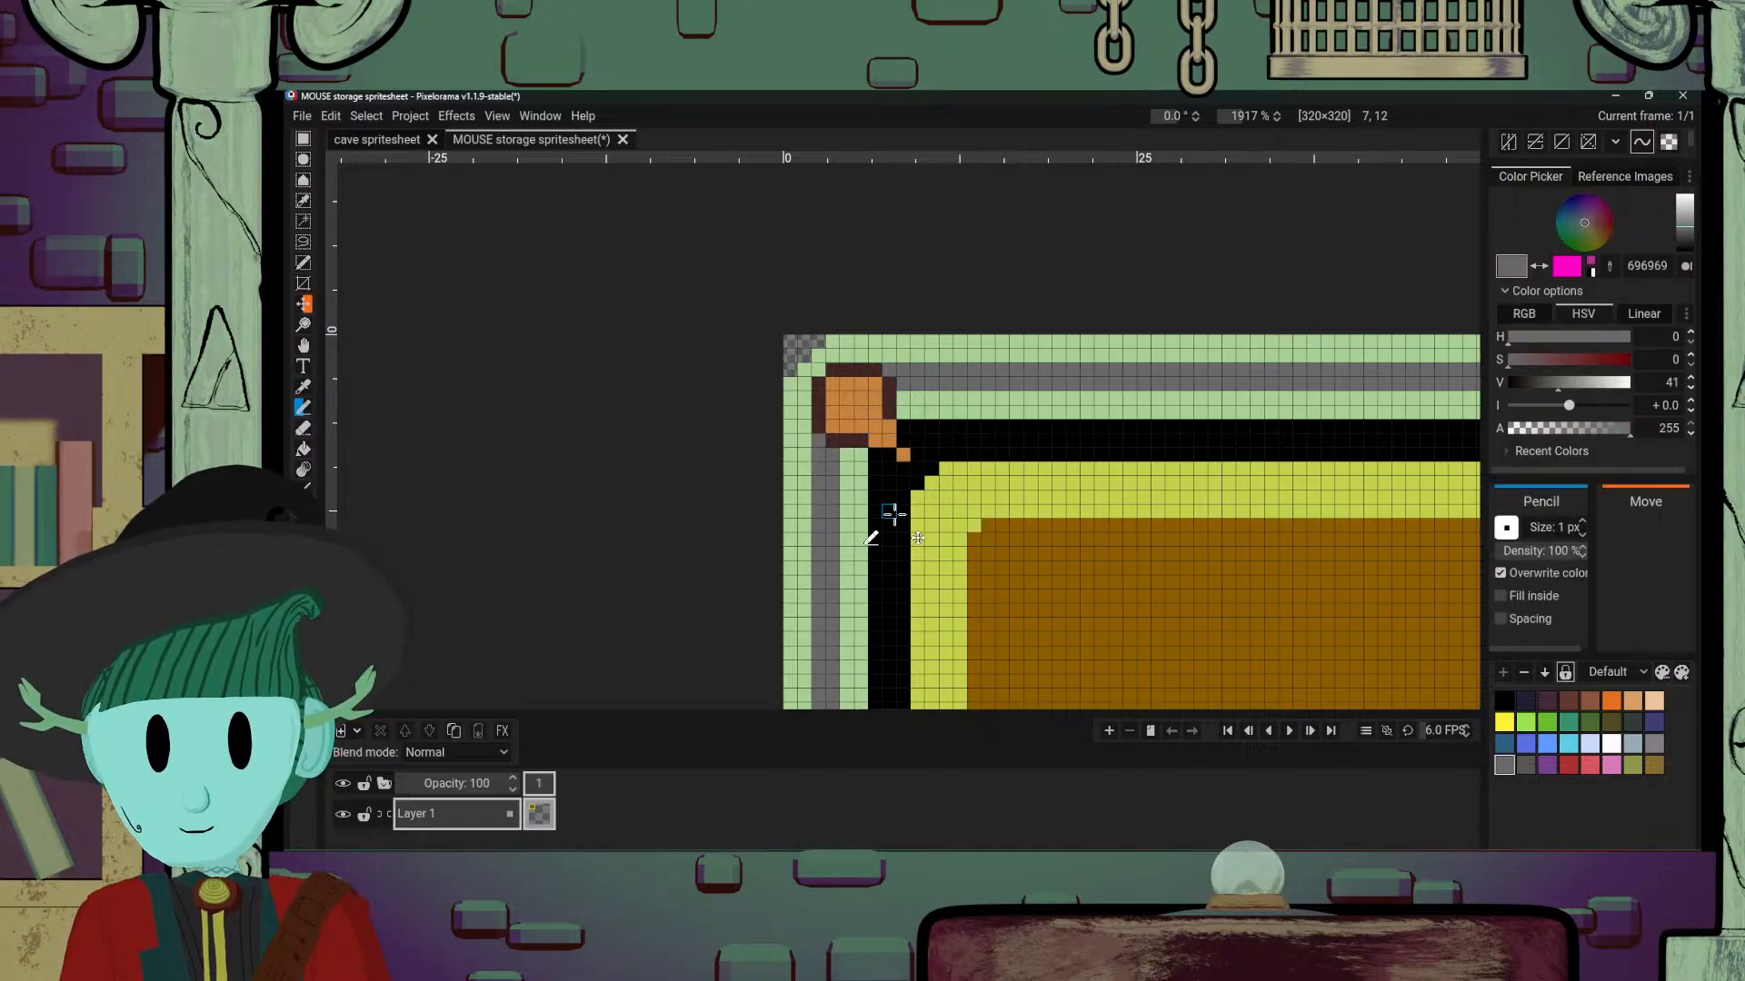
left_click(905, 439, "alt")
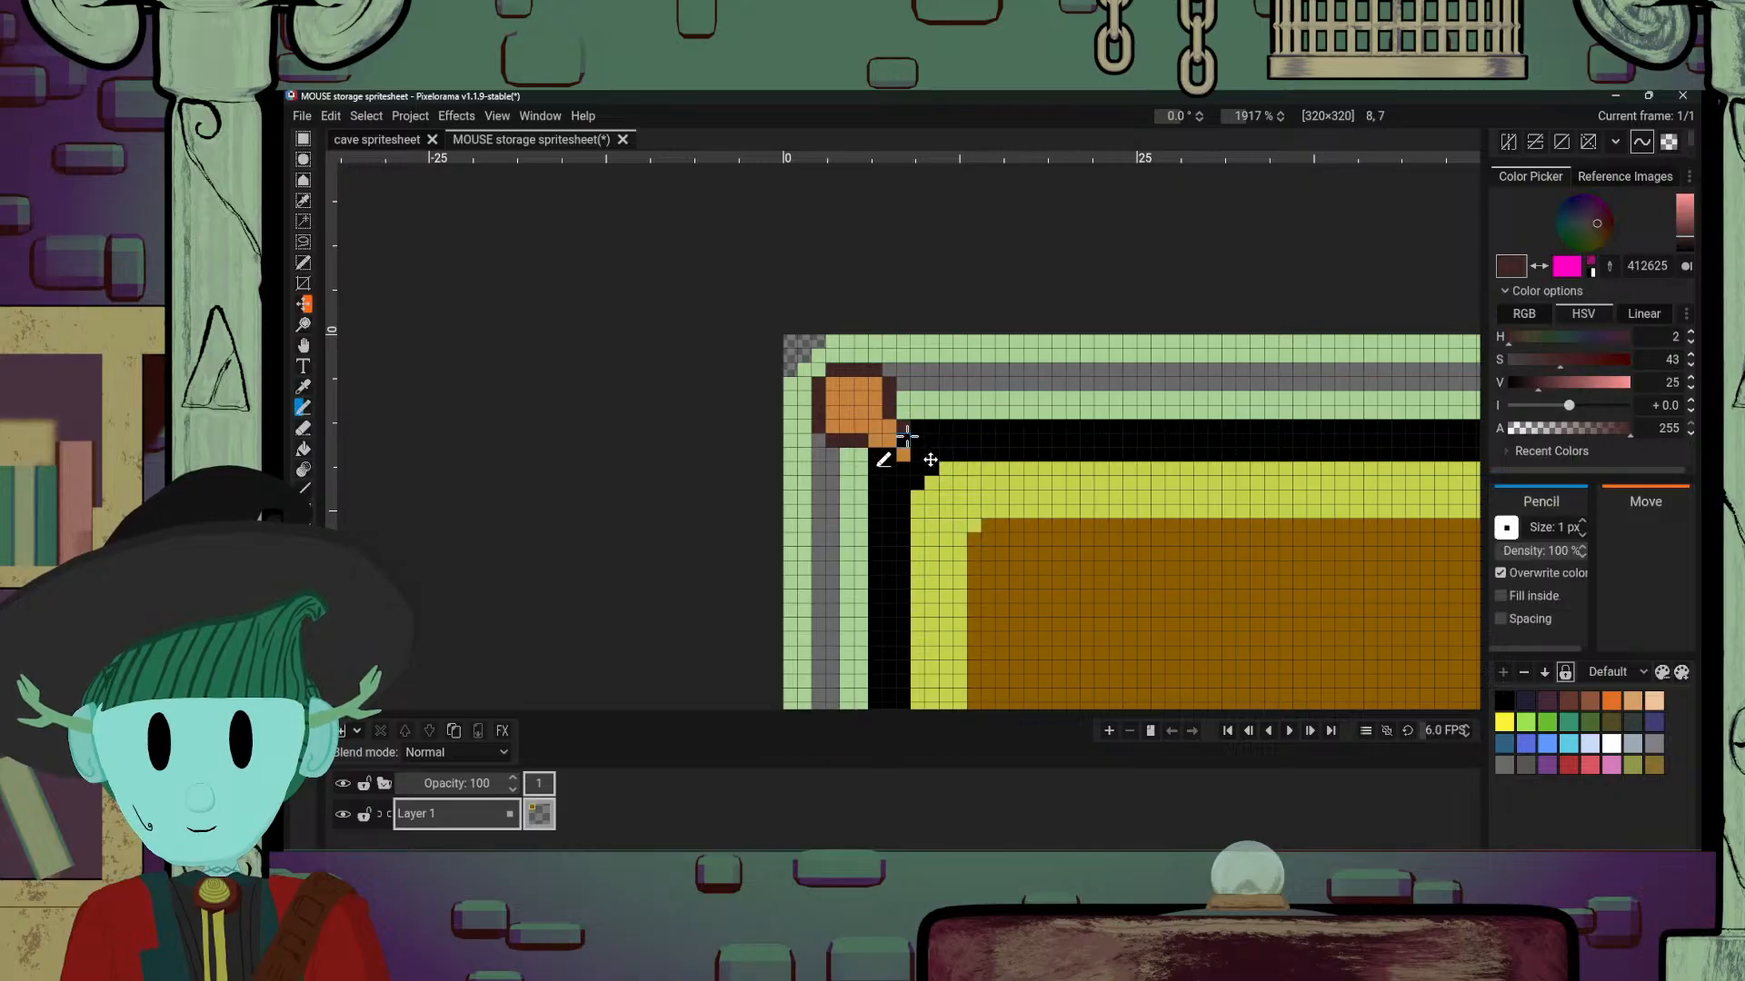
left_click(906, 438)
mouse_move(878, 456)
left_mouse_down()
mouse_move(910, 501)
mouse_move(917, 456)
left_mouse_up()
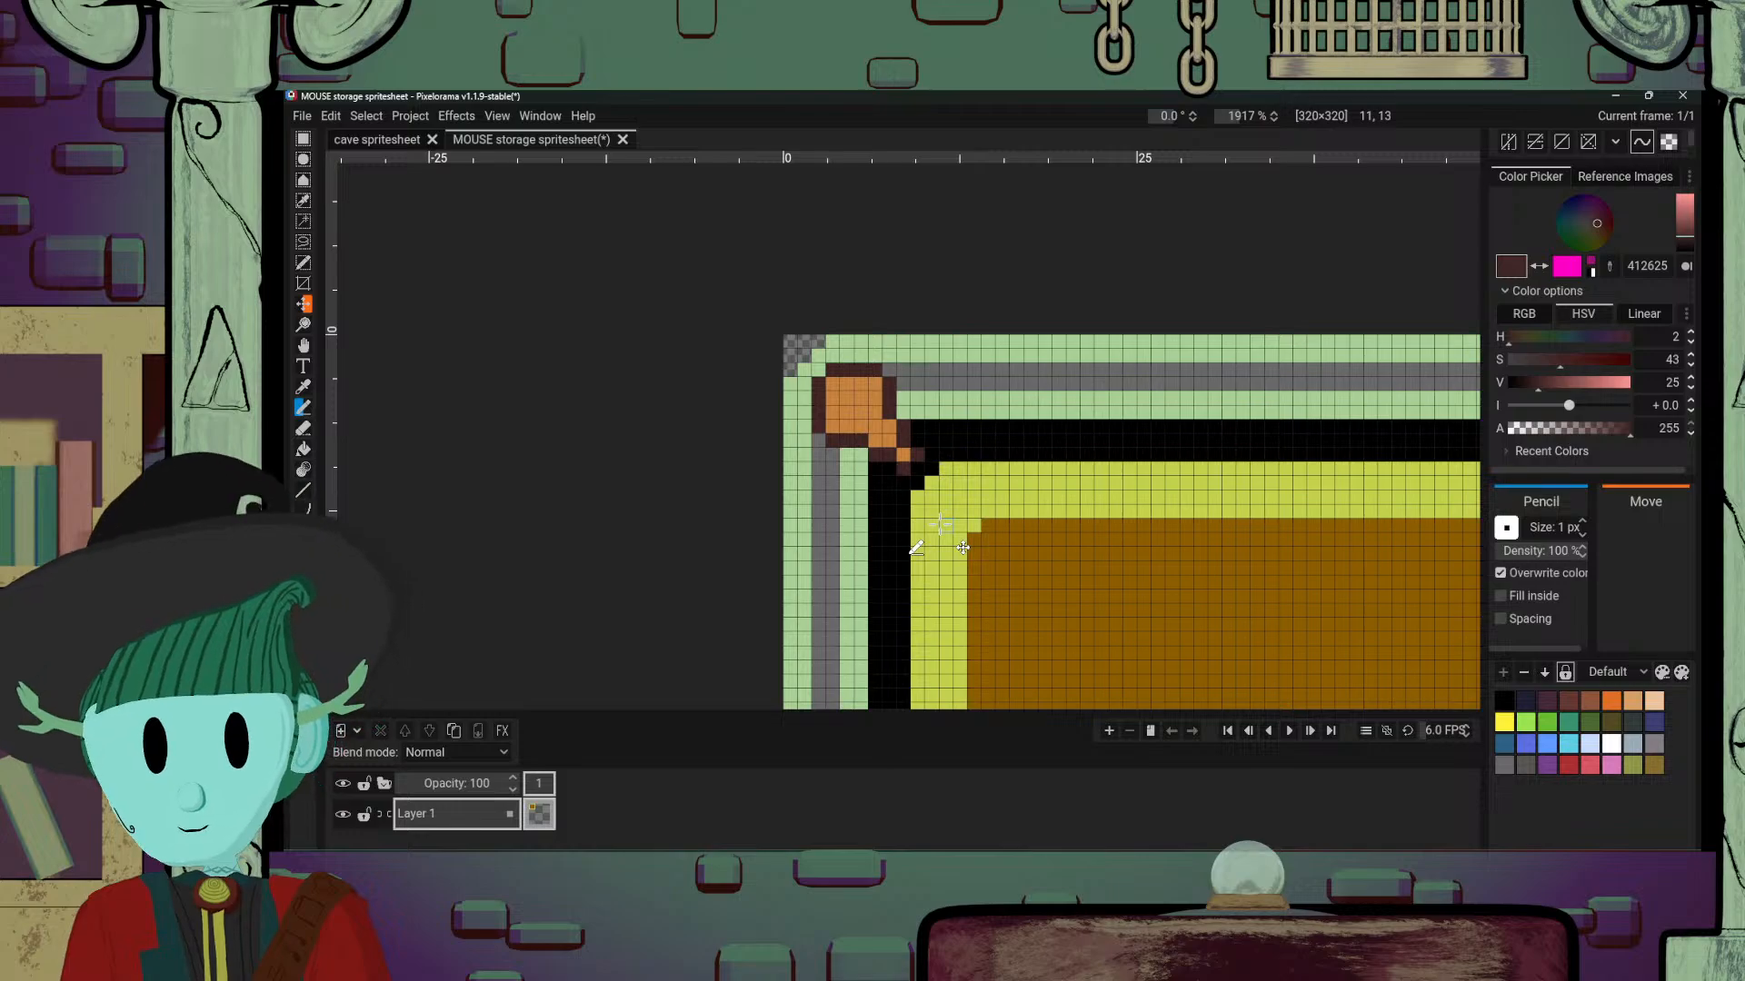
Step: Outline the left and lower inner edges of the top-right orange ornament and its diagonal tip in dark brown 412625
scroll(1071, 525, "down", 8)
scroll(1116, 633, "up", 4)
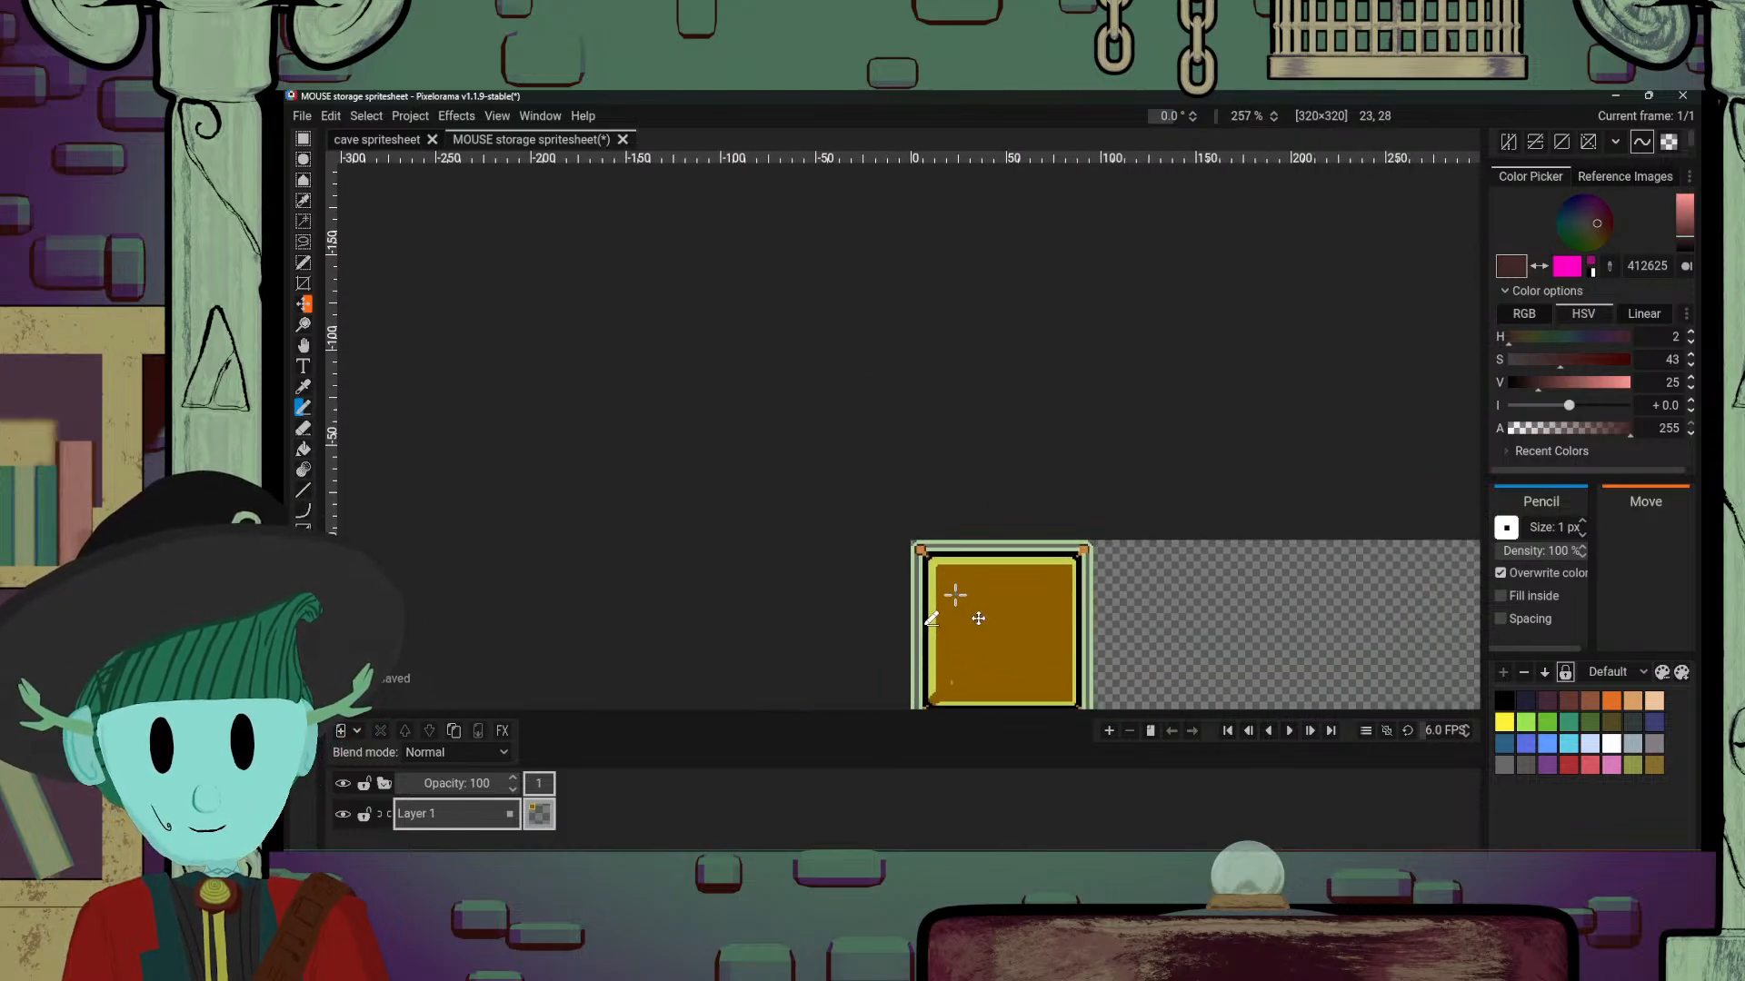
scroll(1129, 594, "up", 2)
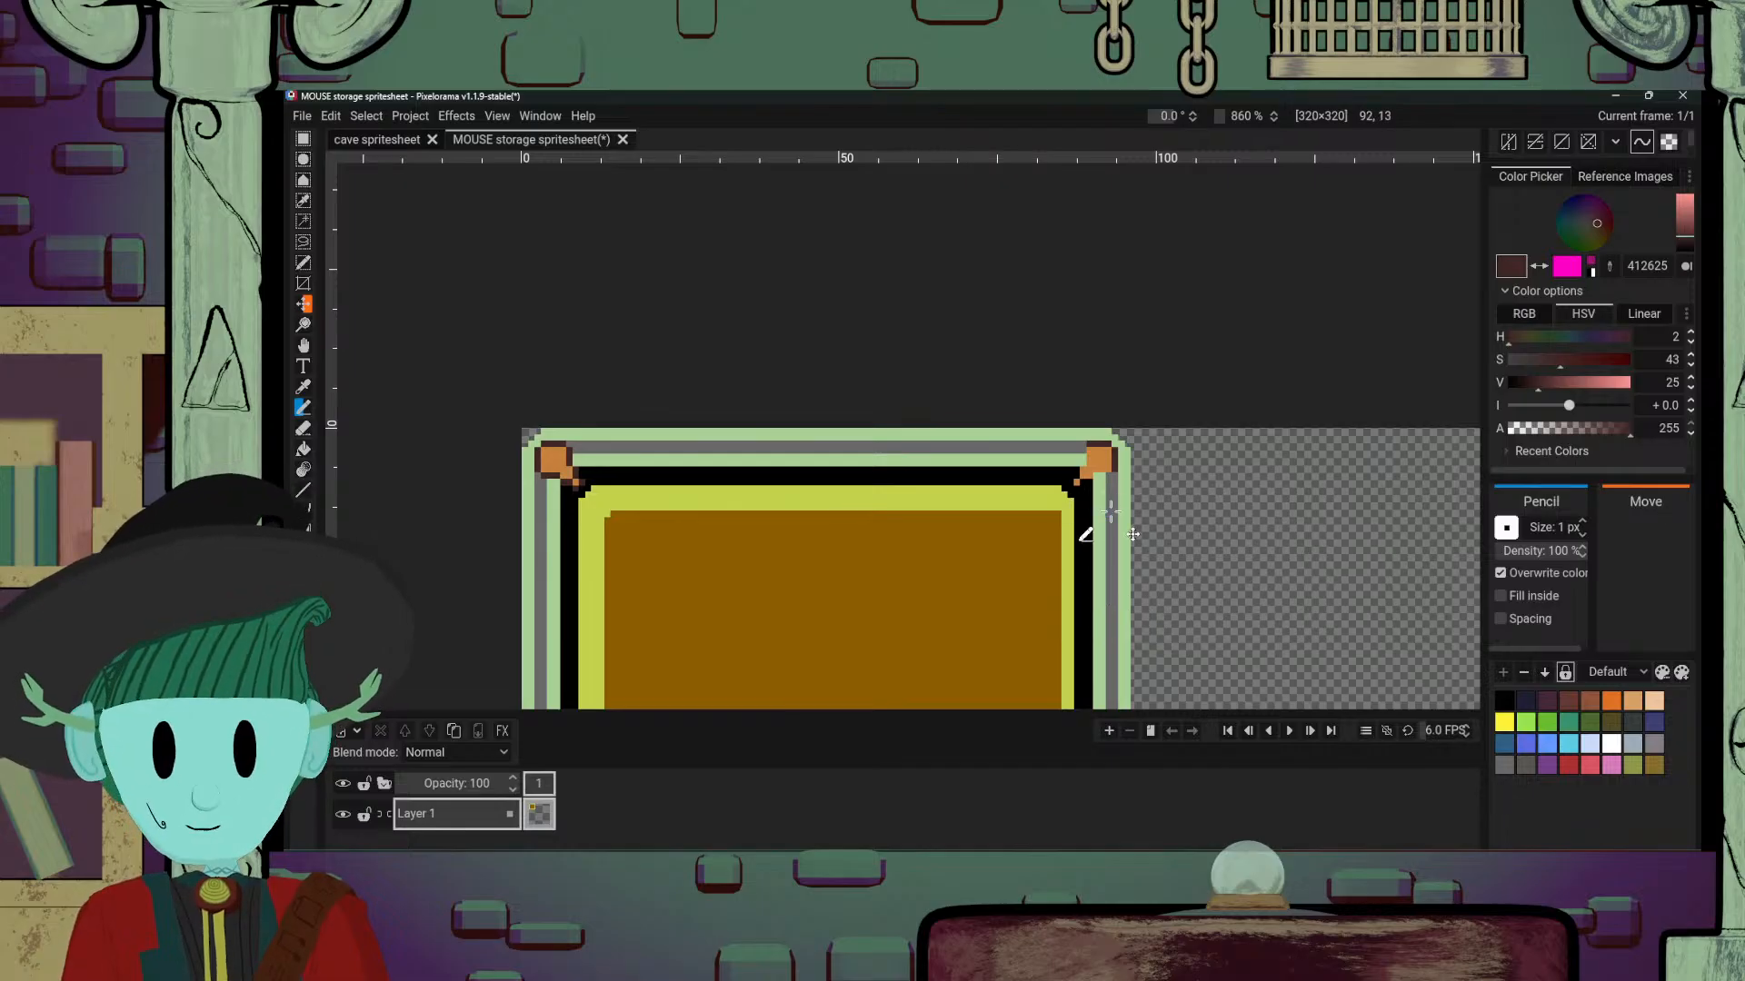
scroll(1131, 514, "up", 3)
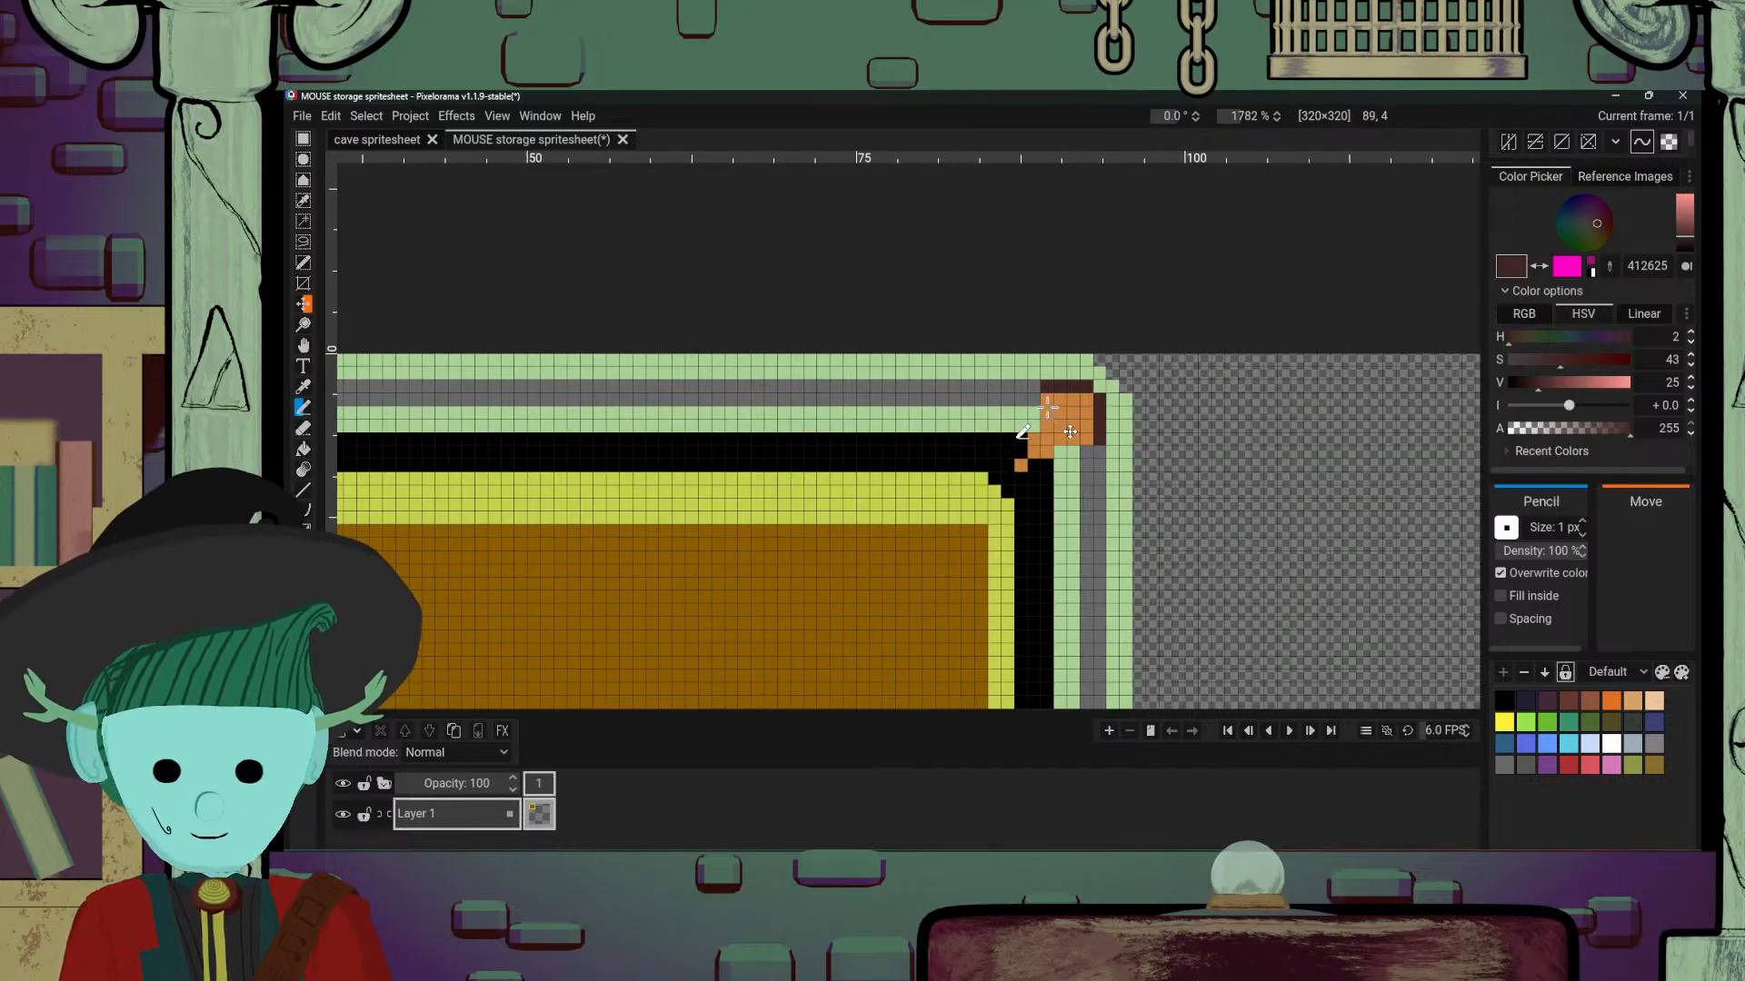
left_click(1047, 388, "alt")
mouse_move(1036, 400)
left_mouse_down()
mouse_move(1088, 452)
mouse_move(1082, 472)
mouse_move(1021, 452)
left_mouse_up()
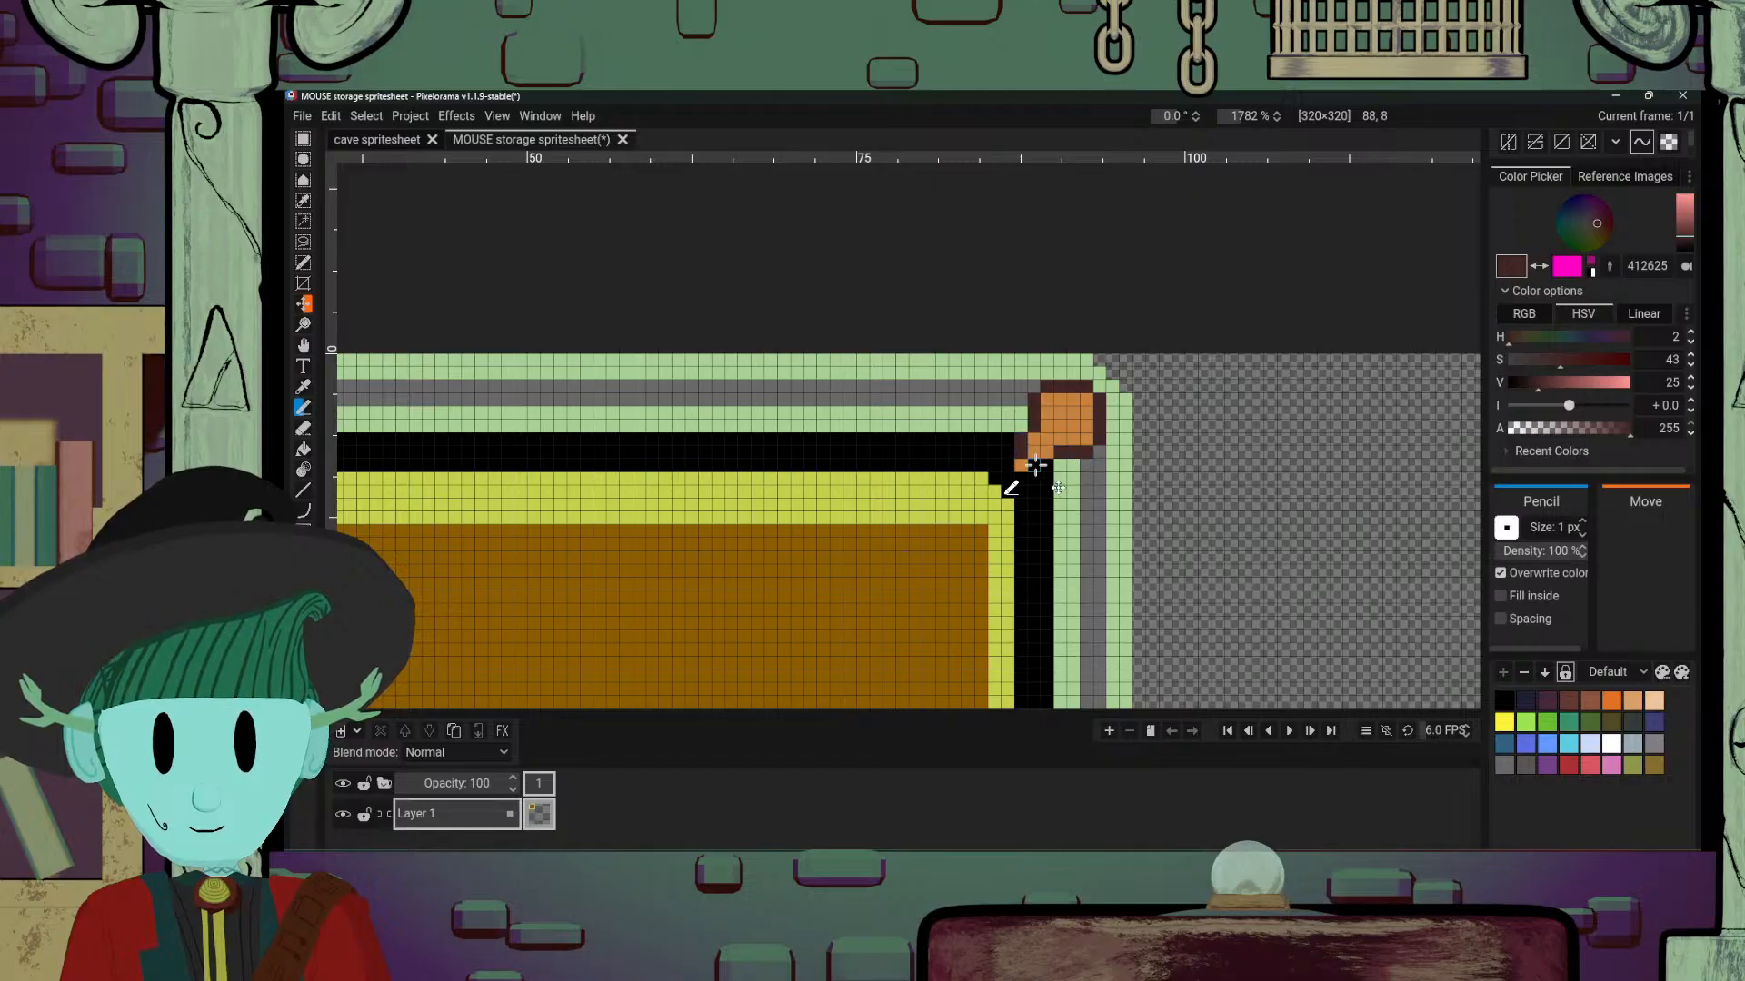
left_click(1024, 479)
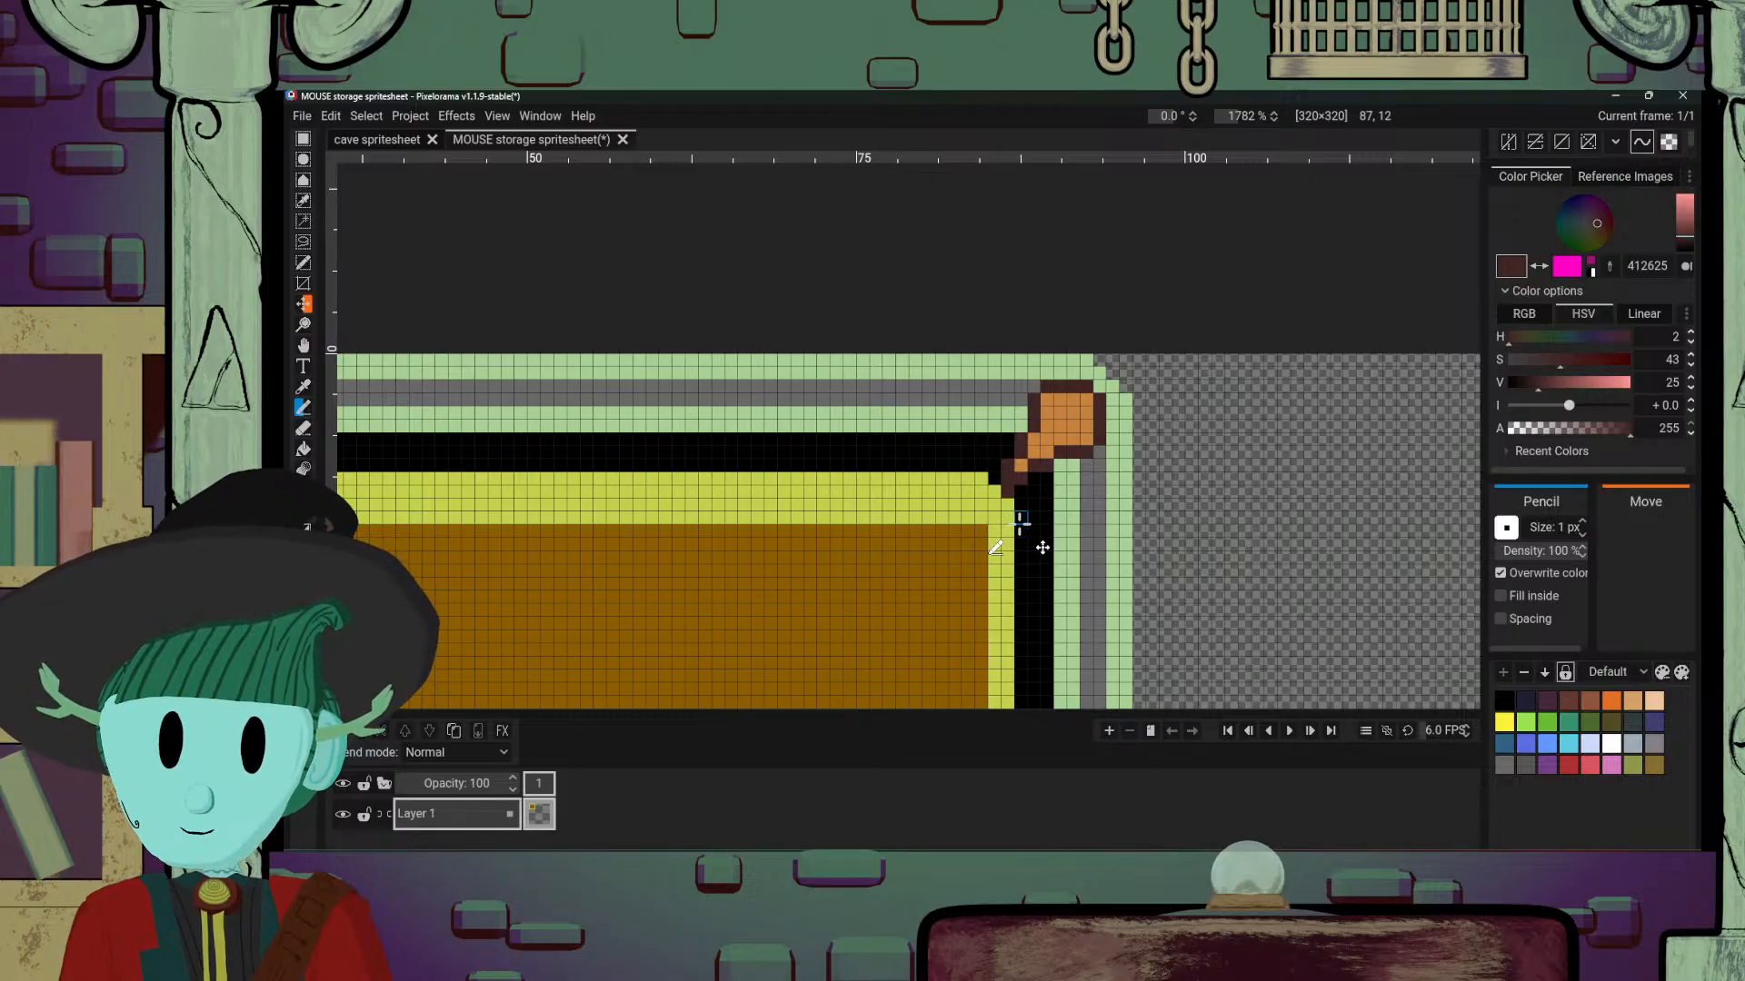
left_click(1027, 496, "alt")
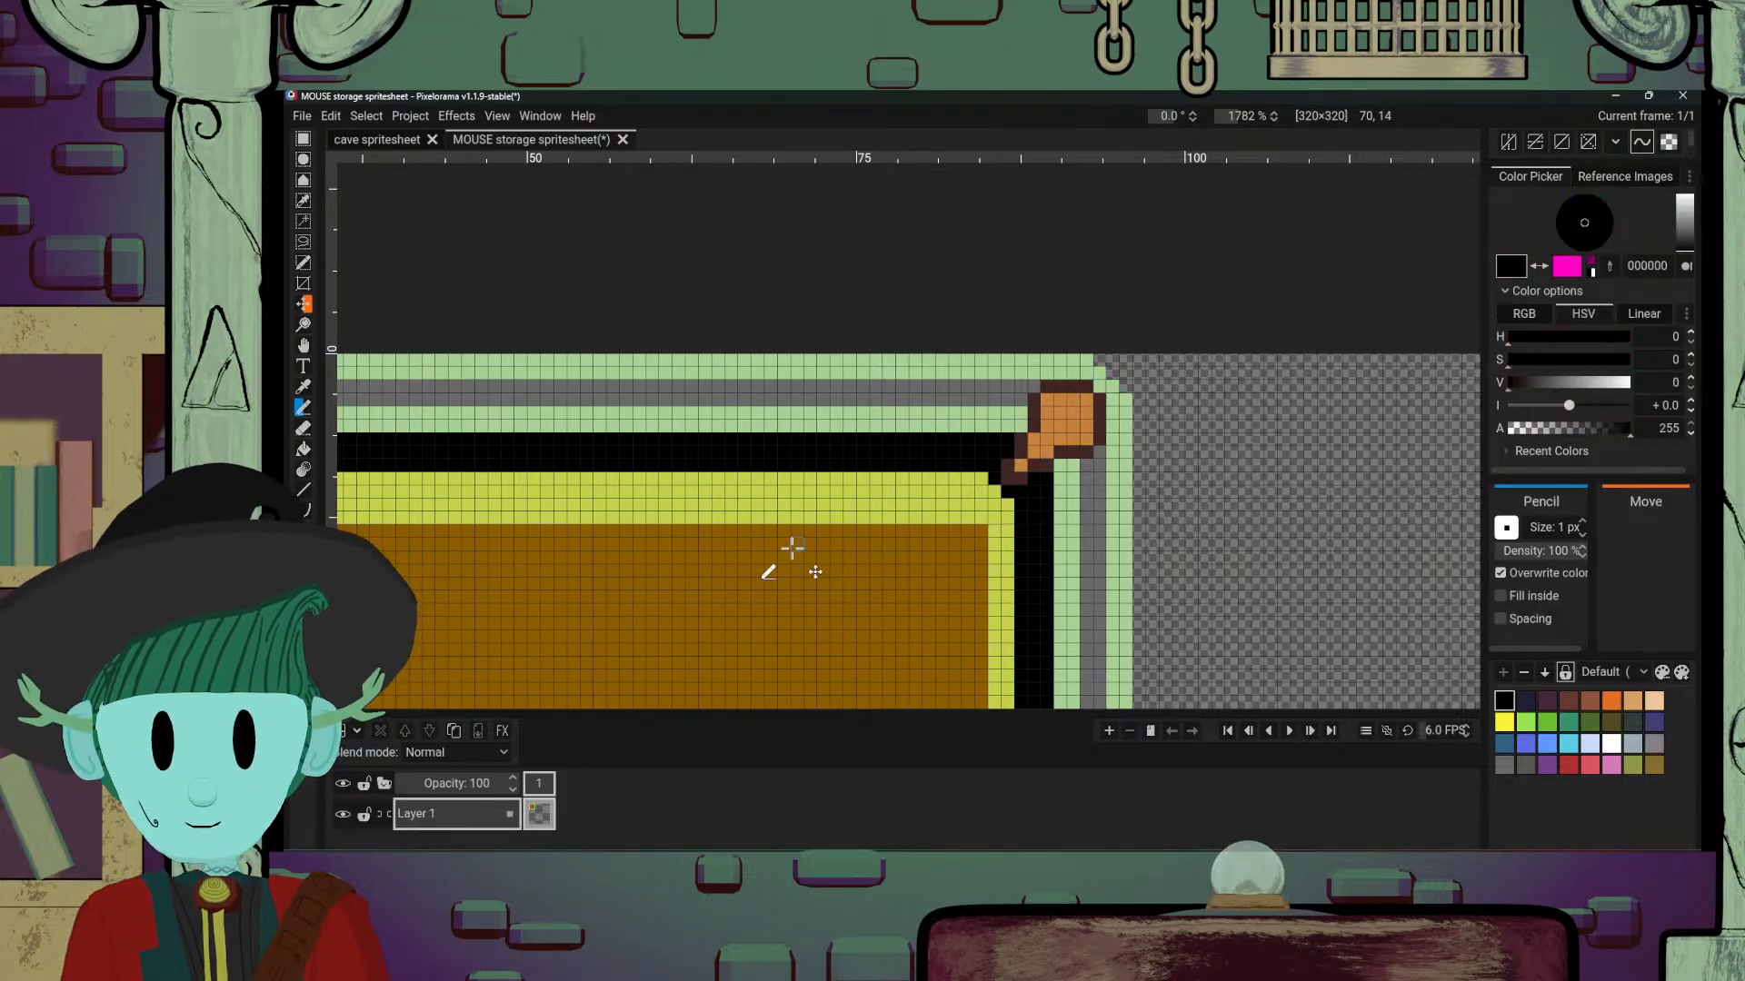
Step: Outline the inner edges of the bottom-right orange ornament in dark brown 412625 and repaint its diagonal tip pixel orange c7823e
scroll(793, 547, "left", 10)
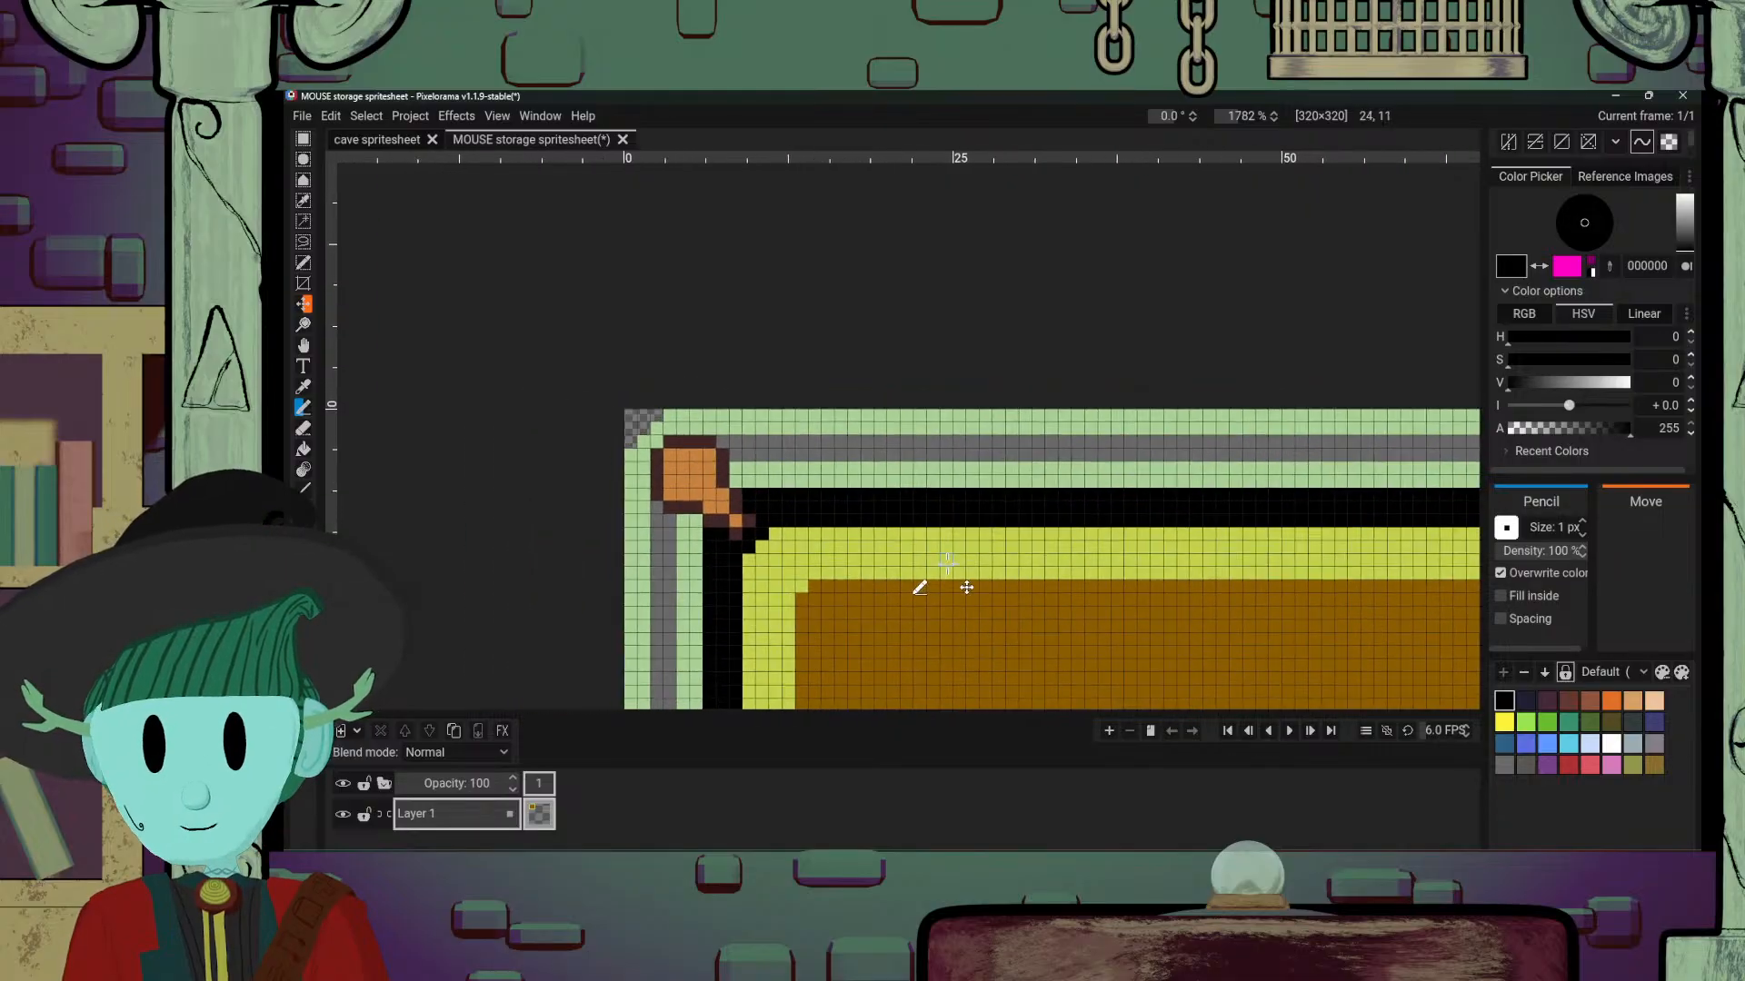
left_click(750, 506, "alt")
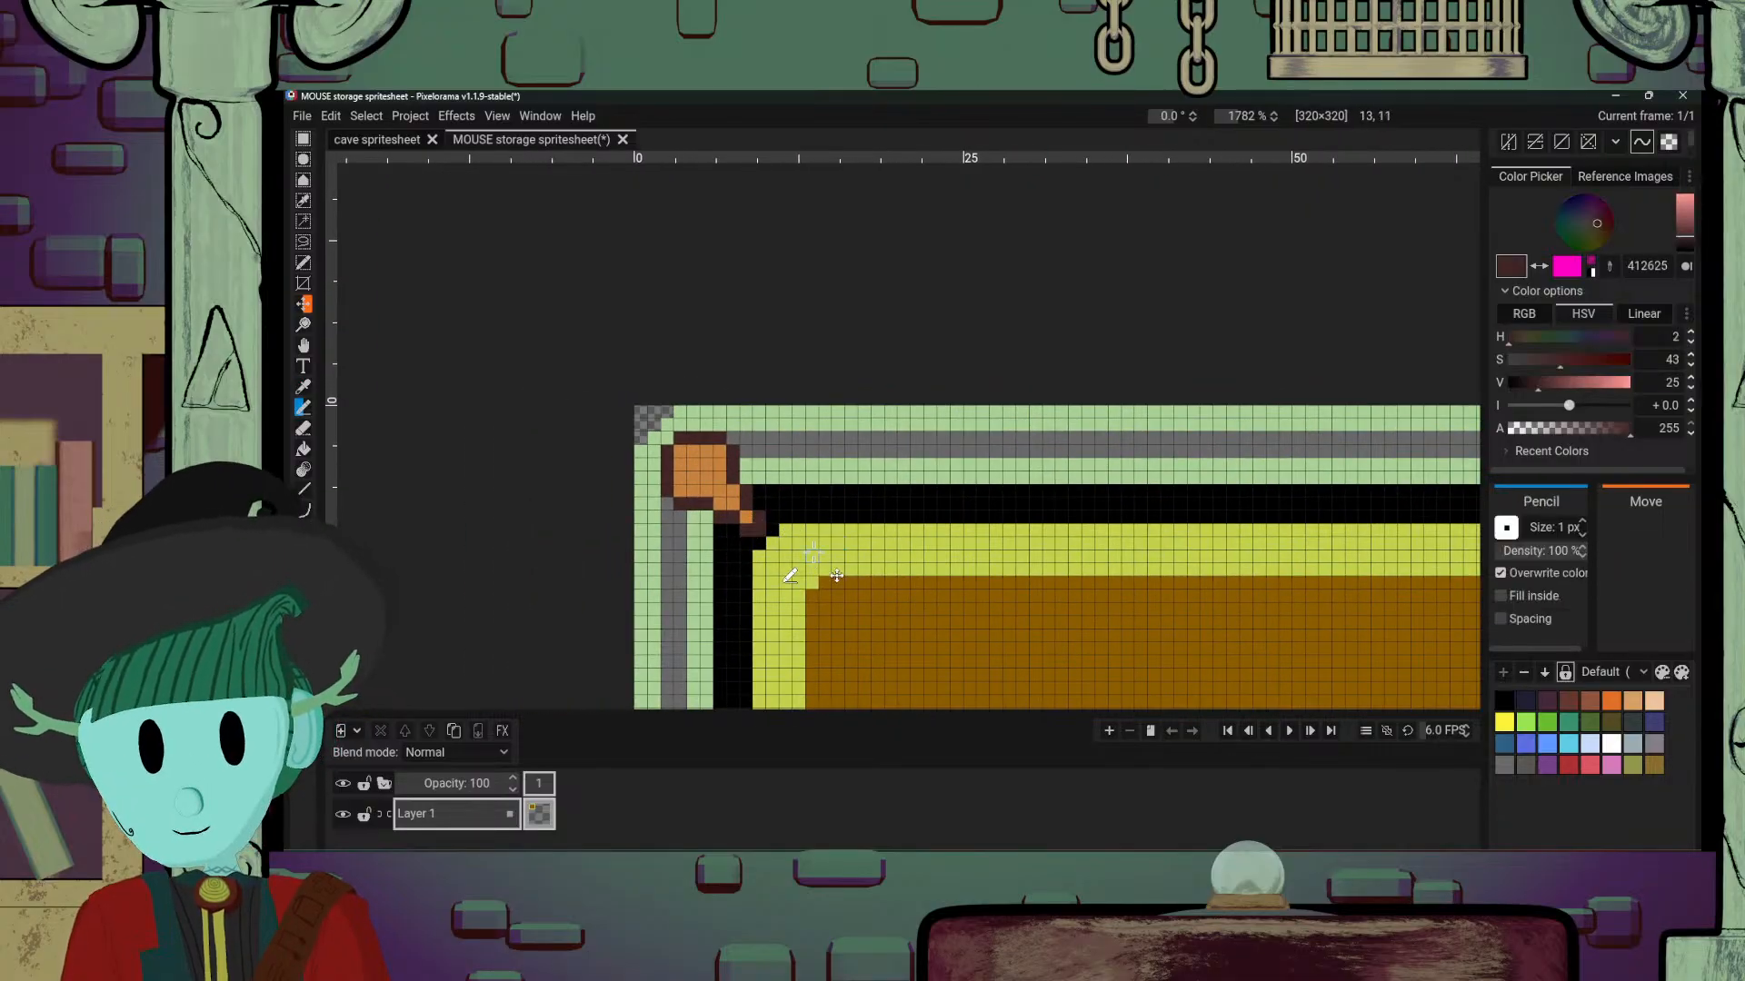
scroll(836, 575, "down", 10)
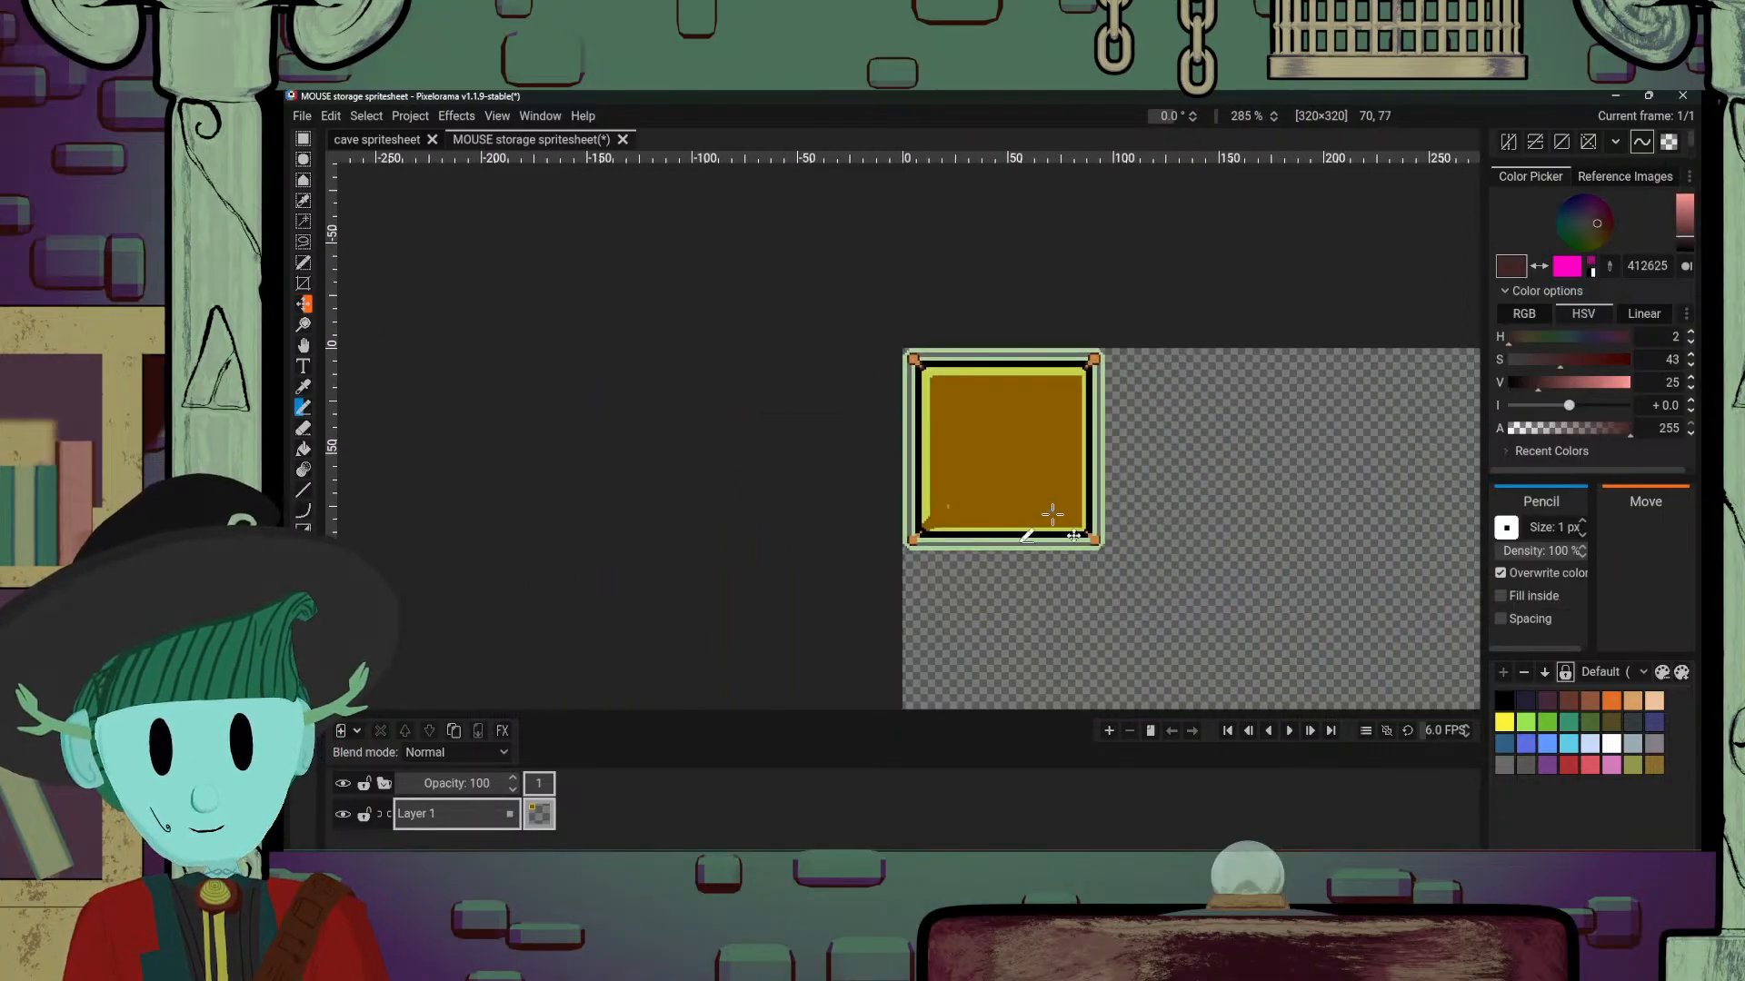
scroll(1081, 541, "up", 2)
scroll(1090, 552, "up", 8)
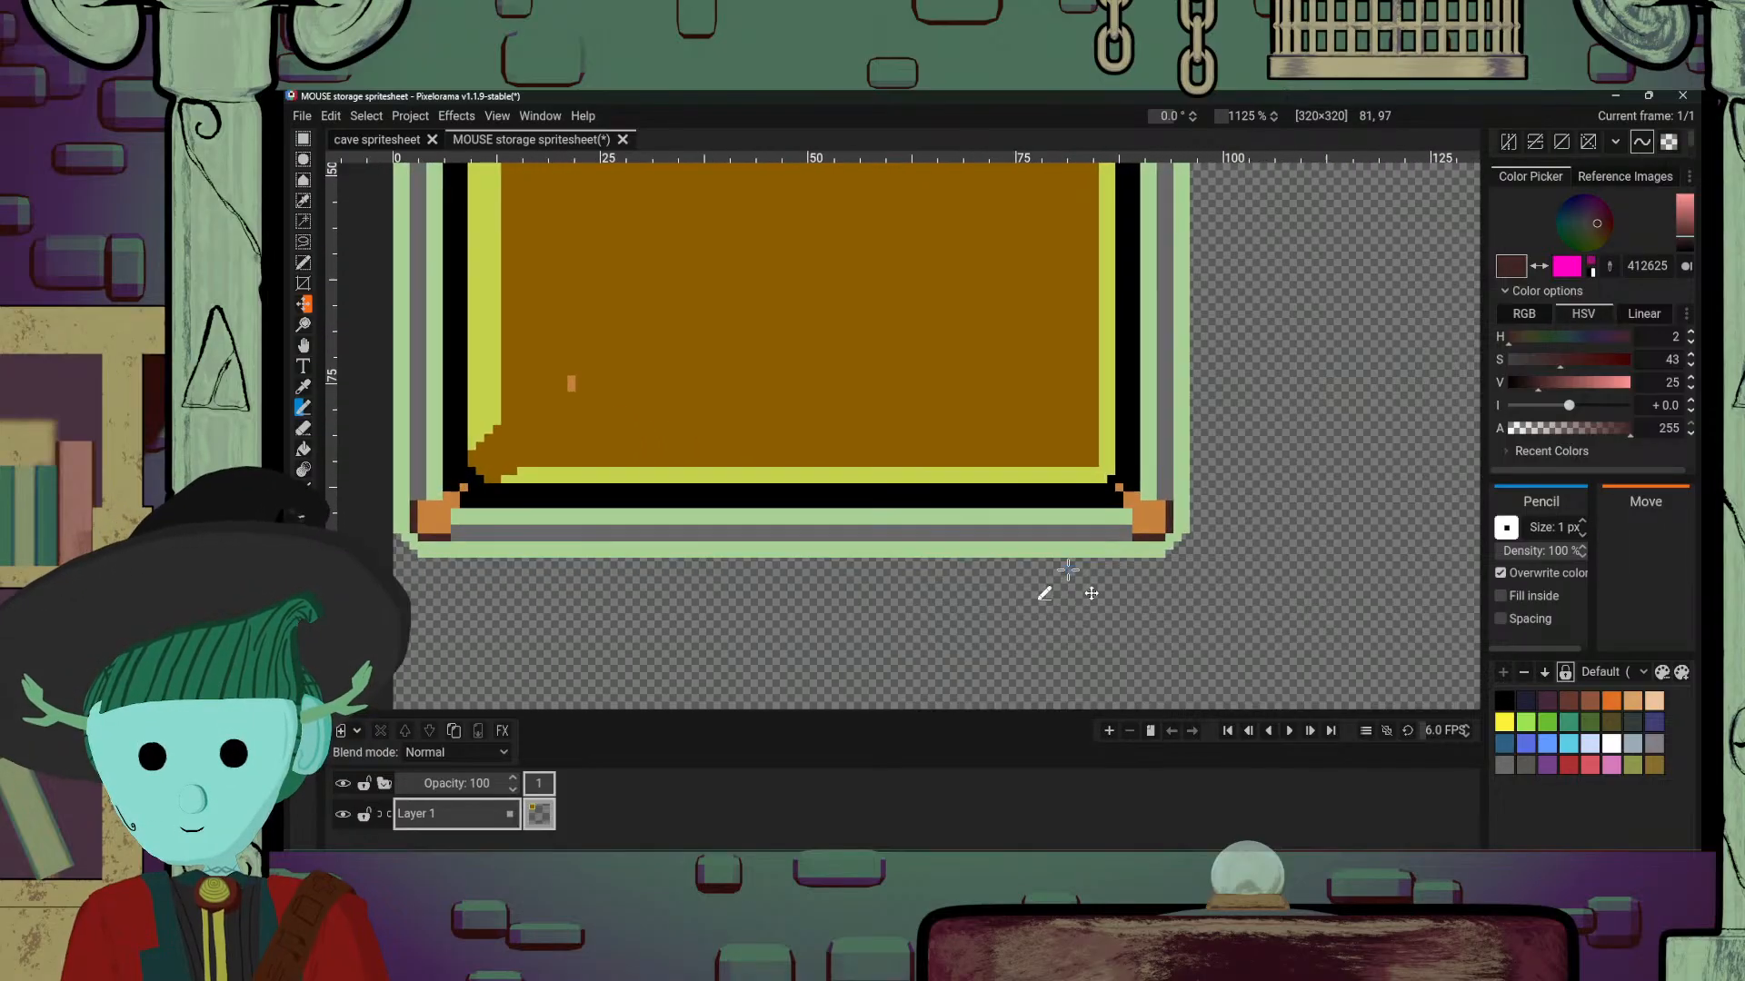
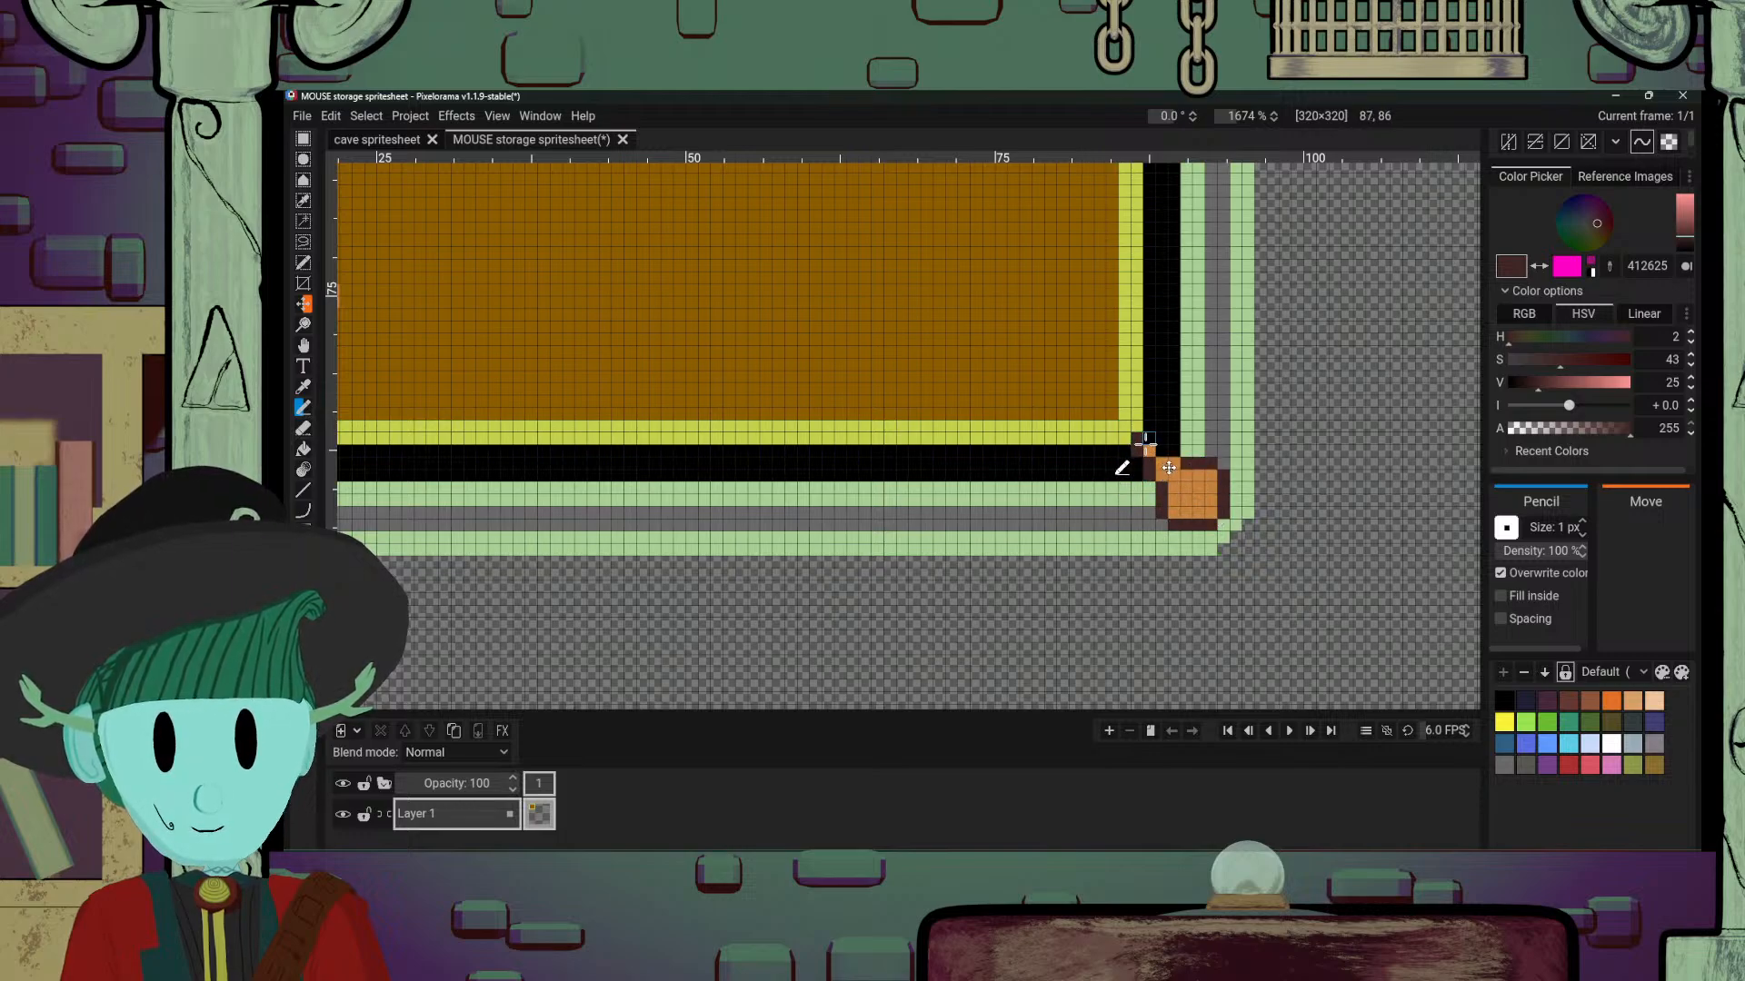
left_click(1170, 452)
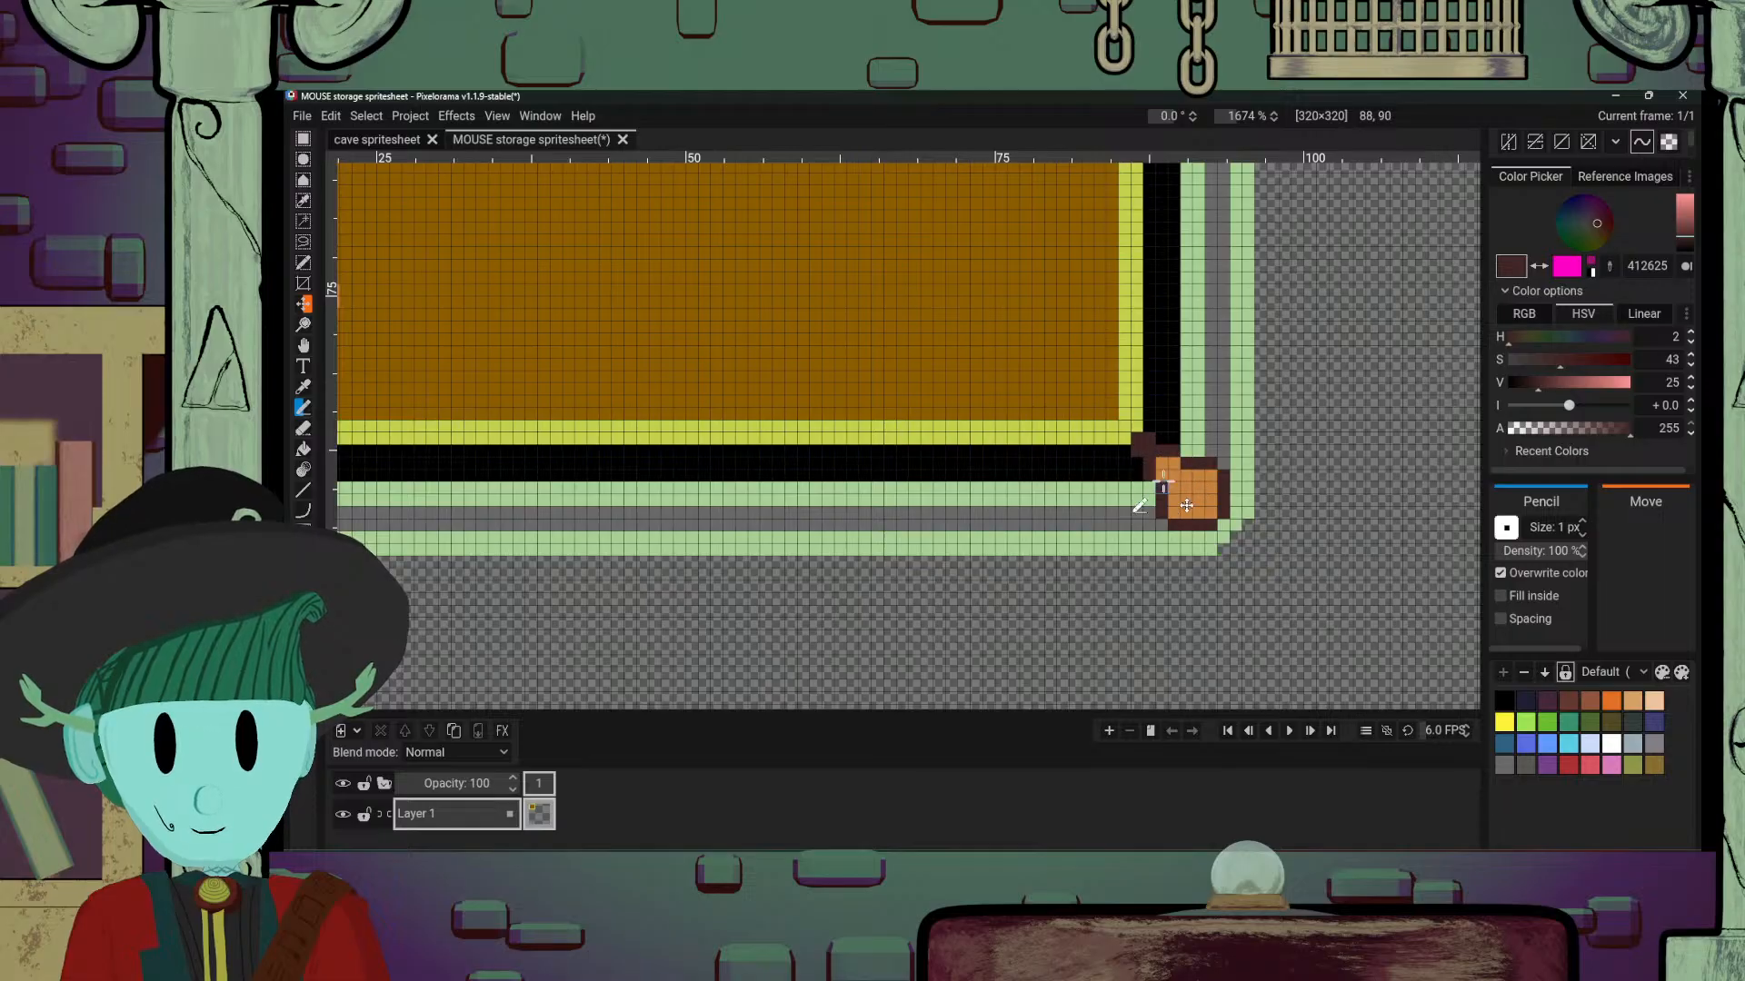
left_click(1164, 478, "alt")
left_click(1151, 454)
Step: Outline the top and right inner edges of the bottom-left orange ornament and its diagonal tip in dark brown 412625
scroll(1032, 465, "down", 6)
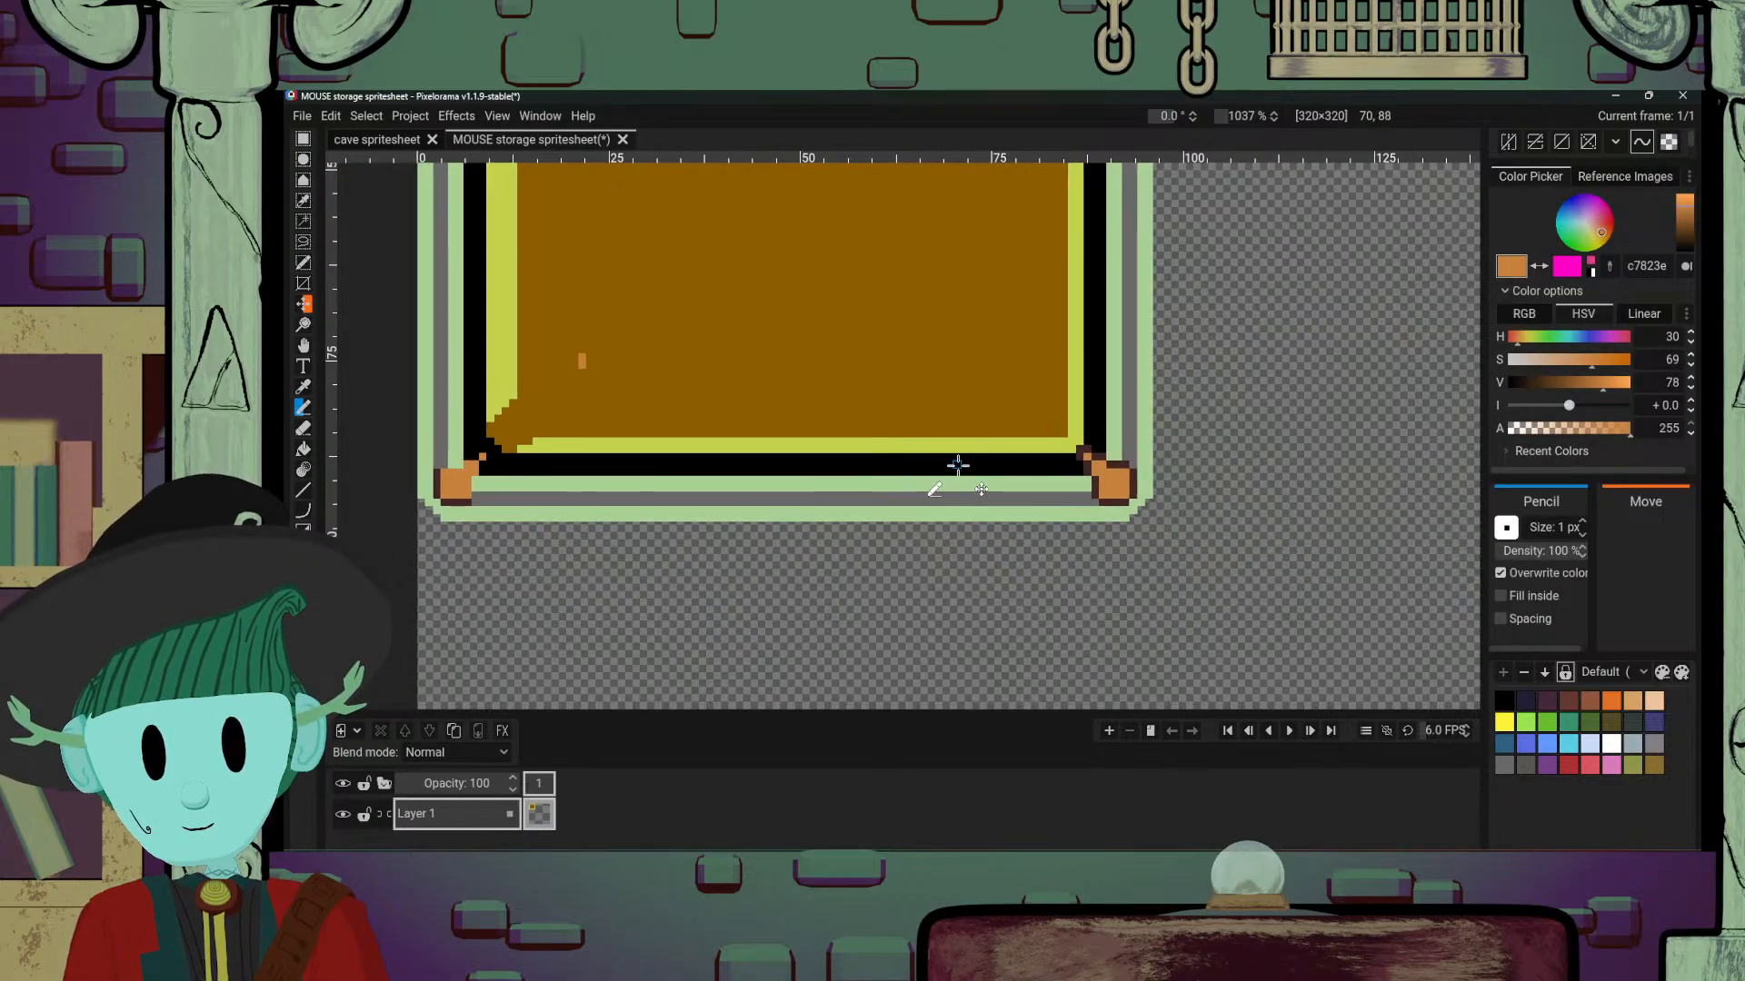
left_click_drag(822, 495, 1125, 591)
scroll(1126, 589, "up", 2)
scroll(1100, 593, "up", 4)
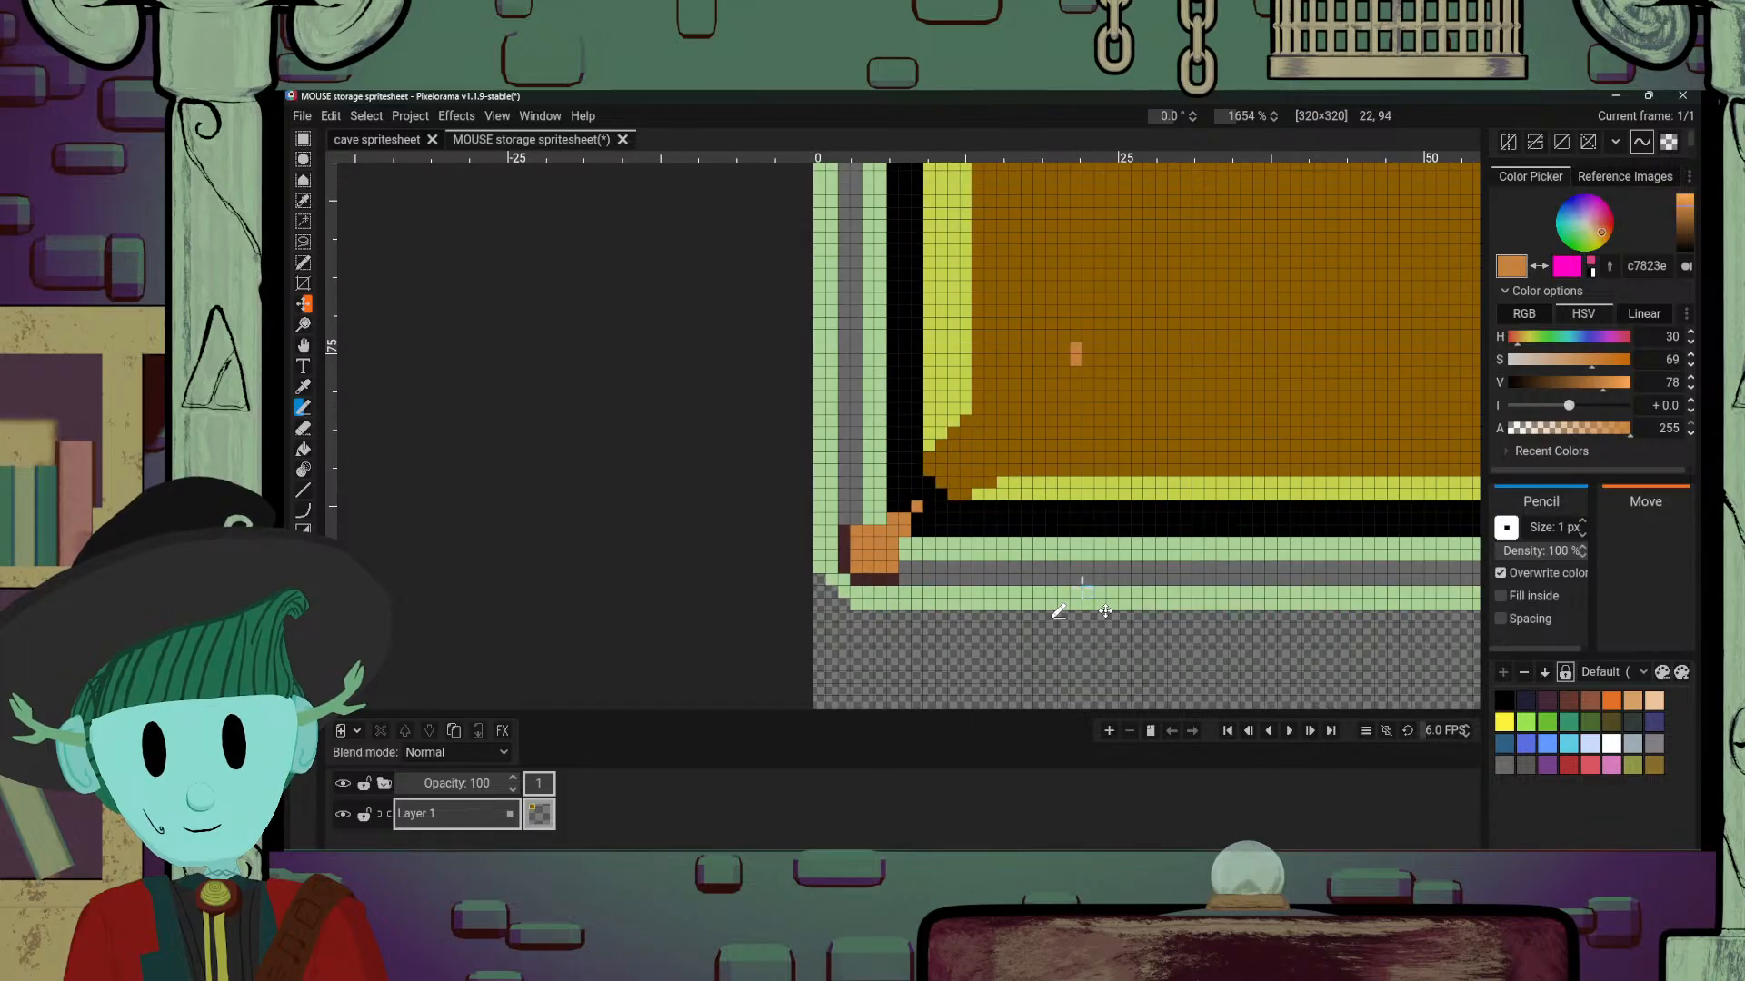
key("alt")
left_click(795, 545, "alt")
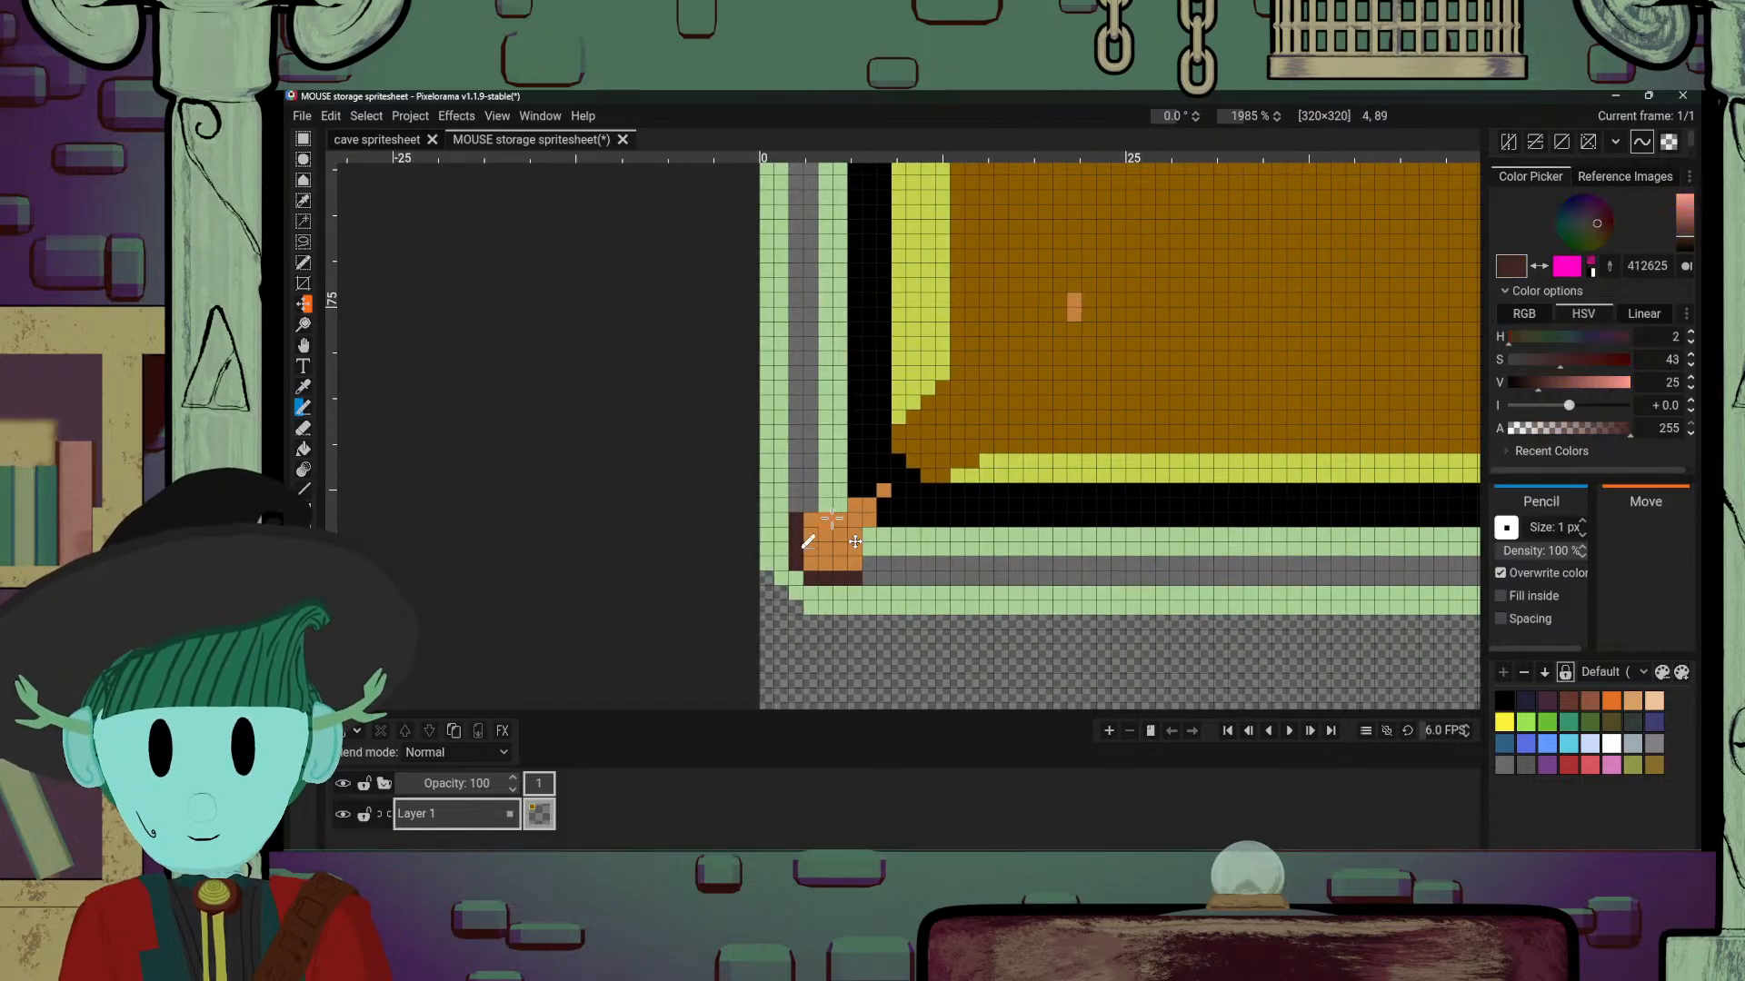
left_click_drag(810, 507, 898, 492)
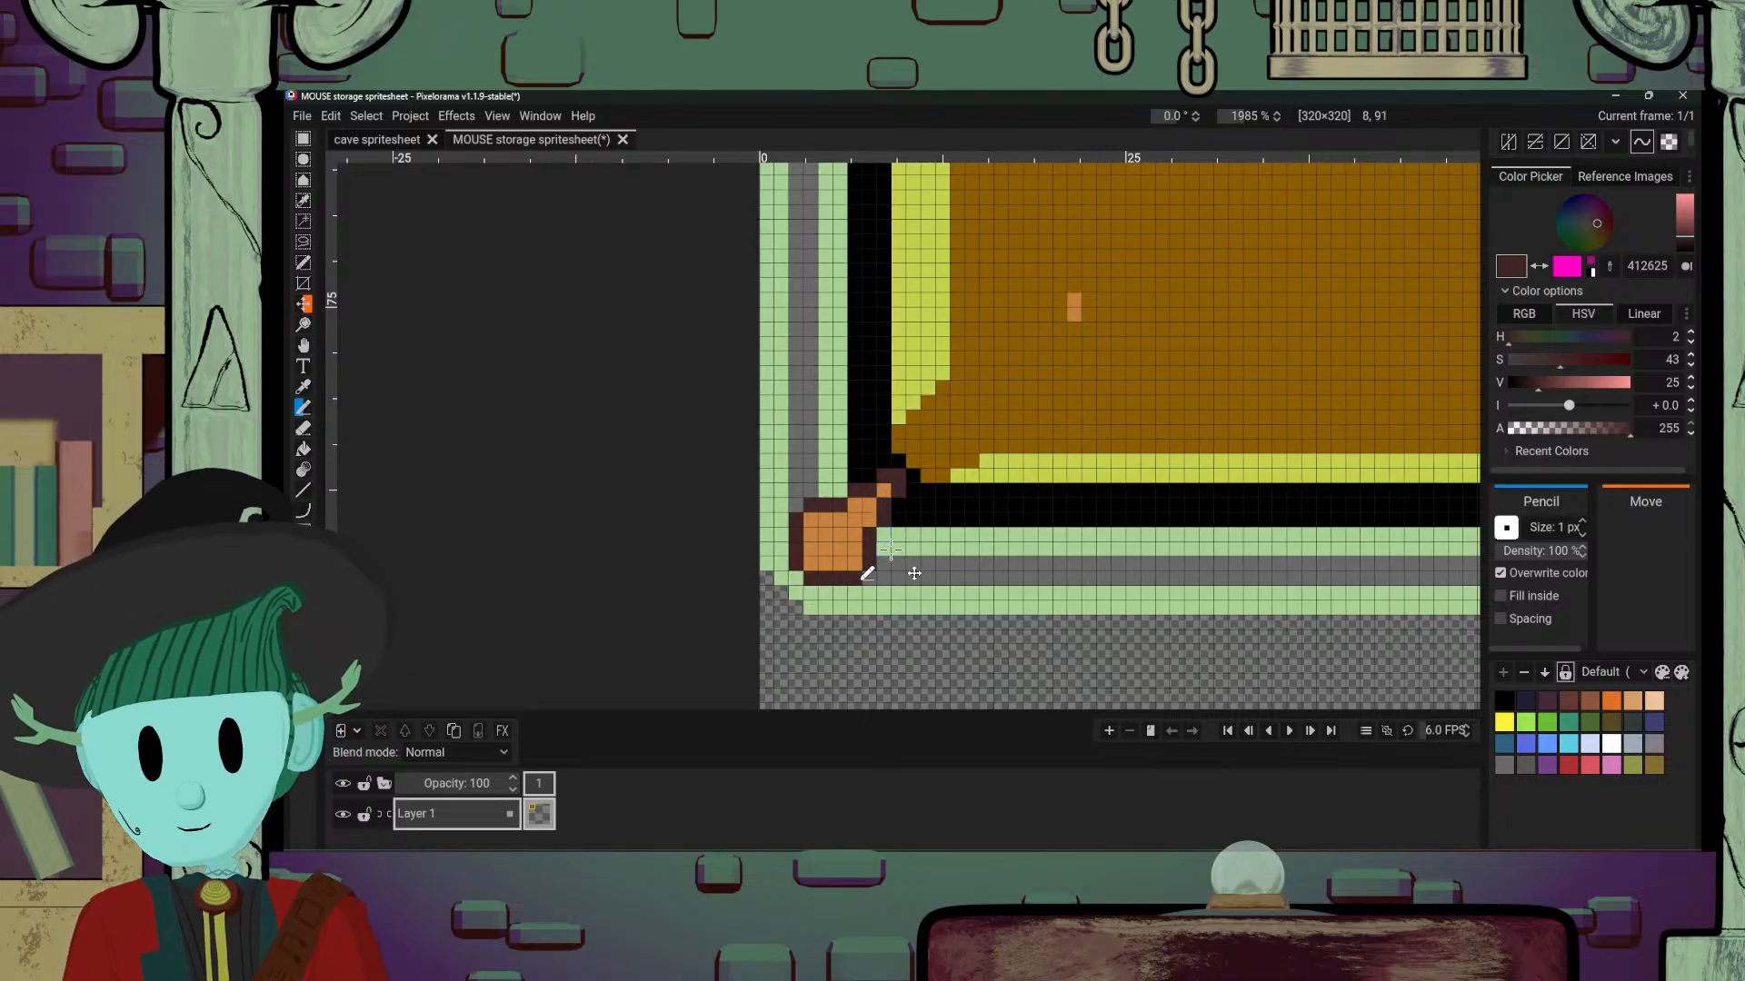
Step: Paint a two-pixel-wide orange c7823e band vertically across the frame's bottom border, just left of the bottom-right ornament
scroll(890, 548, "down", 10)
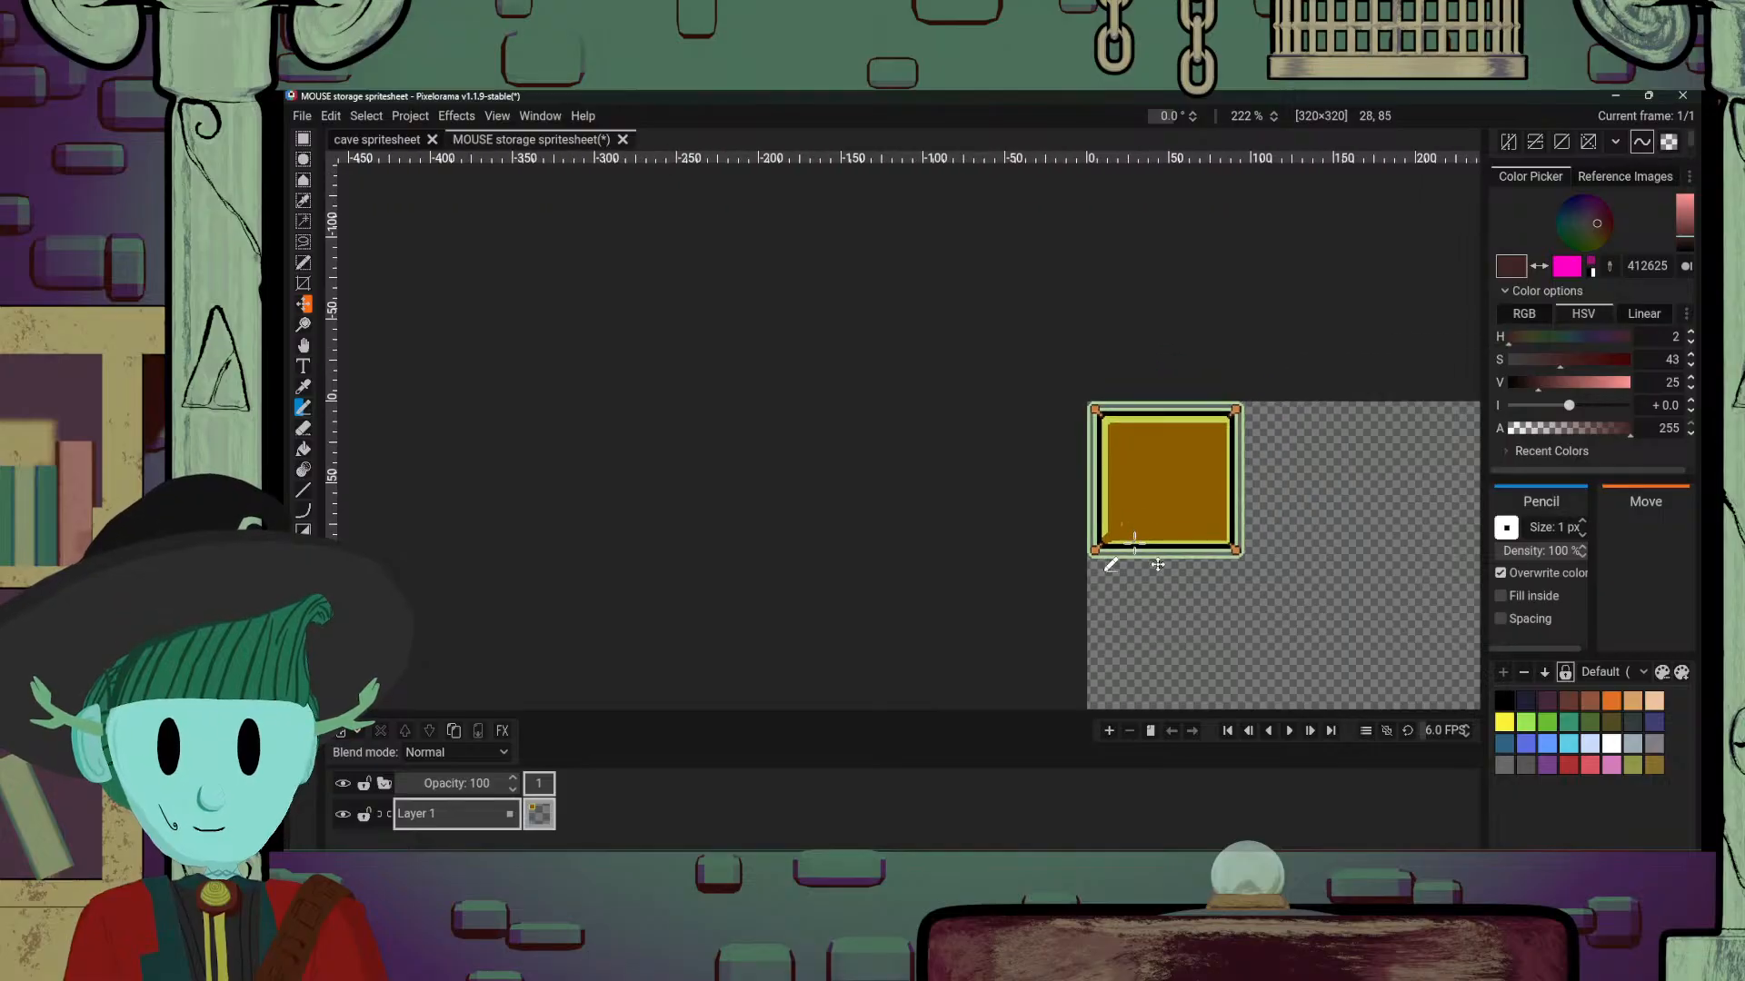
scroll(1206, 529, "up", 5)
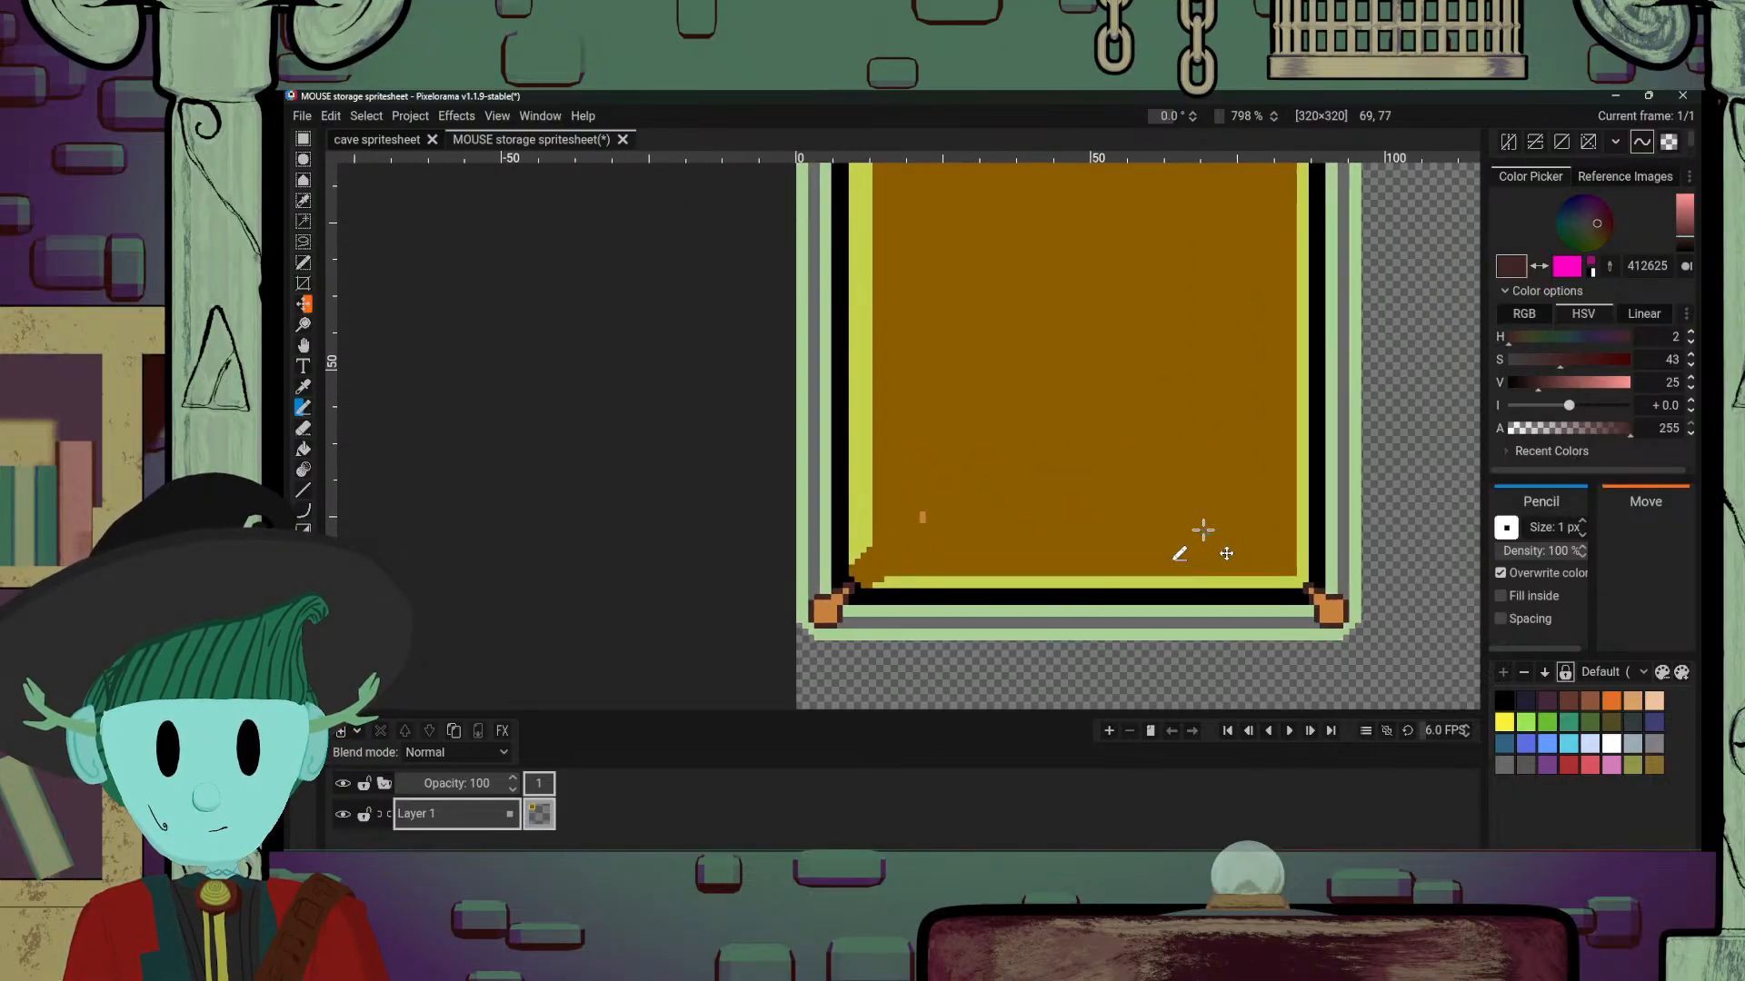
scroll(1203, 529, "up", 4)
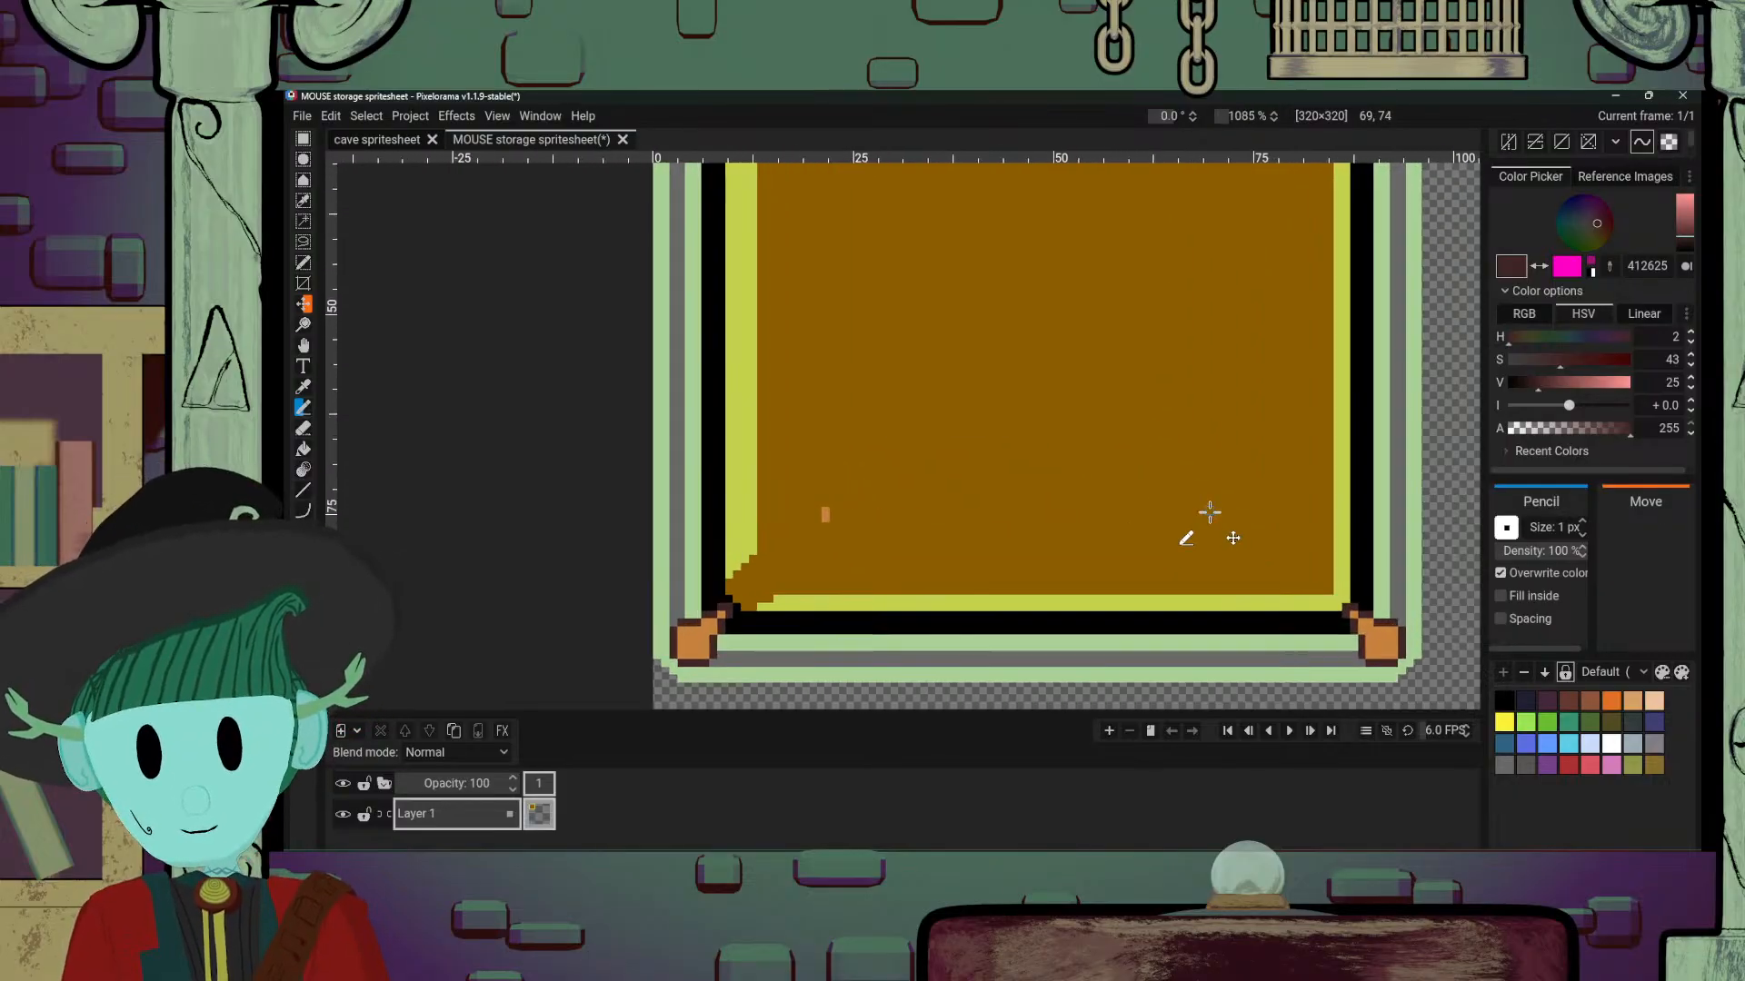
left_click_drag(979, 536, 1011, 443)
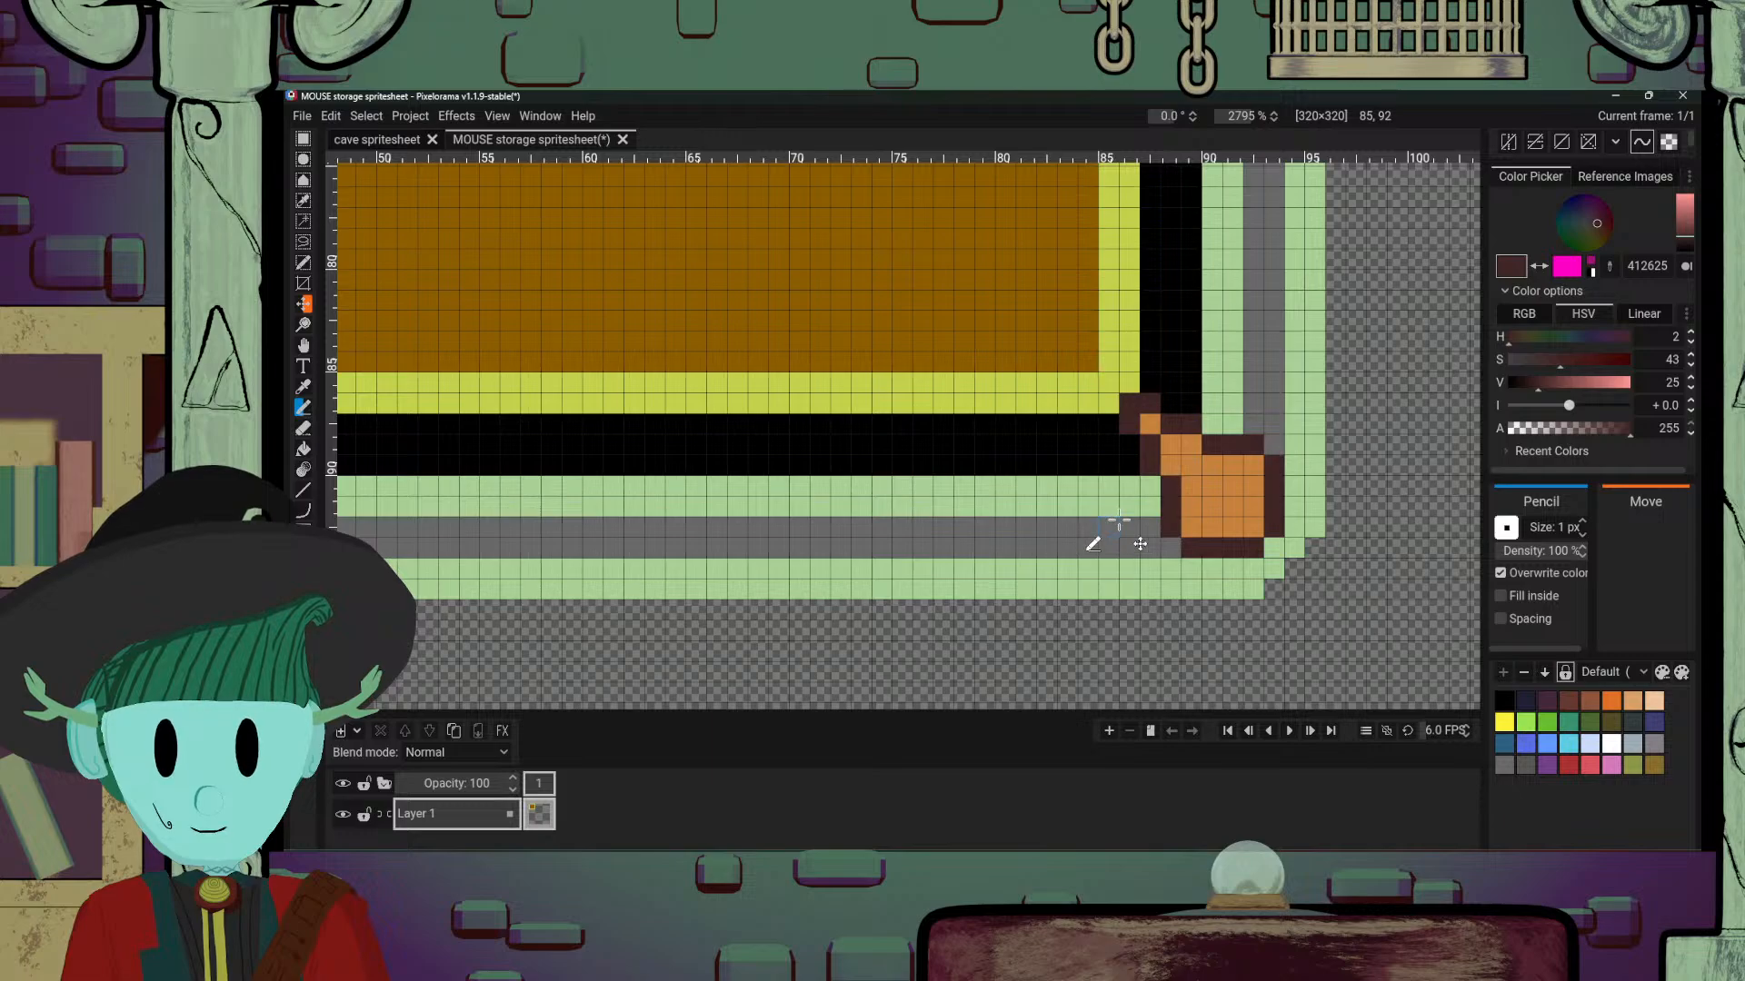
left_click(1218, 516, "alt")
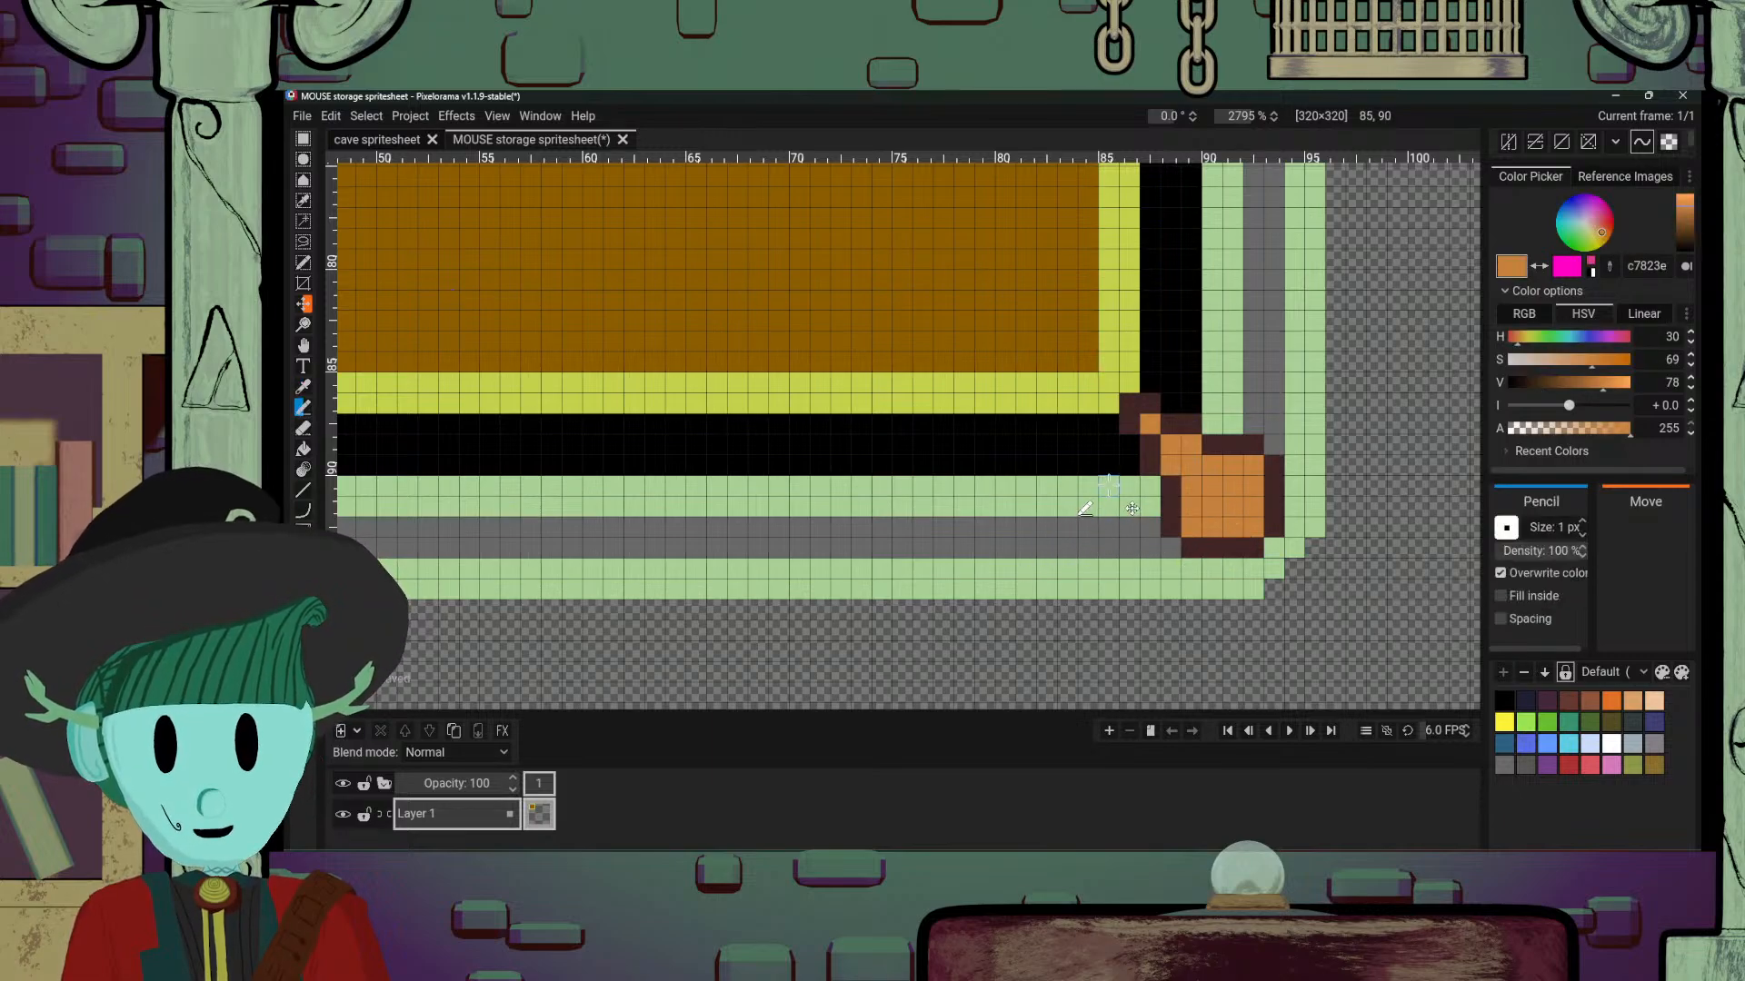
left_click_drag(1108, 483, 1109, 565)
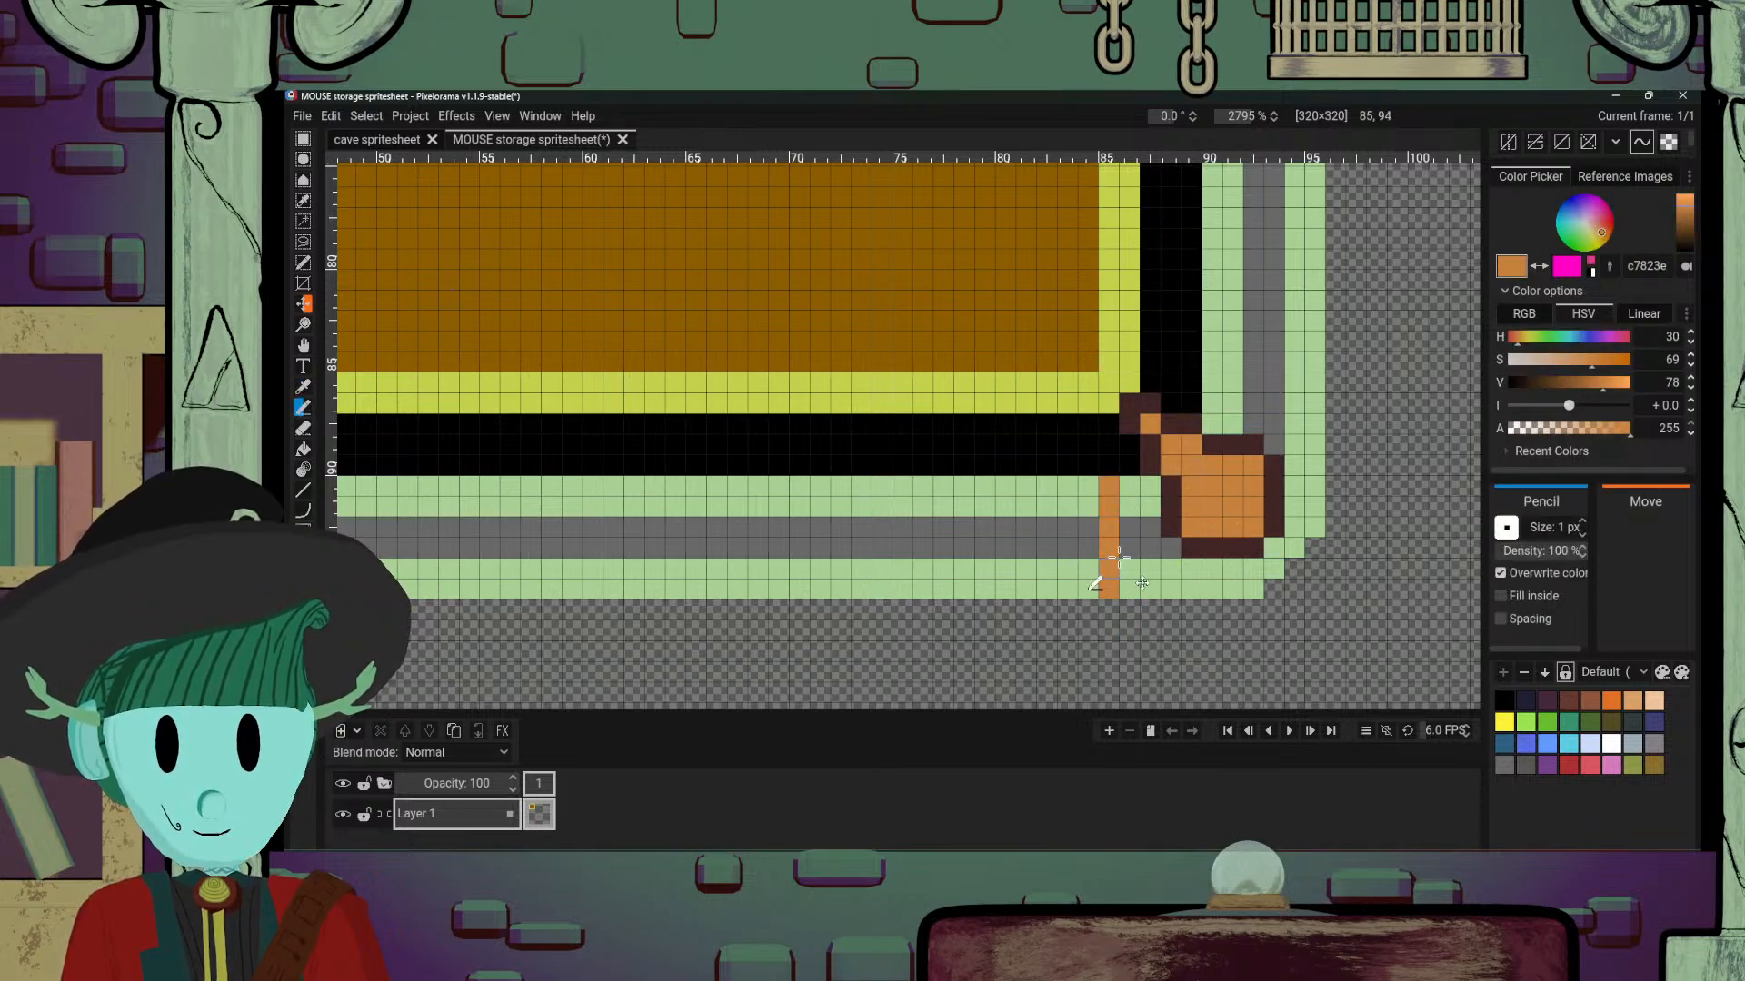
left_click_drag(1090, 484, 1095, 578)
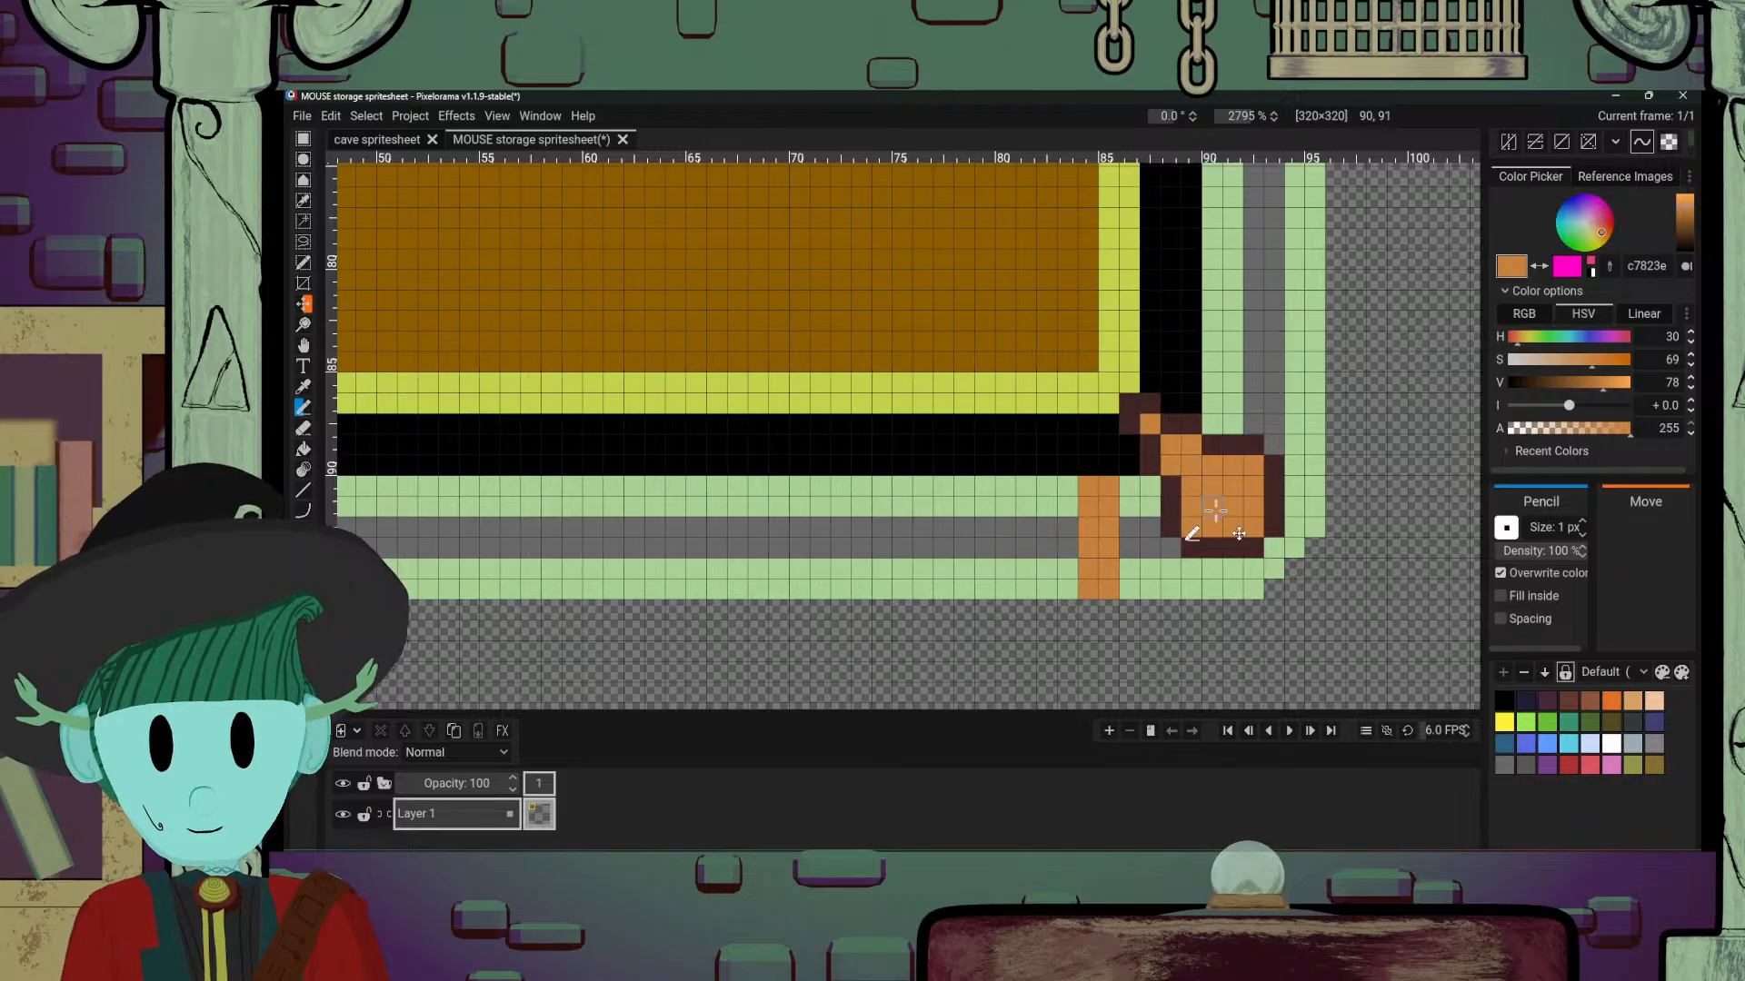
Step: Outline both long sides of the orange band on the bottom border with one-pixel dark brown 412625 lines
left_click(1172, 509, "alt")
left_click_drag(1130, 483, 1127, 591)
left_click_drag(1070, 485, 1072, 591)
Step: Draw a one-pixel dark brown line horizontally across the right border above the bottom-right ornament, and sample the border green a9d195
left_click_drag(1244, 441, 1141, 531)
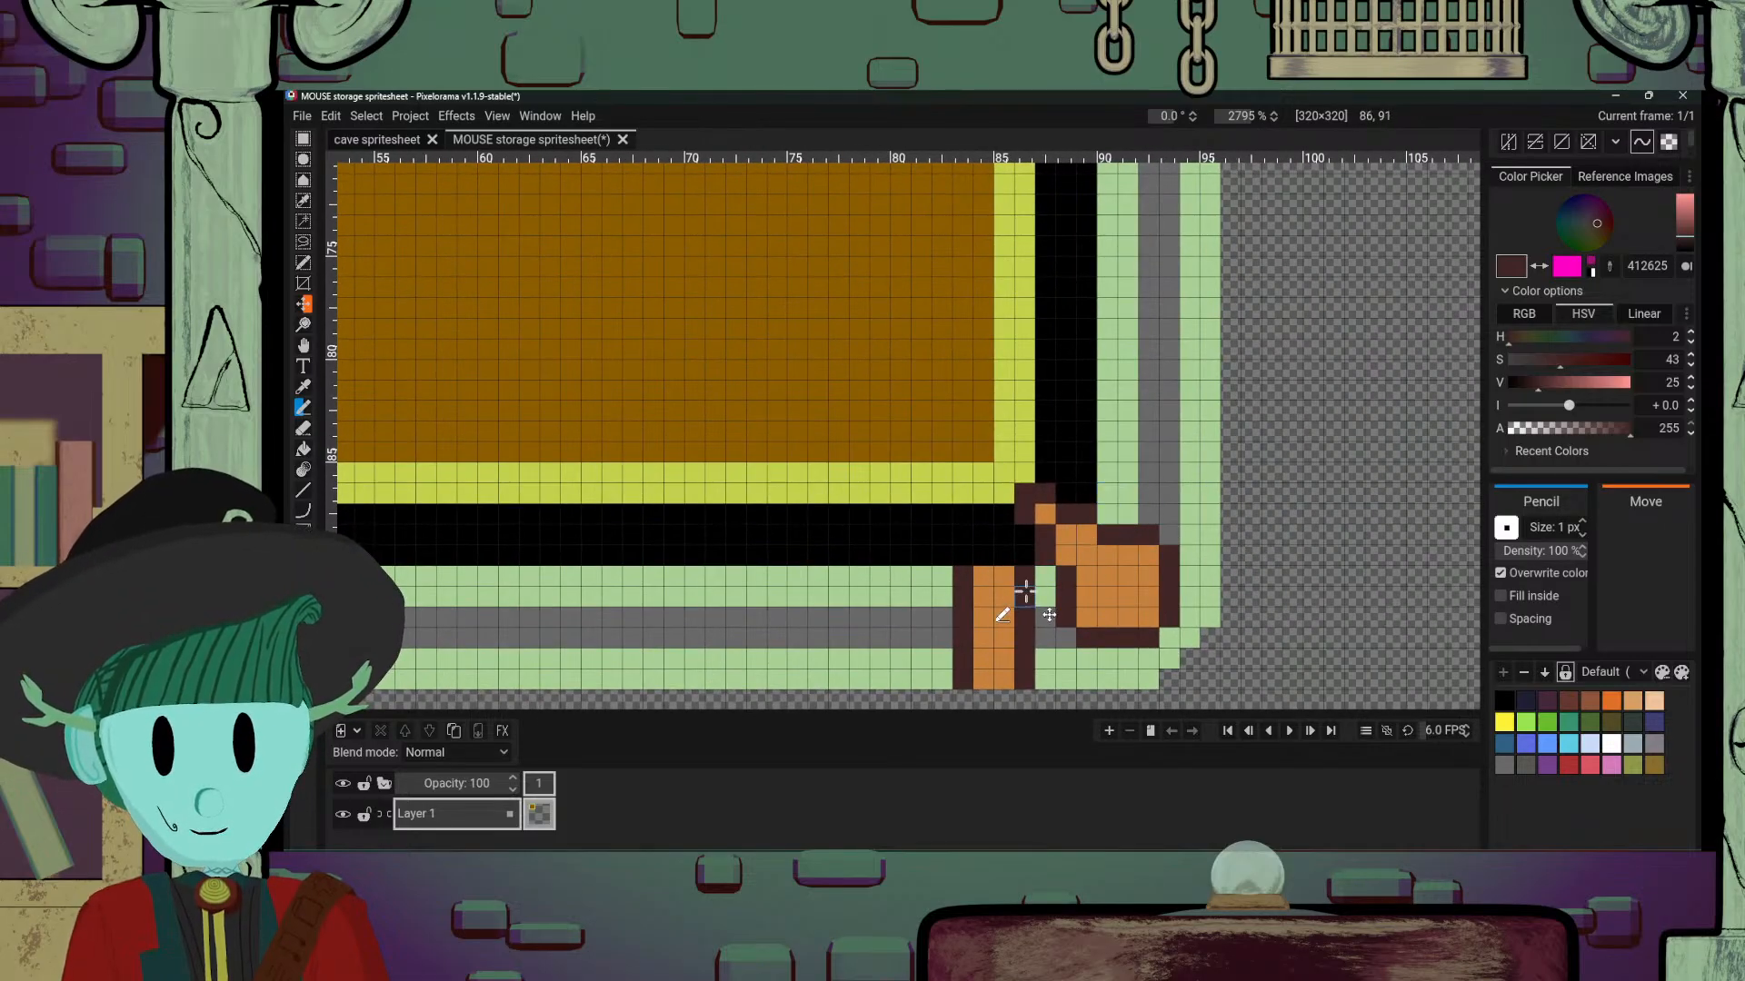
mouse_move(1102, 495)
left_mouse_down()
mouse_move(1200, 495)
mouse_move(1169, 514)
left_mouse_up()
key("o")
left_click(1193, 516)
key("p")
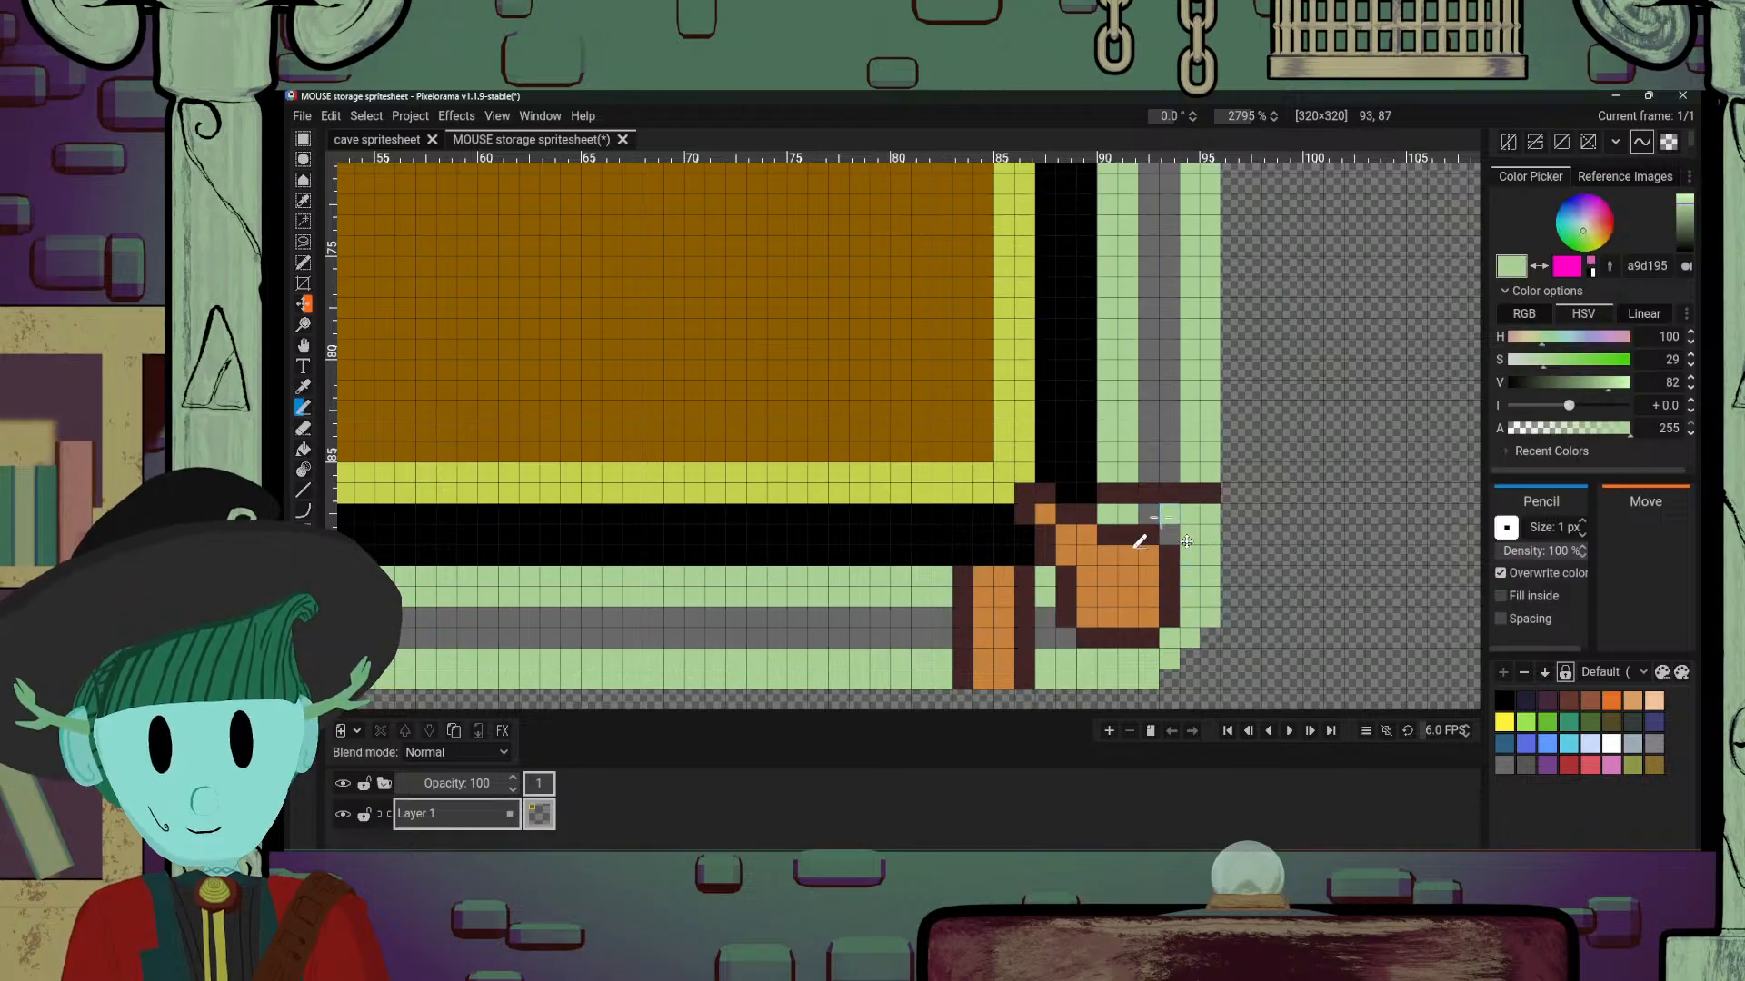
Step: Paint a two-pixel-high orange c7823e band above the dark brown line on the right border and close its top with dark brown 412625
key("o")
left_click(1000, 607)
key("p")
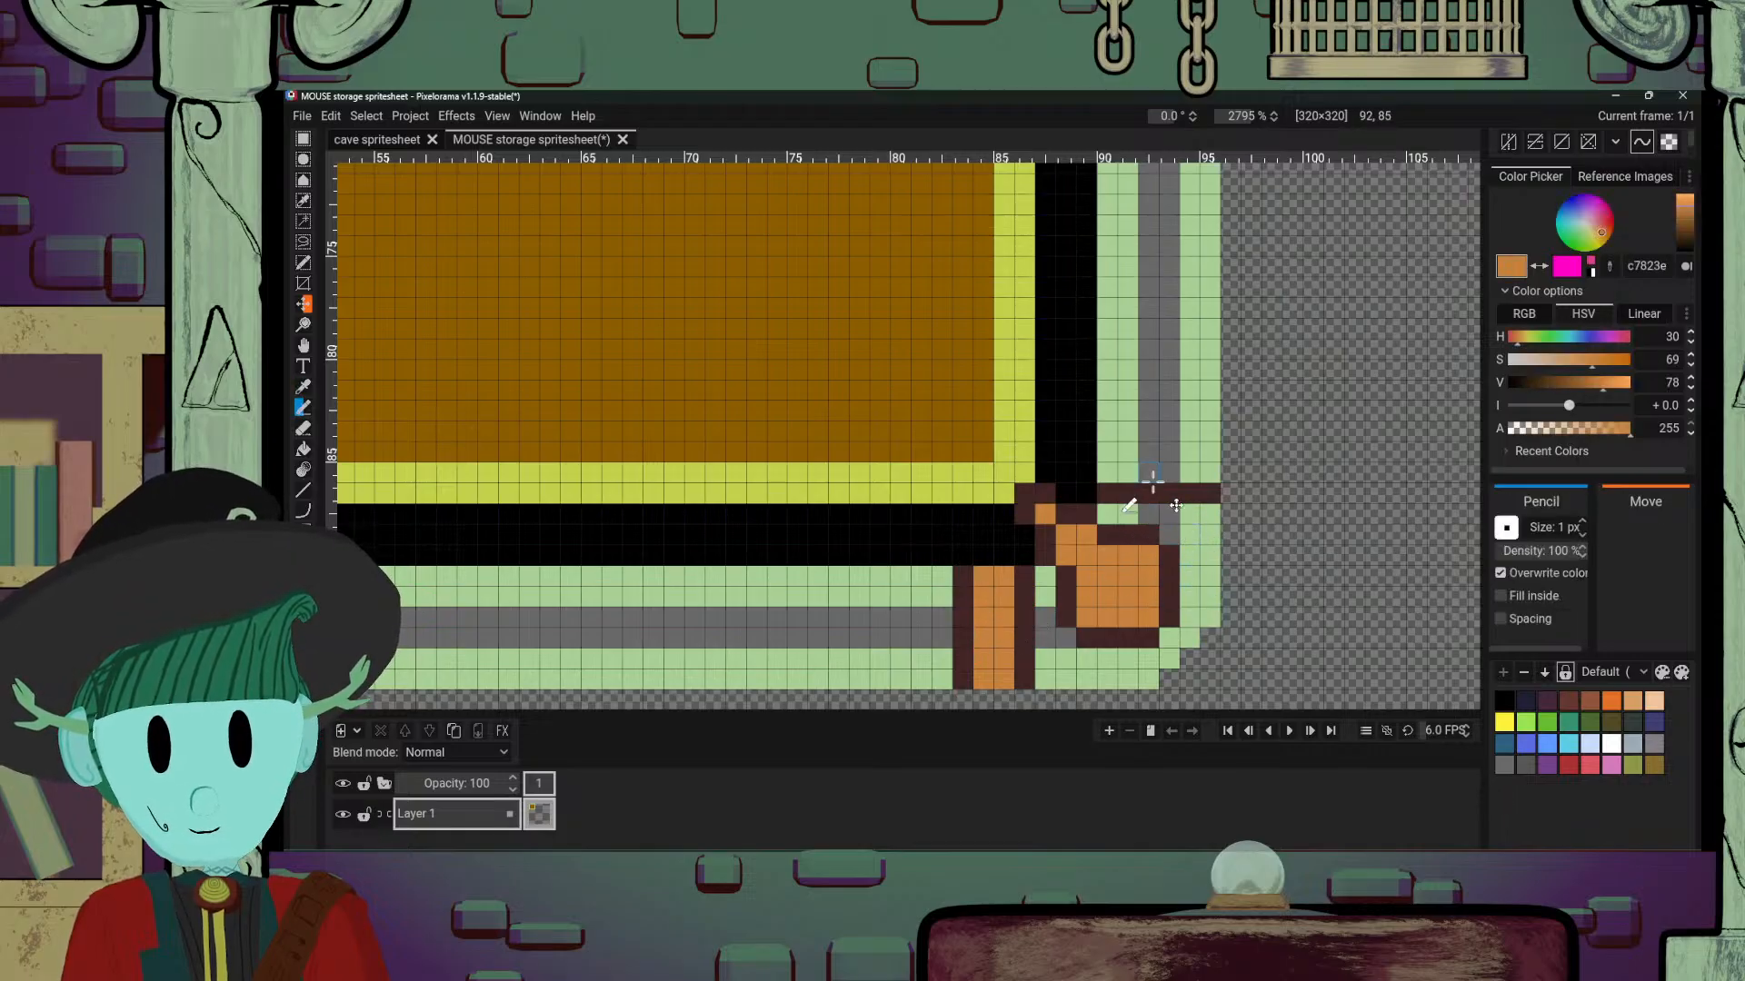
mouse_move(1102, 473)
left_mouse_down()
mouse_move(1207, 481)
mouse_move(1109, 458)
mouse_move(1207, 457)
mouse_move(1150, 495)
mouse_move(1109, 438)
mouse_move(1211, 435)
left_mouse_up()
key("o")
left_click(1152, 492)
key("p")
left_click(1125, 433)
scroll(1228, 425, "down", 10)
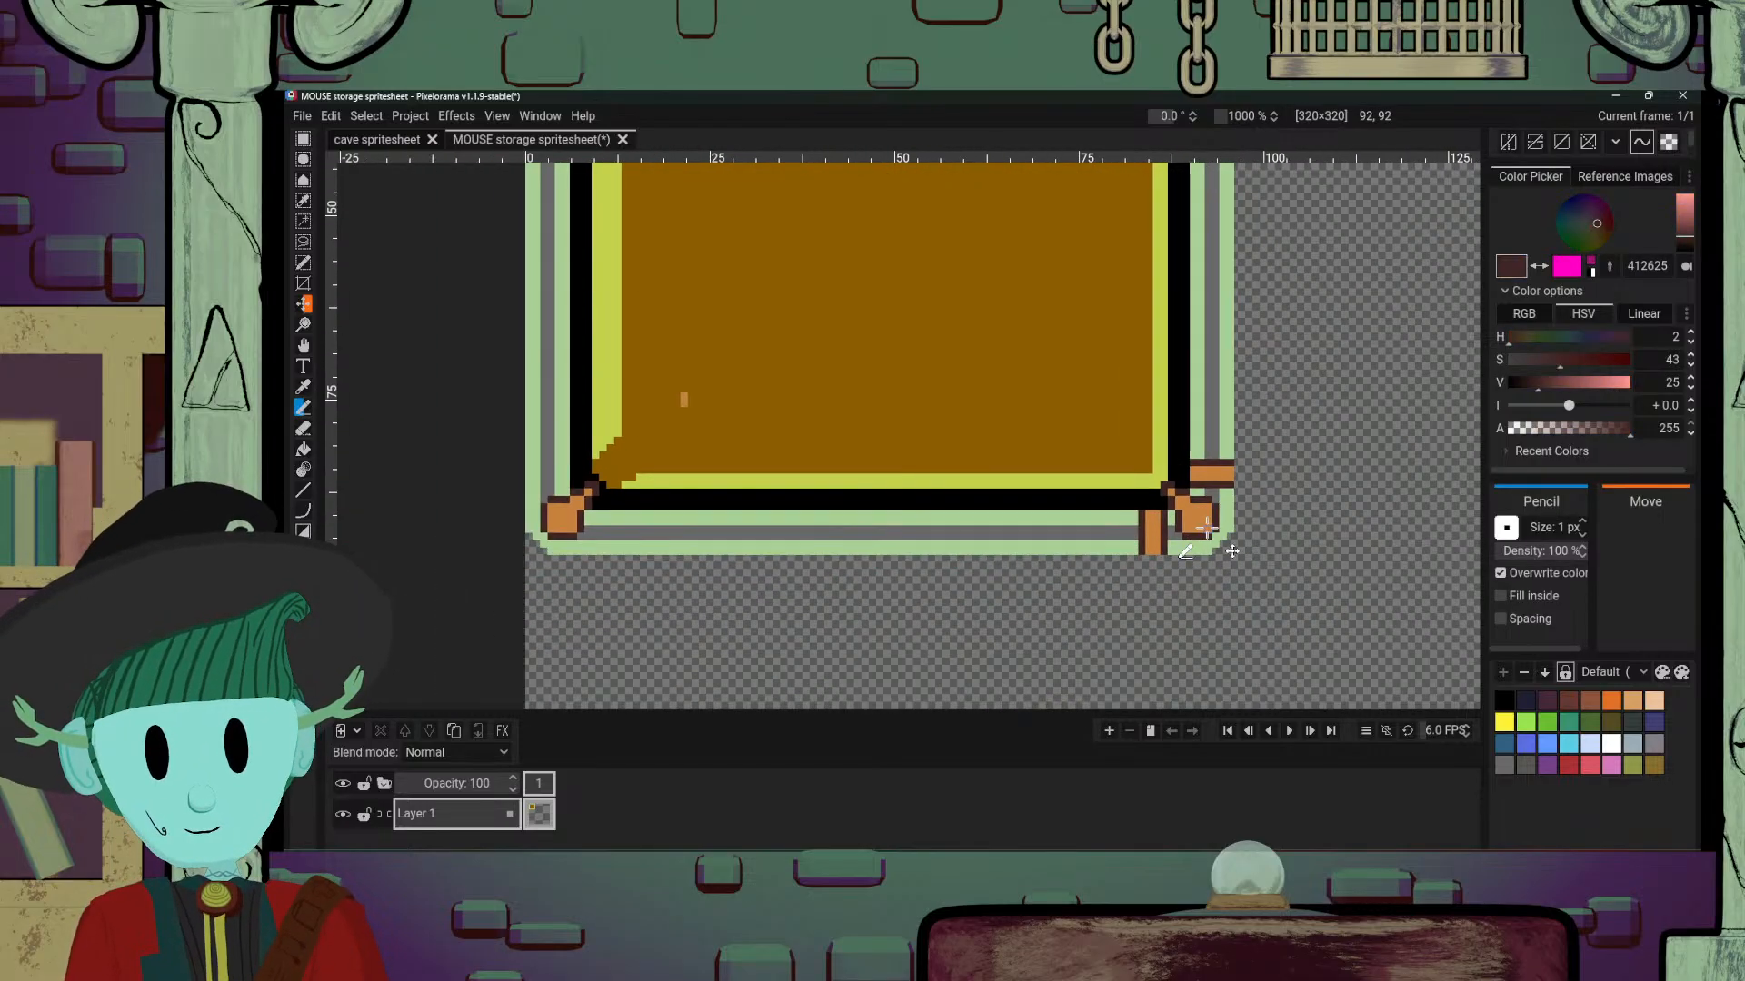
left_click_drag(940, 605, 1060, 610)
scroll(1094, 632, "up", 3)
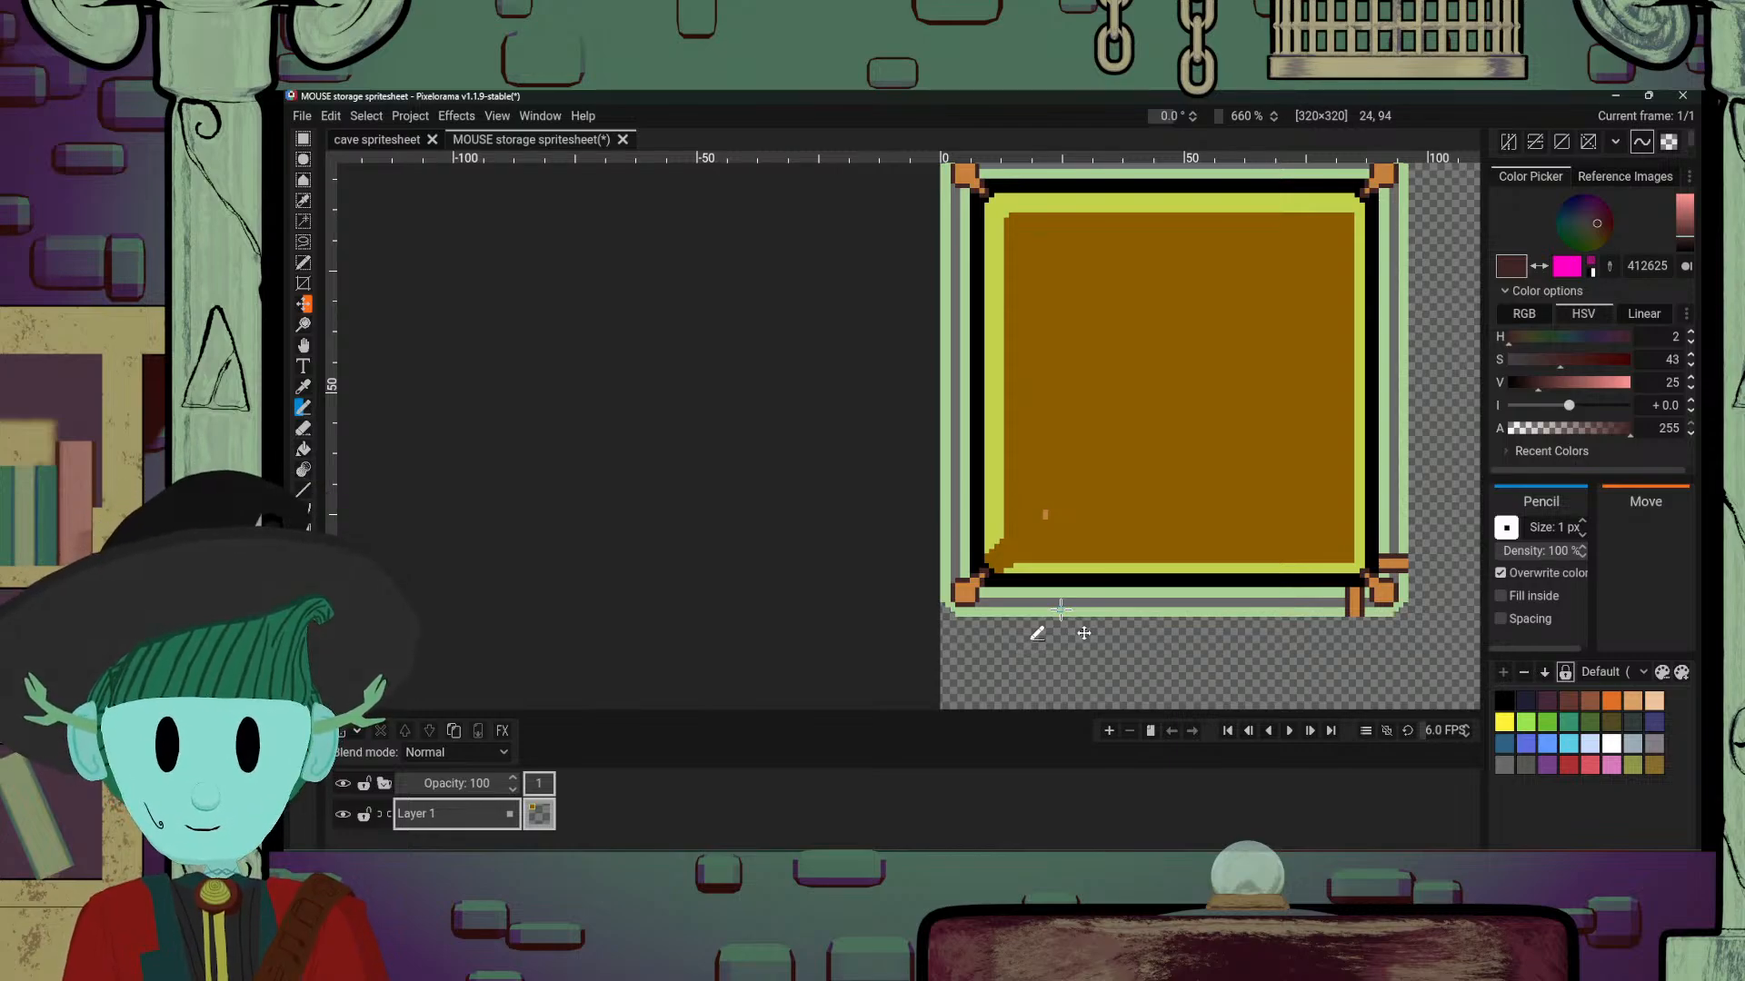
scroll(1154, 577, "down", 8)
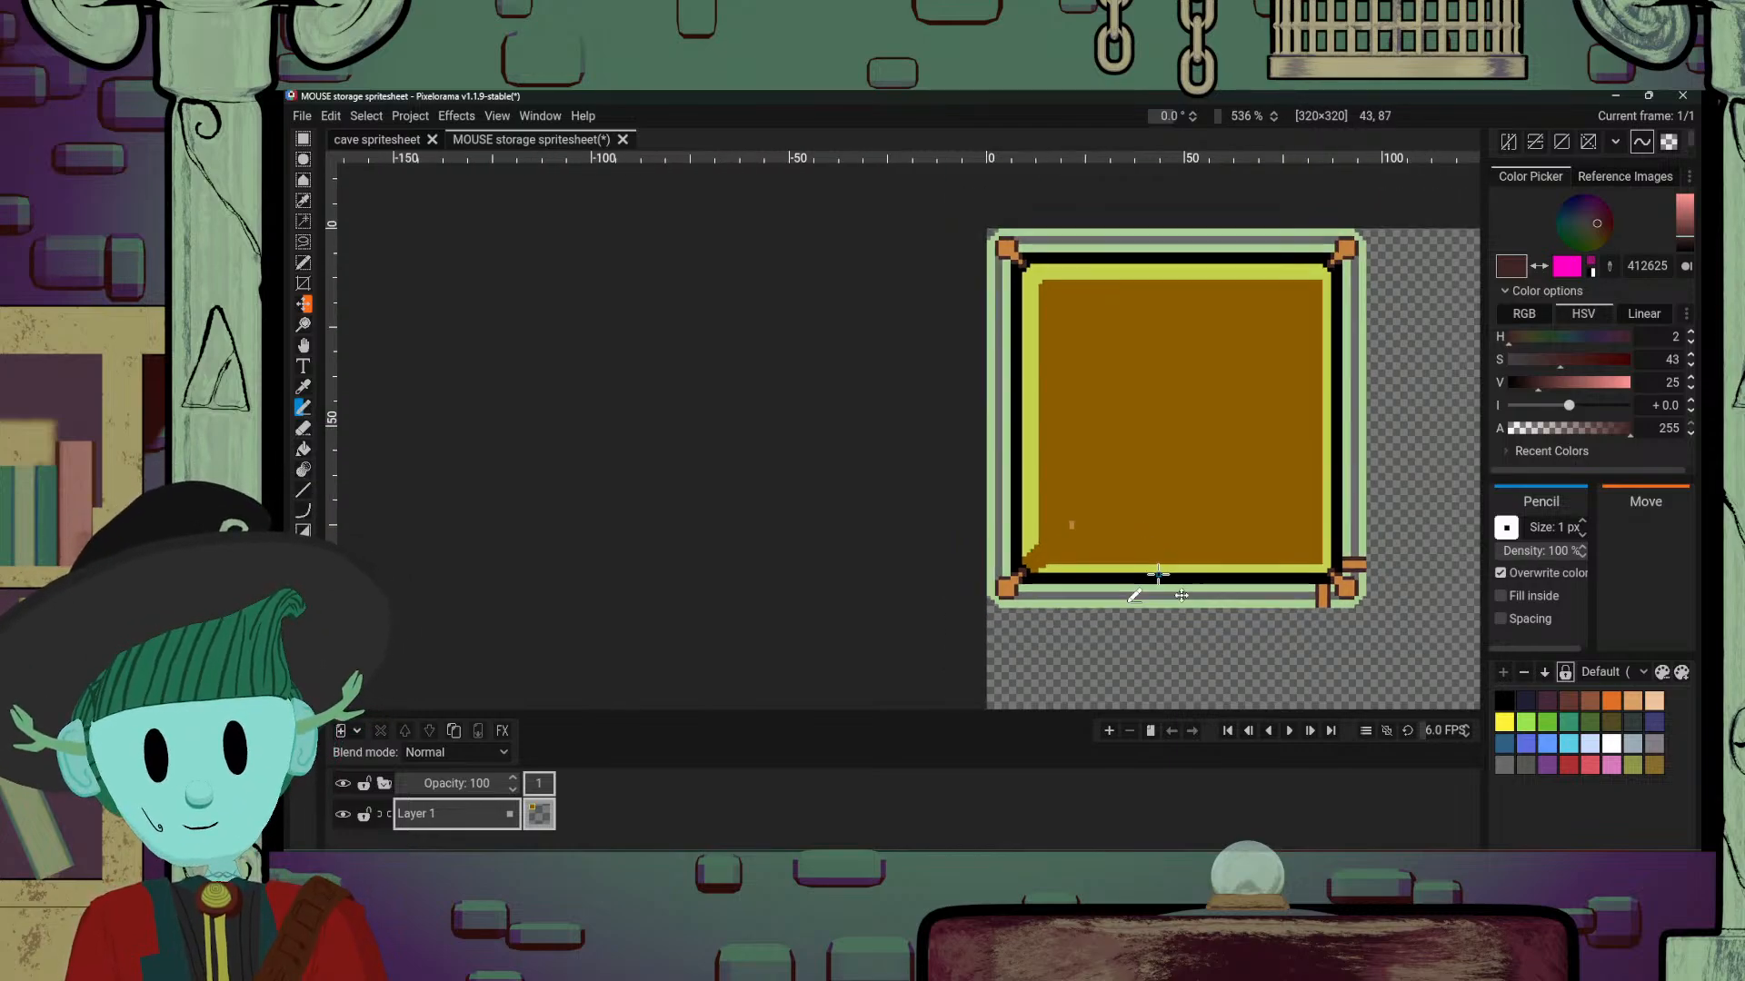
scroll(1145, 593, "up", 12)
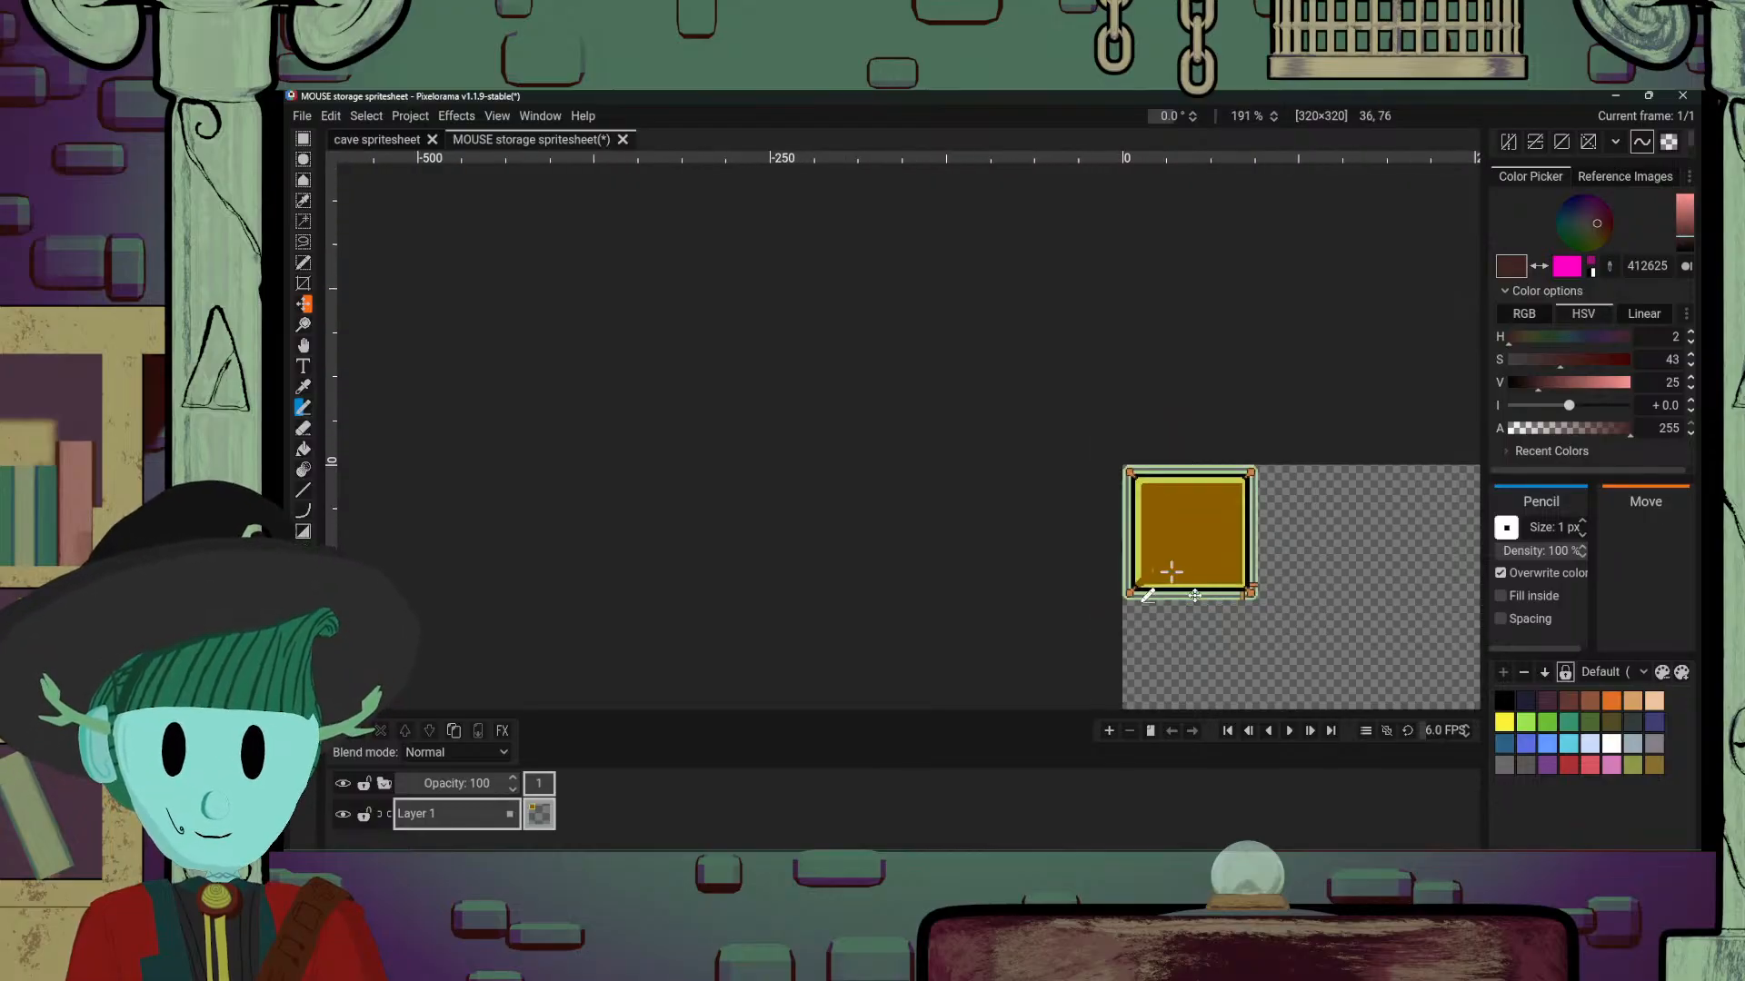
left_click_drag(924, 473, 1075, 575)
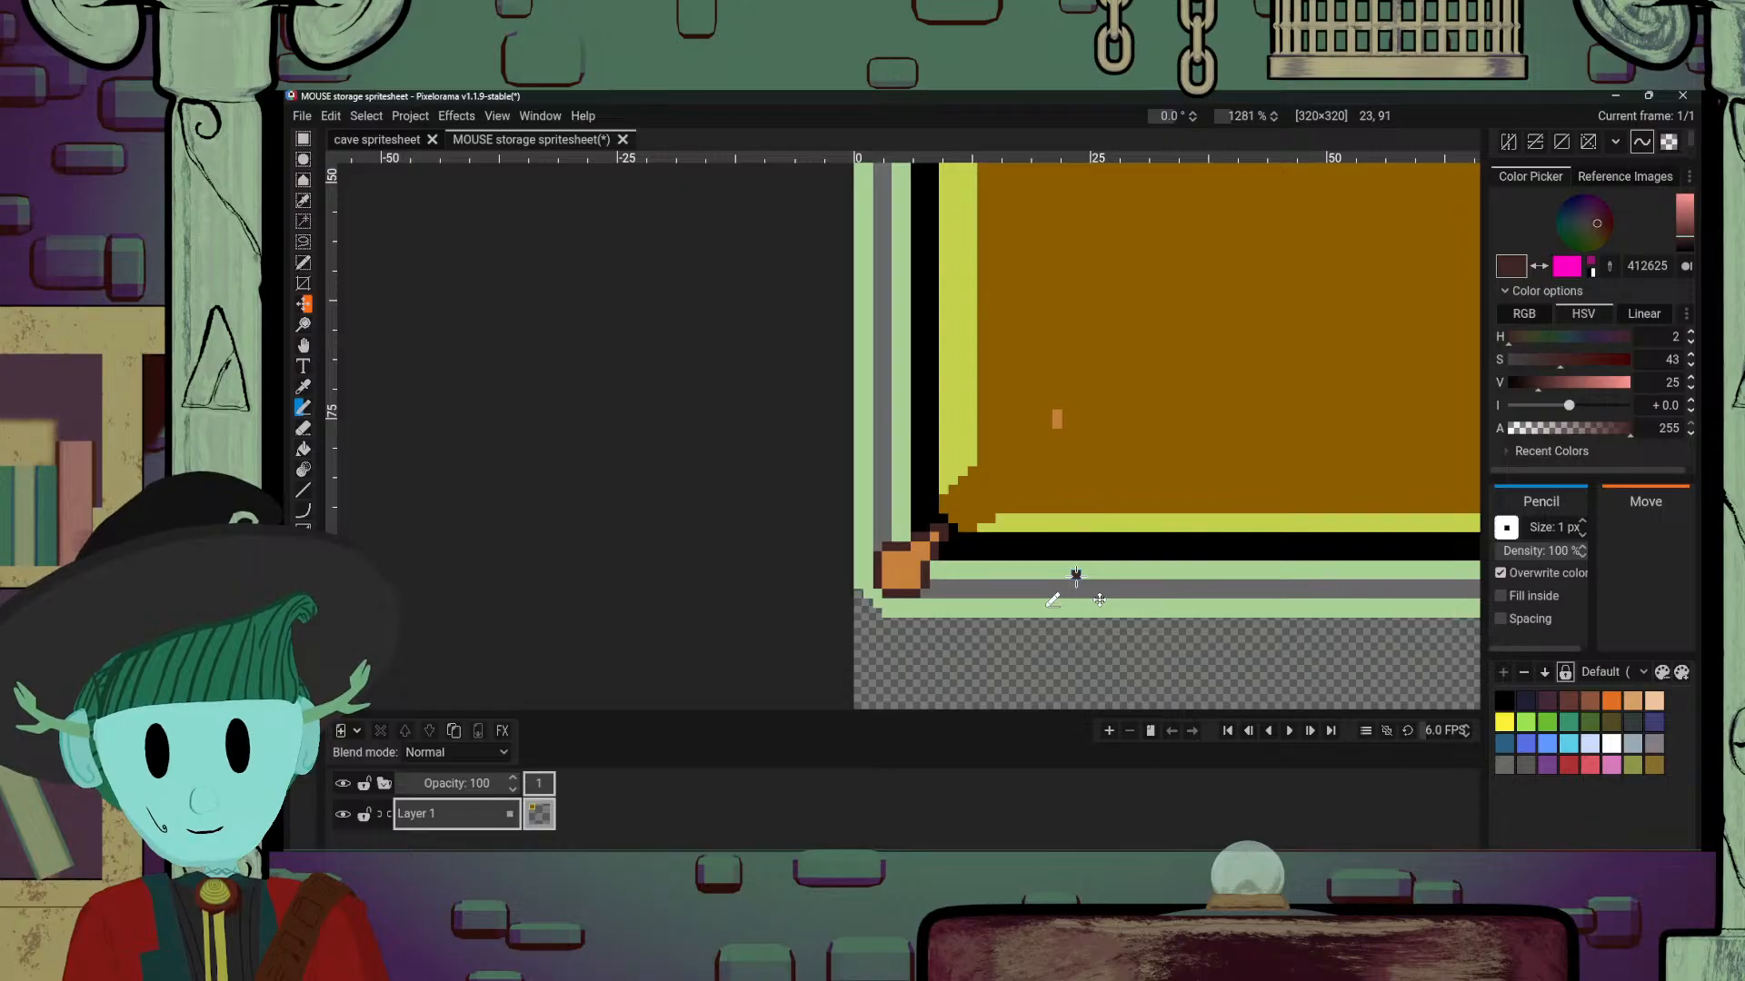
Step: Place a single dark brown 412625 pixel on the bottom border and cover it again with border green a9d195
left_click(1076, 575)
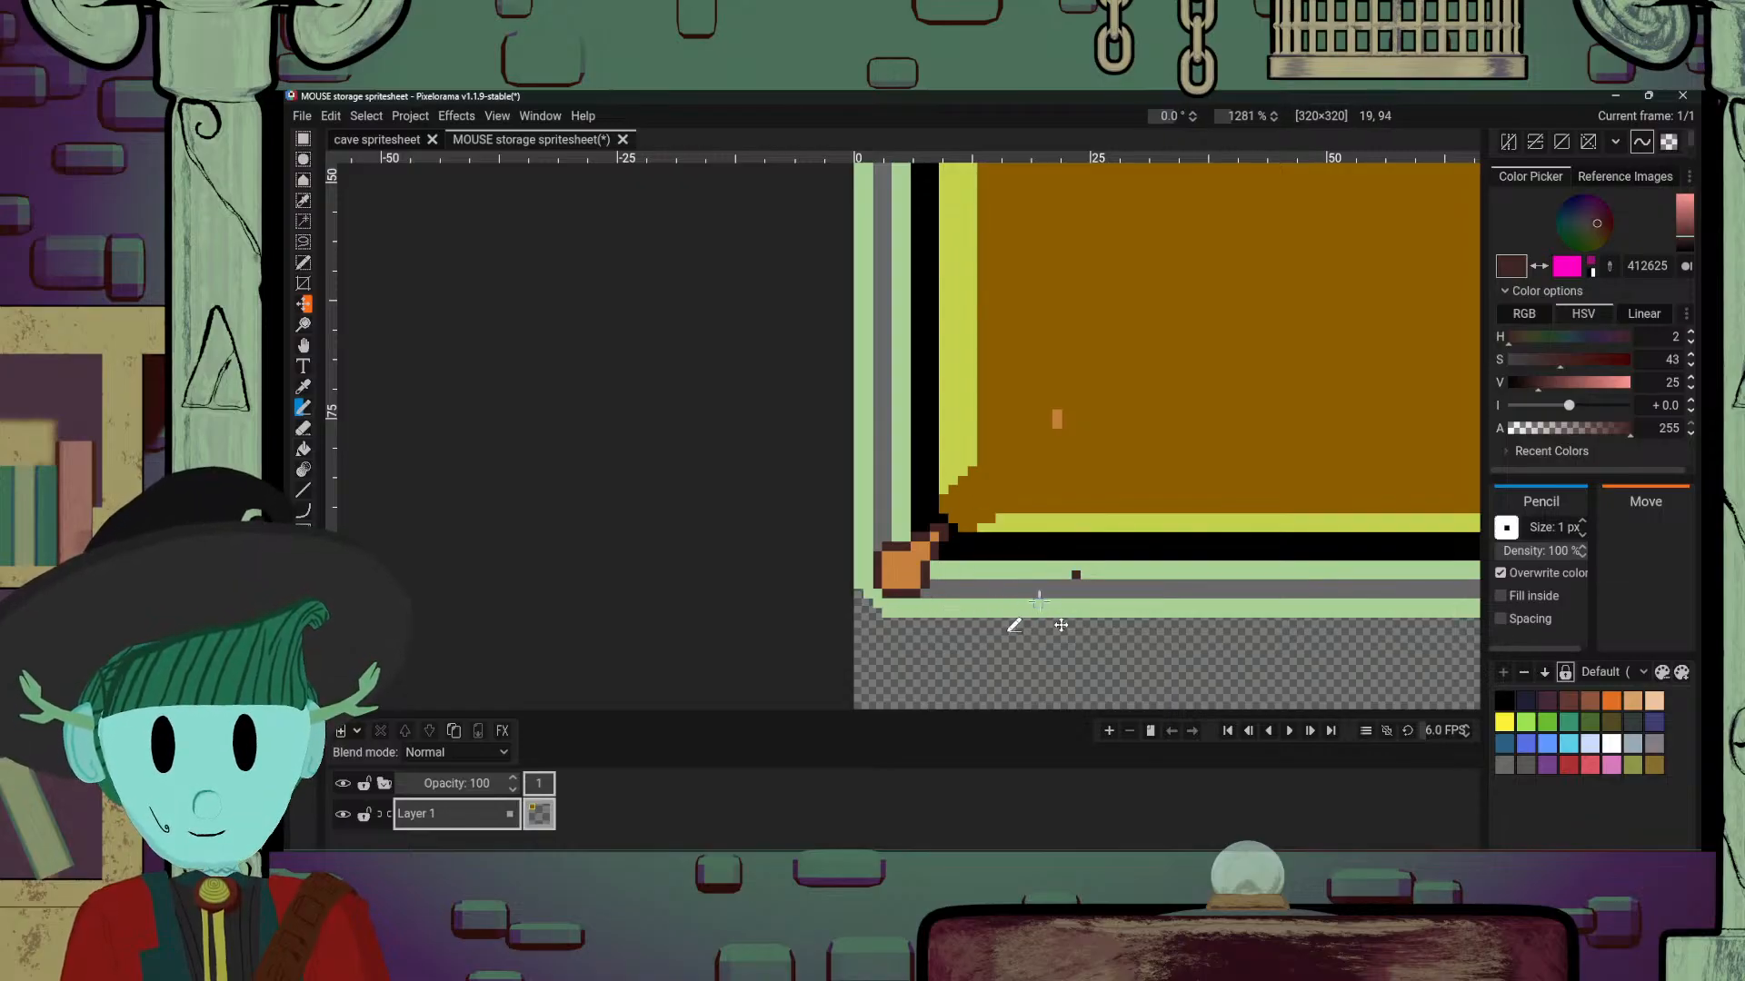
left_click(1058, 571, "alt")
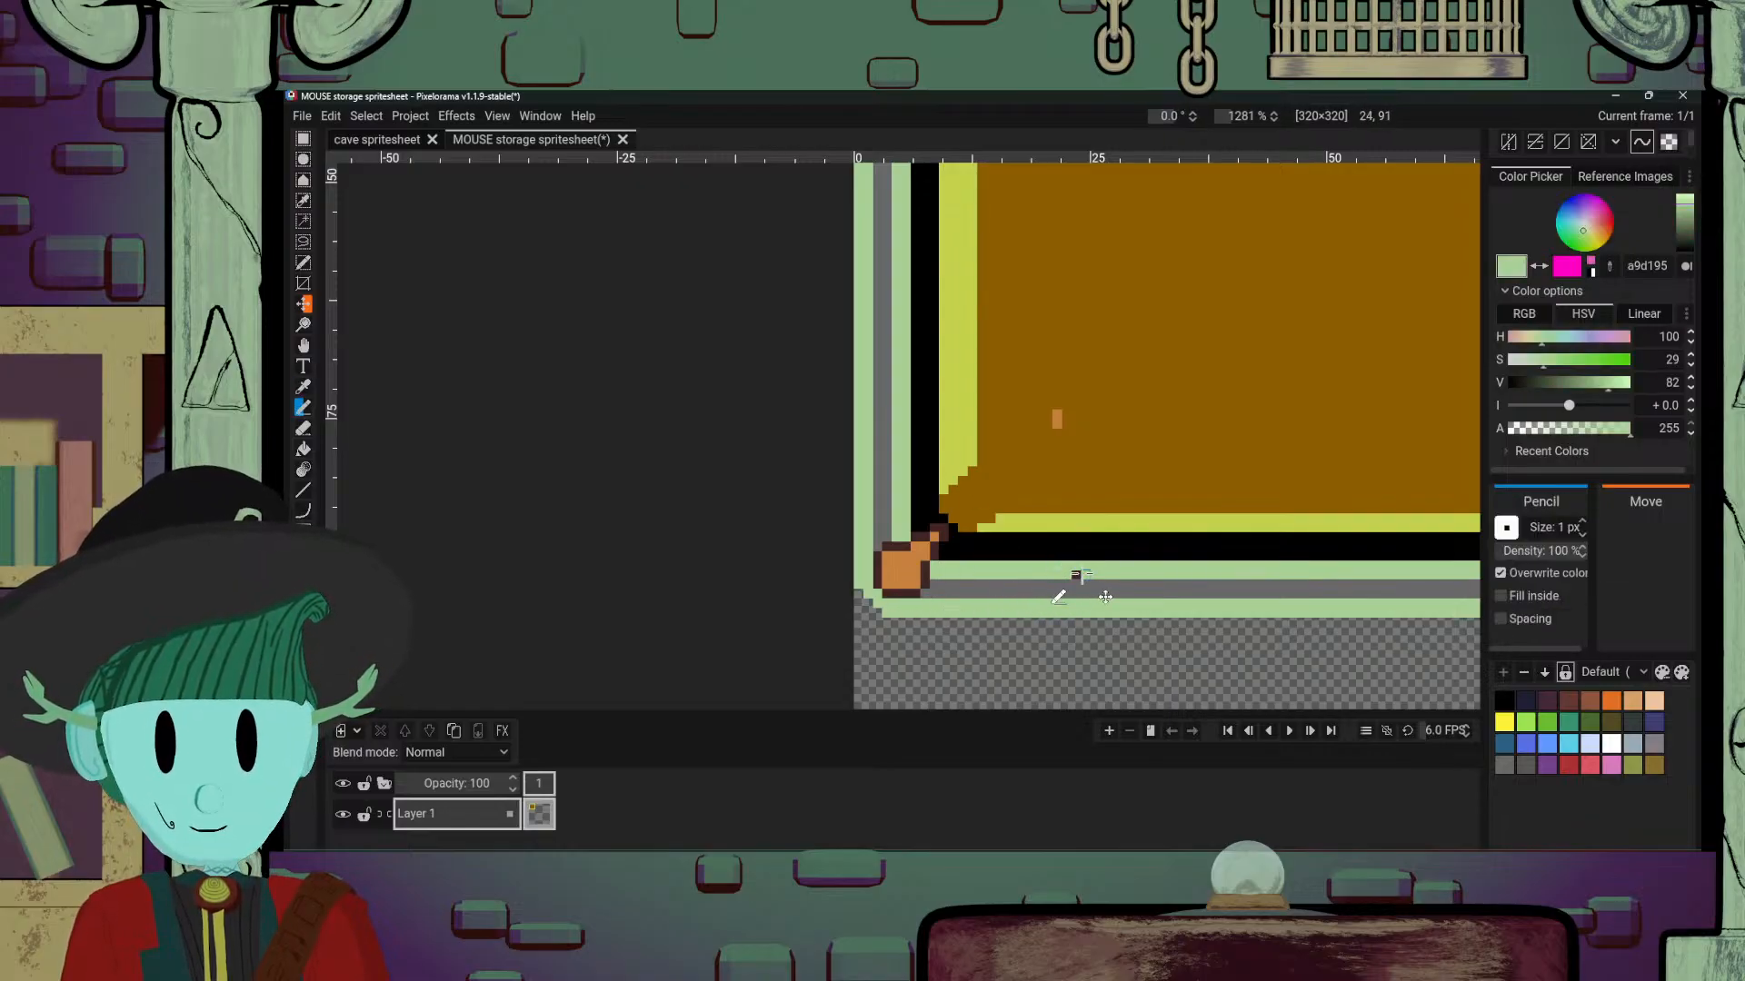
Step: Cap the inner ends of the two bands beside the bottom-right ornament with one-pixel dark brown 412625 lines over the black border
left_click_drag(1257, 573, 789, 565)
left_click_drag(1190, 568, 1001, 567)
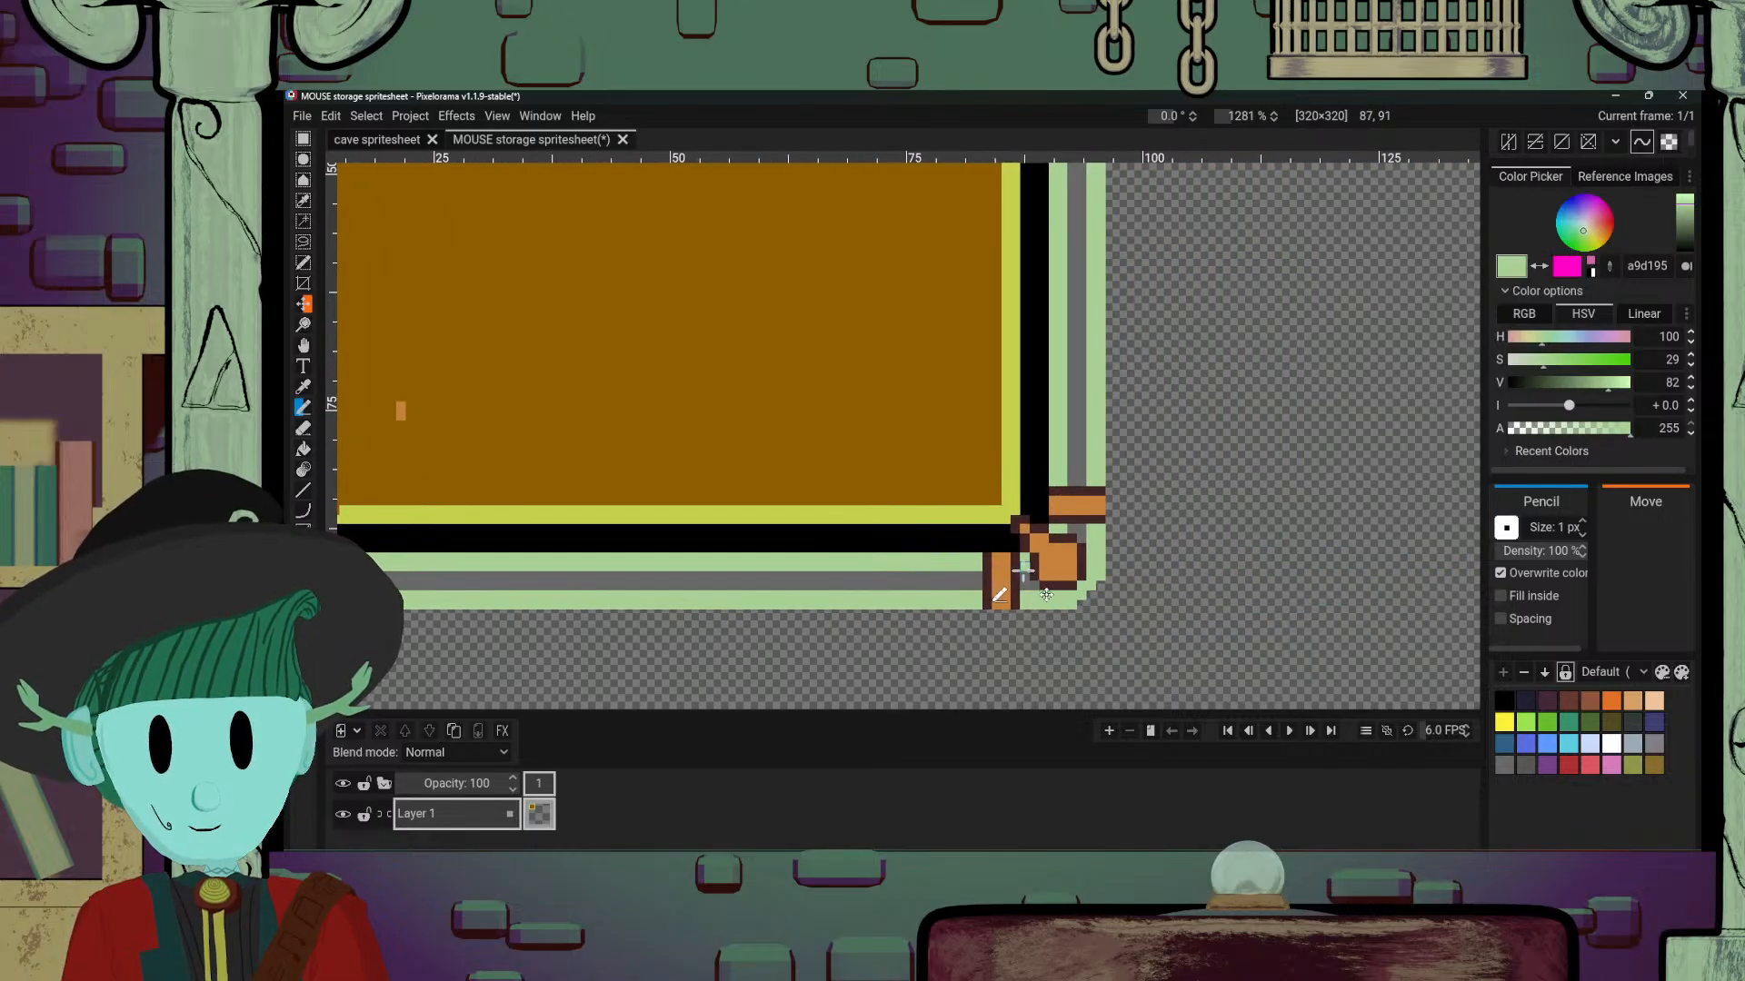
scroll(1034, 565, "up", 4)
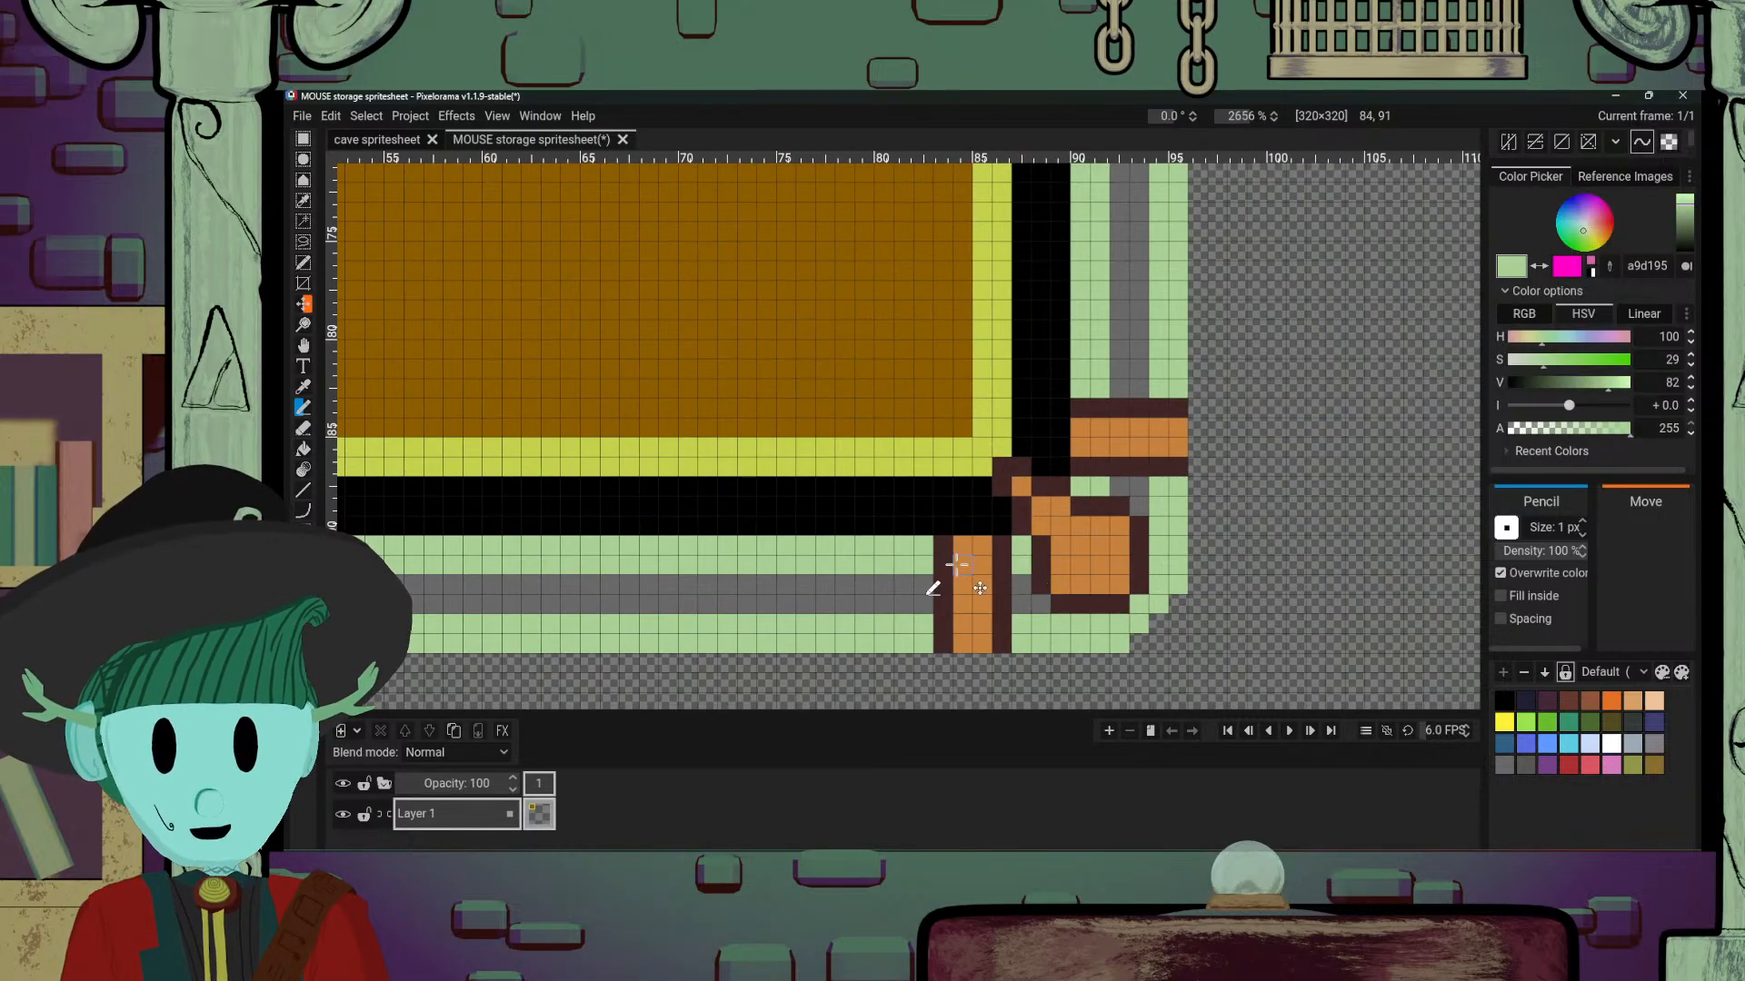
left_click(945, 550, "alt")
mouse_move(942, 525)
left_mouse_down()
mouse_move(992, 571)
mouse_move(983, 527)
left_mouse_up()
key("ctrl+z")
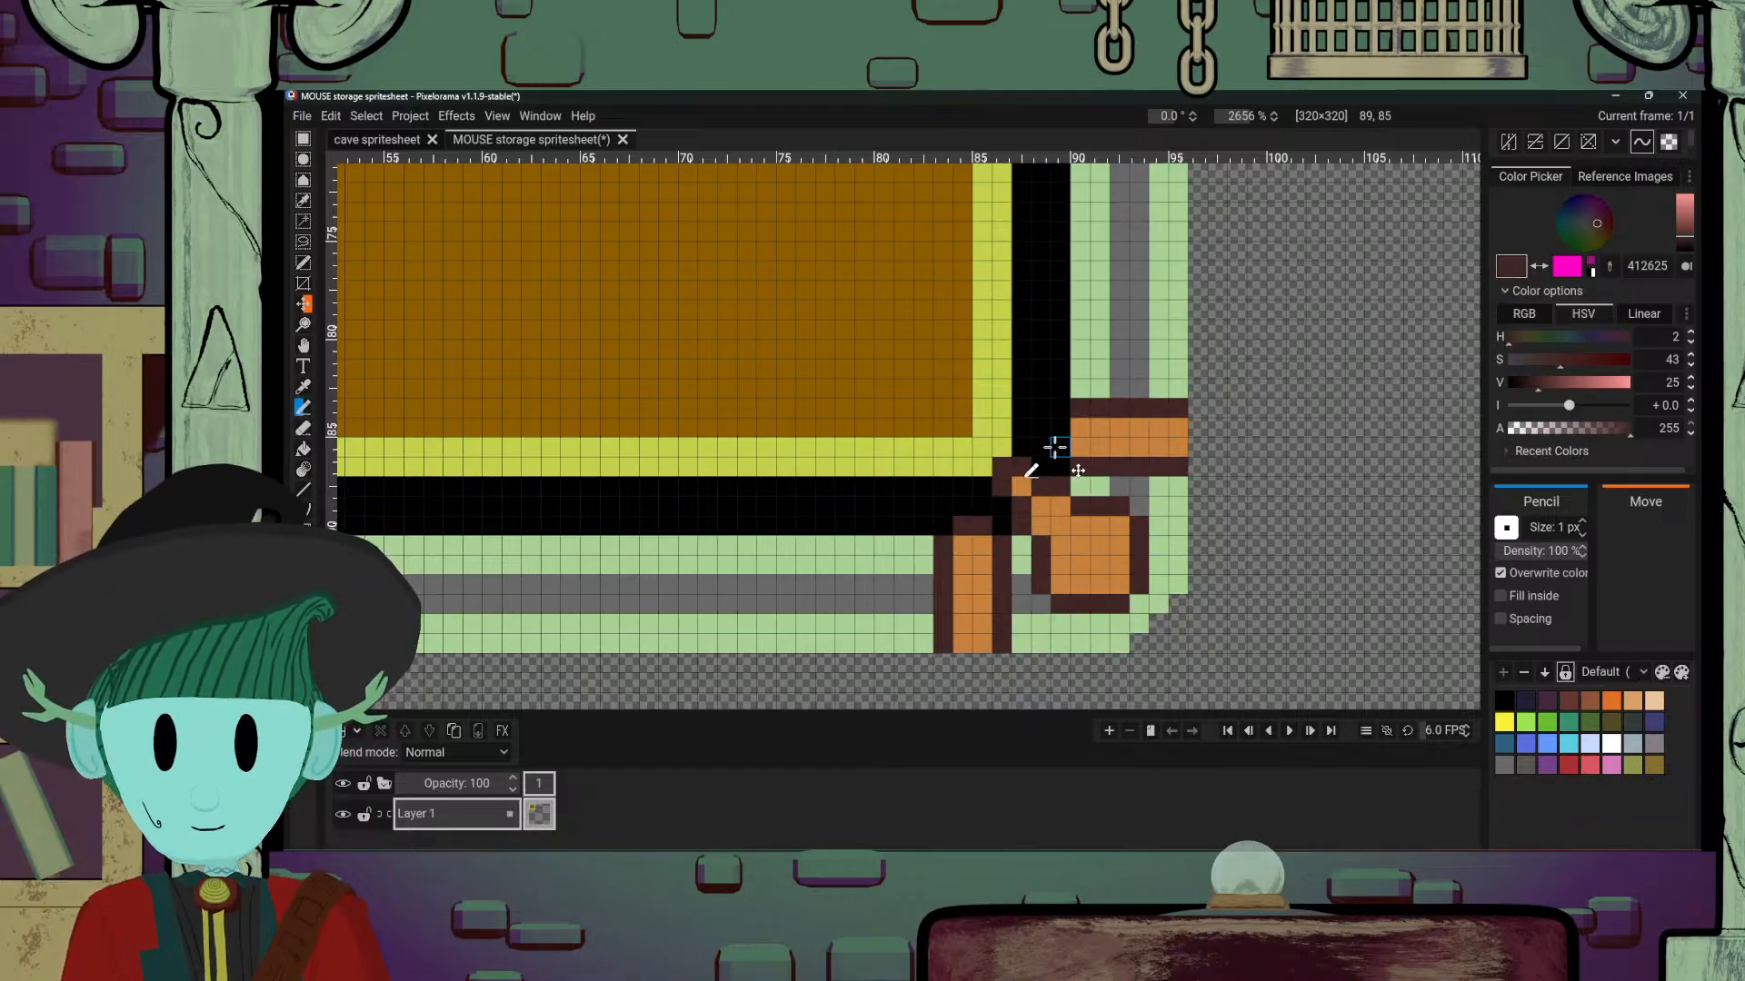
left_click_drag(1059, 427, 1061, 447)
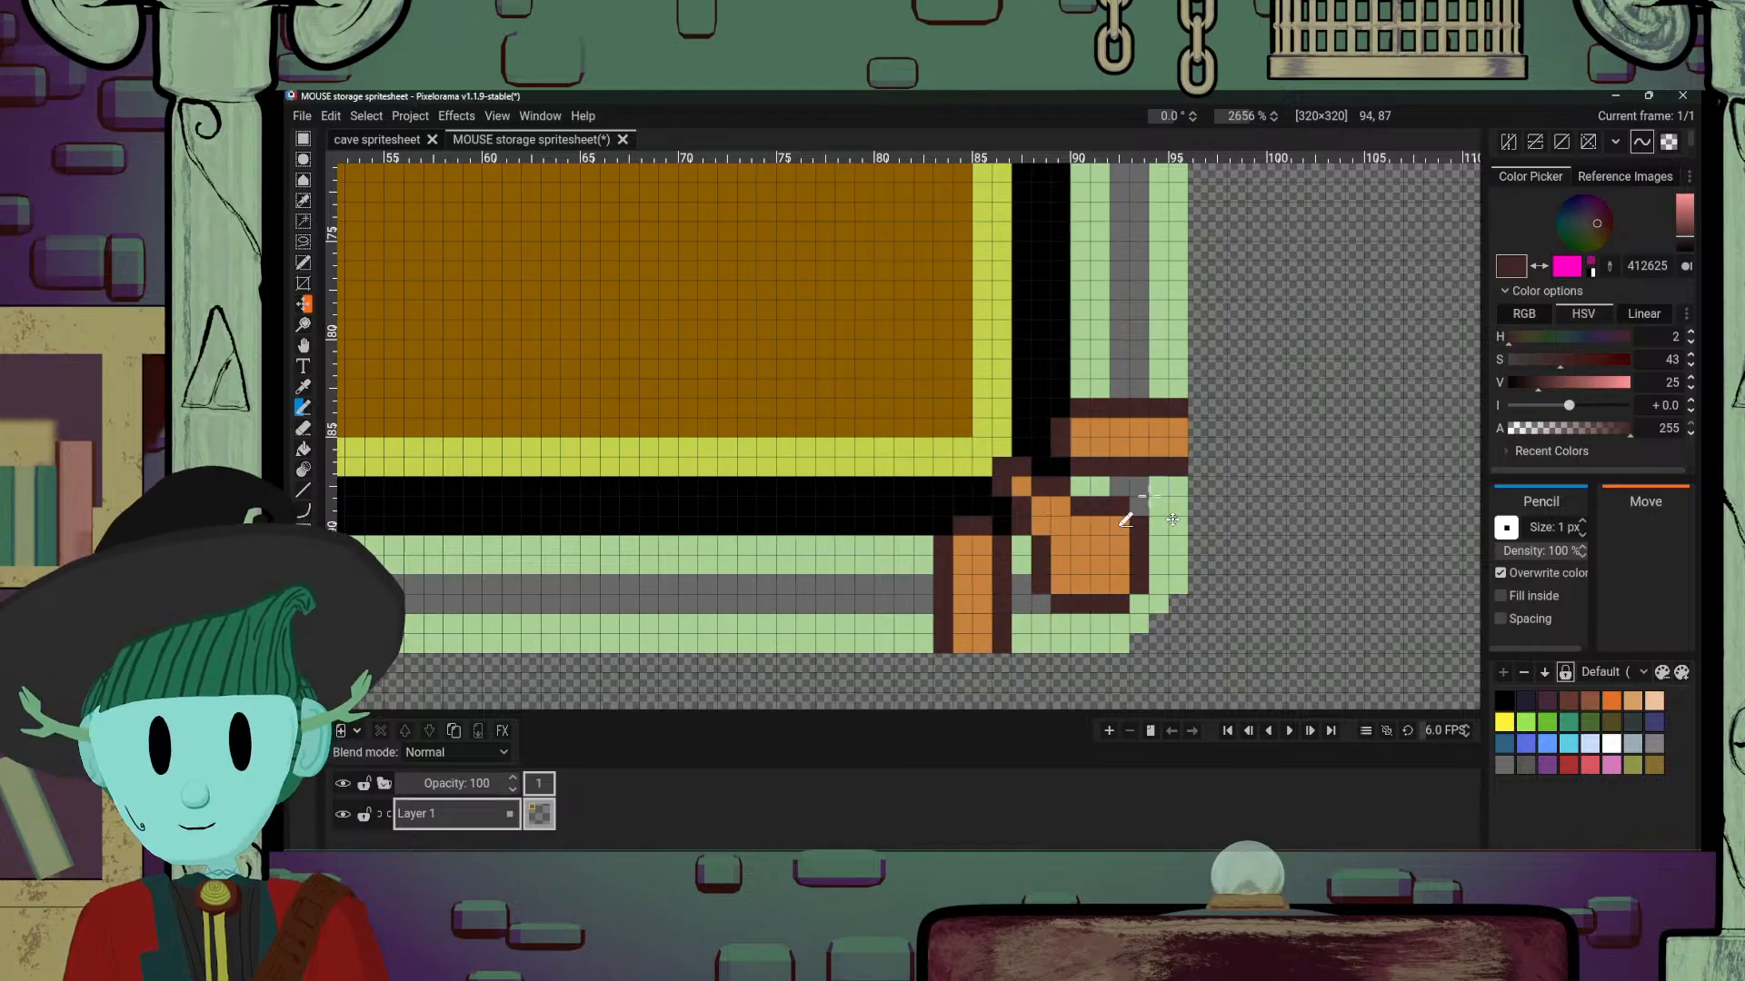
Step: Sample dark brown 412625 and draw two vertical outlines across the bottom border, just right of the bottom-left ornament
scroll(1146, 496, "down", 10)
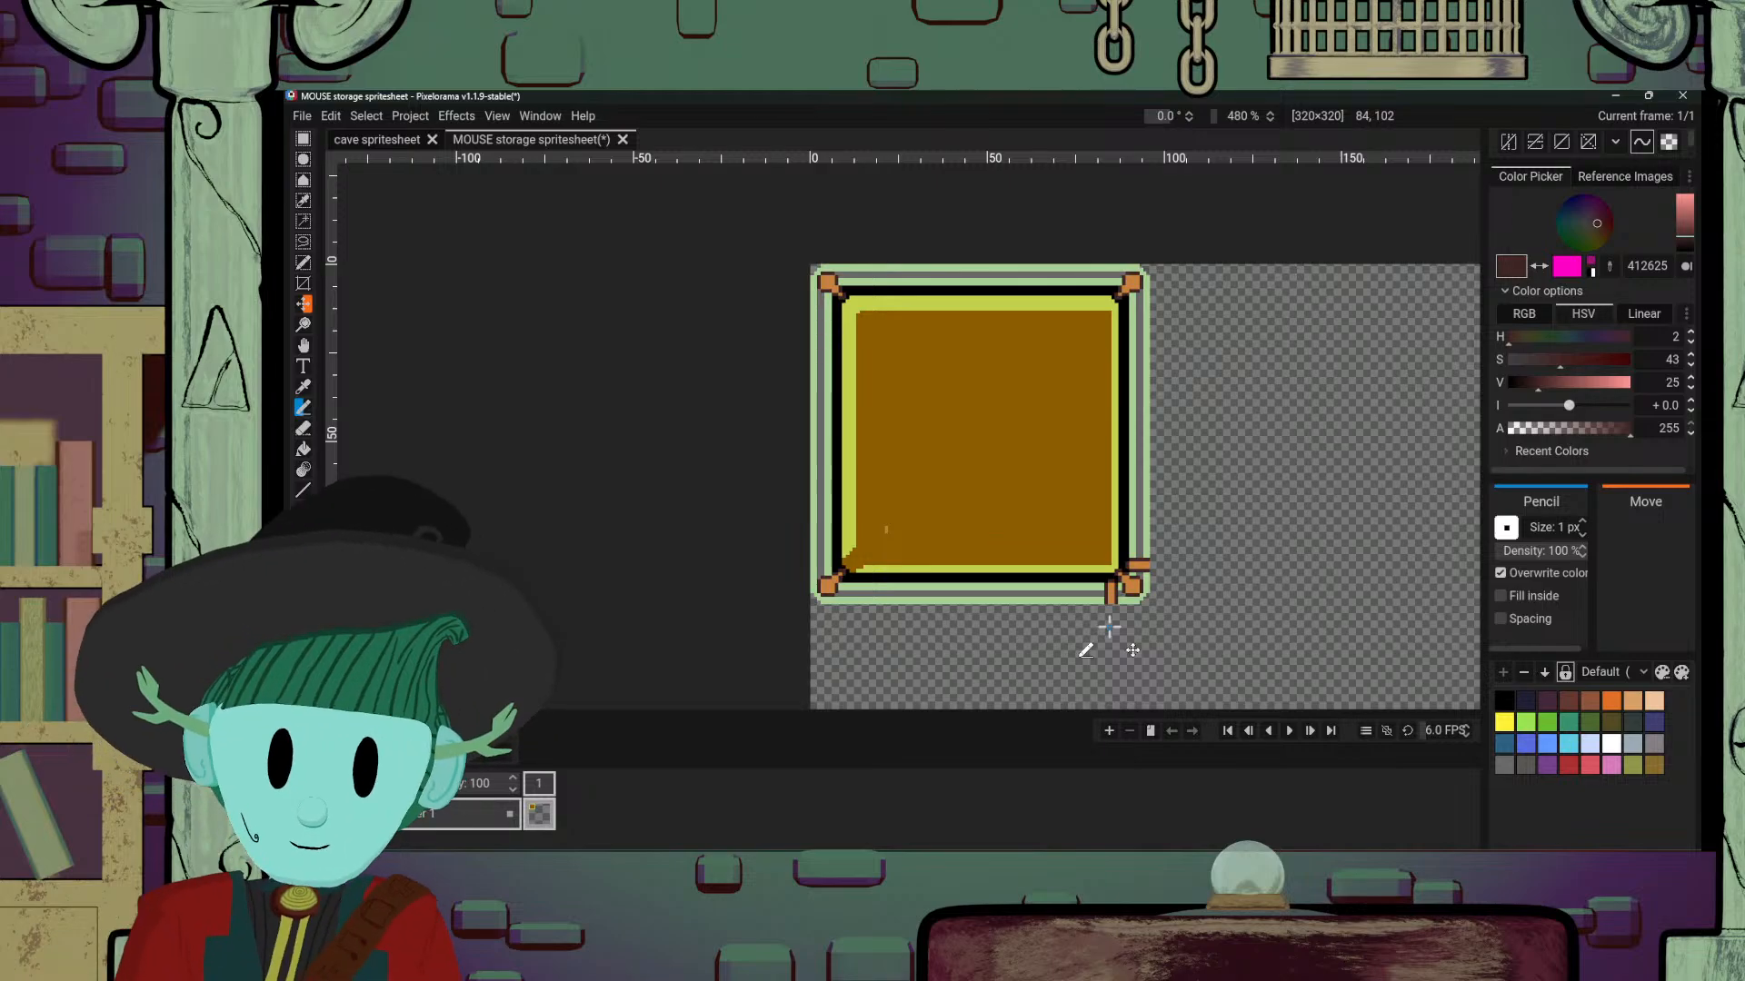
scroll(1109, 627, "up", 3)
left_click_drag(803, 586, 878, 620)
scroll(885, 621, "up", 2)
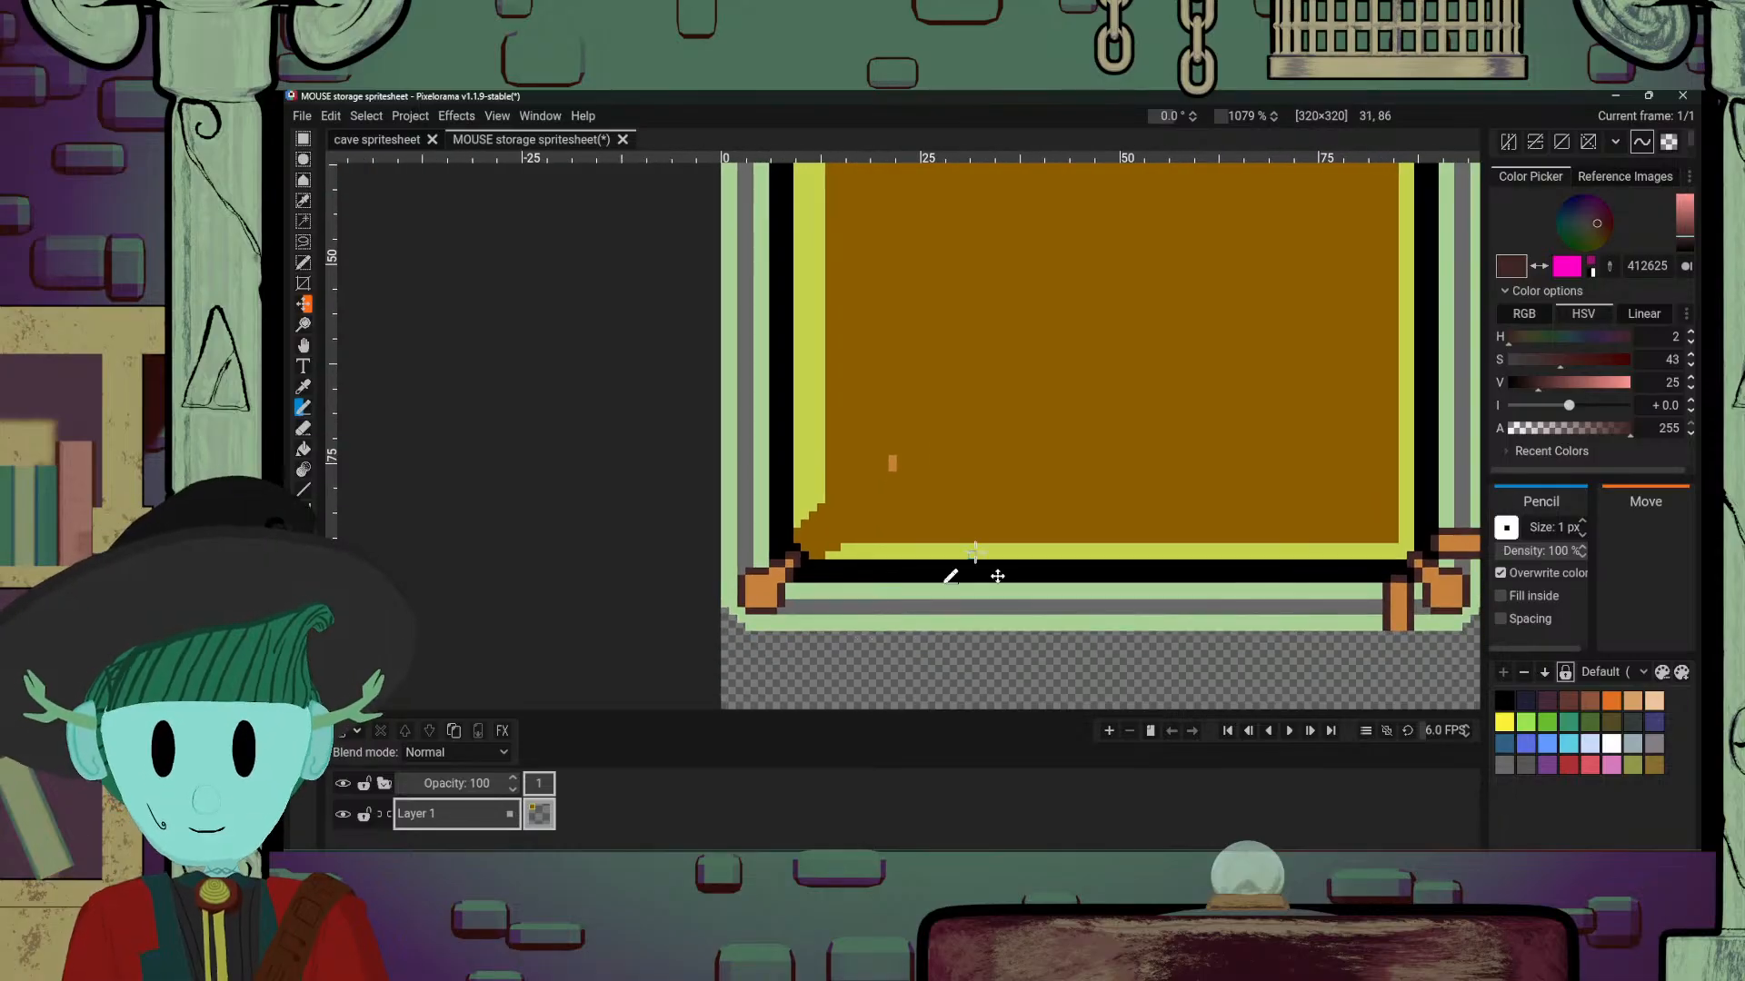
key("o")
left_click(1396, 605)
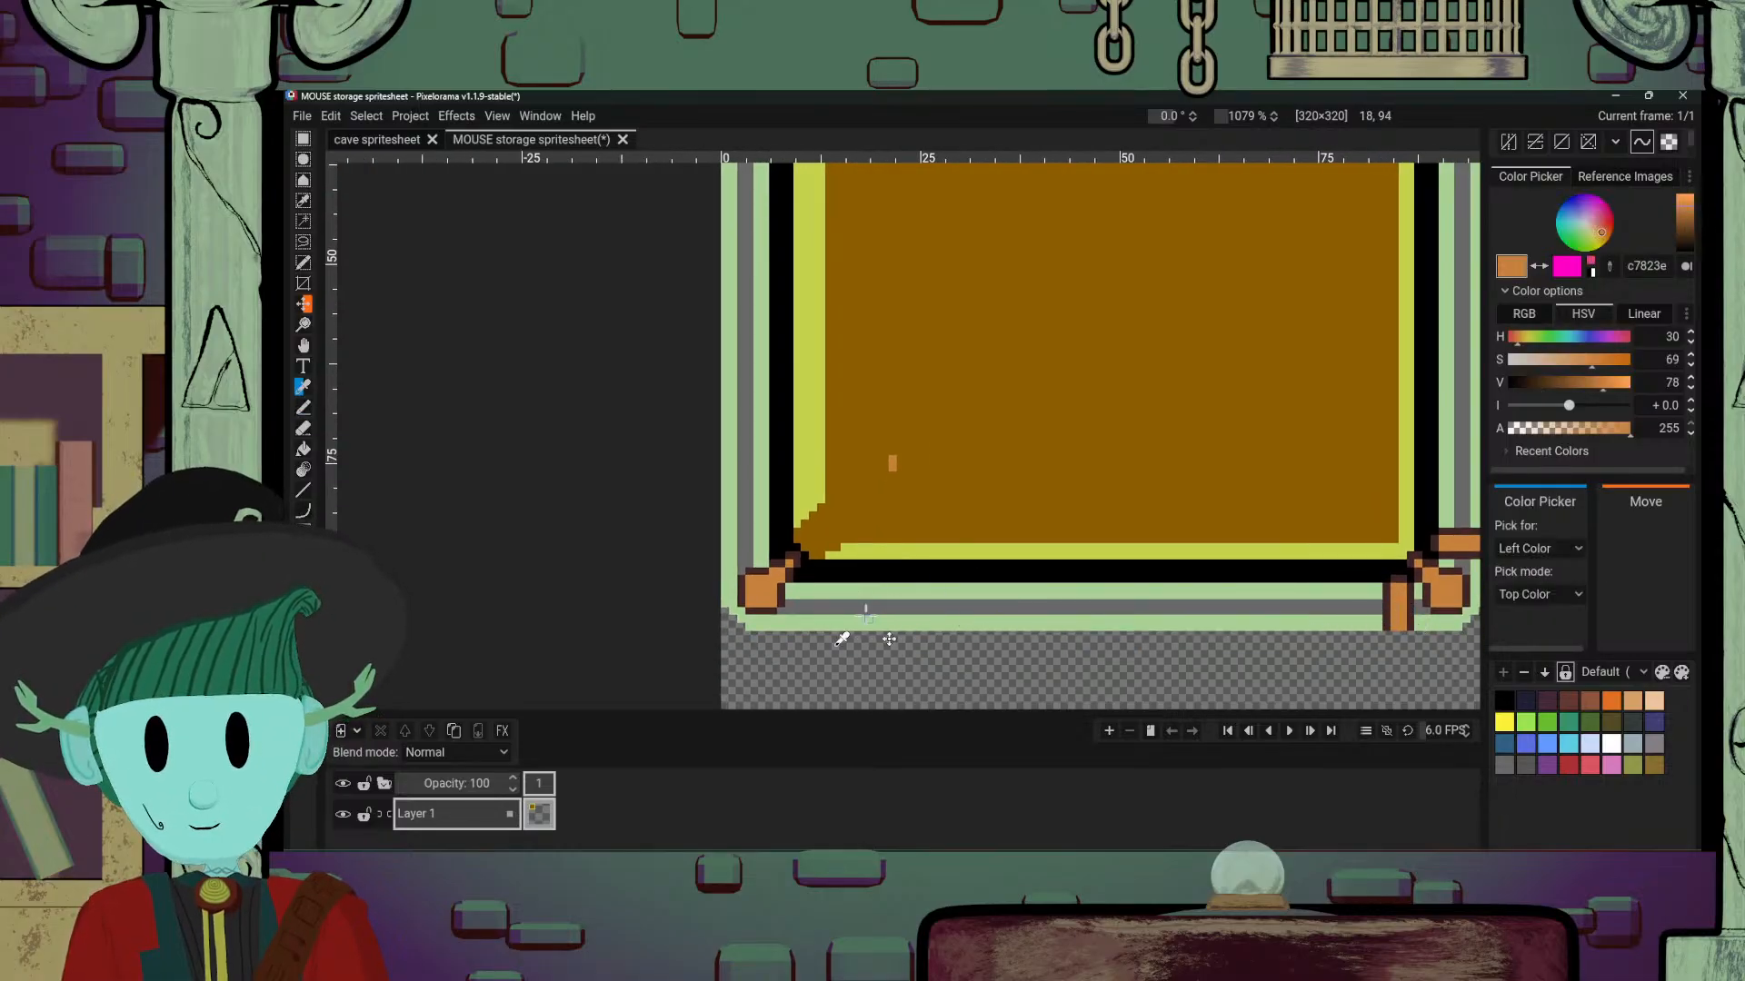
left_click(807, 619)
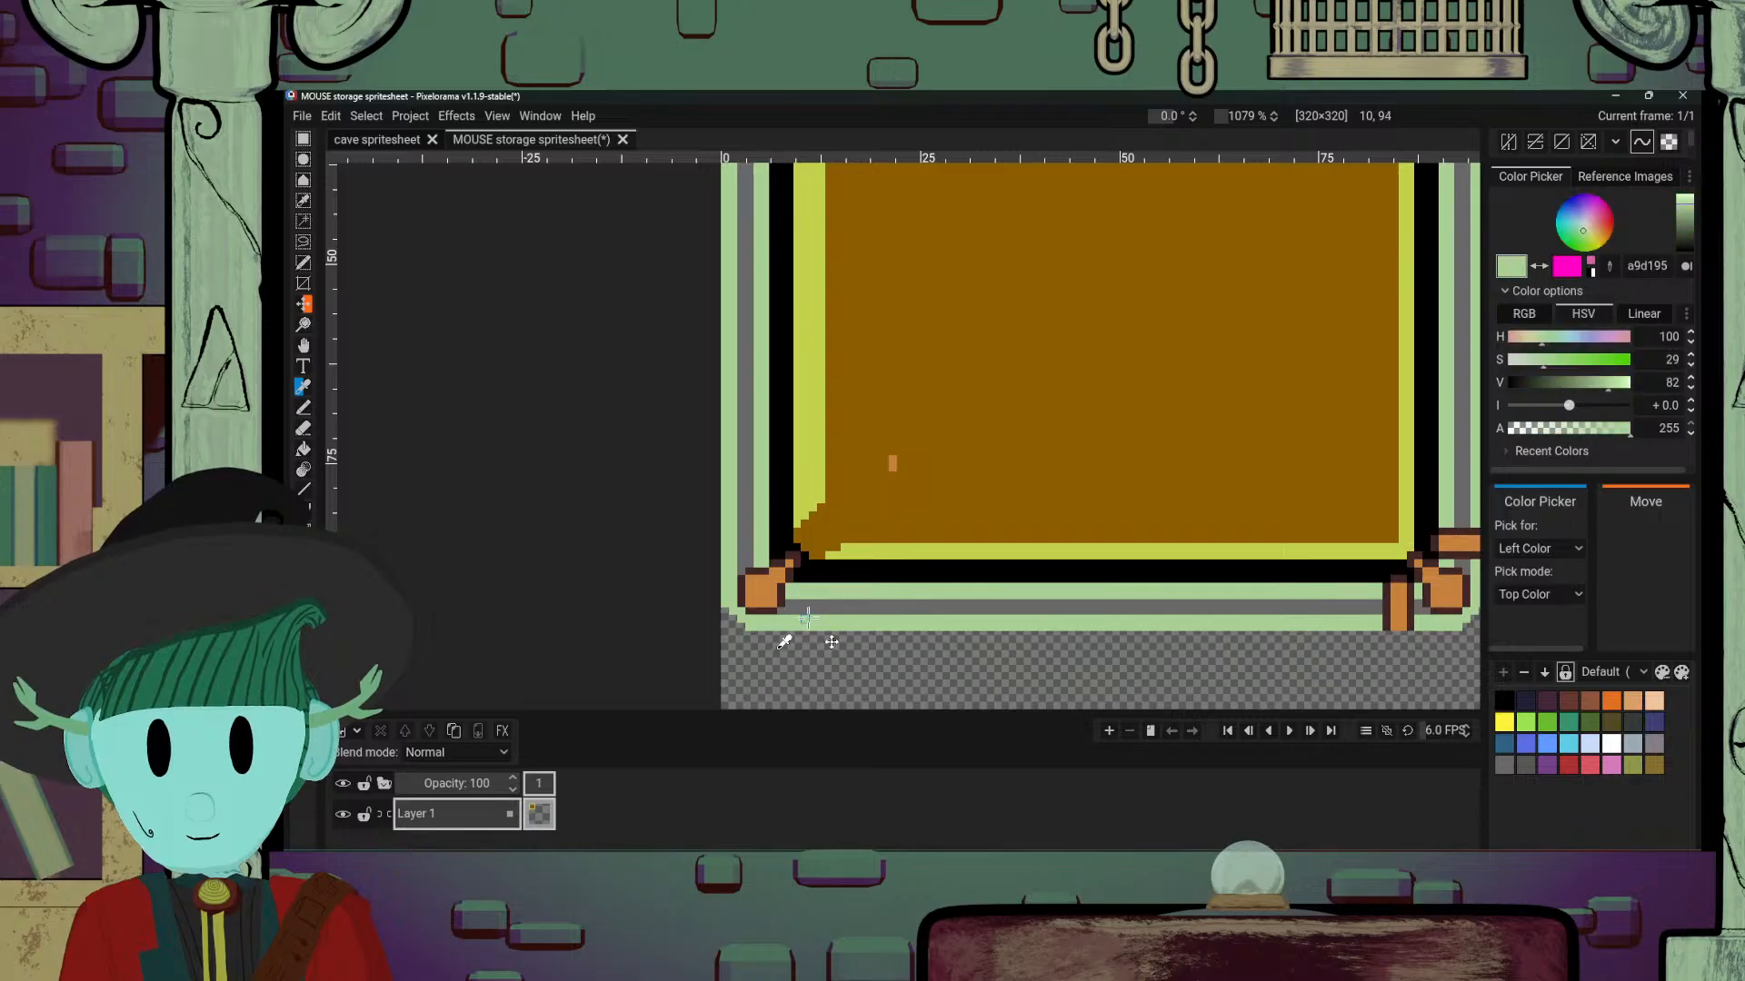
left_click(1391, 607)
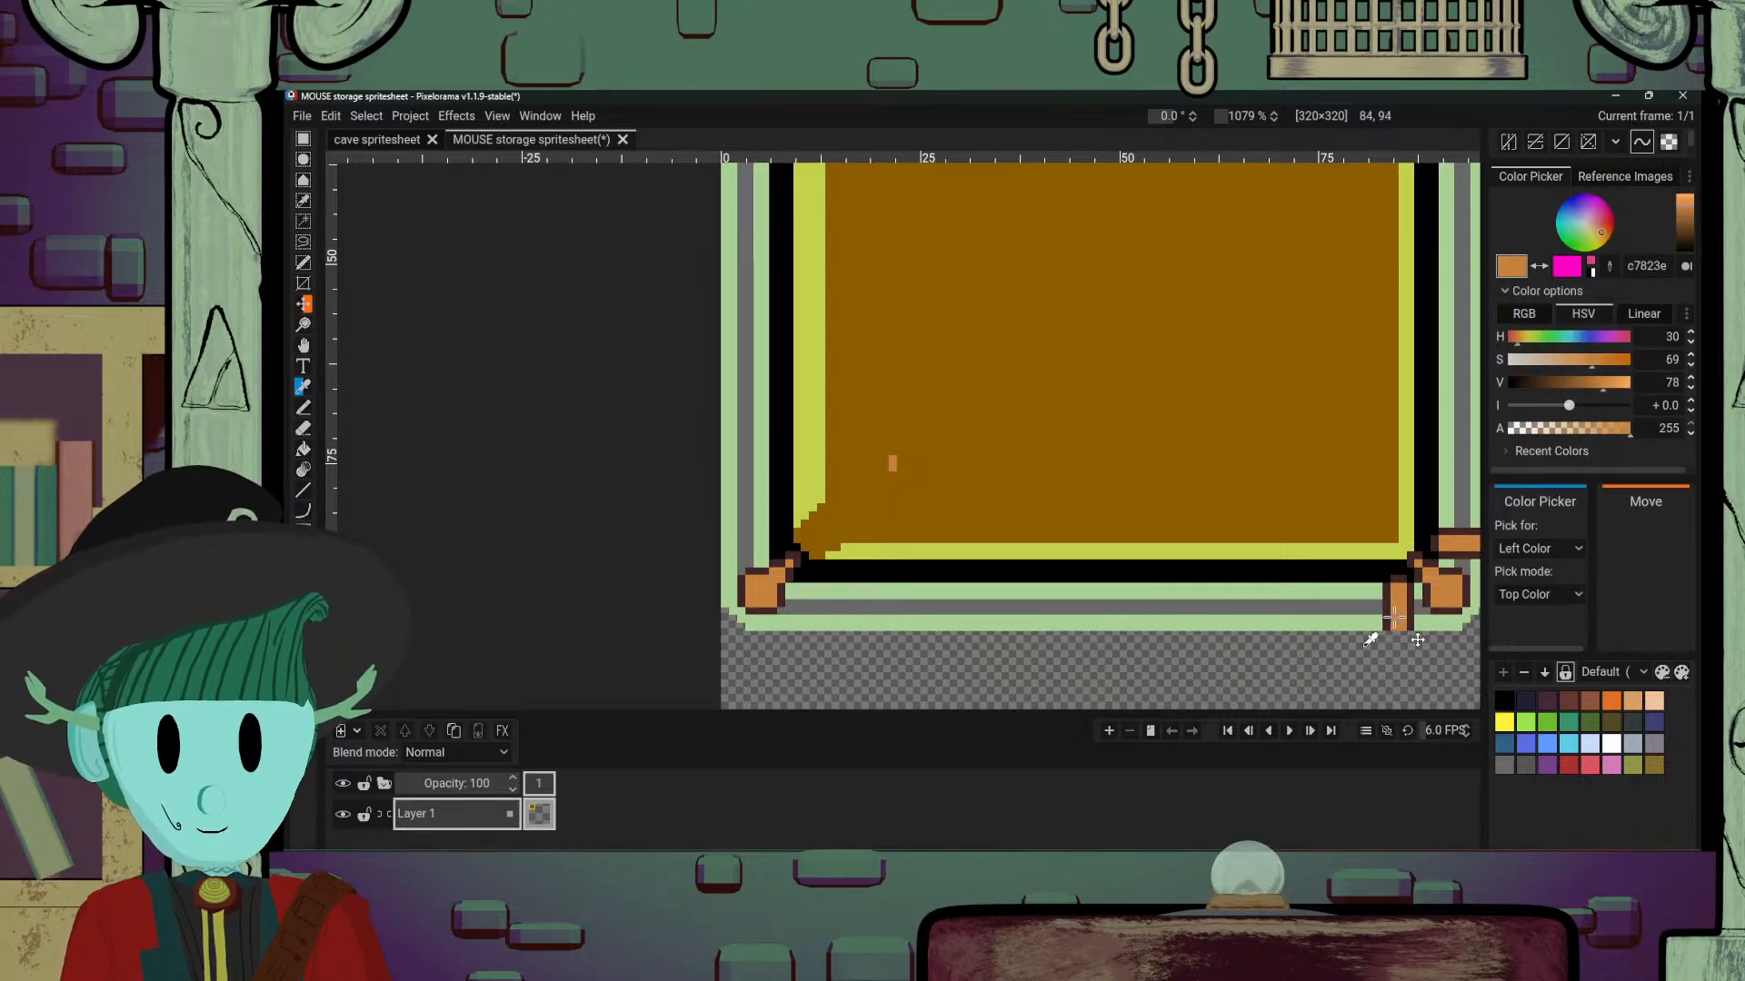
key("b")
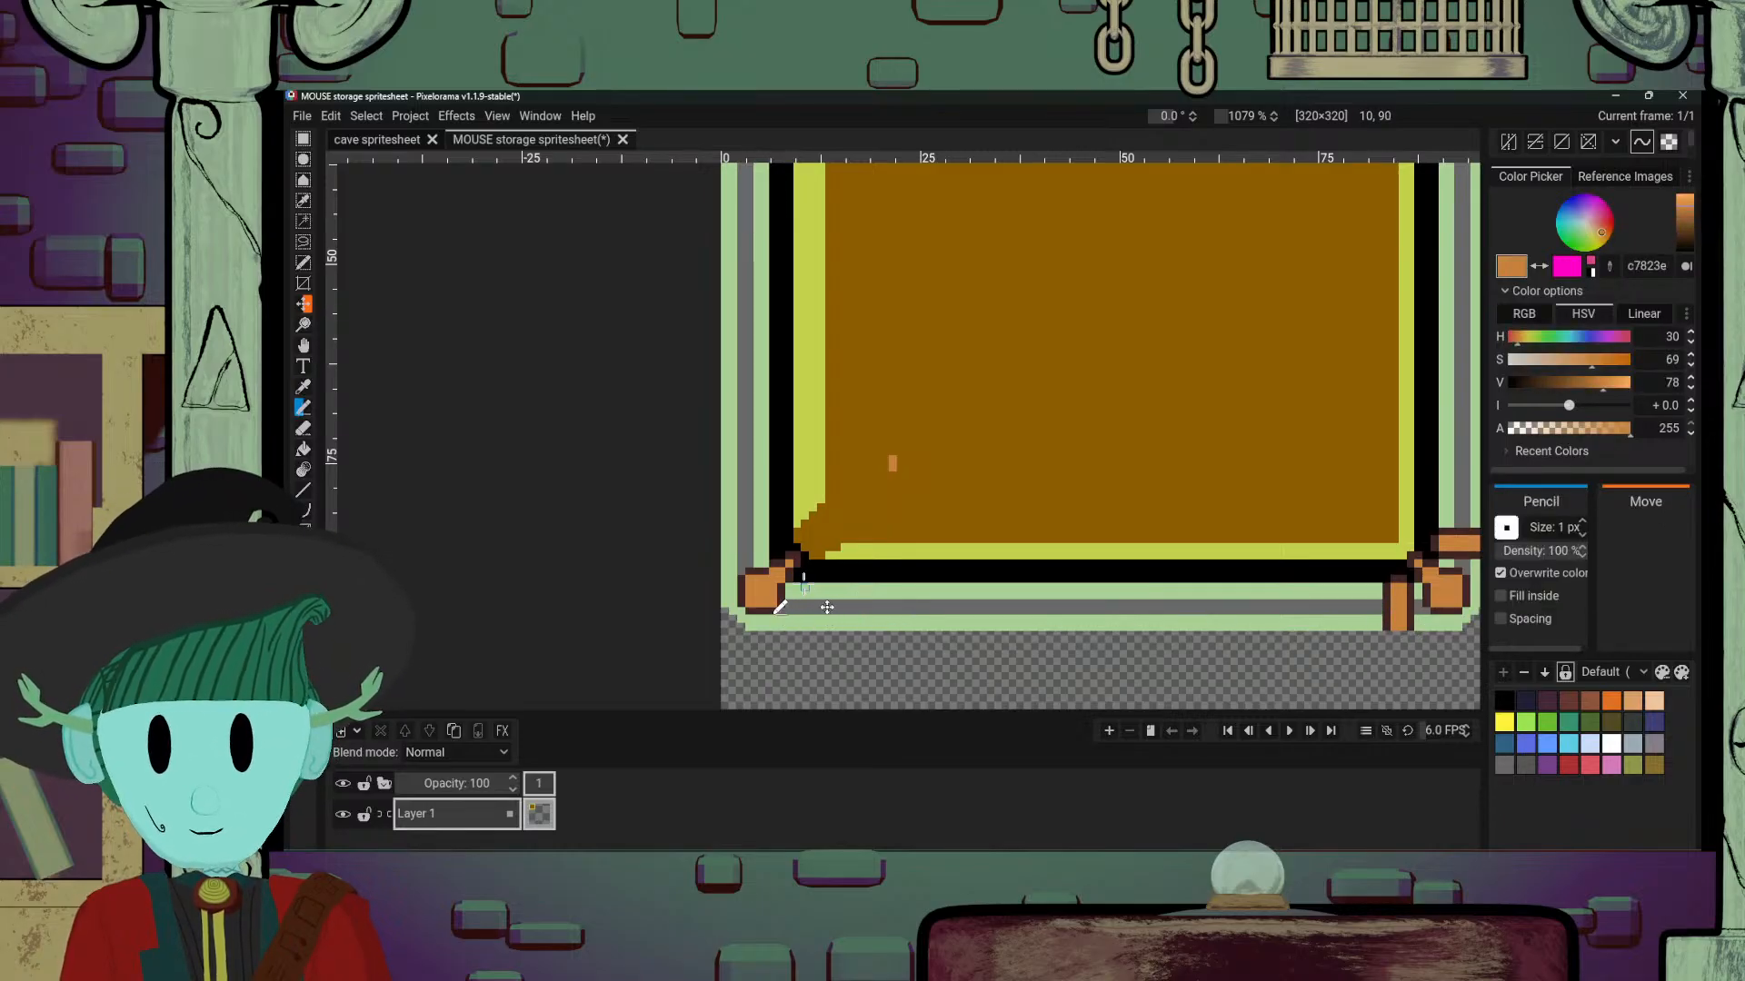
key("o")
left_click(1388, 596)
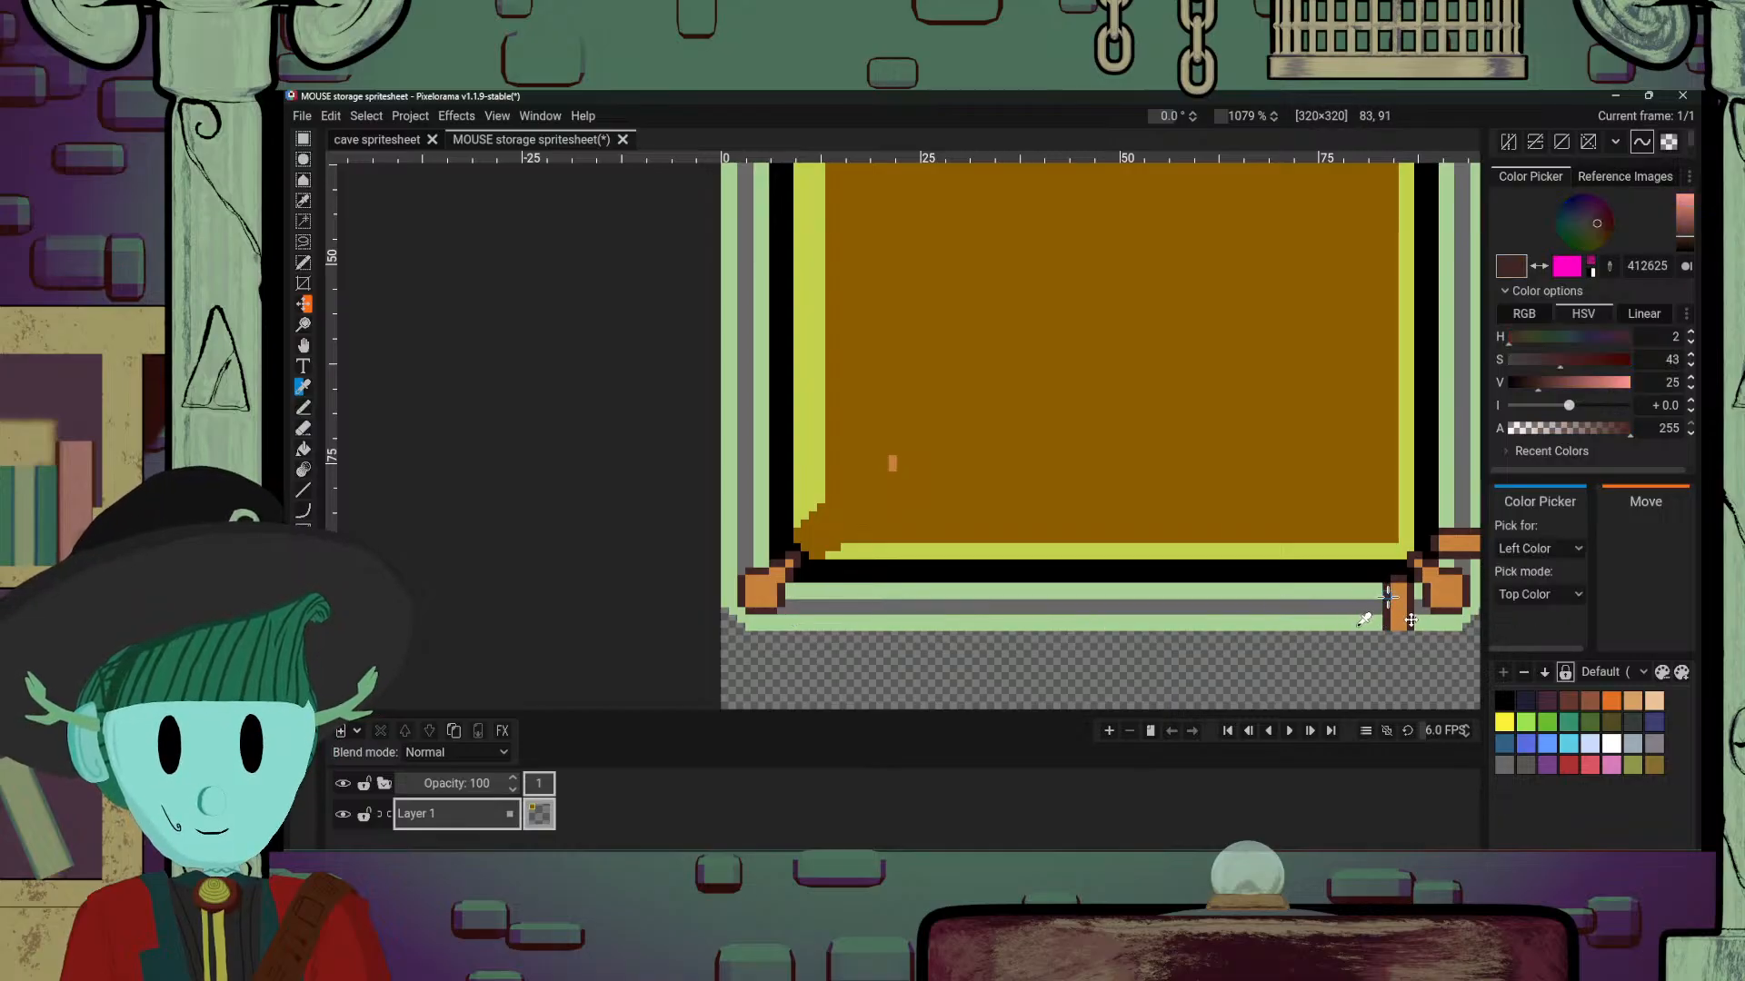
key("b")
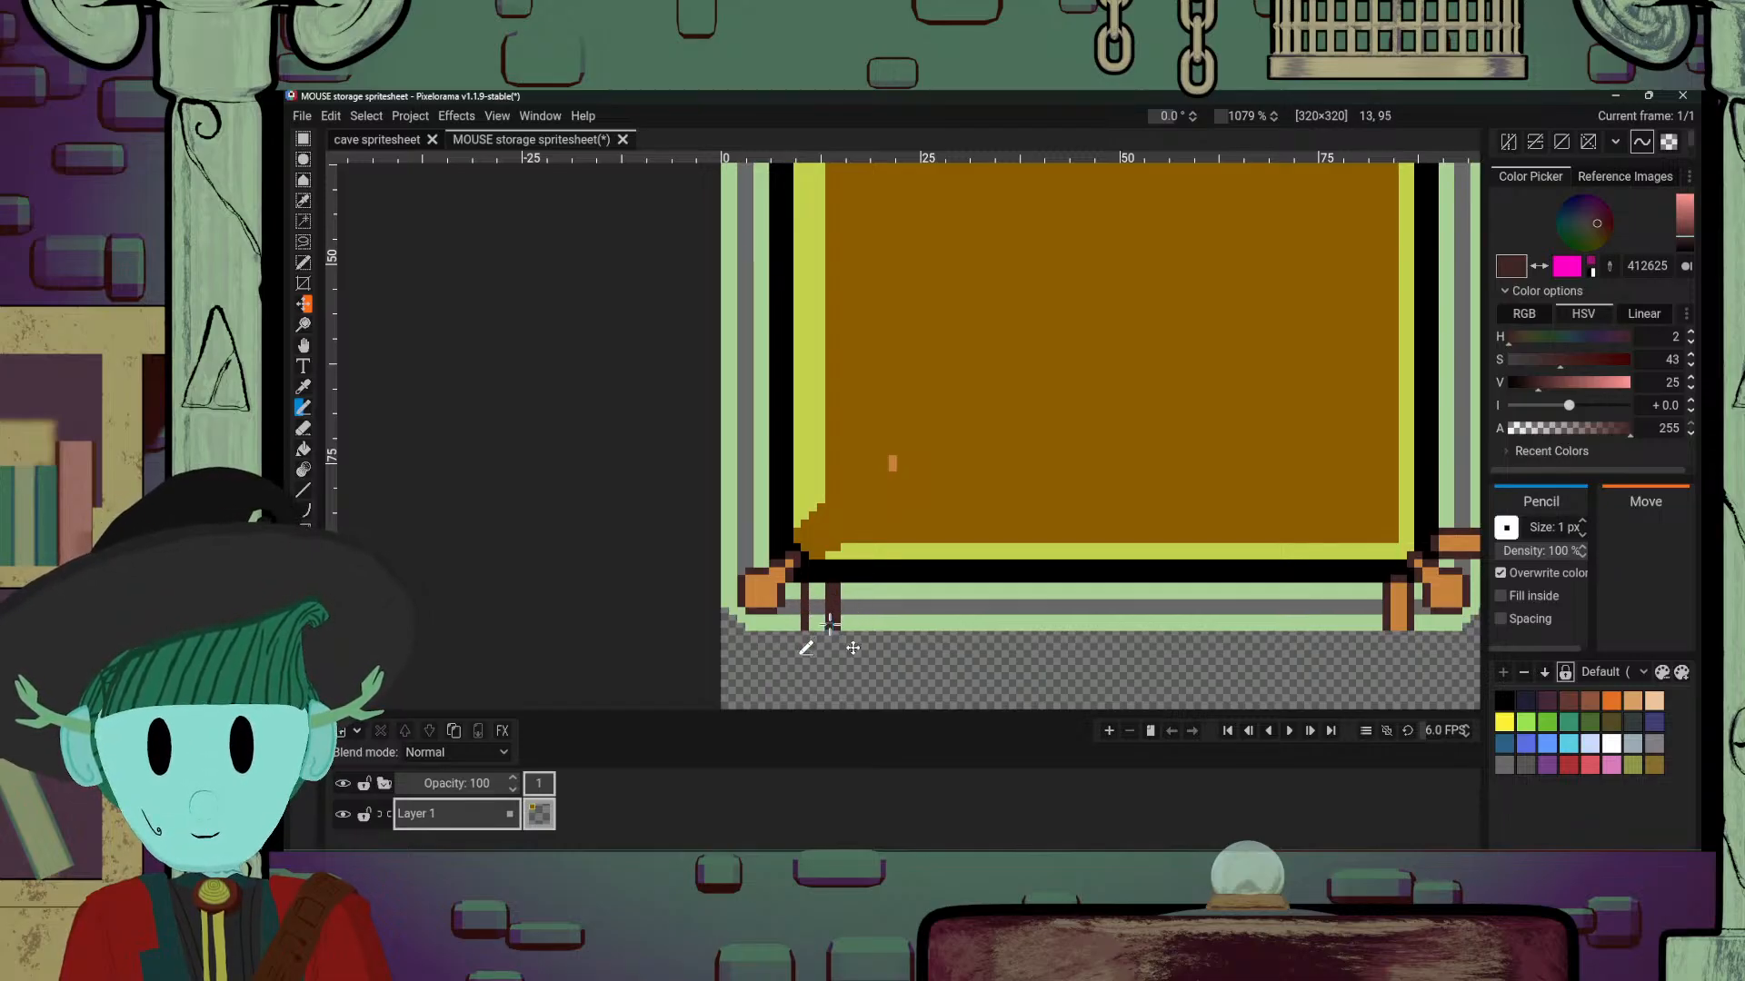
Step: Trim the band's right outline to one pixel with green a9d195 and grey 696969, and fill the gap between the outlines with orange c7823e
left_click(838, 589, "alt")
left_click(841, 604, "alt")
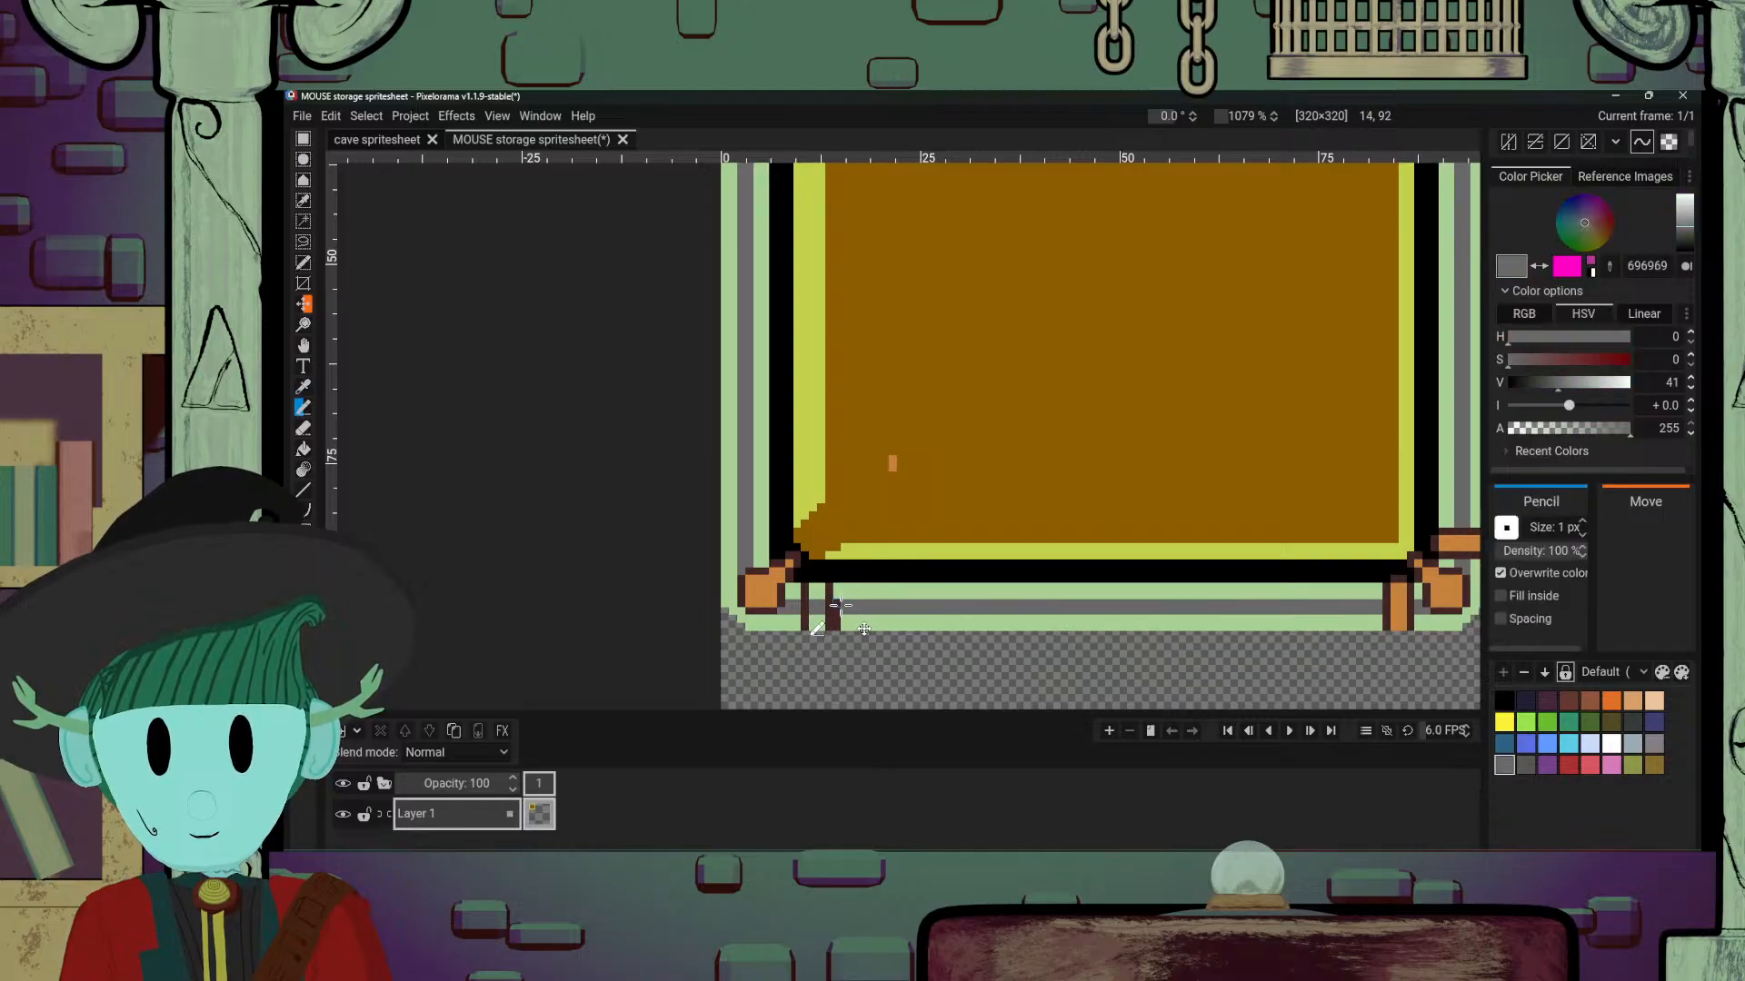
left_click(836, 625, "alt")
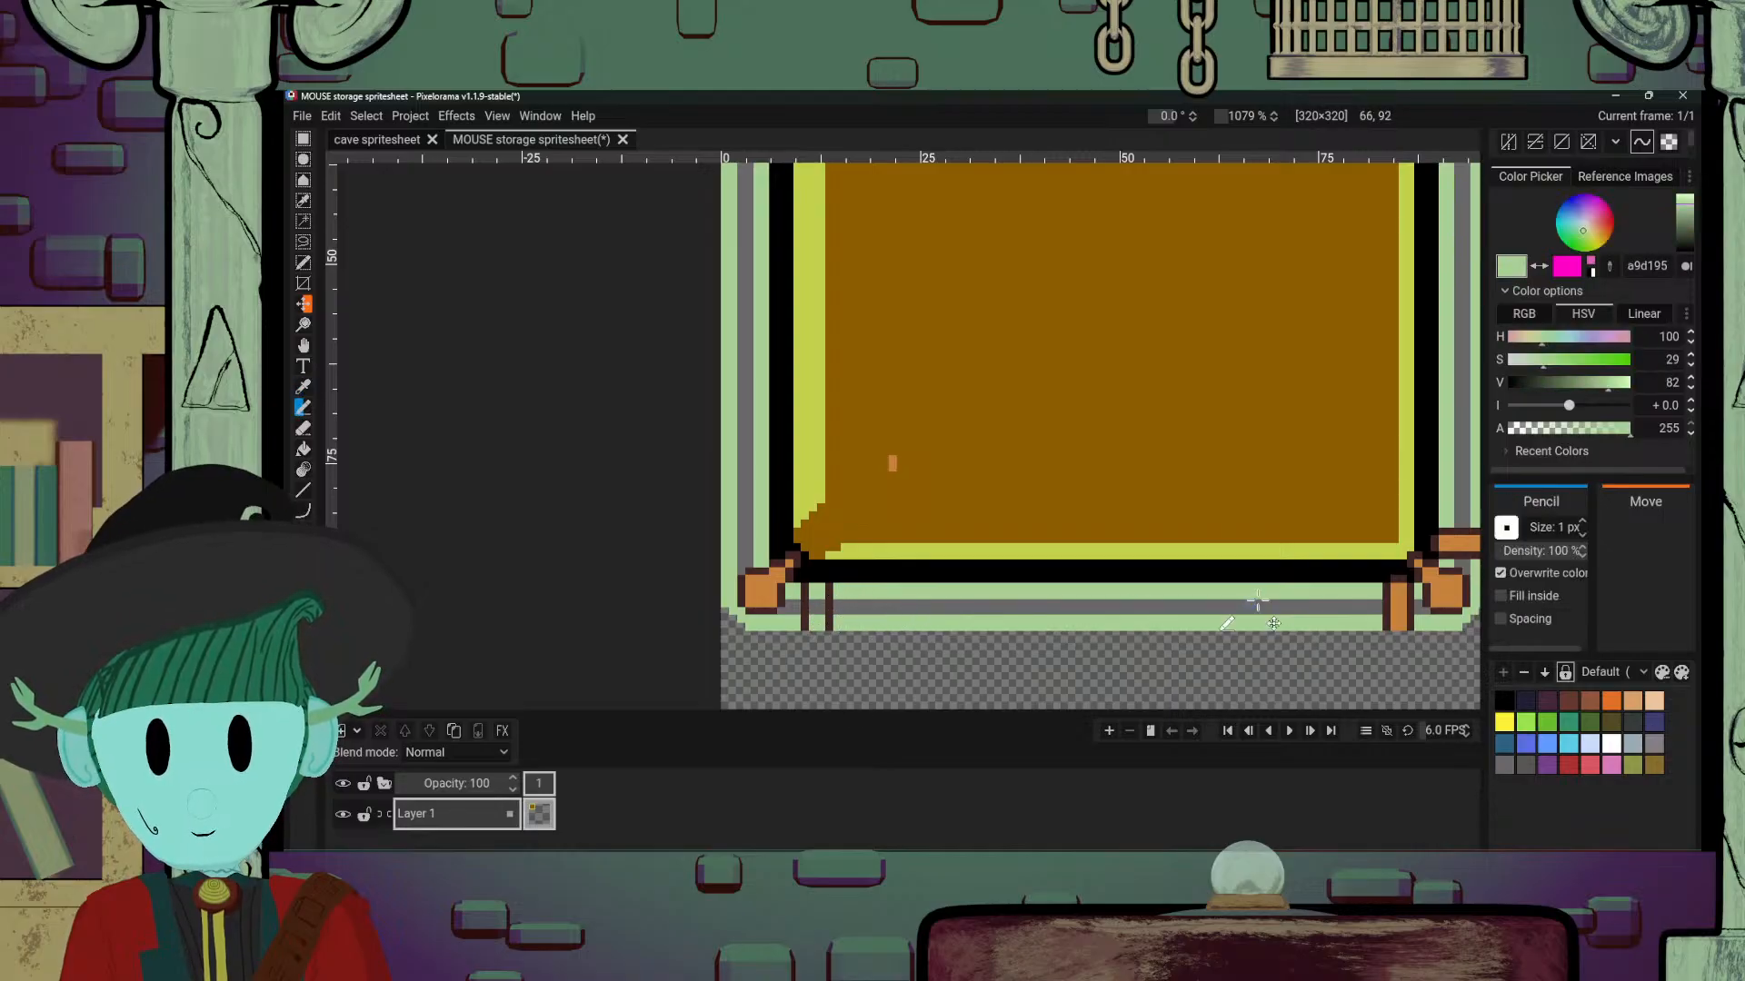
left_click(1401, 596, "alt")
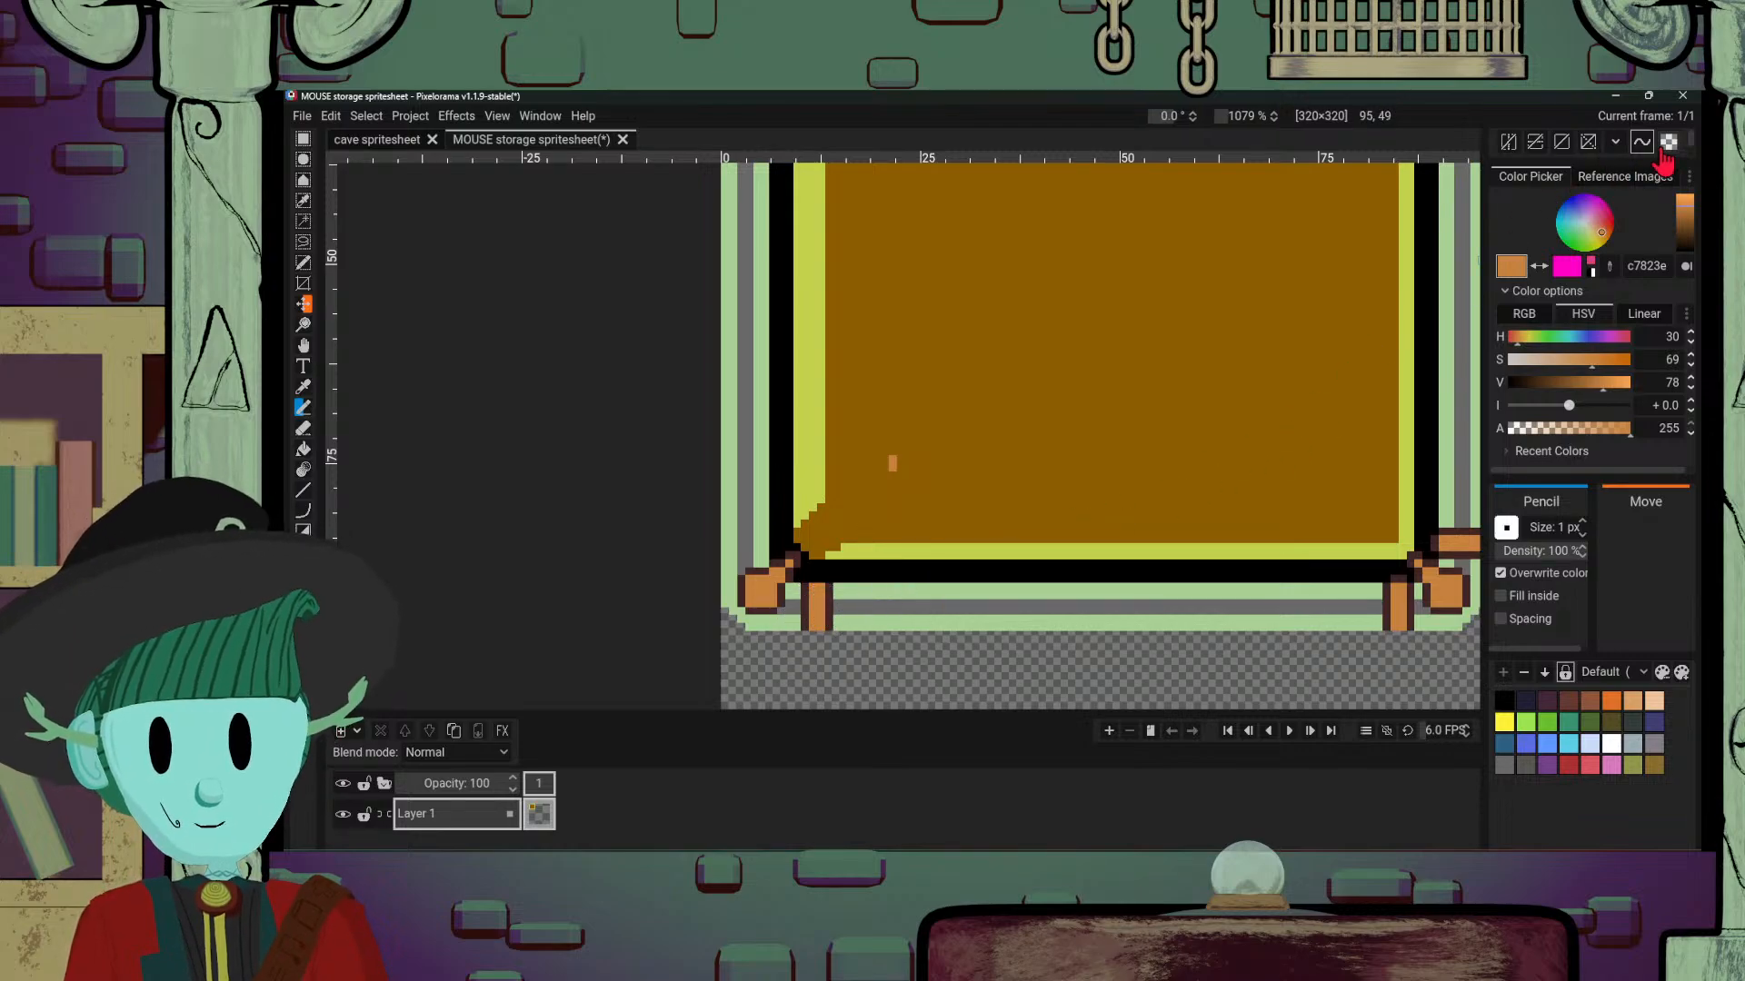
Step: Turn on alpha lock and cap the inner end of the band beside the bottom-left ornament with dark brown 412625
left_click(1668, 143)
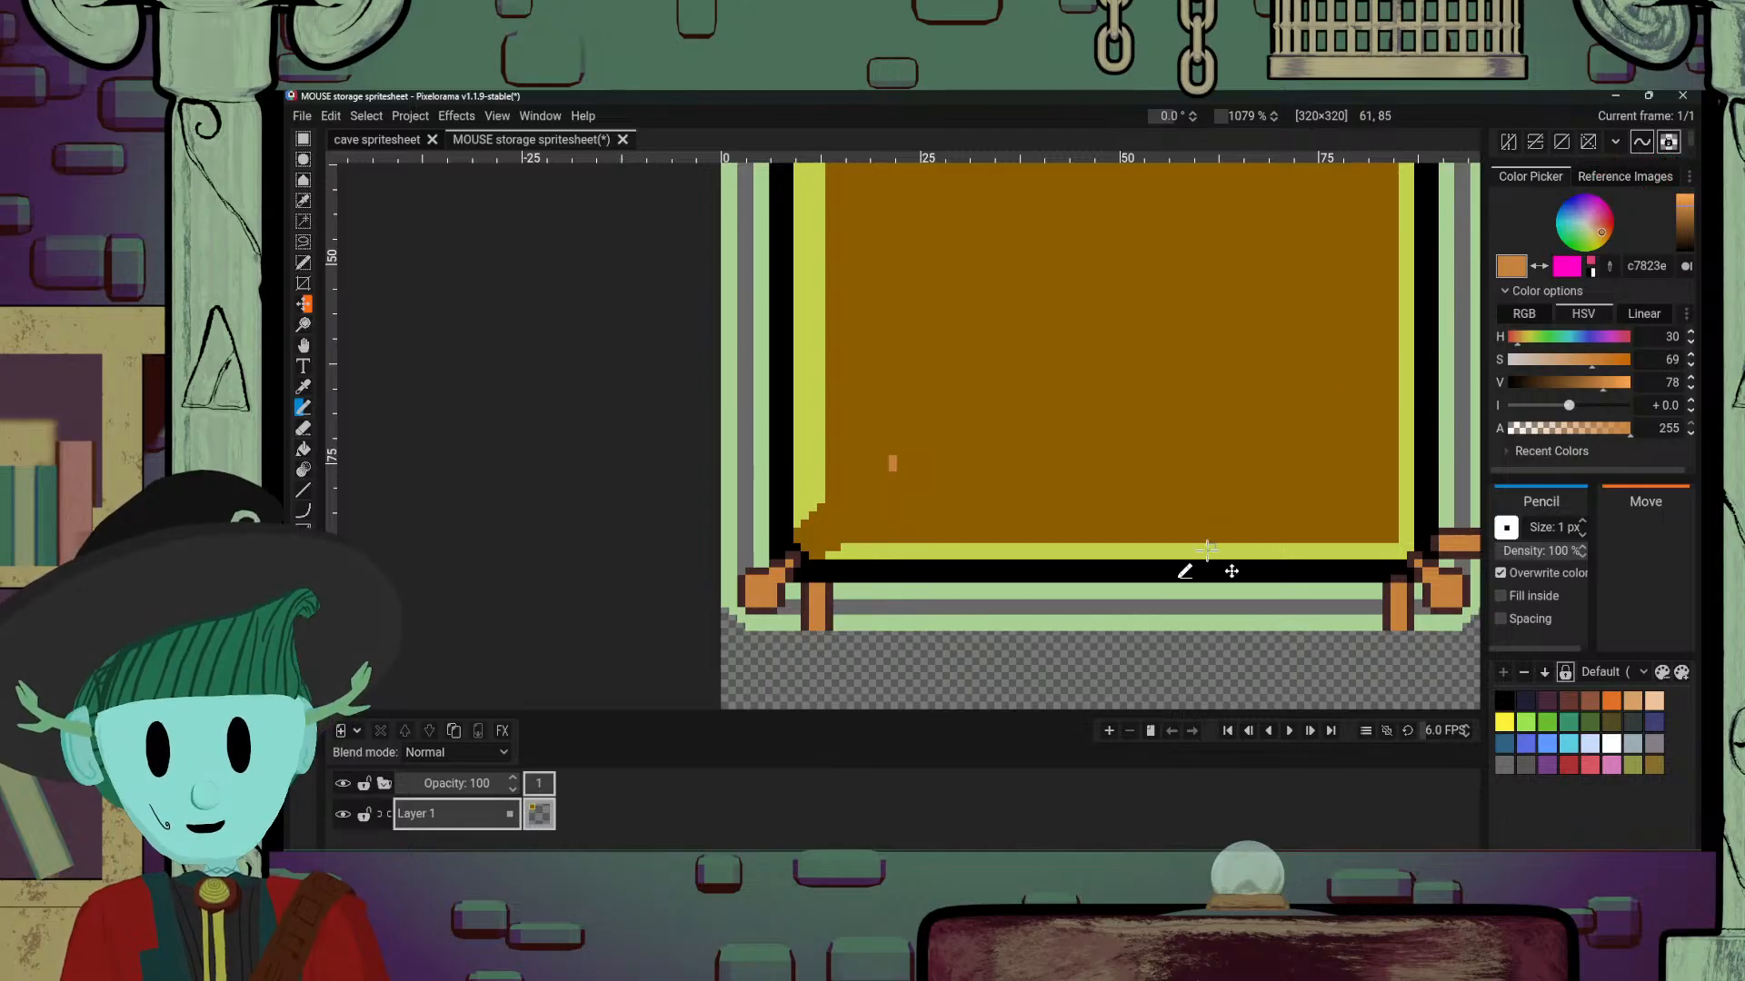
key("o")
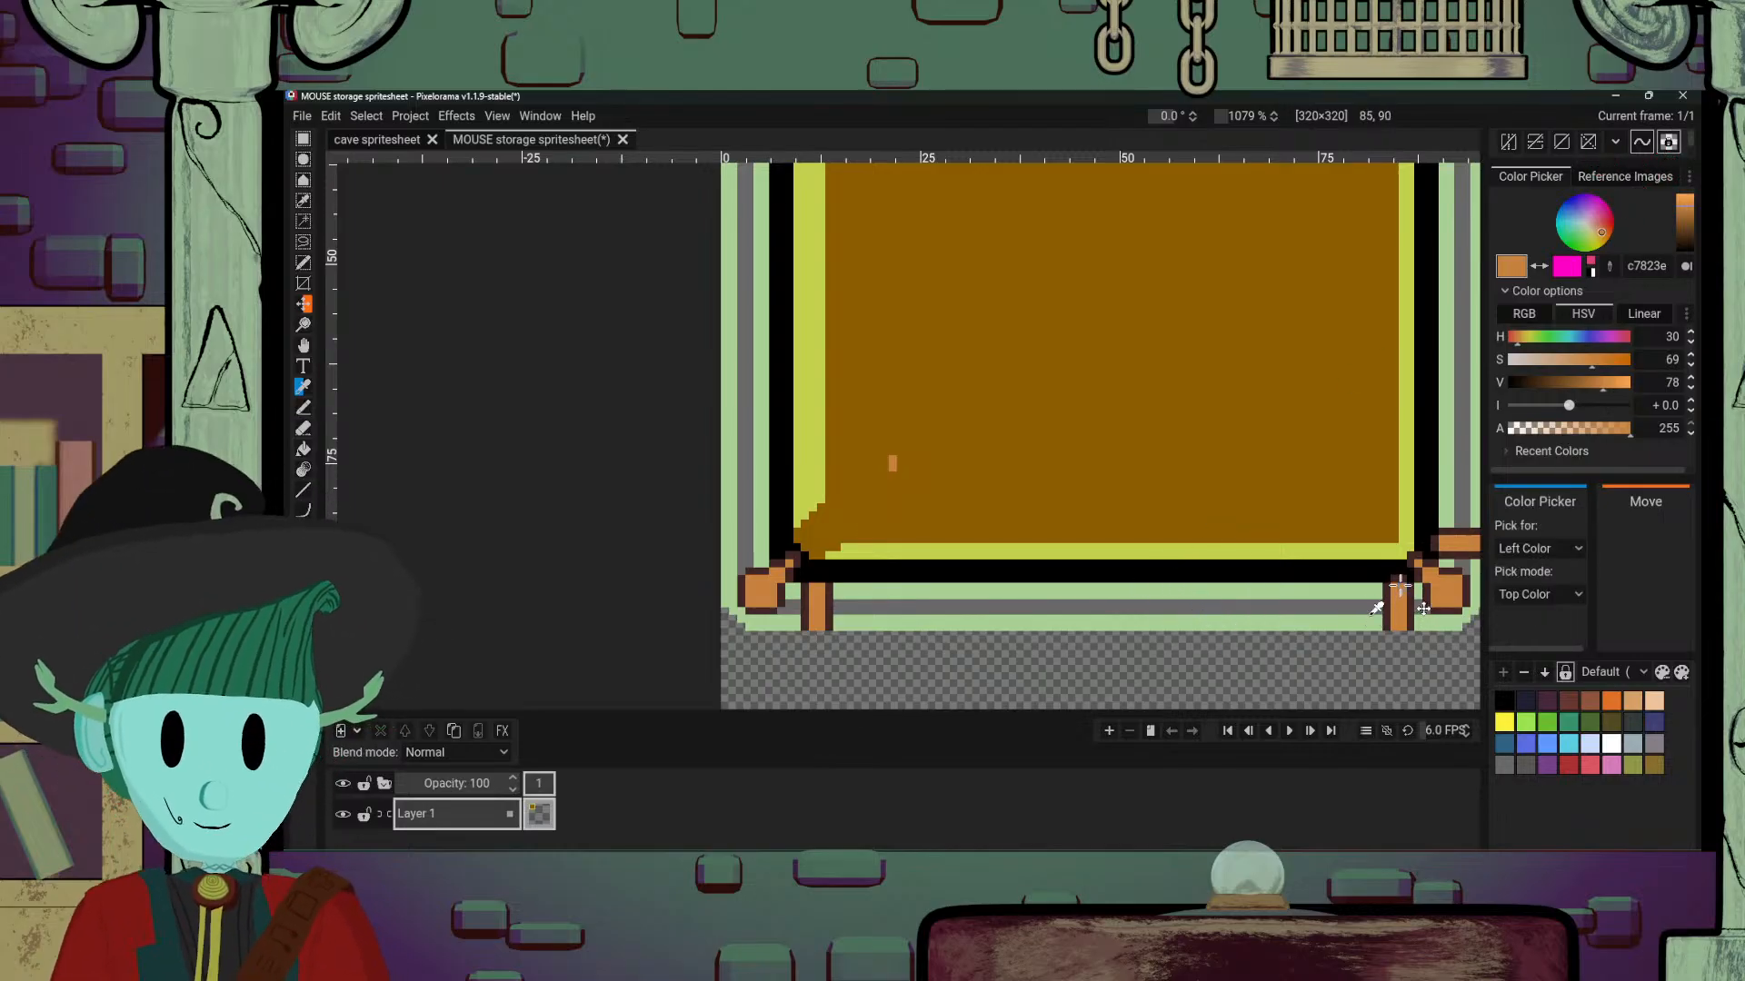
left_click(1399, 580)
key("p")
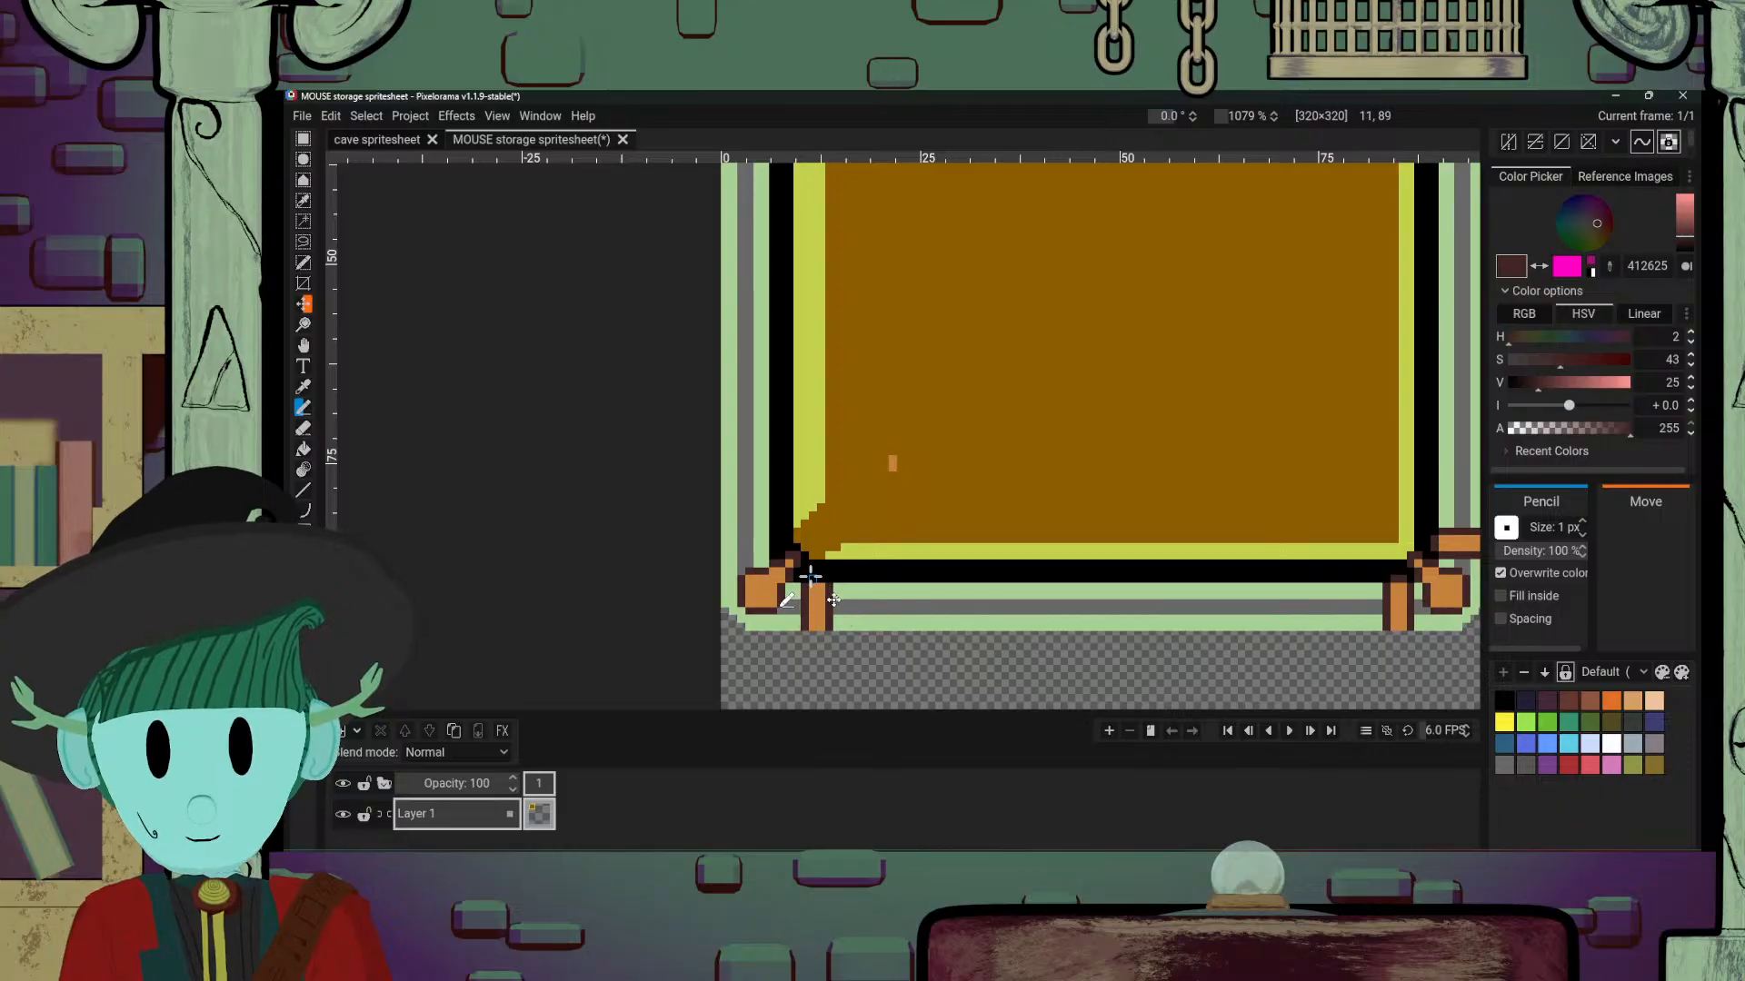
Step: Move the left outline of that band one pixel left in dark brown 412625 and repaint the old outline column orange c7823e
key("o")
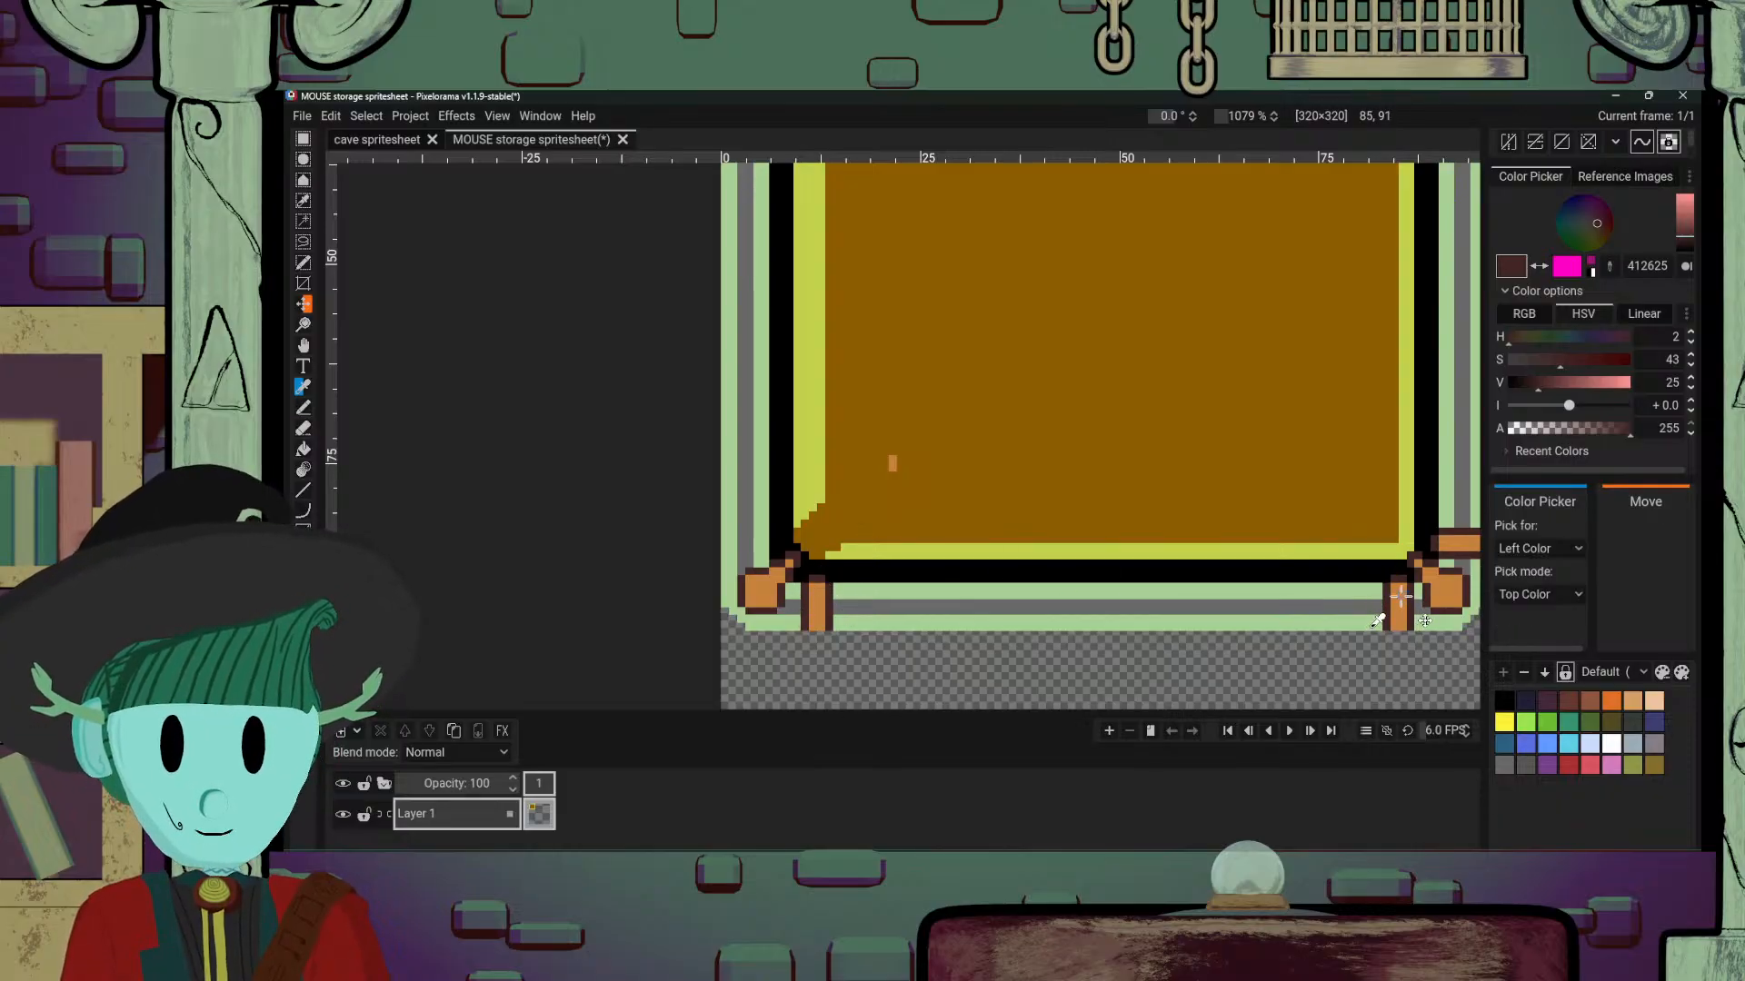
left_click(1391, 591)
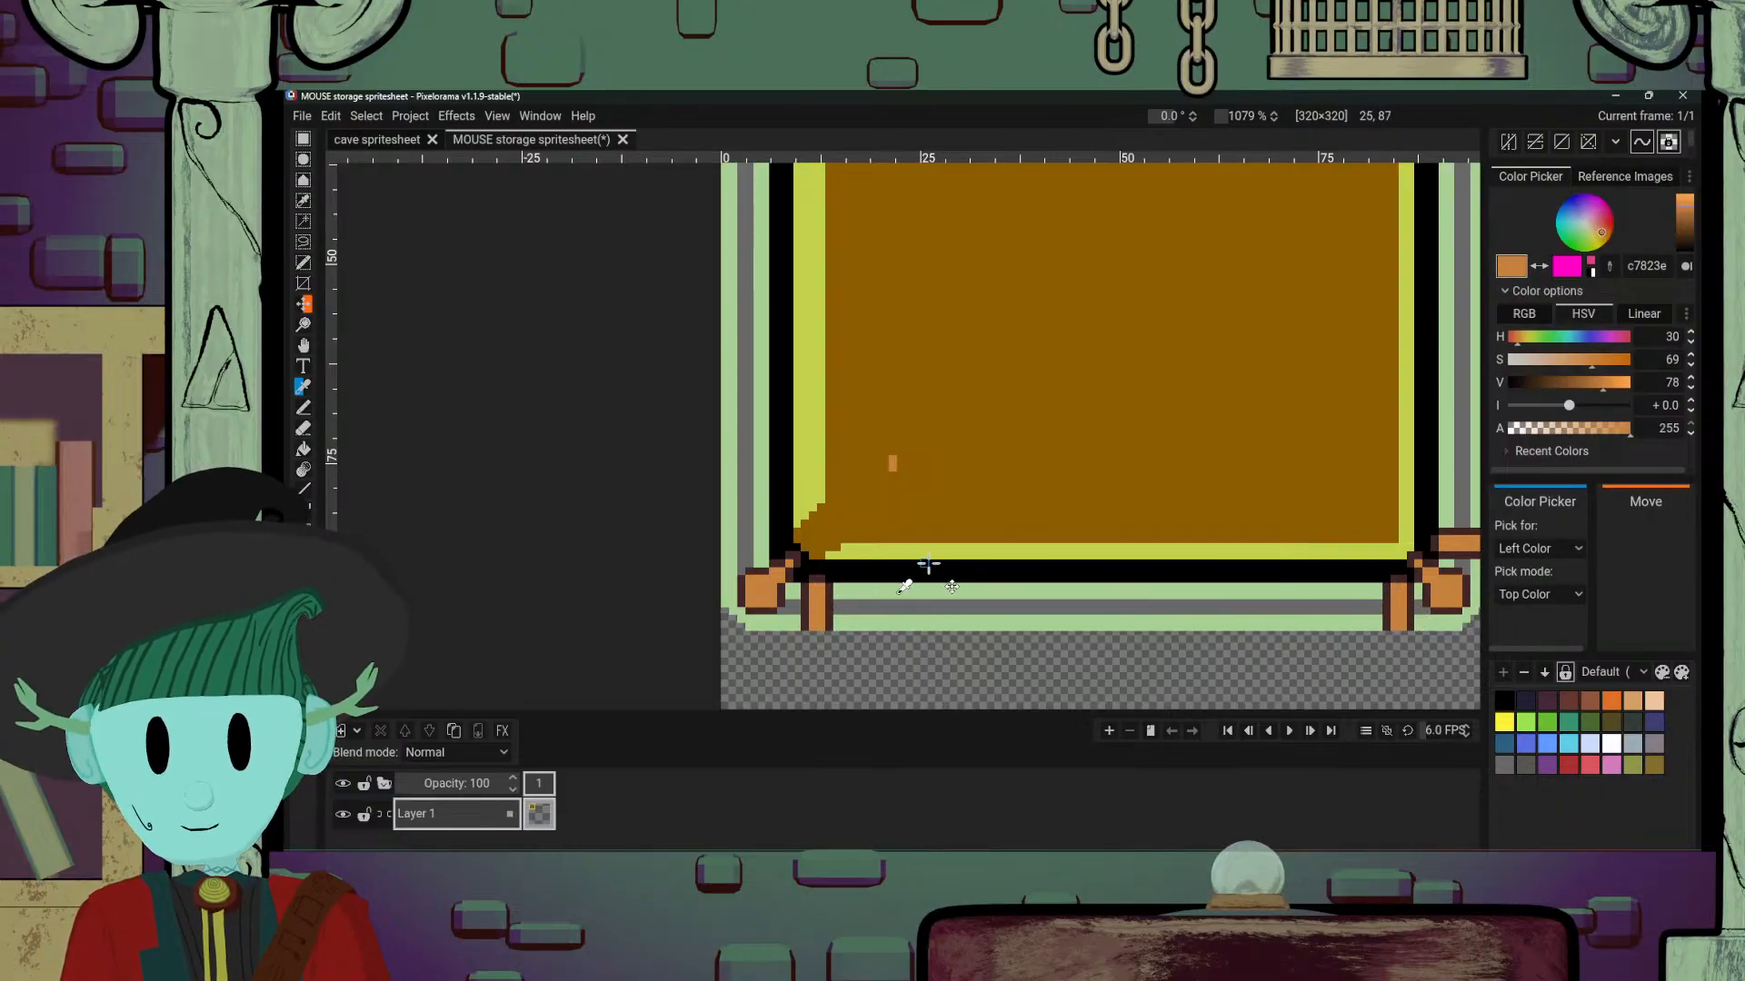
scroll(927, 565, "down", 5)
scroll(905, 579, "up", 2)
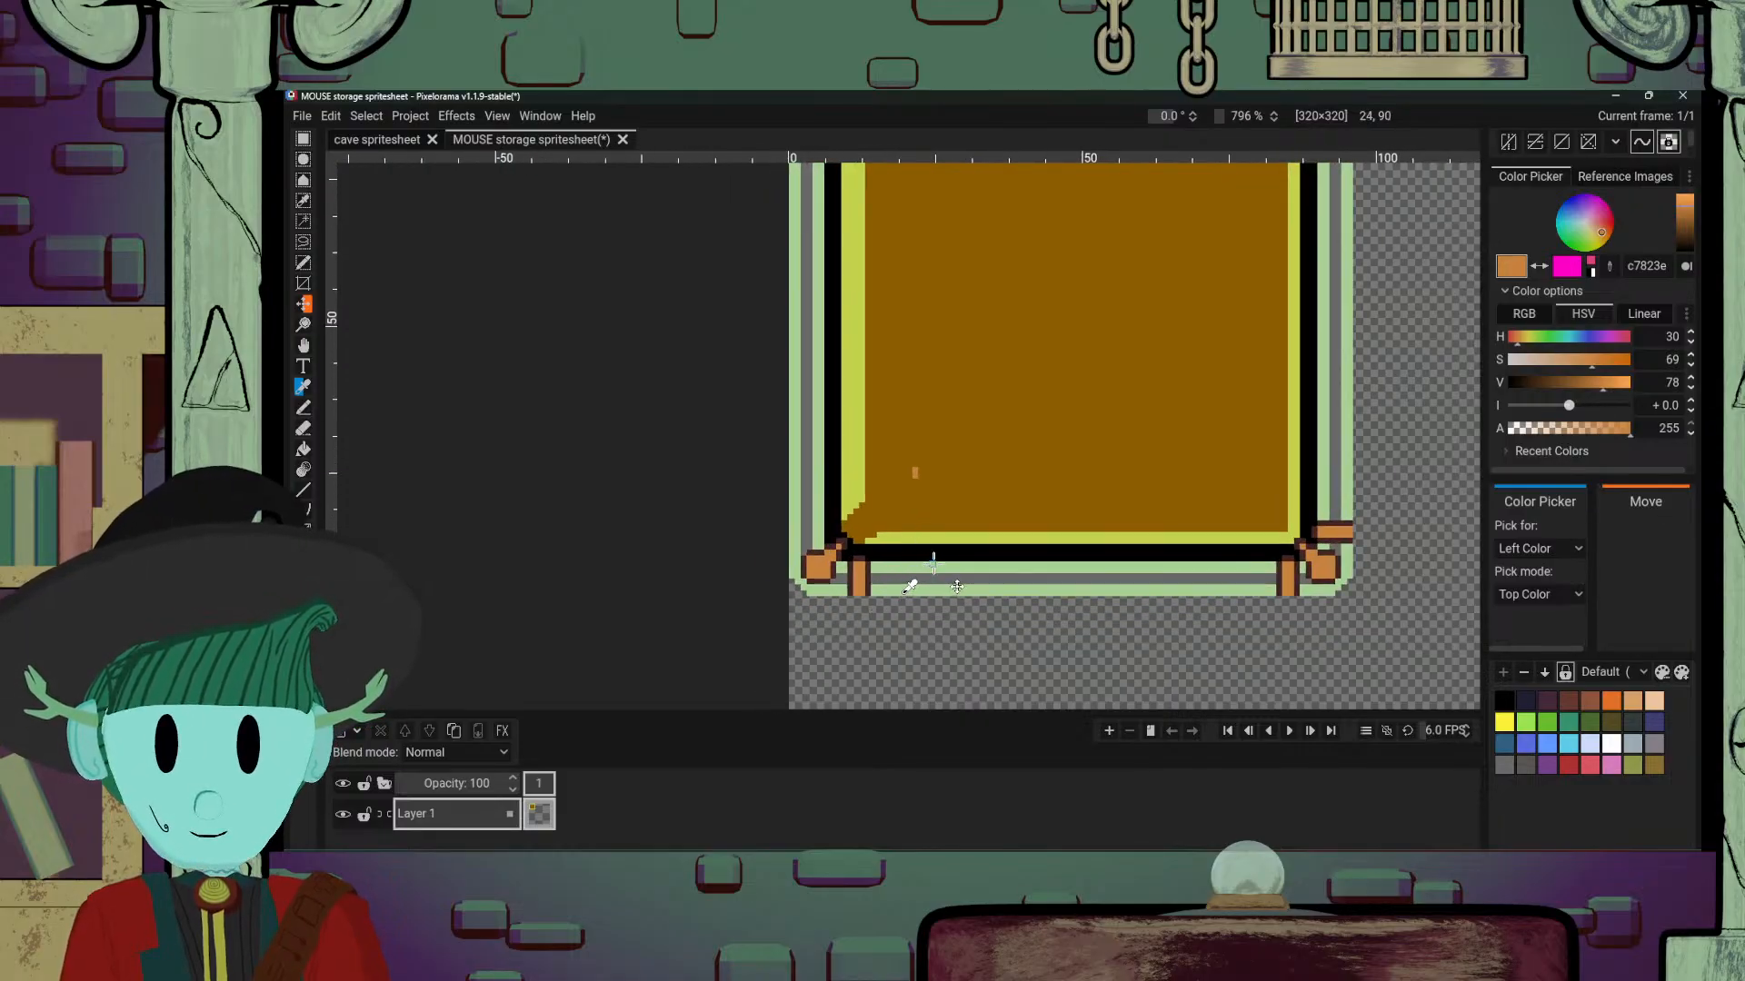
left_click(834, 550)
key("p")
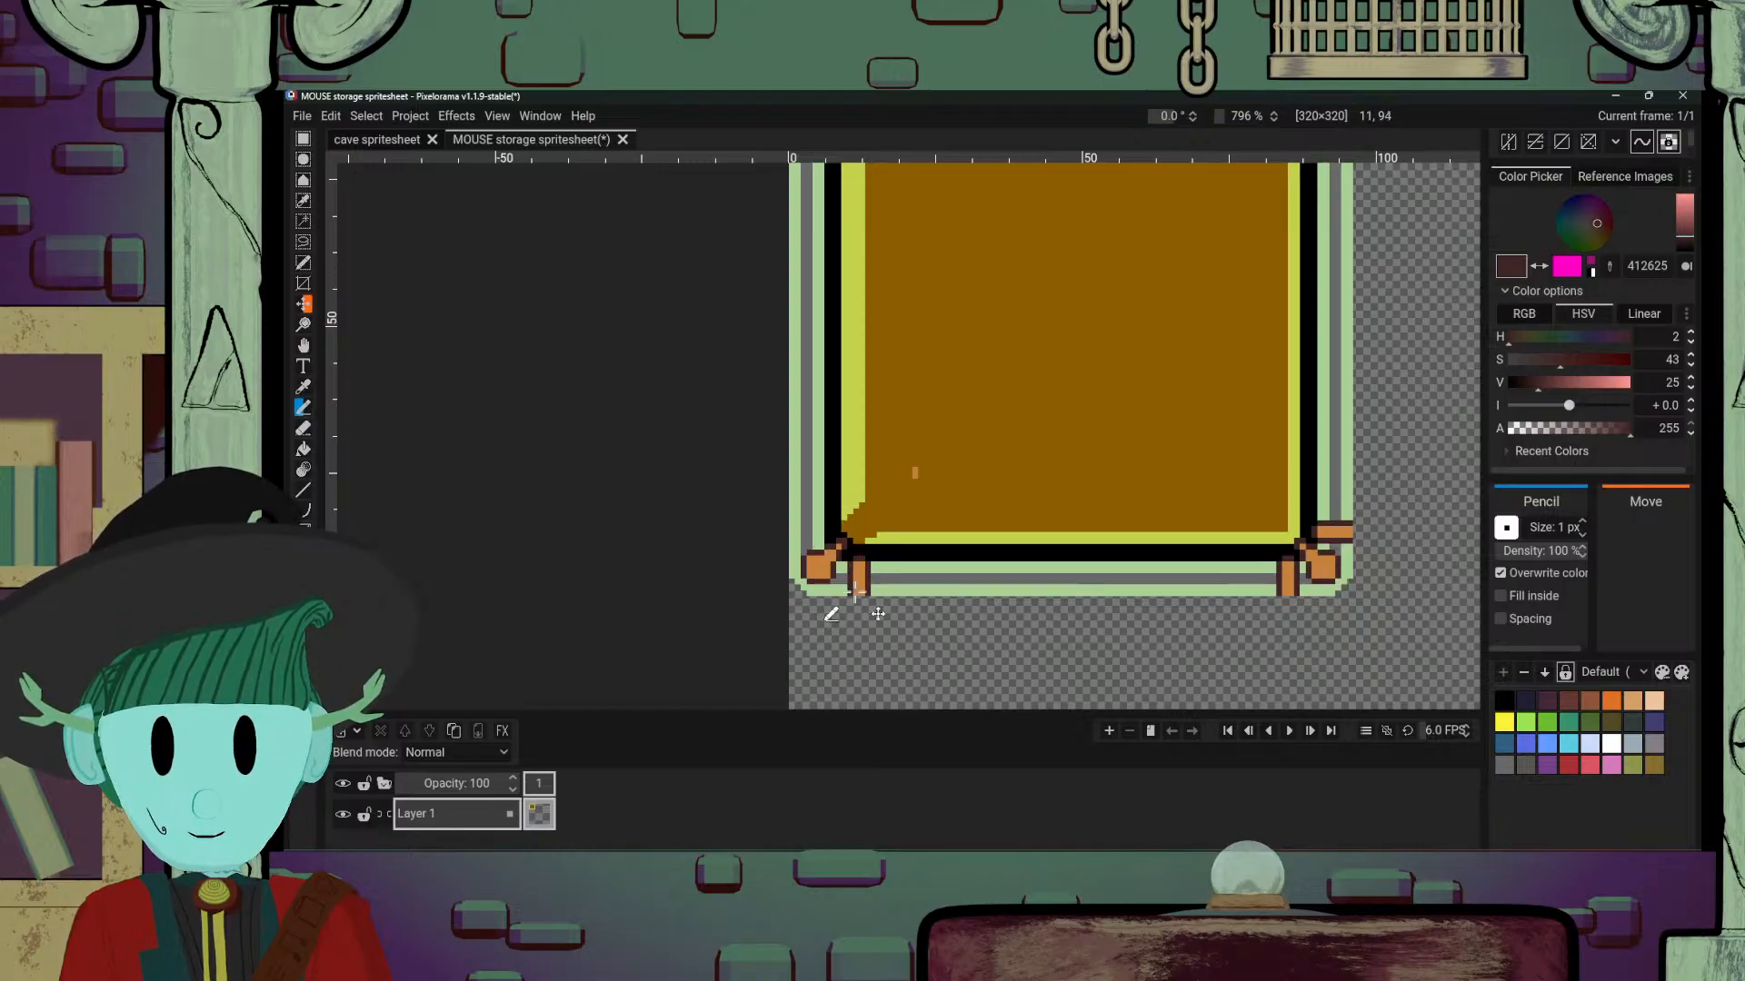
scroll(859, 614, "up", 2)
scroll(855, 616, "right", 3)
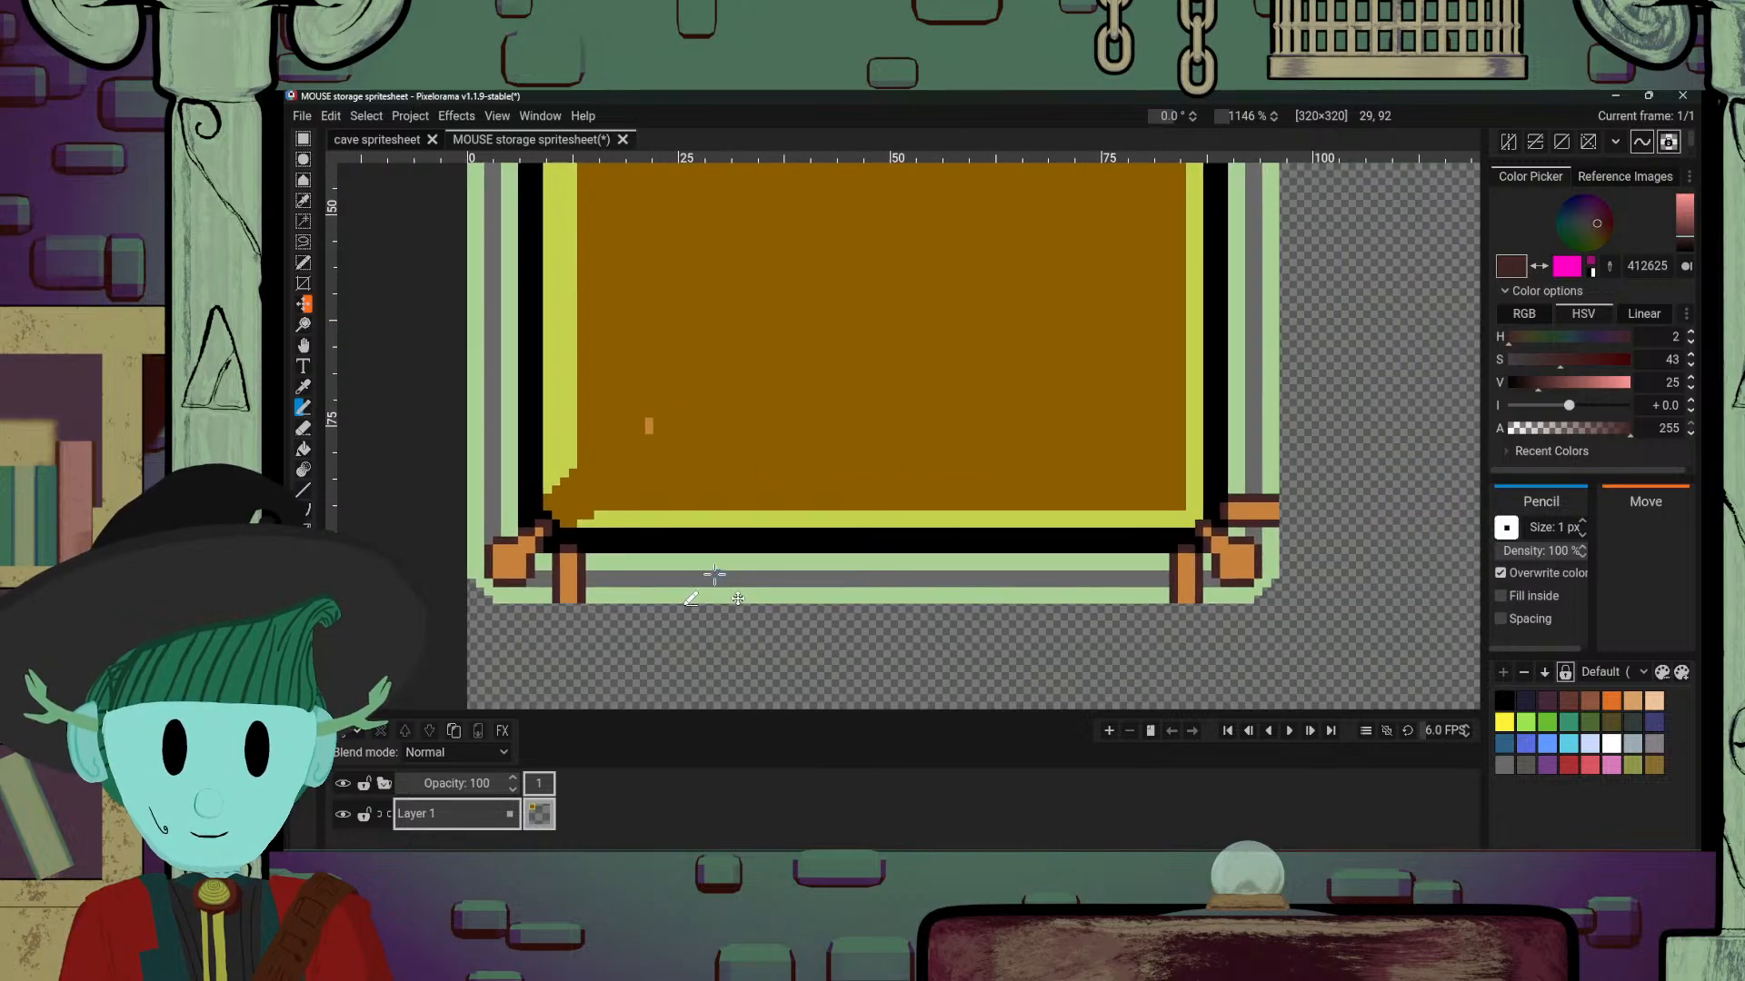
scroll(727, 574, "left", 3)
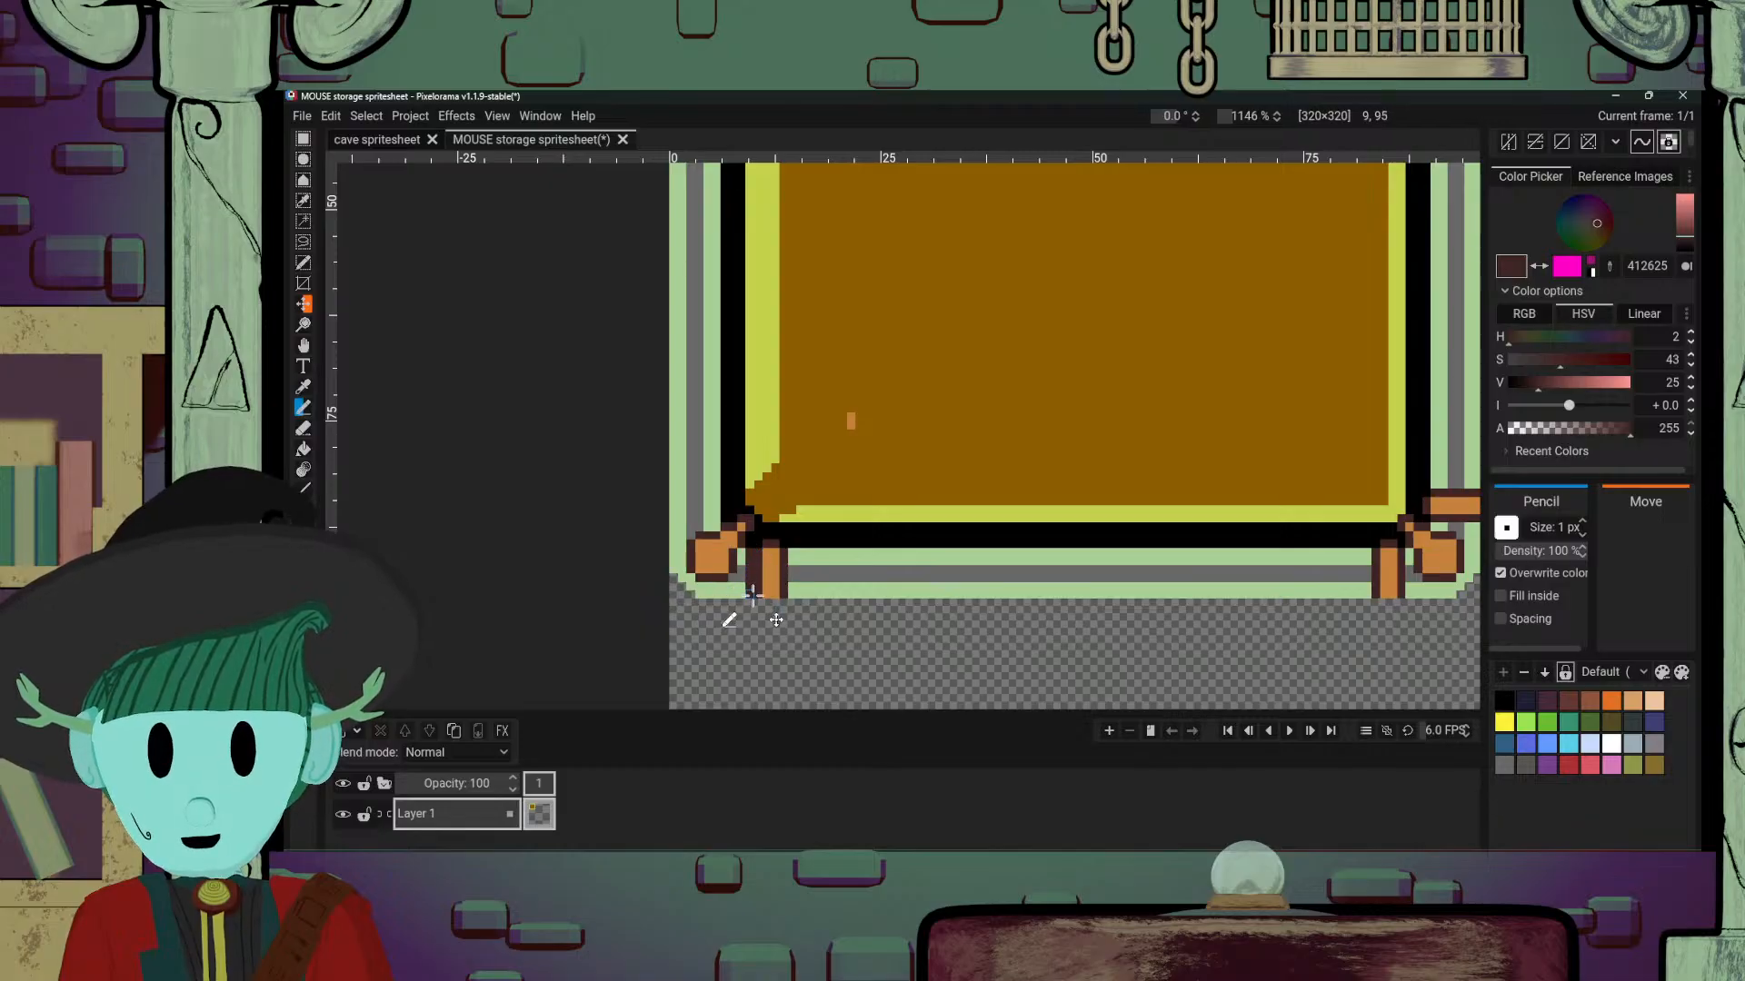
left_click(759, 553, "alt")
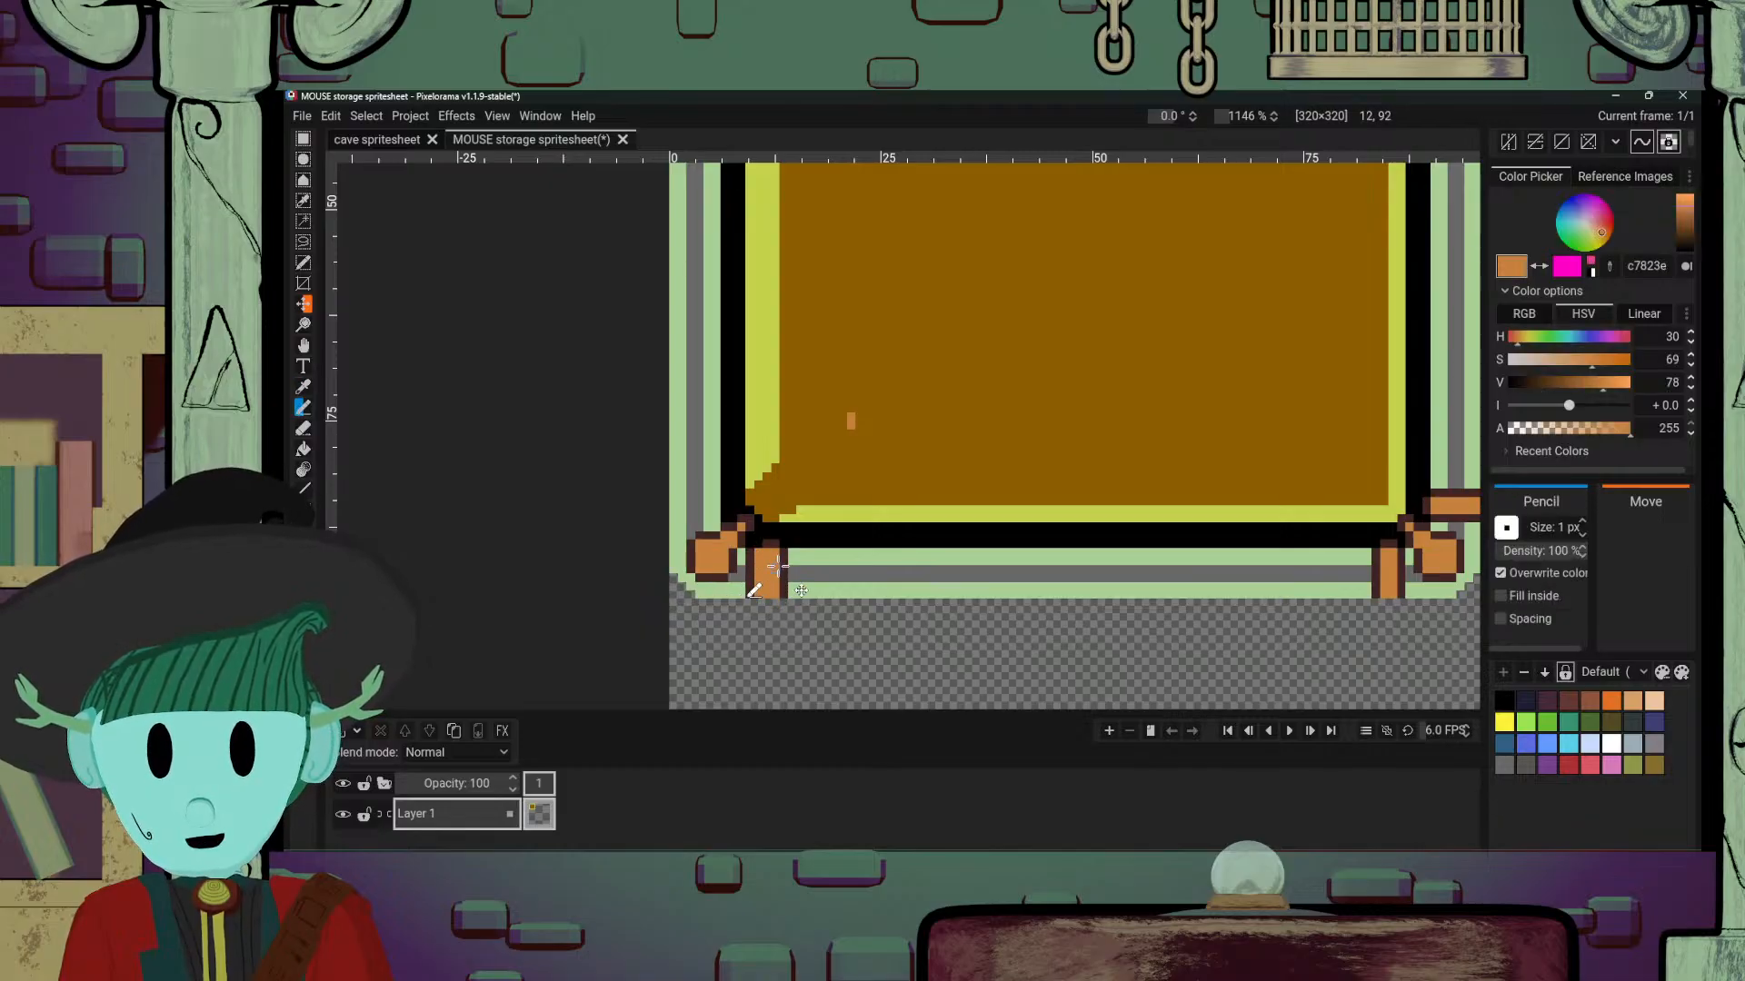
Step: Restore the border over the band's old right outline column with green a9d195 and grey 696969
left_click(789, 552, "alt")
left_click(790, 572, "alt")
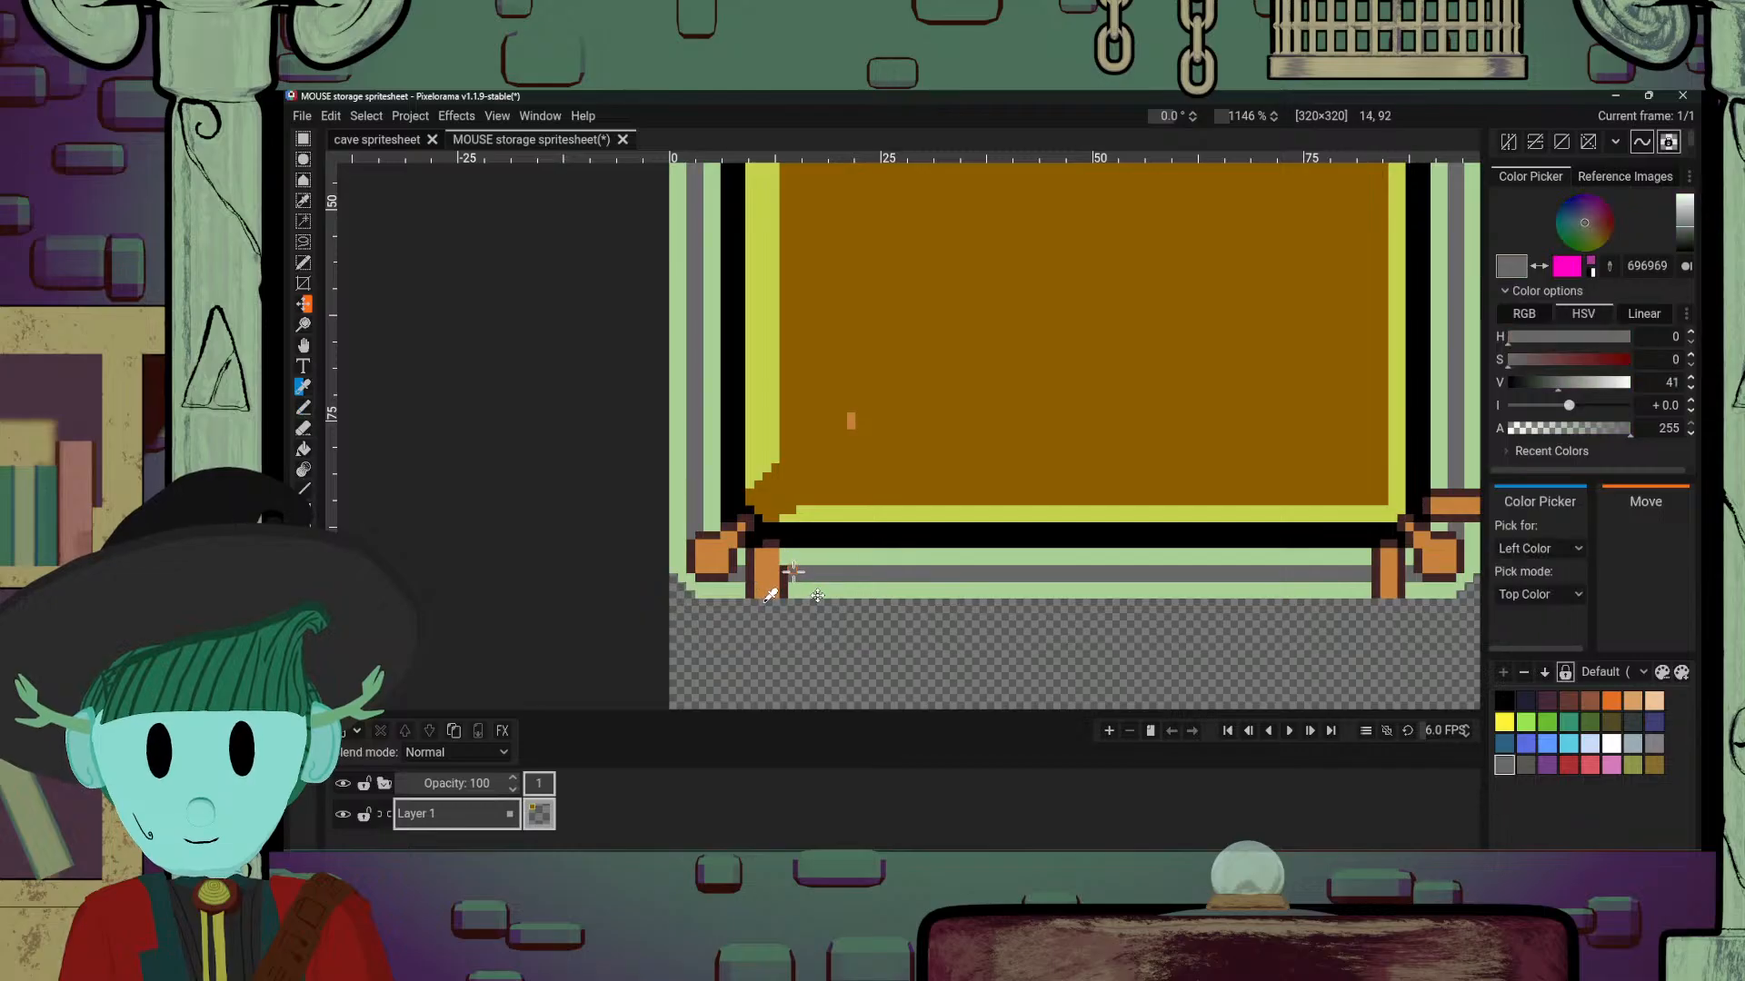
left_click_drag(783, 570, 784, 578)
left_click(790, 586, "alt")
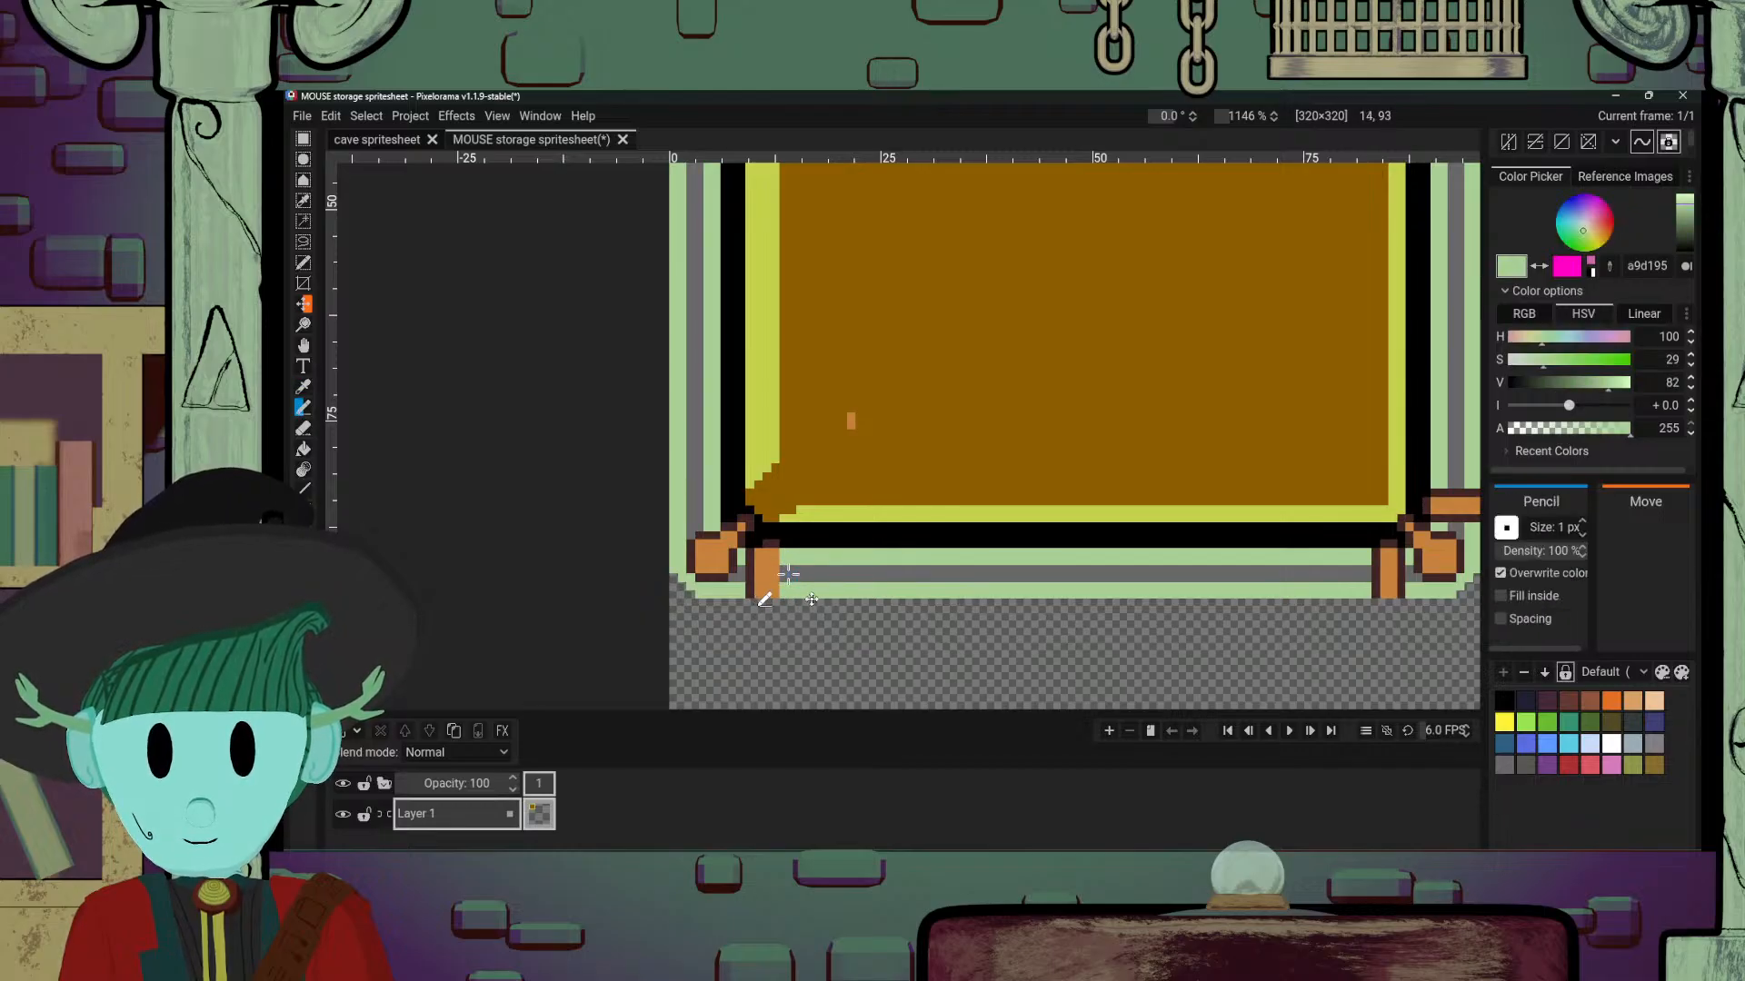
Step: Redraw the band's right outline one pixel further left in dark brown 412625 and cover the leftover cap pixel with black
left_click(775, 545, "alt")
left_click_drag(775, 552, 777, 573)
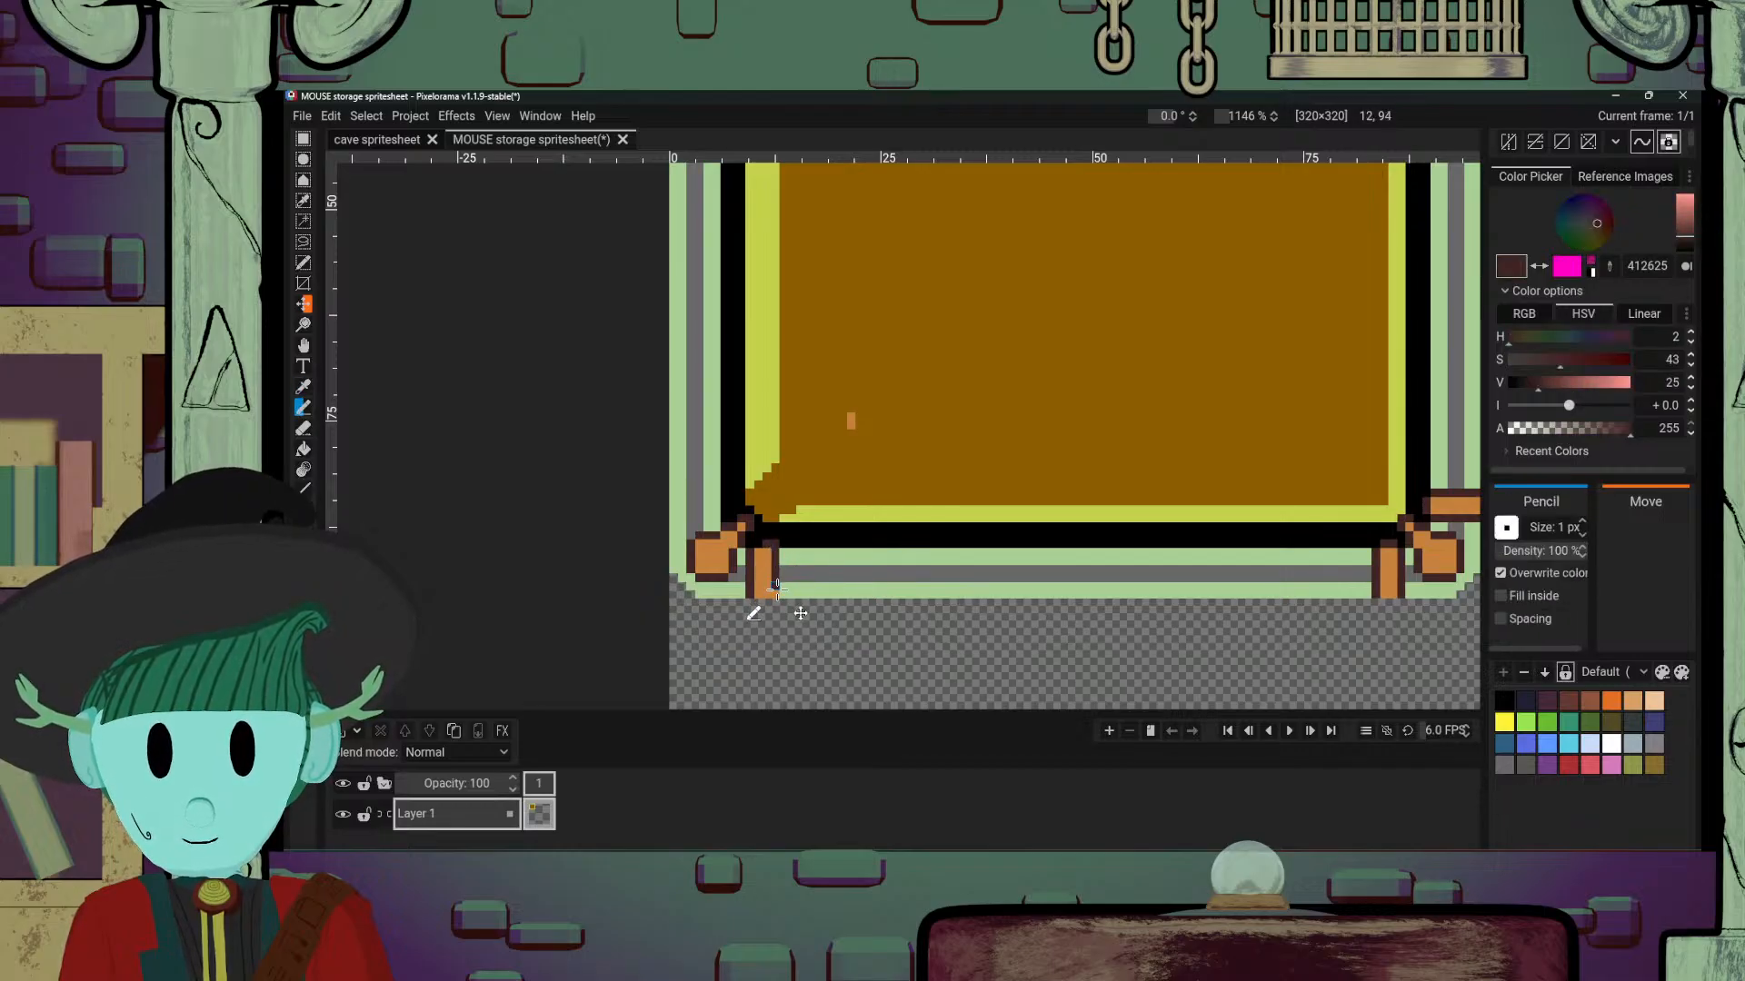
left_click(788, 540, "alt")
left_click(775, 544)
left_click(774, 552, "alt")
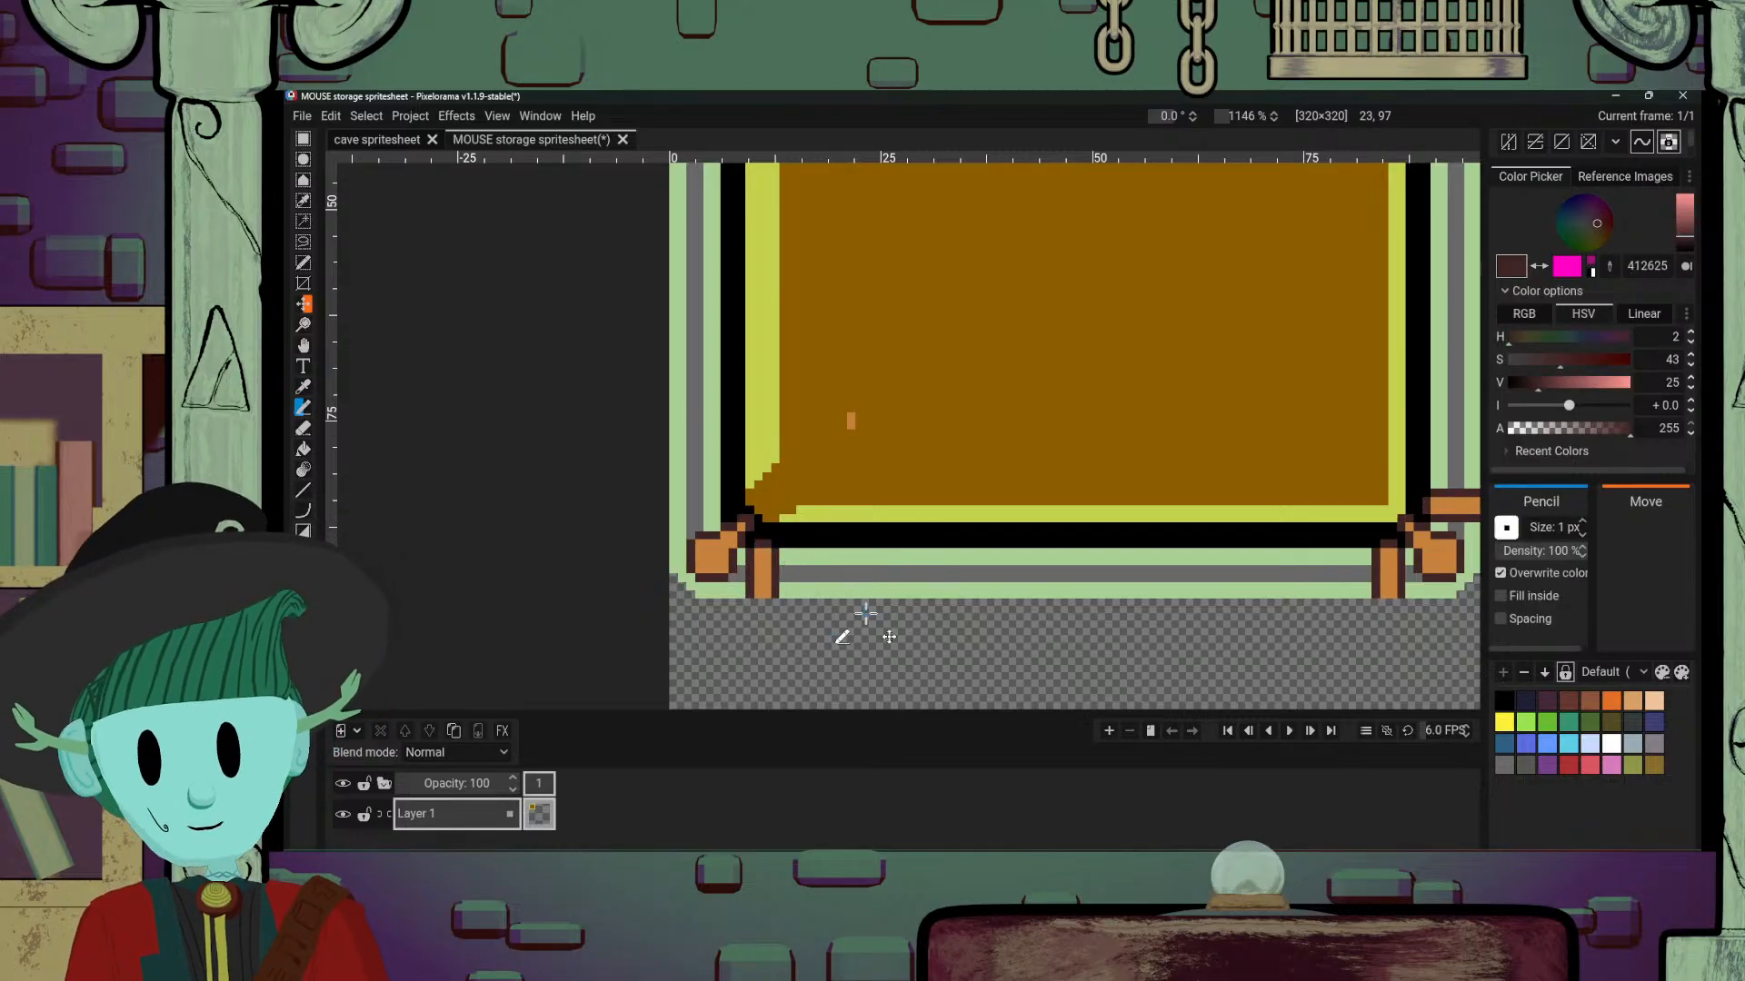
Step: Draw two horizontal dark brown 412625 lines across the left border above the bottom-left ornament and join their inner ends
left_click_drag(783, 567, 755, 620)
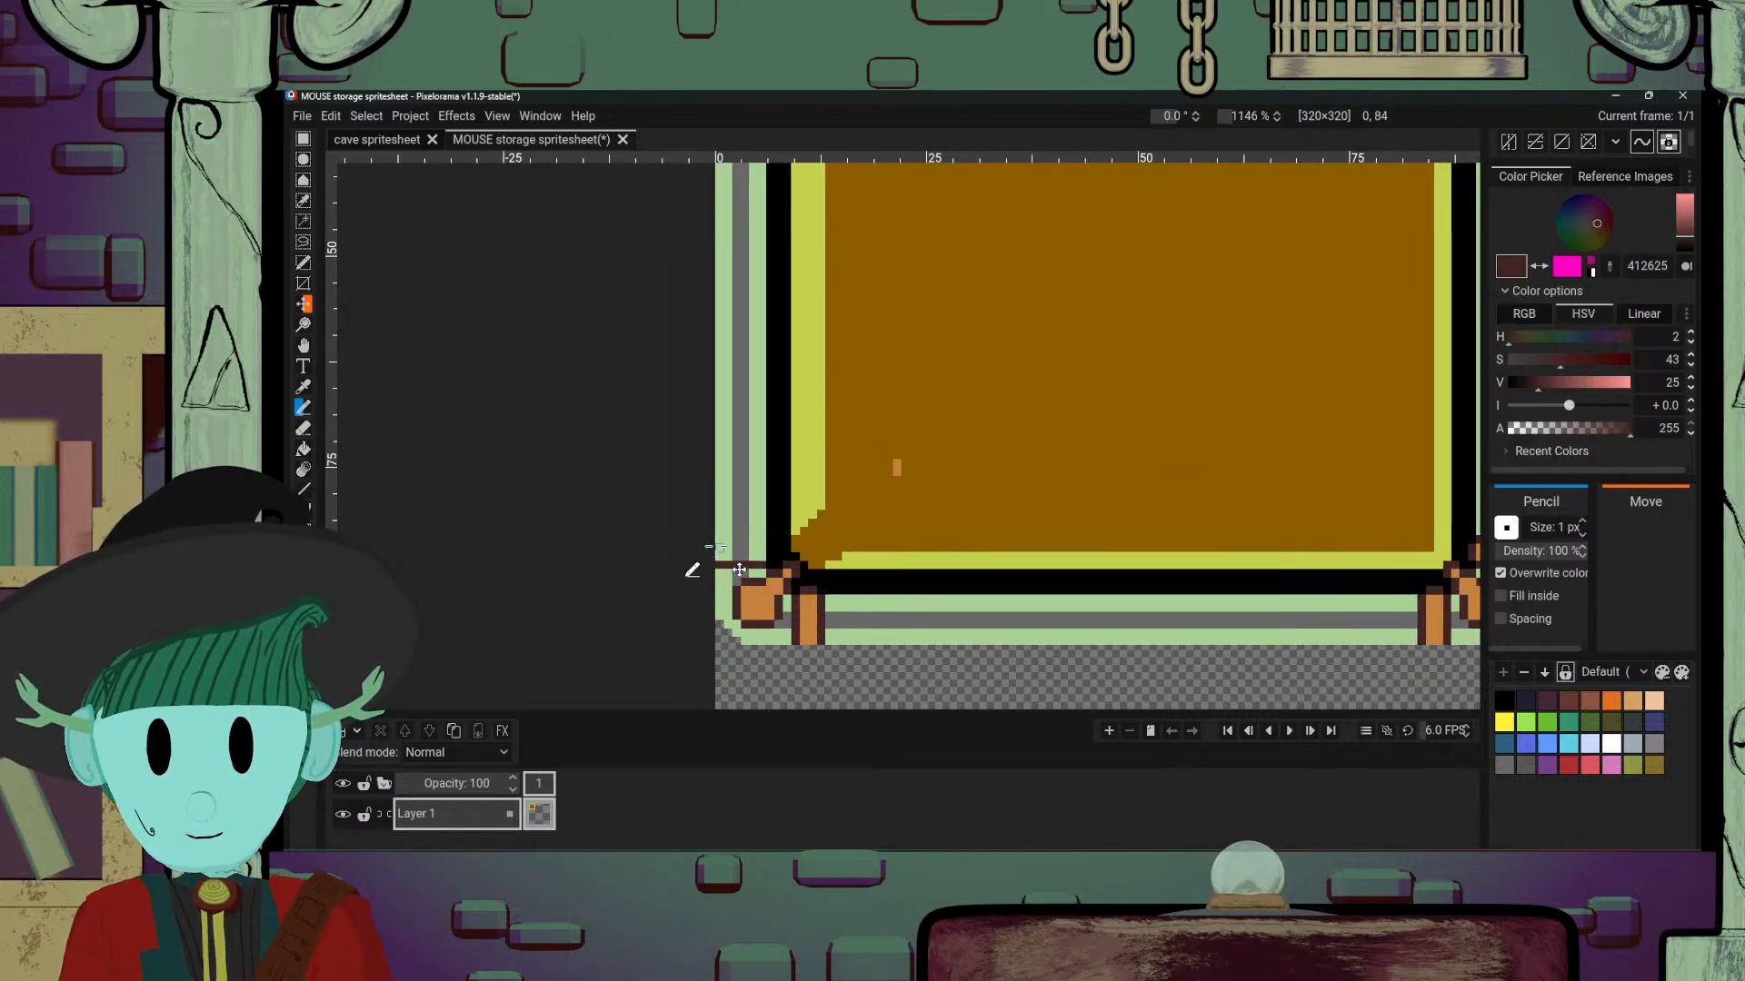
left_click_drag(719, 540, 768, 541)
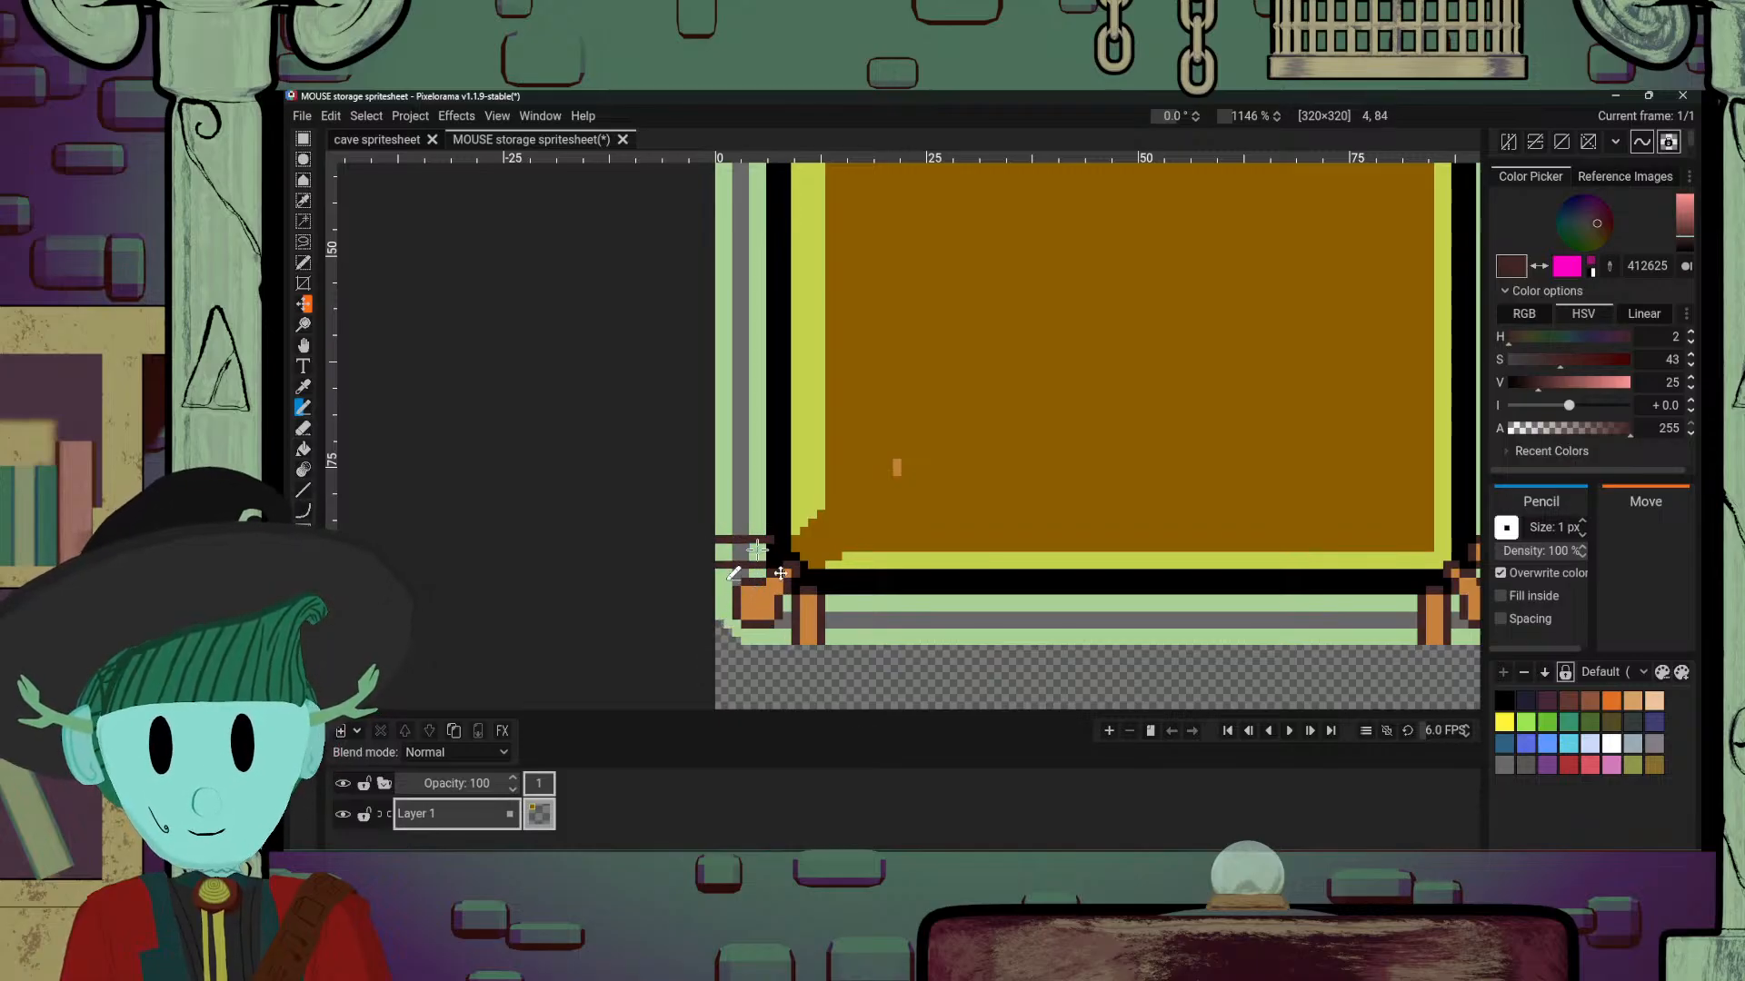
left_click_drag(770, 549, 769, 559)
Step: Trim the excess outline pixel on the left border's inner edge with black 000000 and sample orange c7823e from the ornament
left_click(774, 538, "alt")
left_click(770, 540)
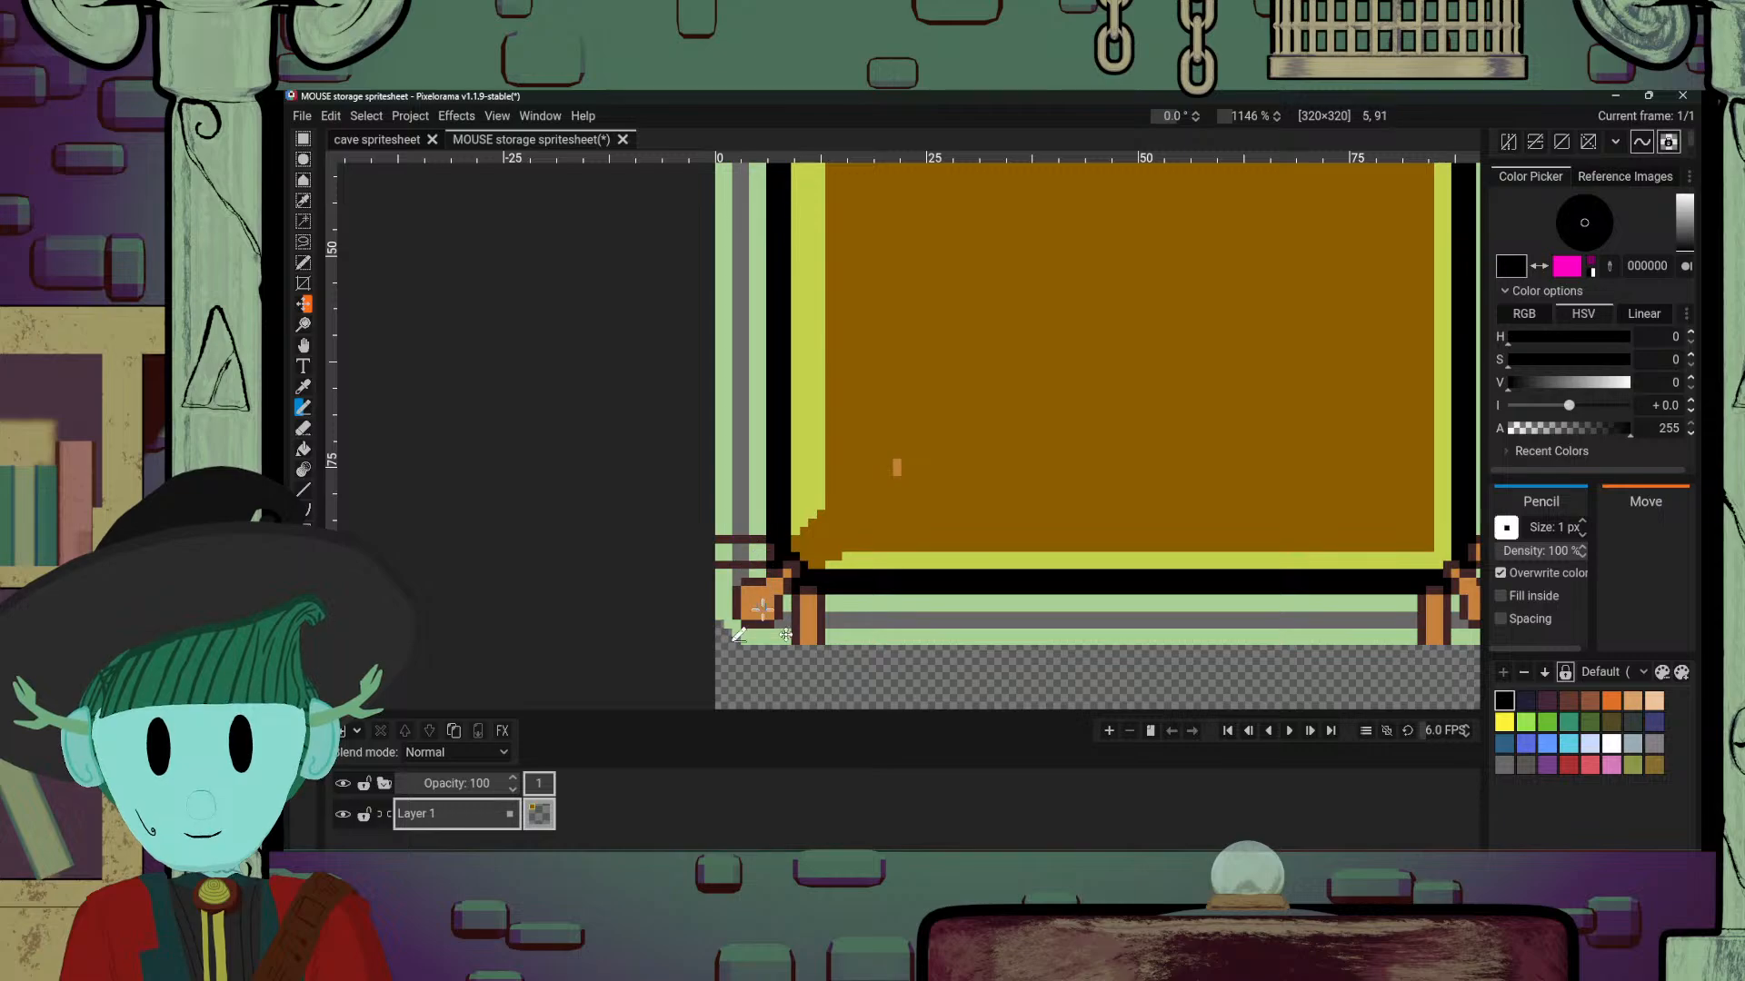
left_click(762, 608, "alt")
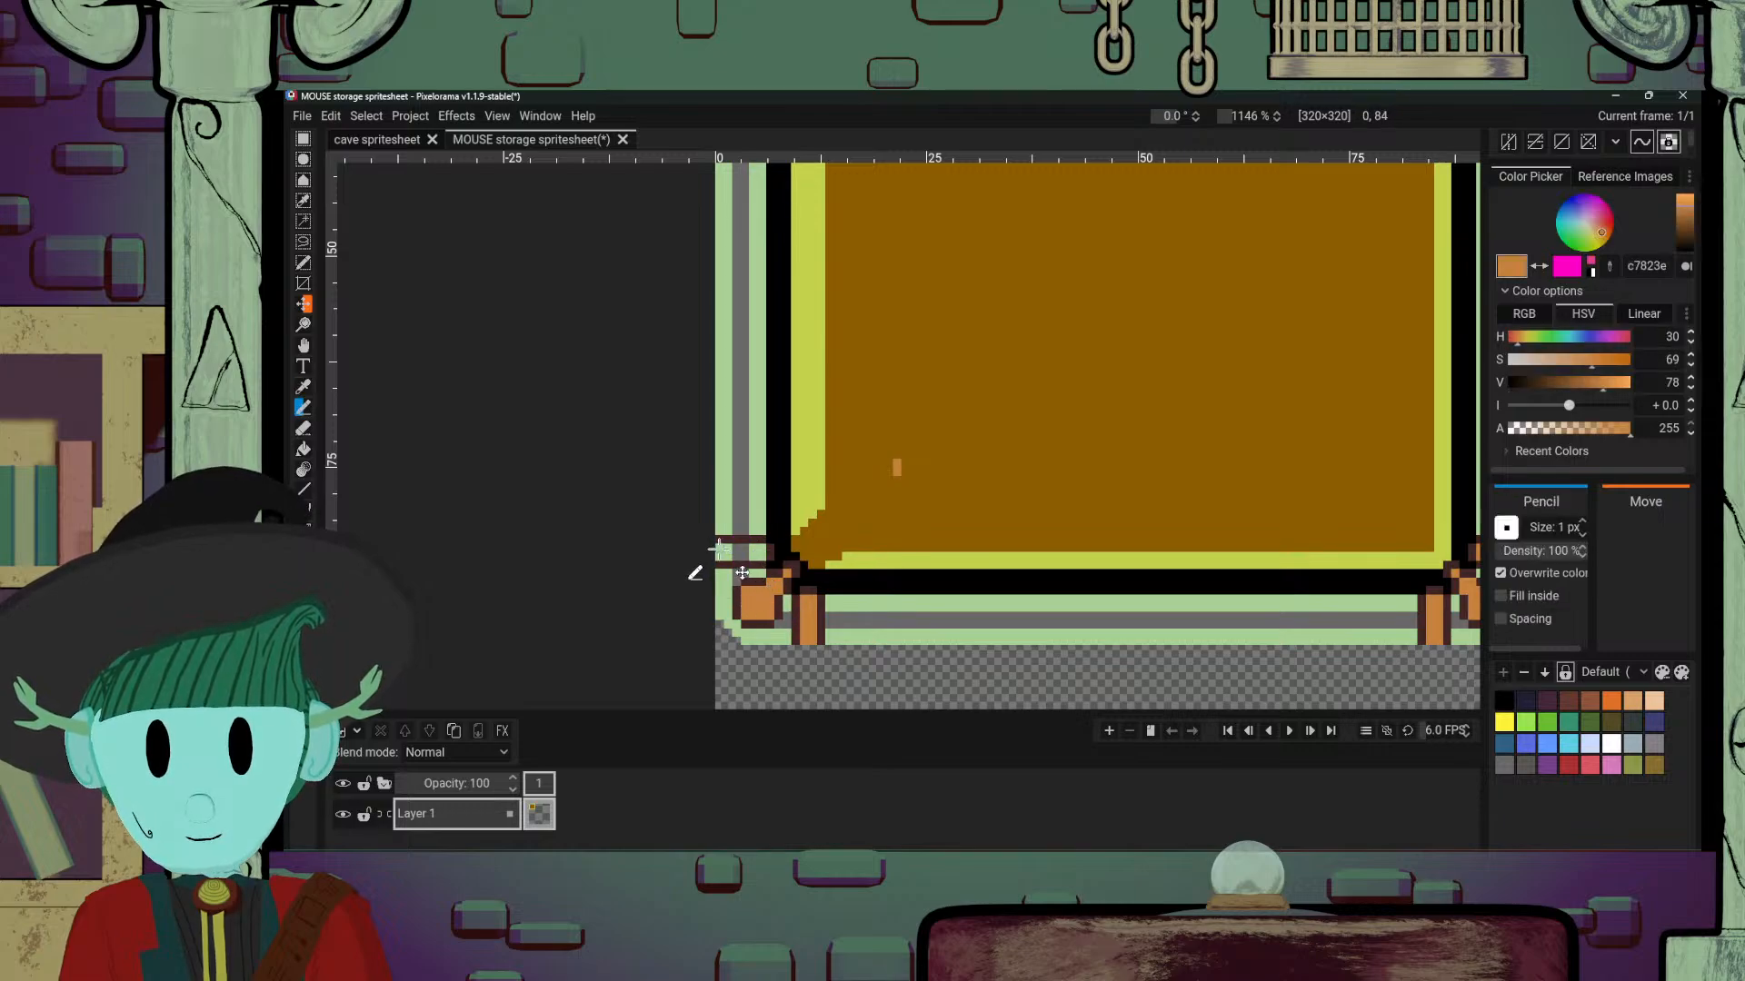
Step: Fill the outlined band above the bottom-left ornament with orange c7823e and cover the stray orange pixel inside the brown panel
left_click_drag(727, 556, 768, 556)
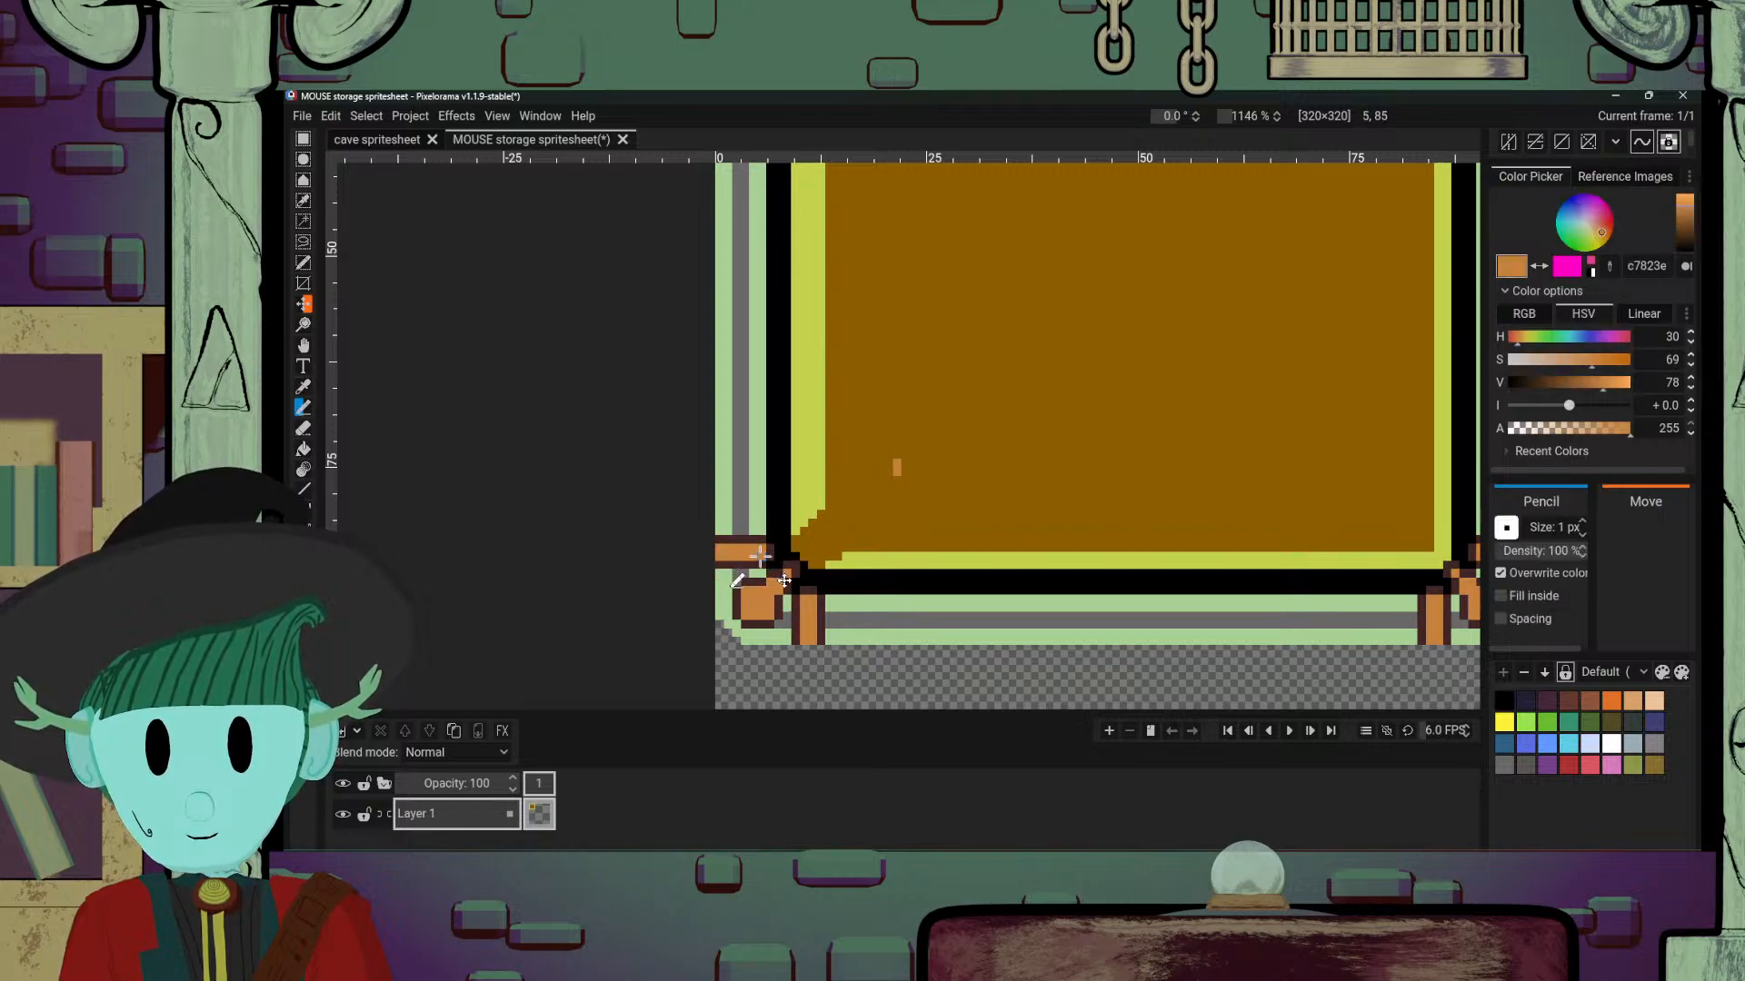
scroll(1078, 455, "down", 7)
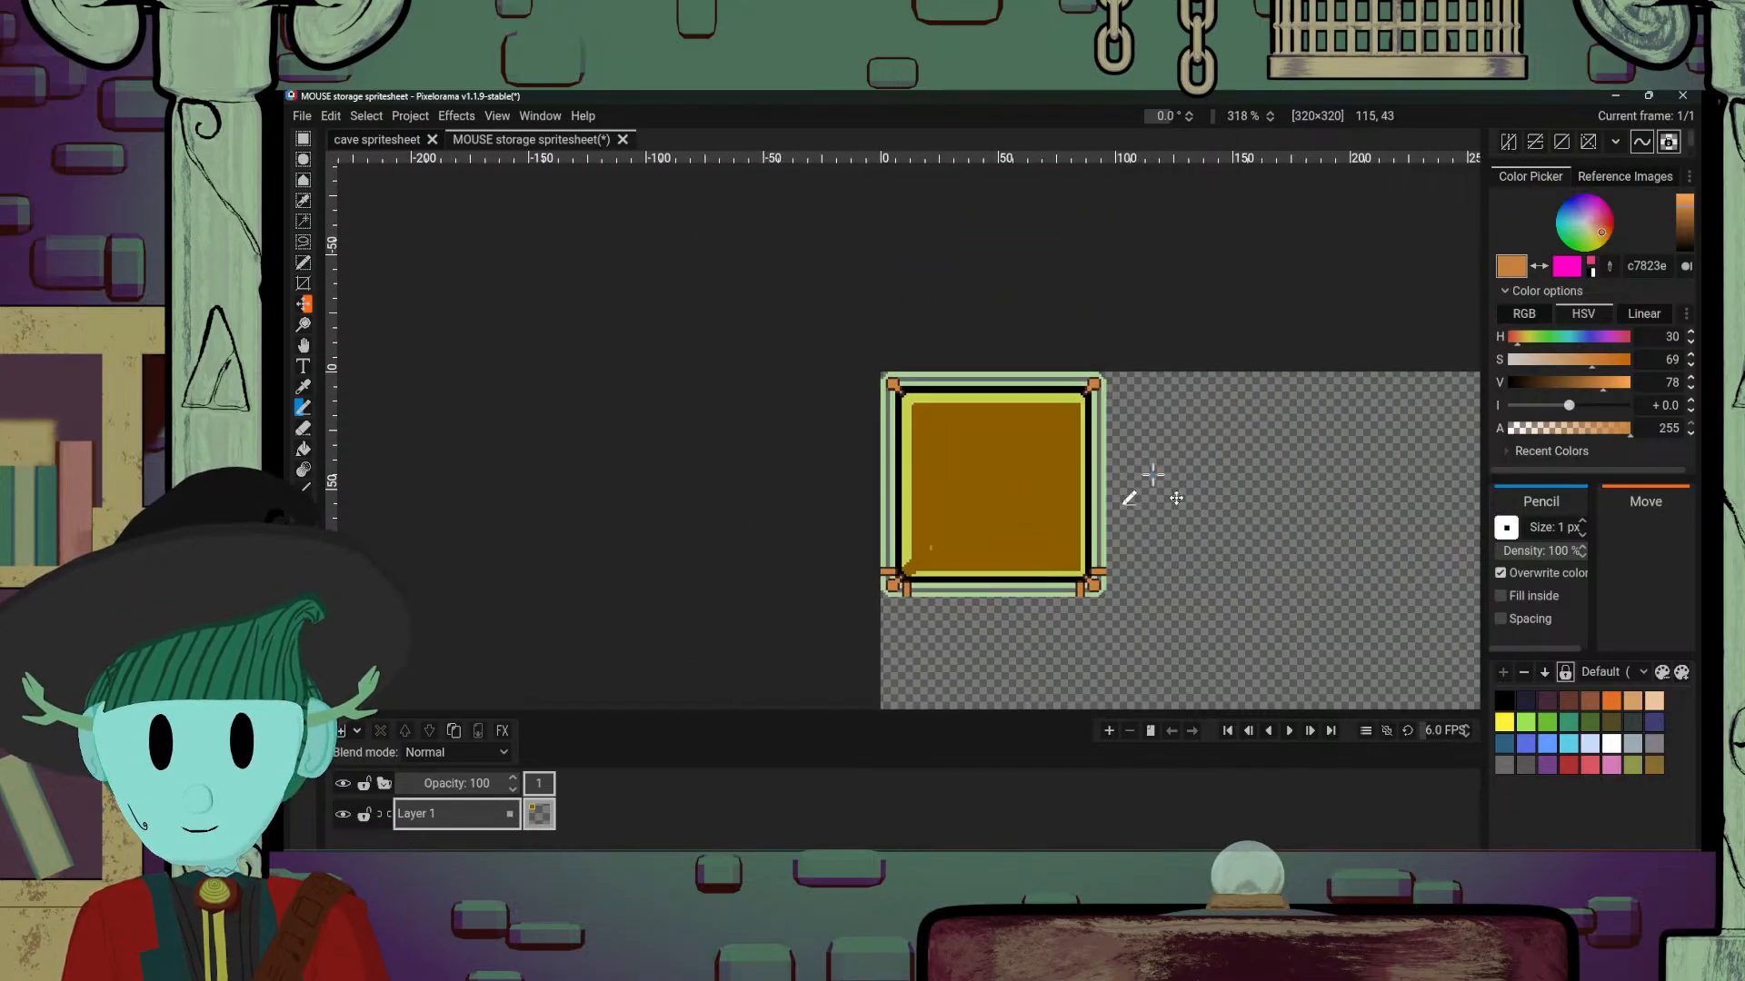
scroll(1154, 474, "up", 5)
scroll(832, 509, "up", 7)
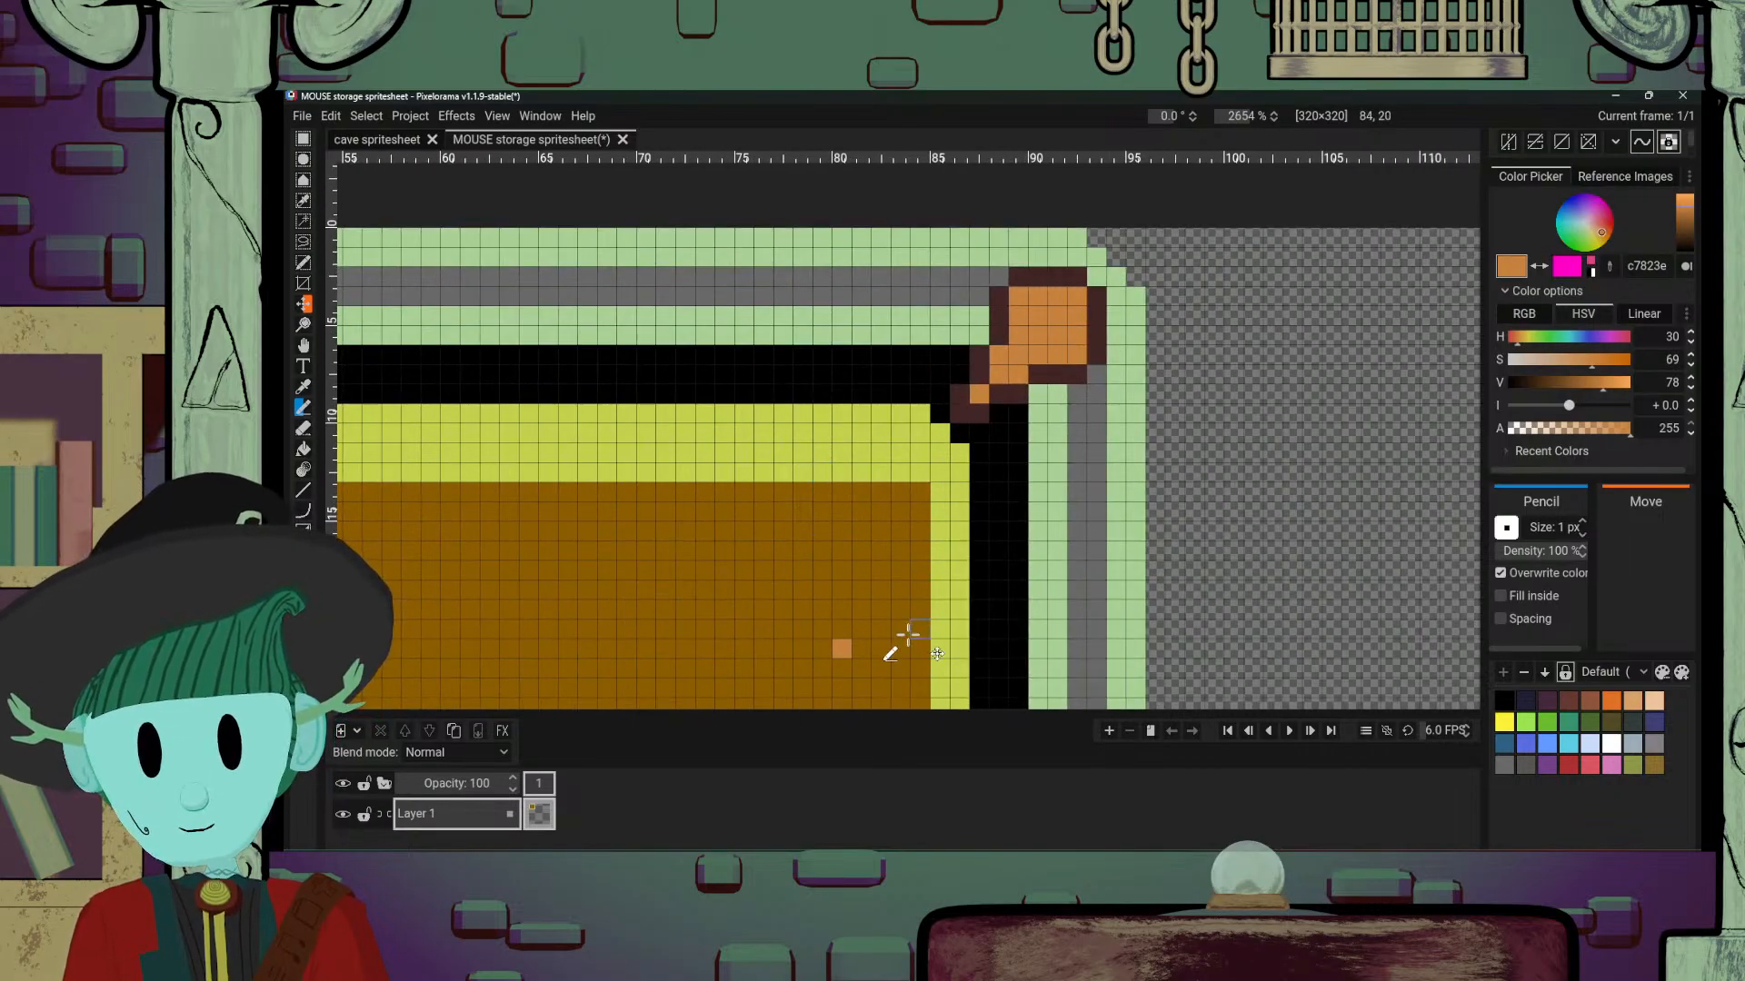
left_click(863, 634, "alt")
left_click(842, 648)
Step: Outline a band across the right border below the top-right ornament in dark brown 412625, closing its inner end
left_click(1097, 376, "alt")
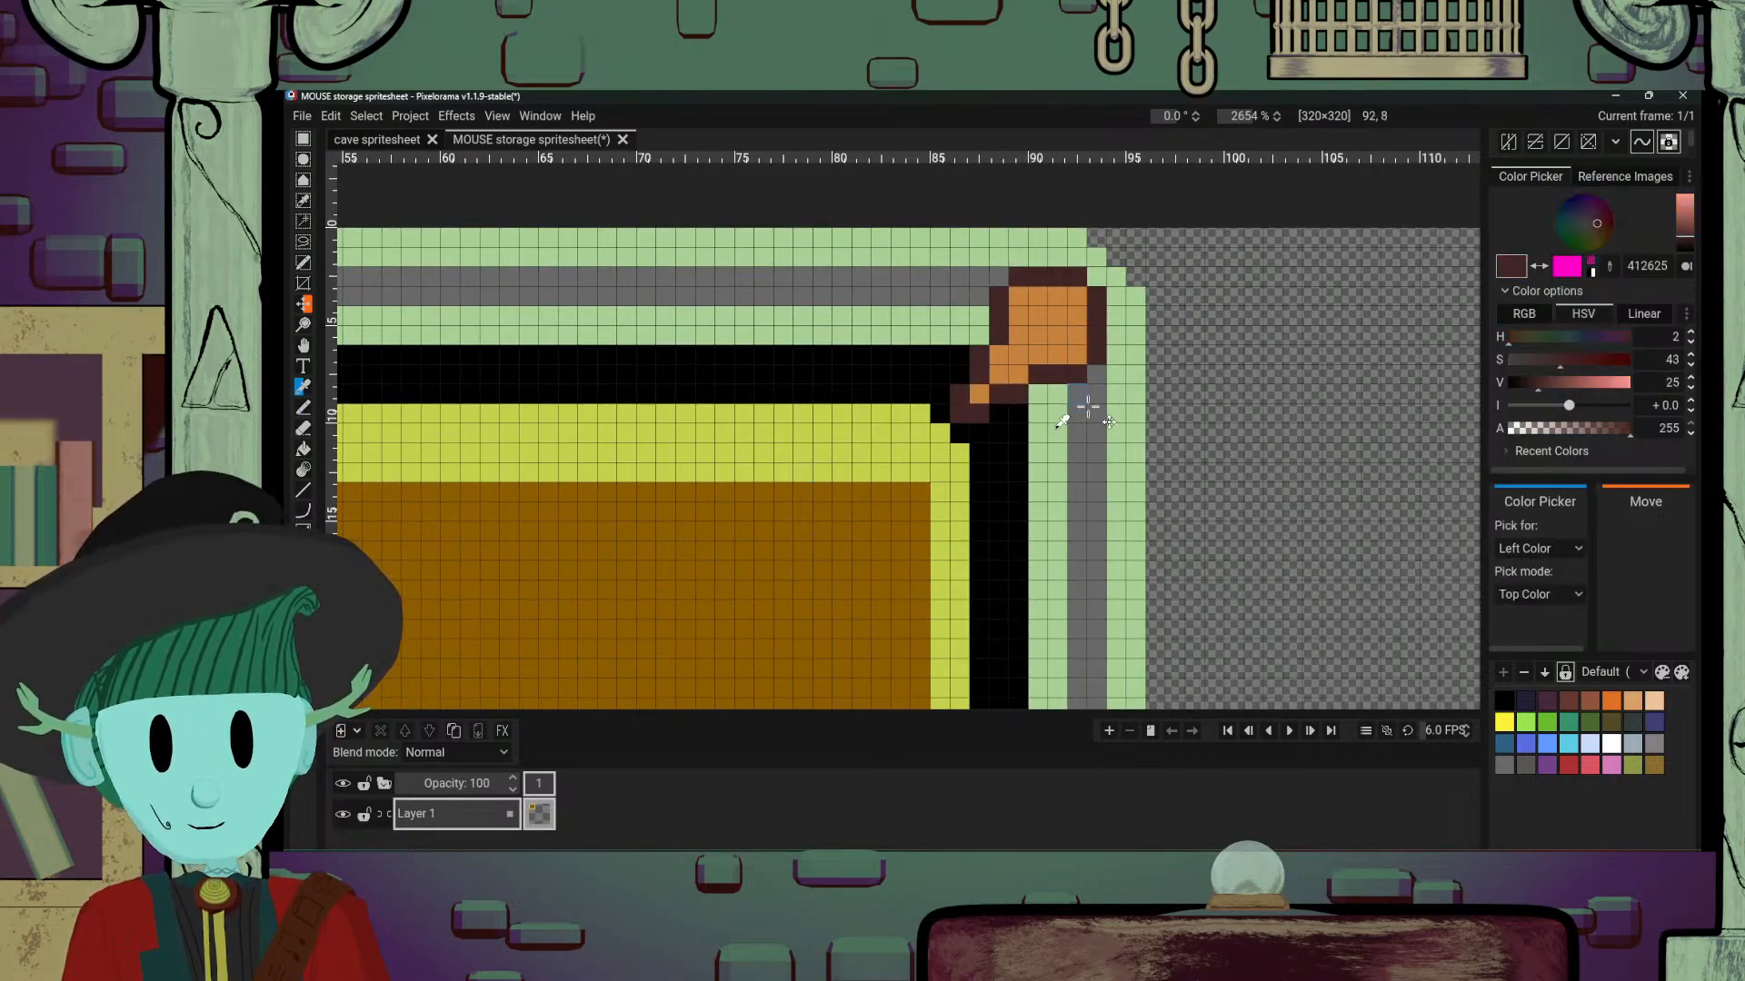
left_click_drag(1038, 413, 1140, 414)
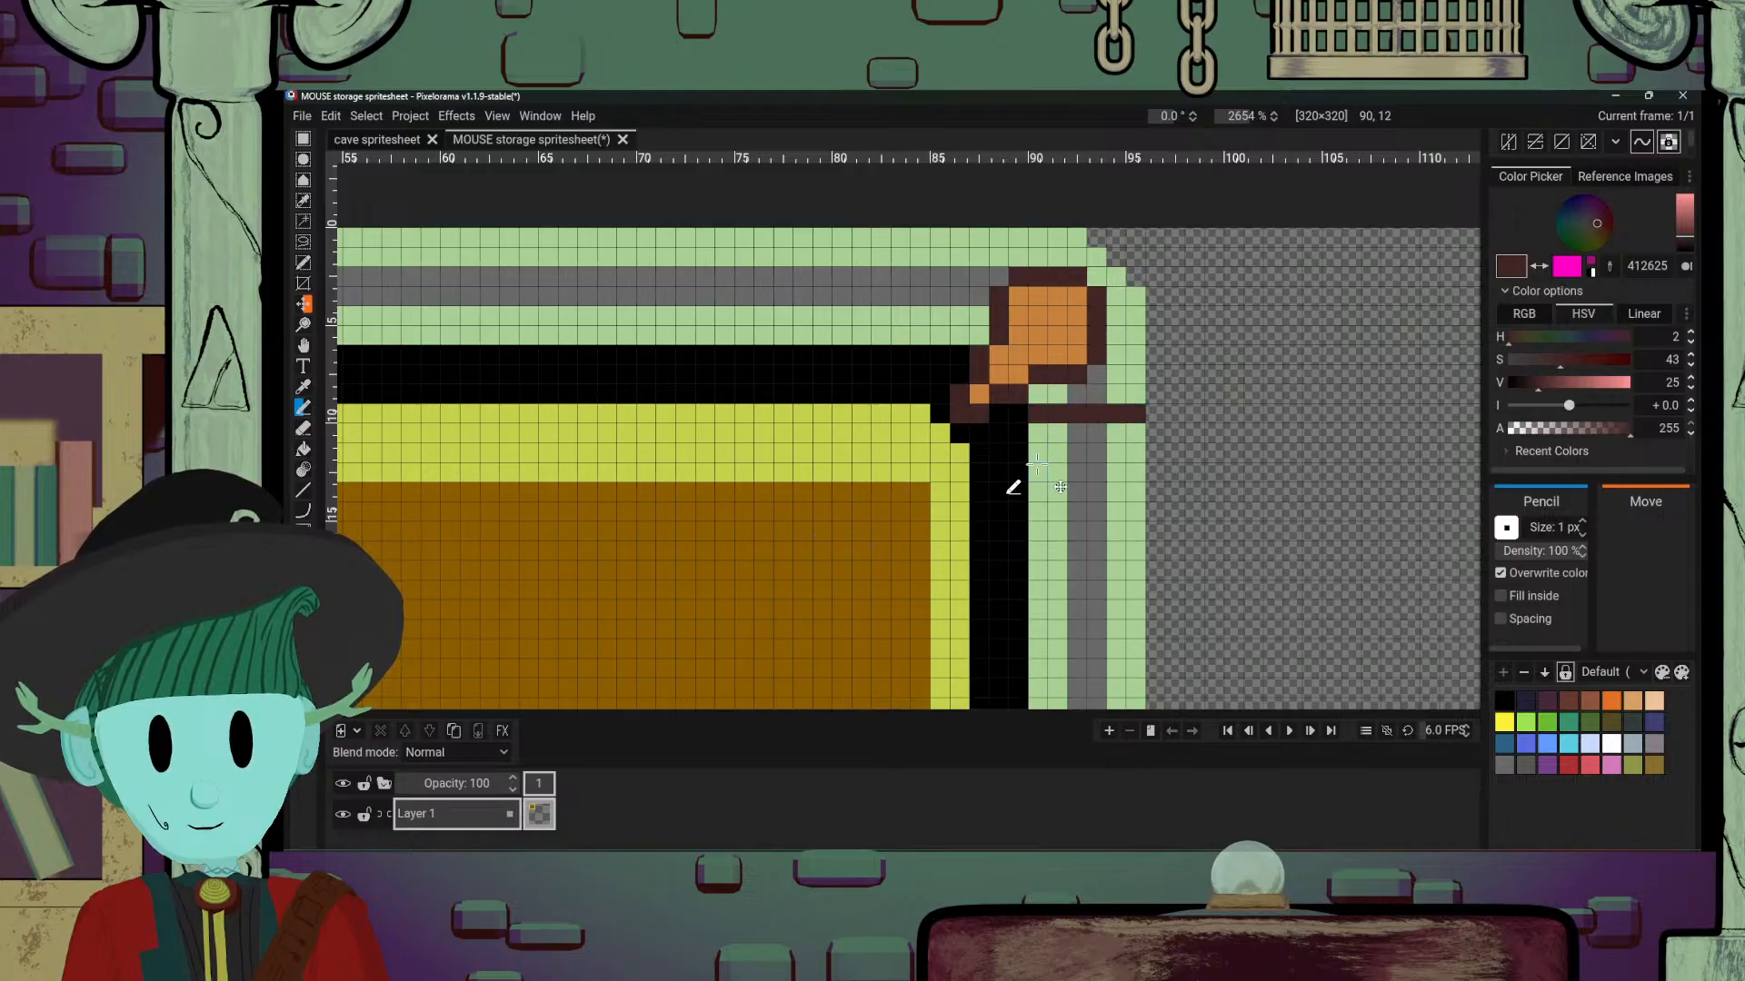
left_click_drag(1038, 472, 1139, 472)
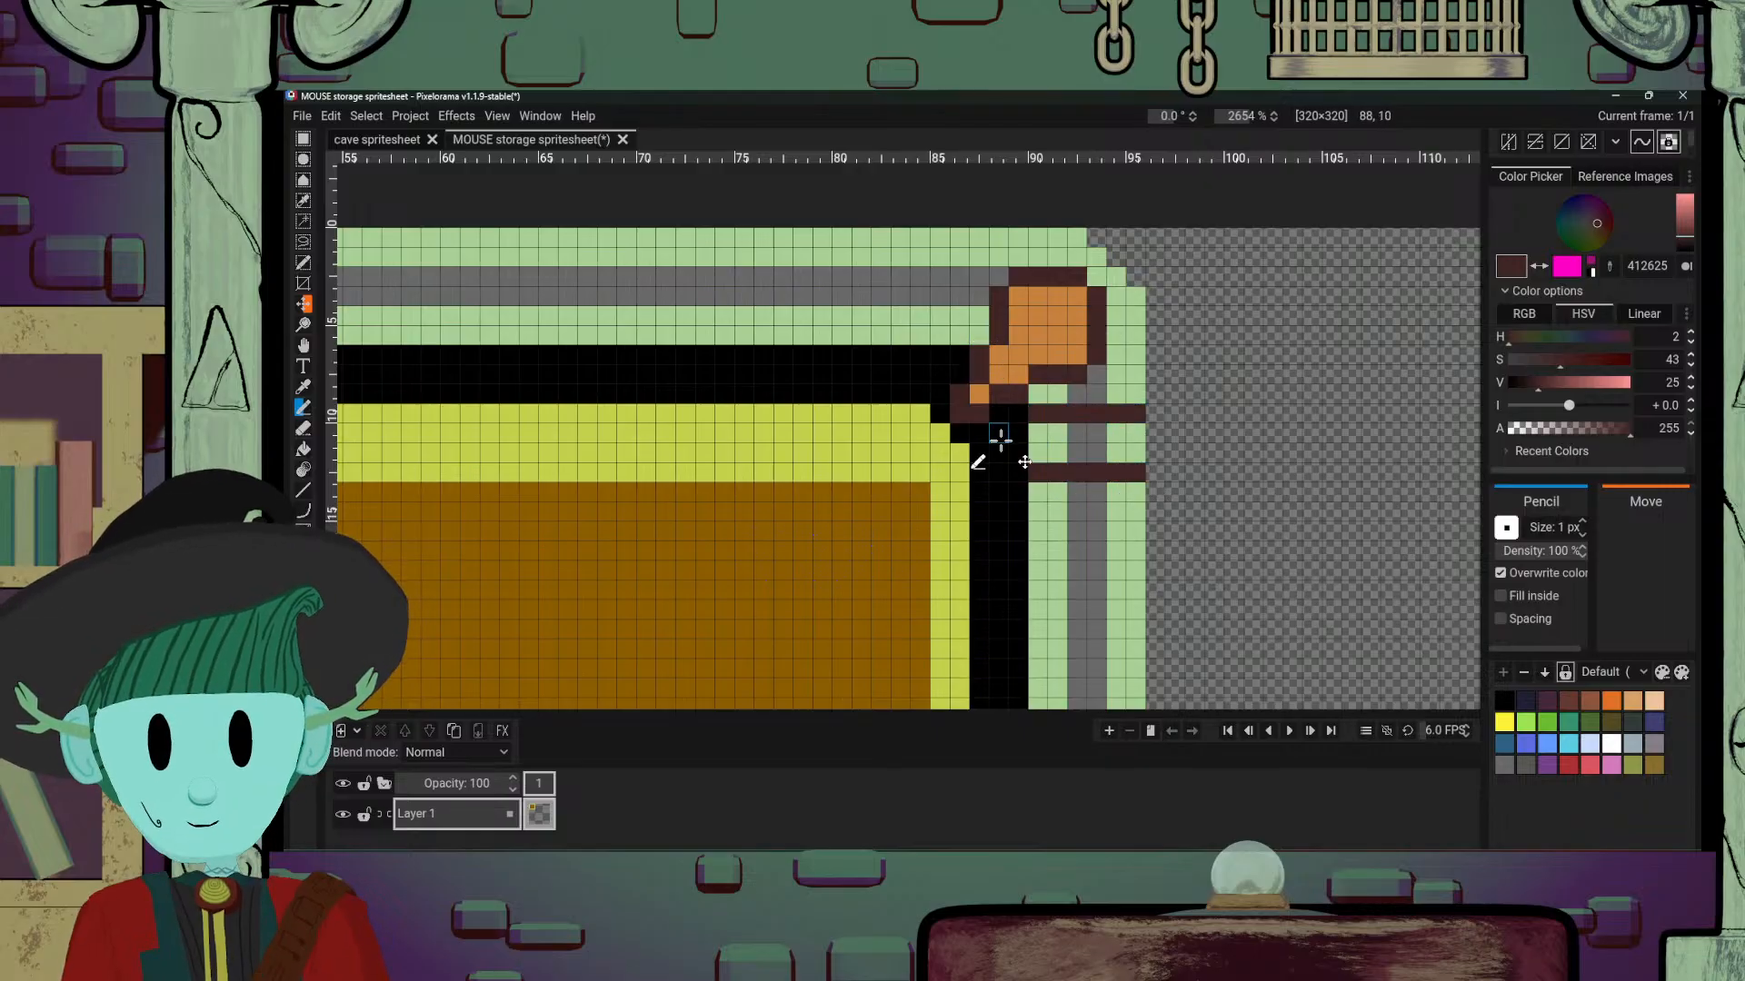
left_click_drag(1018, 432, 1018, 453)
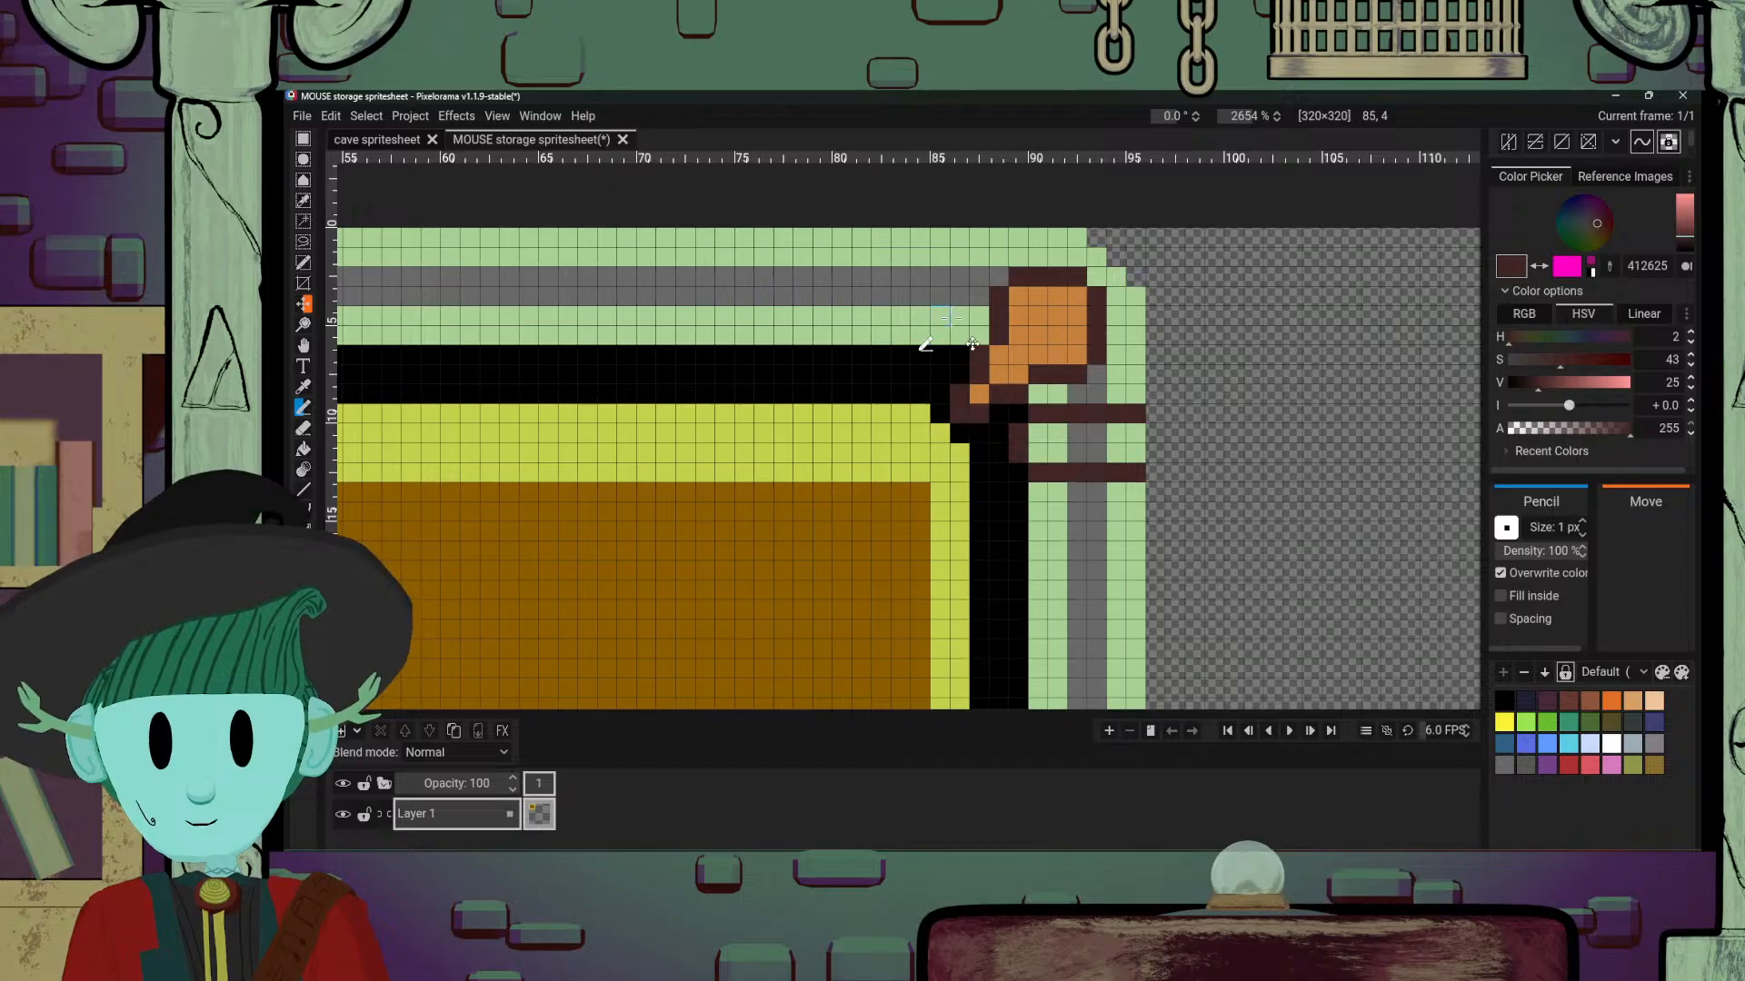
Step: Outline a matching band across the top border beside the top-right ornament in dark brown 412625, restoring the stray pixel between its lines
left_click_drag(958, 329, 960, 234)
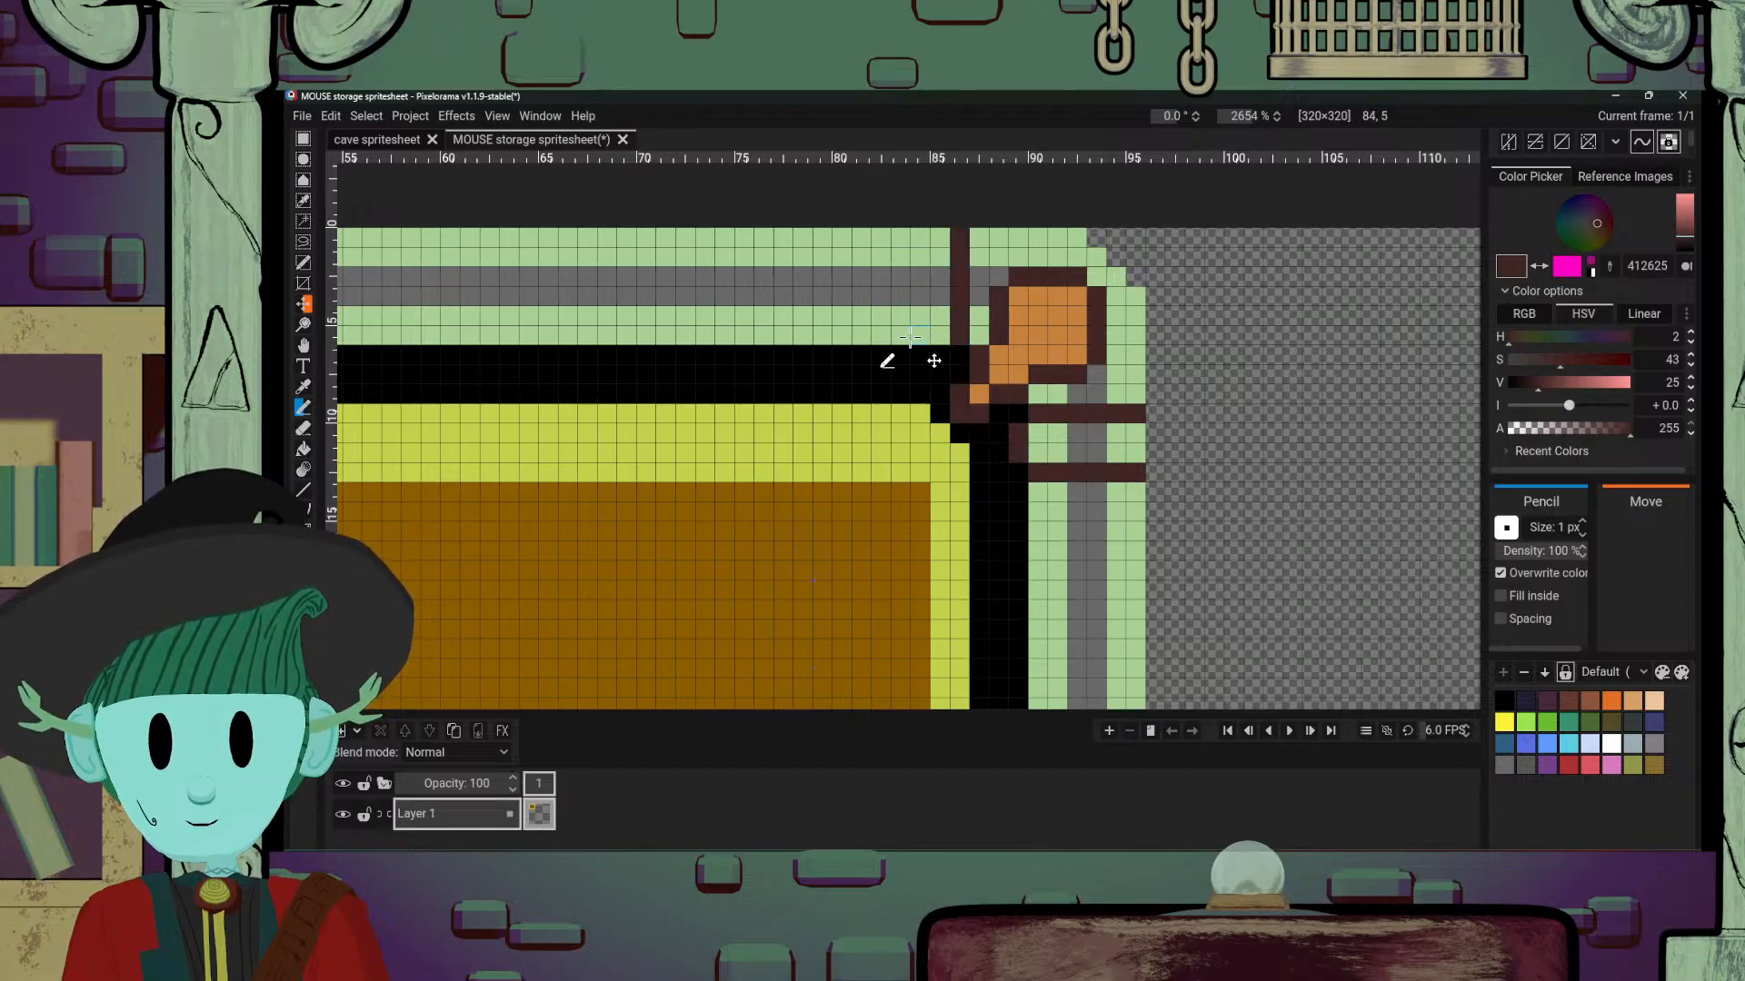
mouse_move(896, 337)
left_mouse_down()
mouse_move(919, 256)
mouse_move(916, 272)
mouse_move(899, 238)
left_mouse_up()
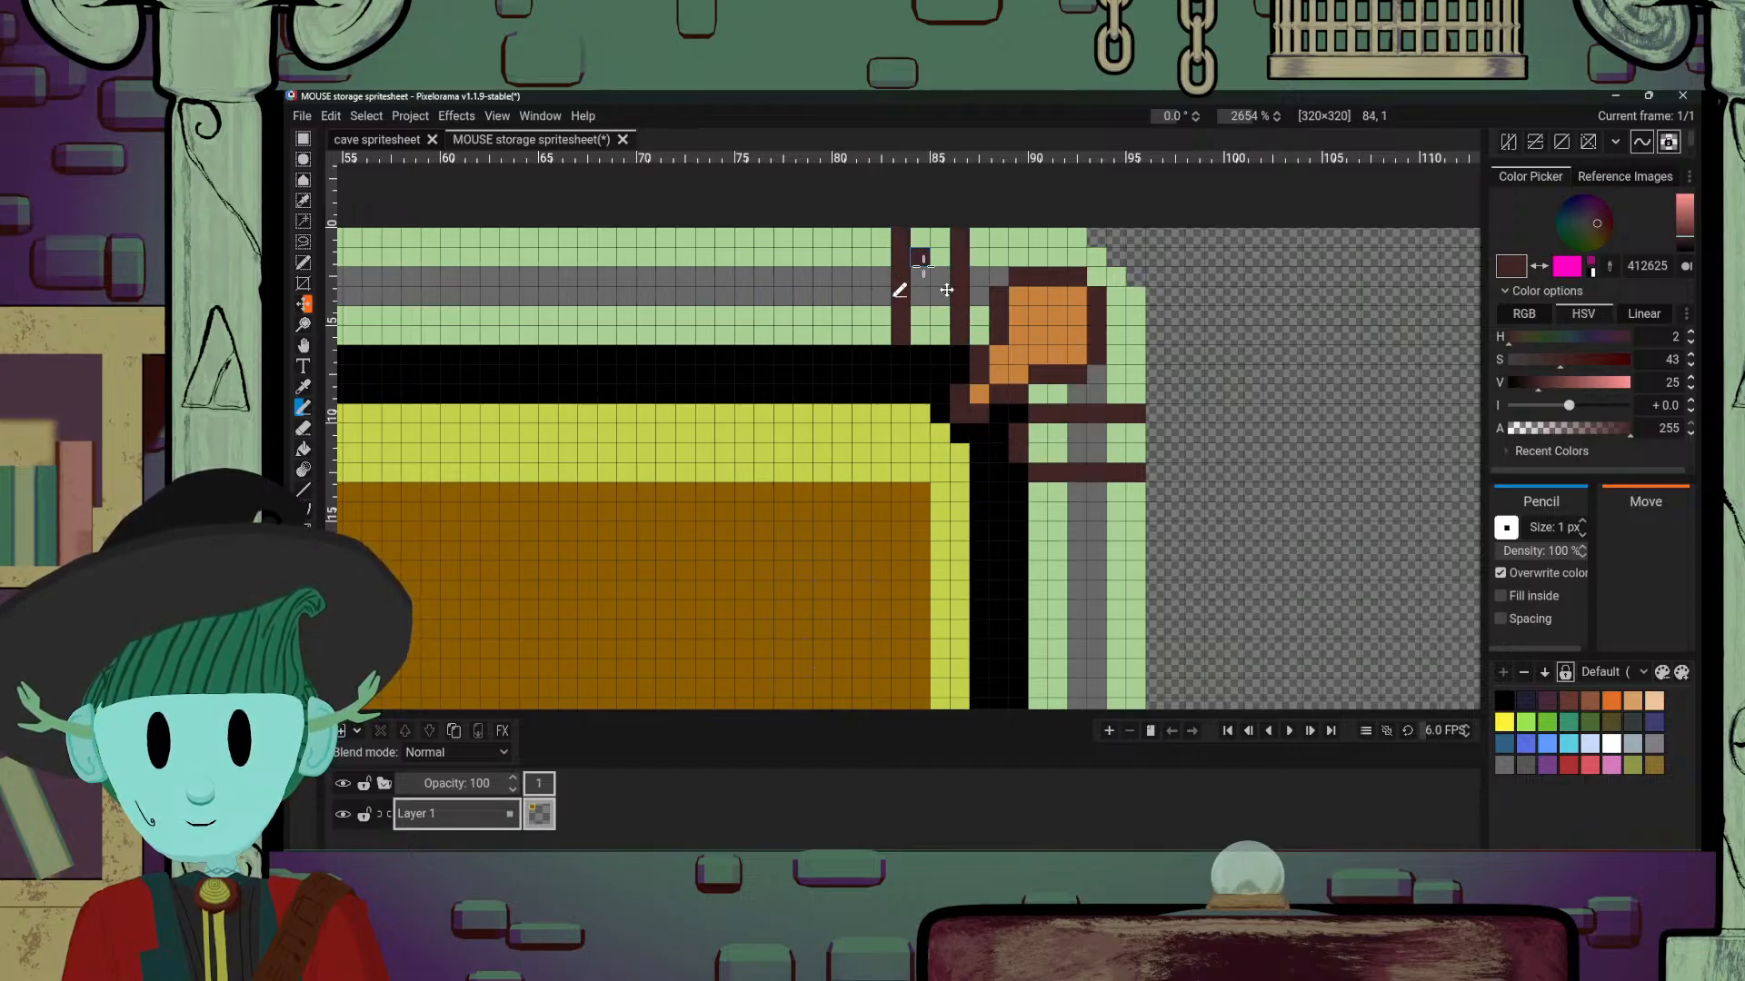
left_click(934, 249, "alt")
left_click(921, 257)
left_click(907, 338, "alt")
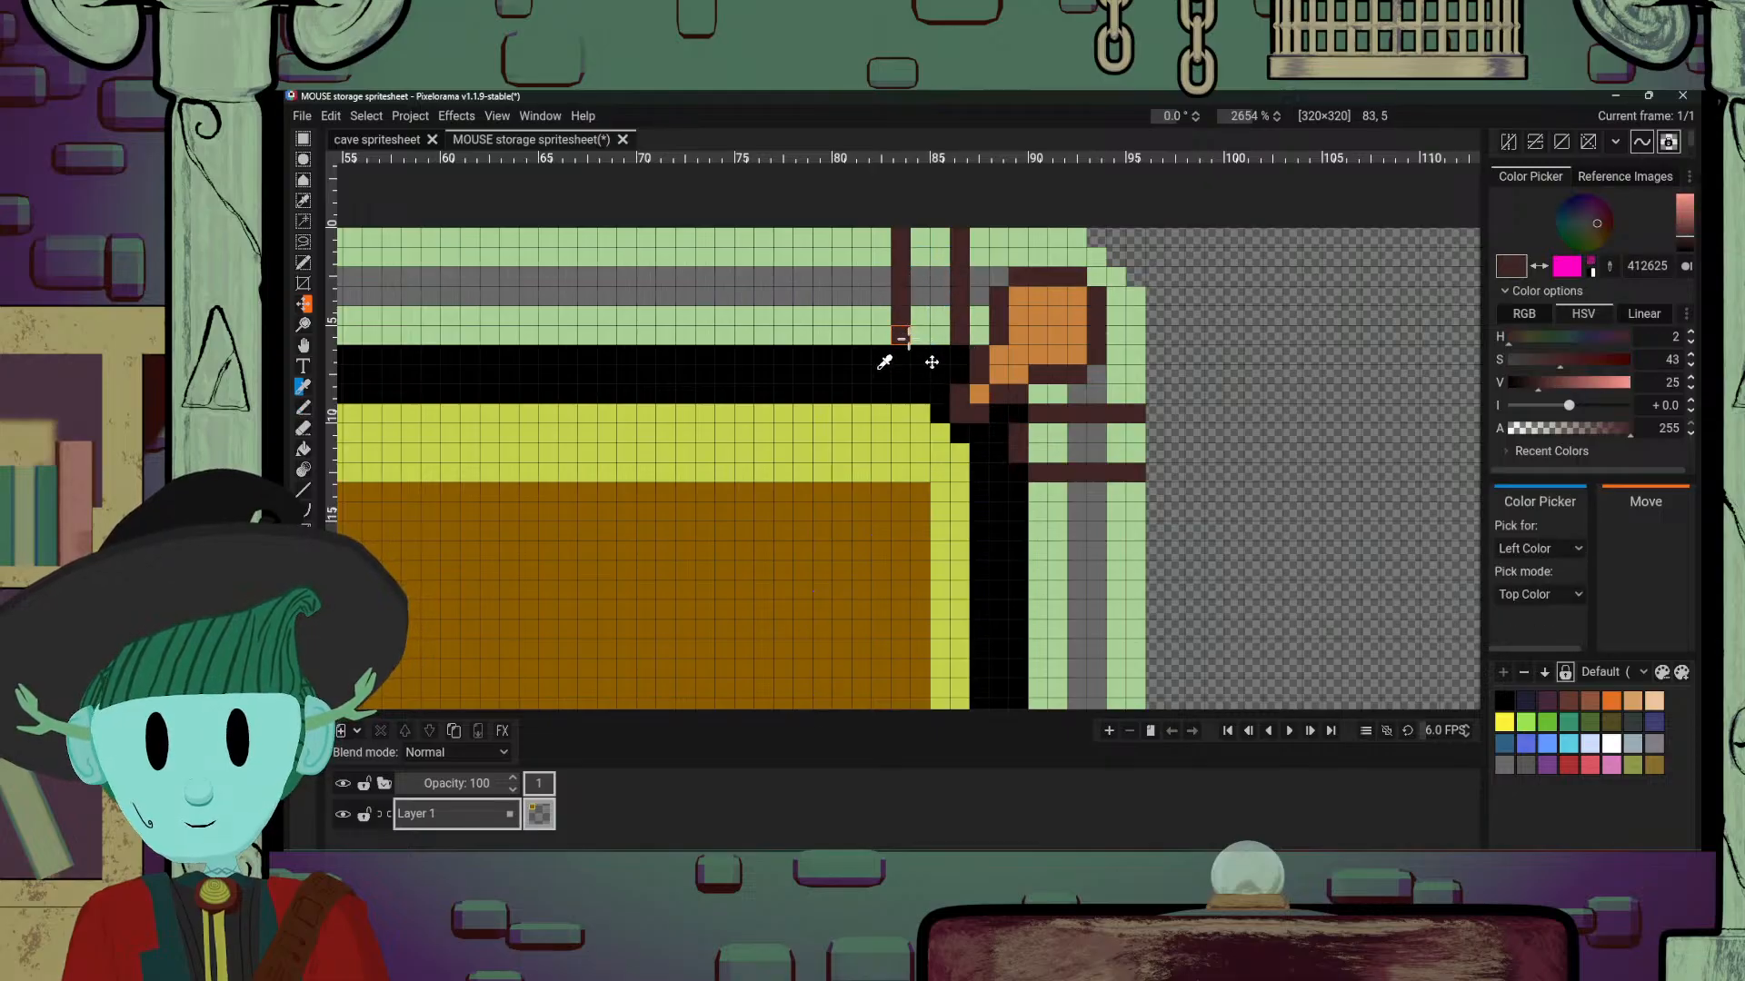
left_click_drag(919, 355, 941, 354)
Step: Fill both outlined bands beside the top-right ornament with orange c7823e sampled from the ornament
left_click(999, 363, "alt")
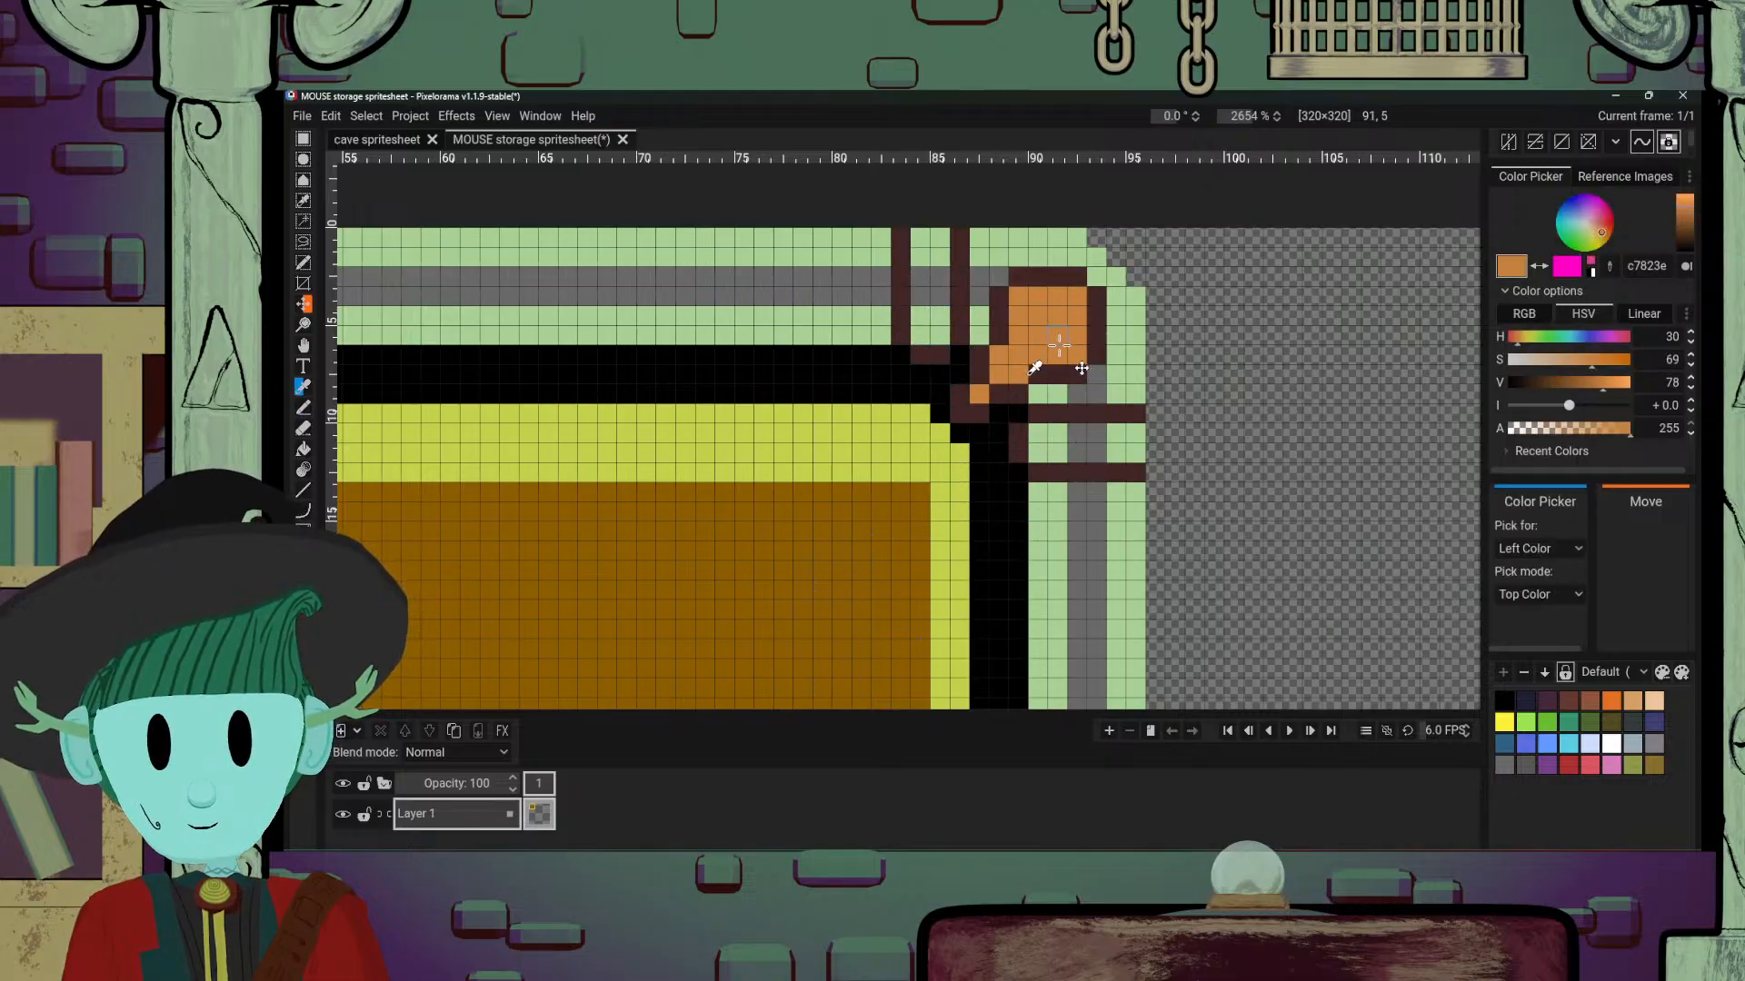
left_click(1038, 434)
mouse_move(1054, 433)
left_mouse_down()
mouse_move(1131, 433)
mouse_move(1054, 453)
mouse_move(1136, 453)
left_mouse_up()
left_click_drag(919, 239, 925, 312)
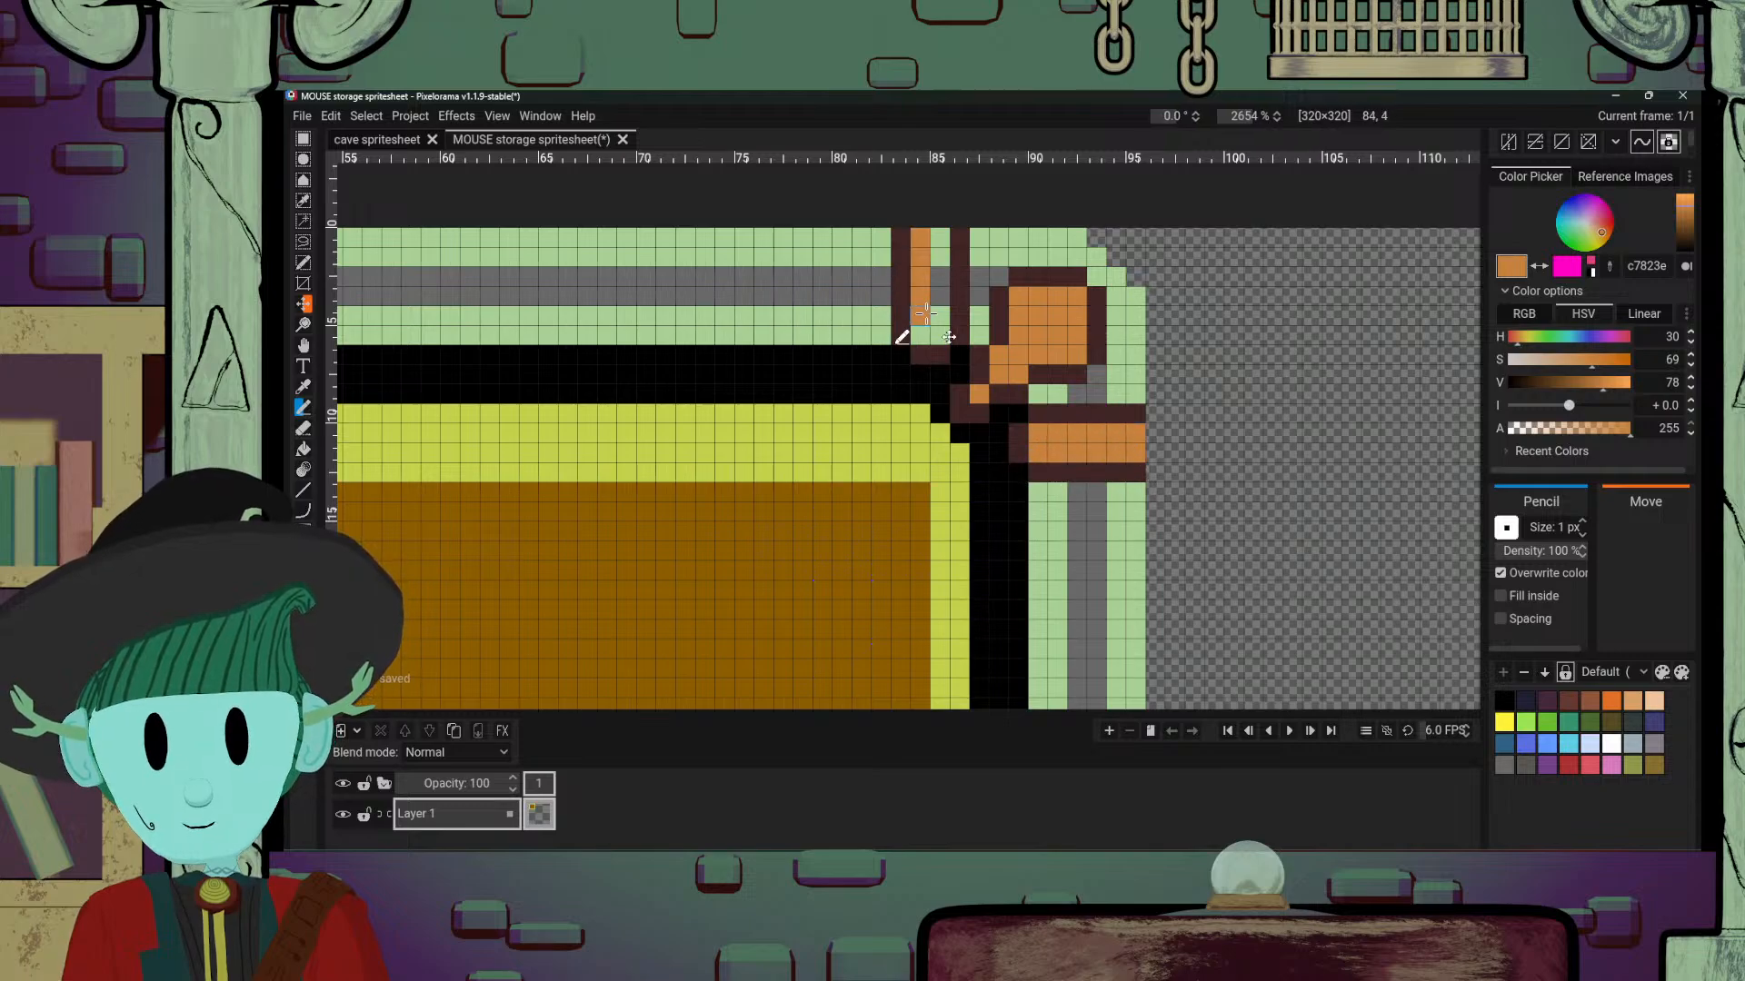
left_click_drag(940, 234, 940, 338)
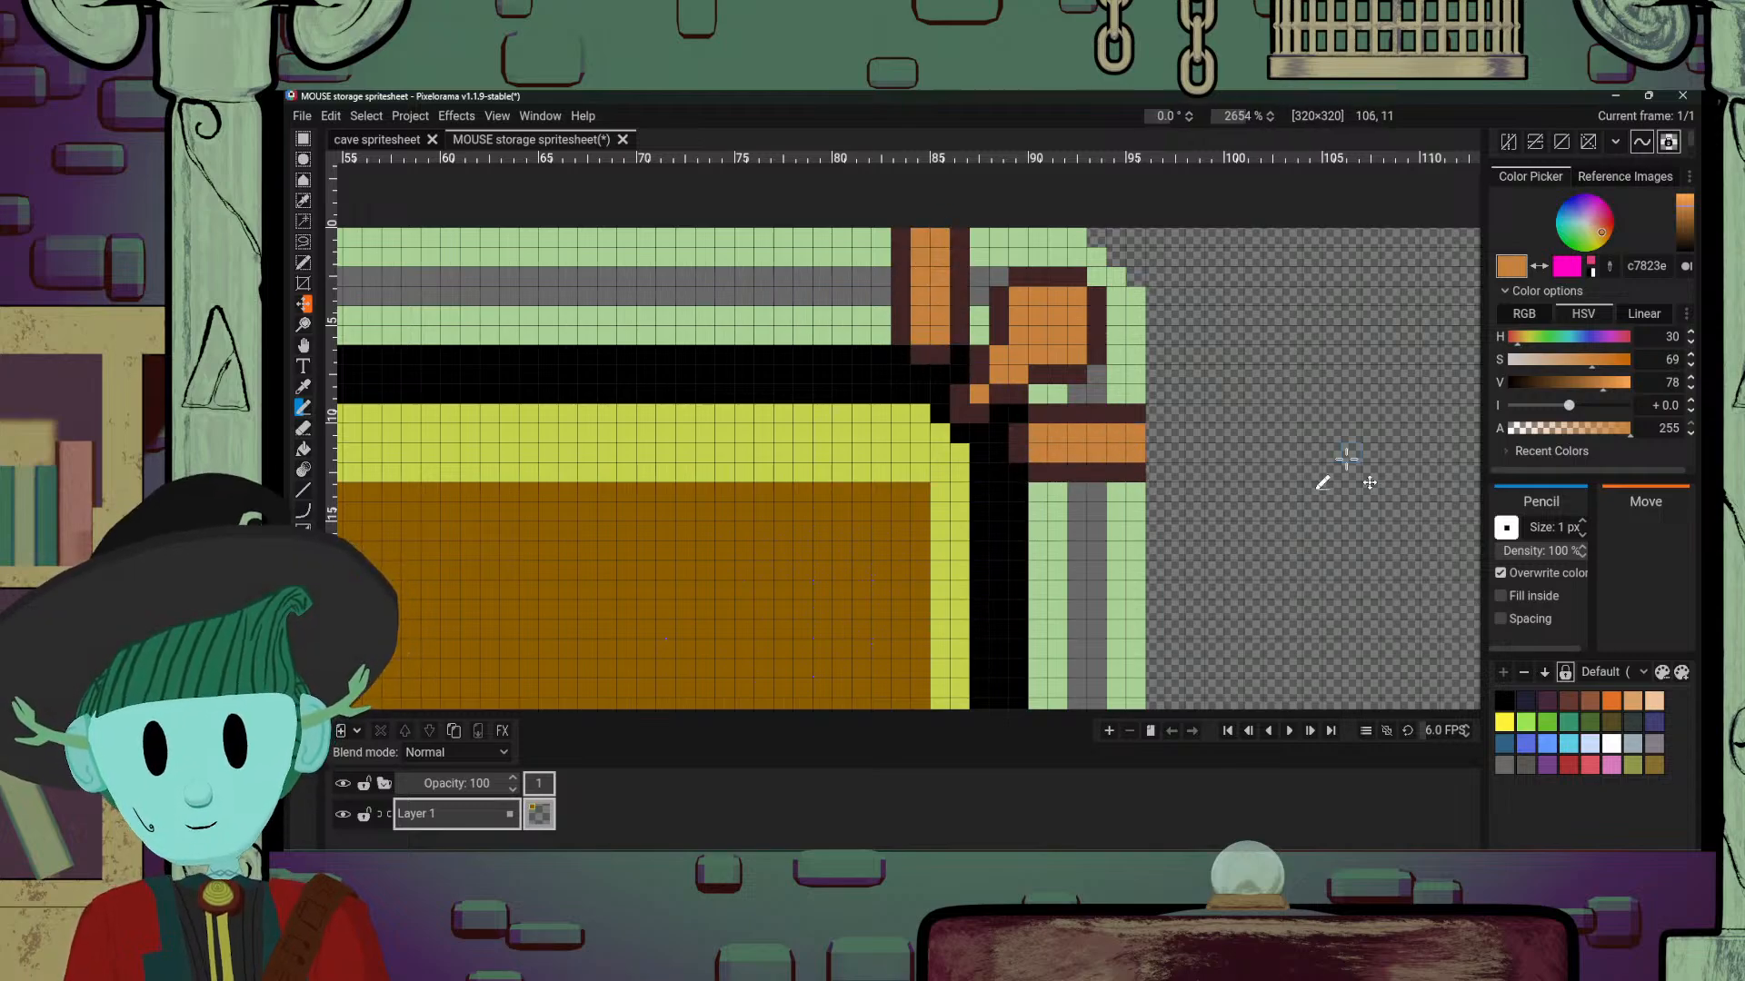
Step: Outline two bands in dark brown 412625 at the top-left ornament, one across the top border and one across the left border
scroll(1191, 509, "down", 2)
scroll(1191, 509, "down", 6)
left_click_drag(923, 607, 1109, 545)
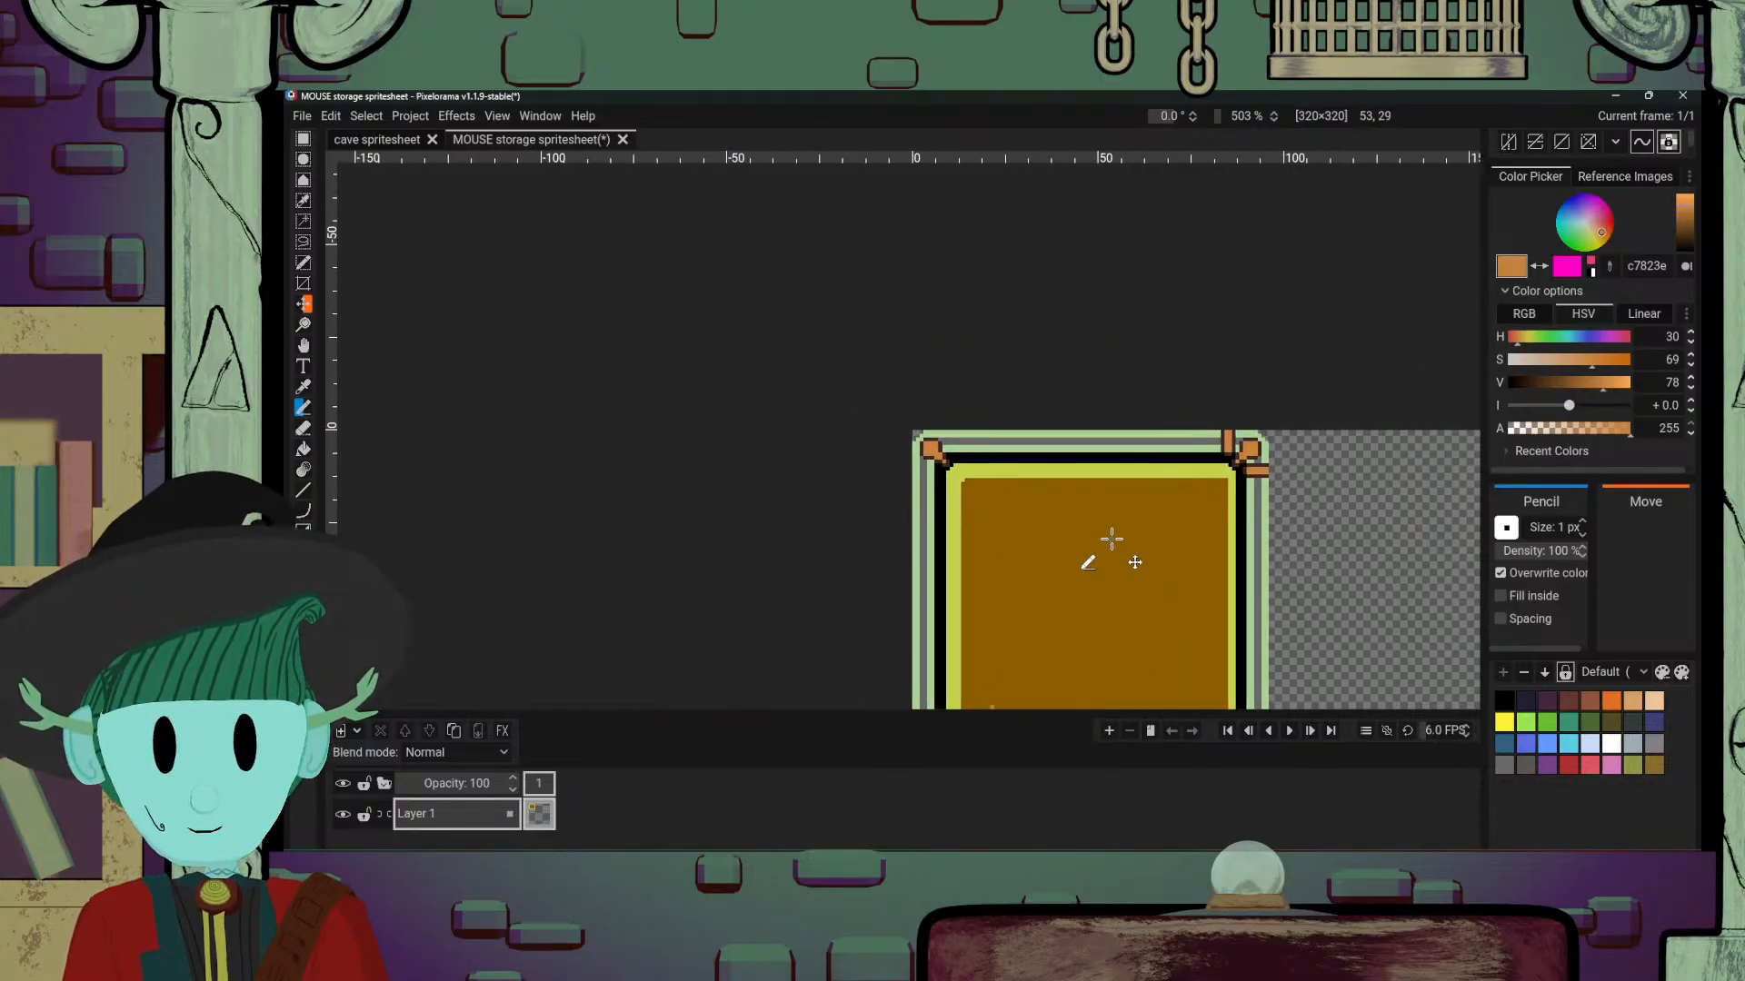
scroll(1095, 555, "up", 2)
scroll(1096, 554, "up", 6)
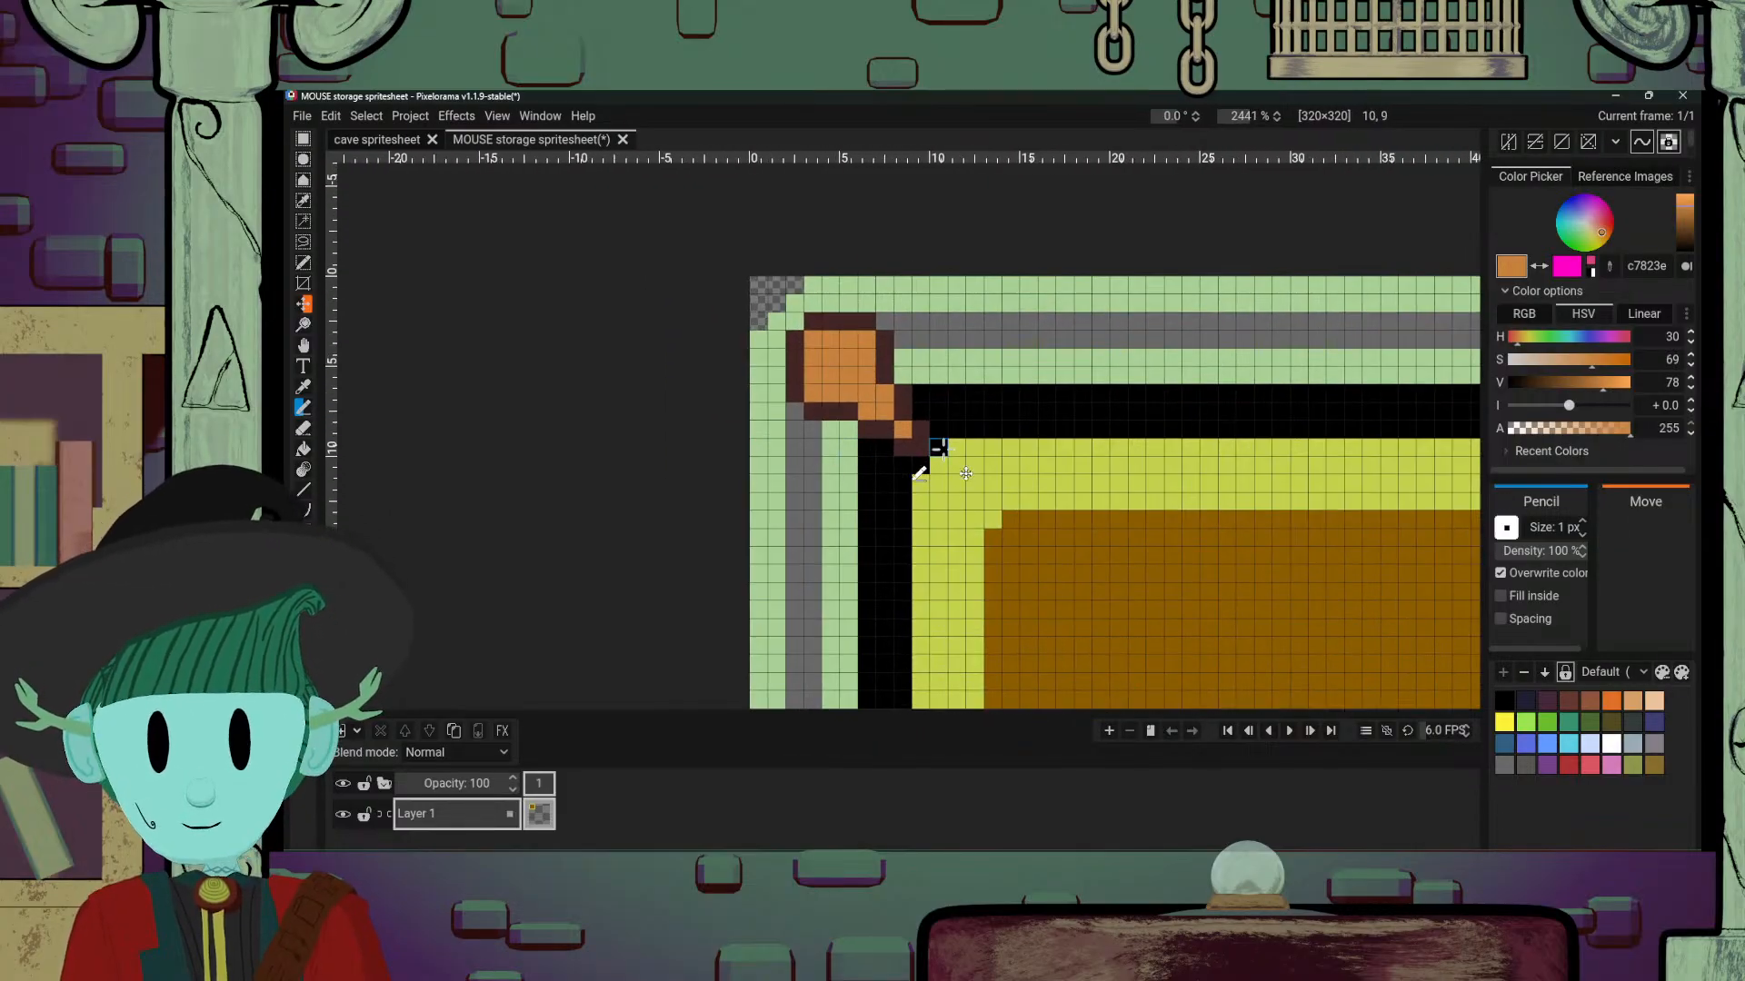
left_click(909, 396, "alt")
mouse_move(921, 392)
left_mouse_down()
mouse_move(921, 298)
mouse_move(973, 285)
mouse_move(958, 393)
left_mouse_up()
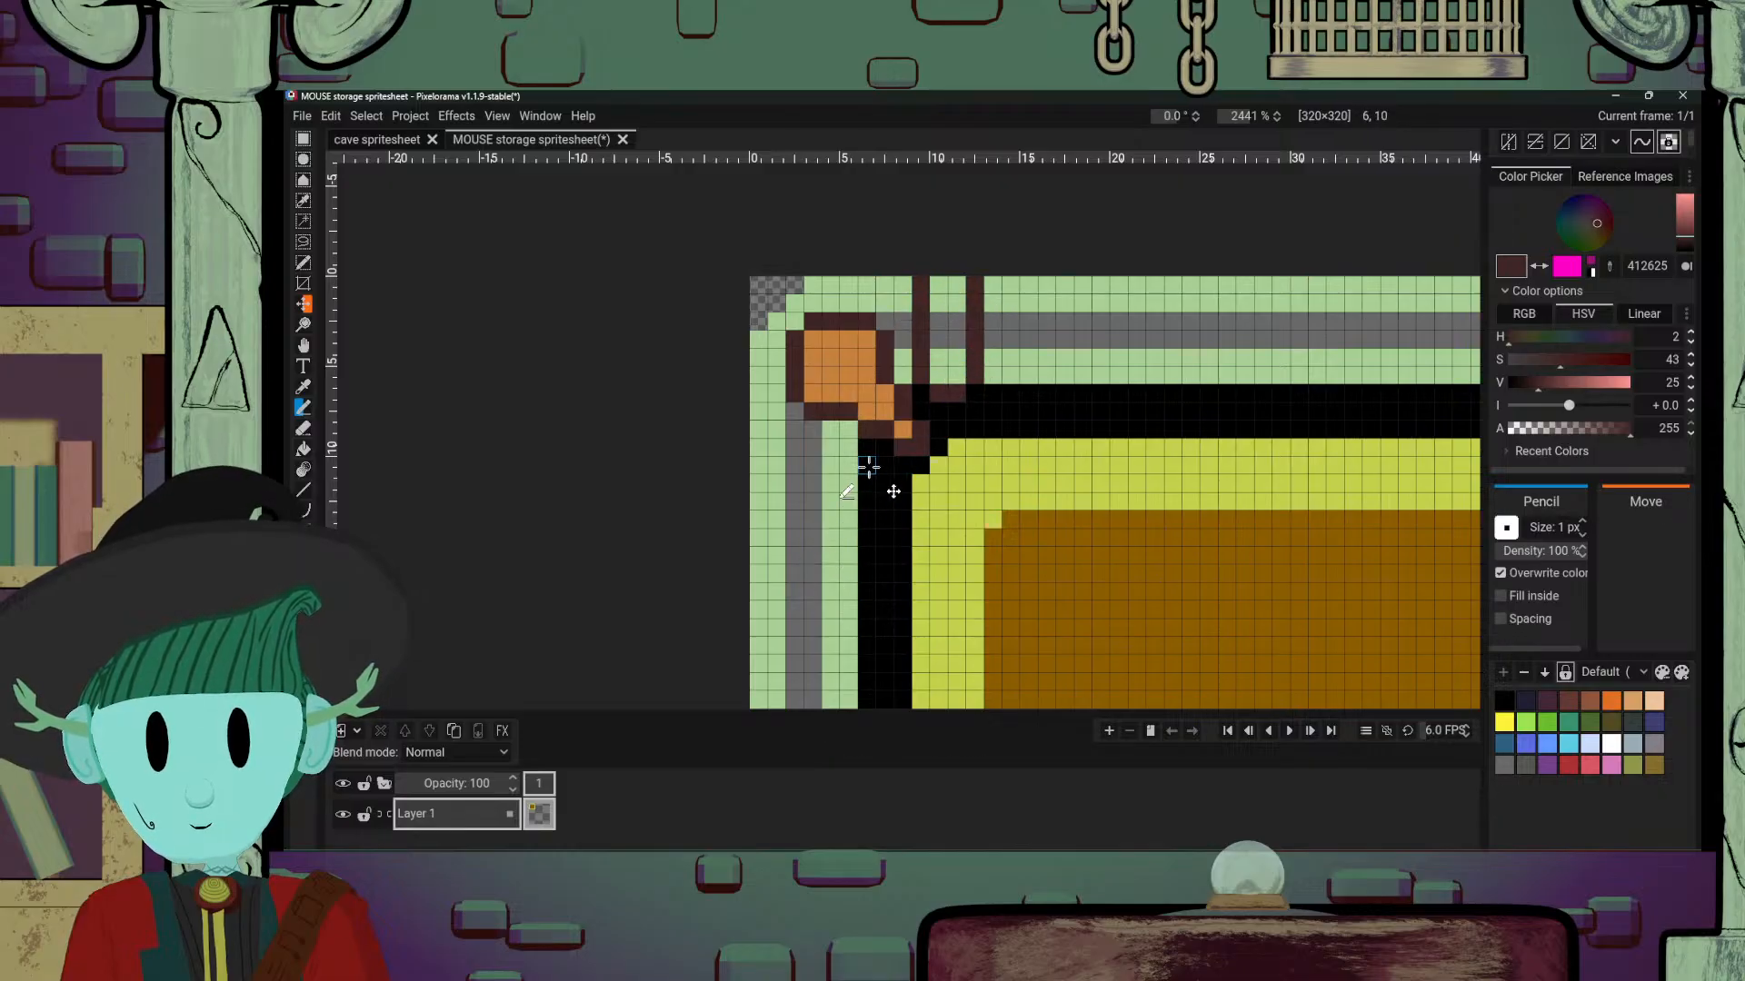
mouse_move(830, 449)
left_mouse_down()
mouse_move(761, 449)
mouse_move(766, 503)
mouse_move(847, 502)
left_mouse_up()
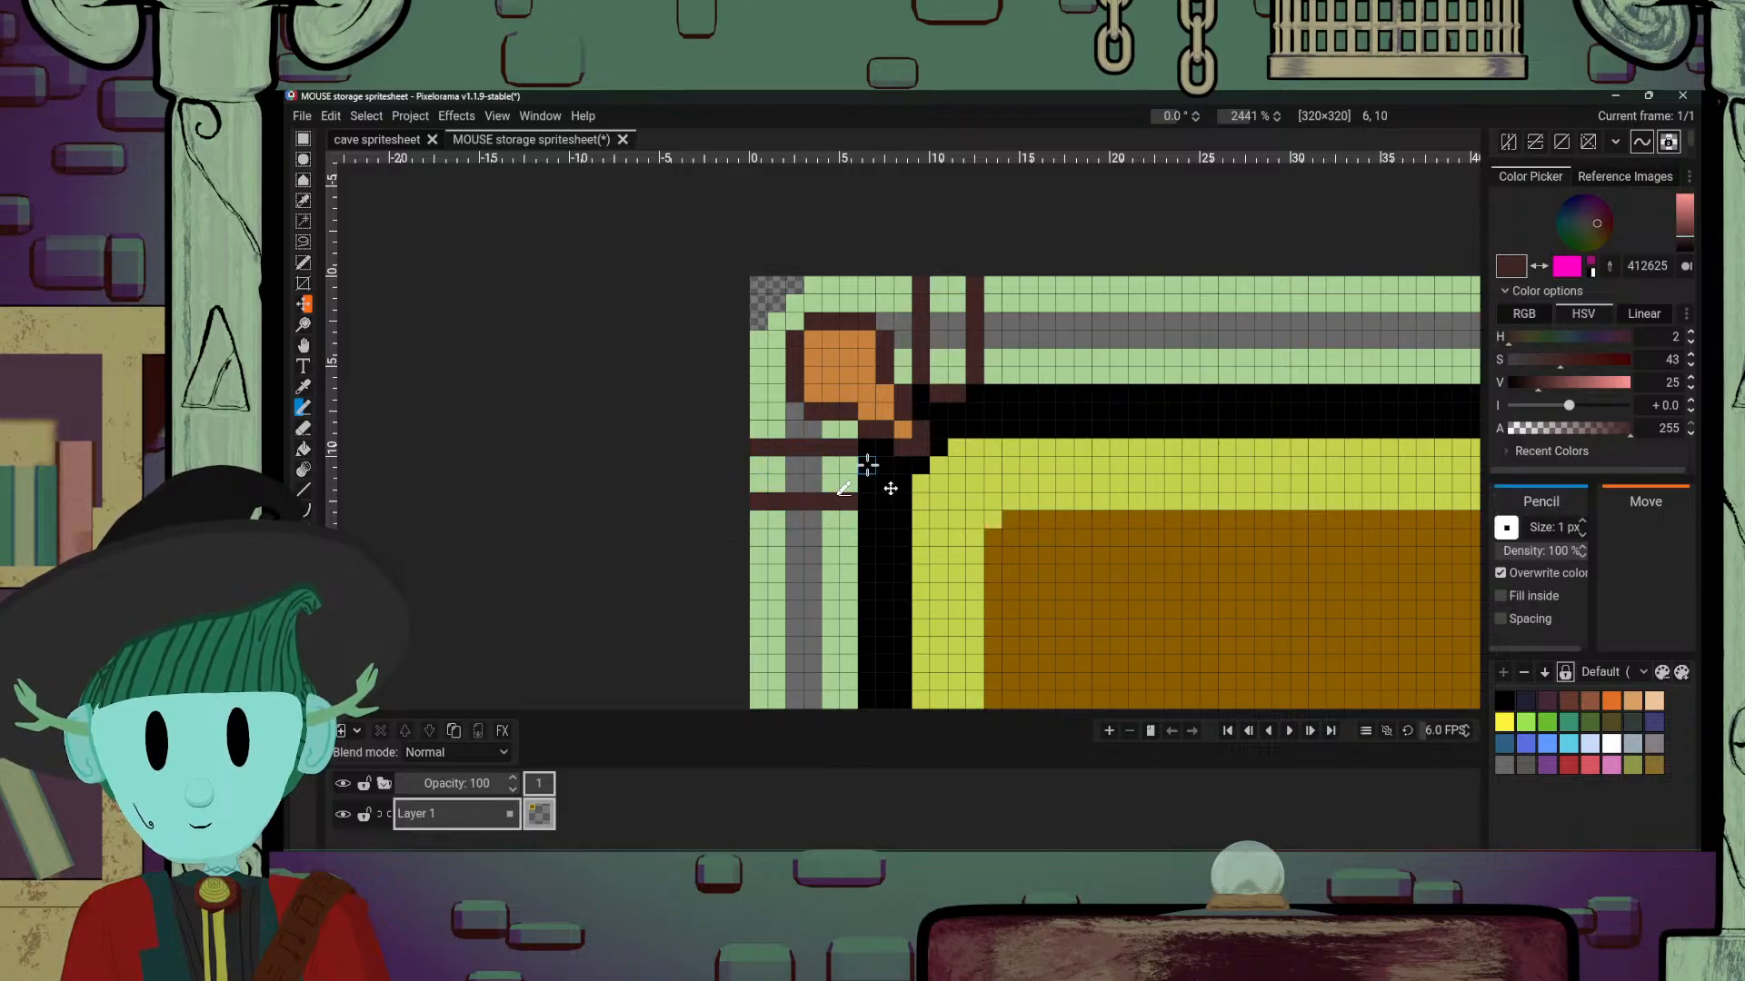
Step: Fill both outlined bands beside the top-left ornament with orange c7823e sampled from the ornament
left_click(865, 413, "alt")
mouse_move(760, 465)
left_mouse_down()
mouse_move(843, 467)
mouse_move(760, 486)
mouse_move(849, 483)
left_mouse_up()
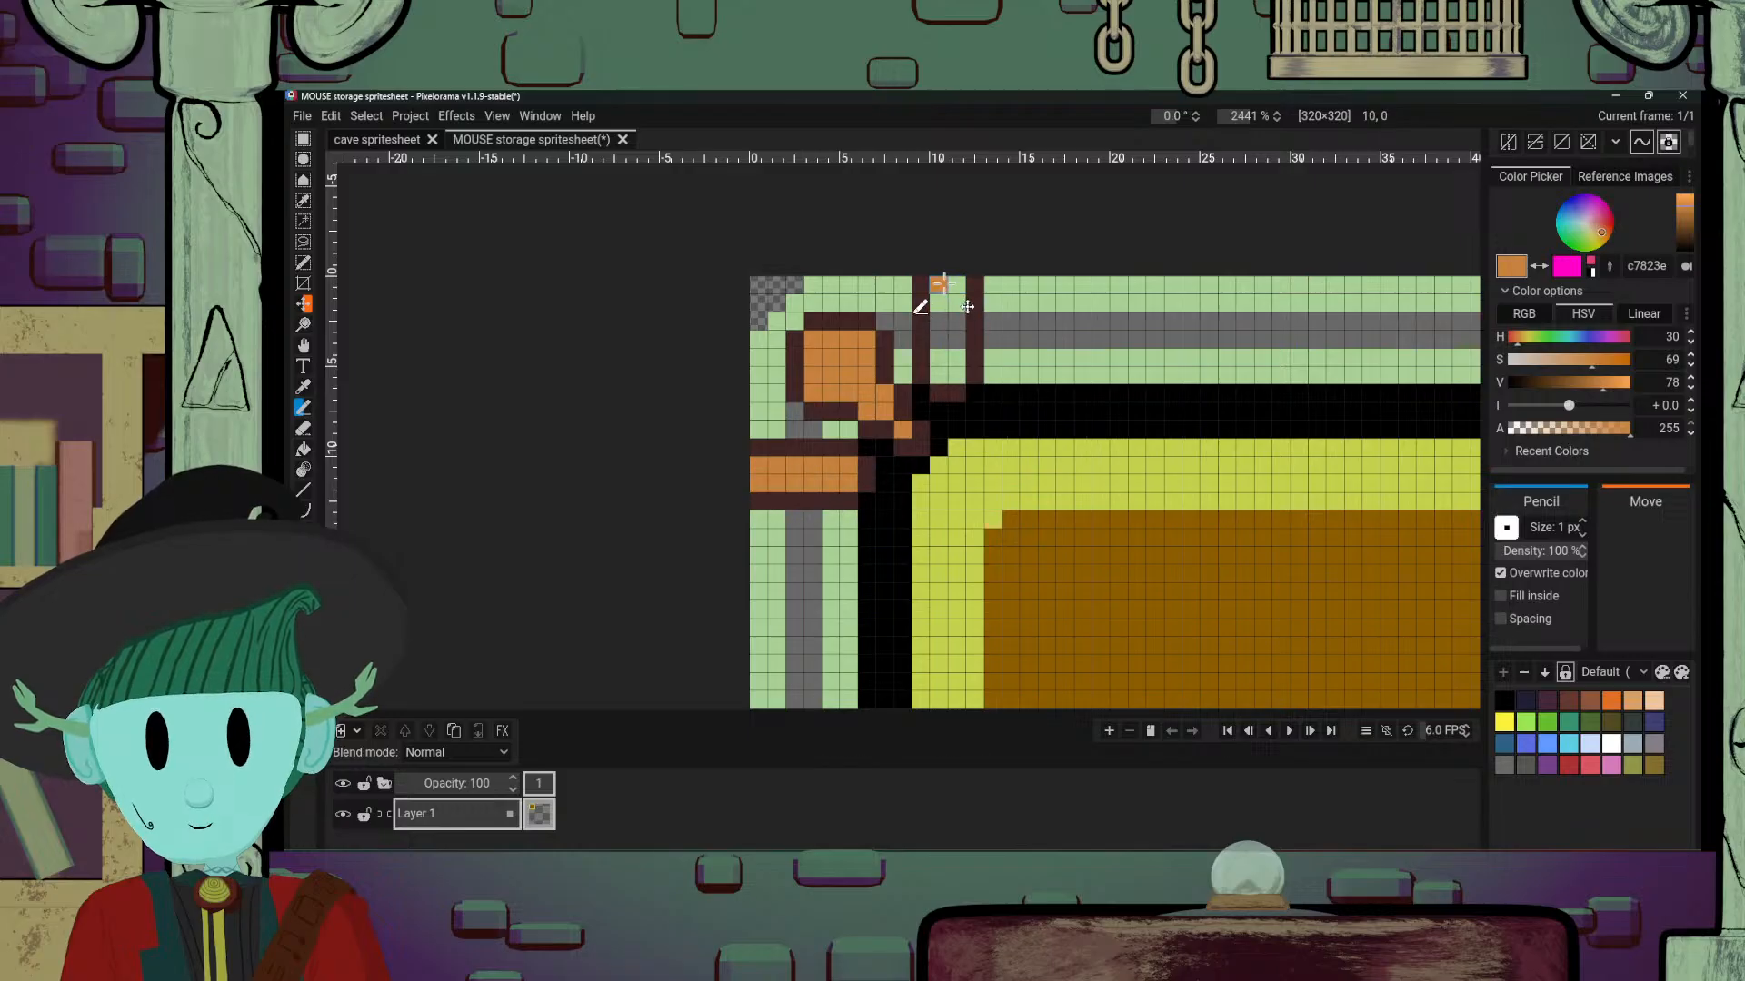
mouse_move(945, 284)
left_mouse_down()
mouse_move(935, 389)
mouse_move(954, 331)
mouse_move(973, 363)
left_mouse_up()
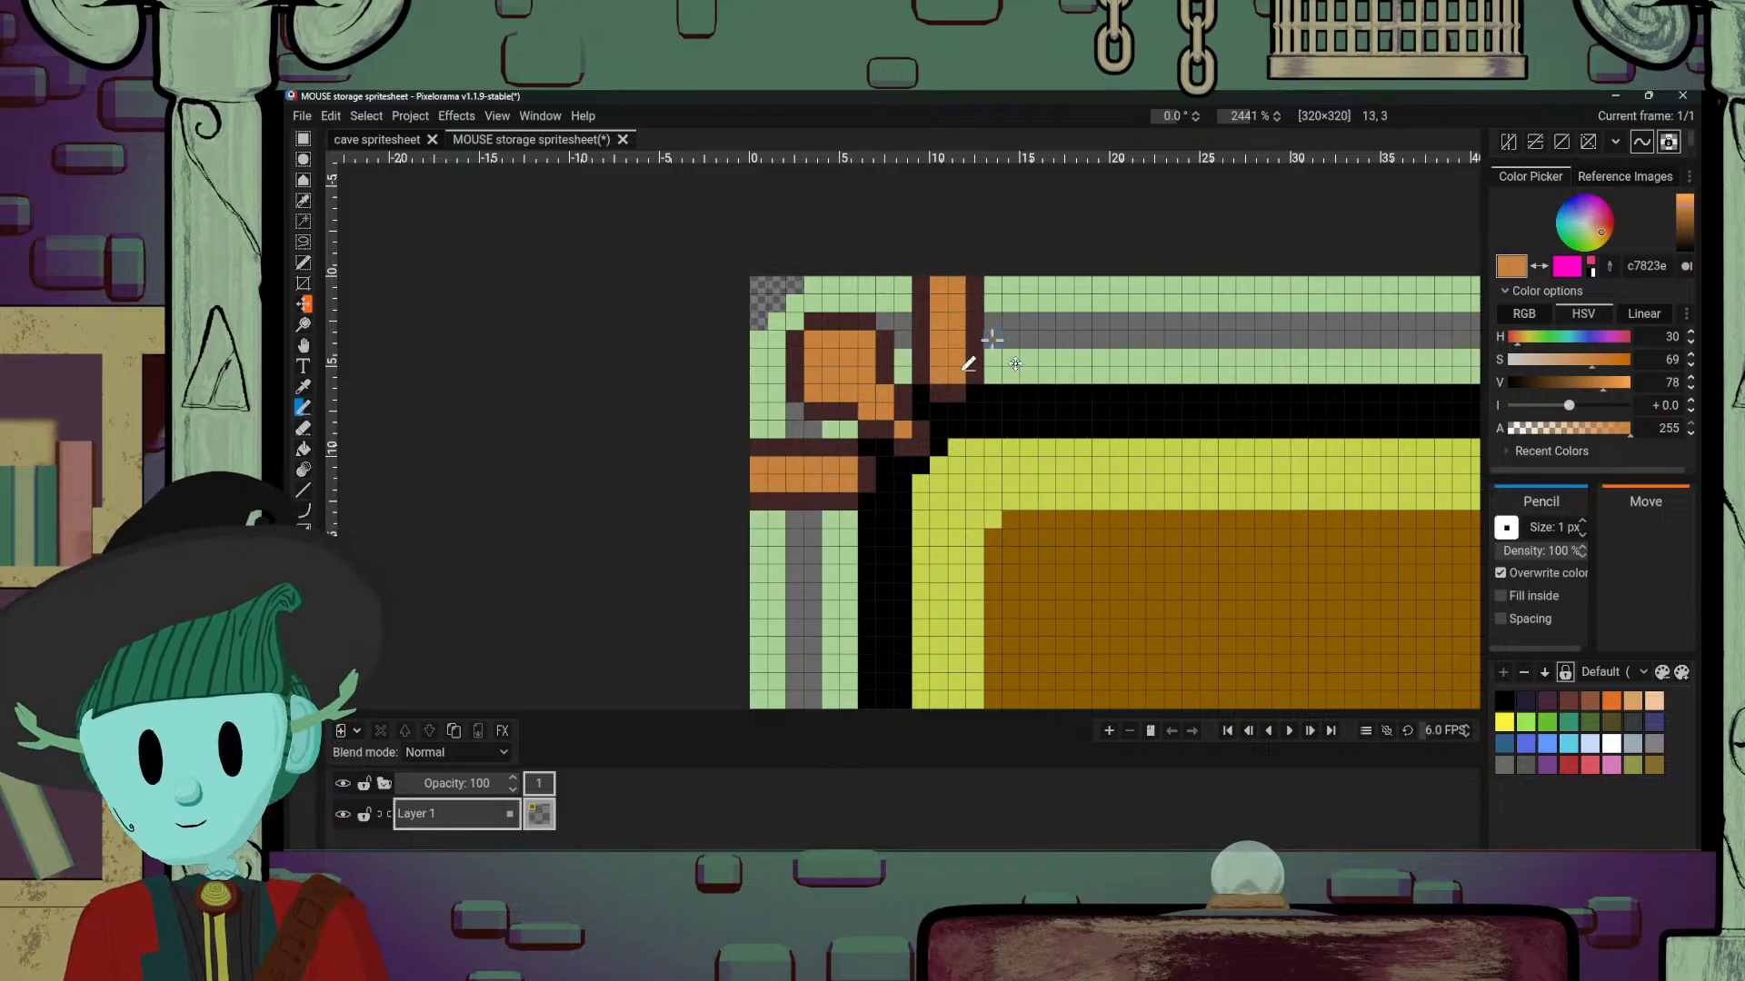
scroll(1016, 544, "down", 10)
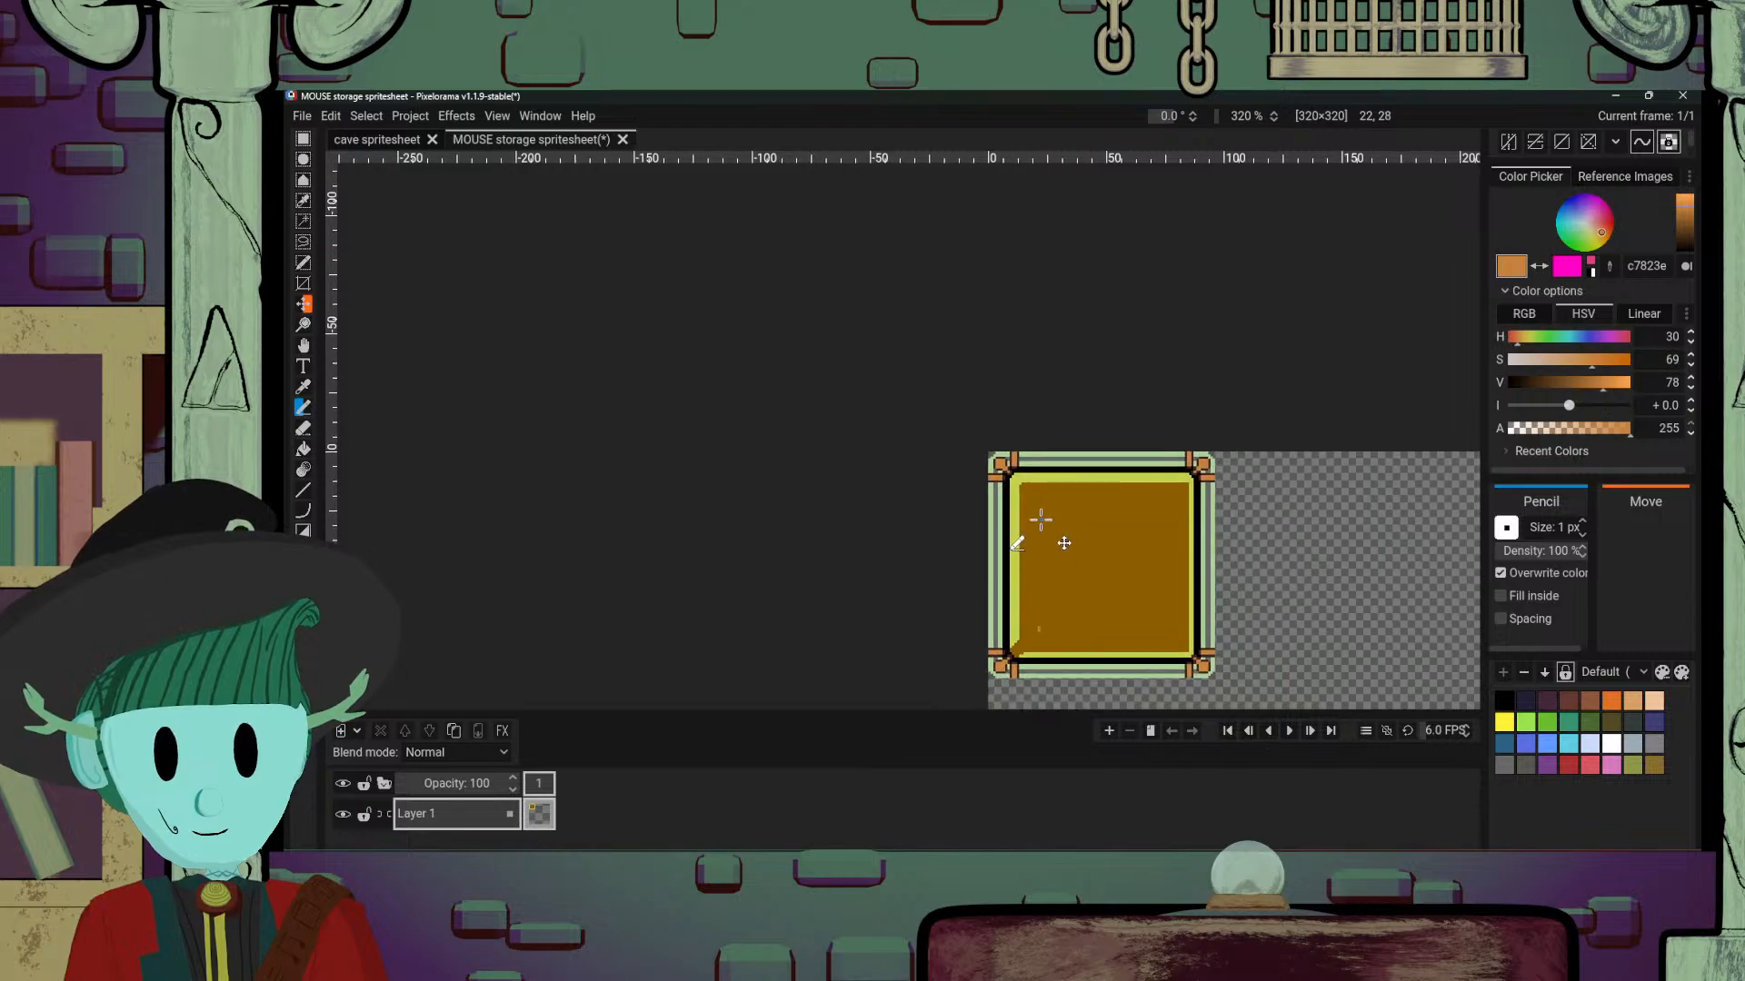
Step: Paint the green border around the bottom-right ornament, between its two bands, with grey 696969
scroll(1159, 643, "up", 10)
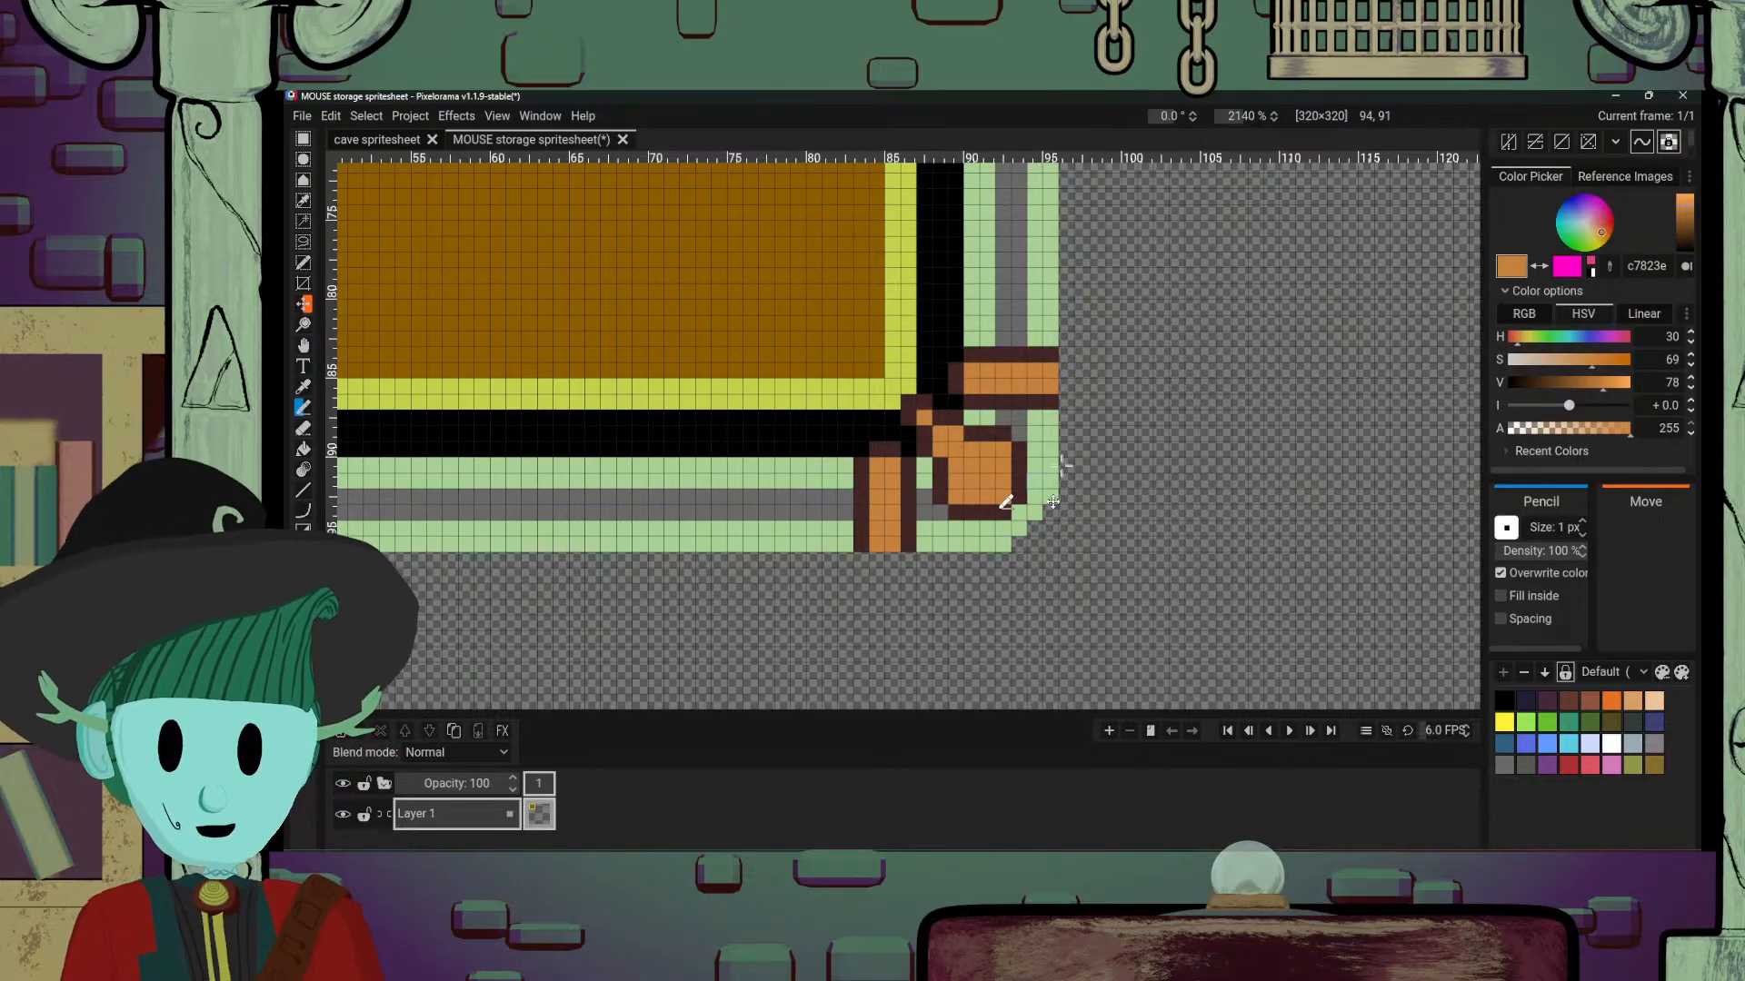
left_click_drag(1586, 229, 1608, 242)
left_click(1688, 240)
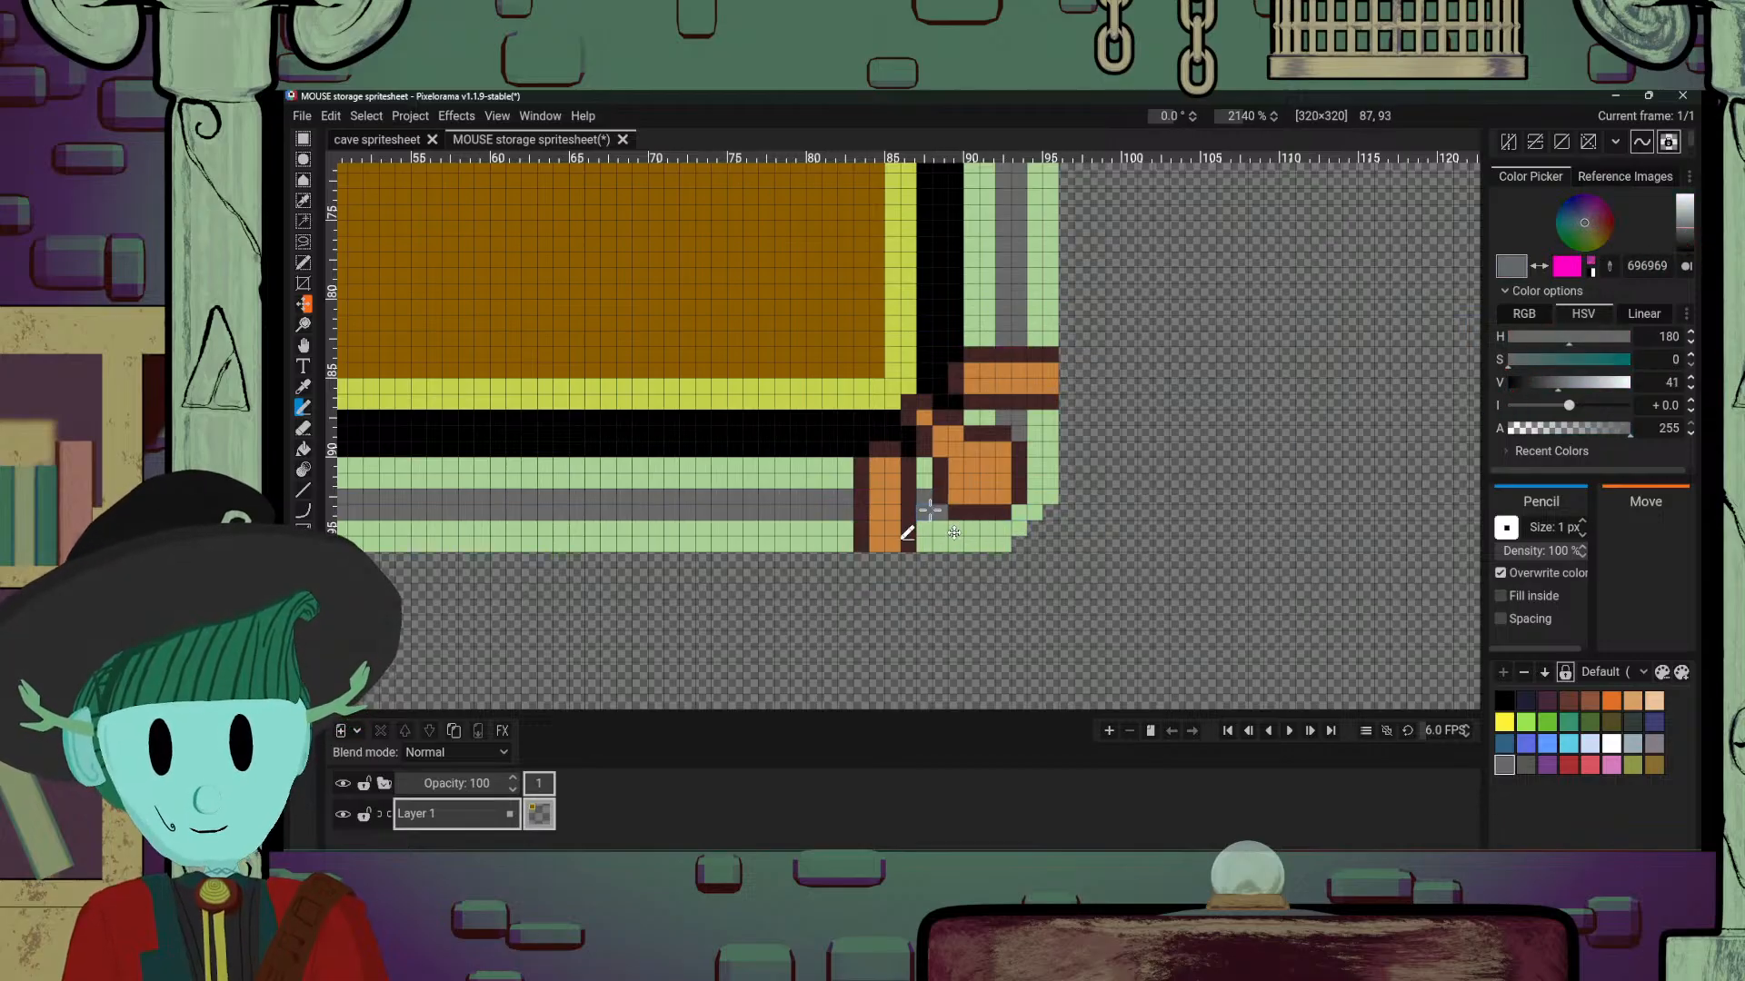
left_click_drag(925, 465, 935, 508)
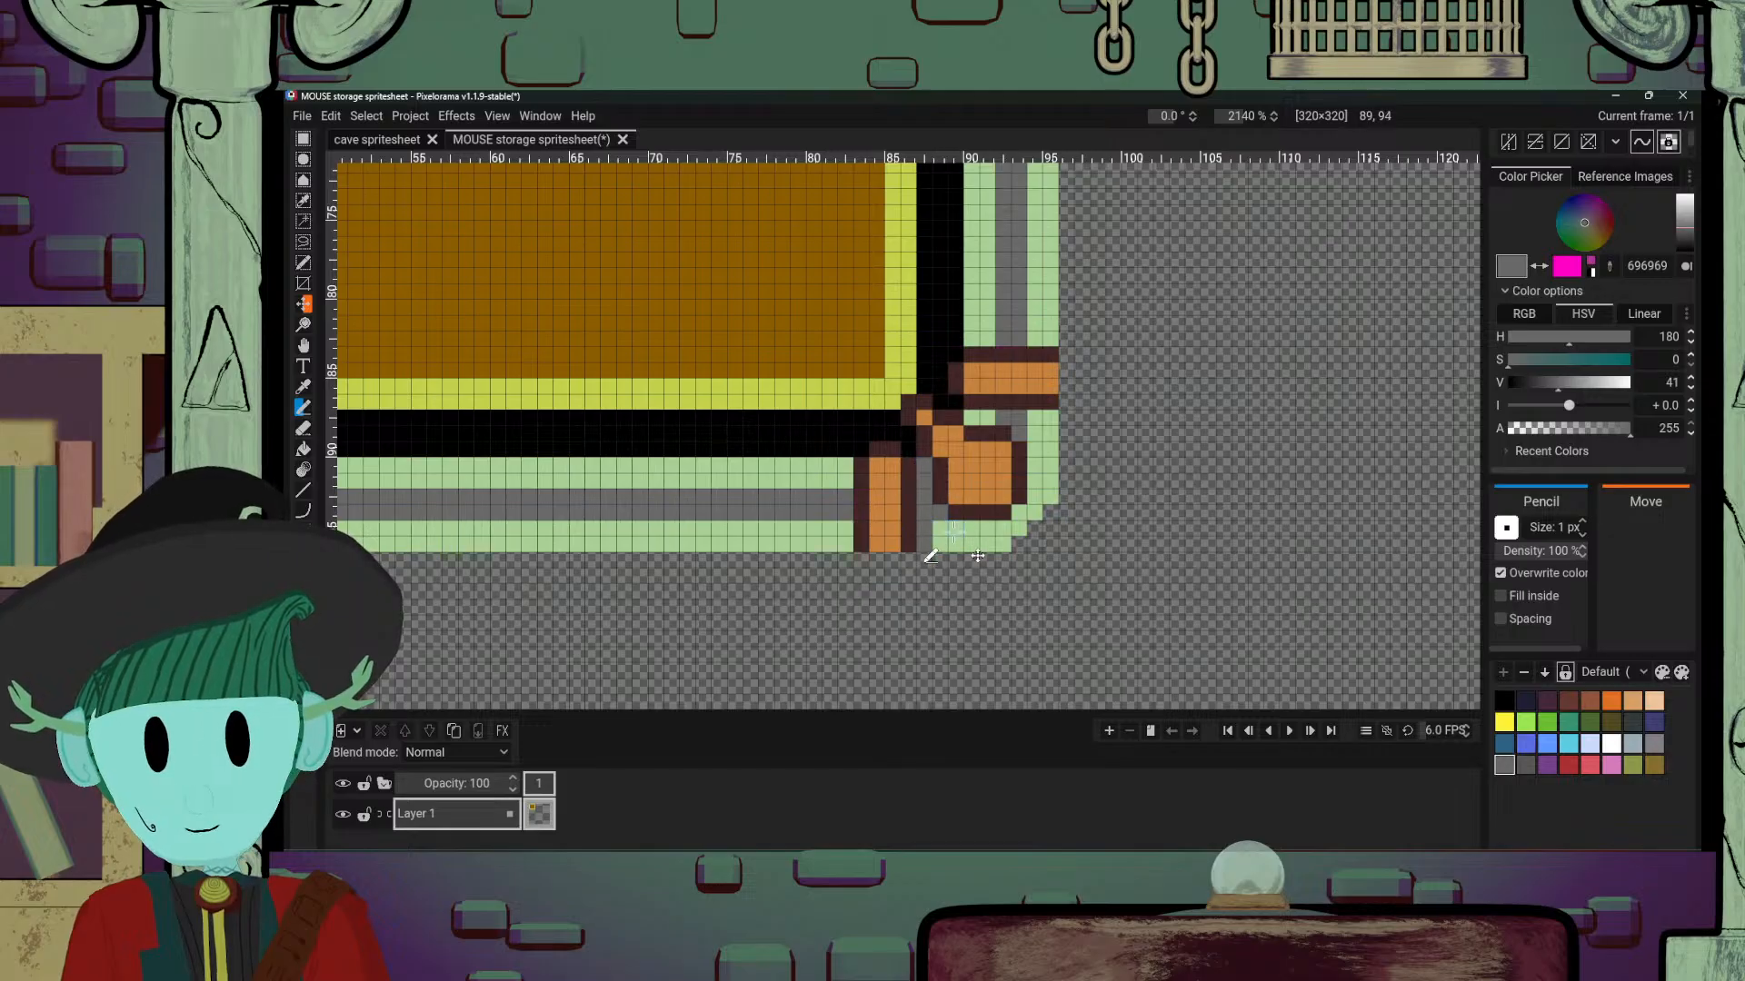
left_click(972, 528)
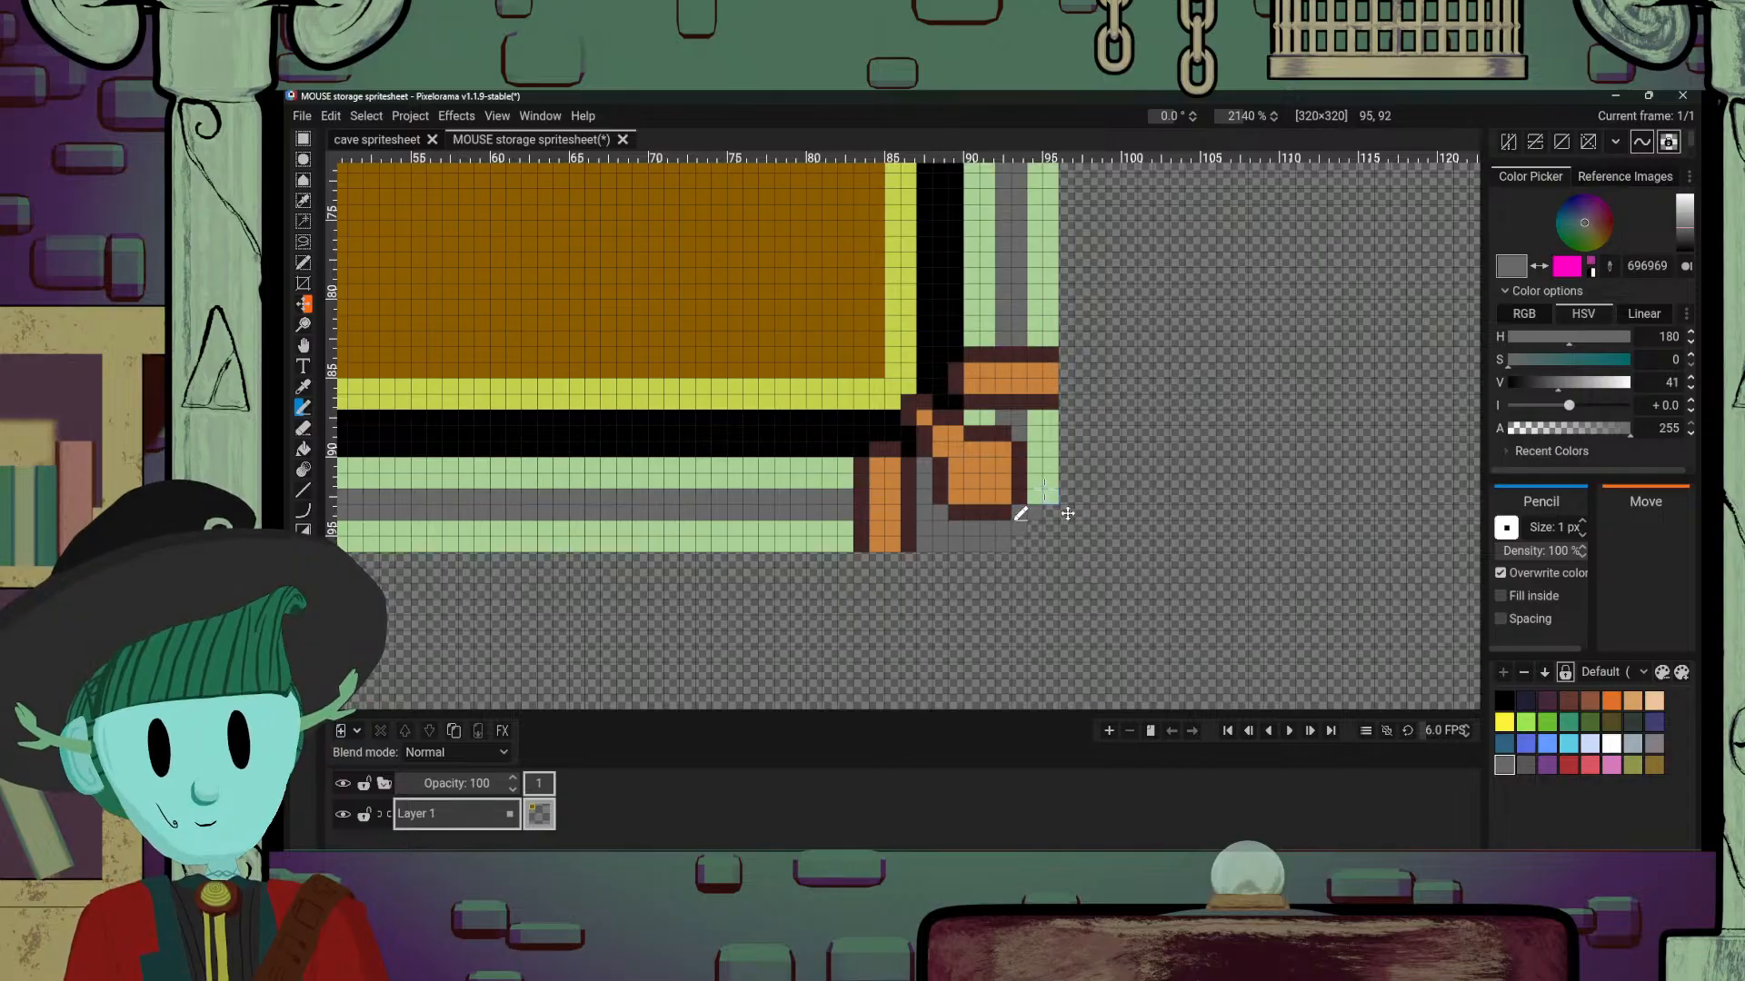
mouse_move(1036, 418)
left_mouse_down()
mouse_move(1040, 494)
mouse_move(1053, 426)
mouse_move(1056, 519)
mouse_move(990, 513)
mouse_move(985, 417)
mouse_move(1041, 419)
left_mouse_up()
scroll(1000, 473, "down", 8)
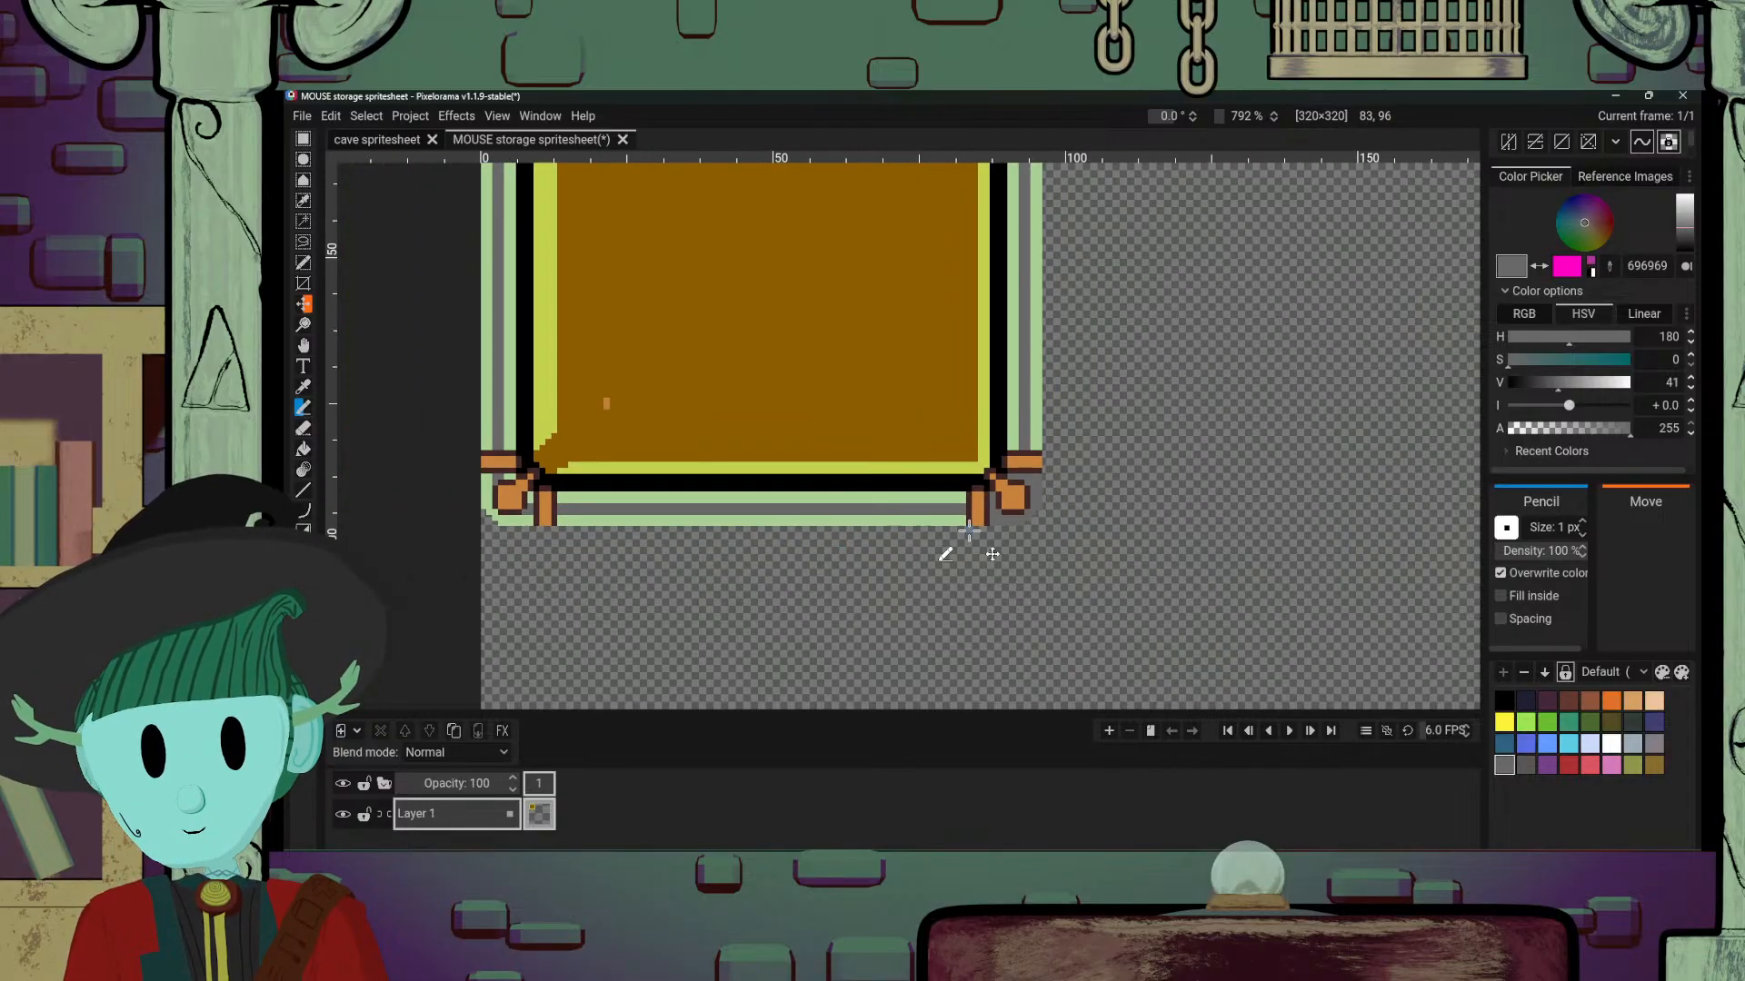
Step: Darken the grey to 242424 and bucket-fill the border areas around the bottom-right and bottom-left ornaments with it
scroll(704, 565, "up", 4)
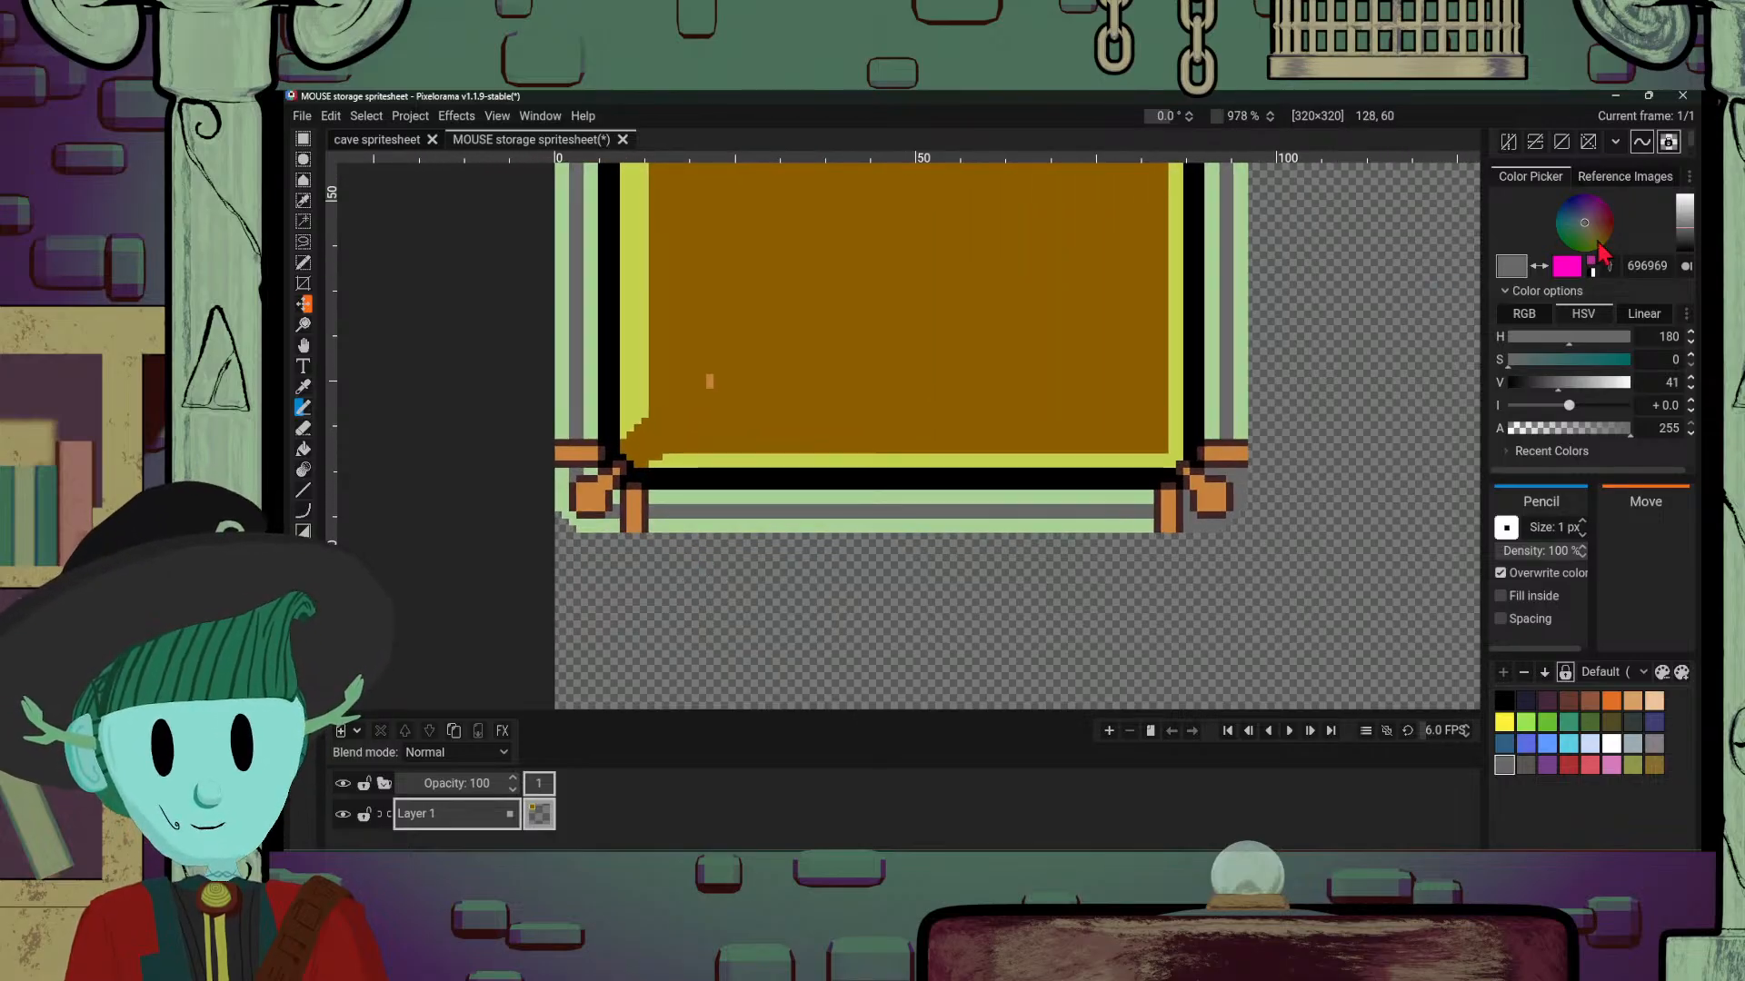
left_click_drag(1684, 244, 1685, 247)
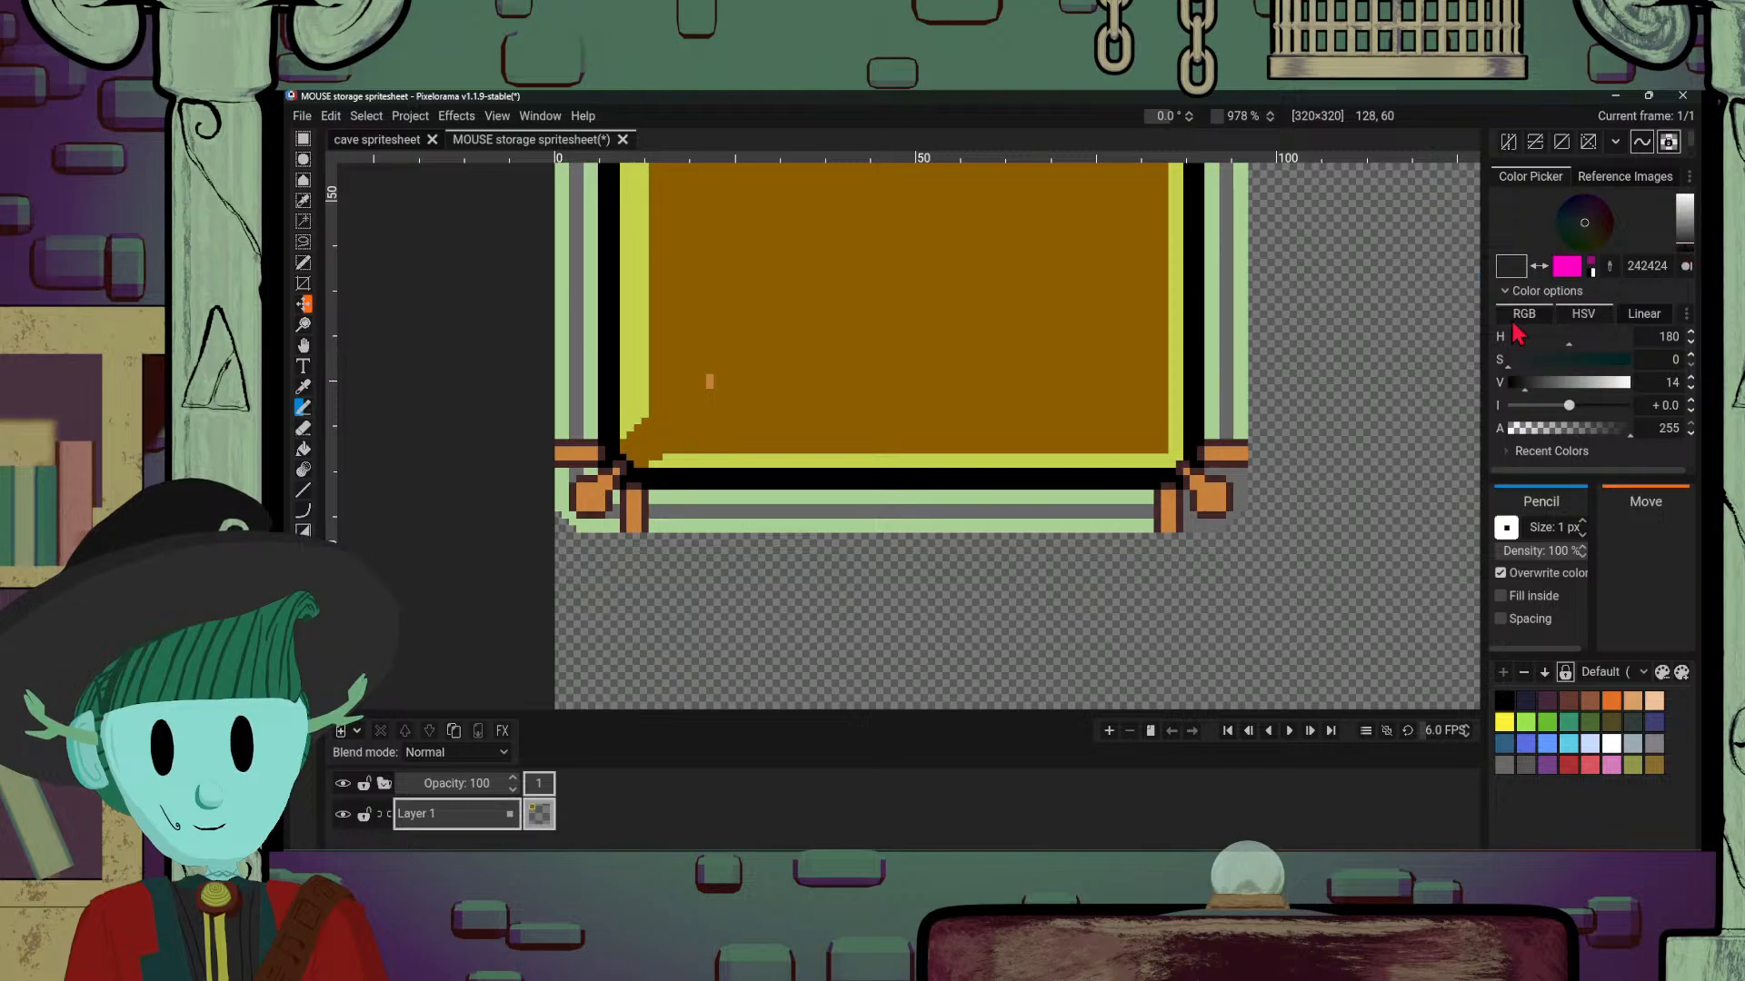
key("b")
left_click(1226, 523)
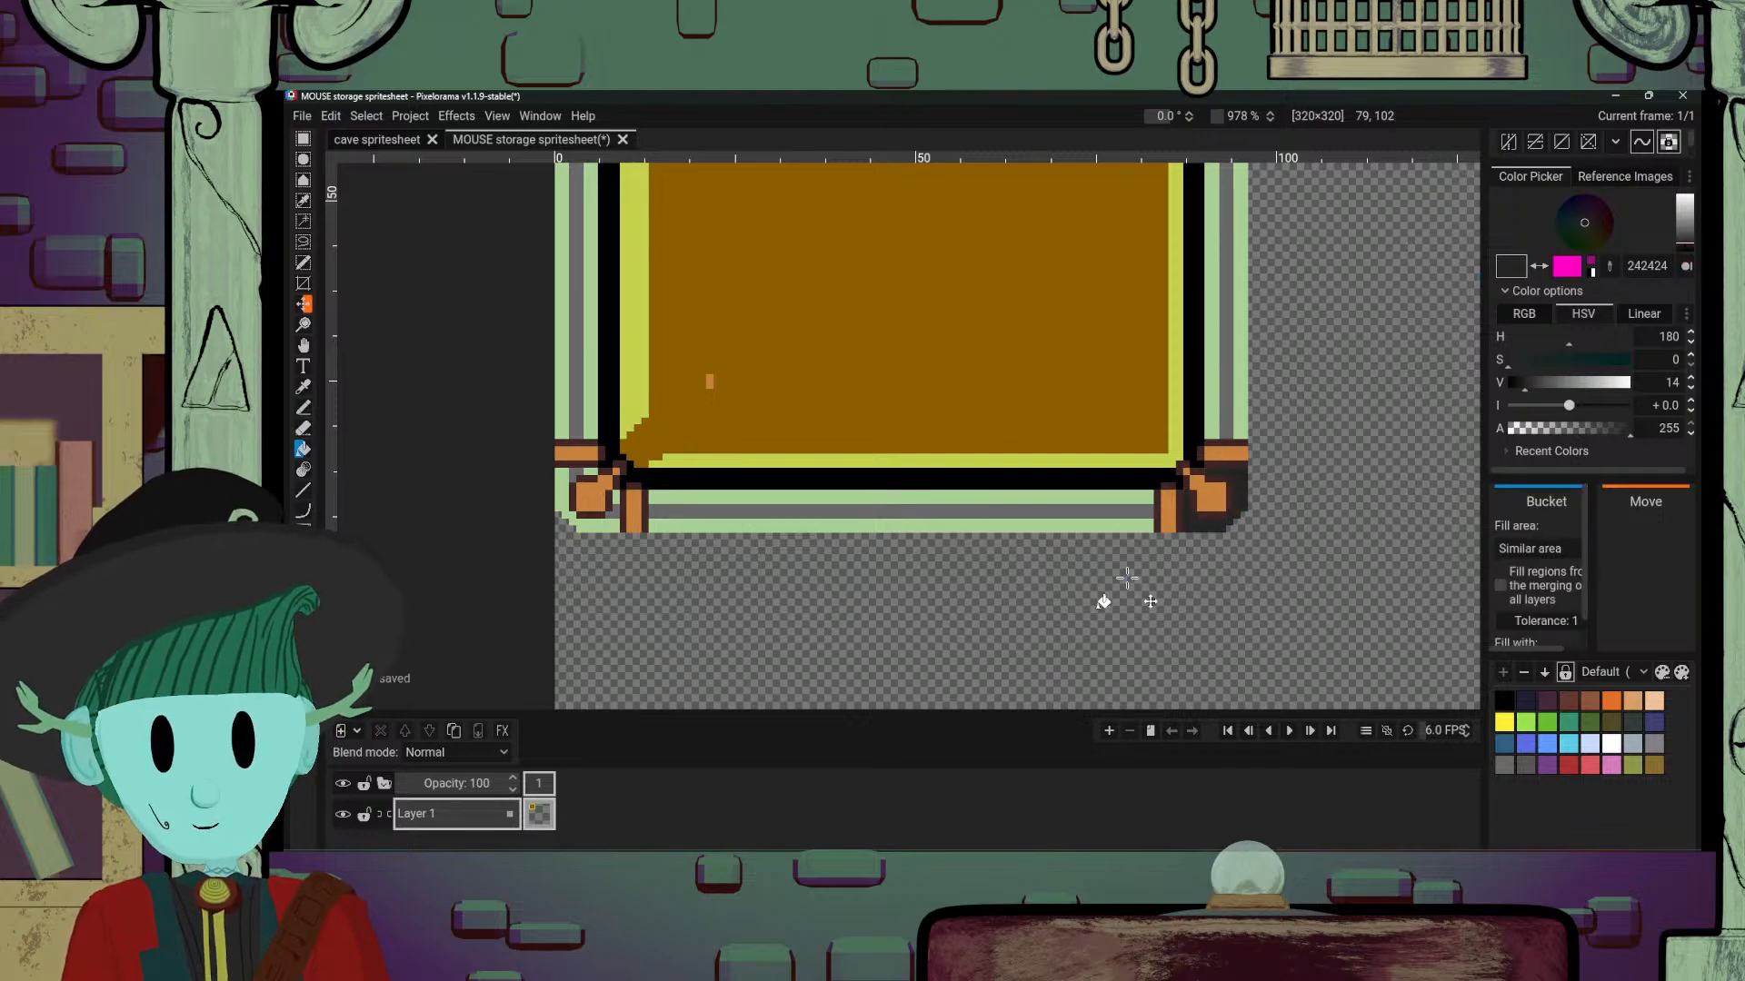
left_click(610, 518)
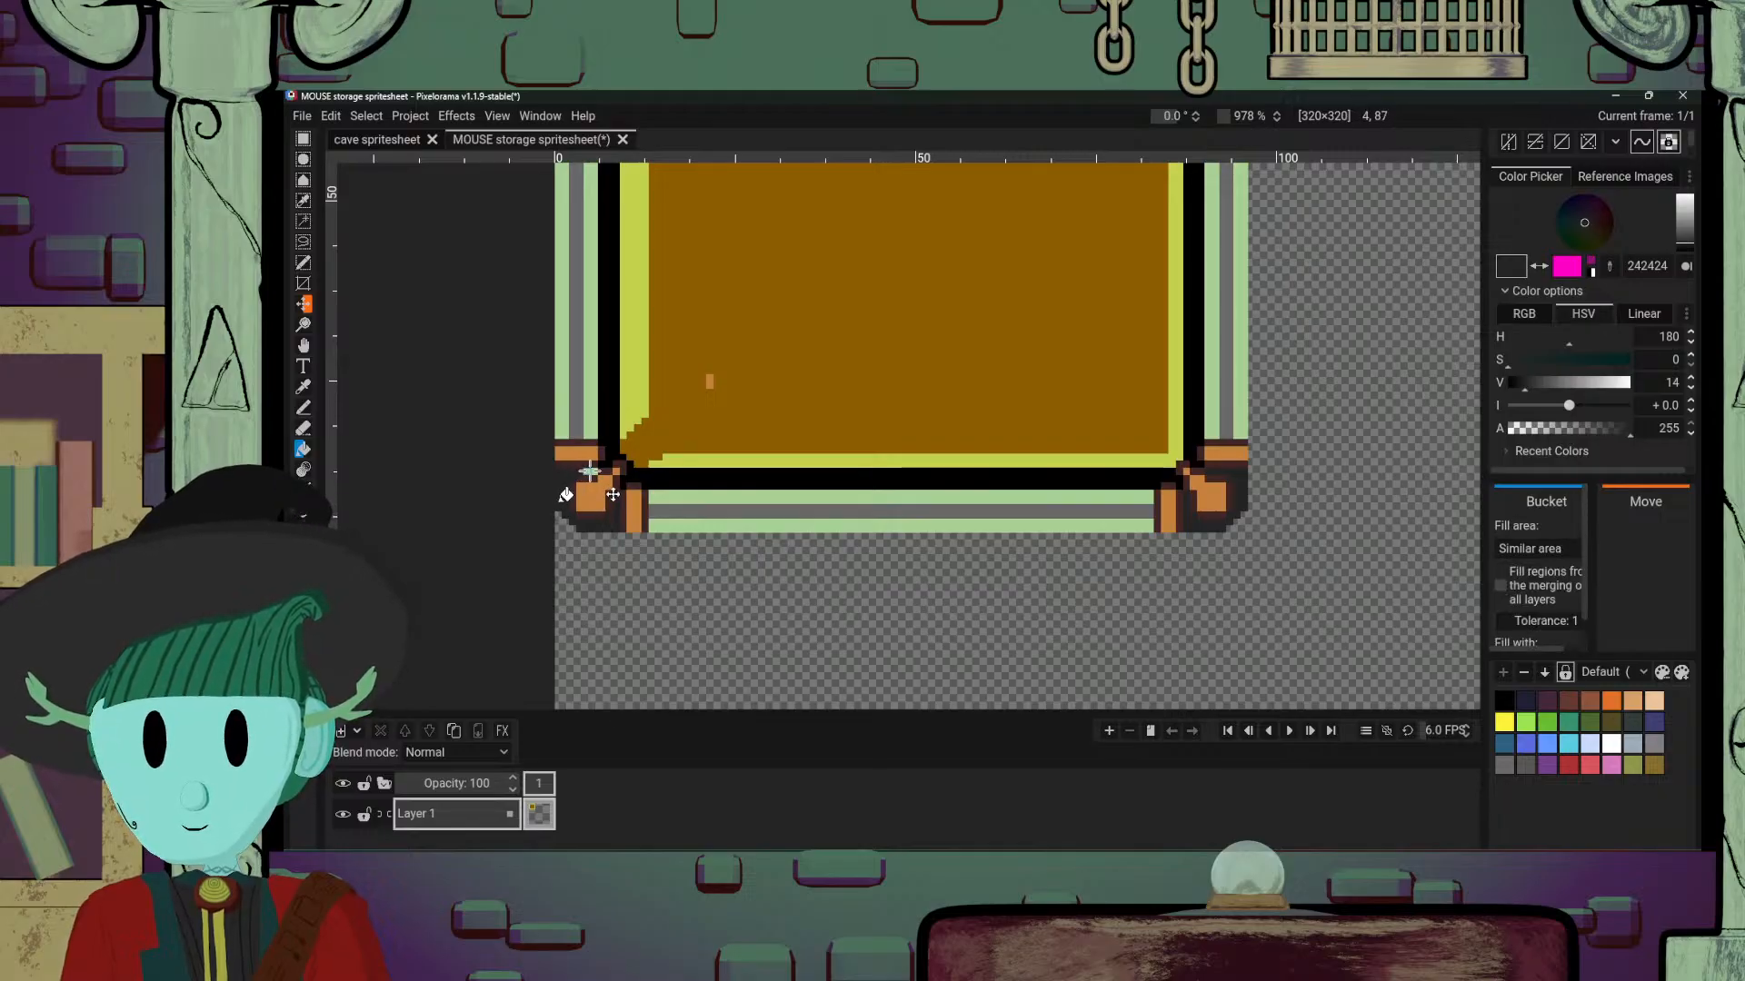
Step: Bucket-fill the border areas around the top-left and top-right ornaments with dark grey 242424
scroll(850, 370, "up", 10)
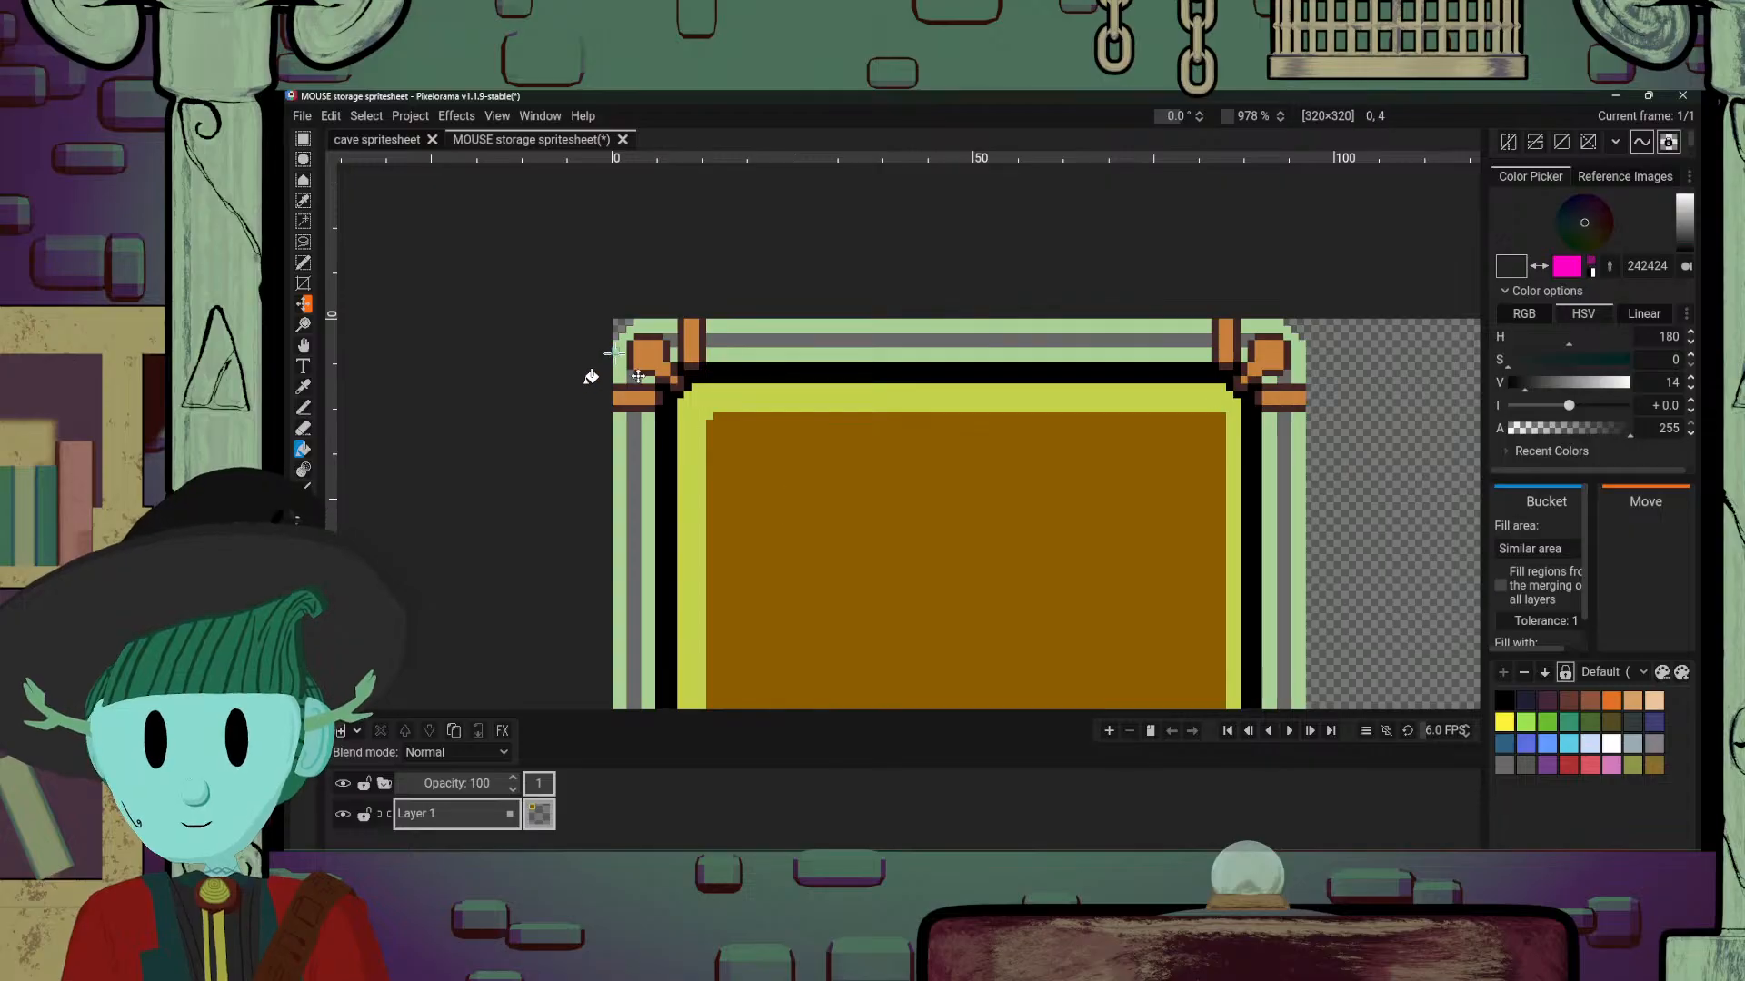
left_click(616, 355)
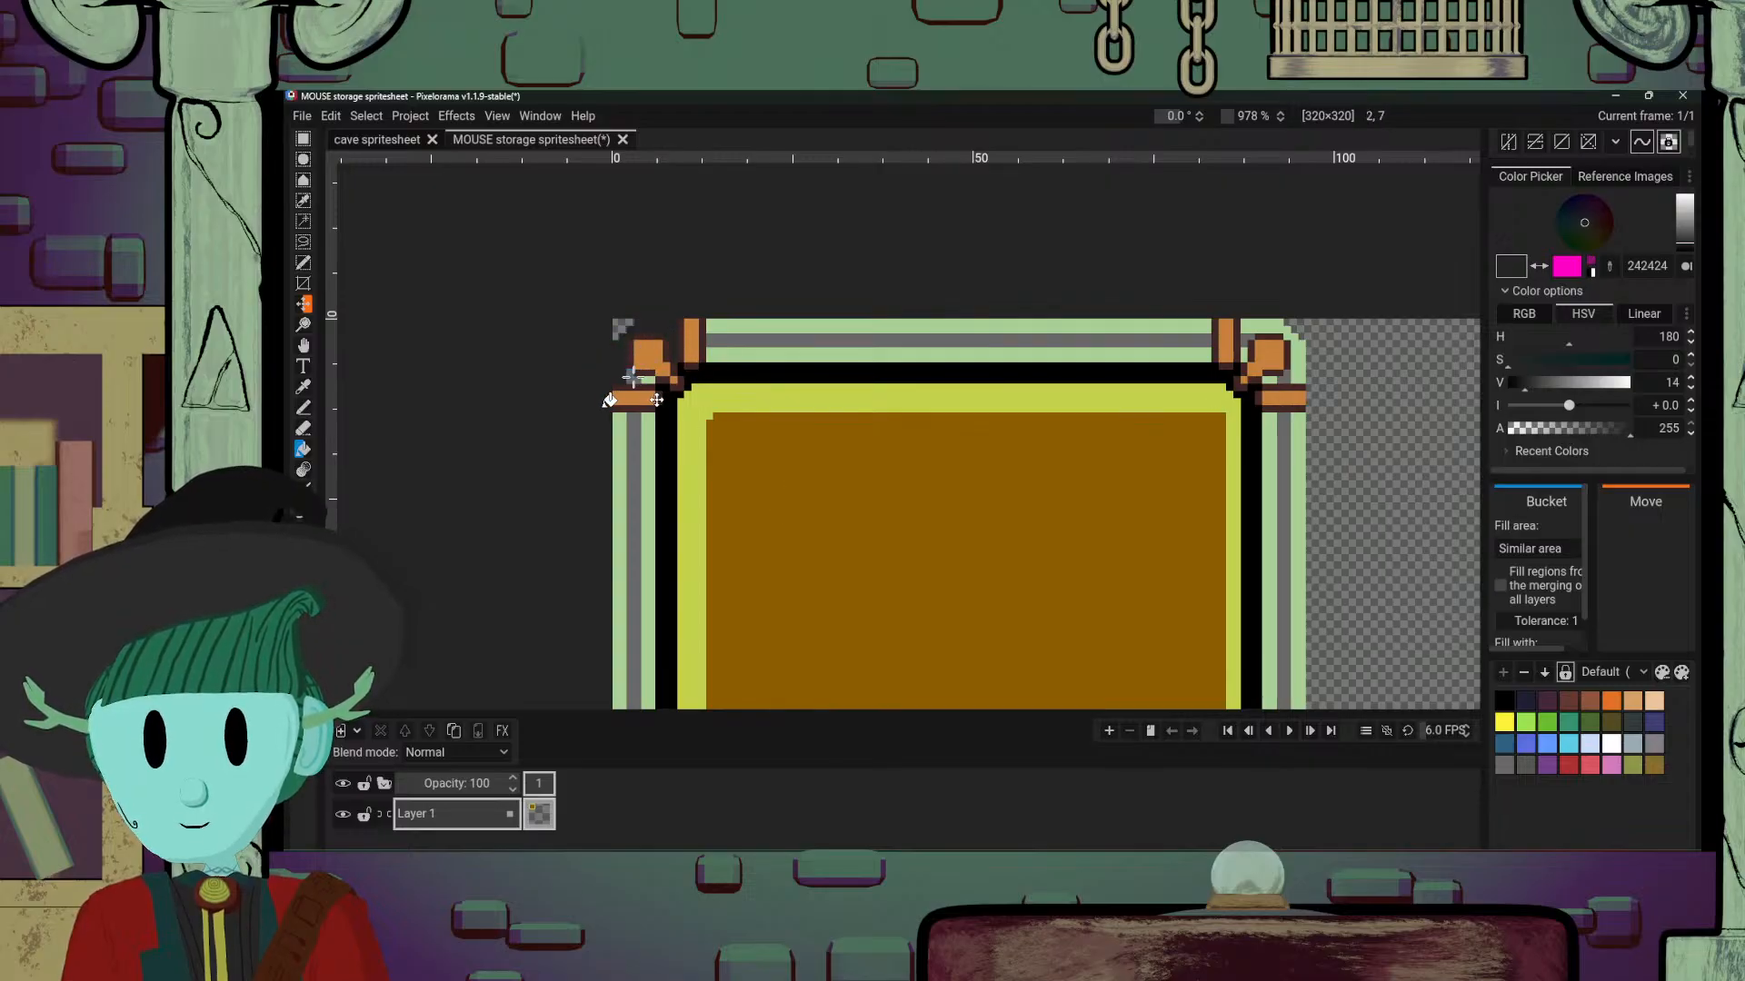
scroll(954, 420, "right", 5)
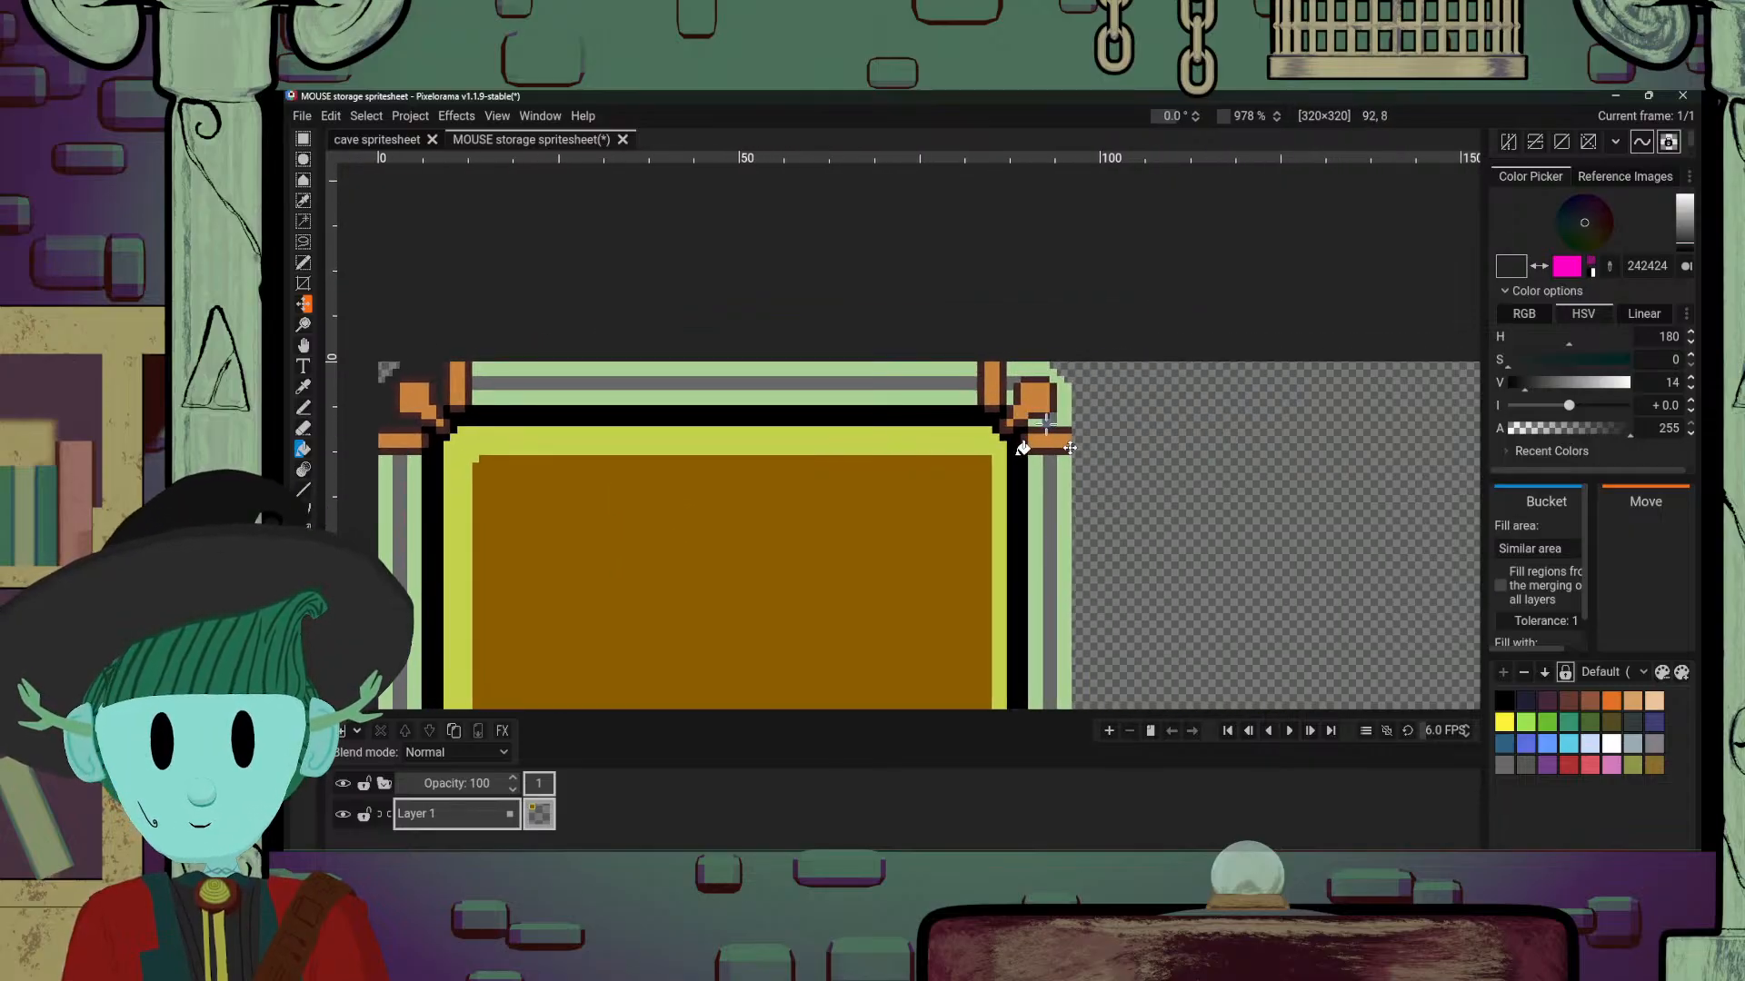
left_click(1057, 410)
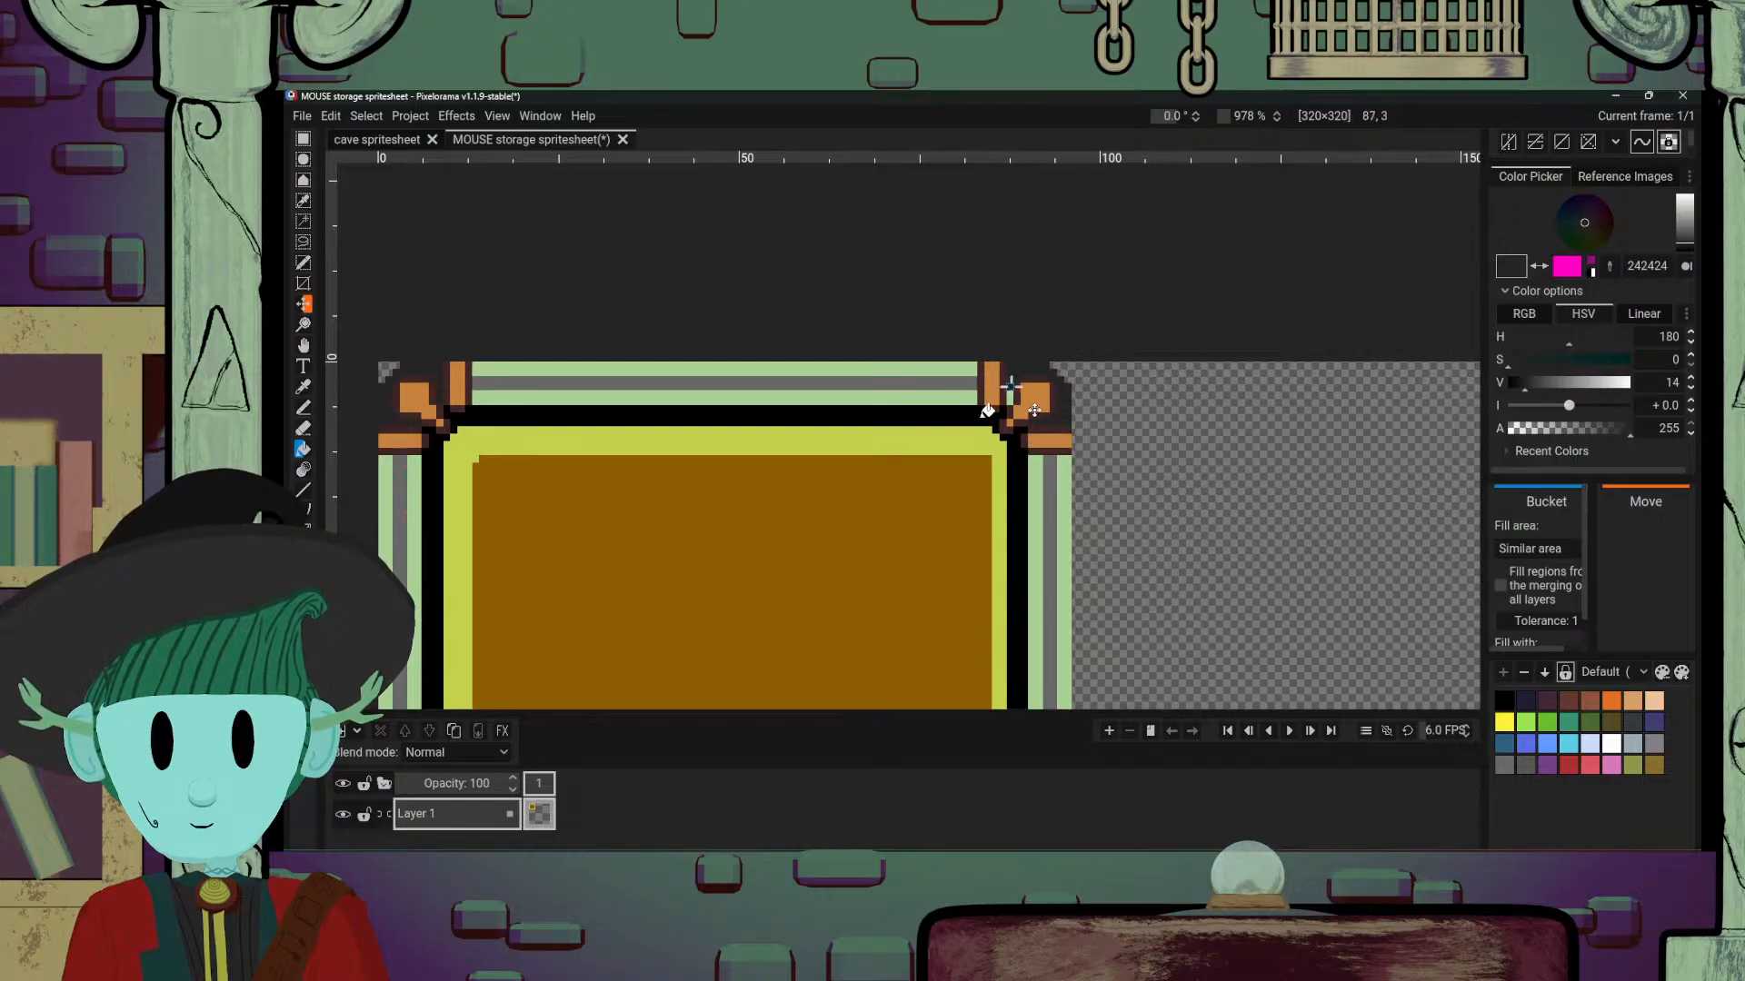
scroll(1254, 436, "down", 5)
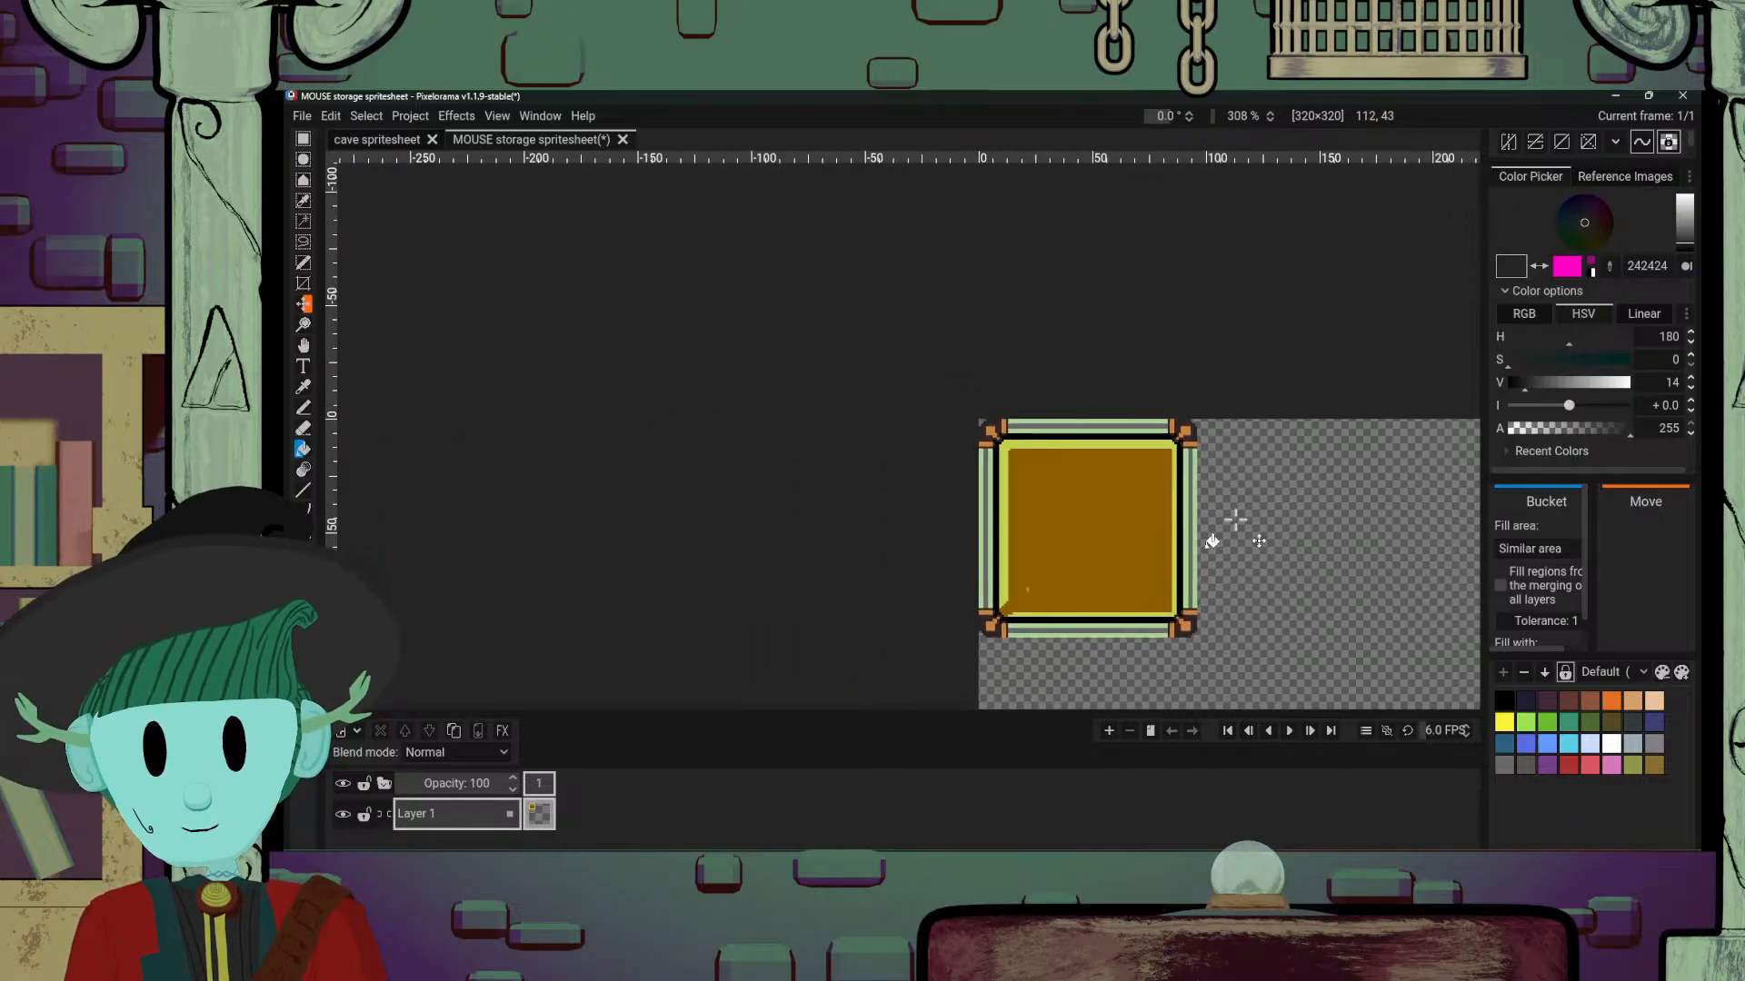
left_click_drag(1225, 600, 1160, 569)
scroll(1136, 591, "up", 1)
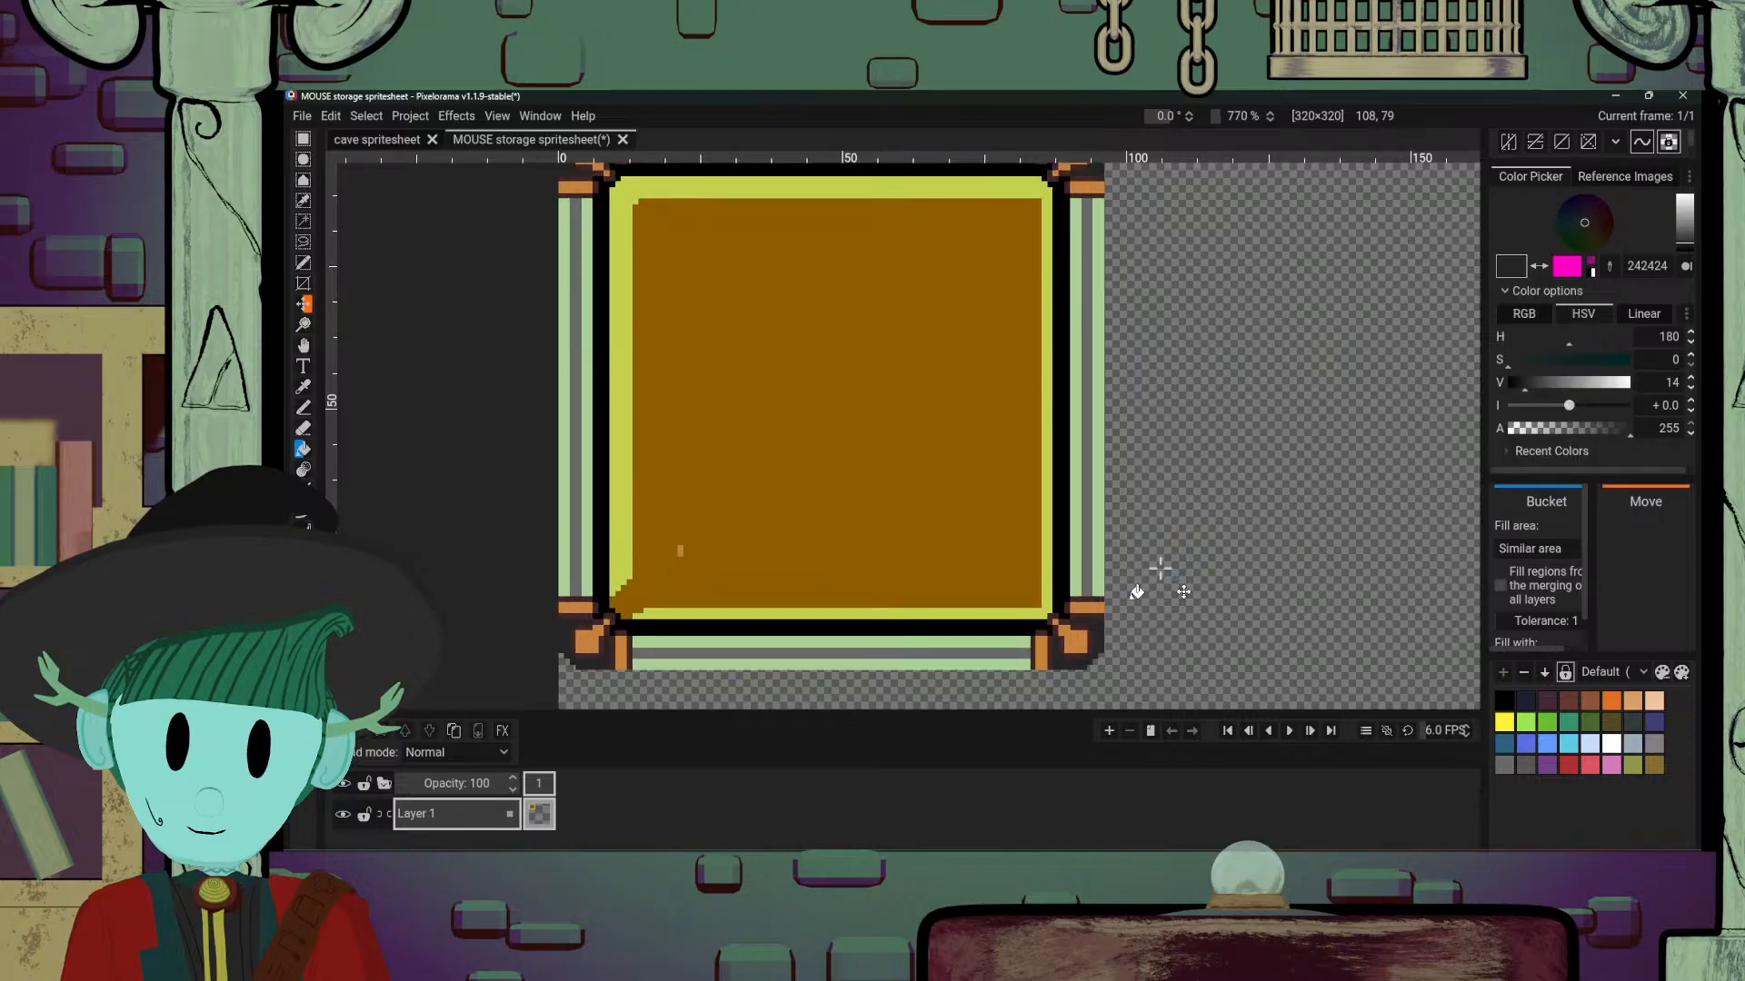
Step: Bucket-fill the light green strips on both sides of the right and bottom grey inlays with dark teal 1a4e49
left_click(1688, 242)
left_click_drag(1582, 236, 1564, 225)
left_click(1096, 445)
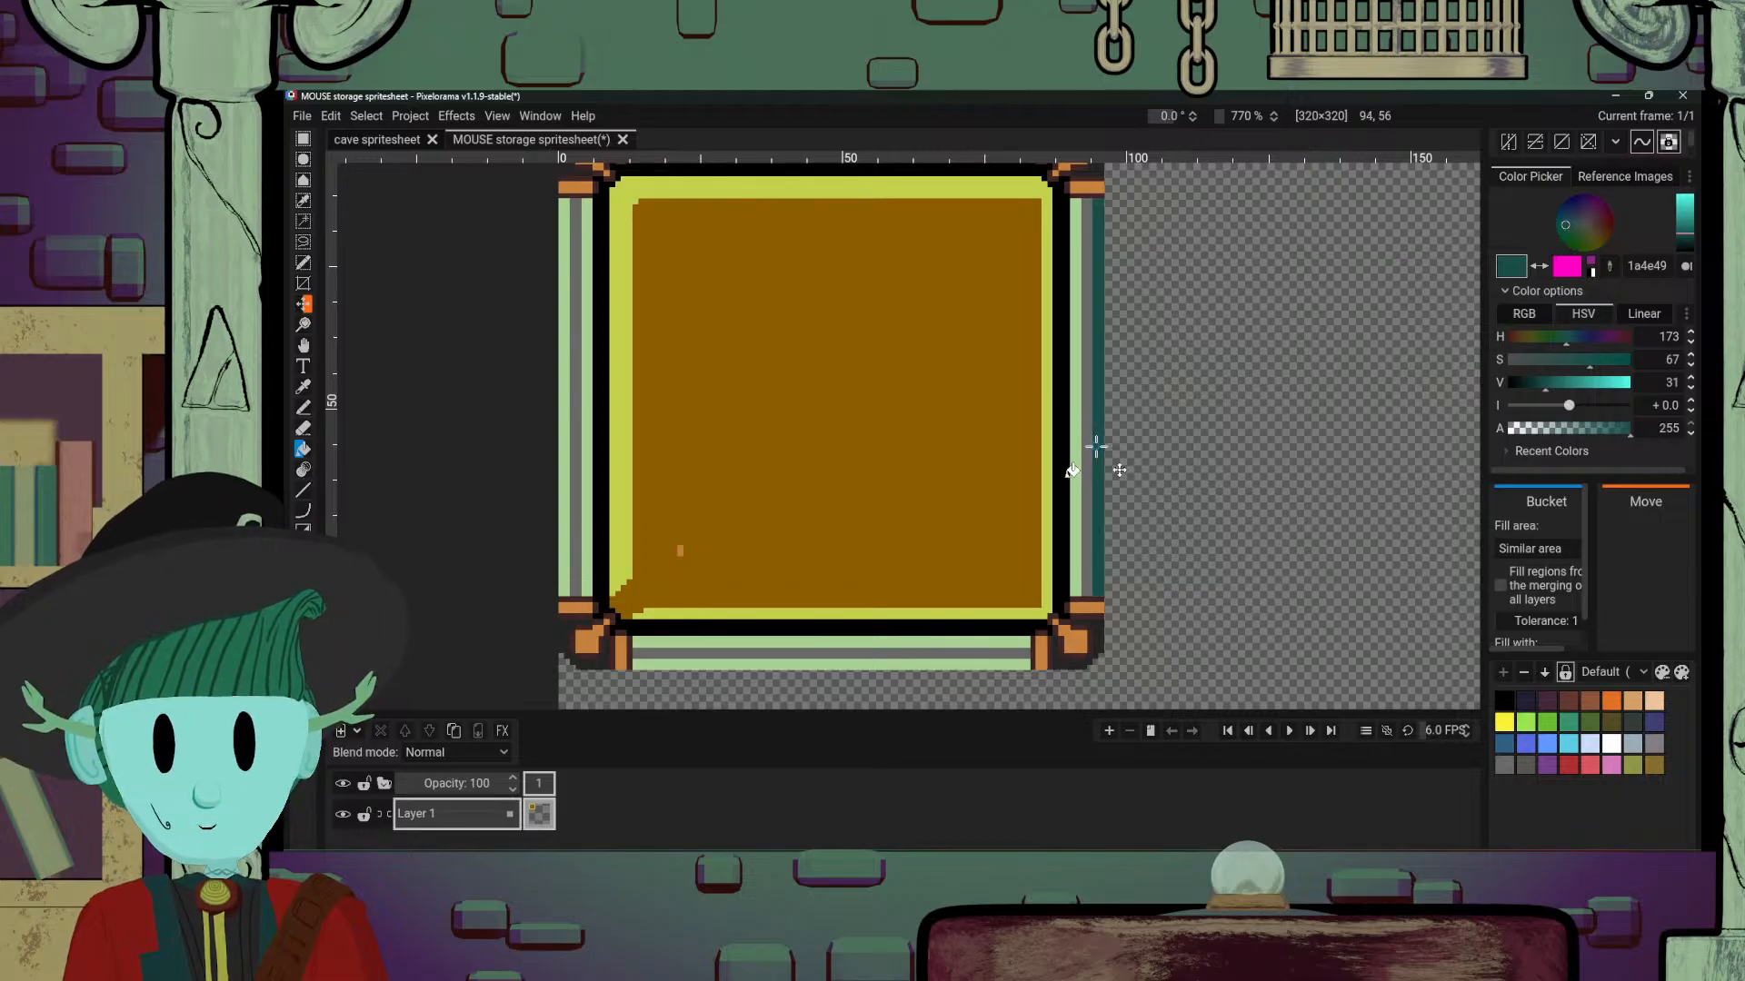
left_click(1076, 452)
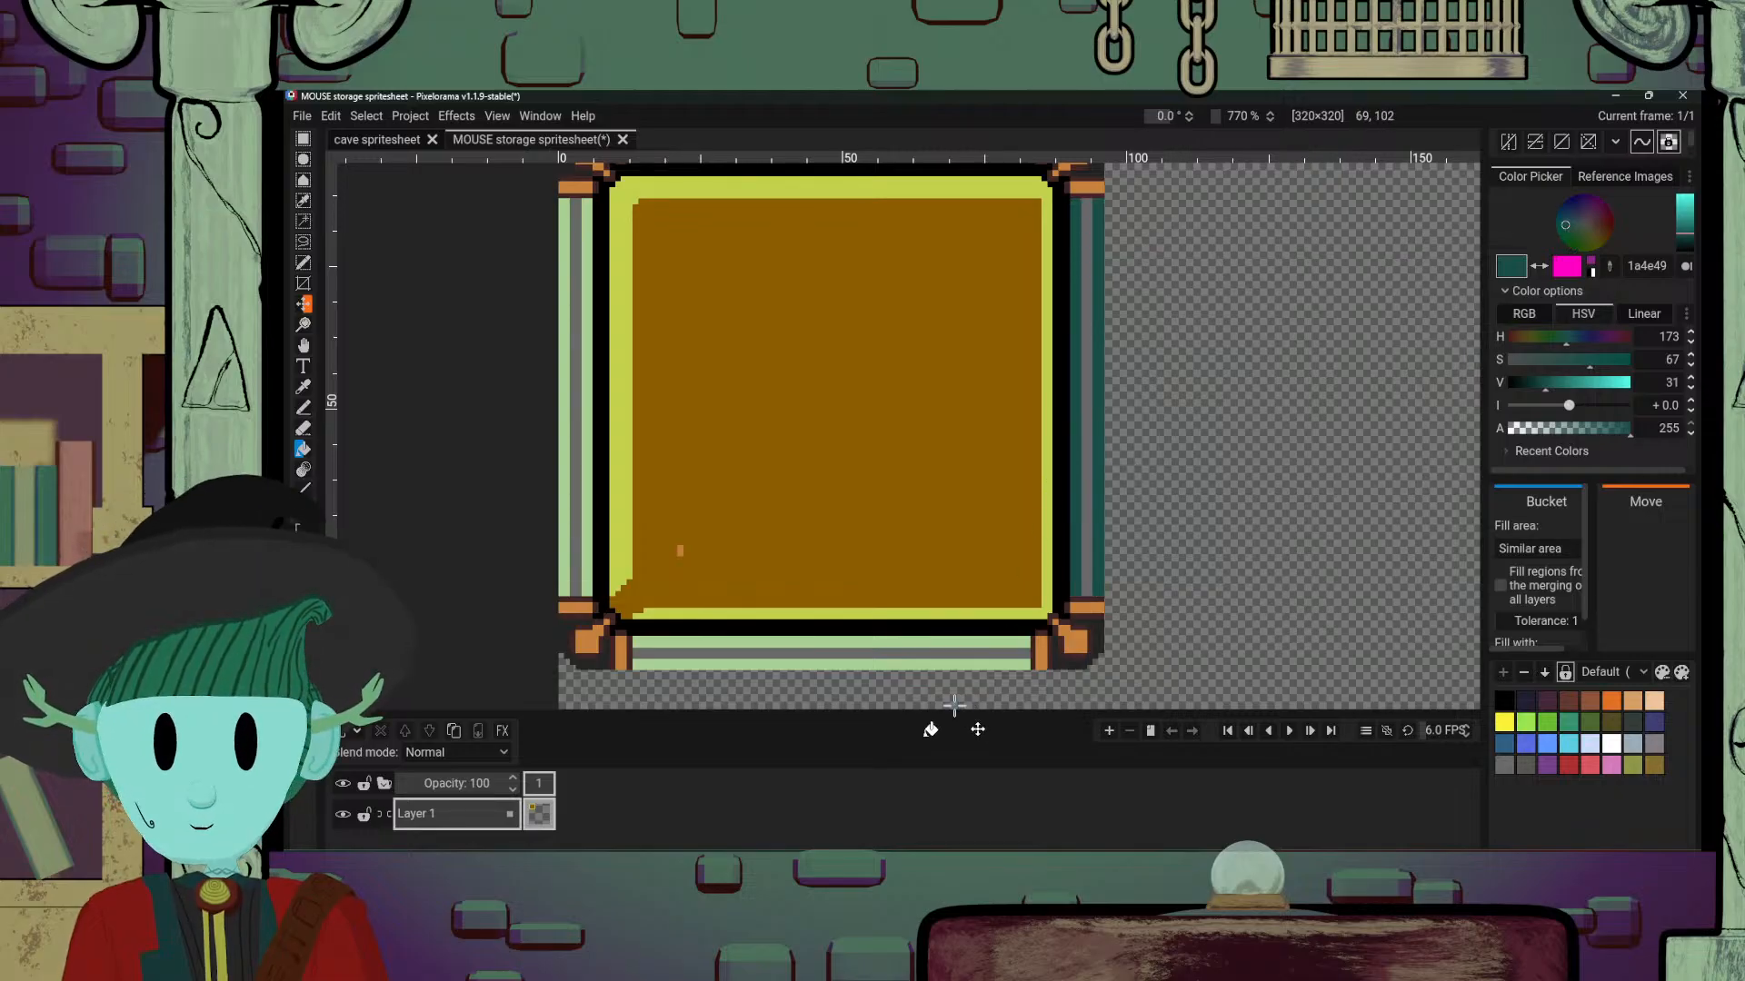
left_click(949, 640)
left_click(960, 666)
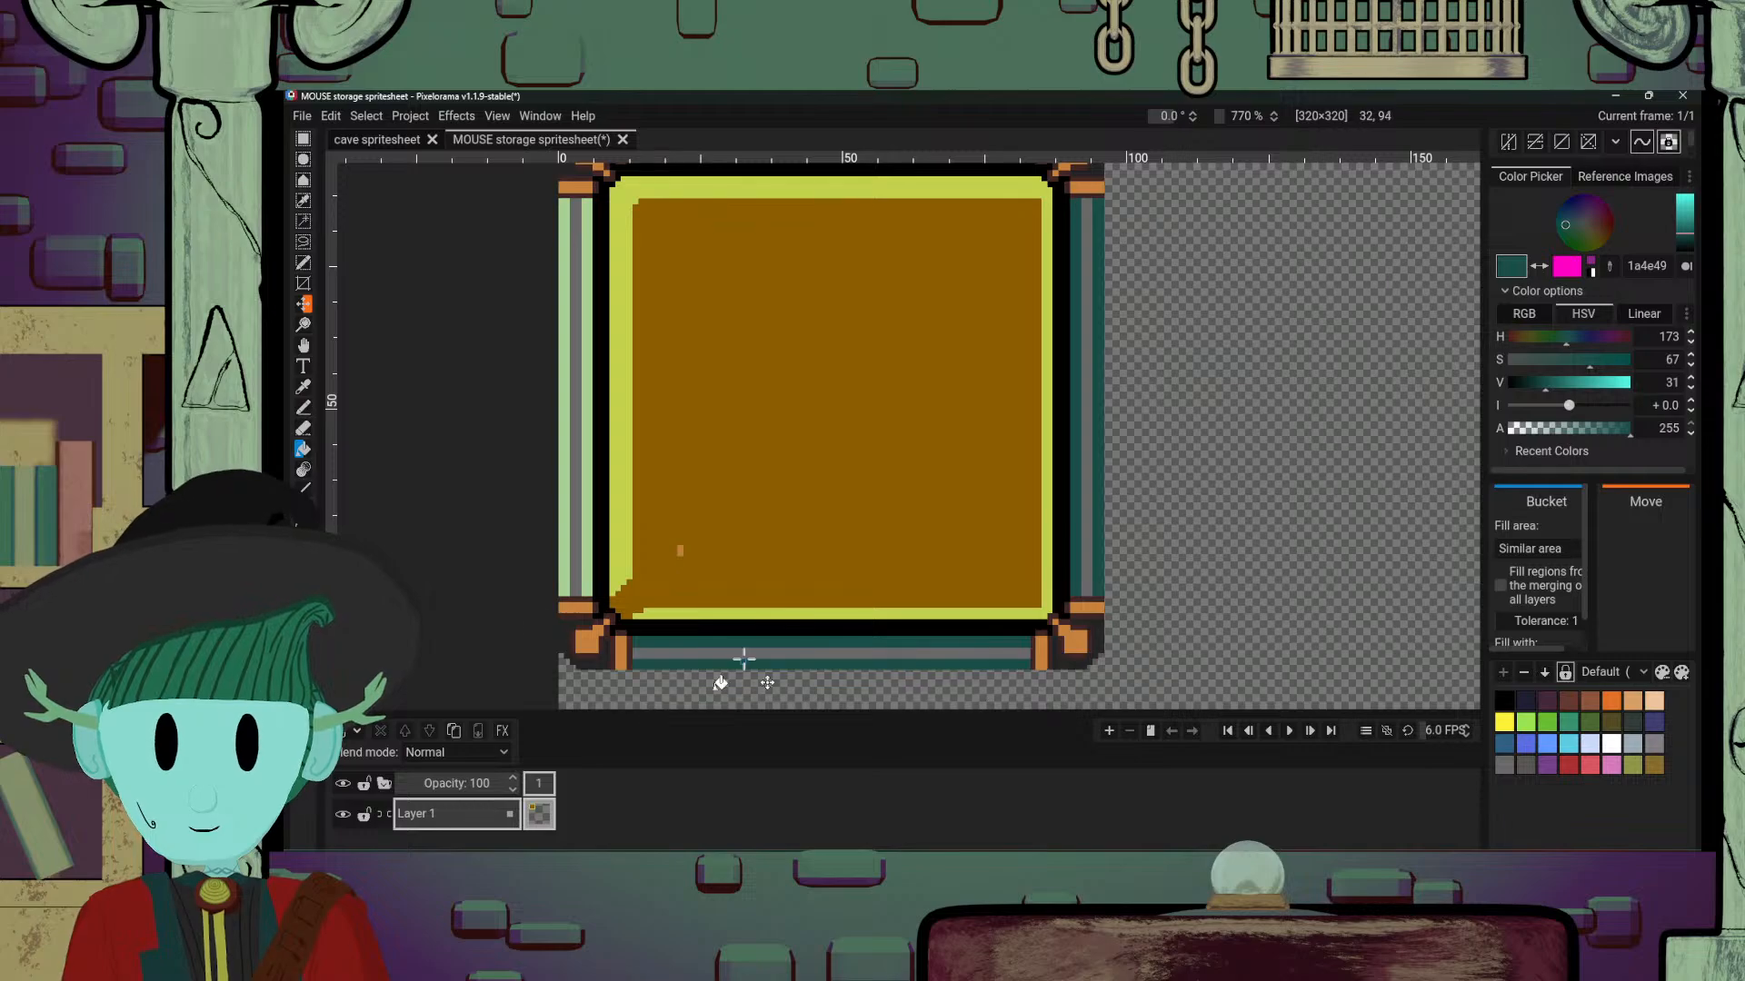
Step: Fill the light green strips beside the left and top grey inlays with the same dark teal 1a4e49
left_click(587, 514)
left_click(565, 529)
scroll(1032, 533, "down", 3)
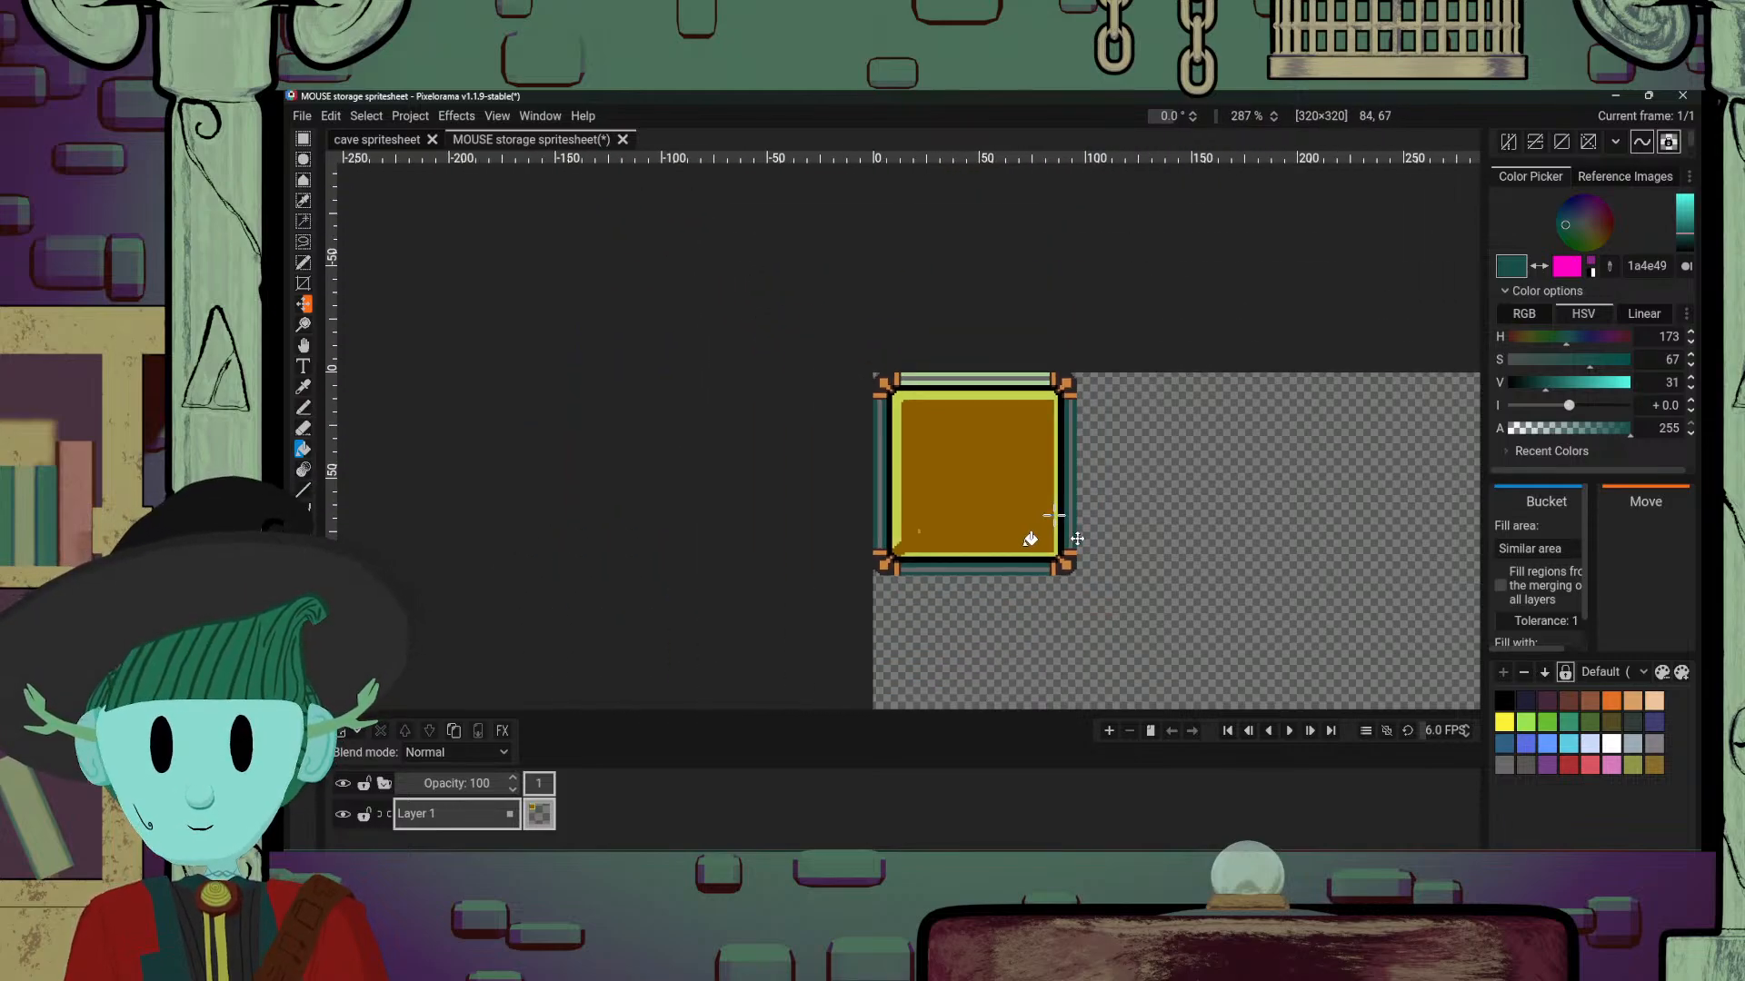
scroll(872, 346, "up", 3)
left_click(868, 313)
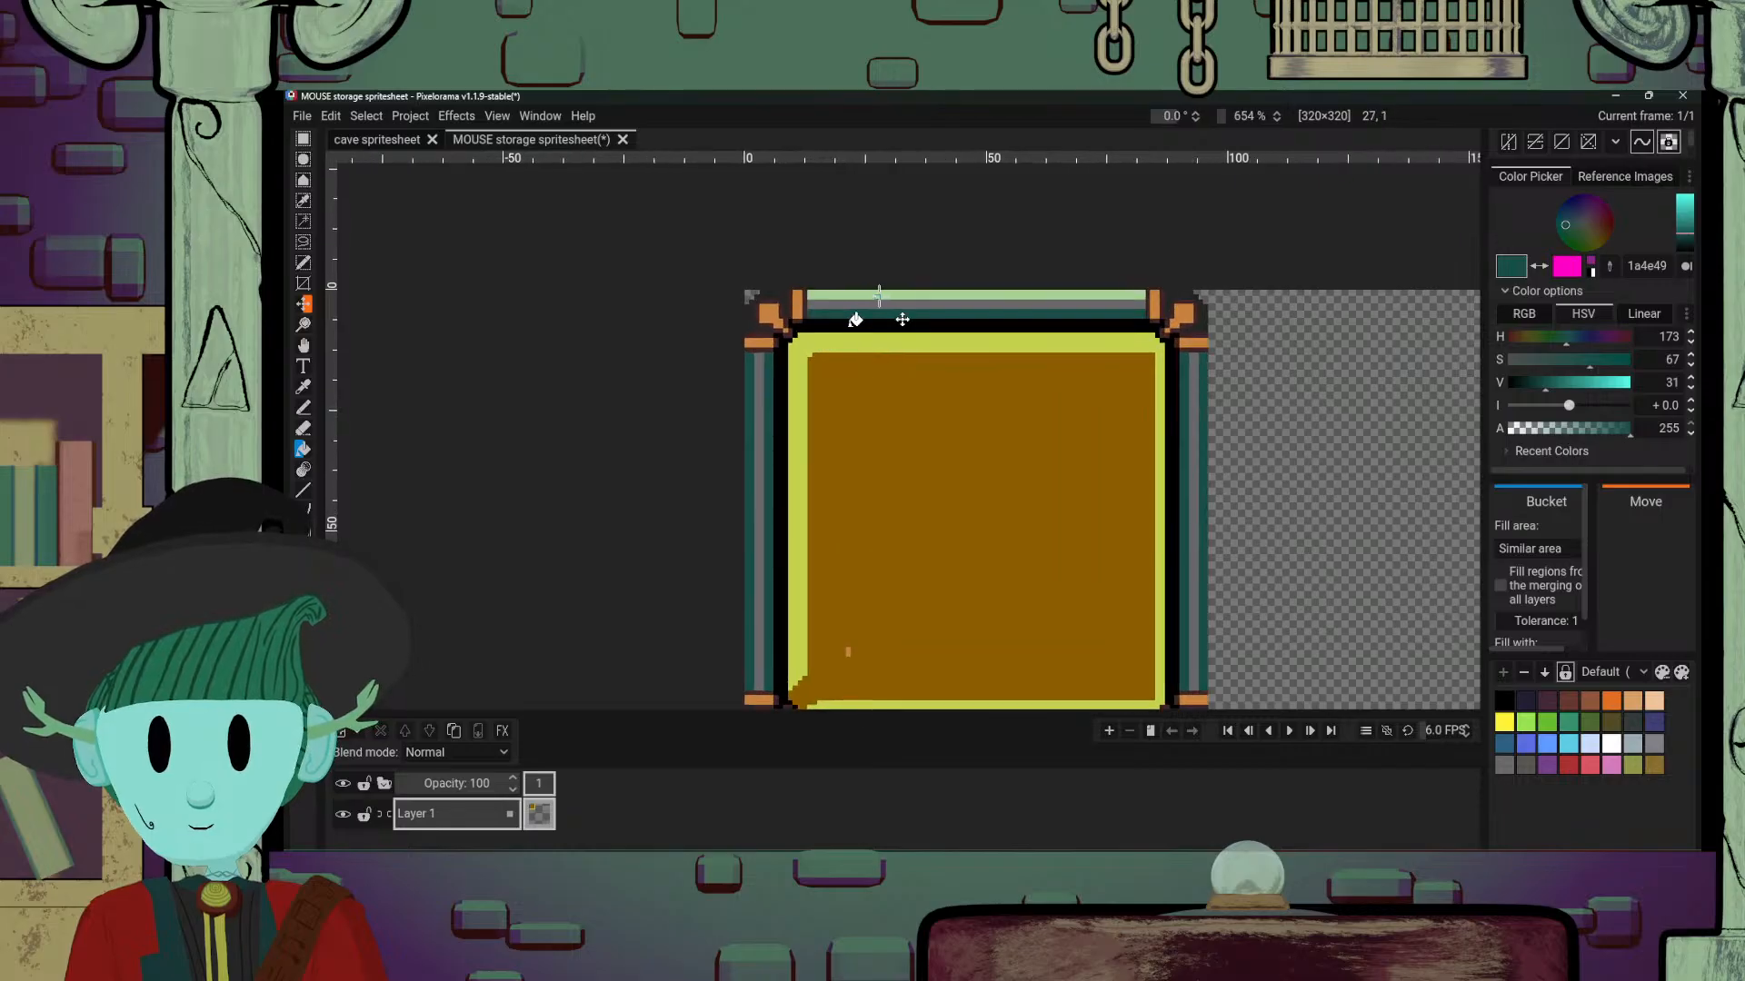
left_click(874, 296)
scroll(879, 291, "down", 3)
scroll(993, 436, "up", 3)
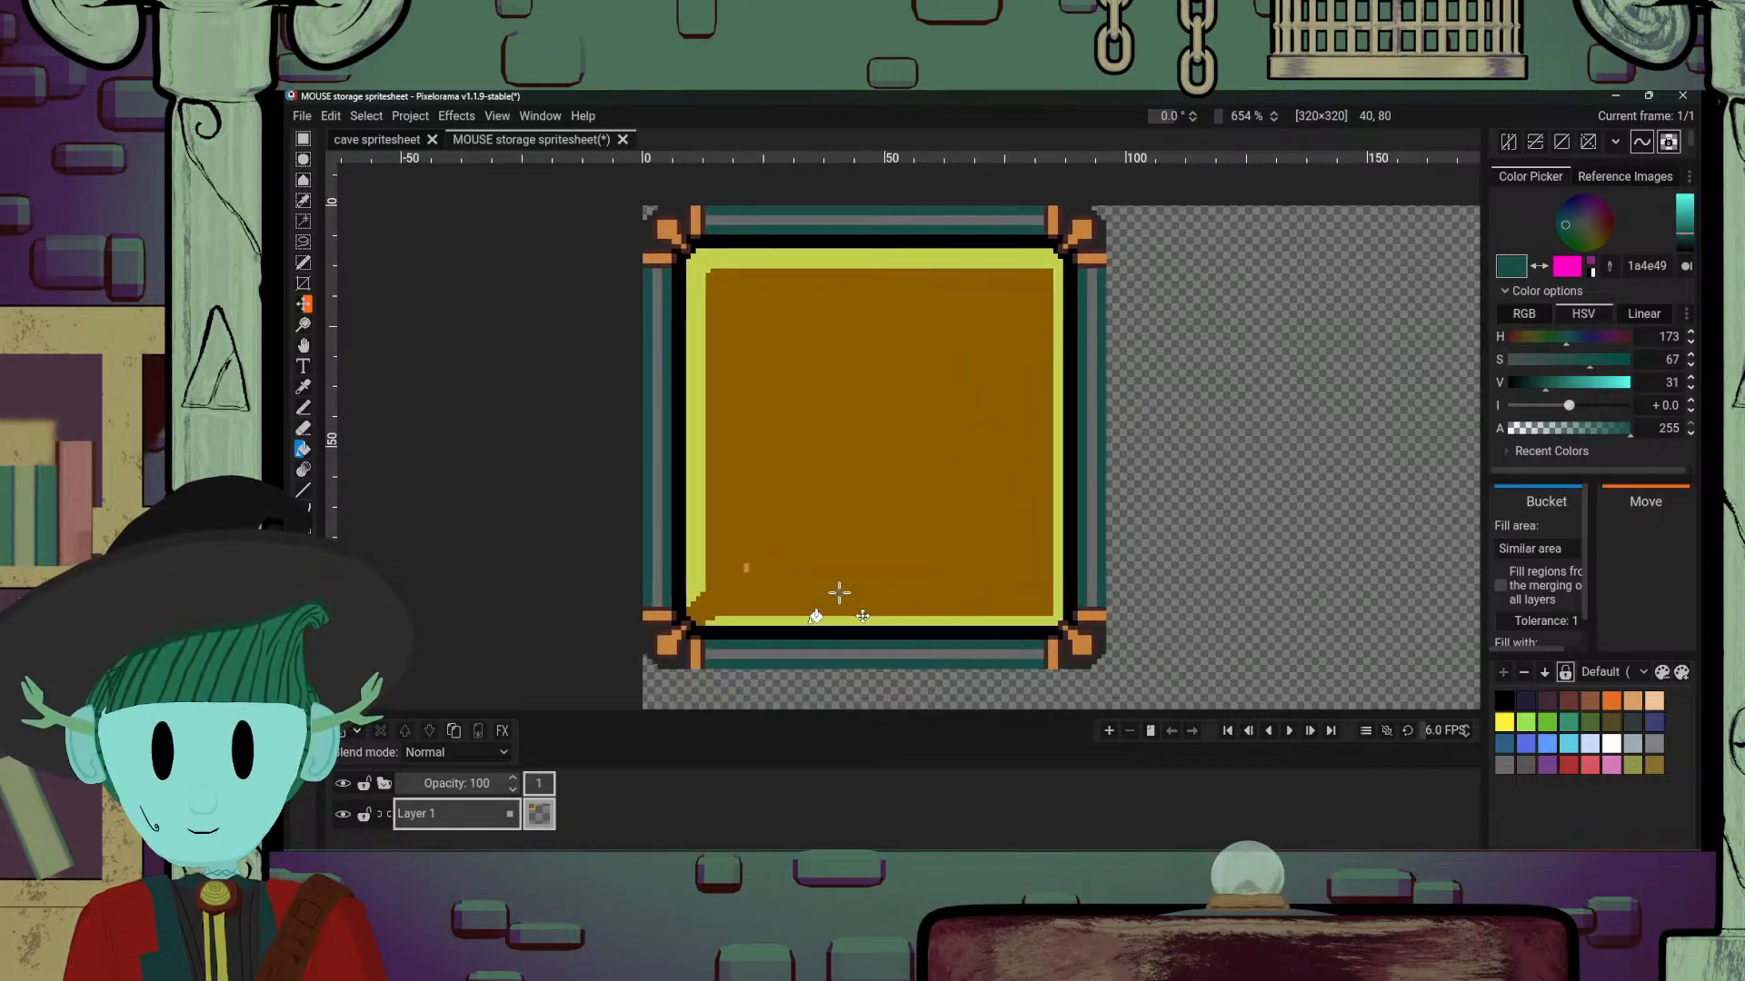
Step: Cover the stray lighter pixels in the brown panel with the panel's own brown 8c5d00
key("o")
left_click(773, 555)
key("p")
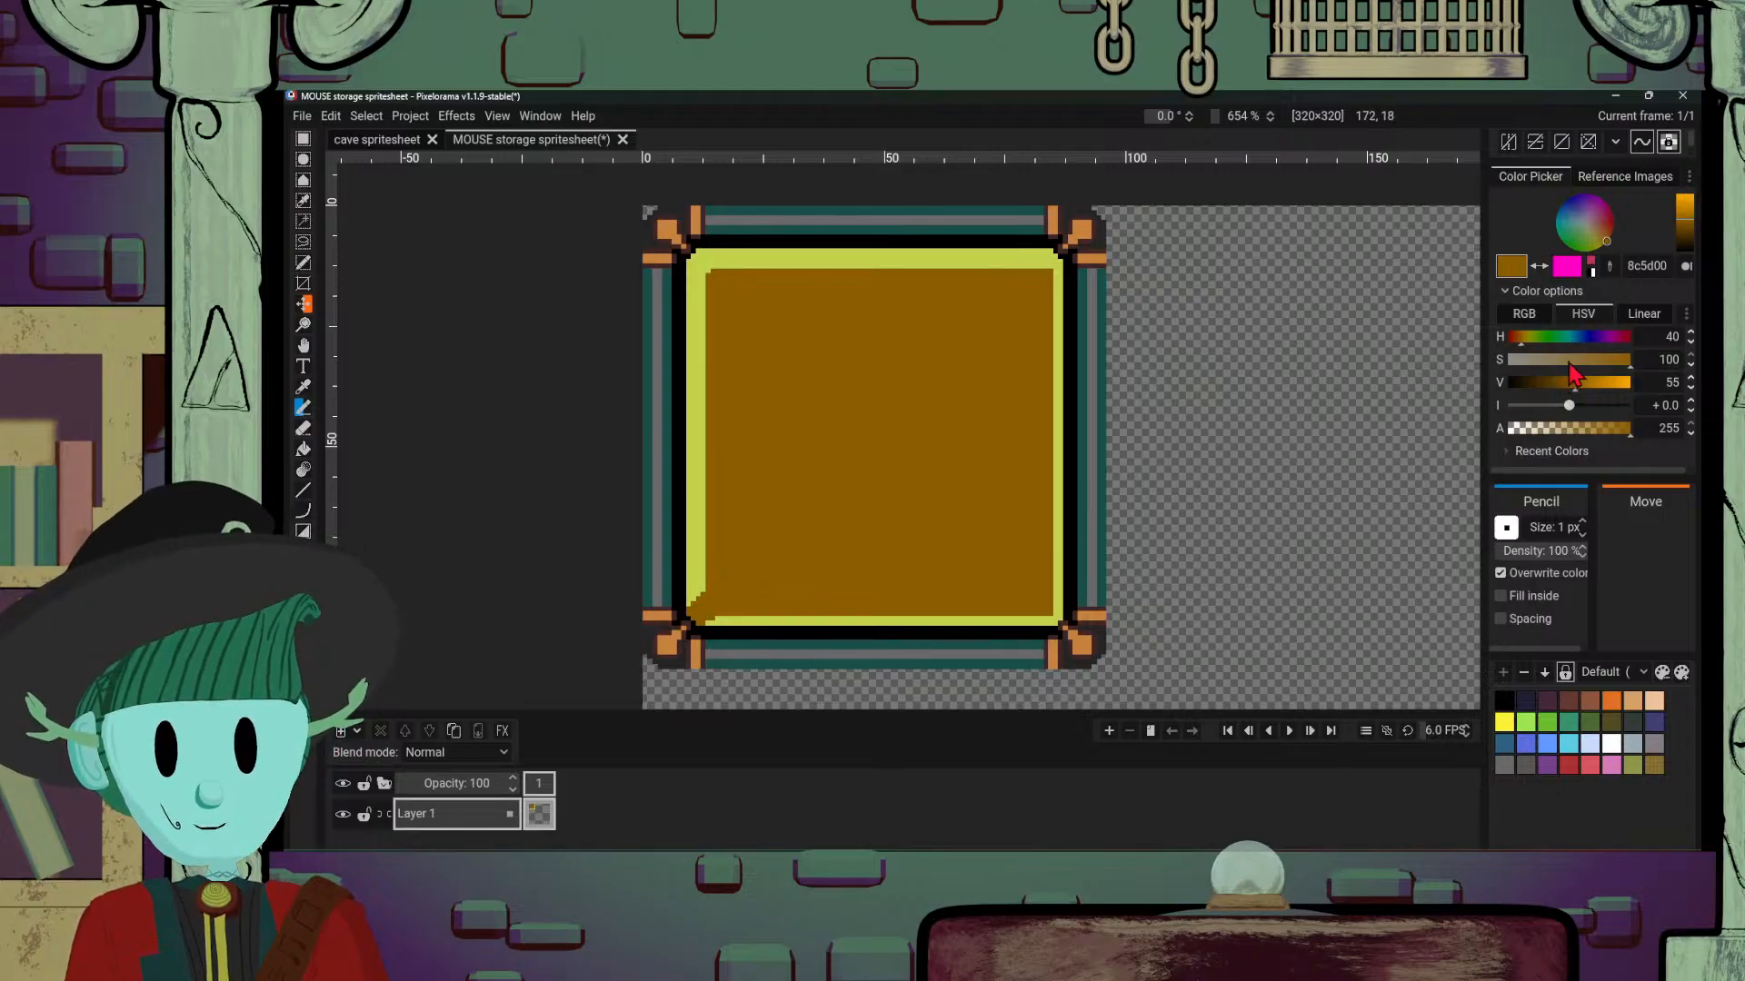
Step: Set the colour to white ffffff and bucket-fill the grey inlays on all four sides of the frame with it
left_click_drag(1569, 361, 1256, 357)
left_click_drag(1693, 214, 1693, 154)
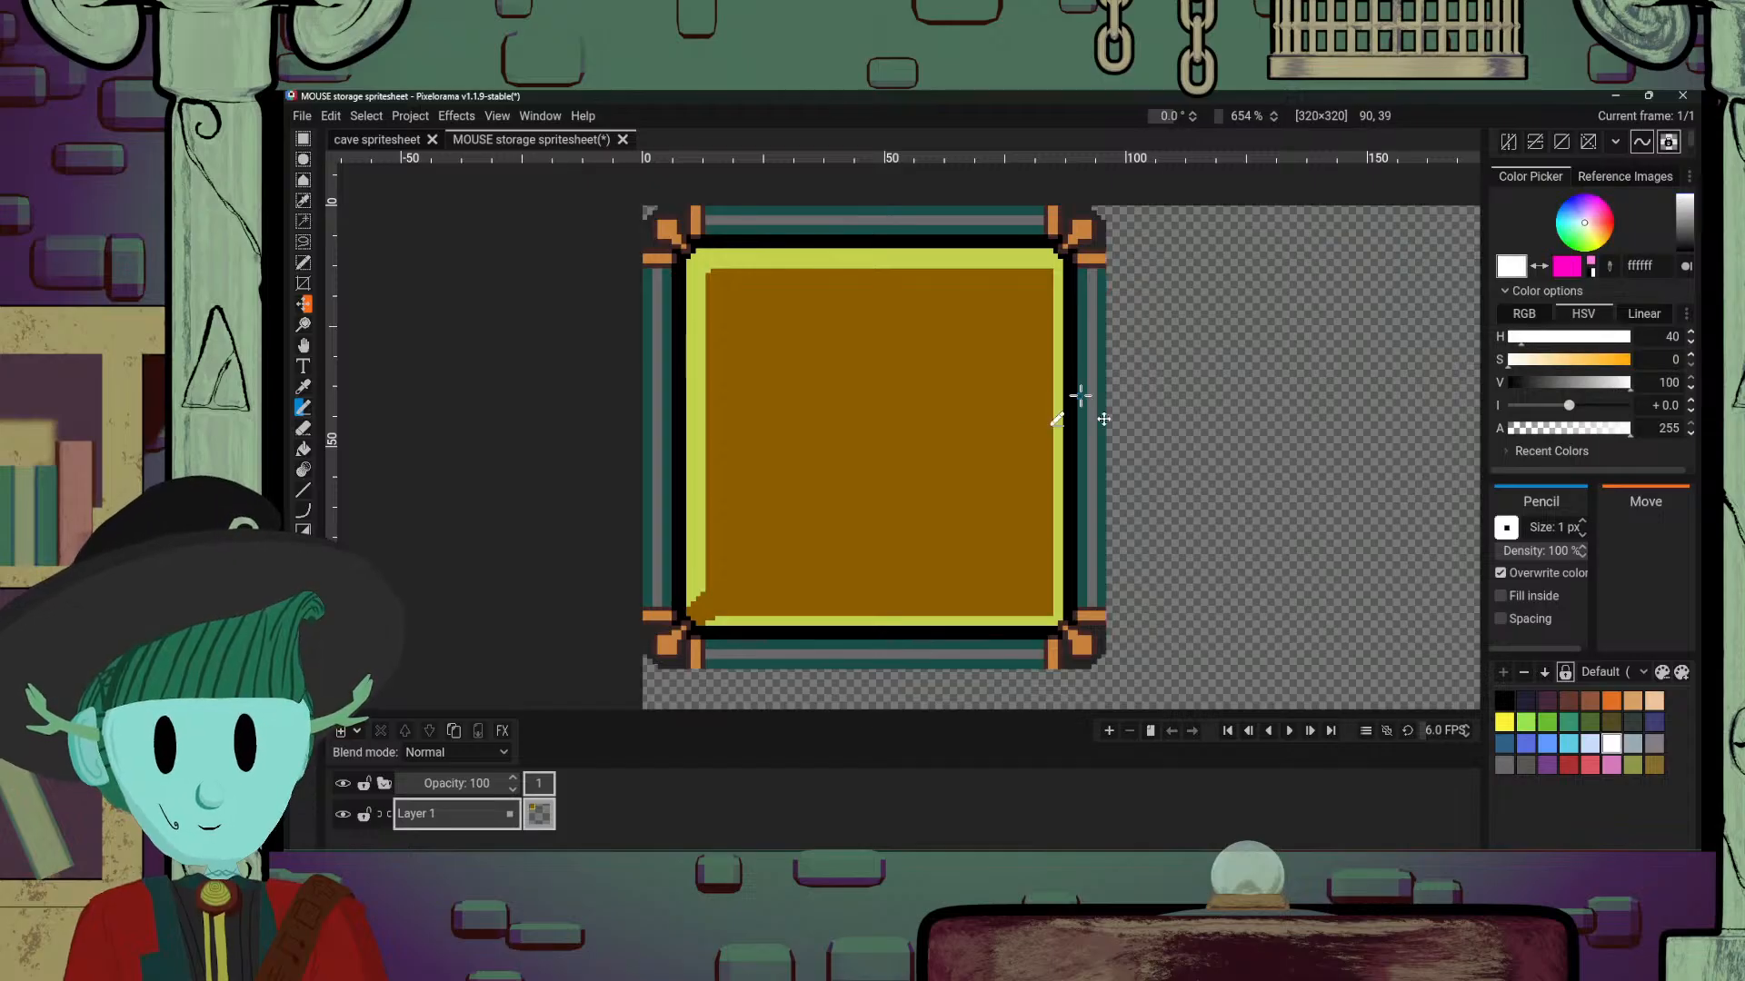
key("b")
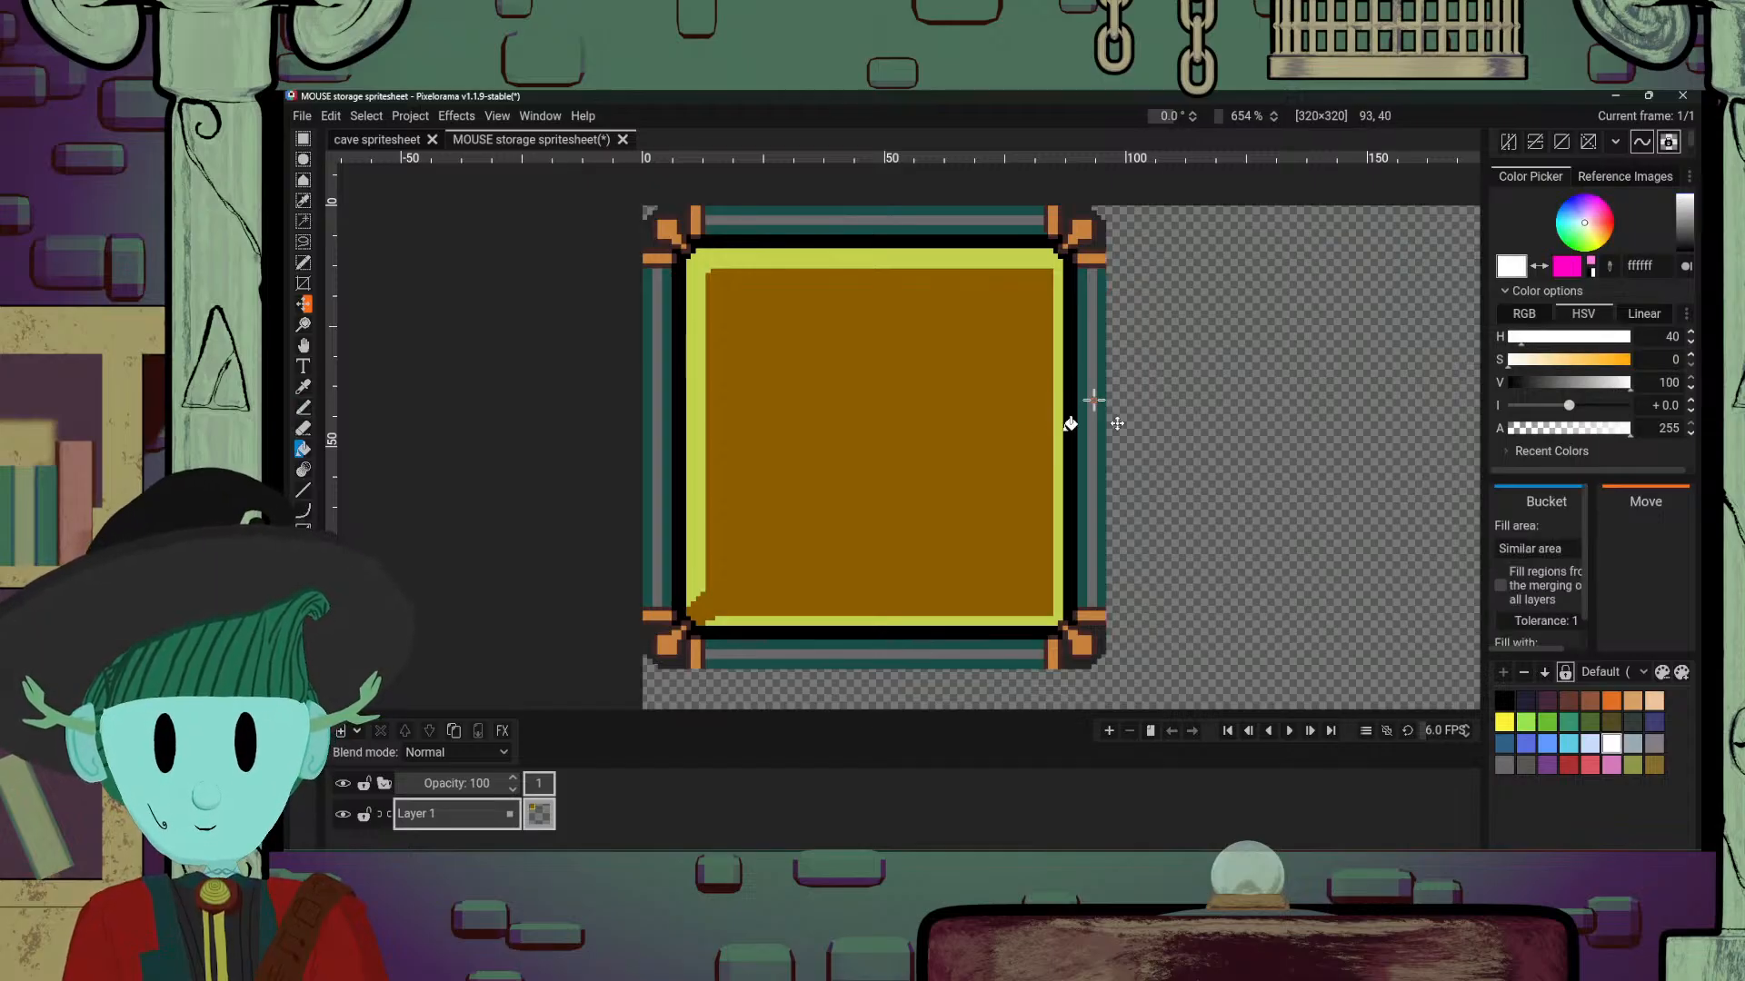
left_click(1093, 400)
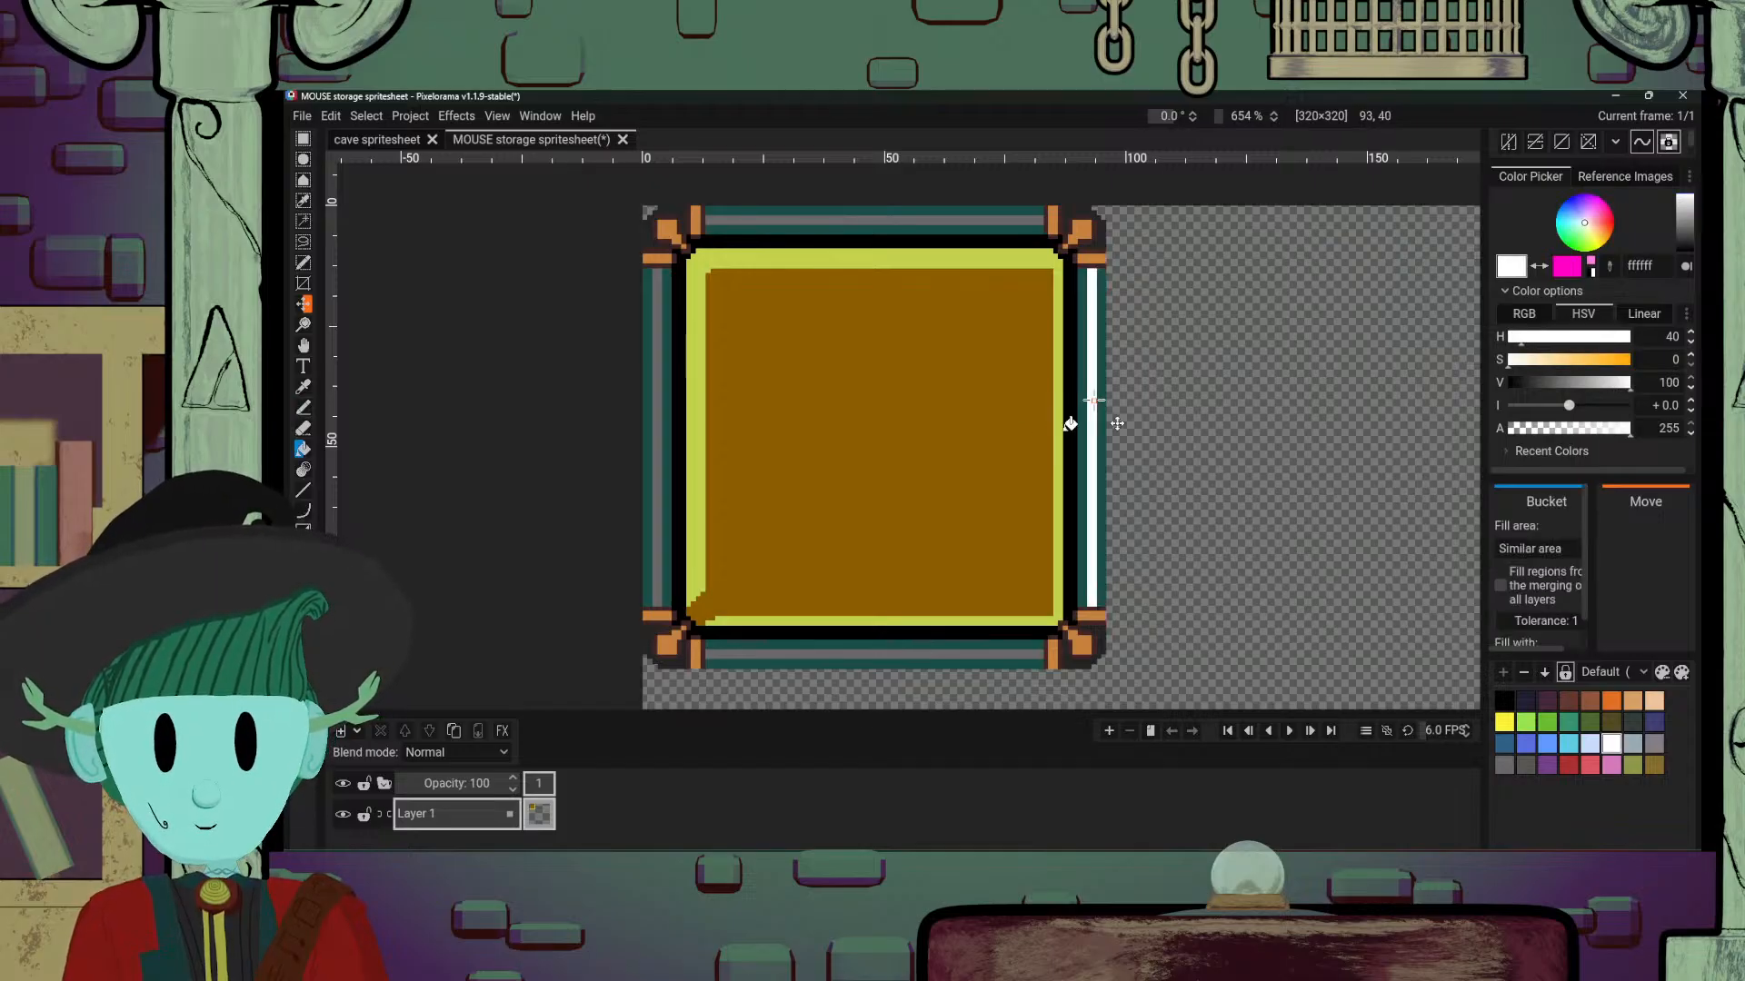
left_click(891, 219)
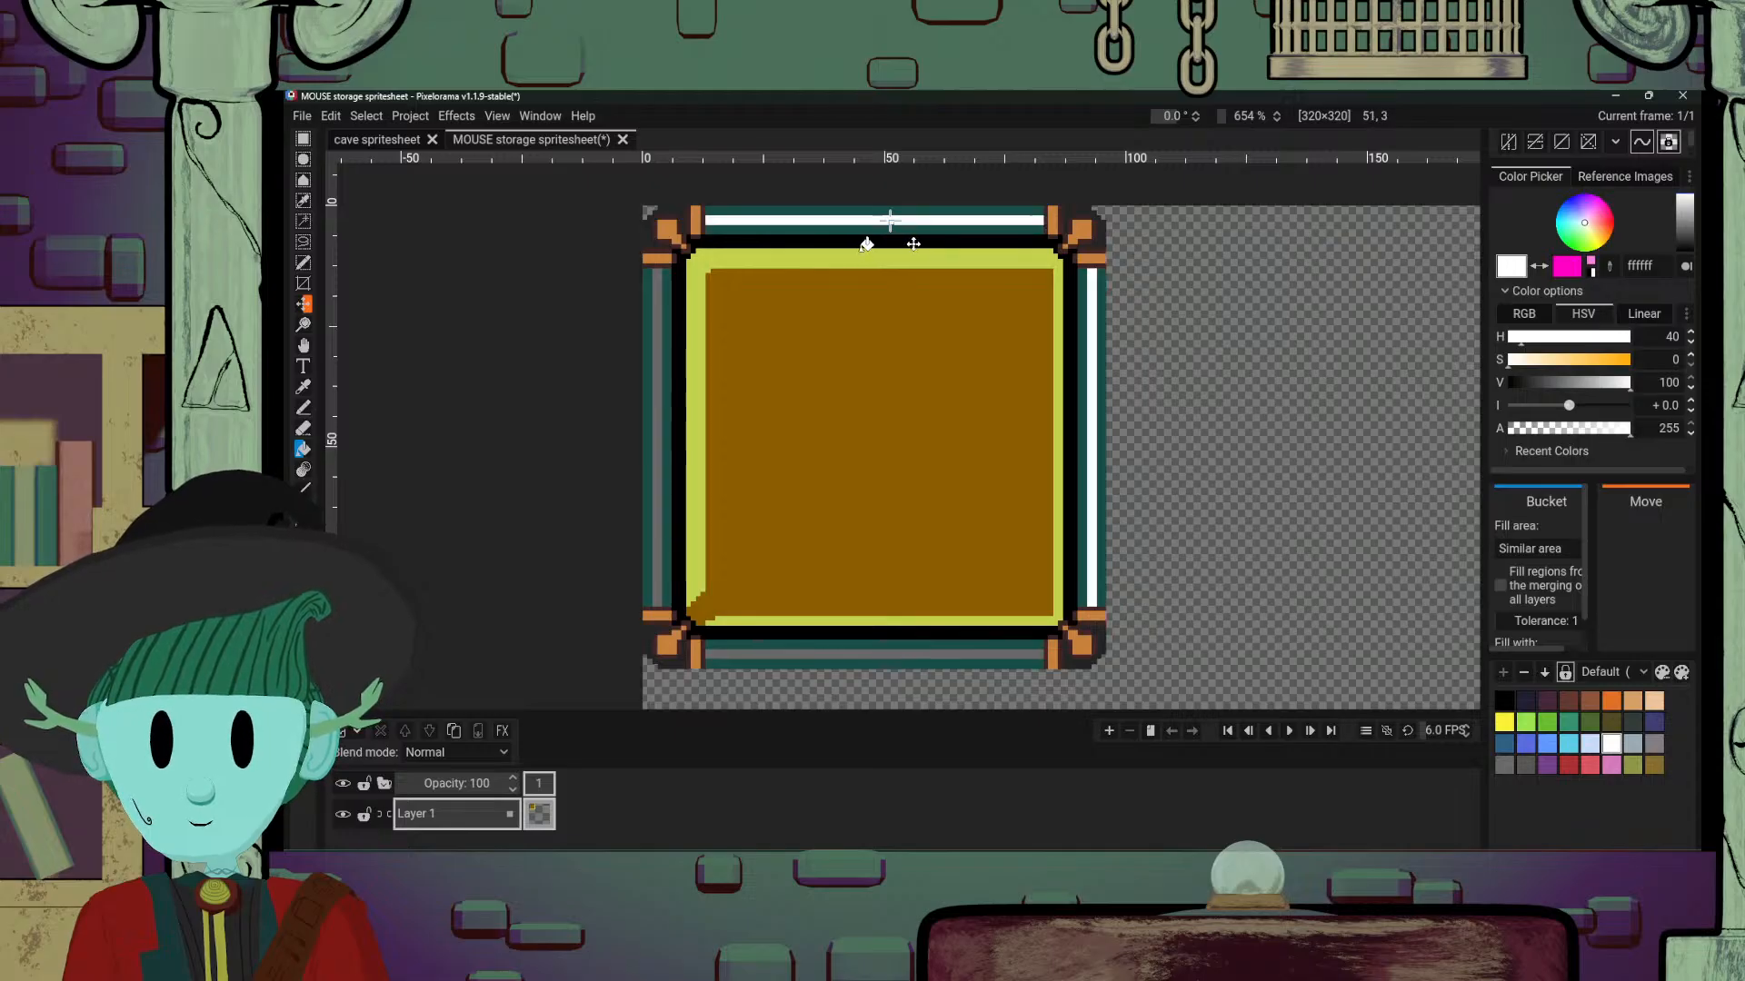
left_click(660, 344)
left_click(720, 654)
Step: Examine the recoloured frame and check the inventory pixel art reference in the browser
scroll(1213, 509, "down", 4)
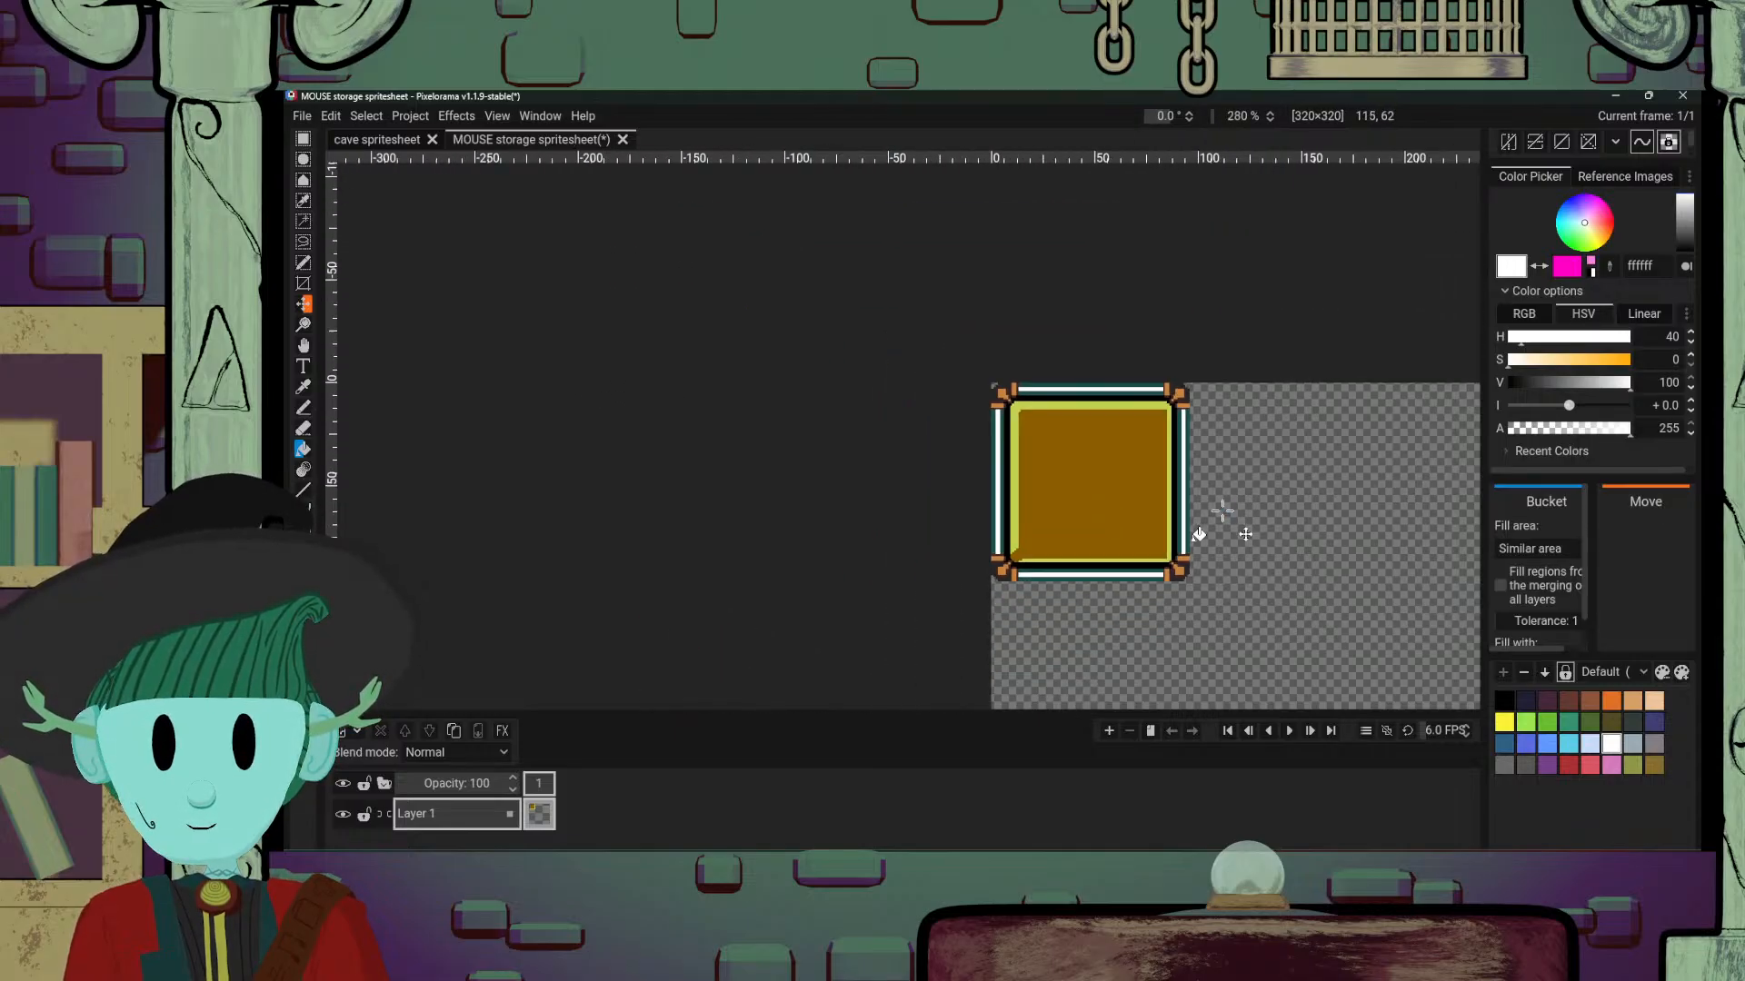
scroll(1222, 510, "down", 1)
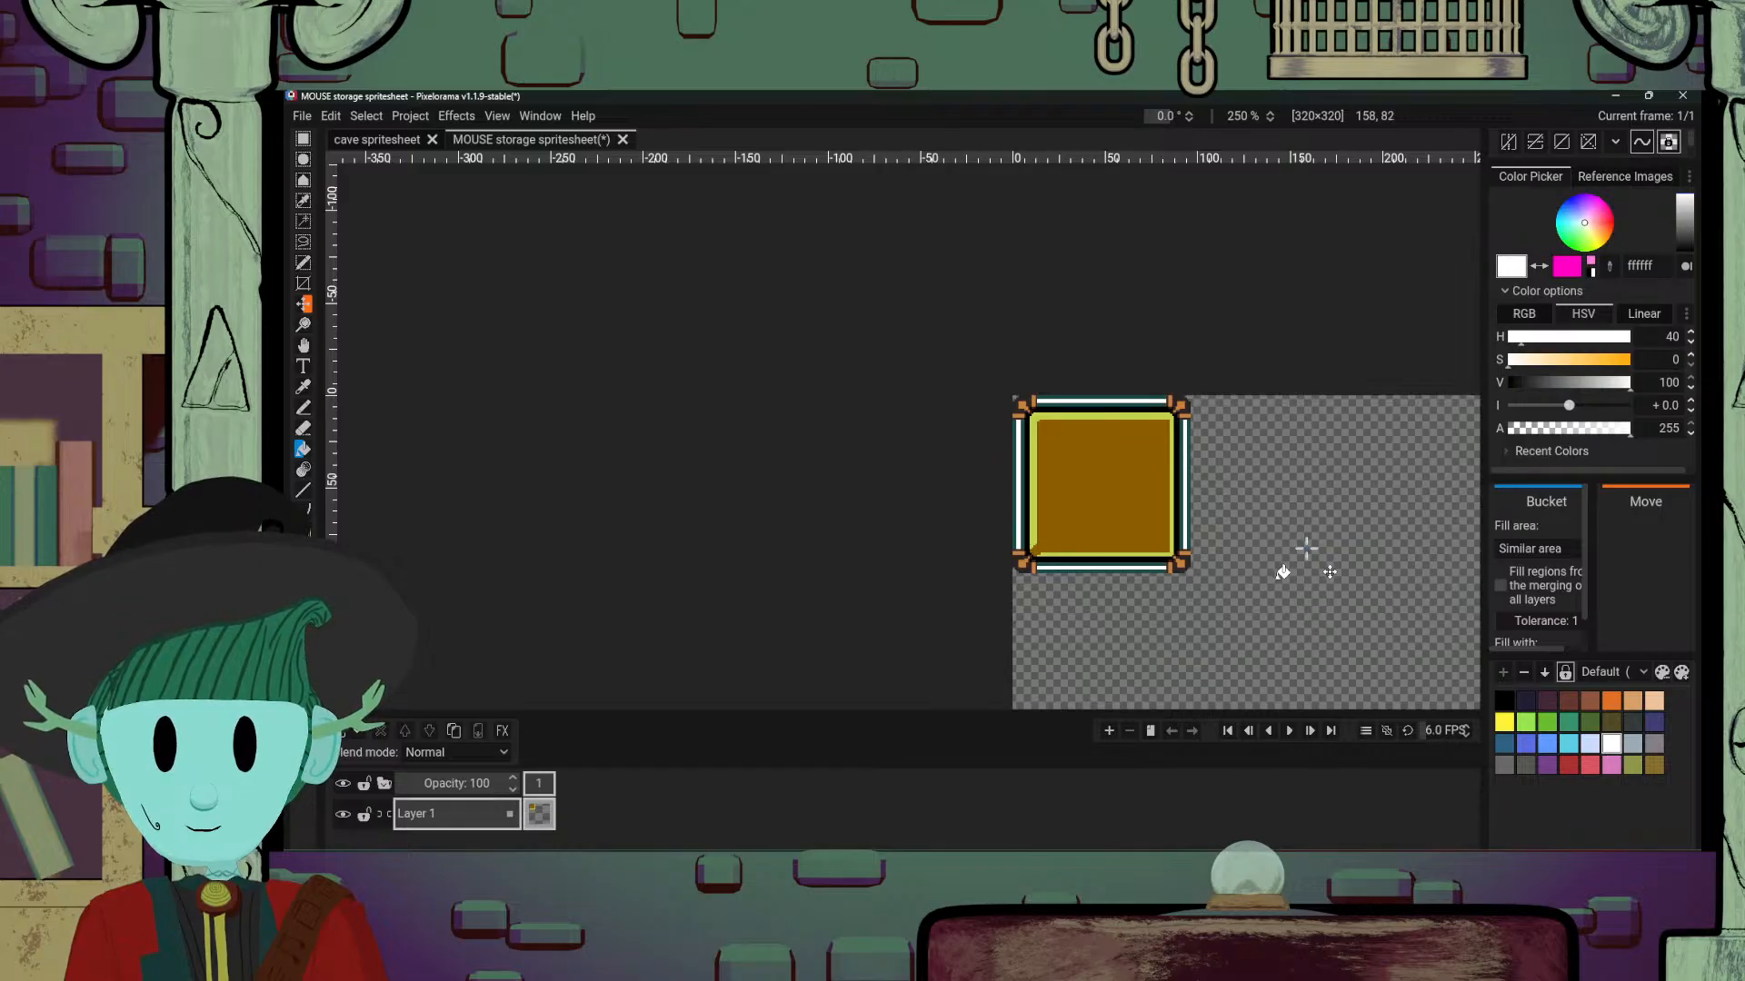
scroll(1305, 548, "up", 4)
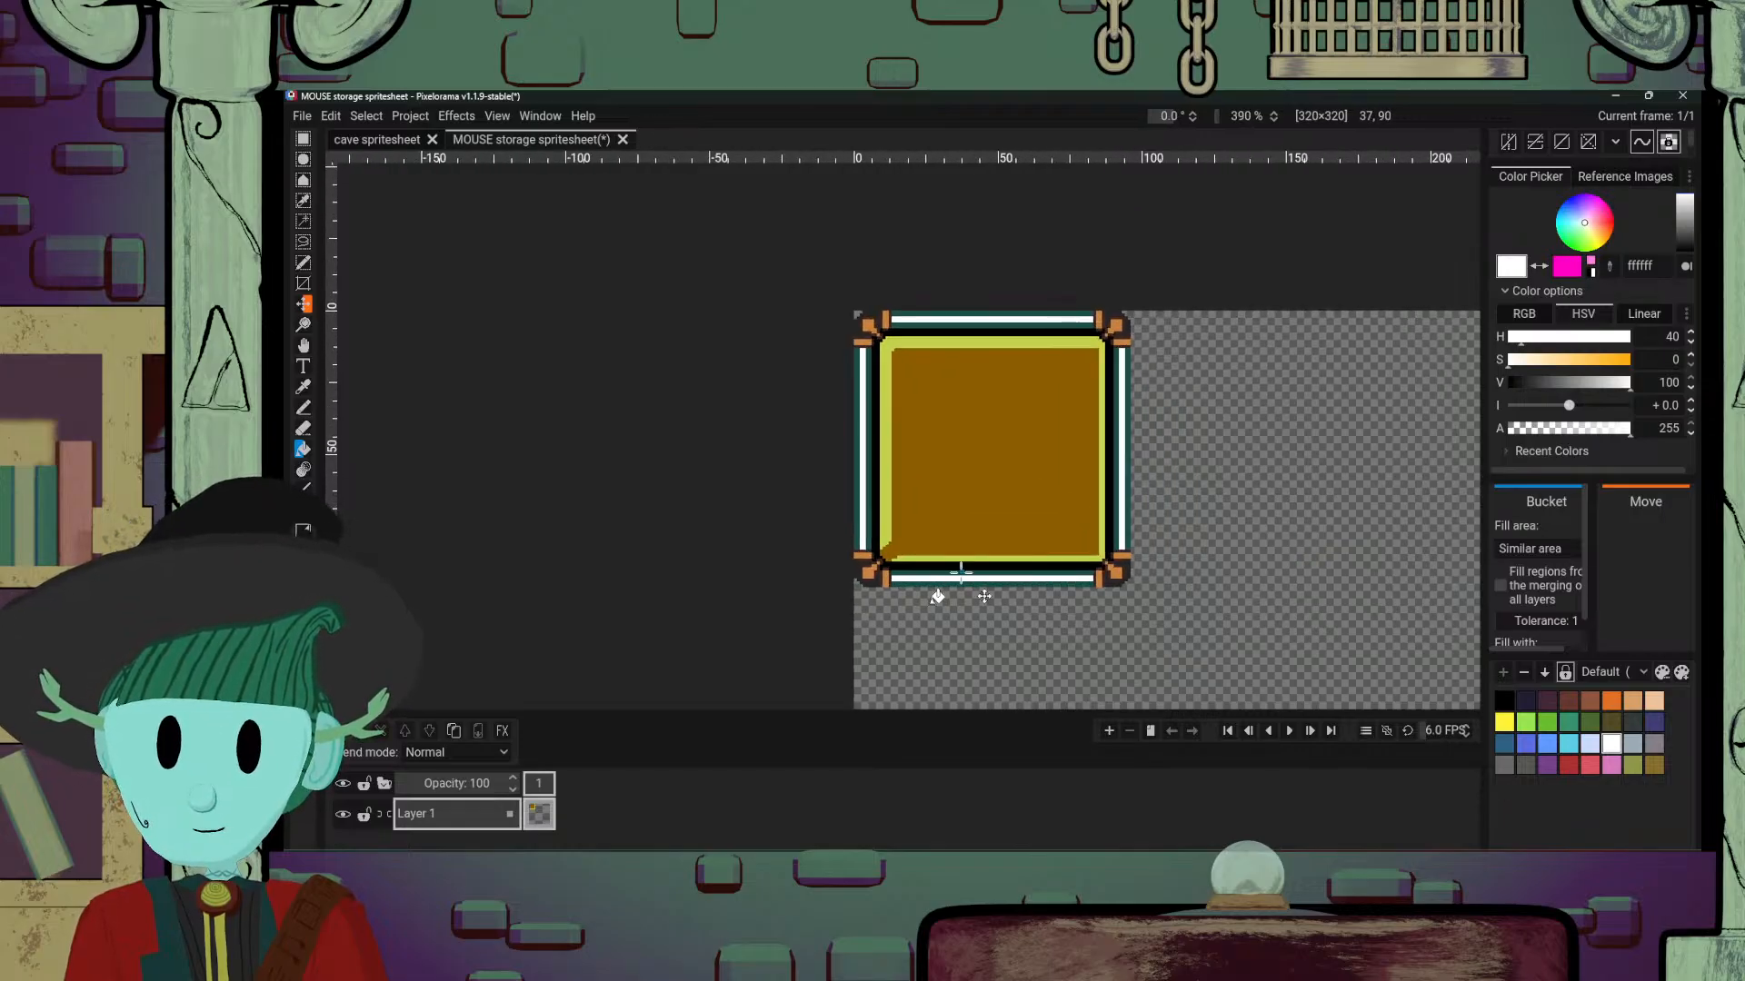
scroll(954, 578, "up", 6)
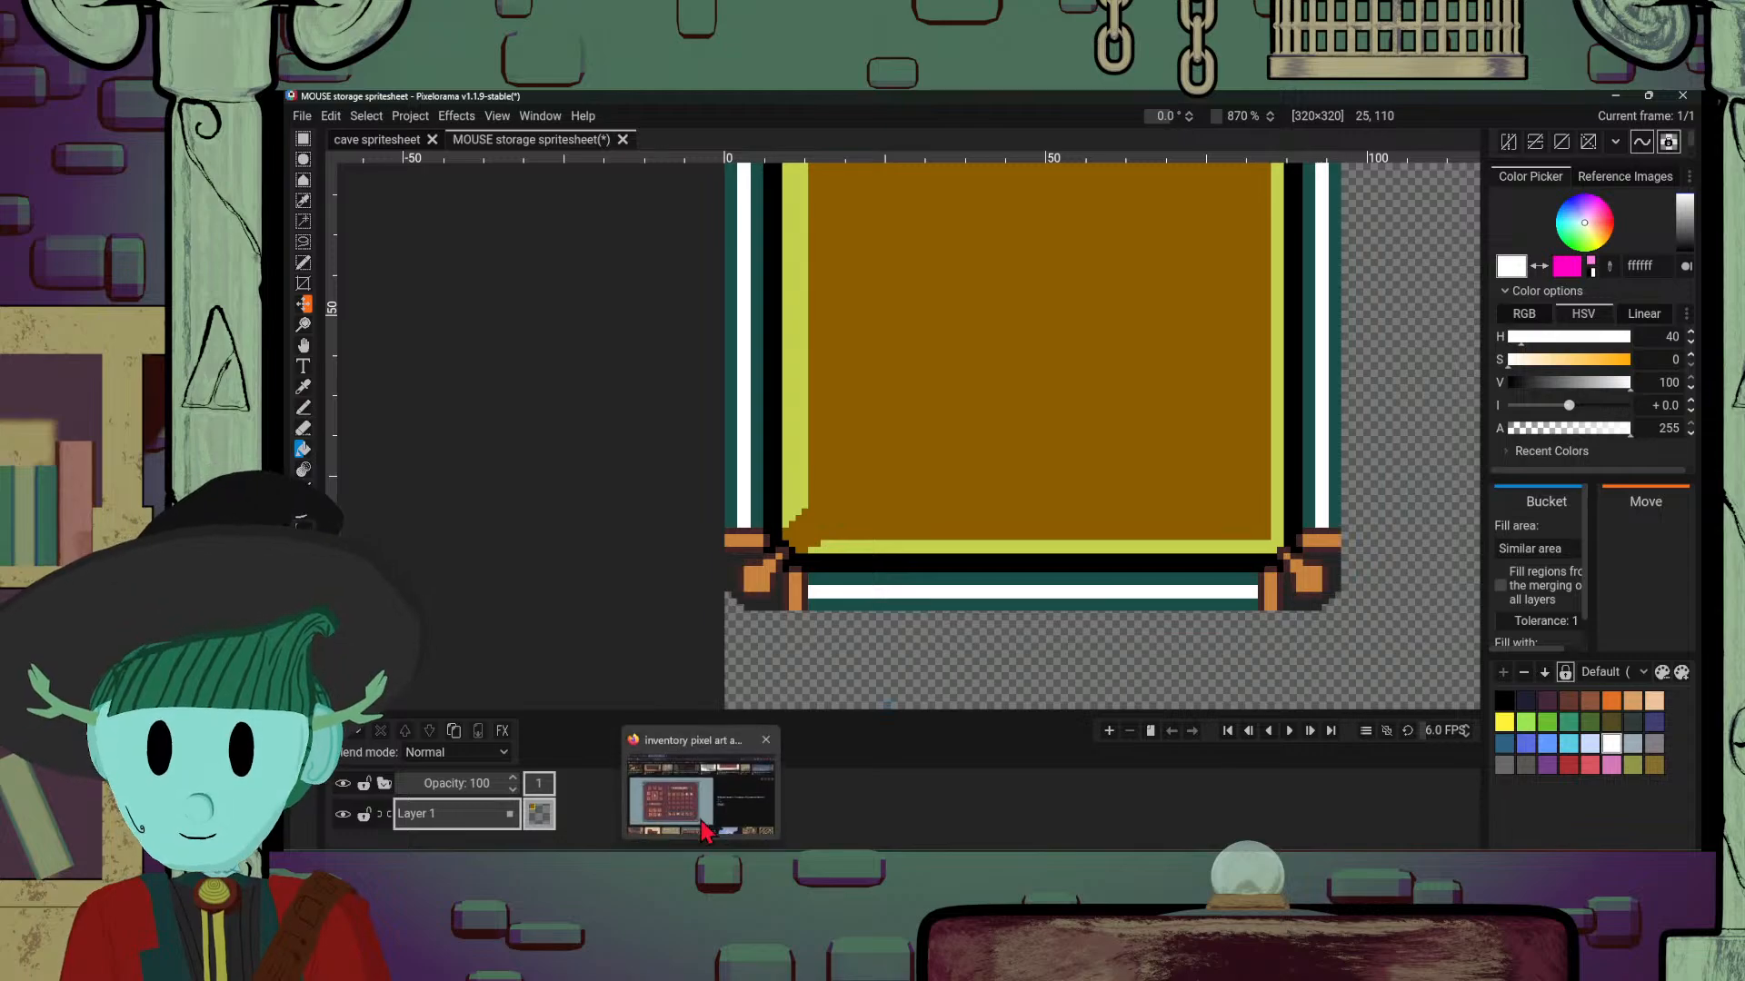
left_click(704, 829)
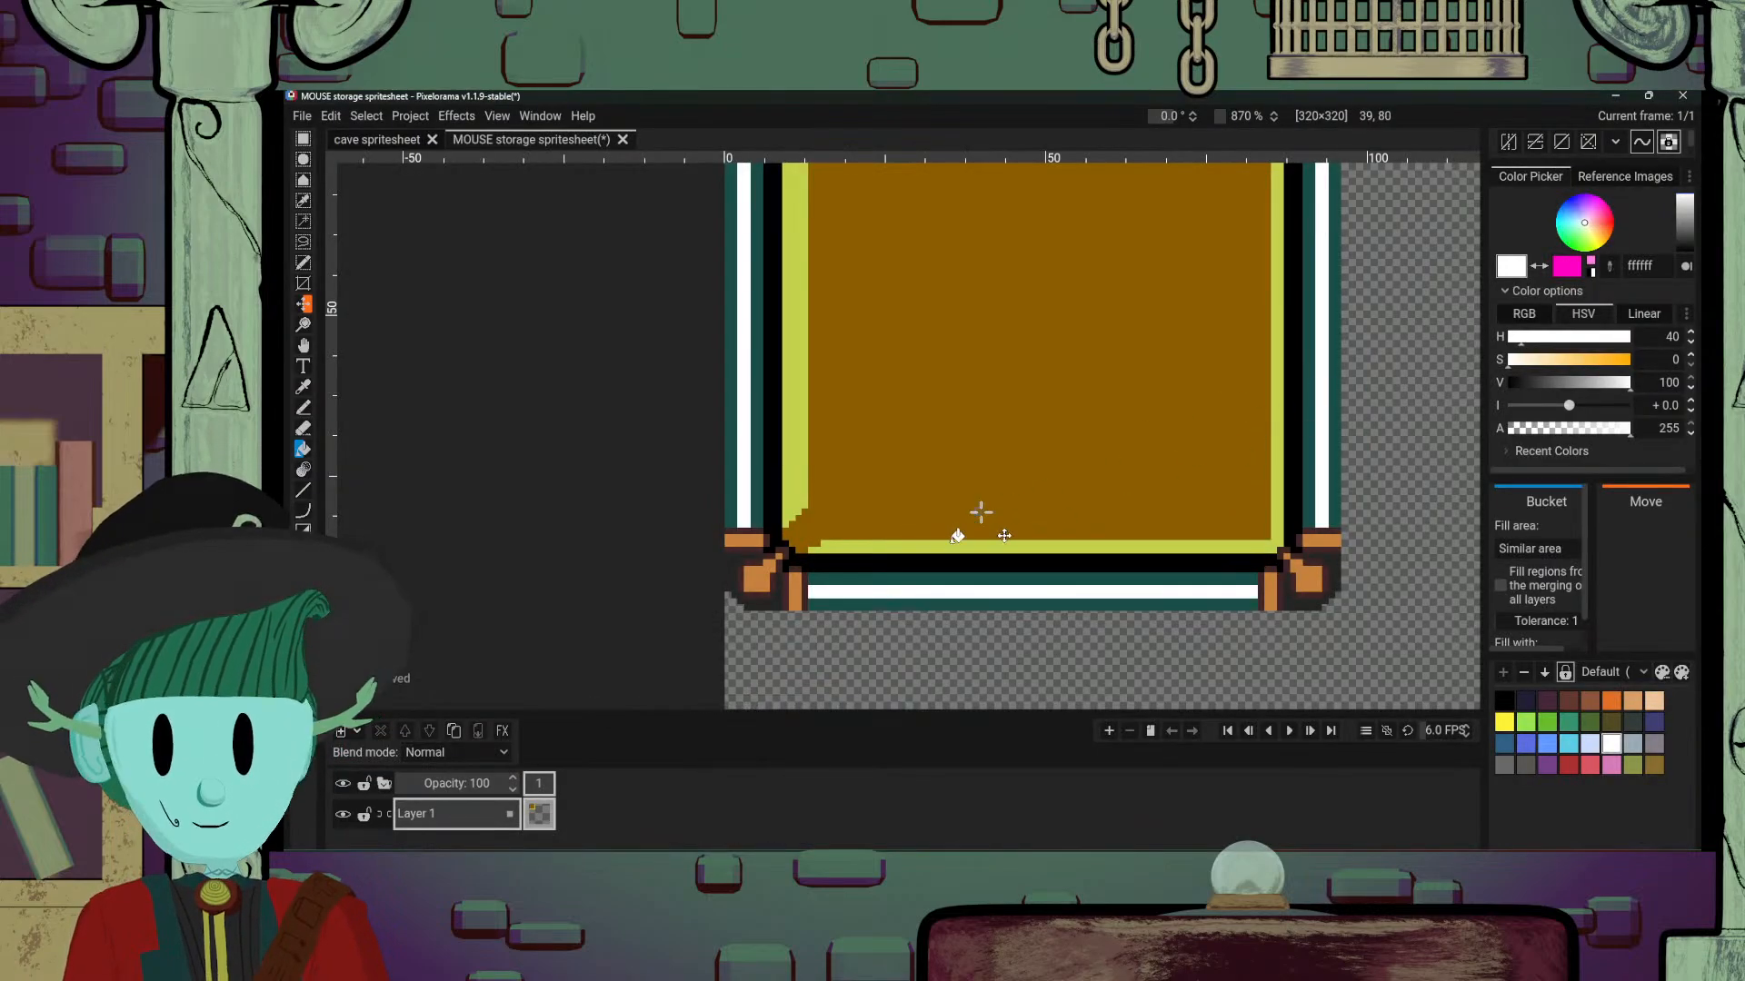
Step: Shift the brown sampled from the panel to gold c7aa19 and bucket-fill the yellow-green inner border with it
key("o")
left_click(818, 471)
key("b")
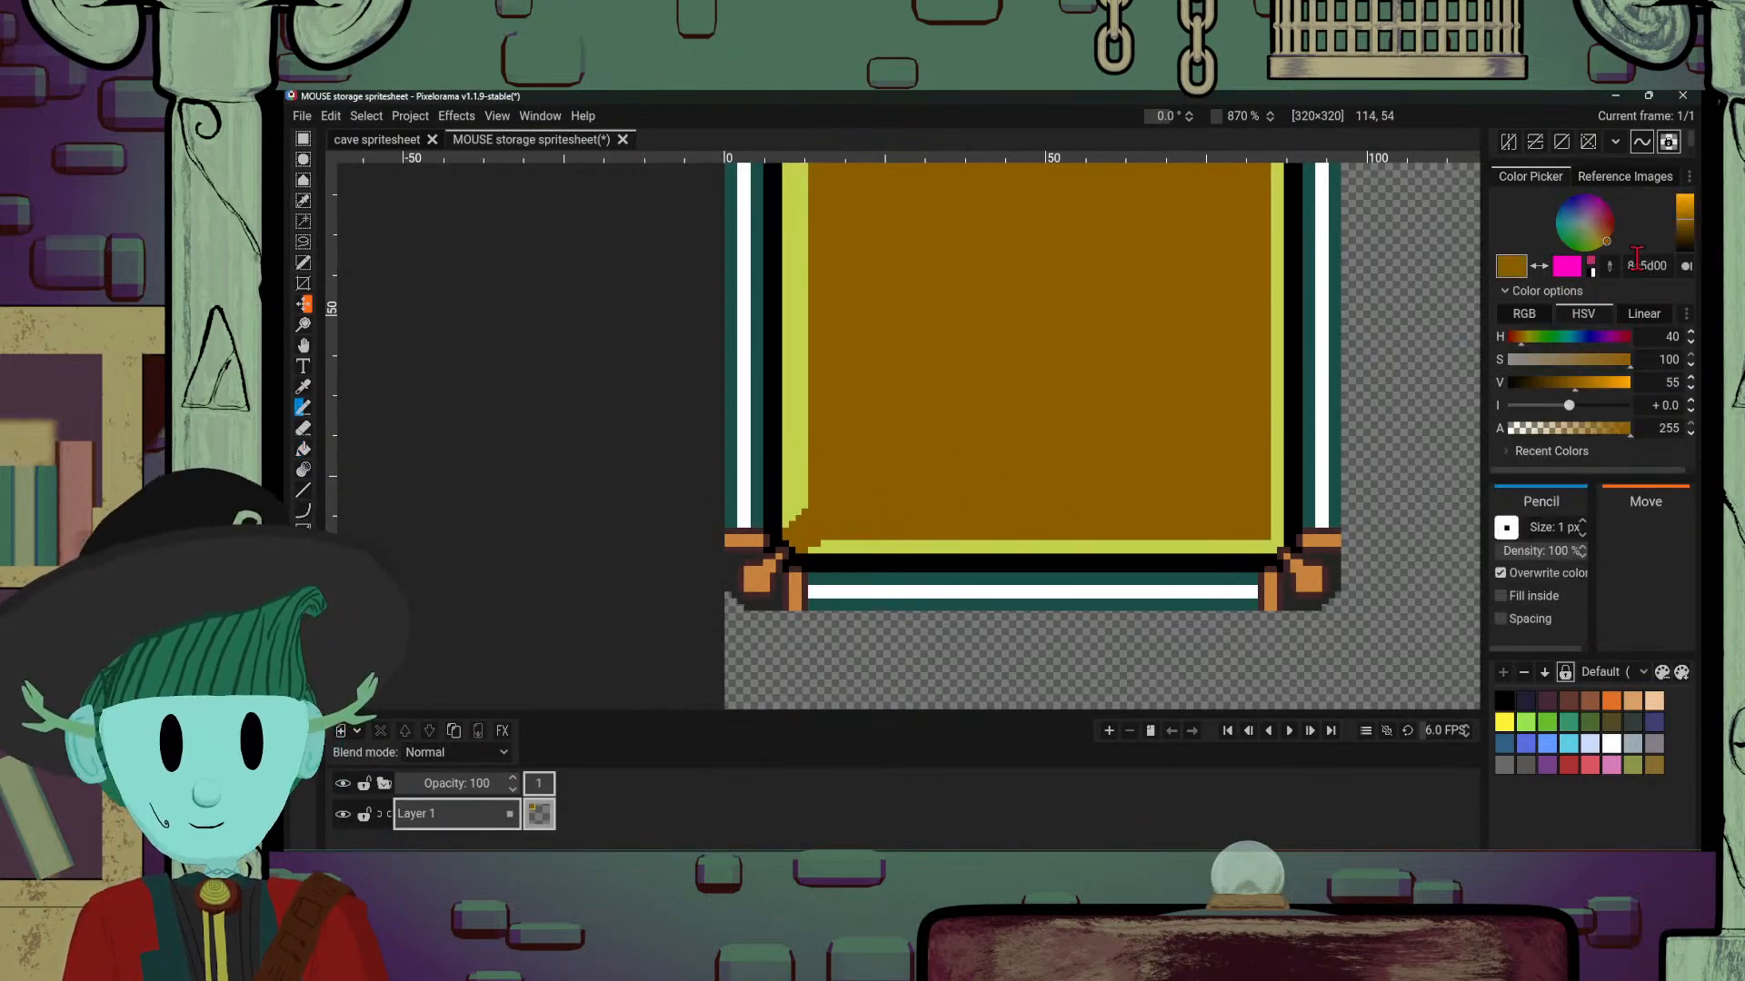
left_click(1688, 210)
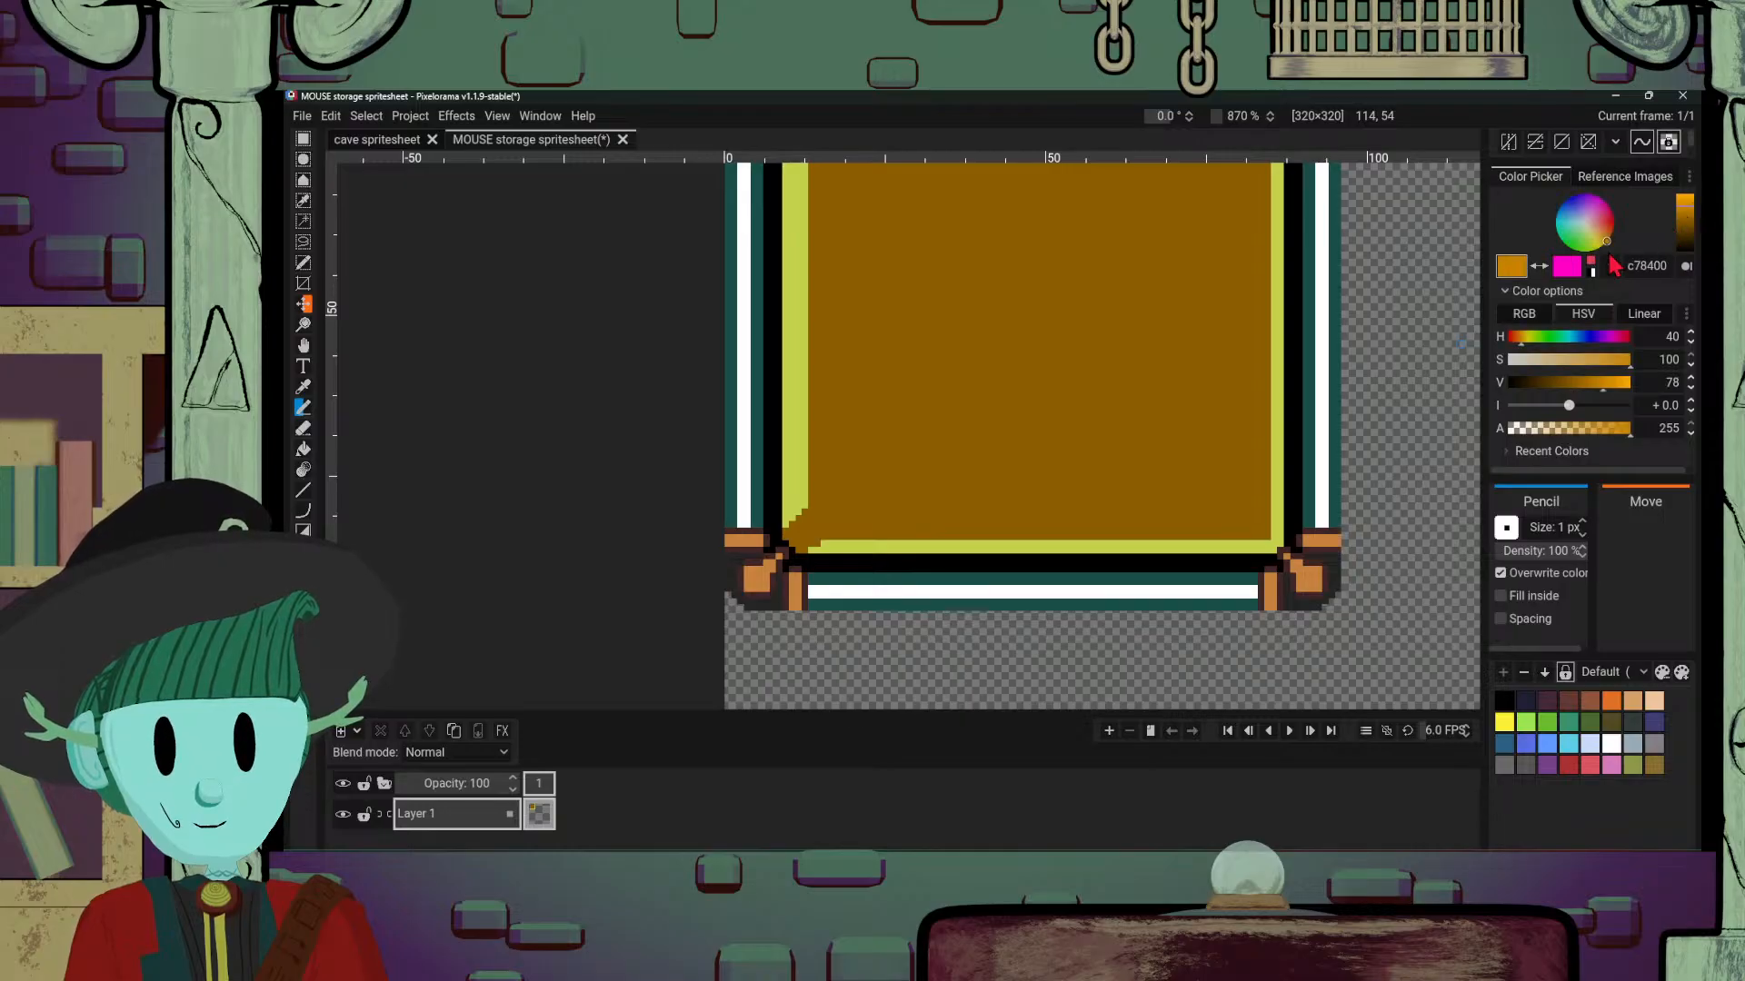
left_click_drag(1602, 248, 1600, 245)
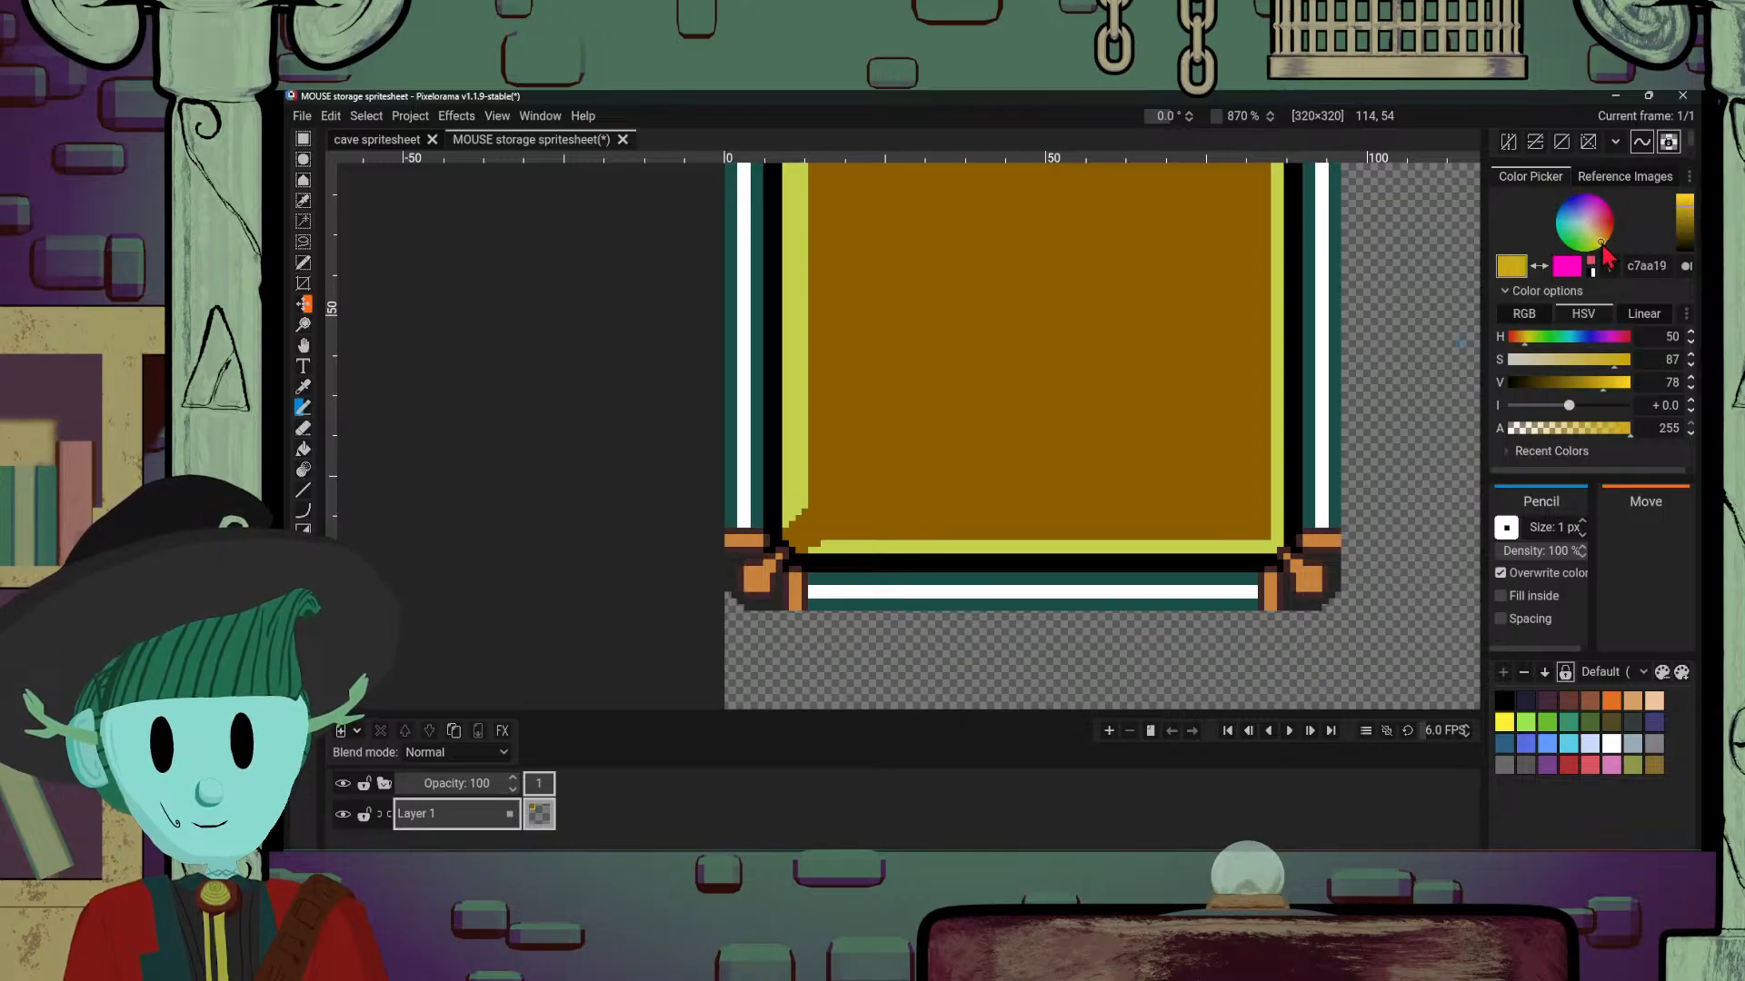
key("g")
left_click(792, 498)
scroll(1157, 488, "down", 2)
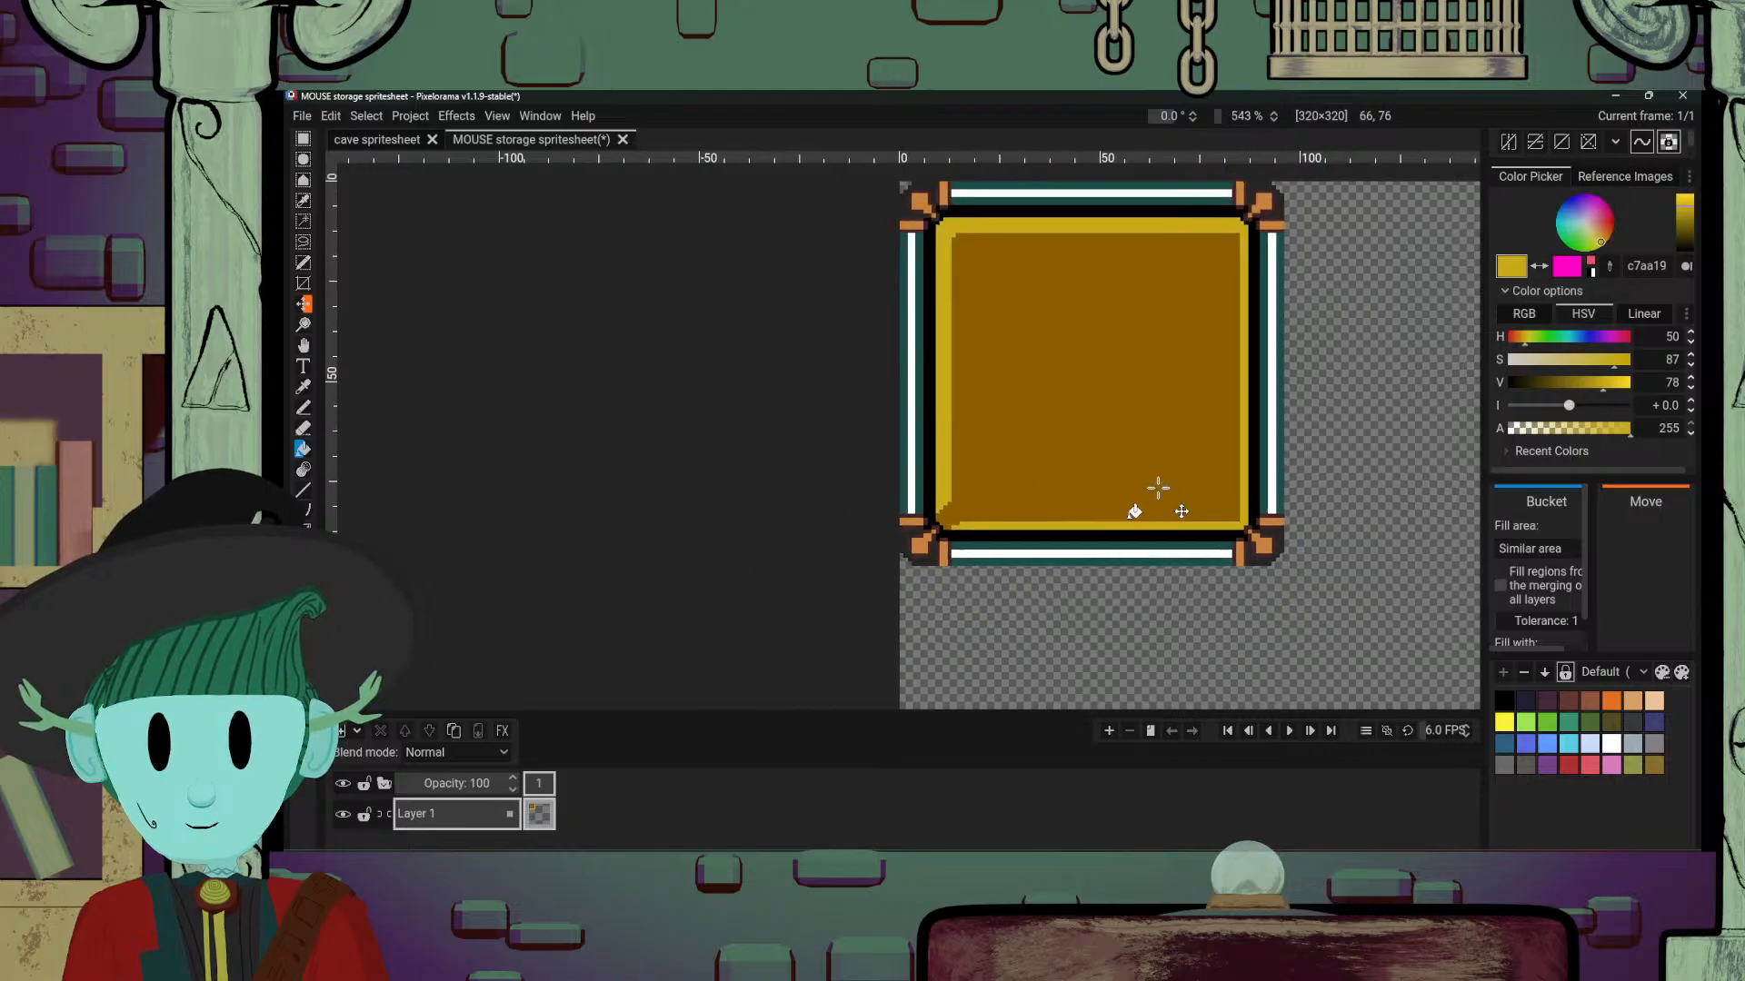
scroll(1158, 488, "down", 3)
scroll(1052, 435, "up", 4)
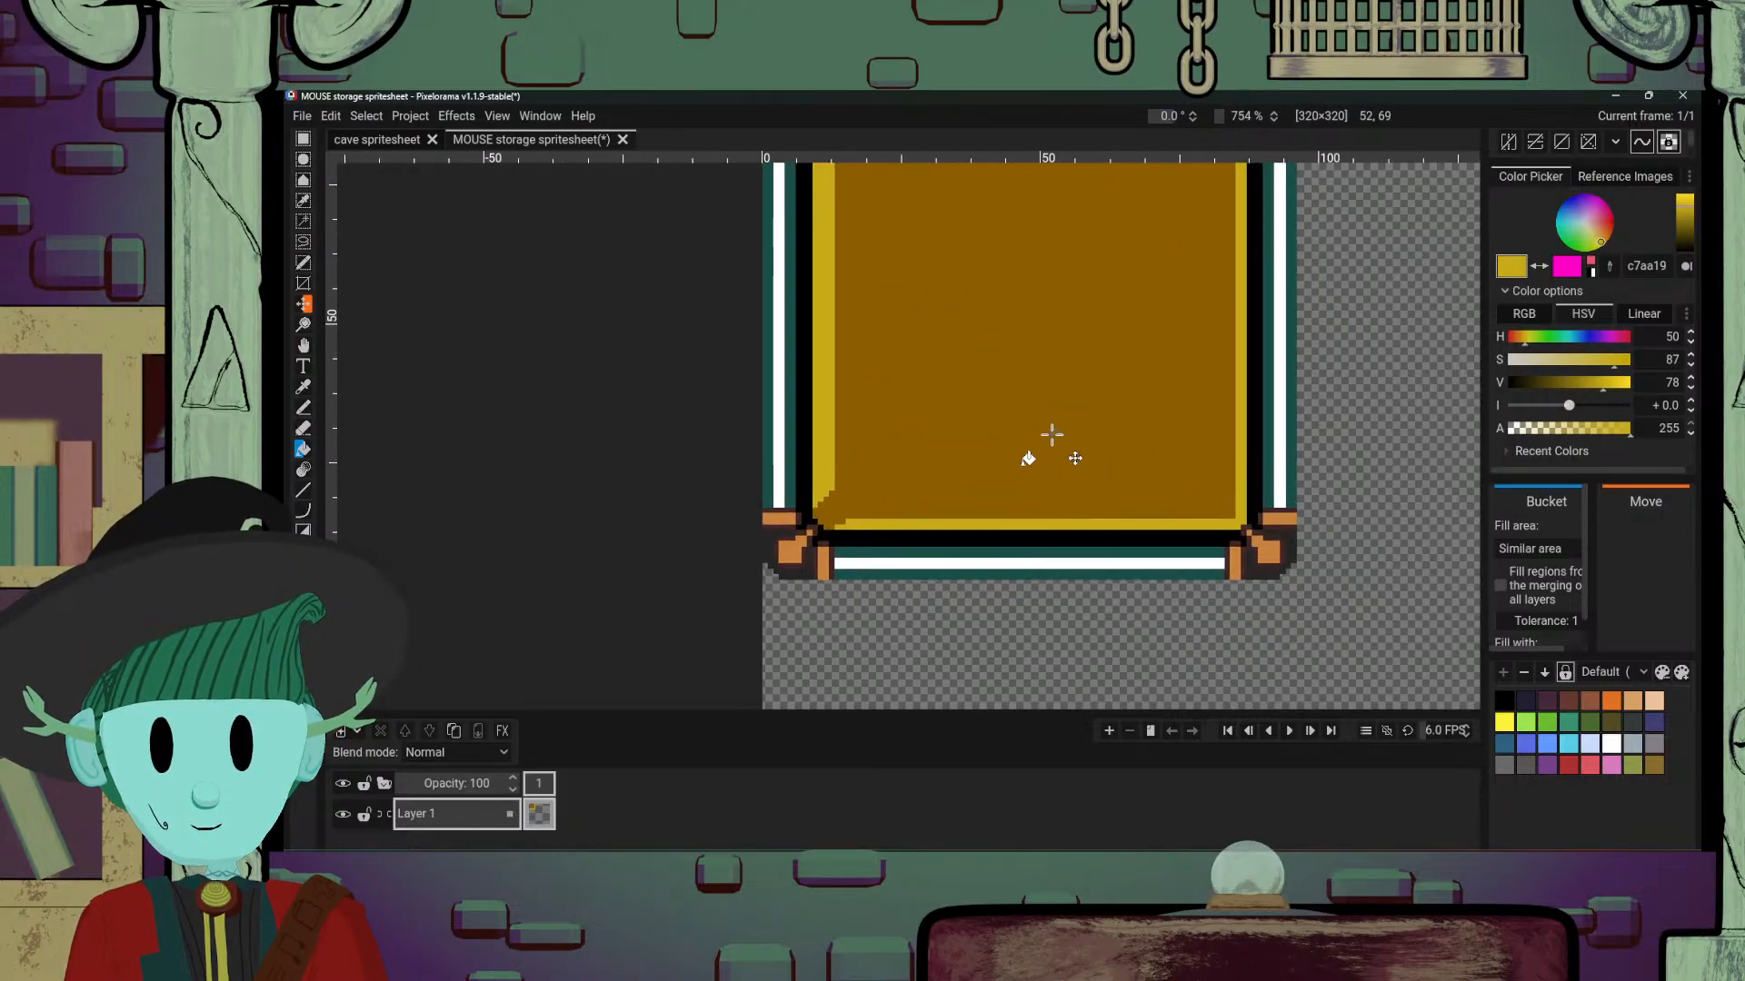
scroll(1052, 434, "down", 4)
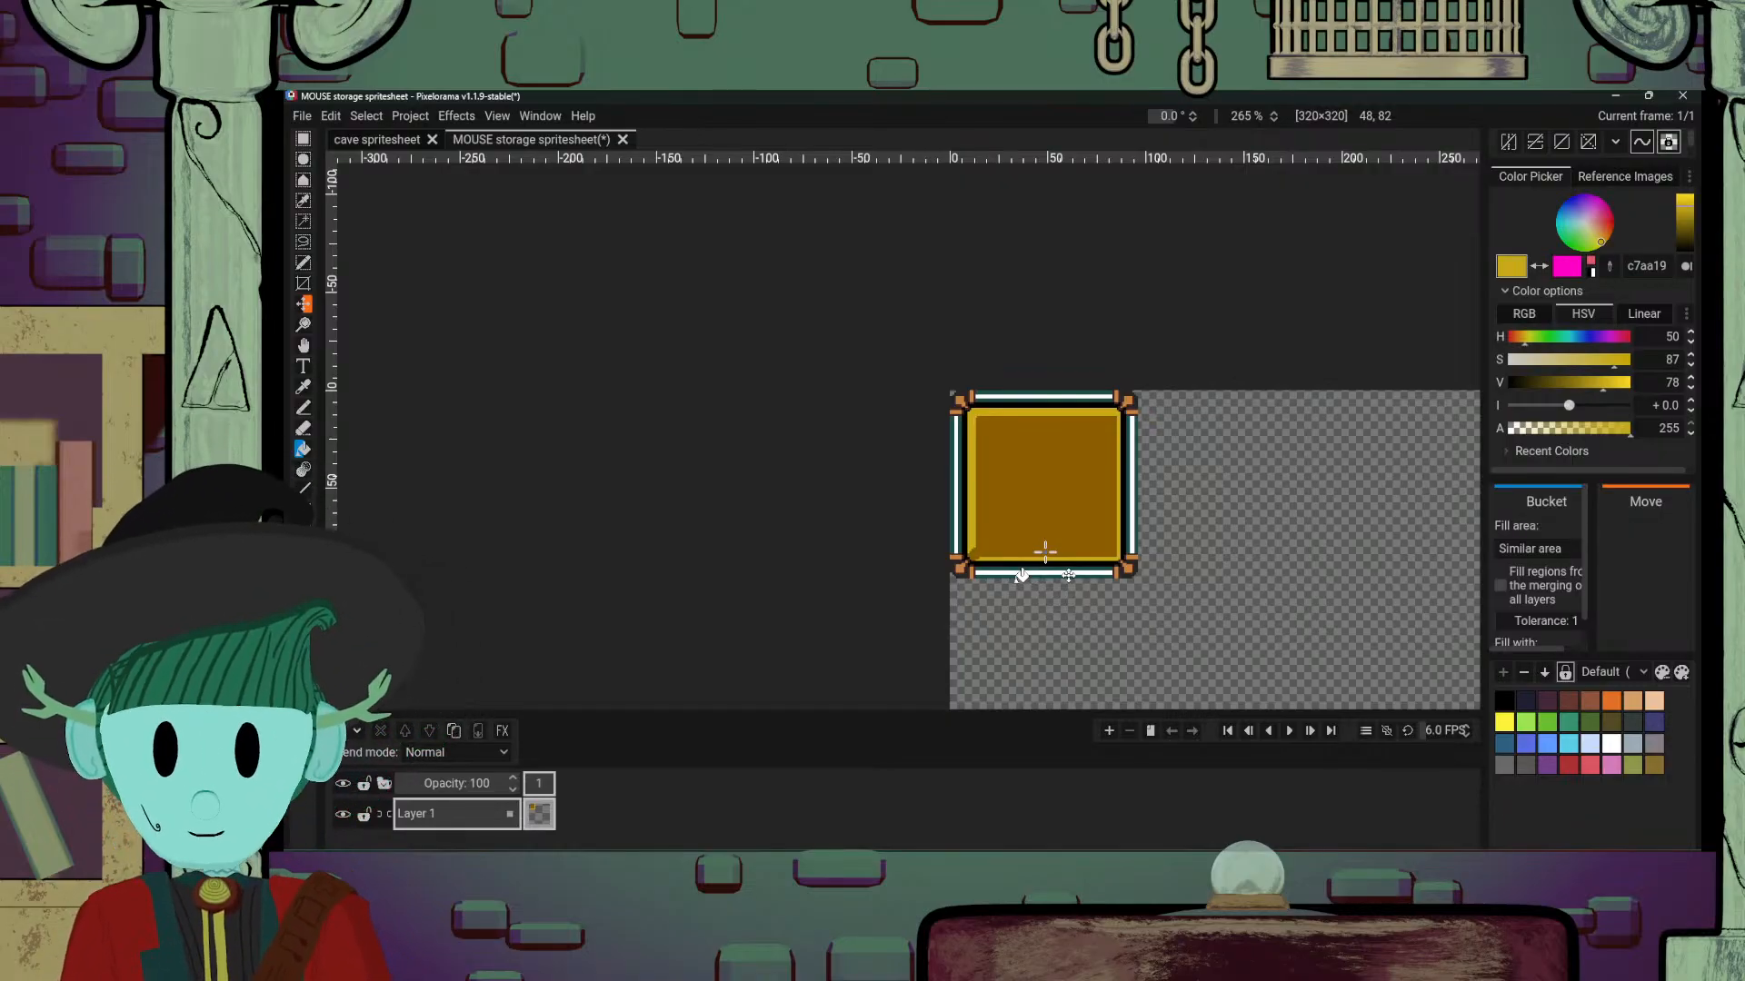
Step: Sample brown 8c5d00 from the panel and bucket-fill the gold inner border with it to merge the two areas
scroll(1045, 550, "up", 3)
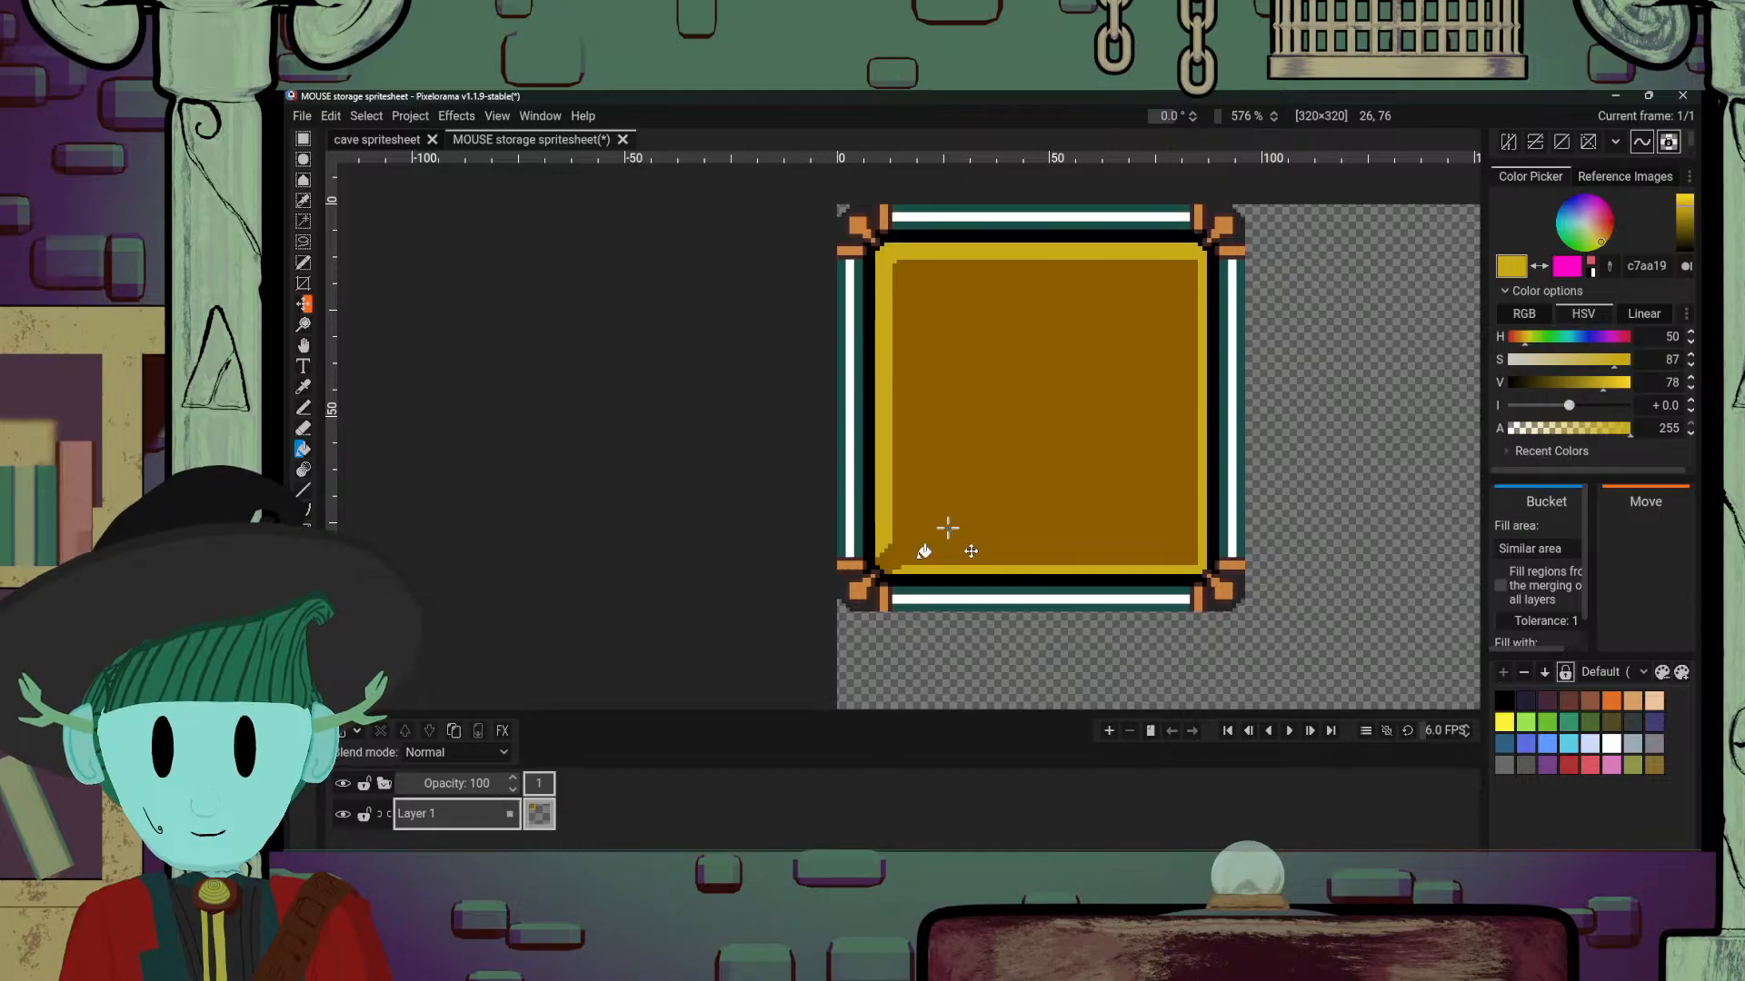
key("o")
left_click(904, 529)
key("p")
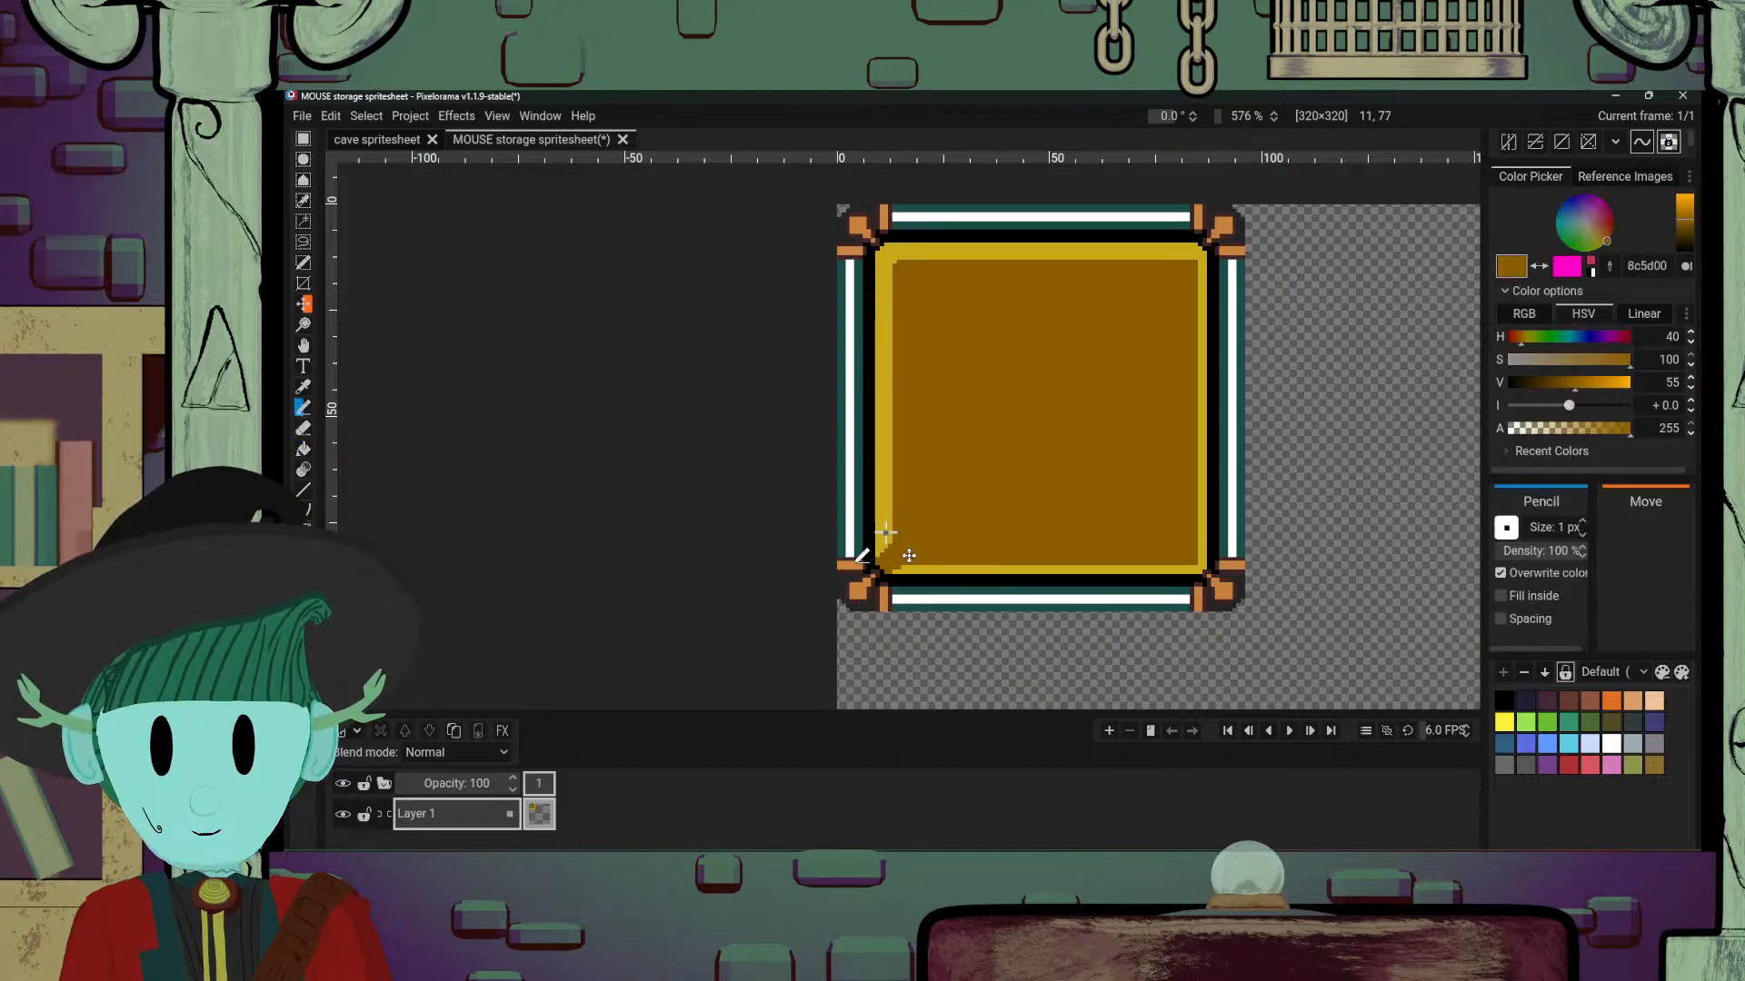
key("g")
left_click(881, 506)
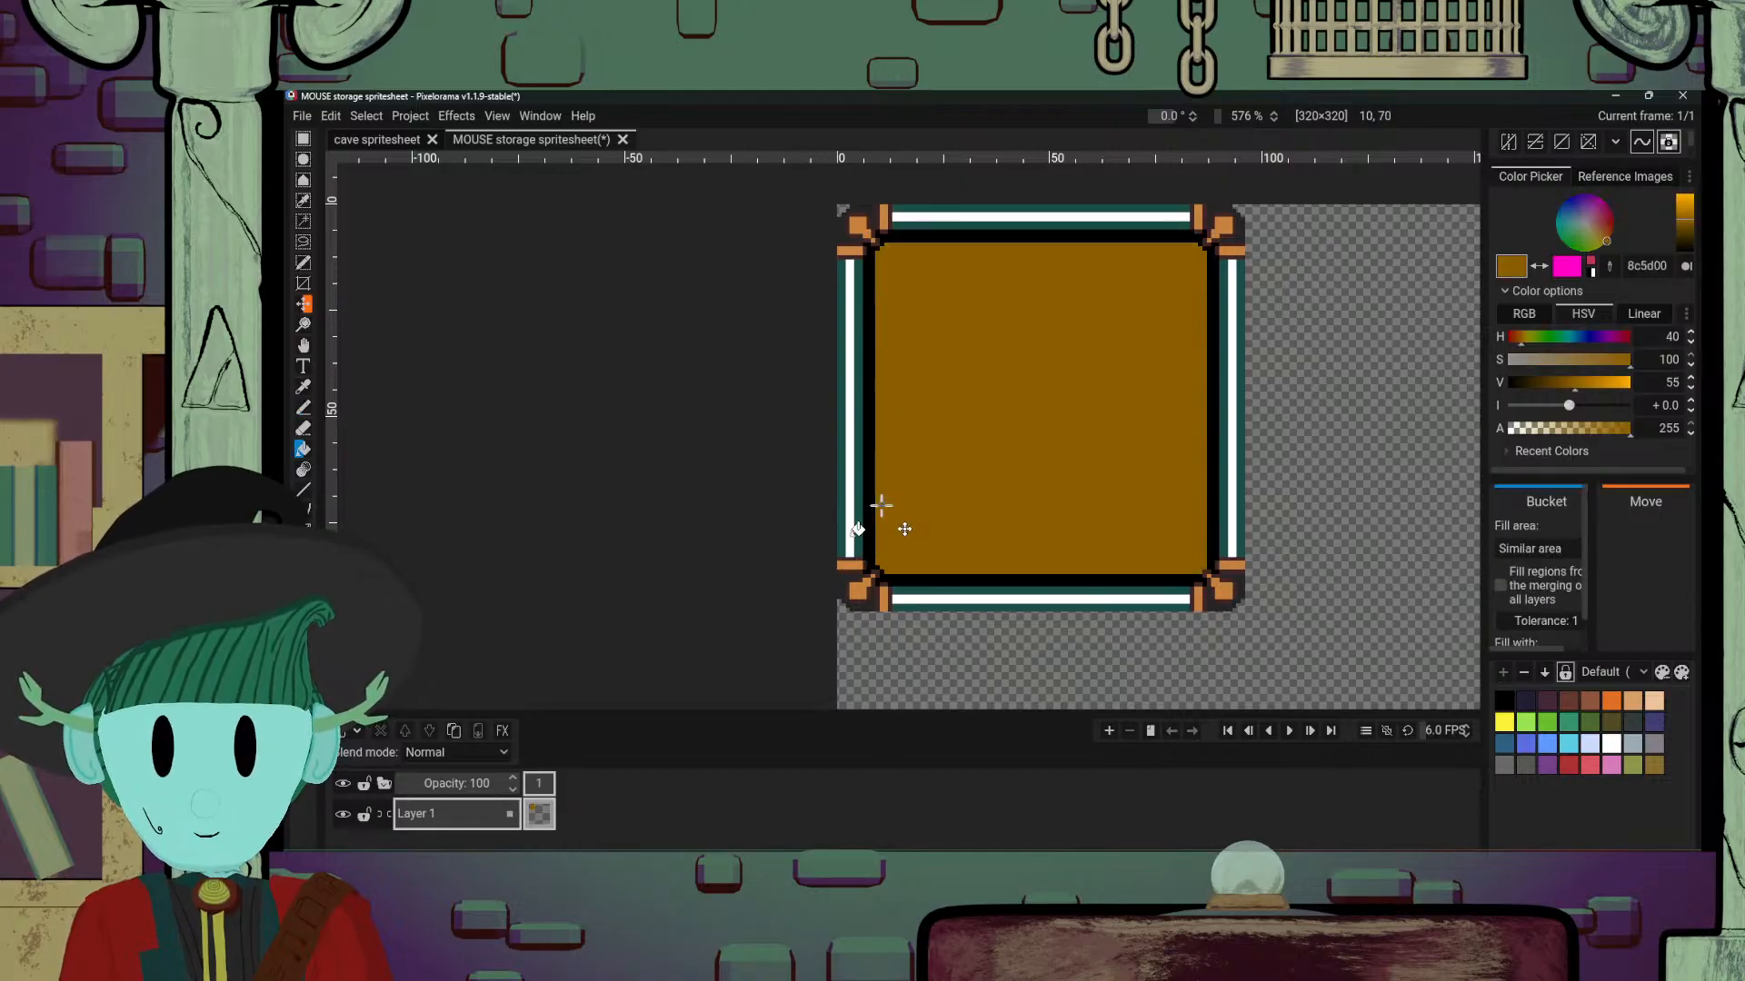
scroll(1152, 495, "down", 4)
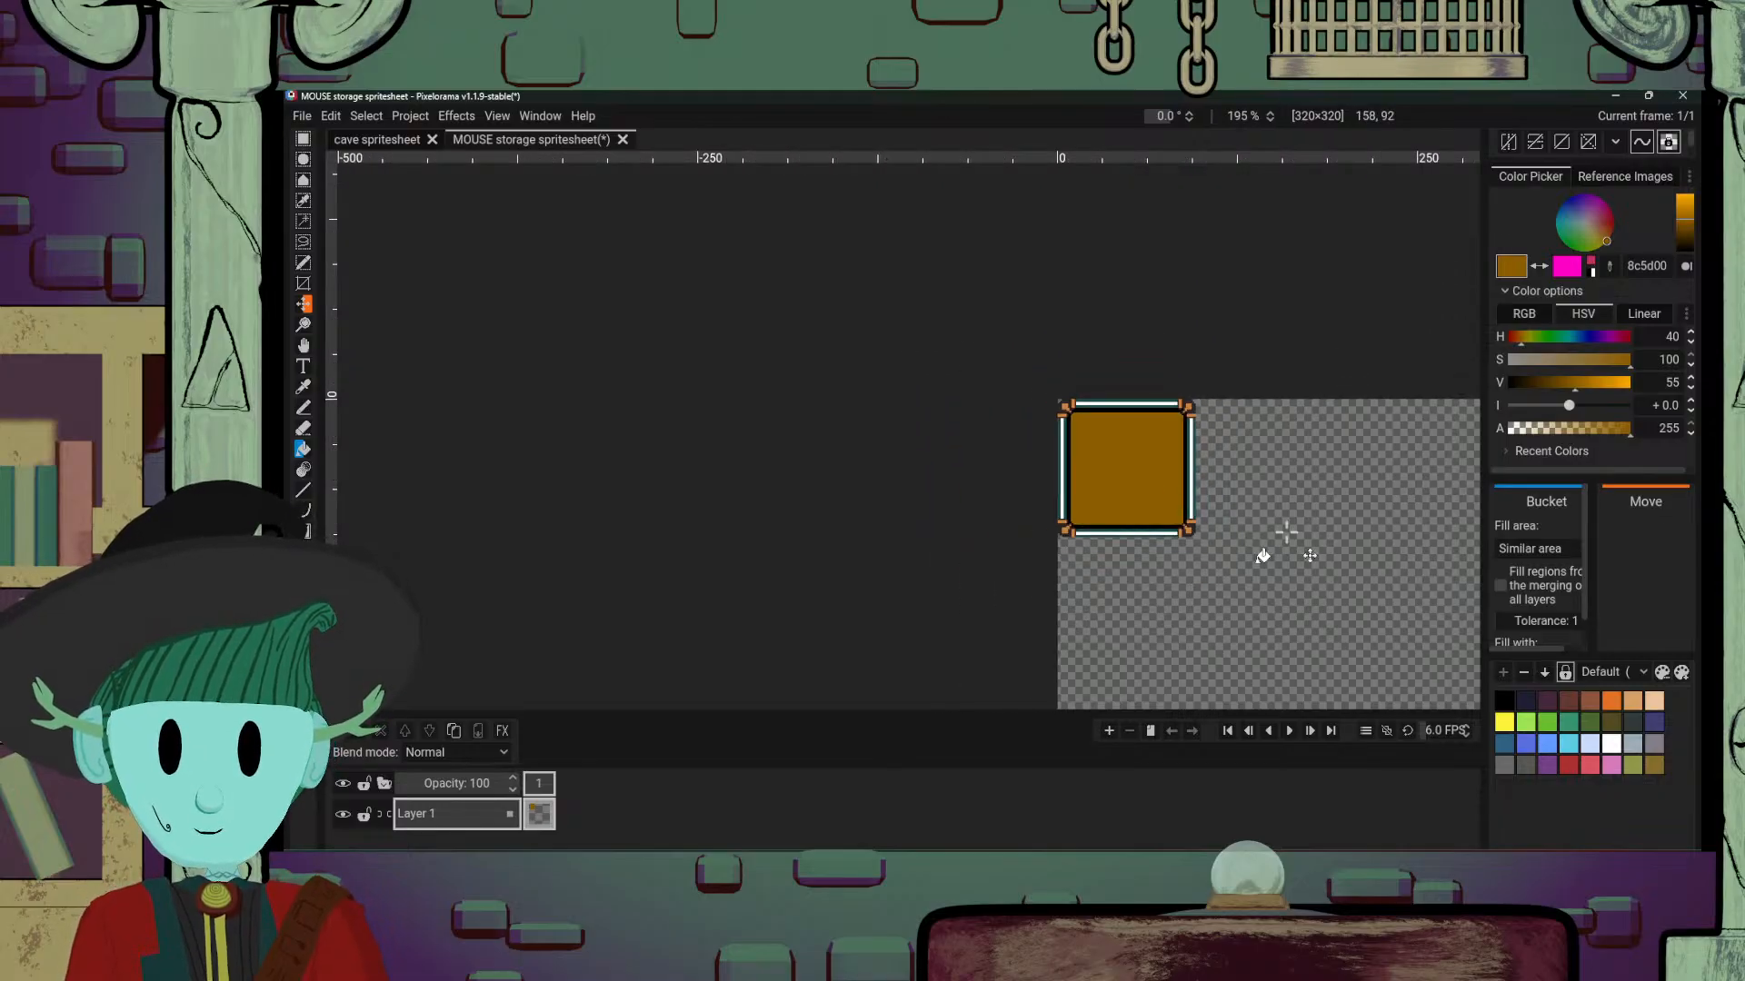
scroll(1286, 533, "up", 5)
scroll(888, 572, "down", 2)
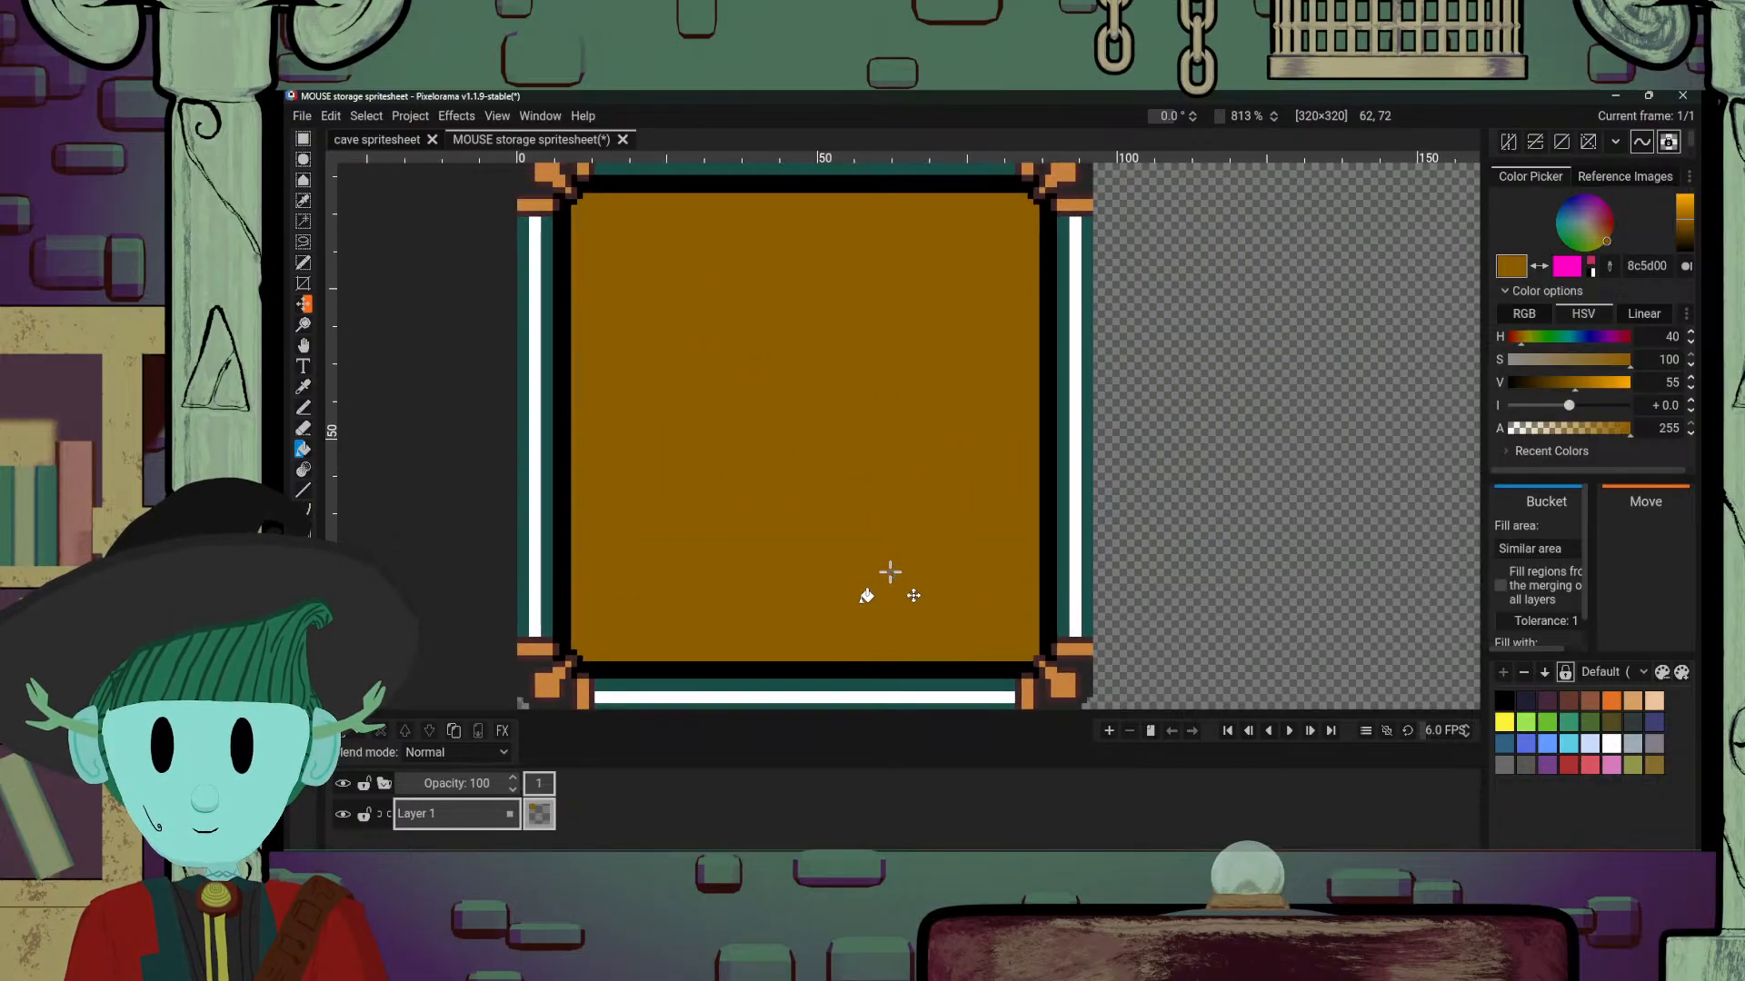
scroll(899, 565, "up", 2)
left_click_drag(899, 566, 1005, 569)
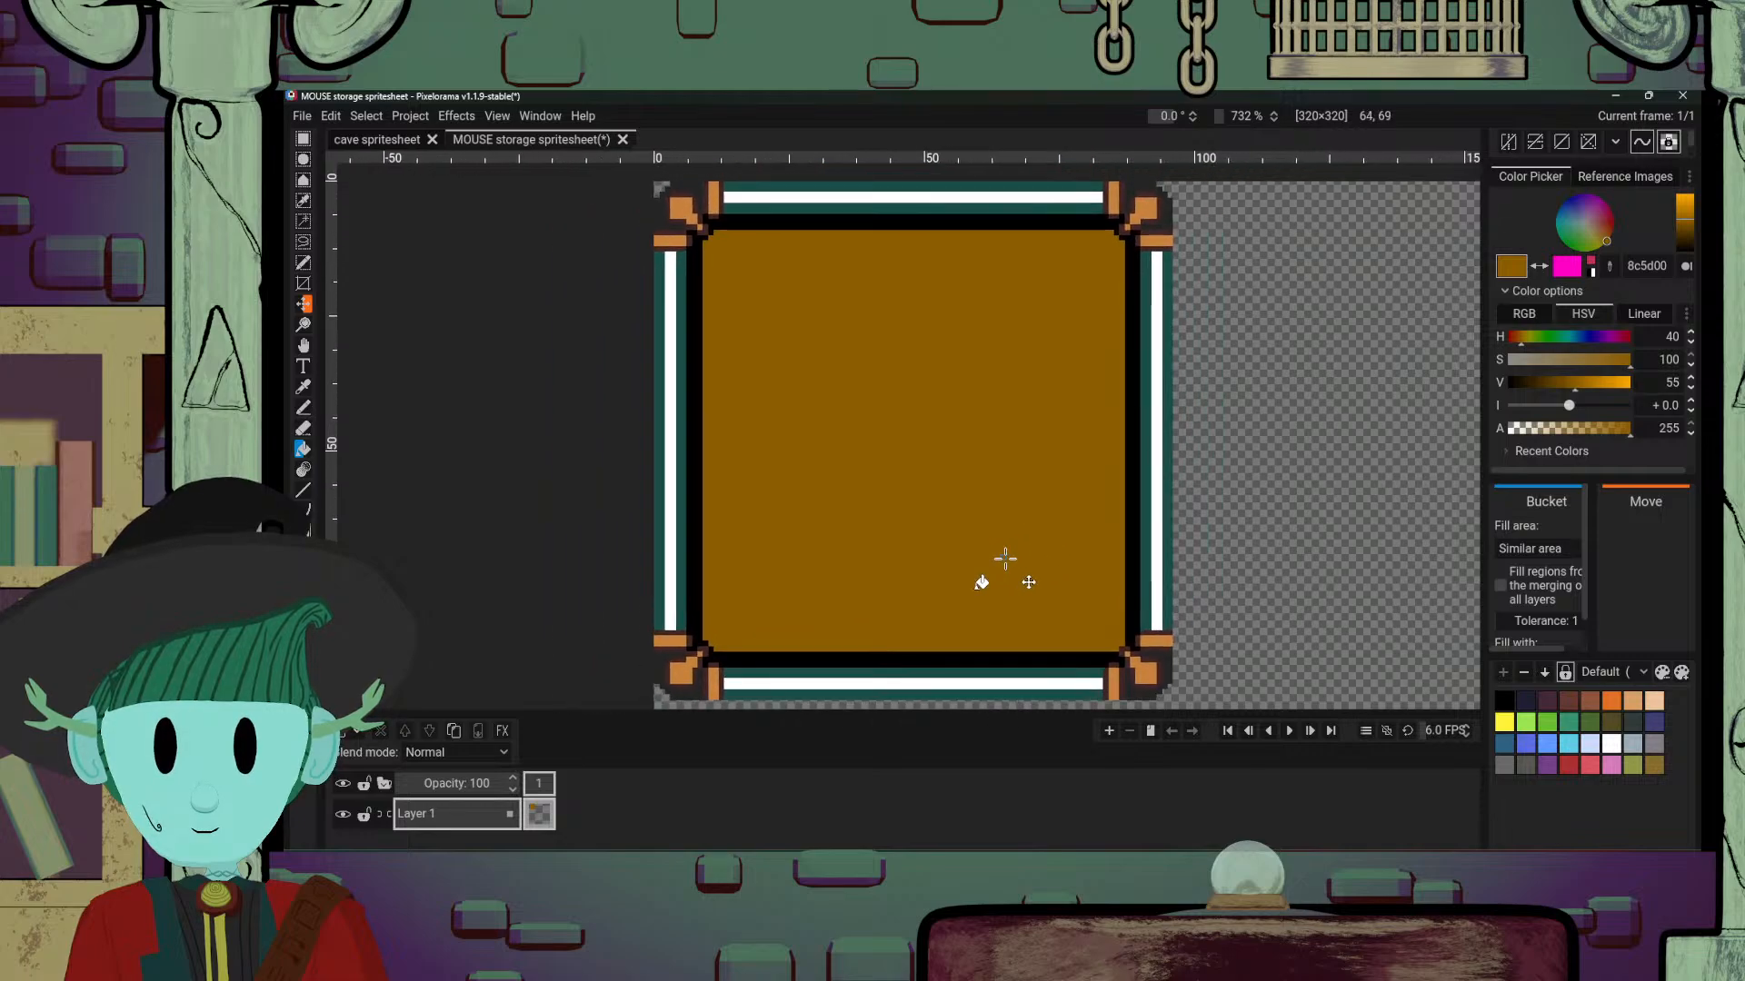
Step: Darken the colour to reddish brown 482012 and bucket-fill the central panel with it
left_click(1683, 242)
left_click_drag(1607, 233, 1606, 231)
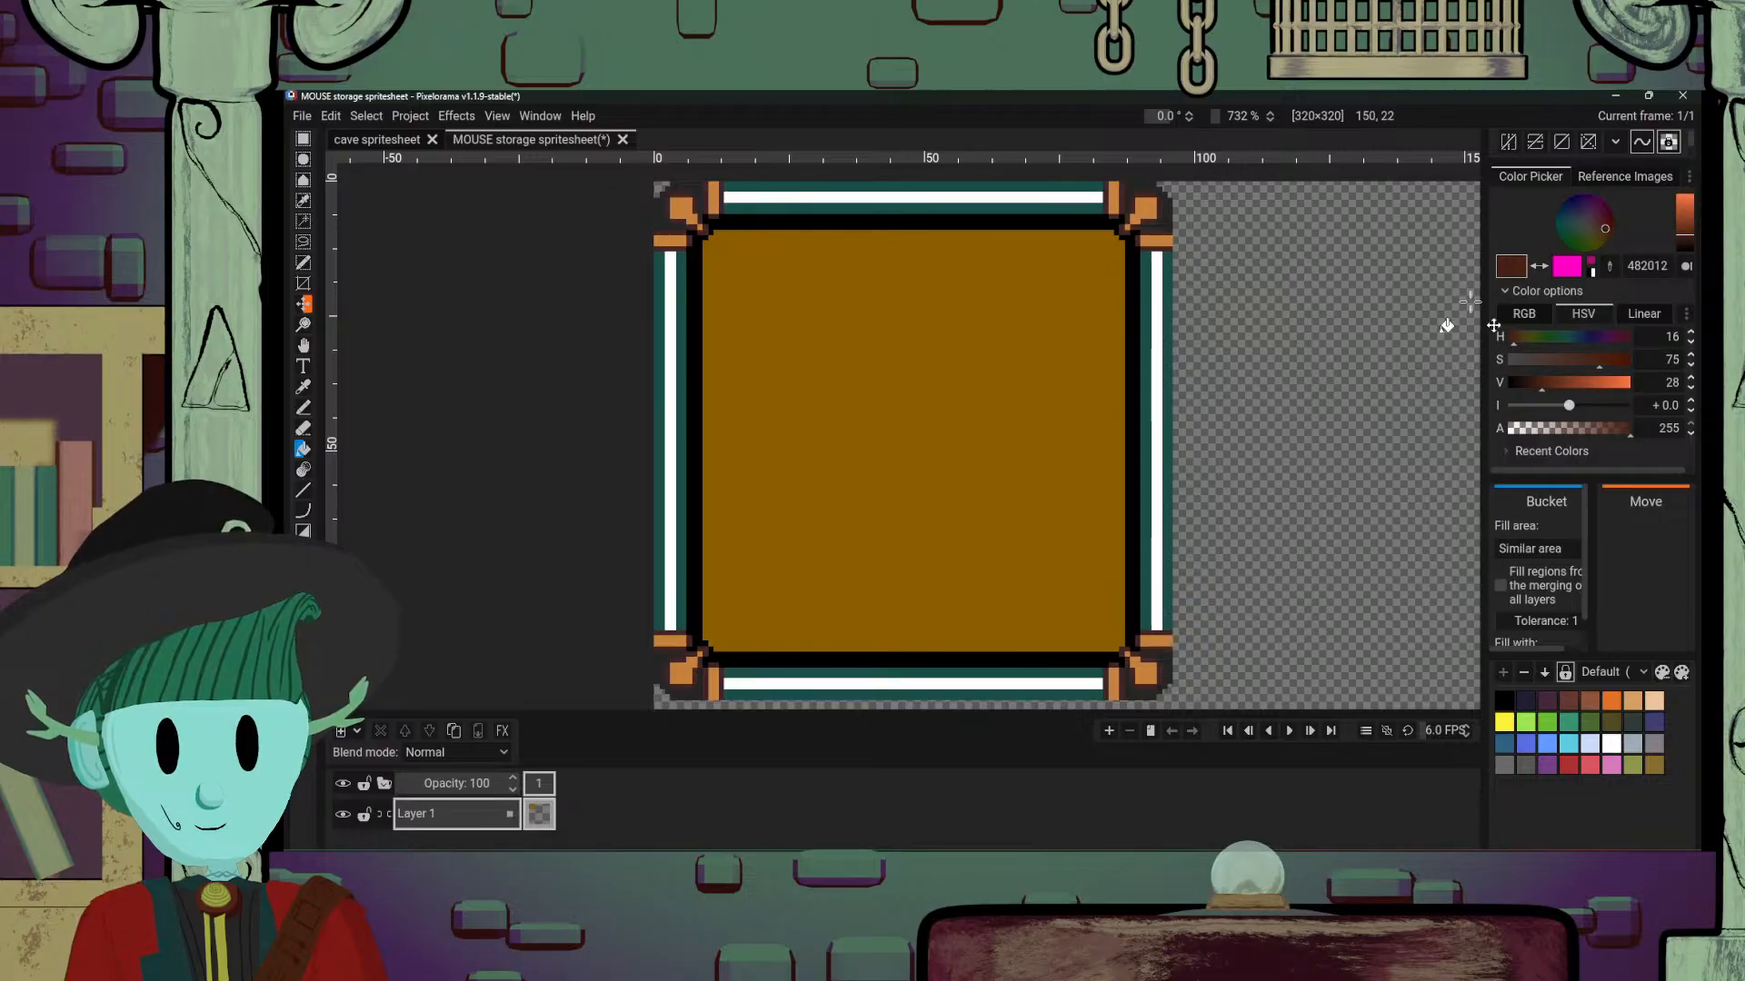
left_click(997, 499)
scroll(1224, 576, "down", 2)
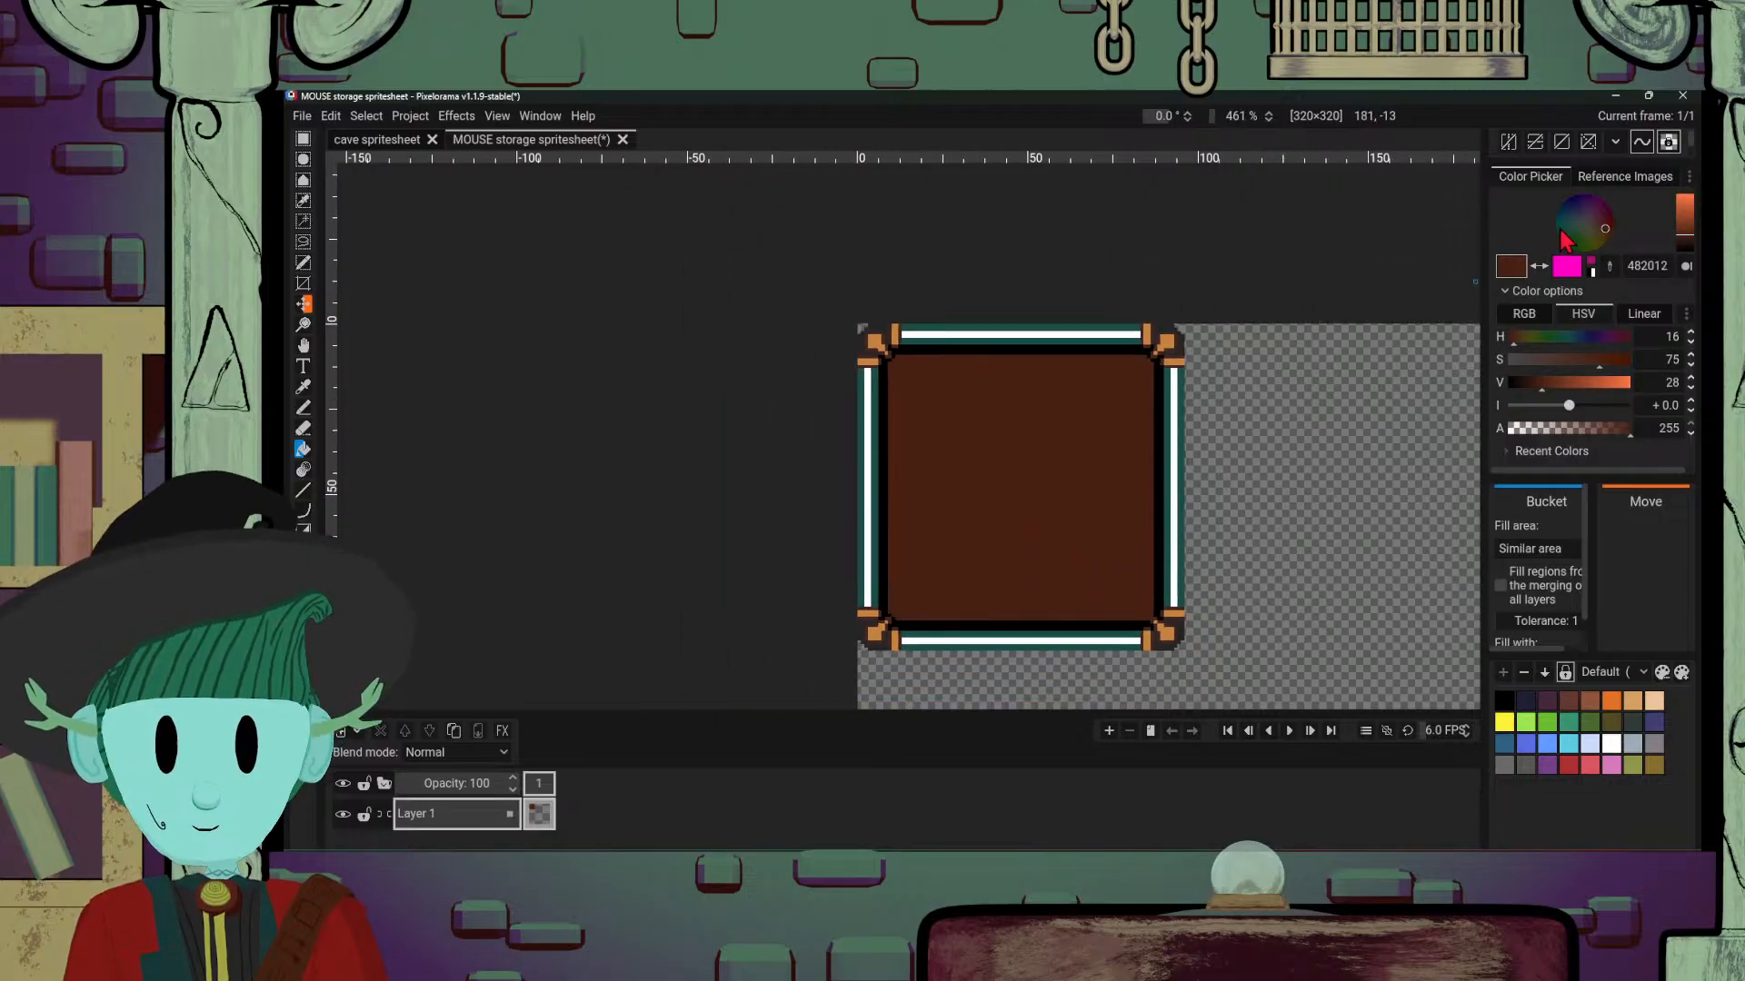
Step: Desaturate the colour to dark grey-brown 483b2c and bucket-fill the central panel with it
left_click_drag(1602, 240, 1598, 238)
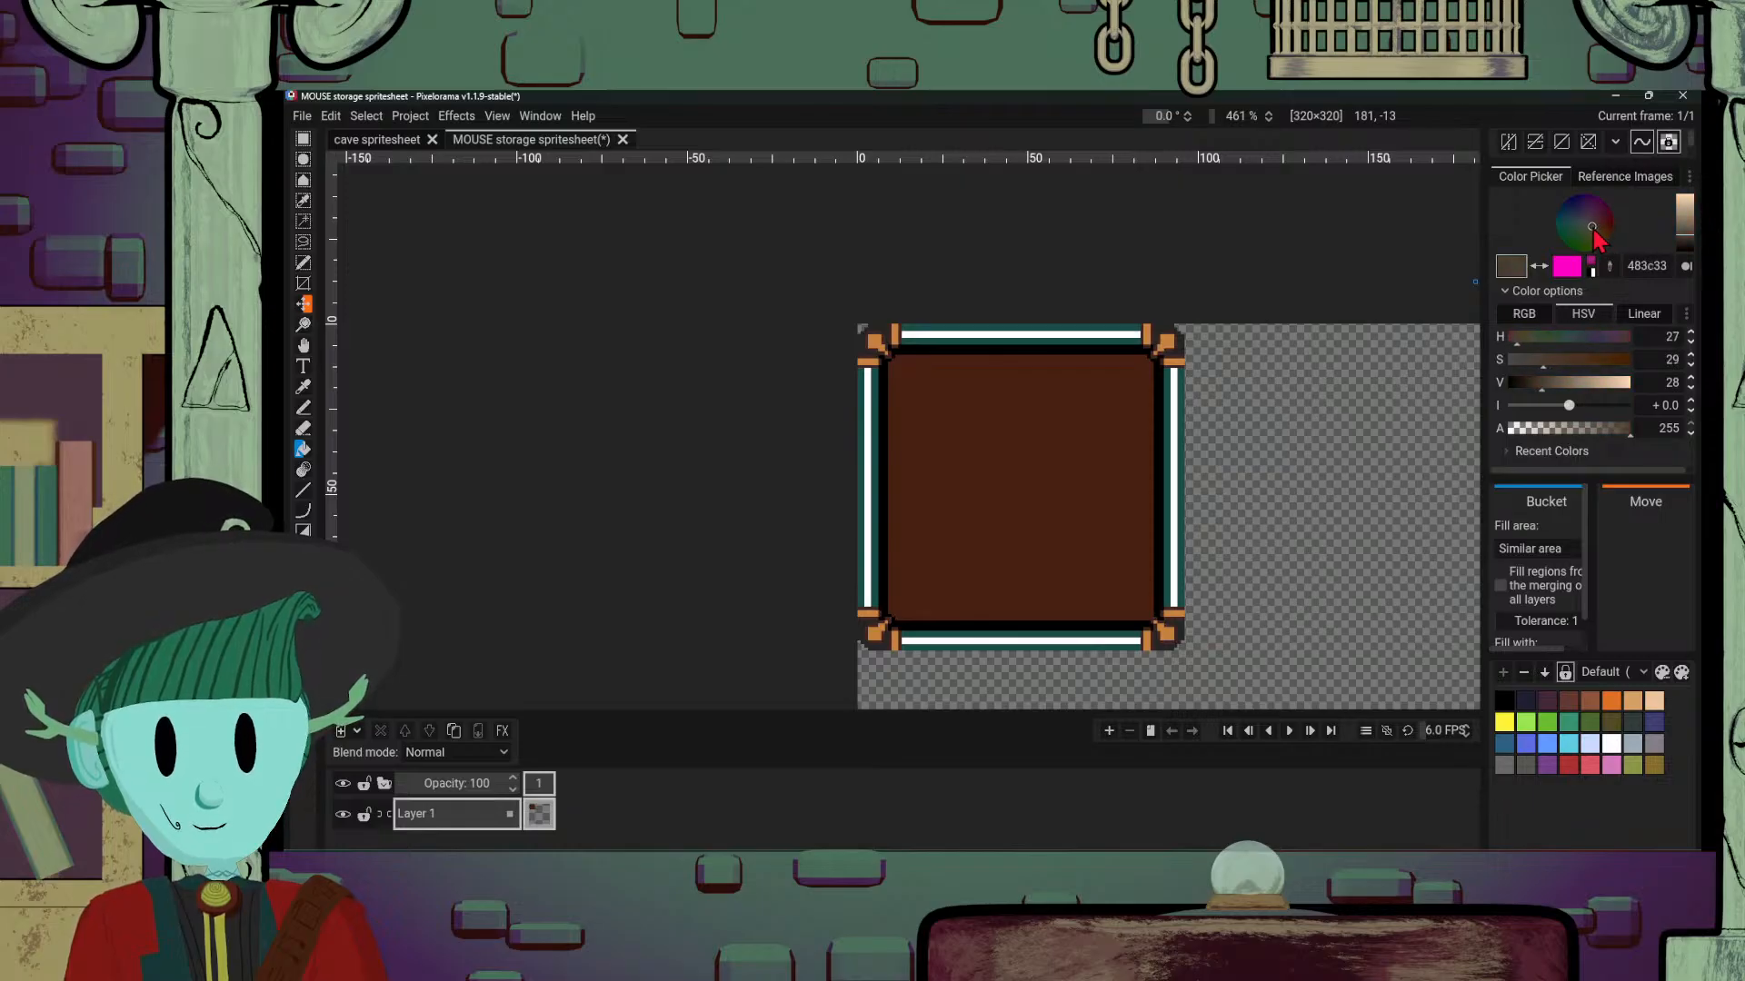
left_click(951, 565)
scroll(1309, 564, "down", 3)
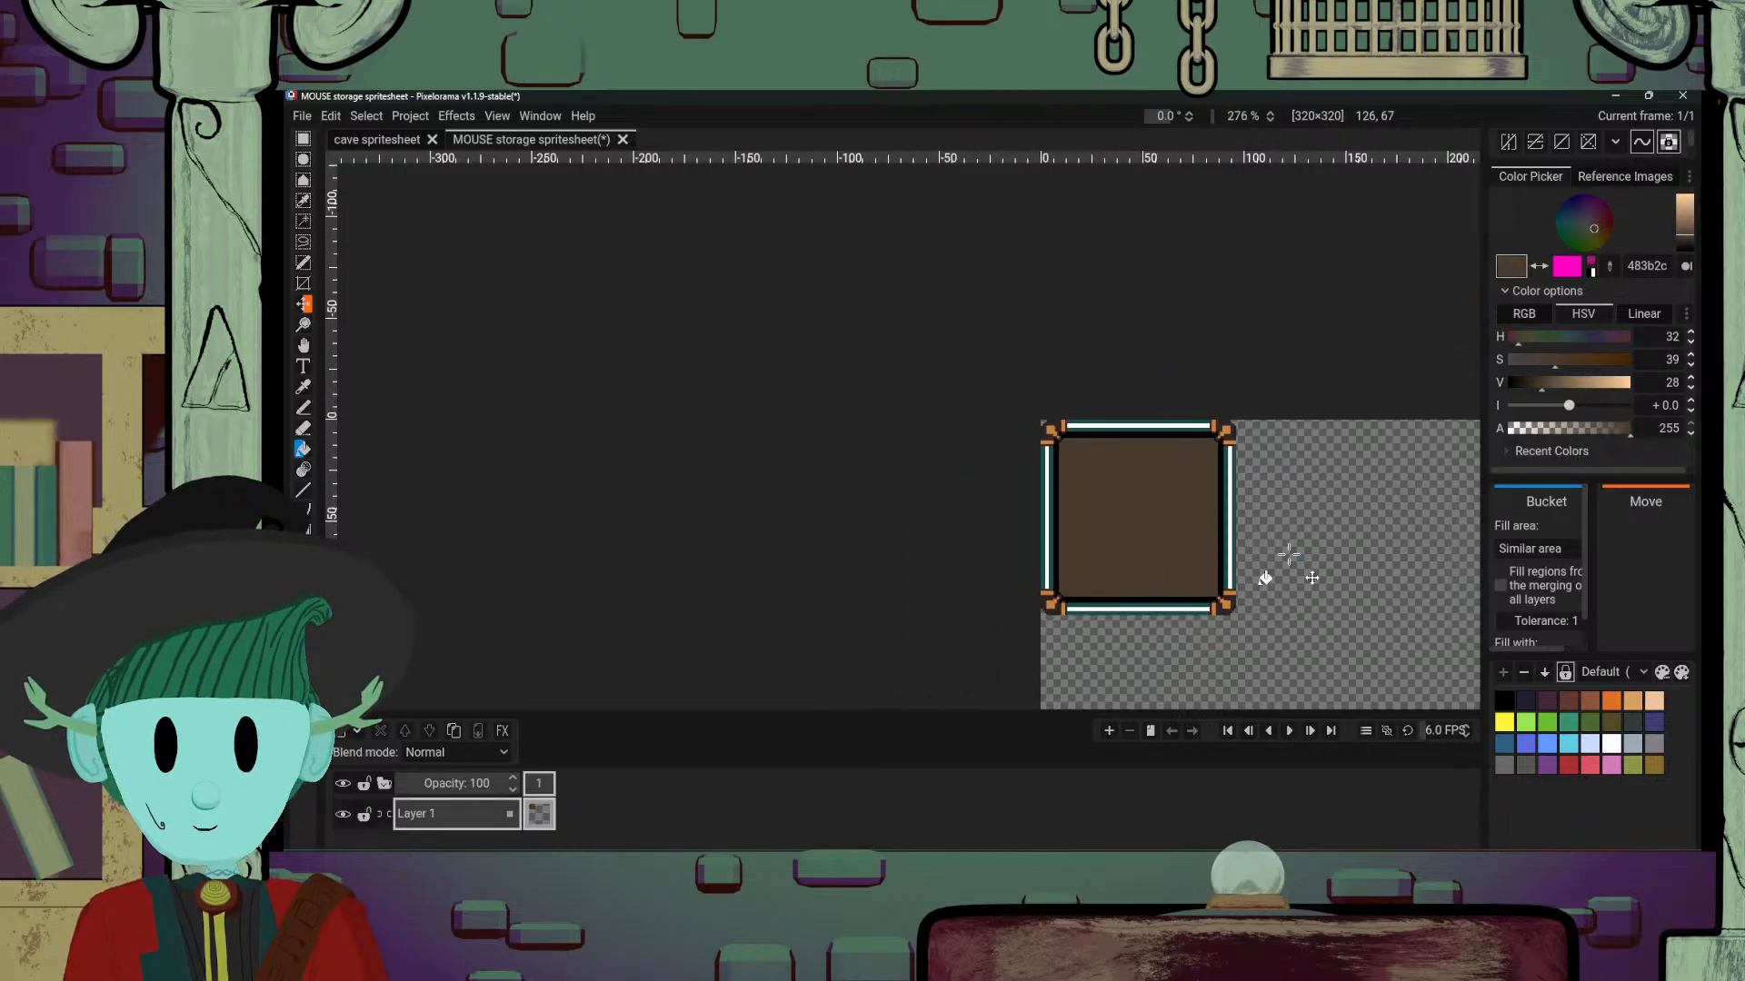
scroll(1265, 581, "down", 3)
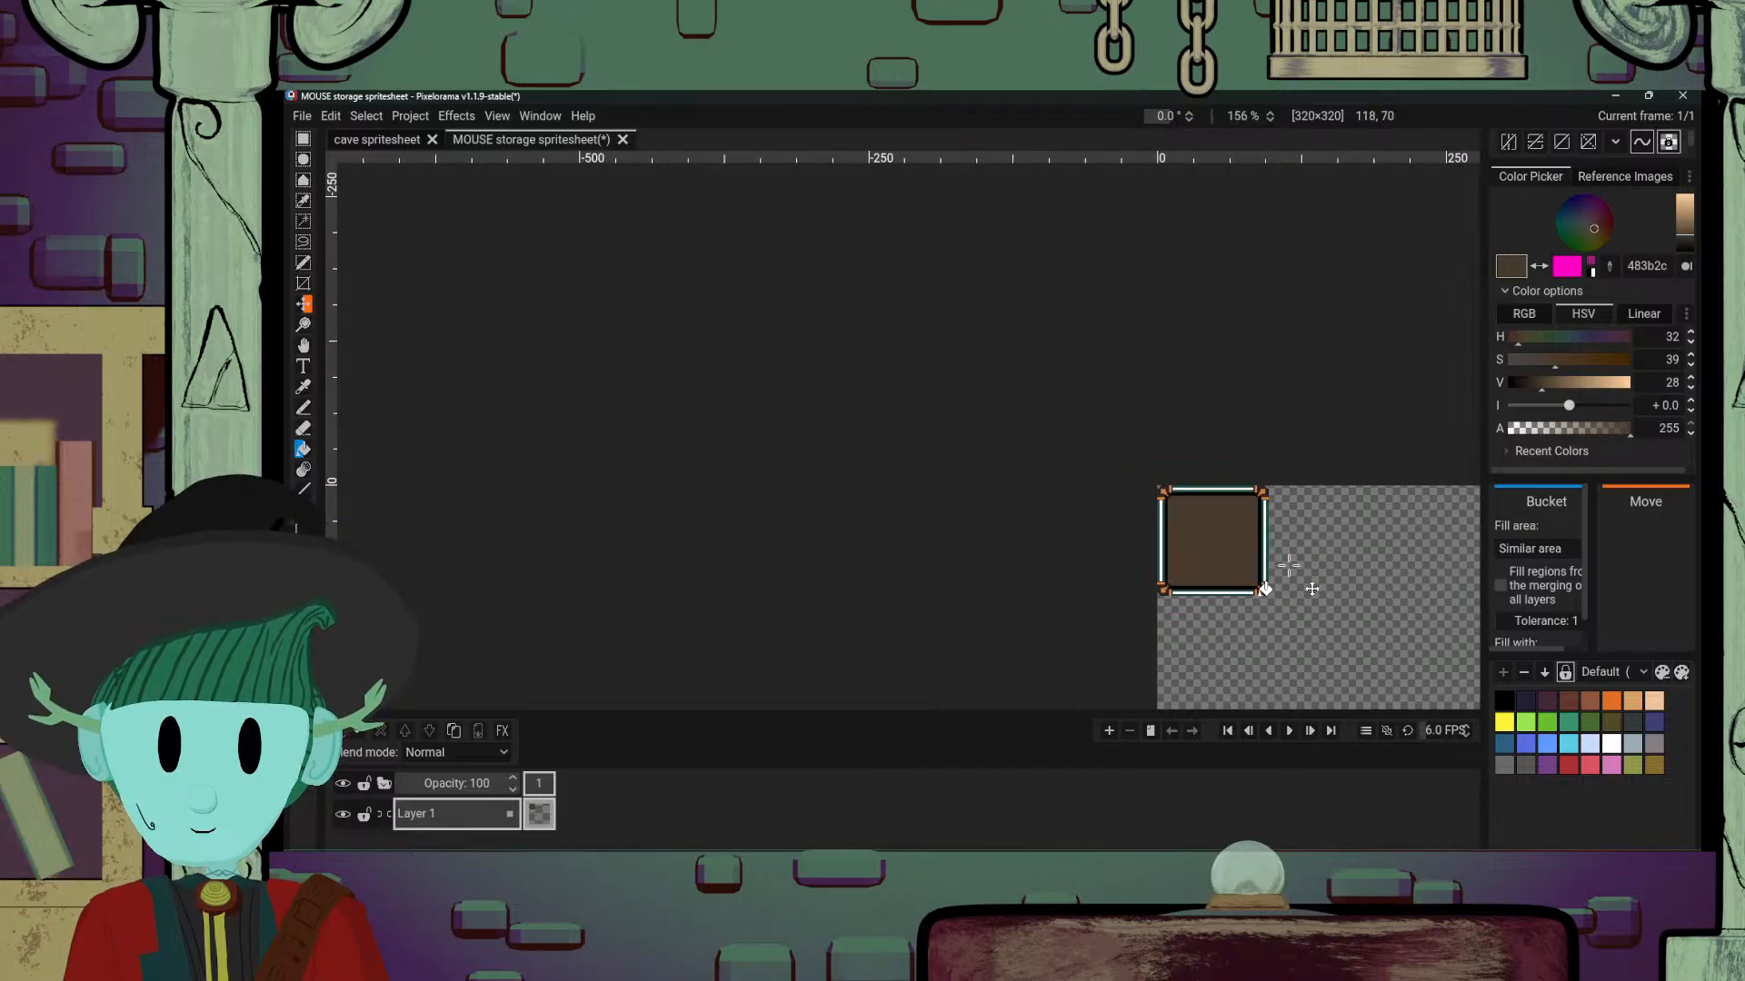
scroll(1265, 588, "up", 8)
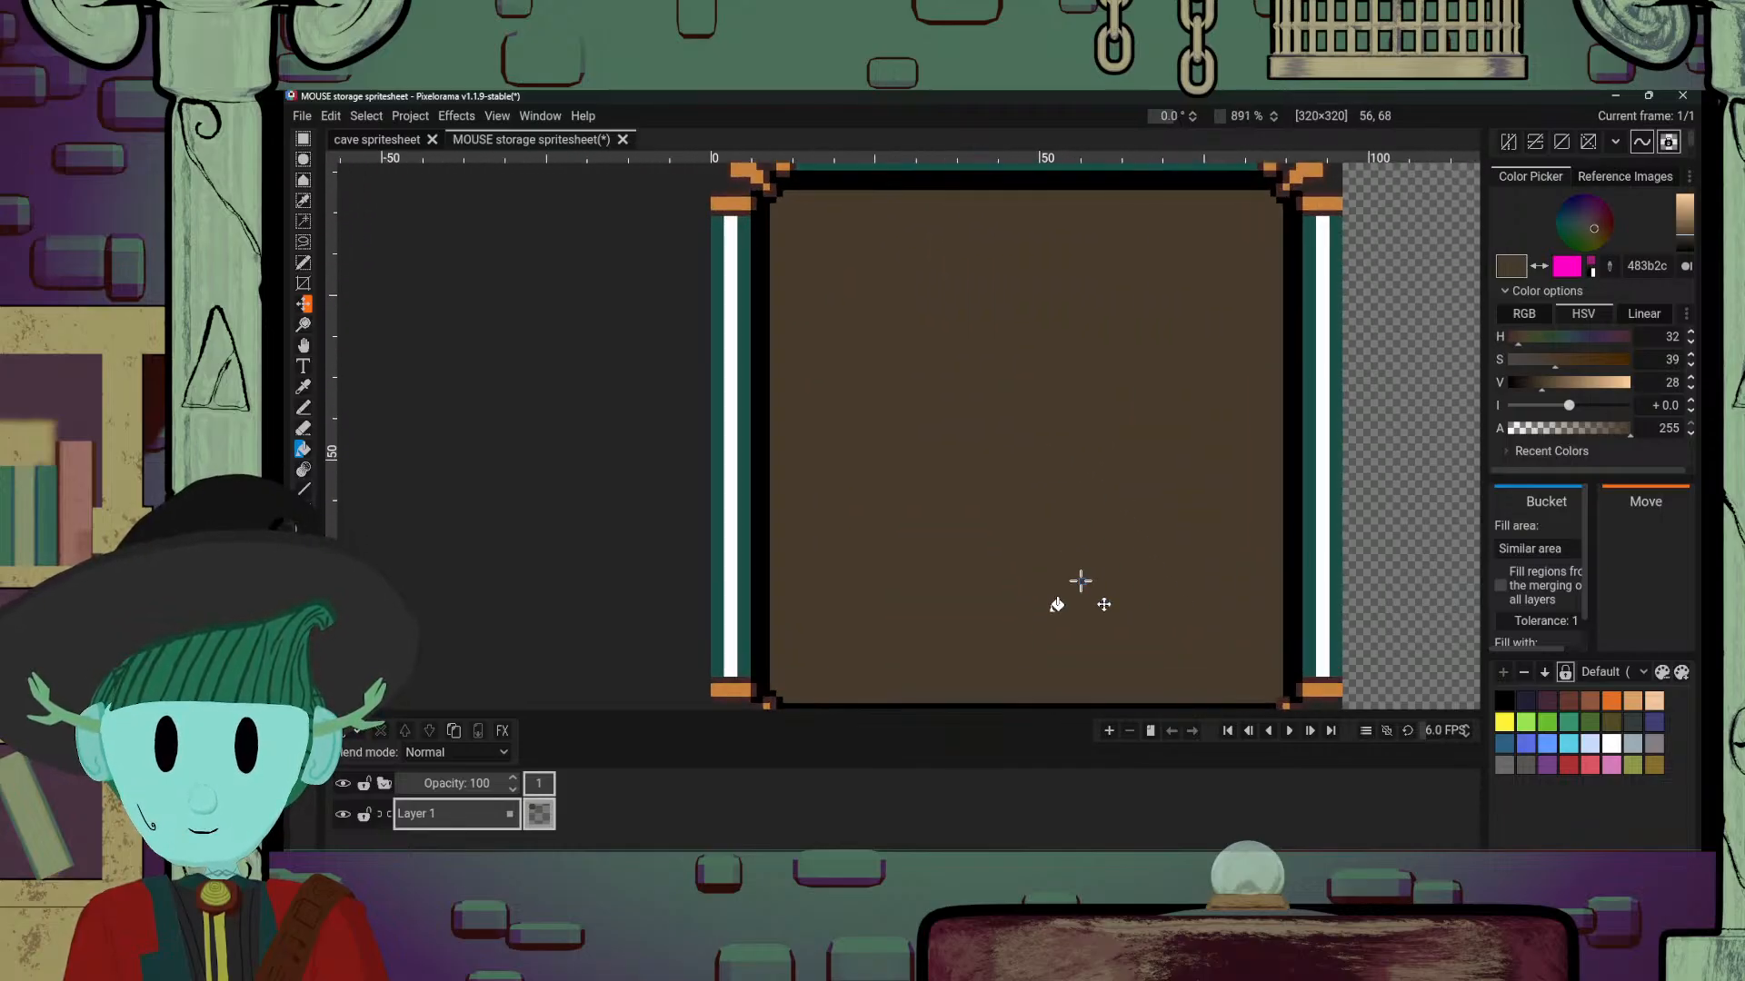
scroll(1021, 525, "down", 3)
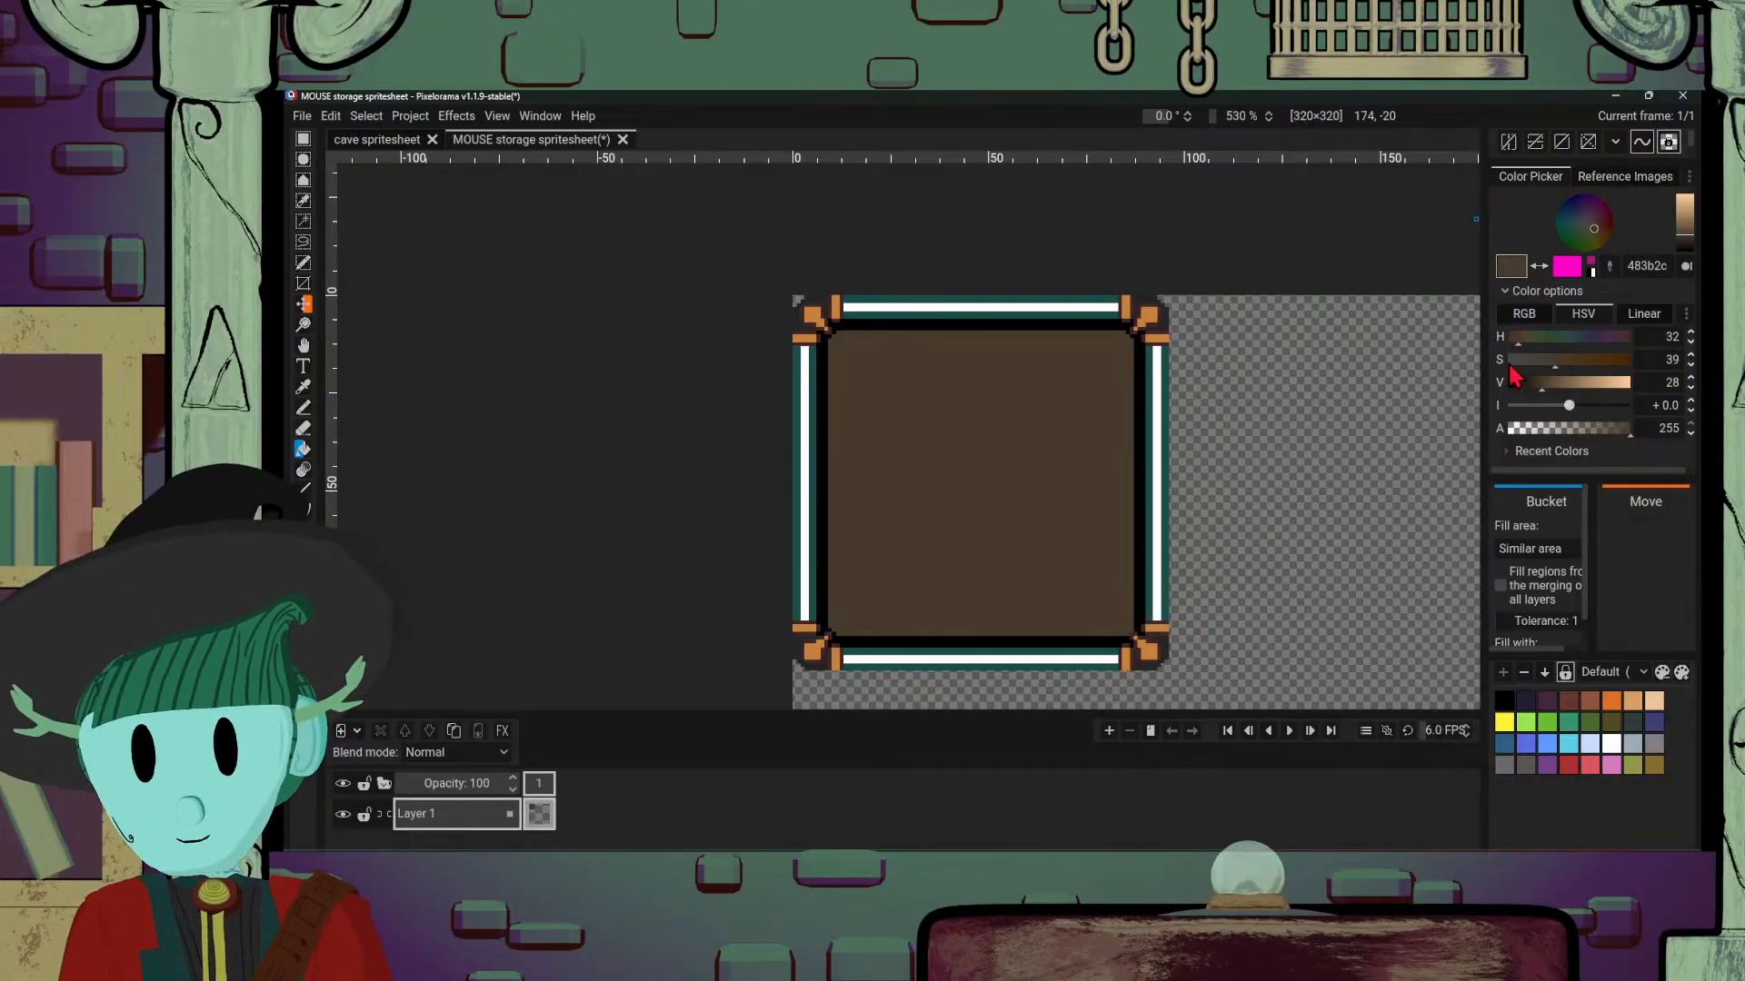
Step: Darken the drawing colour to brown 3b291a and pencil uneven shading patches along the panel's right inner edge
key("b")
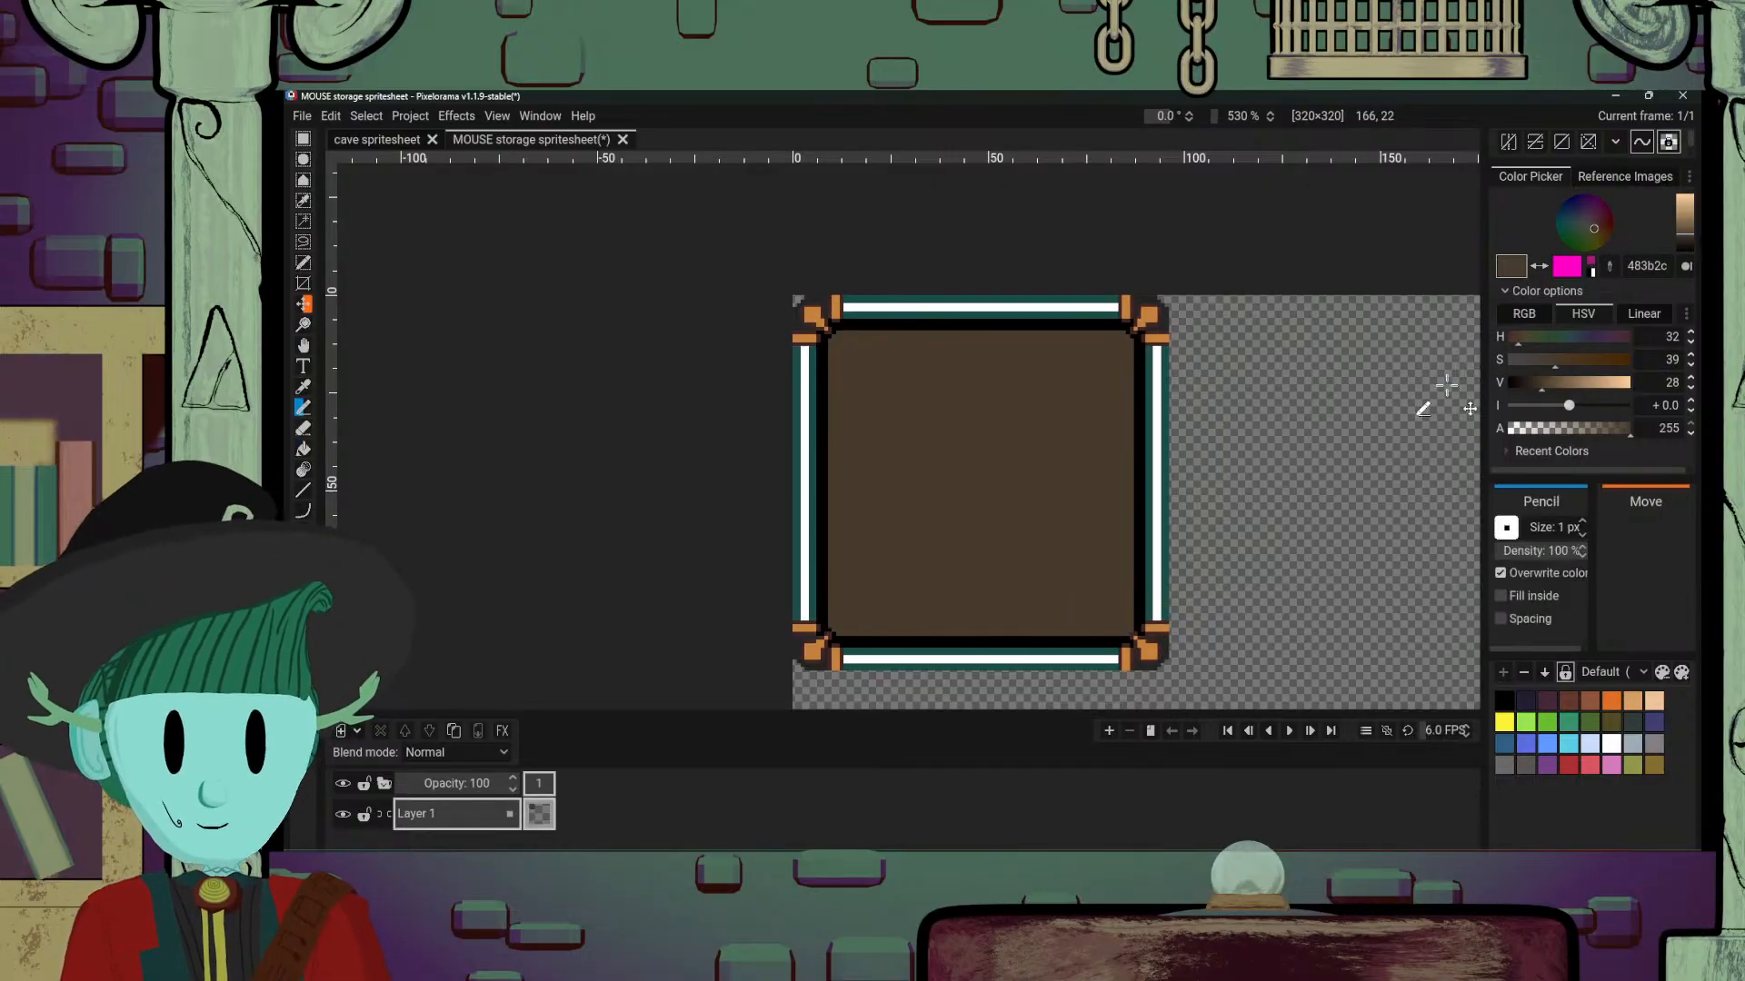
left_click_drag(1686, 242, 1598, 238)
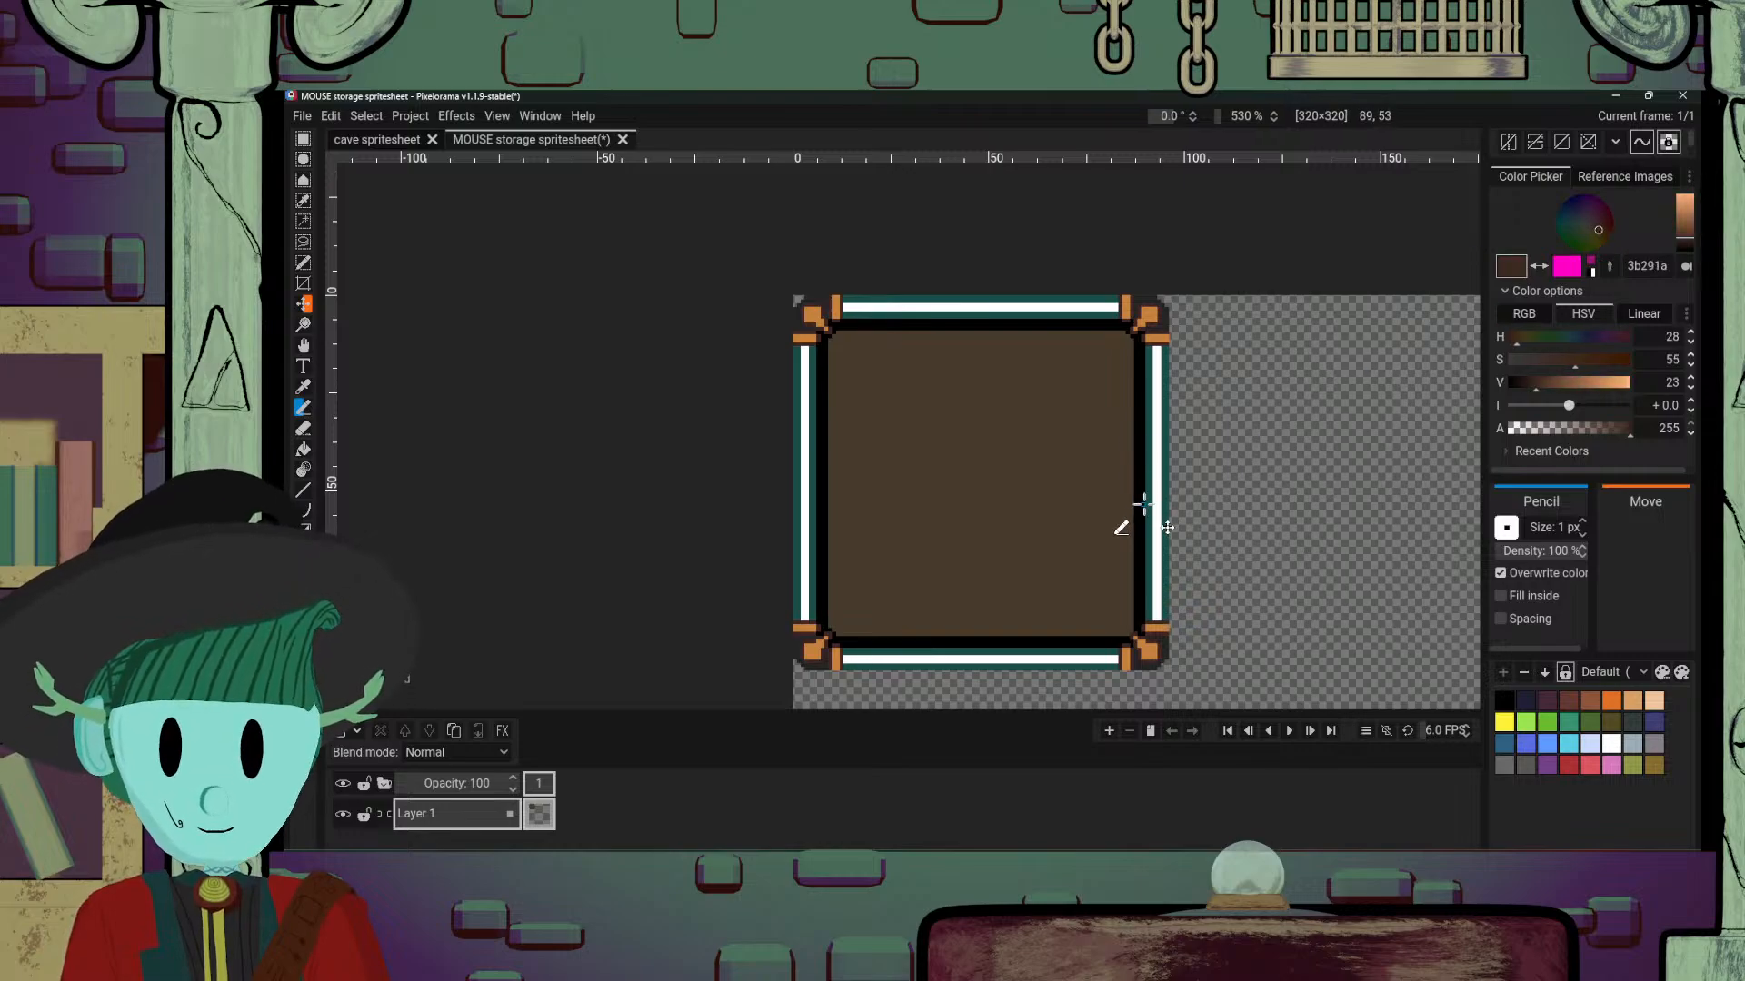
scroll(1138, 498, "up", 3)
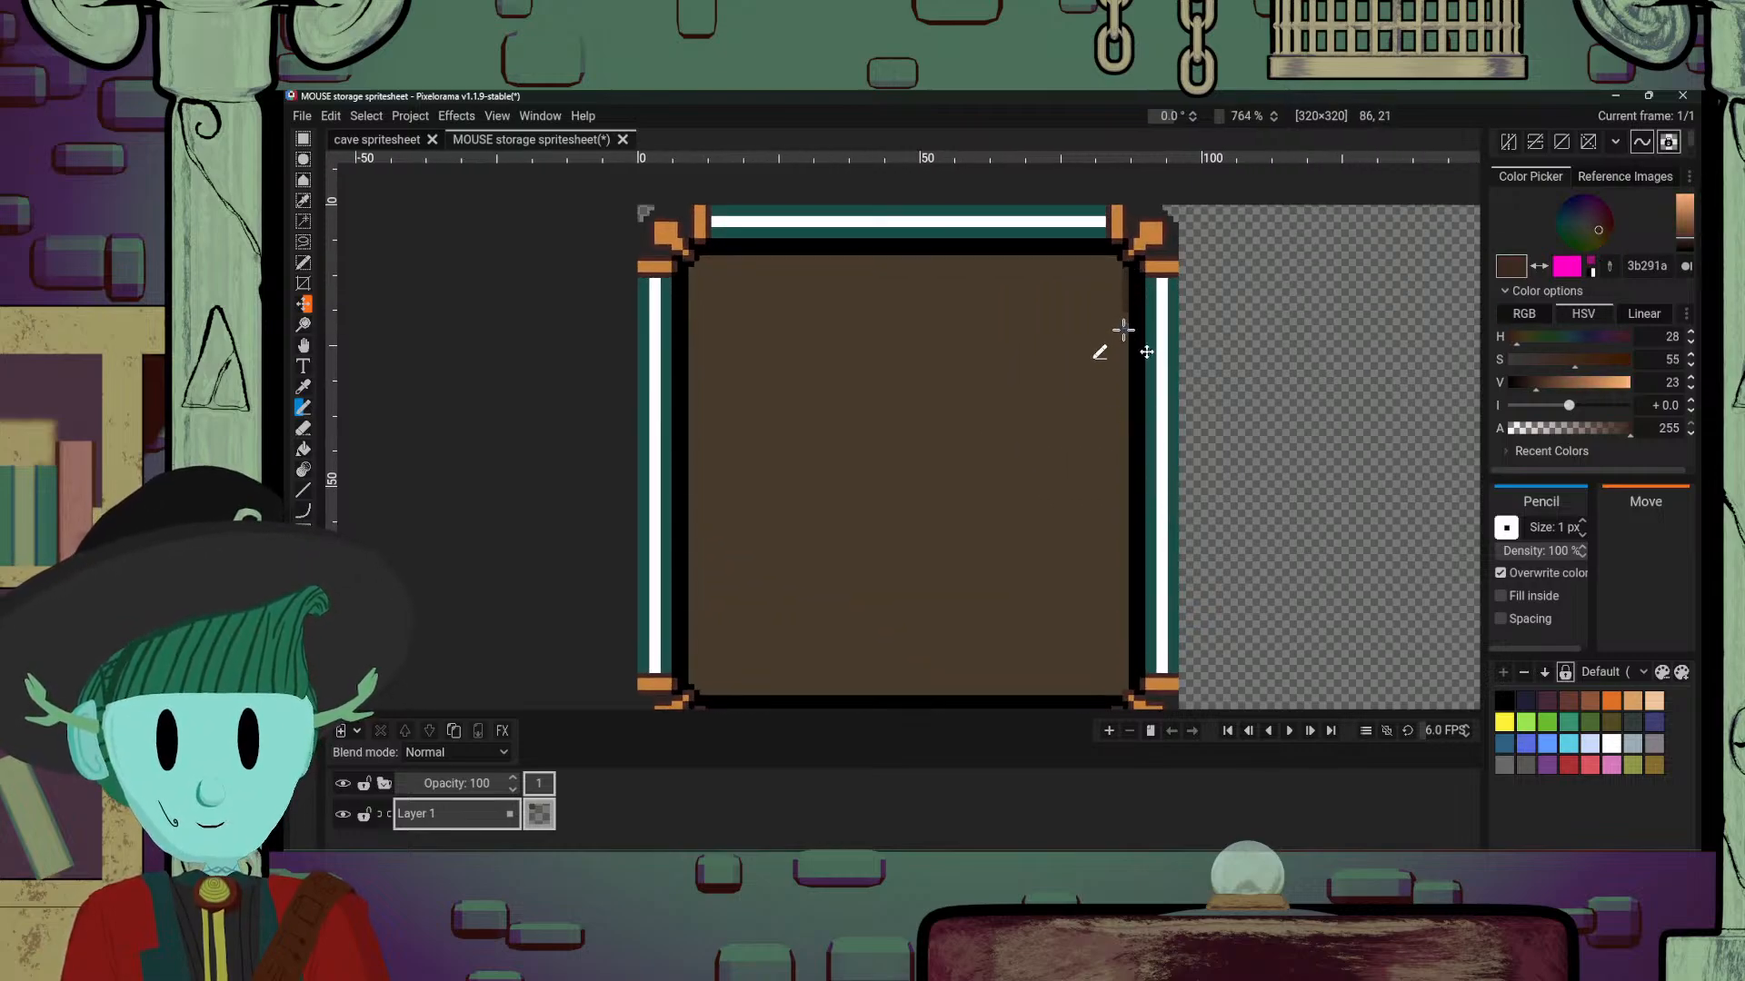
left_click_drag(1125, 324, 1125, 449)
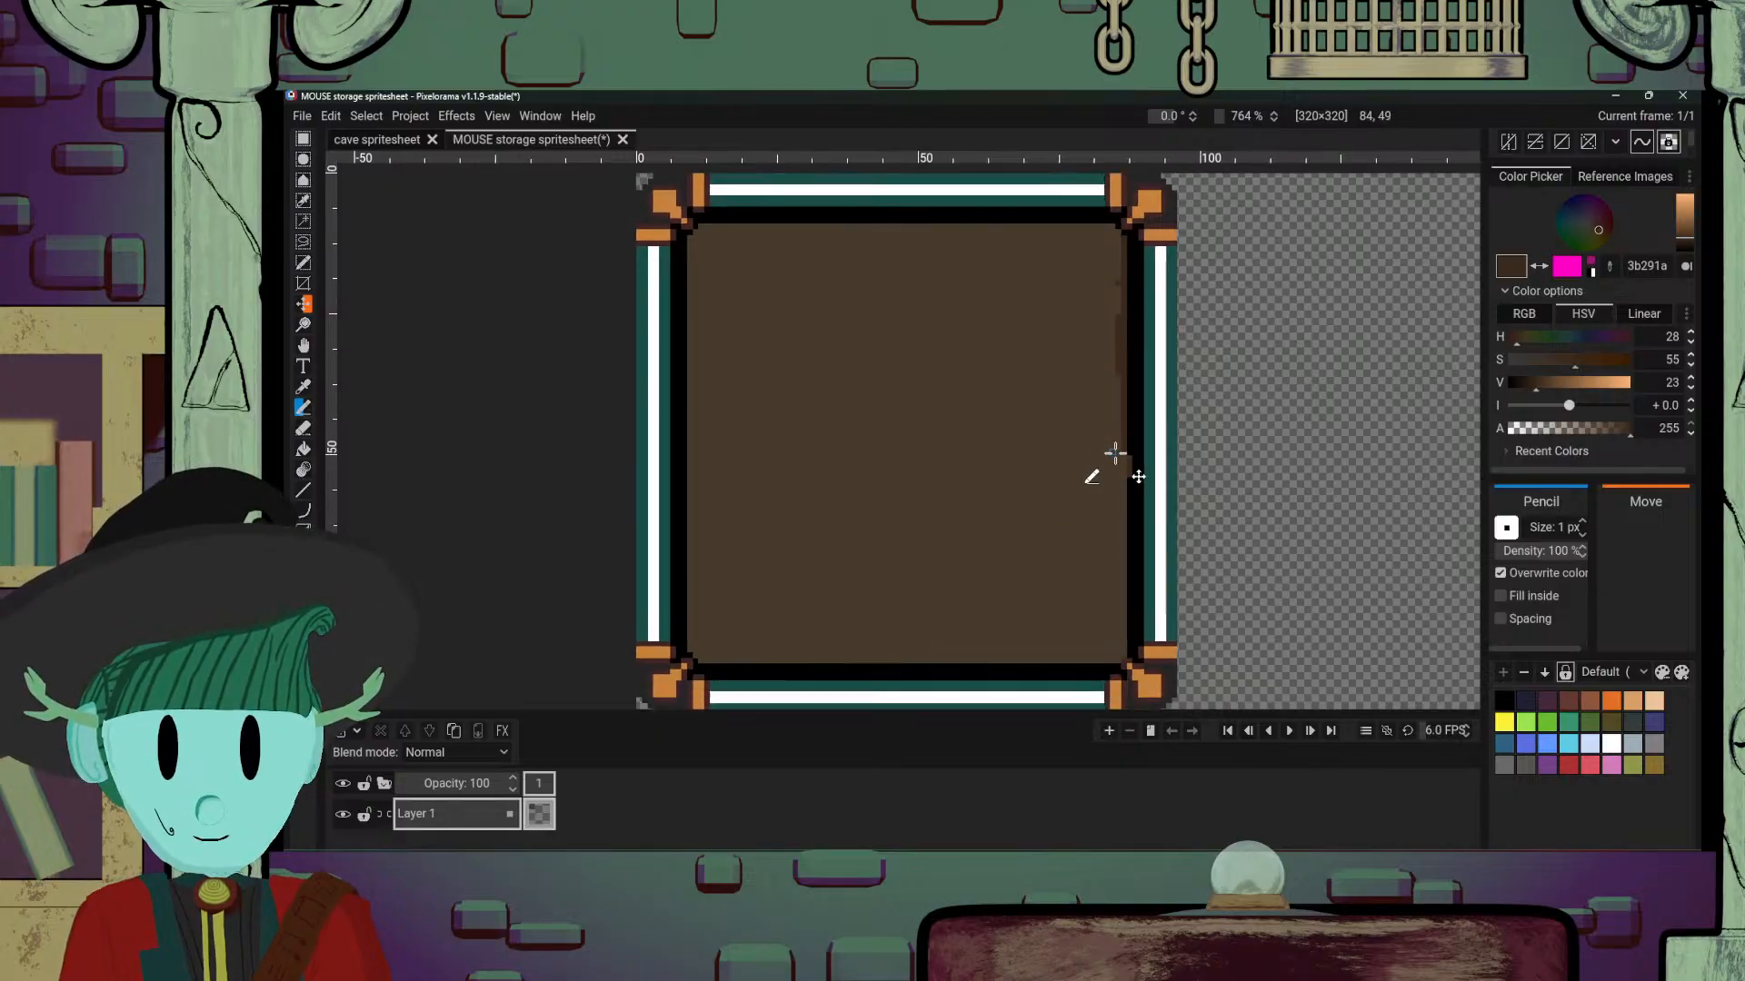
scroll(1110, 460, "down", 1)
left_click_drag(1124, 522, 1124, 646)
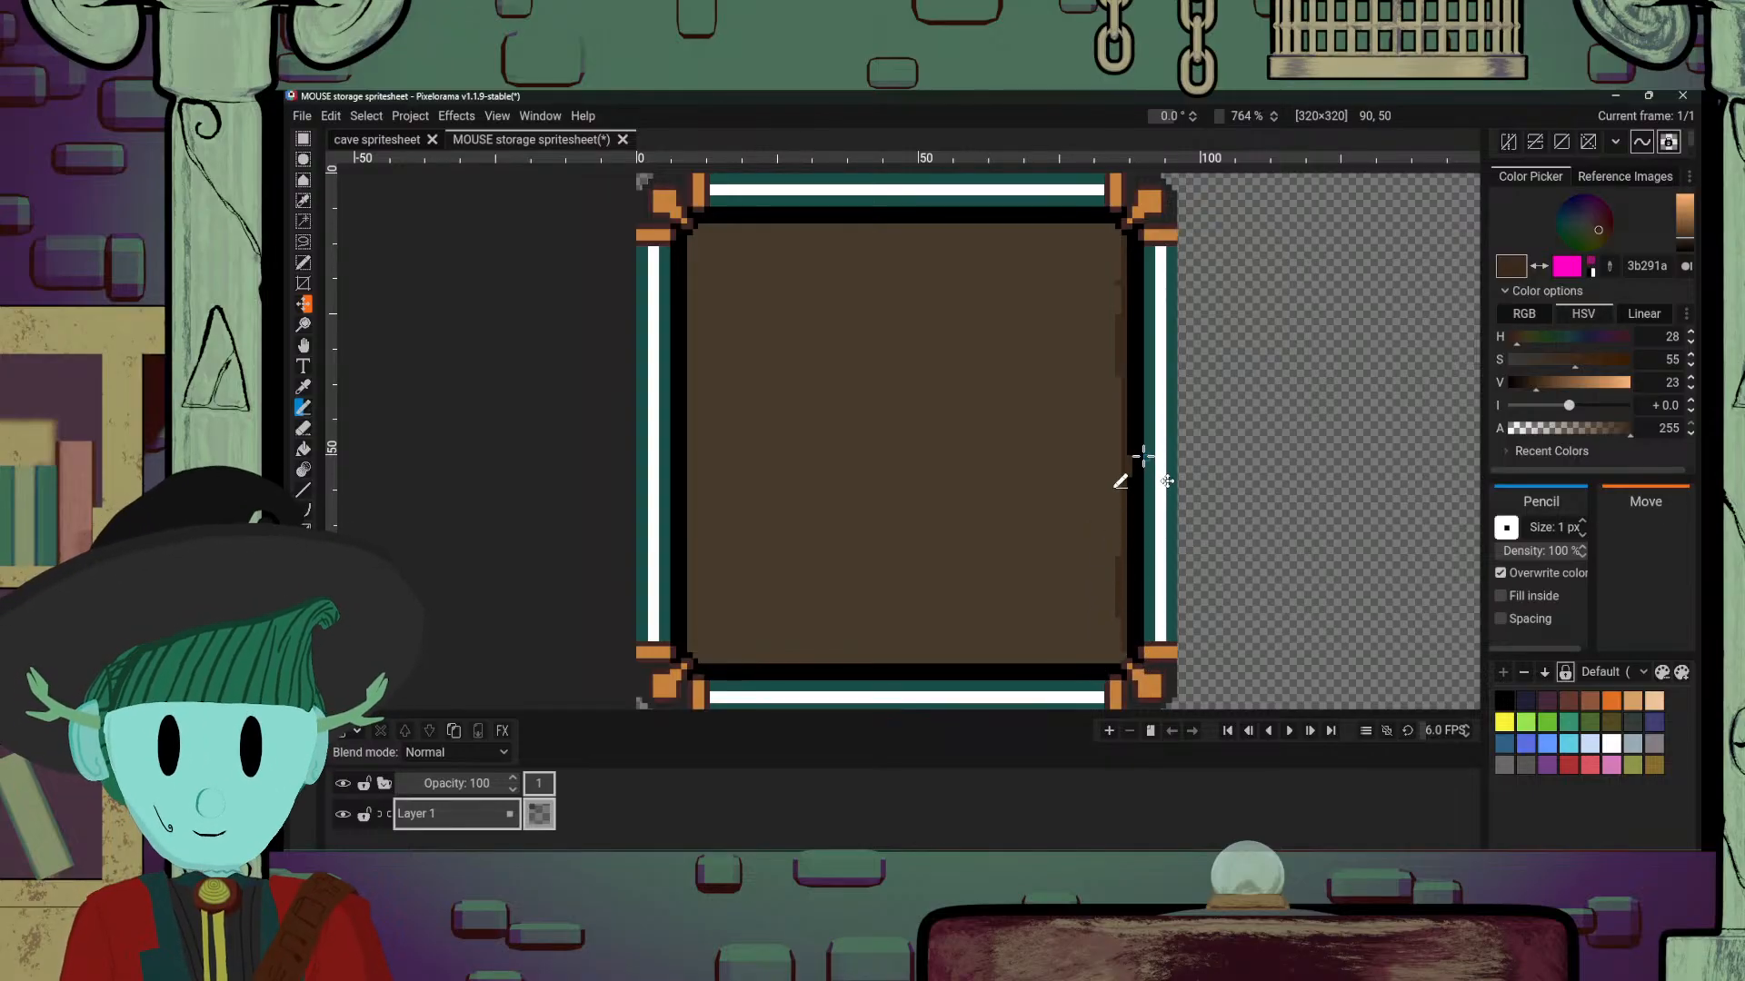
Step: Sample black from the frame, resample dark brown 3b291a, and pencil uneven shading along the panel's bottom inner edge
key("o")
left_click(1136, 435)
key("b")
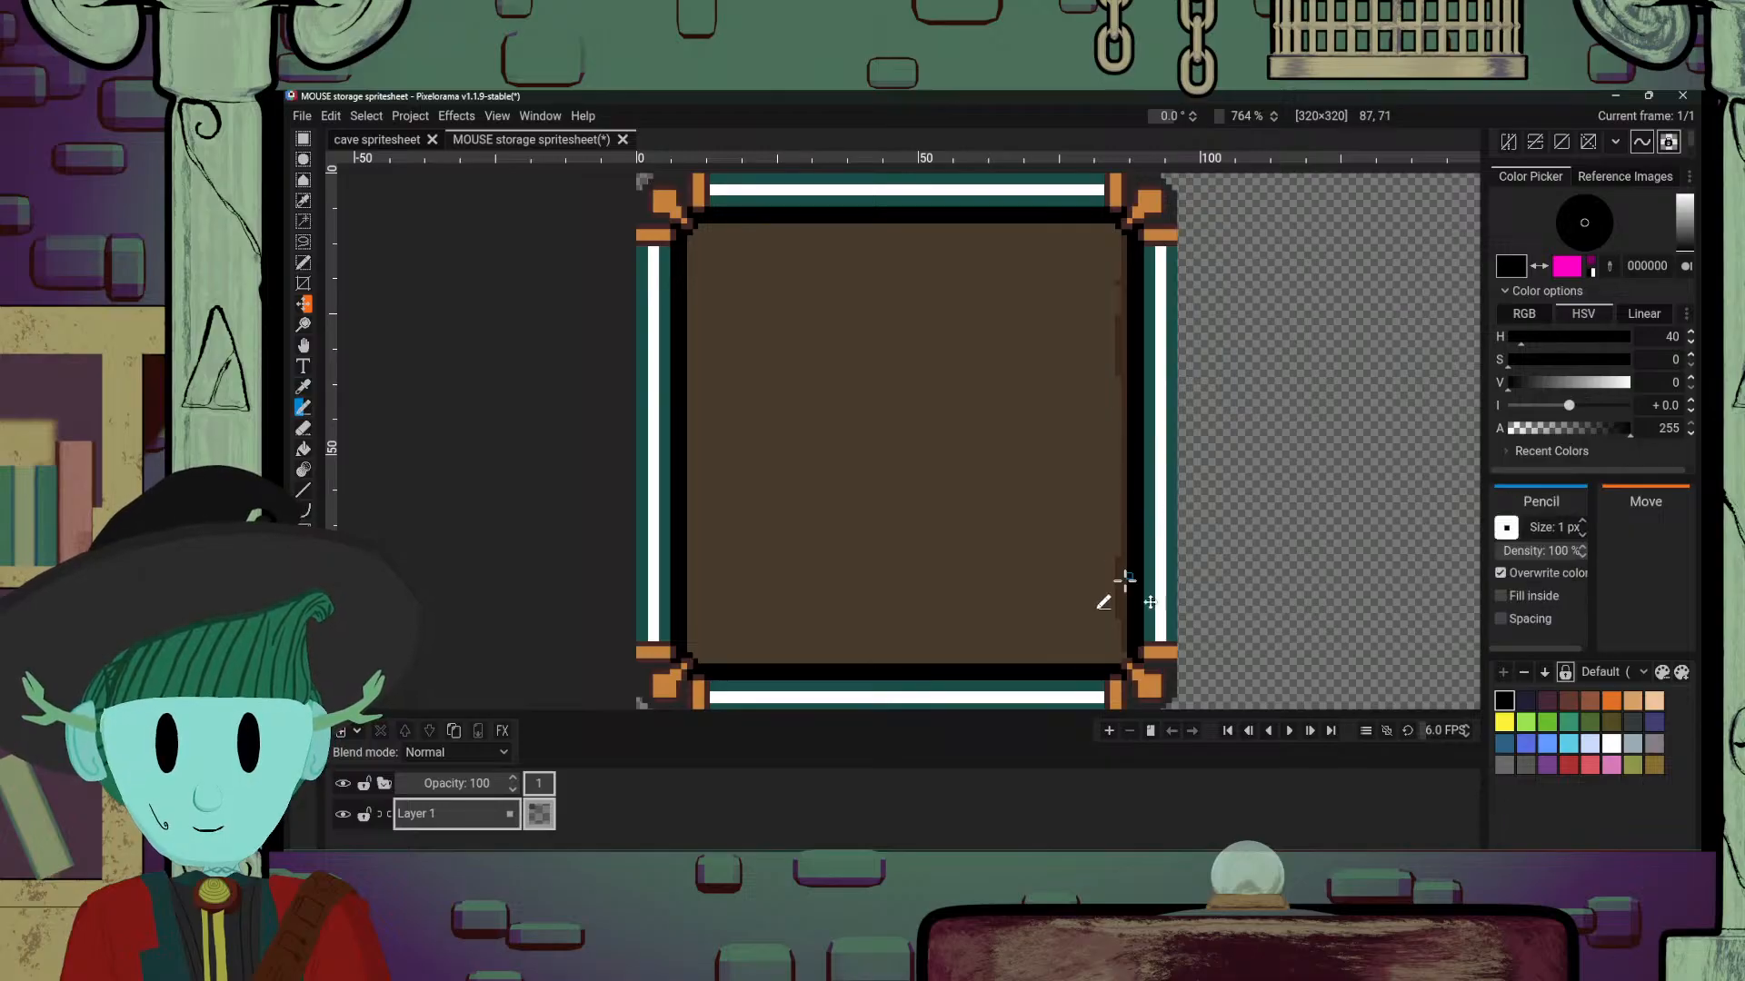
scroll(1016, 523, "down", 3)
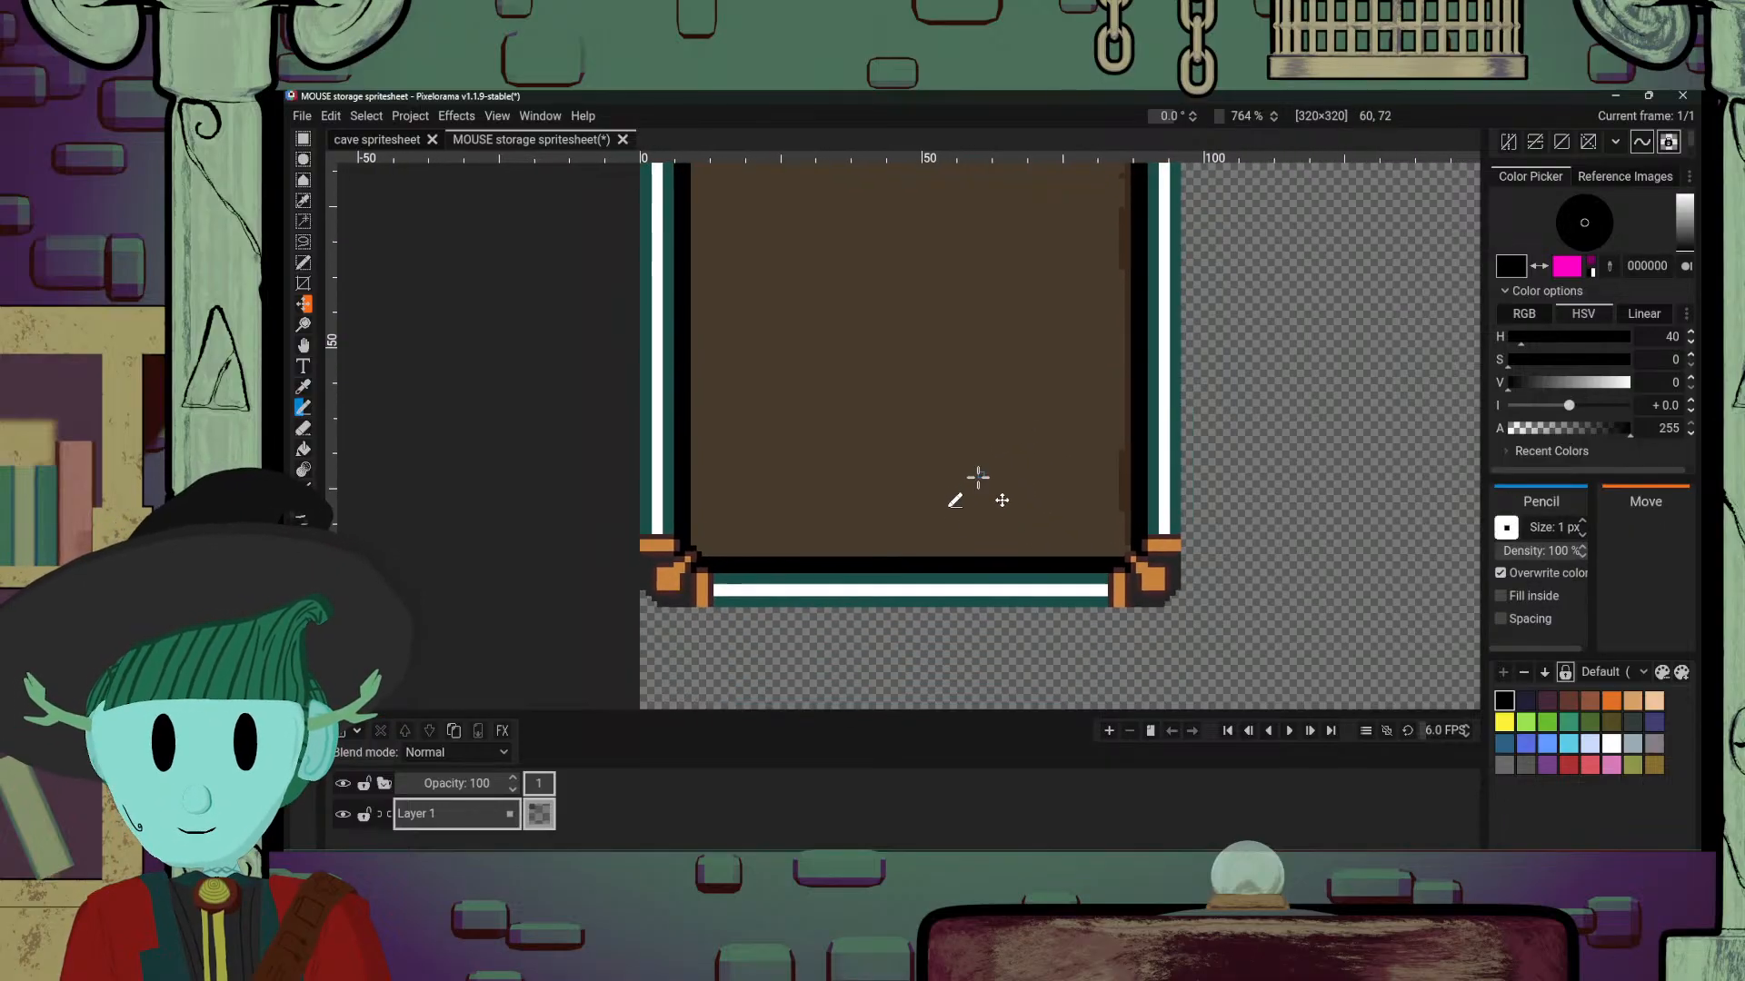
key("o")
left_click(1111, 547)
key("b")
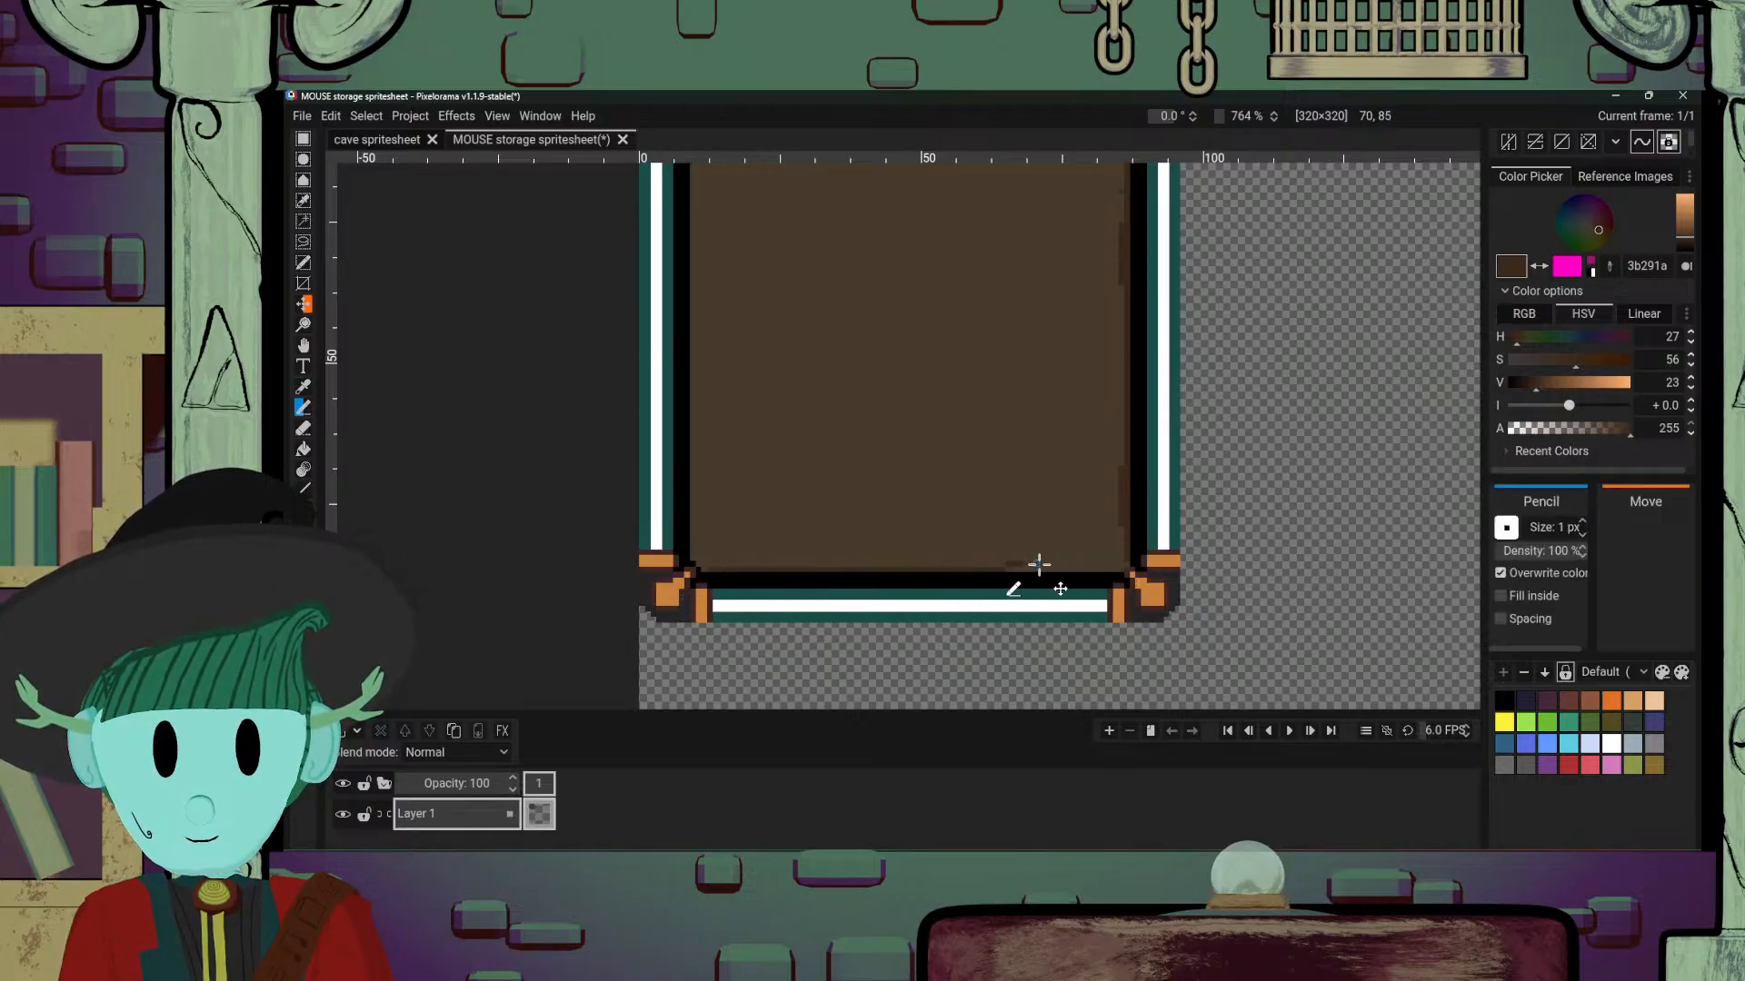
left_click_drag(1036, 564, 1098, 565)
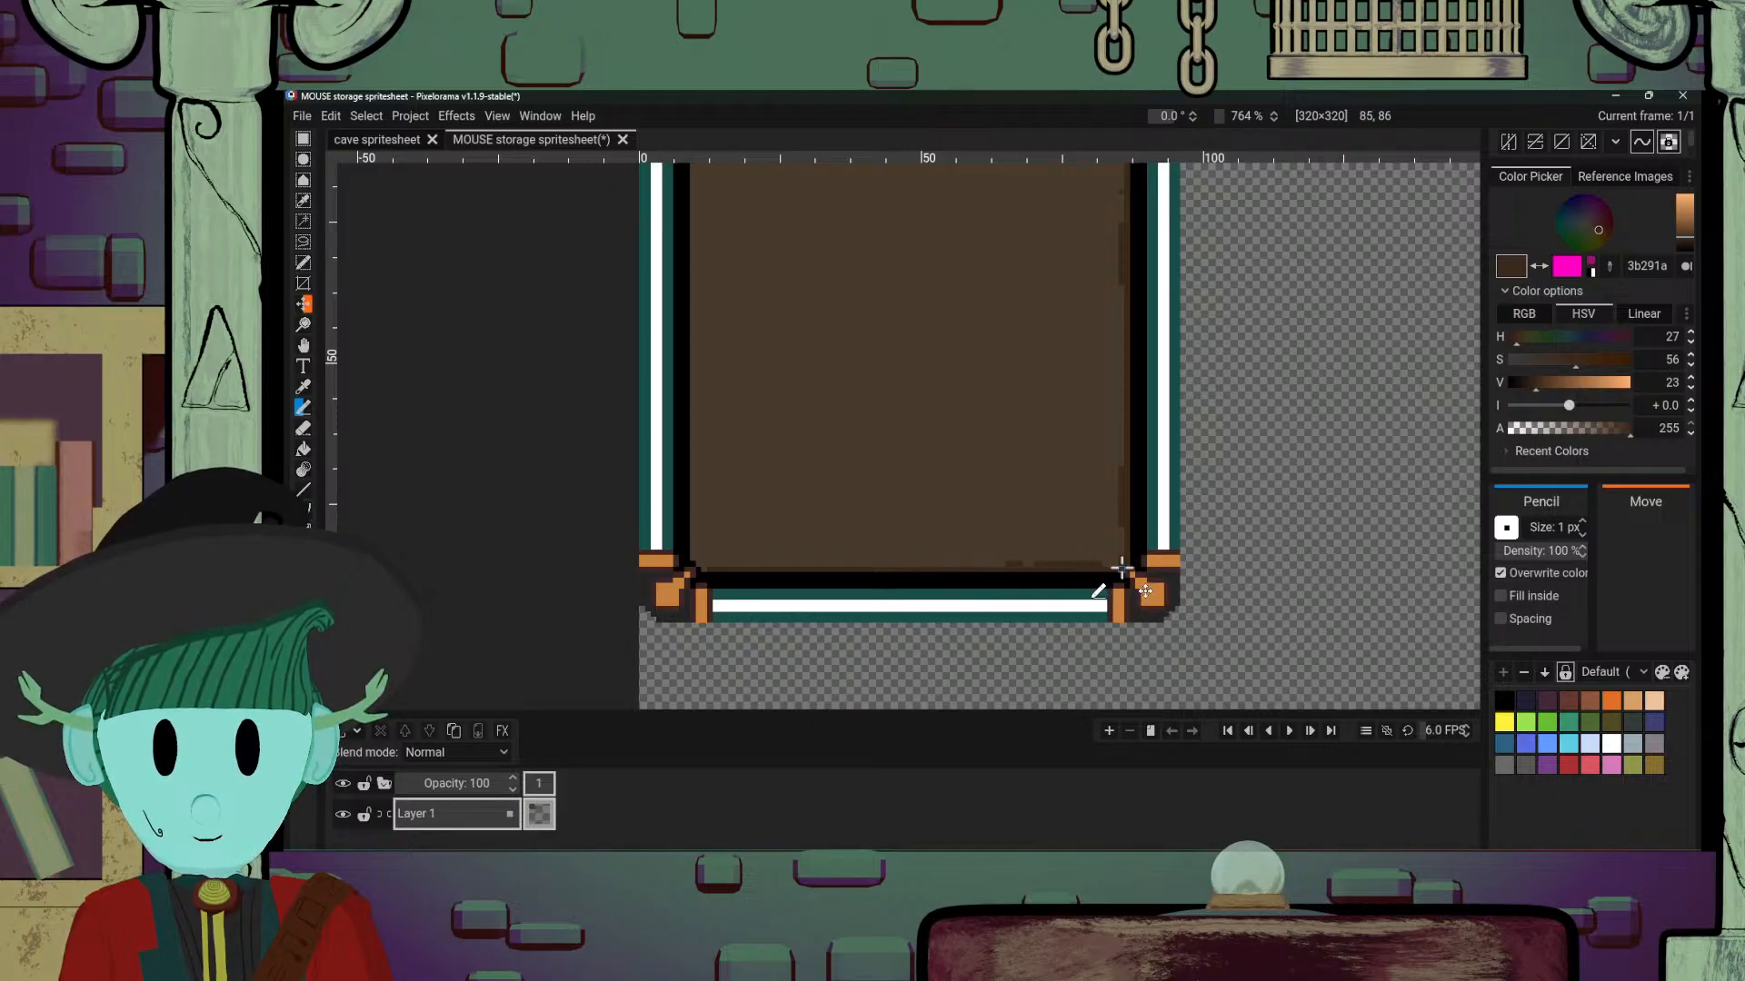
Step: Line the panel's left inner edge with dark brown 3b291a and touch up its lower-left corner with sampled black
scroll(984, 595, "up", 2)
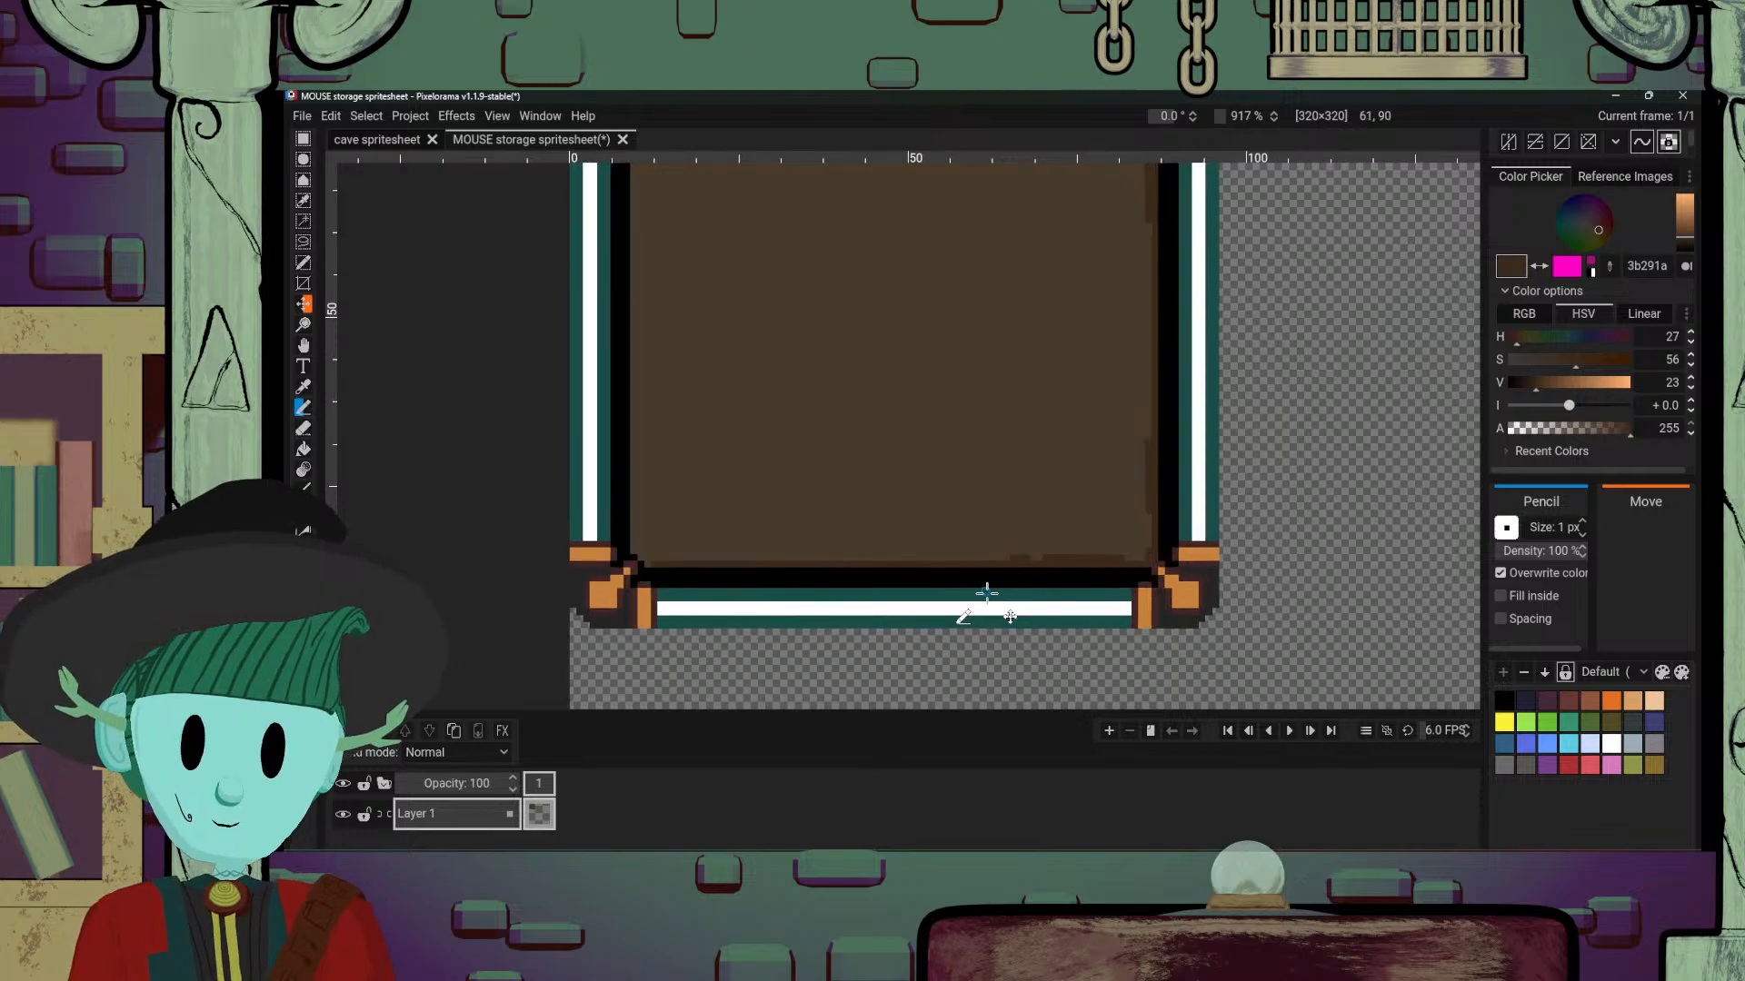
scroll(981, 584, "down", 5)
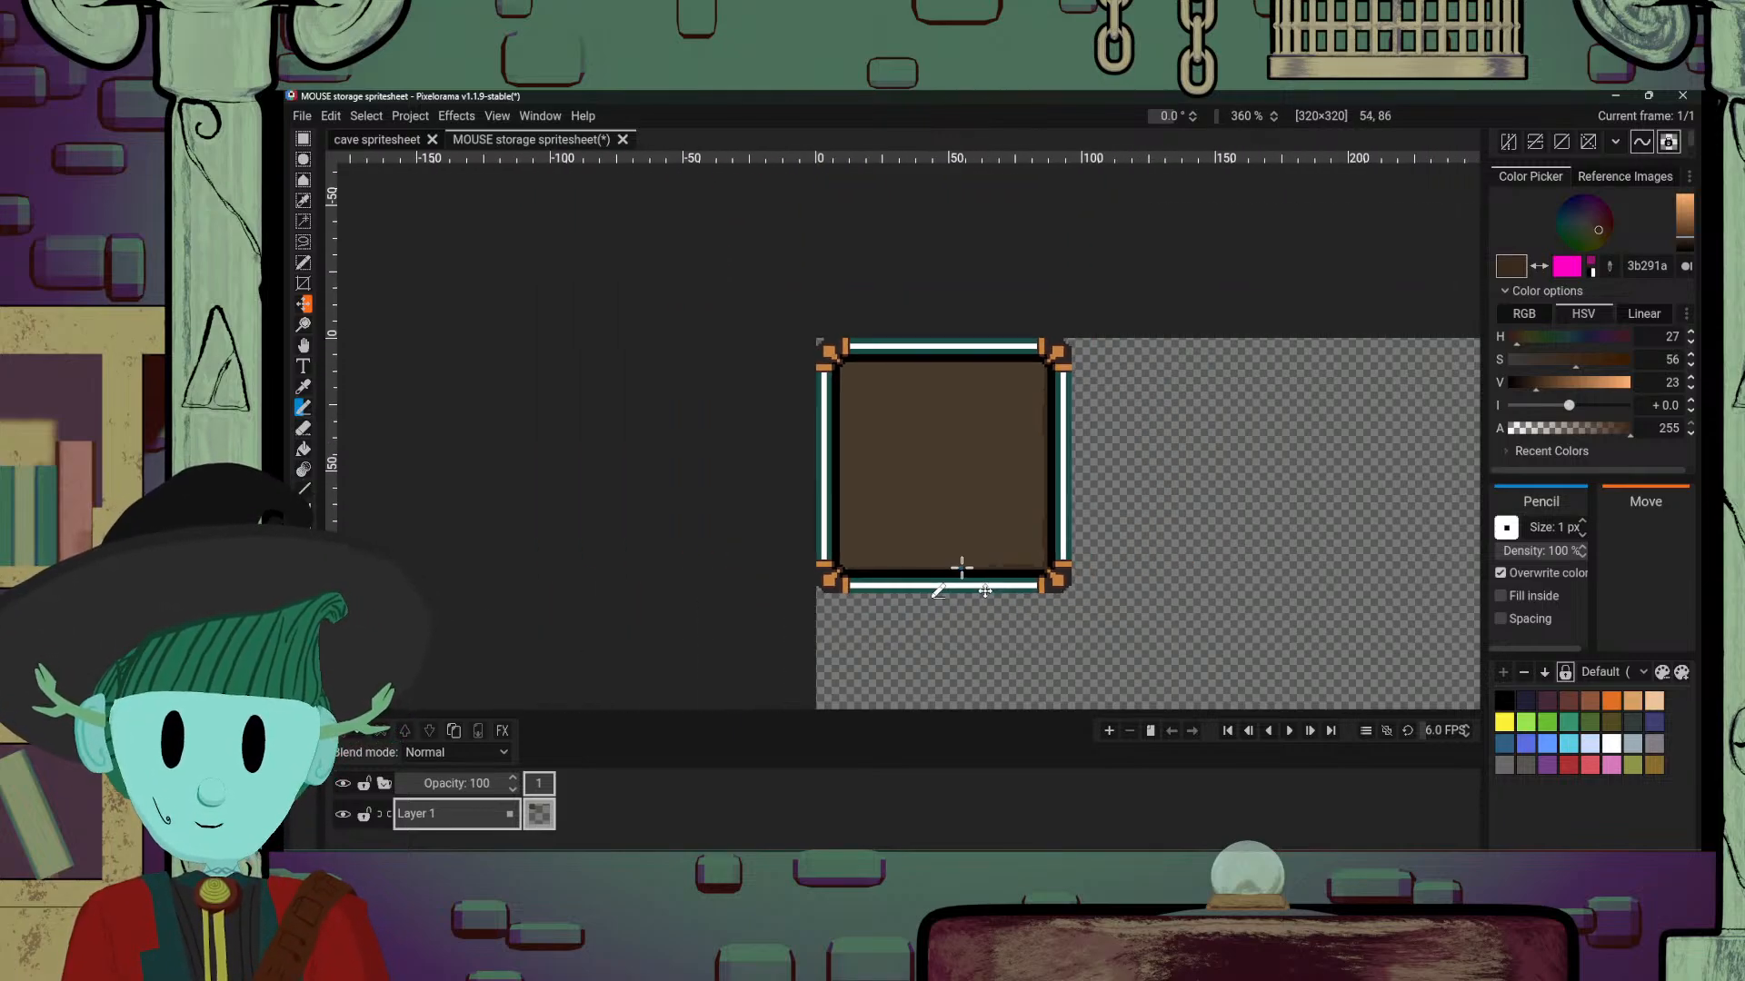
scroll(849, 463, "up", 2)
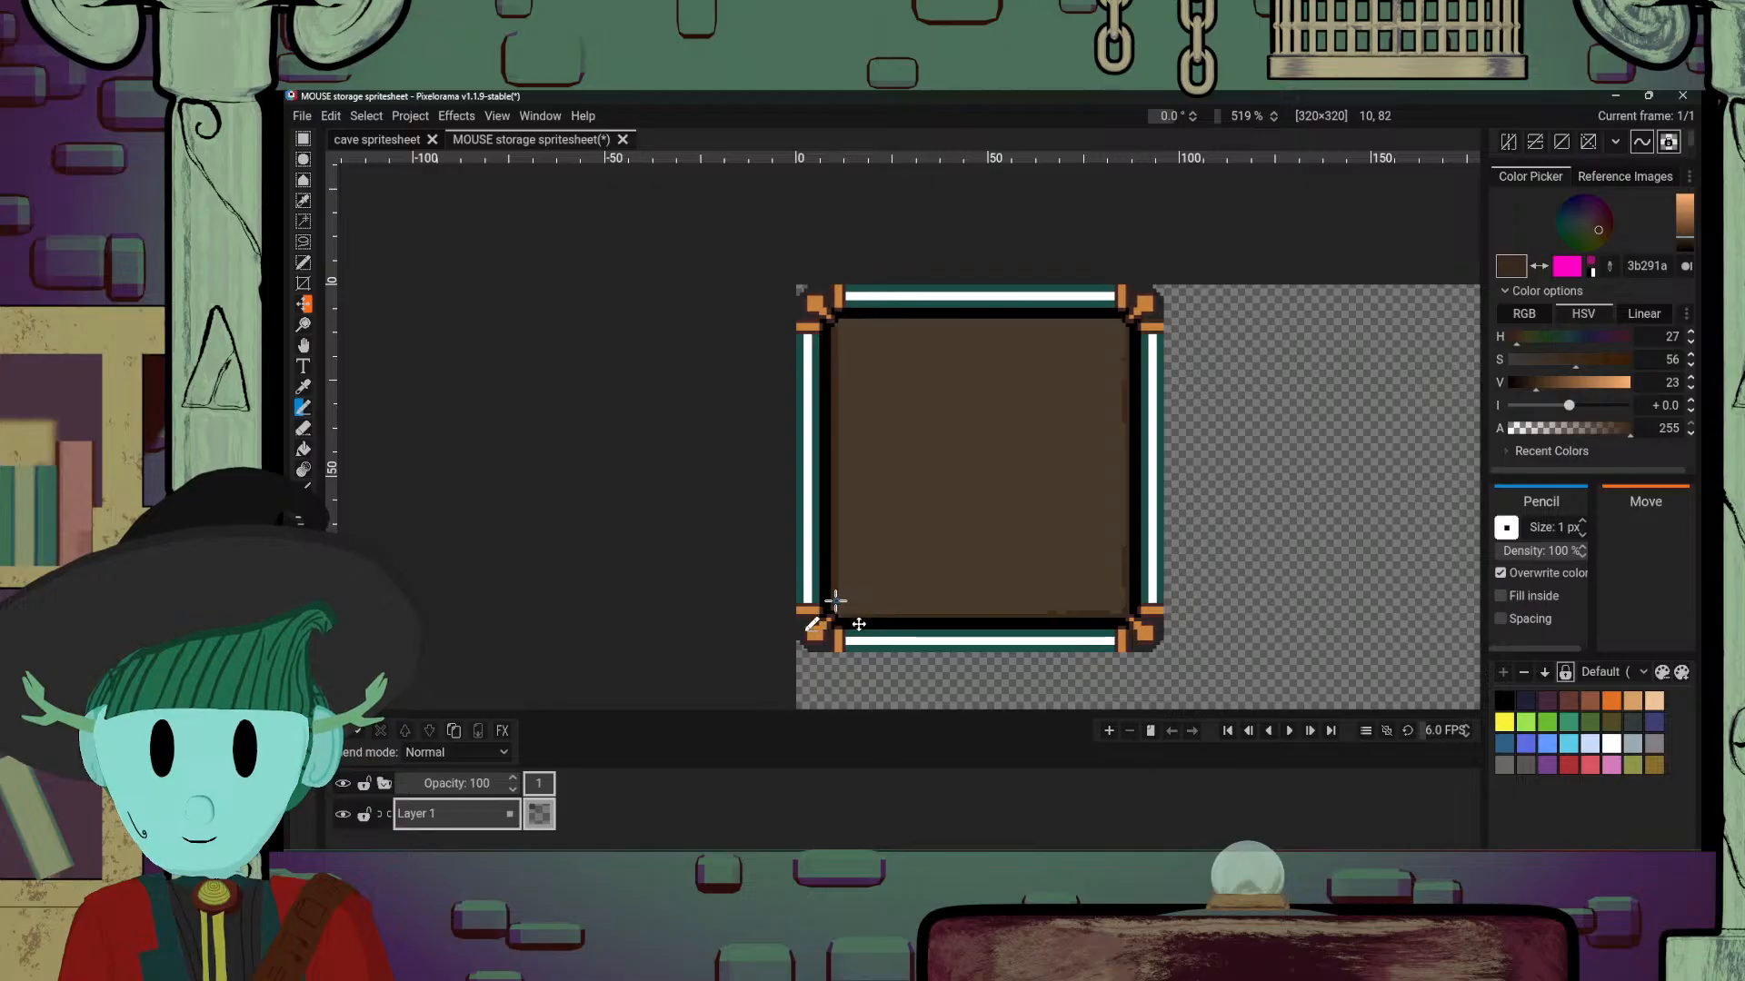
scroll(849, 638, "up", 1)
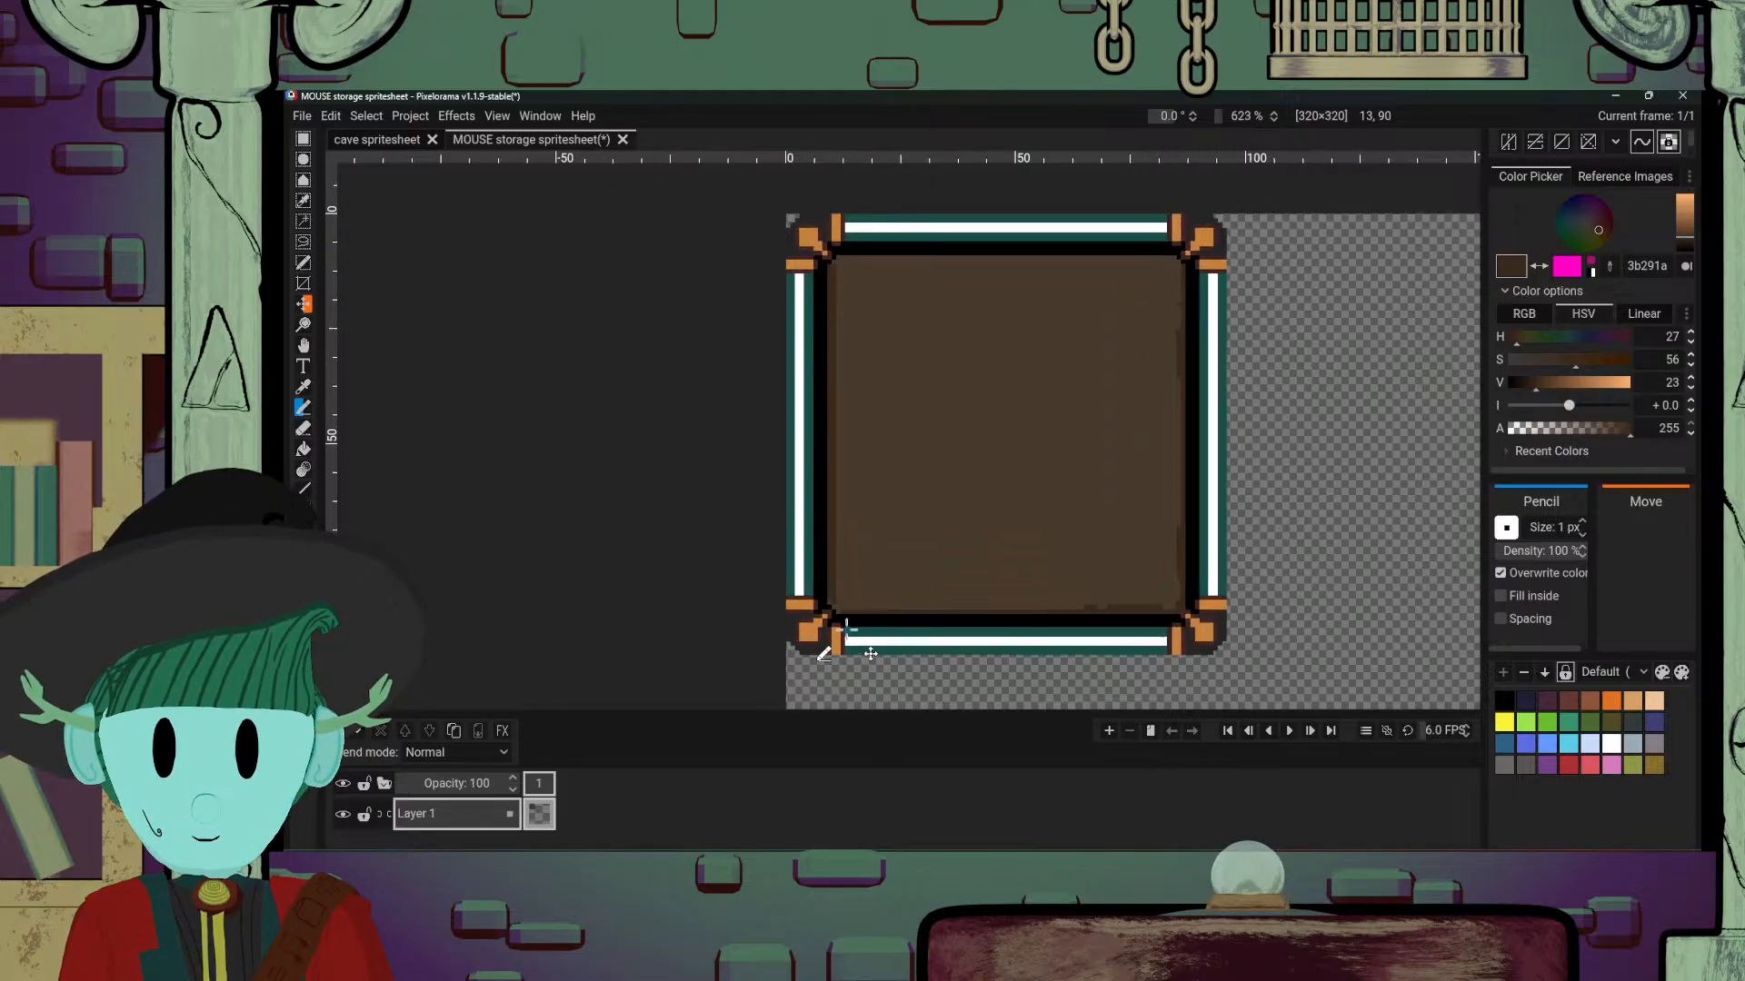
scroll(847, 629, "up", 4)
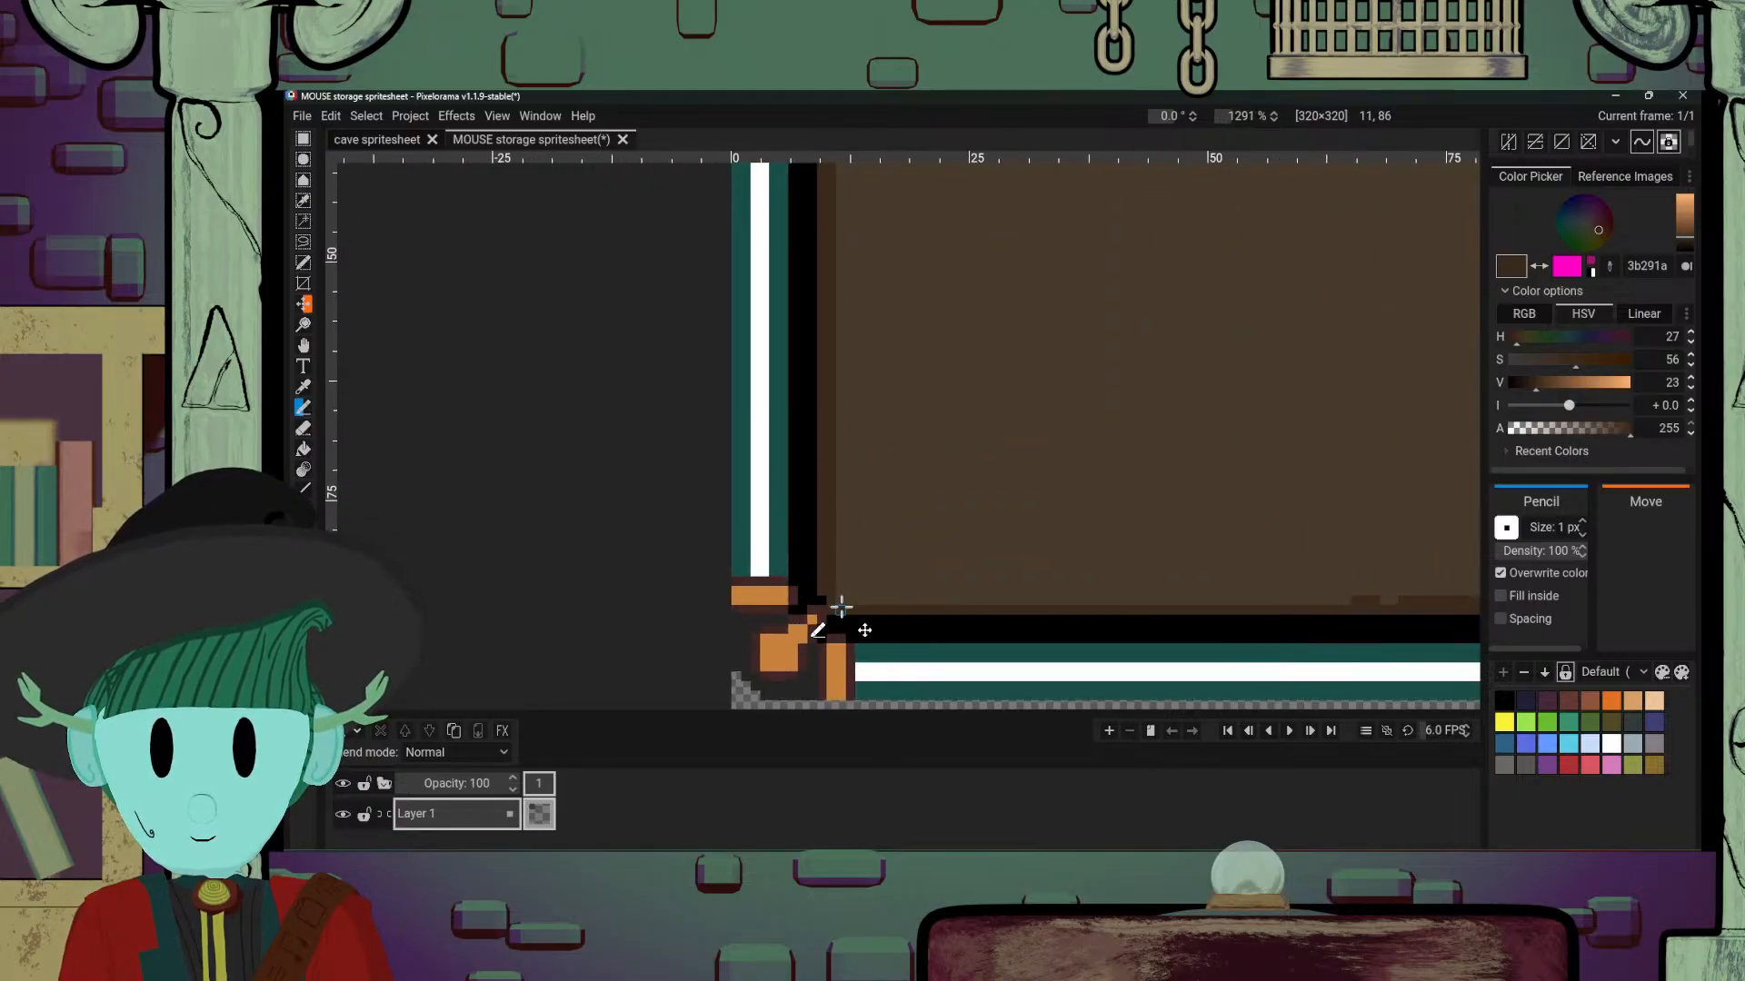
left_click(843, 623, "alt")
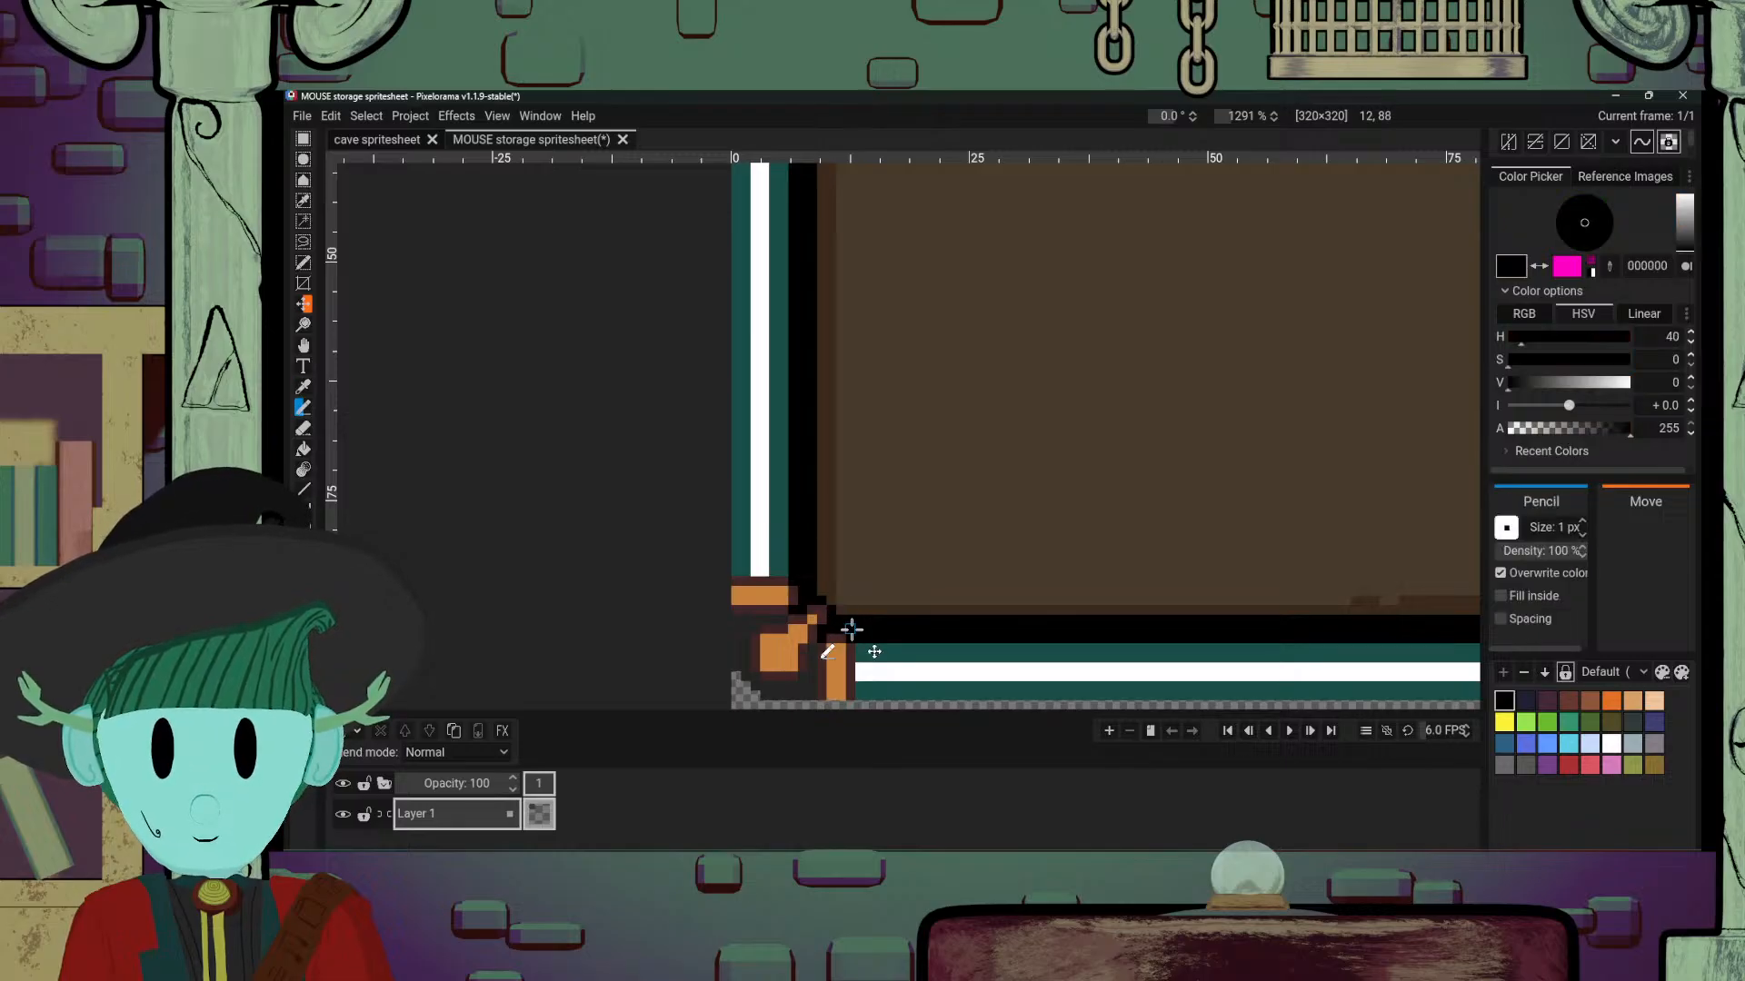
scroll(954, 506, "down", 6)
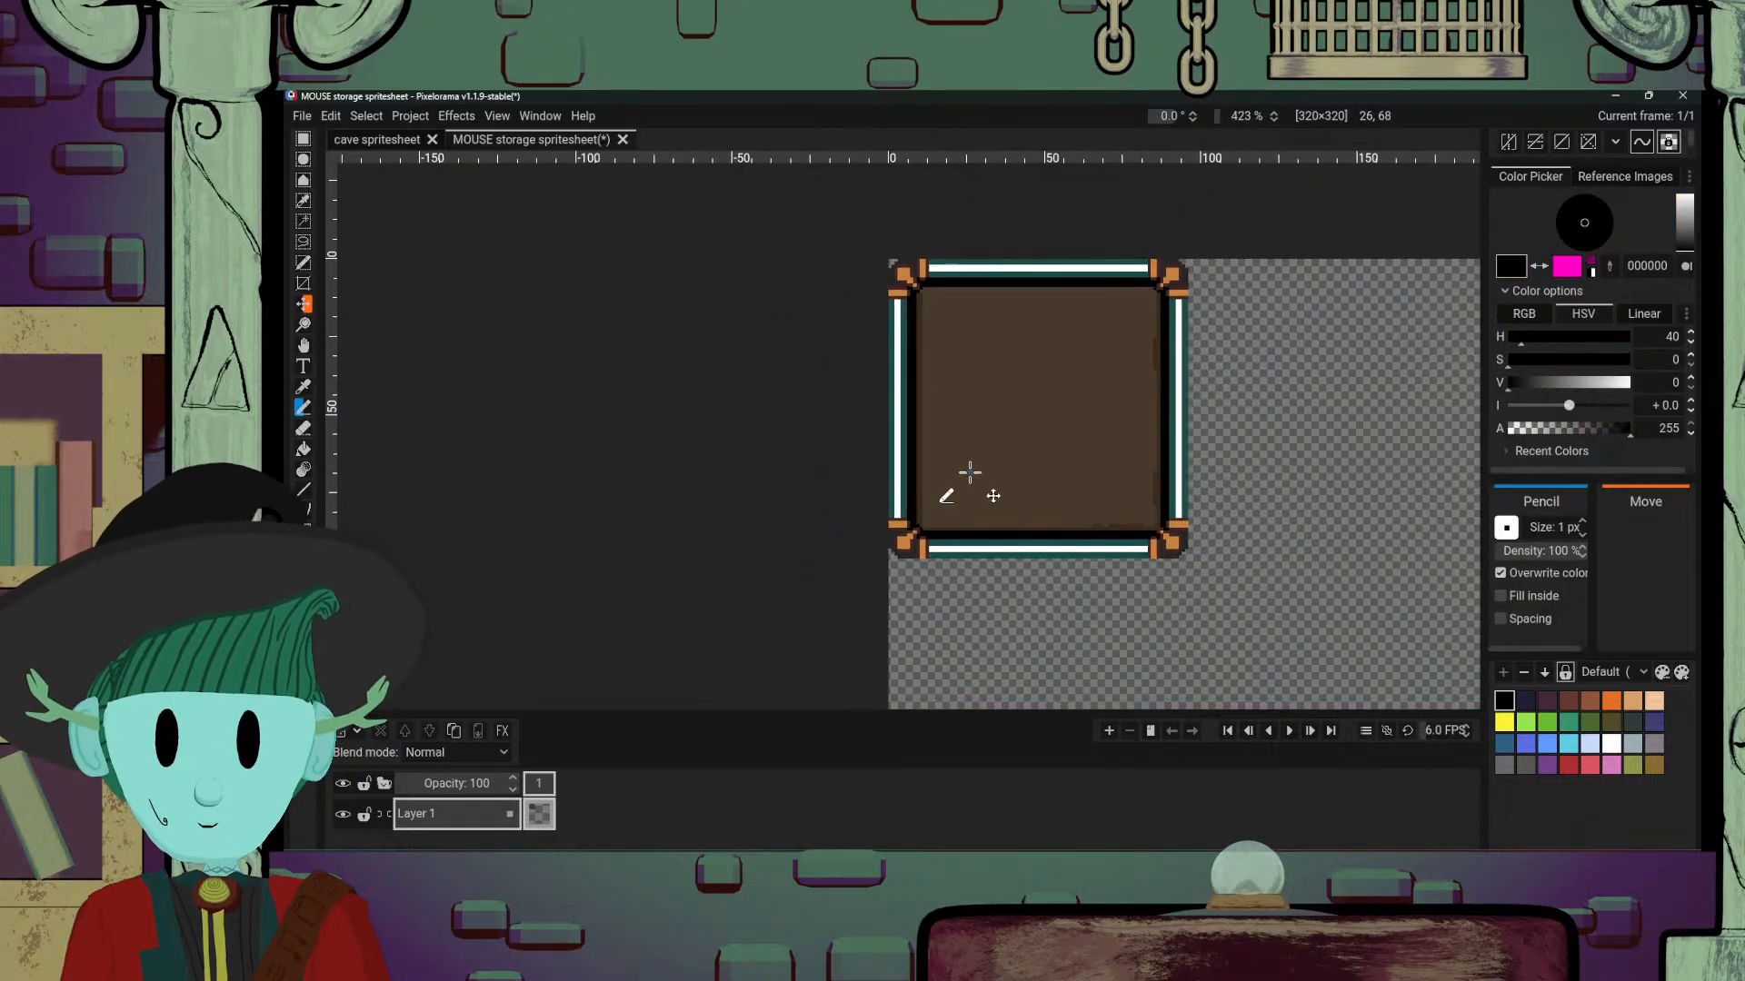
Step: Resample dark brown 3b291a and pencil uneven shading patches along the panel's top and left inner edges
left_click_drag(976, 470, 890, 518)
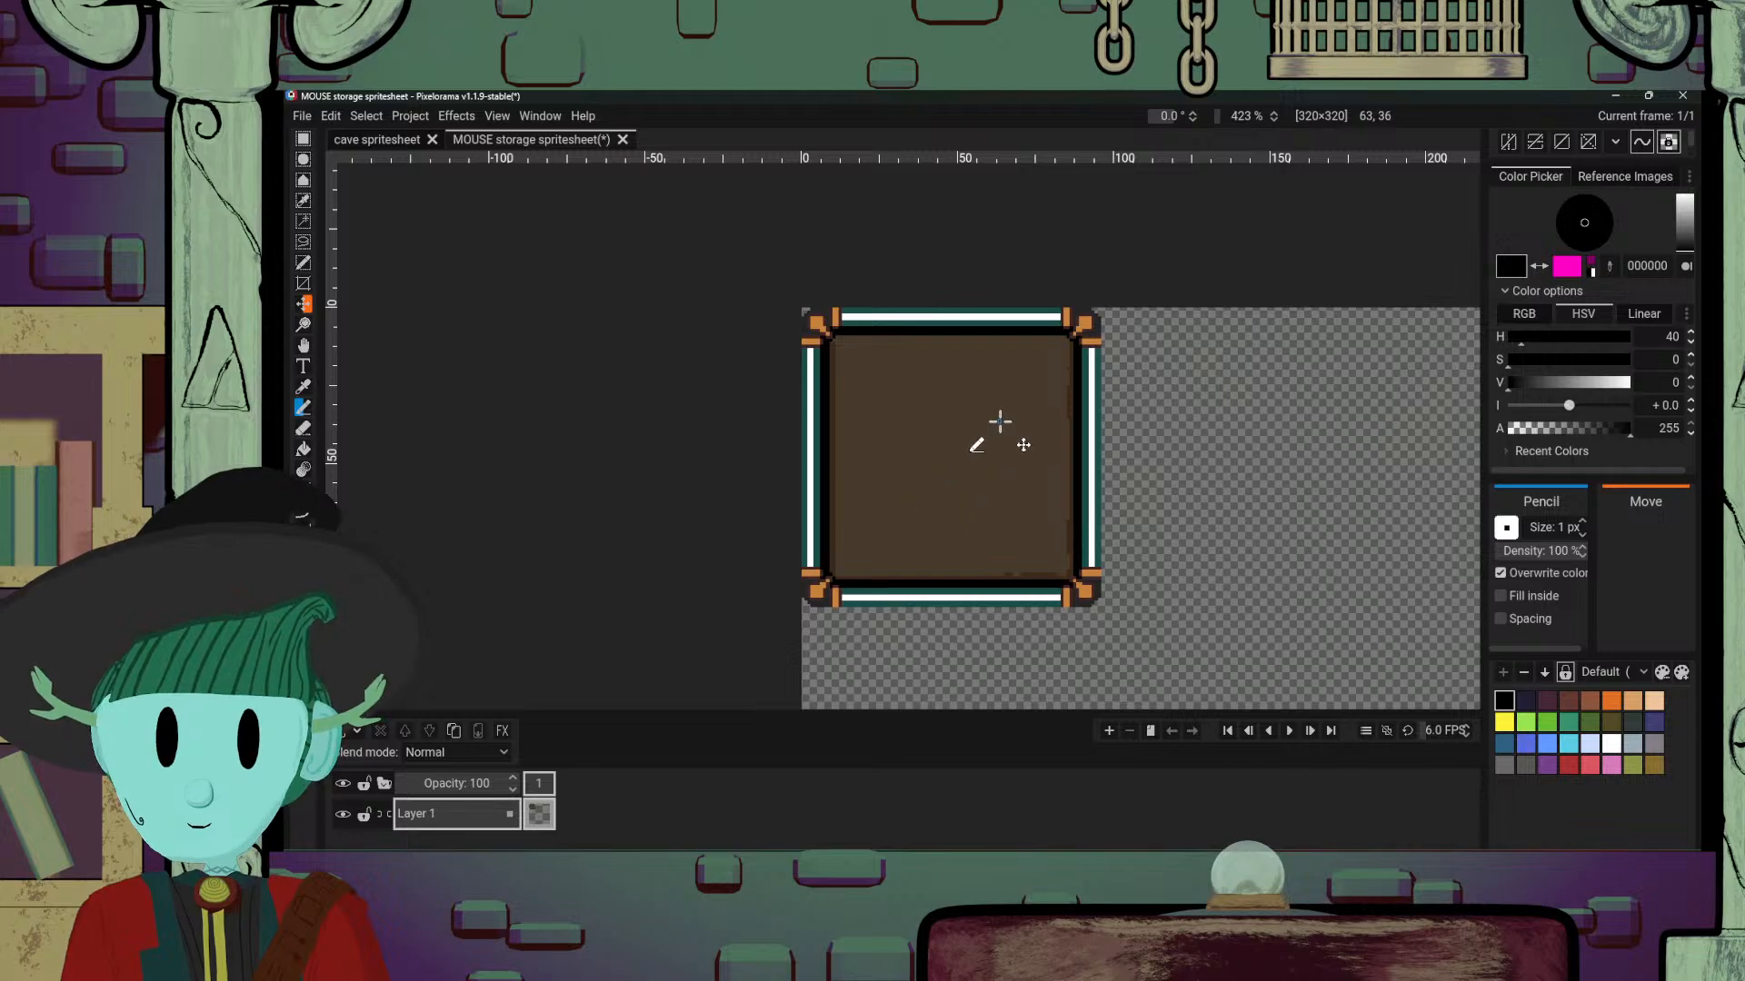
left_click_drag(994, 439, 971, 544)
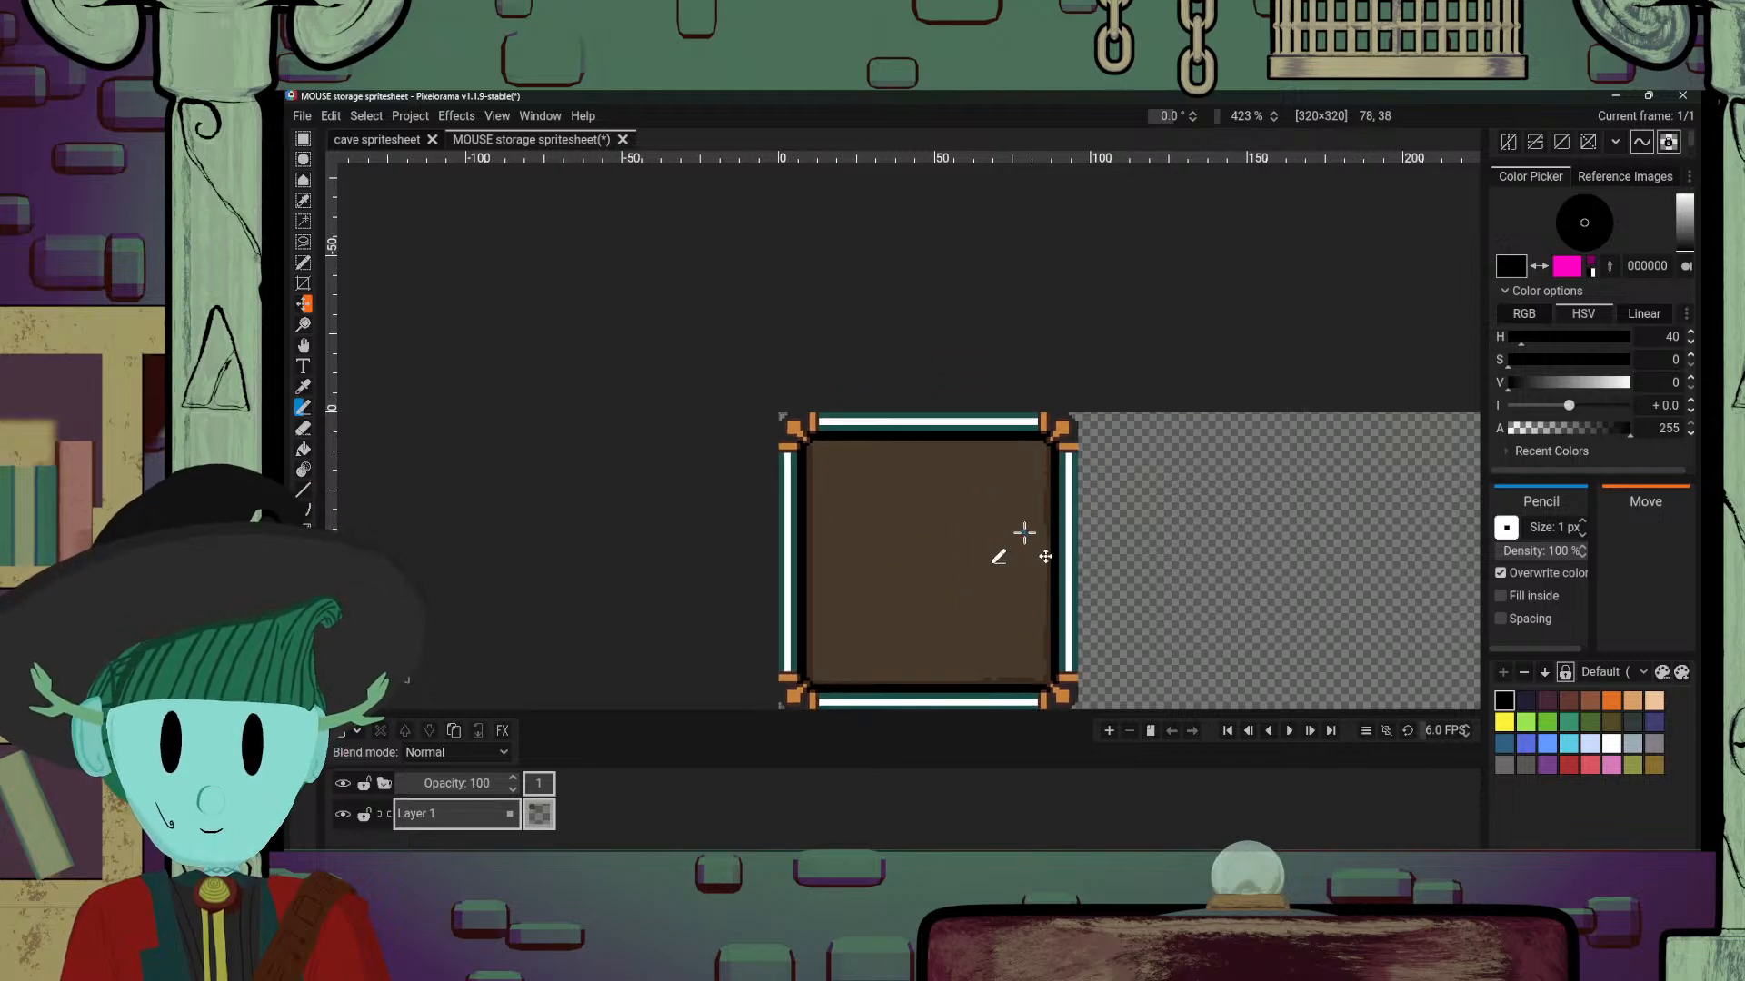
scroll(1042, 506, "down", 1)
scroll(1043, 511, "up", 2)
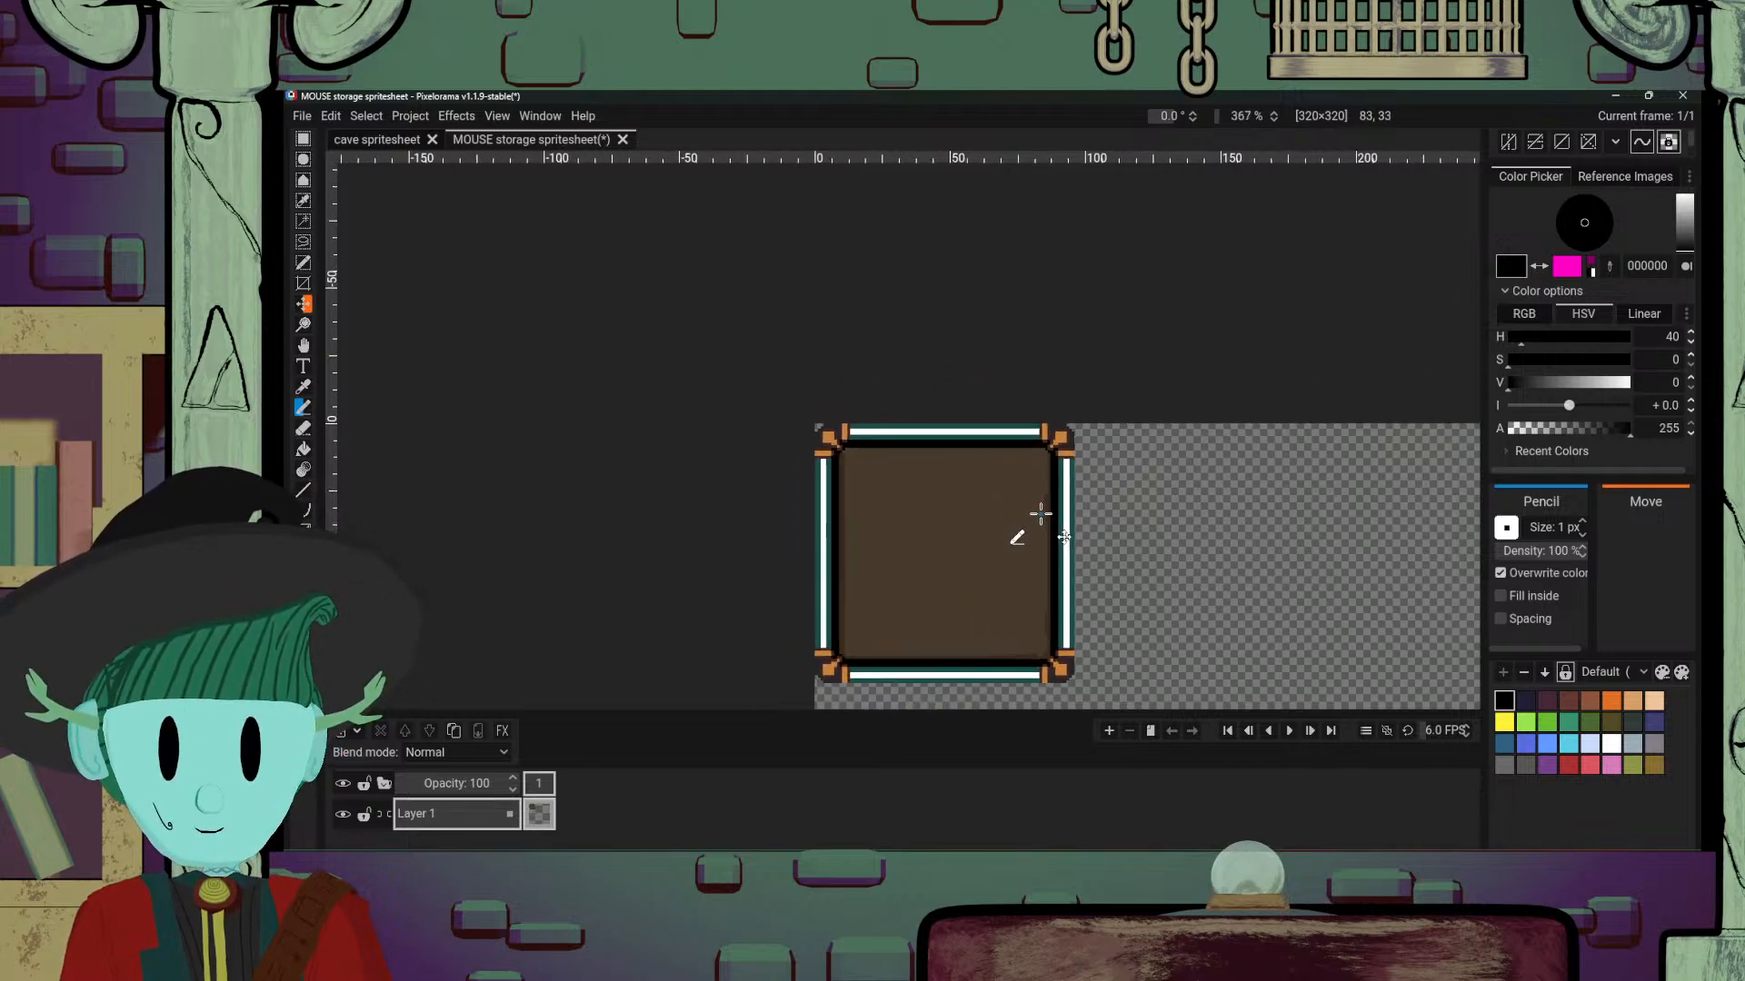
key("o")
left_click(1048, 500)
key("b")
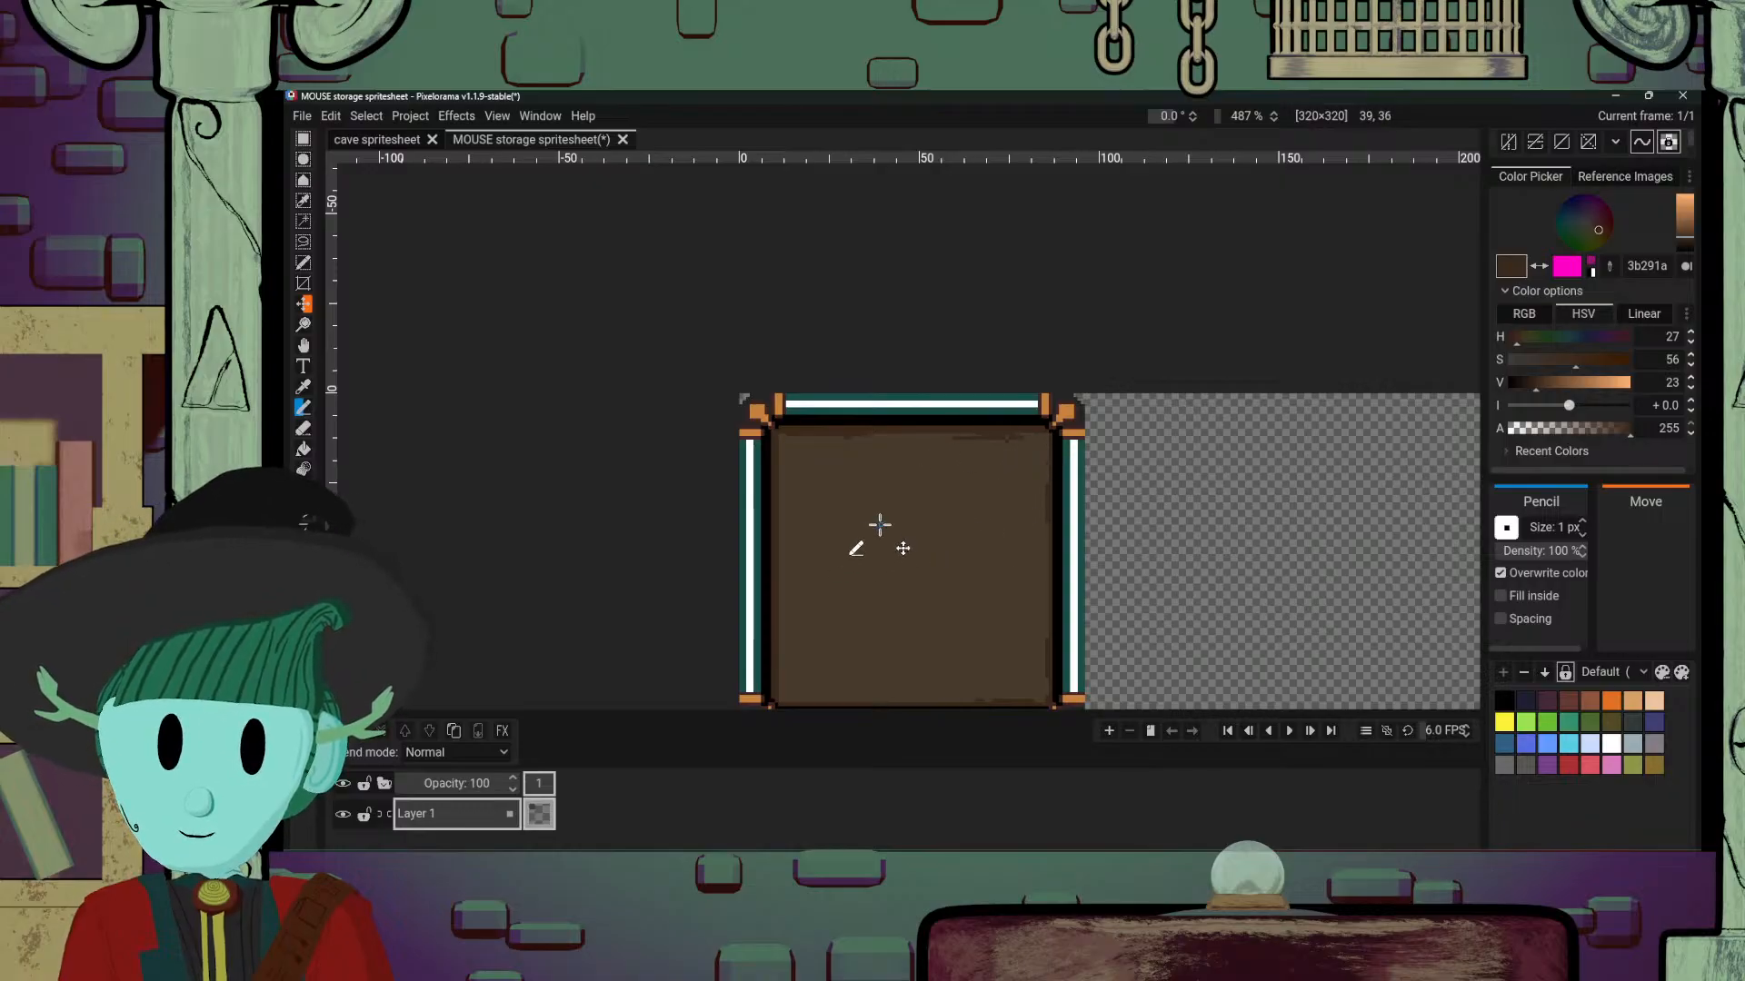
left_click_drag(807, 583, 870, 529)
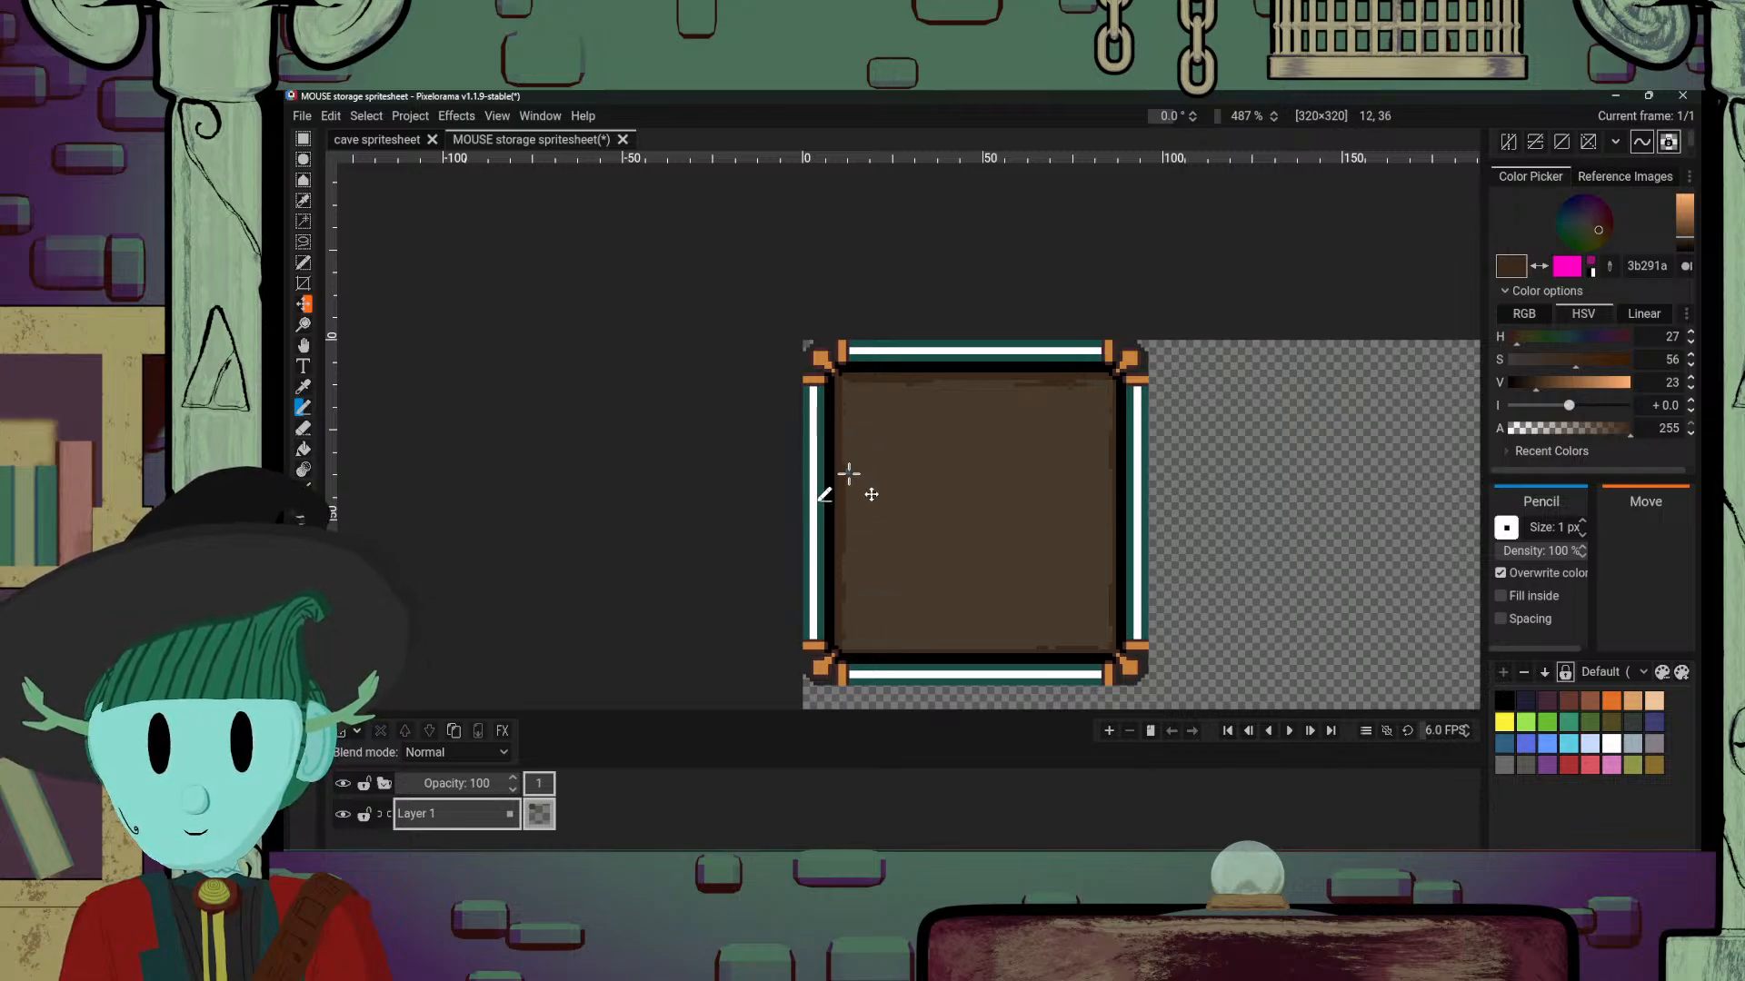
Step: Examine the shaded panel and the whole frame at different magnifications
scroll(973, 491, "down", 4)
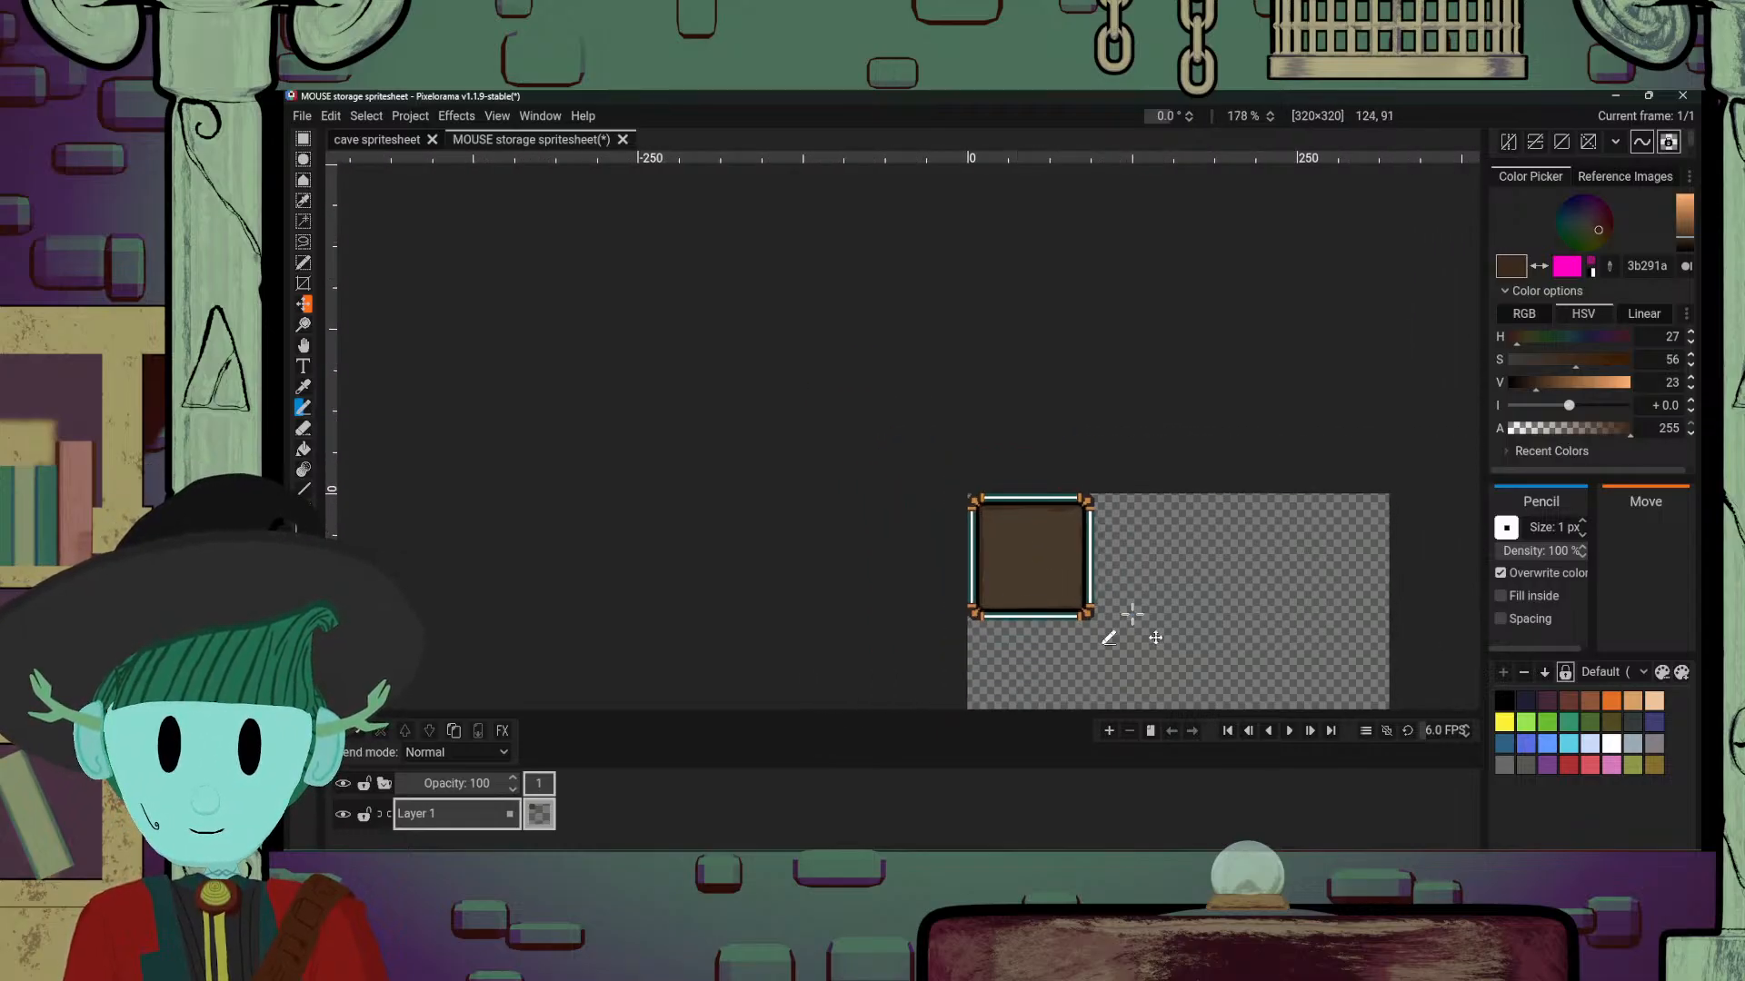
scroll(1131, 615, "down", 1)
scroll(1131, 616, "up", 5)
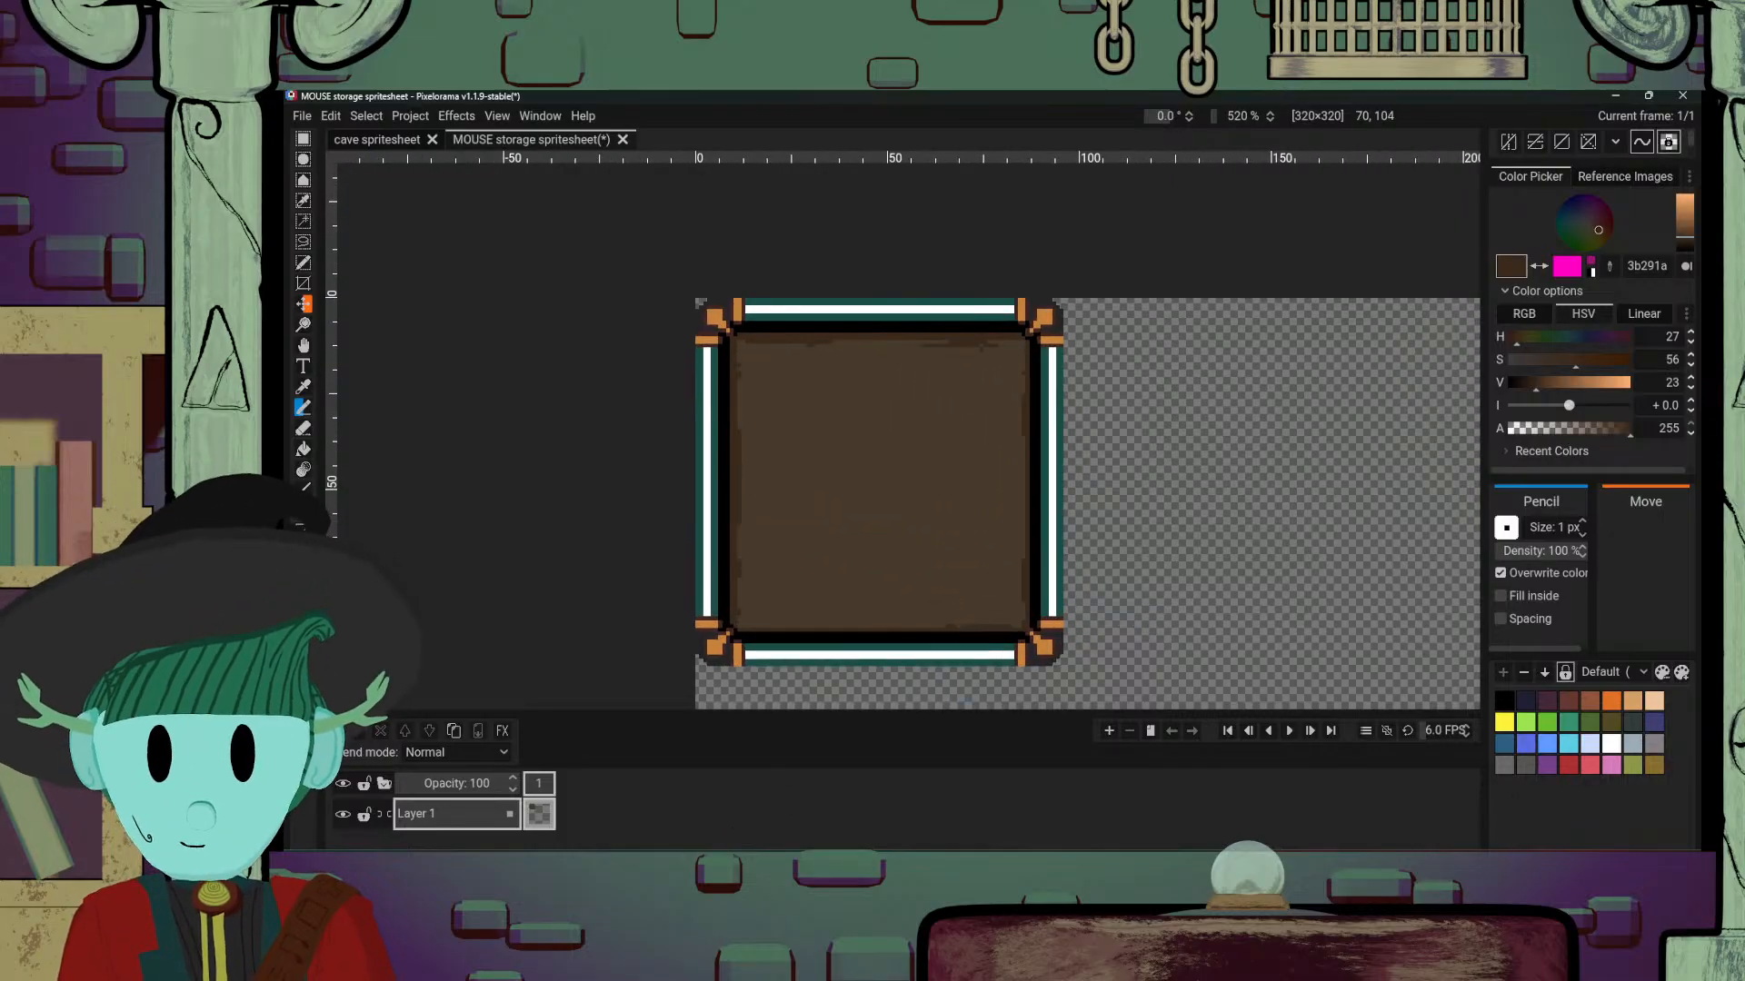
mouse_move(709, 792)
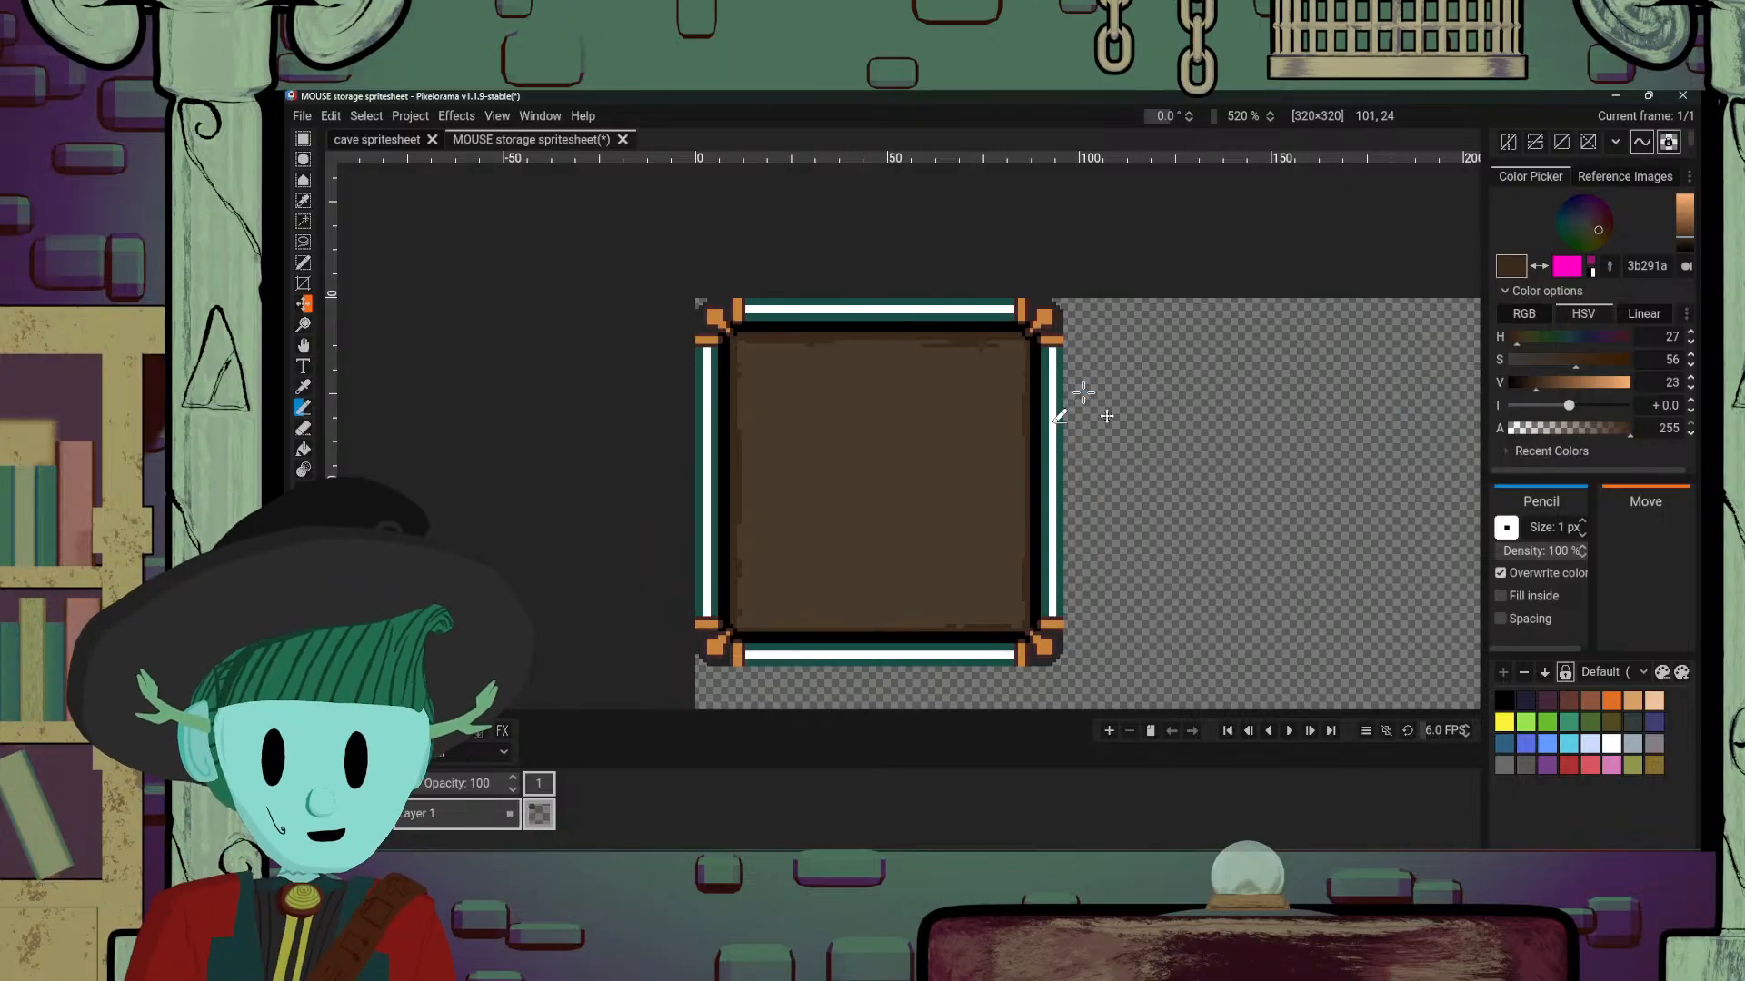
scroll(1059, 417, "up", 2)
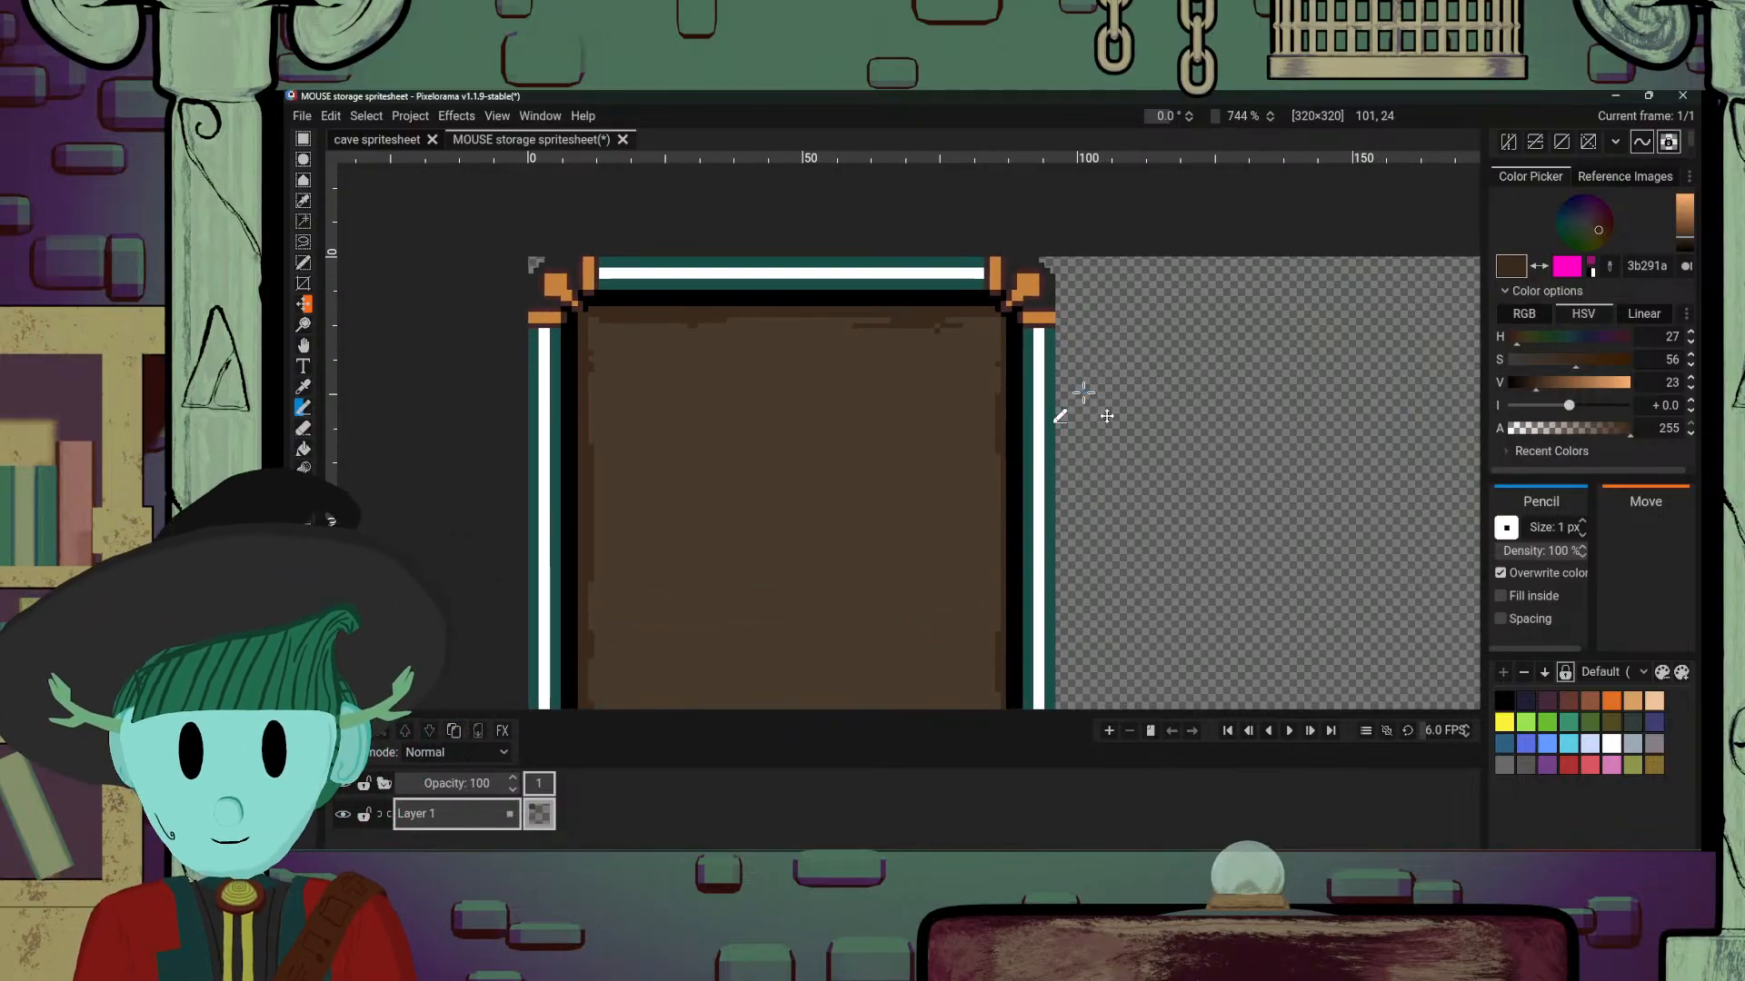
scroll(911, 553, "down", 4)
scroll(909, 556, "up", 2)
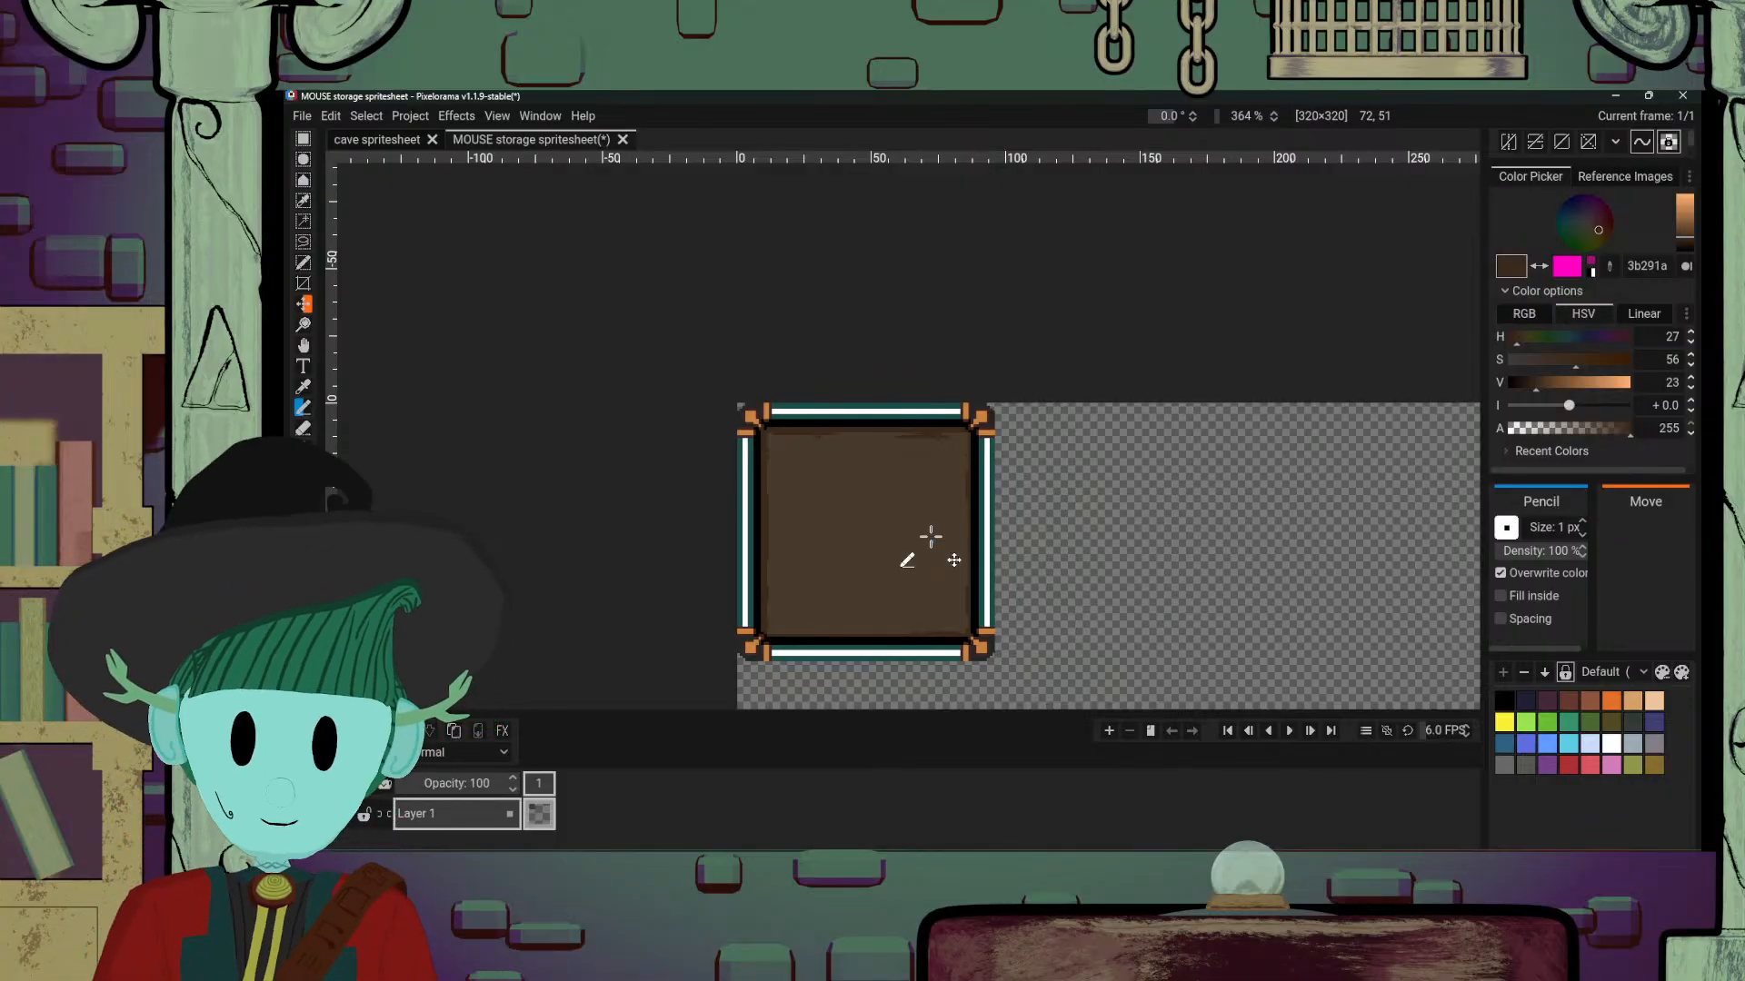
Step: Sample the border teal, shift it to dark navy 1d2834, and pencil irregular patches on both teal strips of the right border
scroll(969, 509, "up", 5)
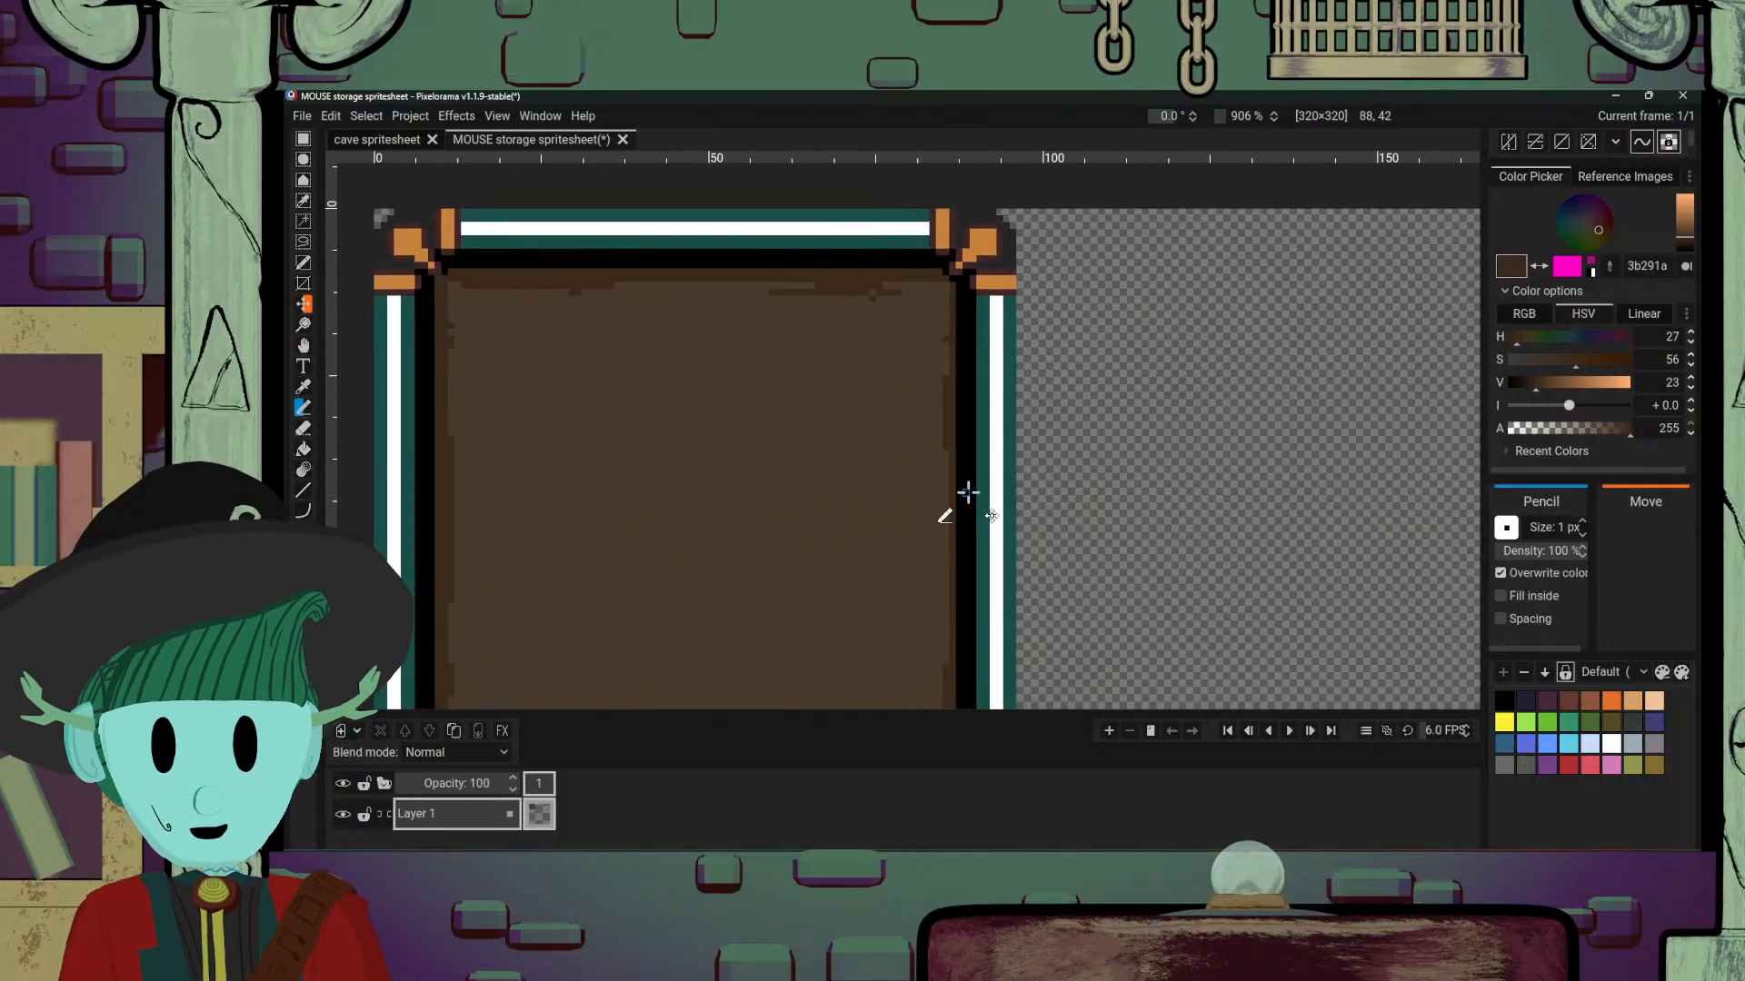
left_click(1005, 487, "alt")
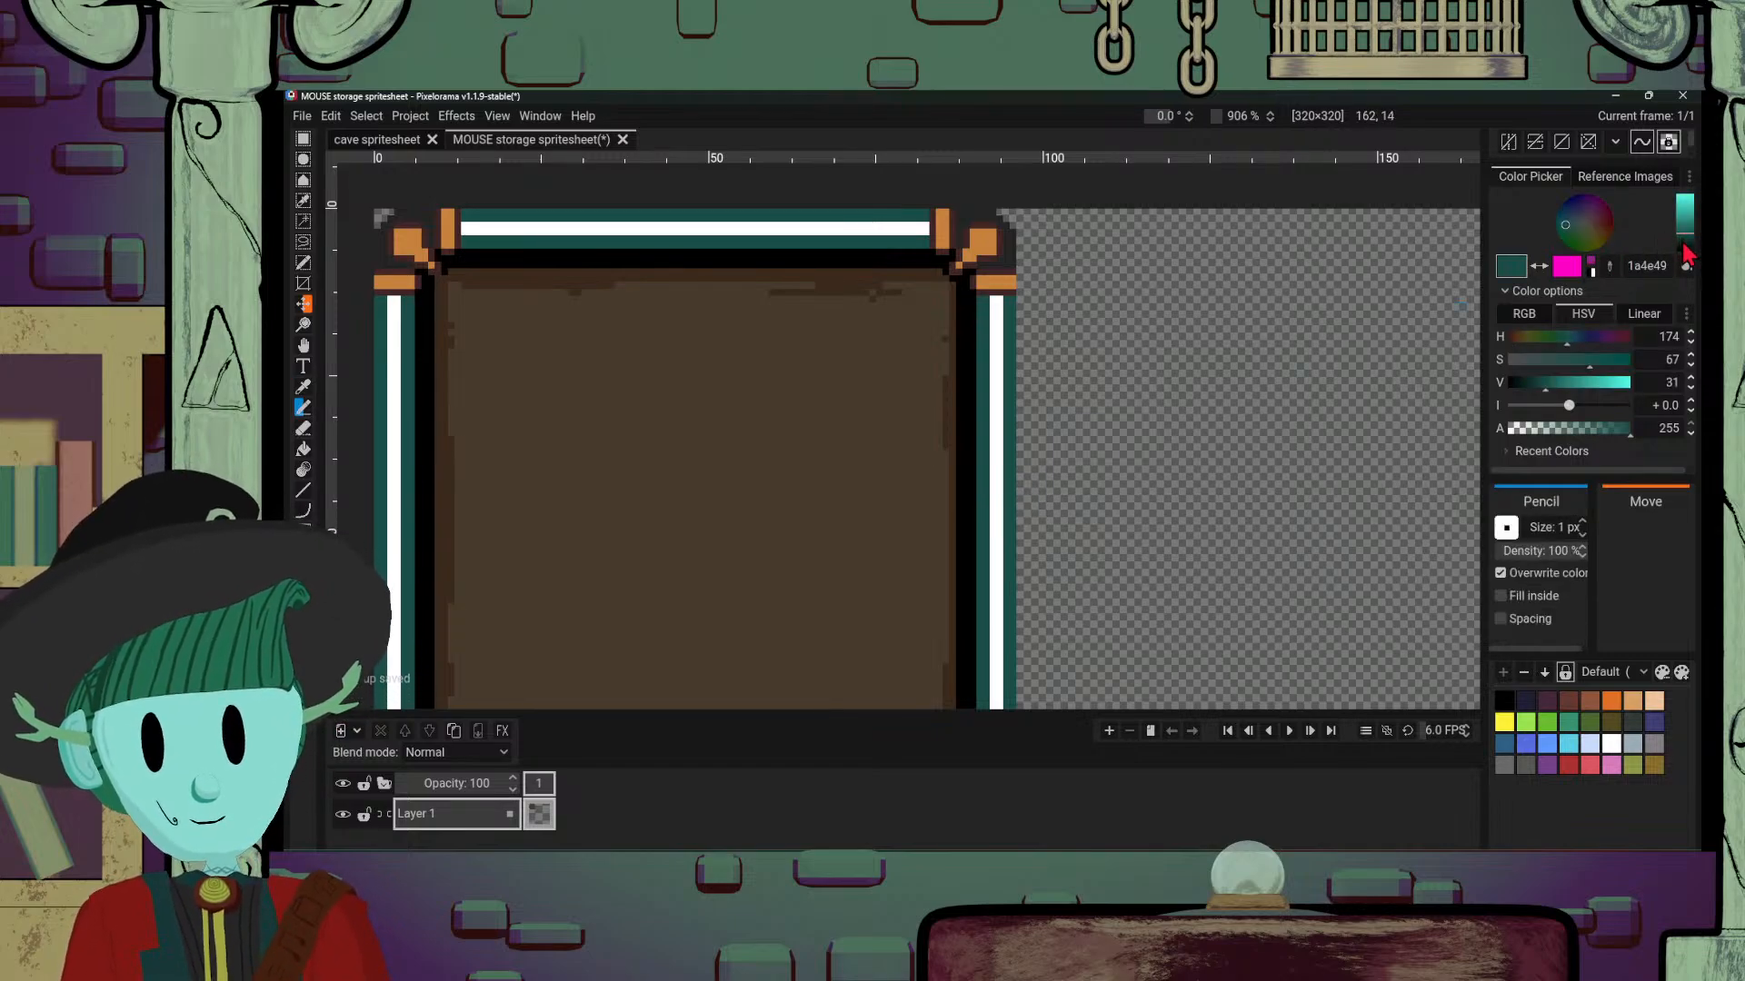
left_click(1683, 243)
left_click(1577, 221)
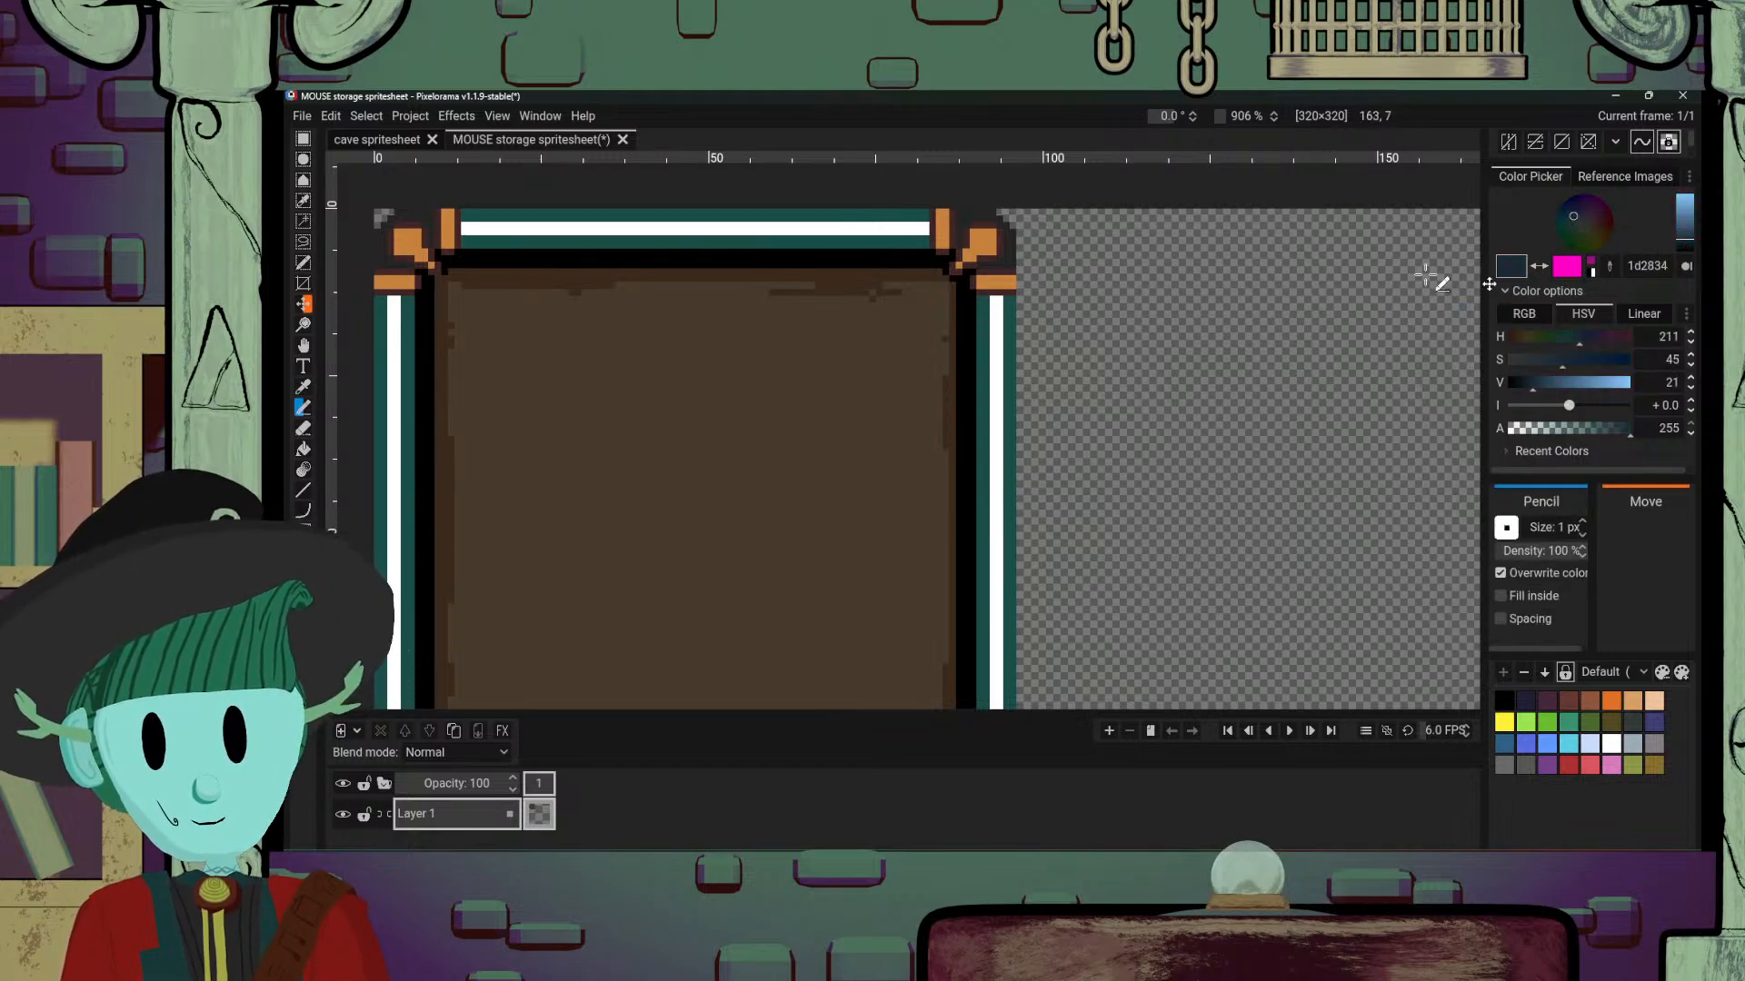
scroll(1031, 457, "up", 1)
scroll(1032, 457, "up", 1)
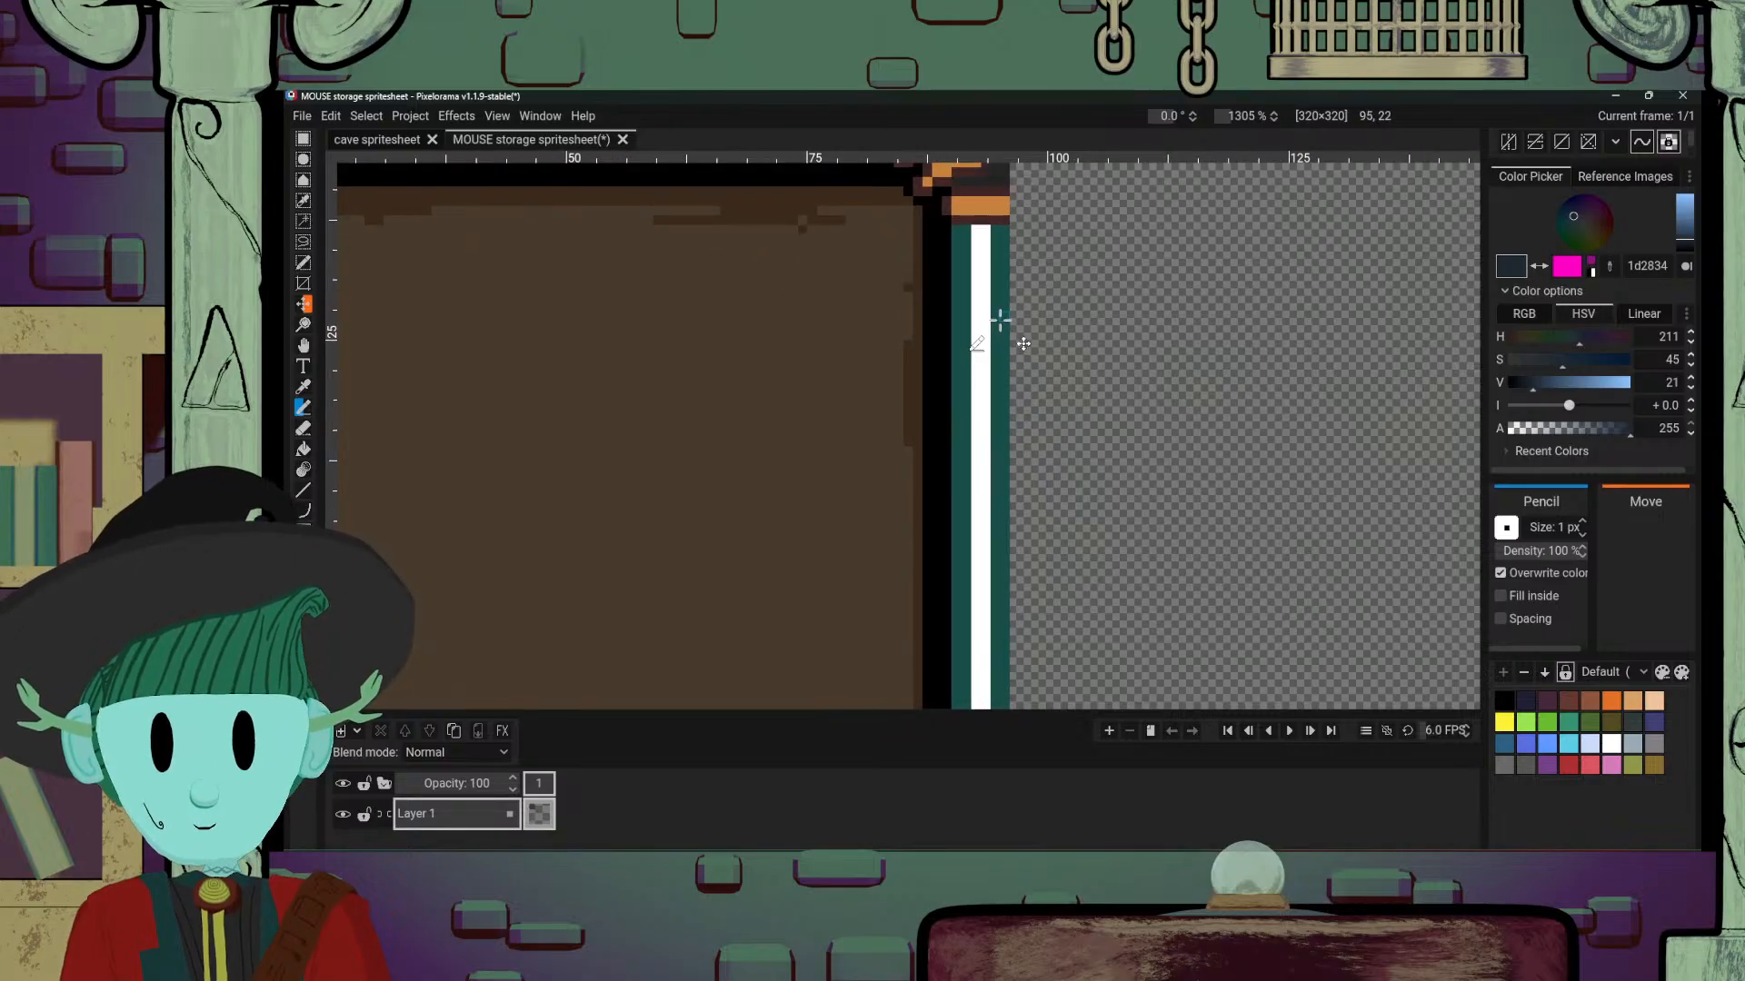
mouse_move(999, 320)
left_mouse_down()
mouse_move(1001, 382)
mouse_move(1001, 363)
mouse_move(970, 441)
mouse_move(970, 423)
mouse_move(969, 596)
mouse_move(971, 470)
mouse_move(974, 517)
mouse_move(1013, 415)
mouse_move(1043, 406)
mouse_move(1037, 304)
mouse_move(1034, 345)
left_mouse_up()
scroll(990, 456, "down", 2)
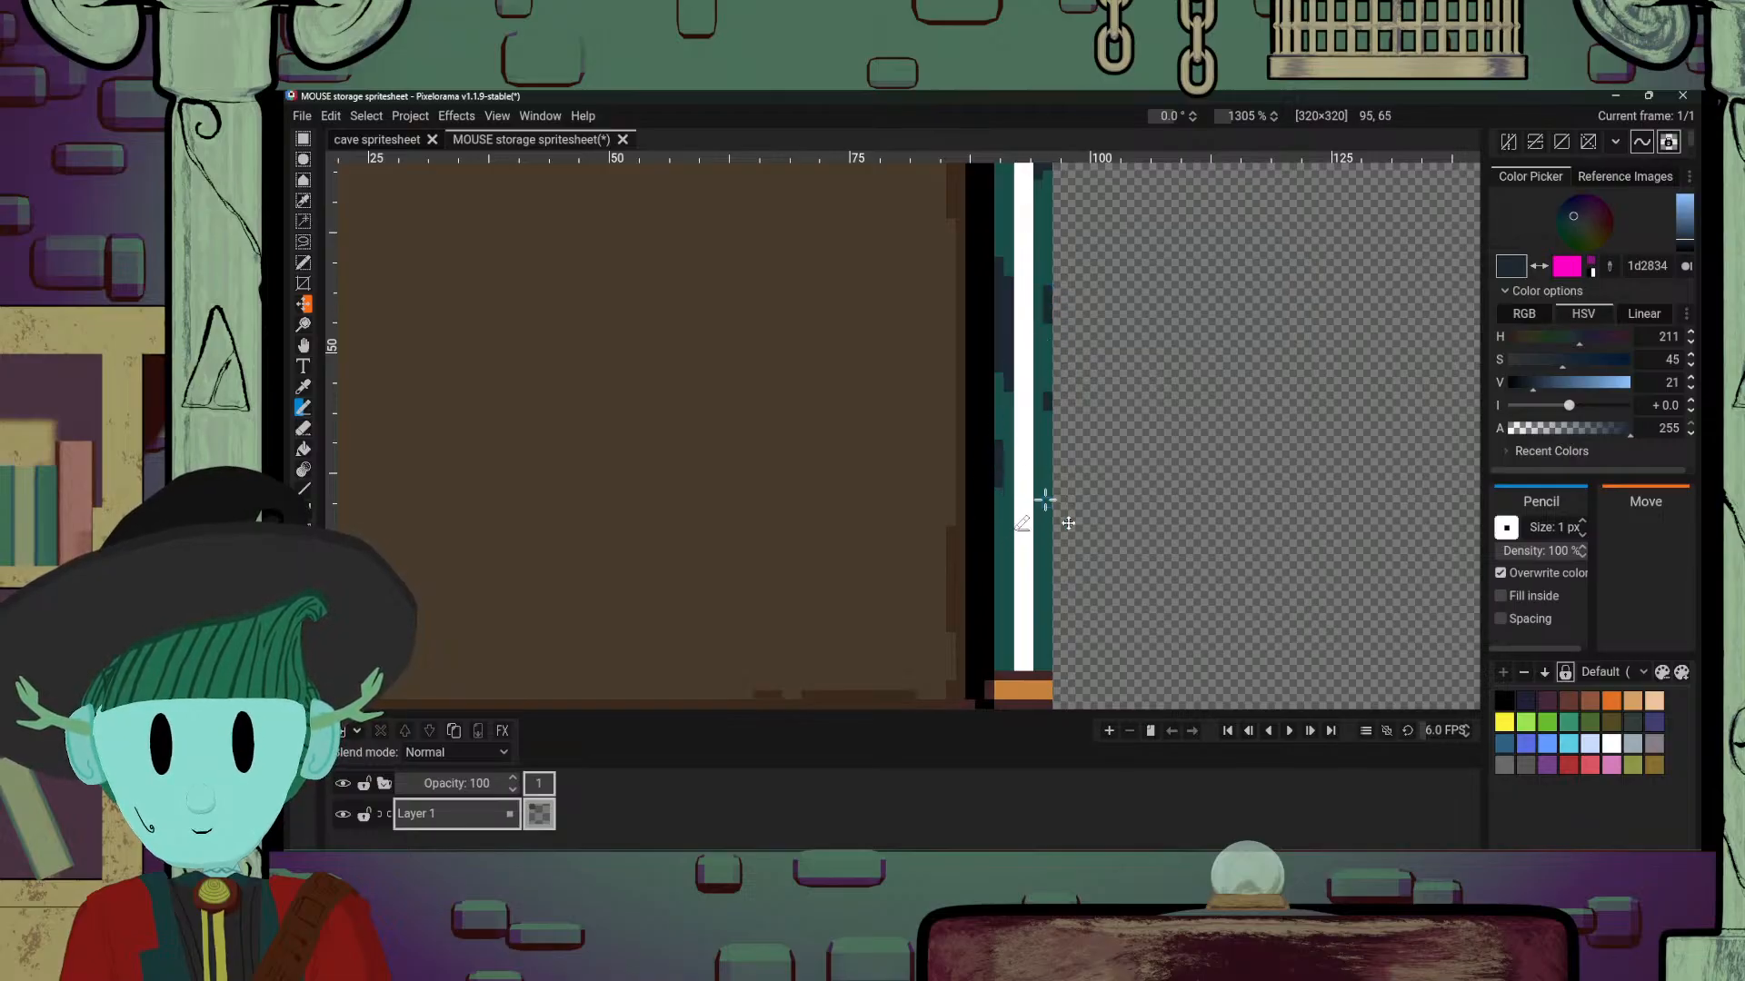
left_click_drag(1045, 495, 1047, 513)
left_click_drag(1026, 352, 1005, 529)
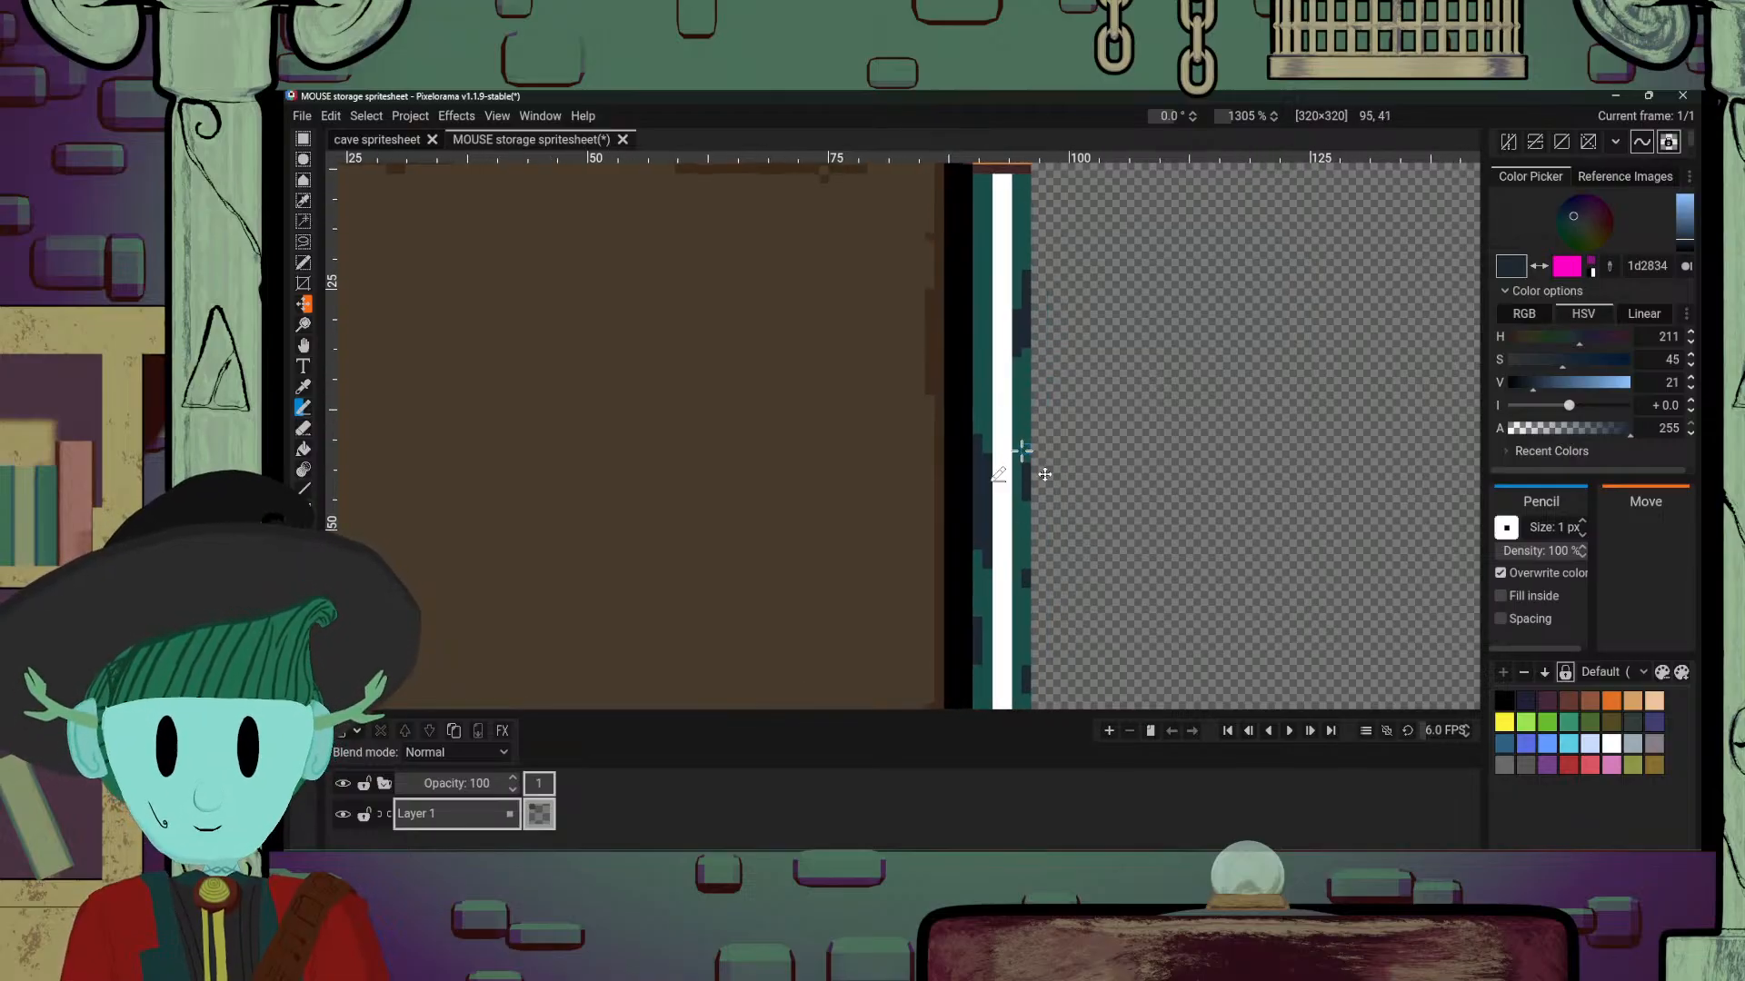
Step: Examine the navy patches on the right border from a distance and up close
scroll(1021, 450, "down", 5)
scroll(1009, 563, "up", 2)
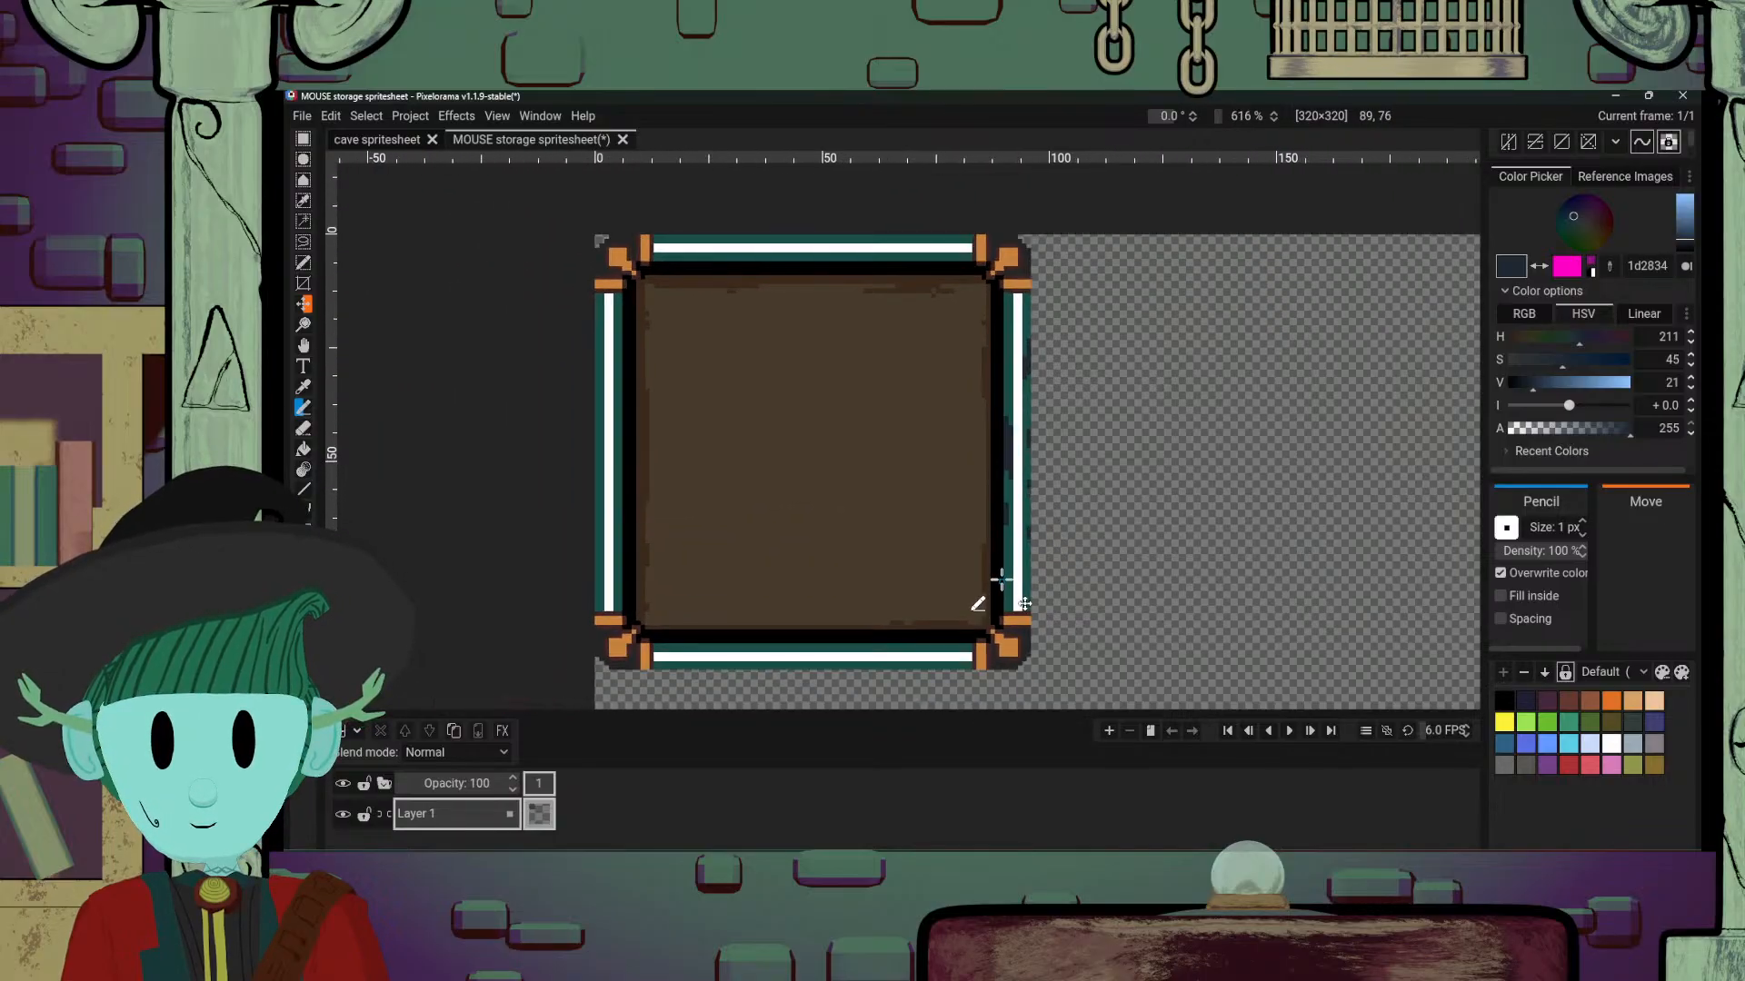
scroll(1000, 578, "up", 3)
scroll(1004, 573, "down", 4)
scroll(999, 568, "up", 8)
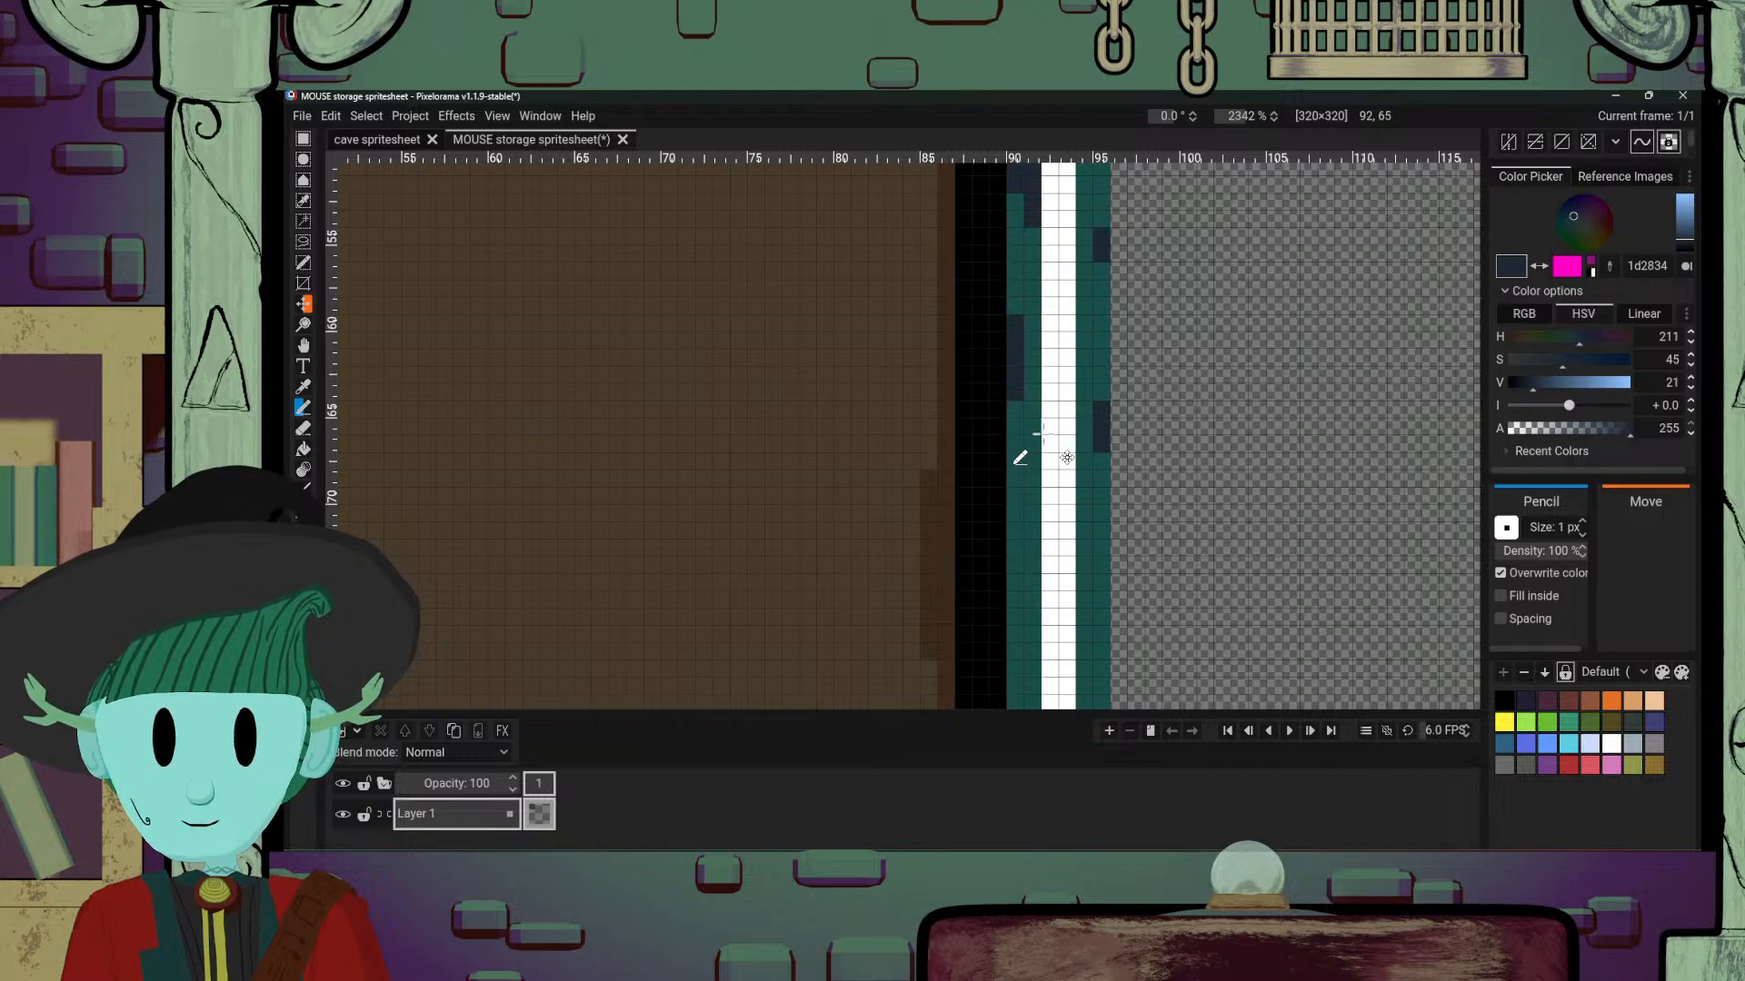
mouse_move(1044, 434)
left_mouse_down()
mouse_move(937, 495)
mouse_move(1012, 436)
mouse_move(969, 475)
left_mouse_up()
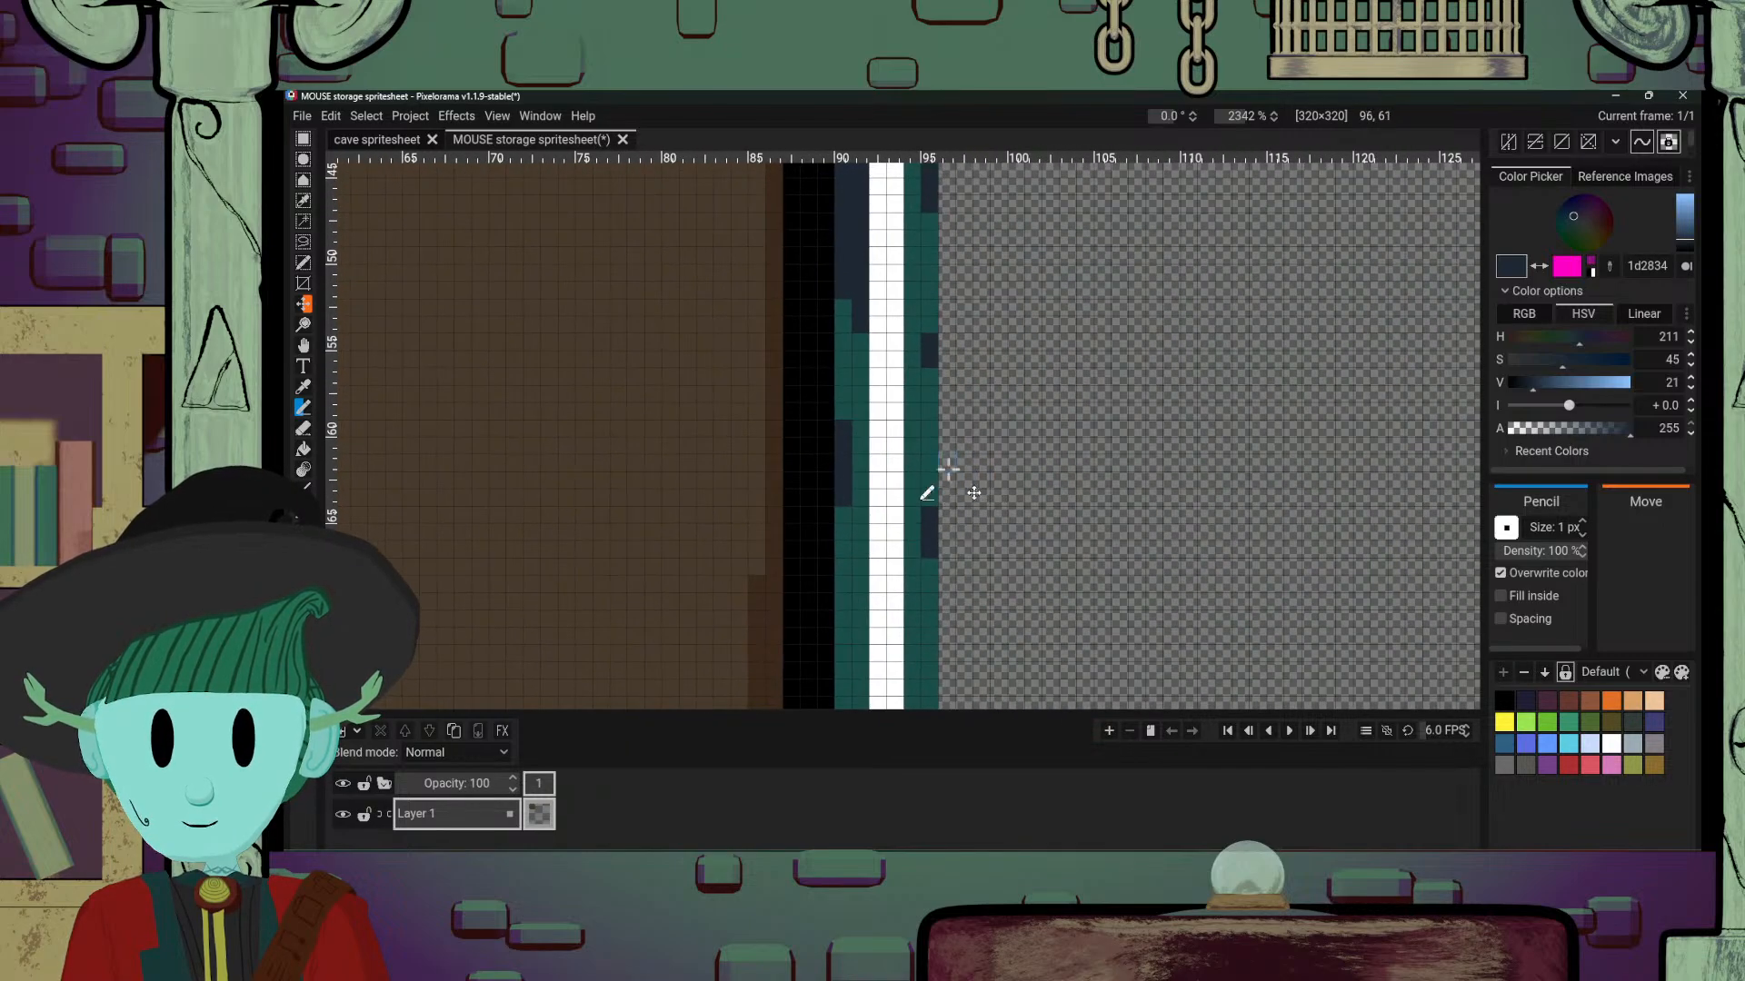
Step: Pencil more irregular navy 1d2834 patches down both teal strips of the right border to its lower end
scroll(987, 402, "down", 1)
left_click_drag(979, 357, 991, 515)
mouse_move(911, 368)
left_mouse_down()
mouse_move(901, 539)
mouse_move(884, 505)
left_mouse_up()
mouse_move(882, 630)
left_mouse_down()
mouse_move(891, 472)
mouse_move(918, 403)
left_mouse_up()
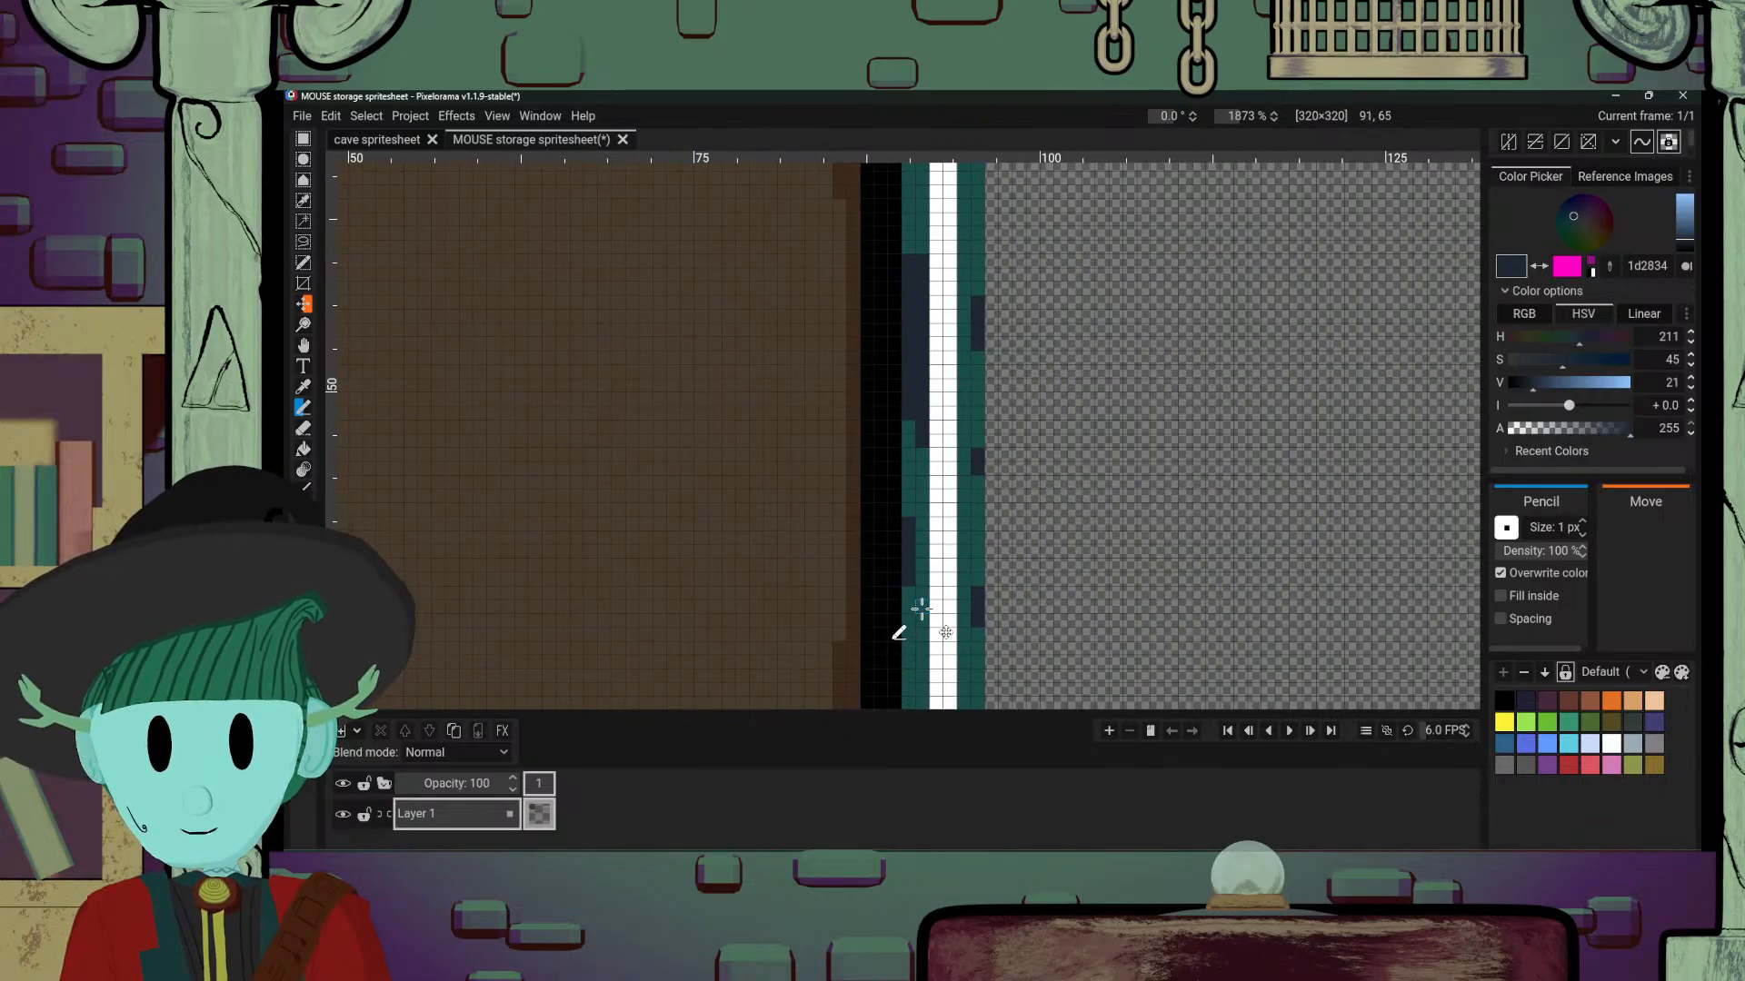
left_click_drag(919, 634, 904, 461)
left_click_drag(893, 529, 904, 611)
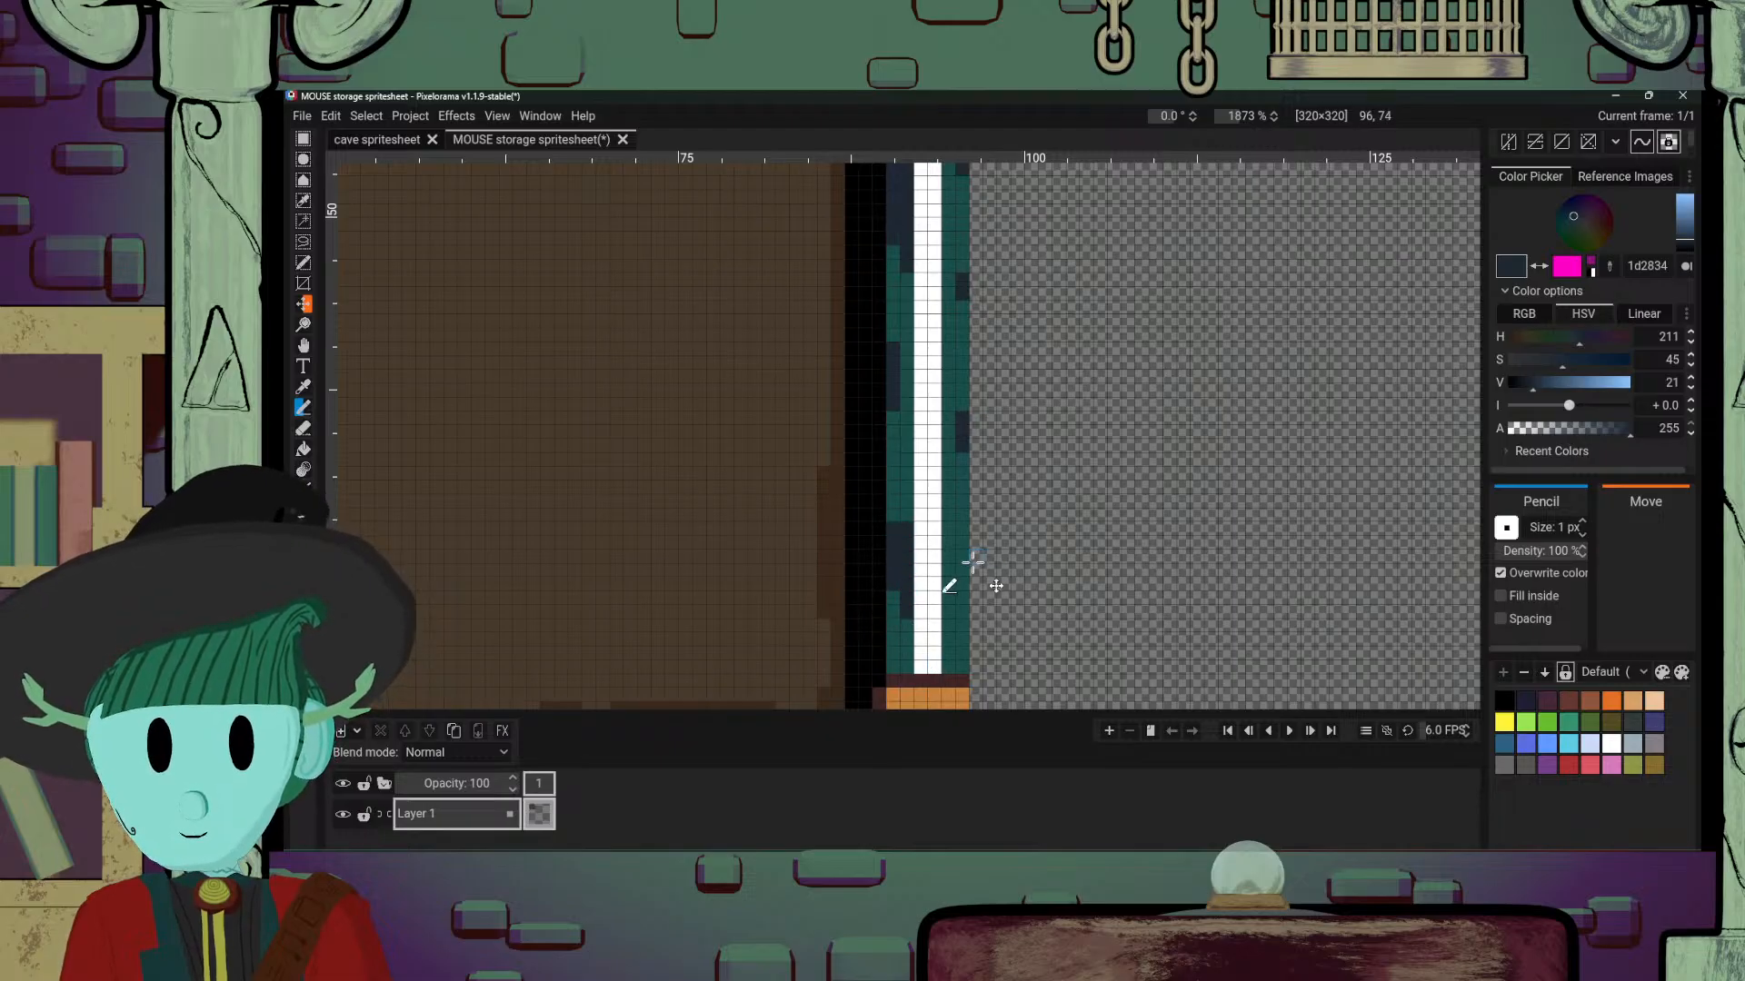
scroll(965, 617, "down", 6)
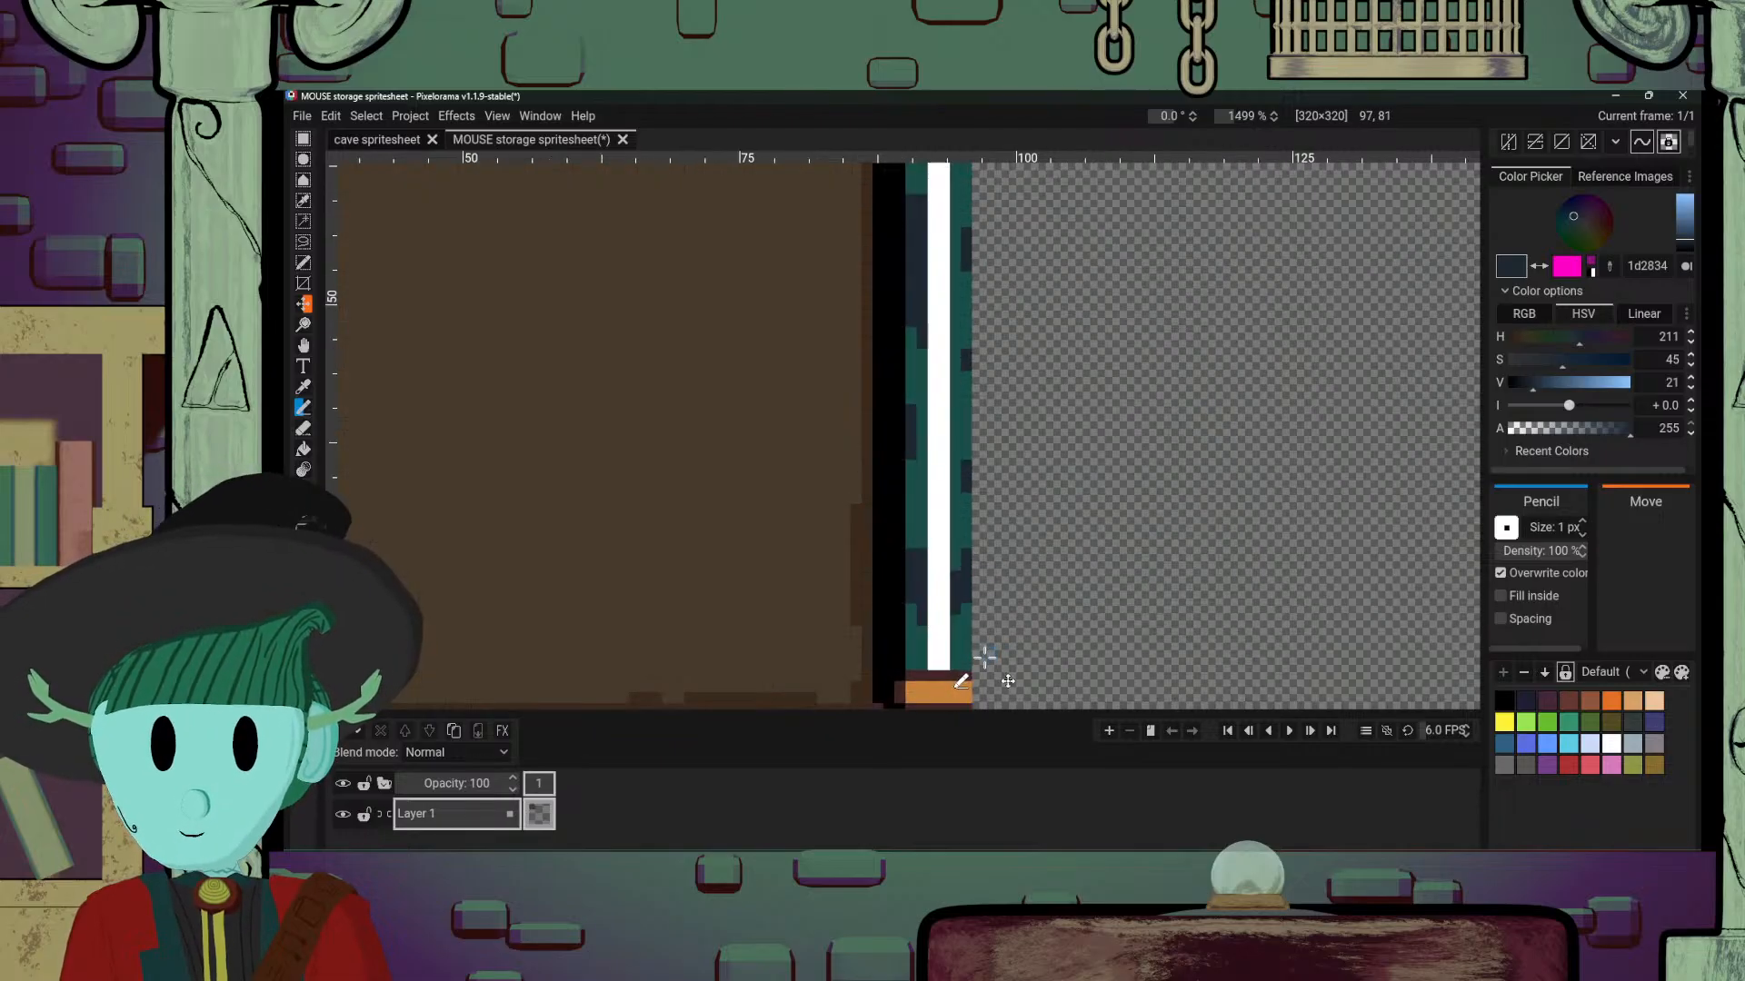
scroll(972, 650, "up", 6)
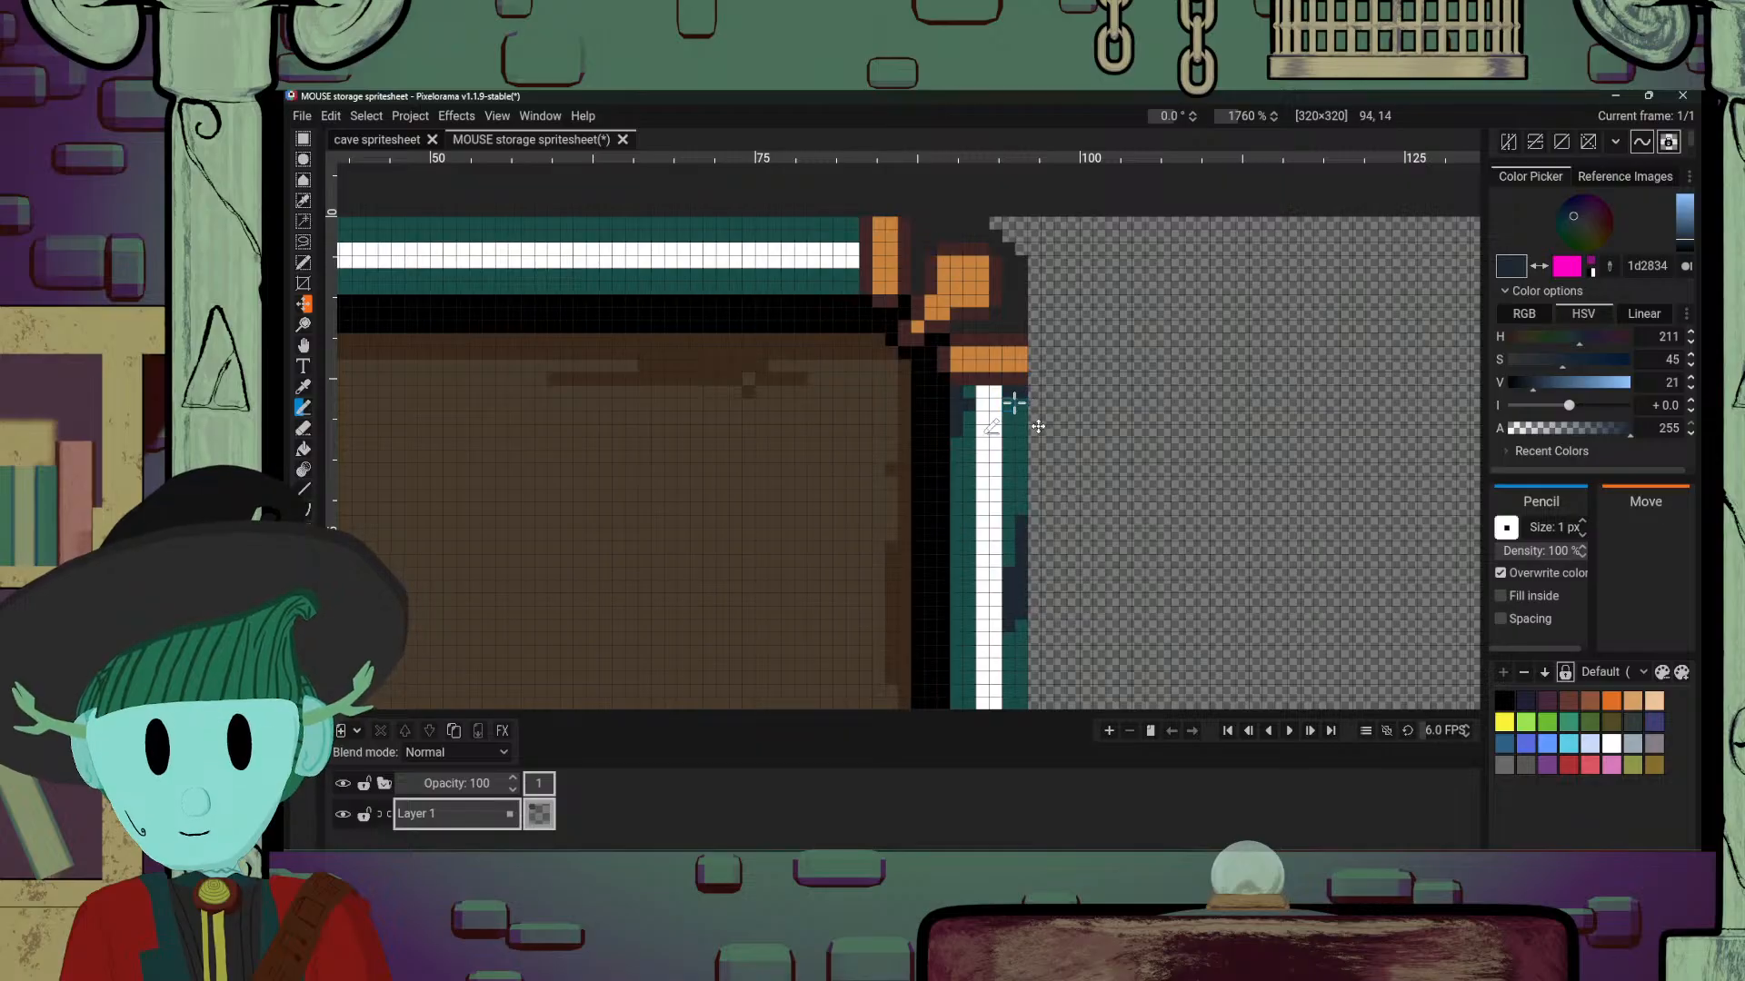
Step: Sample the right border's white stripe, darken the colour to grey 868686, and pencil a two-pixel-wide patch on the stripe's middle
scroll(1005, 564, "down", 4)
scroll(1050, 611, "down", 2)
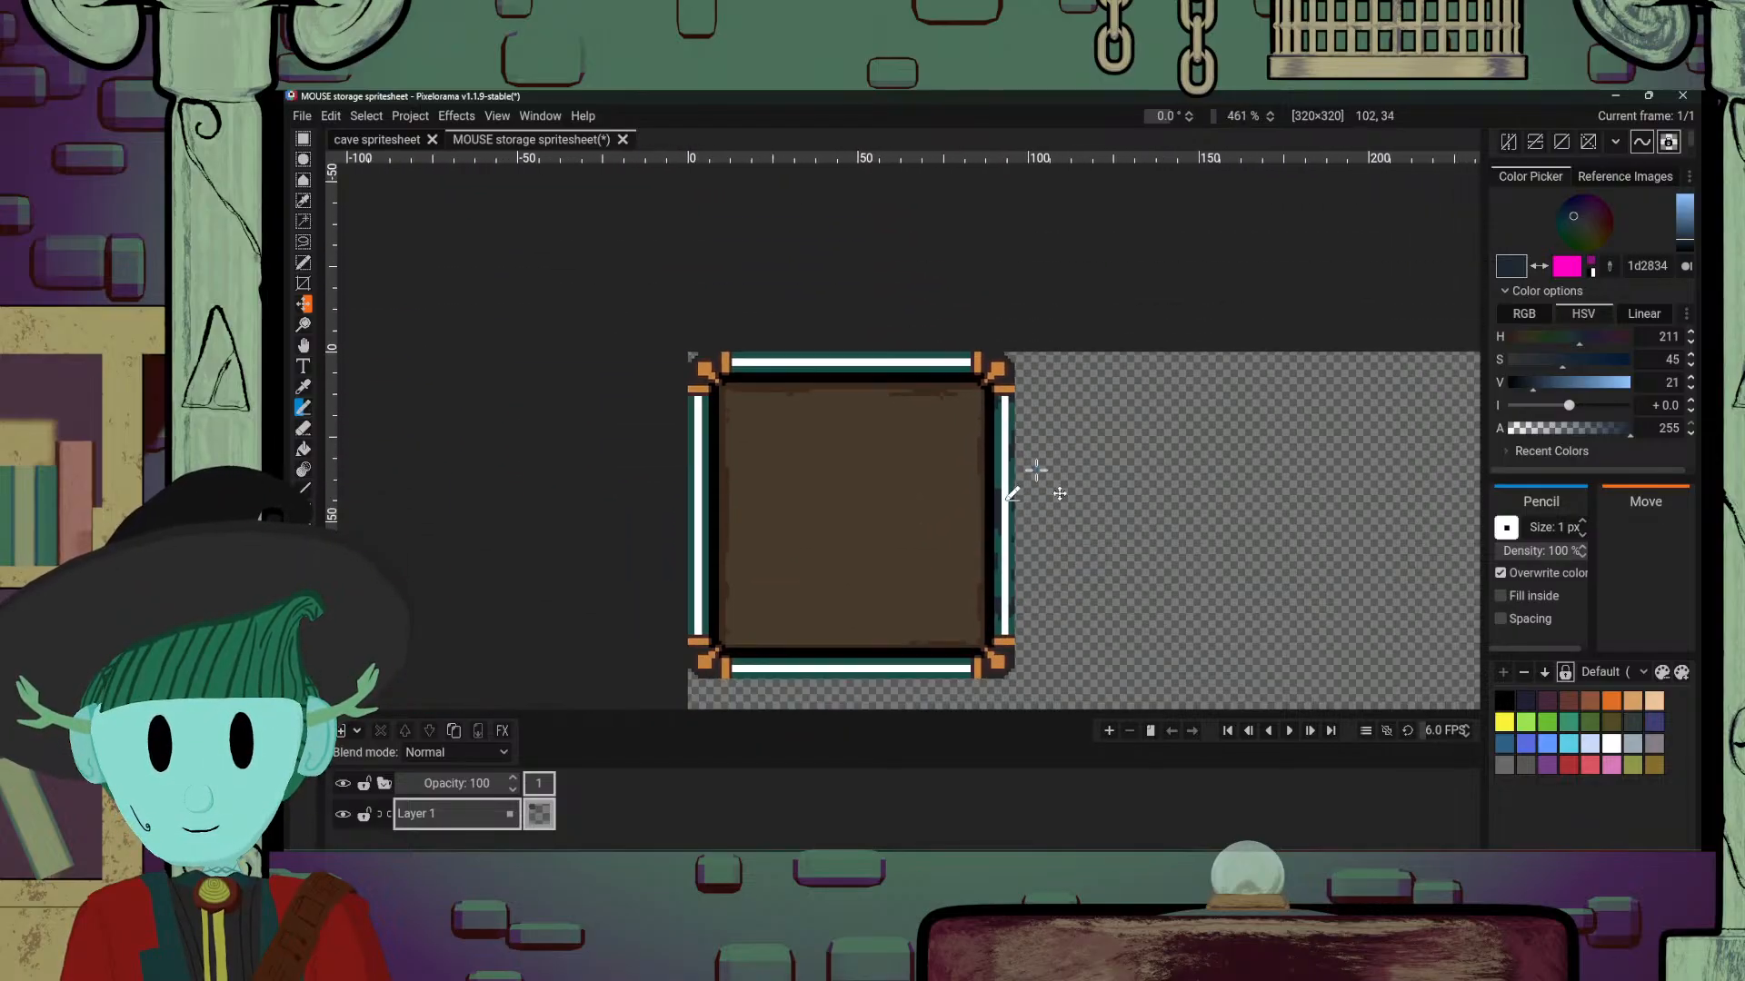
scroll(1029, 546, "up", 5)
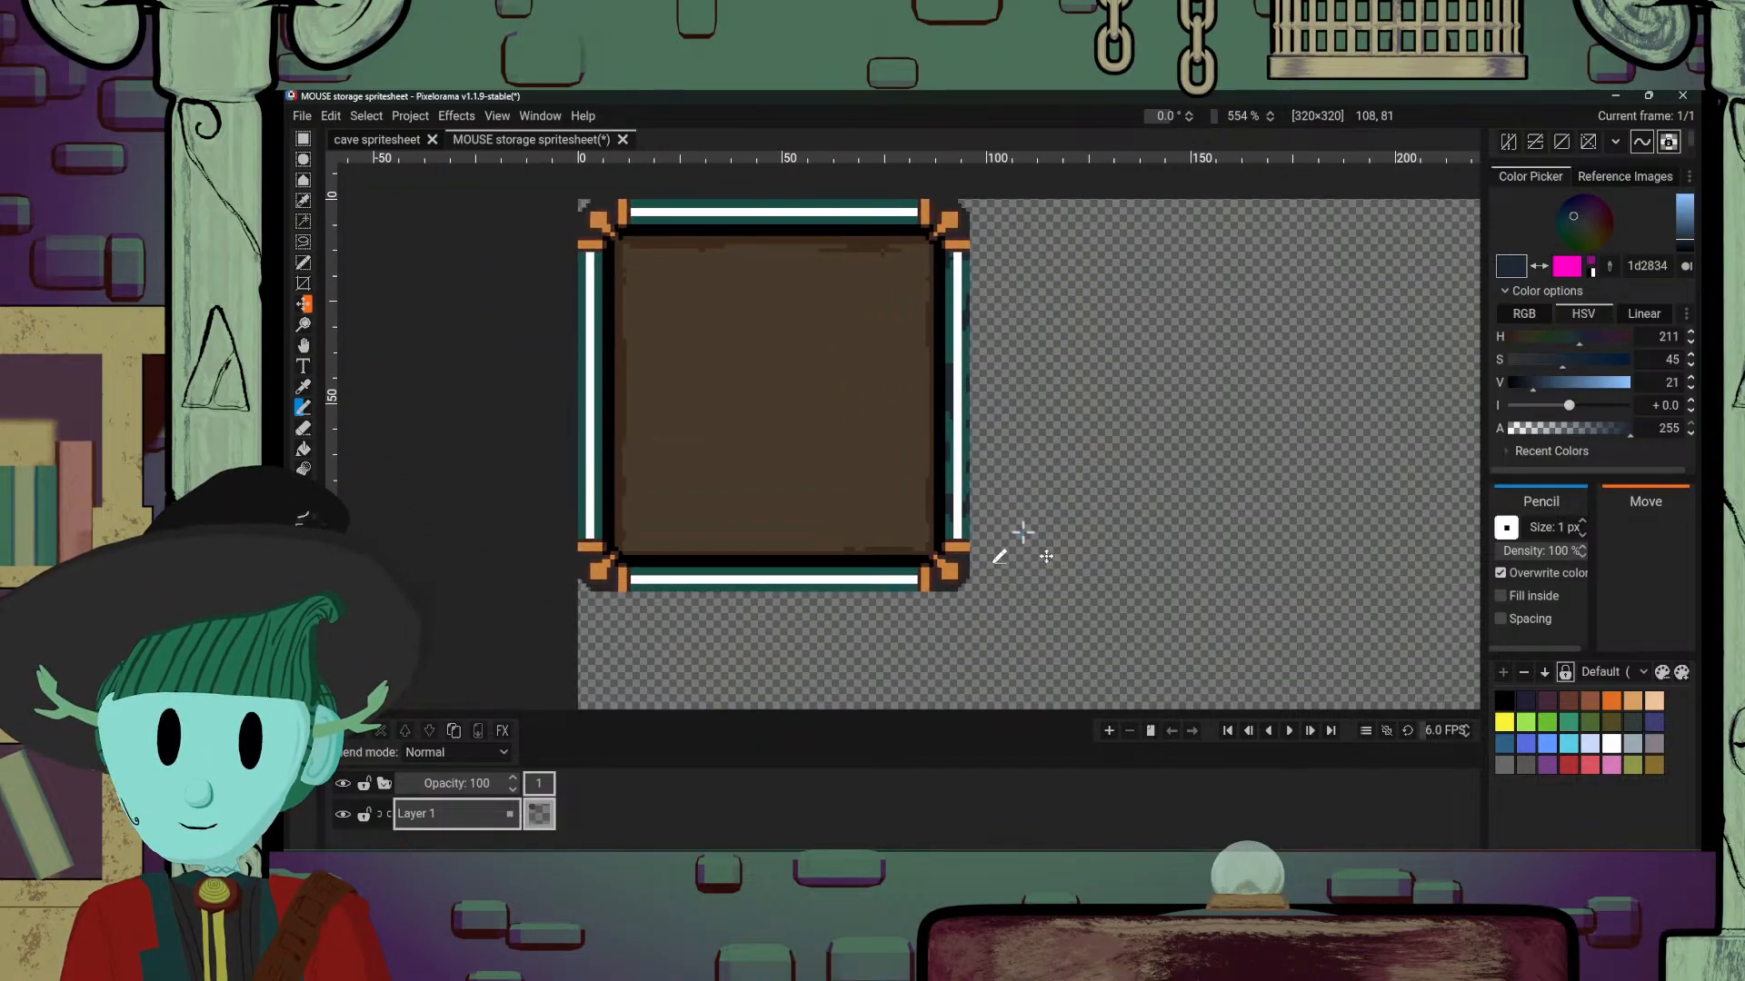
scroll(987, 547, "down", 1)
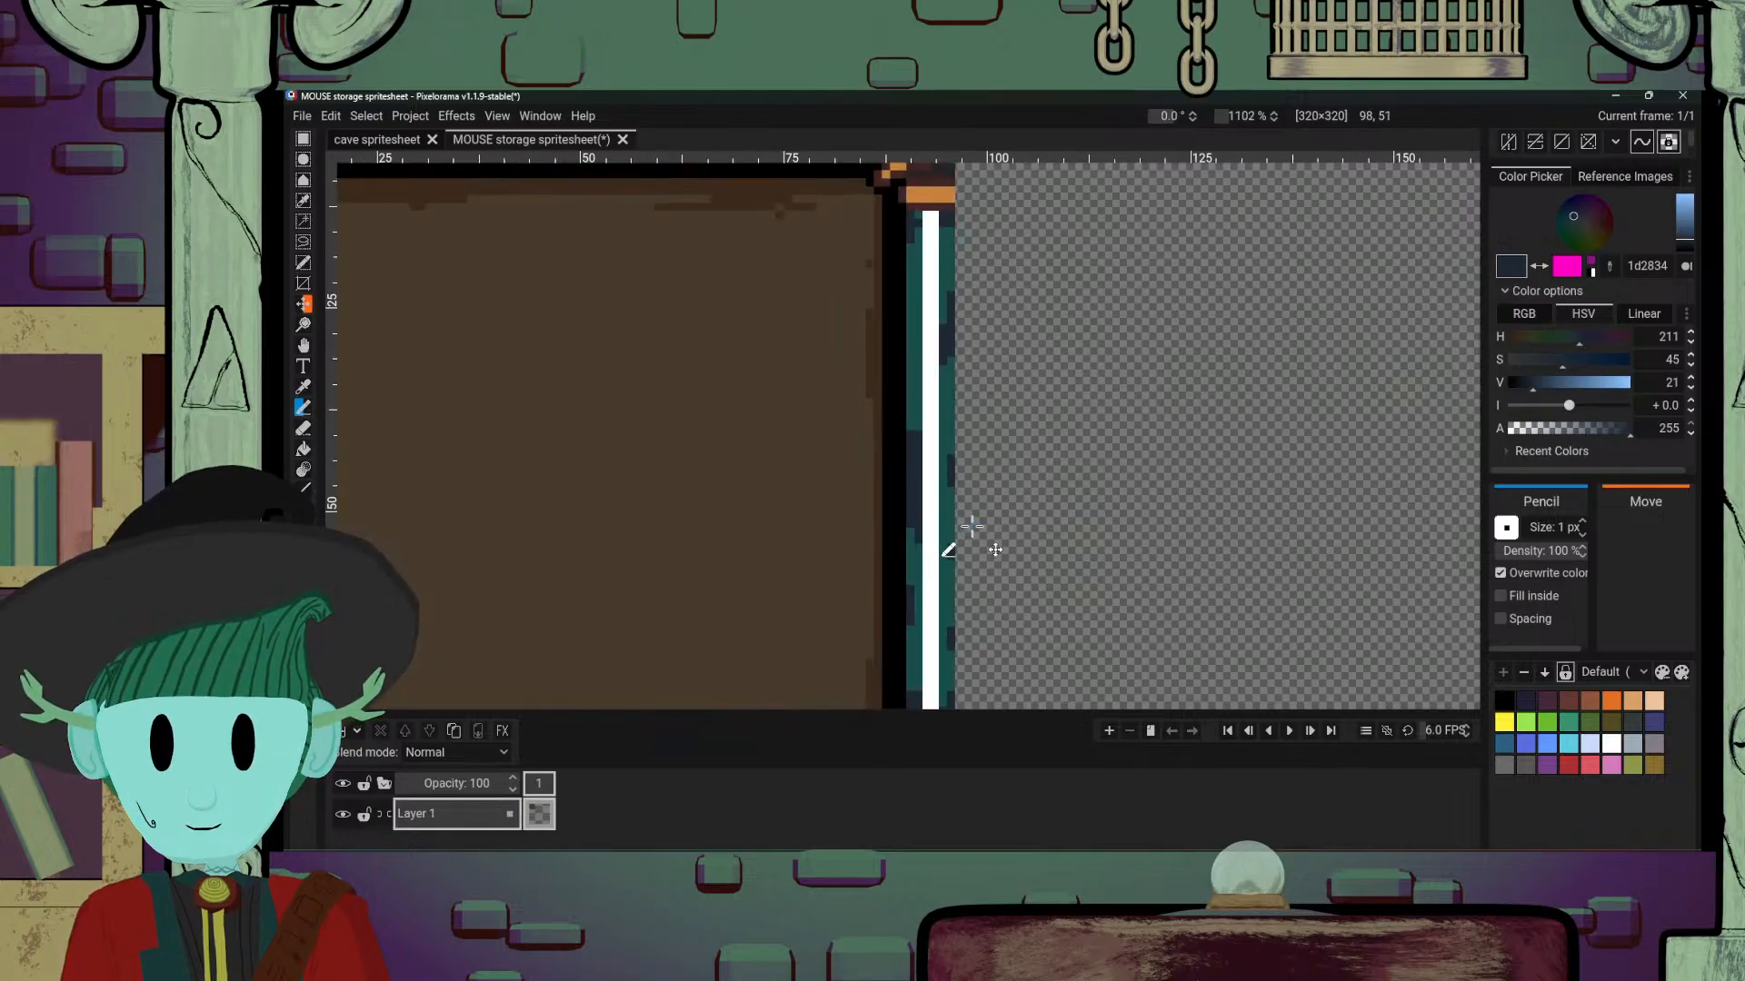
key("o")
left_click(925, 509)
key("b")
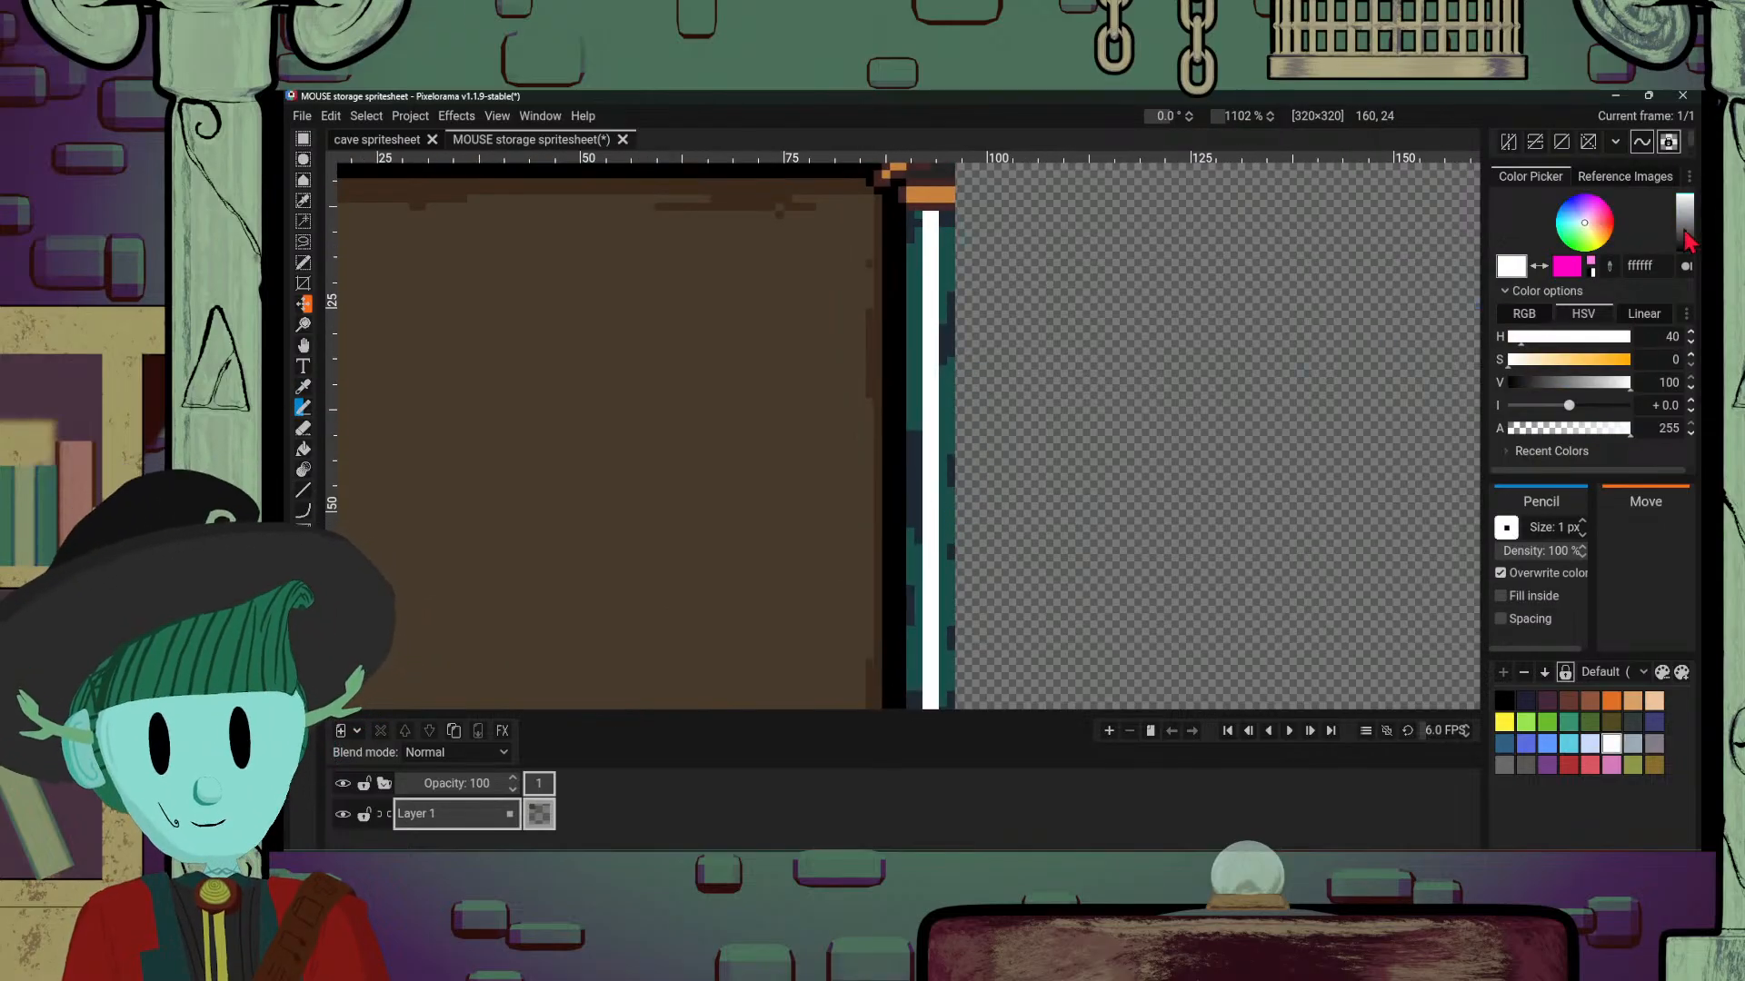
left_click_drag(1685, 227, 1684, 236)
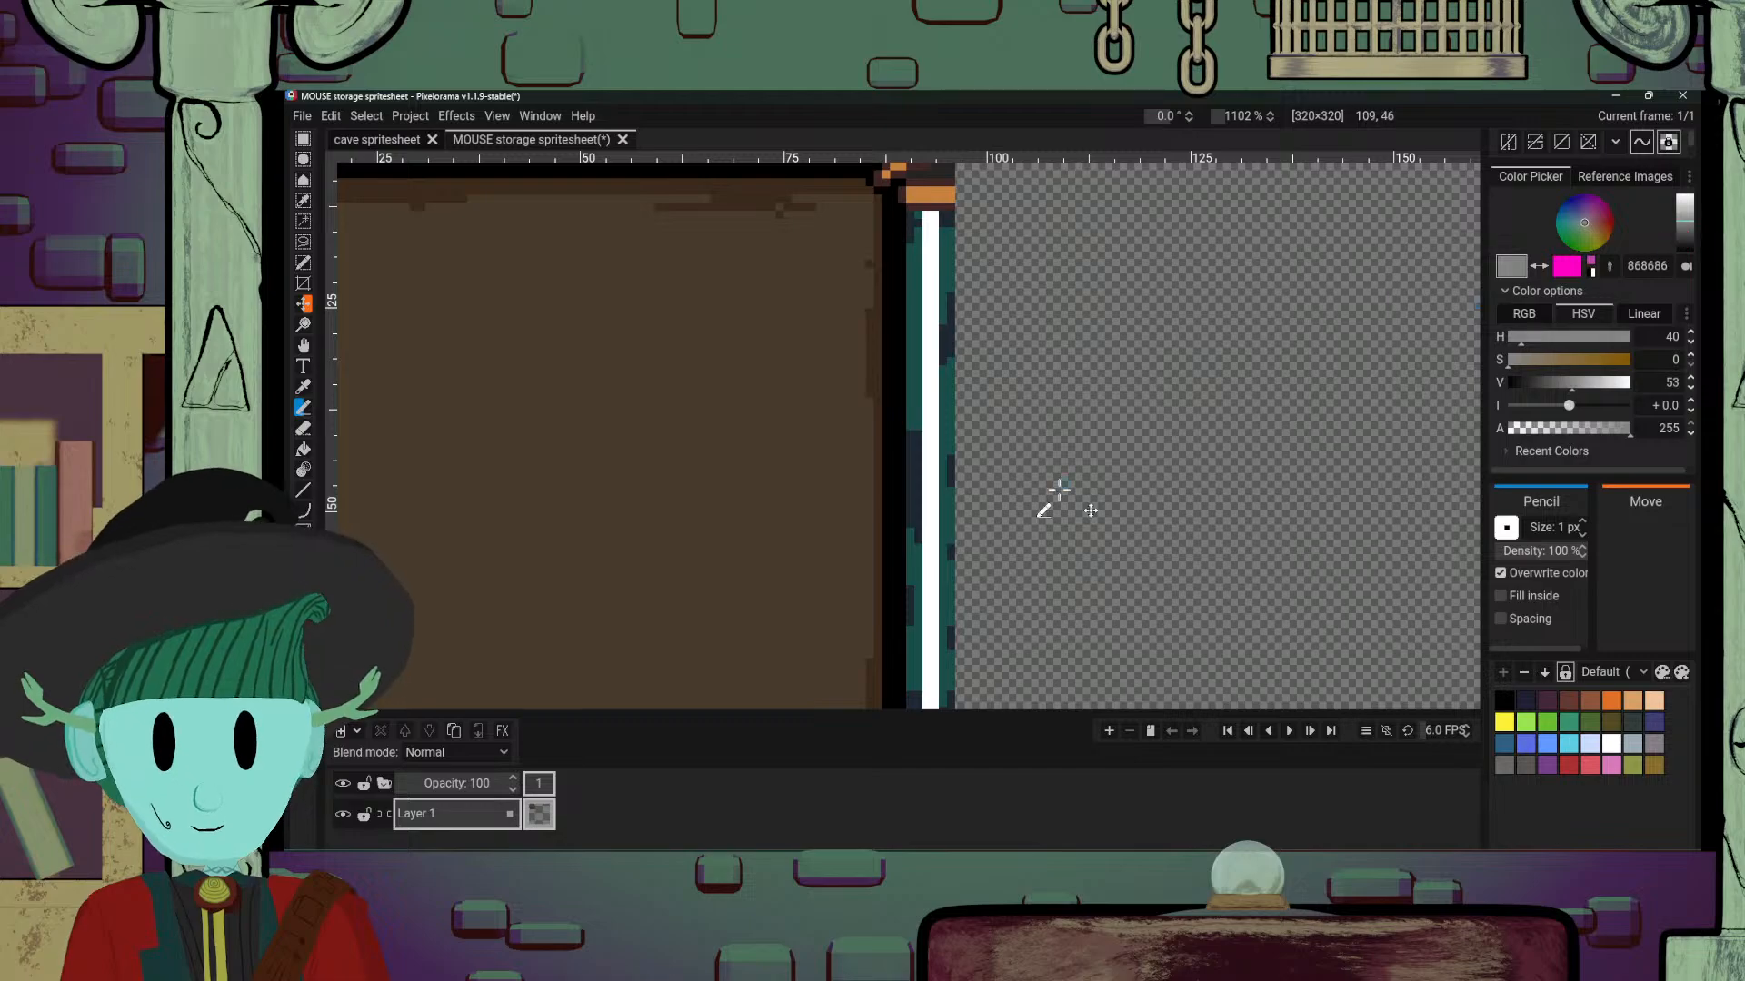
scroll(1058, 491, "up", 3)
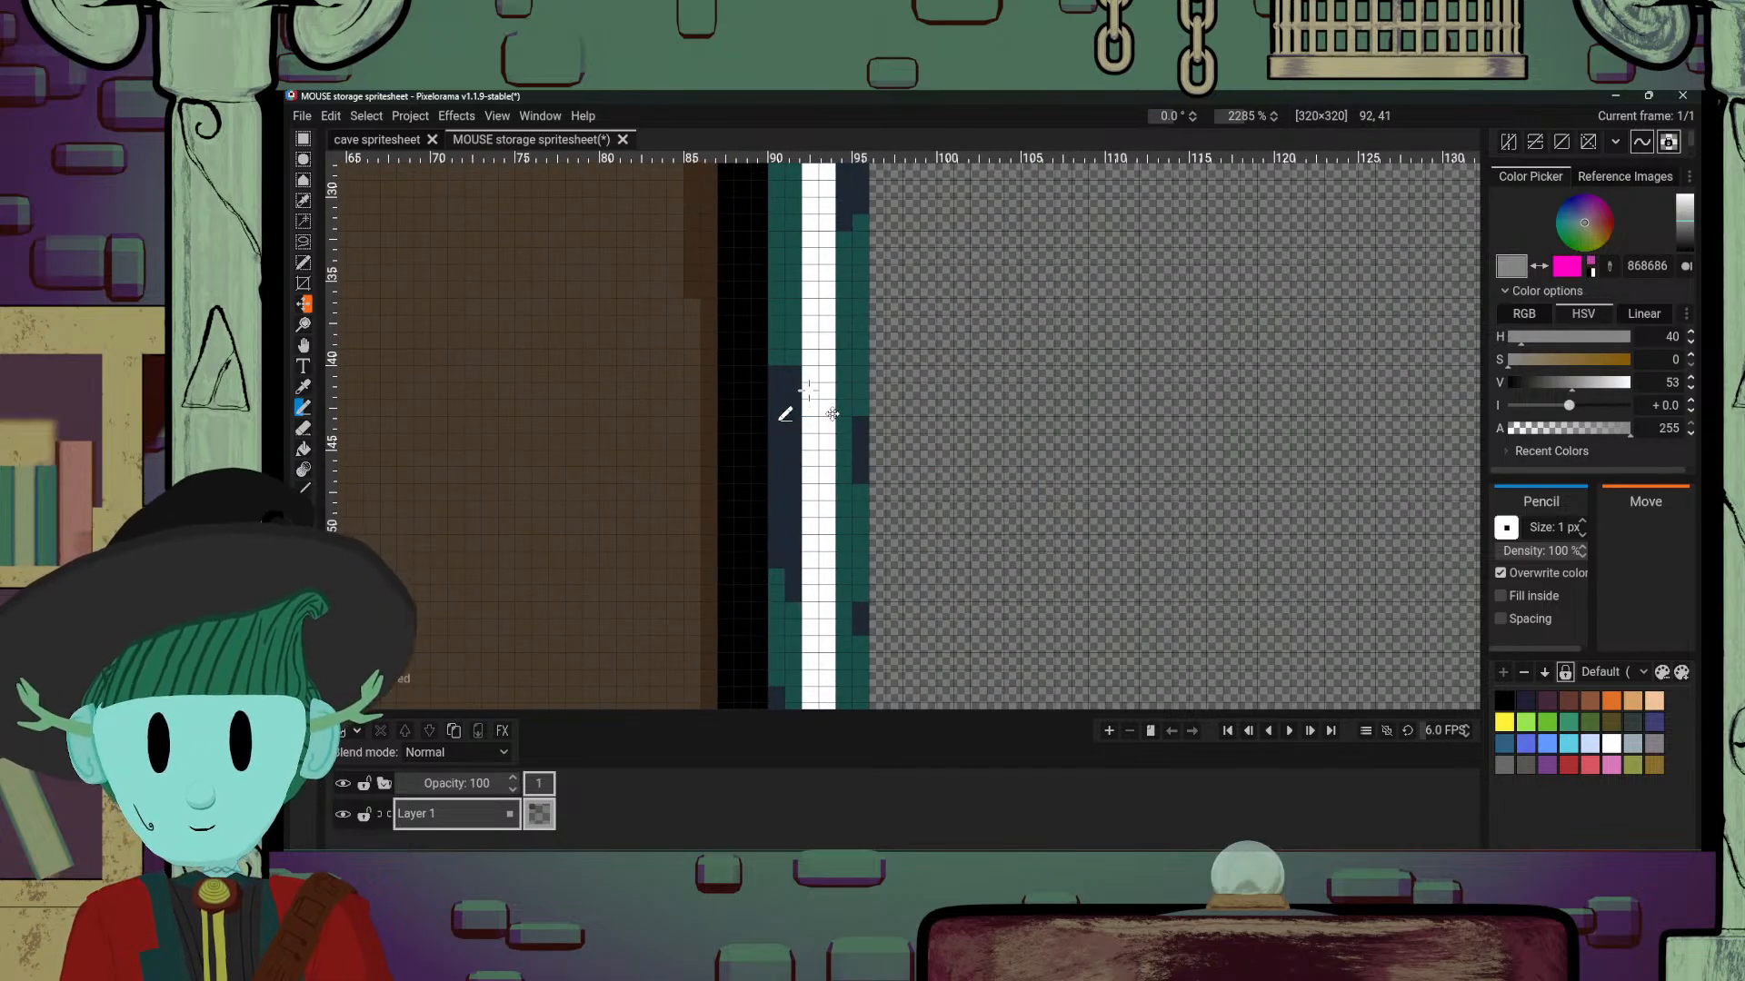
mouse_move(808, 391)
left_mouse_down()
mouse_move(822, 452)
mouse_move(828, 420)
mouse_move(809, 572)
left_mouse_up()
left_click_drag(825, 477, 826, 564)
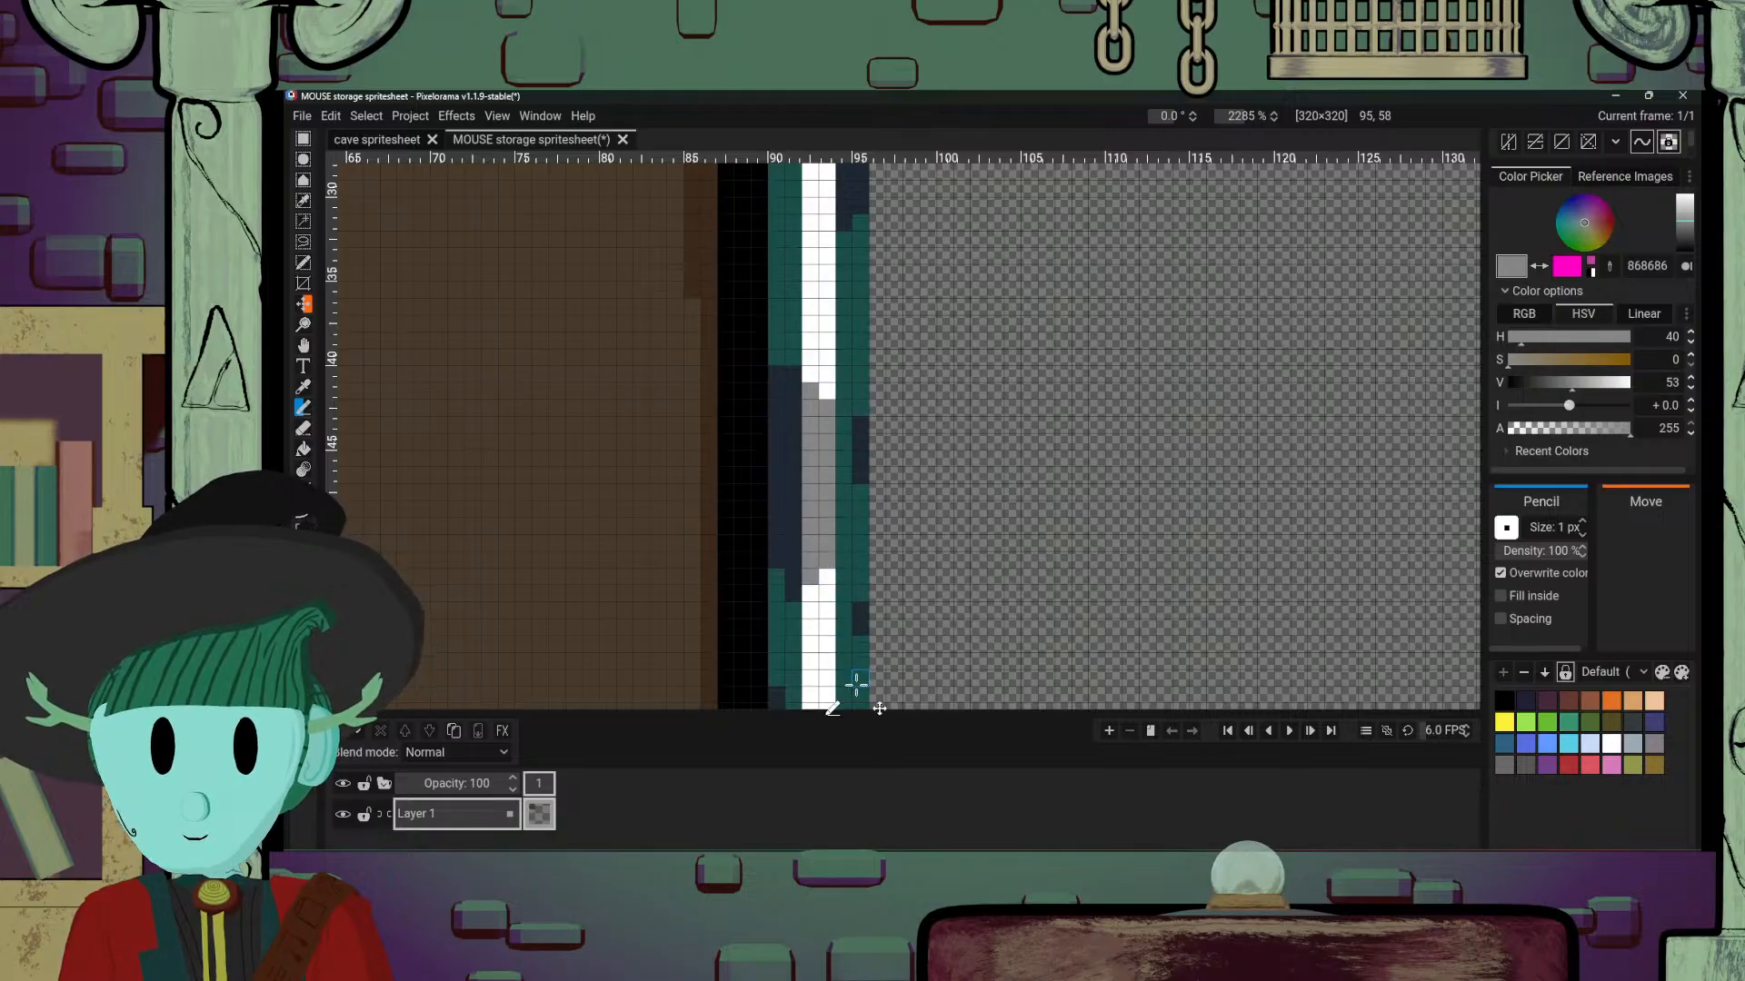
Step: Pencil a smaller uneven grey patch lower on the right border's white stripe, then resample white ffffff
scroll(856, 683, "down", 6)
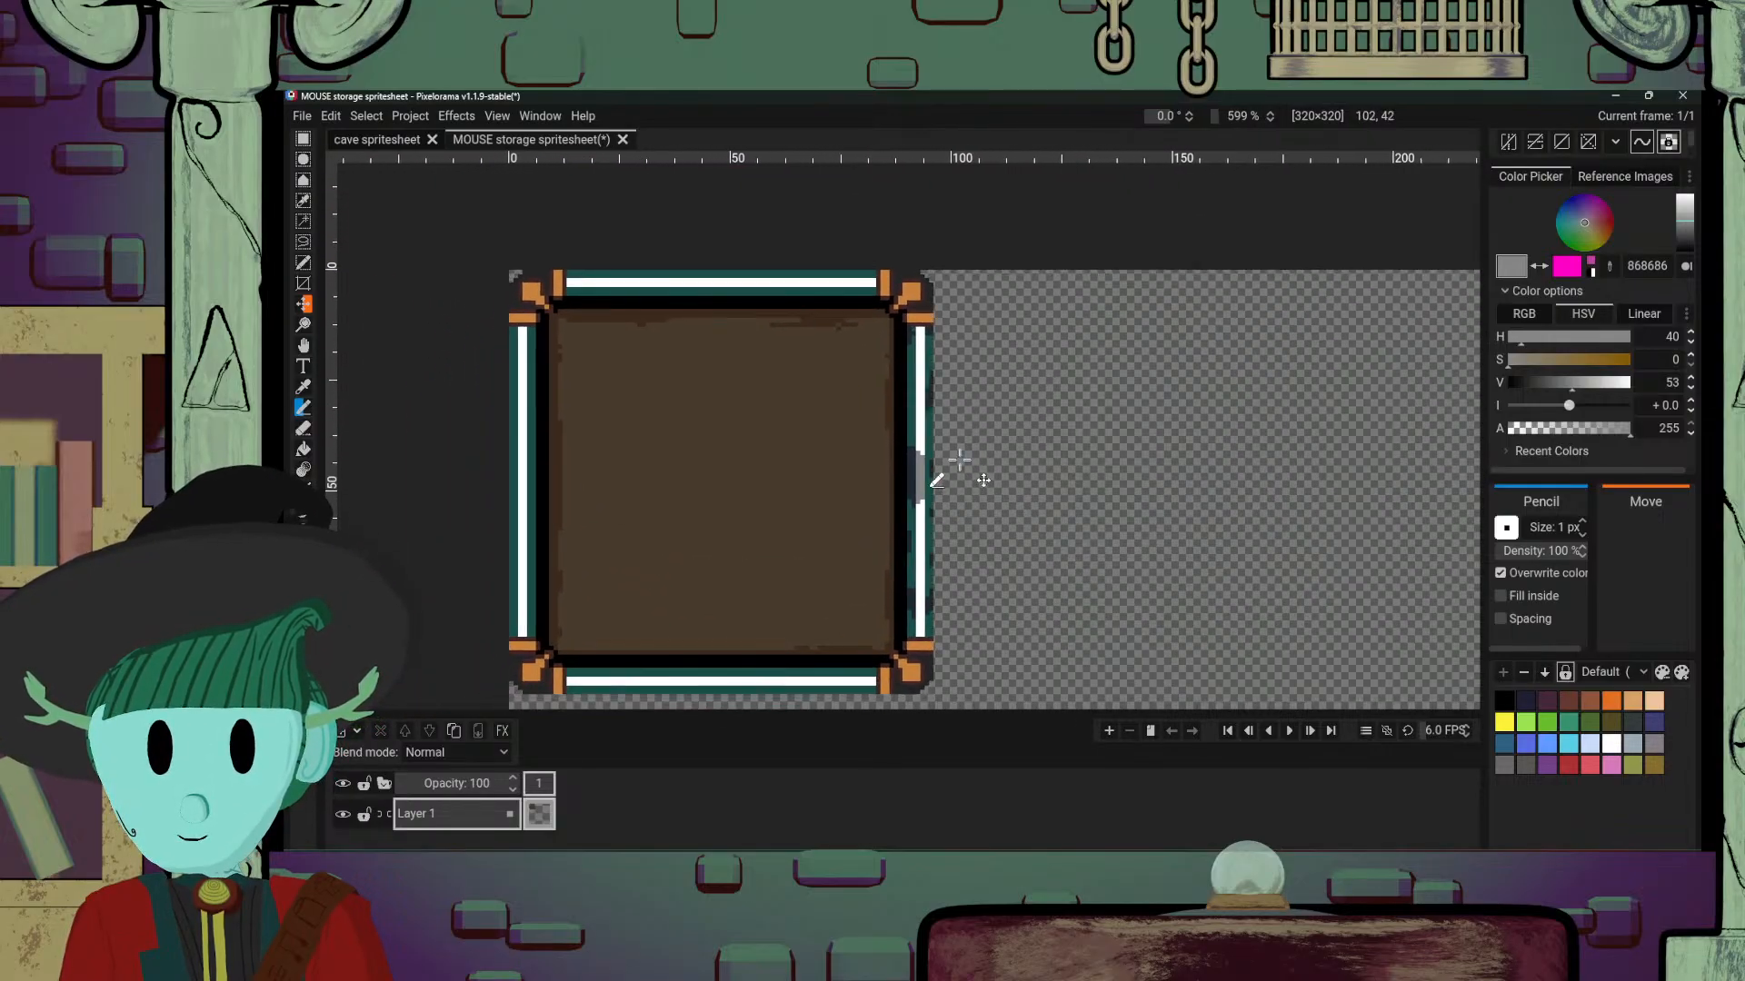
scroll(922, 558, "up", 4)
mouse_move(925, 495)
left_mouse_down()
mouse_move(932, 552)
mouse_move(914, 537)
mouse_move(930, 568)
left_mouse_up()
left_click(902, 517, "alt")
left_click(924, 545, "alt")
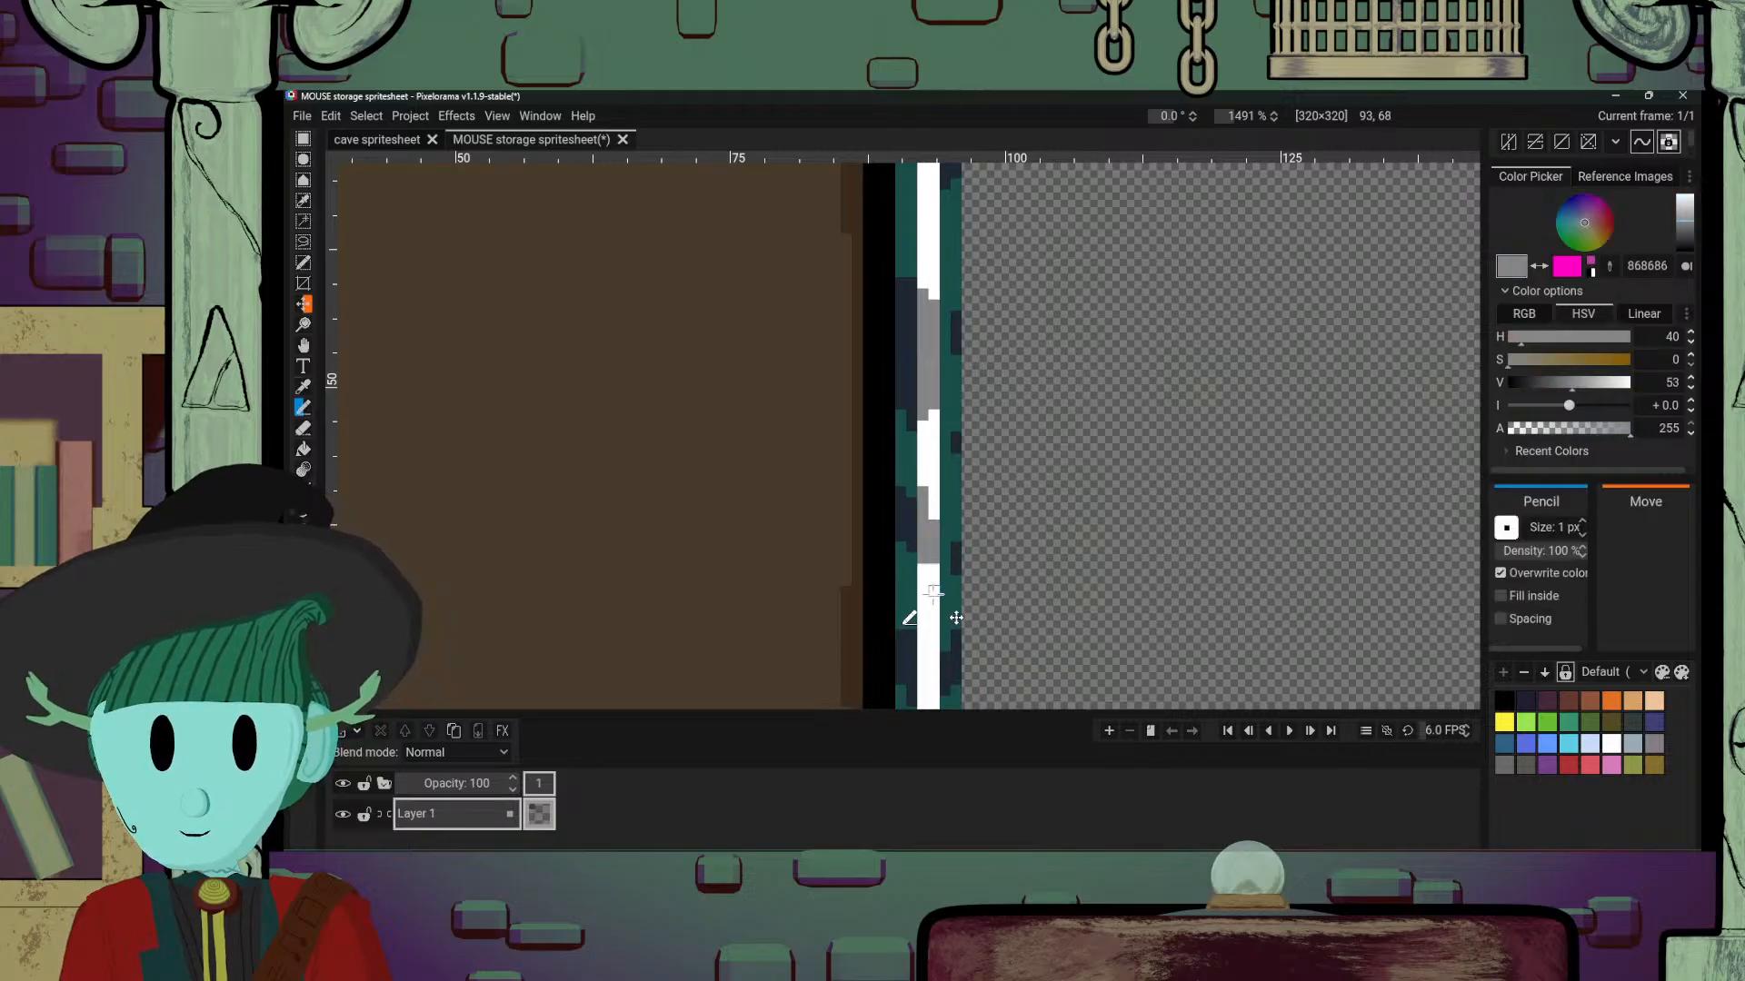
left_click(927, 574, "alt")
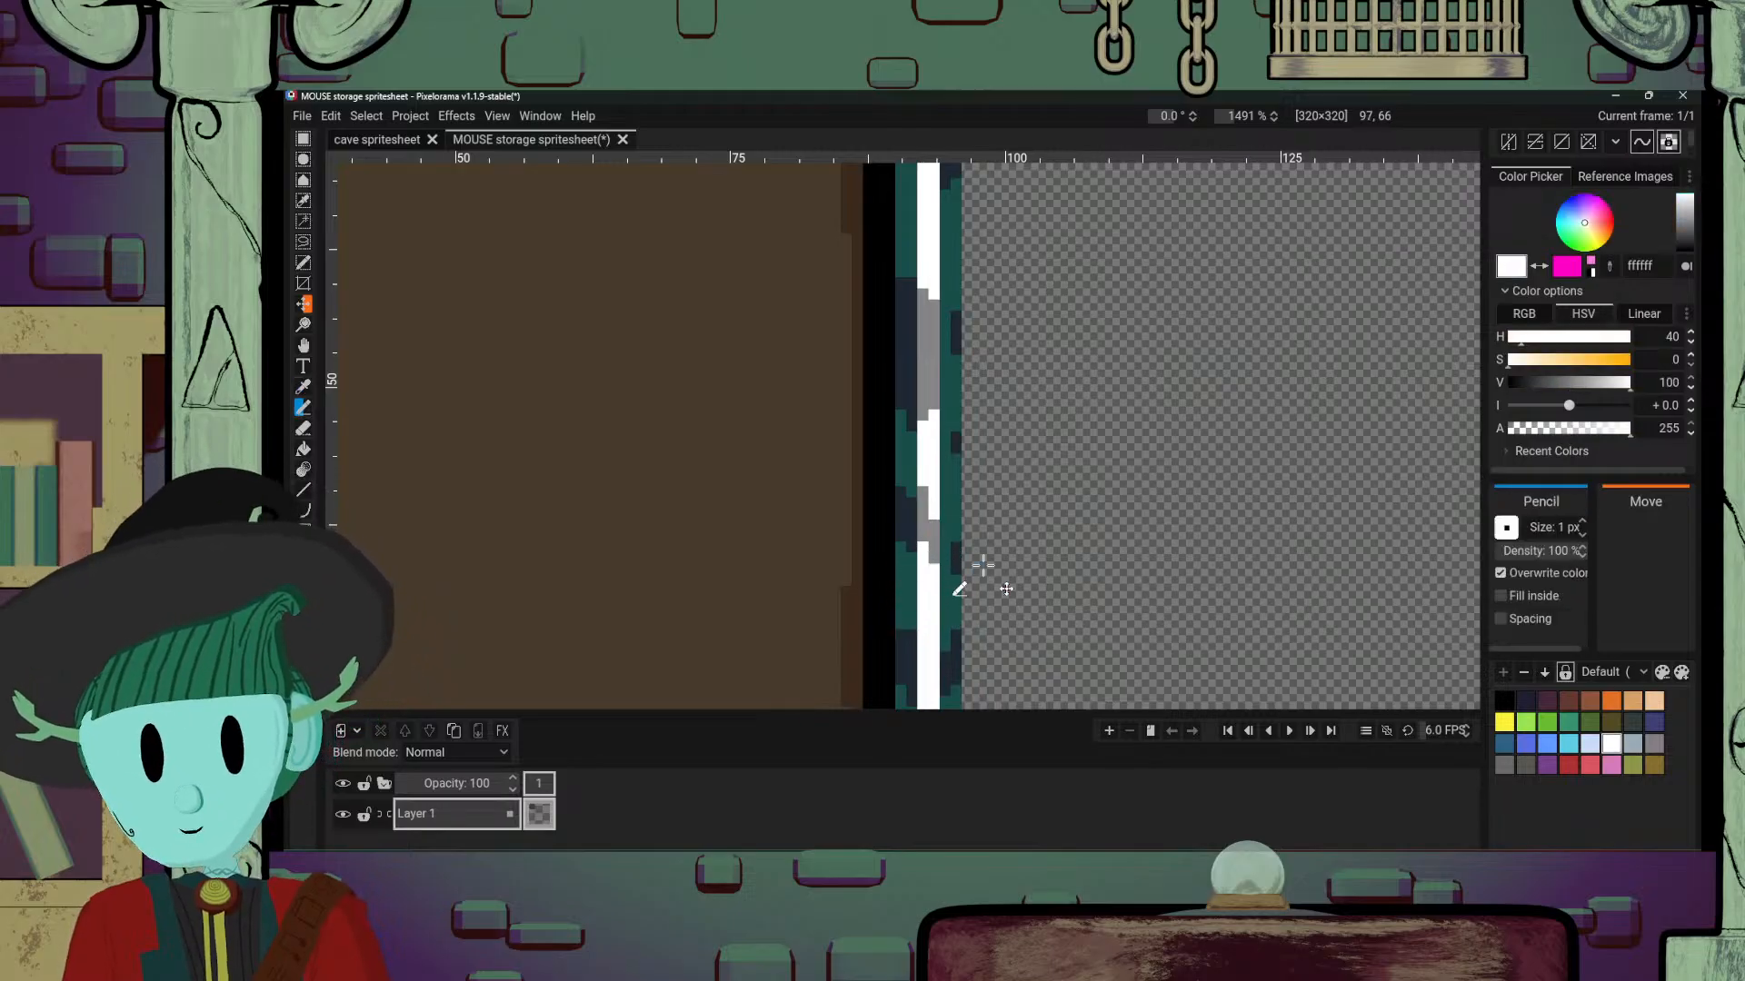
Step: Resample grey 868686 and pencil small uneven patches near the upper end of the right border's white stripe
scroll(956, 593, "down", 10)
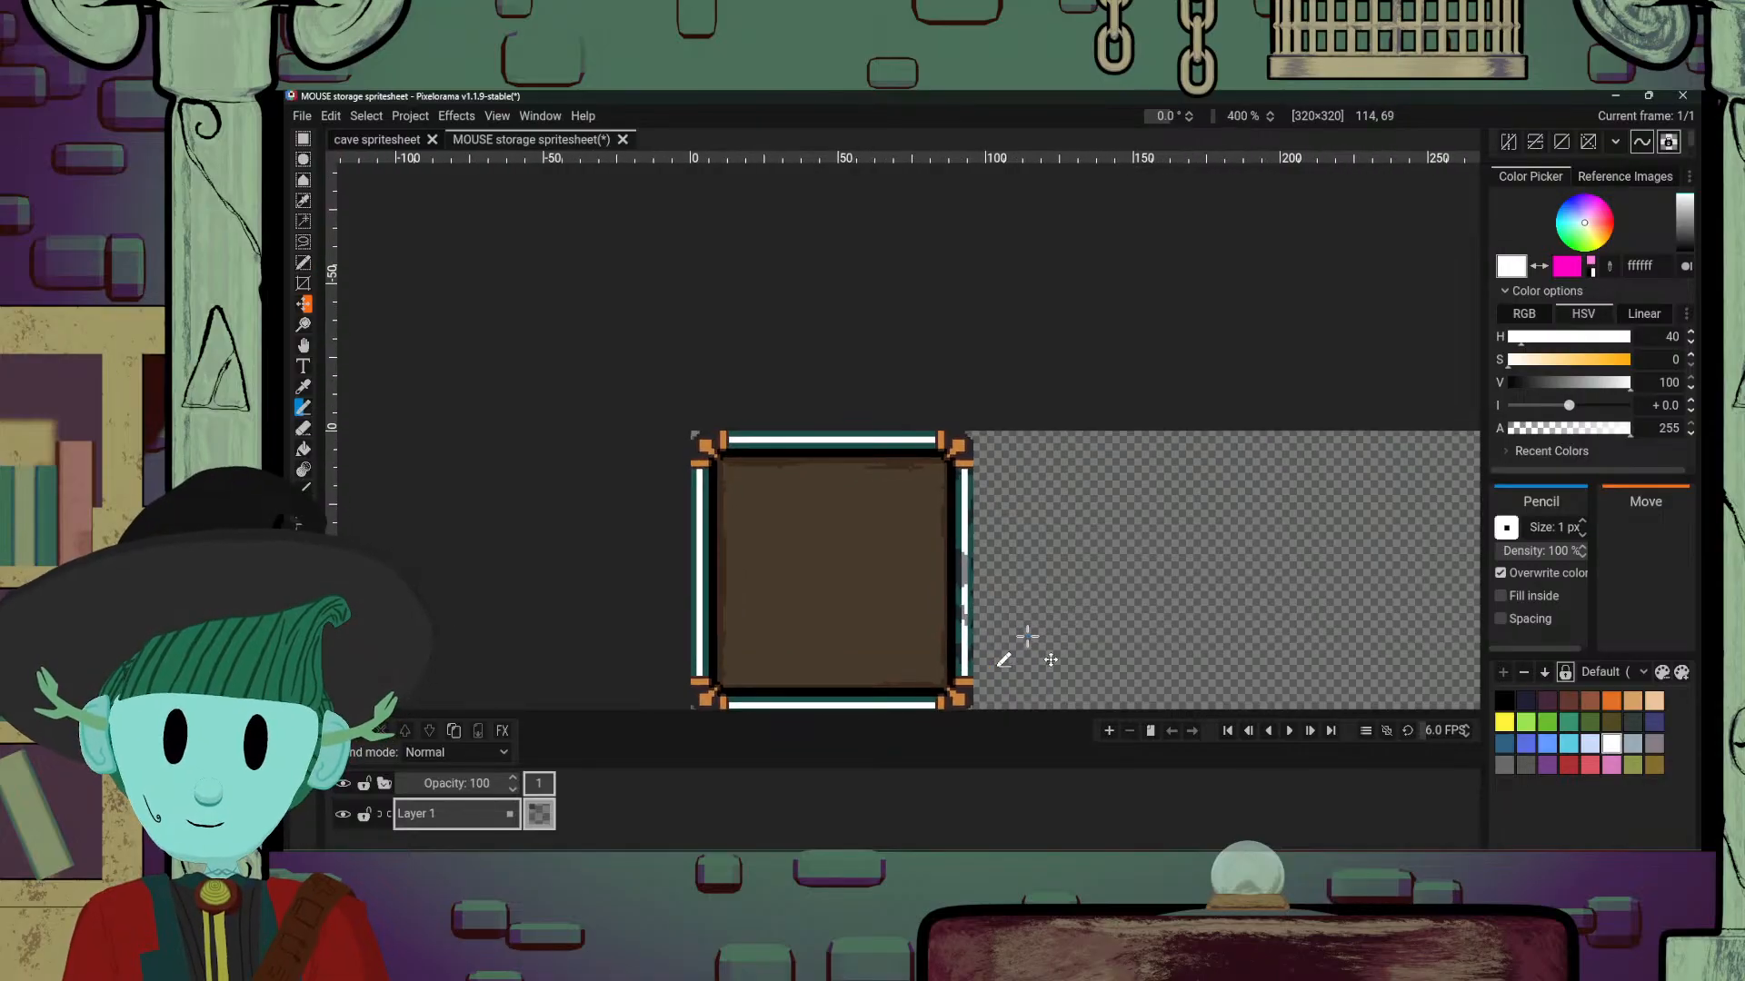
scroll(1028, 636, "up", 2)
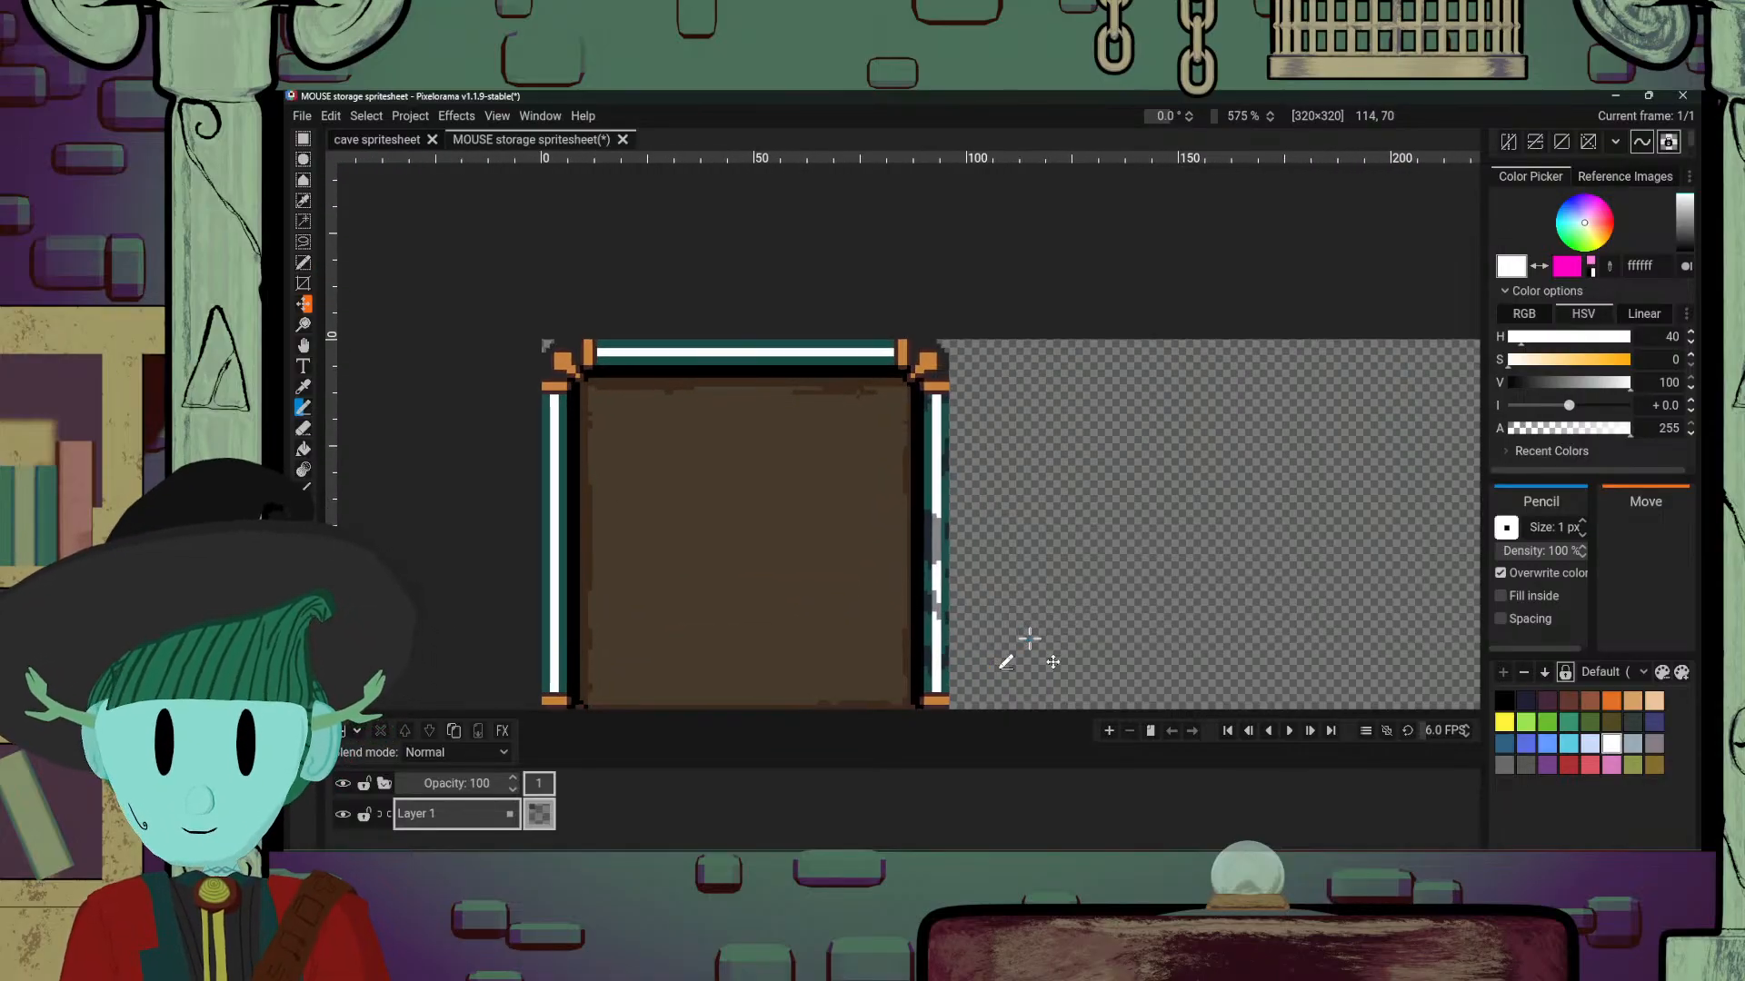
key("o")
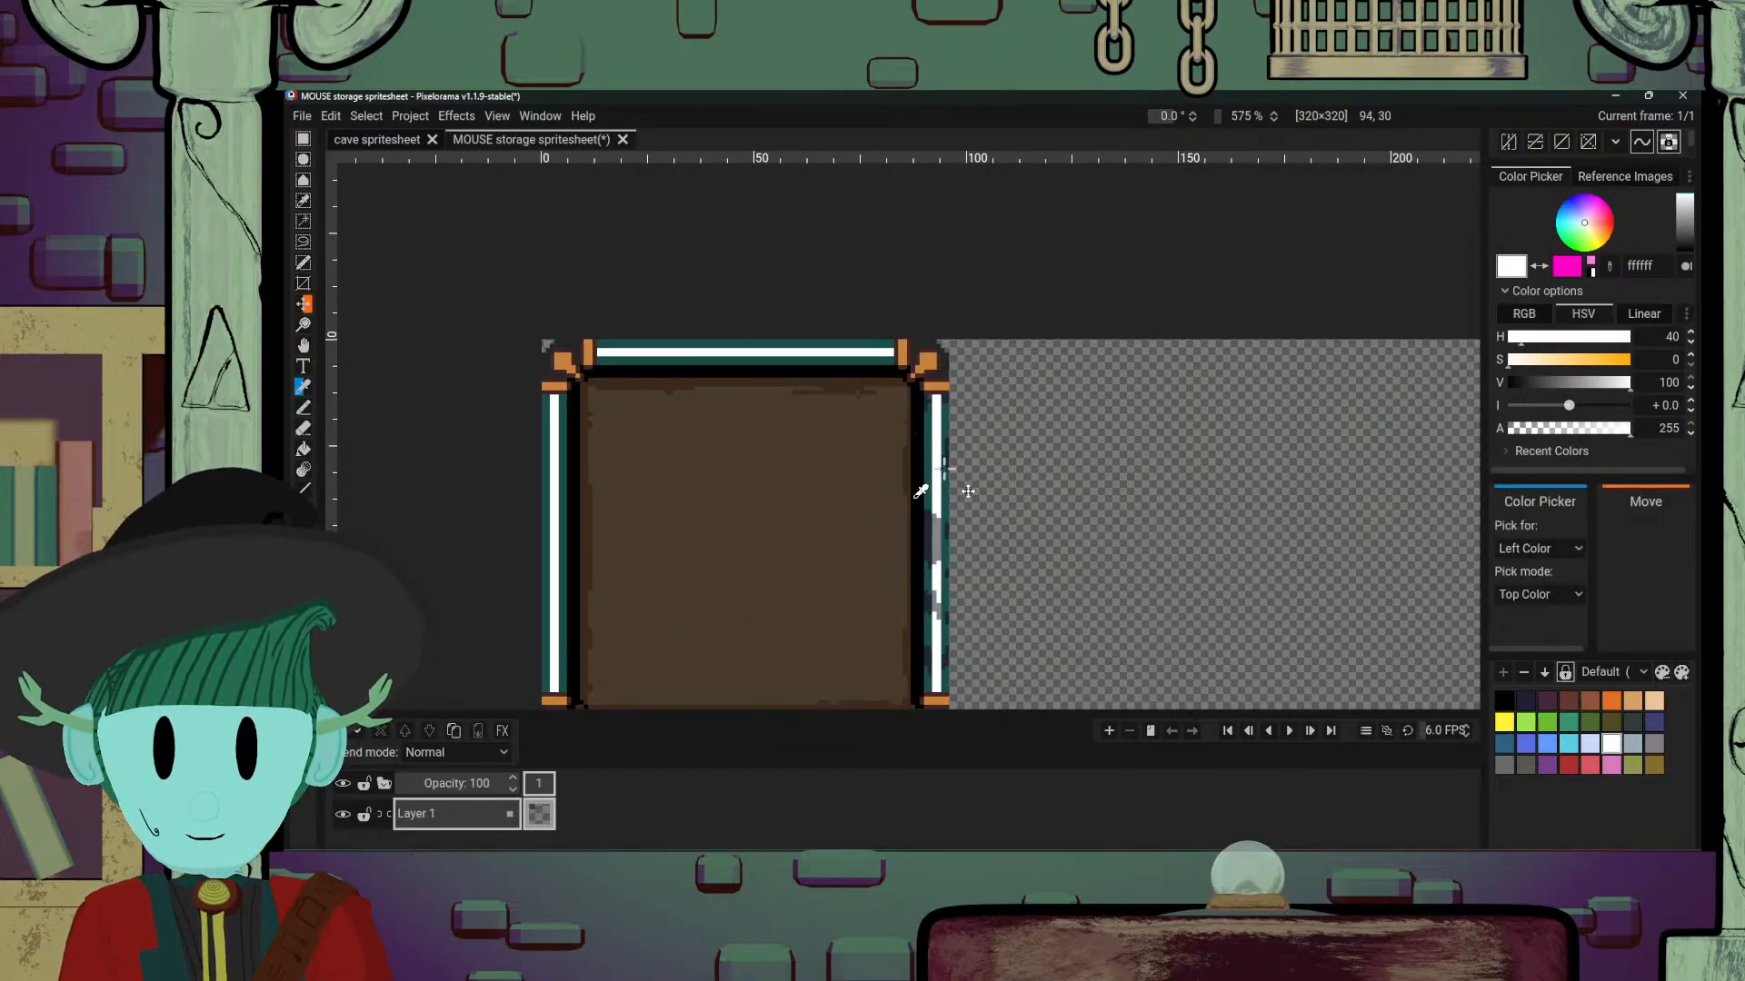
left_click(935, 533)
key("p")
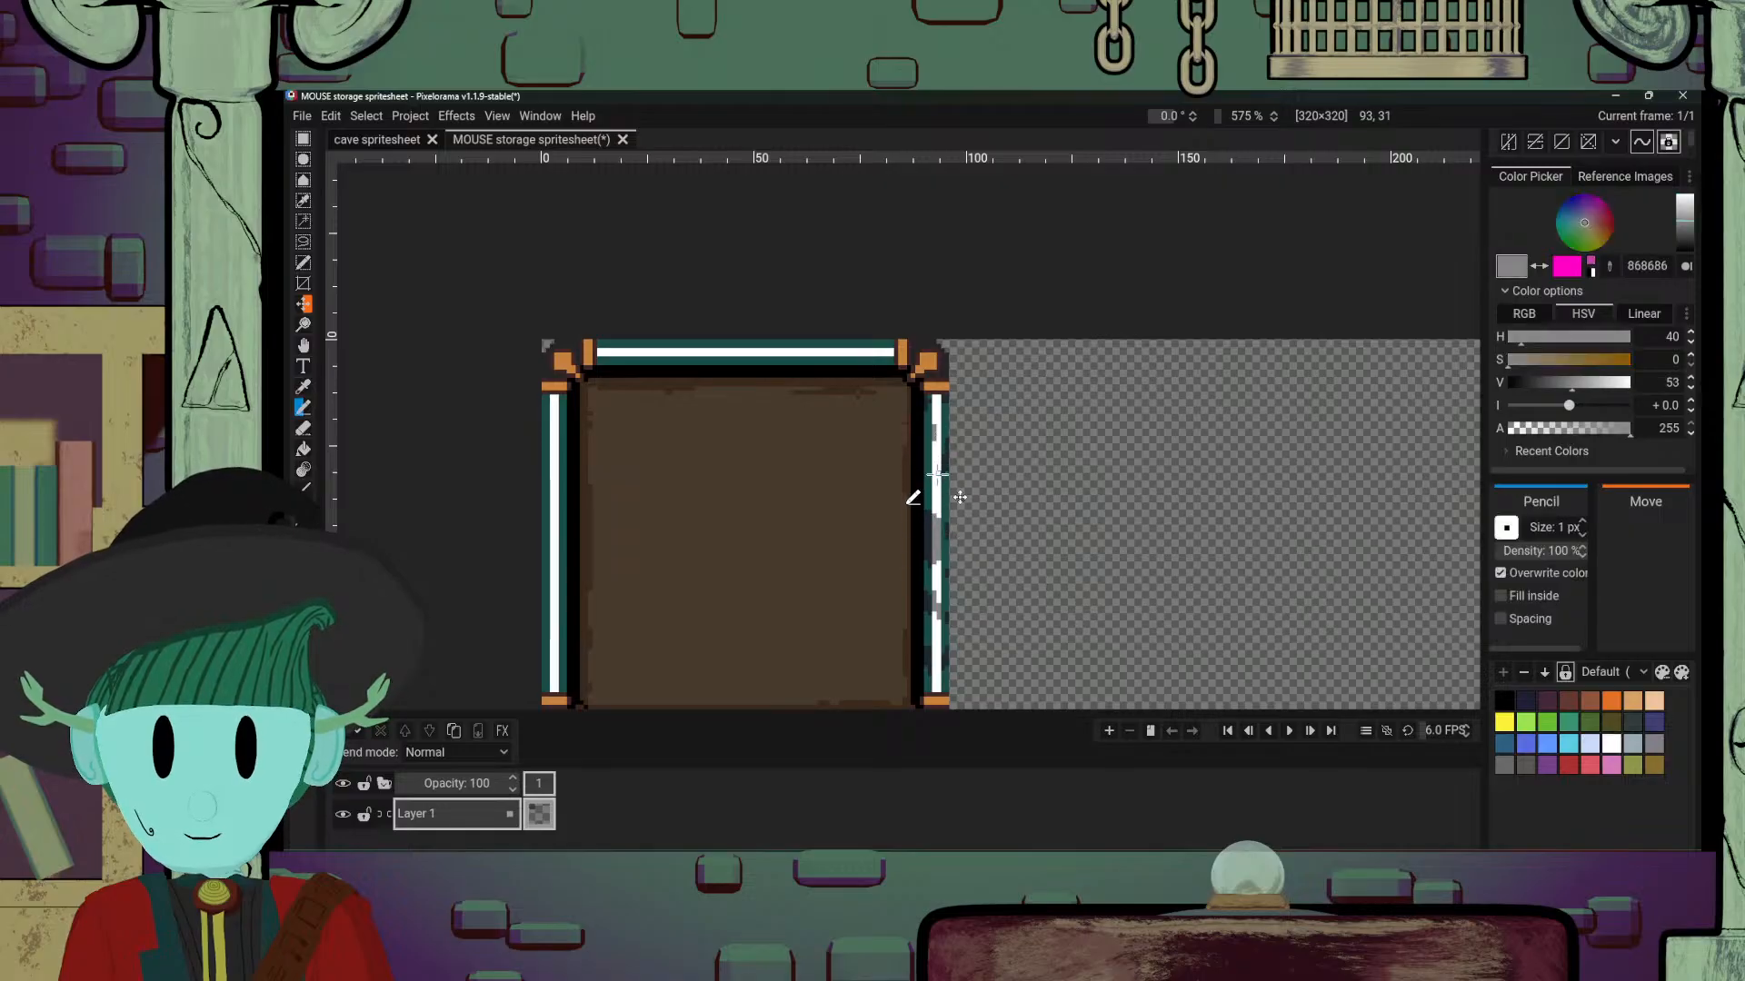
key("o")
left_click(934, 417)
key("p")
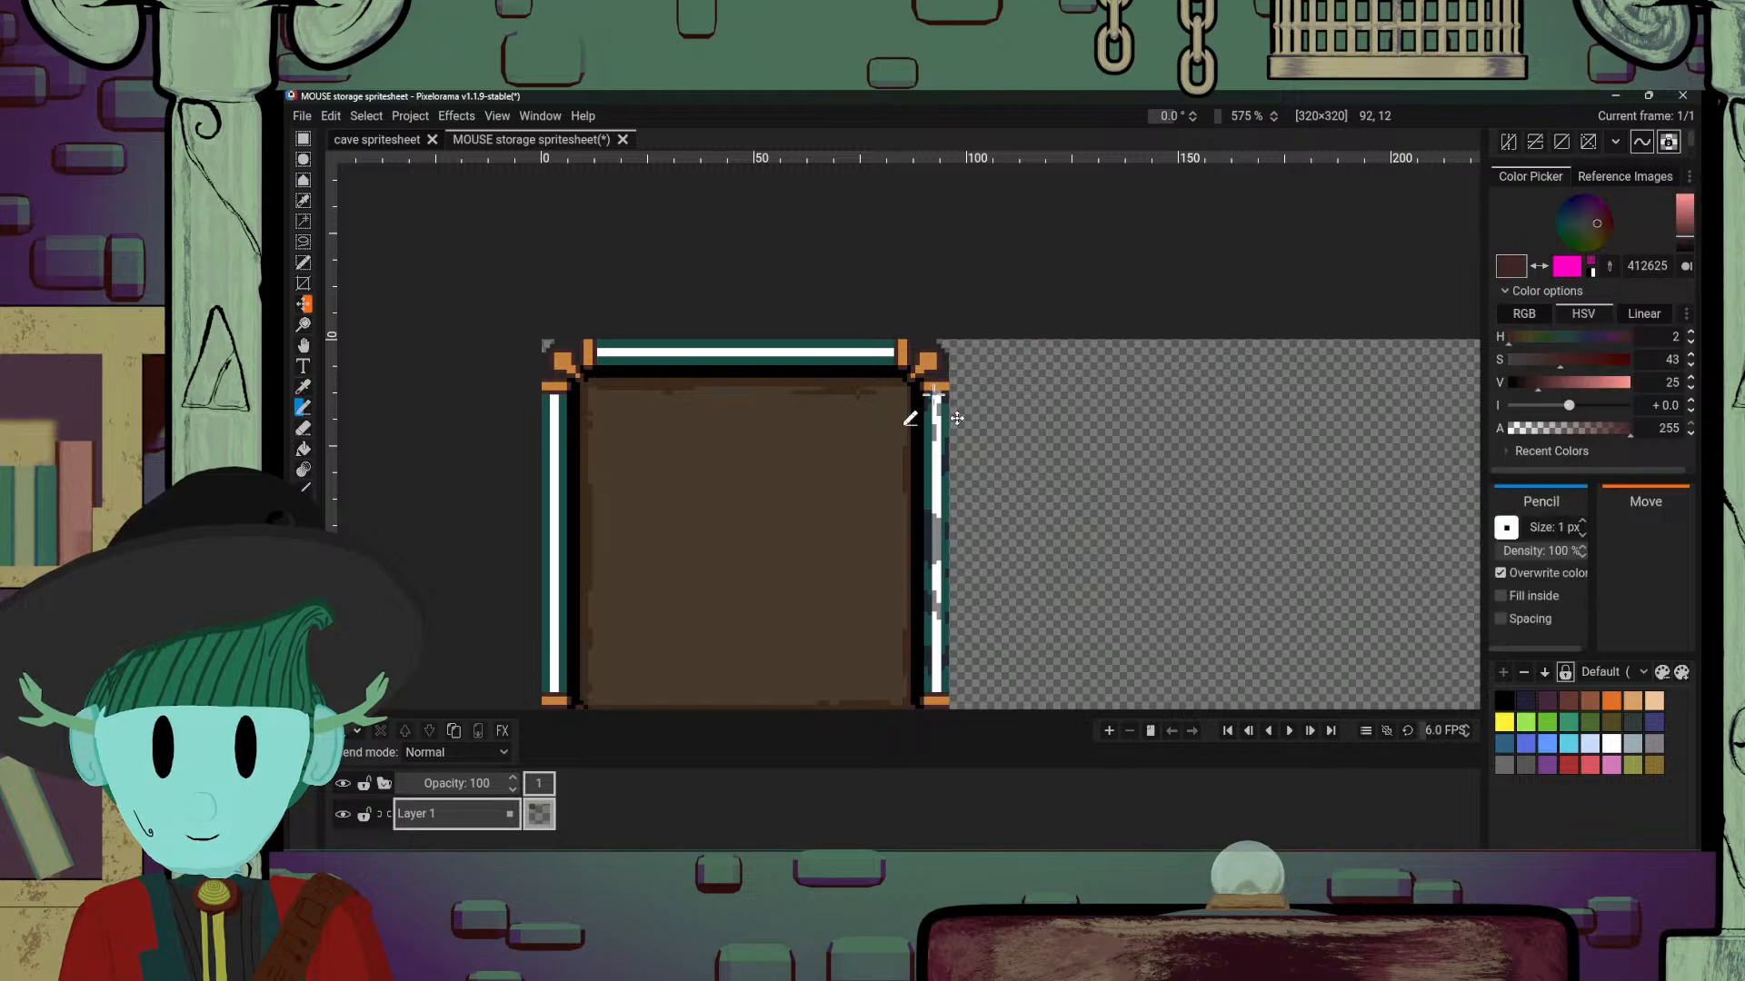
key("o")
left_click(936, 447)
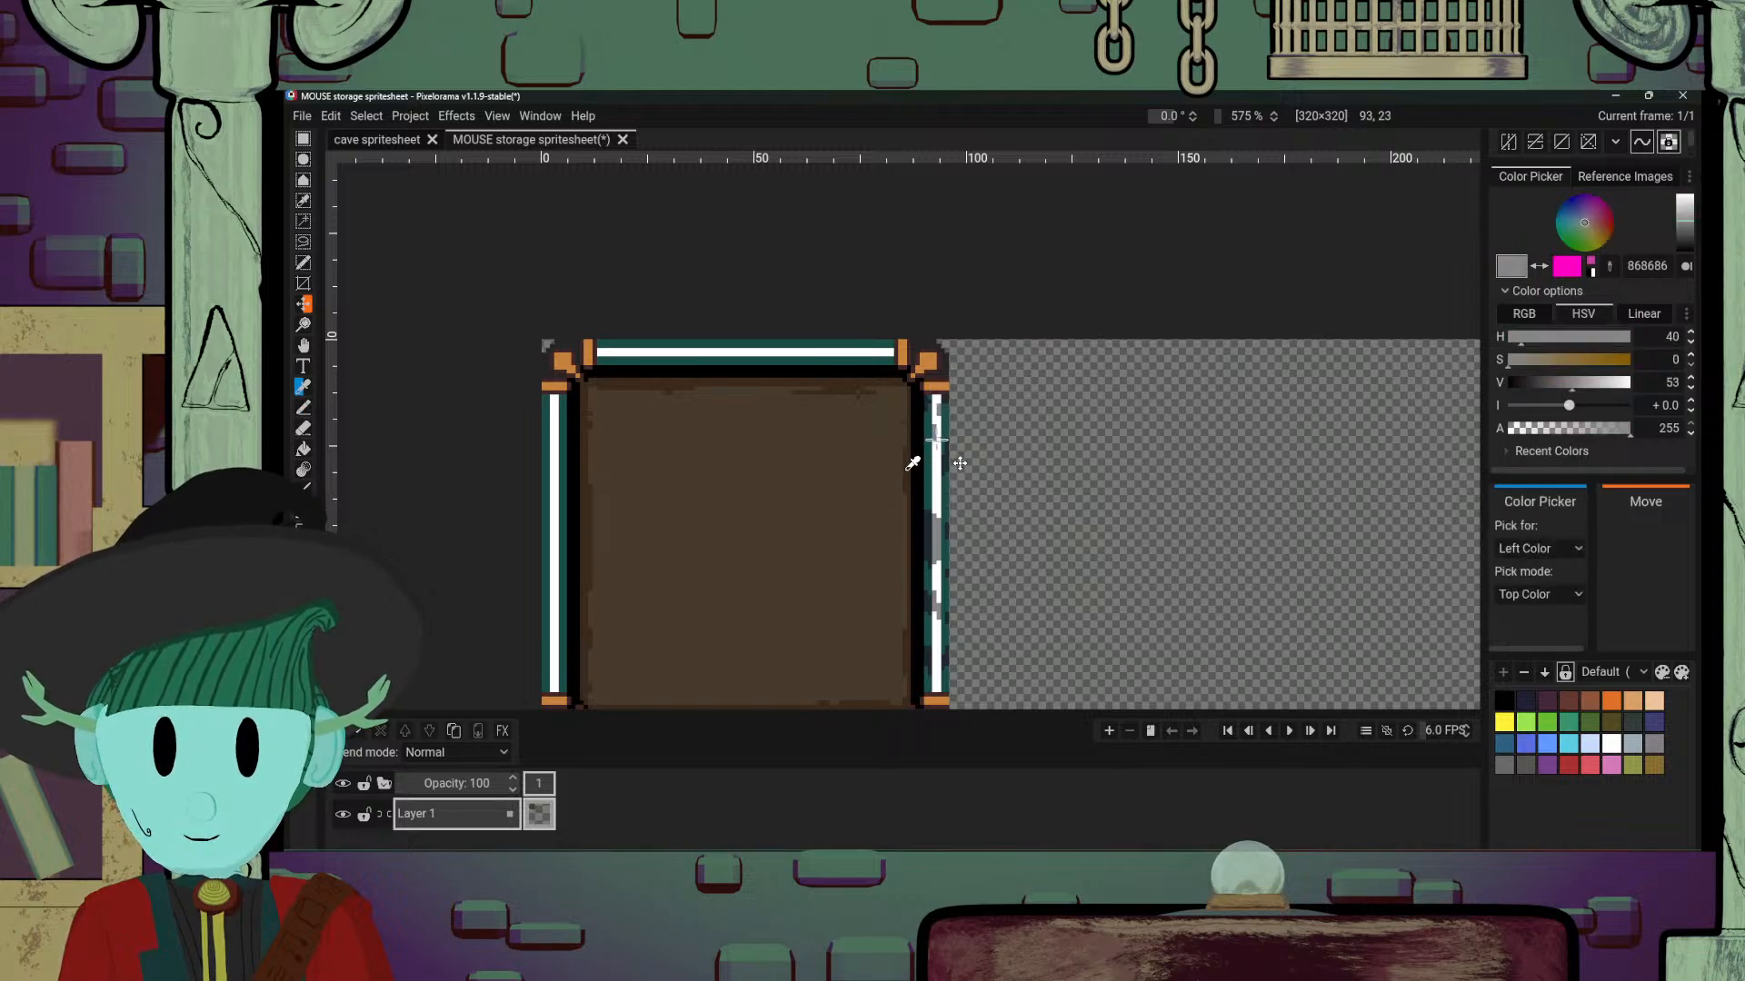
key("p")
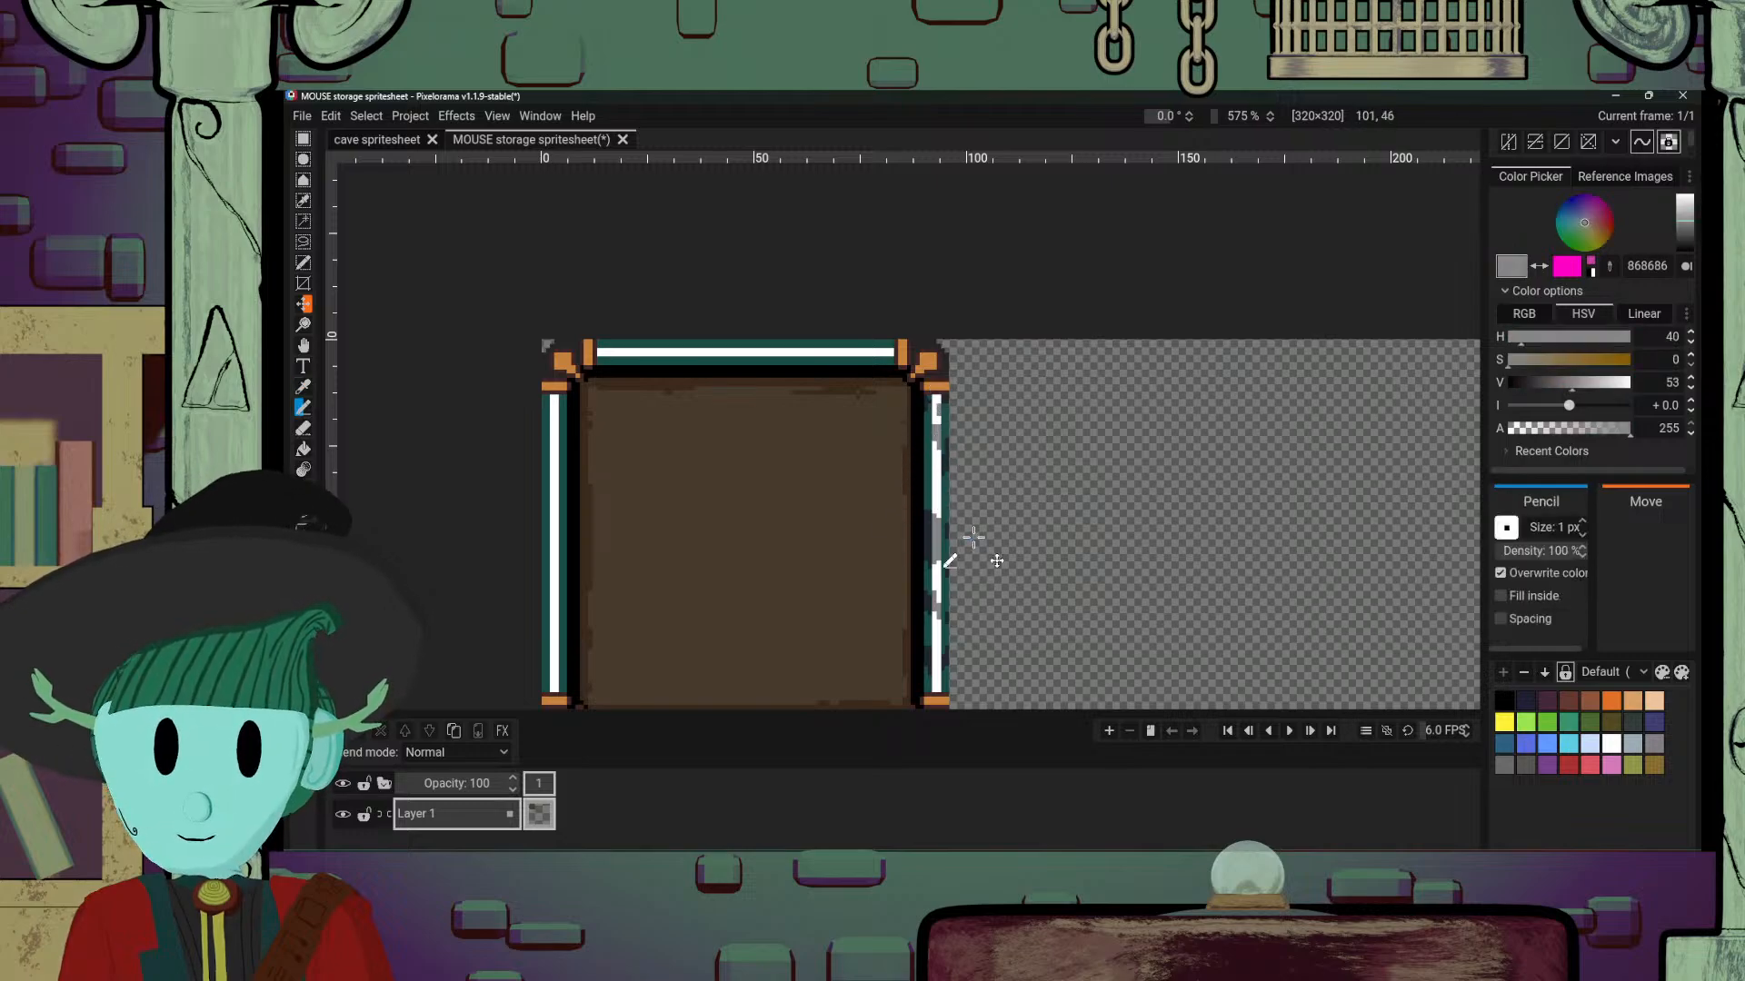
Step: Sample white ffffff and break up the middle grey patch on the right border's stripe with white pixels
scroll(972, 538, "down", 5)
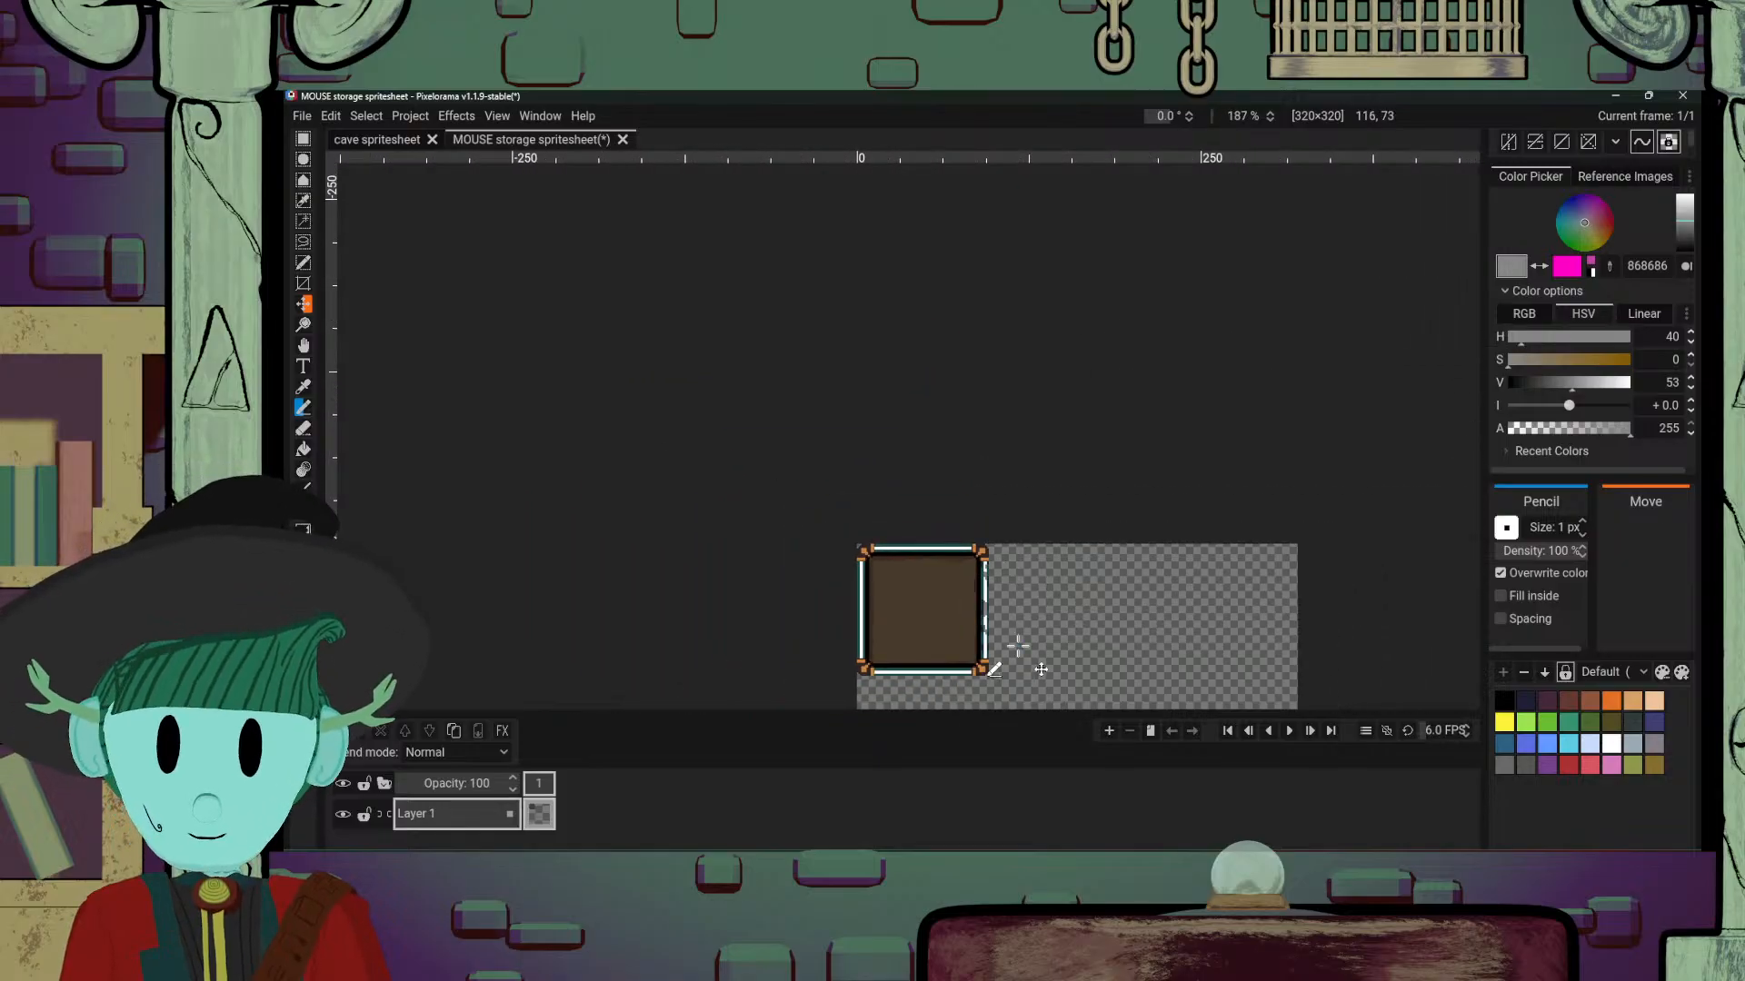
scroll(1017, 645, "up", 5)
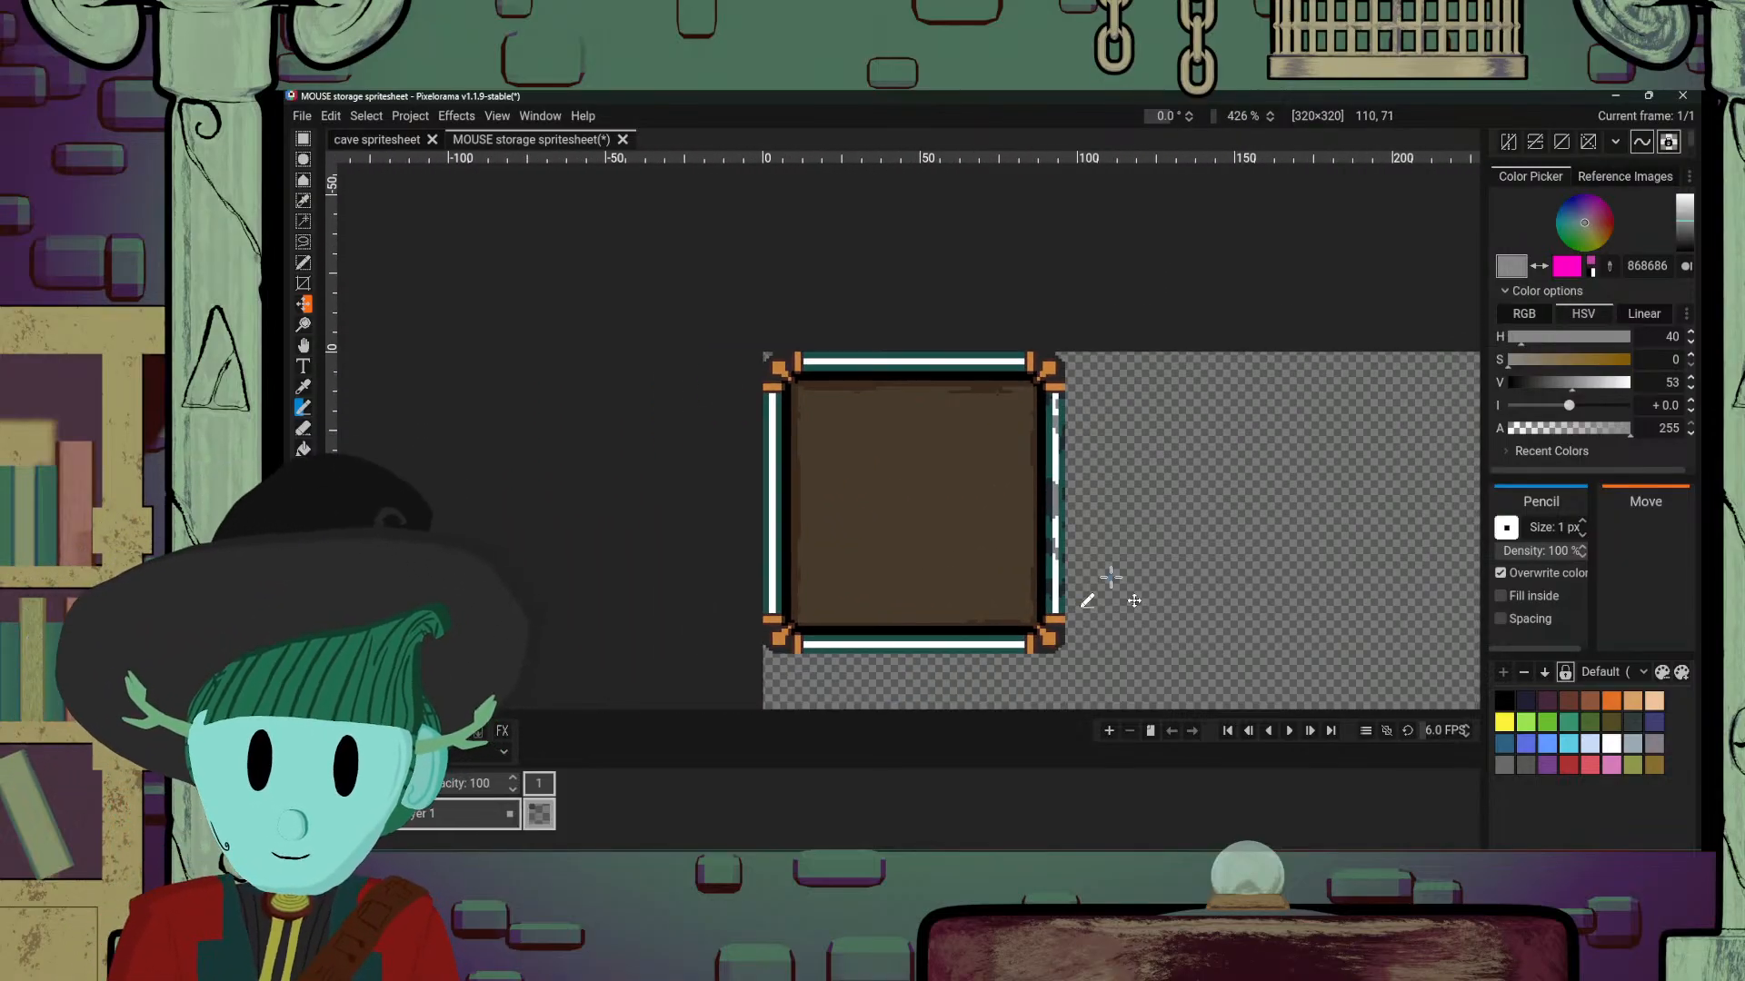
scroll(1110, 577, "up", 2)
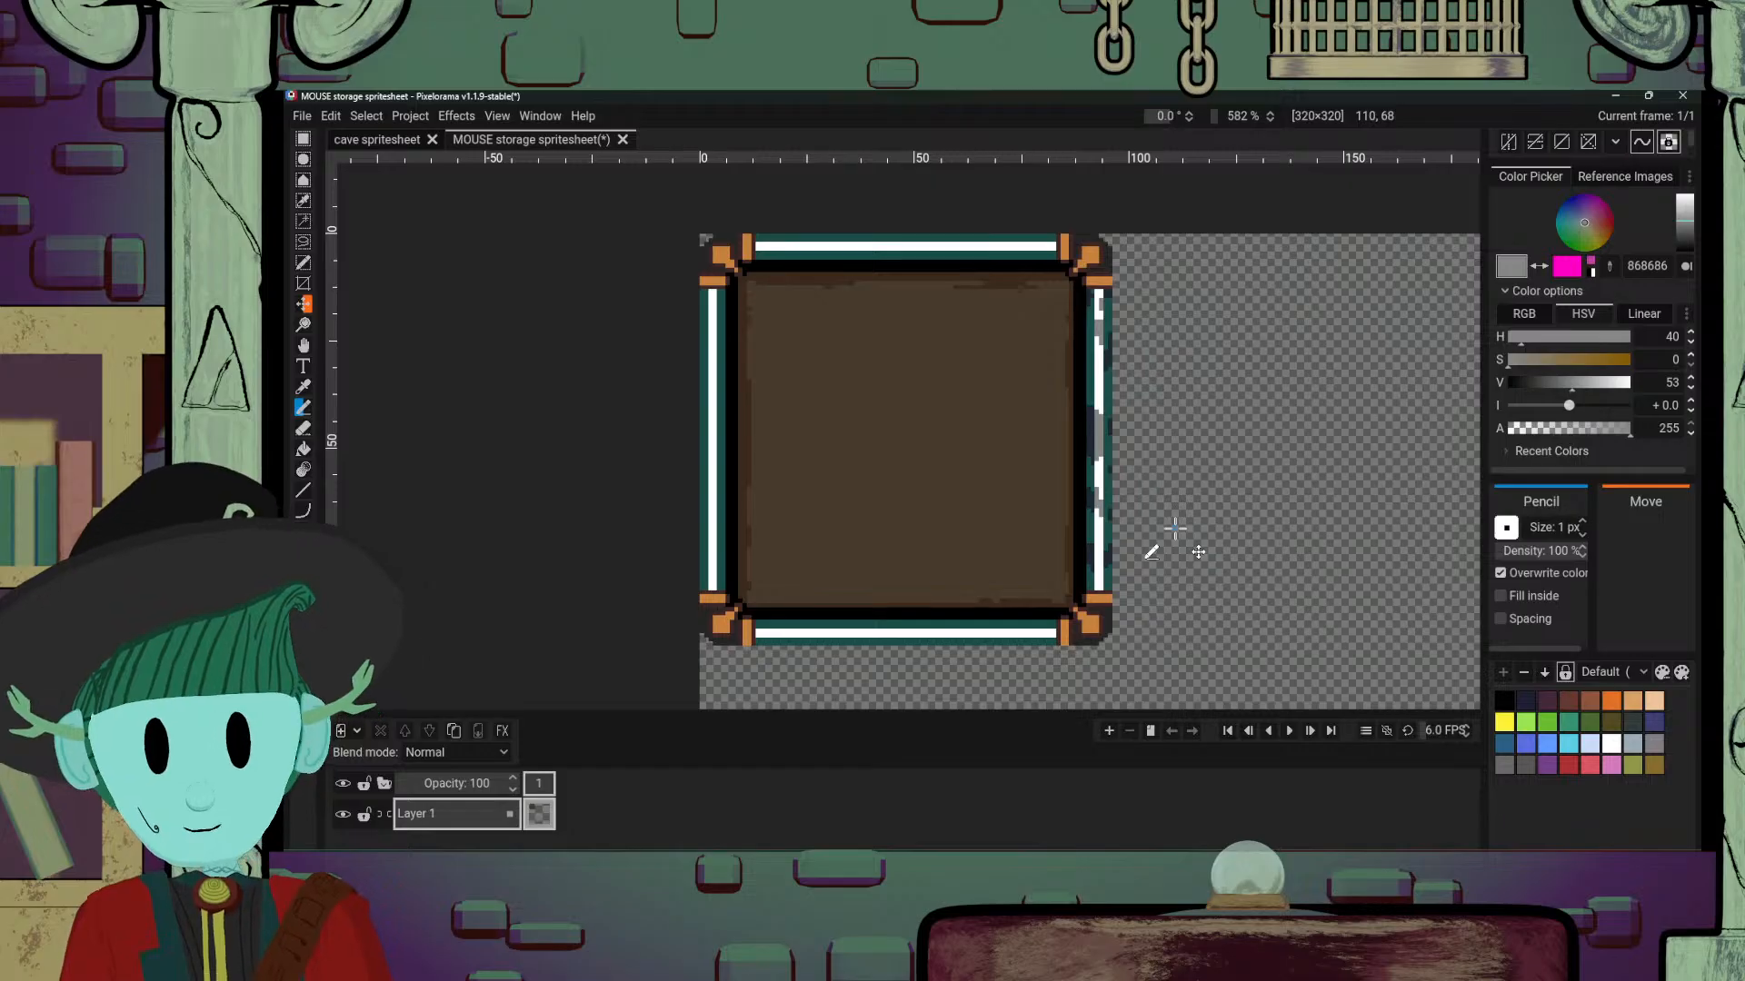
scroll(1053, 506, "up", 1)
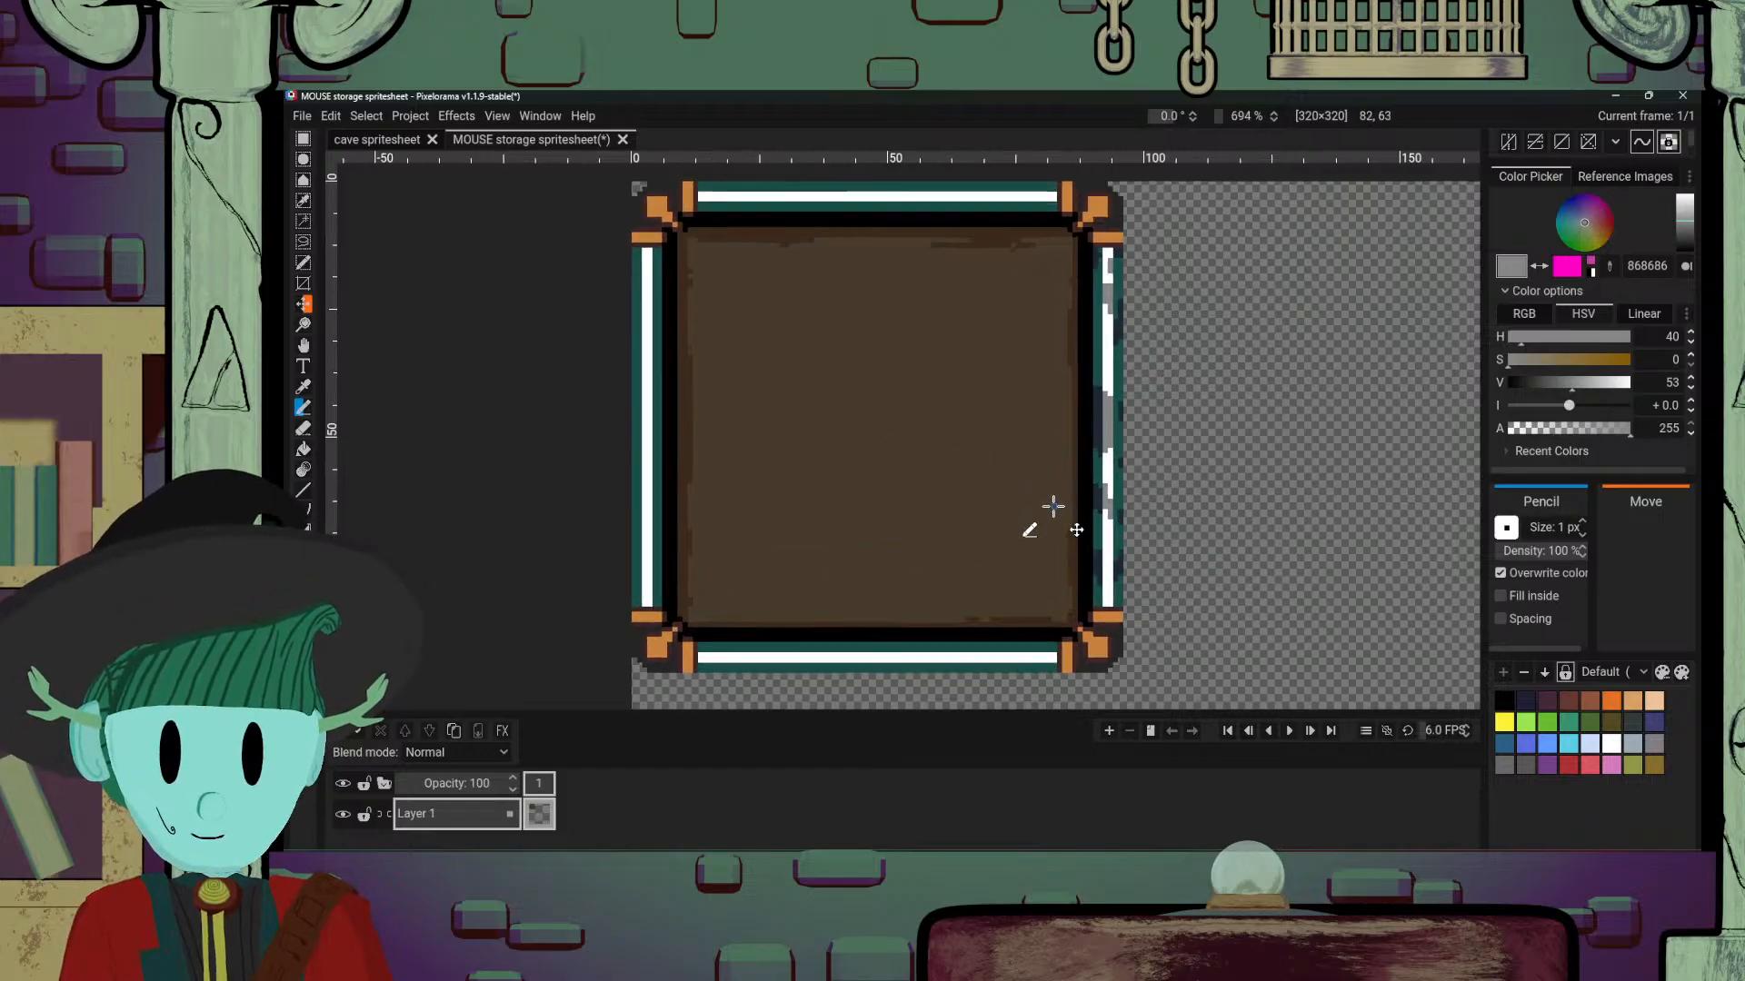
scroll(1054, 506, "up", 2)
left_click(1142, 428, "alt")
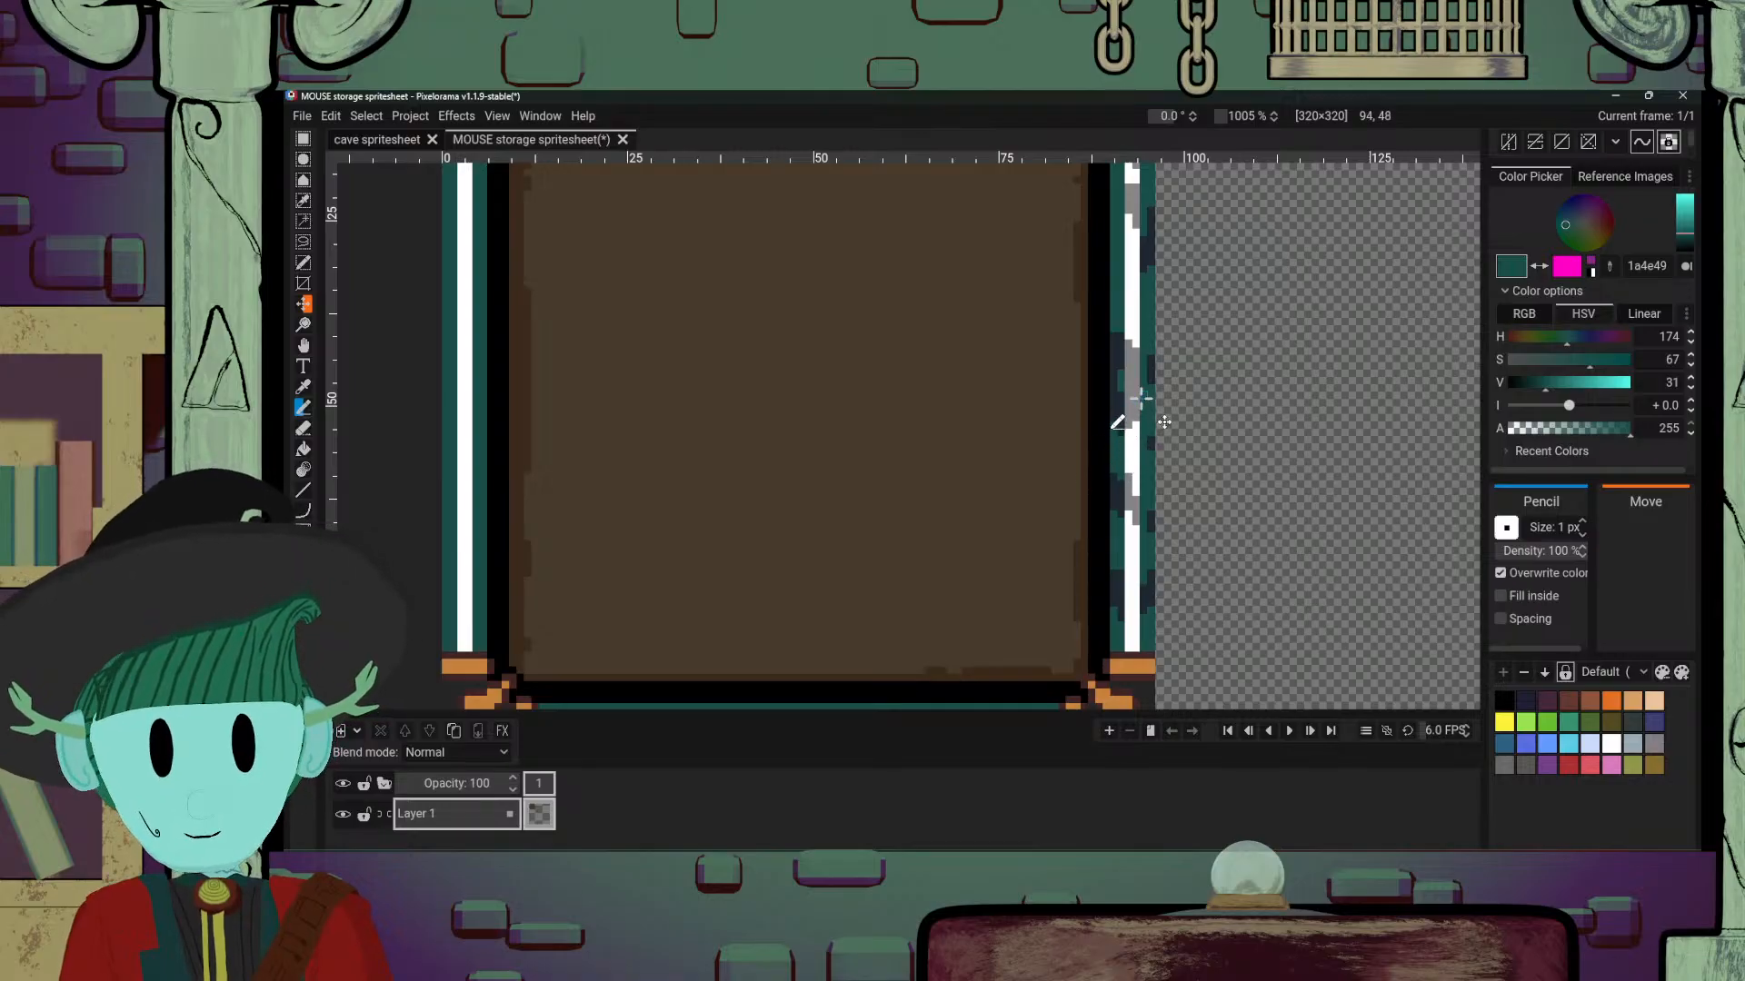
left_click(1134, 371, "alt")
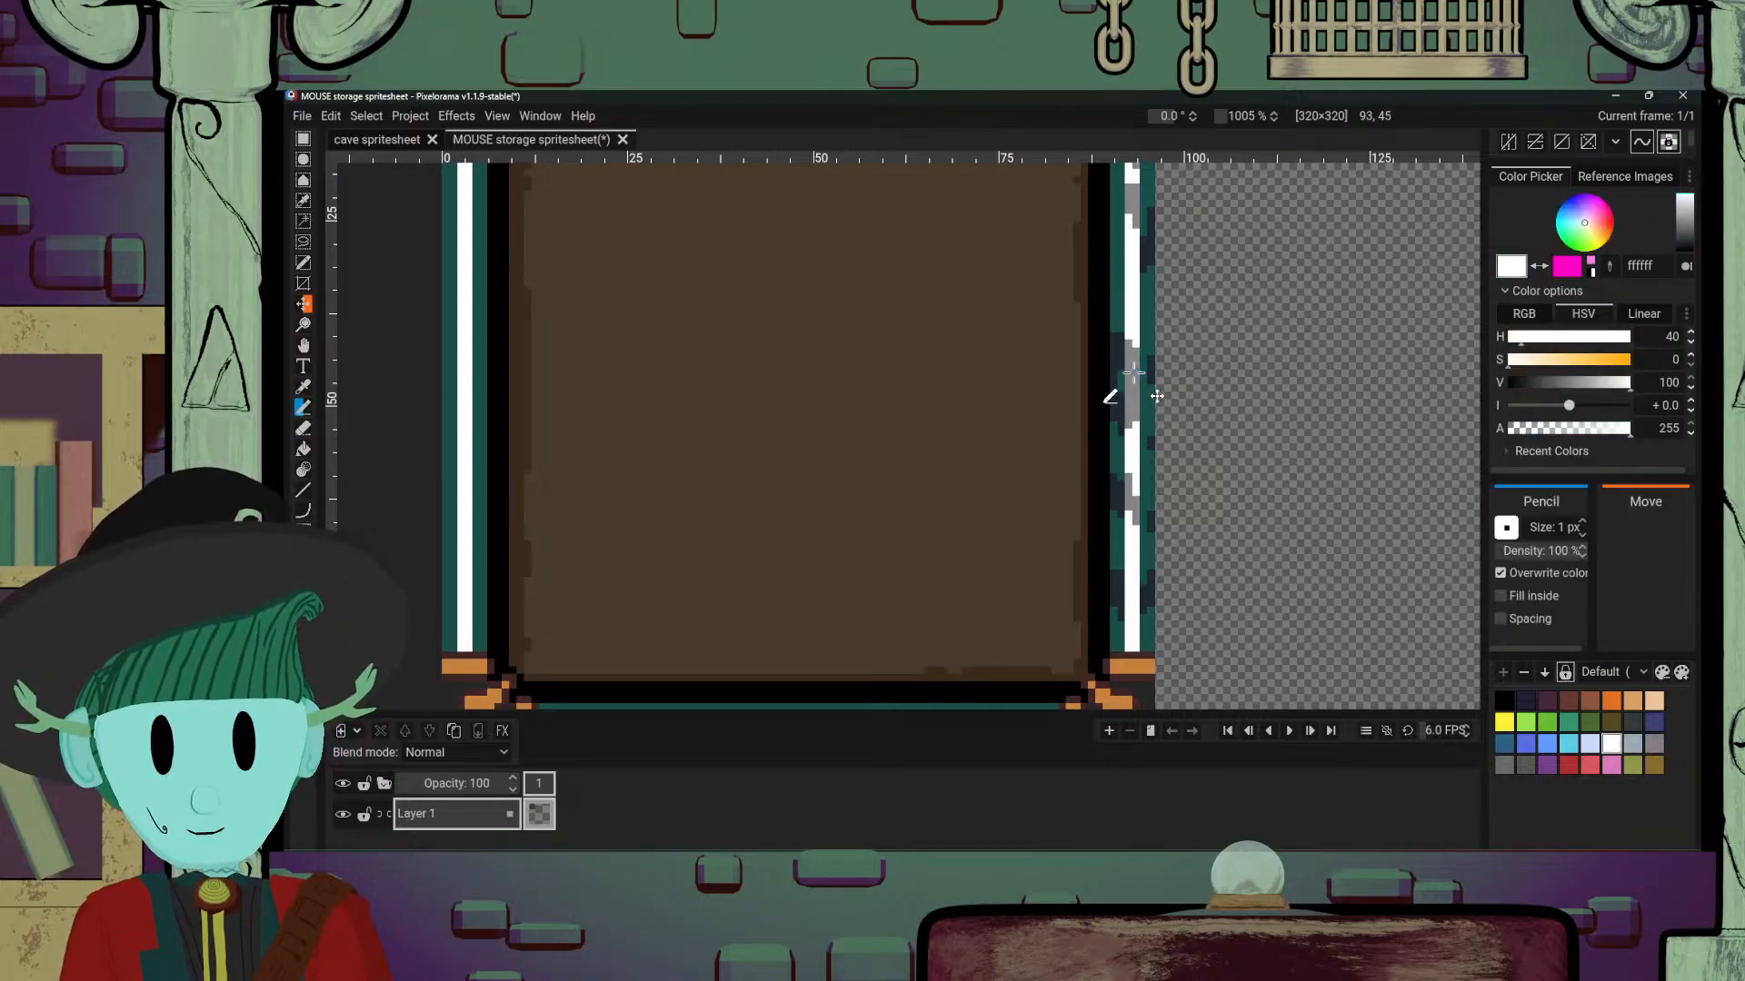
left_click_drag(1134, 373, 1135, 396)
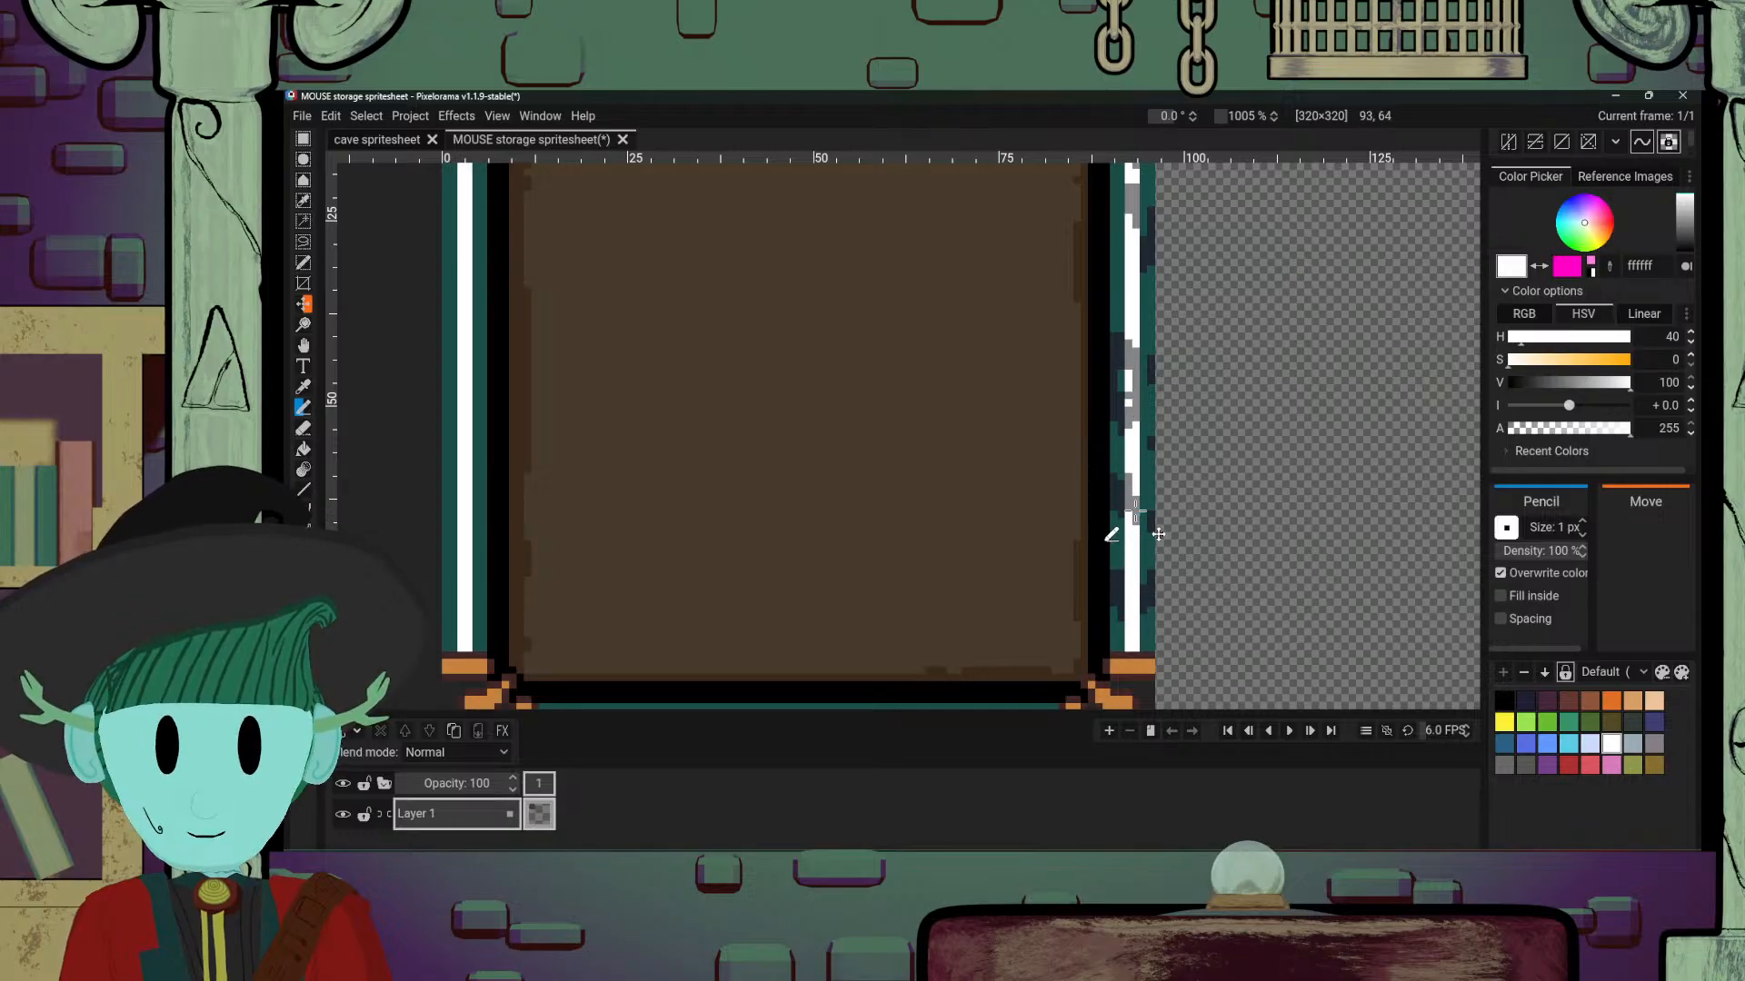
Step: Resample grey 868686 and pencil scattered flecks along the lower part of the right border's white stripe
left_click(1134, 472, "alt")
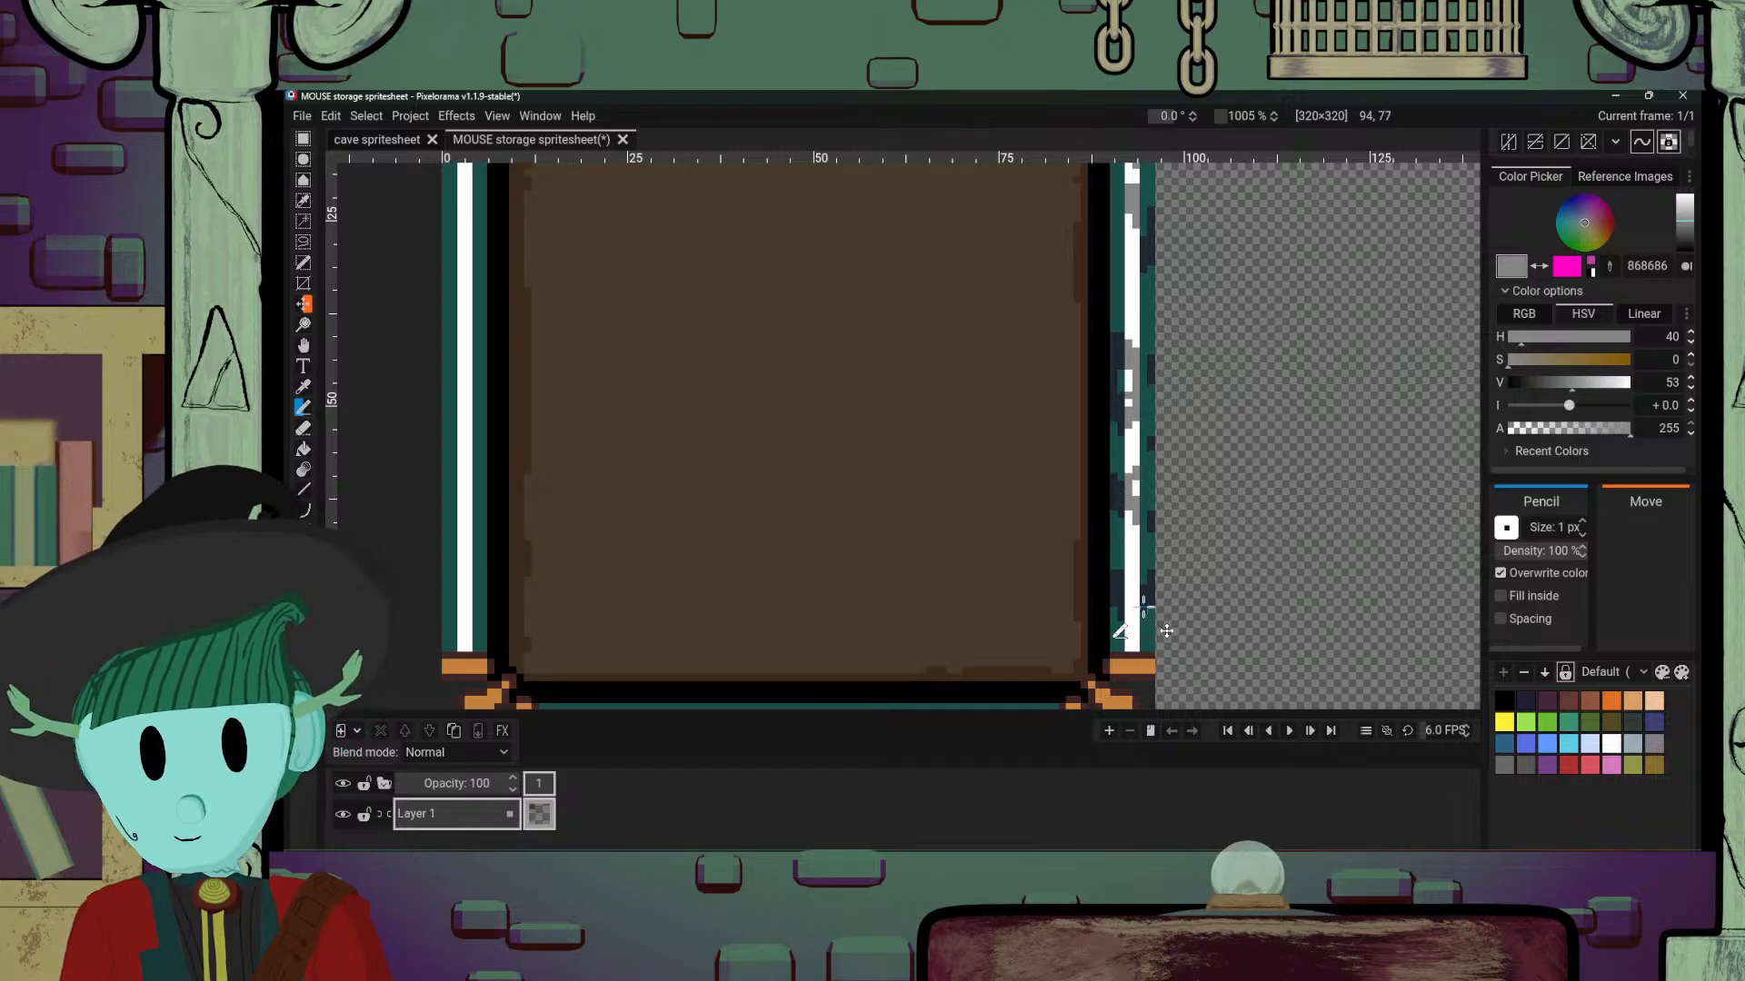
left_click(1126, 568, "alt")
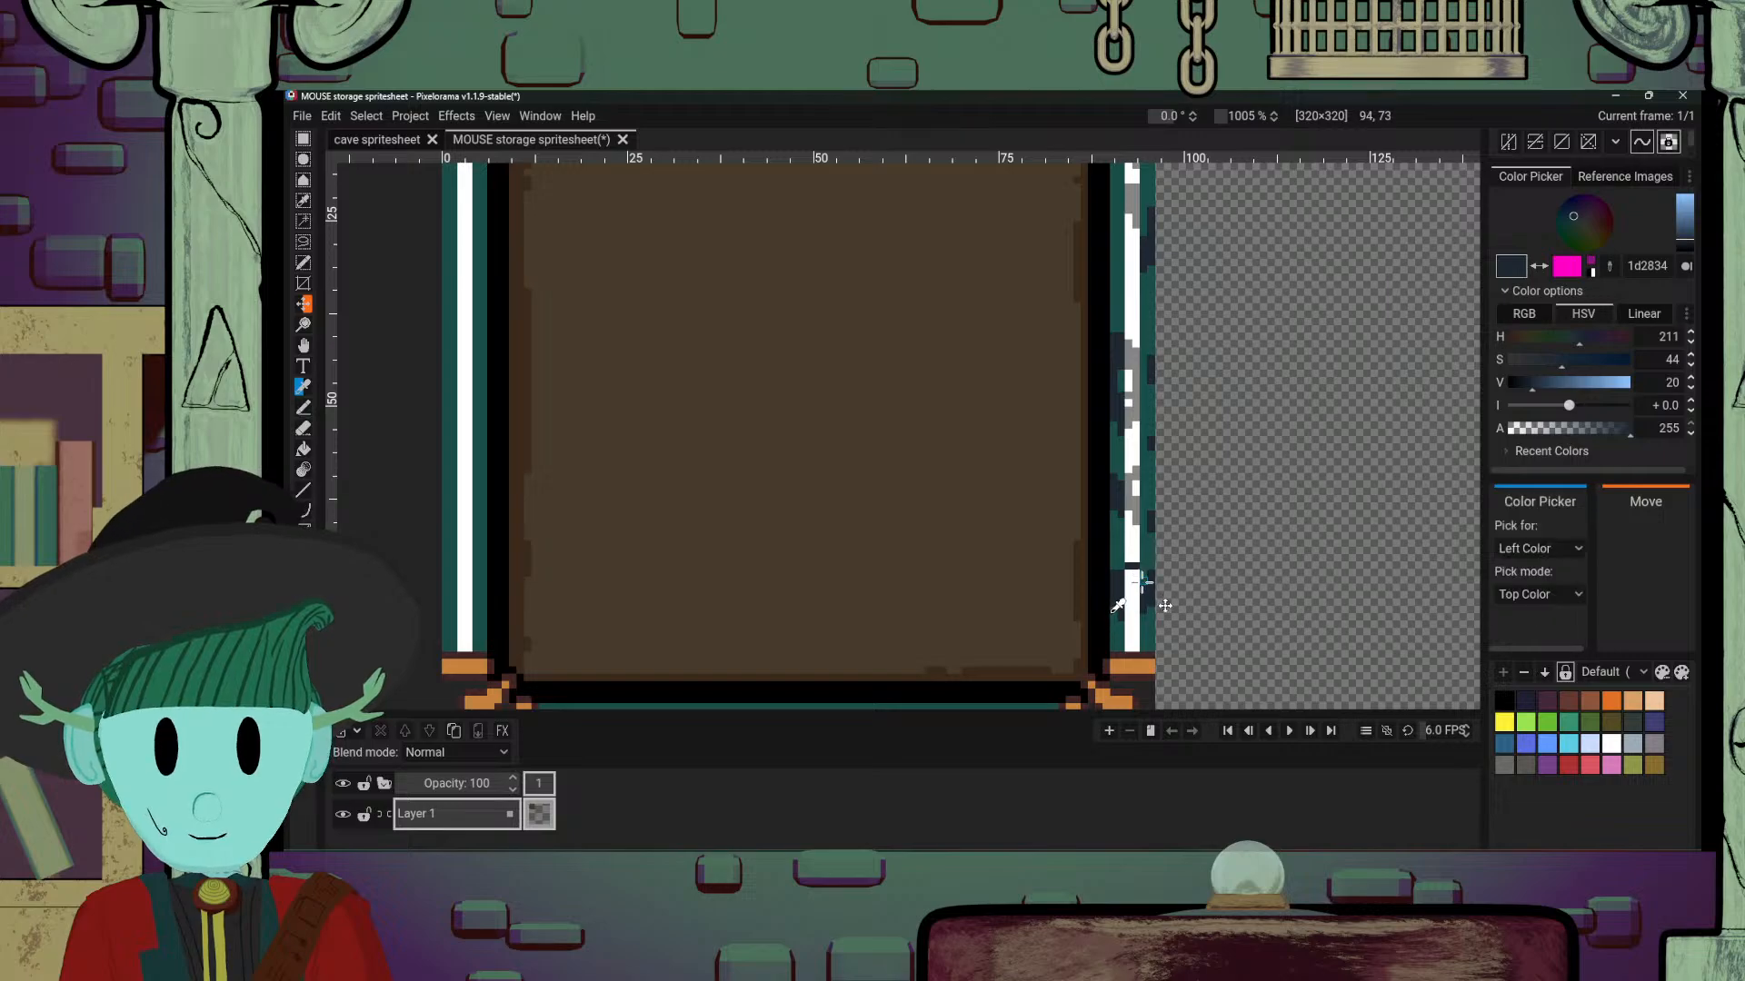
left_click(1134, 510, "alt")
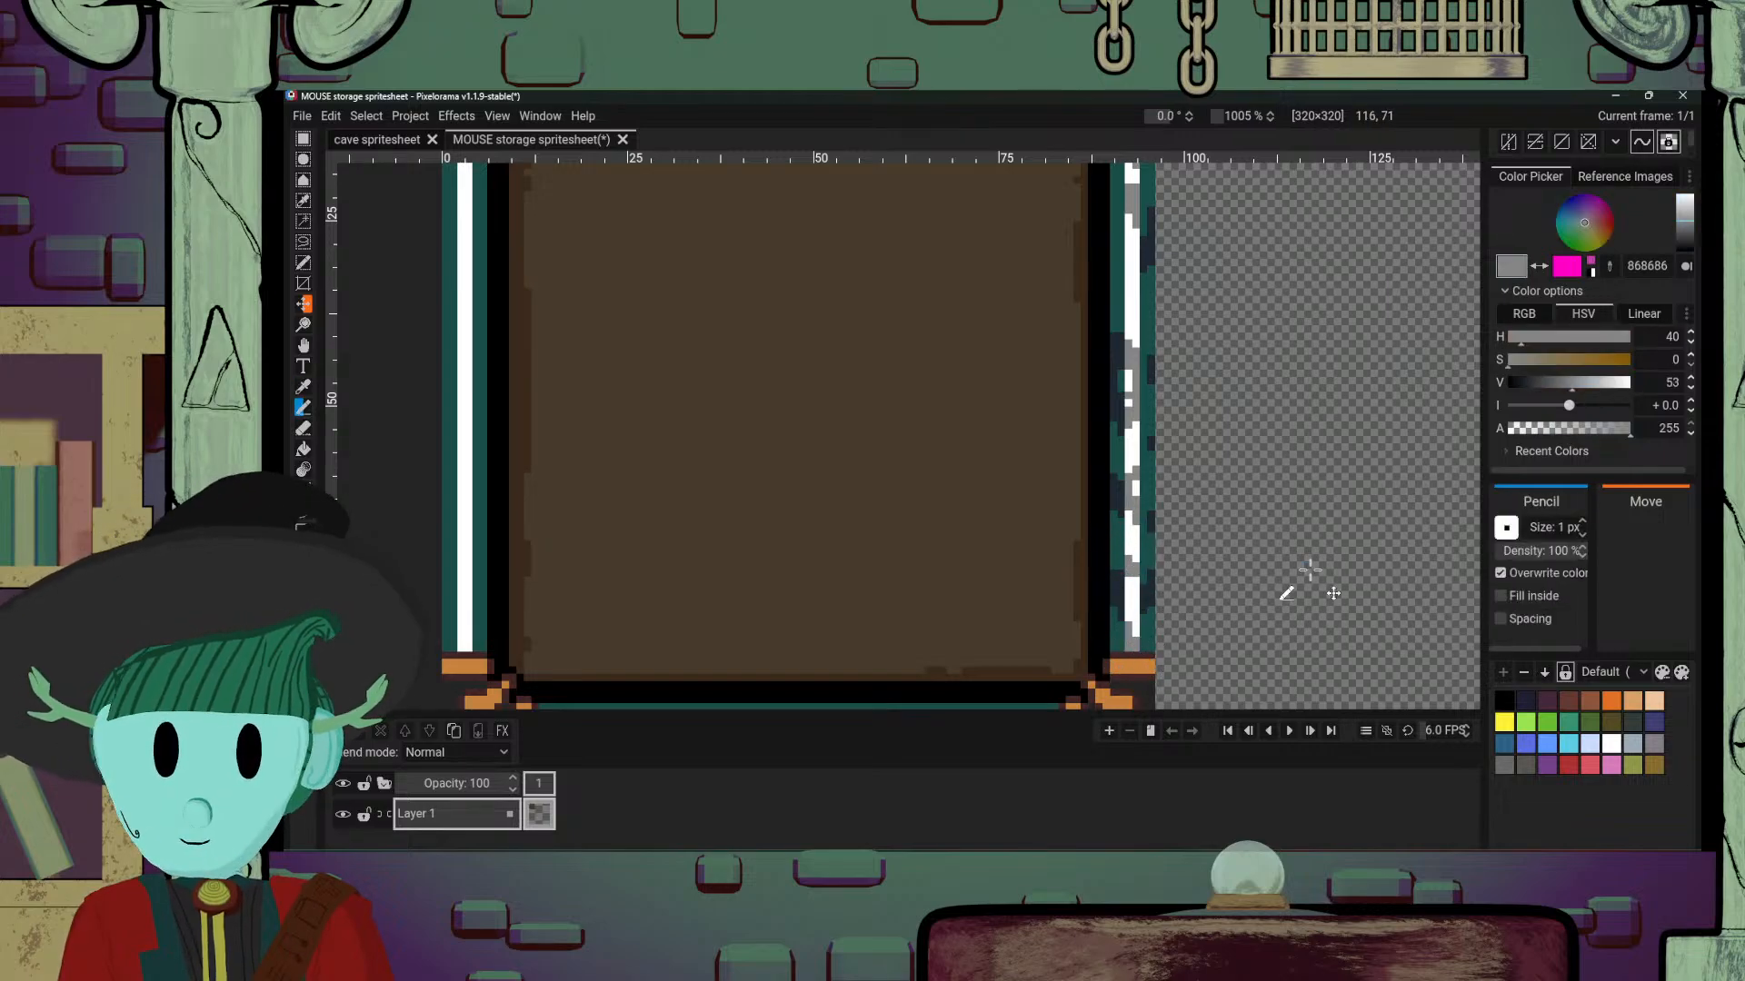
scroll(1310, 571, "down", 5)
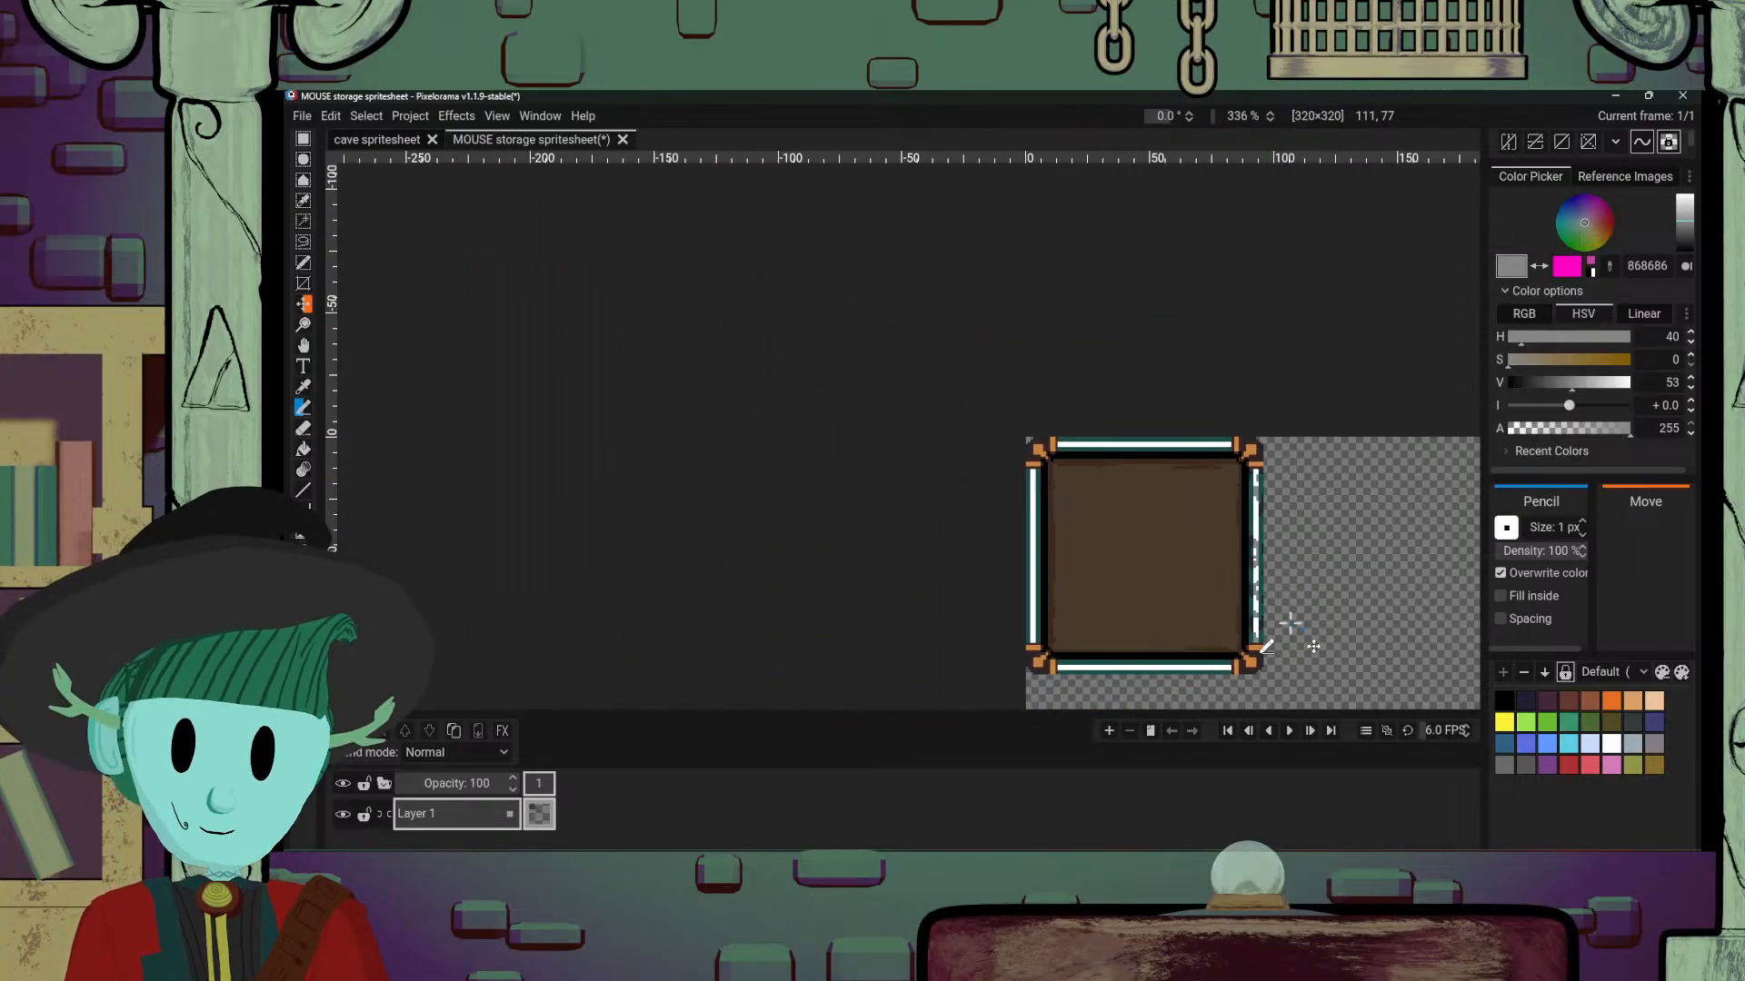
Step: Pencil a navy 1d2834 patch on the right border's upper inner teal strip, and add grey 868686 flecks to the white stripe
scroll(1290, 624, "up", 5)
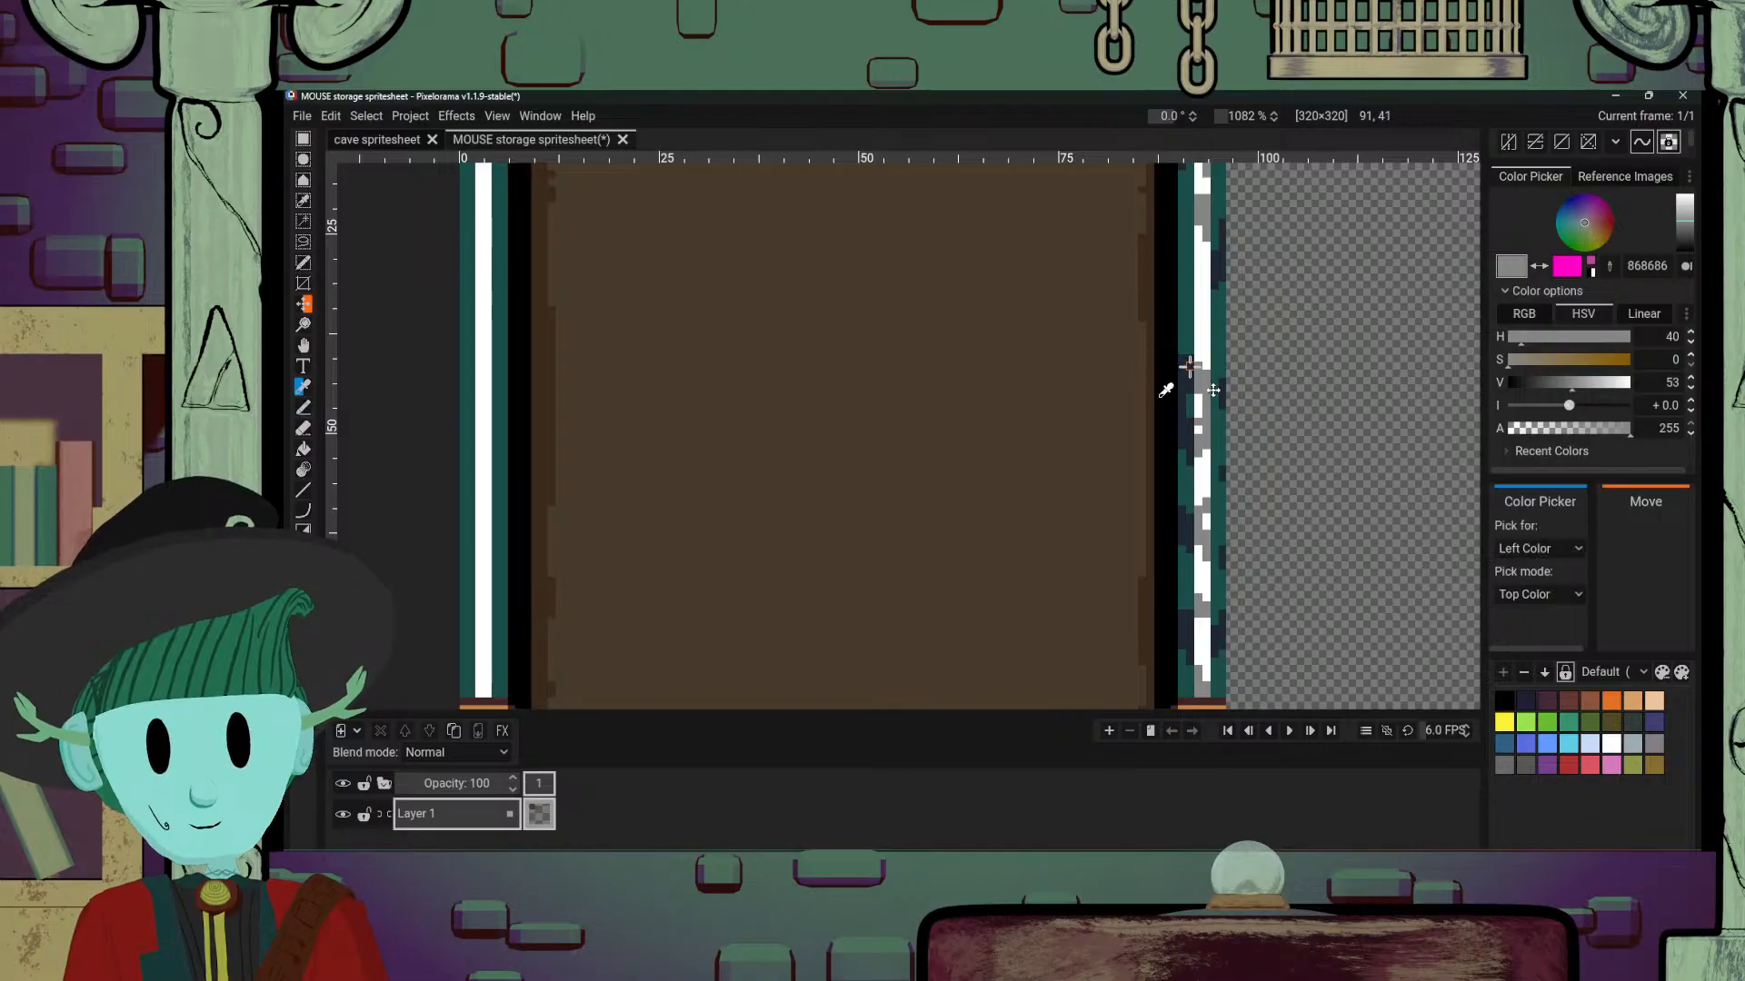
left_click(1191, 370, "alt")
left_click_drag(1191, 269, 1191, 312)
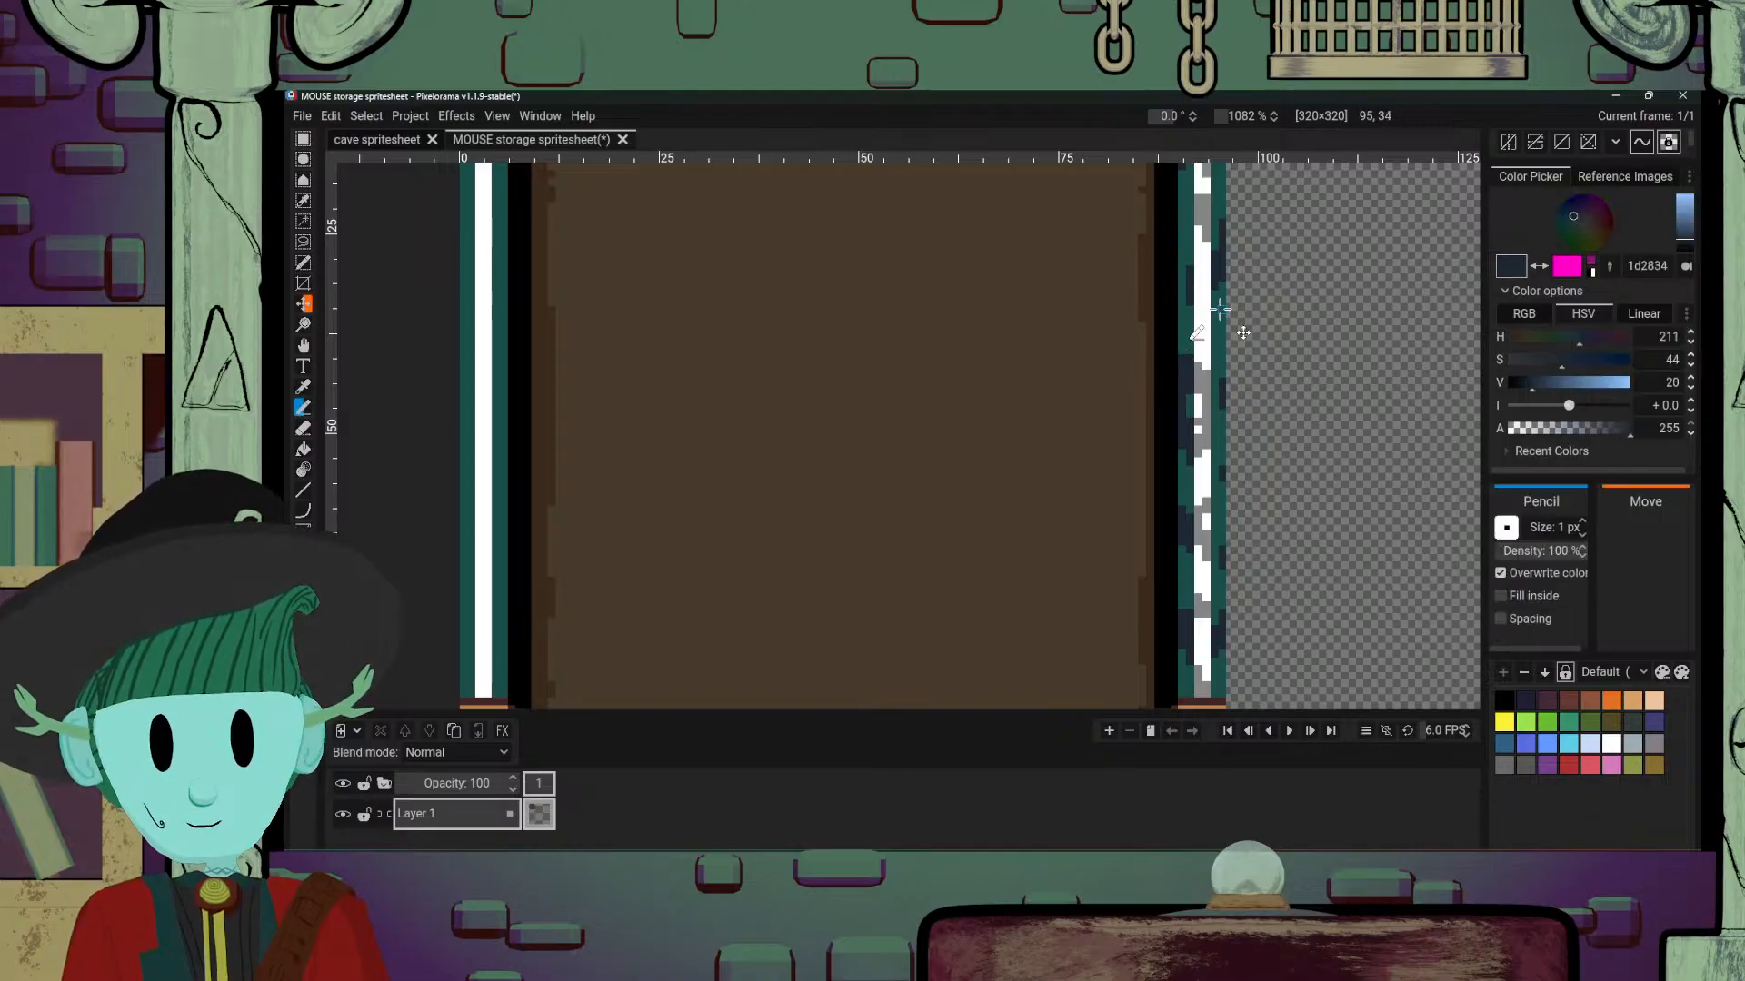
left_click(1201, 345, "alt")
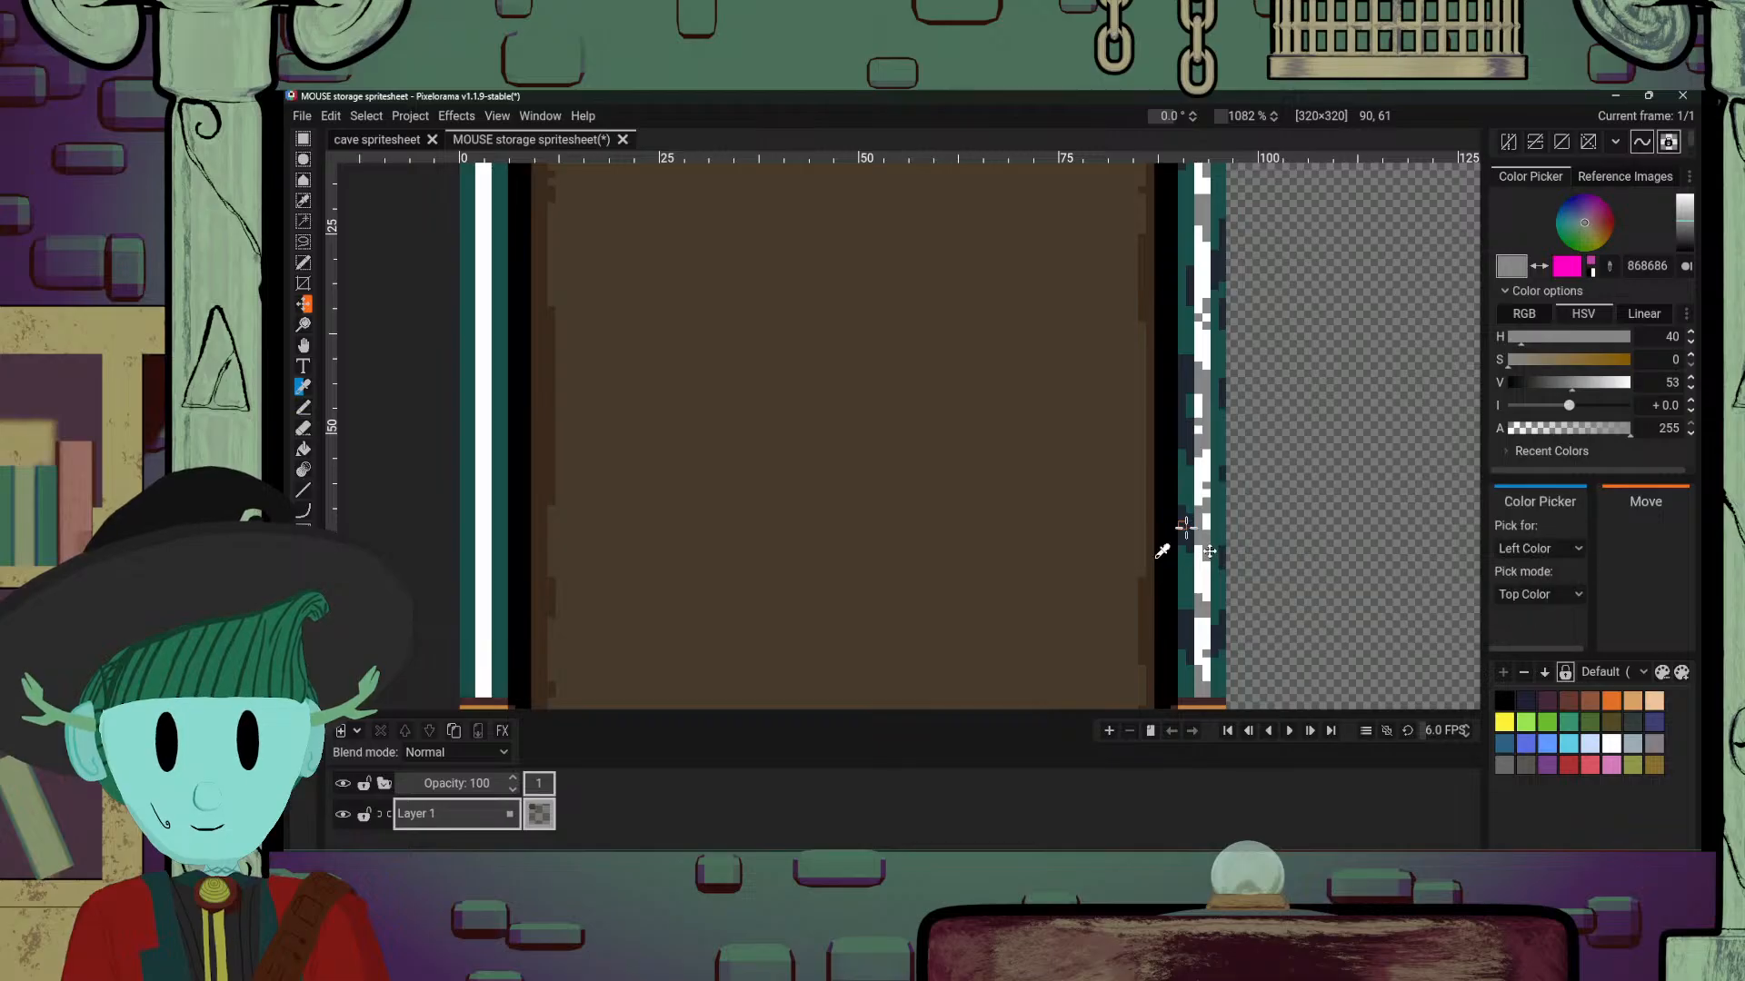
Step: Sample navy 1d2834 from the right border and pencil uneven patches along the bottom border's teal strips
left_click(1179, 529, "alt")
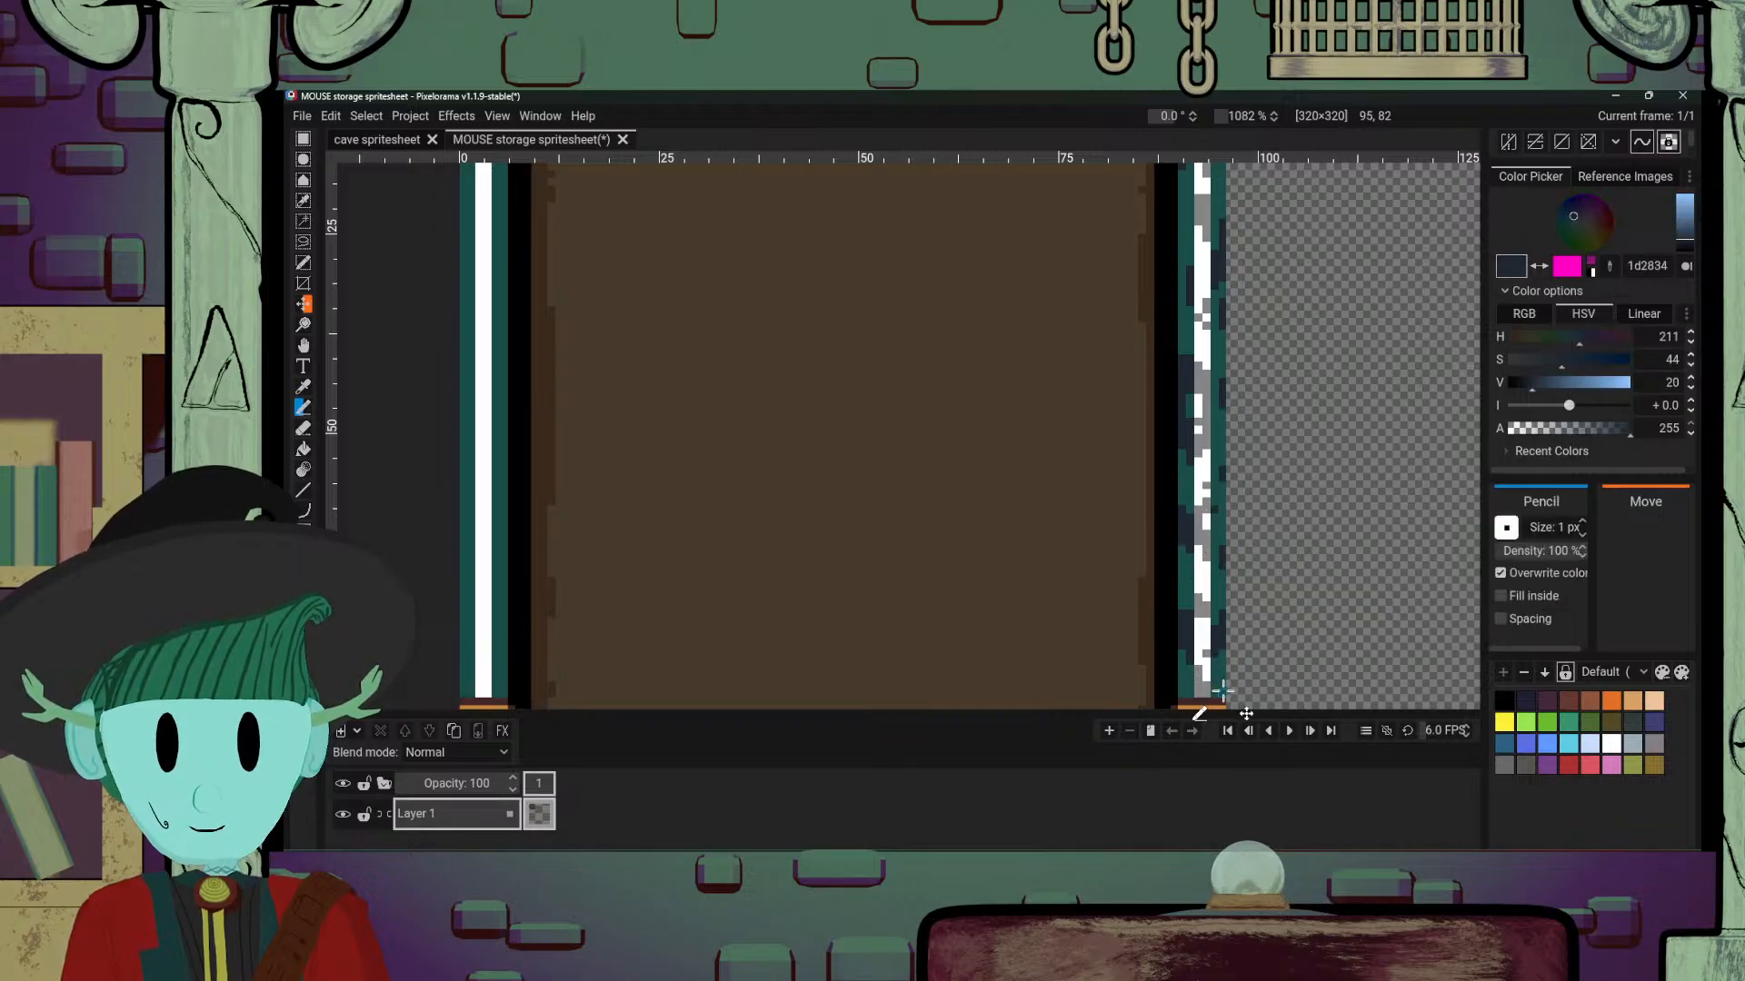
scroll(1308, 346, "down", 5)
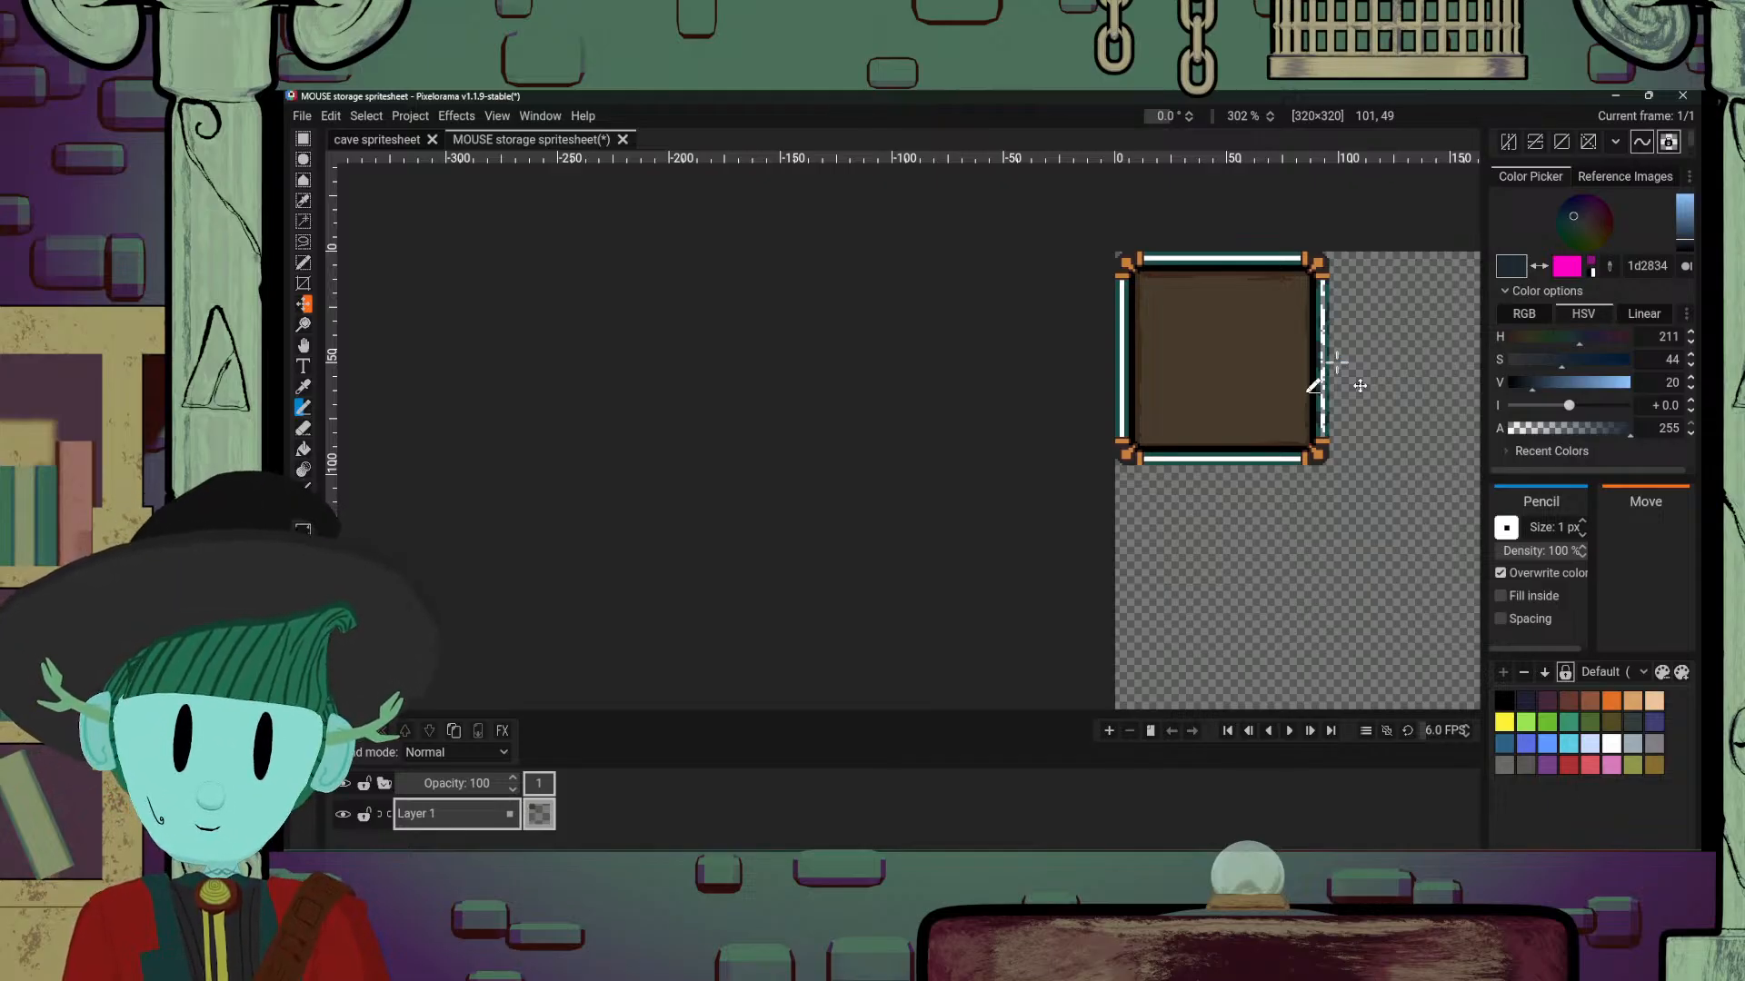
scroll(1335, 362, "up", 3)
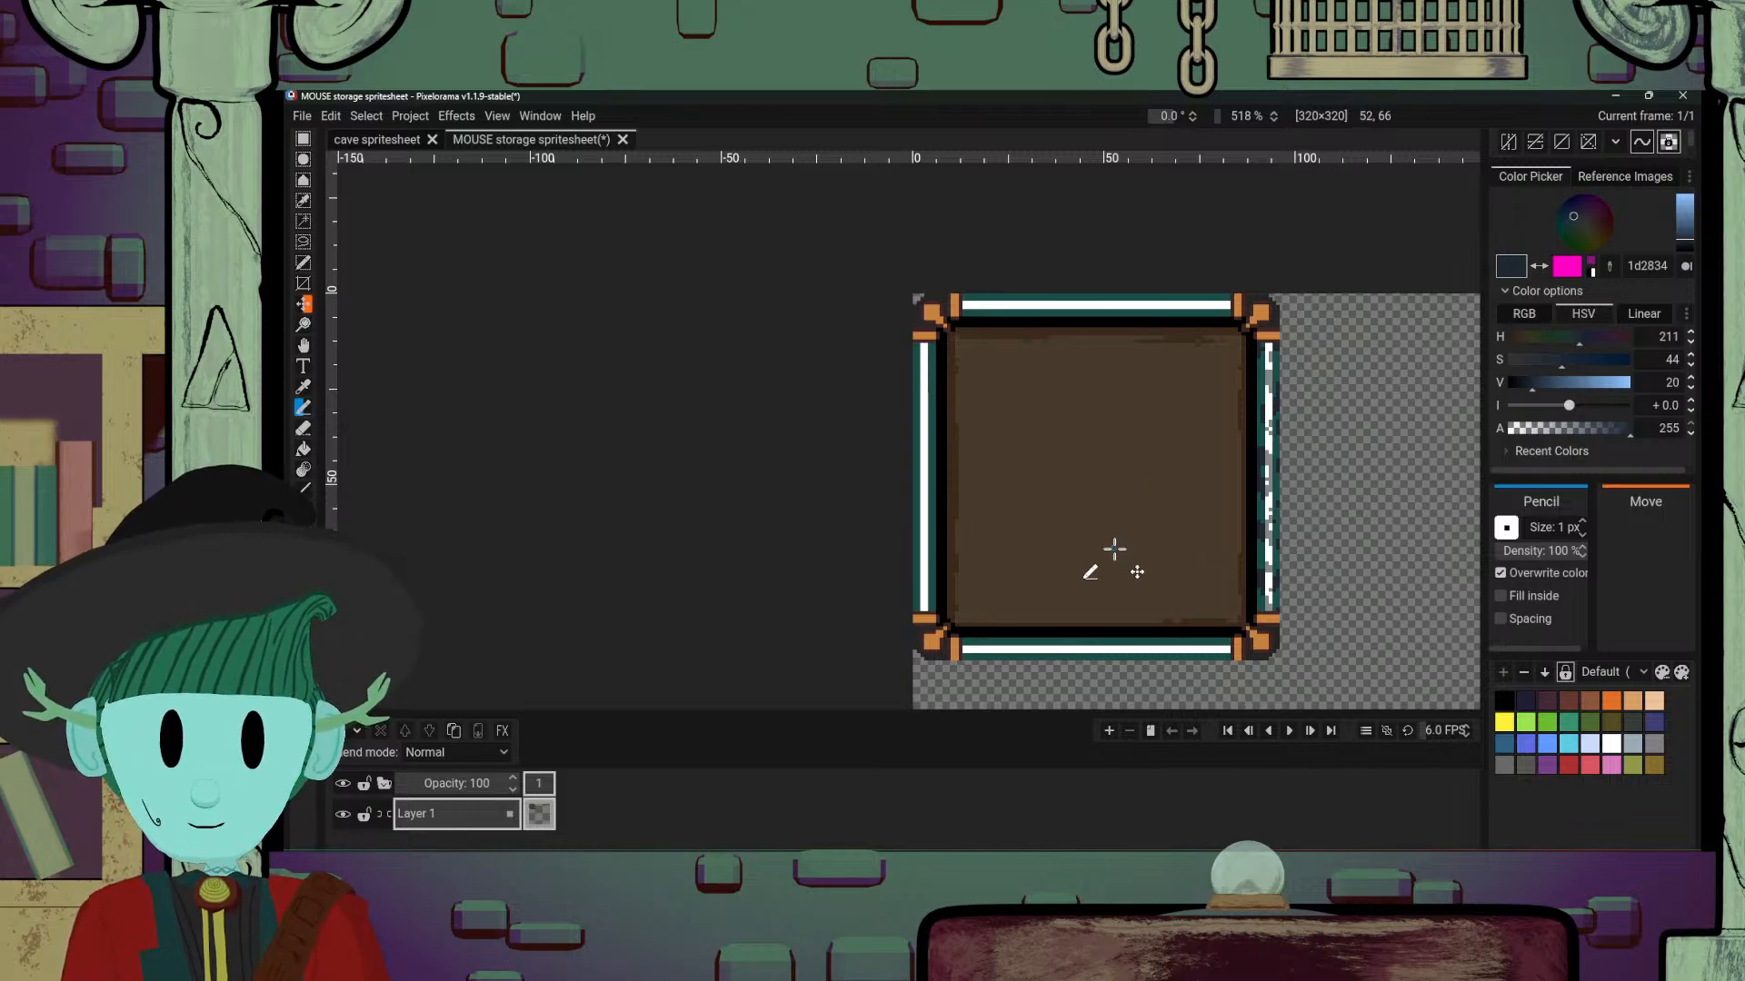
key("o")
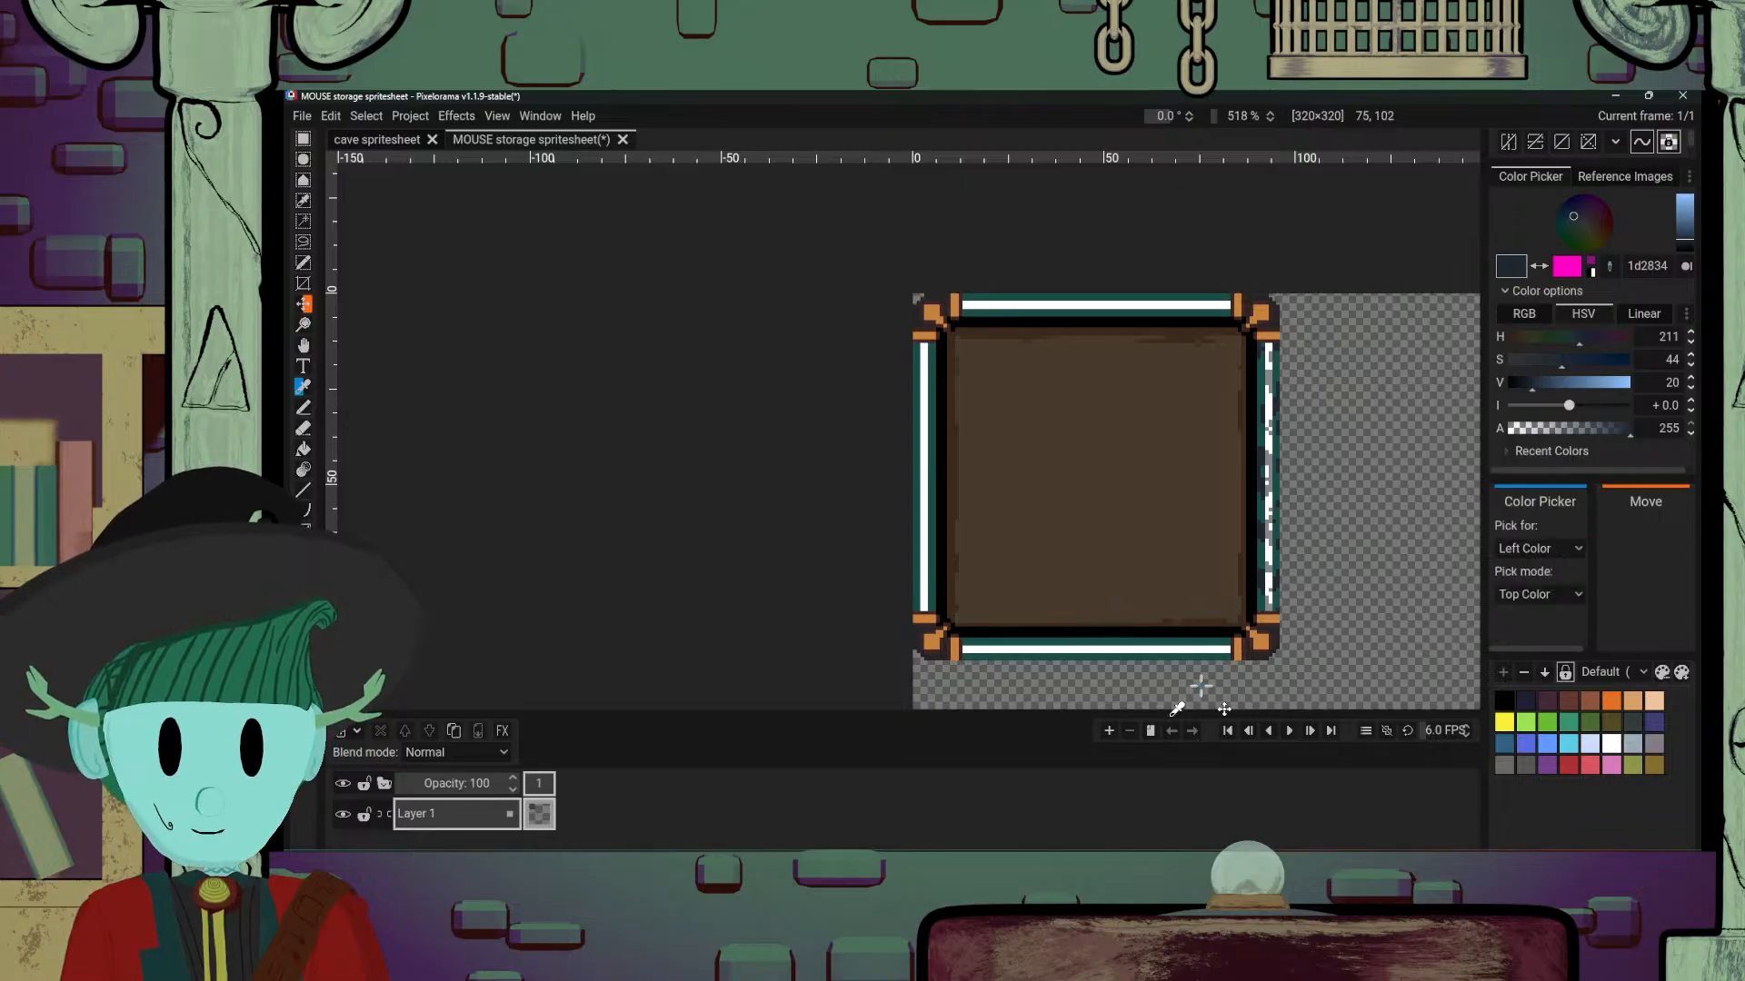
scroll(1200, 686, "up", 3)
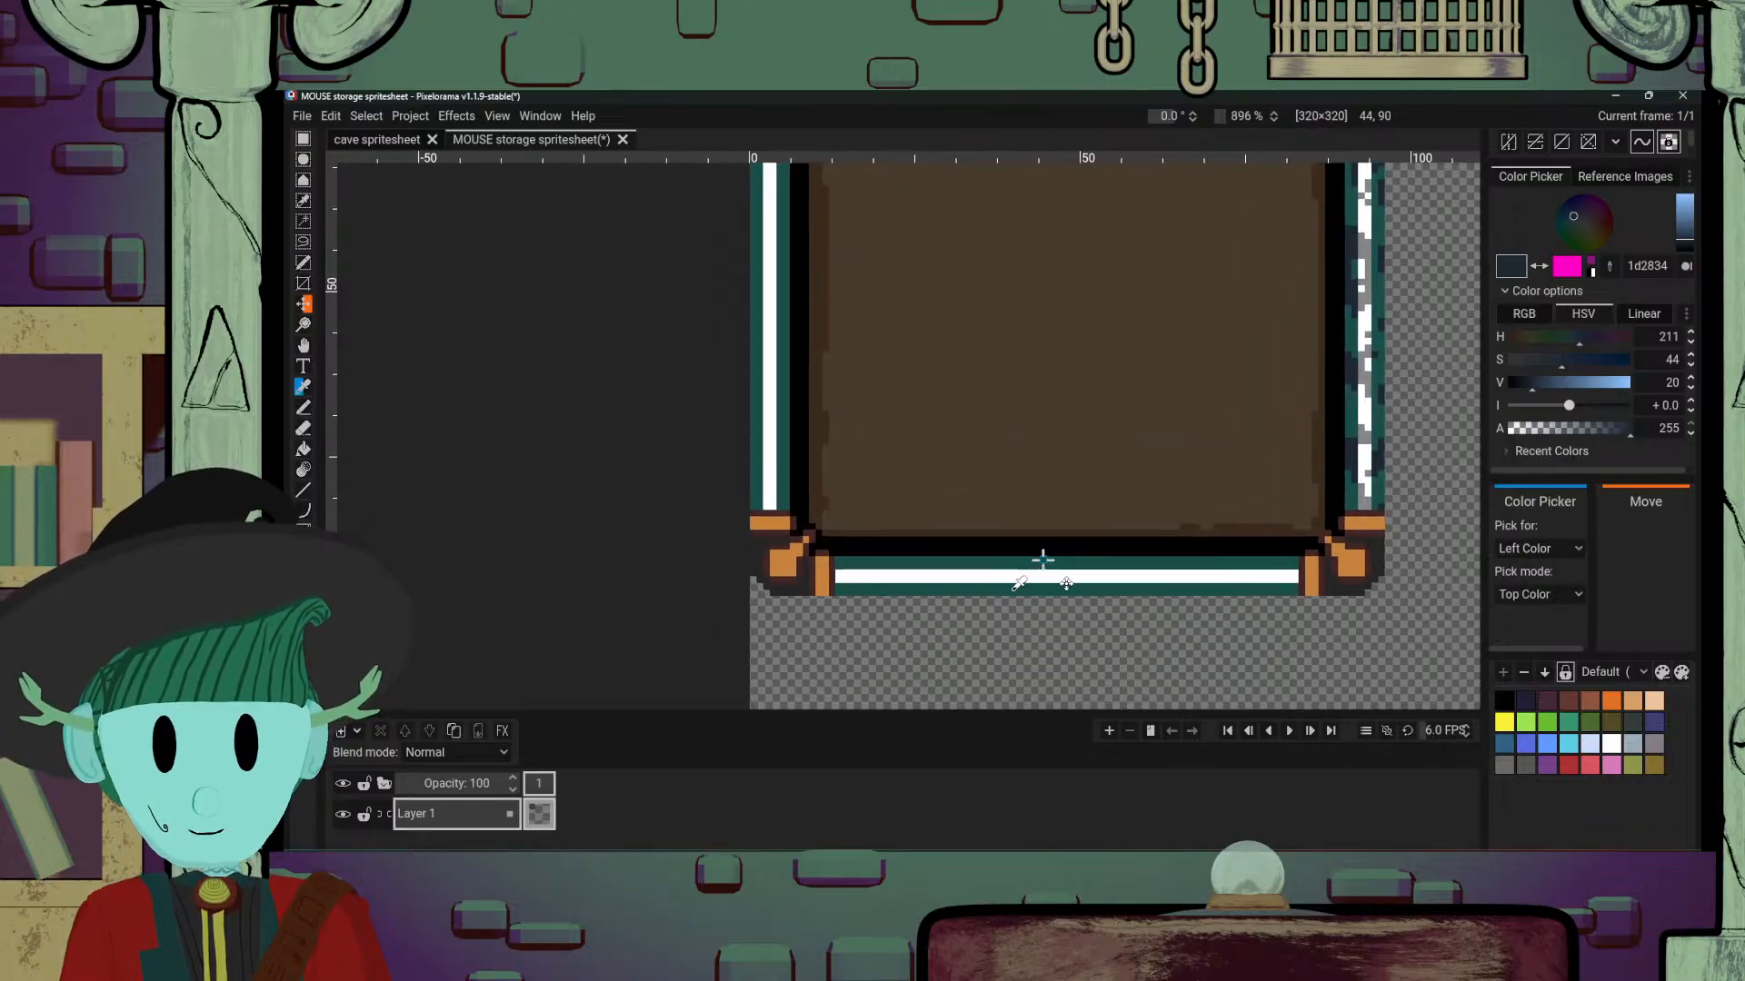
left_click(1016, 586)
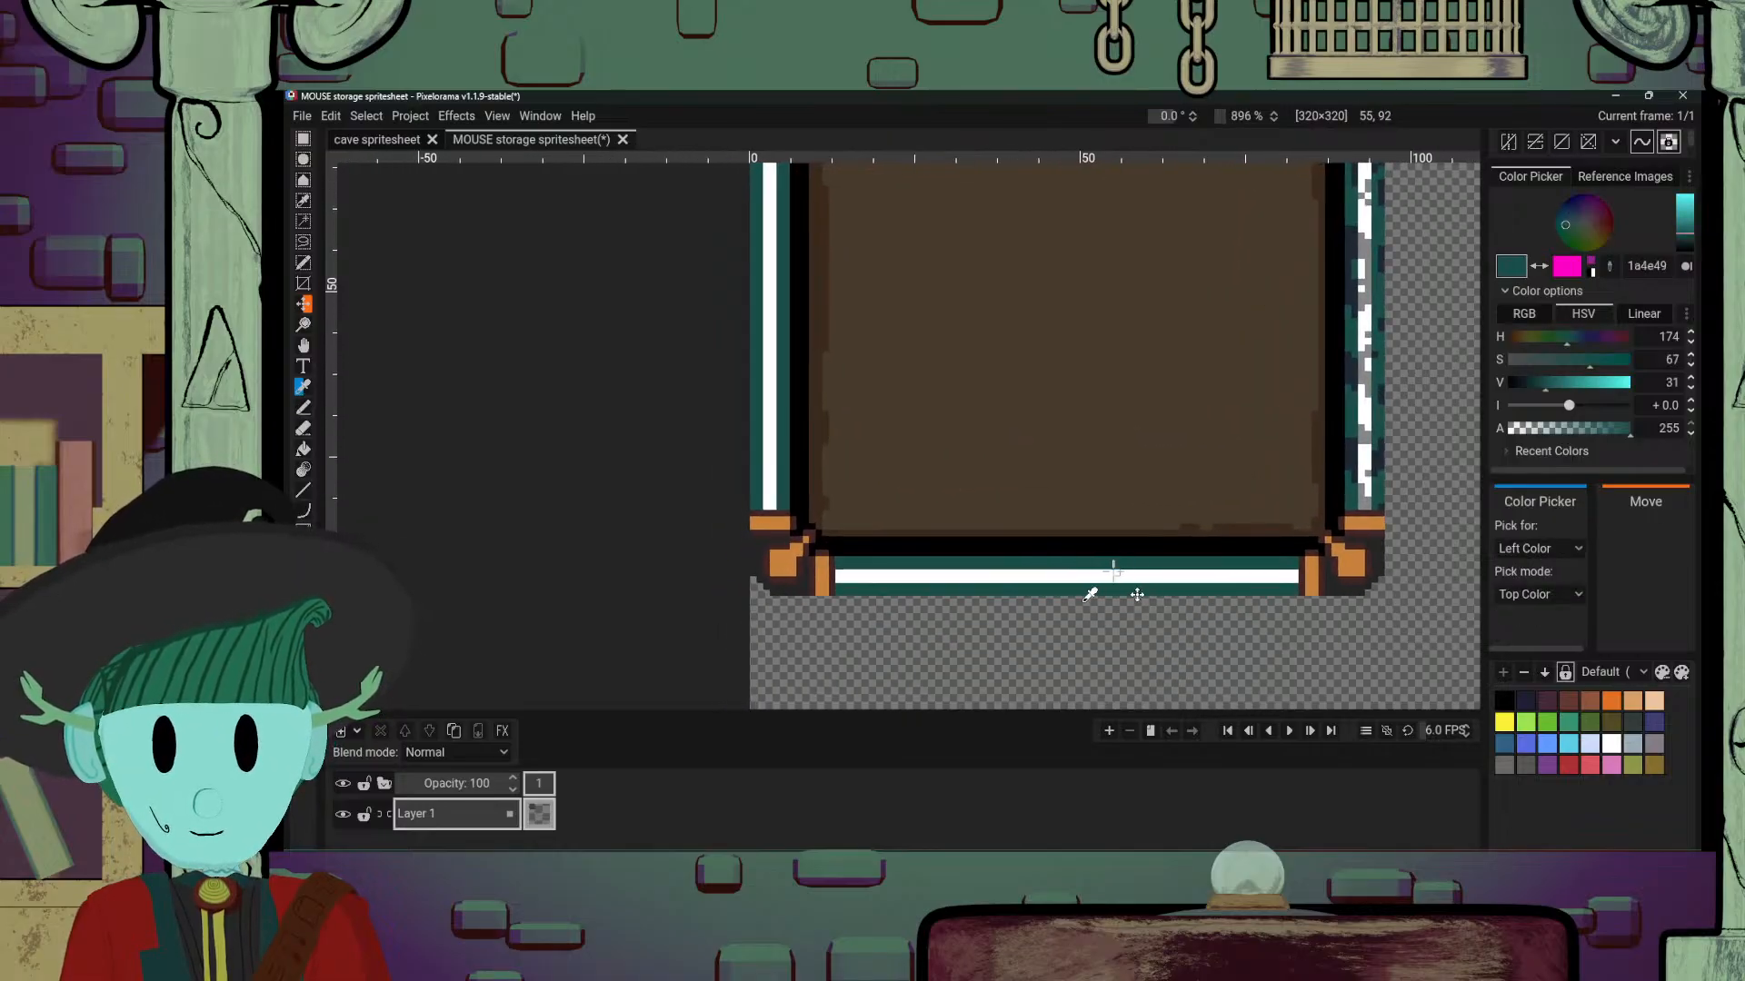
left_click(1355, 455)
key("p")
left_click_drag(1098, 559, 1276, 564)
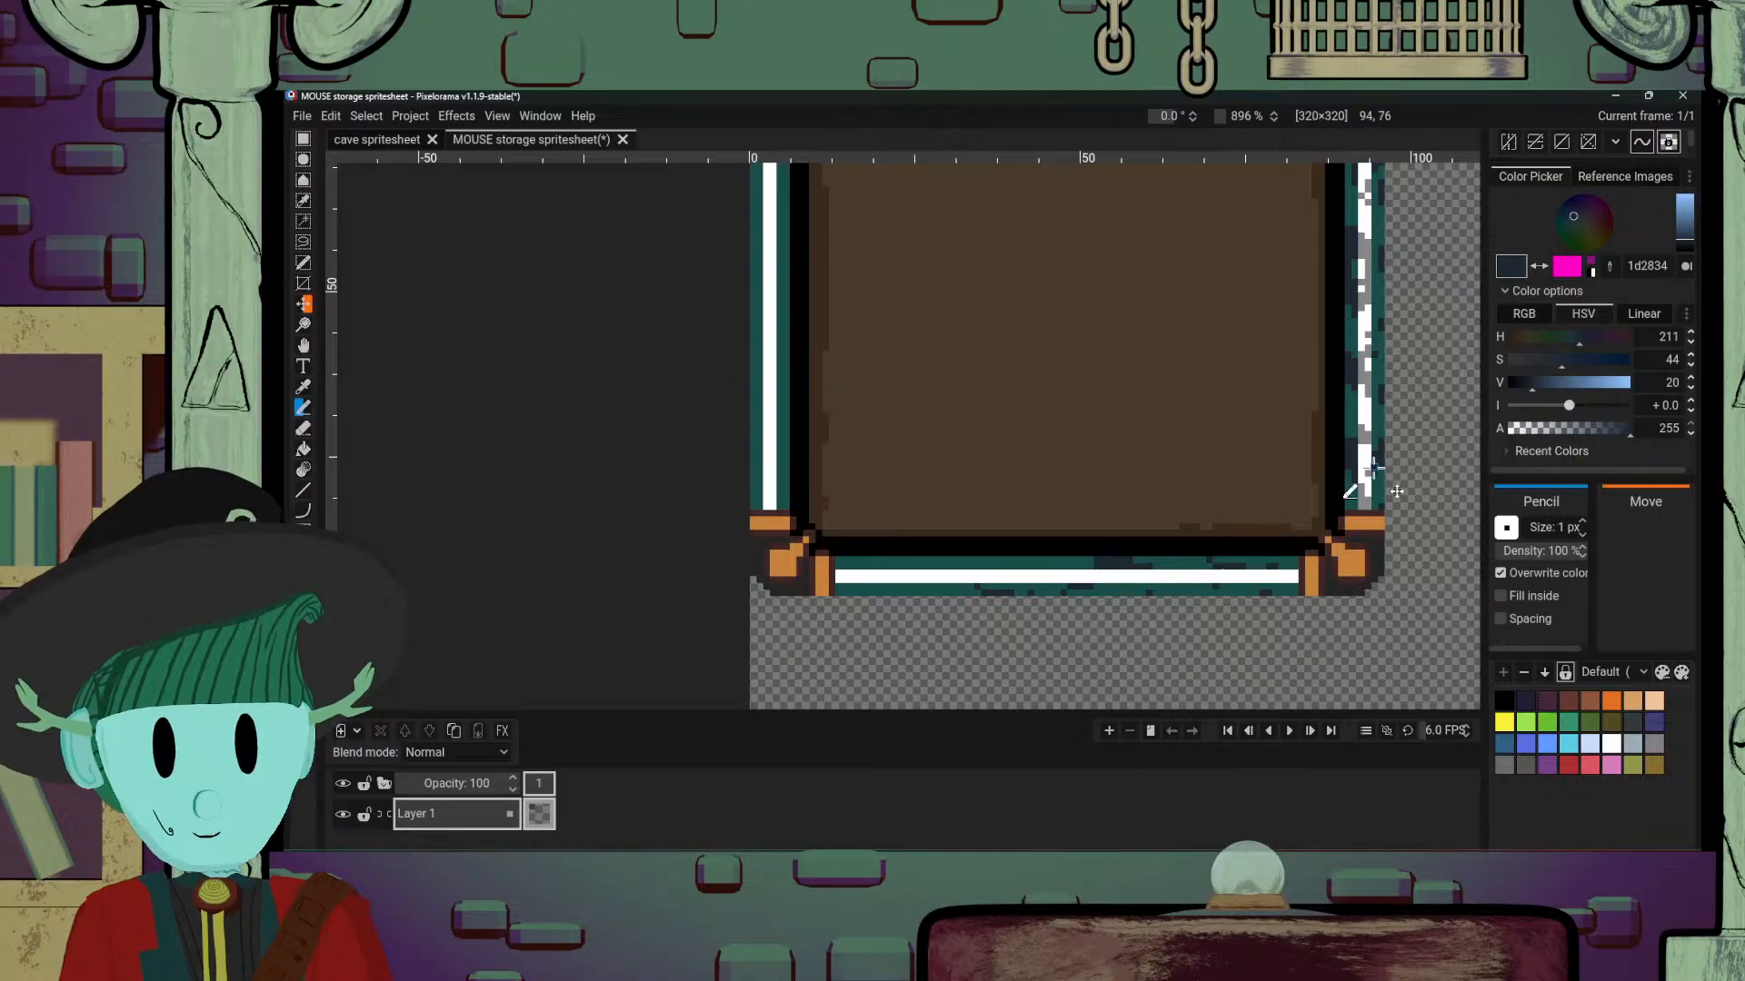
Step: Sample grey 868686 and pencil three short patches along the middle of the bottom border's white stripe
left_click(1363, 501, "alt")
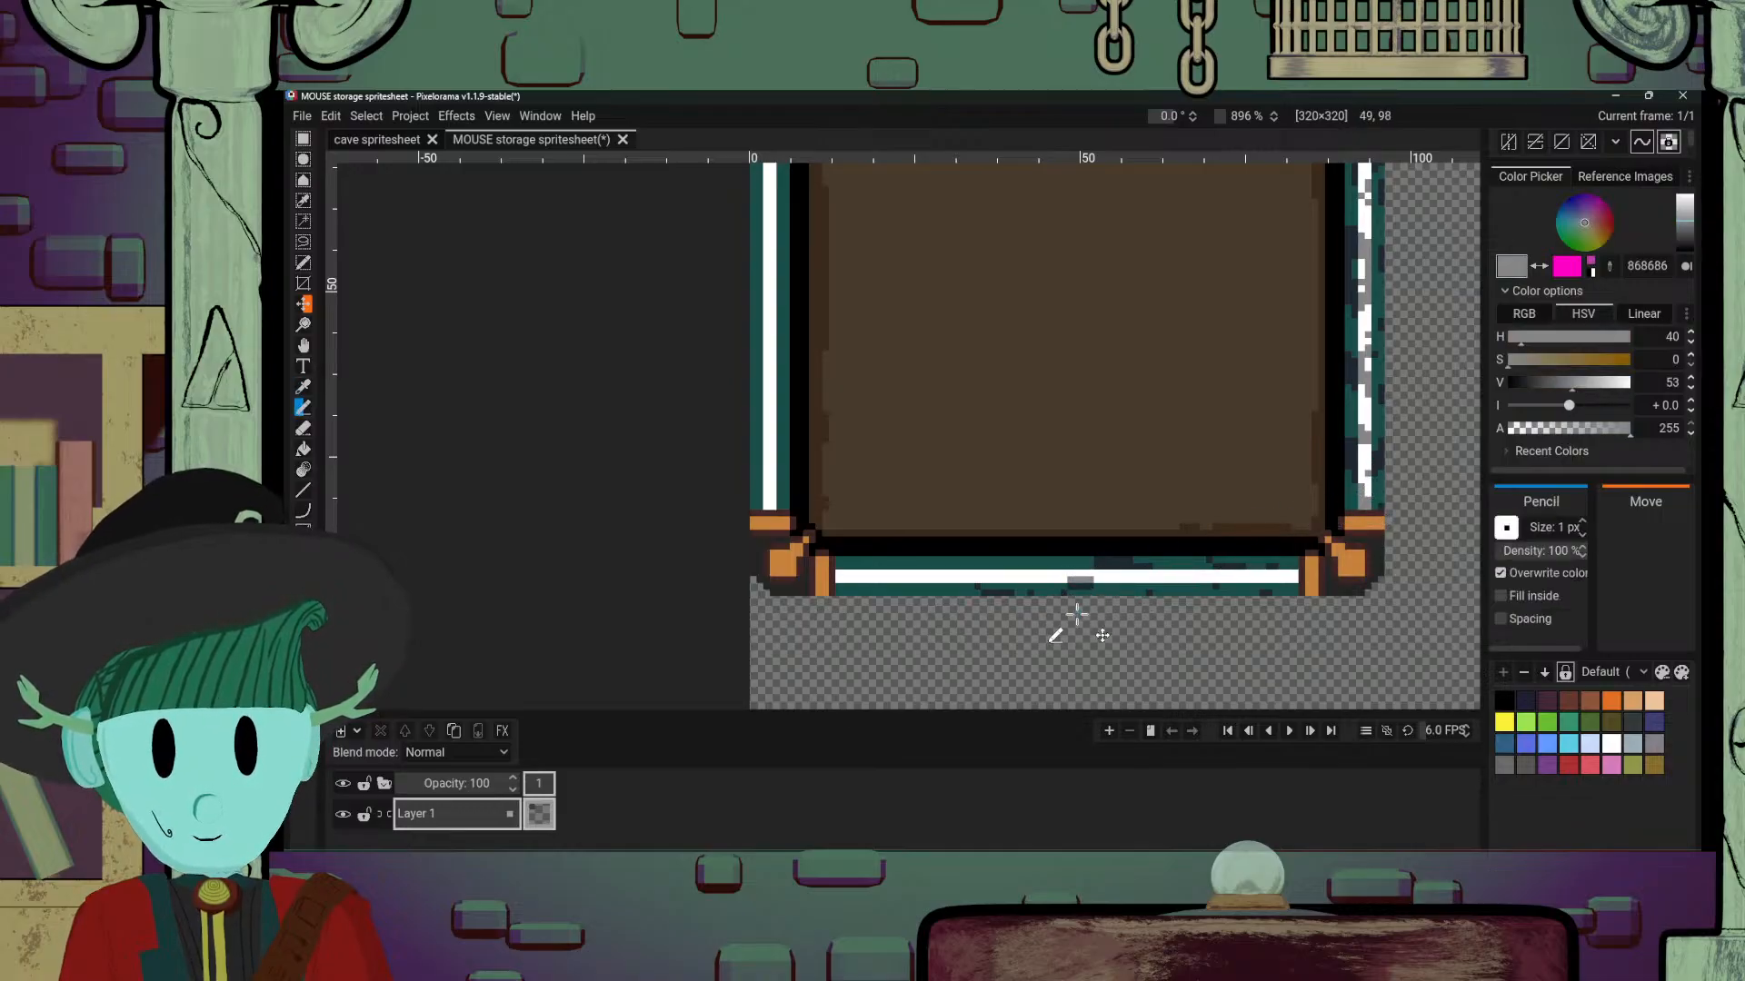
left_click(1012, 582)
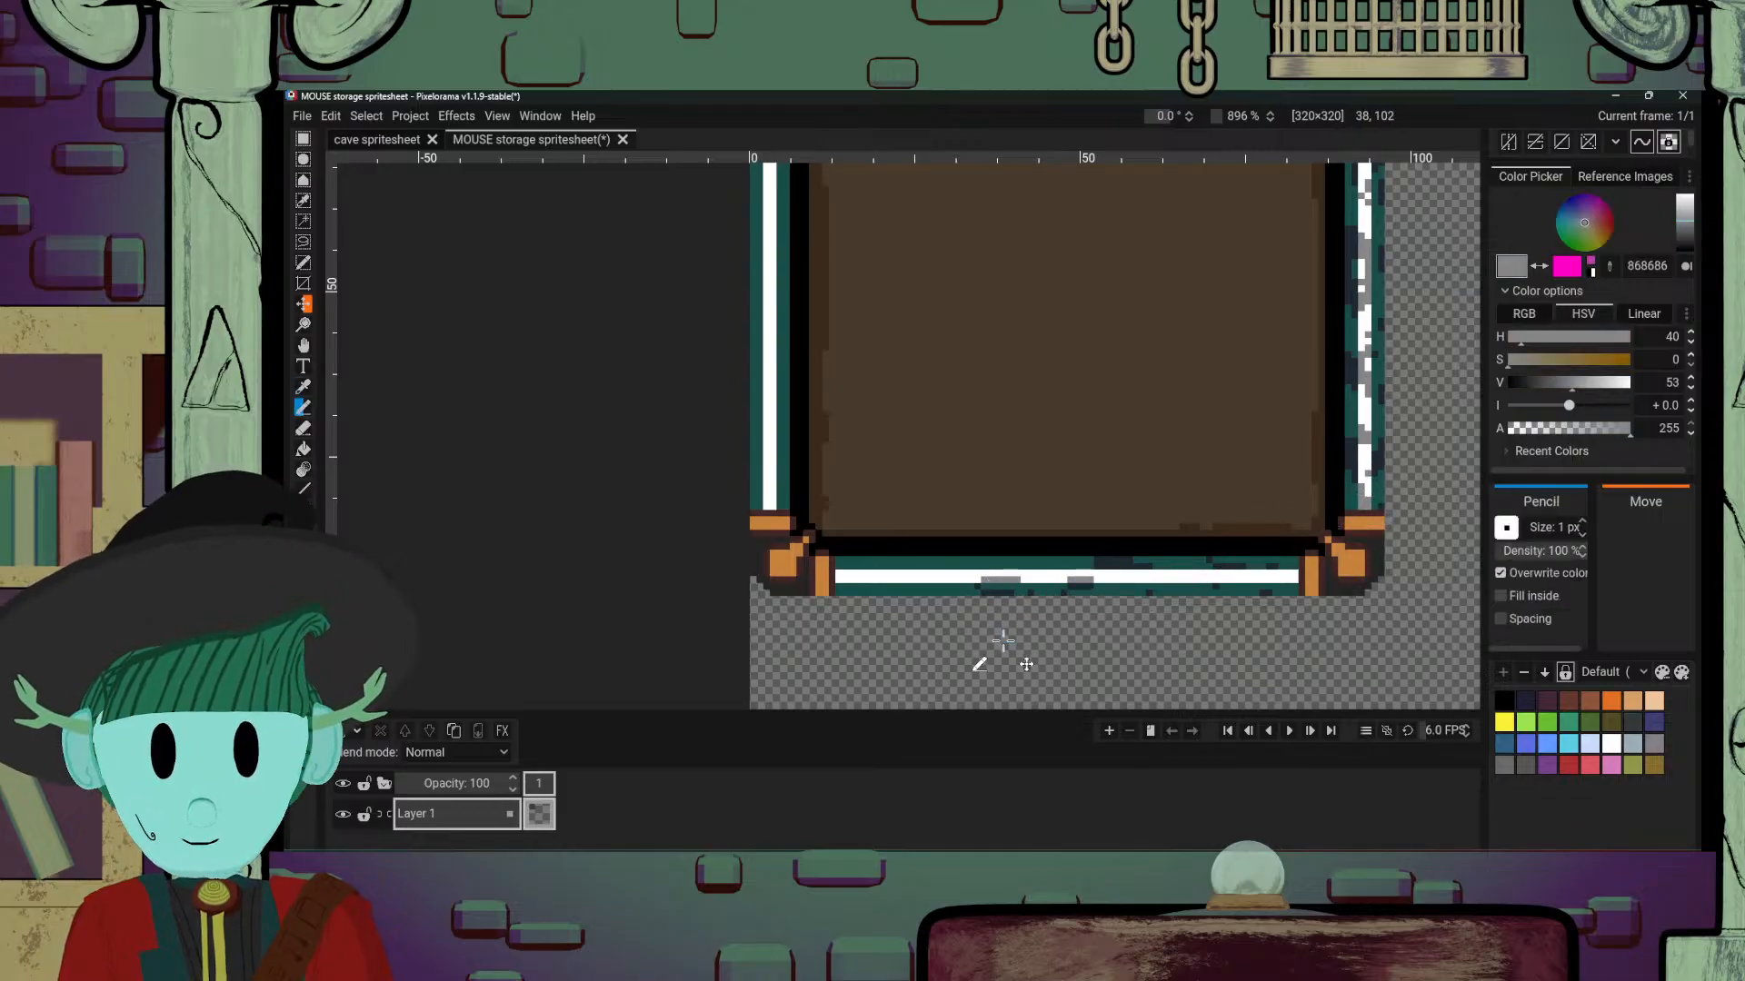
left_click(1000, 596, "alt")
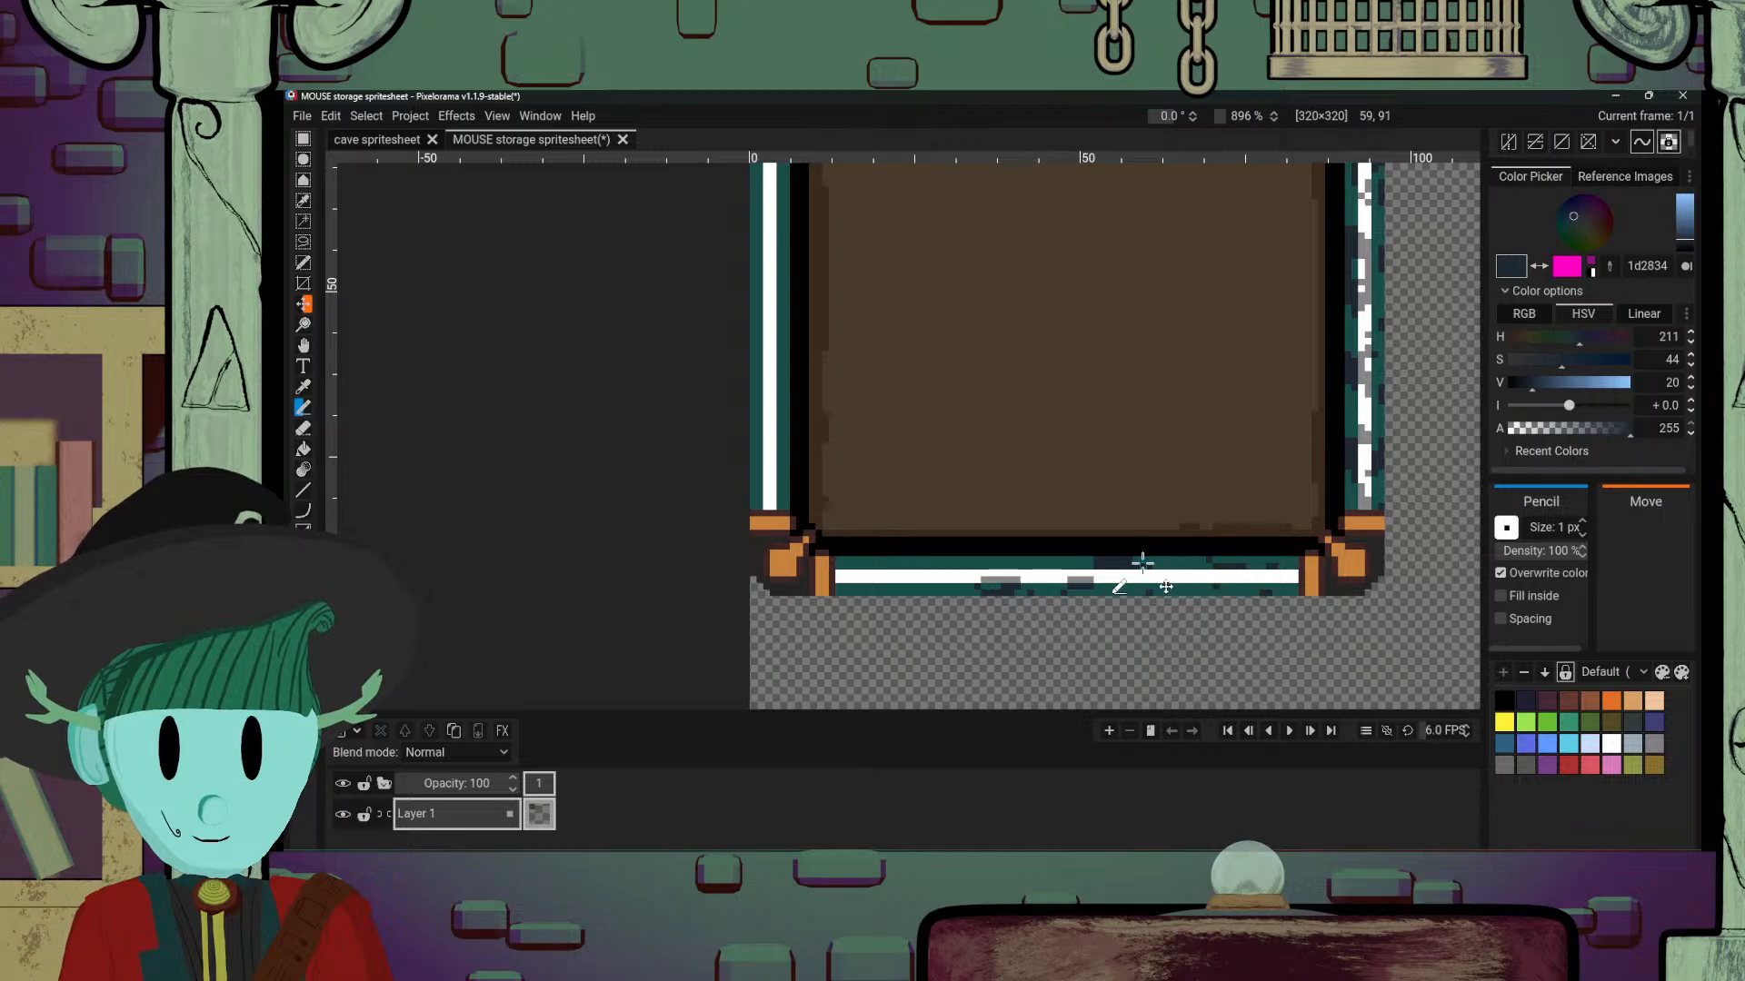
key("o")
left_click(1085, 583)
key("b")
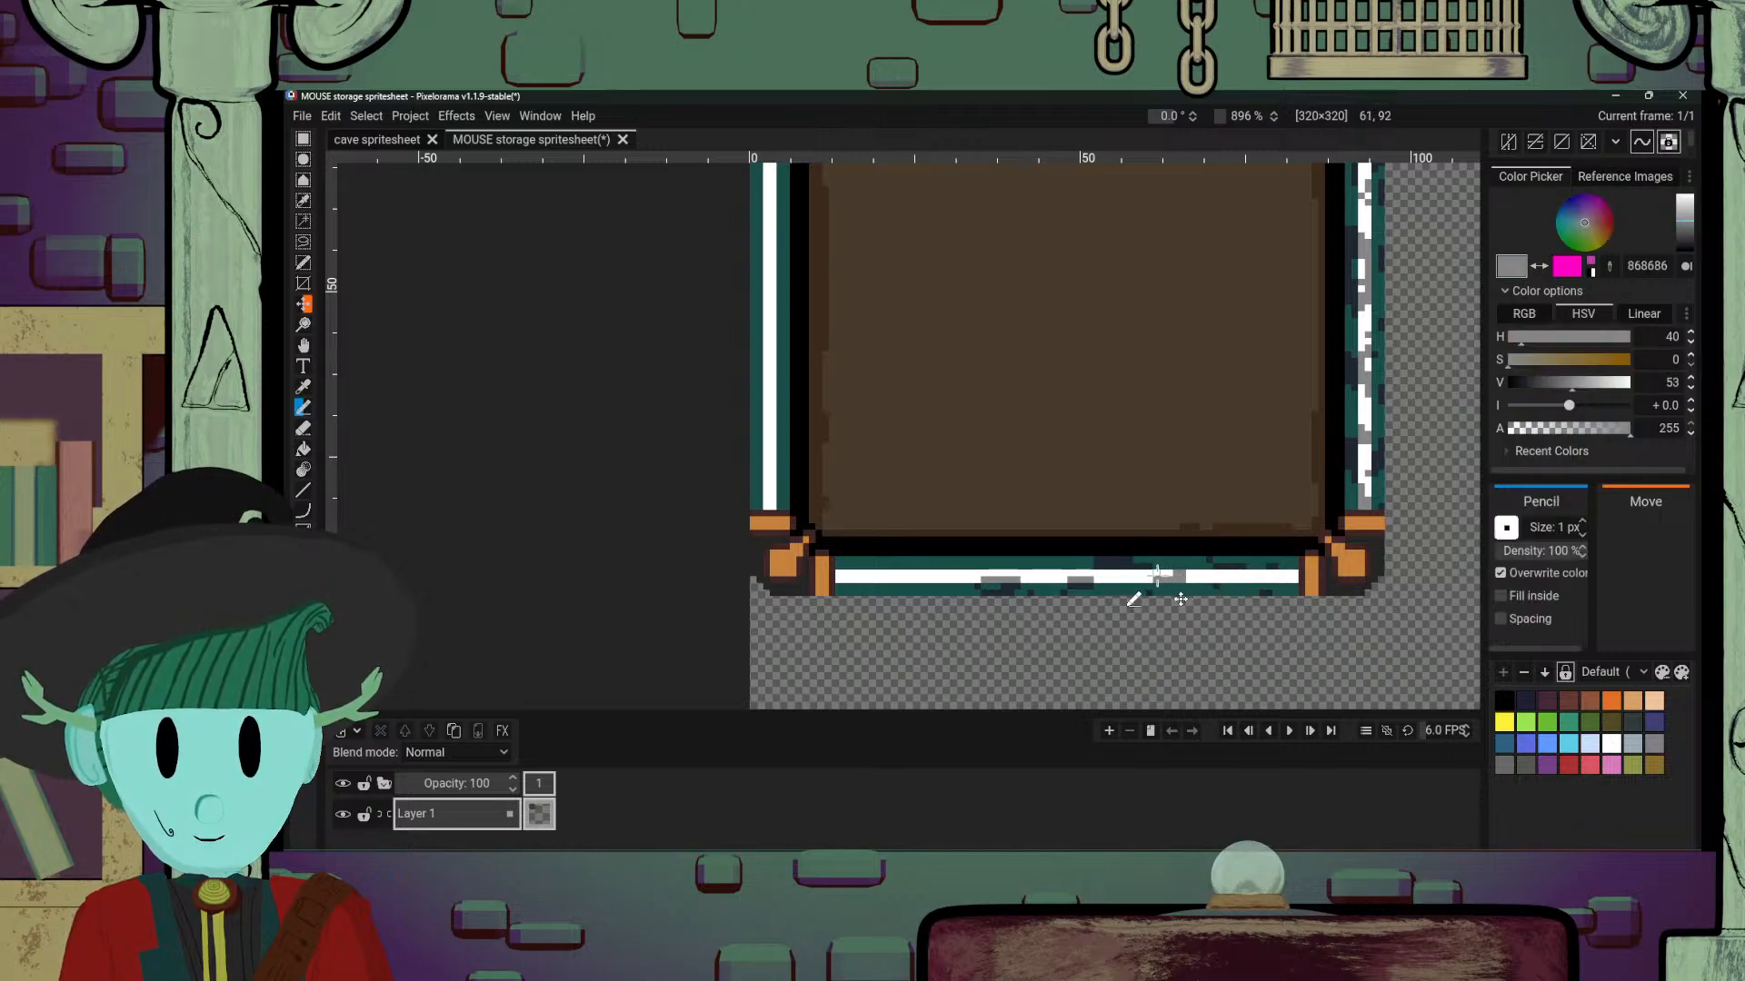
left_click(1158, 575)
Step: Resample navy 1d2834 and pencil small patches around the middle of the bottom border's upper teal strip
key("o")
left_click(1159, 588)
key("b")
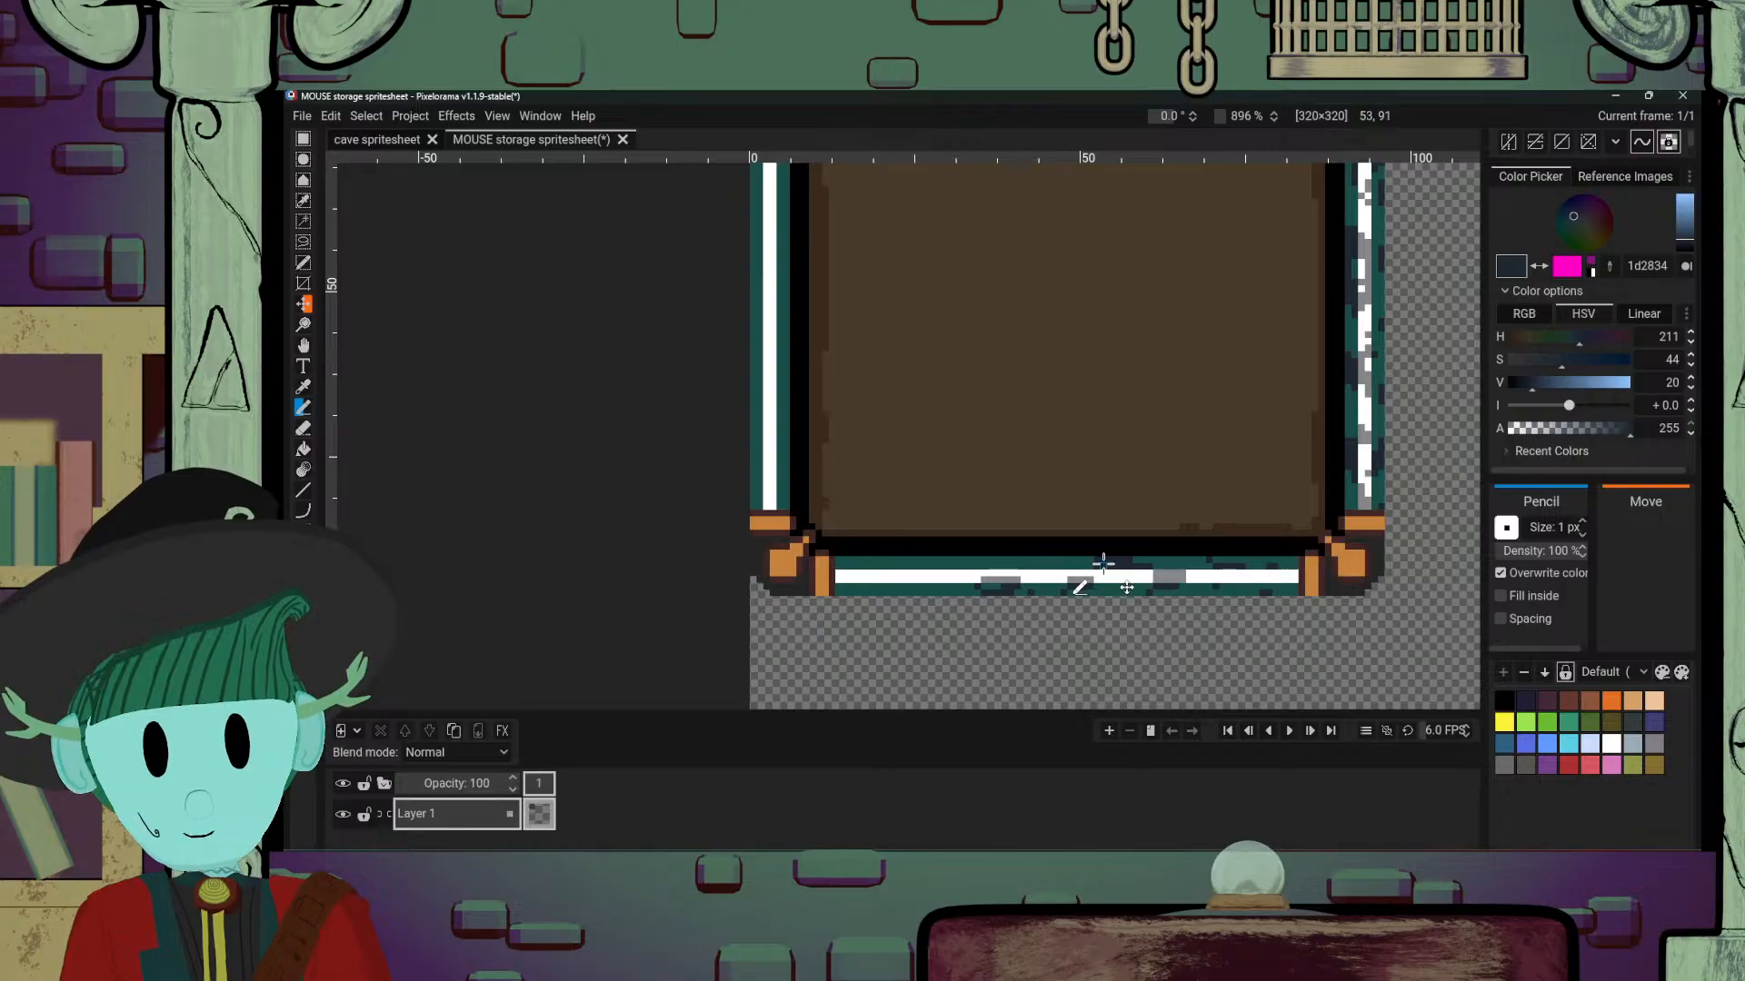
key("o")
key("b")
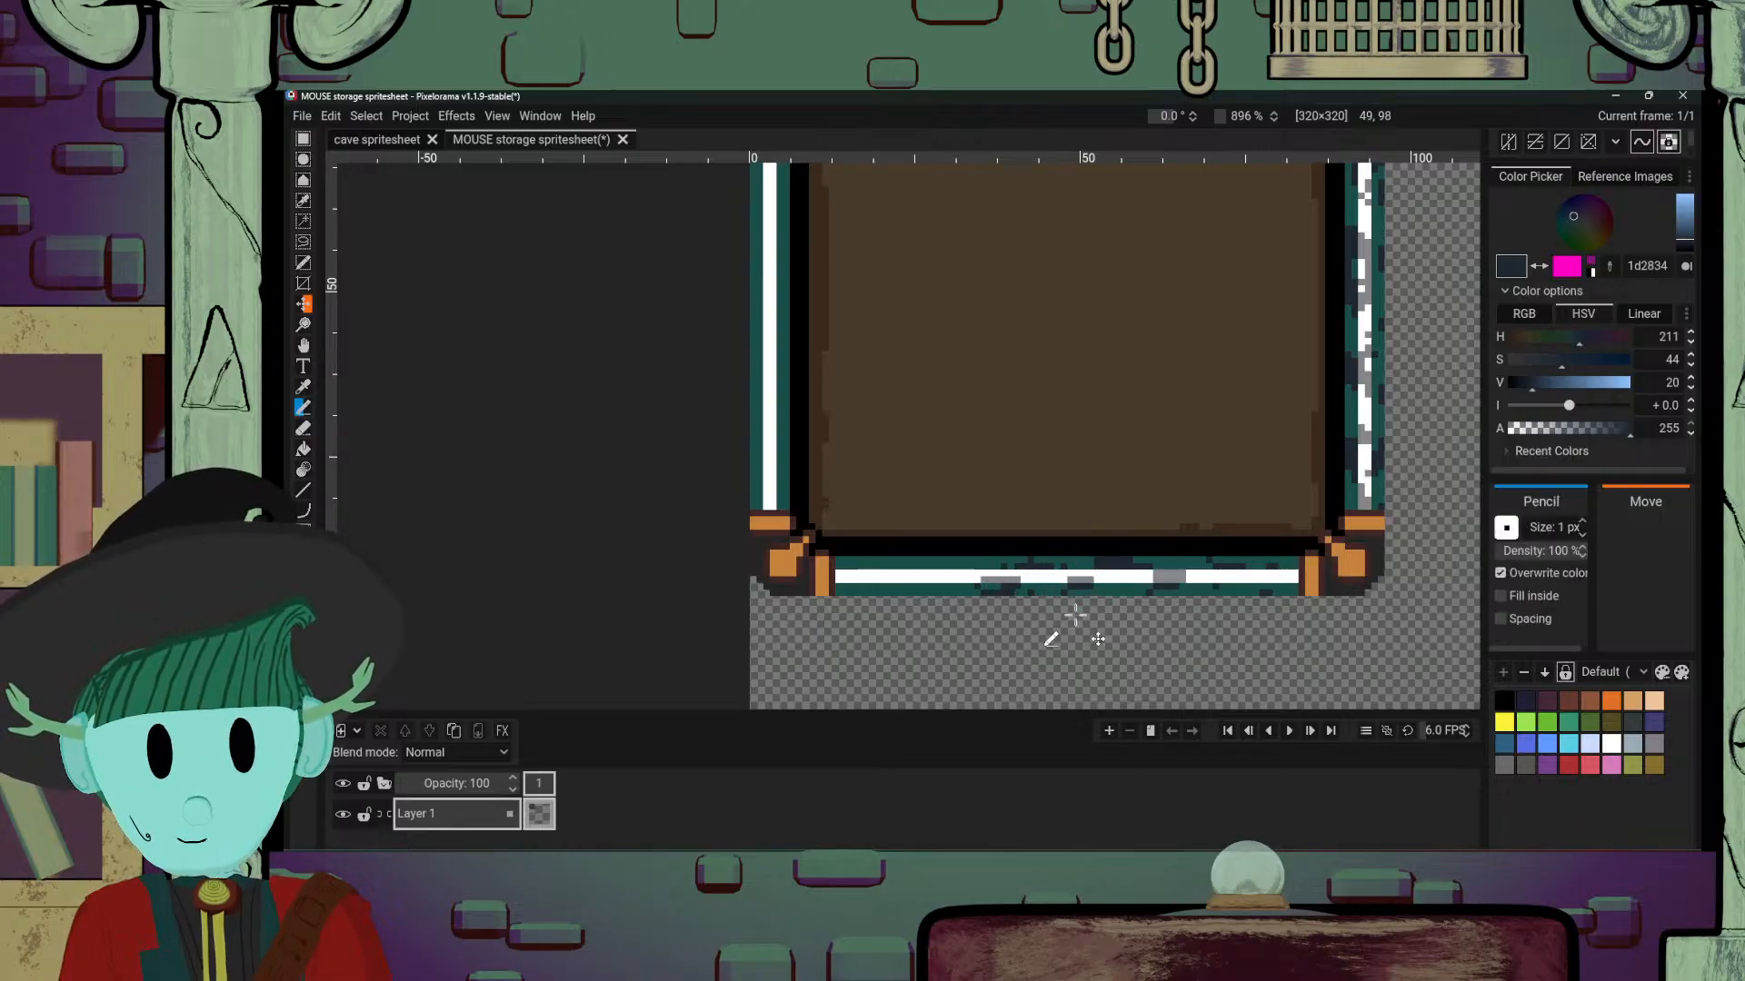
Step: Resample grey 868686 and pencil more flecks on the right half and right end of the bottom border's white stripe
key("o")
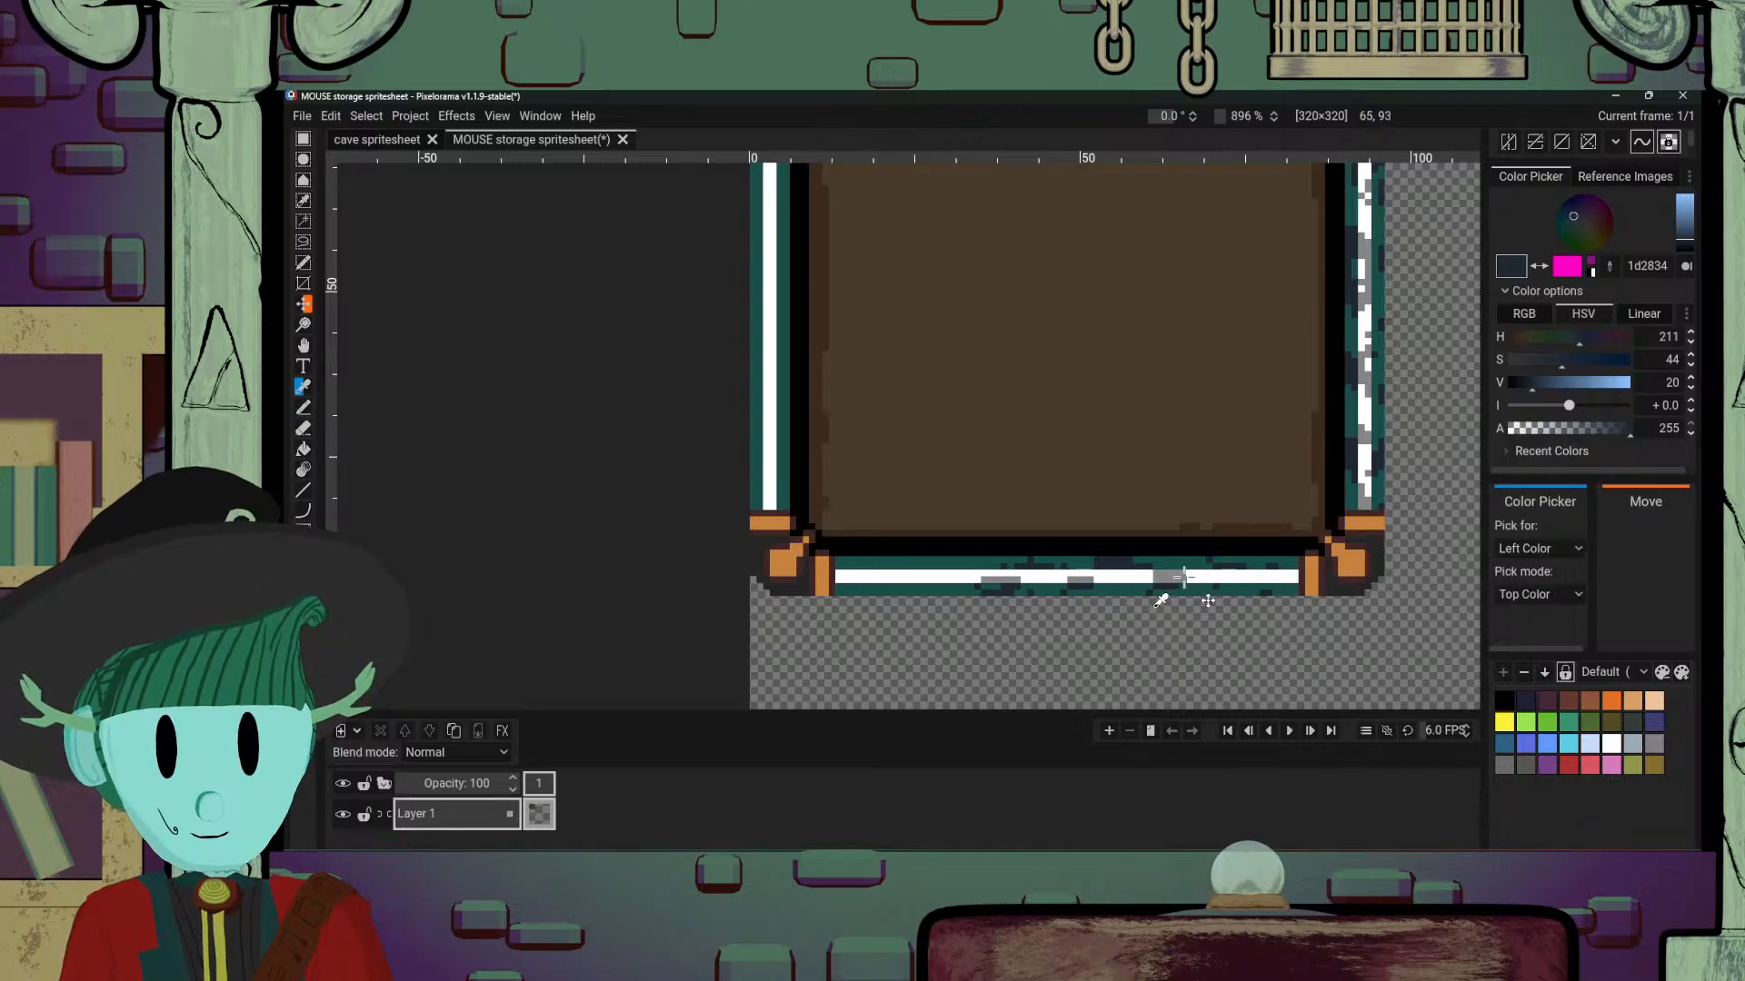
left_click(1171, 576)
key("b")
left_click(1238, 572)
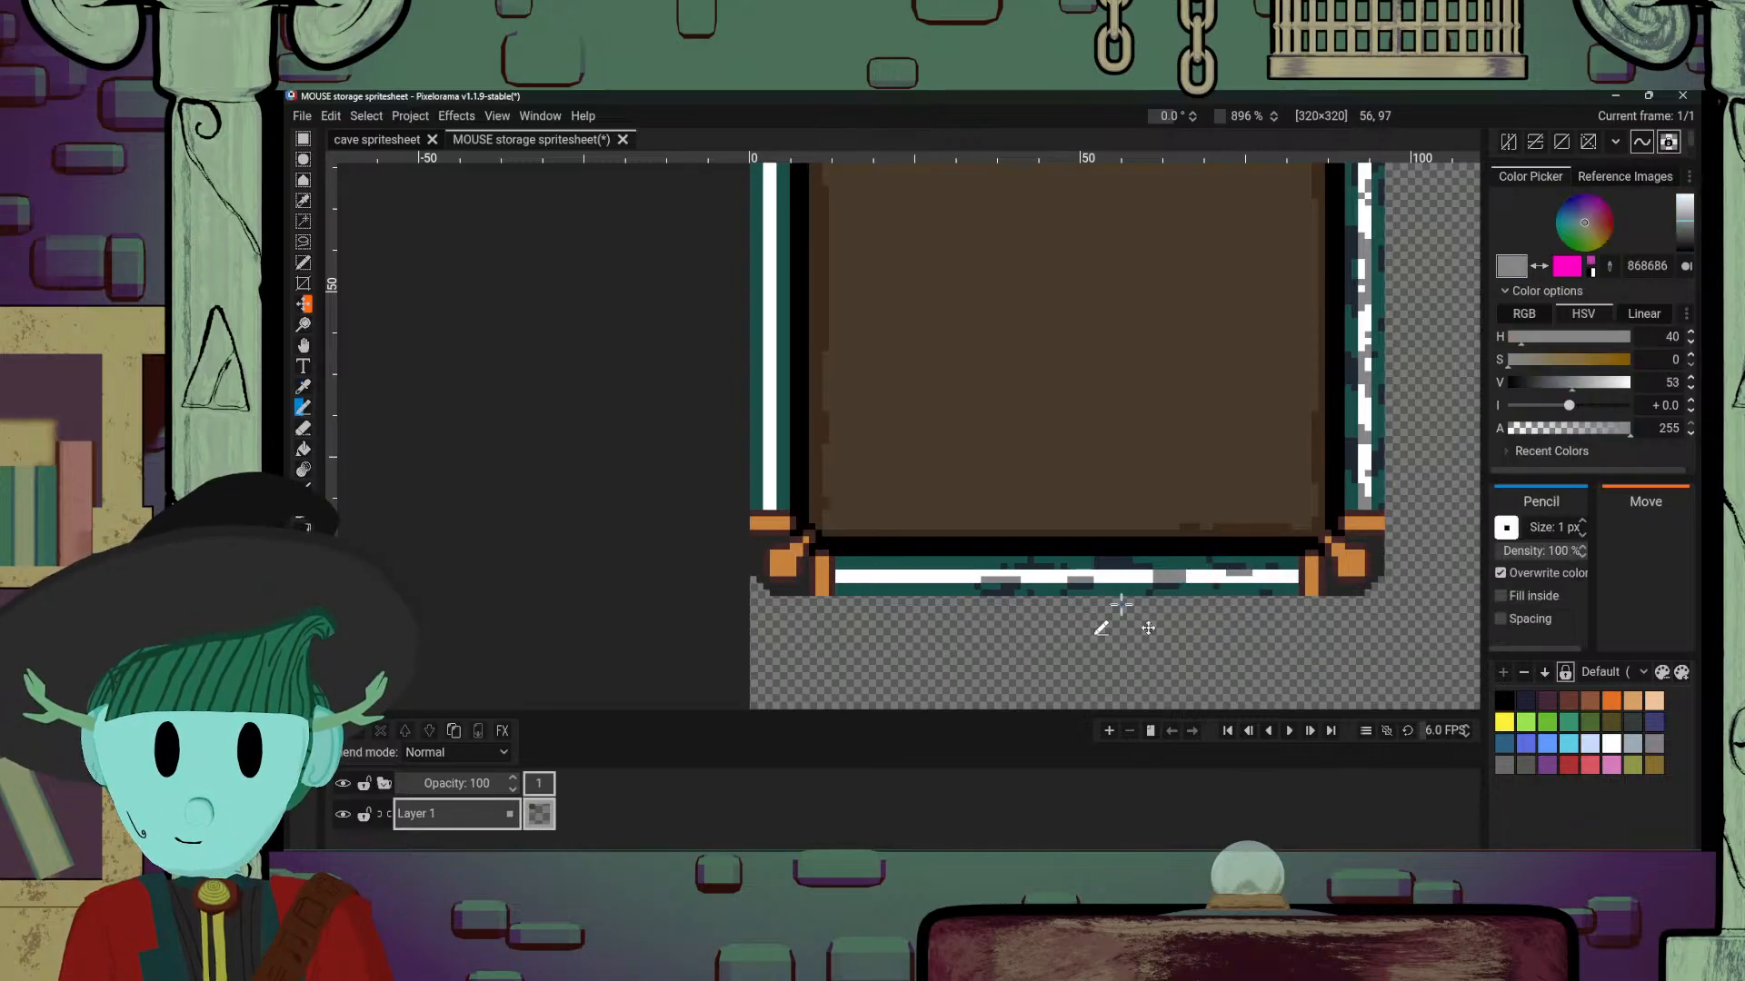
left_click(1118, 576)
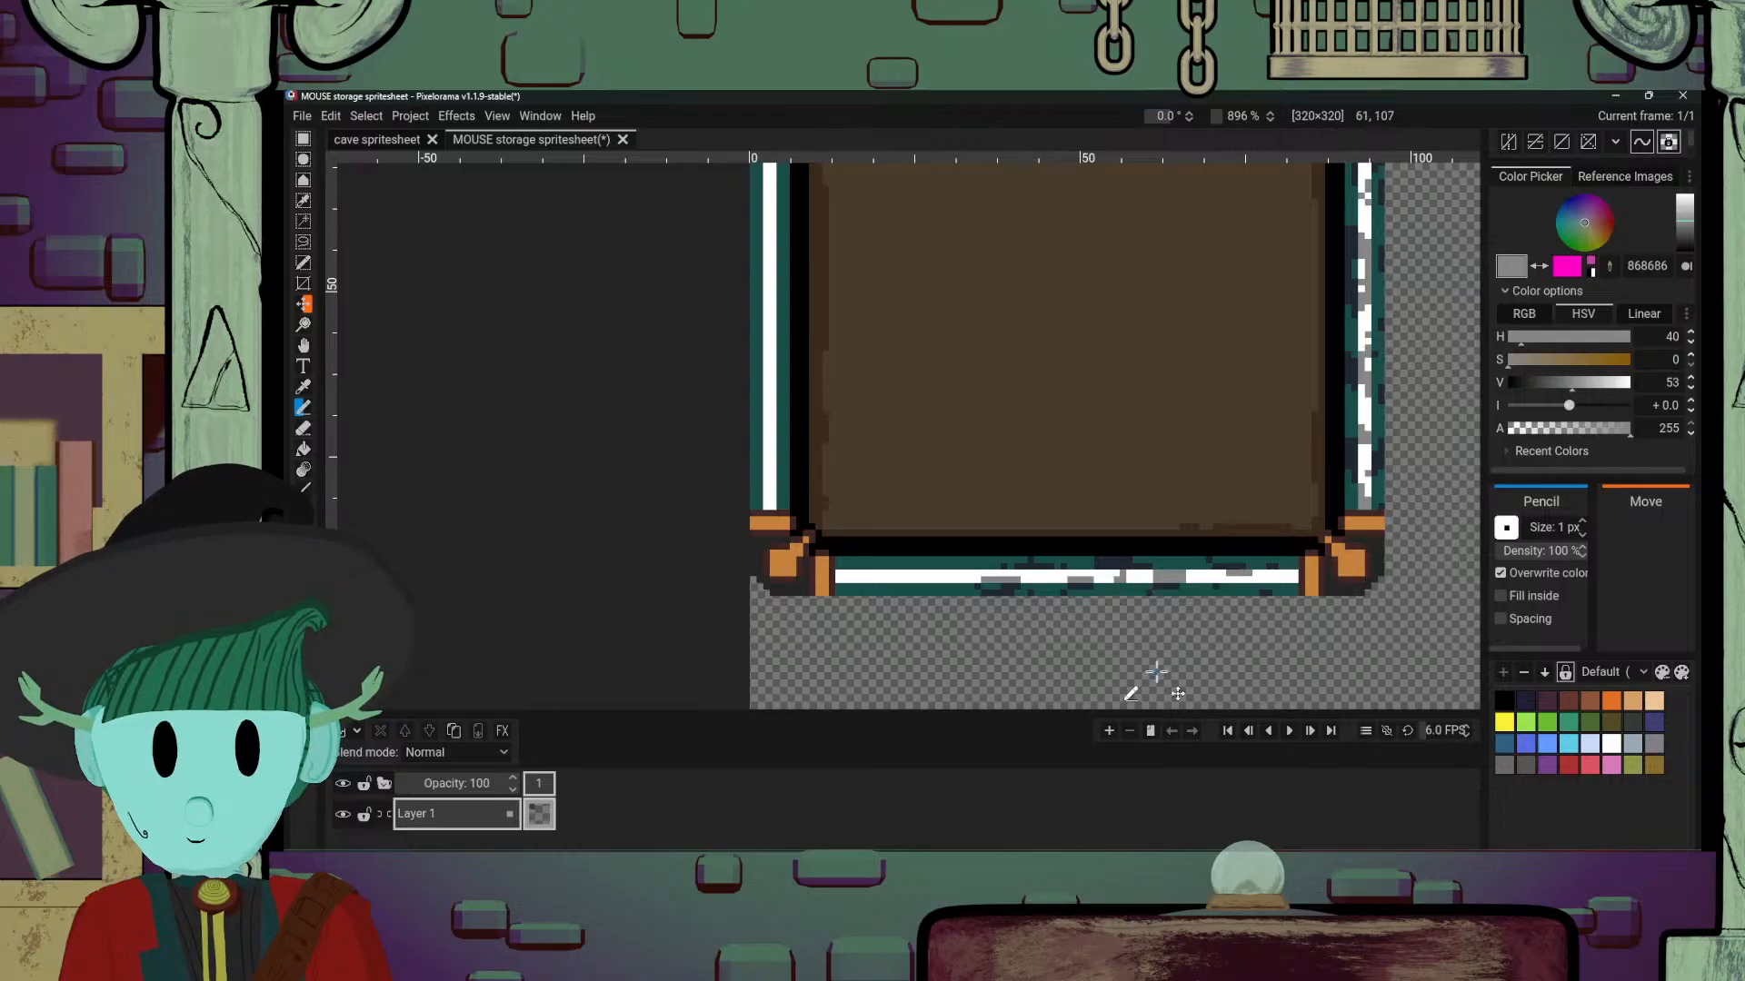
key("o")
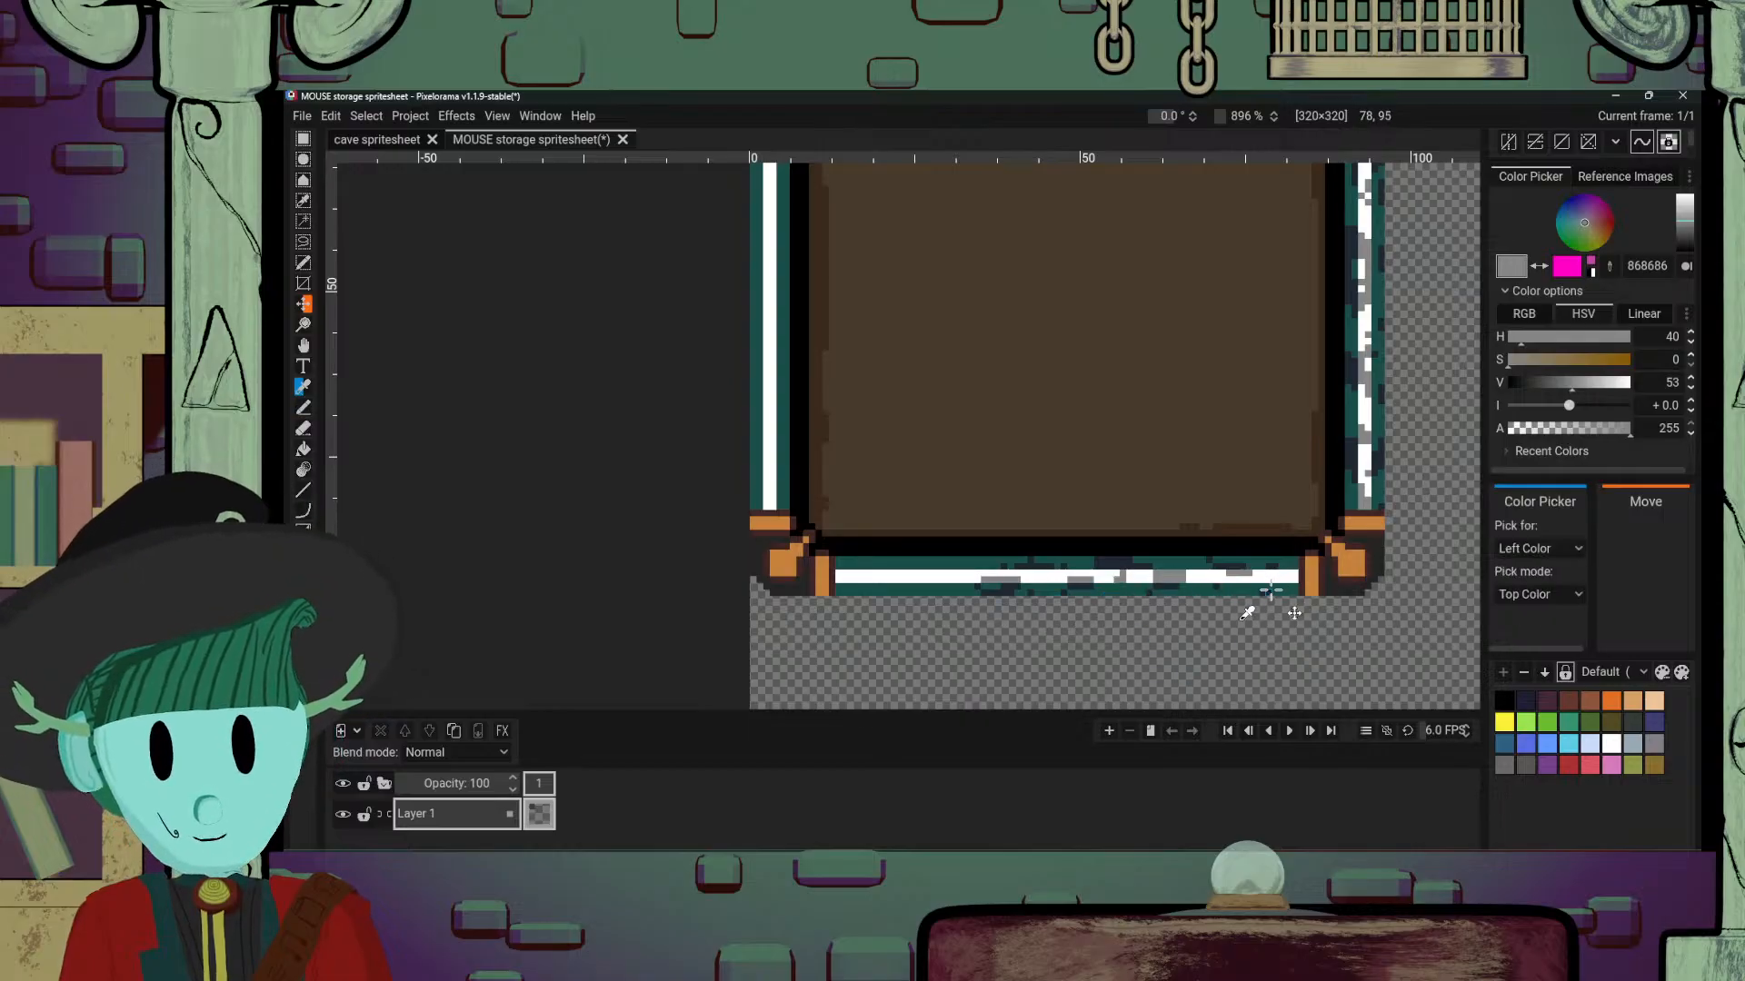
key("b")
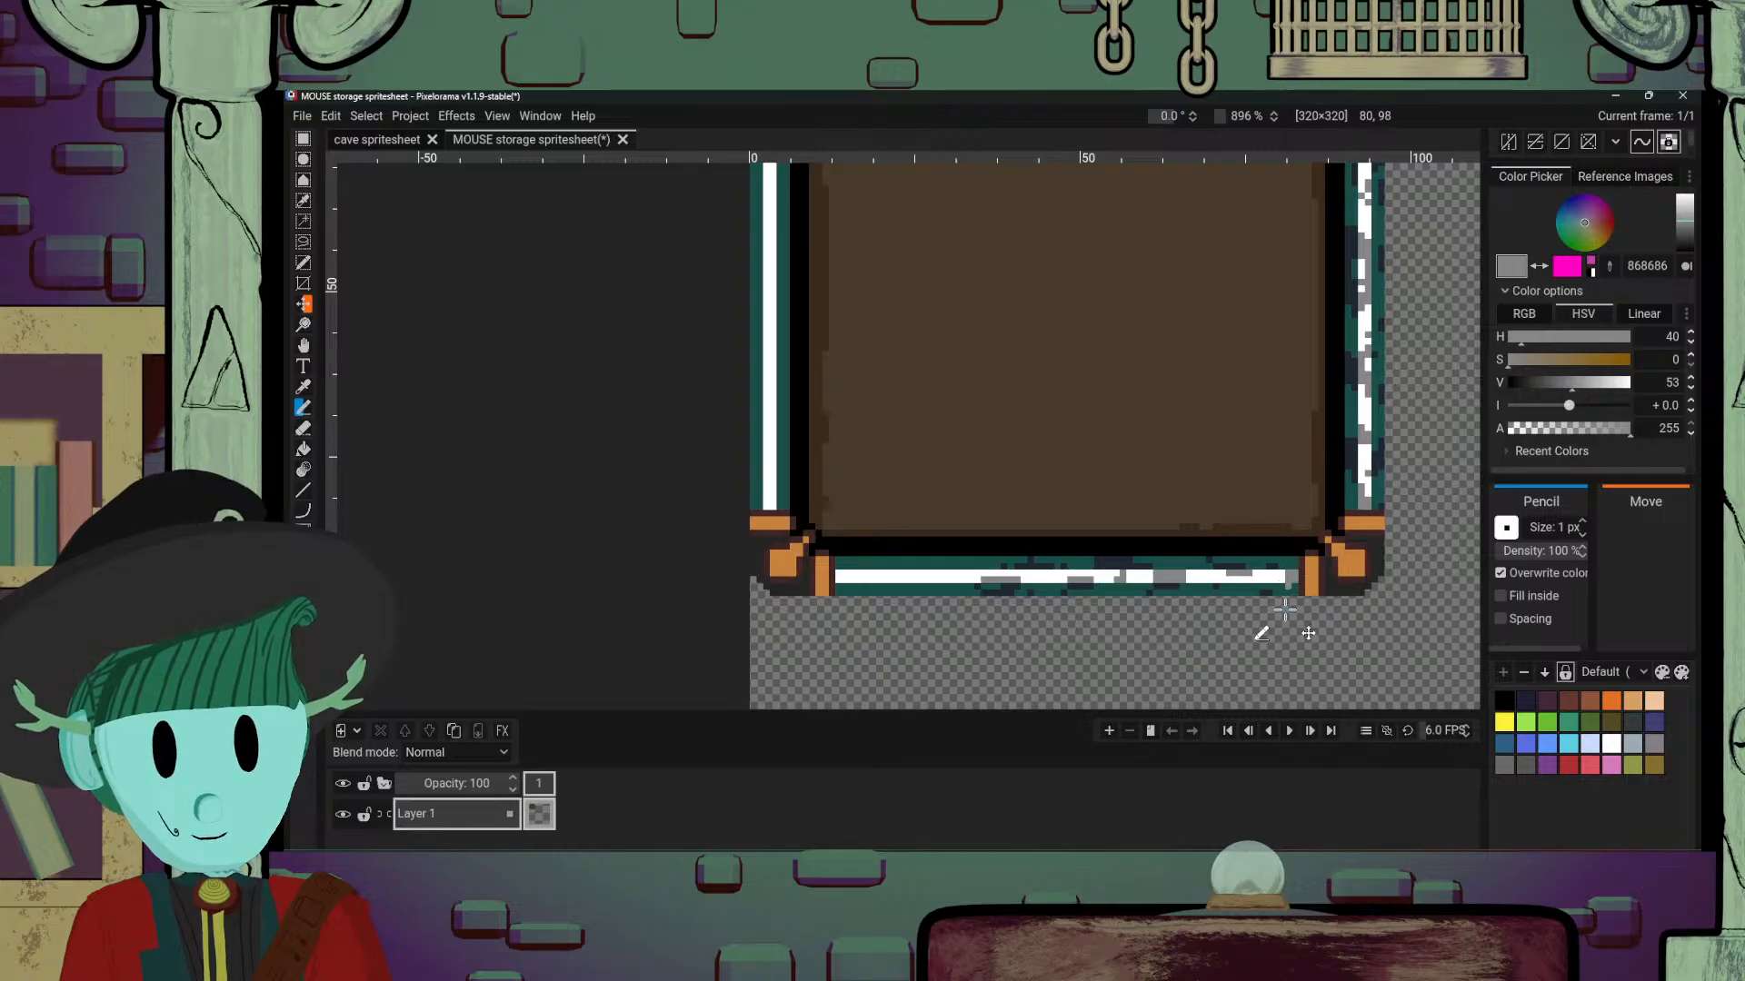
Step: Sample teal 1a4e49 and clean up the lower teal strip near the bottom border's right end
key("o")
left_click(1285, 595)
key("b")
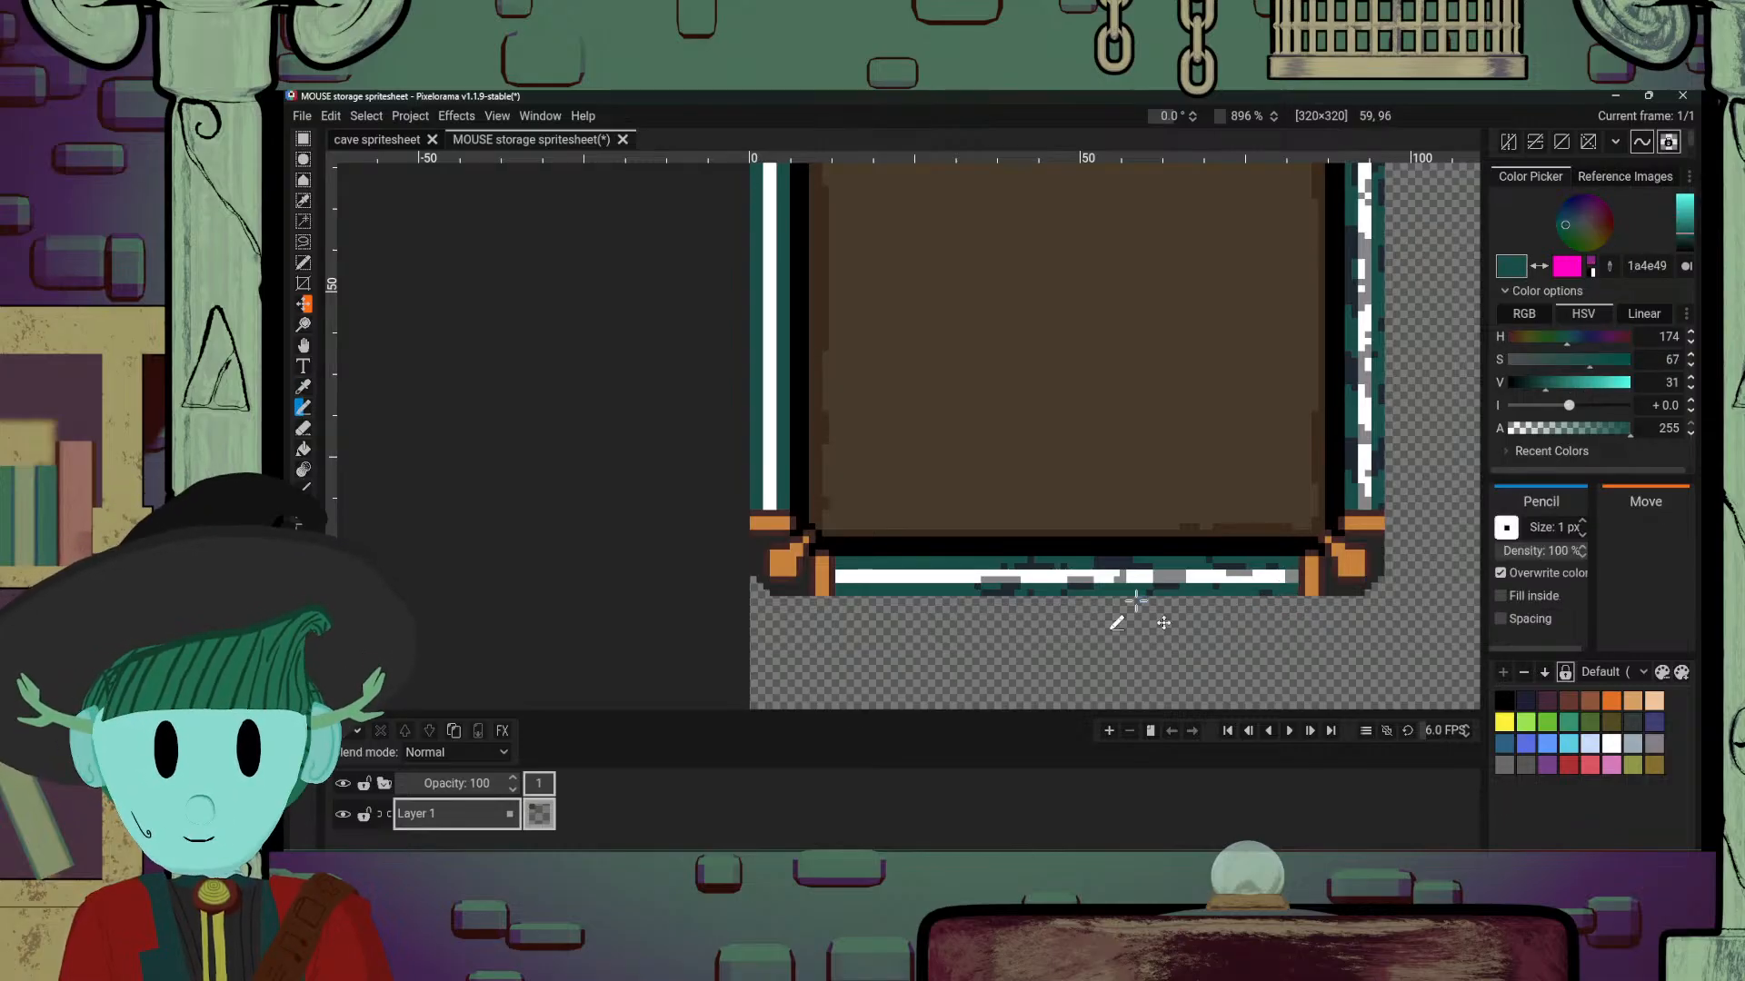
Step: Pencil navy 1d2834 patches on the teal strip near the bottom border's left end, and add grey 868686 flecks to its white stripe
scroll(1191, 472, "down", 5)
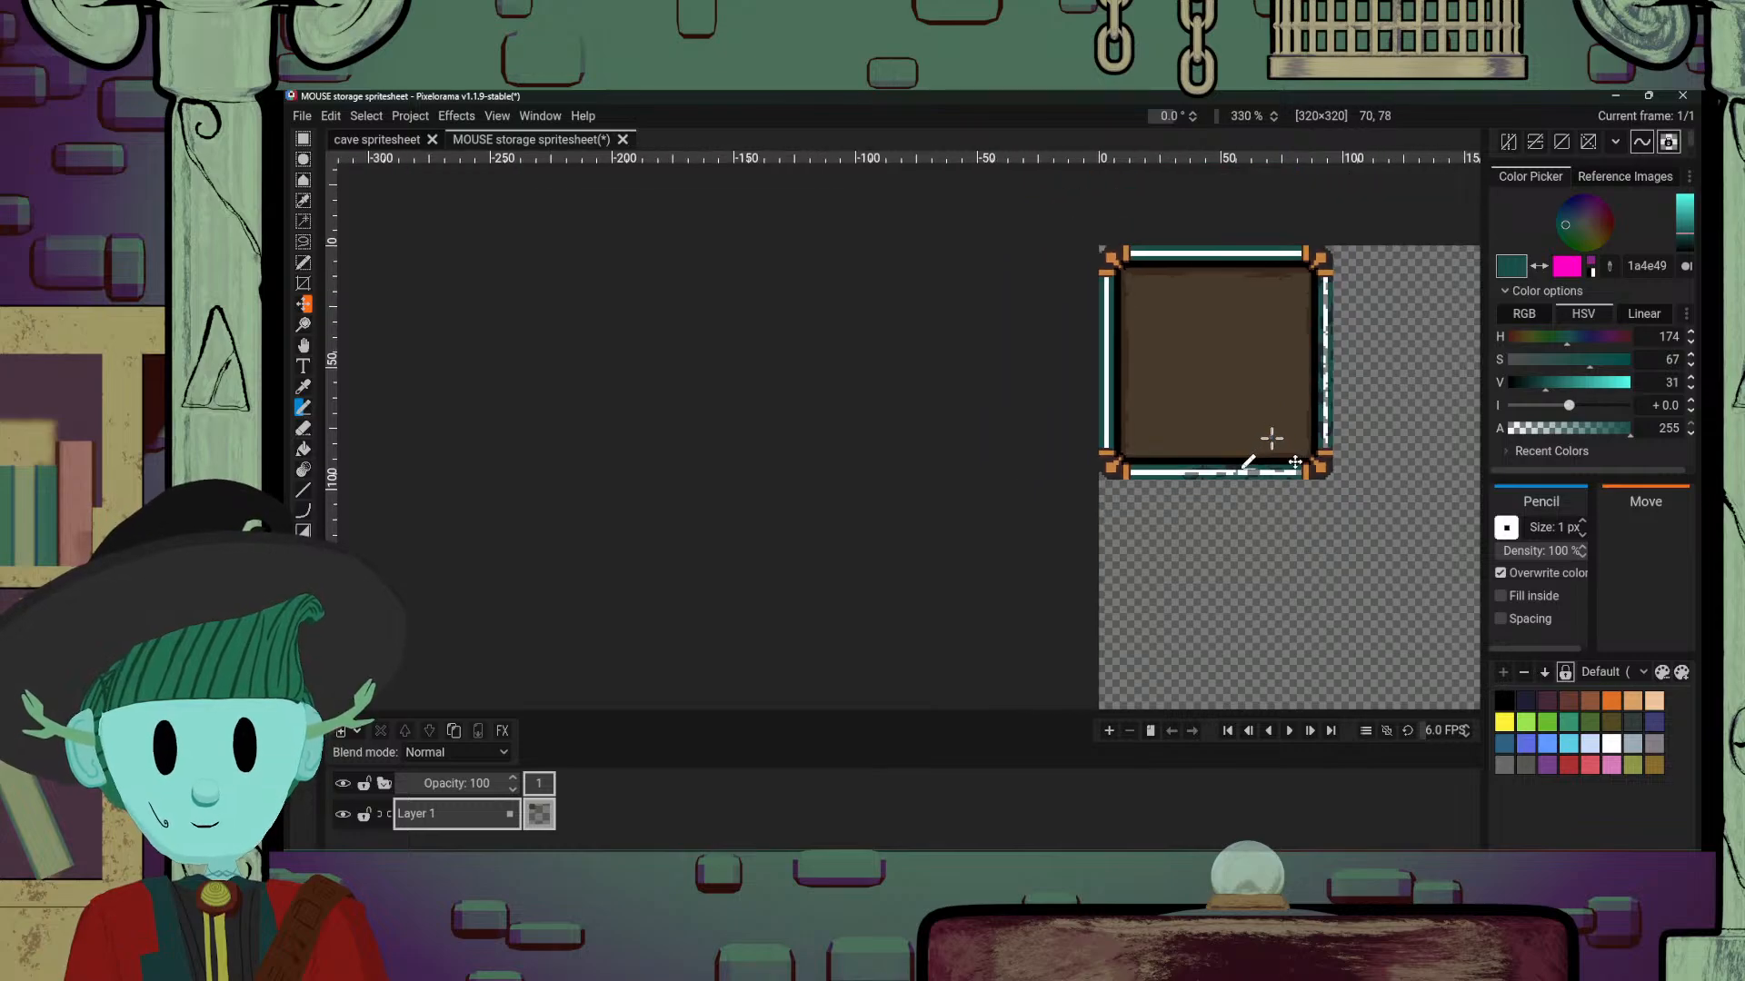
left_click_drag(1271, 439, 857, 507)
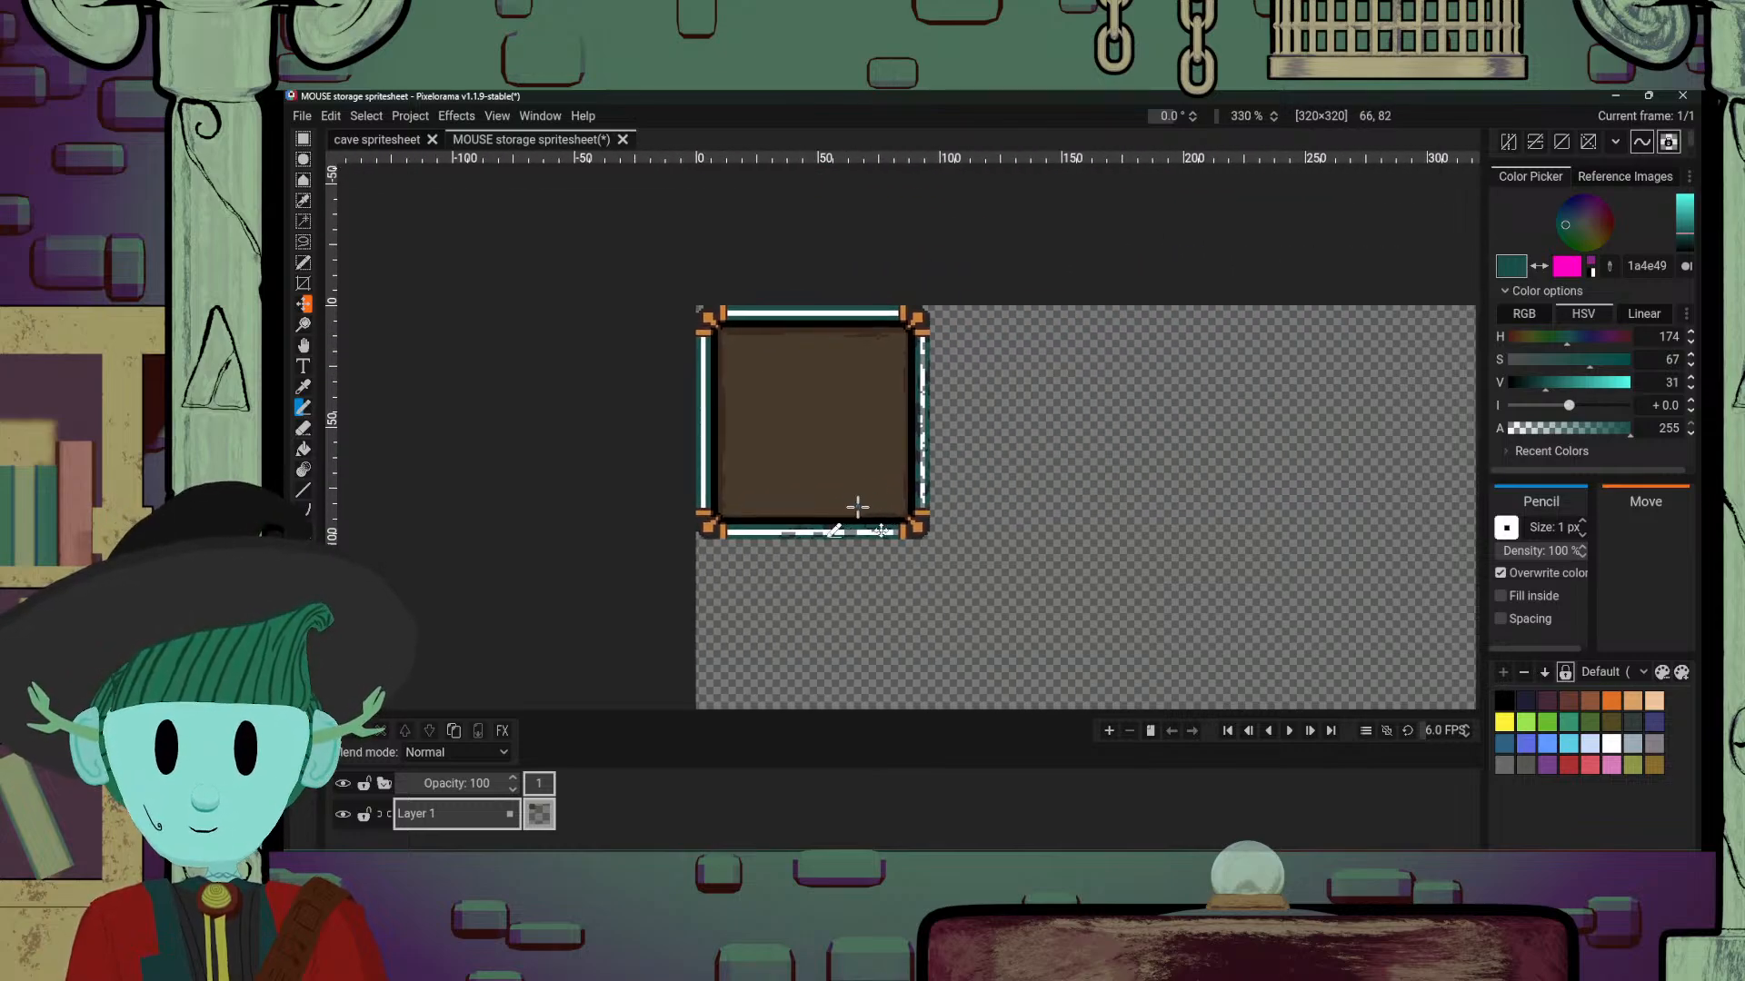
scroll(831, 529, "up", 6)
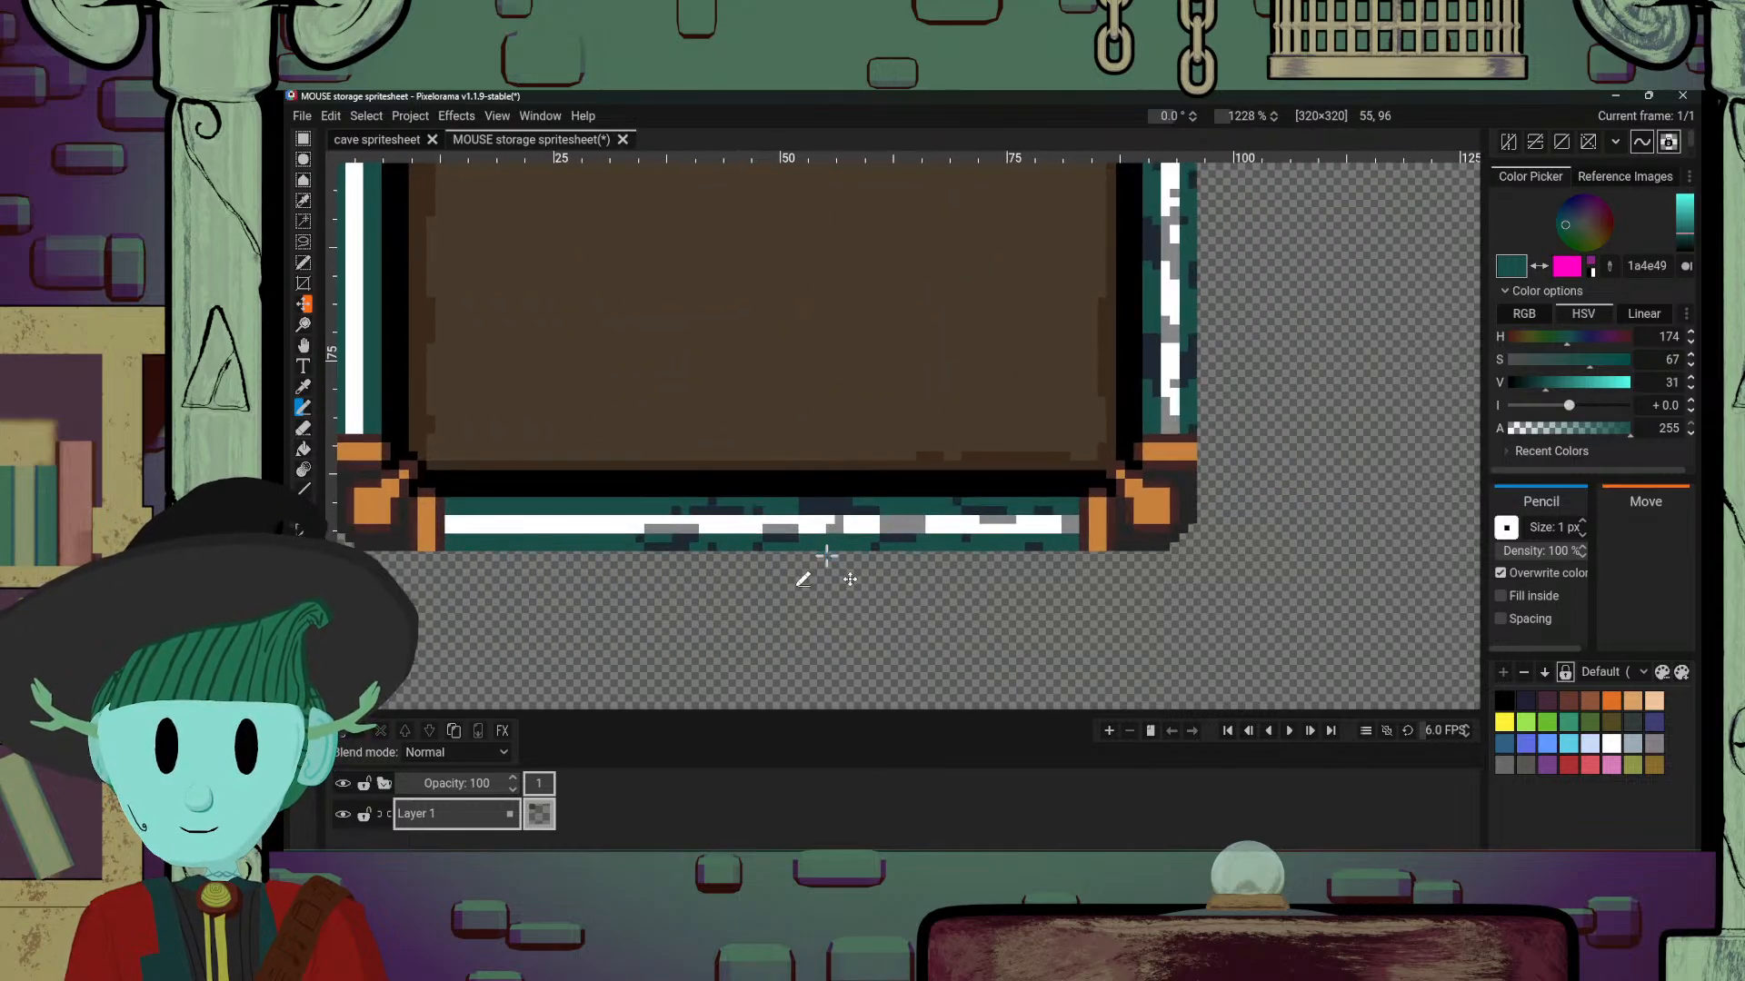
left_click_drag(814, 580, 1076, 621)
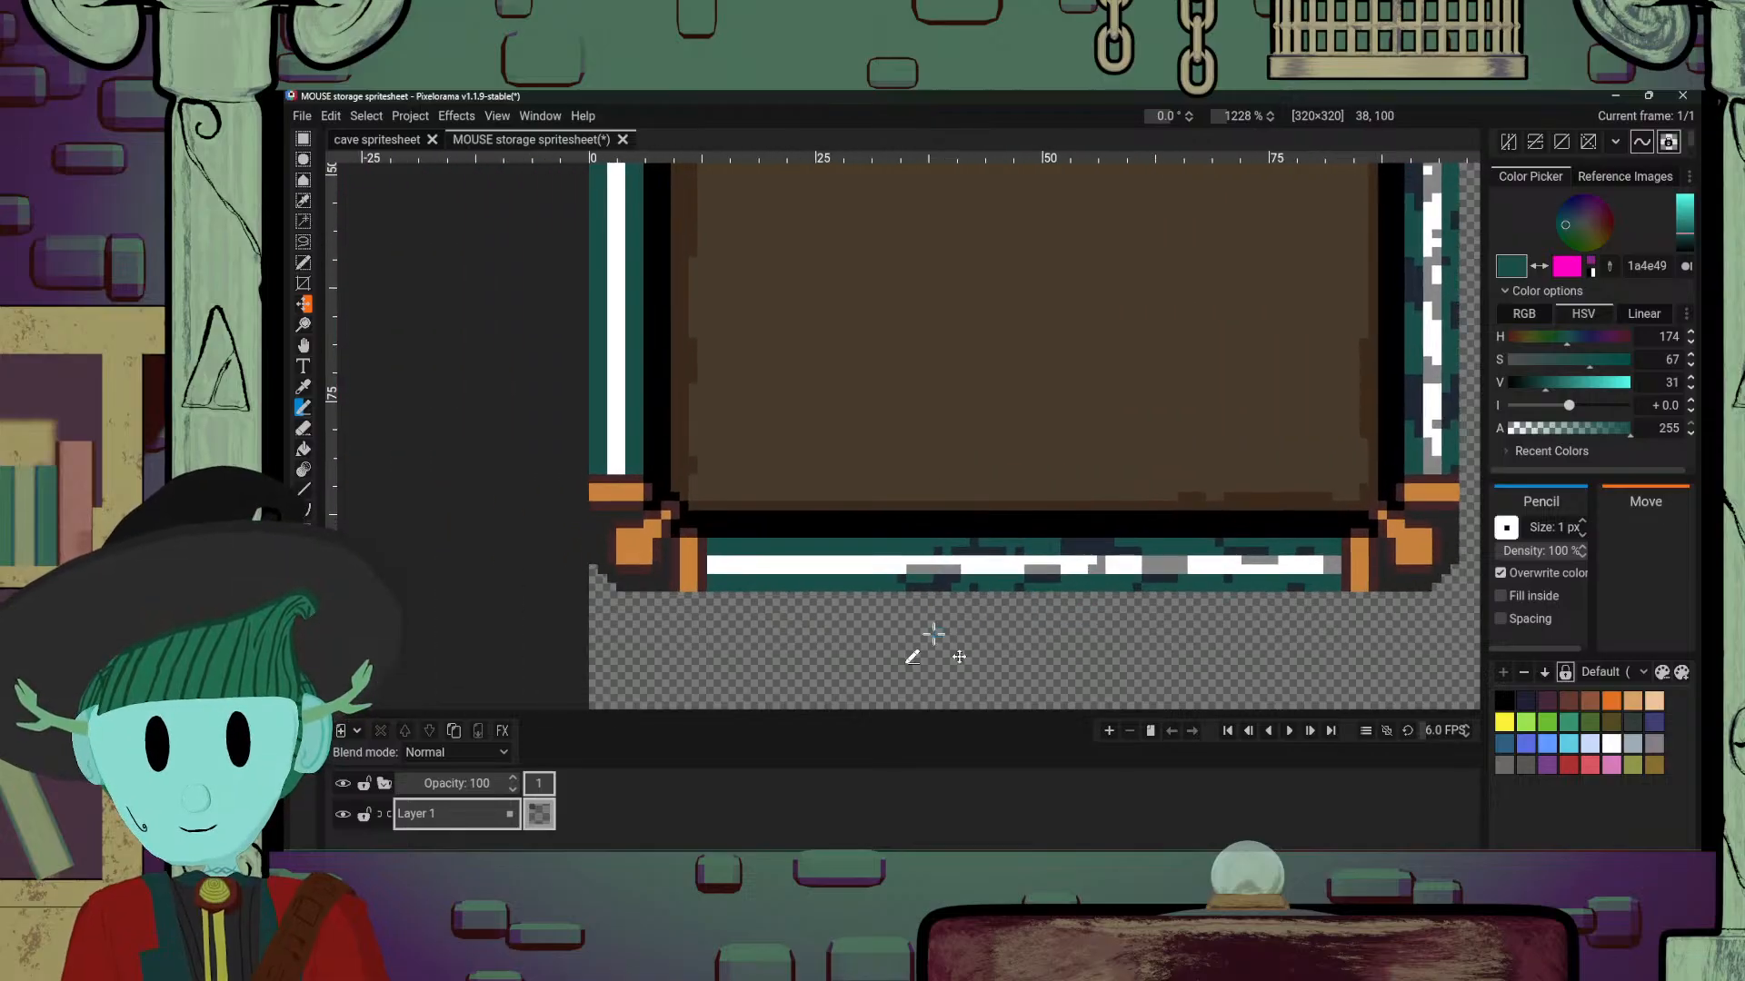
left_click(945, 584, "alt")
mouse_move(716, 582)
left_mouse_down()
mouse_move(932, 570)
mouse_move(722, 571)
mouse_move(787, 569)
left_mouse_up()
left_click(927, 571, "alt")
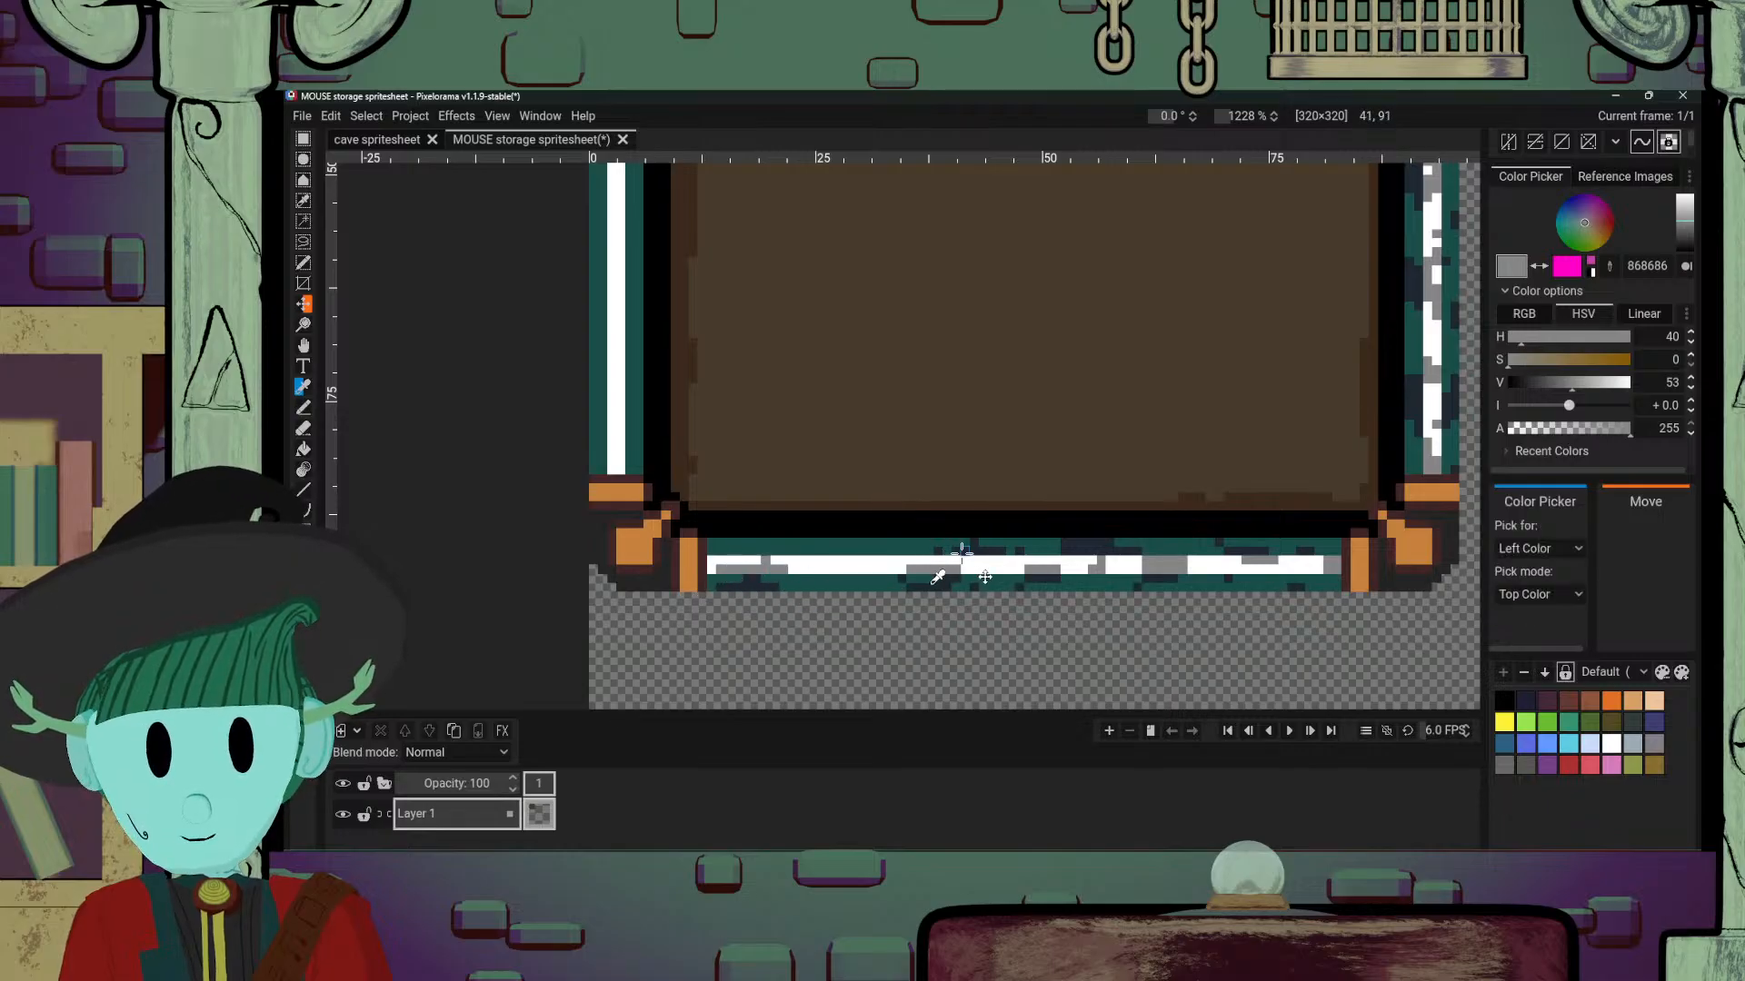
Step: Mottle the frame's bottom border with dark navy (1d2834) pixels on the teal edges and grey (868686) pixels on the white stripe
left_click(947, 549, "alt")
left_click_drag(779, 549, 887, 548)
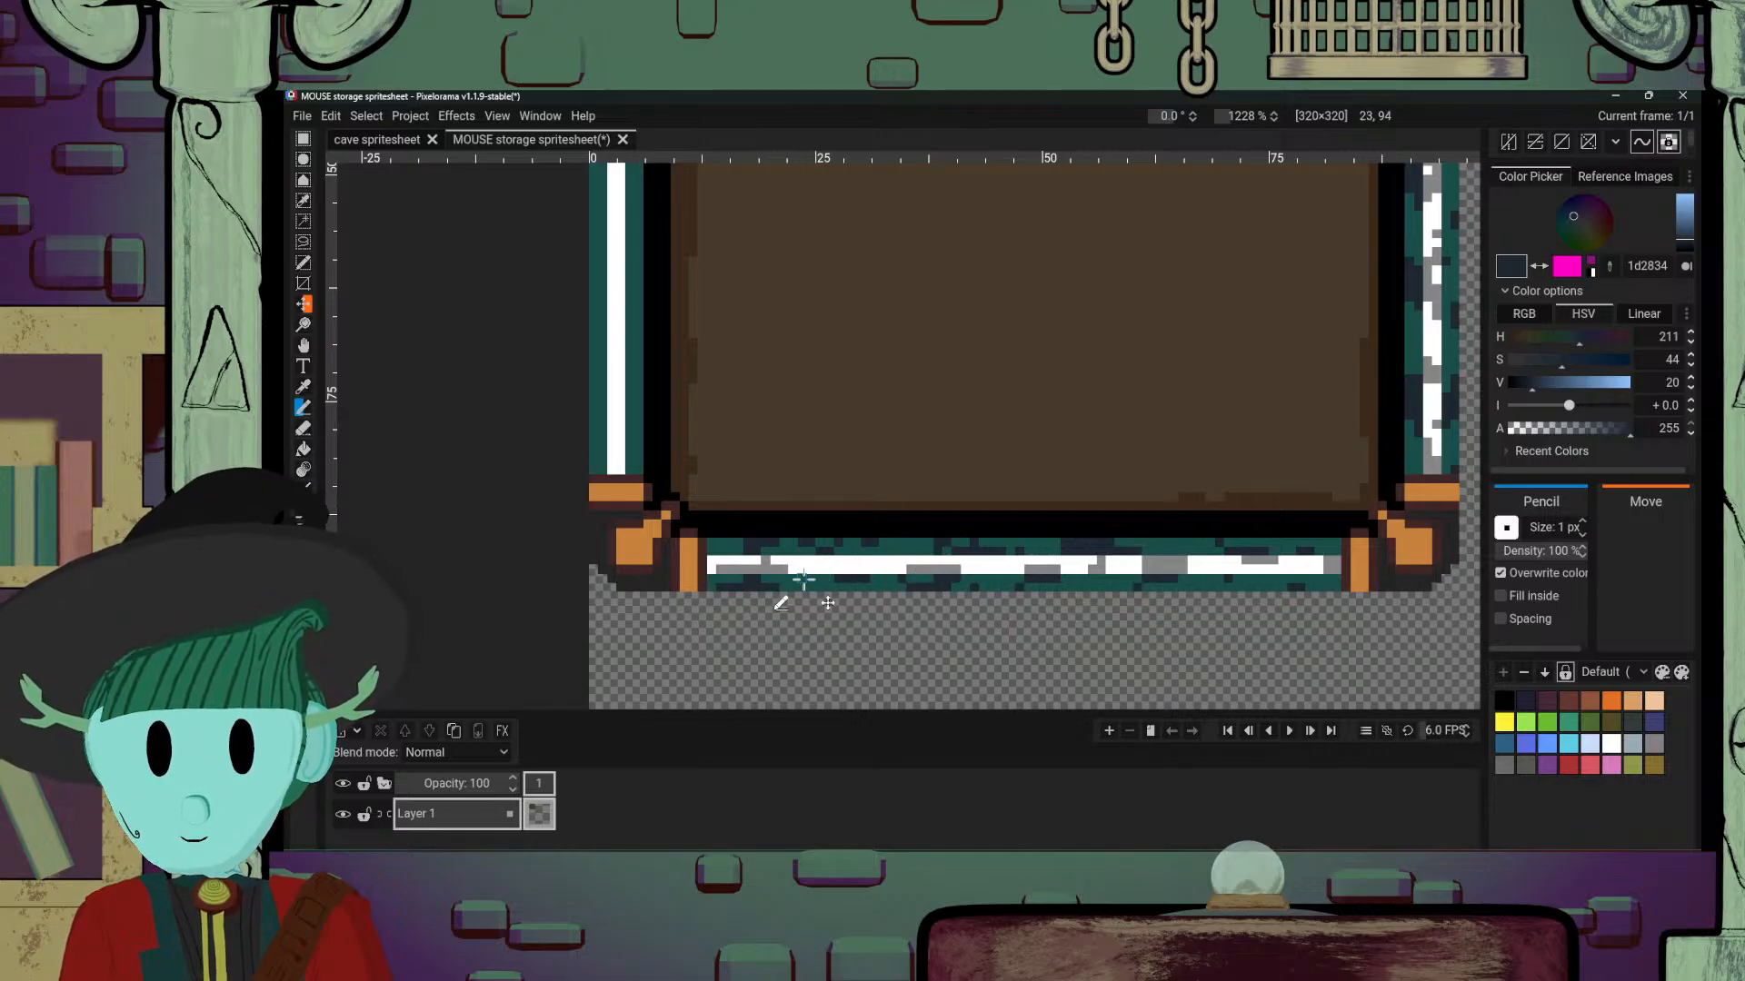
left_click(818, 571, "alt")
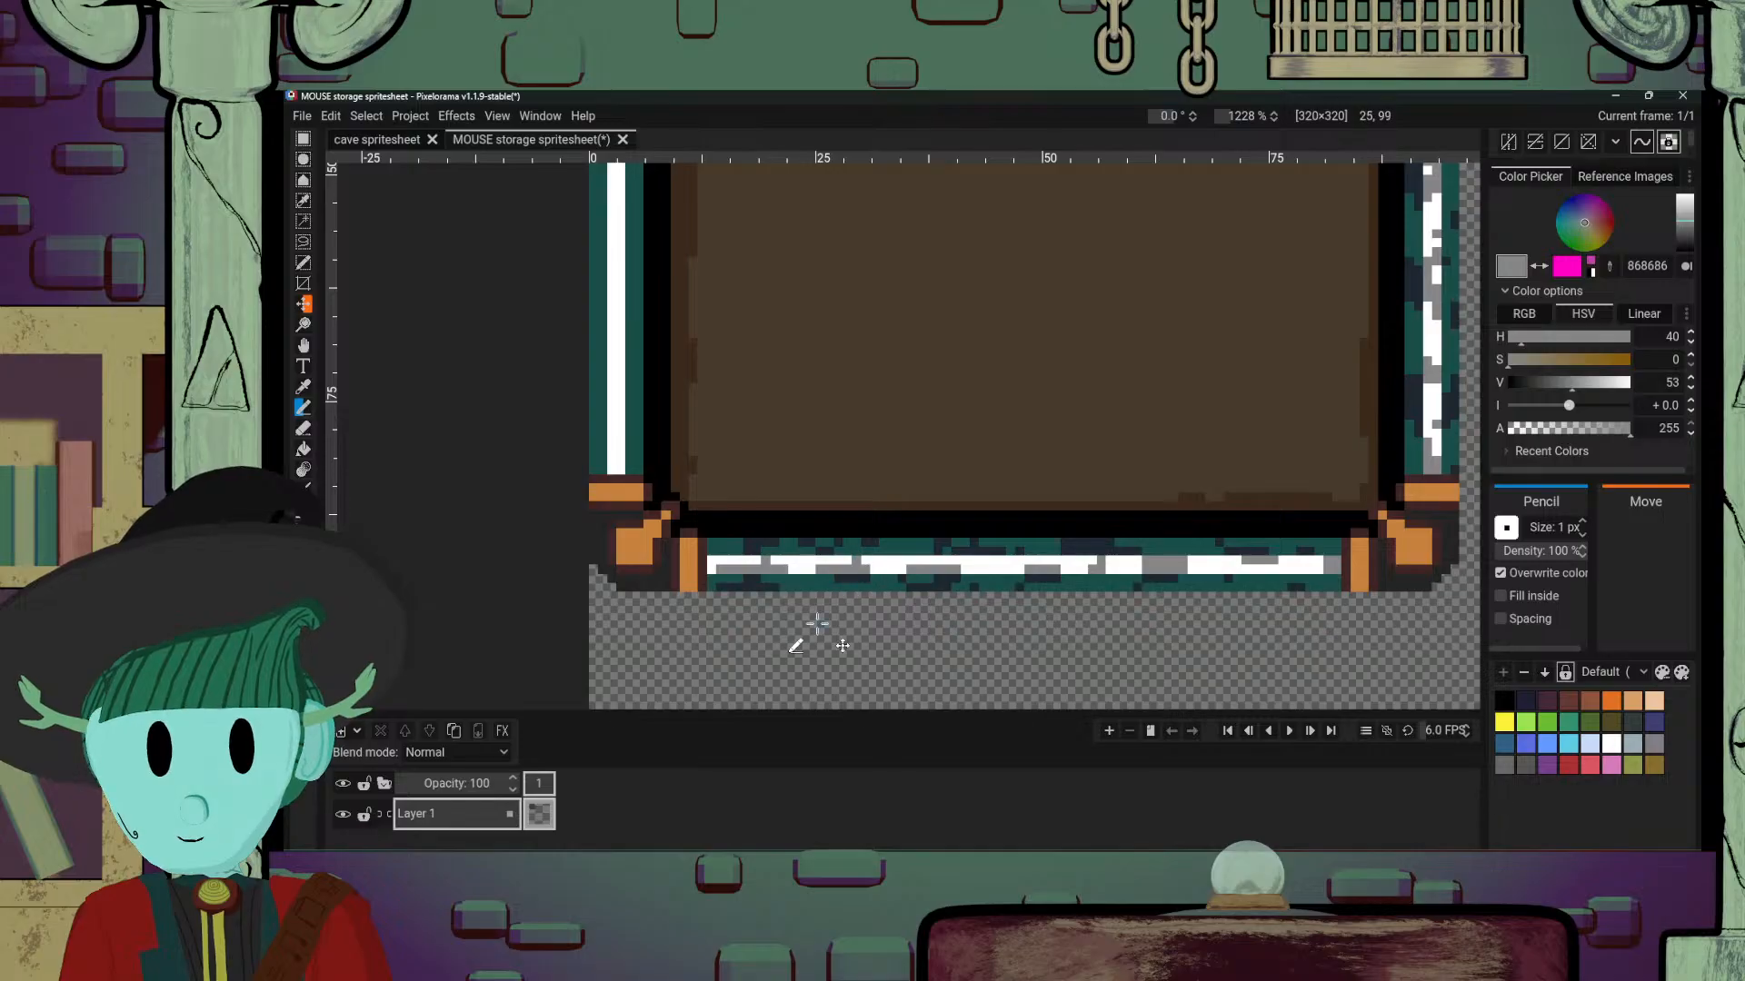
left_click(866, 583, "alt")
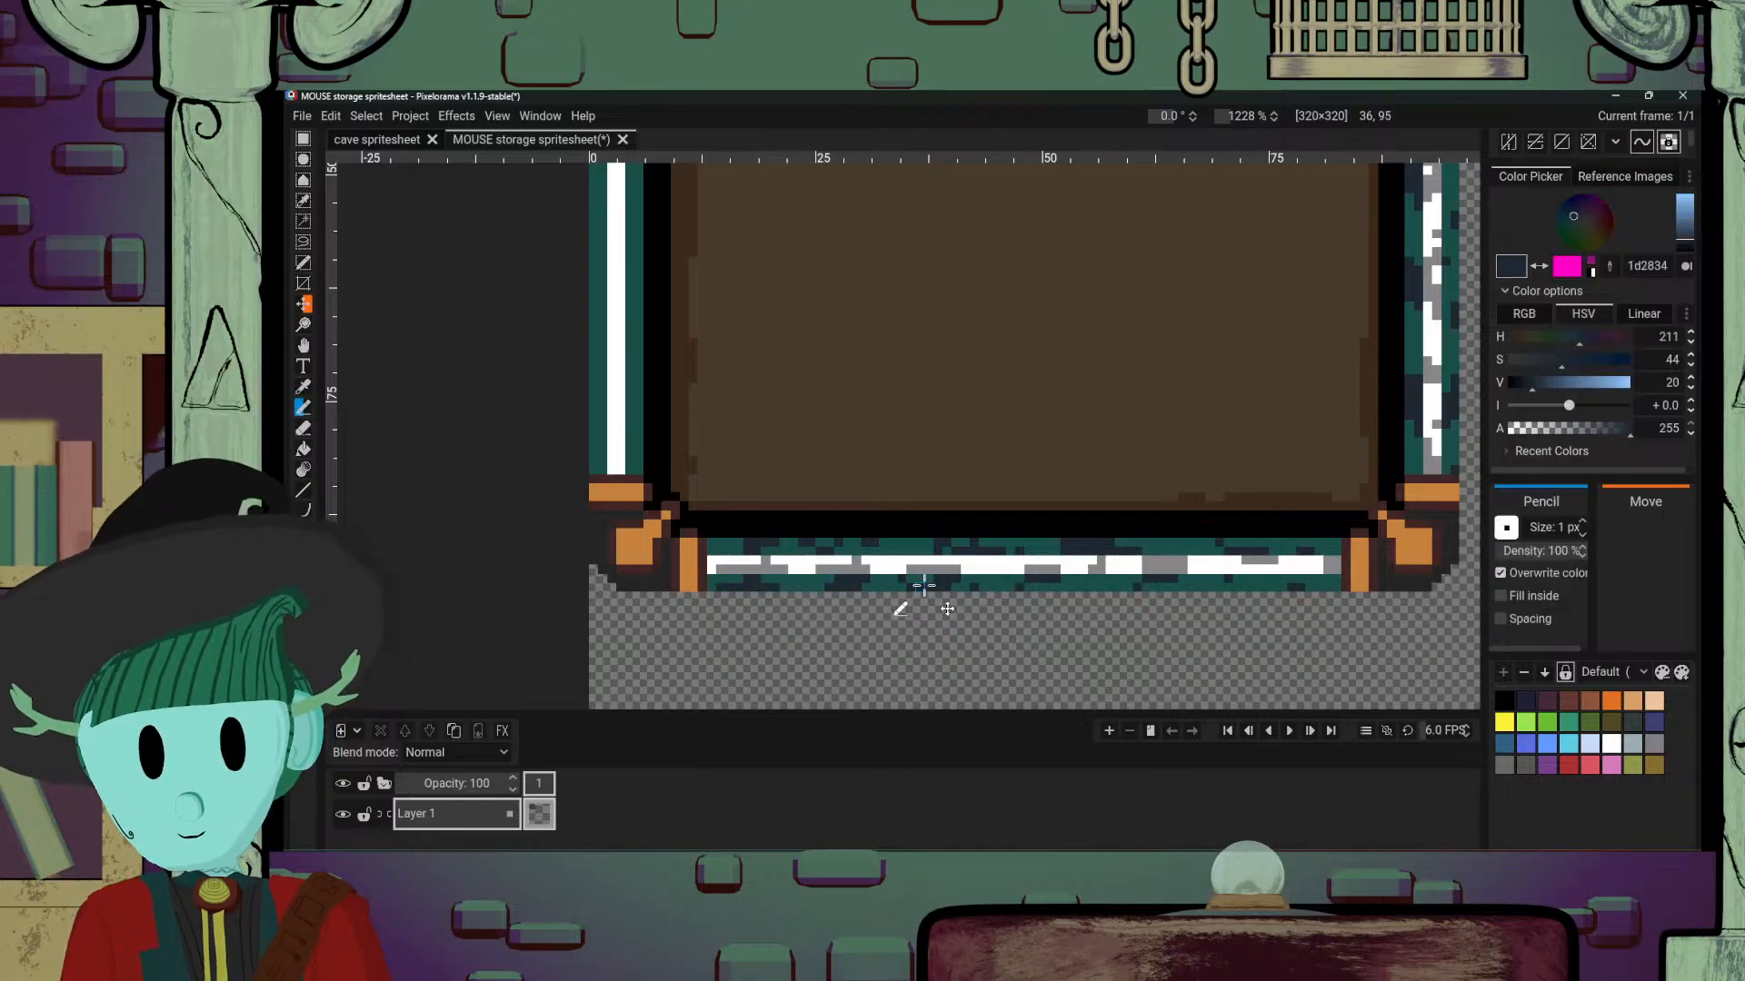
scroll(822, 704, "down", 5)
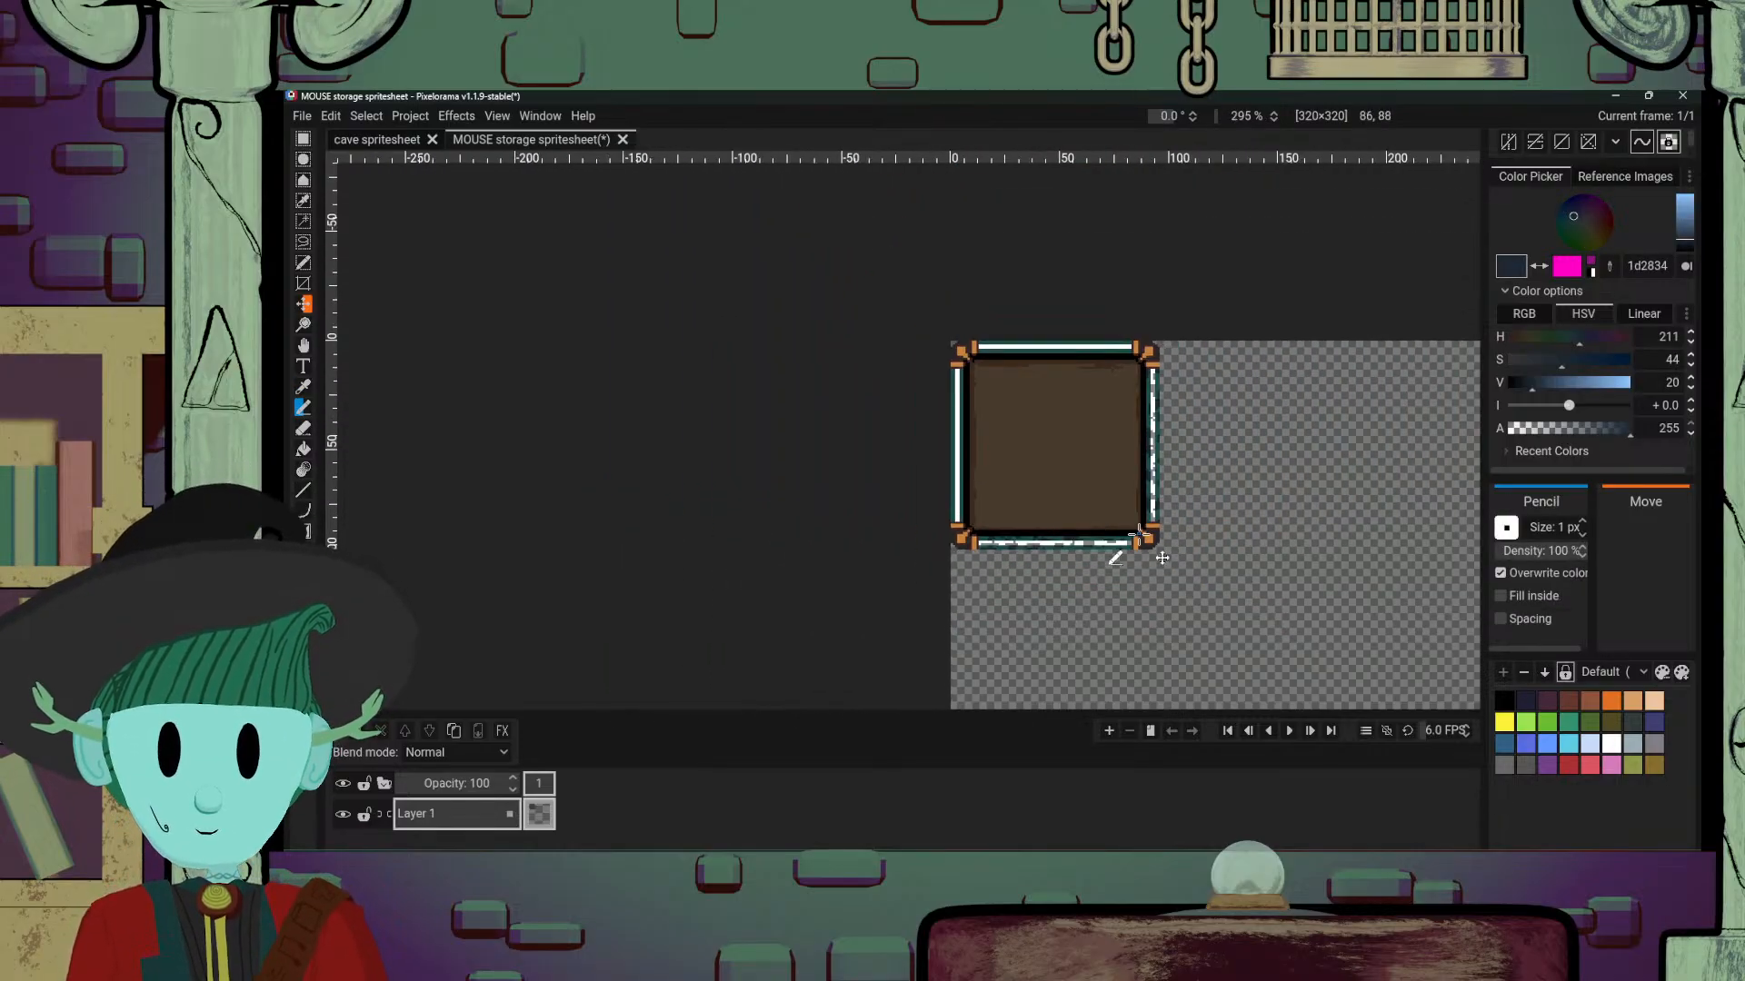
scroll(1113, 546, "up", 5)
scroll(877, 656, "up", 2)
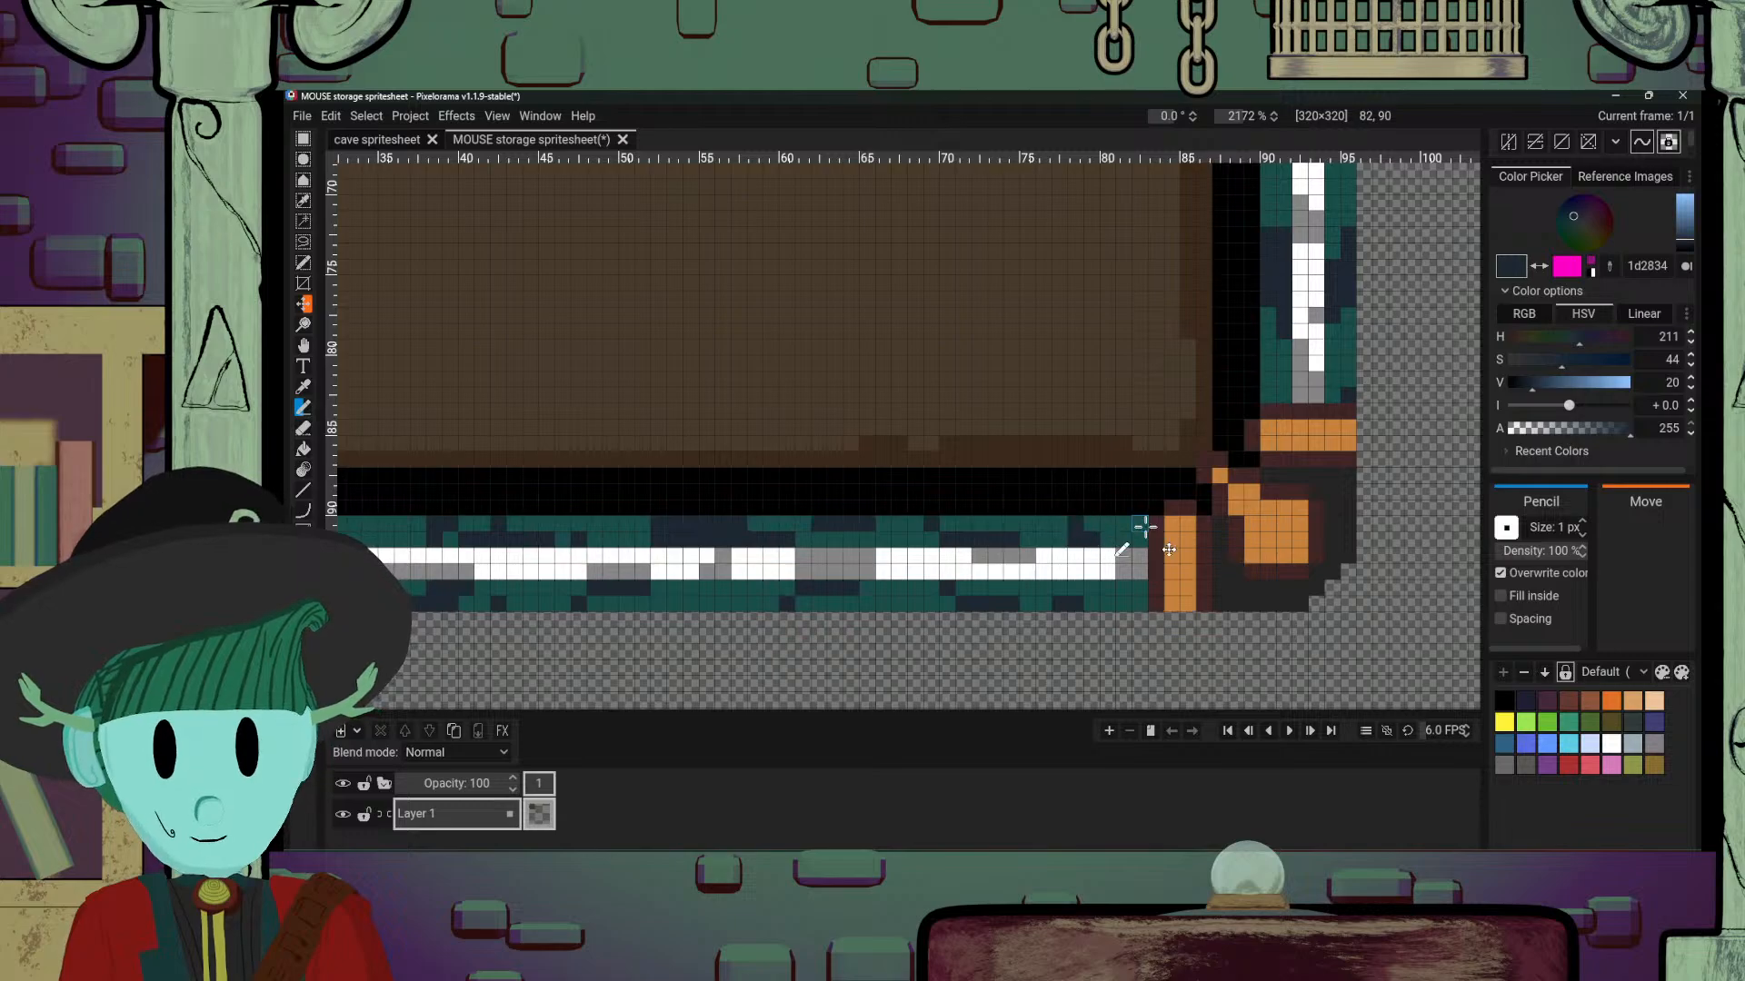
scroll(1227, 530, "down", 7)
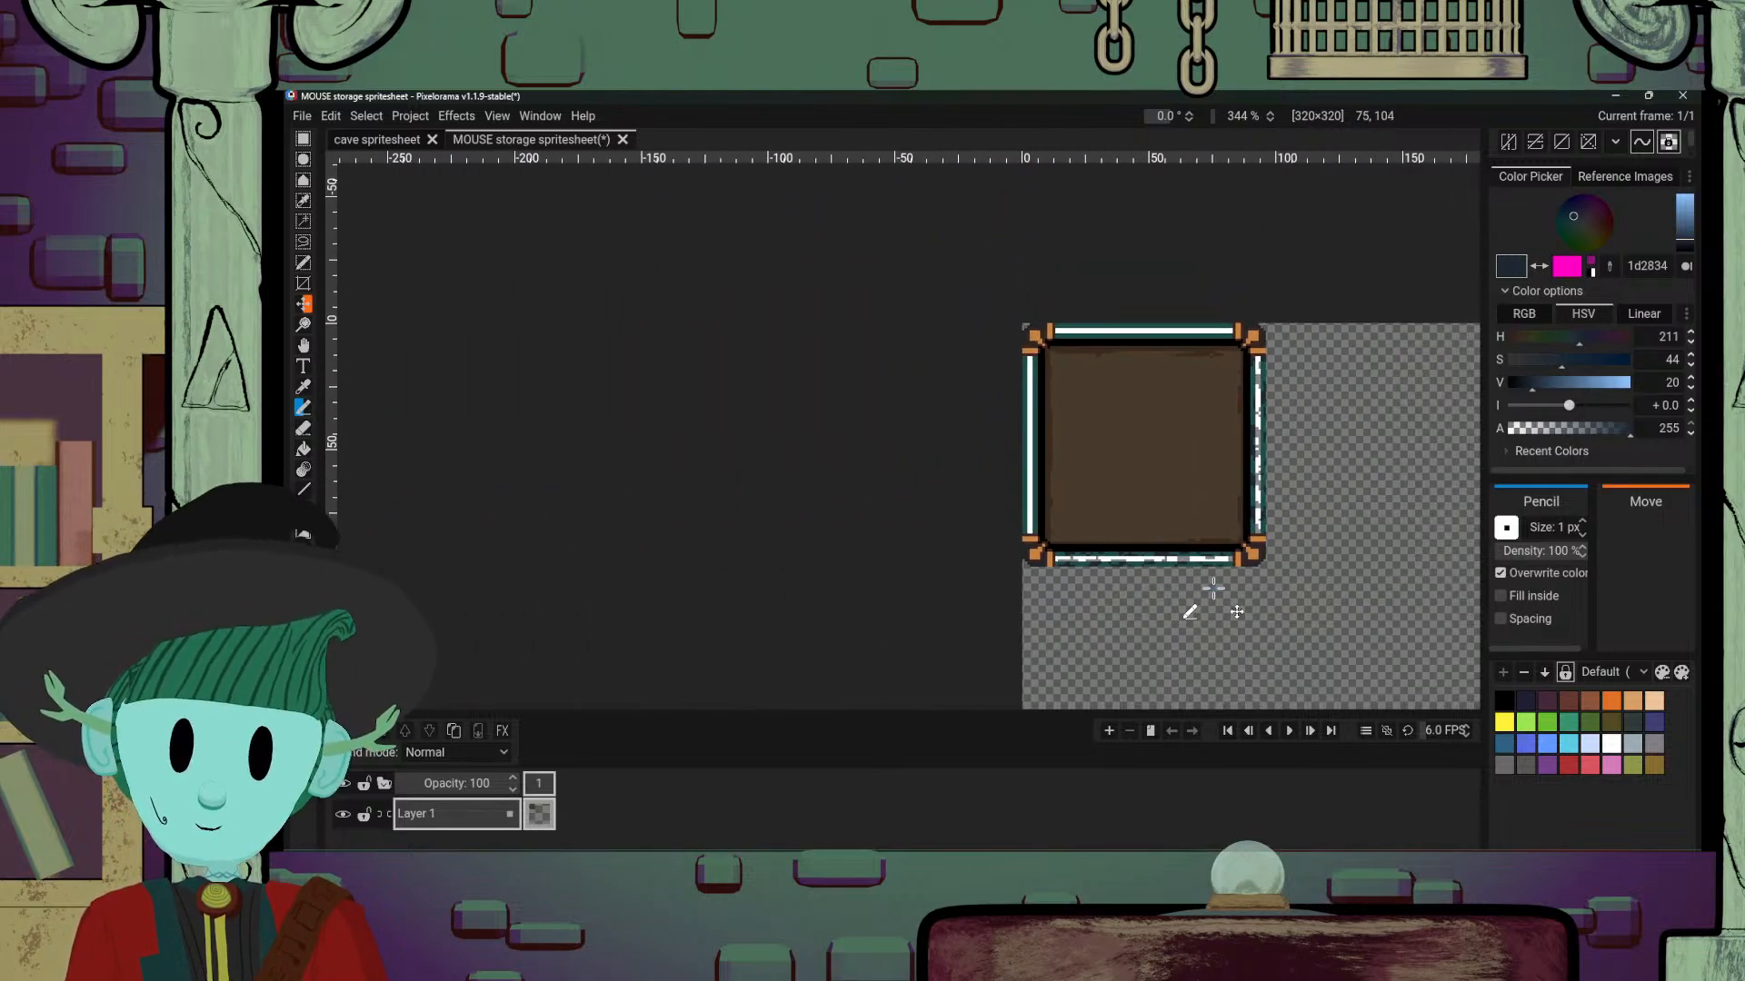
Step: Paint scattered dark navy (1d2834) pixels along the teal edges of the frame's left border
scroll(1213, 589, "up", 3)
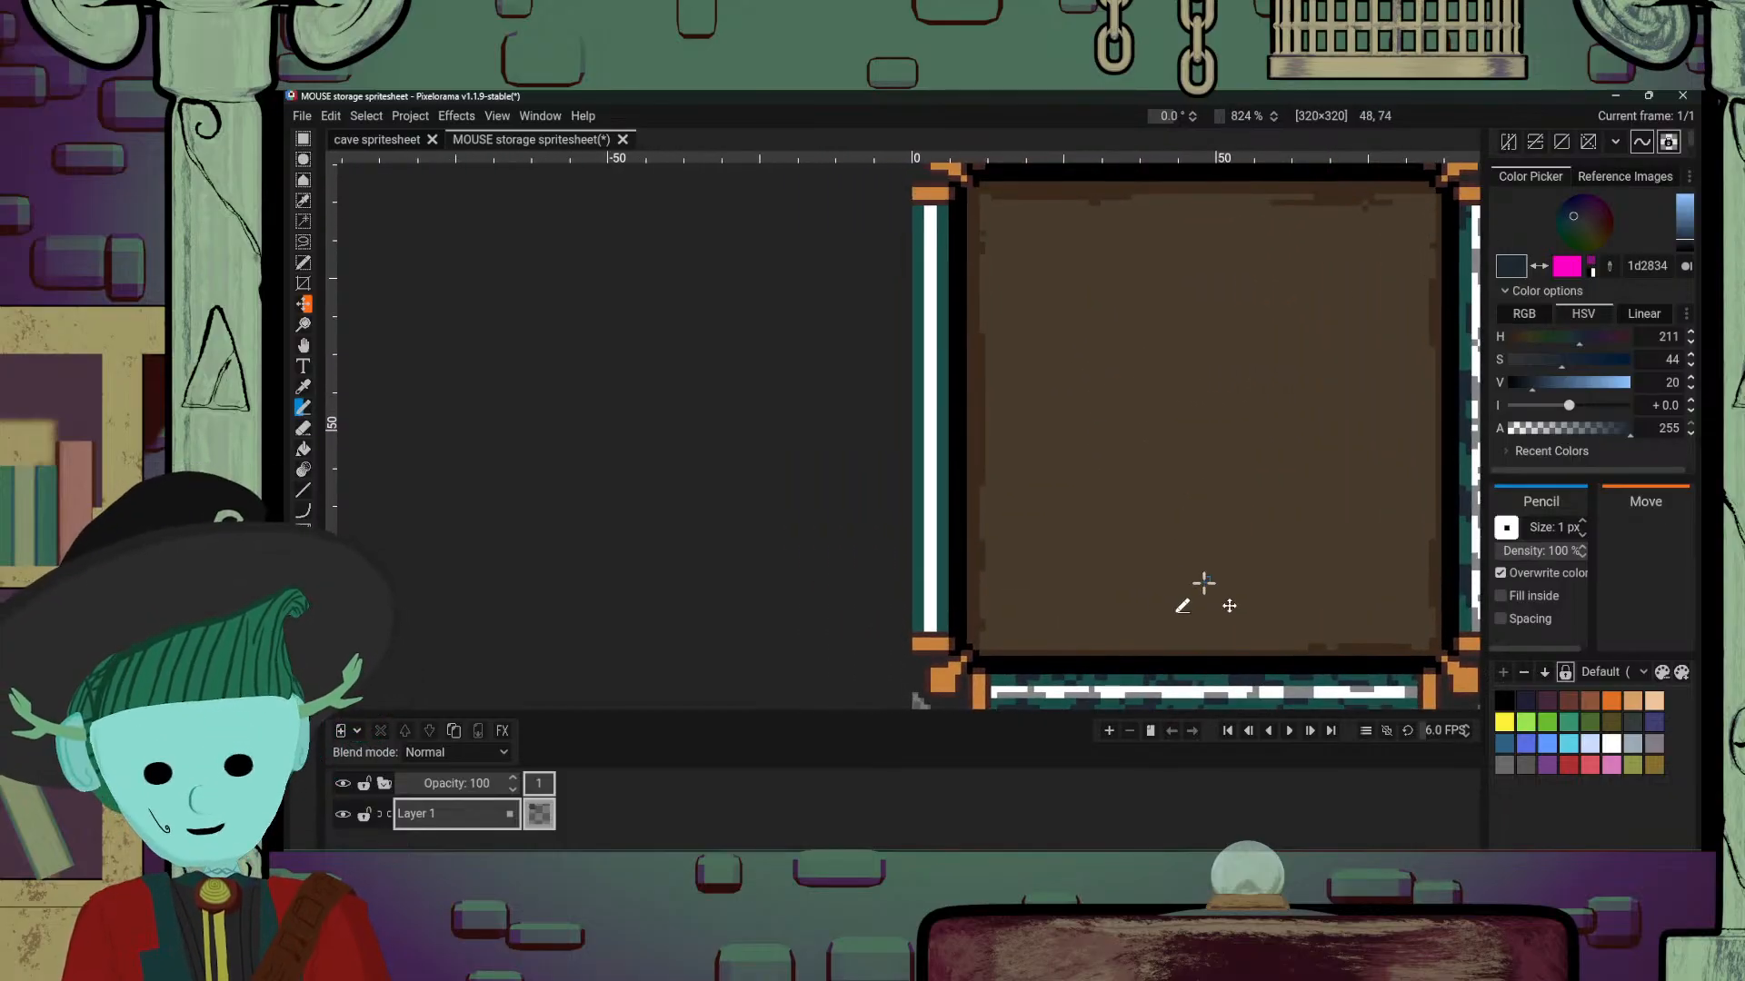
key("o")
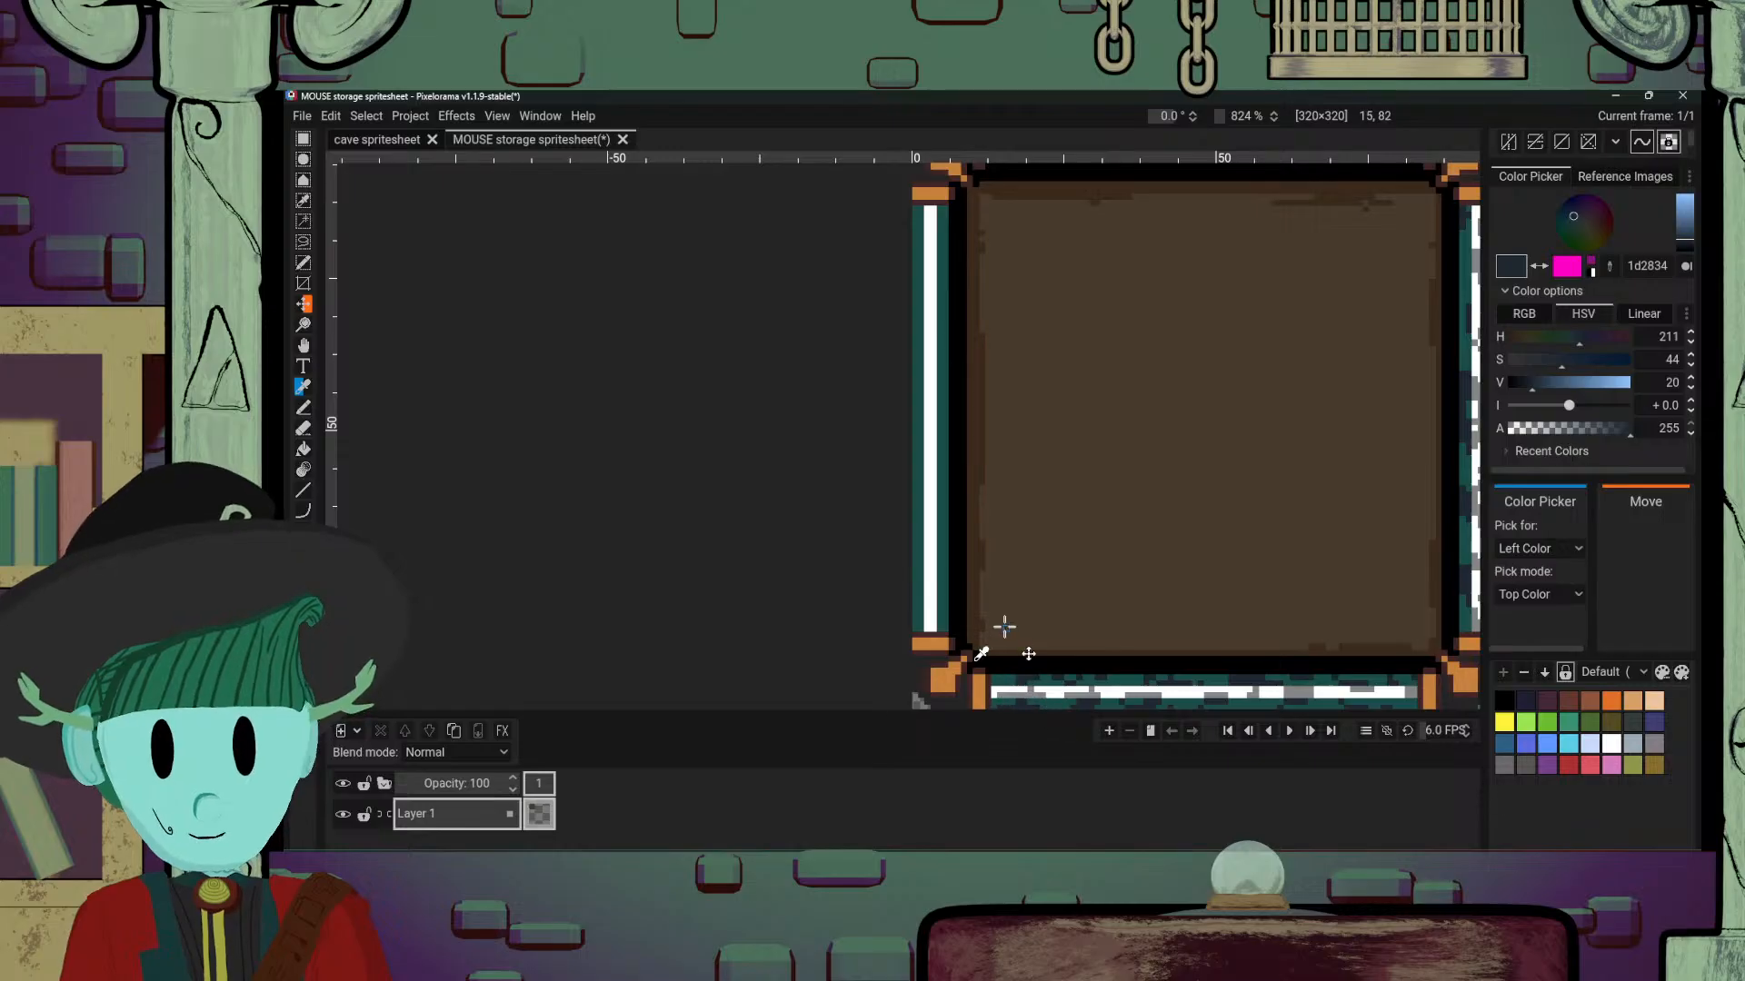
key("p")
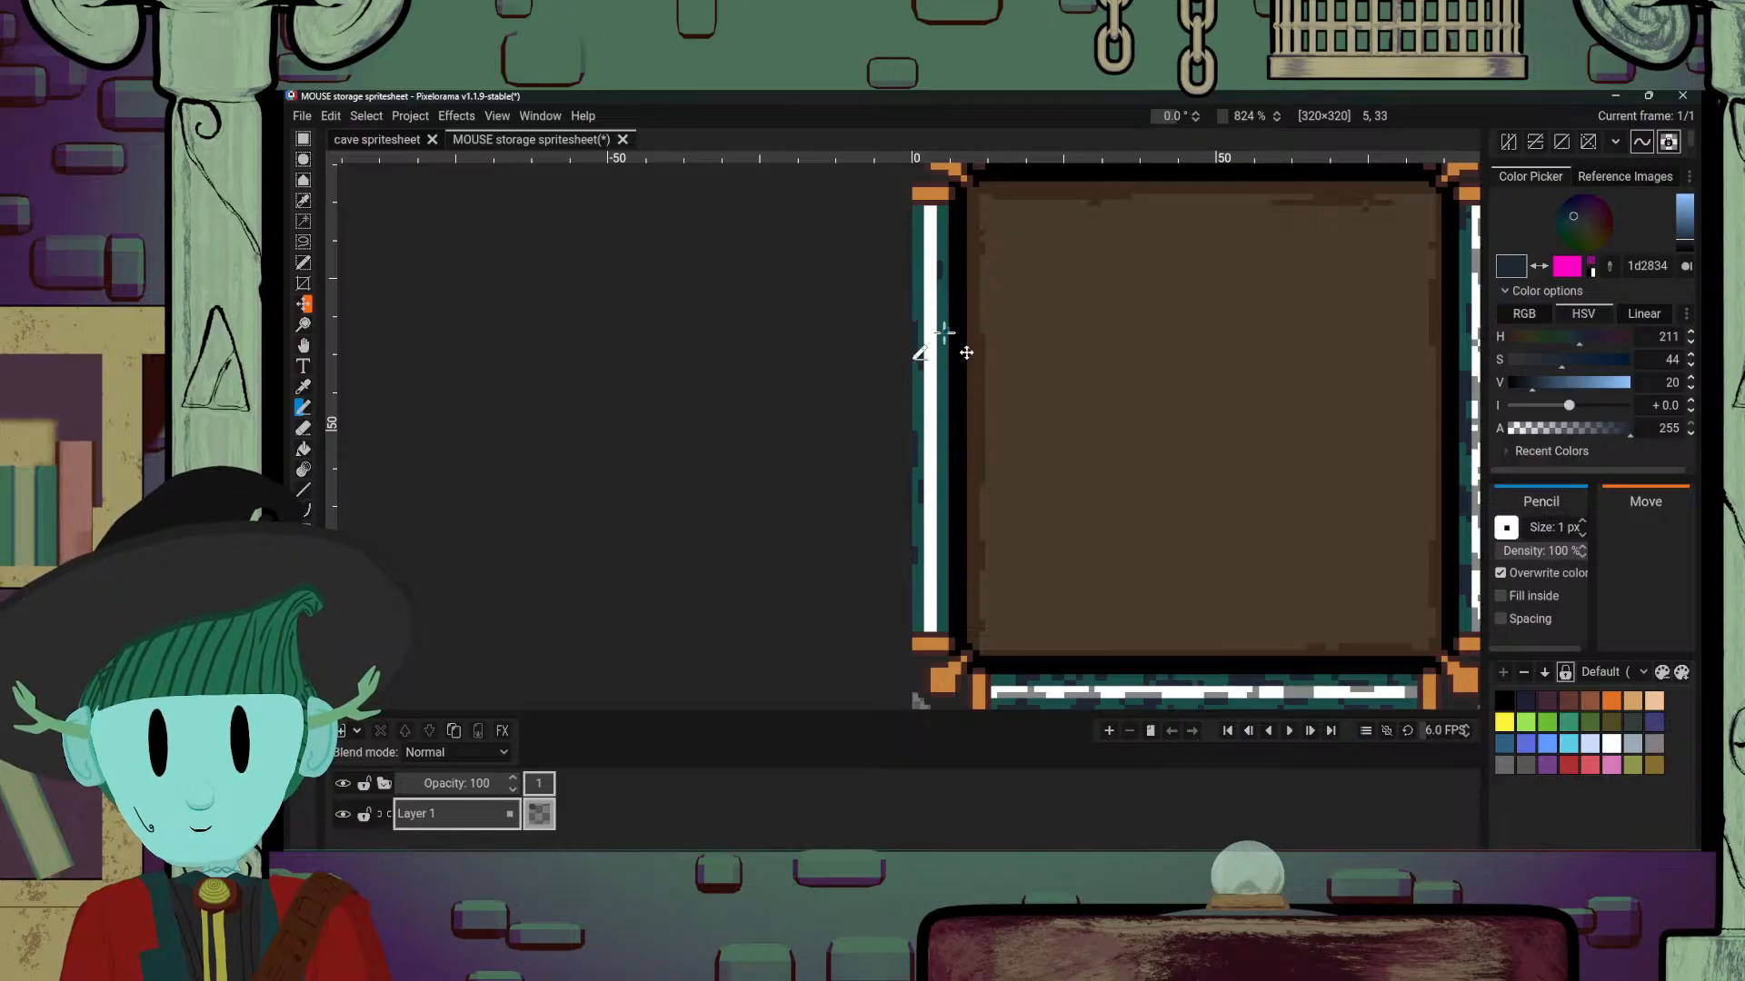
Step: Shade the upper half of the left border with grey (868686) patches on the white stripe and dark navy (1d2834) on its inner teal edge
left_click(1005, 688, "alt")
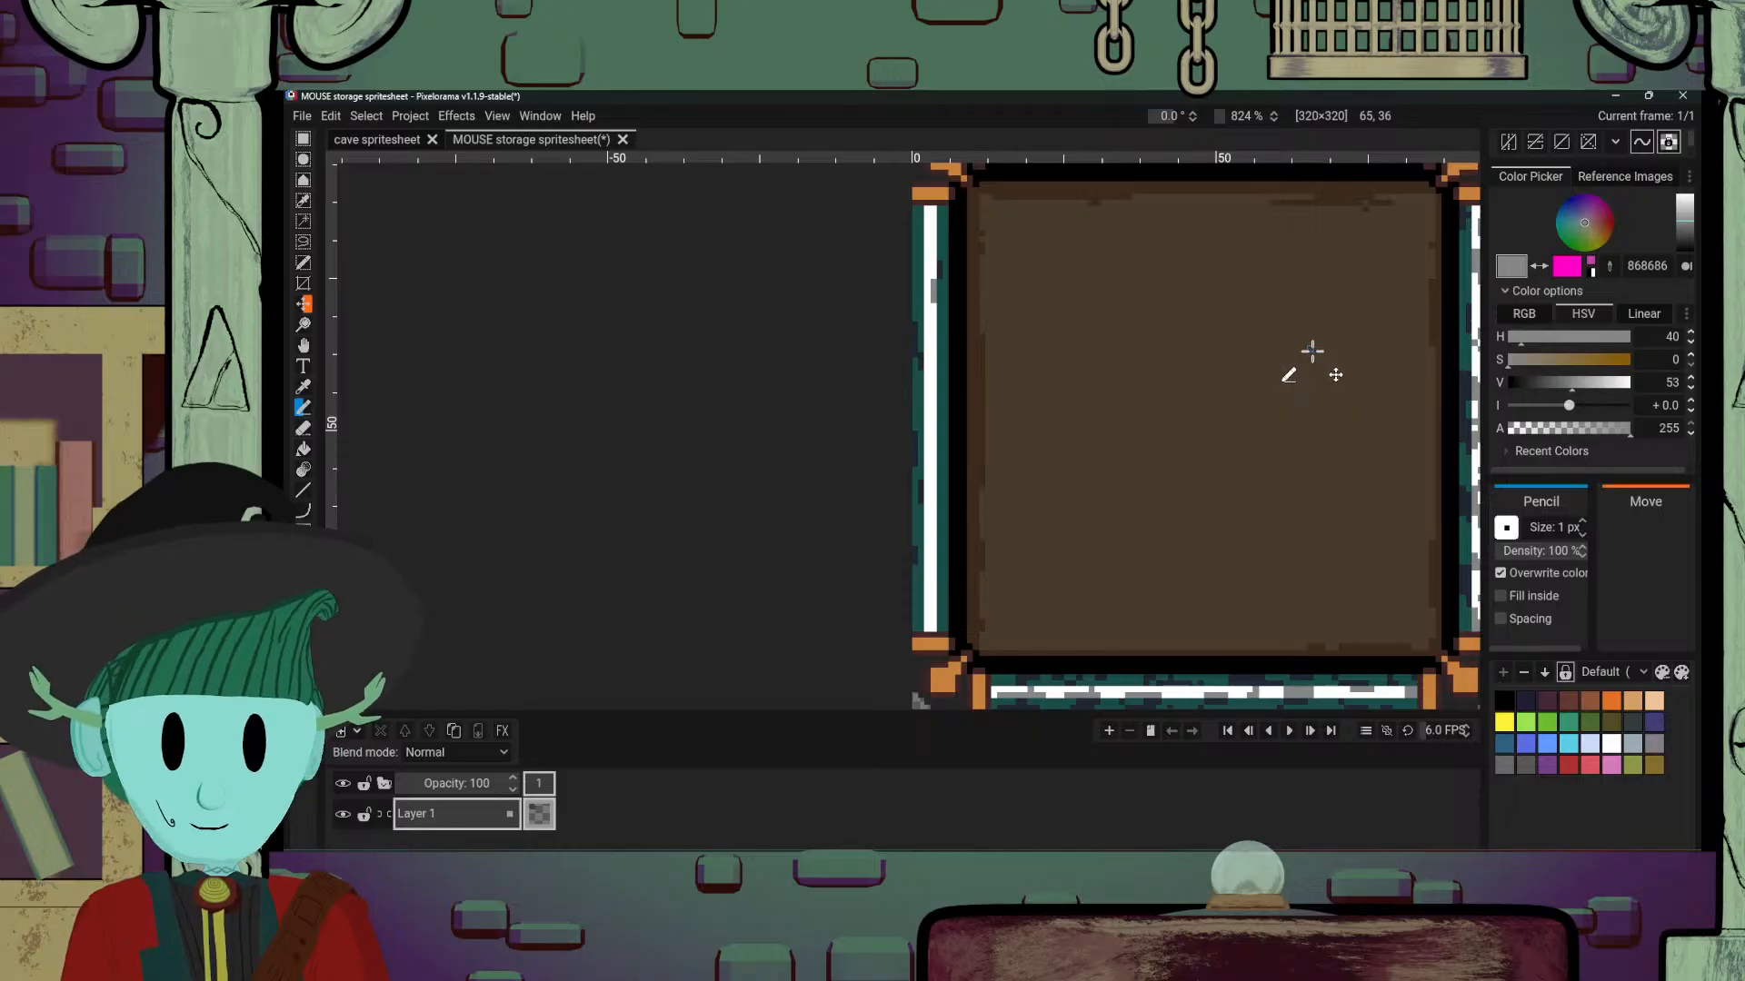
key("x")
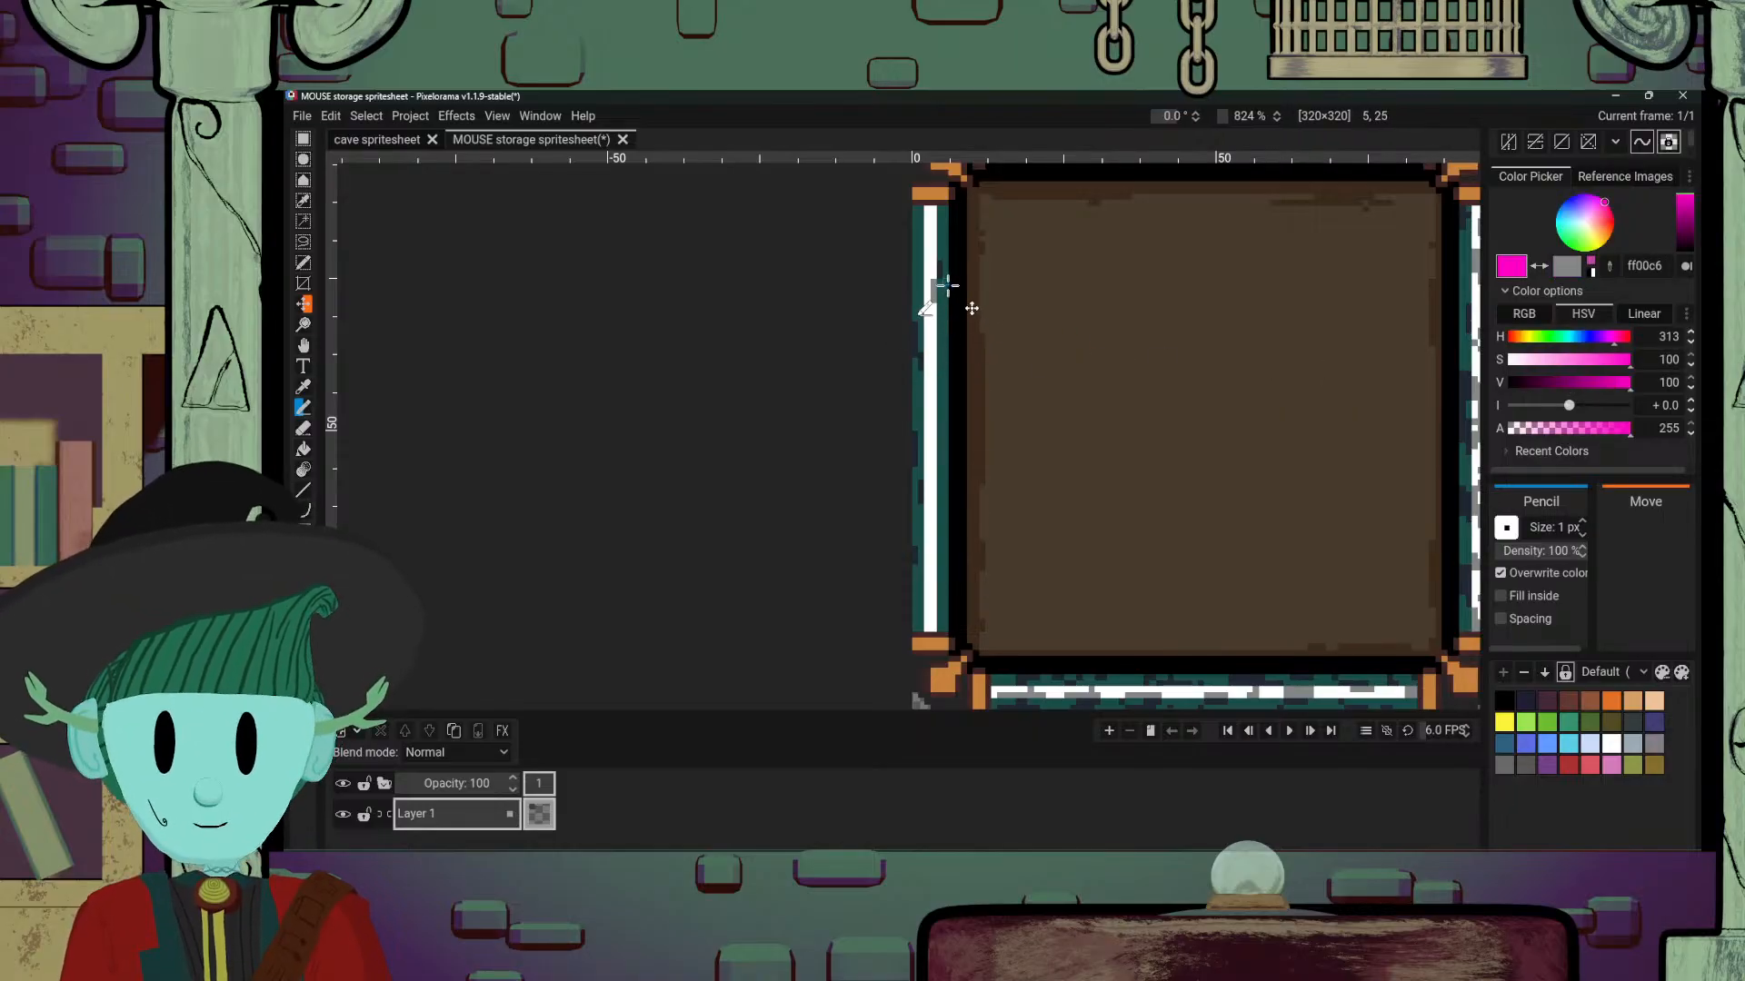
left_click(934, 280, "alt")
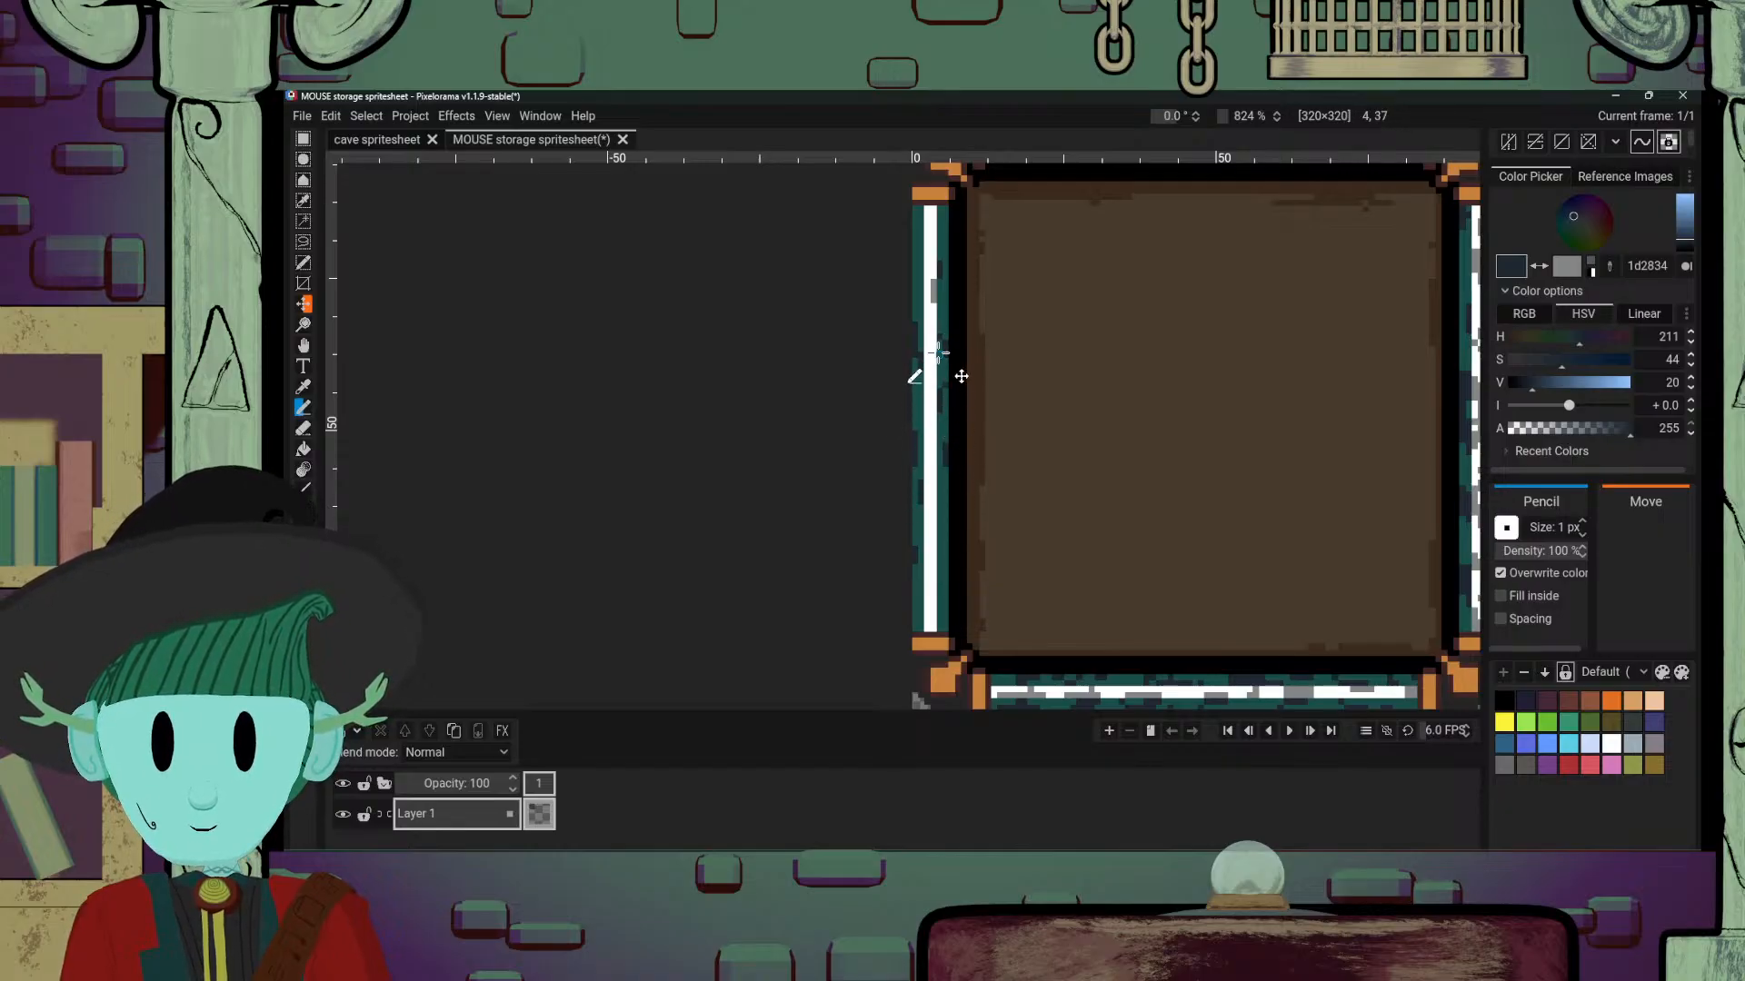
key("x")
left_click_drag(929, 247, 930, 407)
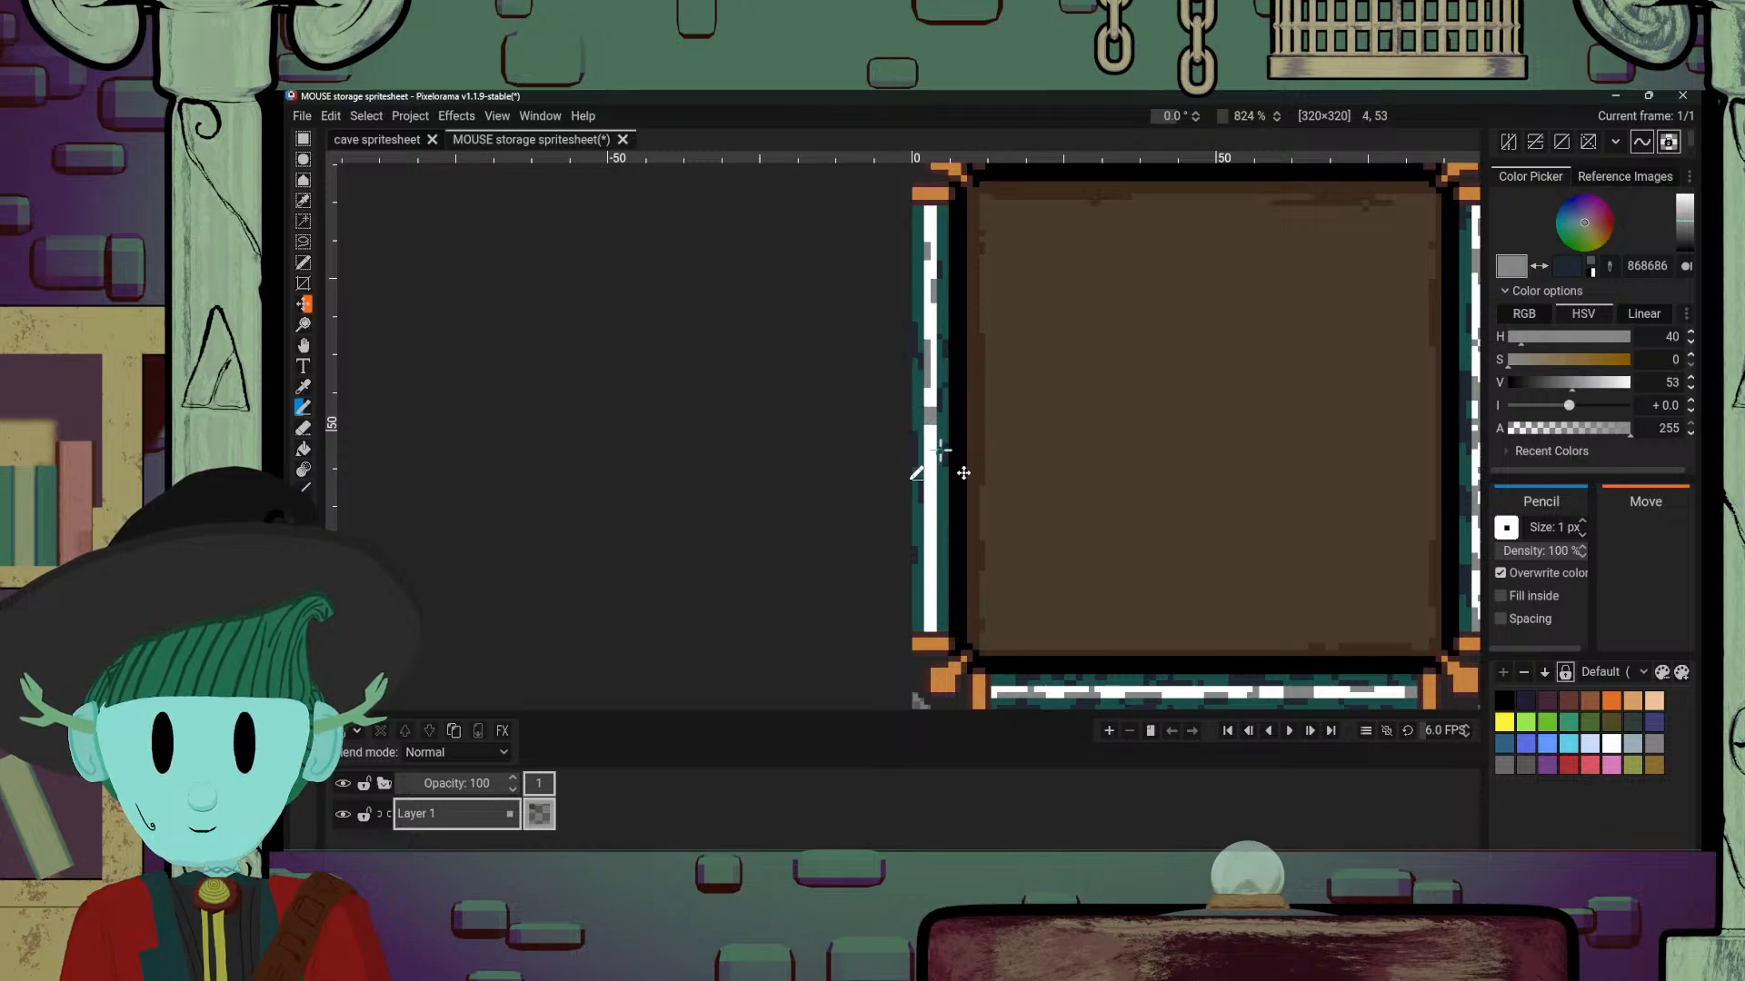
key("x")
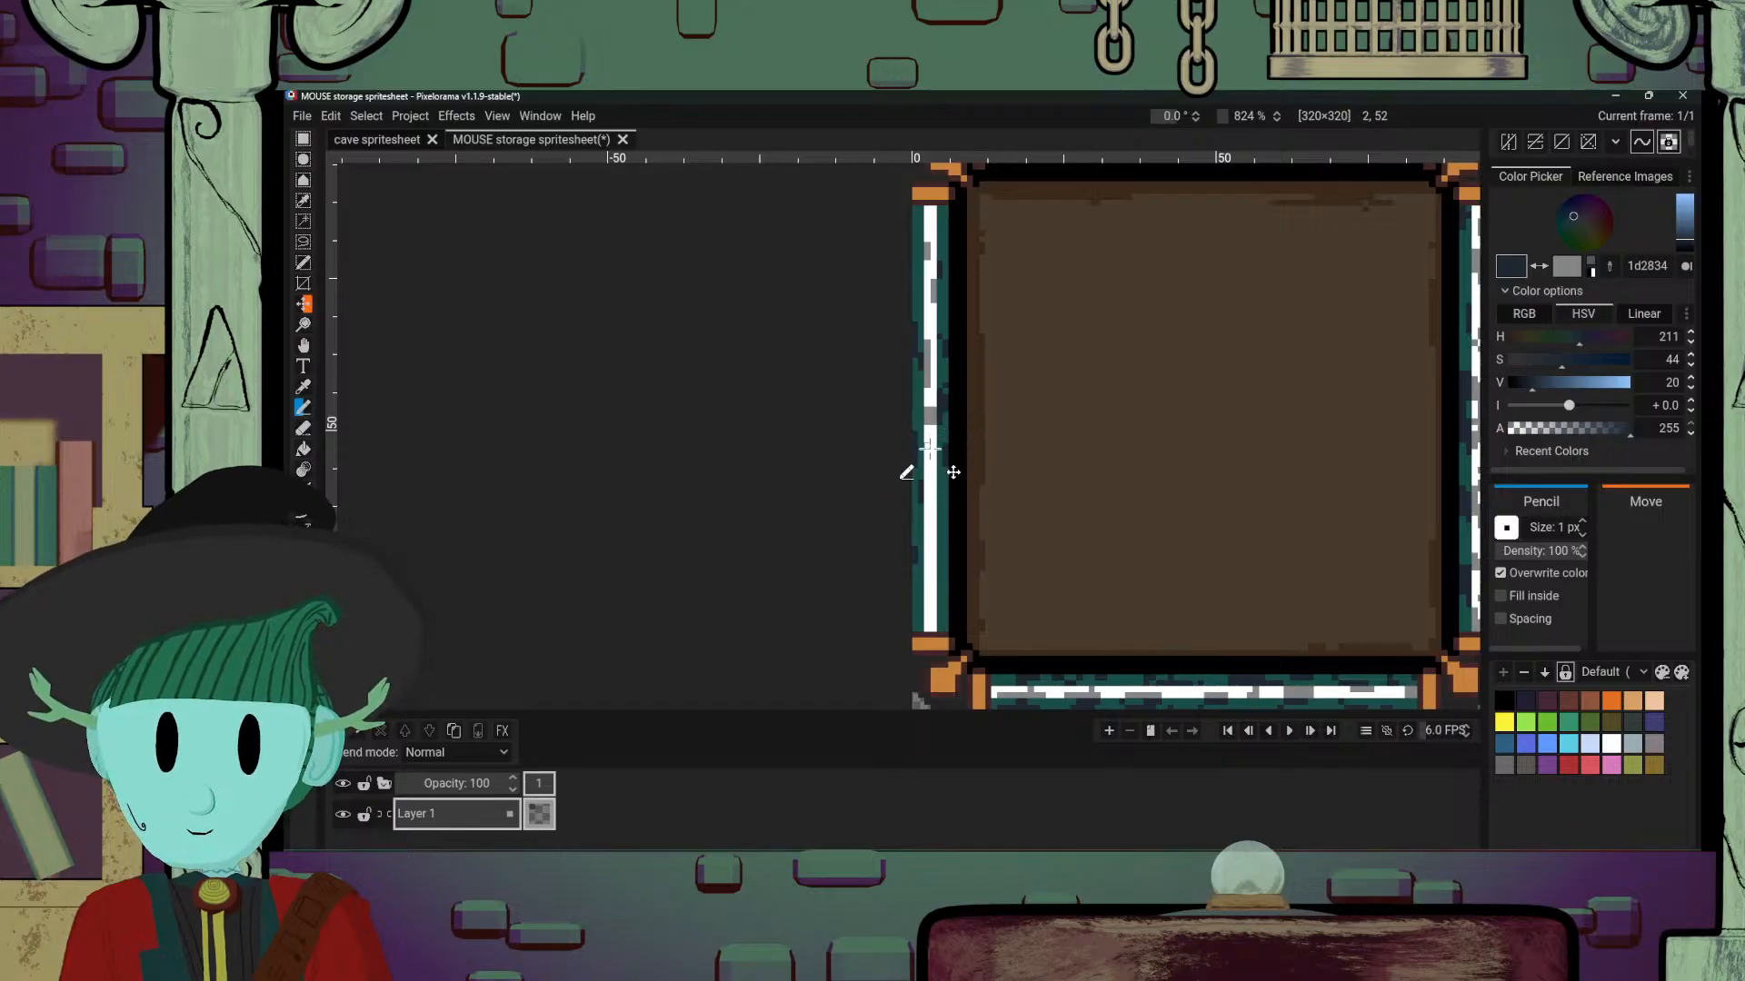
key("x")
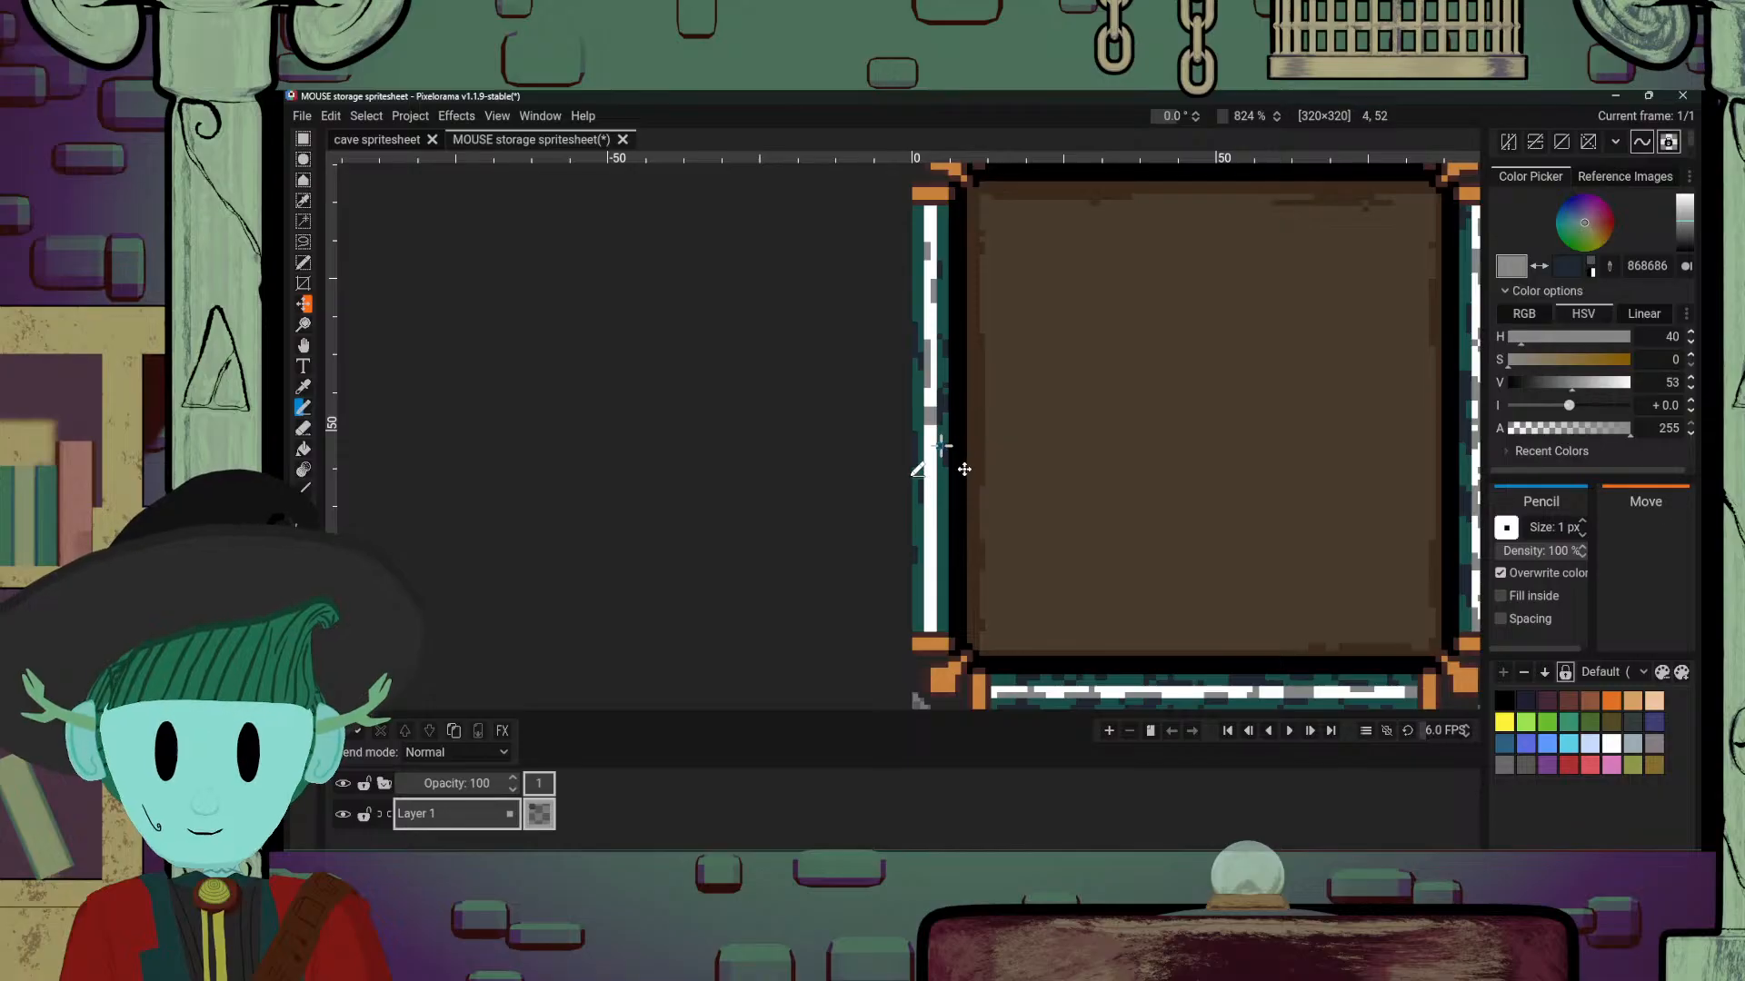
Step: Touch up the stripe midway down the left border with white (ffffff) and grey (868686) pixels
left_click(928, 431, "alt")
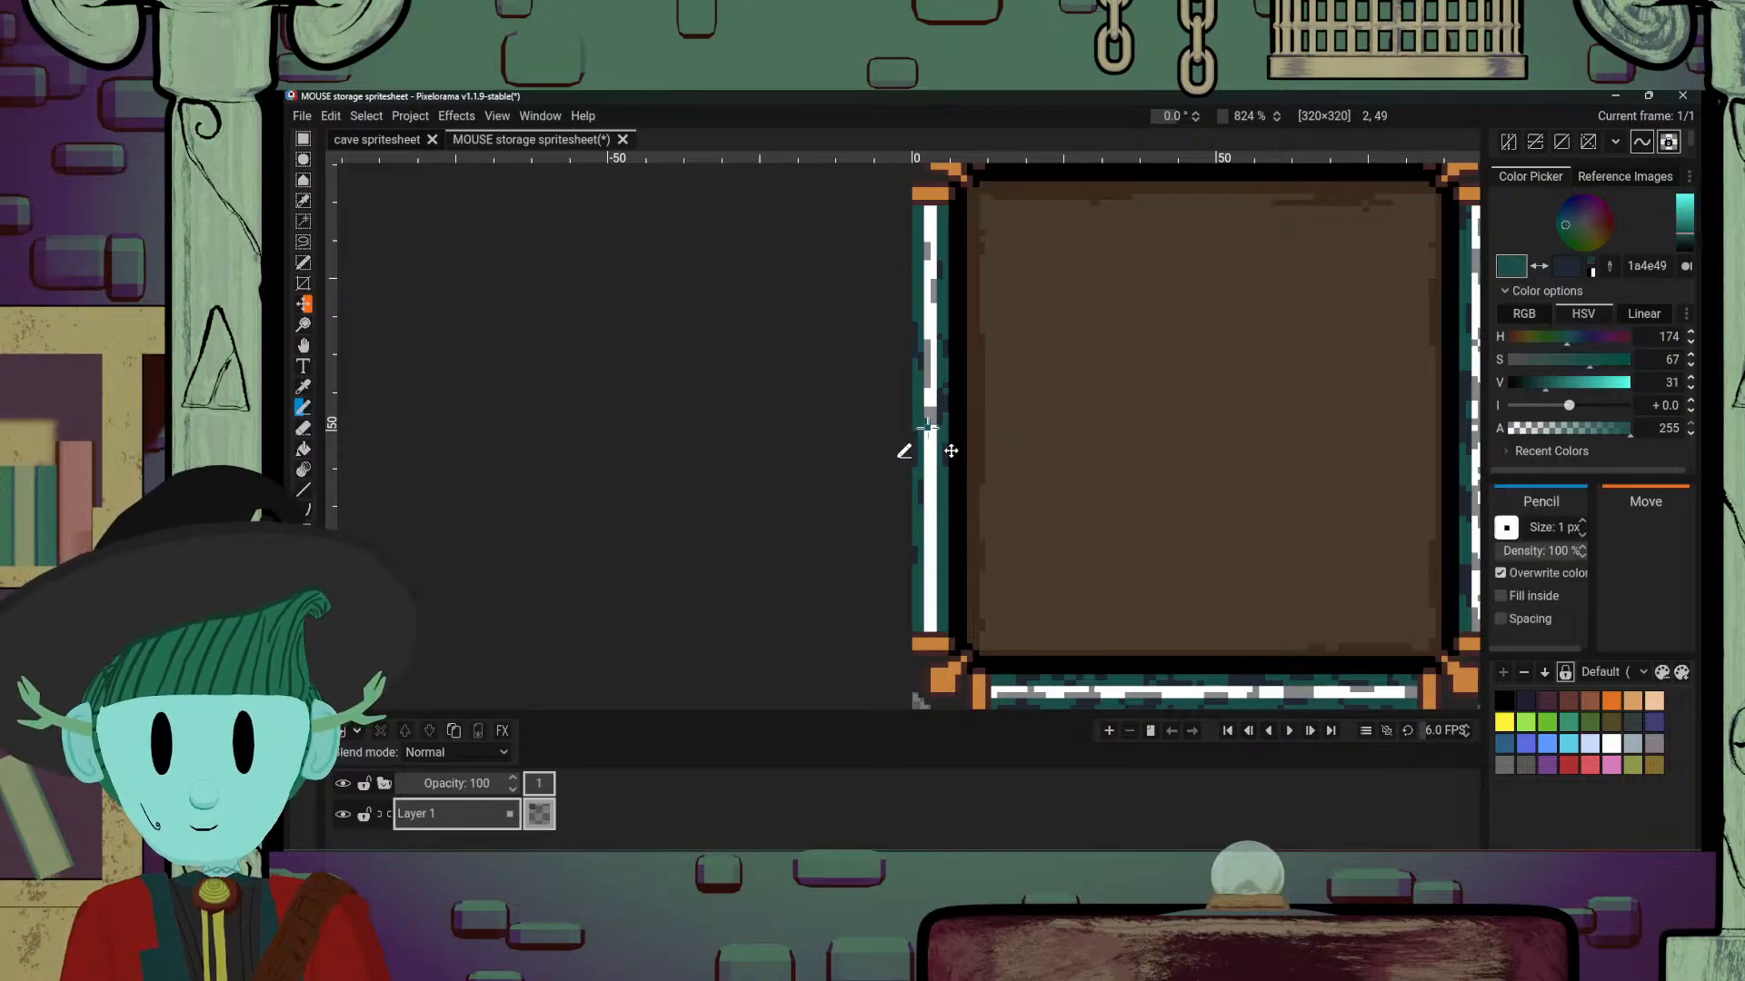
key("o")
left_click(928, 433)
key("b")
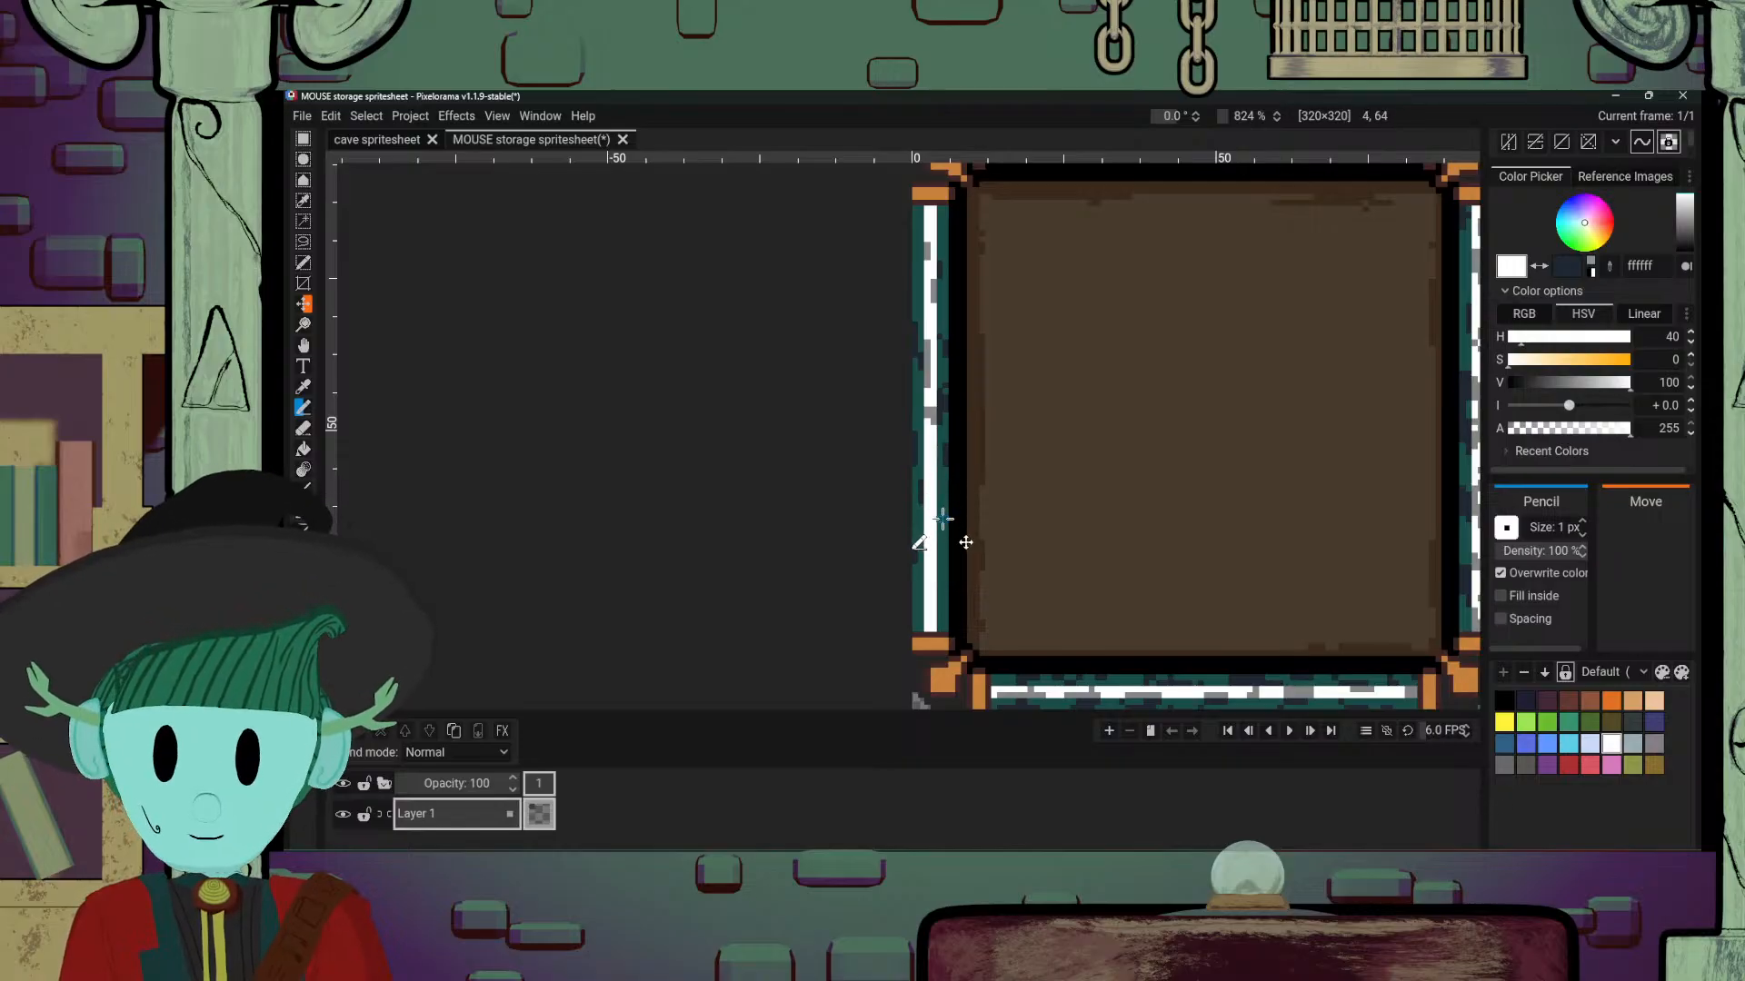
key("x")
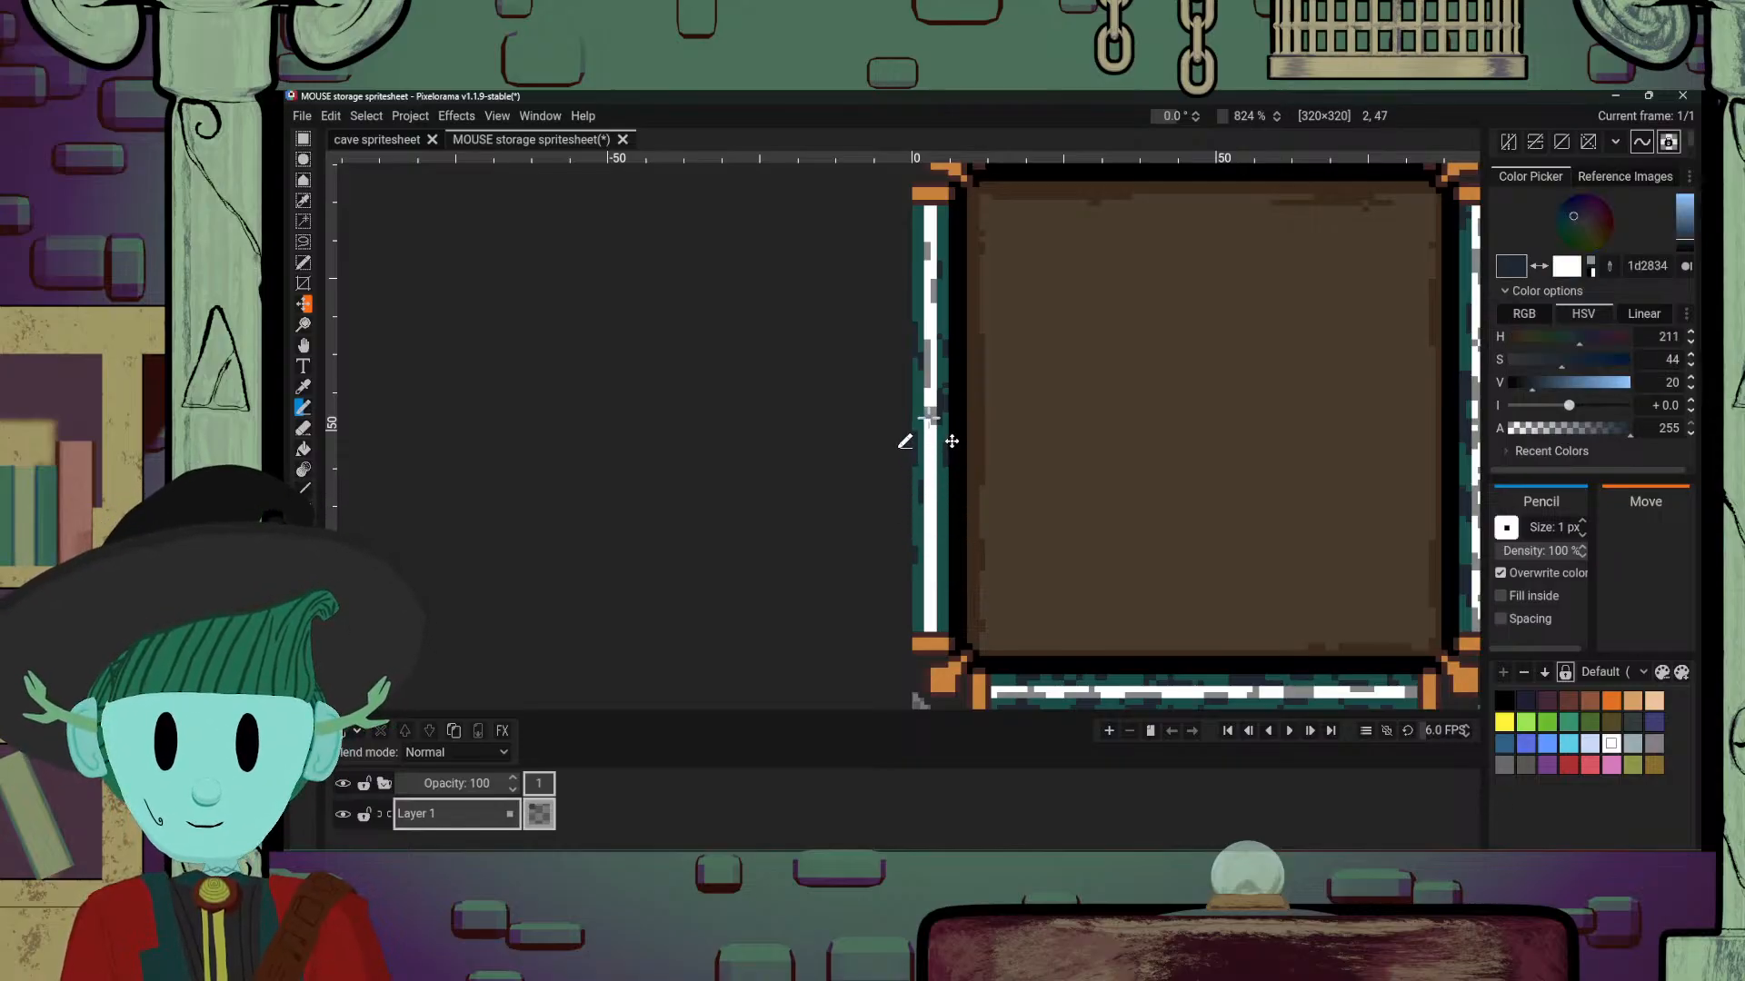
key("x")
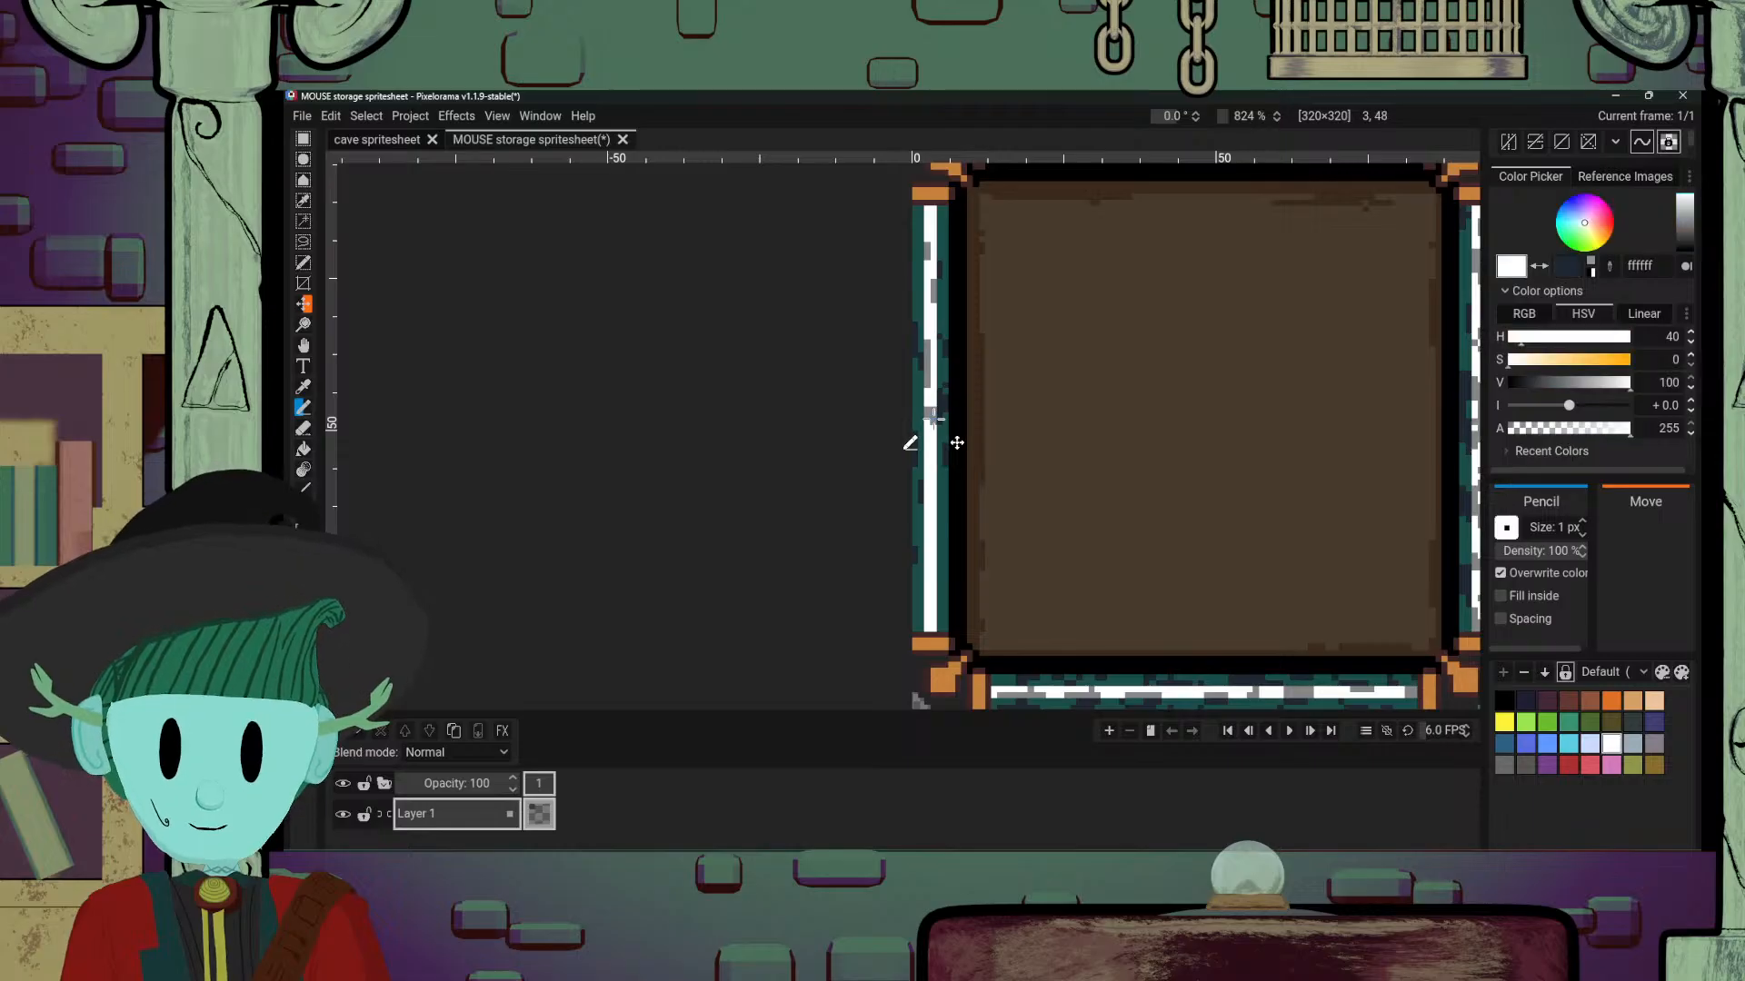
left_click(927, 414, "alt")
left_click_drag(933, 419, 935, 429)
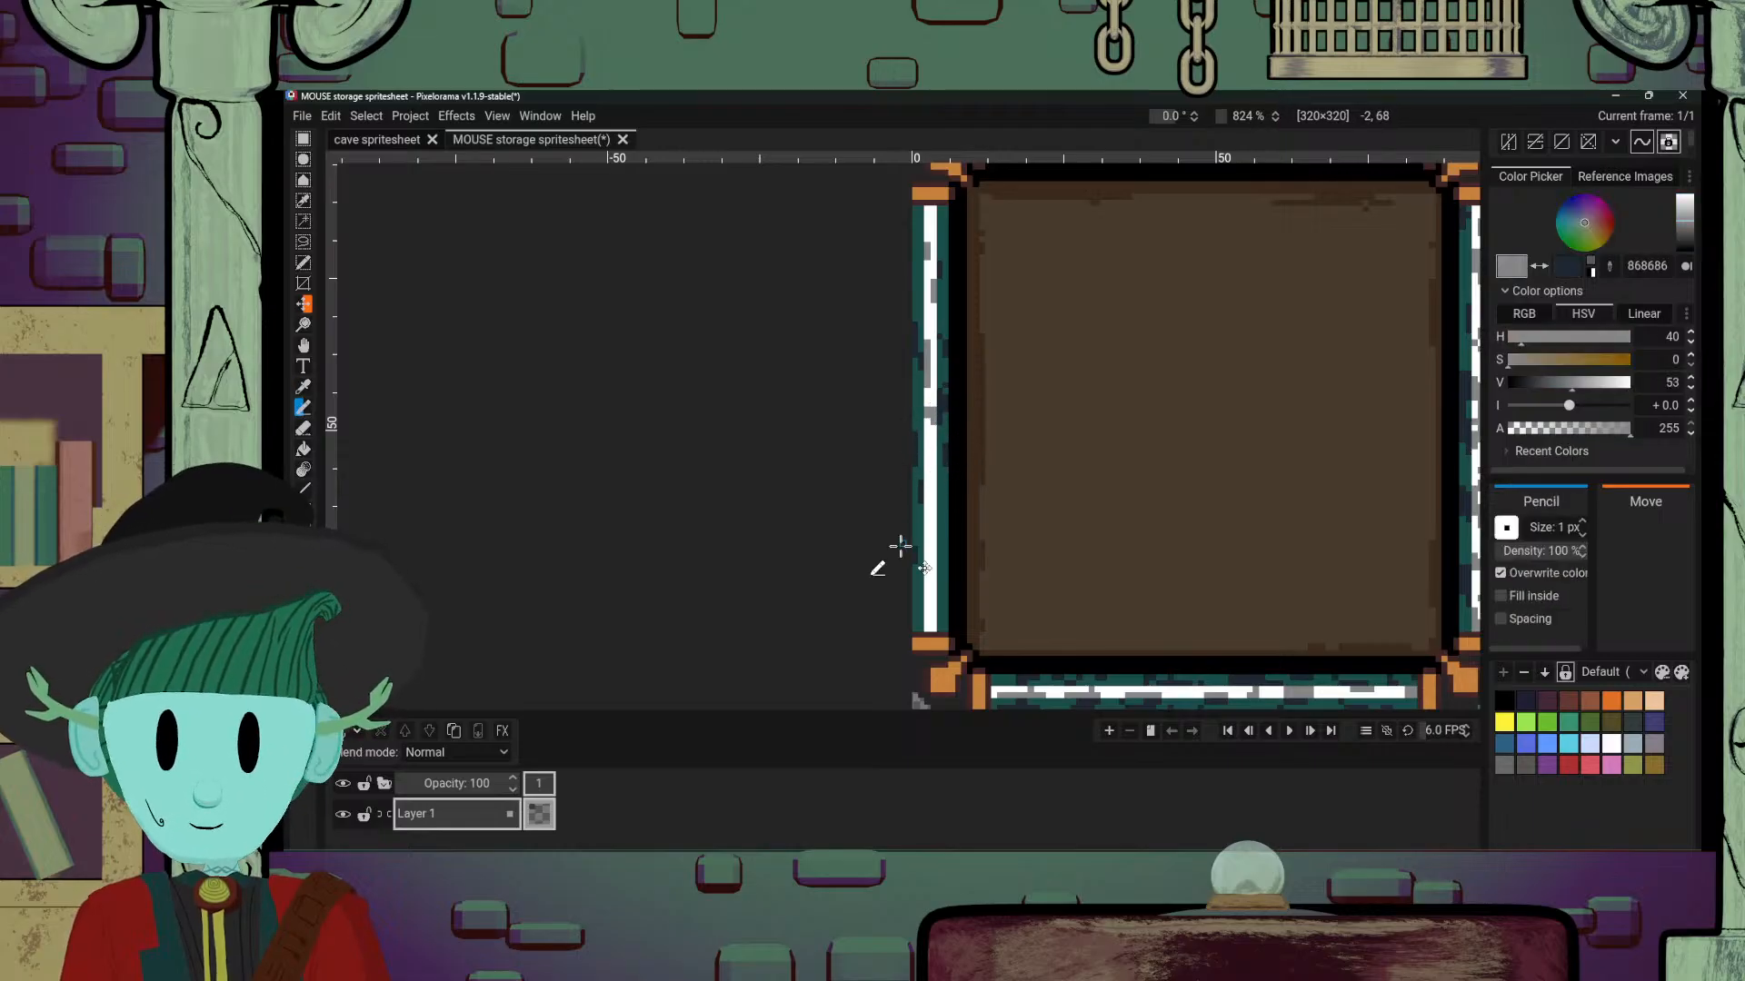
Step: Shade the lower half of the left border with grey (868686) on the white stripe and dark navy (1d2834) on the teal edges
left_click_drag(927, 502, 933, 525)
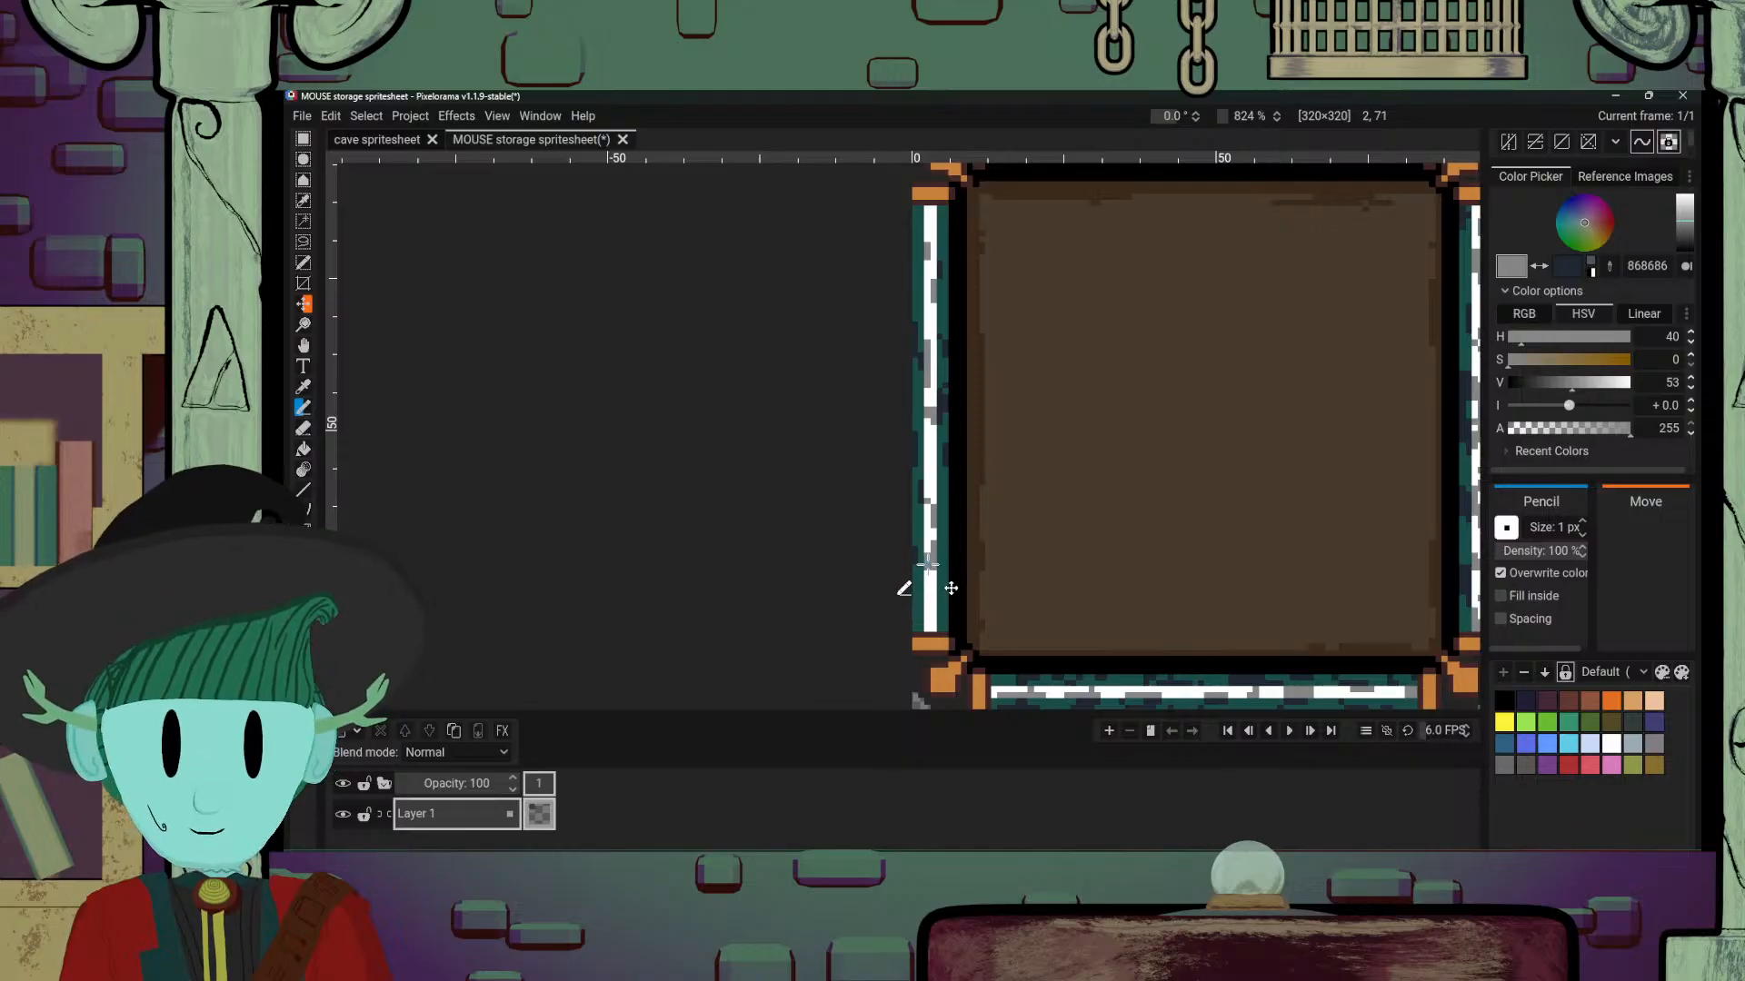
key("x")
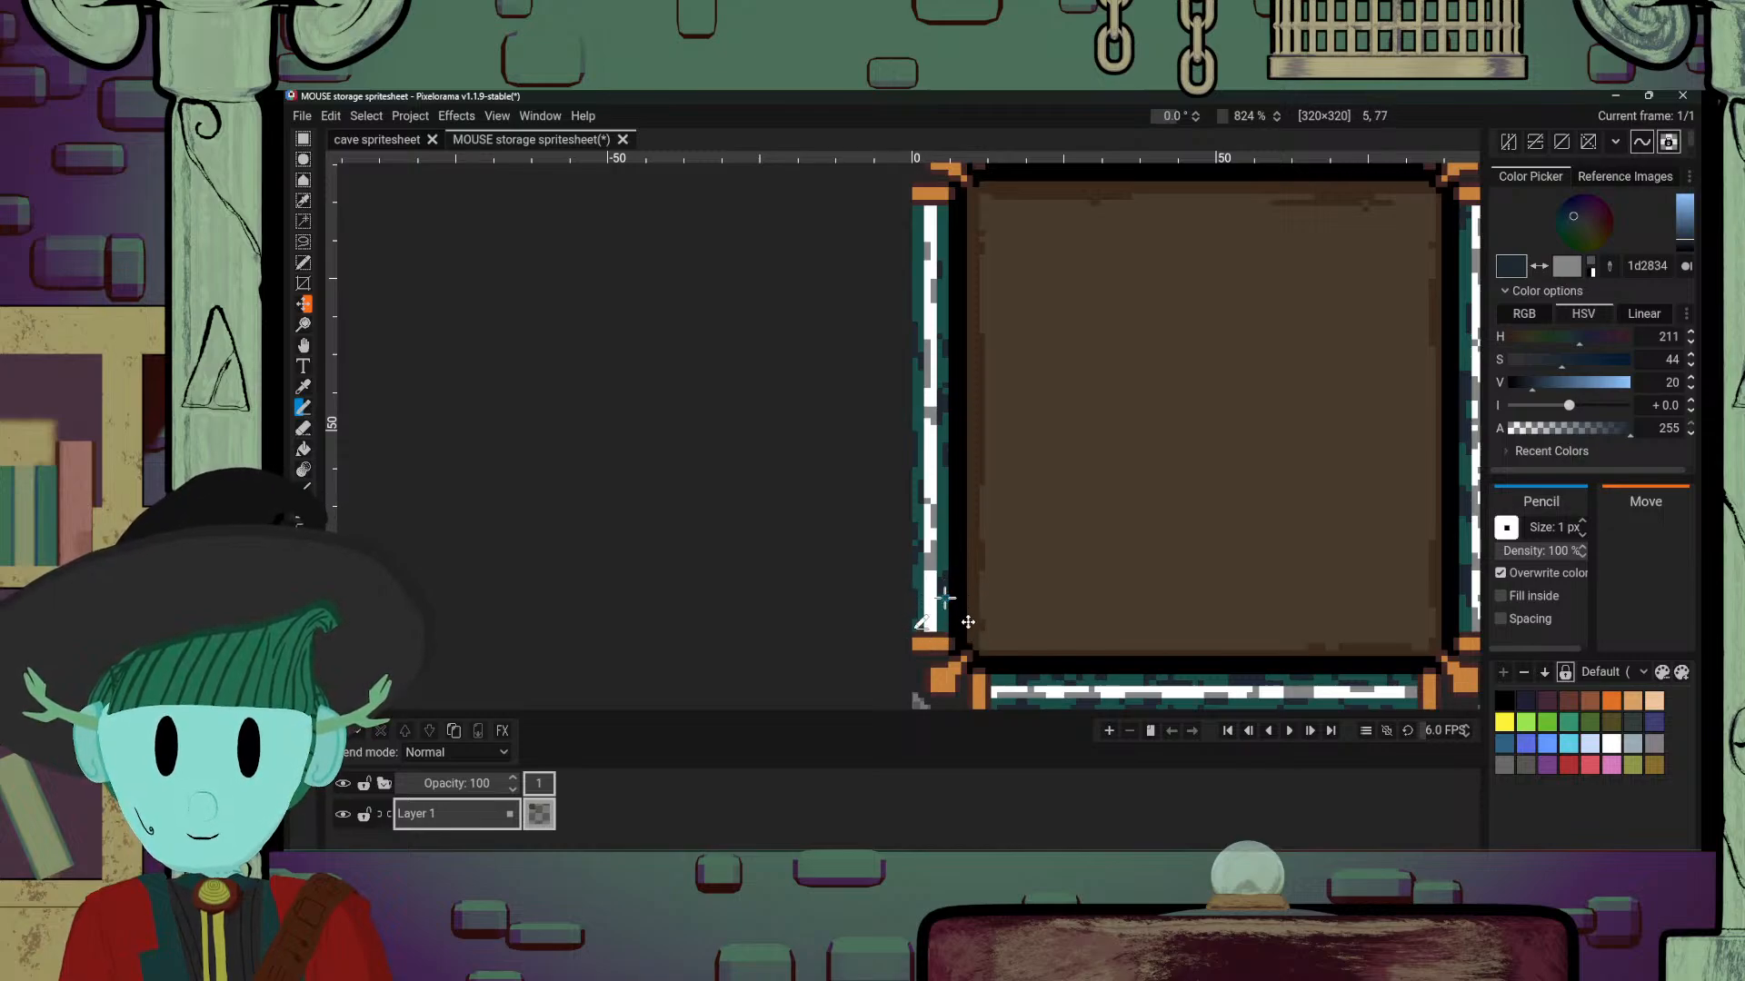
key("x")
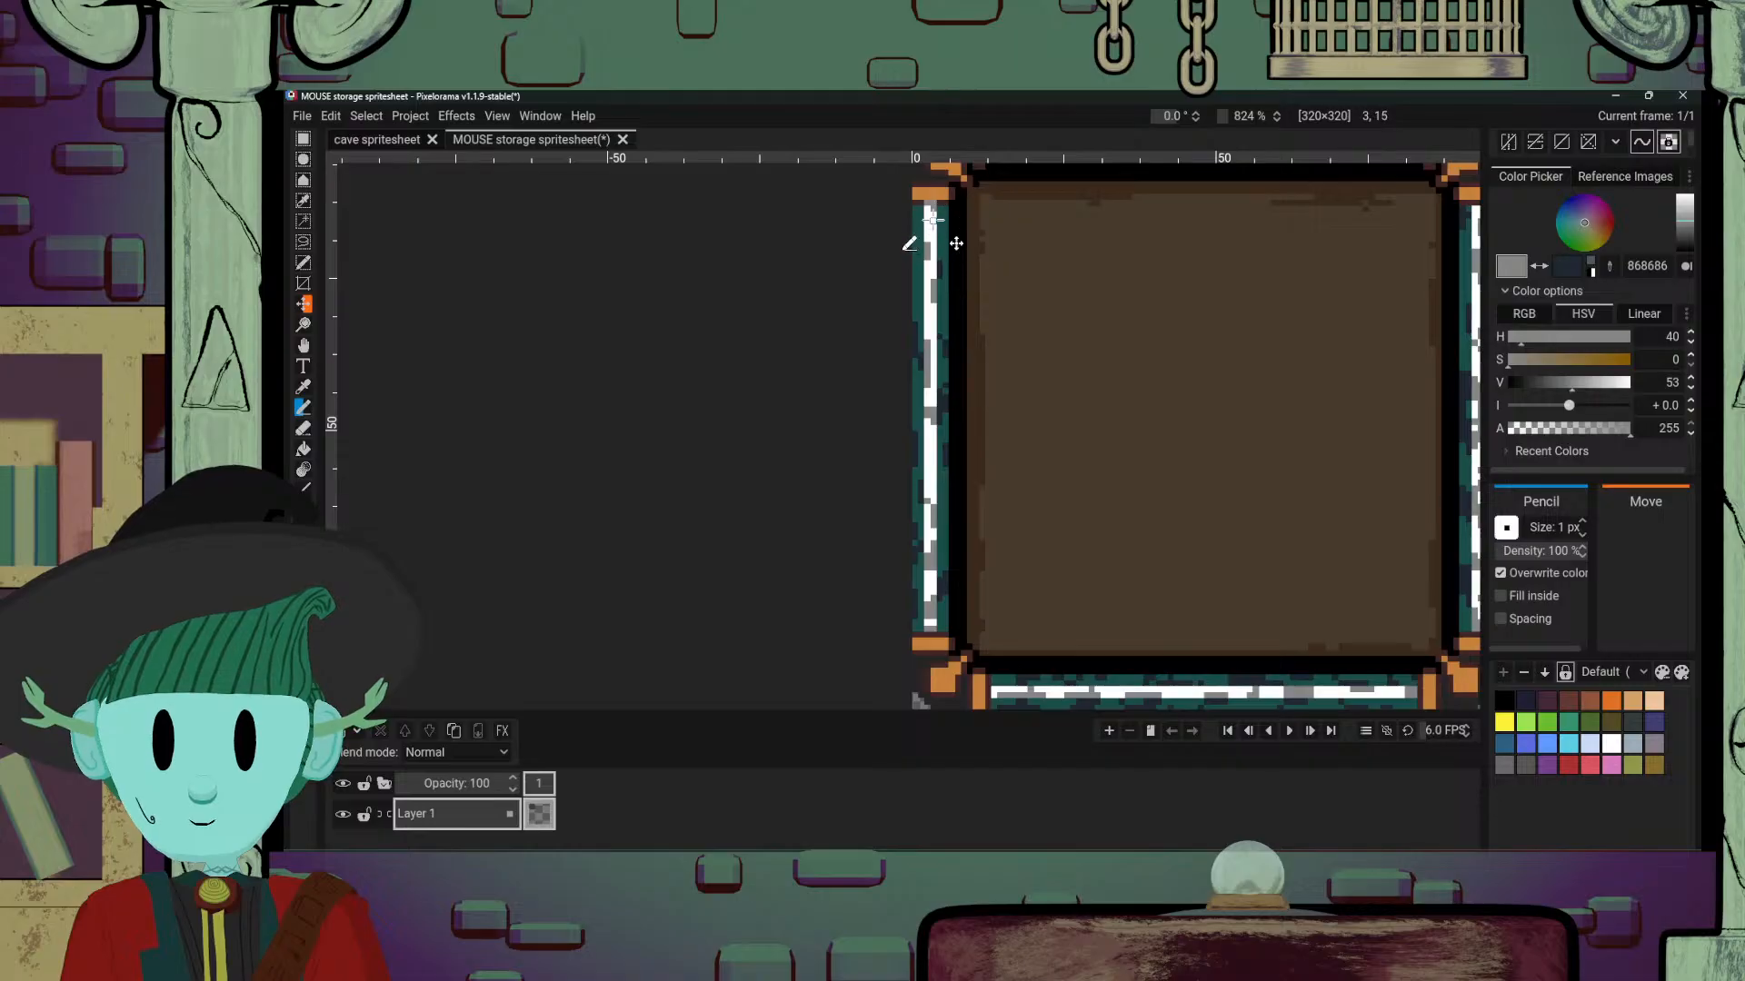
key("x")
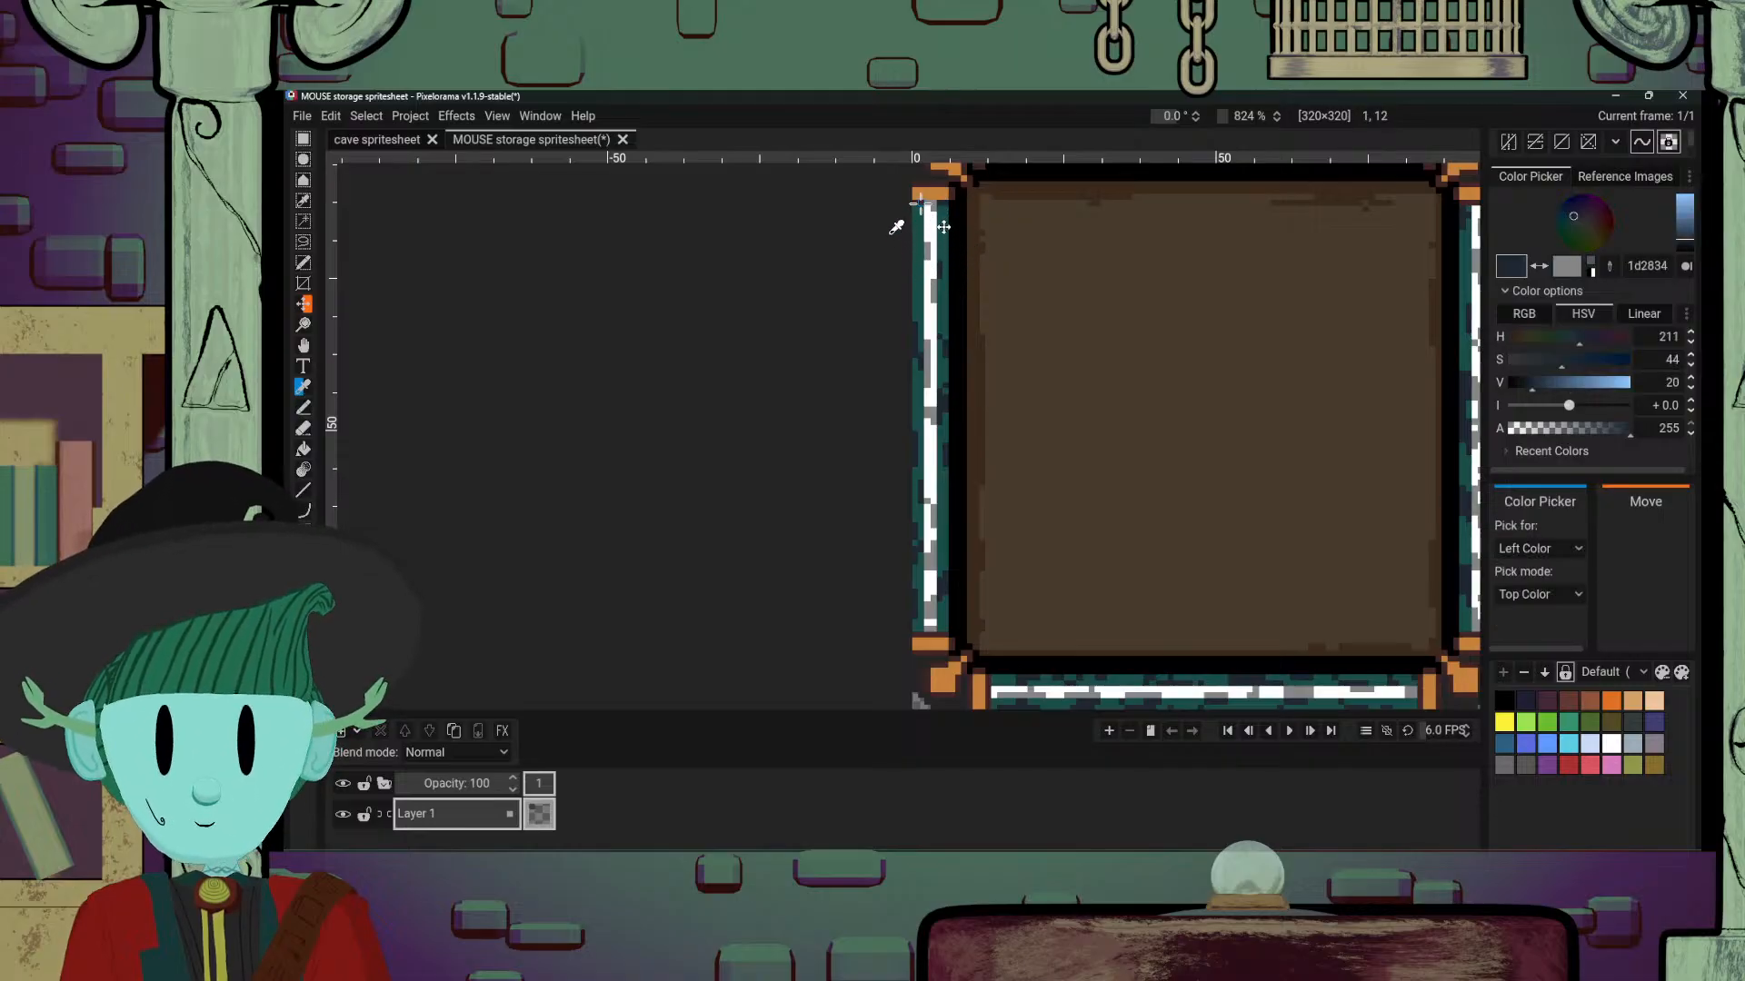
Step: Refine the left border's shading below the upper-left corner bracket with dark brown (412625), dark navy (1d2834) and grey (868686) pixels
left_click(940, 198, "alt")
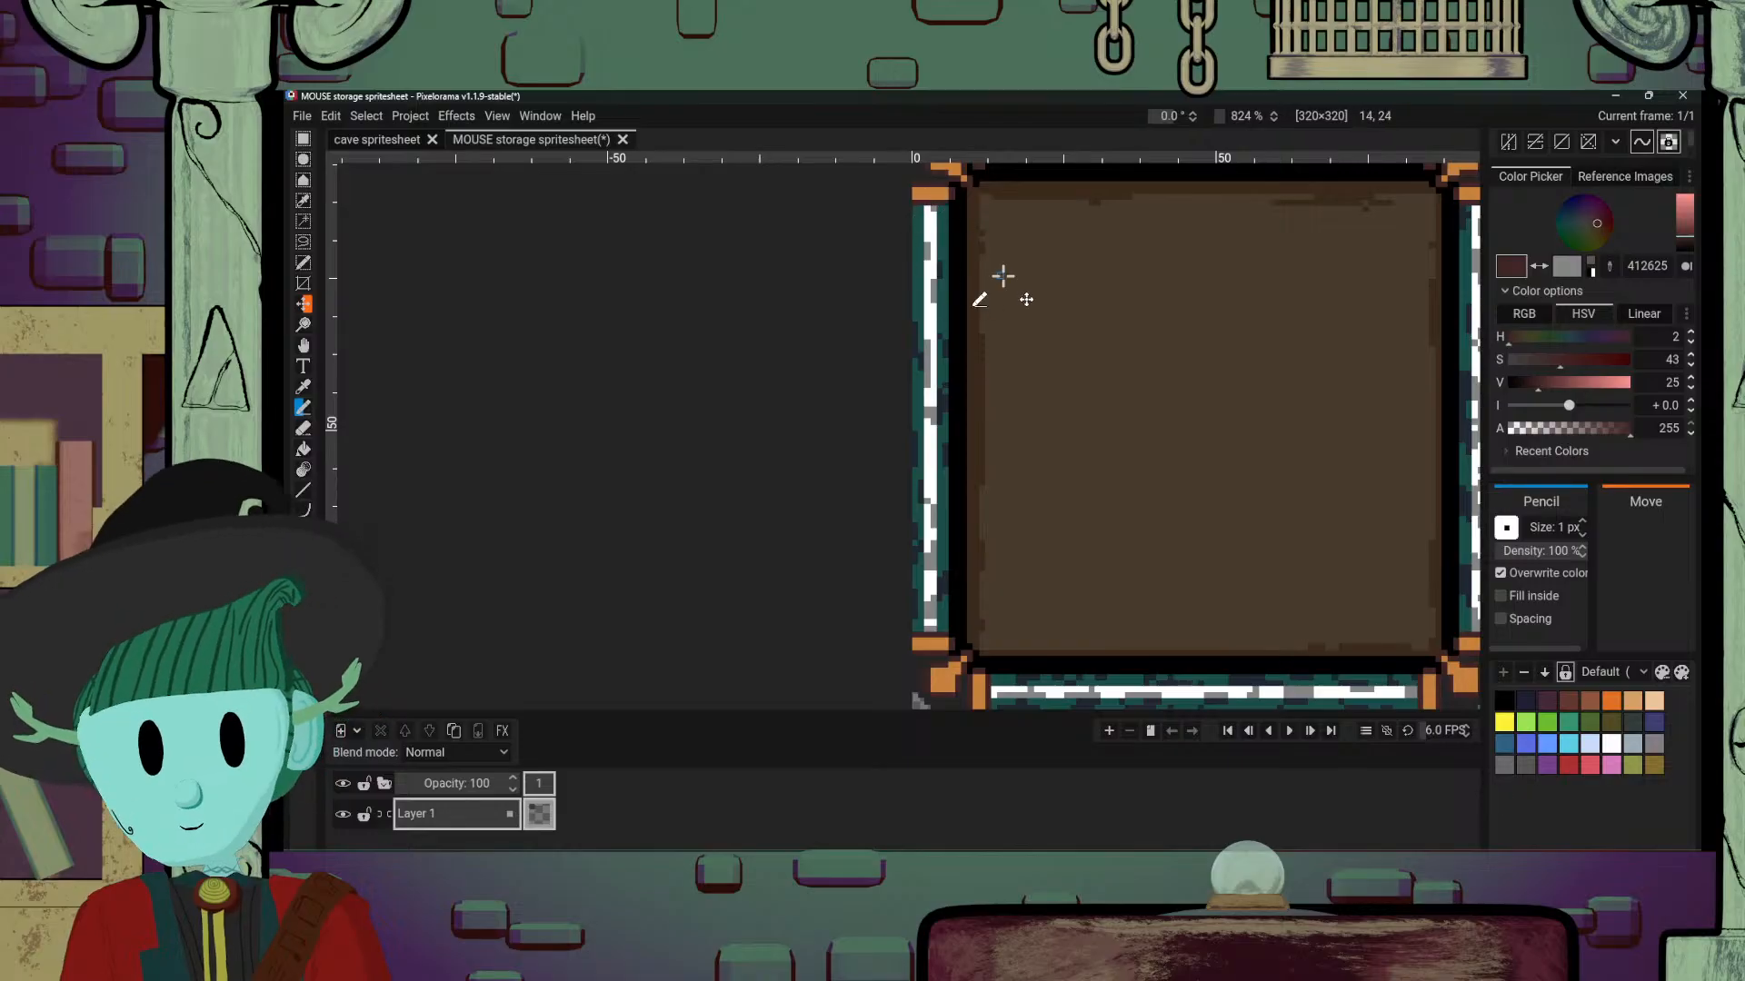
scroll(1003, 275, "down", 5)
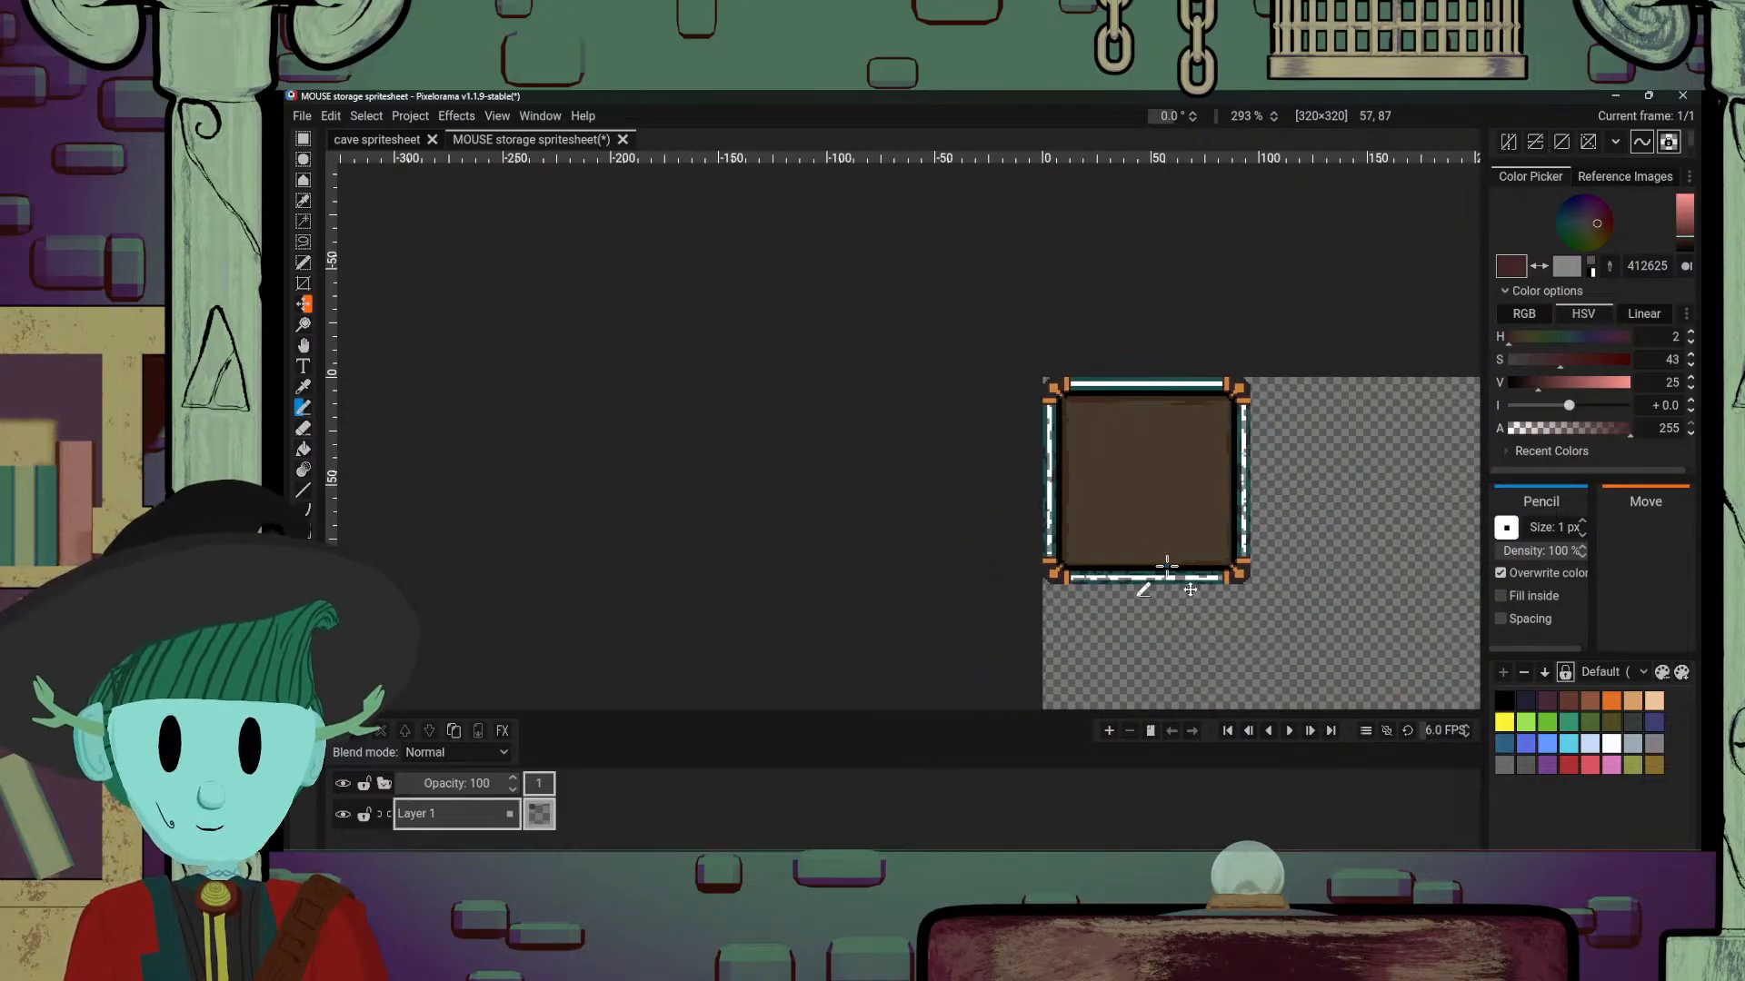
left_click_drag(1166, 566, 1072, 579)
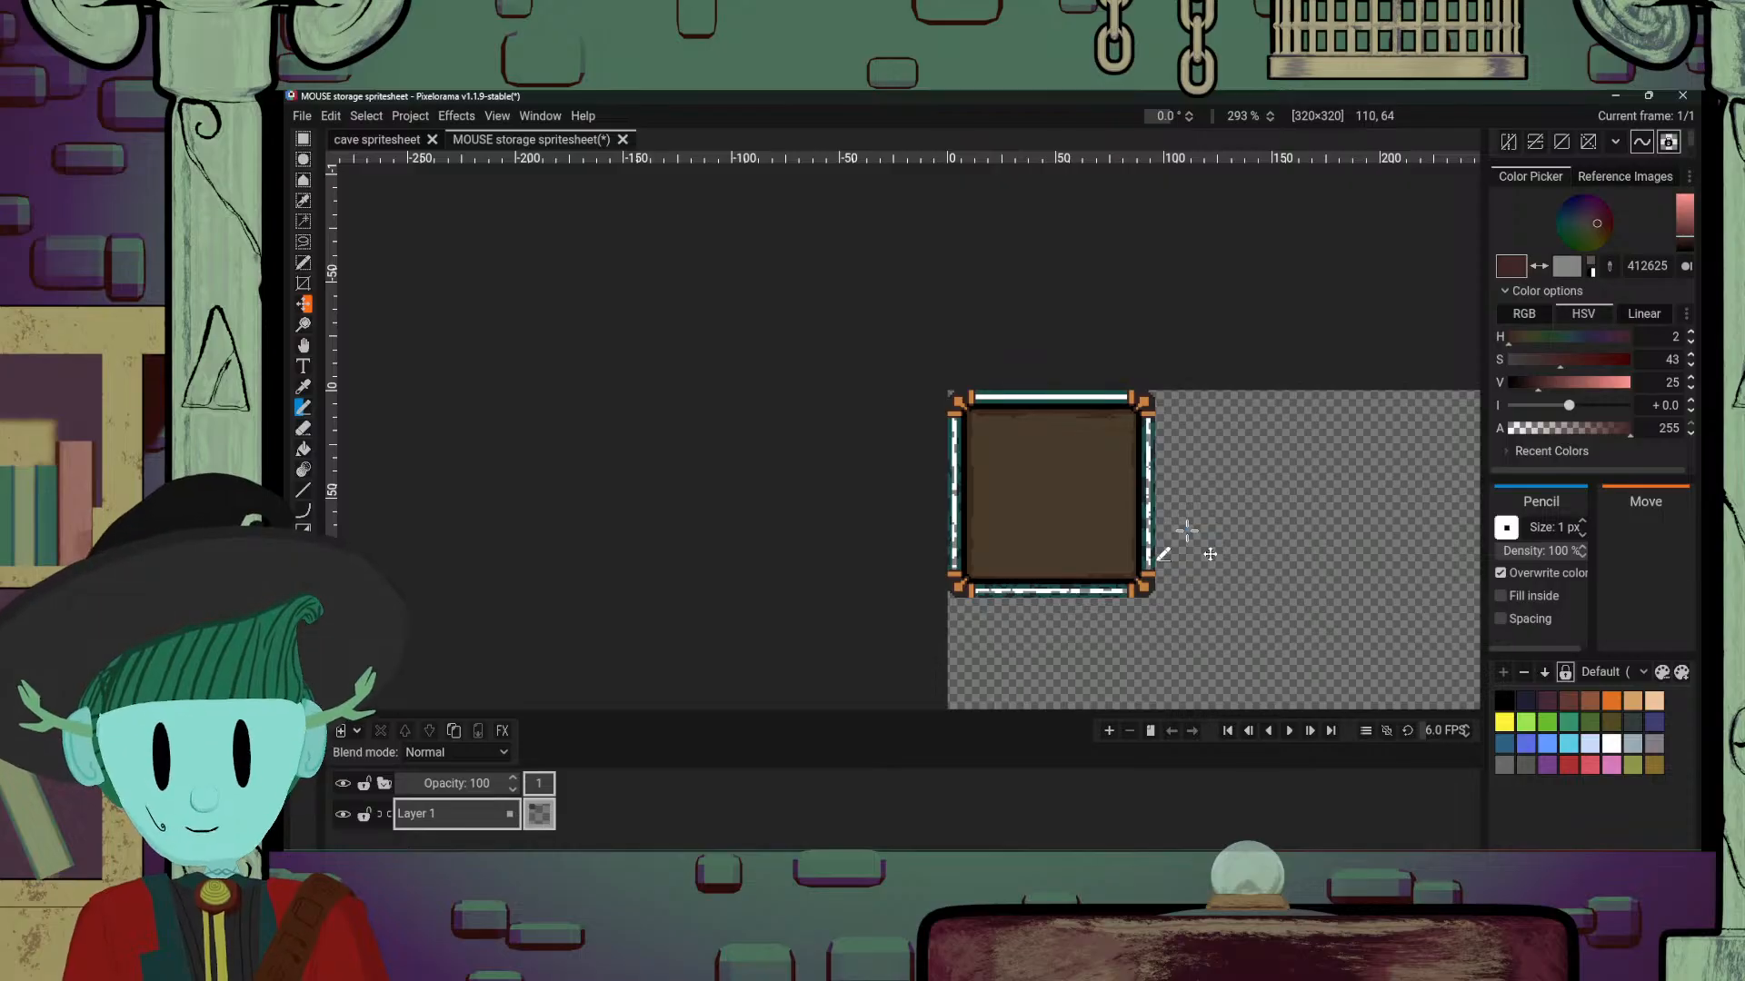
scroll(1187, 531, "down", 3)
scroll(1222, 515, "up", 9)
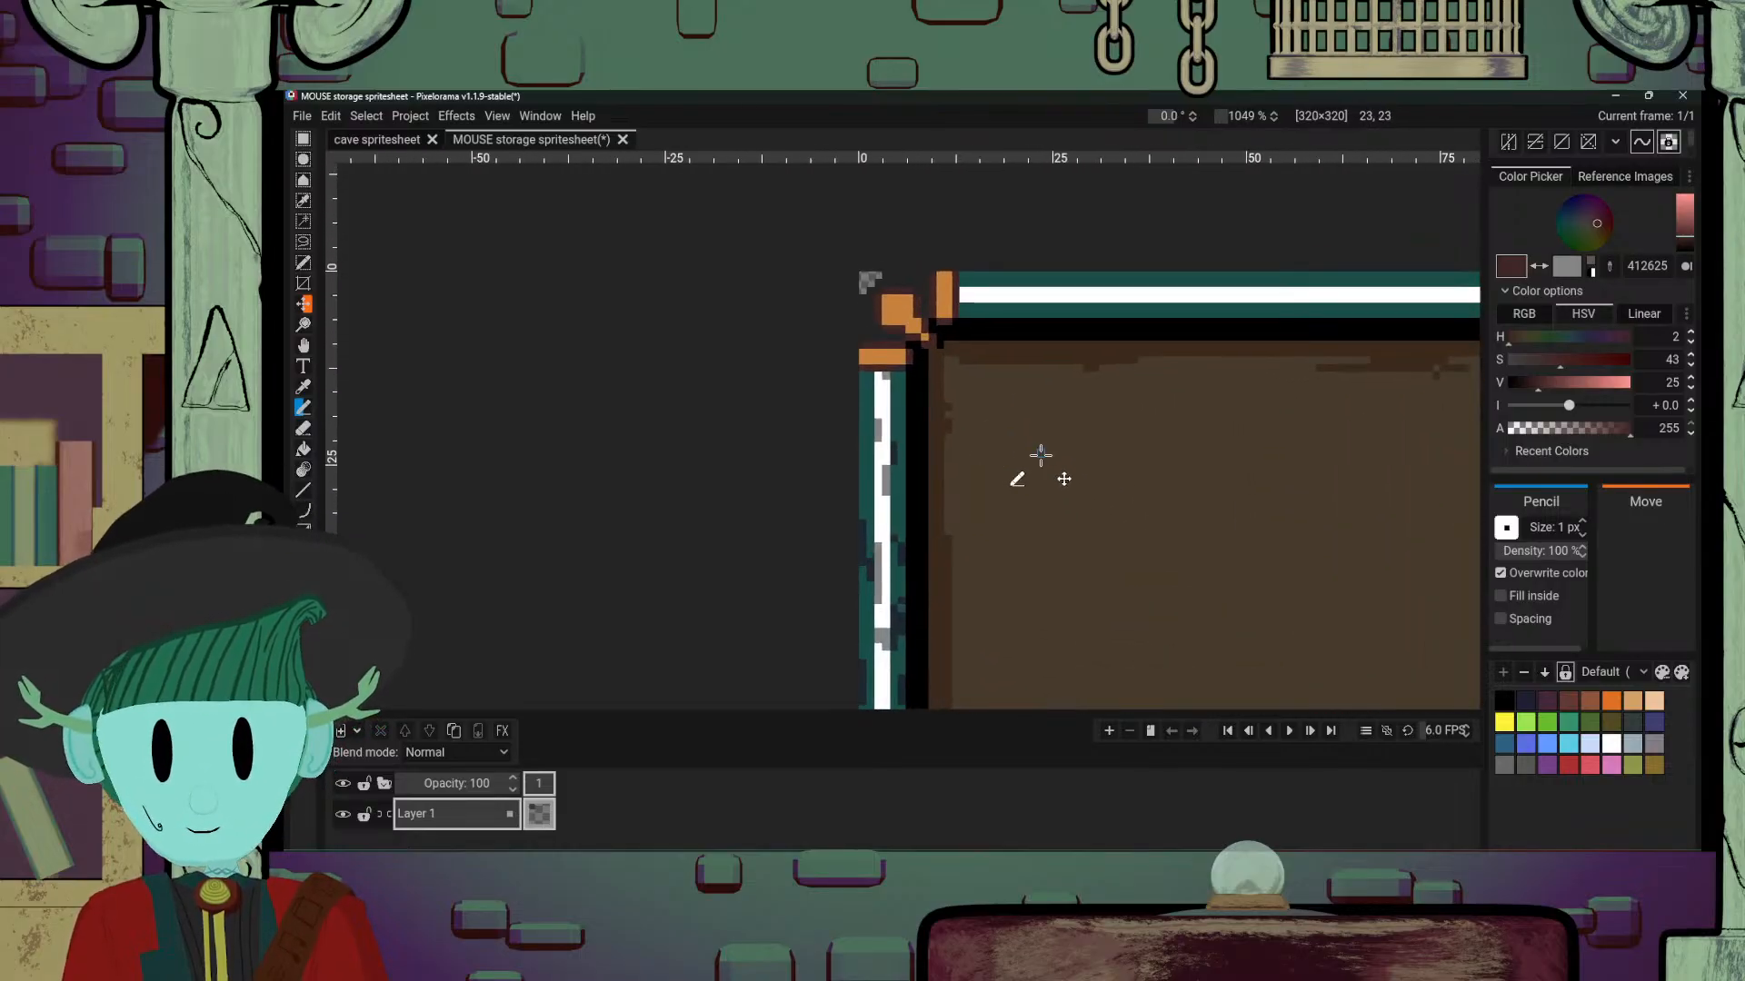
left_click(865, 543, "alt")
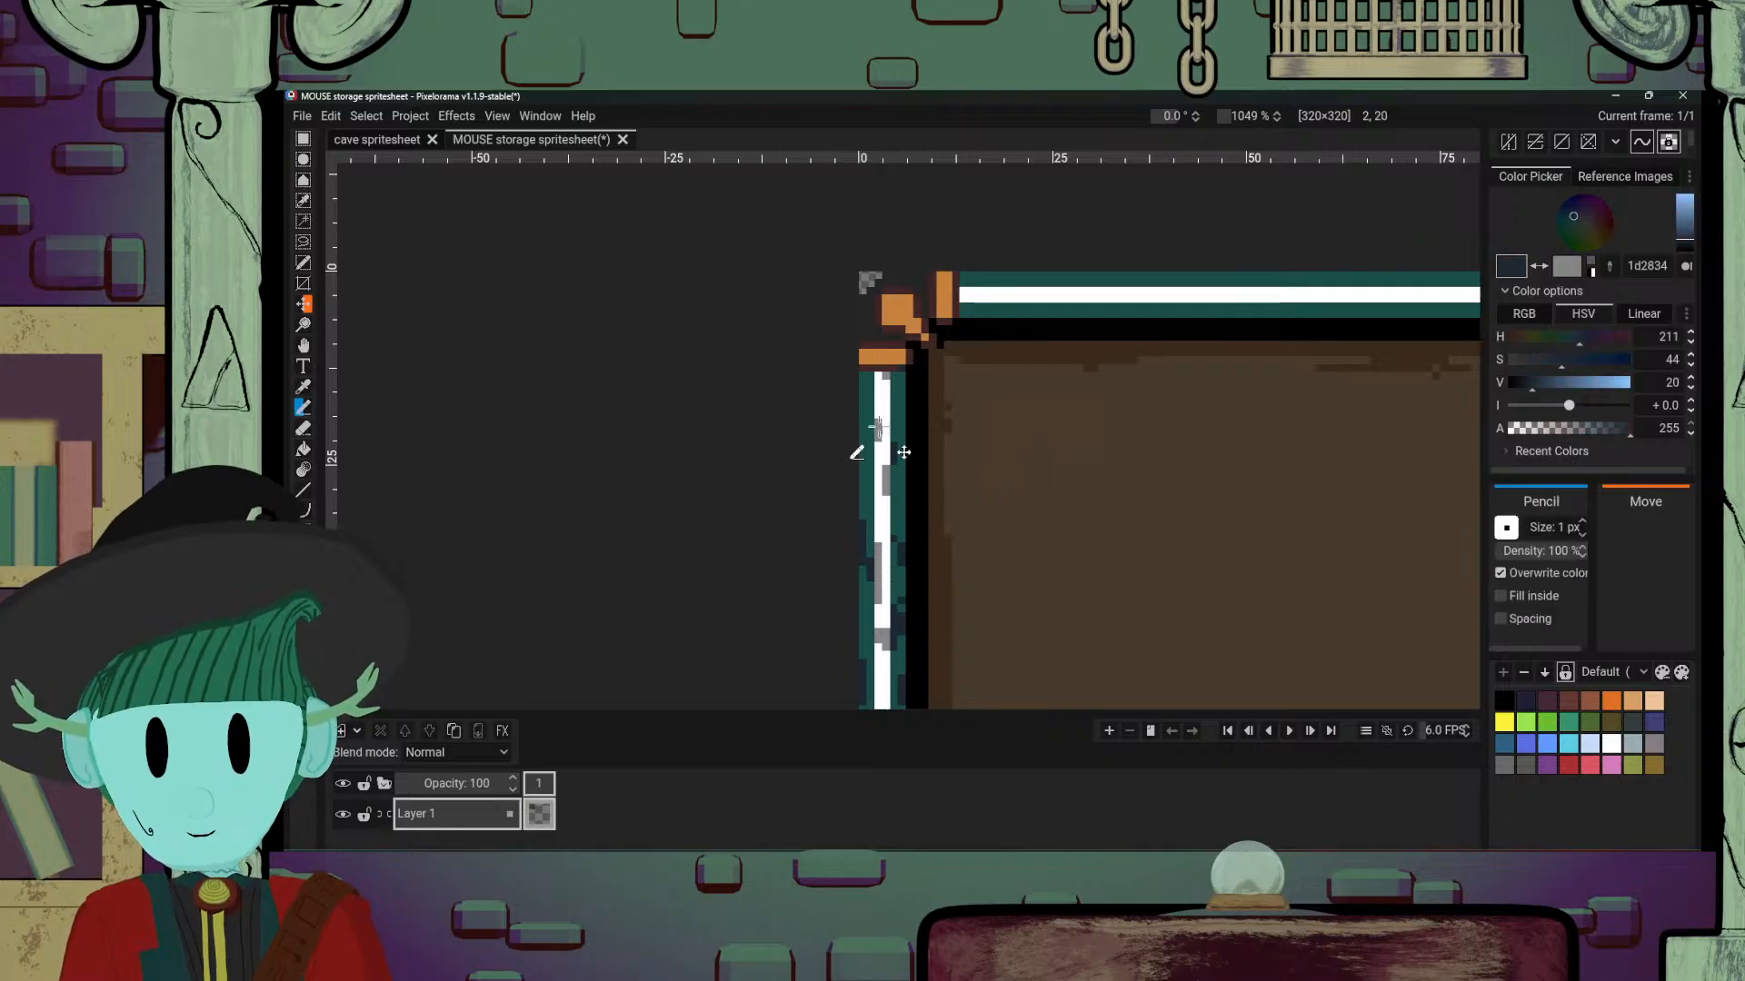
left_click(917, 386, "alt")
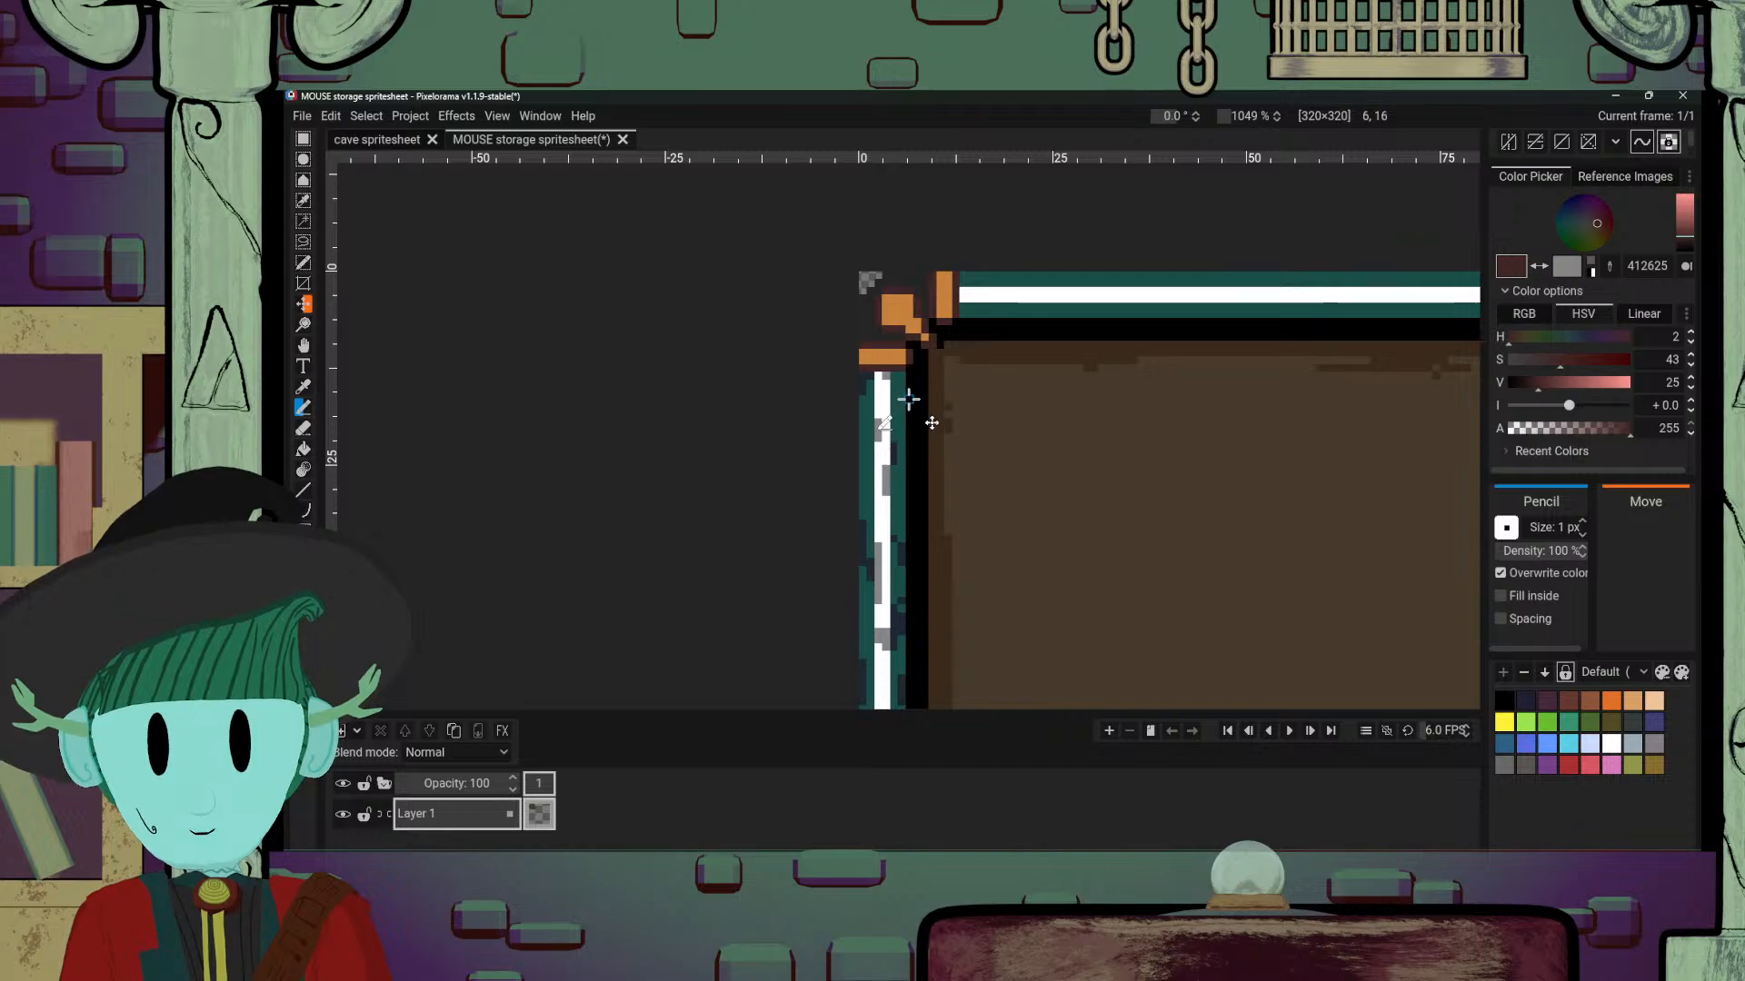
left_click(907, 465, "alt")
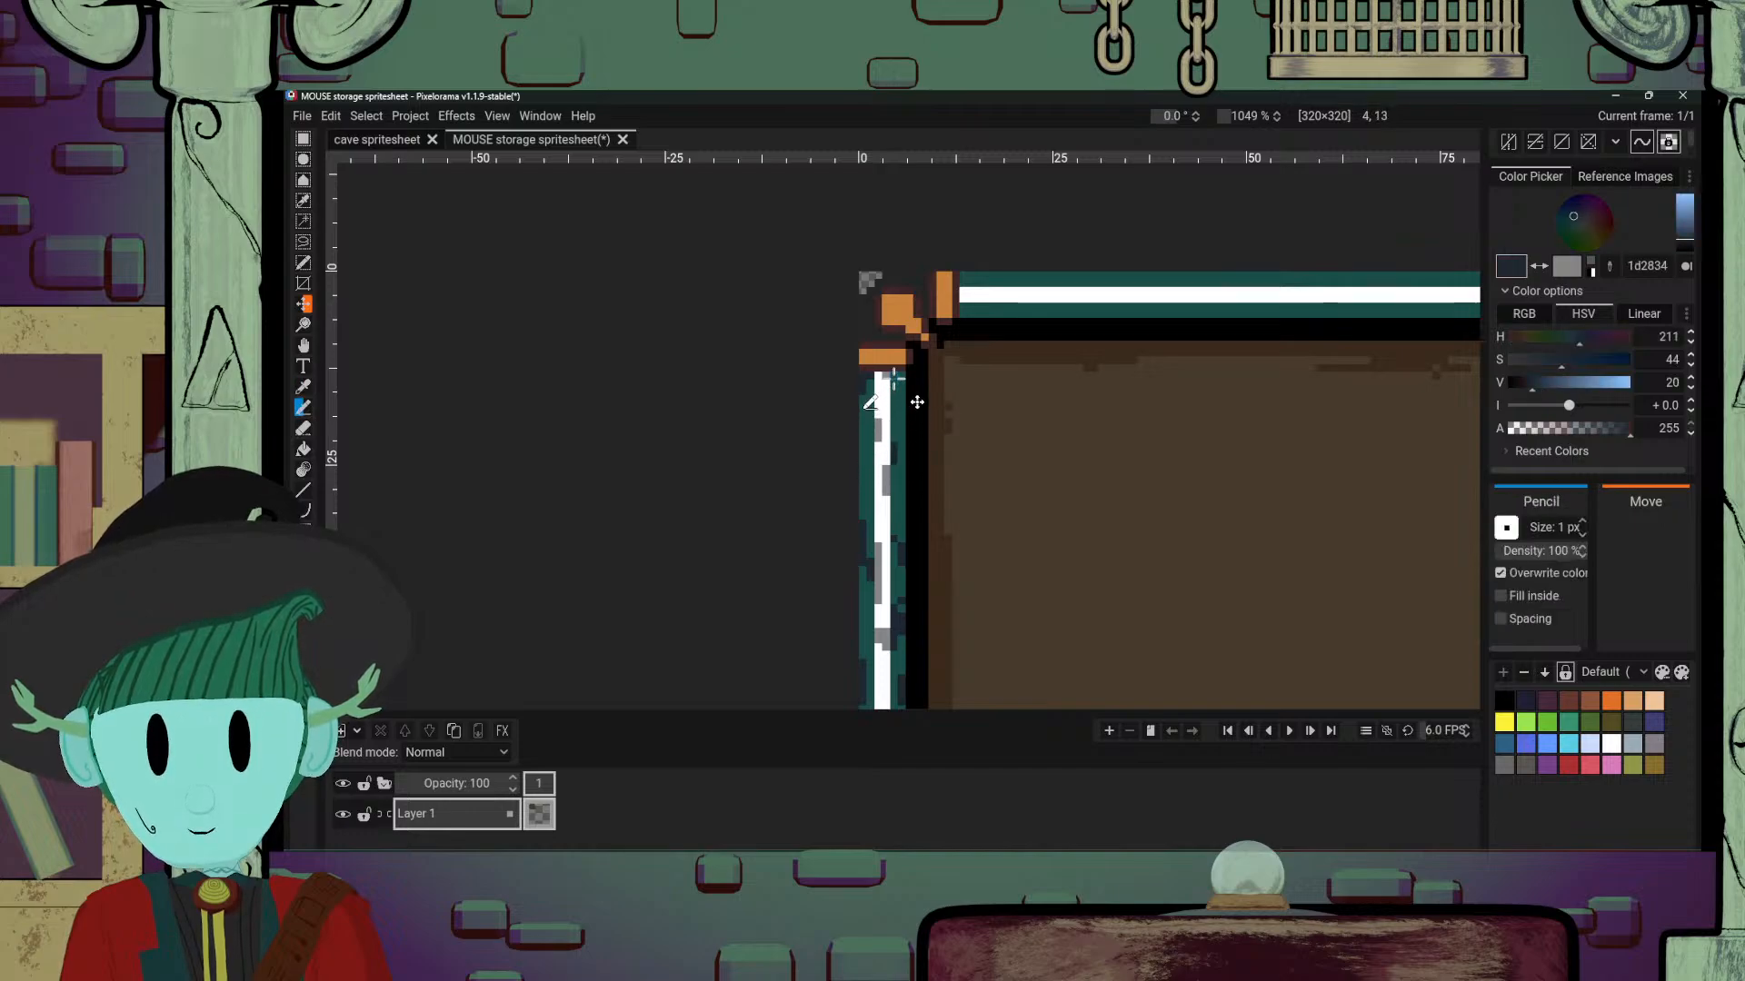
left_click(887, 448, "alt")
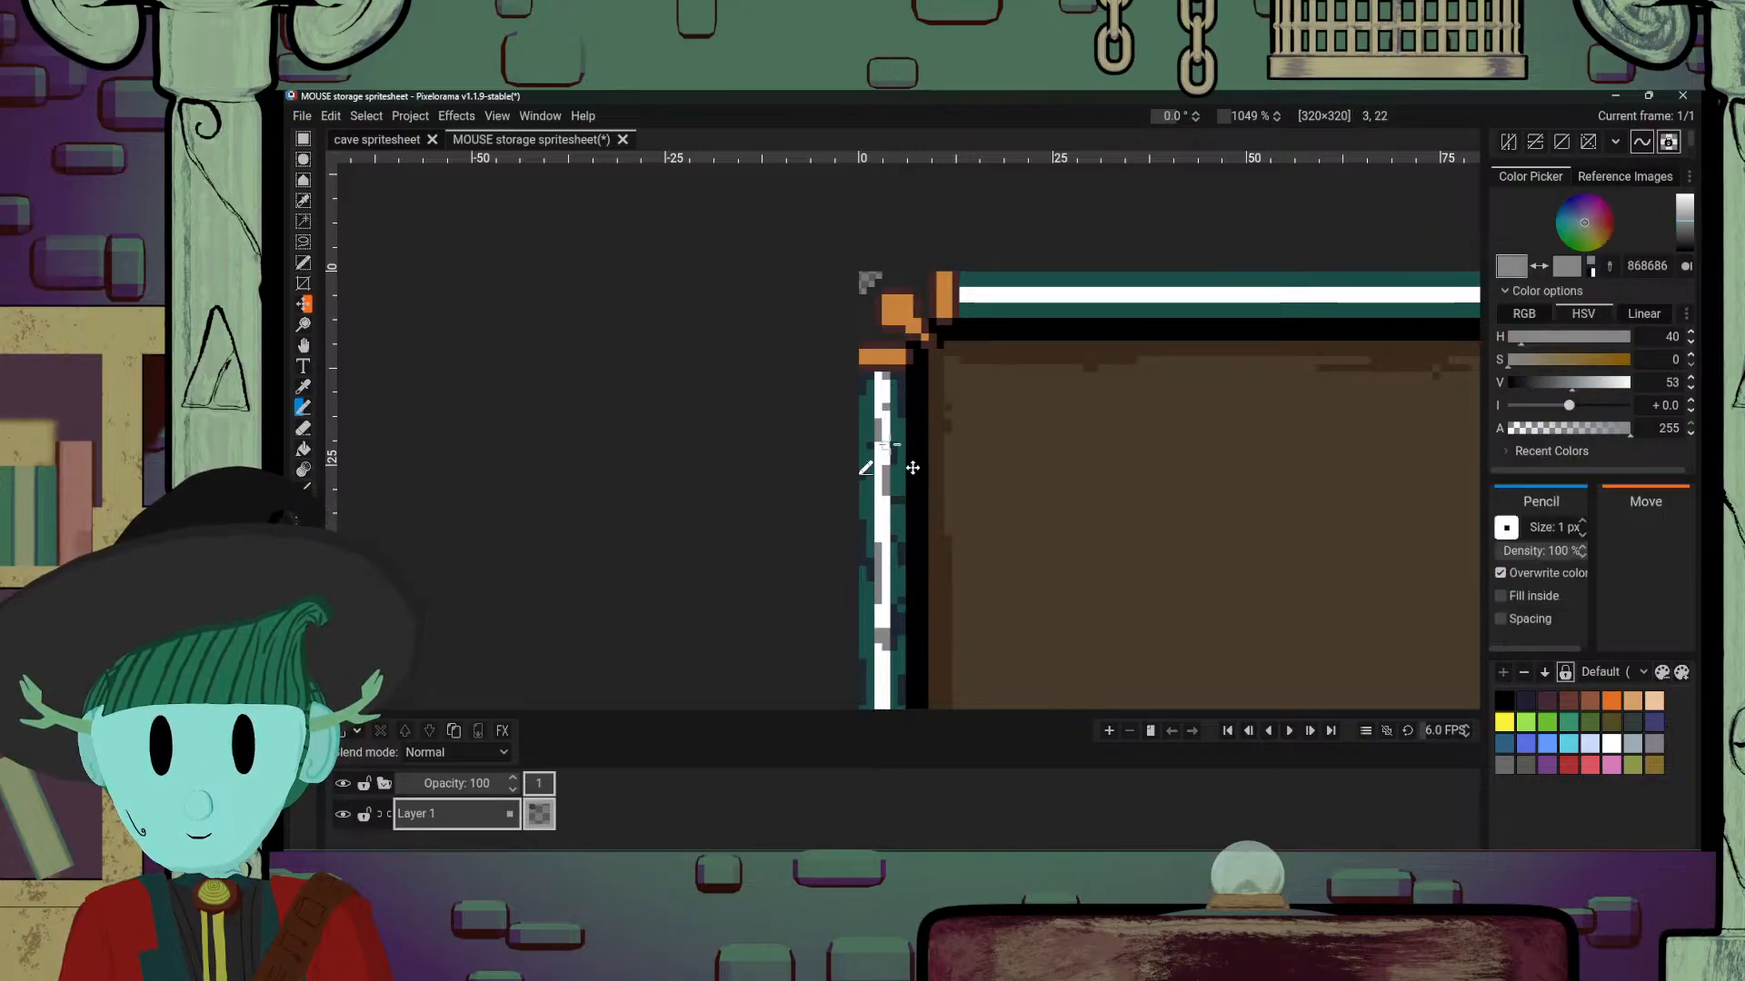
scroll(888, 541, "down", 3)
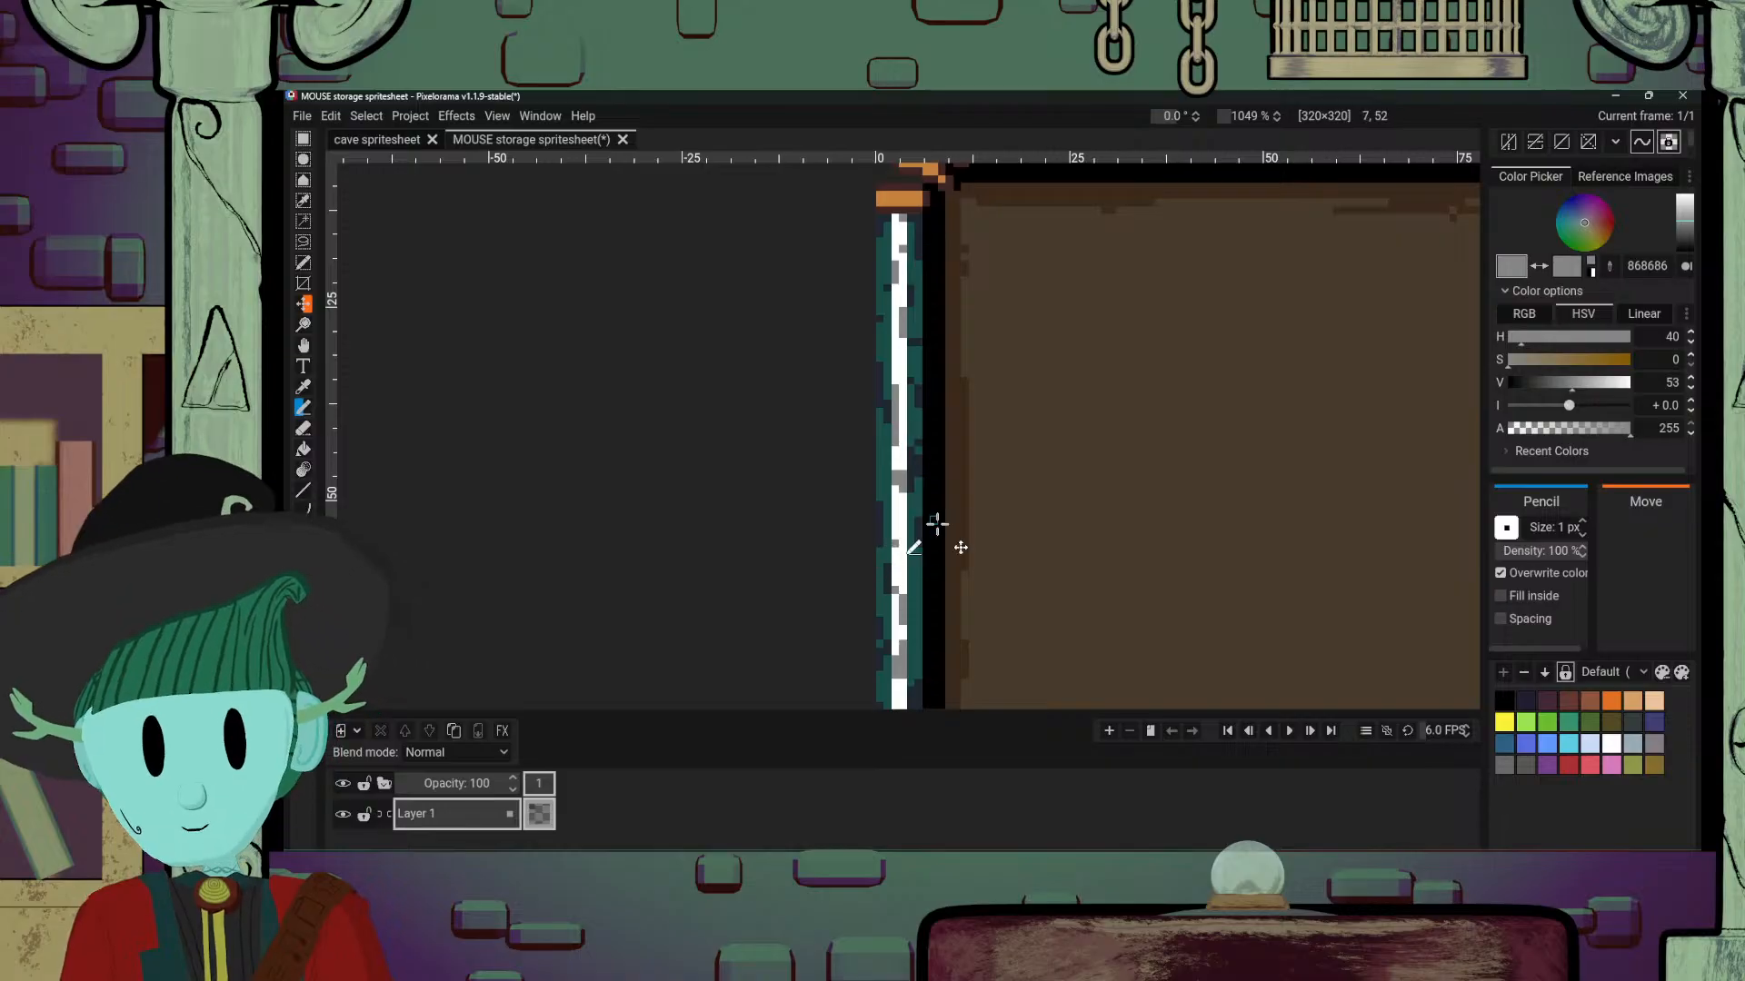
scroll(937, 524, "down", 5)
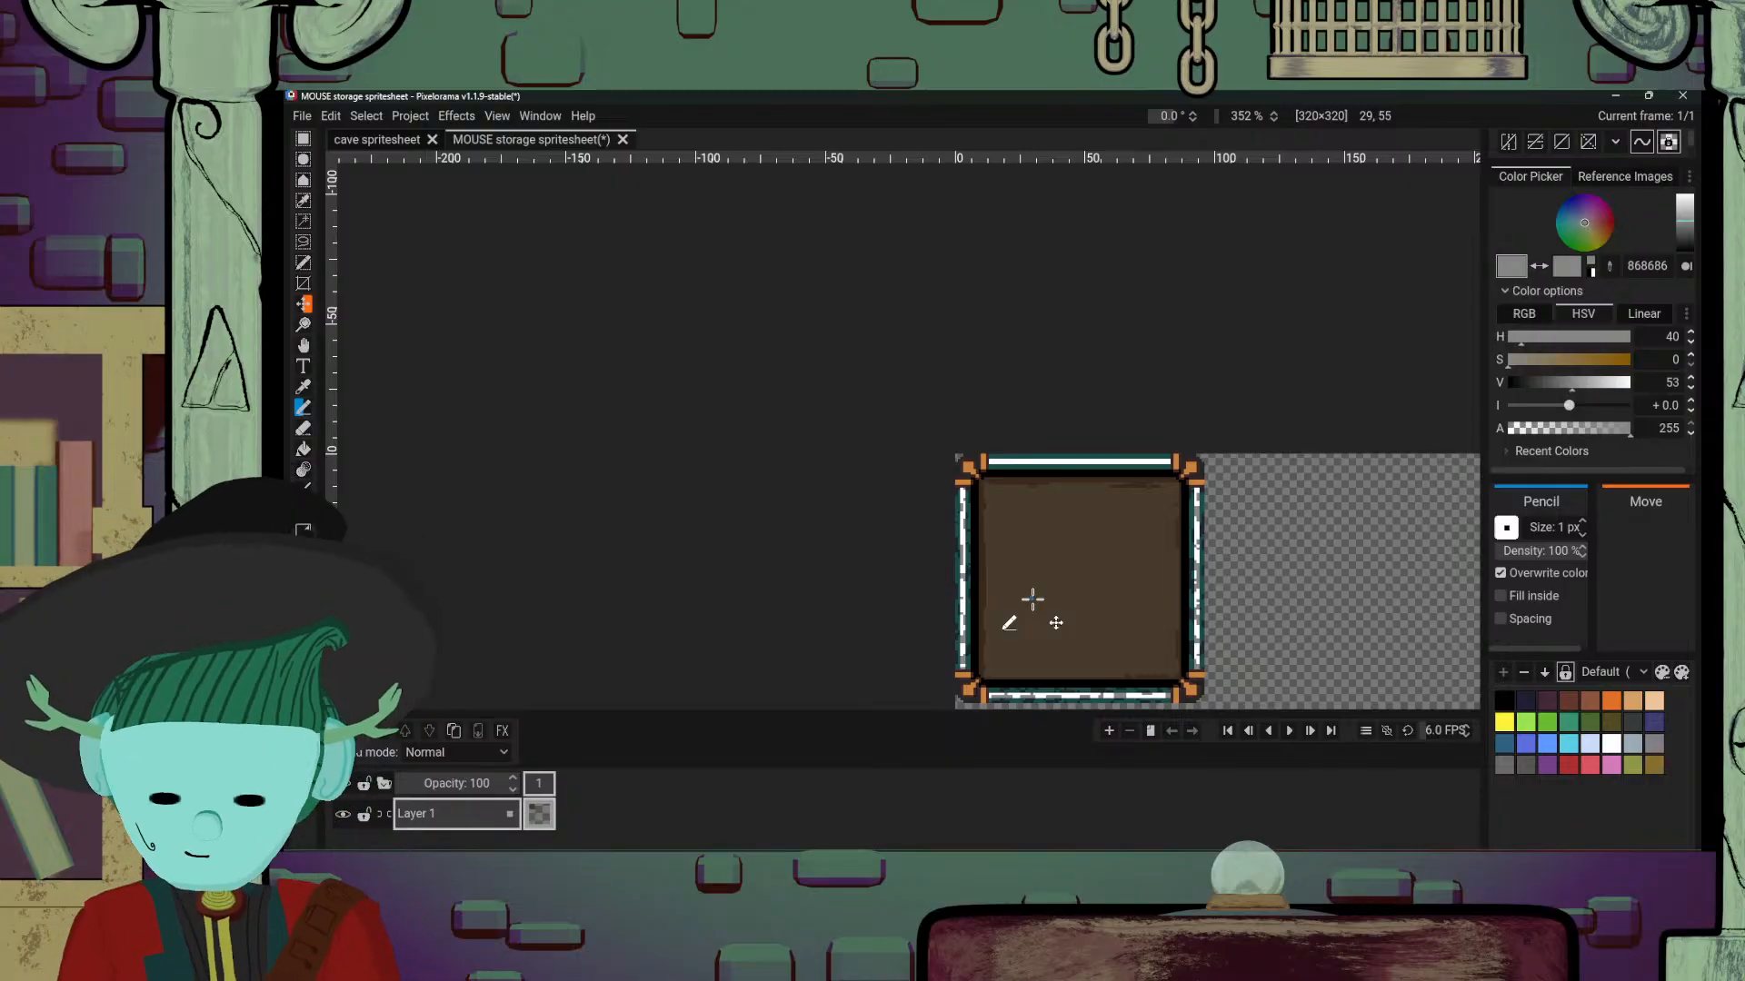
scroll(1100, 501, "up", 5)
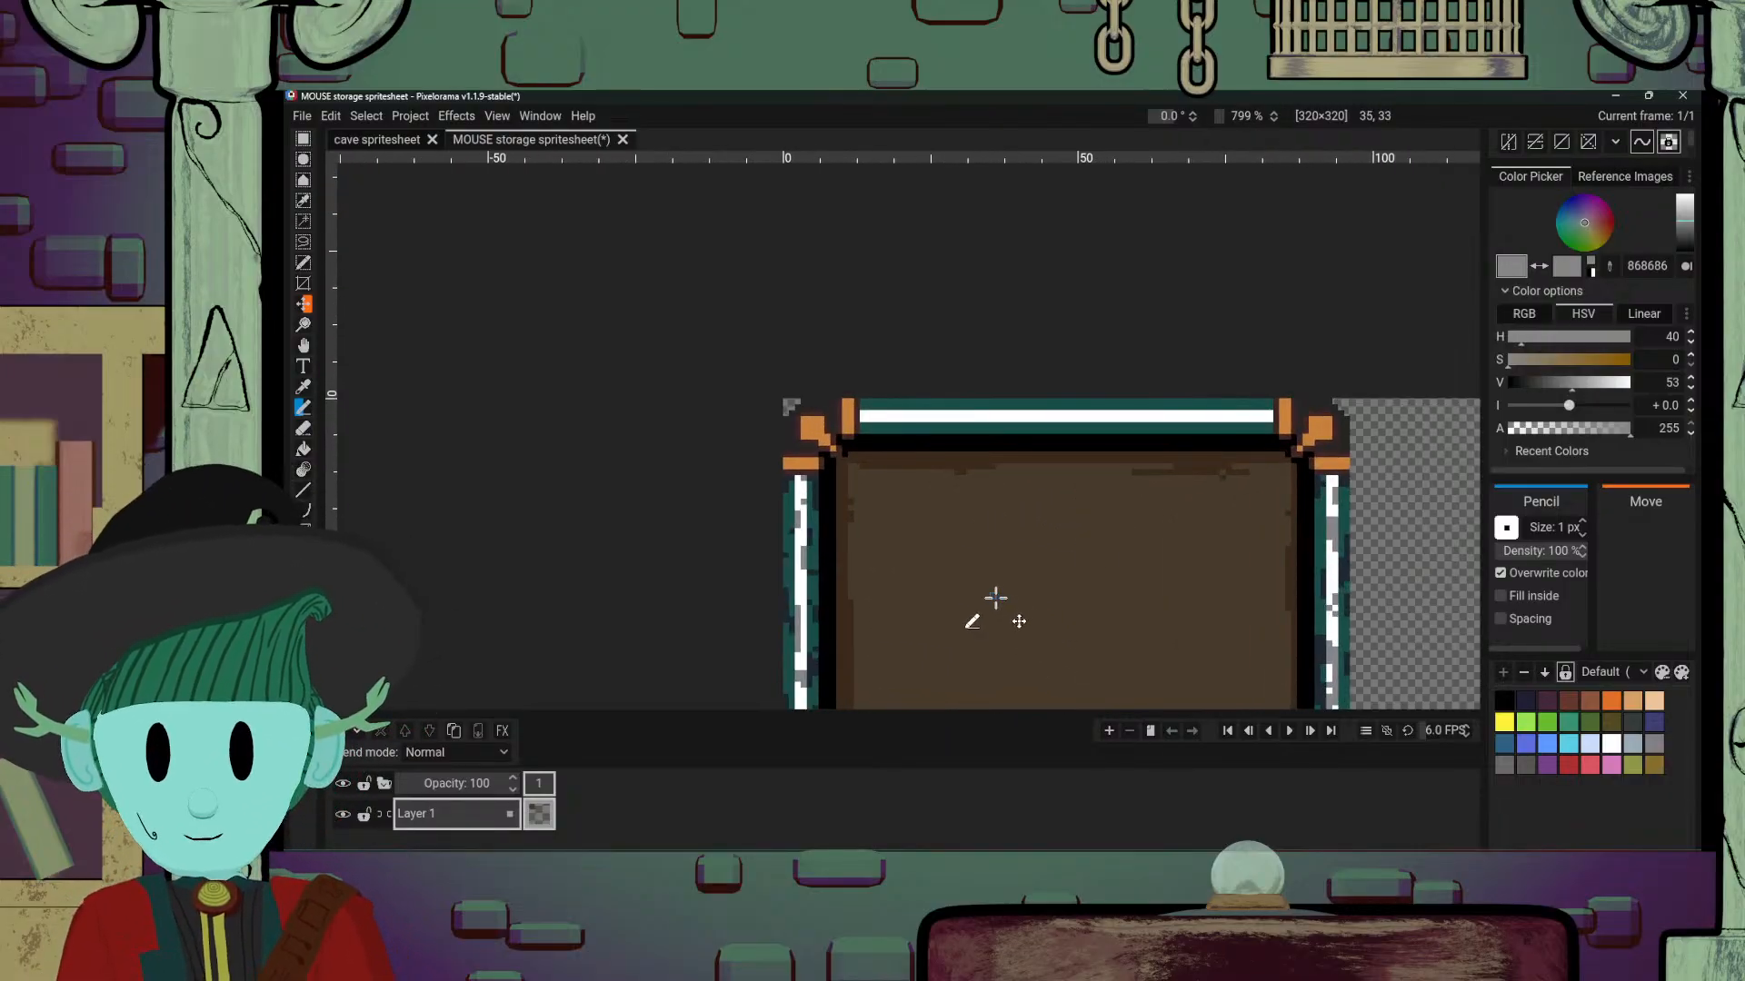
Step: Mottle the top border's teal edges with dark navy (1d2834) pixels and touch up its inner edge with black (000000)
key("o")
left_click(815, 489)
key("b")
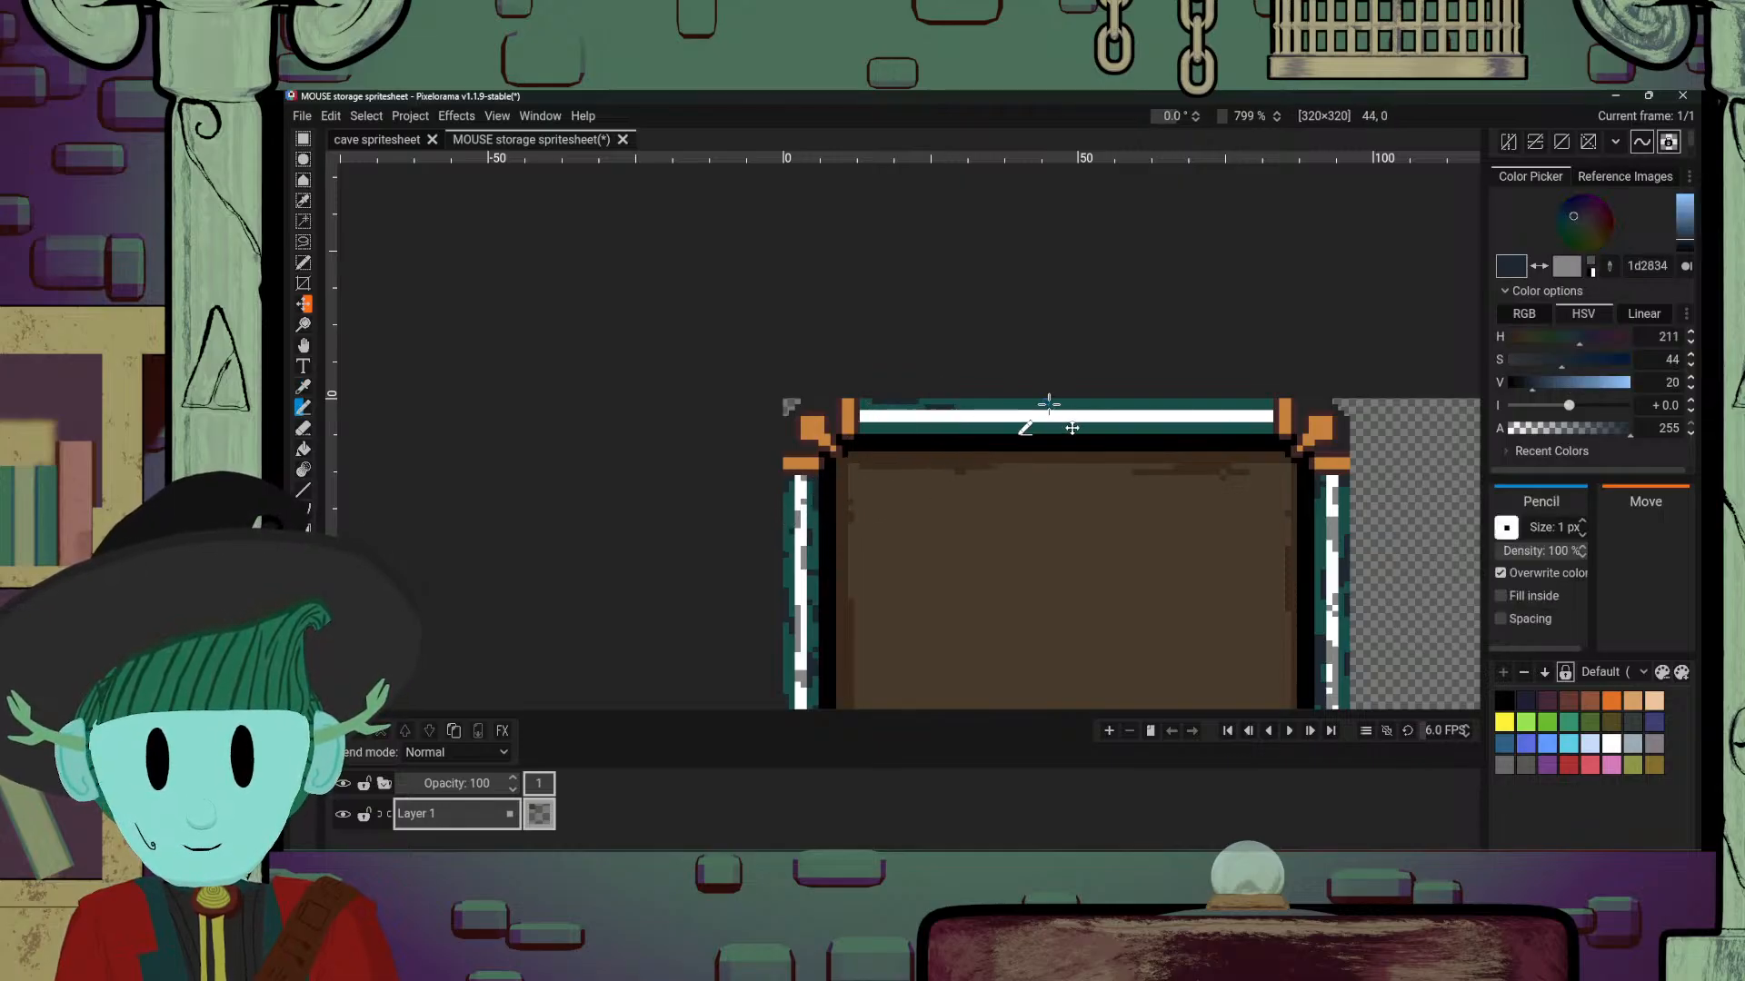
left_click_drag(1051, 400, 1241, 407)
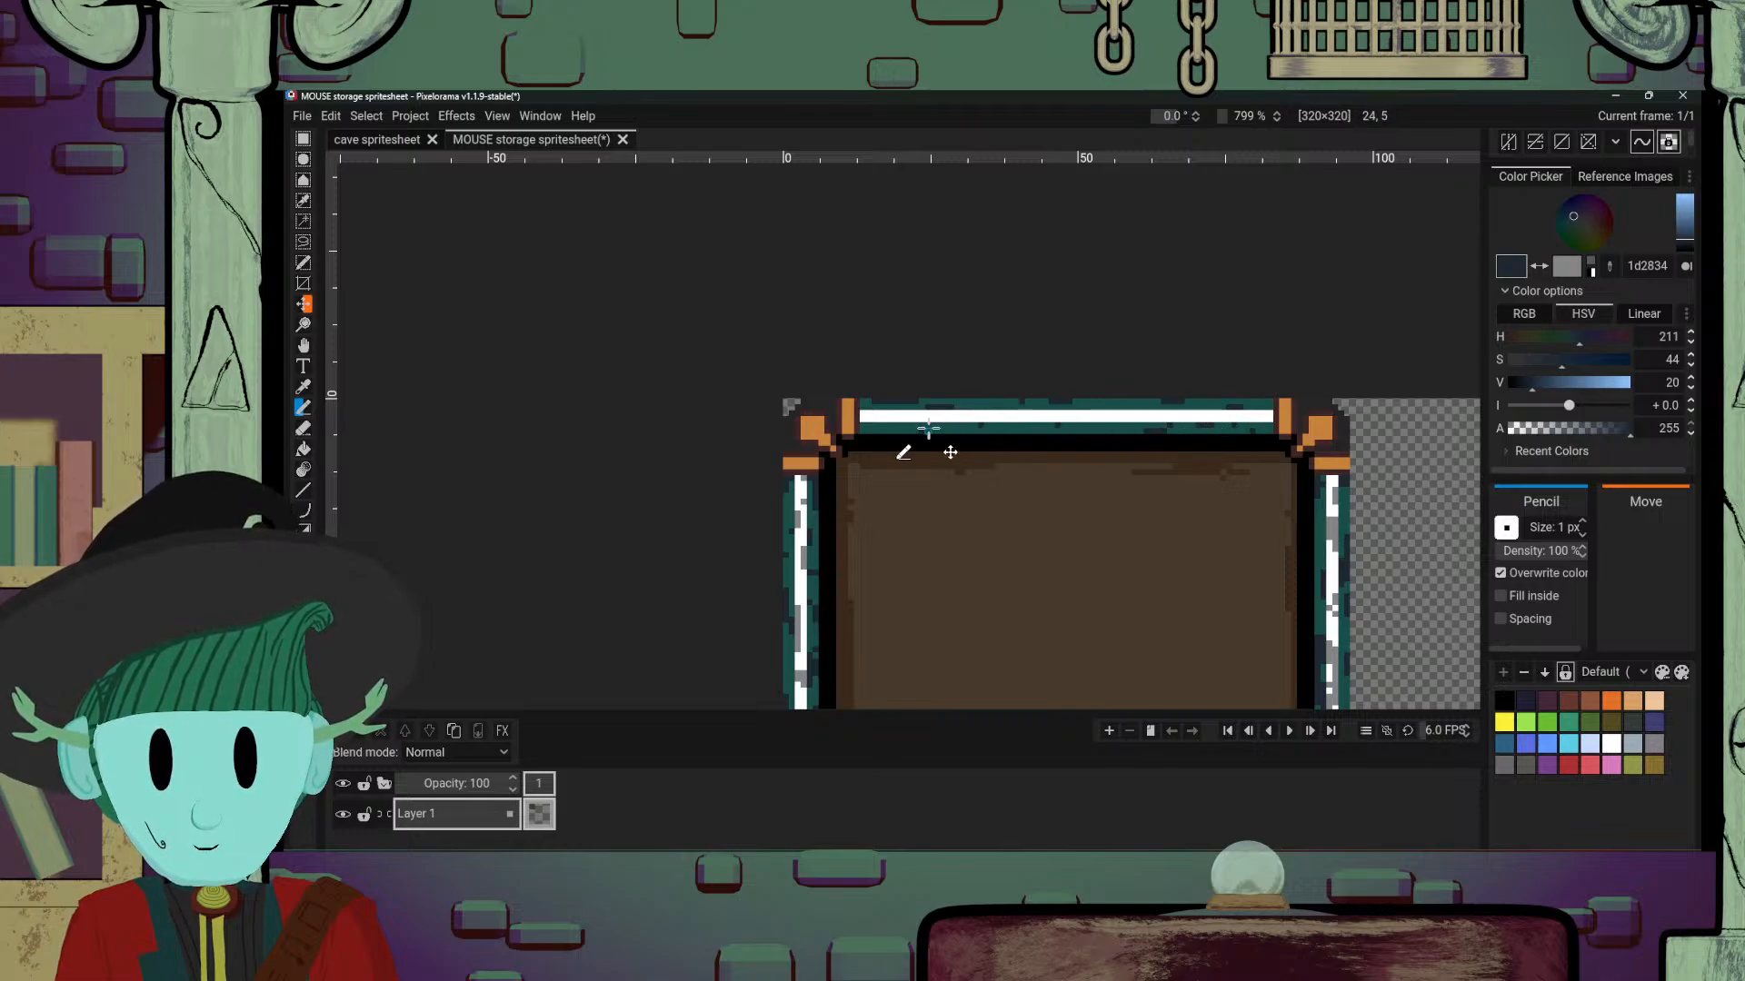
left_click(1033, 446, "alt")
left_click(1022, 438)
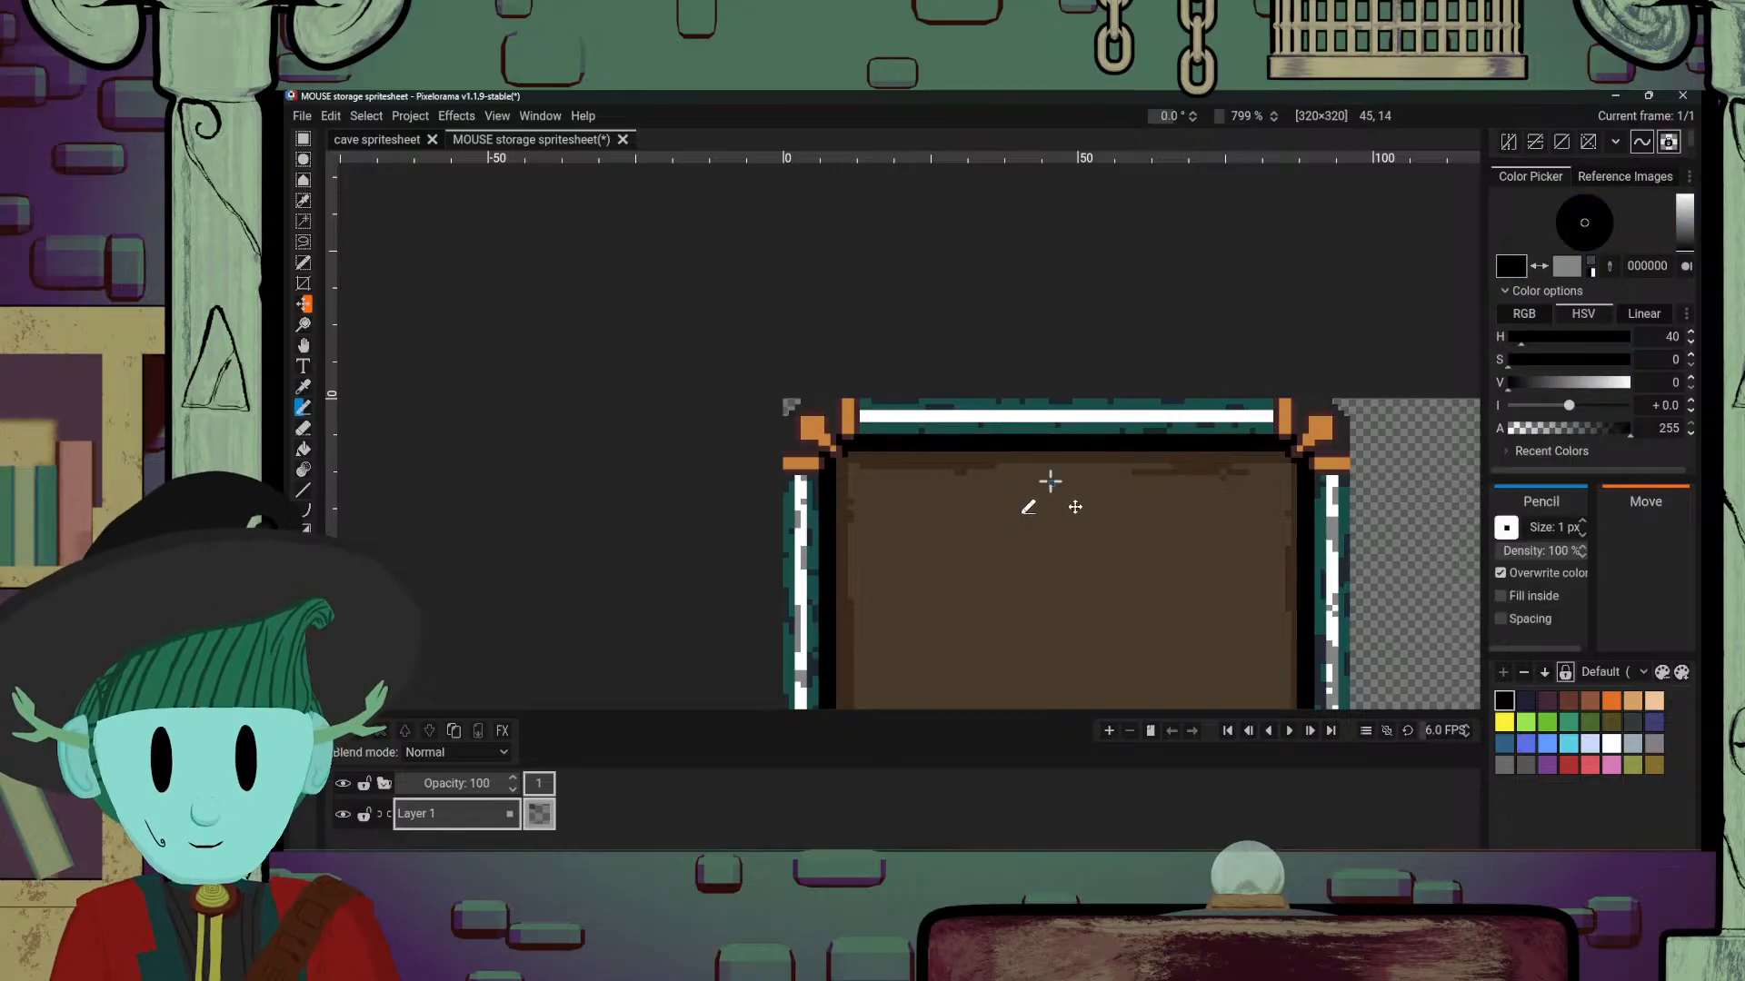
Step: Shade the top border's white stripe with scattered grey (868686) patches along its full length
key("o")
left_click(1045, 417)
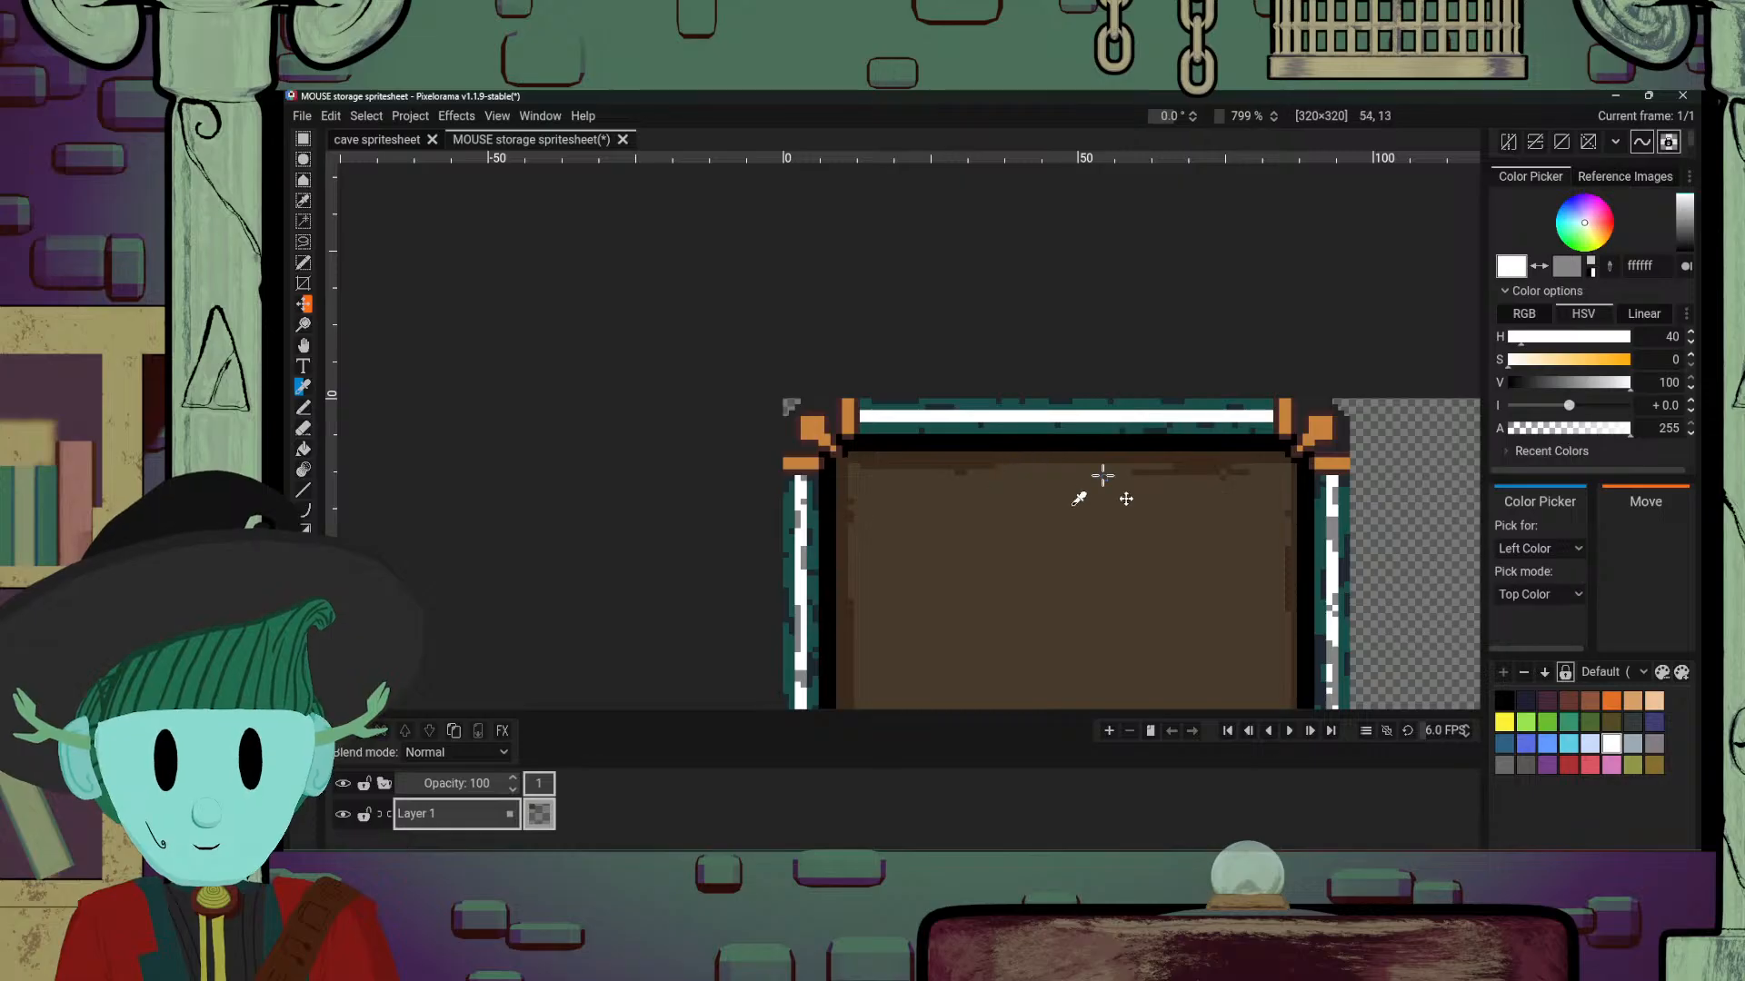
left_click(1333, 529)
key("b")
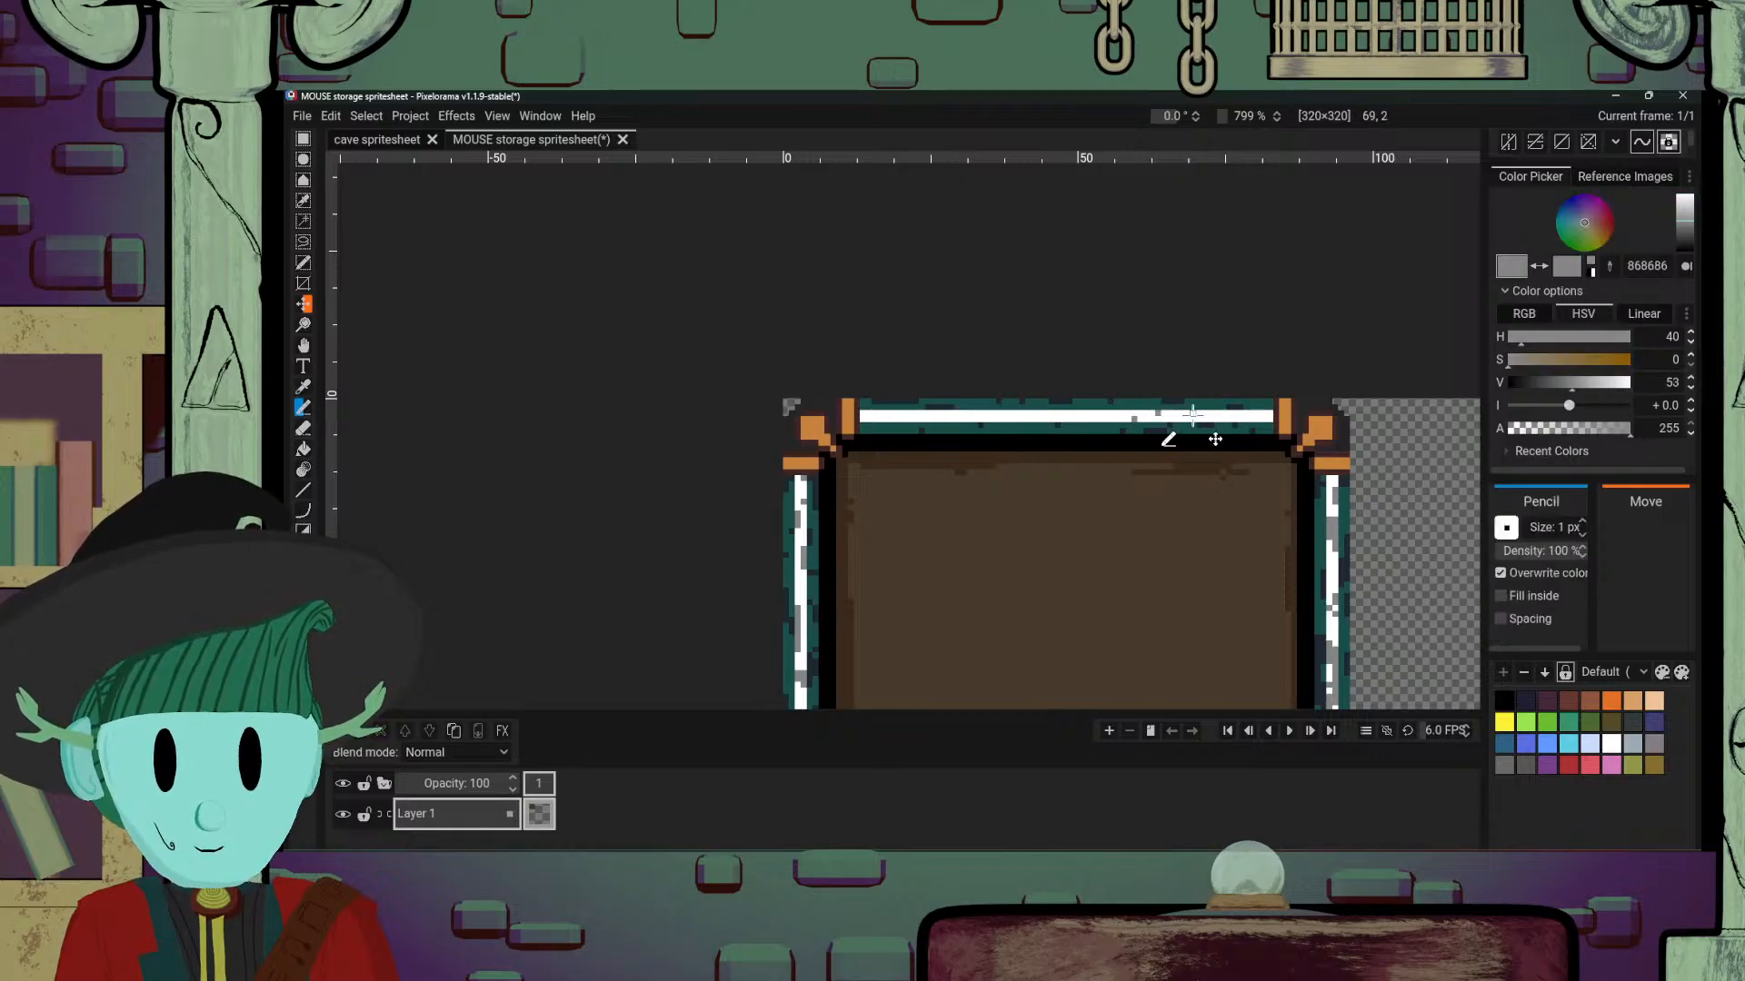
left_click_drag(1220, 414, 1228, 417)
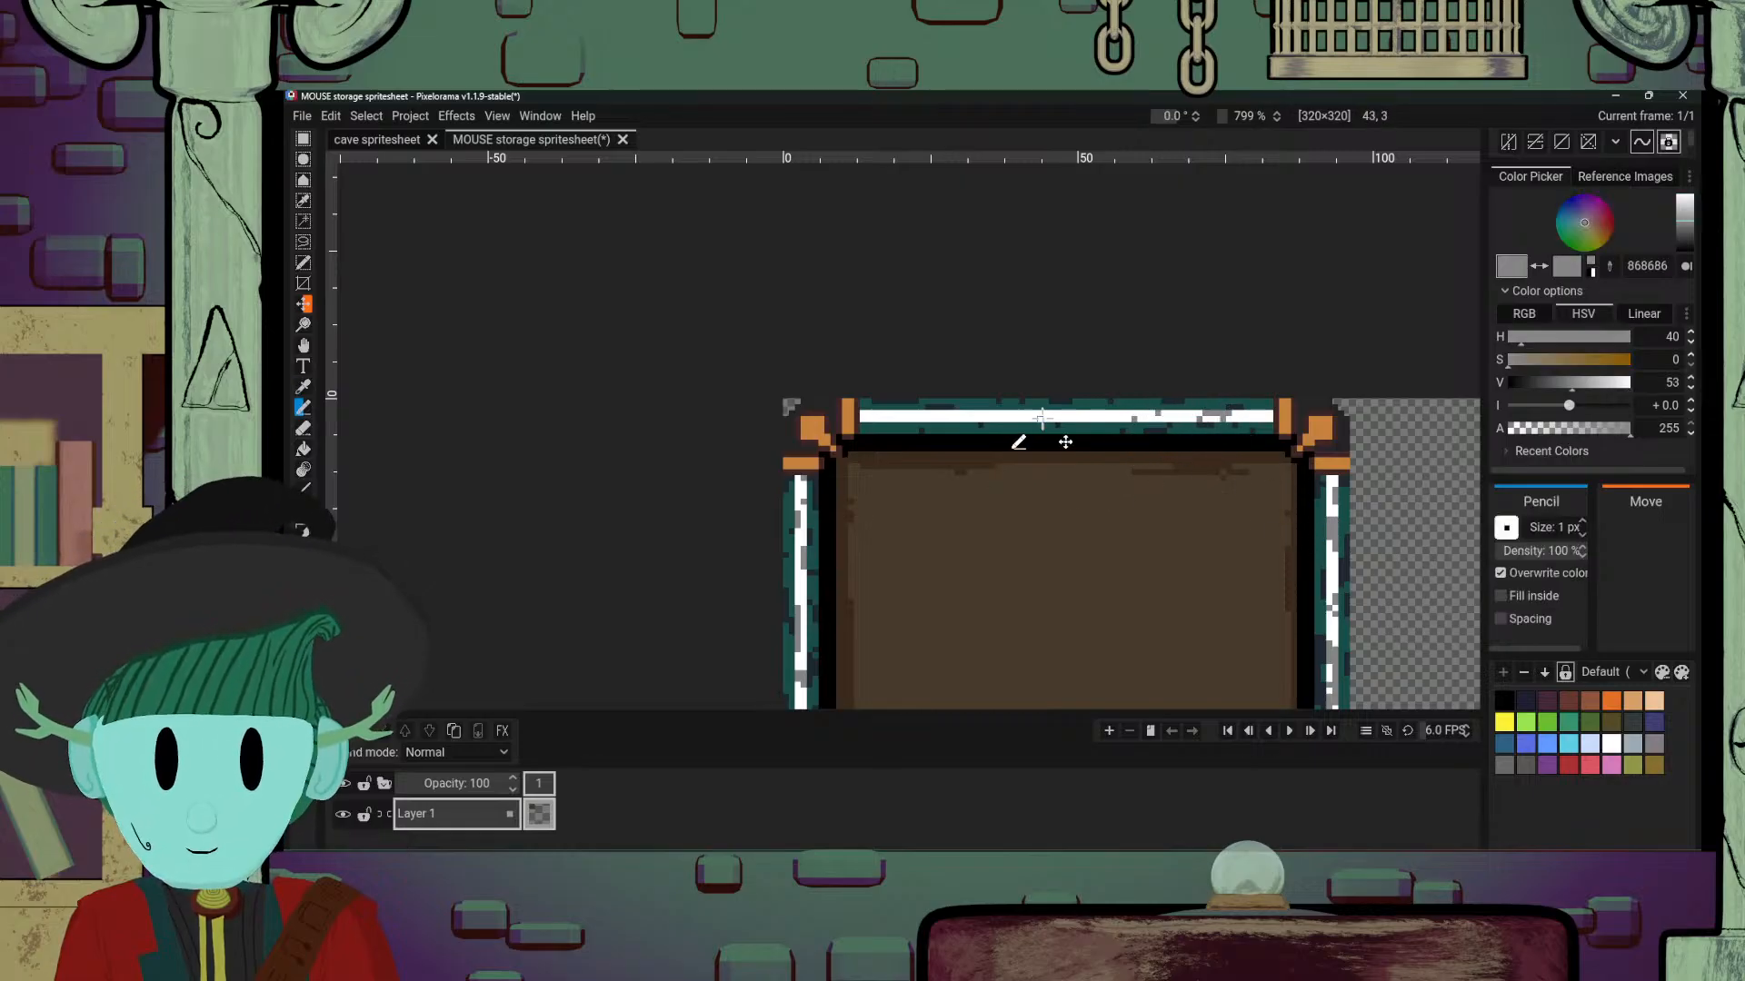
left_click_drag(1039, 418, 969, 418)
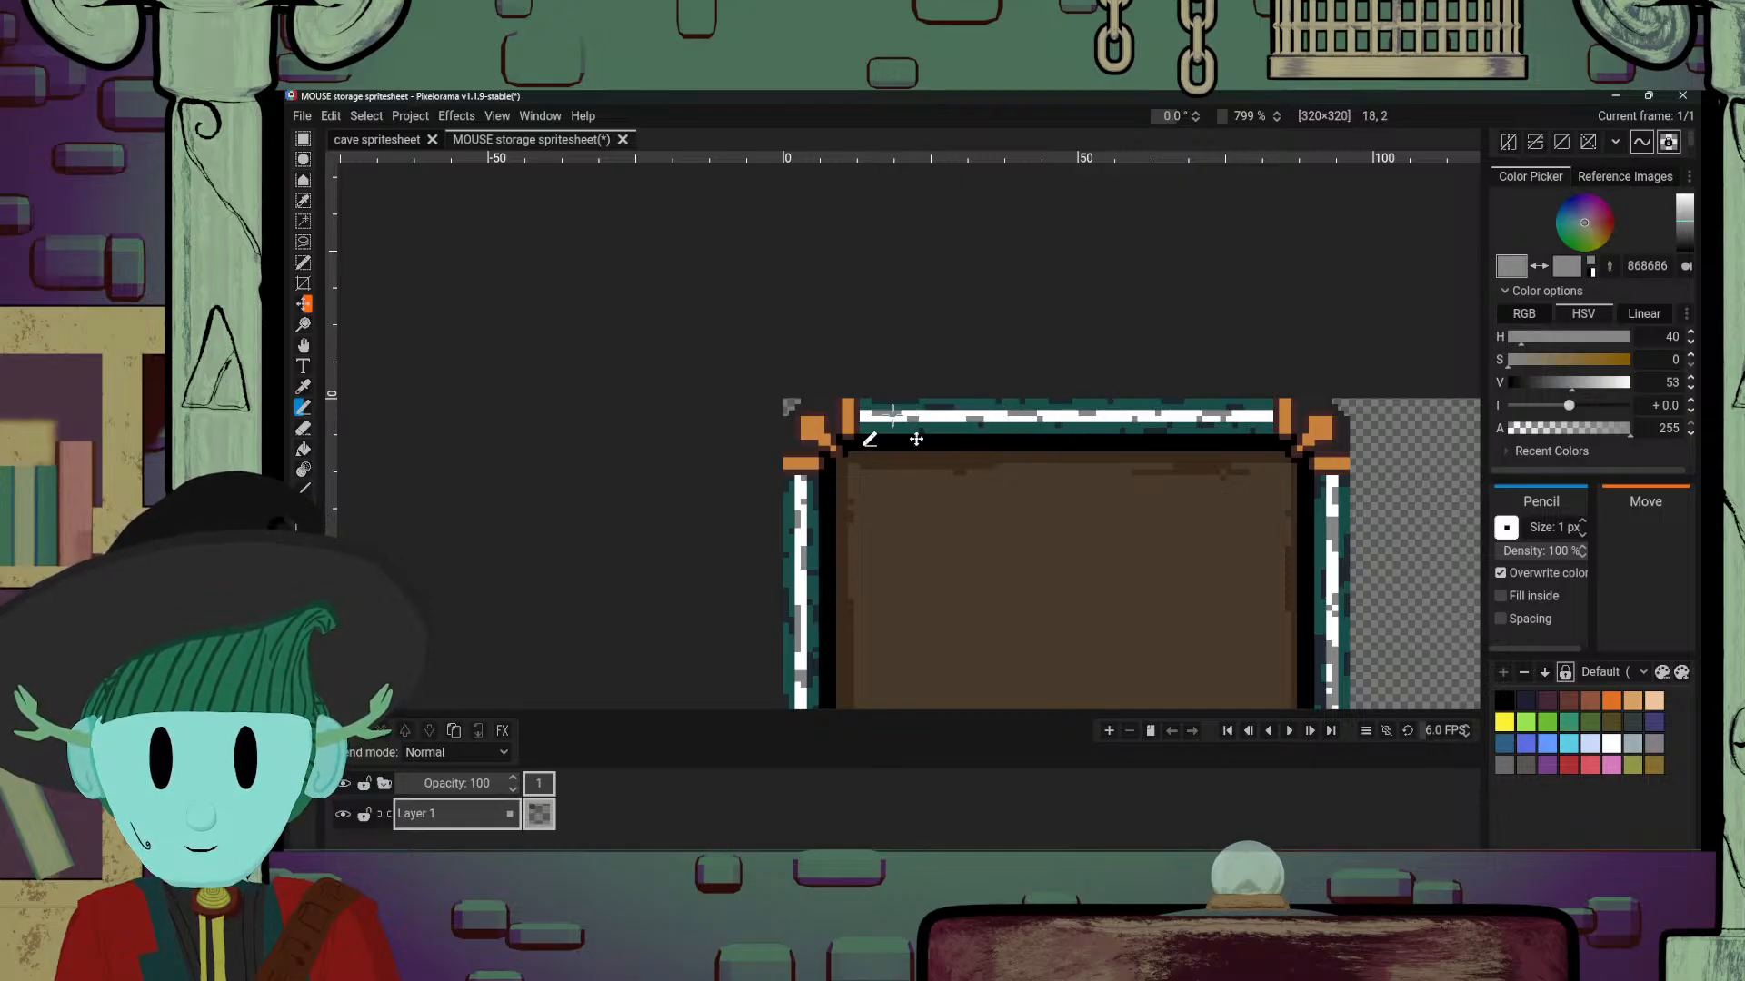
Step: Add more dark navy (1d2834) pixels along the top border's teal edges and save the spritesheet
left_click(1262, 407, "alt")
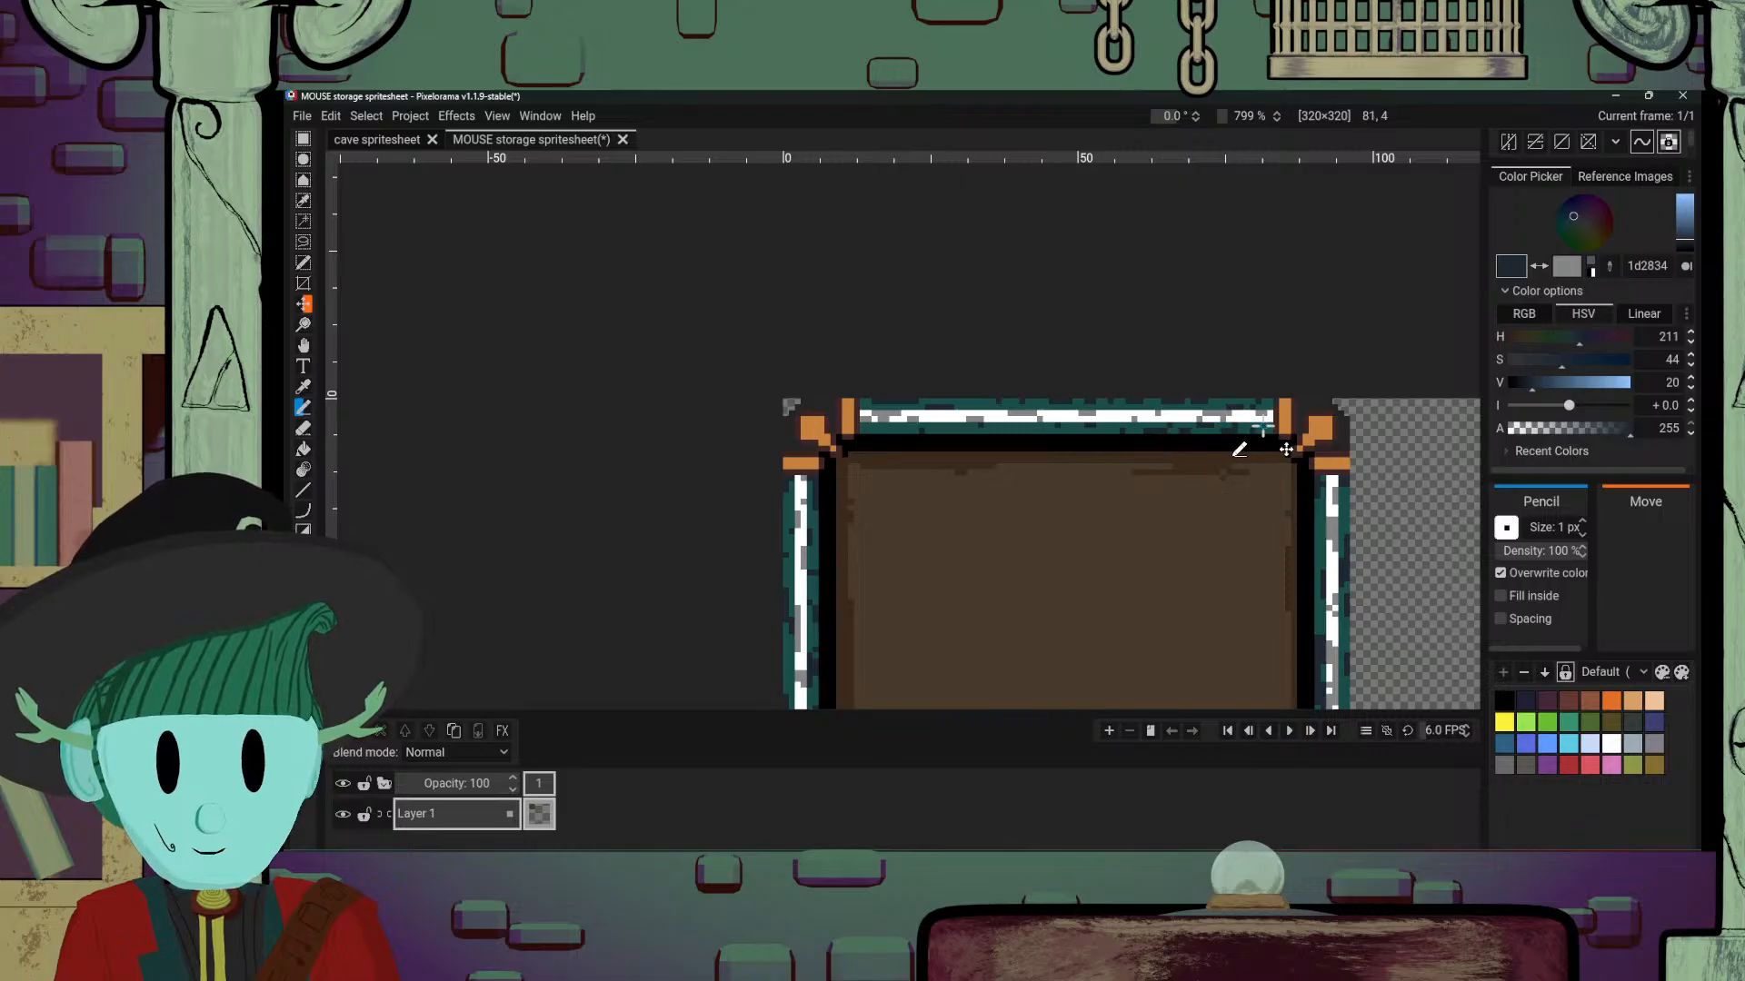
key("alt")
left_click(1154, 428)
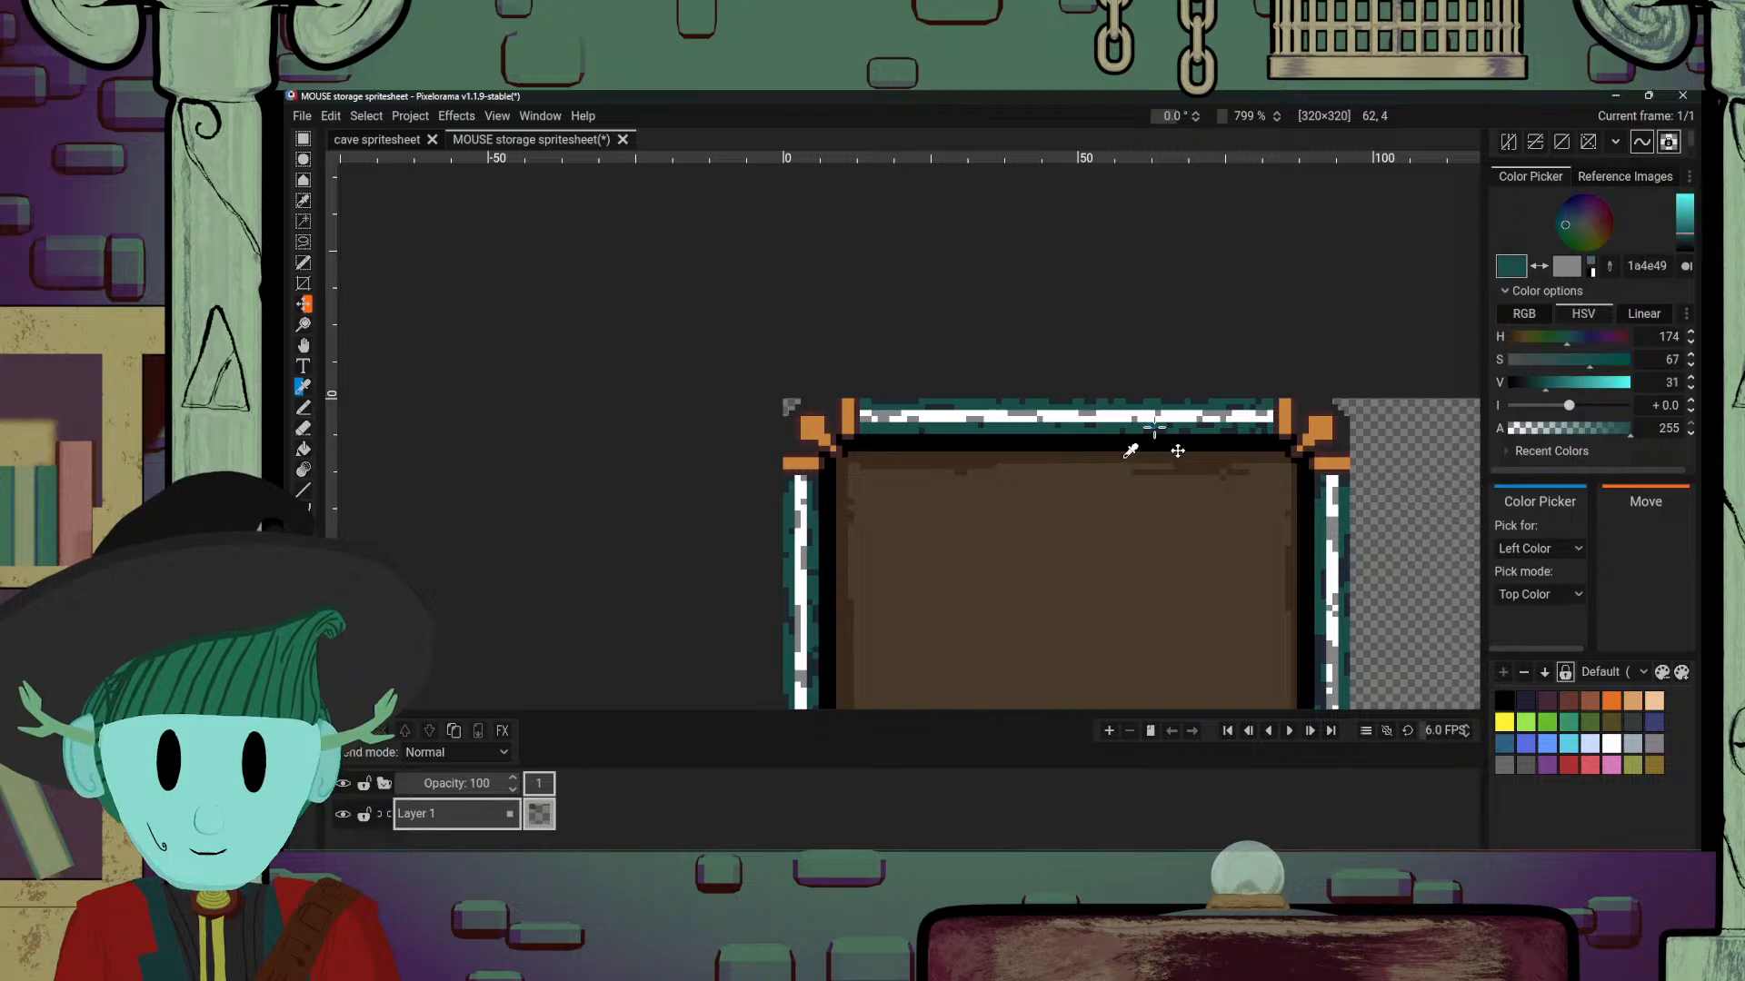
left_click(1160, 433)
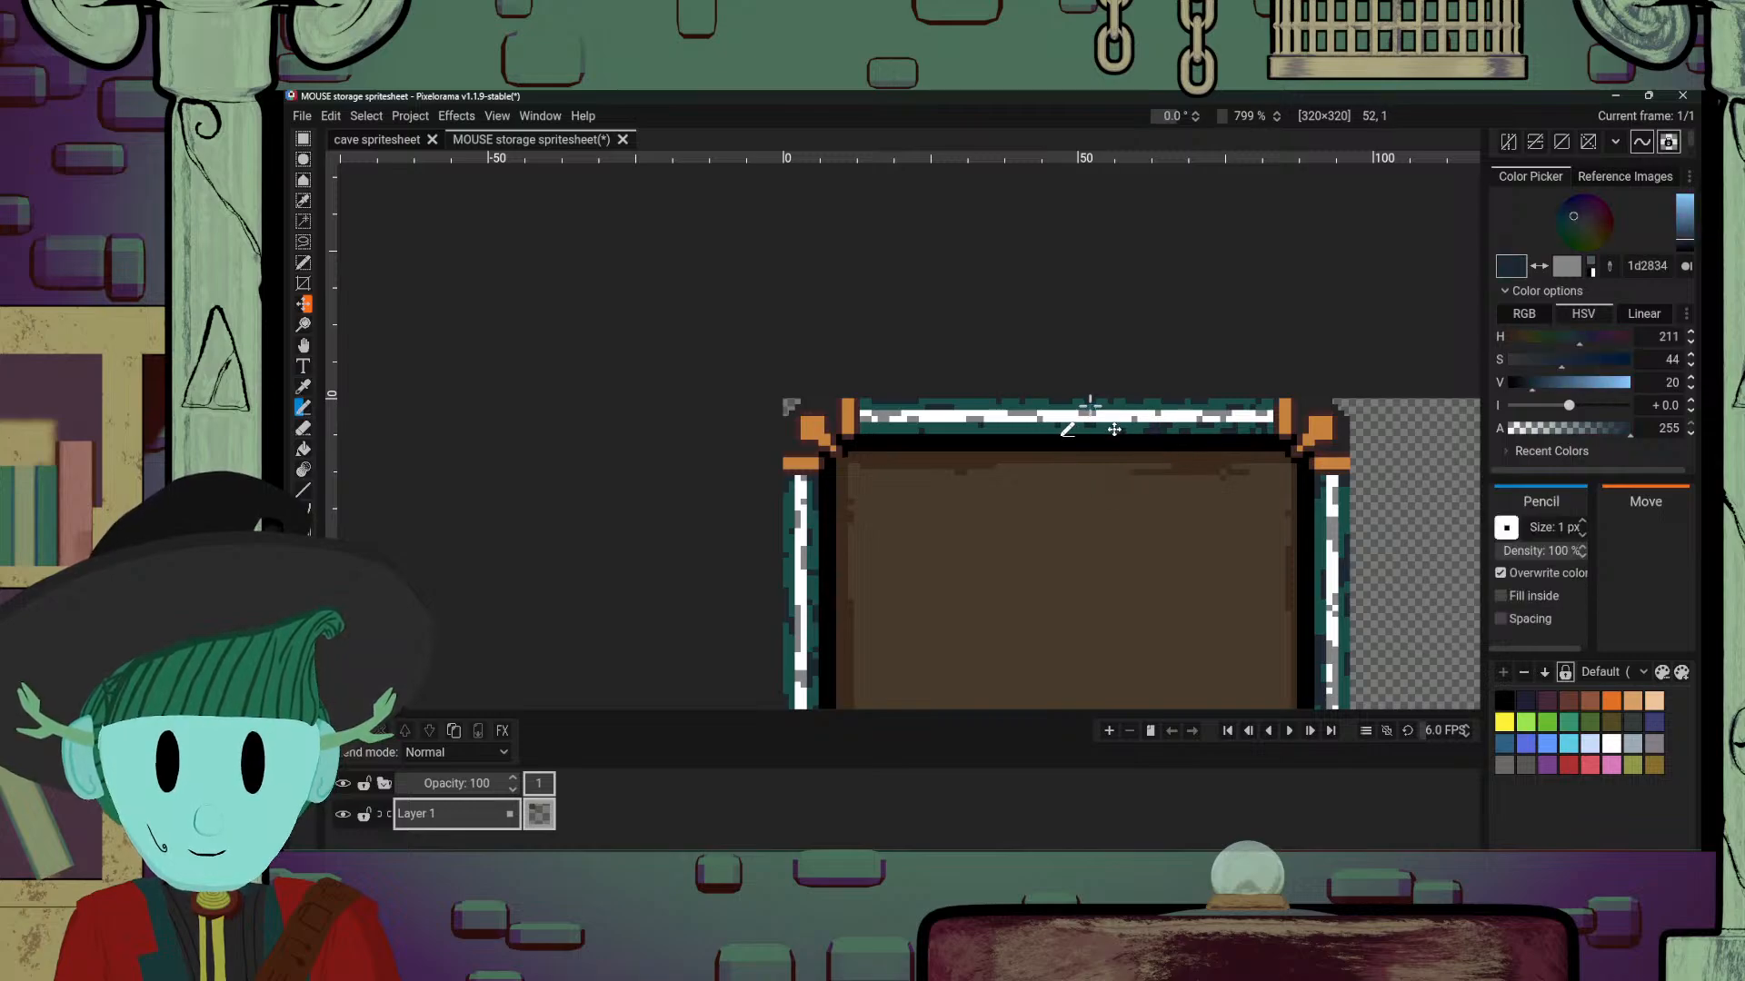
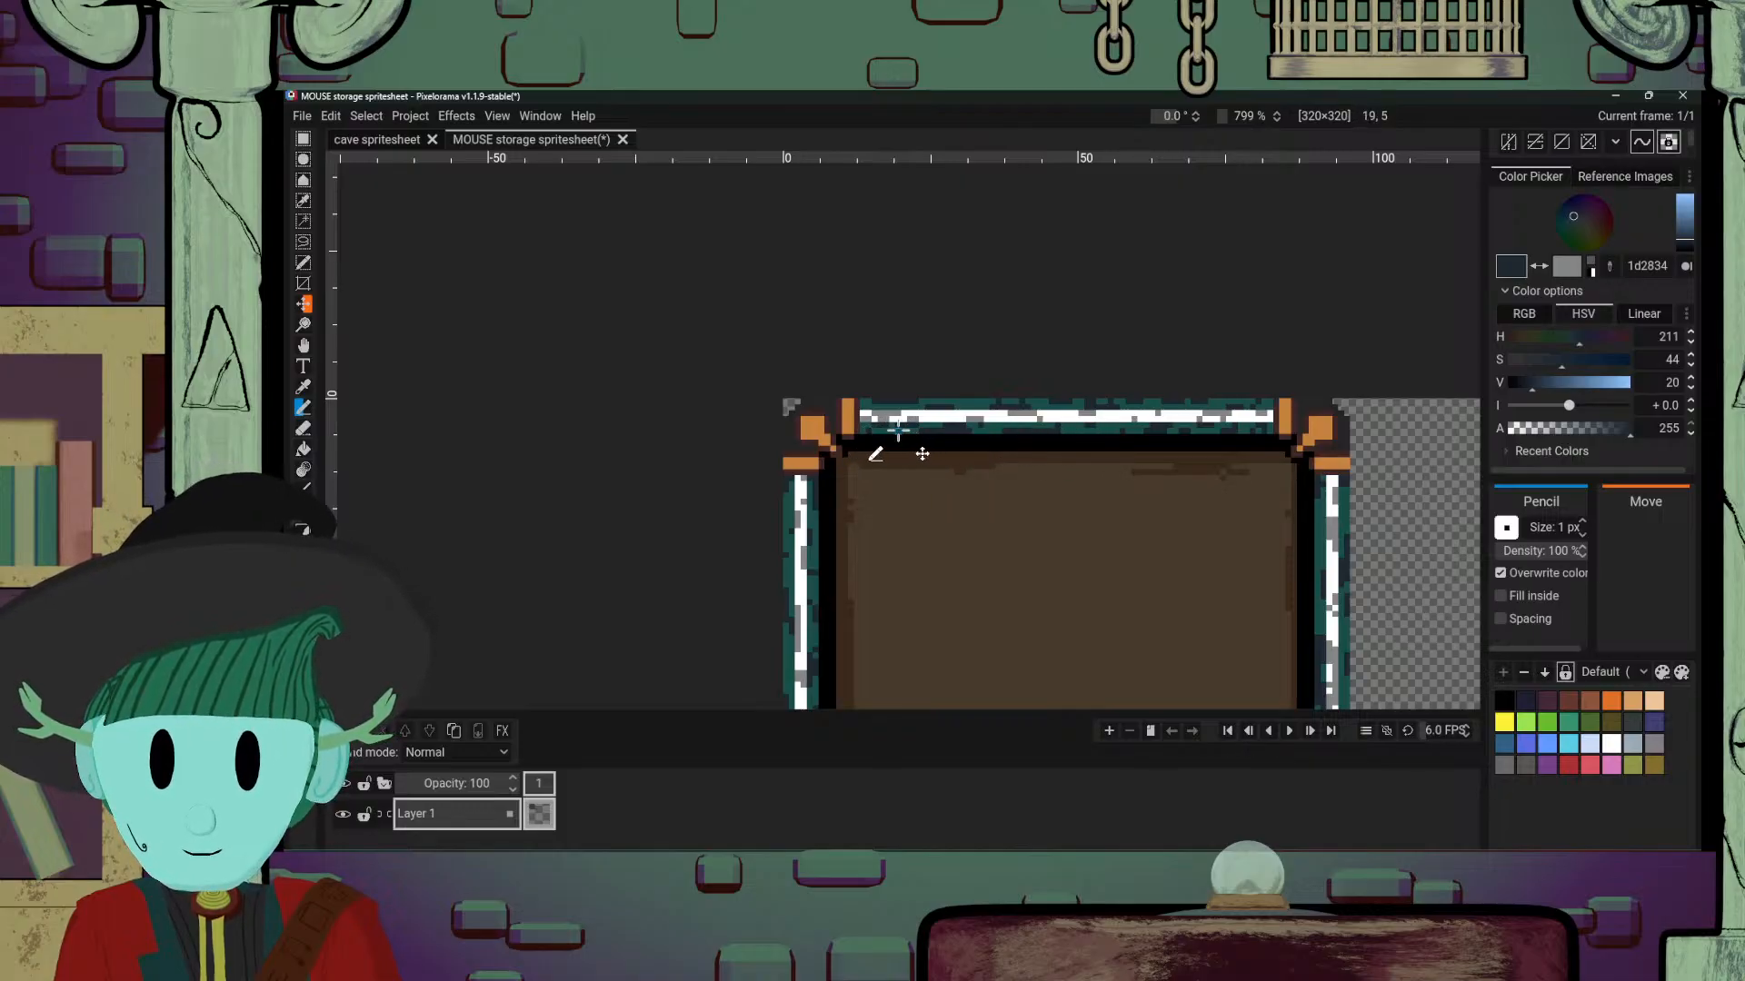
scroll(1122, 281, "down", 5)
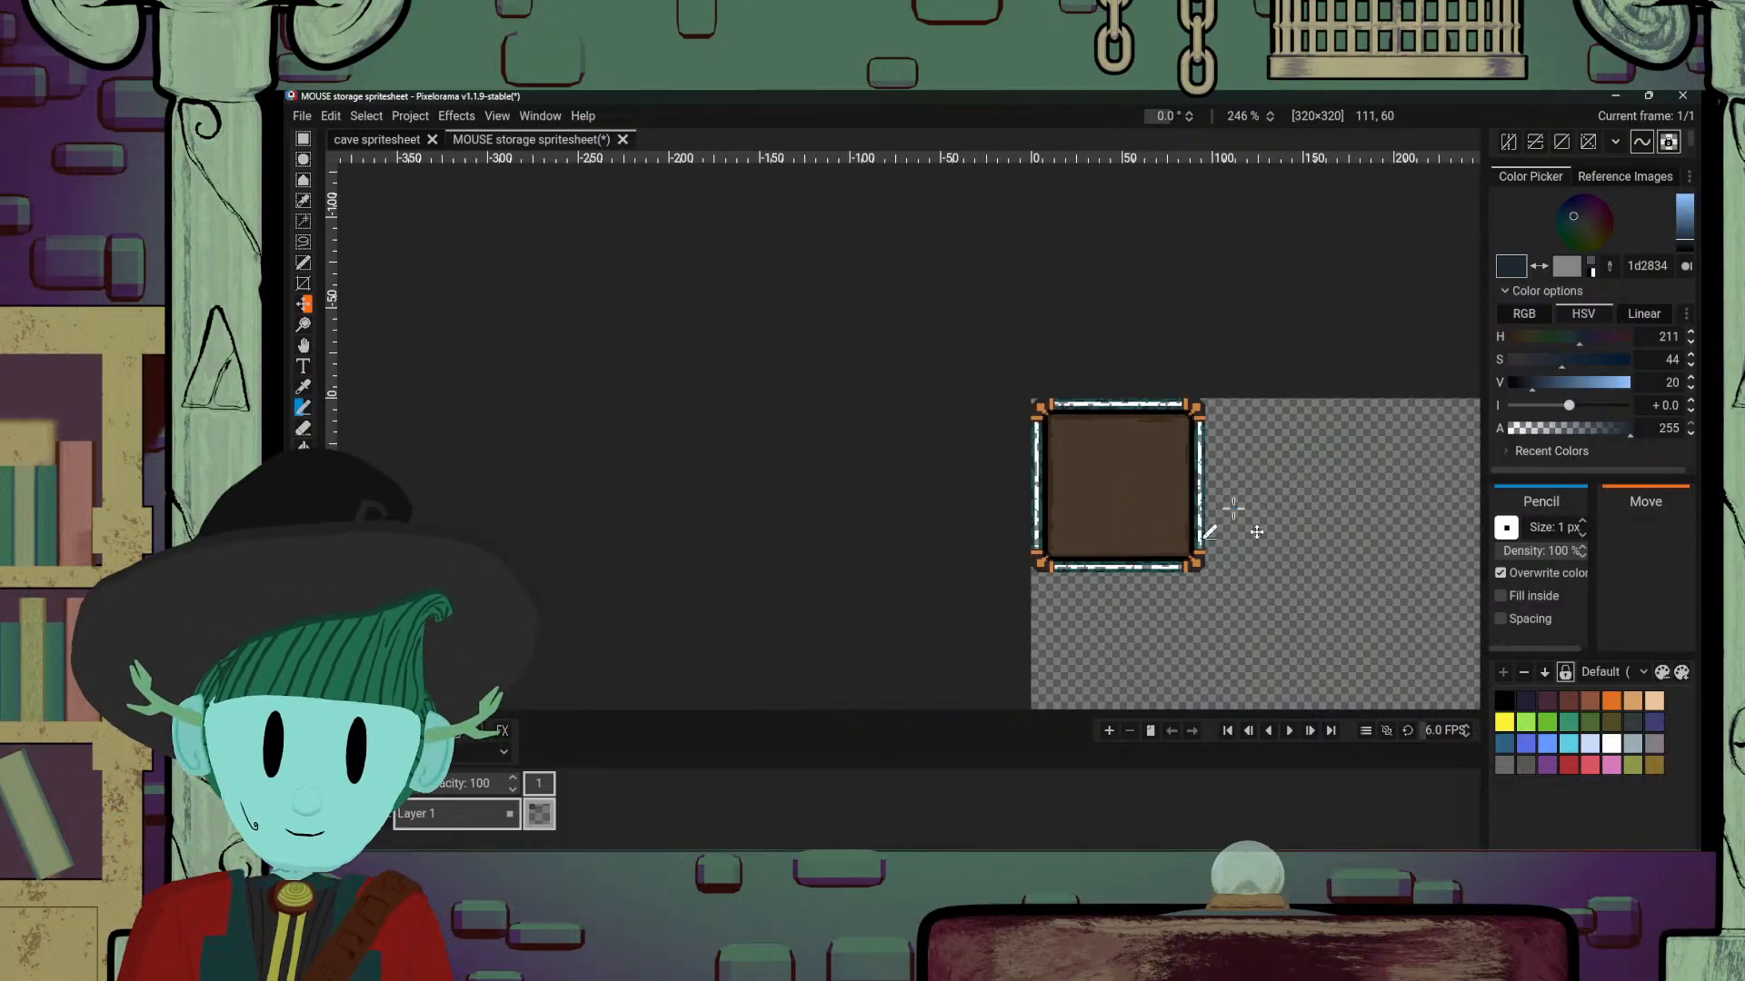
key("ctrl+s")
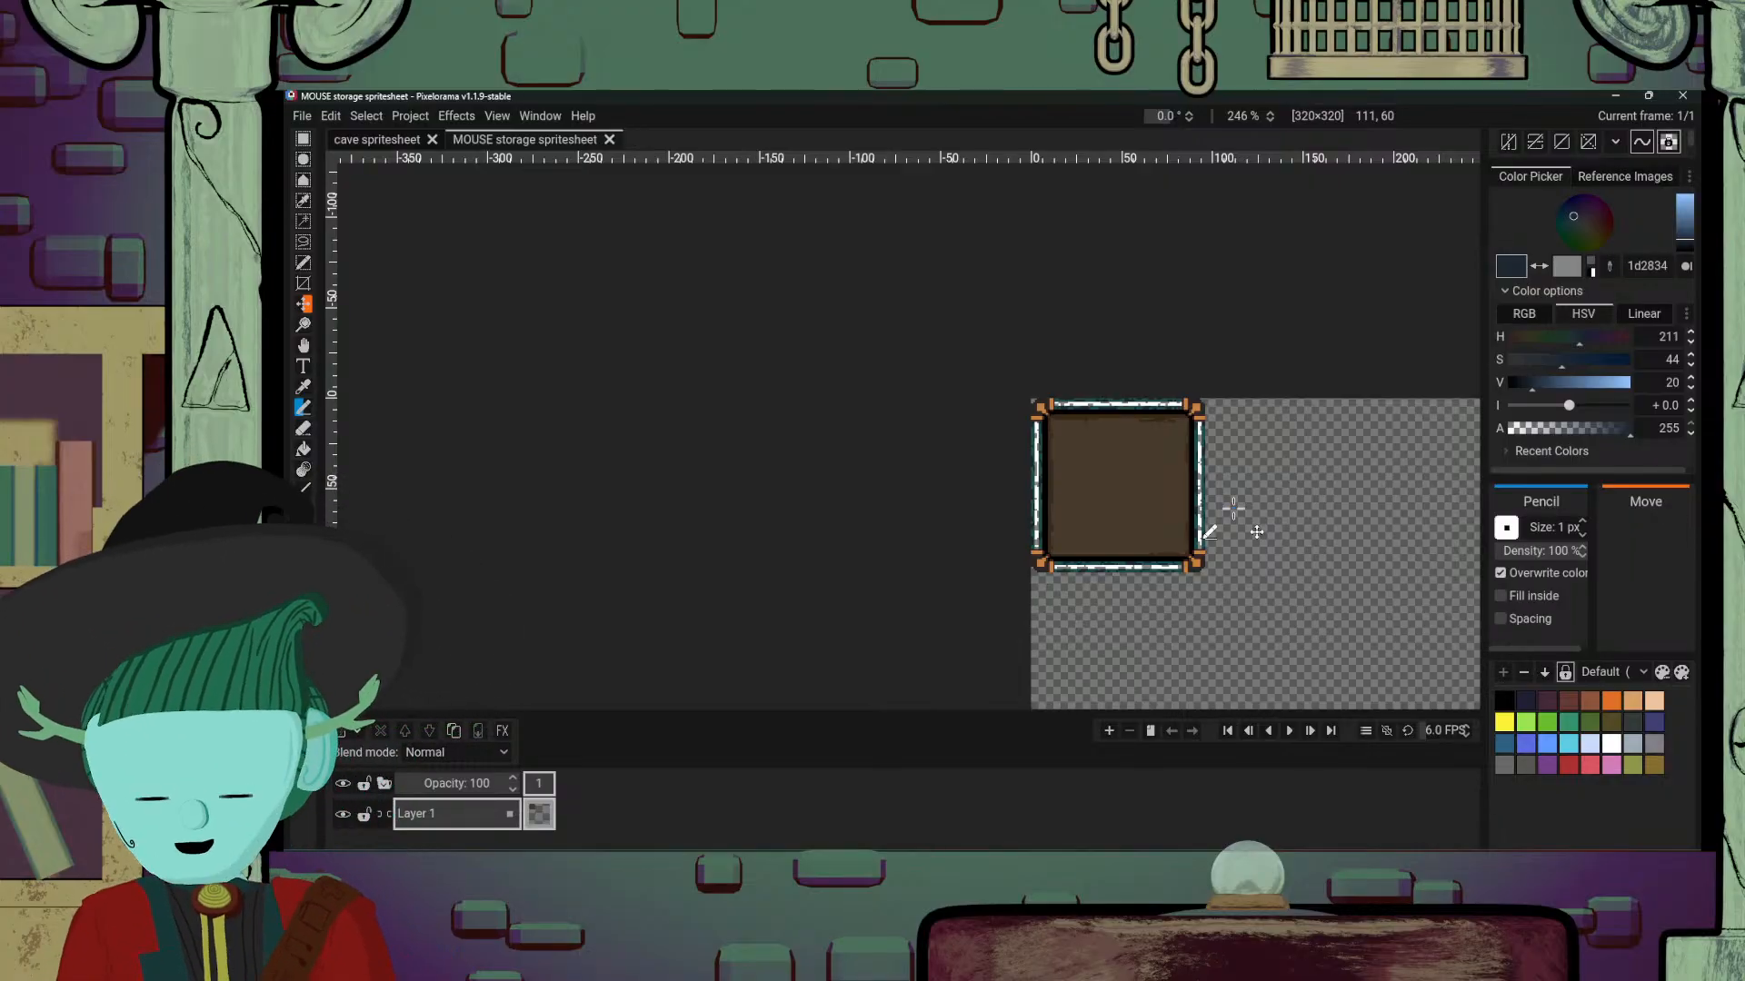
Step: Examine the shaded frame as a whole and the empty canvas area beside its right border
left_click_drag(1290, 467, 1054, 491)
scroll(1036, 545, "up", 4)
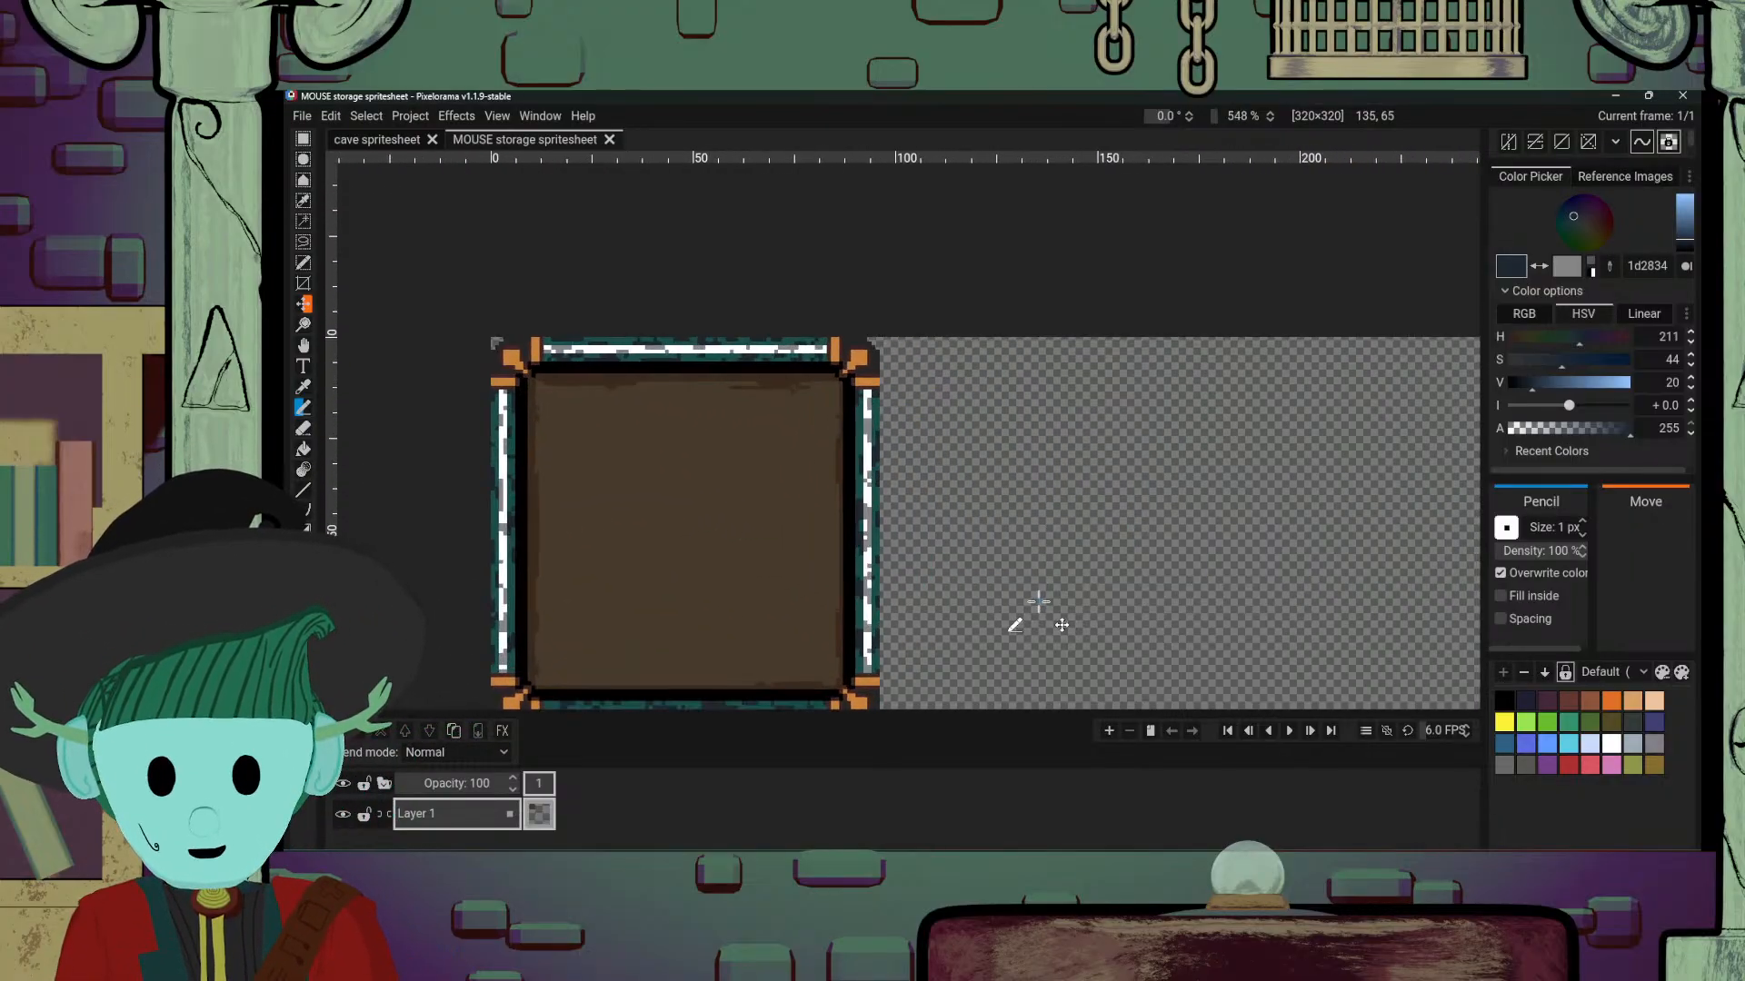
left_click_drag(892, 441, 1190, 514)
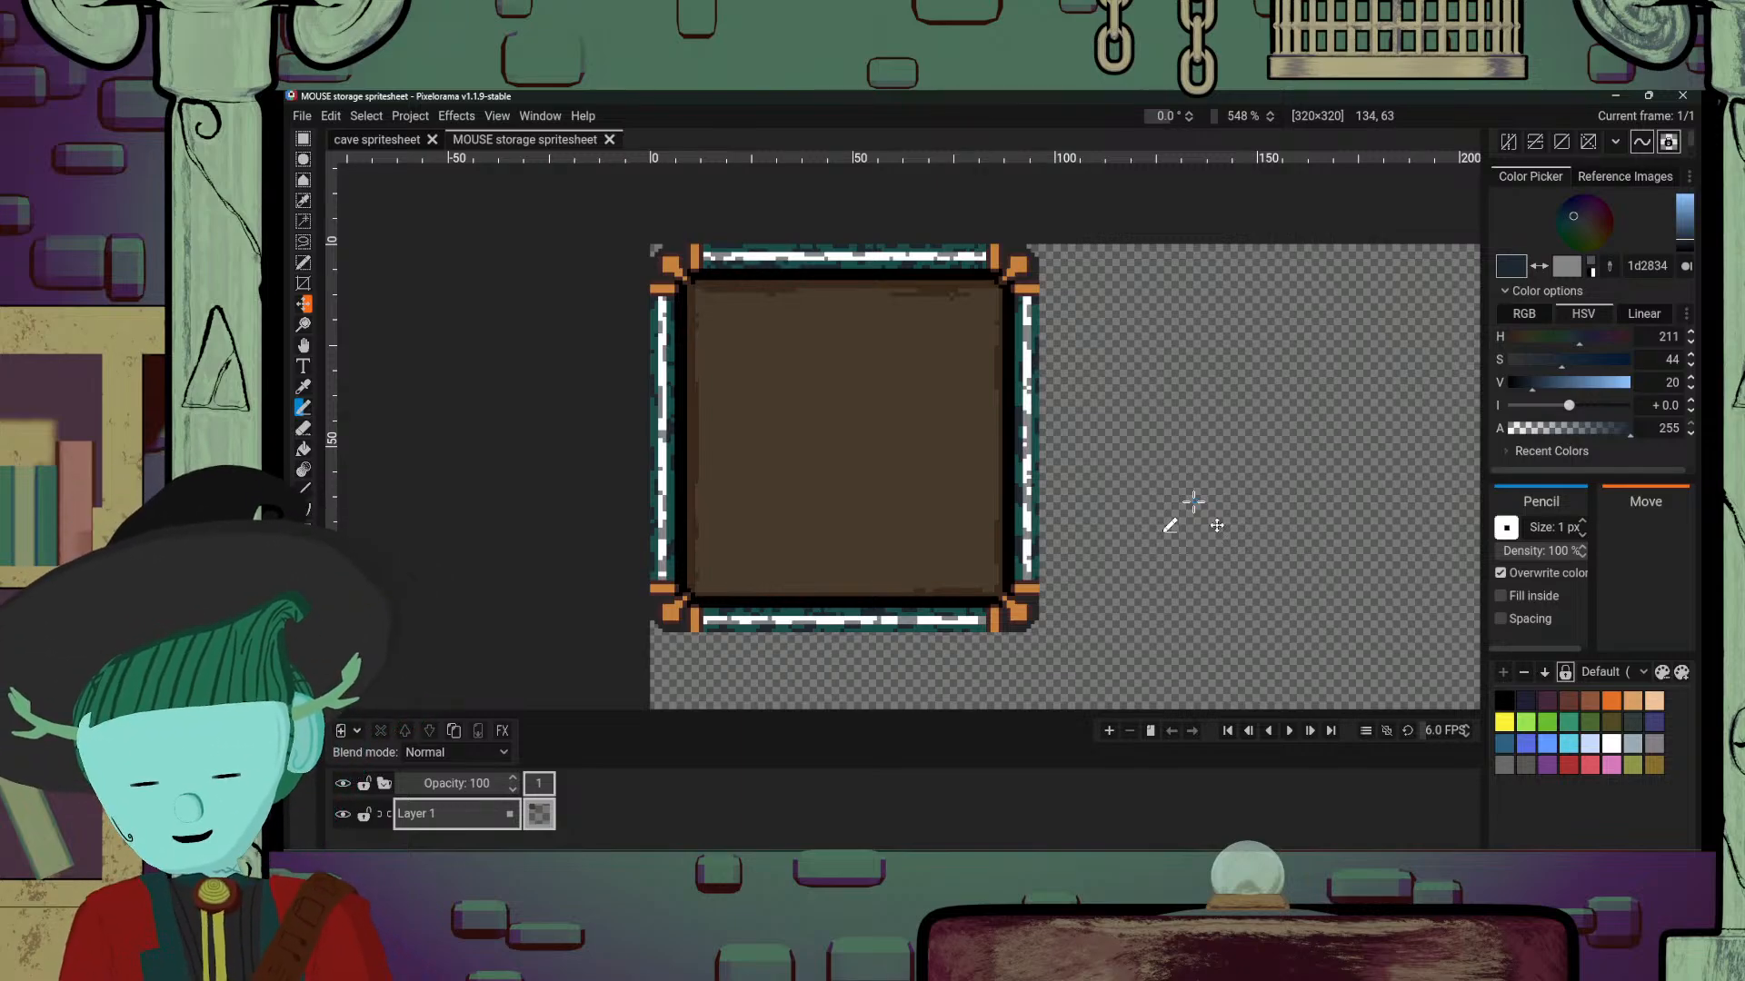
scroll(1204, 381, "down", 2)
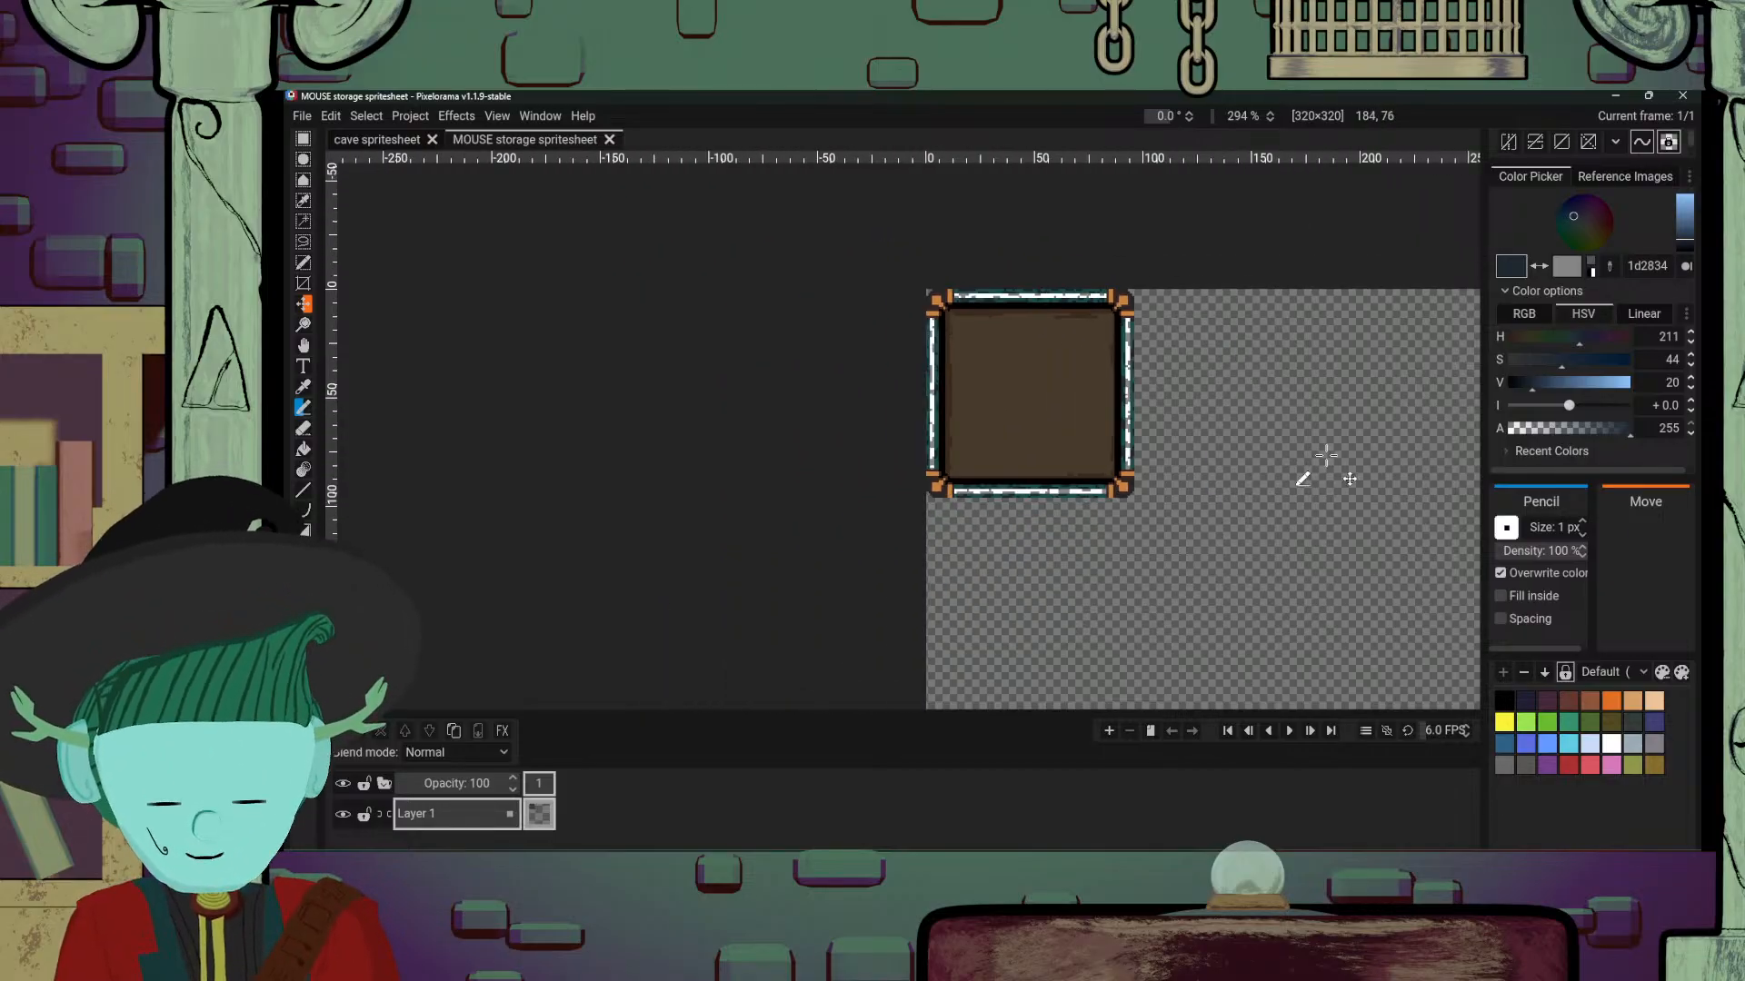
scroll(1326, 445, "up", 3)
scroll(1181, 500, "down", 5)
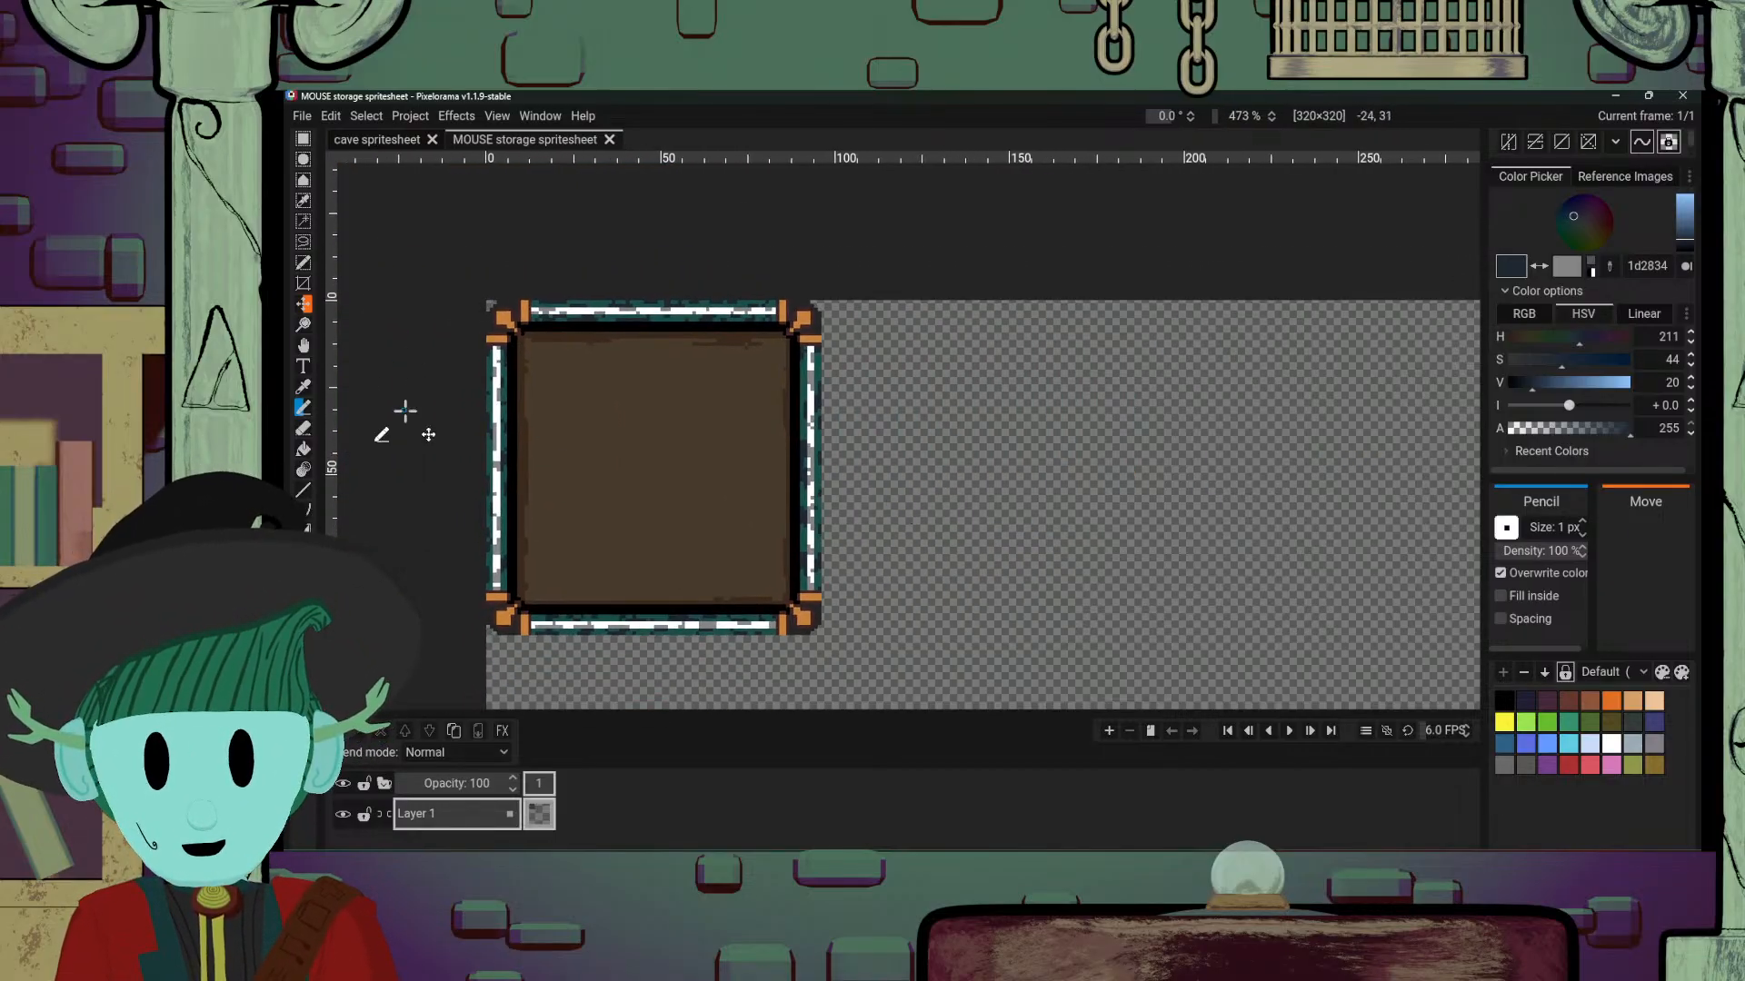
scroll(914, 375, "up", 2)
scroll(818, 312, "down", 4)
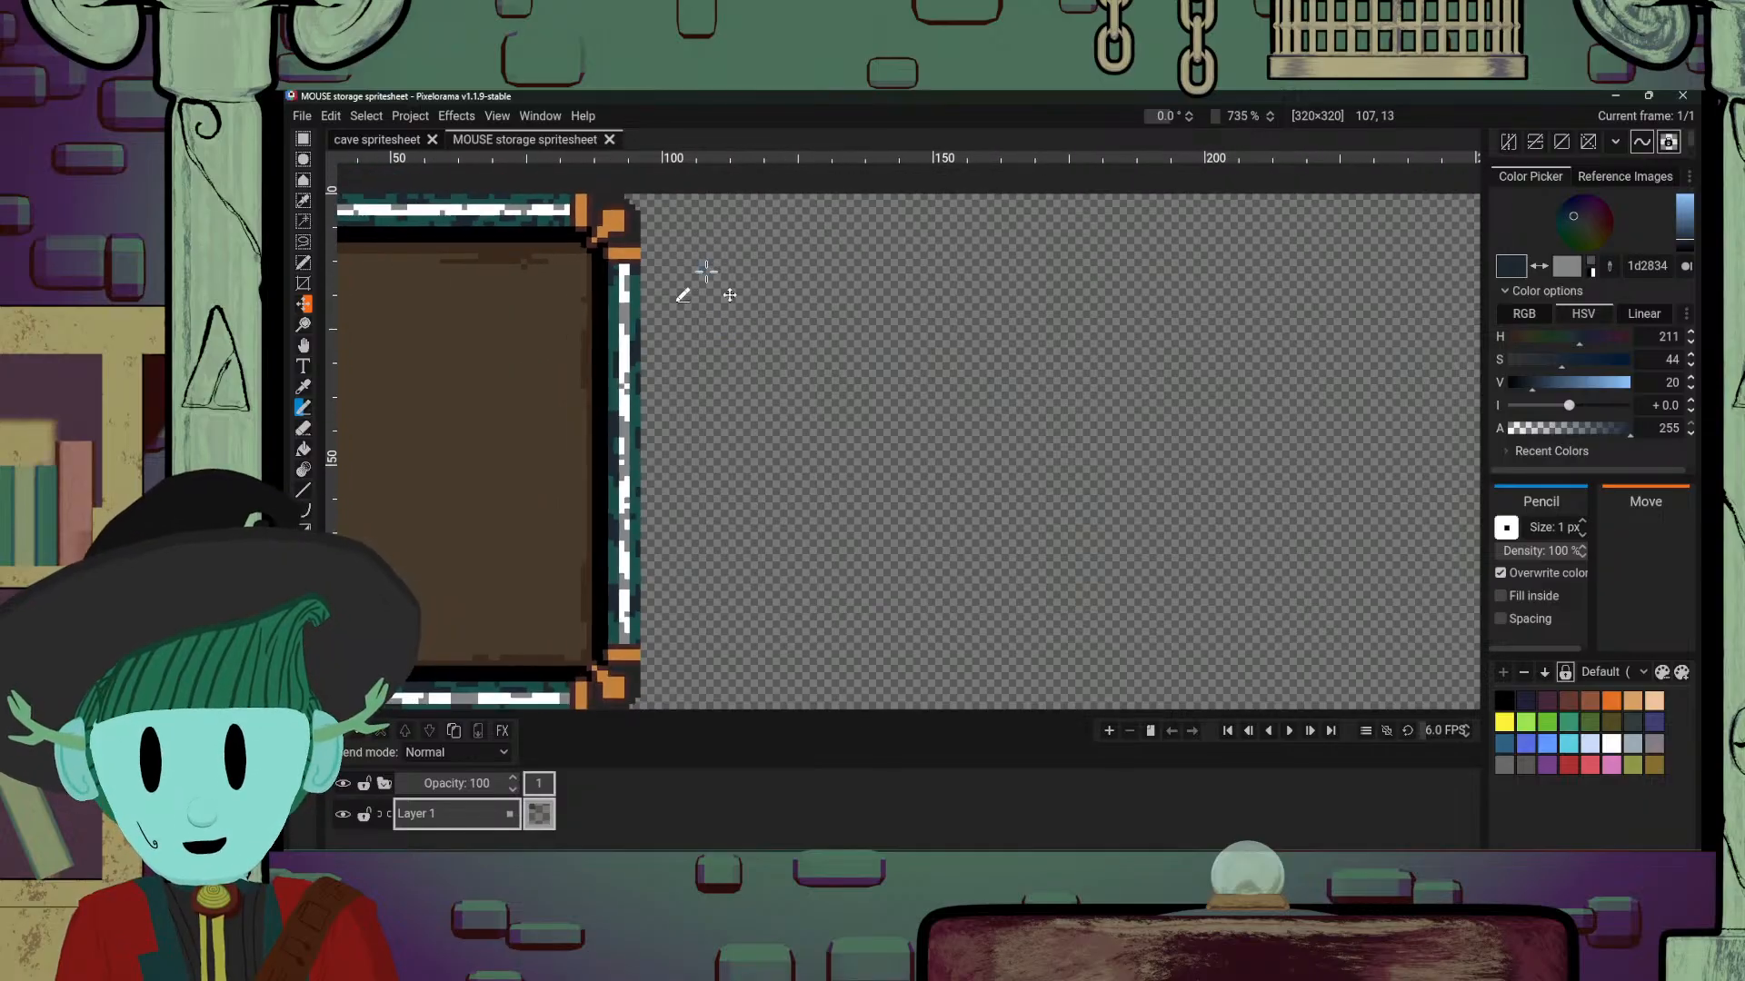
scroll(719, 295, "up", 10)
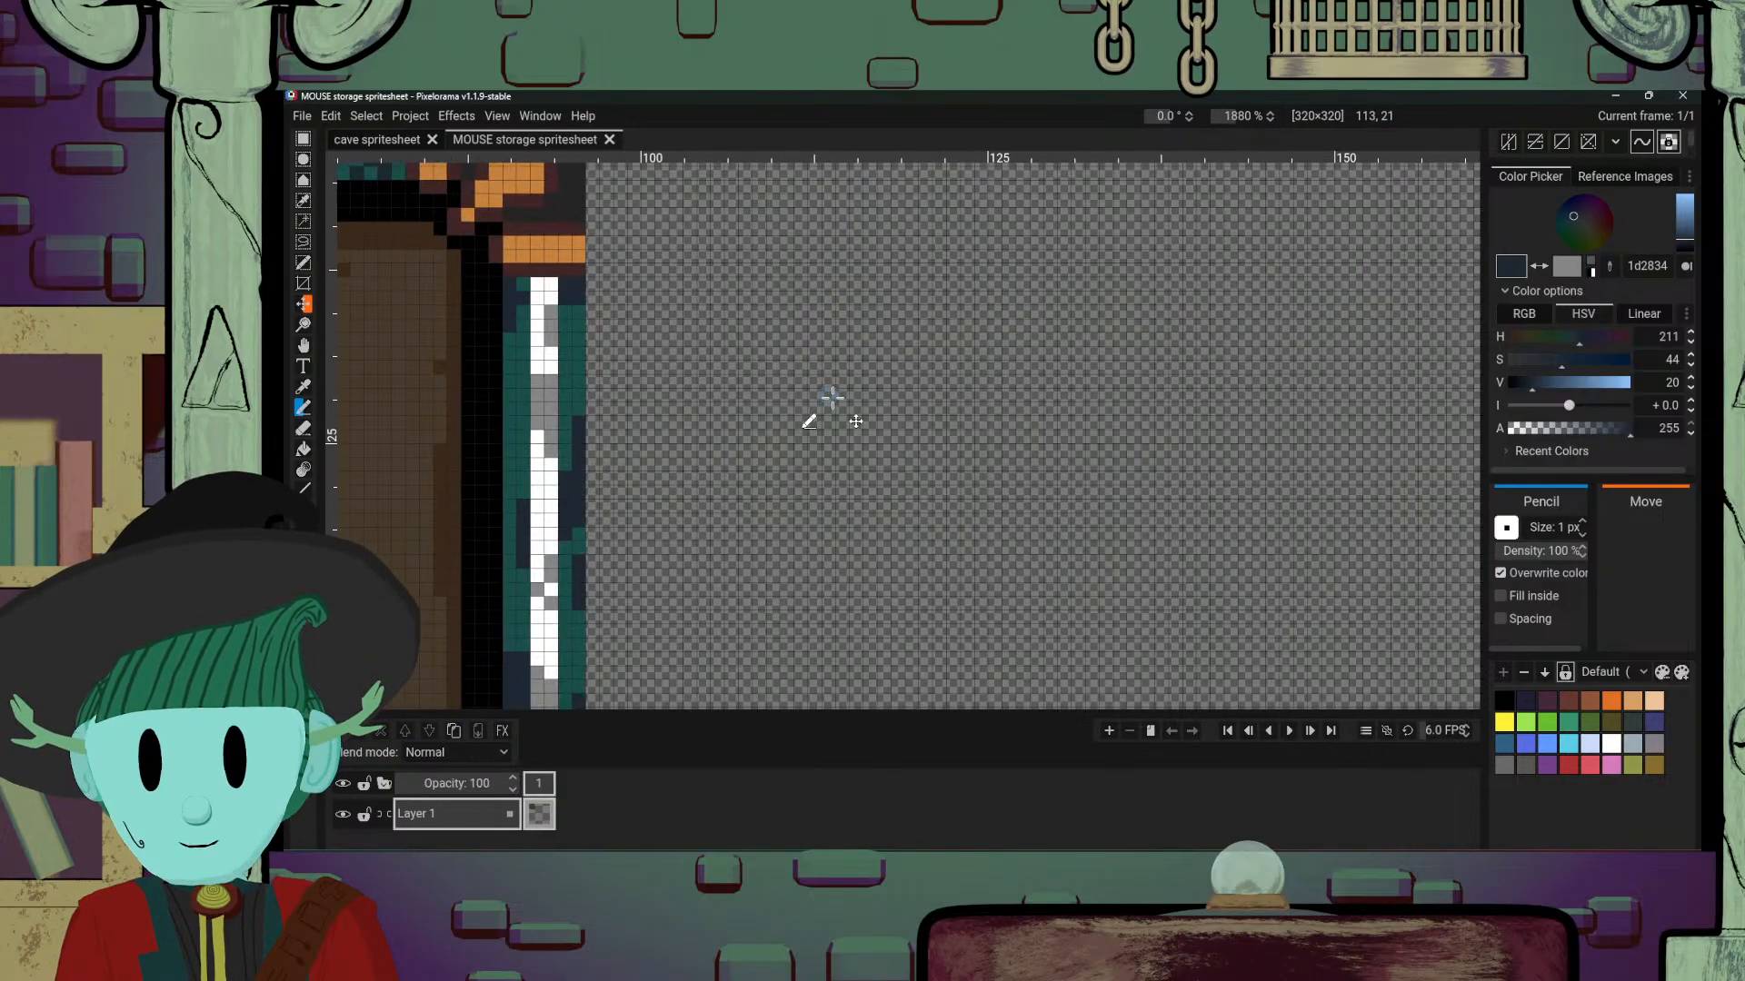
left_click_drag(623, 253, 548, 471)
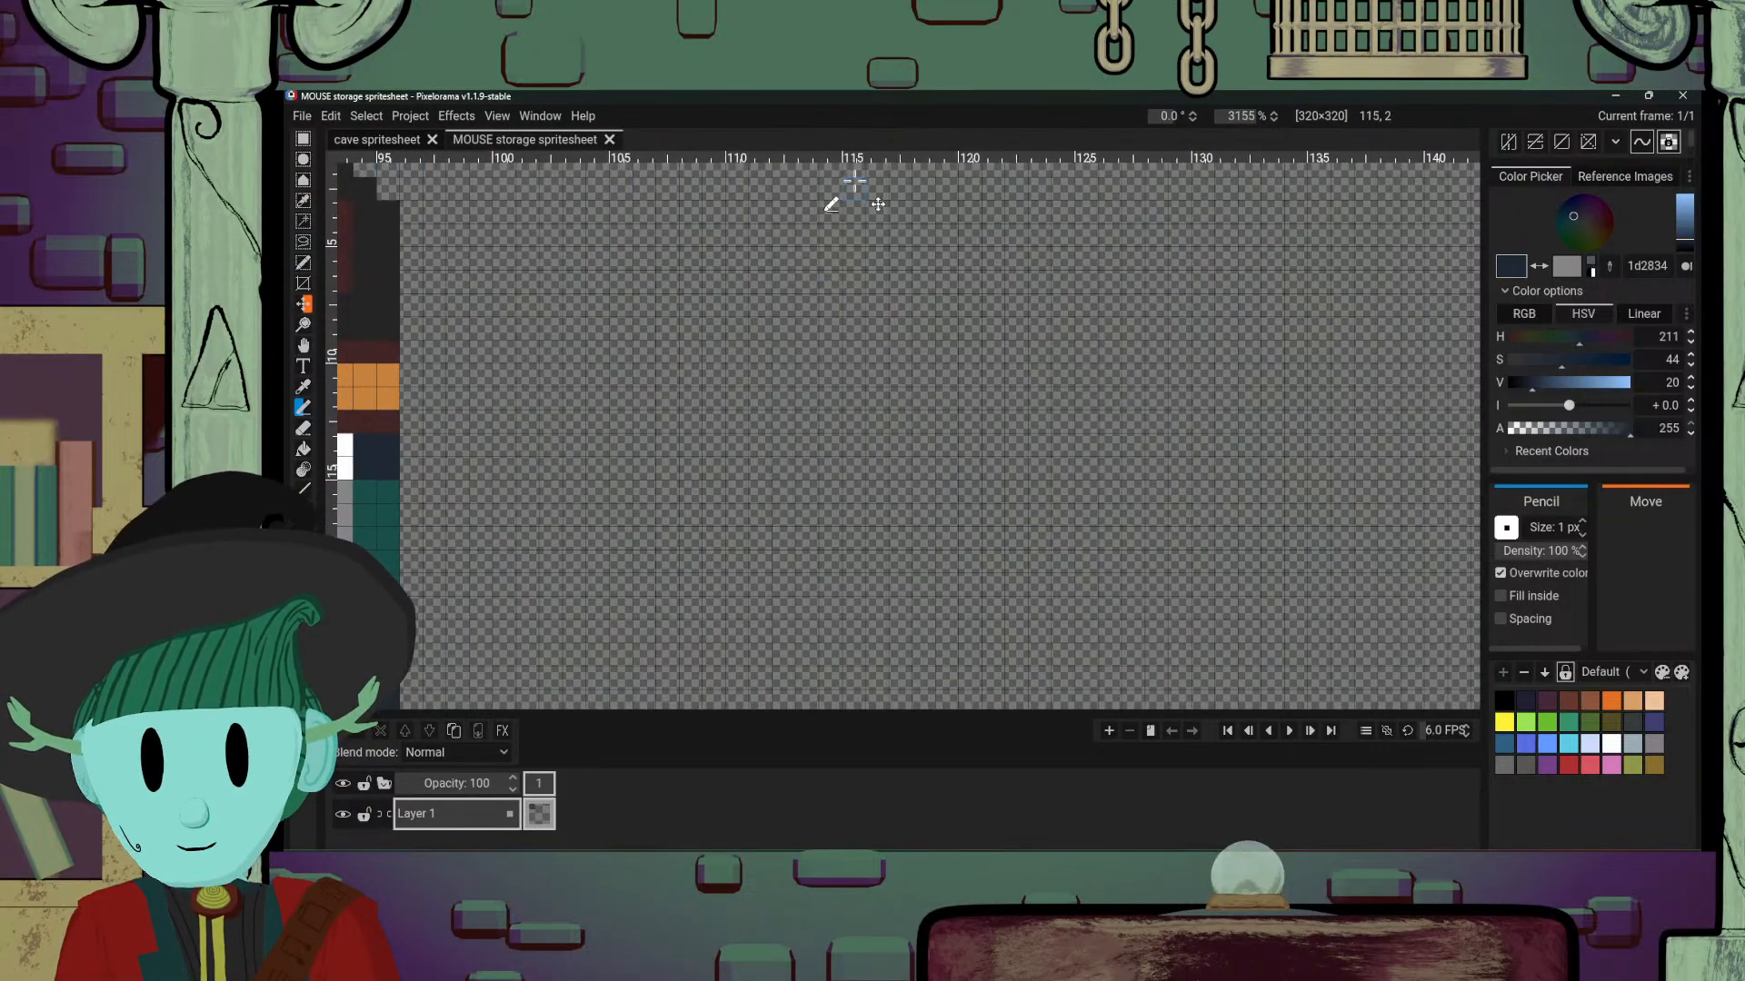
scroll(591, 388, "down", 5)
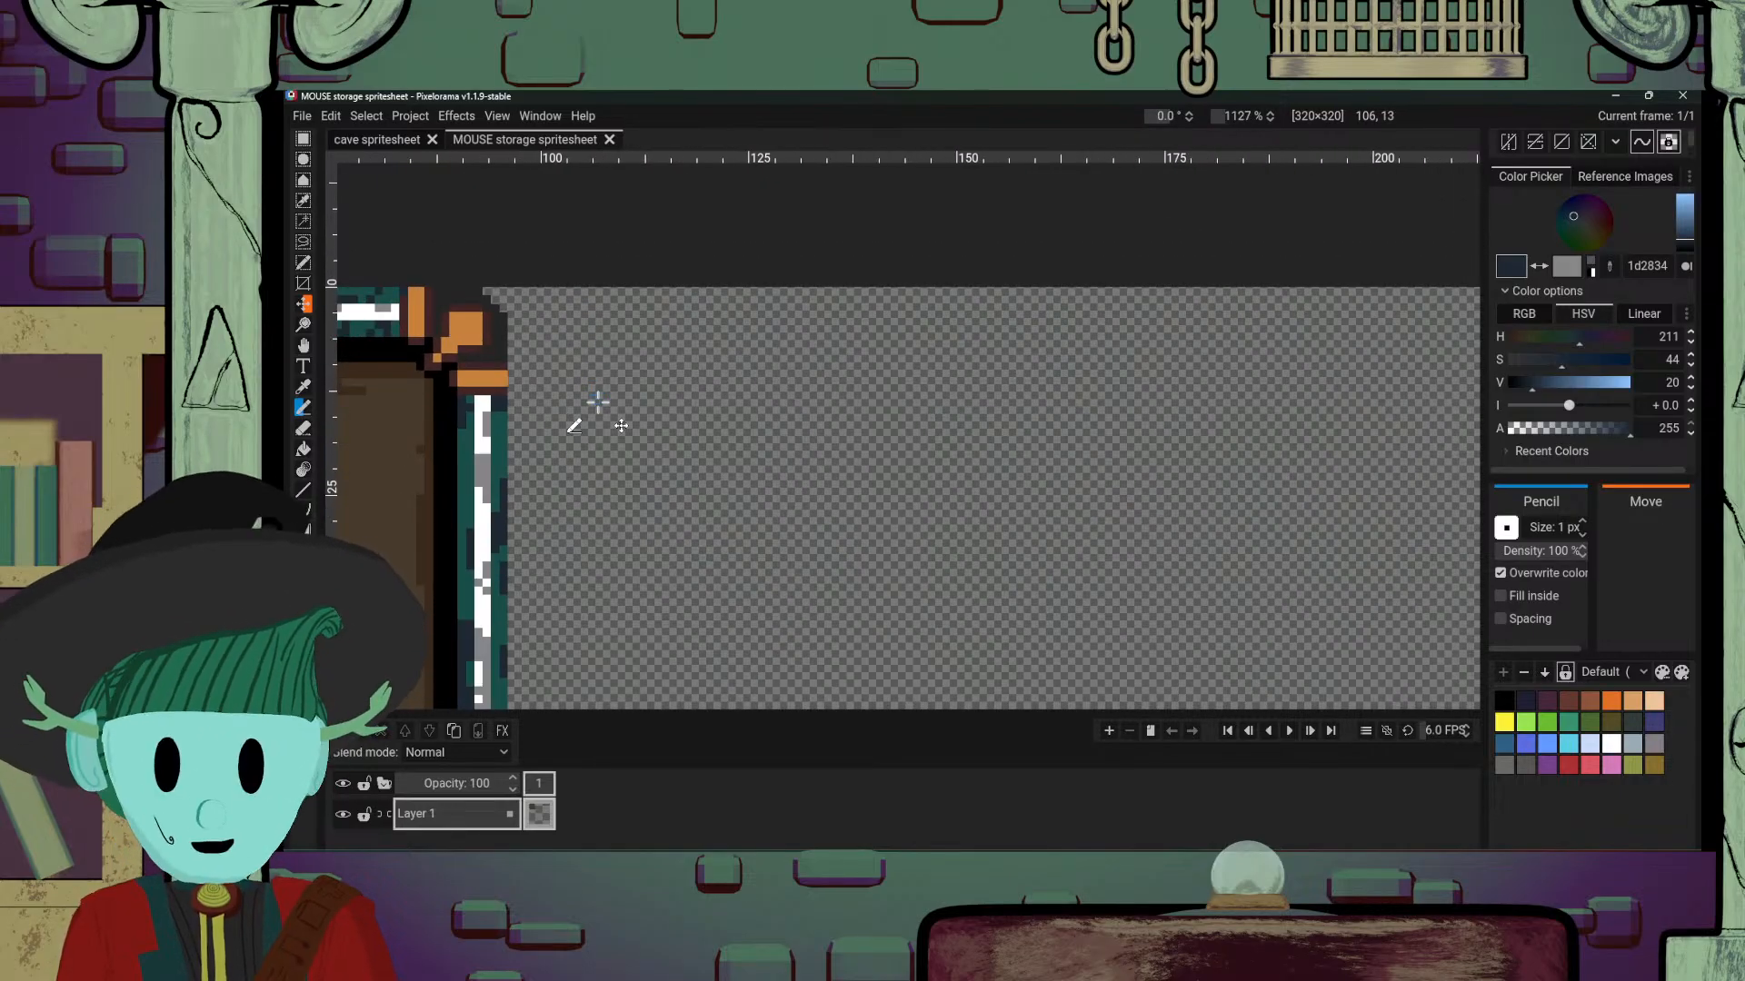
Step: Set the drawing color to light brown (aa754e) for drawing beside the frame's upper-right corner
left_click(1595, 231)
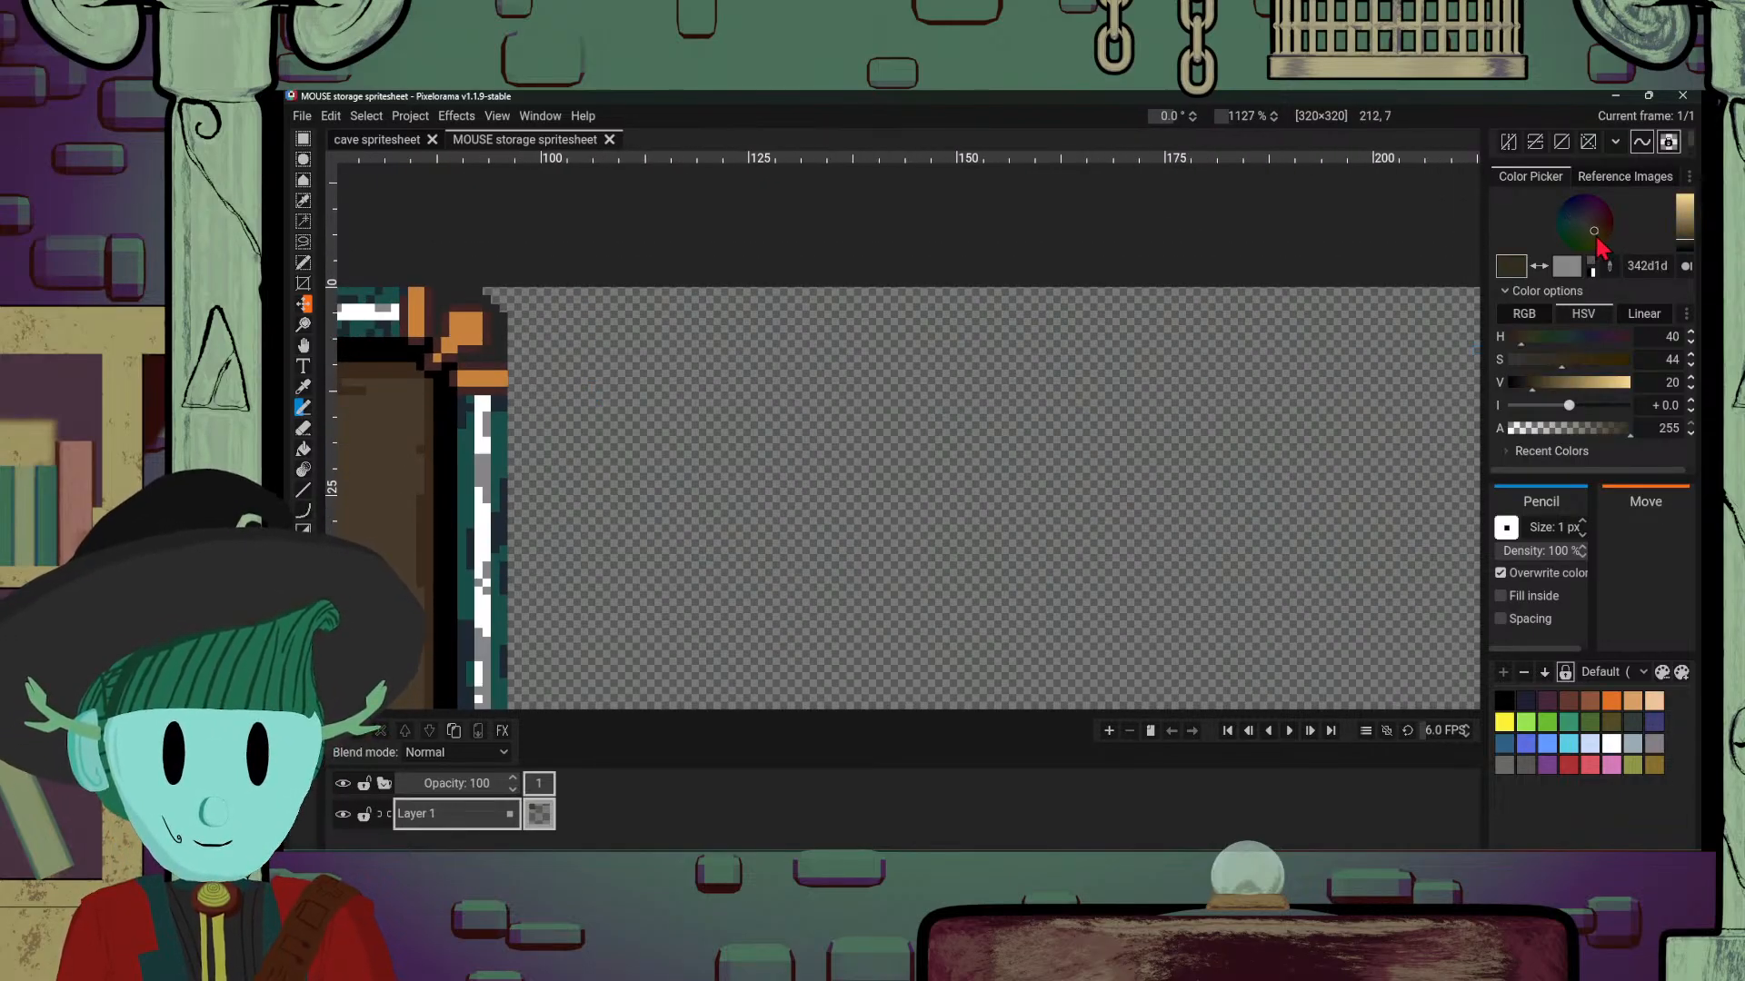
left_click(1683, 221)
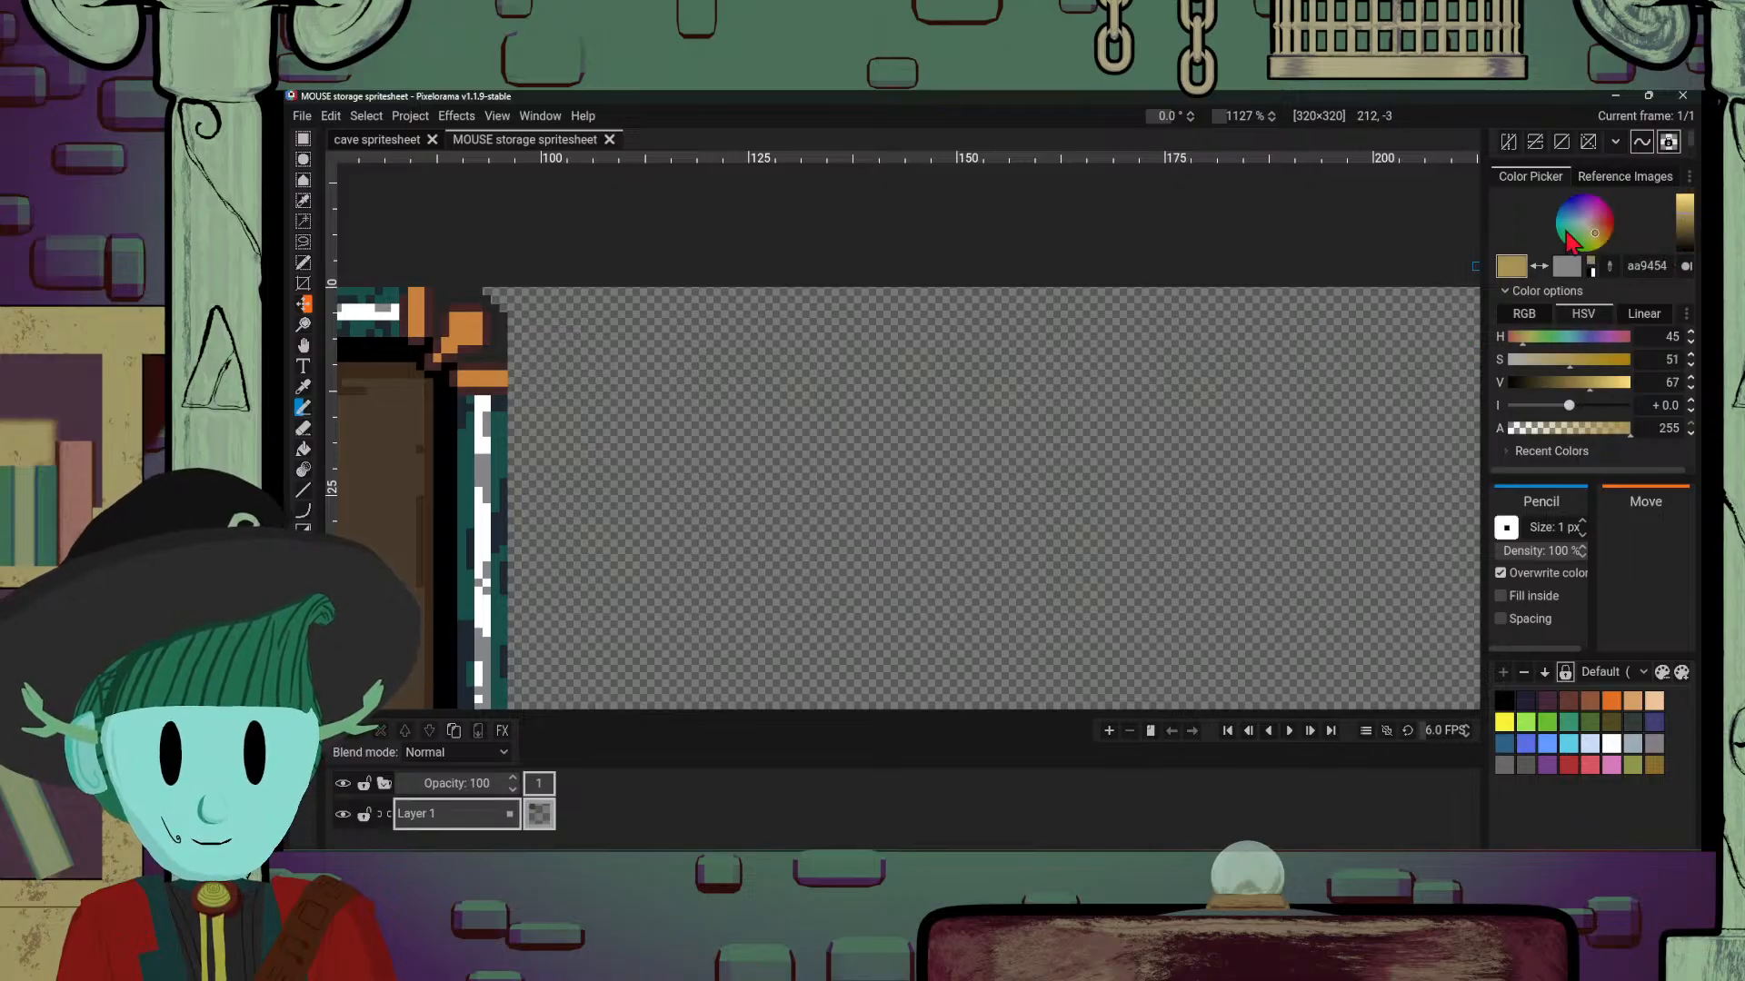
left_click_drag(1585, 227, 1598, 229)
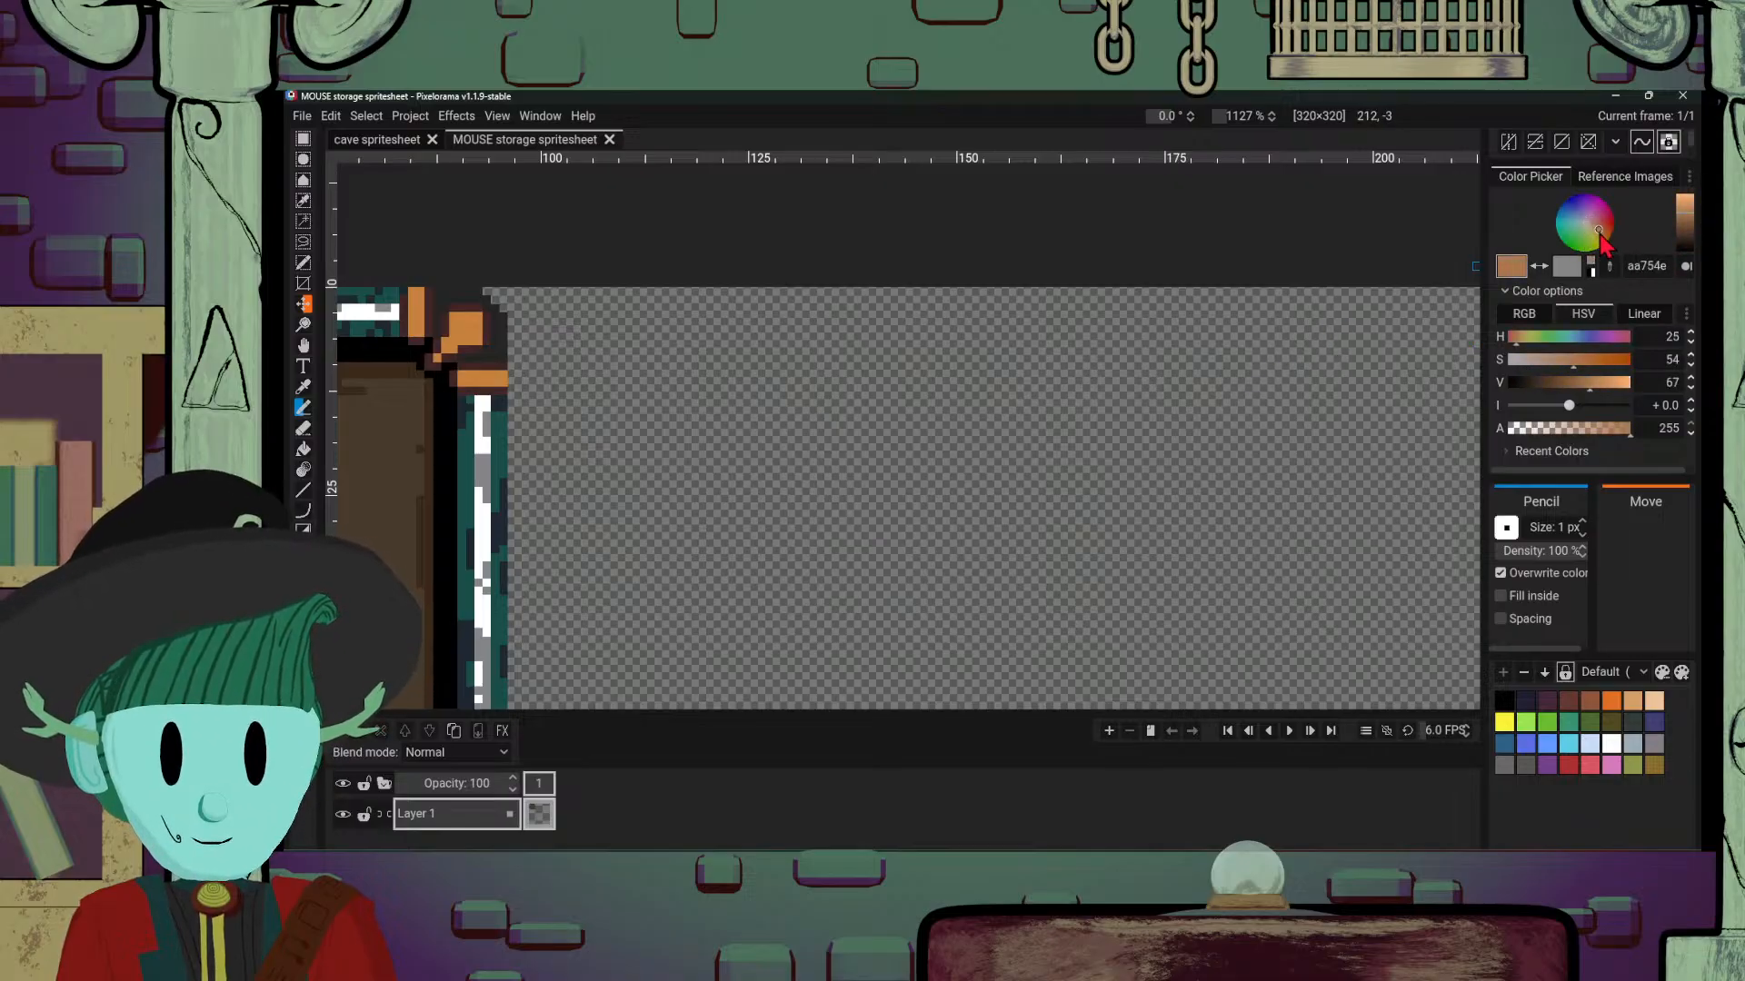
left_click_drag(1026, 421, 1266, 506)
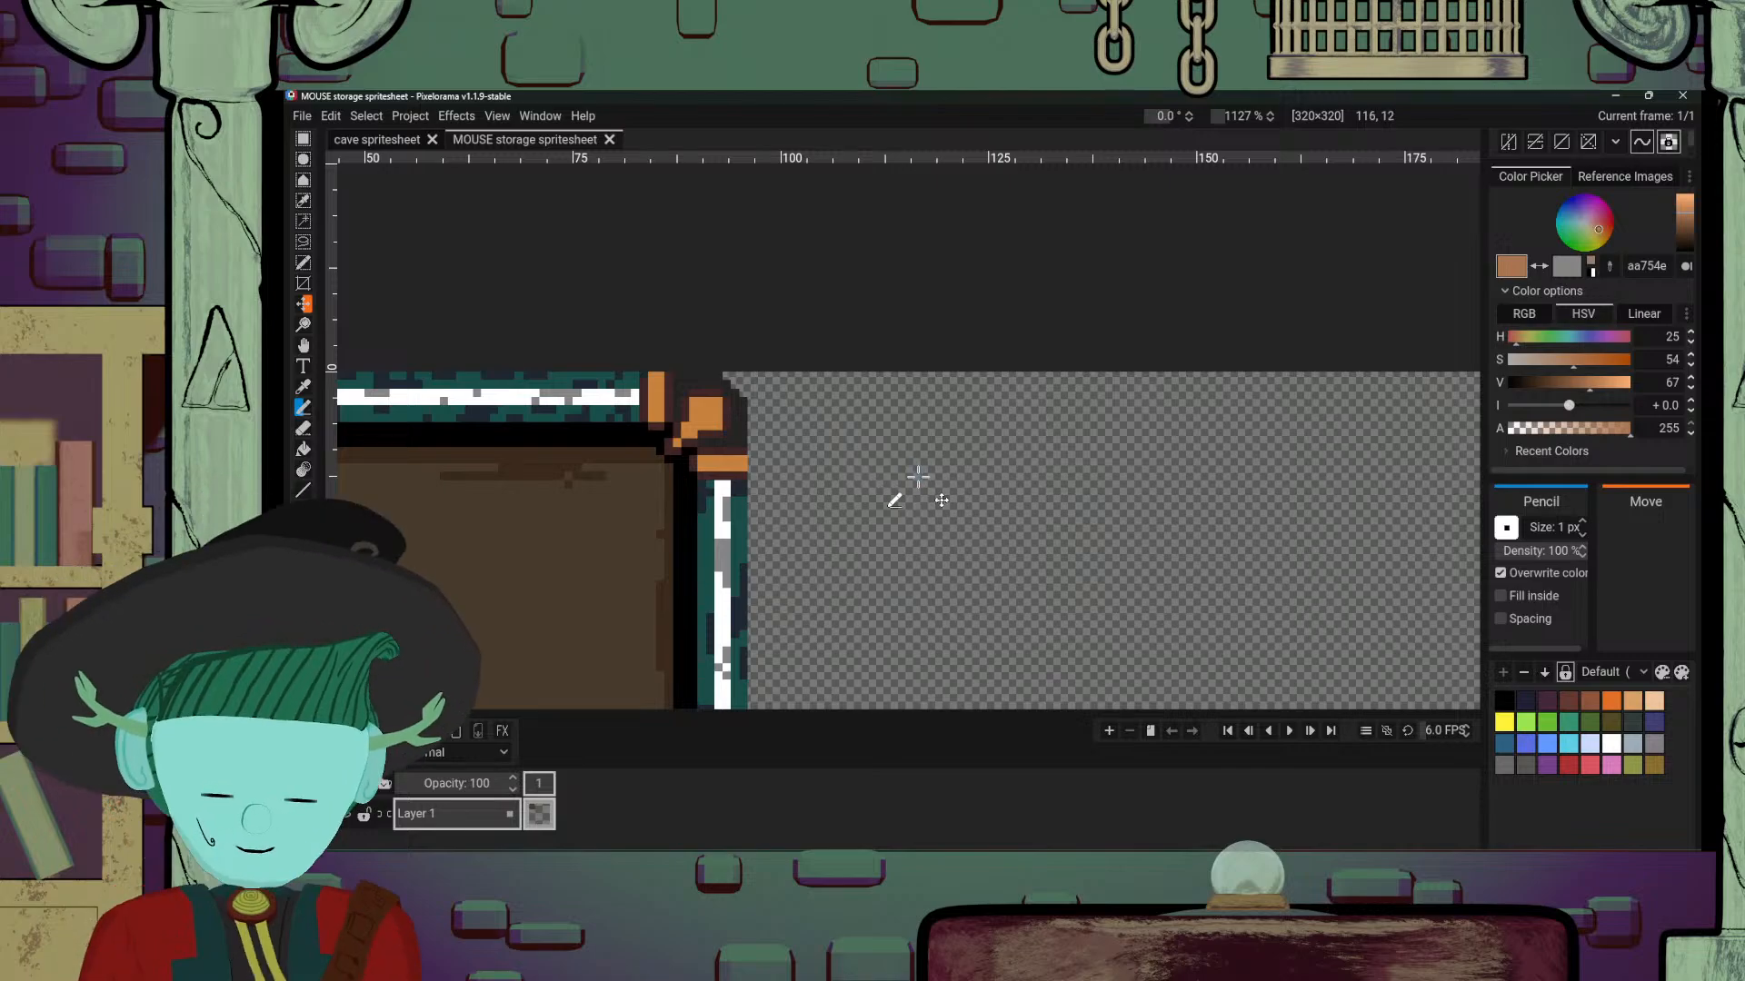
scroll(893, 458, "up", 5)
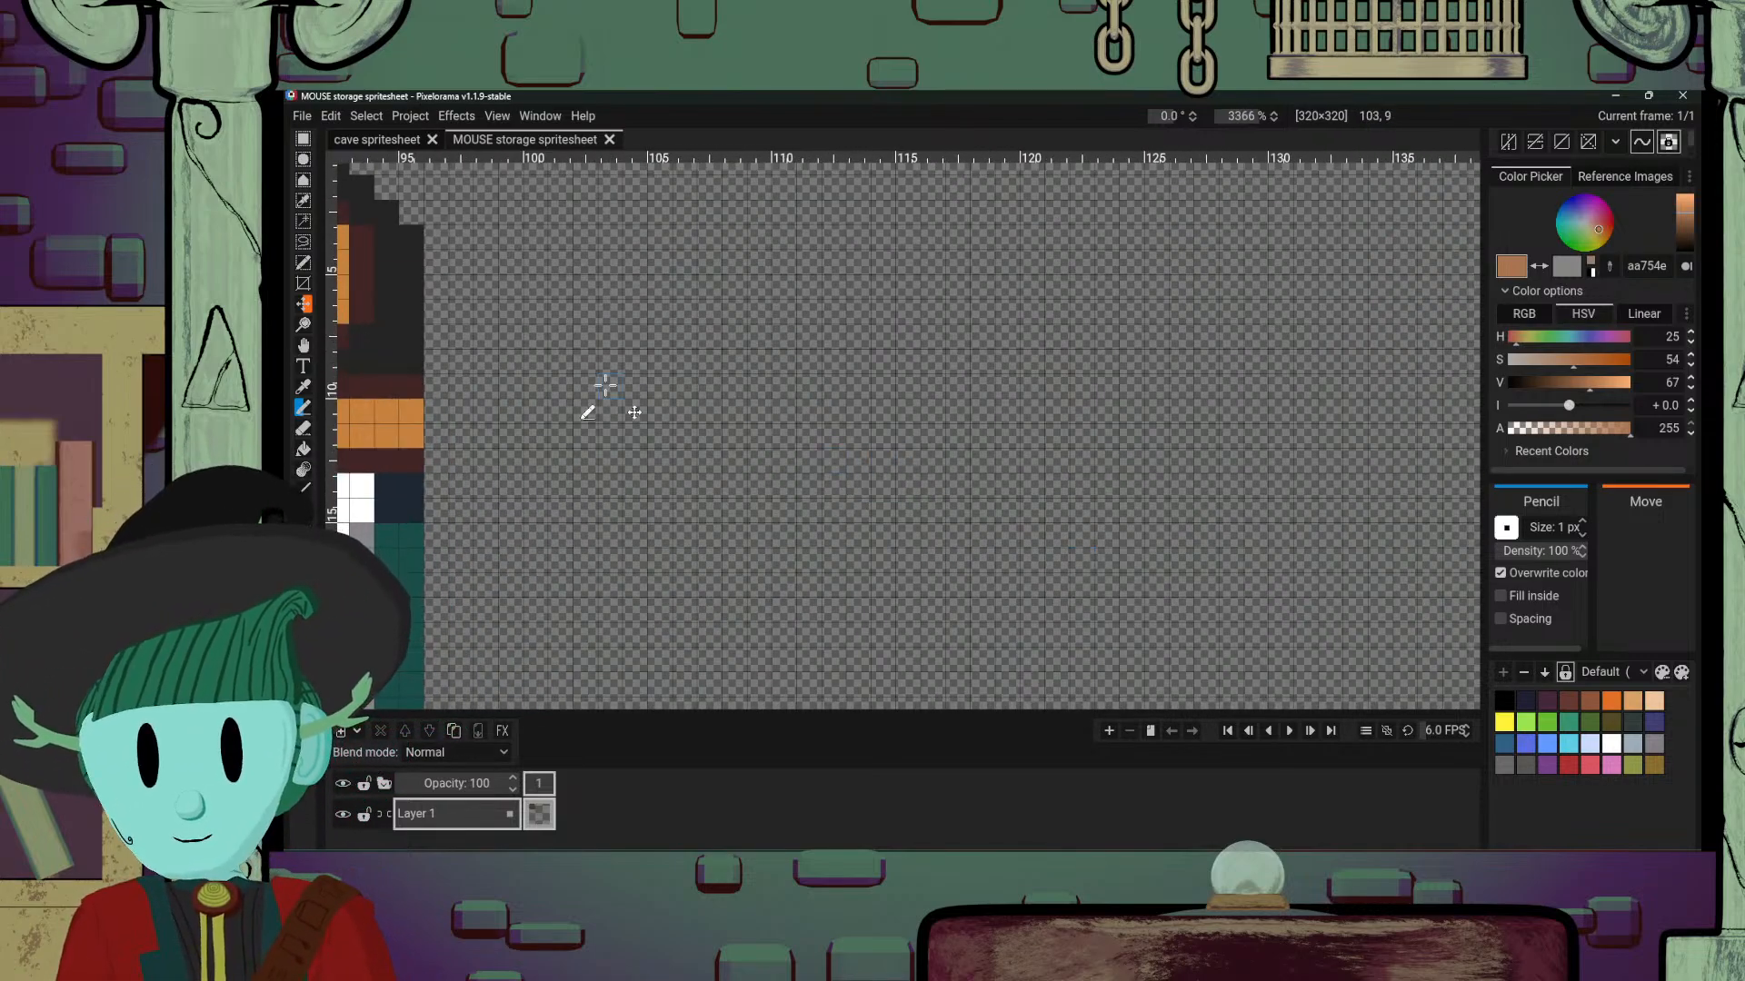
Step: Add a new layer and draw a light brown vertical line 5 px tall from the canvas's top edge, directly beside the frame
left_click(470, 293)
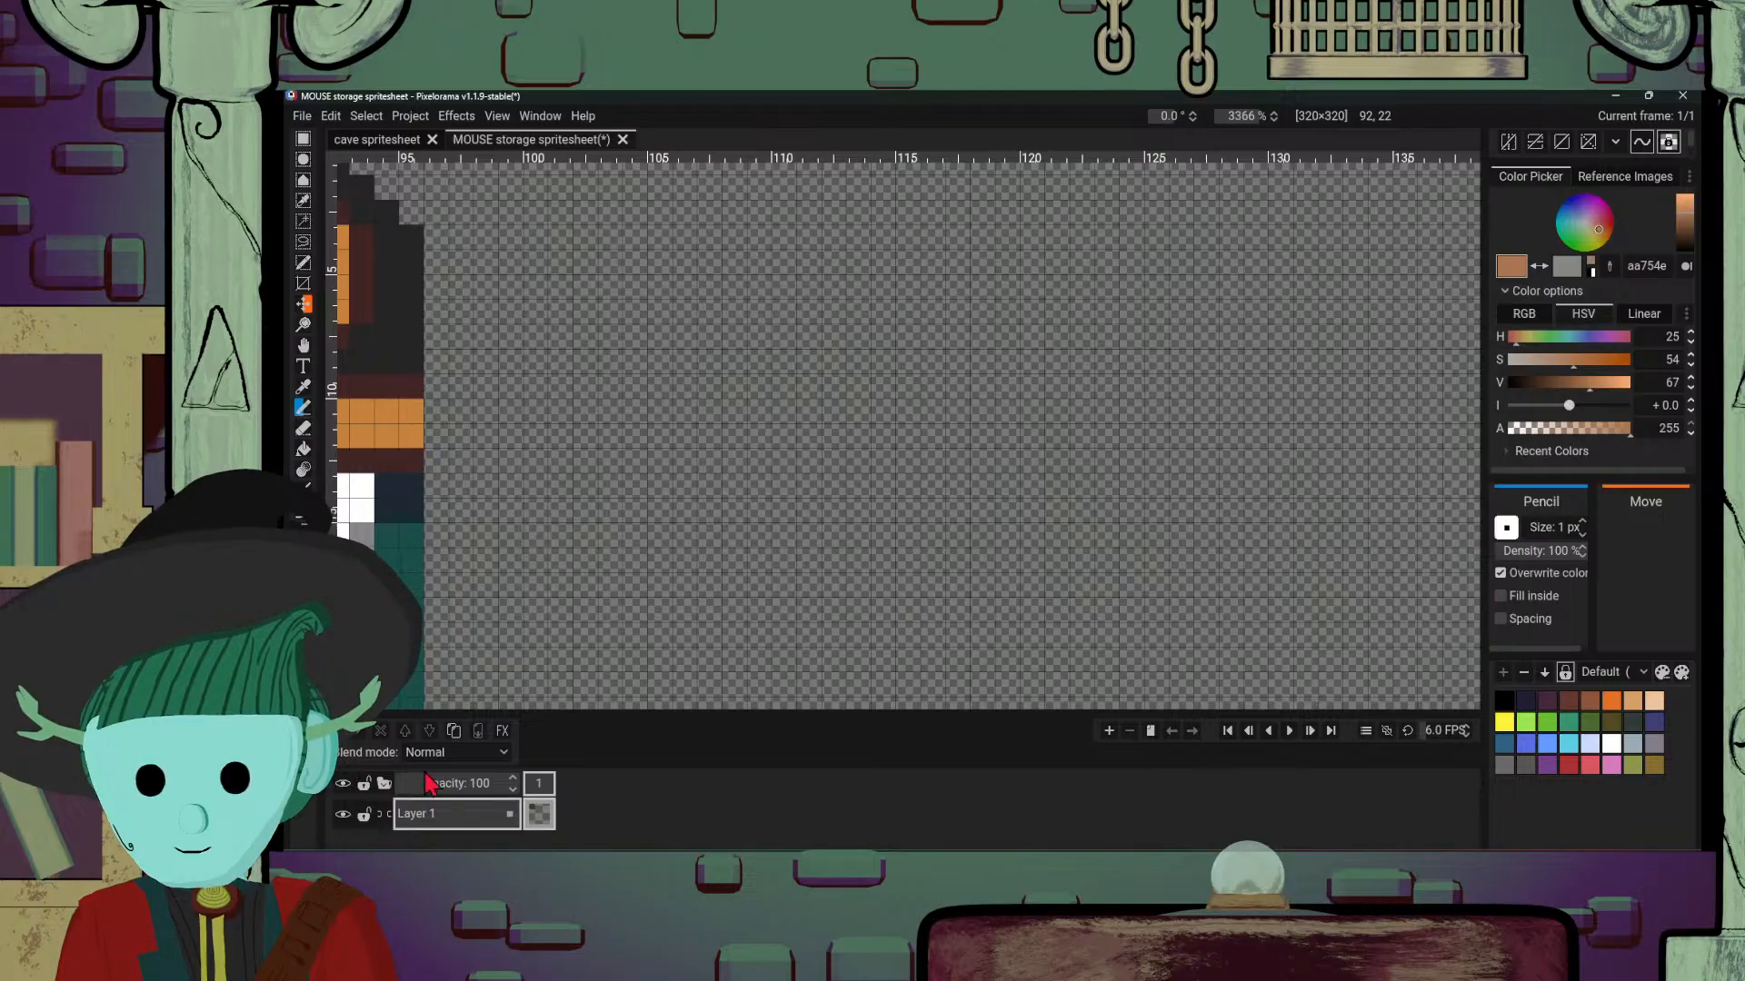
left_click(345, 737)
left_click_drag(487, 313, 508, 422)
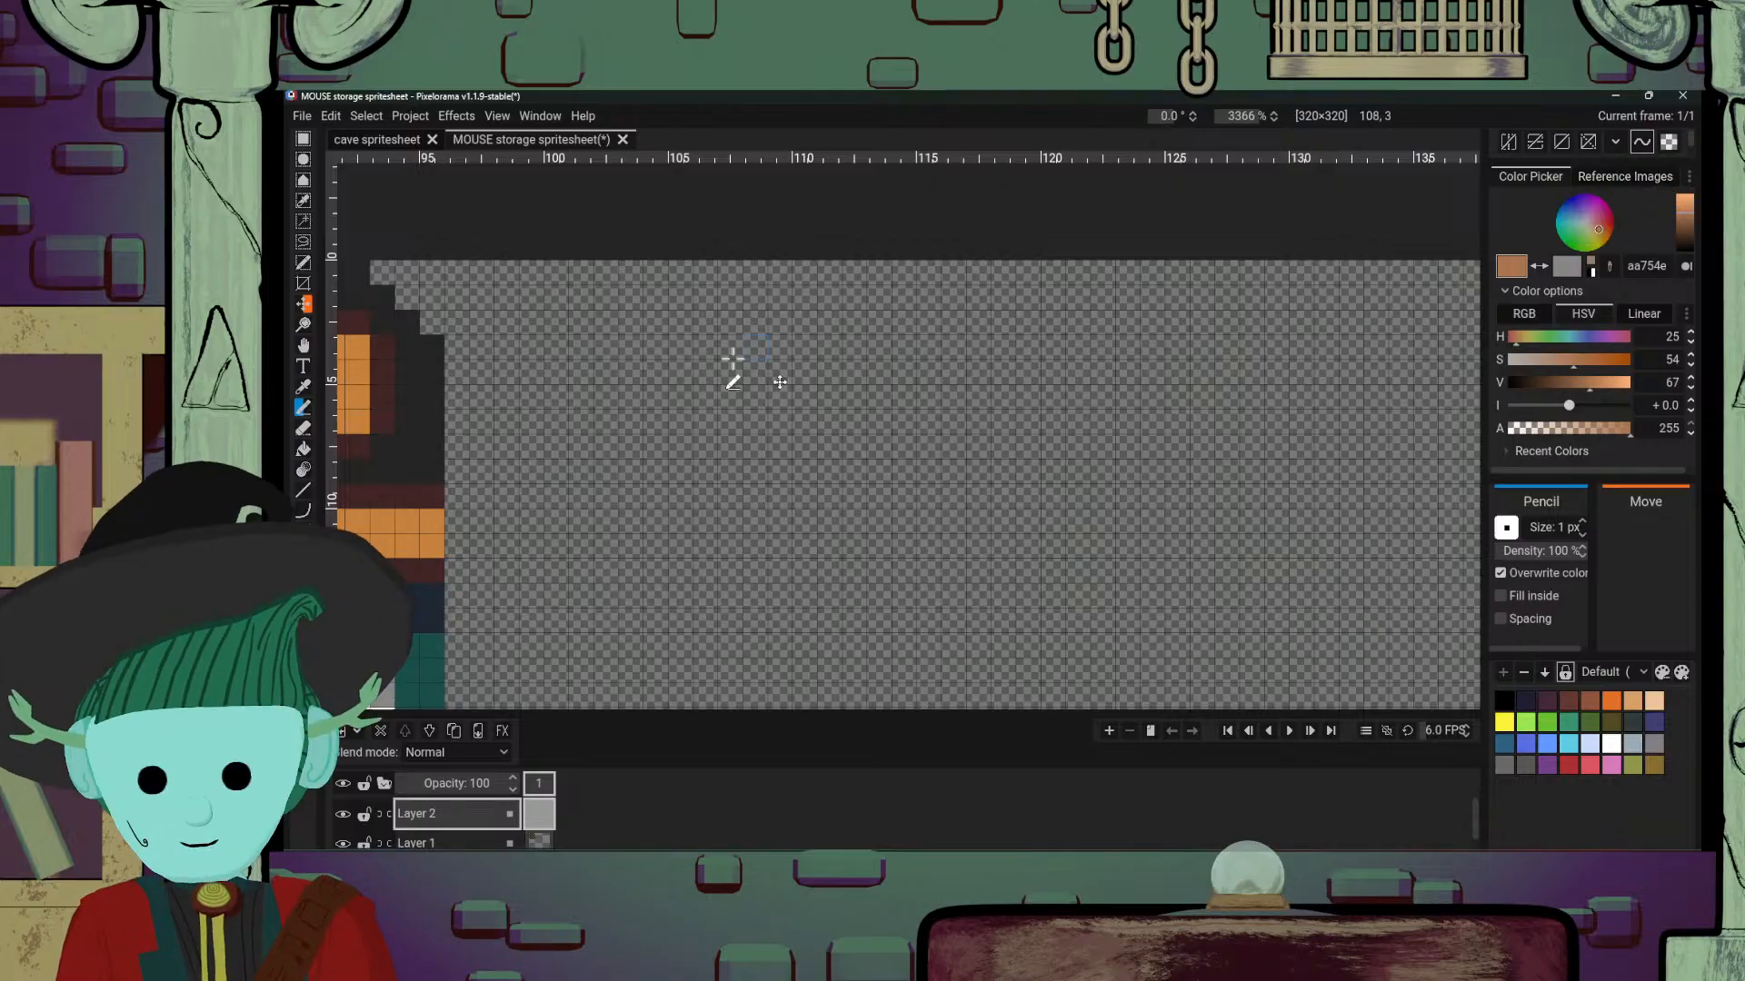
mouse_move(475, 292)
left_mouse_down()
mouse_move(459, 273)
mouse_move(459, 377)
left_mouse_up()
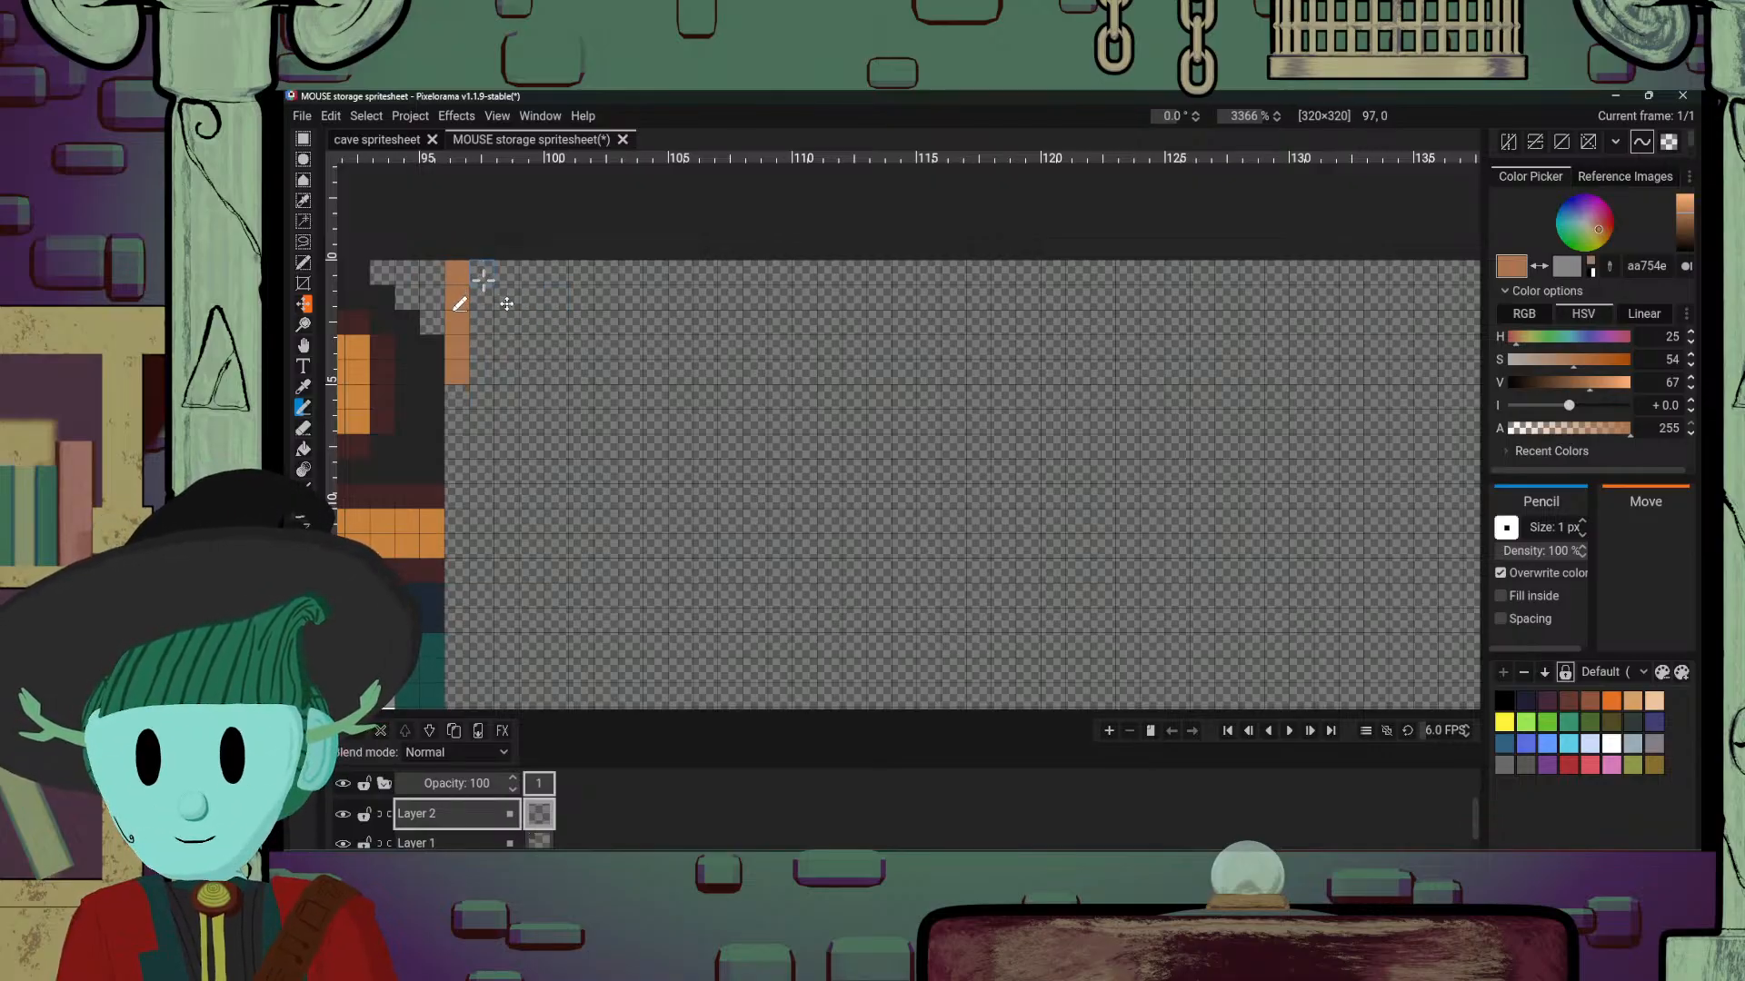
Step: Draw a light brown horizontal line about 30 px long along the canvas's top edge, starting at the short vertical line
scroll(501, 291, "down", 4)
left_click_drag(482, 412, 945, 427)
scroll(773, 434, "up", 1)
left_click_drag(773, 434, 467, 510)
scroll(820, 430, "up", 5)
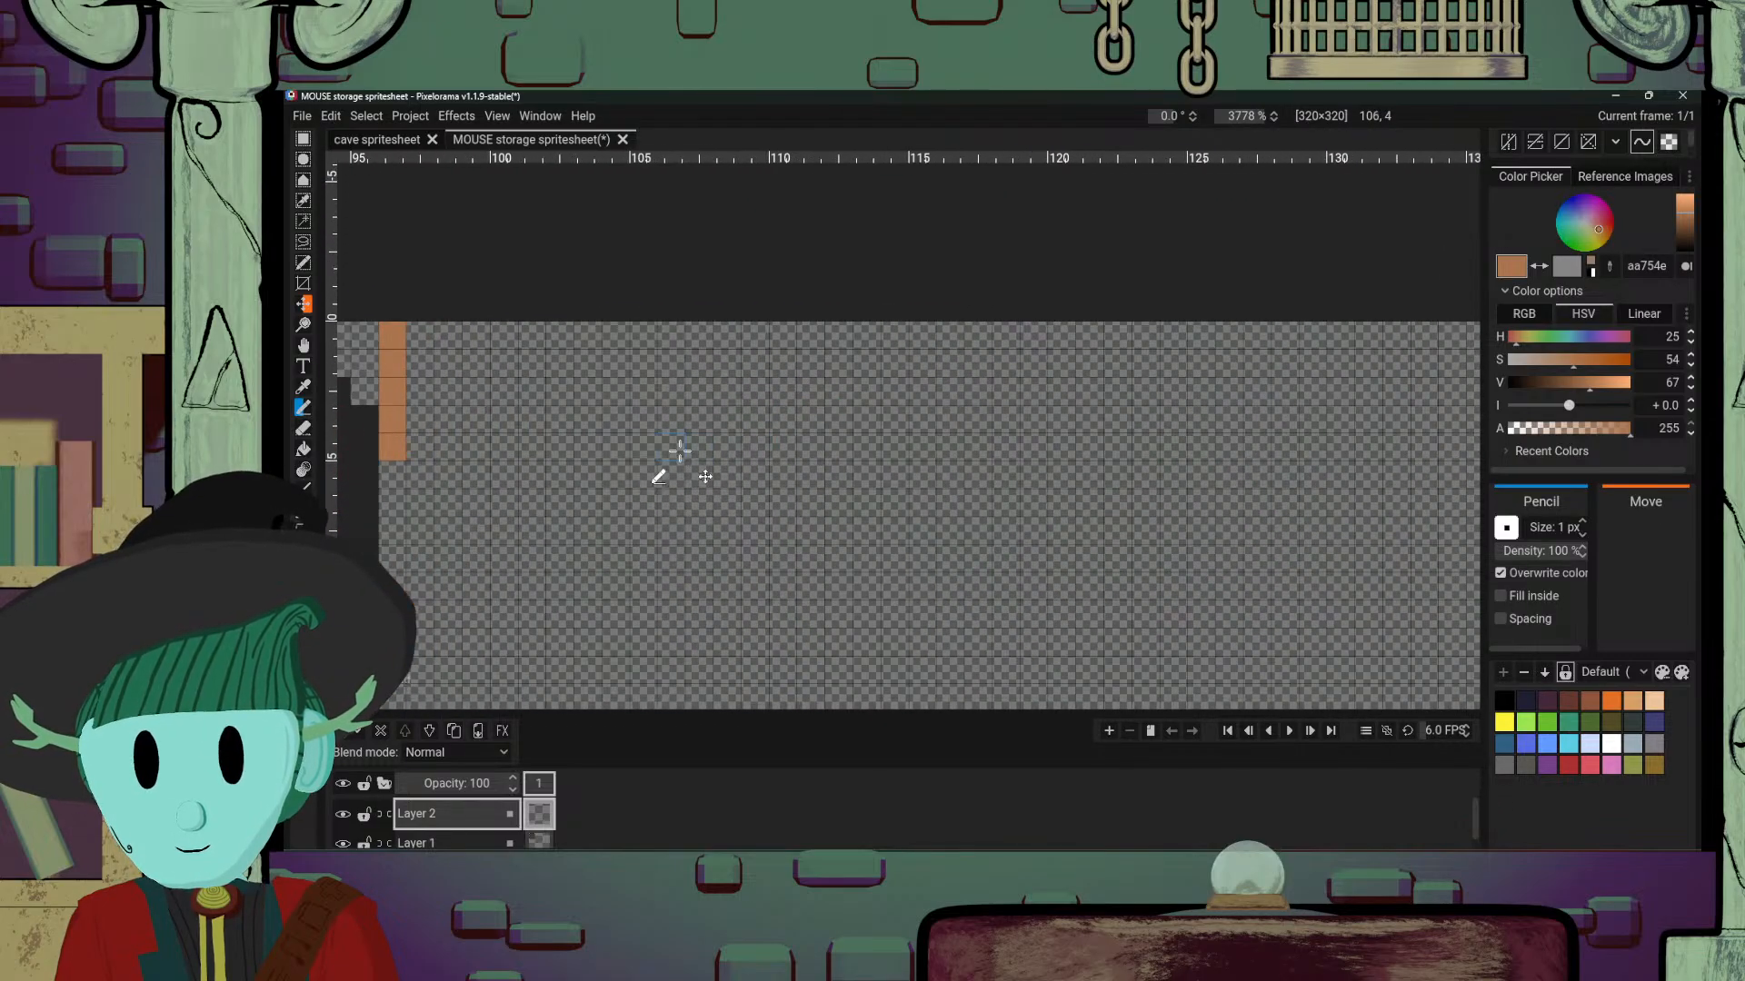
scroll(665, 436, "down", 2)
left_click_drag(662, 428, 777, 467)
scroll(580, 431, "up", 1)
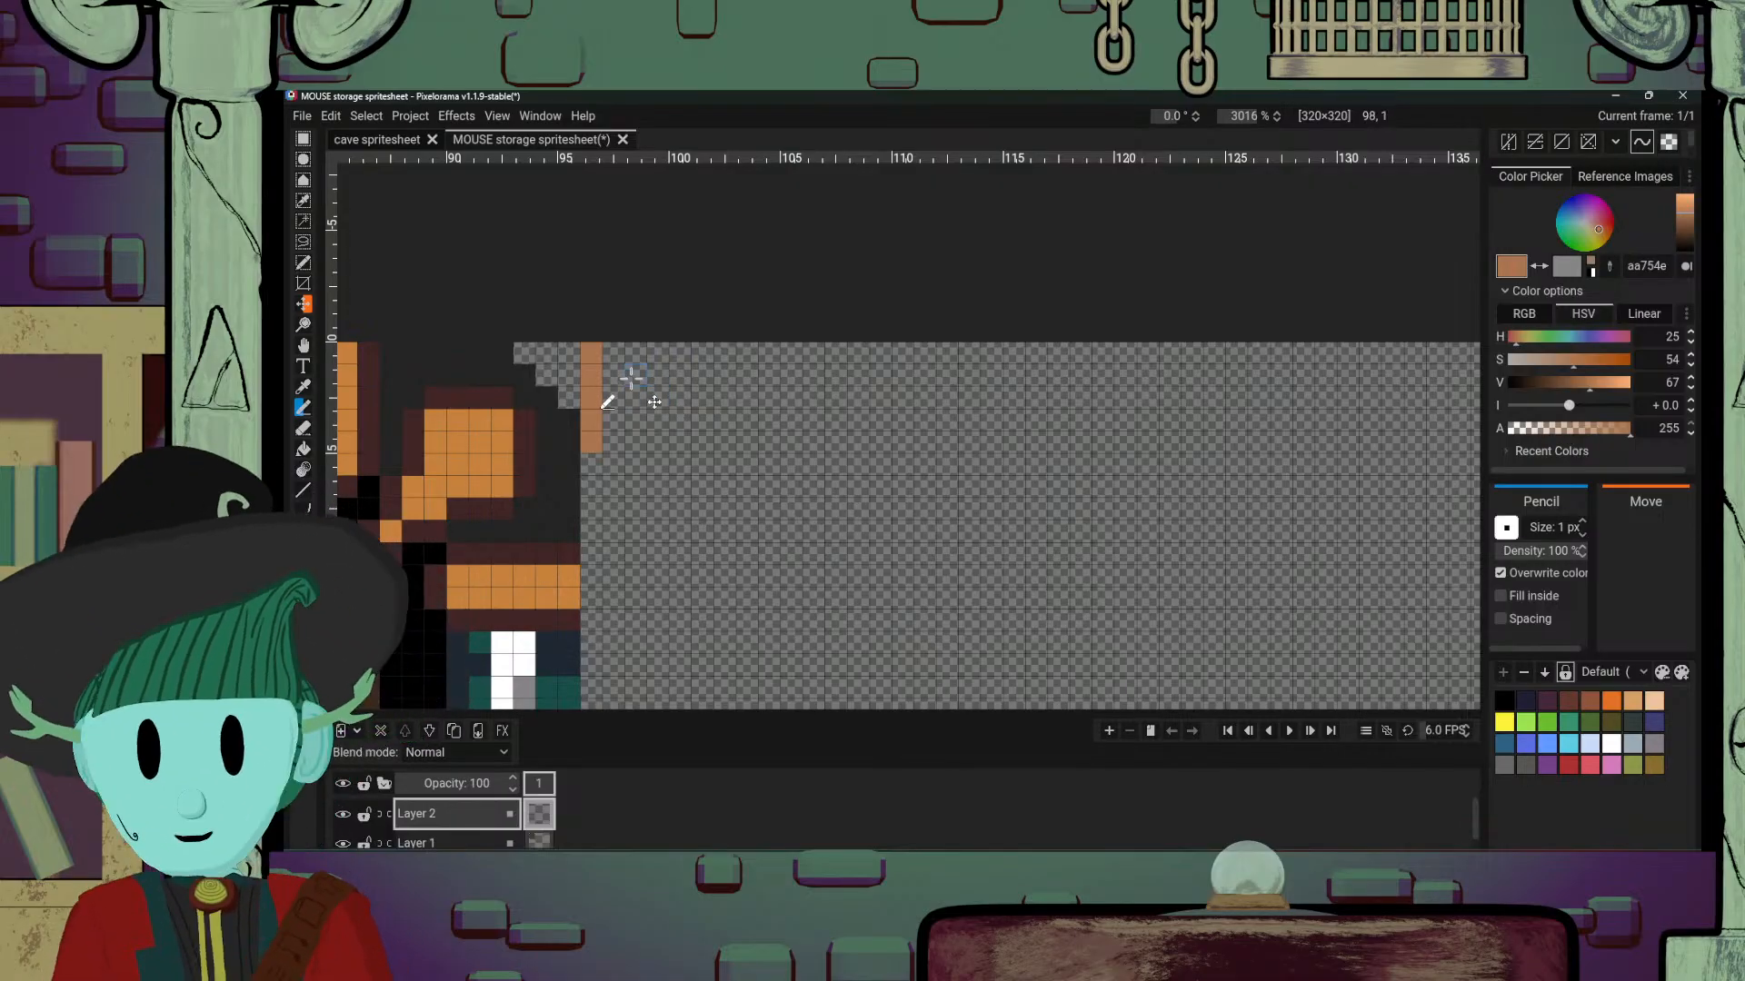
left_click_drag(610, 353, 1235, 353)
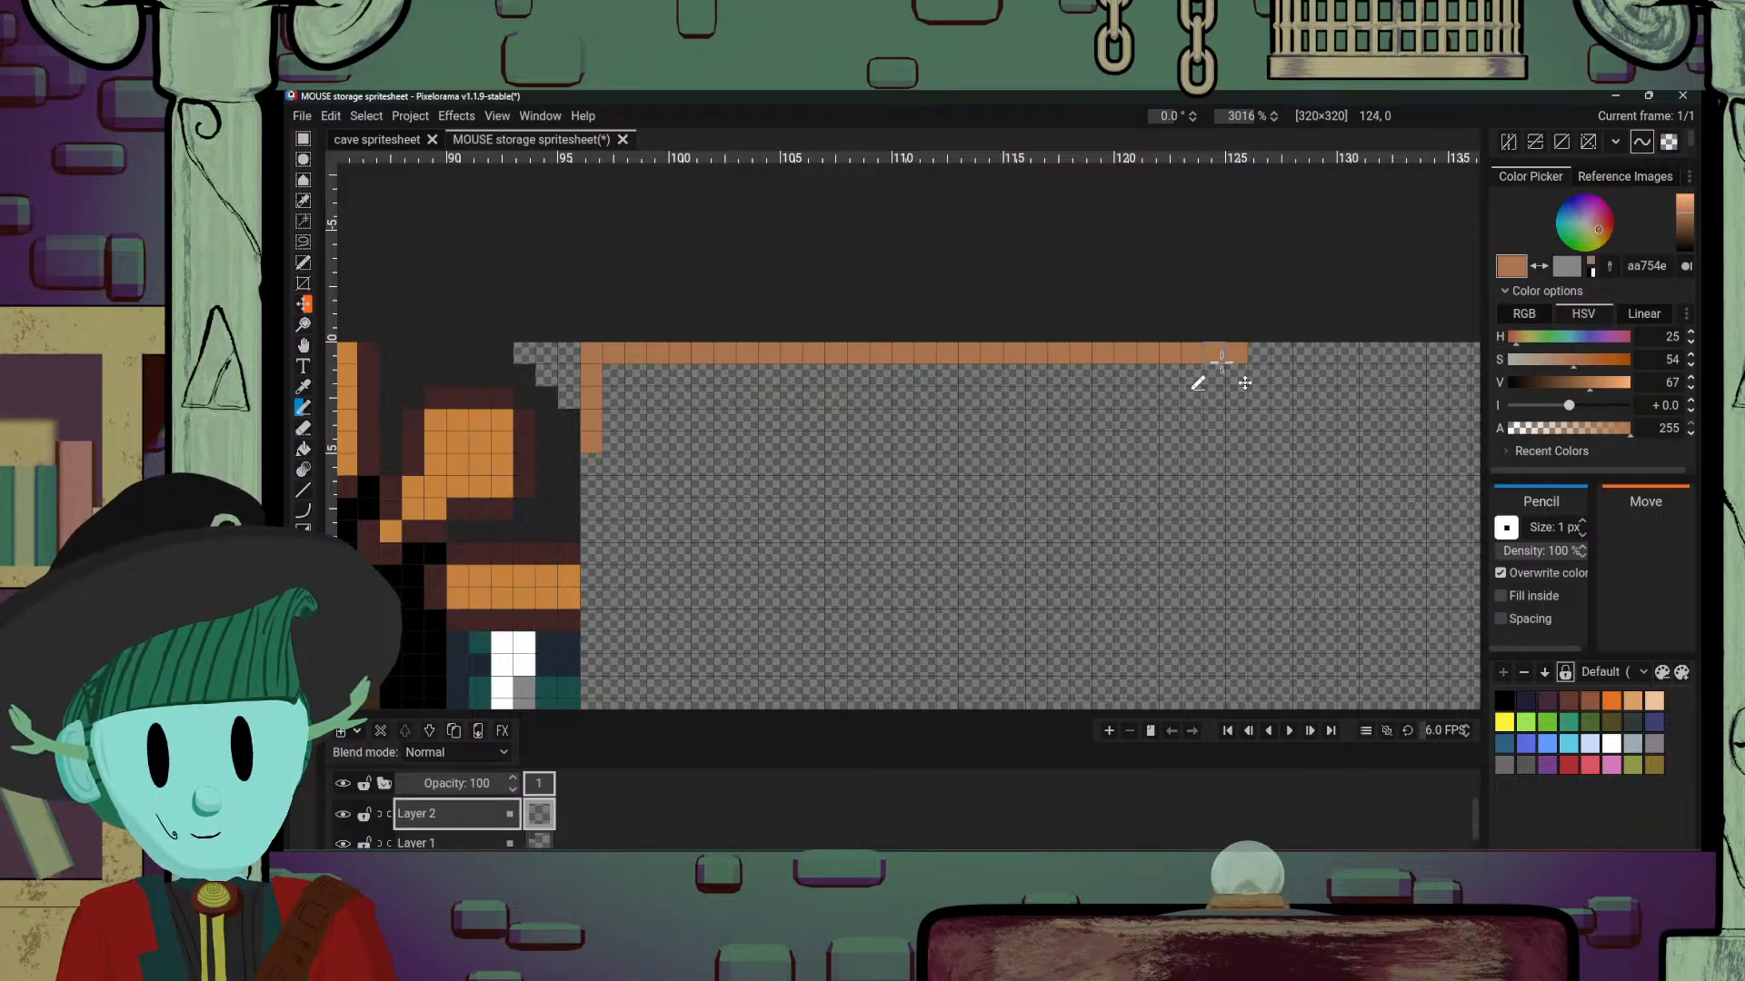
Step: Extend the light brown top line by two pixels so that it ends at x = 127
scroll(1221, 419, "up", 5)
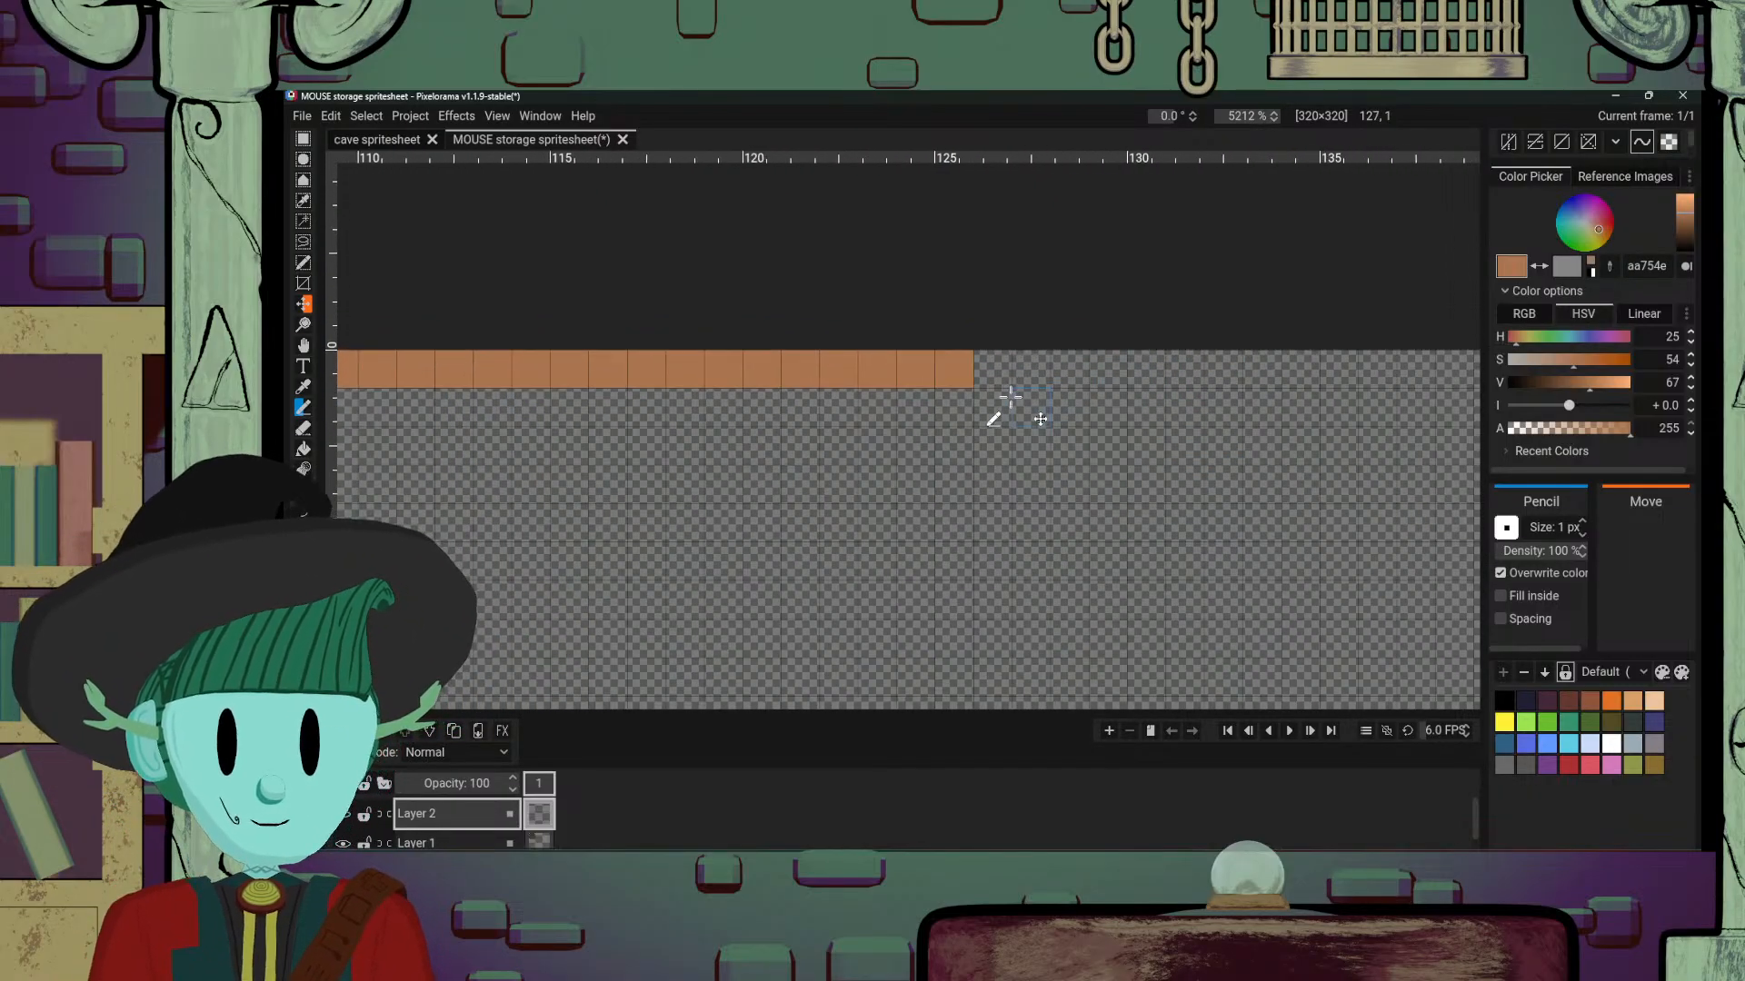
scroll(1073, 420, "up", 3)
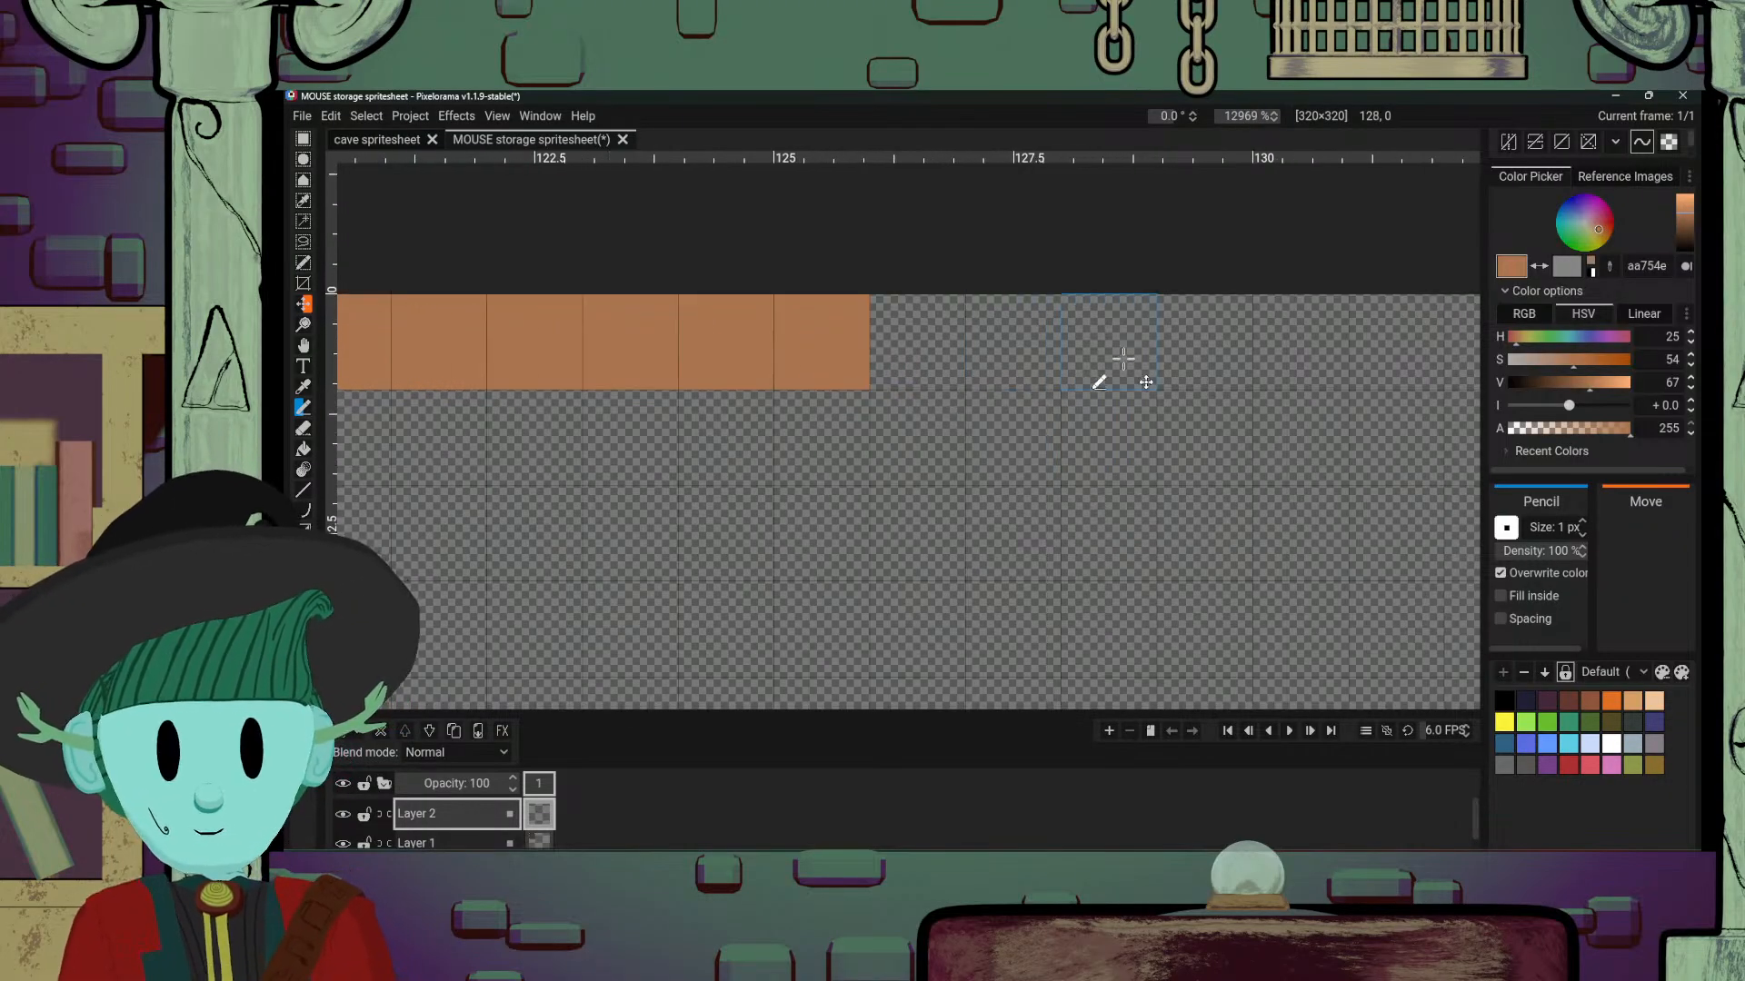
scroll(1020, 401, "up", 3)
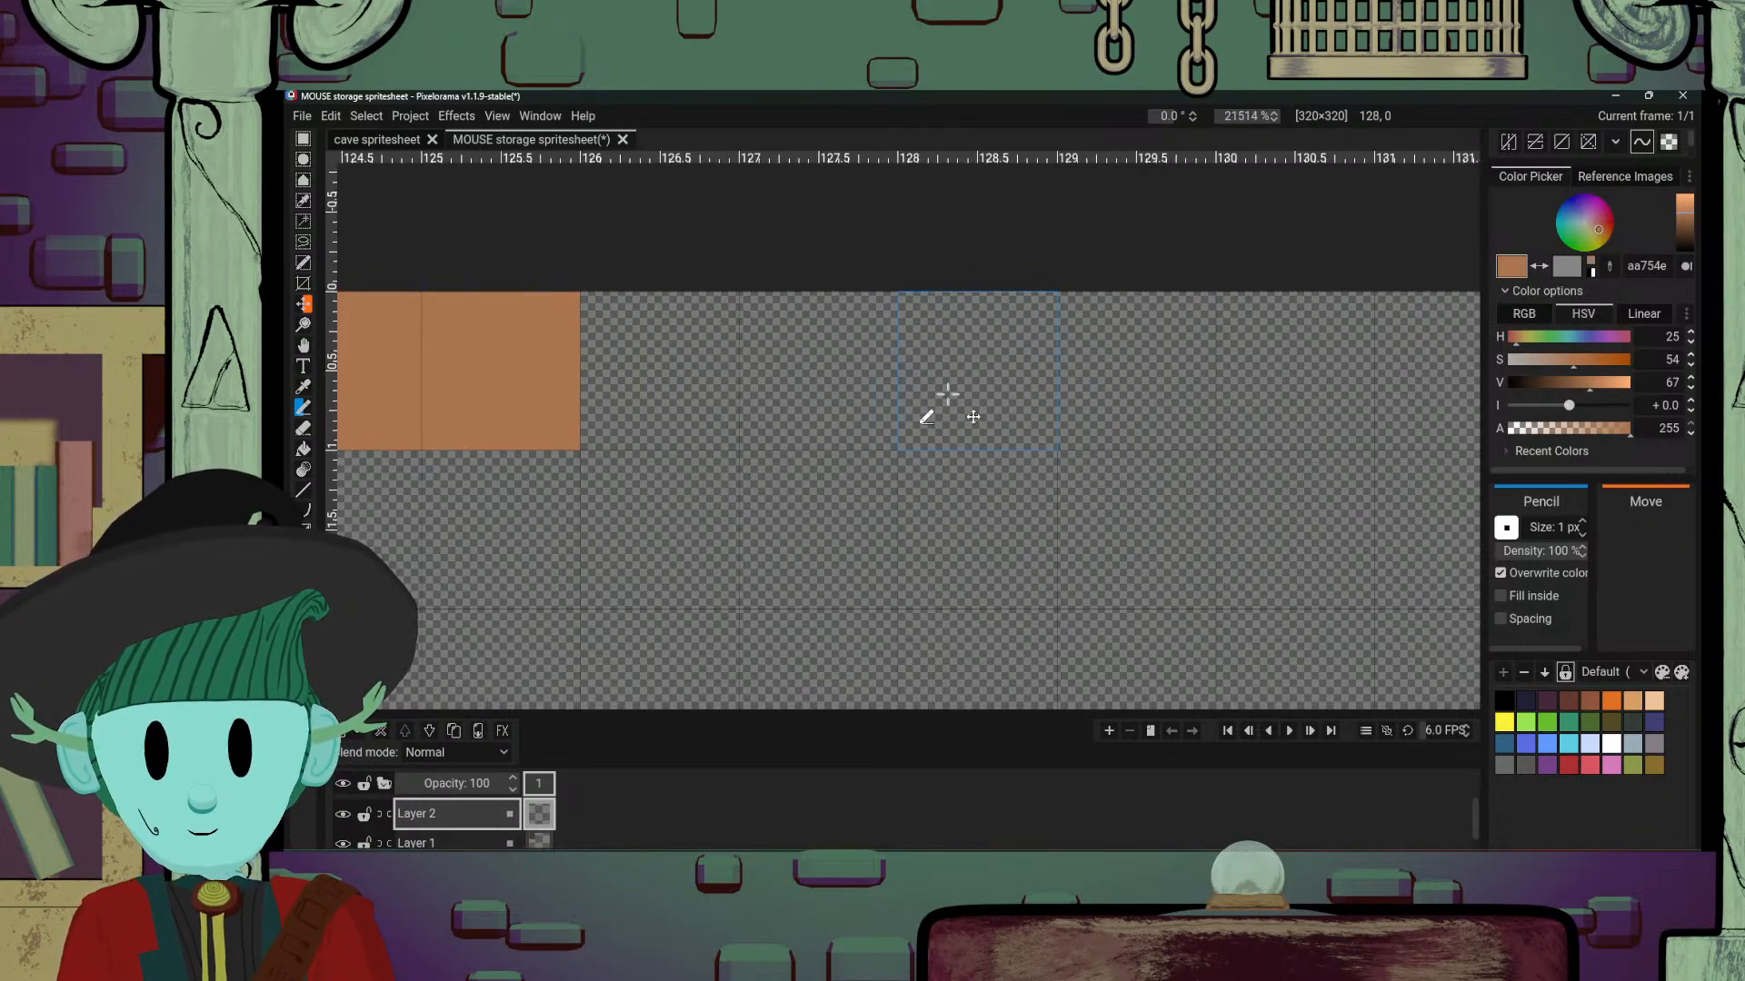
left_click(866, 372)
left_click(699, 364)
scroll(872, 454, "down", 4)
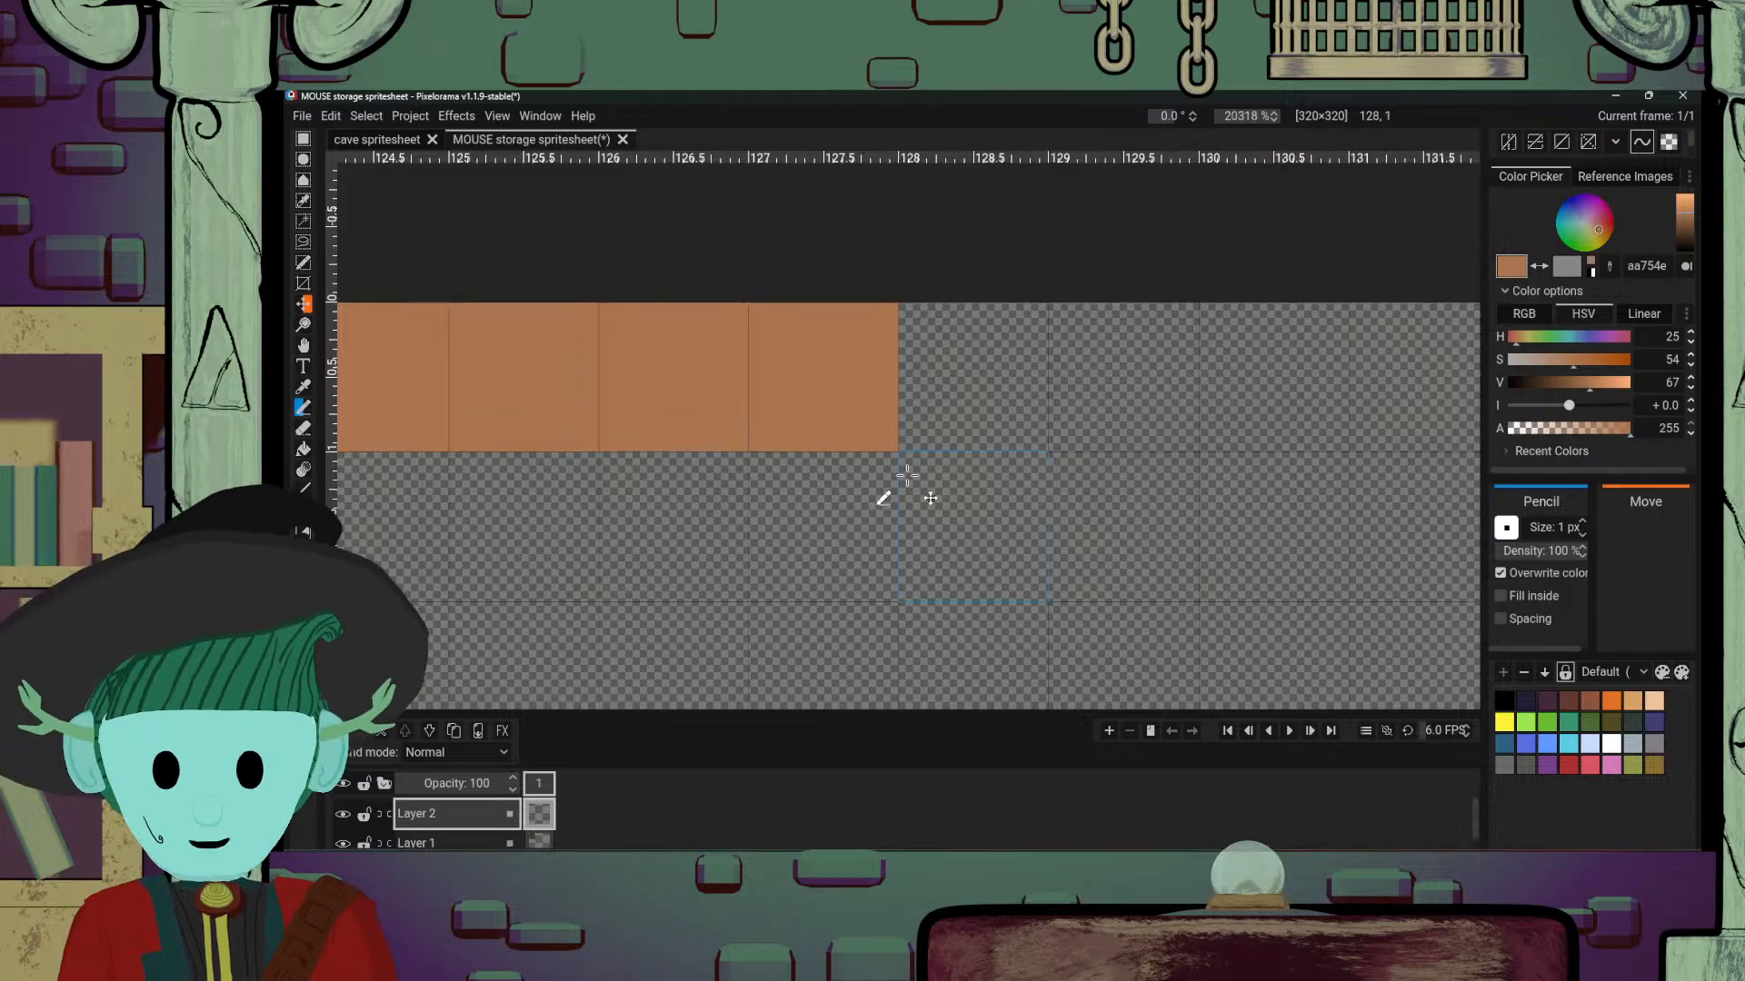
Step: Examine the light brown top line, its far end at x = 127 and the empty area below it
scroll(866, 444, "down", 10)
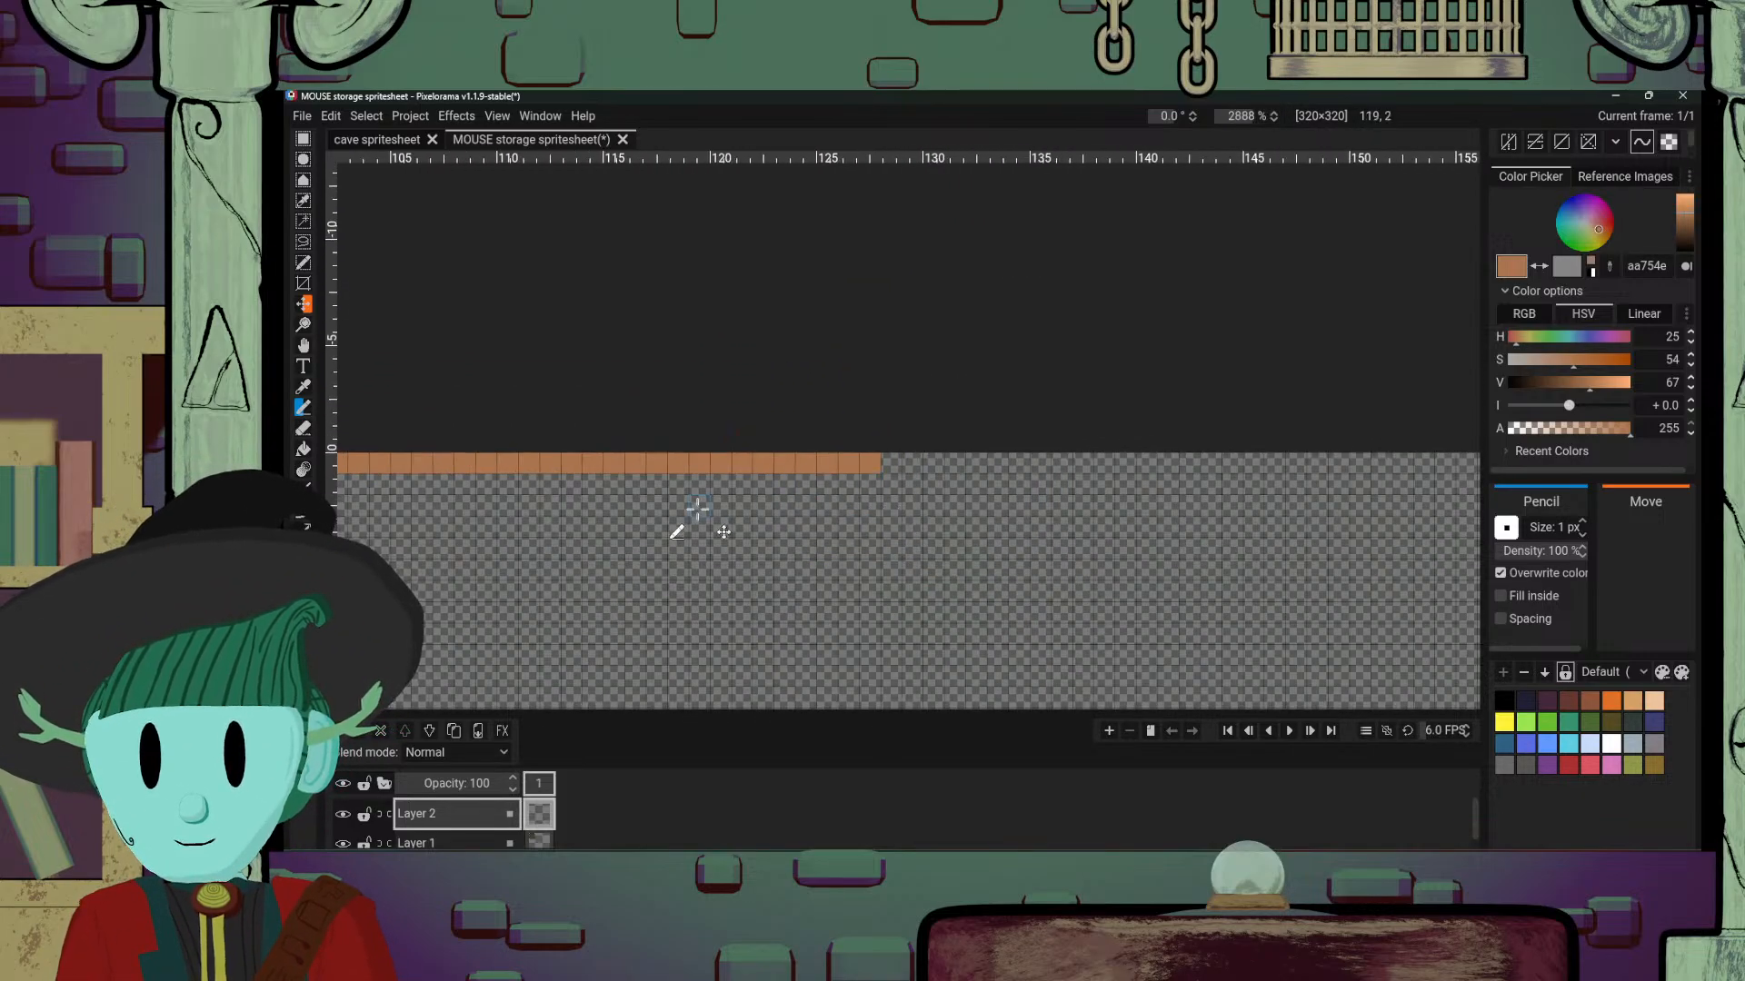
scroll(979, 382, "down", 8)
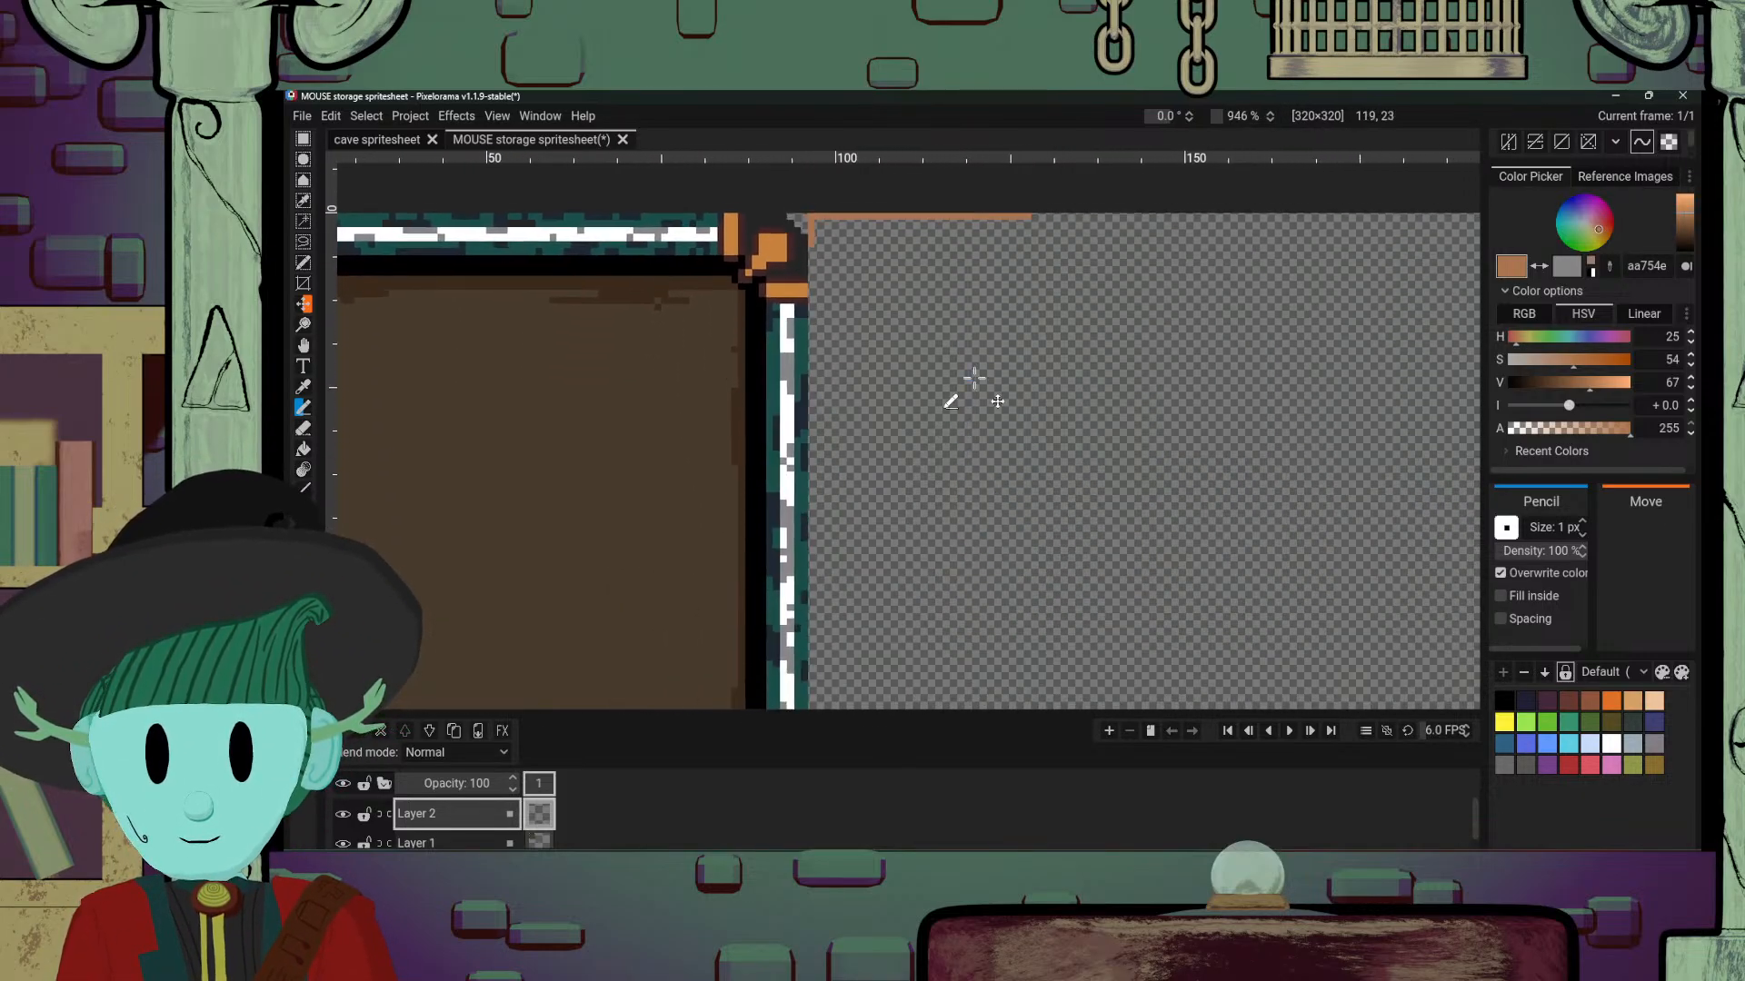
scroll(933, 329, "up", 8)
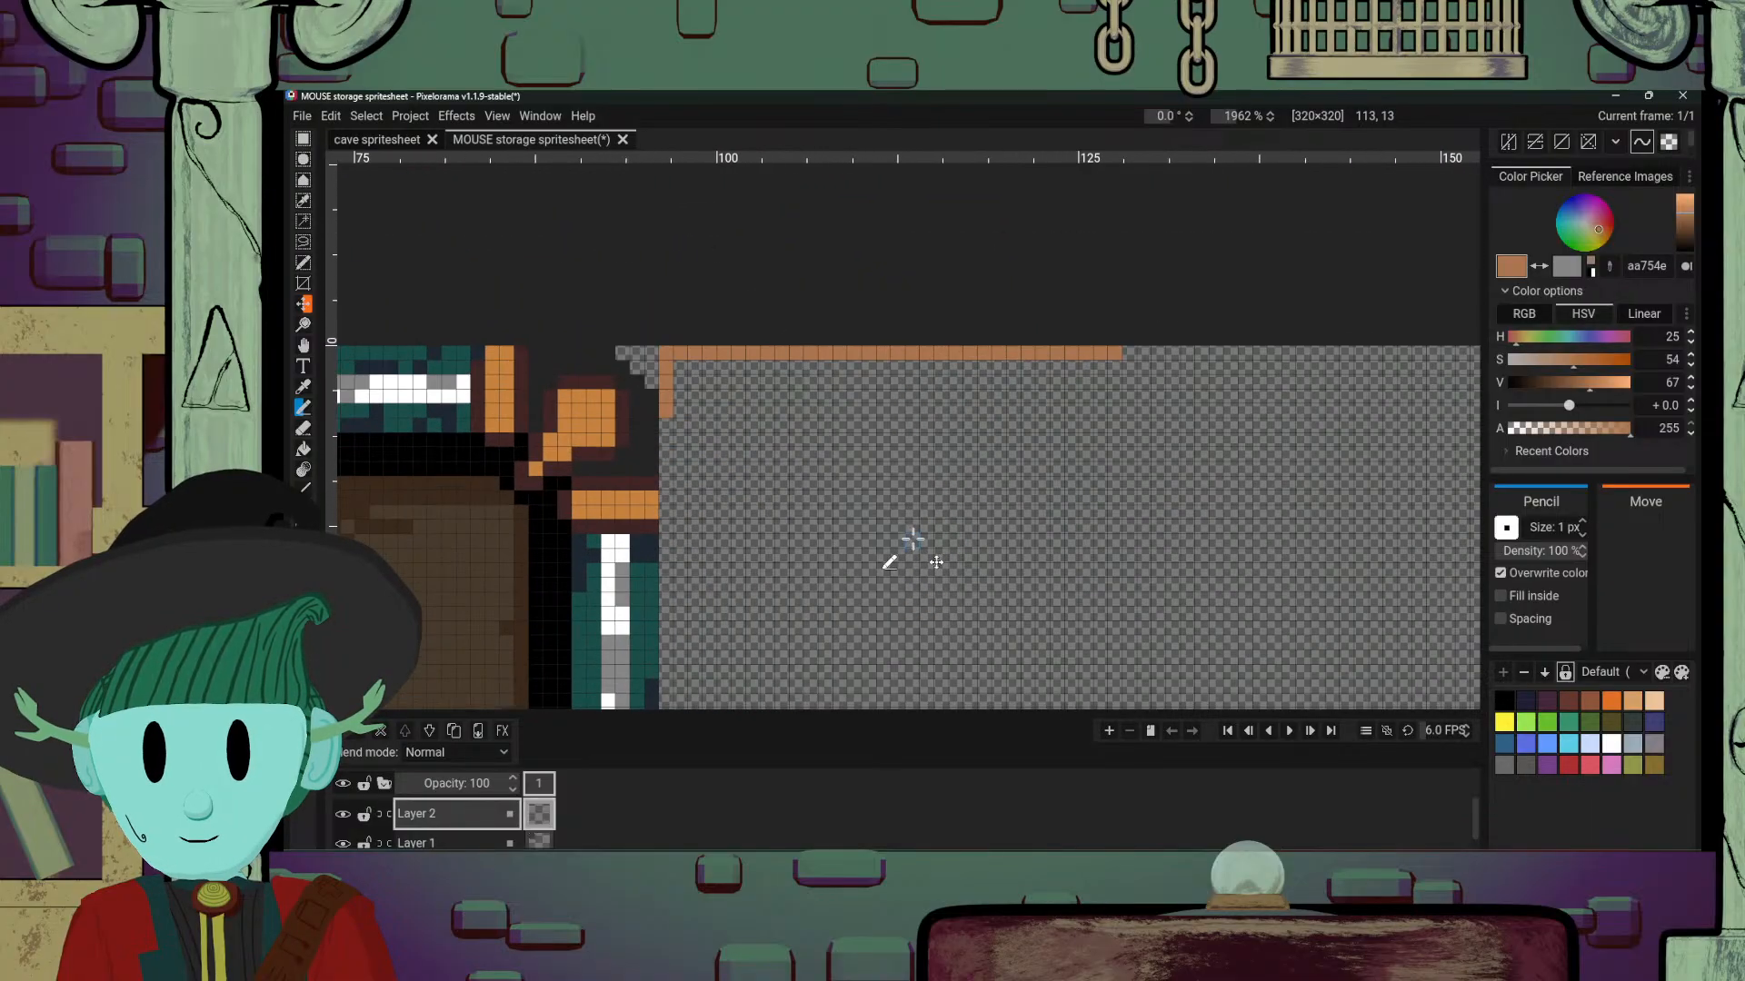
scroll(872, 509, "up", 4)
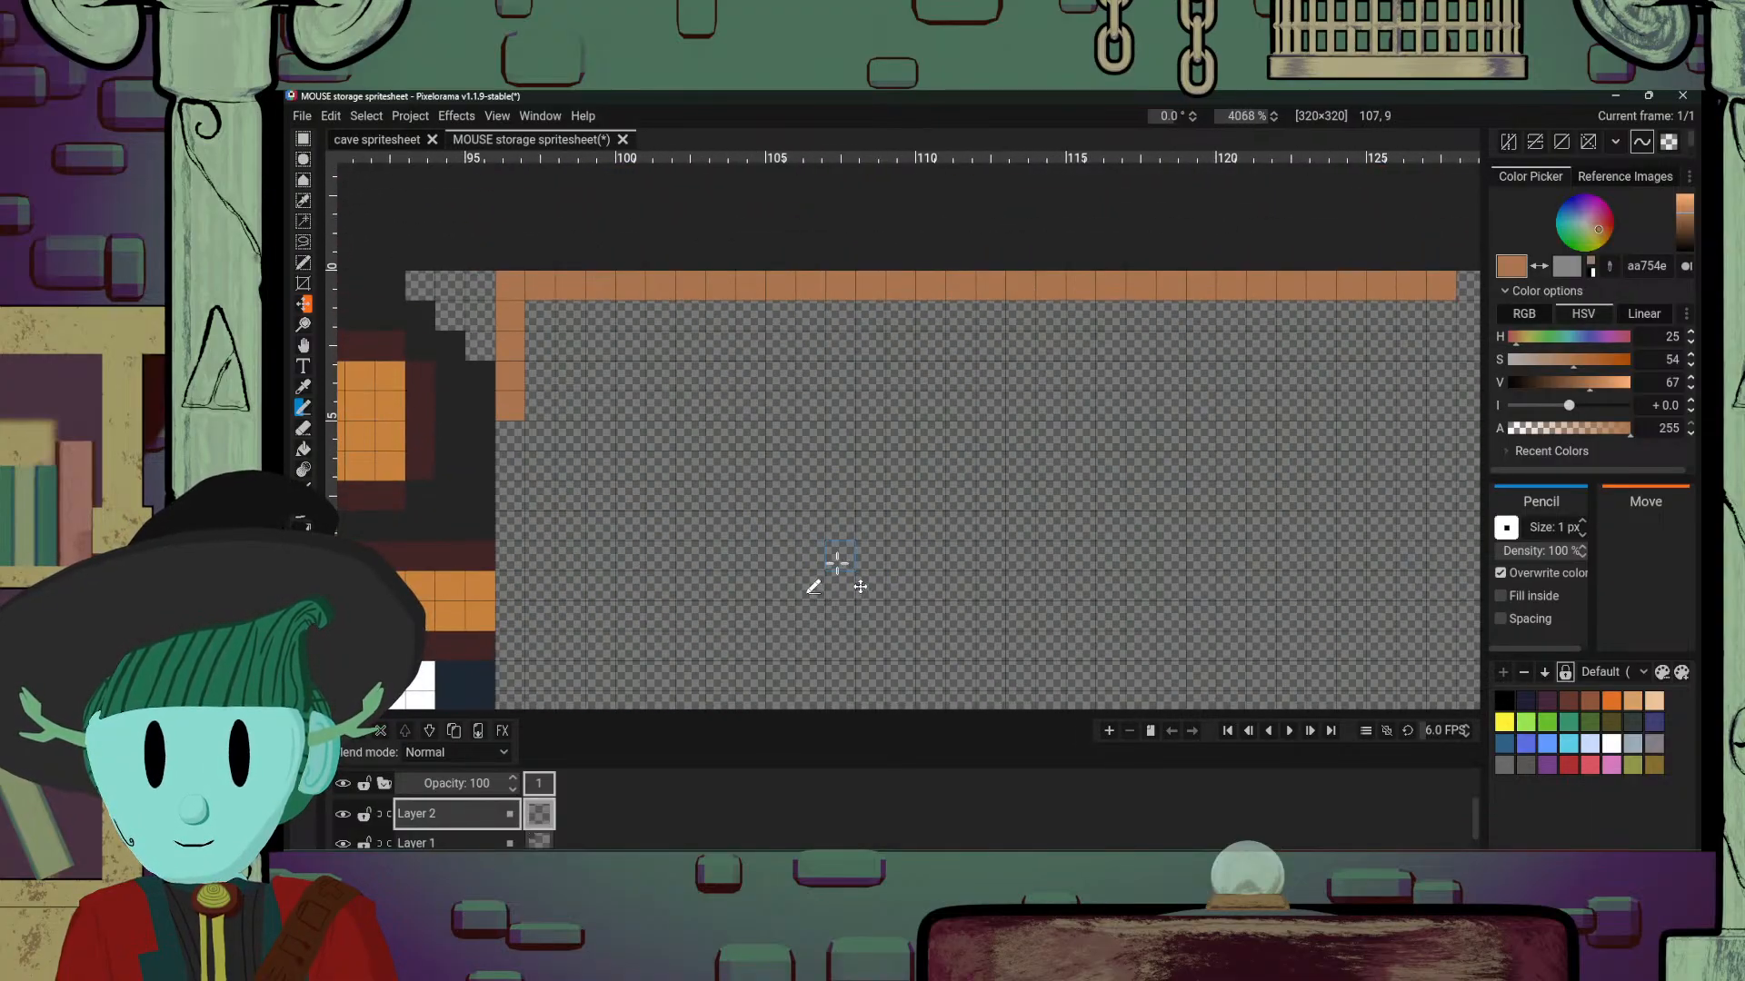
left_click_drag(818, 502, 776, 439)
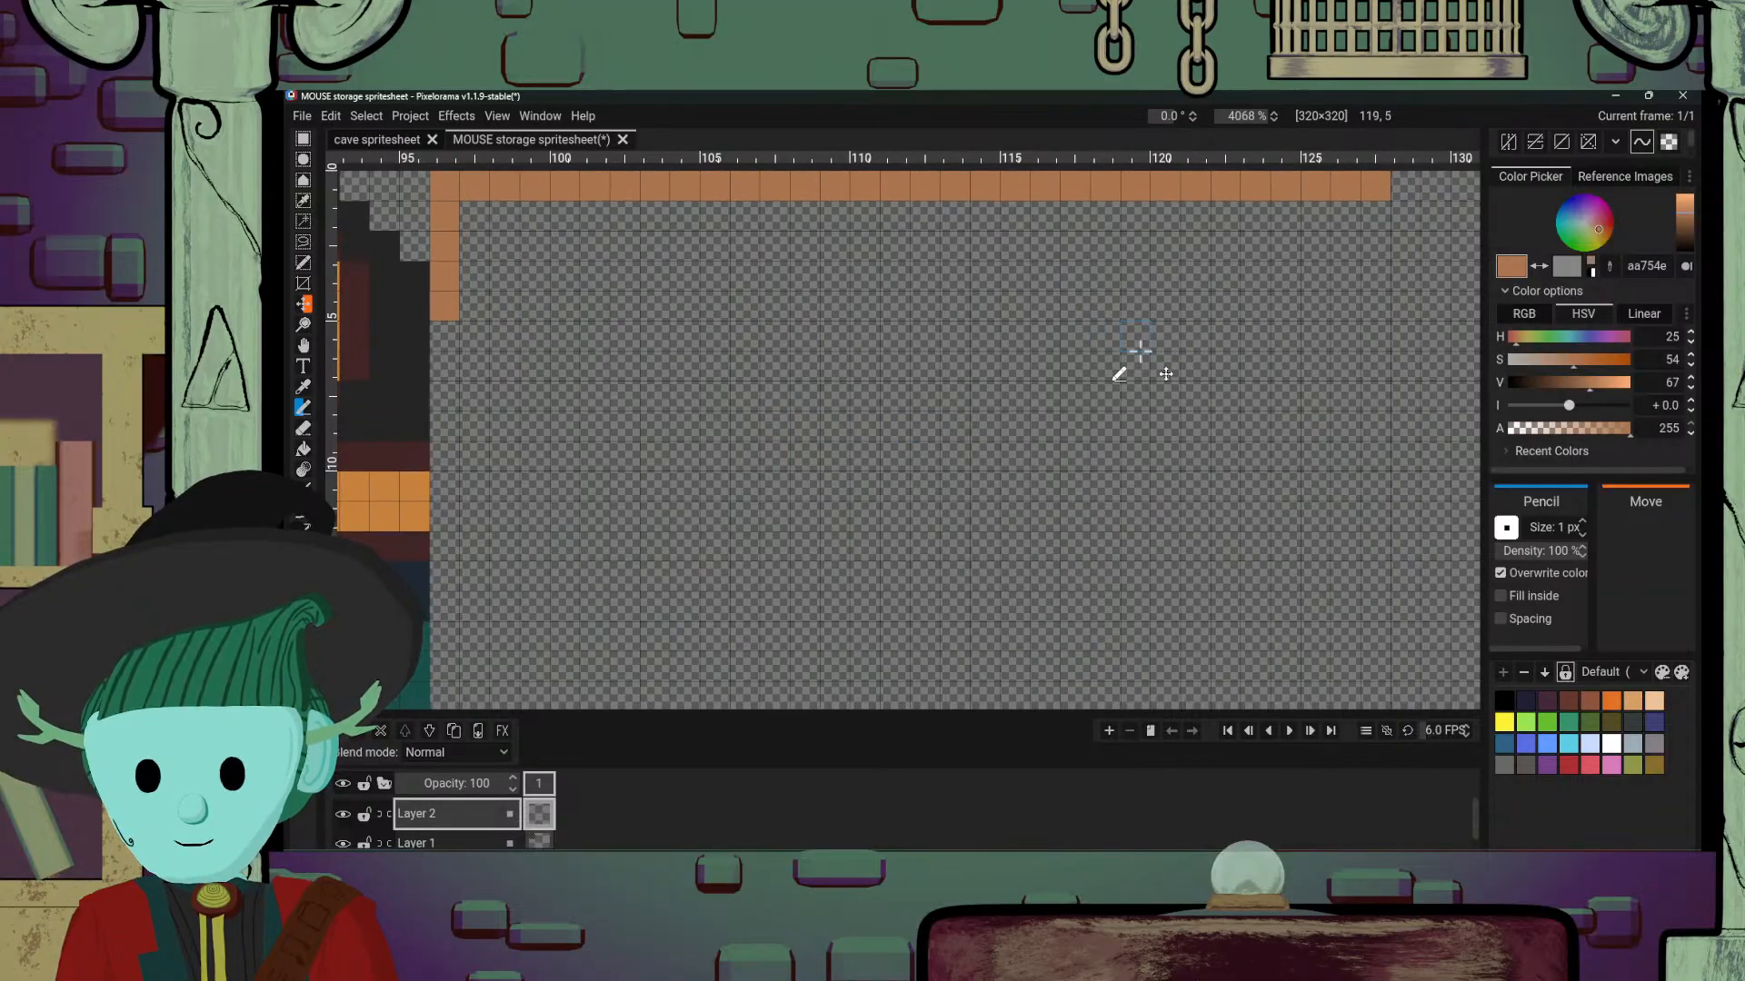
scroll(1140, 350, "up", 4)
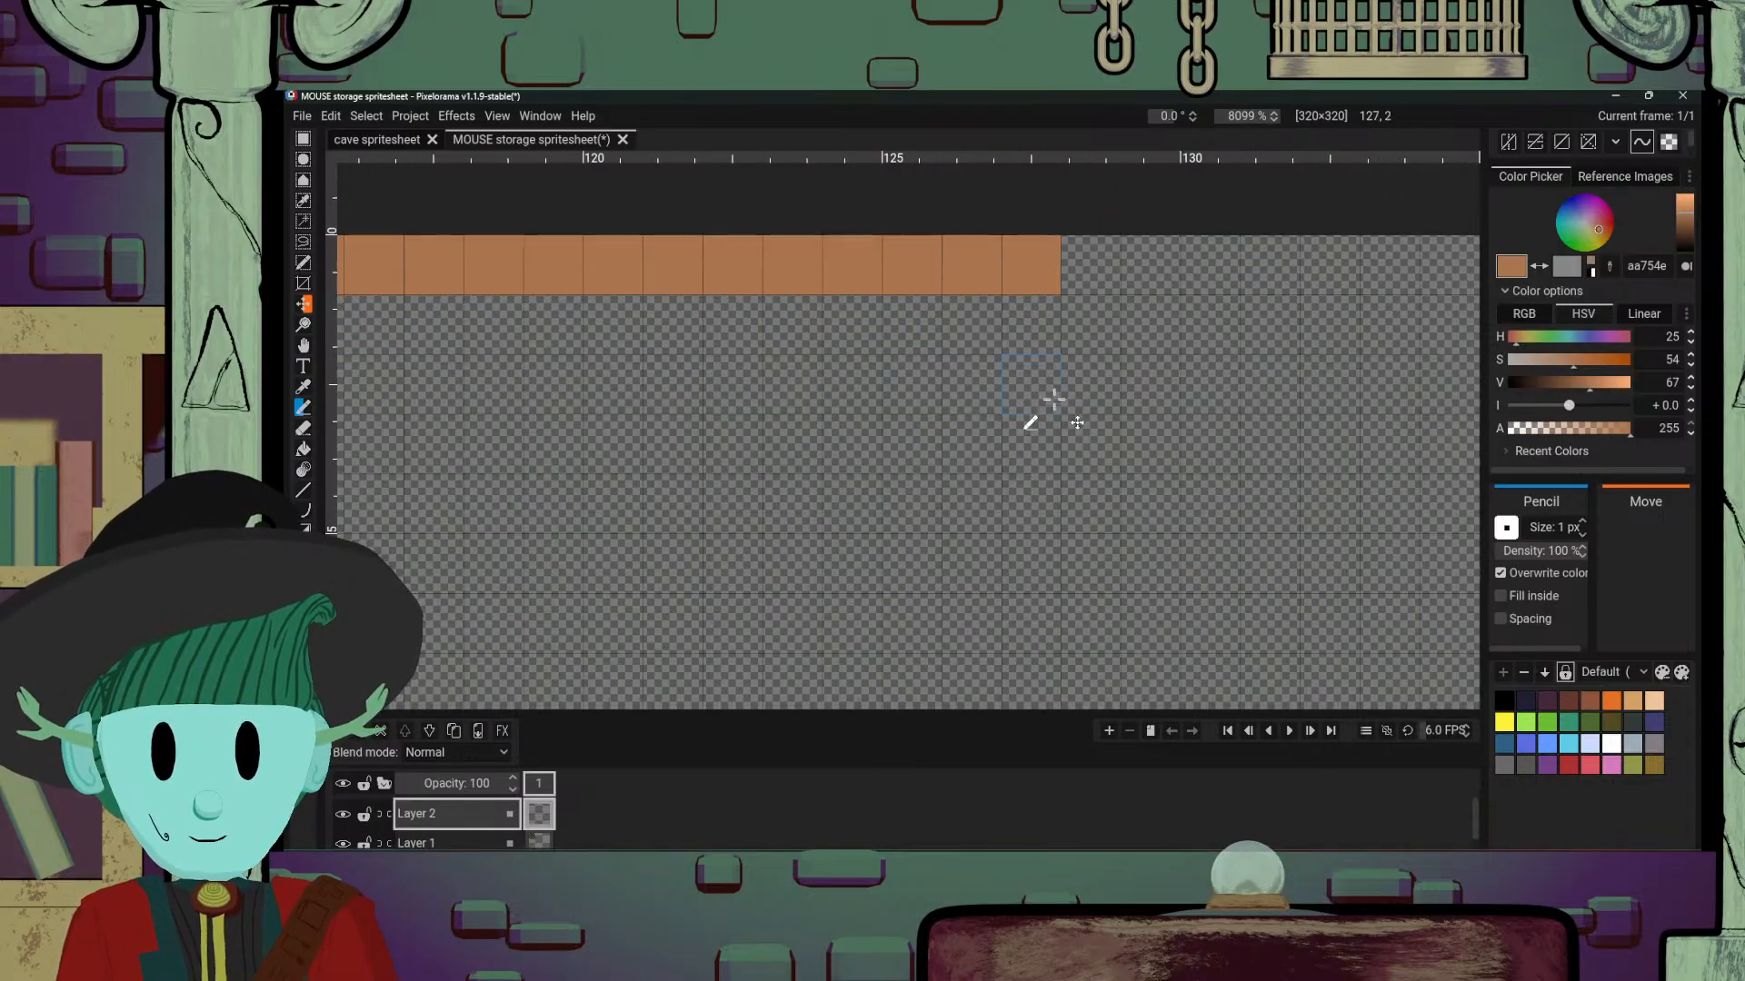
scroll(1054, 400, "up", 4)
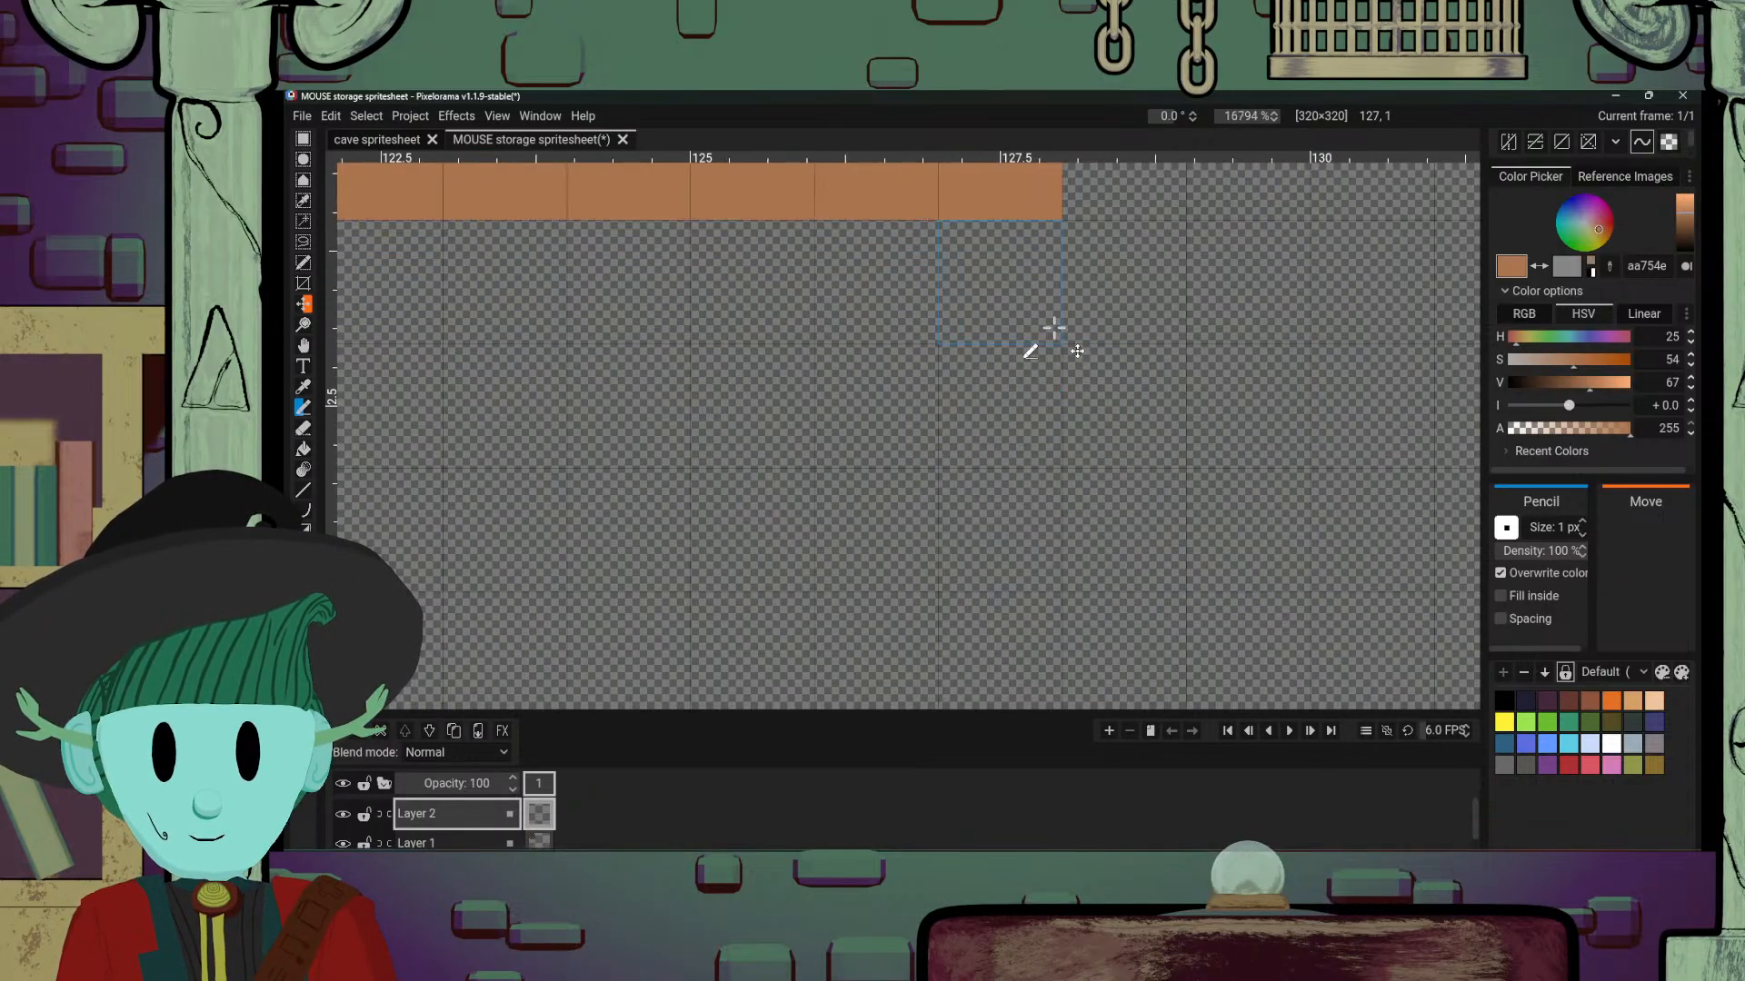
scroll(1054, 328, "up", 1)
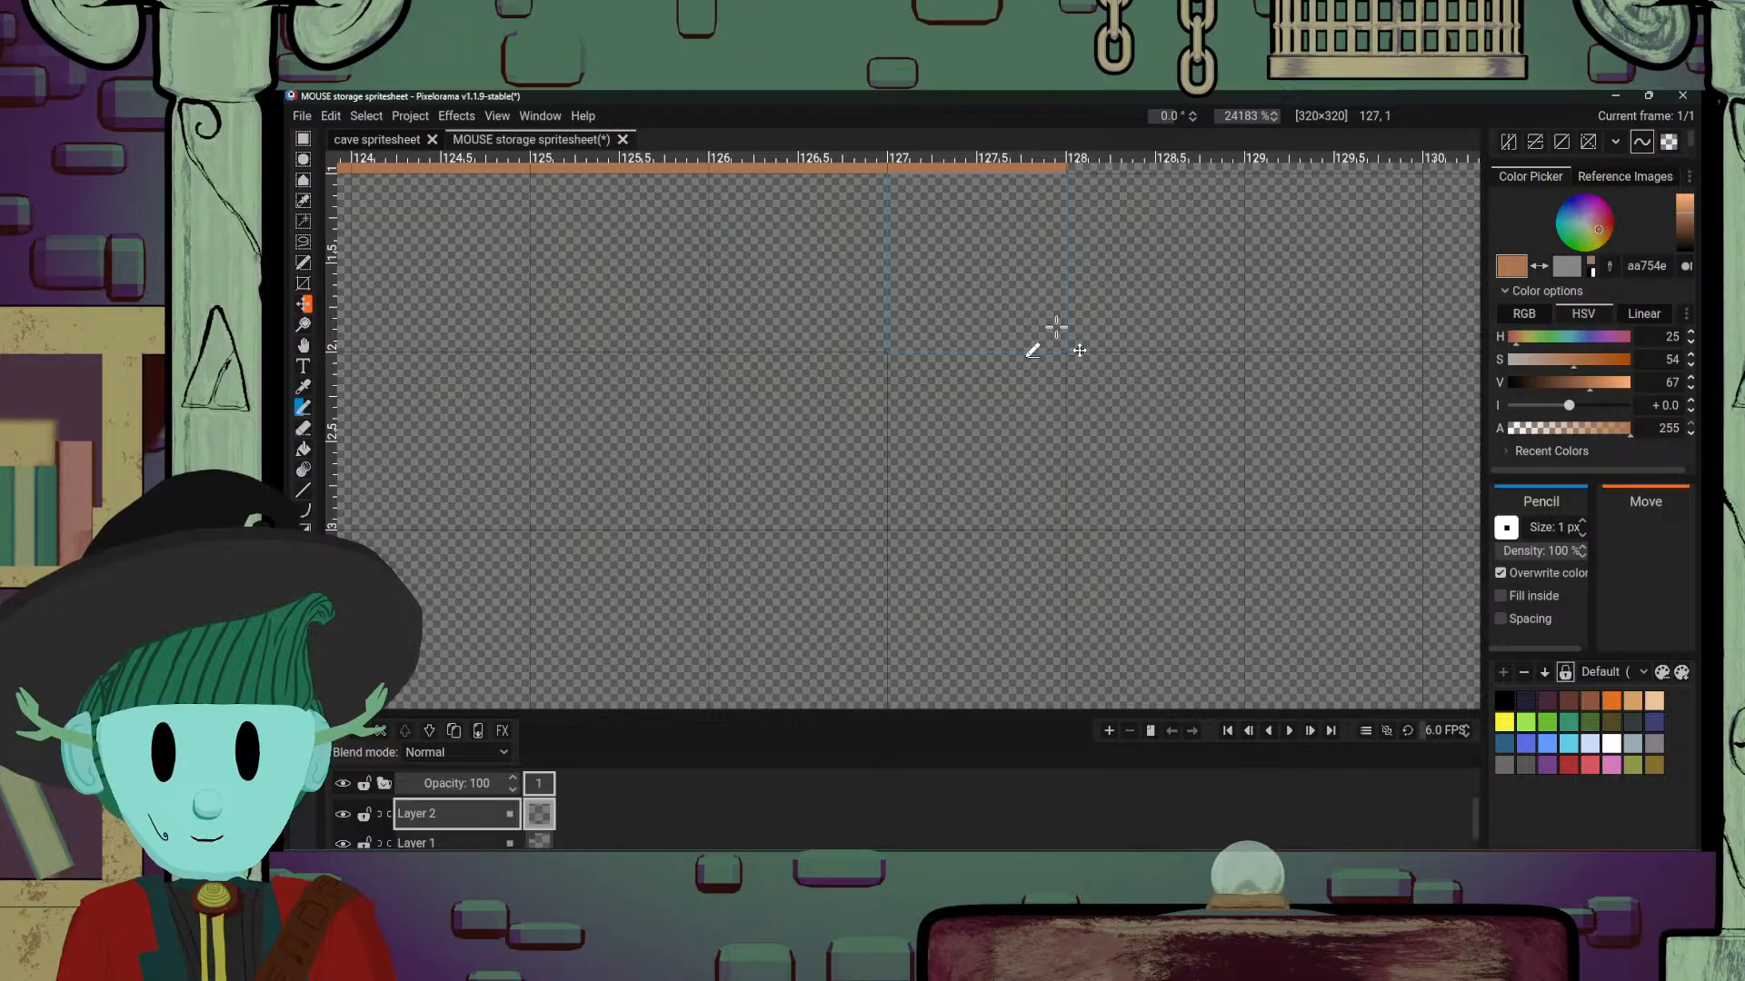
scroll(1055, 333, "up", 3)
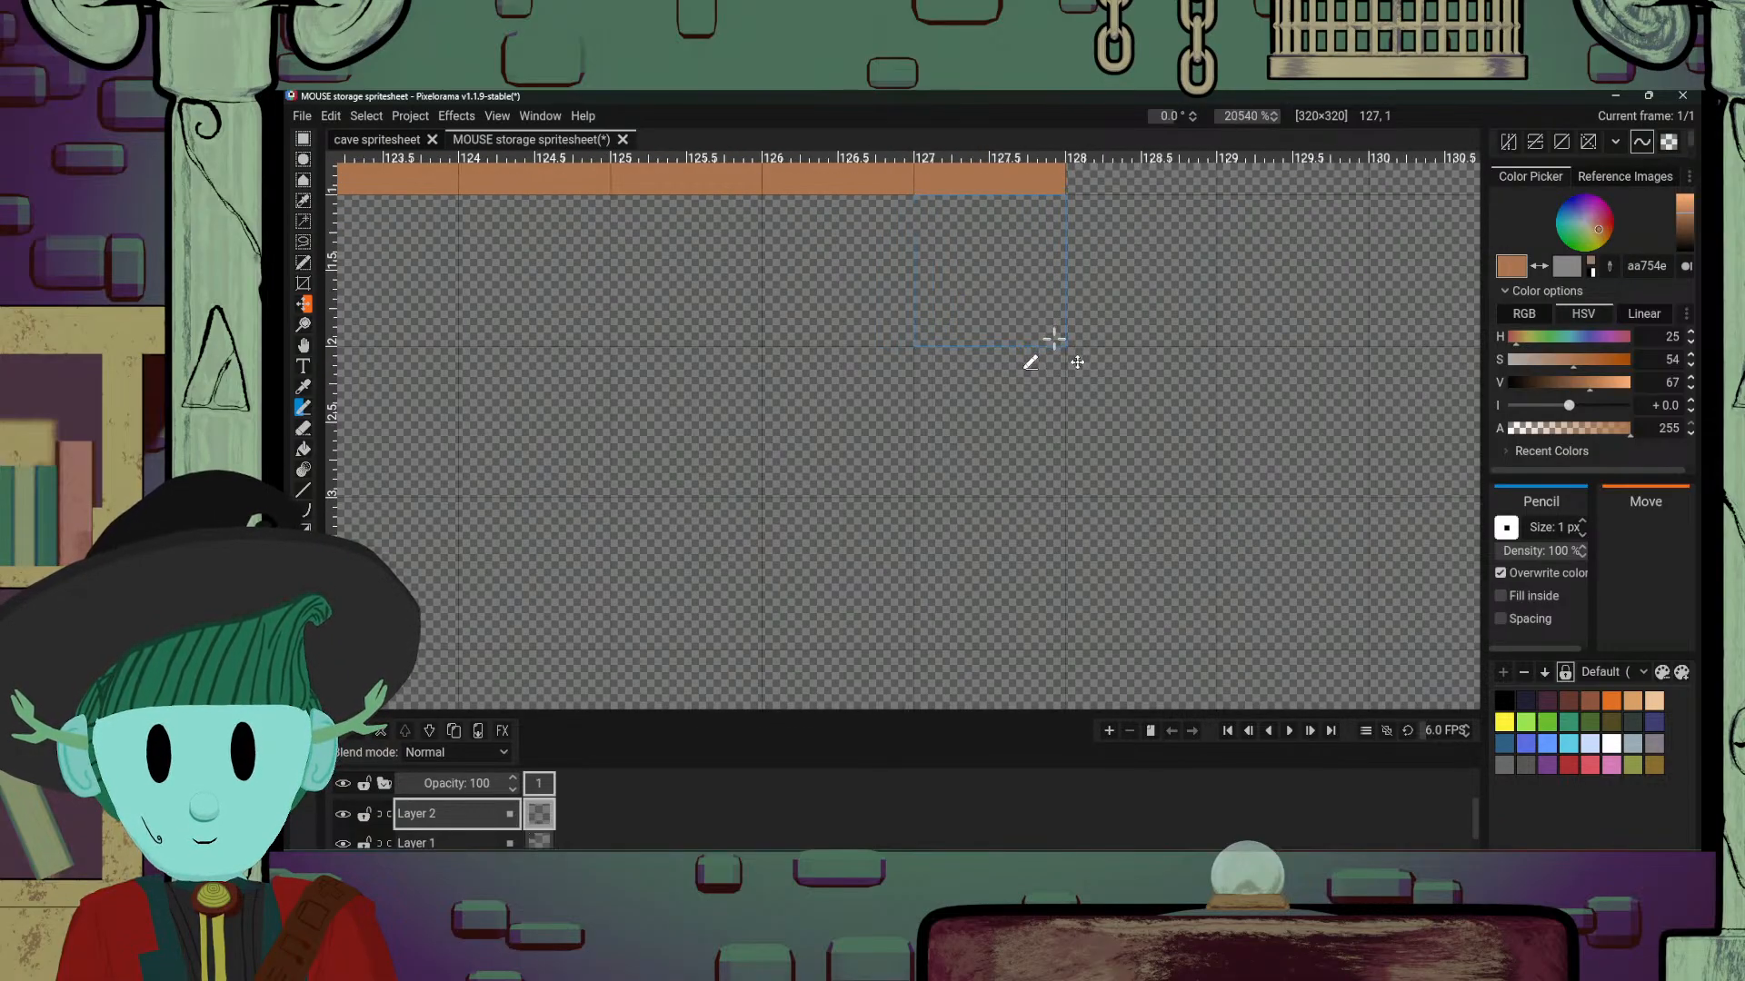
scroll(1054, 339, "down", 2)
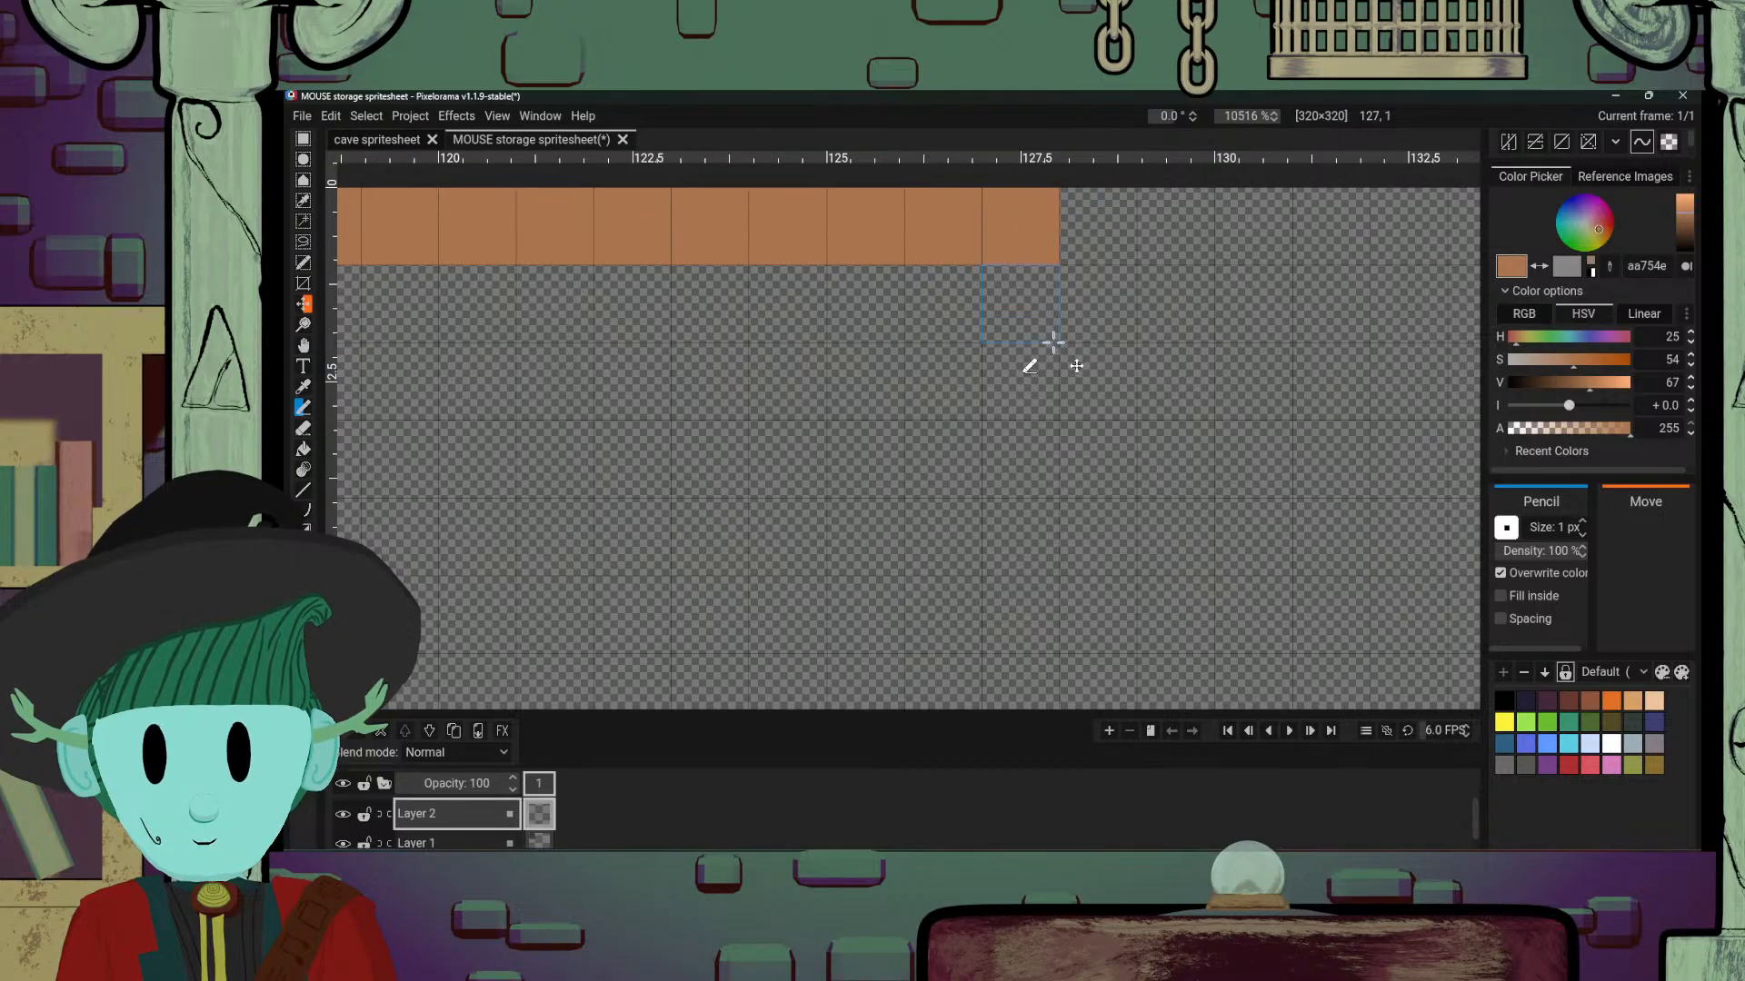
scroll(1053, 340, "down", 5)
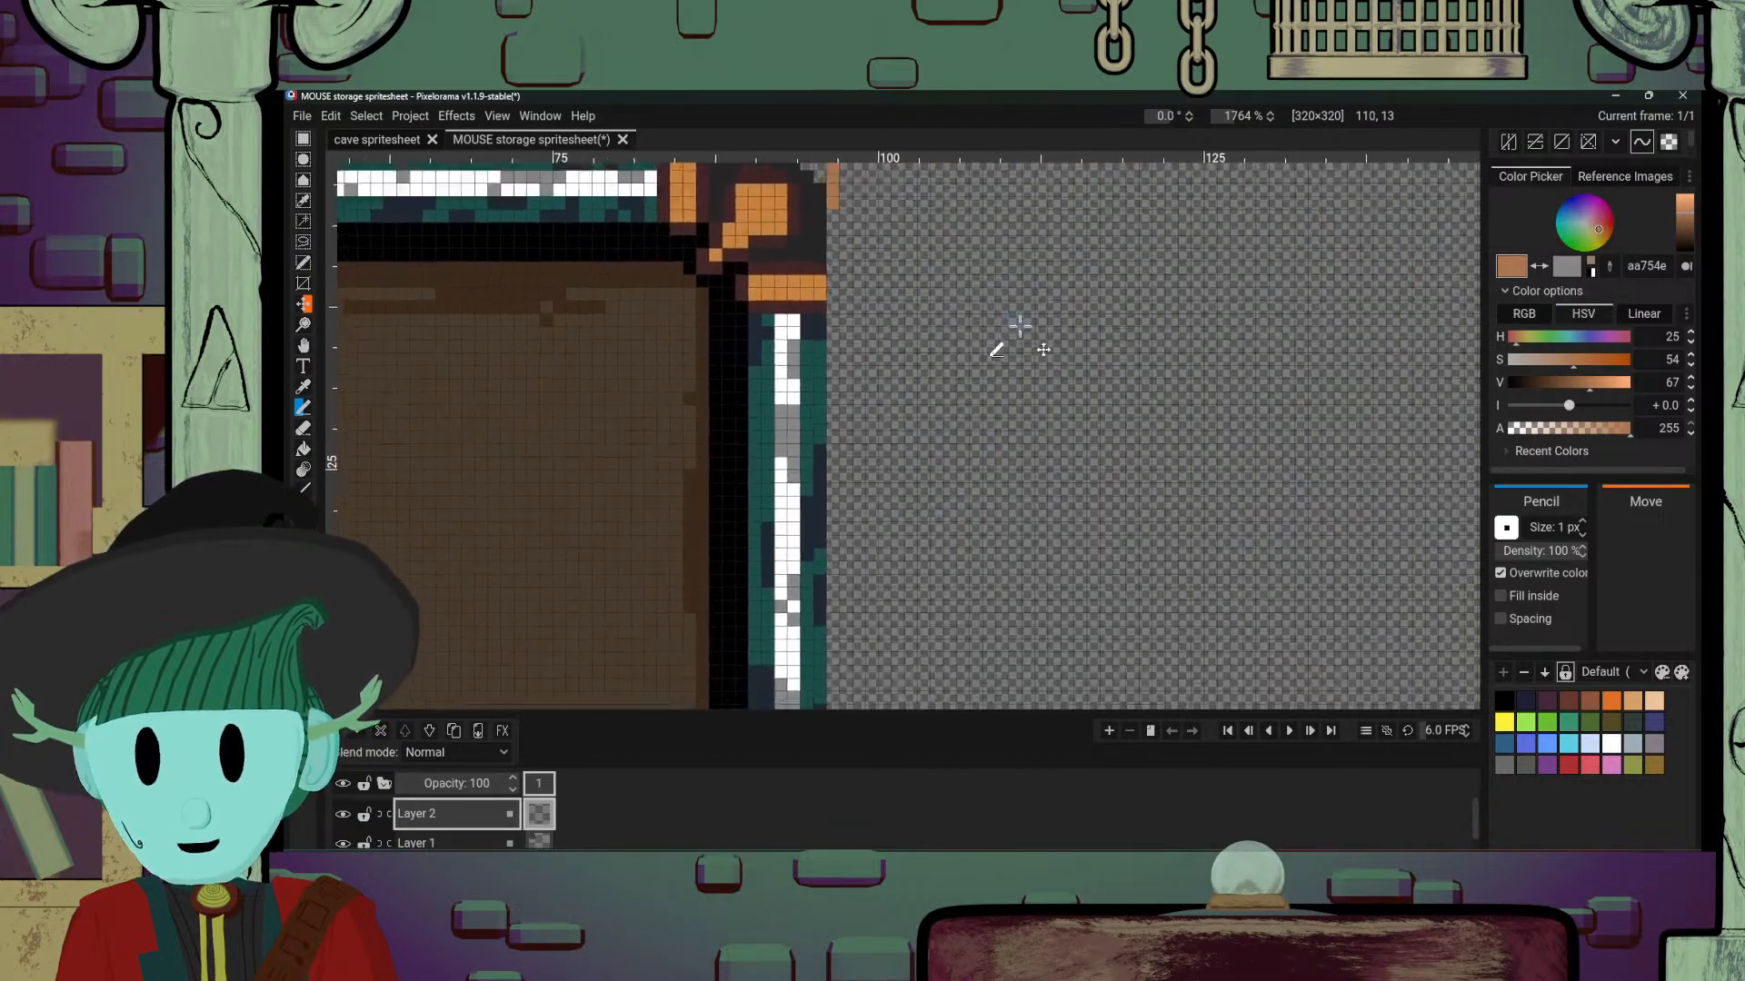
Step: Extend the light brown vertical line beside the frame's right border down to y = 28
scroll(997, 350, "up", 4)
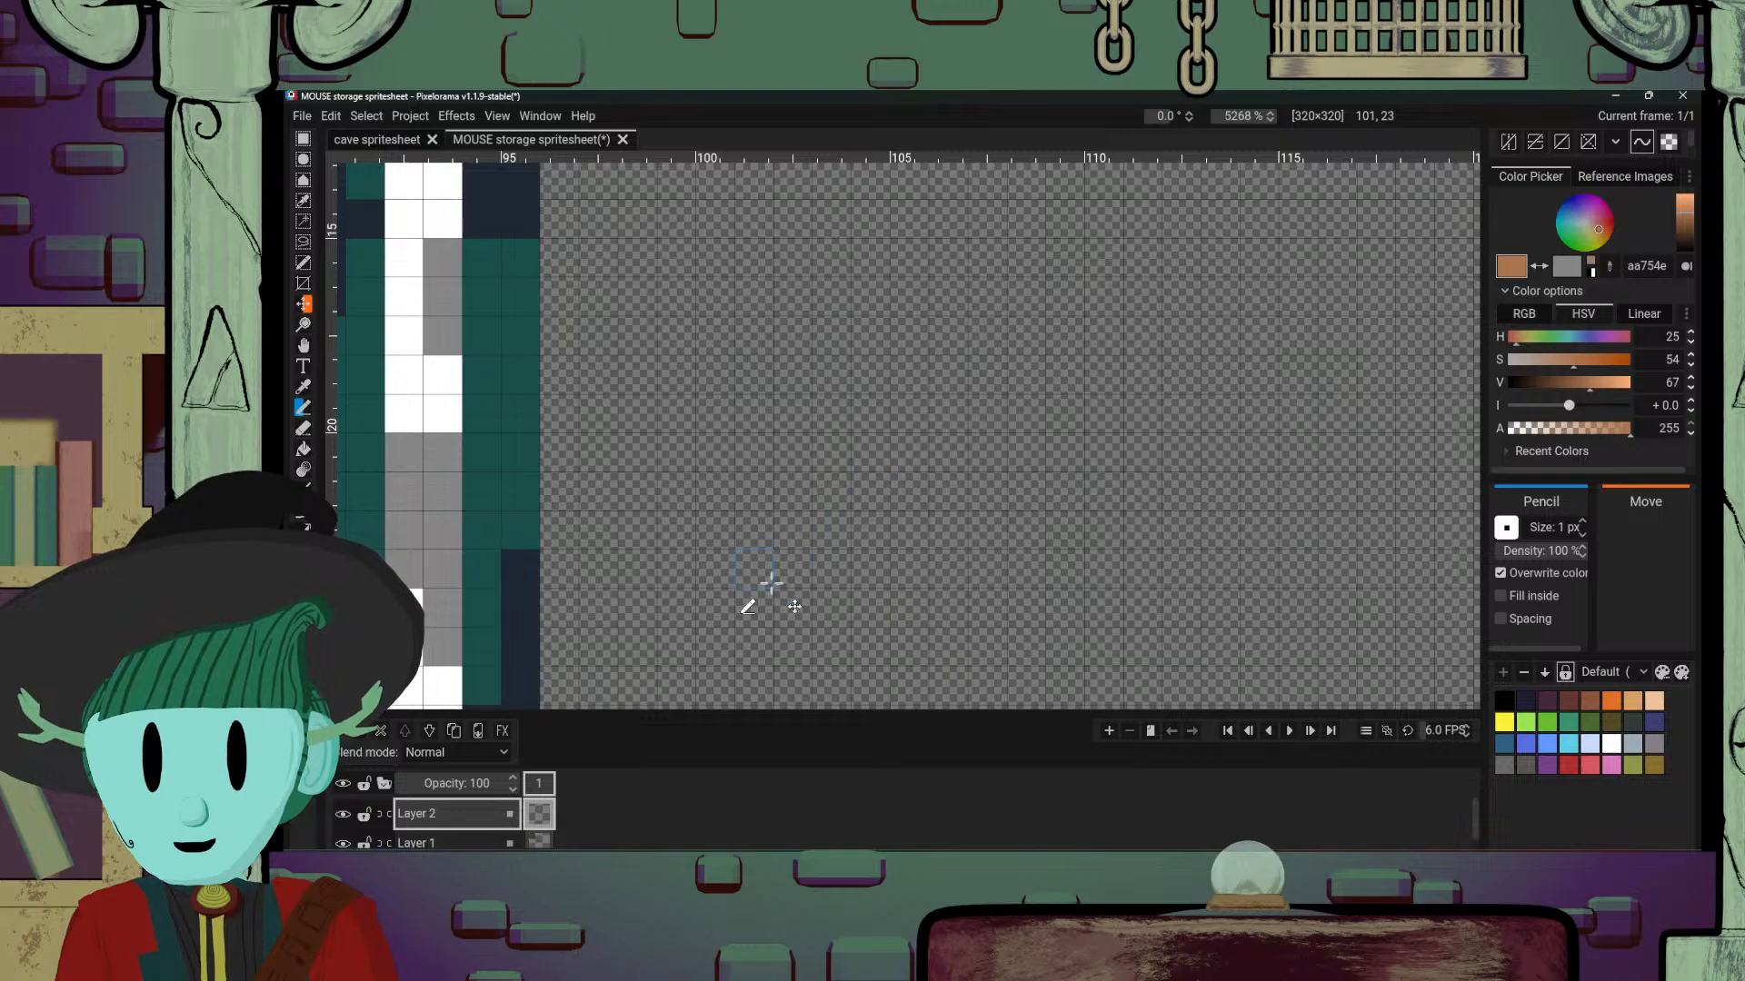
mouse_move(770, 583)
left_mouse_down()
mouse_move(845, 487)
mouse_move(896, 576)
mouse_move(834, 695)
left_mouse_up()
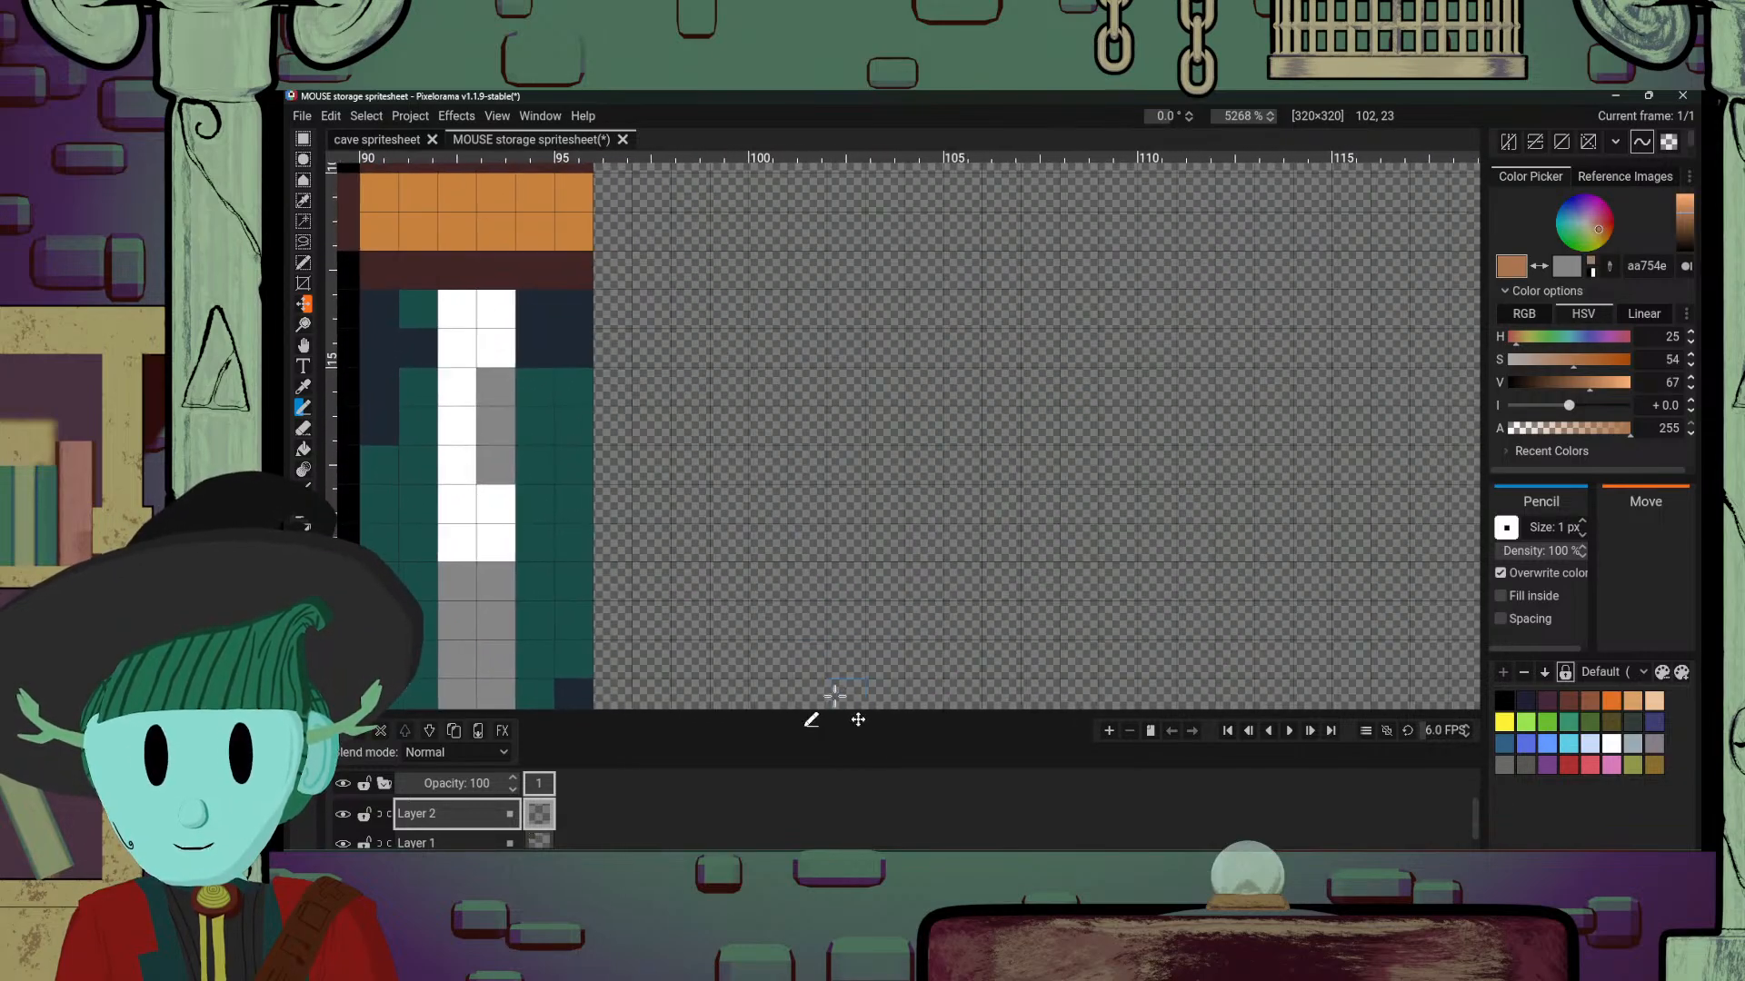
mouse_move(860, 531)
left_mouse_down()
mouse_move(871, 642)
mouse_move(853, 710)
left_mouse_up()
left_click_drag(880, 469, 886, 668)
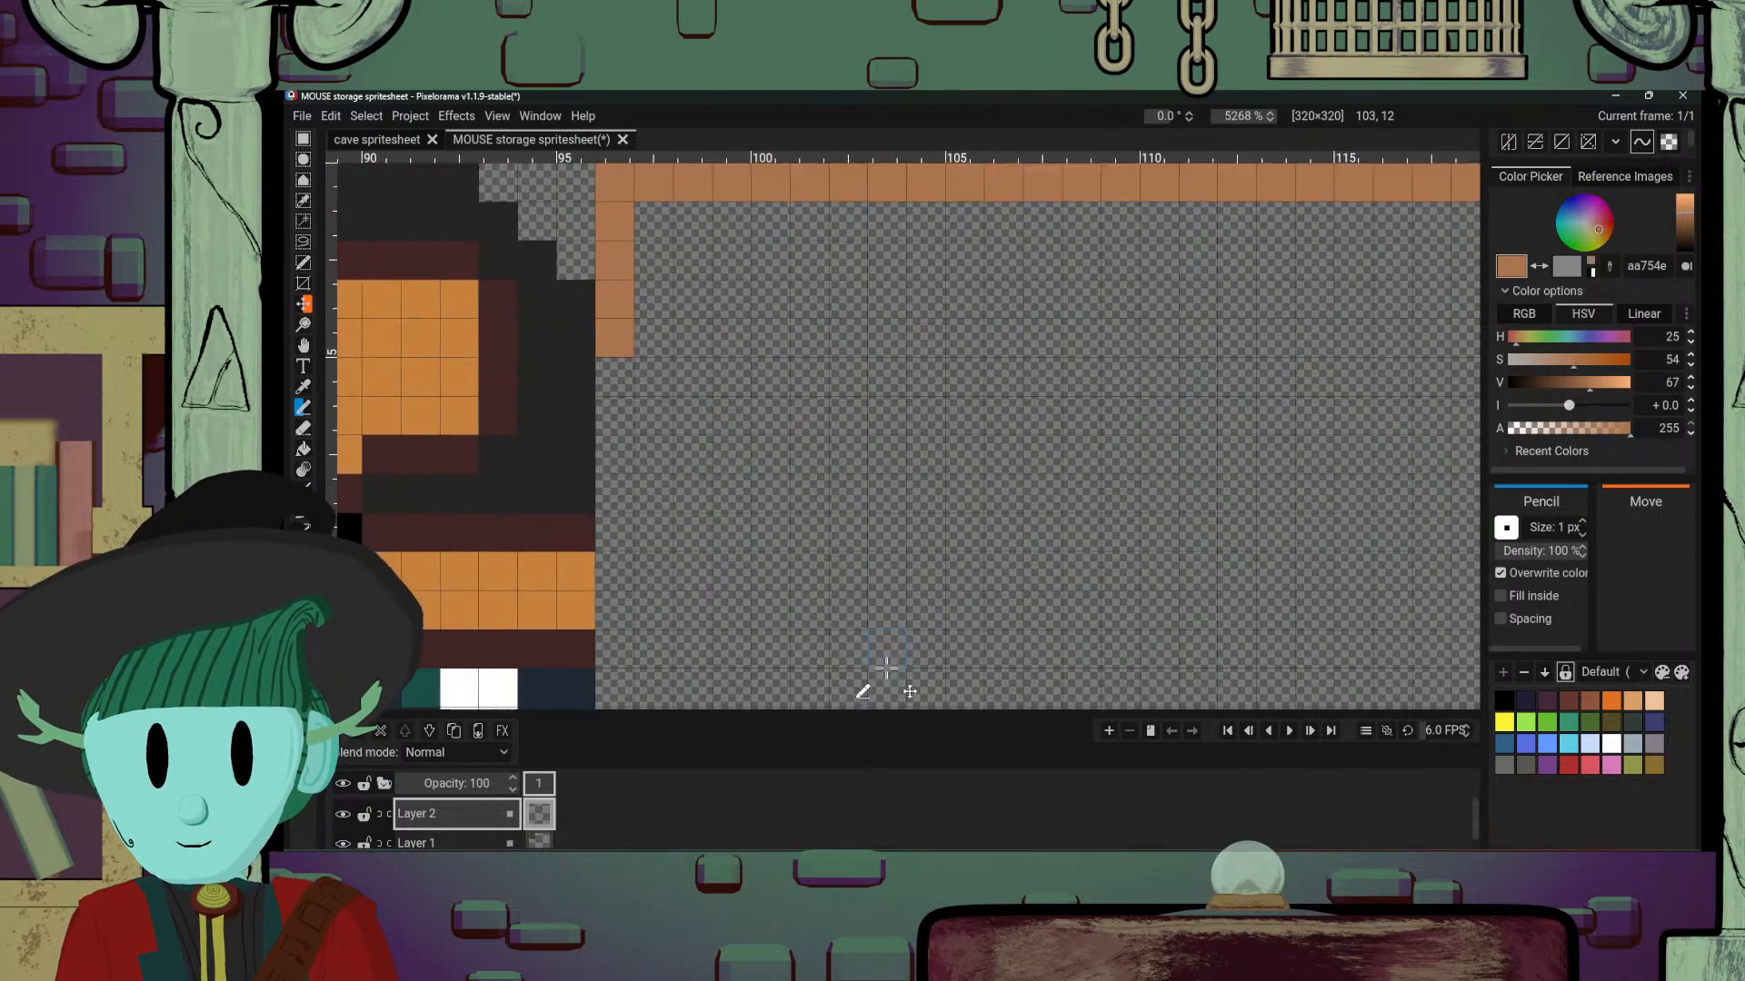
left_click_drag(738, 583, 755, 516)
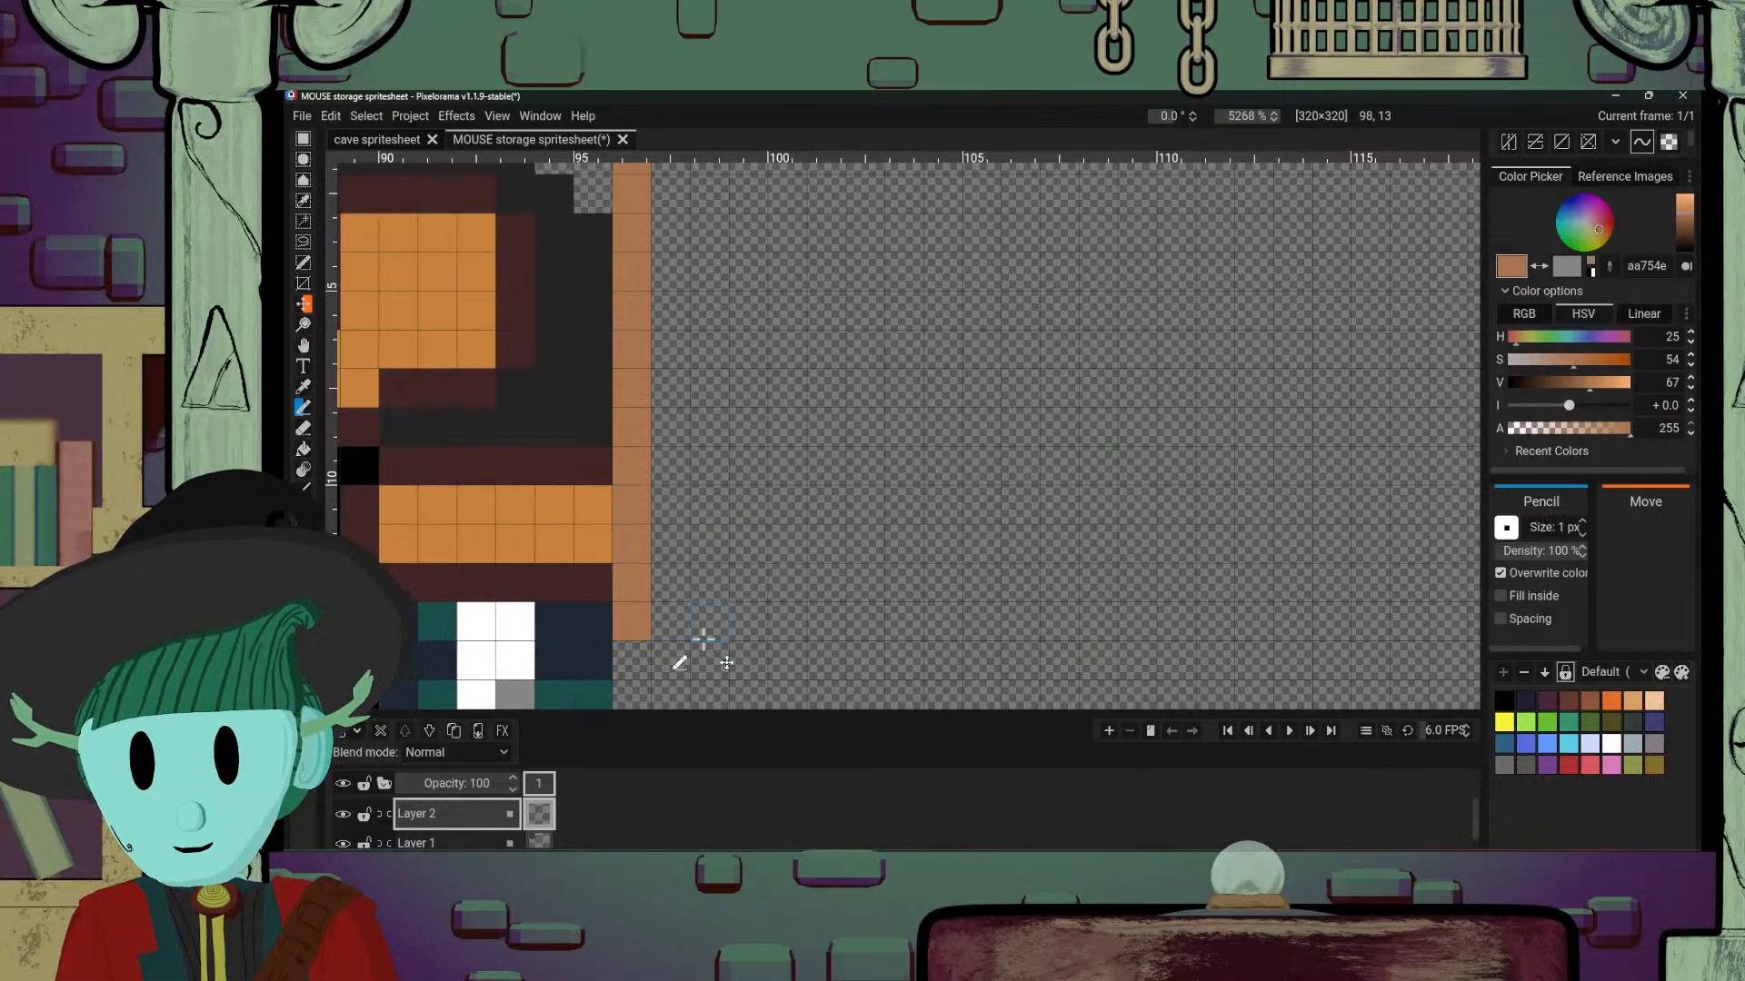
left_click_drag(703, 640, 765, 333)
mouse_move(724, 645)
left_mouse_down()
mouse_move(782, 328)
mouse_move(780, 551)
left_mouse_up()
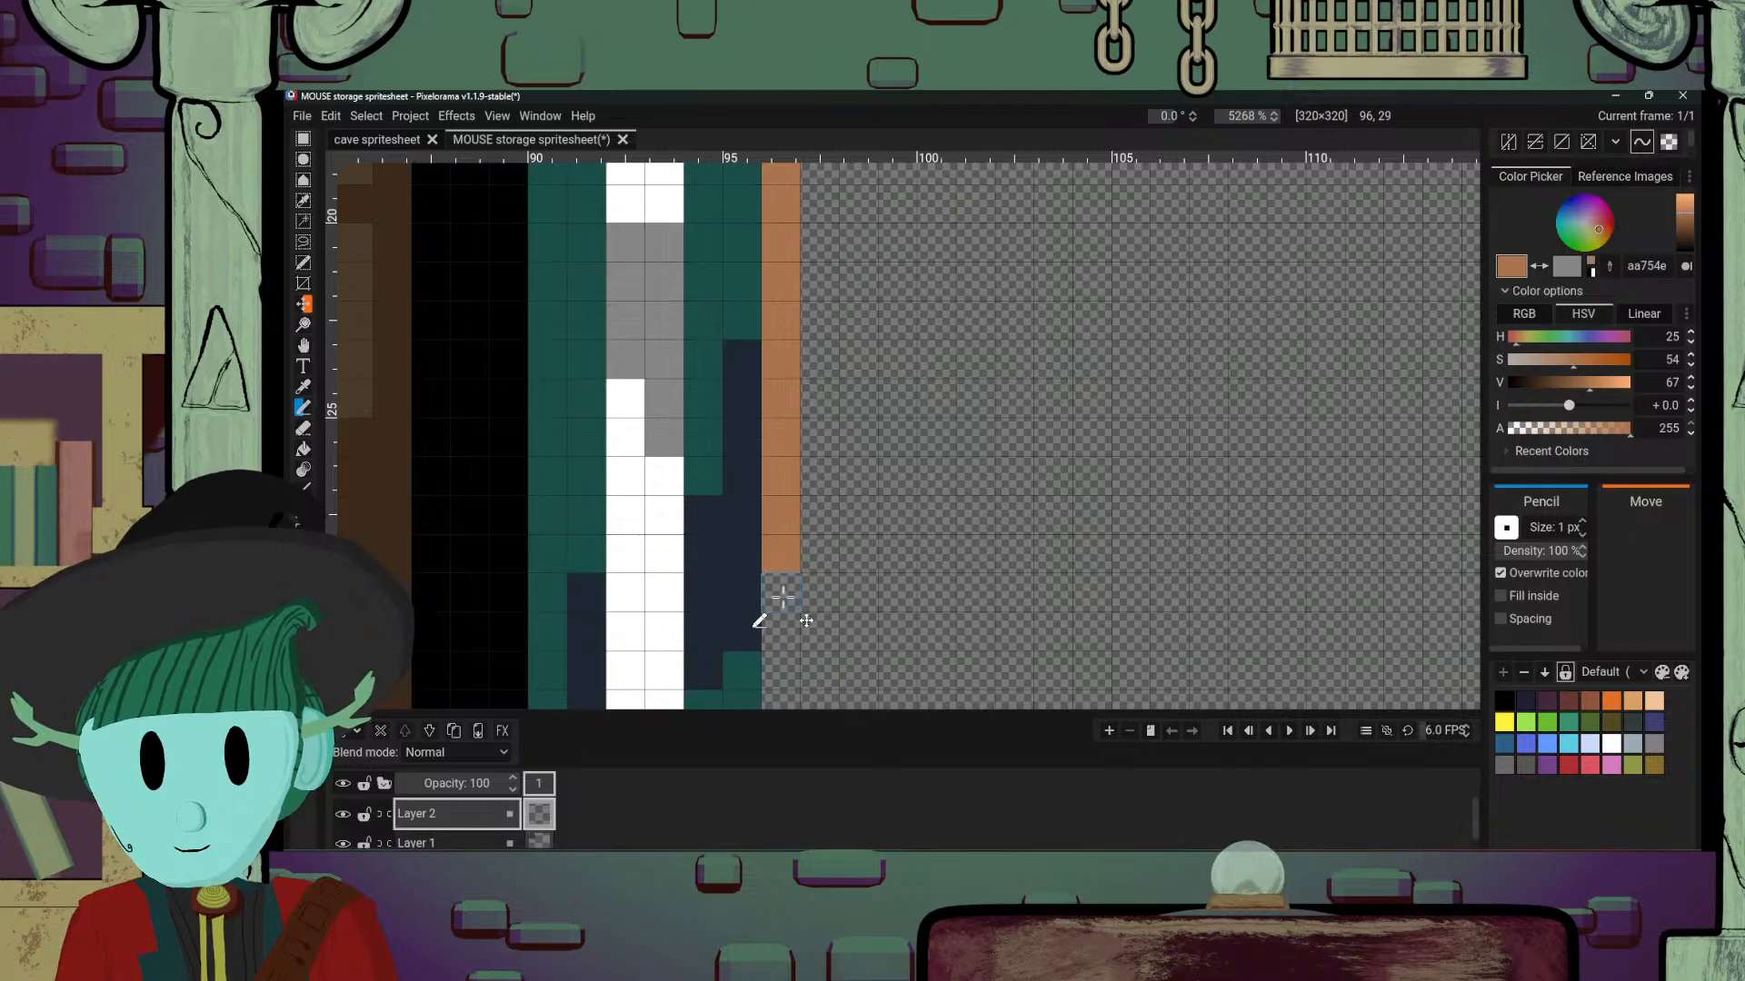
Step: Add the last three light brown pixels to the vertical line, ending it at y = 31 for a 32 px height
scroll(786, 597, "up", 6)
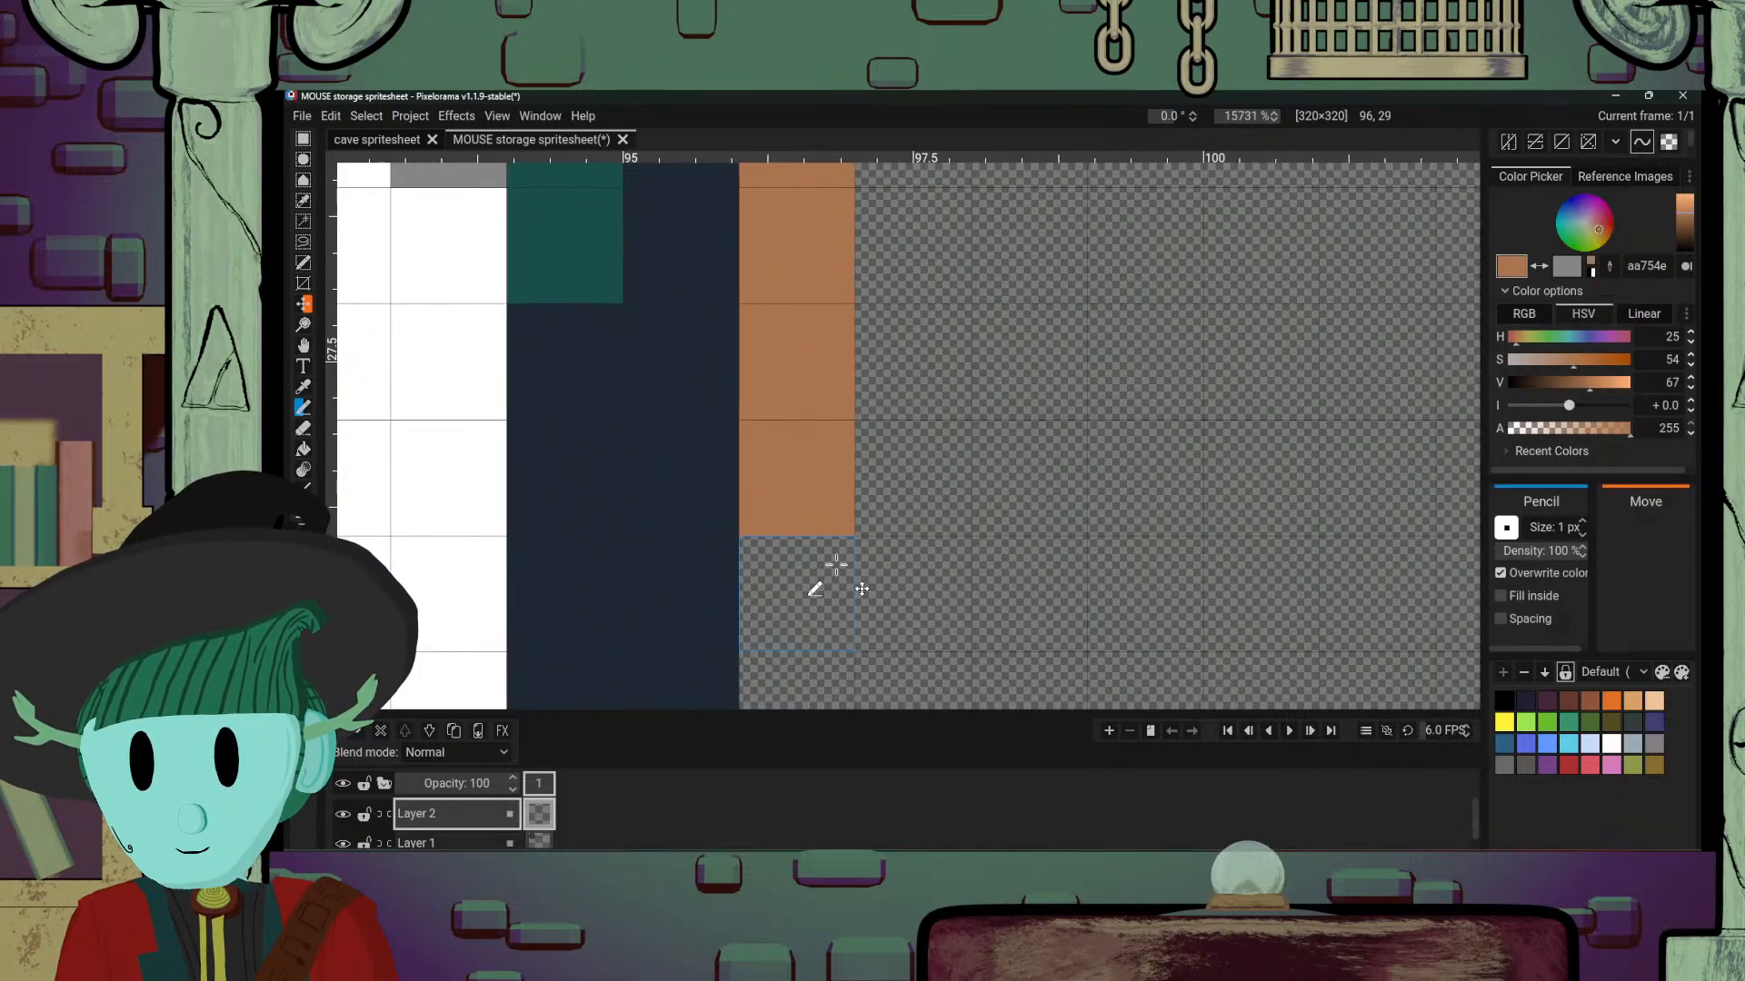
left_click_drag(562, 555, 466, 553)
left_click(457, 603)
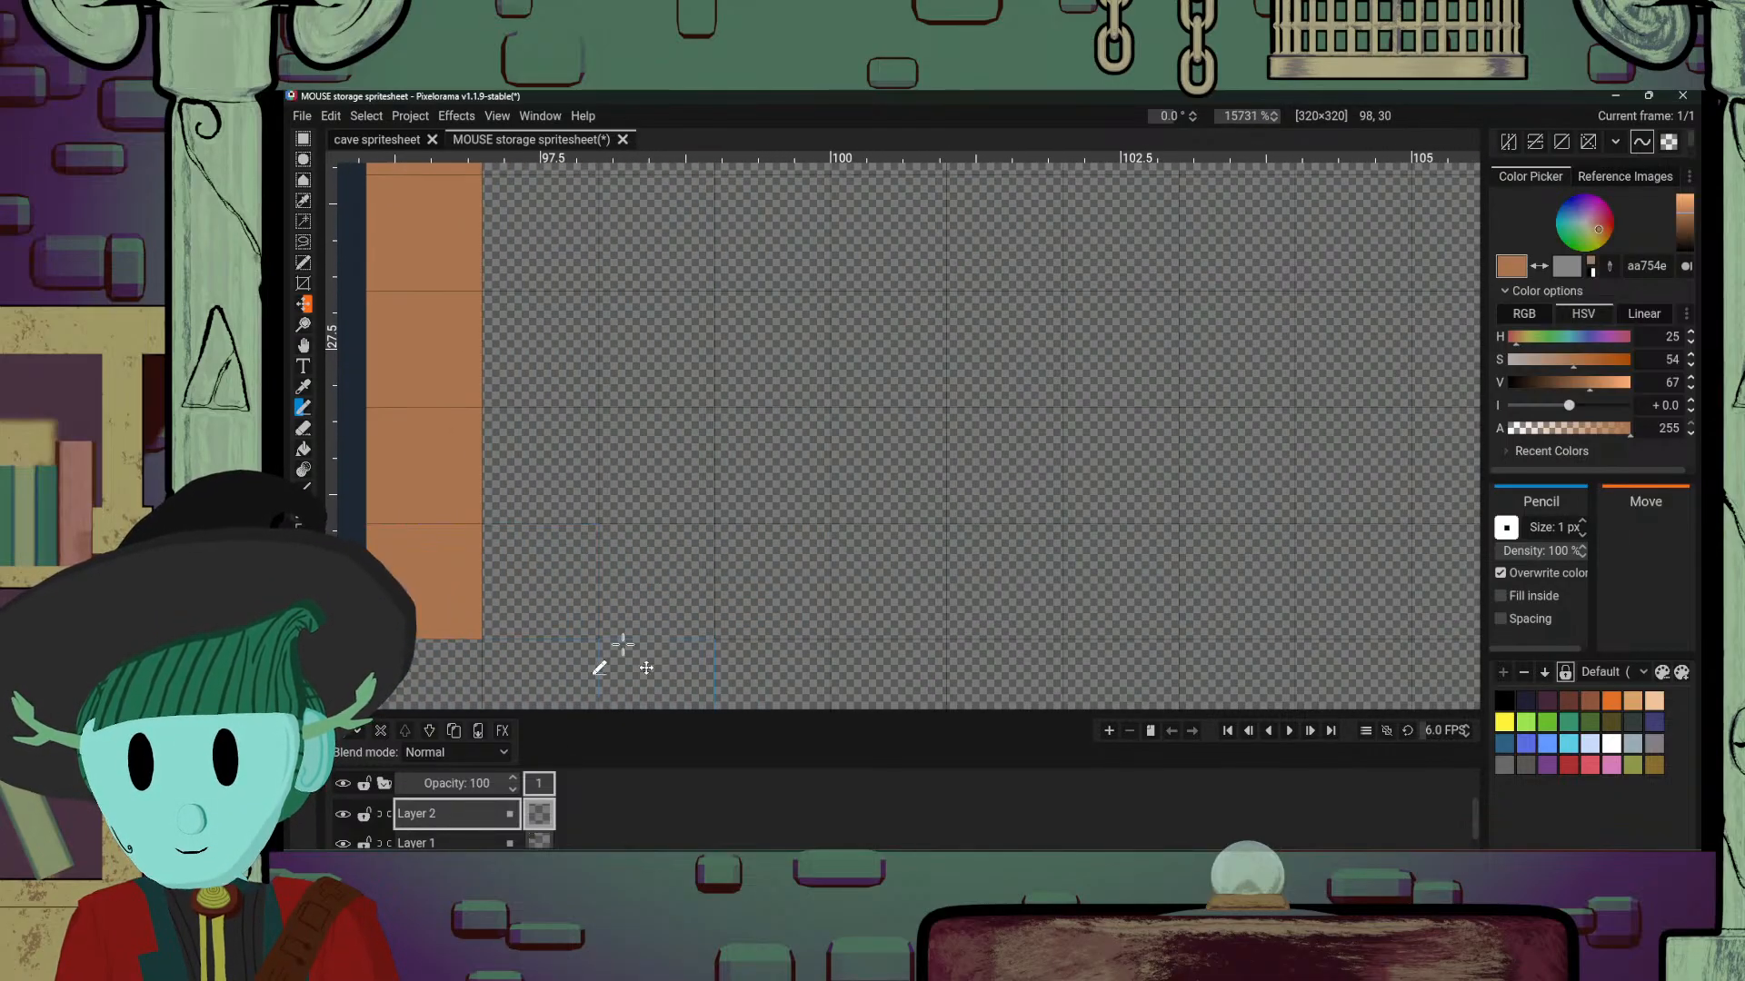
left_click_drag(515, 671, 532, 600)
left_click(462, 609)
left_click_drag(672, 589, 815, 398)
left_click(627, 544)
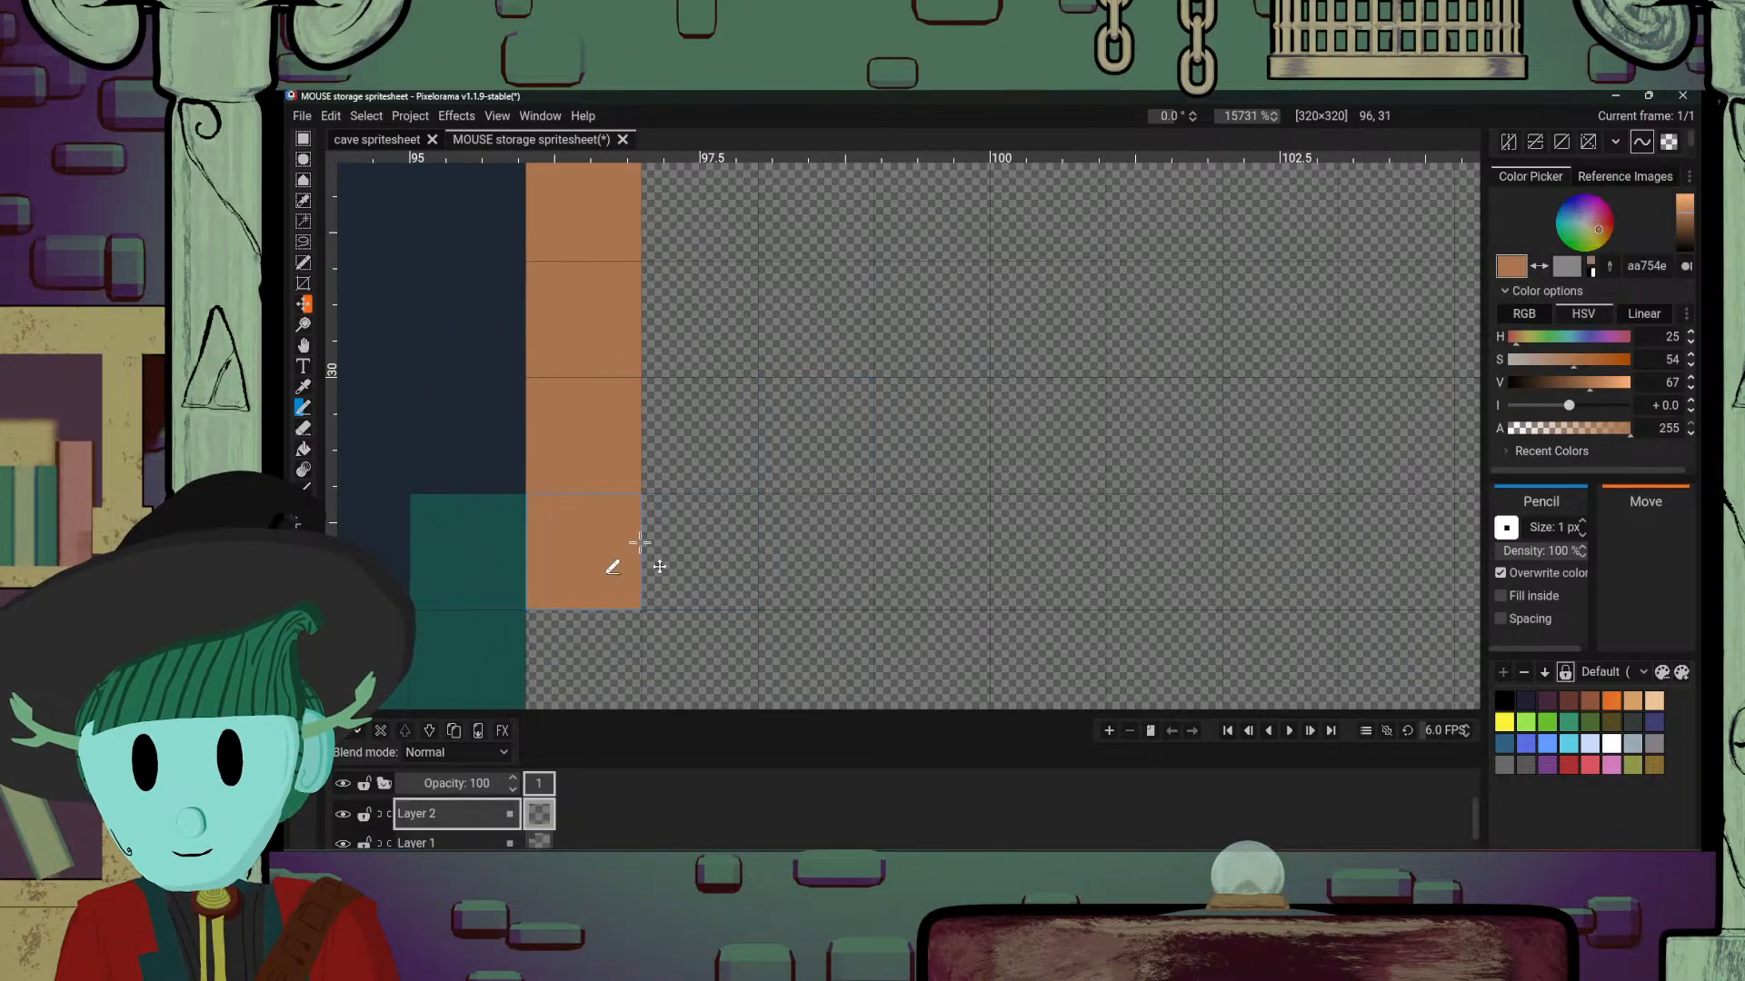
Step: Draw the right and bottom sides in light brown to close the 32 × 32 px square outline beside the frame
scroll(900, 499, "down", 2)
scroll(984, 498, "down", 11)
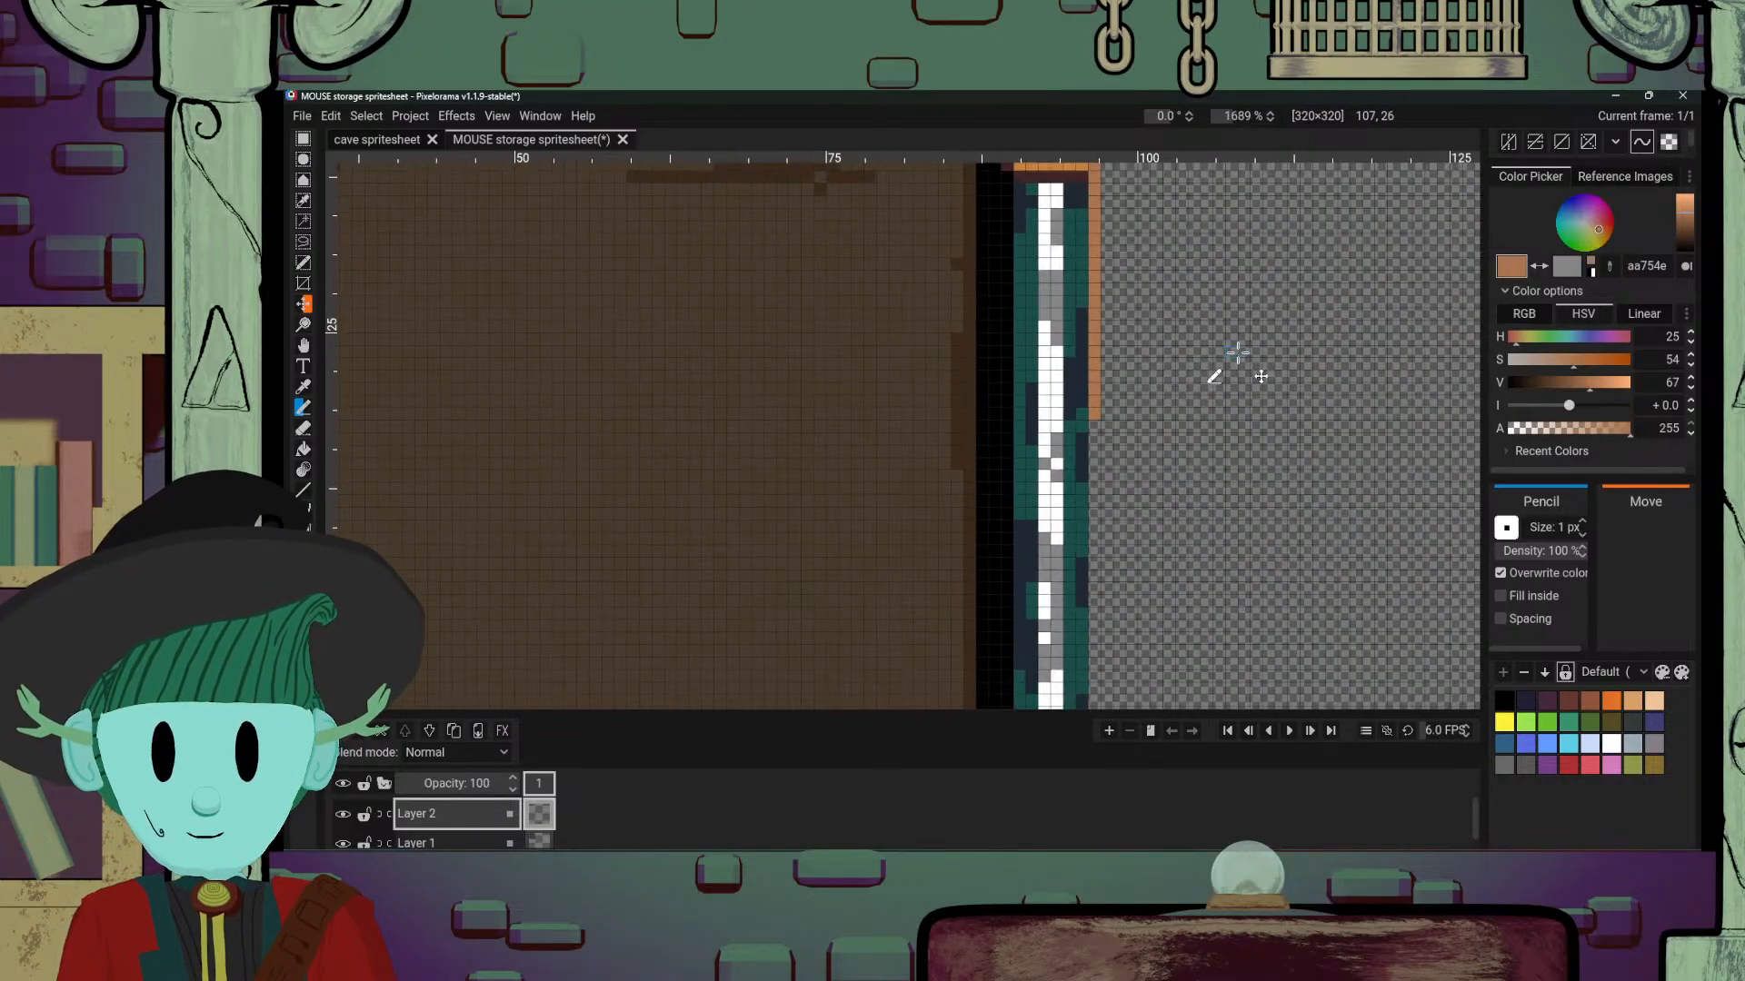
scroll(1283, 339, "down", 1)
left_click_drag(1332, 337, 1028, 420)
scroll(1029, 420, "up", 4)
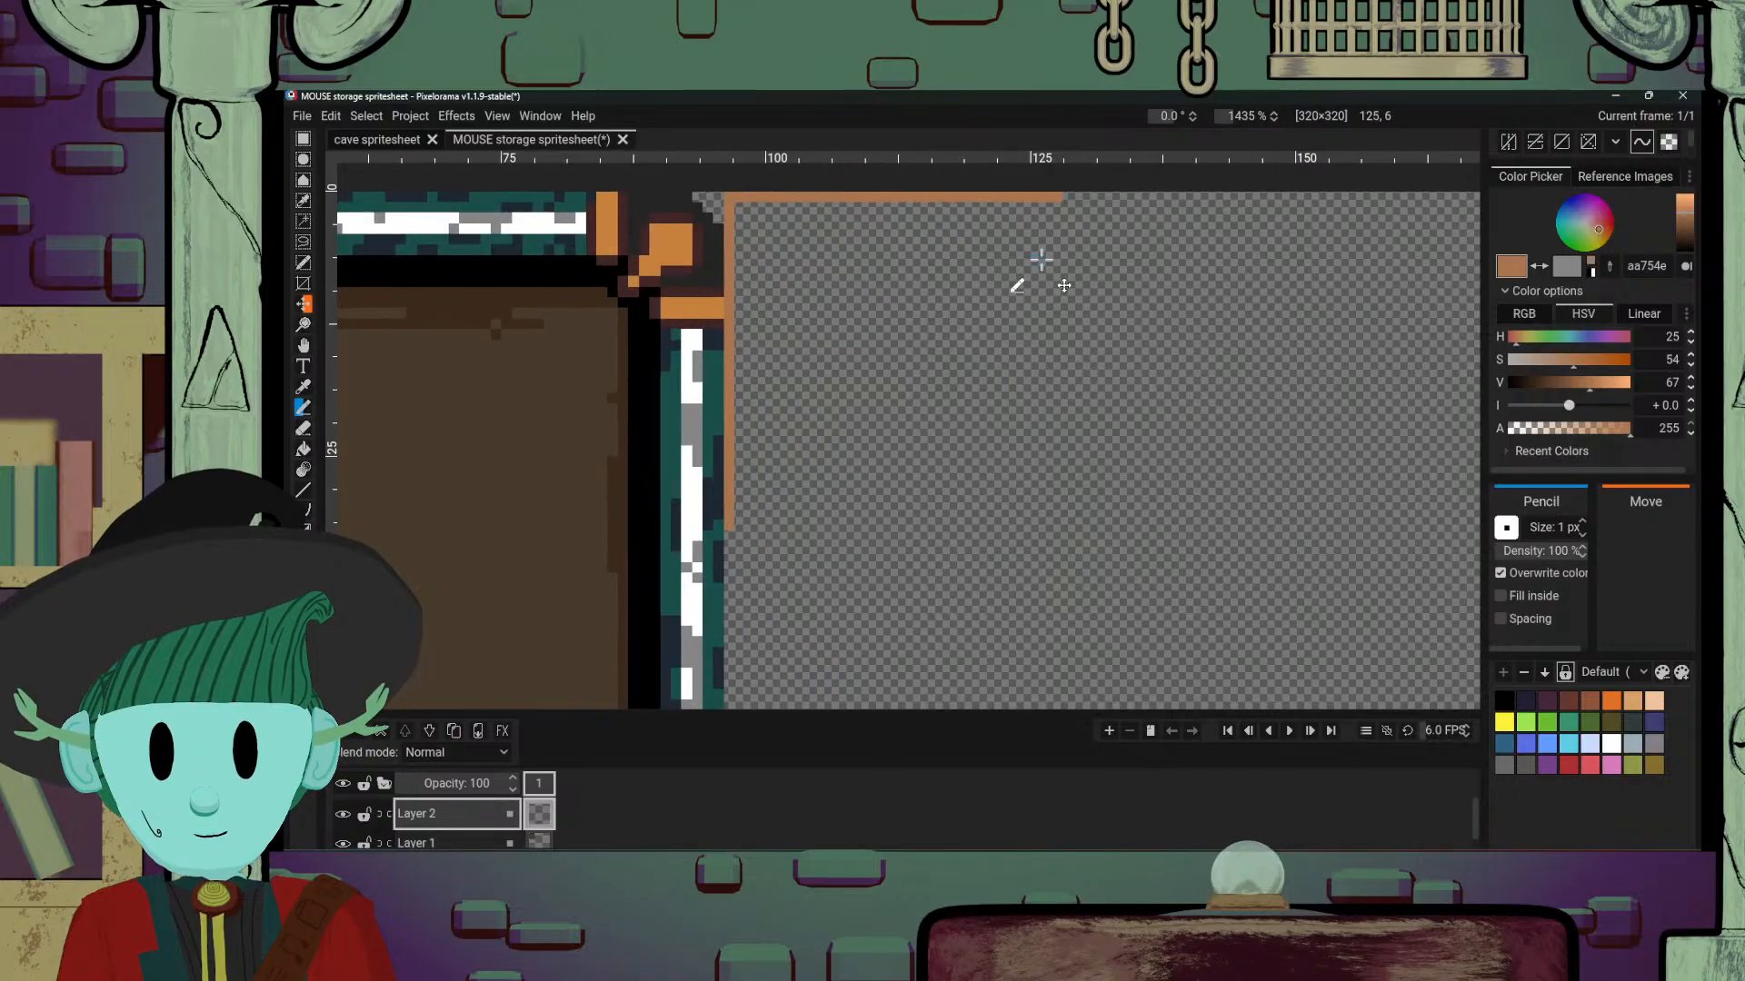
left_click_drag(1059, 250, 1057, 322)
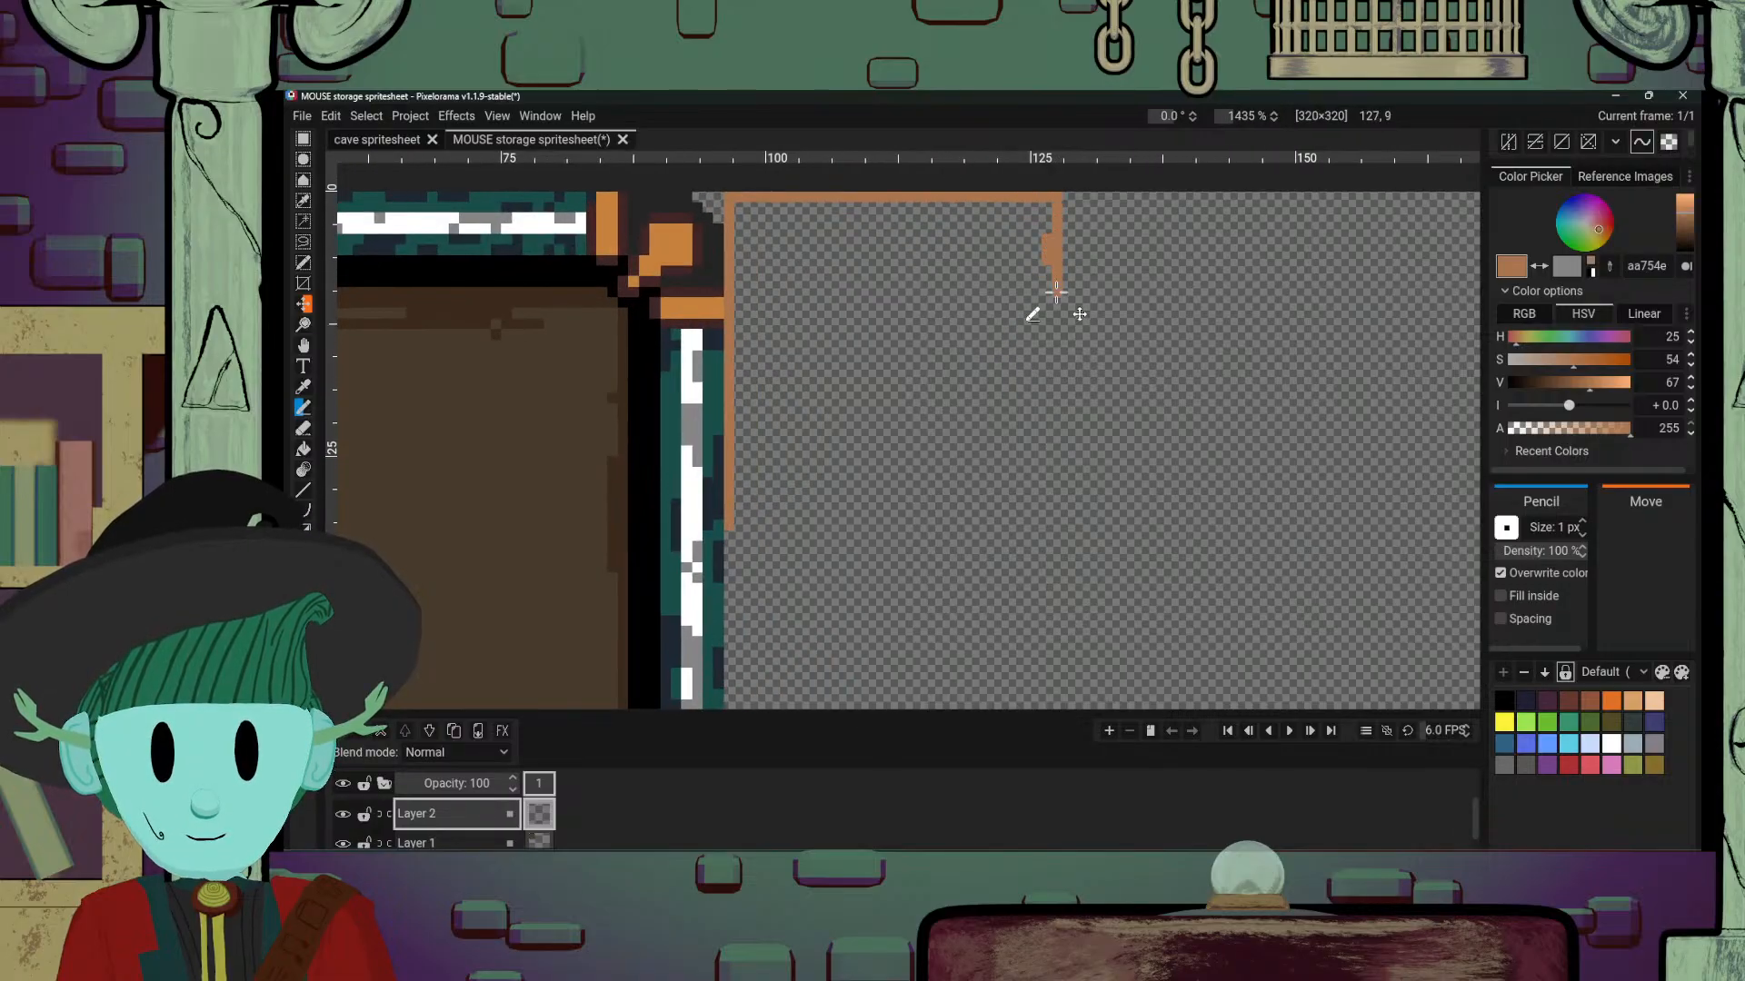
left_click_drag(742, 526, 814, 523)
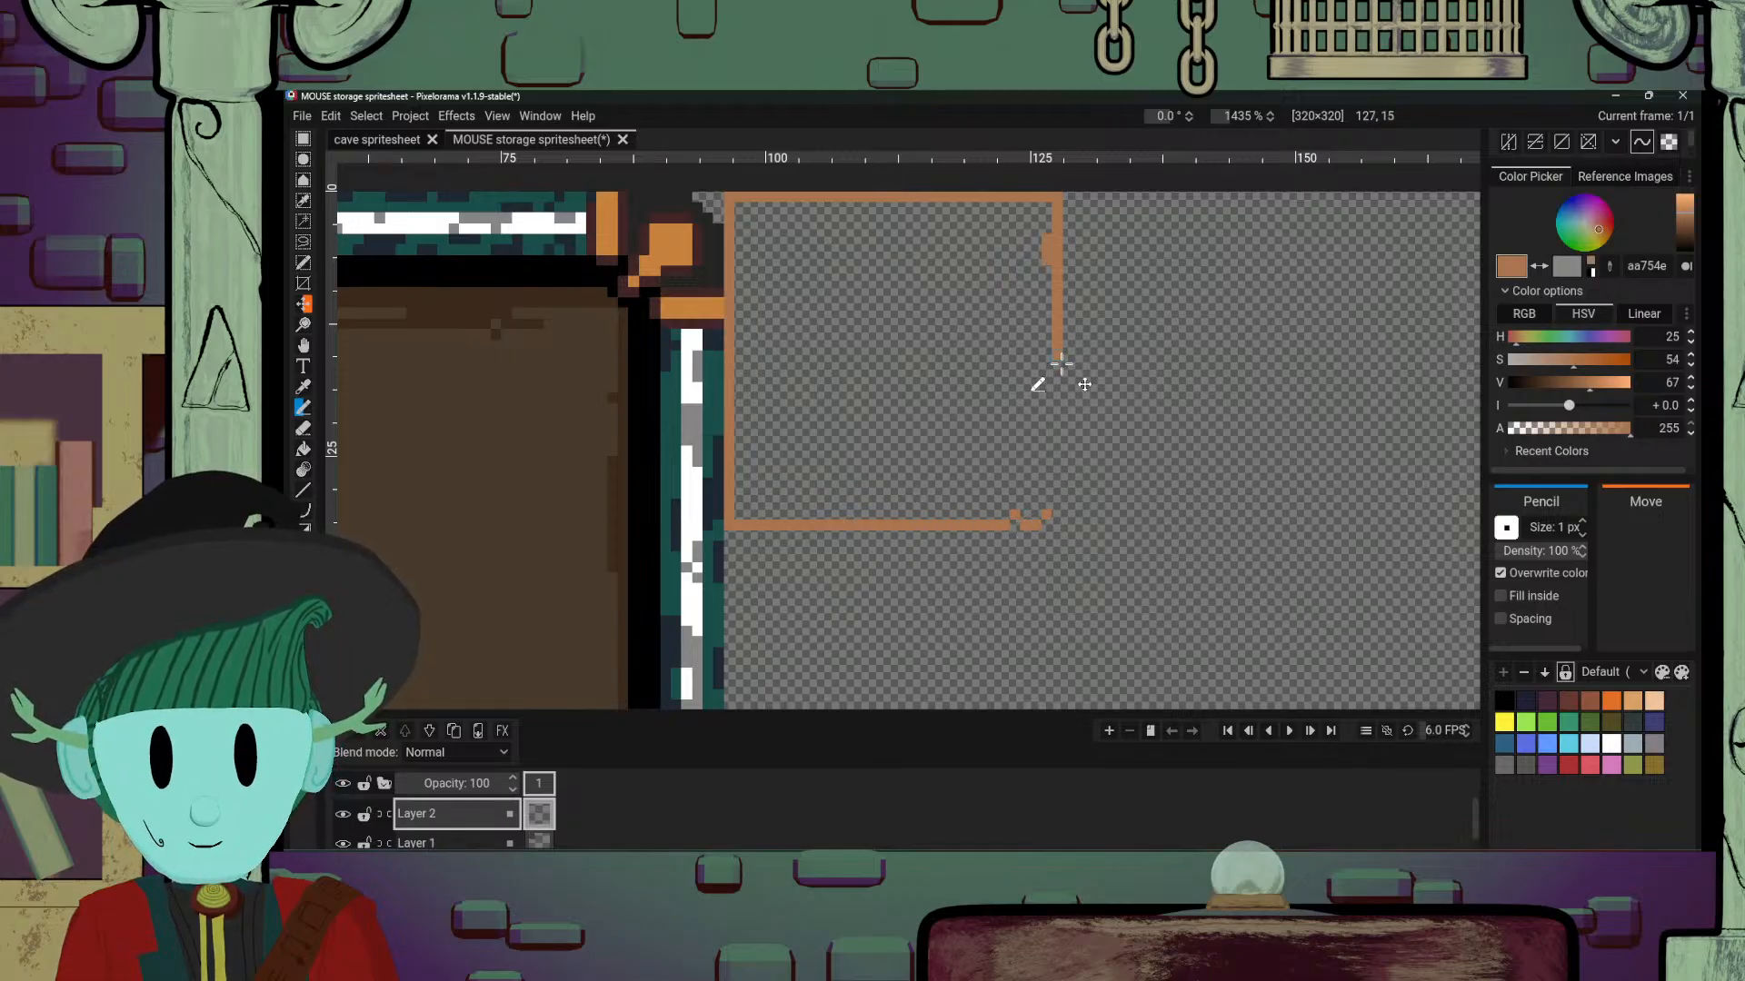
left_click_drag(1060, 365, 1058, 461)
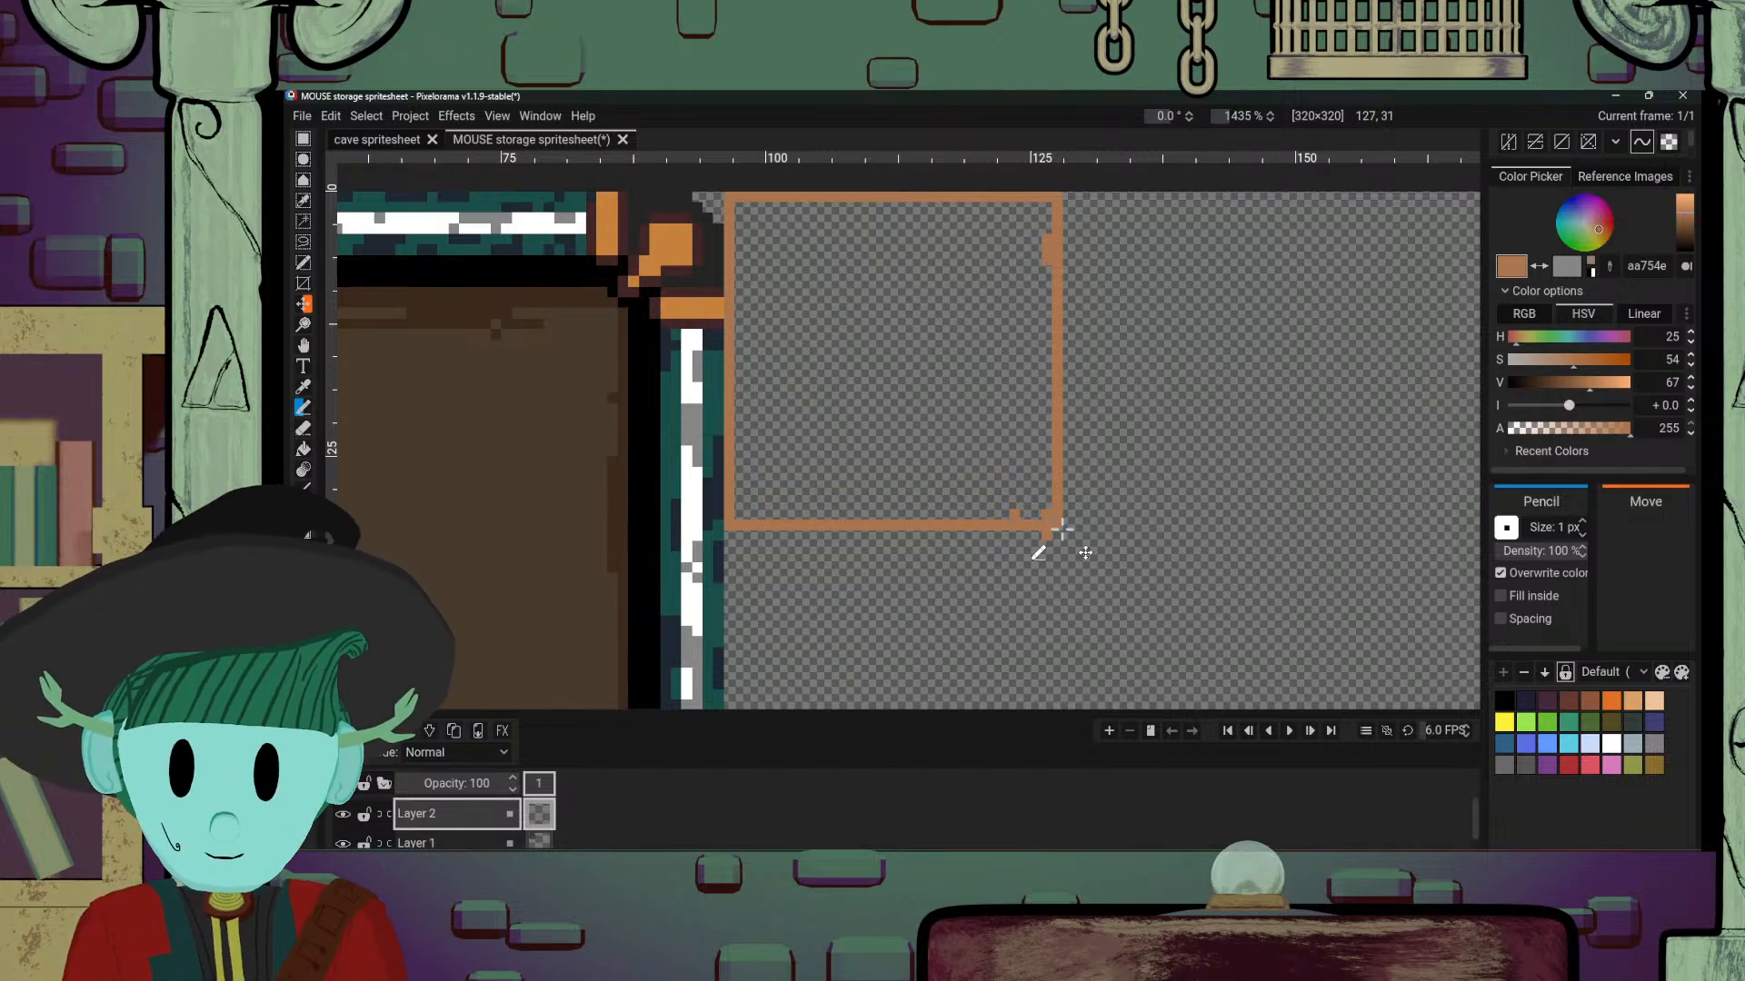
Step: Erase the stray pixel below the outline's lower-right corner and fill the square with light brown (aa754e)
key("e")
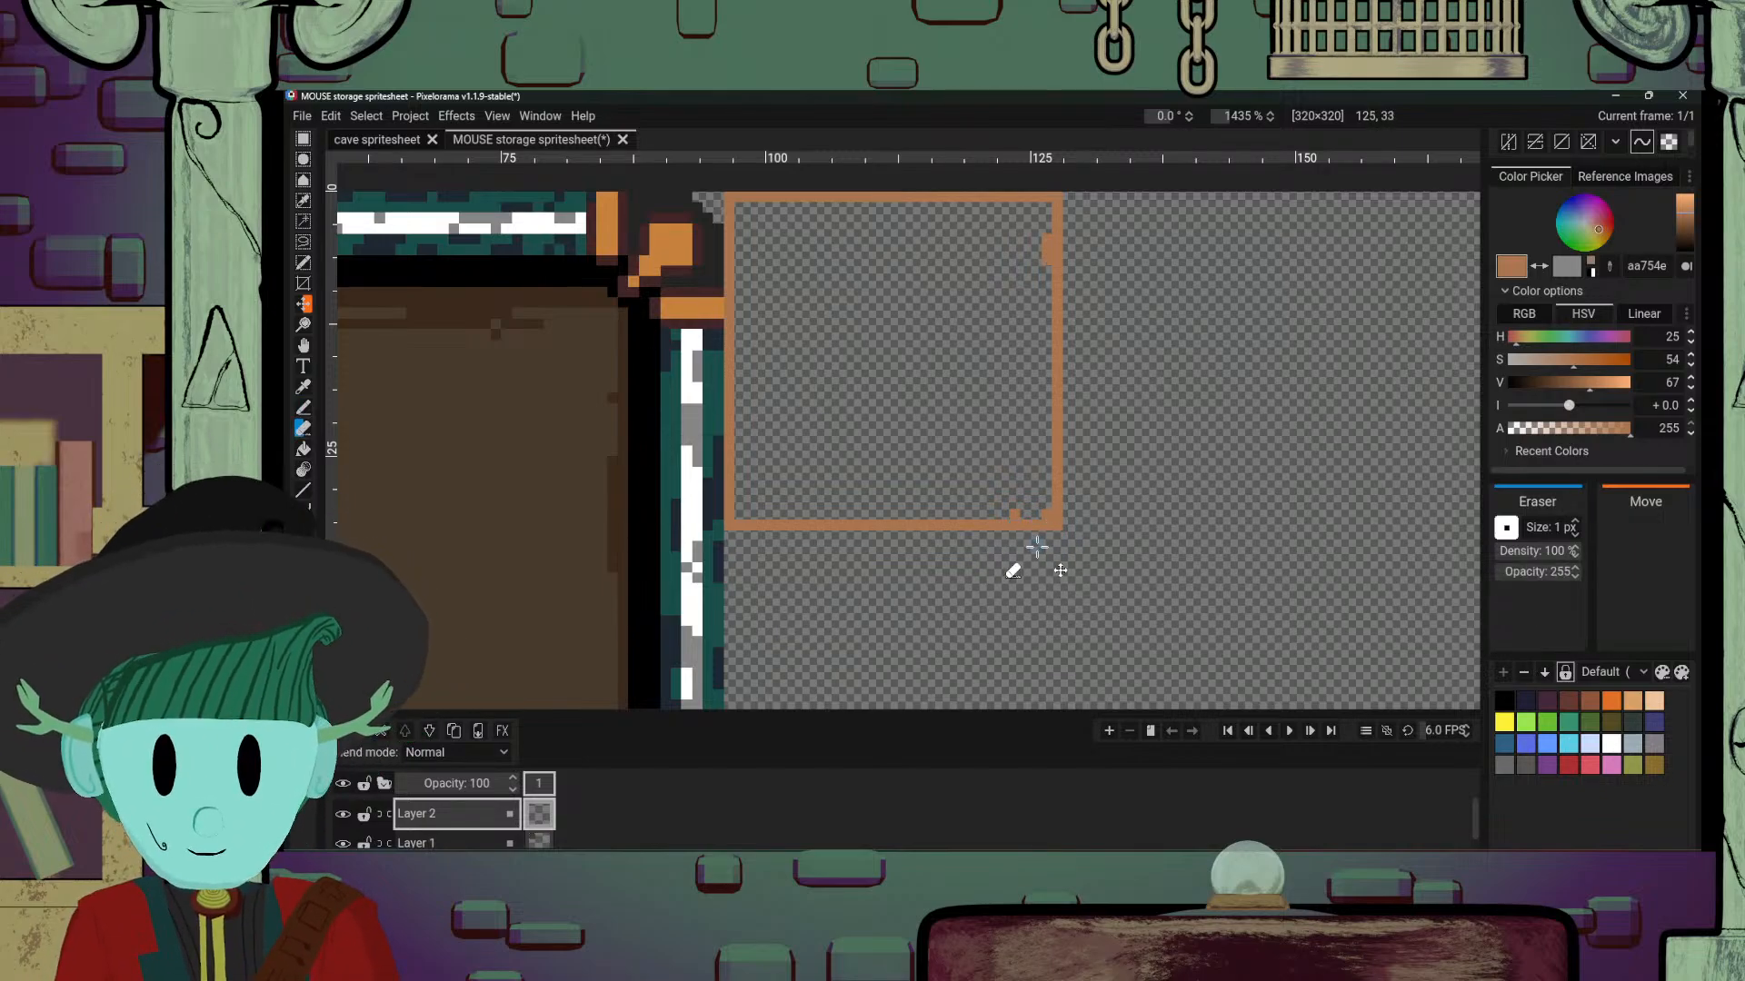
key("f")
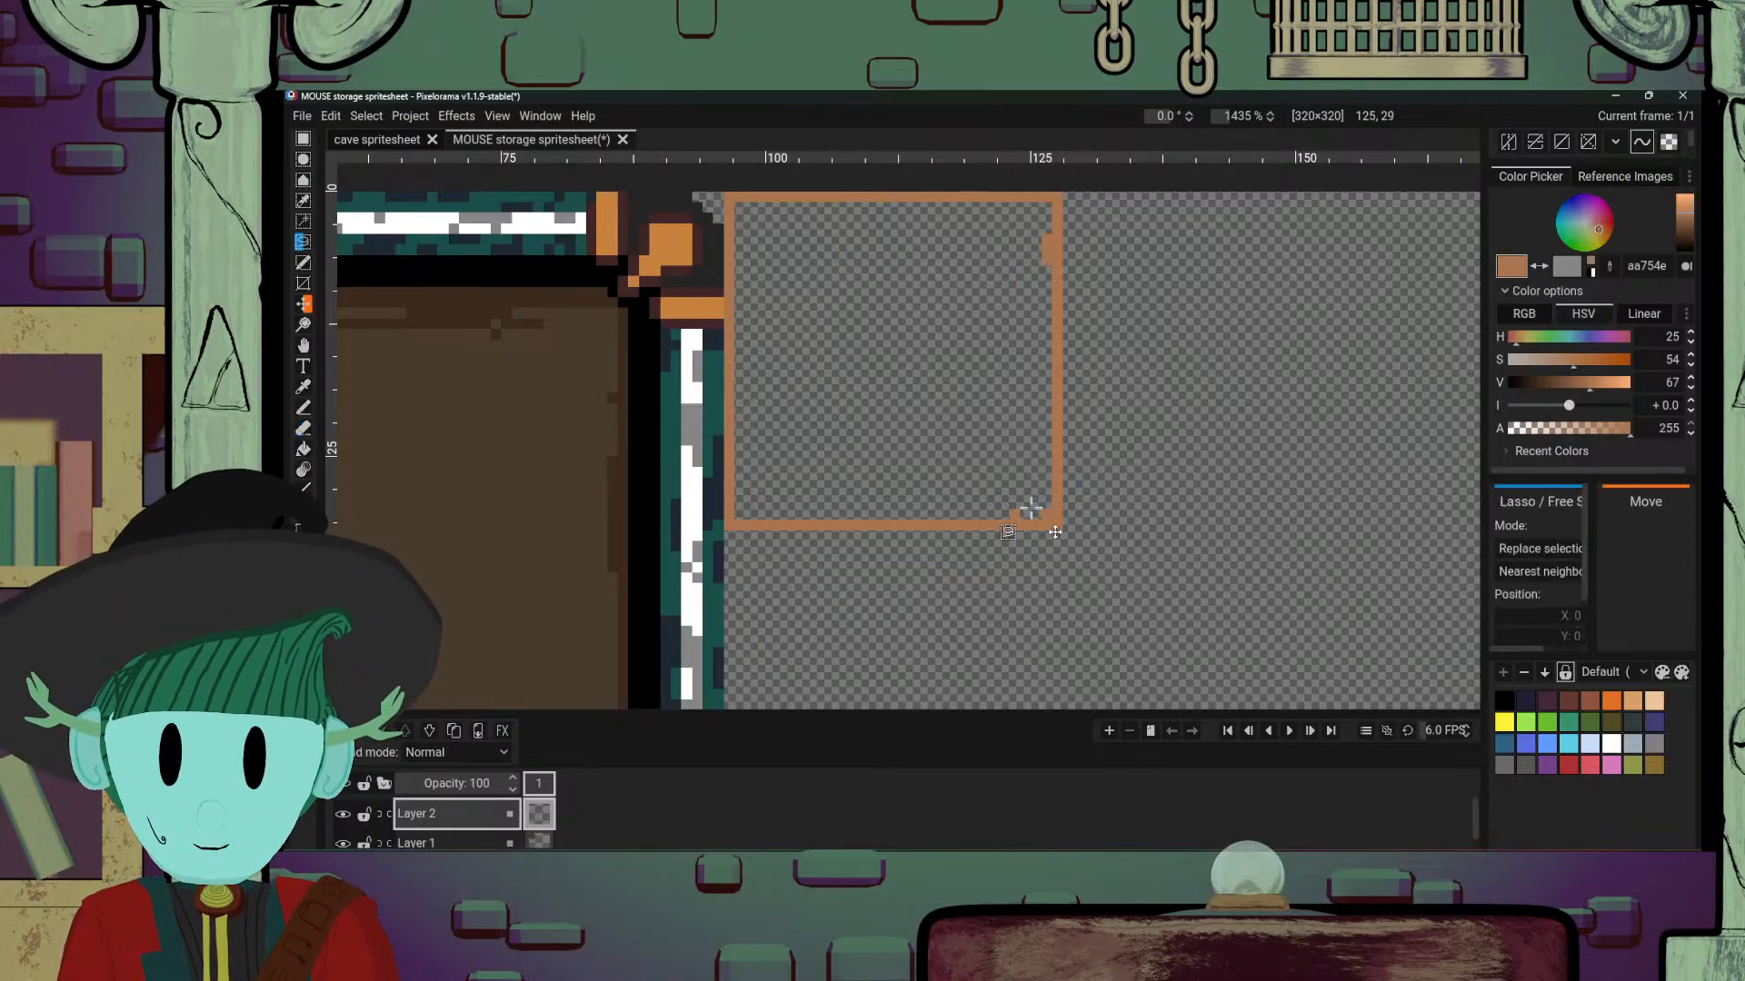
key("b")
left_click(1021, 497)
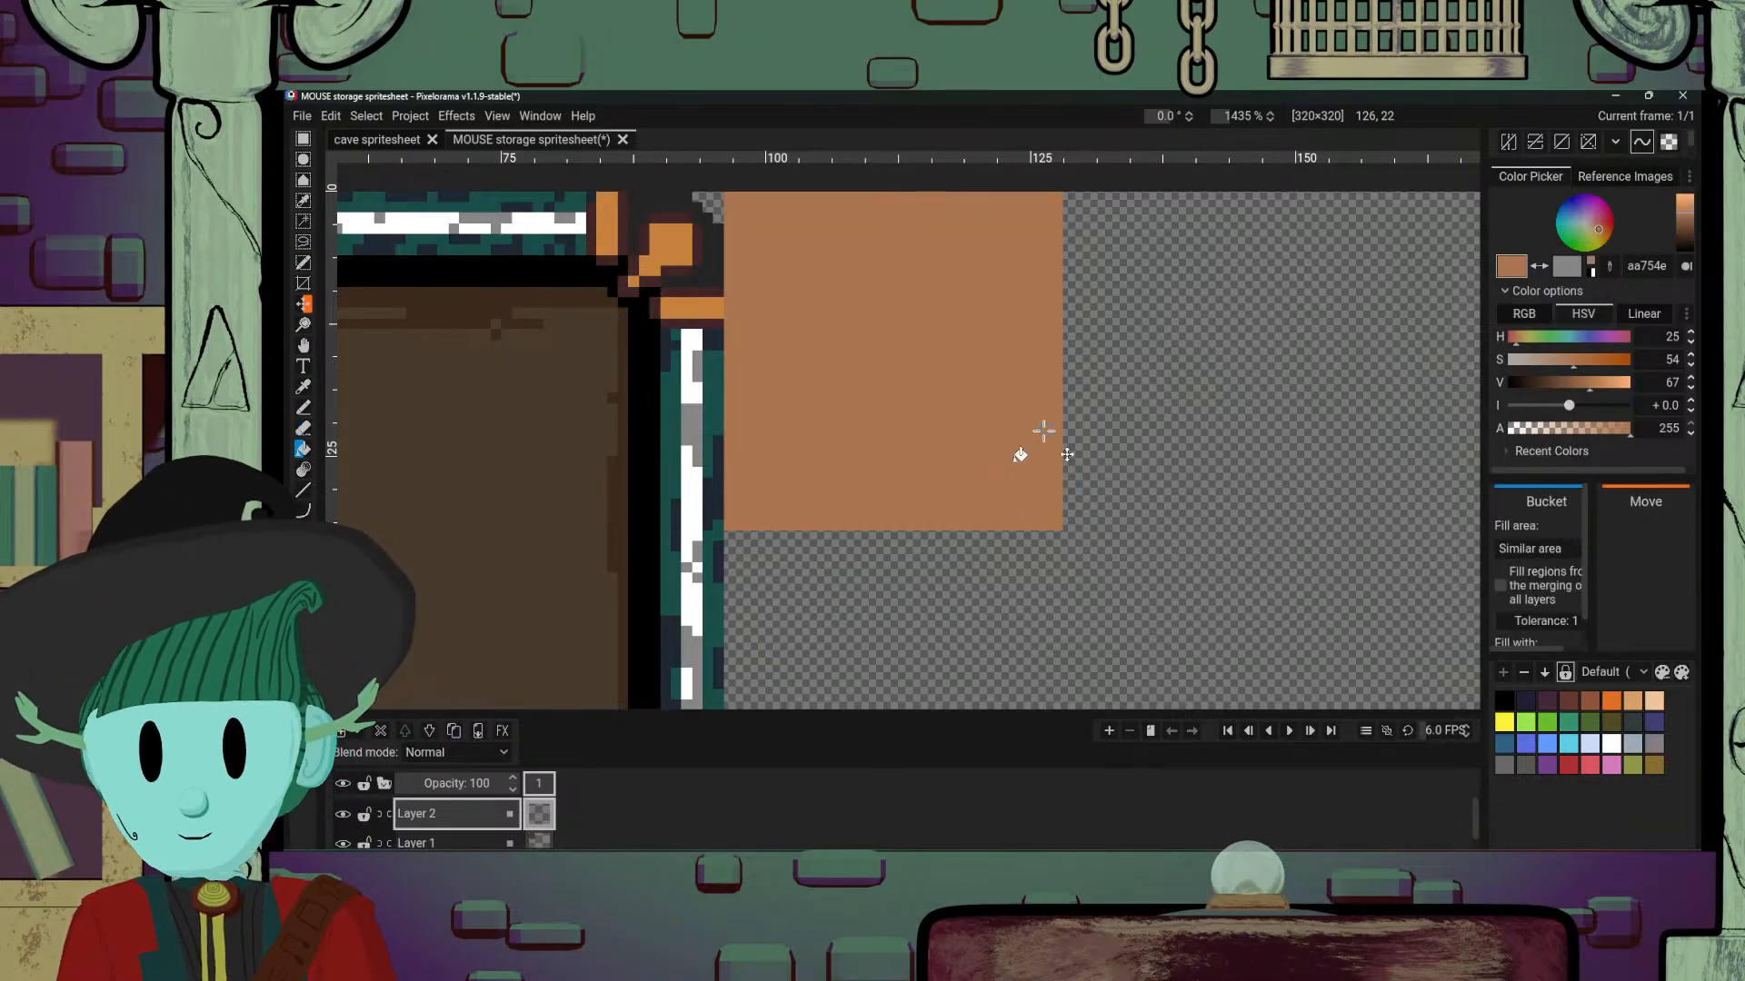
scroll(1064, 396, "down", 4)
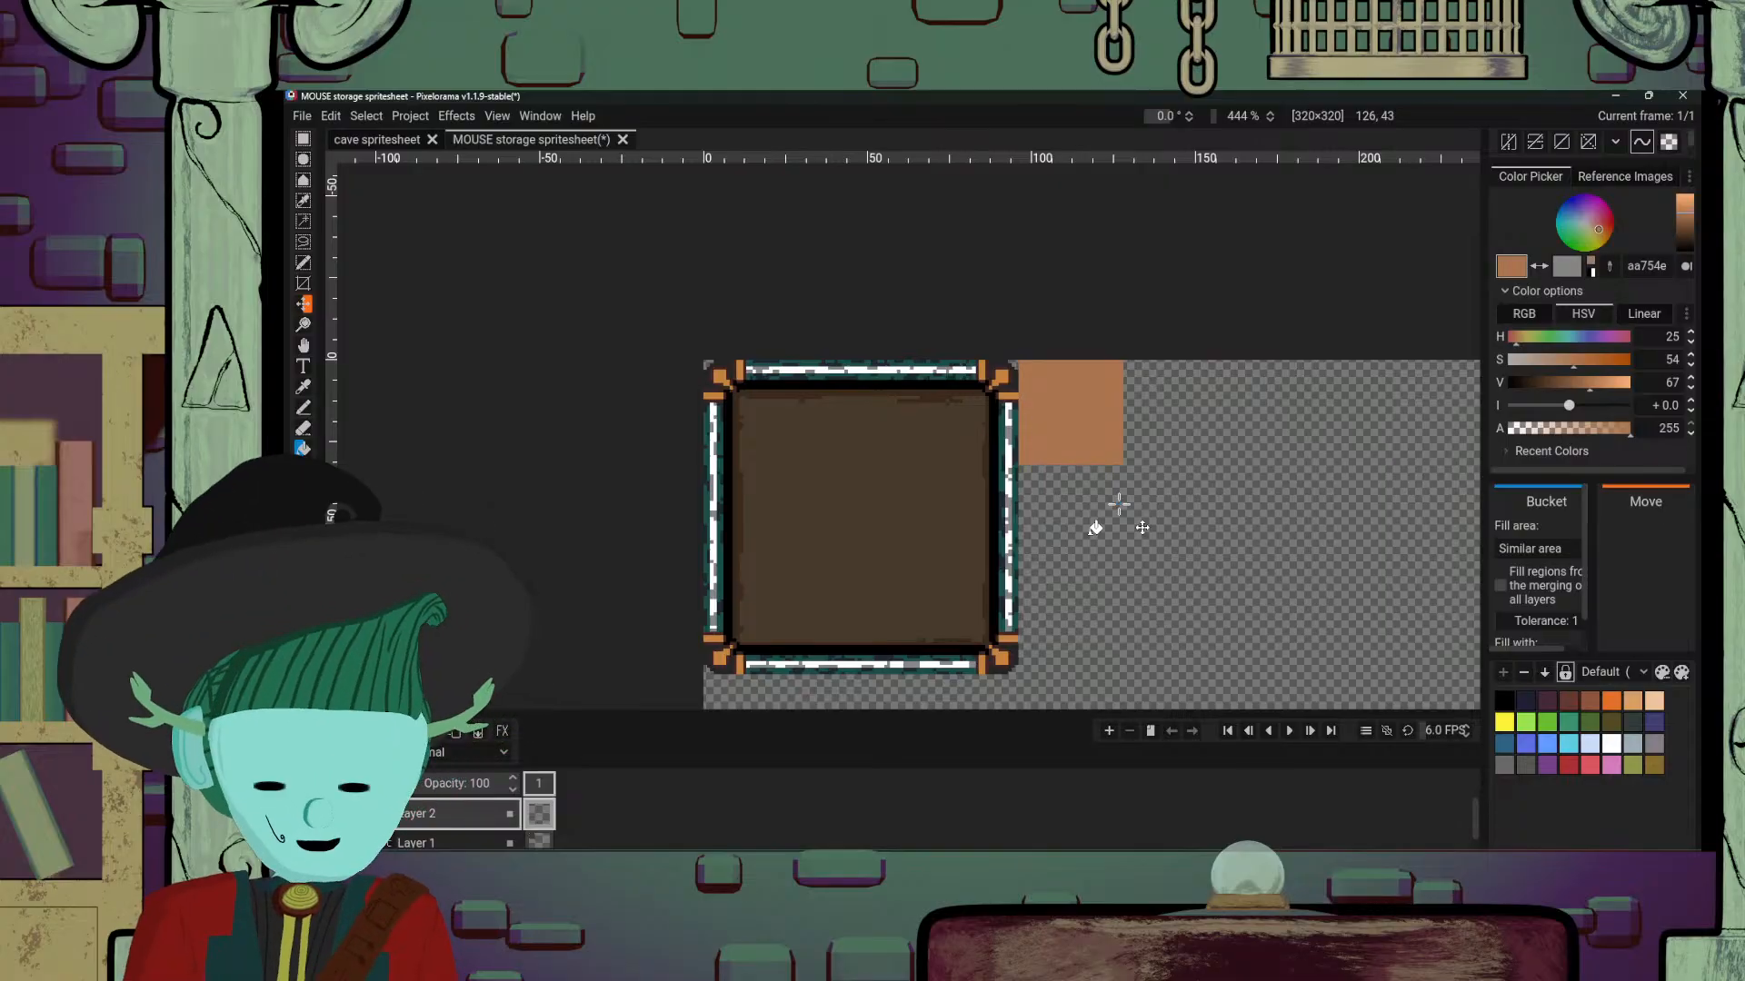
Step: Examine the filled light brown square beside the mottled frame up close and against the whole spritesheet
scroll(1132, 491, "up", 2)
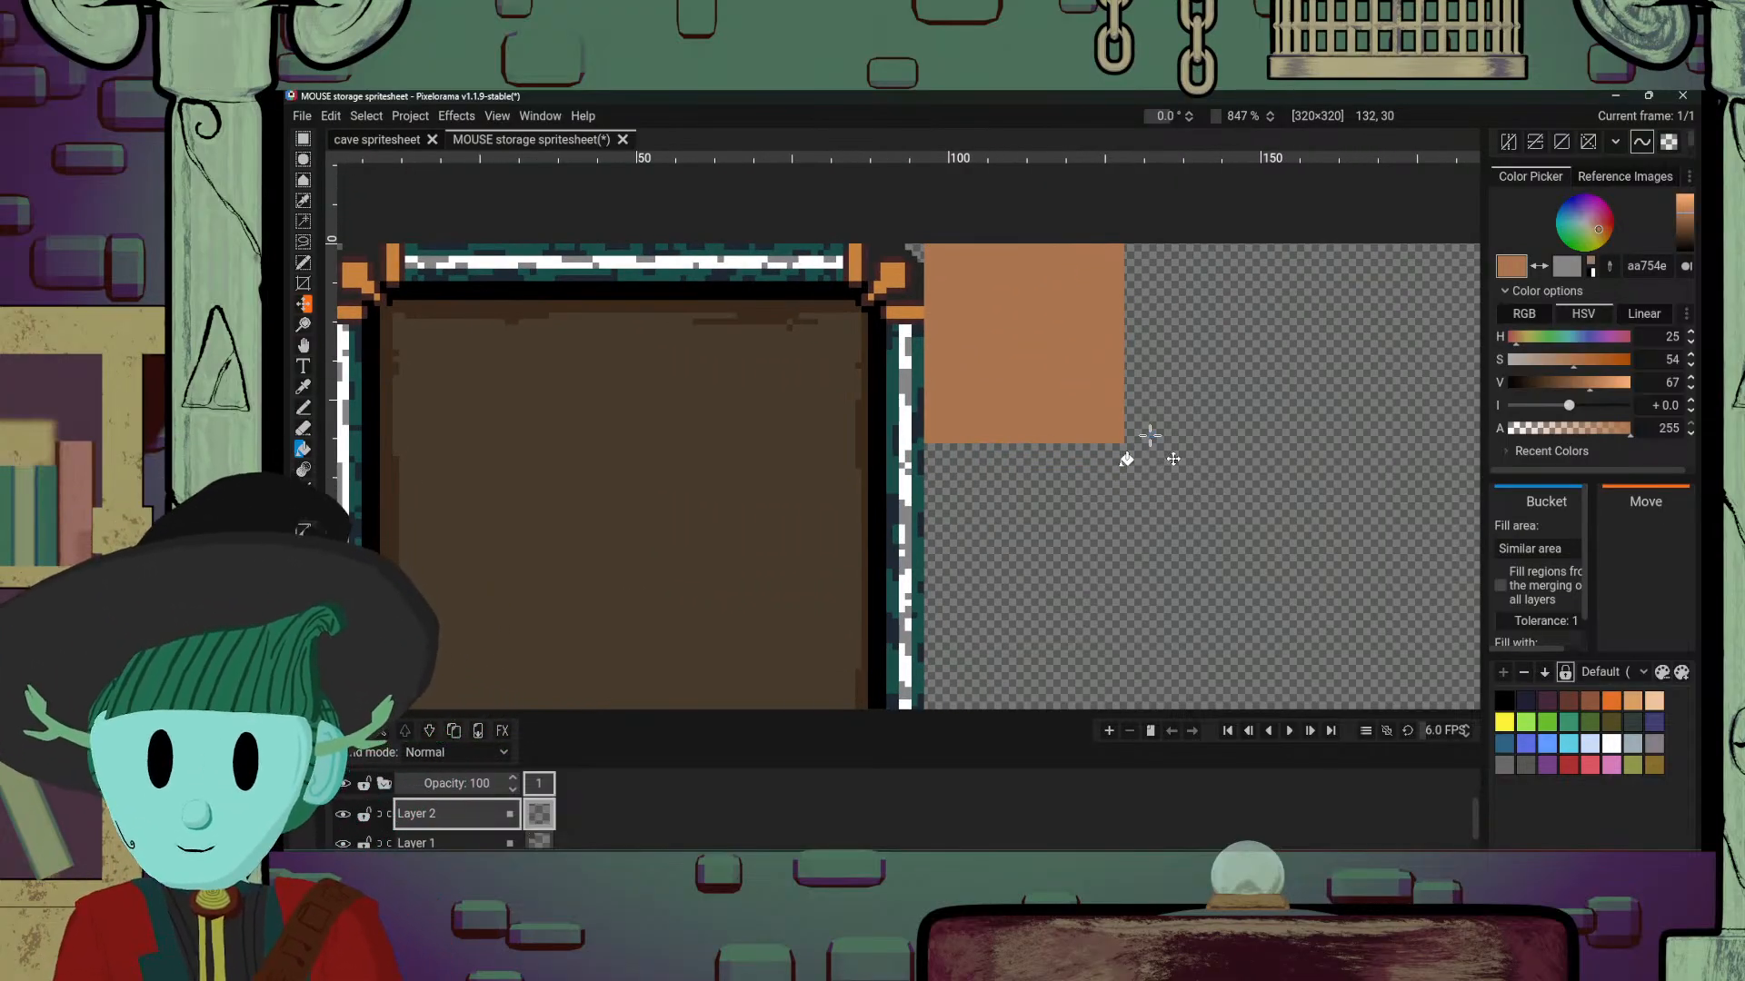
scroll(1100, 564, "up", 3)
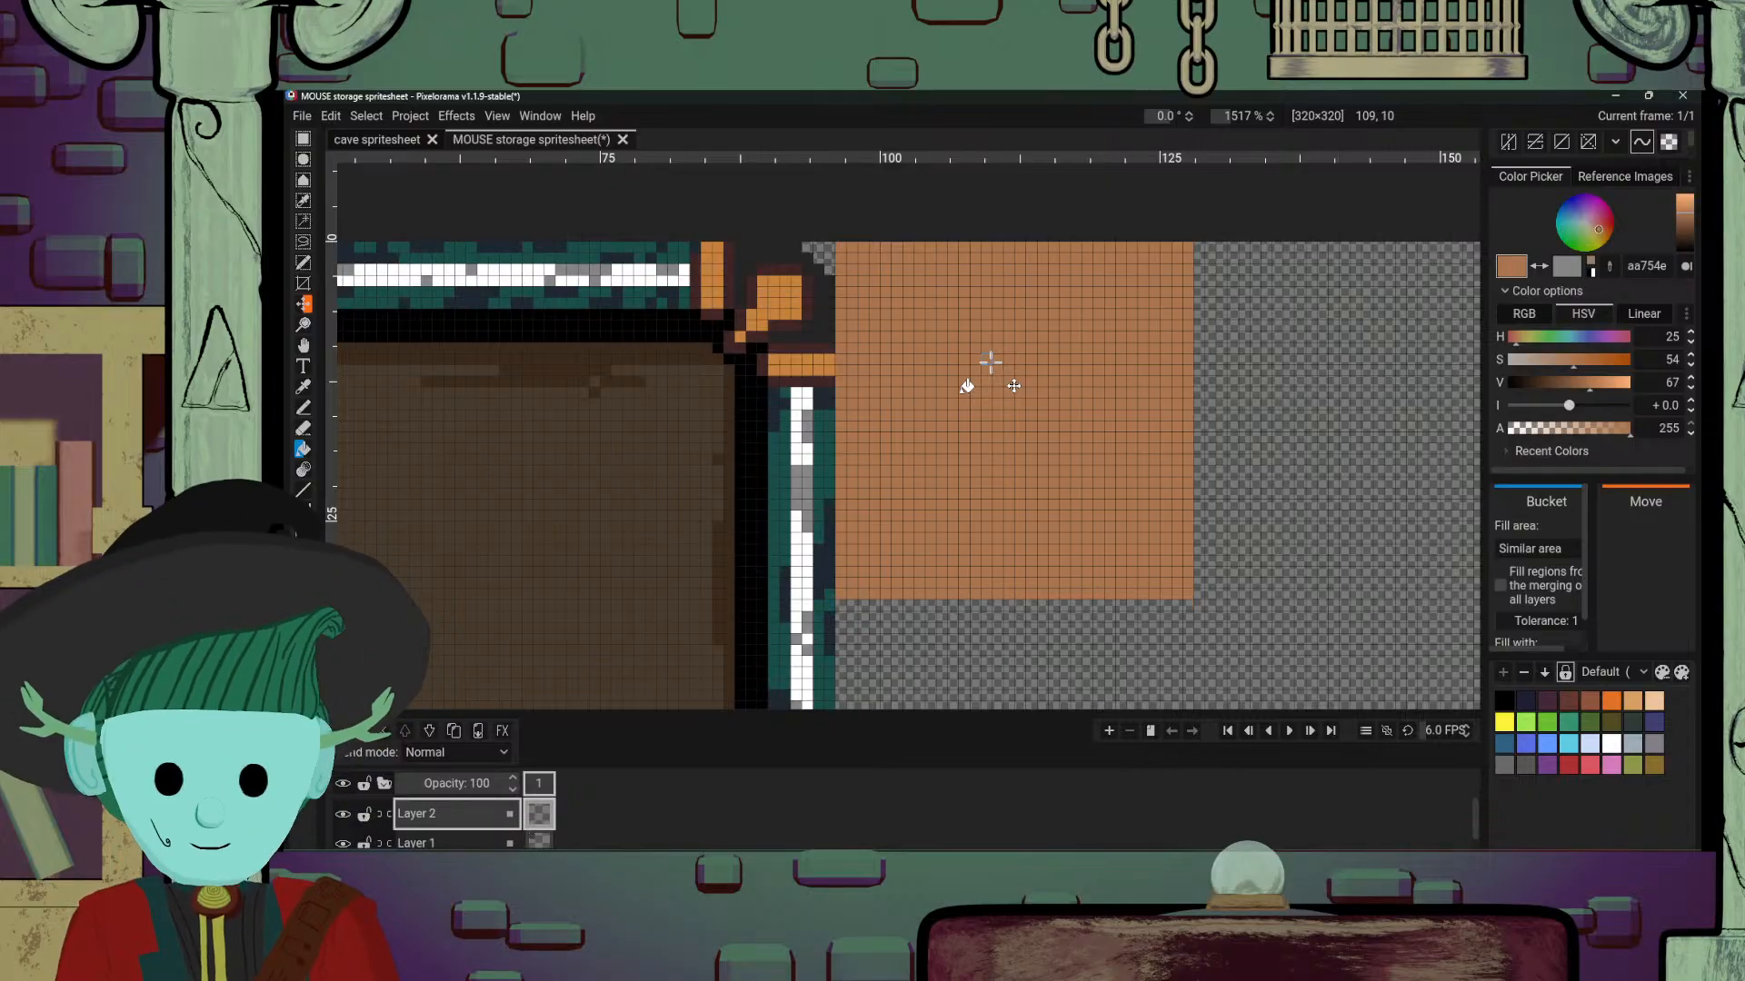
scroll(817, 459, "left", 5)
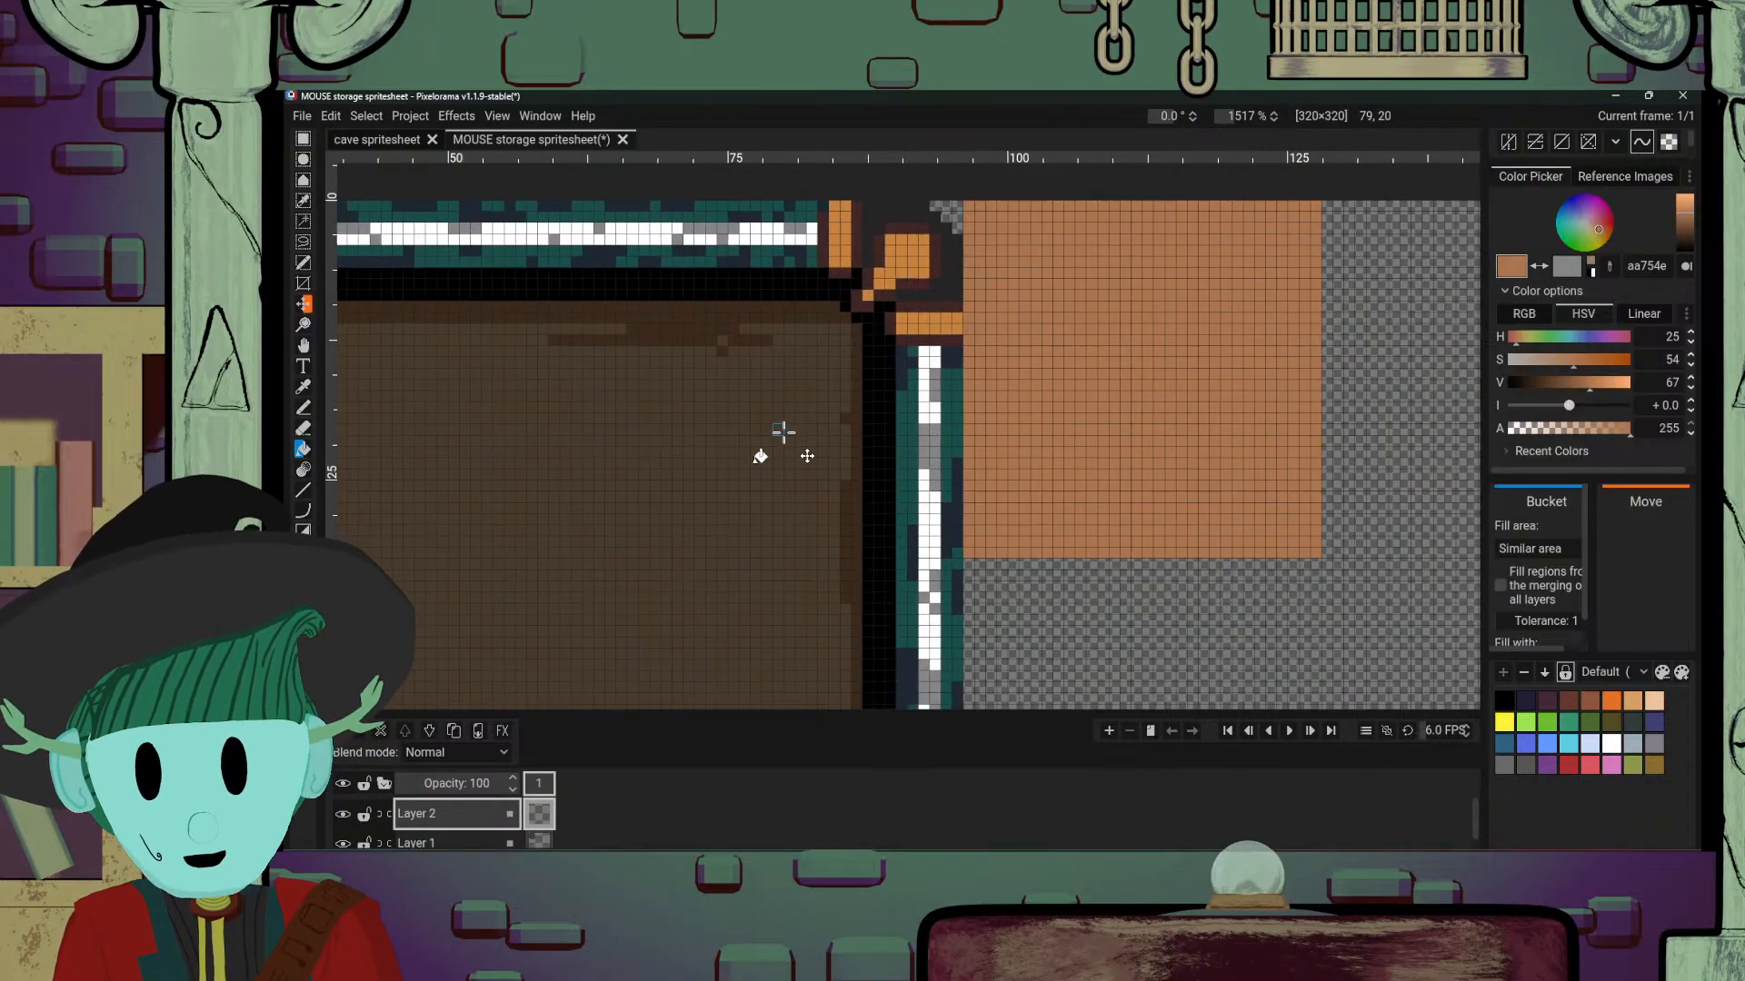
scroll(877, 456, "down", 2)
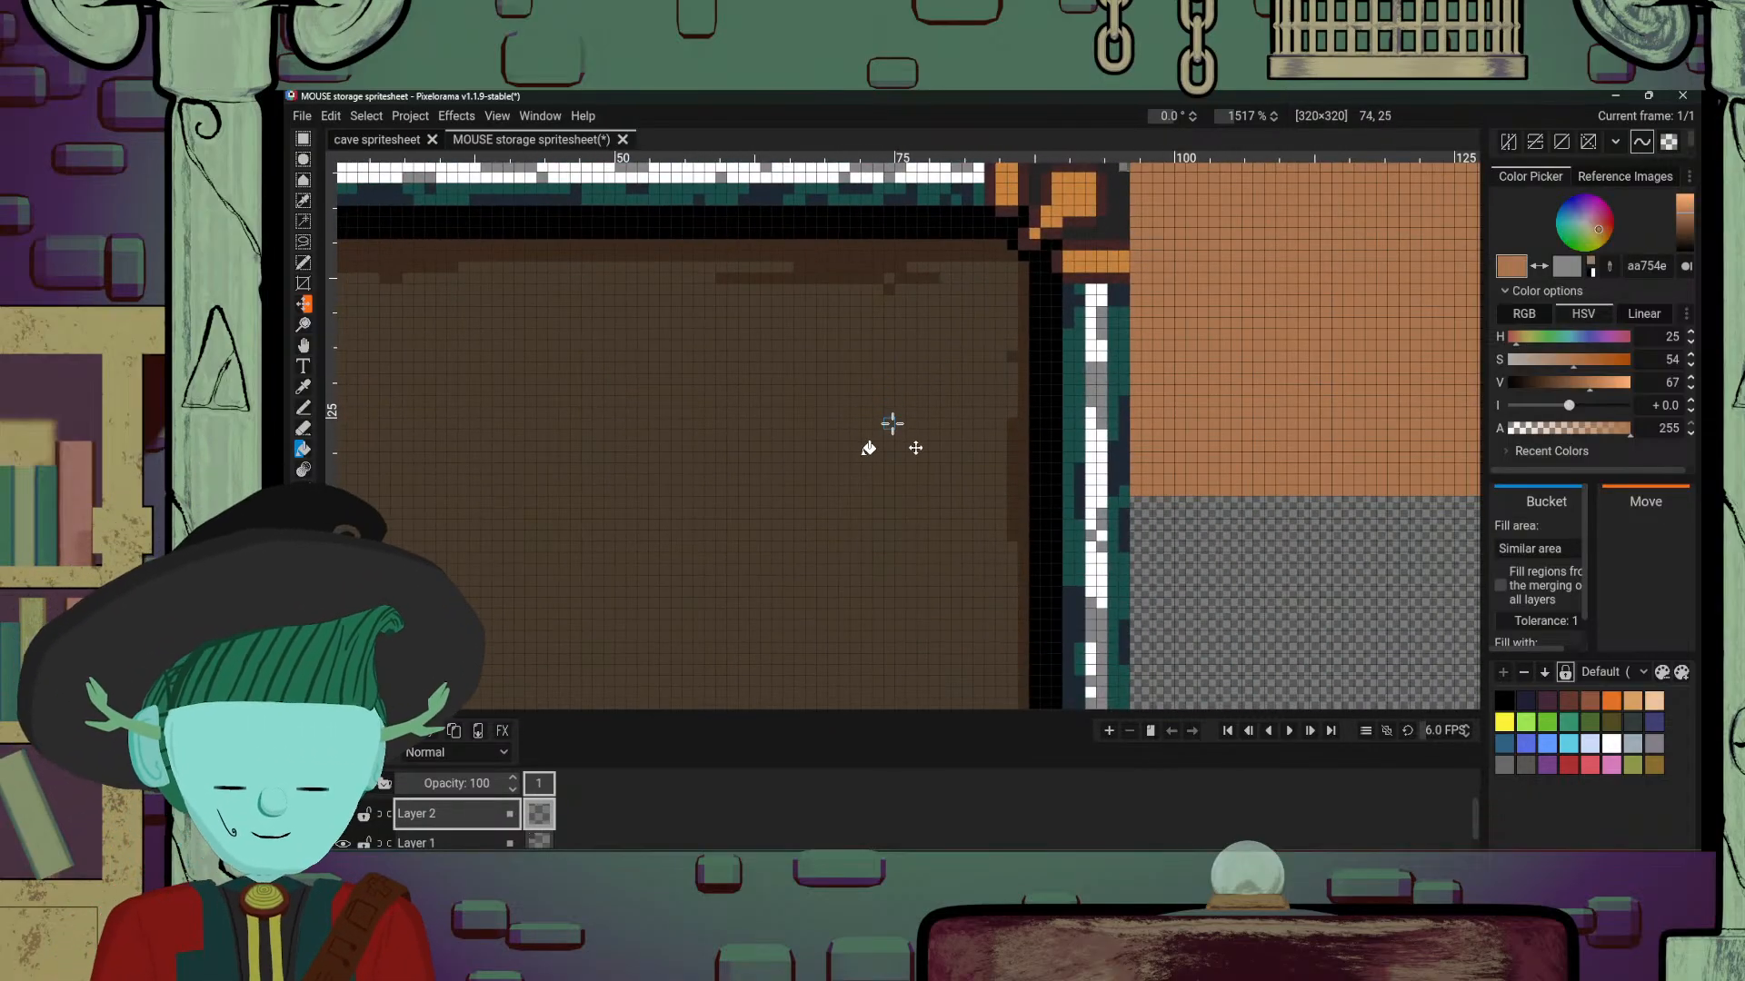
scroll(908, 423, "down", 2)
left_click_drag(1189, 311, 900, 401)
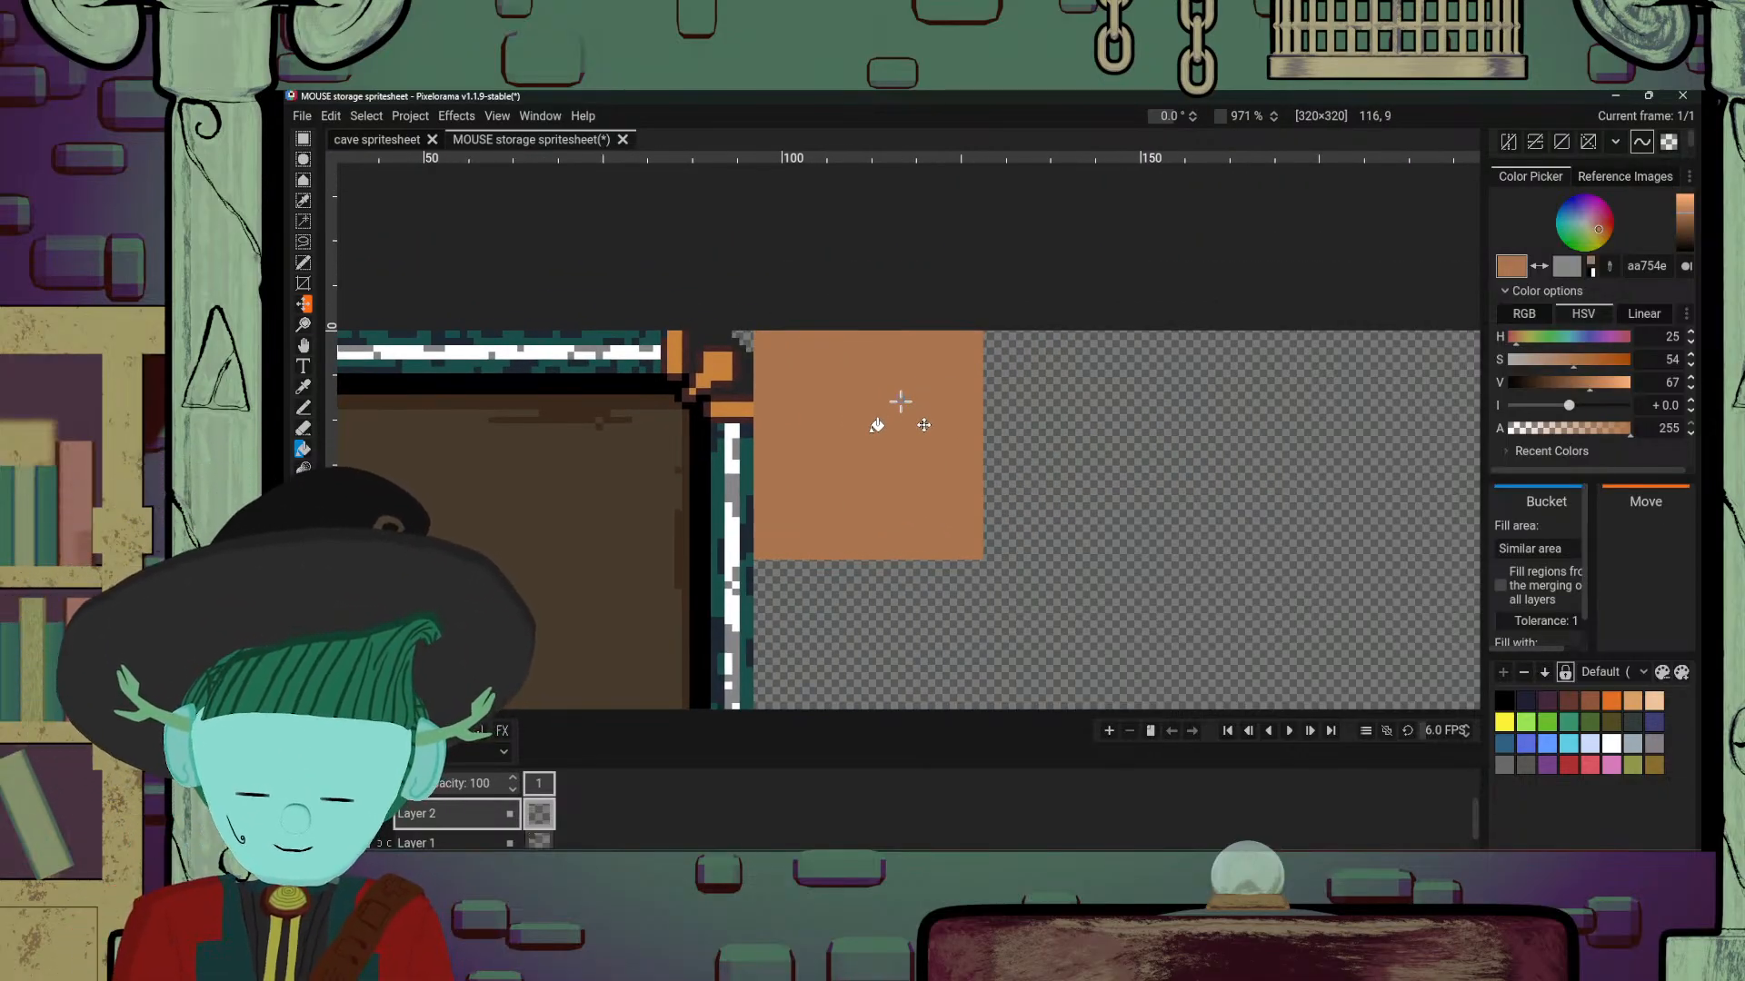
scroll(900, 401, "down", 8)
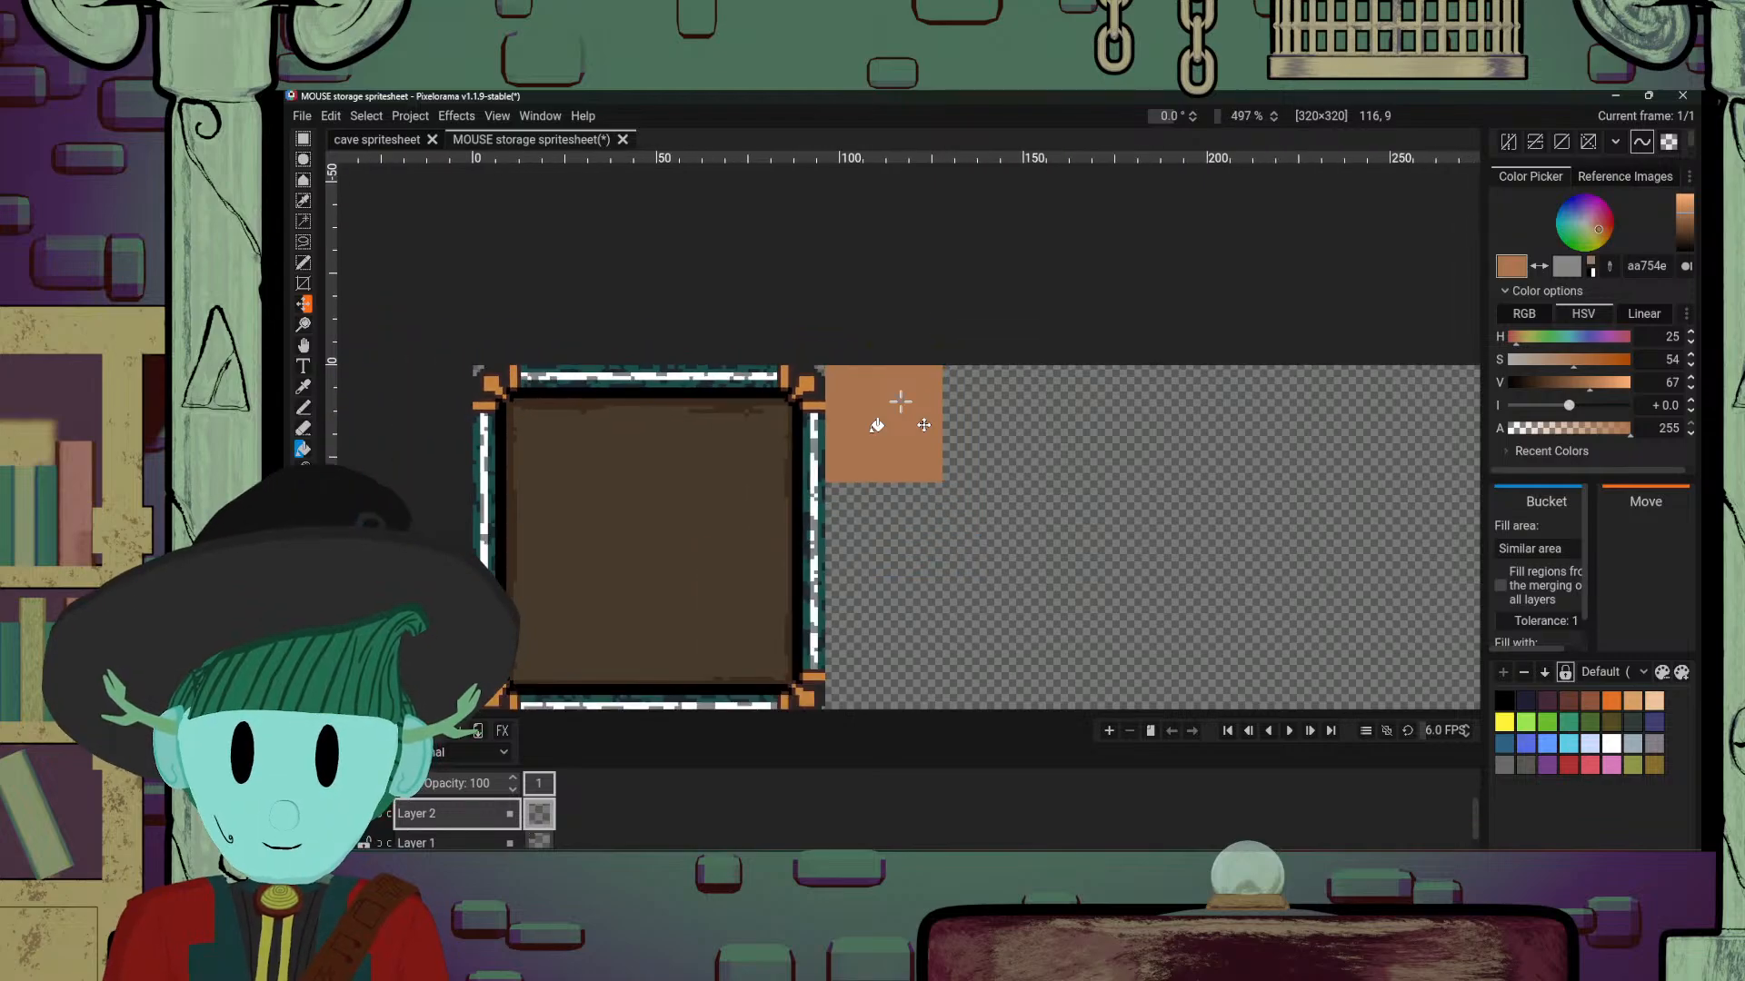
scroll(901, 402, "down", 1)
scroll(901, 401, "up", 5)
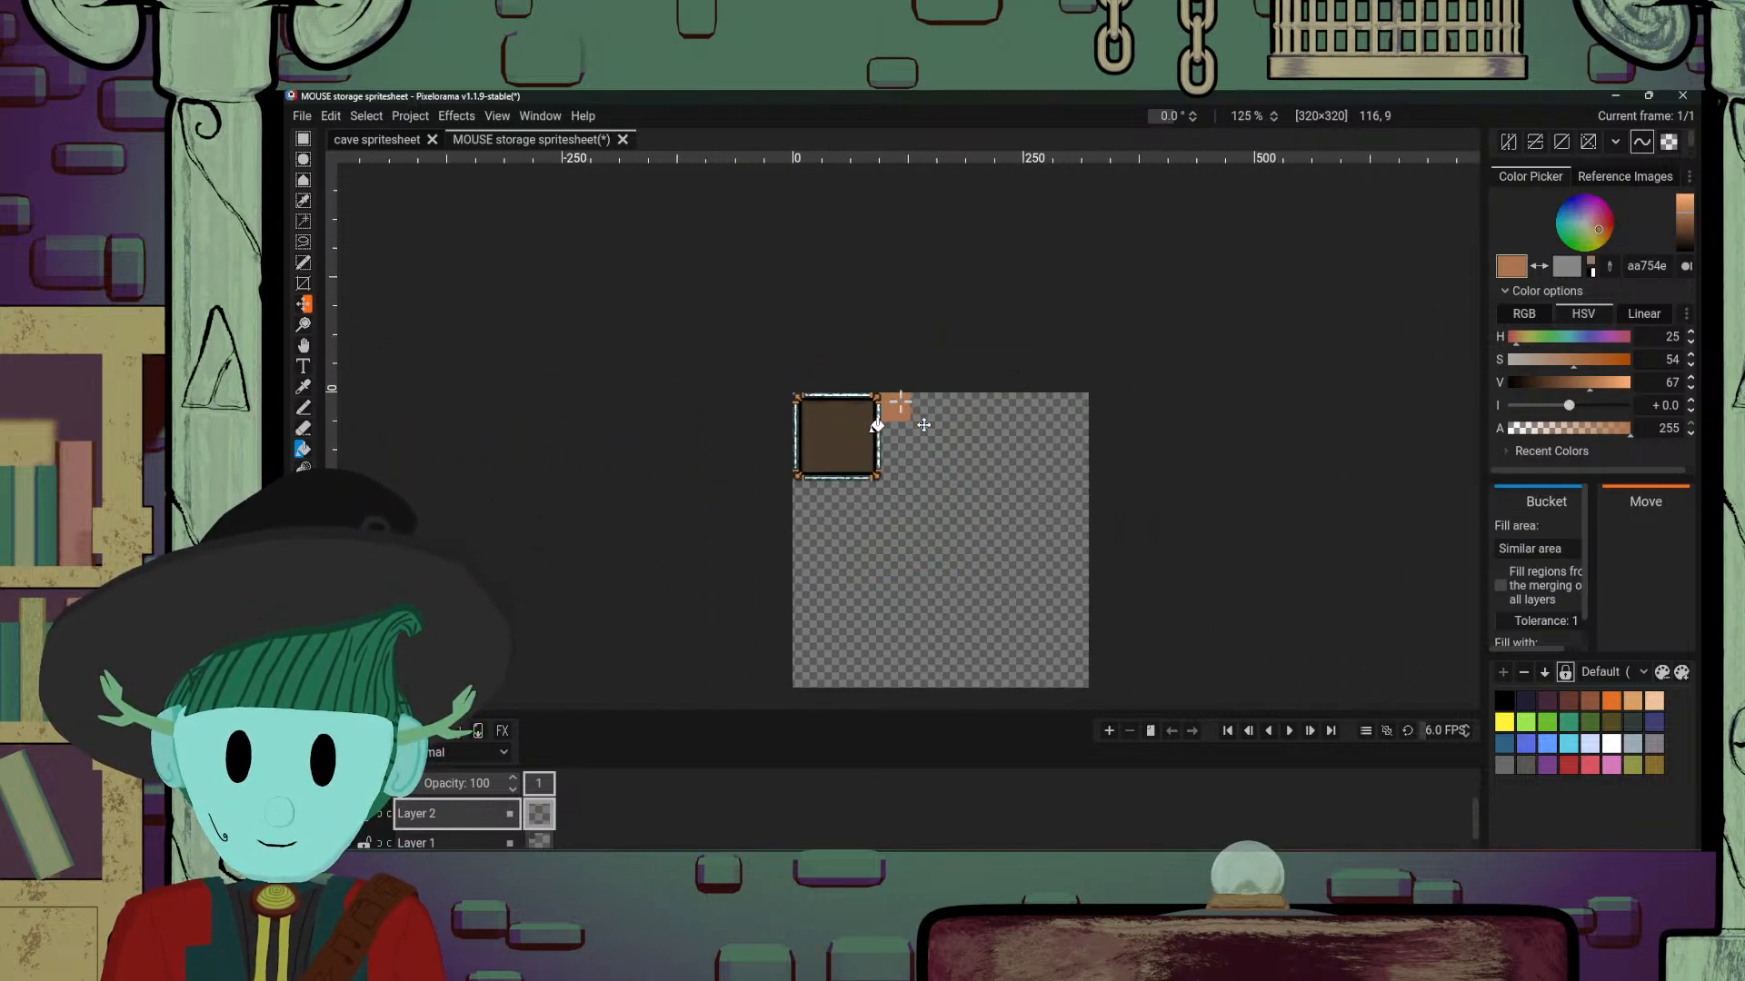
scroll(900, 401, "up", 2)
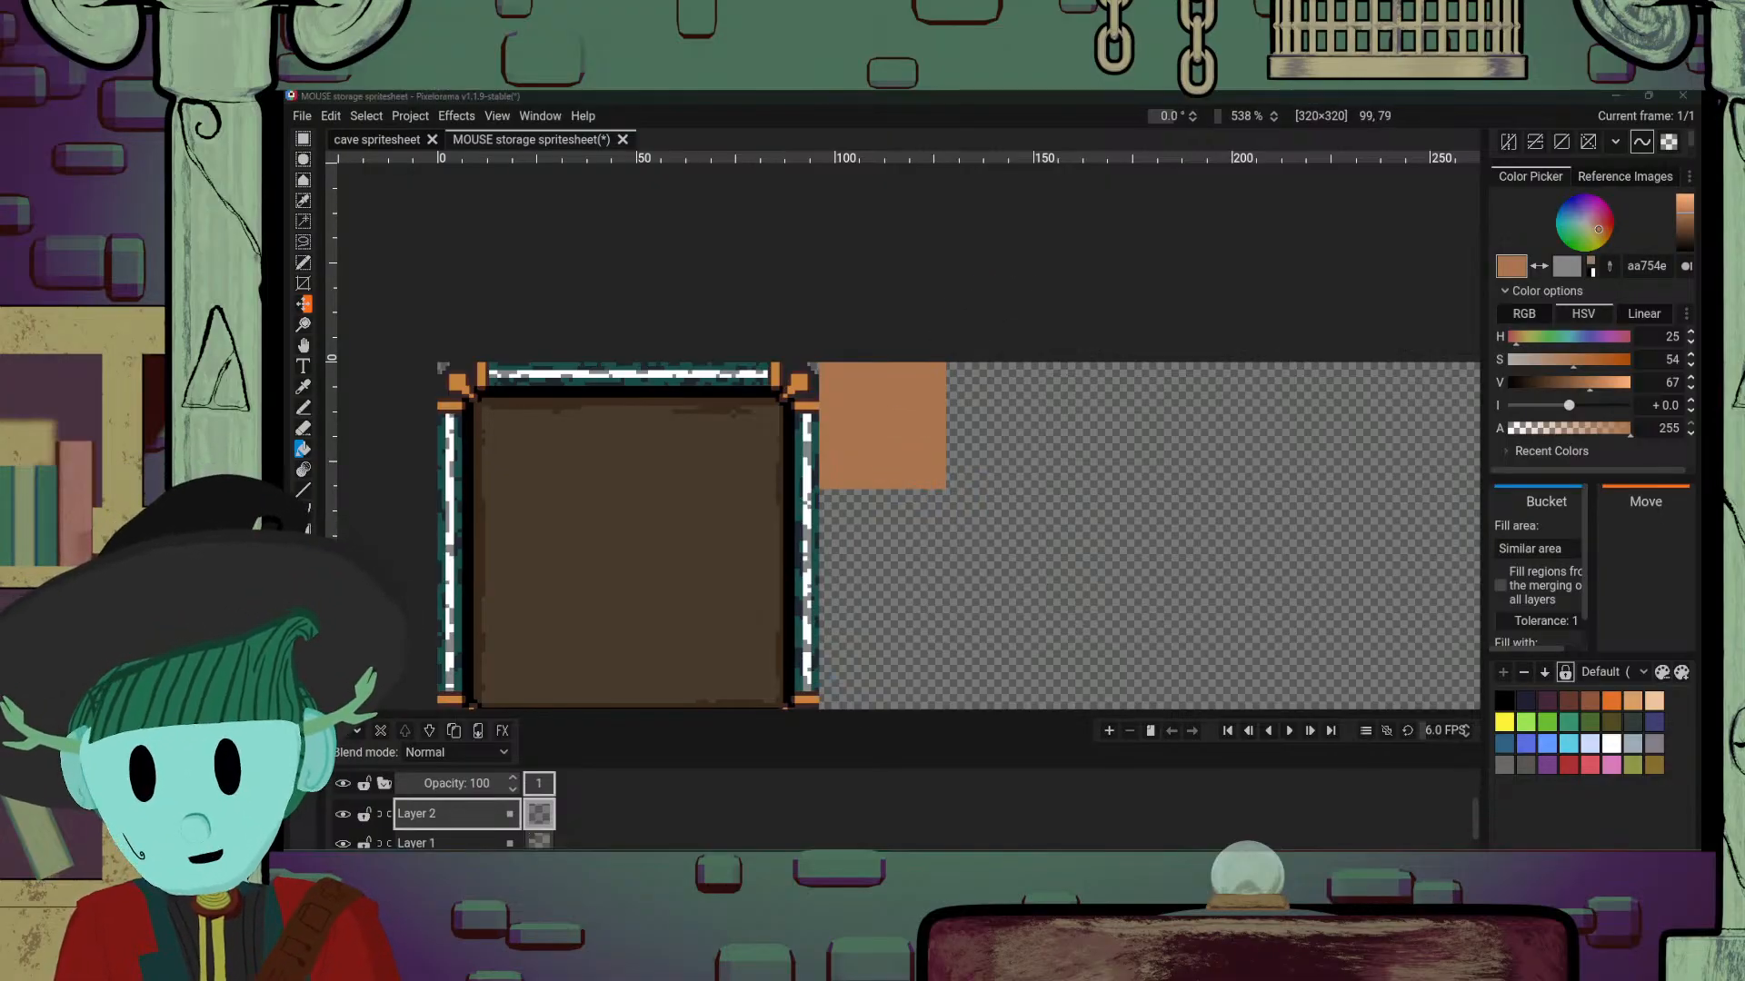
Step: Switch to the browser, preview the astronaut inventory tab design, and browse the remaining "inventory pixel art" images
key("alt+Tab")
scroll(1125, 393, "up", 4)
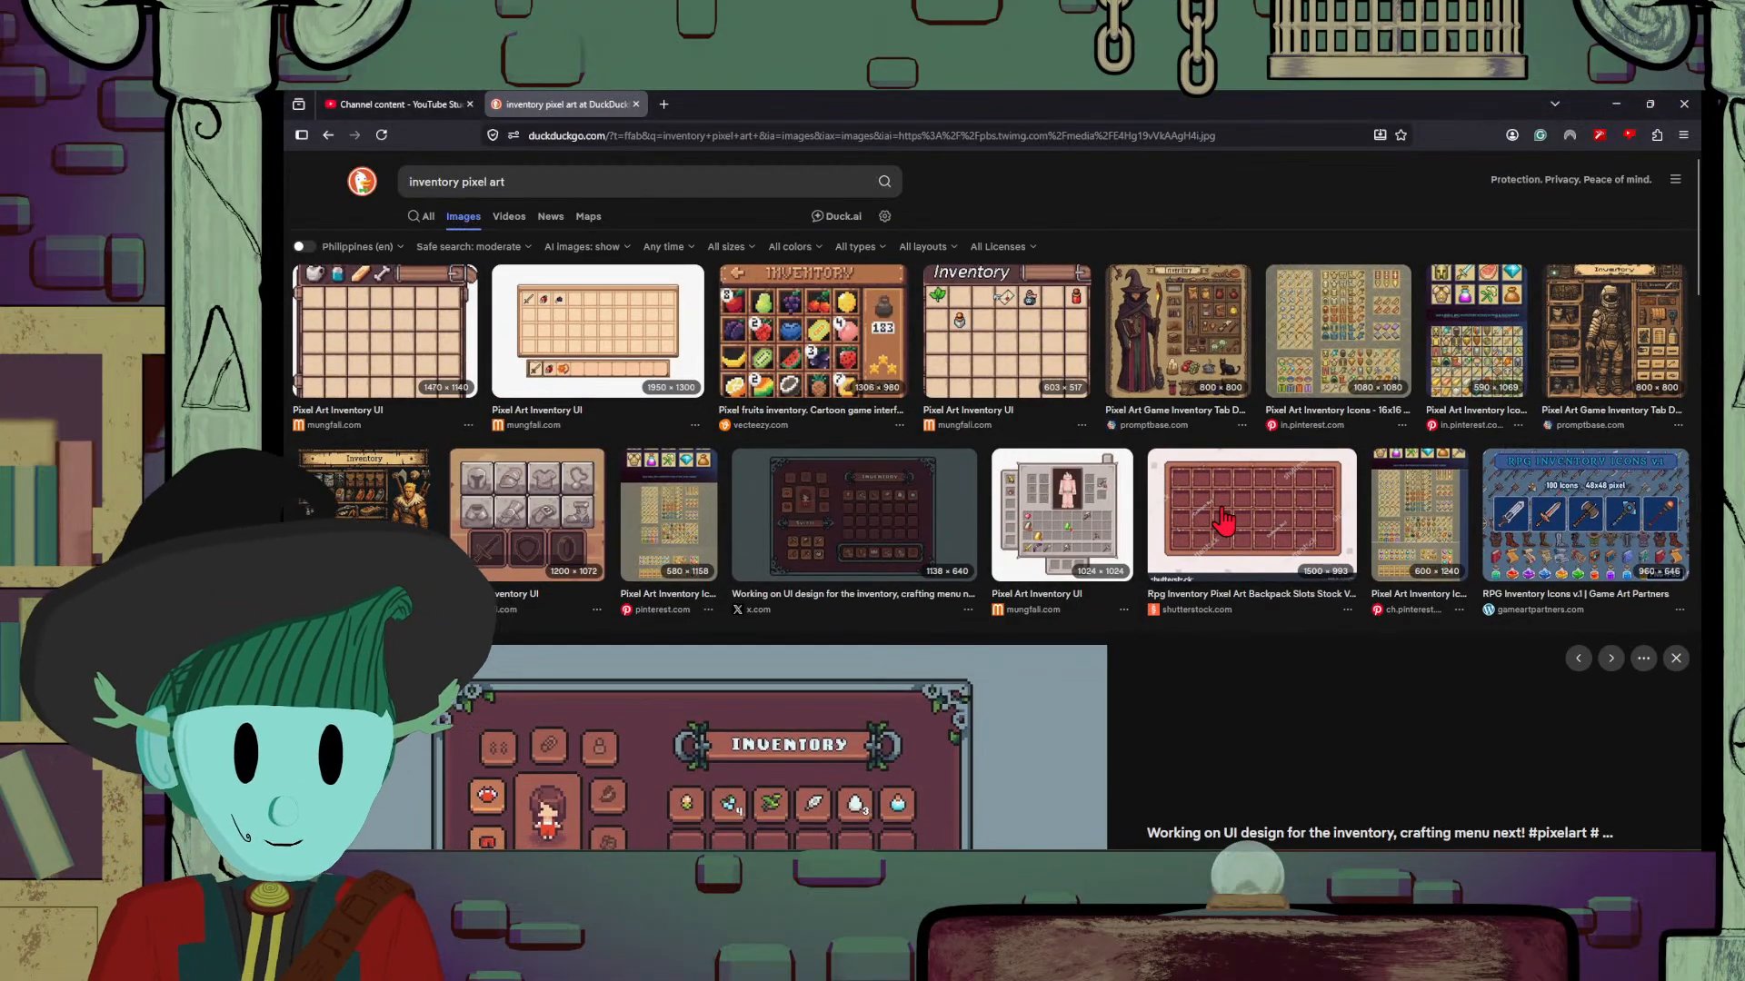
left_click(1599, 355)
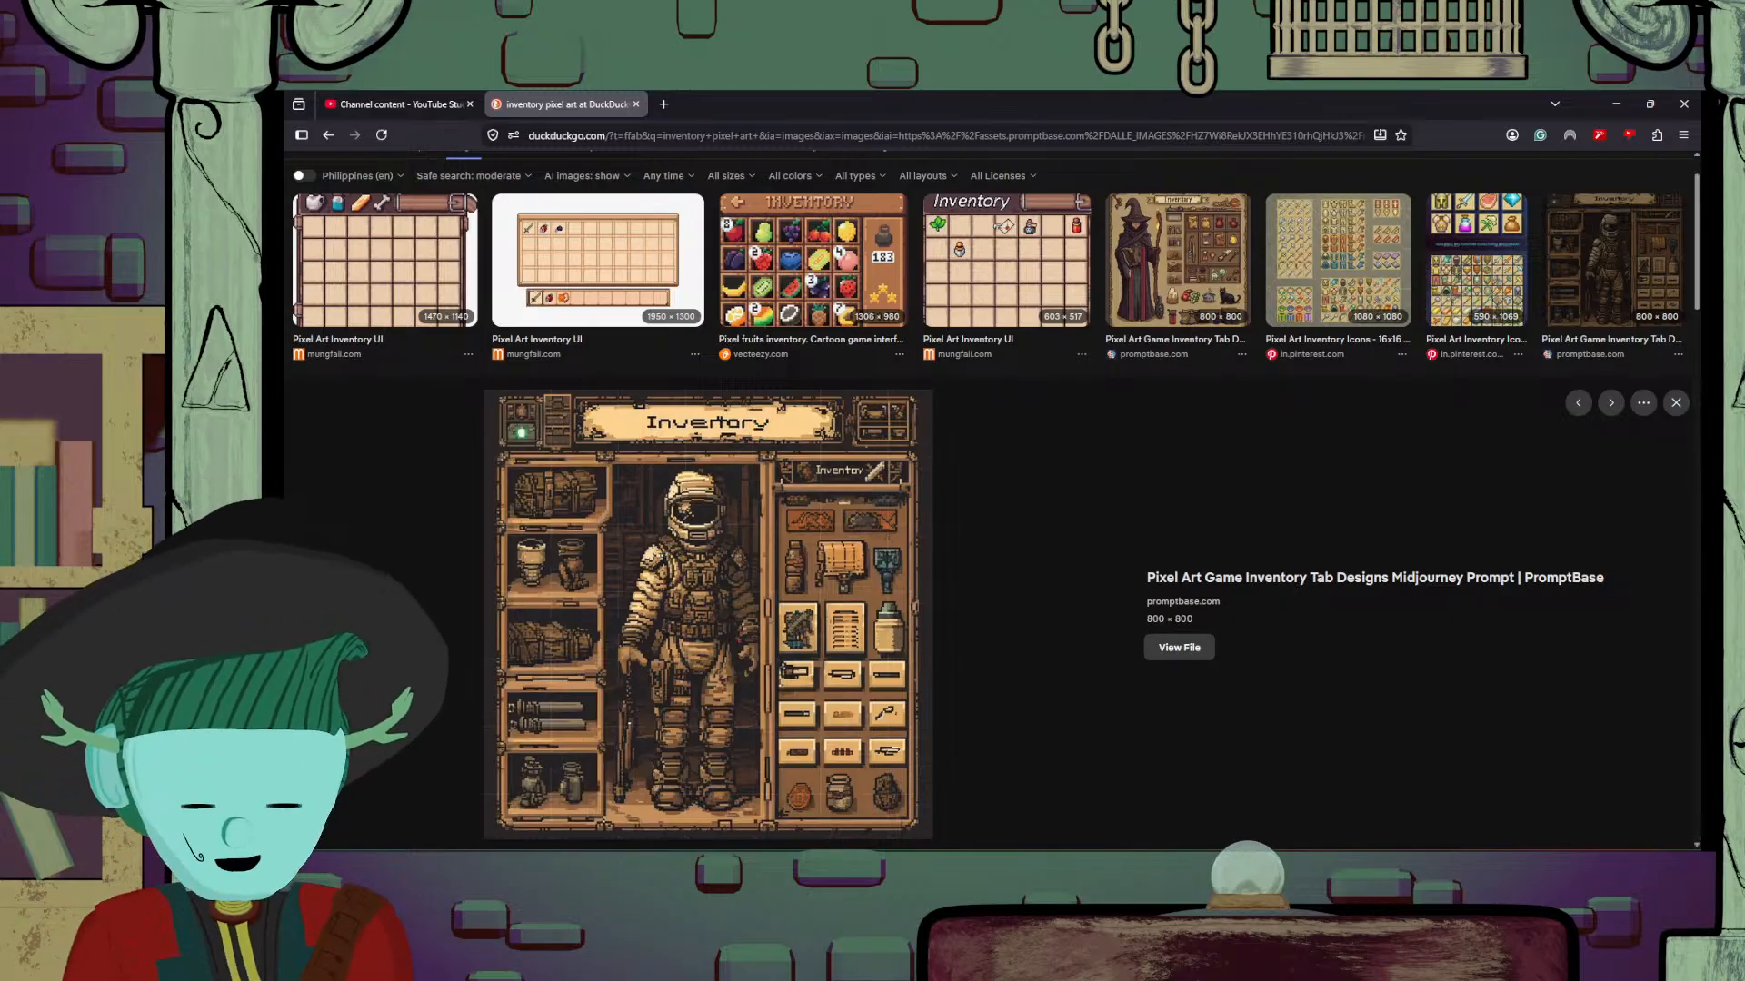
left_click(1675, 402)
scroll(1231, 643, "down", 5)
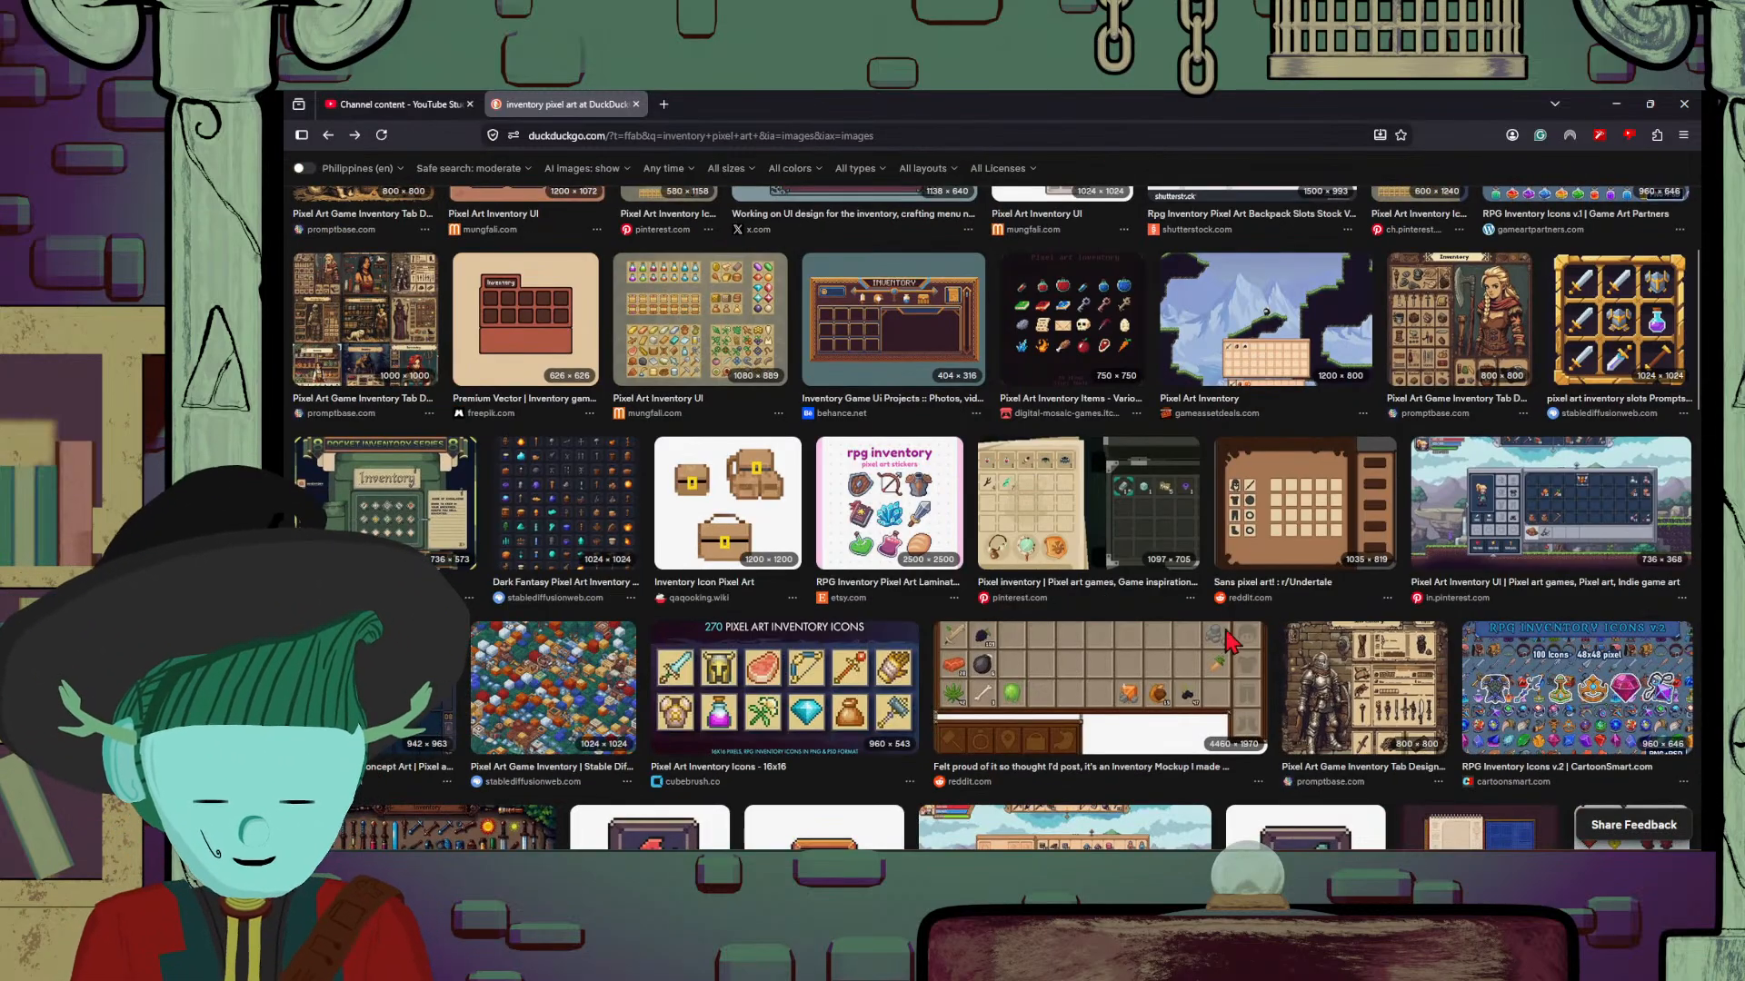
scroll(1354, 732, "up", 5)
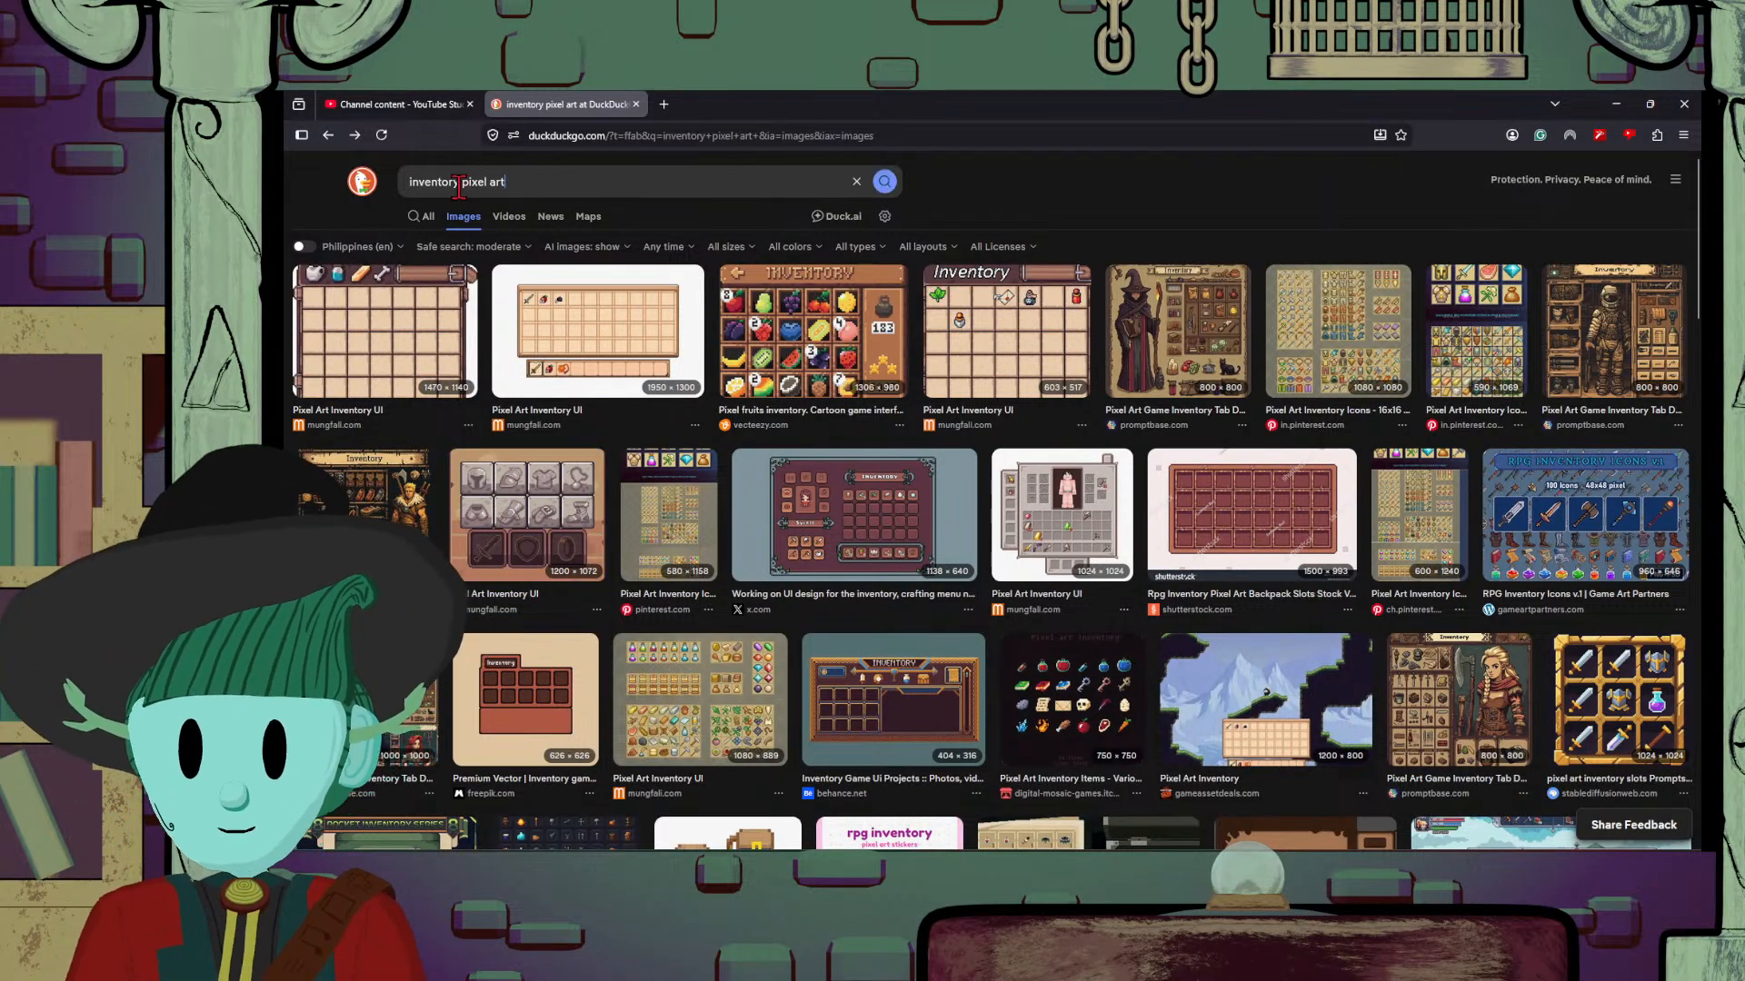
Step: Search images for "crafting table pixel art" and browse the results
left_click_drag(459, 185, 432, 182)
type("craftin")
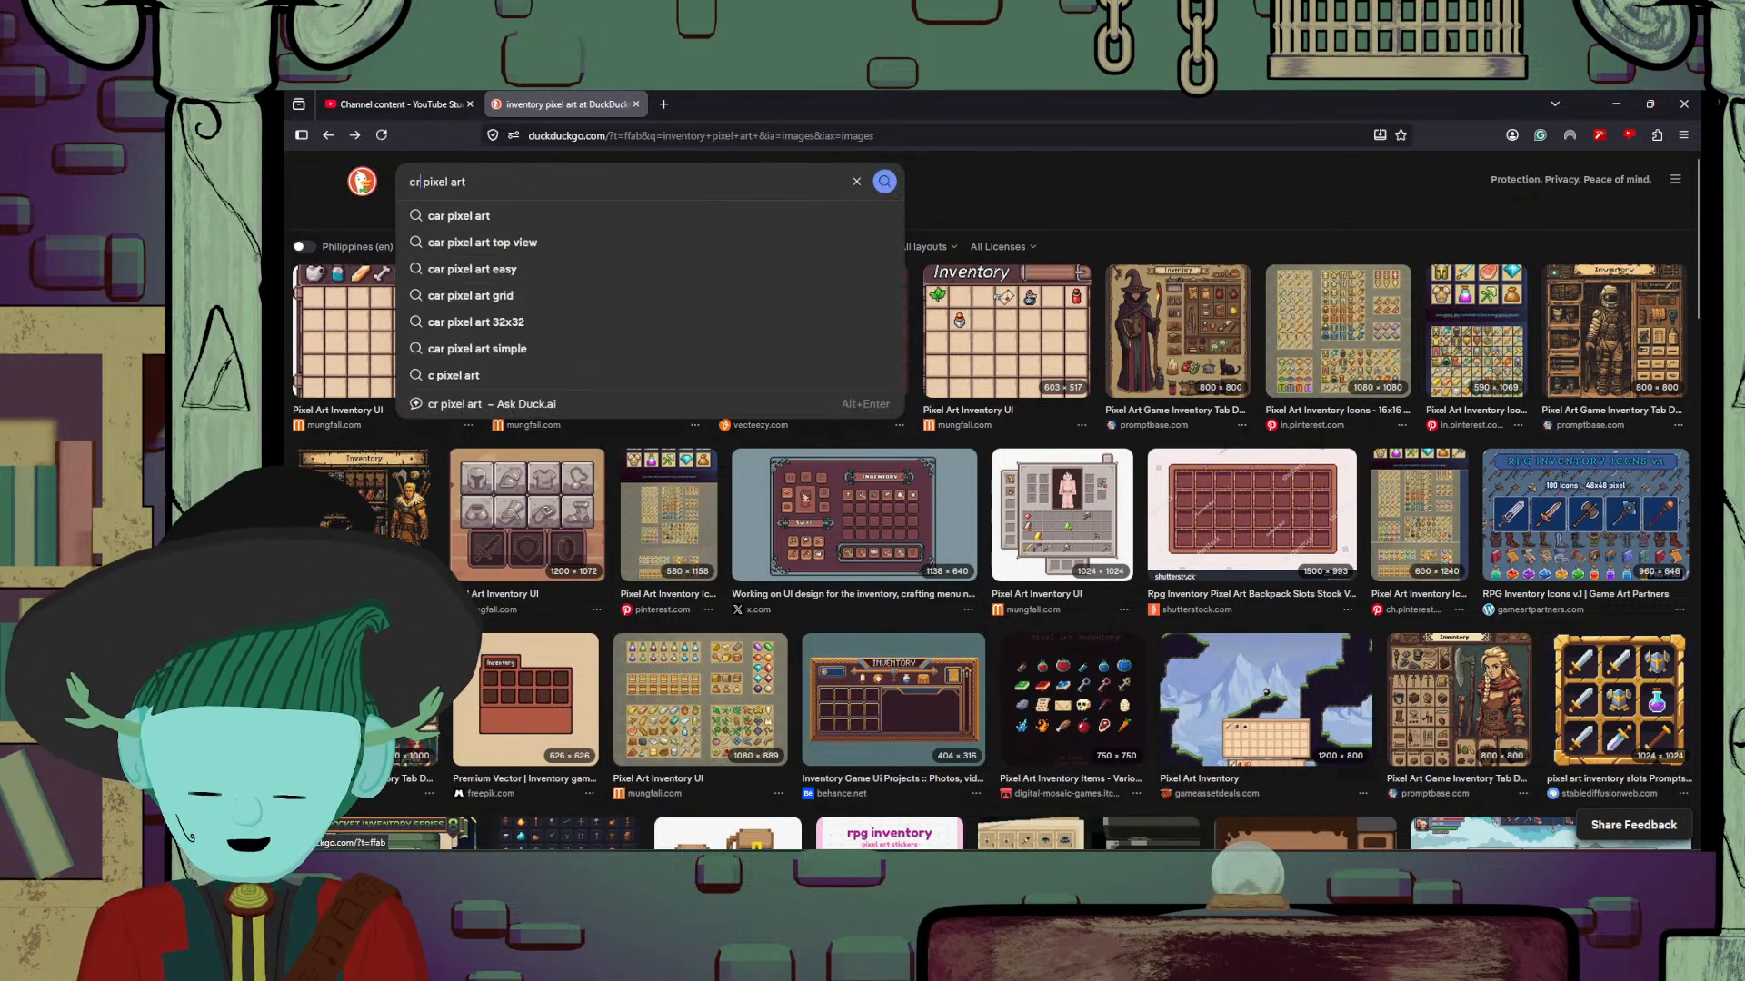
type("g tab")
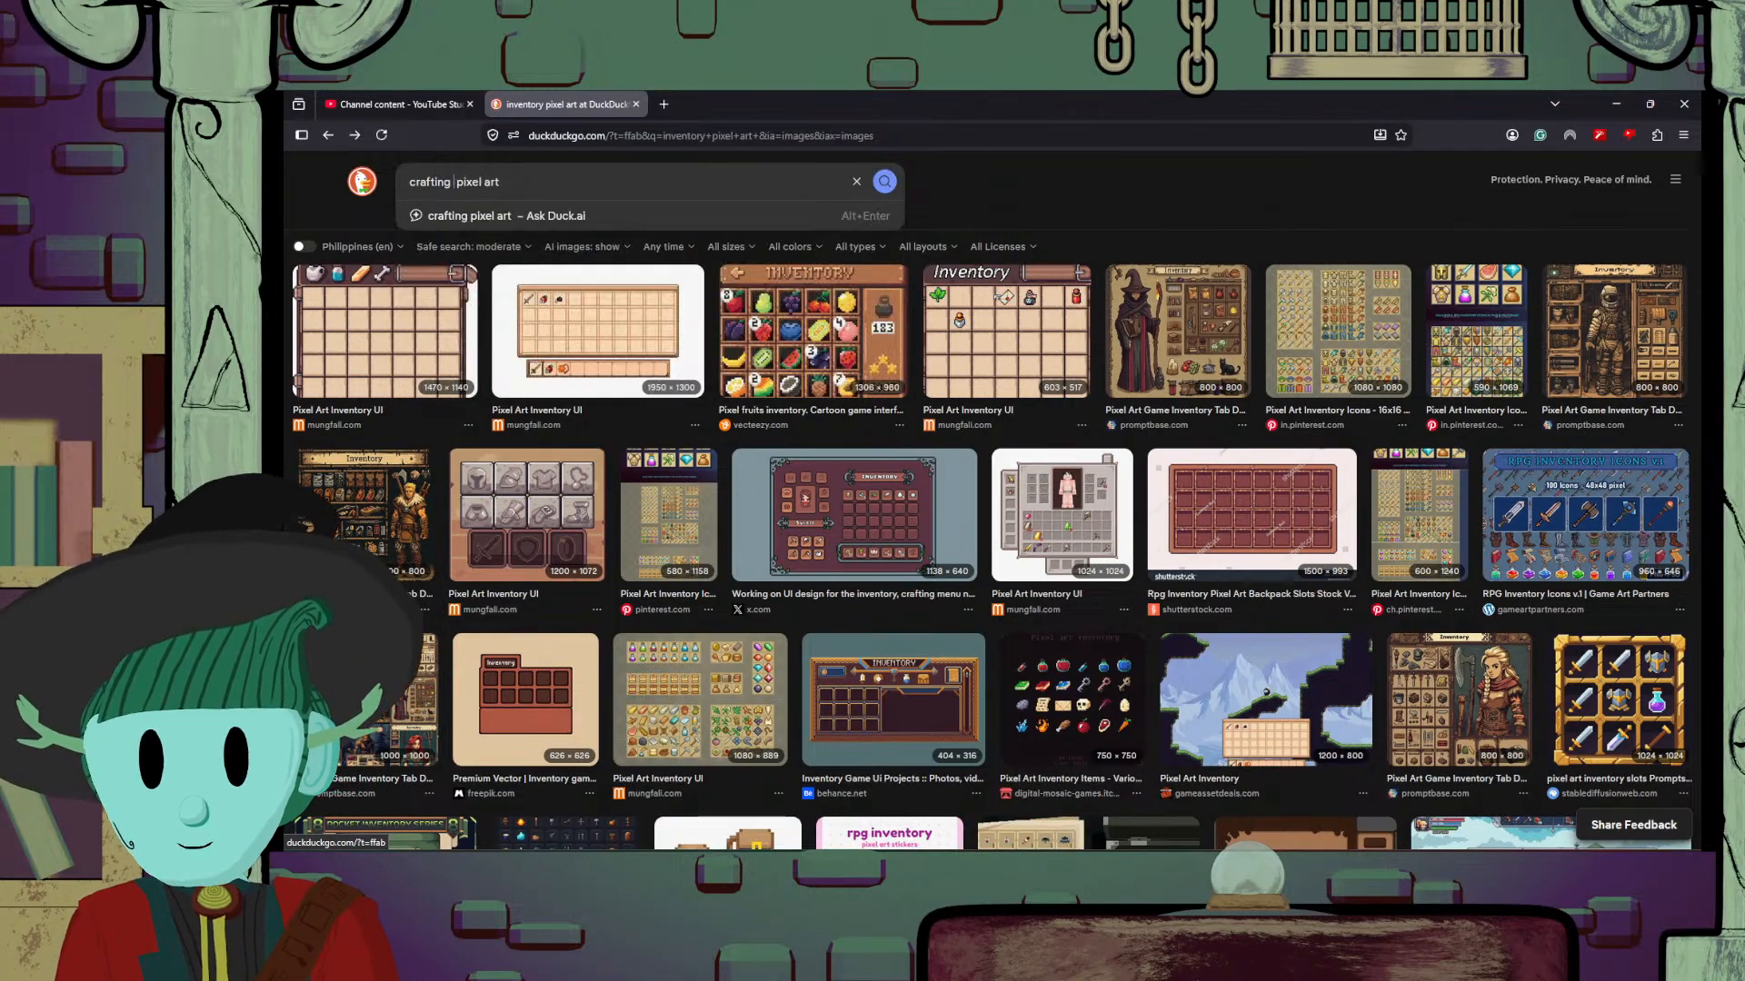
type("le")
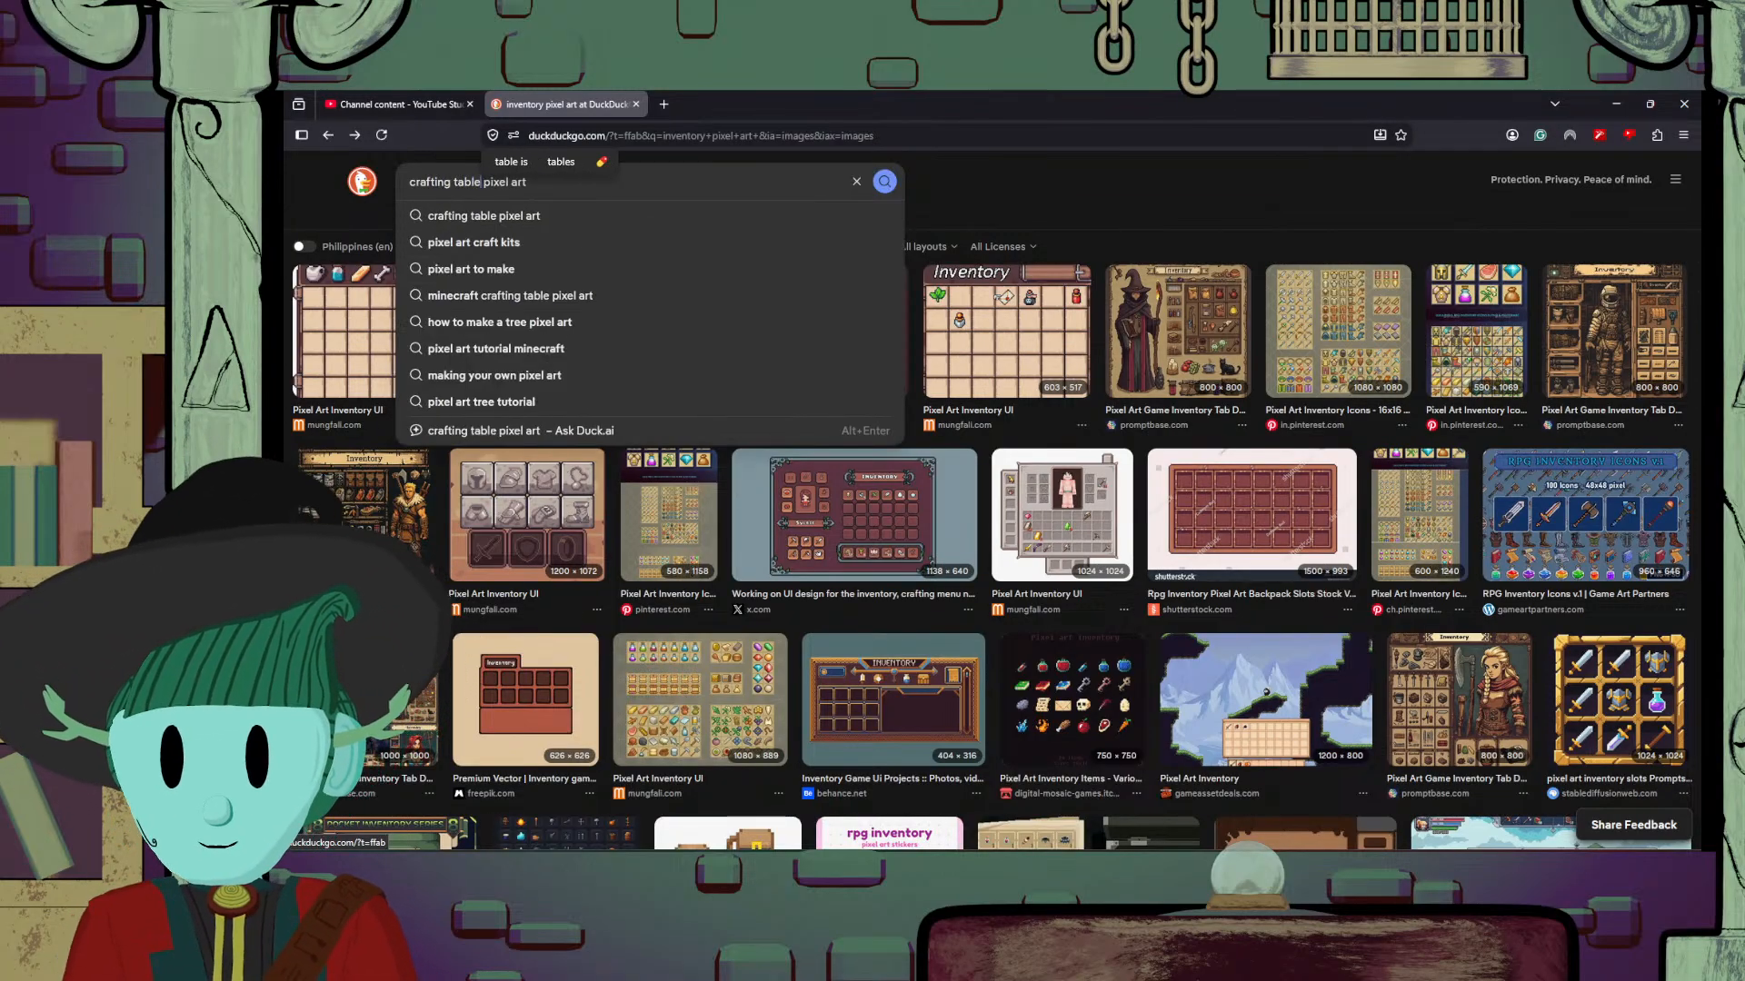
key("Return")
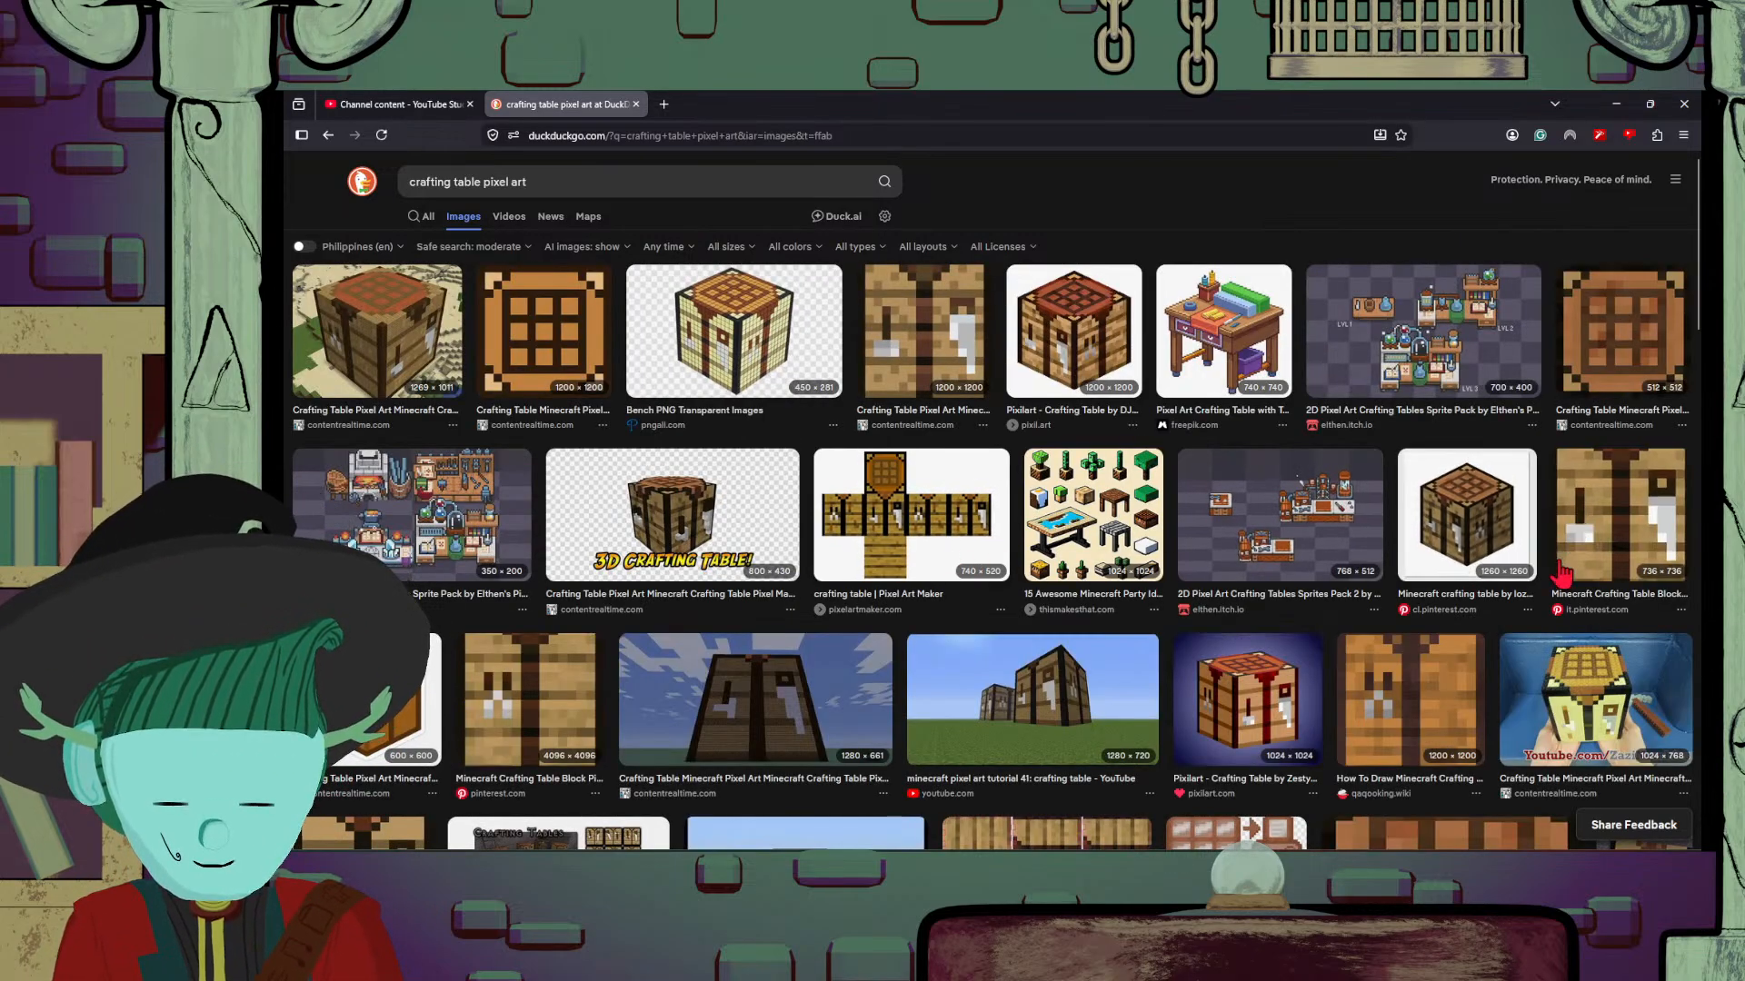
scroll(1561, 572, "down", 5)
scroll(1554, 572, "up", 5)
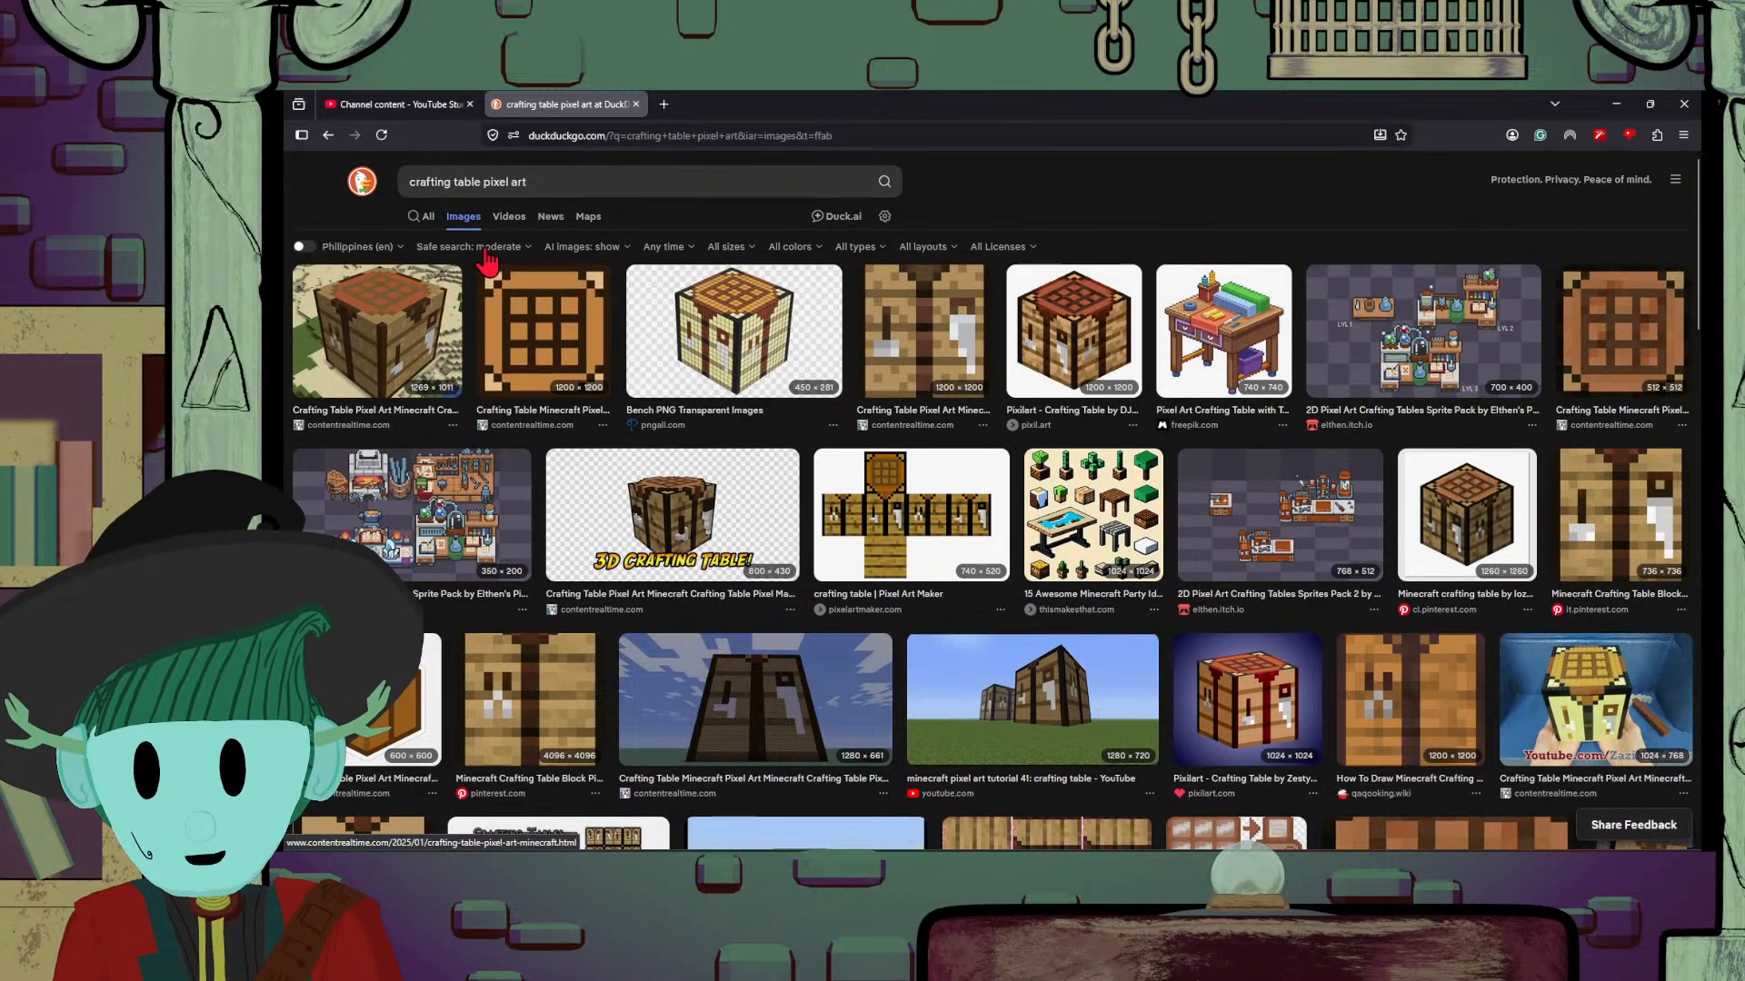
Step: Refine the image search to "crafting table UI pixel art" and preview the Adventure UI crafting table board
left_click(482, 178)
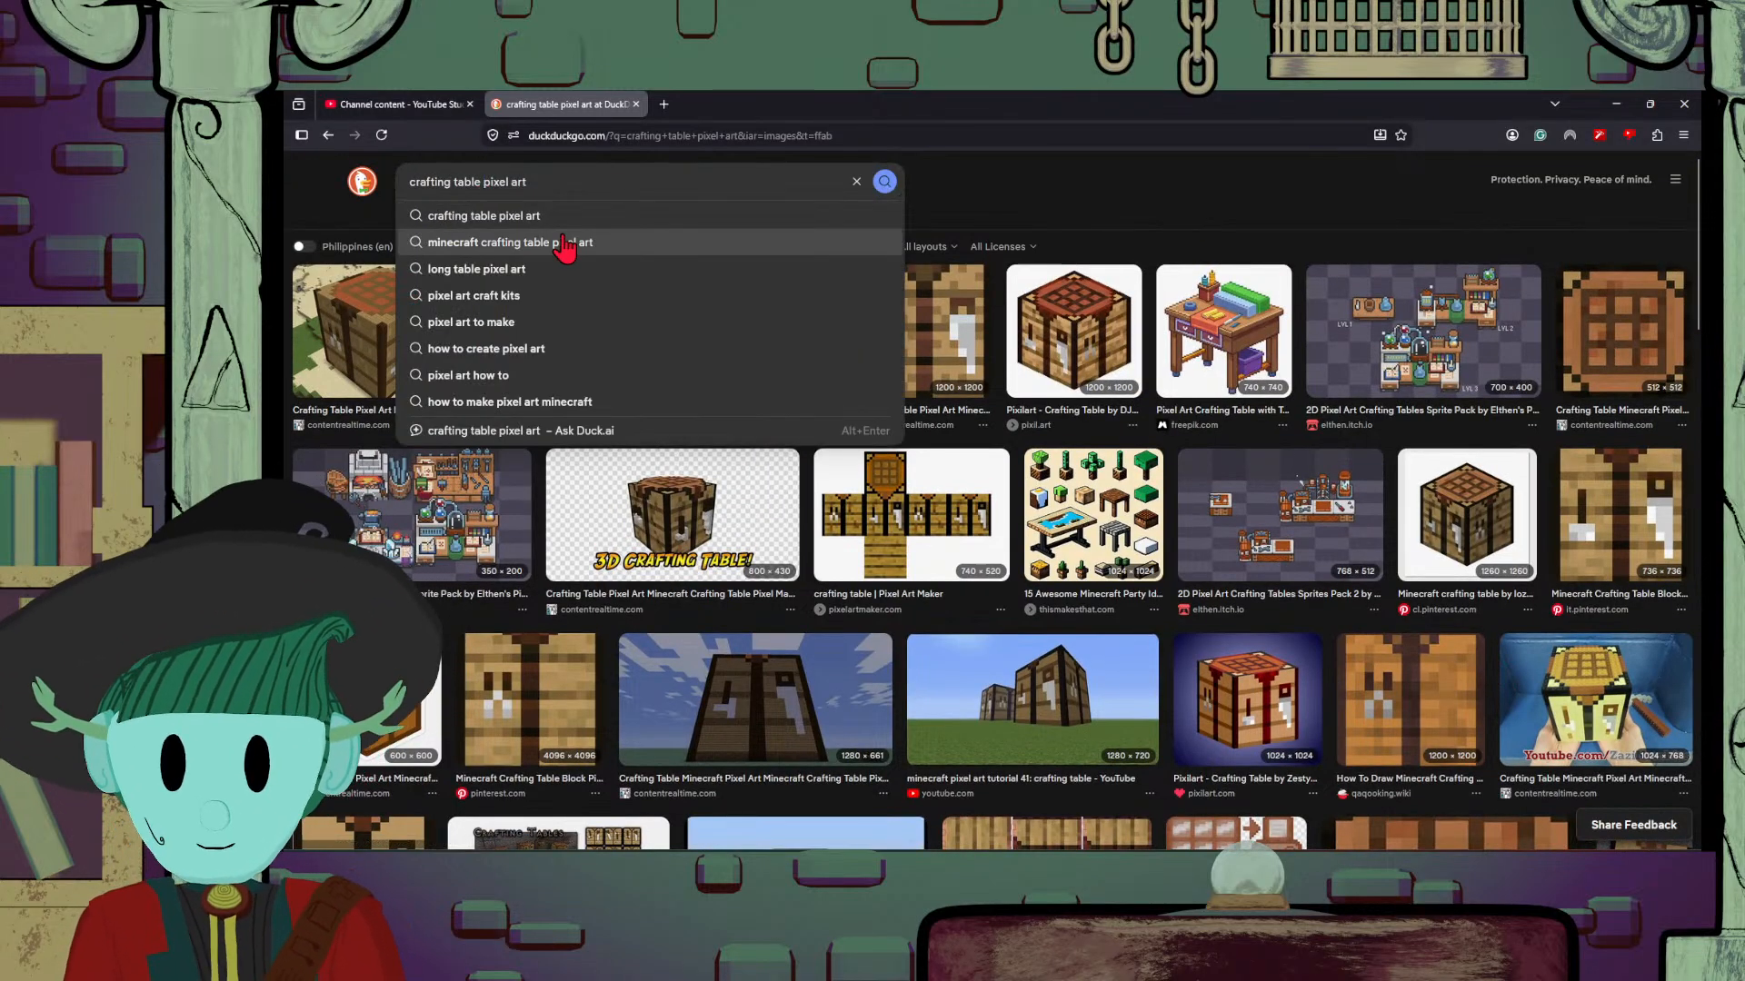
type("UI")
key("Return")
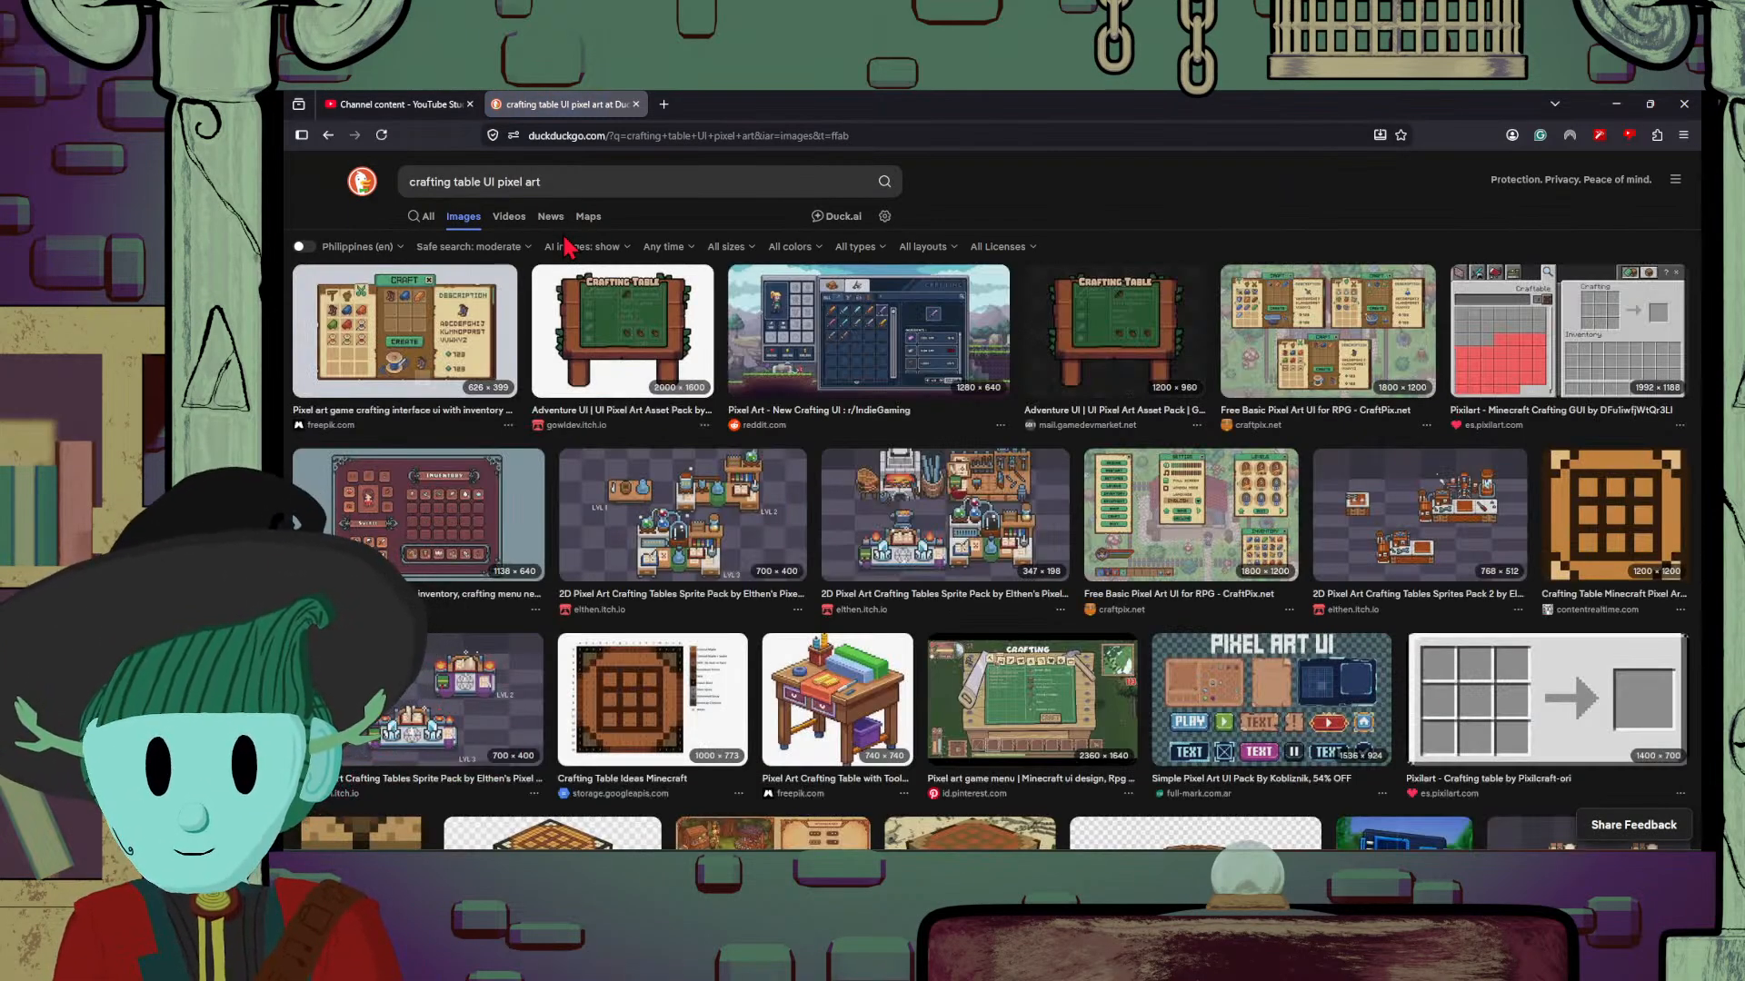
left_click(695, 354)
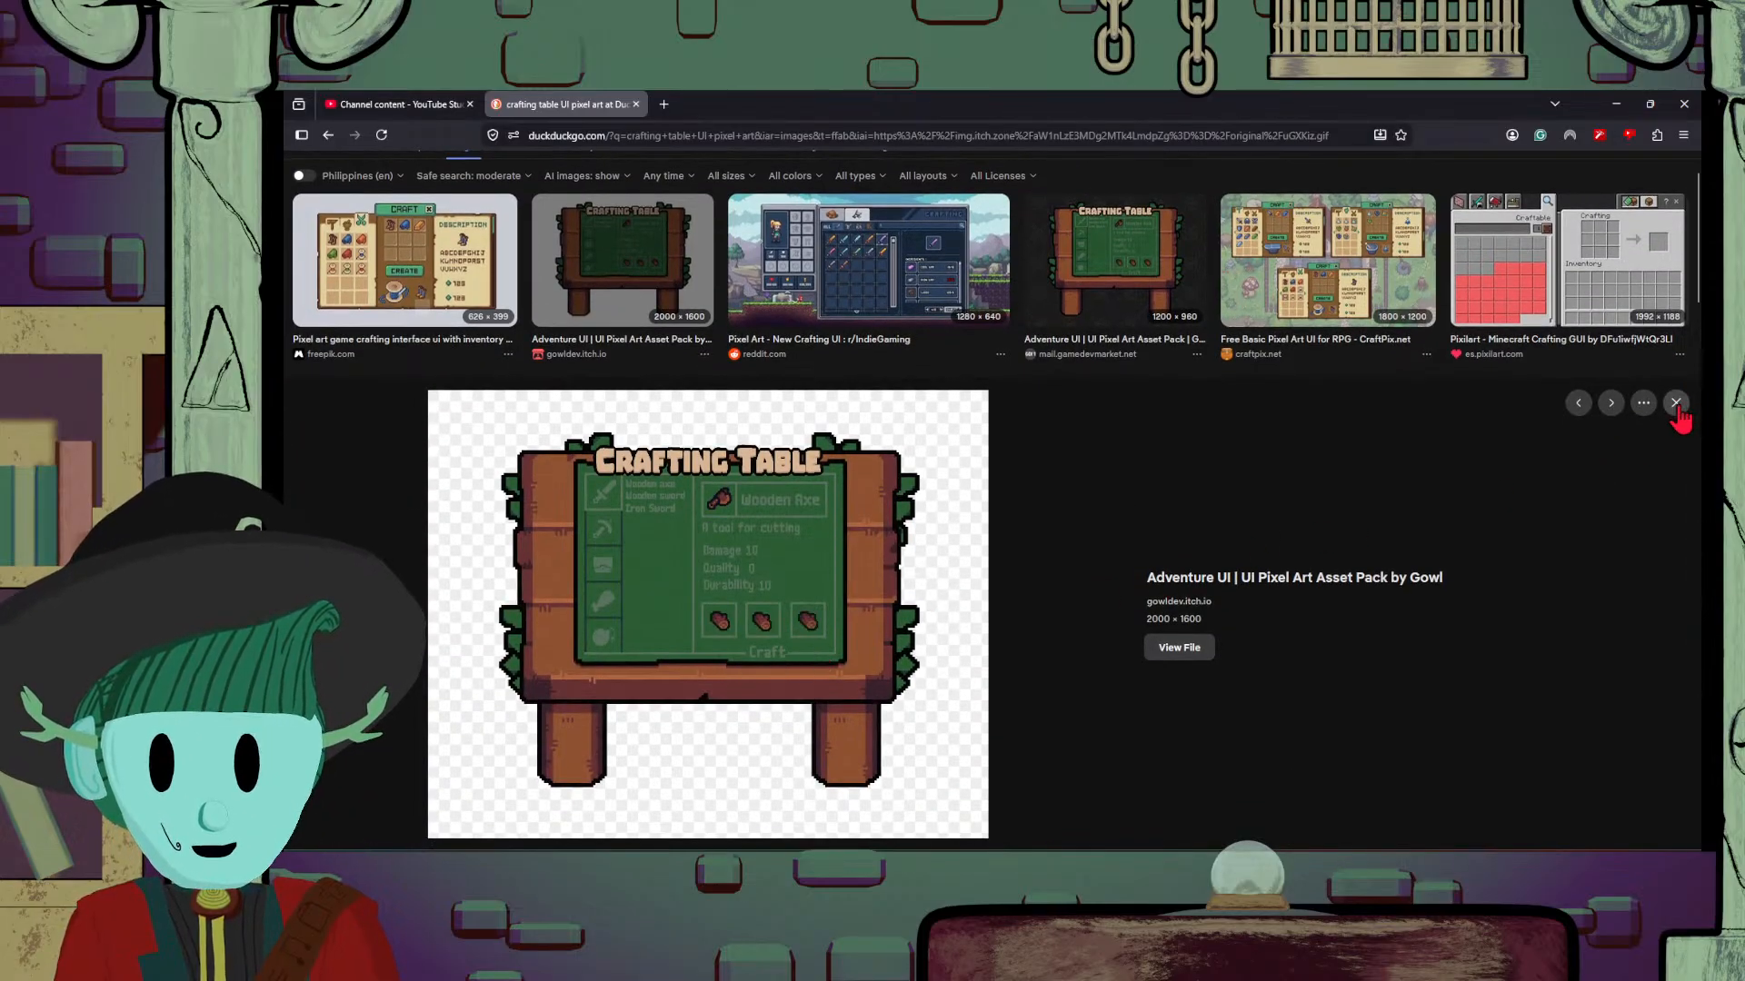
left_click(1676, 404)
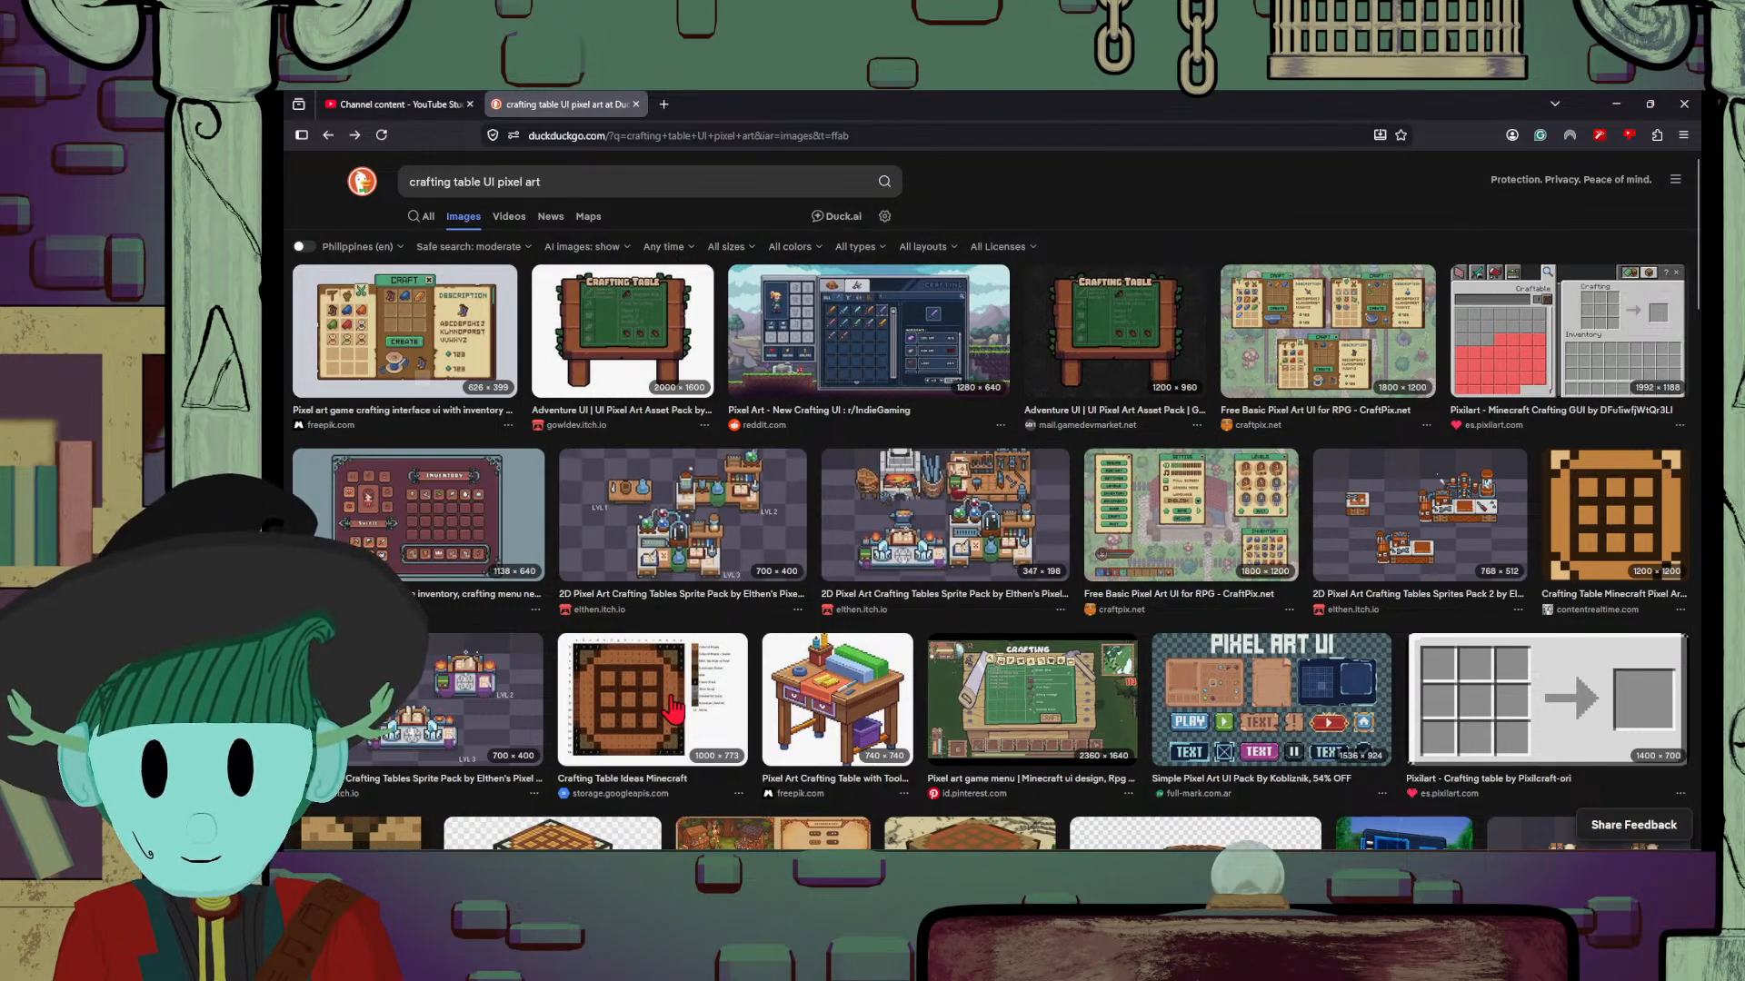
Step: Preview the "Crafting Table Ideas Minecraft" grid image and browse further crafting table references
left_click(674, 707)
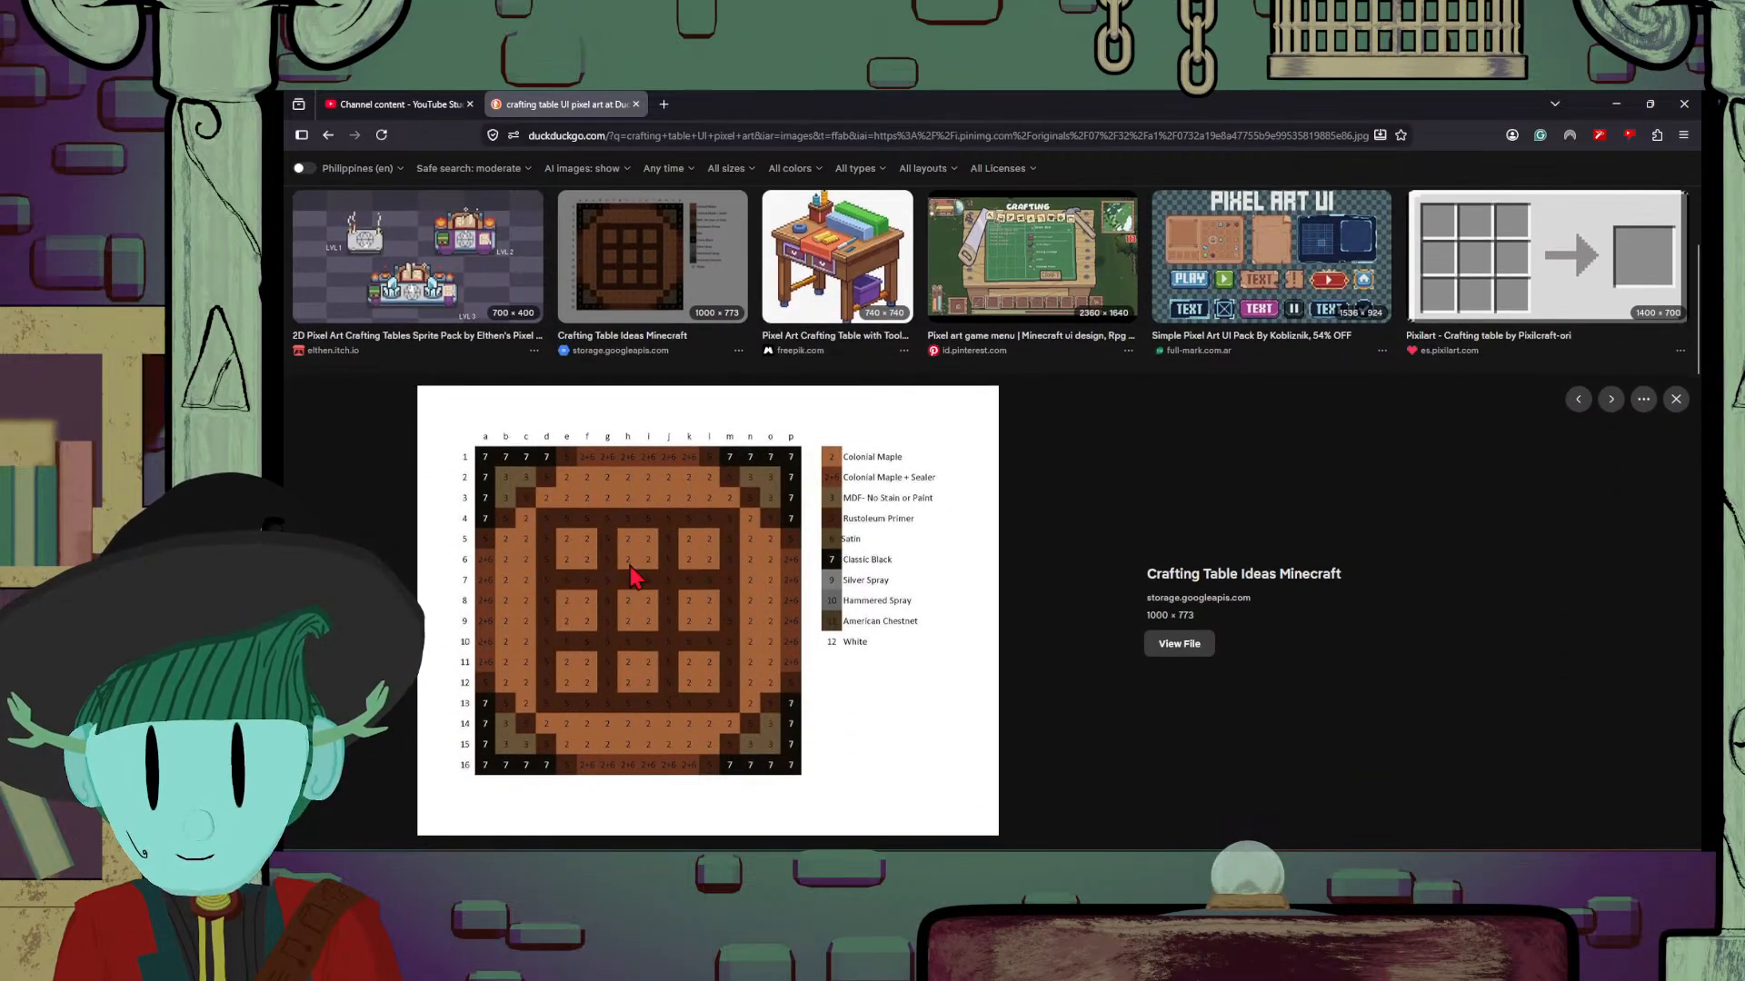
left_click(1676, 398)
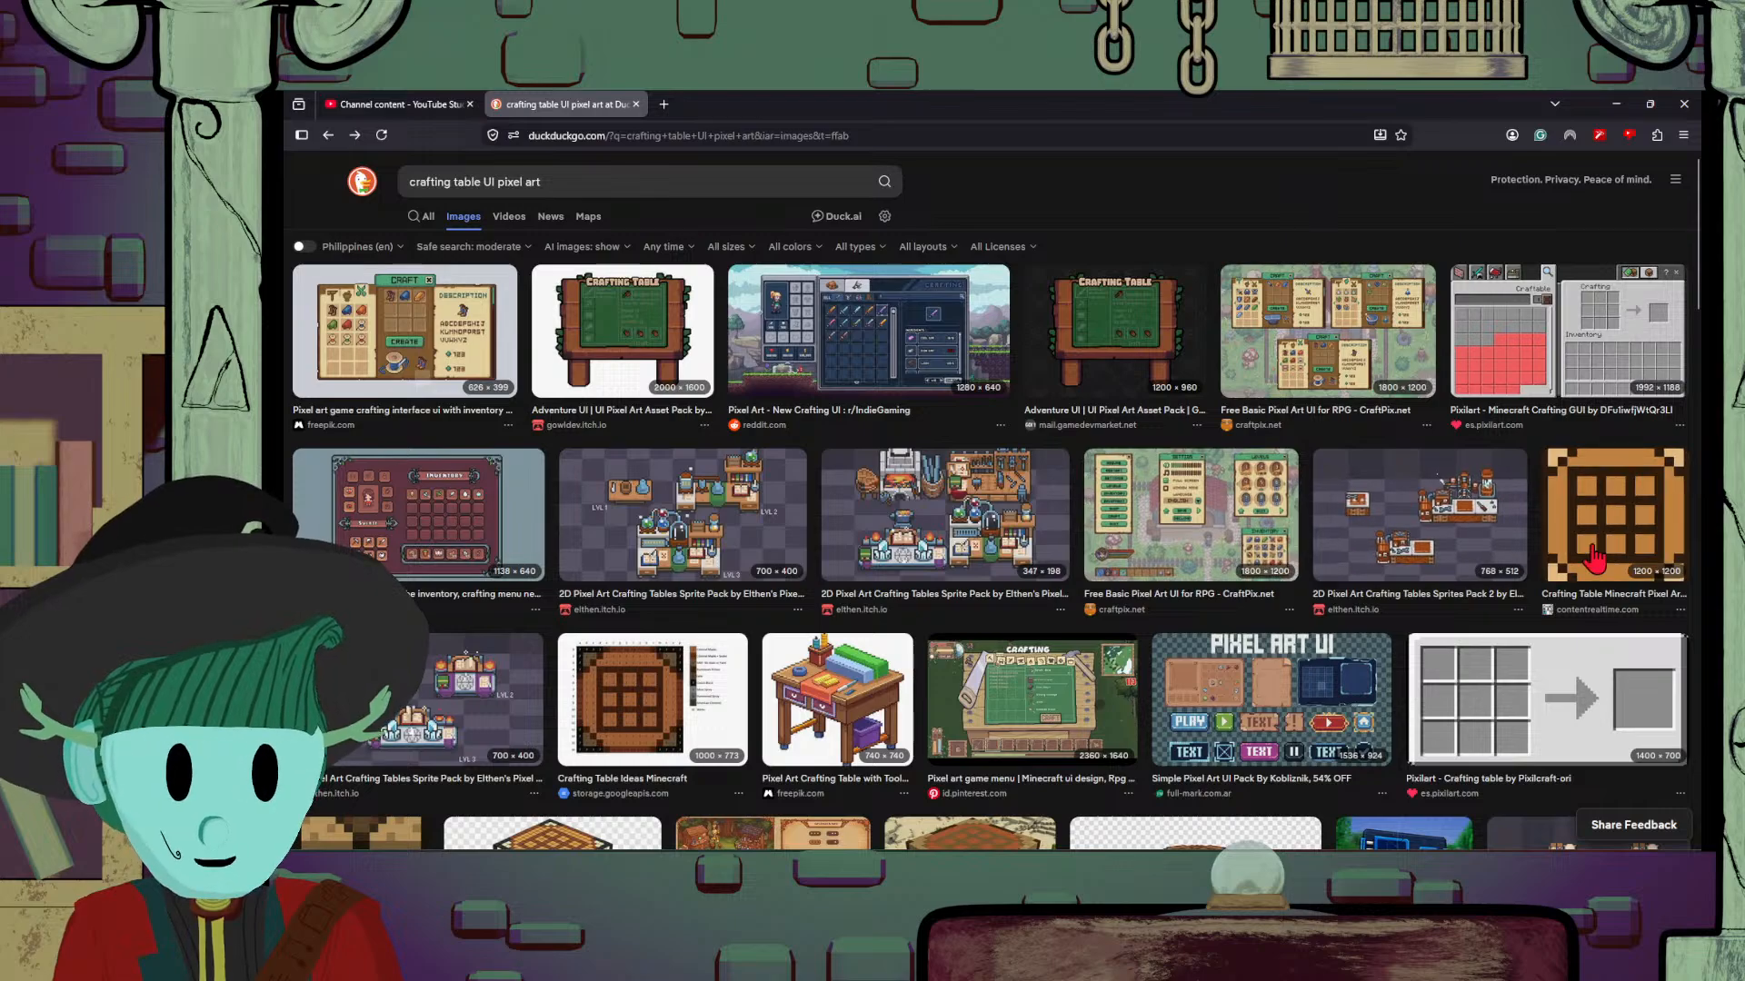
scroll(1595, 561, "down", 2)
scroll(1266, 603, "down", 5)
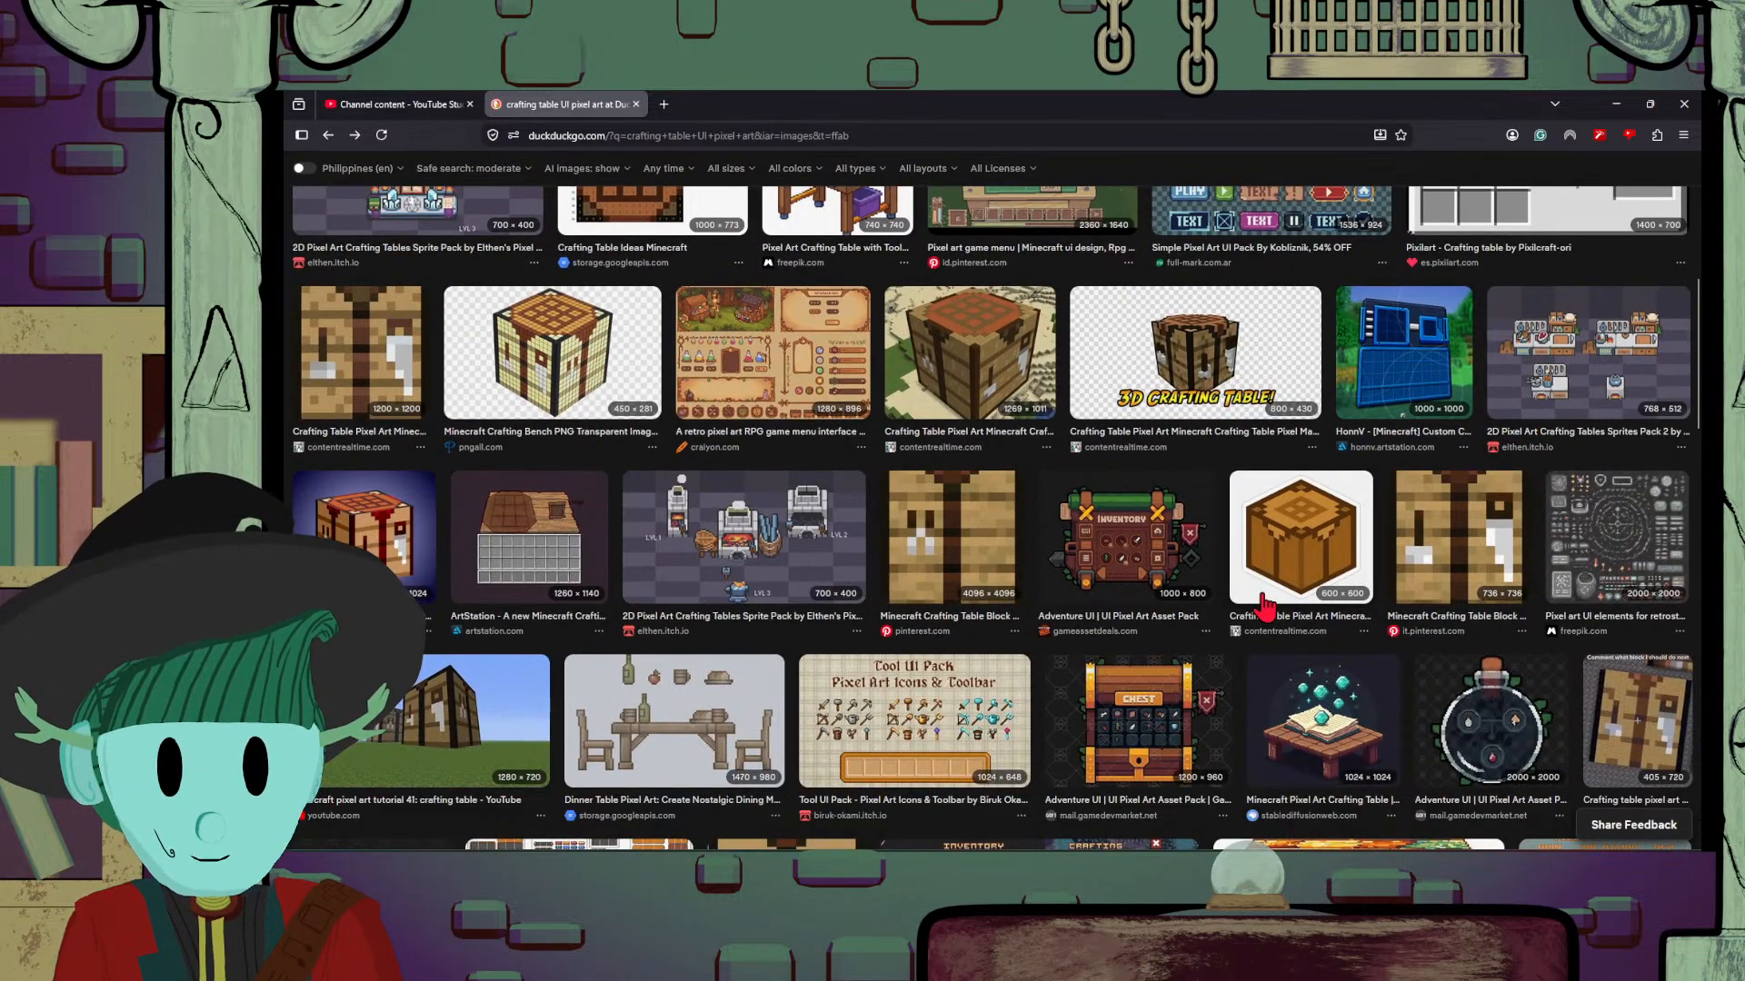
scroll(1263, 607, "up", 3)
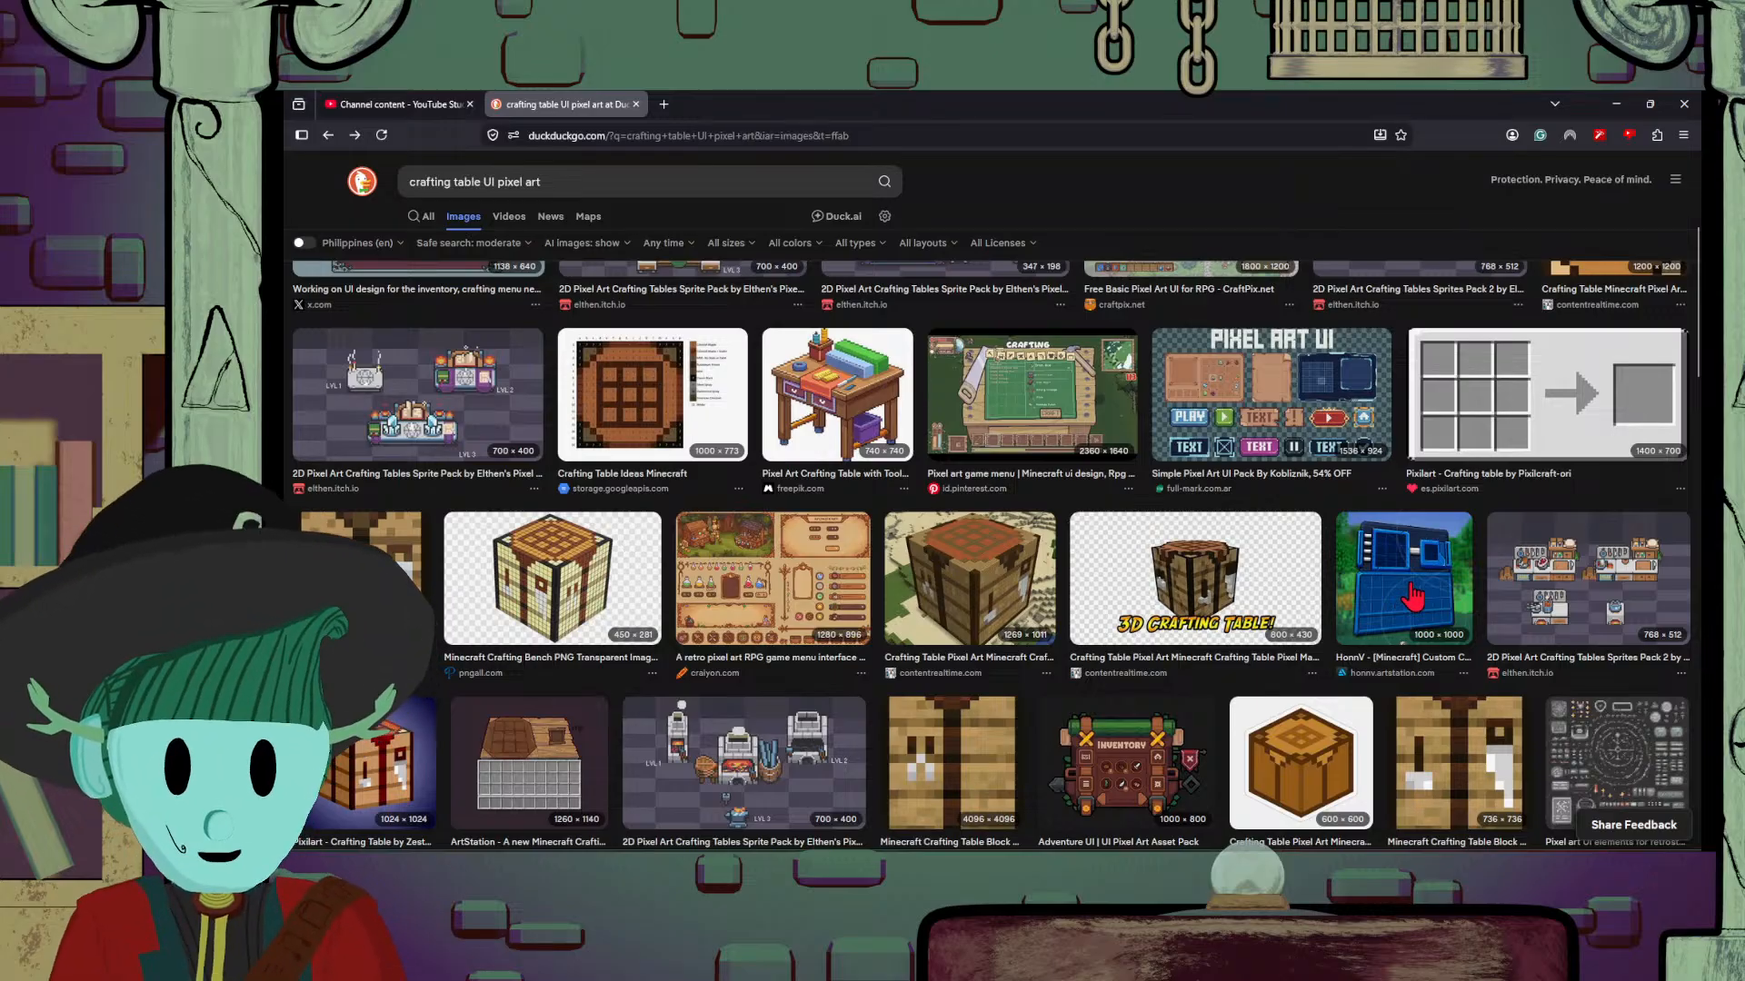
Step: Preview HonnV's blue custom Minecraft crafting table GUI and look through the surrounding image results
left_click(1413, 596)
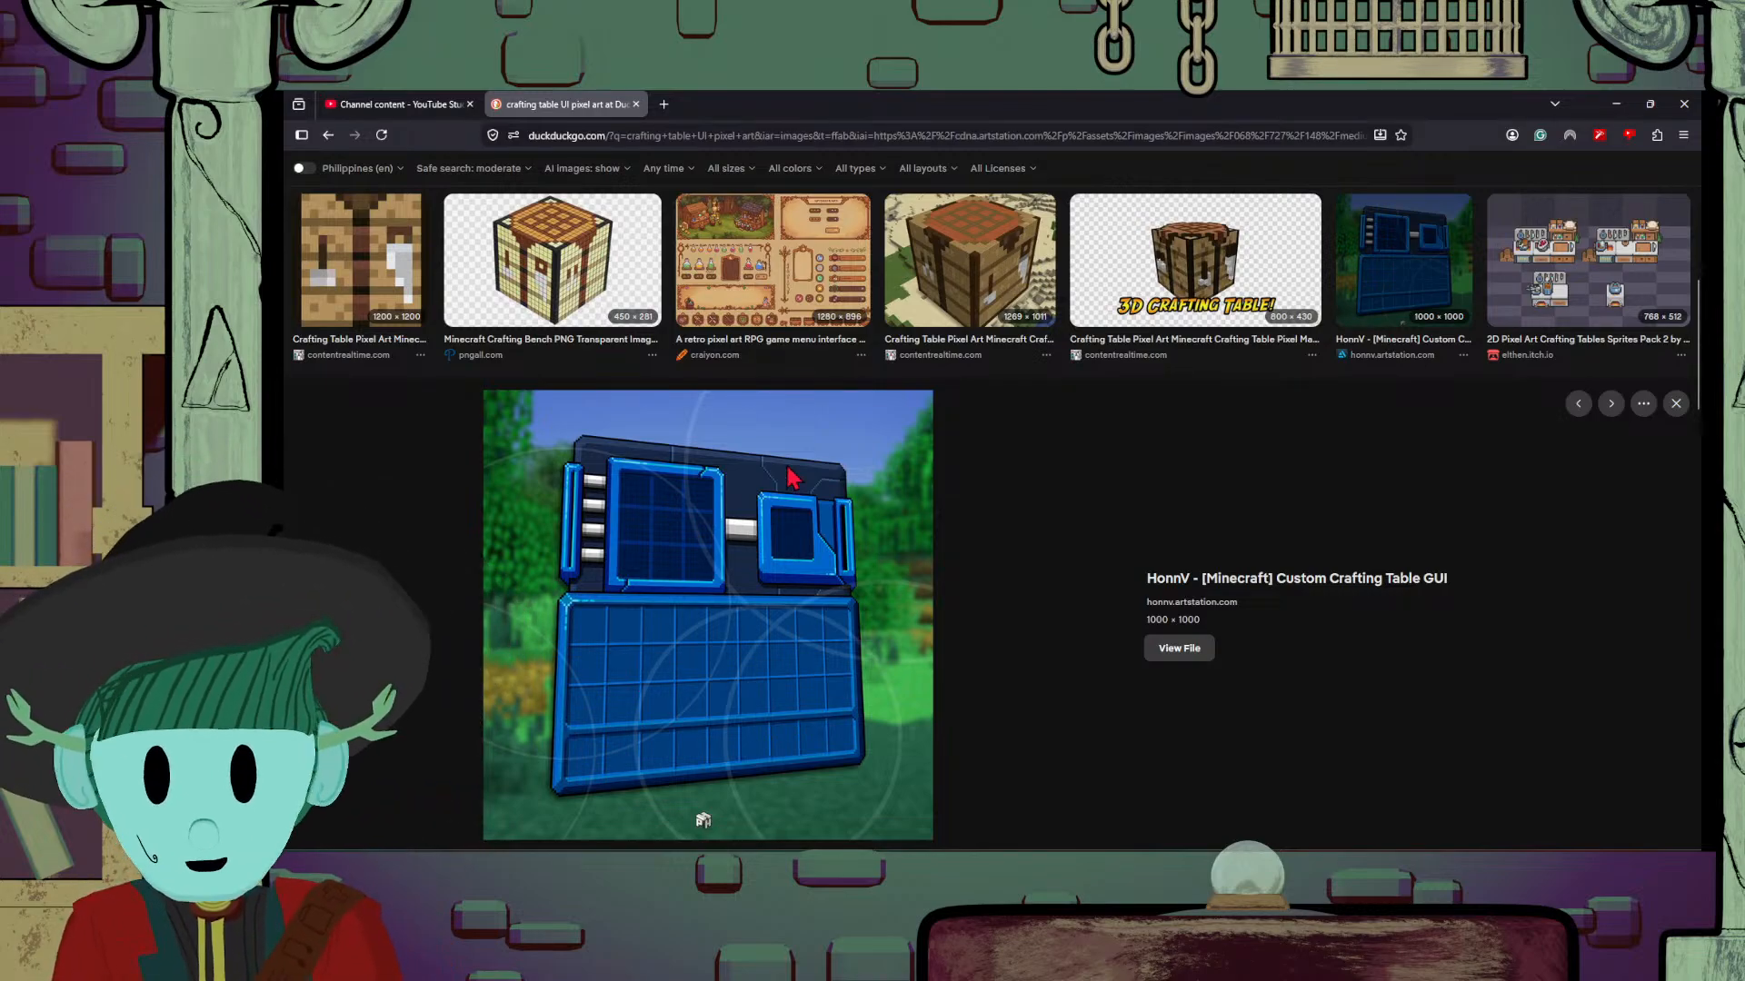
scroll(754, 545, "down", 2)
scroll(791, 532, "up", 2)
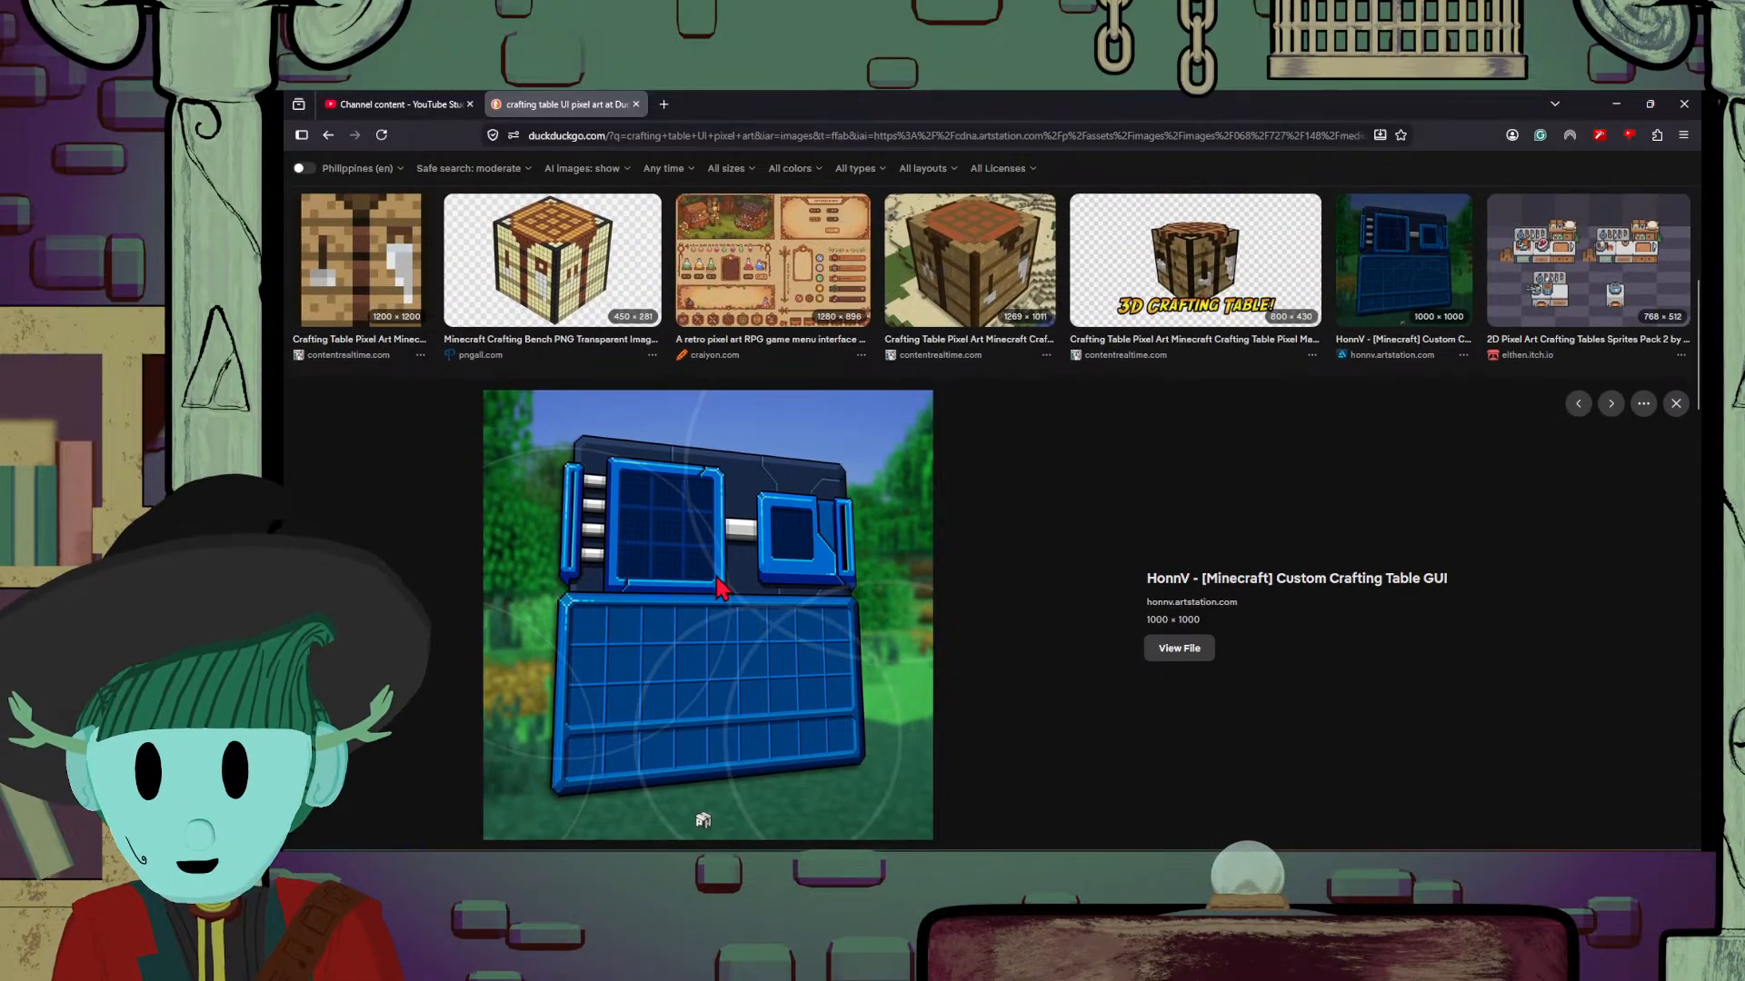
left_click(1676, 404)
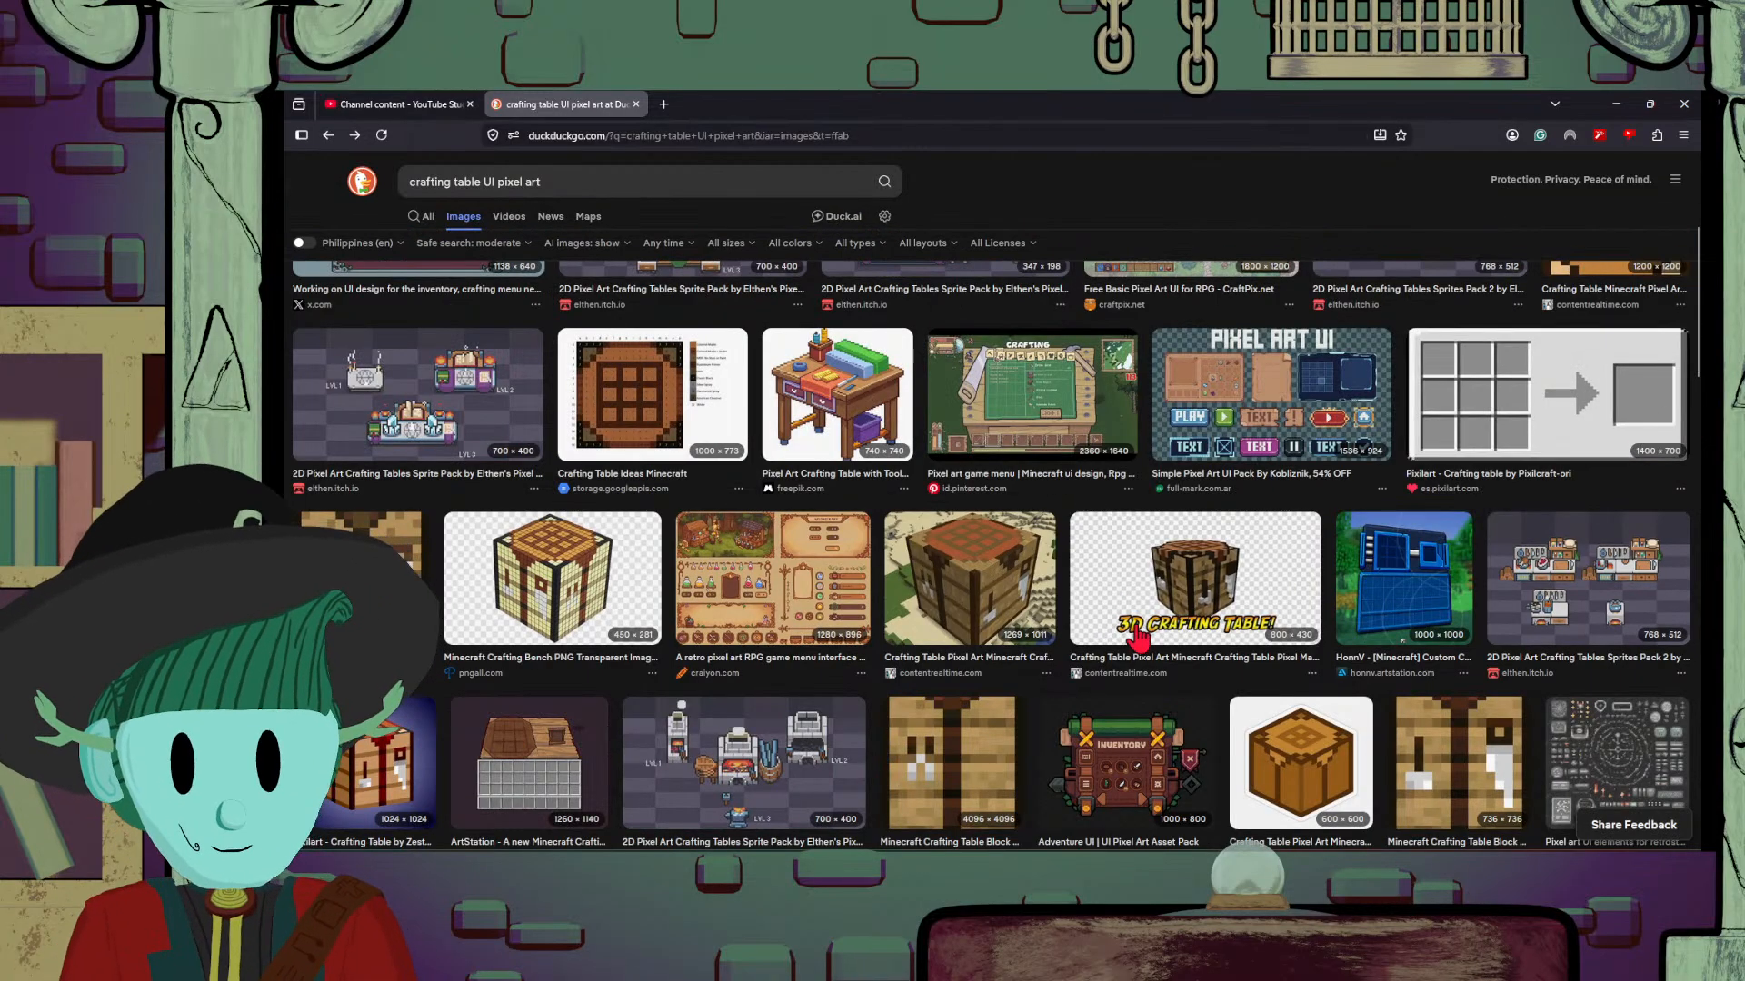
scroll(1139, 636, "down", 4)
scroll(1147, 607, "up", 5)
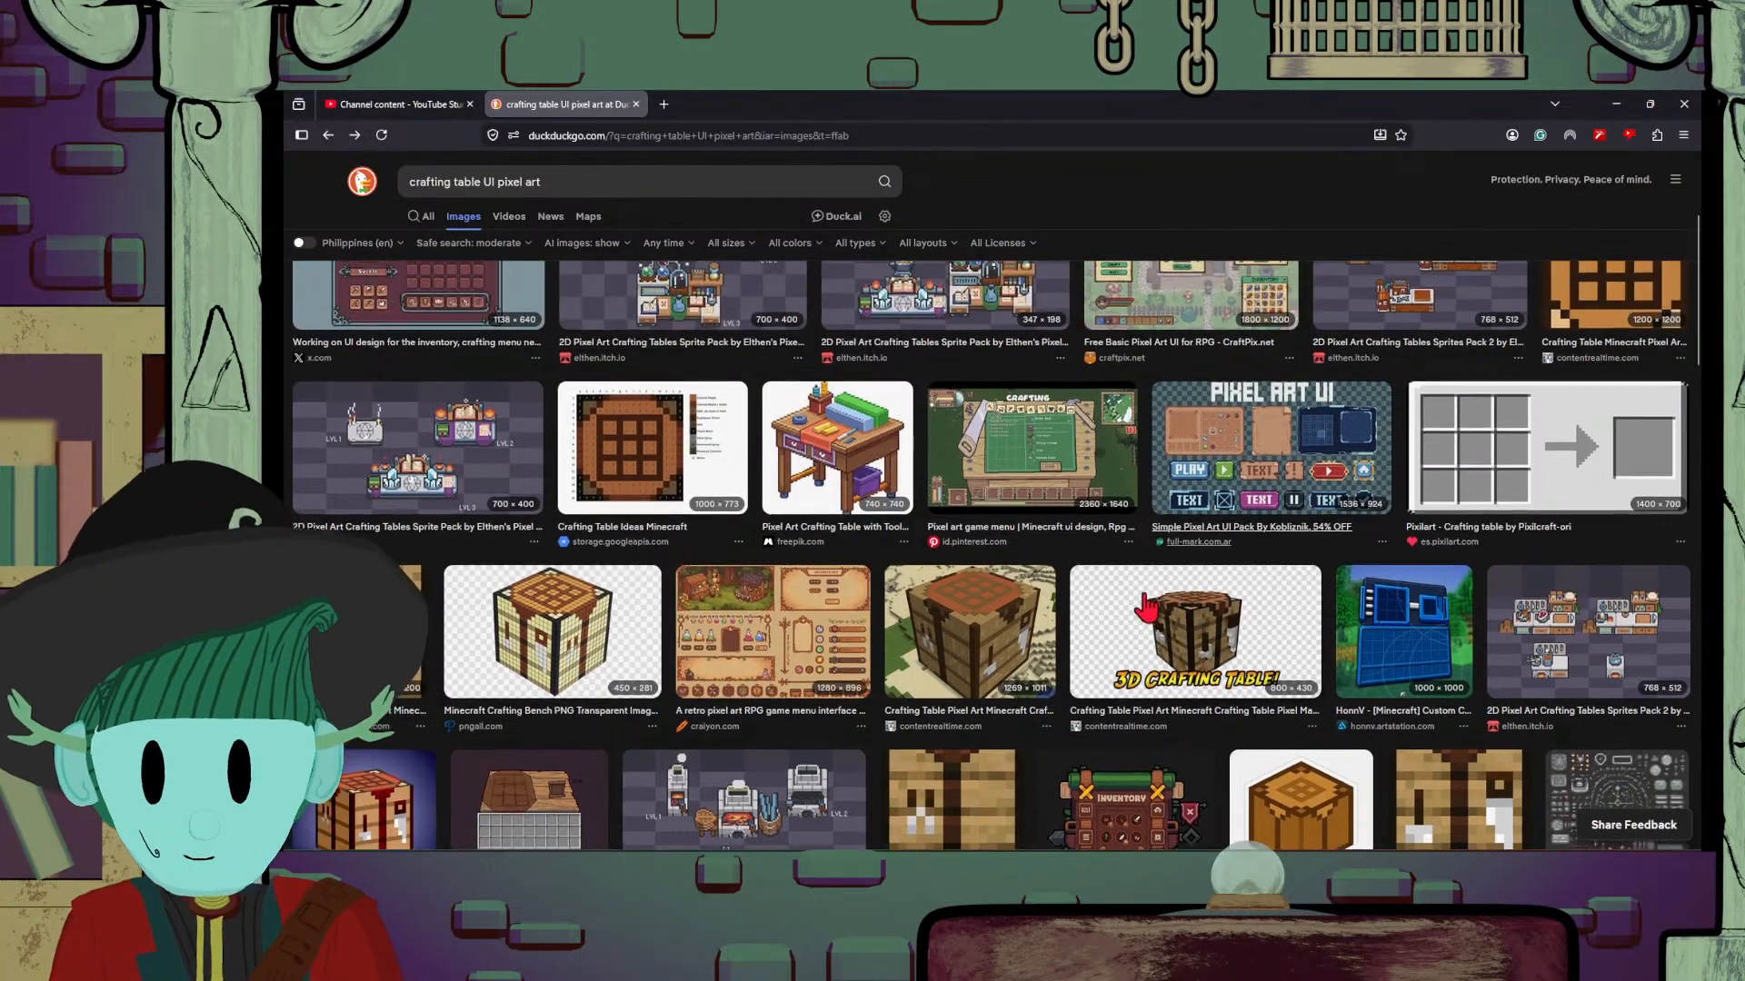
scroll(1147, 607, "up", 1)
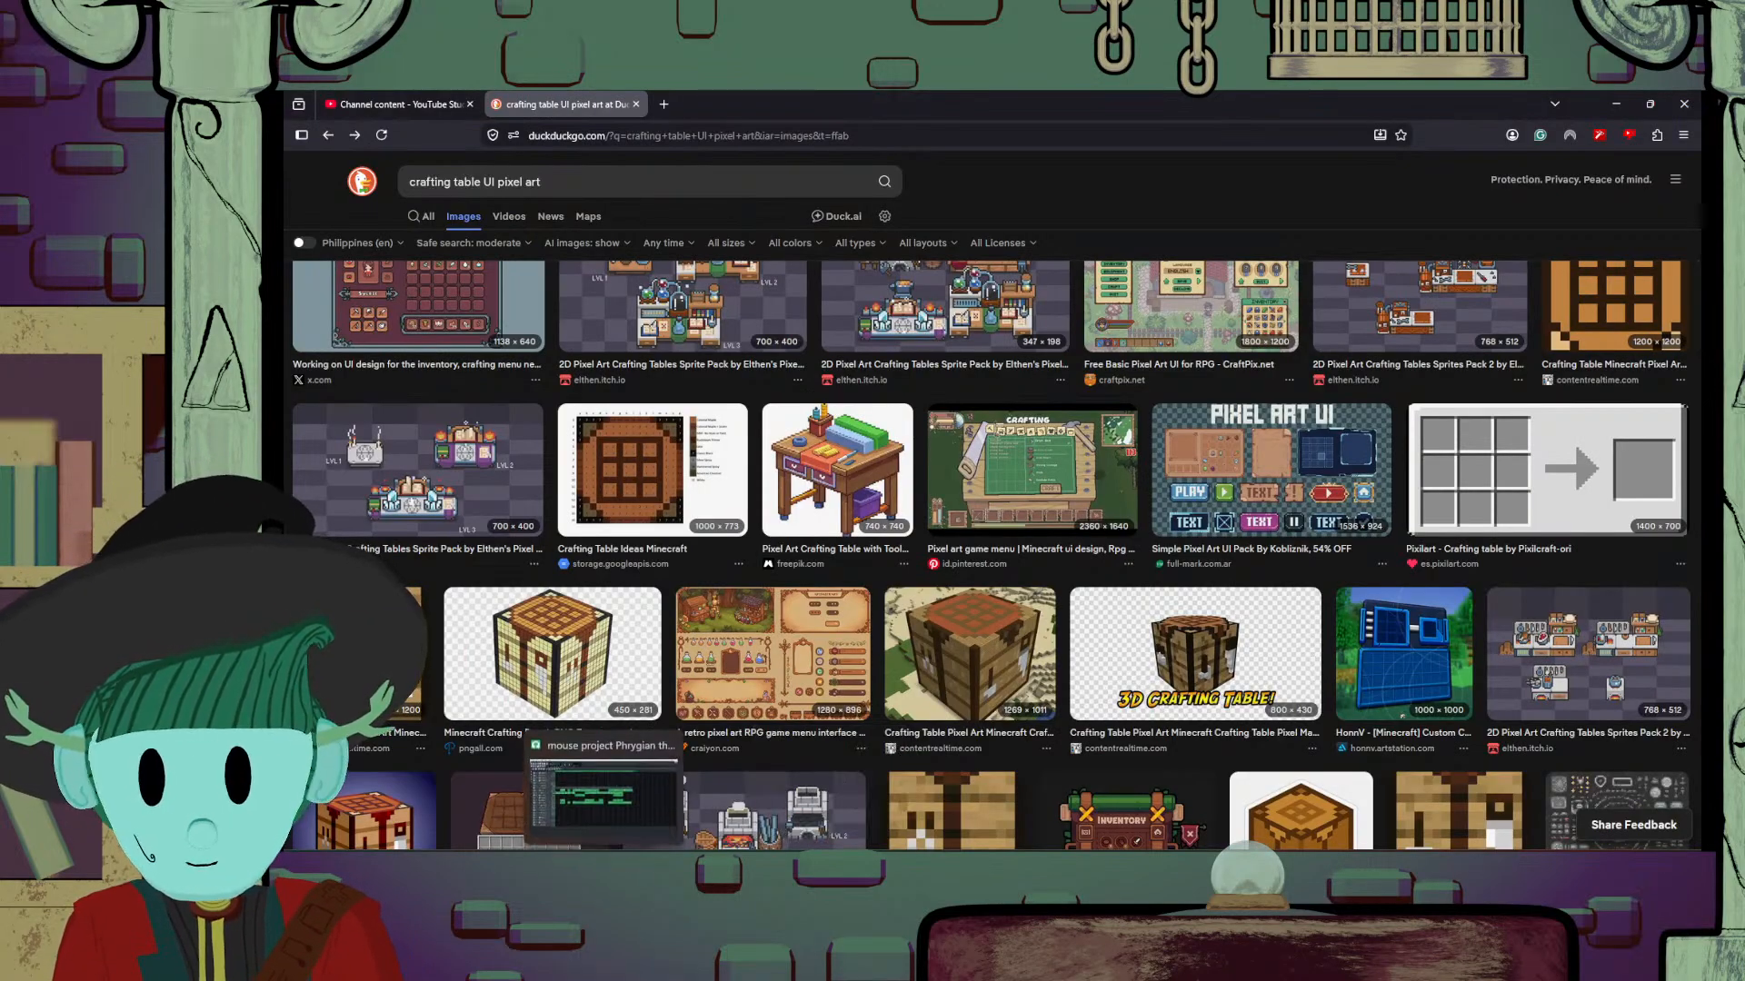
Step: Switch back to Pixelorama's MOUSE storage spritesheet and set the drawing colour to a reddish brown (803731)
left_click(667, 829)
left_click(773, 829)
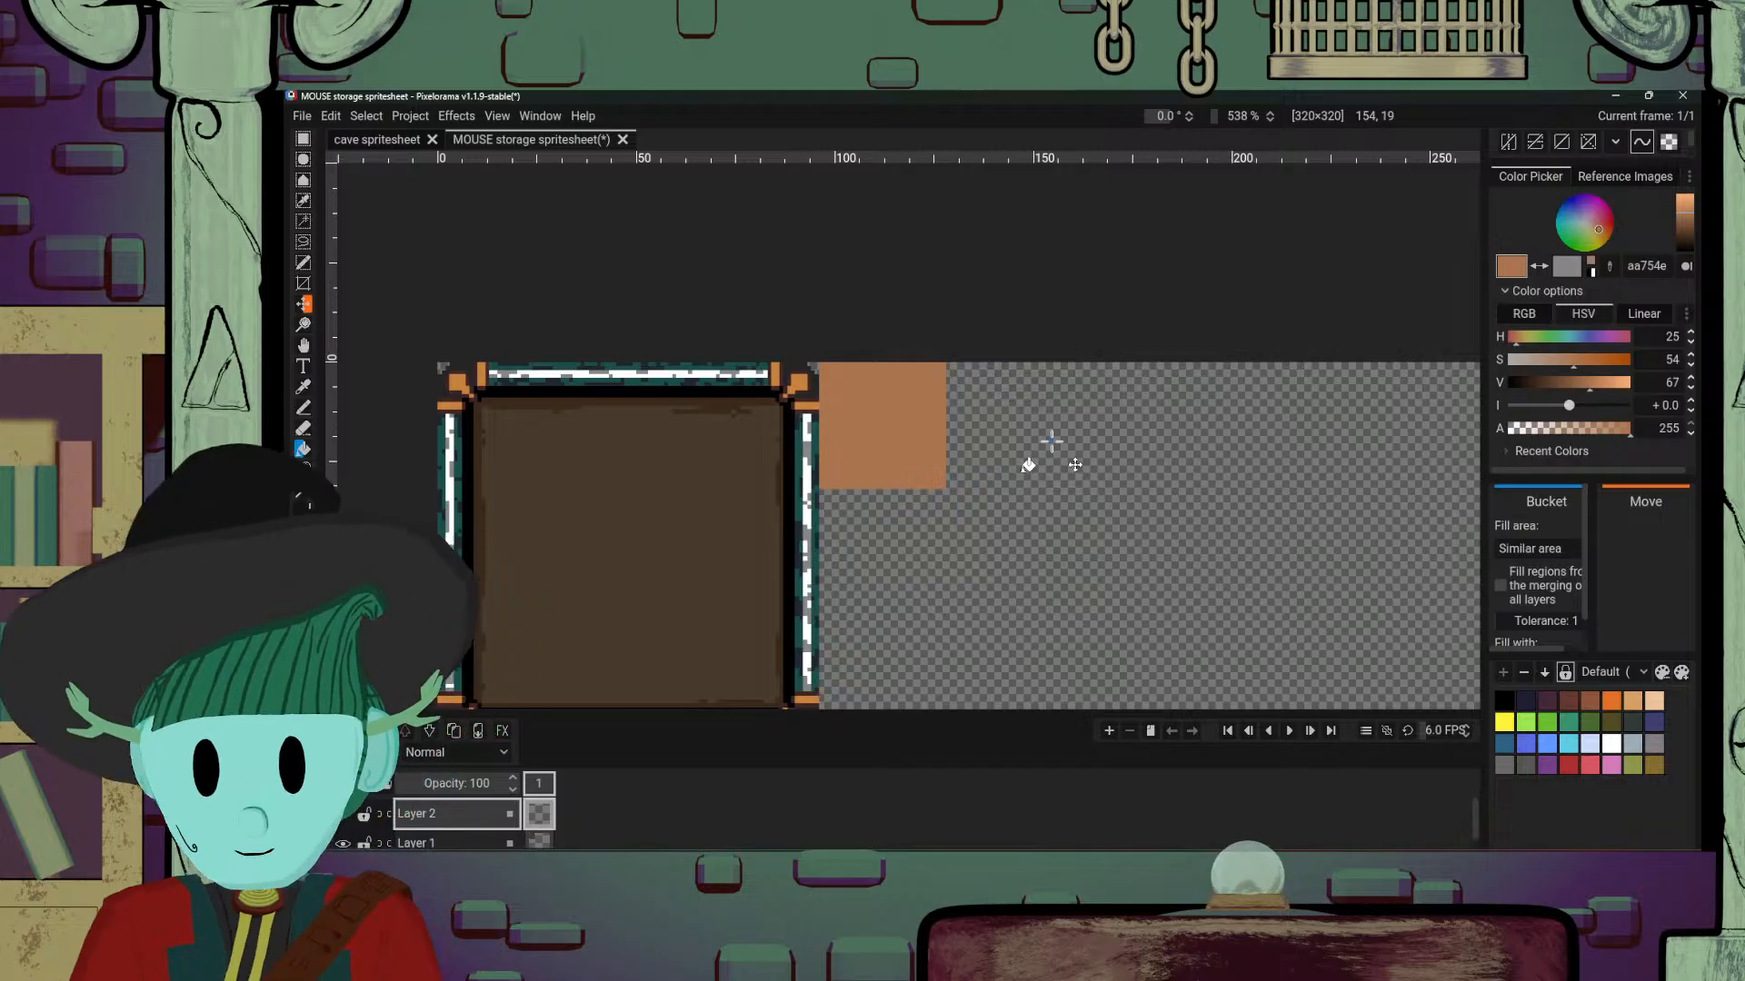
scroll(1052, 442, "down", 2)
scroll(1052, 442, "up", 2)
scroll(1051, 442, "down", 2)
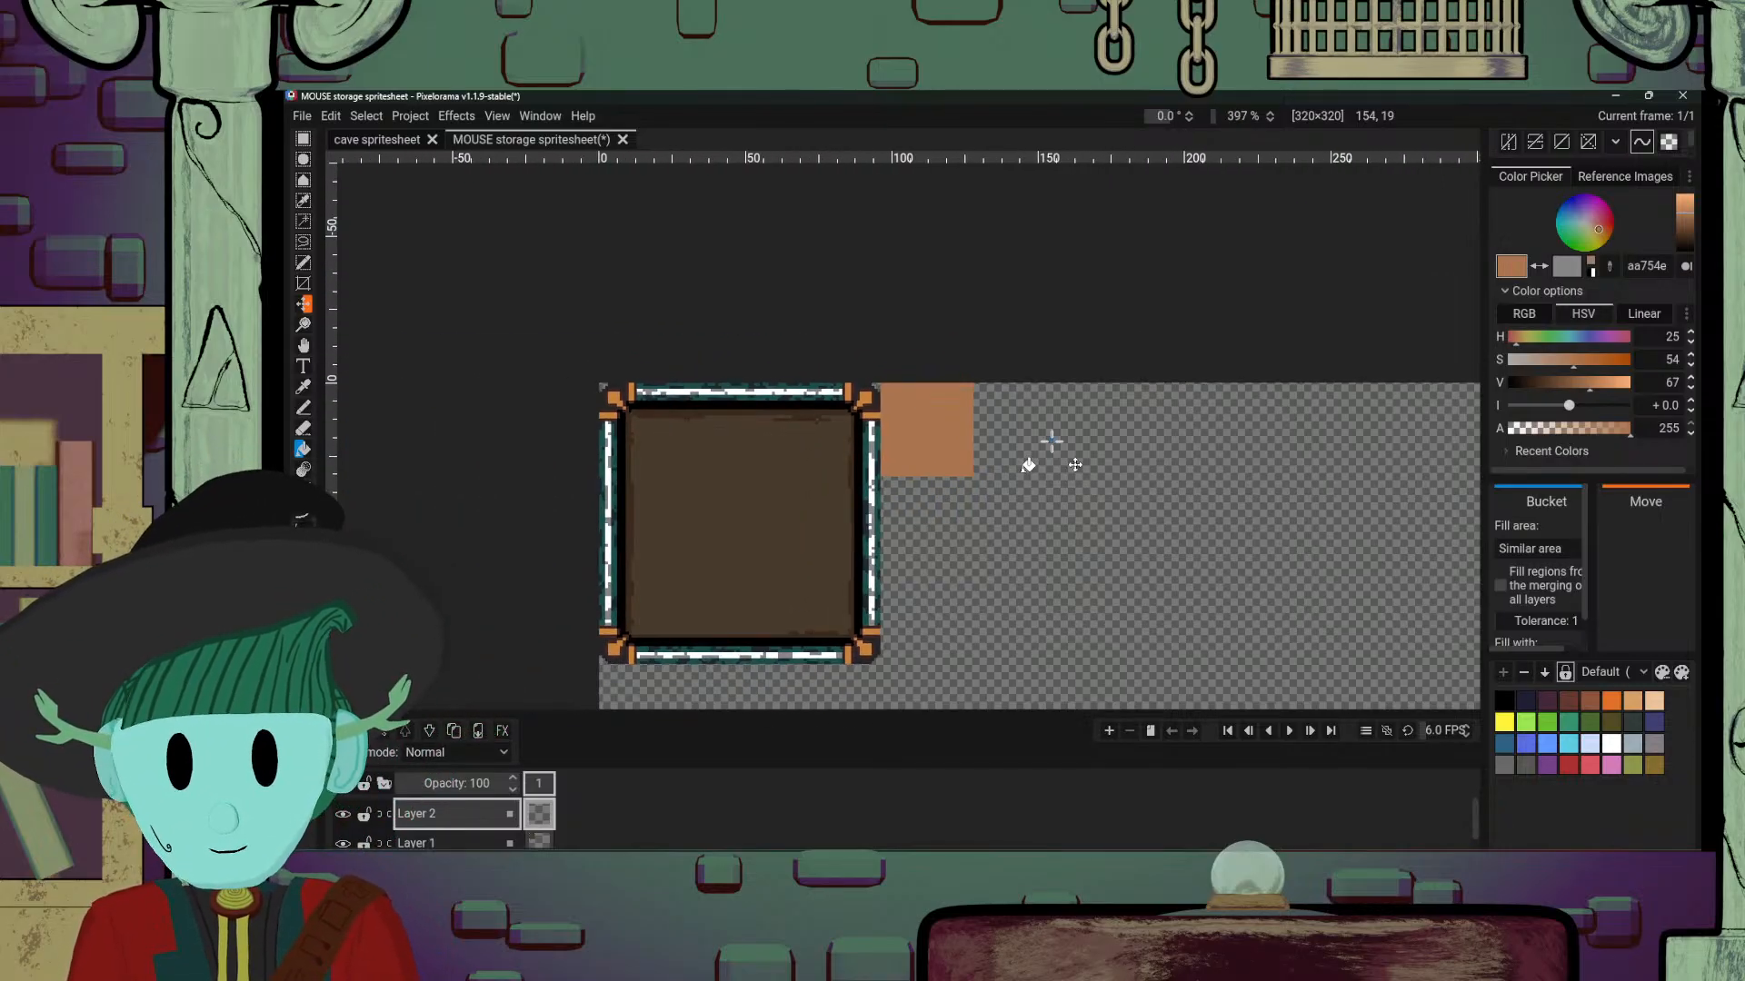
scroll(945, 527, "up", 2)
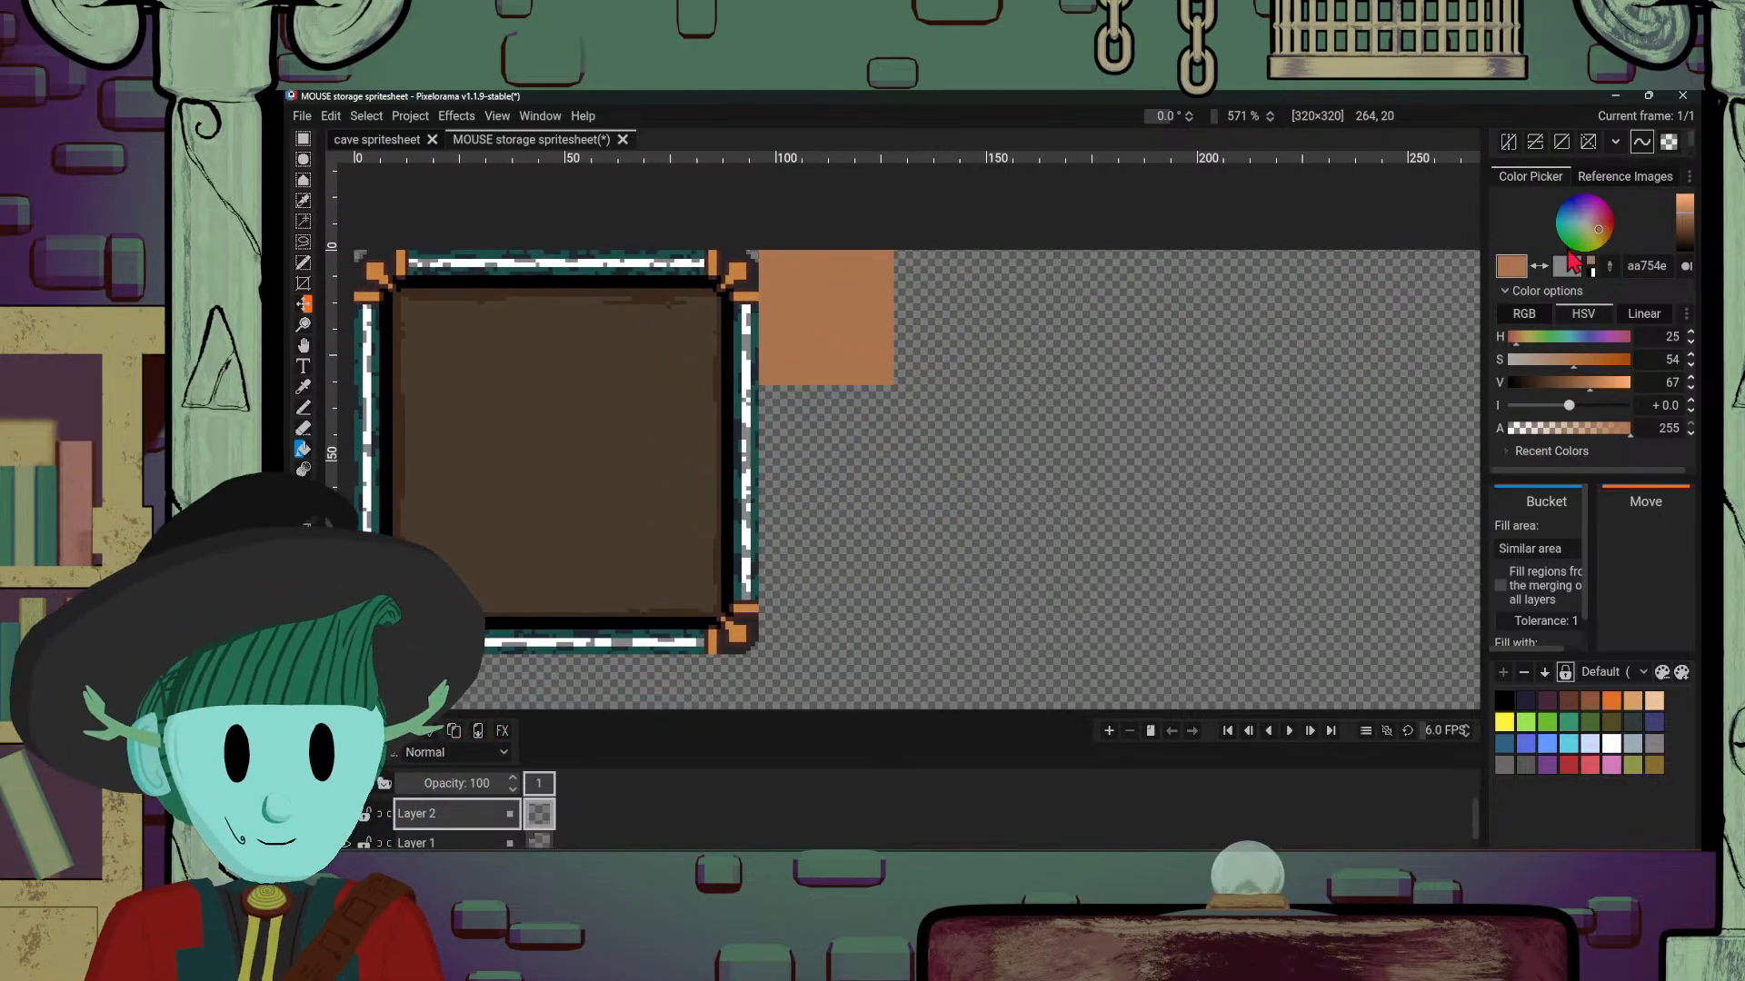
left_click_drag(1591, 227, 1687, 232)
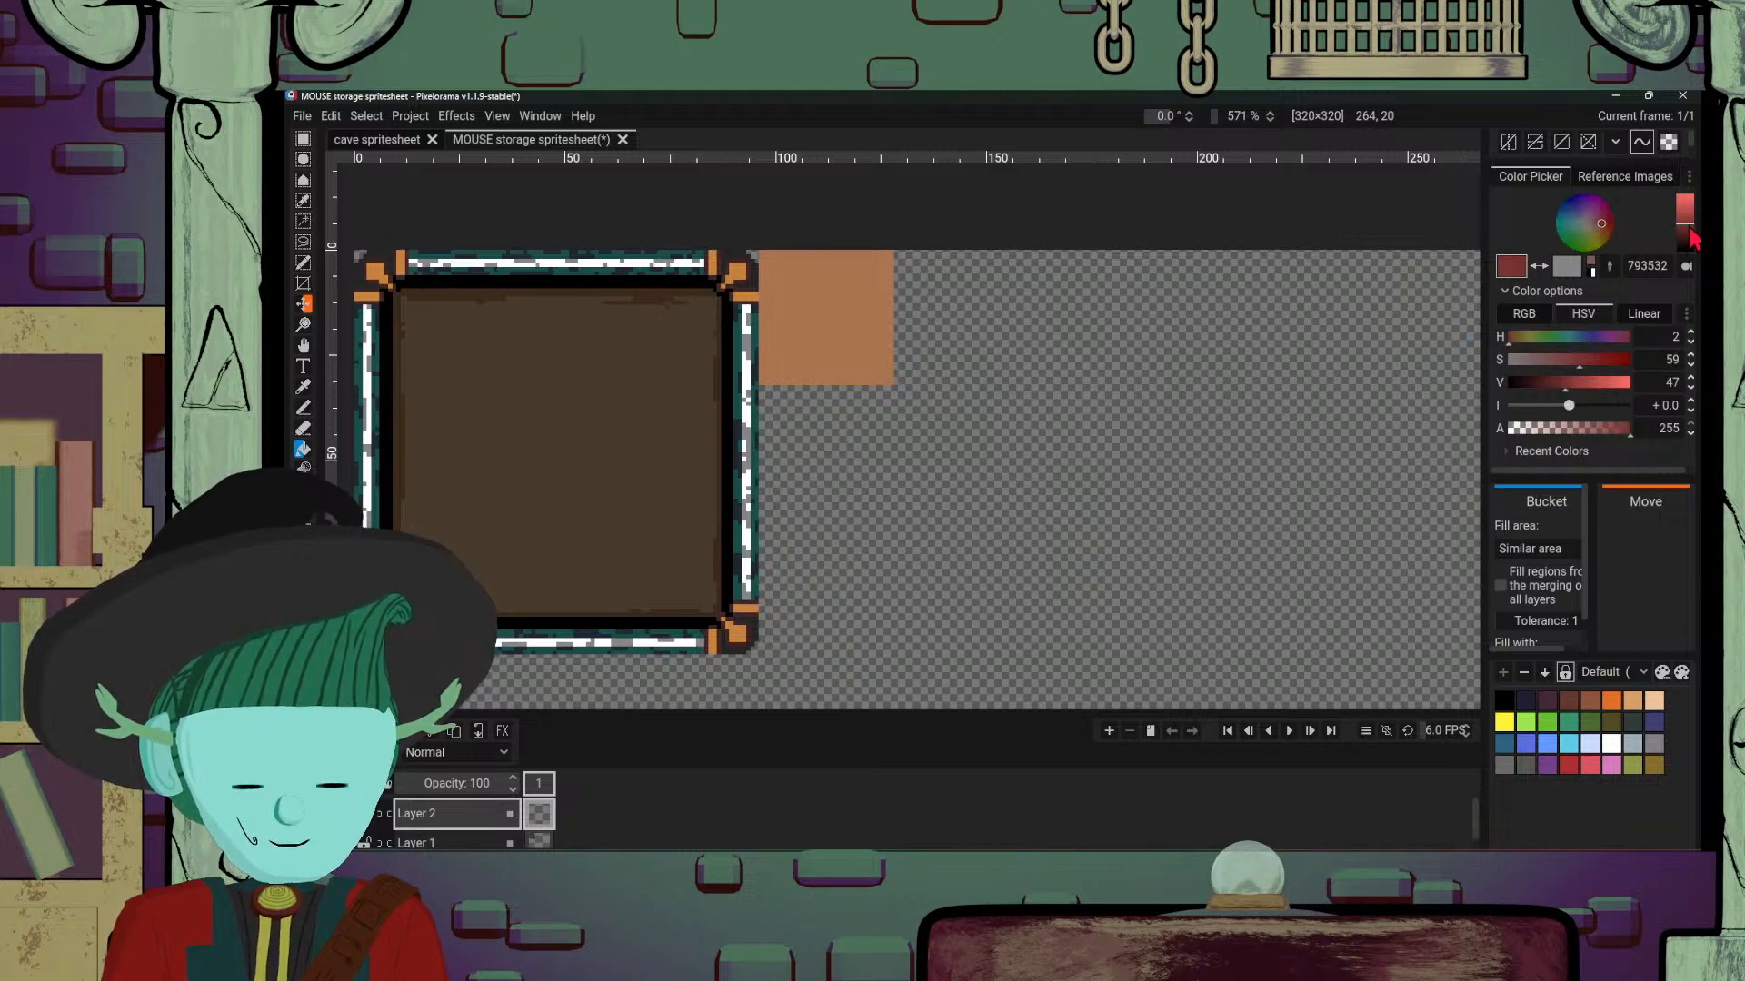
left_click_drag(1601, 229, 1604, 231)
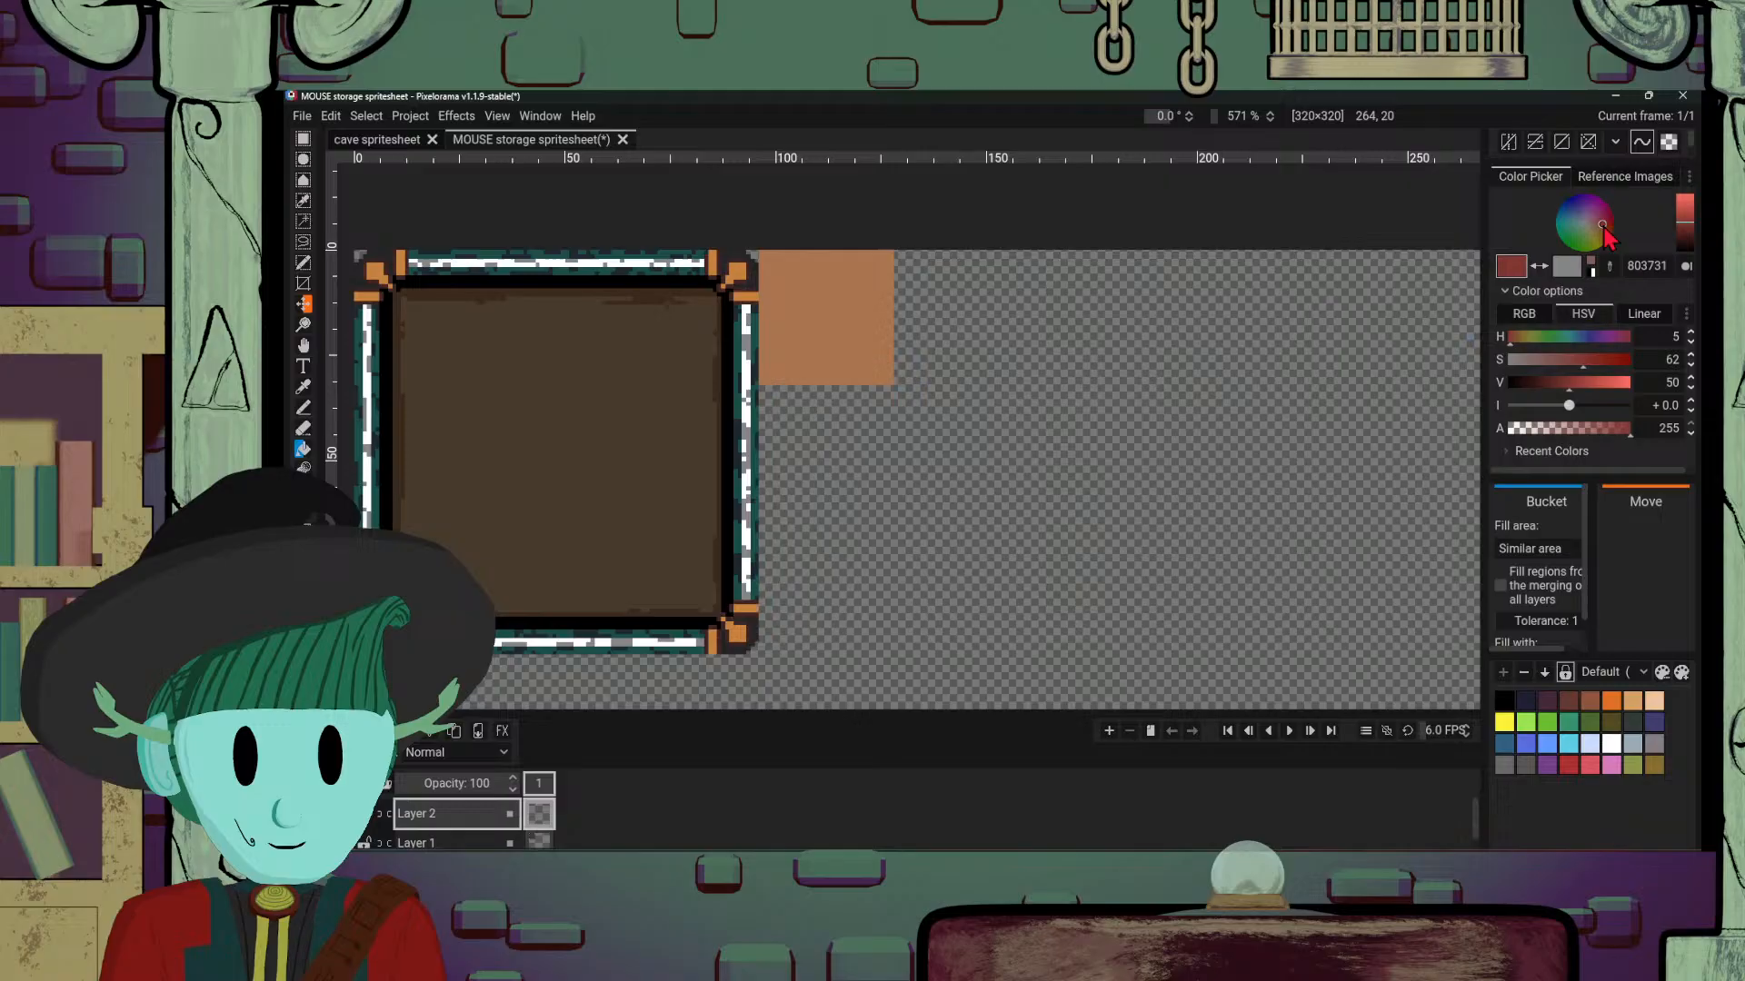
Step: Fill the 32 × 32 px tile beside the frame with reddish brown (803431)
left_click(834, 368)
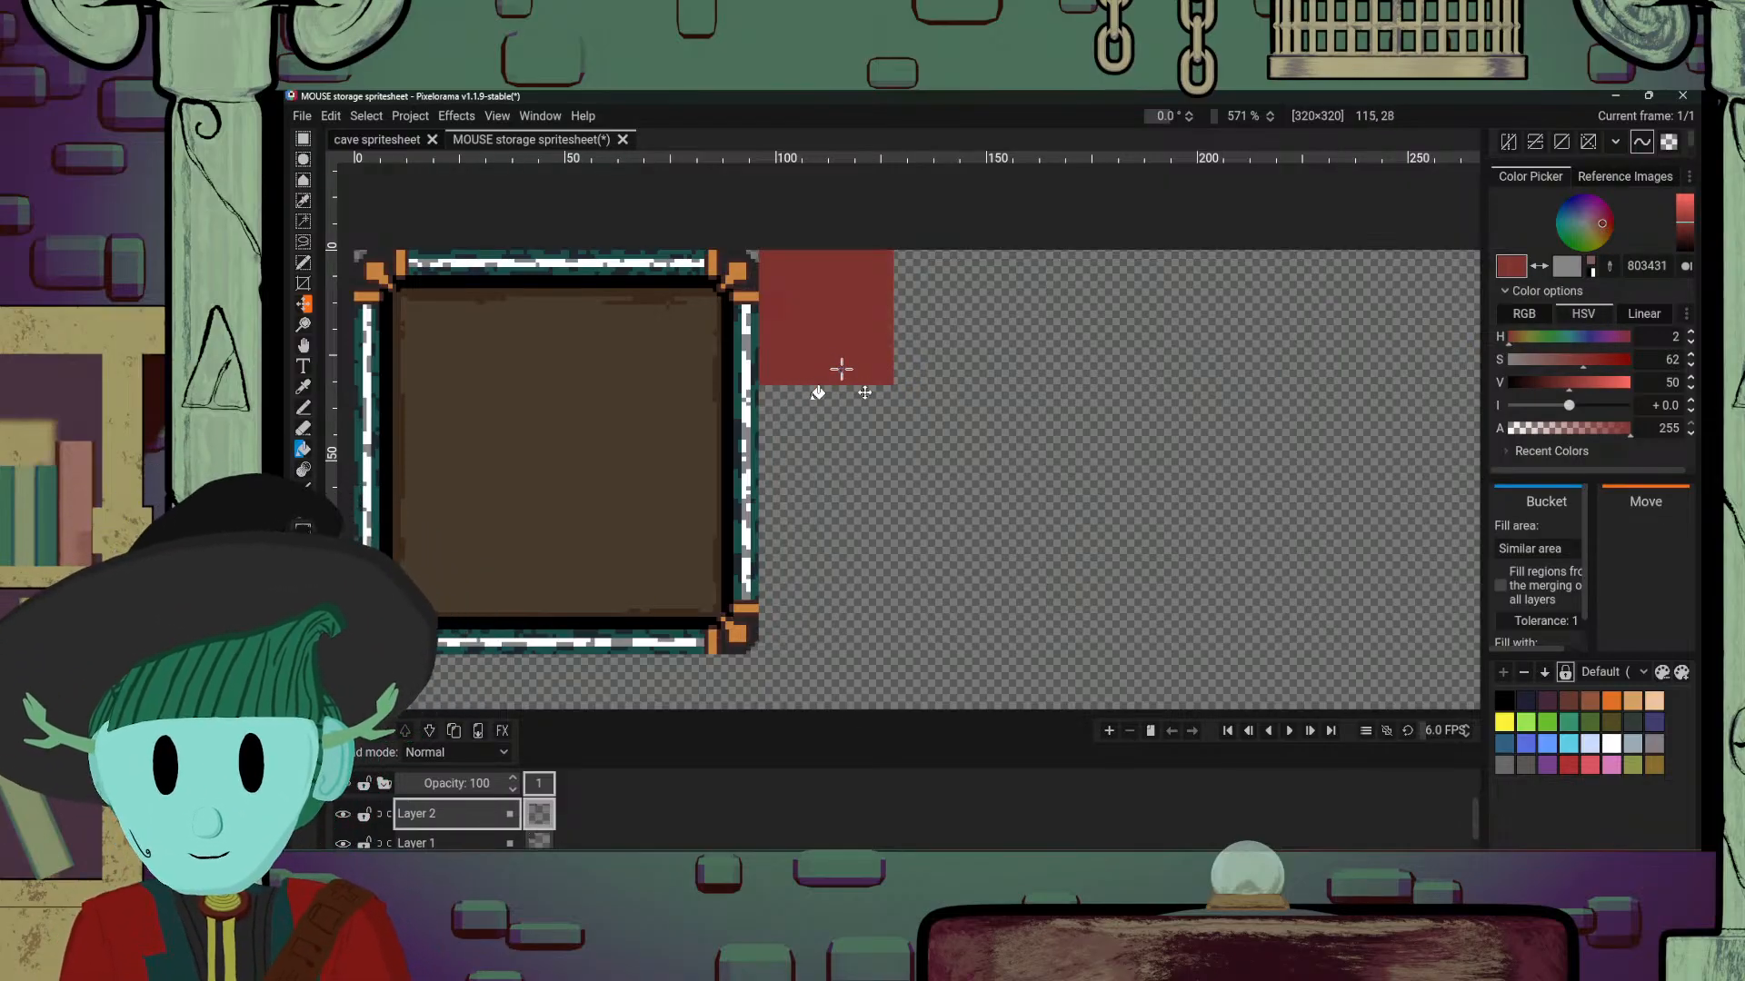
scroll(996, 334, "up", 5)
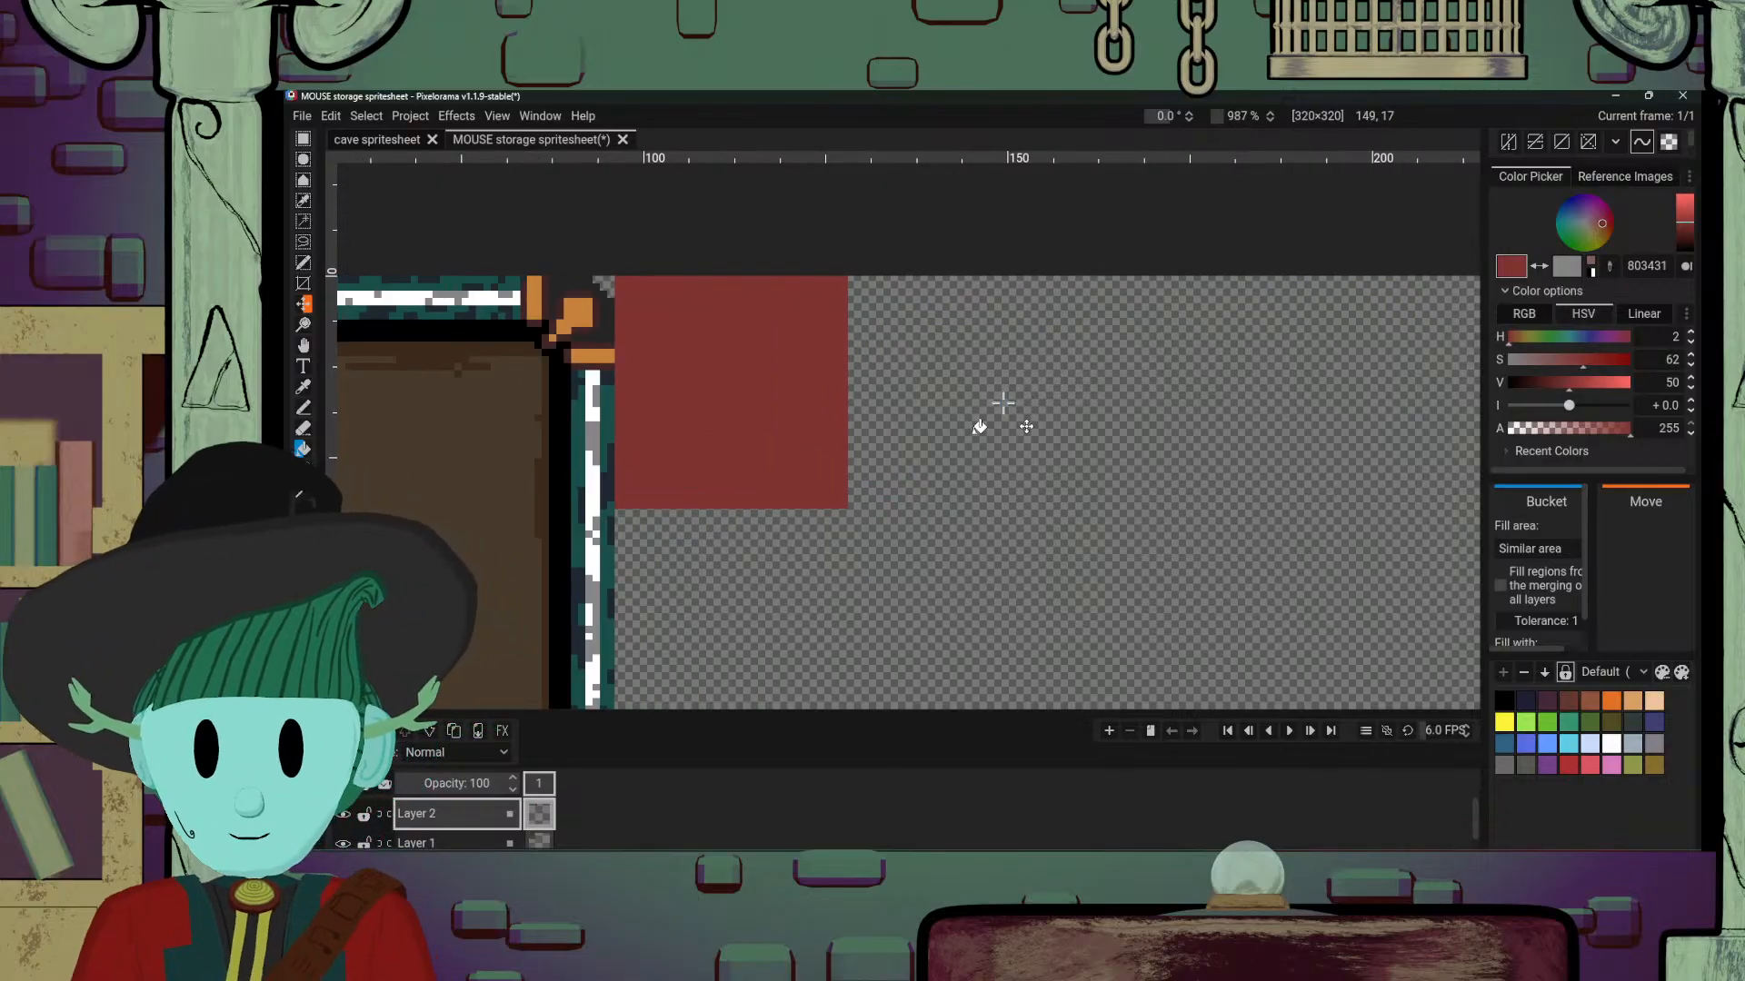
left_click_drag(988, 386, 1107, 394)
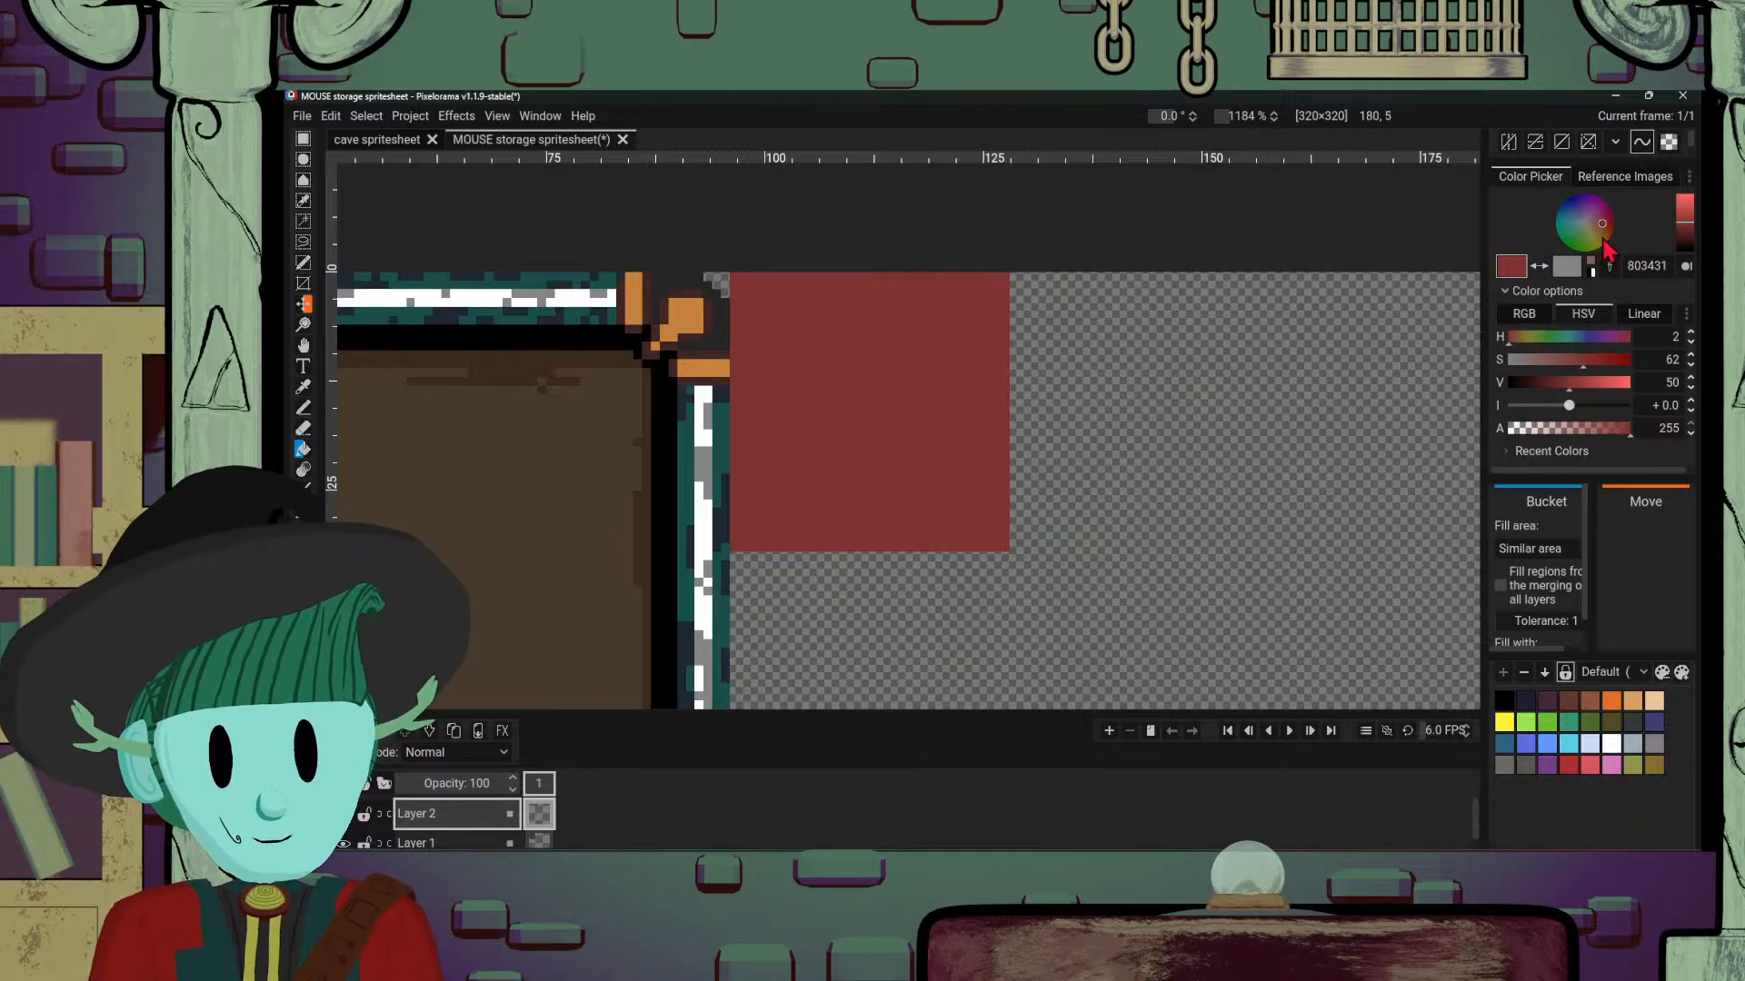
Step: Set the drawing colour to dark yellow (806725), test it as the tile's fill and undo that fill
left_click_drag(1604, 246, 1602, 247)
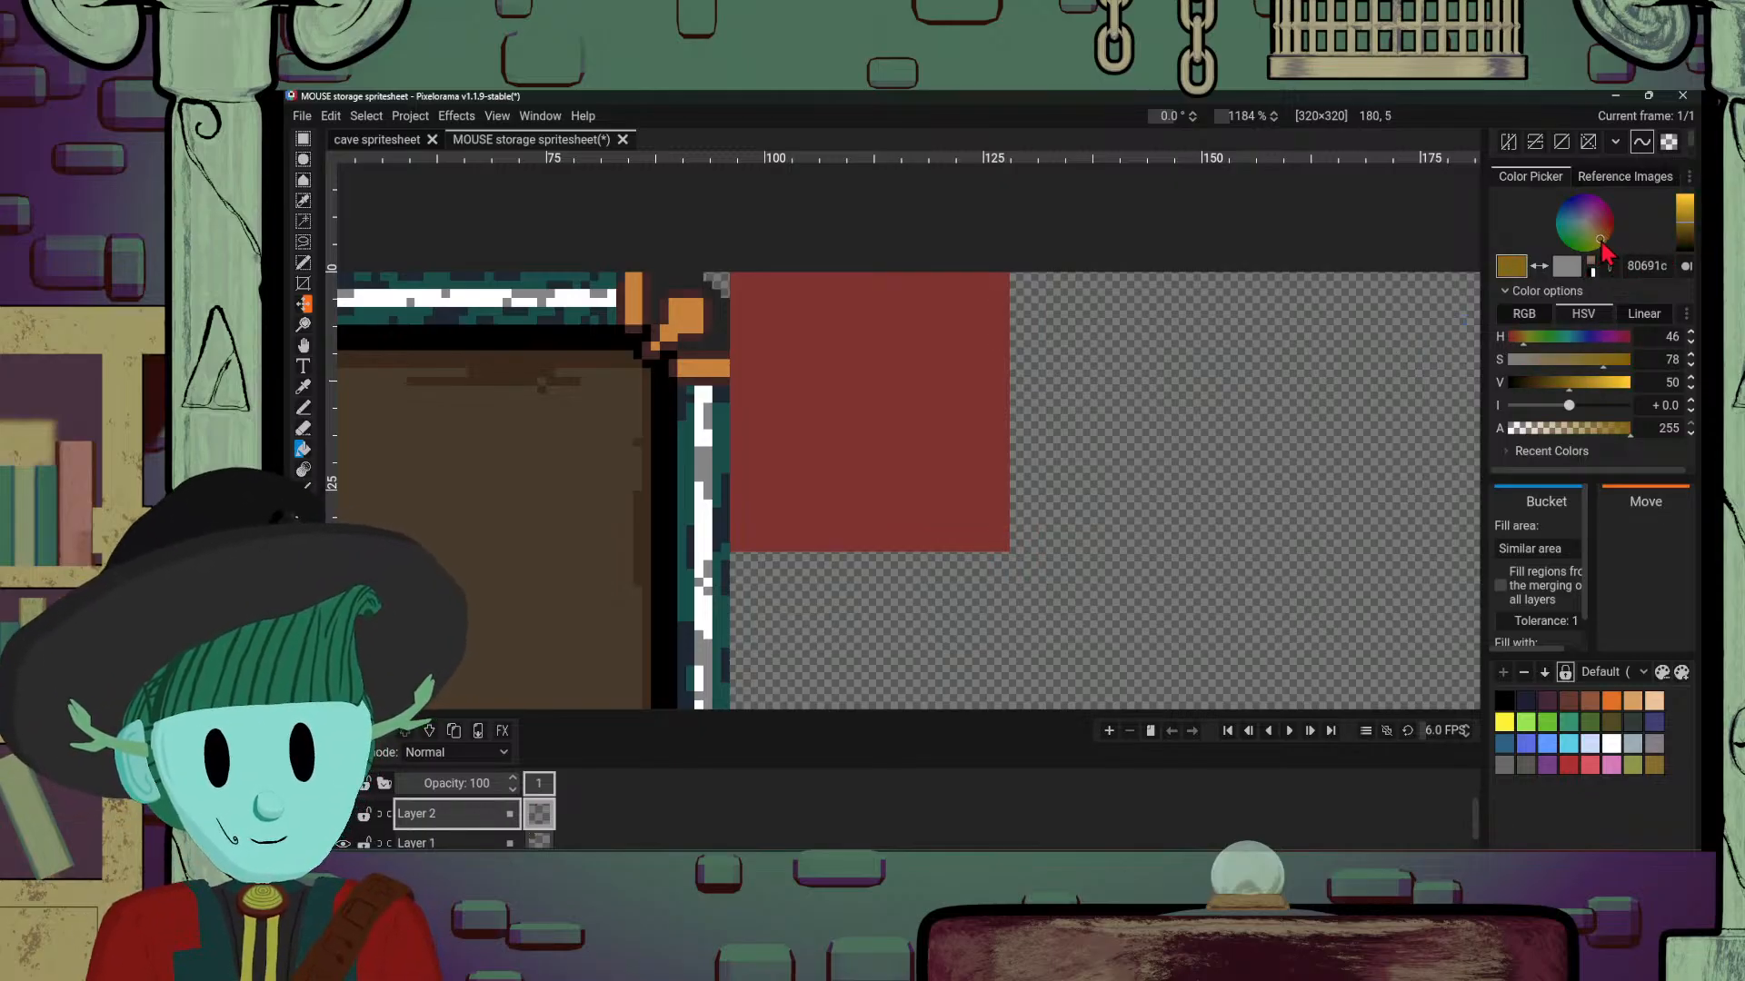
left_click(812, 334)
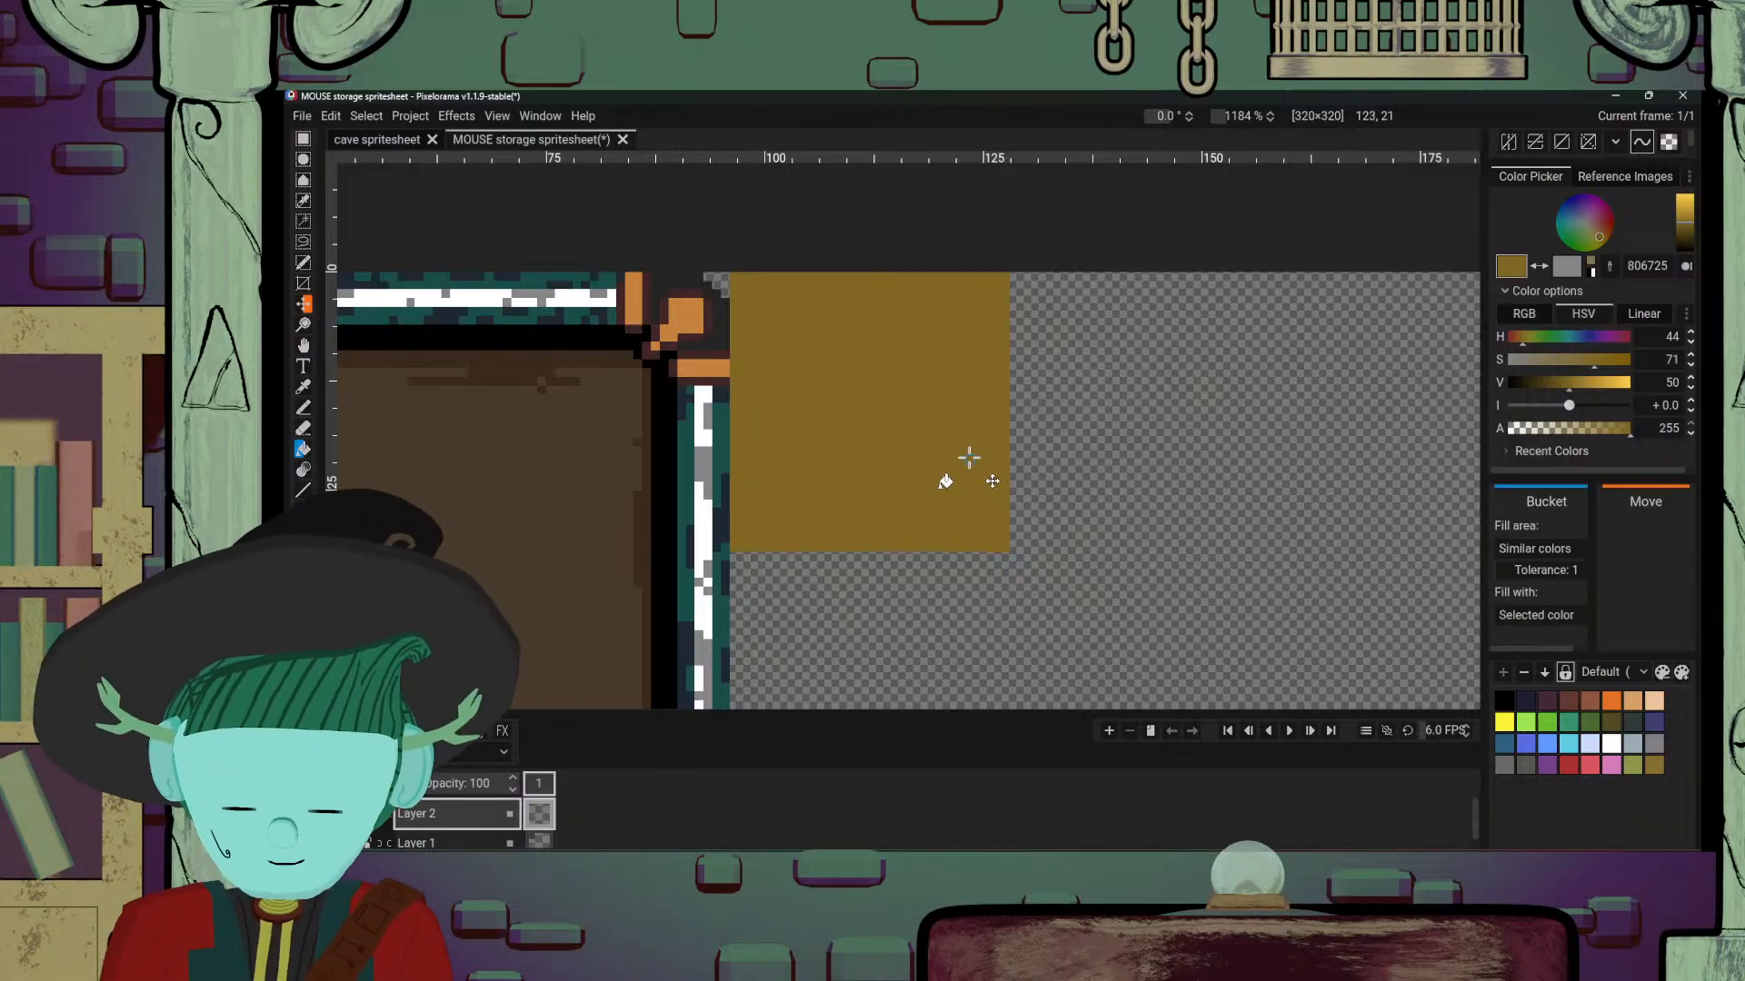
key("ctrl+z")
key("p")
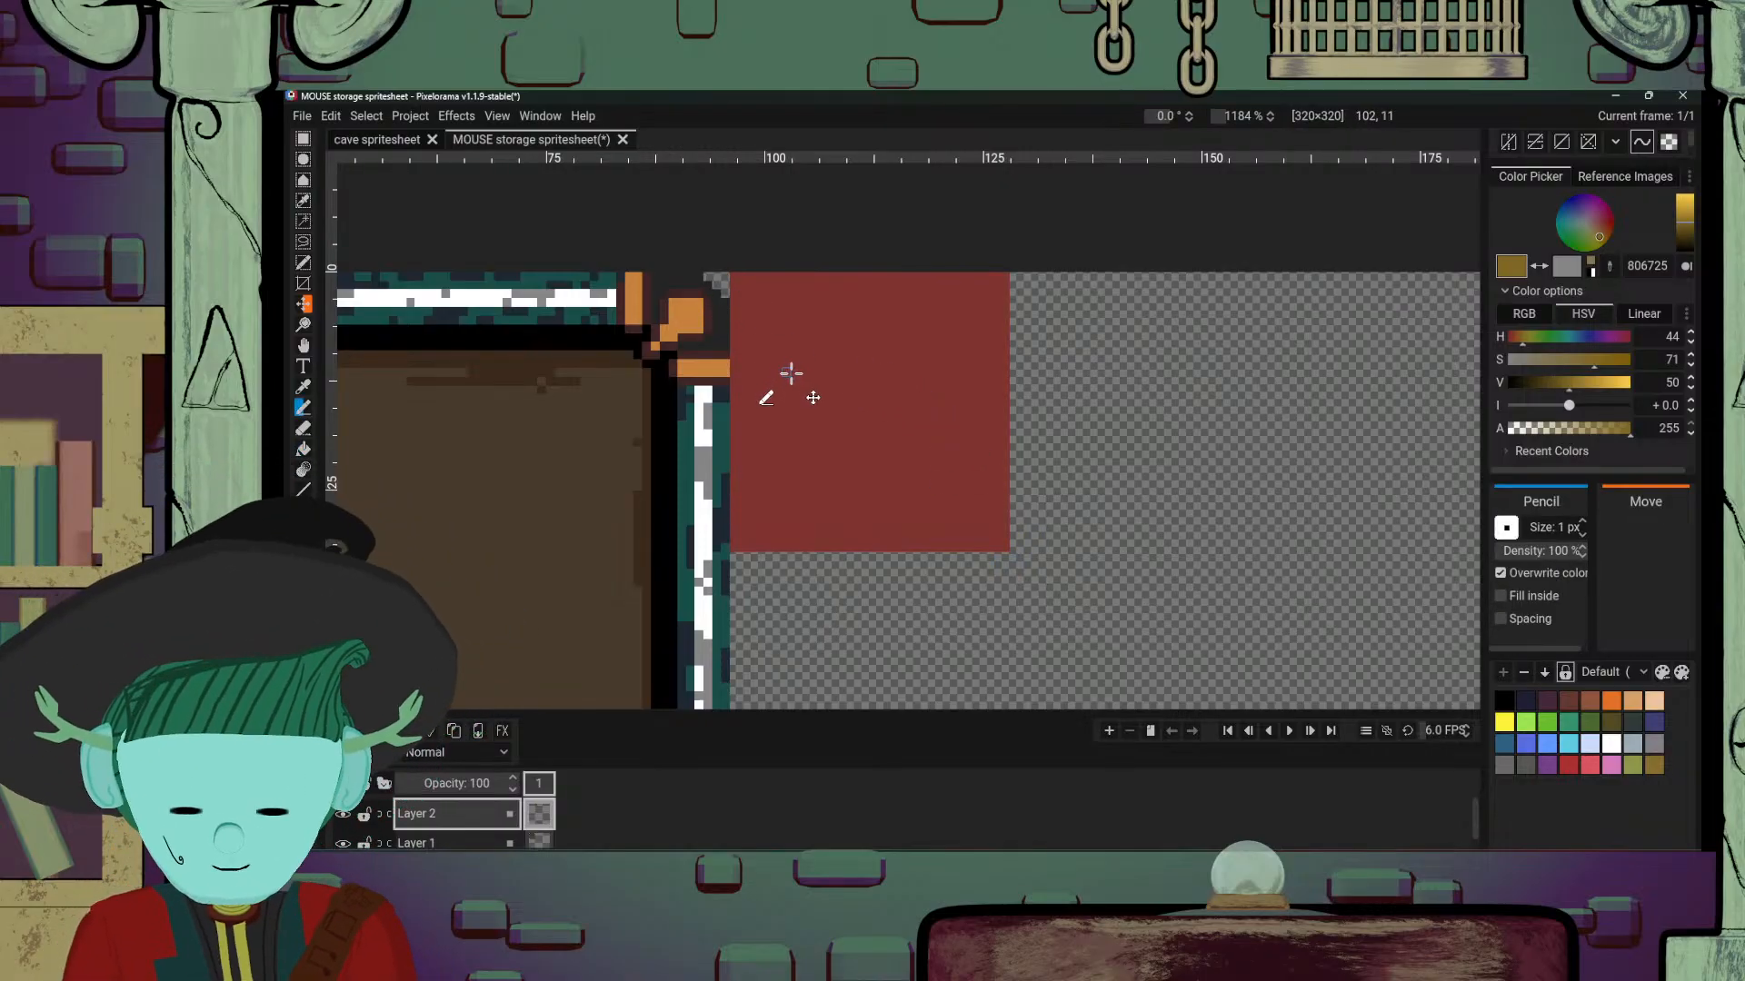
scroll(809, 368, "up", 2)
scroll(815, 361, "up", 3)
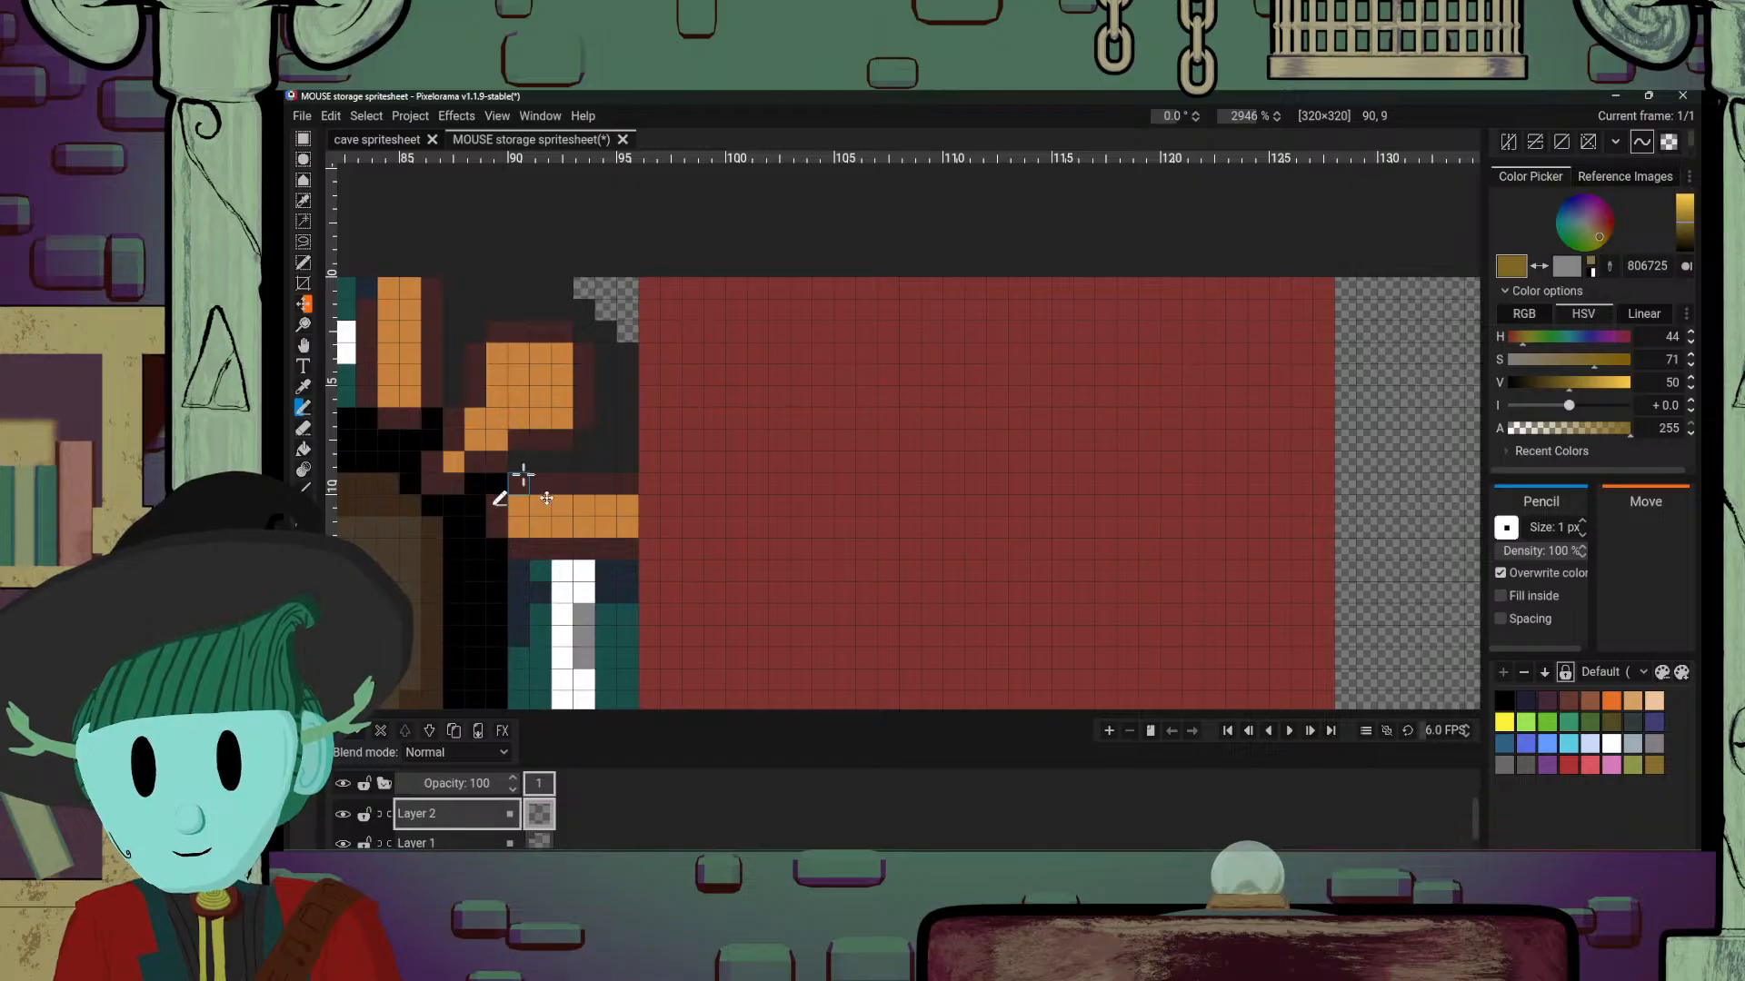
left_click_drag(518, 475, 968, 364)
left_click_drag(865, 349, 867, 419)
left_click(868, 378)
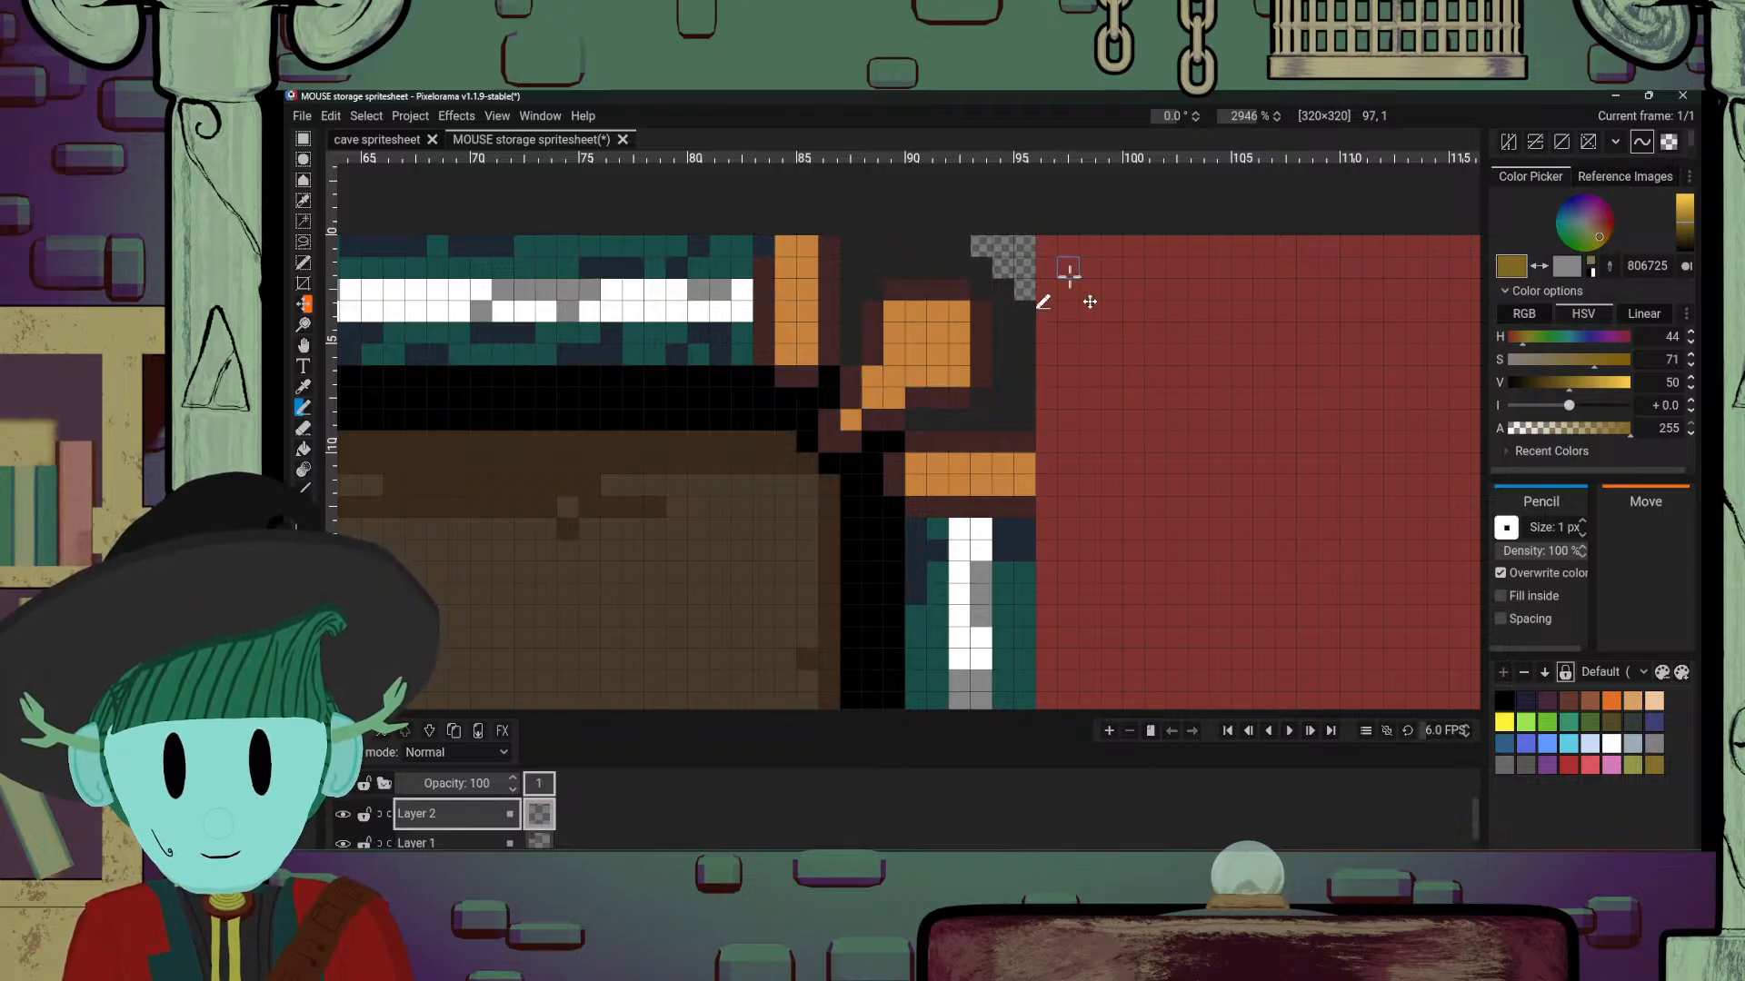
left_click(1054, 248)
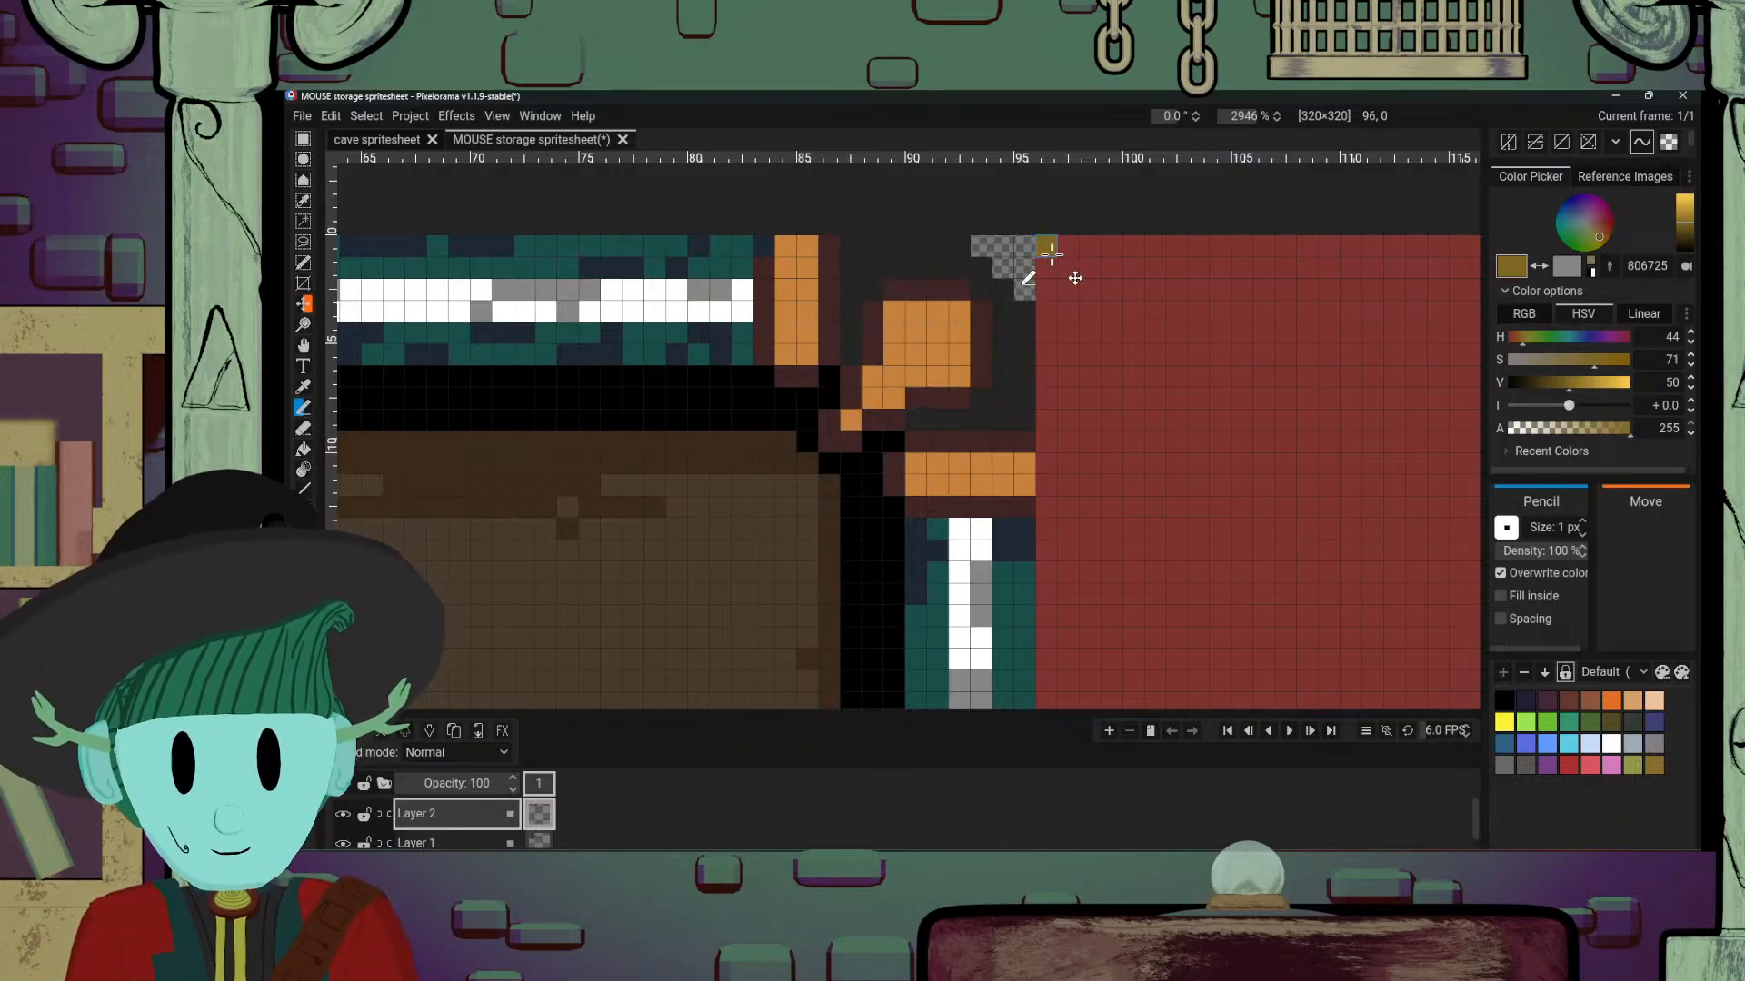
key("ctrl+z")
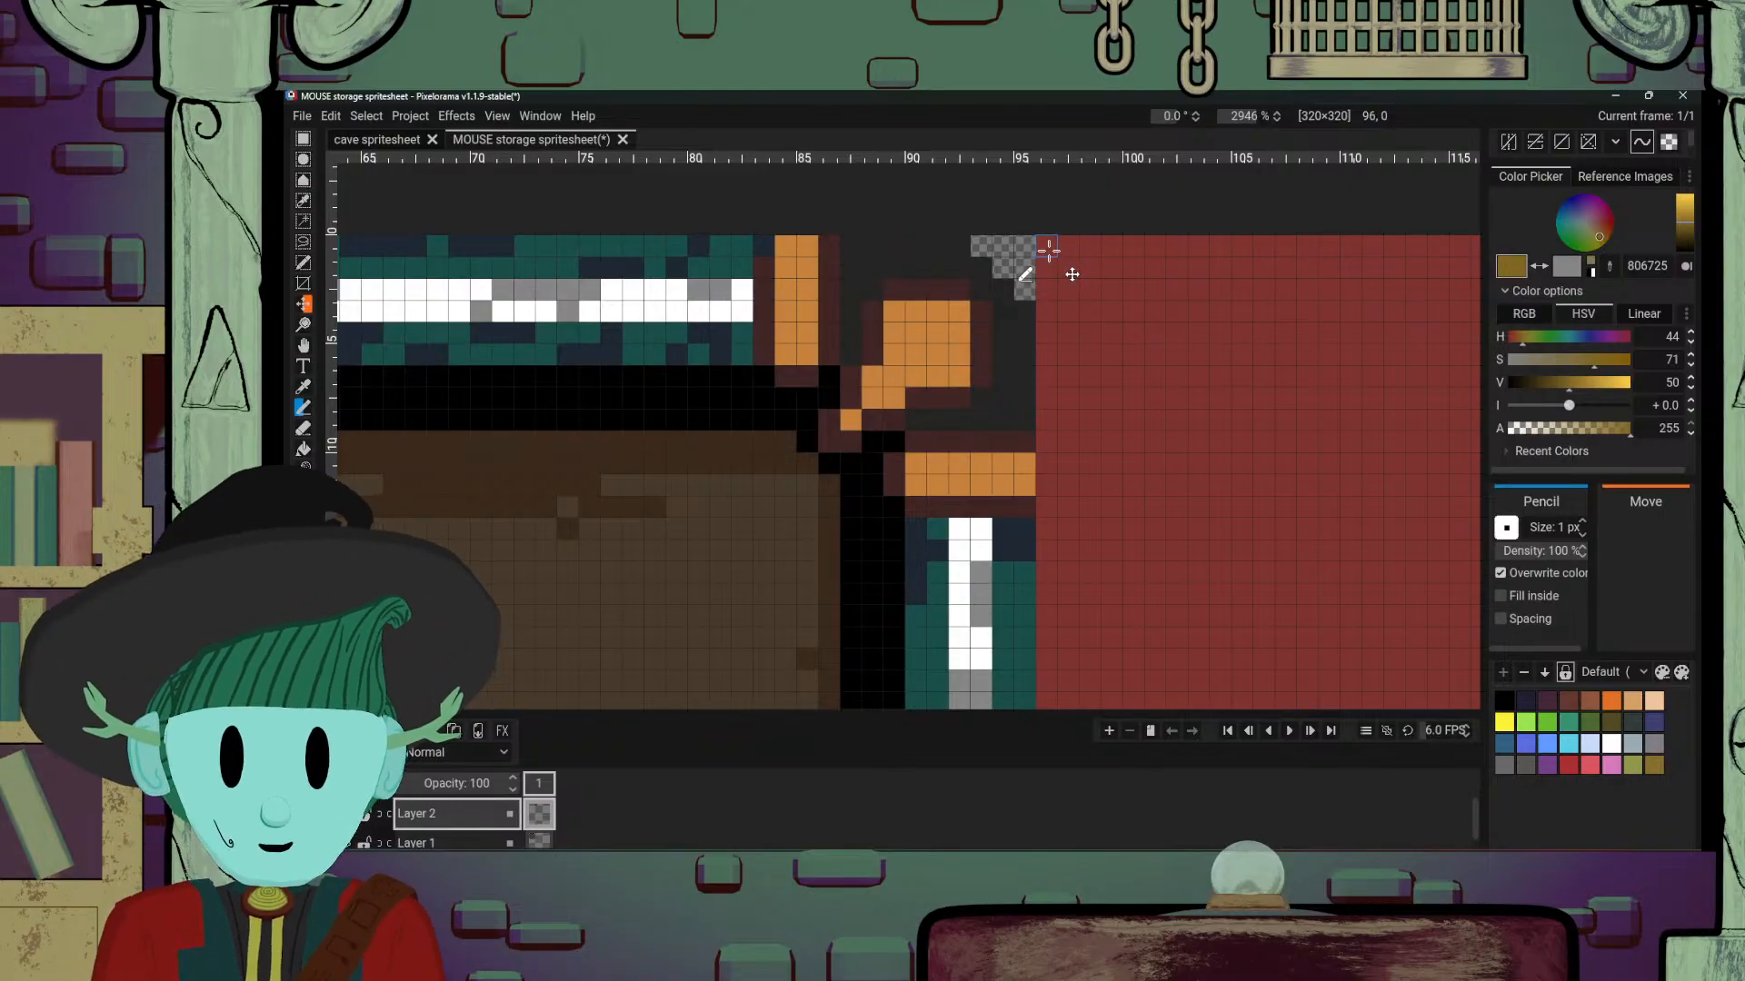
Step: Draw one-pixel dark yellow lines 5 px inside the tile's upper and left edges, running to its right and lower edges
left_click(1154, 356)
scroll(1114, 467, "down", 3)
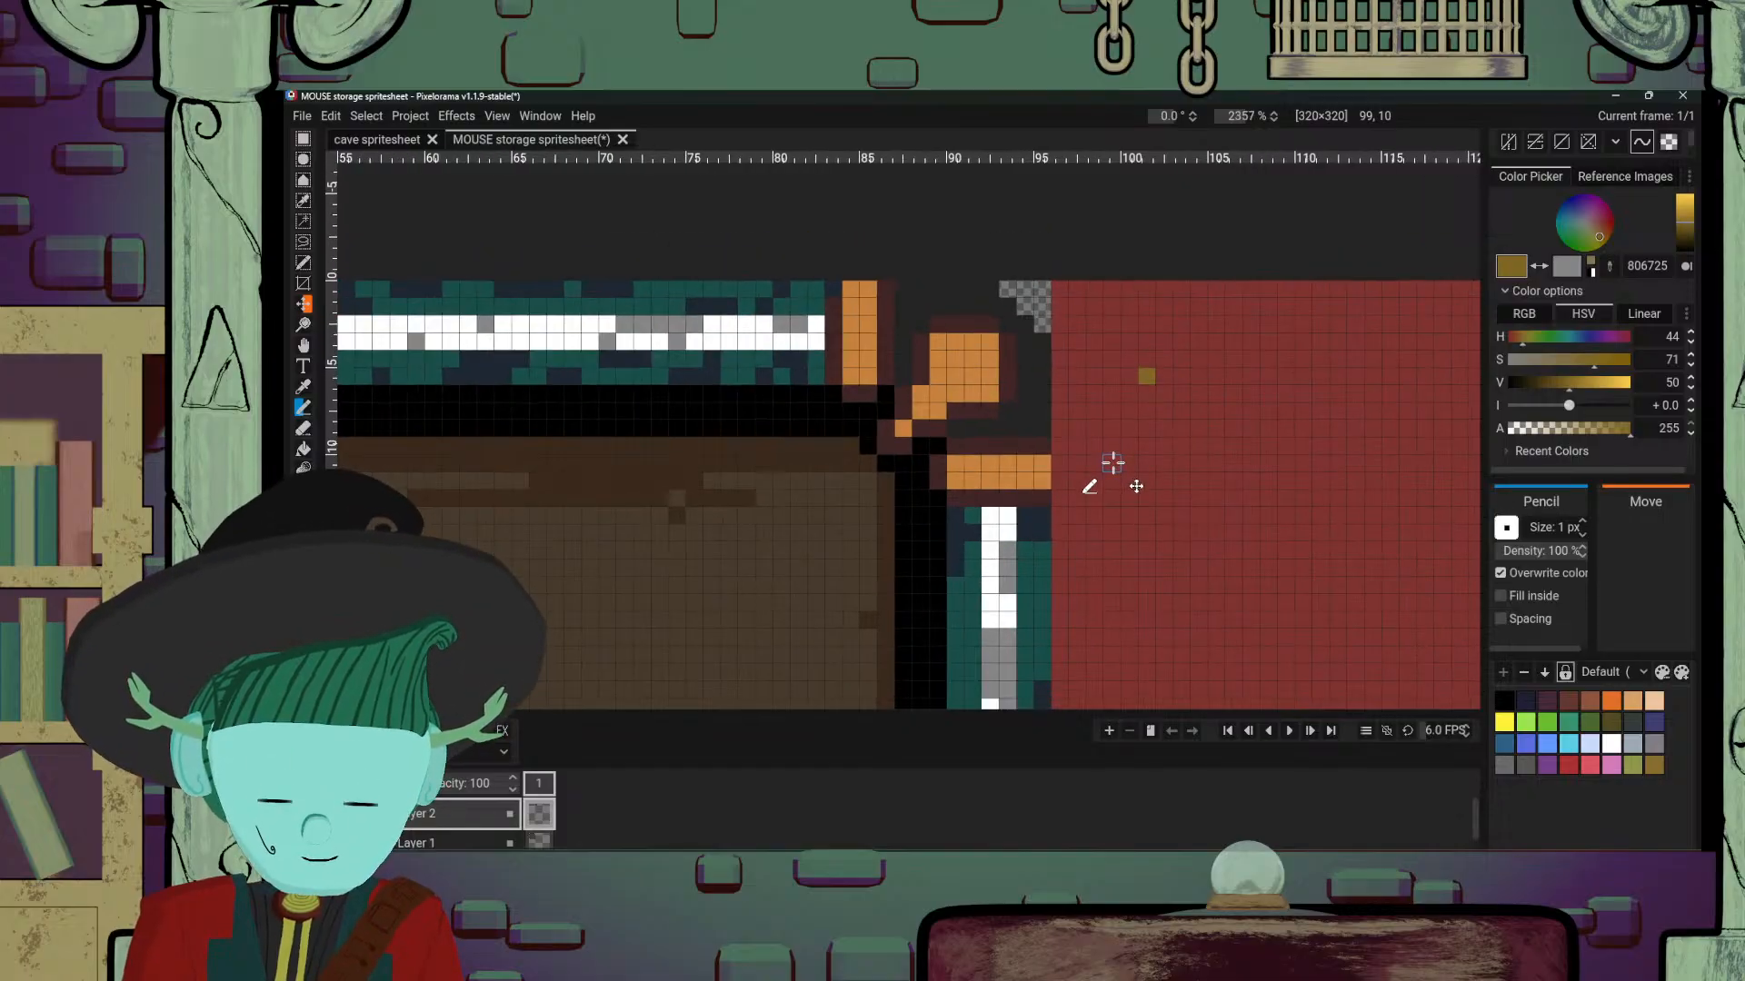
scroll(1060, 448, "down", 1)
scroll(1005, 428, "up", 2)
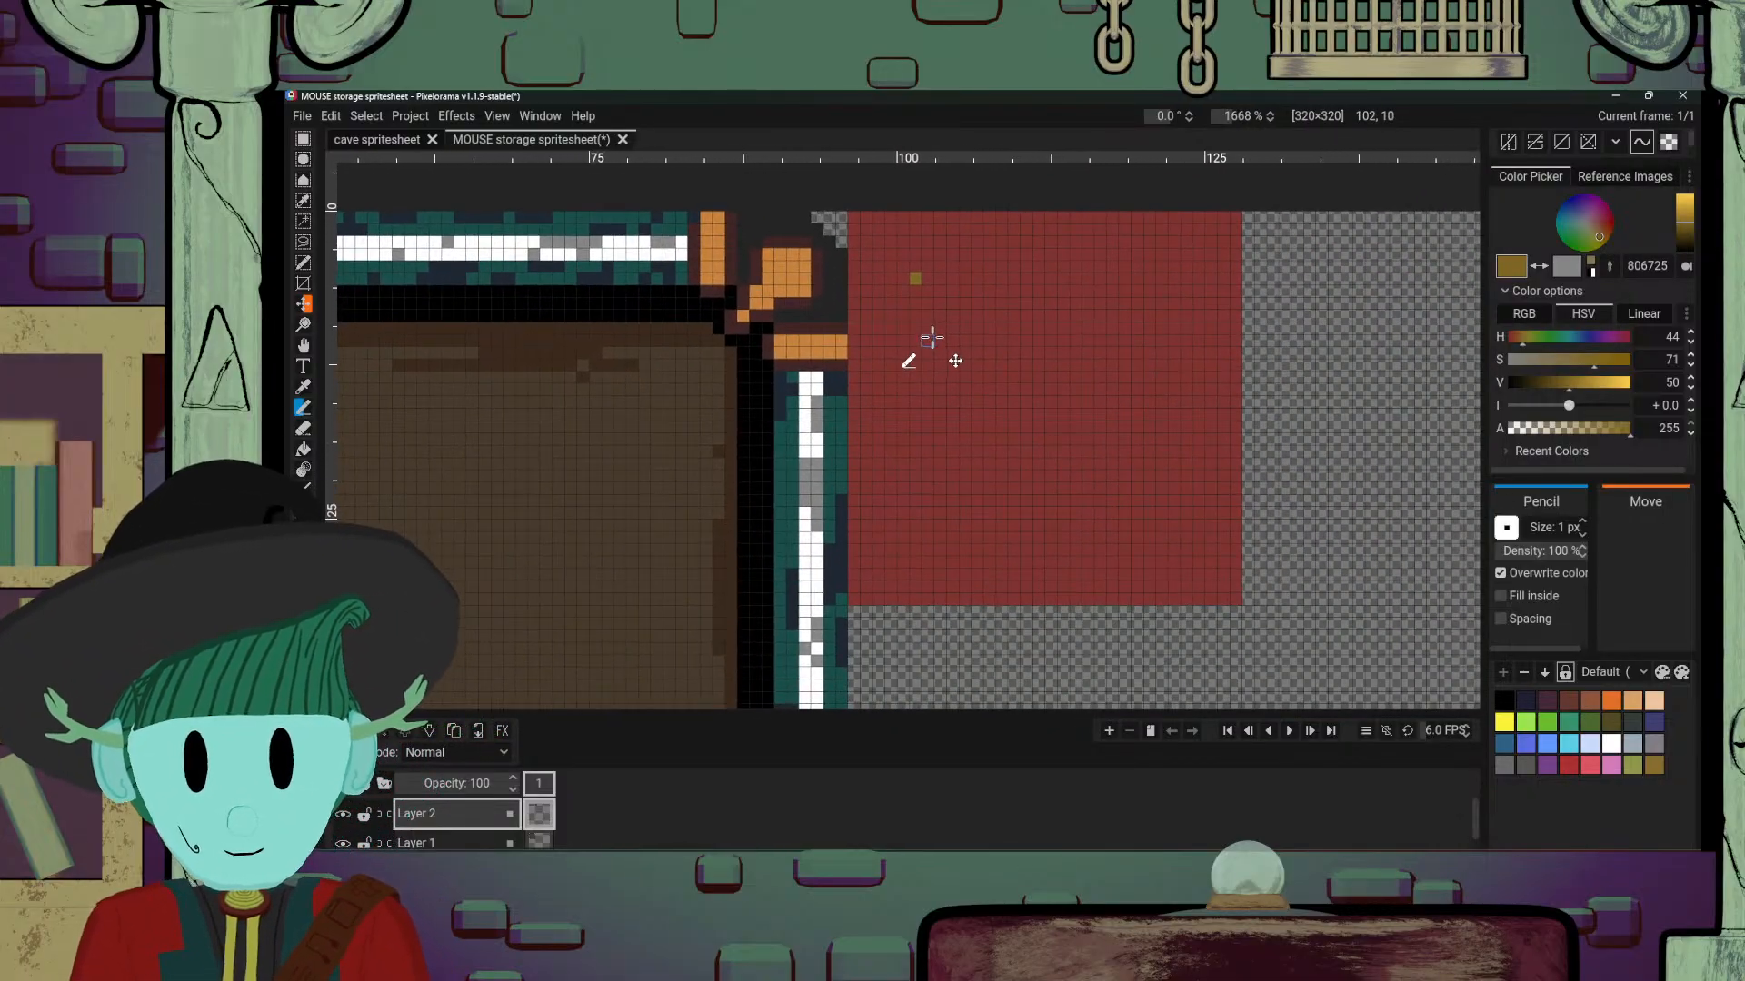
left_click_drag(911, 282, 916, 586)
left_click_drag(912, 279, 1228, 281)
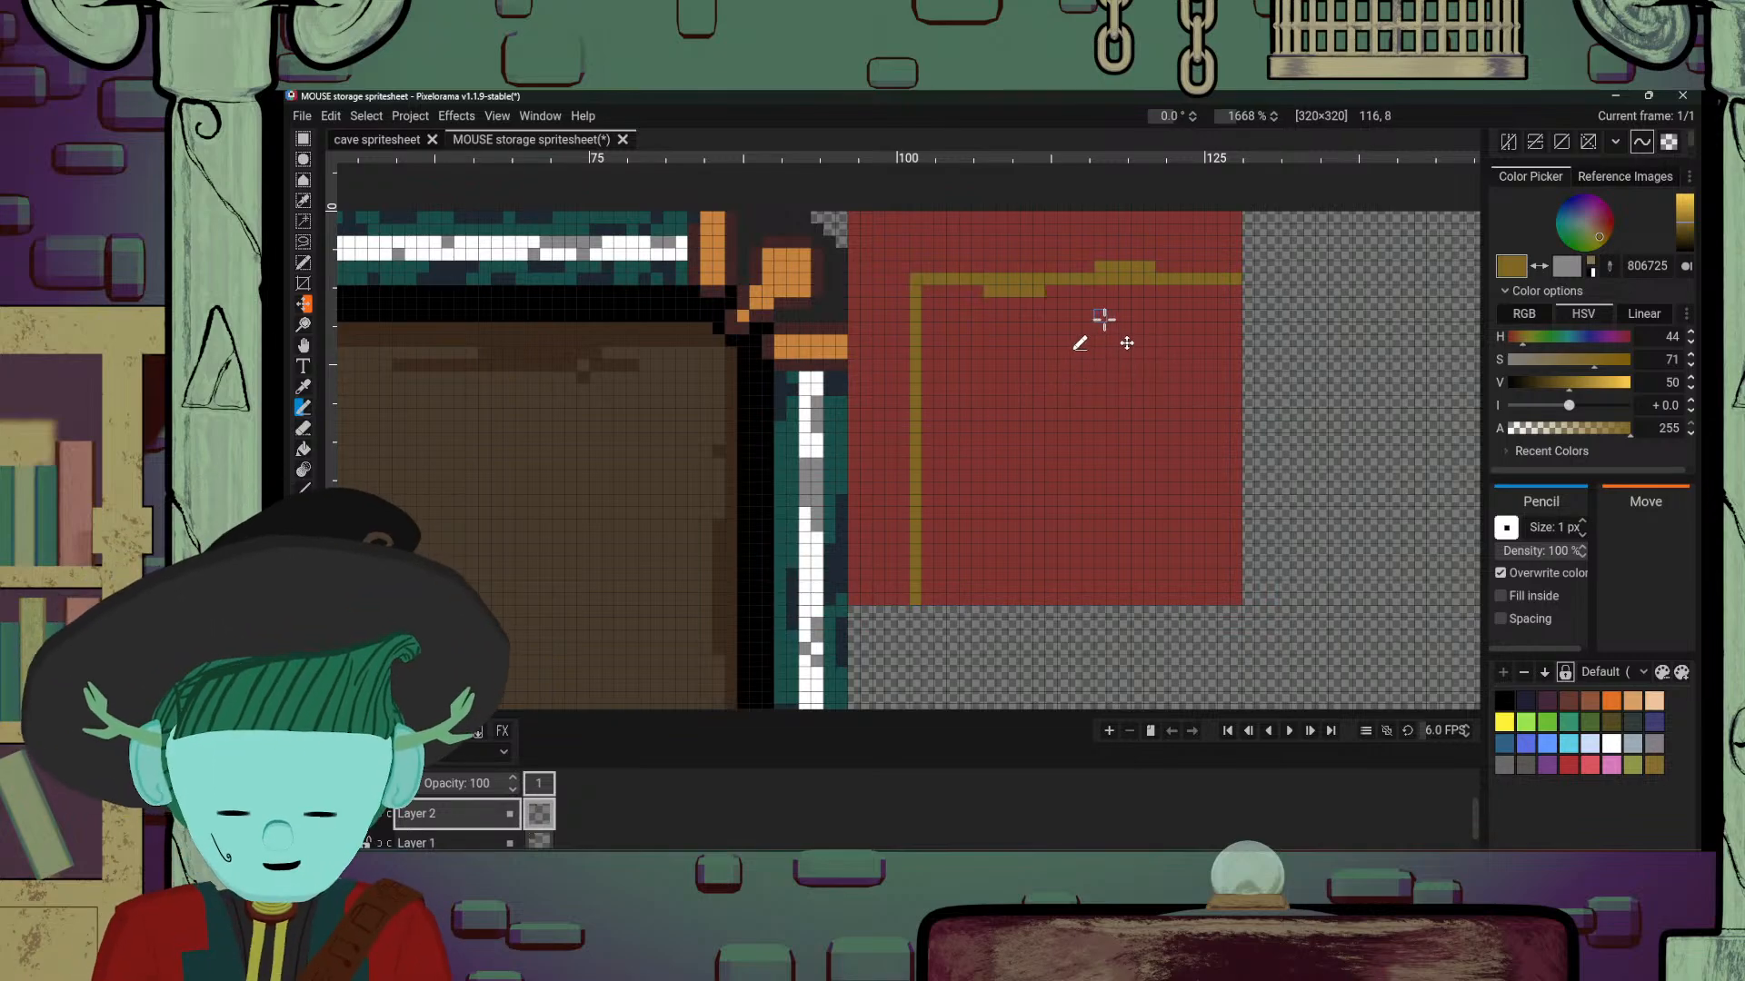
Step: Sample the tile's reddish brown (803431) and paint over the stray dark yellow pixels along the horizontal line
key("o")
left_click(1104, 256)
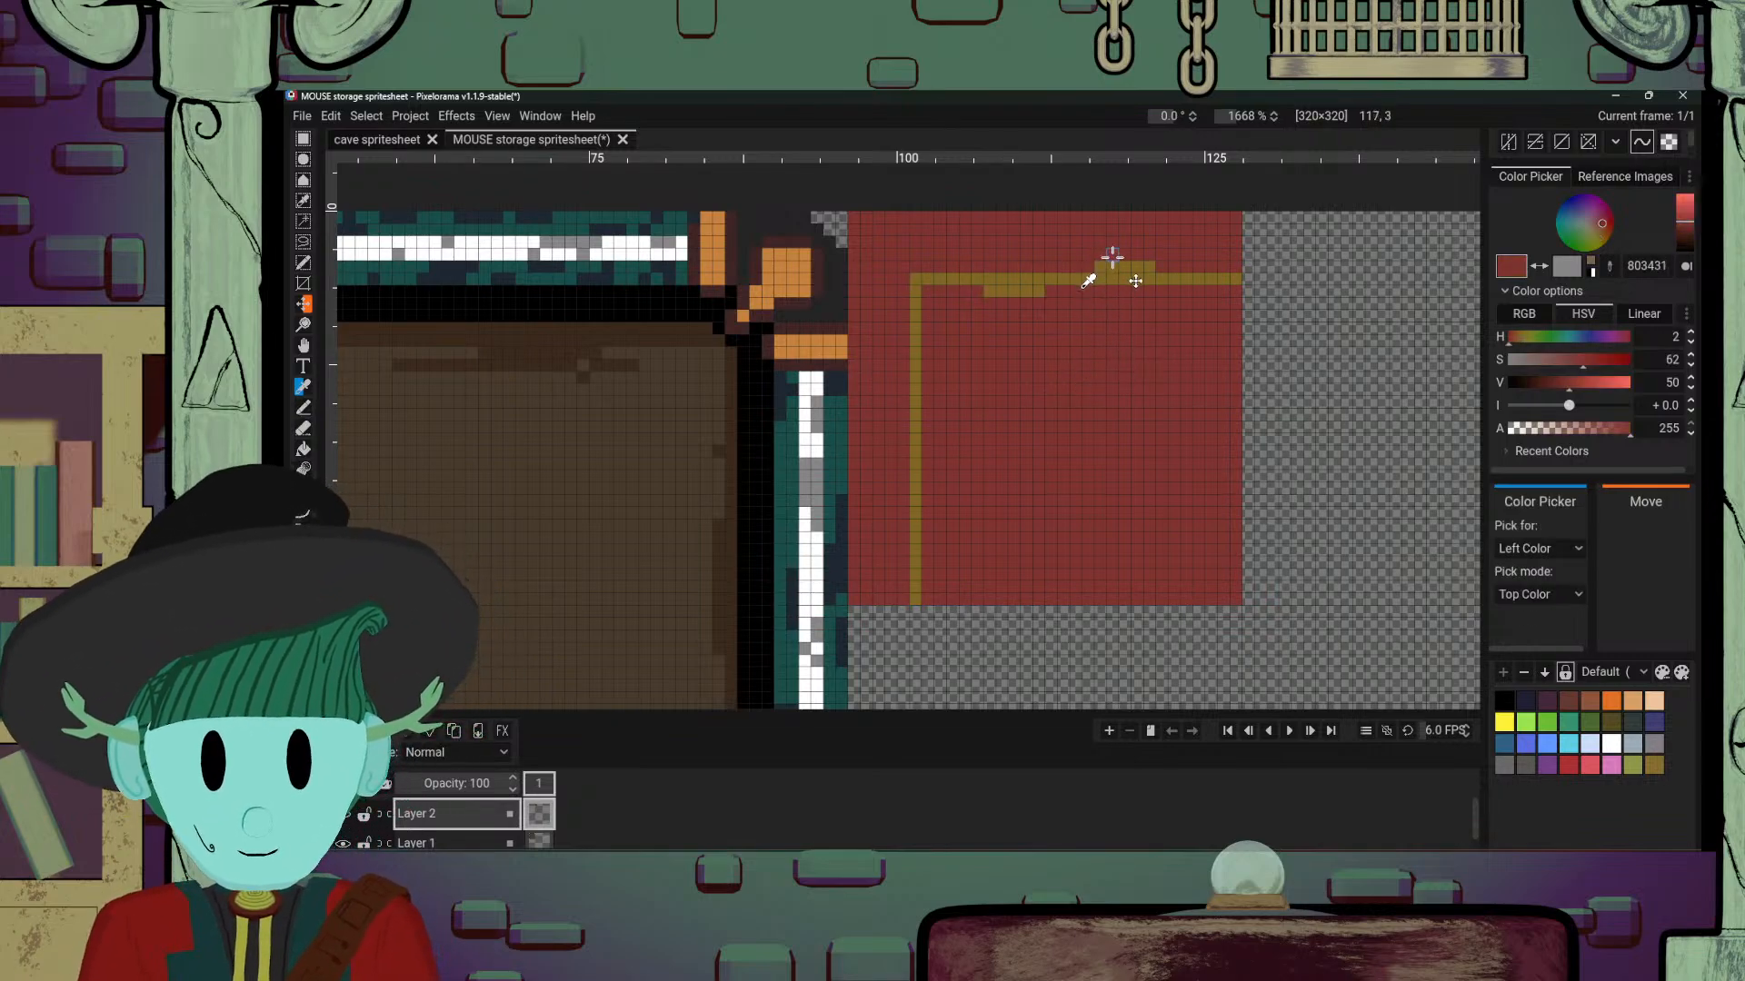
key("b")
left_click_drag(1102, 265, 1146, 266)
mouse_move(981, 298)
left_mouse_down()
mouse_move(1044, 296)
mouse_move(948, 345)
mouse_move(923, 292)
left_mouse_up()
key("o")
key("g")
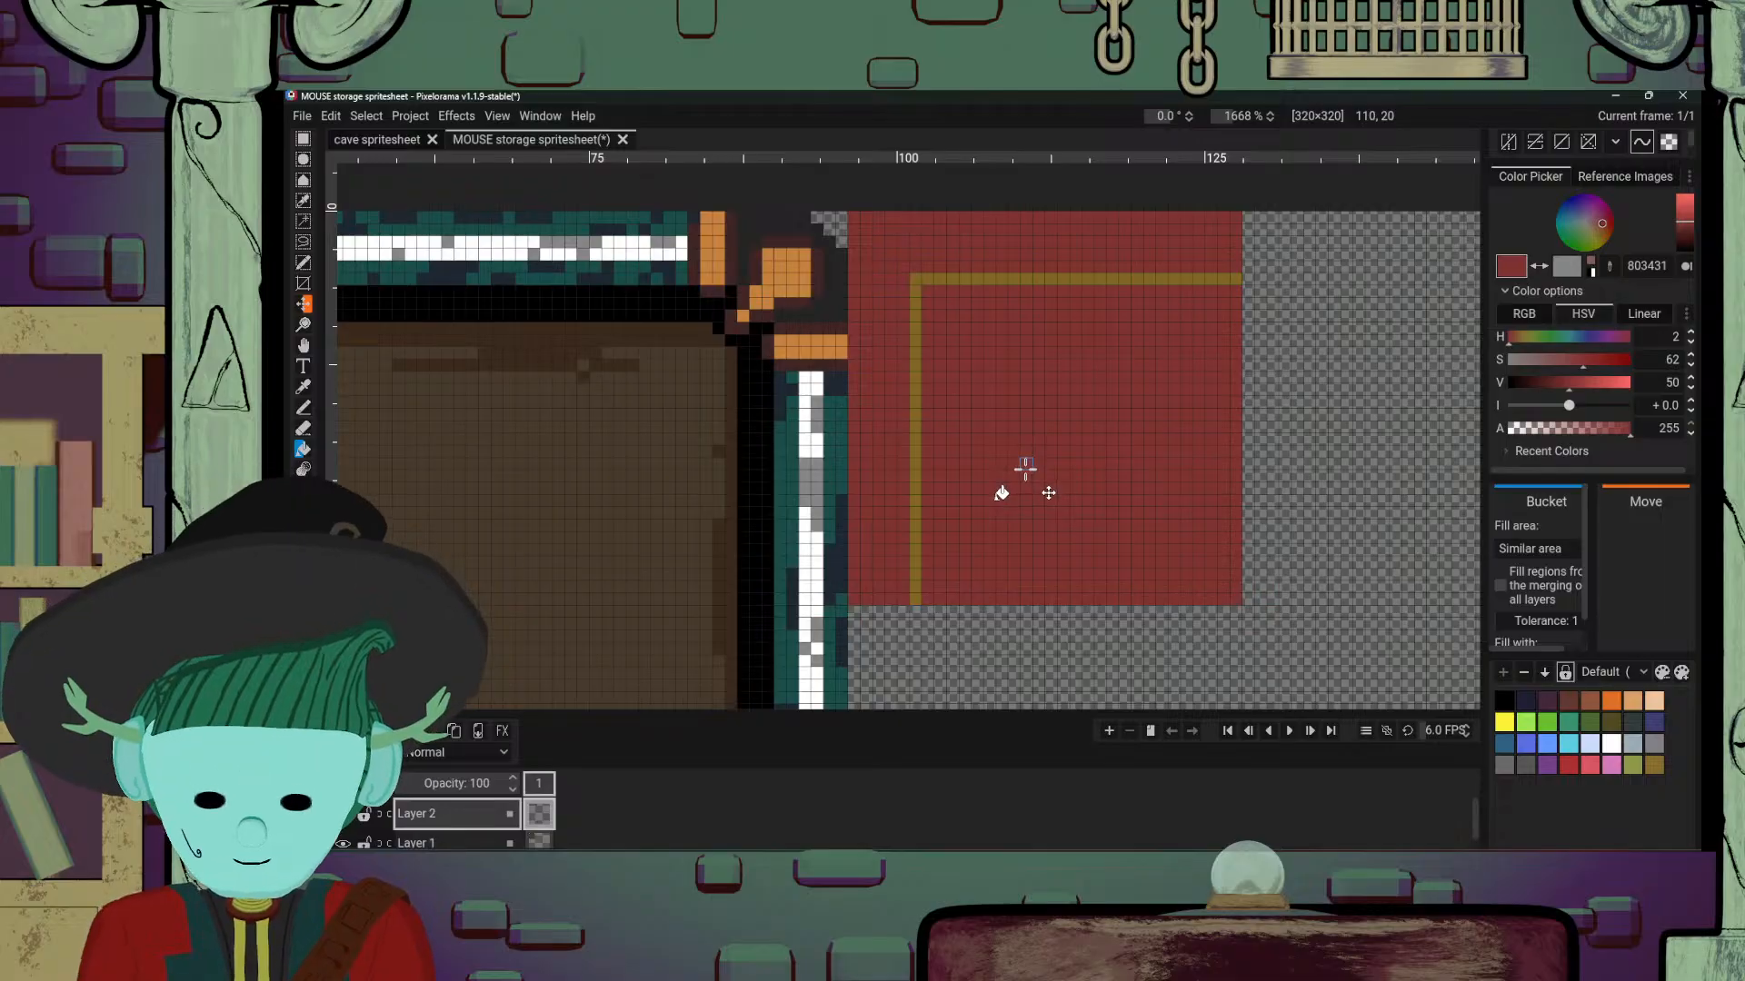
Step: Sample the dark yellow (806725) of the lines and fill the area they enclose in the tile
key("o")
left_click(995, 279)
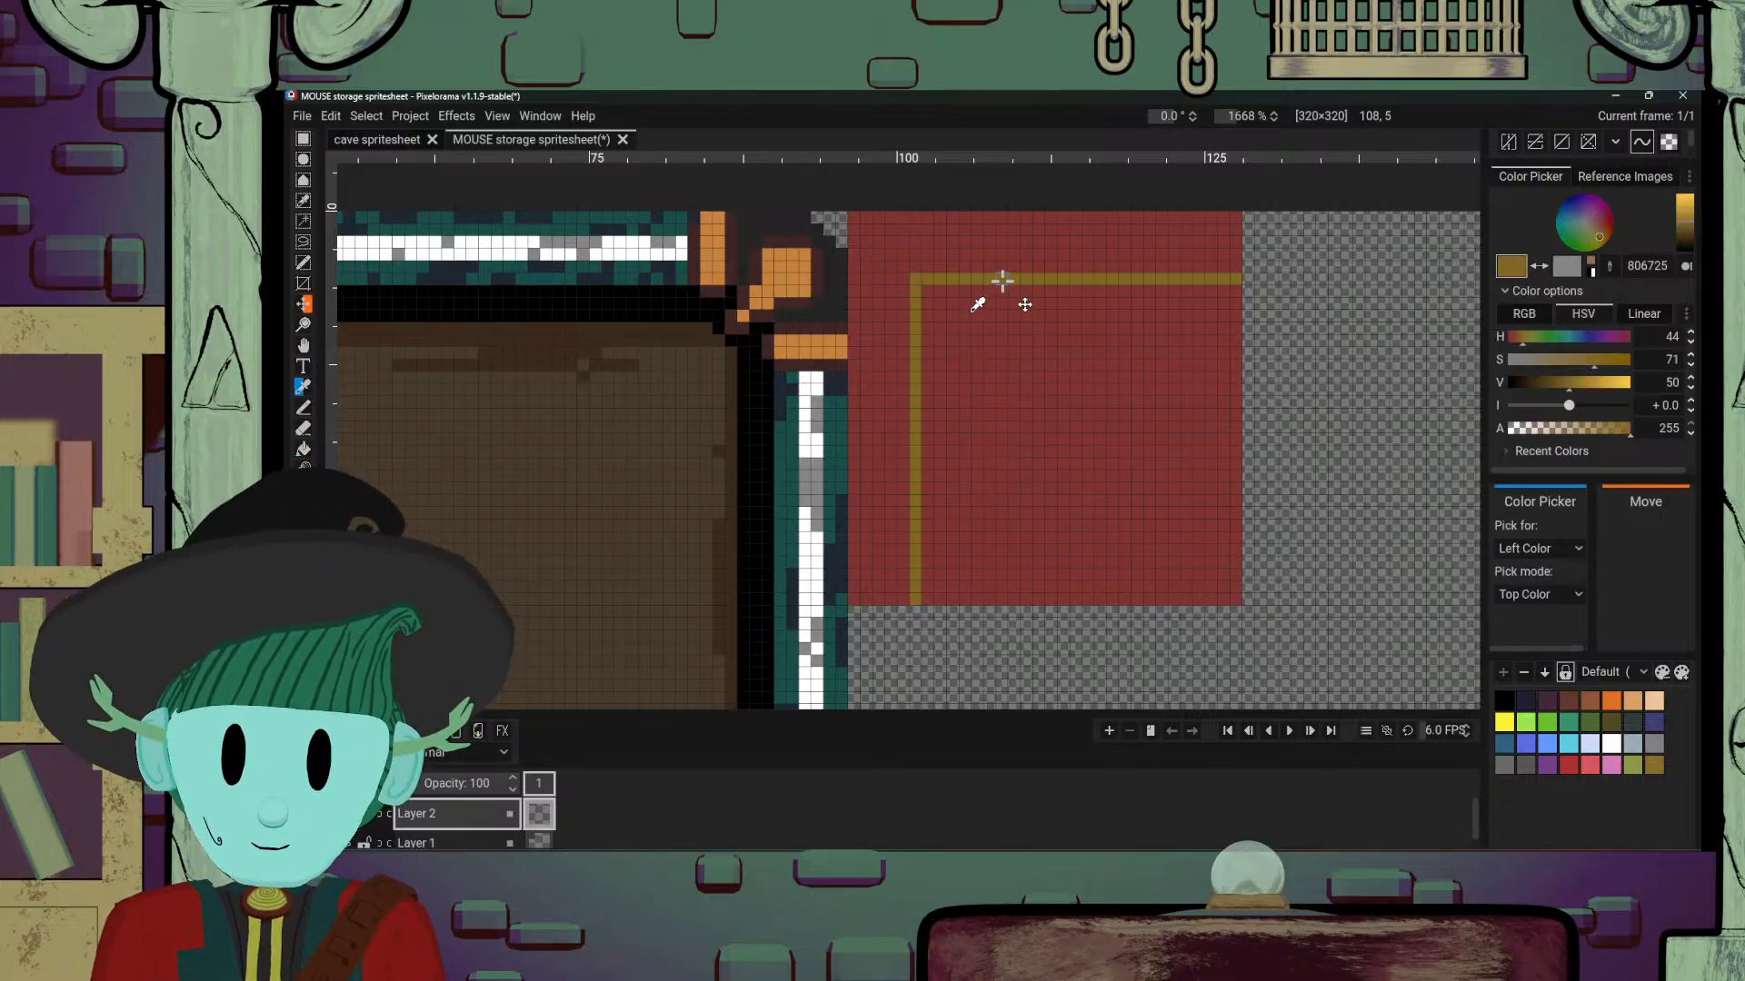
key("b")
key("g")
left_click(1006, 495)
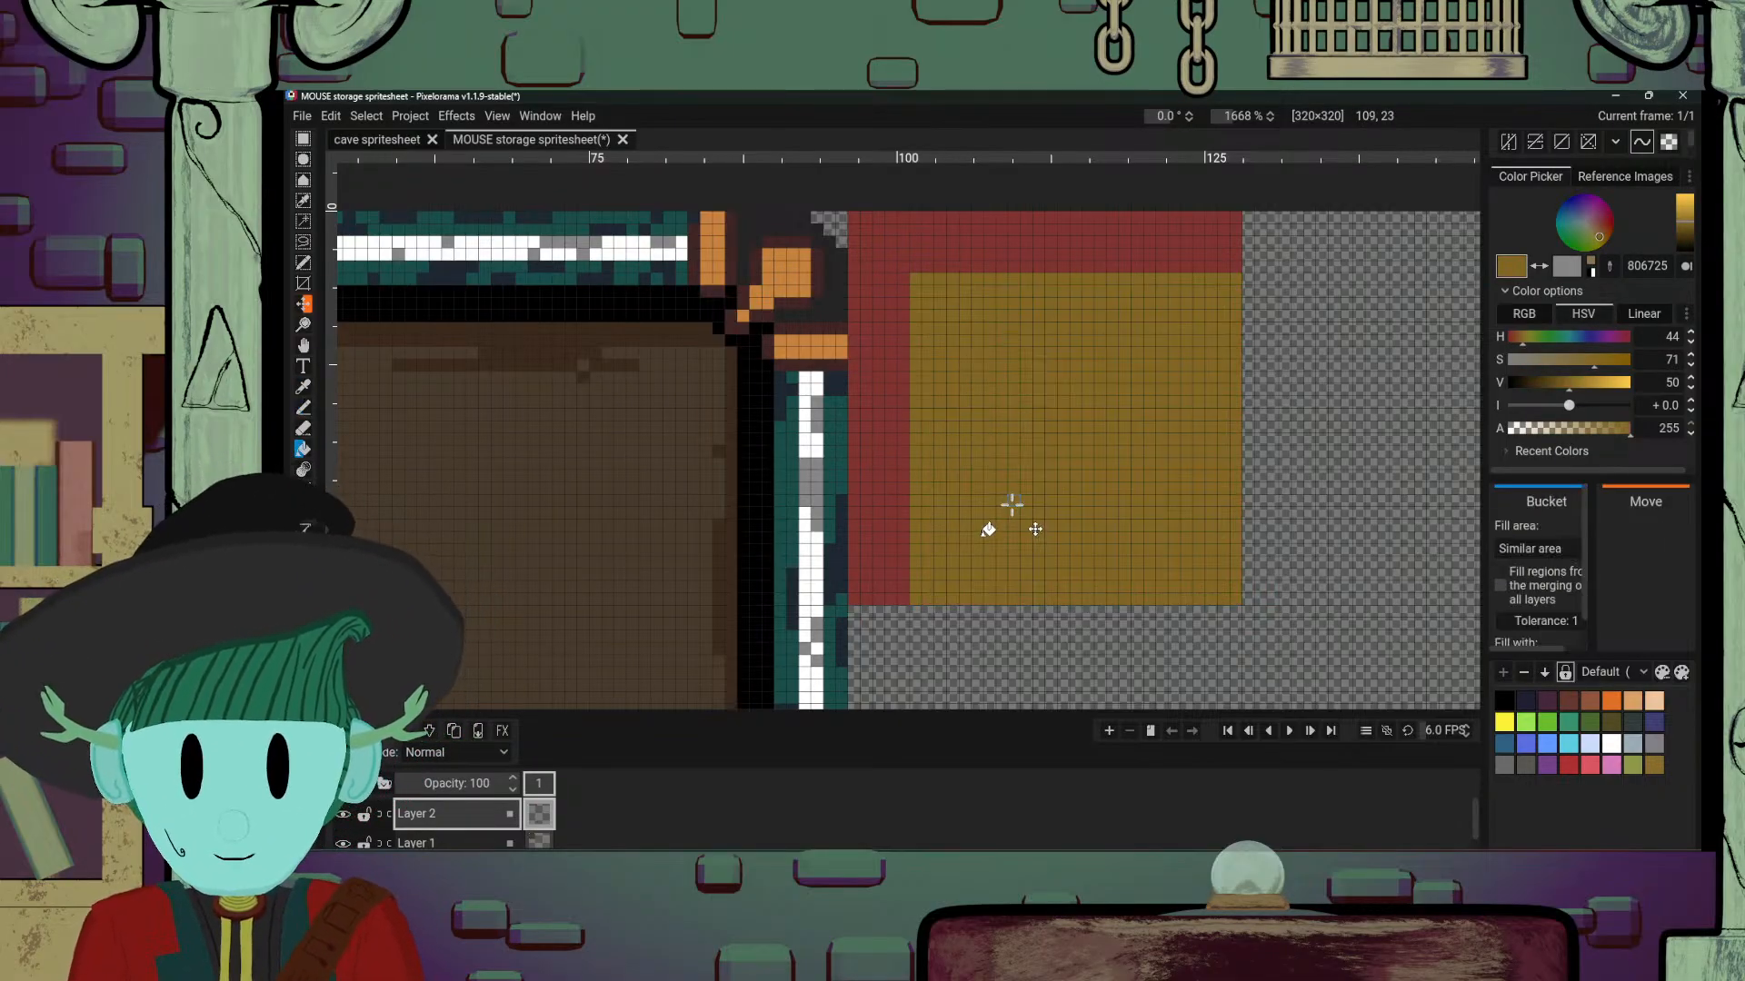
scroll(1004, 480, "down", 8)
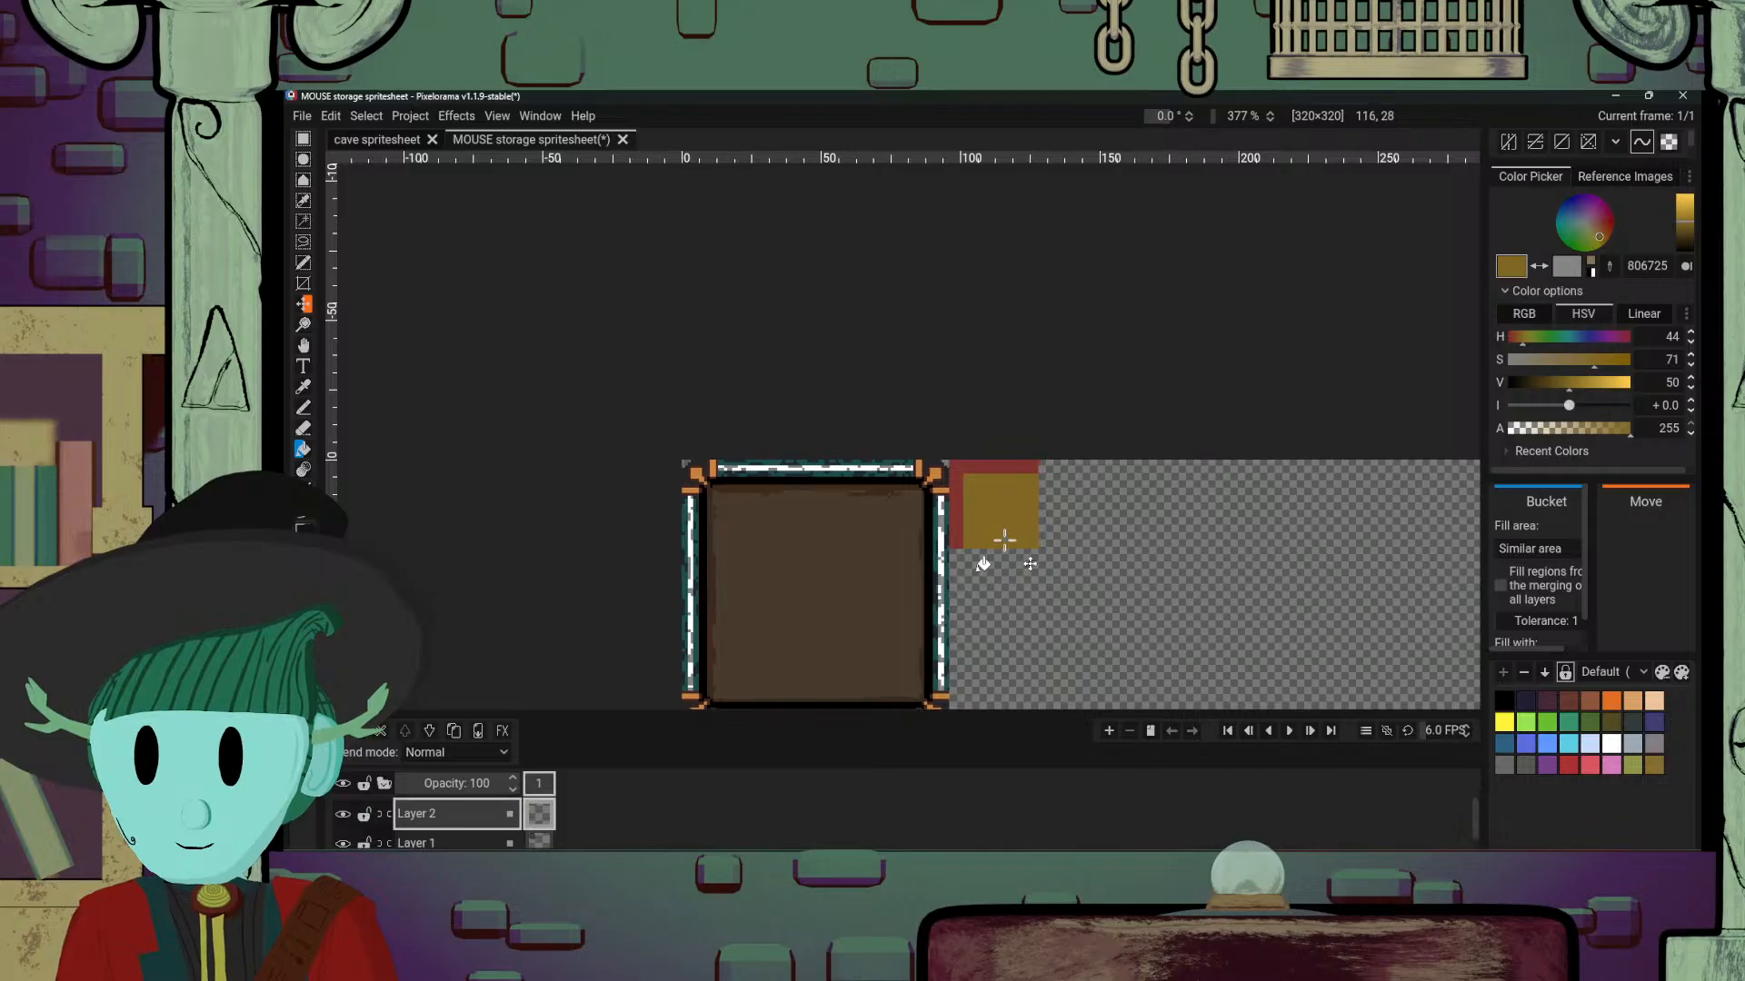
Step: Sample the tile's reddish brown (803431) and draw a one-pixel vertical line about 15 px long below the tile, against the frame
scroll(1026, 455, "up", 4)
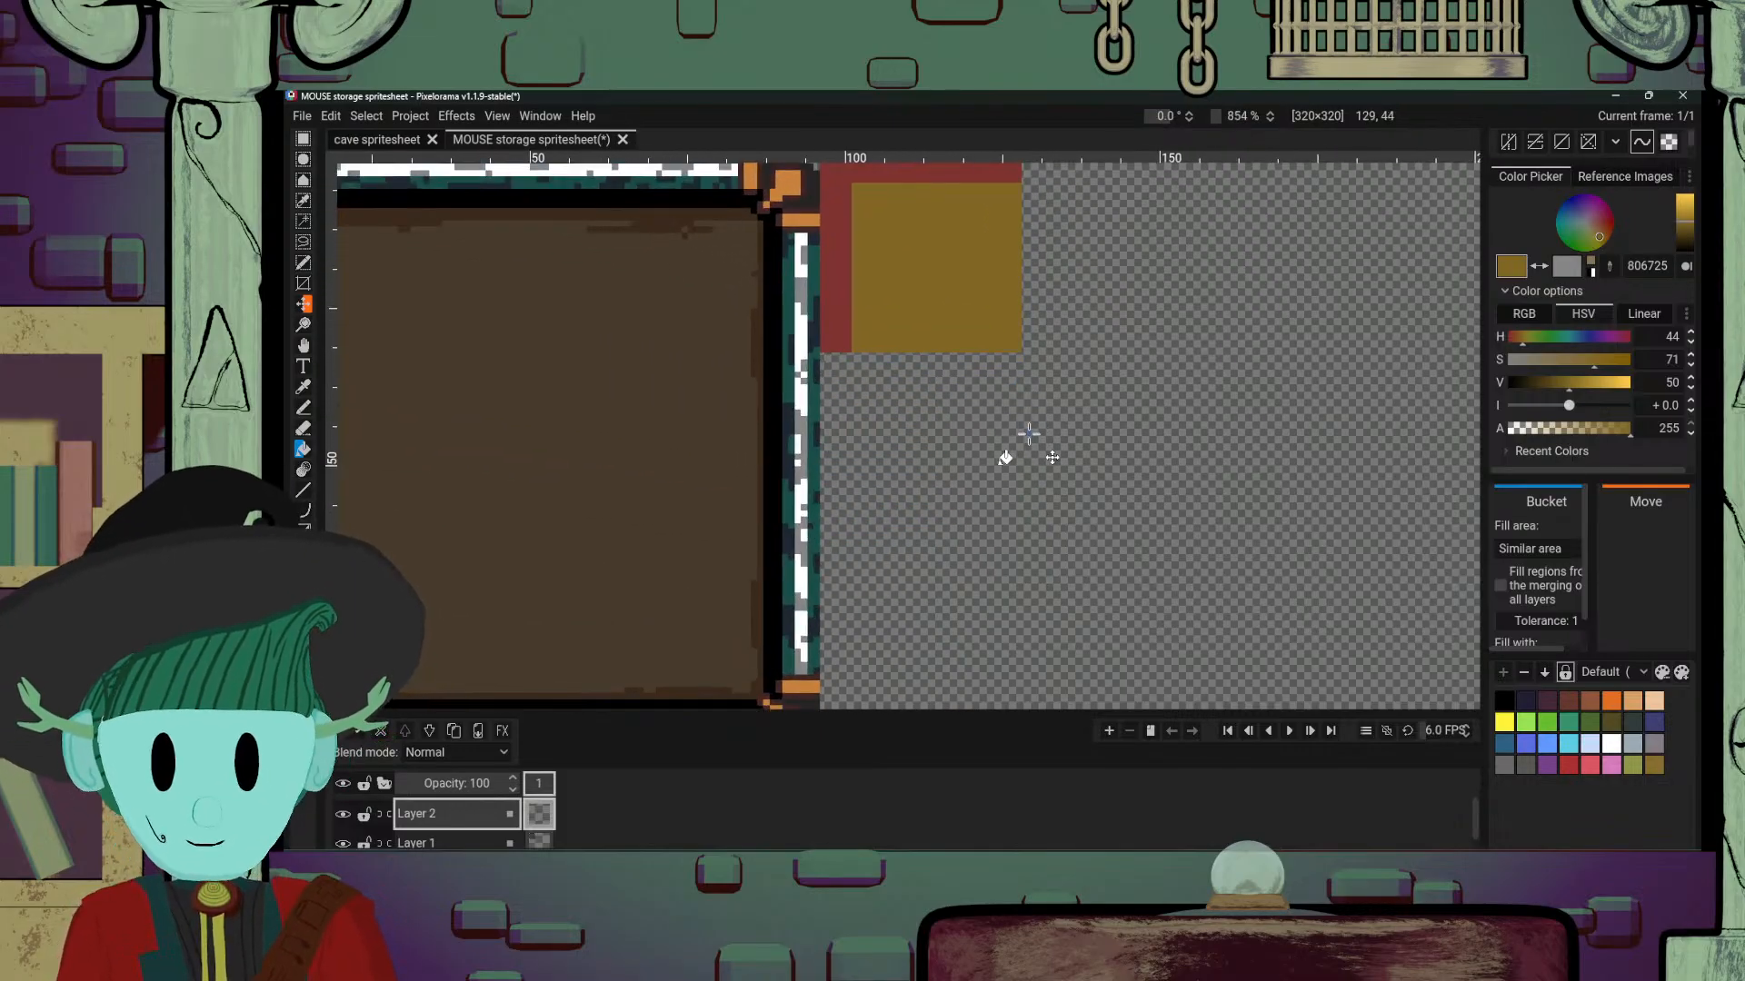
key("i")
left_click(837, 331)
key("b")
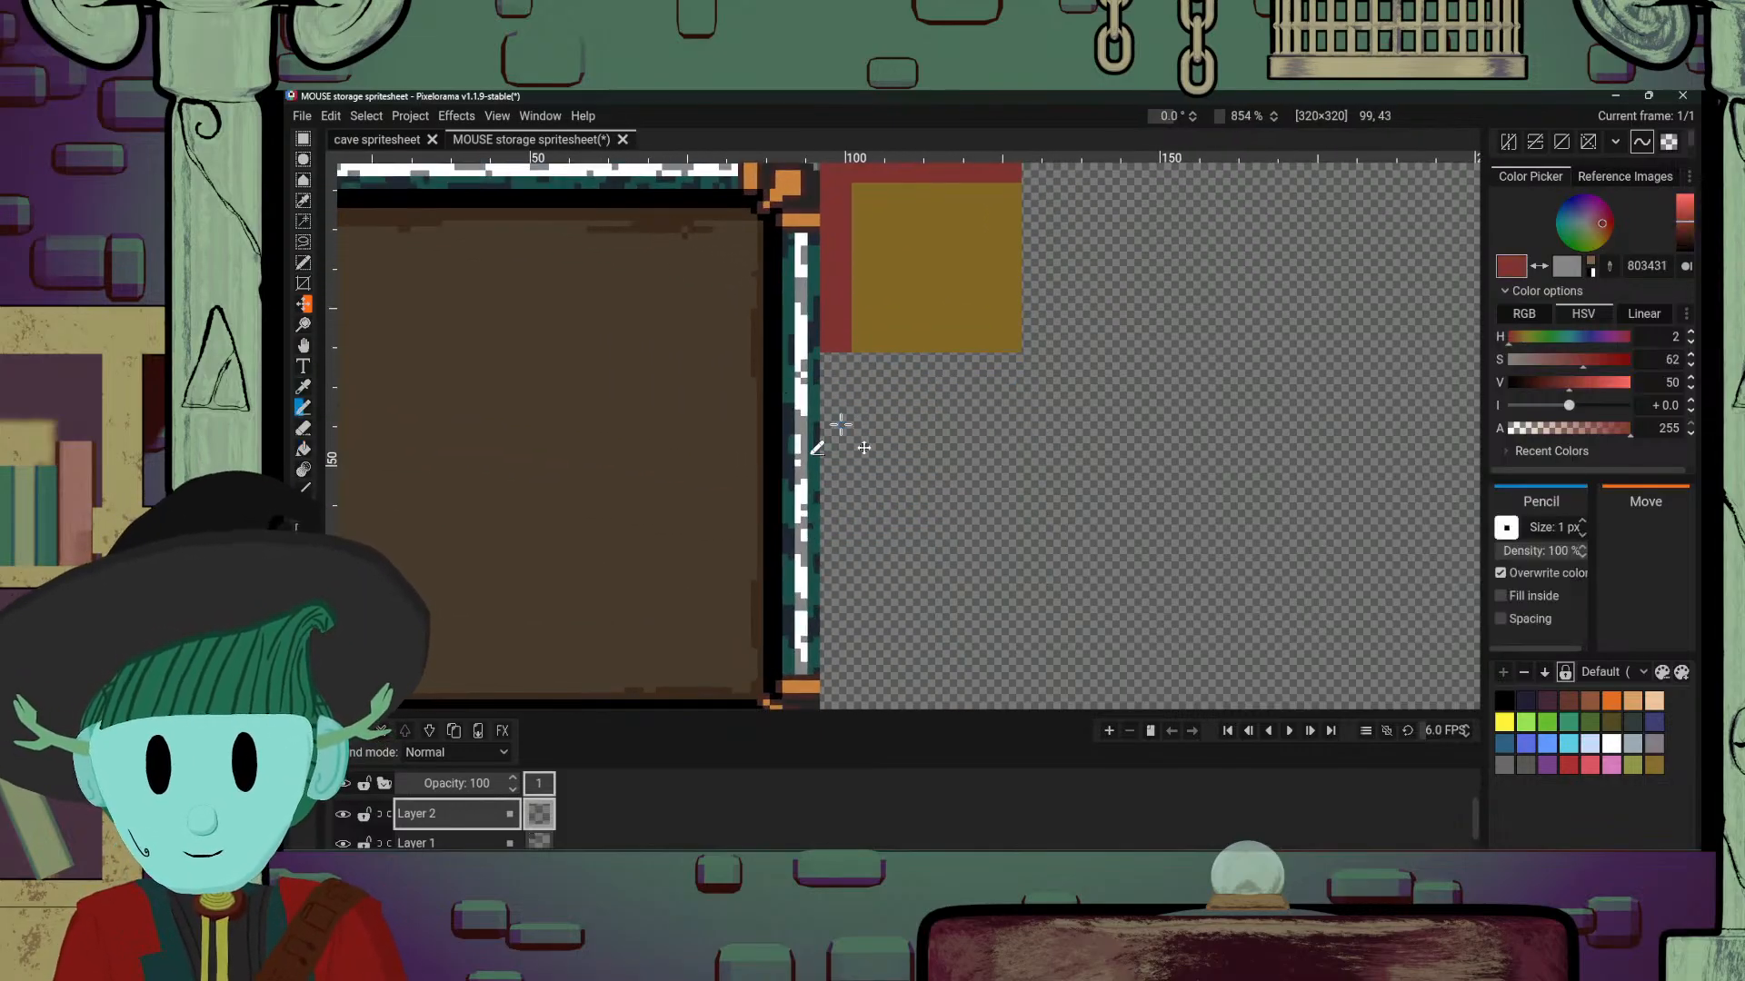
scroll(872, 401, "up", 2)
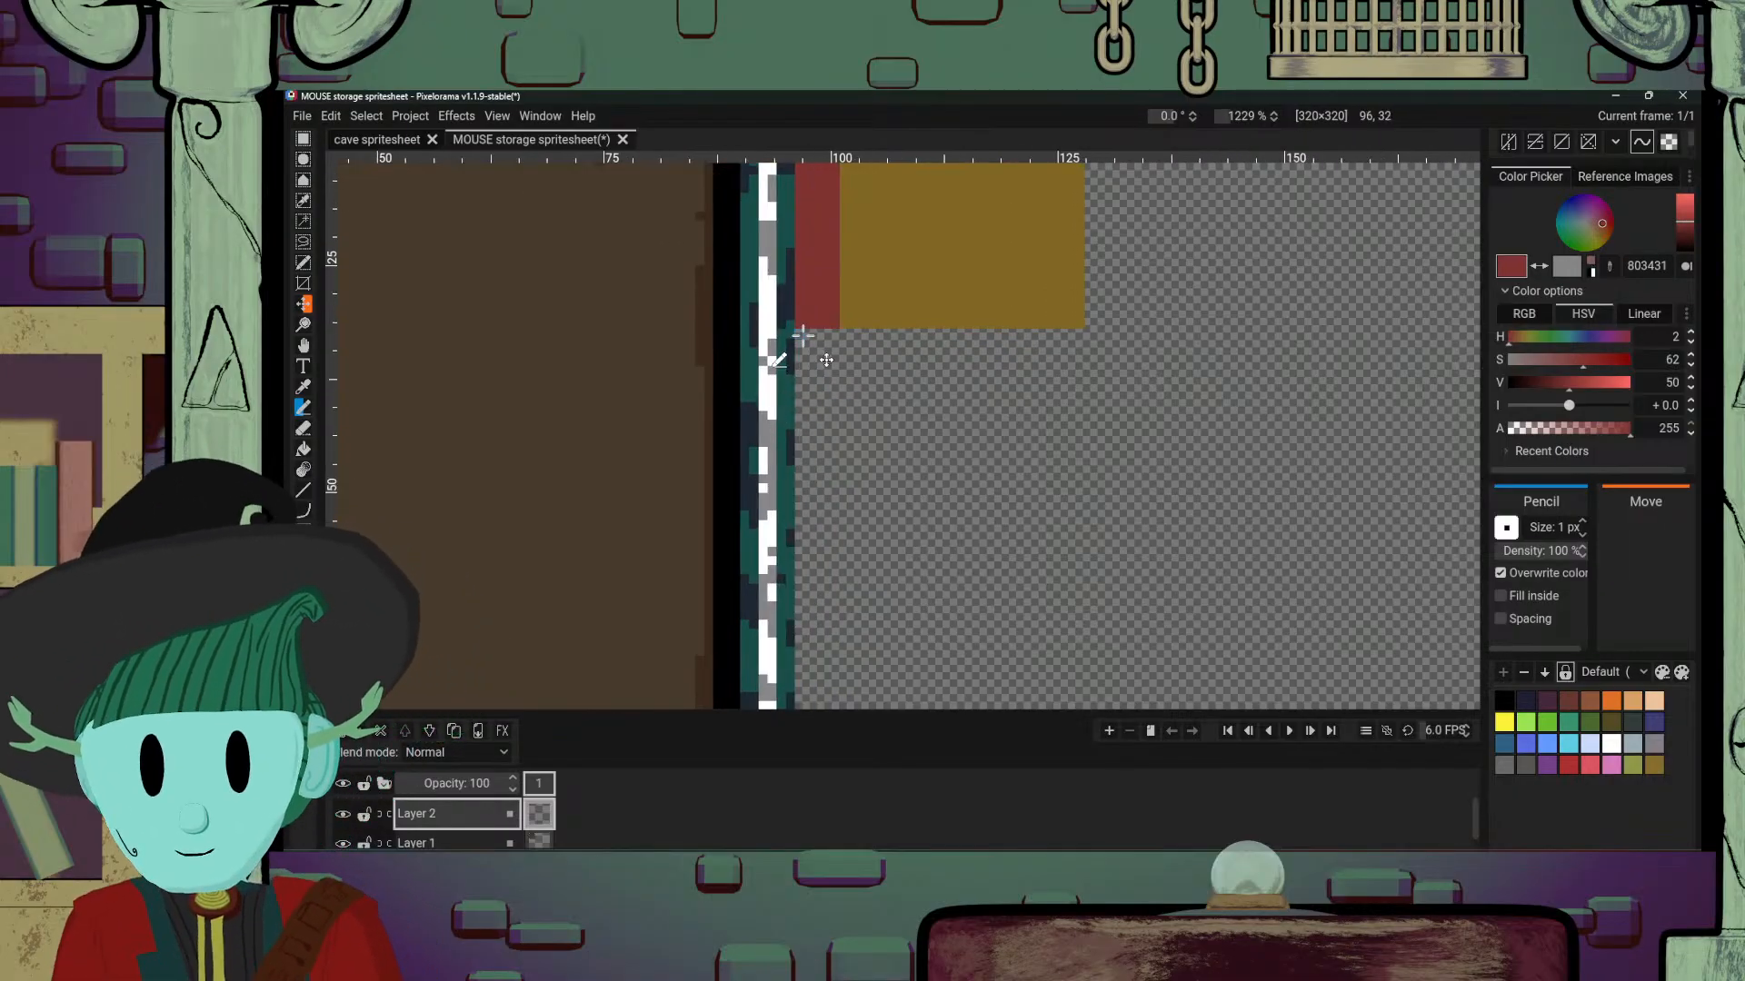
left_click_drag(801, 335, 802, 392)
left_click_drag(822, 518, 881, 371)
left_click_drag(861, 266, 863, 334)
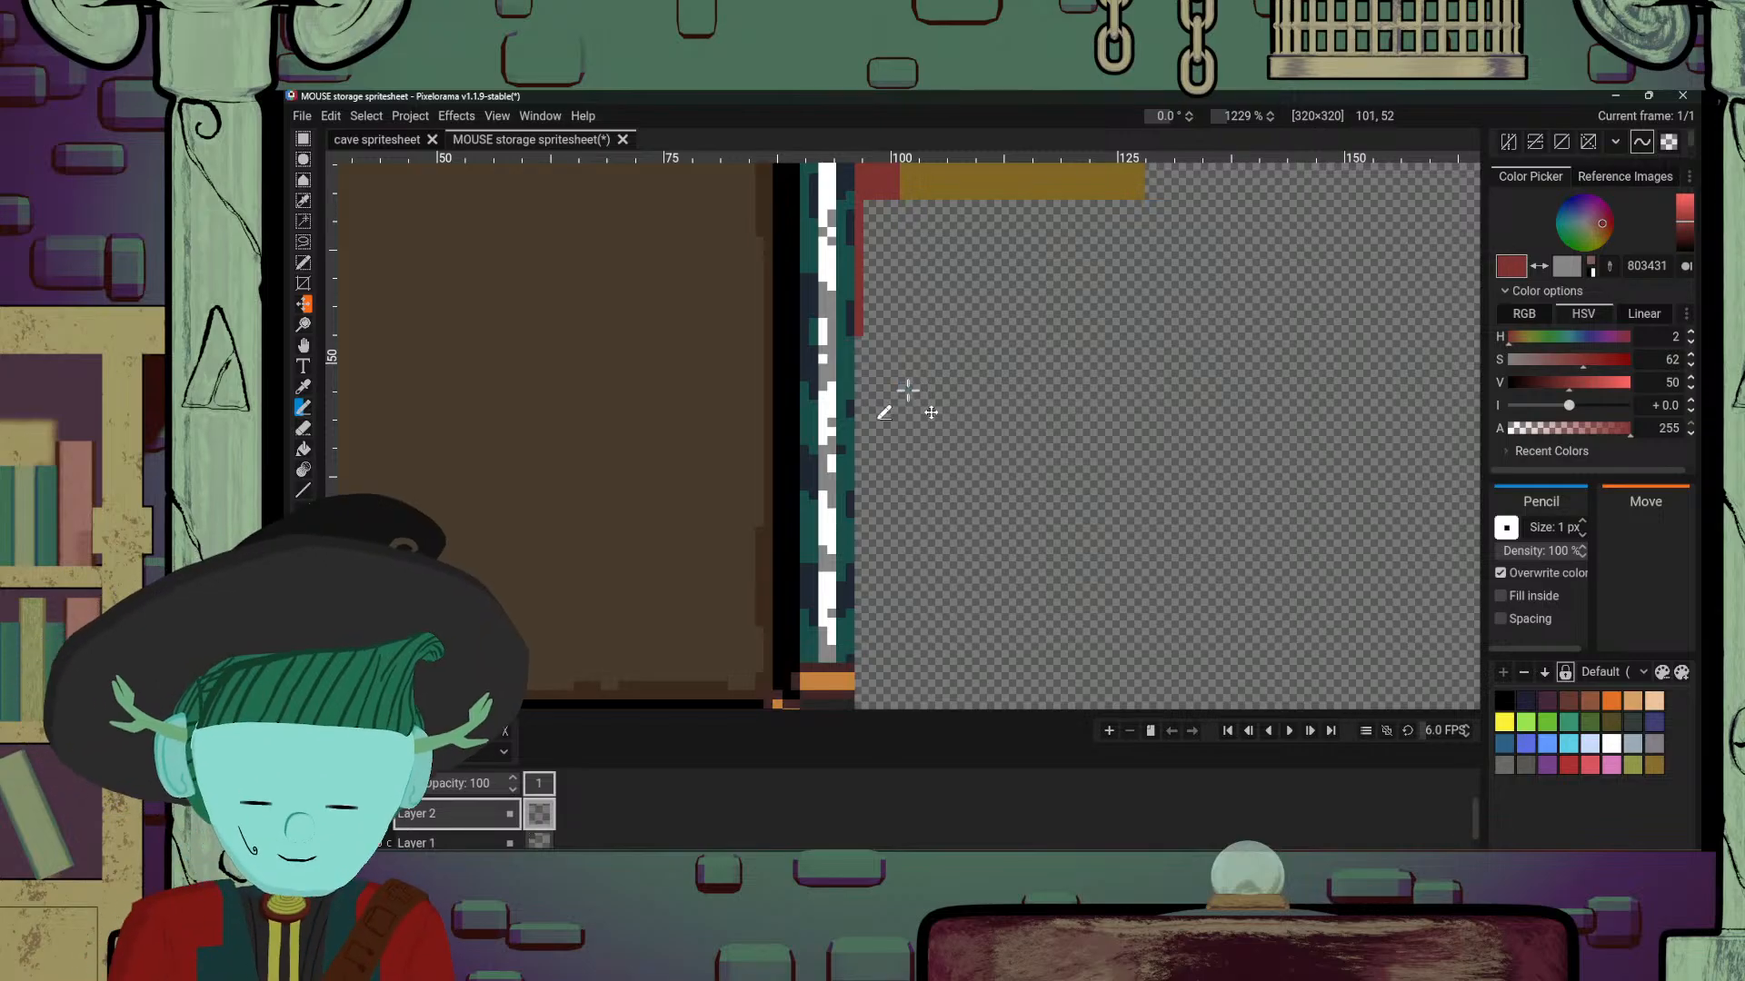
Step: Add a new layer above Layer 2
scroll(908, 391, "up", 3)
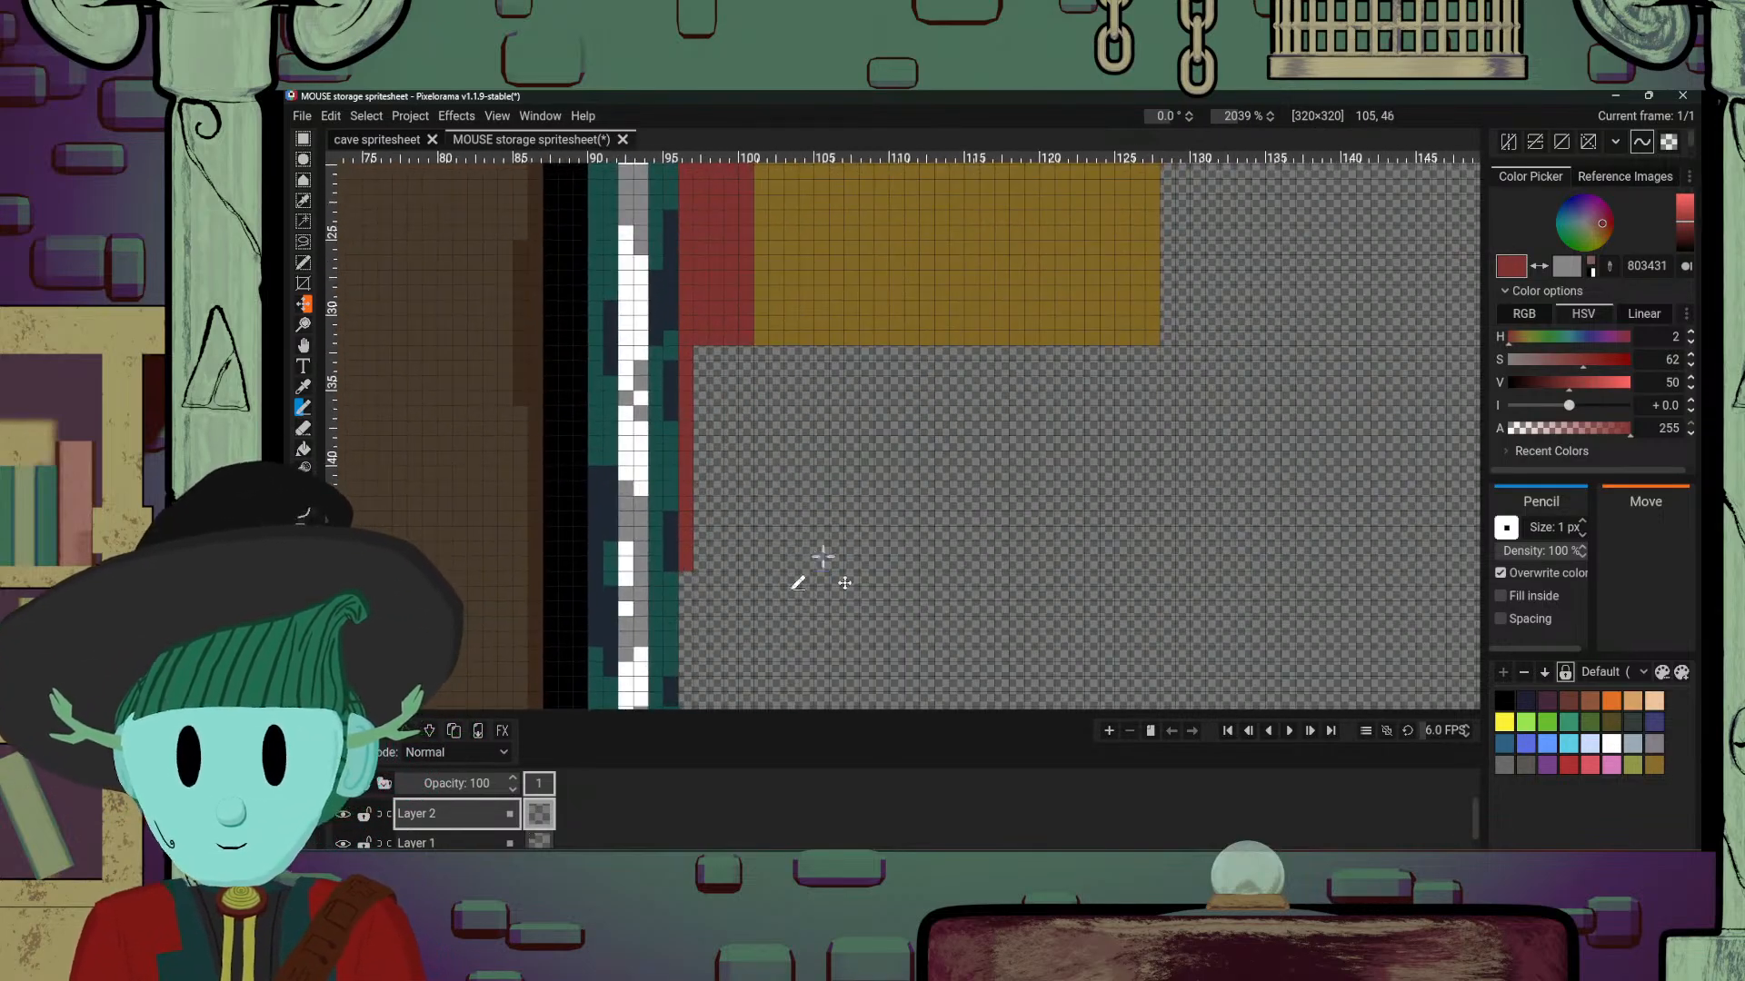
left_click_drag(894, 433, 849, 511)
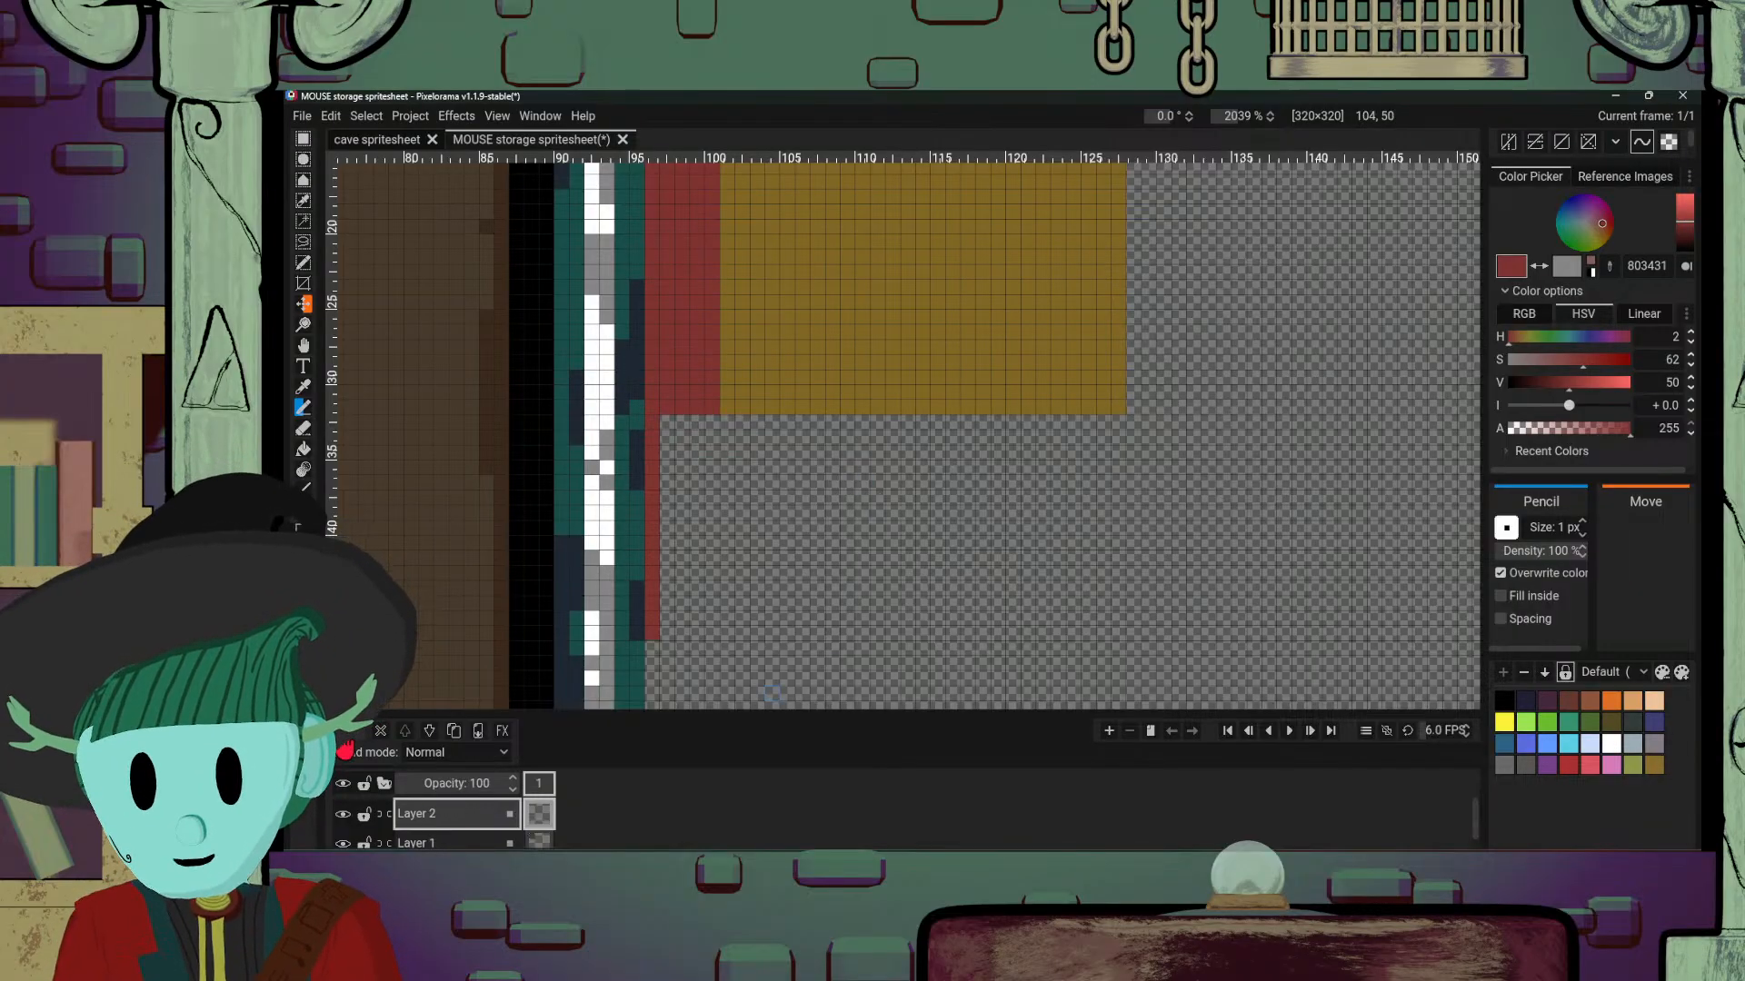
scroll(837, 372, "down", 6)
scroll(872, 436, "up", 2)
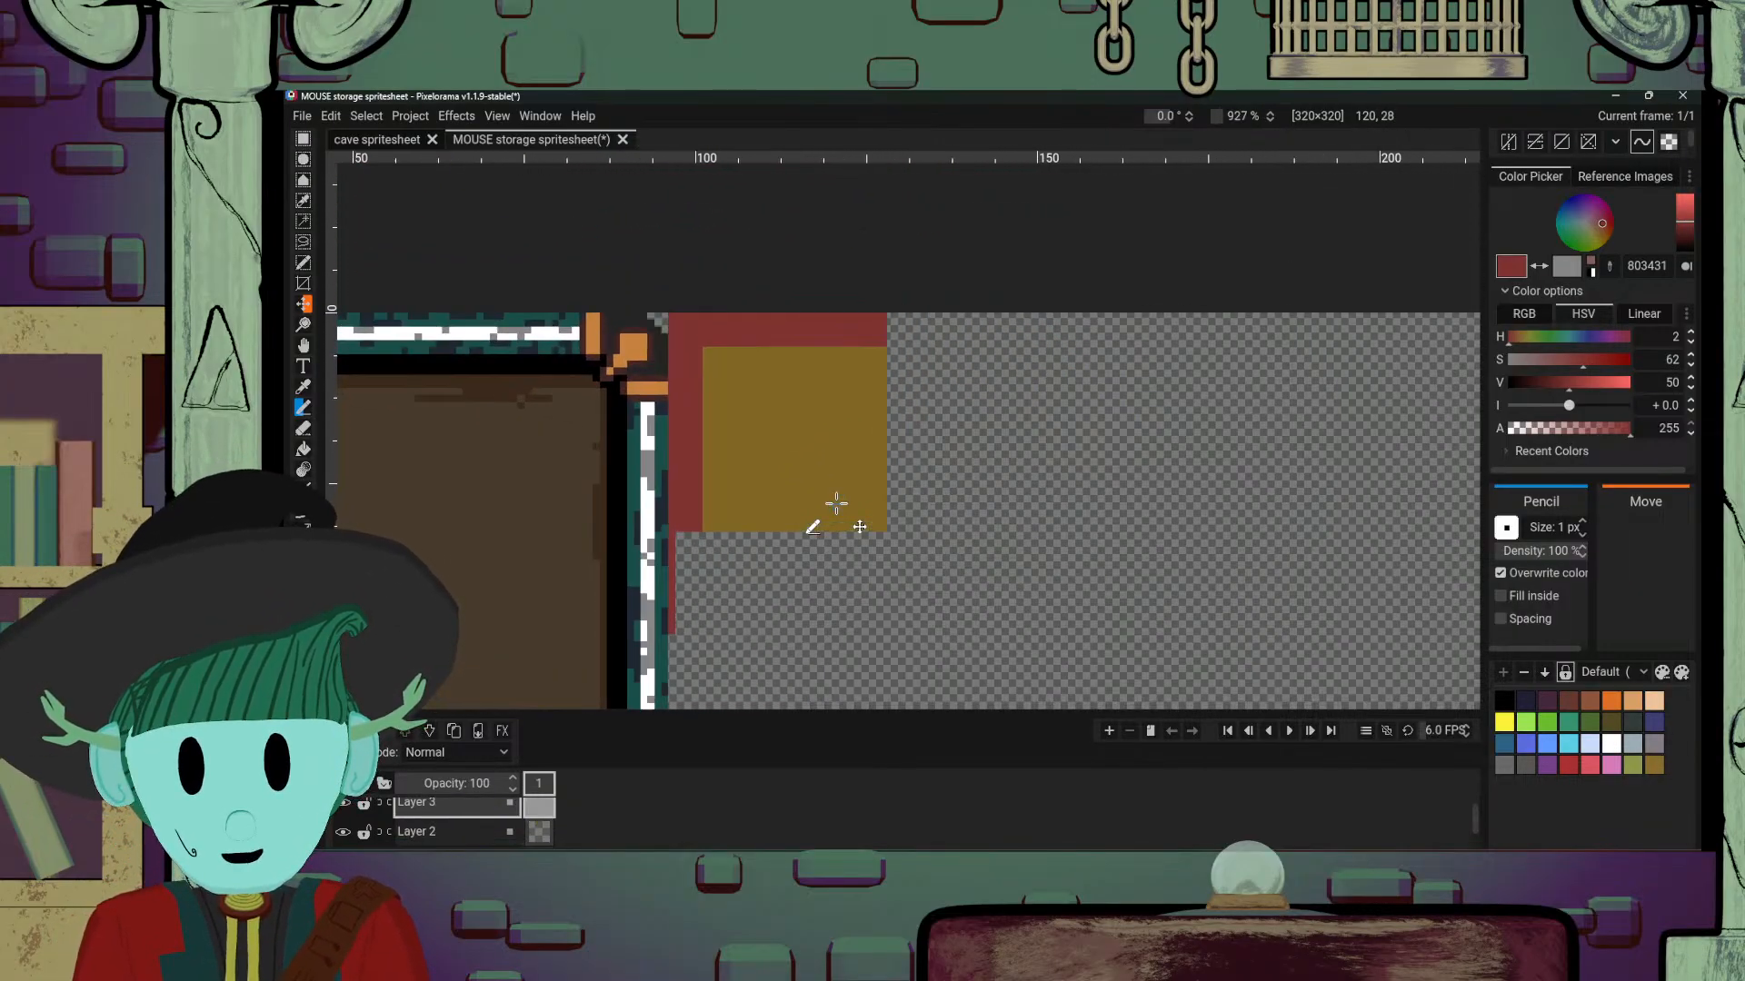
scroll(836, 503, "up", 2)
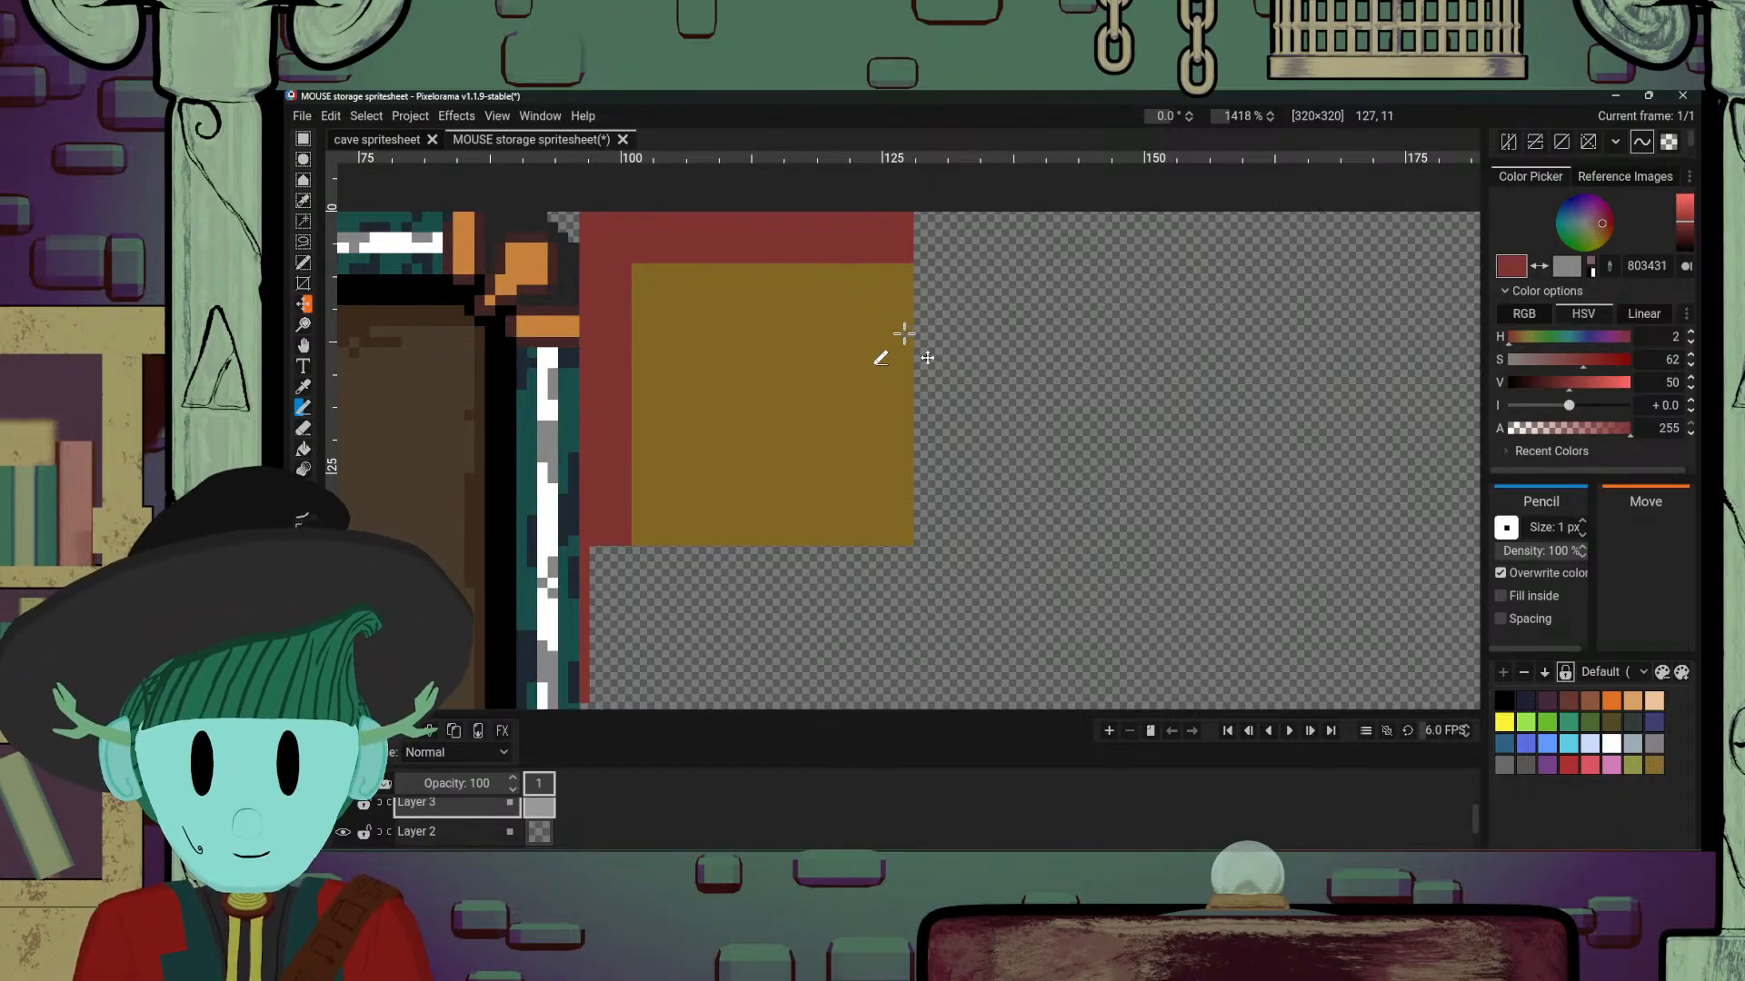
key("o")
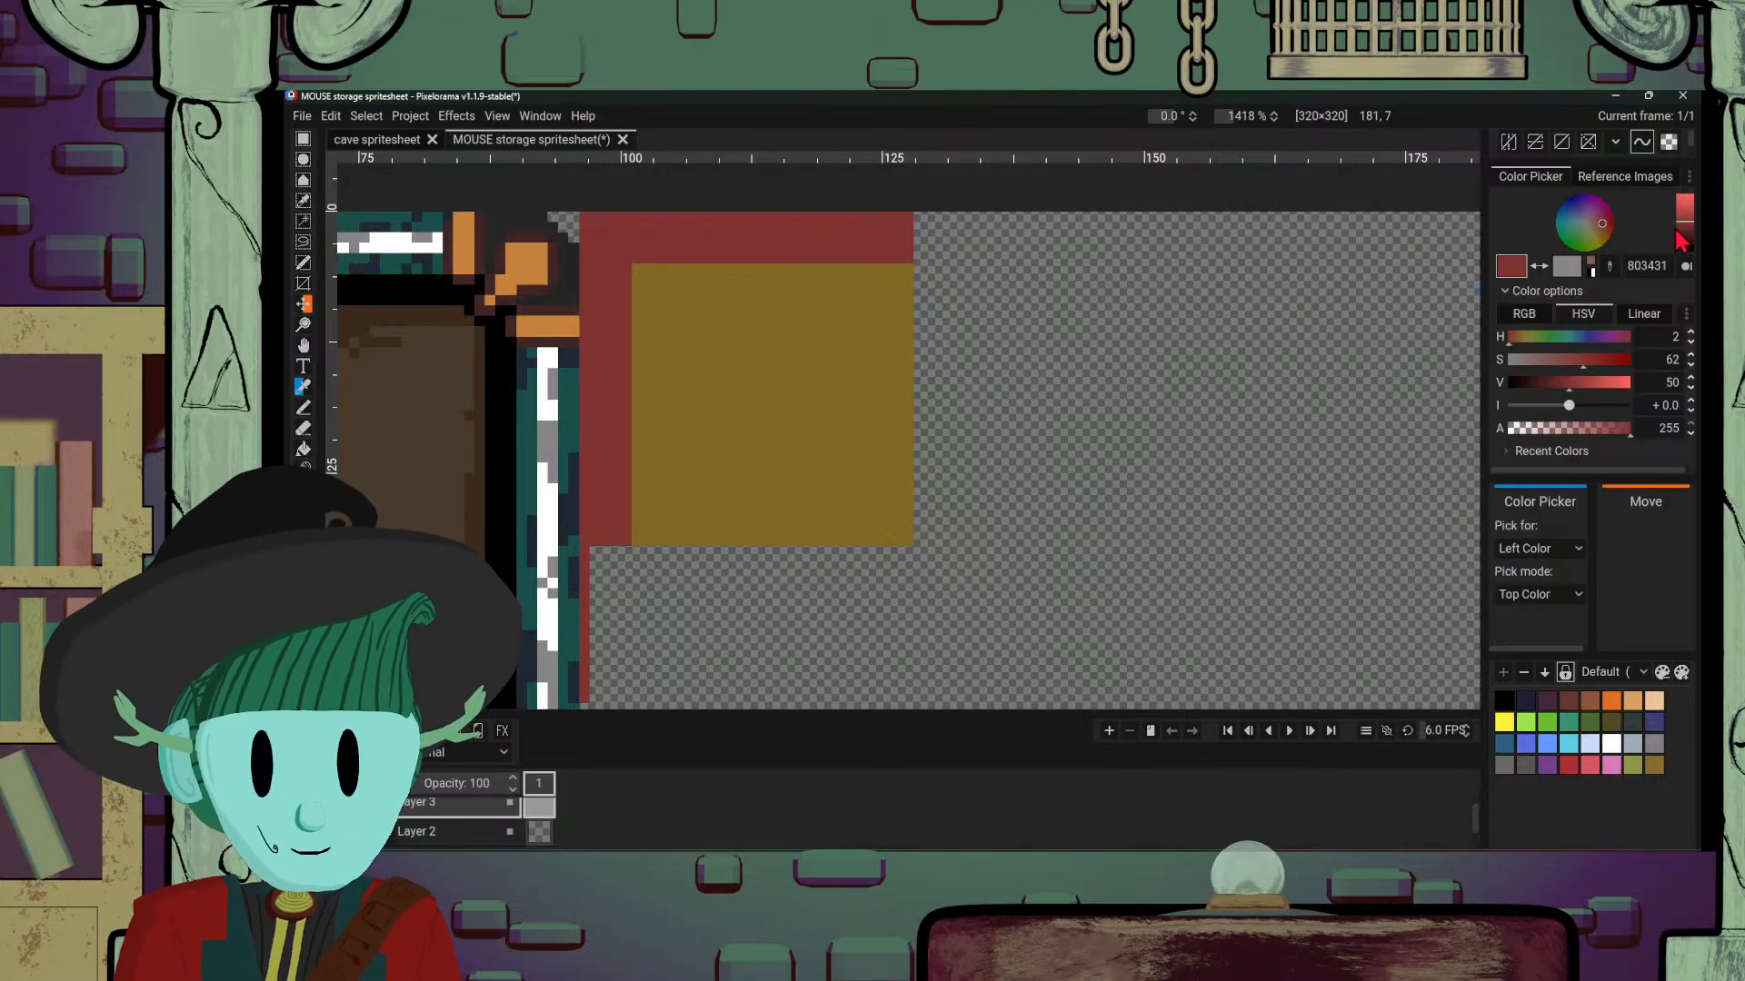
left_click_drag(1587, 241, 1677, 190)
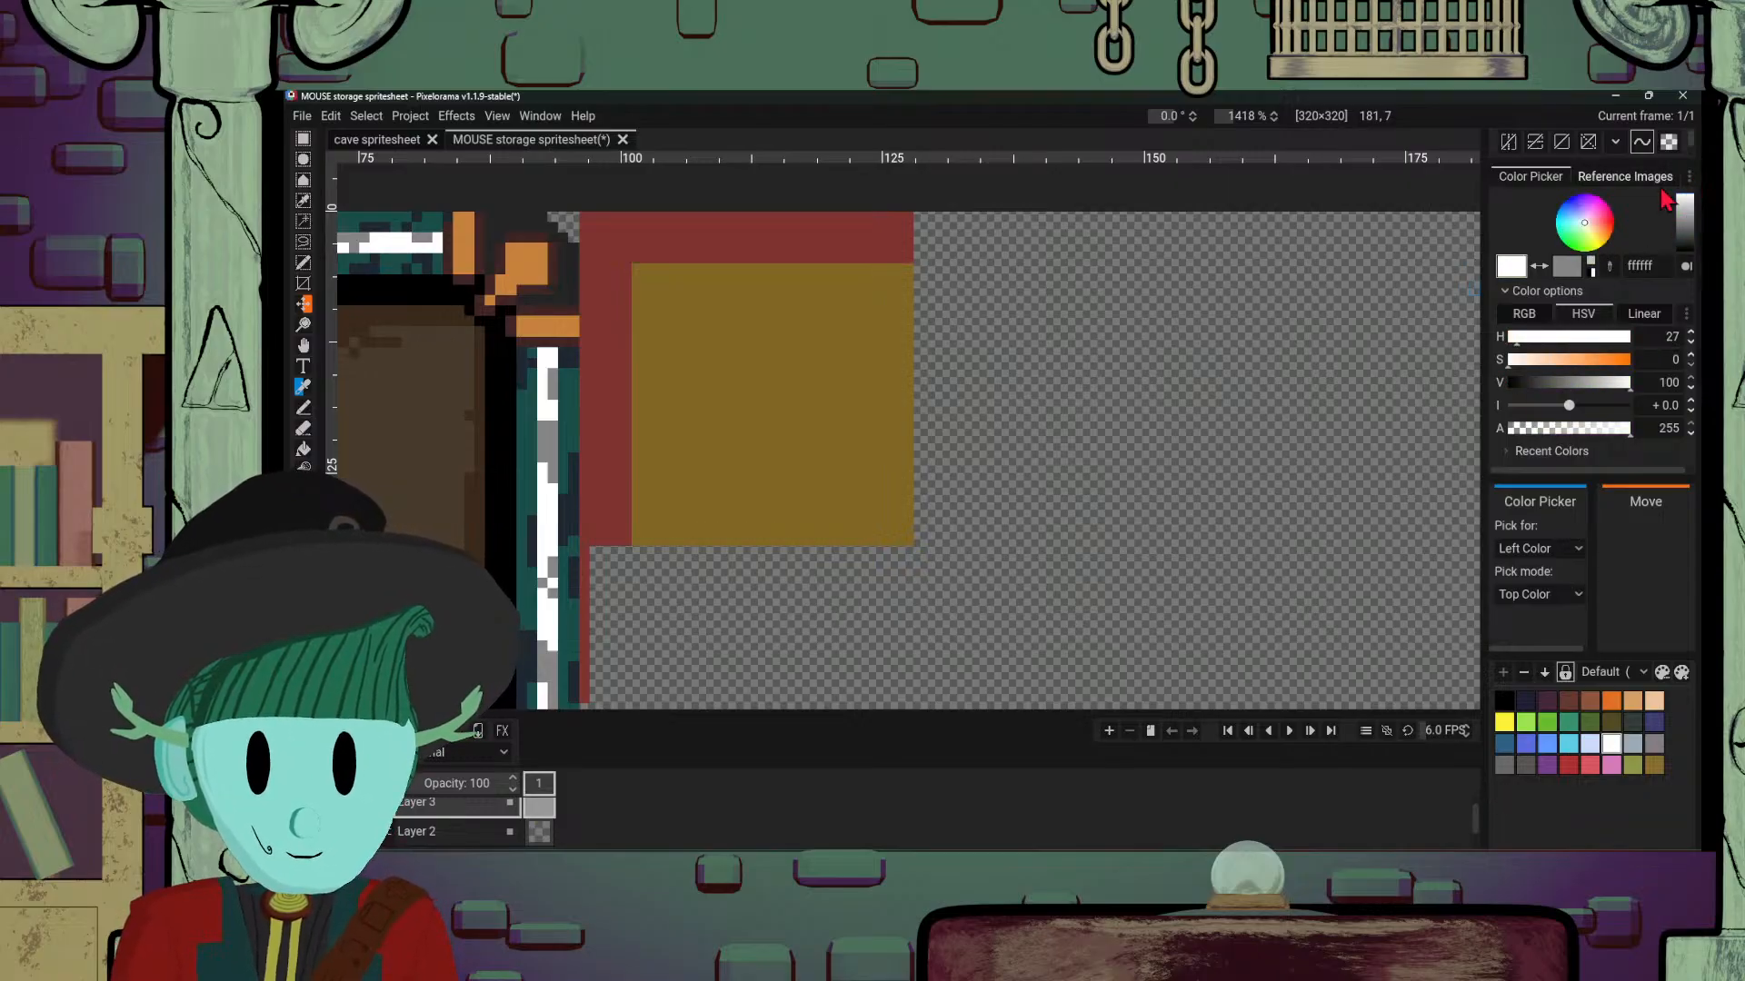
left_click(912, 221)
left_click(911, 268)
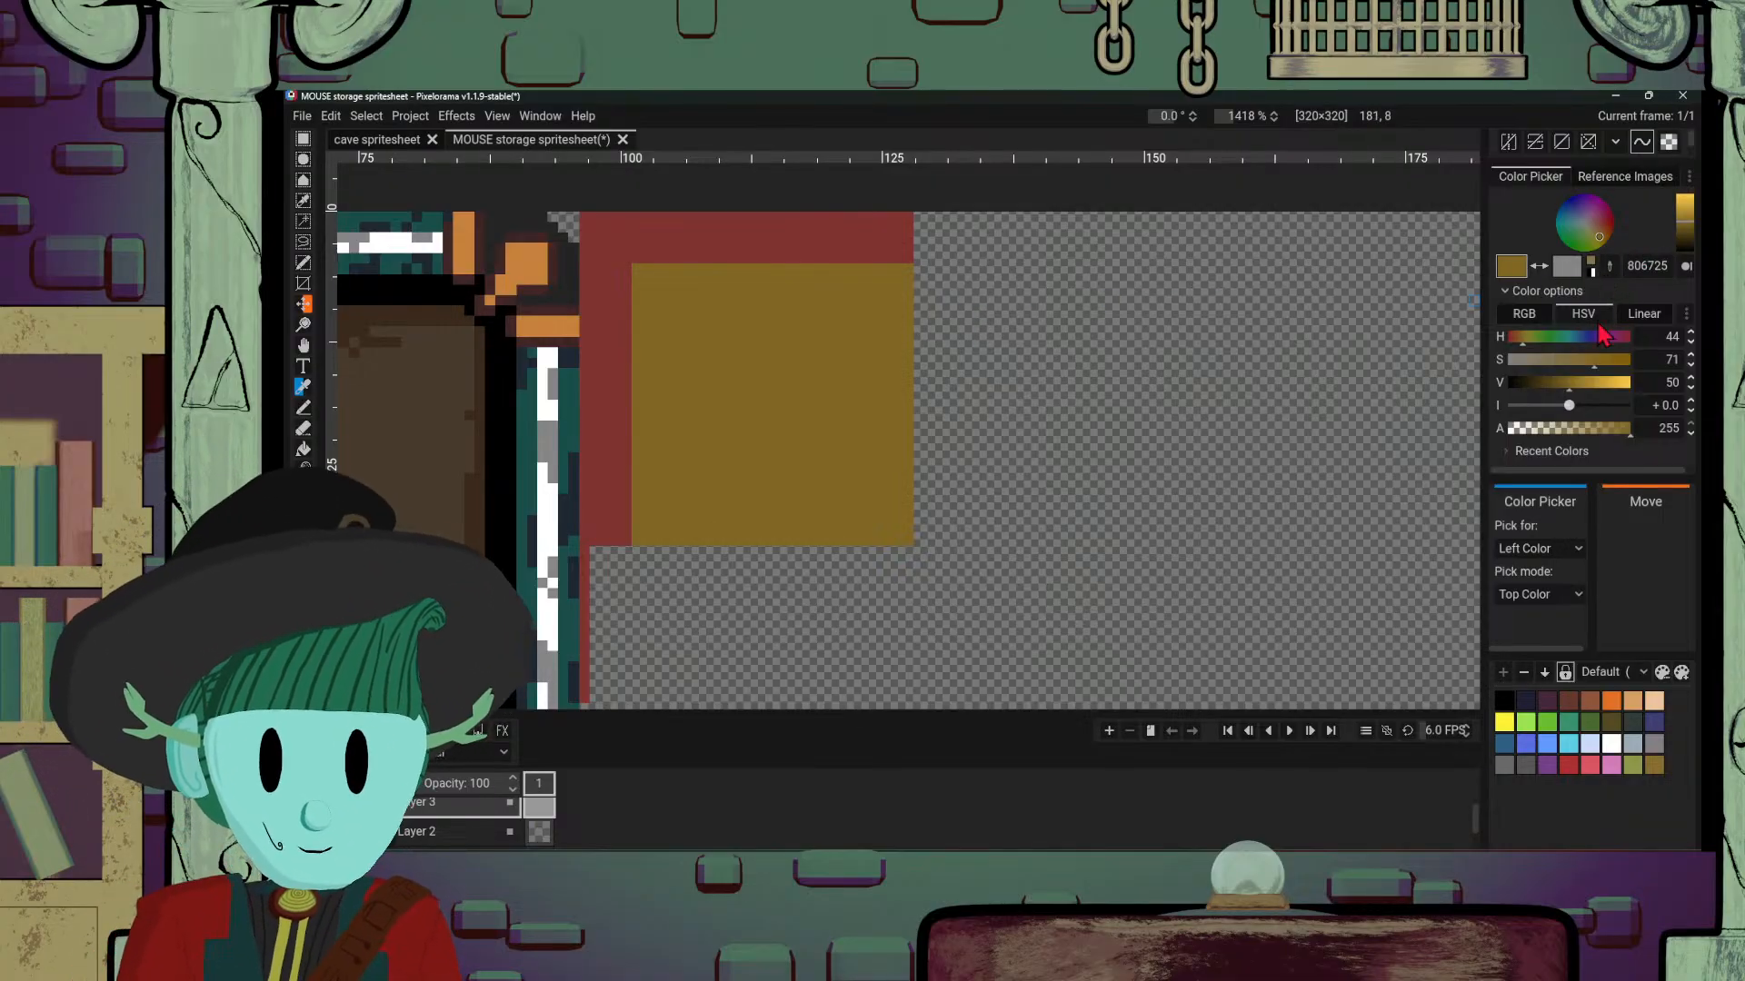
Step: Set the drawing colour to white (ffffff) and draw one-pixel lines just outside the tile's right and lower edges
left_click_drag(1547, 360, 1504, 361)
left_click_drag(1690, 241, 1683, 196)
key("b")
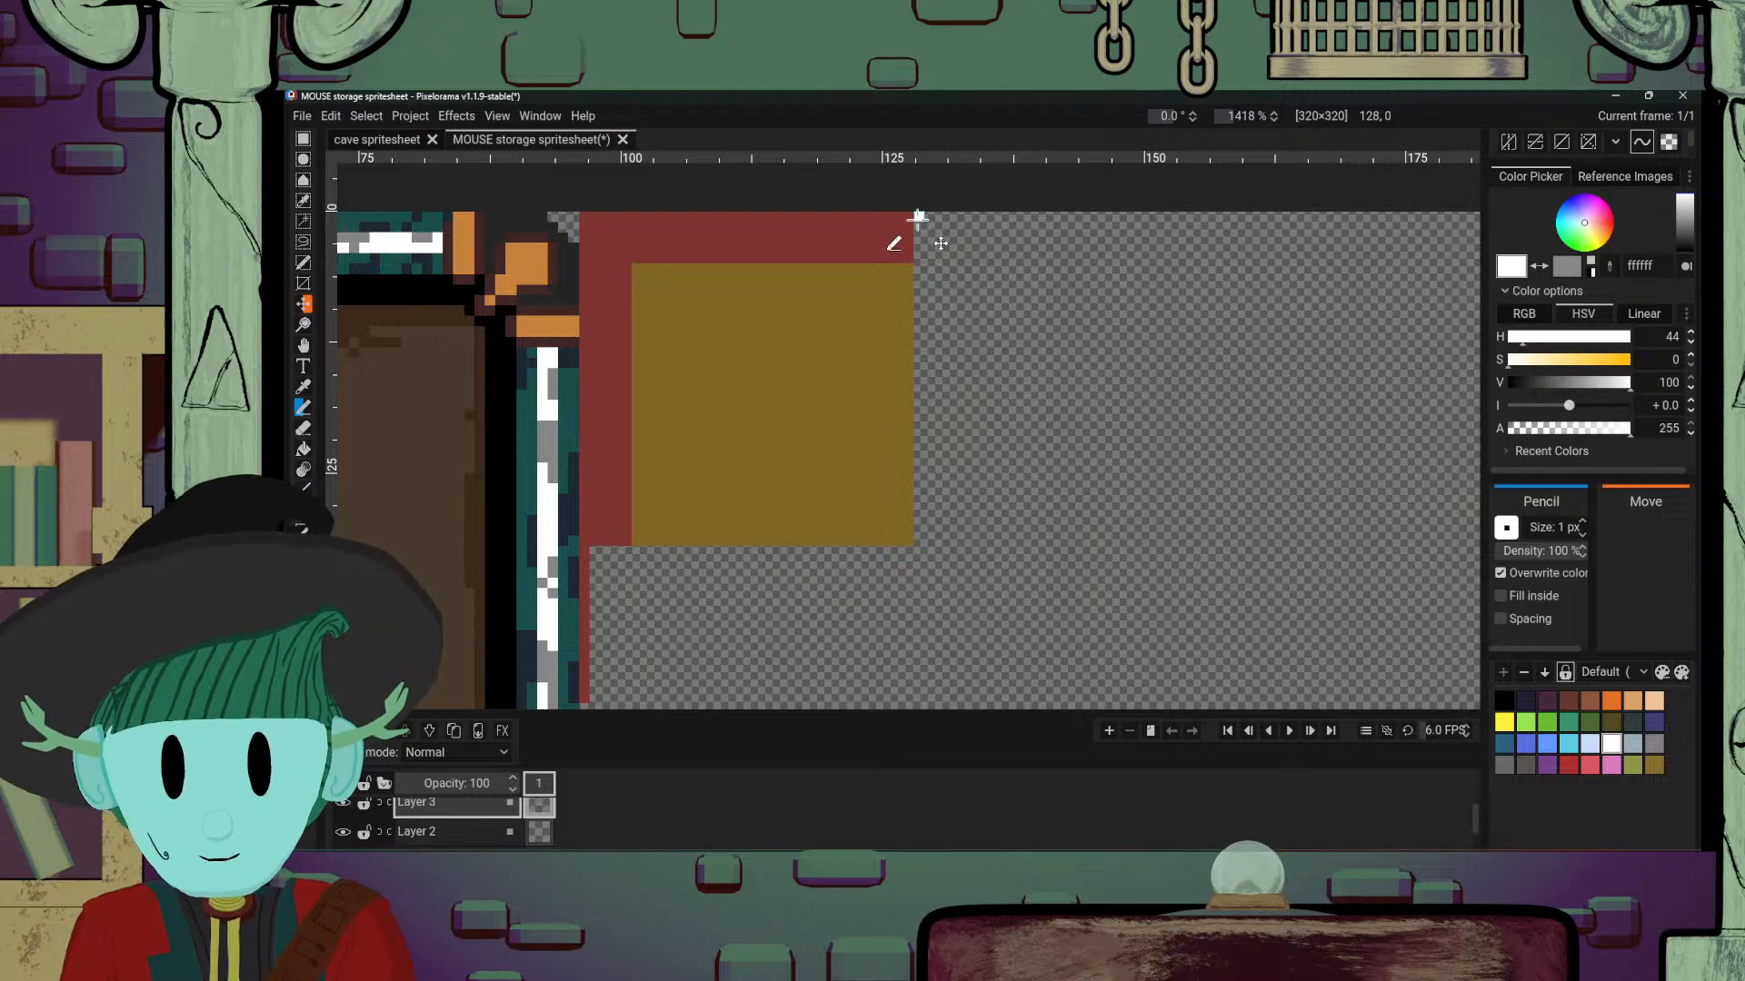
left_click_drag(918, 216, 920, 542)
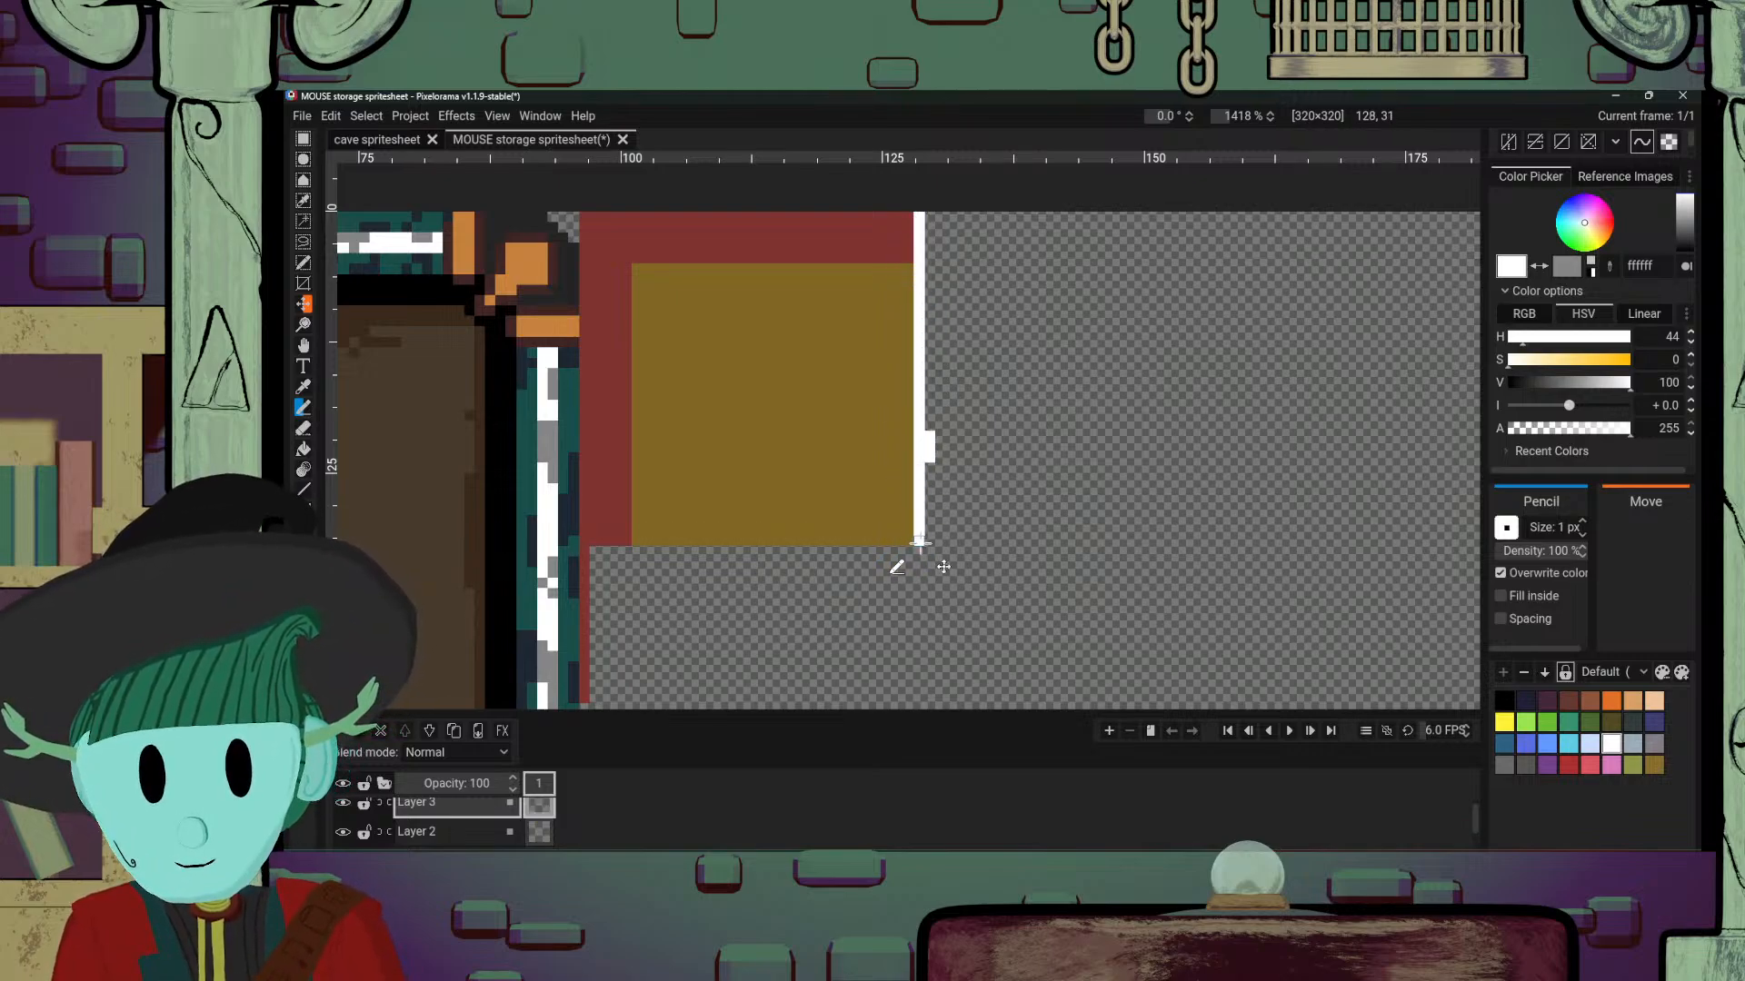
left_click_drag(588, 550, 905, 551)
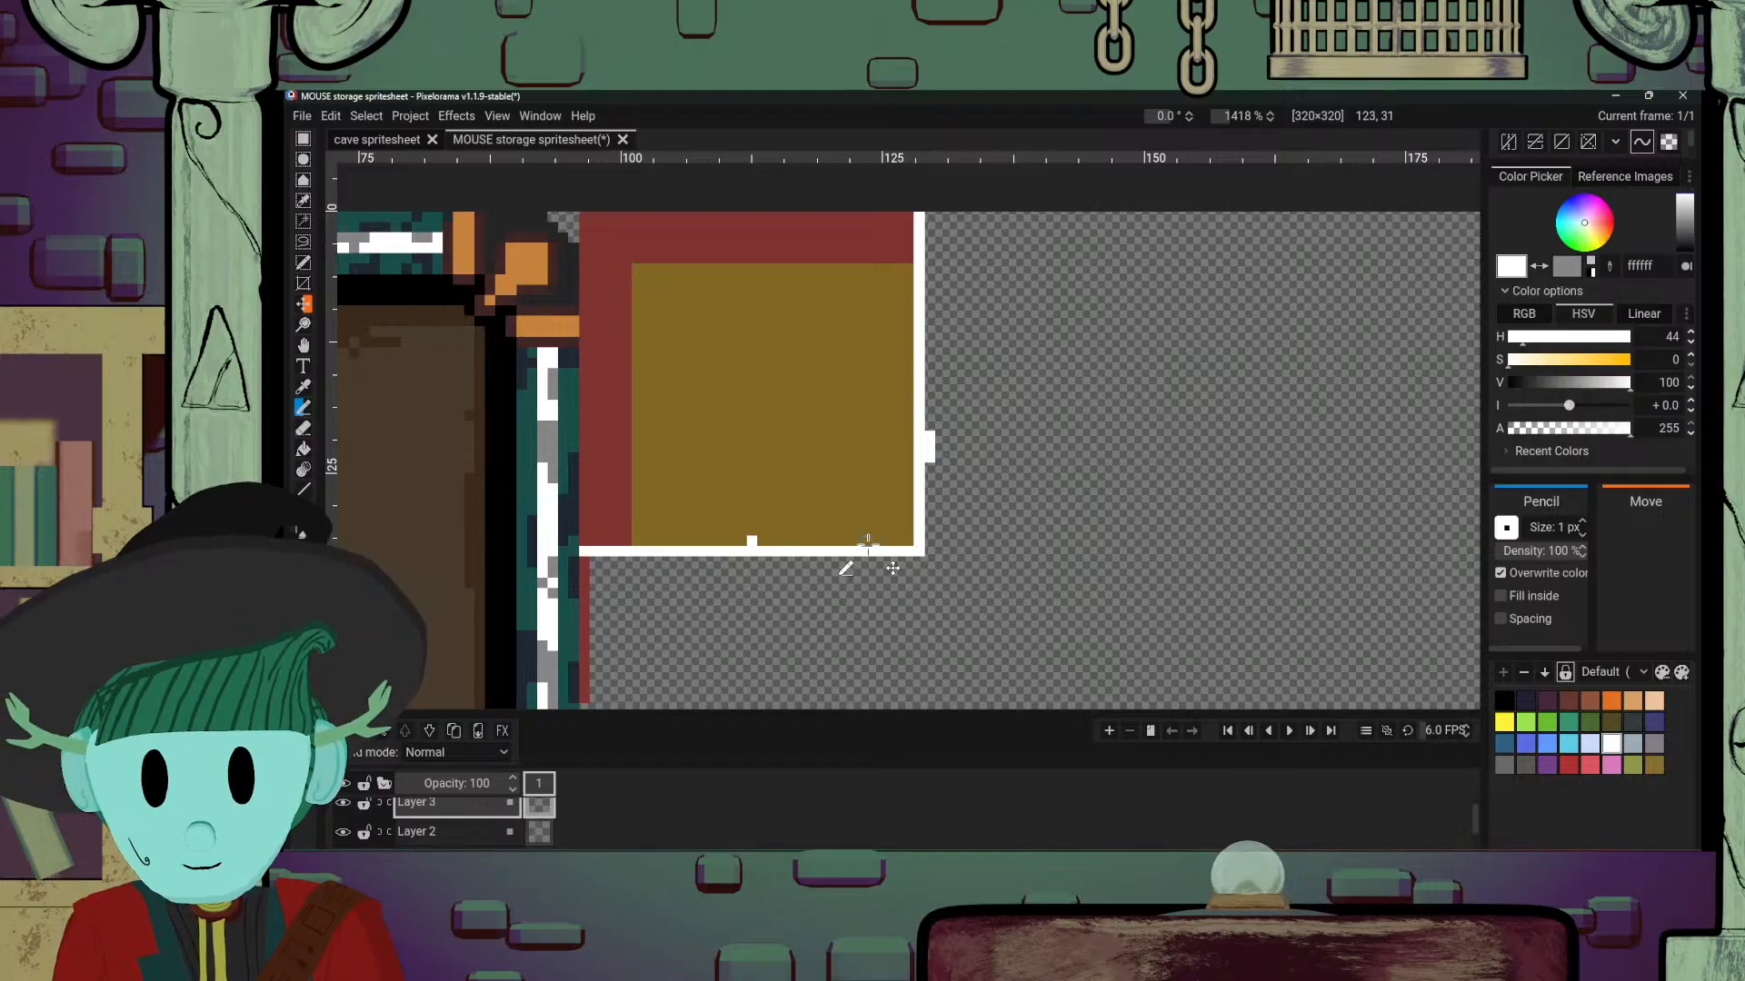
Step: Erase the stray white pixels beside the lines along the tile's lower and right edges
key("e")
left_click_drag(749, 543, 770, 525)
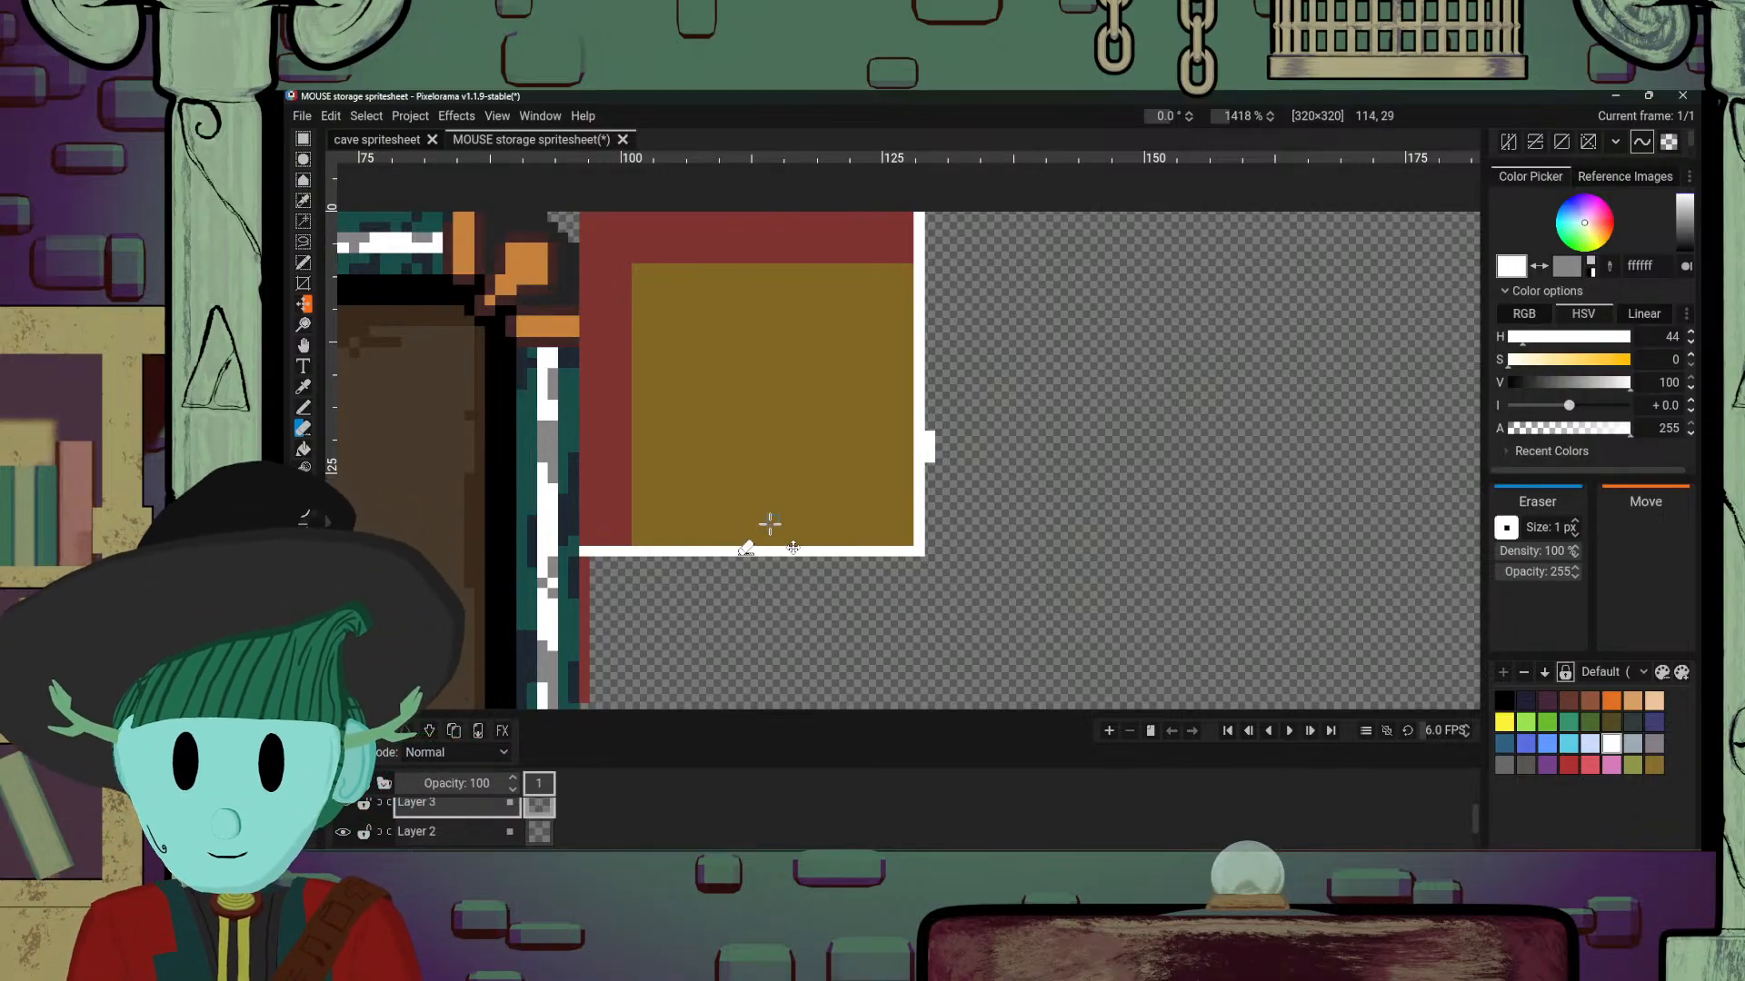
left_click(927, 445)
scroll(1037, 488, "down", 1)
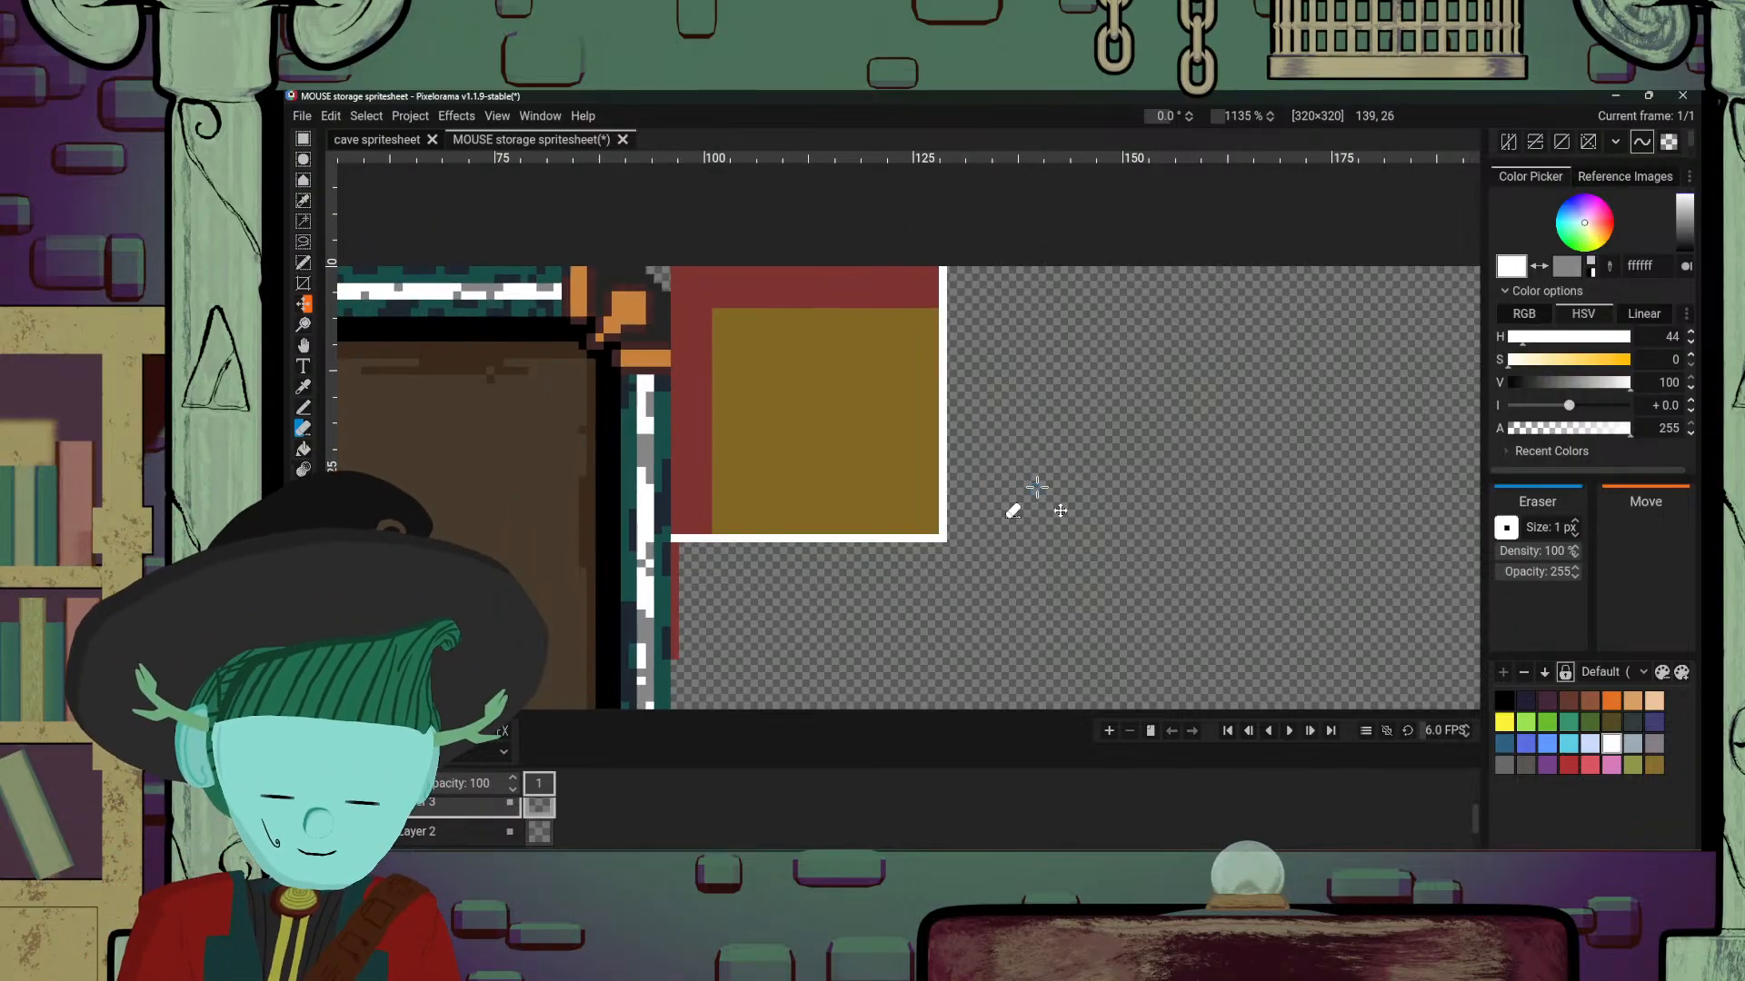
scroll(1037, 488, "down", 4)
scroll(1034, 490, "up", 3)
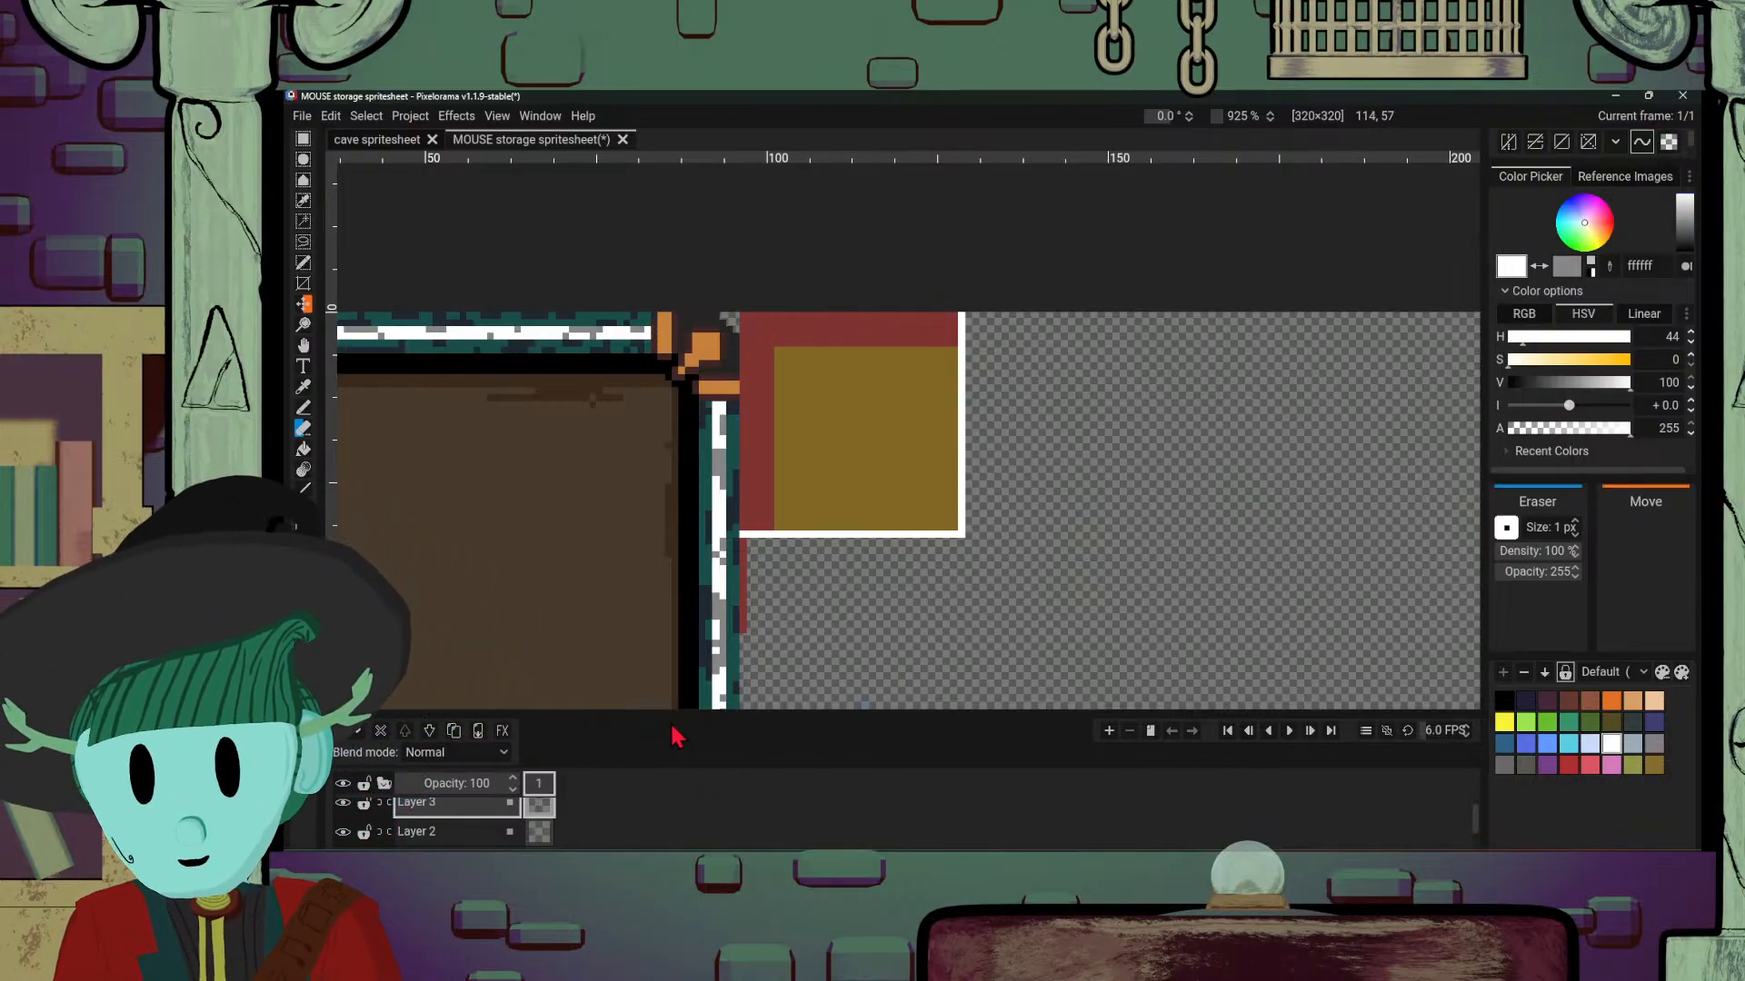
Step: Try the Erase and Darken blend modes on Layer 3 and restore it to Normal
left_click(469, 754)
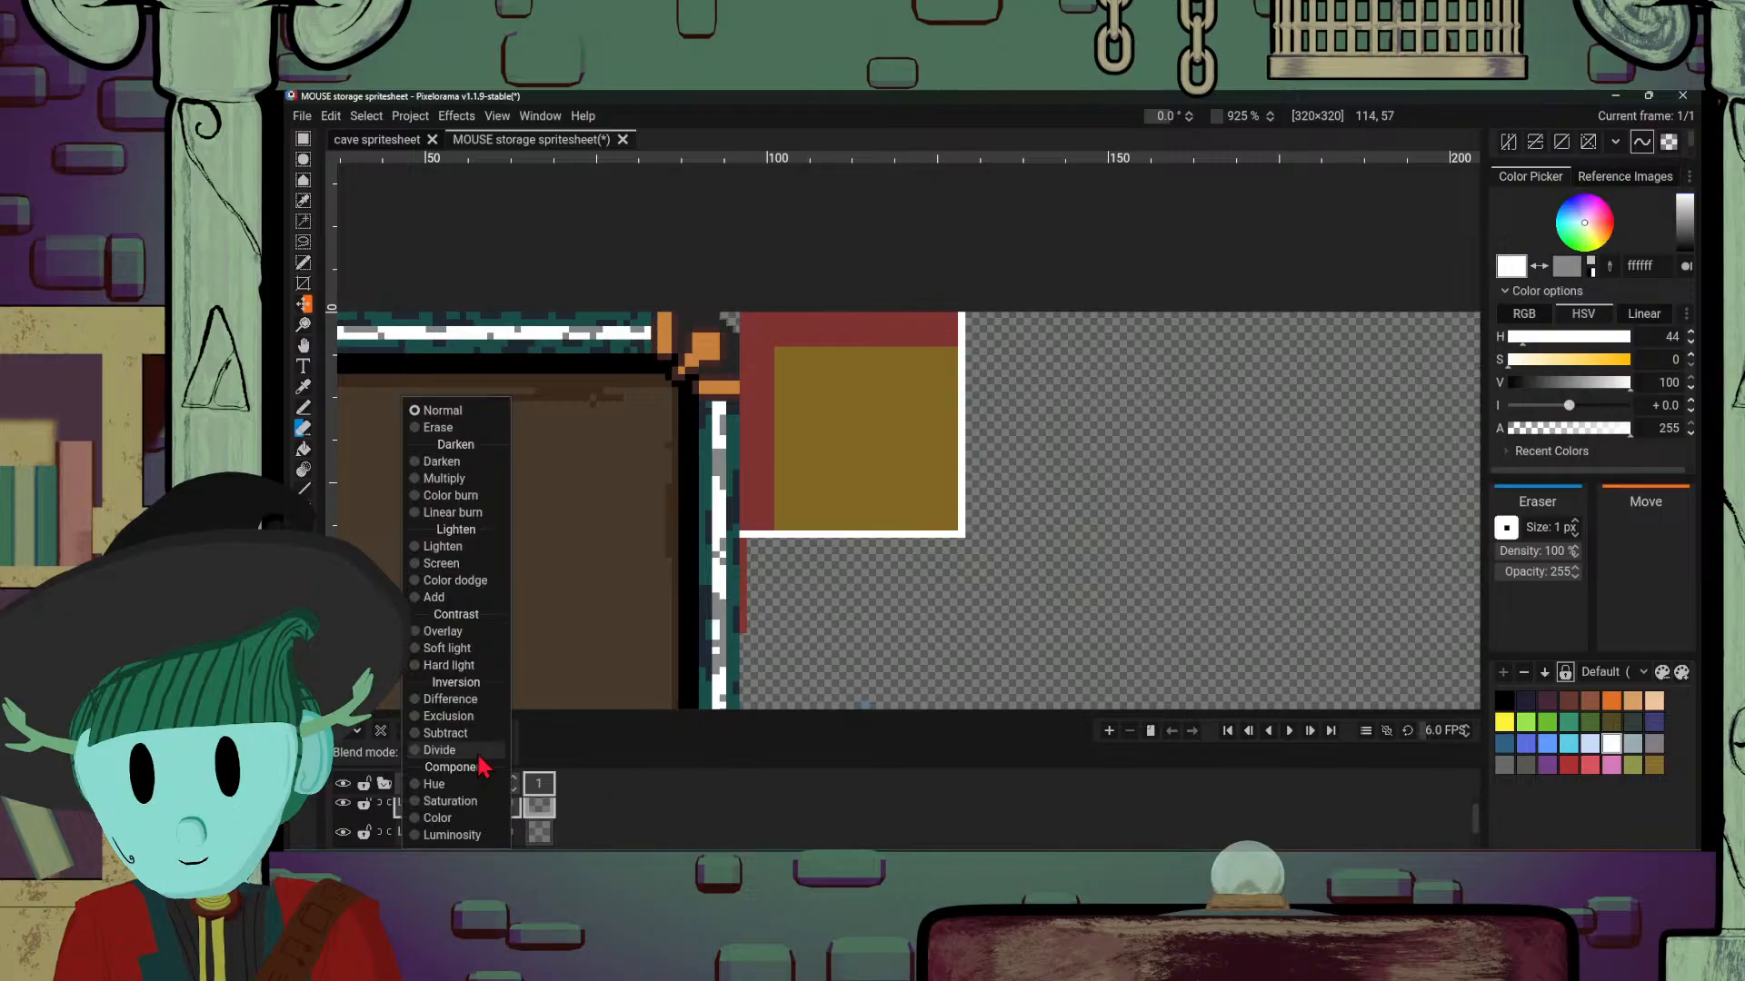
left_click(439, 427)
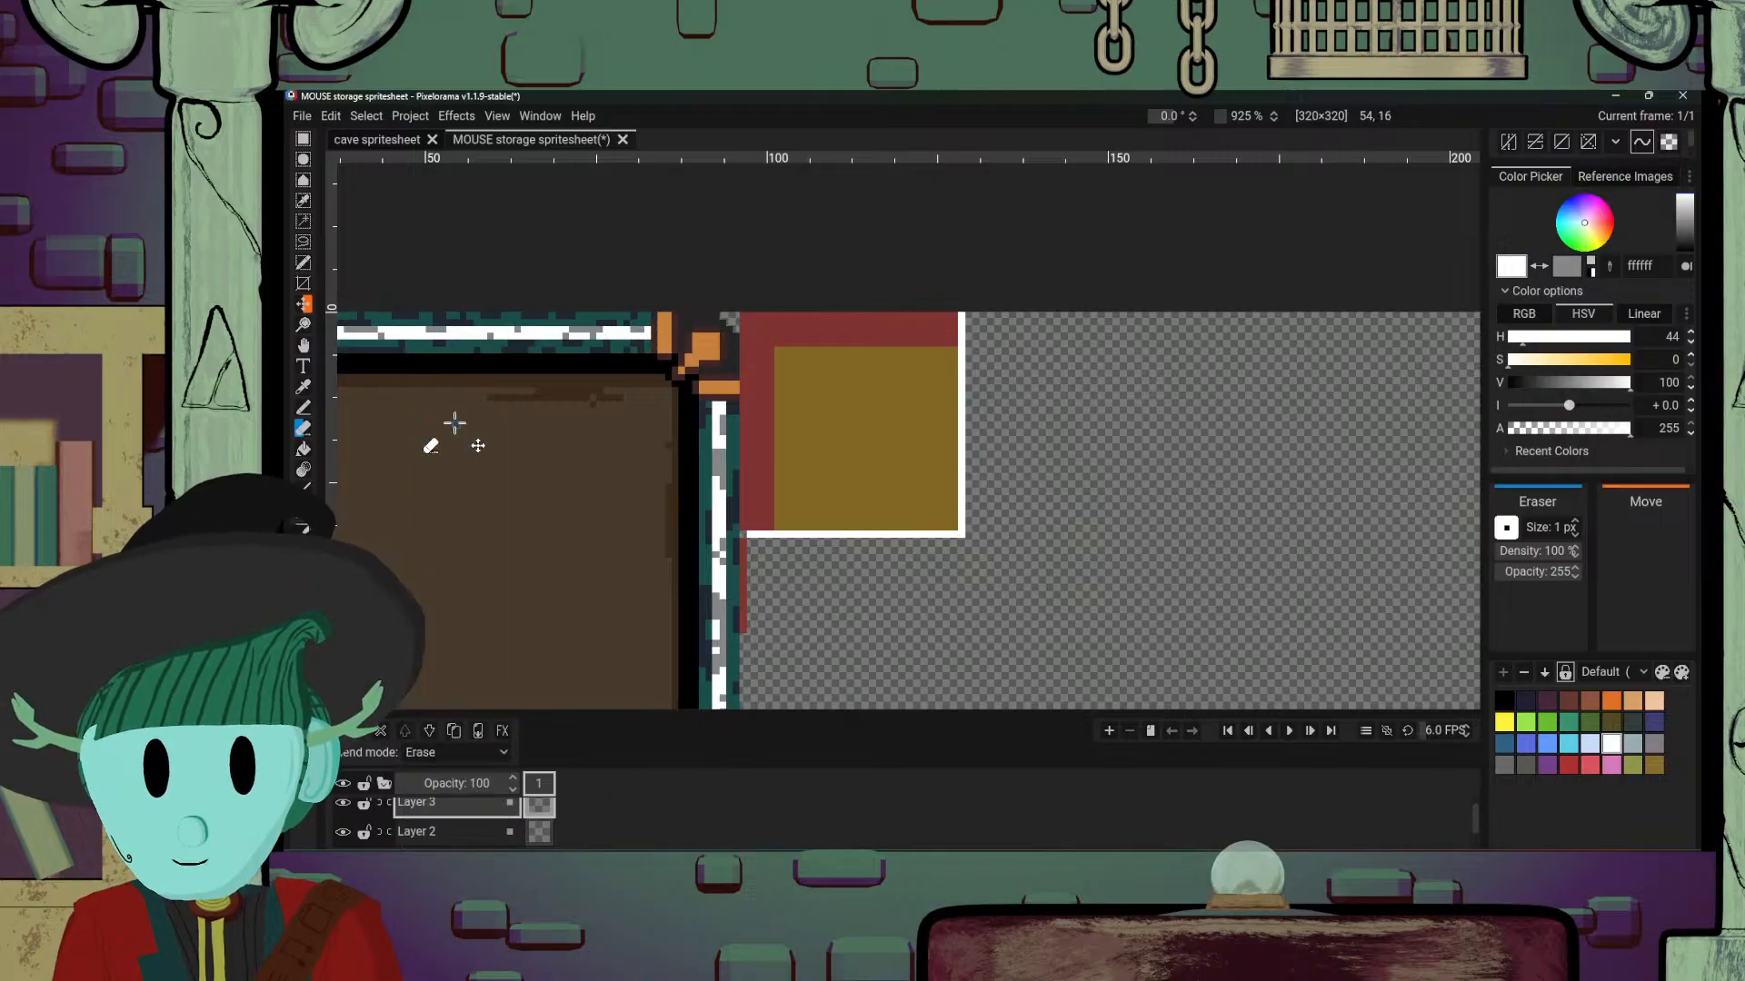
left_click(491, 754)
left_click(468, 463)
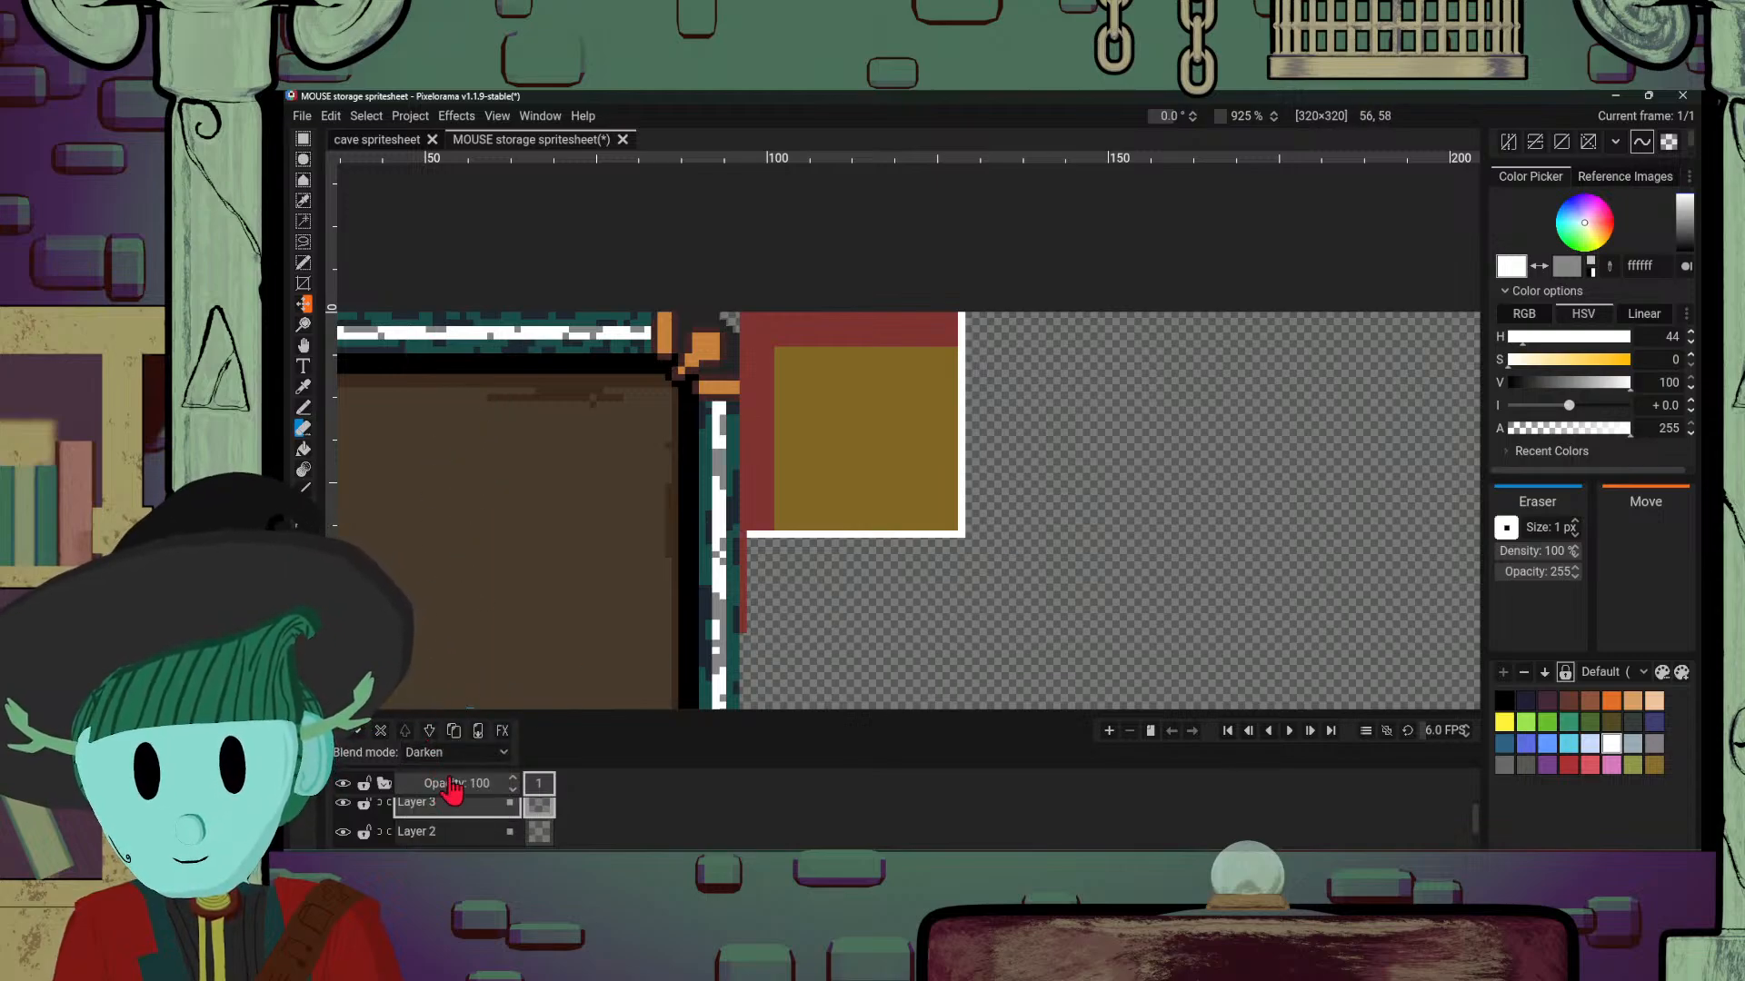
left_click(479, 755)
left_click(445, 409)
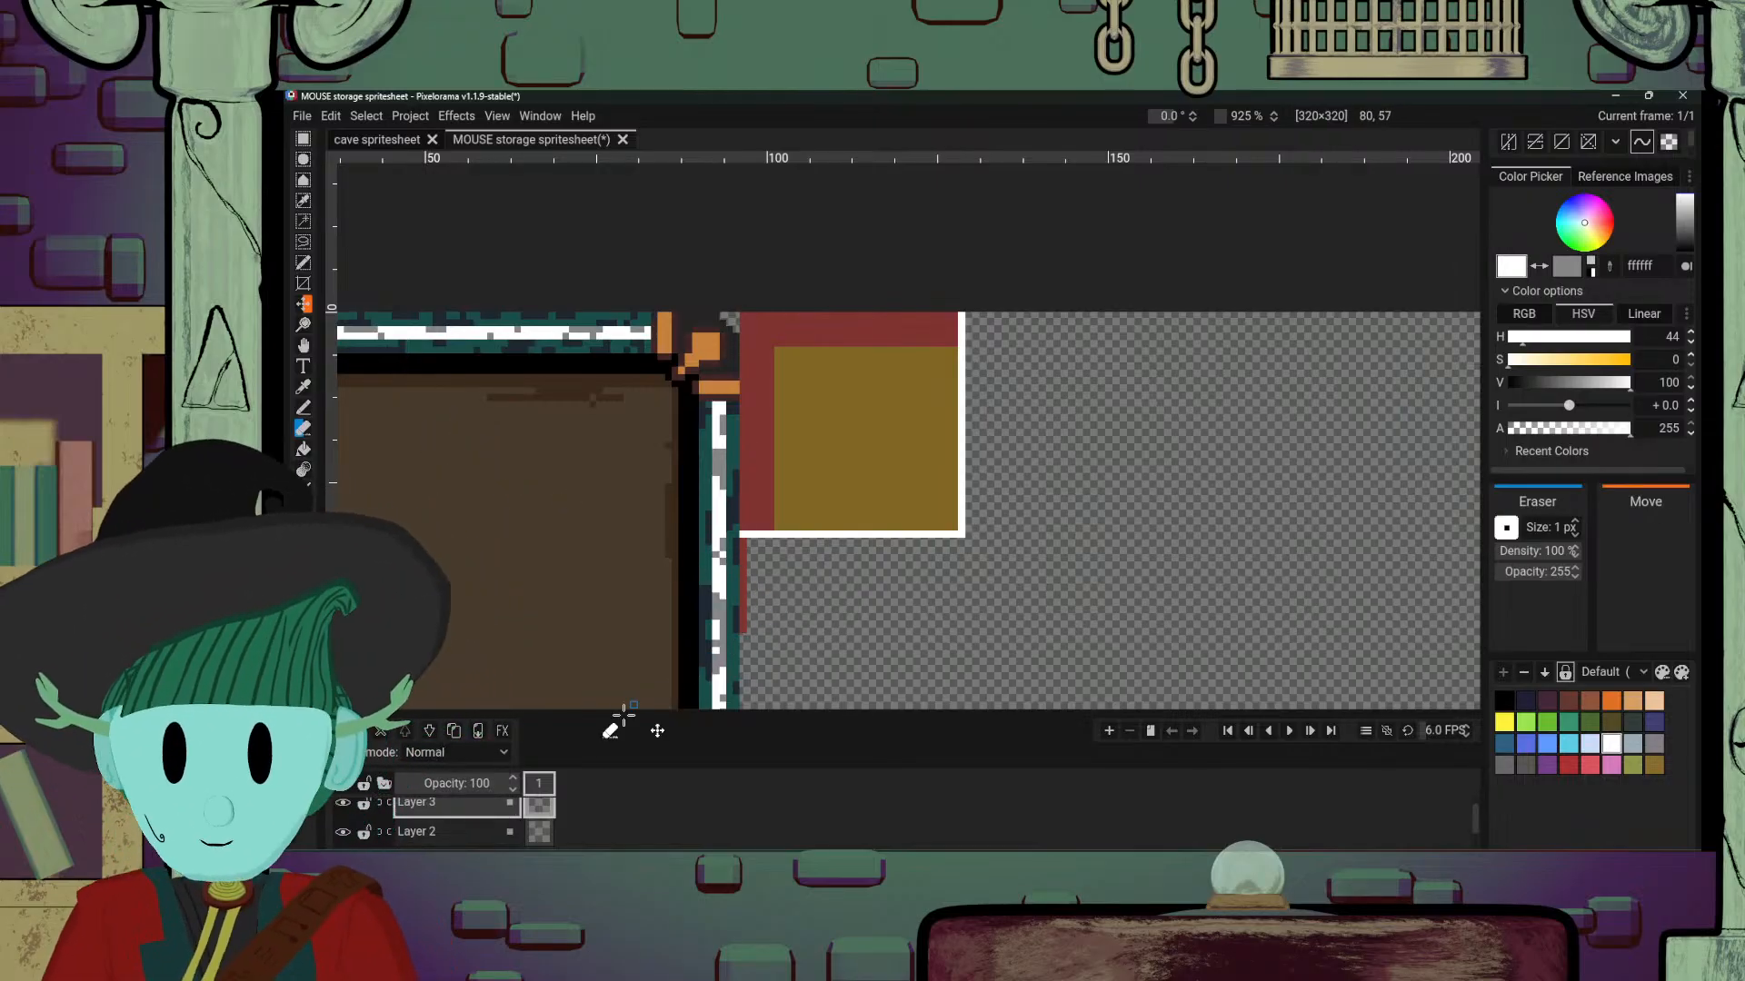
Step: Lower the opacity of Layer 3 to 21 so its white guide lines become translucent
left_click_drag(485, 800, 382, 791)
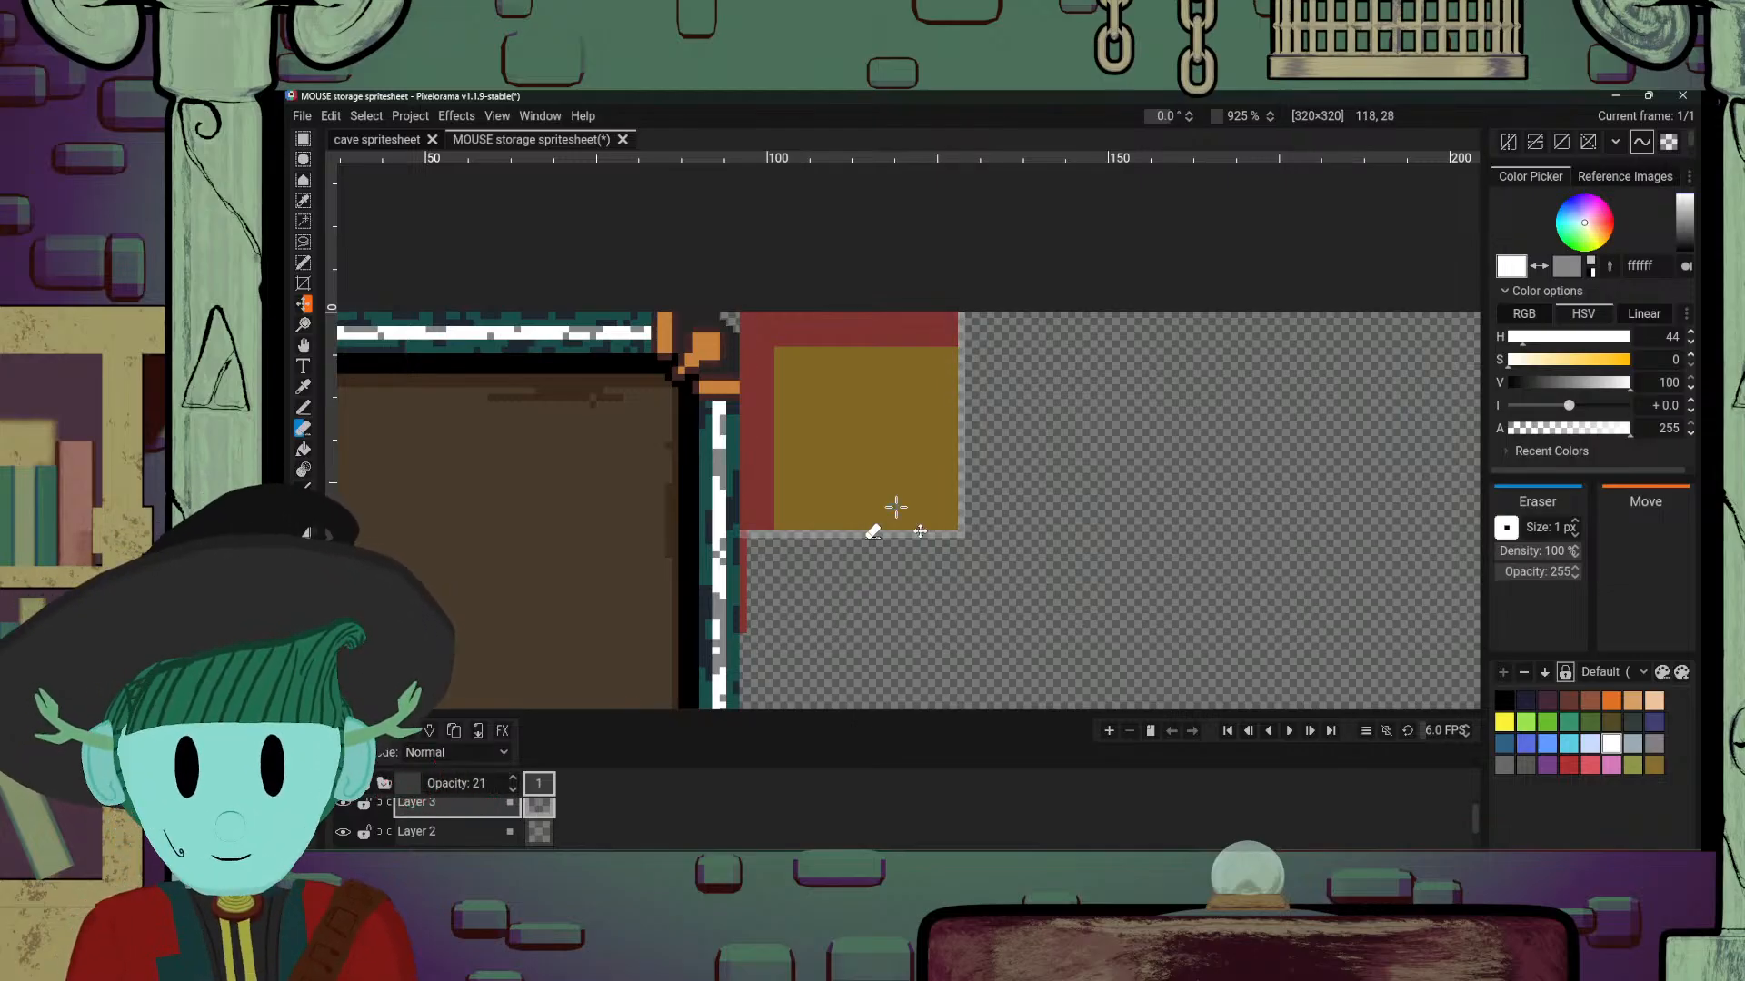
left_click_drag(901, 500, 1000, 371)
Step: Sample the tile's reddish brown (803431) and try a one-pixel line over the guide below the tile on Layer 3
key("b")
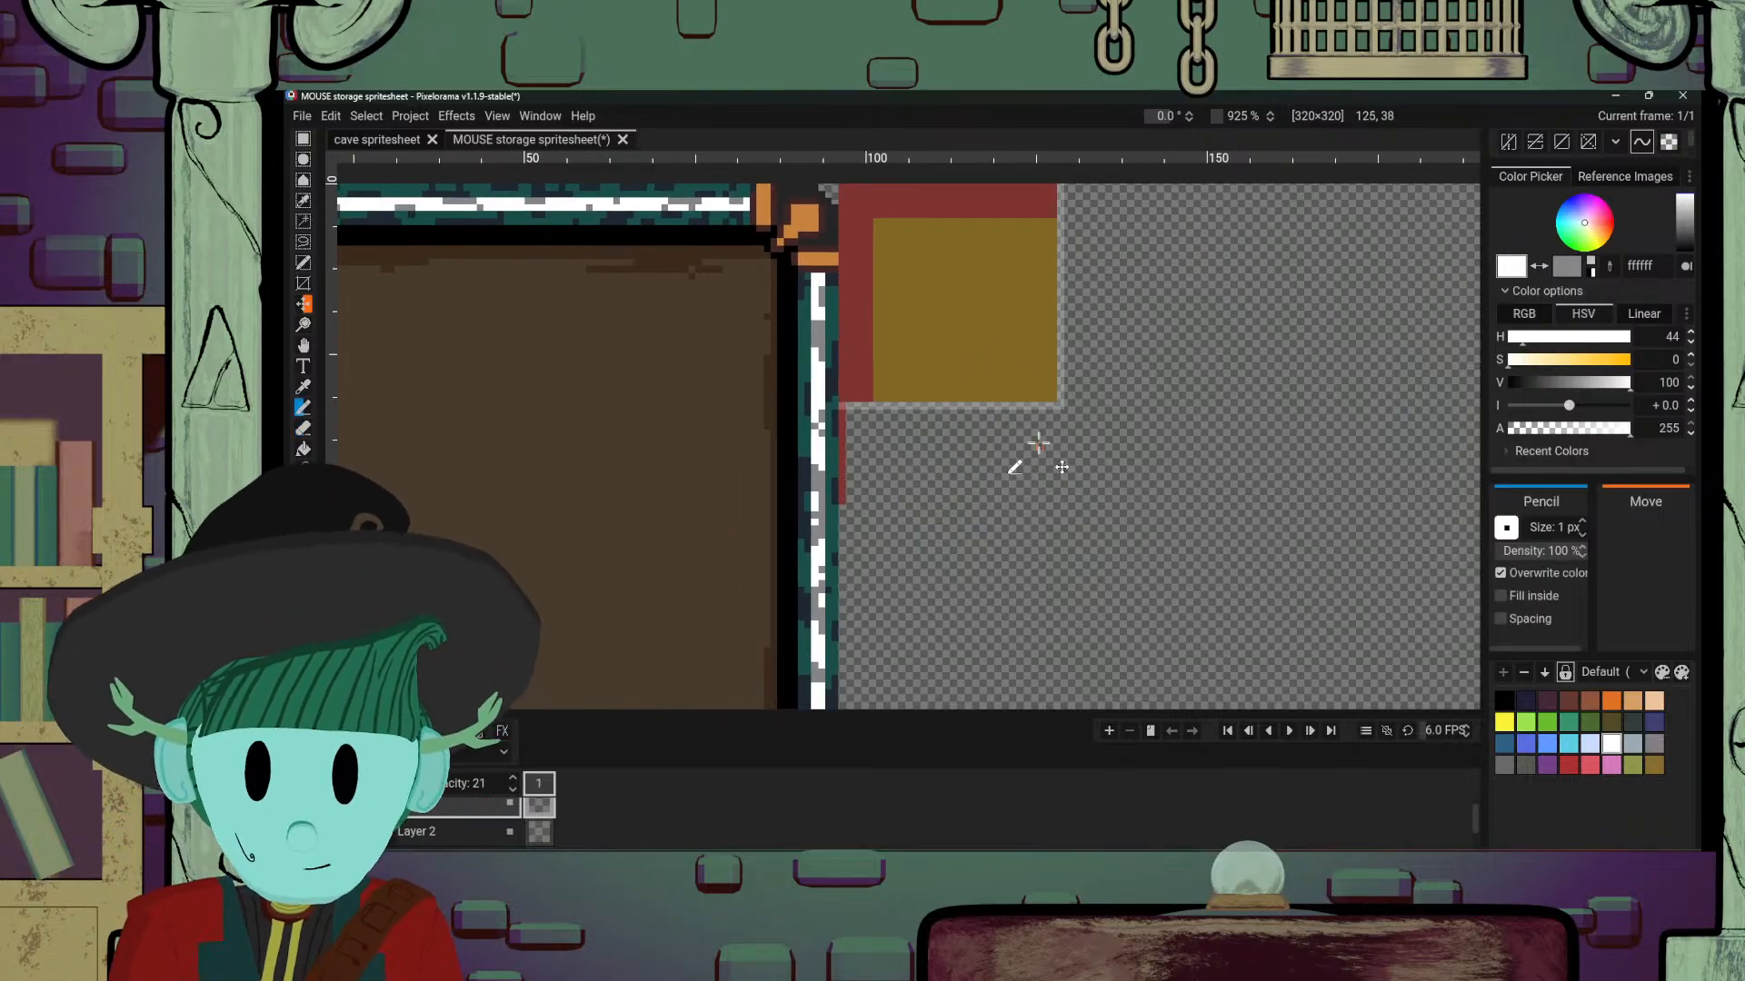
left_click(853, 411, "alt")
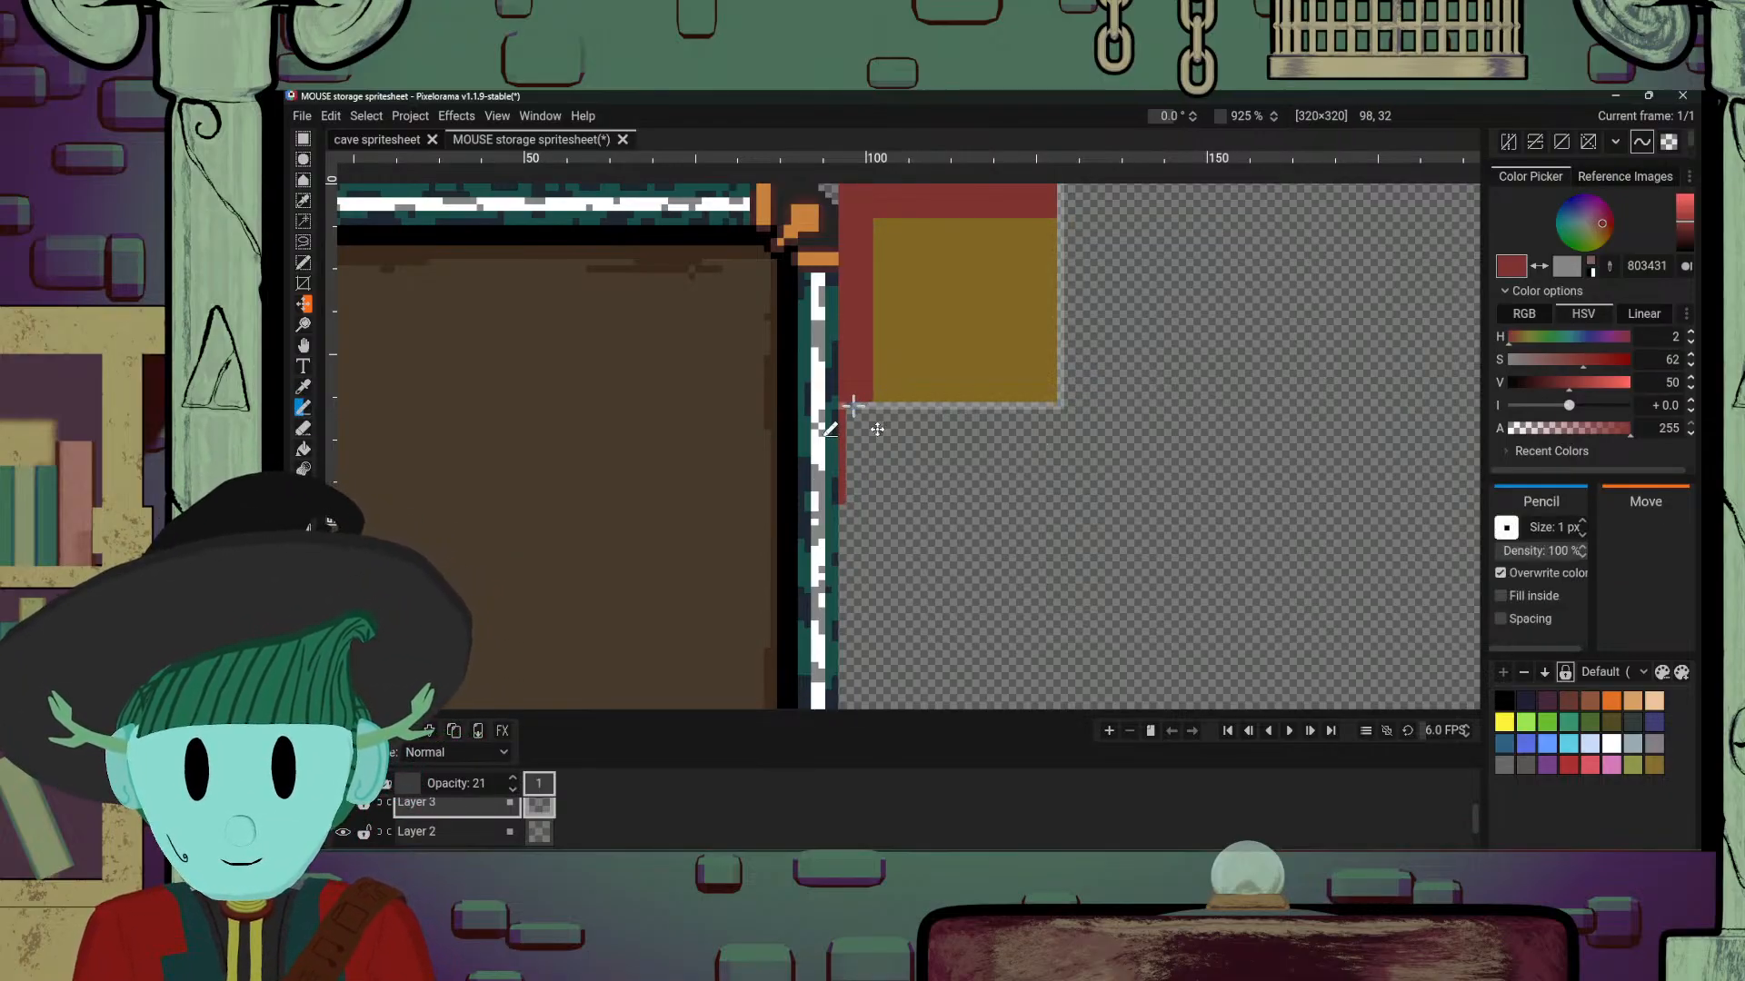
key("alt")
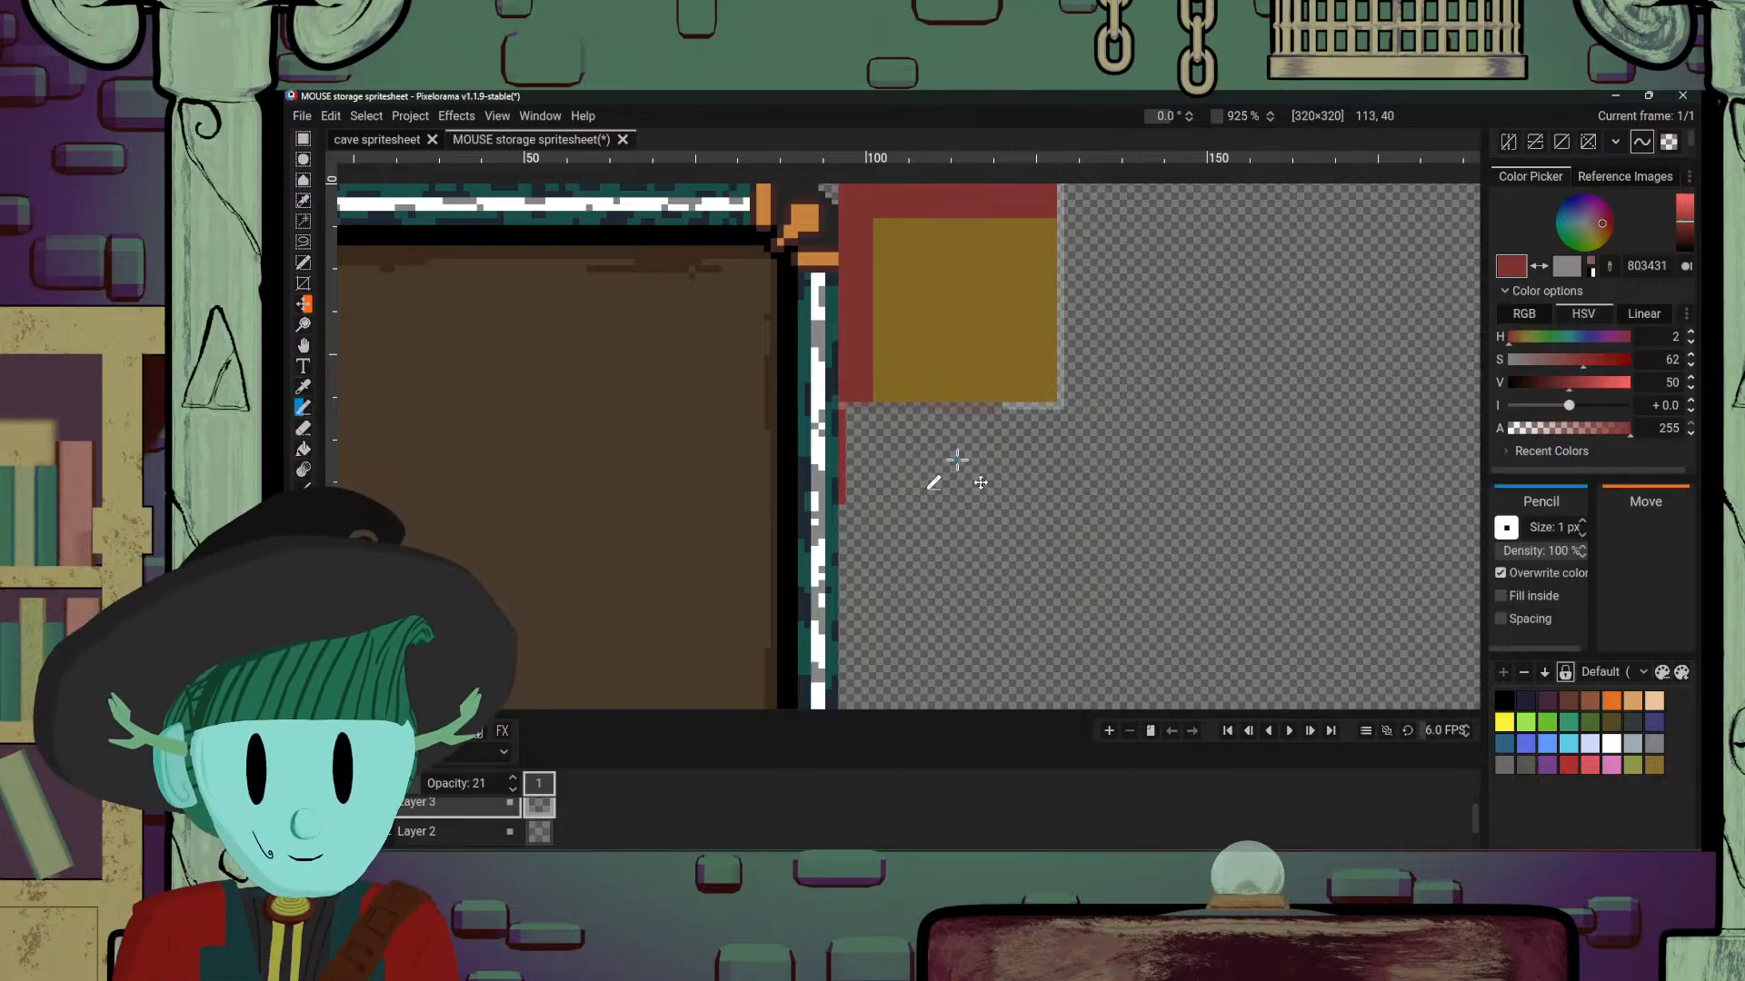
Step: Undo the line drawn on Layer 3 and redraw it on Layer 2 directly beneath the tile's lower edge
left_click(490, 830)
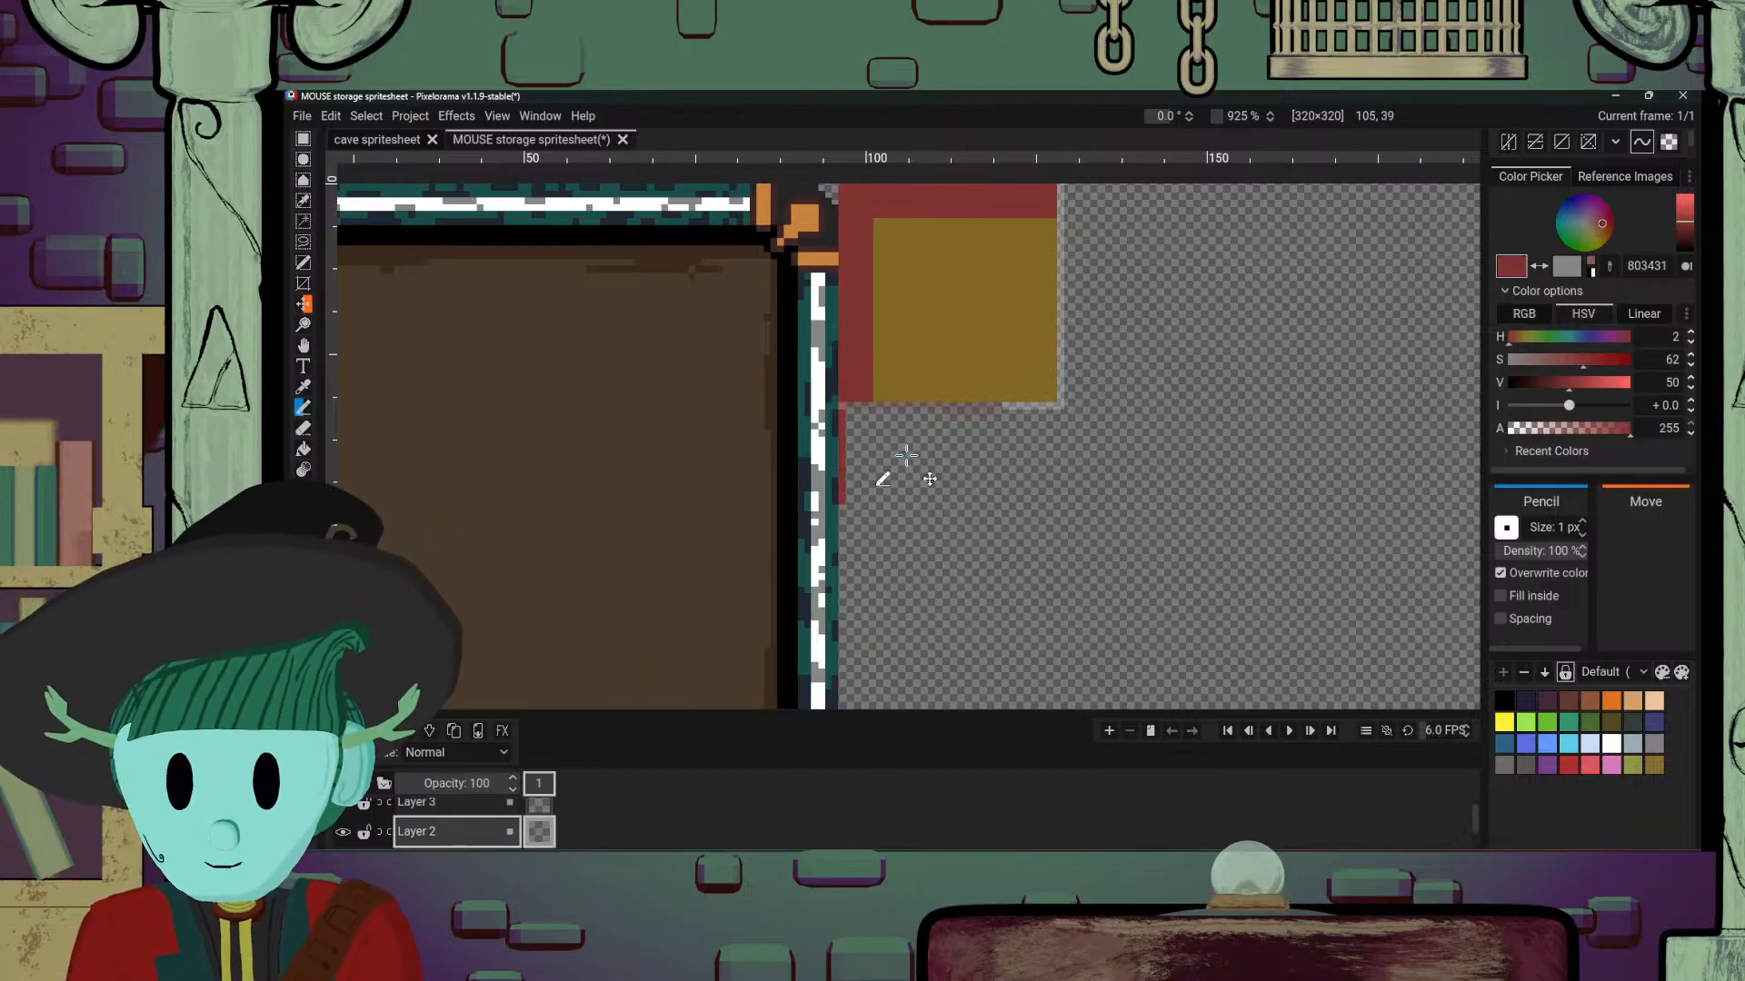
key("ctrl+z")
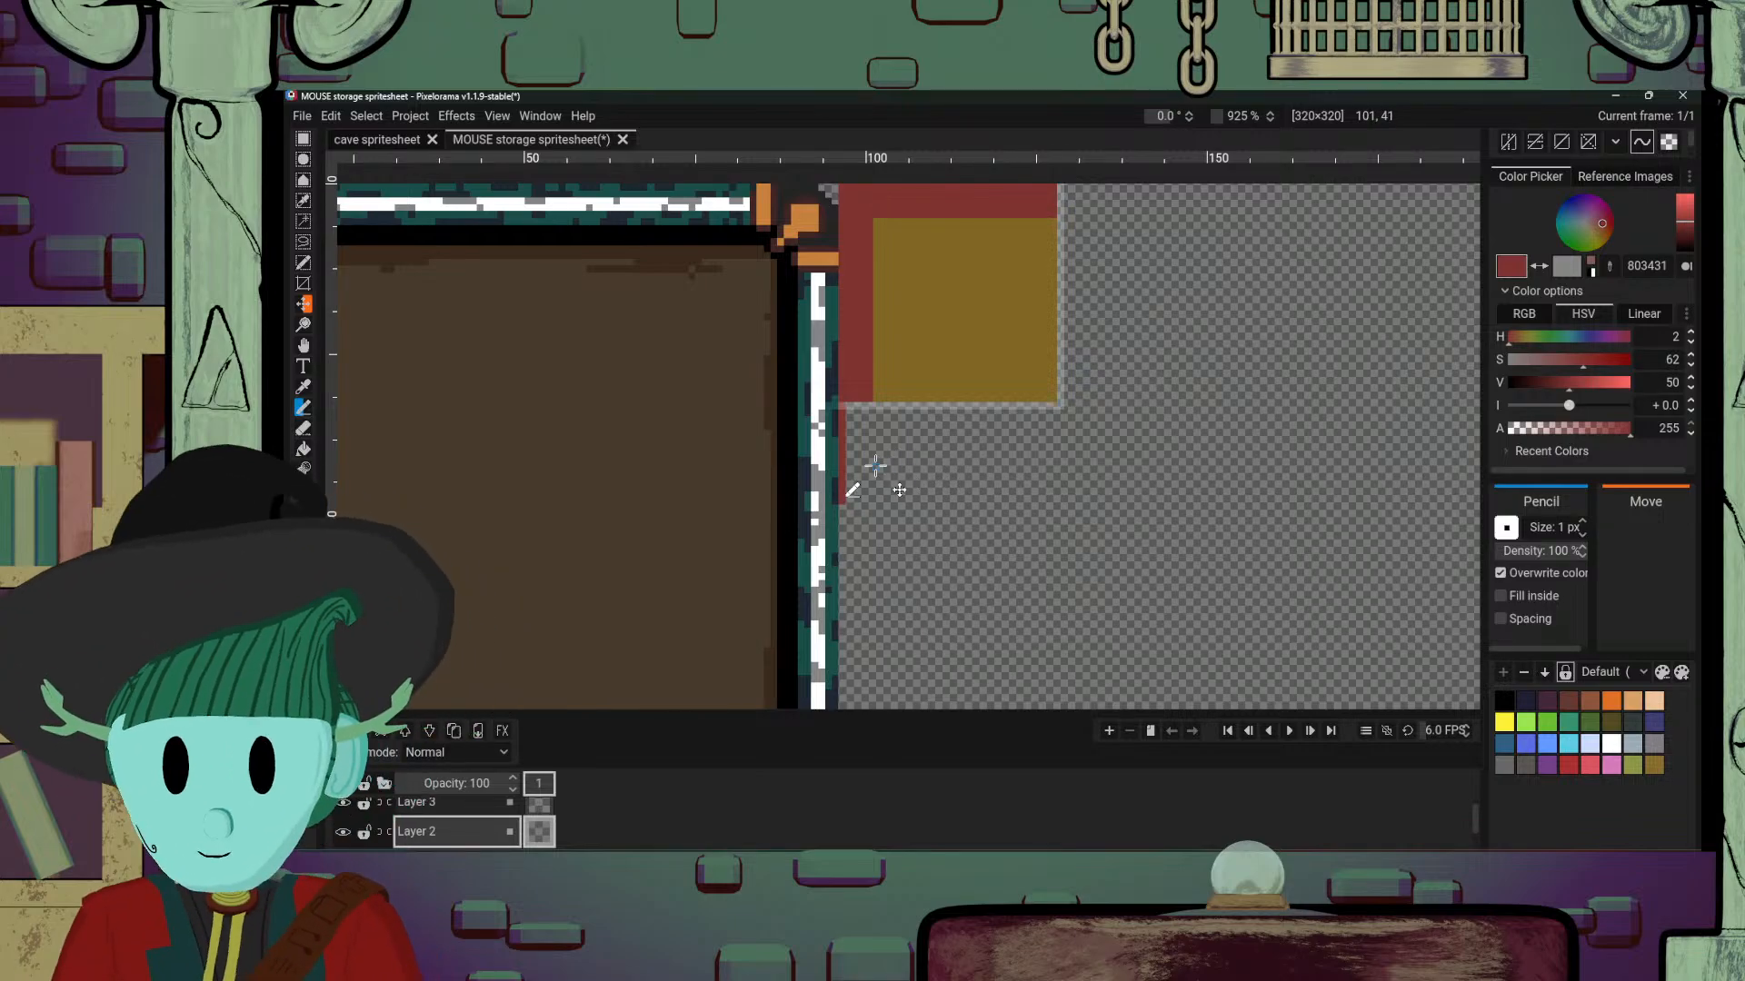
key("o")
key("b")
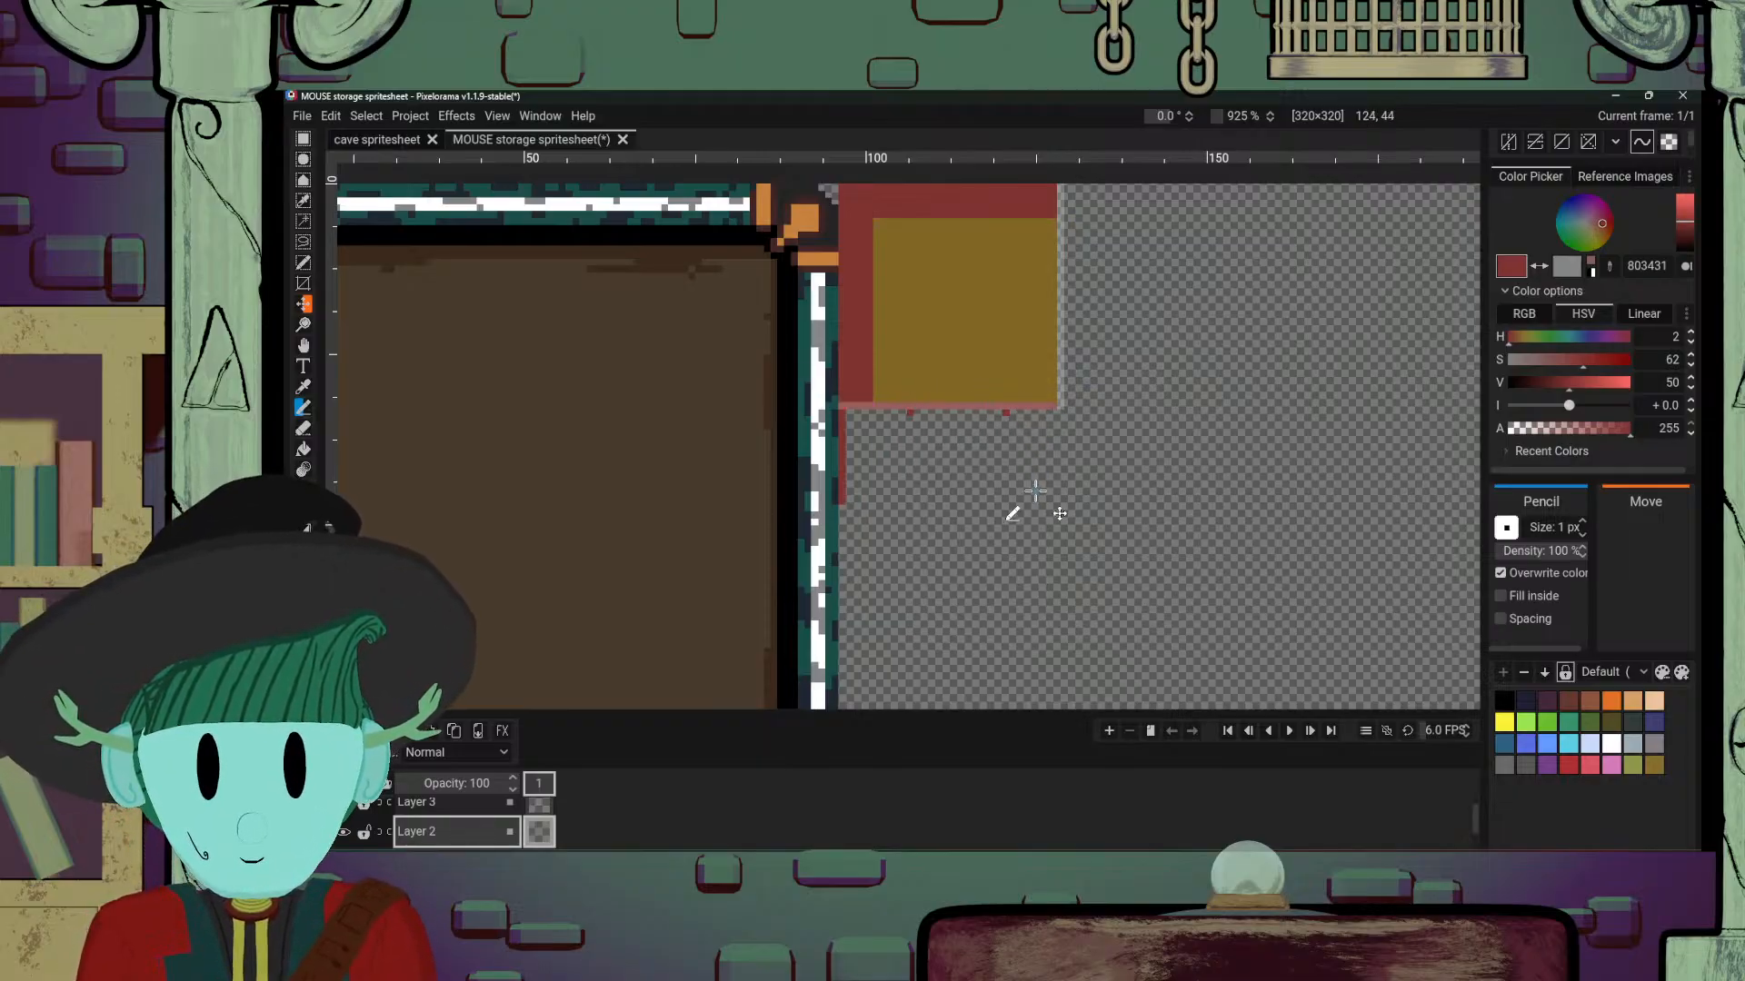
Step: Extend the reddish brown vertical line against the frame to about 32 px long, down to row 63
scroll(994, 489, "up", 1)
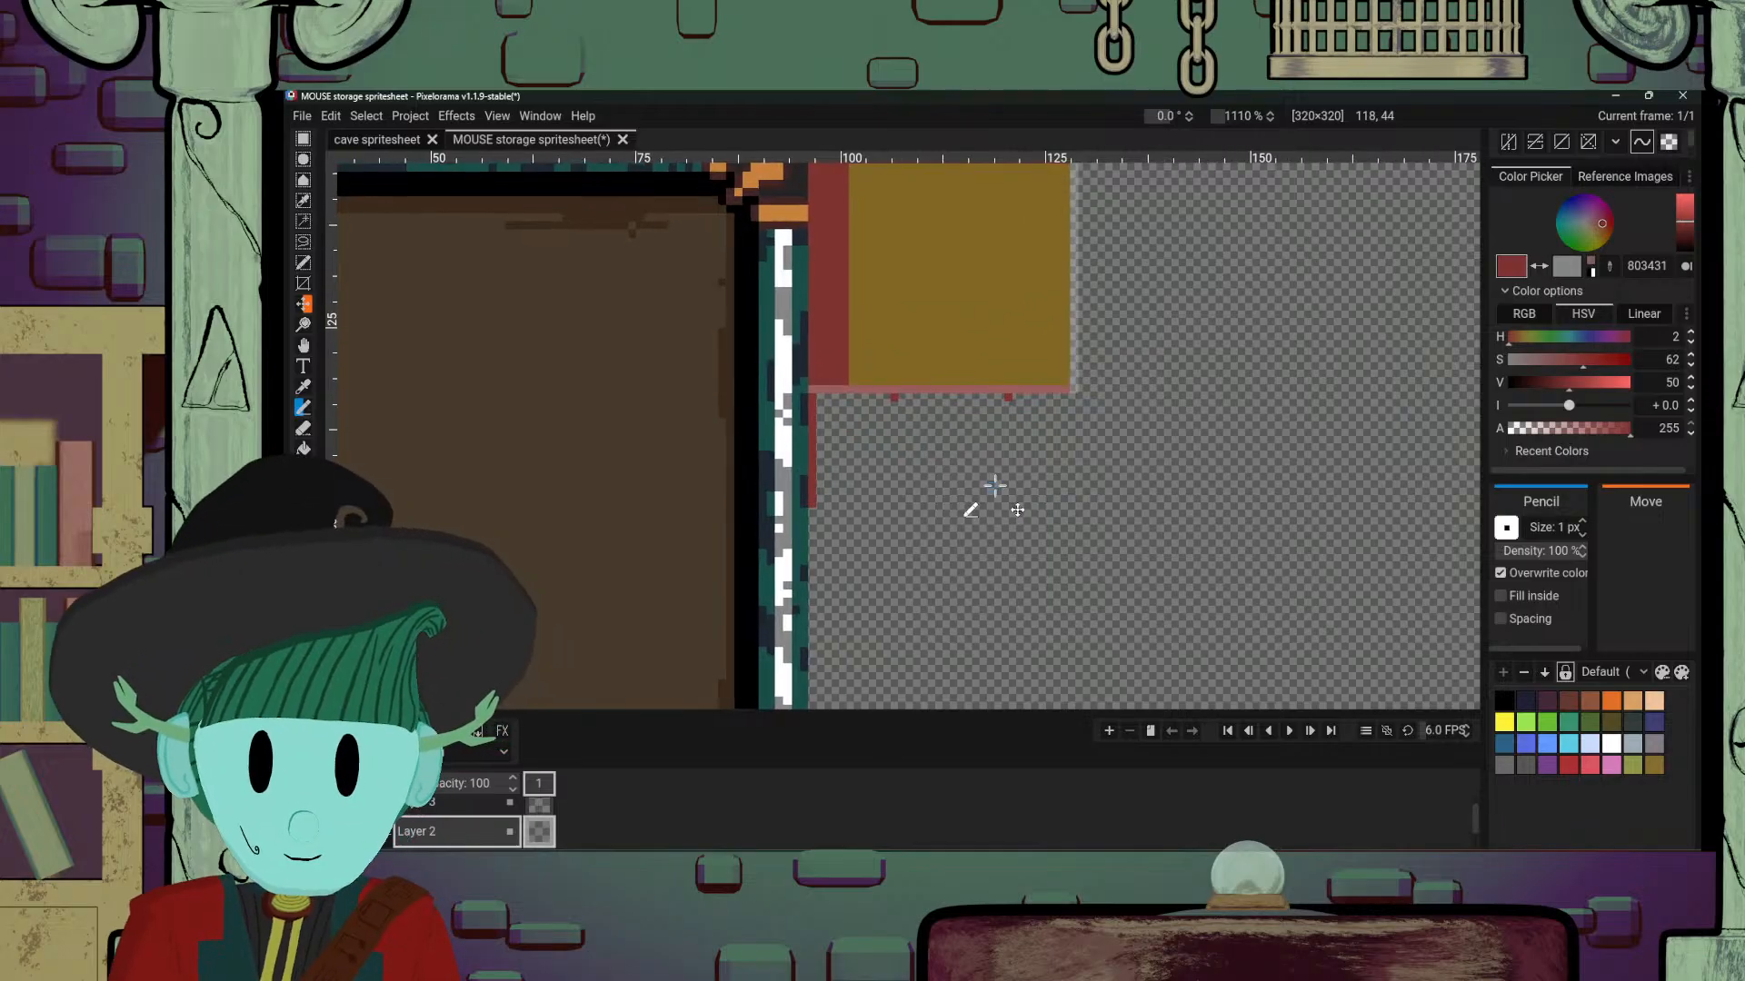
left_click_drag(995, 486, 1055, 374)
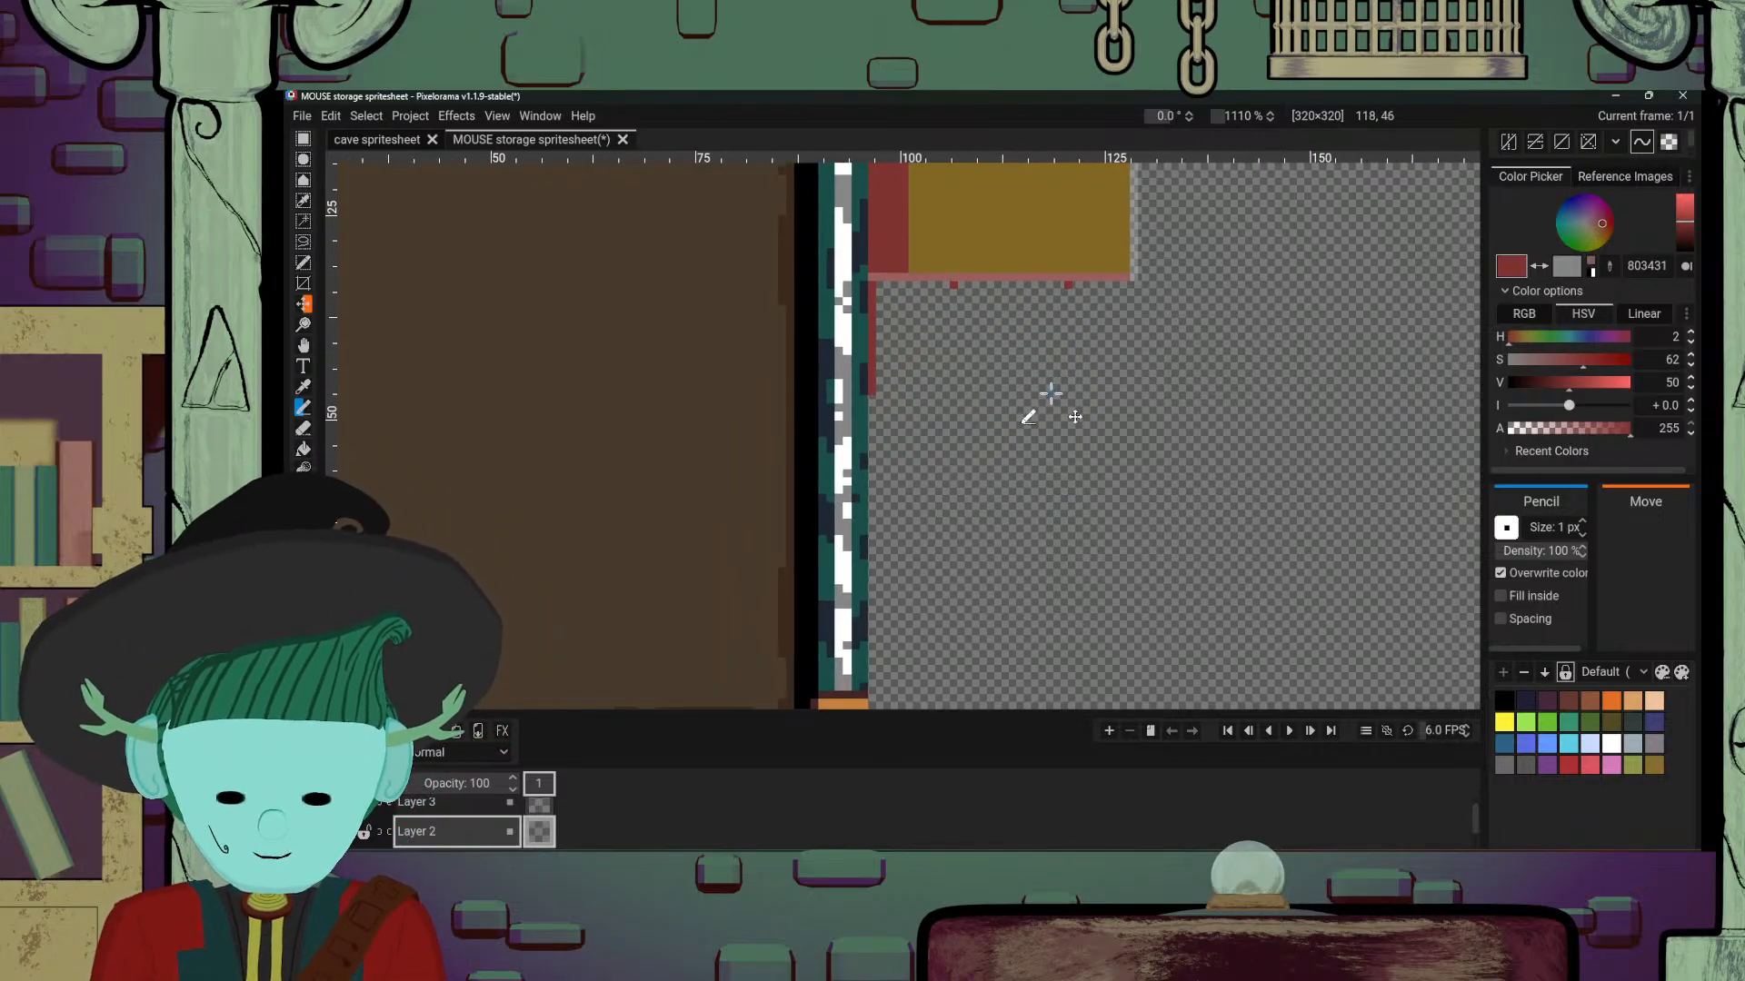
scroll(1051, 392, "up", 7)
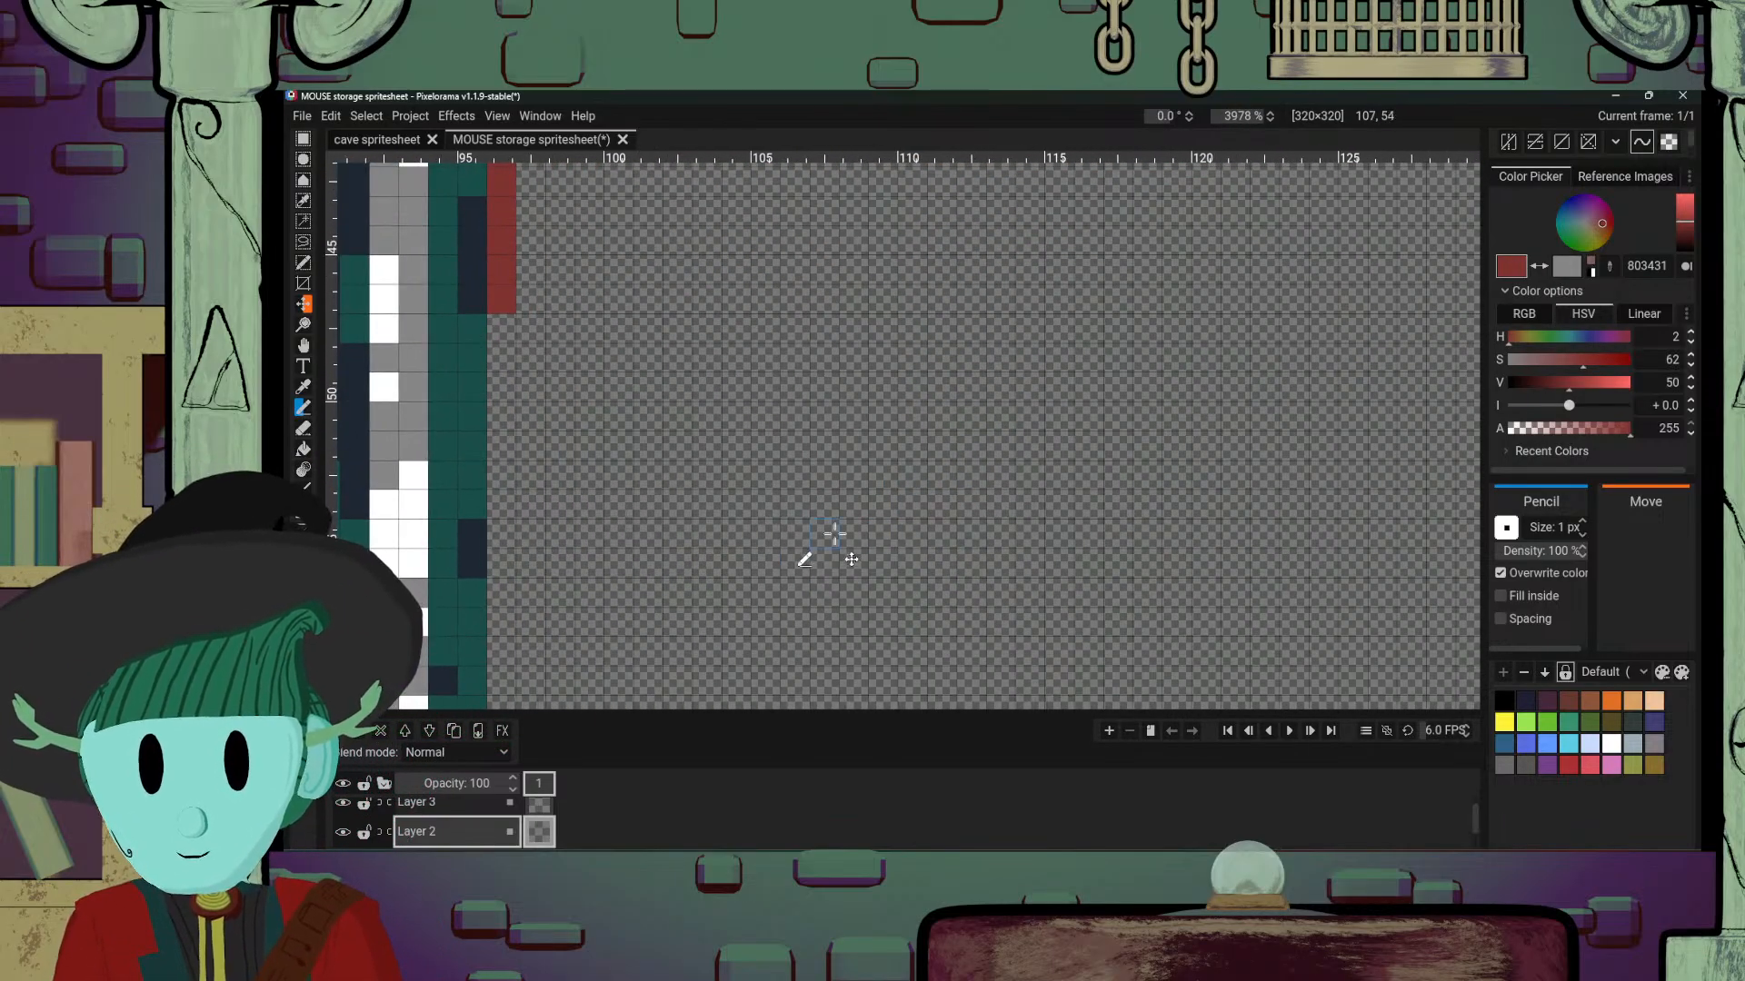
mouse_move(869, 591)
left_mouse_down()
mouse_move(1001, 355)
mouse_move(997, 318)
left_mouse_up()
left_click_drag(740, 543, 767, 580)
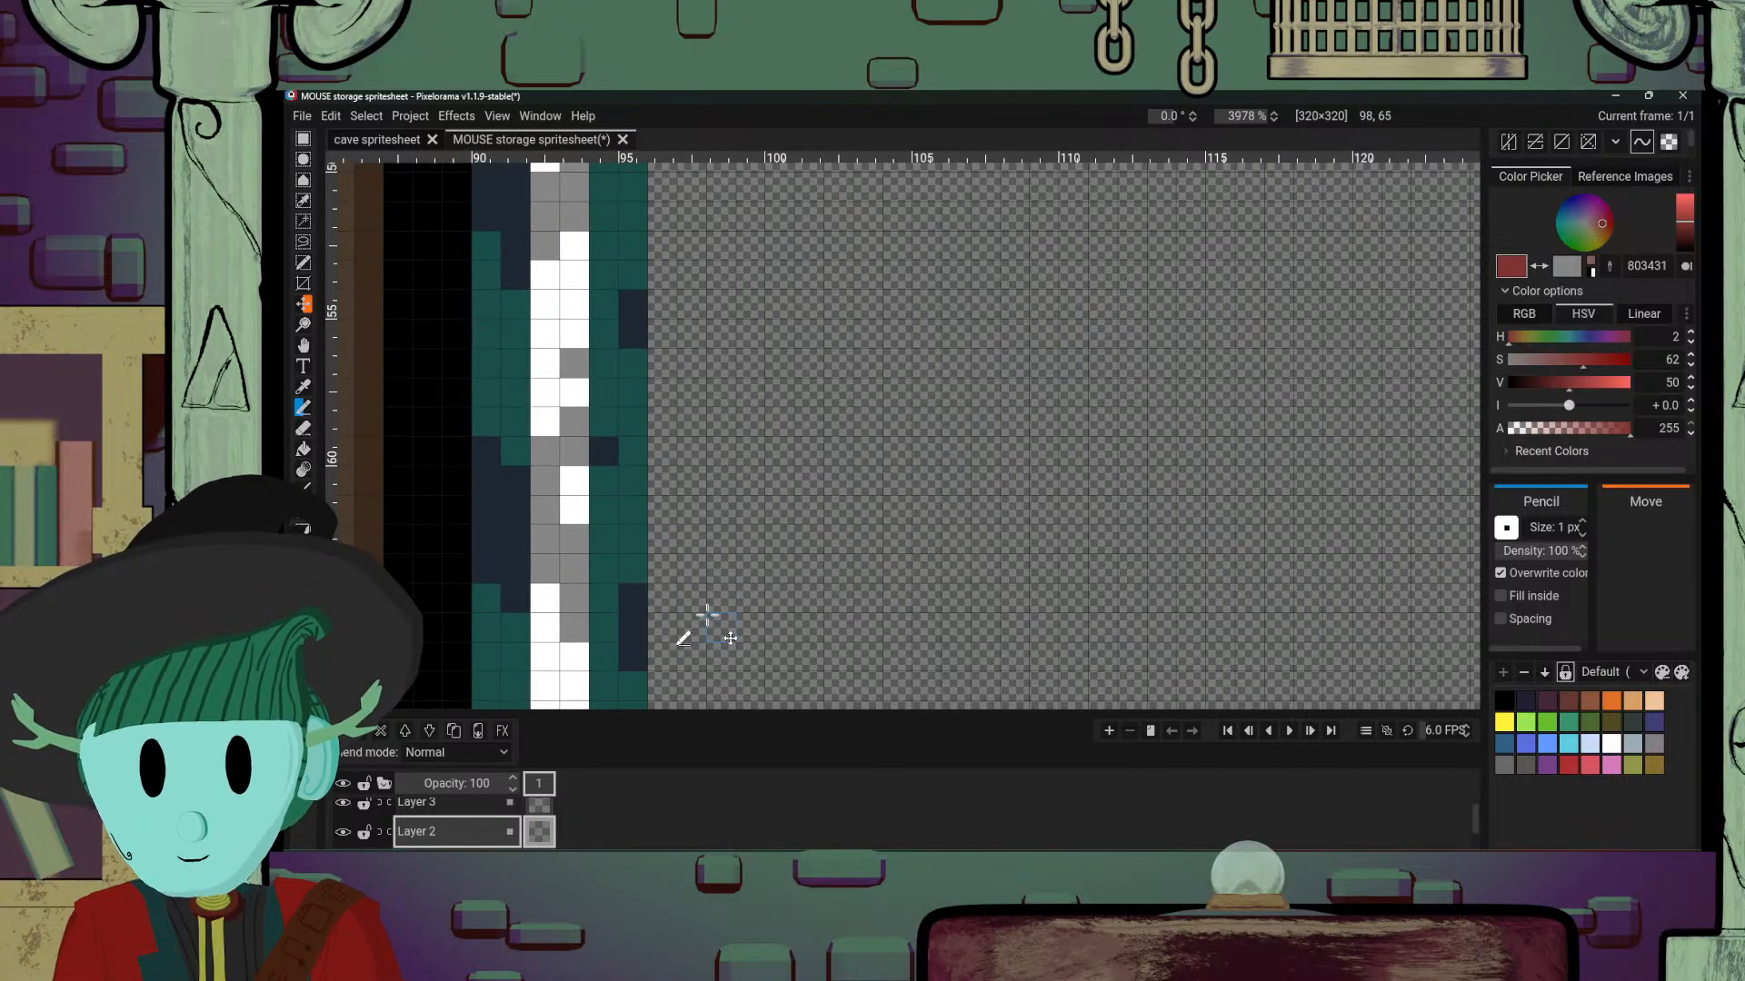
mouse_move(731, 638)
left_mouse_down()
mouse_move(623, 603)
mouse_move(436, 627)
left_mouse_up()
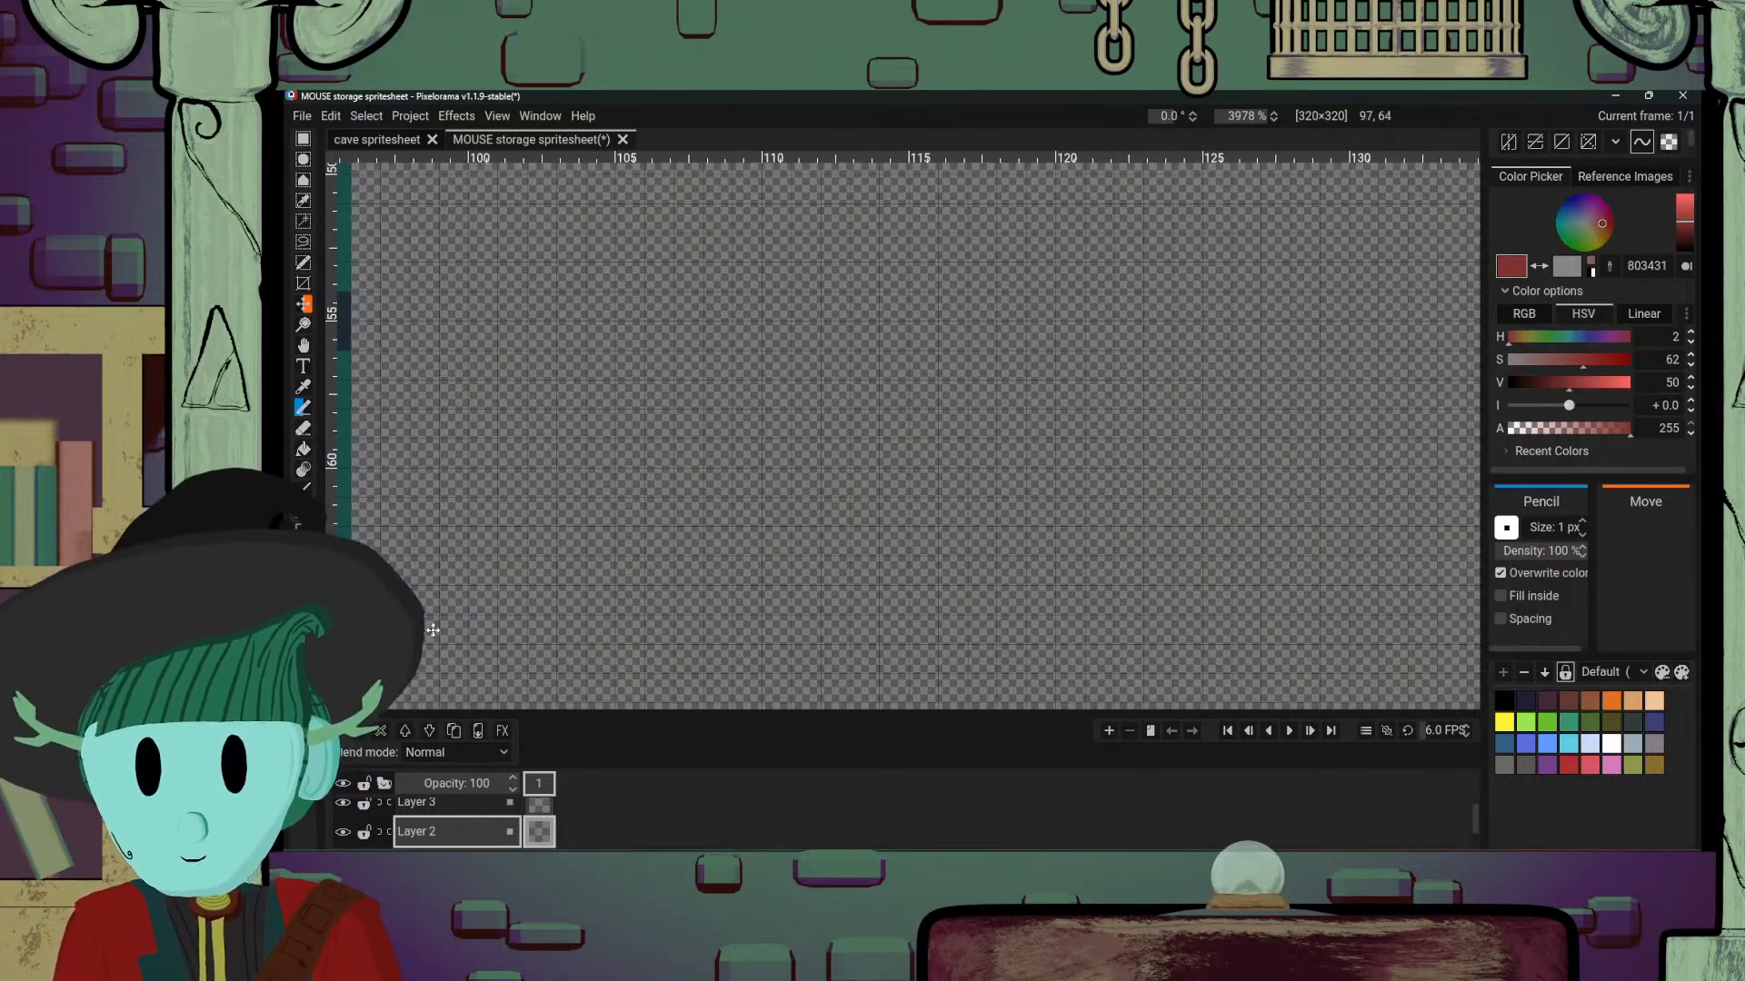
left_click_drag(373, 380, 710, 491)
mouse_move(698, 280)
left_mouse_down()
mouse_move(718, 488)
mouse_move(705, 647)
mouse_move(701, 451)
left_mouse_up()
scroll(742, 518, "down", 5)
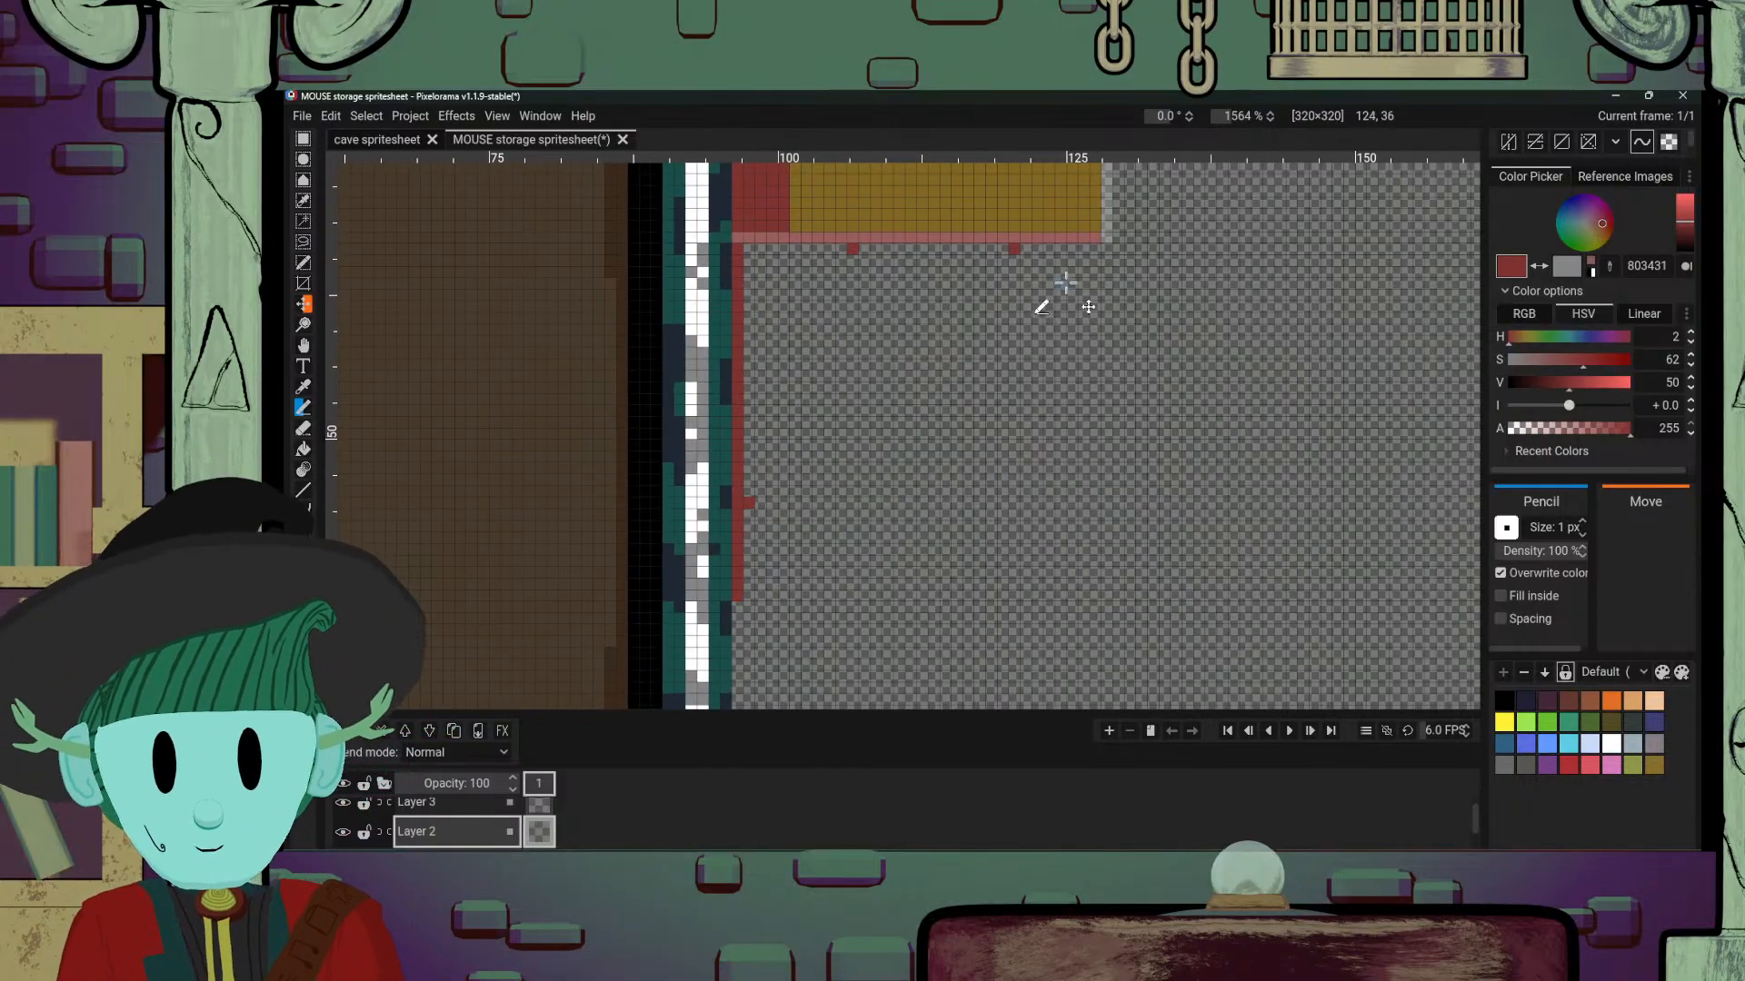
Step: Draw the right and lower sides of the second tile in reddish brown, closing a square outline about 32 px wide
left_click_drag(1096, 242, 1091, 520)
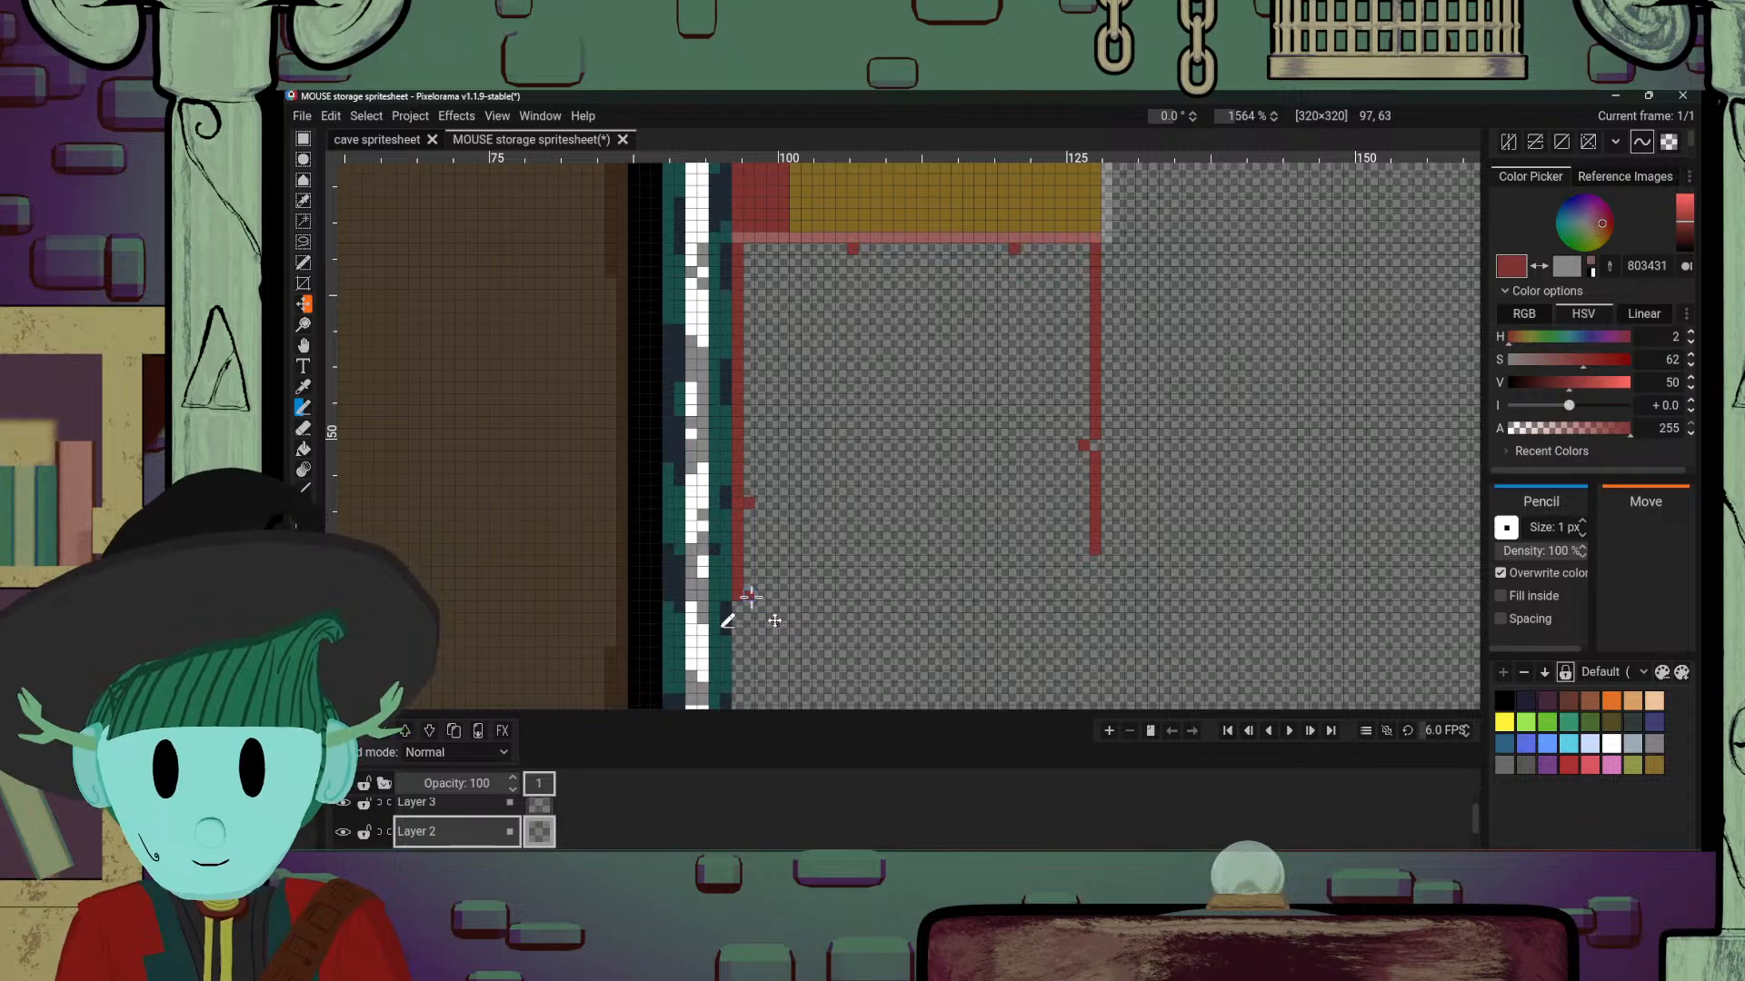
left_click_drag(750, 597, 1044, 594)
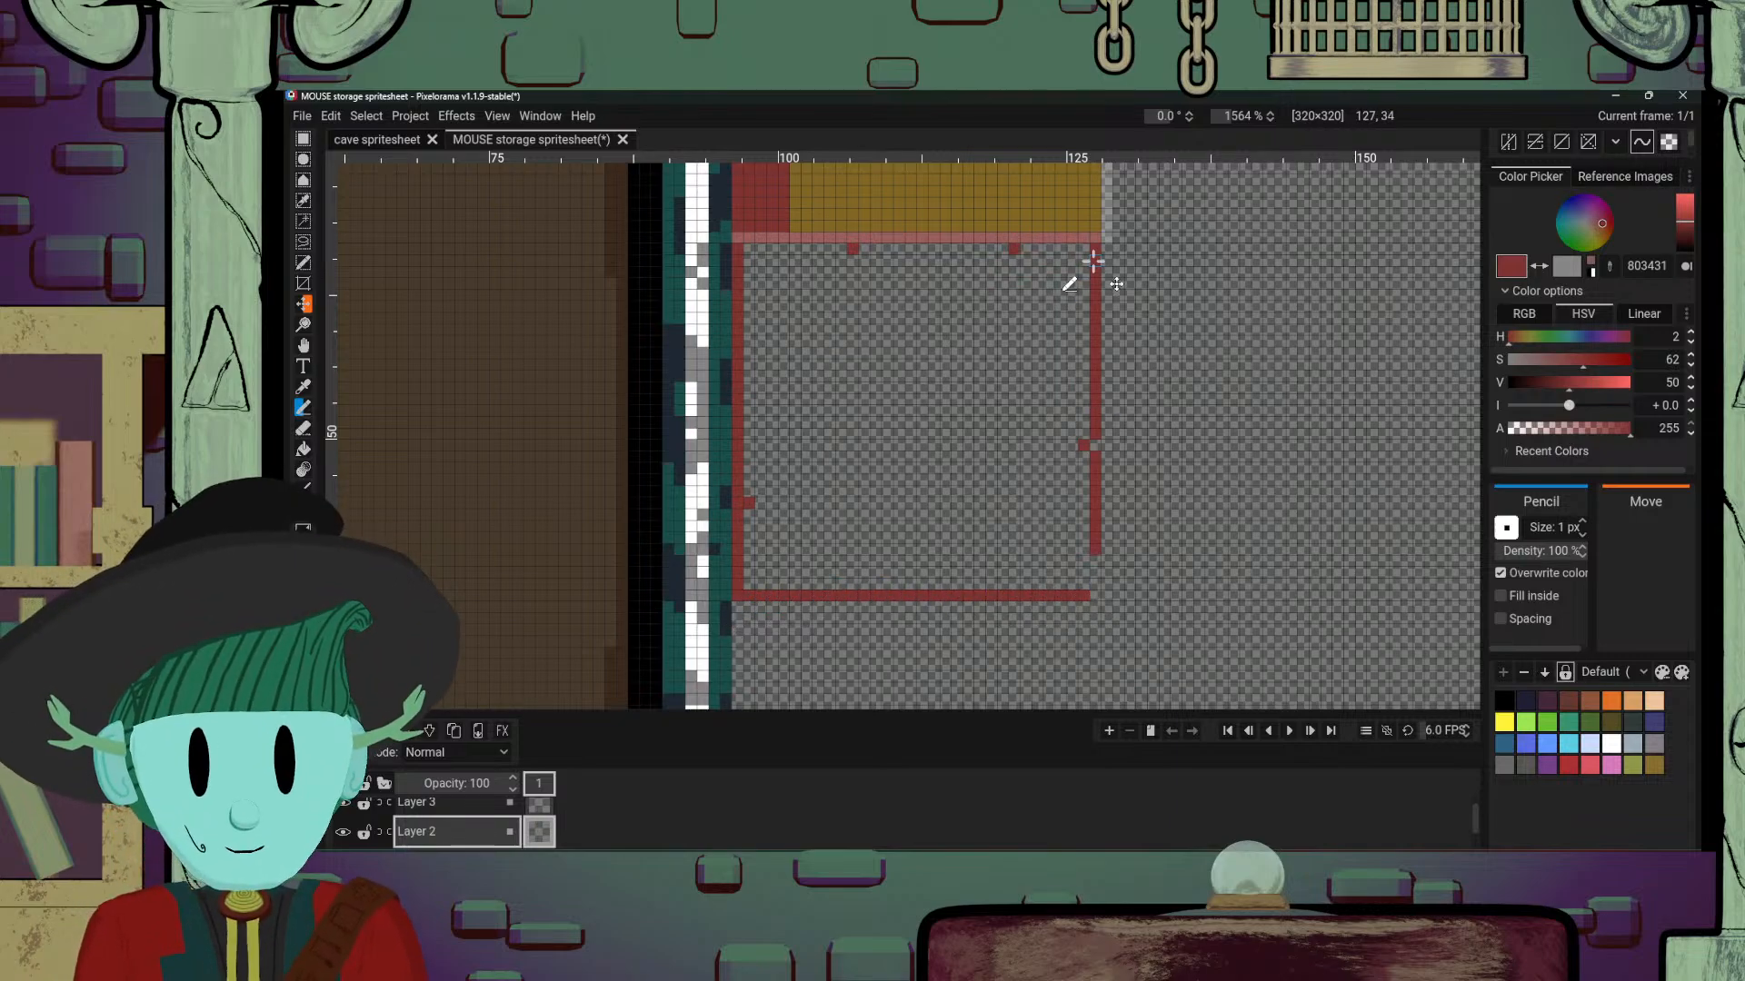
left_click_drag(1100, 549, 1096, 575)
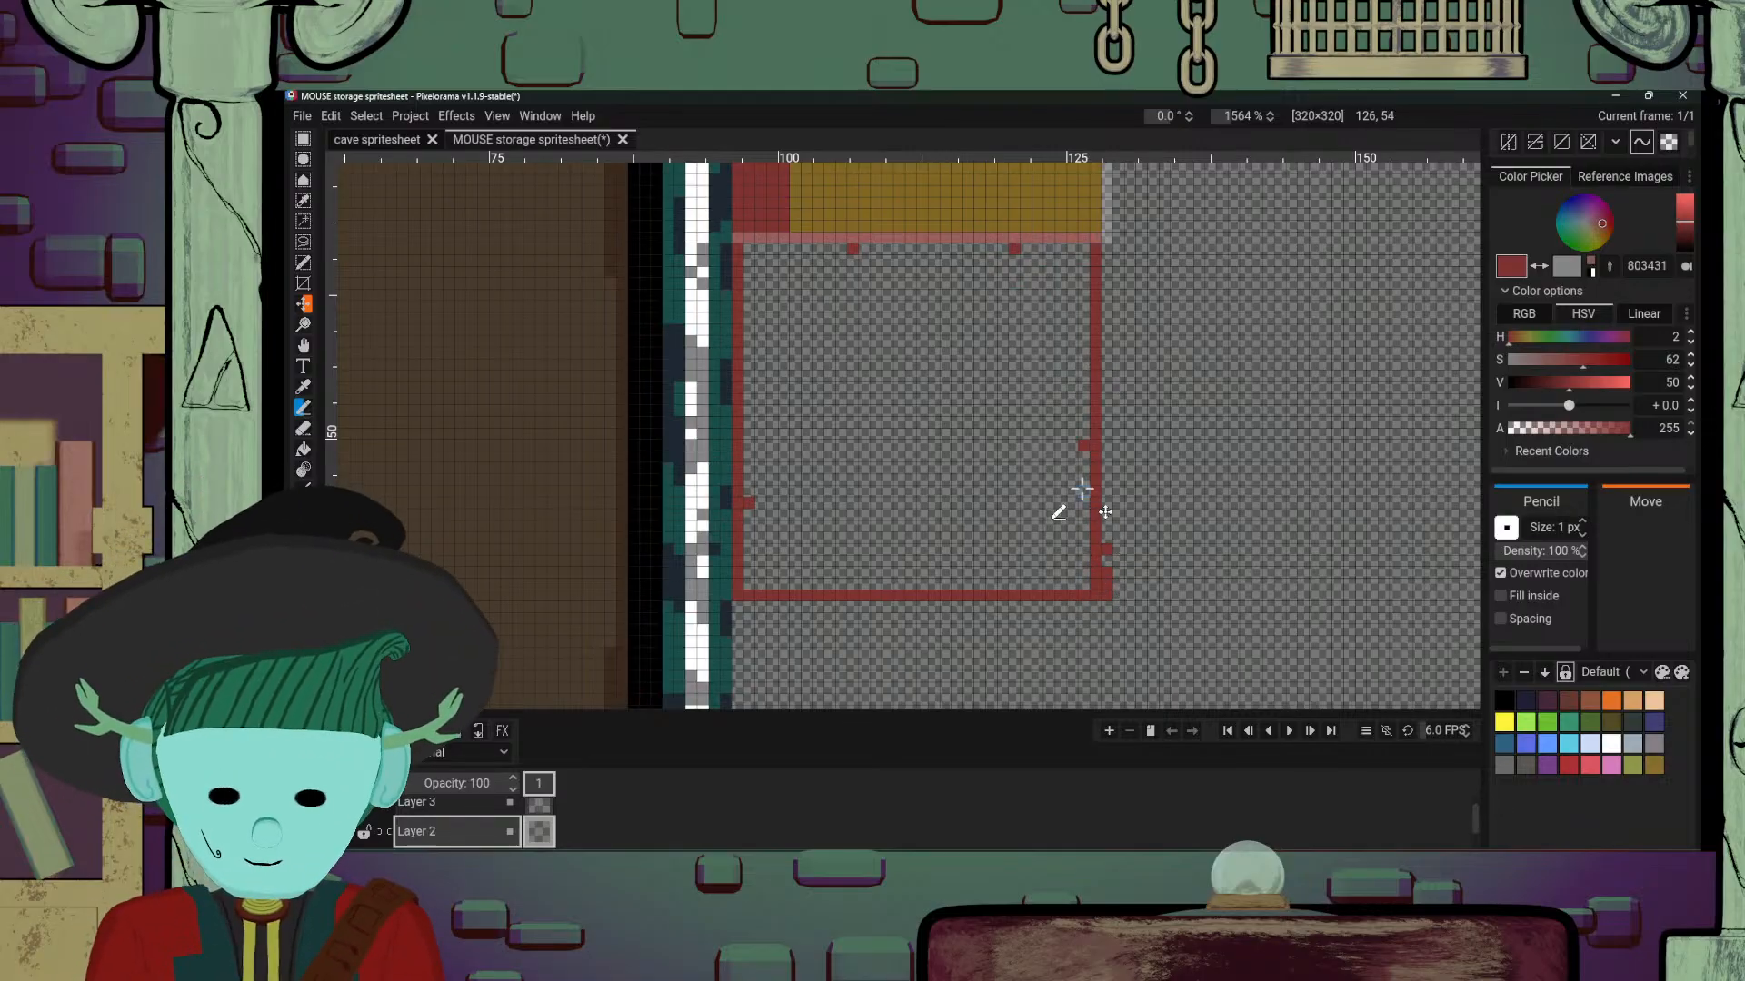
Step: Erase the stray pixels outside the outline's lower right corner and bucket-fill the second tile with reddish brown (803431)
scroll(1081, 491, "down", 3)
scroll(1100, 505, "up", 3)
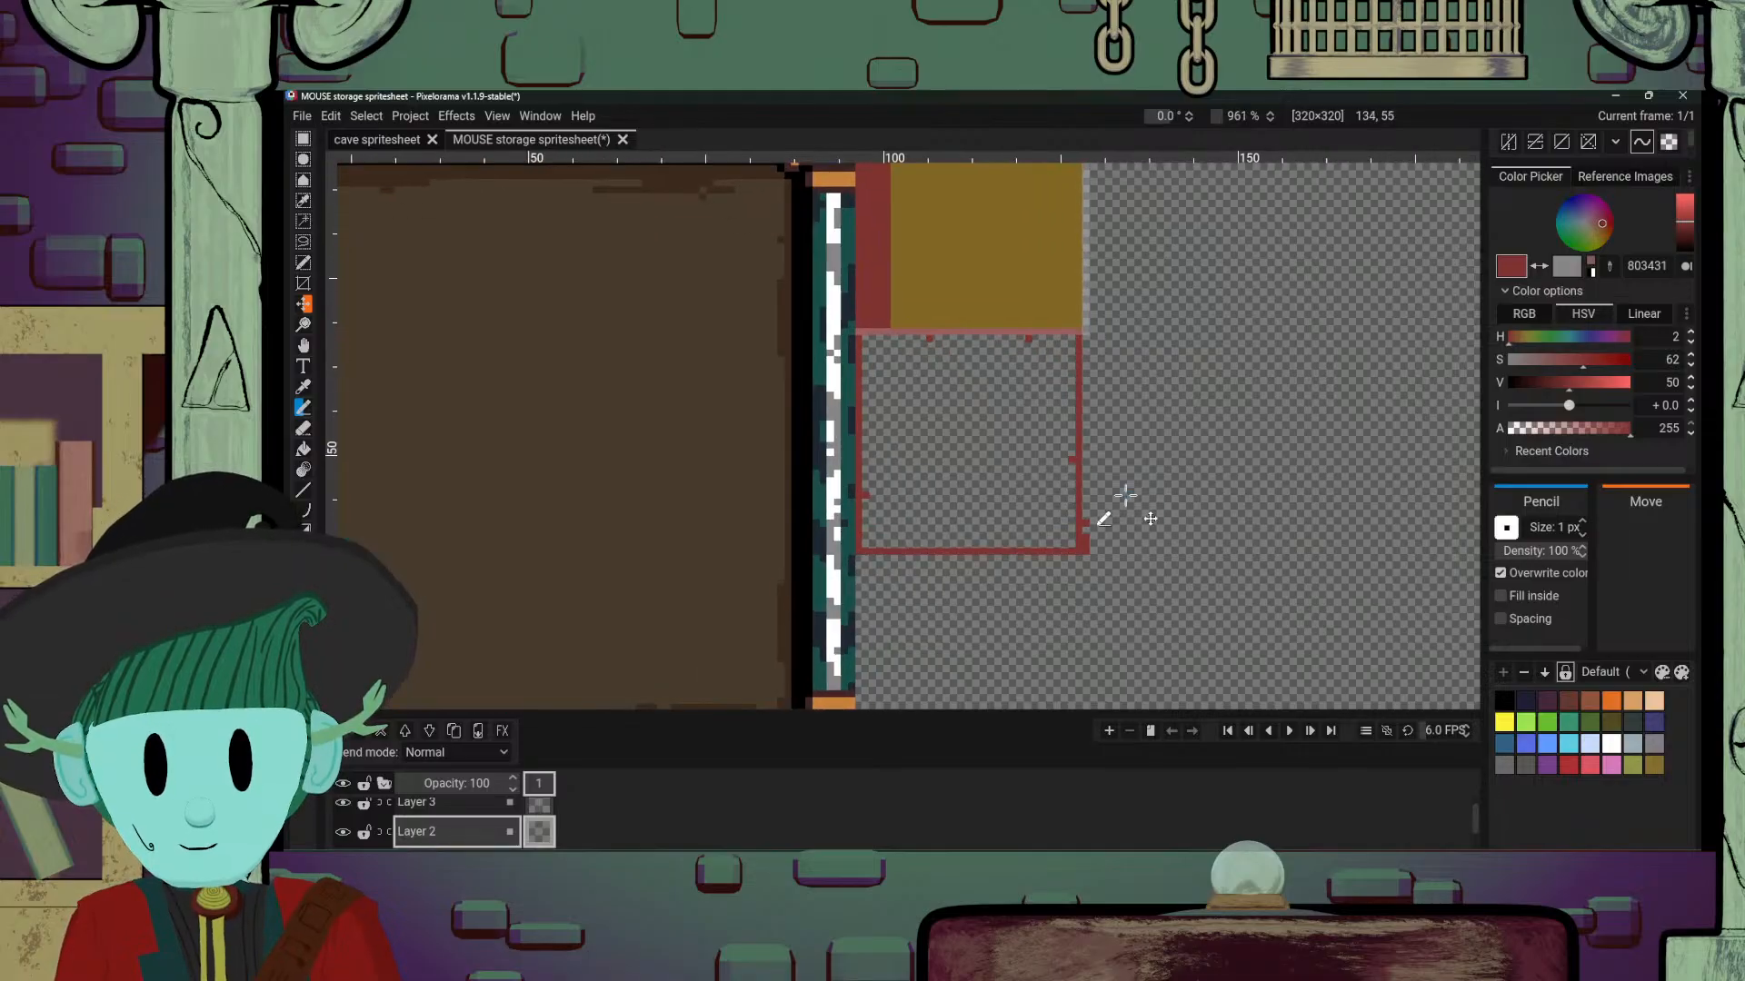
scroll(1075, 545, "up", 1)
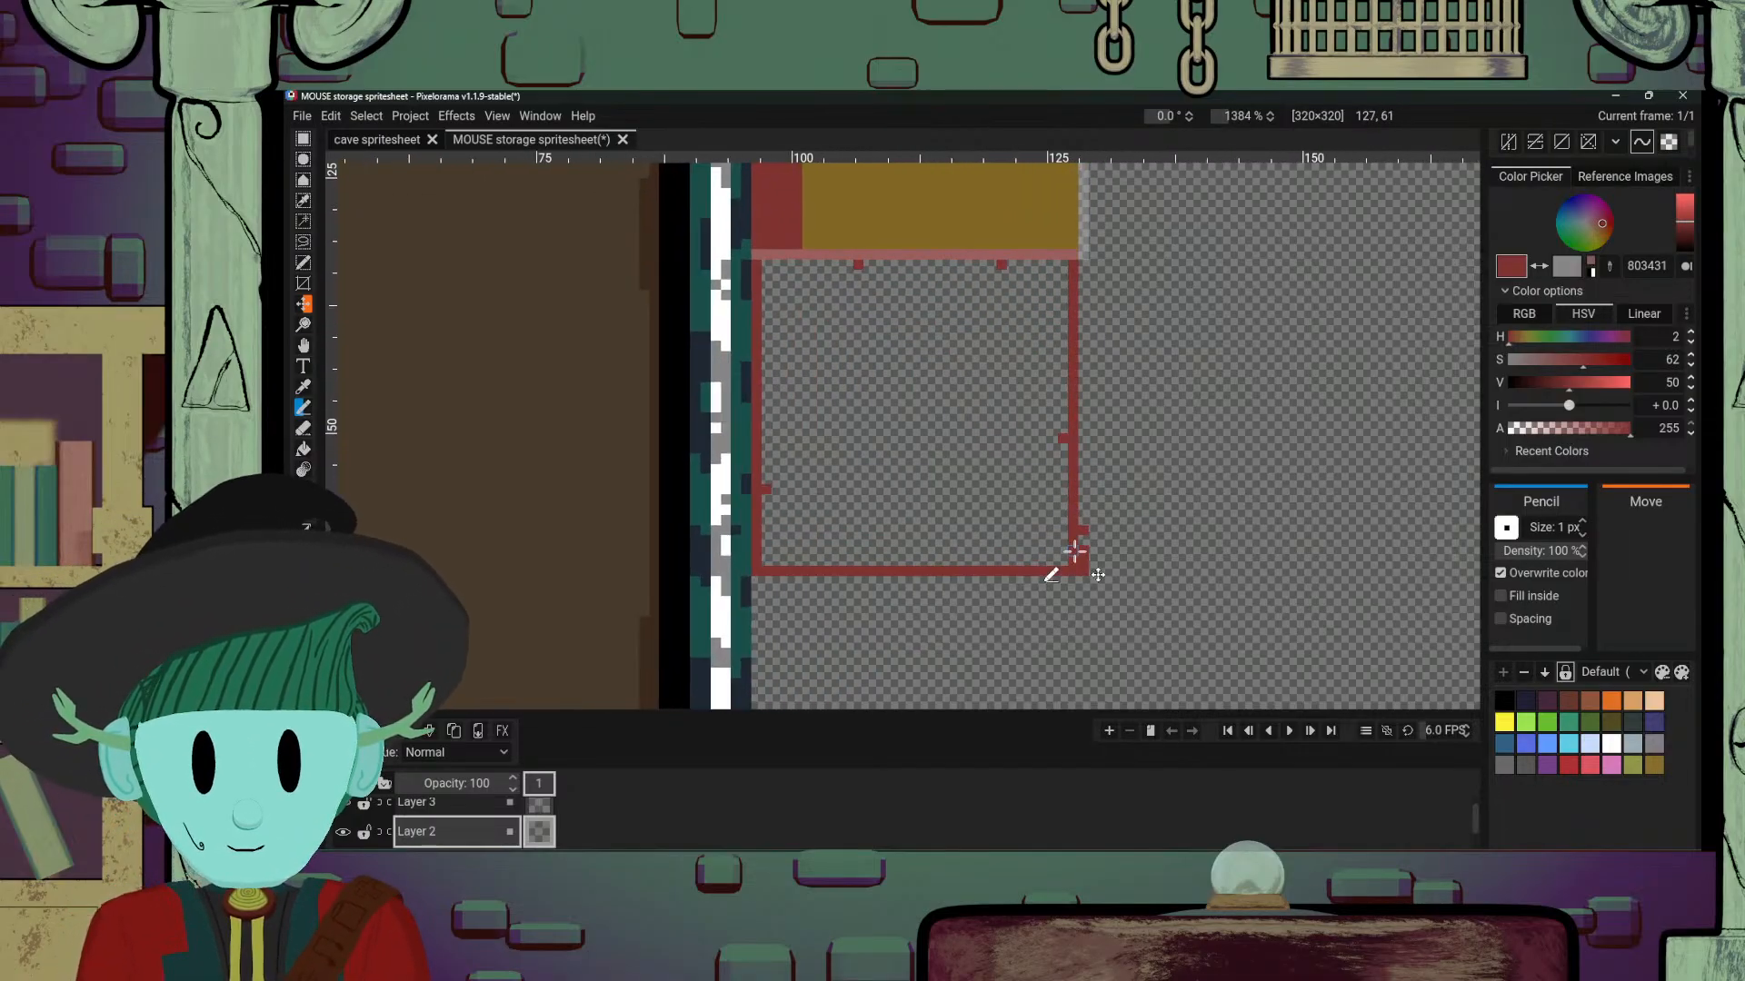
scroll(1072, 573, "up", 1)
key("e")
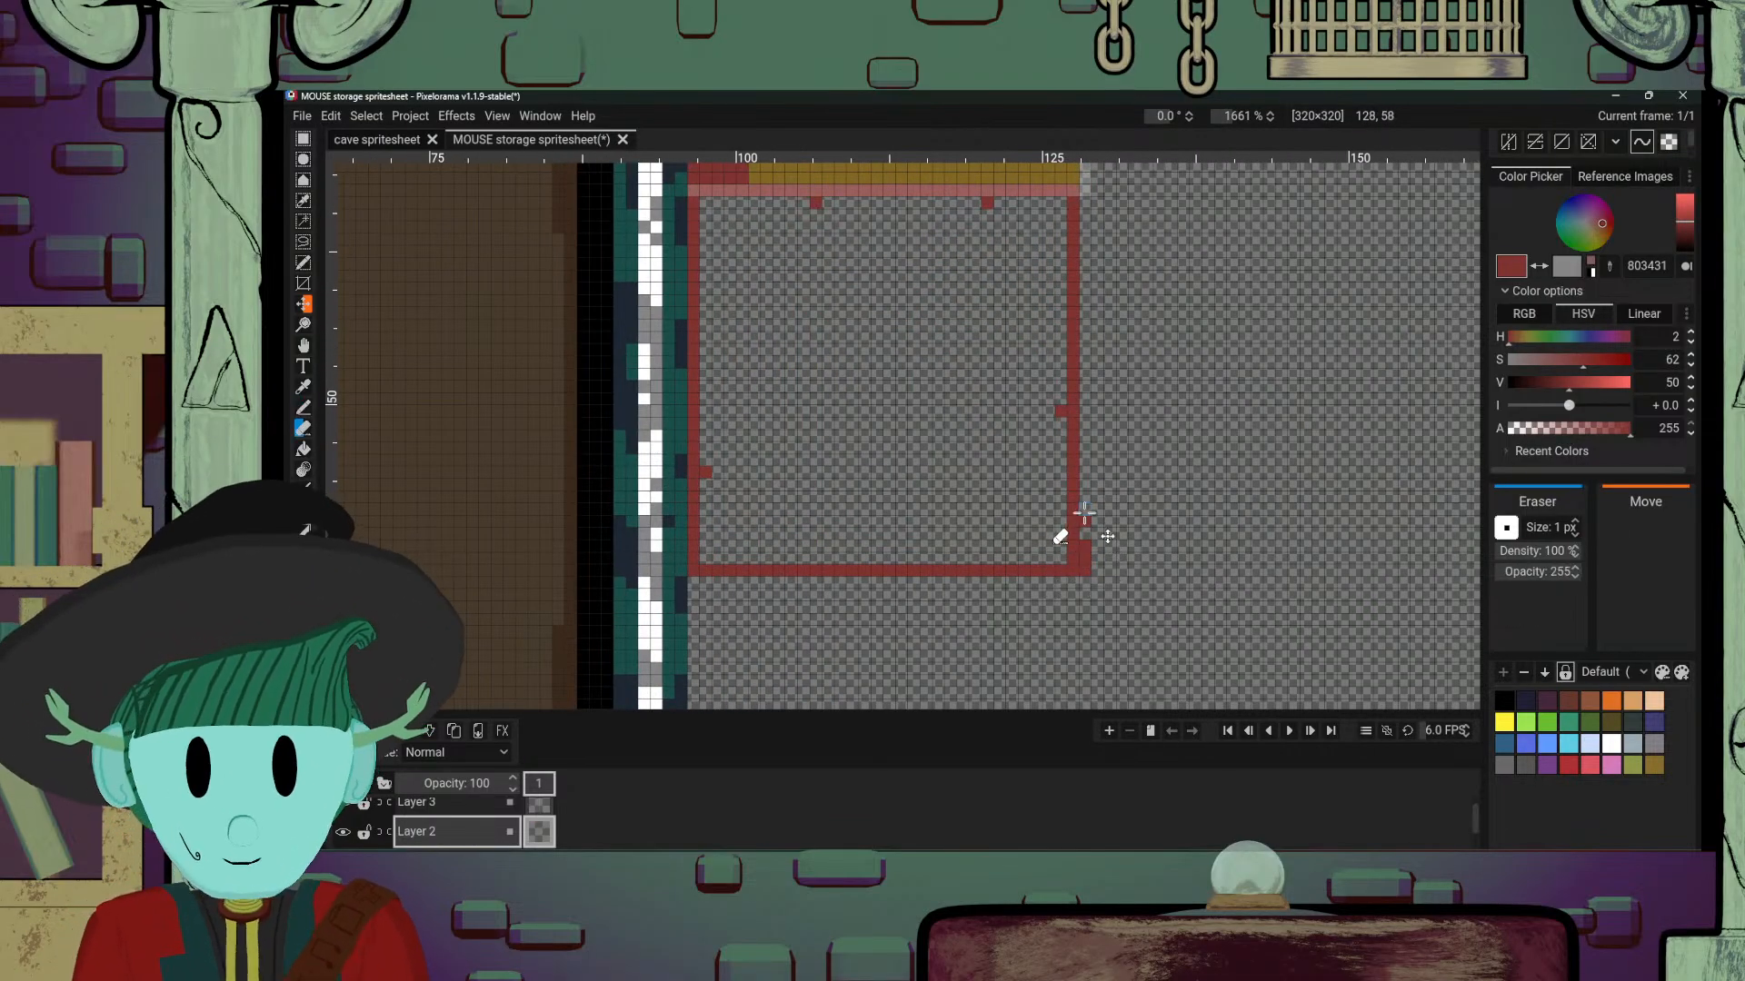
left_click_drag(1076, 422, 1161, 448)
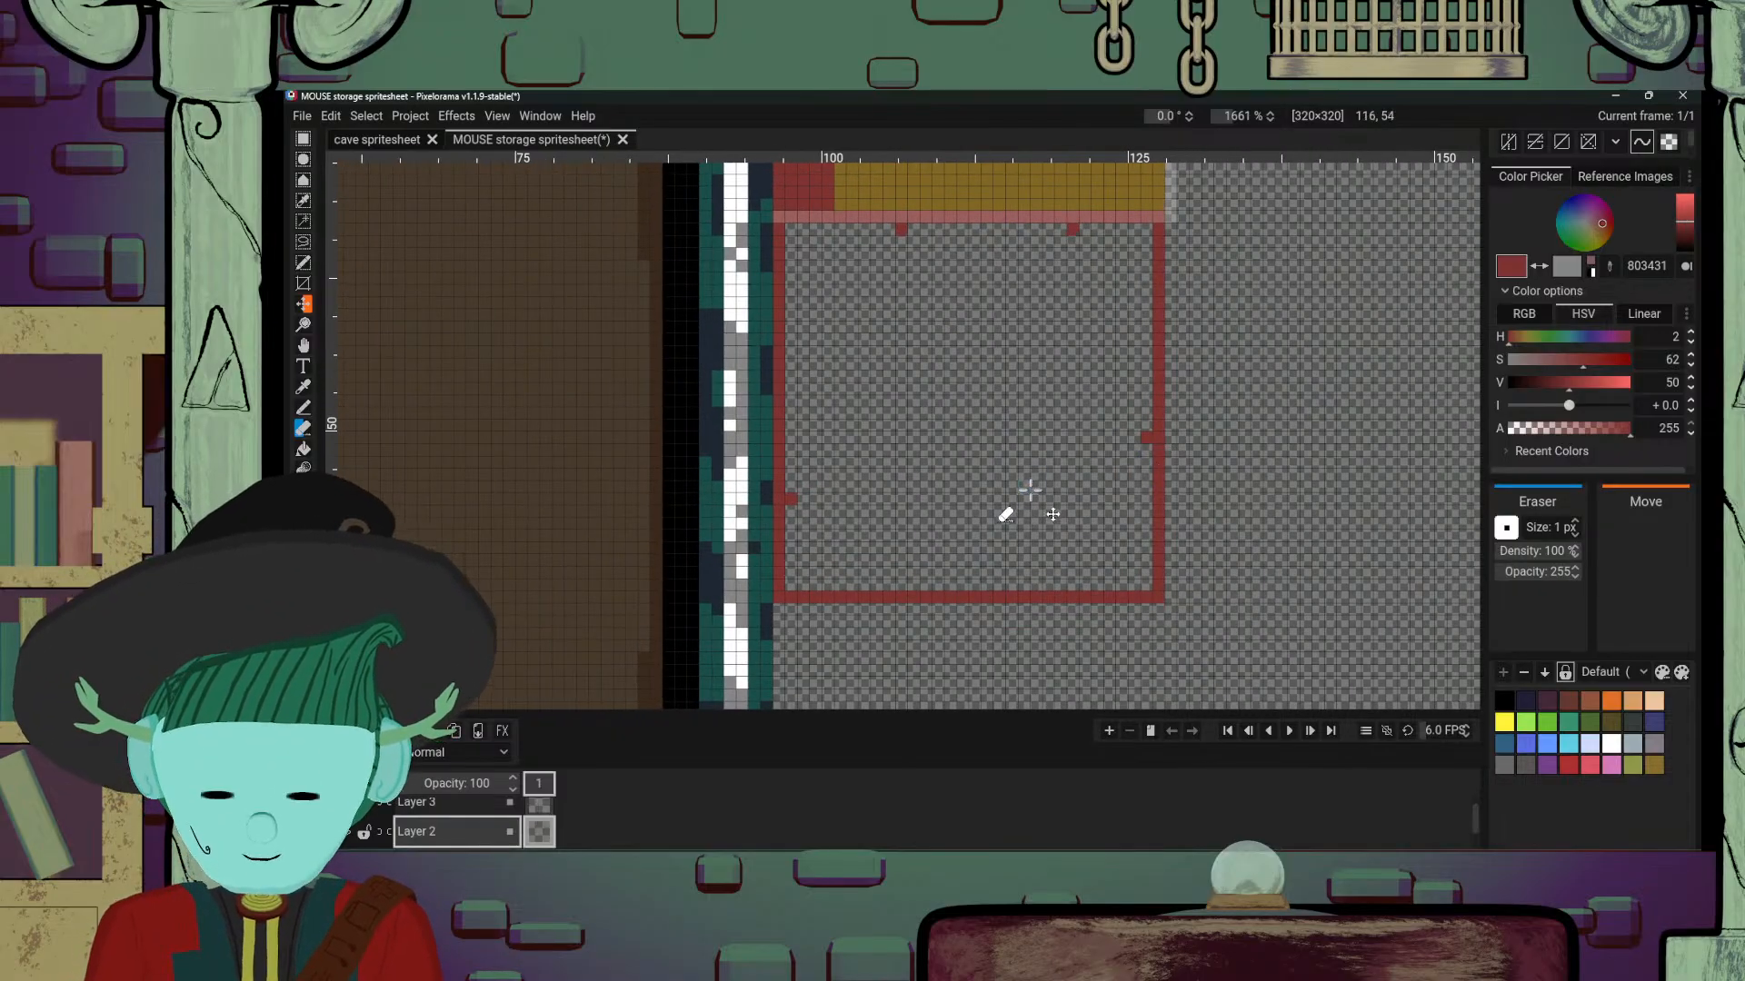
key("b")
left_click(1028, 488)
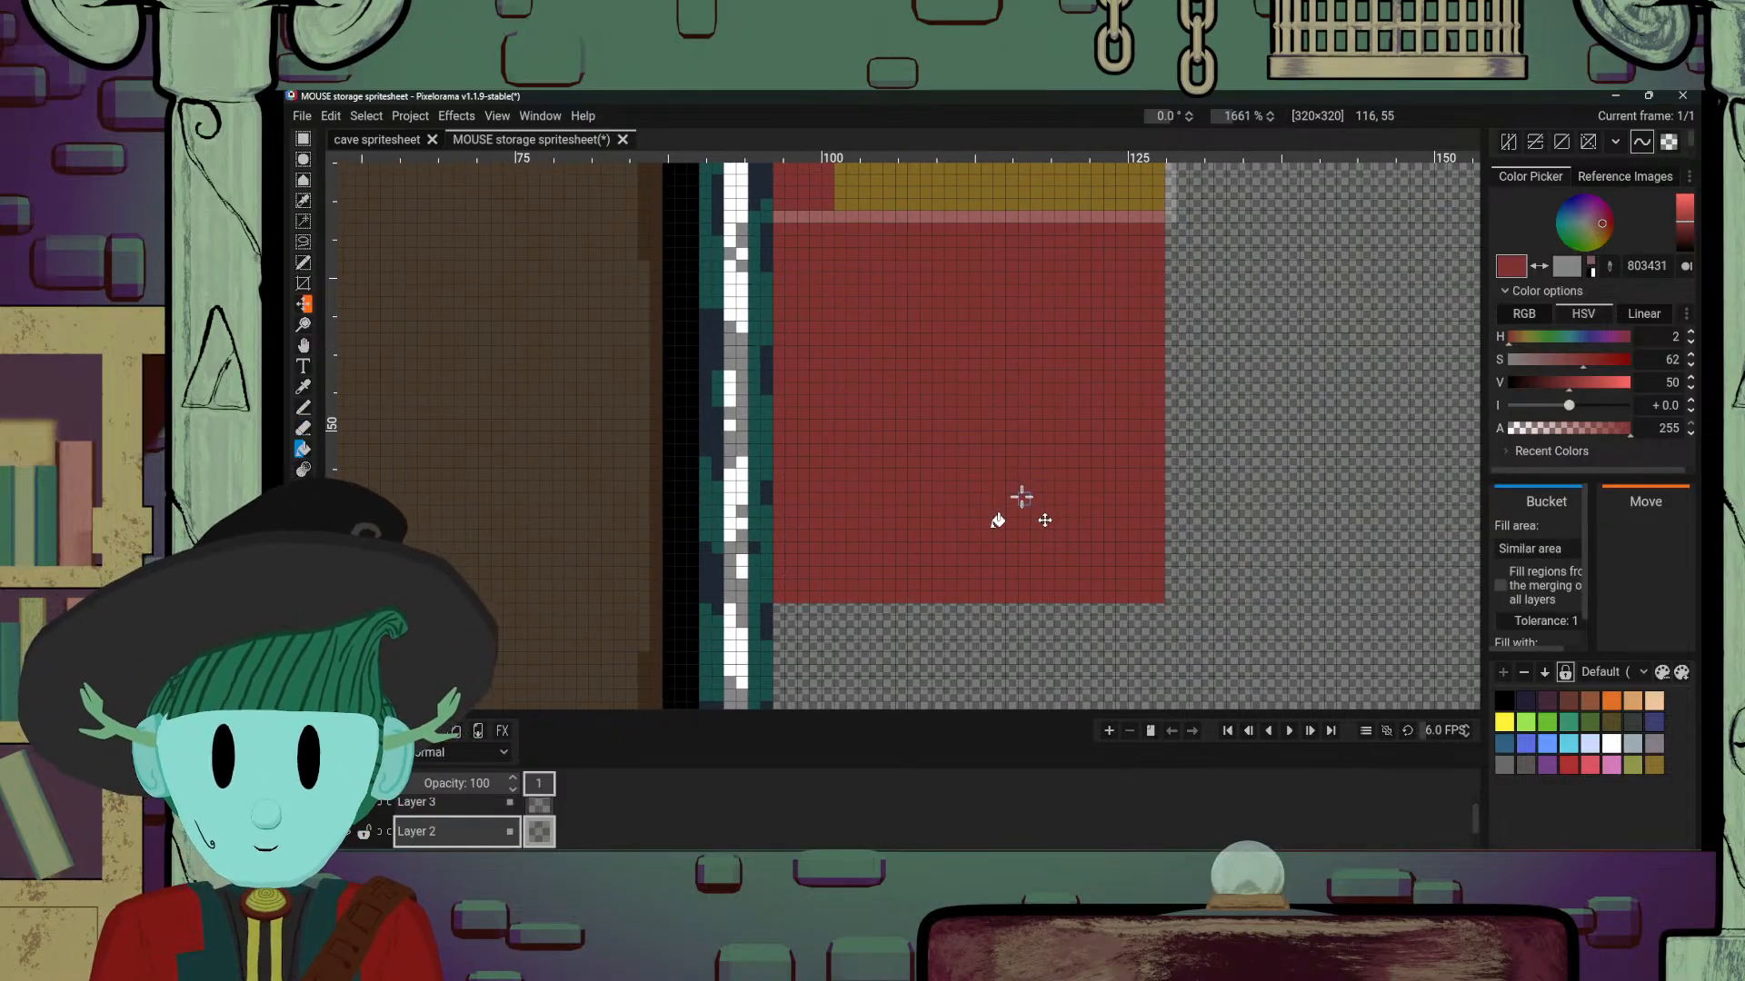
Step: Sample the first tile's dark yellow (806725) and draw a vertical strip about 3 px wide, 5 px in from the second tile's left edge
key("o")
scroll(1018, 346, "up", 2)
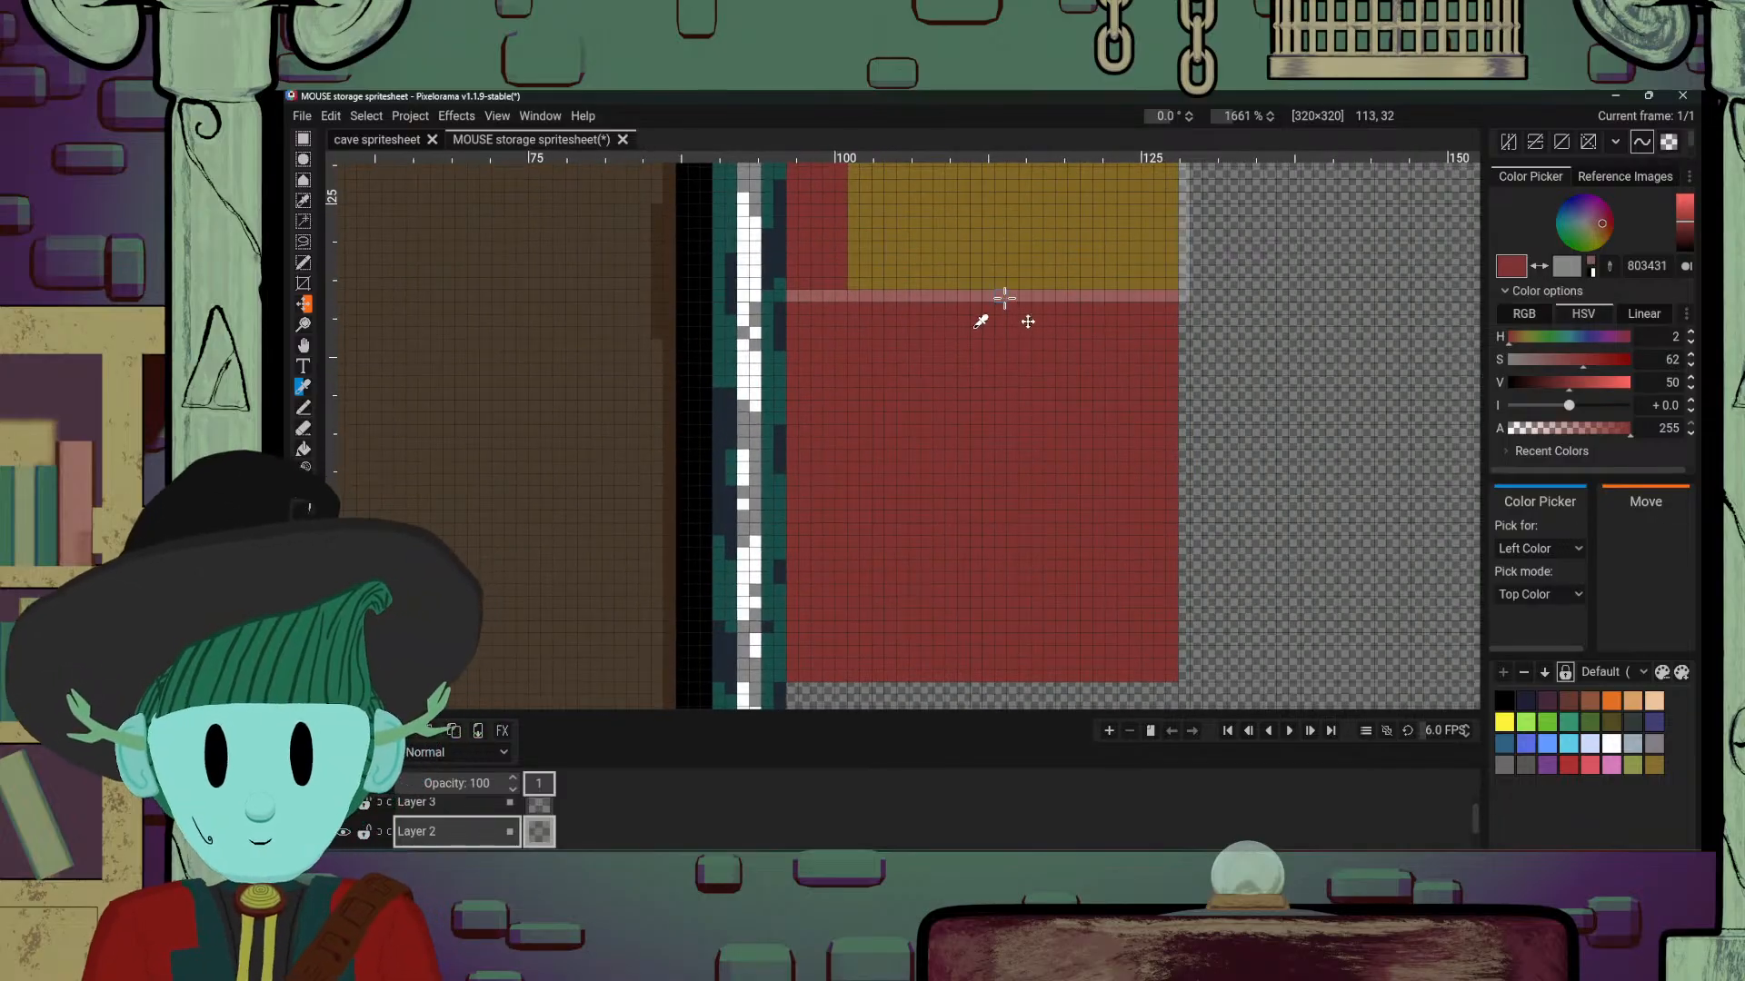
left_click(988, 262)
key("p")
left_click_drag(847, 306, 853, 681)
mouse_move(859, 309)
left_mouse_down()
mouse_move(845, 604)
mouse_move(863, 519)
mouse_move(859, 686)
mouse_move(881, 309)
mouse_move(876, 682)
left_mouse_up()
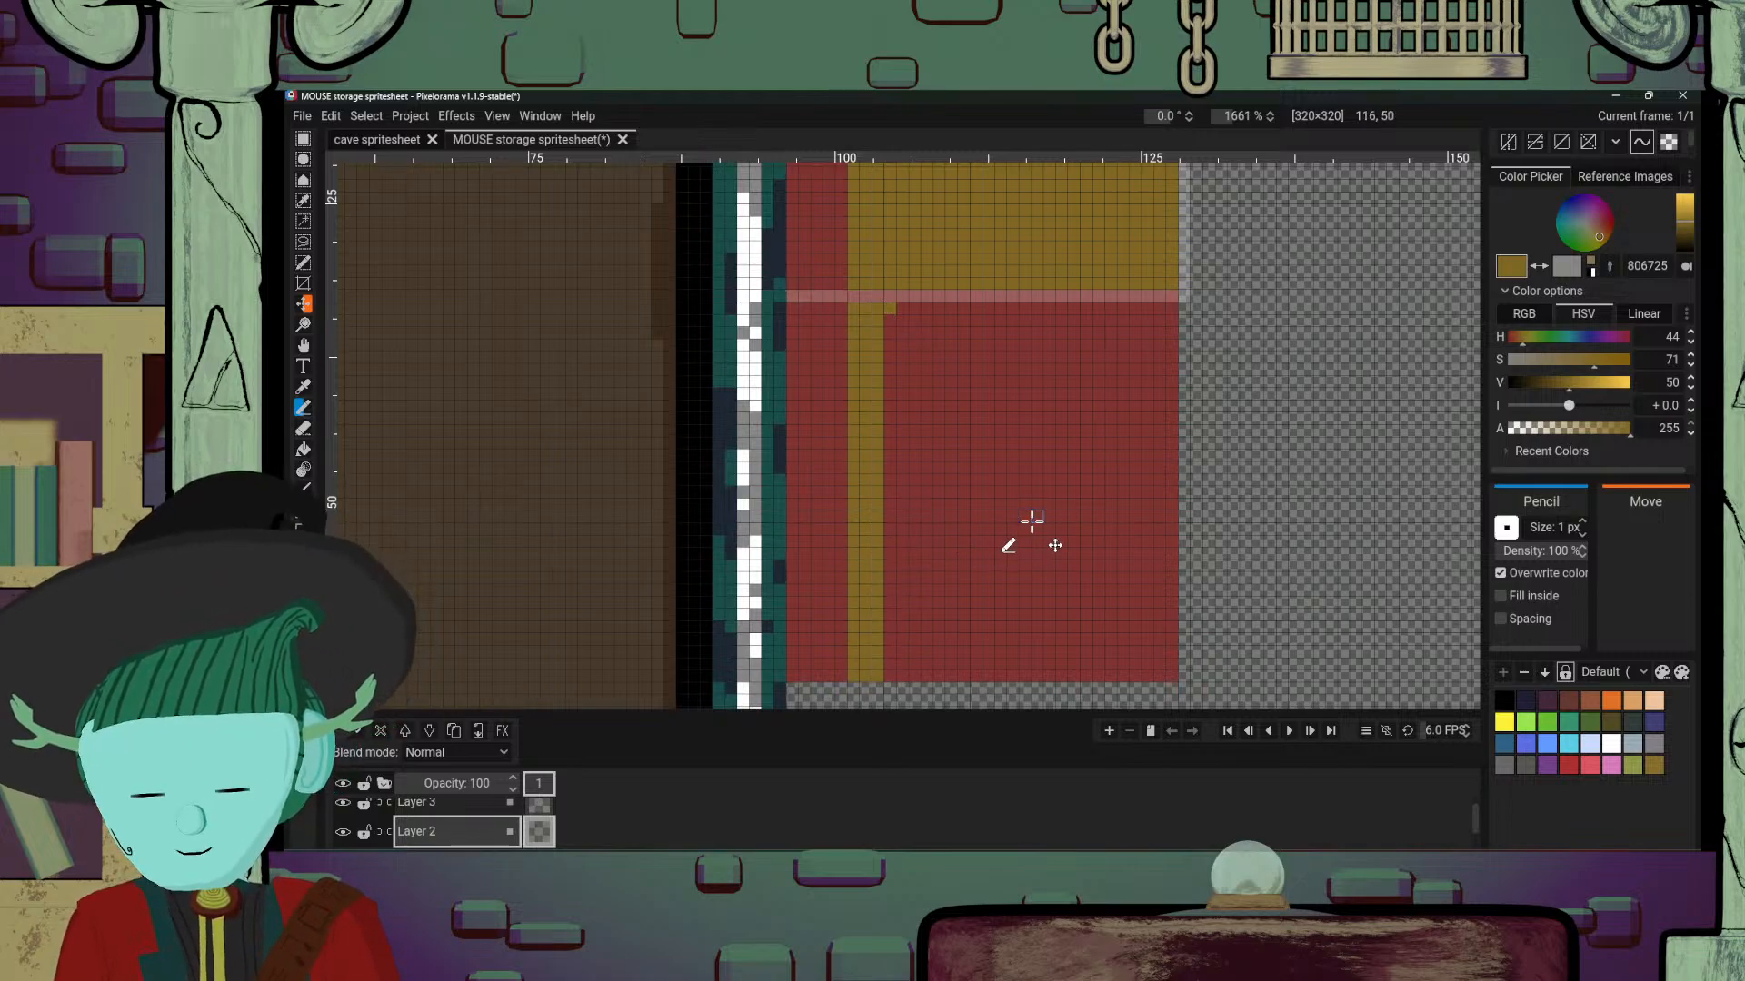
Step: Widen the dark yellow strip to about 5 px at its upper part and colour the second tile's top row dark yellow
scroll(1032, 520, "down", 5)
scroll(1008, 499, "up", 2)
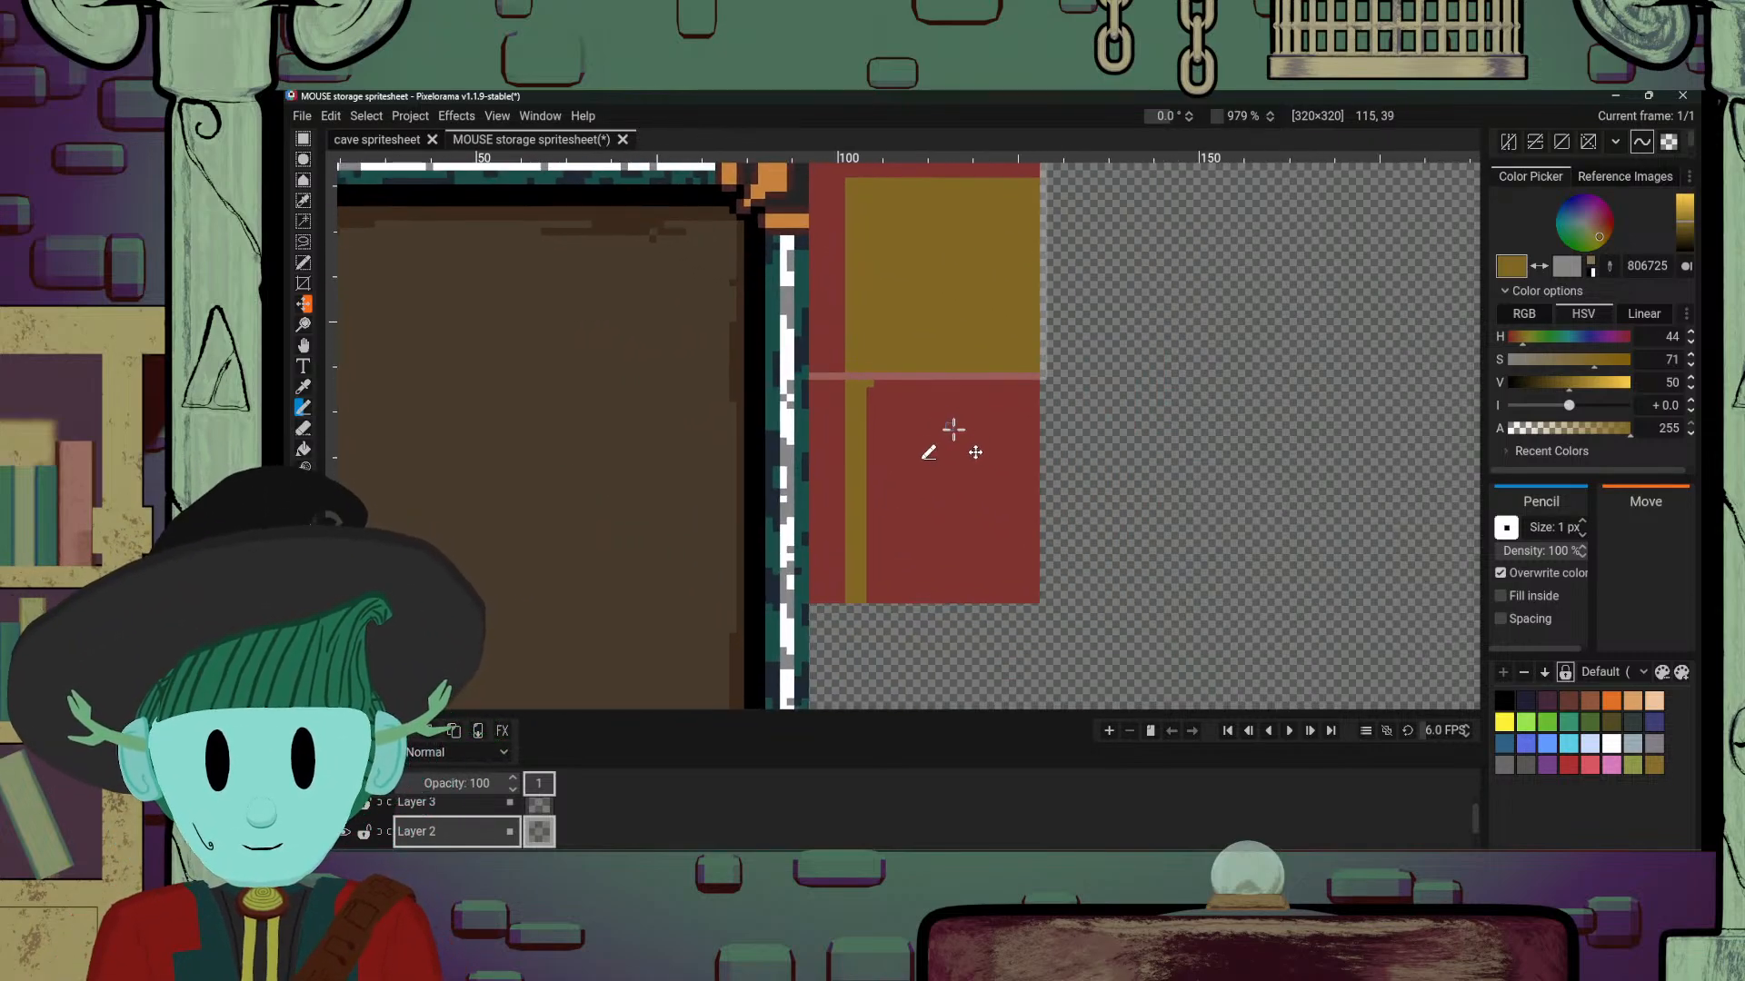
left_click_drag(876, 376, 876, 501)
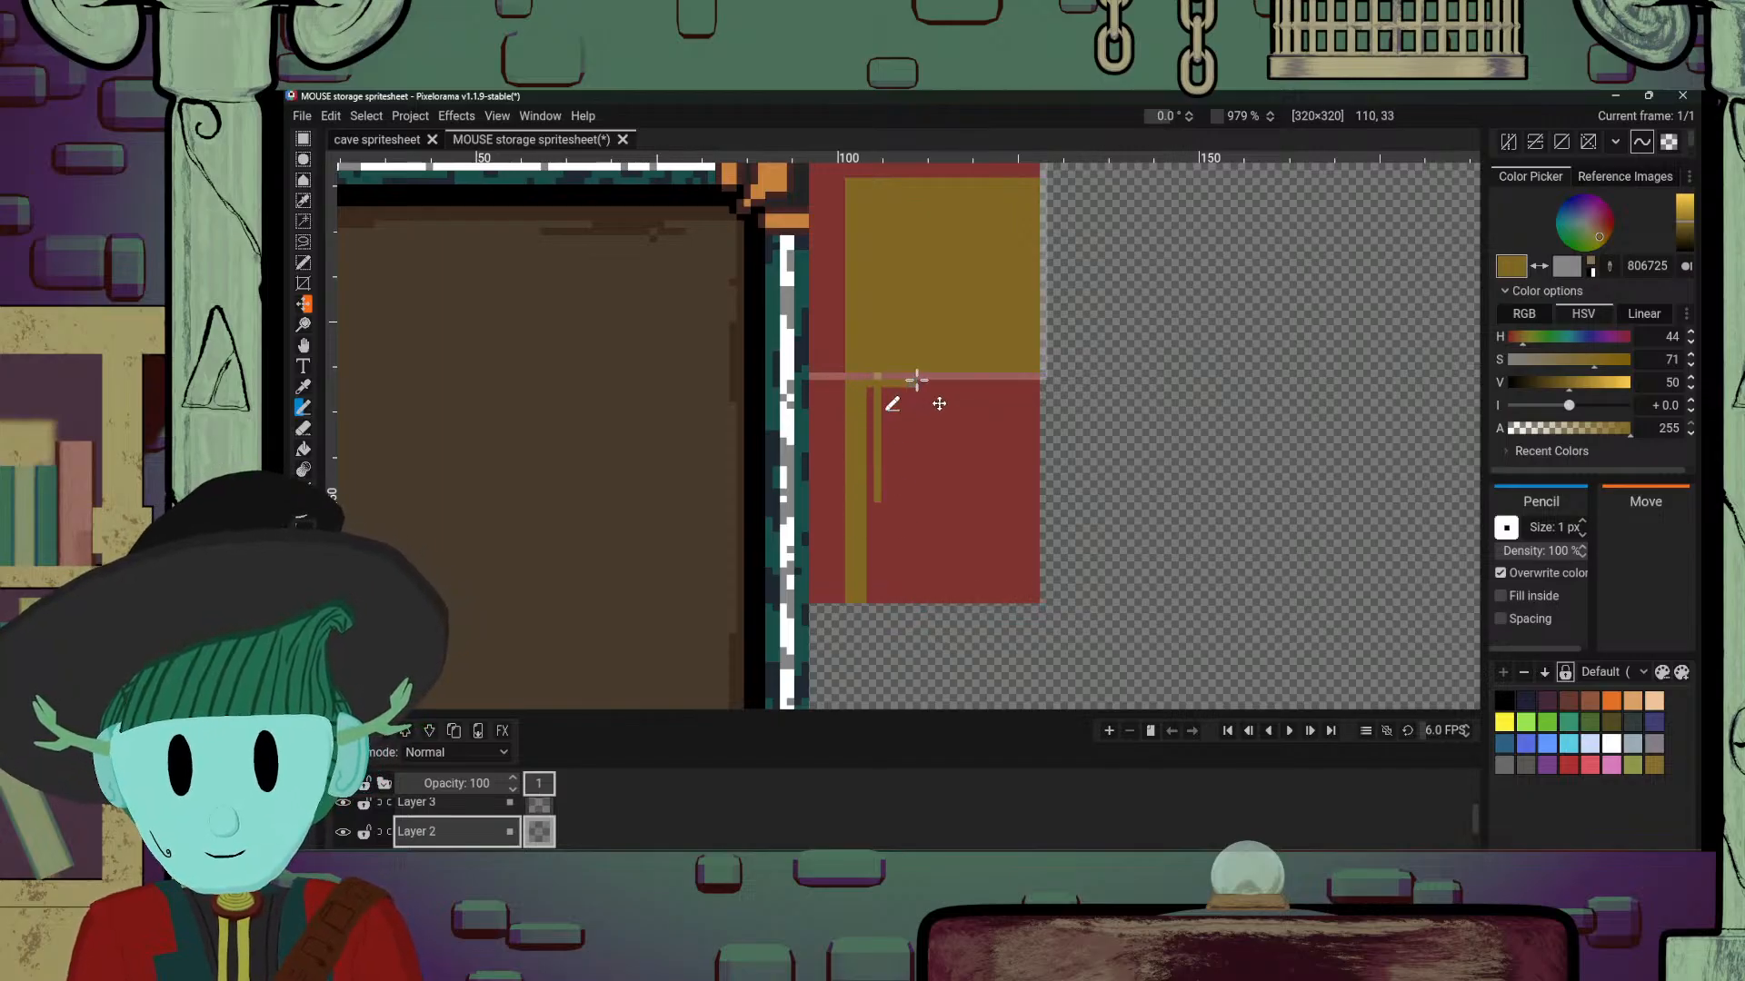
mouse_move(916, 380)
left_mouse_down()
mouse_move(963, 375)
mouse_move(872, 377)
mouse_move(951, 375)
left_mouse_up()
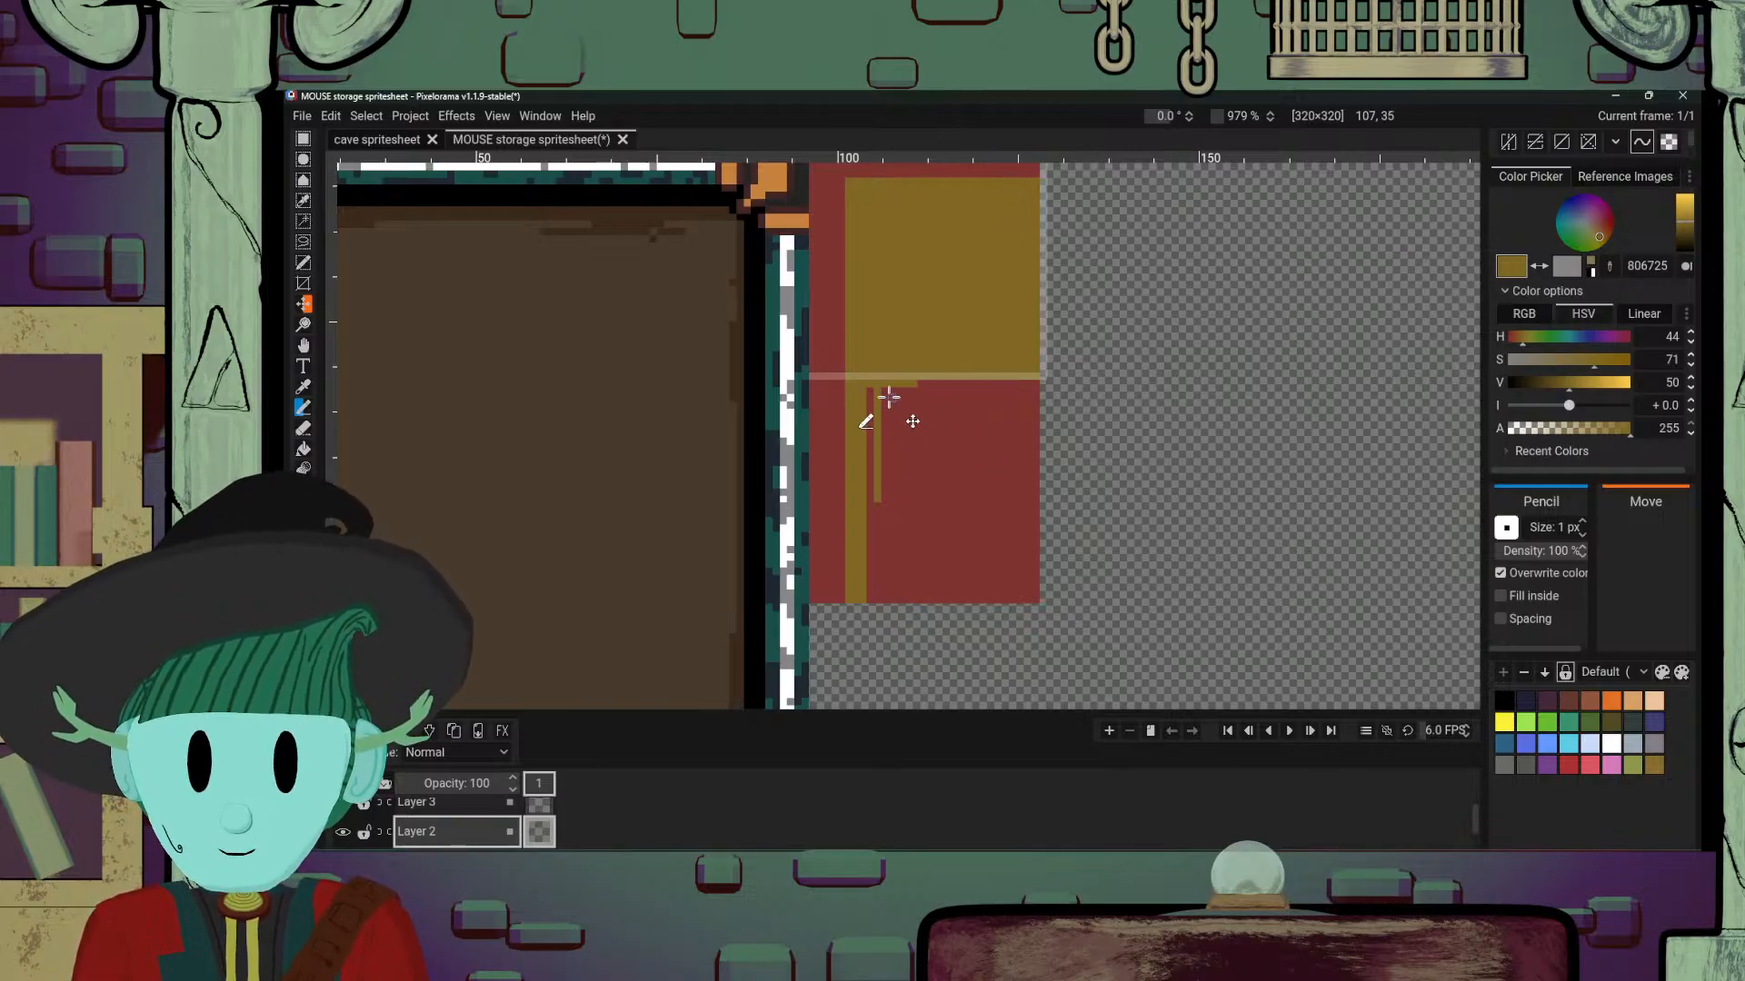
left_click_drag(889, 397, 869, 545)
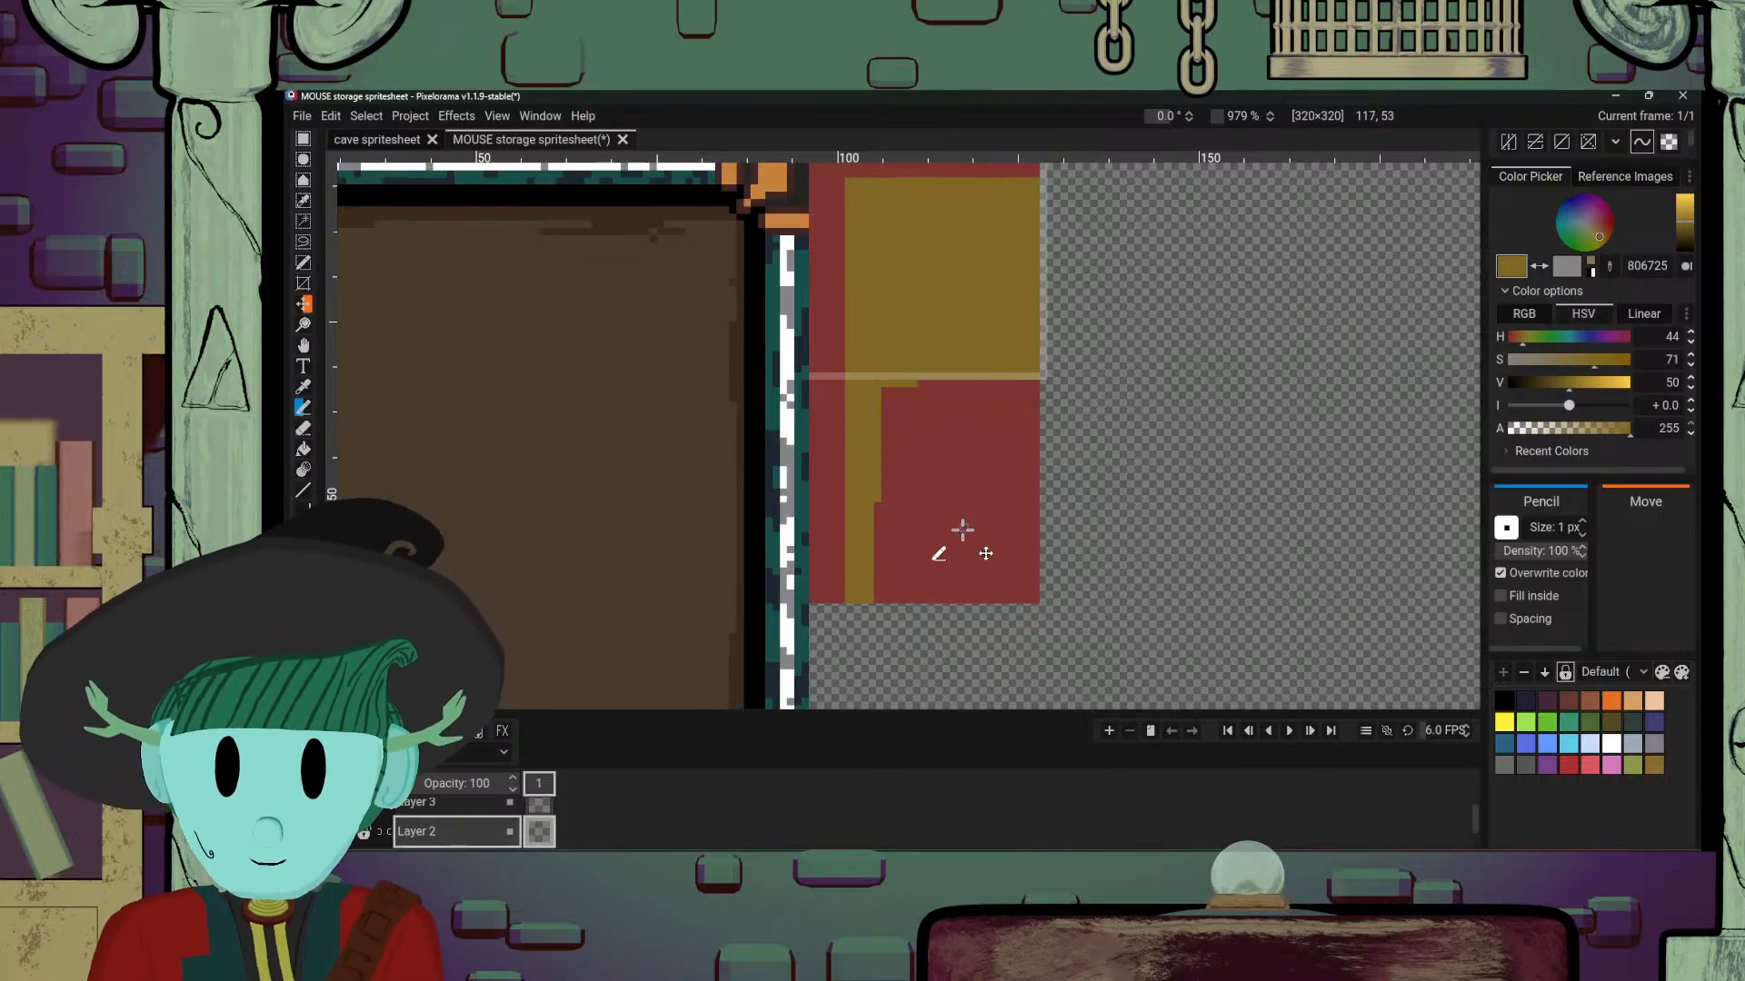
Step: Bucket-fill the remaining reddish brown area to the right of the strip with dark yellow (806725), keeping the left border
key("b")
key("o")
key("p")
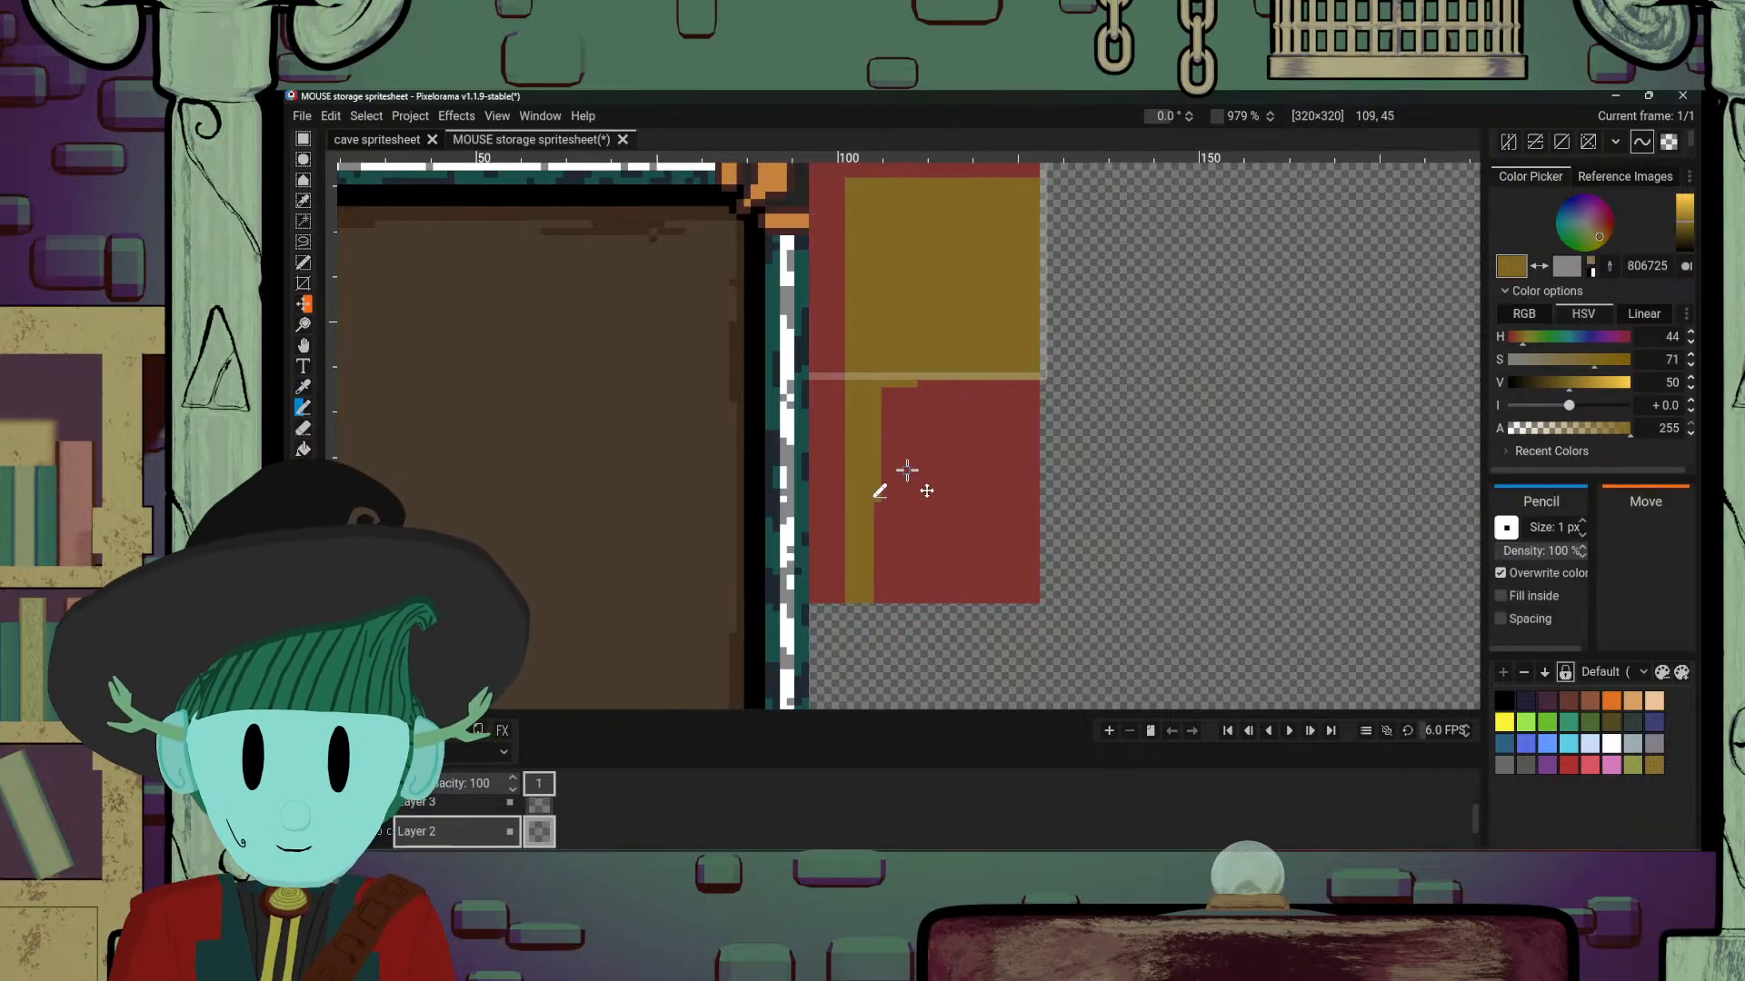
left_click(928, 485)
key("b")
left_click(1002, 545)
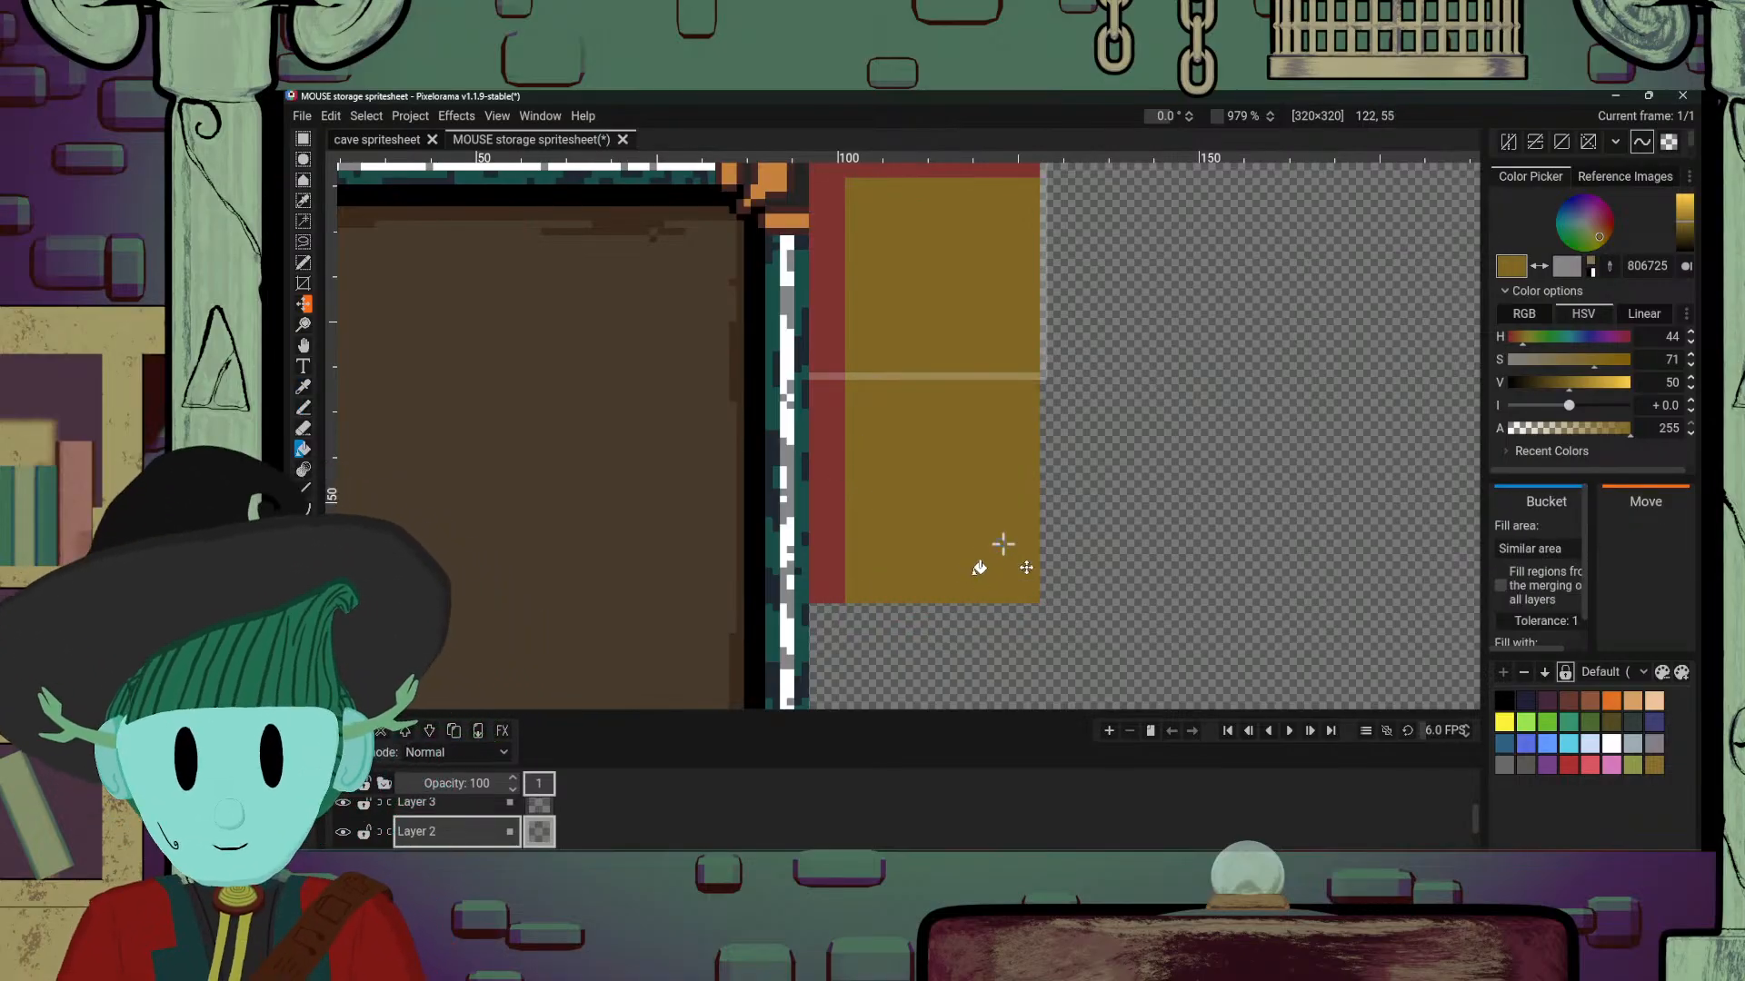
scroll(1116, 515, "down", 3)
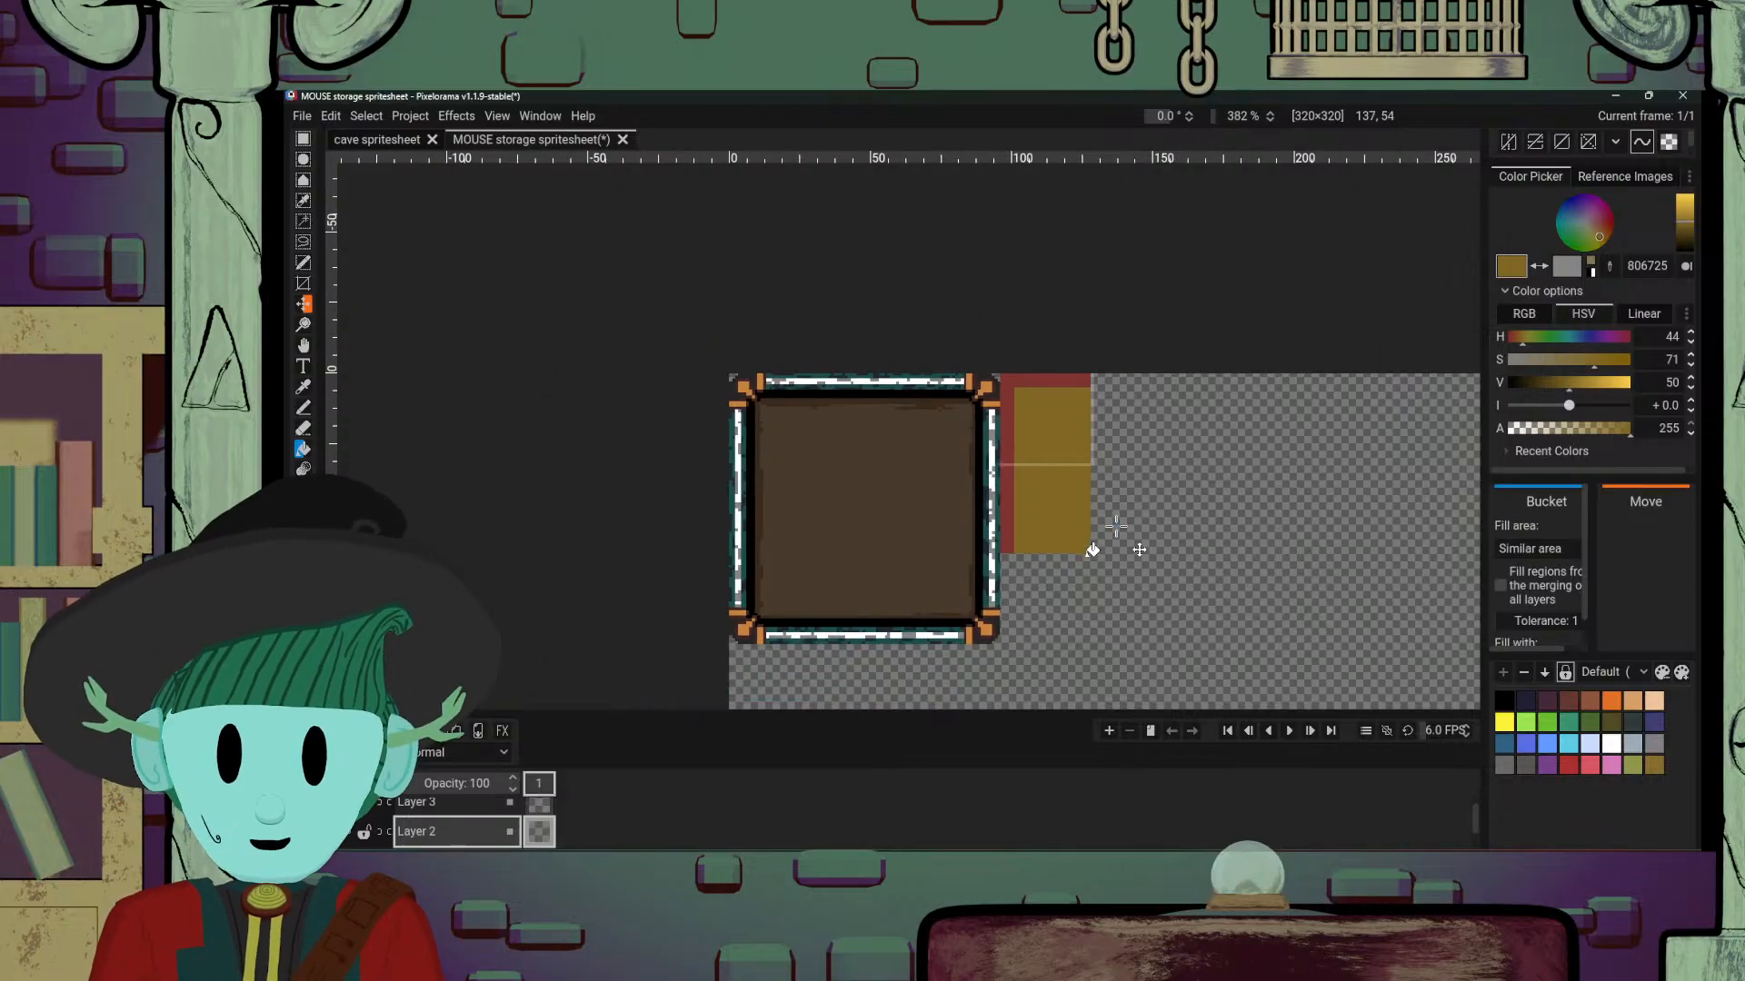
scroll(1116, 527, "up", 4)
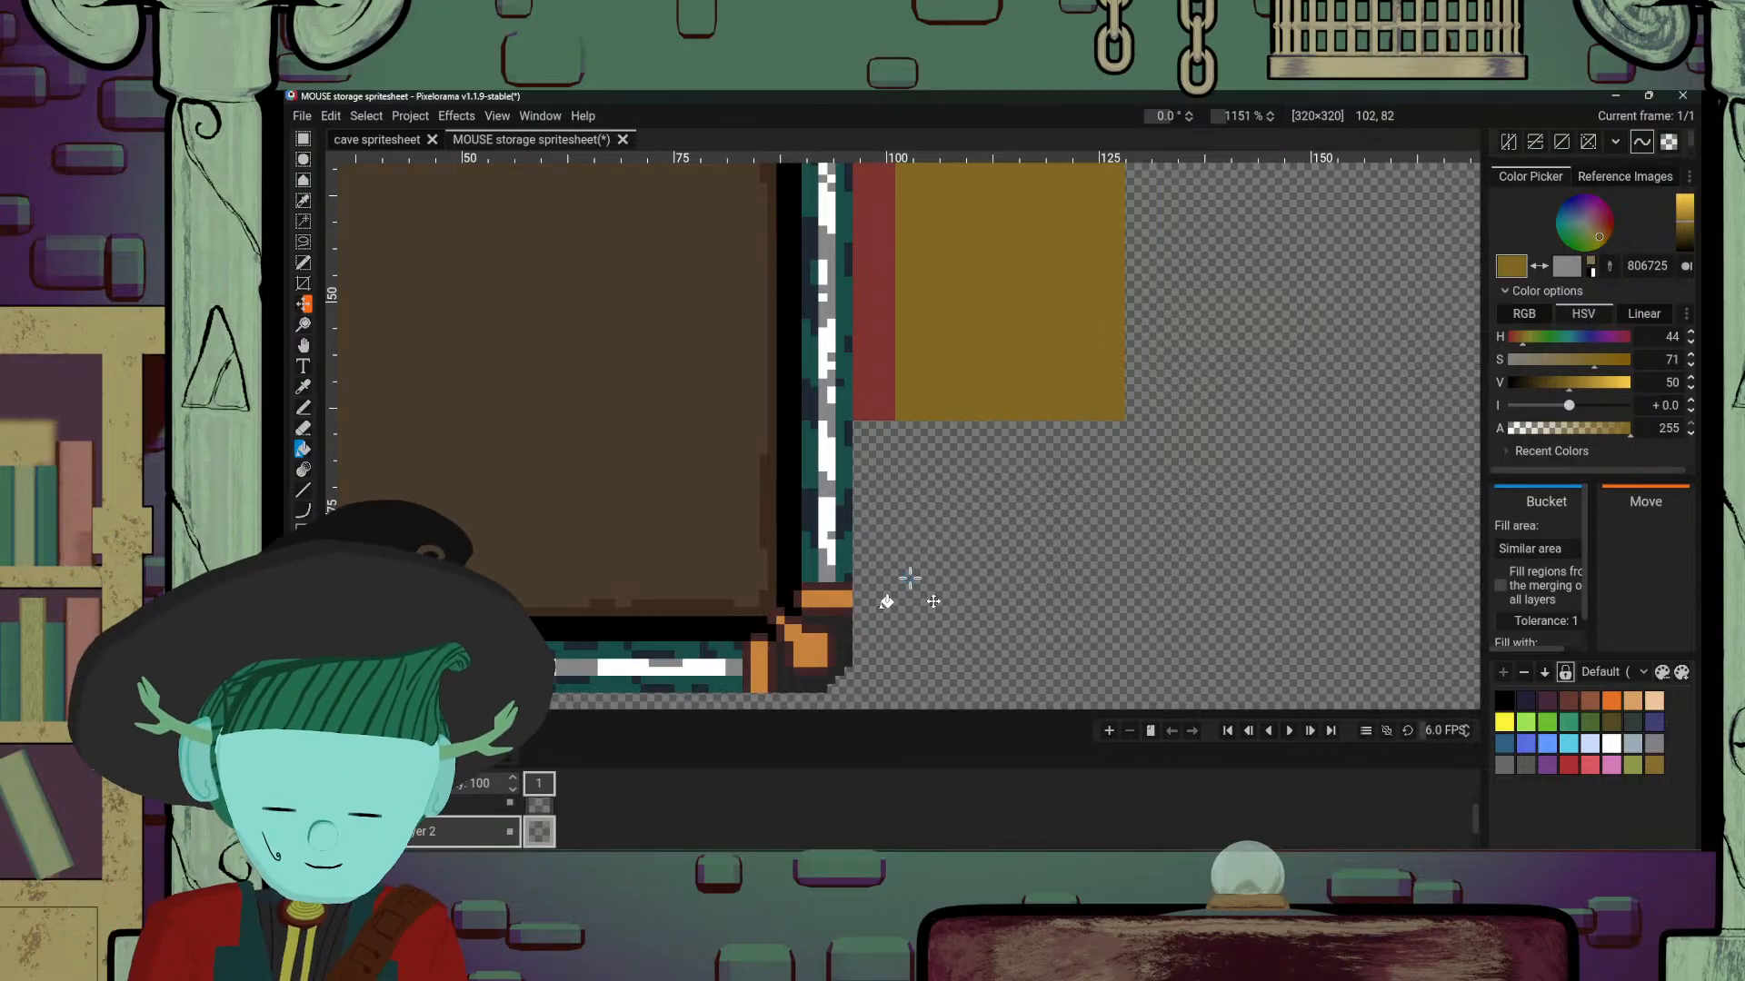
Step: Raise Layer 3's opacity to 100 and sample the white (ffffff) of its guide lines
scroll(909, 575, "down", 1)
left_click_drag(985, 466, 891, 562)
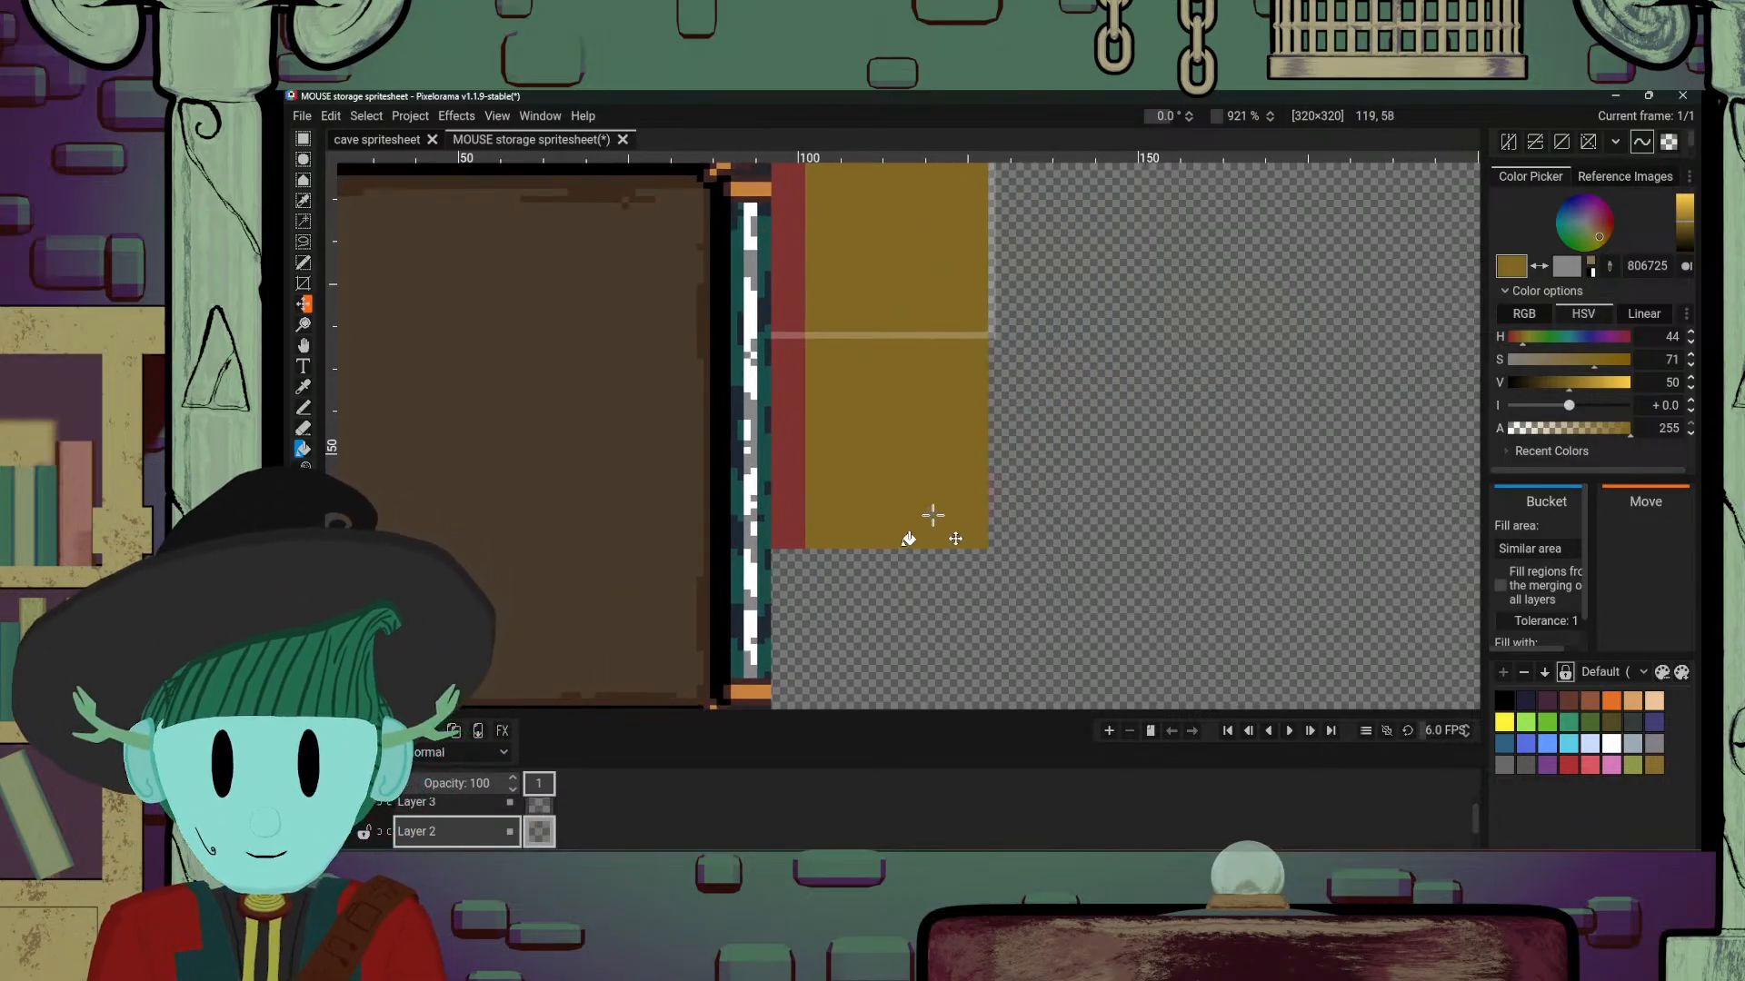
scroll(941, 515, "up", 2)
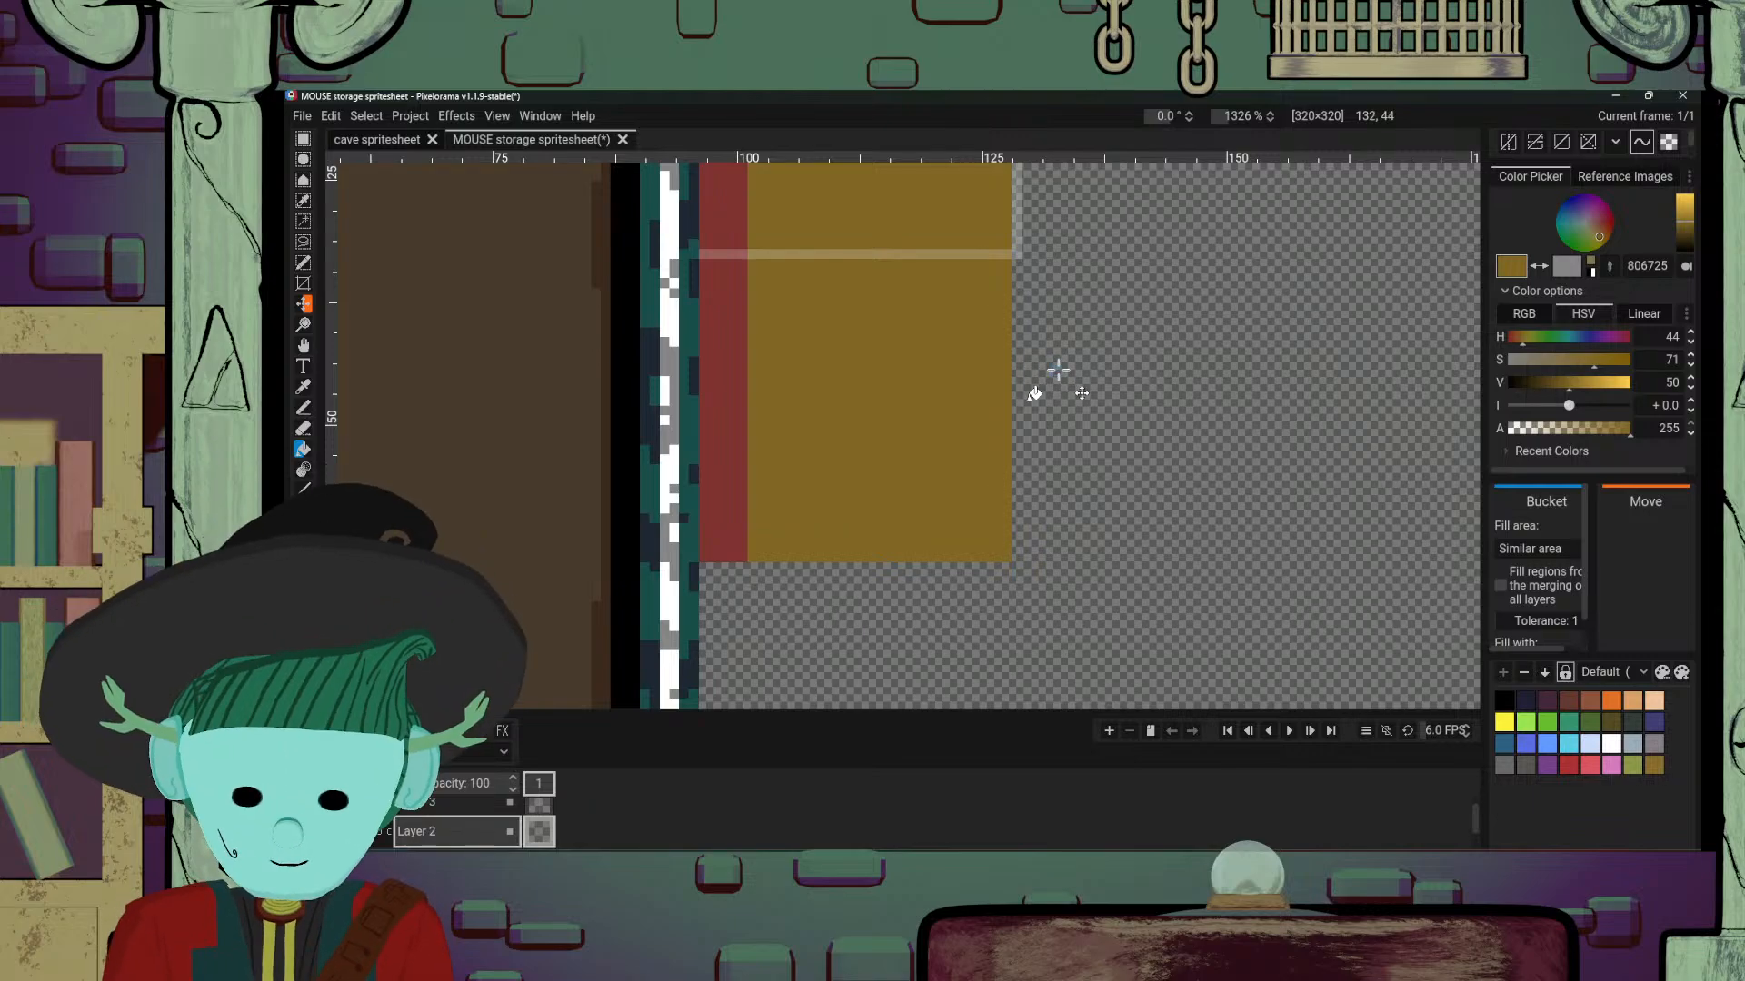
key("o")
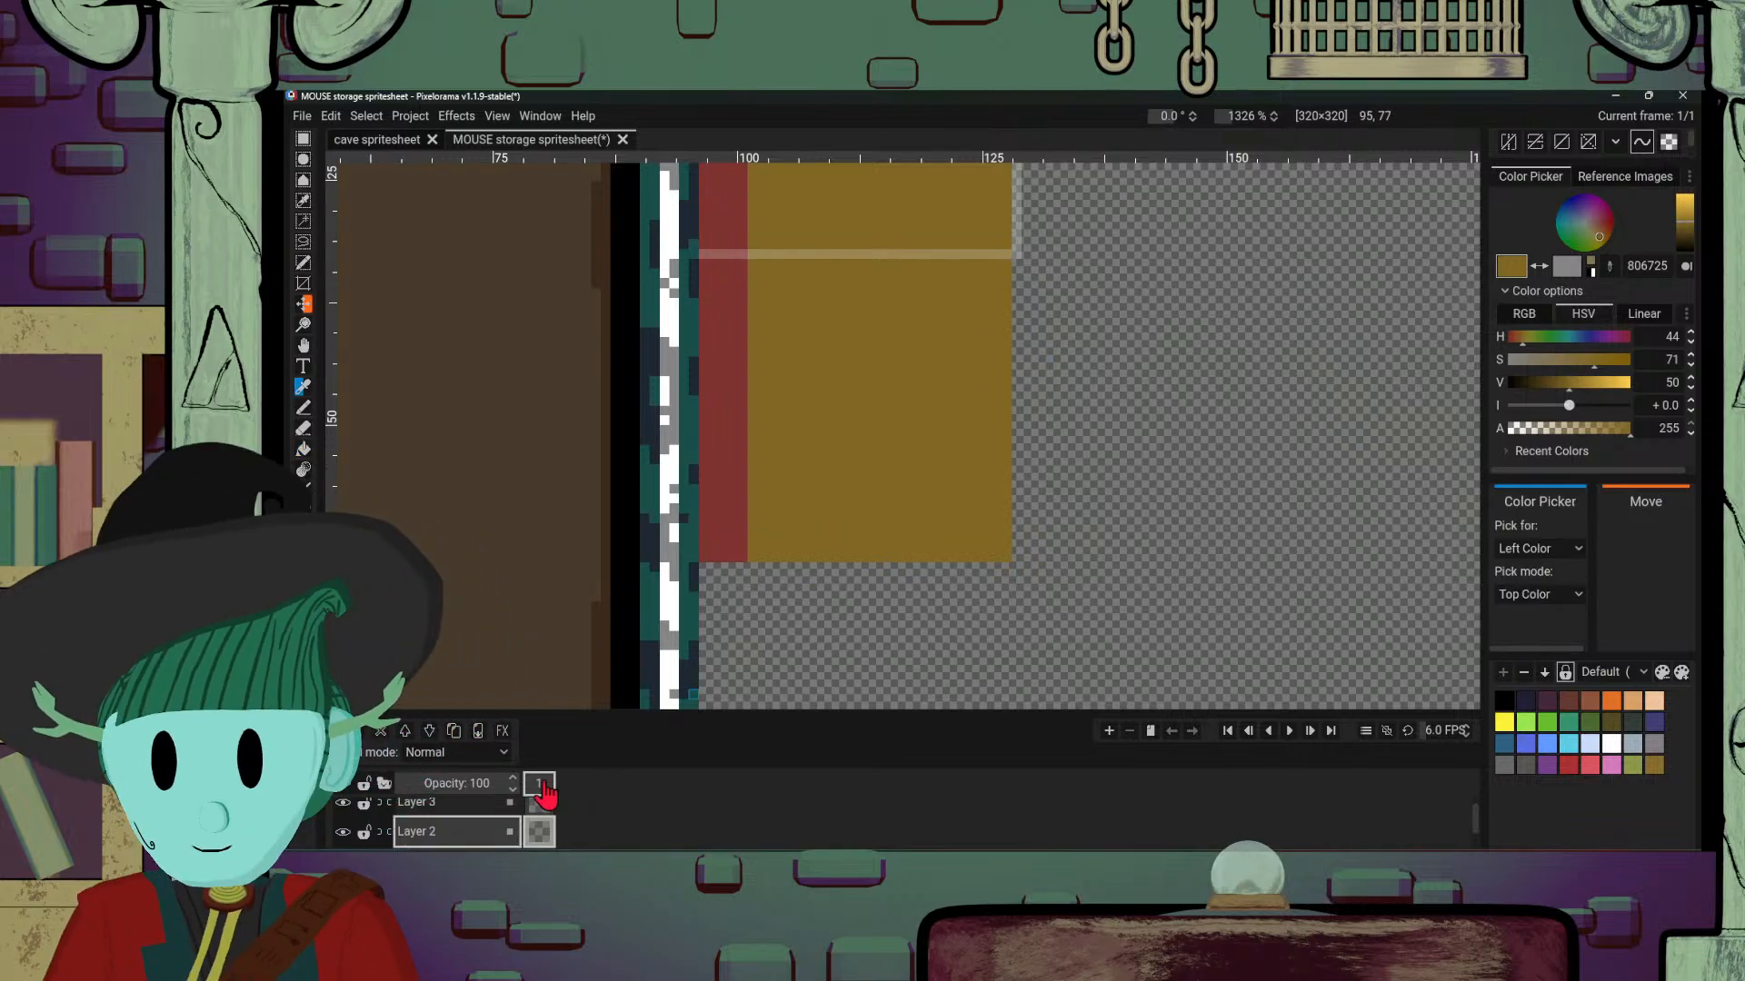
left_click(473, 803)
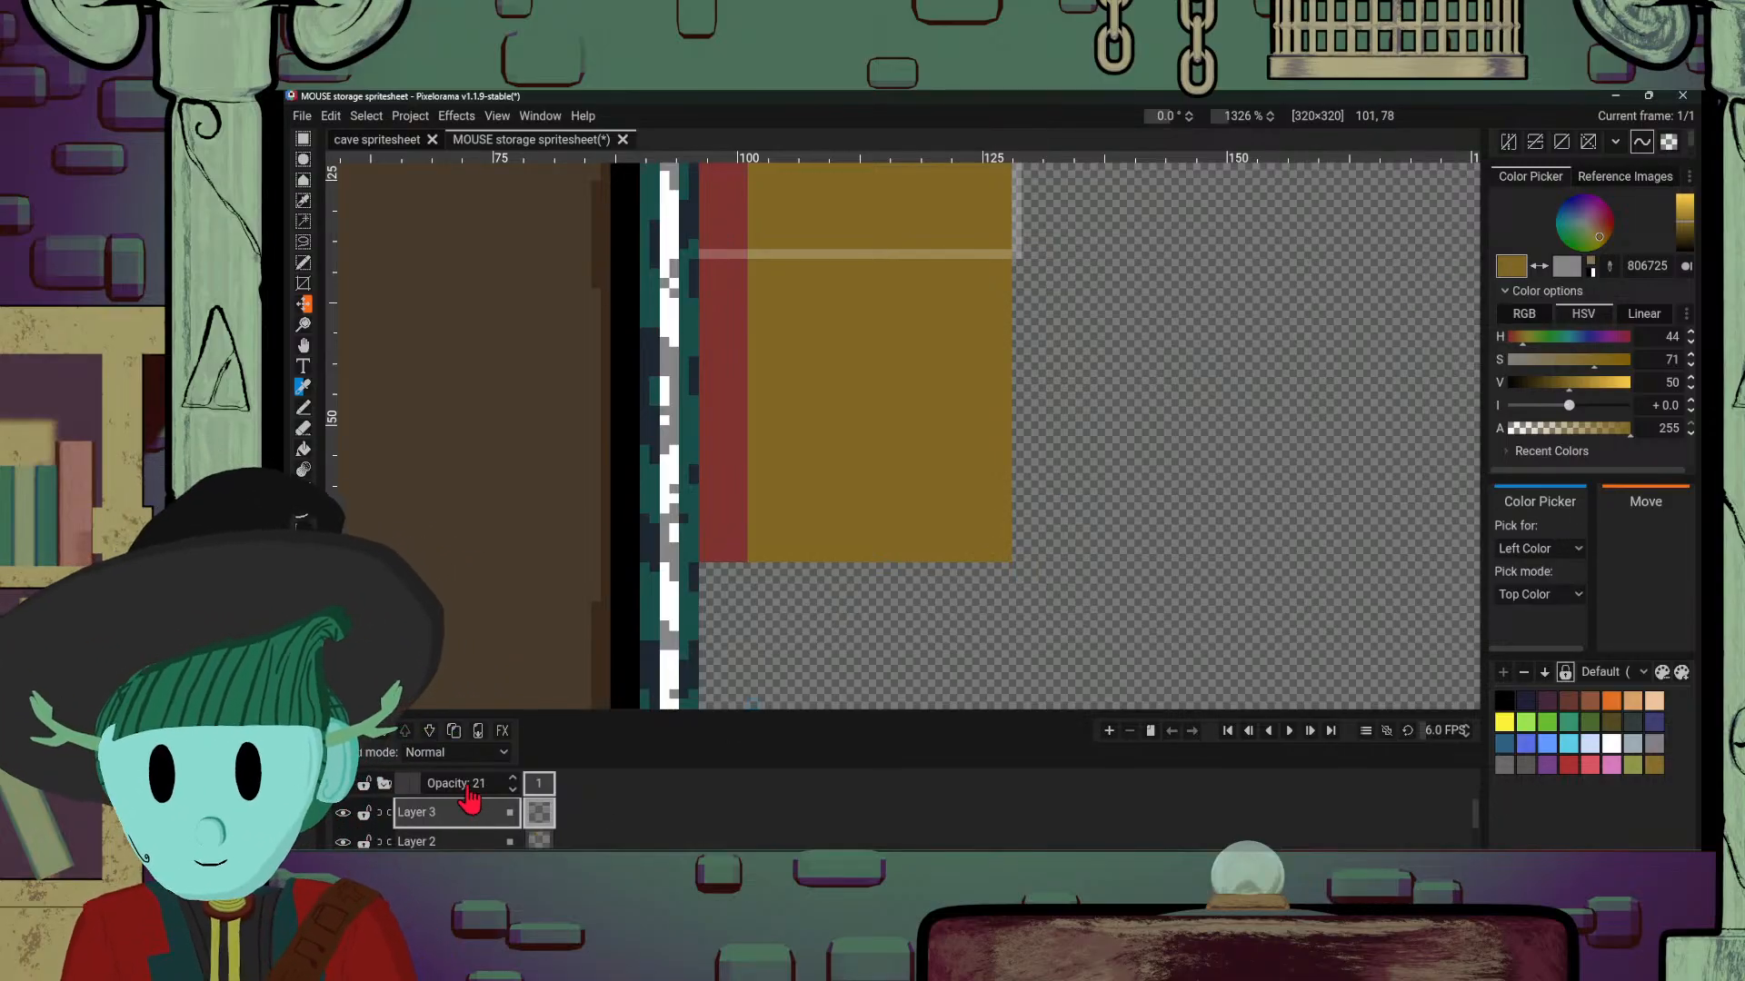
left_click_drag(470, 800, 691, 738)
left_click(1016, 255)
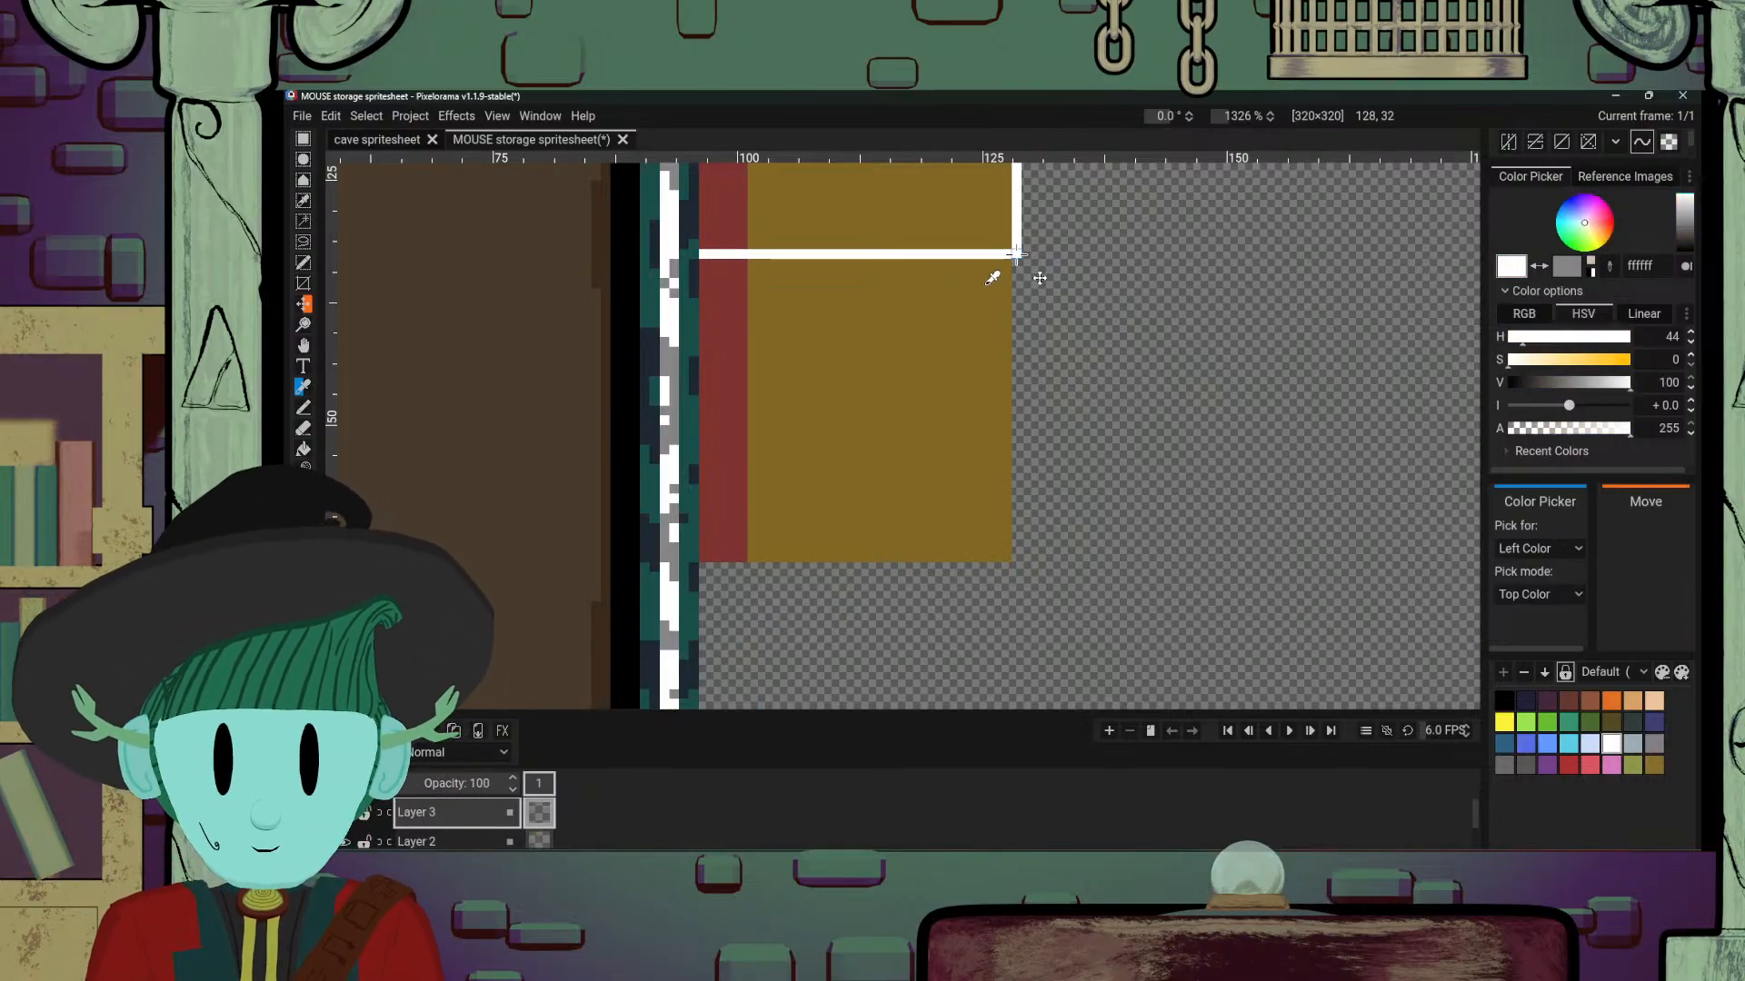
Step: Draw 1 px white guide lines along the second tile's right and lower edges on Layer 3 and erase the stray pixels
key("b")
left_click_drag(1017, 277, 1015, 545)
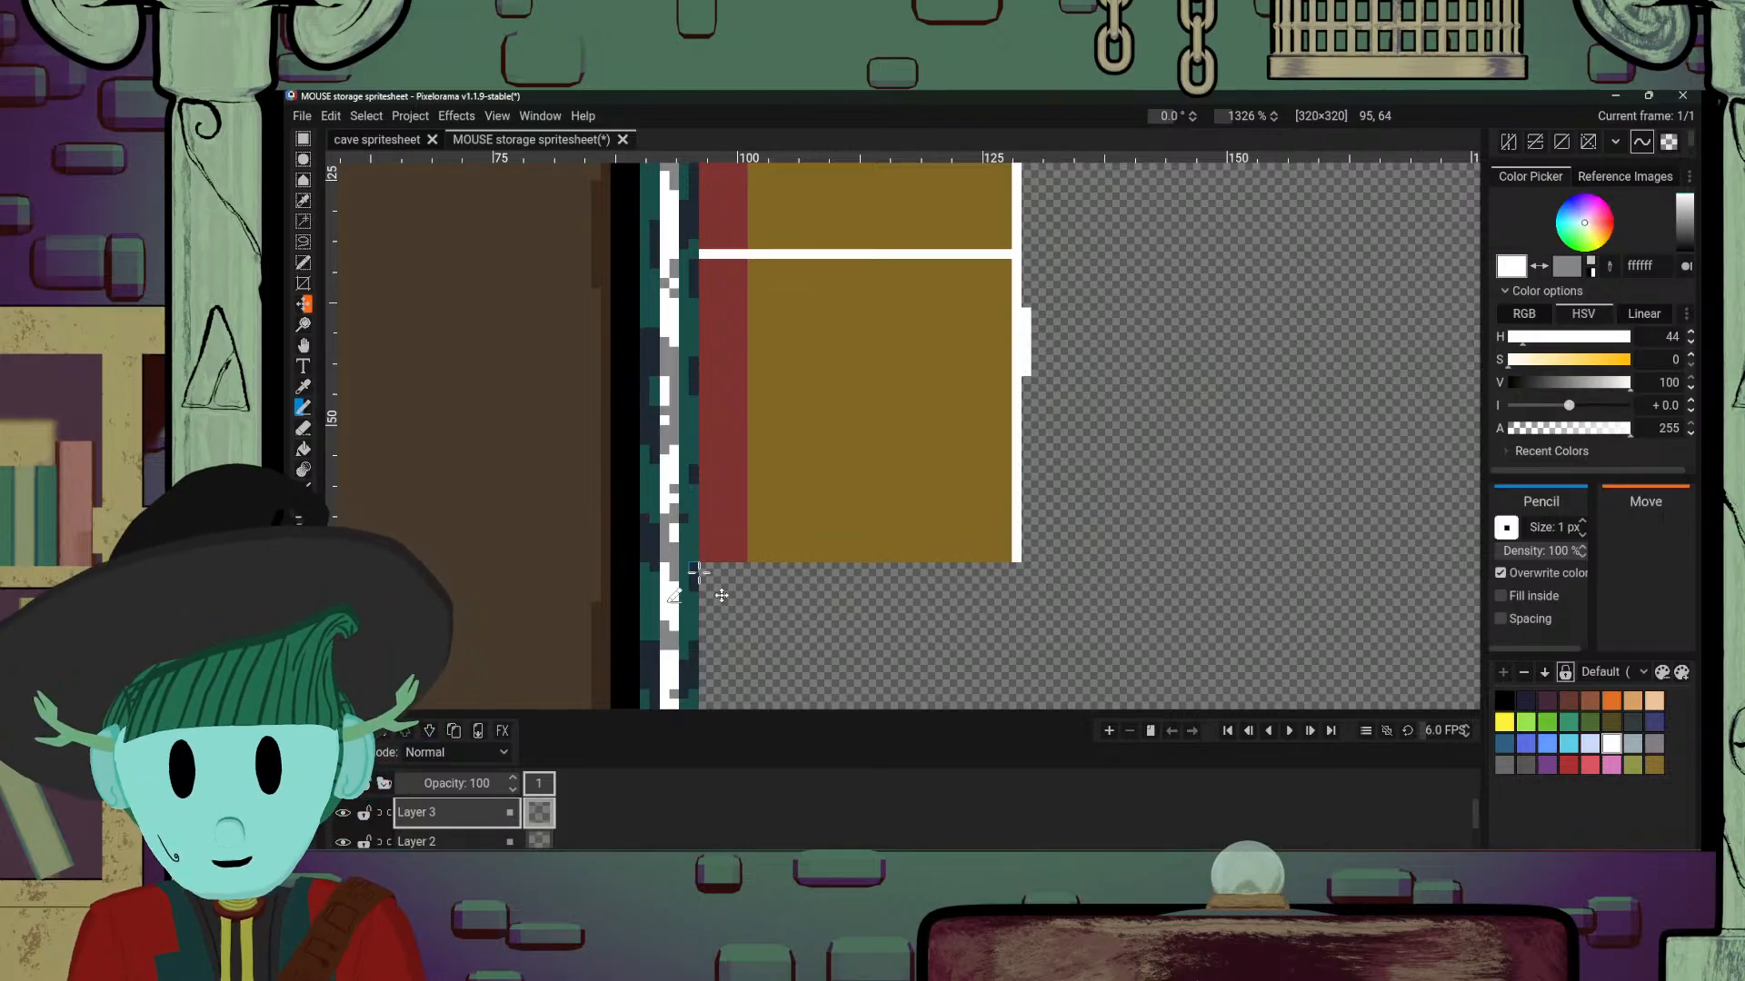
left_click_drag(702, 566, 1015, 568)
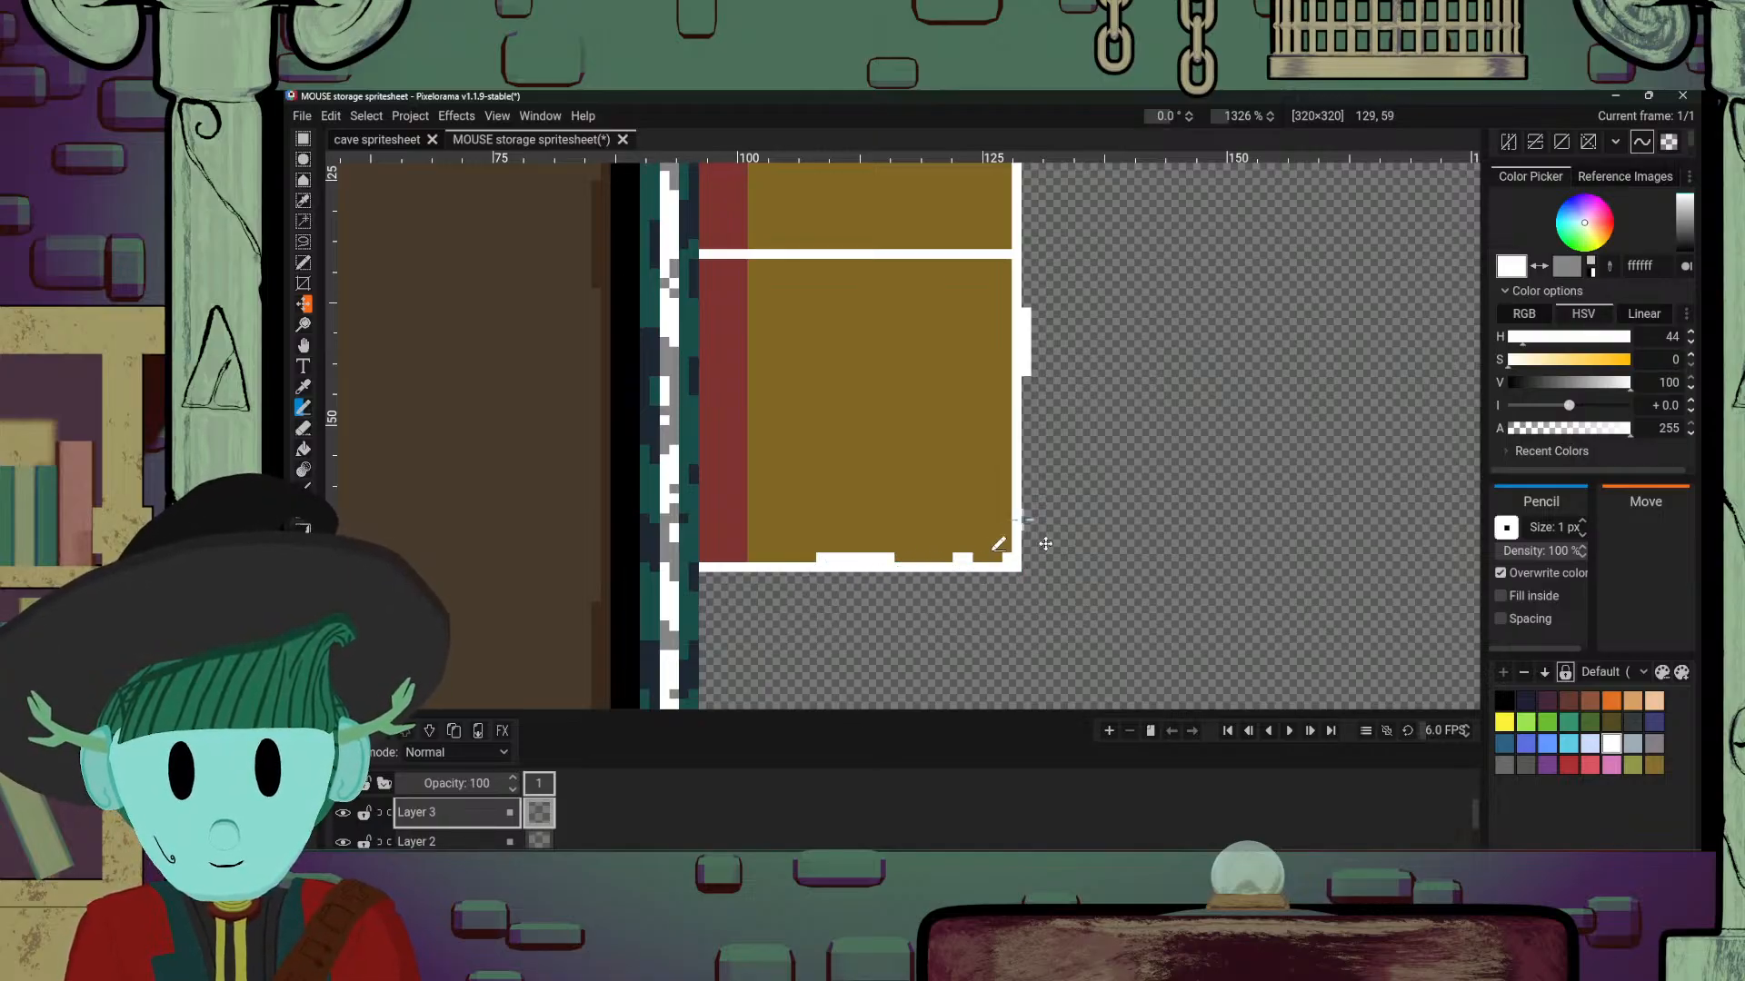
key("e")
left_click_drag(804, 556, 984, 555)
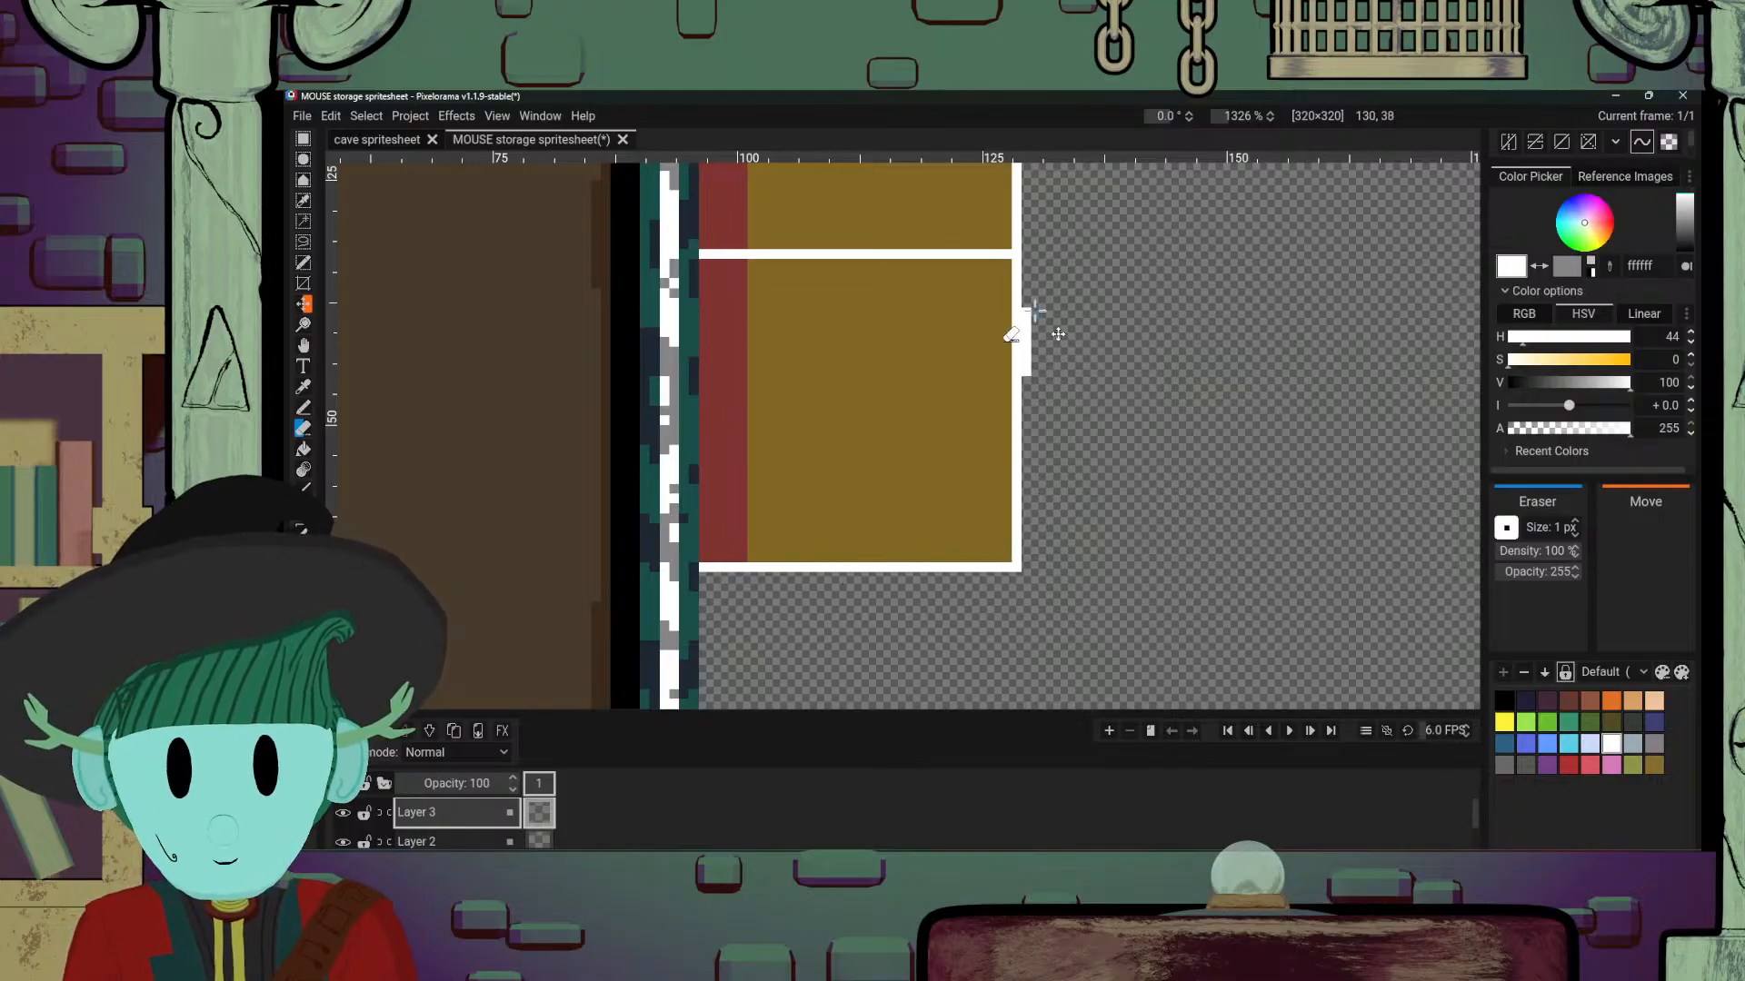
left_click_drag(1036, 368, 1031, 378)
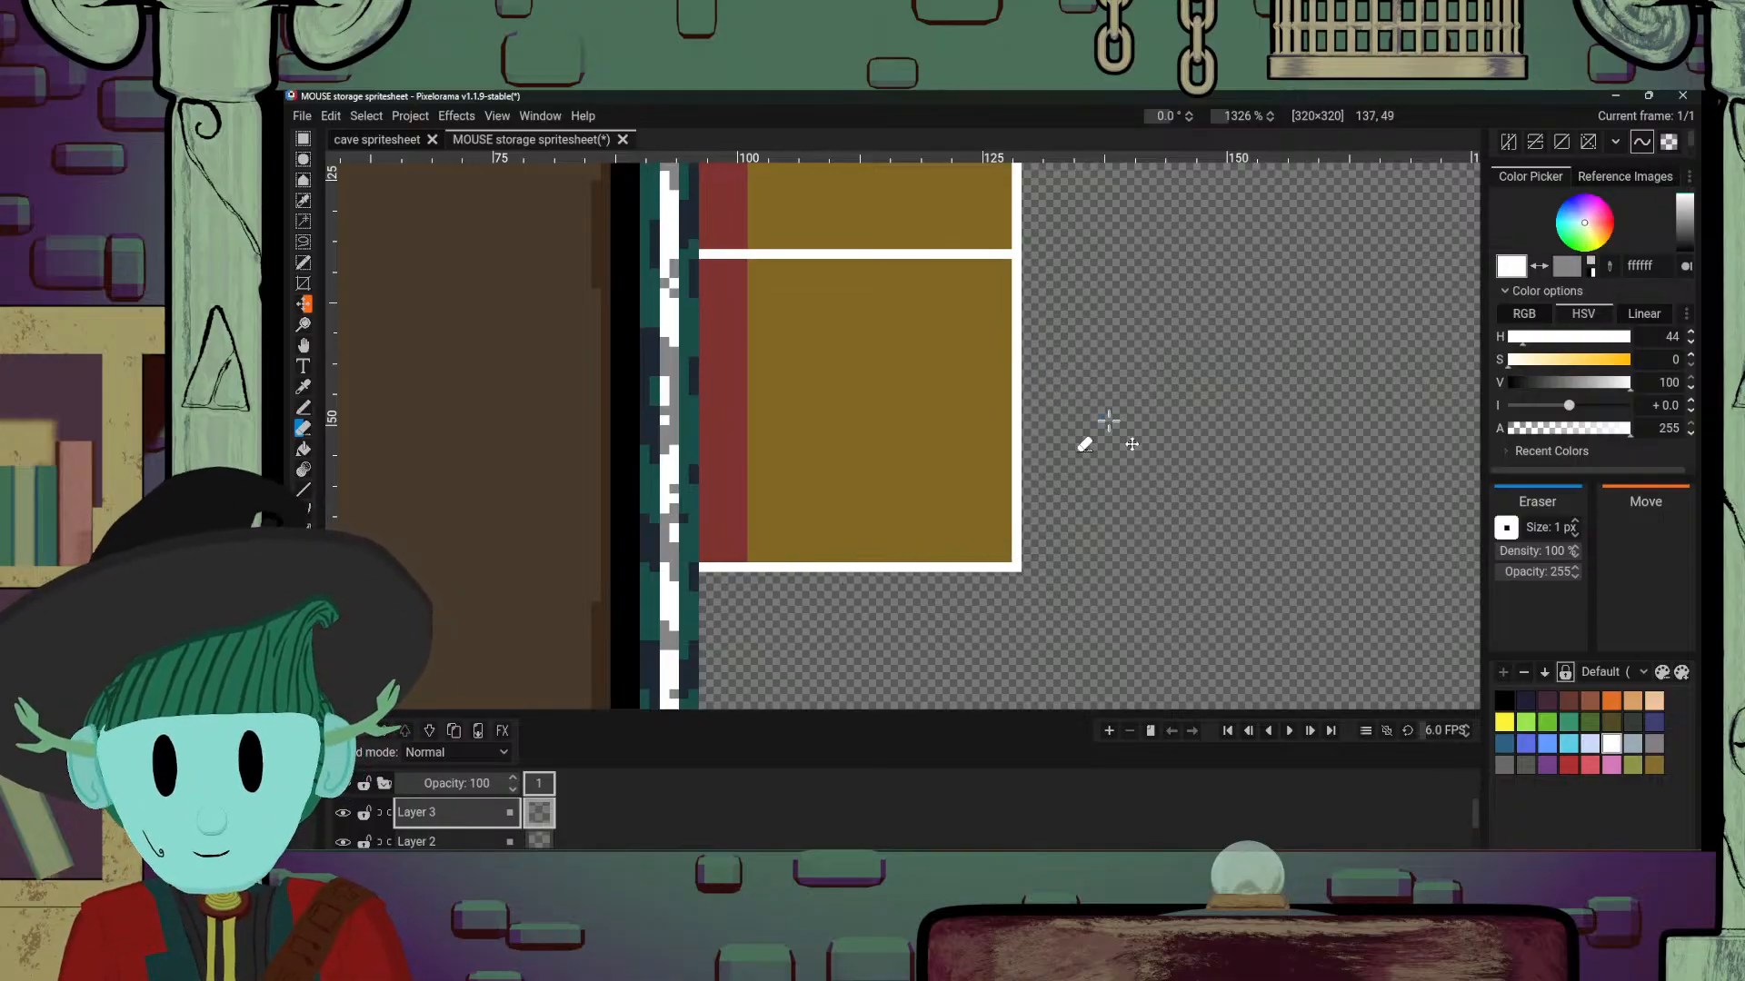
Step: Lower the opacity of Layer 3 with the white guide lines to 24
scroll(1109, 420, "down", 6)
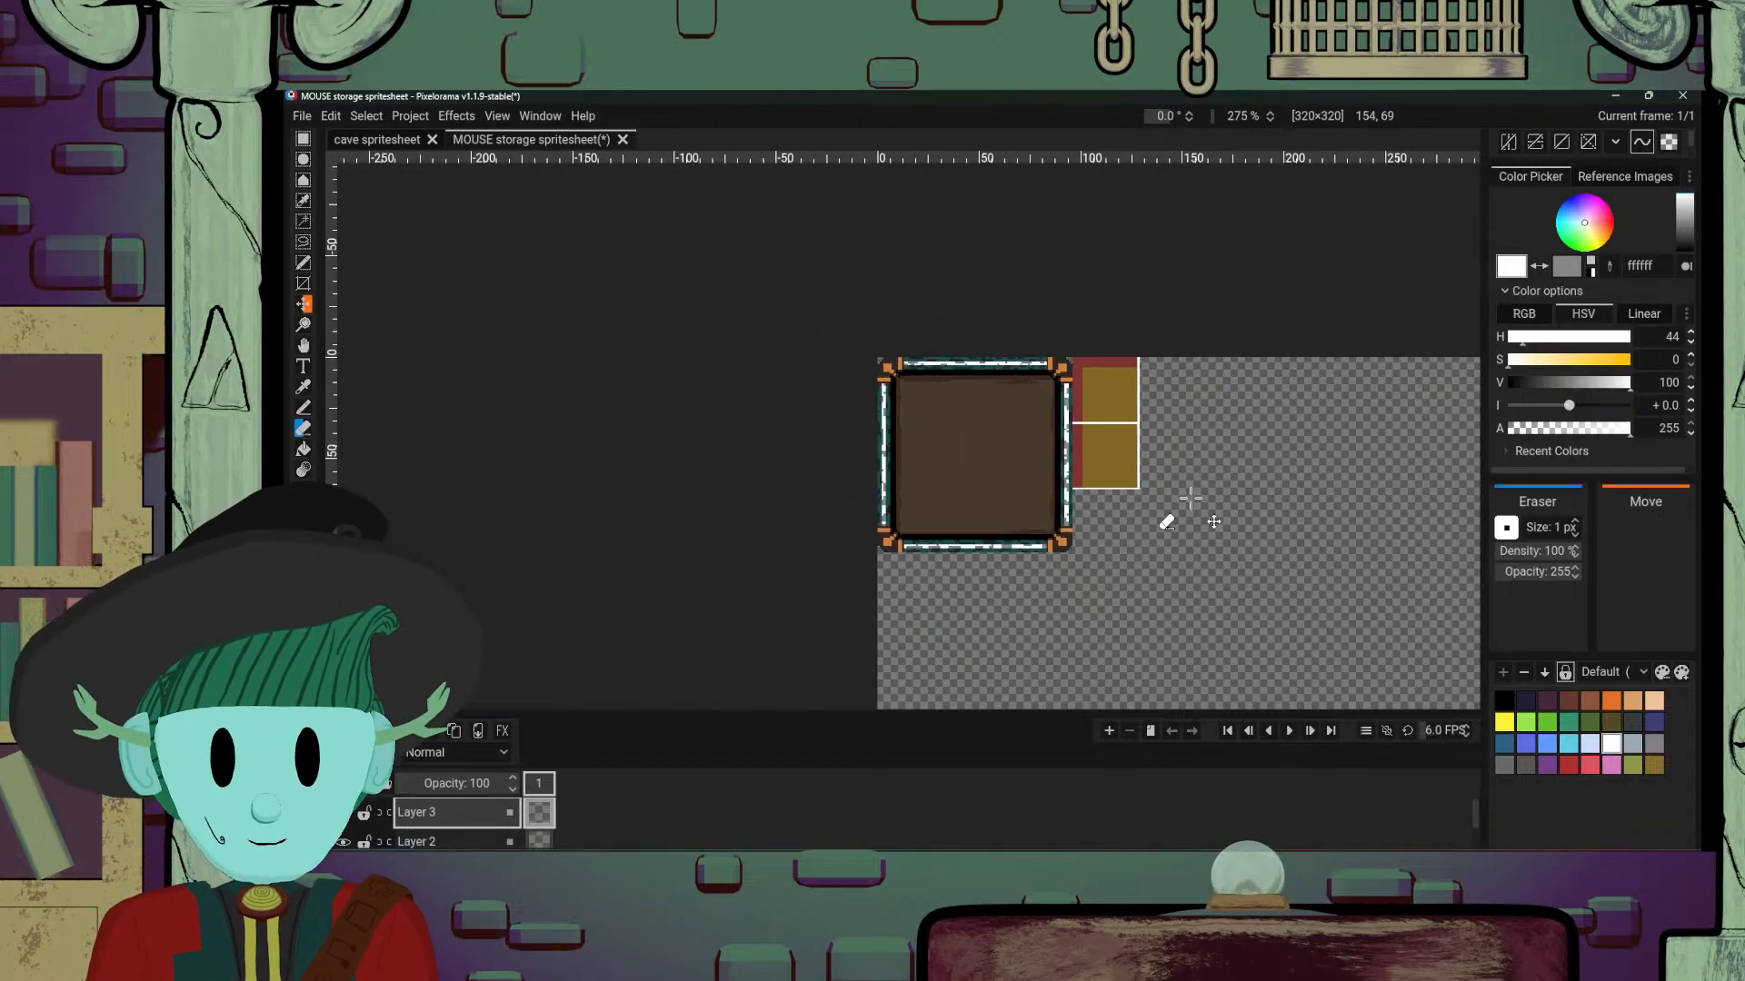
scroll(1192, 503, "up", 4)
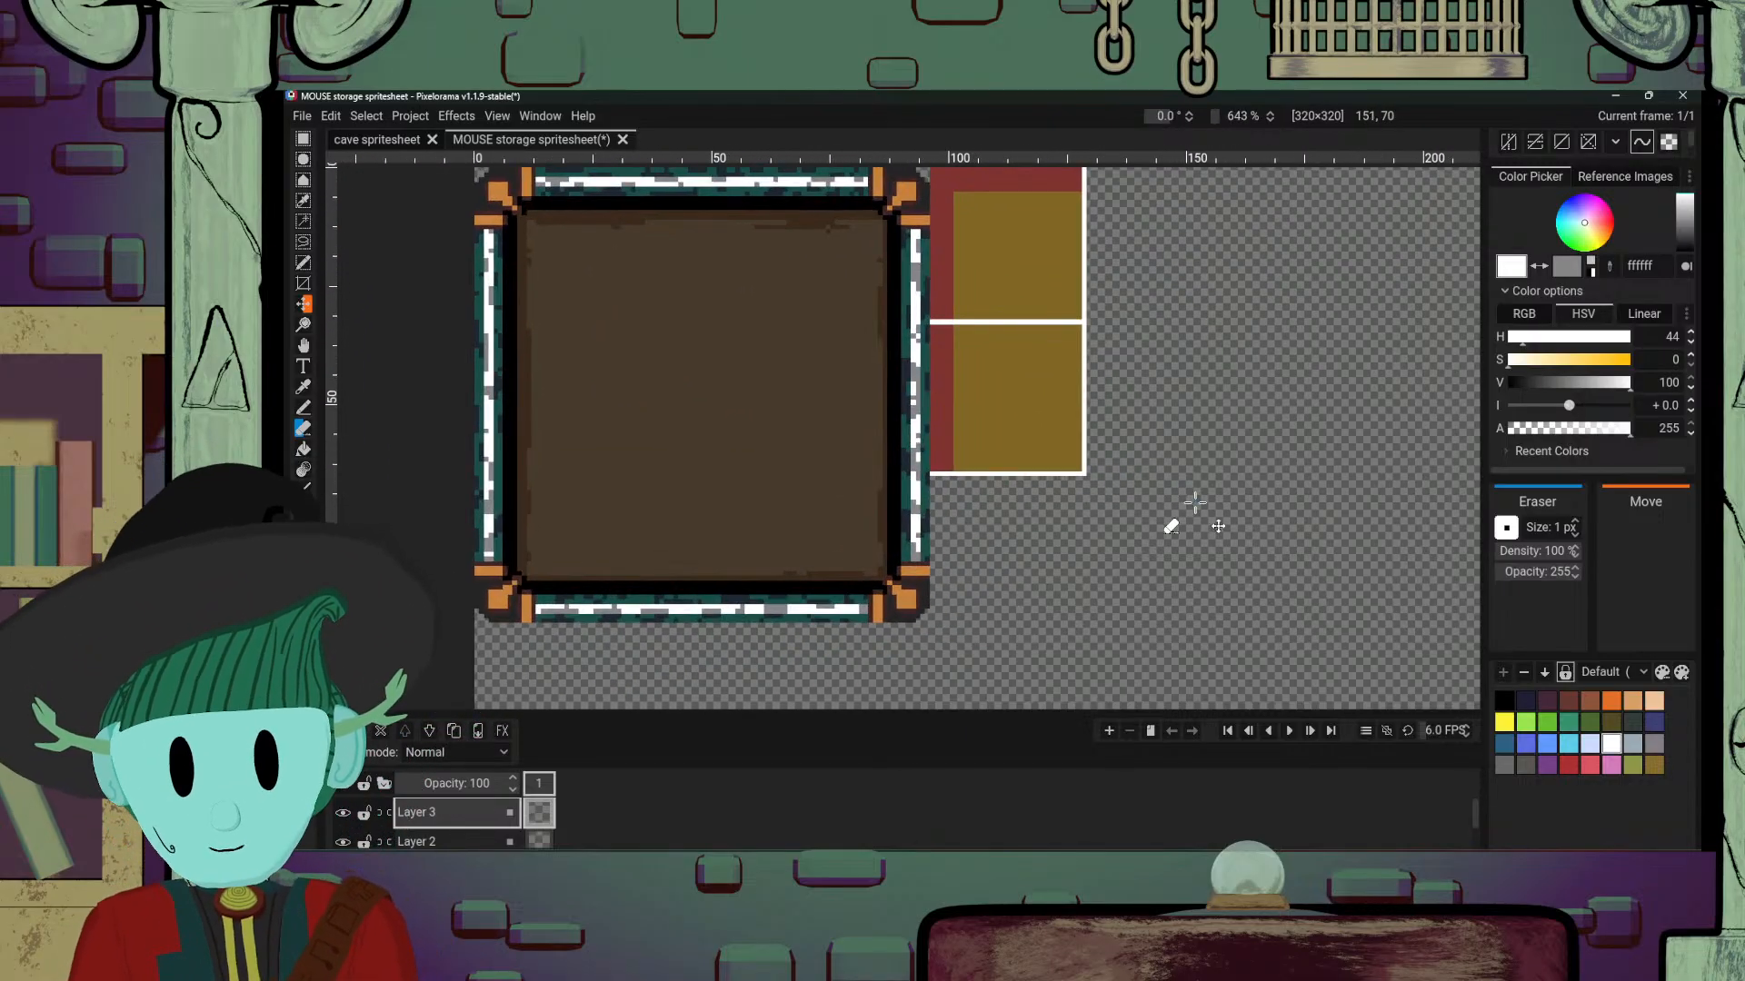
scroll(1195, 503, "up", 3)
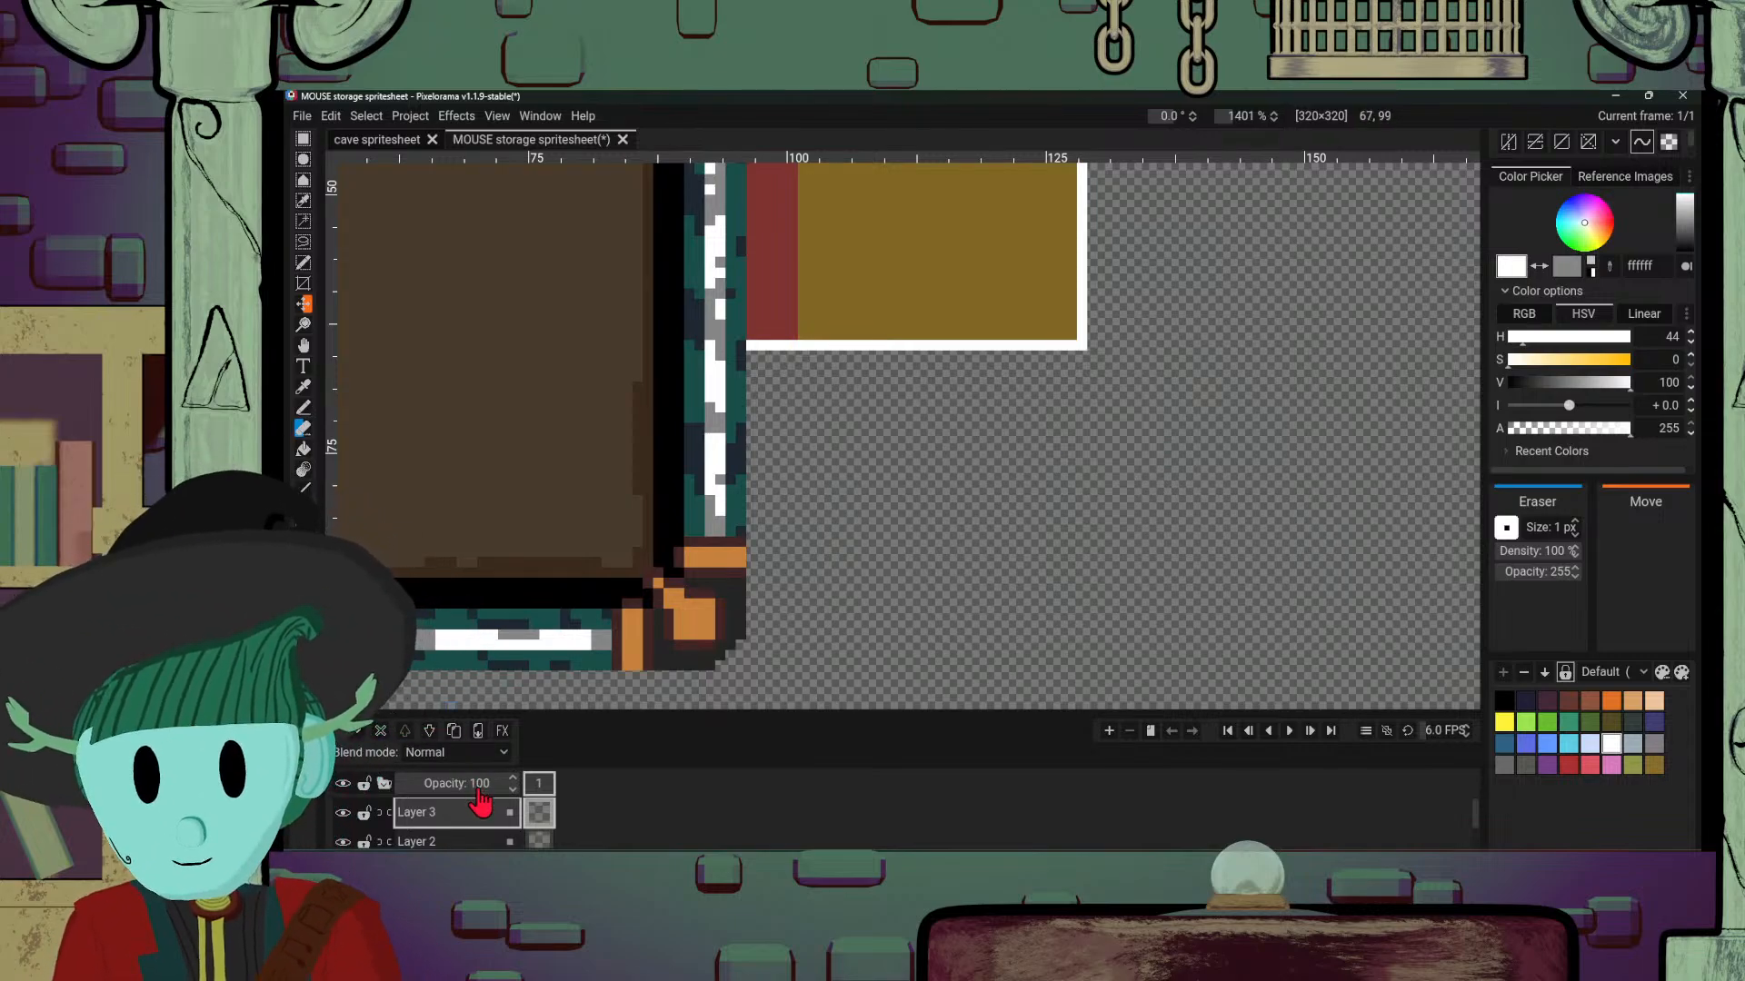
mouse_move(473, 792)
left_mouse_down()
mouse_move(434, 811)
mouse_move(430, 793)
left_mouse_up()
Step: On Layer 2, outline a 5 px wide strip continuing the left border down through the third tile and fill it with reddish brown (803431)
key("o")
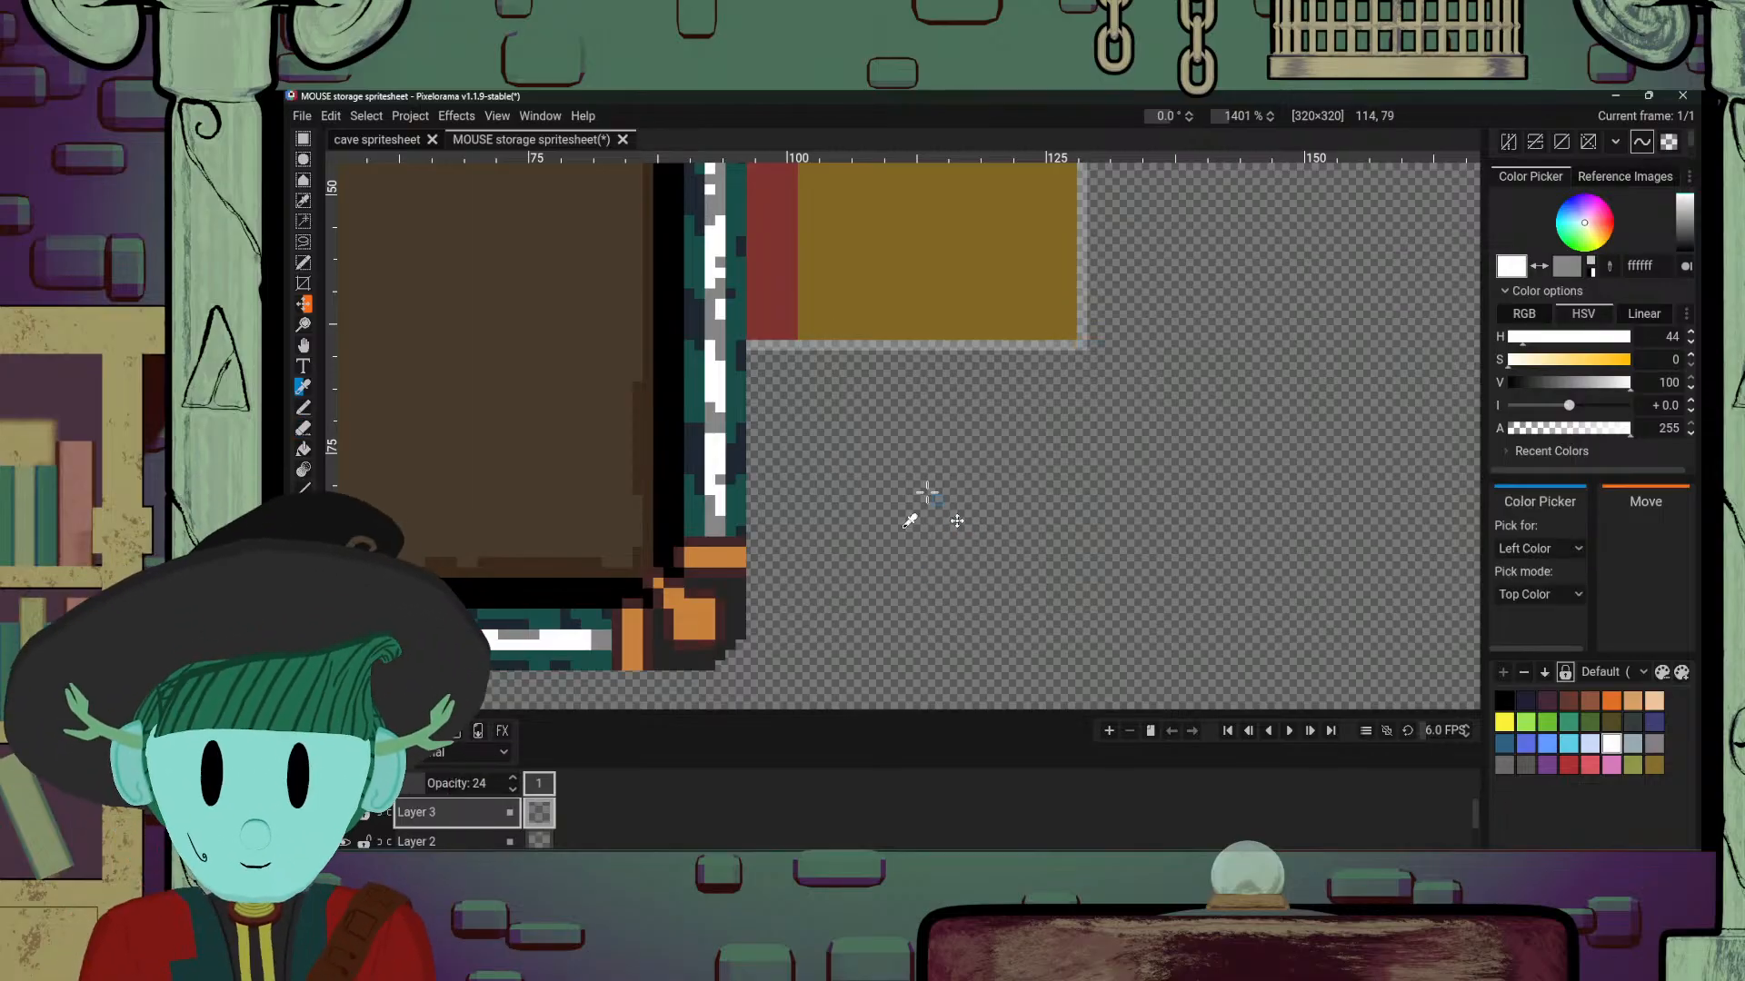
left_click(774, 318)
key("p")
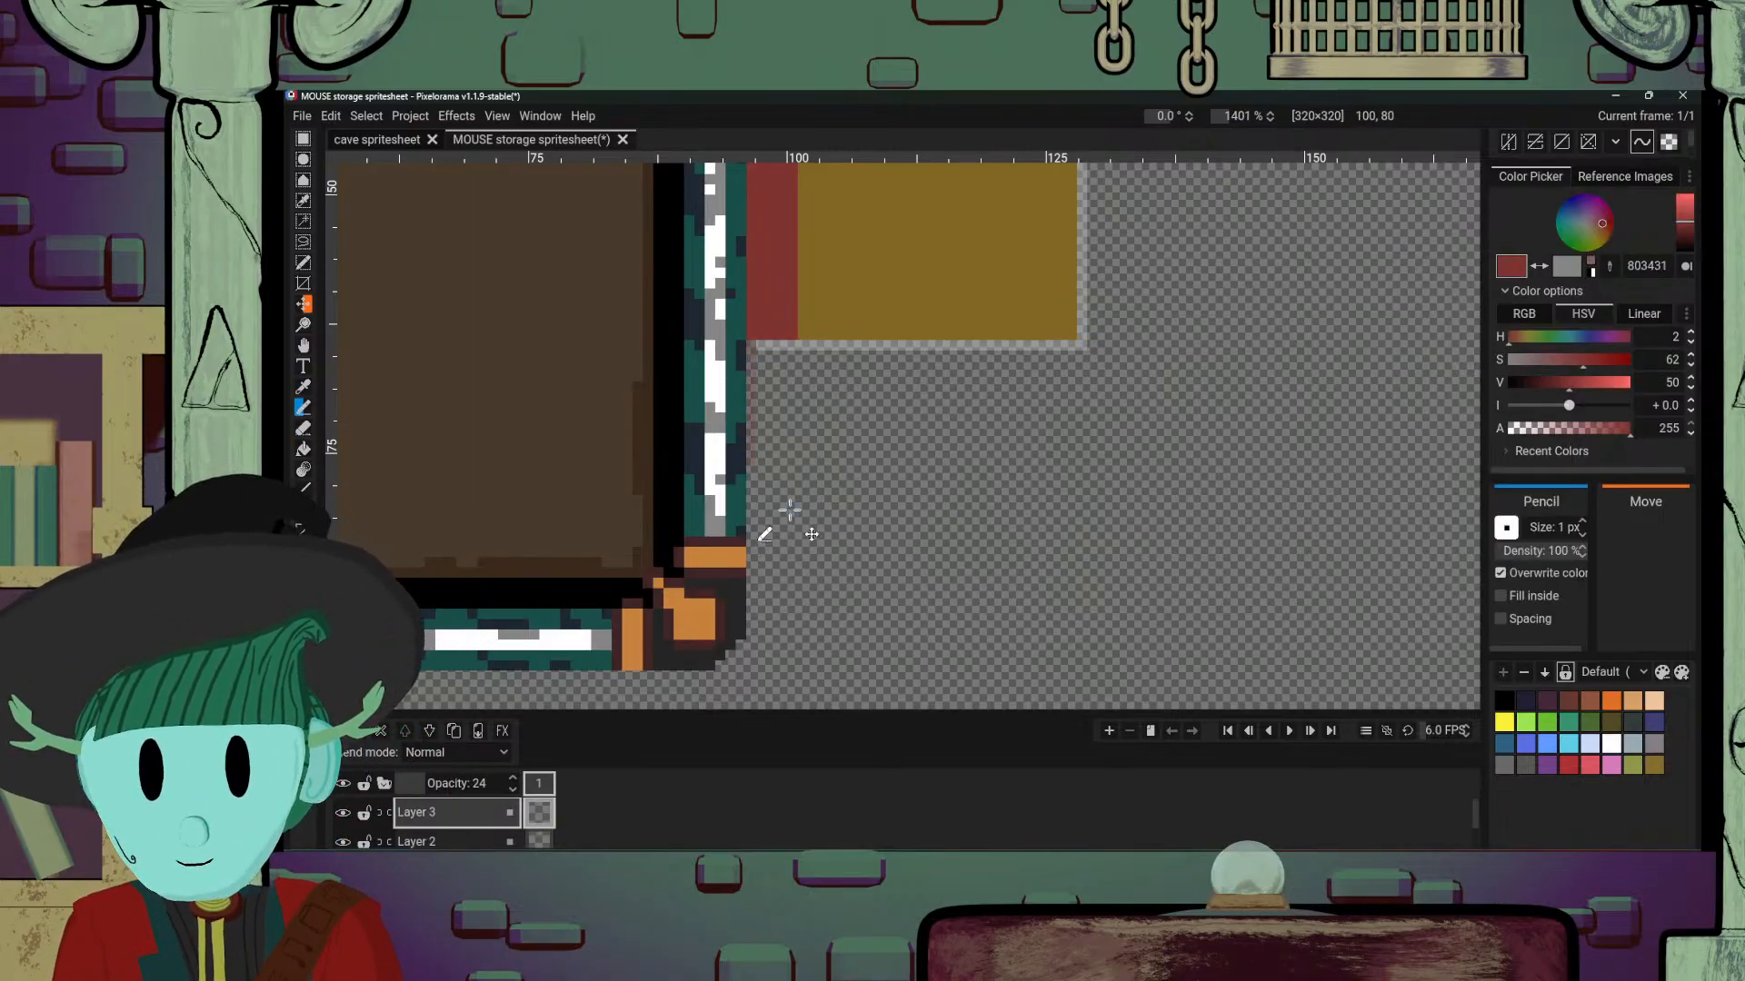
left_click(473, 834)
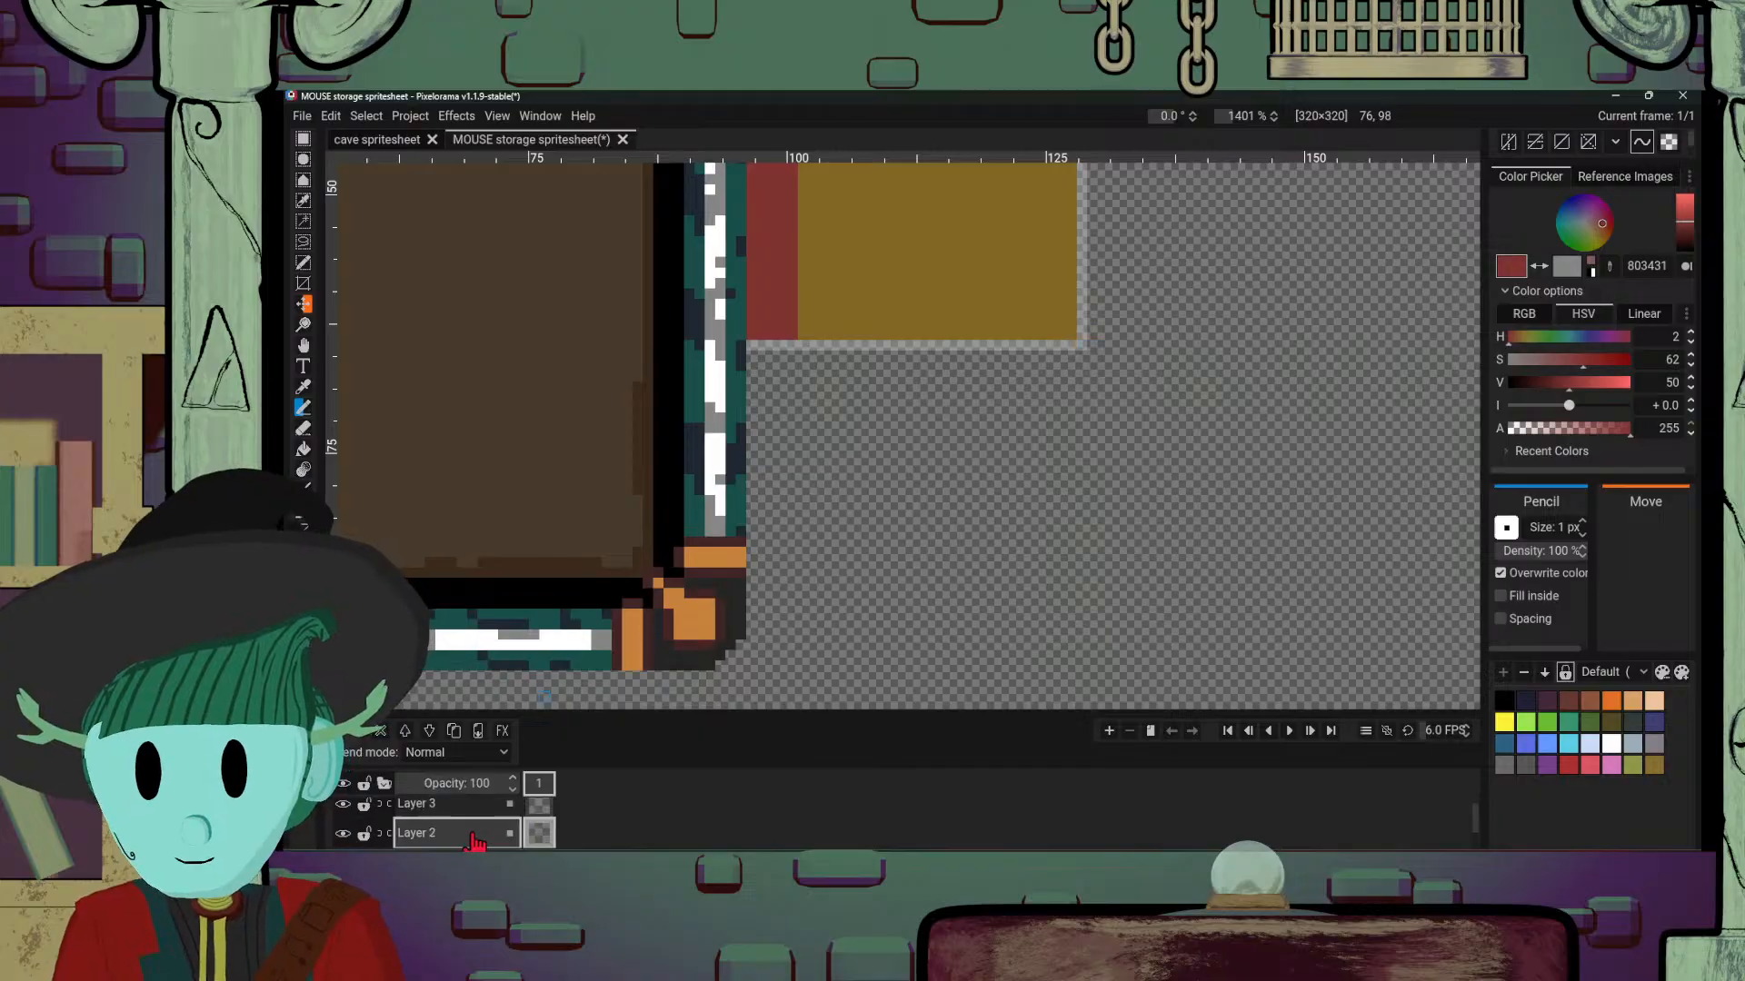
left_click_drag(752, 358, 764, 481)
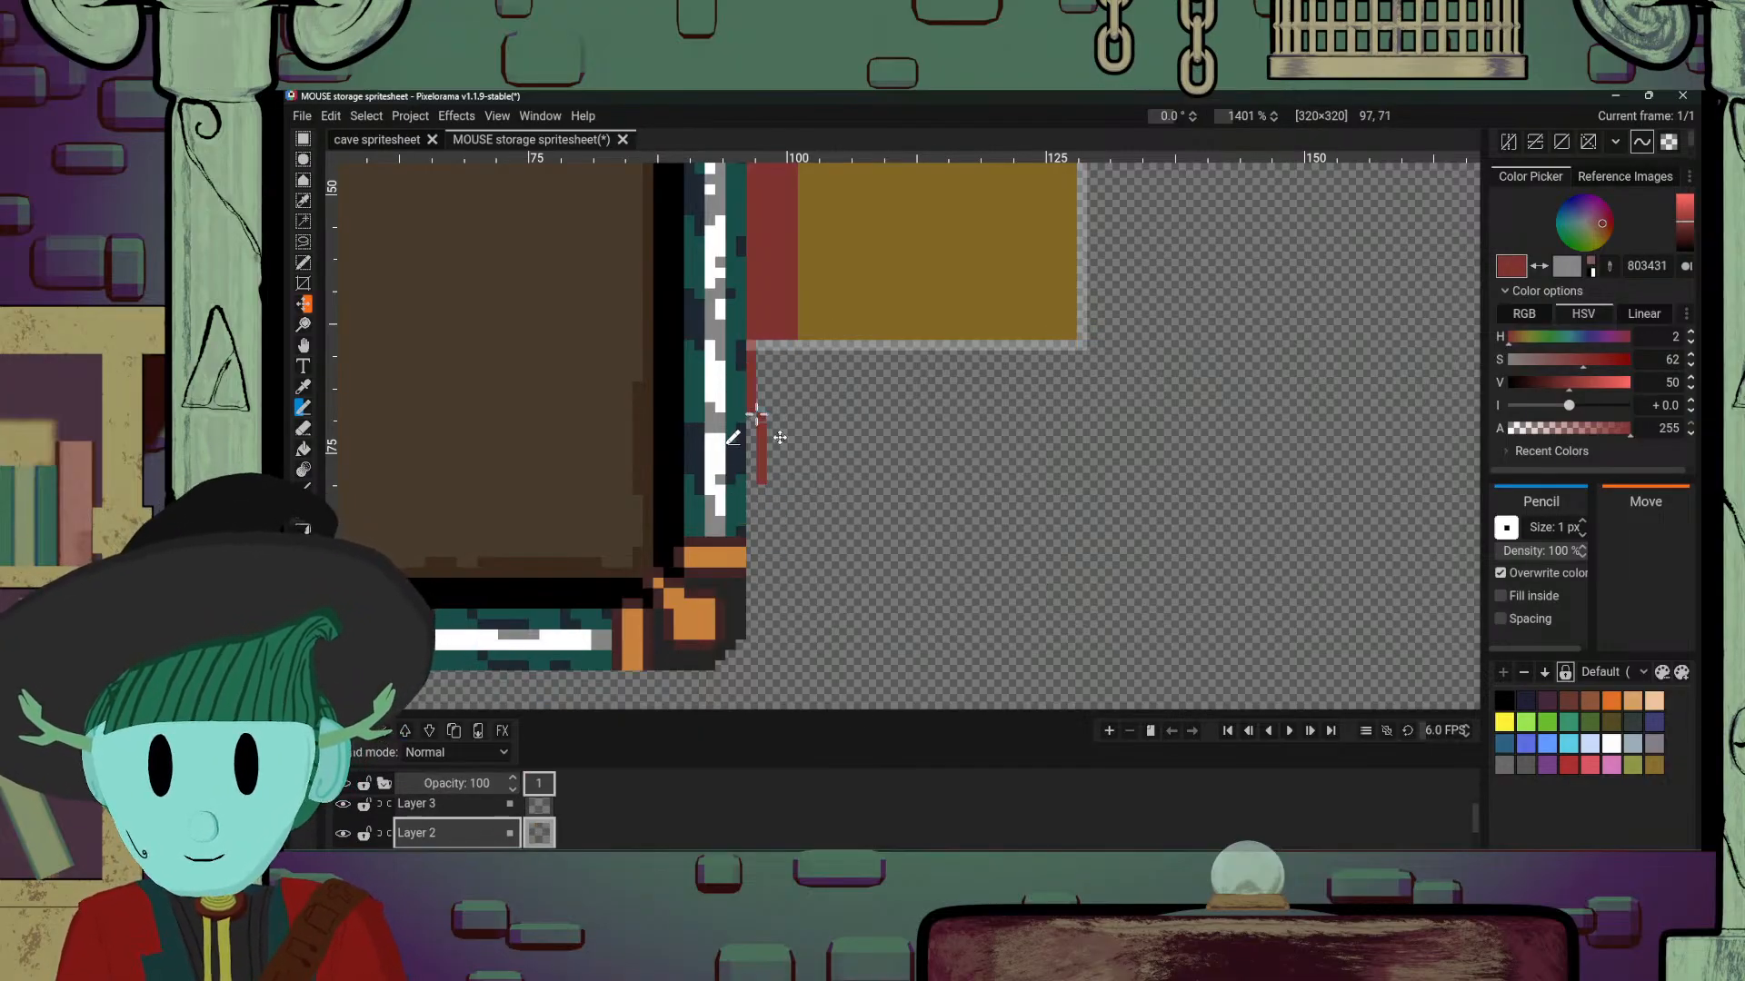
left_click_drag(756, 416, 753, 652)
mouse_move(792, 350)
left_mouse_down()
mouse_move(794, 607)
mouse_move(787, 650)
mouse_move(795, 456)
mouse_move(789, 664)
left_mouse_up()
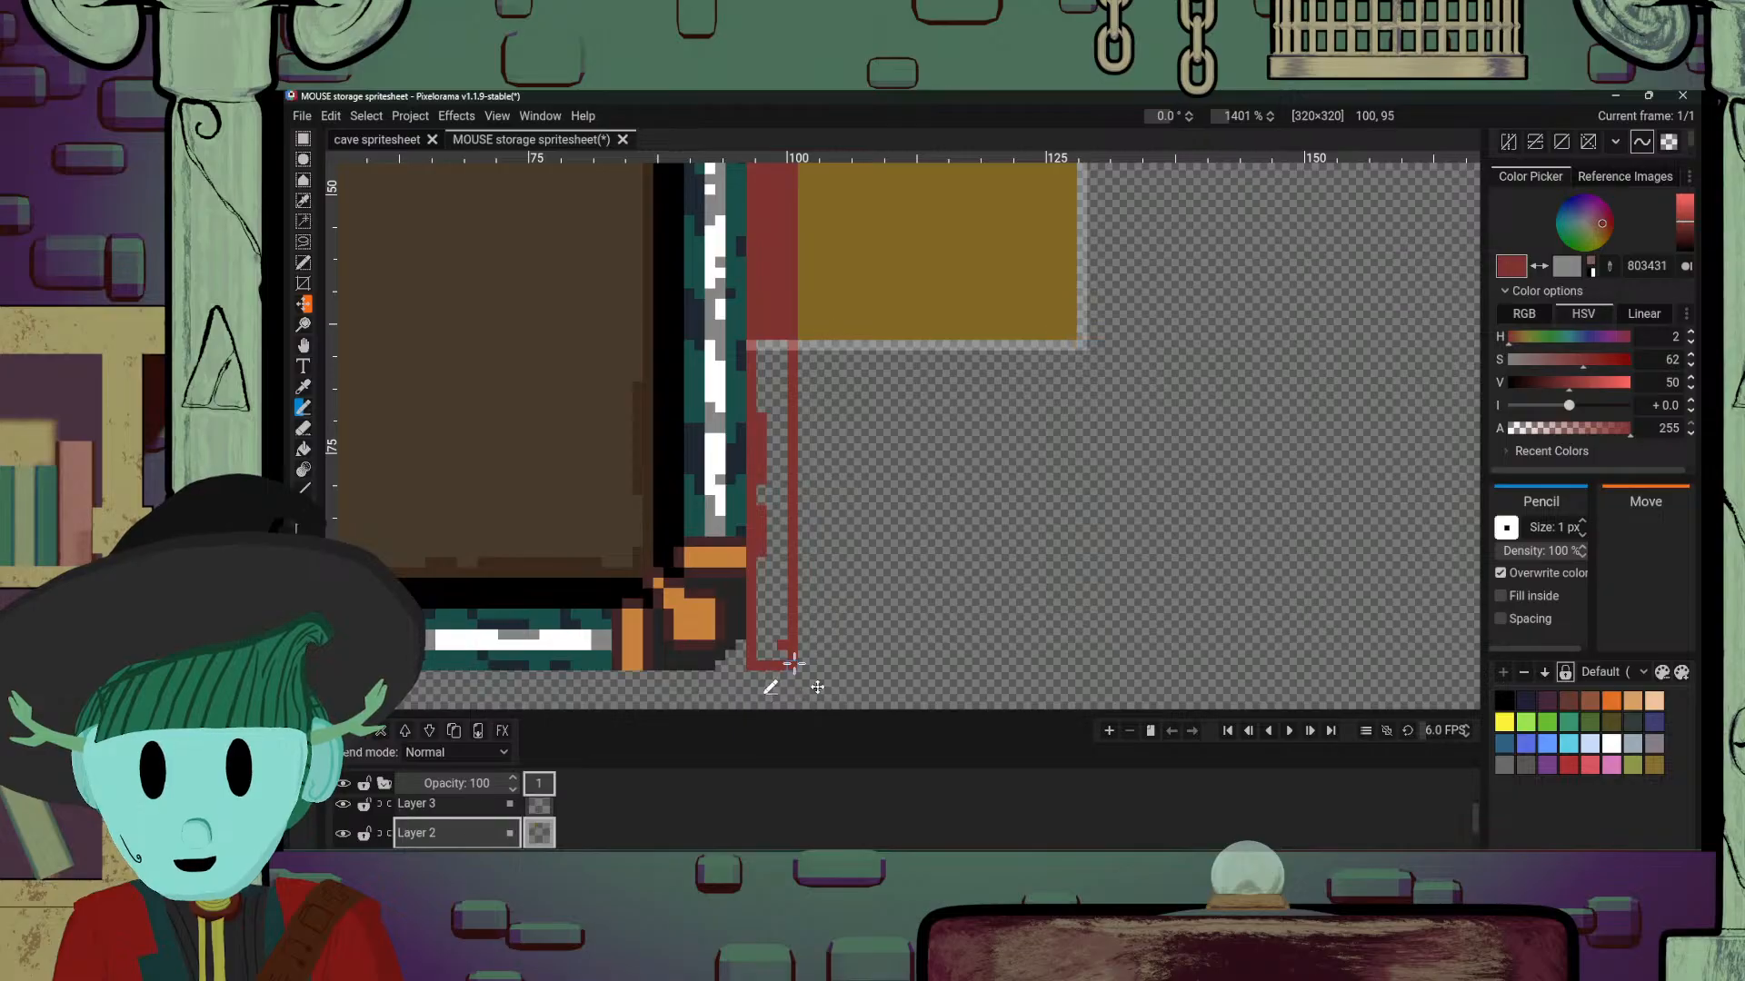
key("g")
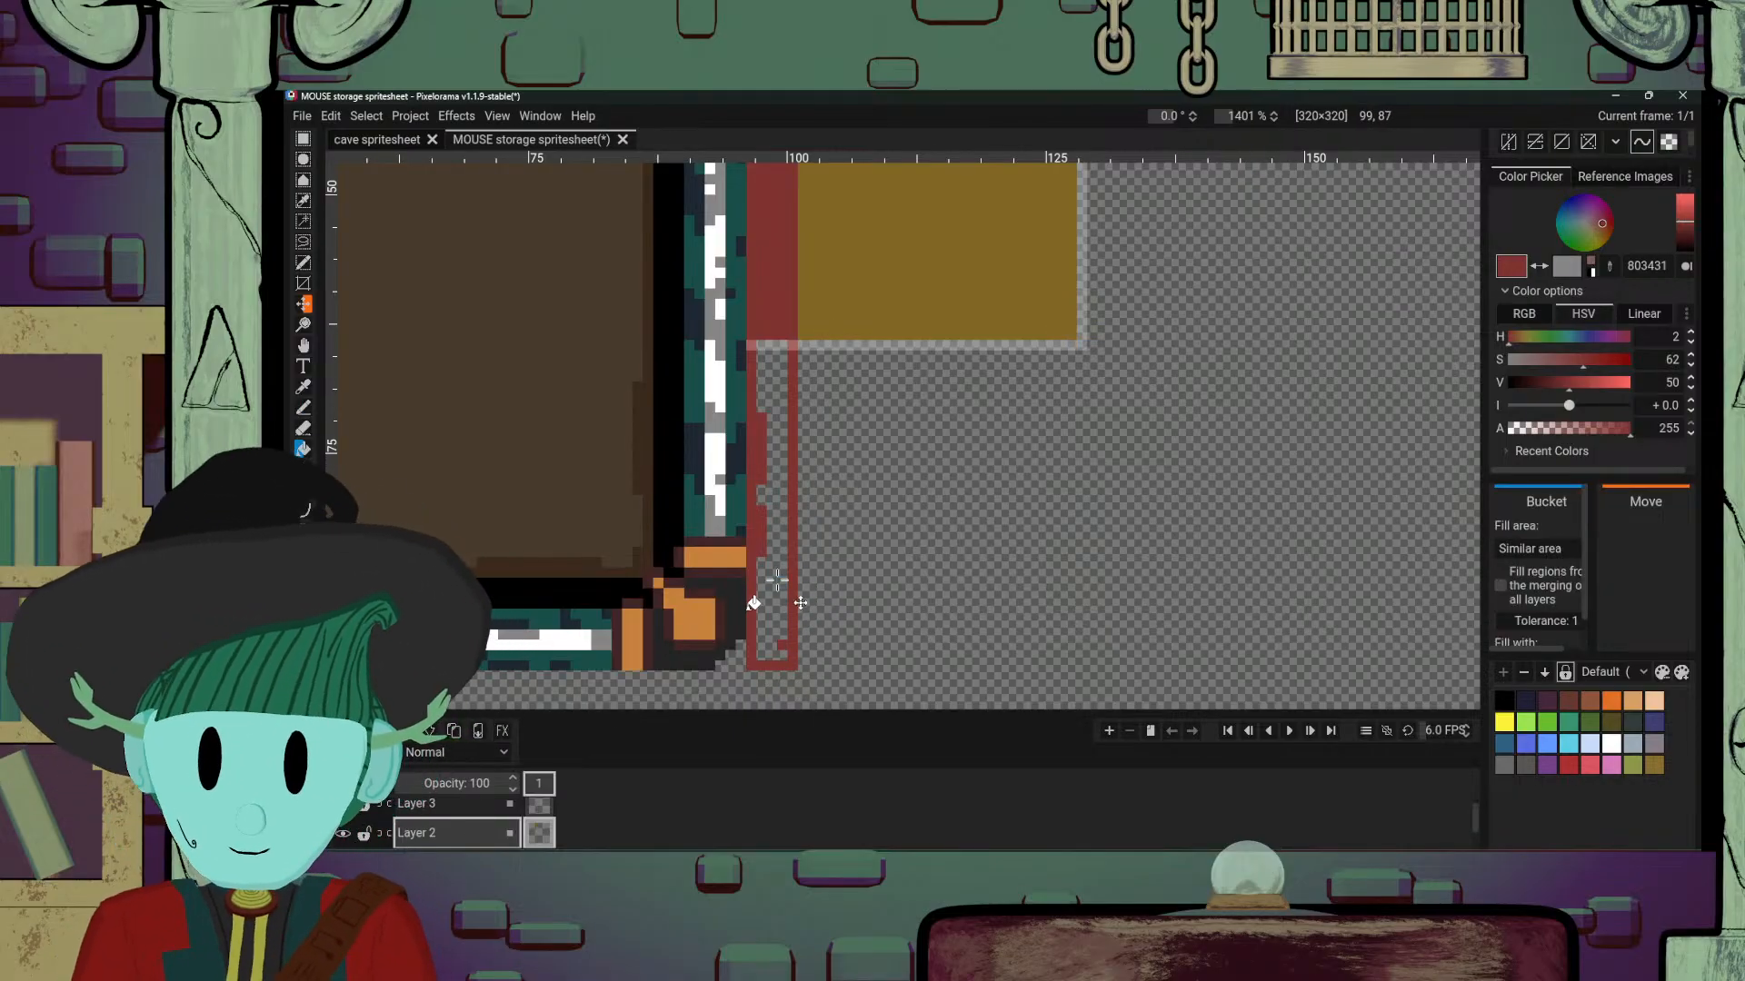
left_click(768, 586)
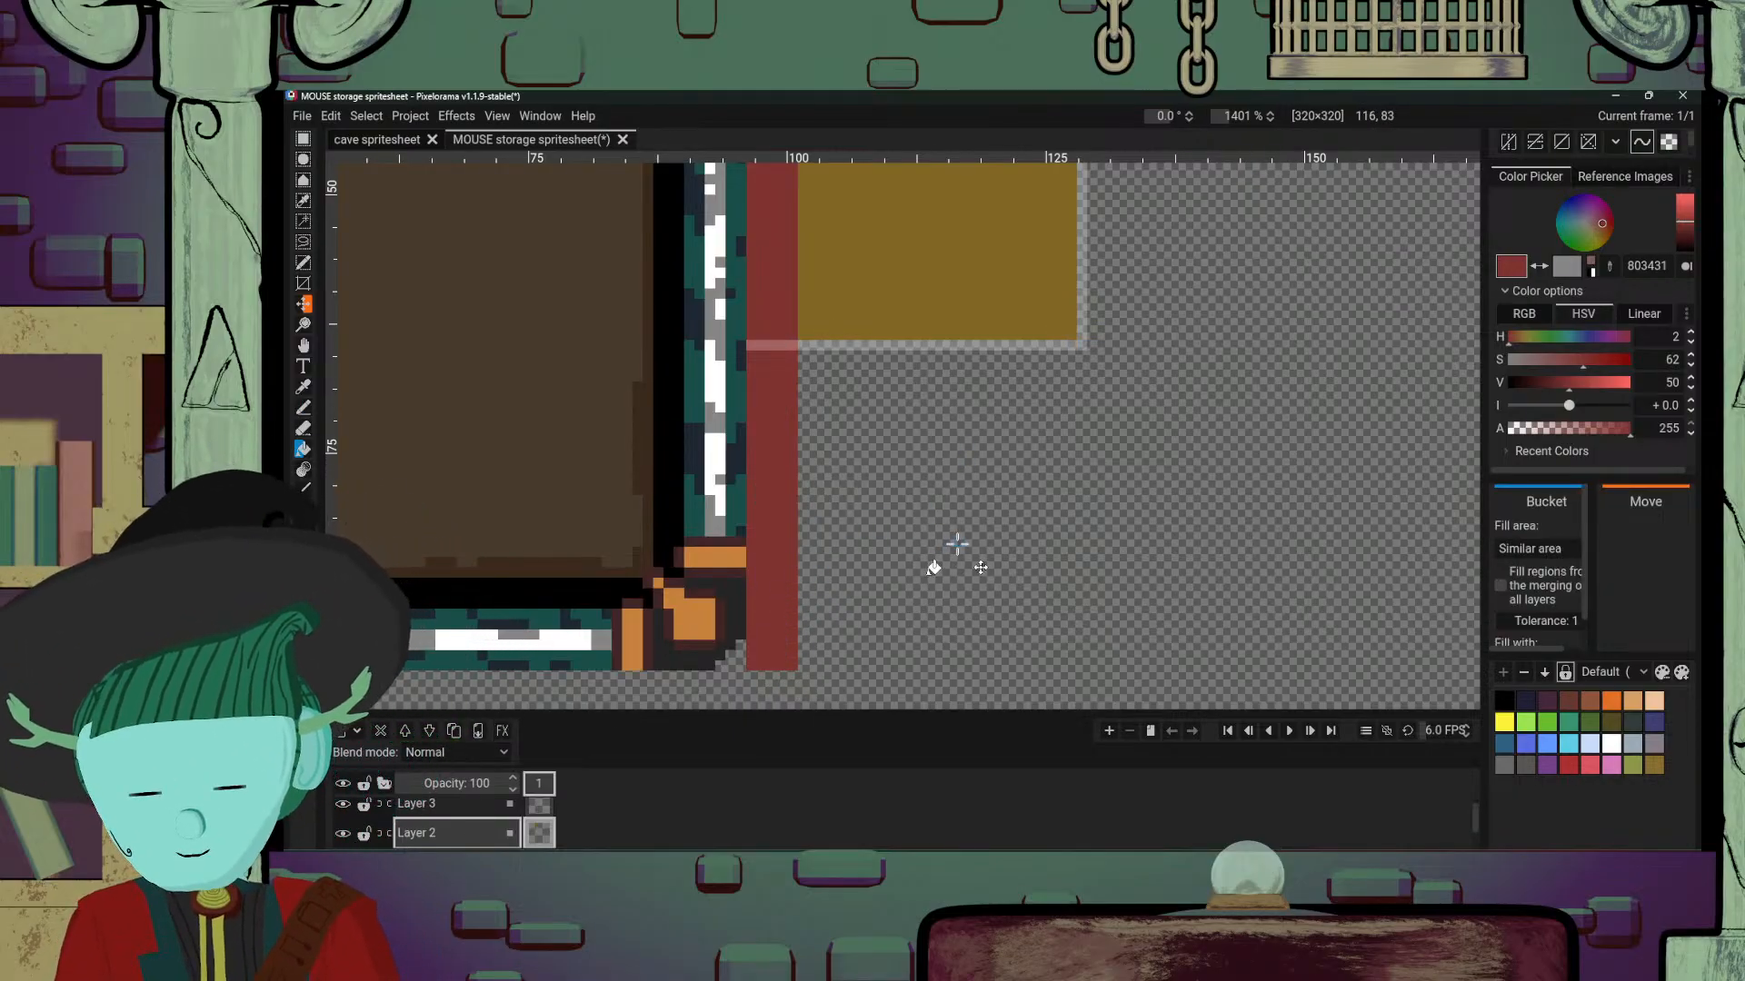
Step: Sample the second tile's dark yellow (806725) and outline the third tile's interior down to the frame's lower edge
key("p")
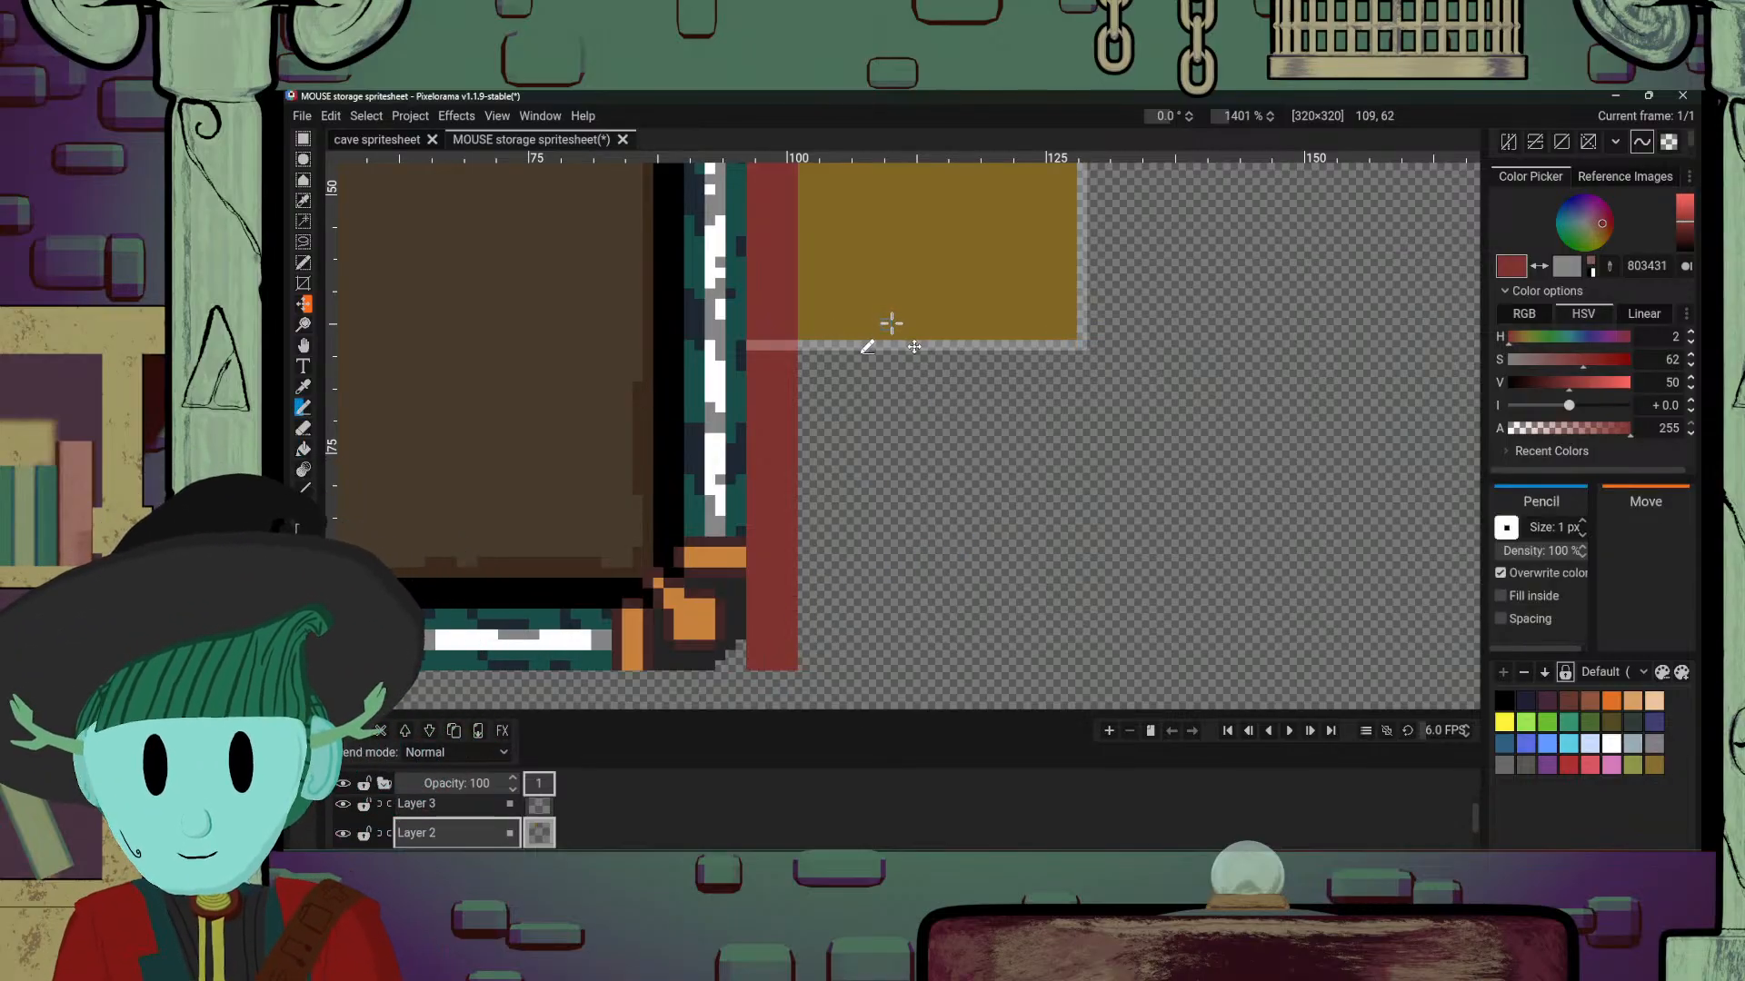
left_click(885, 313, "alt")
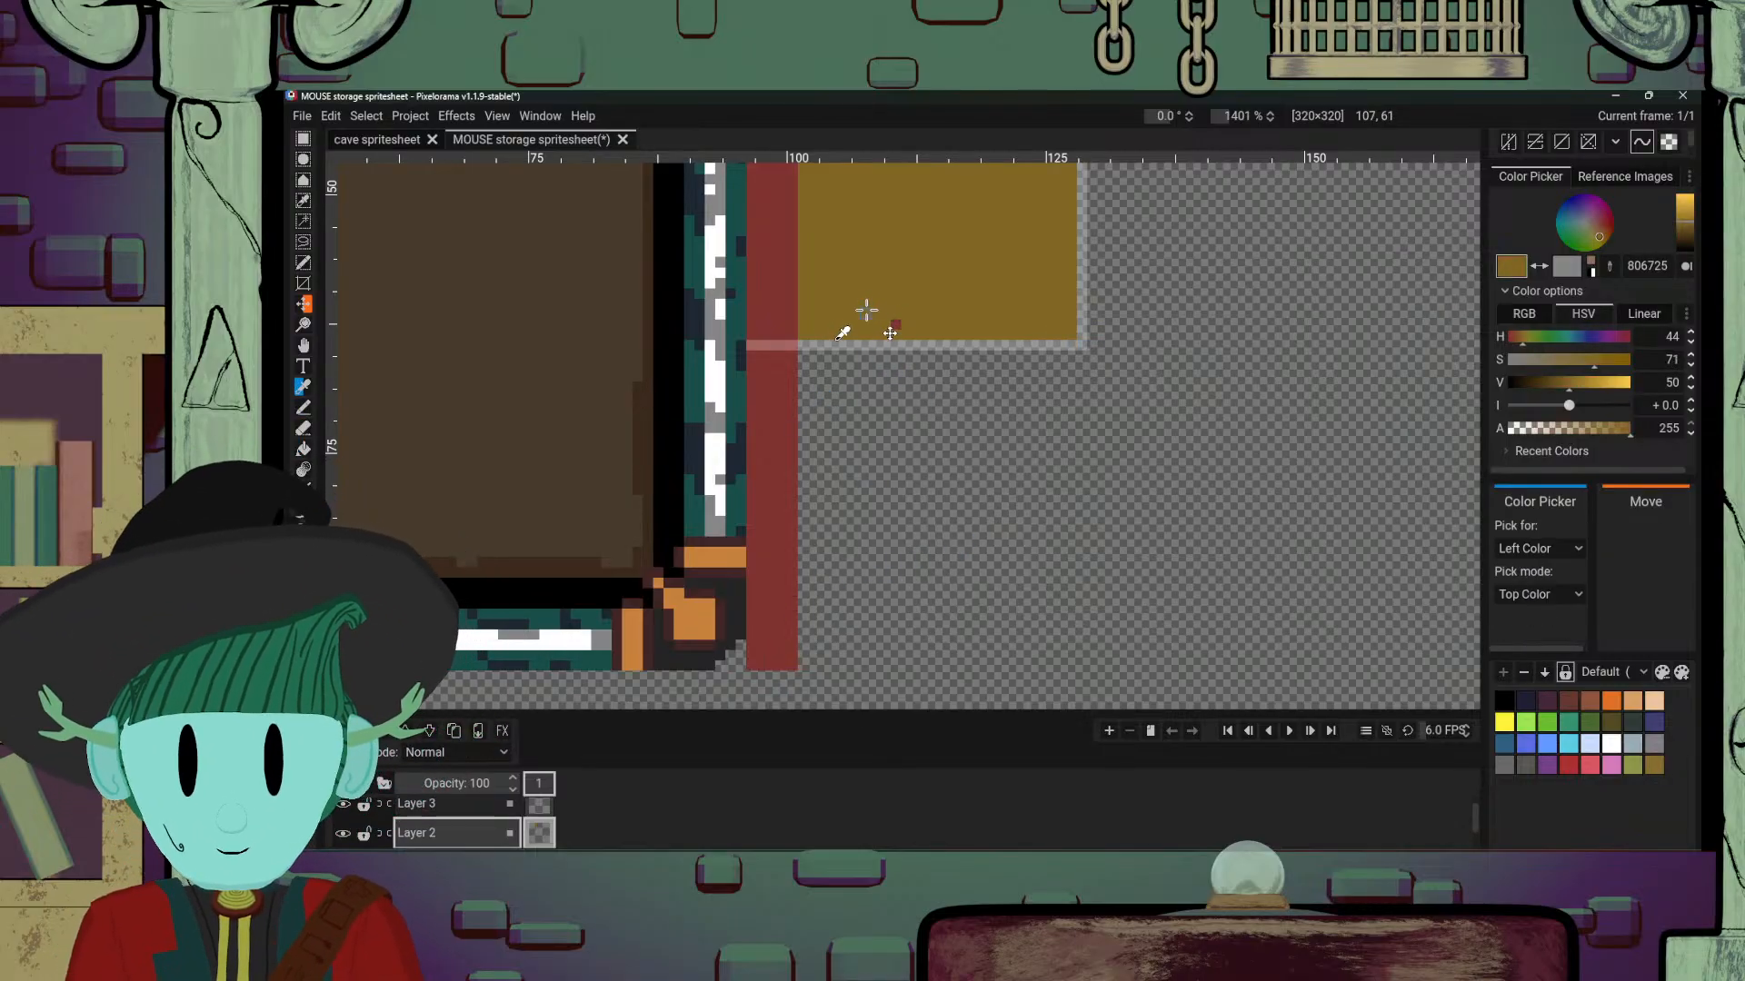
left_click_drag(808, 353, 805, 627)
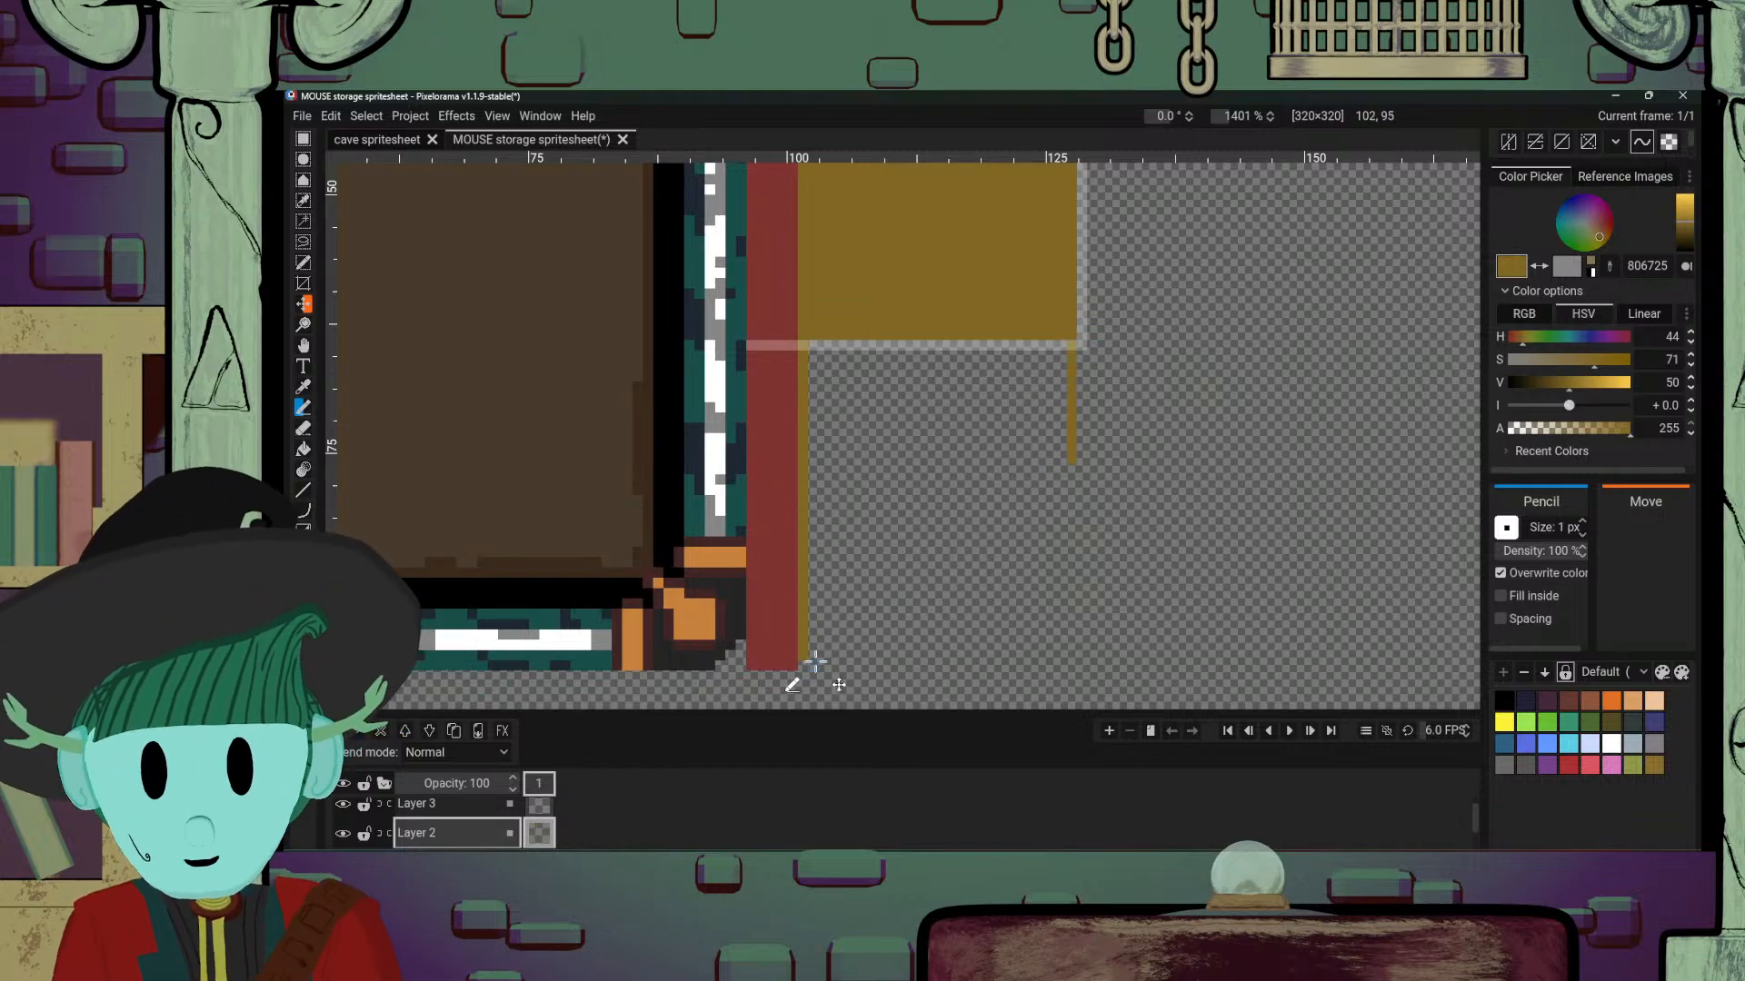
mouse_move(810, 664)
left_mouse_down()
mouse_move(951, 673)
mouse_move(1052, 652)
left_mouse_up()
left_click_drag(1071, 518, 1061, 660)
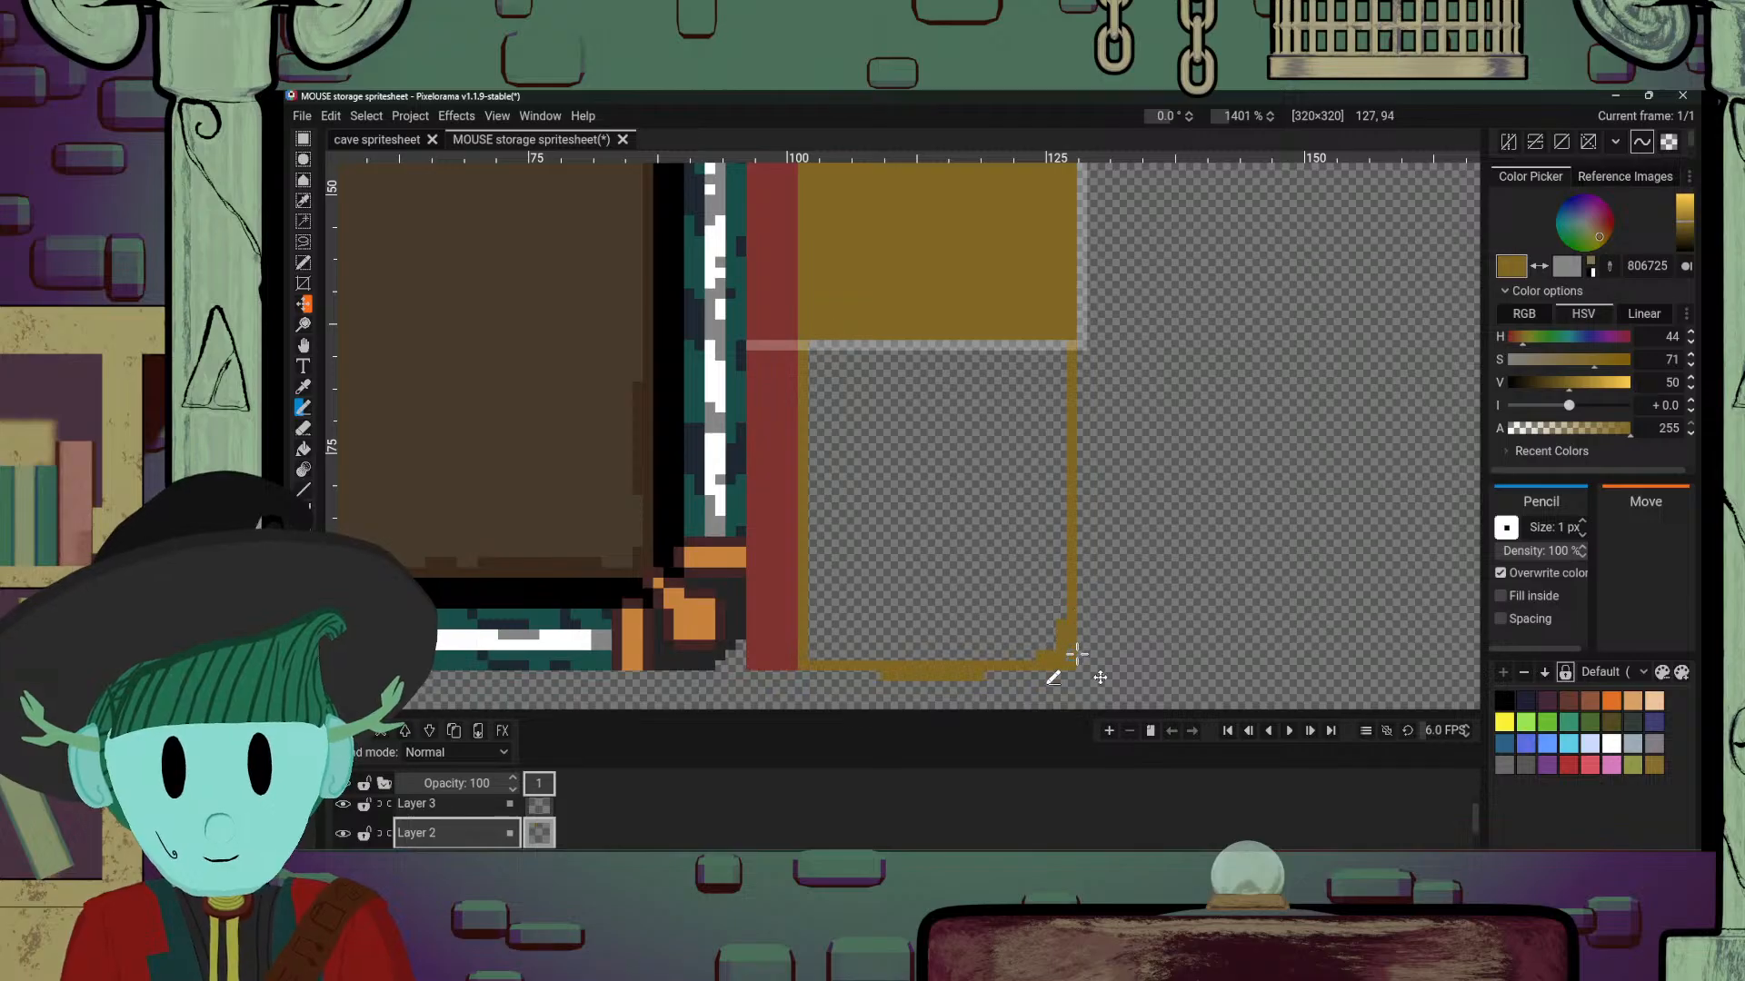
Step: Bucket-fill the third tile's interior with dark yellow (806725) and erase the stray pixels below its lower edge
key("b")
left_click(1029, 512)
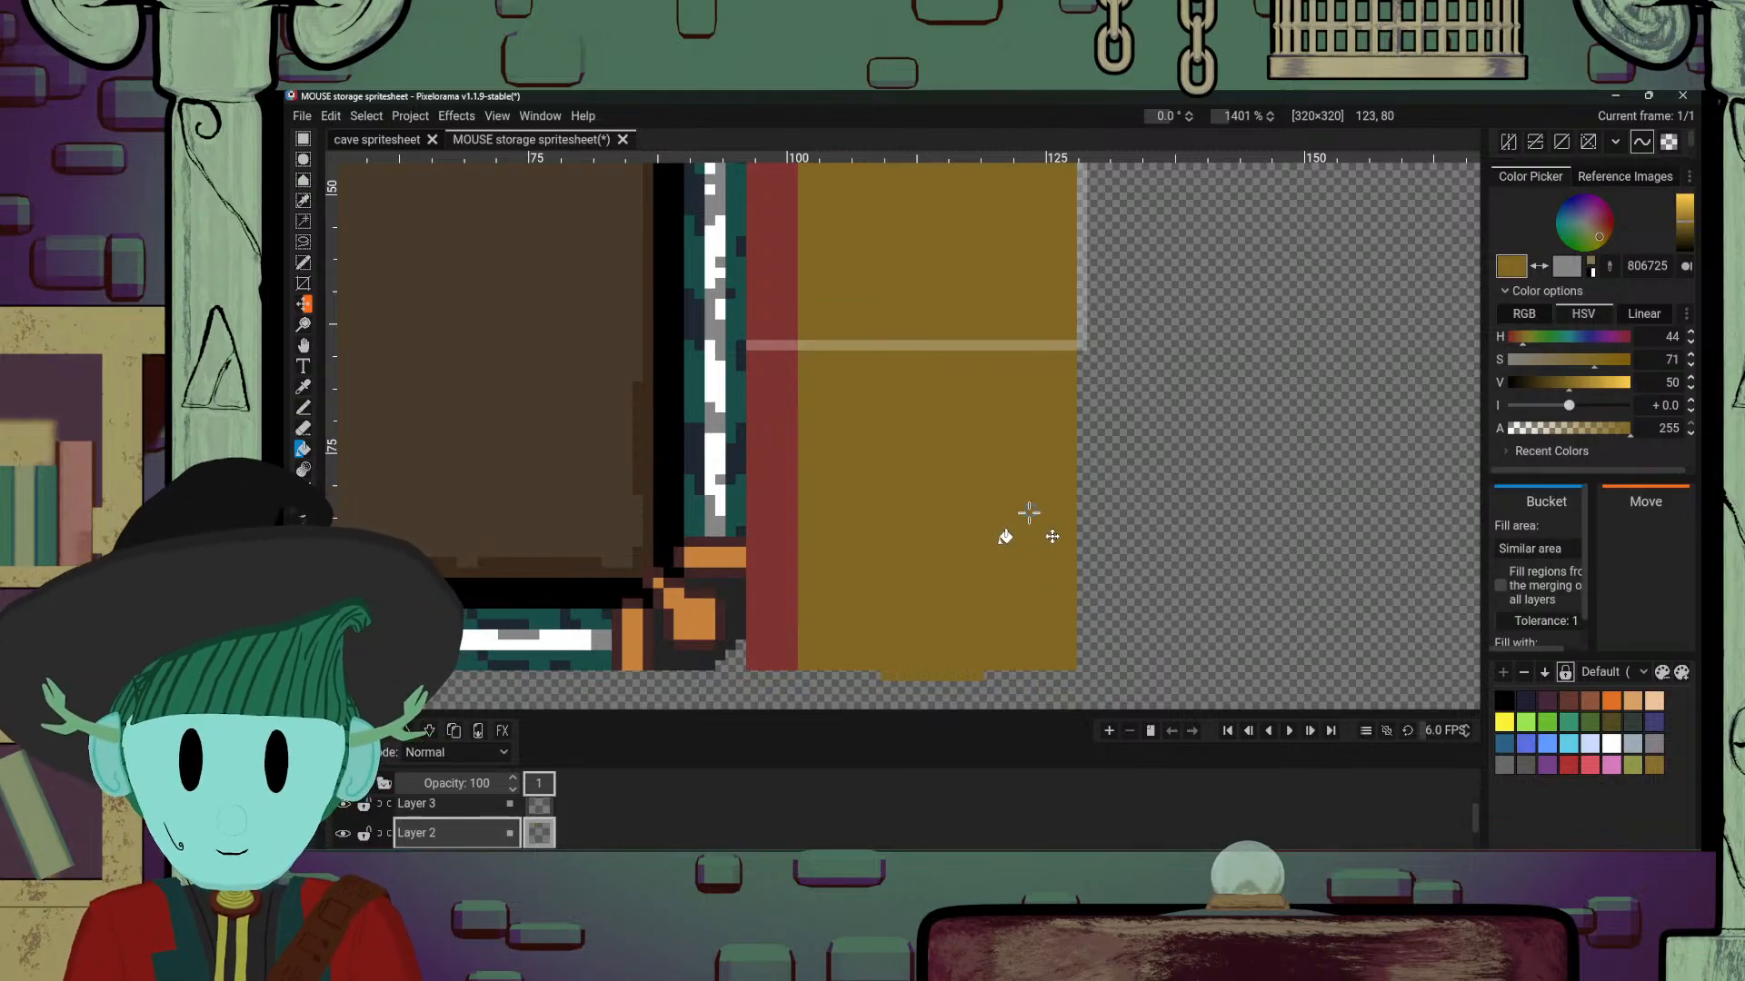
key("e")
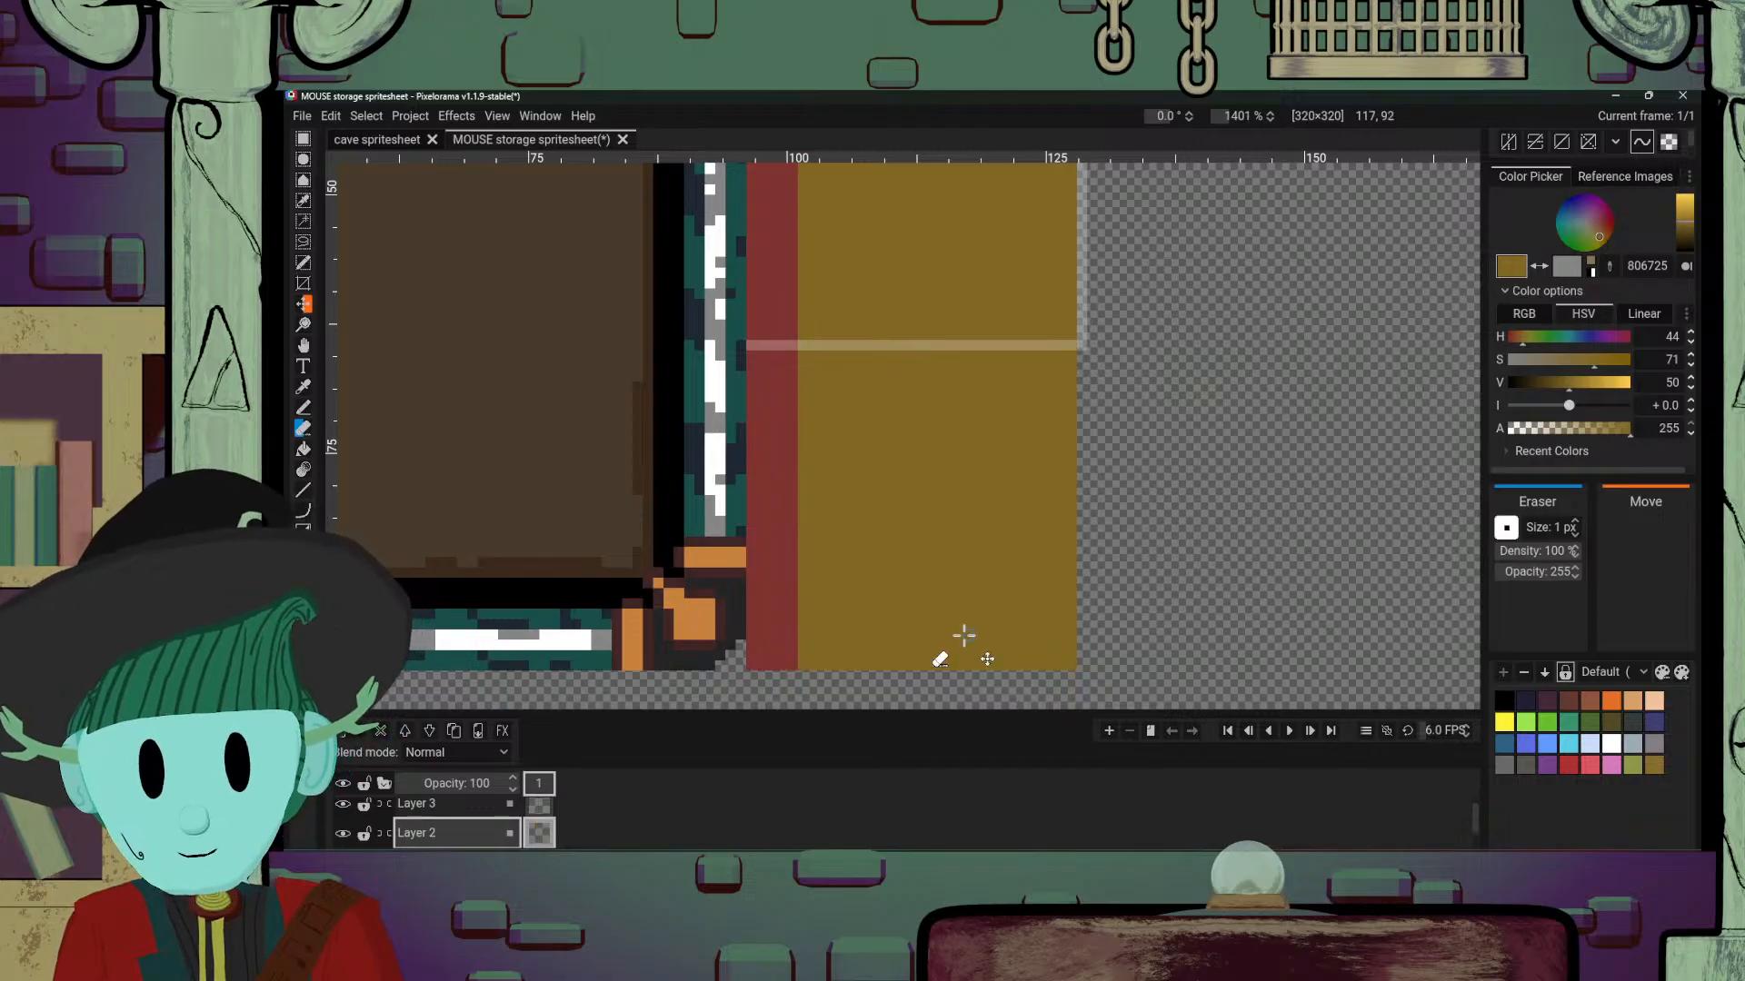
Step: Sample the border's reddish brown (803431) and draw a 1 px horizontal line across the third tile's interior in the fifth row from its lower edge
scroll(1043, 603, "down", 8)
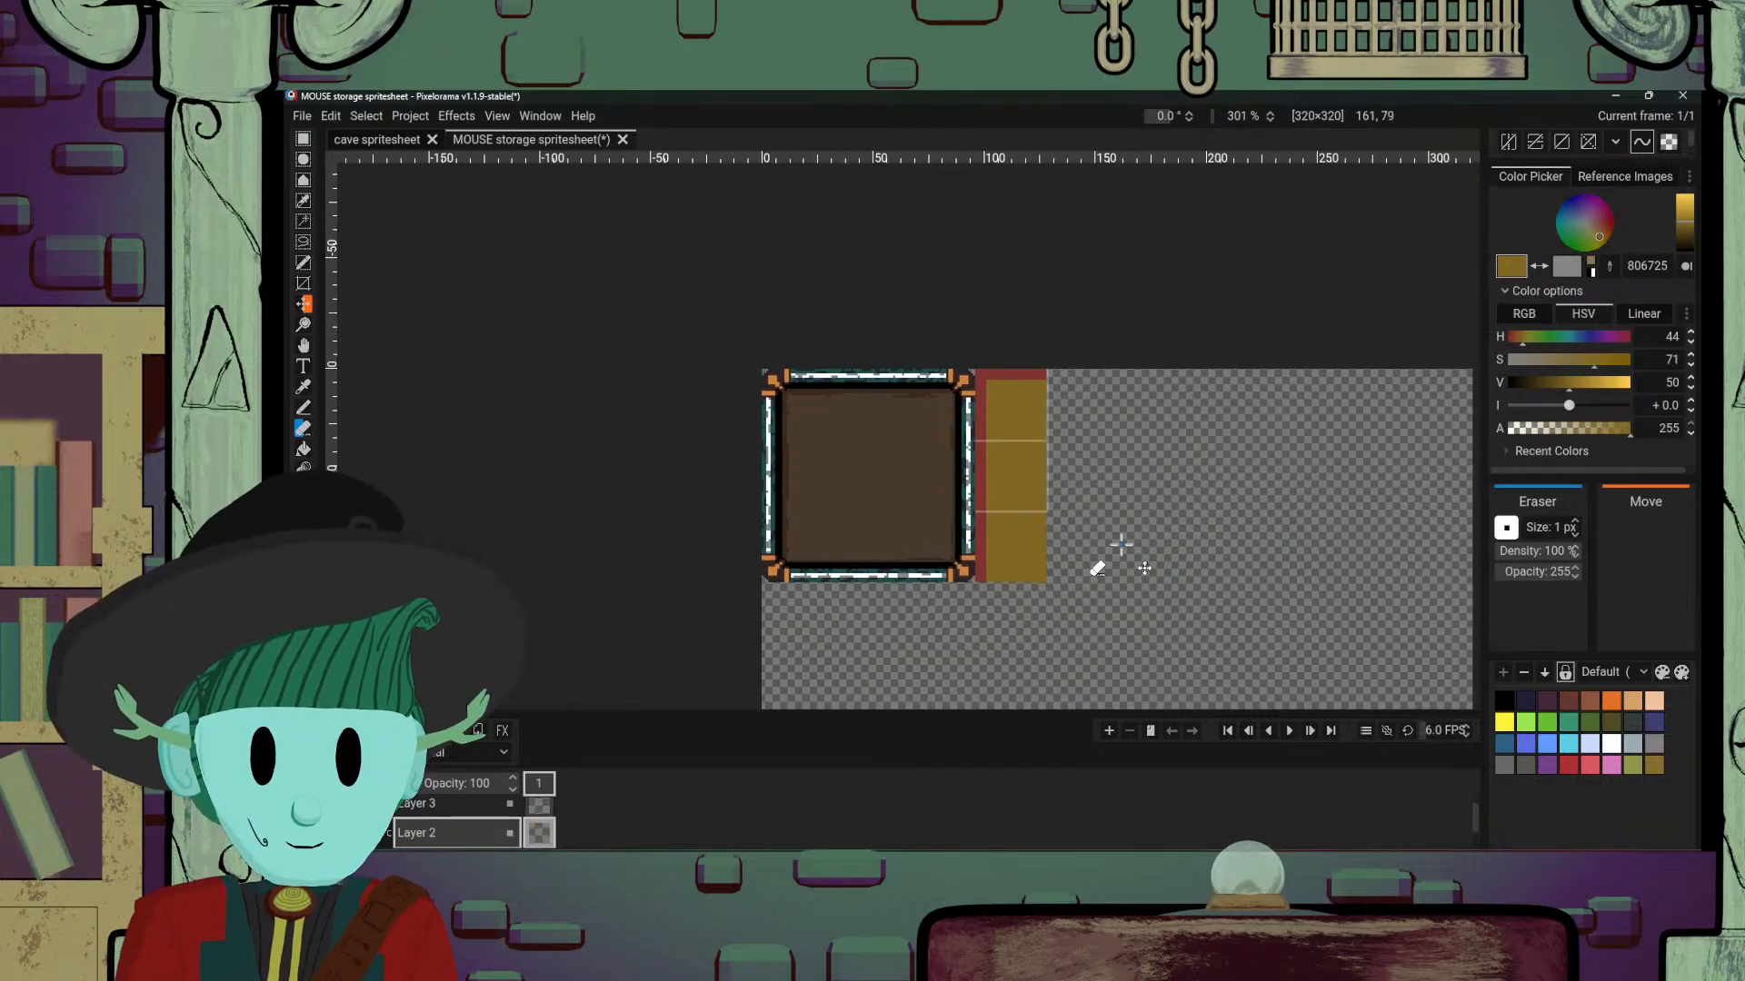
scroll(1136, 556, "down", 3)
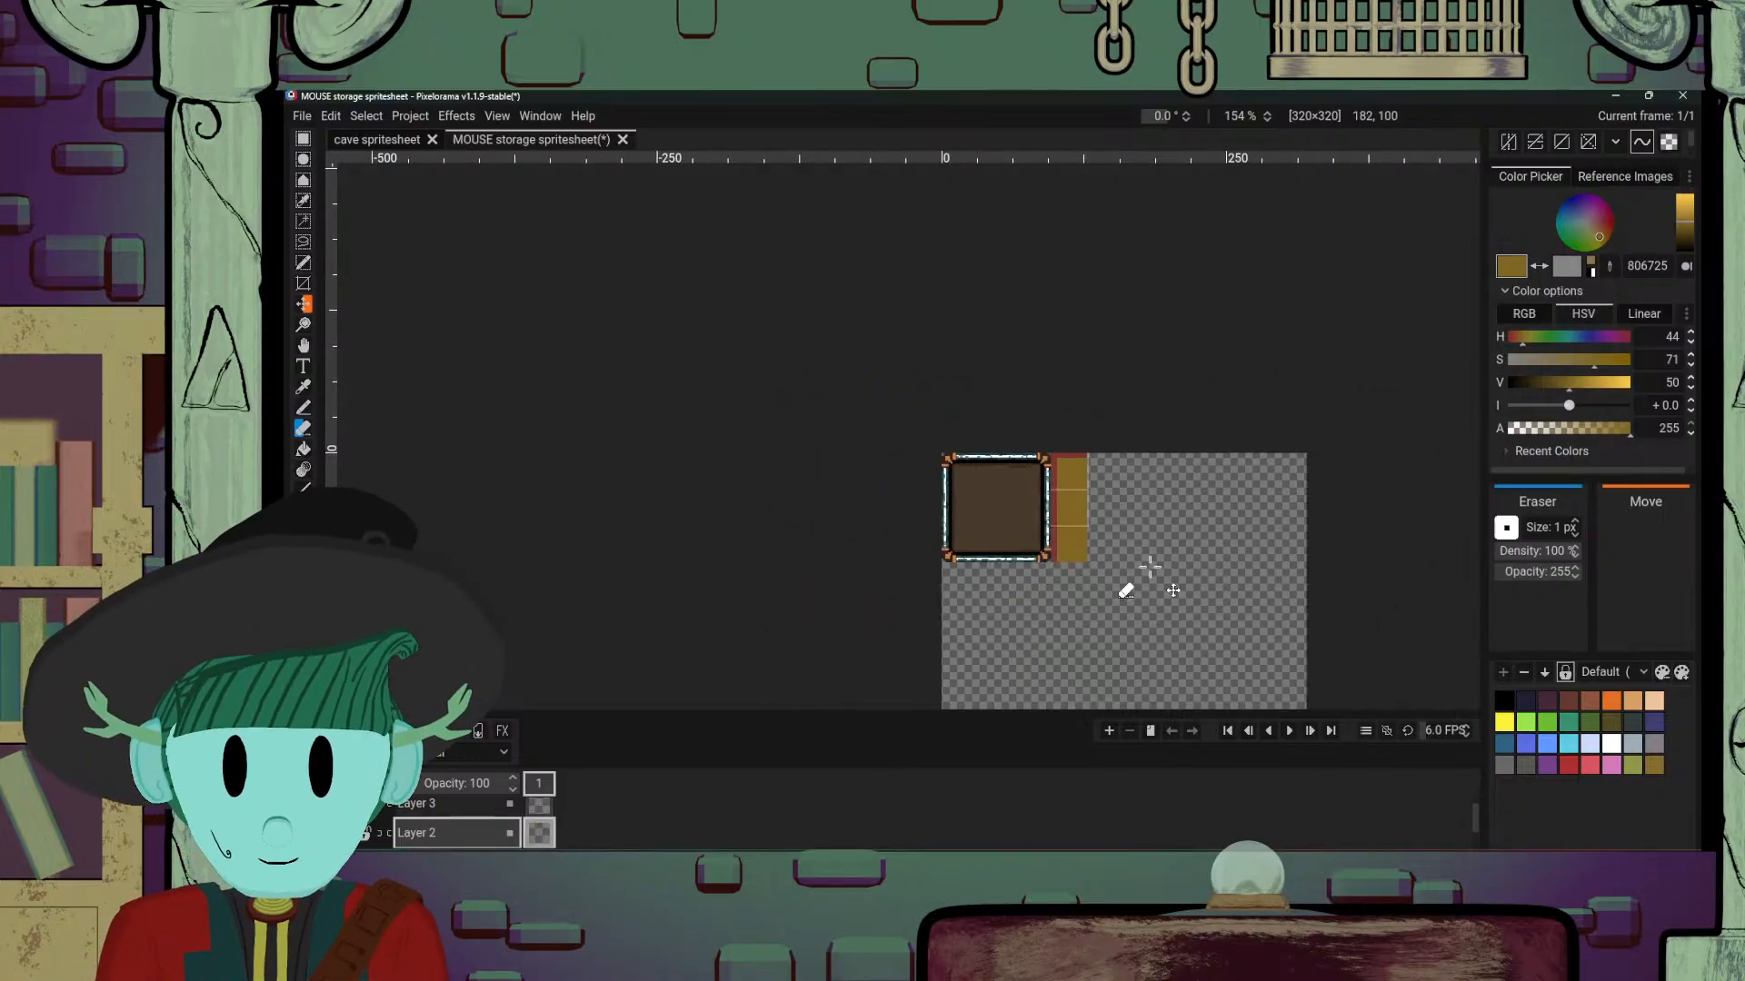
scroll(1150, 568, "up", 8)
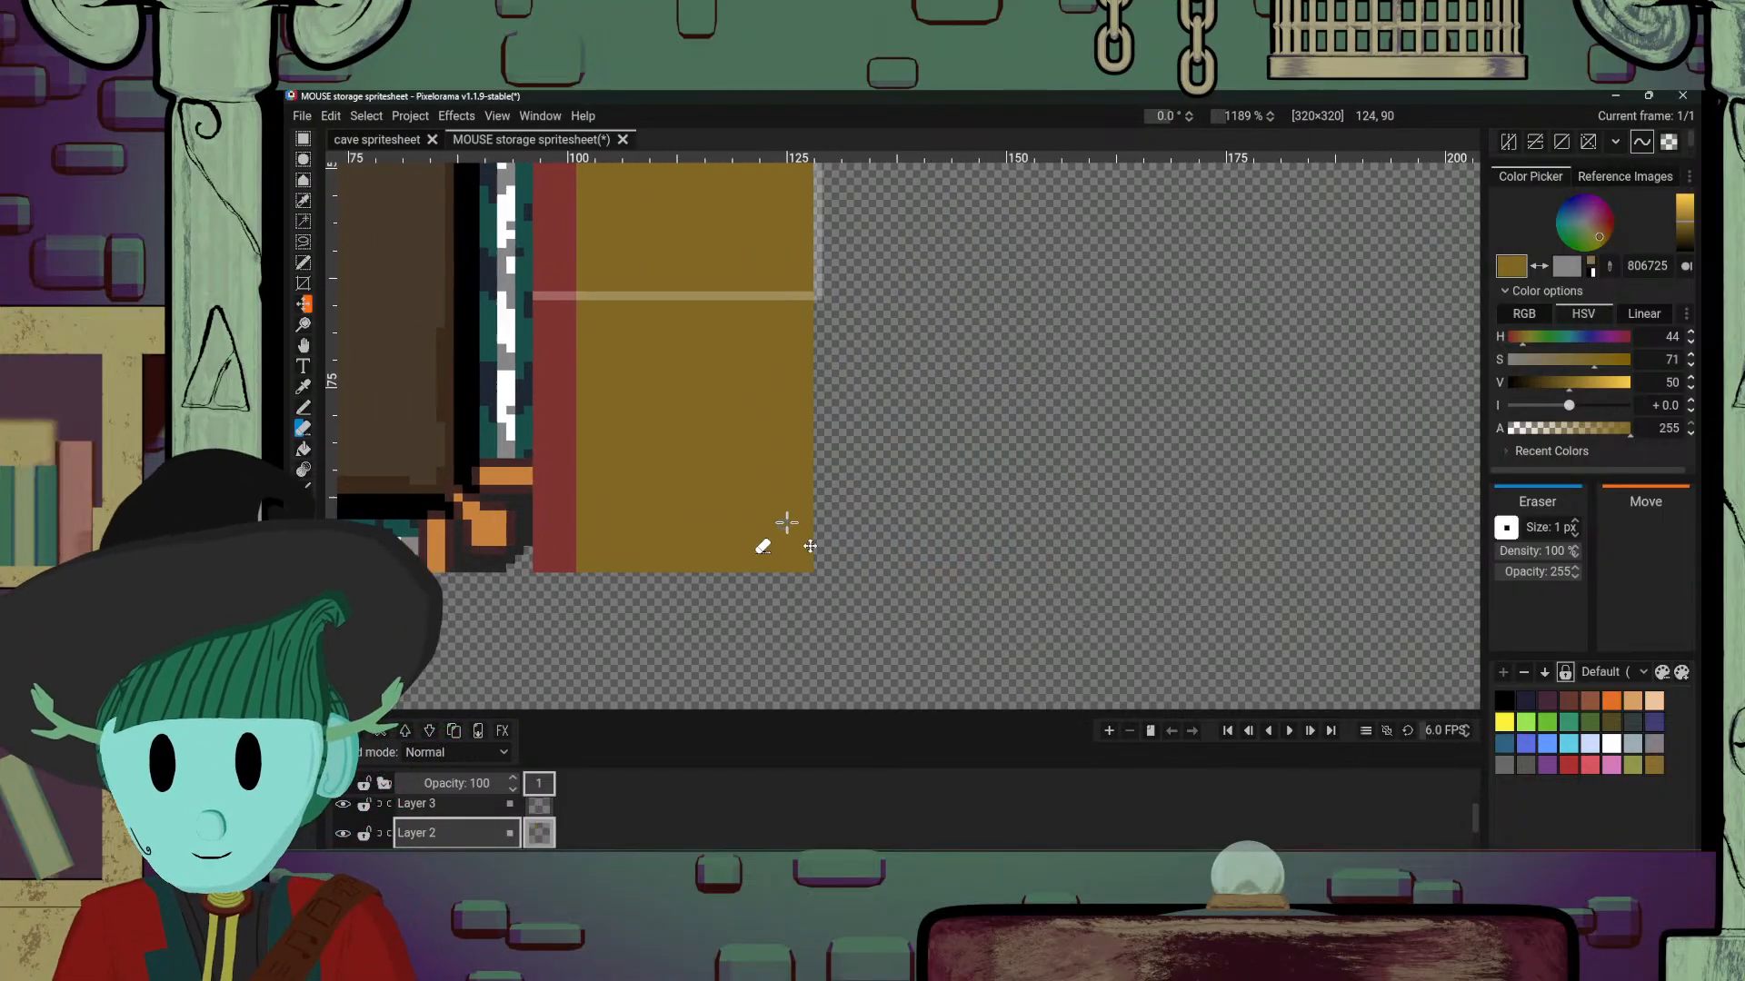
left_click_drag(787, 522, 1063, 575)
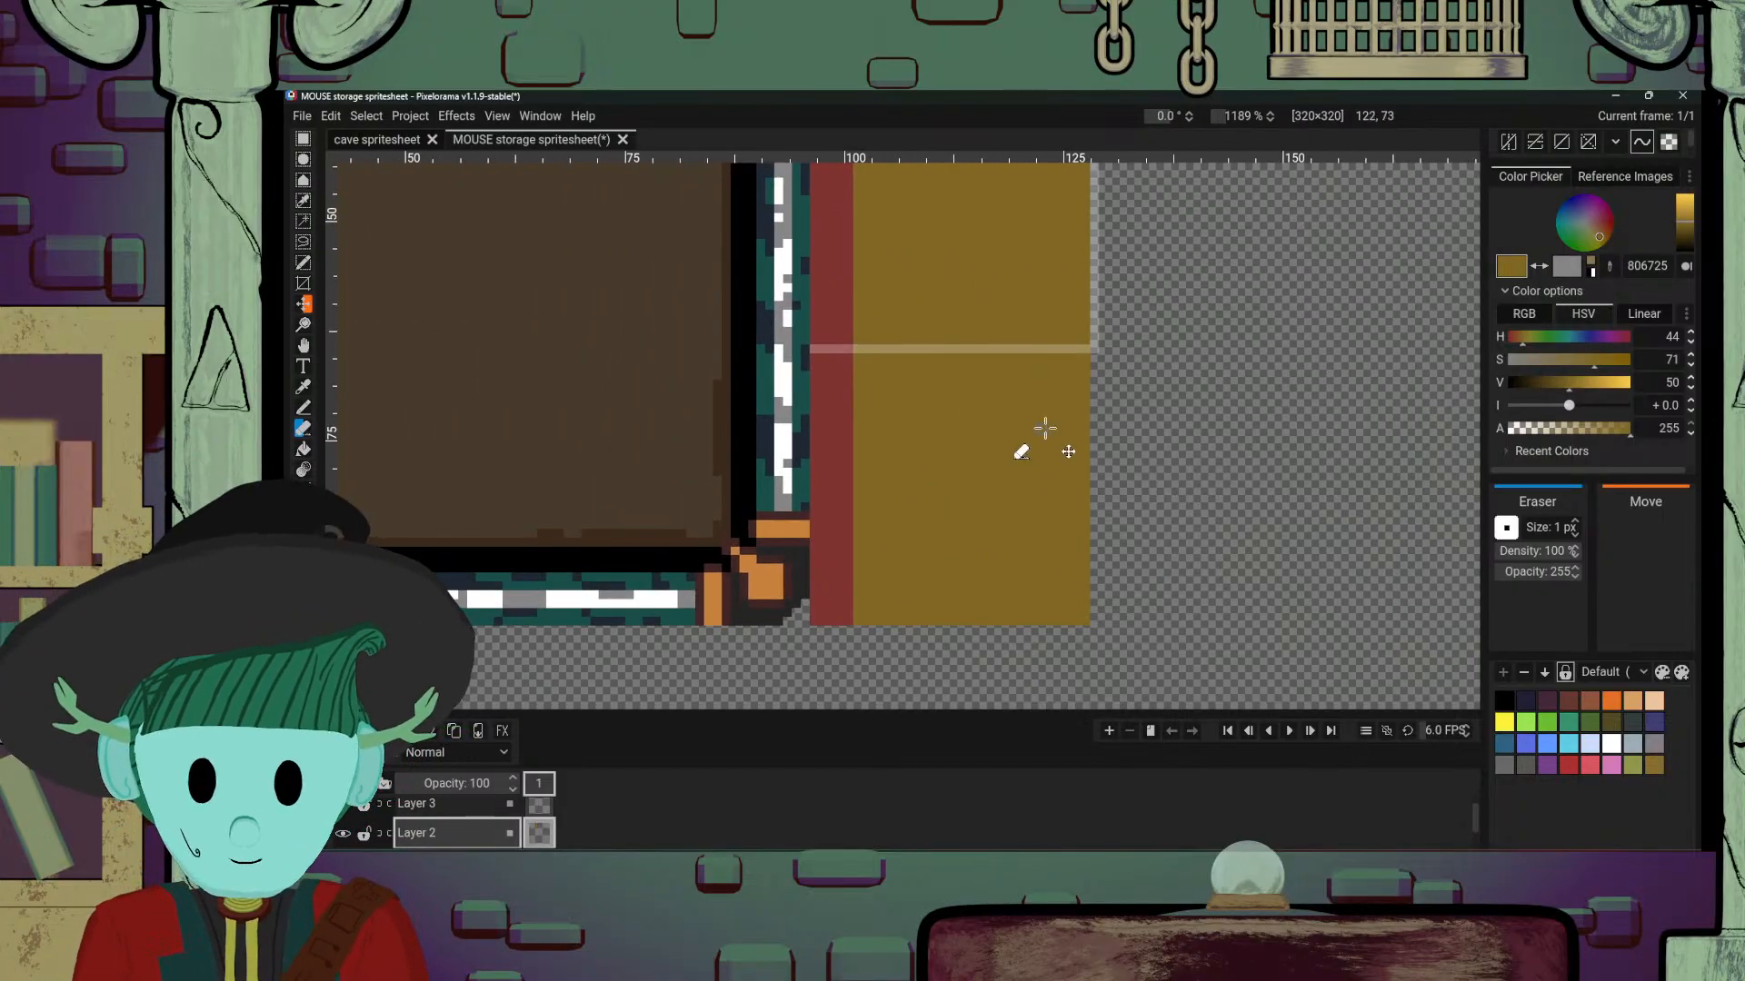
key("o")
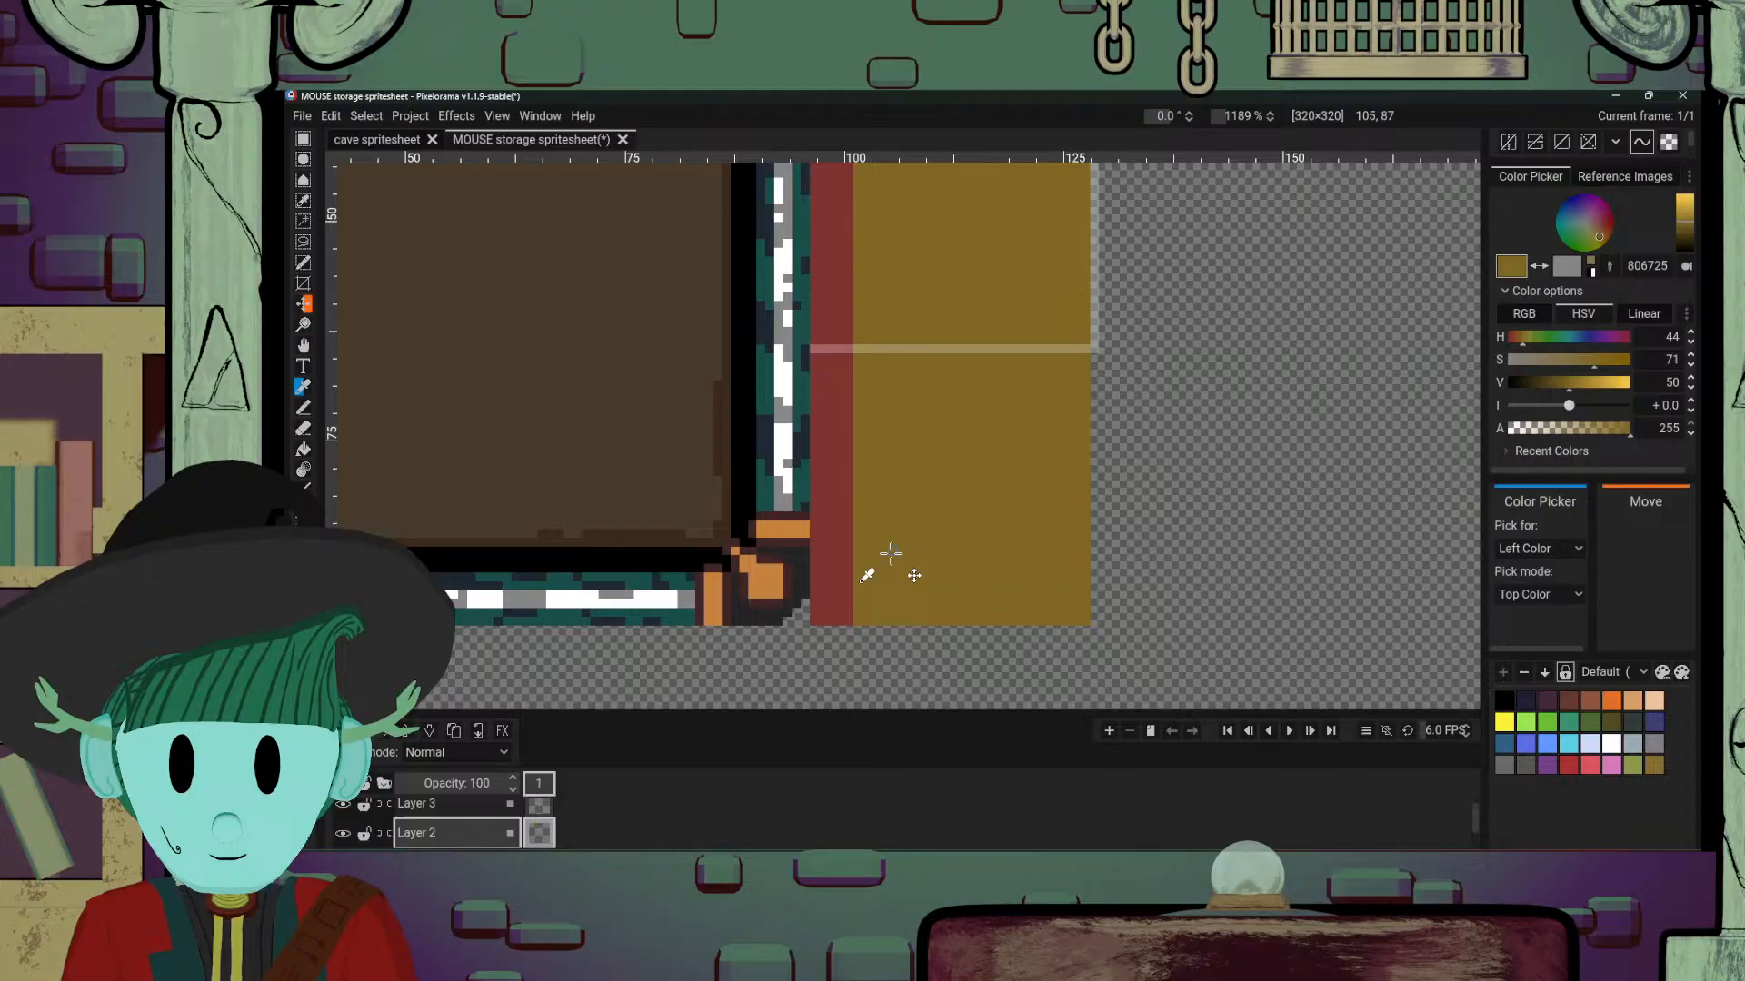
left_click(814, 621)
key("b")
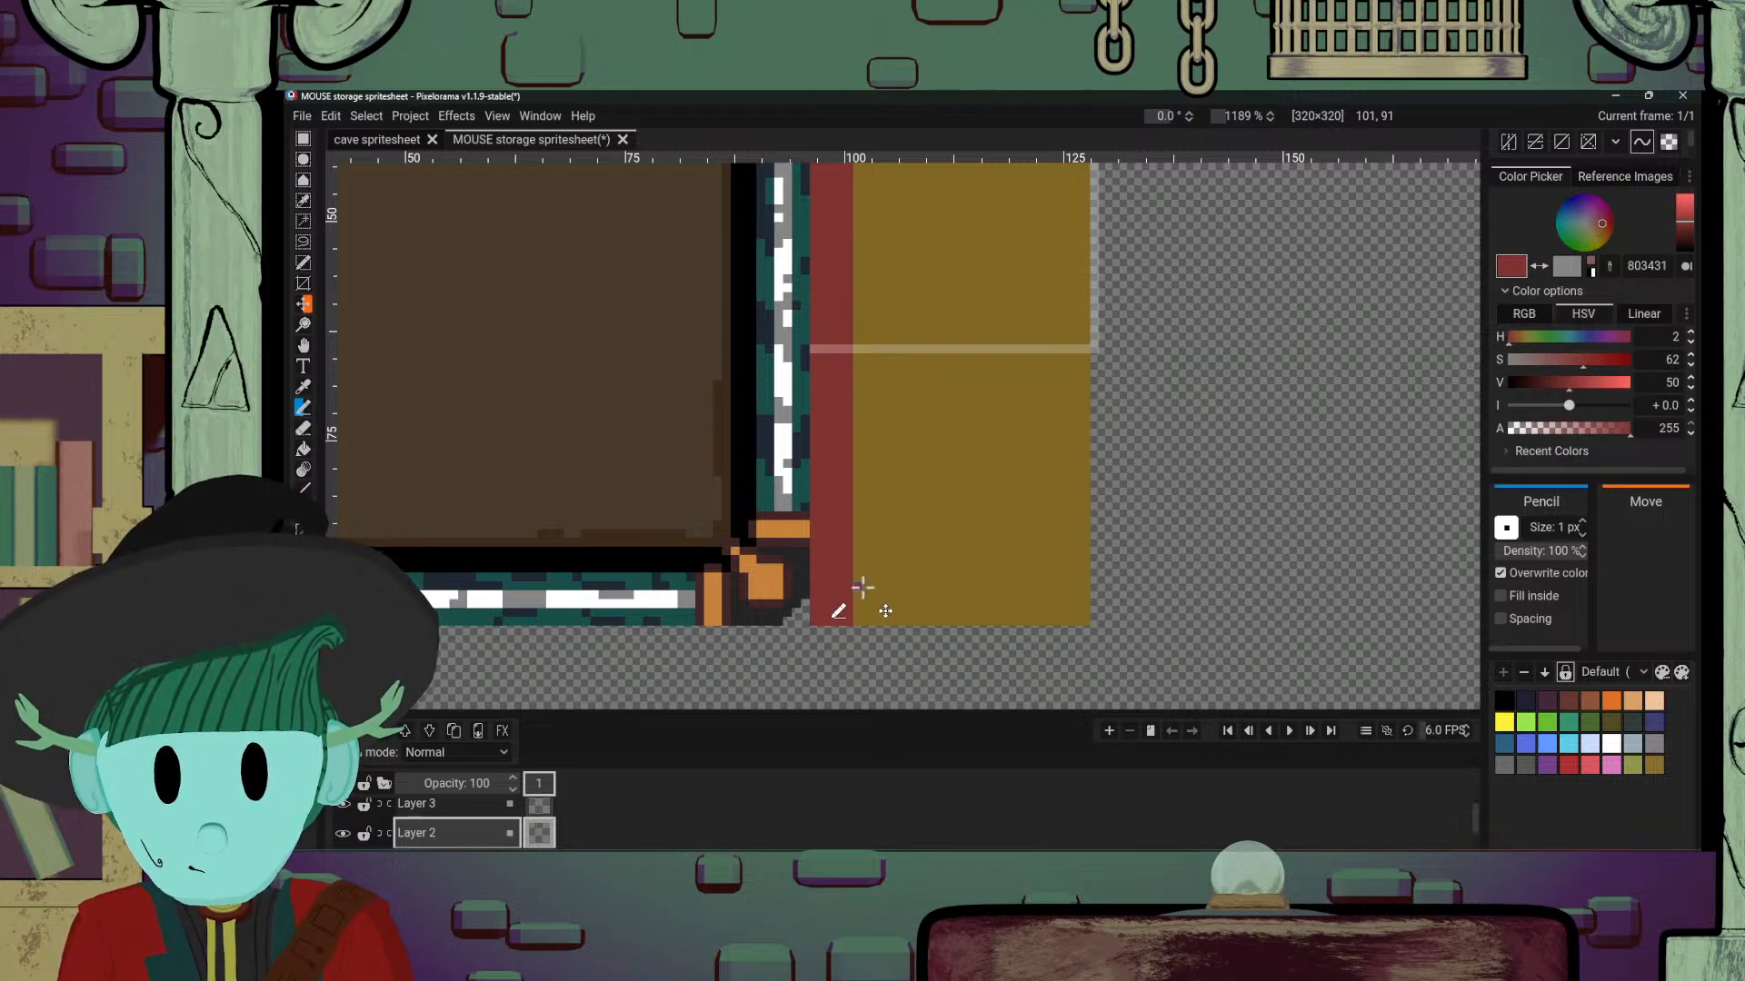
scroll(1081, 457, "up", 3)
key("o")
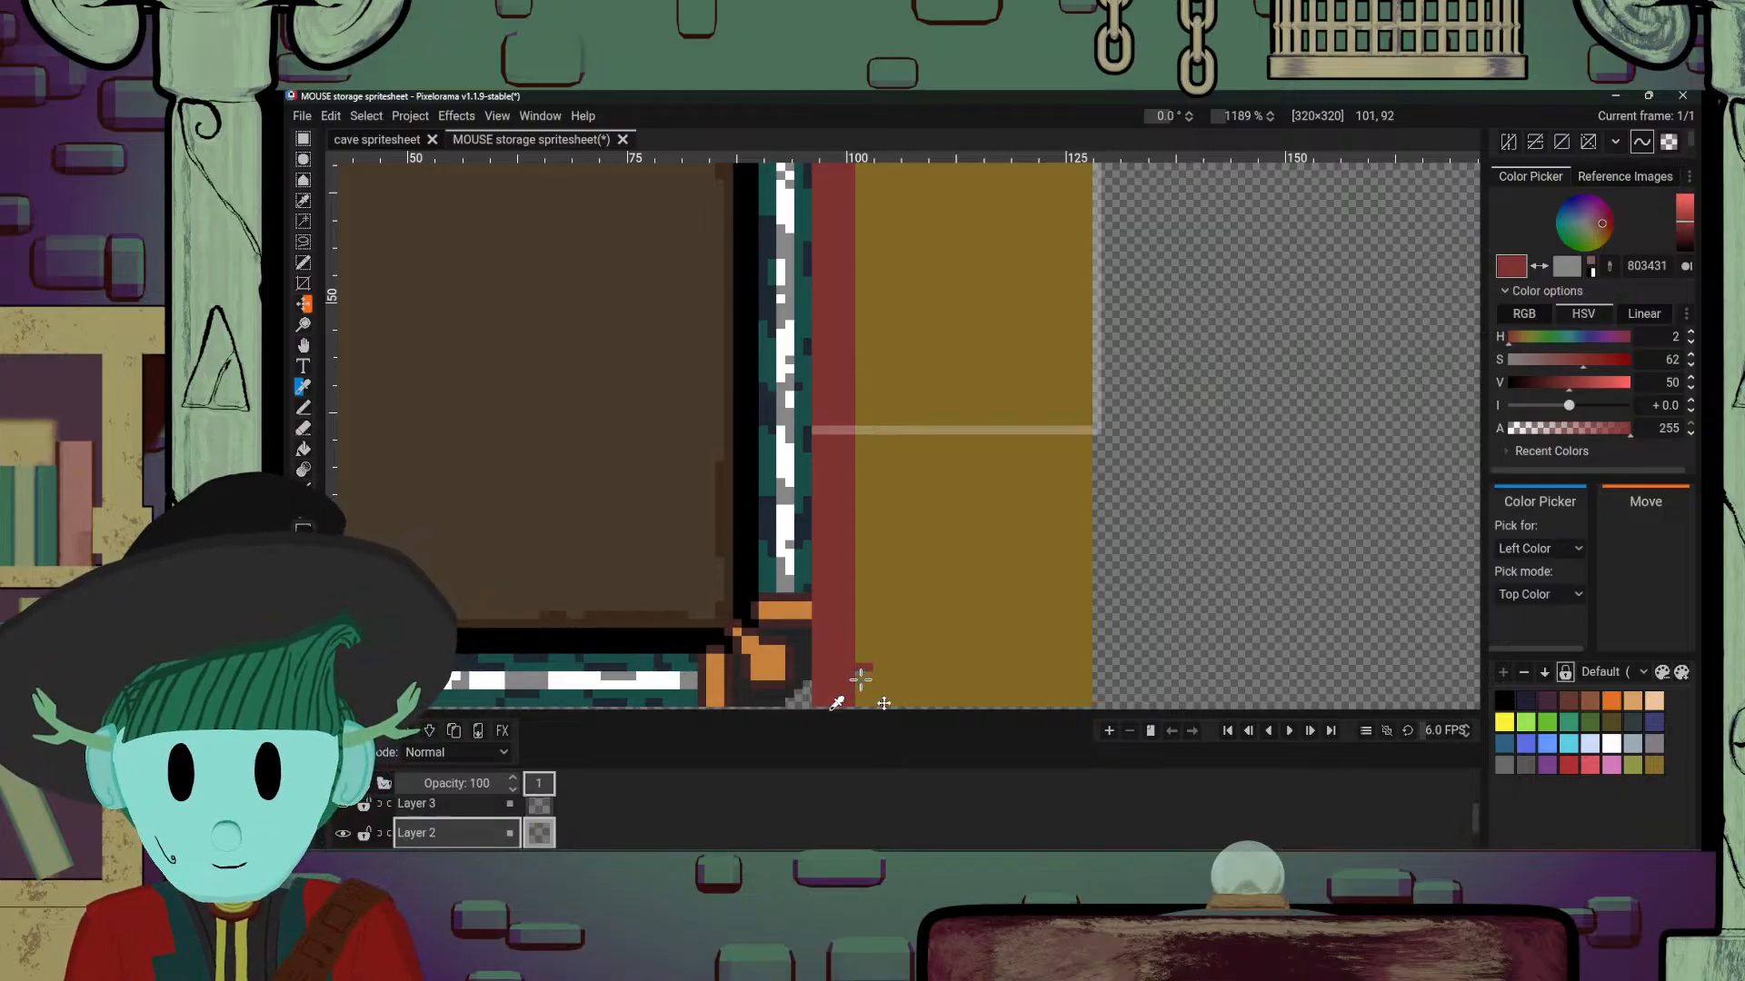
left_click(876, 669)
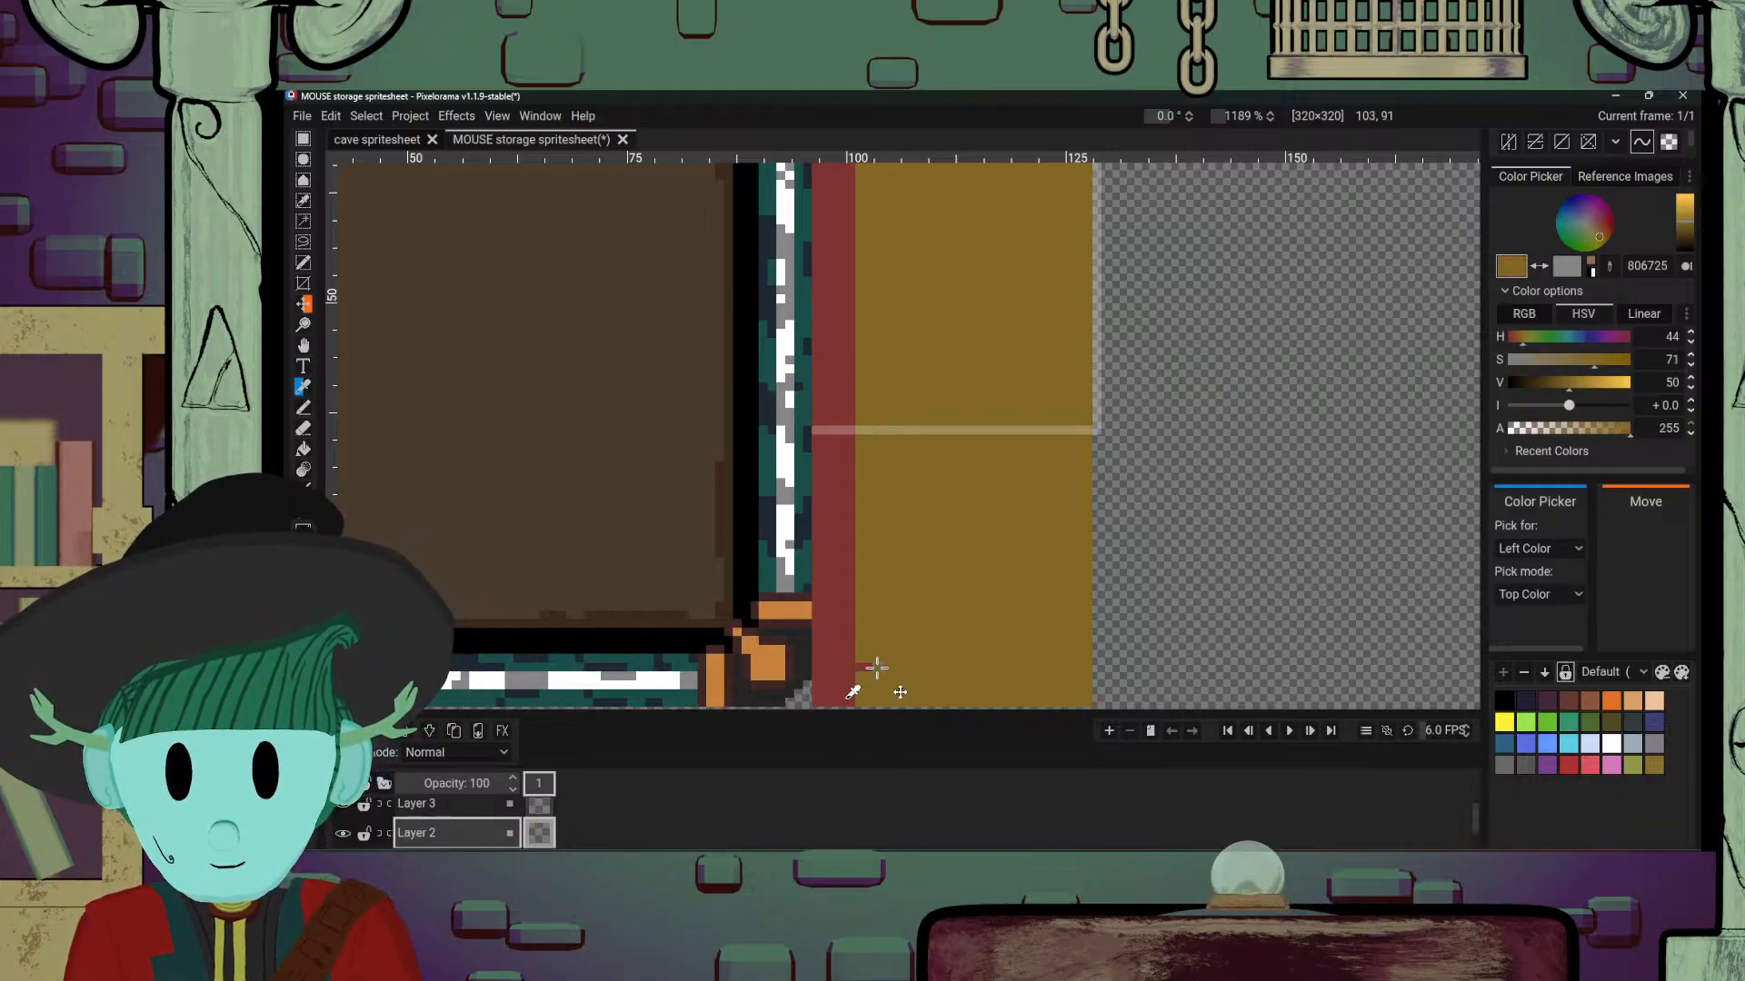
left_click(863, 668)
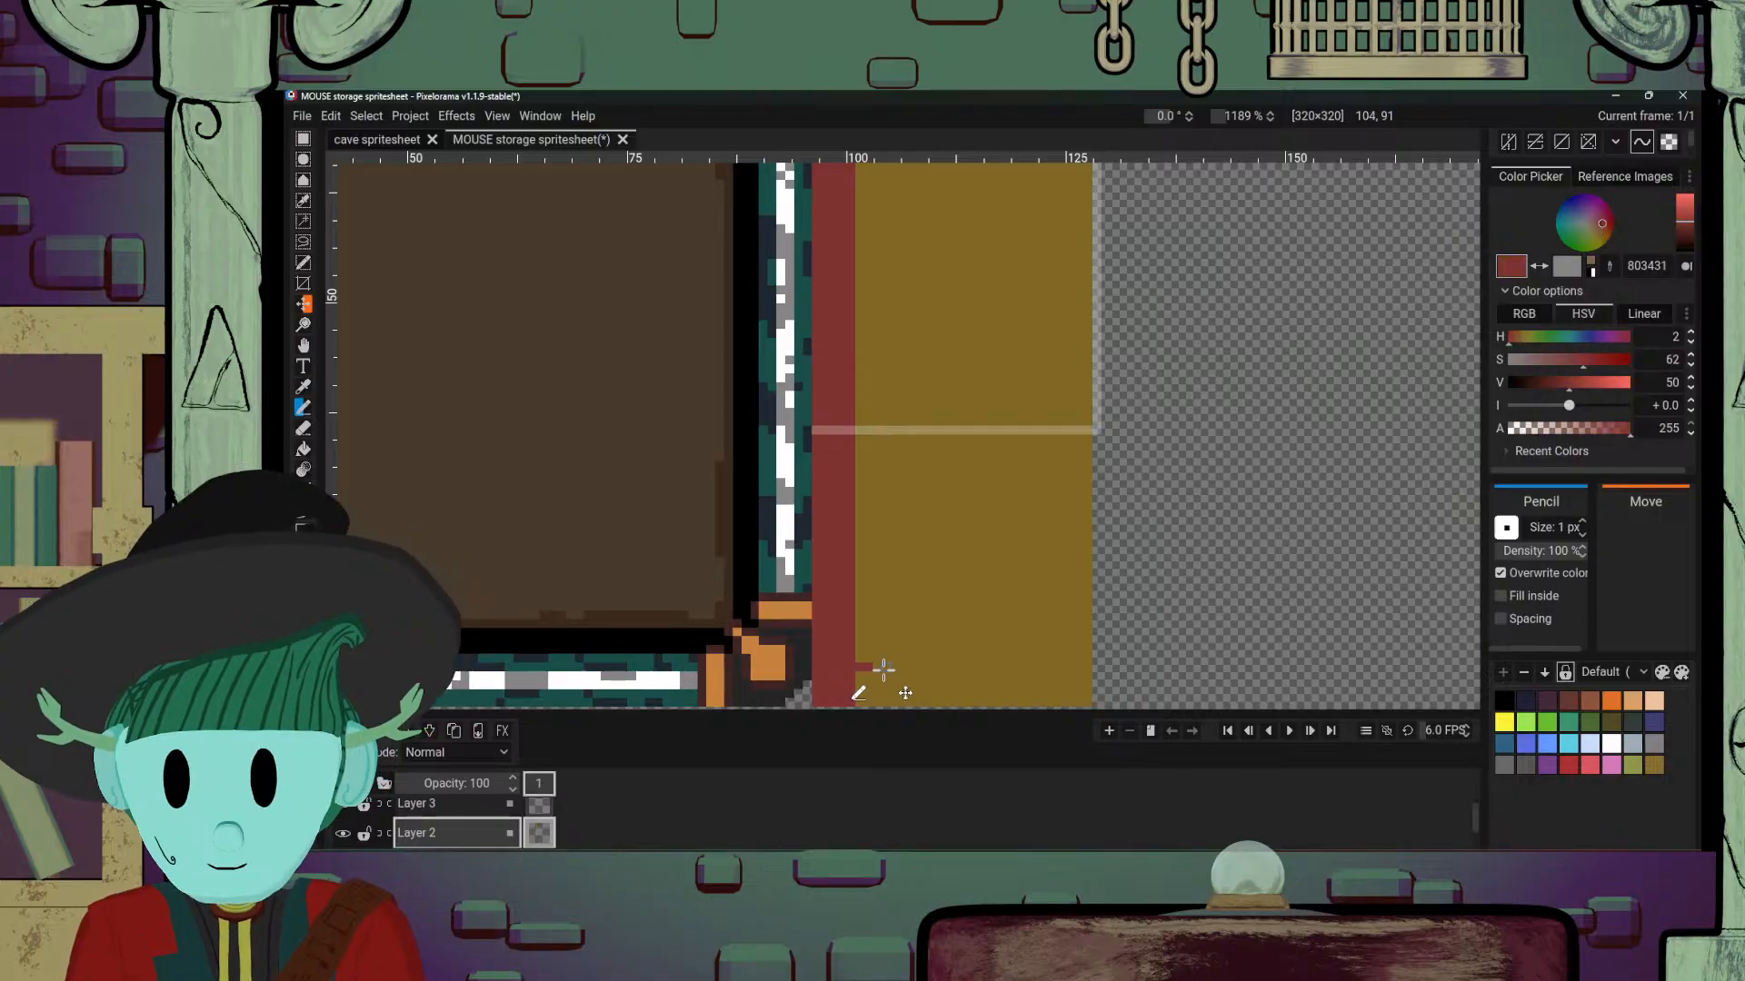
key("b")
mouse_move(883, 668)
left_mouse_down()
mouse_move(1088, 671)
mouse_move(1107, 591)
left_mouse_up()
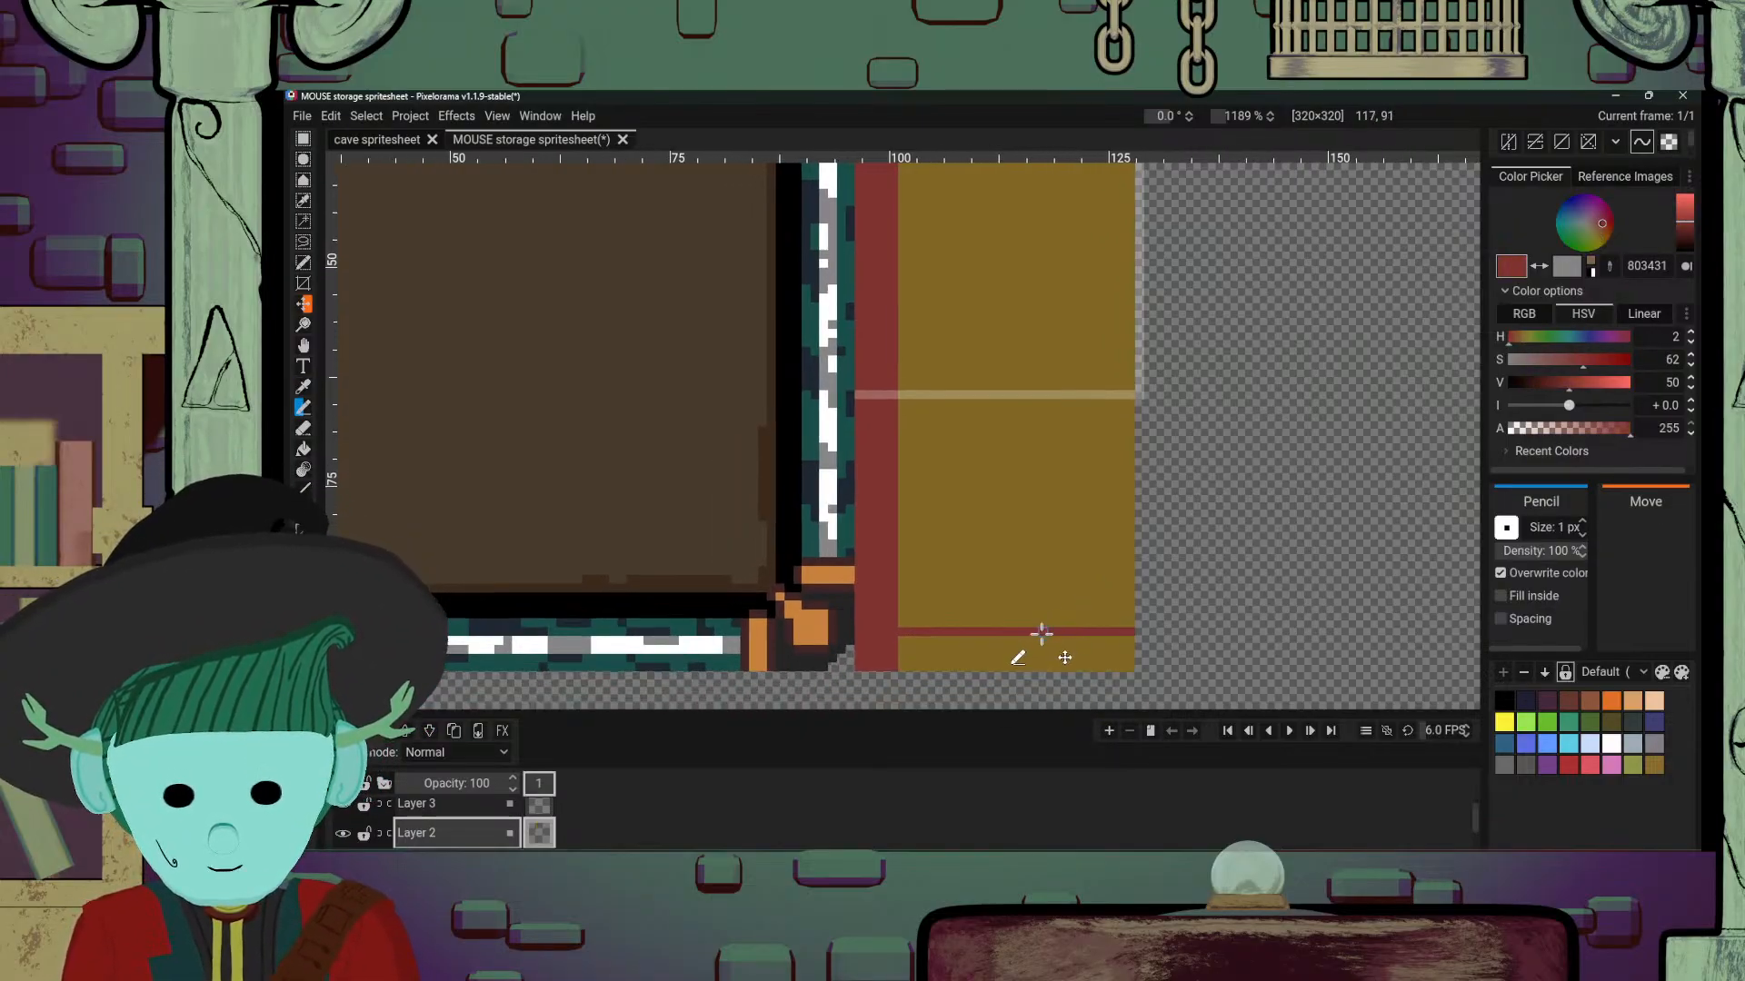
Step: Bucket-fill the third tile's strip below the horizontal line with reddish brown (803431) to complete its 5 px lower border
key("b")
left_click(1042, 653)
scroll(1046, 634, "down", 5)
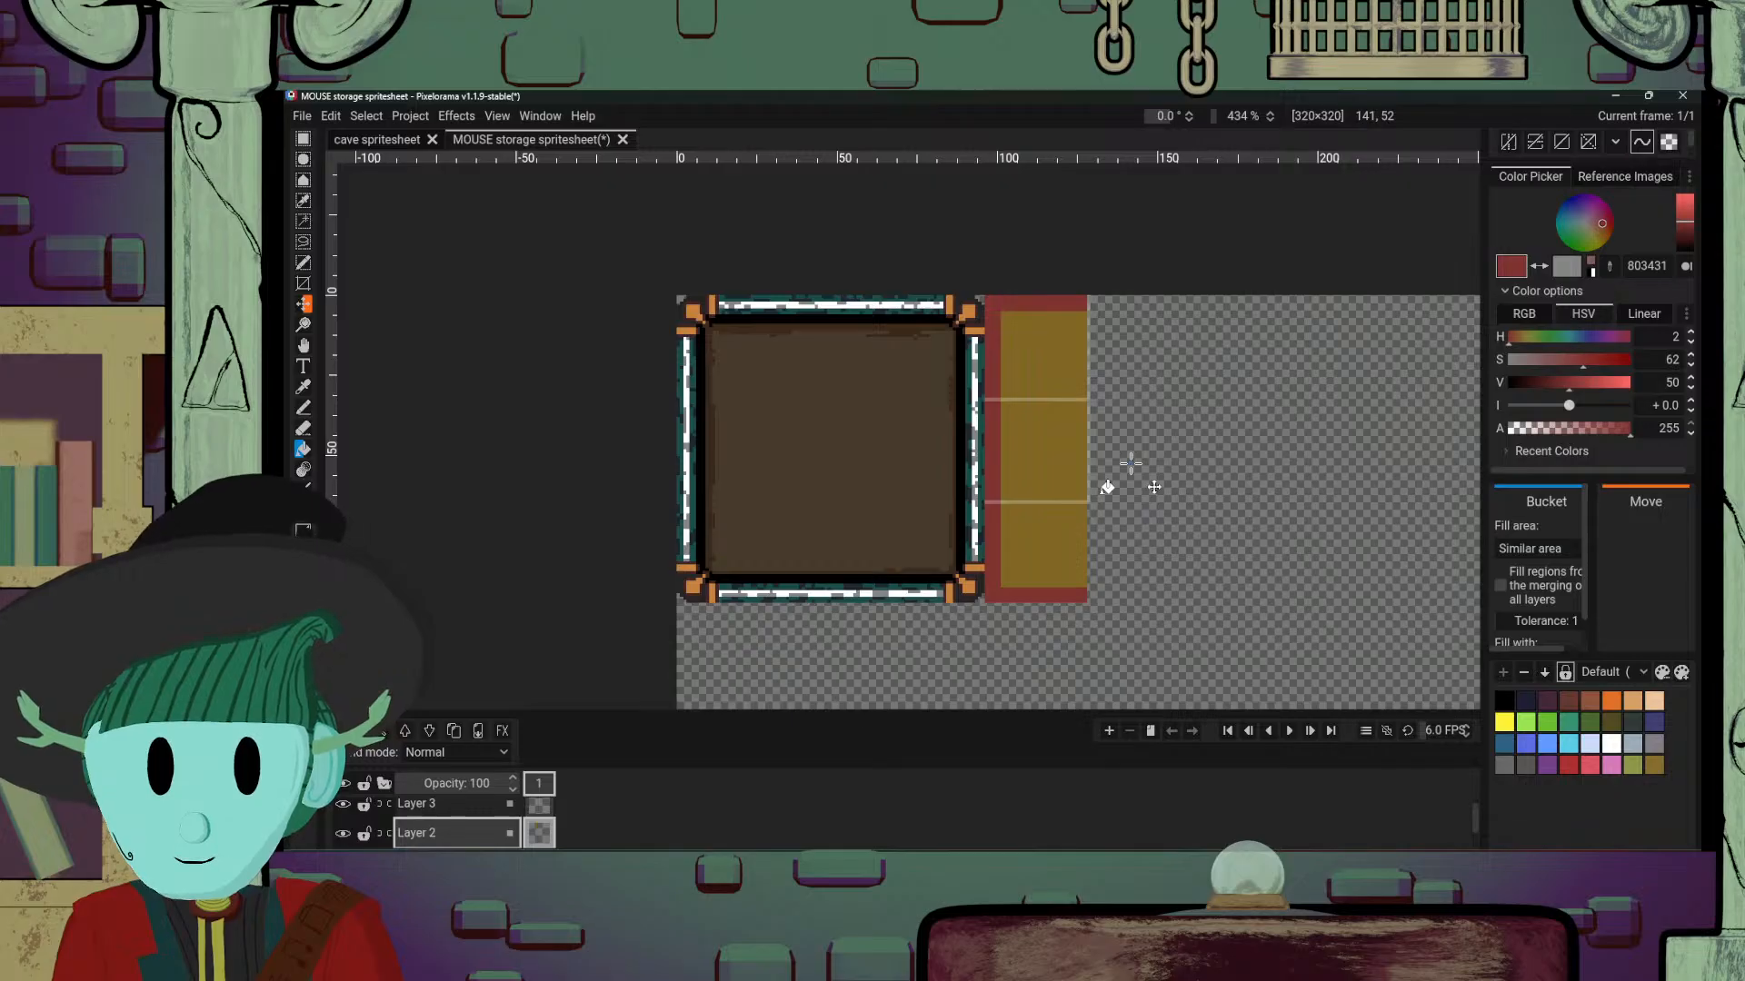
Step: On Layer 3, copy the guide lines around the upper two tiles and paste them one tile to the right, flush with the canvas top
left_click_drag(1101, 488, 939, 475)
scroll(939, 475, "up", 2)
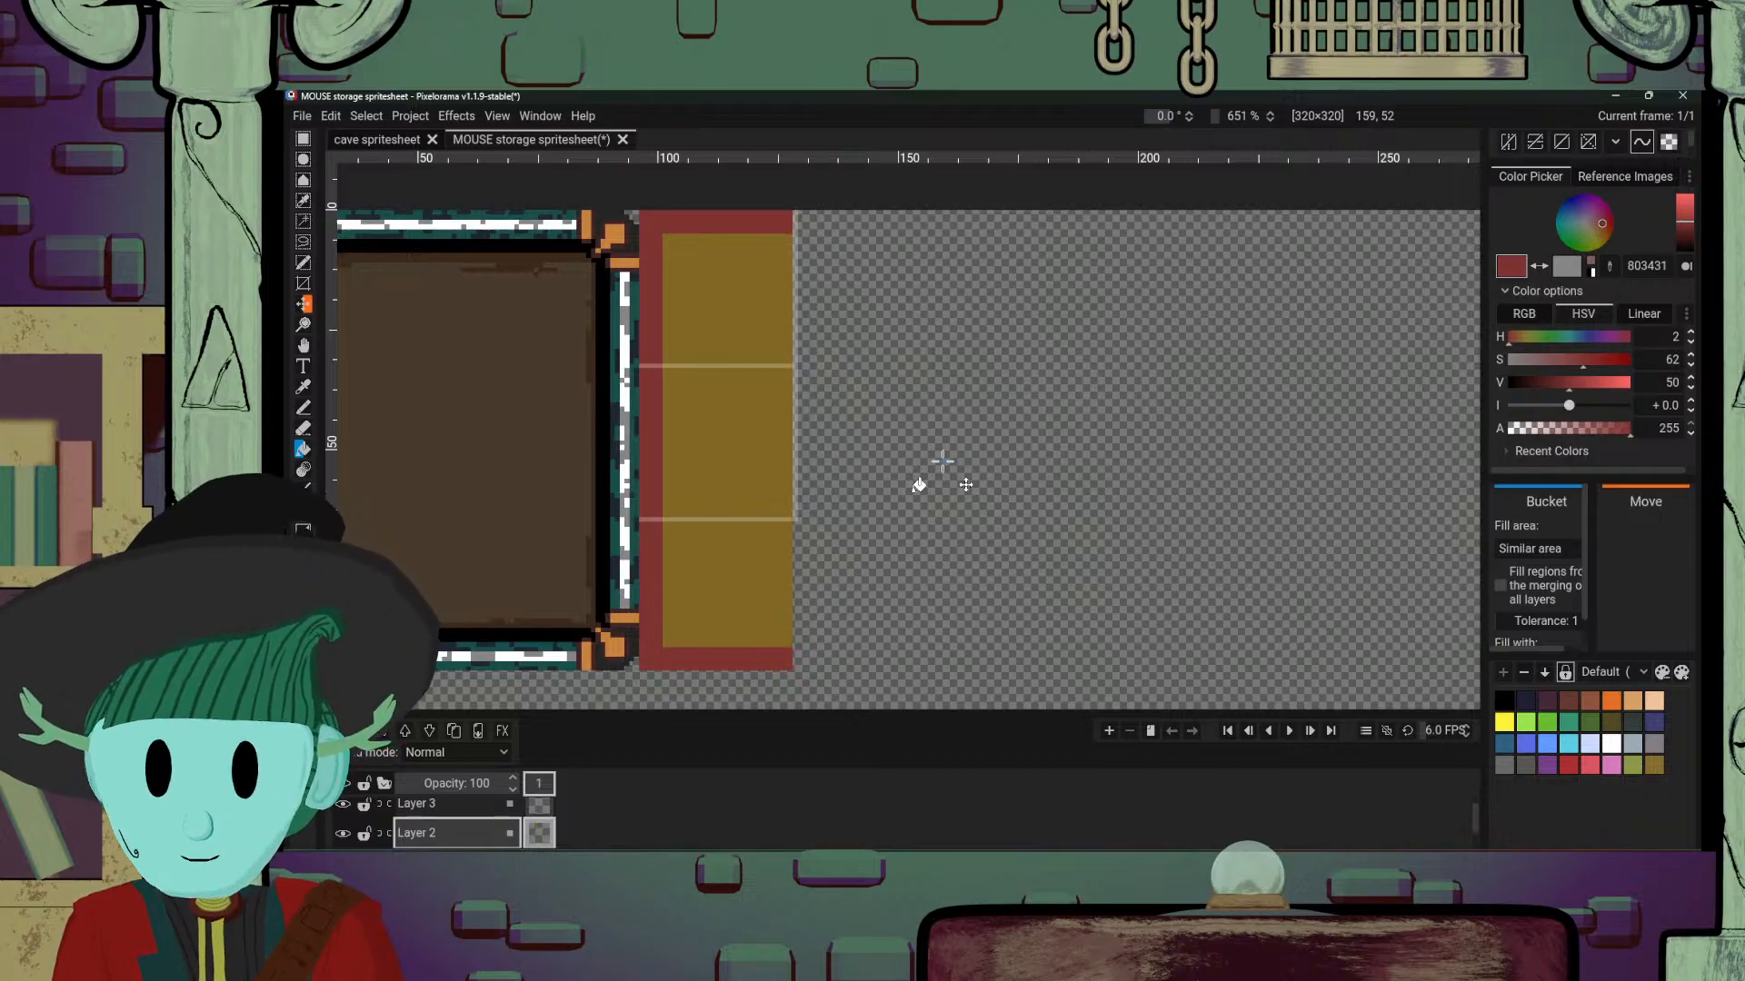
left_click(538, 807)
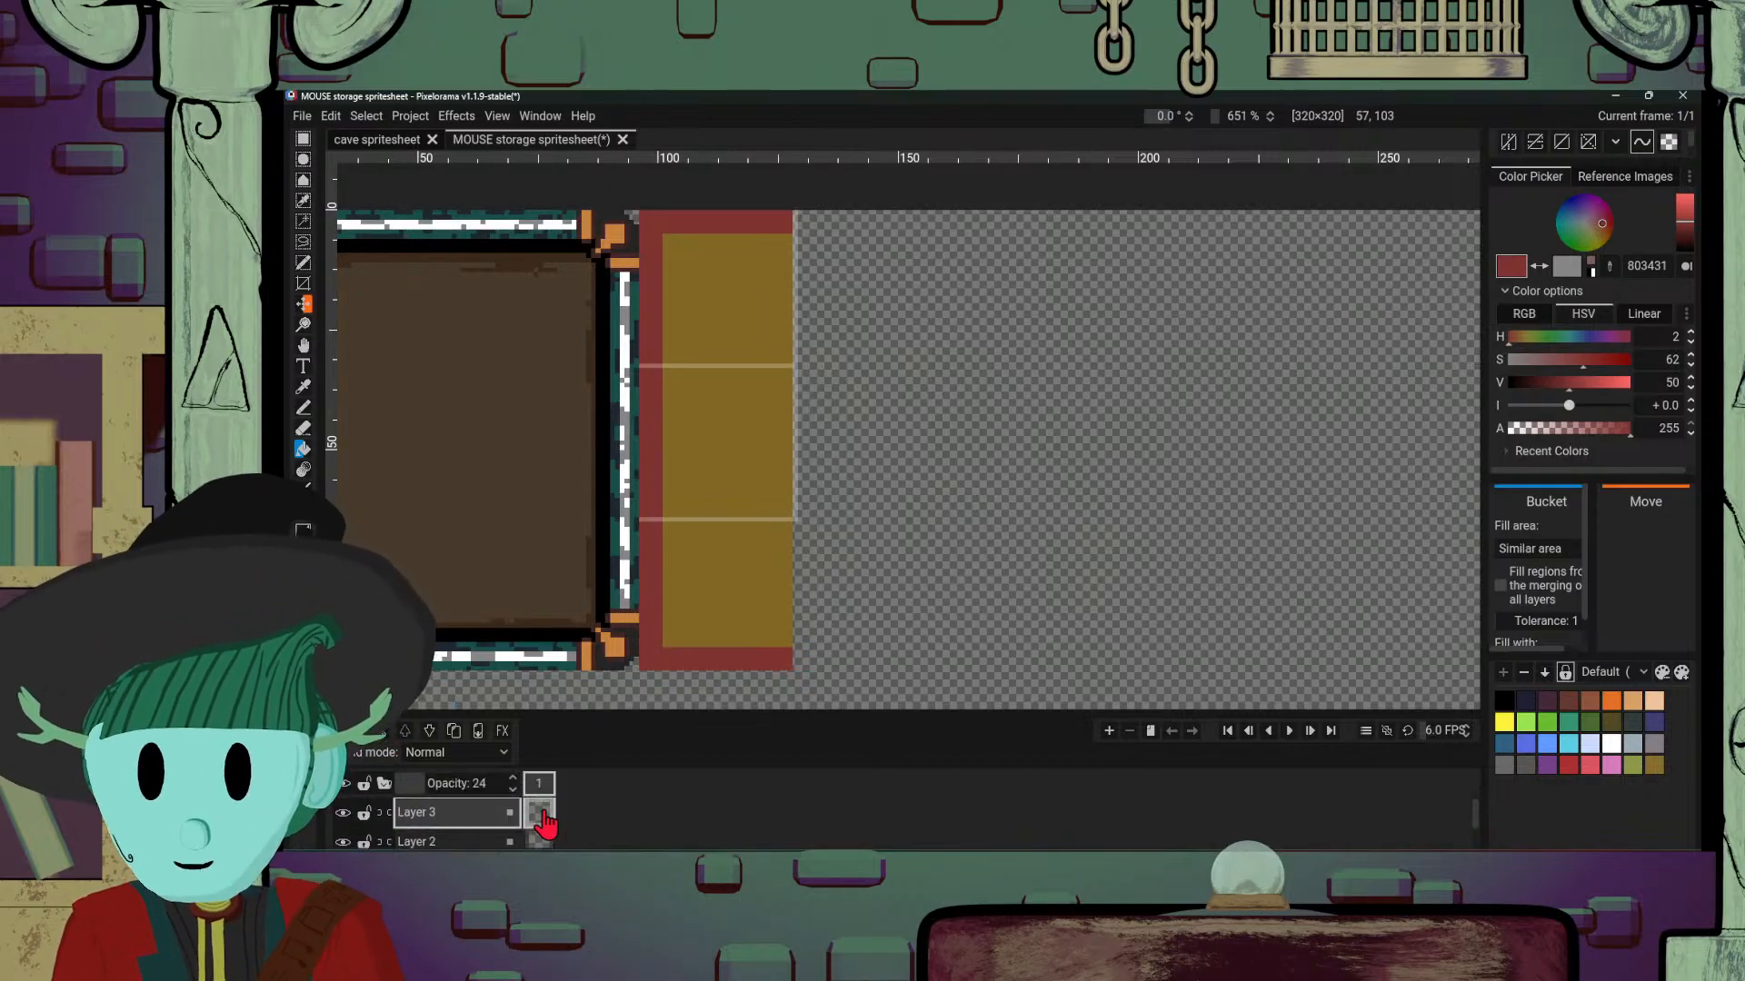
left_click(303, 141)
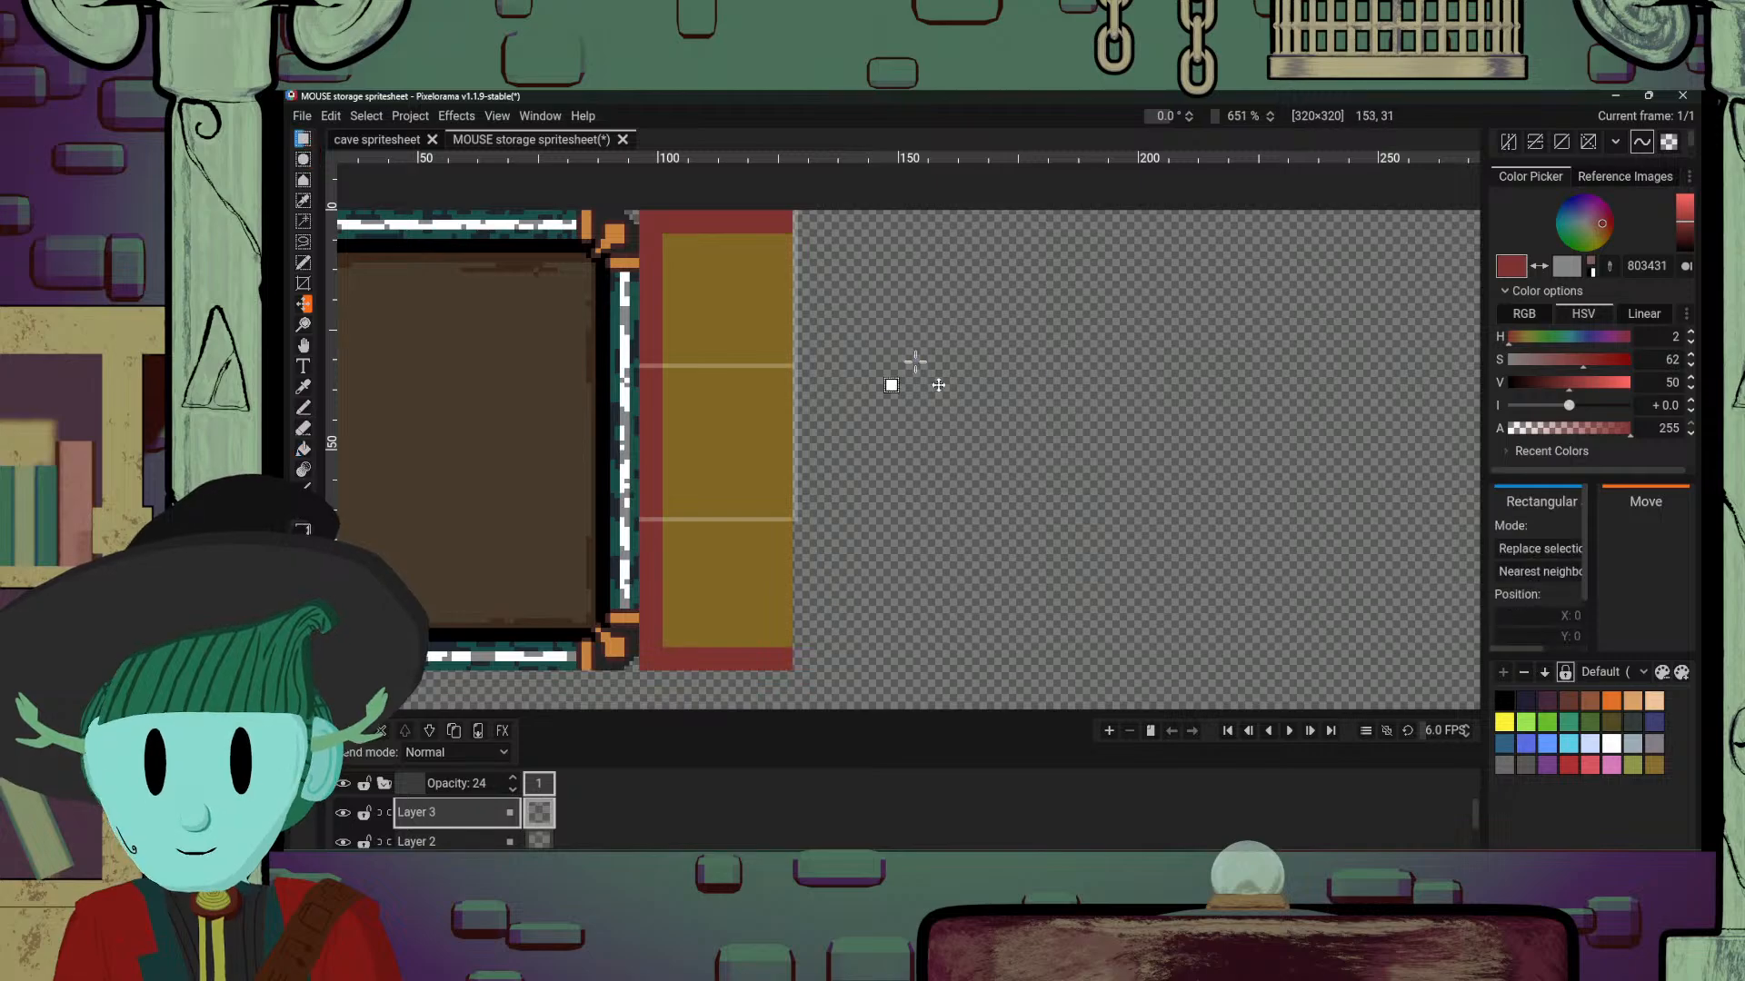
scroll(896, 381, "left", 4)
left_click_drag(995, 221, 831, 534)
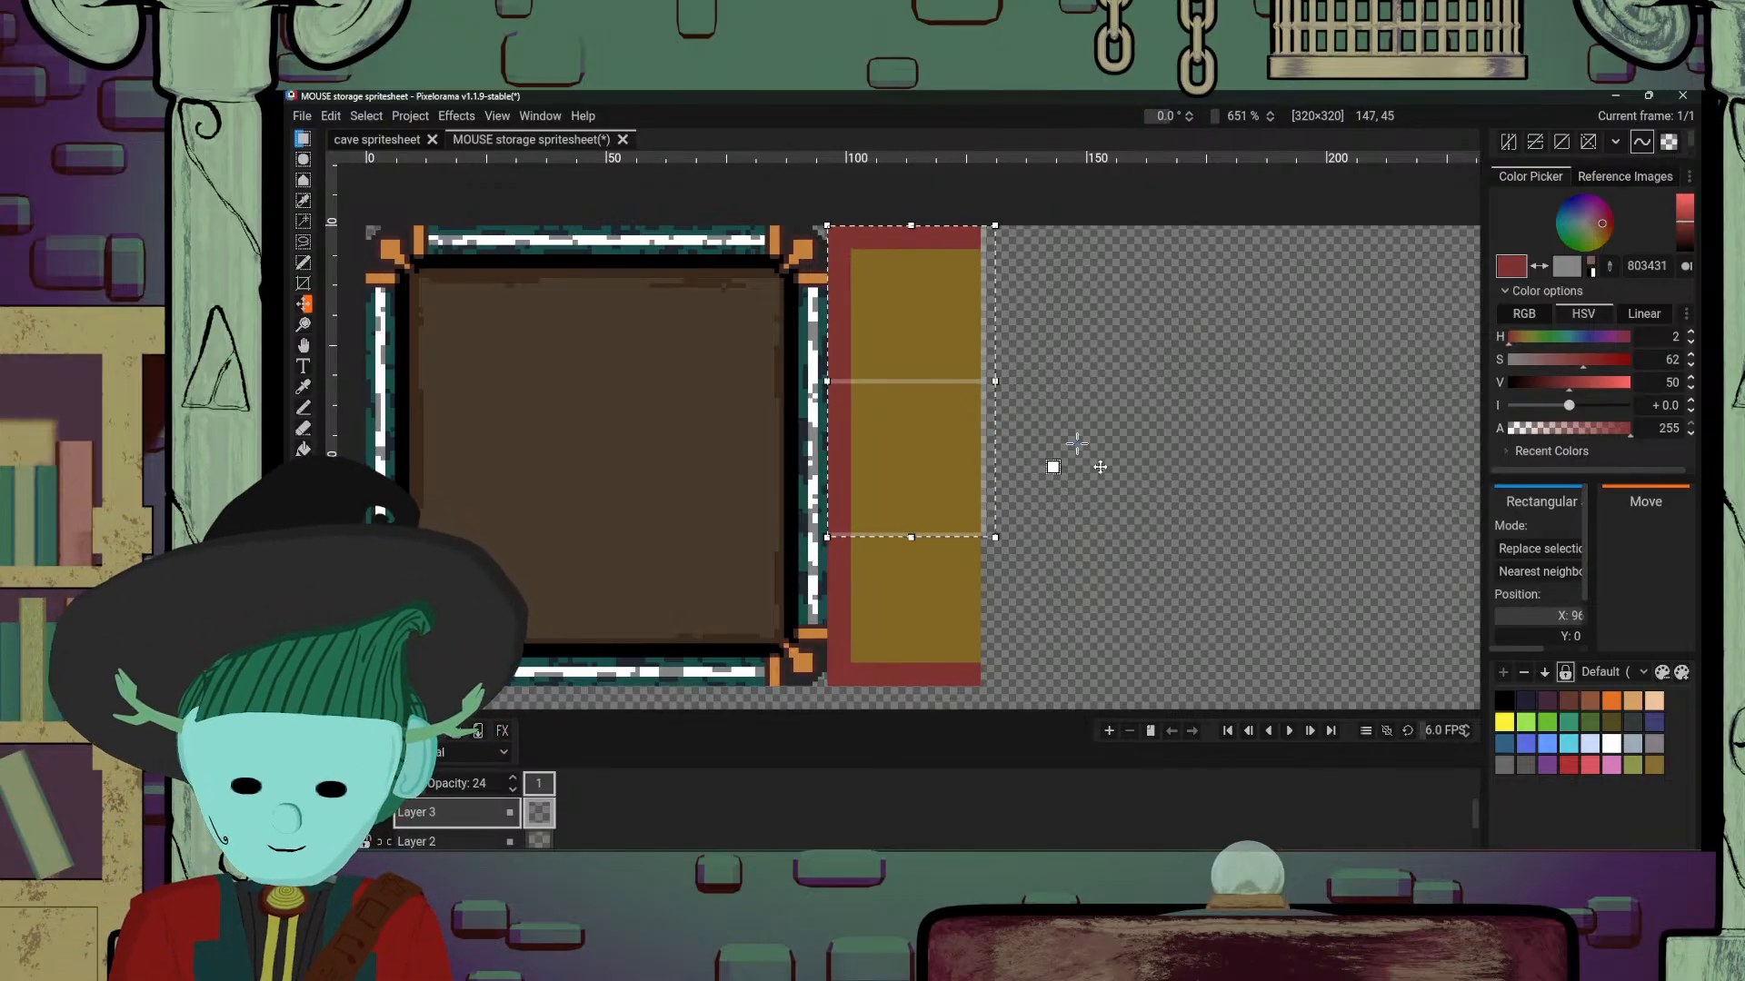
key("ctrl+v")
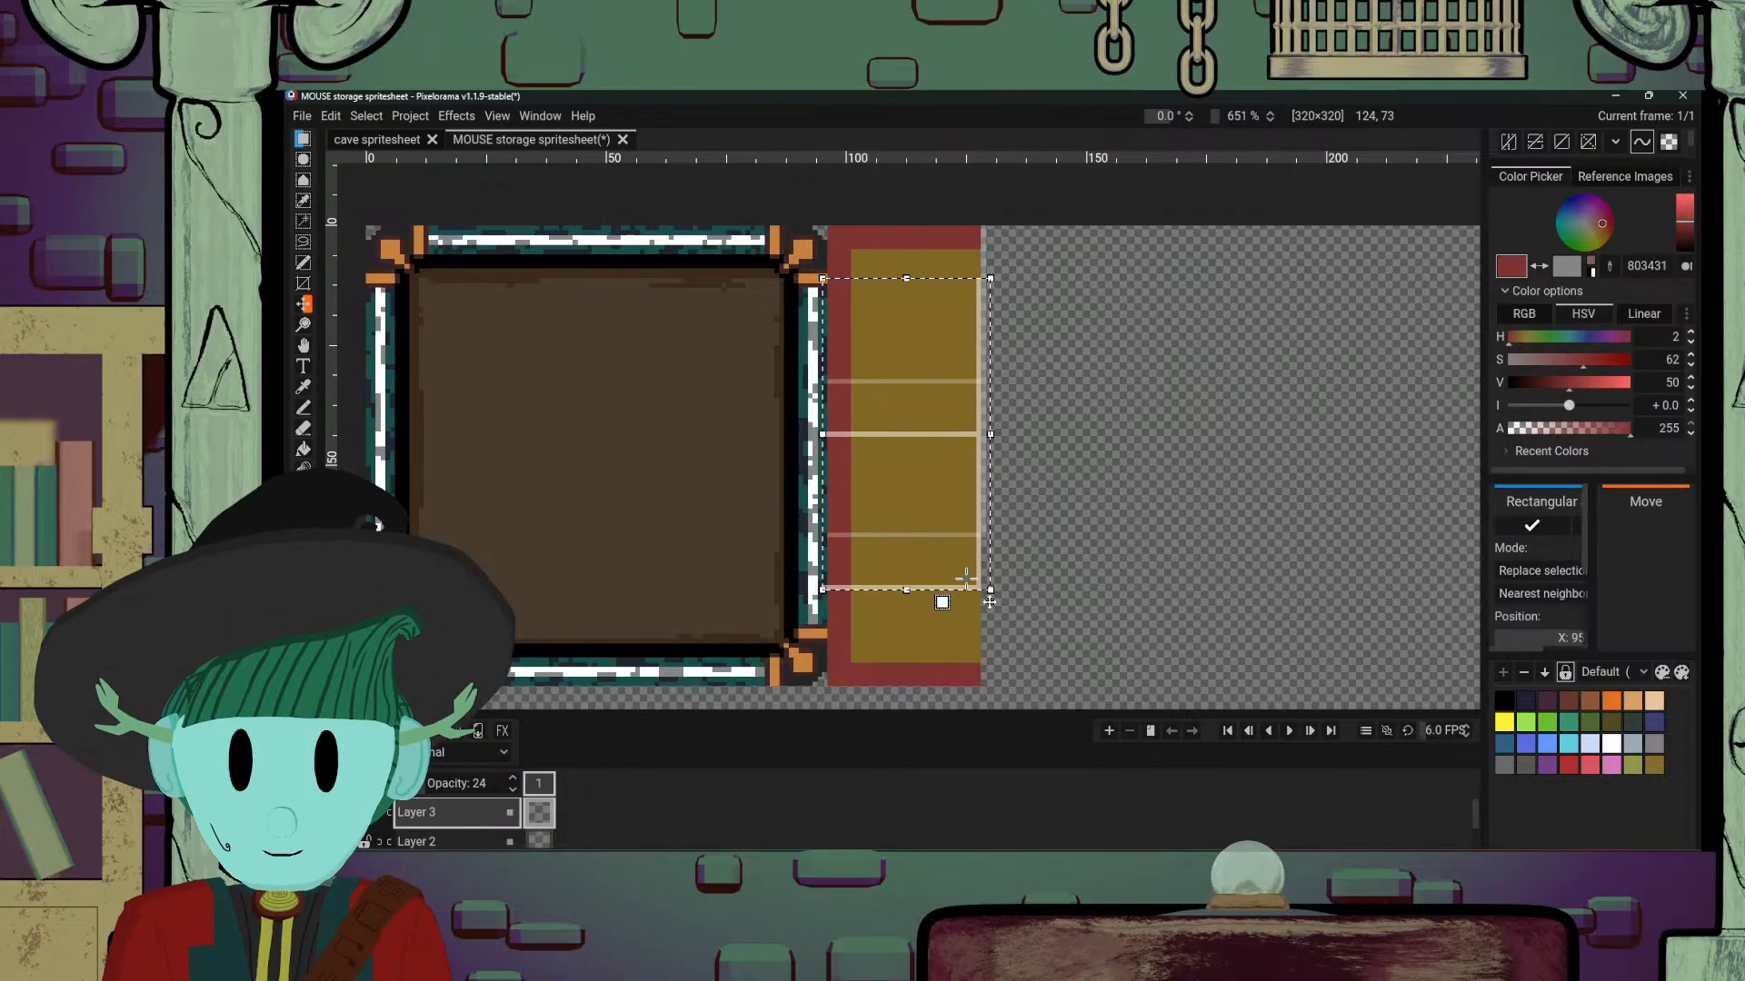
left_click_drag(966, 578, 1138, 530)
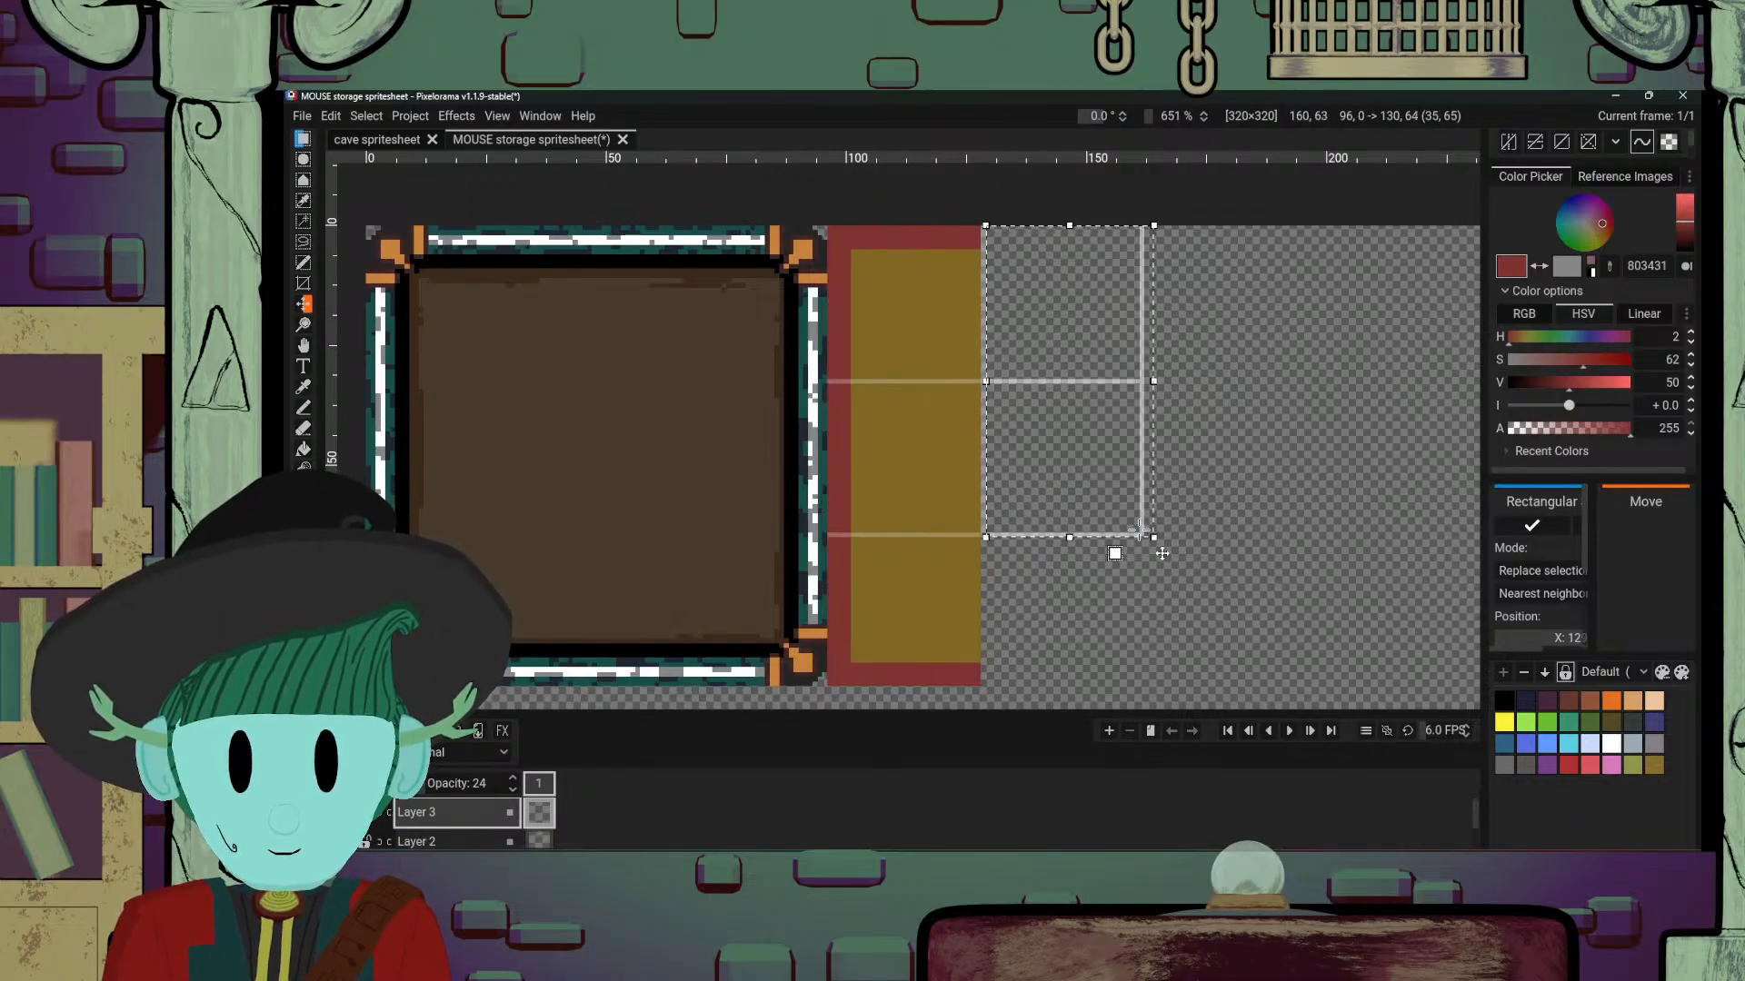
scroll(1252, 497, "up", 3)
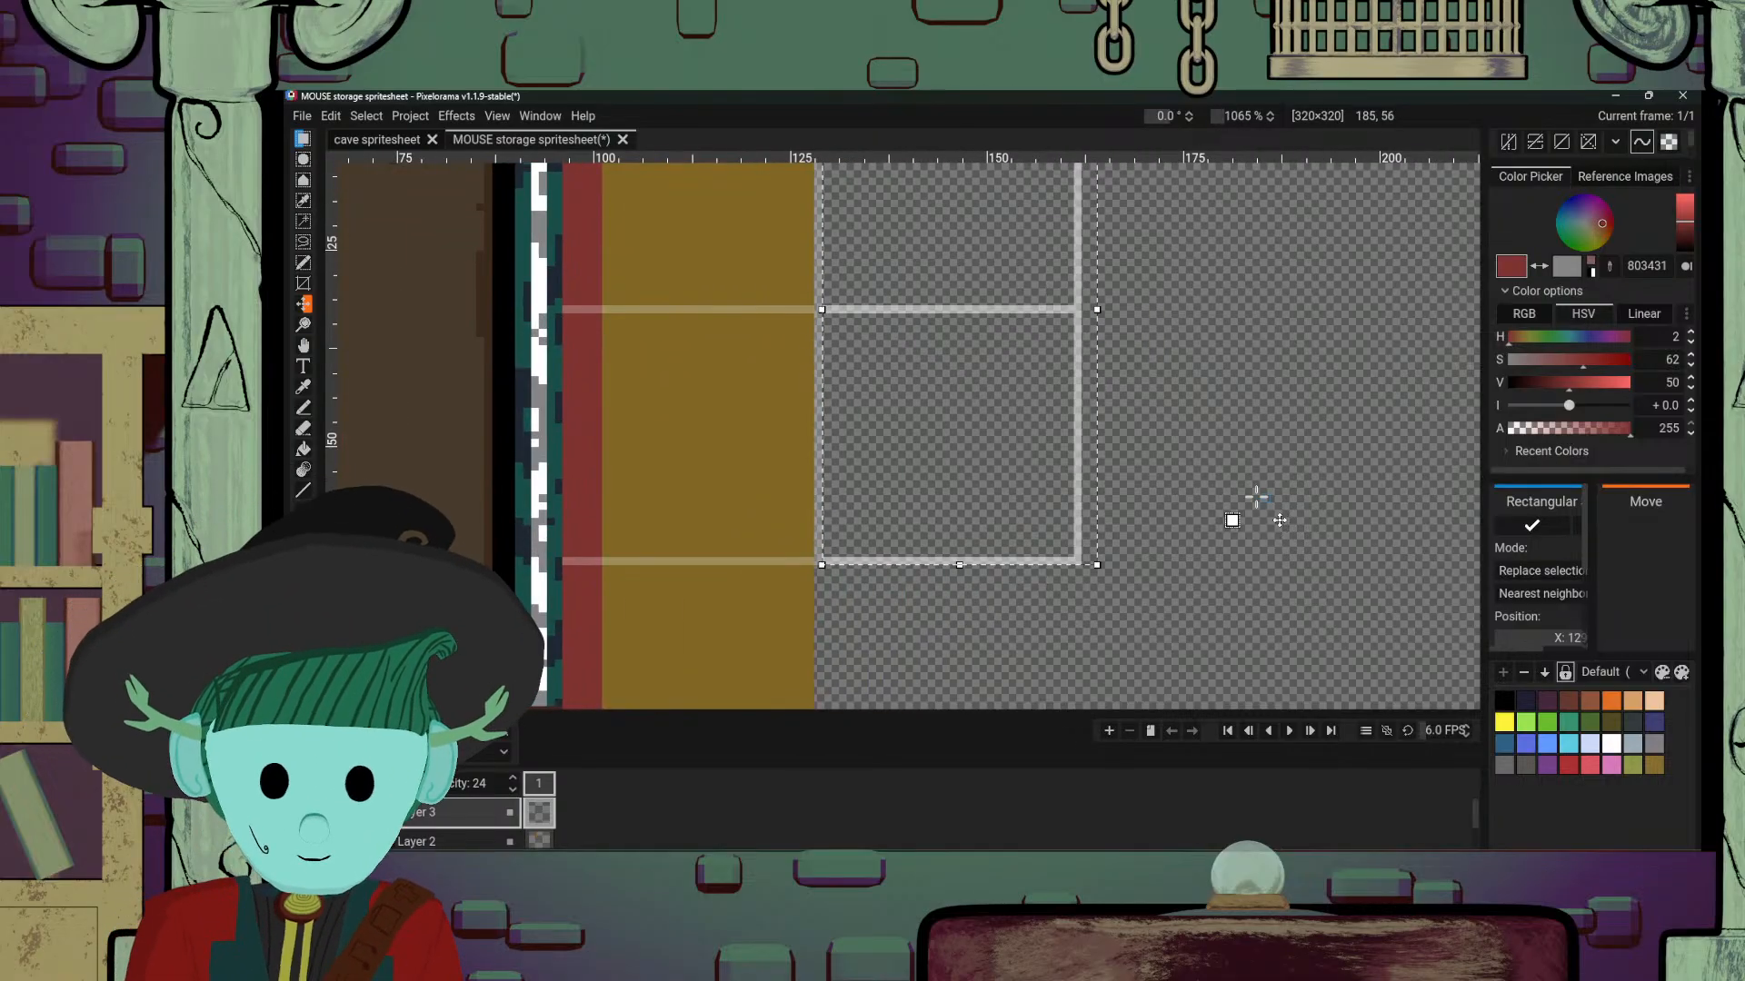
scroll(1113, 501, "down", 3)
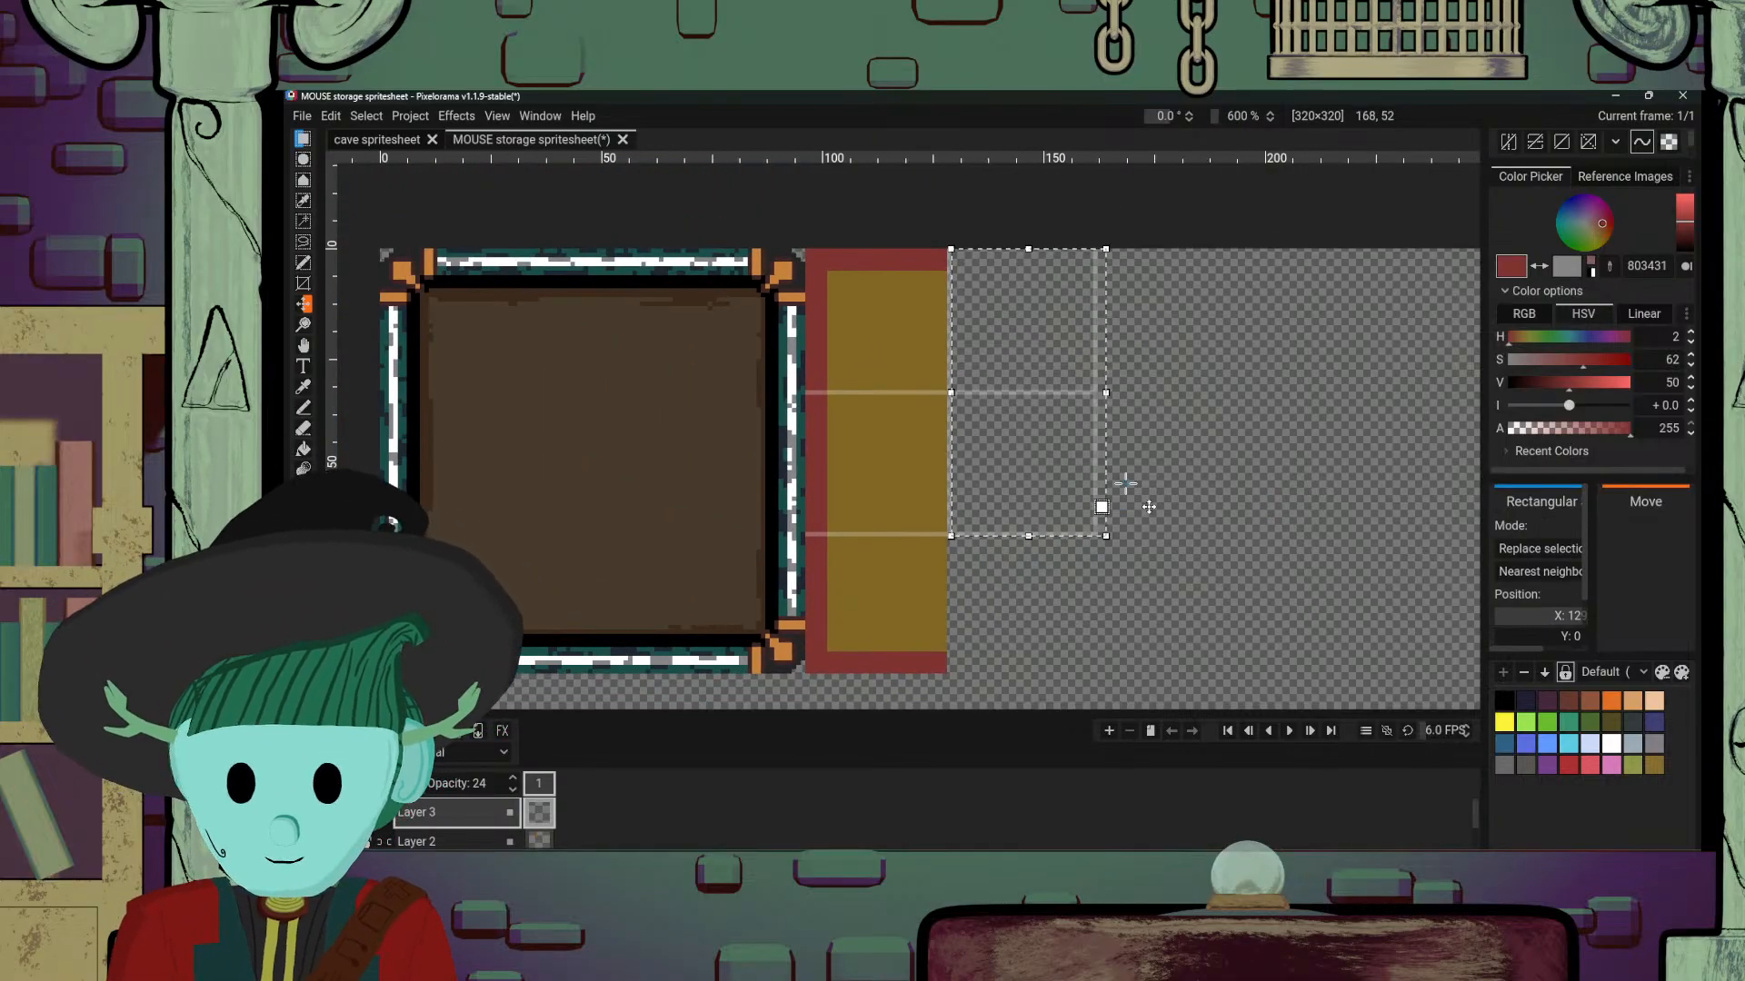
left_click(1146, 530)
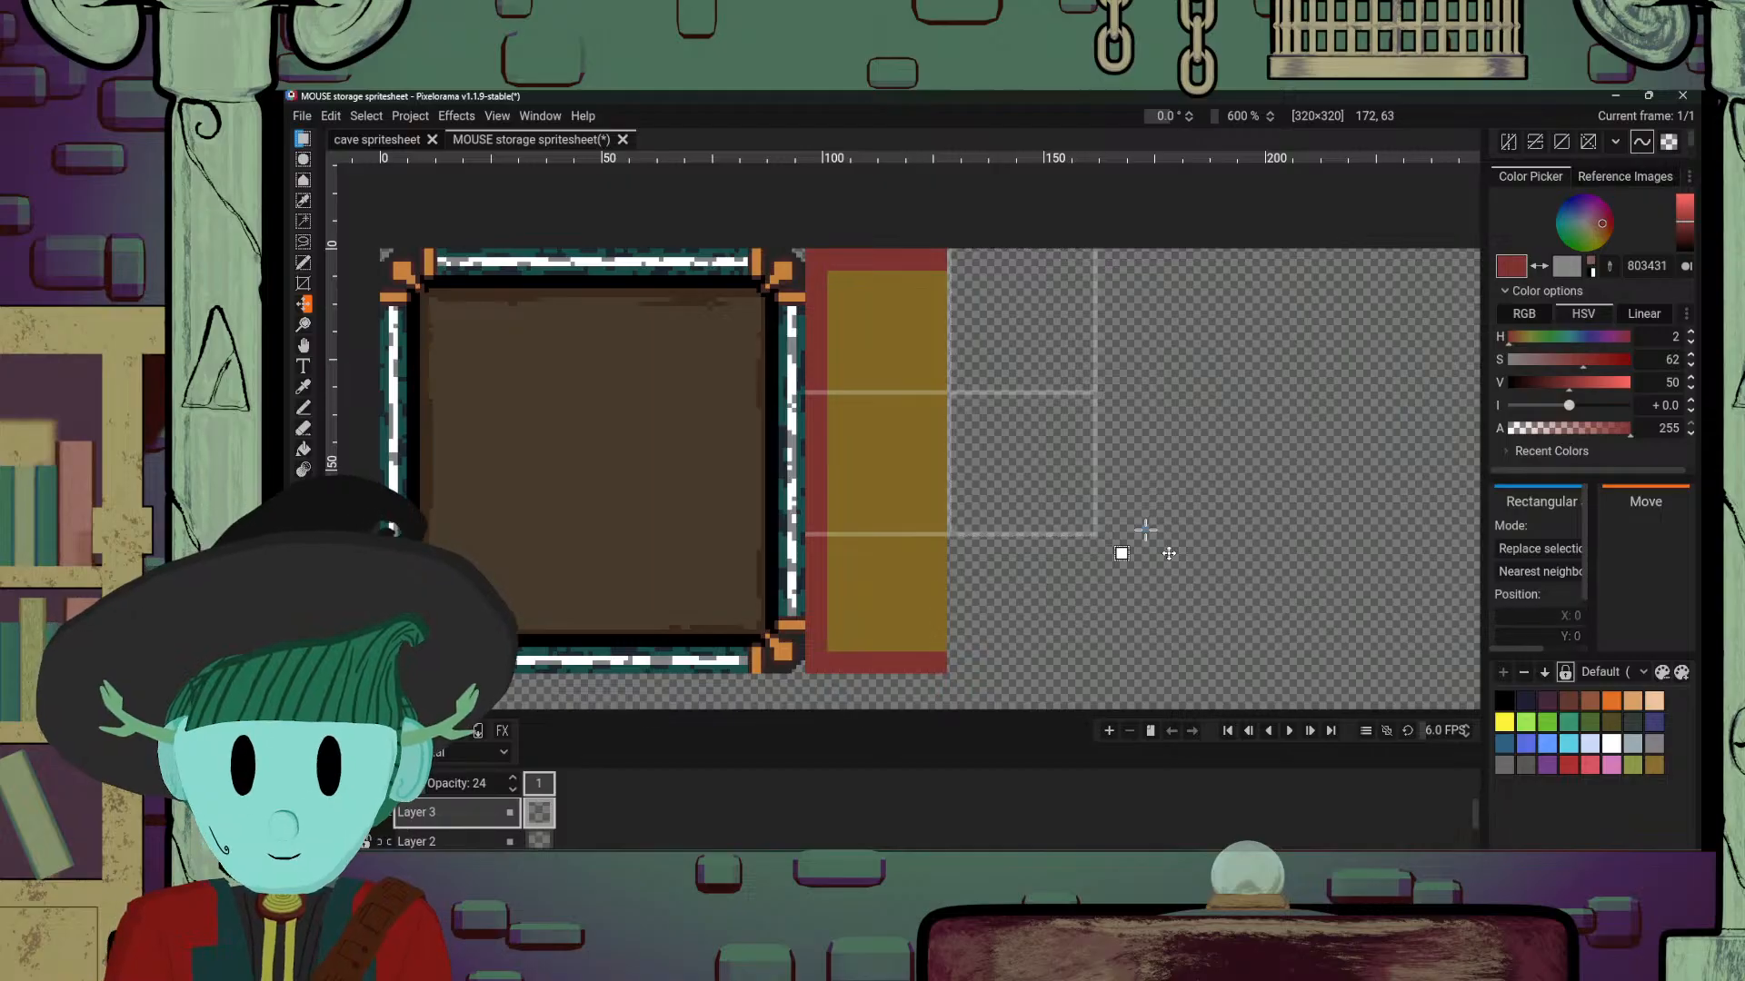
Step: With Layer 3 at 100 opacity, extend the white (ffffff) guide line down the third tile's right edge and erase the stray pixels beside it
scroll(1122, 564, "down", 1)
scroll(1104, 589, "up", 3)
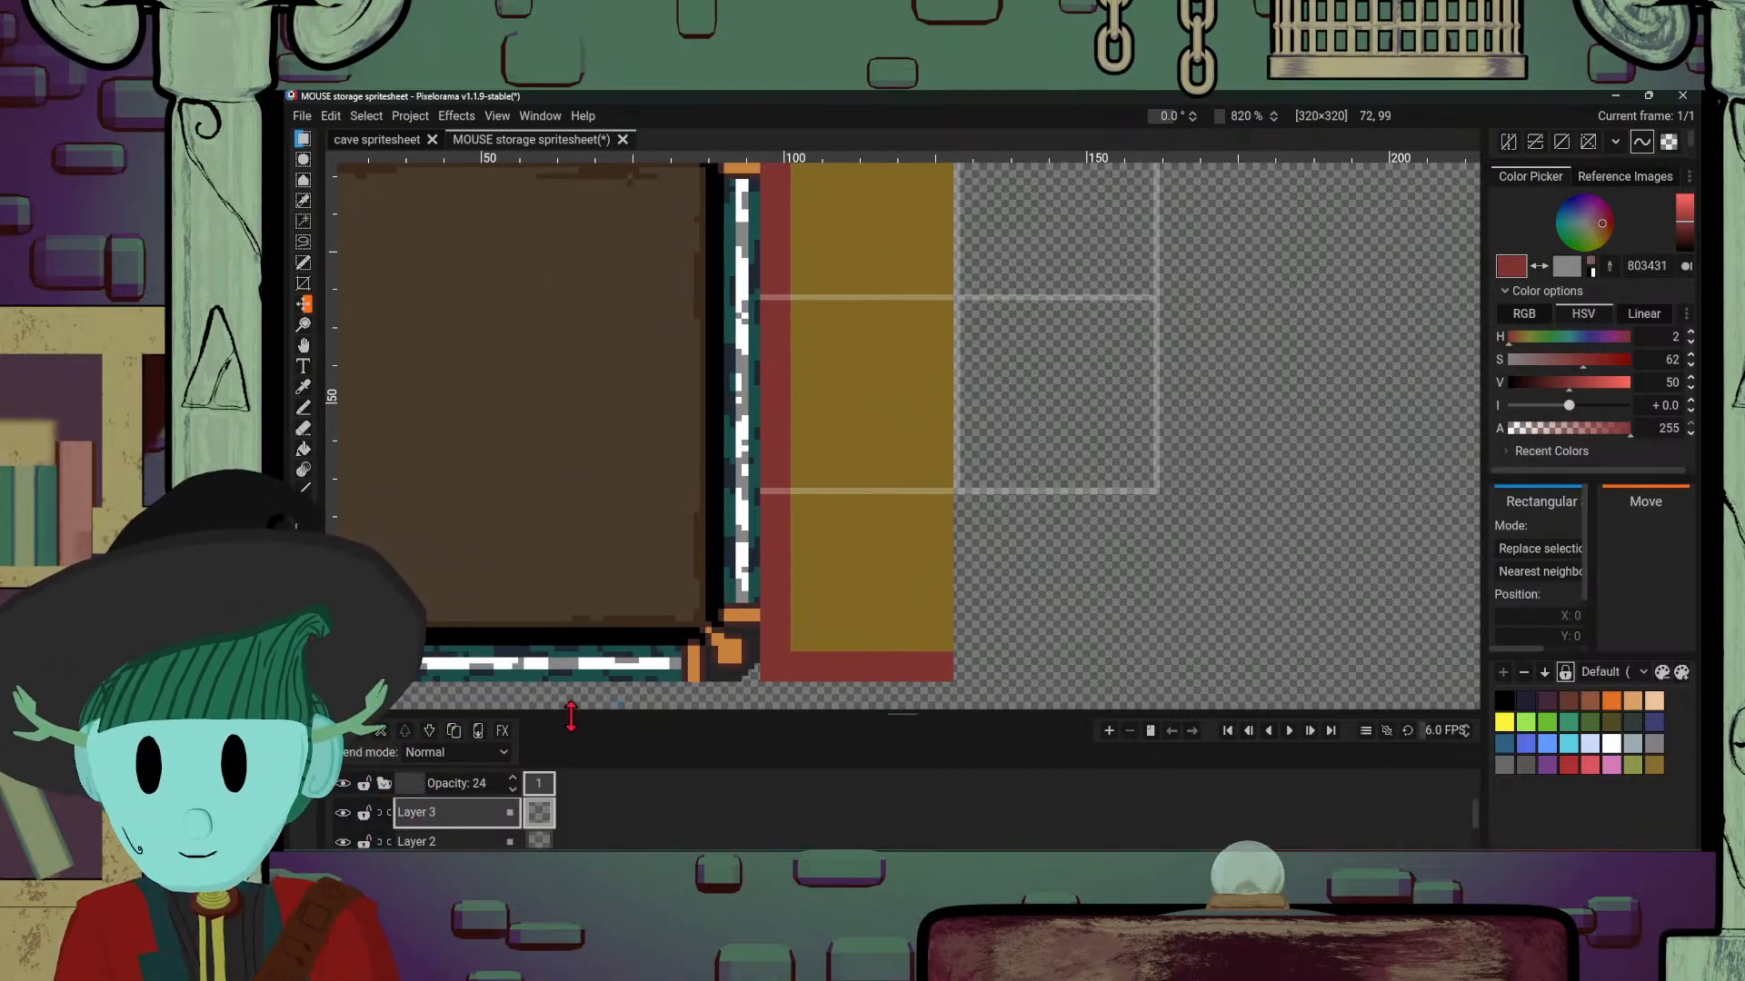
left_click_drag(451, 796, 580, 784)
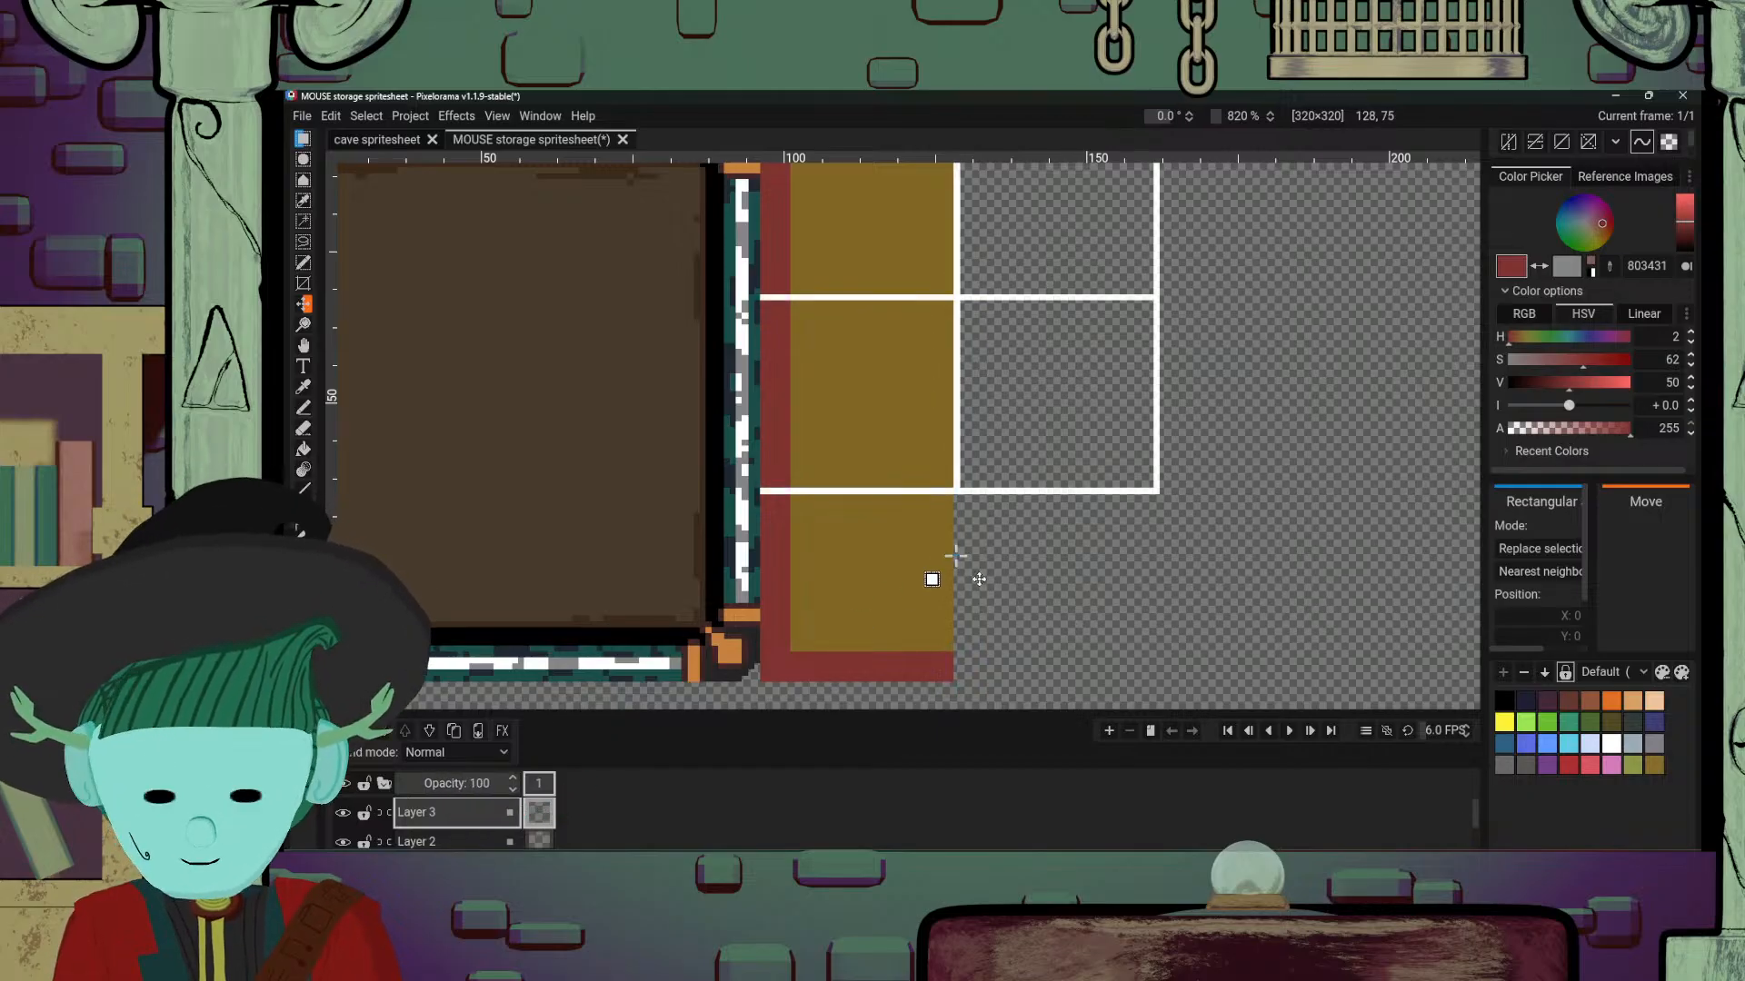
key("o")
left_click(958, 498)
key("b")
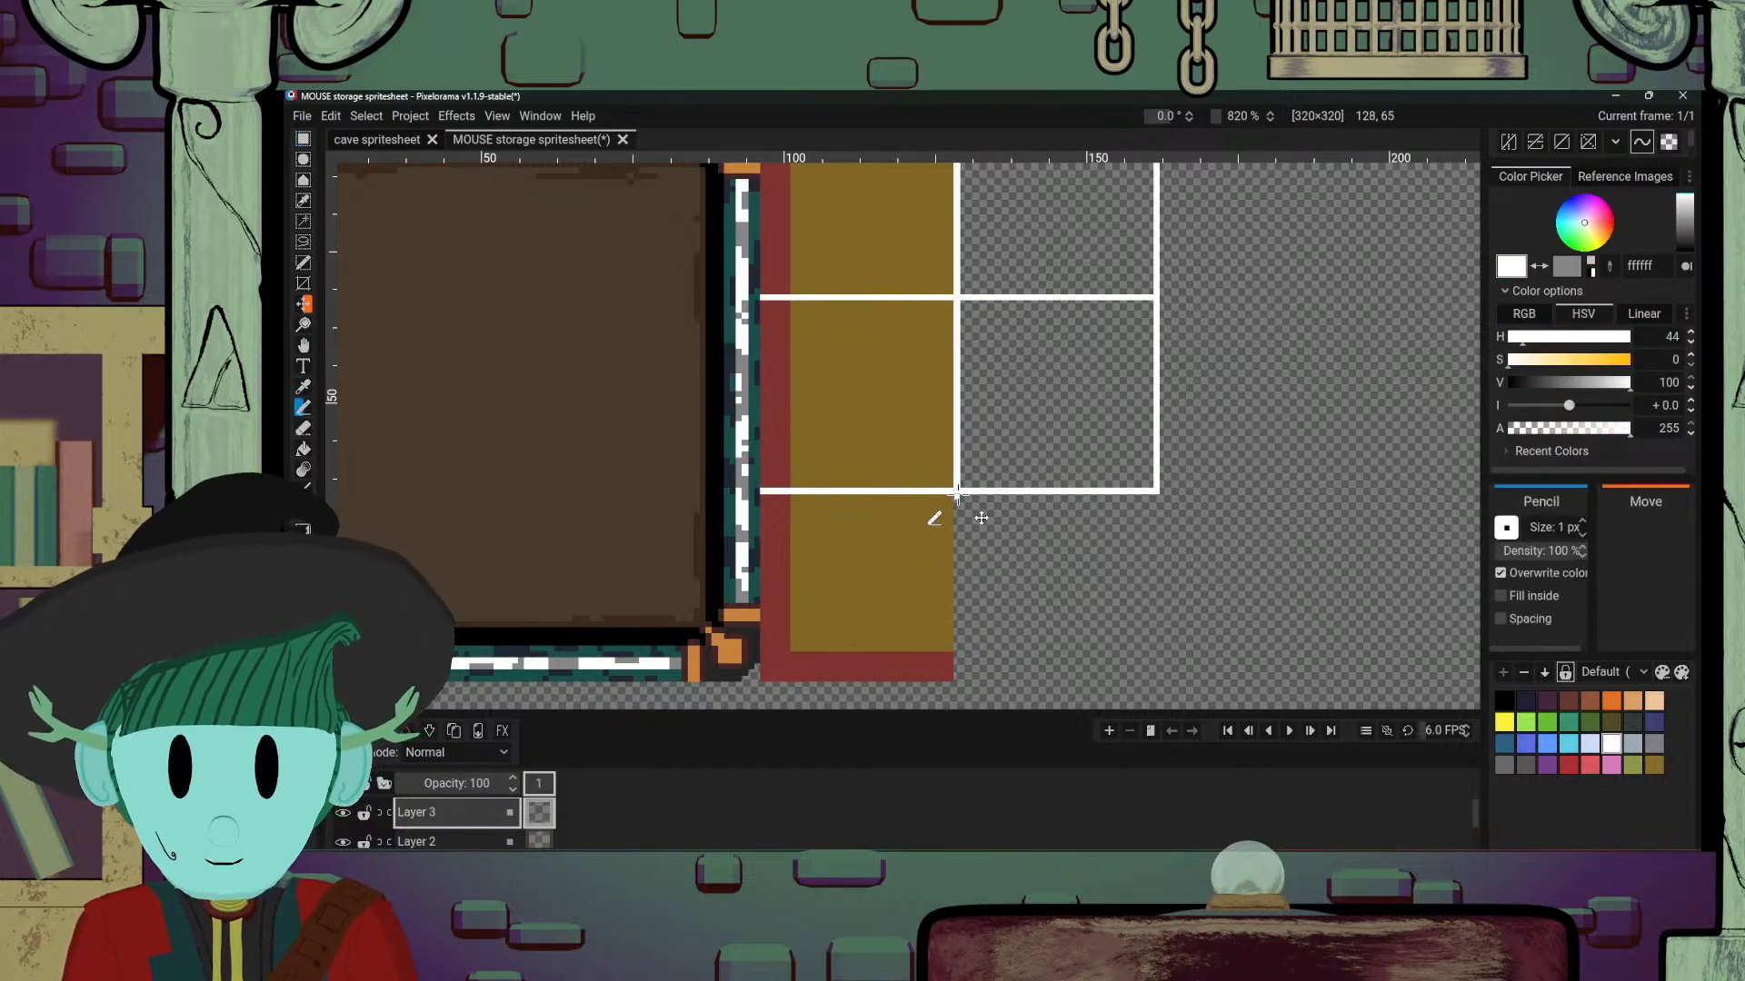
mouse_move(957, 496)
left_mouse_down()
mouse_move(958, 551)
mouse_move(957, 511)
mouse_move(956, 668)
left_mouse_up()
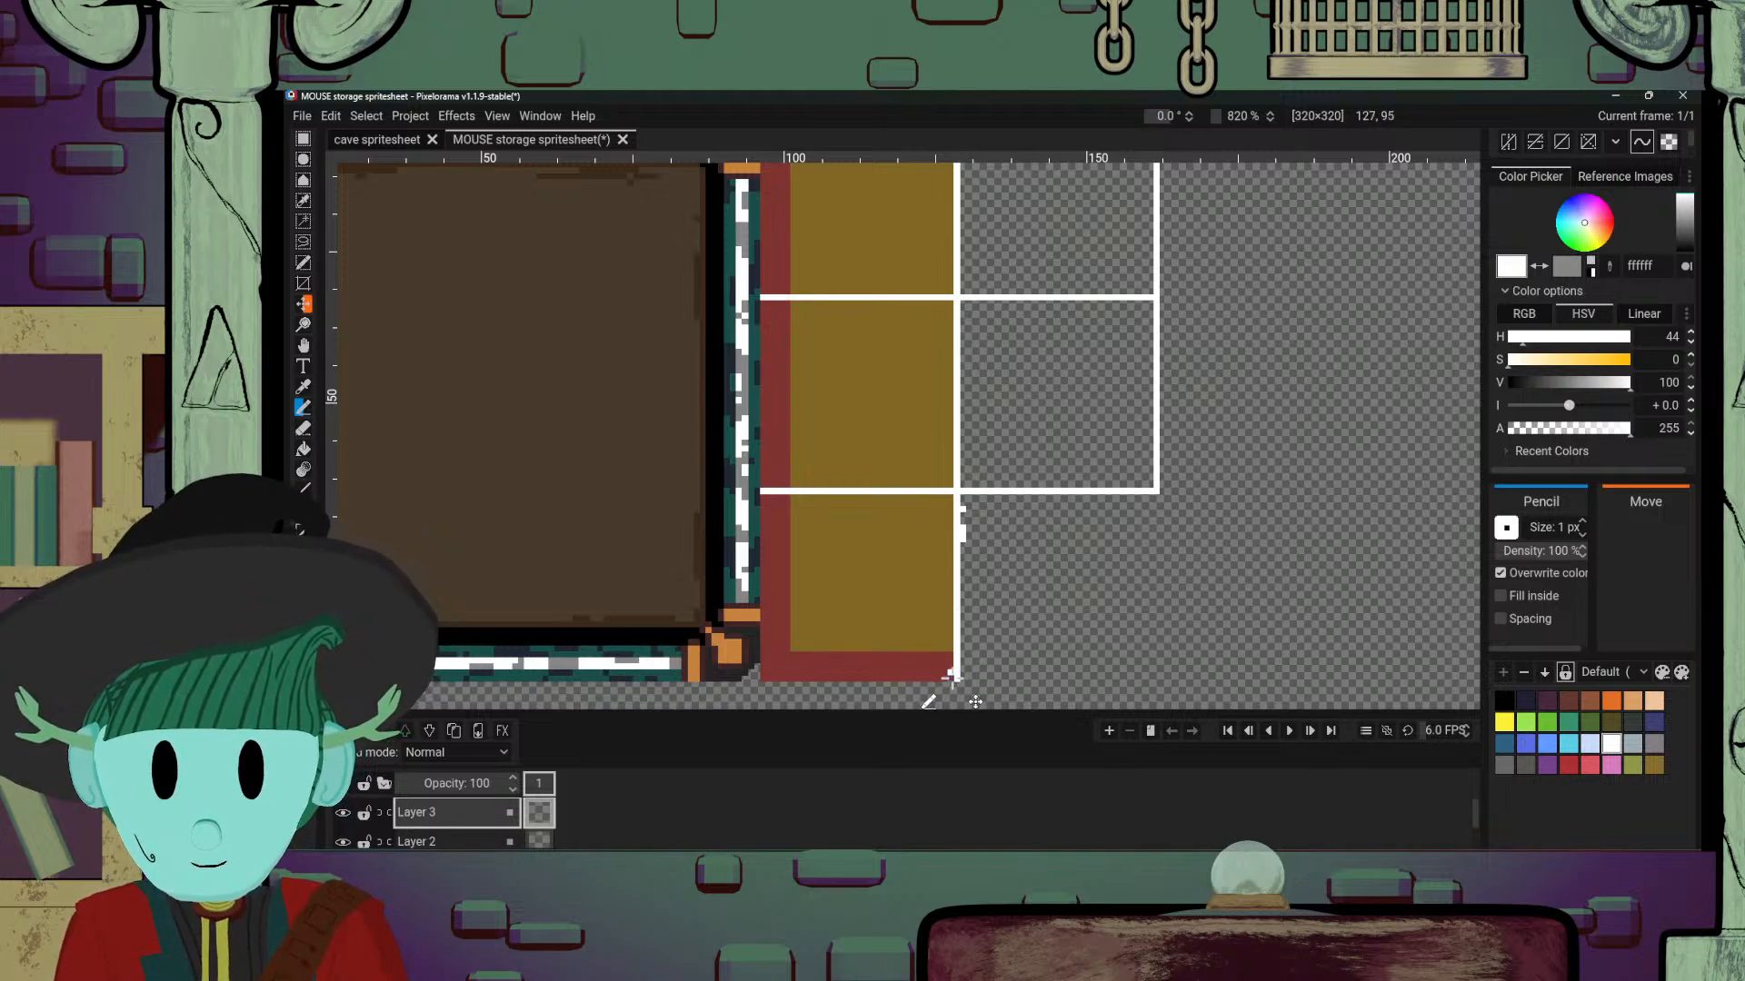
key("e")
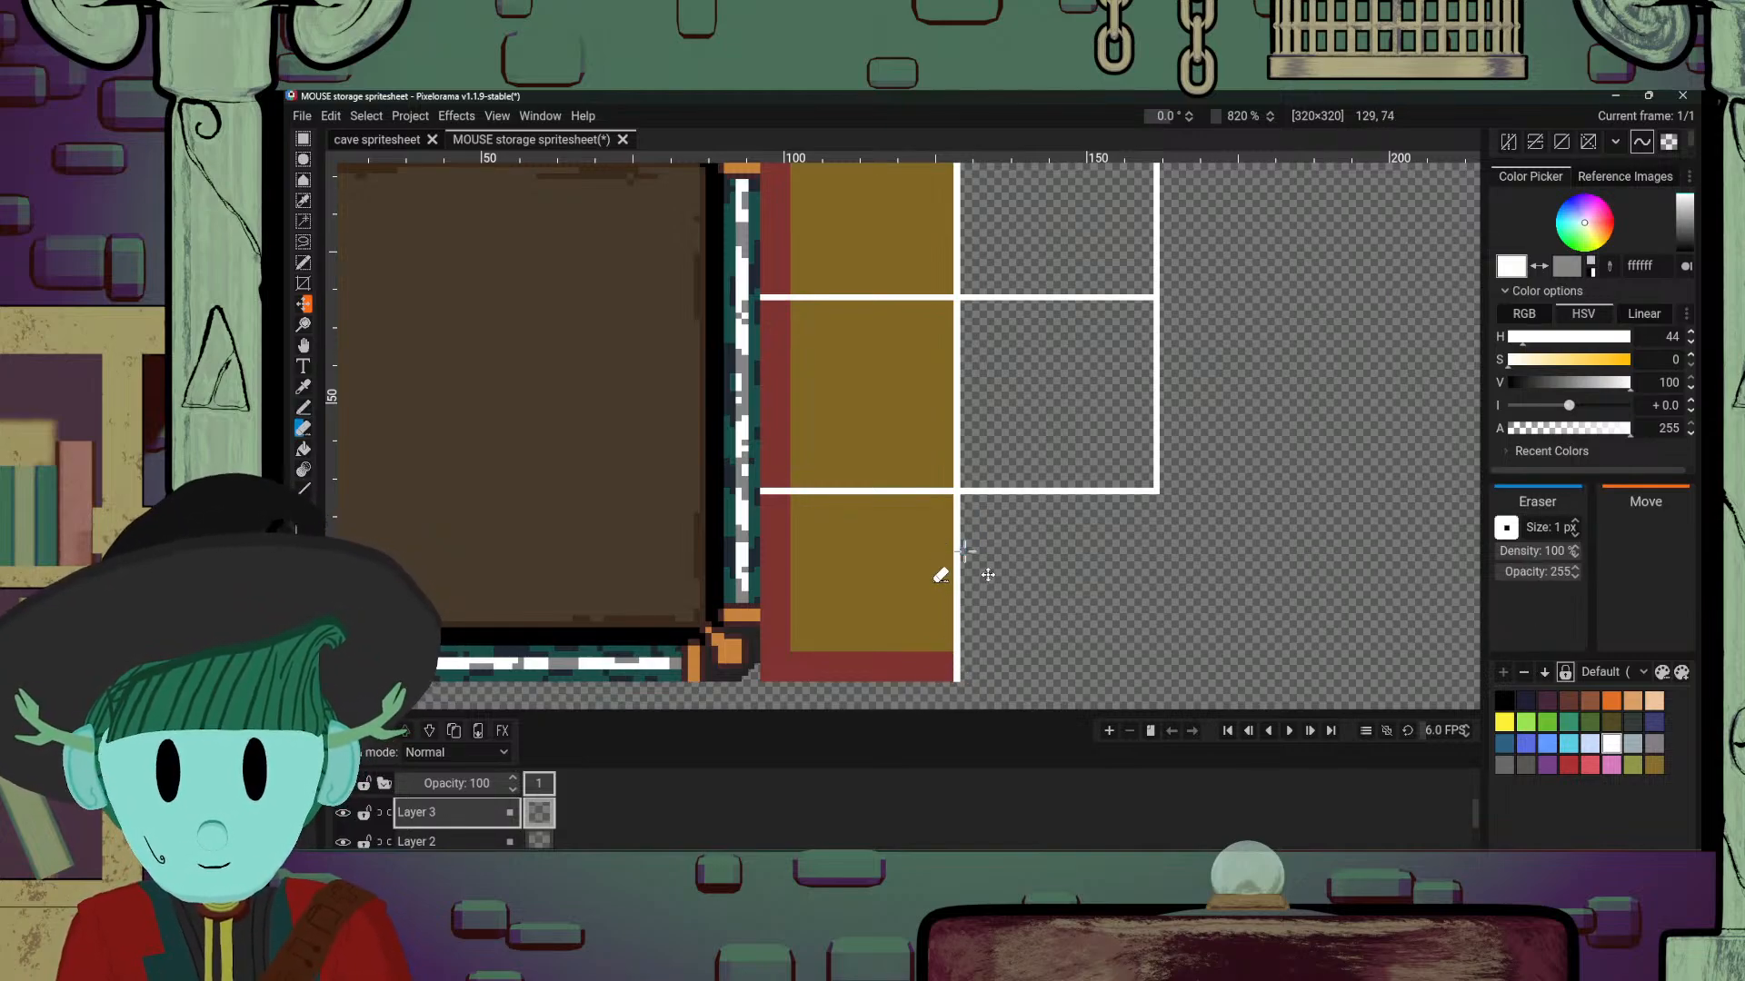
Step: Sample the white guide colour (ffffff) and extend the second column's outer vertical guide line down to the frame's lower edge
left_click_drag(1125, 545, 1073, 497)
key("o")
left_click(1105, 449)
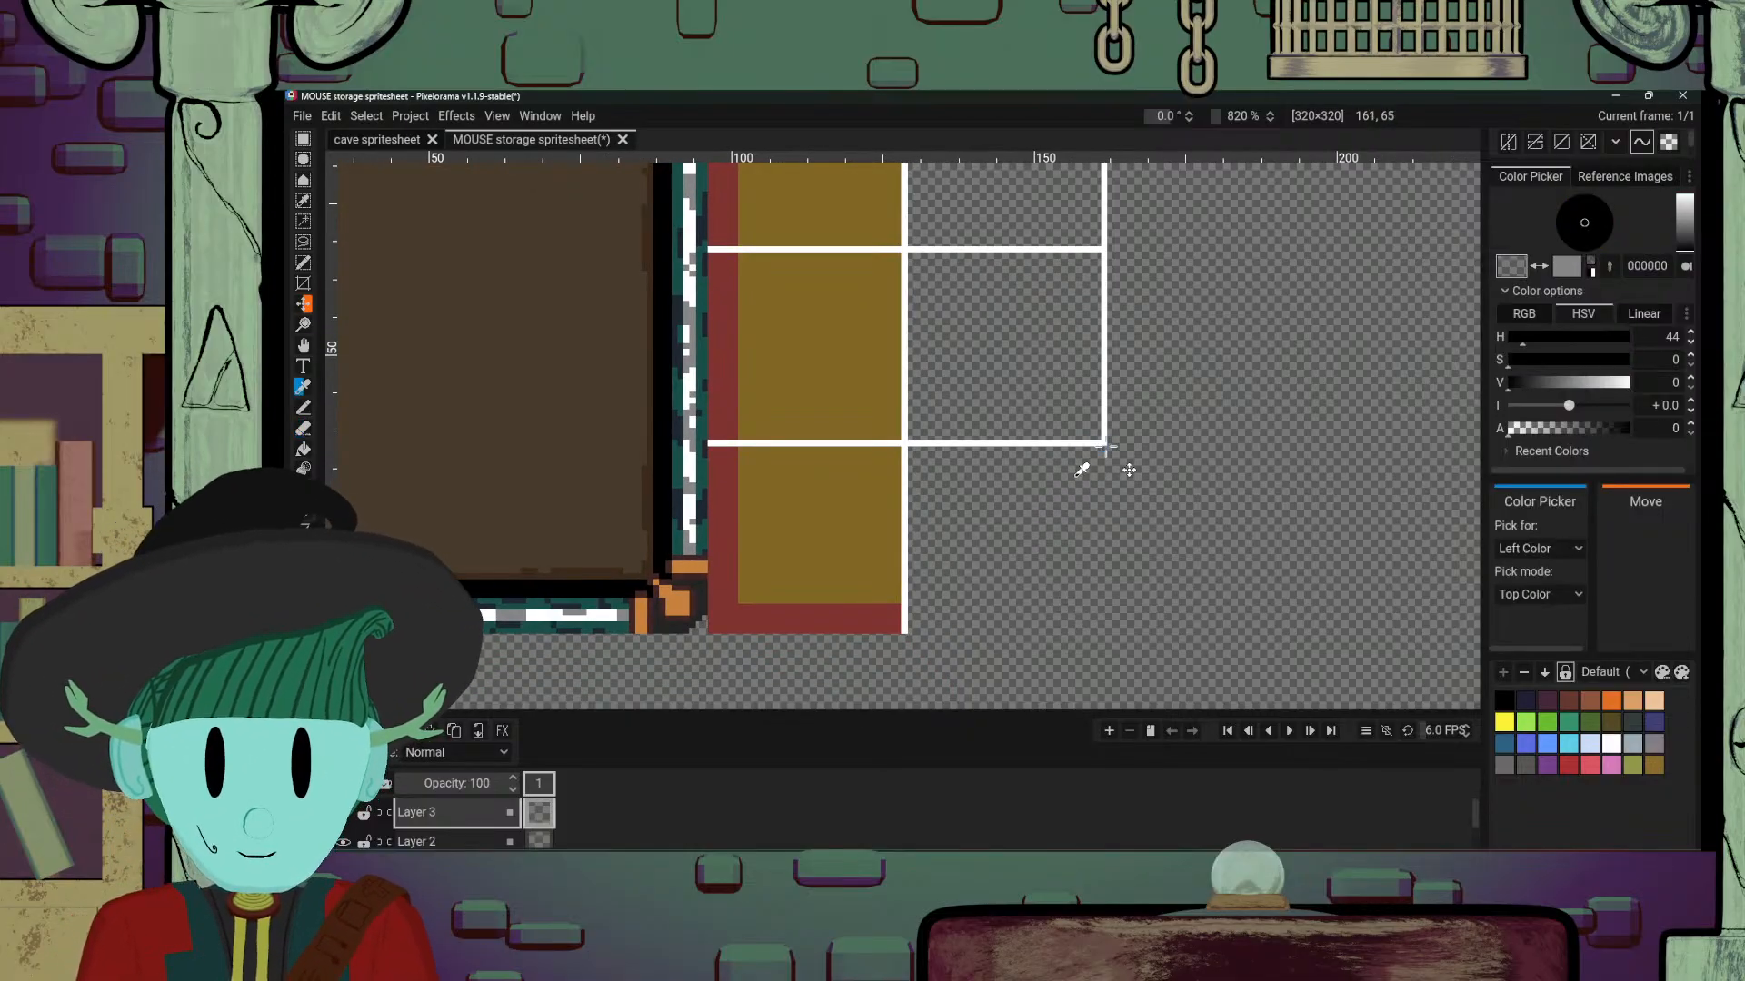
key("p")
key("o")
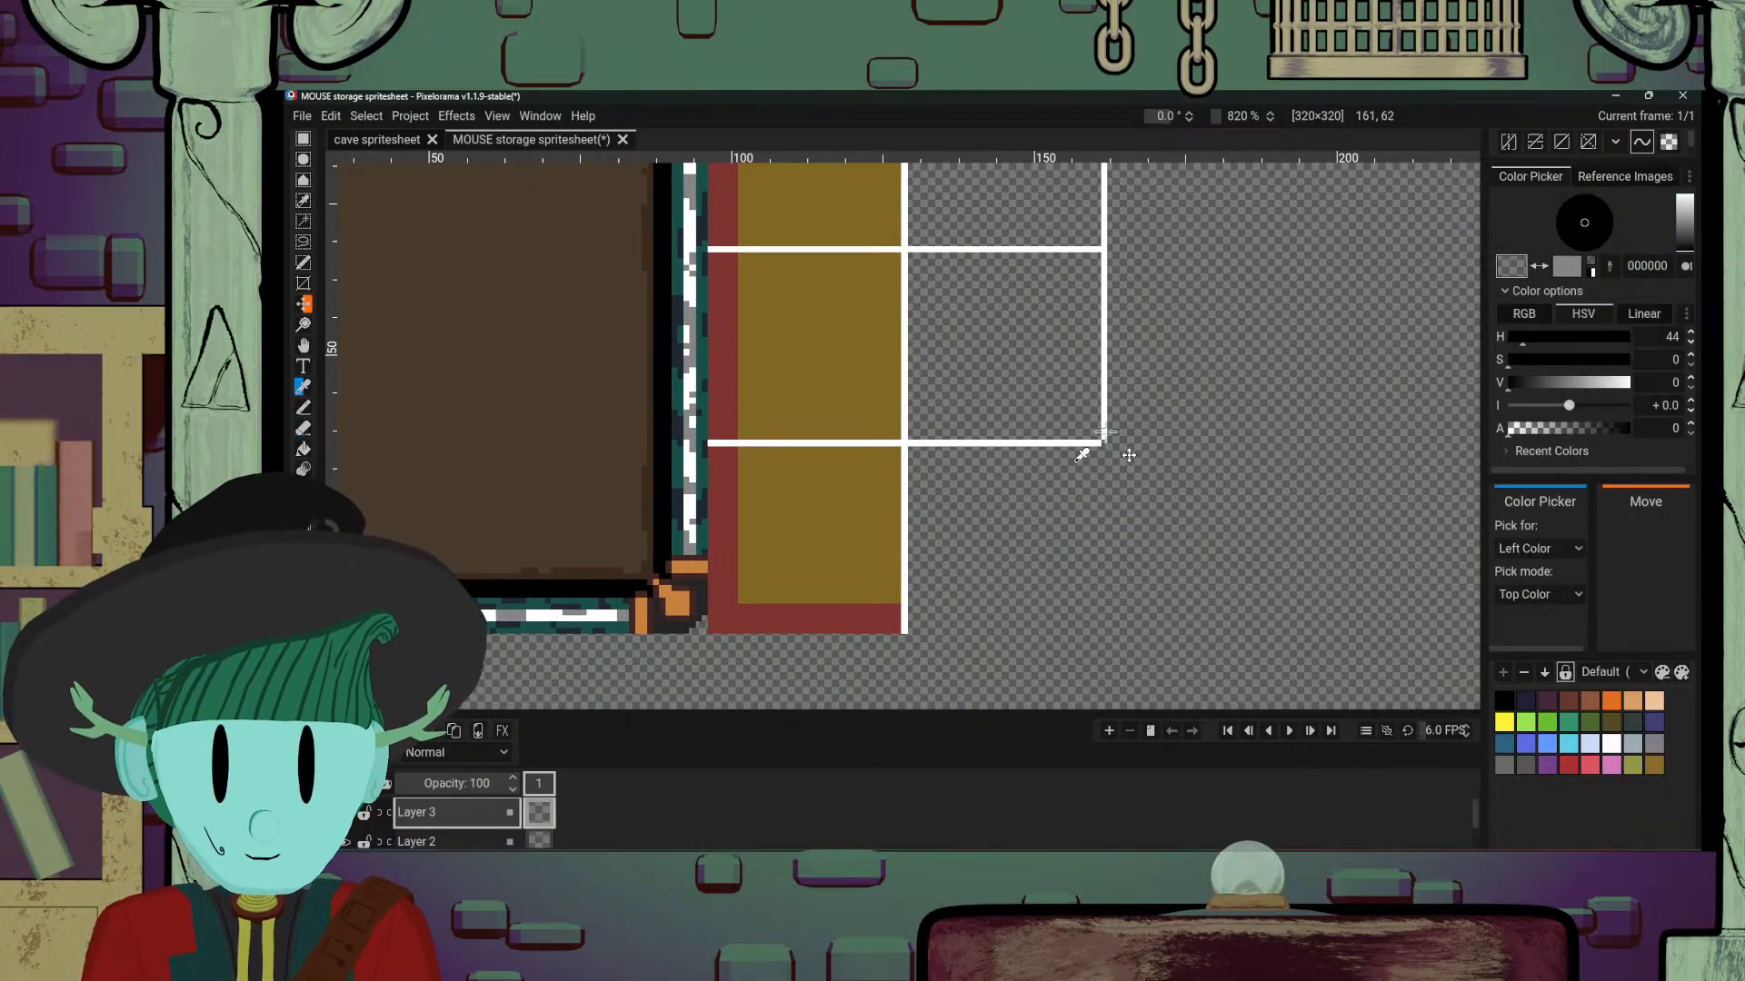
left_click(1104, 438)
key("p")
left_click_drag(1104, 447, 1104, 533)
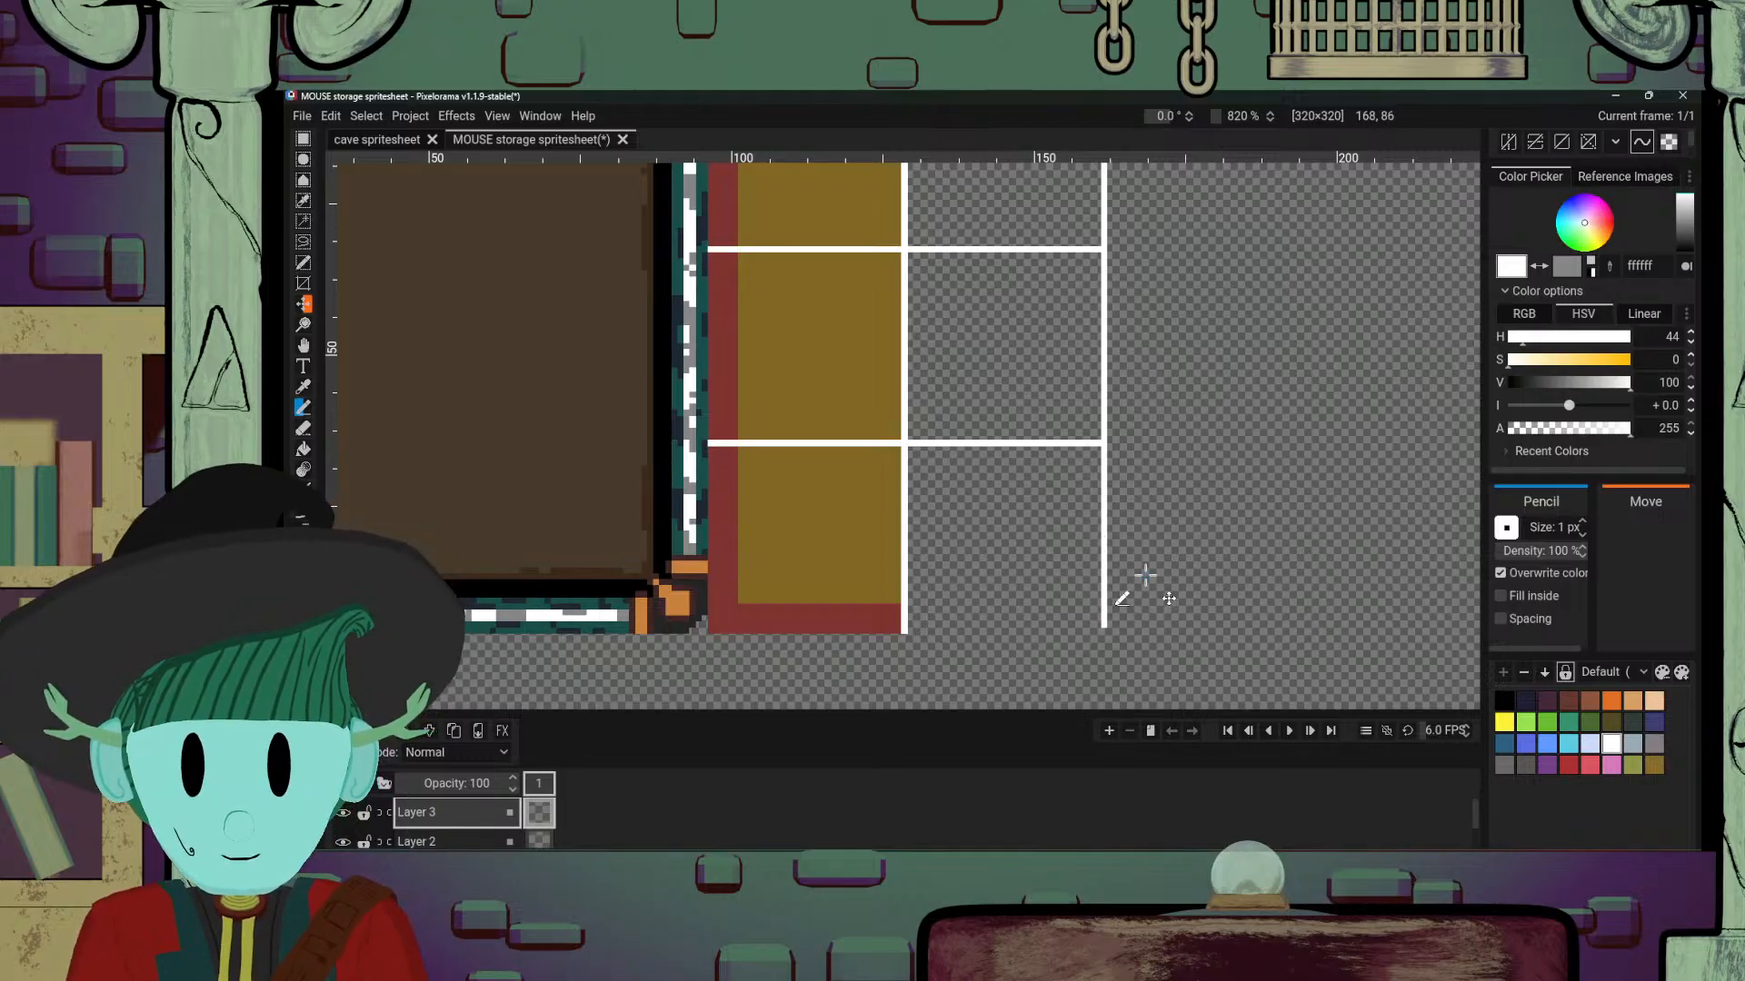
scroll(1144, 574, "down", 5)
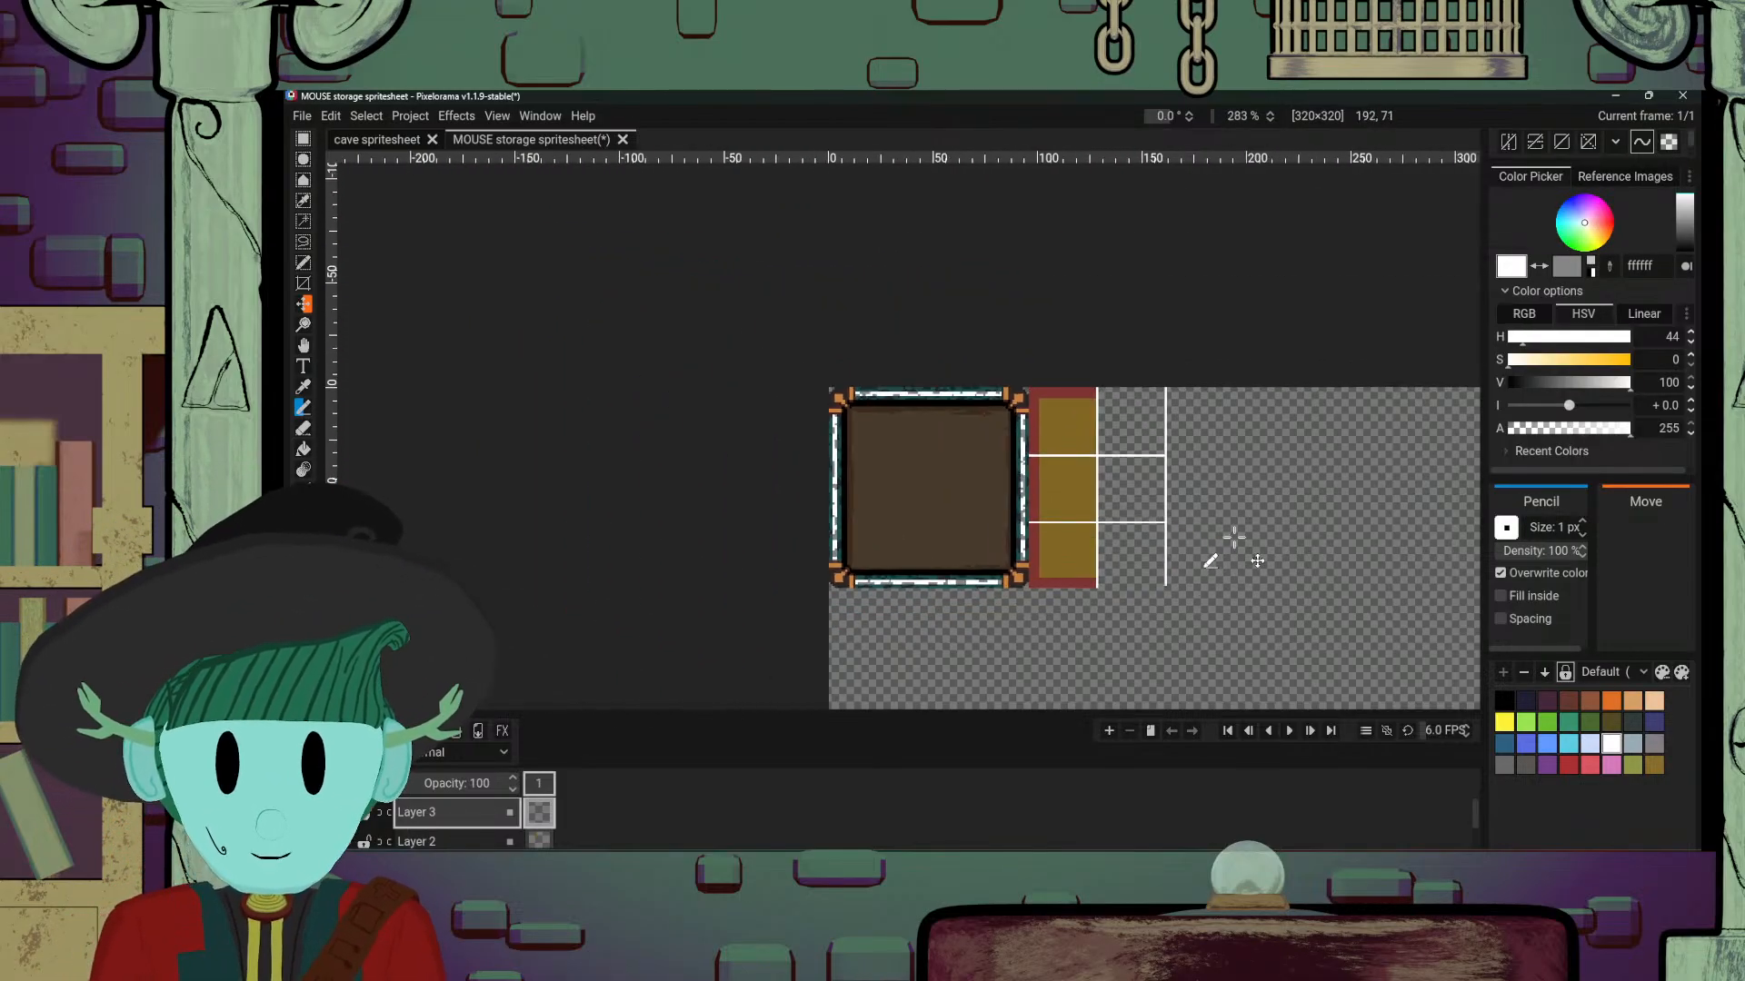
scroll(1234, 538, "up", 5)
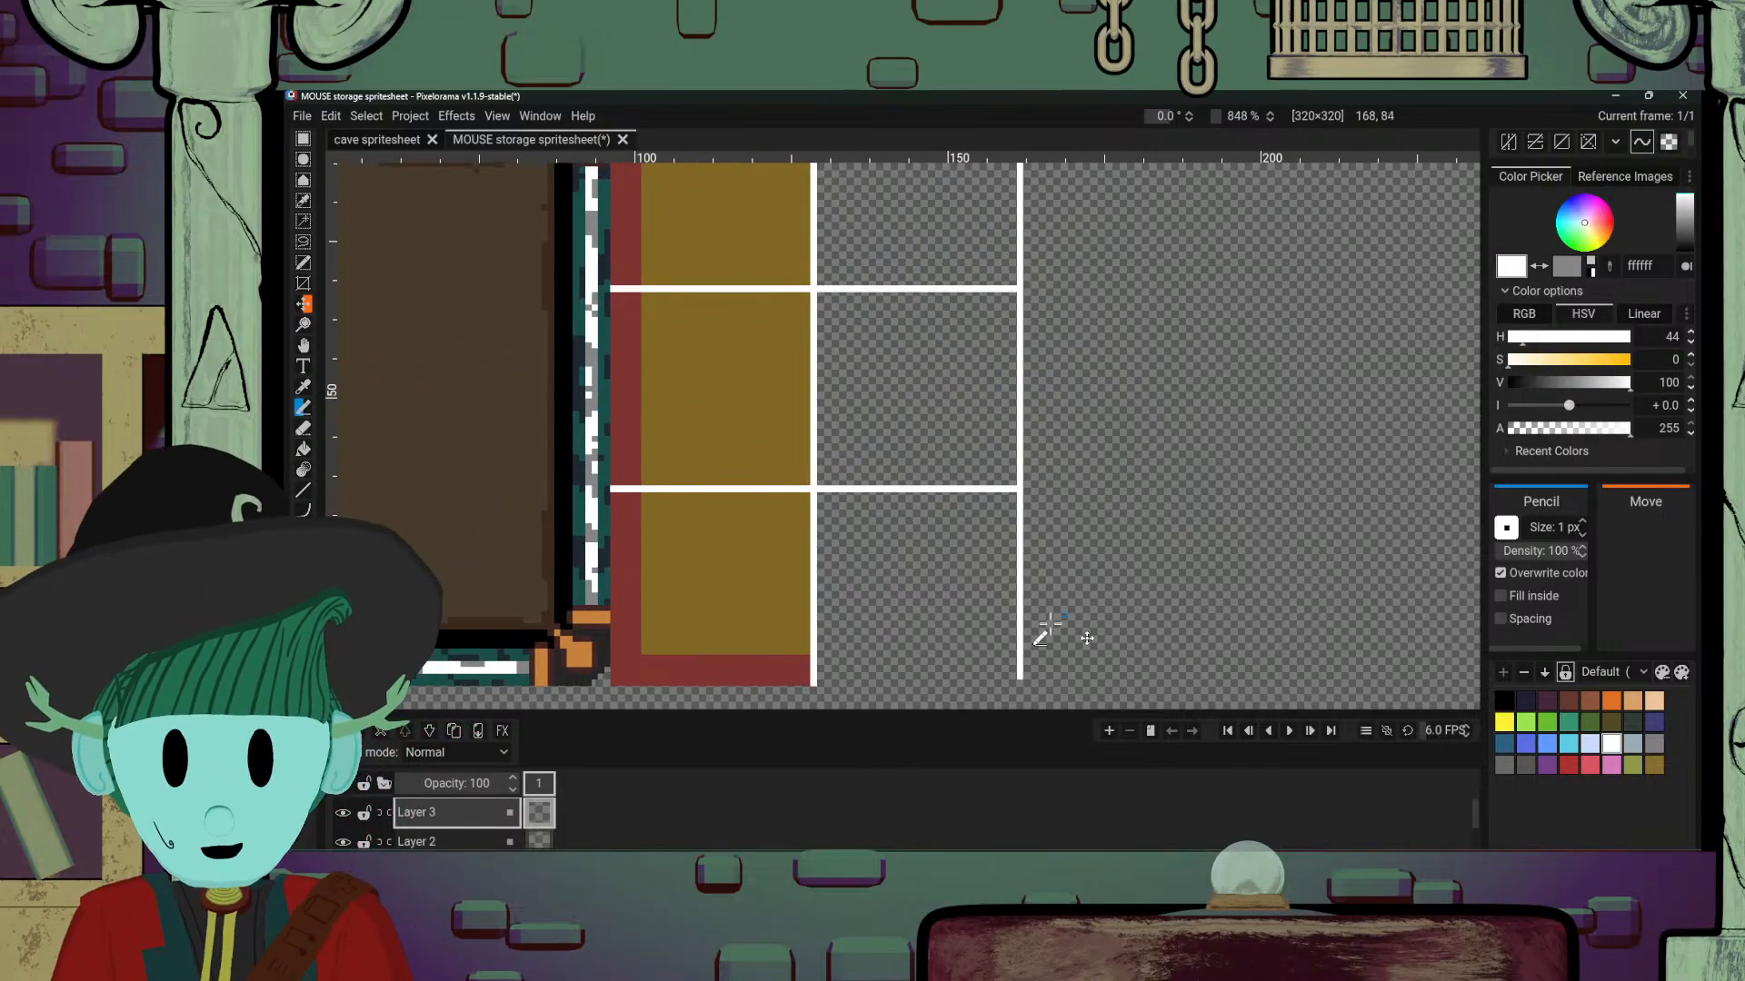
scroll(1110, 572, "up", 2)
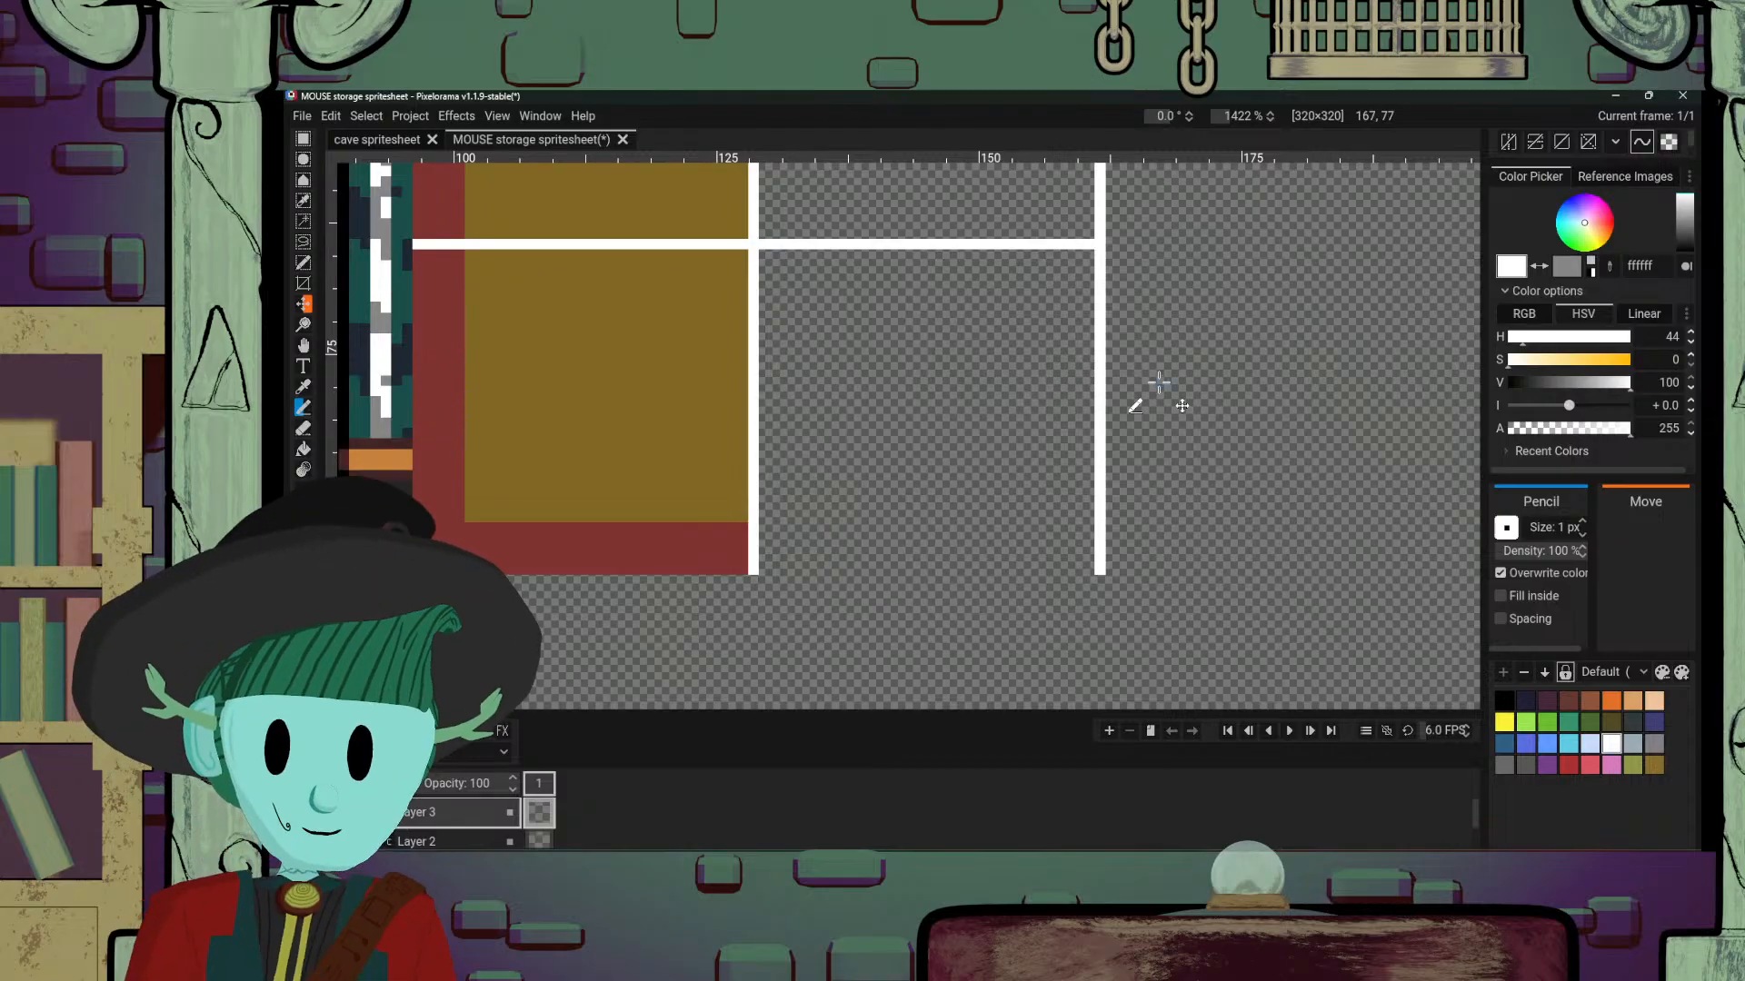
scroll(1114, 518, "down", 5)
scroll(1114, 524, "up", 4)
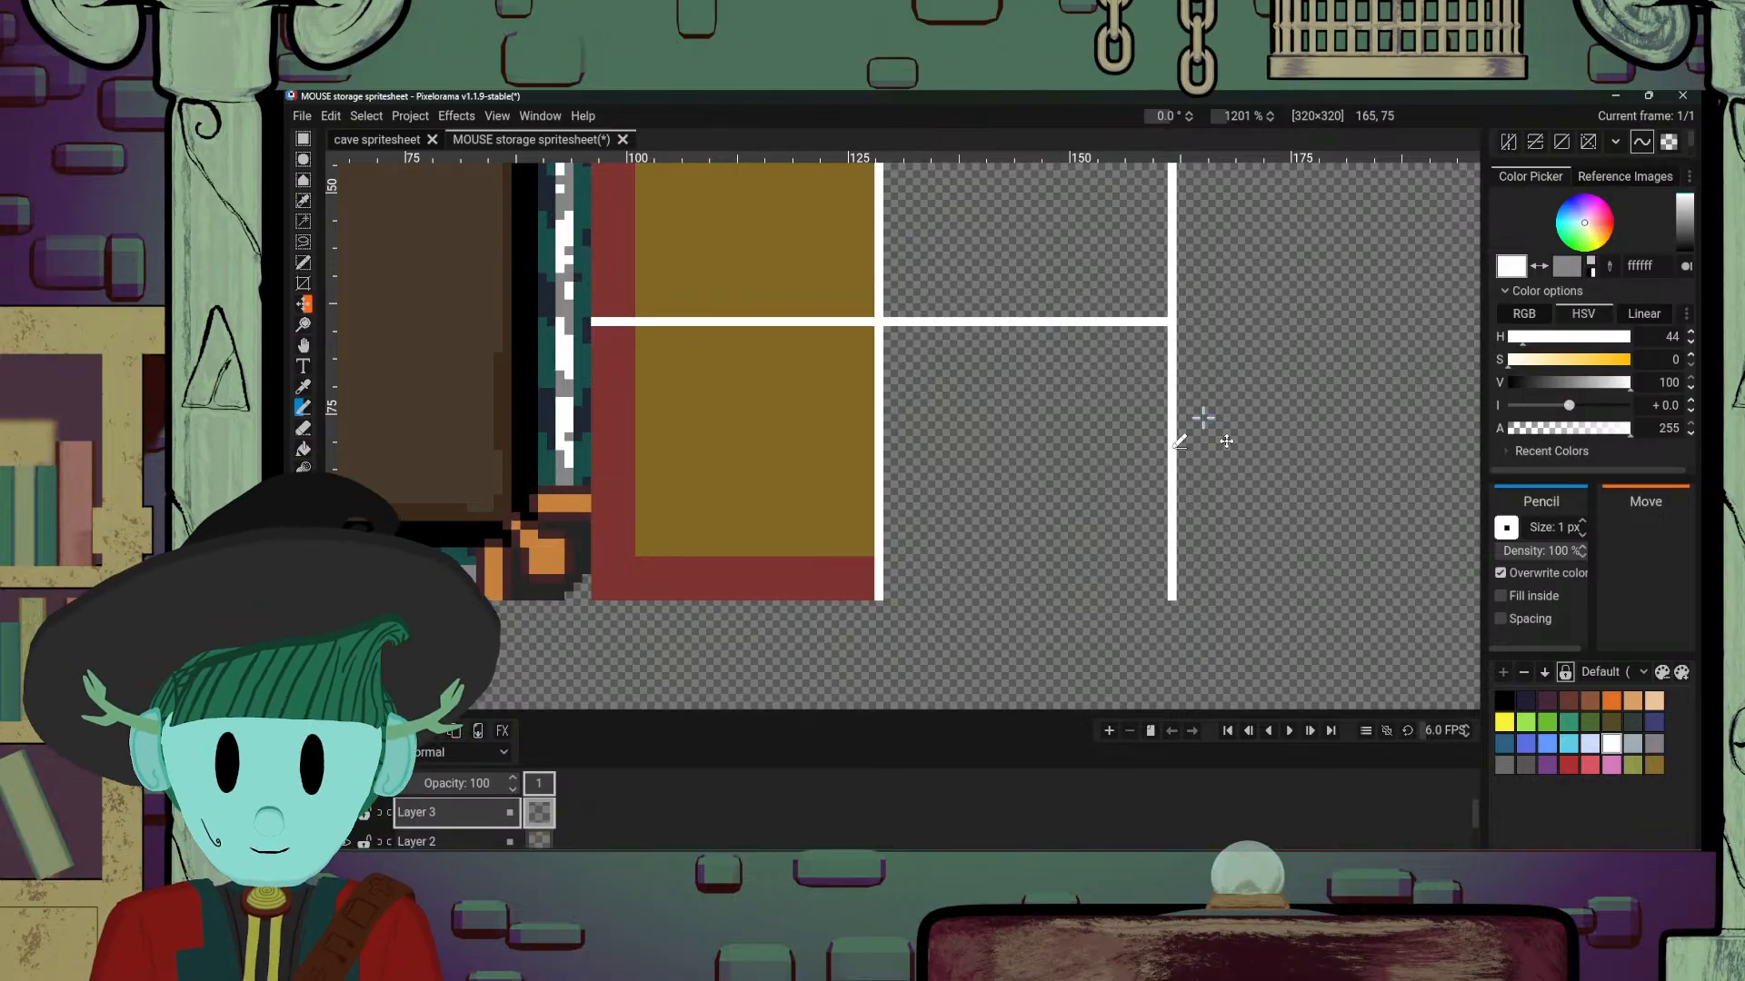
left_click(855, 576, "ctrl")
mouse_move(887, 563)
left_mouse_down()
mouse_move(923, 566)
mouse_move(888, 567)
left_mouse_up()
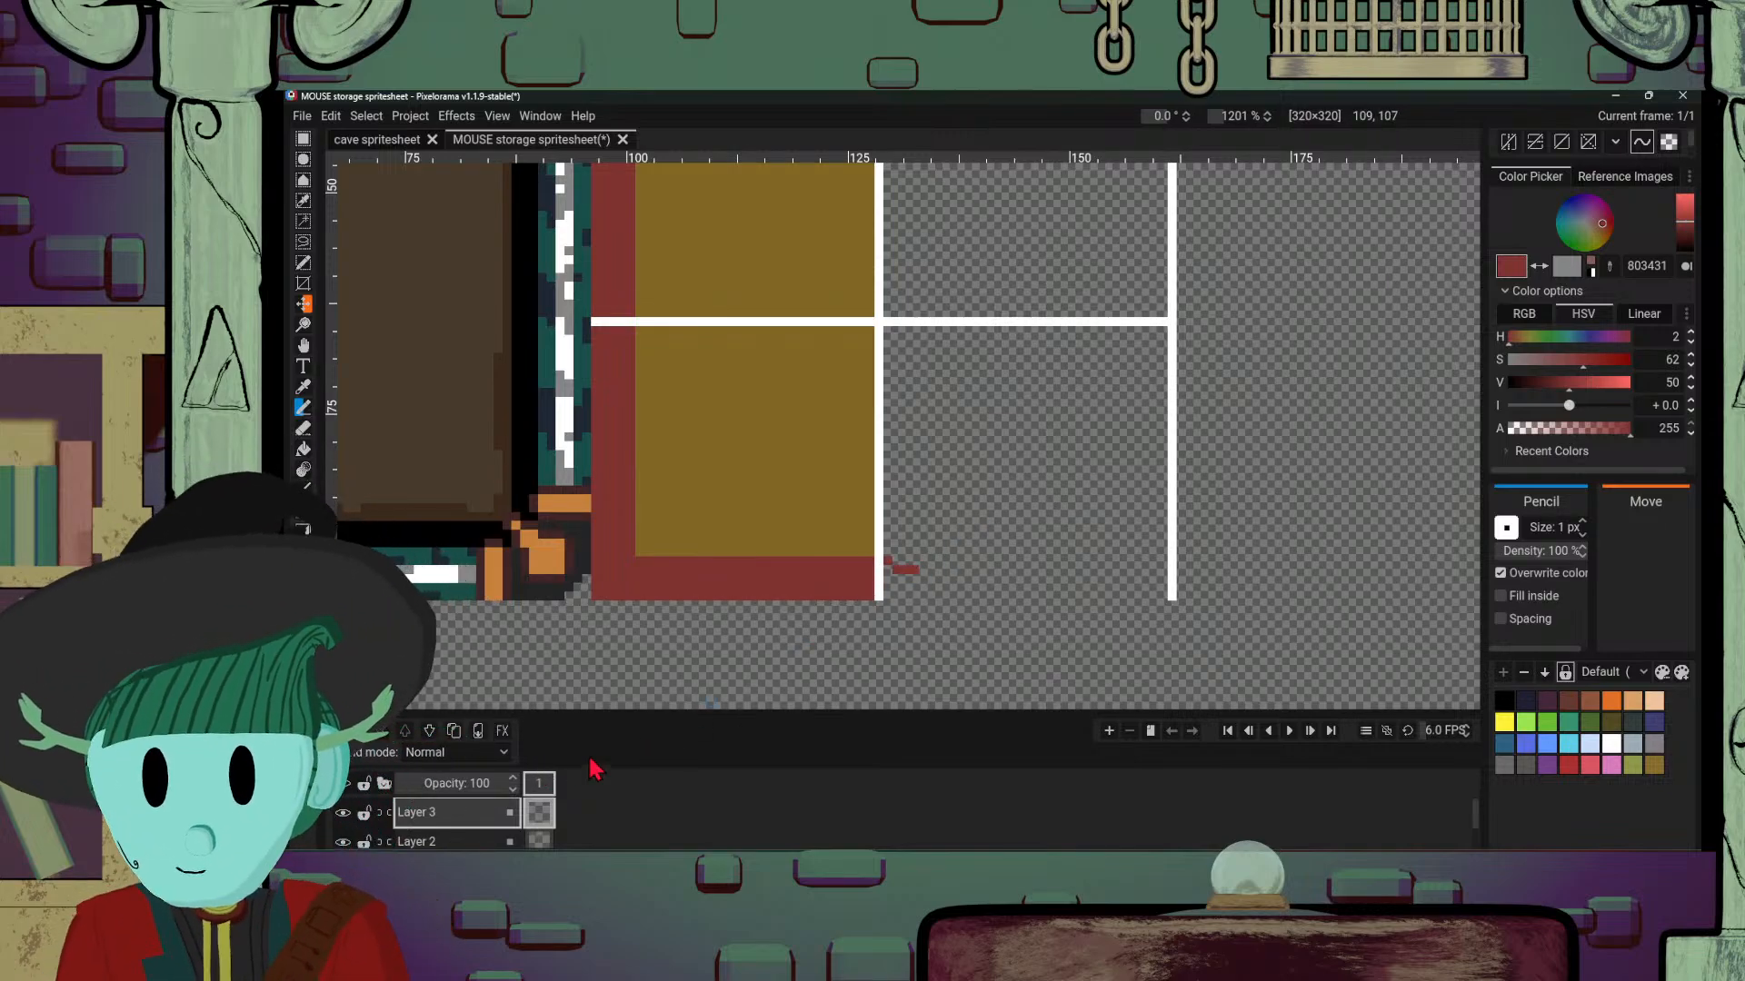
key("ctrl+z")
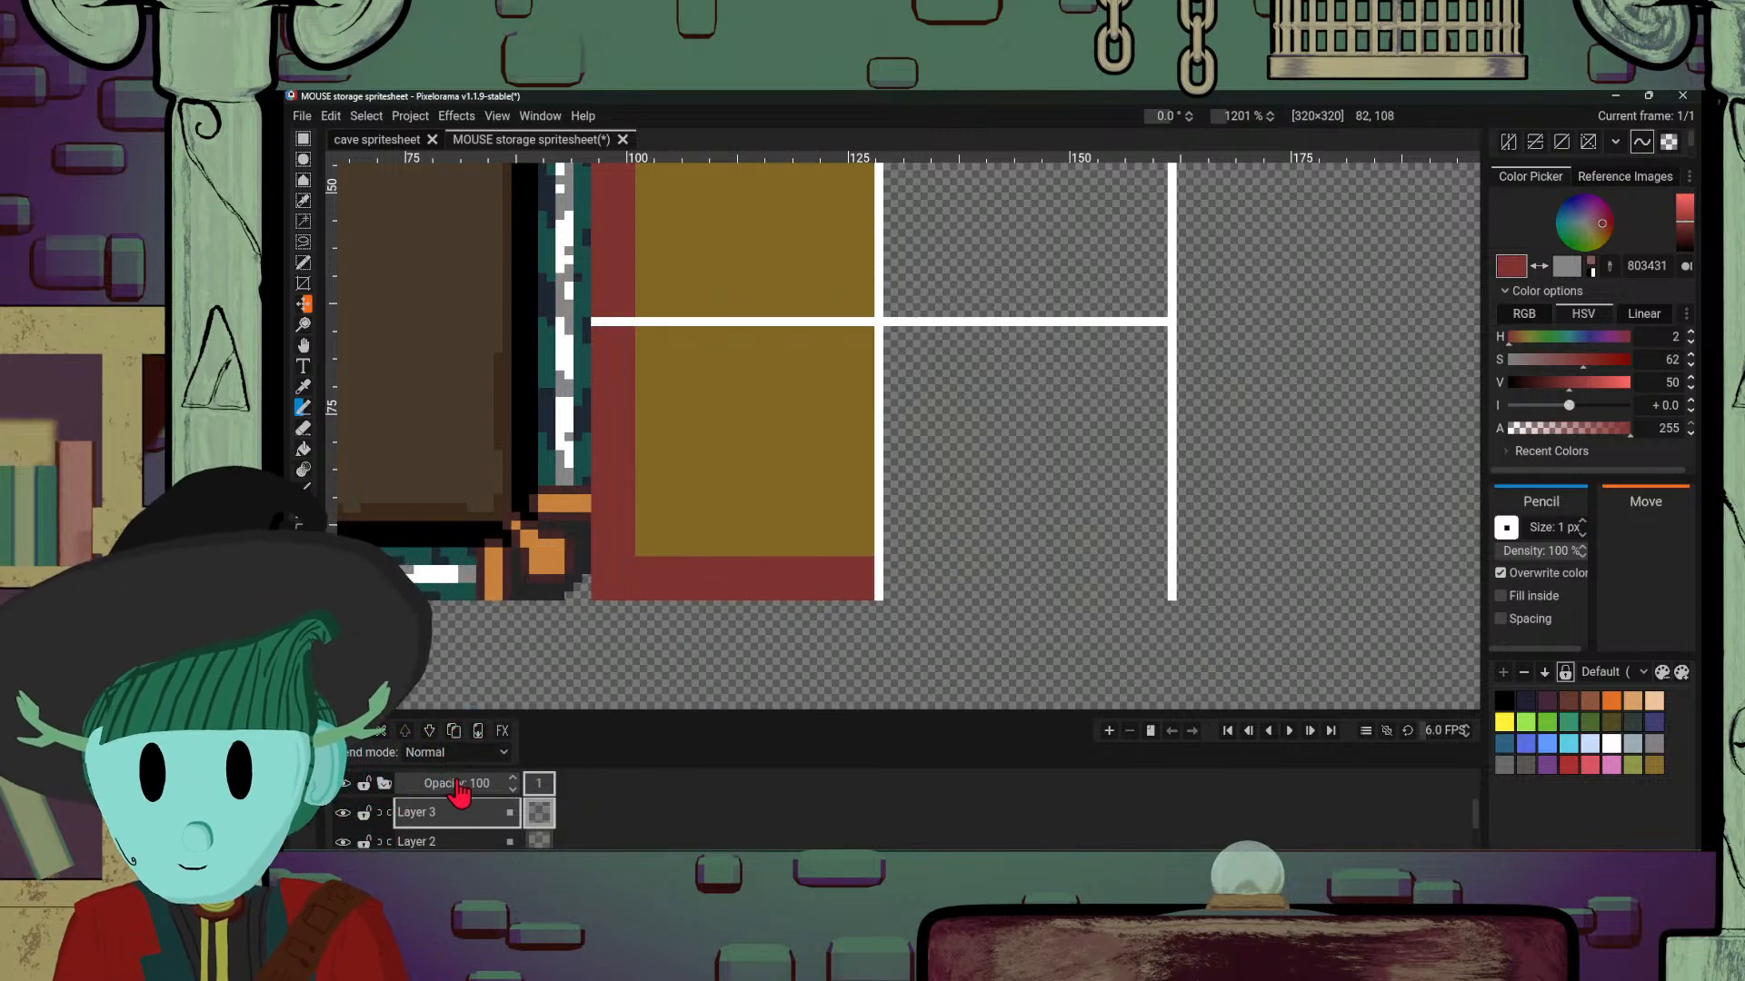
Step: Lower Layer 3's opacity and, on Layer 2, continue the 5 px reddish brown (803431) lower border across the second column's third tile
left_click_drag(462, 796, 440, 805)
left_click(471, 842)
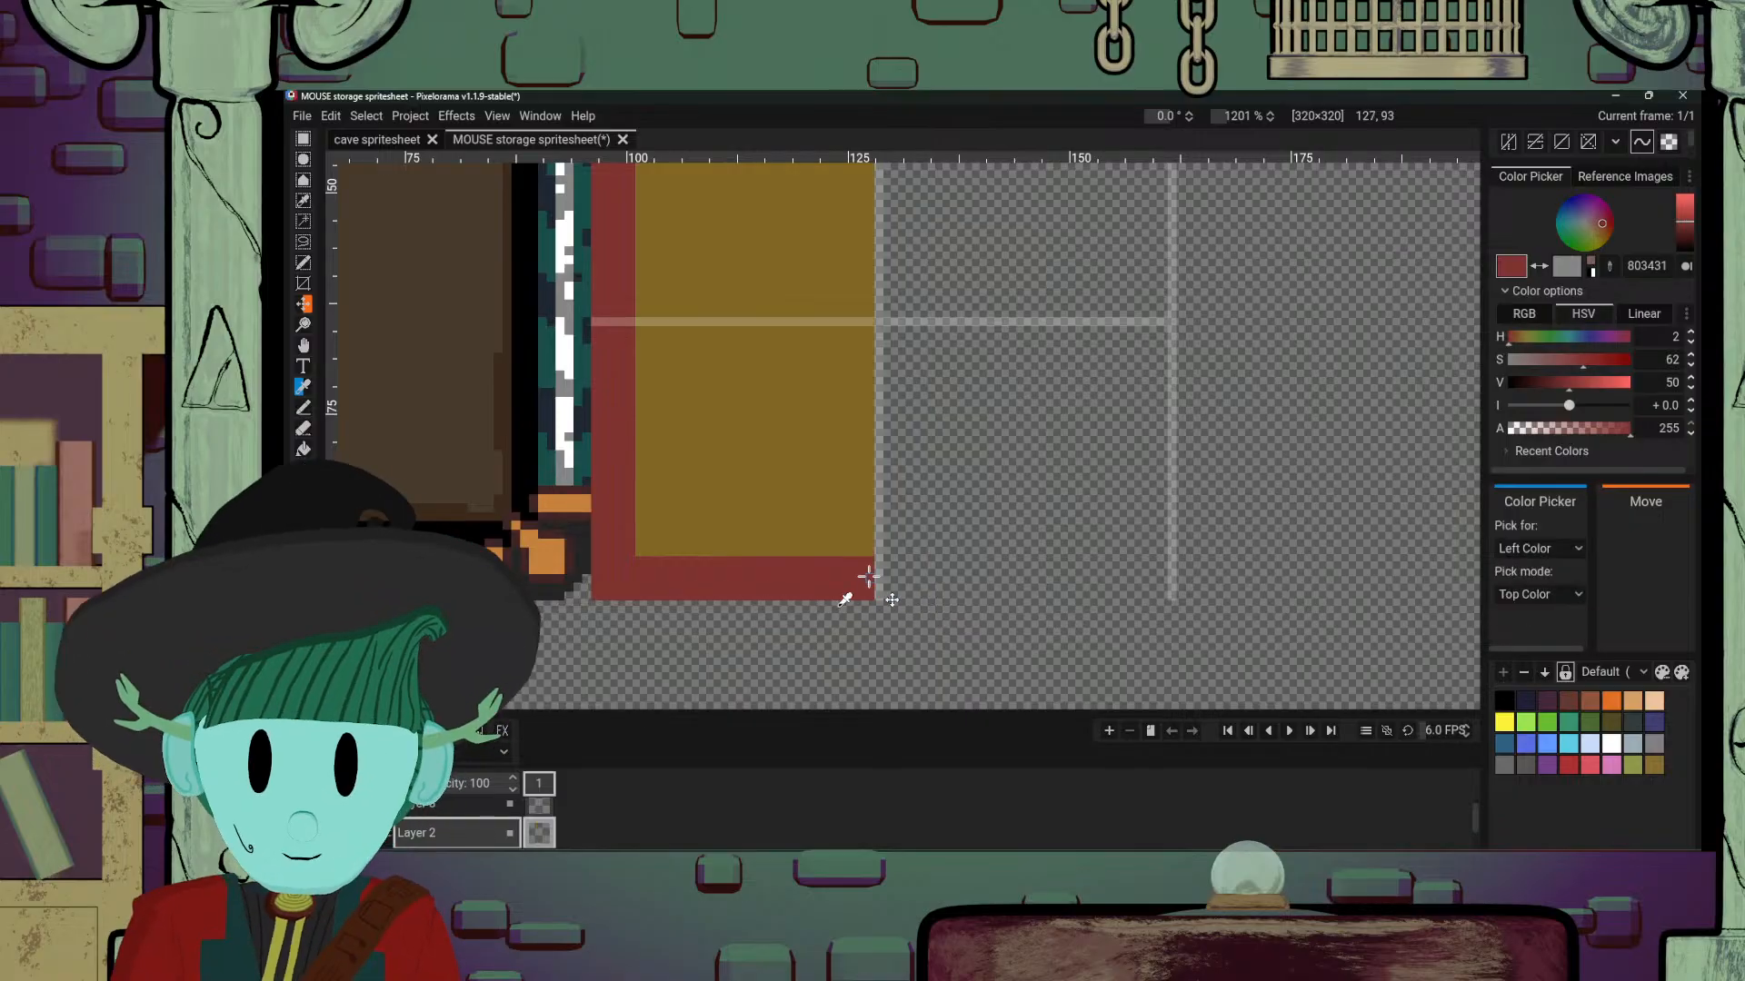
left_click_drag(867, 561, 1051, 570)
left_click_drag(946, 562, 1161, 570)
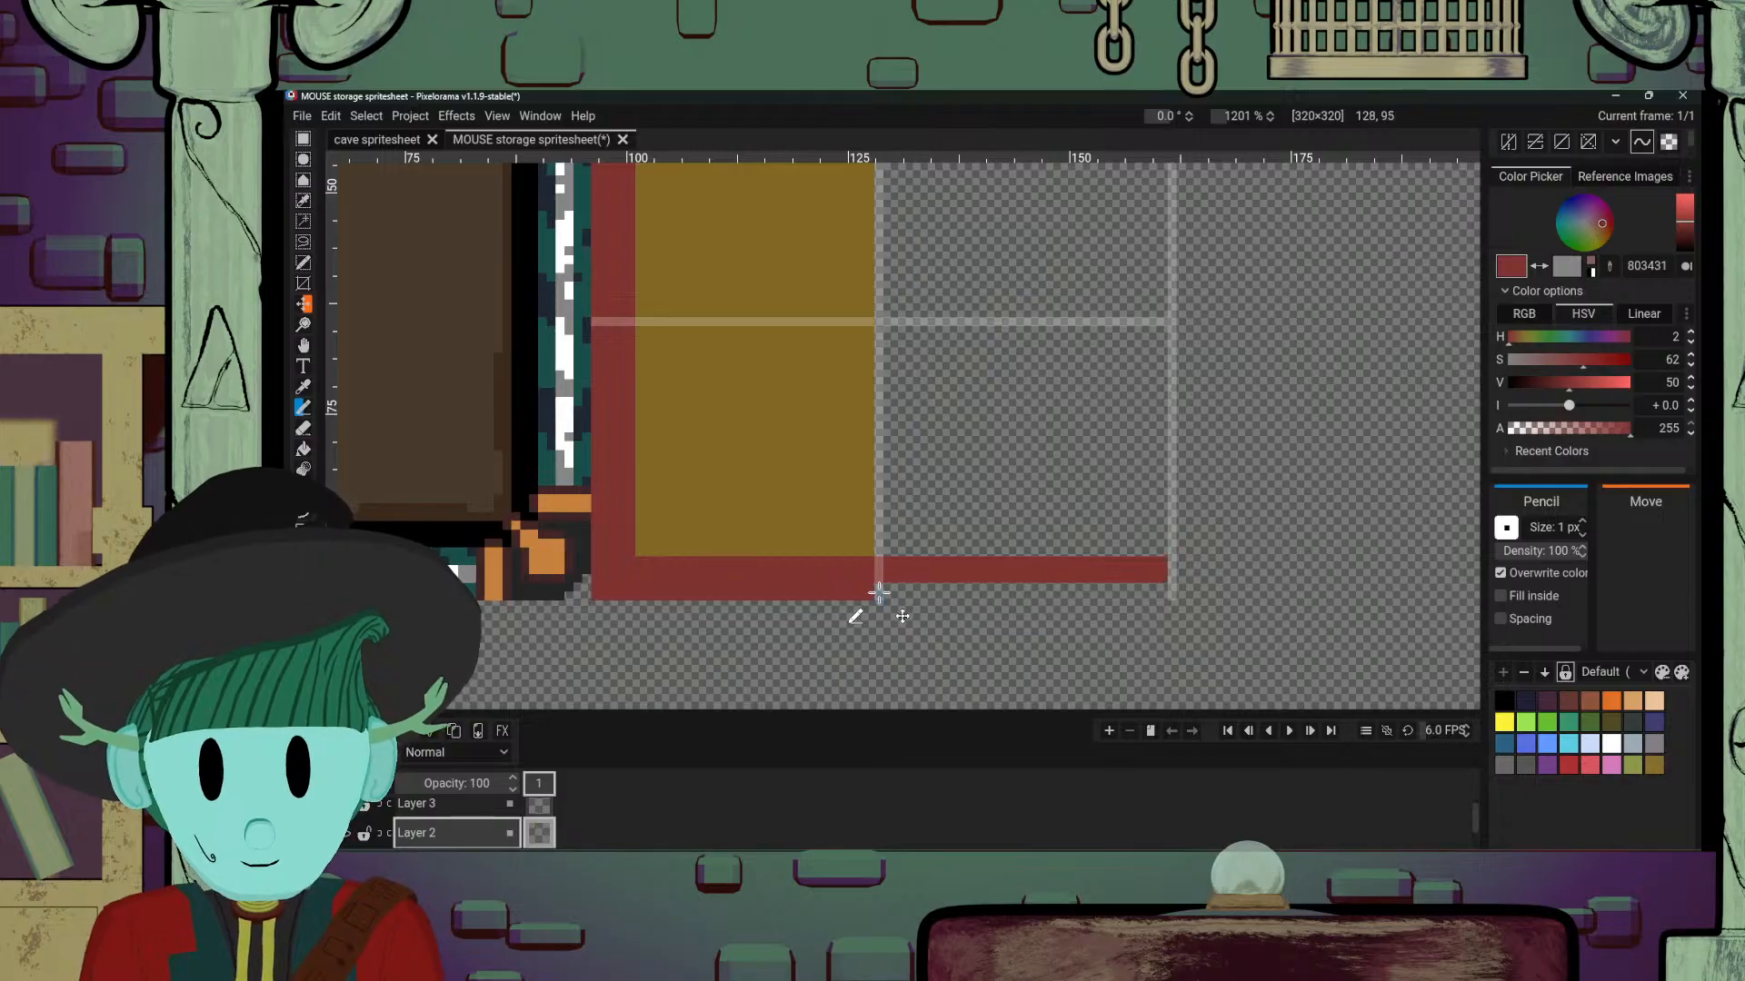
mouse_move(879, 592)
left_mouse_down()
mouse_move(1162, 599)
mouse_move(1077, 612)
mouse_move(1089, 629)
mouse_move(1076, 605)
mouse_move(1151, 609)
left_mouse_up()
key("e")
key("o")
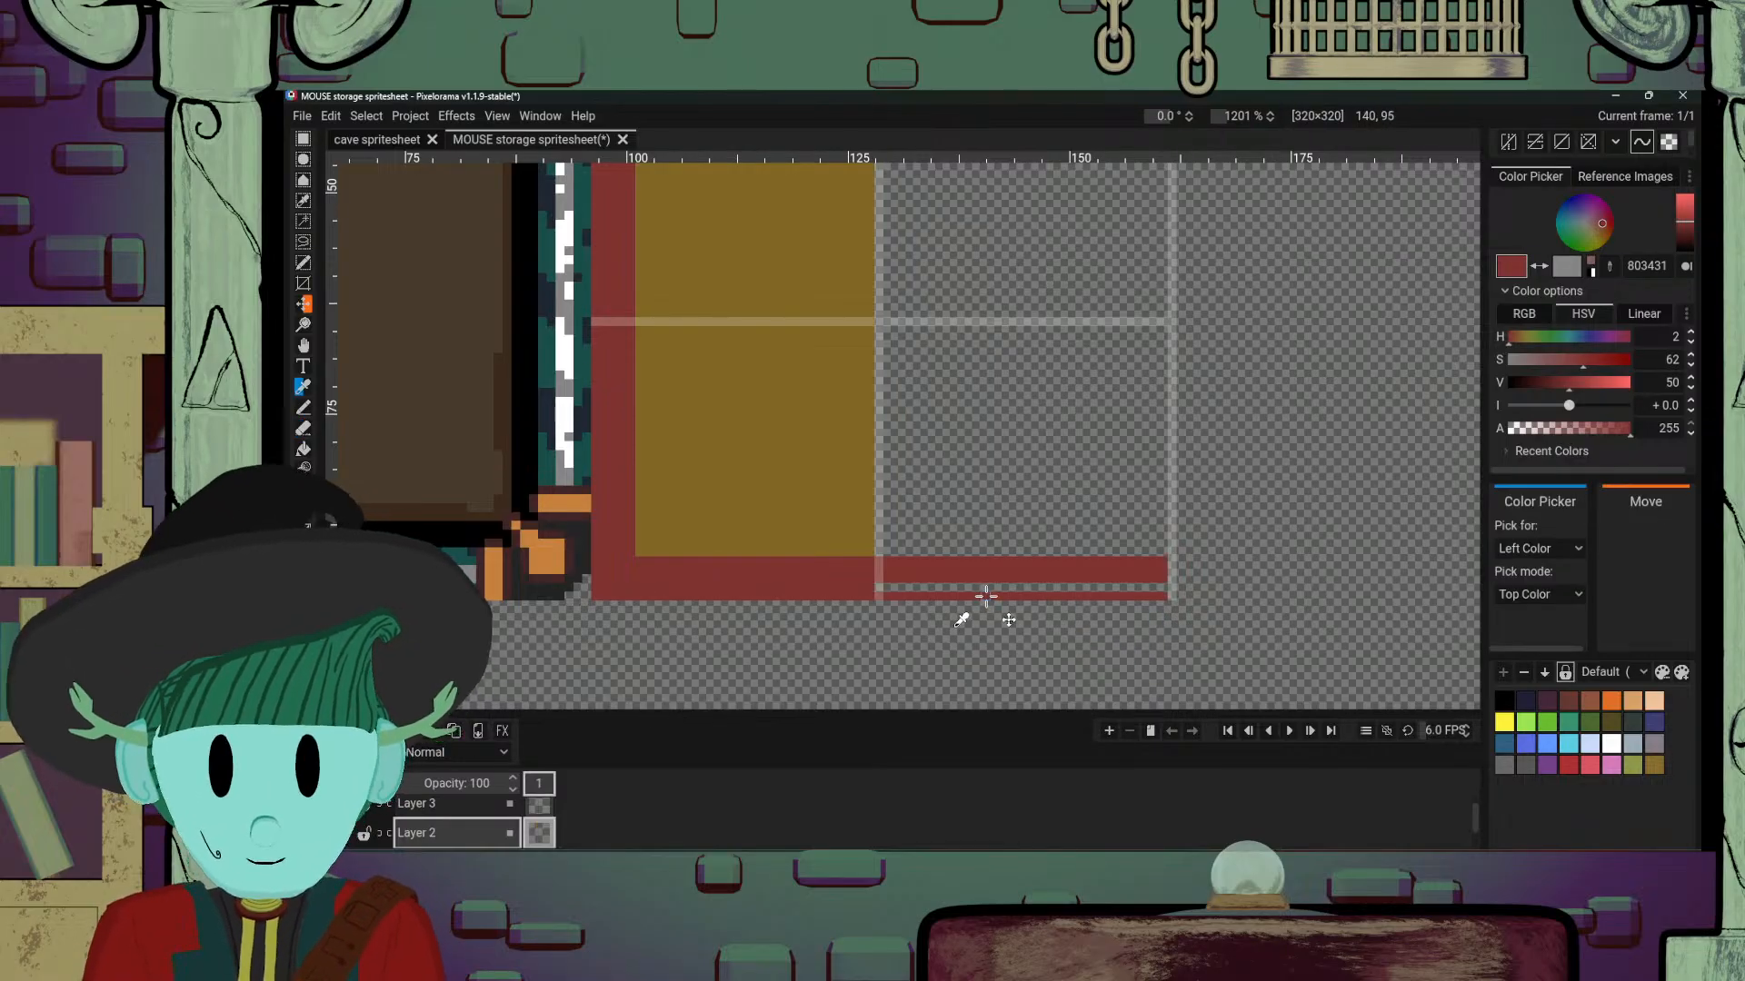
key("b")
mouse_move(888, 587)
left_mouse_down()
mouse_move(992, 581)
mouse_move(887, 588)
mouse_move(1151, 588)
left_mouse_up()
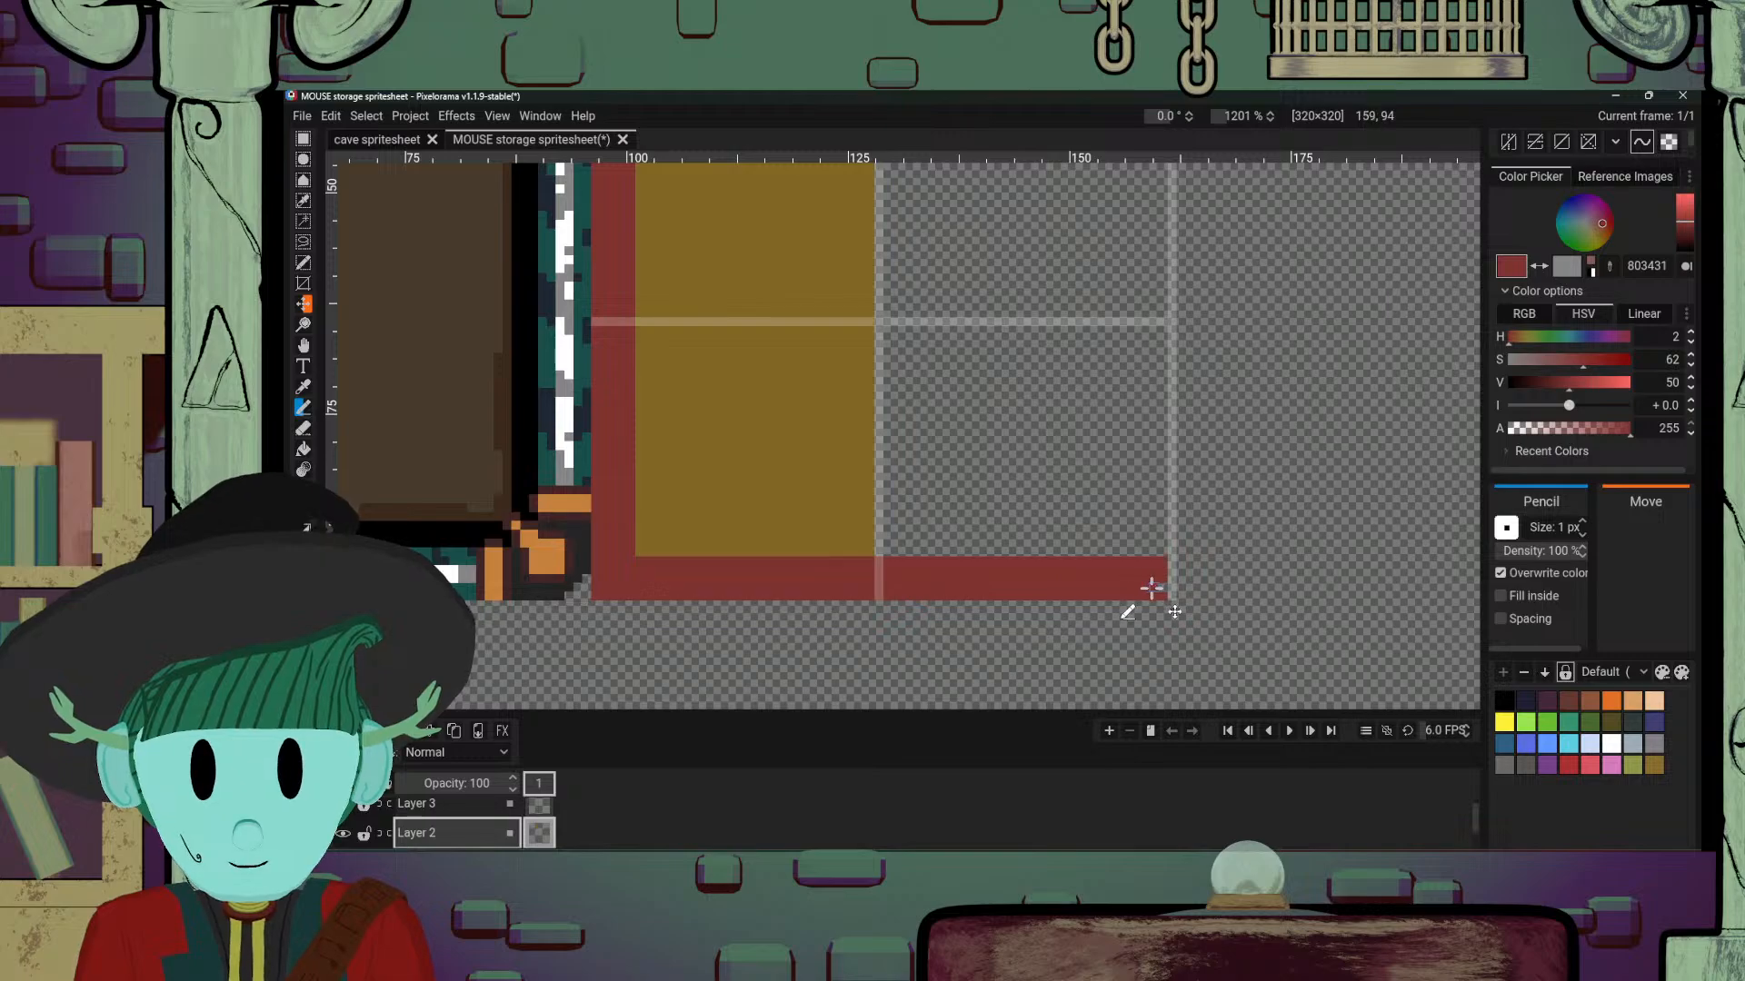
Step: Sample the dark yellow (806725) and outline the second column's interior along its outer edge and beneath the upper border, erasing stray pixels past the guide
scroll(1099, 487, "up", 5)
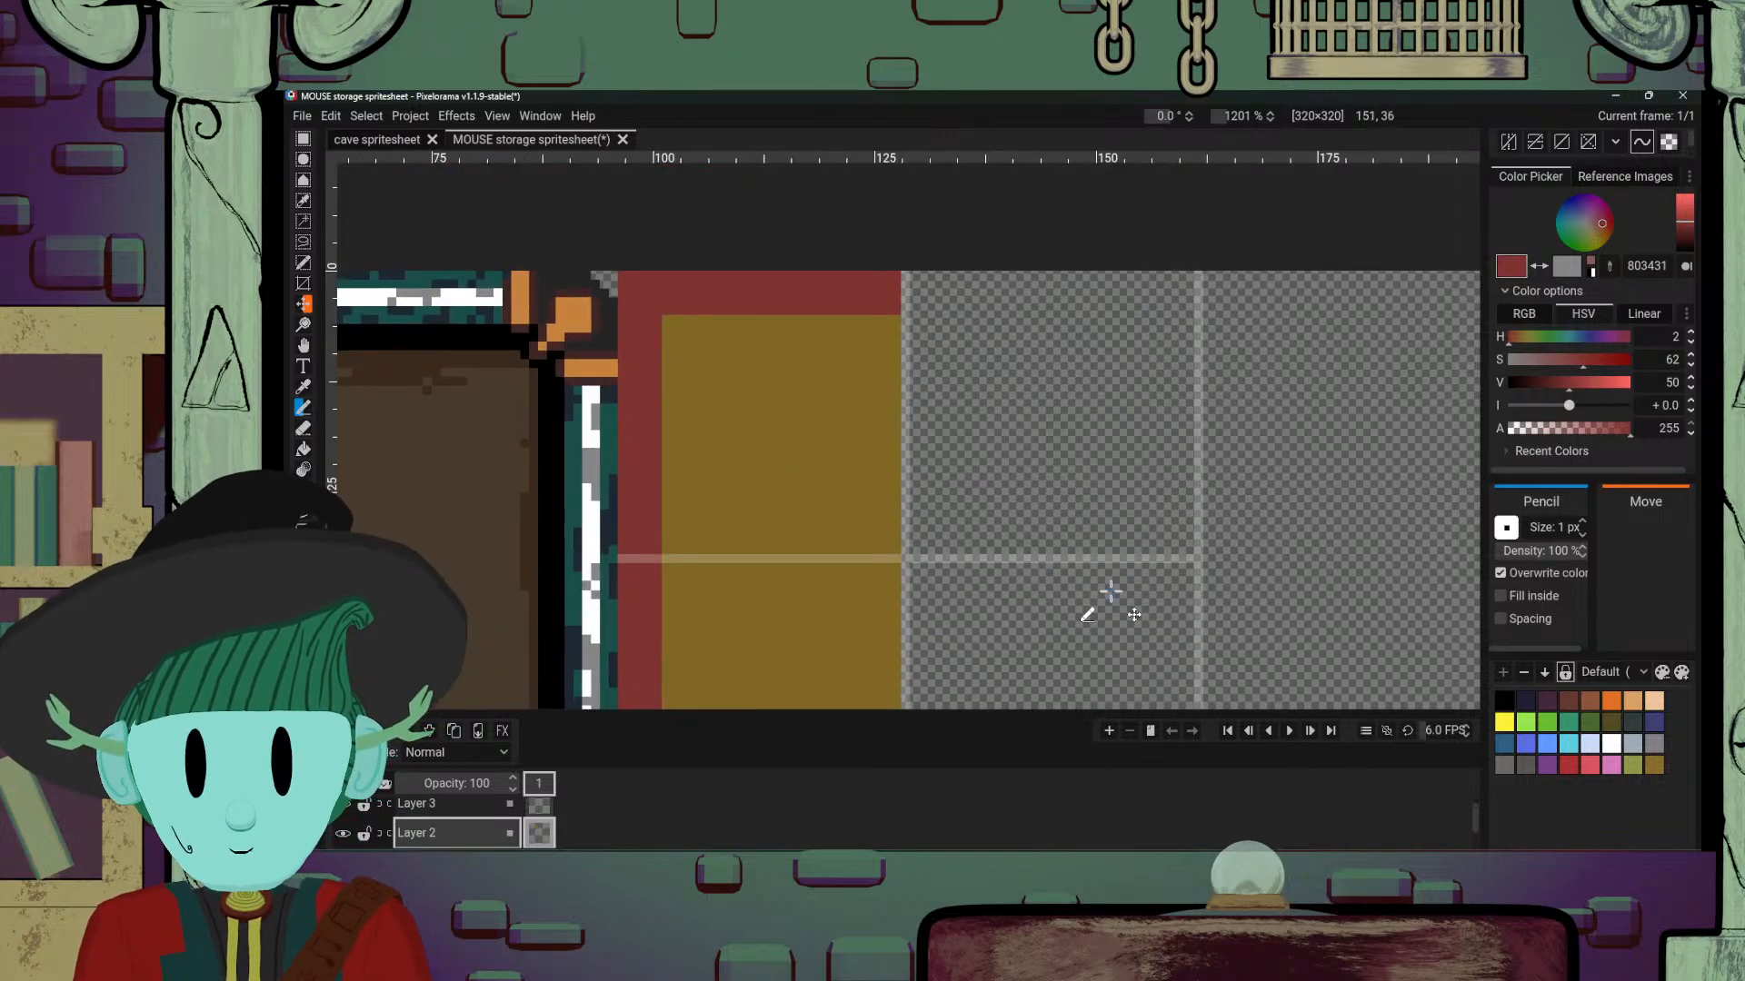
scroll(1111, 592, "down", 5)
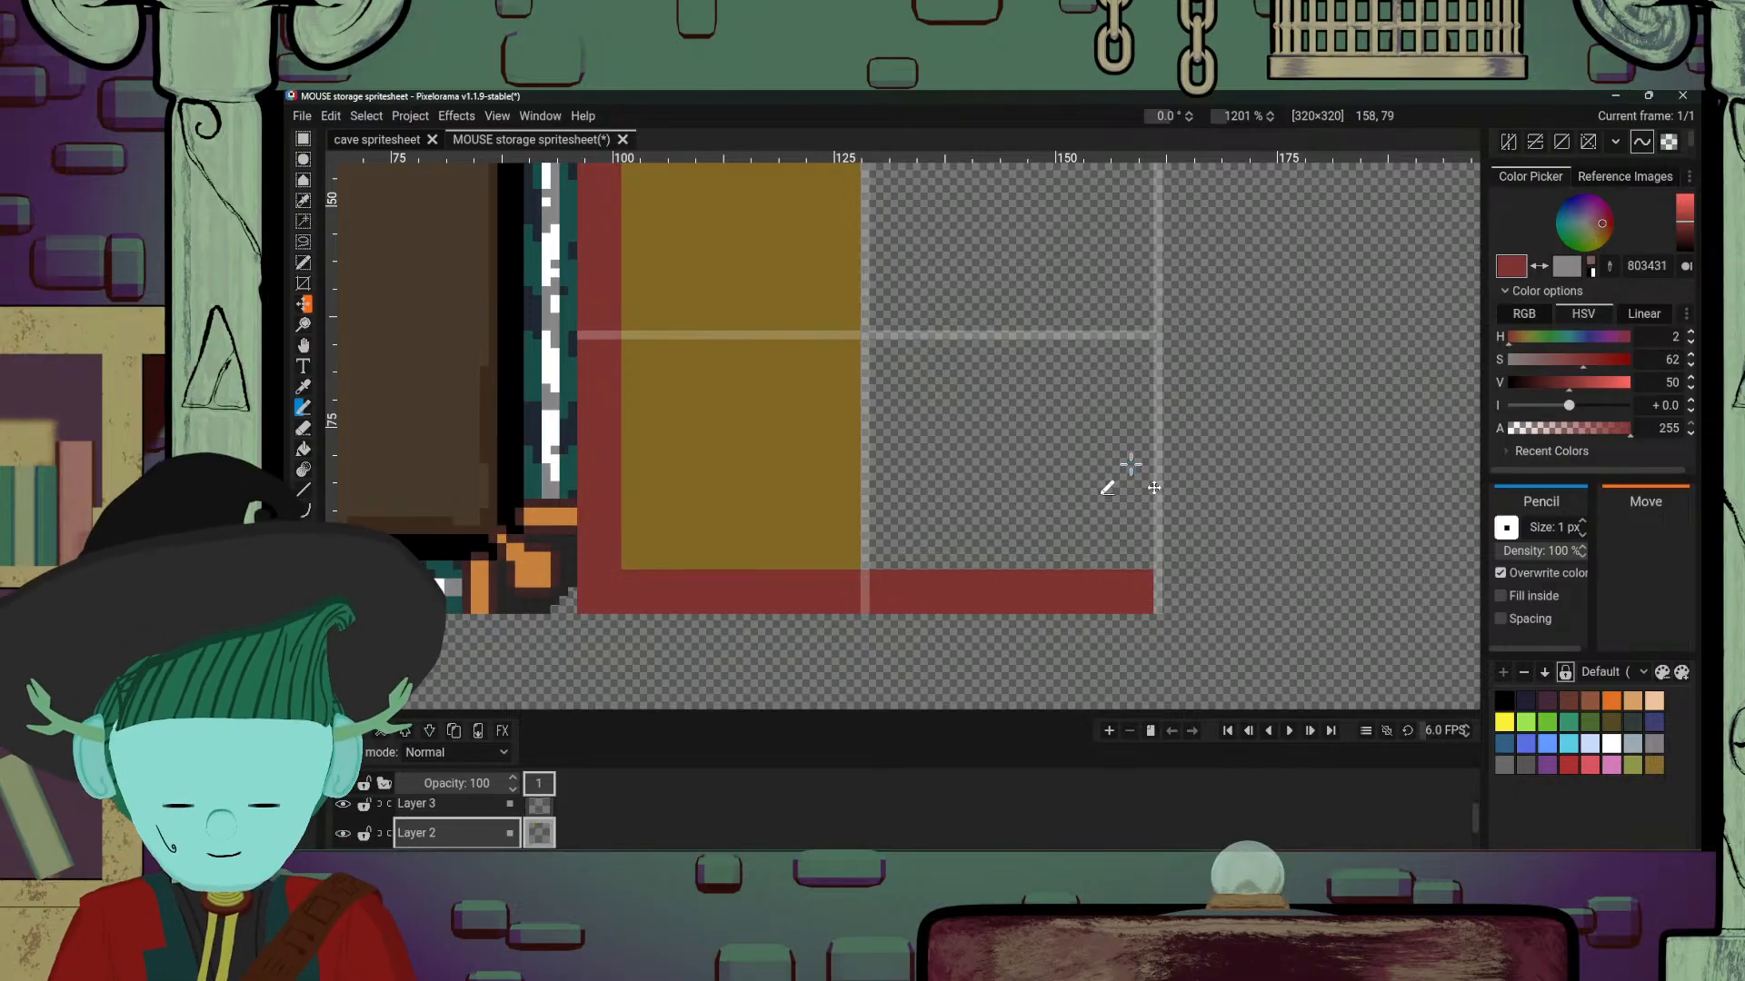
left_click(827, 549, "alt")
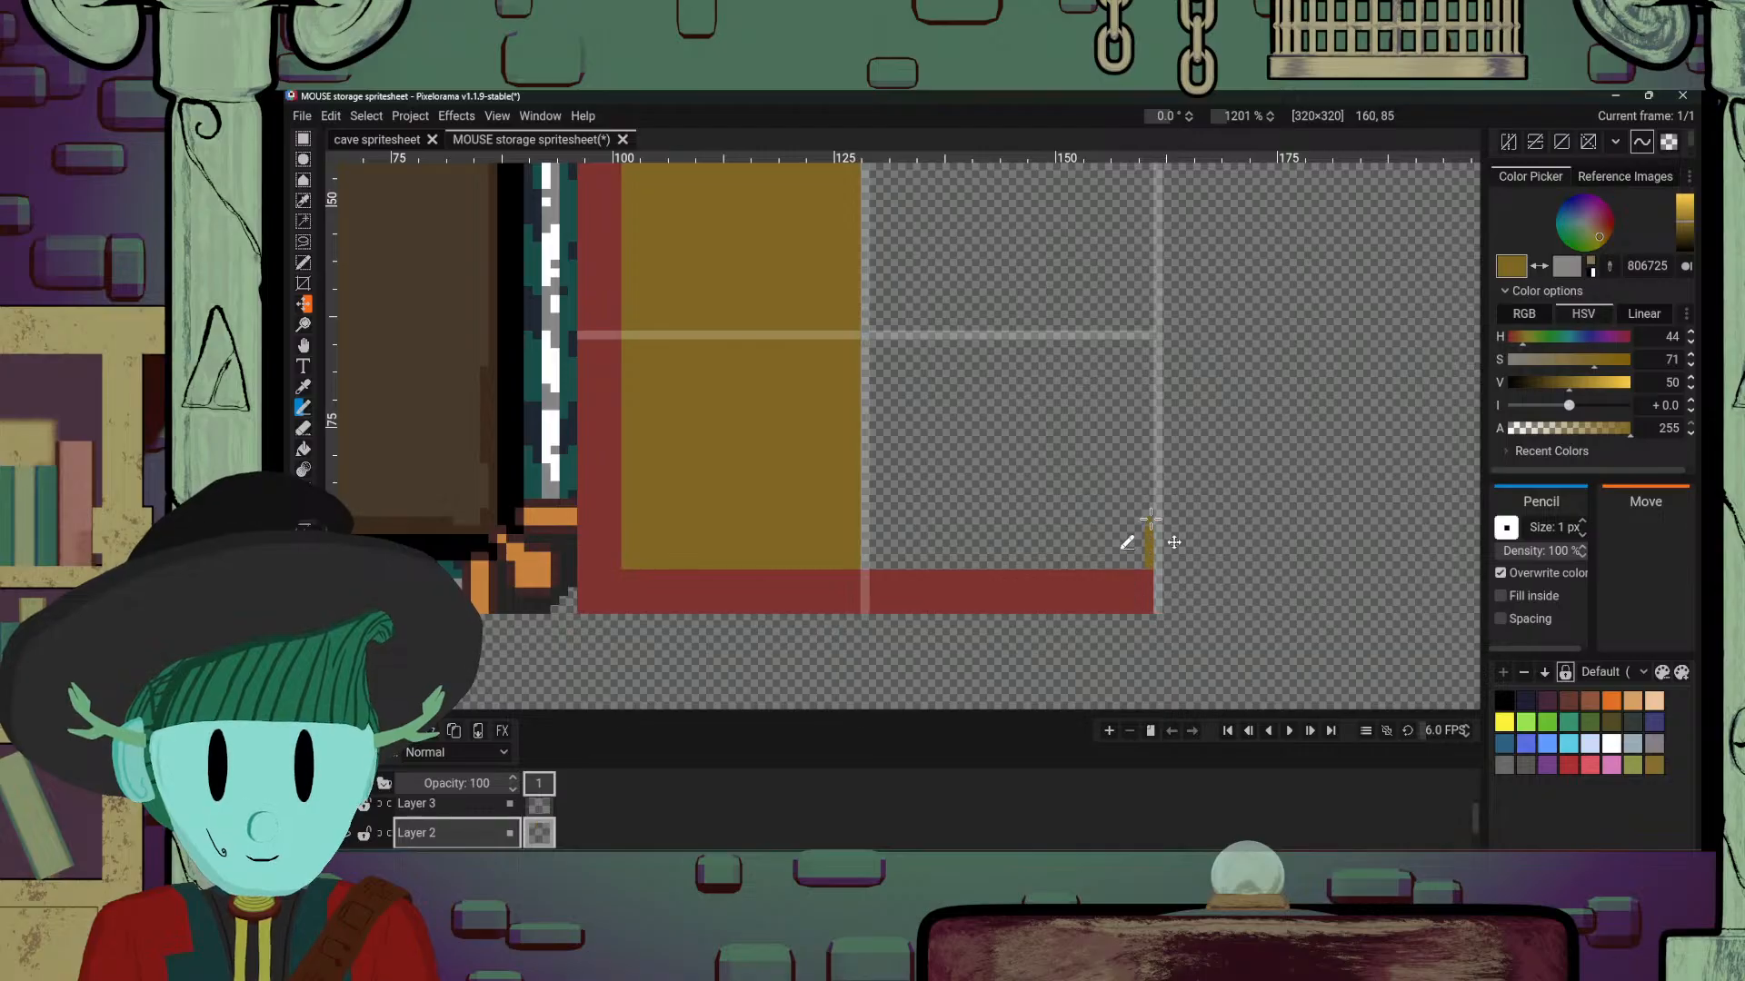
left_click_drag(1150, 343, 1147, 409)
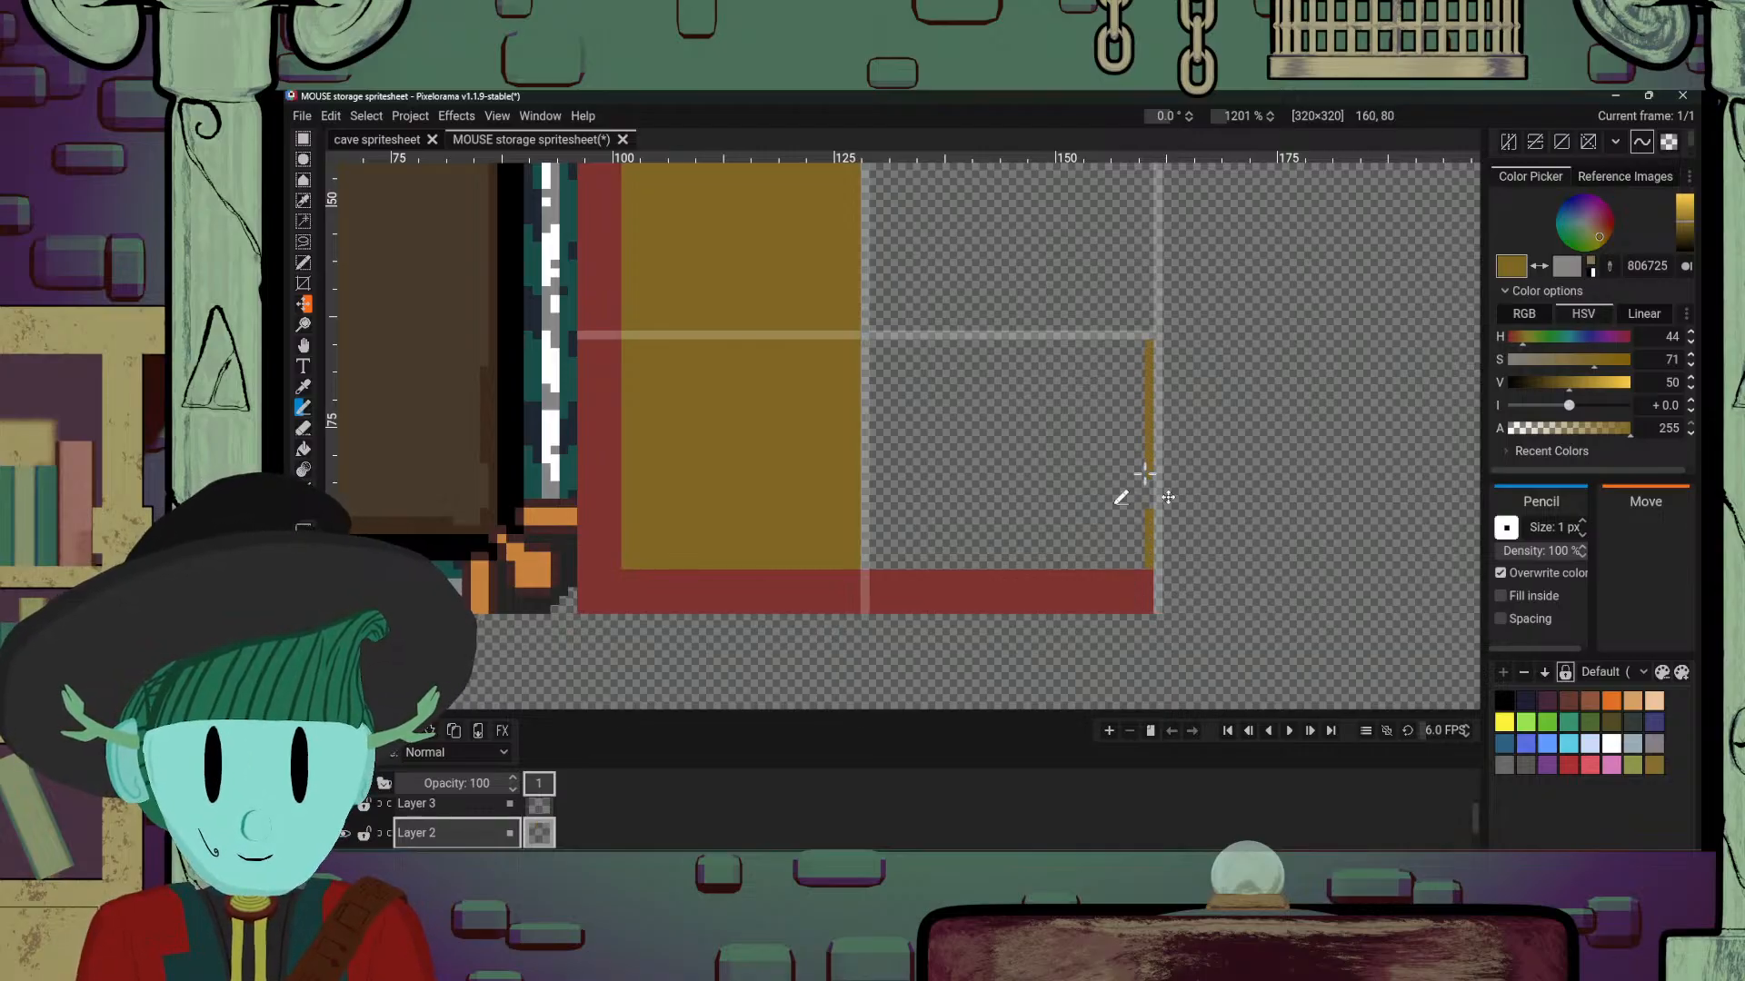
scroll(1147, 503, "up", 5)
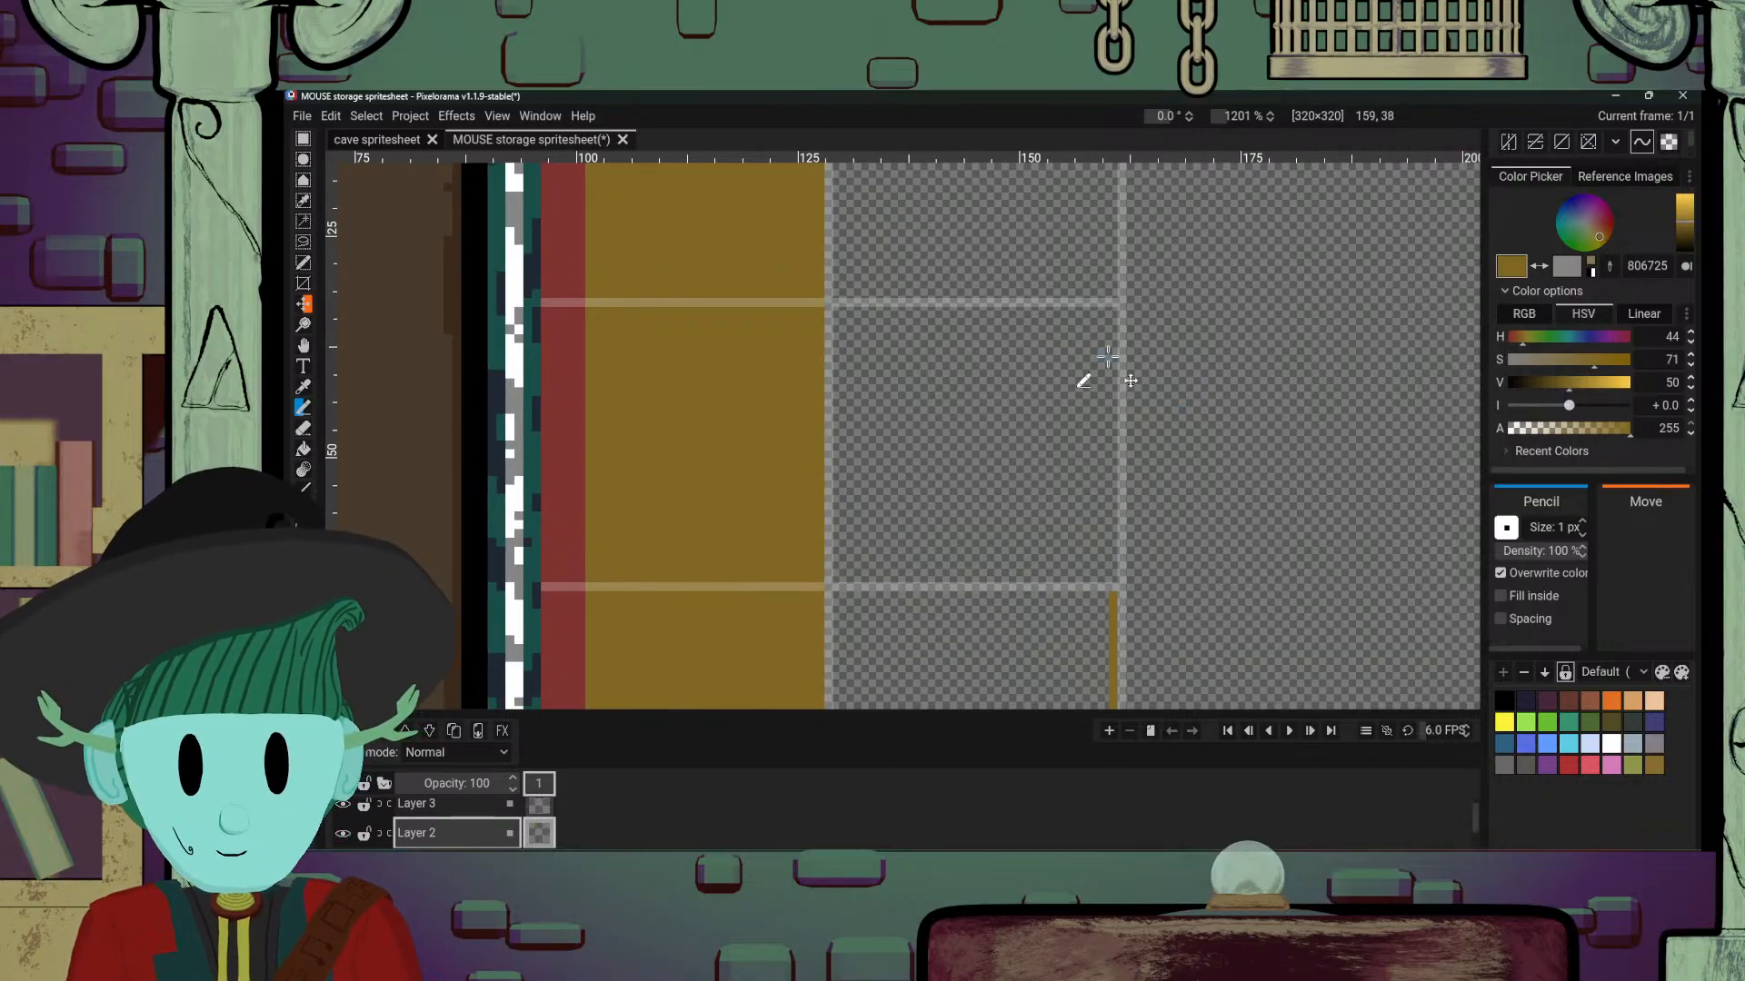
mouse_move(1113, 311)
left_mouse_down()
mouse_move(1112, 589)
mouse_move(1110, 507)
left_mouse_up()
scroll(1117, 369, "up", 4)
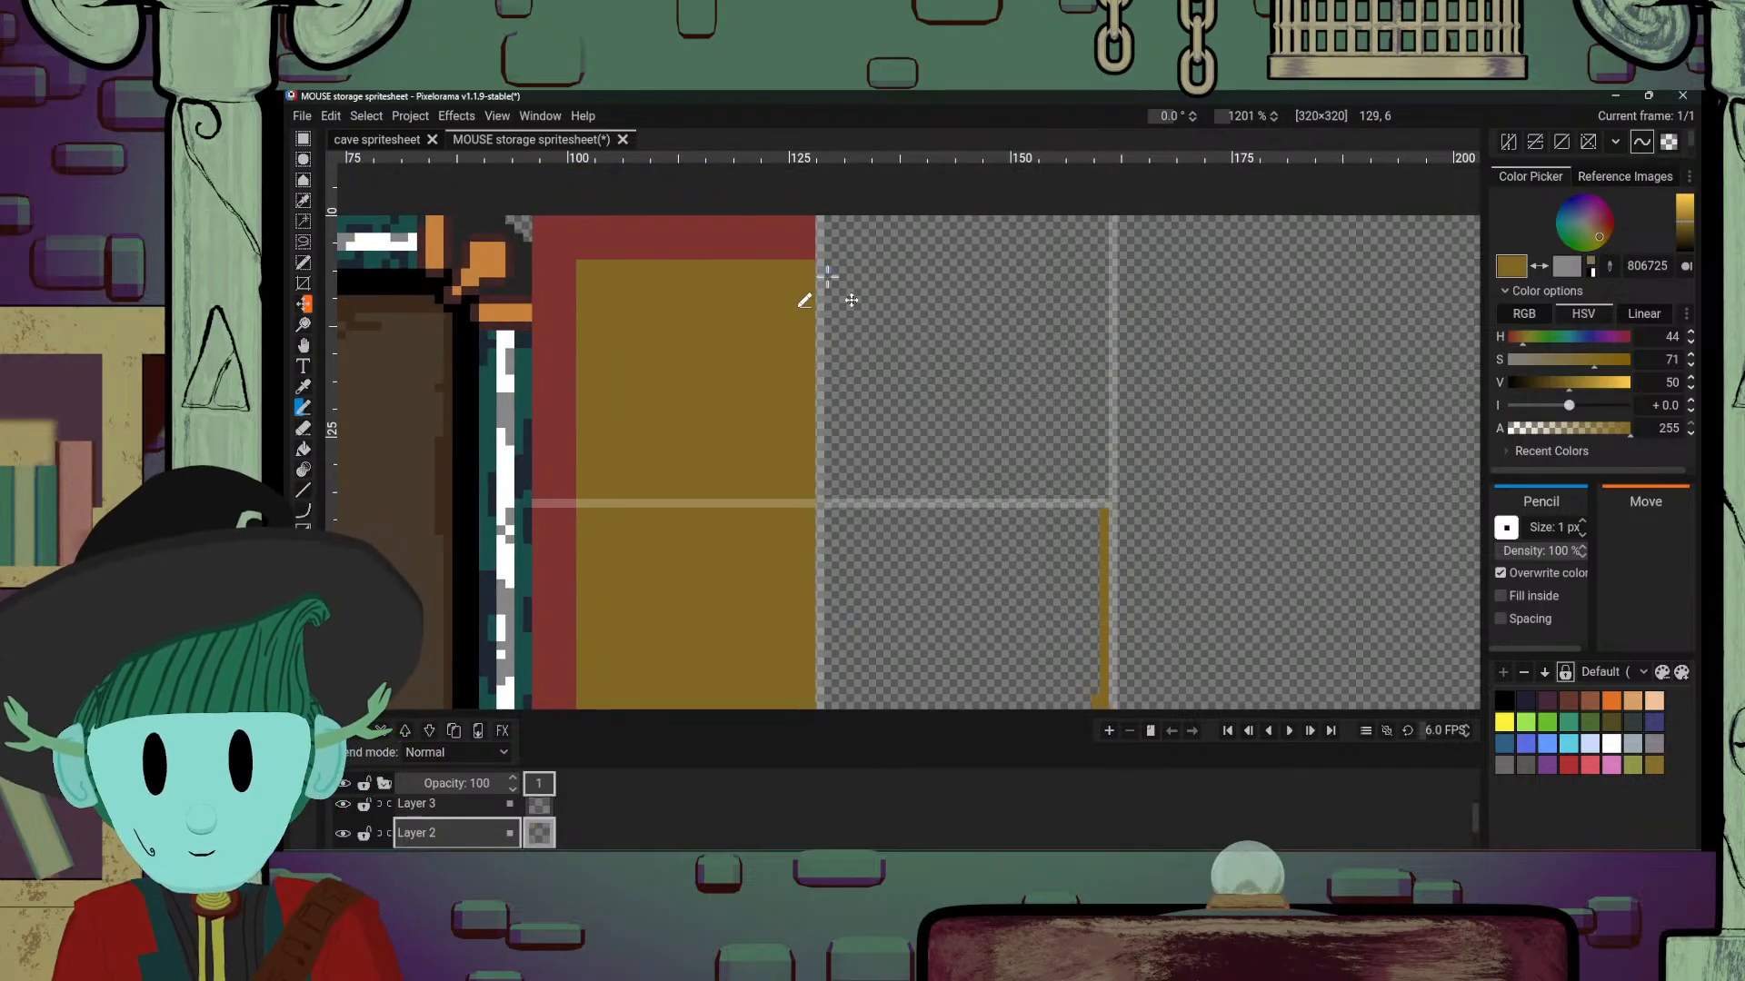
mouse_move(888, 266)
left_mouse_down()
mouse_move(1108, 257)
mouse_move(1096, 412)
mouse_move(1108, 338)
left_mouse_up()
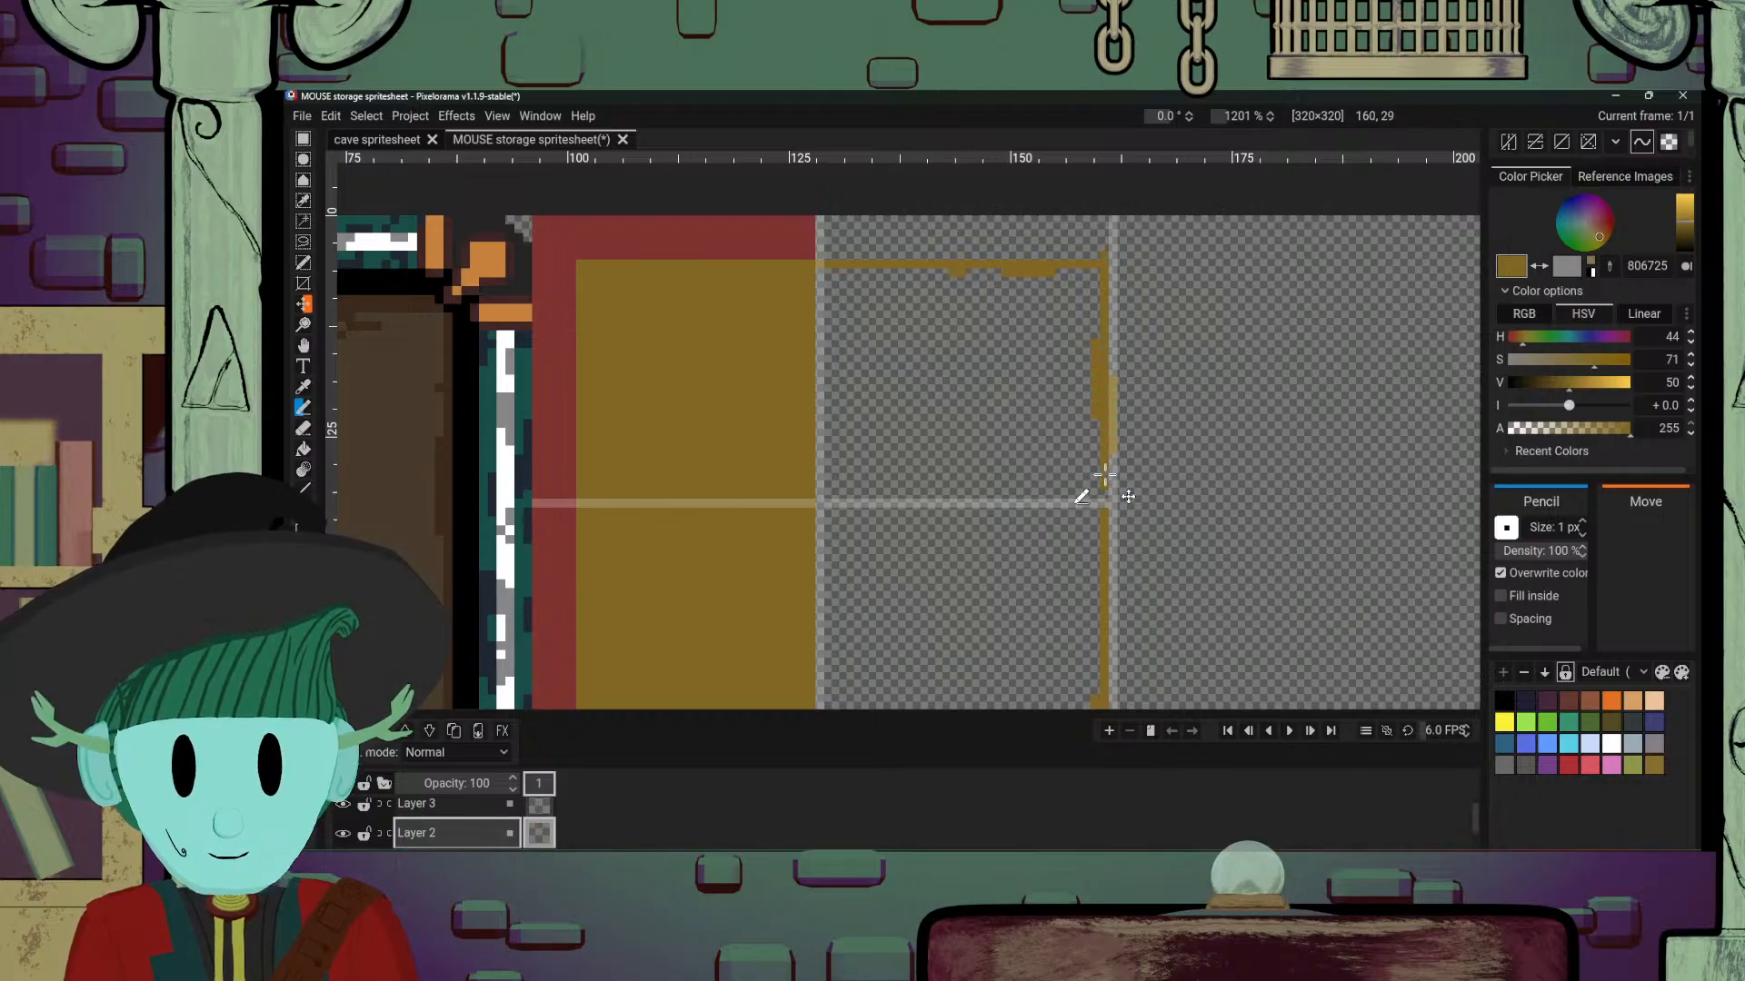
key("e")
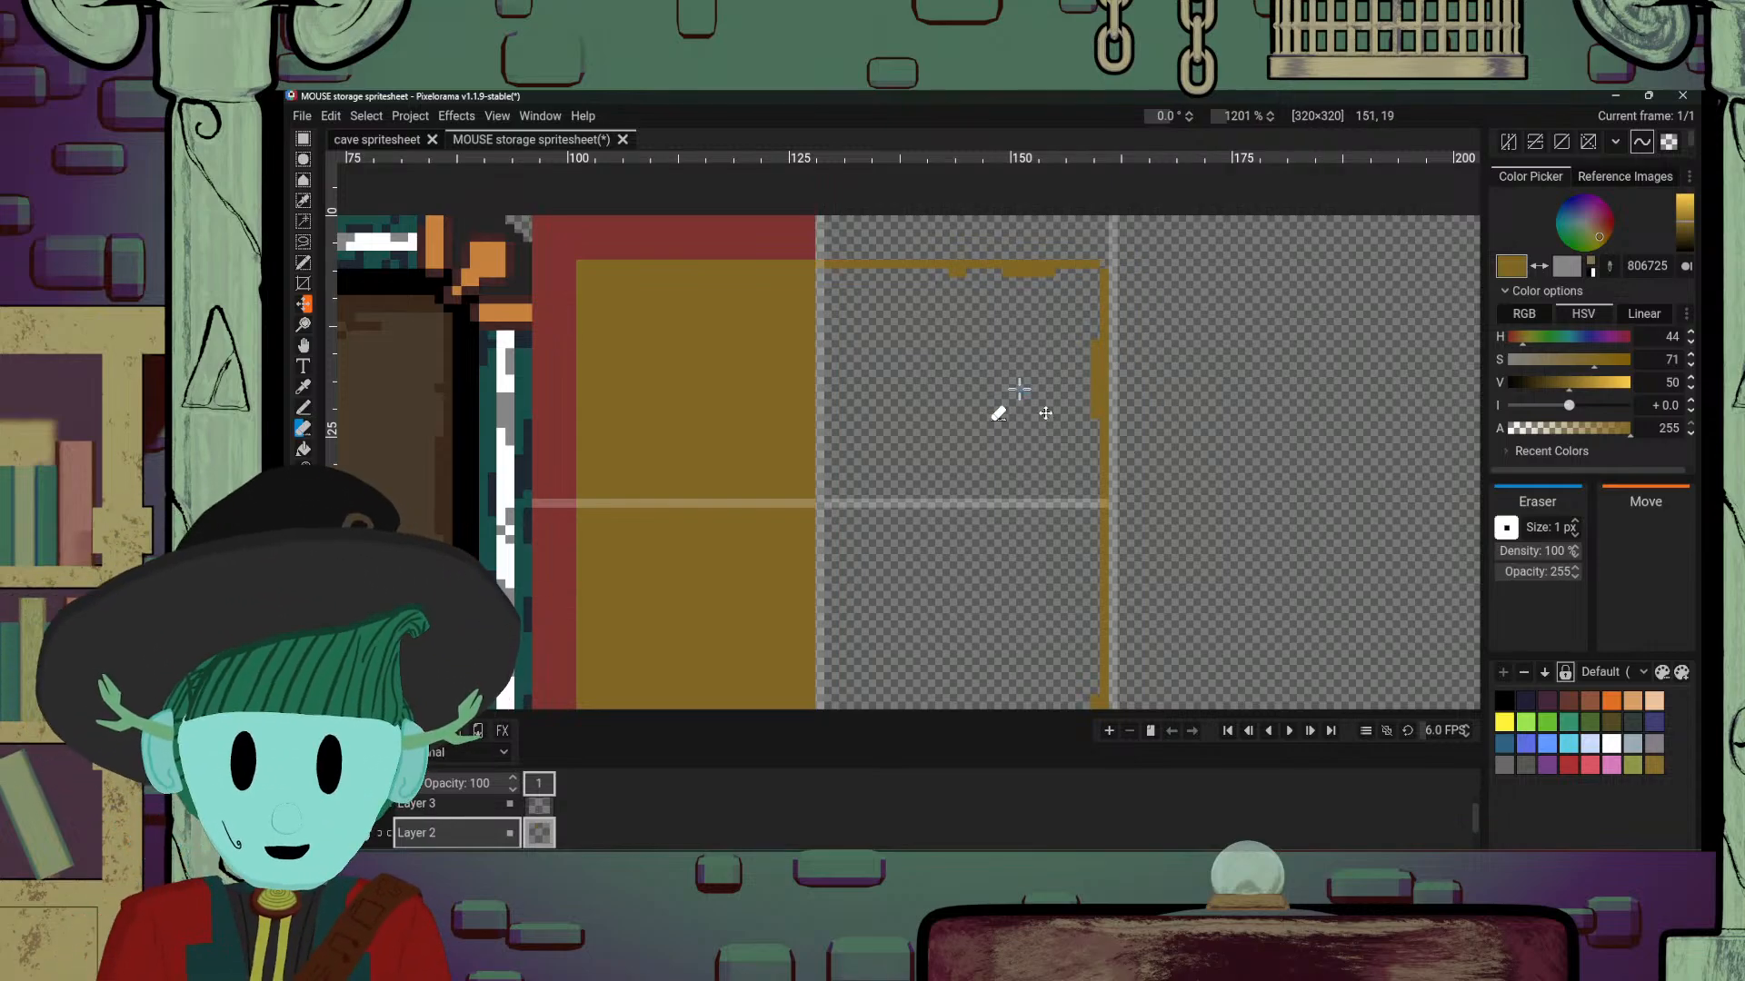
Step: Sample the reddish brown (803431), outline the second column's upper border 5 px high flush with the canvas top, and fill it
key("o")
left_click(790, 253)
key("b")
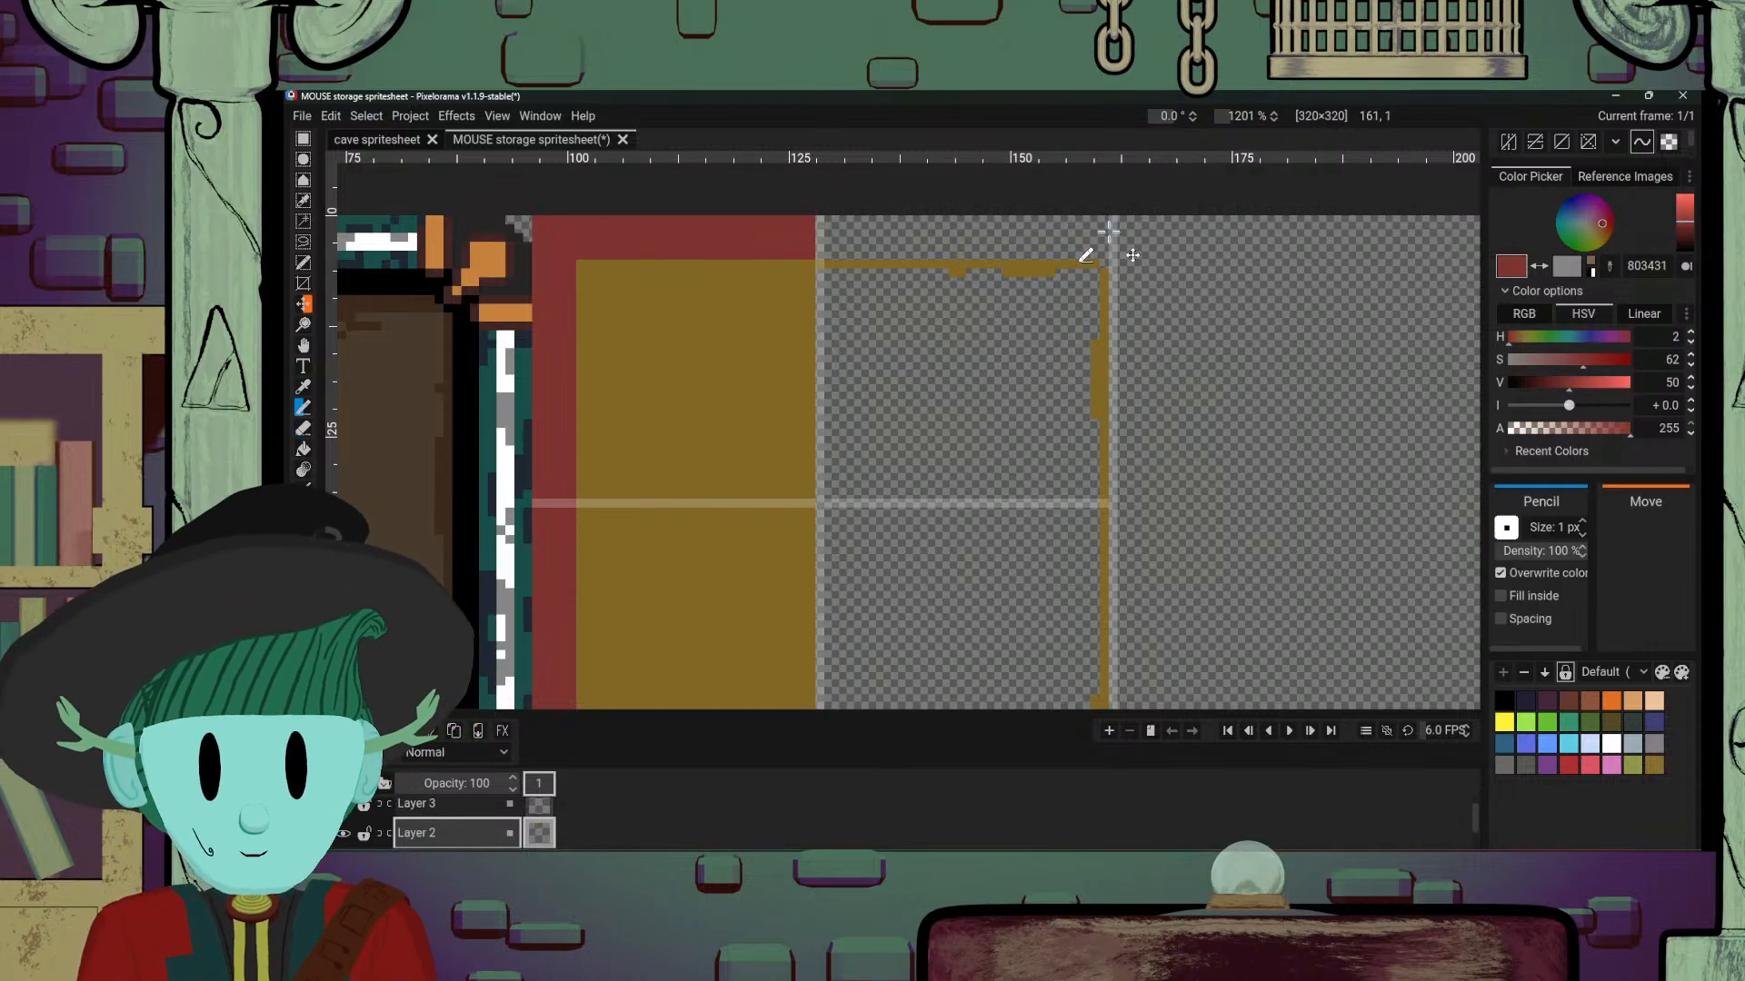
left_click_drag(1104, 220, 1102, 256)
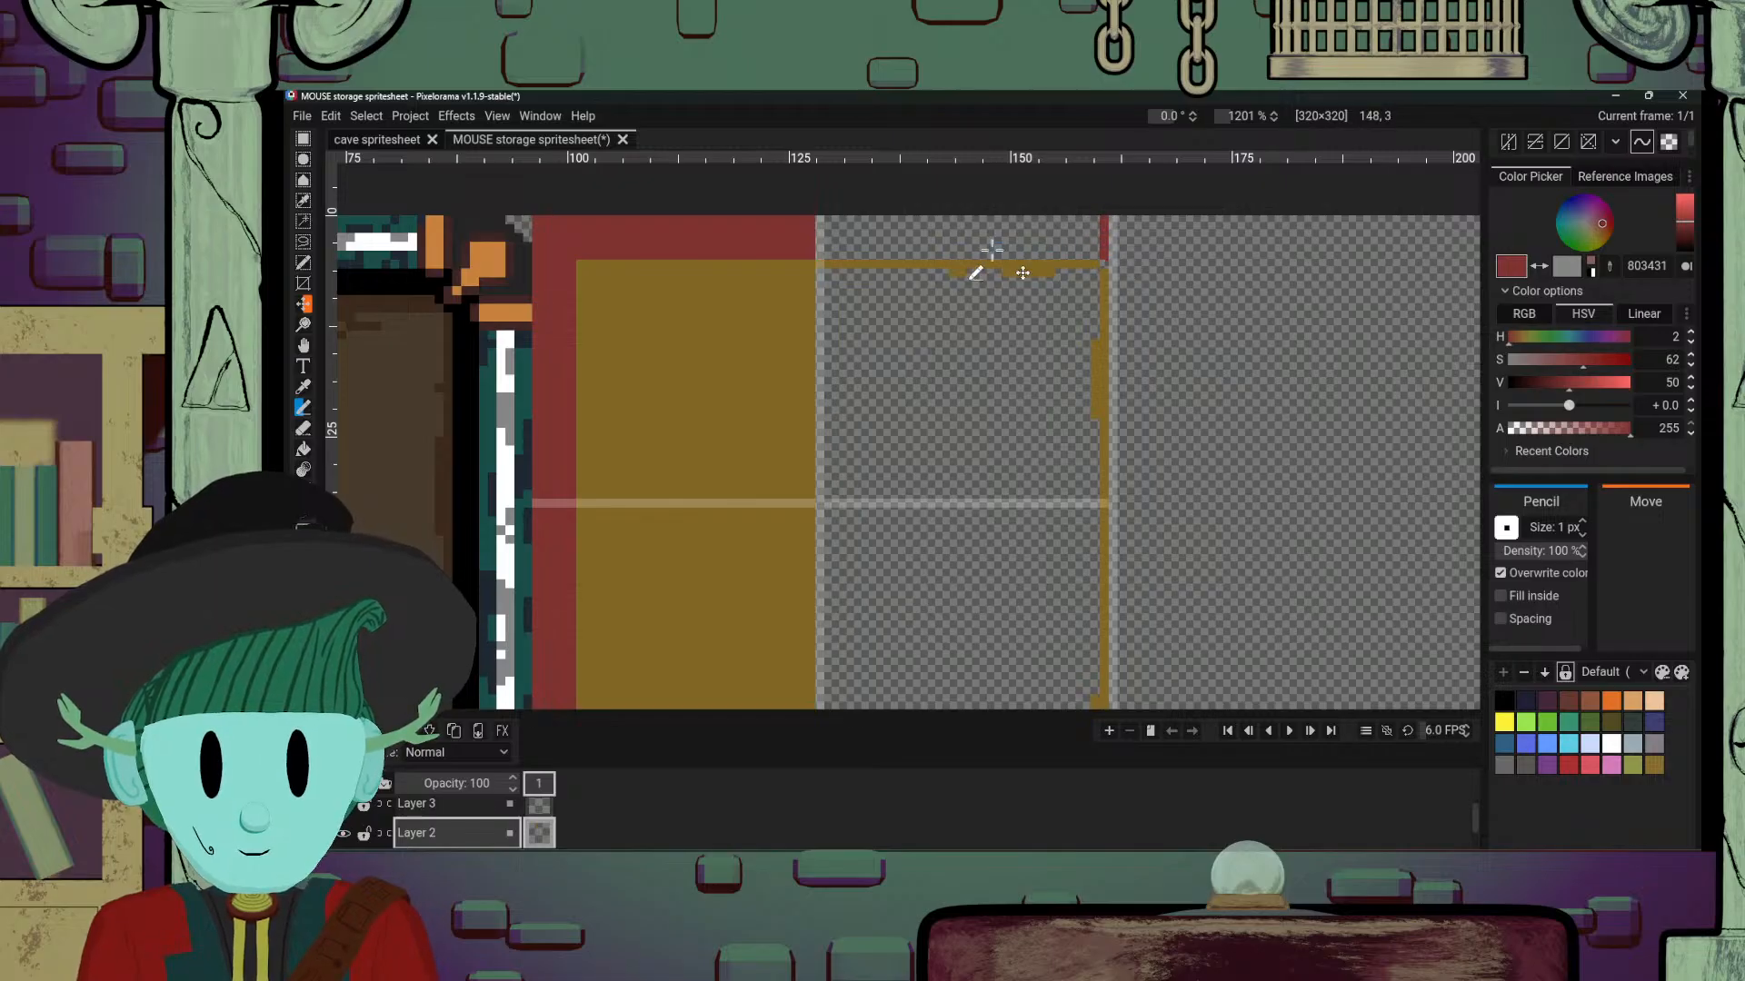
left_click_drag(821, 254, 1087, 251)
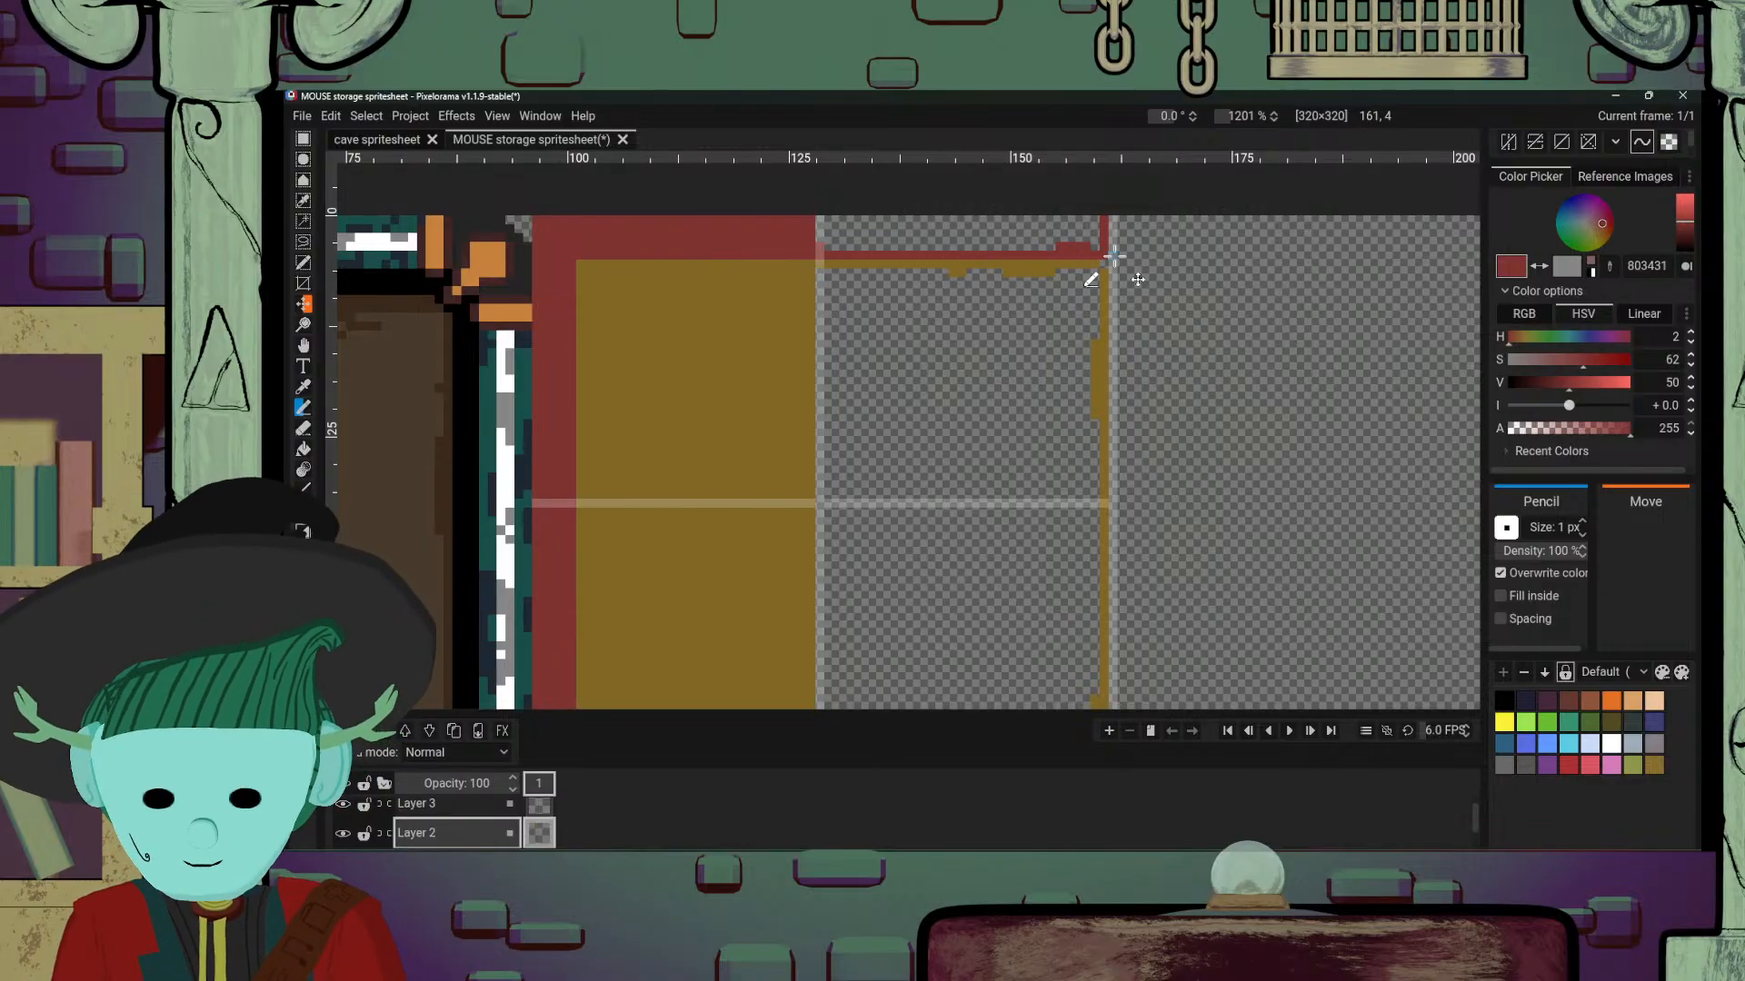
key("b")
left_click(1043, 247)
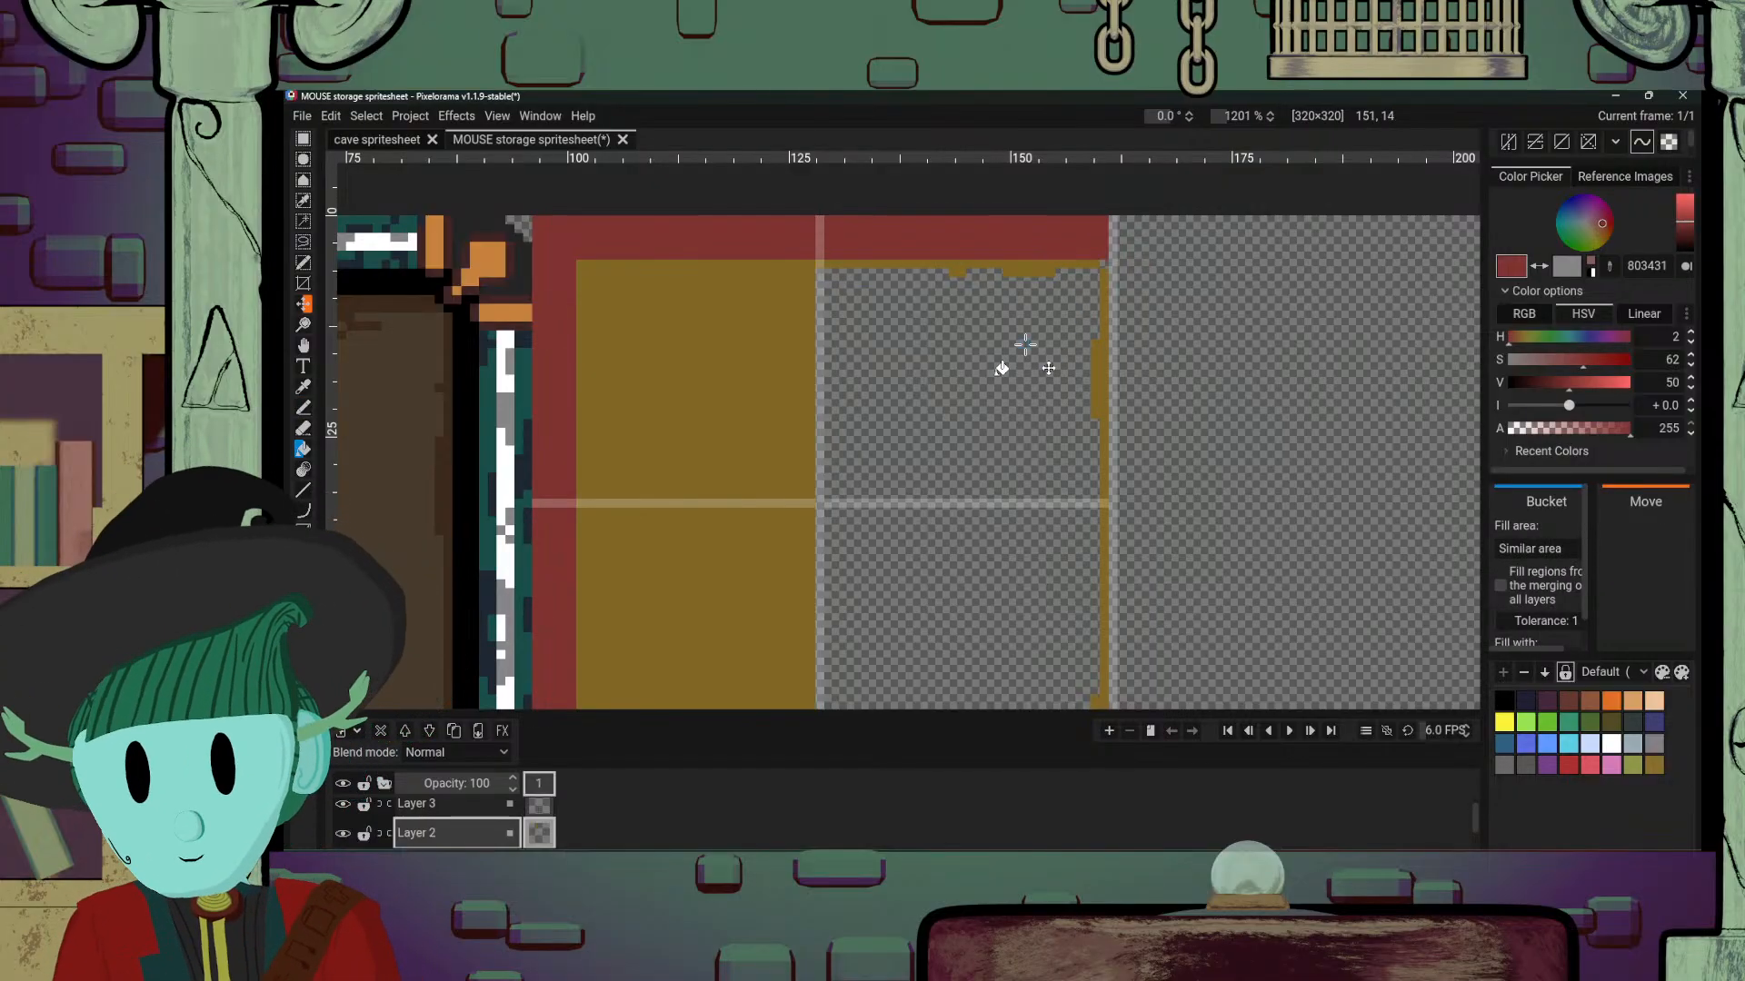
scroll(1025, 346, "down", 5)
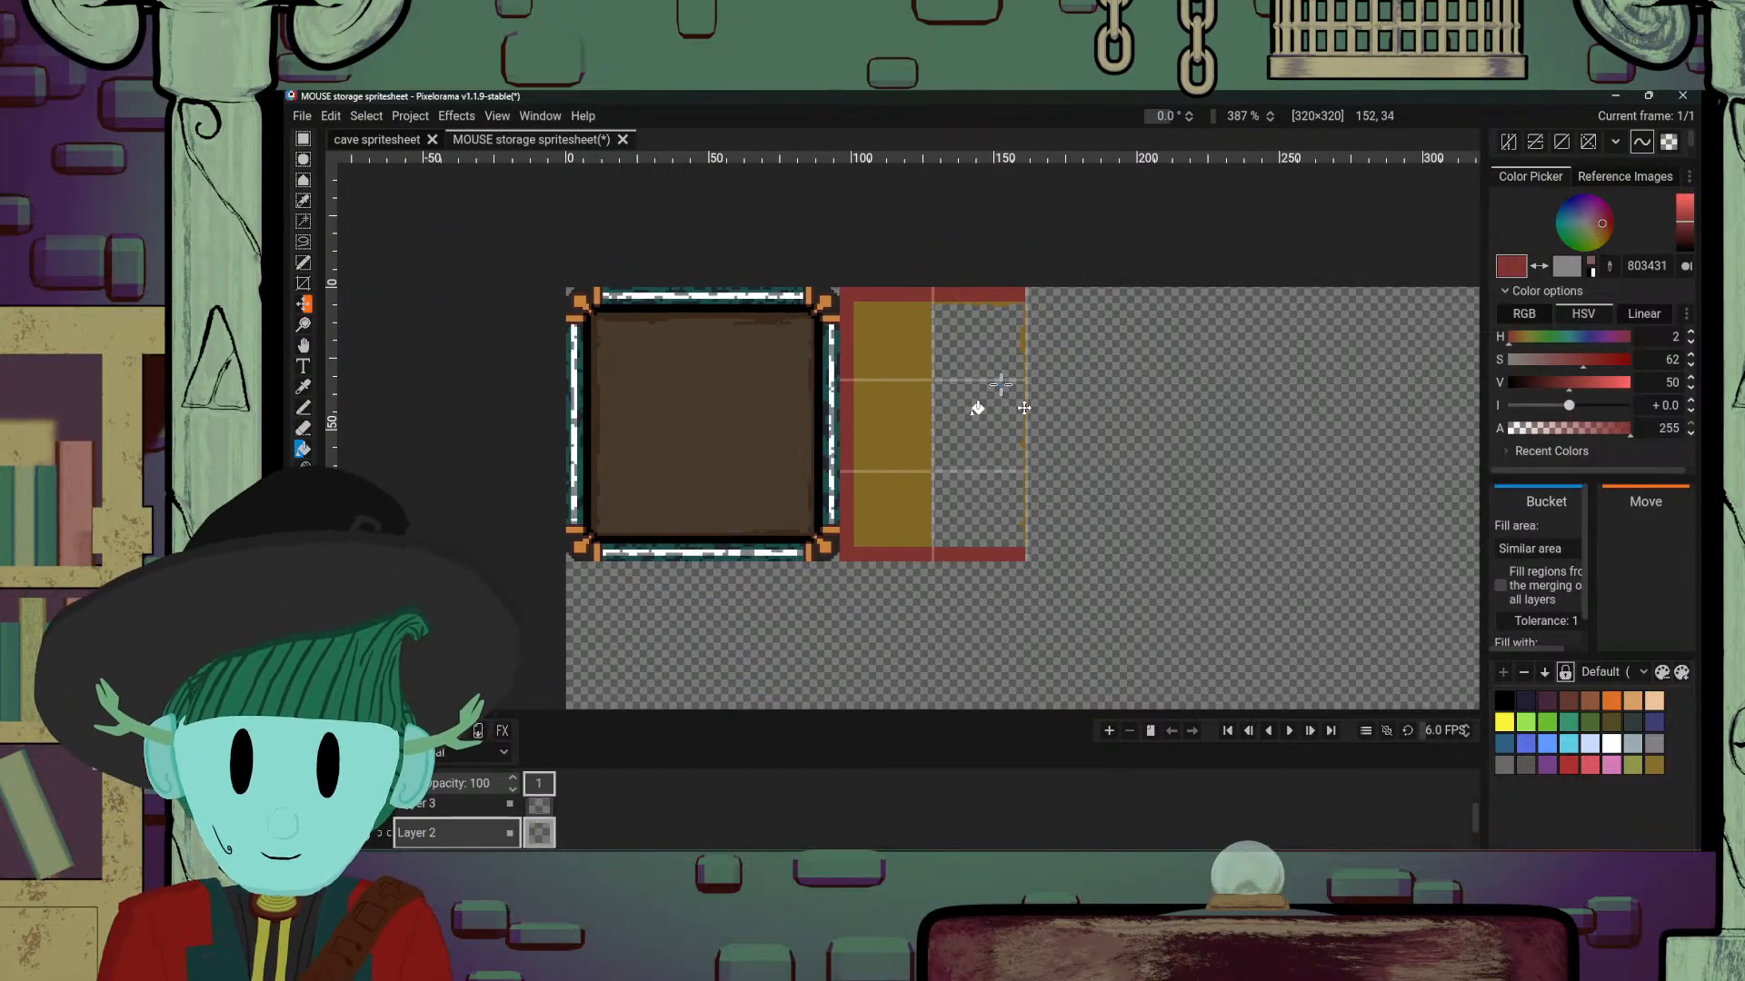
scroll(1001, 384, "up", 3)
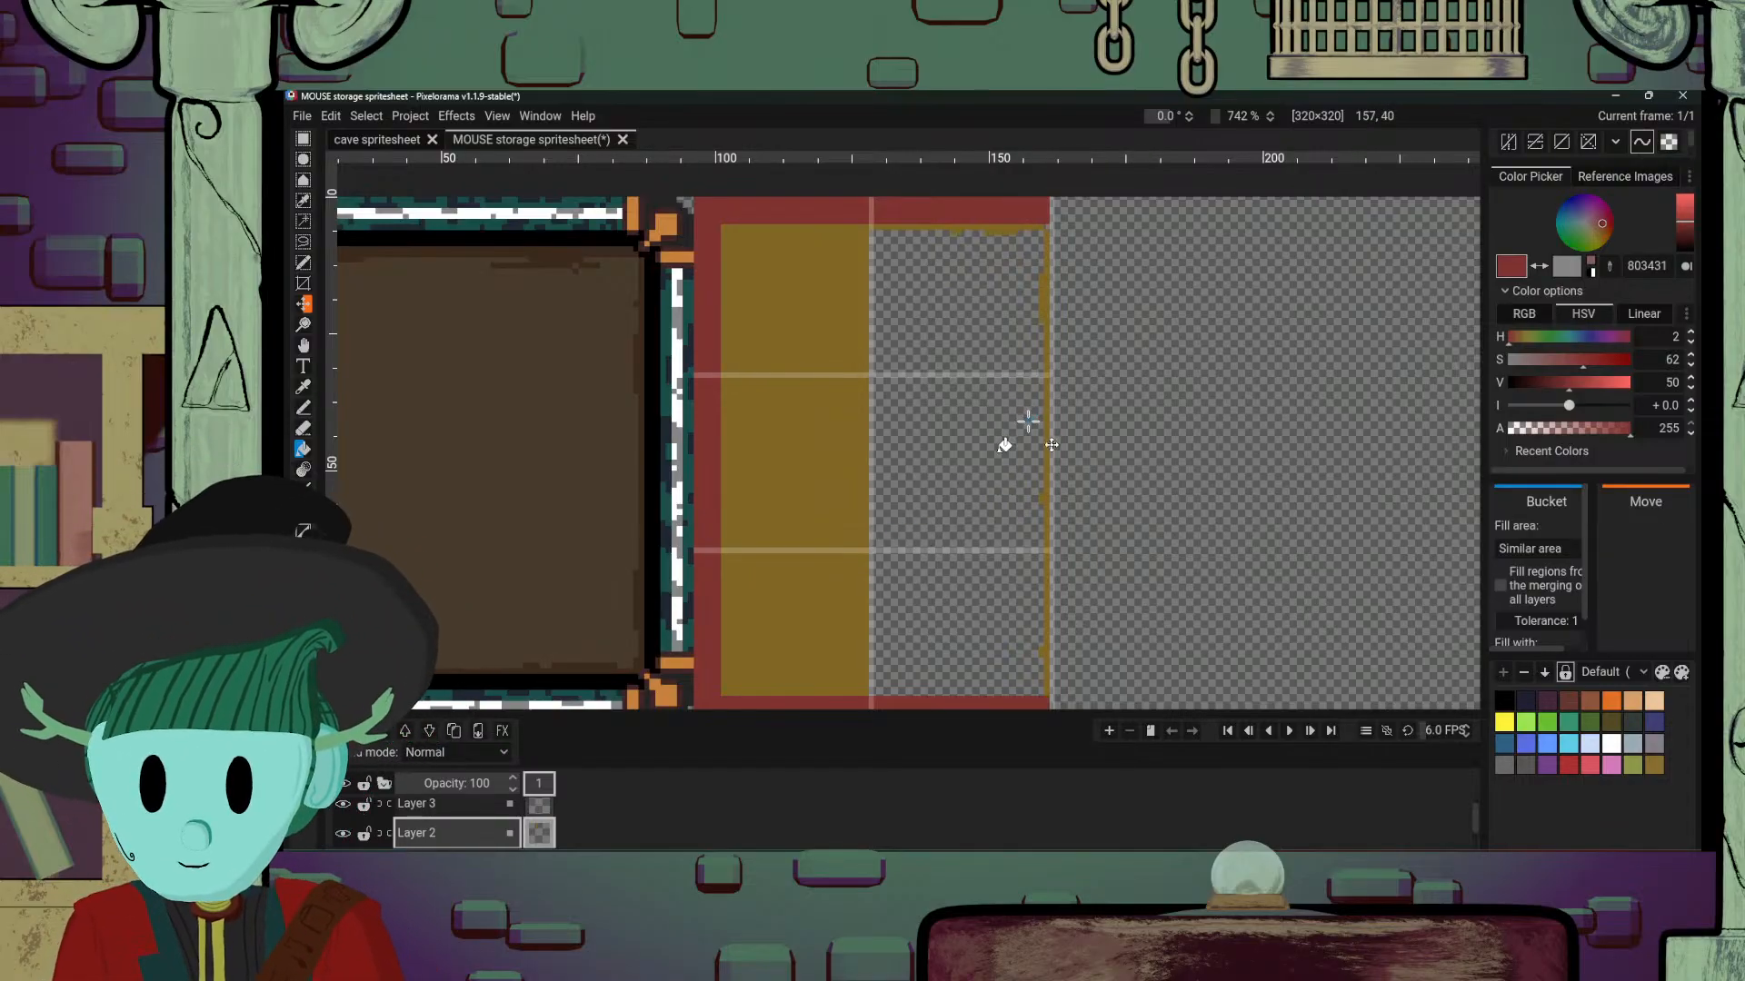
left_click(962, 483)
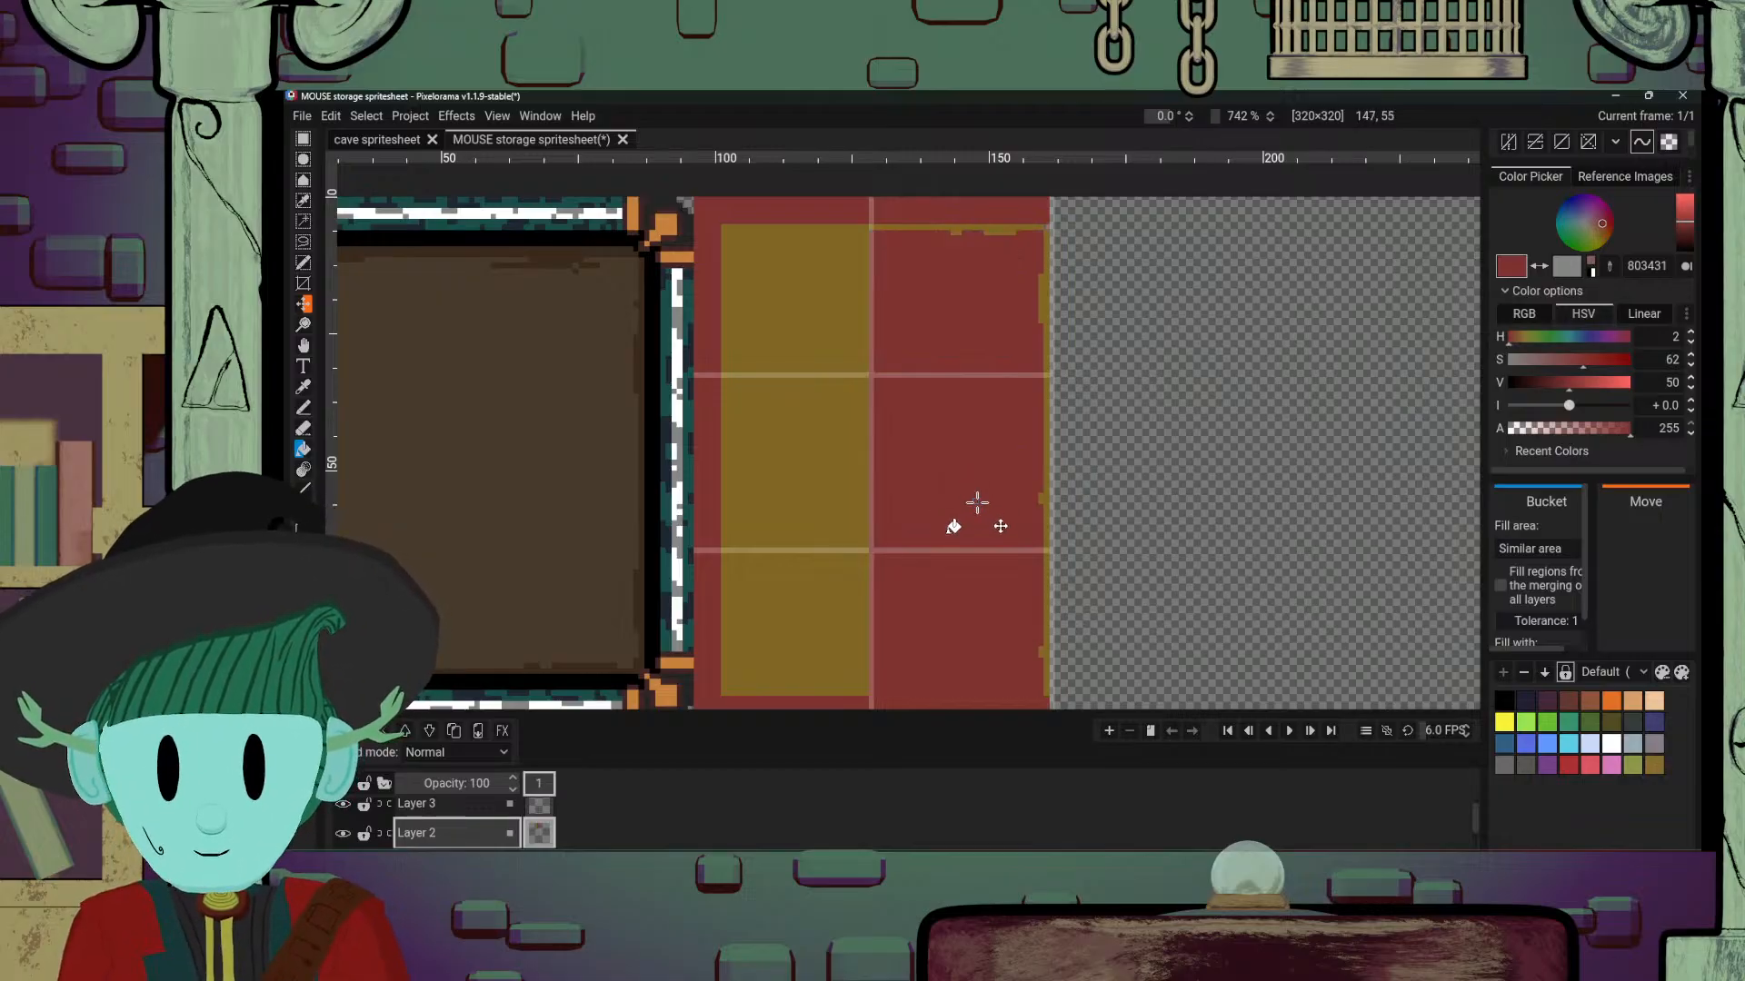
left_click_drag(969, 549, 980, 405)
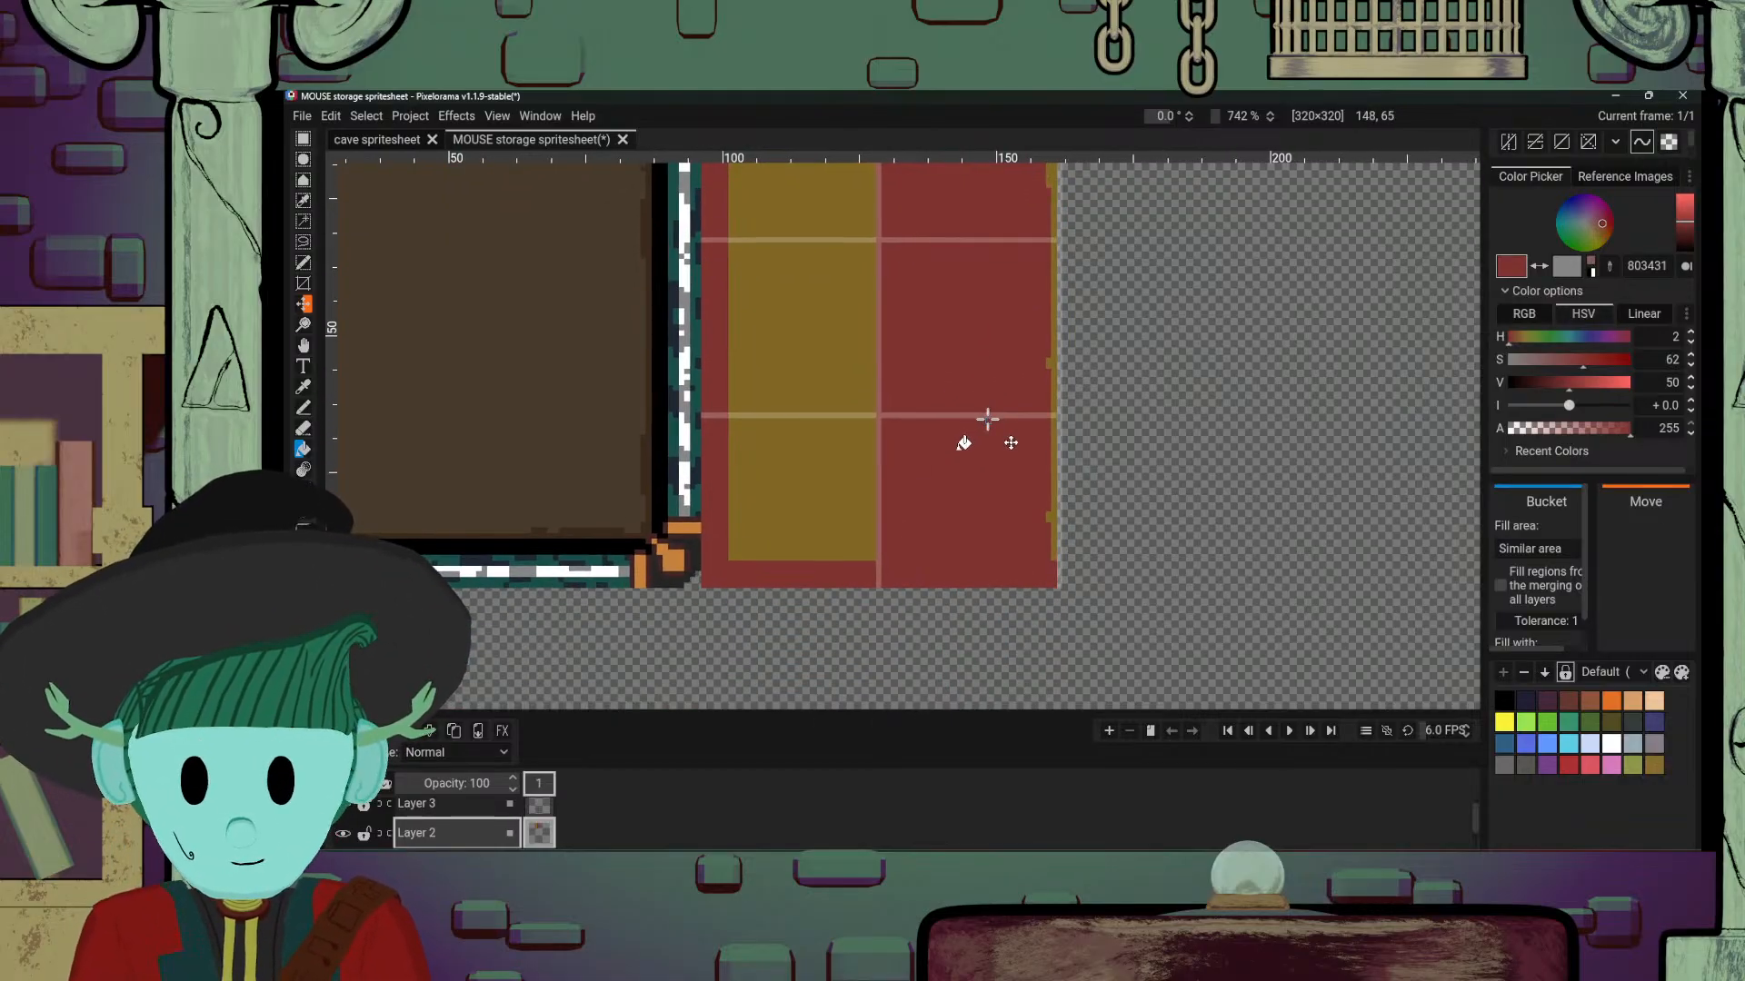
key("ctrl+z")
key("super+x")
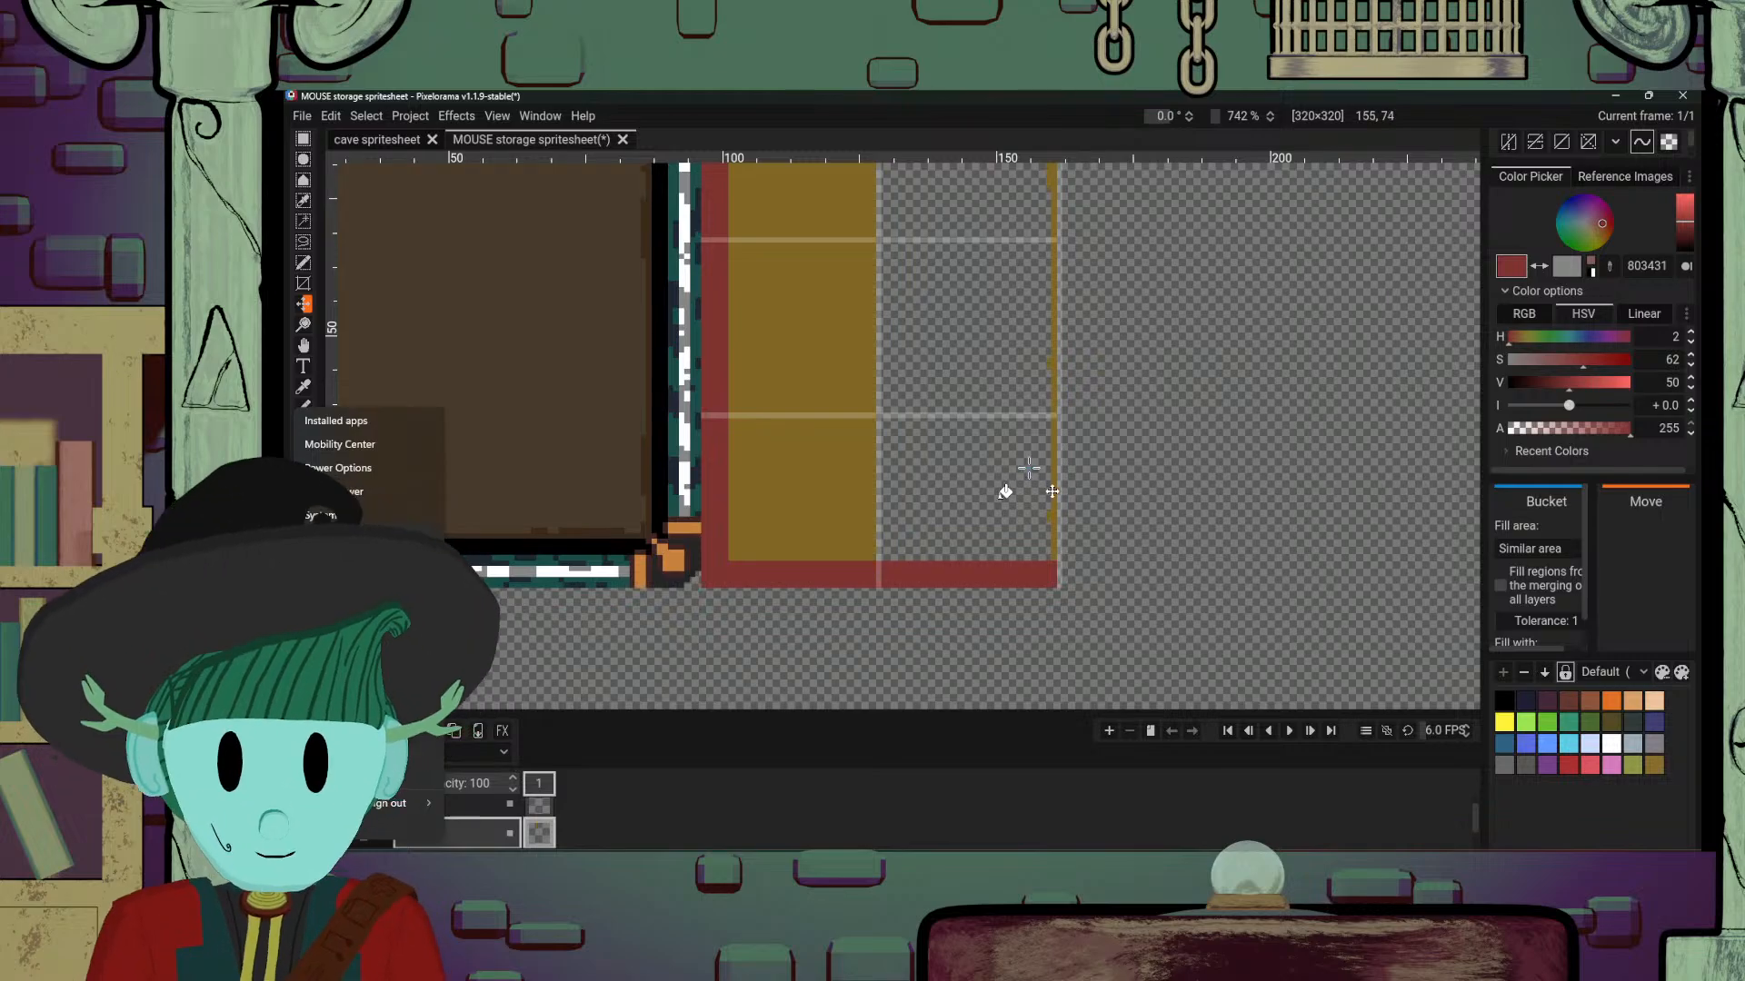
left_click(1018, 490)
key("ctrl+z")
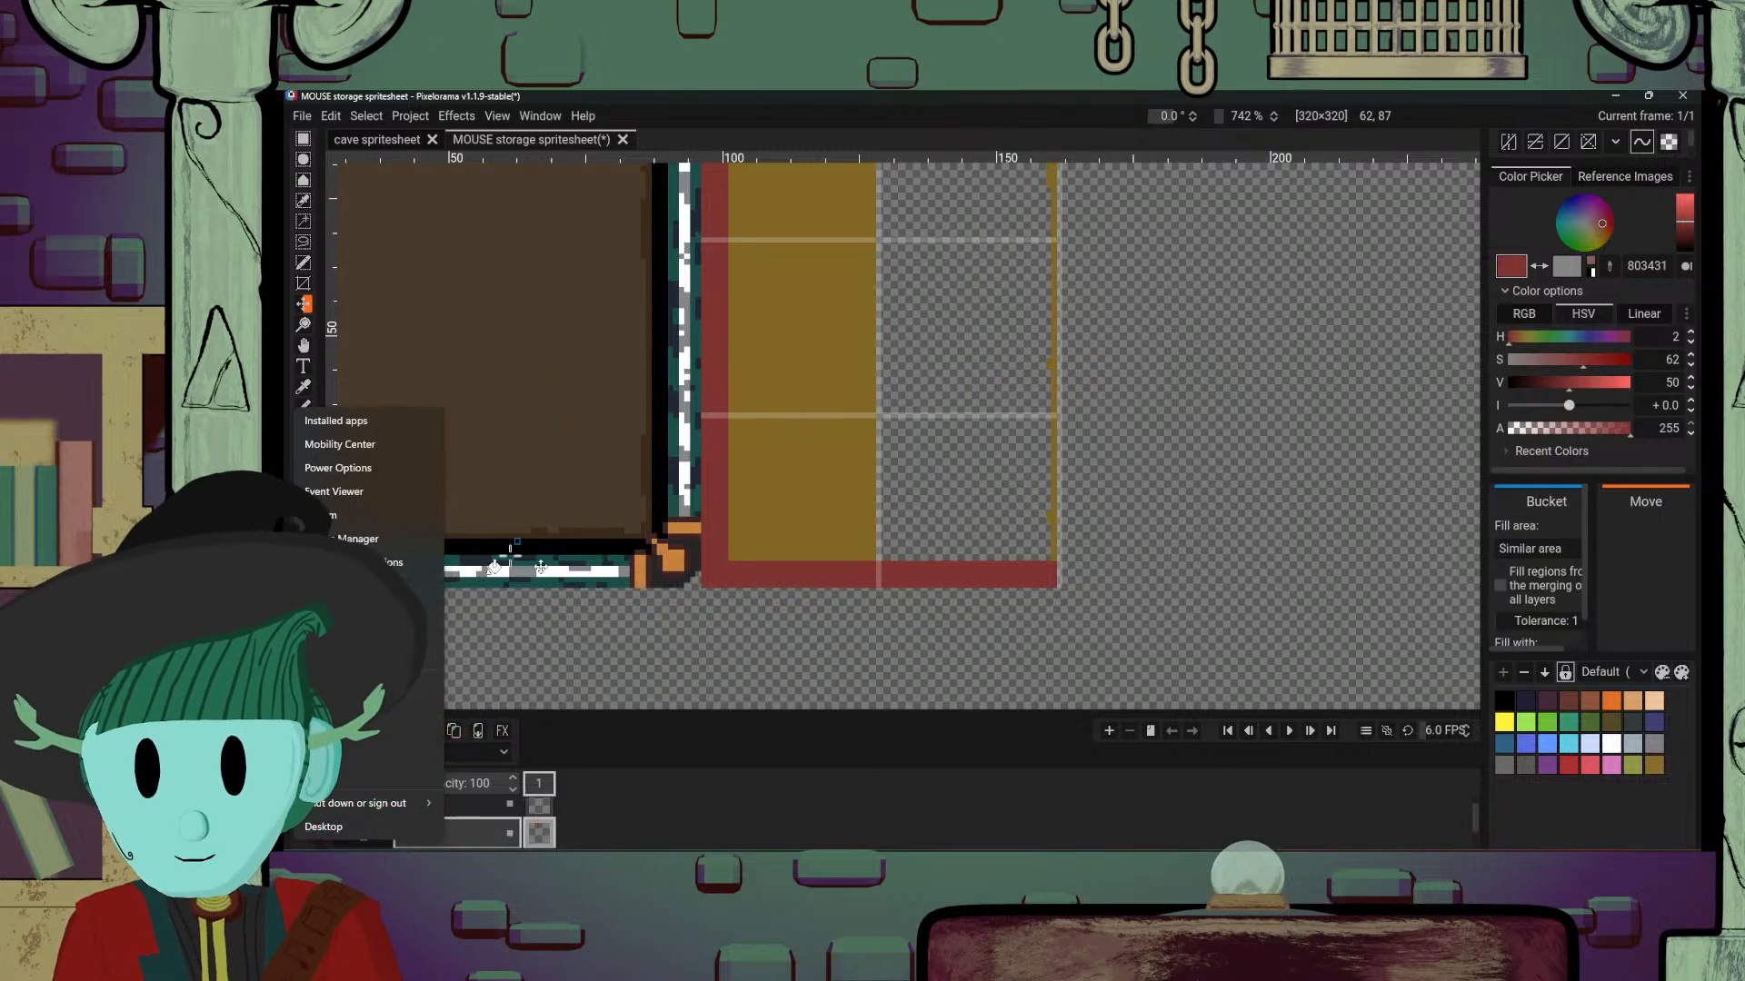
key("super")
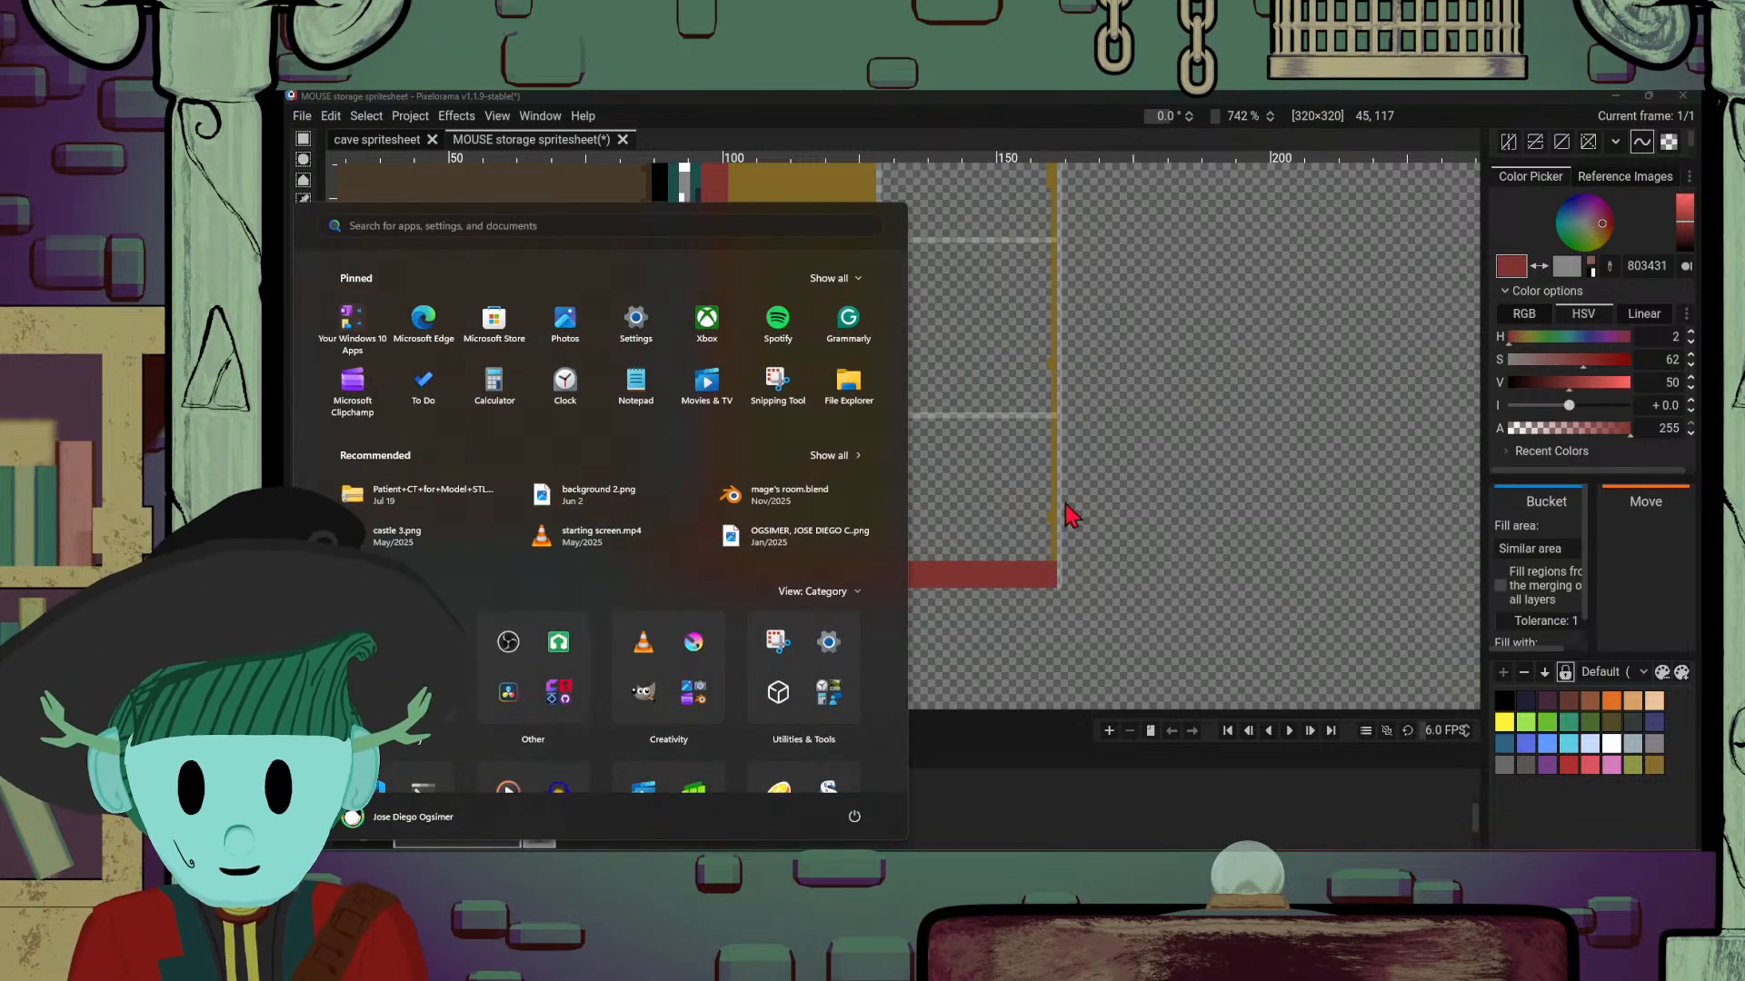
key("super")
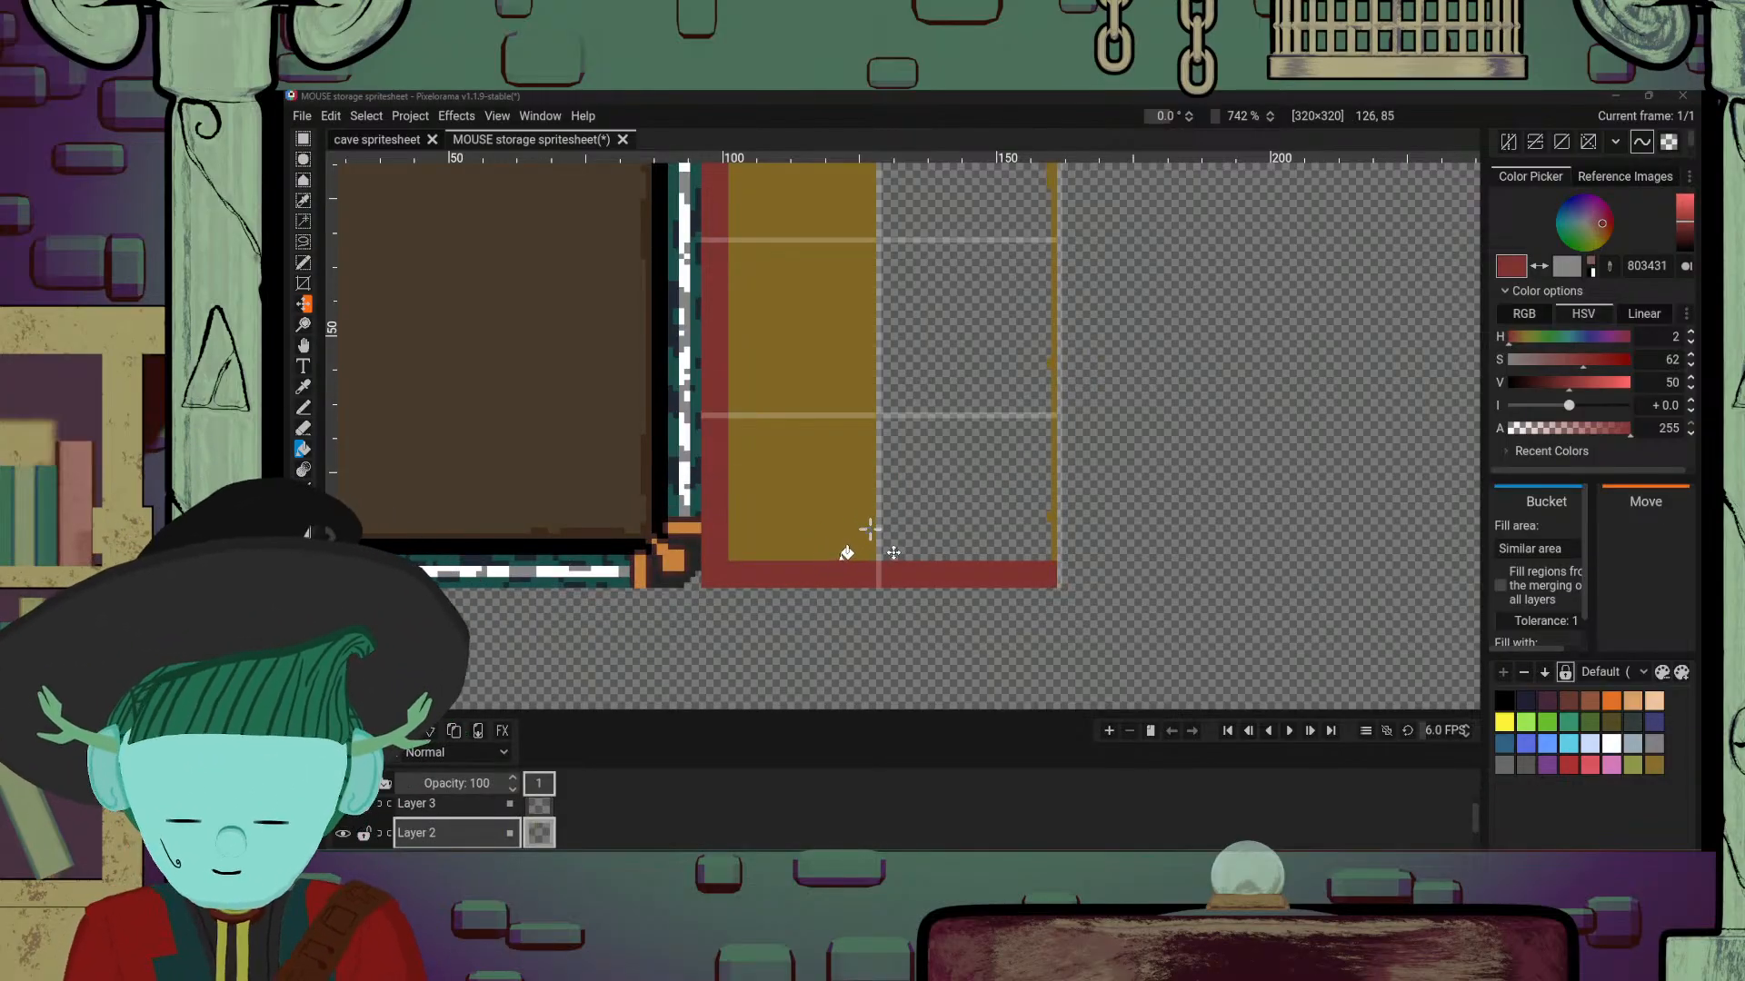
left_click(860, 521)
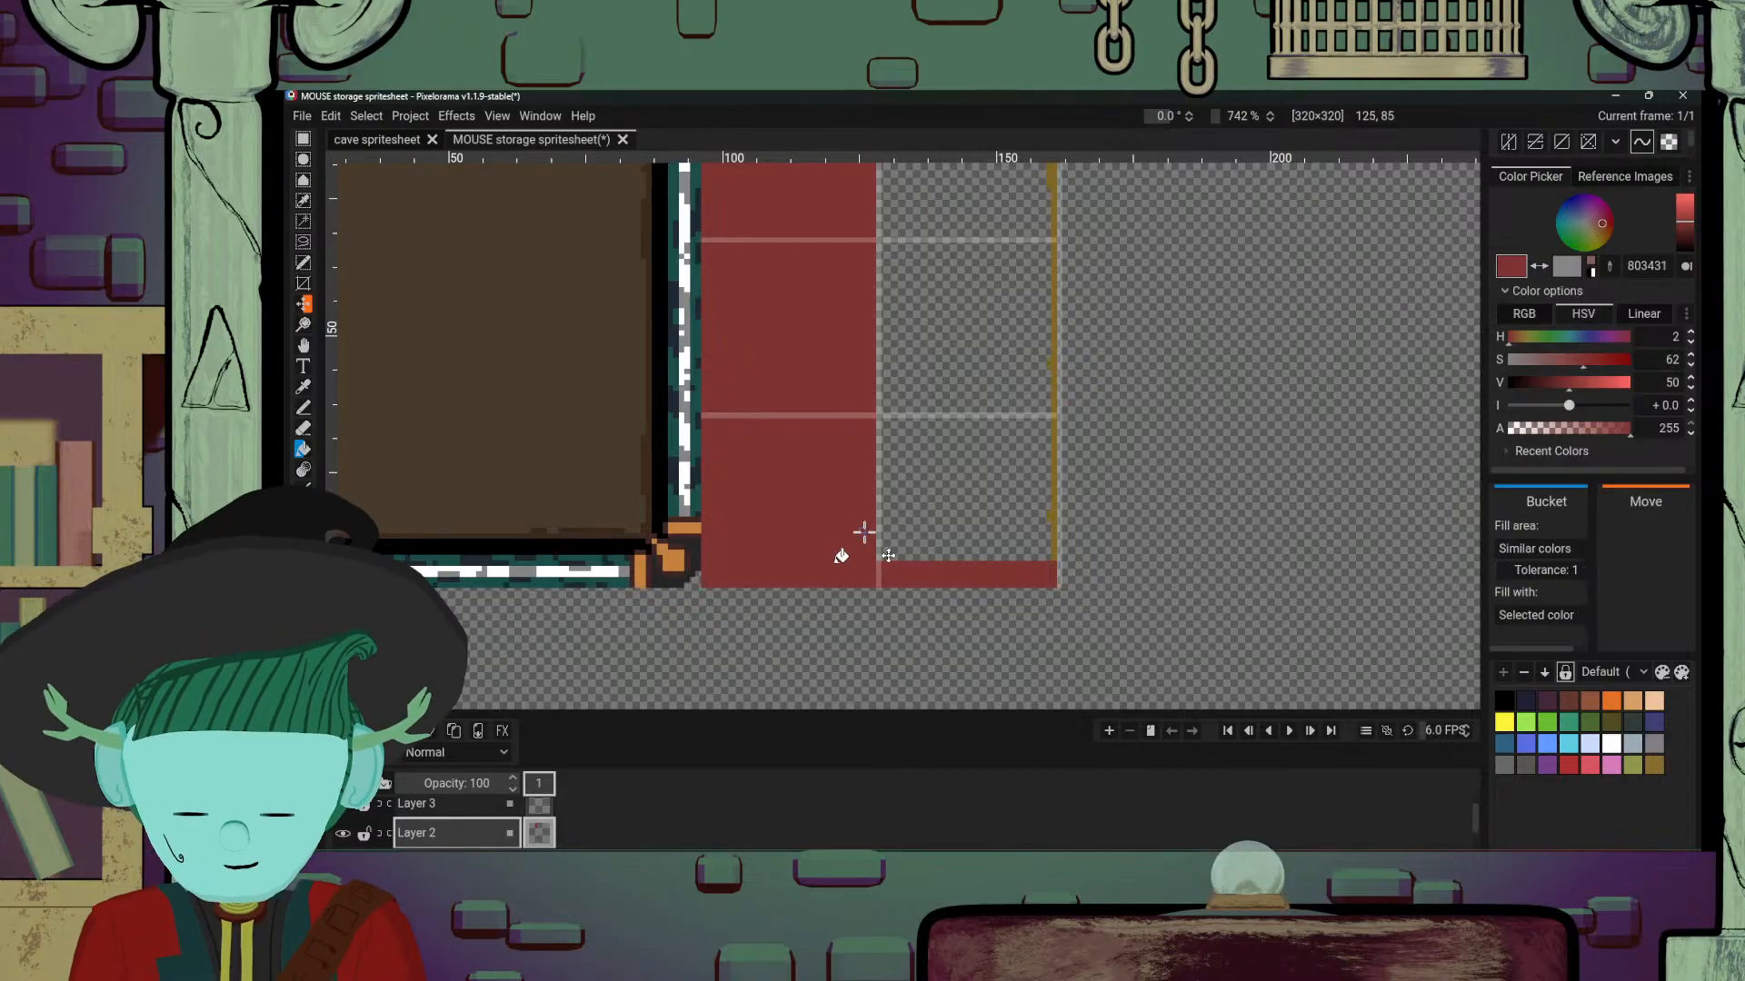
key("ctrl+z")
Step: Sample the dark yellow (806725), fill the second column's interior with it, and patch the missing pixel at its upper outer corner
left_click(858, 527, "alt")
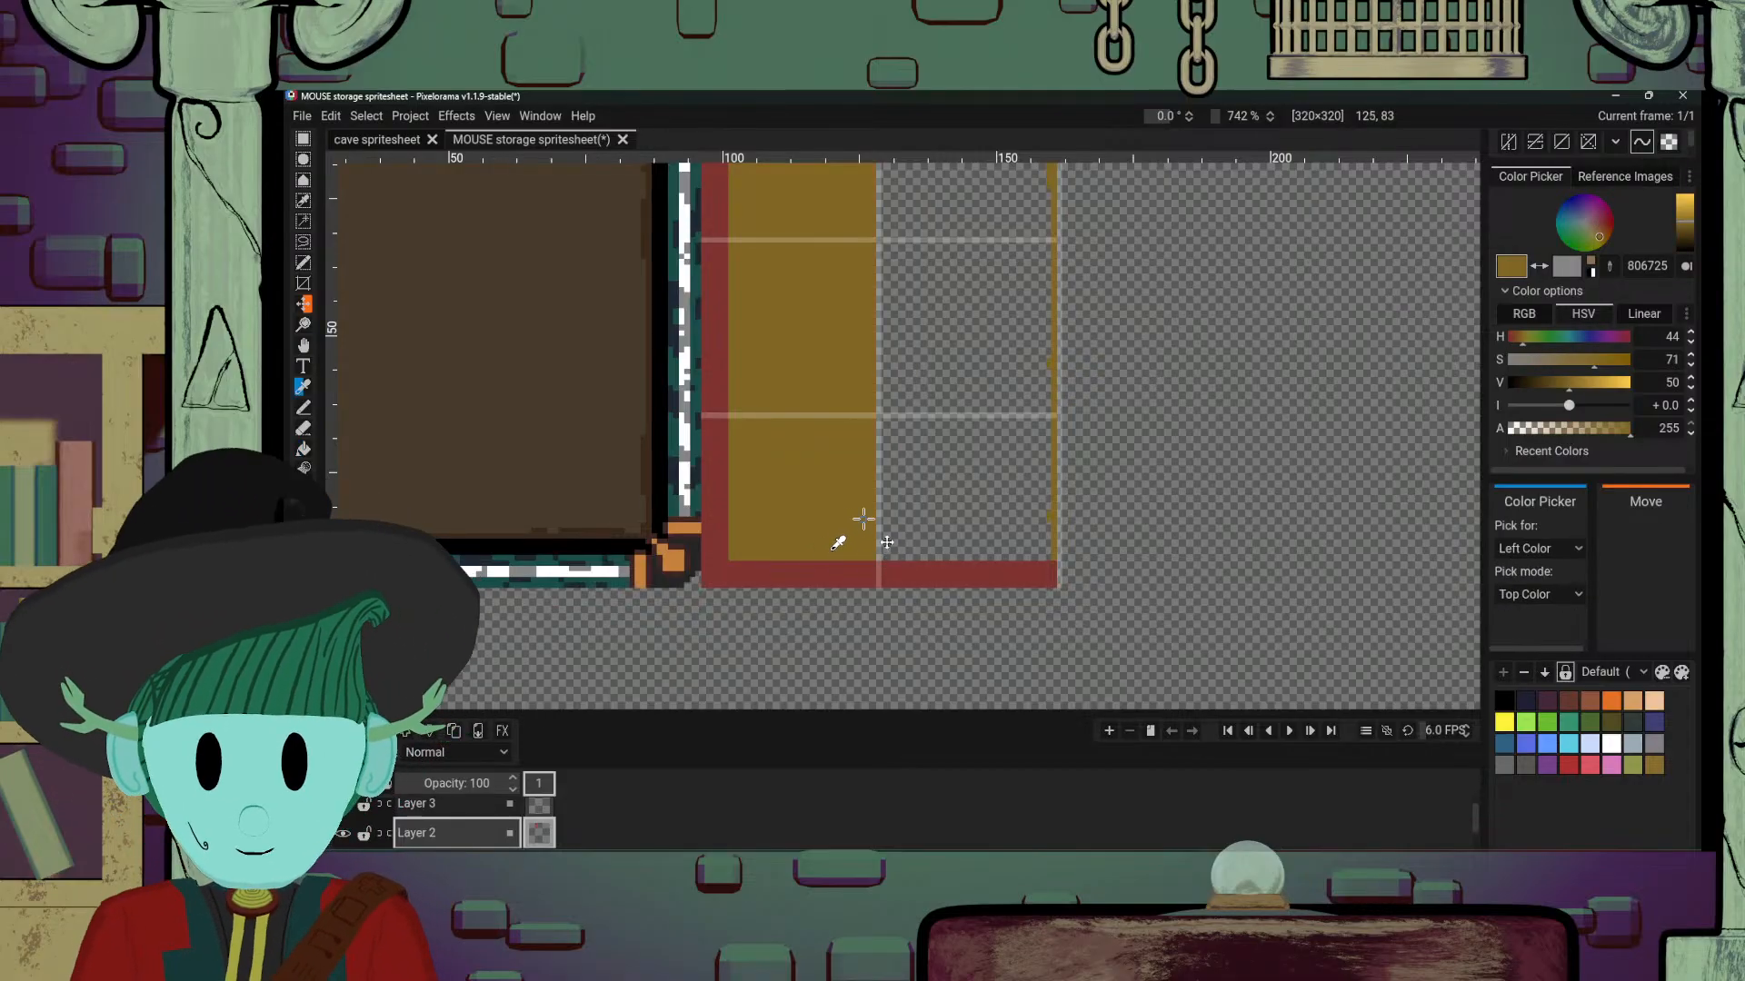
left_click(959, 524)
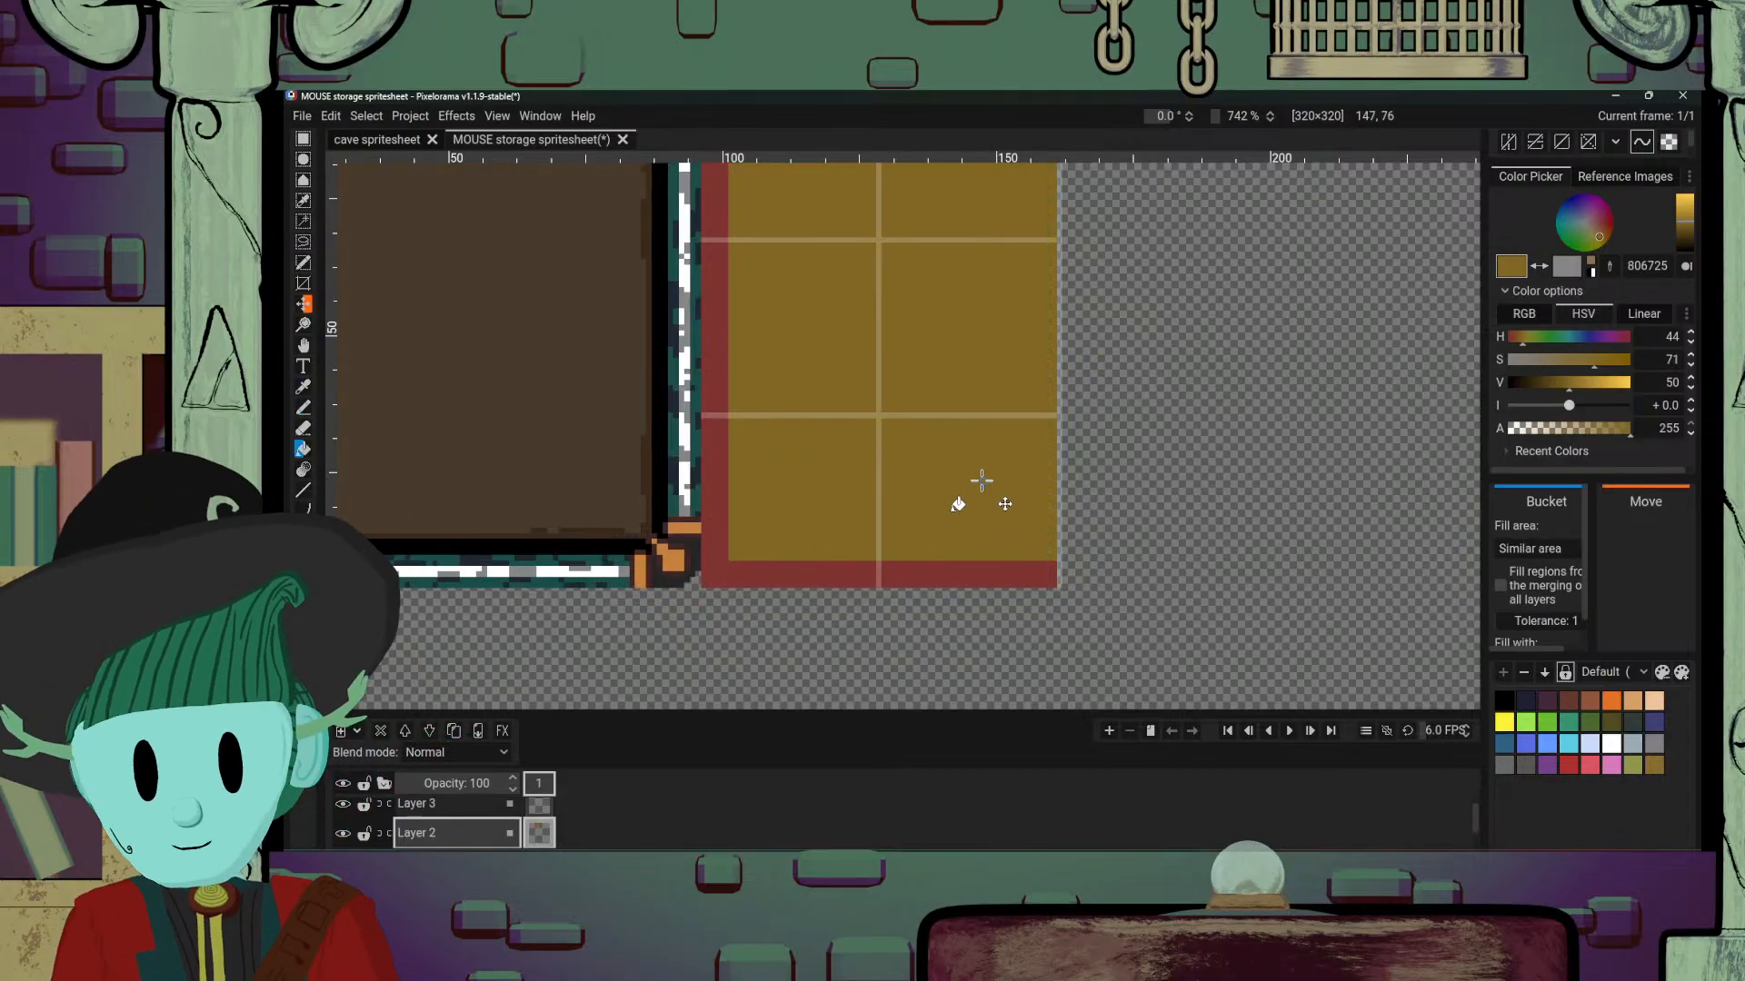
scroll(880, 335, "down", 3)
scroll(1105, 300, "up", 4)
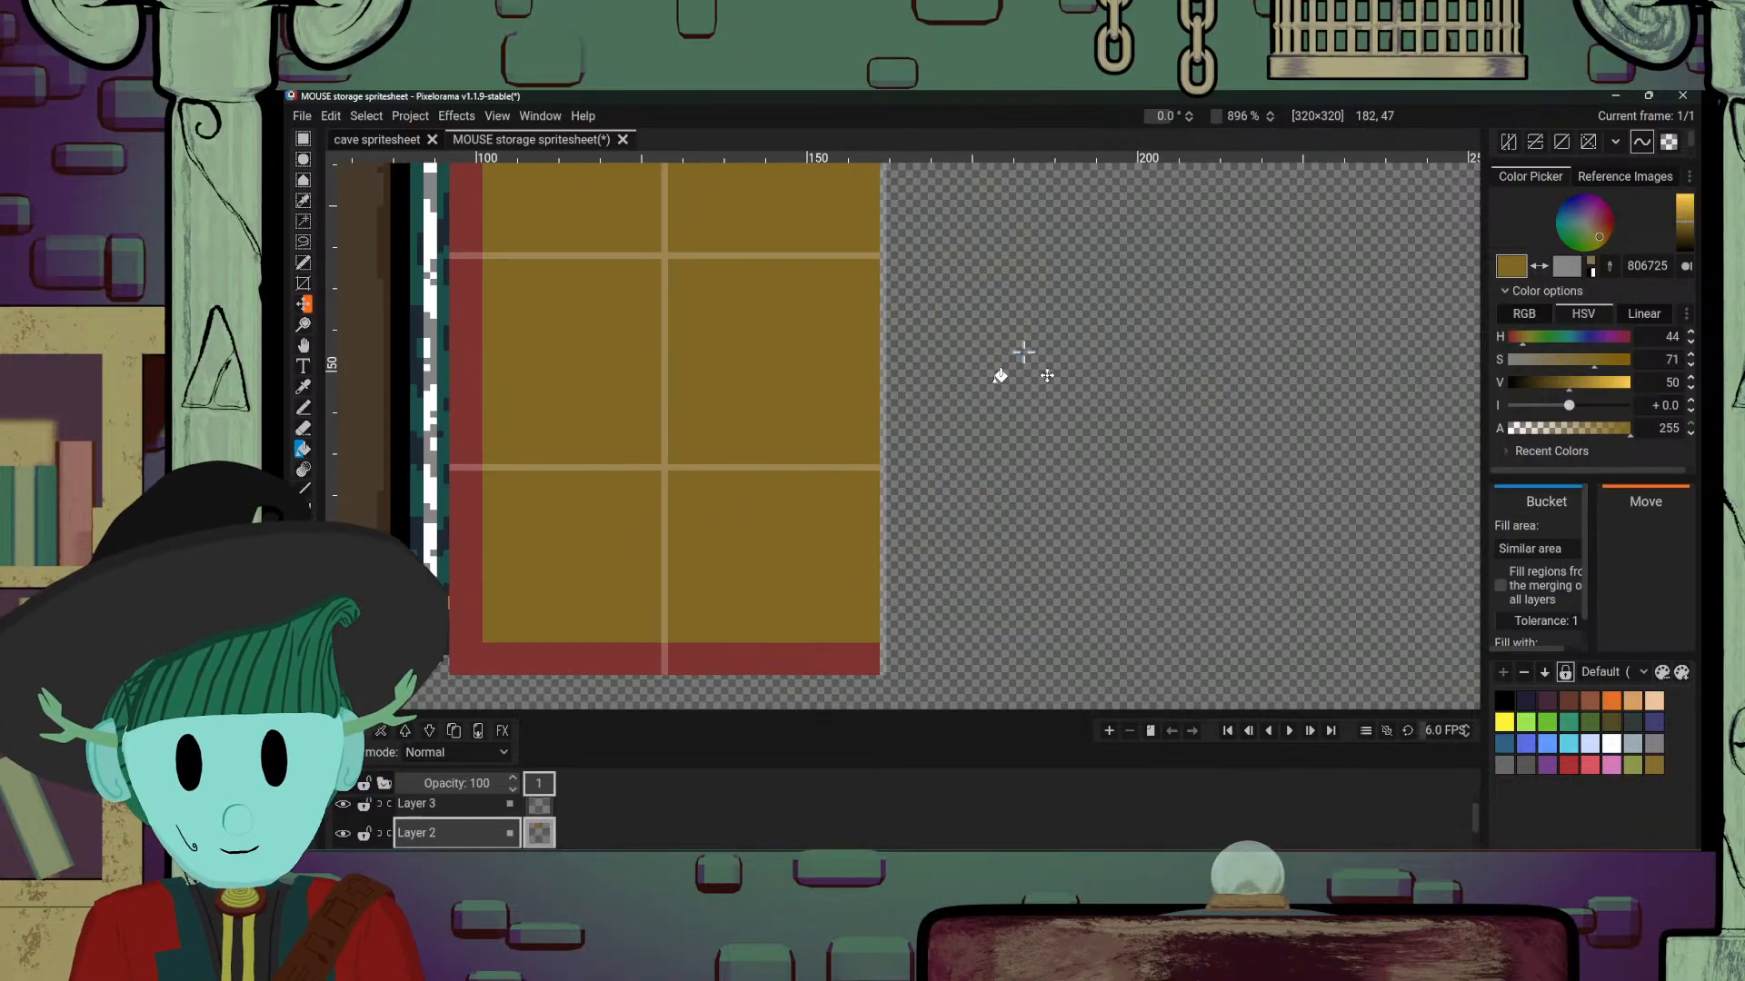
left_click_drag(1024, 352, 969, 536)
scroll(895, 315, "up", 5)
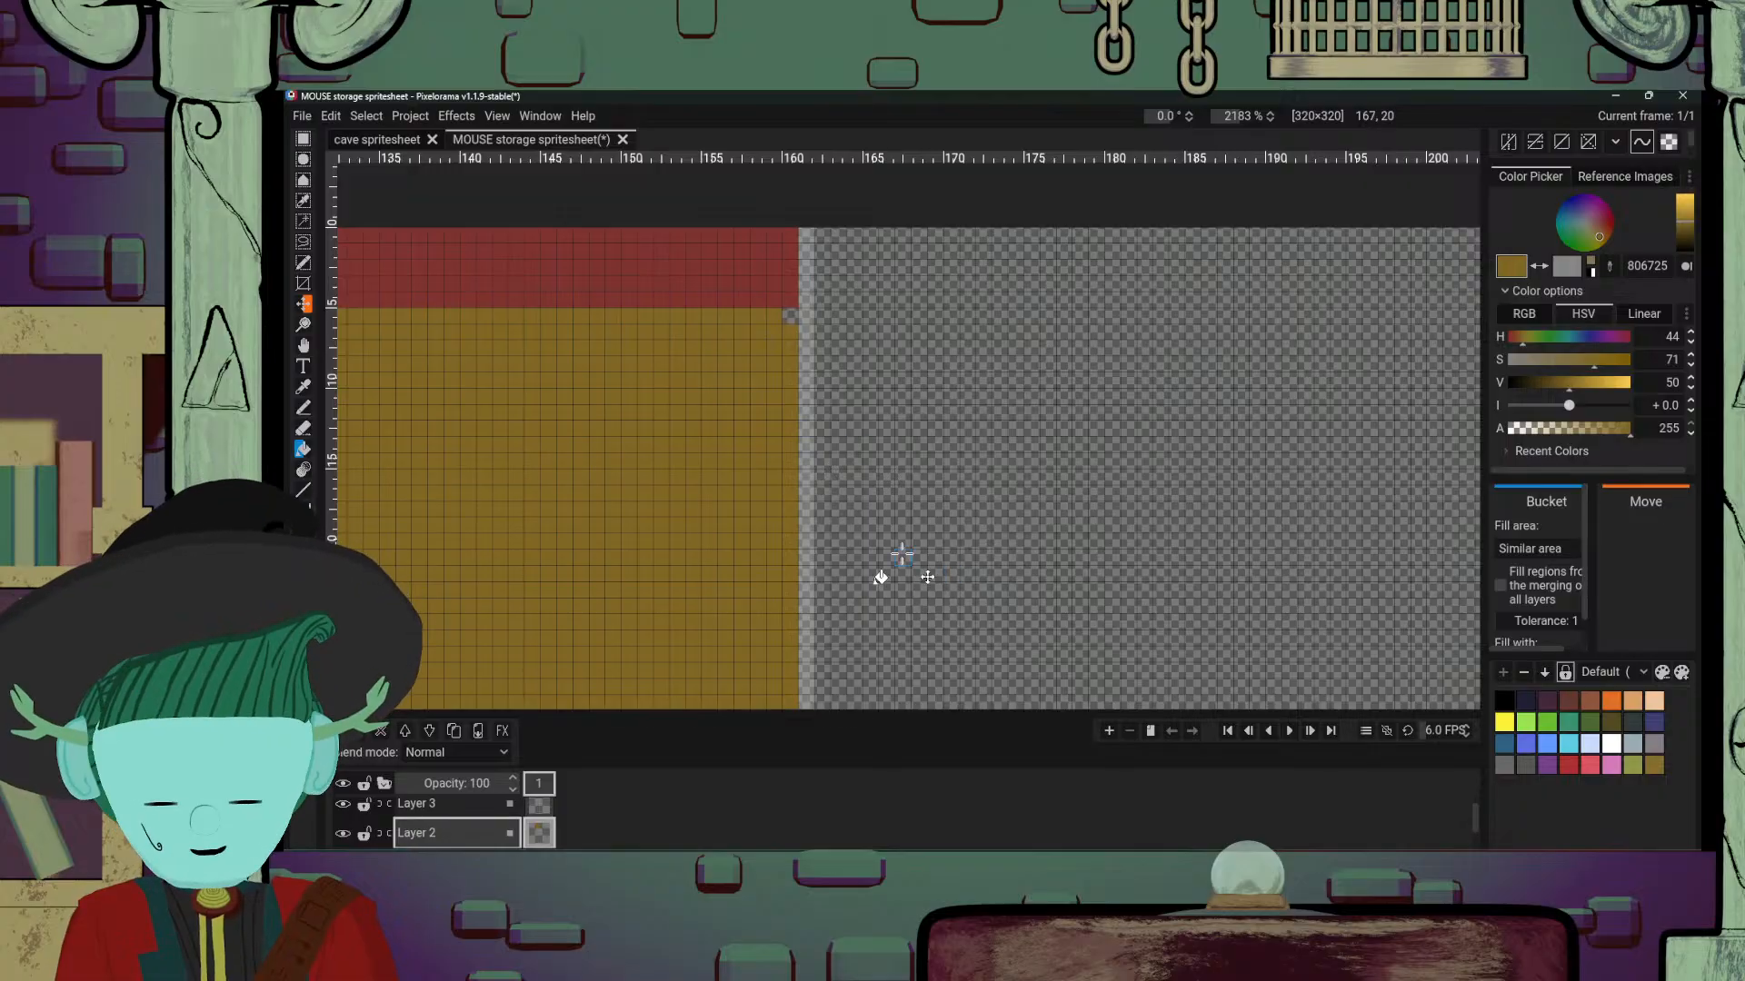
key("o")
key("b")
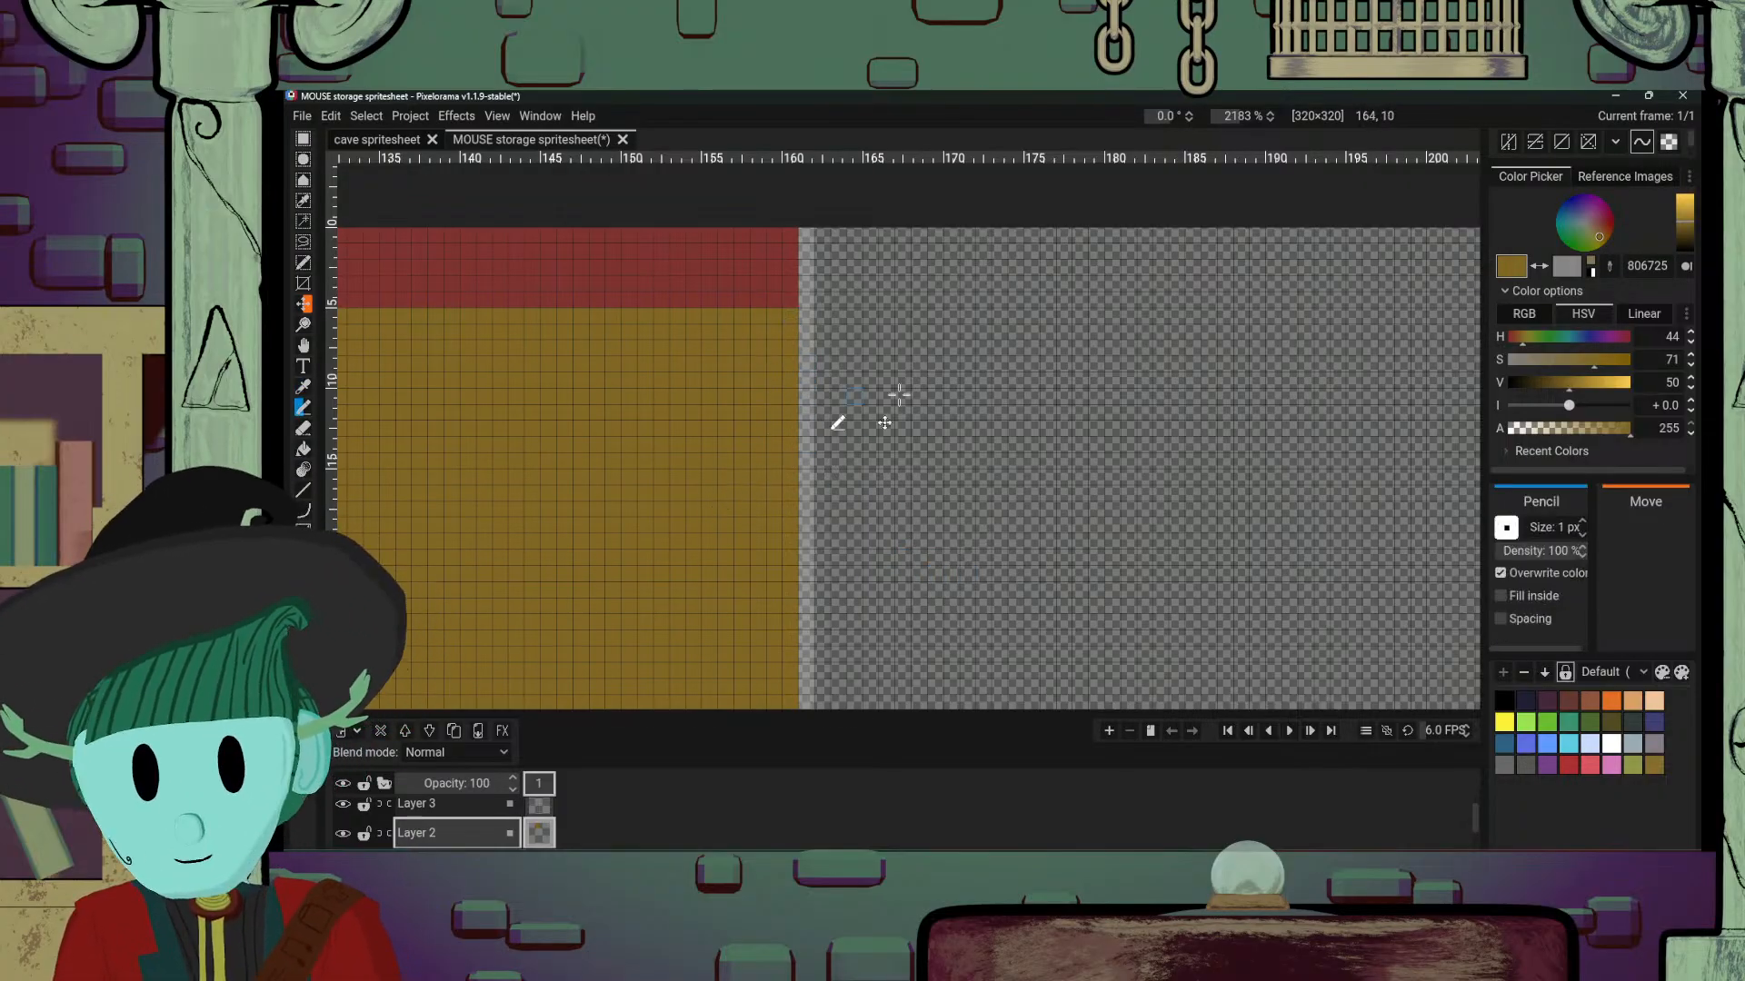
Step: Make Layer 3 active and examine the two tile columns beside the frame and the empty canvas next to them
scroll(998, 541, "down", 8)
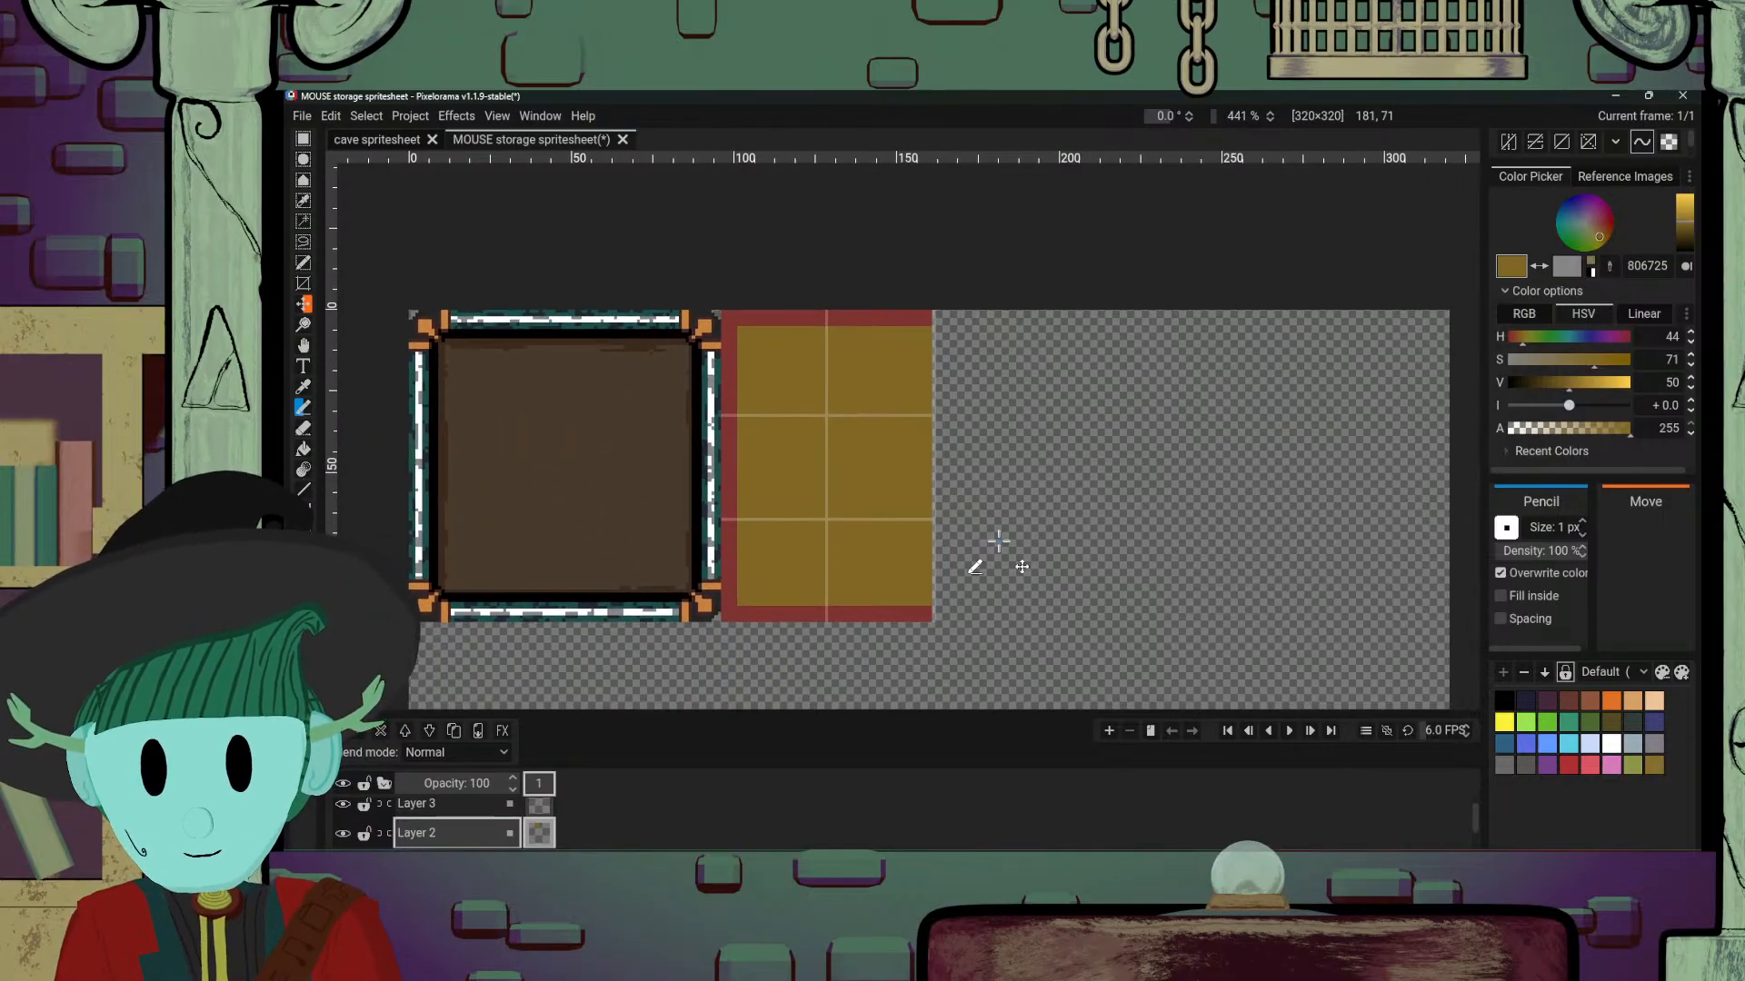
left_click(472, 809)
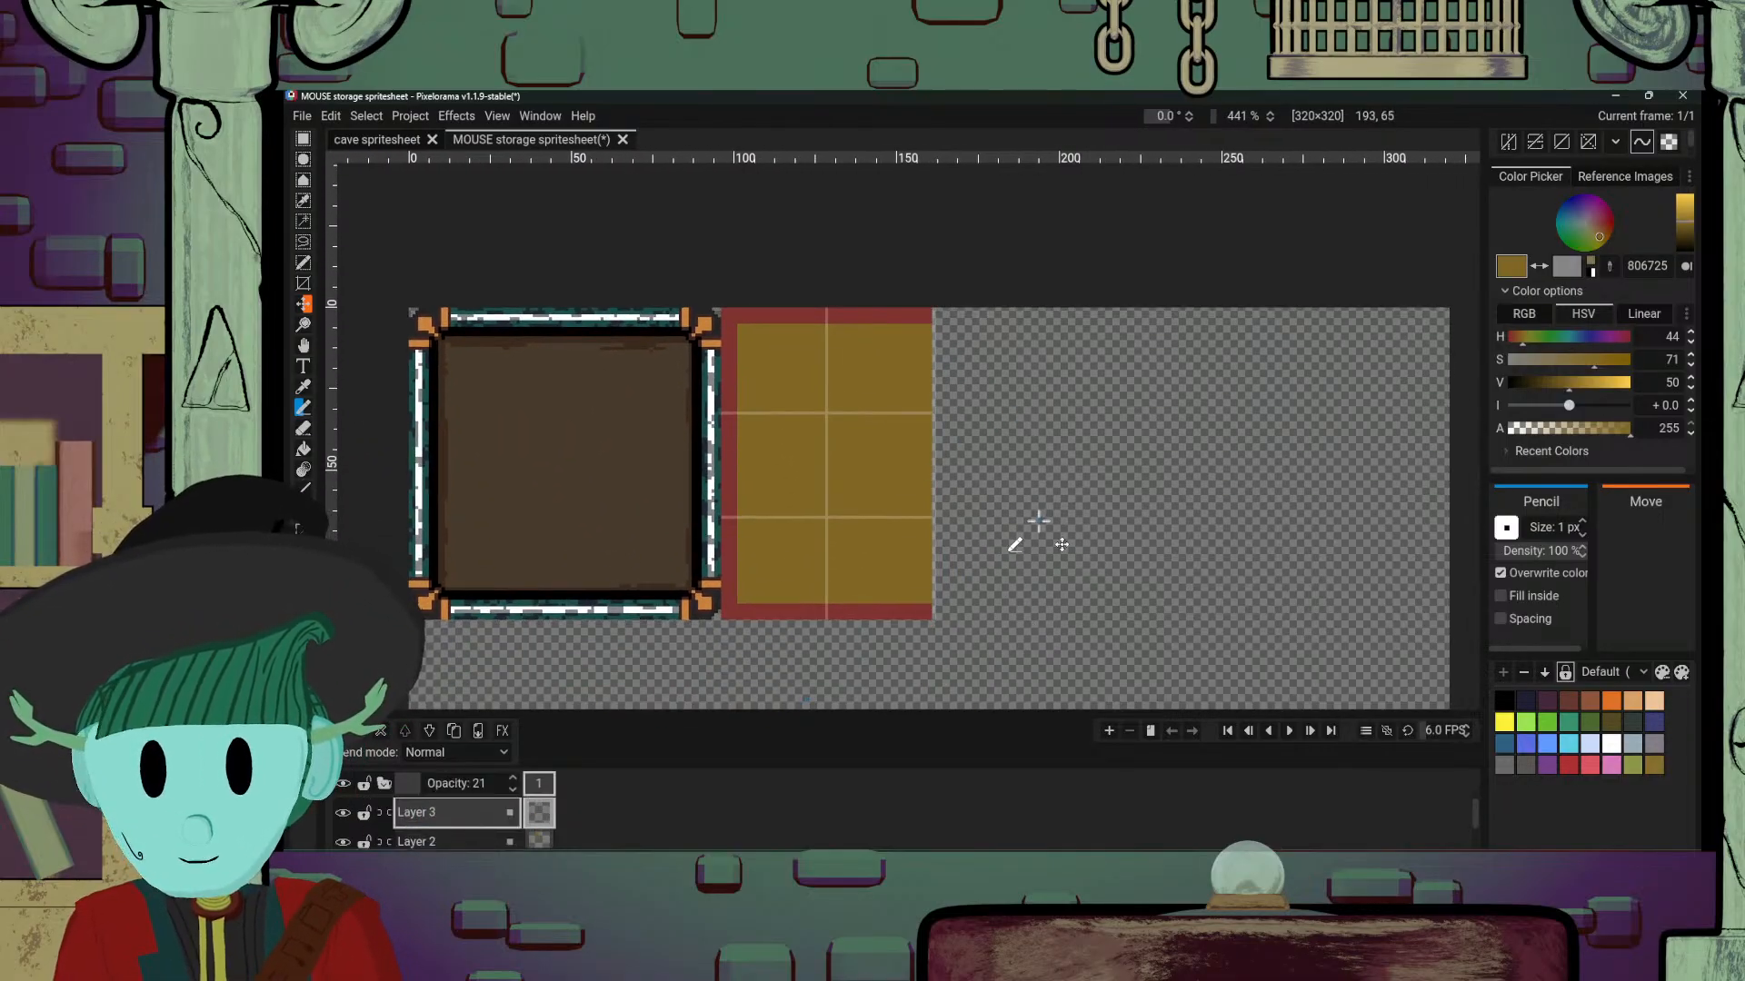
scroll(1039, 519, "down", 3)
left_click_drag(1060, 518, 885, 517)
scroll(885, 517, "up", 1)
scroll(887, 518, "up", 3)
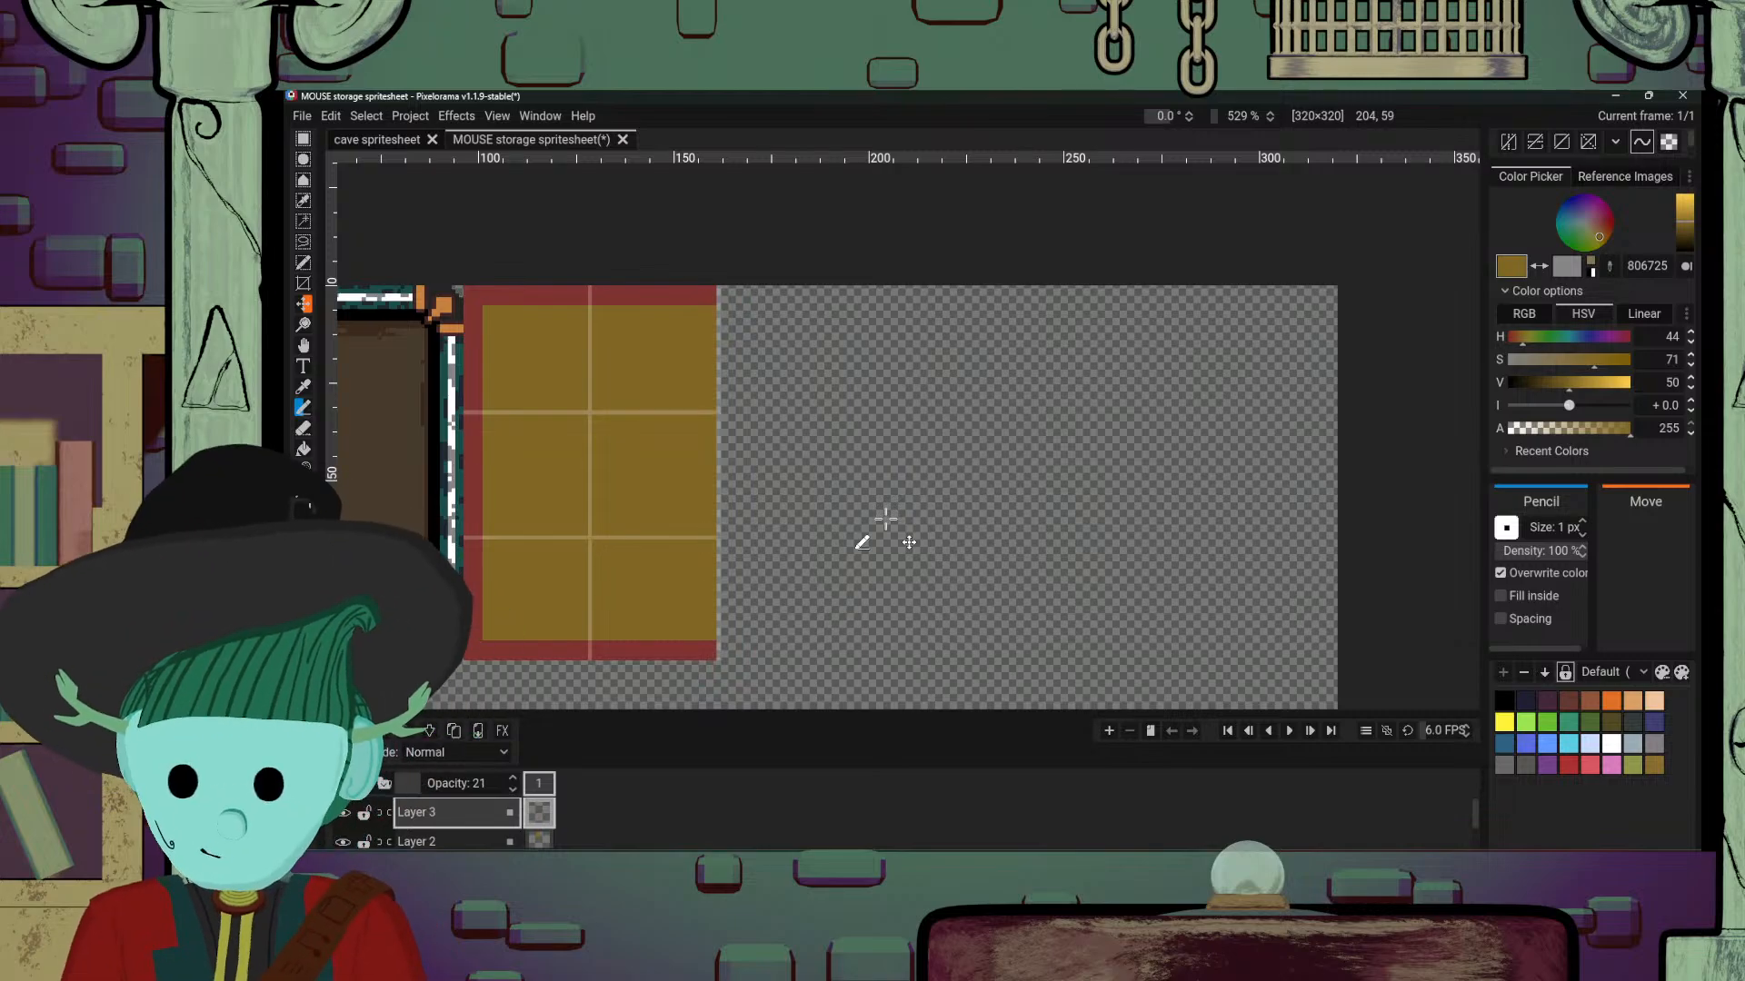
left_click_drag(1233, 361, 1172, 388)
left_click_drag(891, 509, 1293, 503)
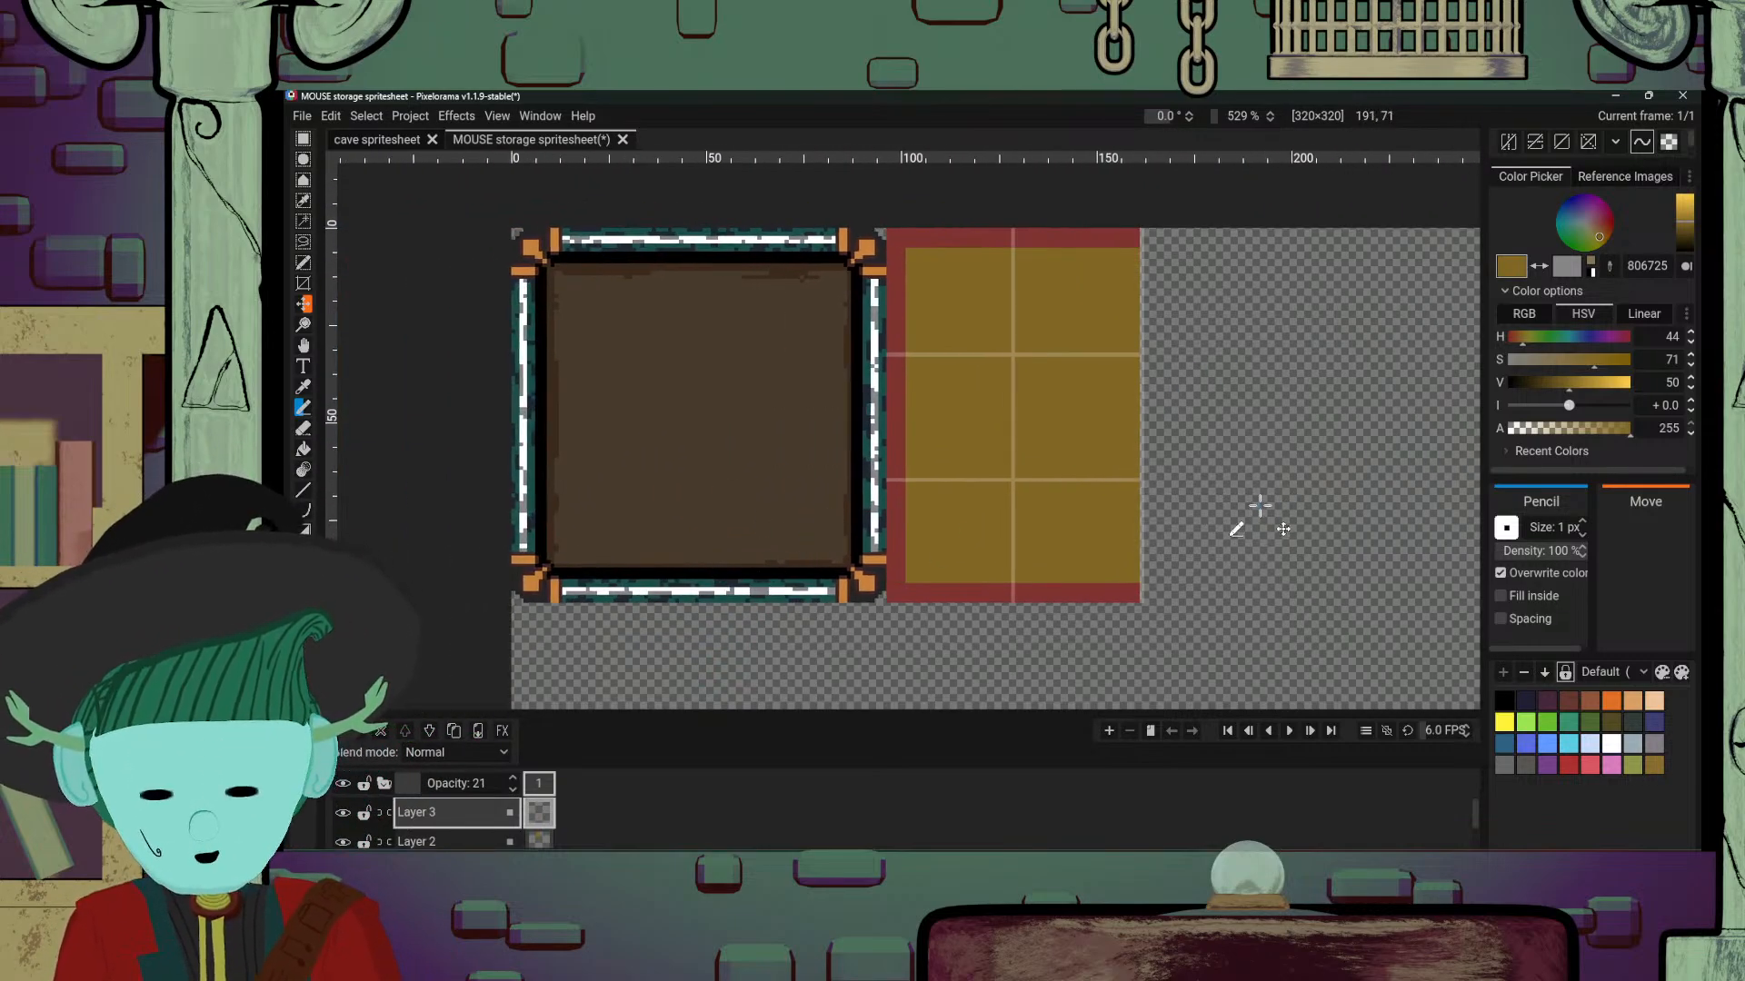
scroll(1260, 506, "down", 3)
left_click_drag(879, 506, 654, 526)
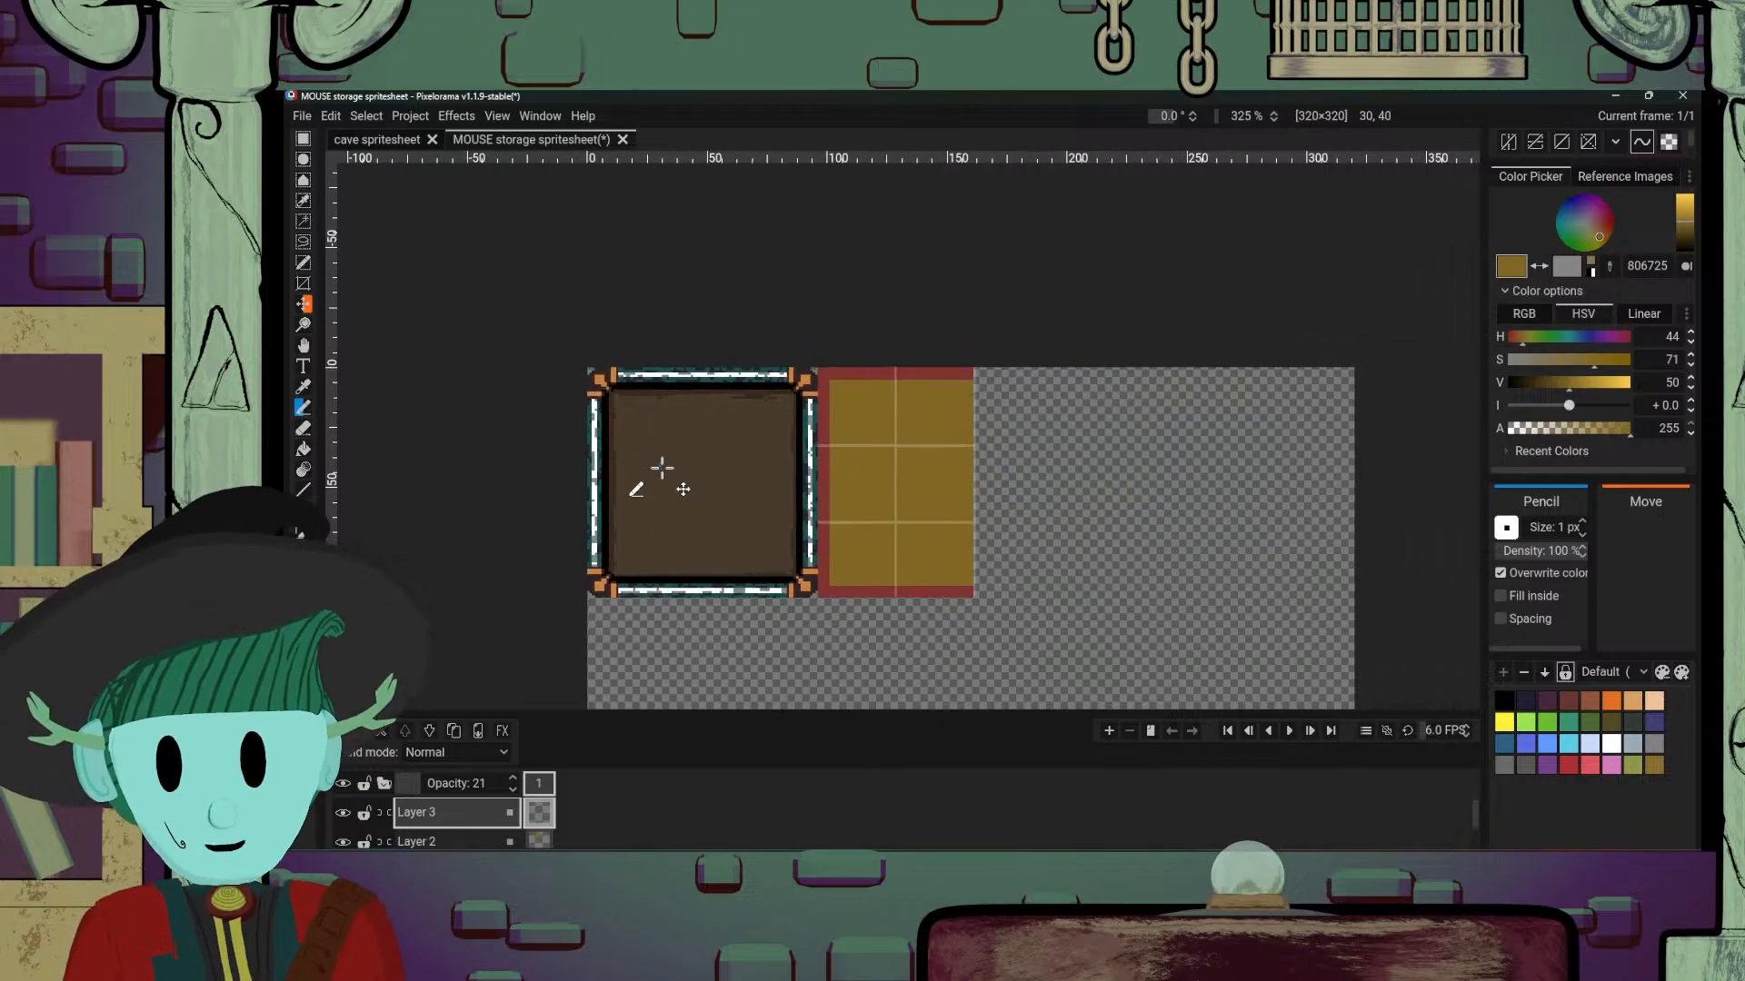
left_click_drag(973, 487, 897, 457)
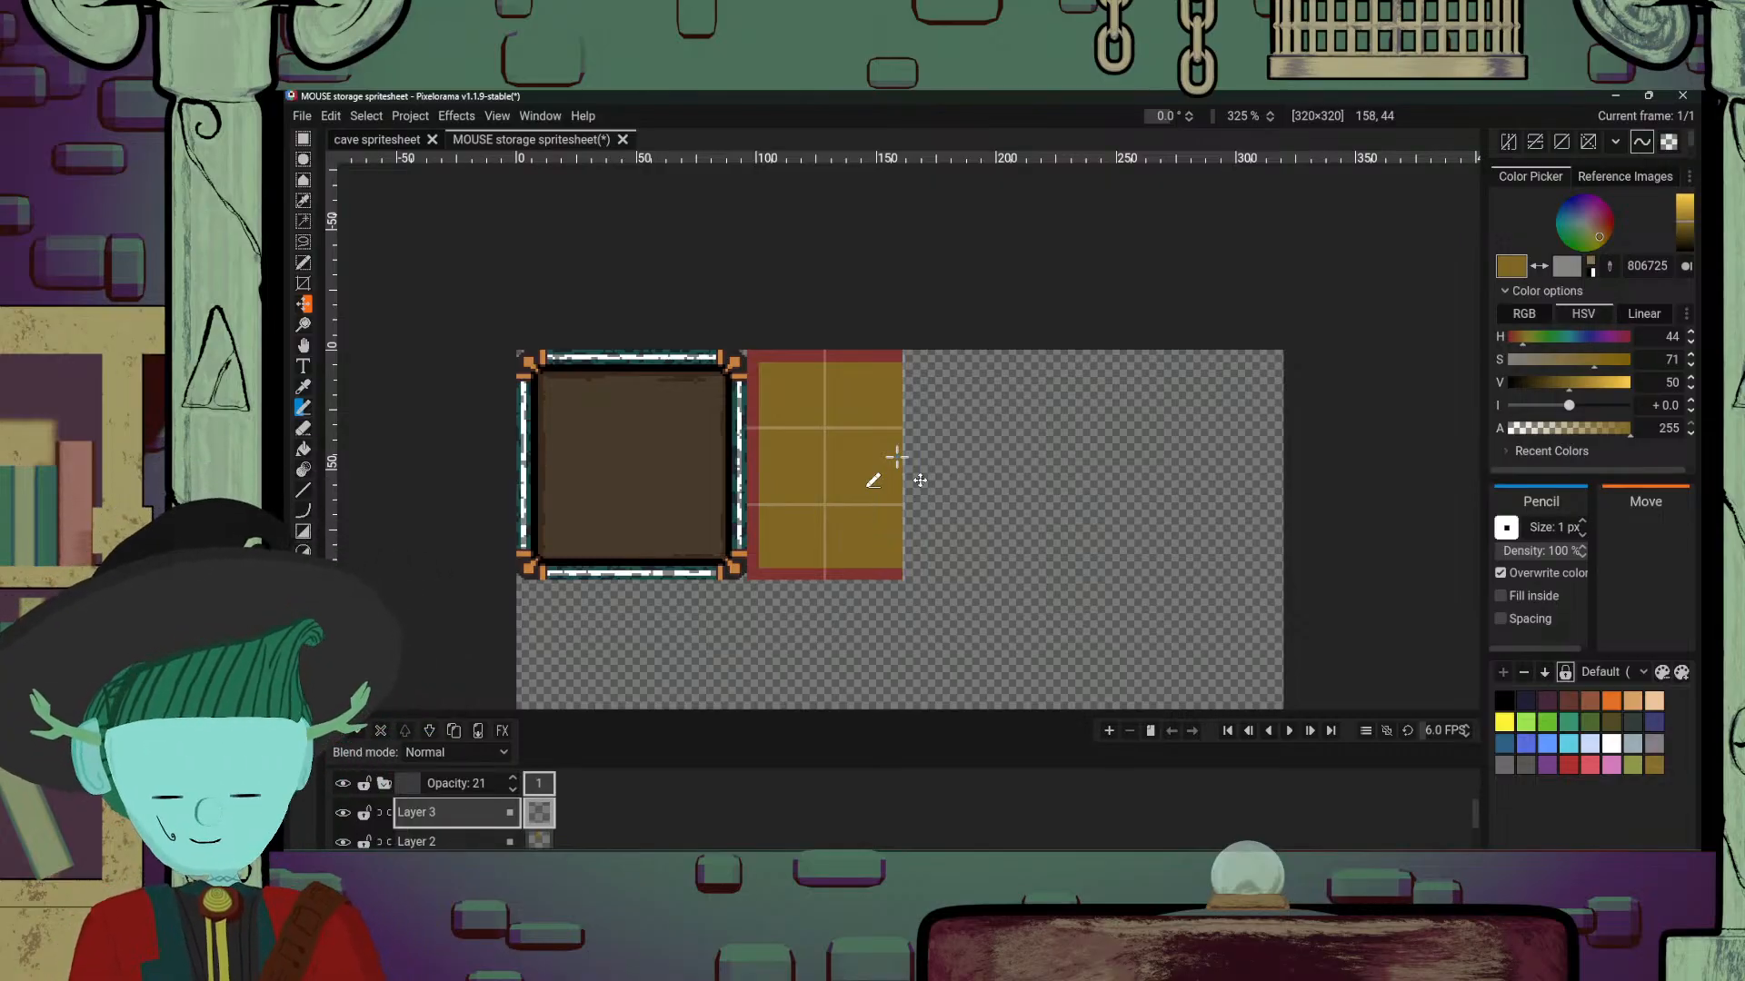
scroll(897, 457, "up", 3)
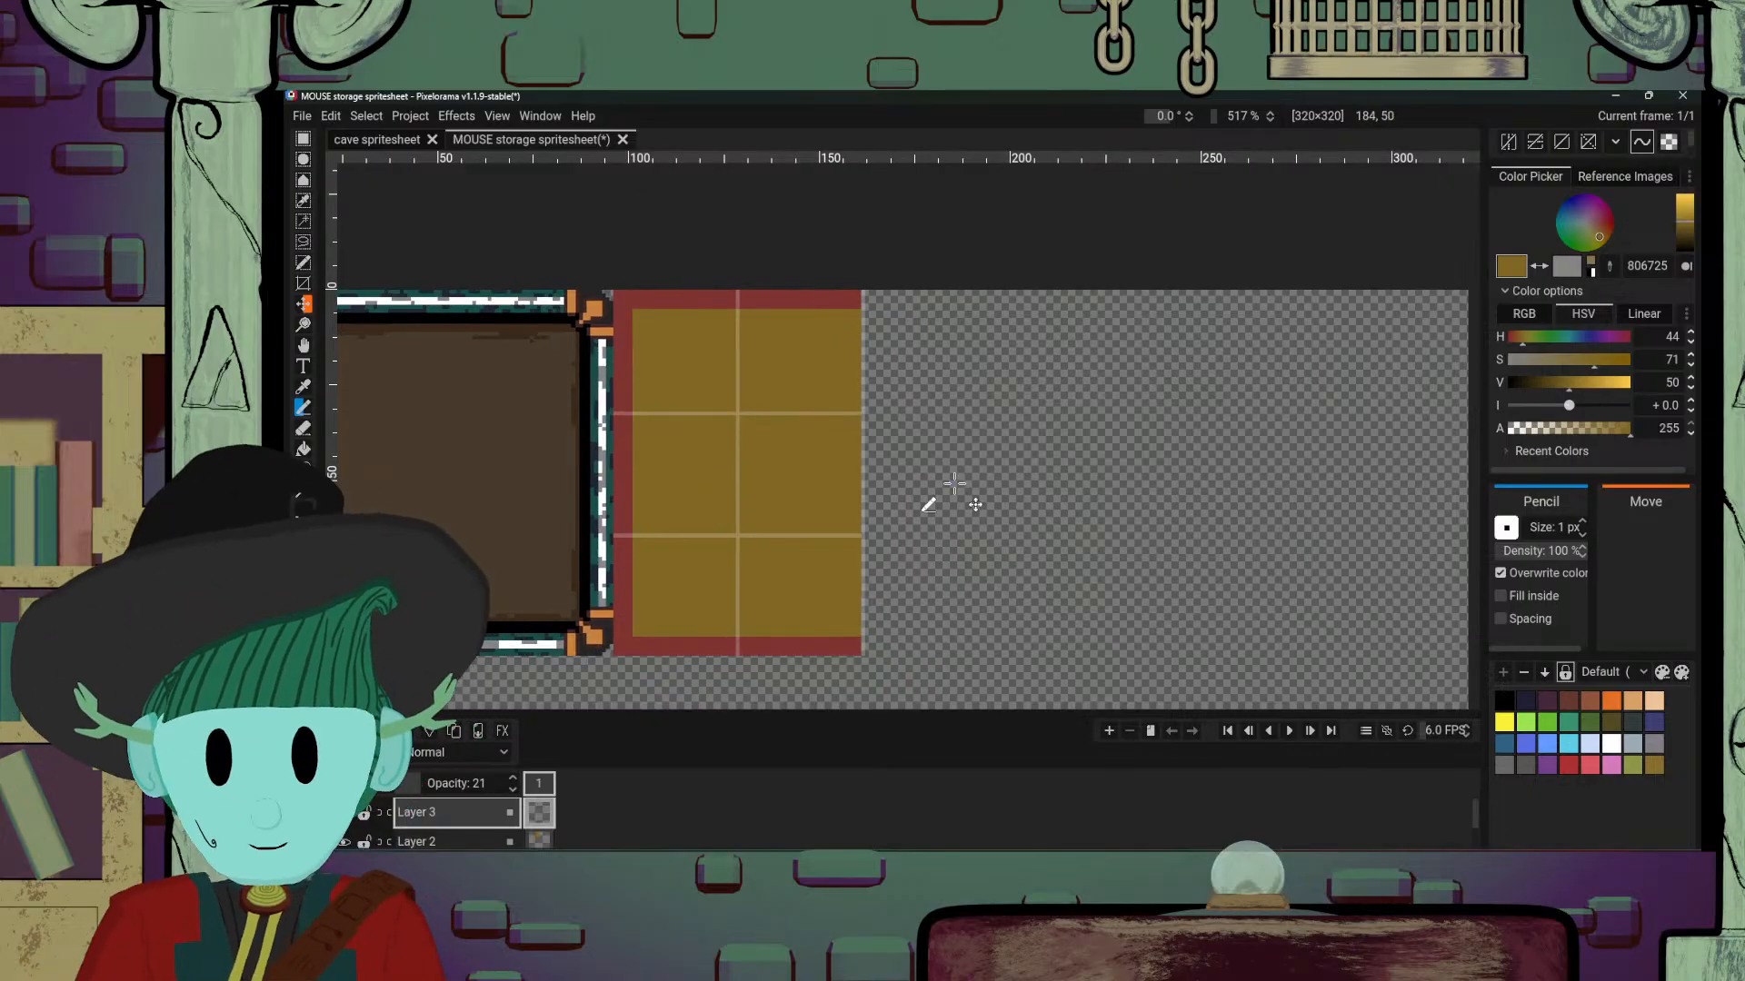
left_click_drag(1090, 472, 969, 496)
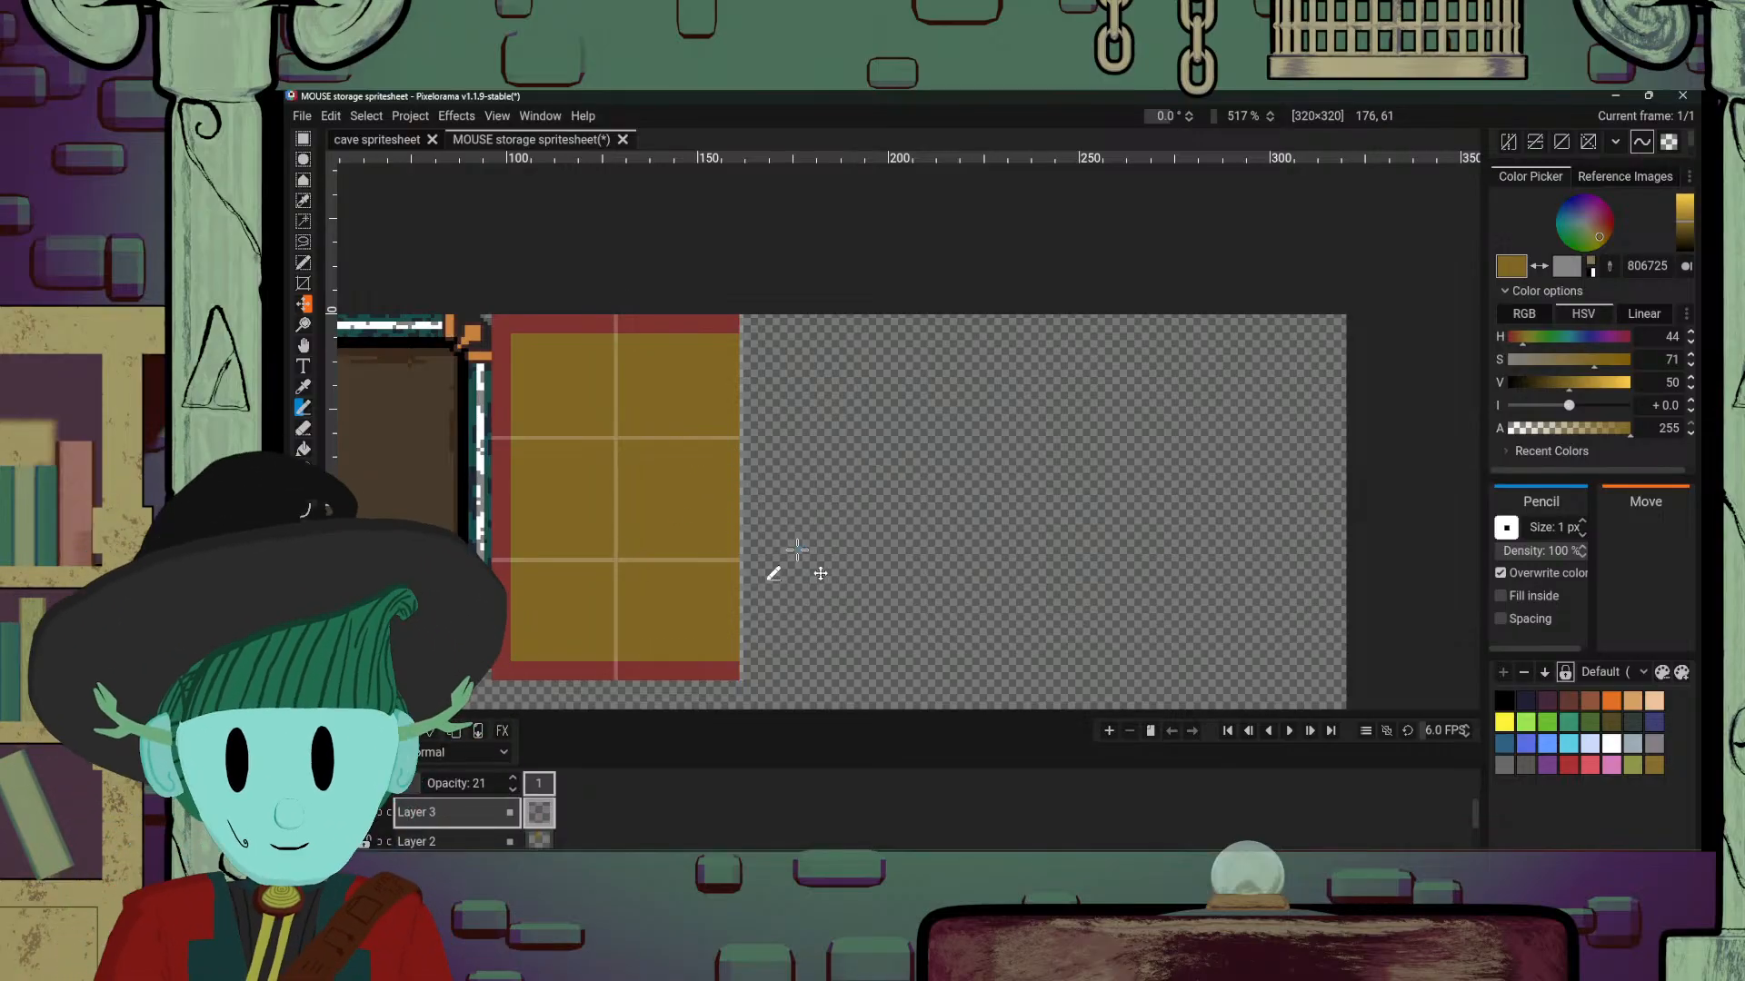
scroll(797, 550, "down", 2)
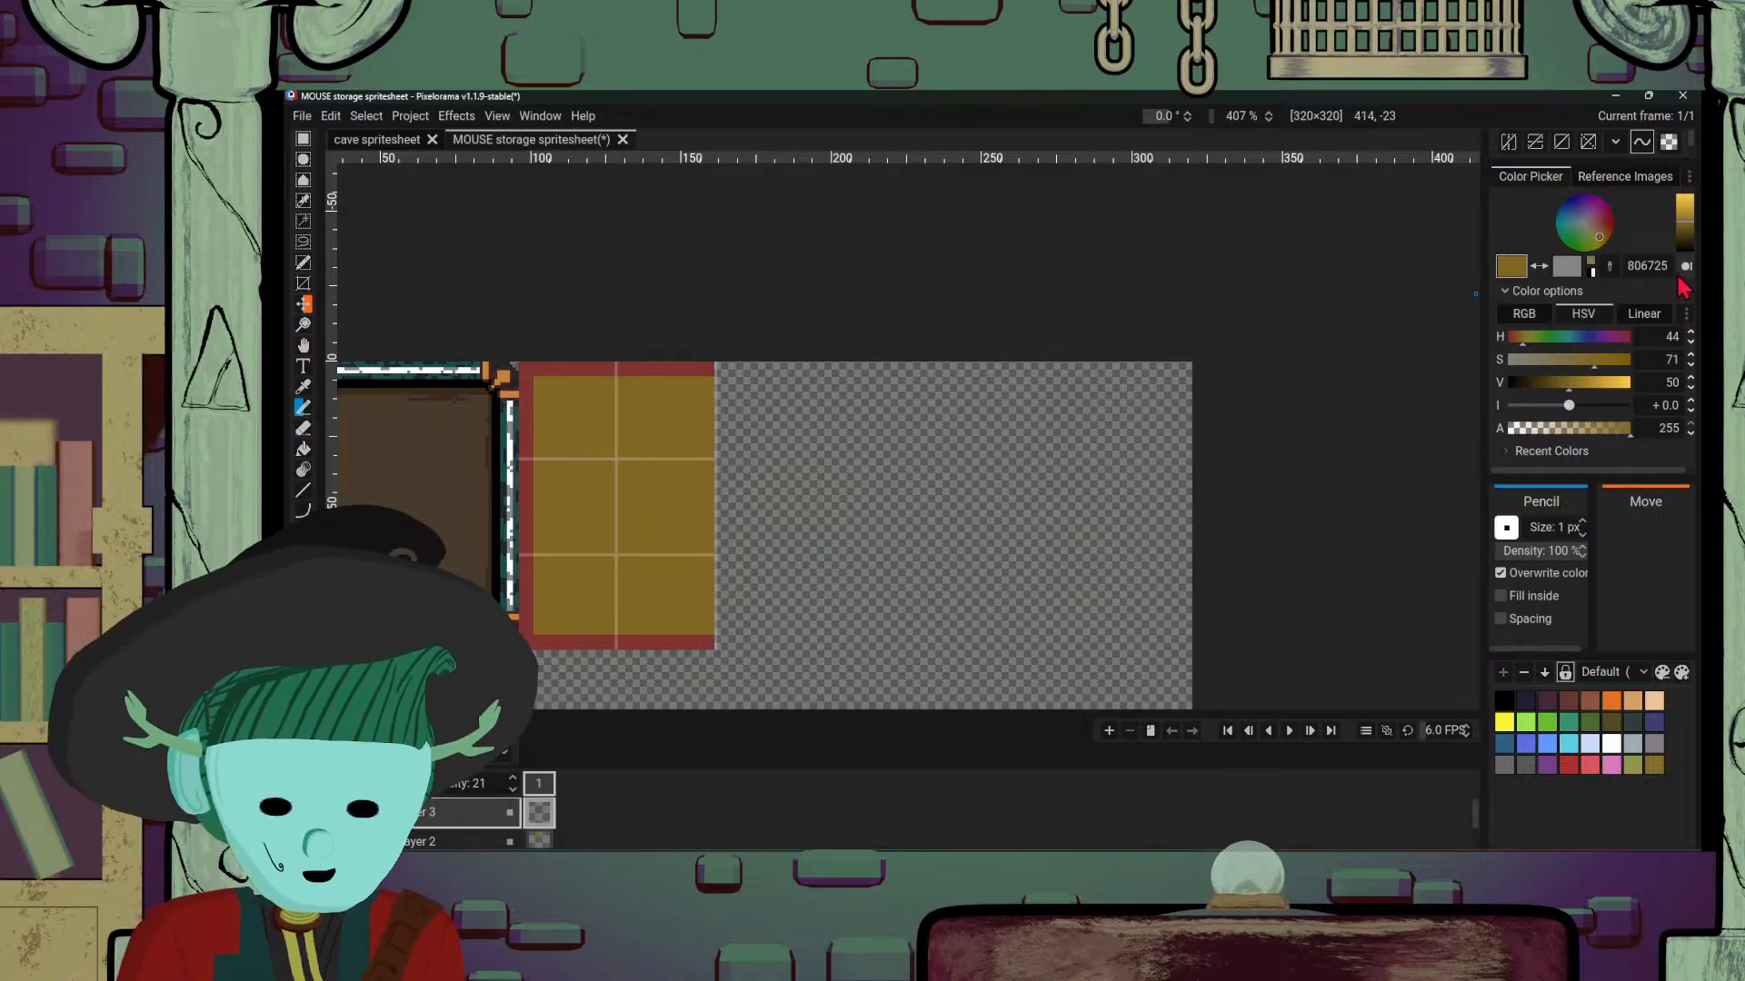
Step: Select the guide grid over the two tile columns on Layer 3 with a rectangular selection and copy it
scroll(720, 545, "up", 2)
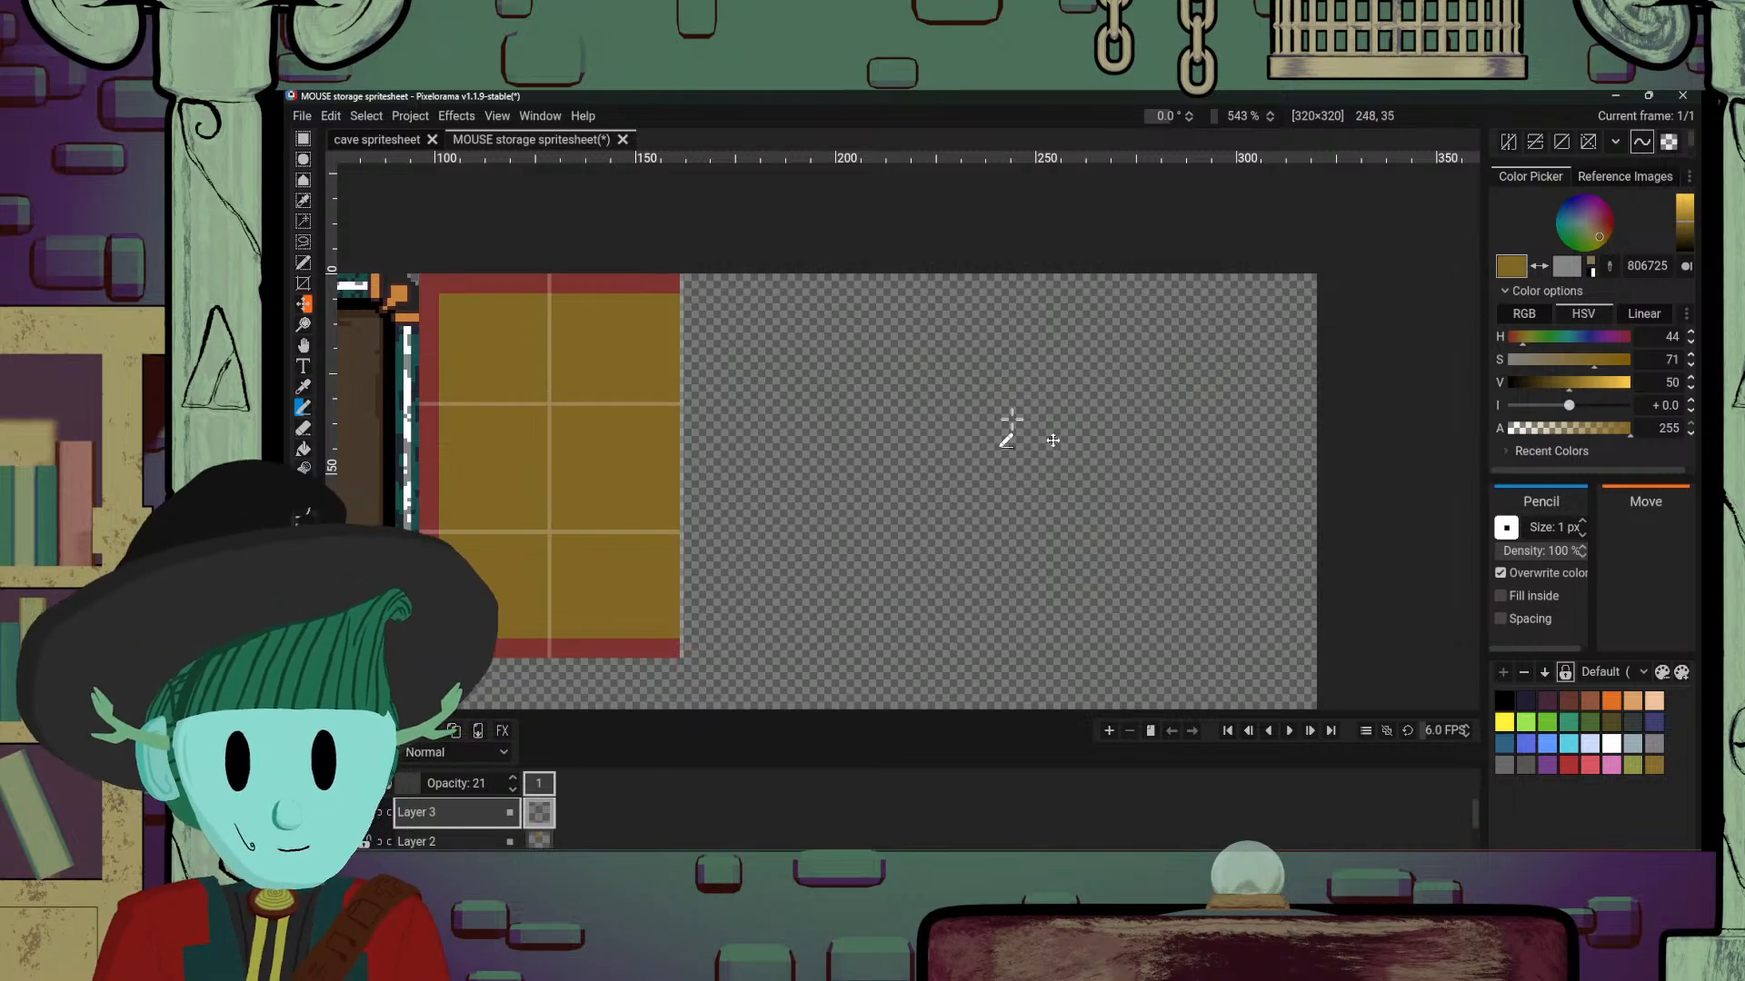
left_click_drag(769, 445, 888, 411)
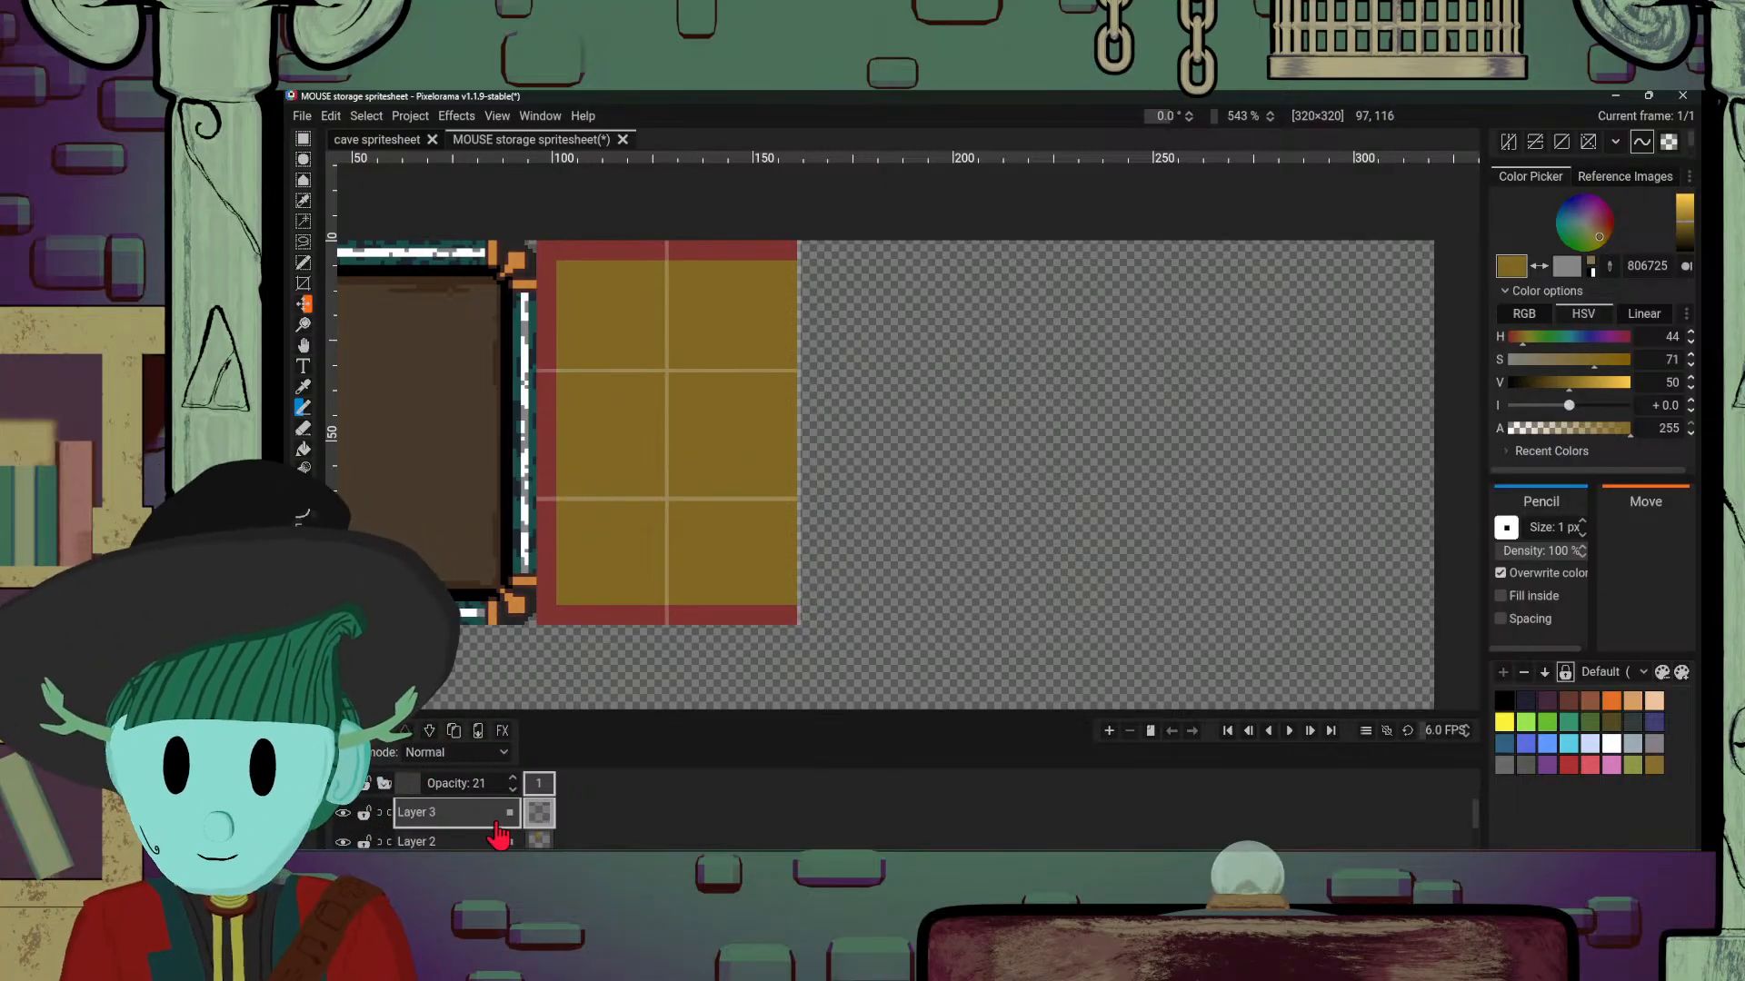
left_click(303, 138)
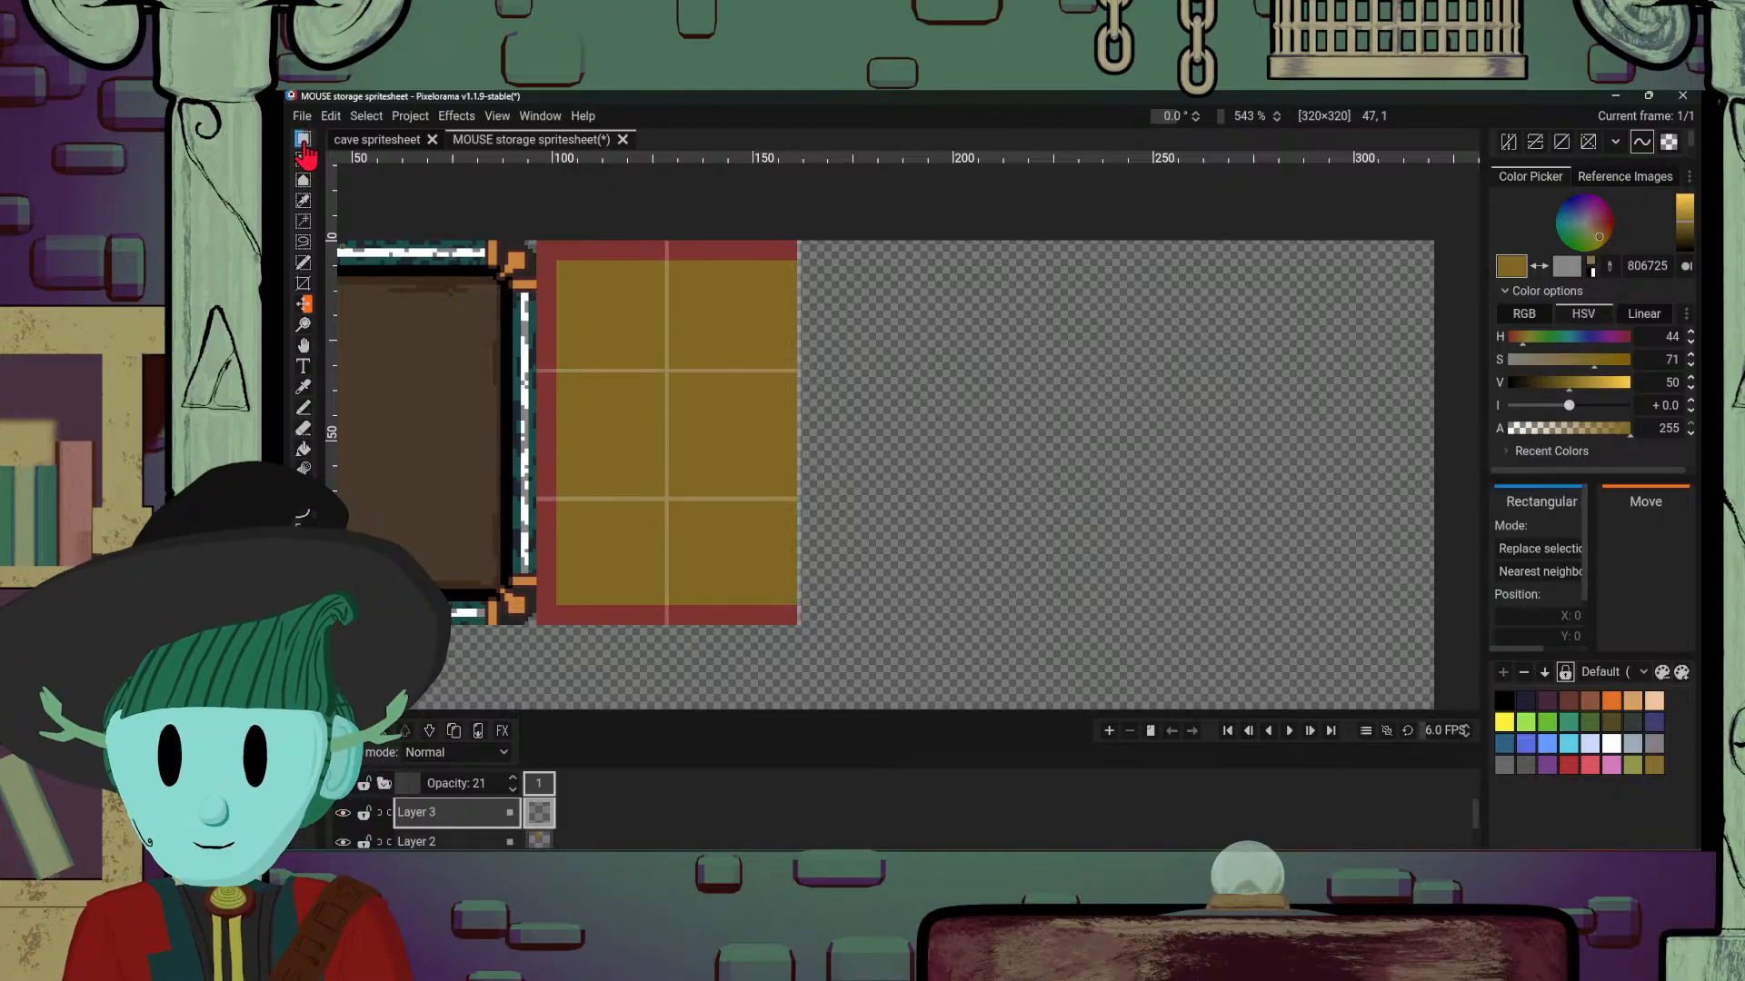
left_click_drag(826, 233, 537, 628)
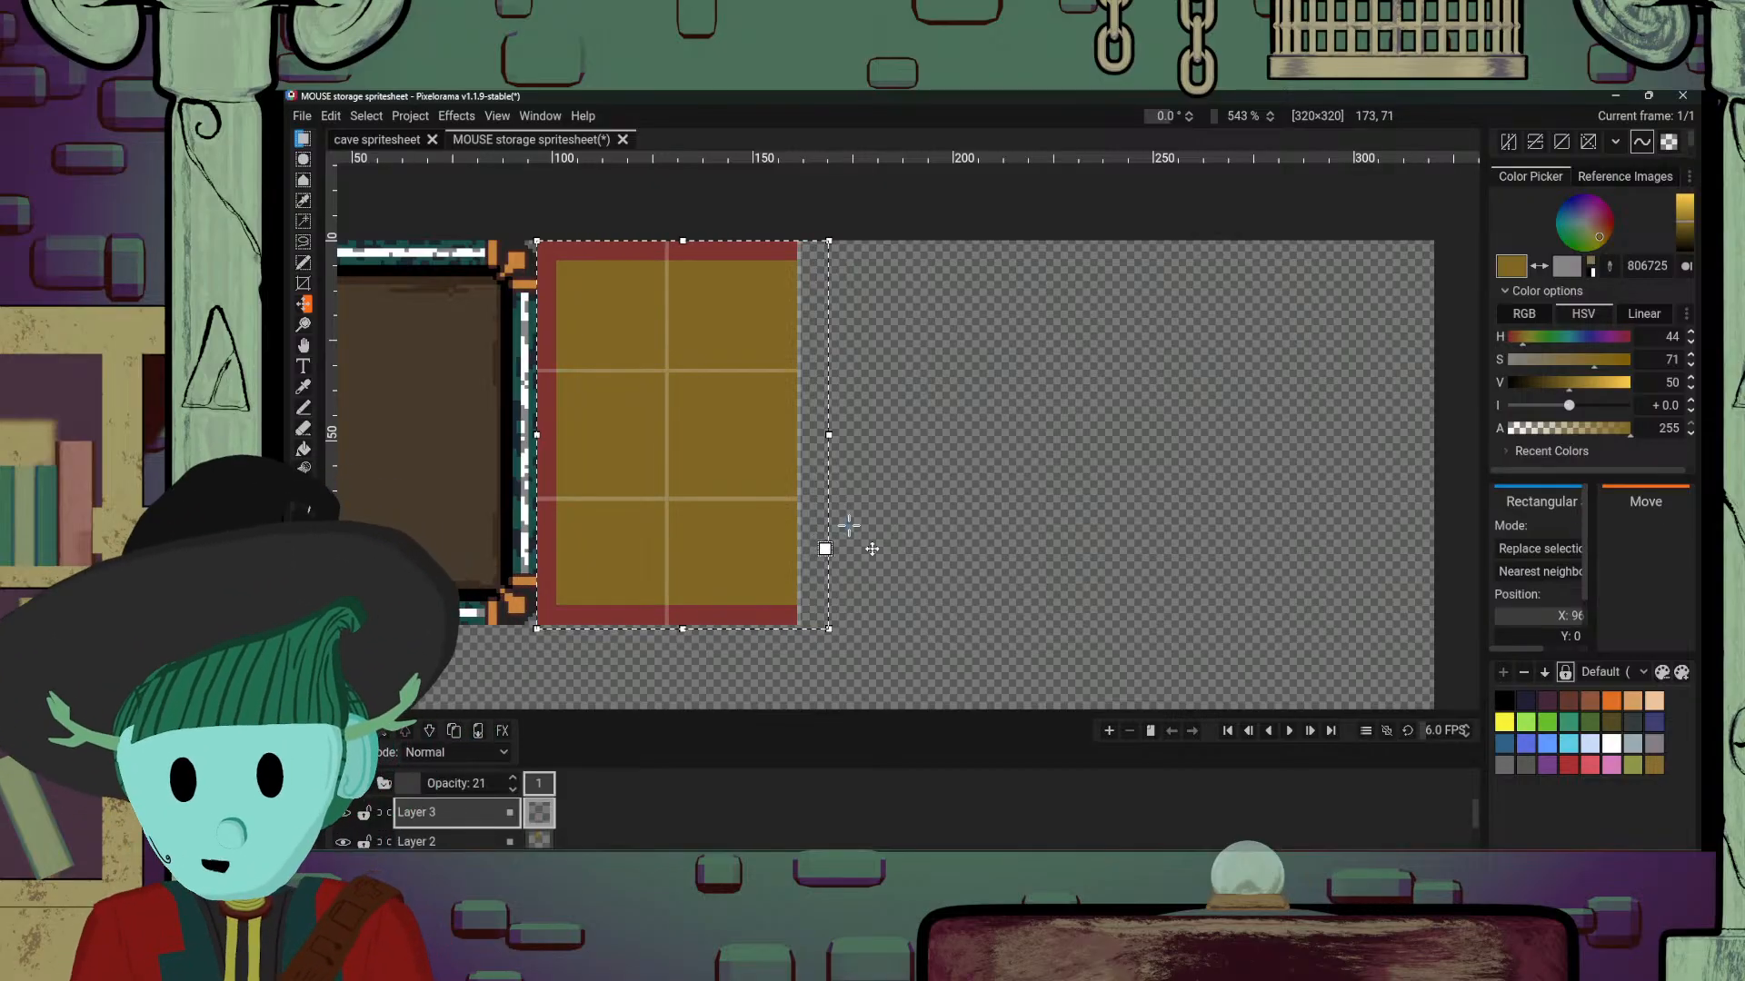
key("ctrl+c")
Step: Paste the copied guide grid onto the empty canvas directly beside the second tile column and apply its placement
key("ctrl+v")
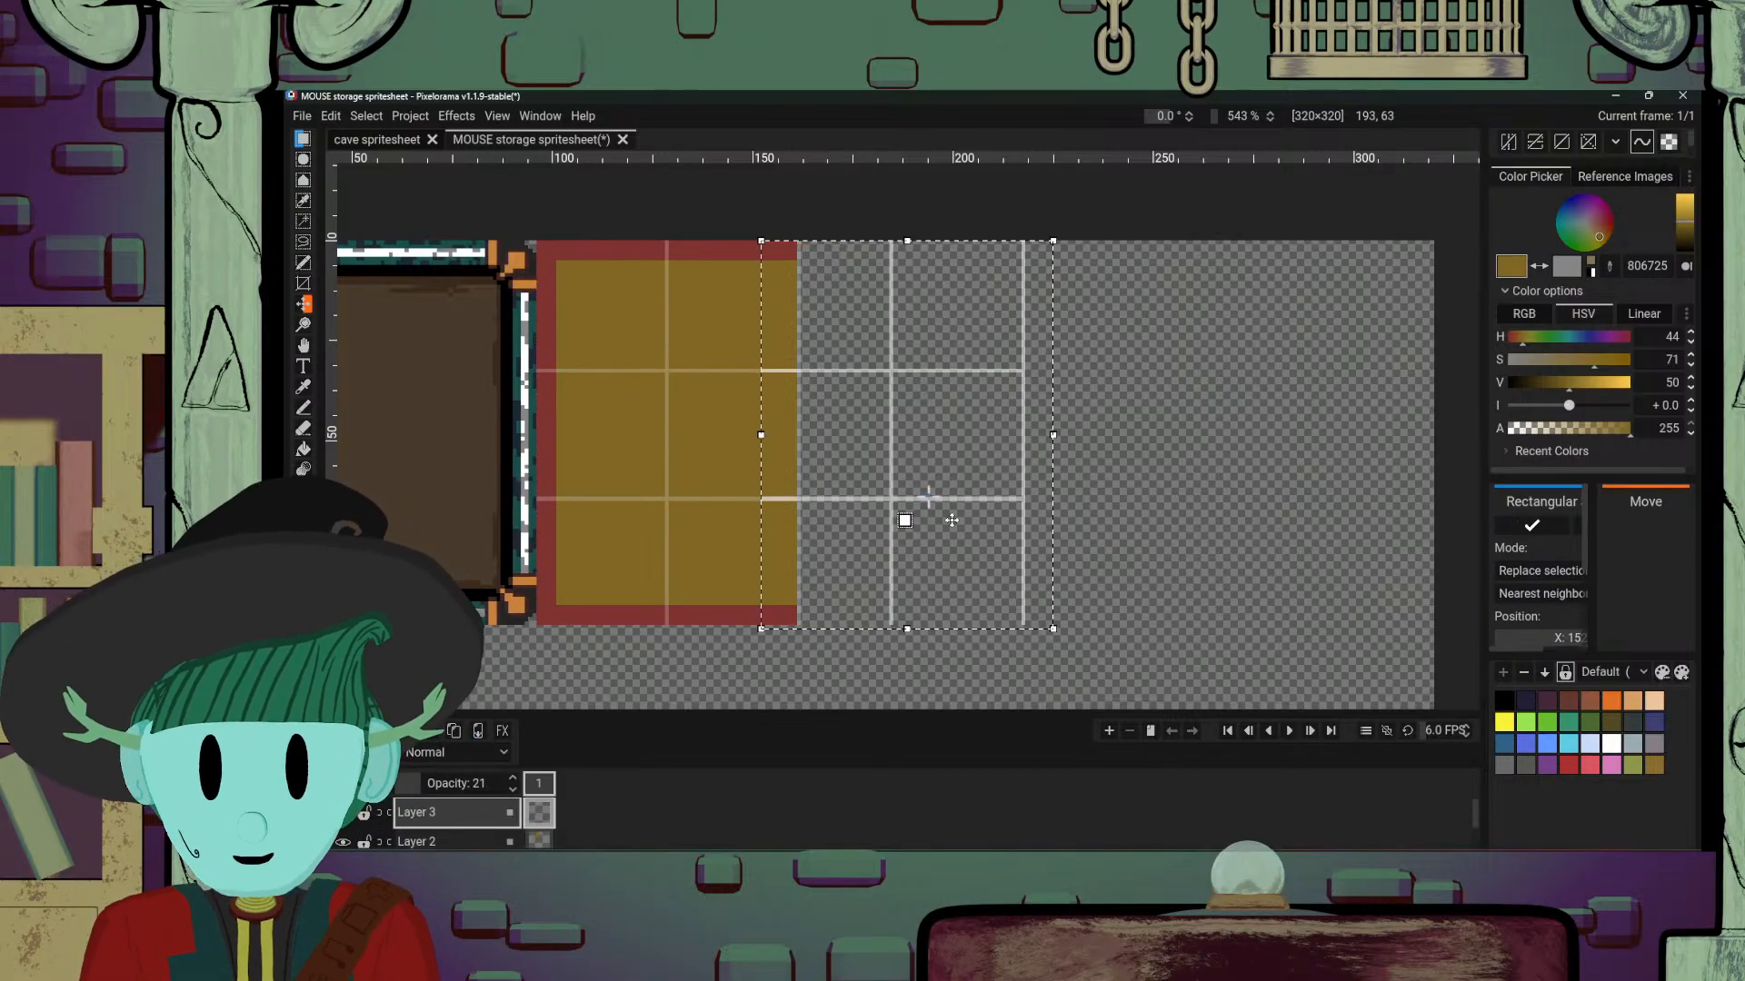
left_click_drag(916, 494, 978, 520)
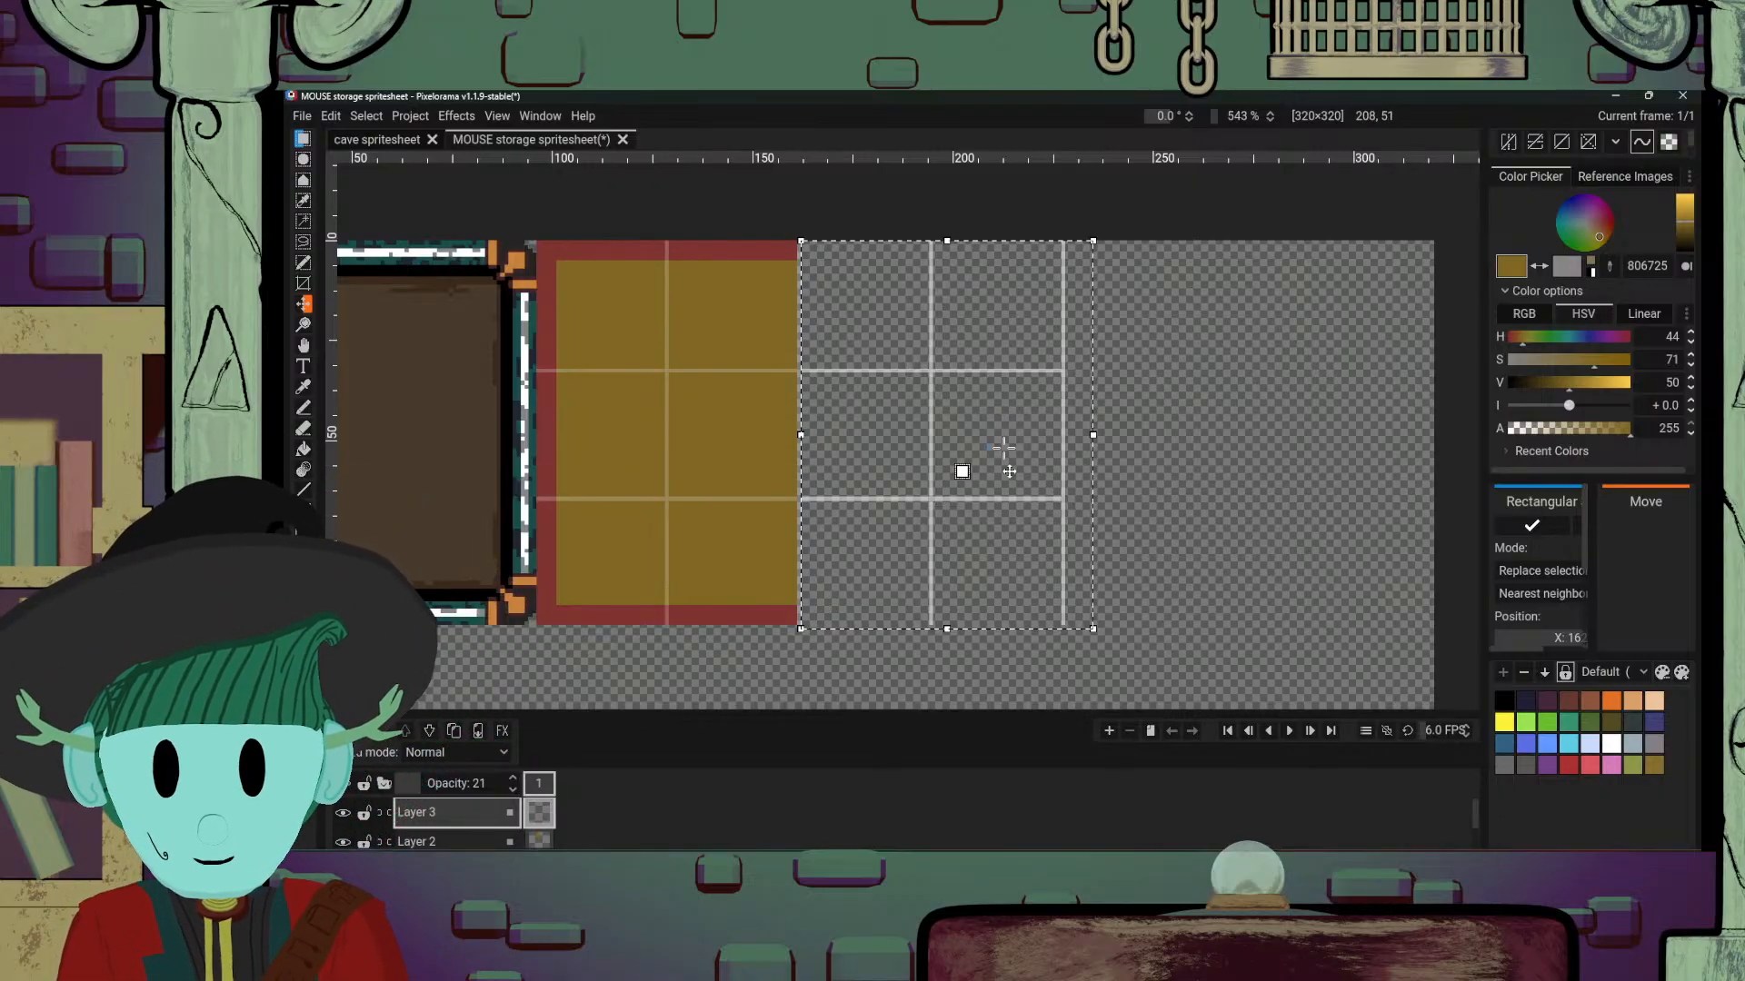
scroll(1054, 473, "down", 4)
scroll(1098, 489, "up", 2)
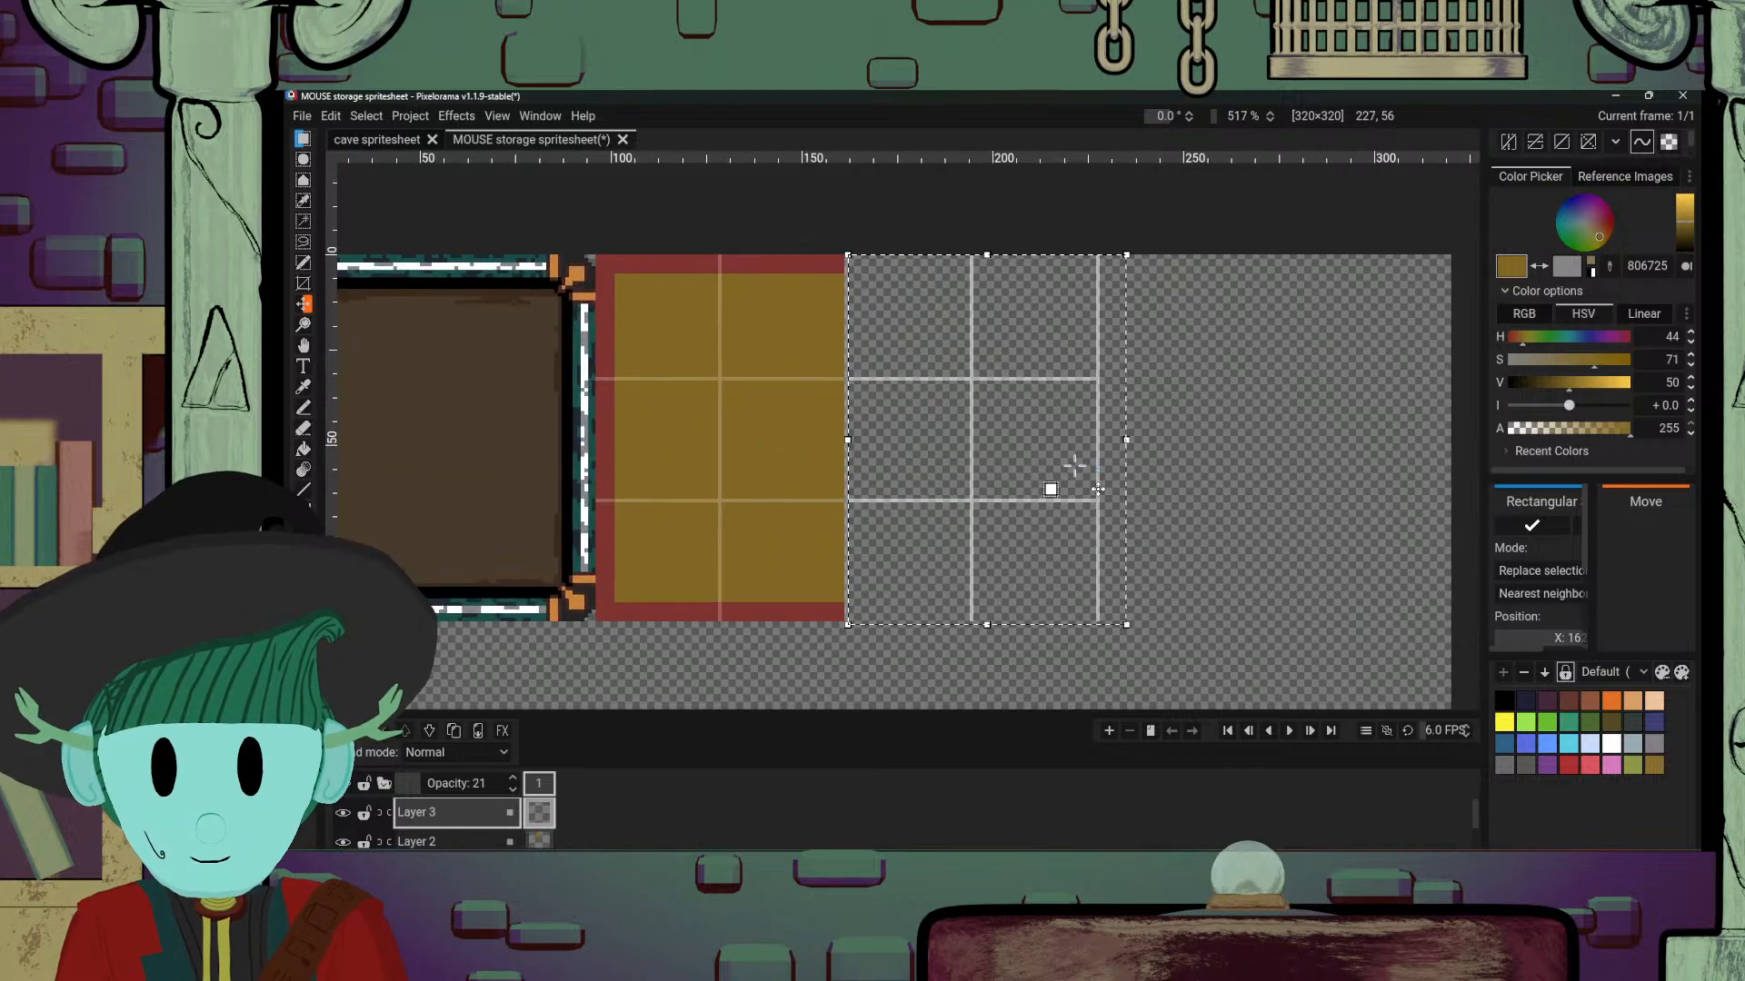
scroll(1172, 516, "down", 2)
scroll(1124, 520, "up", 3)
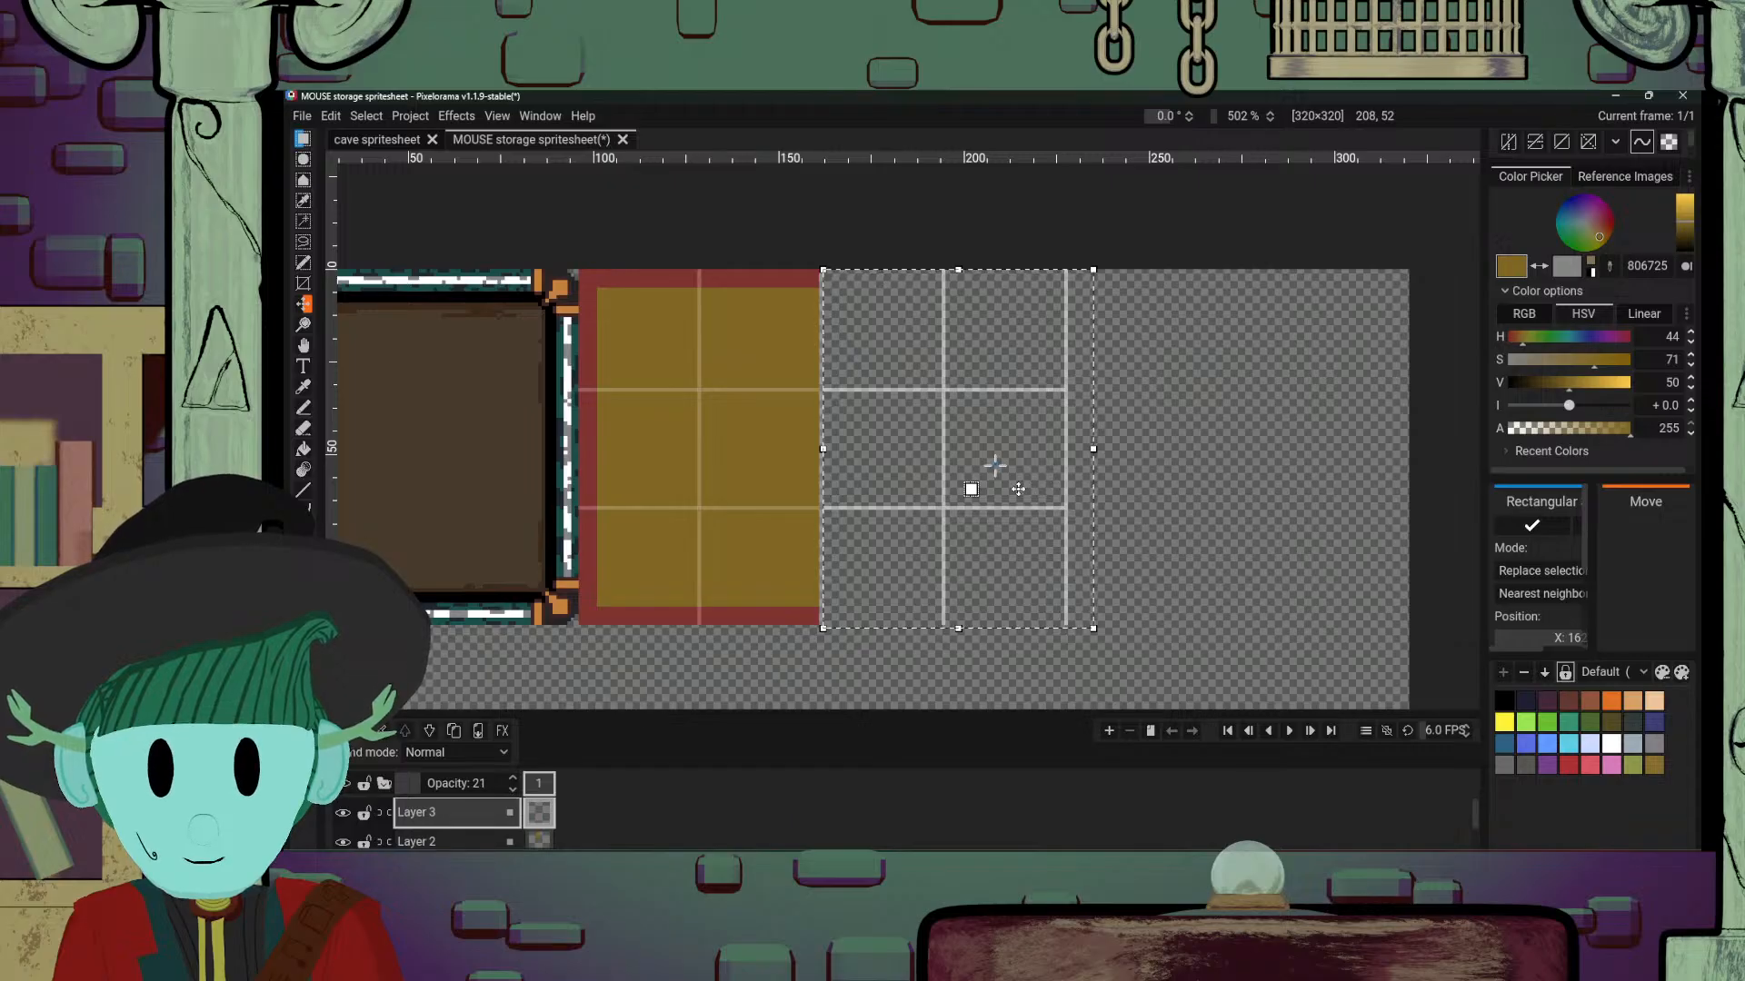
scroll(995, 465, "down", 4)
scroll(1049, 523, "up", 4)
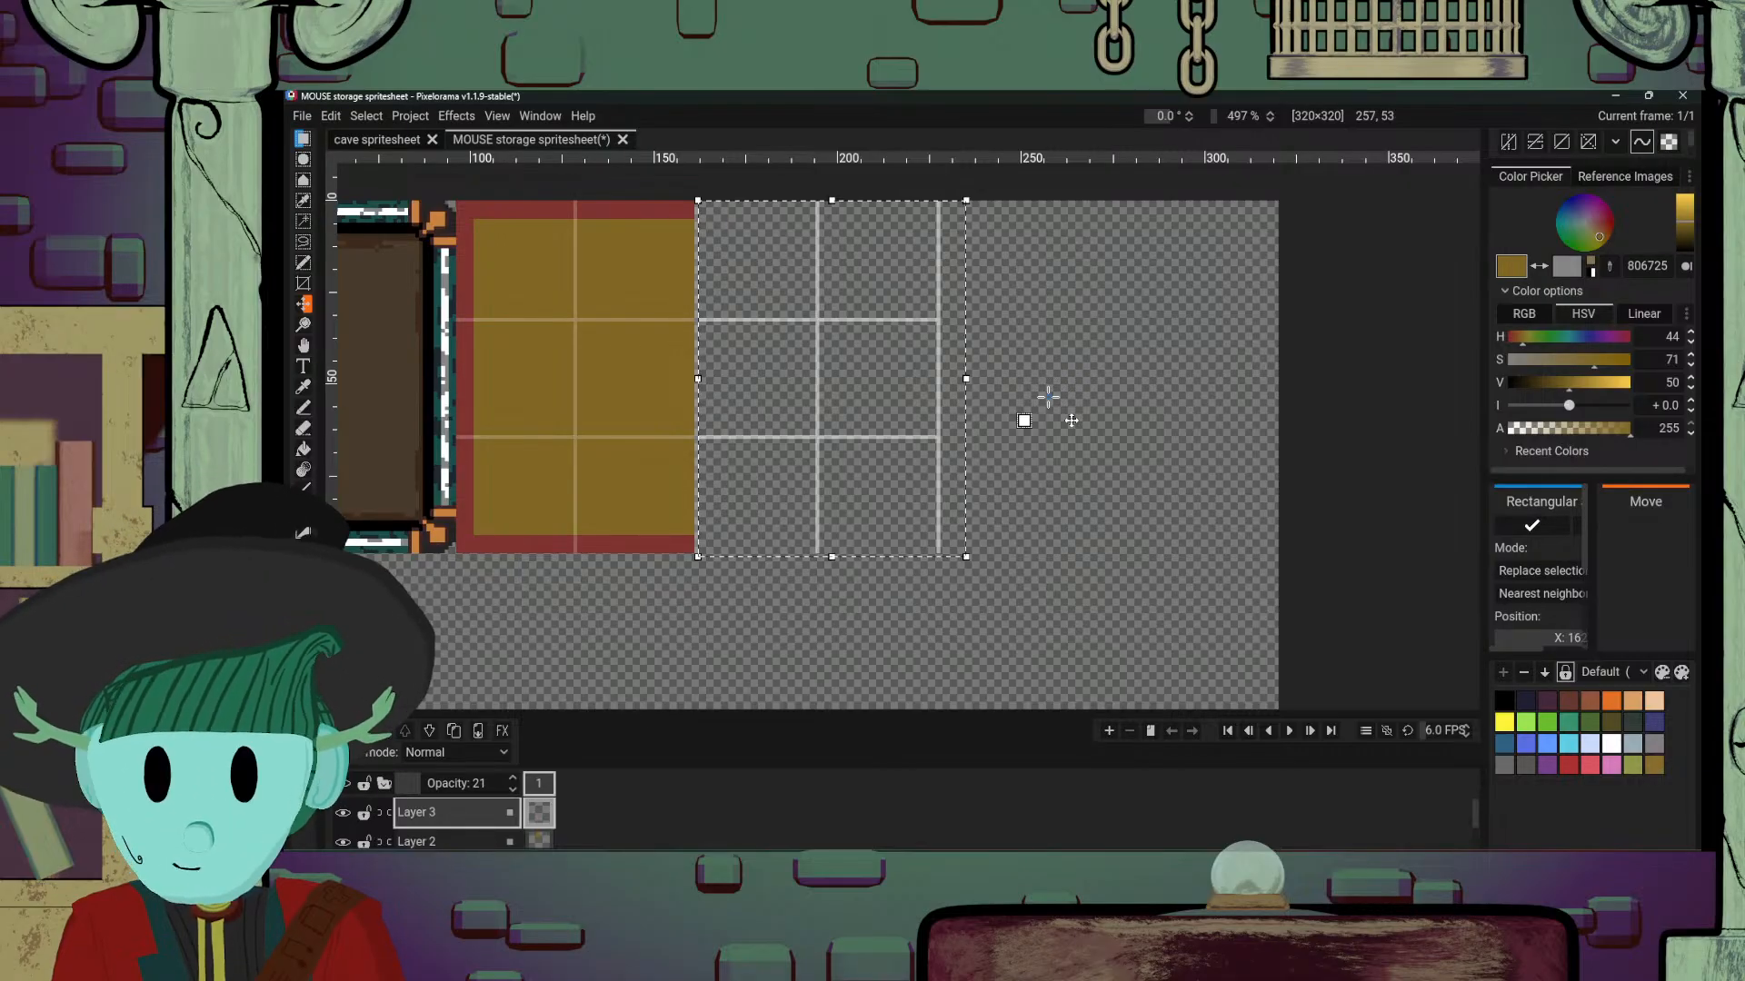
key("Return")
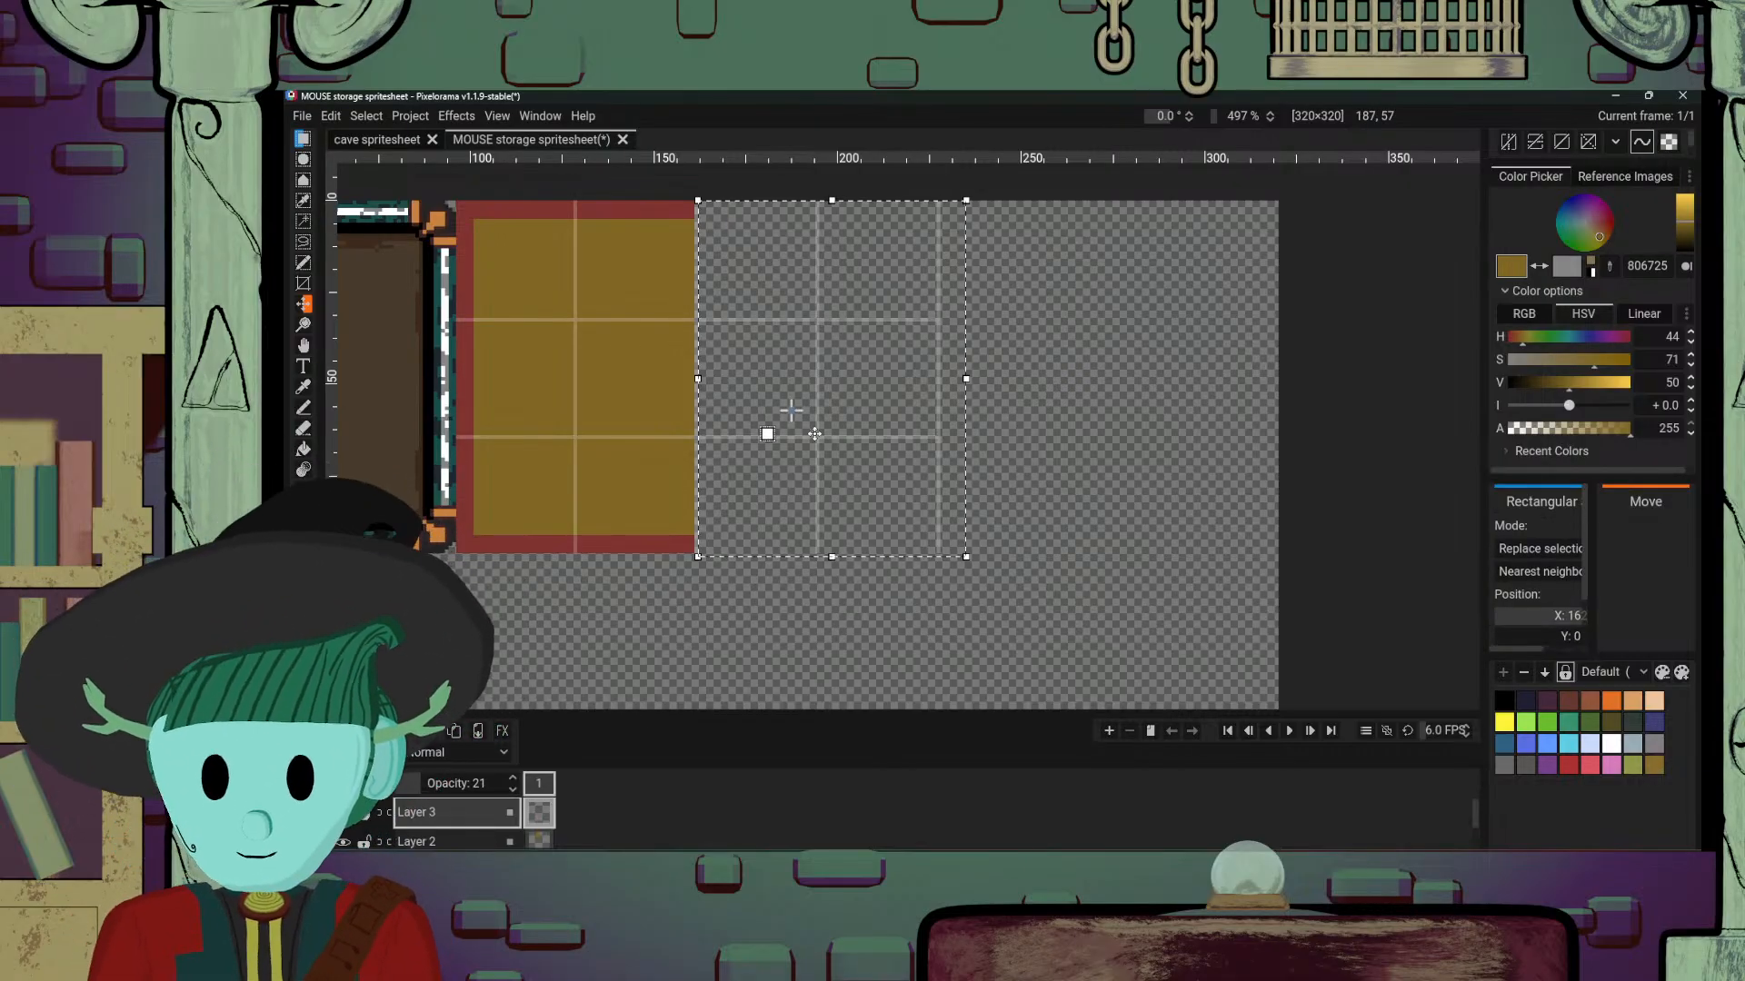
Step: Try pasting another guide grid copy beside the first pasted one, then undo both pastes
scroll(988, 448, "down", 2)
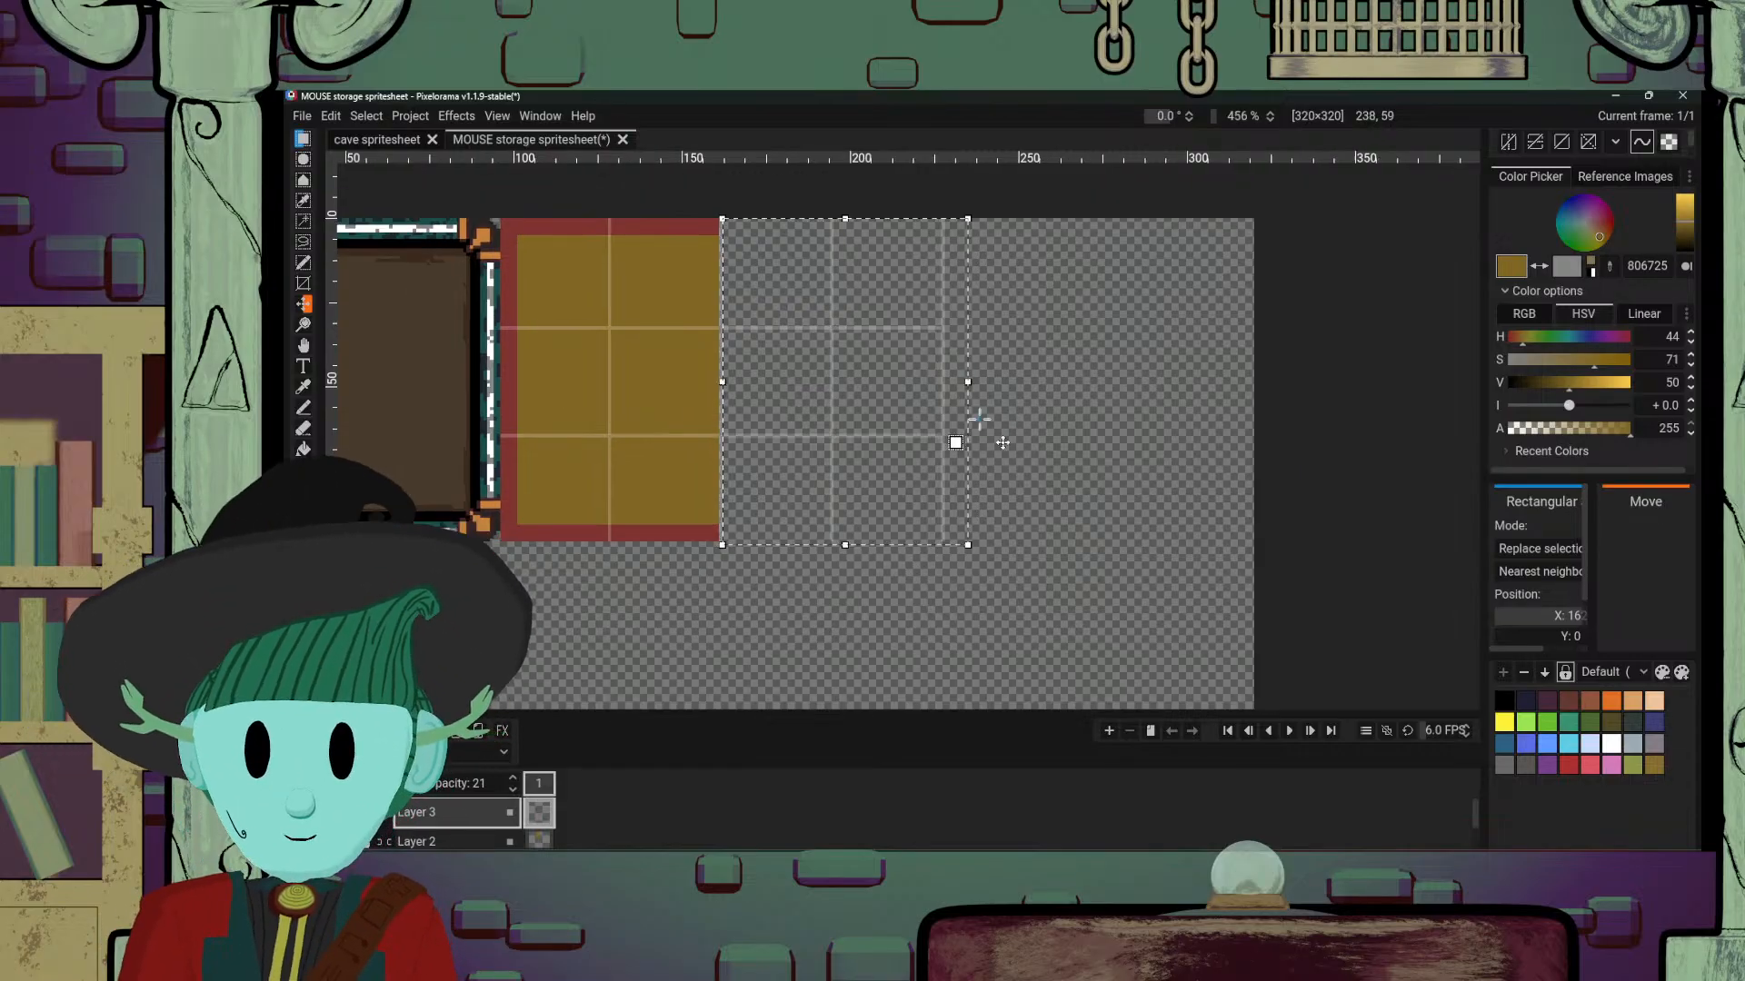
scroll(1054, 489, "up", 3)
scroll(1072, 499, "down", 2)
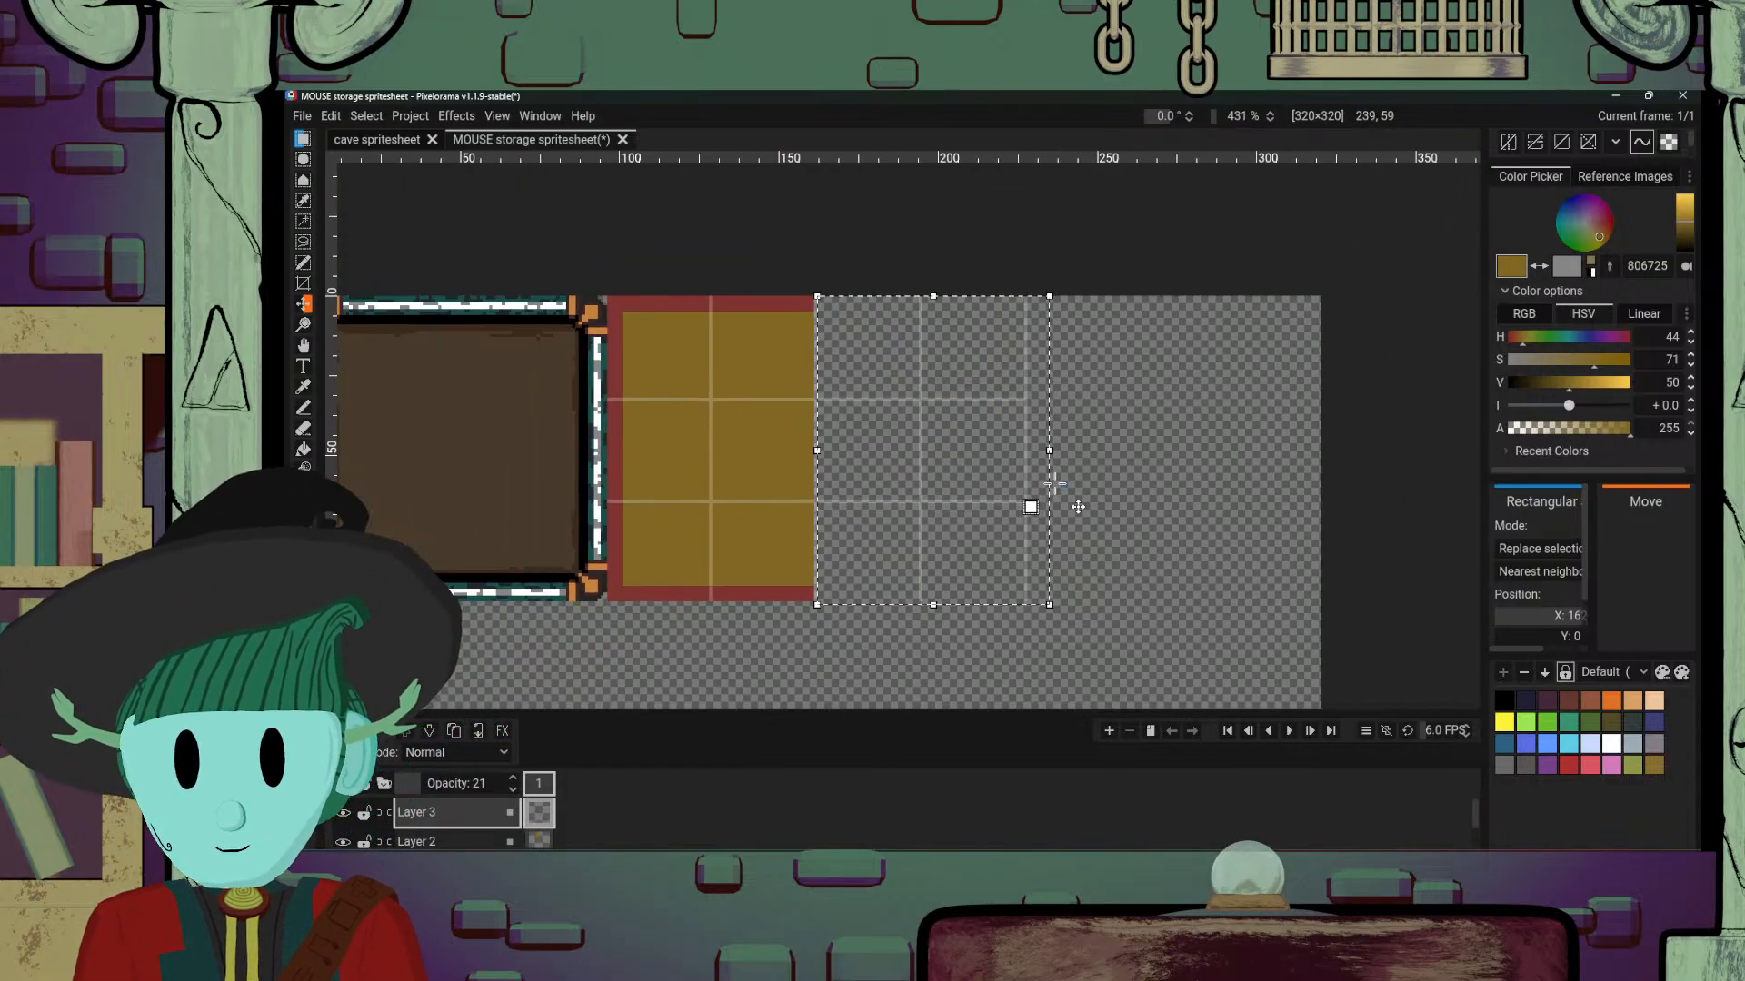
scroll(1078, 506, "up", 2)
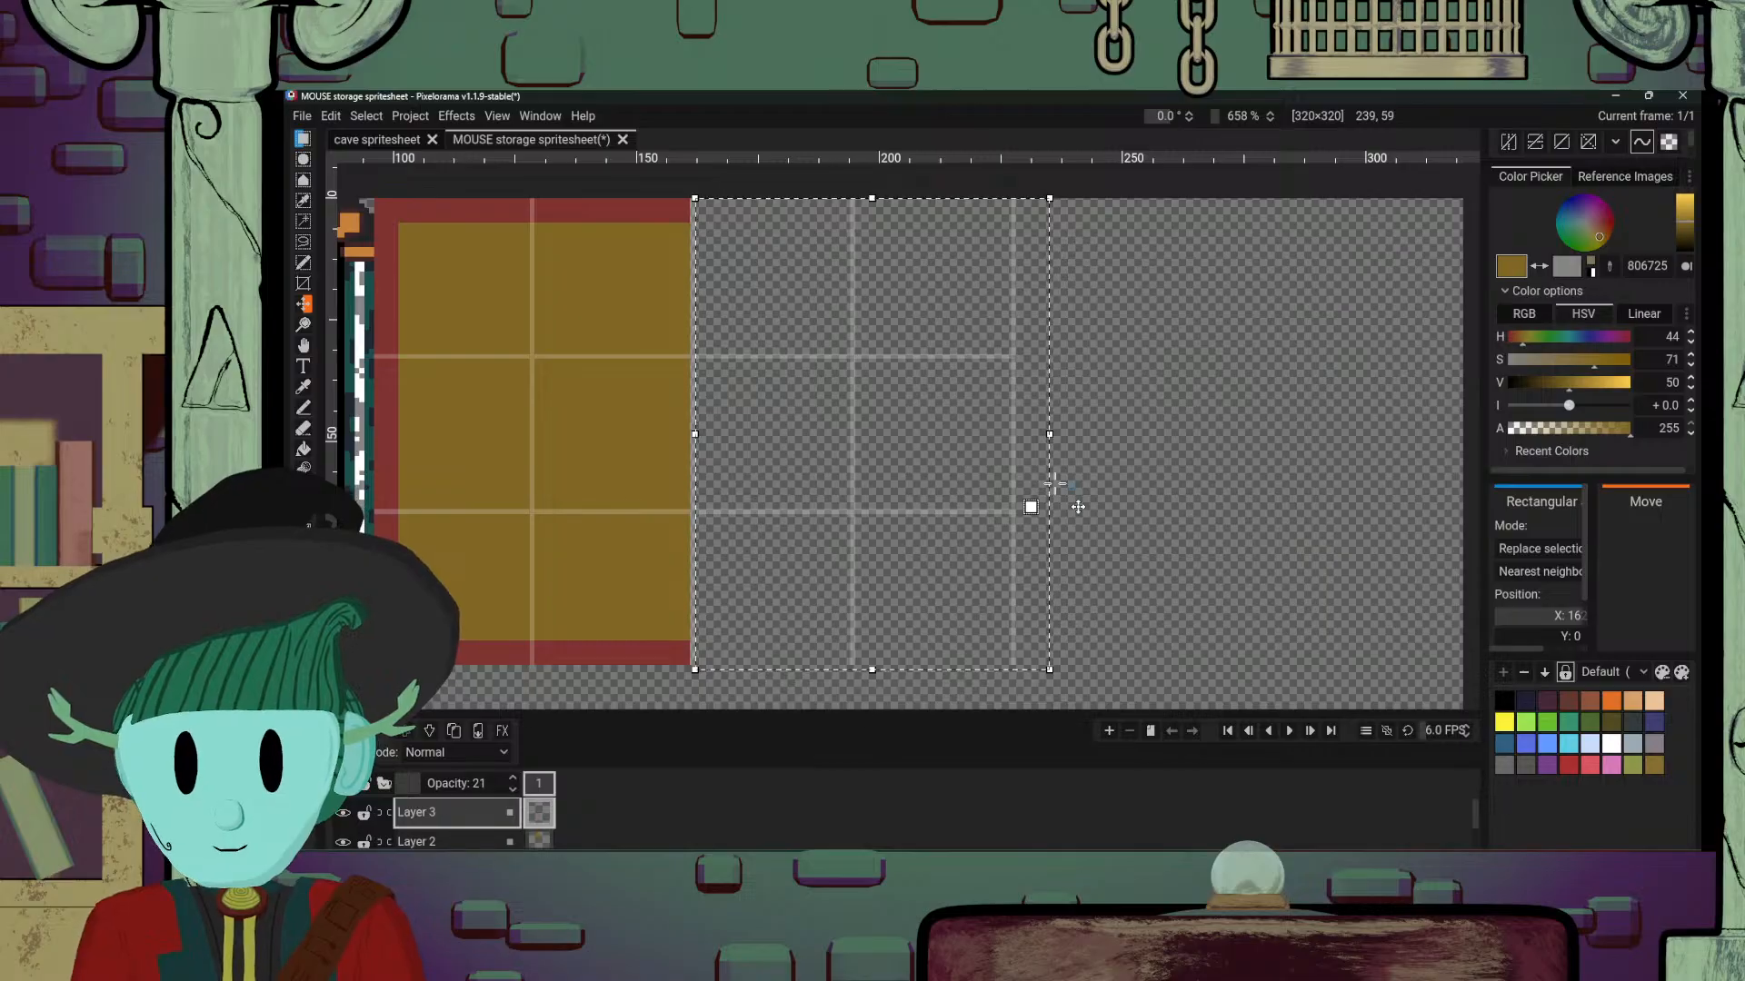
scroll(1078, 506, "down", 2)
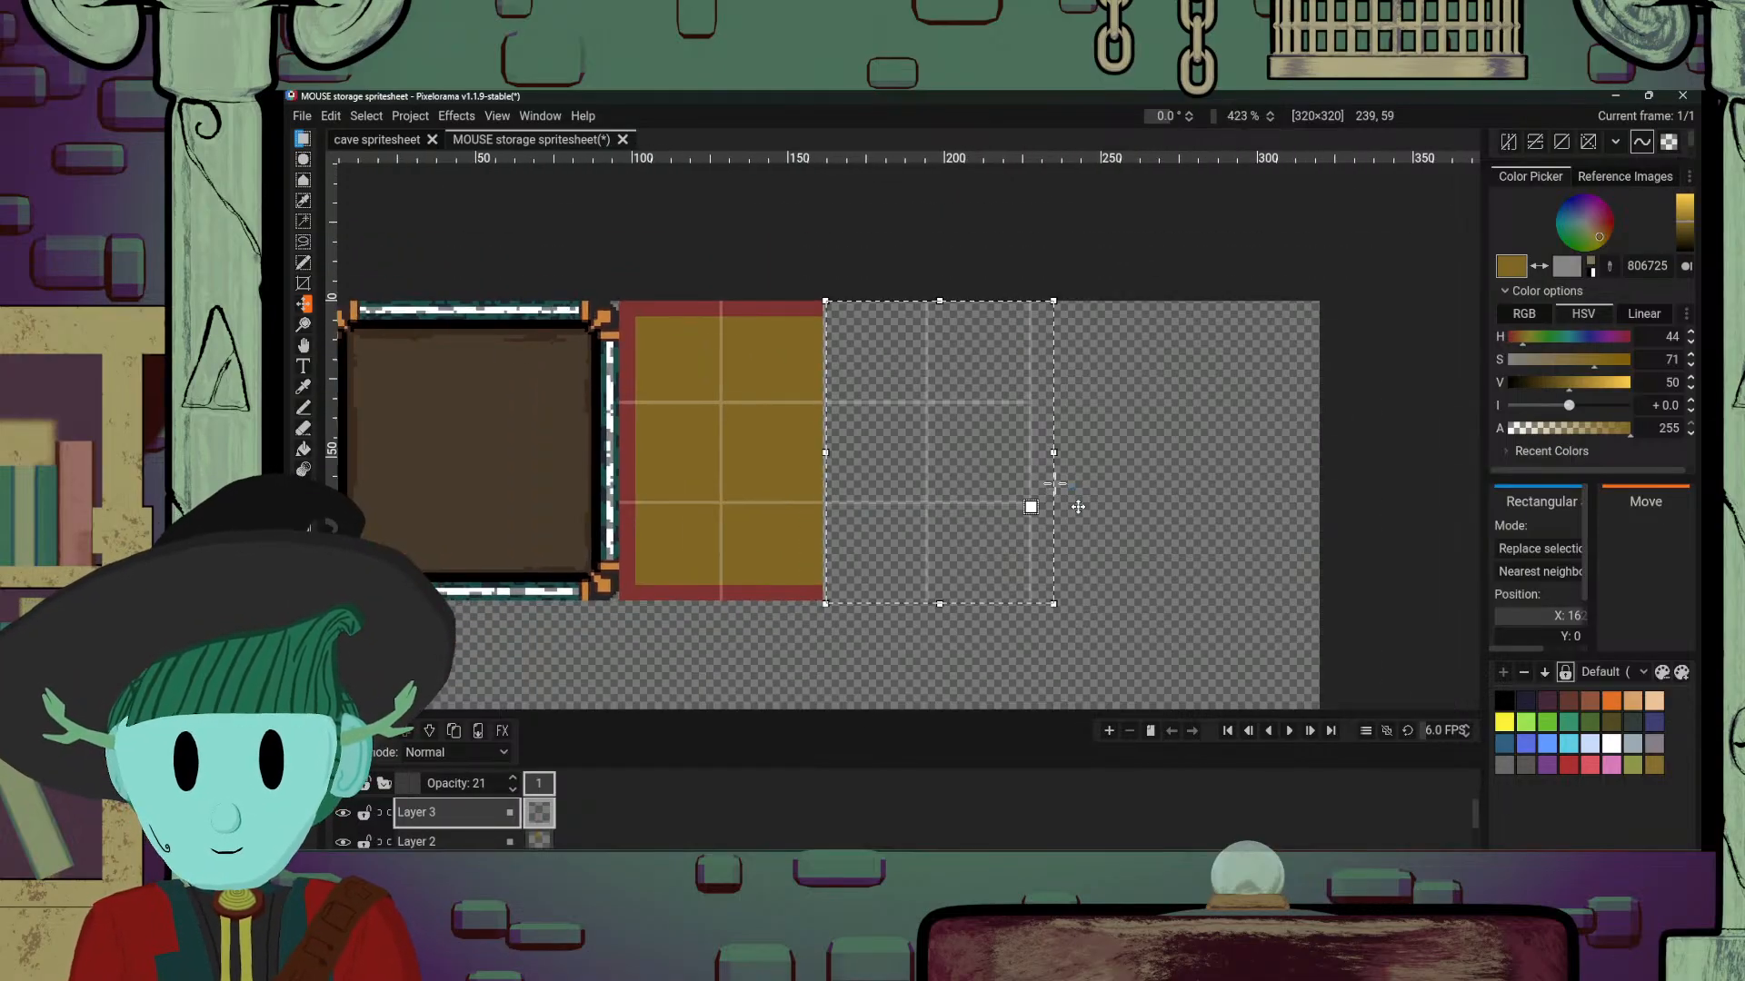
key("ctrl+v")
left_click_drag(872, 495, 1109, 487)
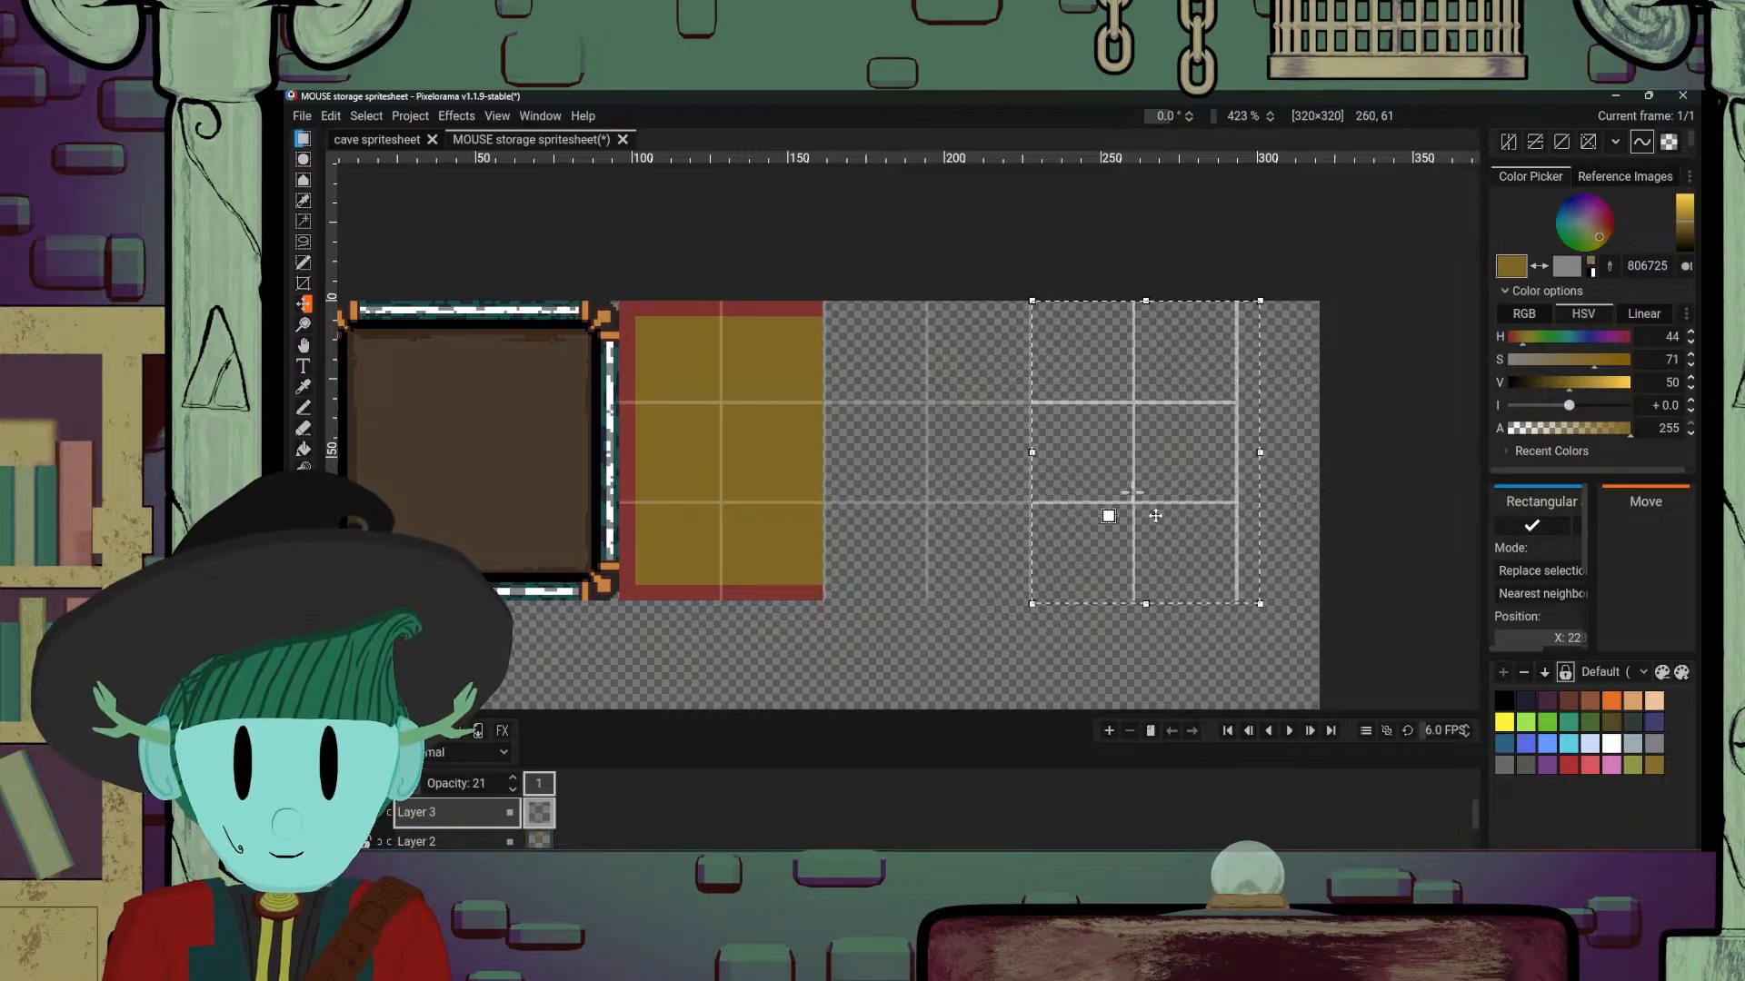
scroll(1131, 491, "up", 3)
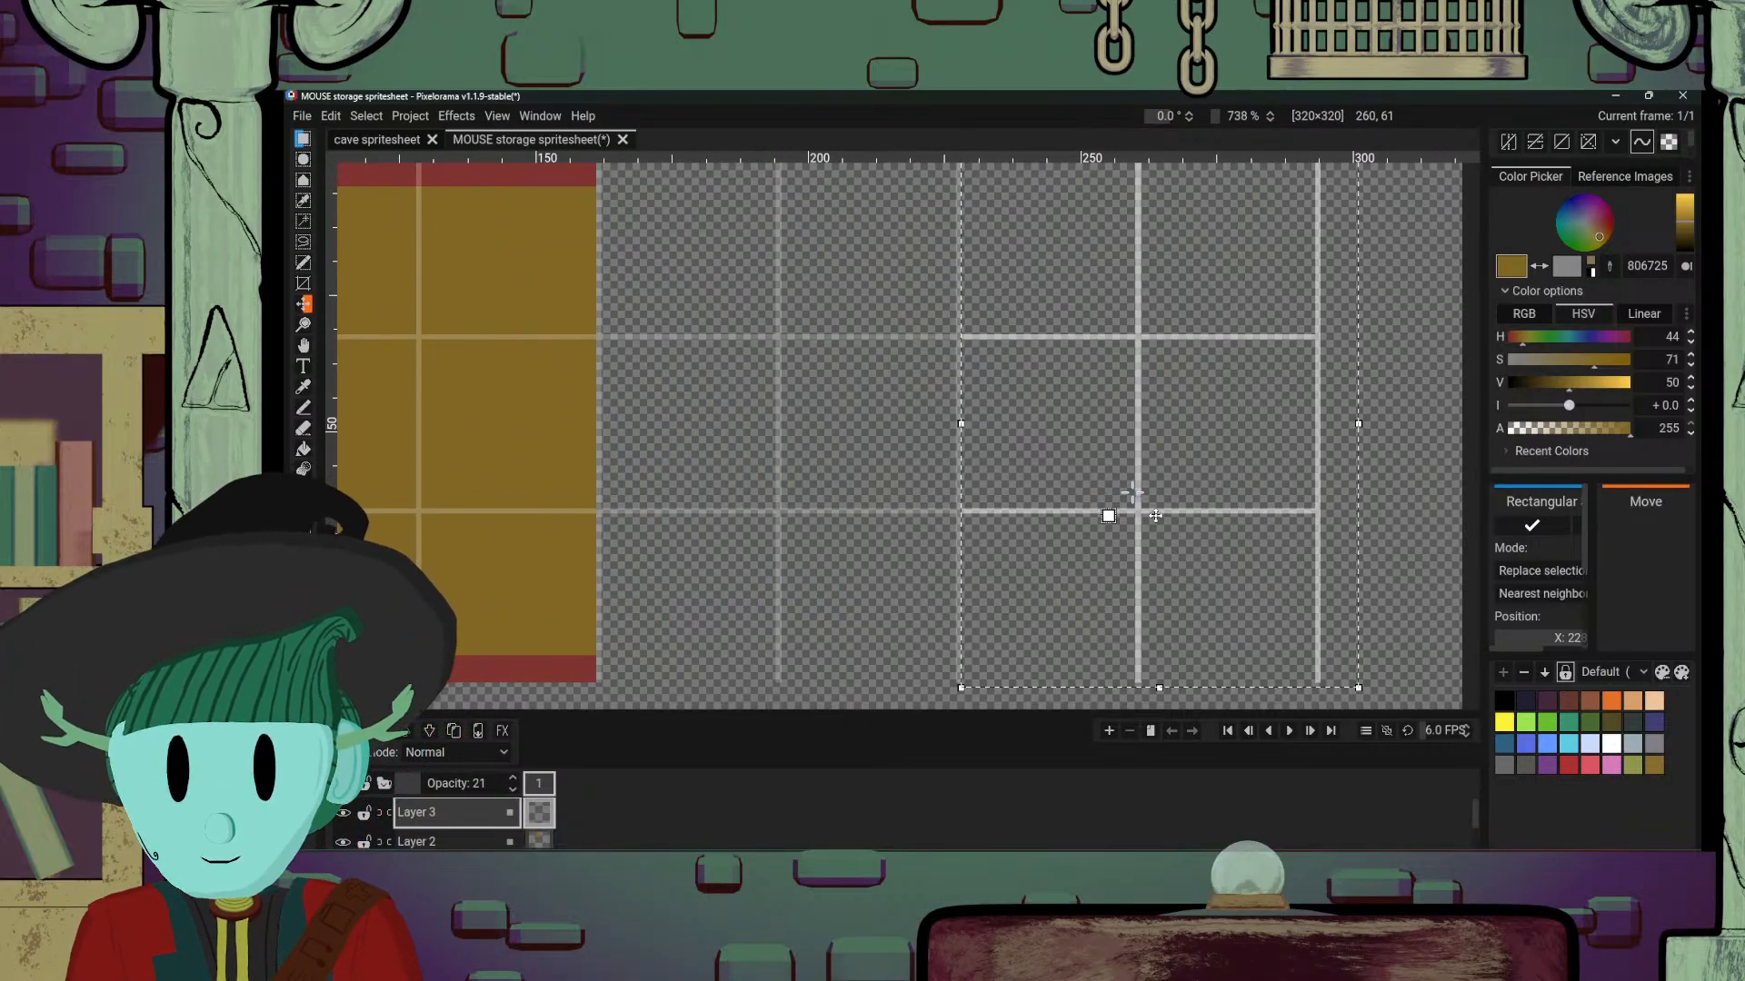
key("Escape")
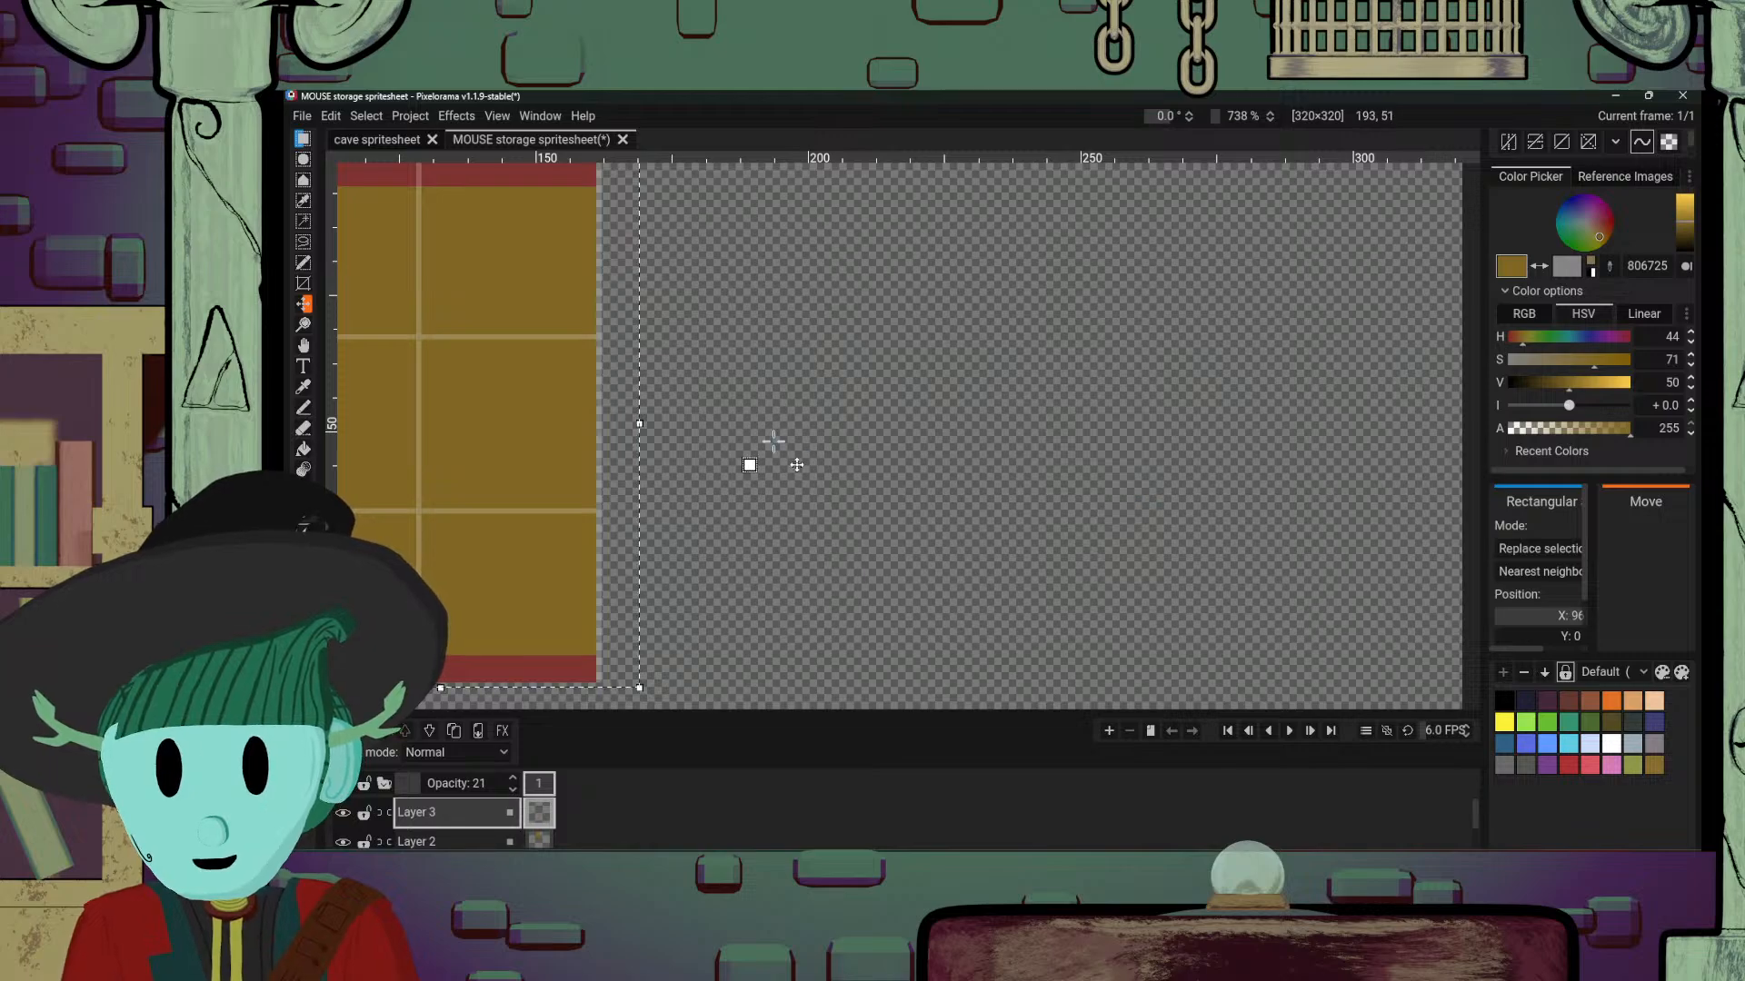
Step: Paste the guide grid against the second tile column's outer edge again and nudge it 1 px down to line up with the tiles
scroll(1197, 387, "down", 4)
left_click_drag(772, 440, 1147, 511)
scroll(1097, 443, "up", 2)
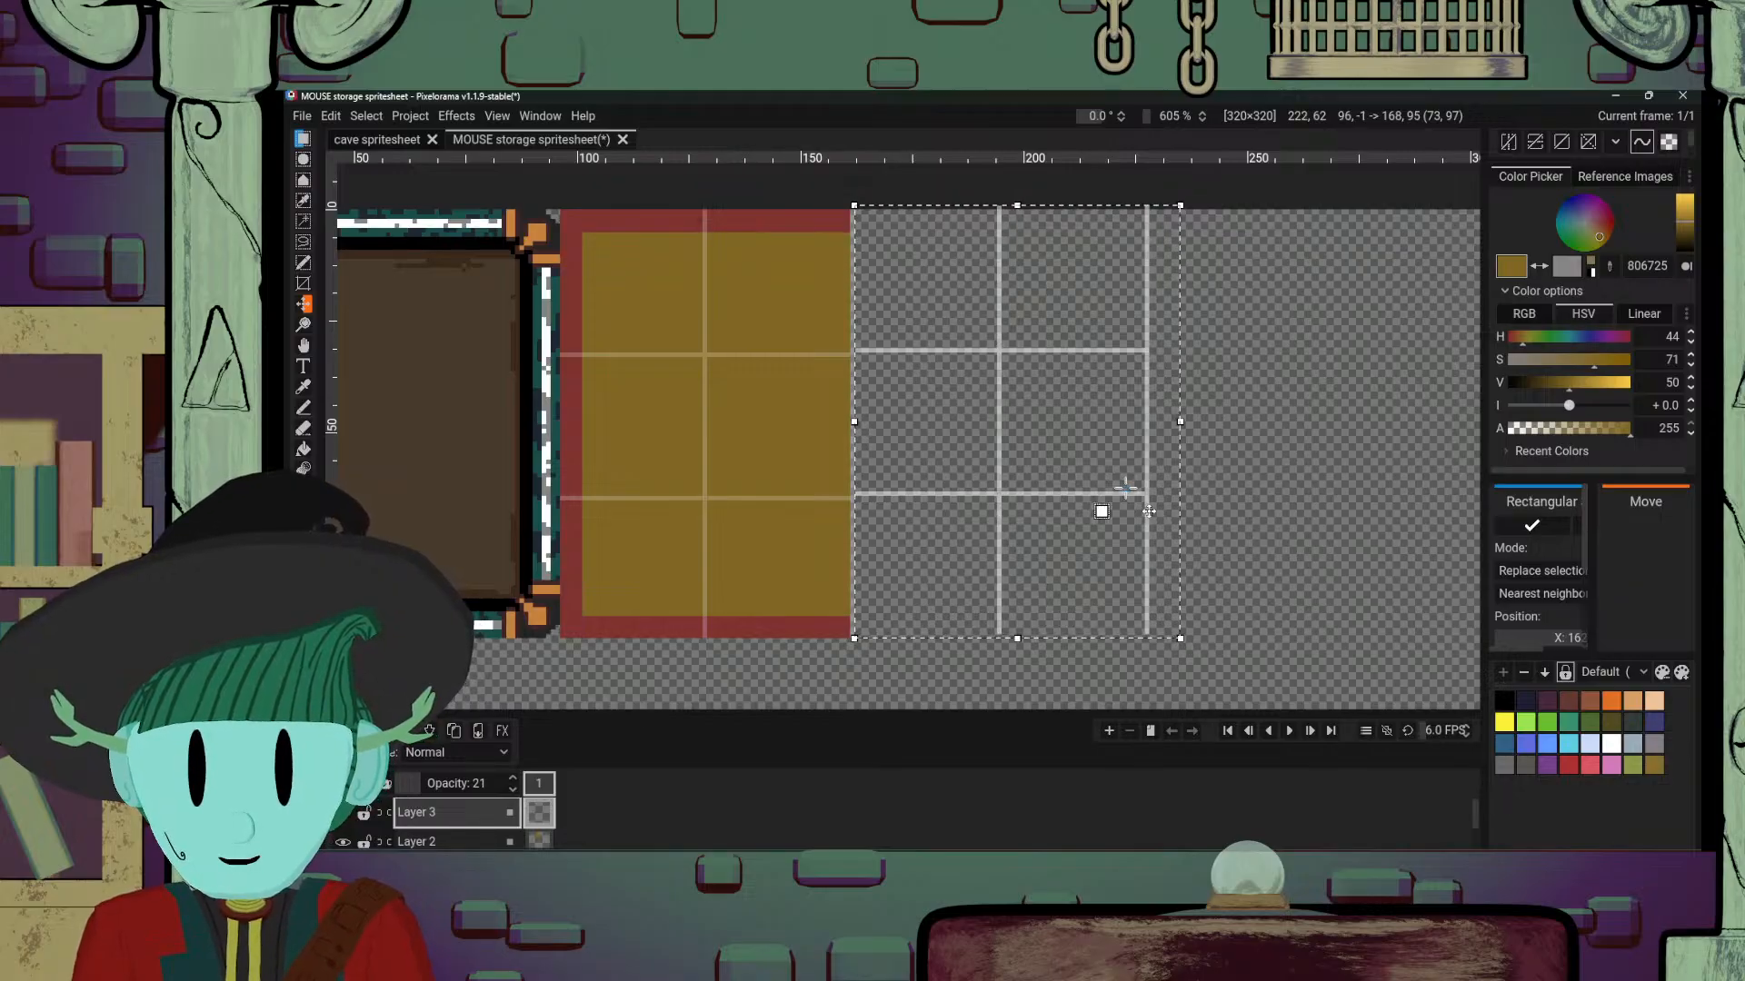
scroll(1148, 511, "up", 3)
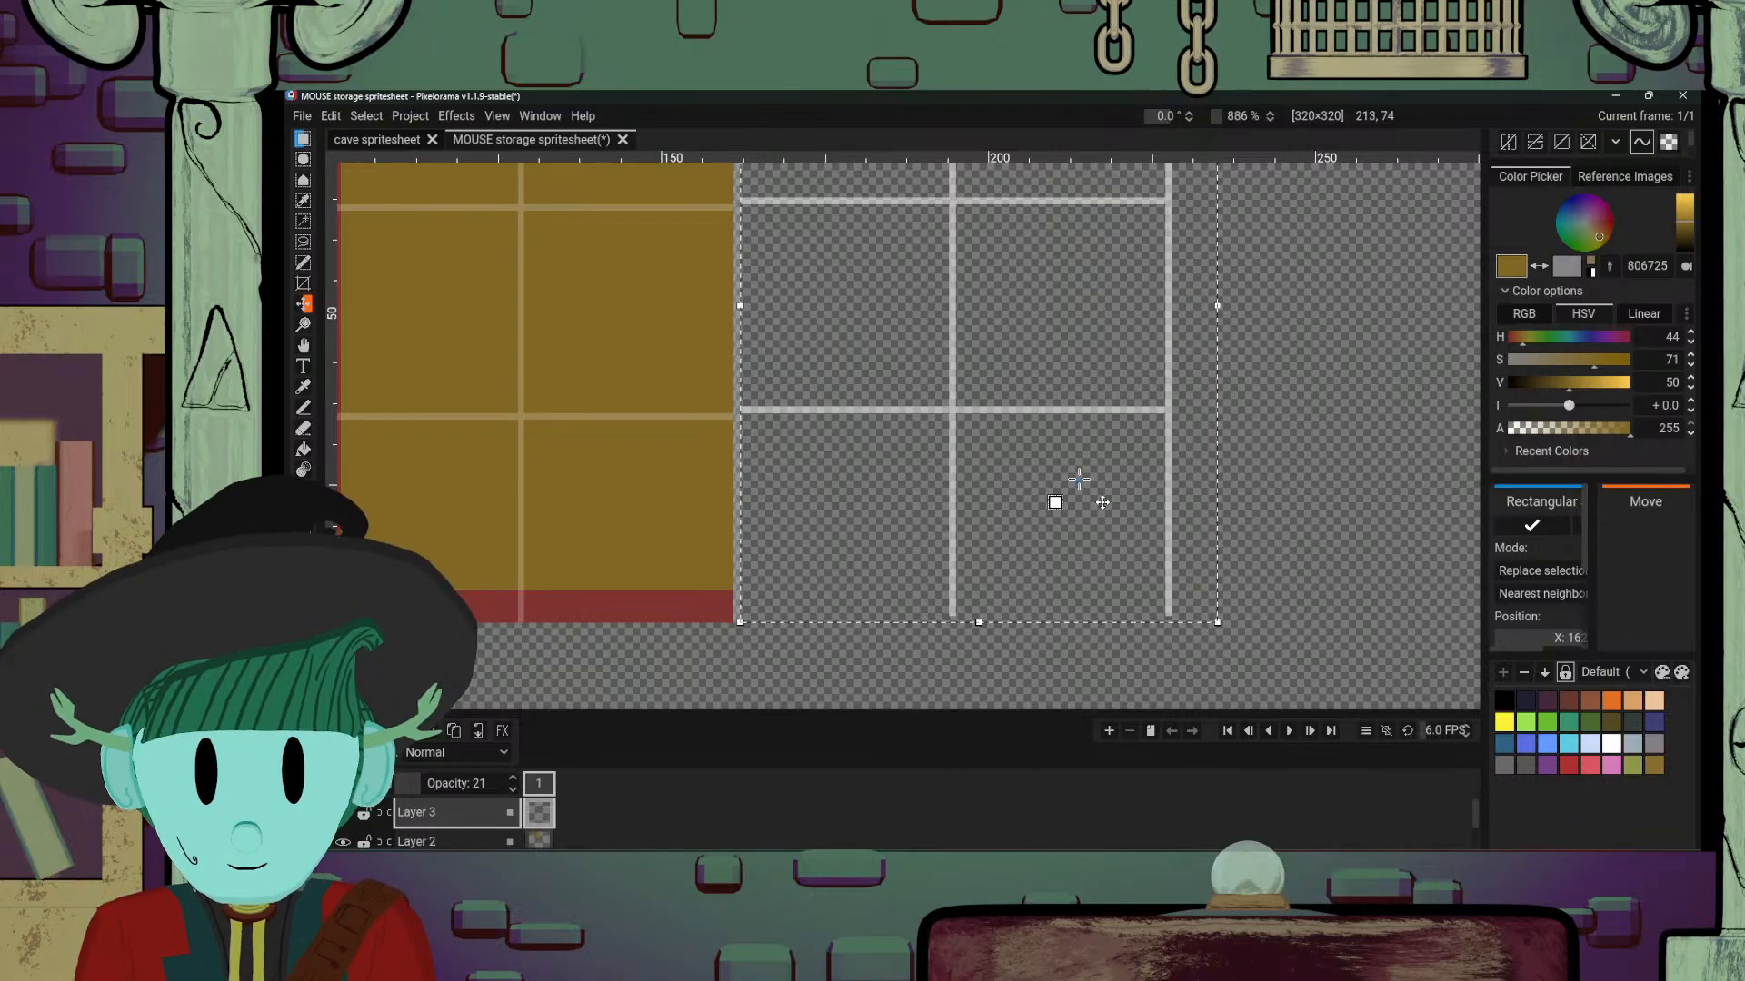
scroll(1082, 467, "up", 5)
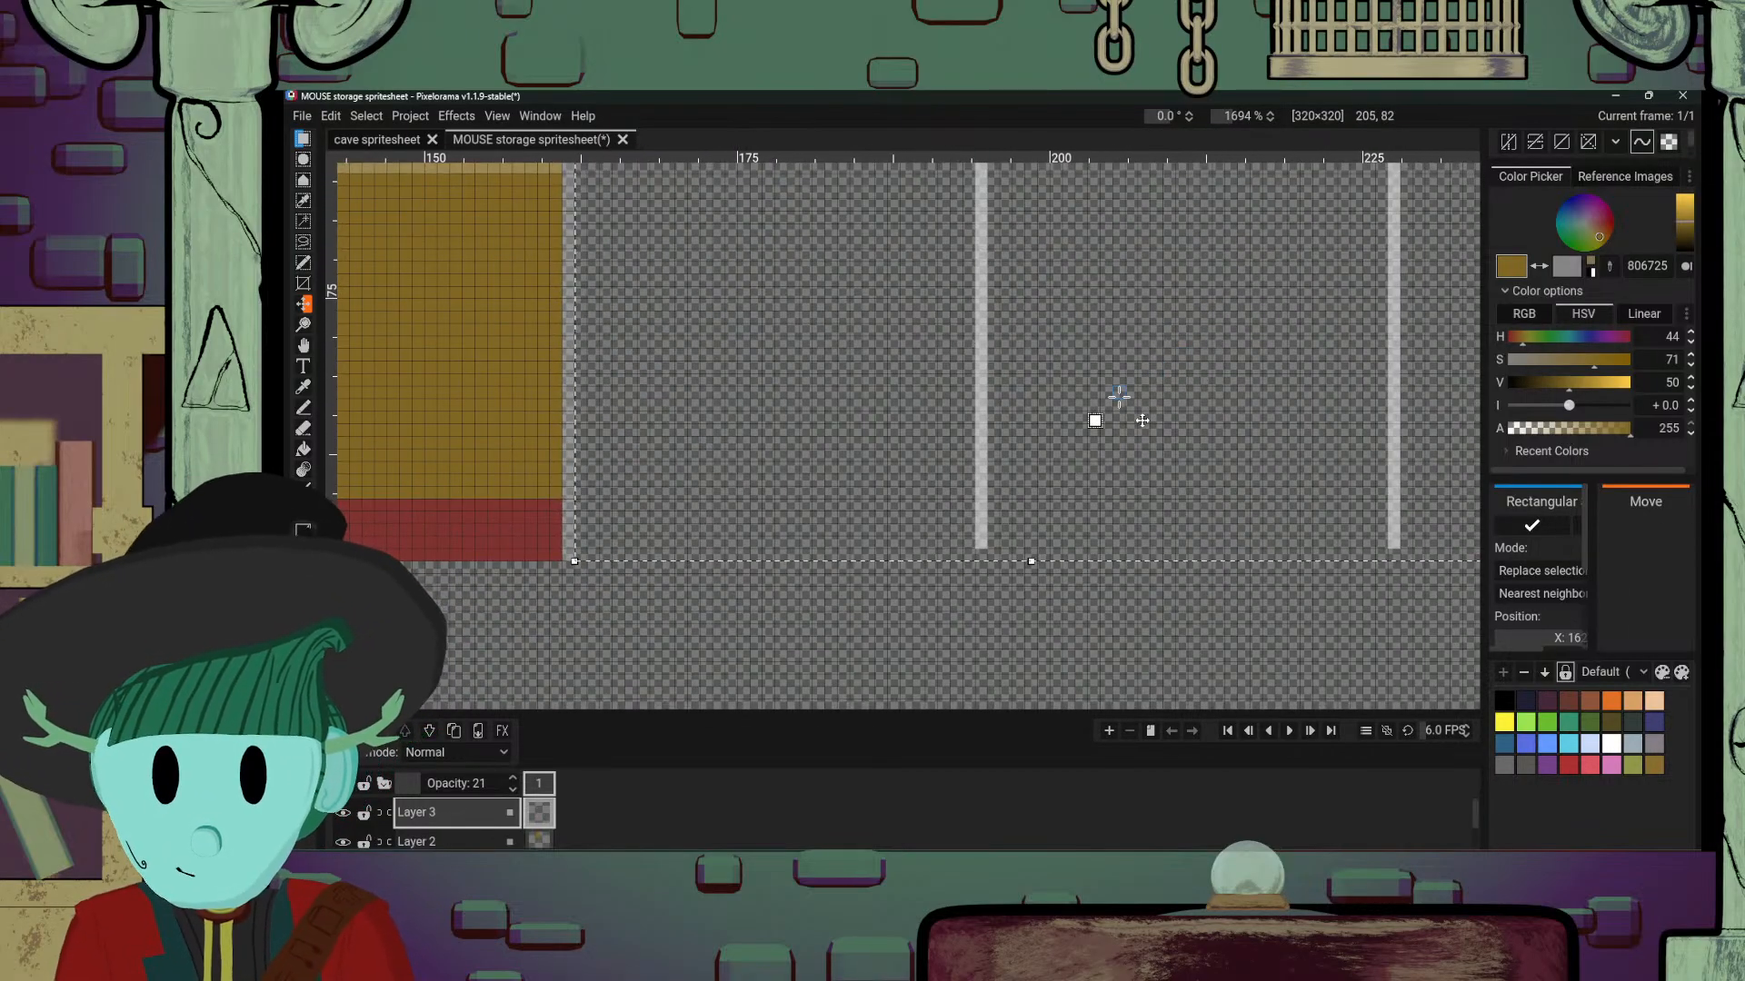
key("Down")
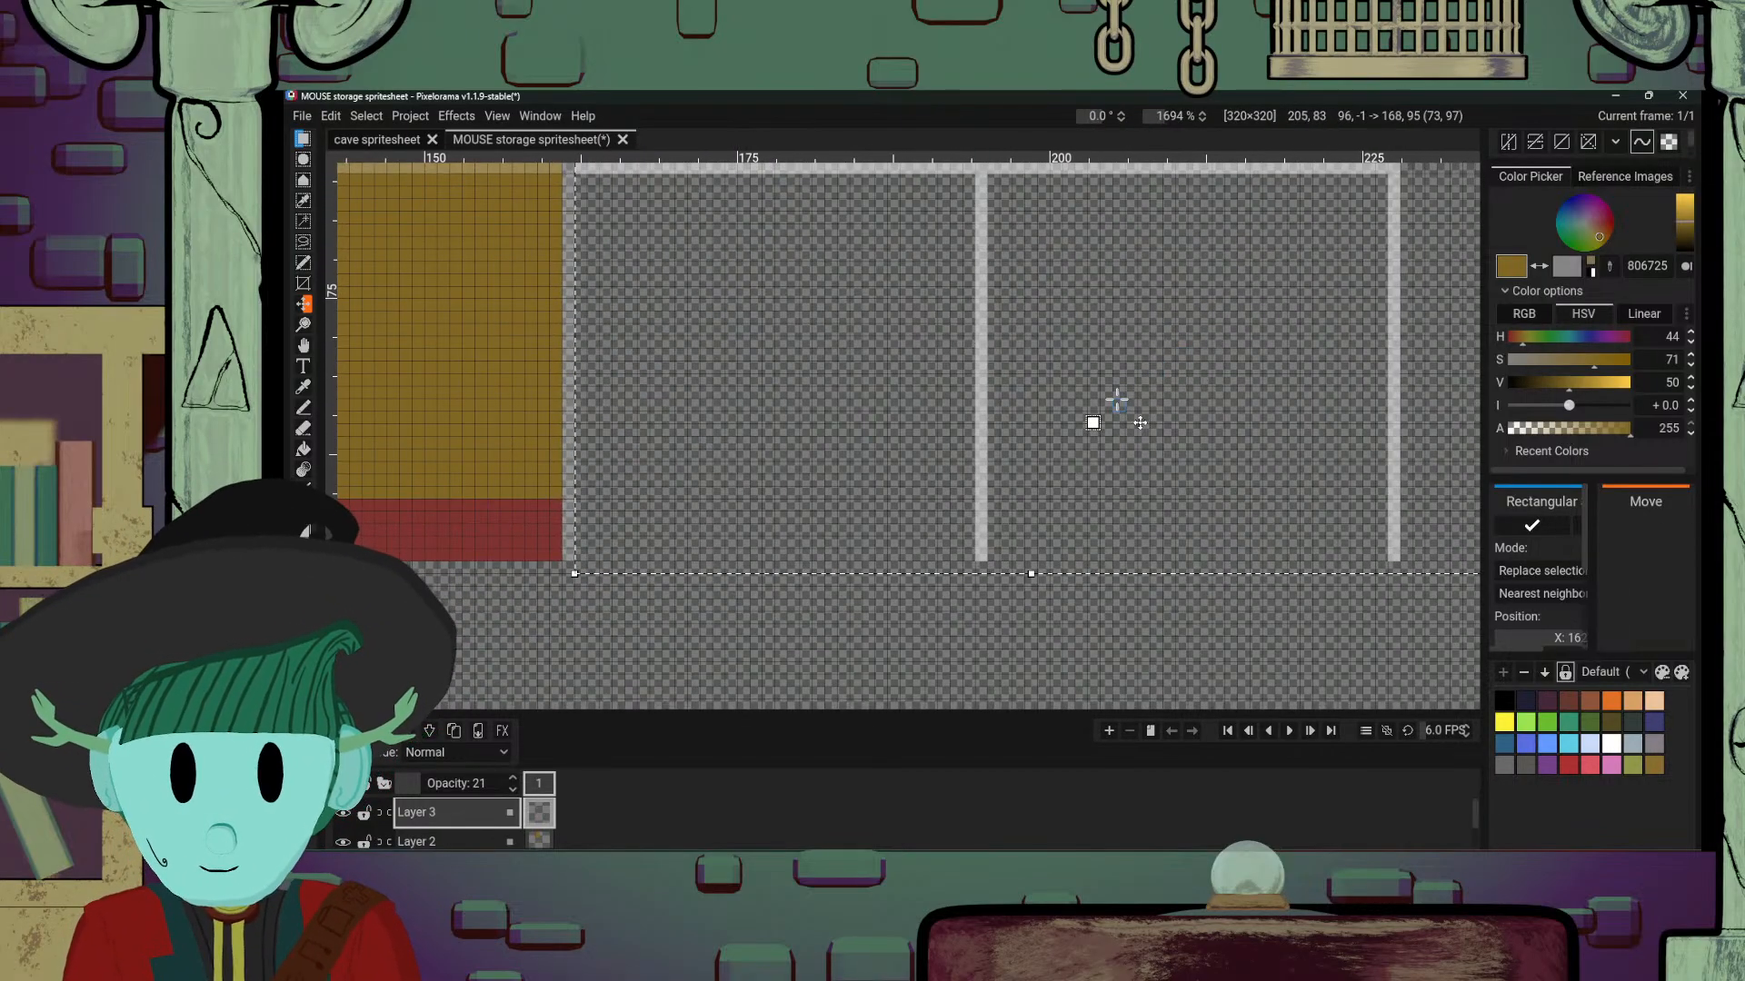
key("Up")
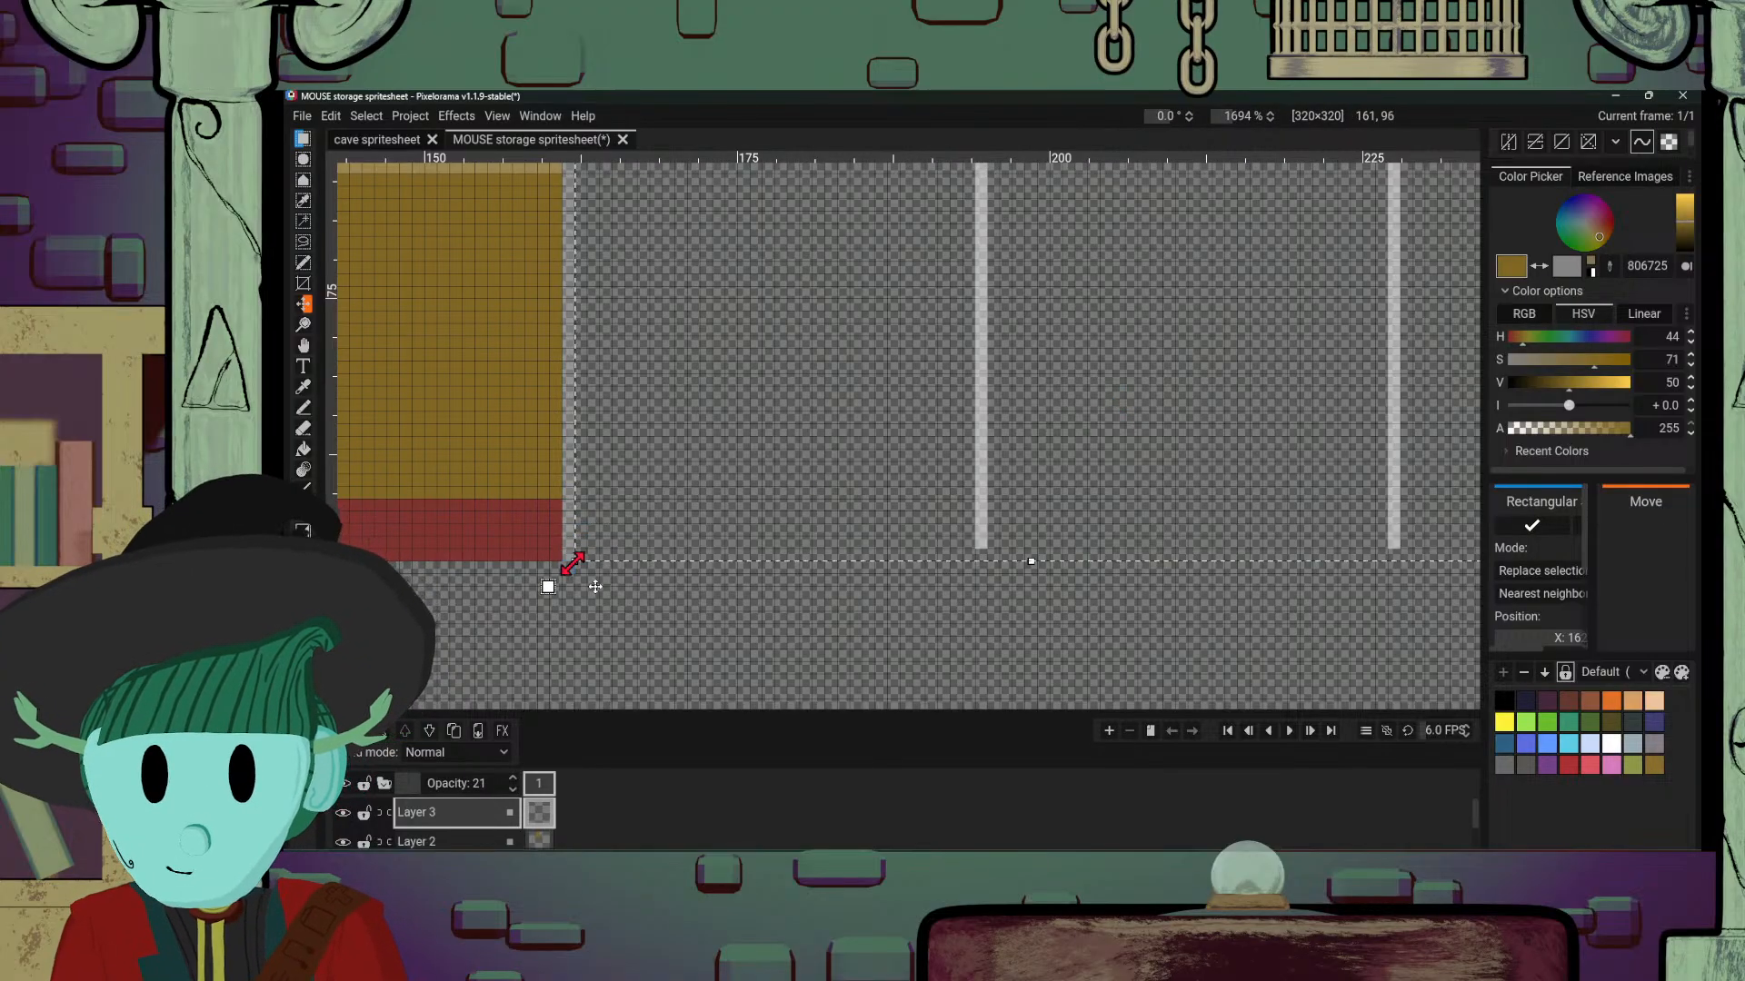
key("Down")
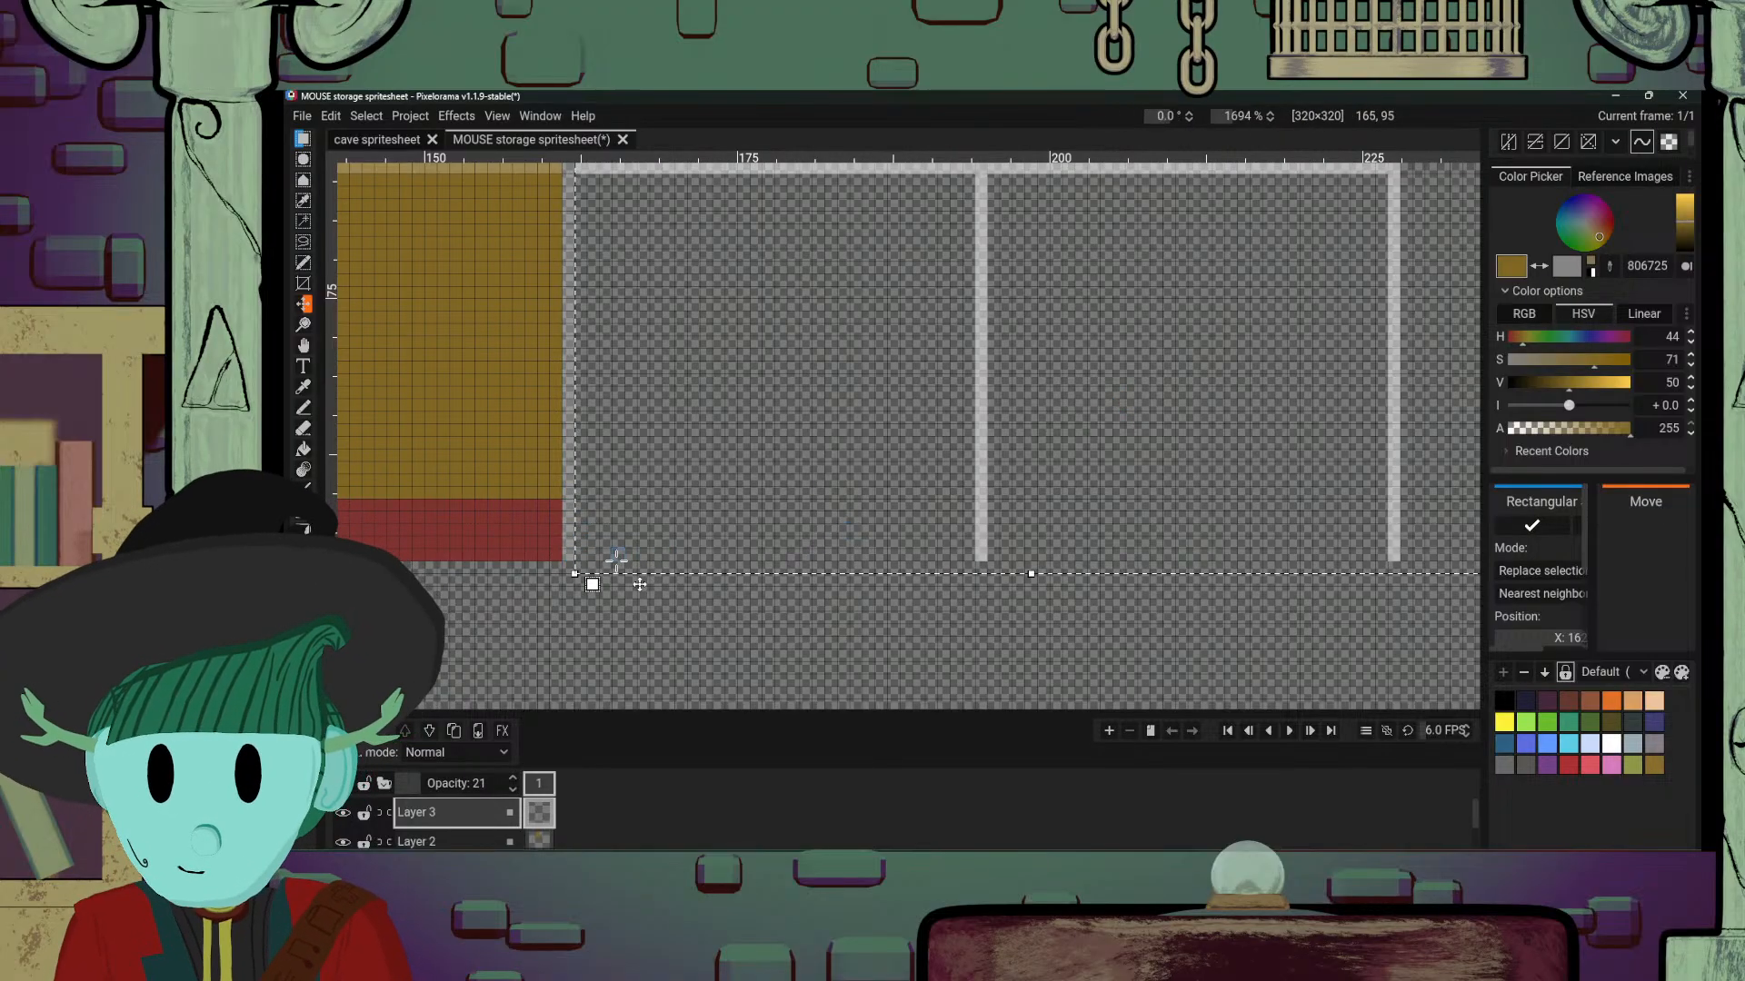
scroll(1060, 471, "down", 5)
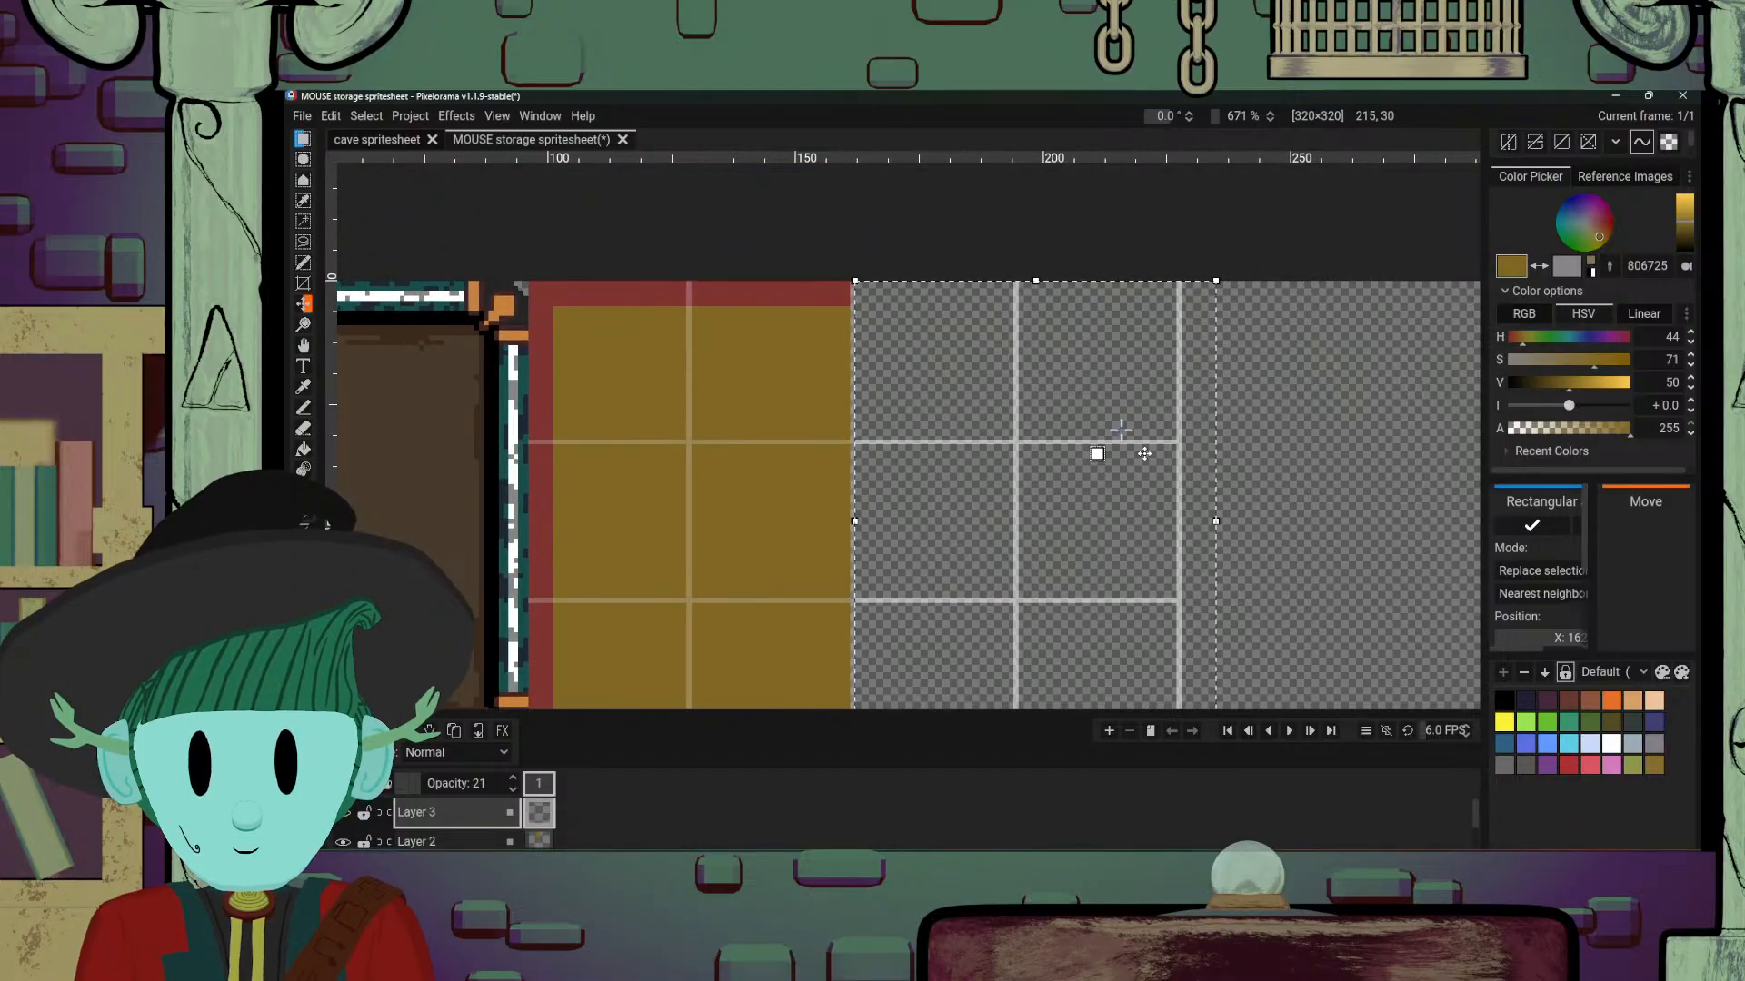
scroll(1090, 318, "up", 4)
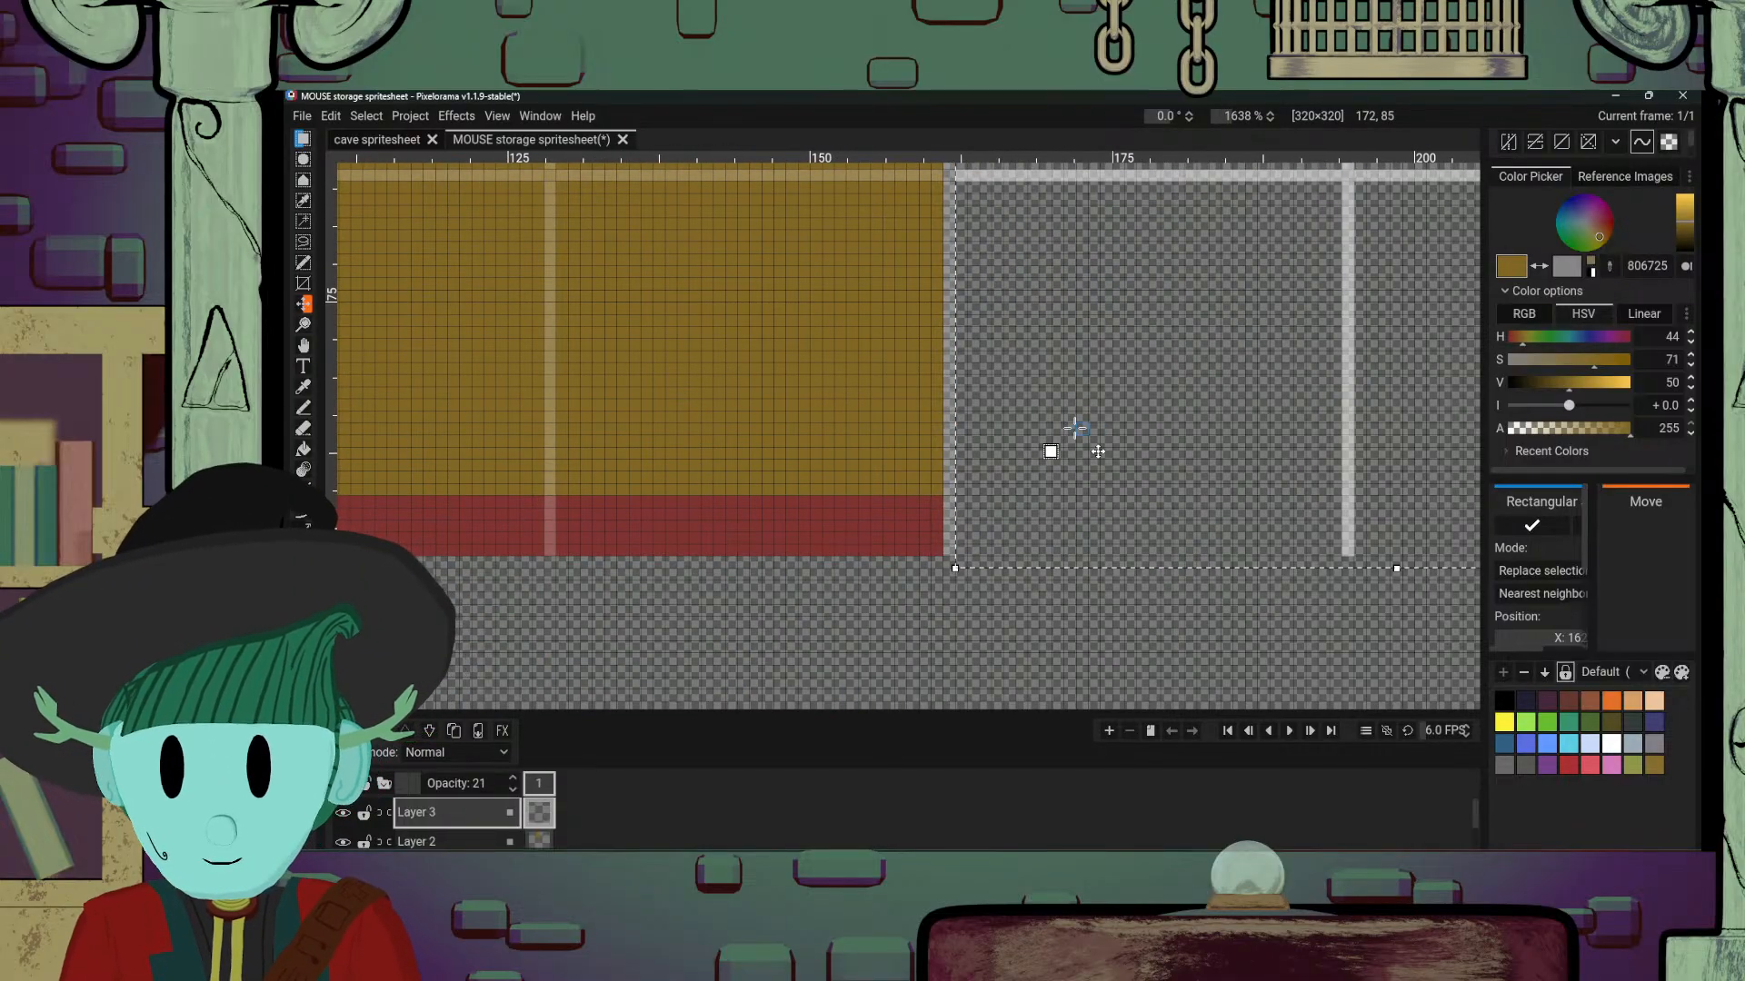
Step: Paste another guide grid copy flush against the far edge of the previous copy, continuing its lines, and apply the placement
scroll(1082, 425, "down", 4)
mouse_move(1084, 556)
left_mouse_down()
mouse_move(1002, 536)
mouse_move(1243, 557)
mouse_move(1181, 534)
left_mouse_up()
scroll(1182, 534, "up", 5)
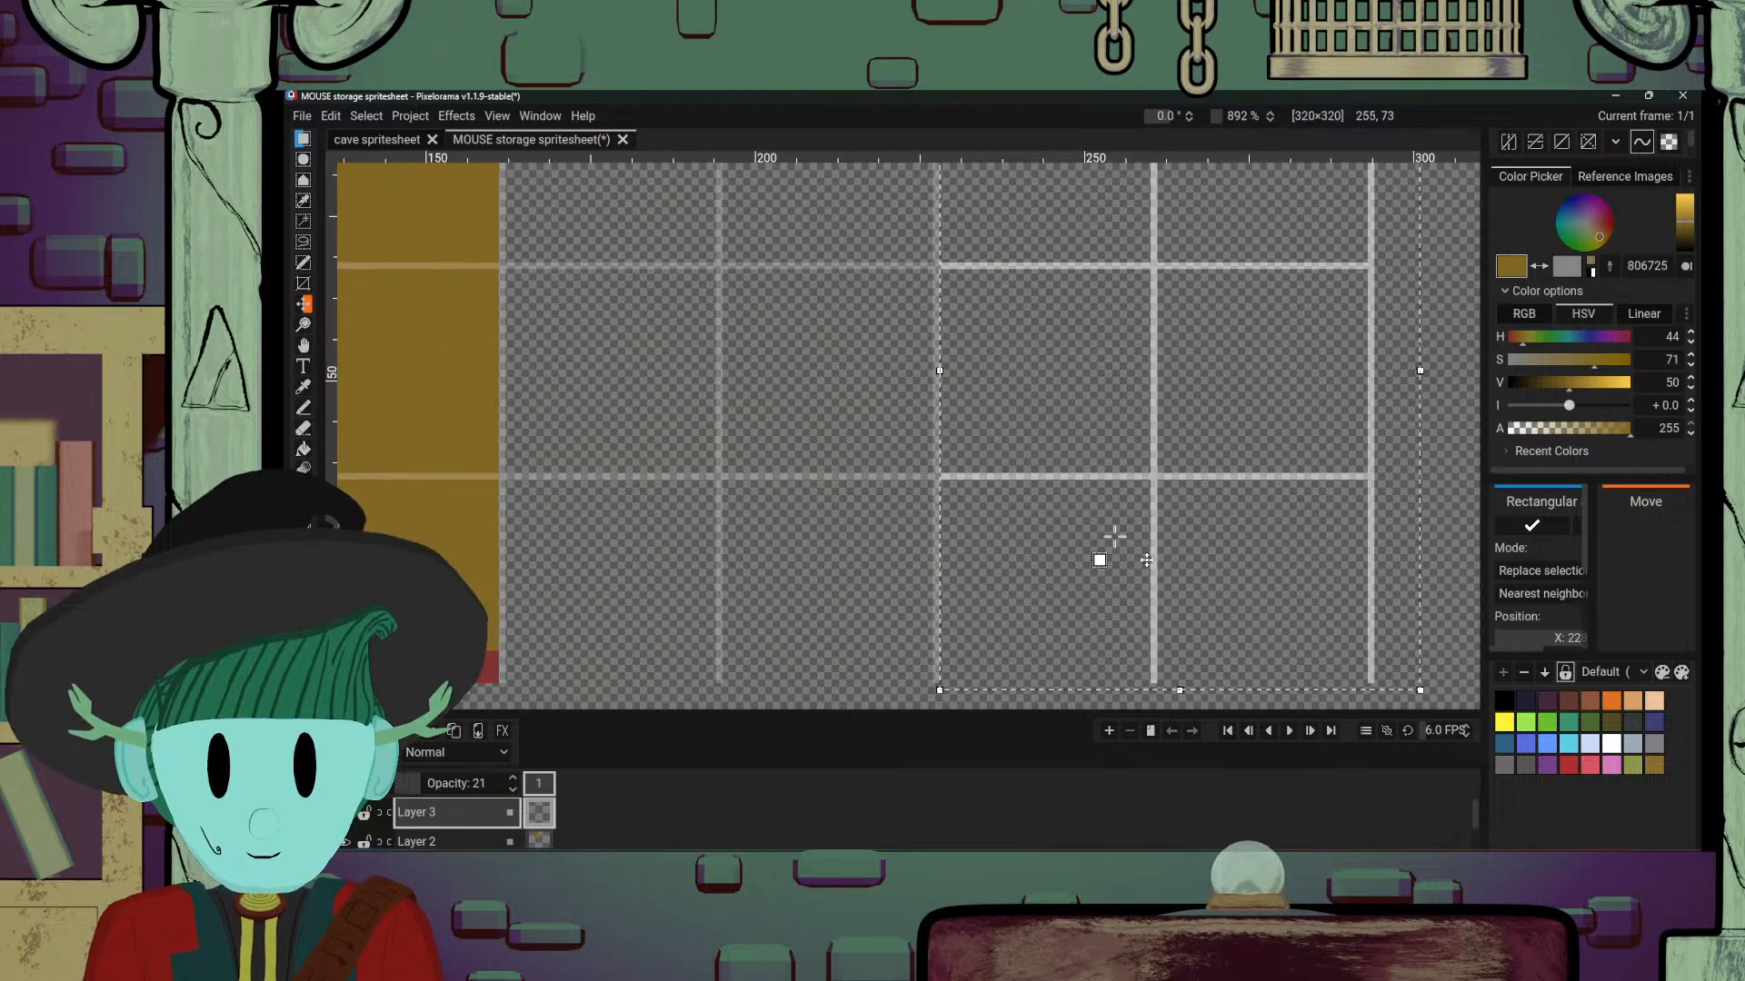
mouse_move(884, 480)
left_mouse_down()
mouse_move(908, 480)
mouse_move(881, 482)
left_mouse_up()
left_click_drag(1074, 619, 813, 259)
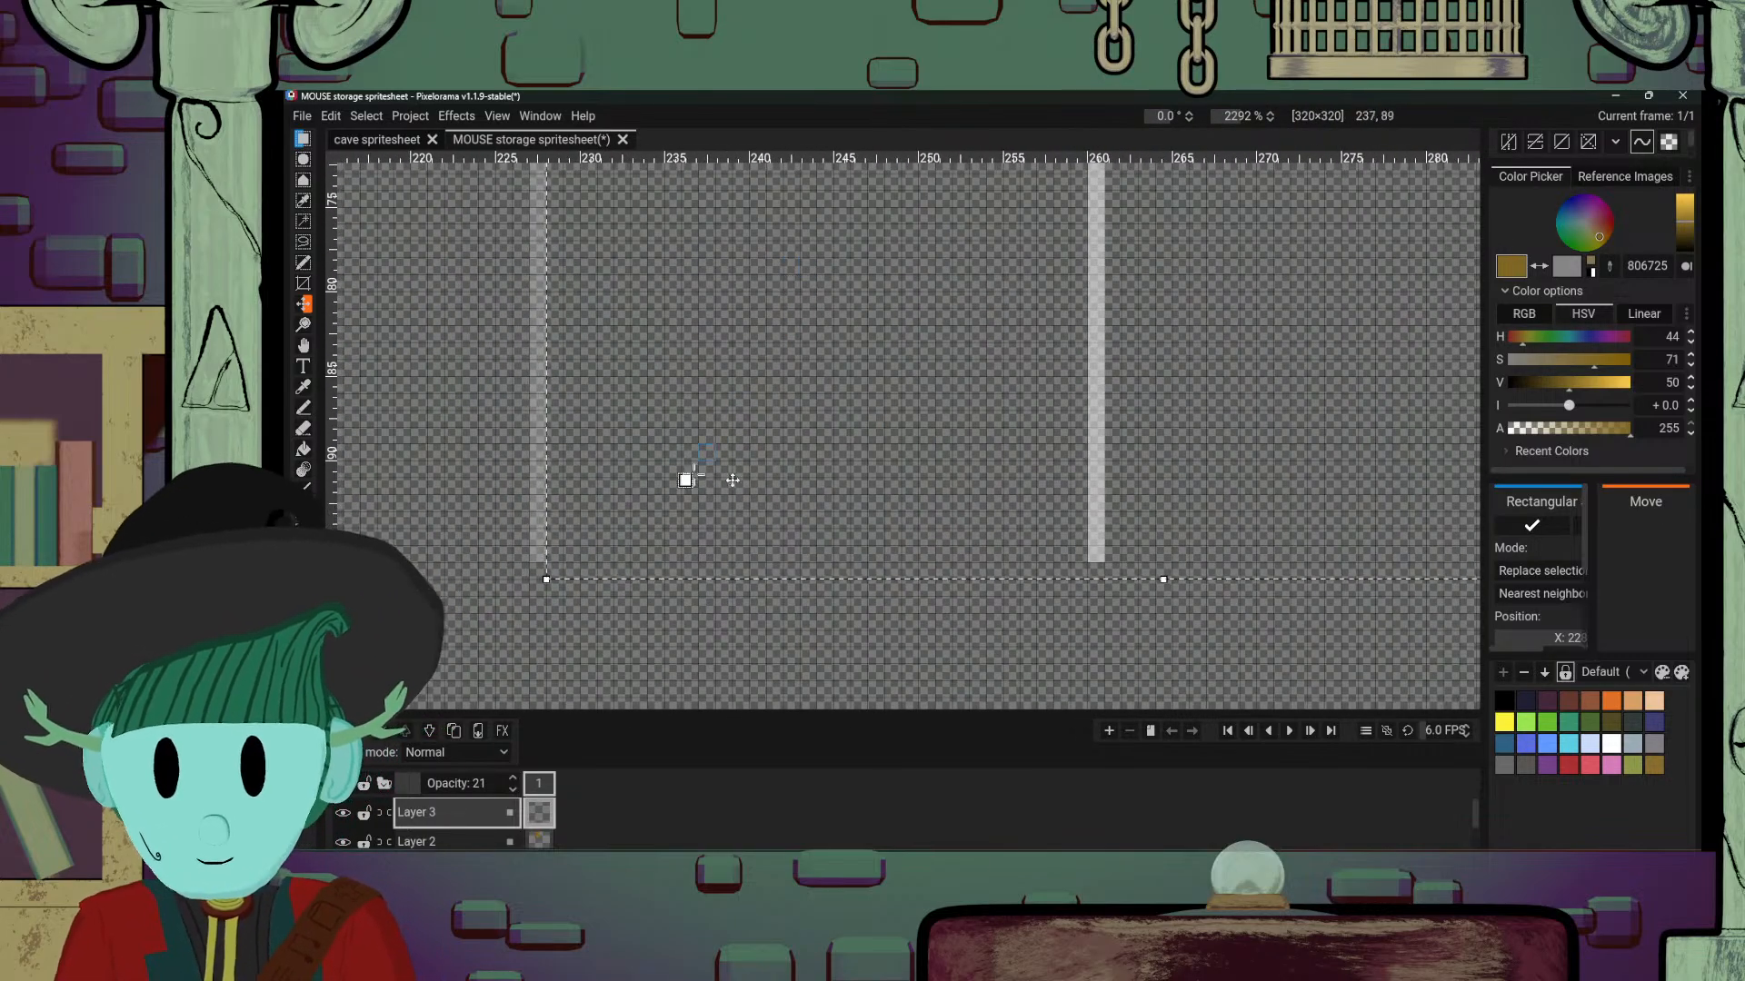
mouse_move(843, 538)
left_mouse_down()
mouse_move(843, 555)
mouse_move(843, 538)
left_mouse_up()
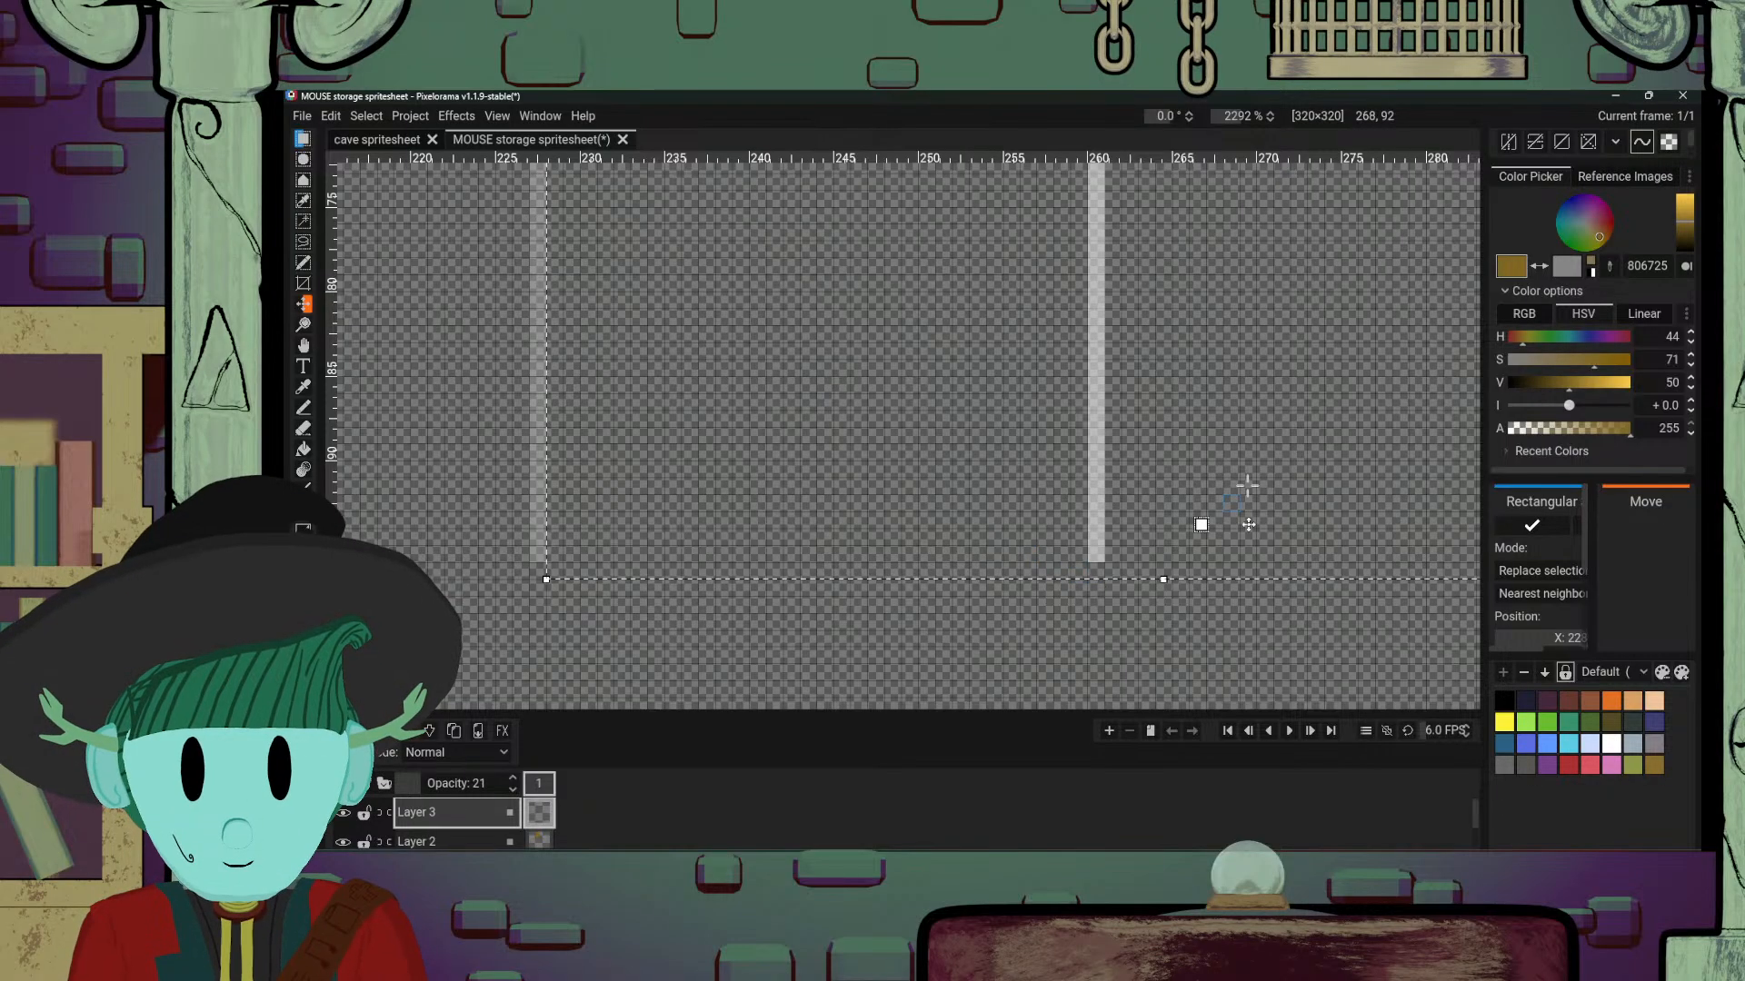
scroll(1248, 525, "down", 10)
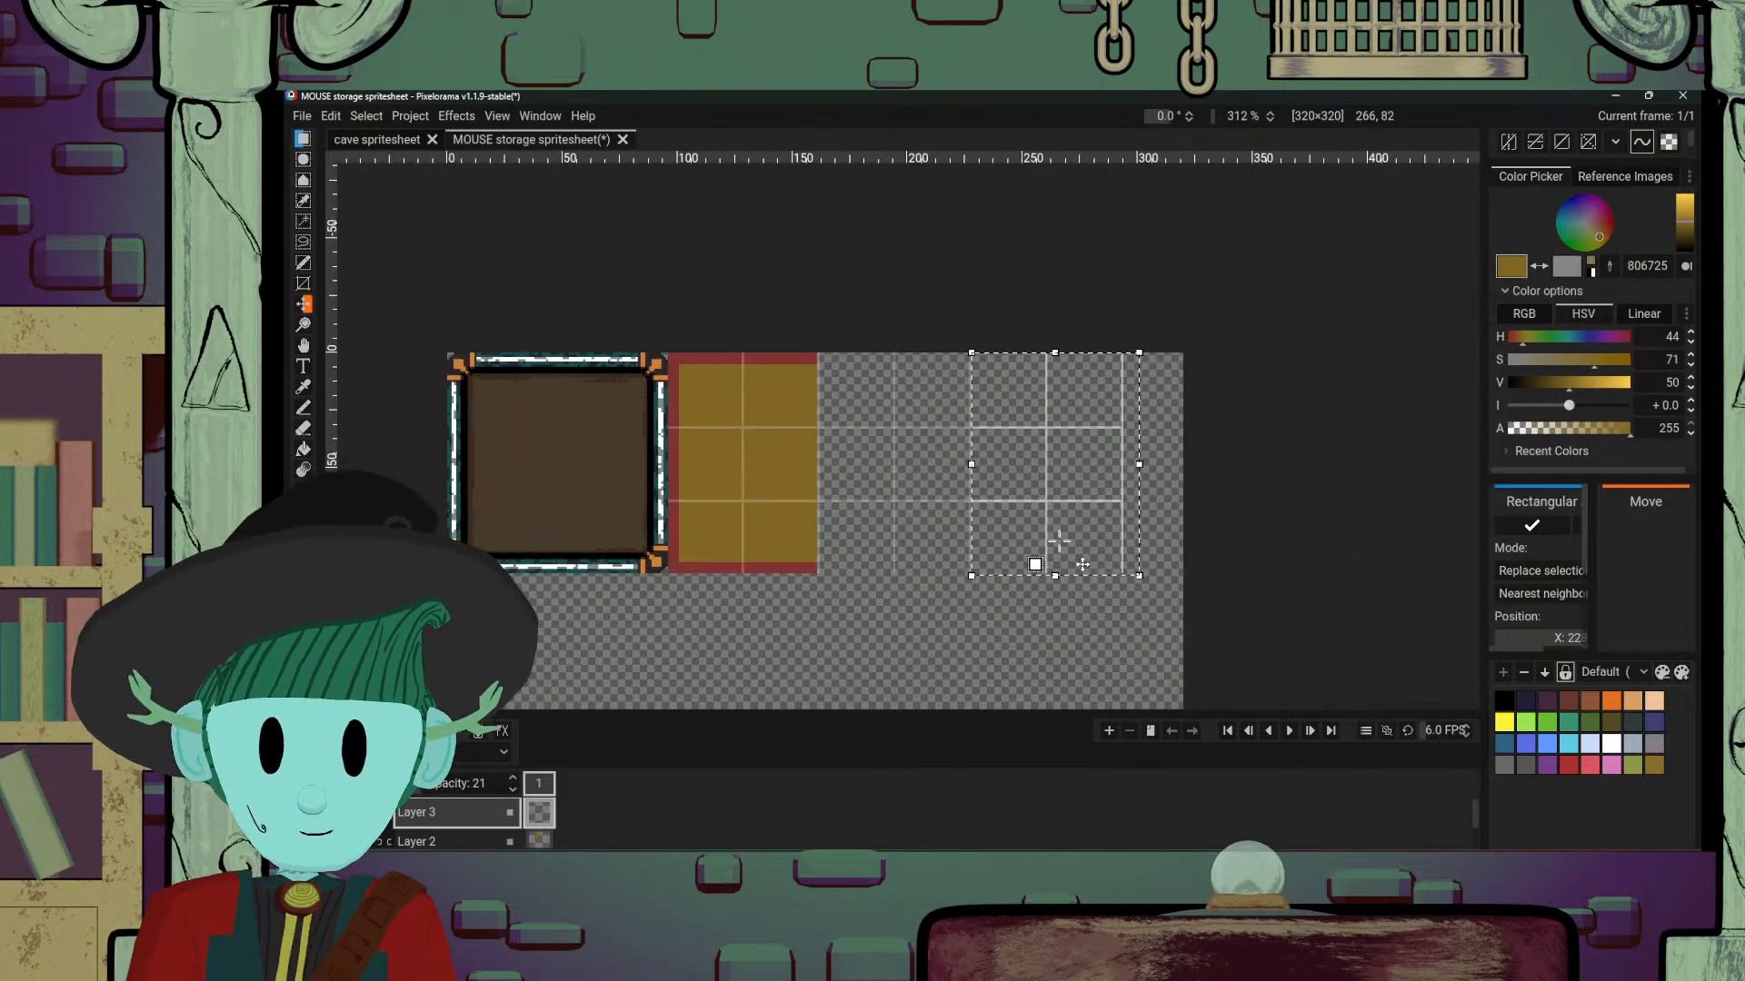
key("Return")
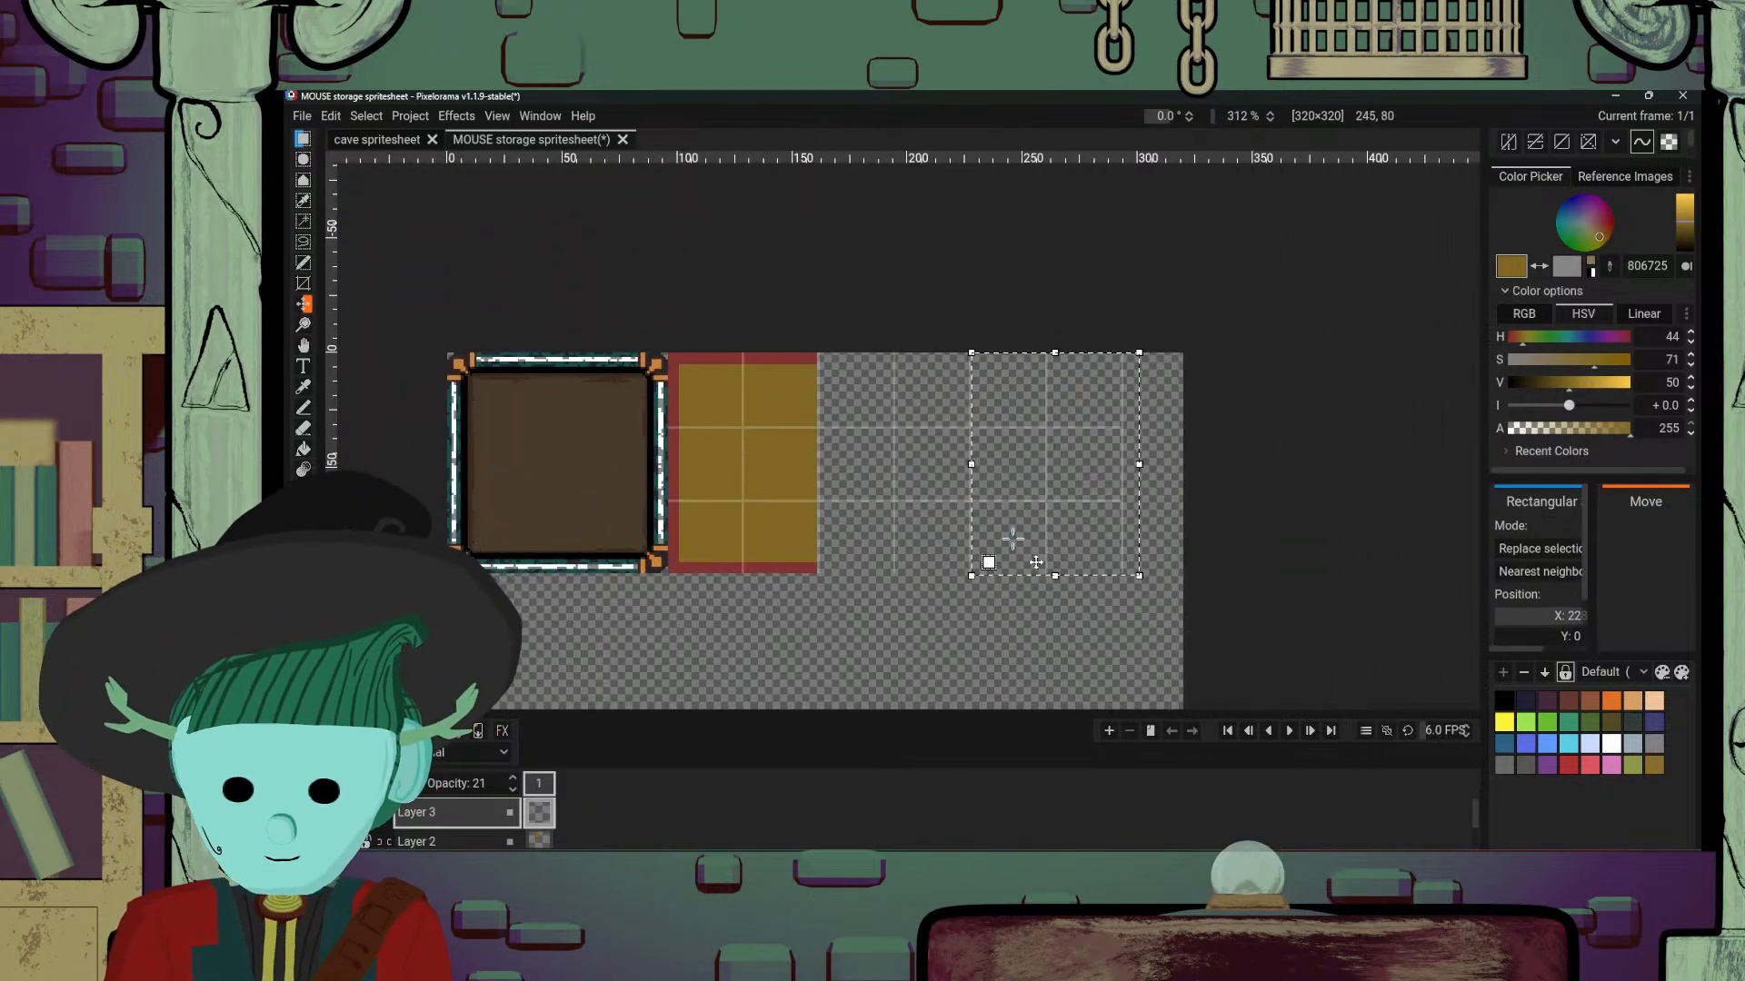
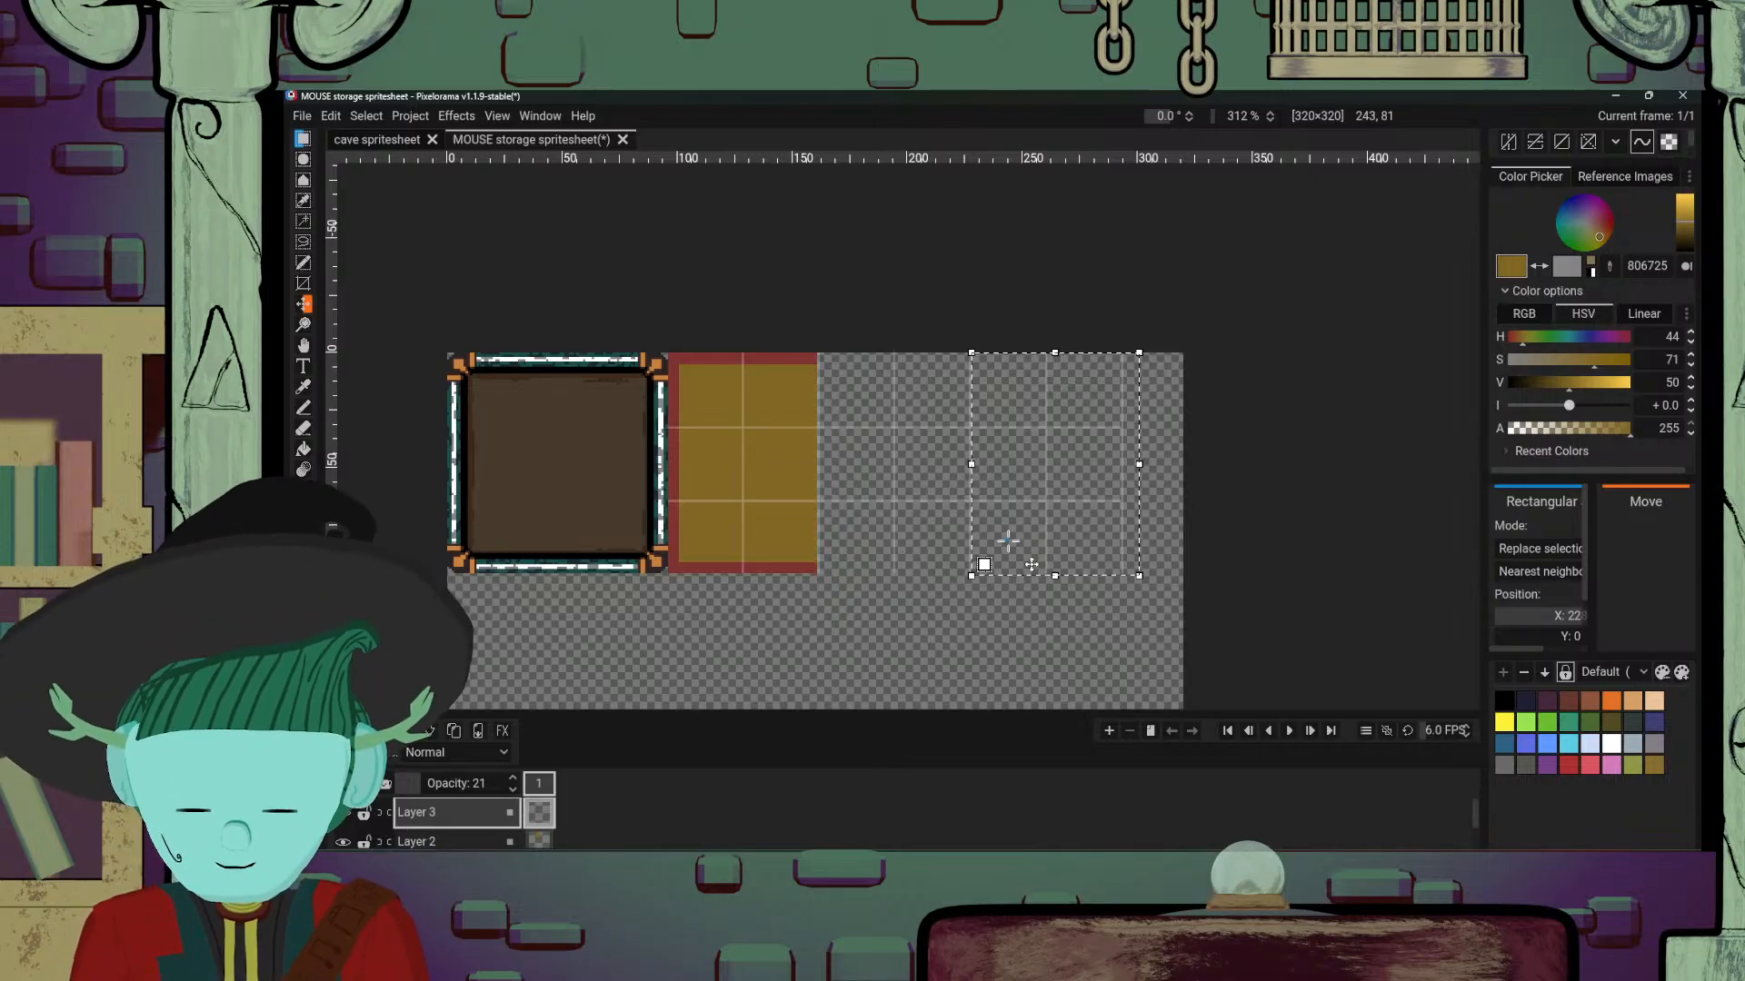
Step: Clear the selection and make Layer 2 the active layer
left_click(1007, 541)
scroll(923, 506, "up", 3)
scroll(888, 592, "down", 1)
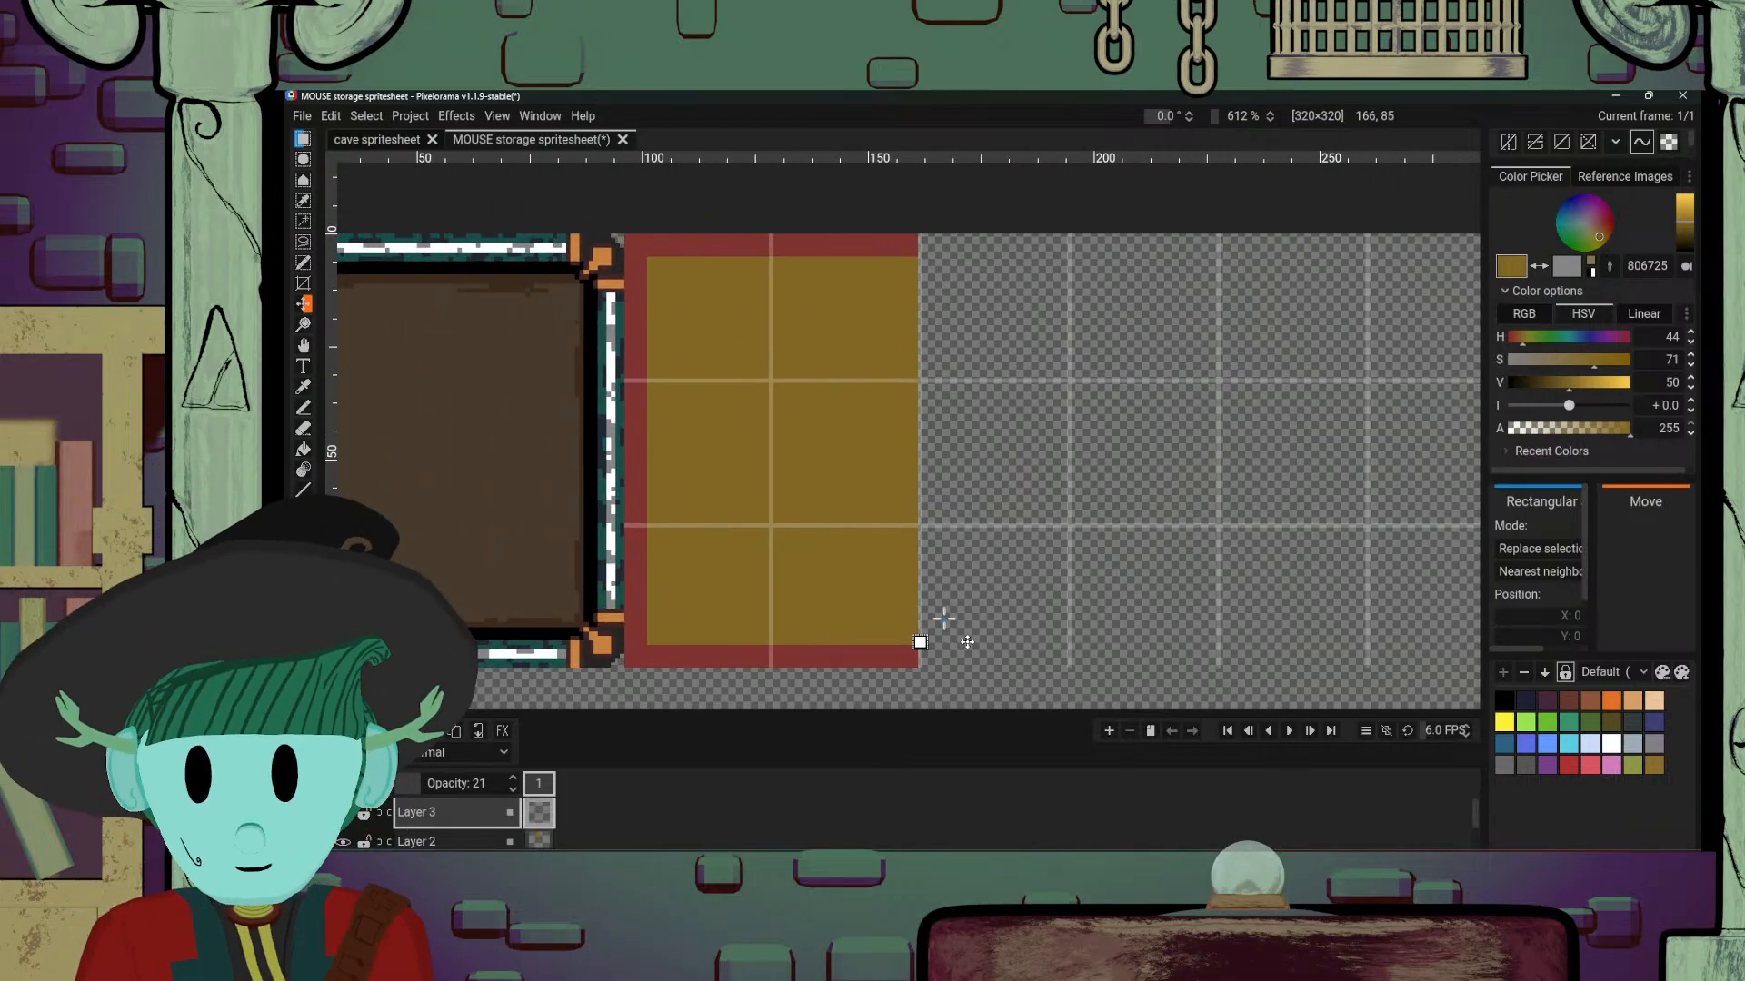
left_click(472, 843)
scroll(837, 455, "down", 2)
scroll(516, 359, "up", 1)
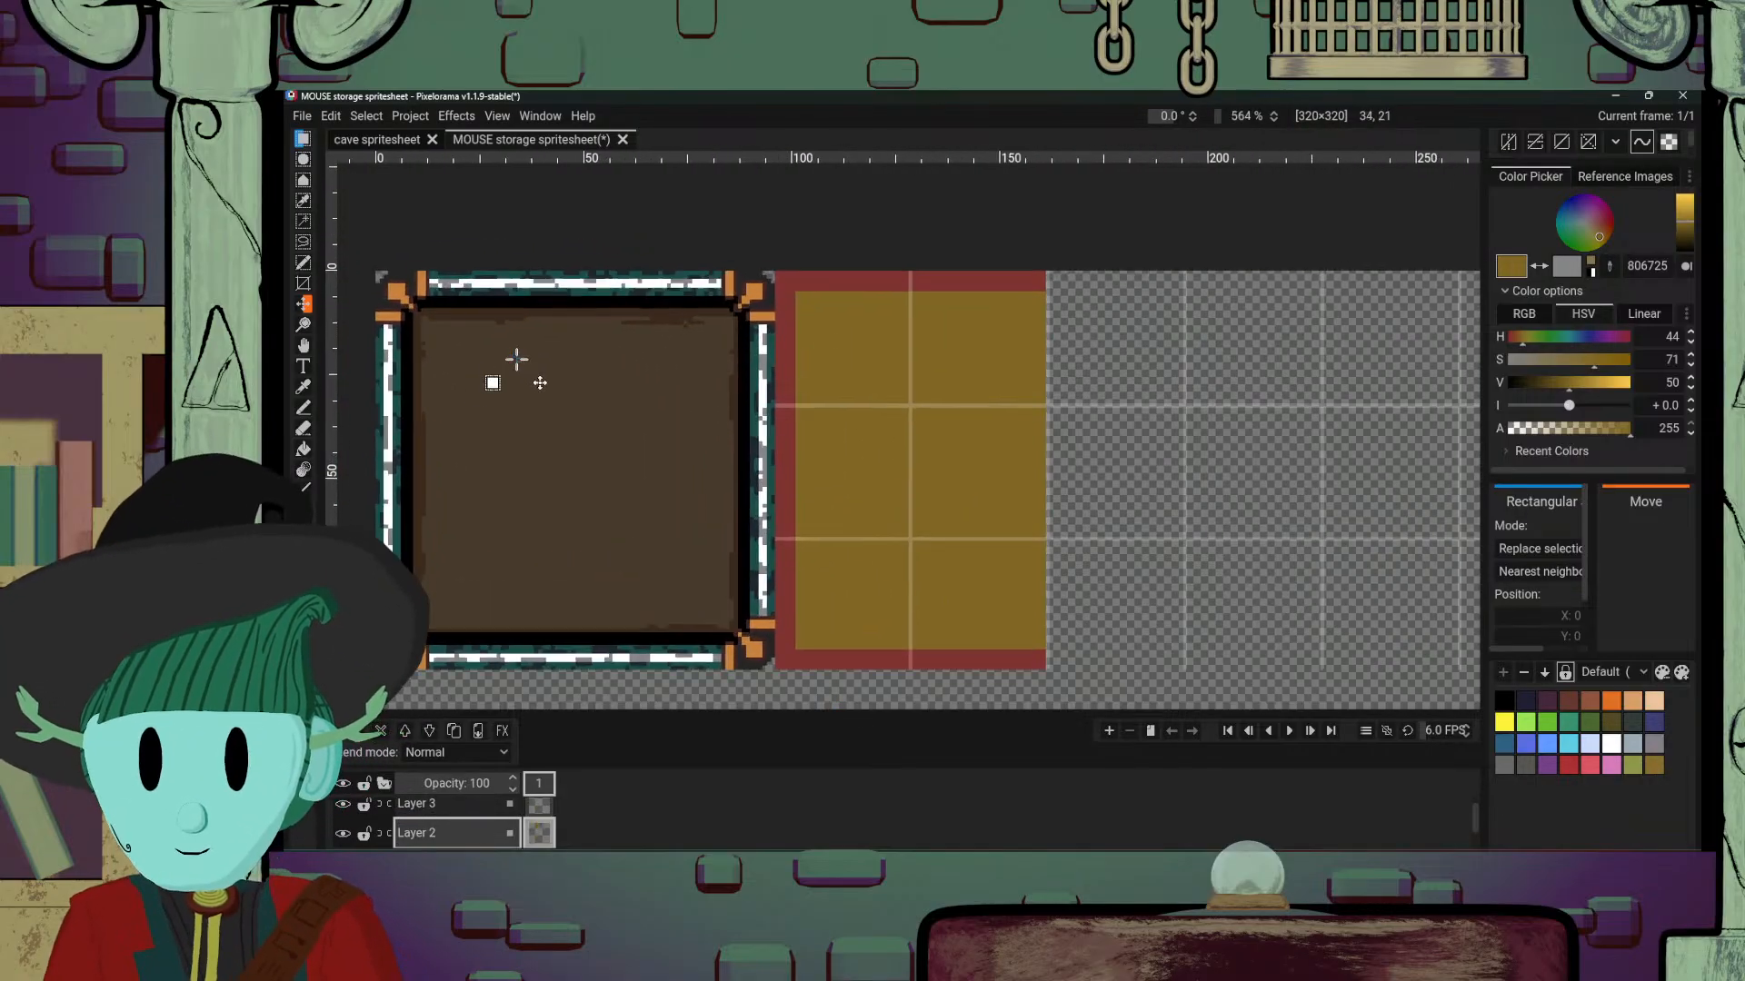
scroll(1024, 416, "up", 1)
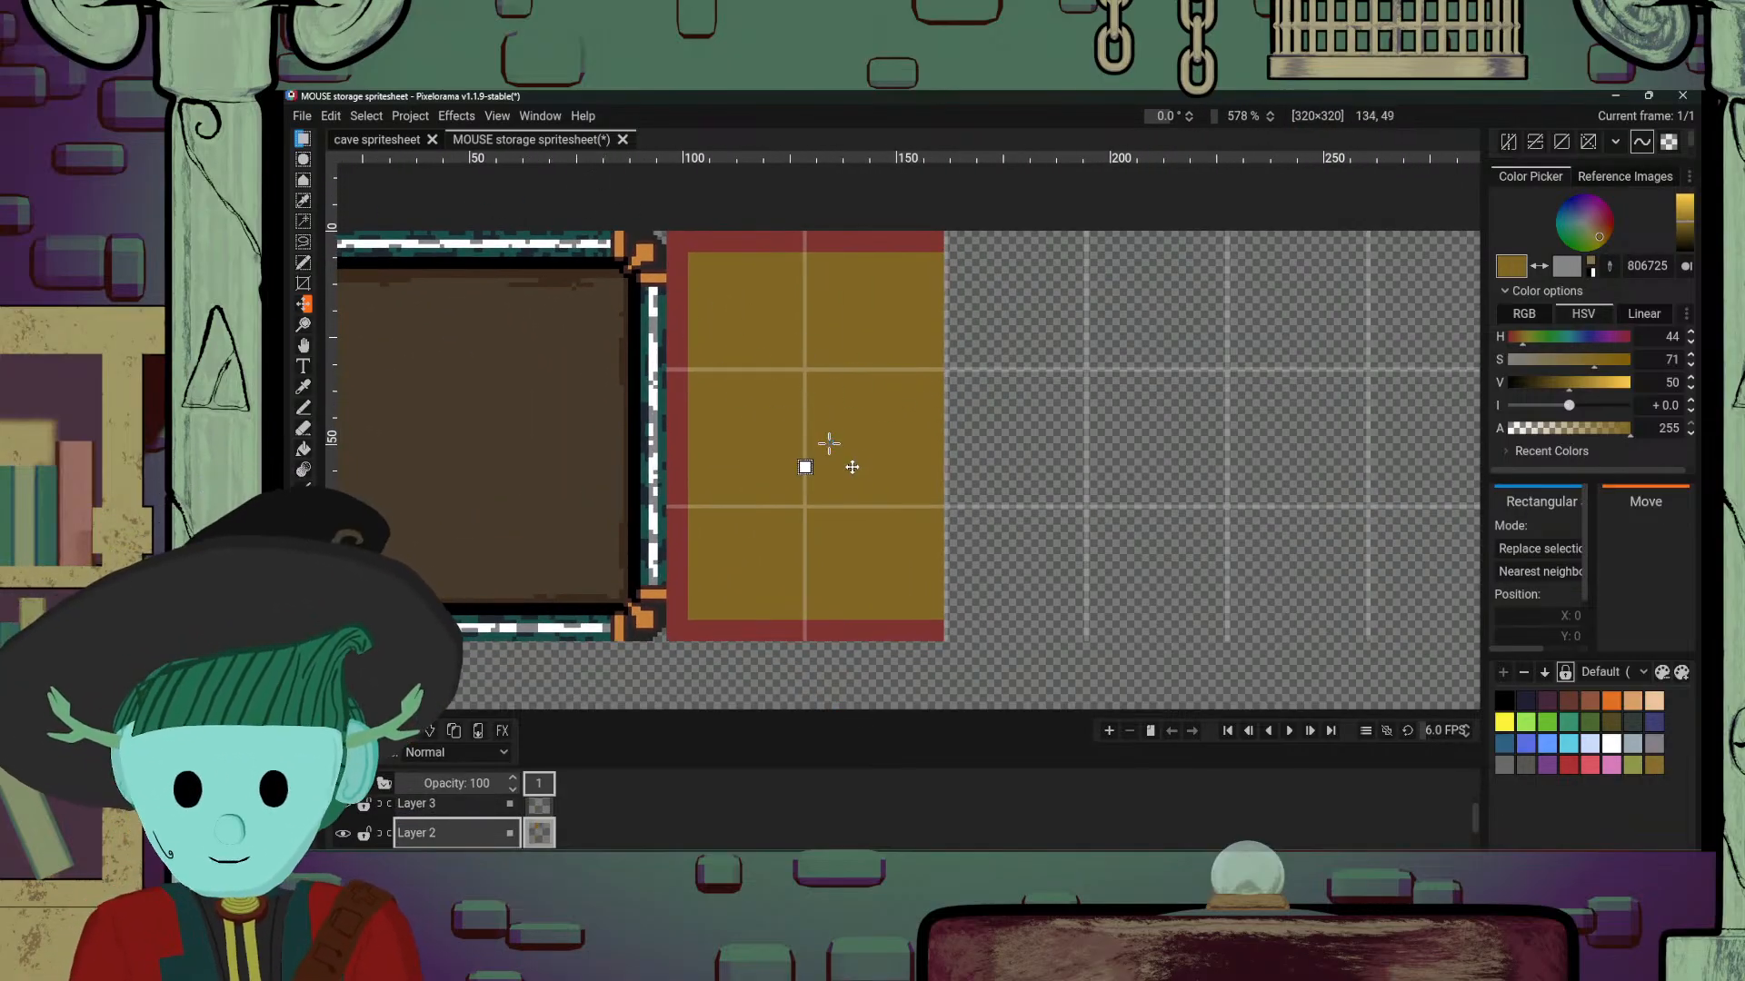
Step: Save the spritesheet, then select and copy the 33×96 px column from 128, 0 to 160, 95 on Layer 2
key("ctrl+s")
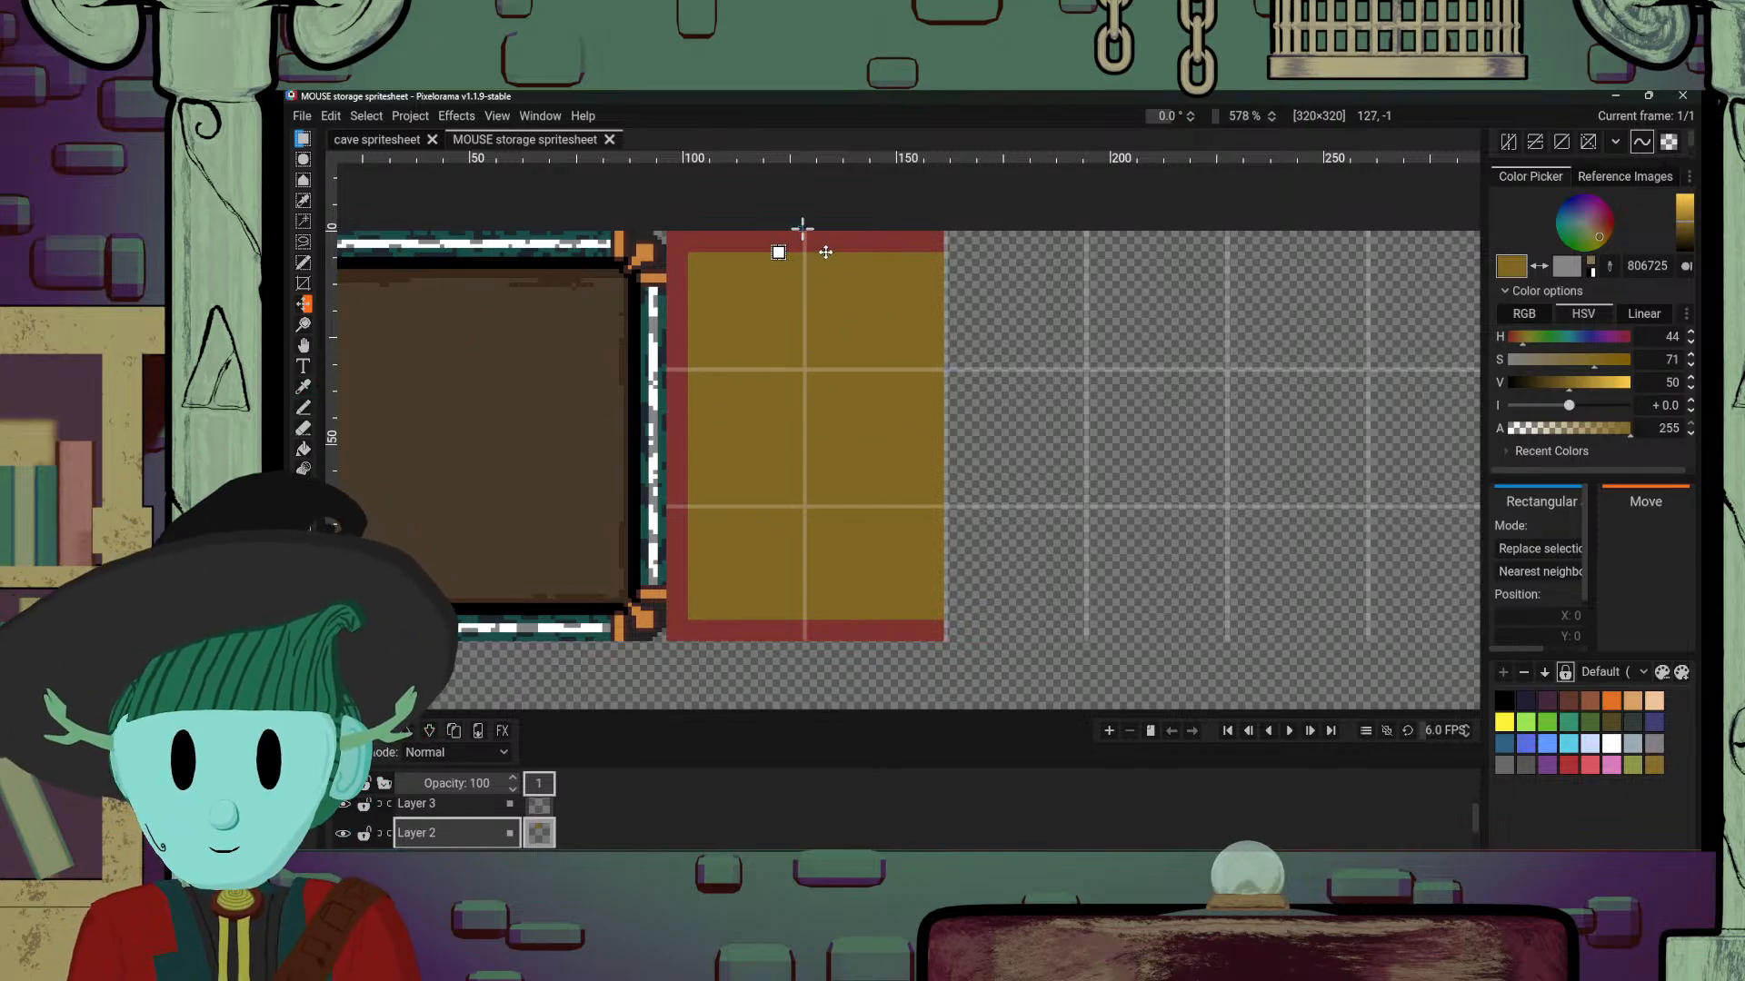
scroll(808, 241, "up", 2)
scroll(811, 227, "down", 1)
left_click_drag(811, 214, 793, 294)
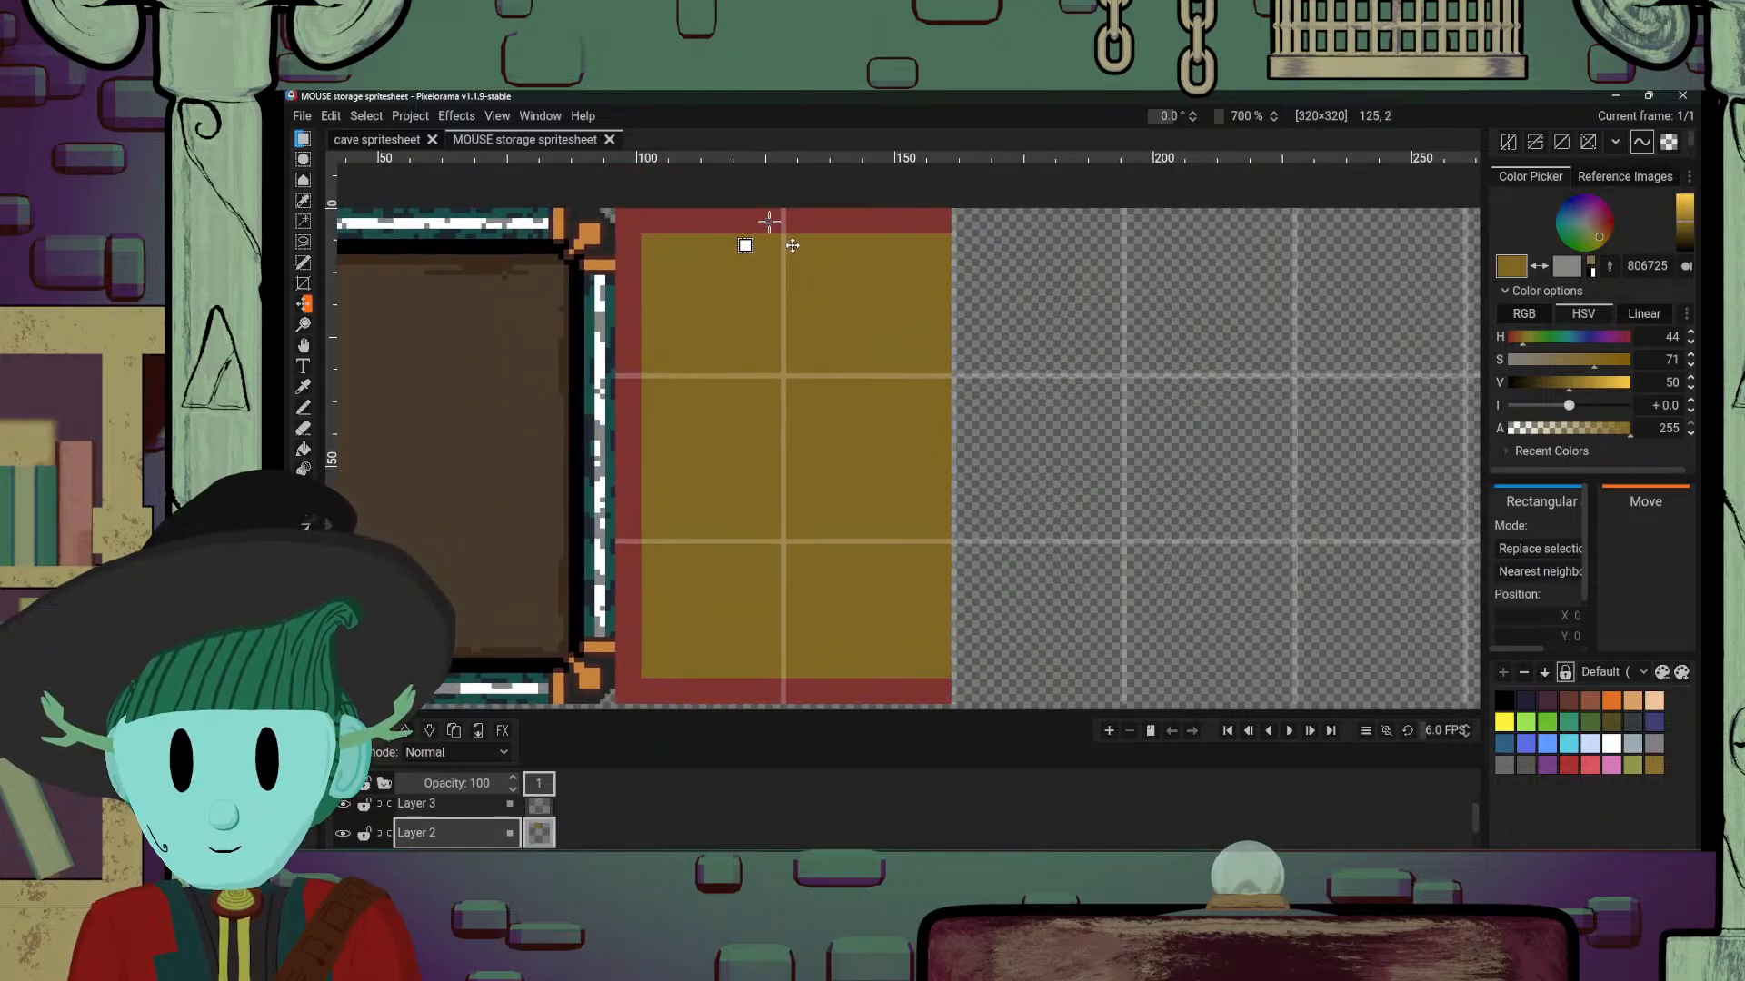
left_click_drag(782, 208, 940, 704)
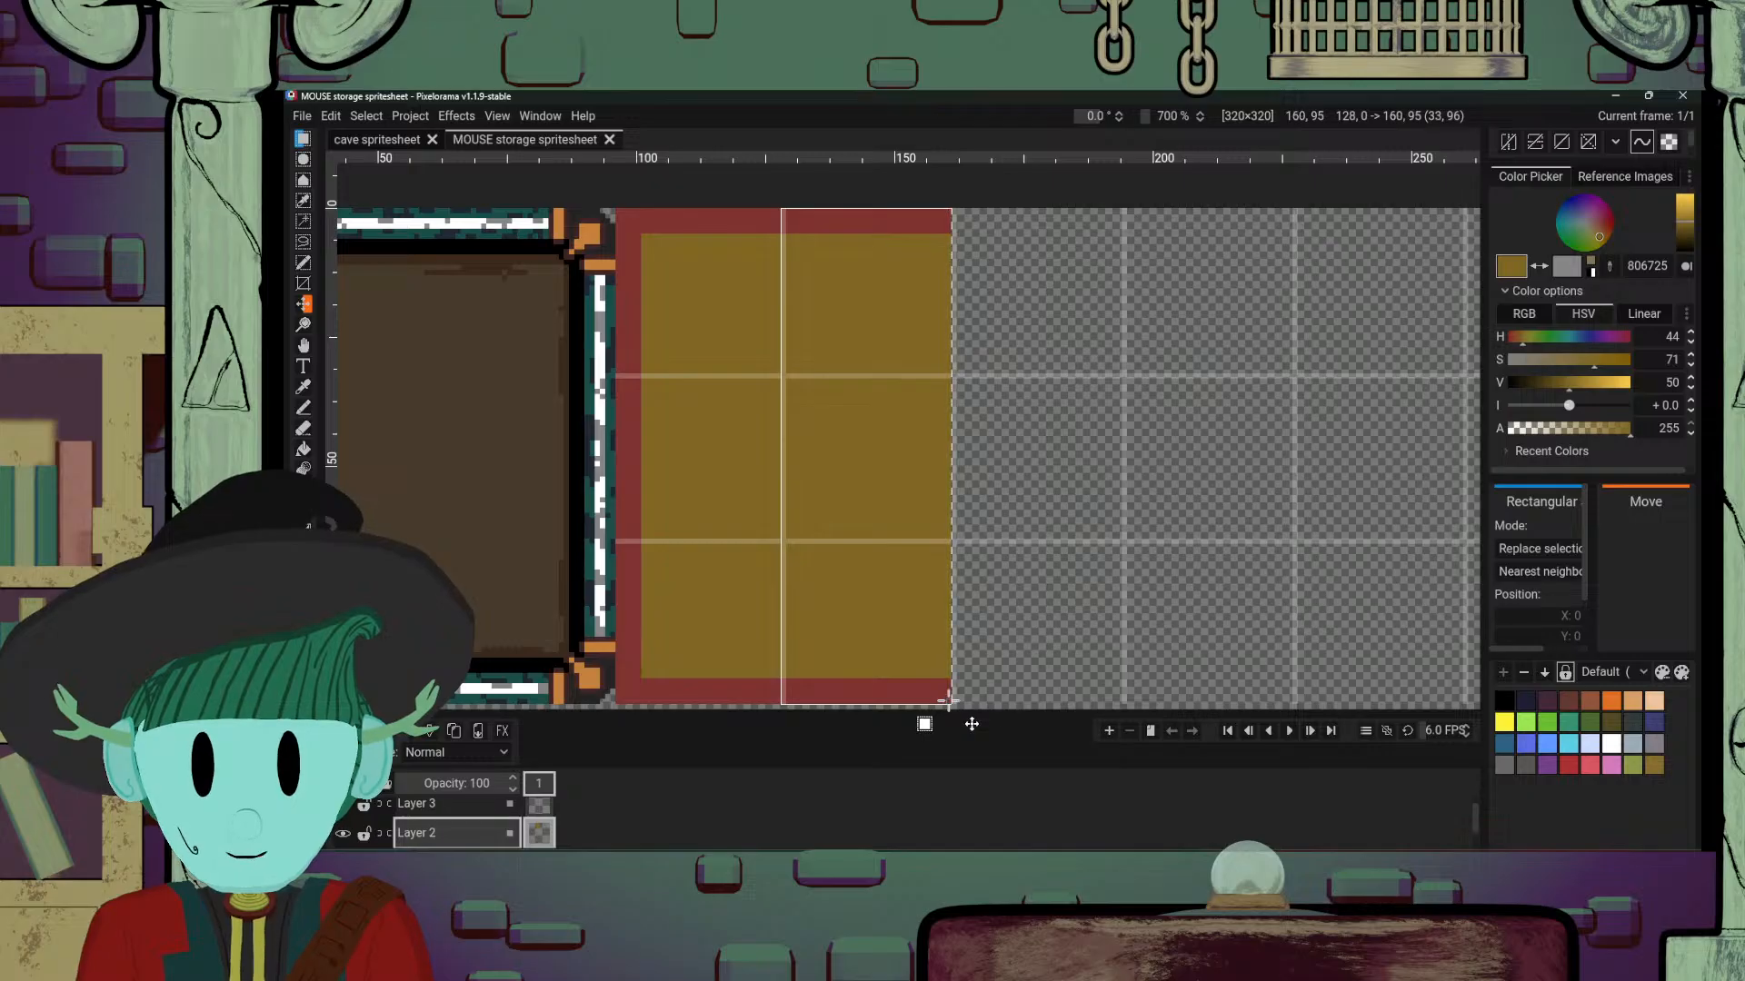
scroll(995, 632, "up", 4)
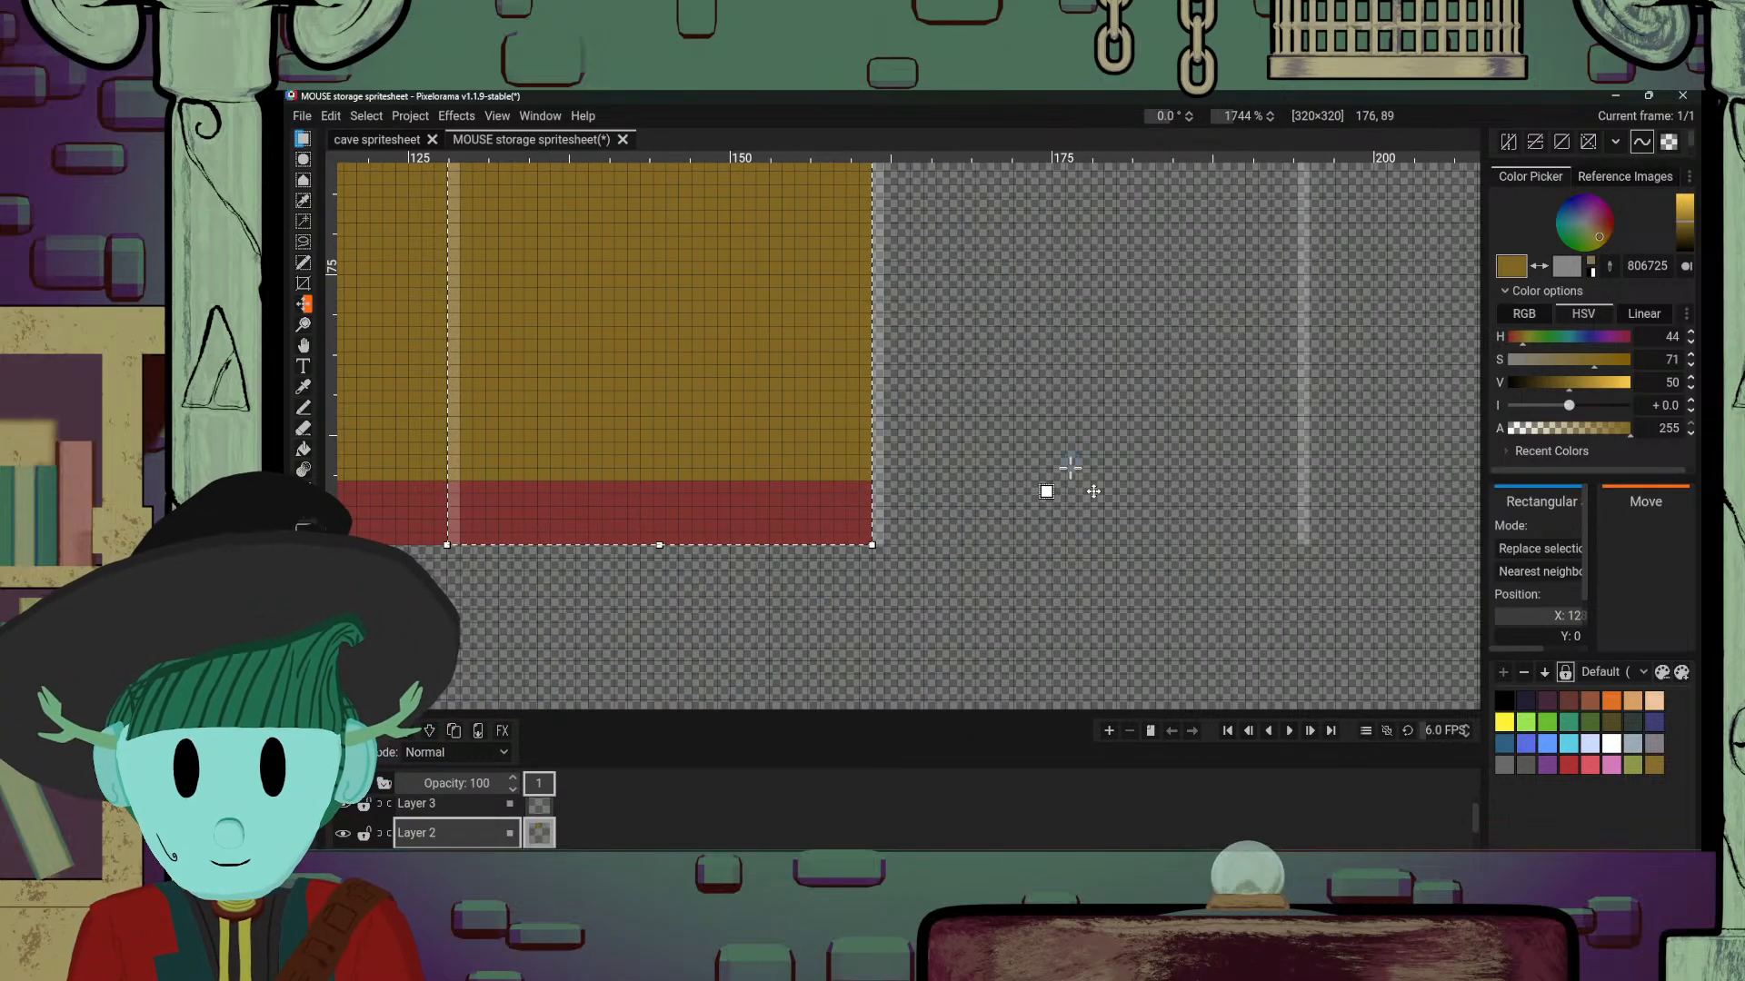
scroll(1063, 475, "down", 5)
scroll(1045, 518, "up", 3)
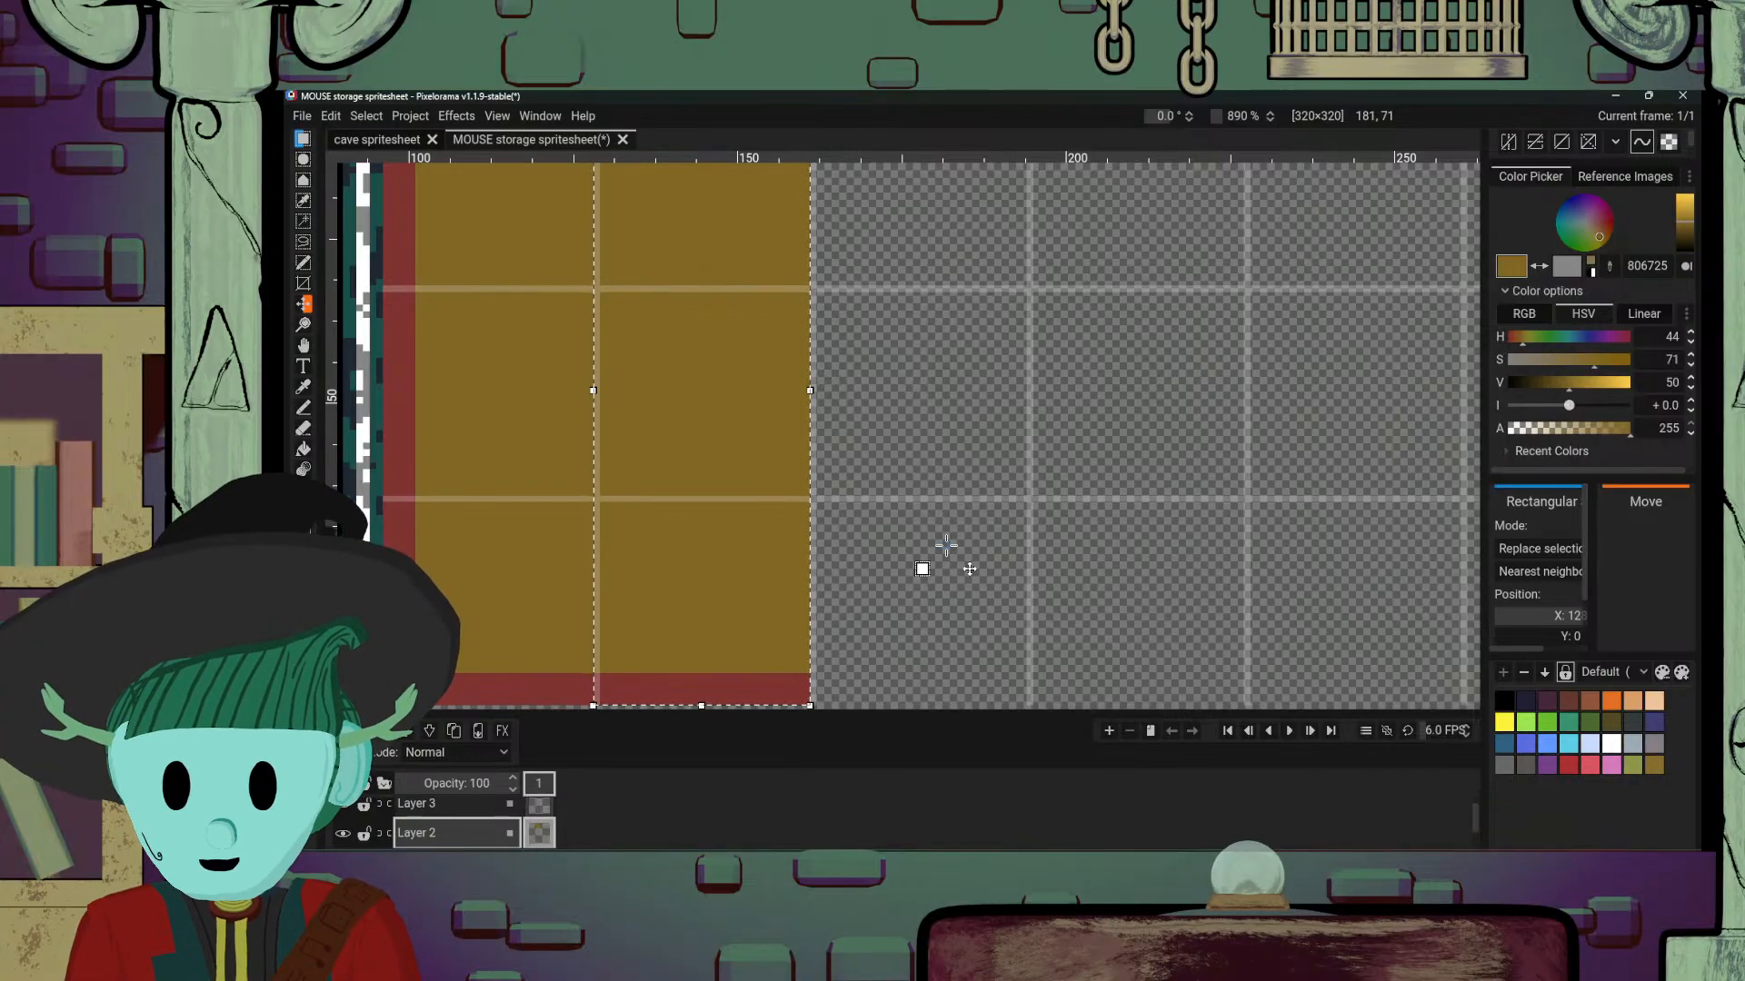
Step: Paste the copied column flush against the panel's right edge, aligned with its red borders, and apply the placement
key("ctrl+v")
left_click_drag(920, 585, 907, 417)
left_click_drag(912, 488, 918, 455)
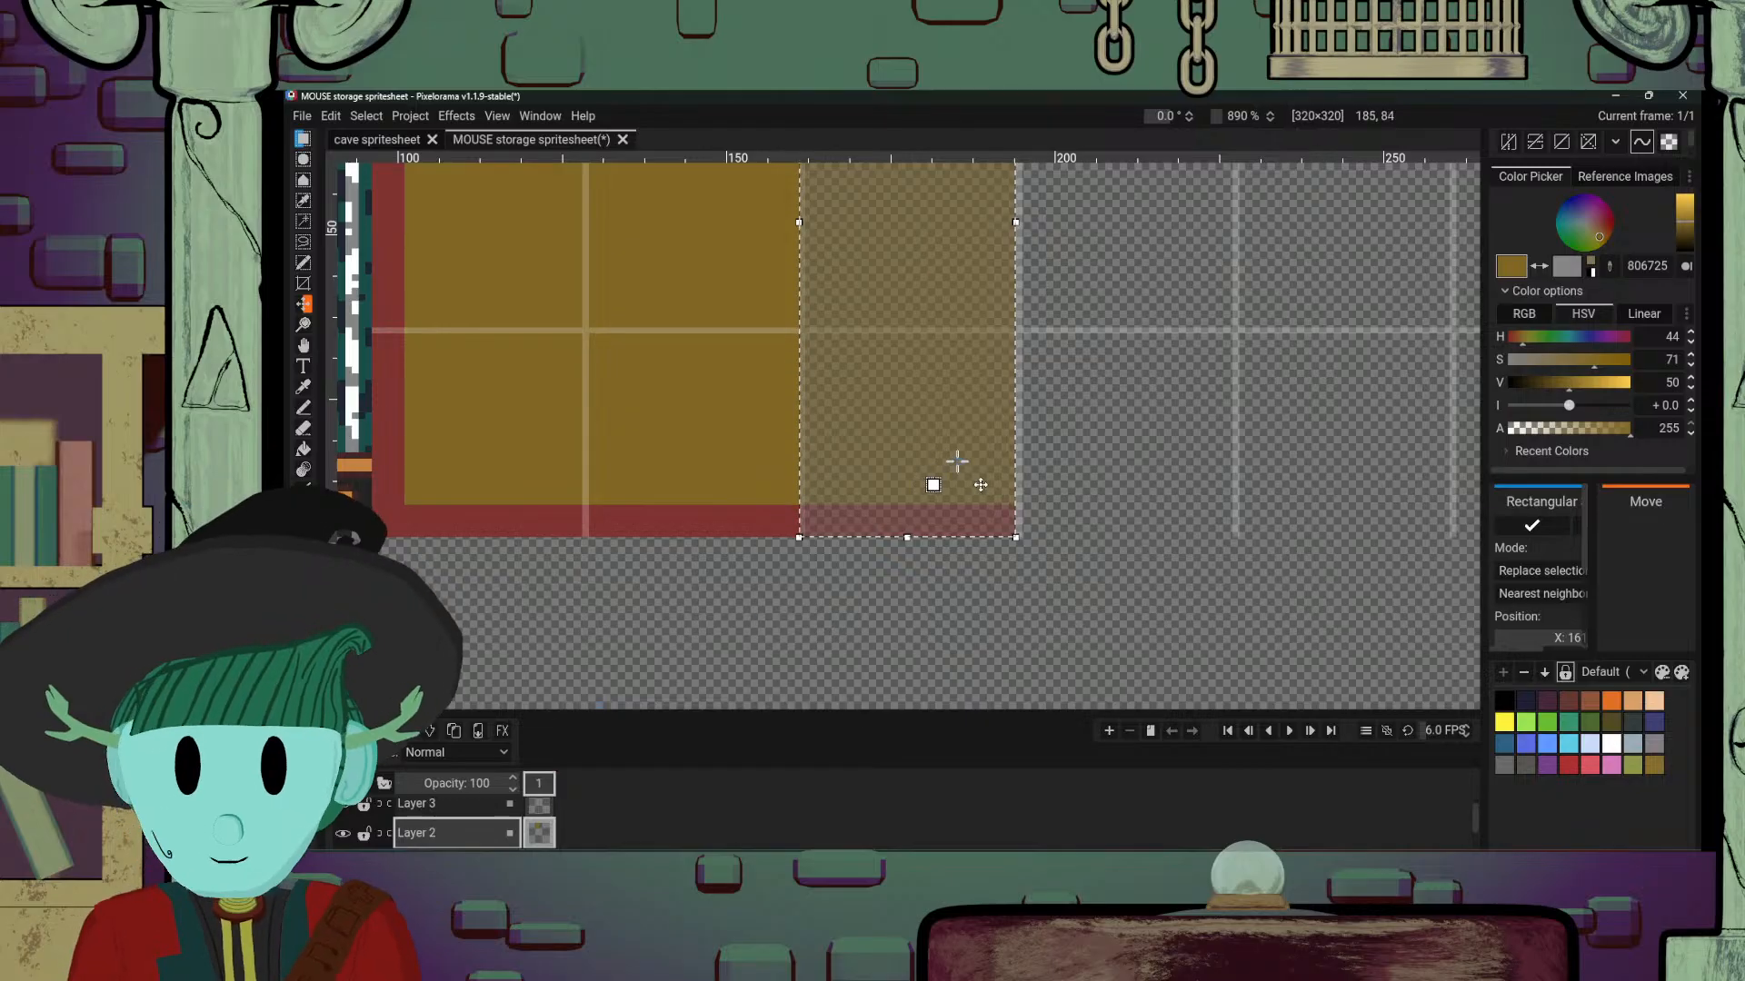
left_click_drag(968, 467, 969, 466)
key("Return")
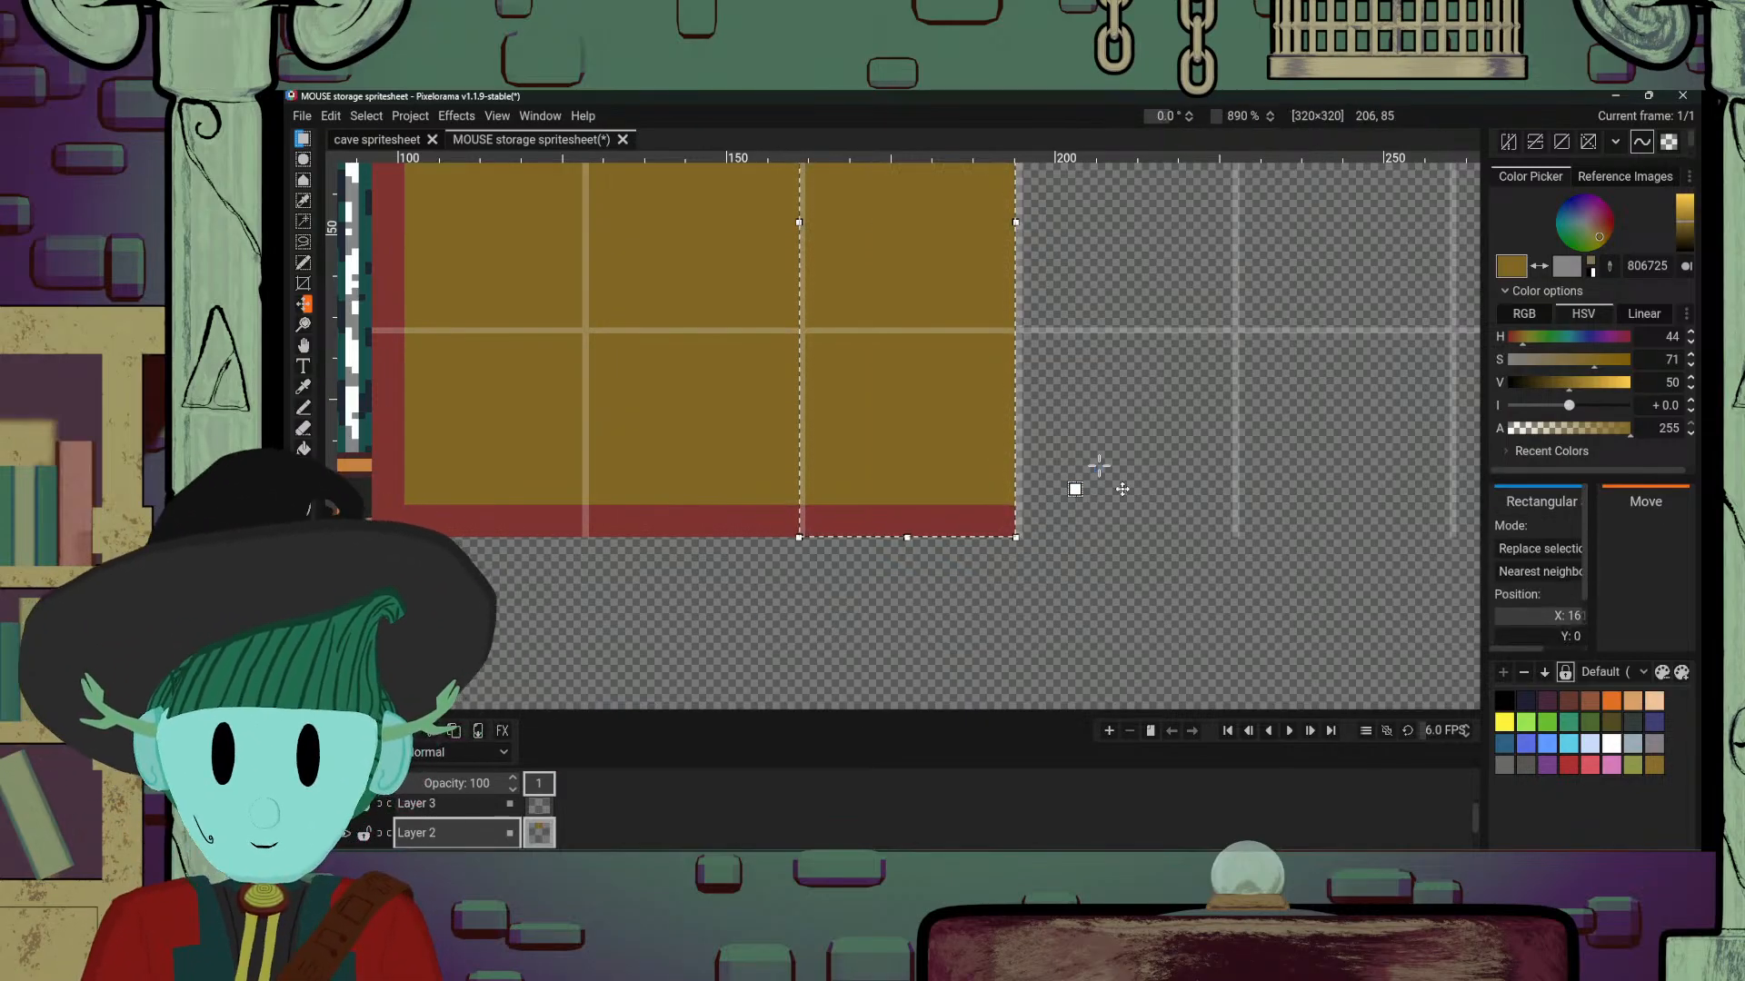
Step: Duplicate the selected column once more directly to its right, flush with the panel, and apply it
scroll(1098, 468, "down", 3)
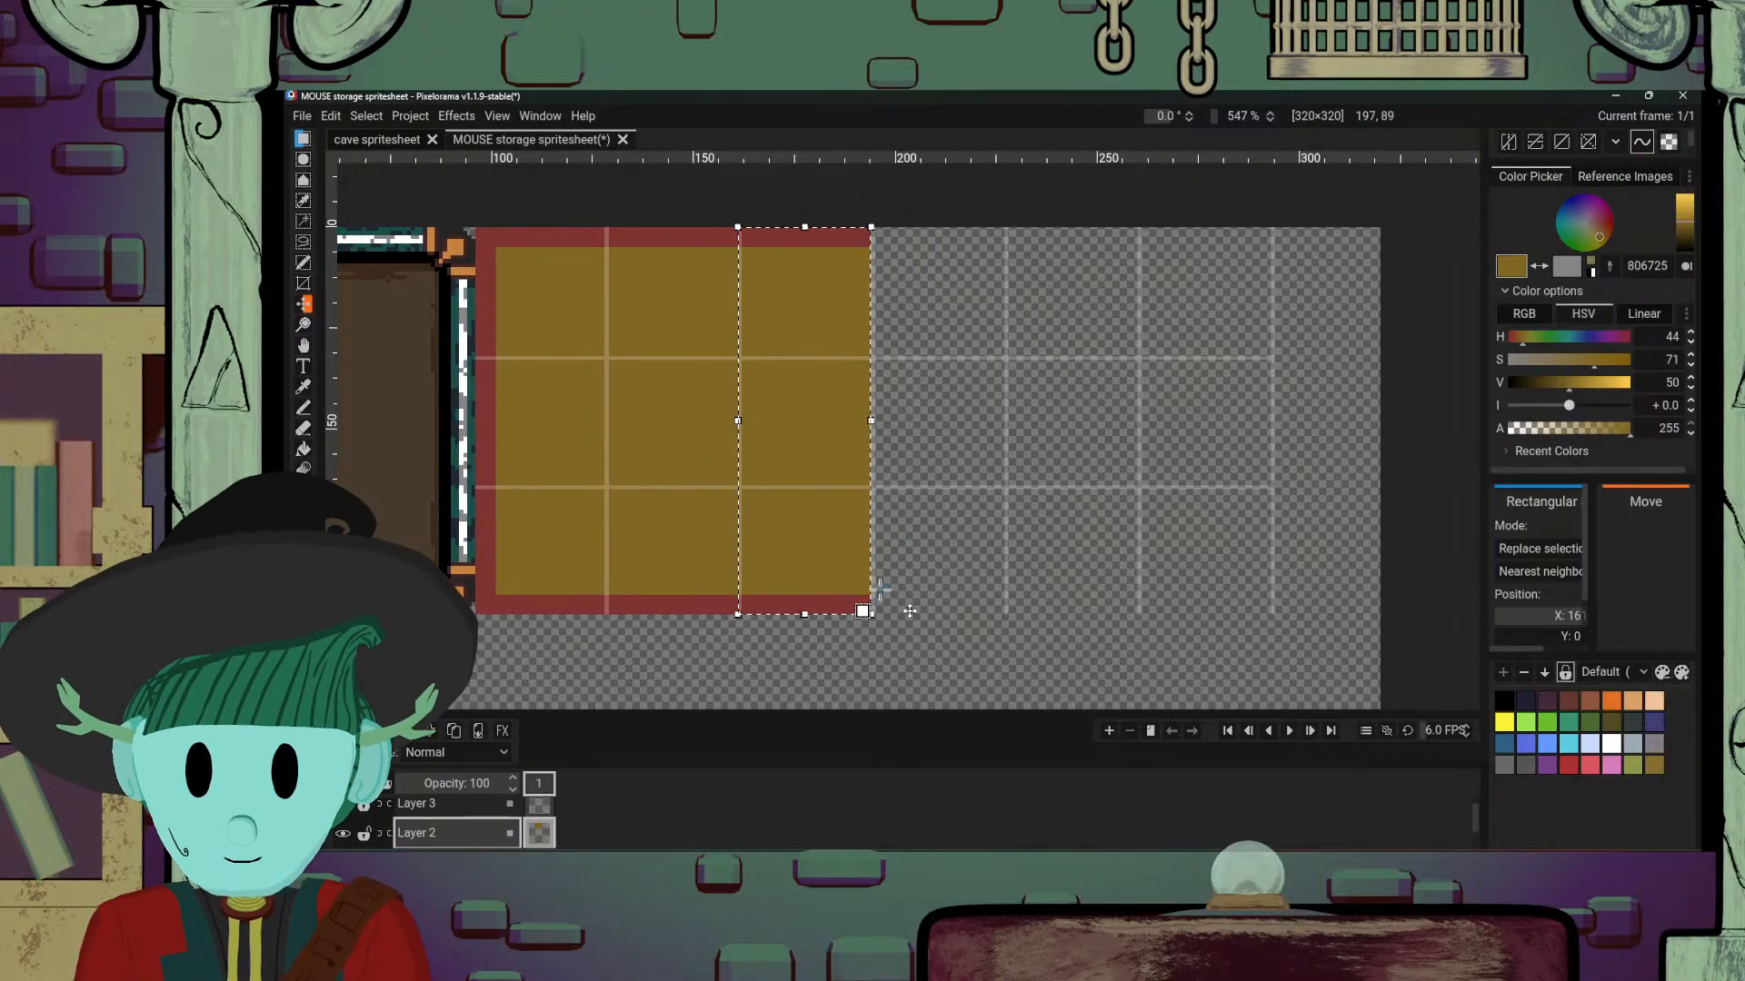
left_click_drag(845, 545, 965, 524)
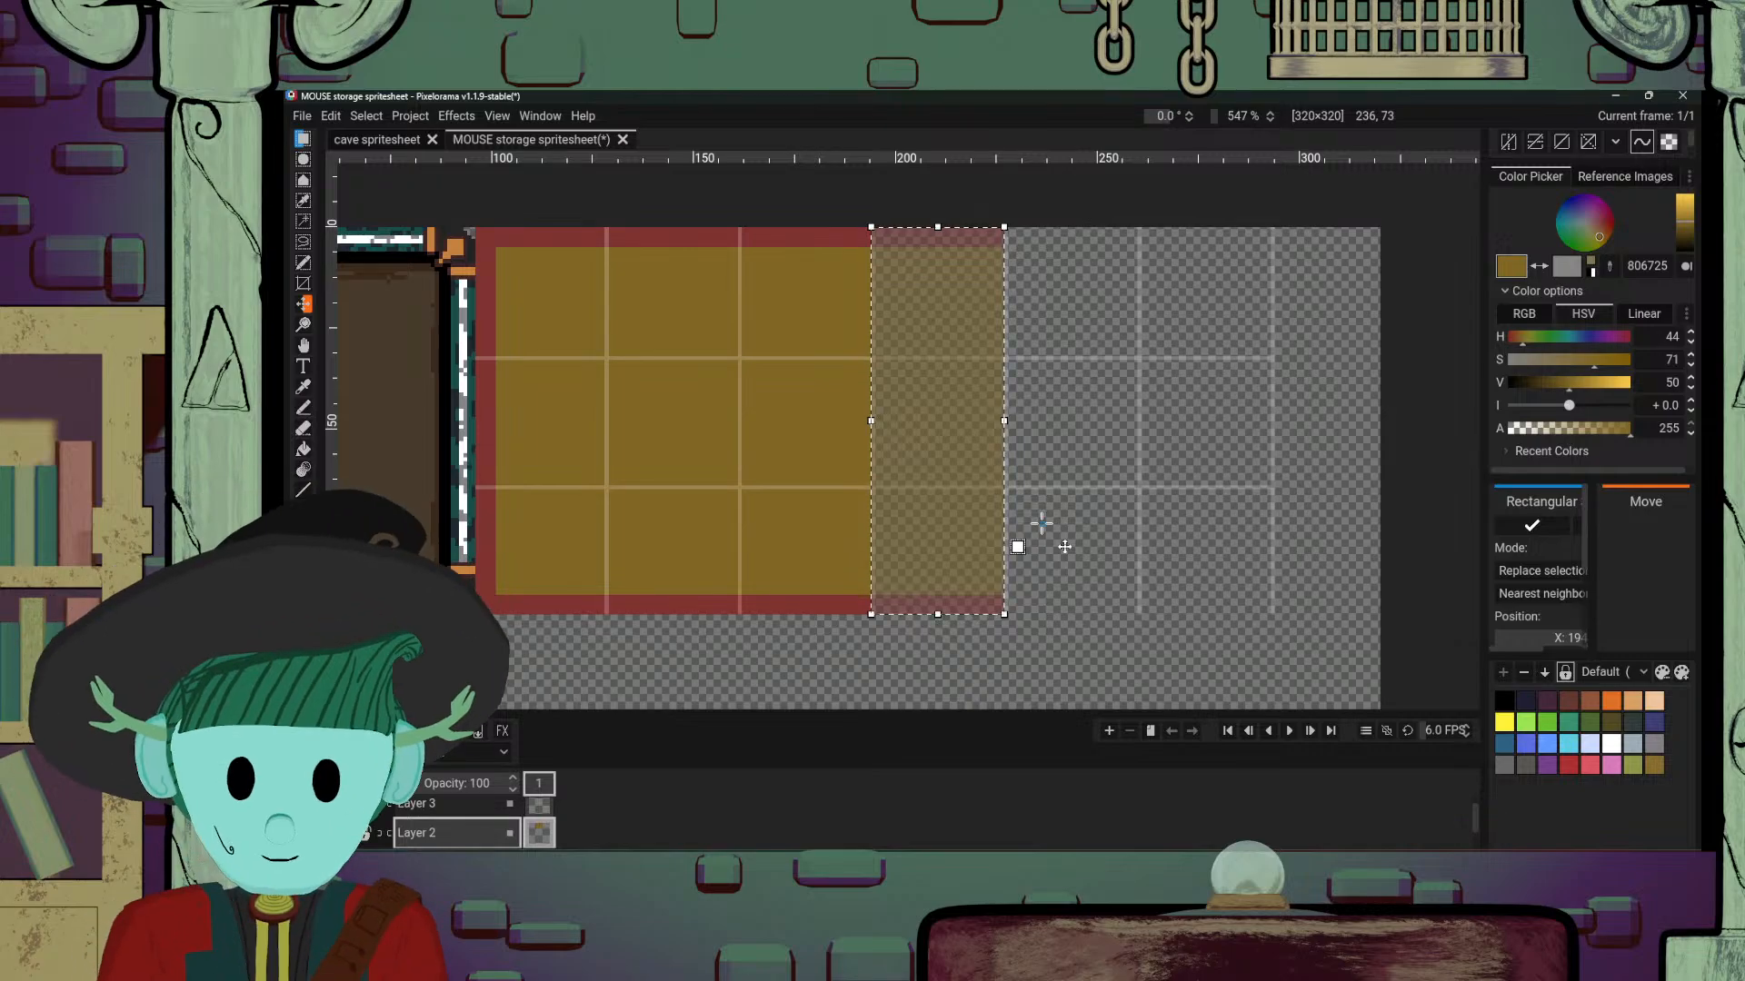
key("Return")
scroll(1066, 550, "up", 5)
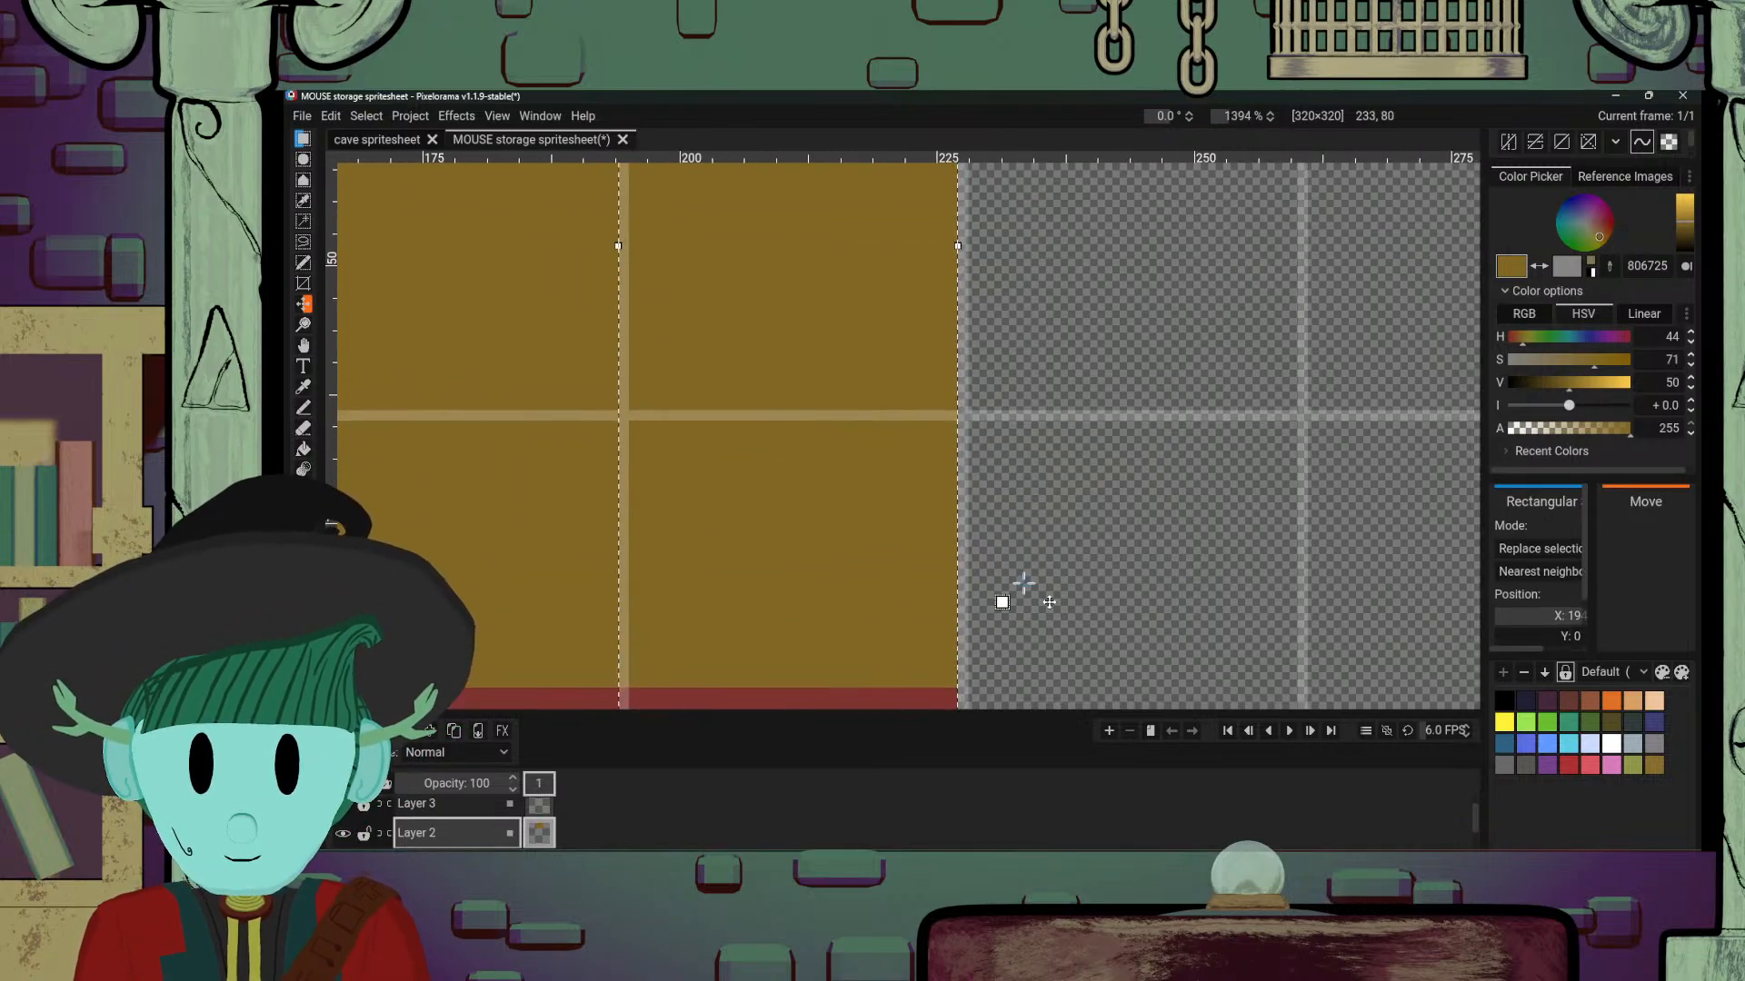
Step: Paste a third copy of the column and align it with the widened panel's right edge and borders
left_click_drag(1032, 628, 985, 592)
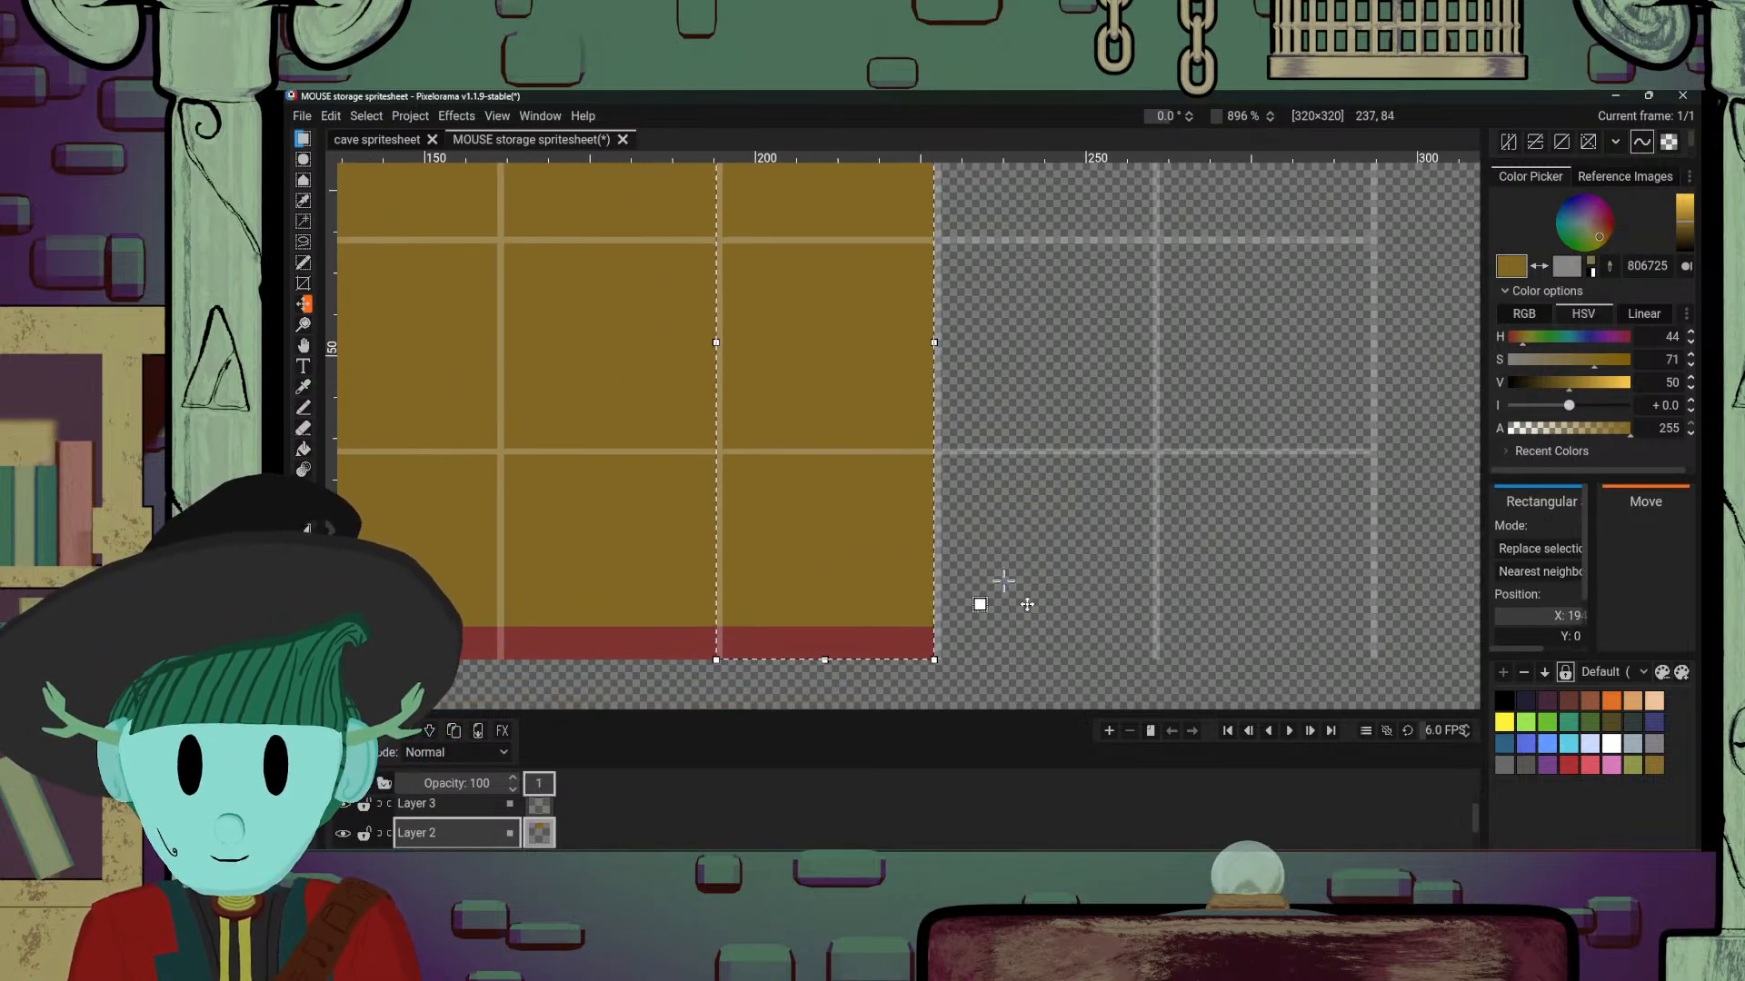
key("ctrl+v")
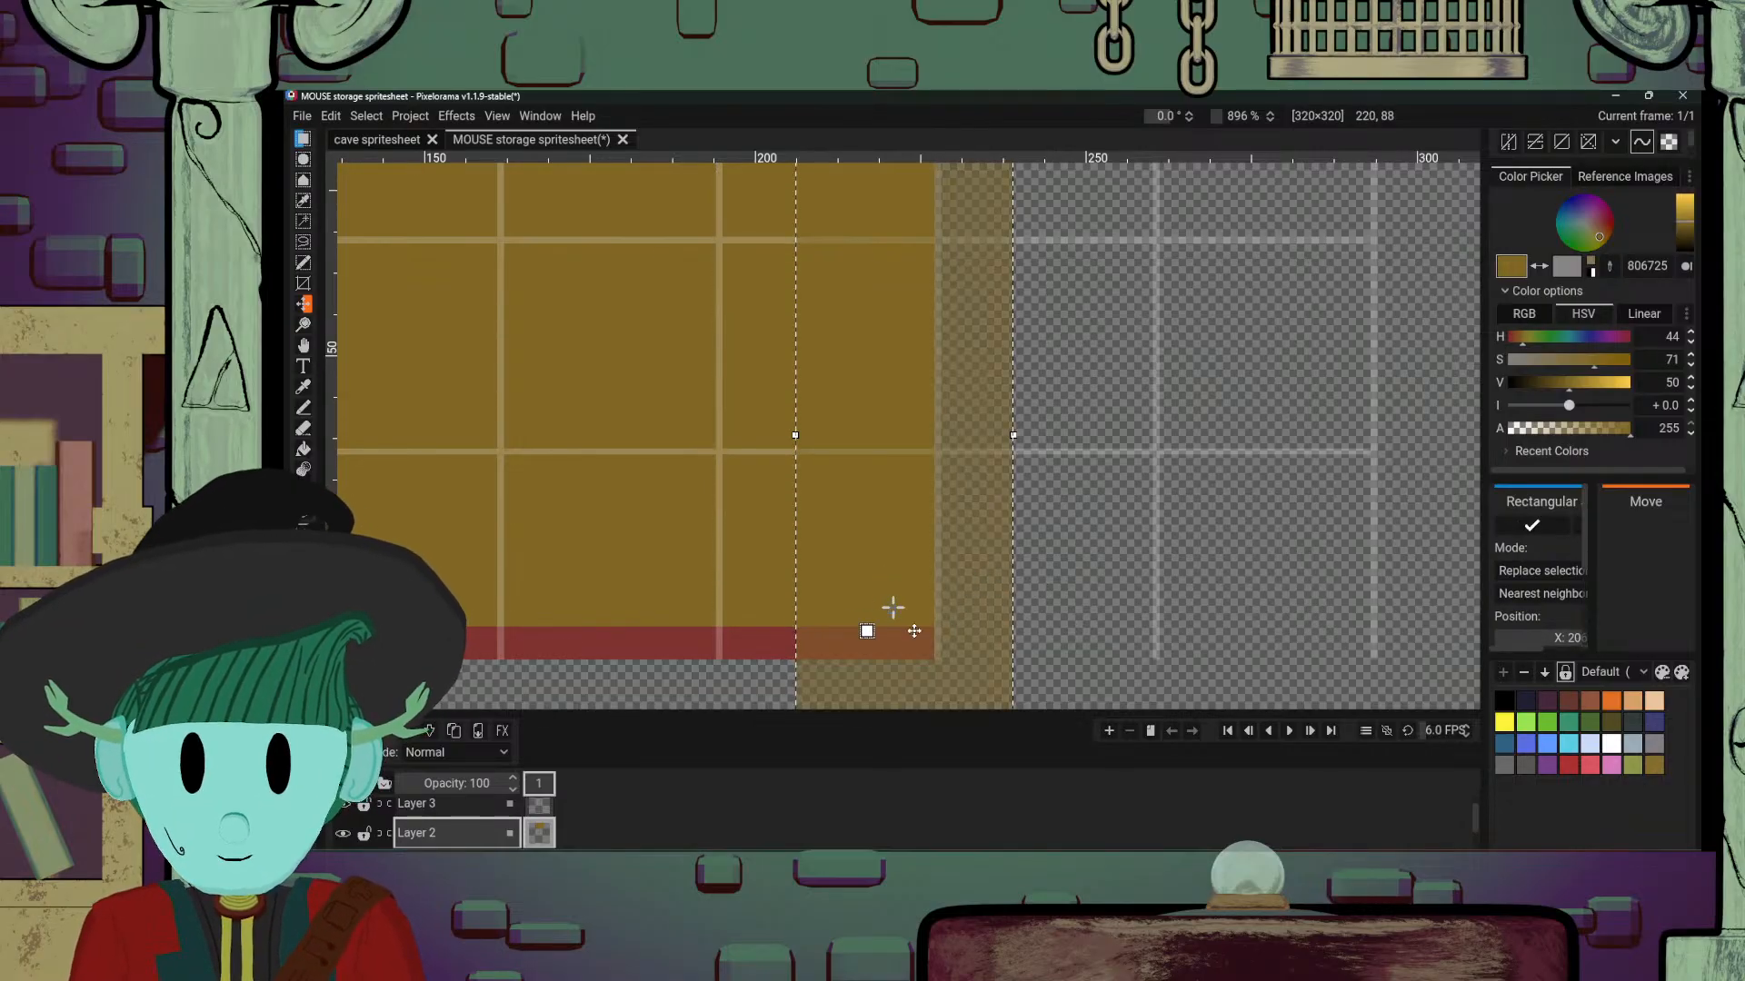
left_click_drag(894, 607, 1033, 516)
scroll(1030, 518, "down", 3)
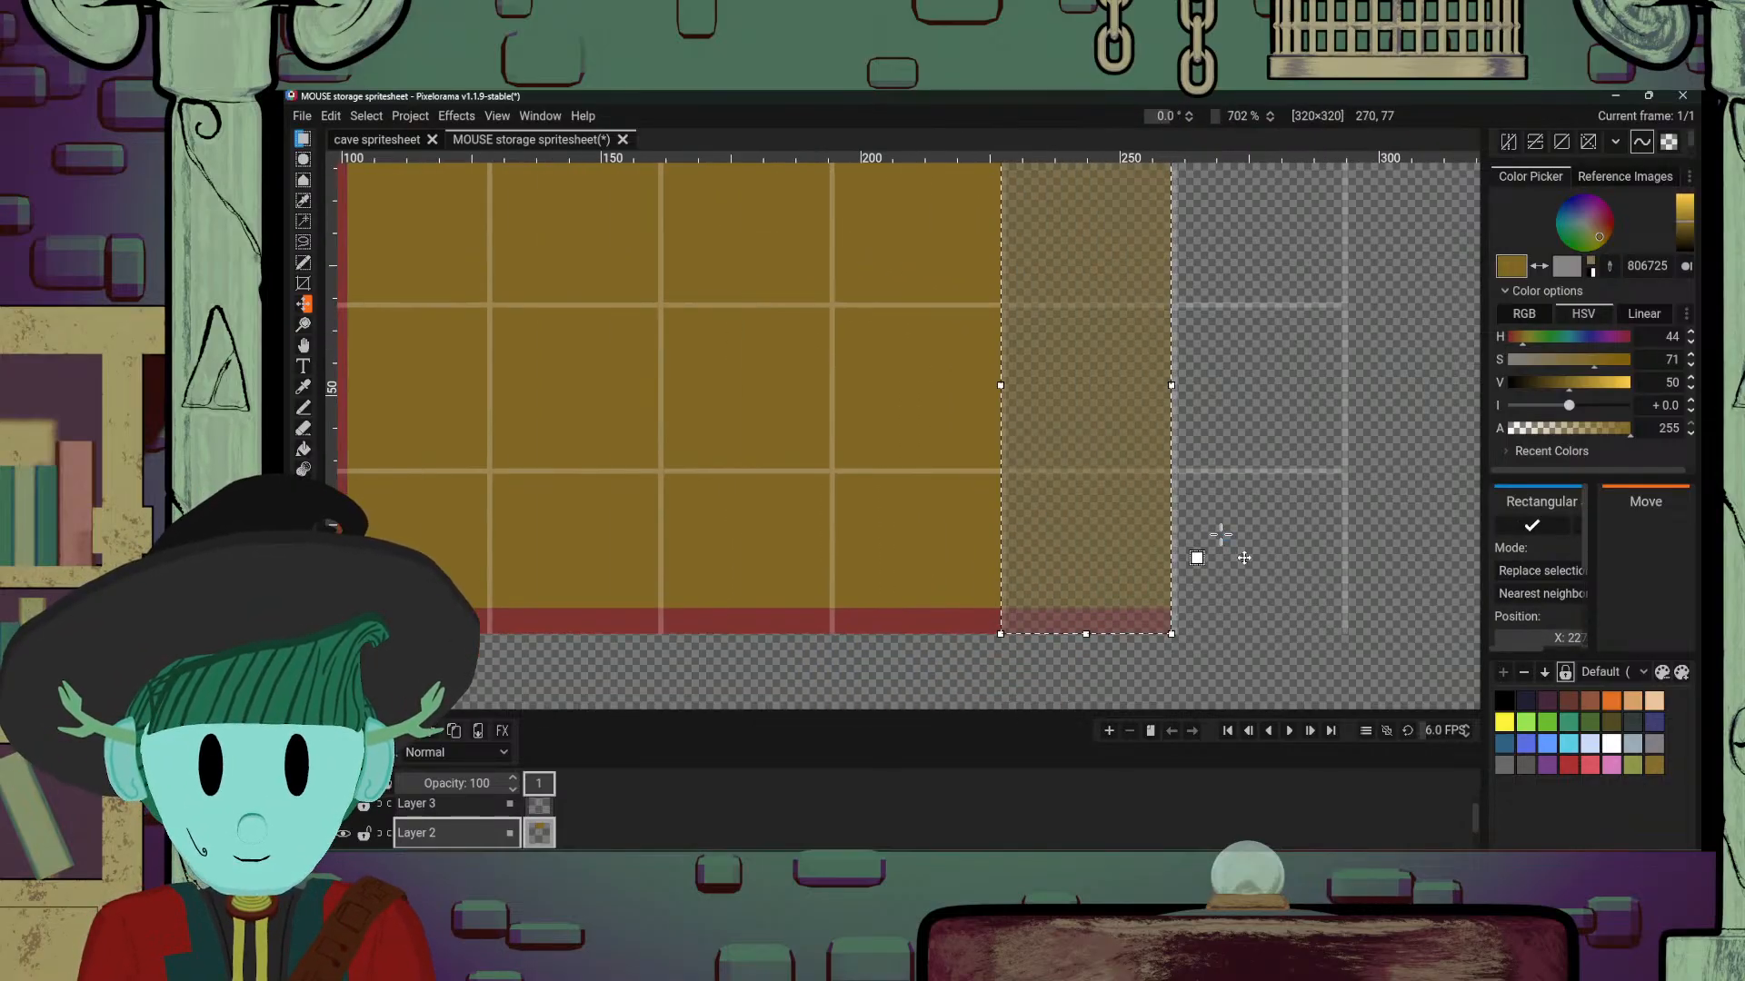
Step: Try placing a fourth copy of the column at the panel's right end
left_click_drag(970, 626, 1203, 609)
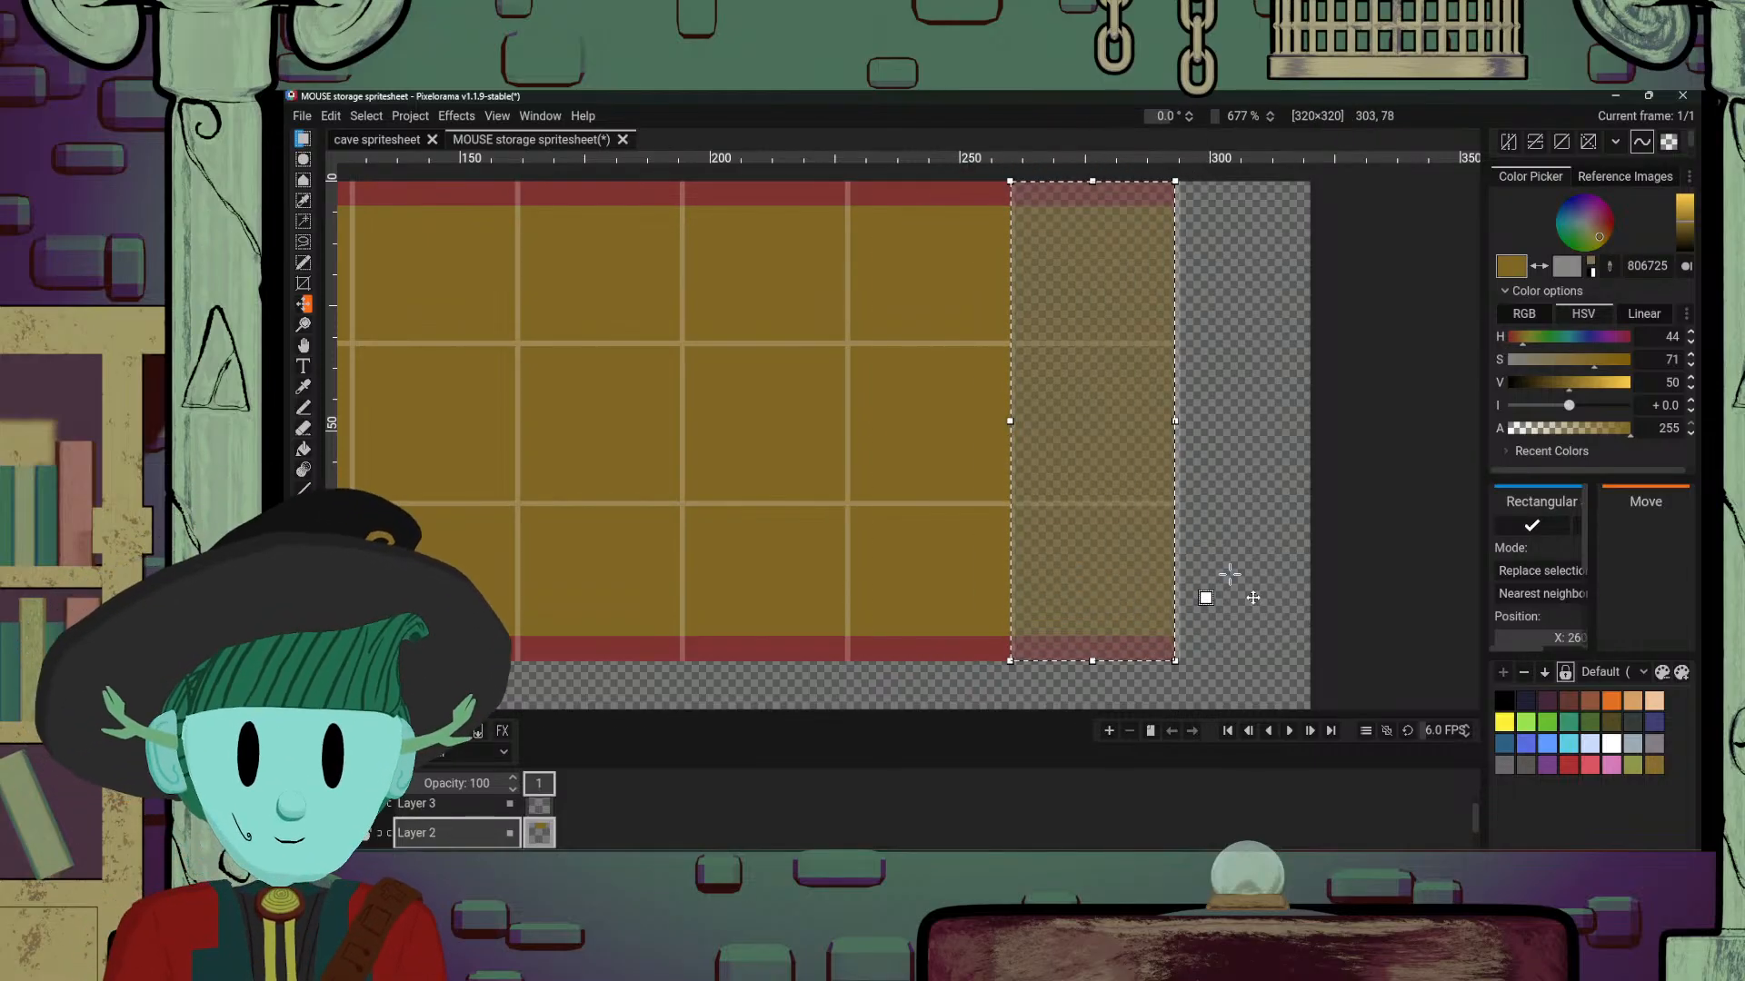
key("Return")
scroll(1218, 600, "down", 6)
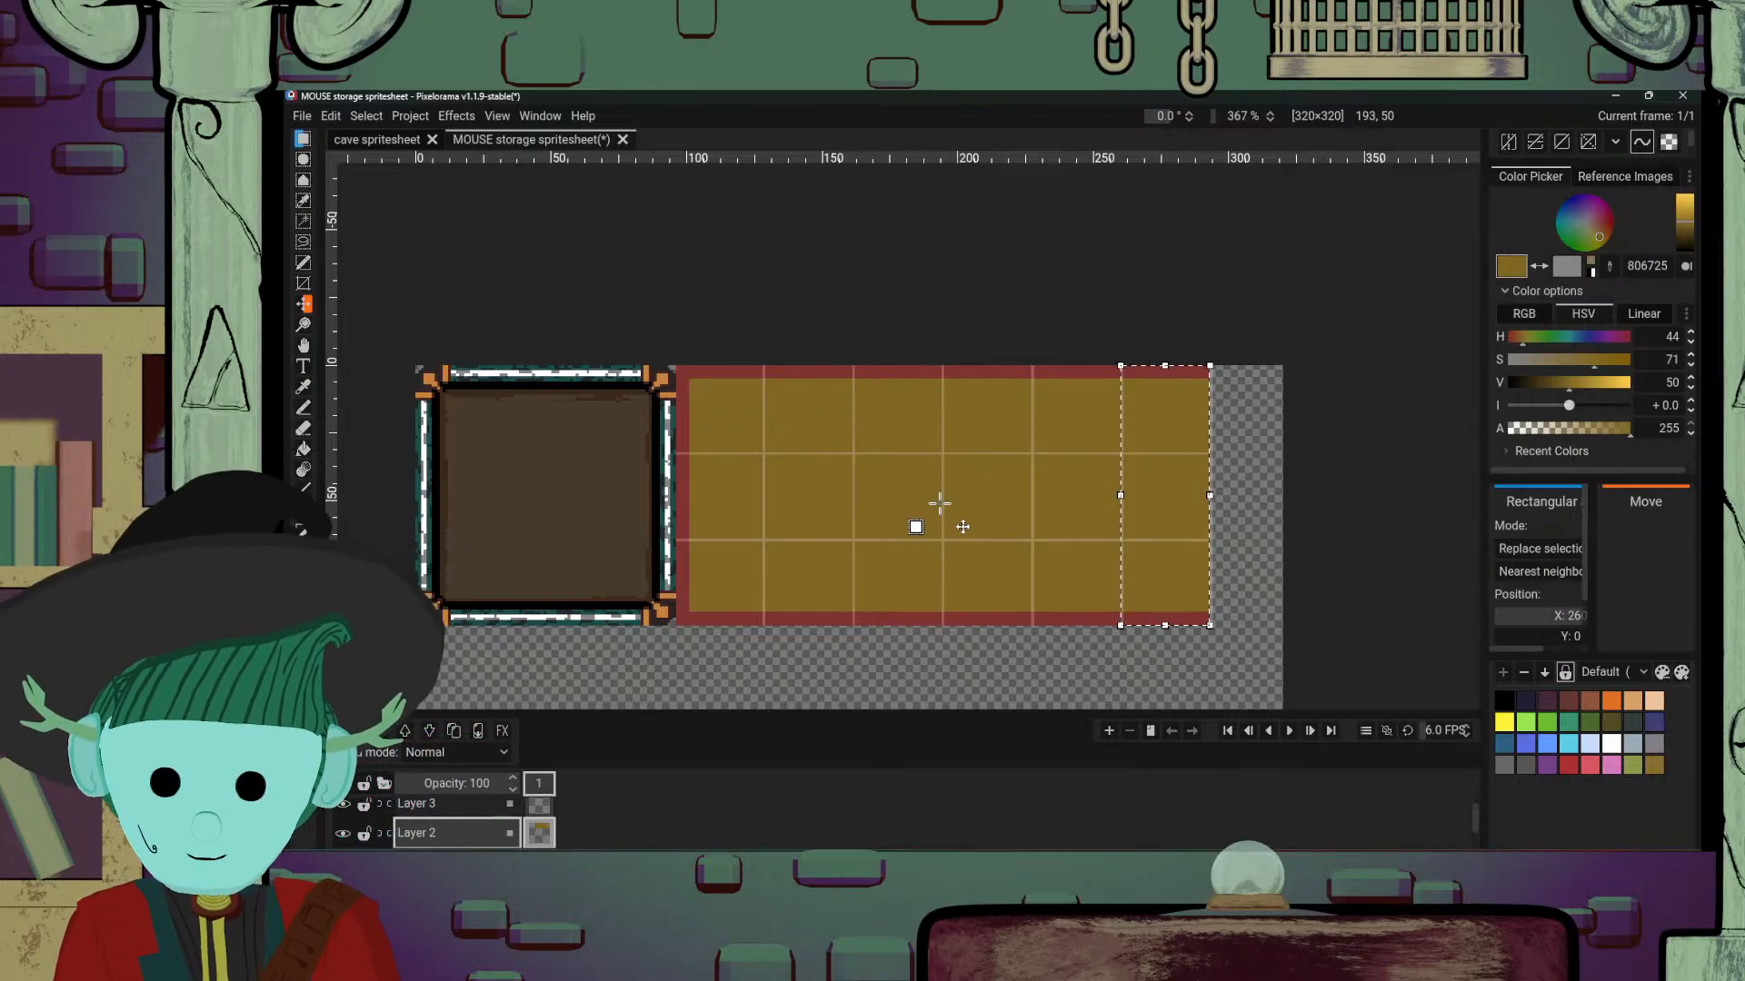
scroll(940, 503, "up", 1)
scroll(993, 562, "up", 1)
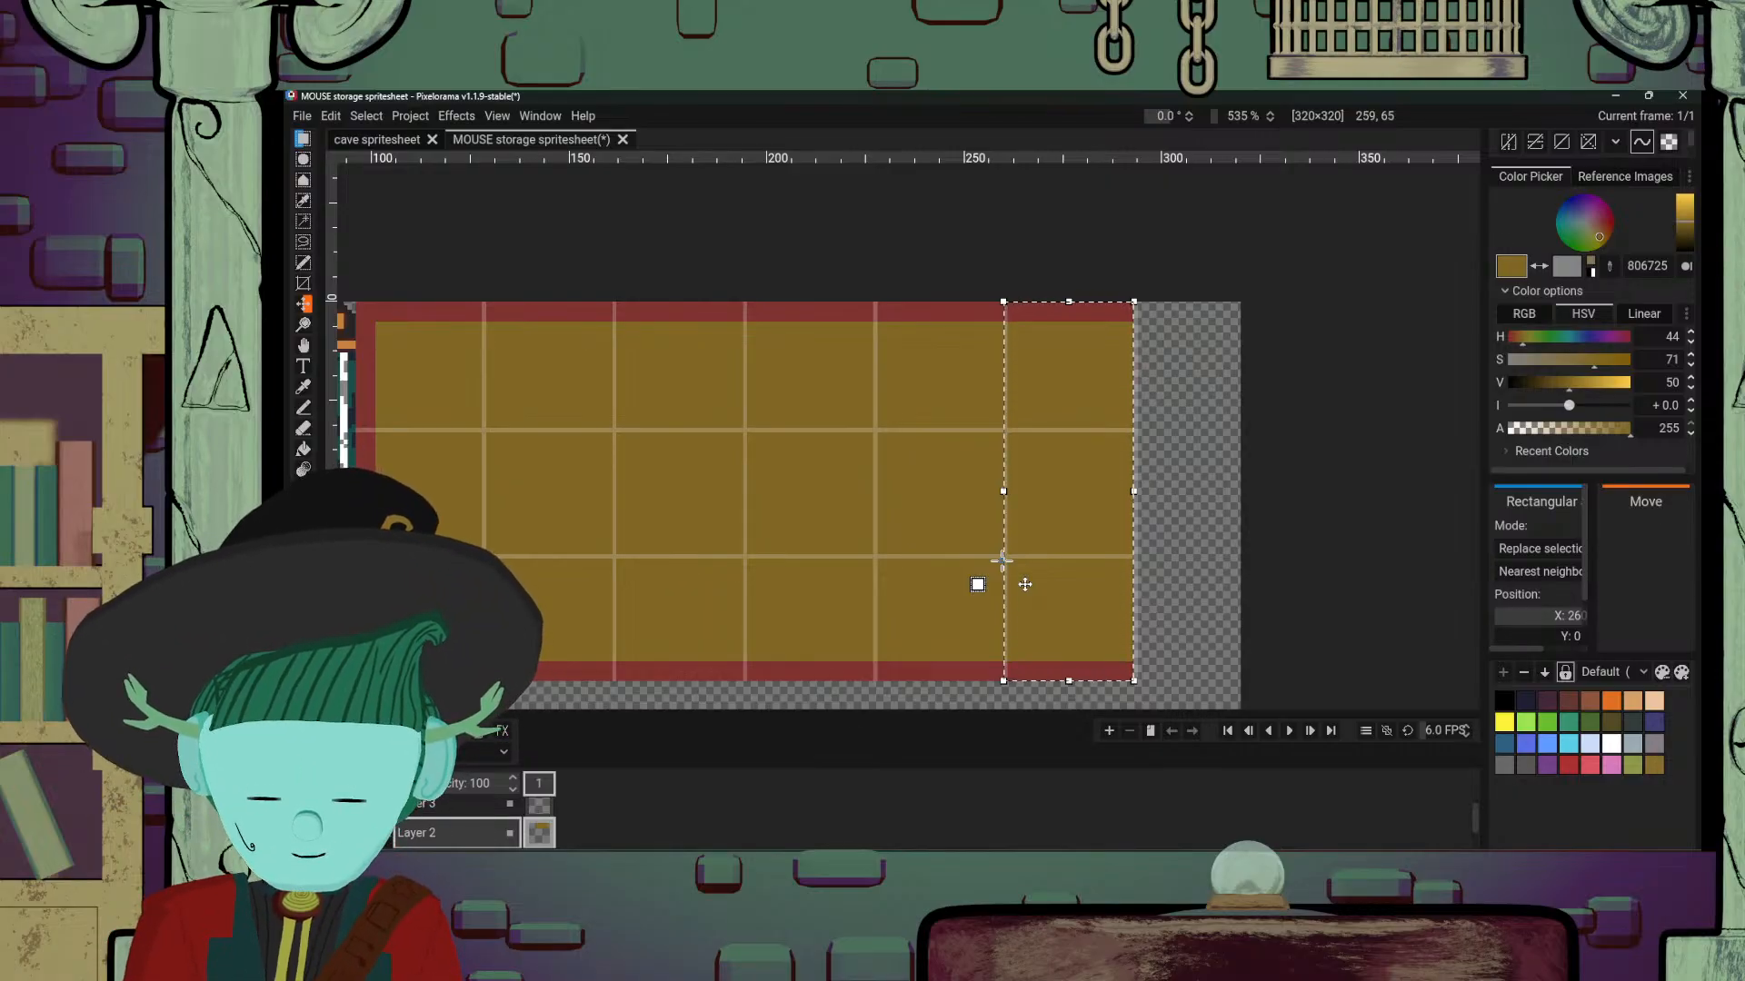
scroll(1019, 616, "down", 2)
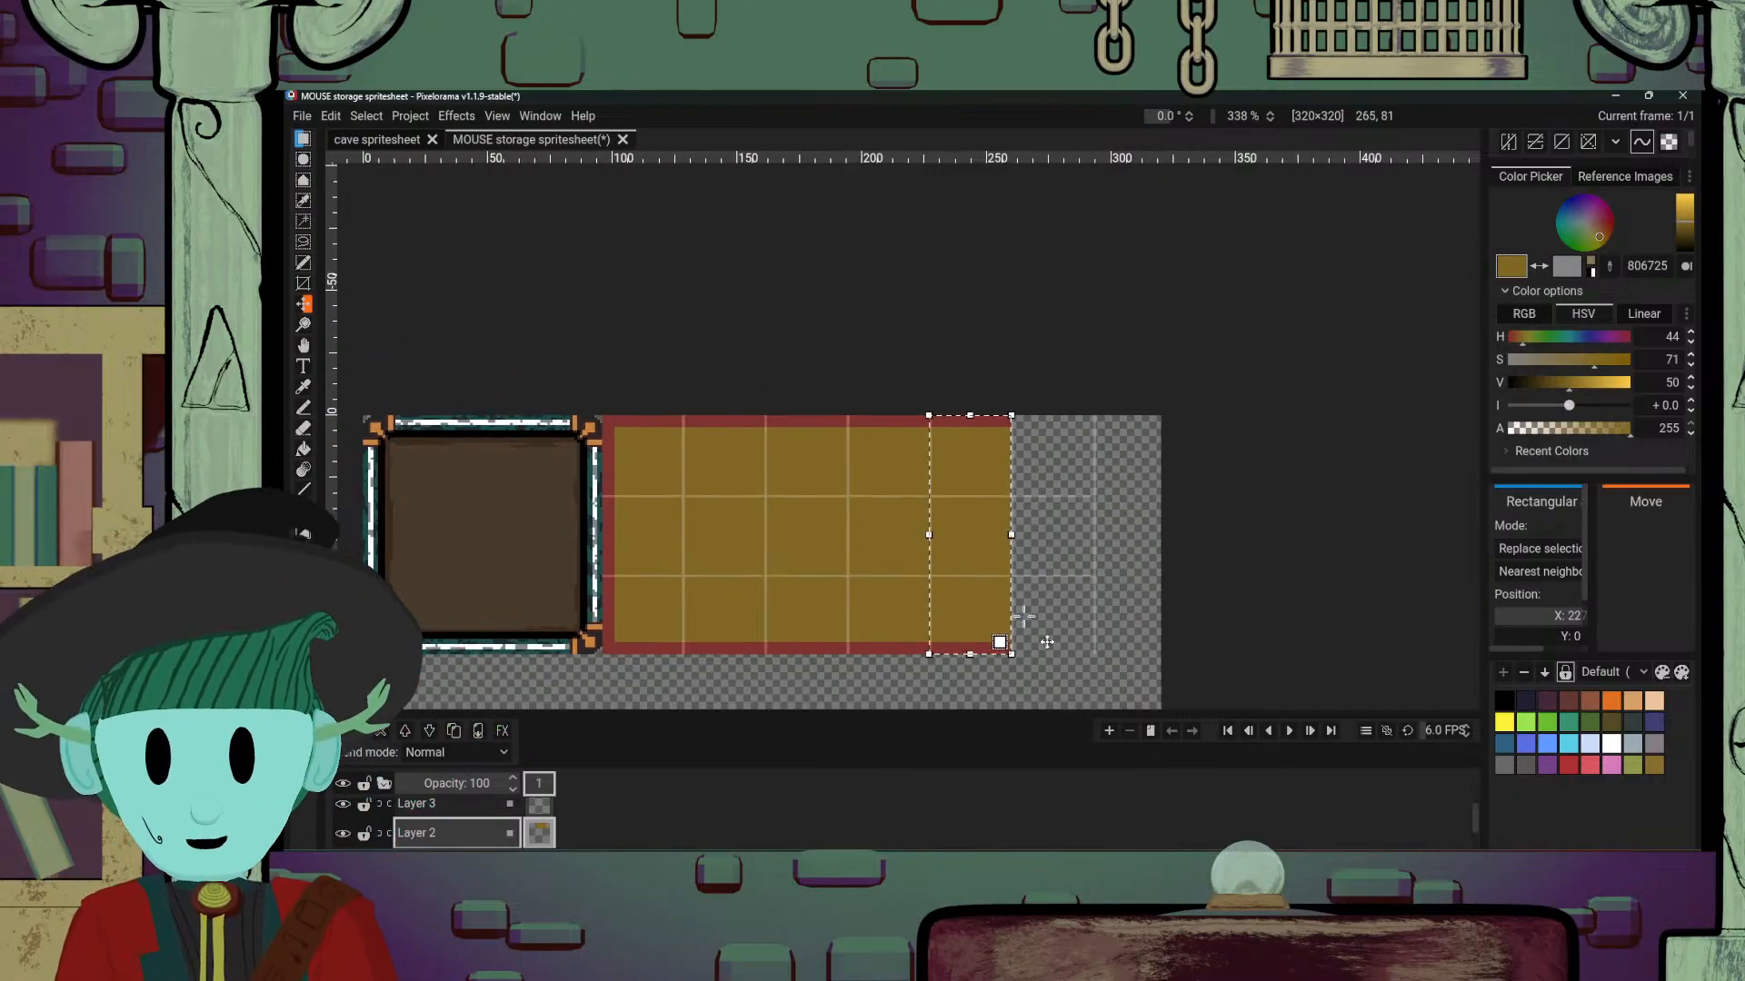
Step: Duplicate the last column to the right so the panel spans another grid cell, apply it, and clear the selection
scroll(1044, 509, "down", 2)
scroll(1044, 510, "up", 2)
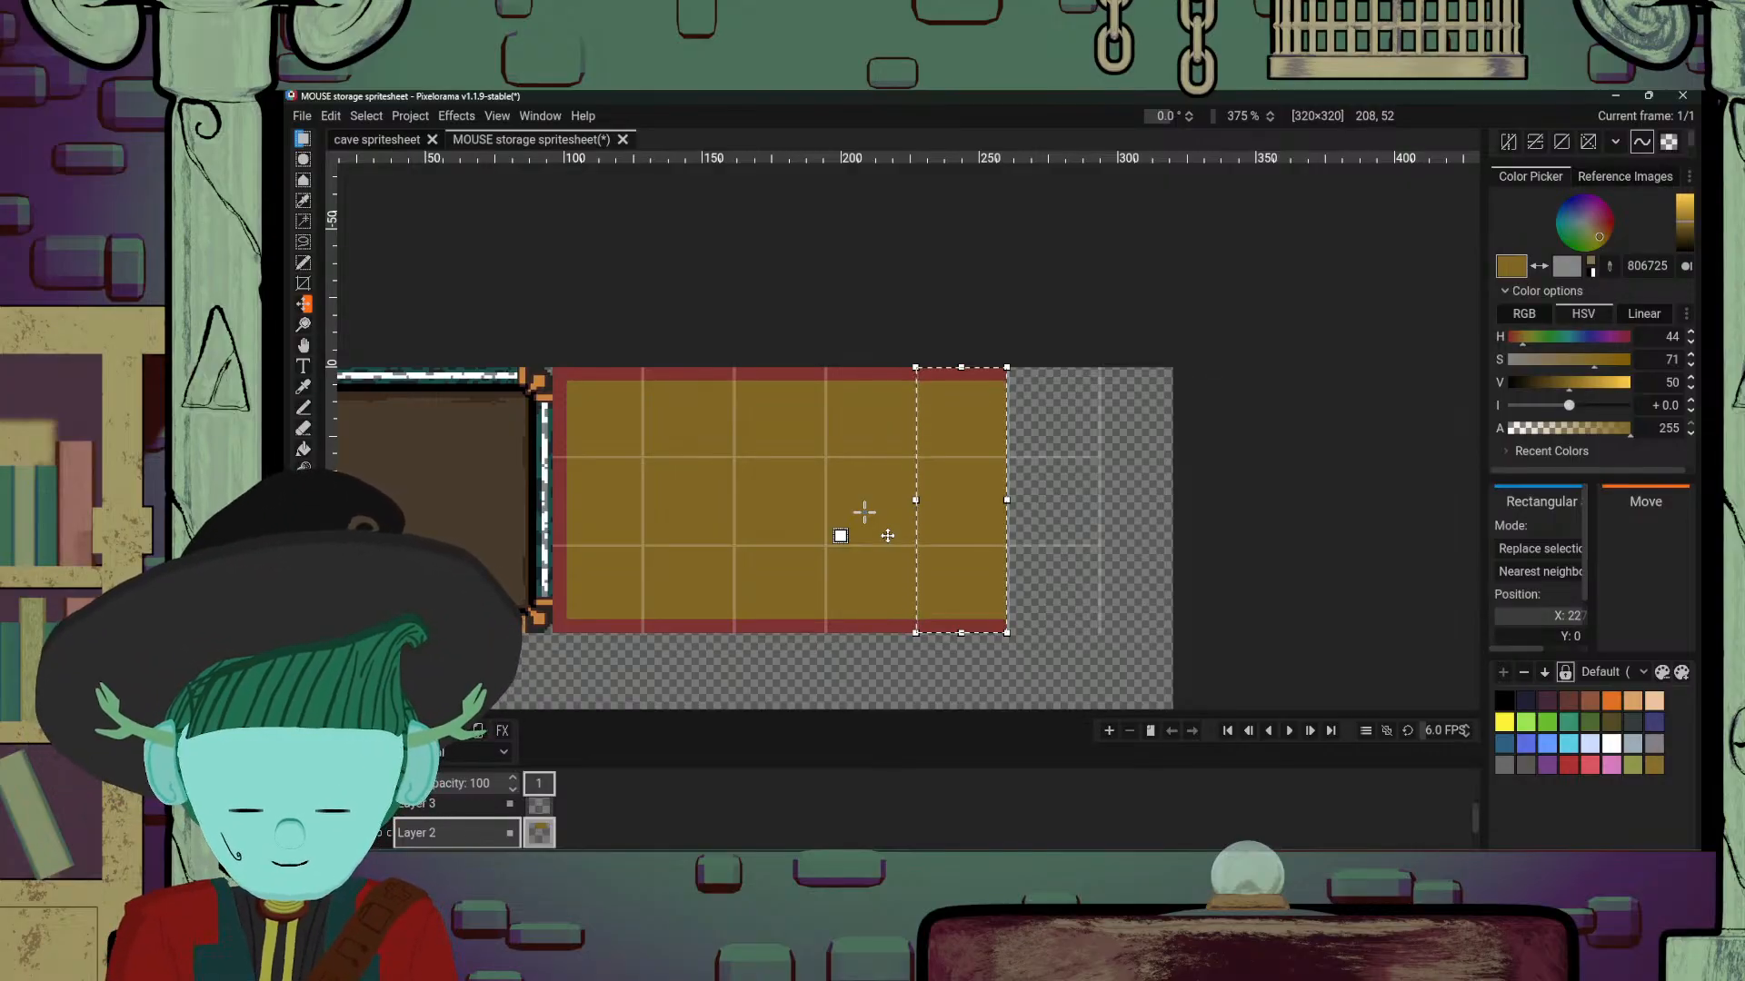
left_click_drag(864, 511, 1063, 550)
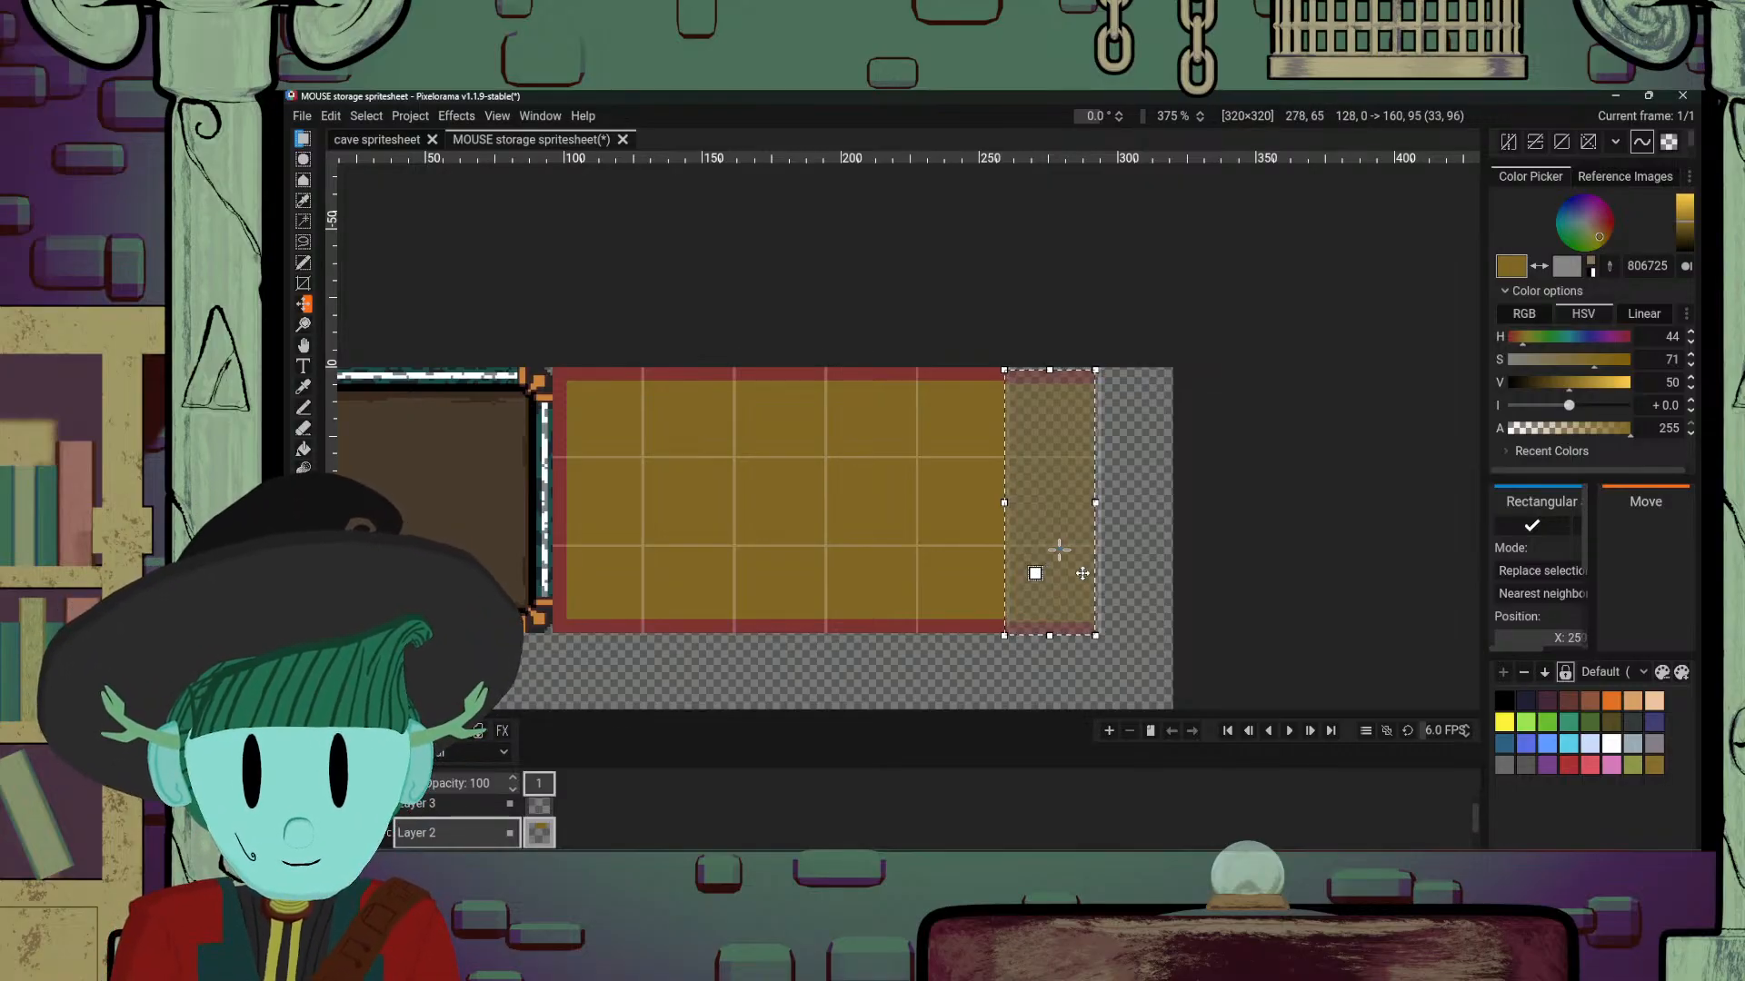
left_click_drag(1062, 550, 1026, 578)
scroll(1062, 550, "up", 5)
key("Return")
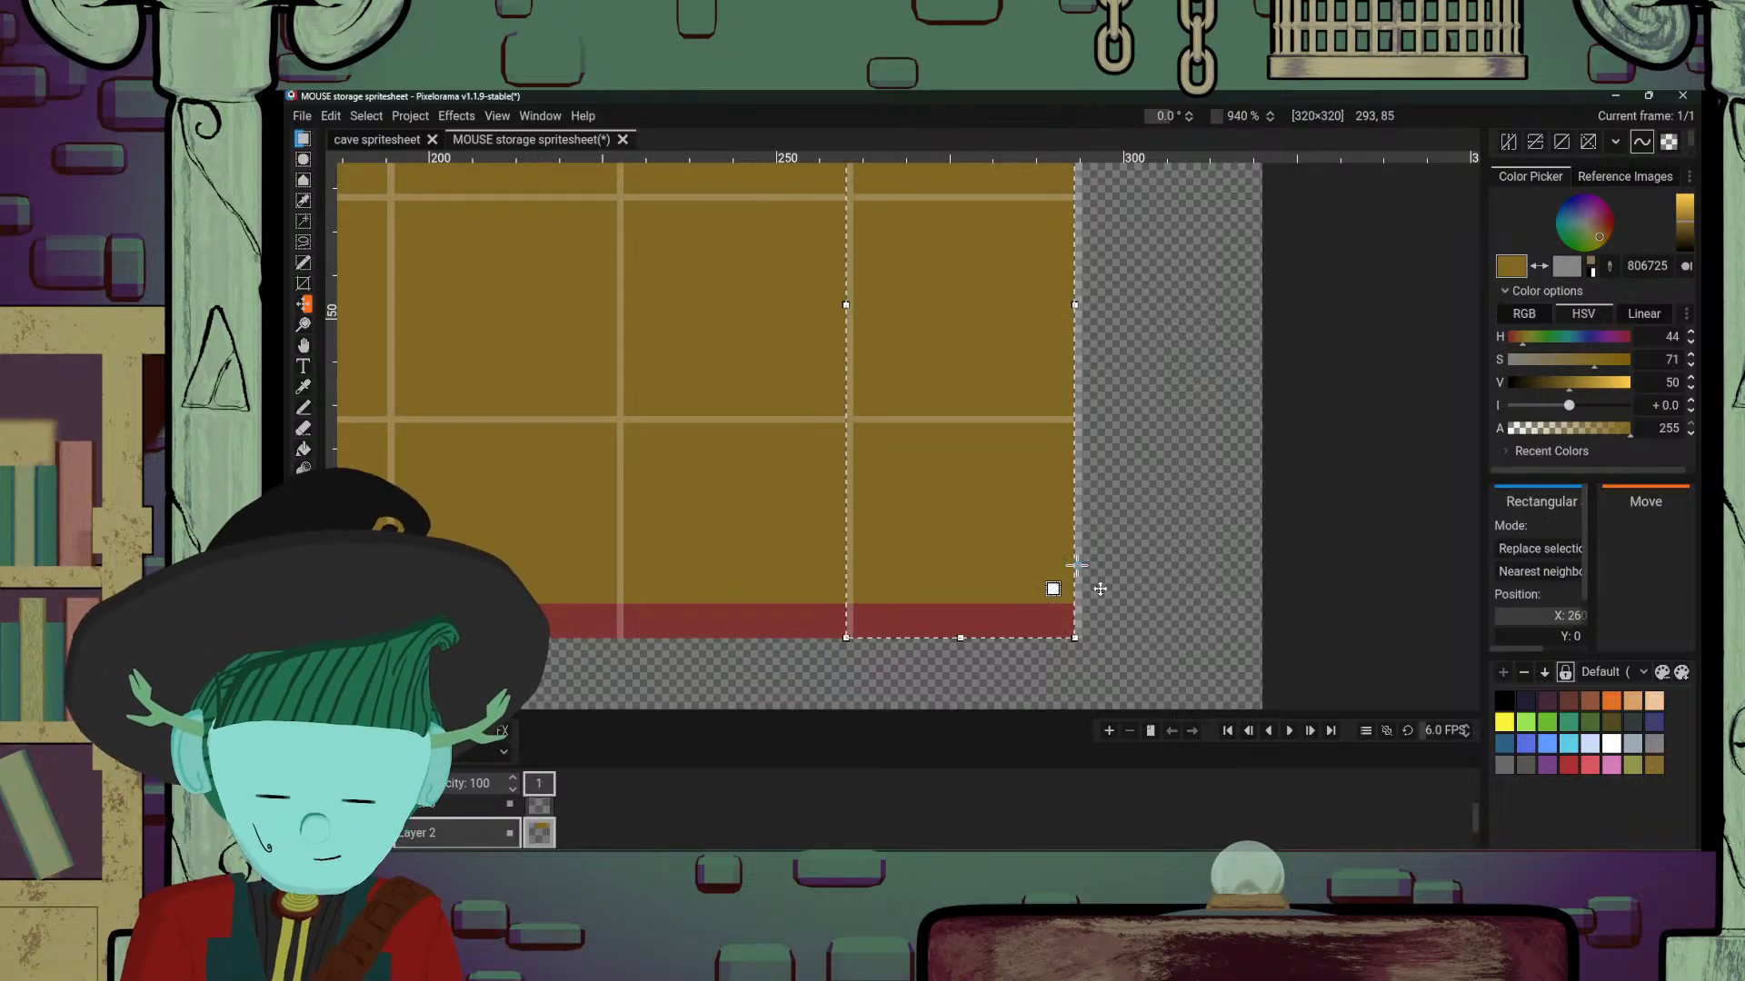
scroll(1077, 565, "down", 3)
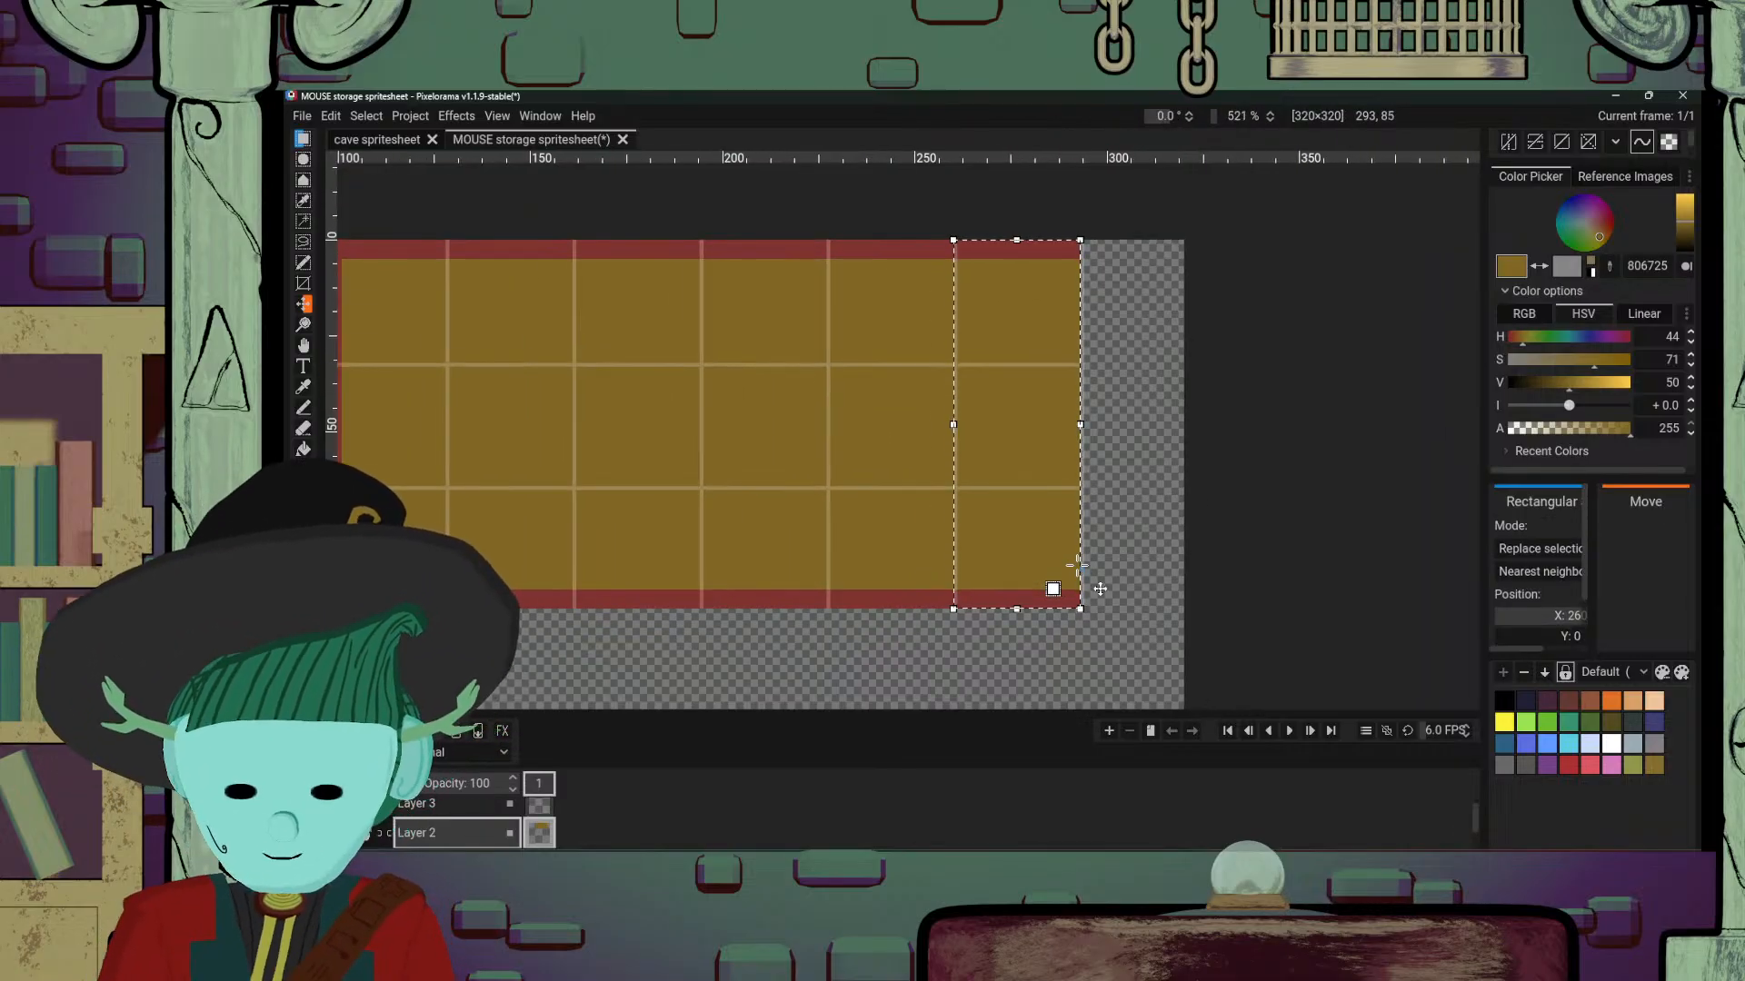
left_click(1072, 529)
scroll(1072, 529, "down", 4)
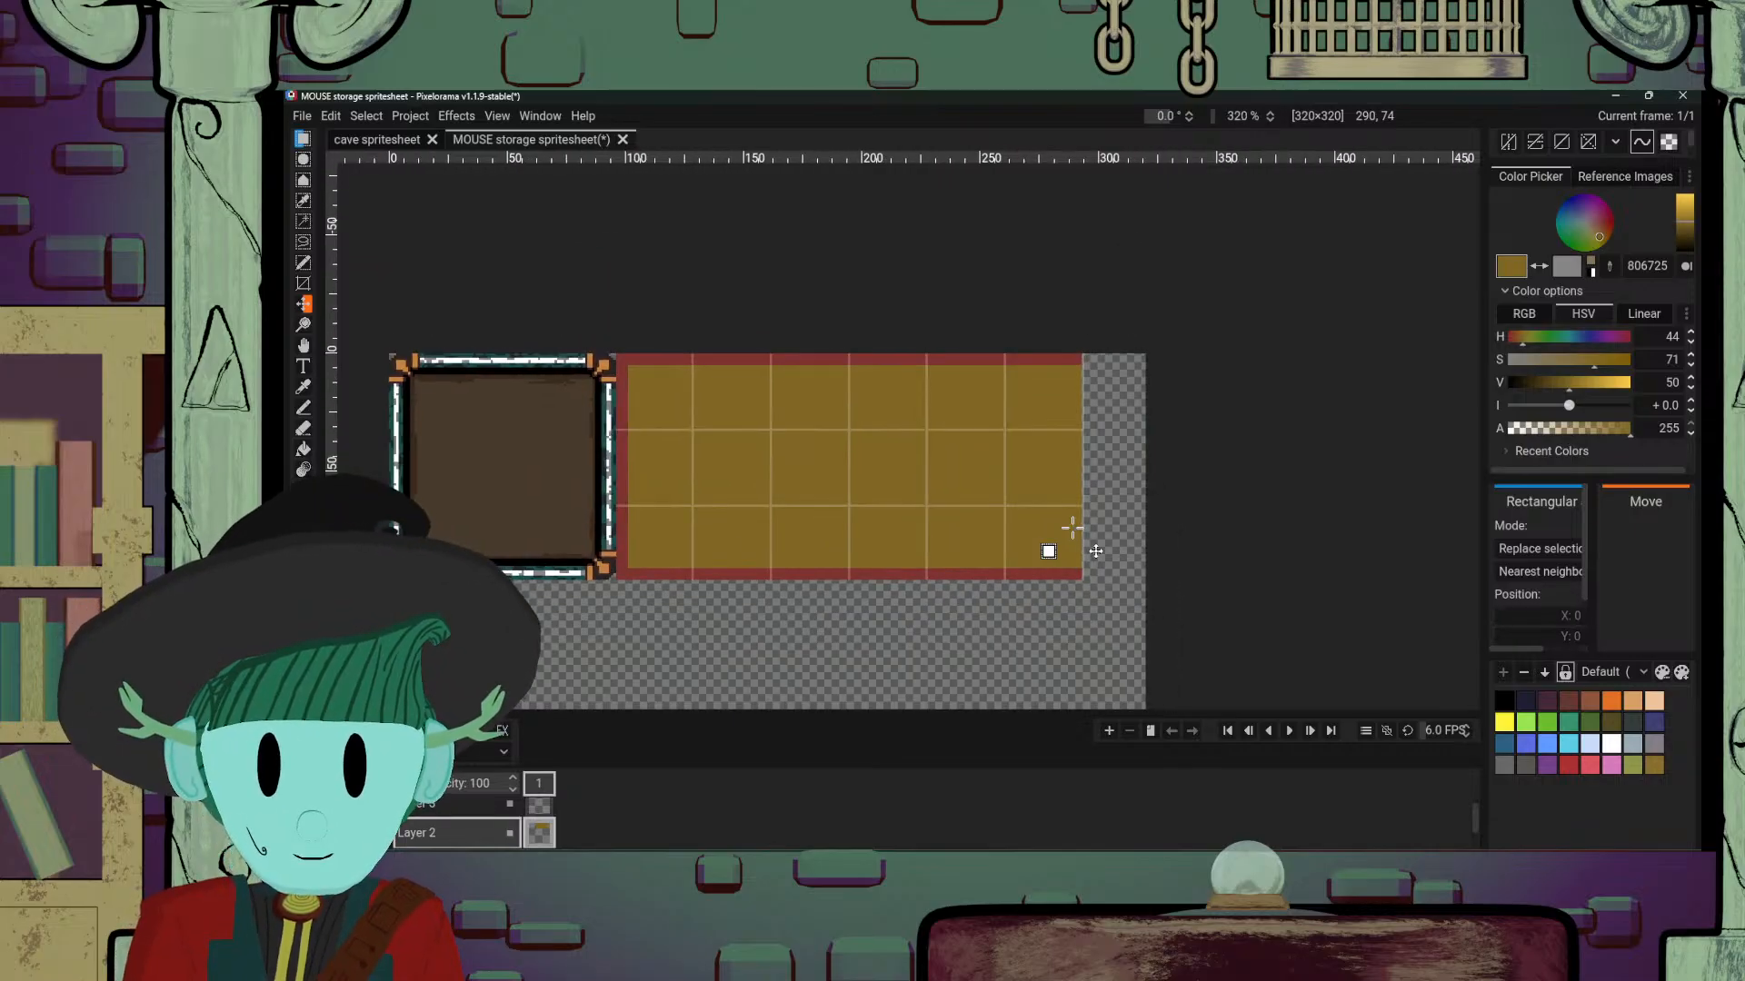
Step: Sample the red border colour (803431) and pencil a short line just above the bottom border at the panel's lower-right corner
scroll(1073, 530, "up", 5)
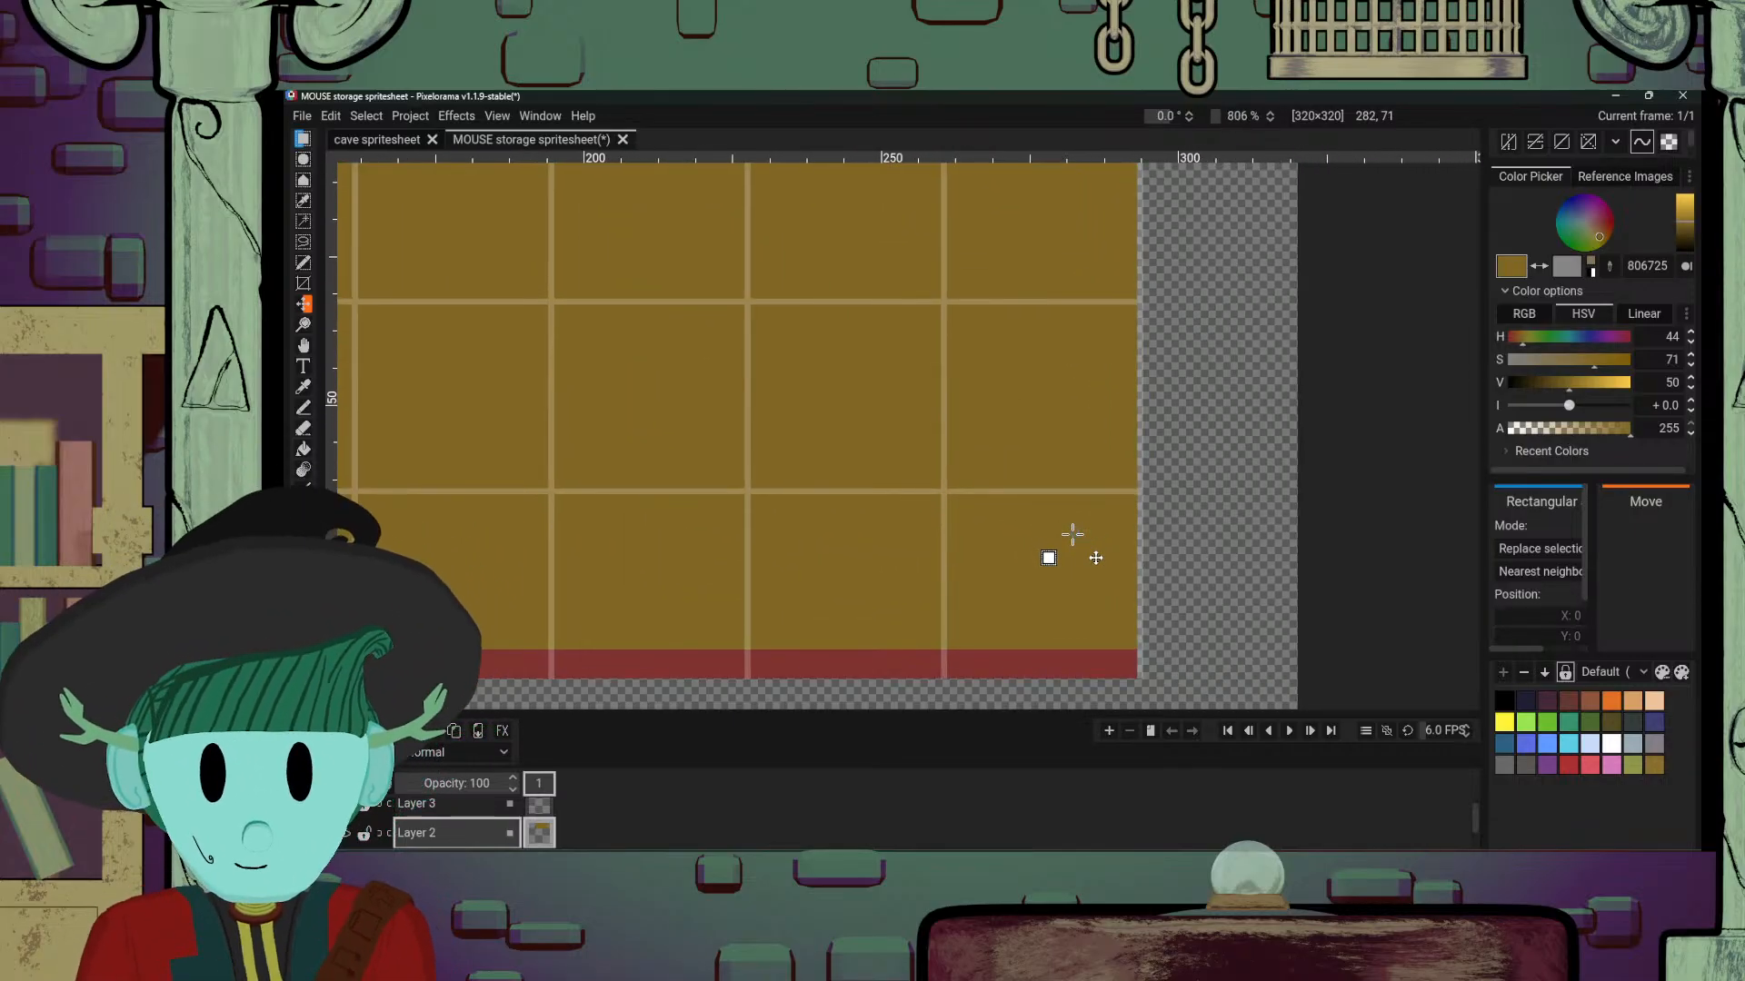
left_click_drag(886, 519, 1452, 471)
left_click_drag(776, 488, 1149, 470)
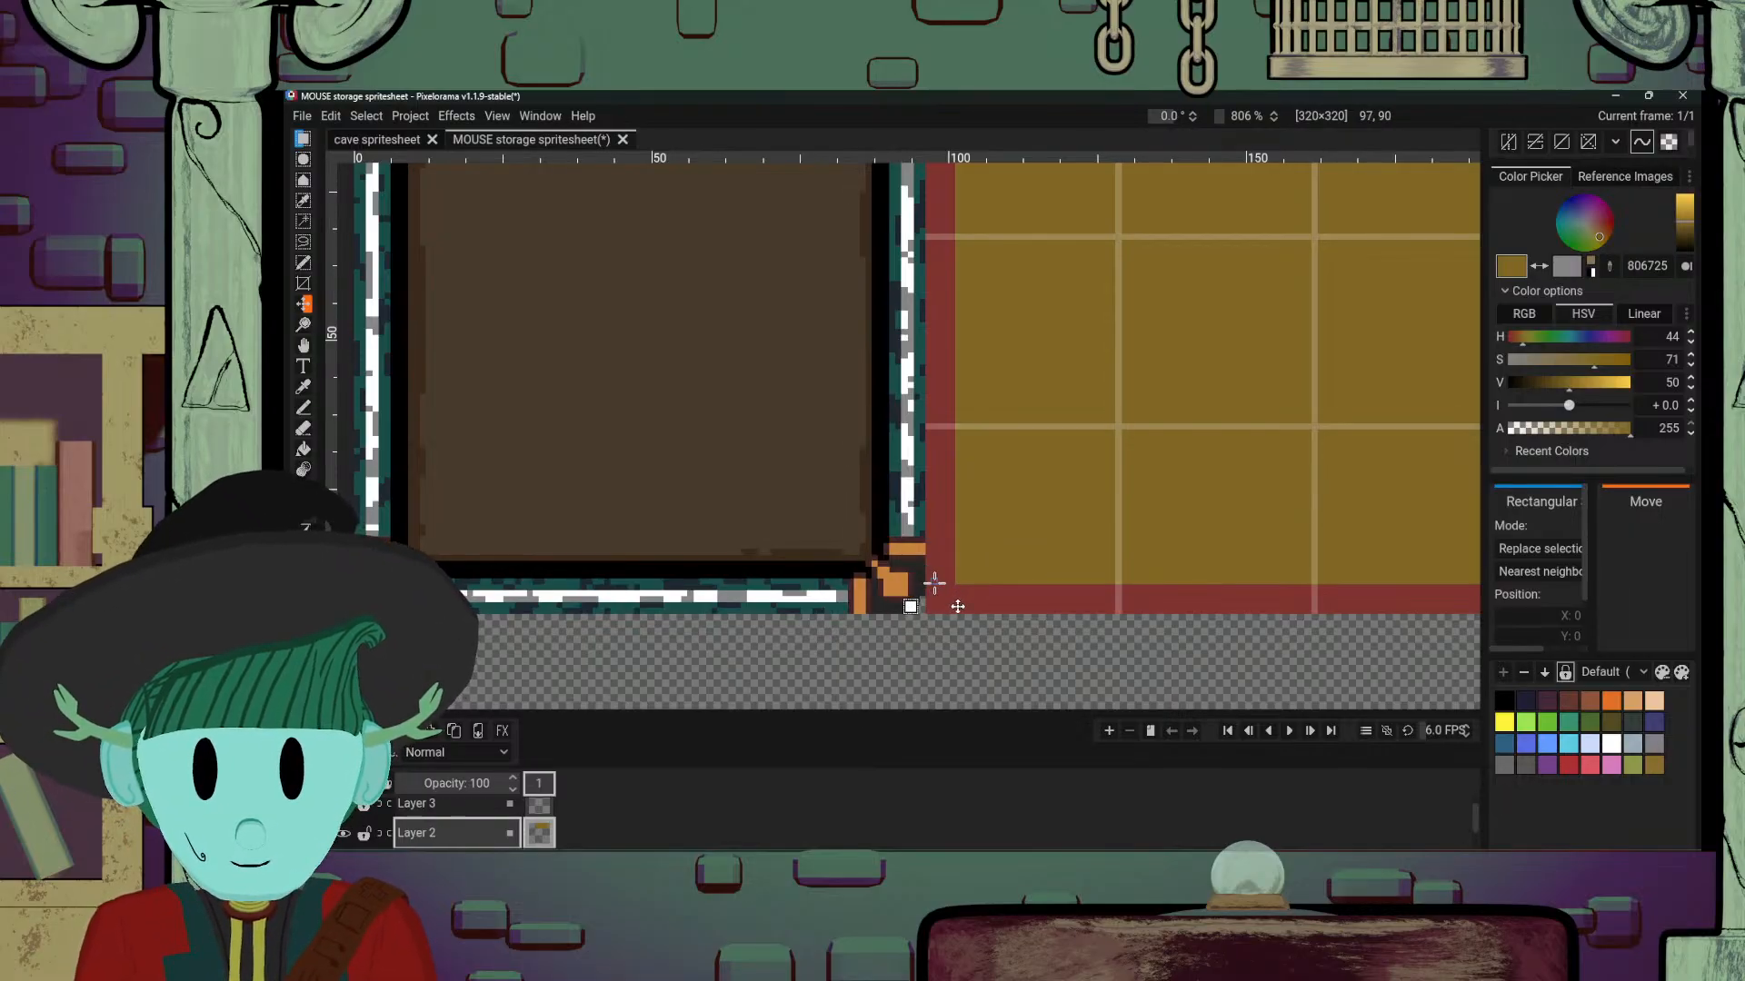
scroll(1211, 536, "right", 4)
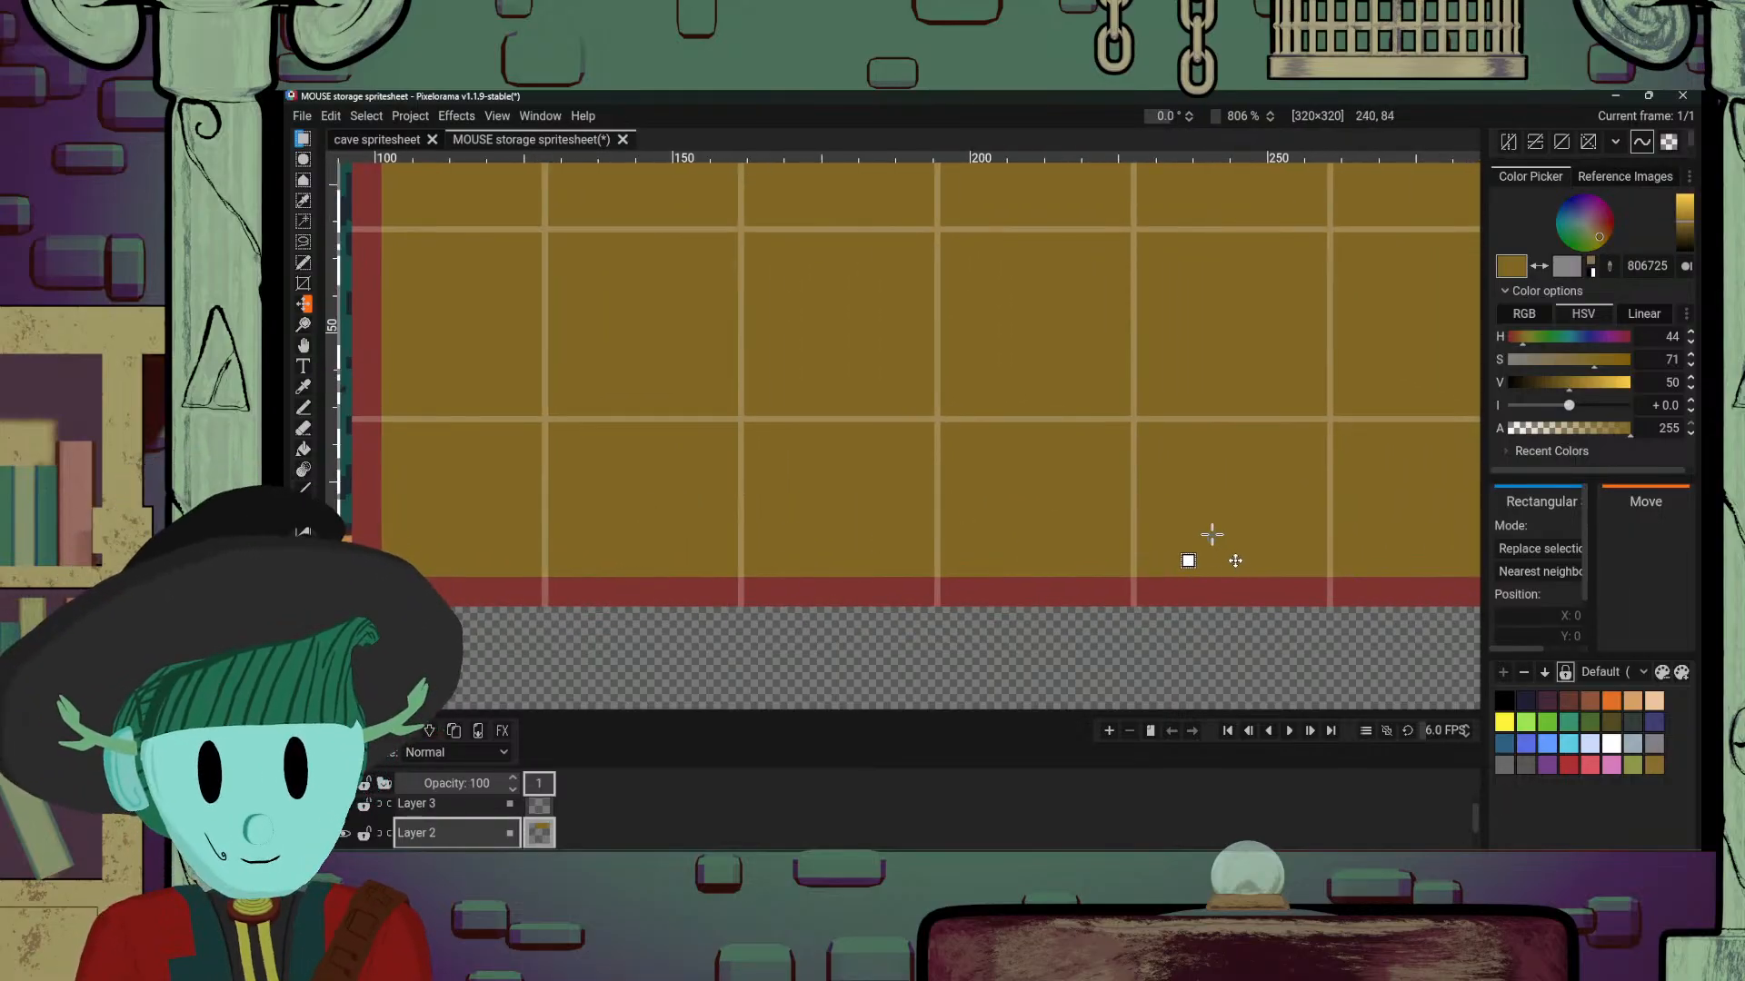
left_click_drag(1164, 525, 1142, 534)
scroll(1130, 525, "up", 4)
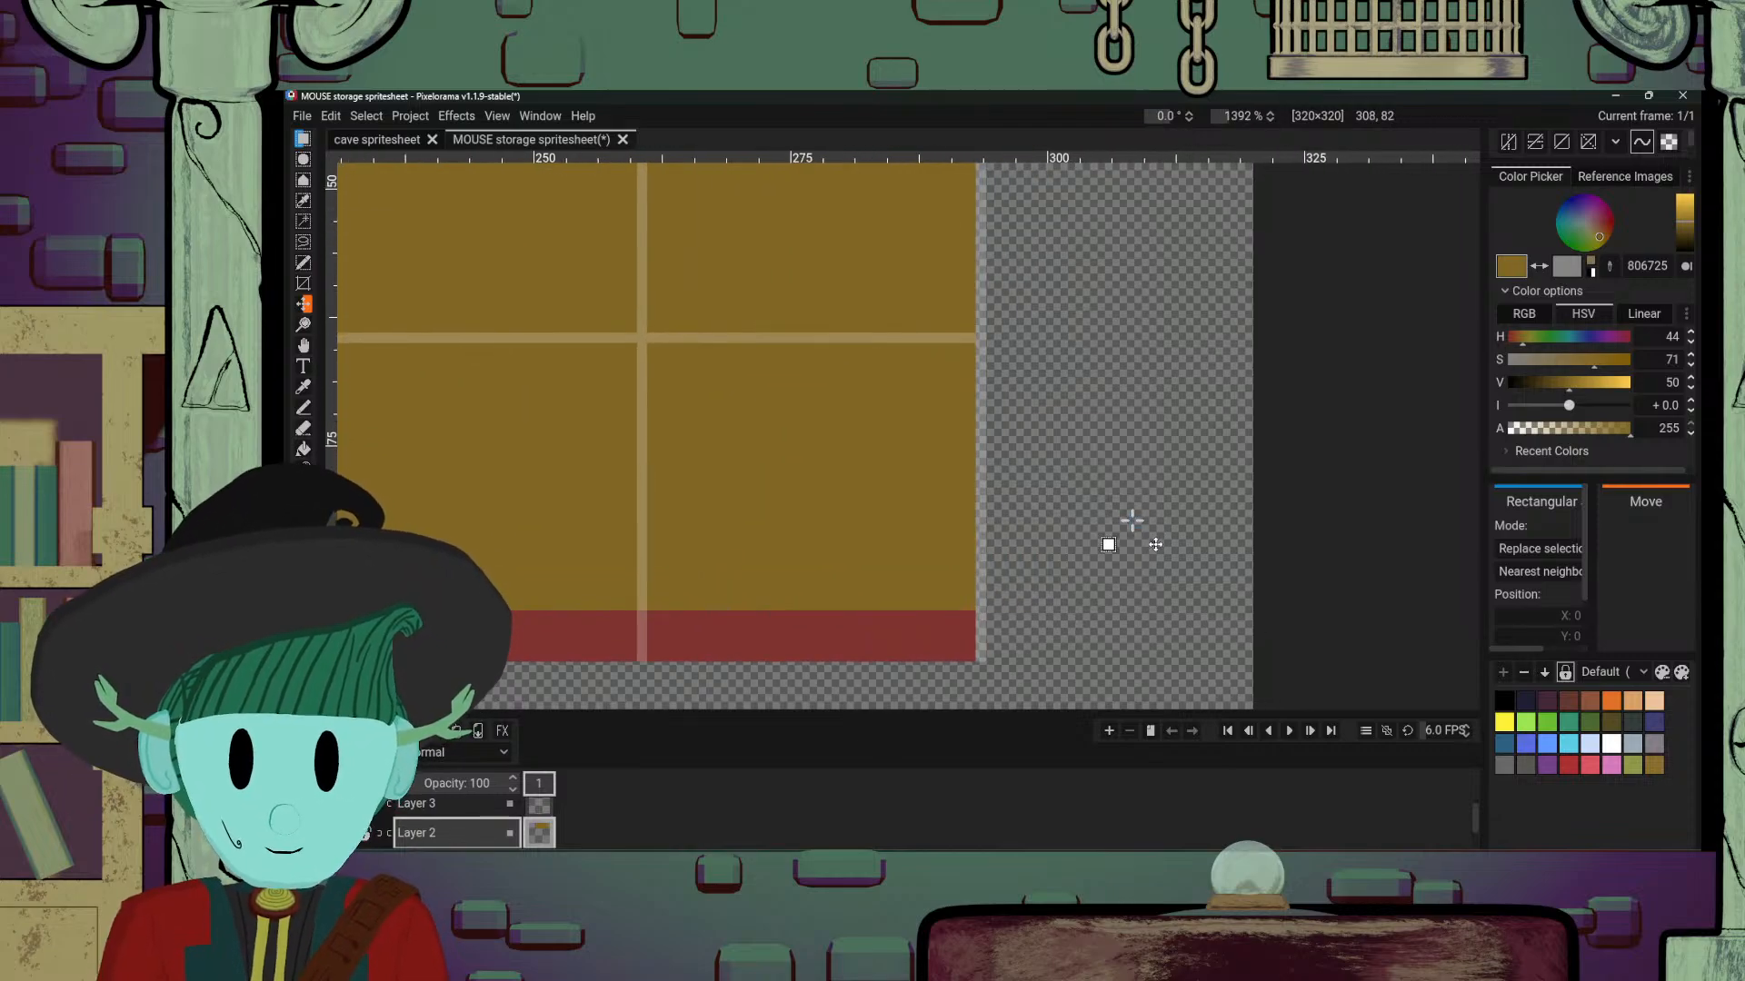
left_click_drag(1008, 549, 1165, 517)
key("o")
left_click(1076, 608)
key("b")
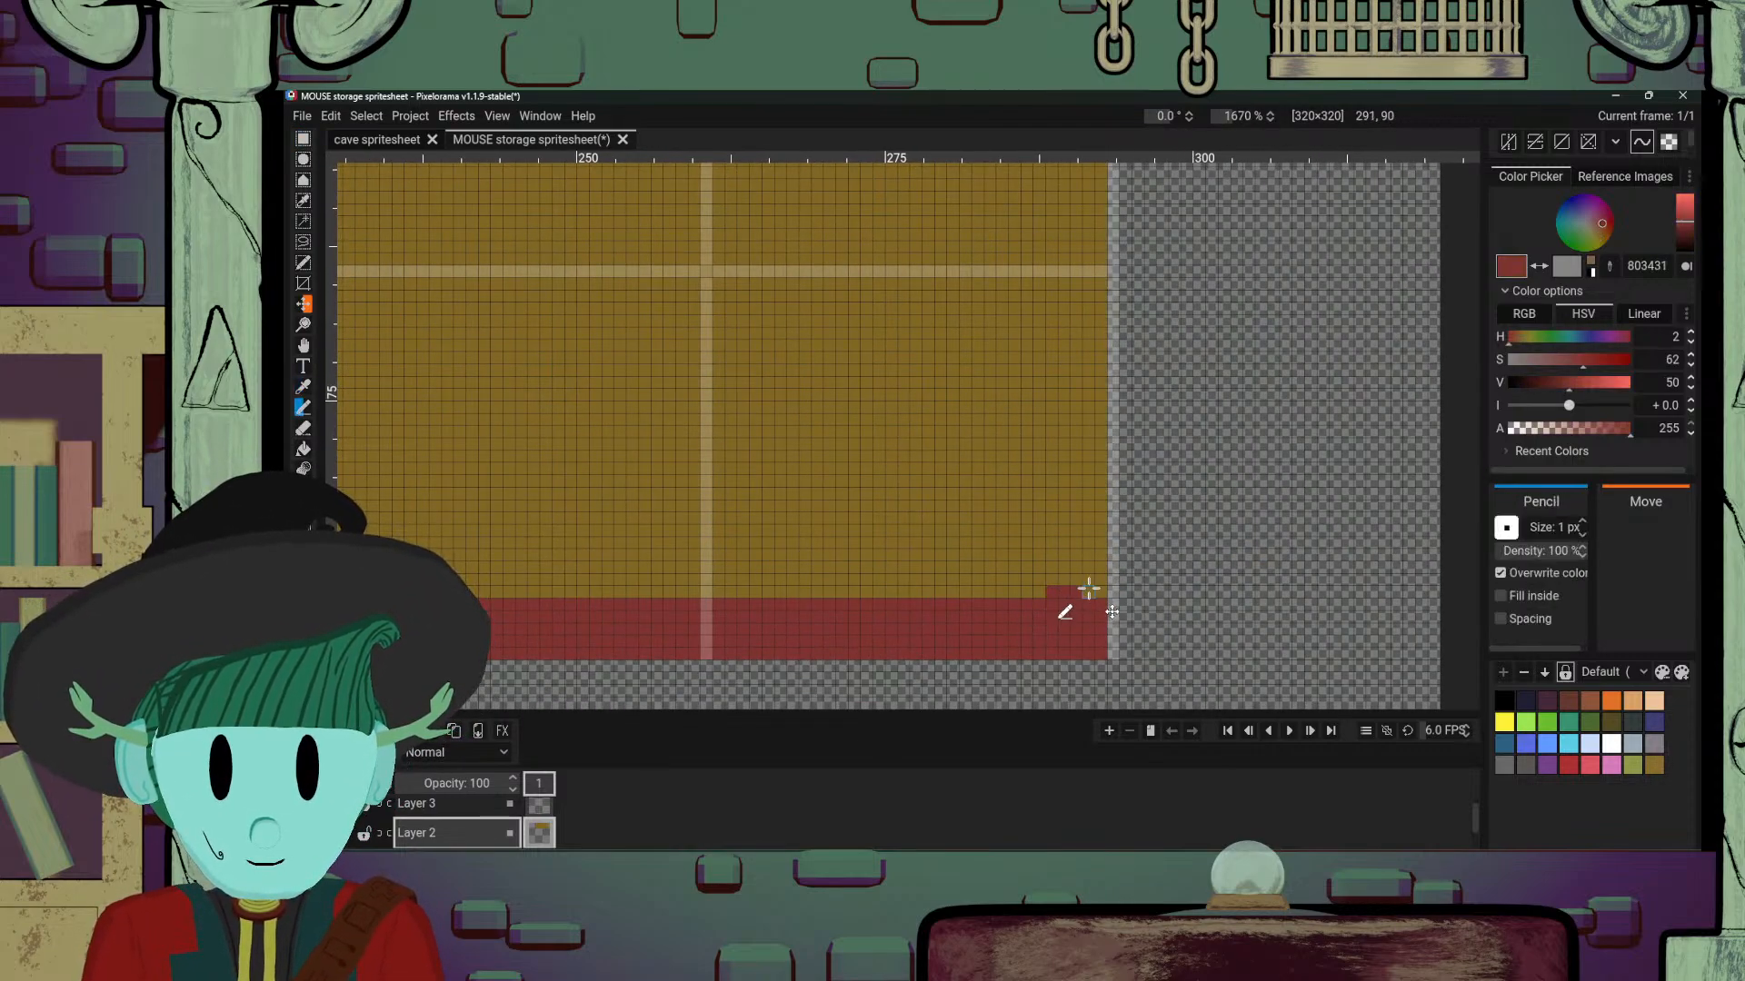
left_click_drag(1150, 446, 1204, 518)
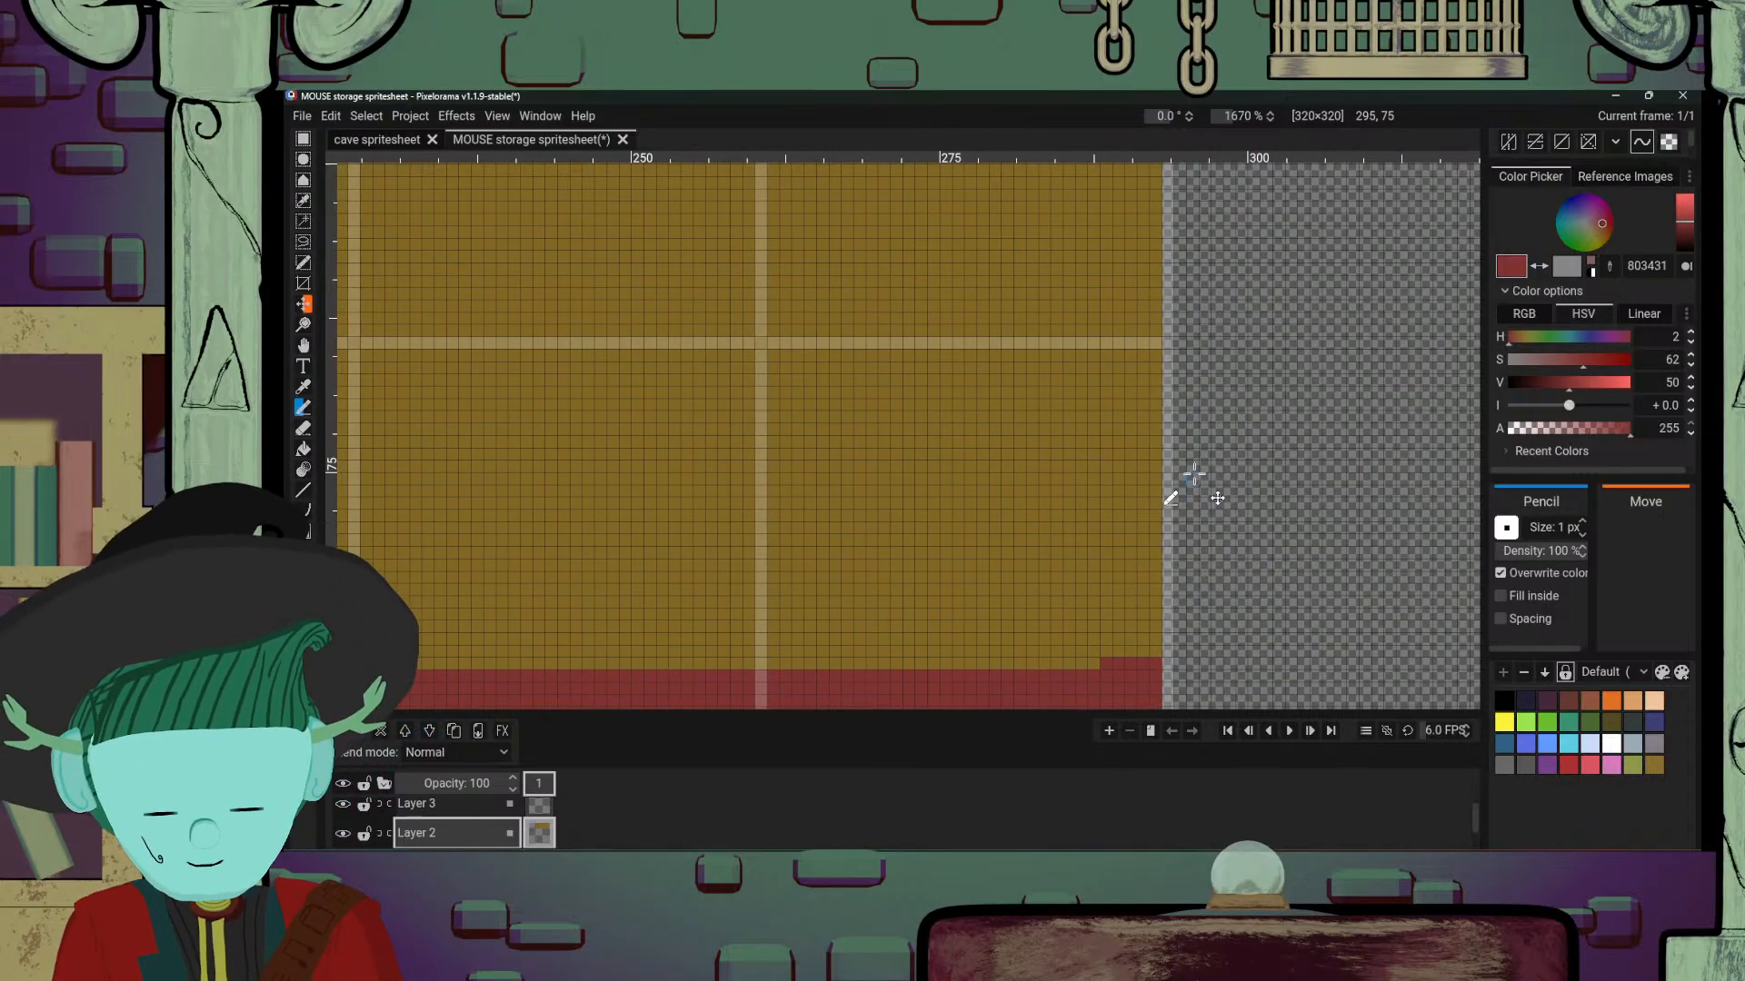
Step: Pencil the inner edge of a right-hand border down the panel's full height and bucket-fill the strip beside it red
scroll(1177, 495, "down", 6)
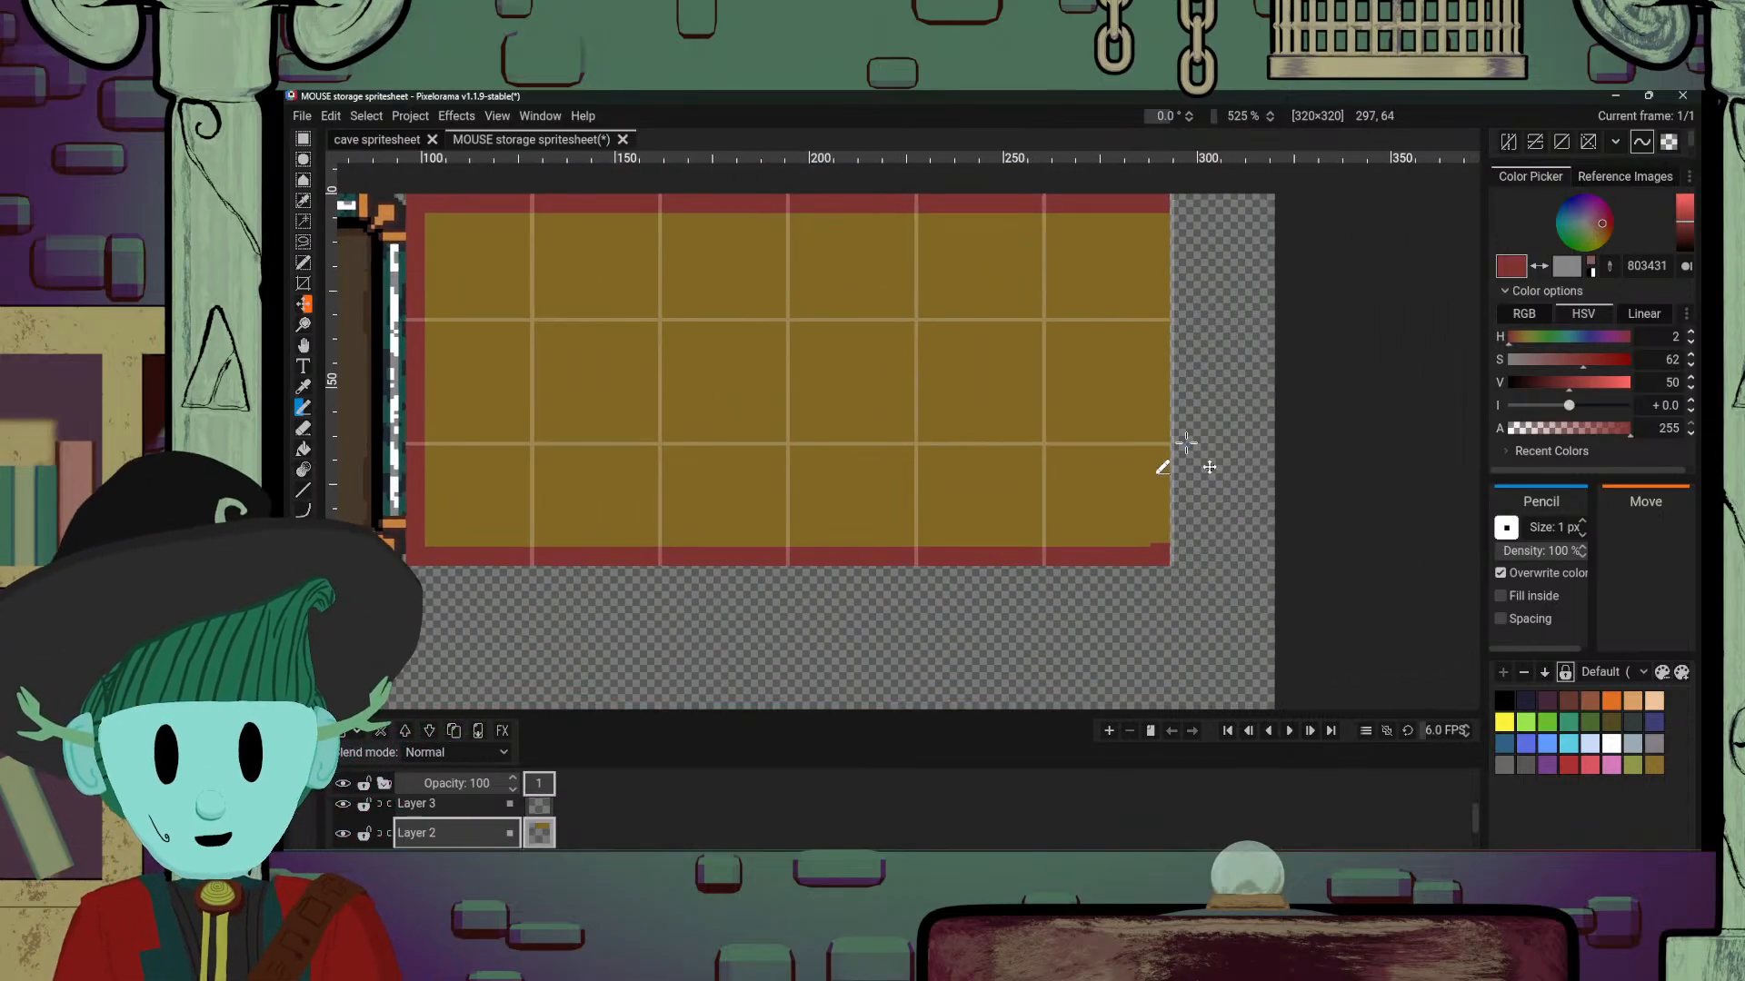
left_click_drag(1133, 336, 1122, 391)
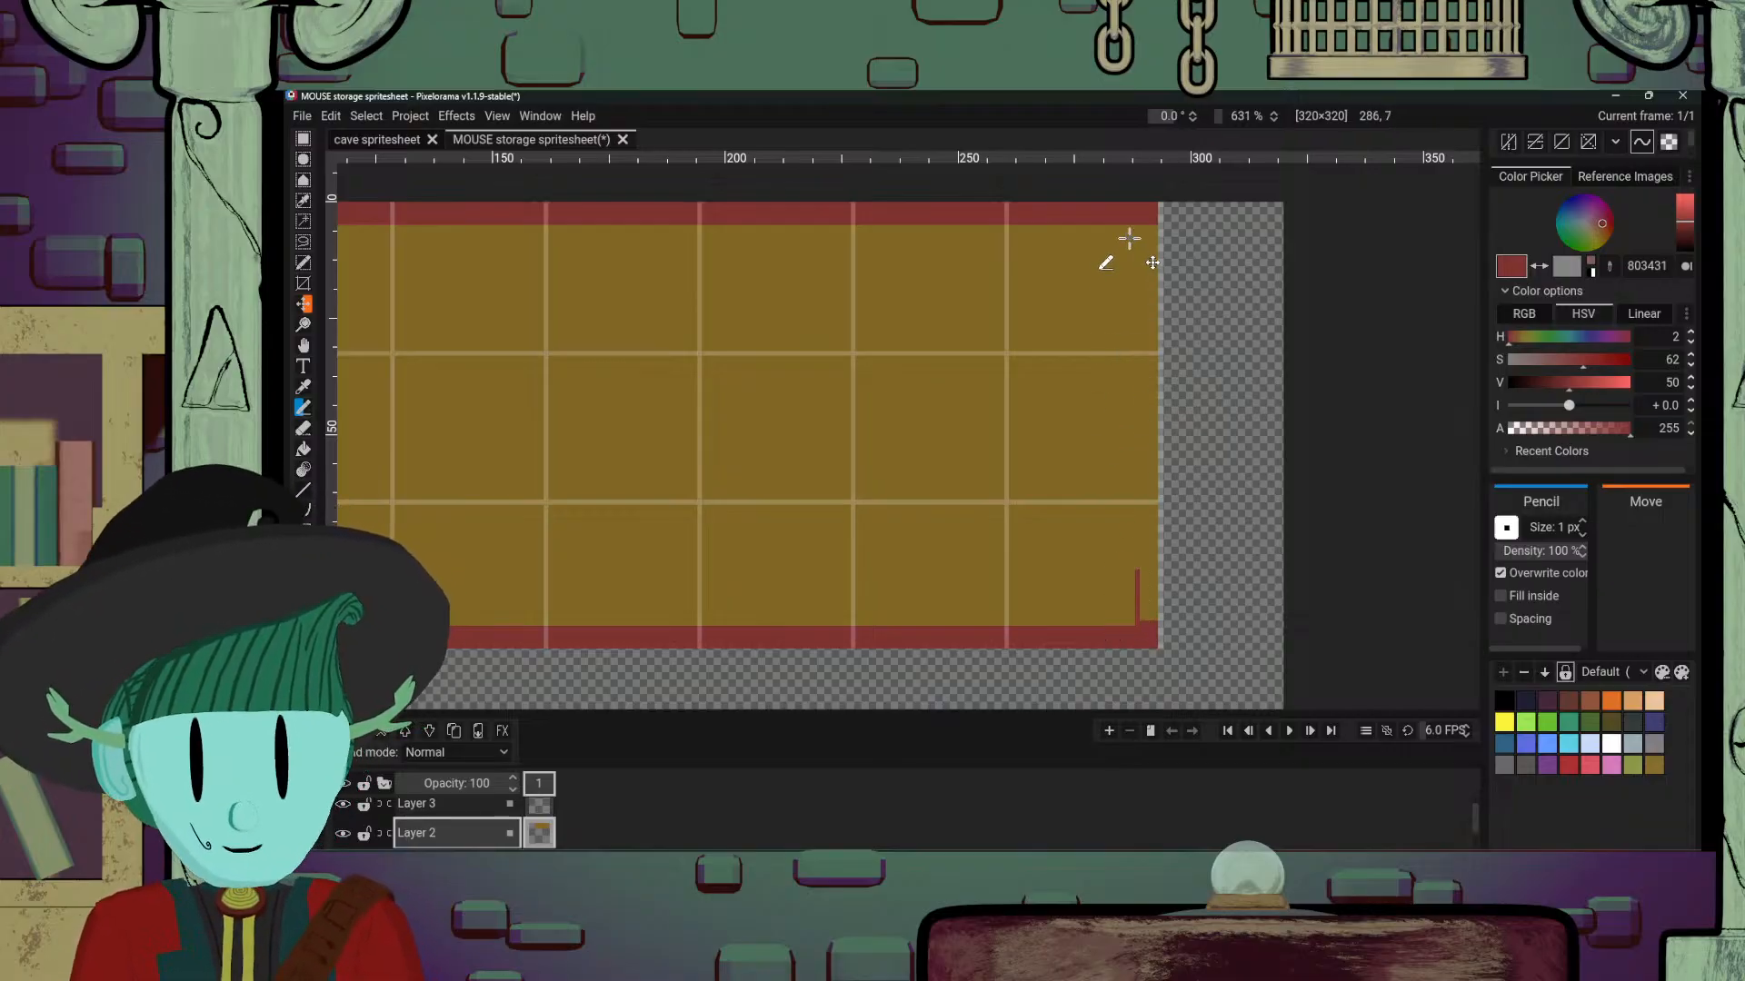
left_click_drag(1136, 225, 1135, 297)
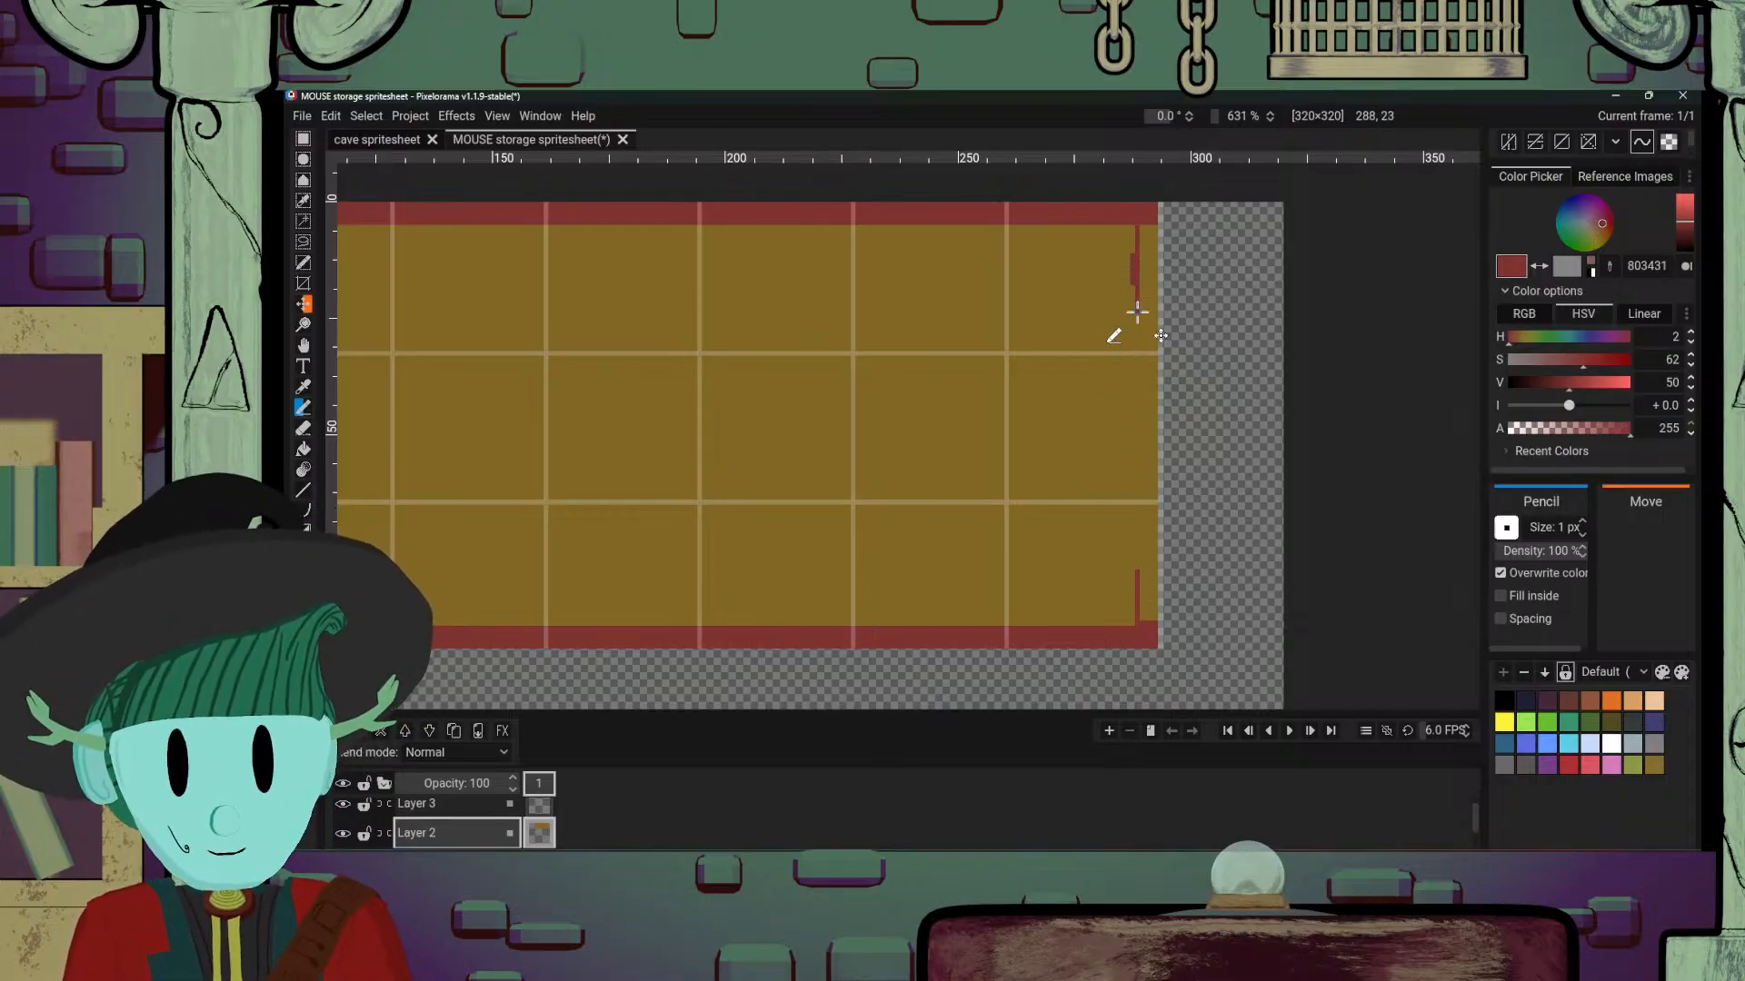
mouse_move(1142, 398)
left_mouse_down()
mouse_move(1141, 441)
mouse_move(1142, 411)
mouse_move(1138, 496)
left_mouse_up()
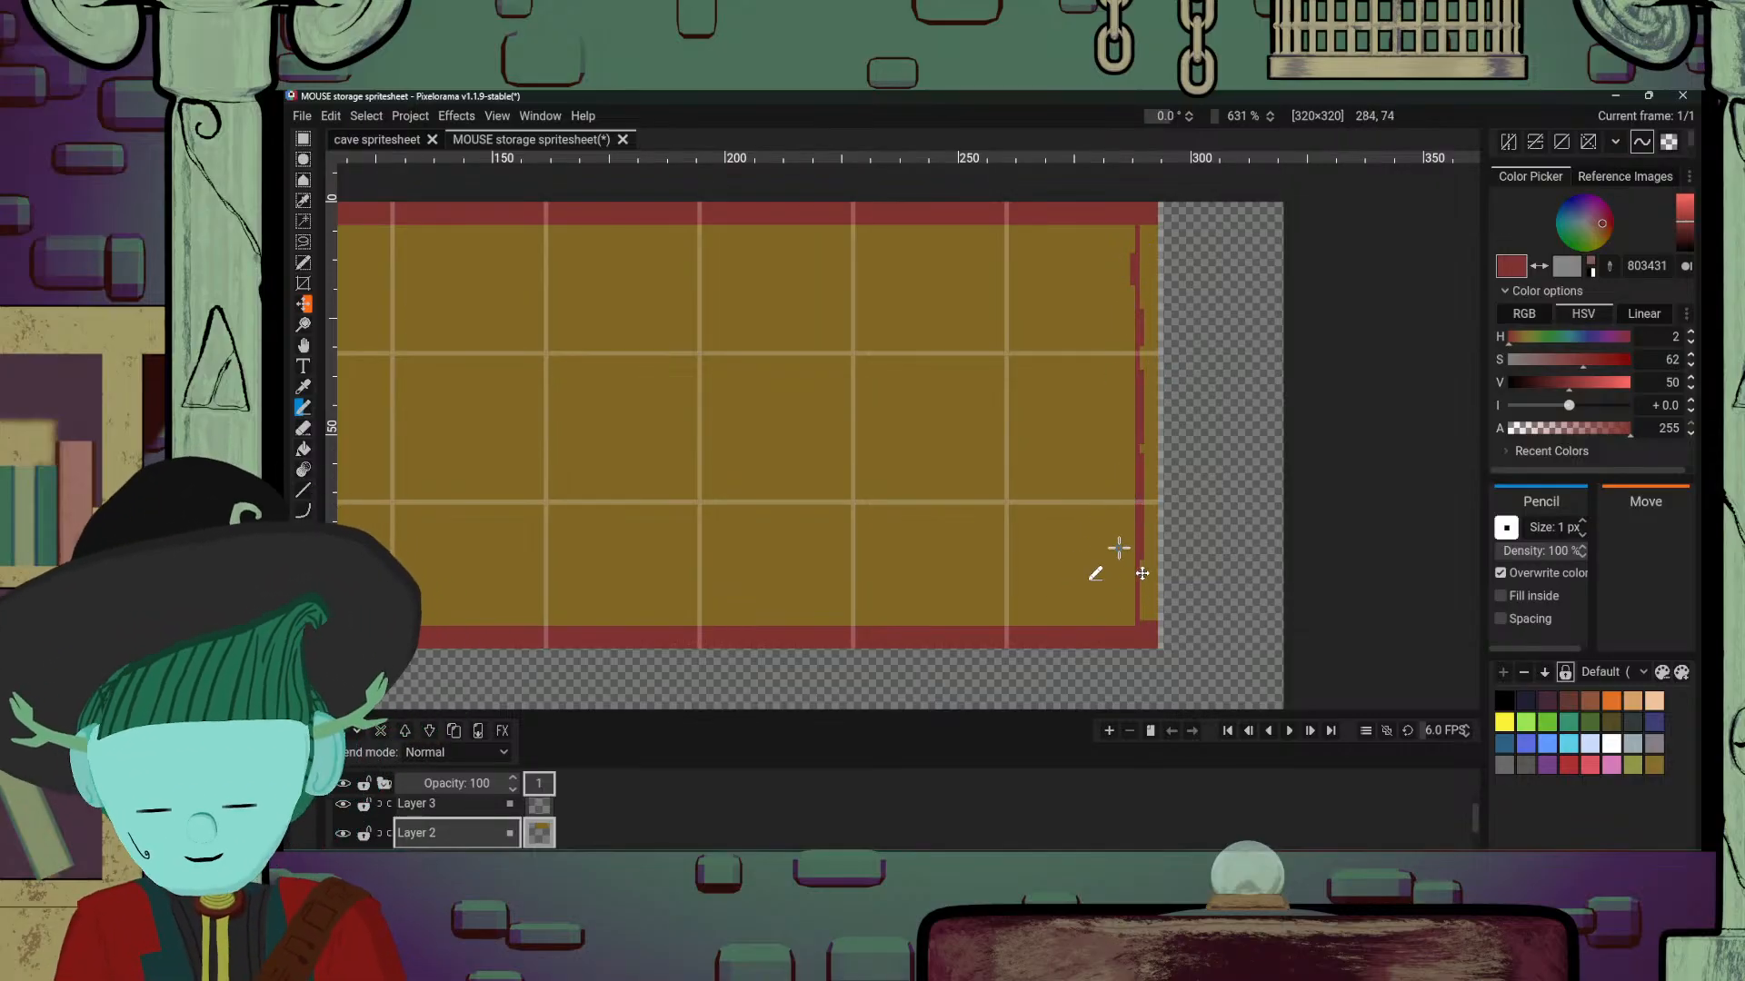
key("b")
left_click(1147, 595)
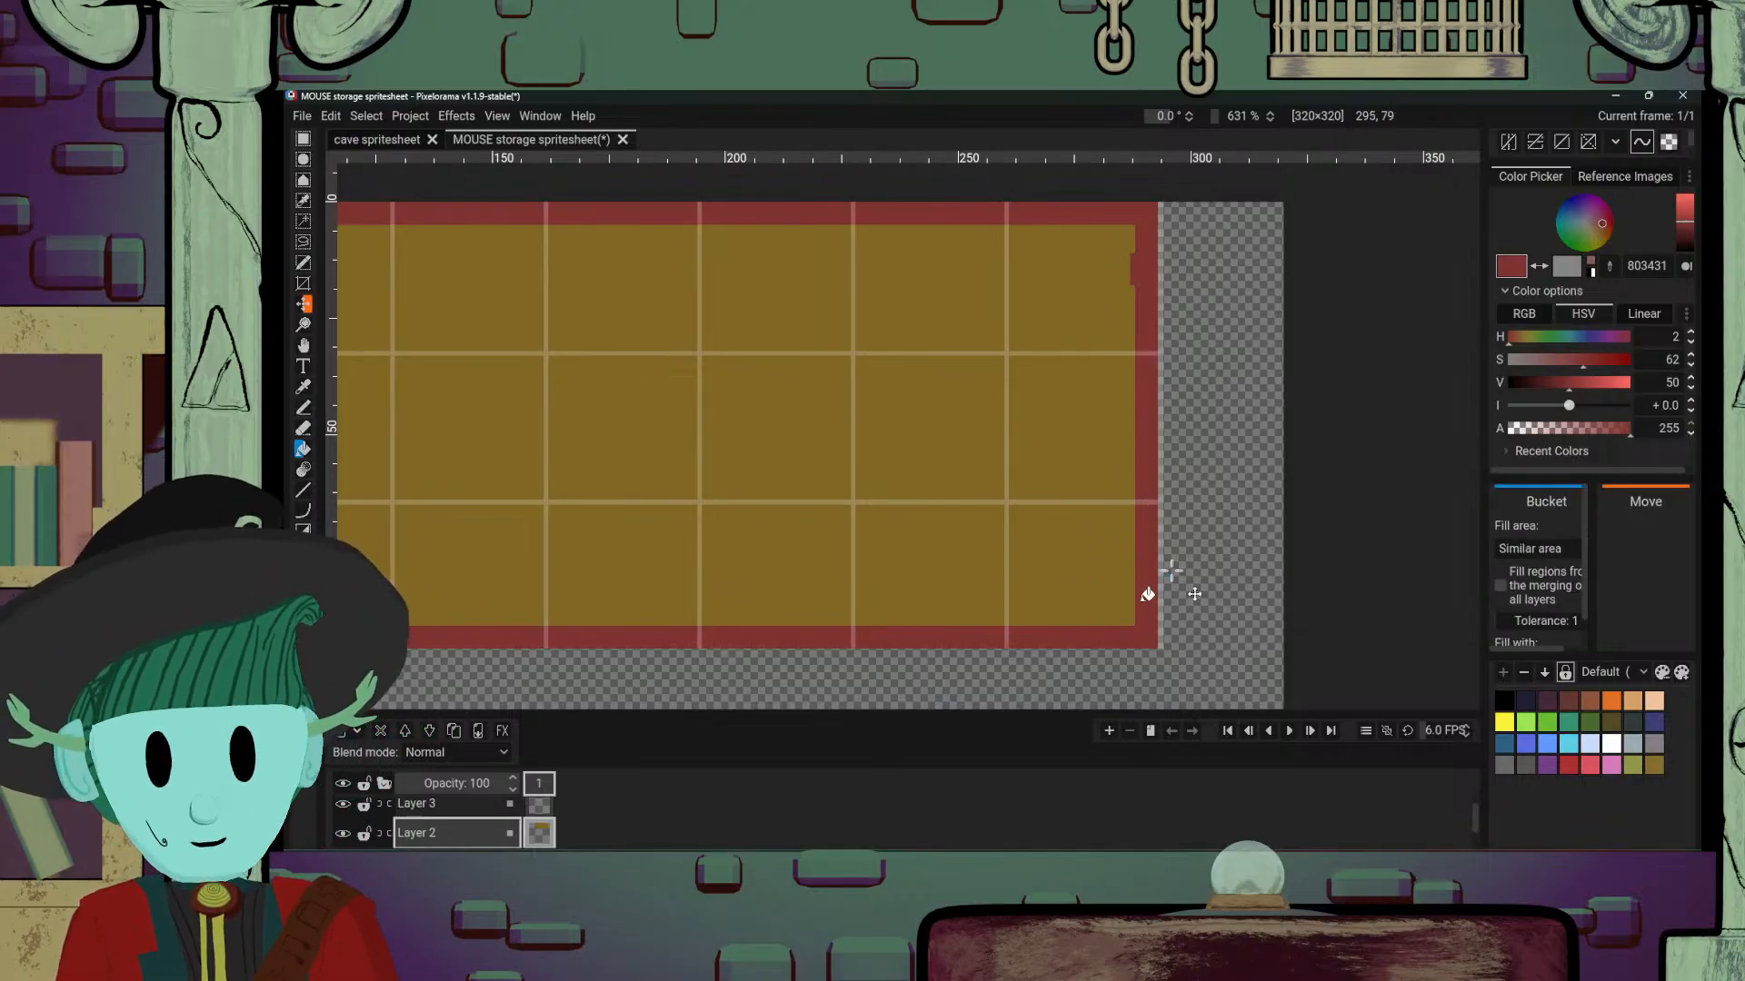
Step: Sample the panel's yellow (806725) and pencil over the stray red pixels inside the upper end of the right border
key("o")
left_click(1104, 264)
key("p")
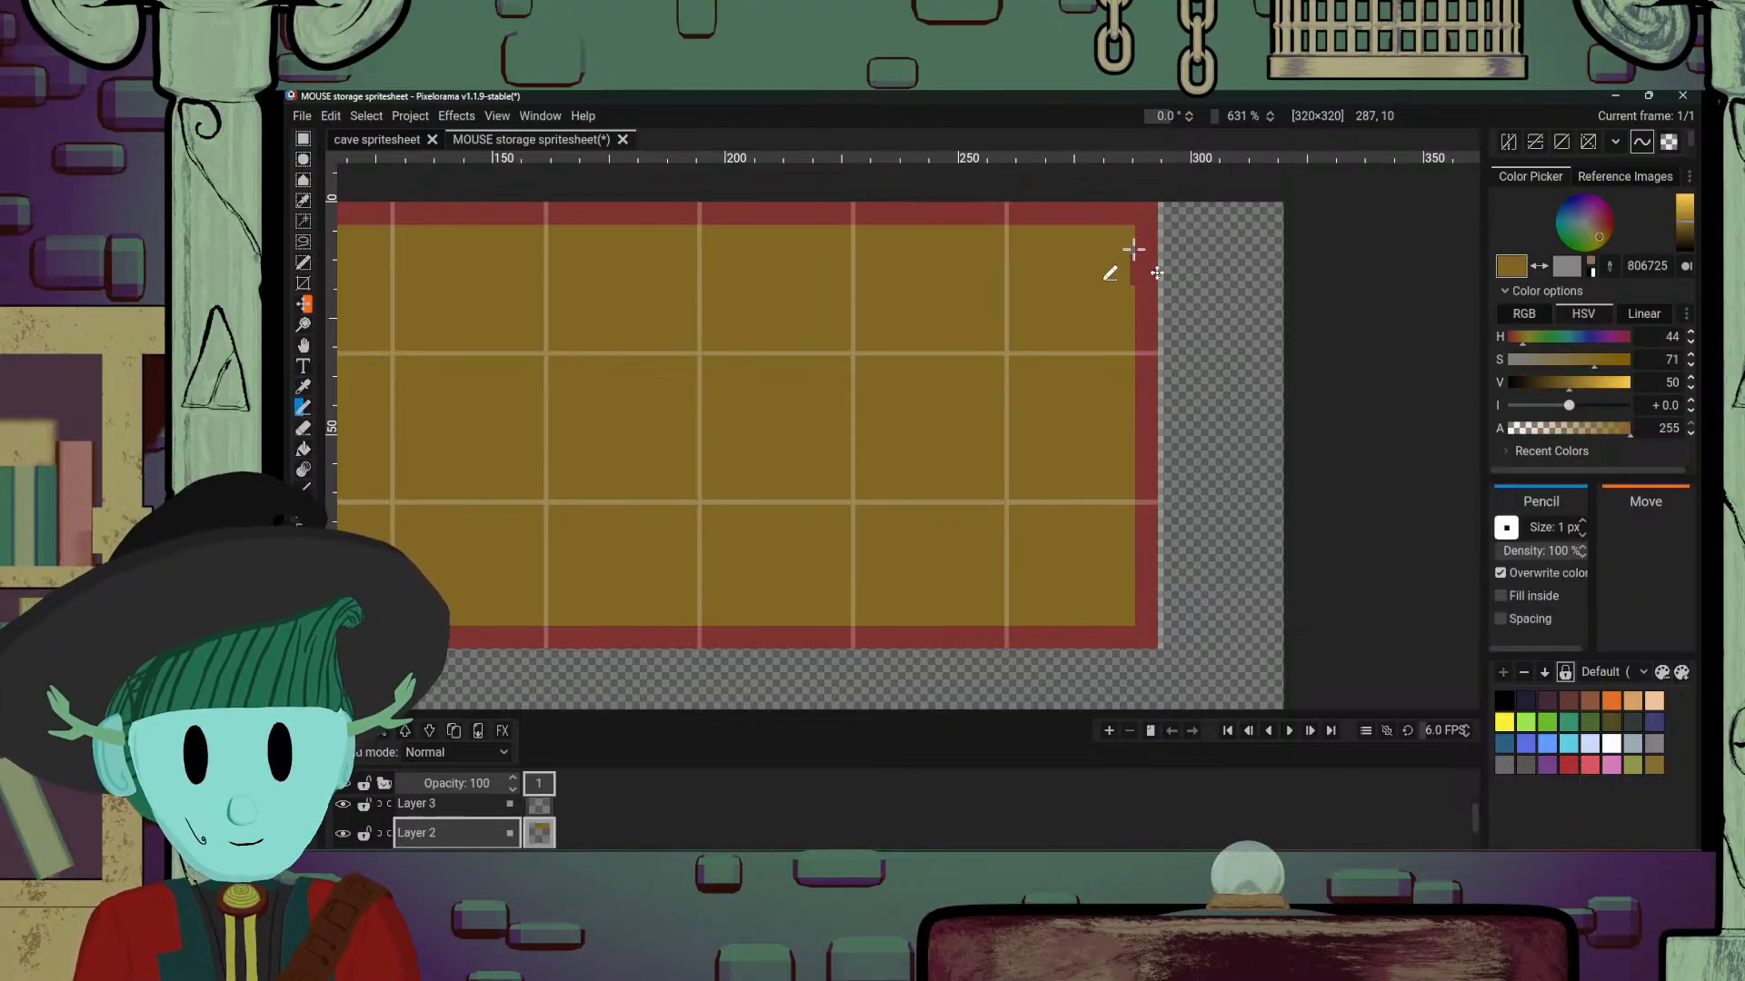
scroll(1089, 498, "down", 5)
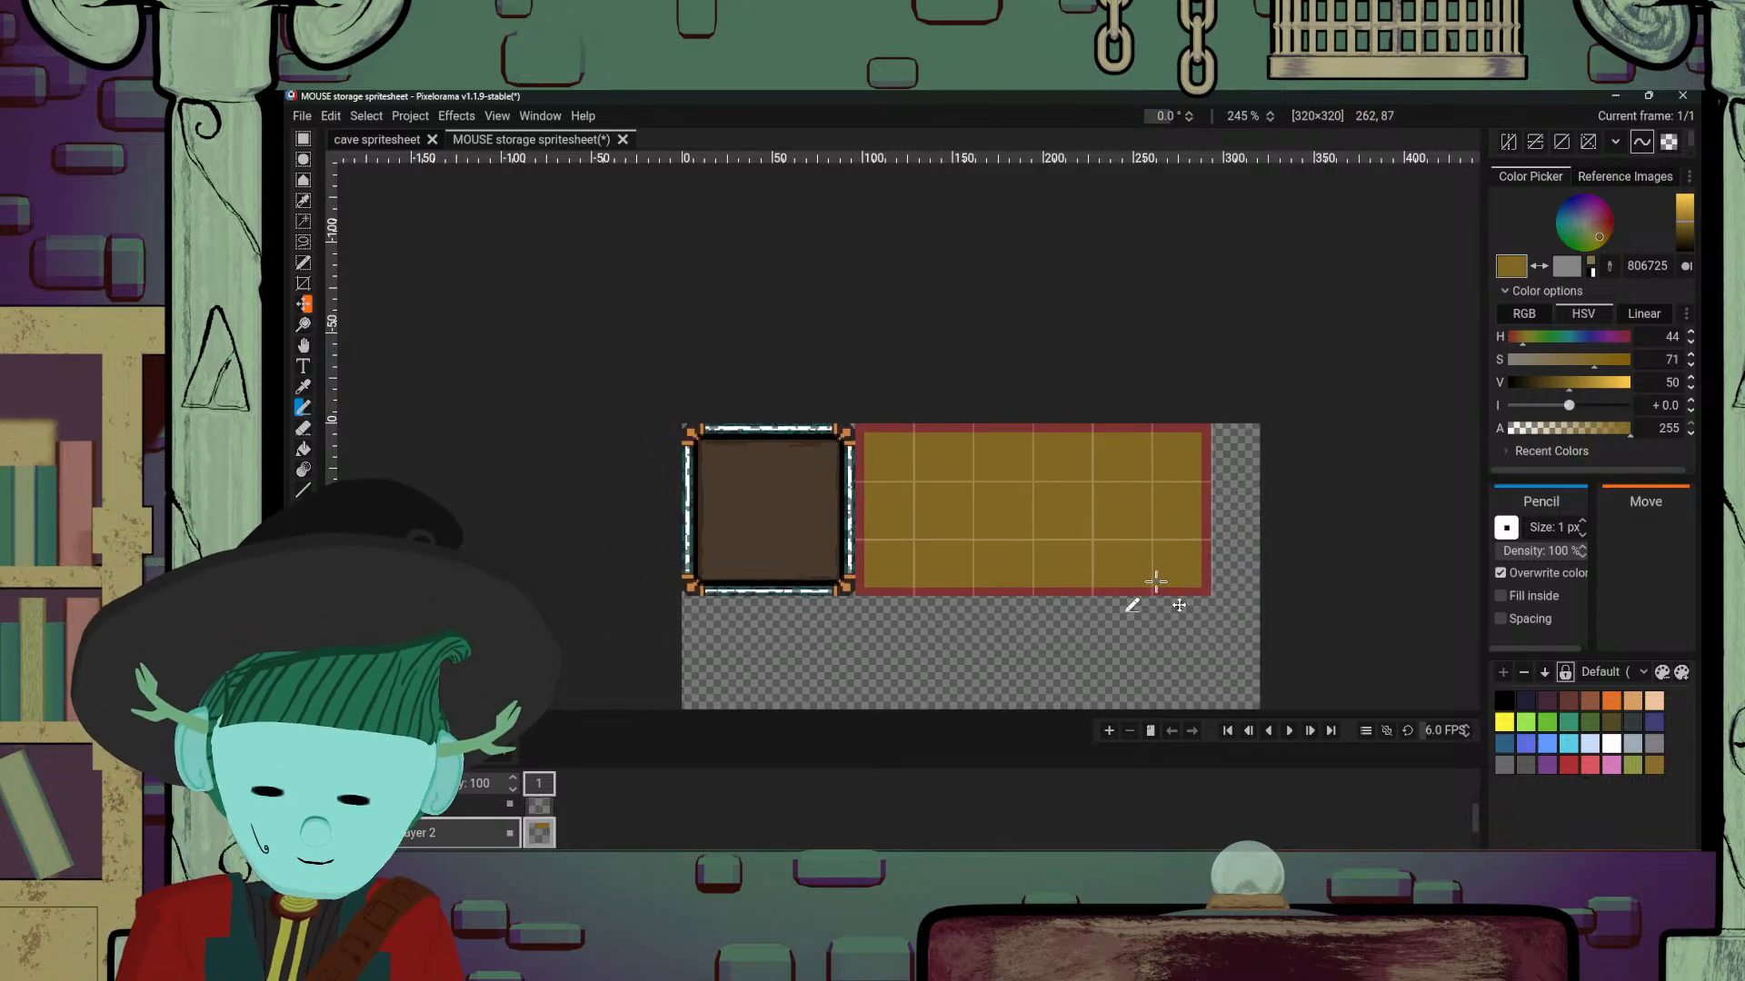
Step: Switch to the browser, view the blue Minecraft Custom Crafting Table GUI reference image, and return to the spritesheet in Pixelorama
scroll(1156, 581, "up", 4)
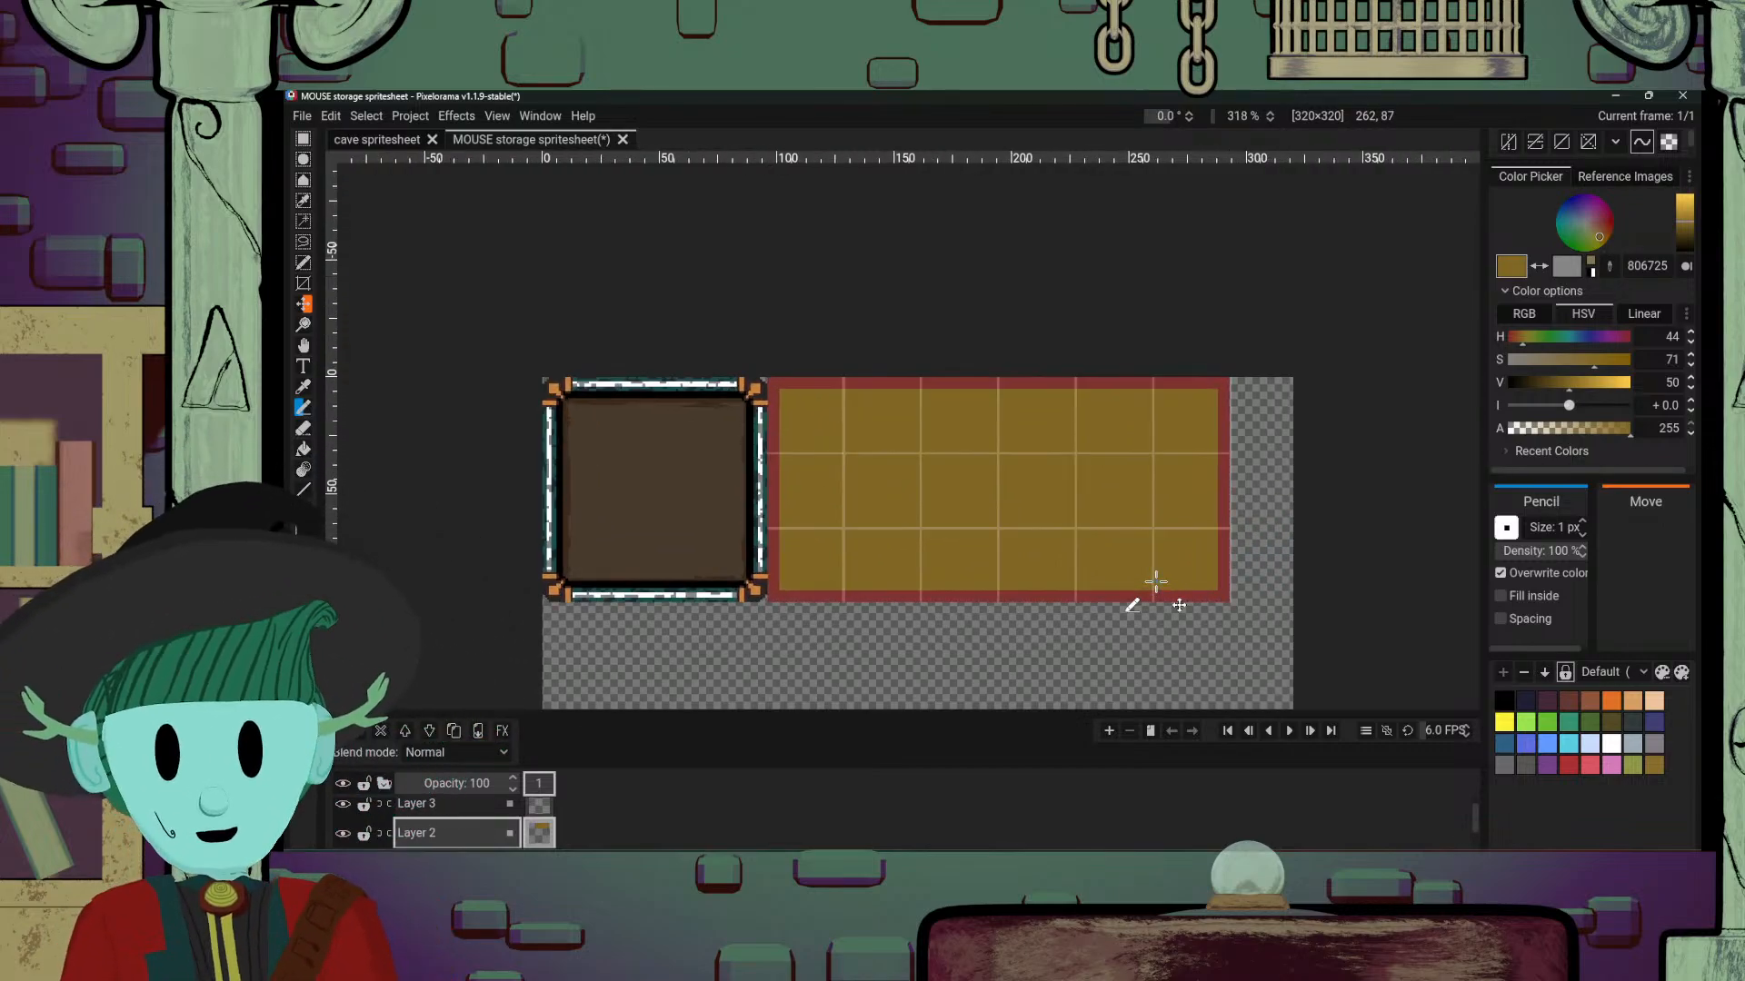
scroll(1156, 582, "up", 2)
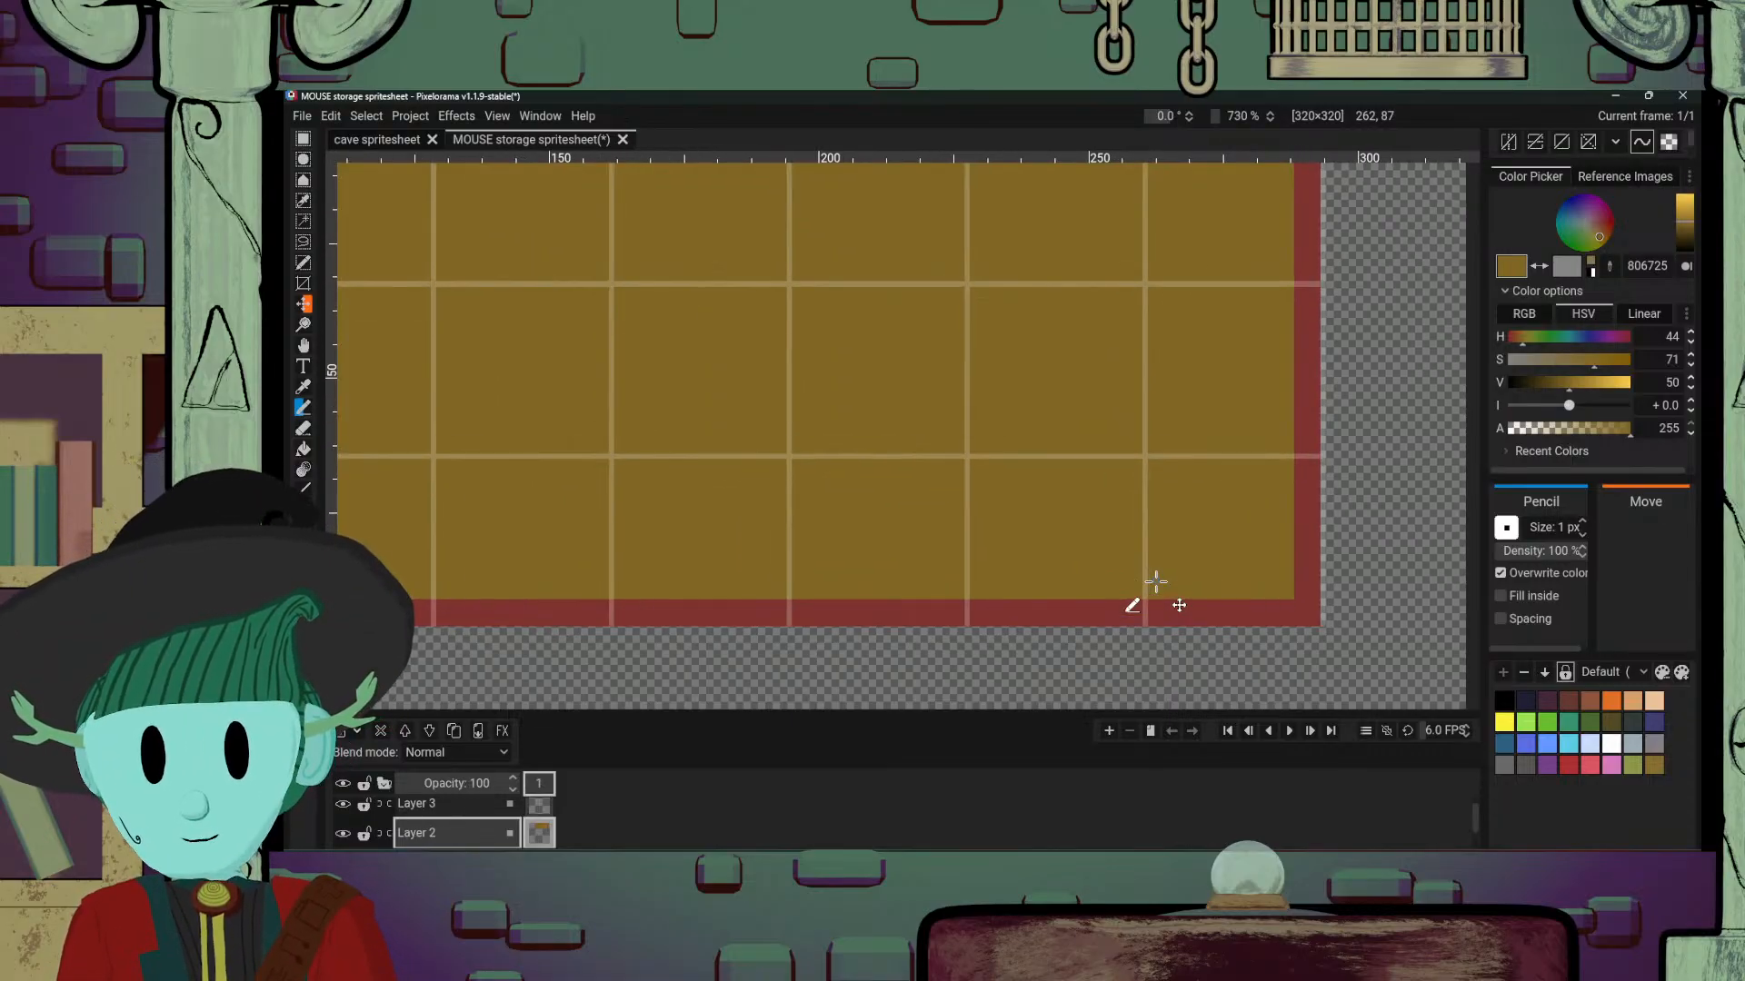
left_click_drag(671, 432, 1054, 502)
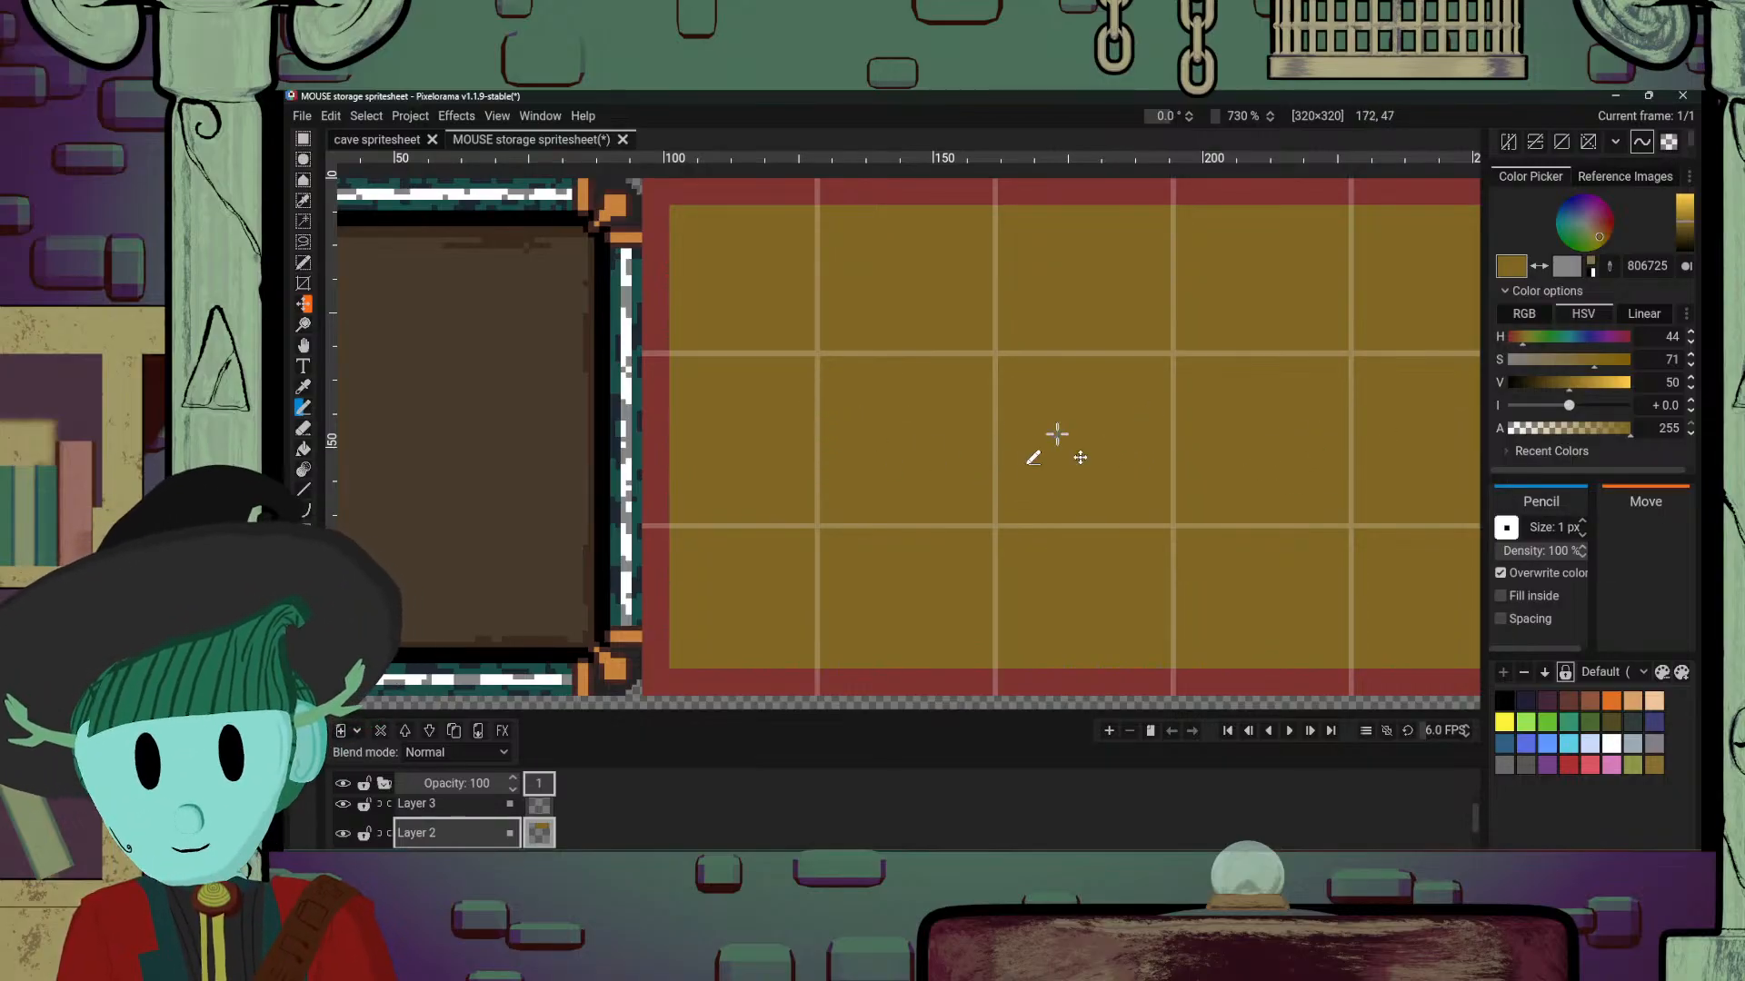
mouse_move(700, 863)
left_click(699, 823)
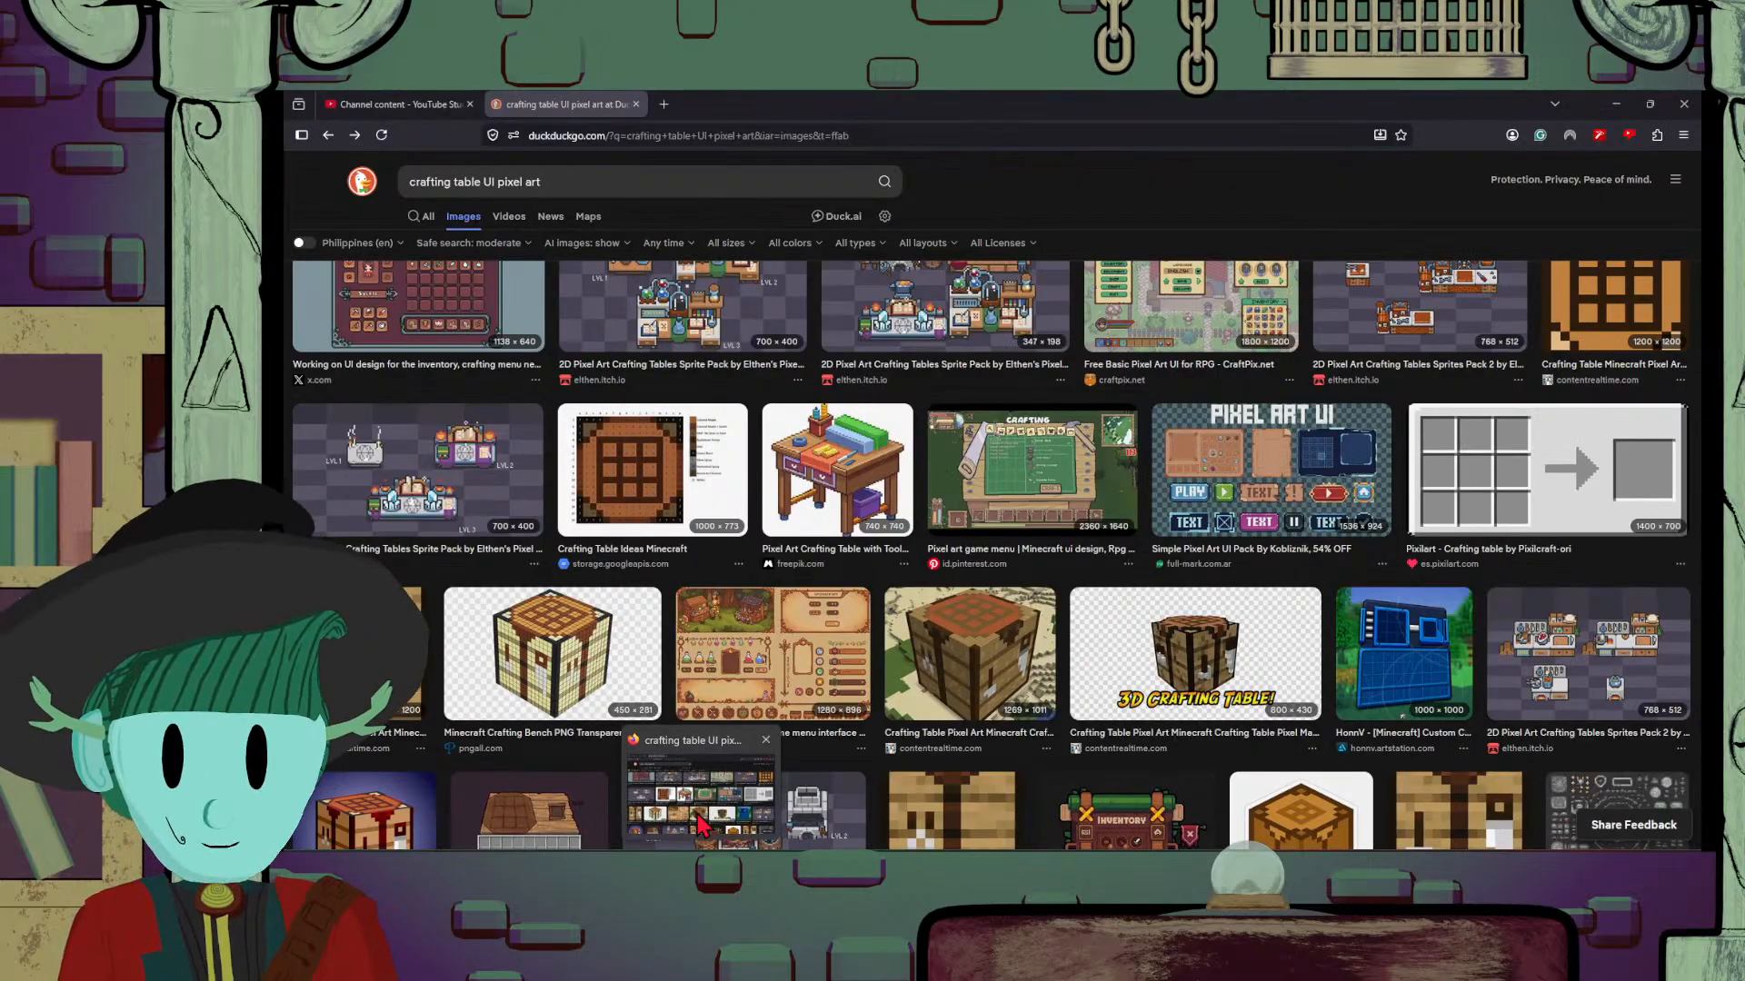
left_click(1403, 652)
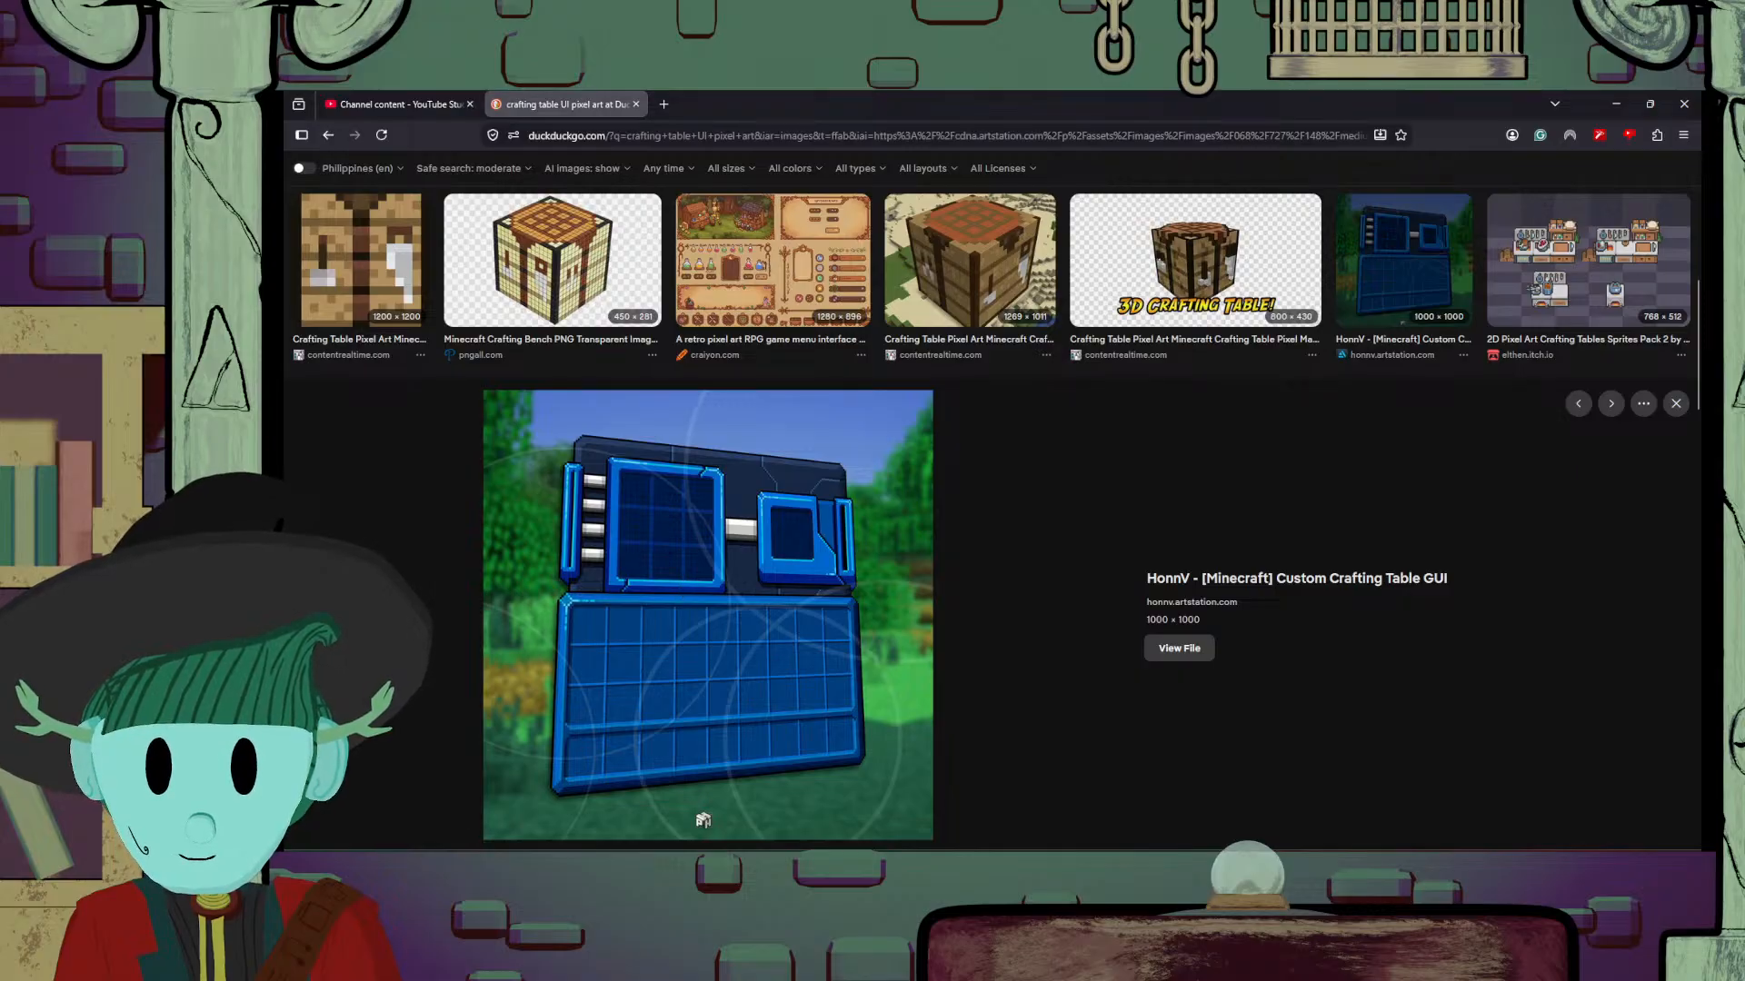
key("alt+Tab")
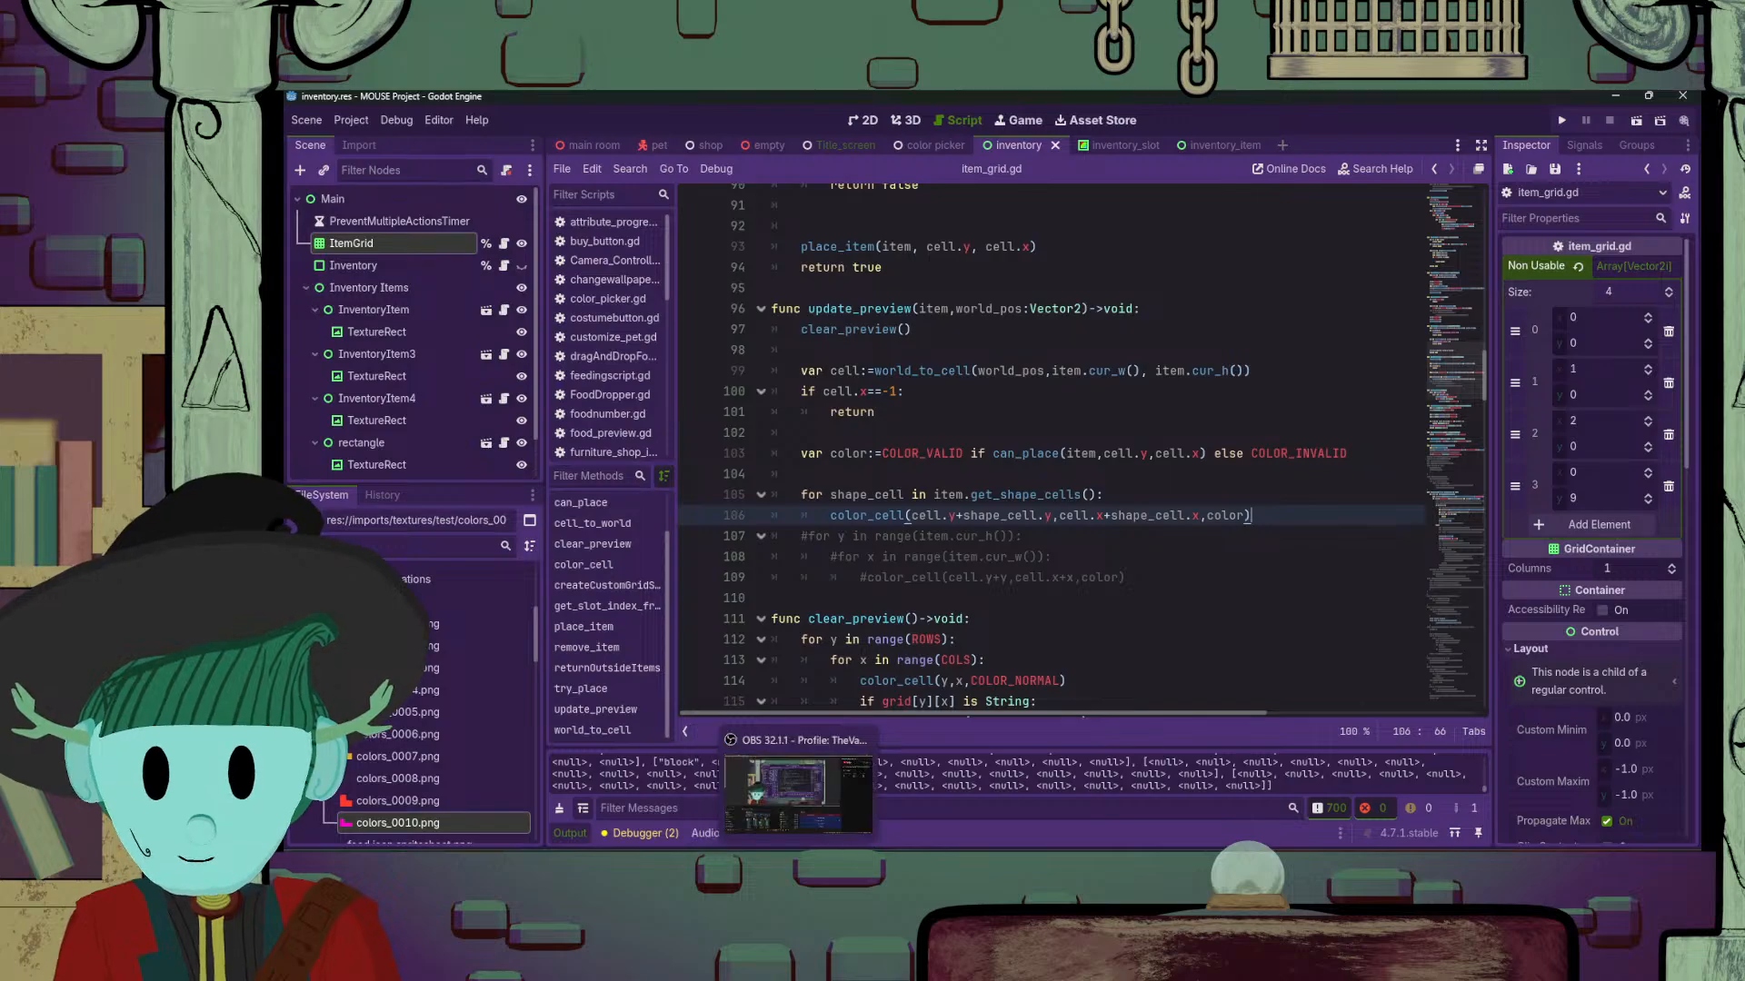
left_click(766, 783)
Step: Try to outline the panel's second-column, second-row grid cell with the Rectangle tool in the current yellow (806725)
left_click_drag(1110, 430, 1048, 480)
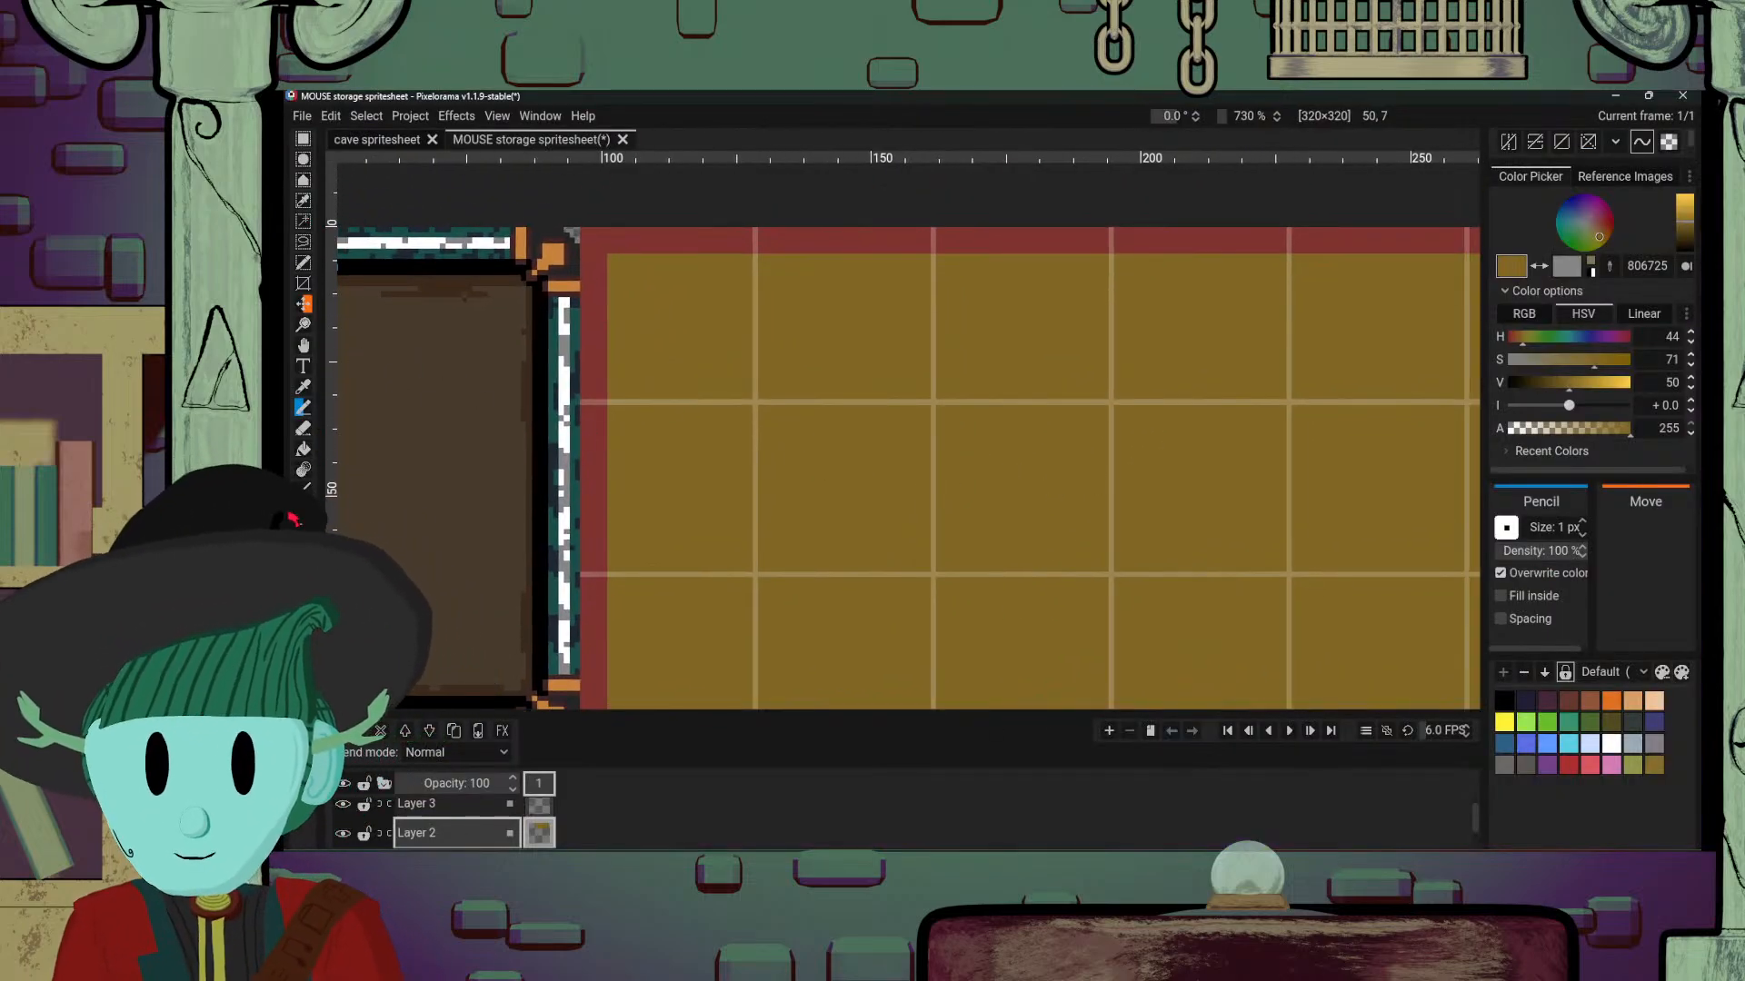
left_click(300, 524)
scroll(744, 498, "up", 5)
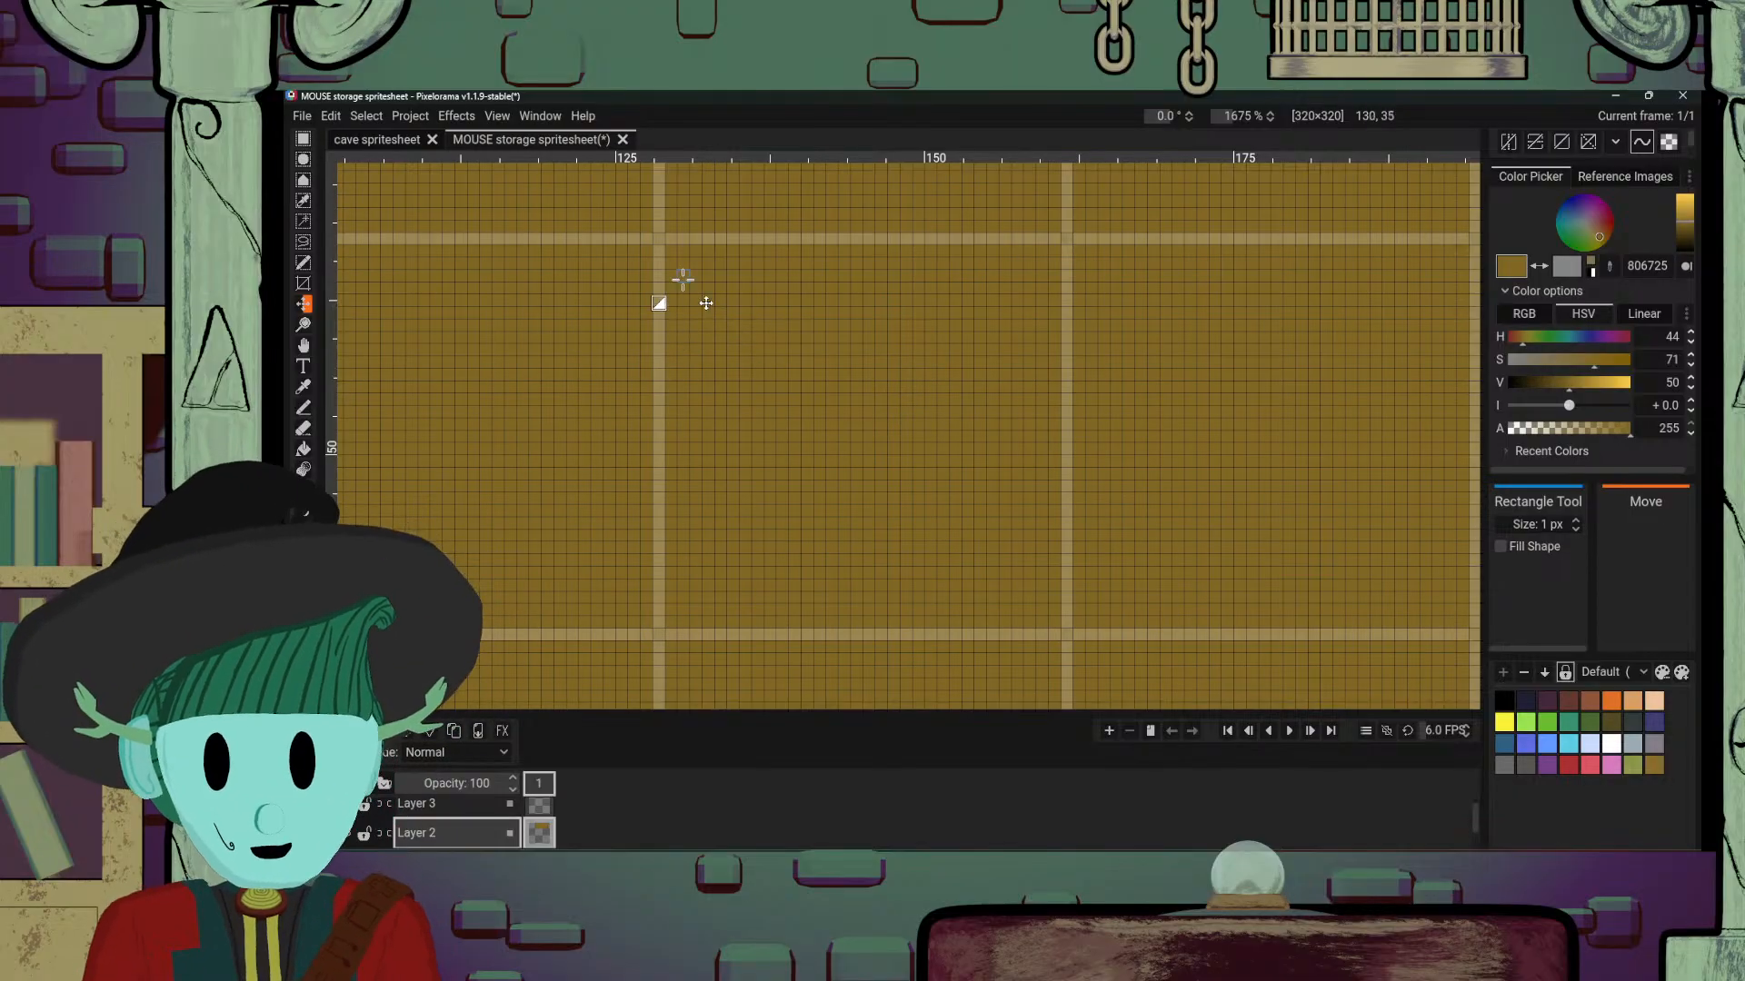
scroll(857, 378, "down", 8)
scroll(876, 366, "up", 8)
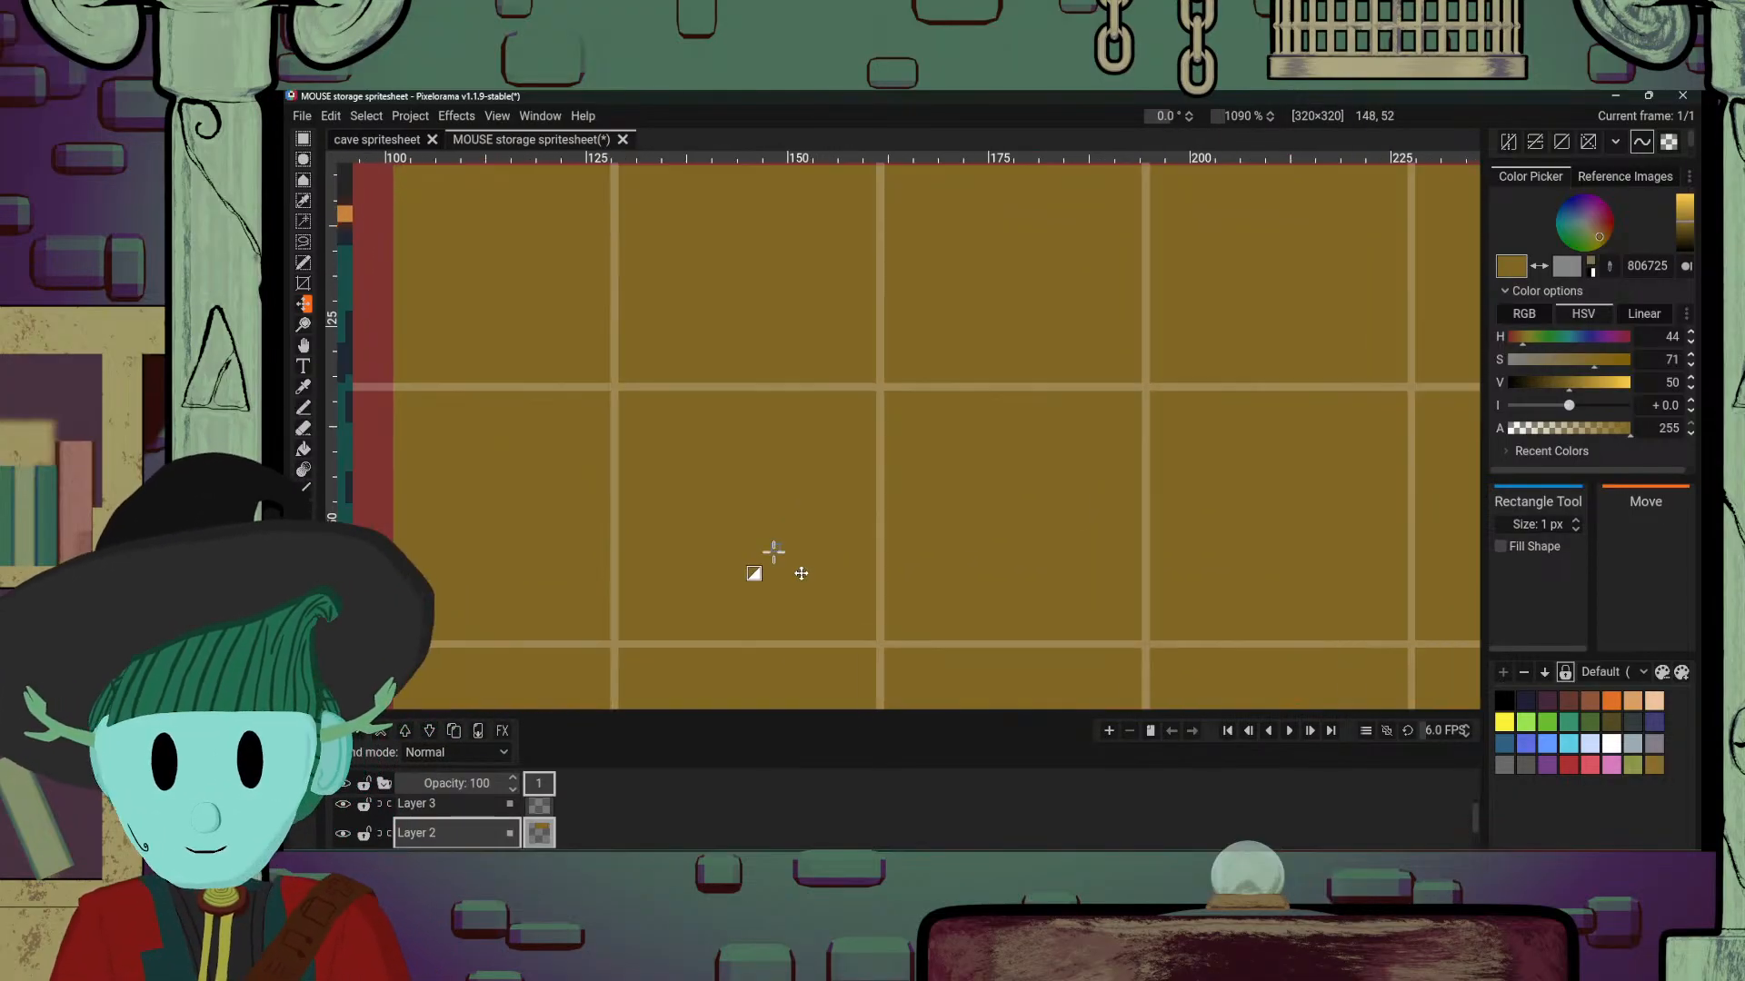
scroll(693, 401, "down", 4)
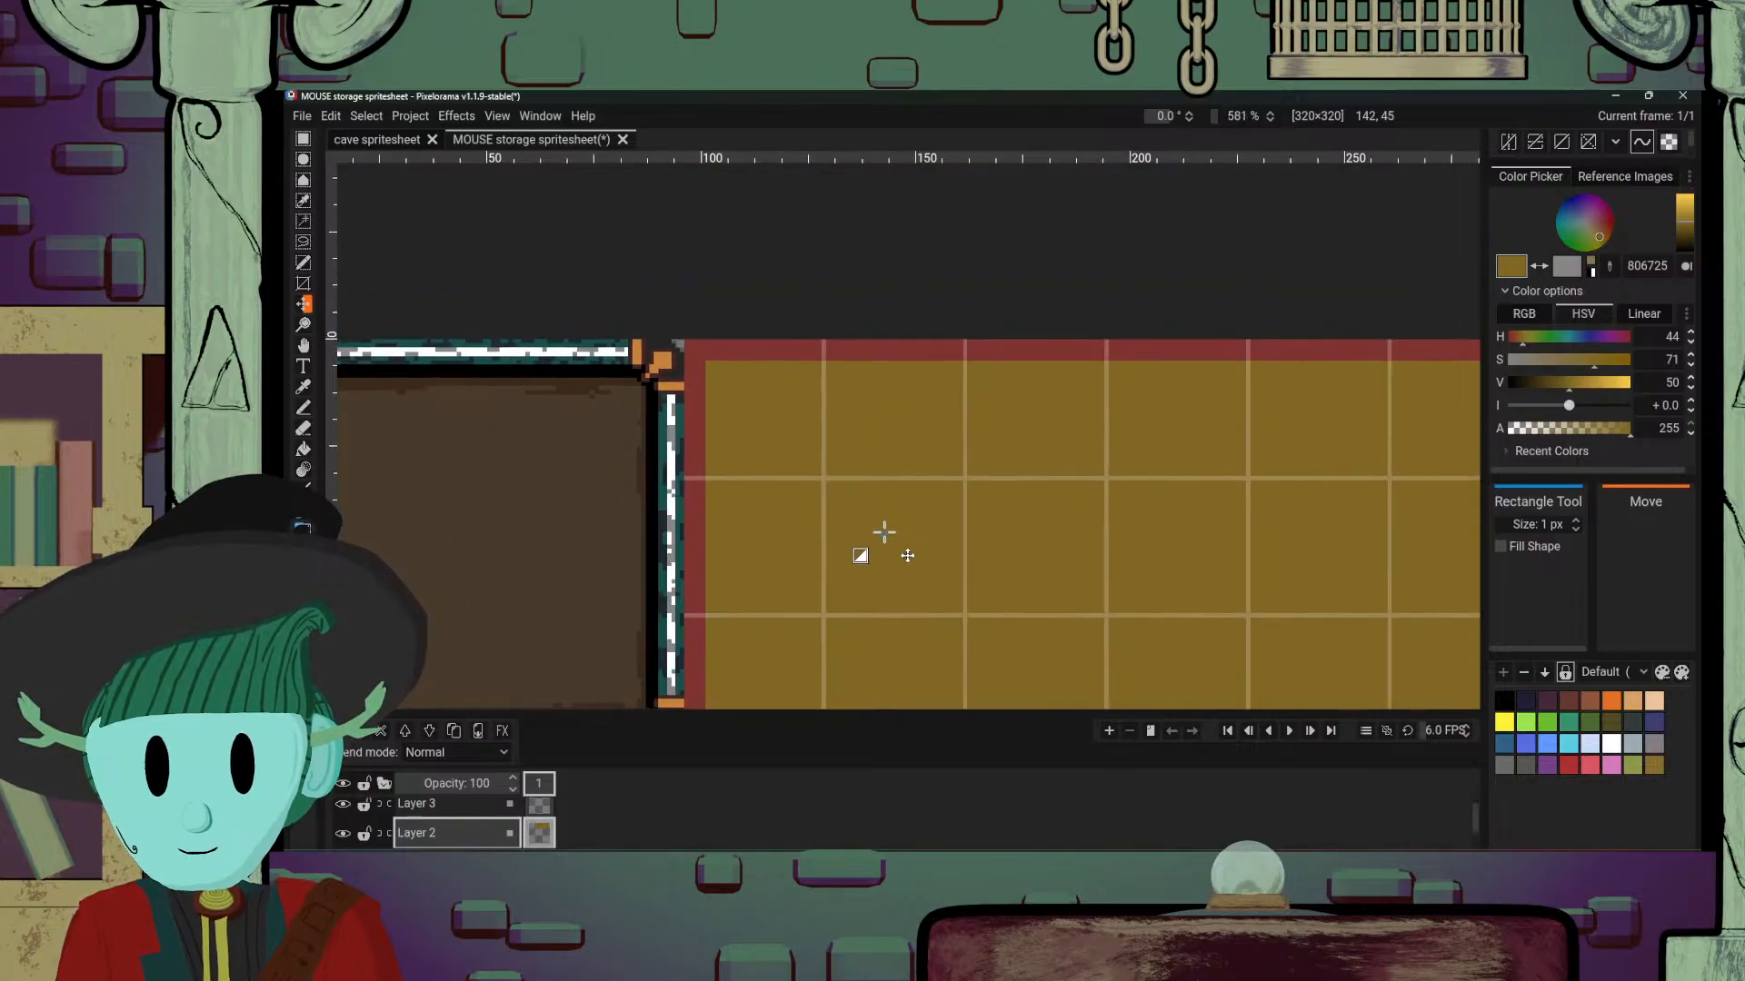
scroll(884, 532, "up", 1)
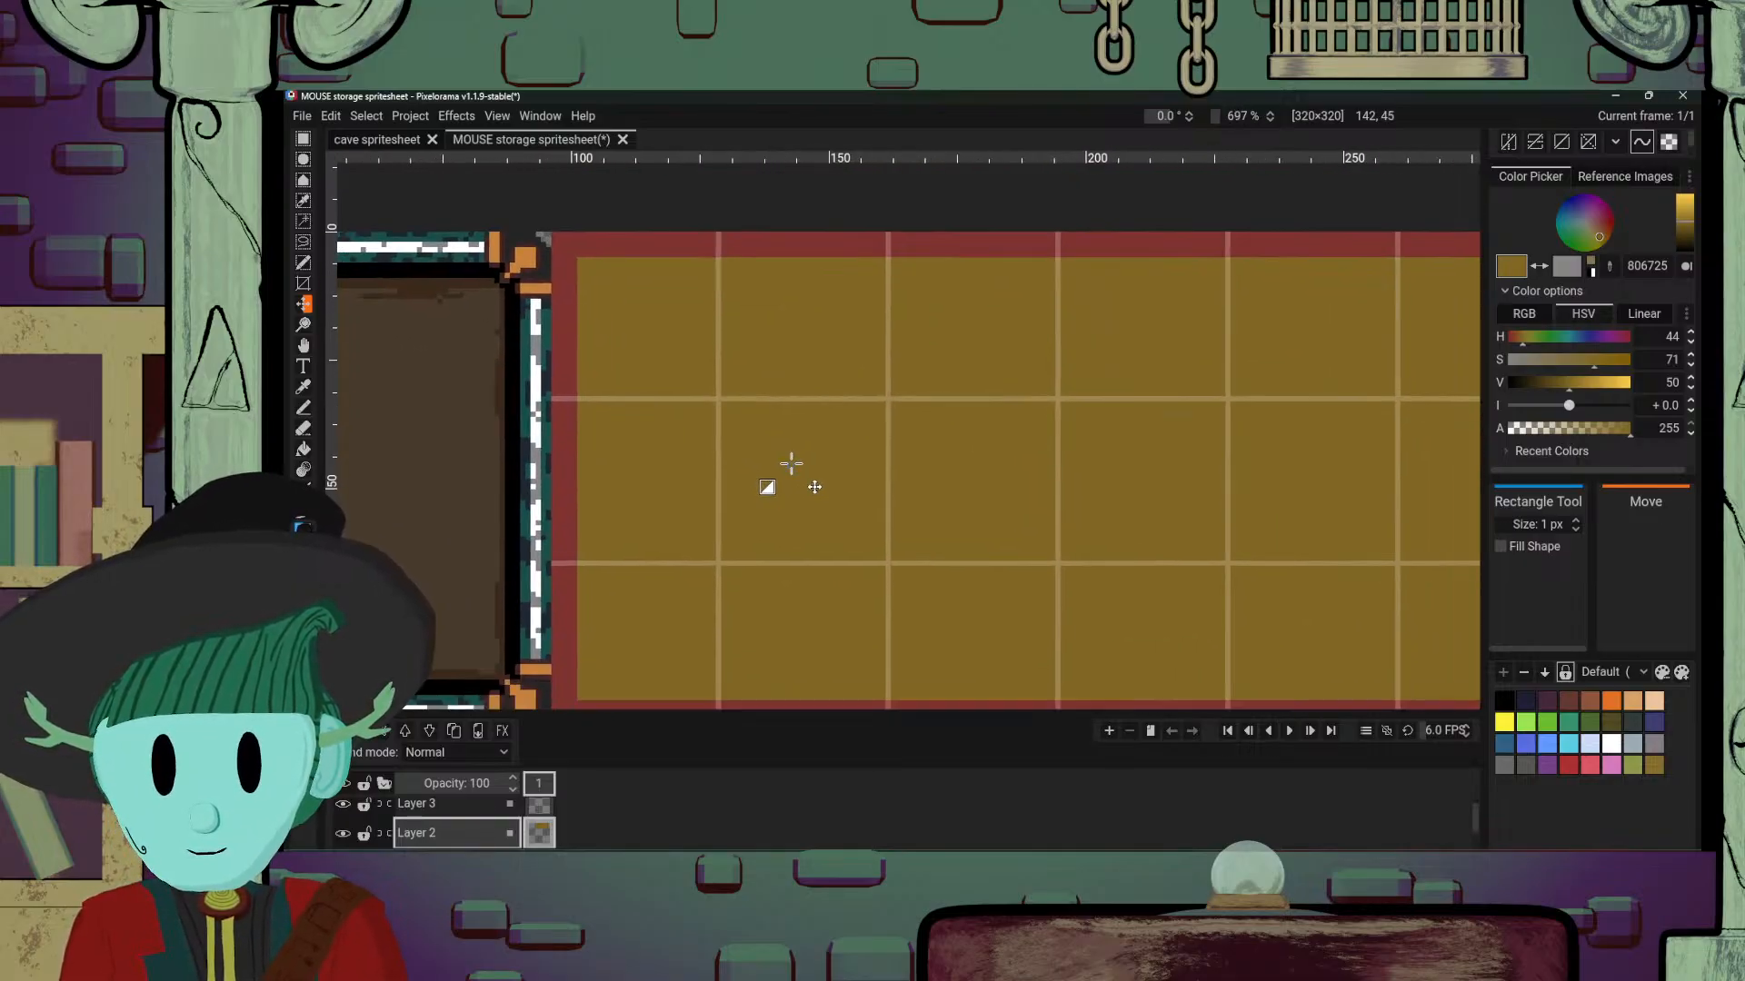
scroll(778, 400, "down", 2)
scroll(816, 440, "up", 1)
left_click_drag(816, 440, 809, 513)
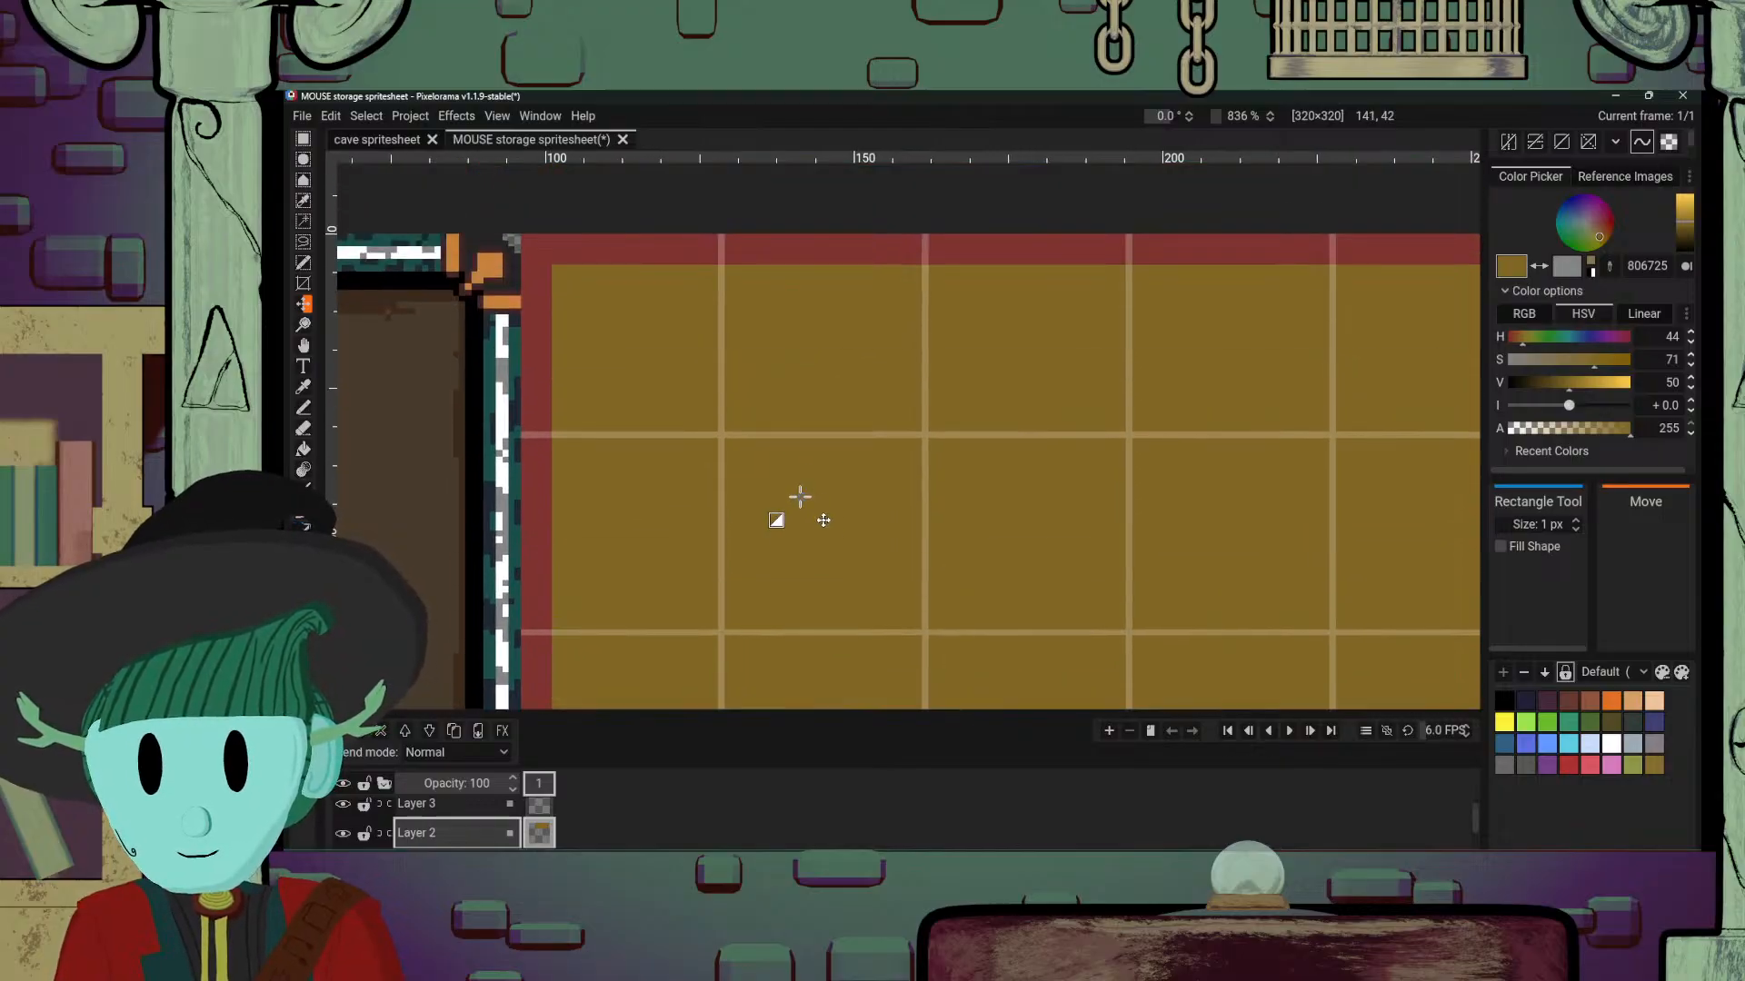
scroll(800, 499, "up", 2)
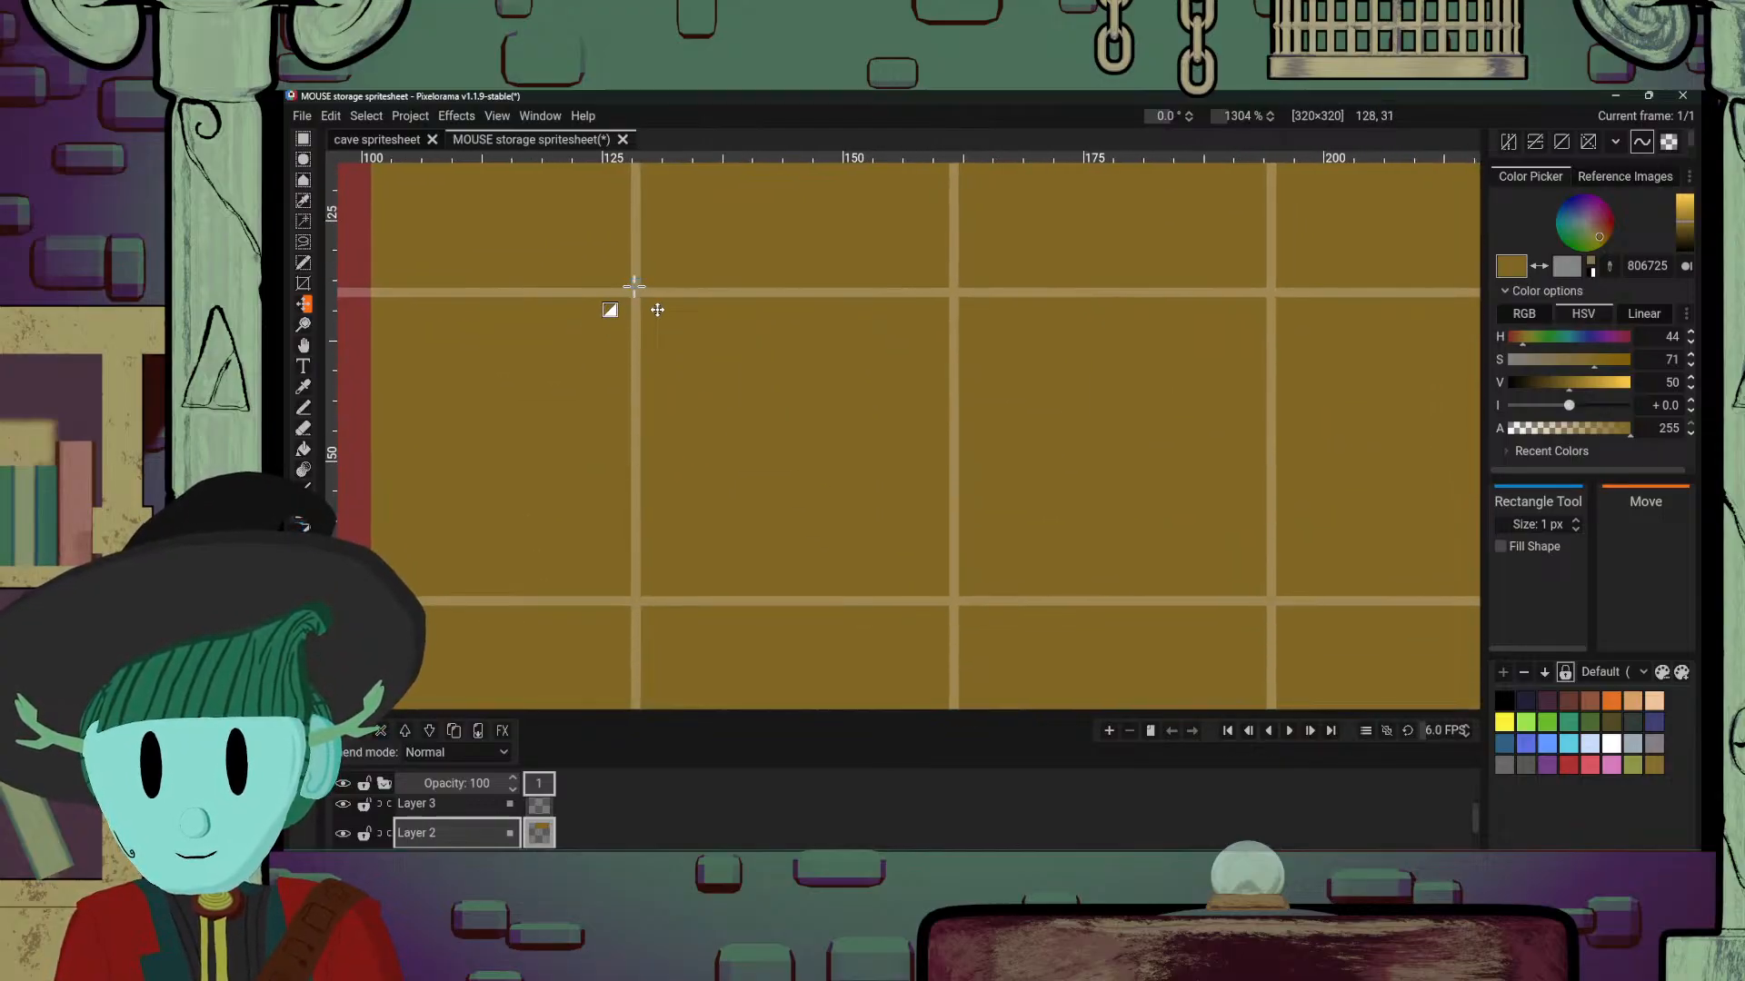
mouse_move(636, 295)
left_mouse_down()
mouse_move(782, 487)
mouse_move(945, 591)
left_mouse_up()
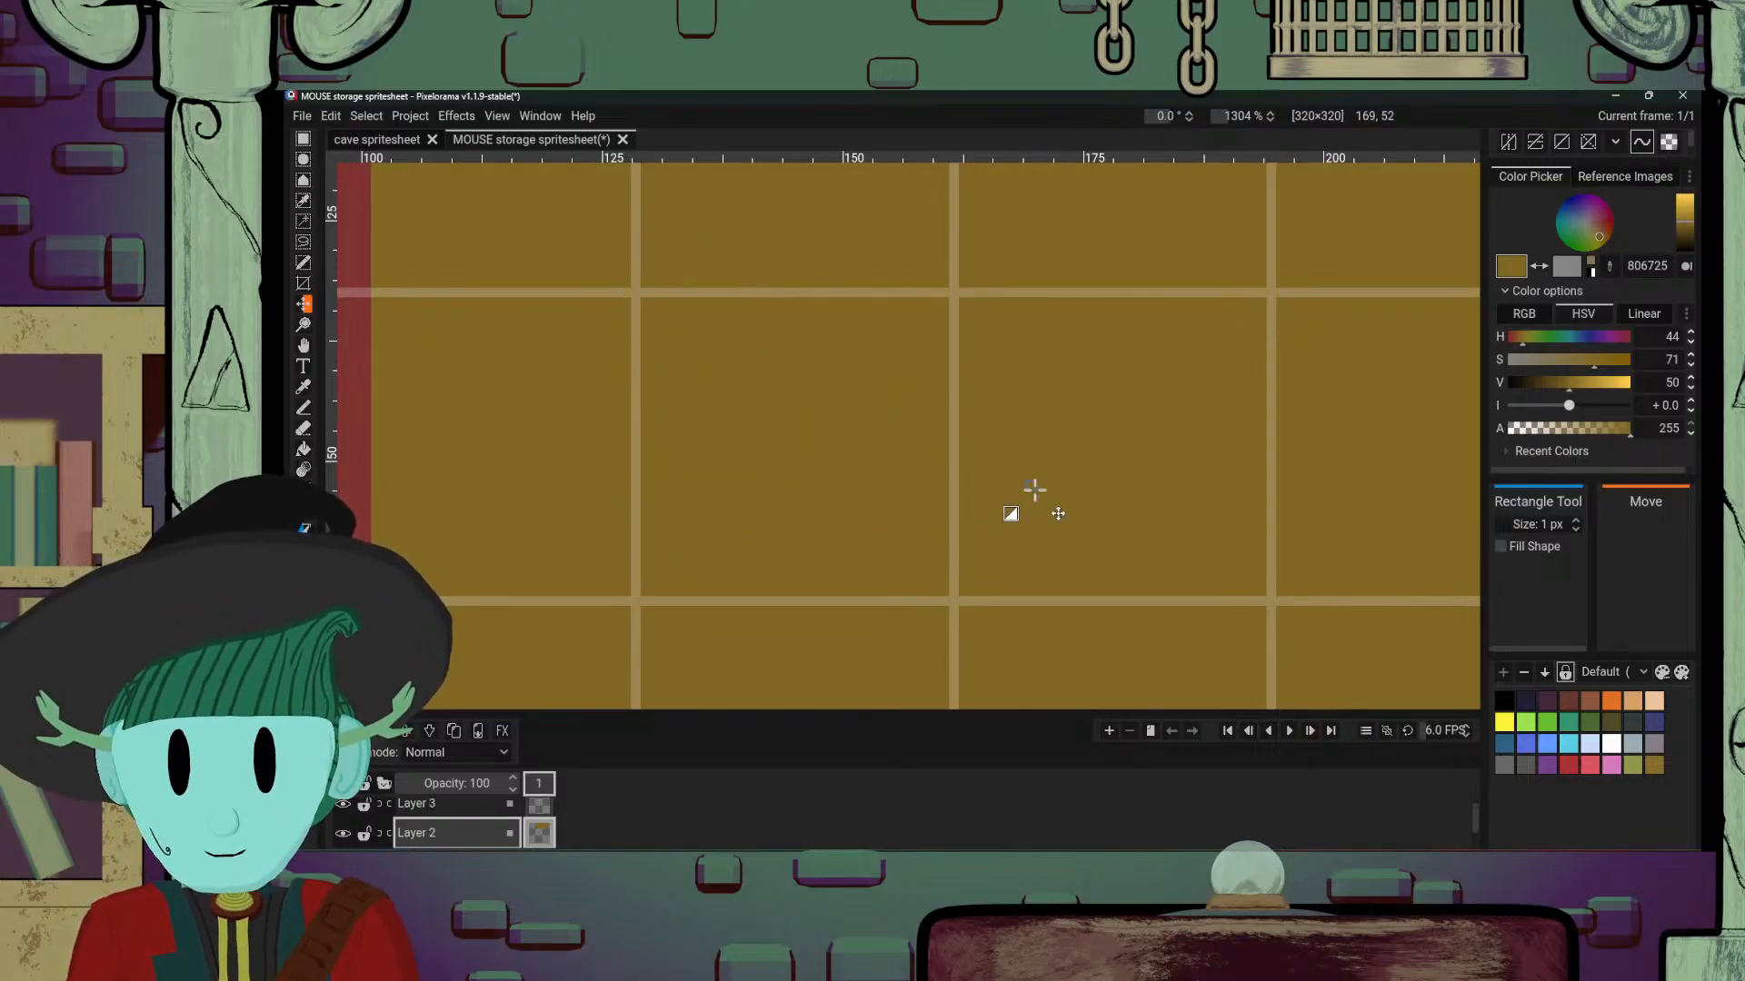
Step: Make the grey secondary colour (868686) active and try to outline the same grid cell from its upper-left corner at 128, 32
left_click(1569, 270)
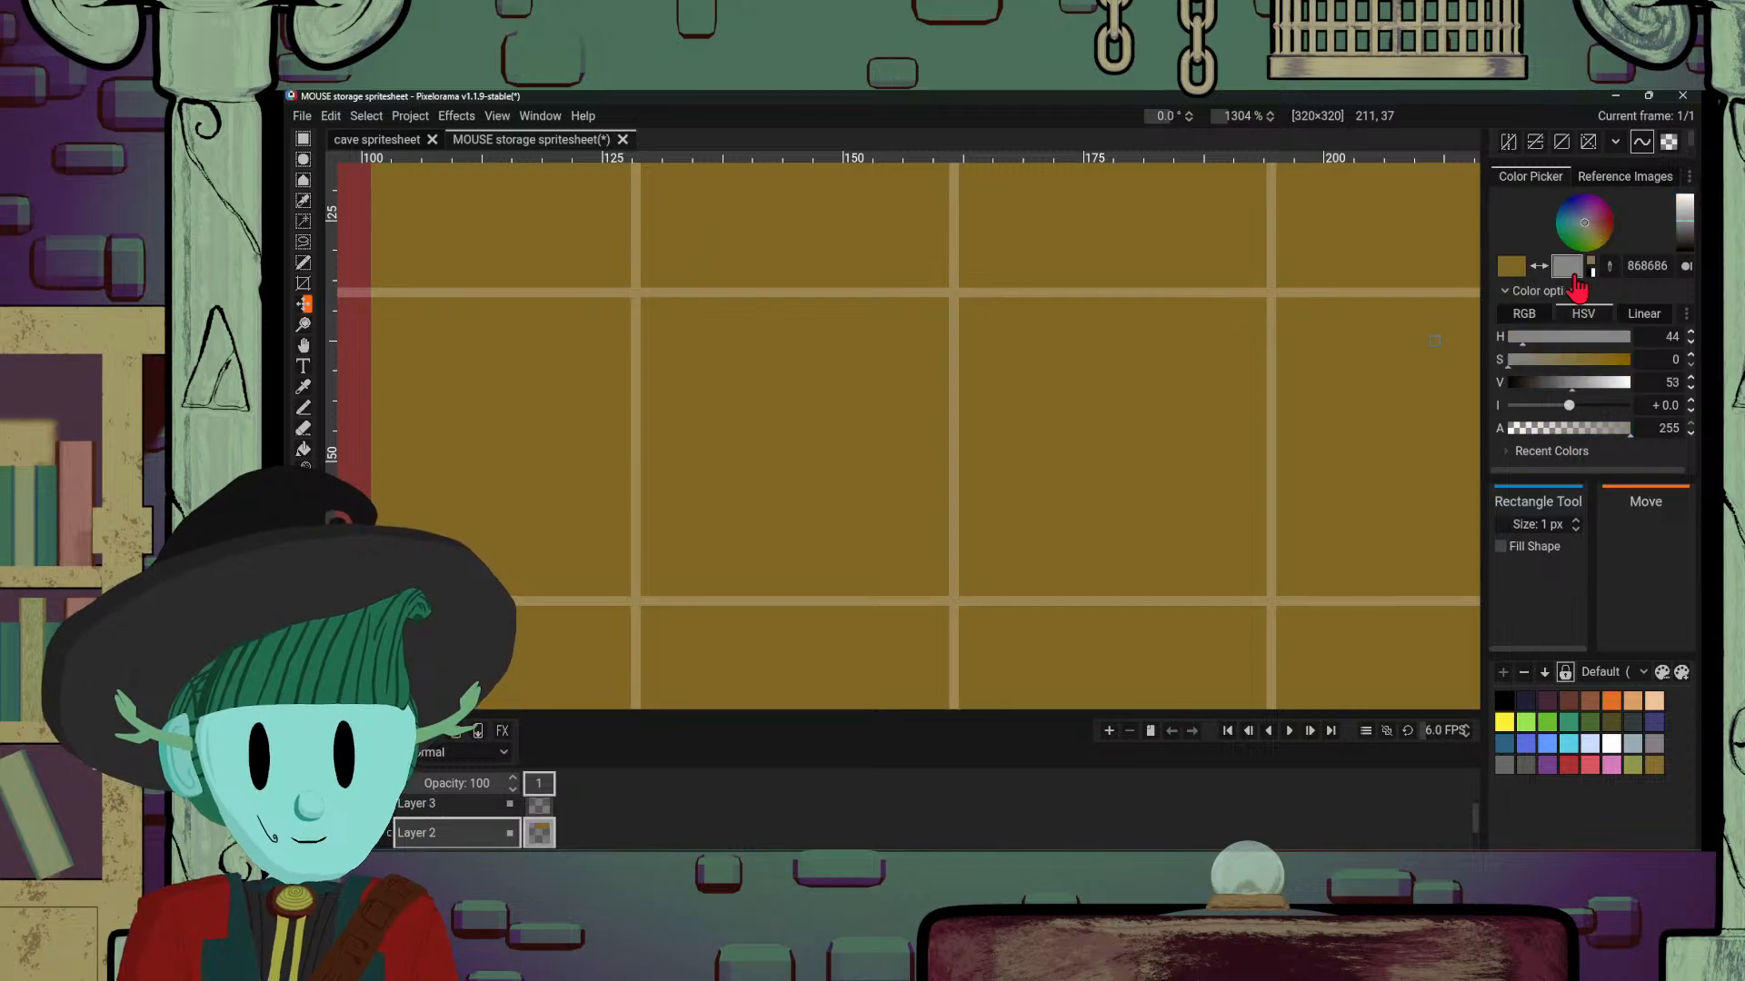
scroll(636, 333, "up", 10)
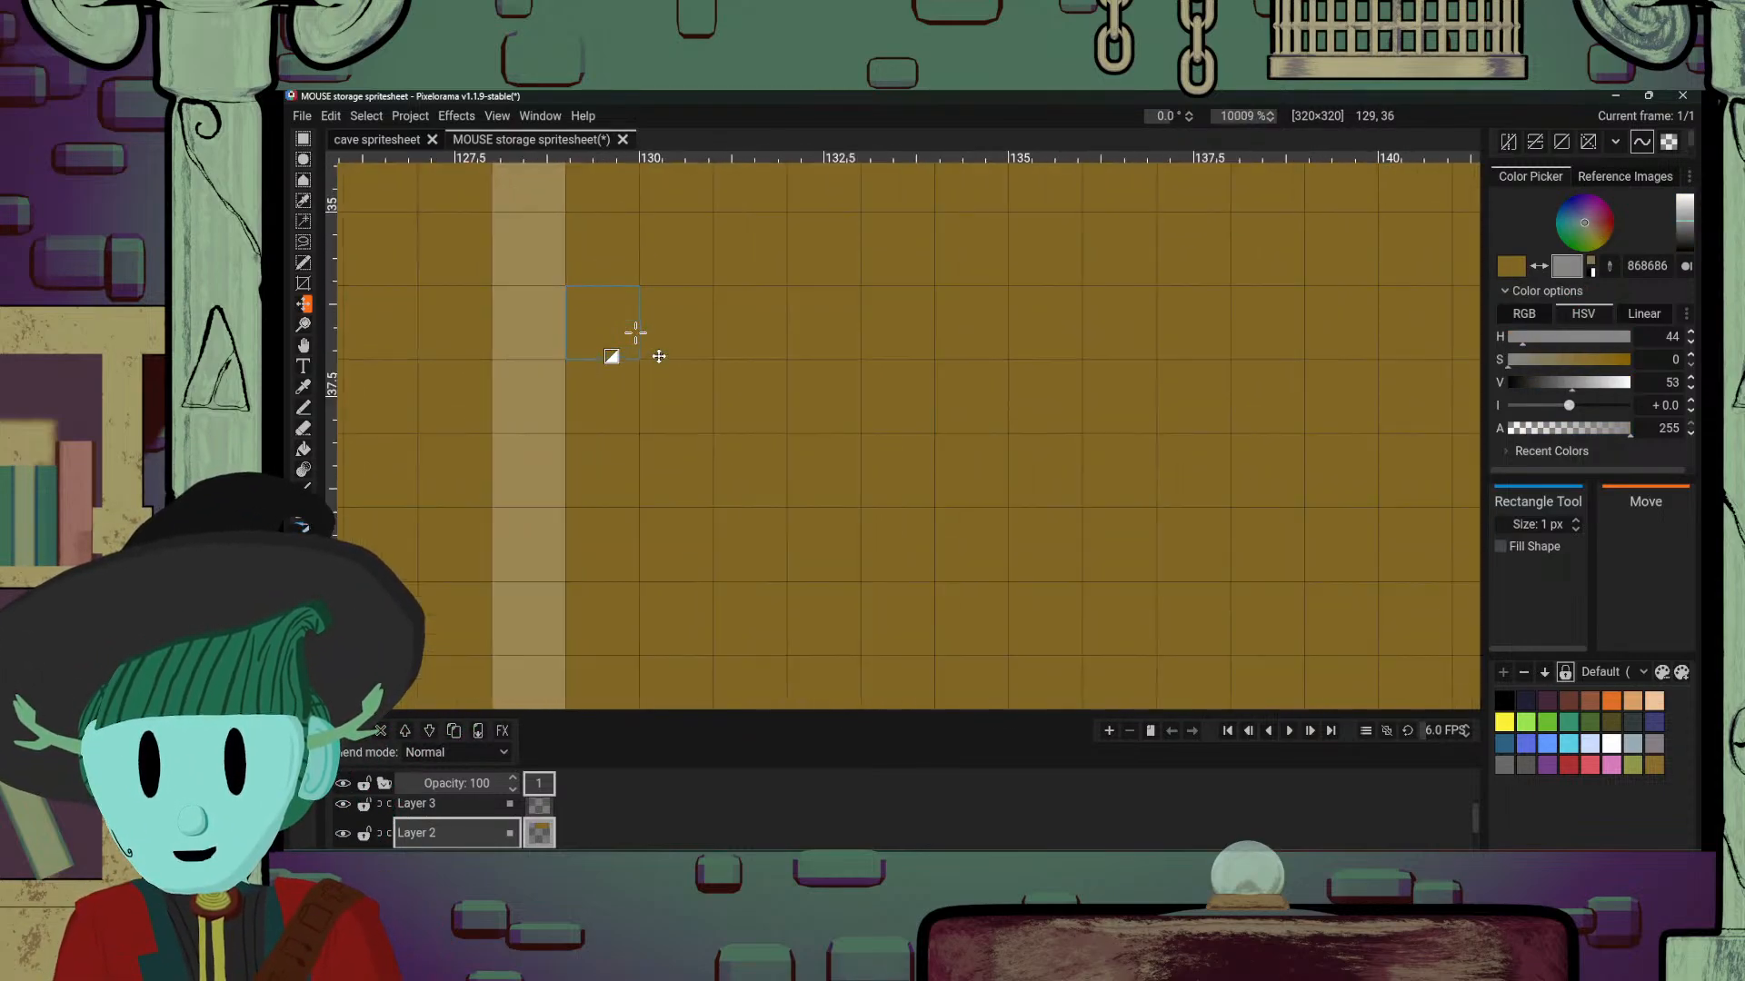
scroll(636, 332, "up", 2)
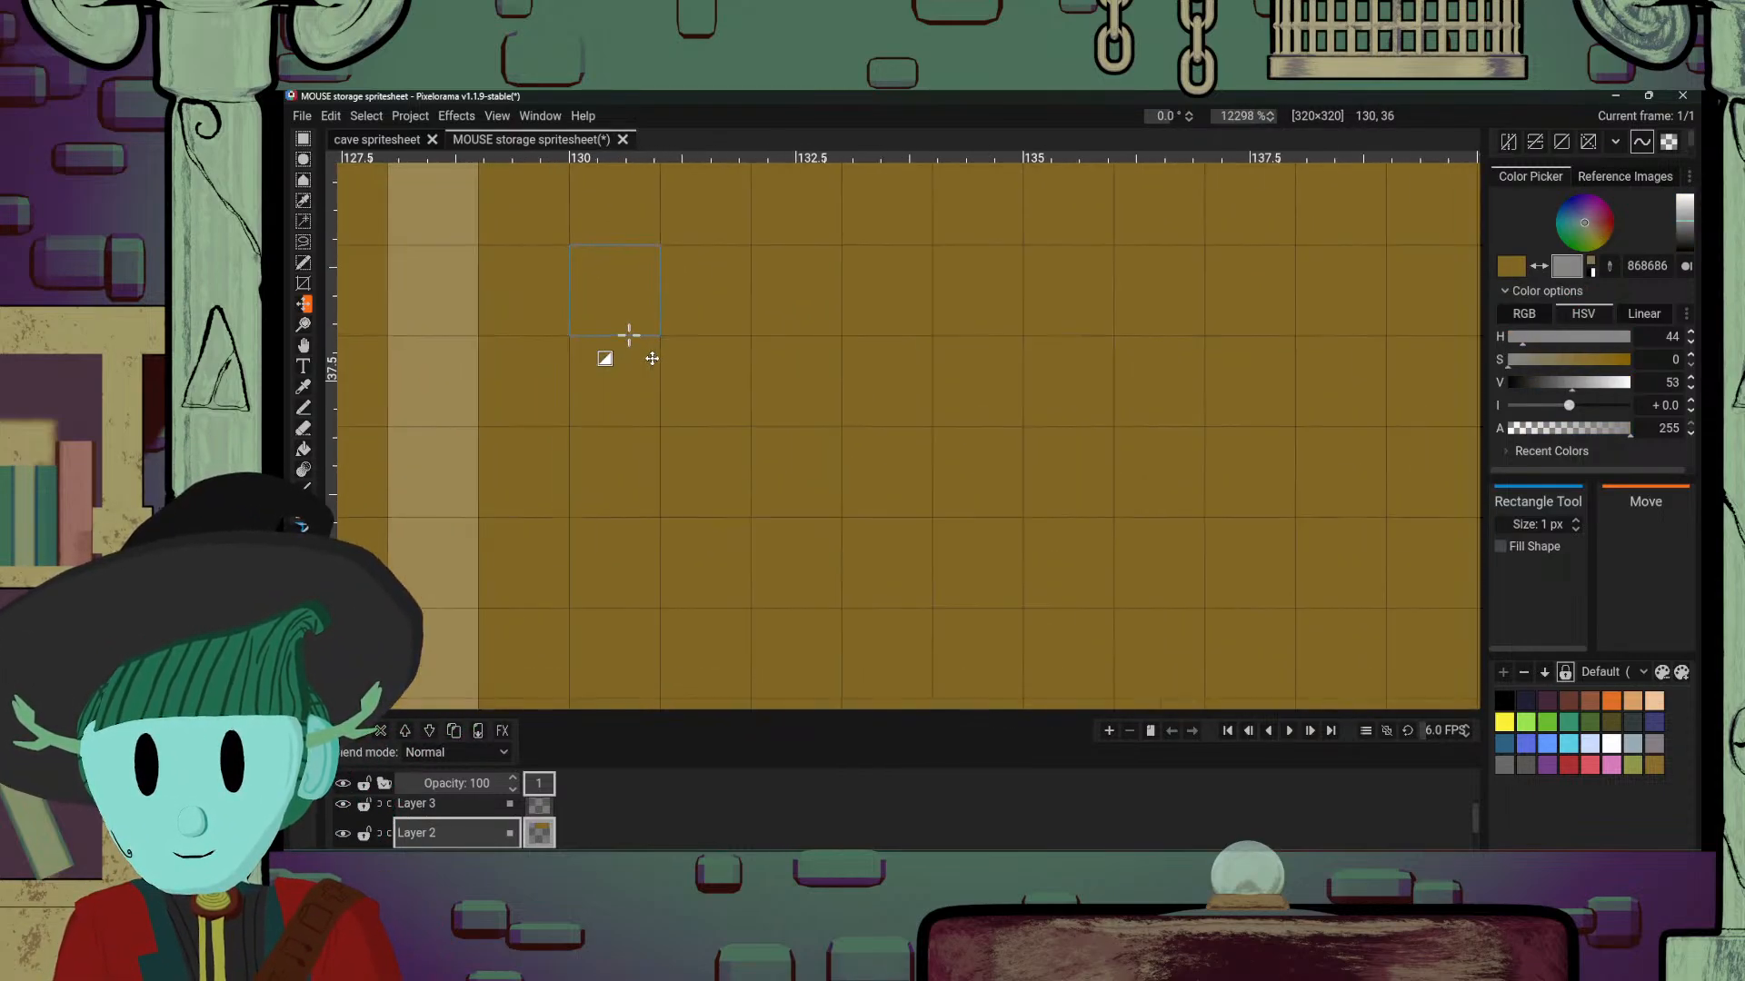
scroll(455, 353, "up", 5)
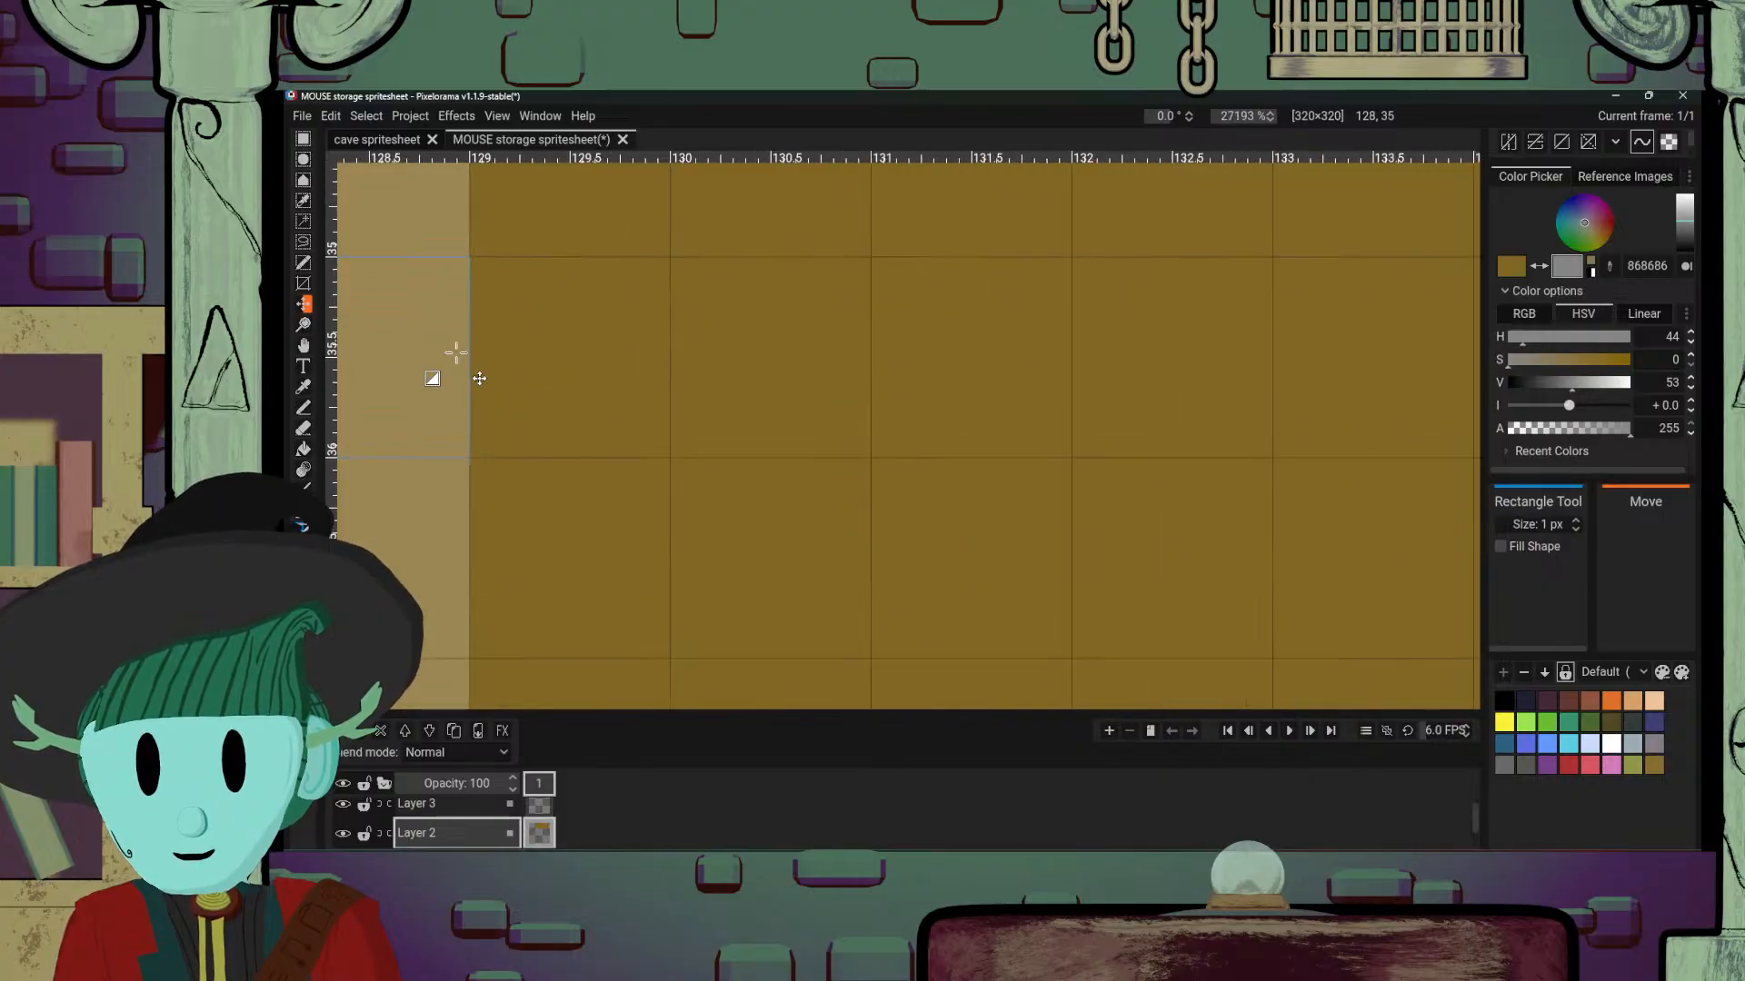
scroll(673, 335, "down", 3)
scroll(819, 316, "down", 2)
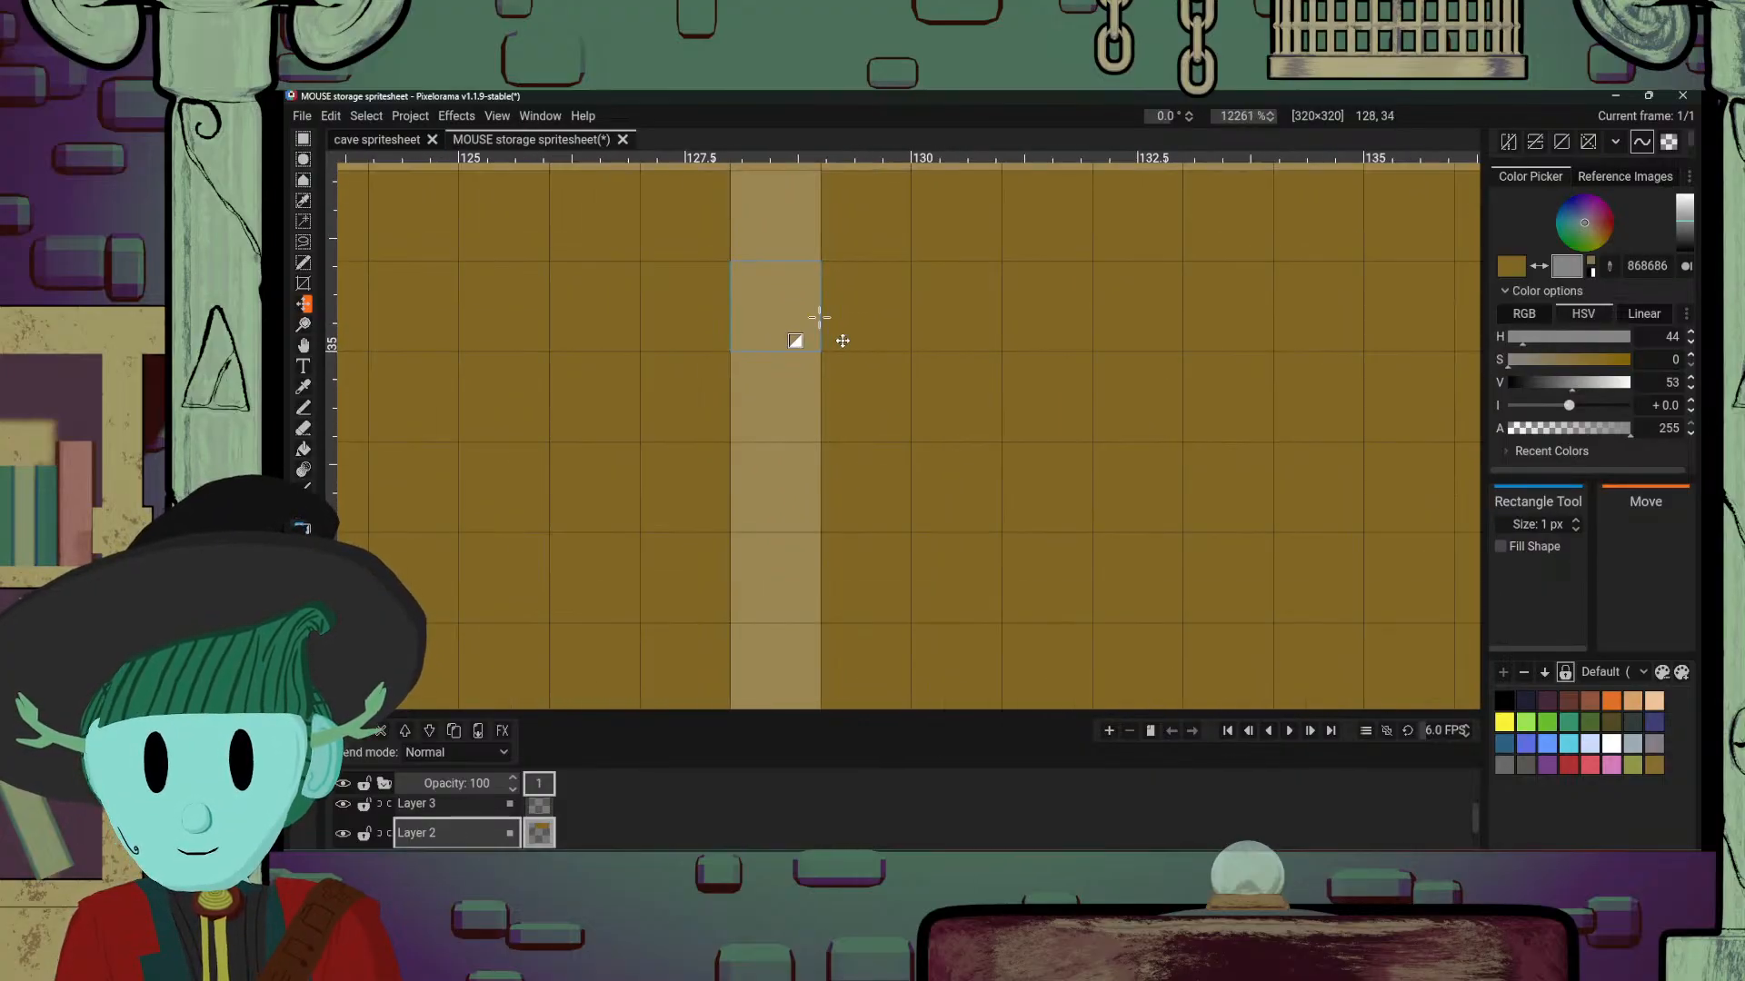
scroll(809, 313, "down", 5)
scroll(782, 273, "up", 7)
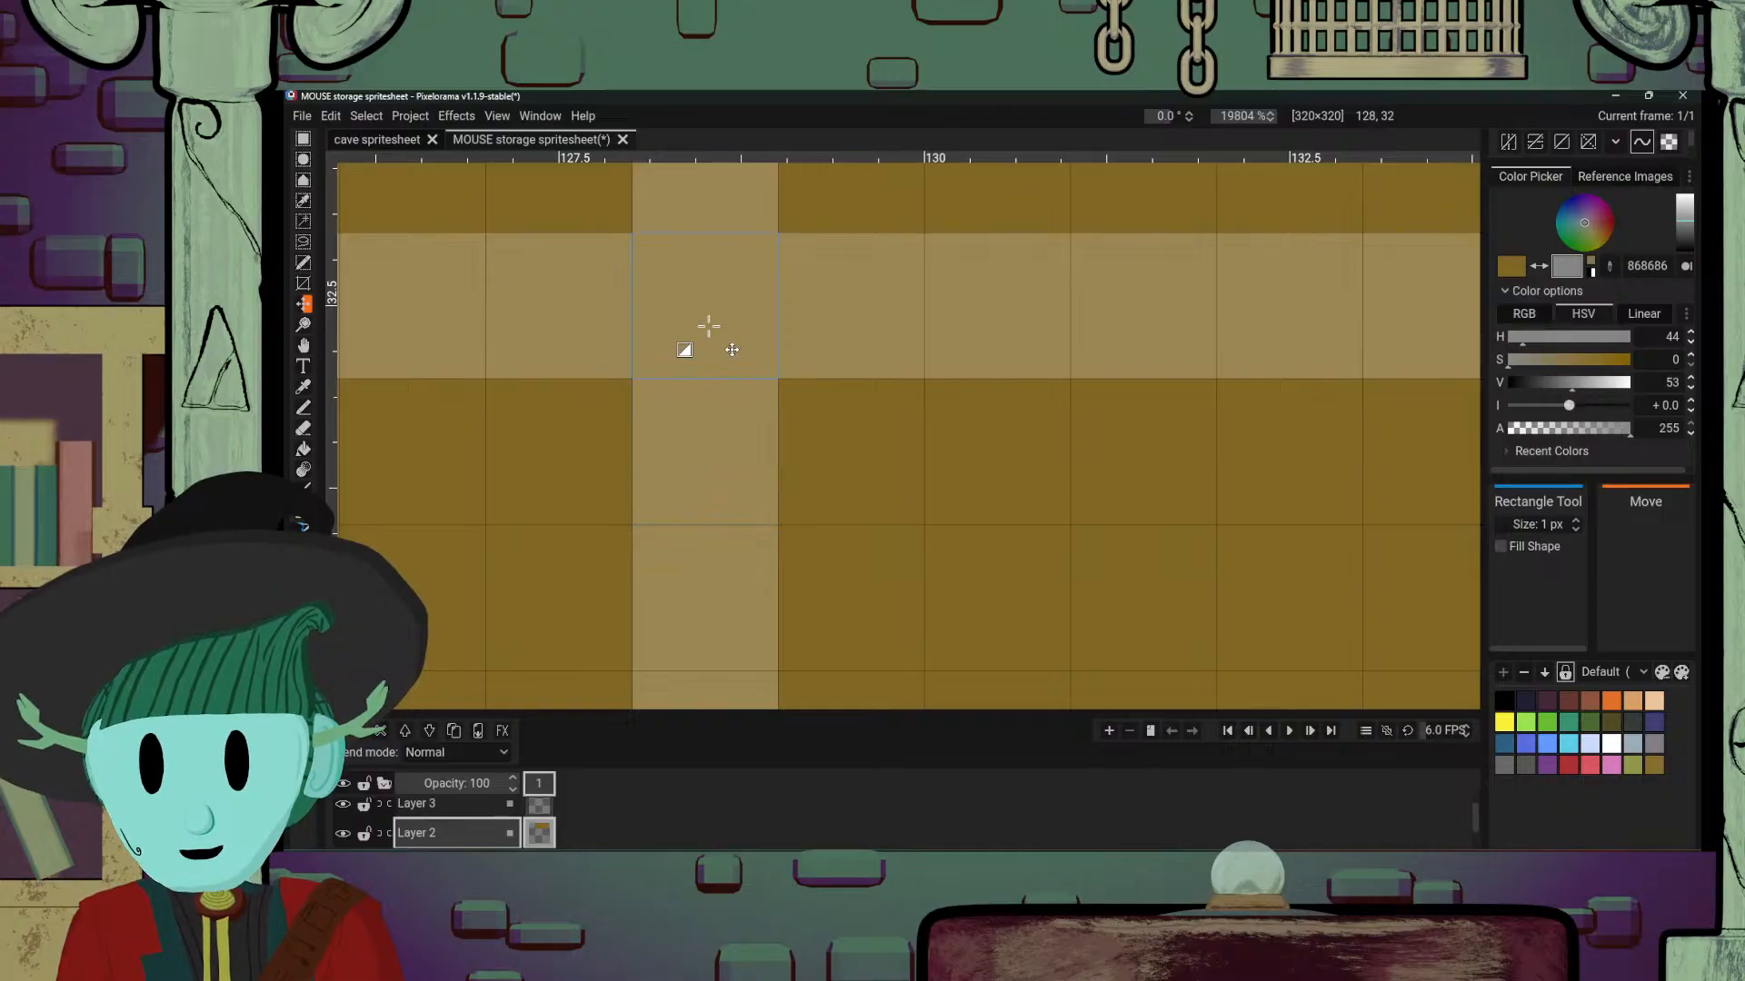
scroll(662, 350, "up", 3)
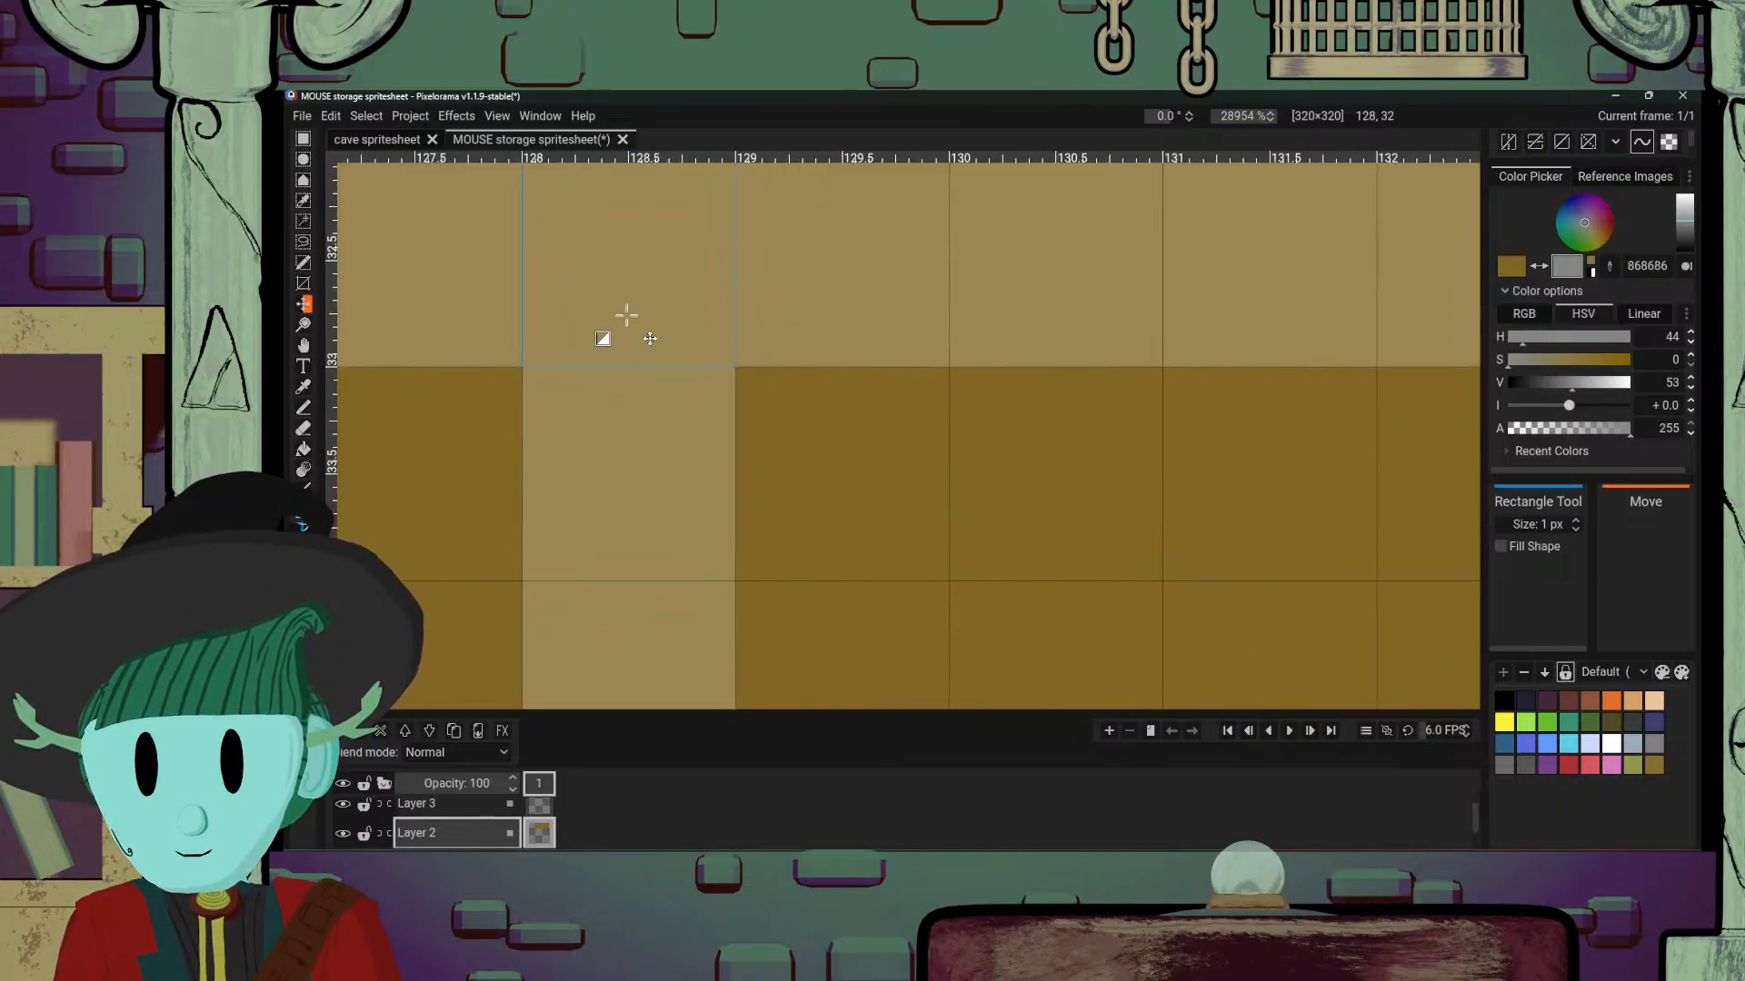
left_click_drag(627, 315, 612, 483)
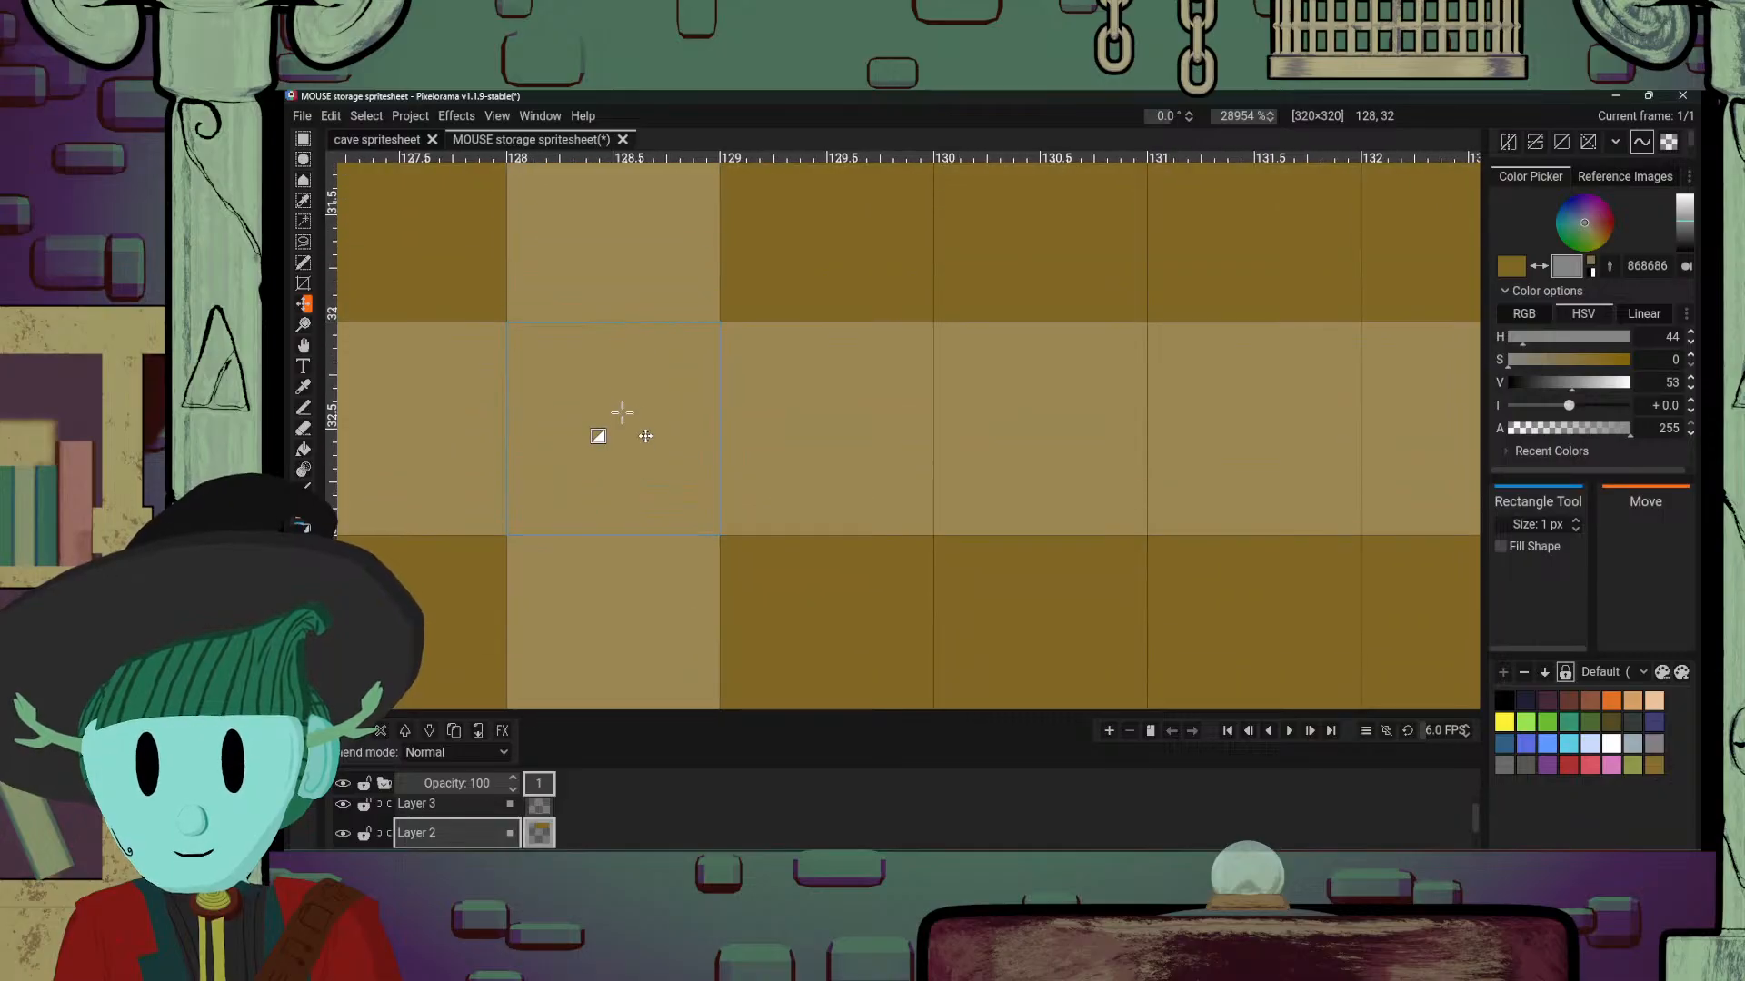
scroll(622, 413, "down", 15)
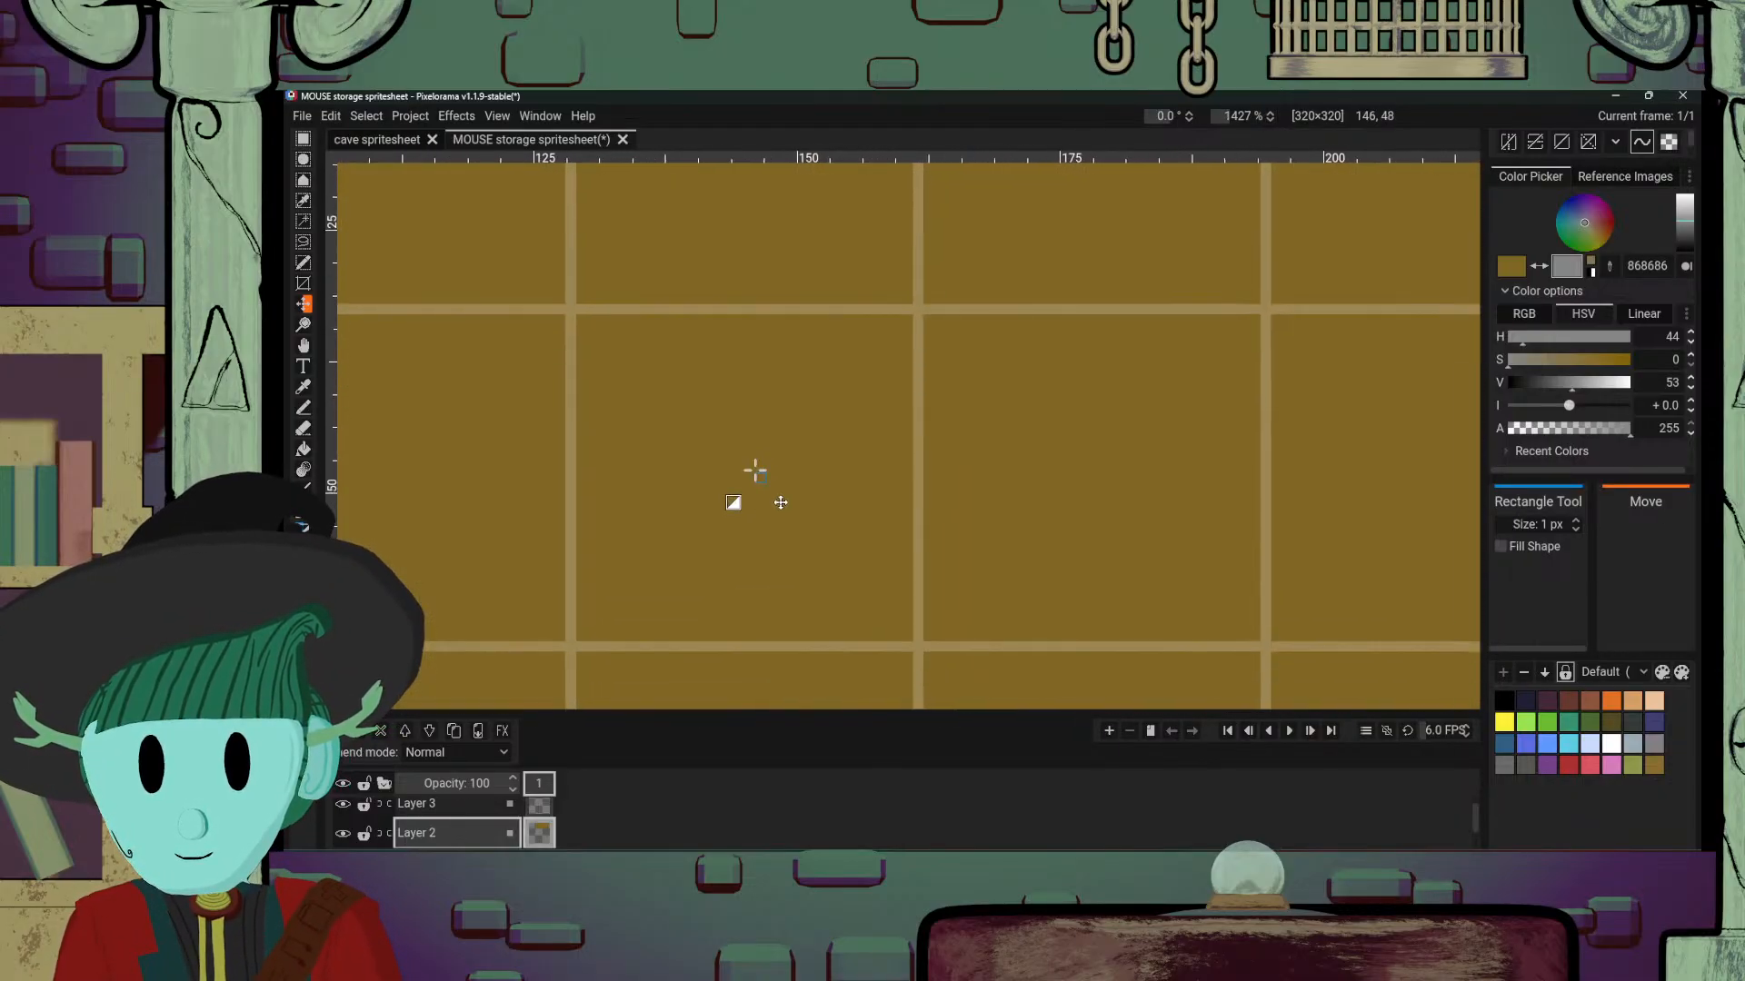
scroll(754, 471, "down", 3)
scroll(755, 459, "up", 3)
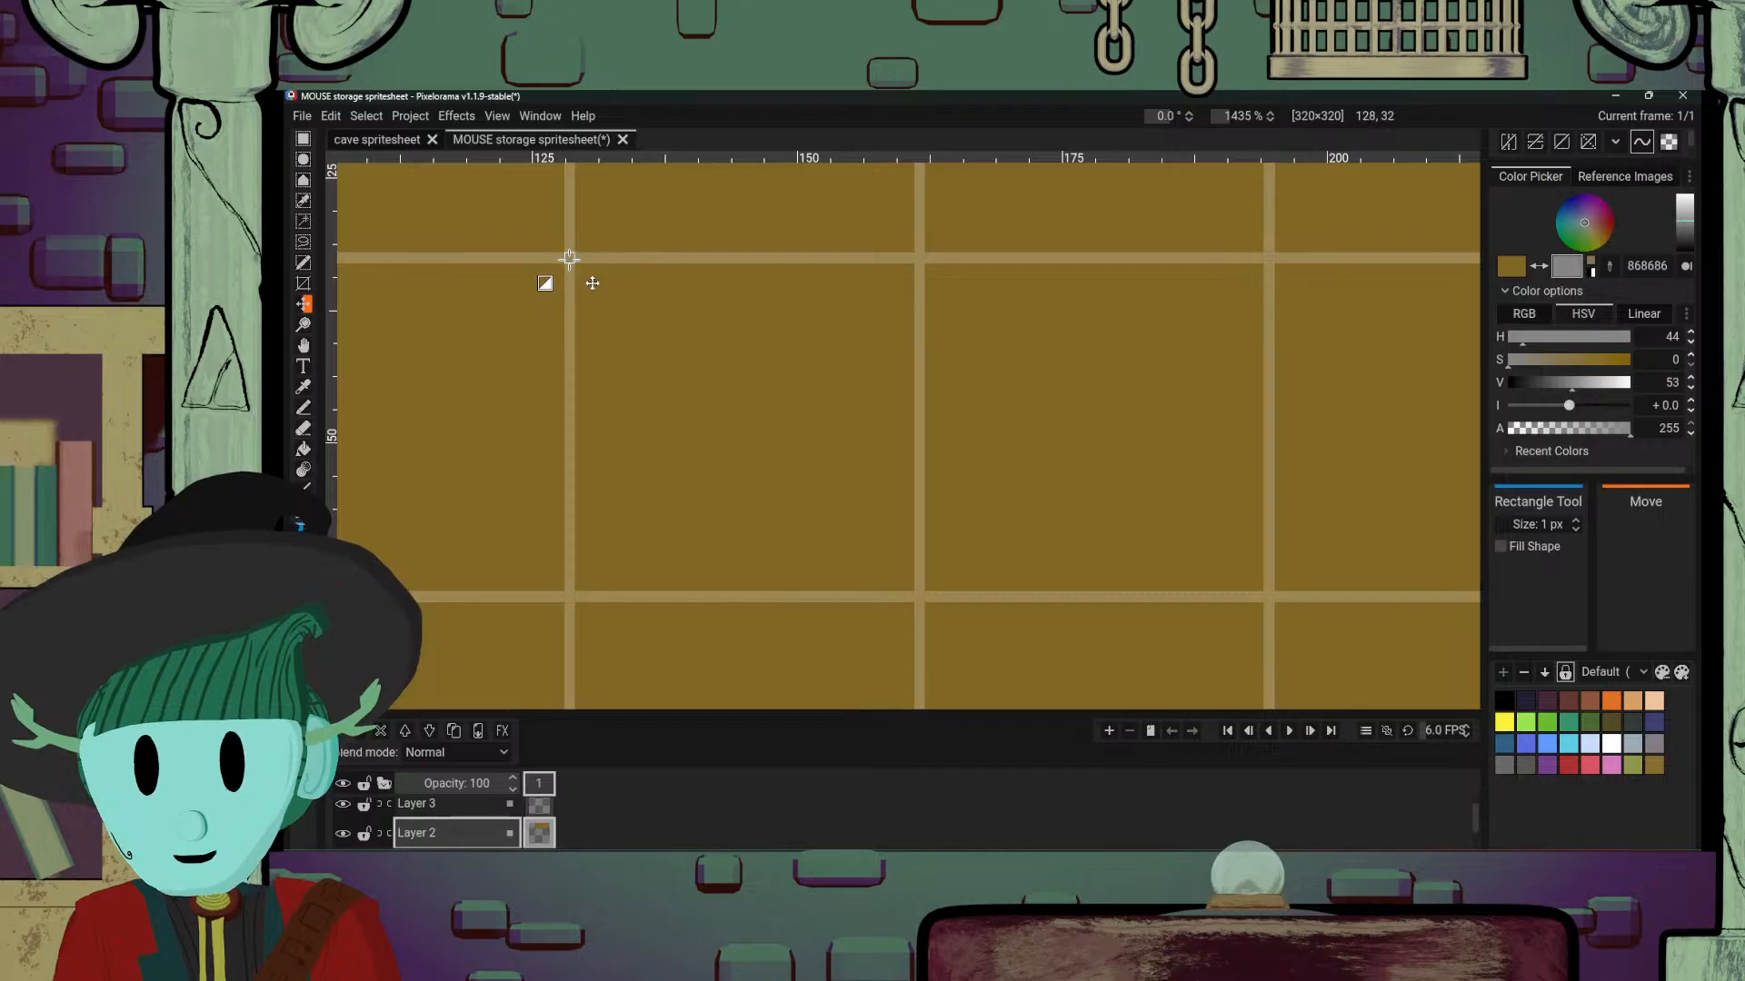
left_click_drag(569, 259, 905, 584)
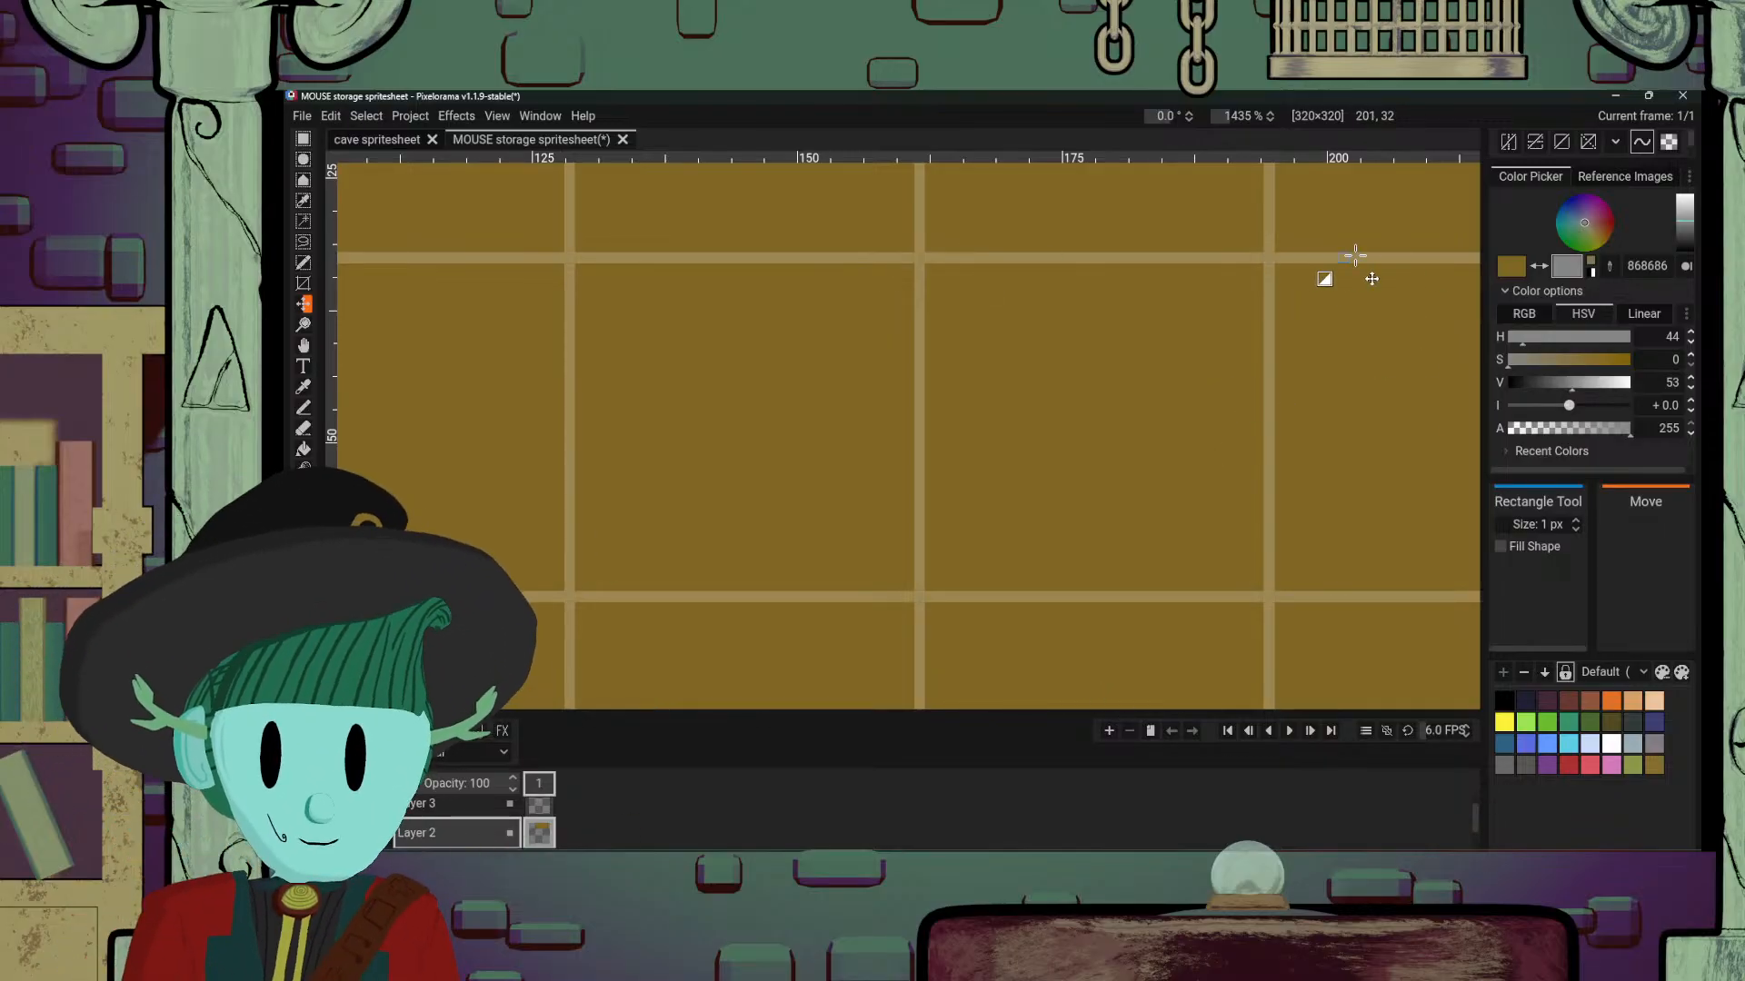
Step: Set the secondary colour to dark crimson (79283d) and try to outline the second-column, second-row cell
left_click(1604, 219)
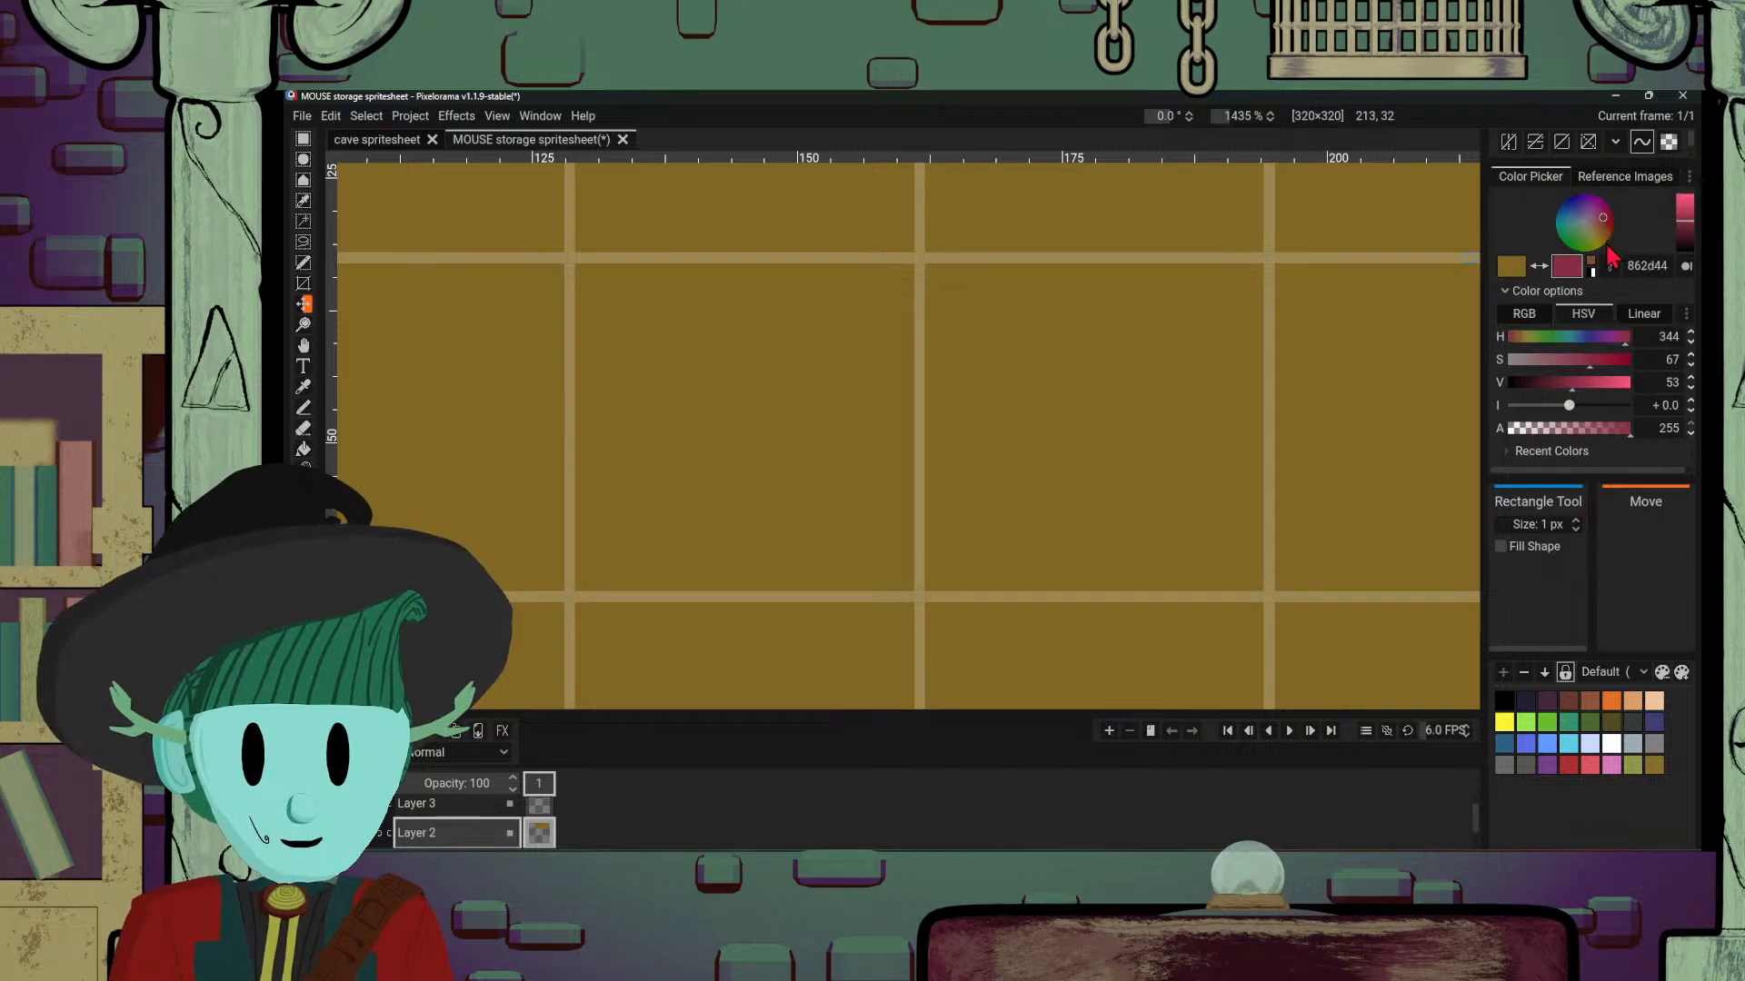
left_click(1687, 225)
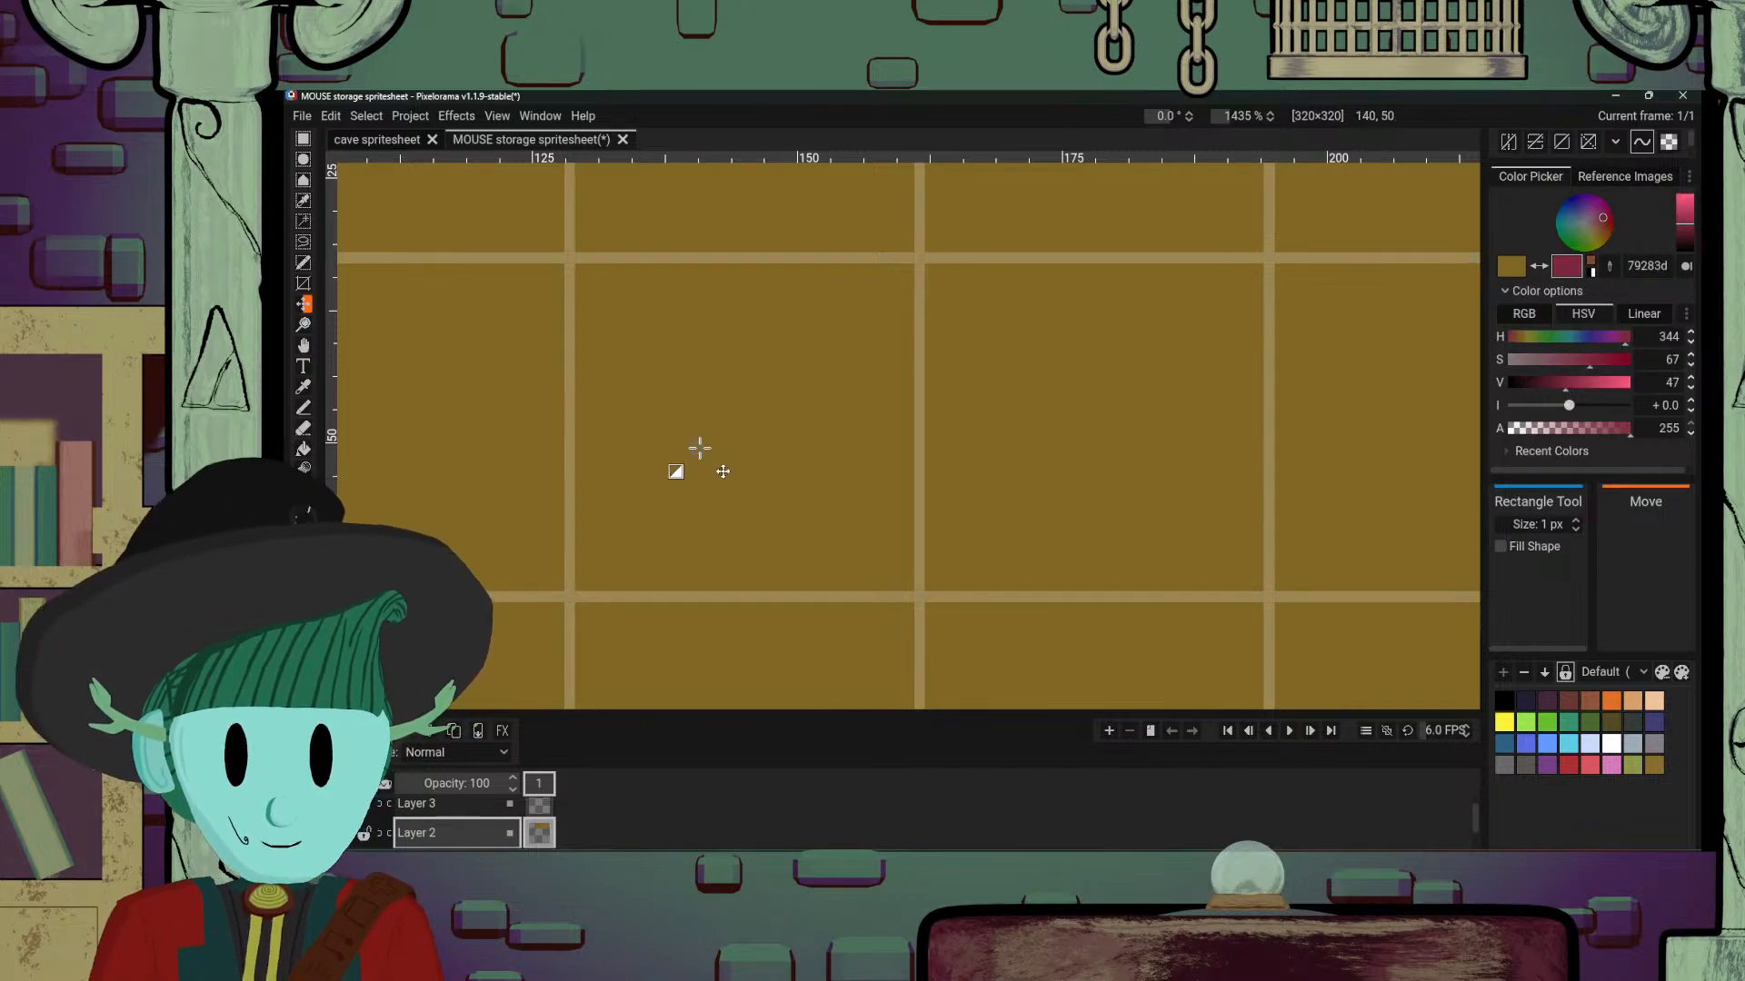
left_click_drag(568, 260, 906, 592)
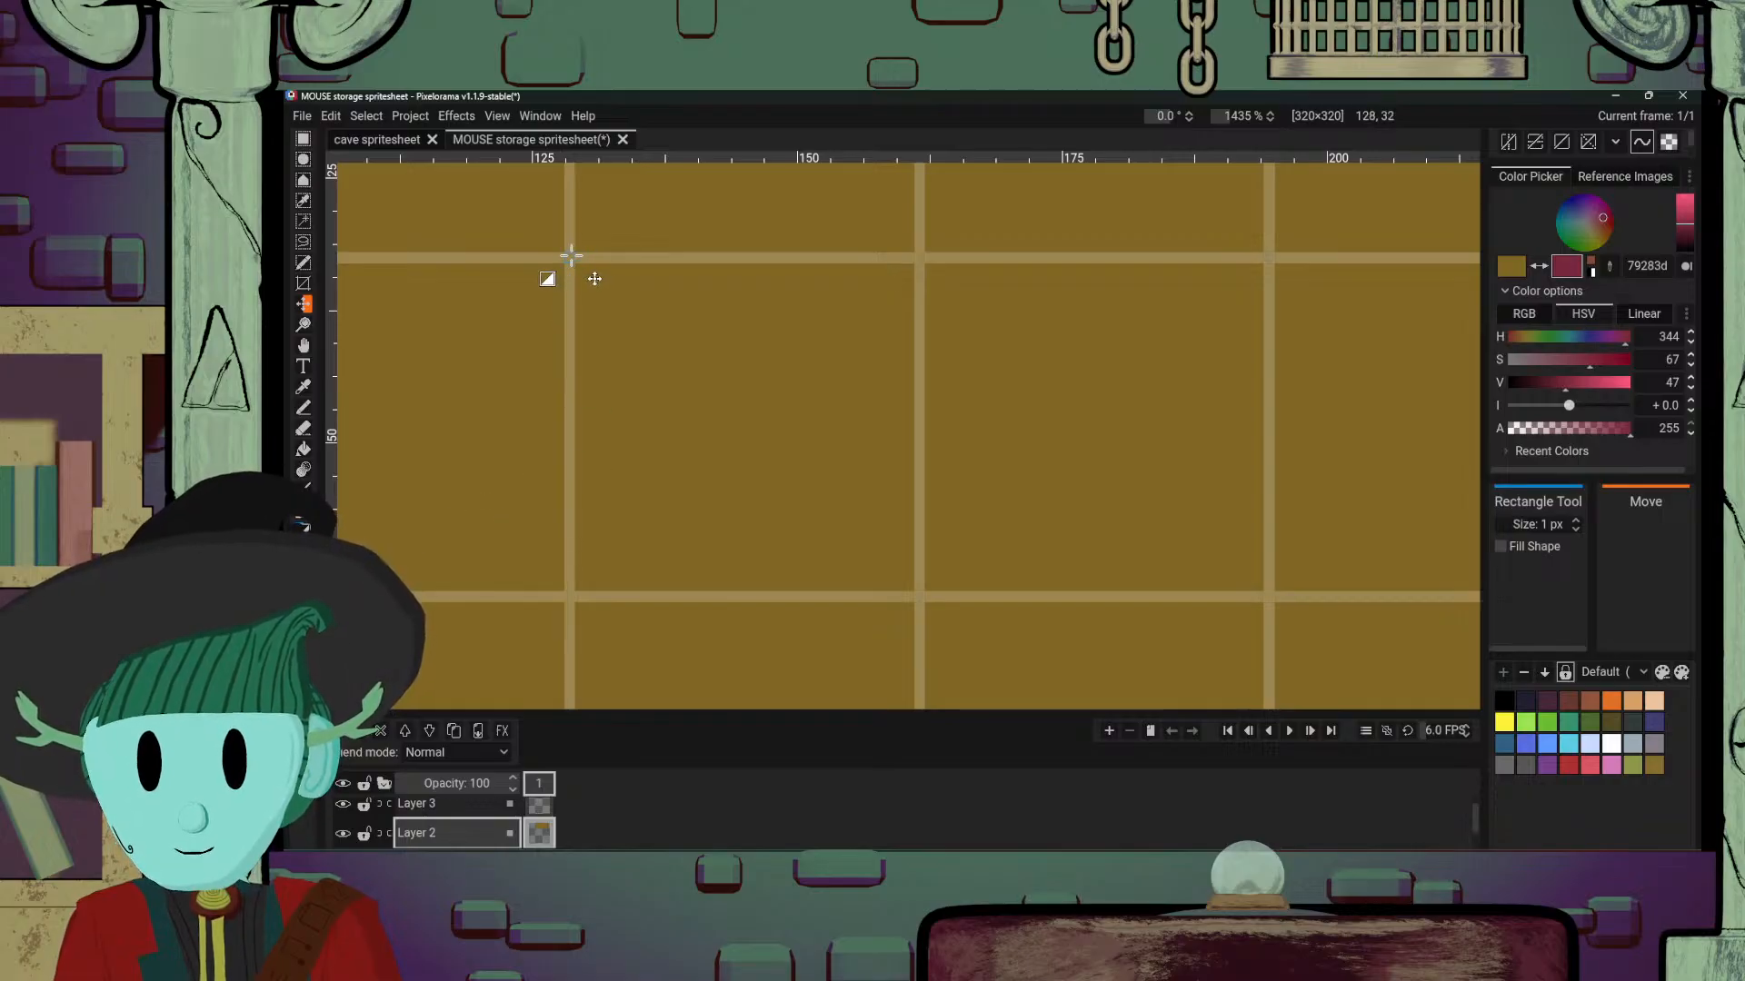
left_click_drag(571, 256, 911, 589)
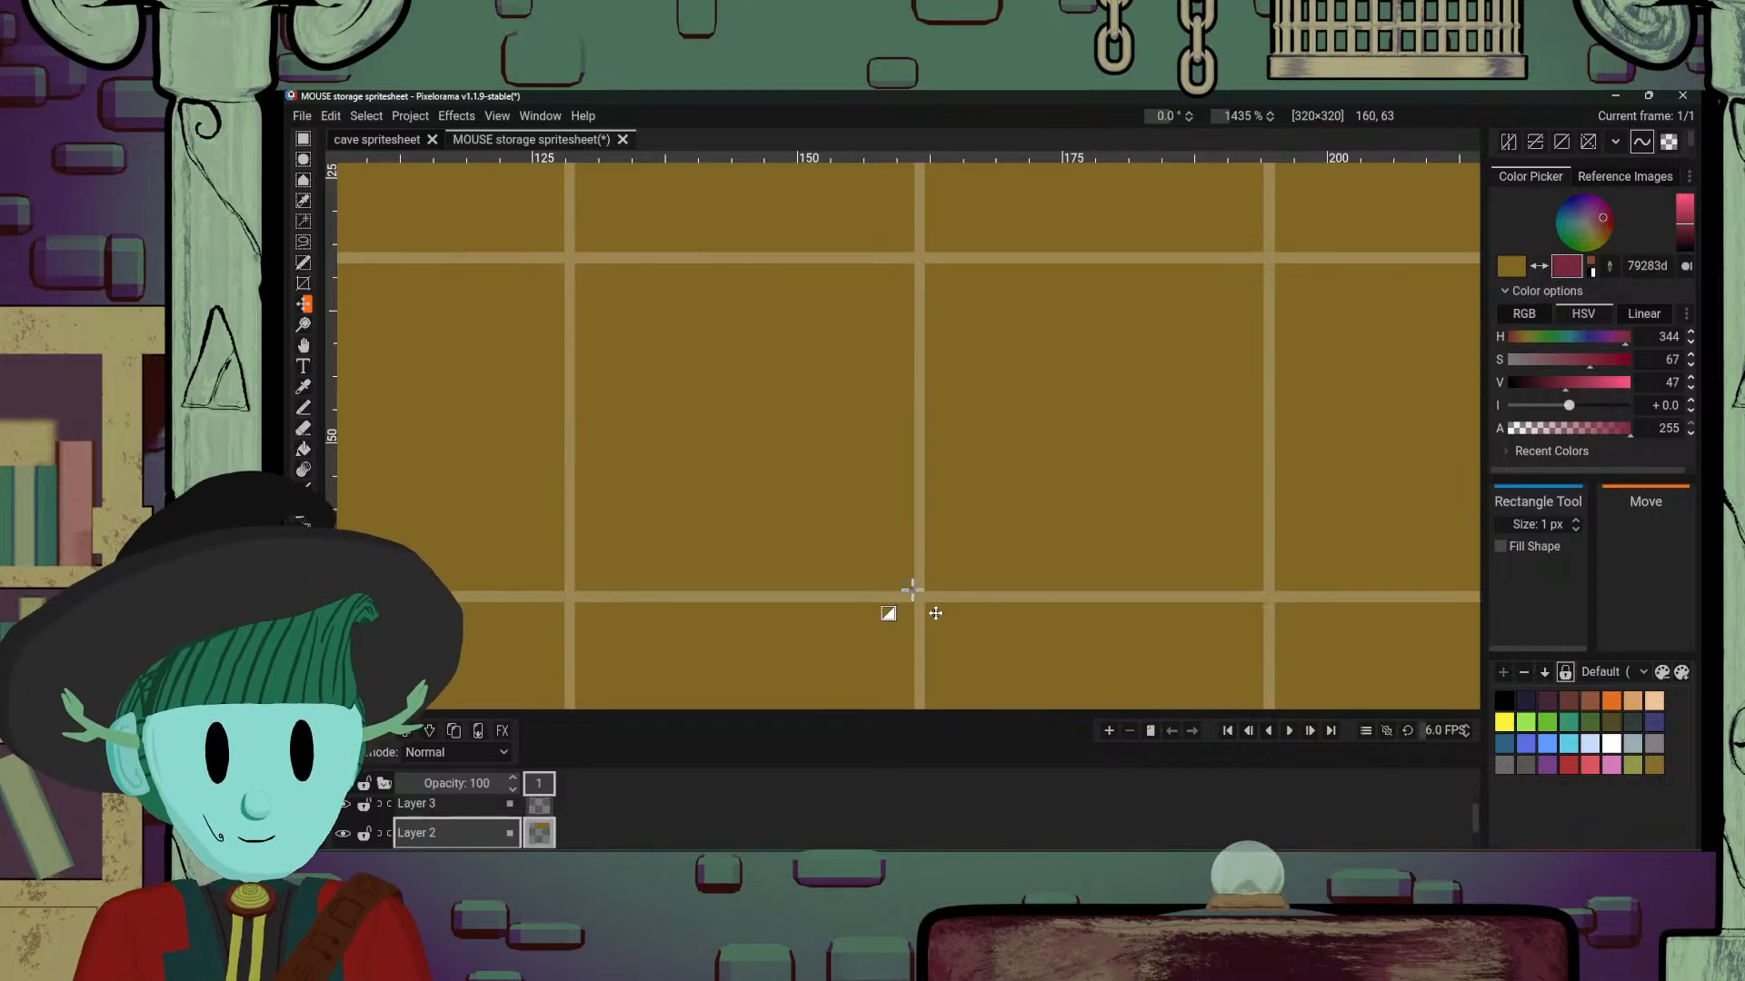
Step: Swap the primary and secondary colours and draw a 1 px crimson rectangle around the second-column, second-row cell
key("x")
left_click_drag(912, 589, 566, 264)
scroll(848, 565, "down", 4)
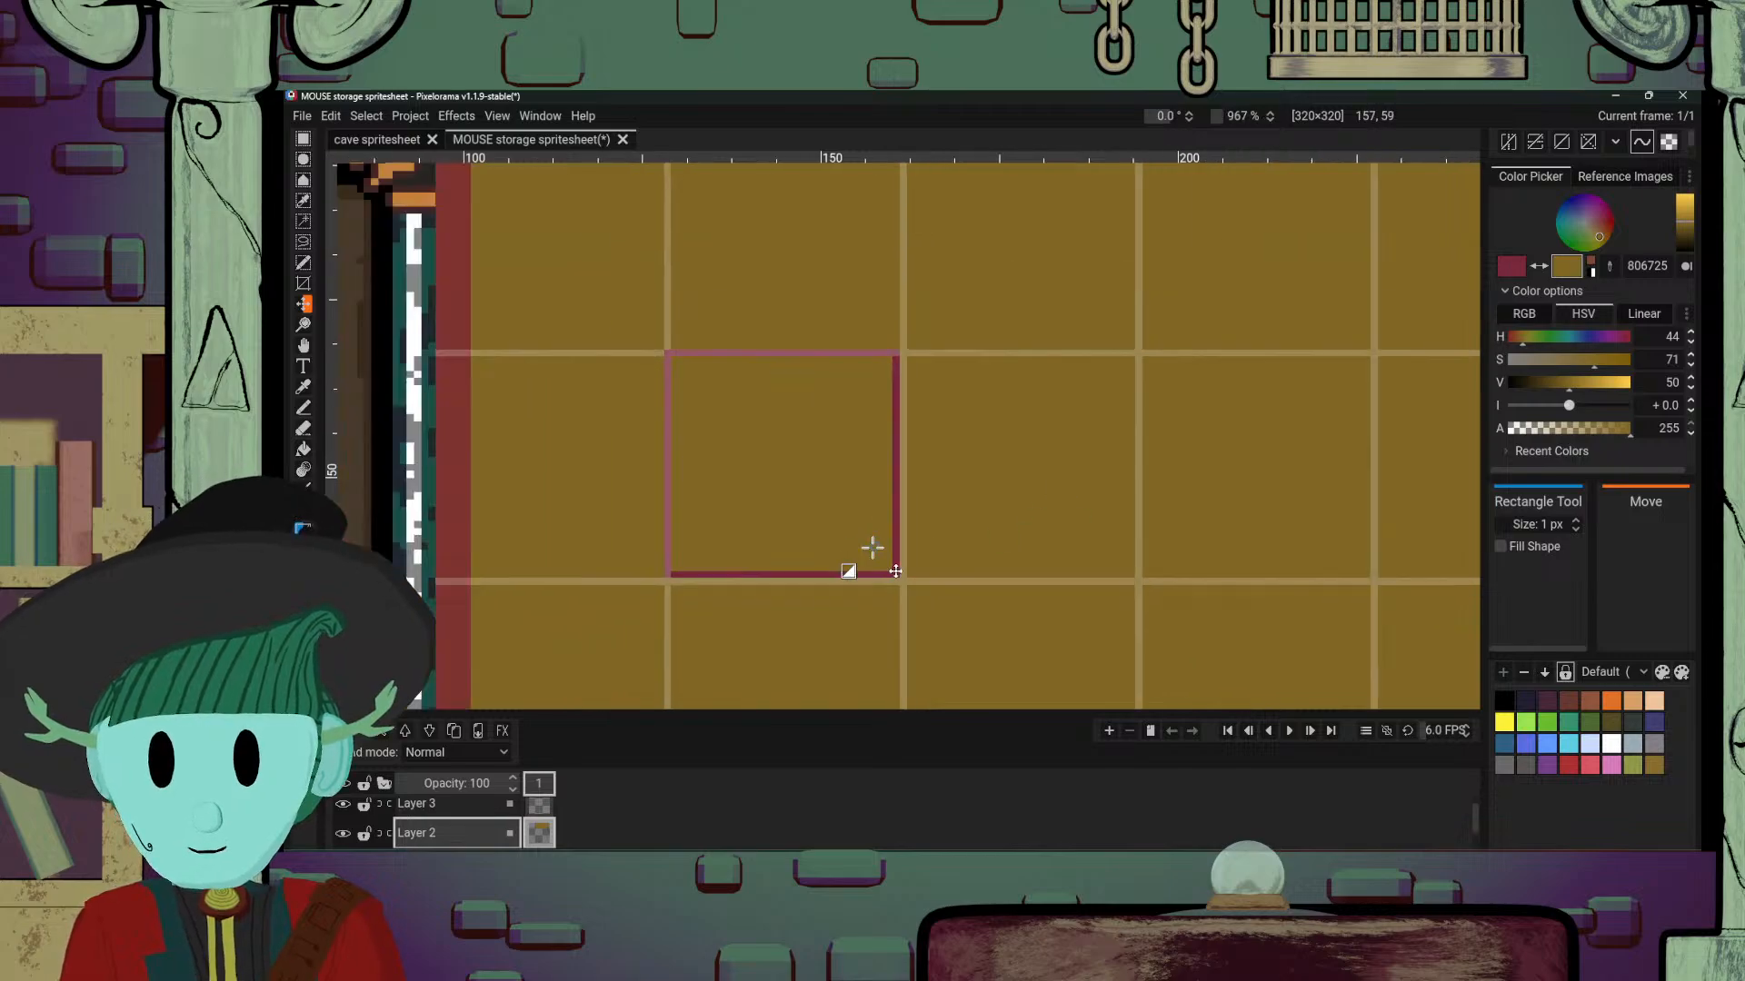
scroll(859, 564, "up", 3)
scroll(868, 565, "up", 1)
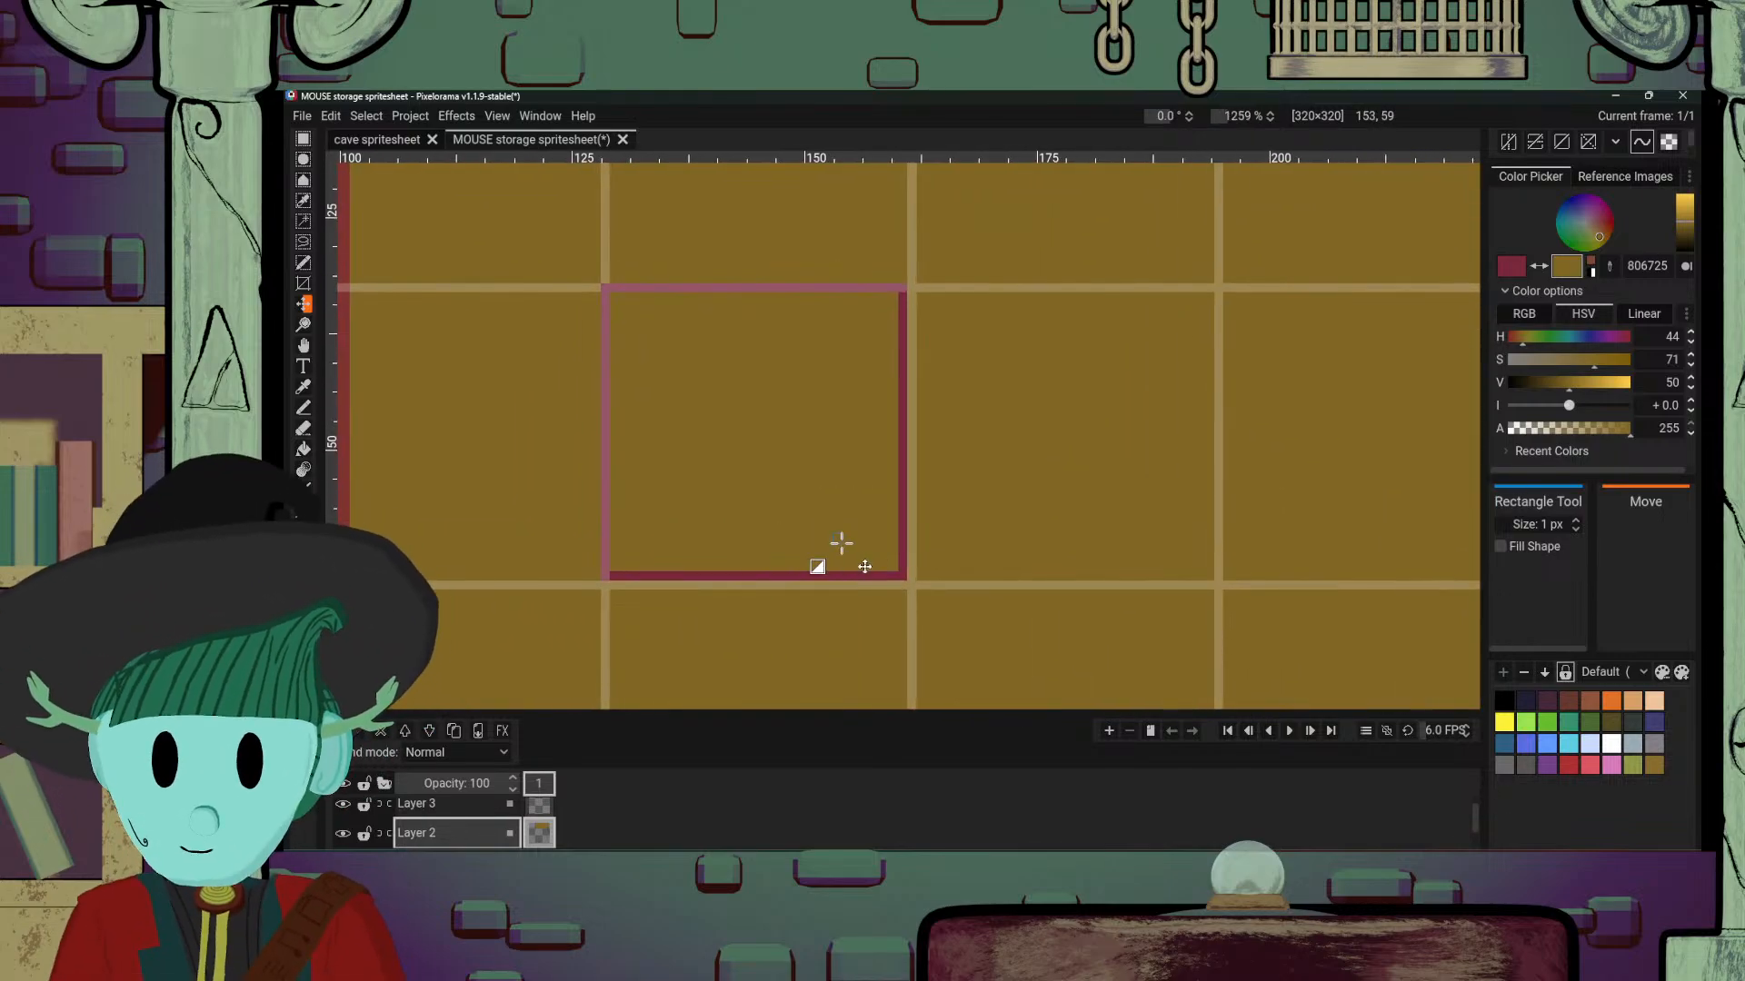
Step: Bucket-fill the inside of the outlined cell with the crimson primary colour
left_click(304, 451)
left_click(727, 520)
scroll(1024, 570, "down", 5)
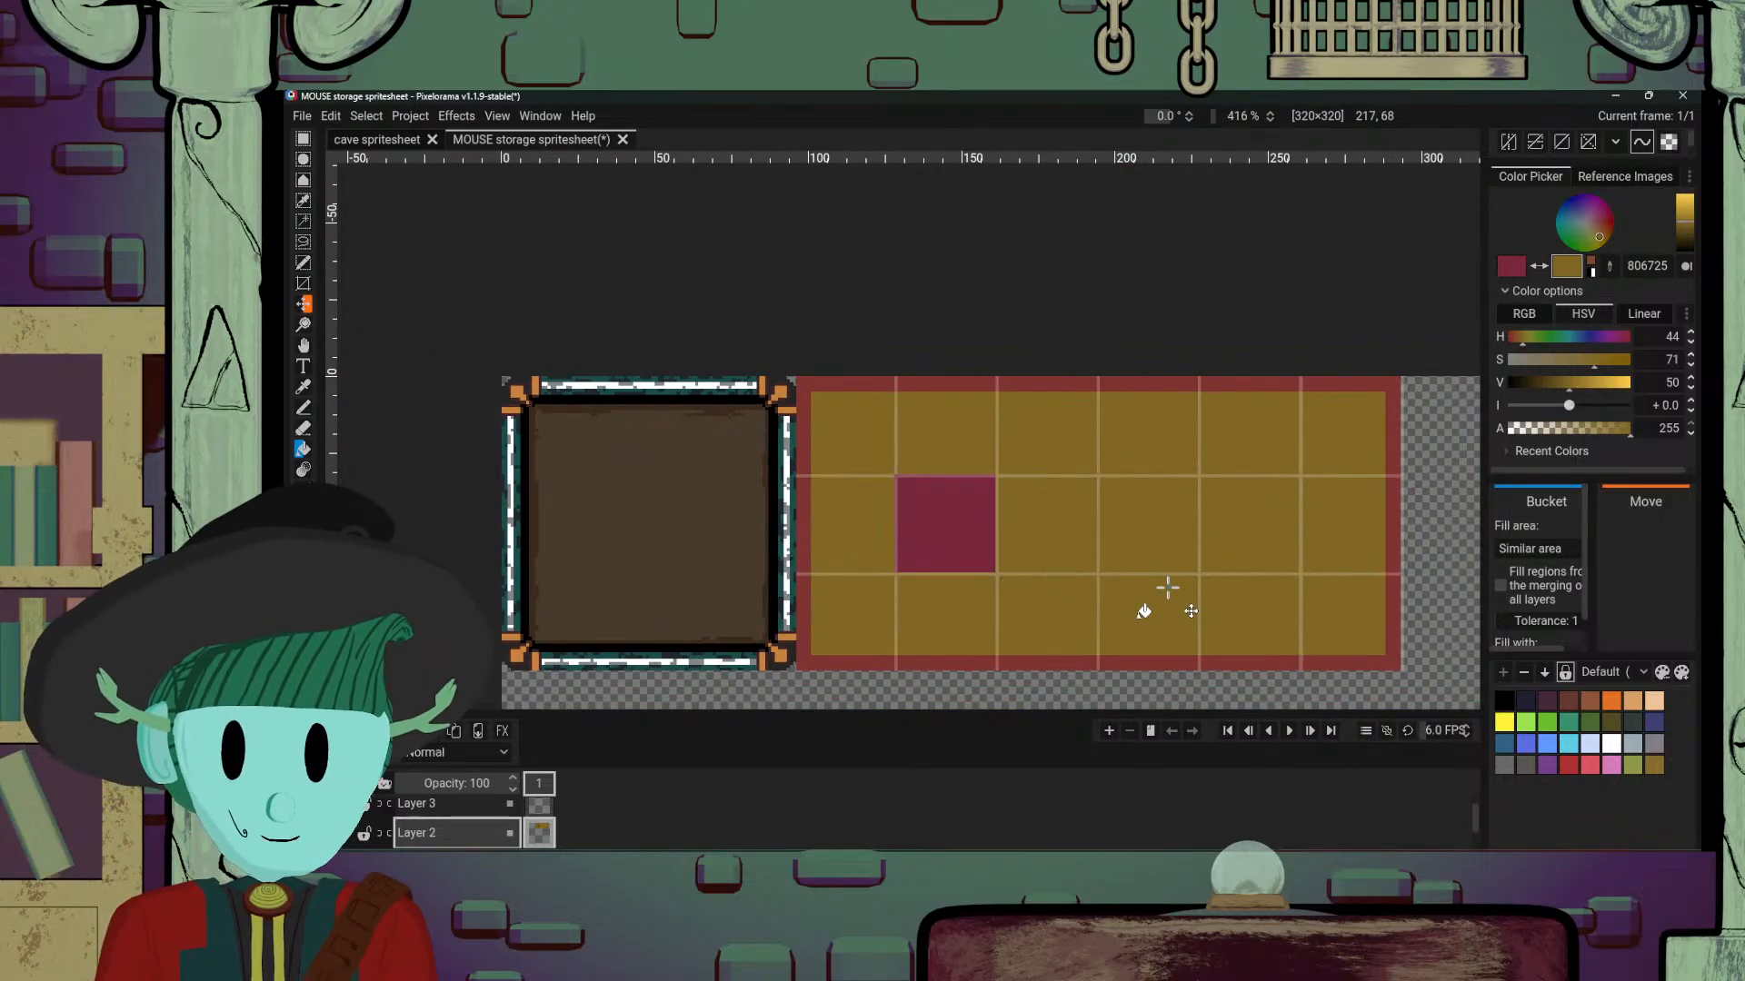
scroll(1144, 611, "down", 1)
scroll(1144, 612, "up", 3)
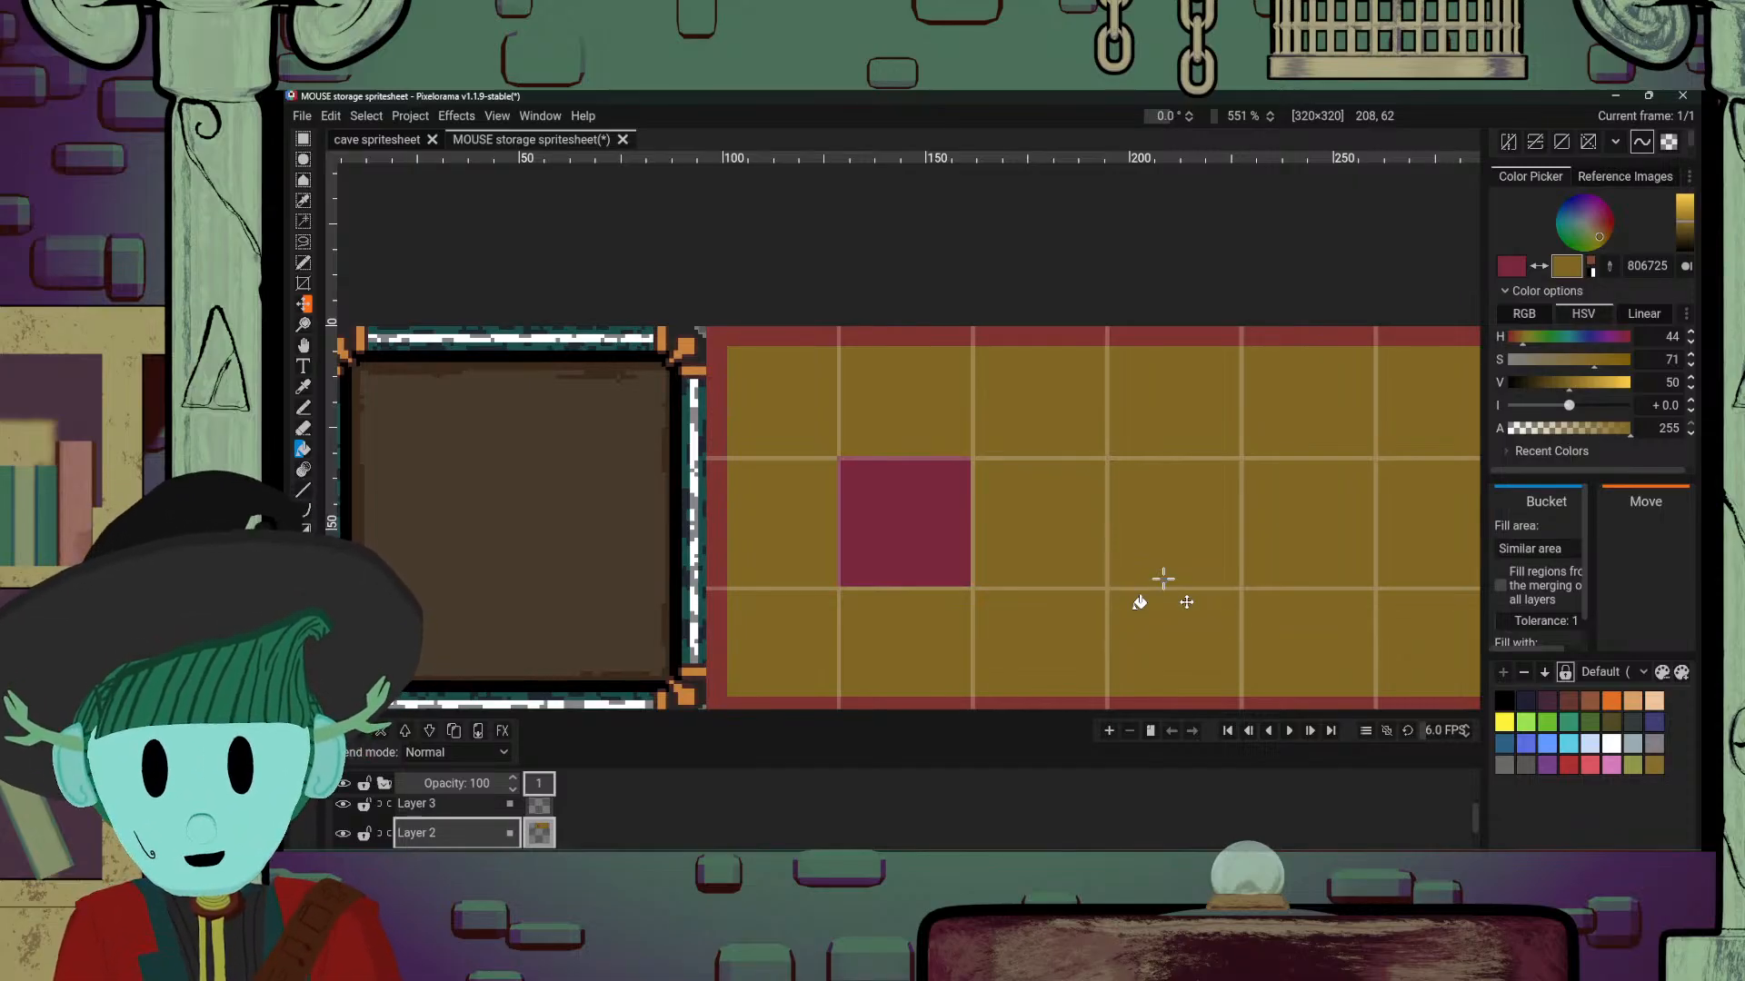
left_click_drag(1163, 579, 897, 568)
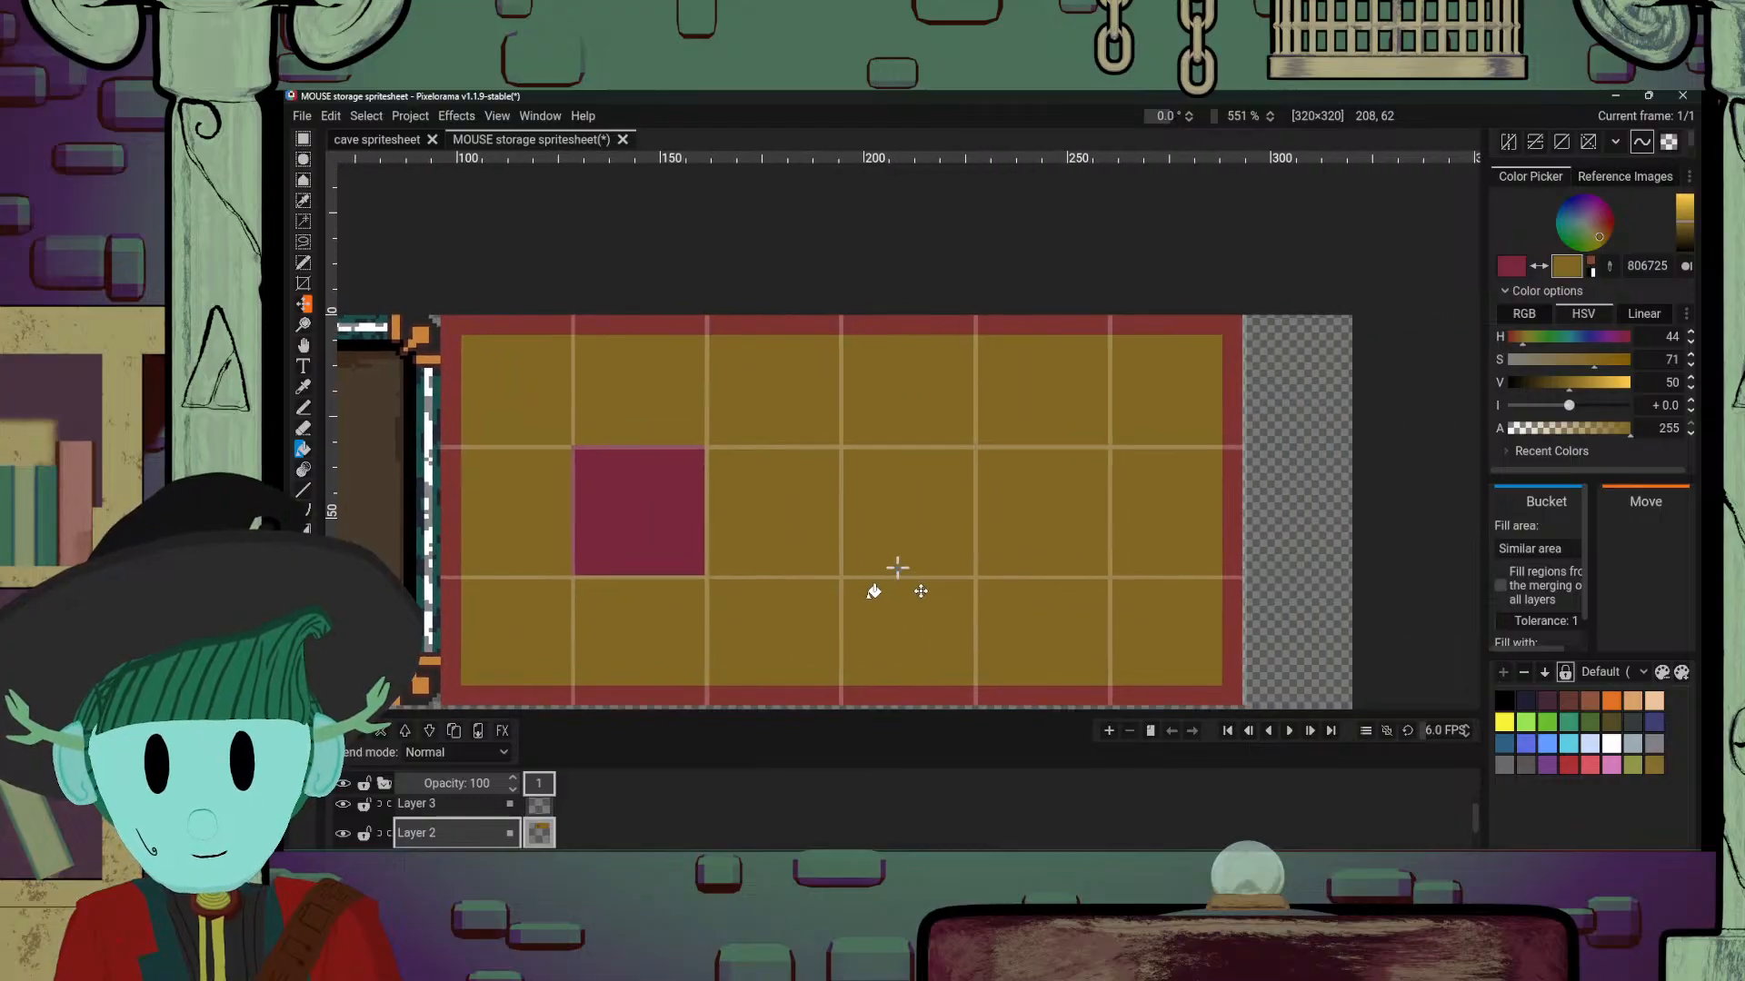
scroll(897, 568, "up", 1)
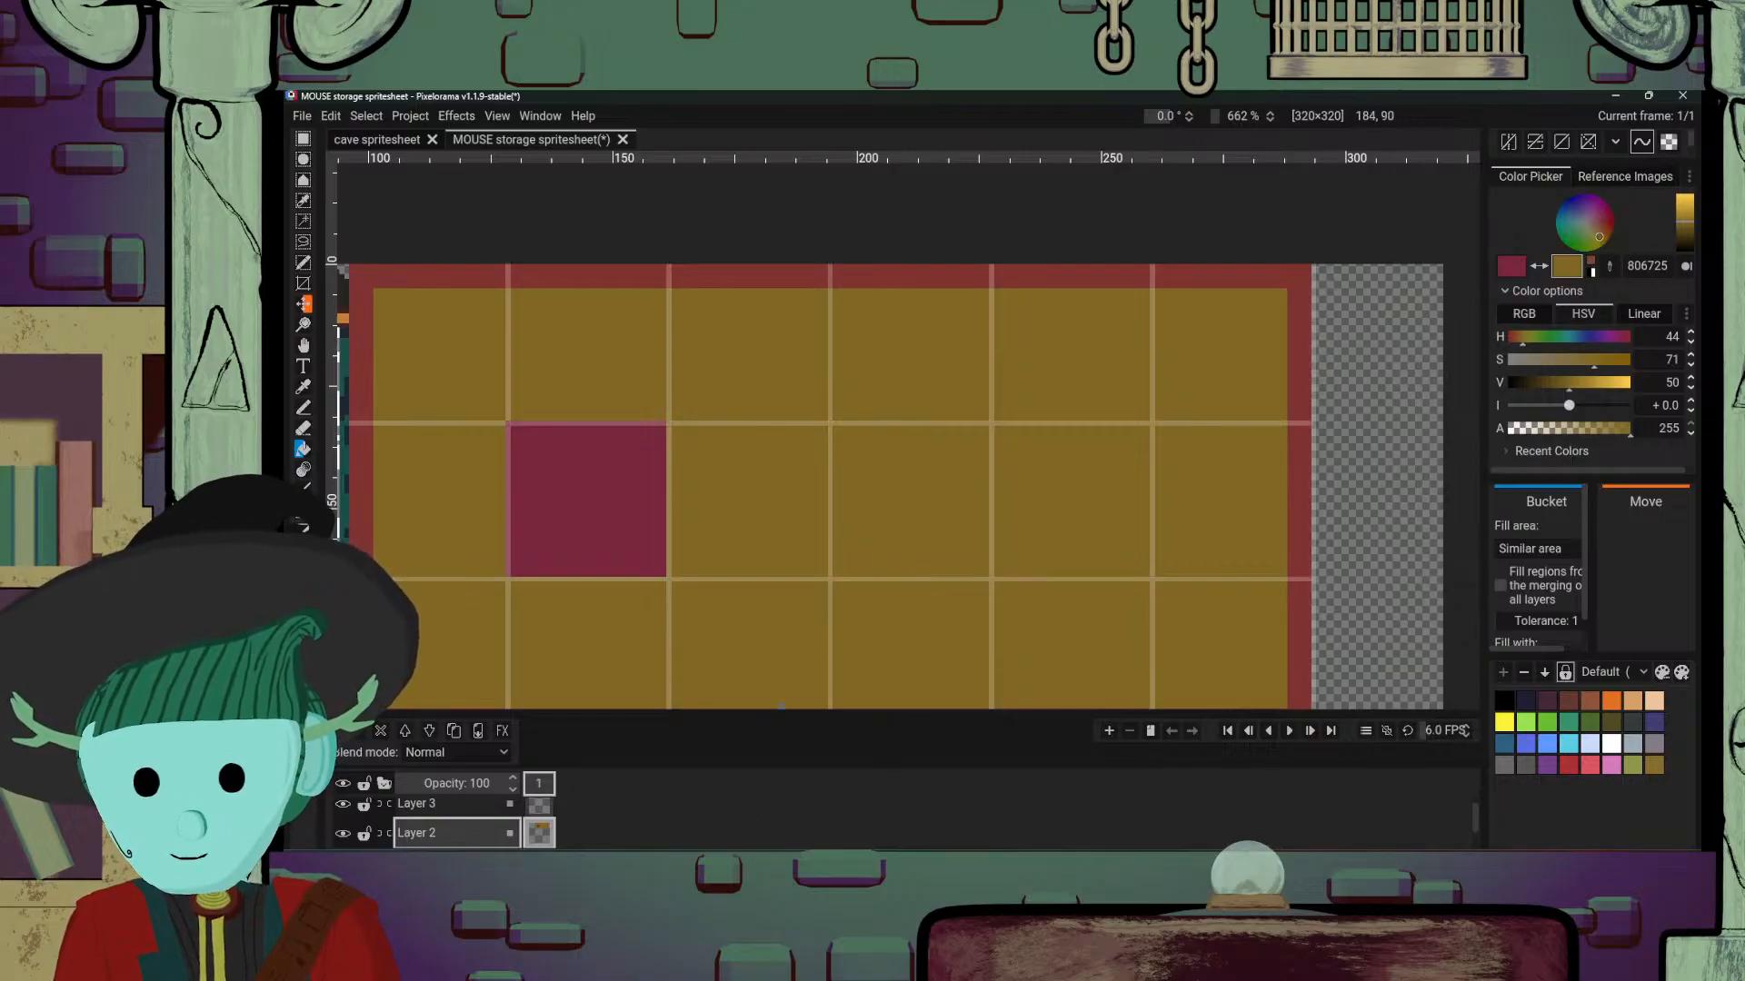
Step: Sample the grid panel's dark yellow (806725) just outside the crimson cell as the primary colour
left_click(733, 798)
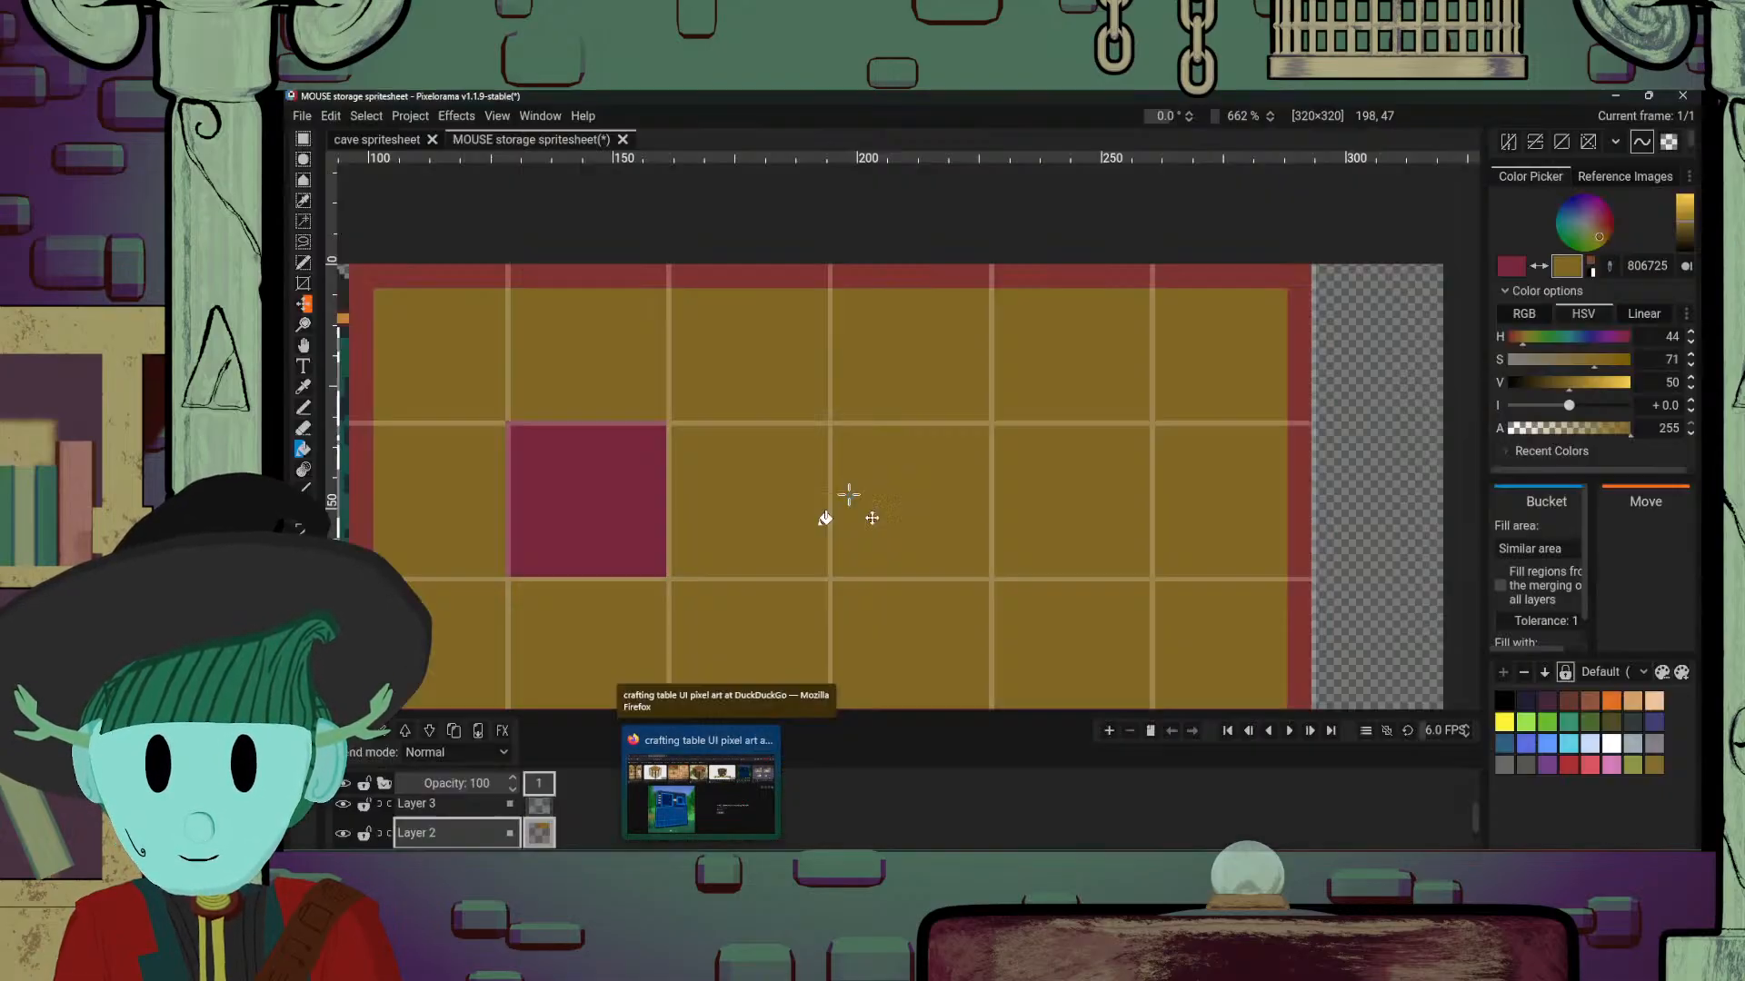
scroll(745, 530, "up", 3)
left_click_drag(588, 551, 1119, 530)
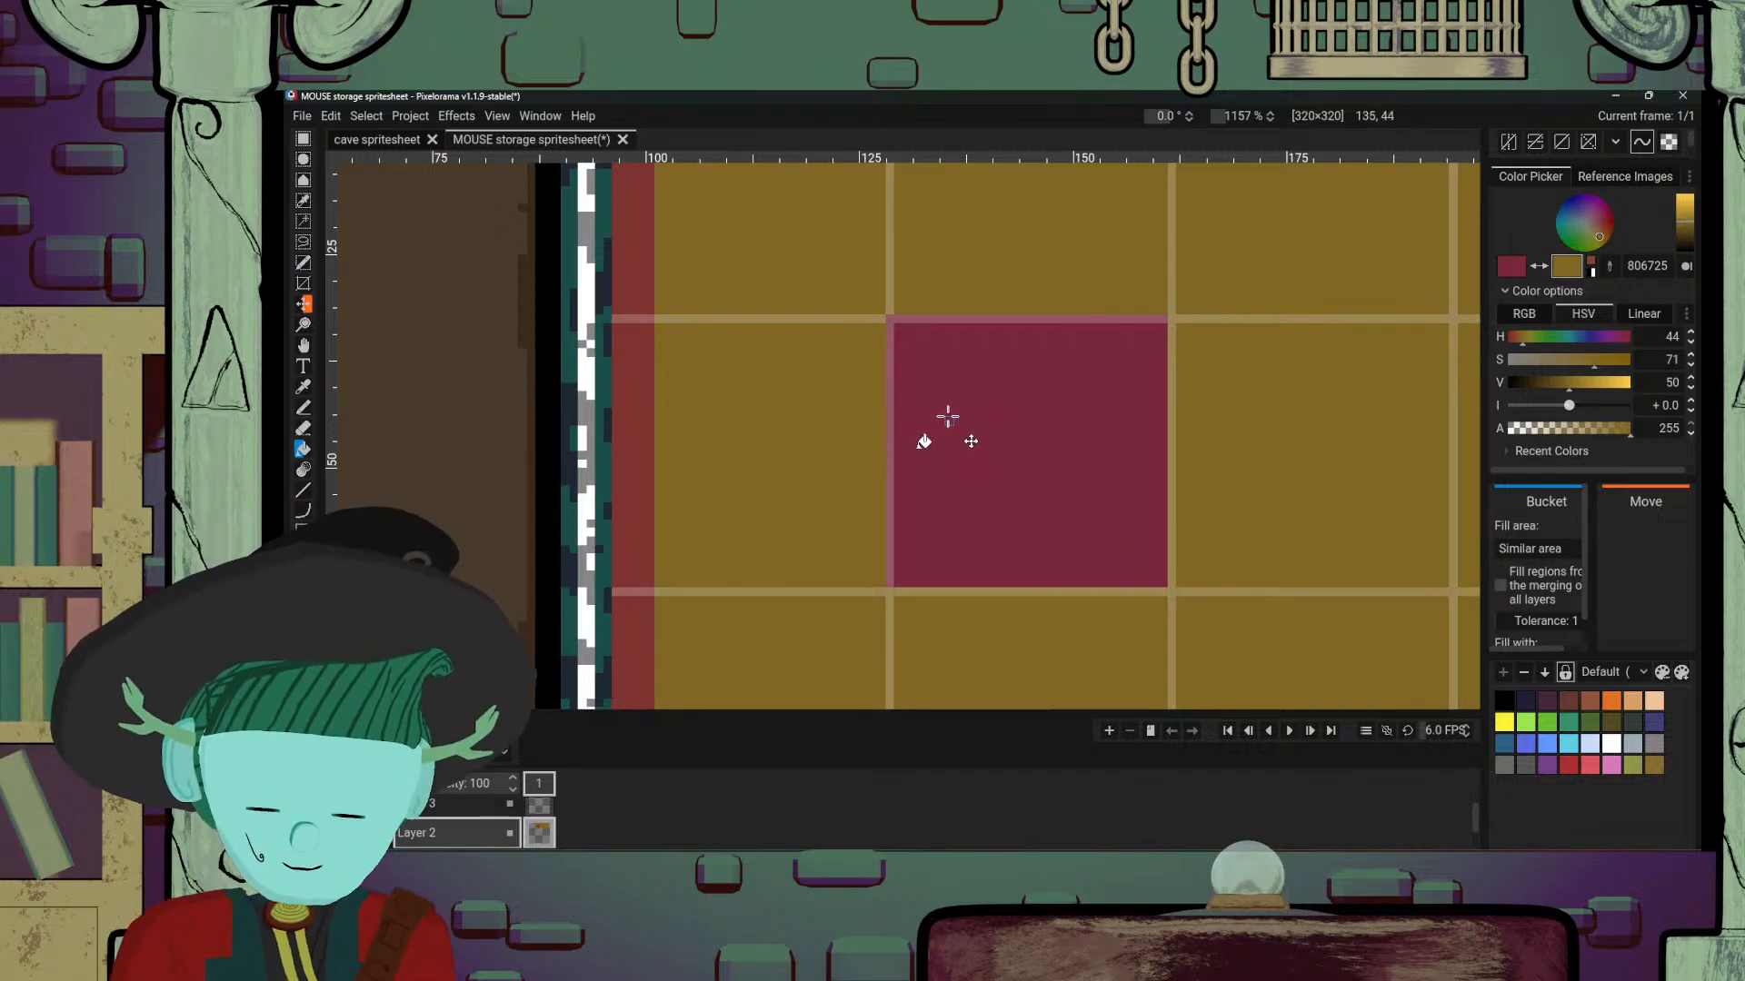
scroll(1021, 464, "up", 3)
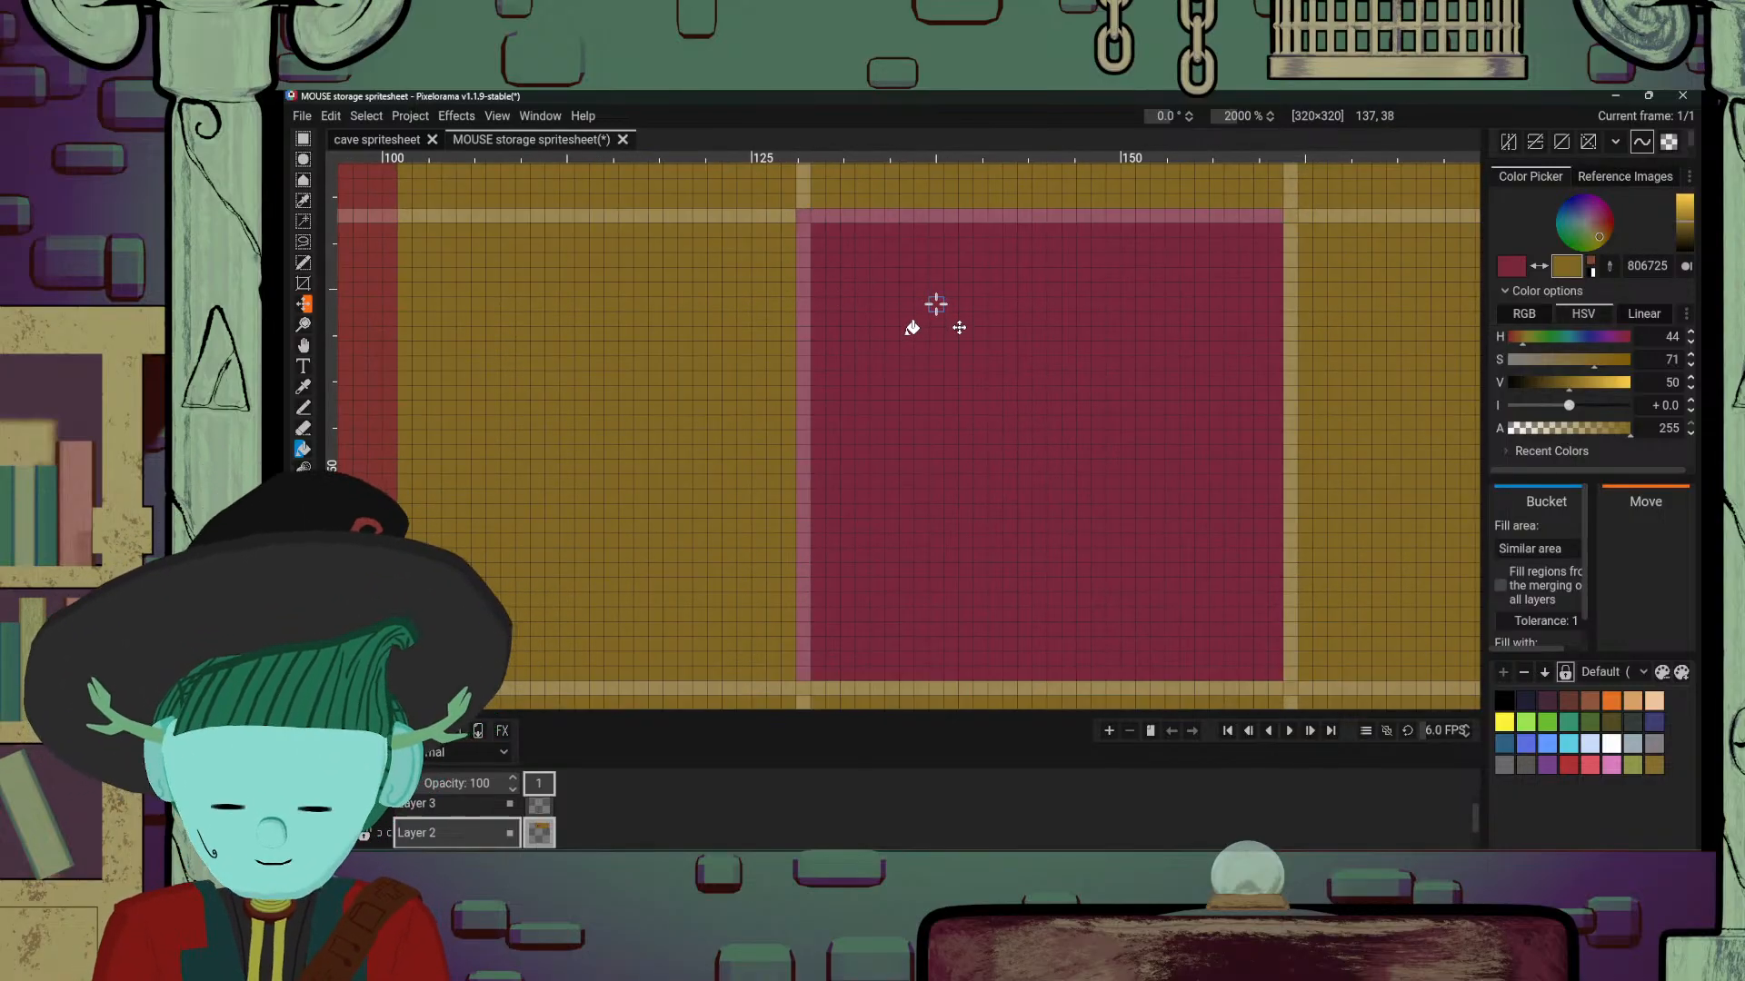
key("e")
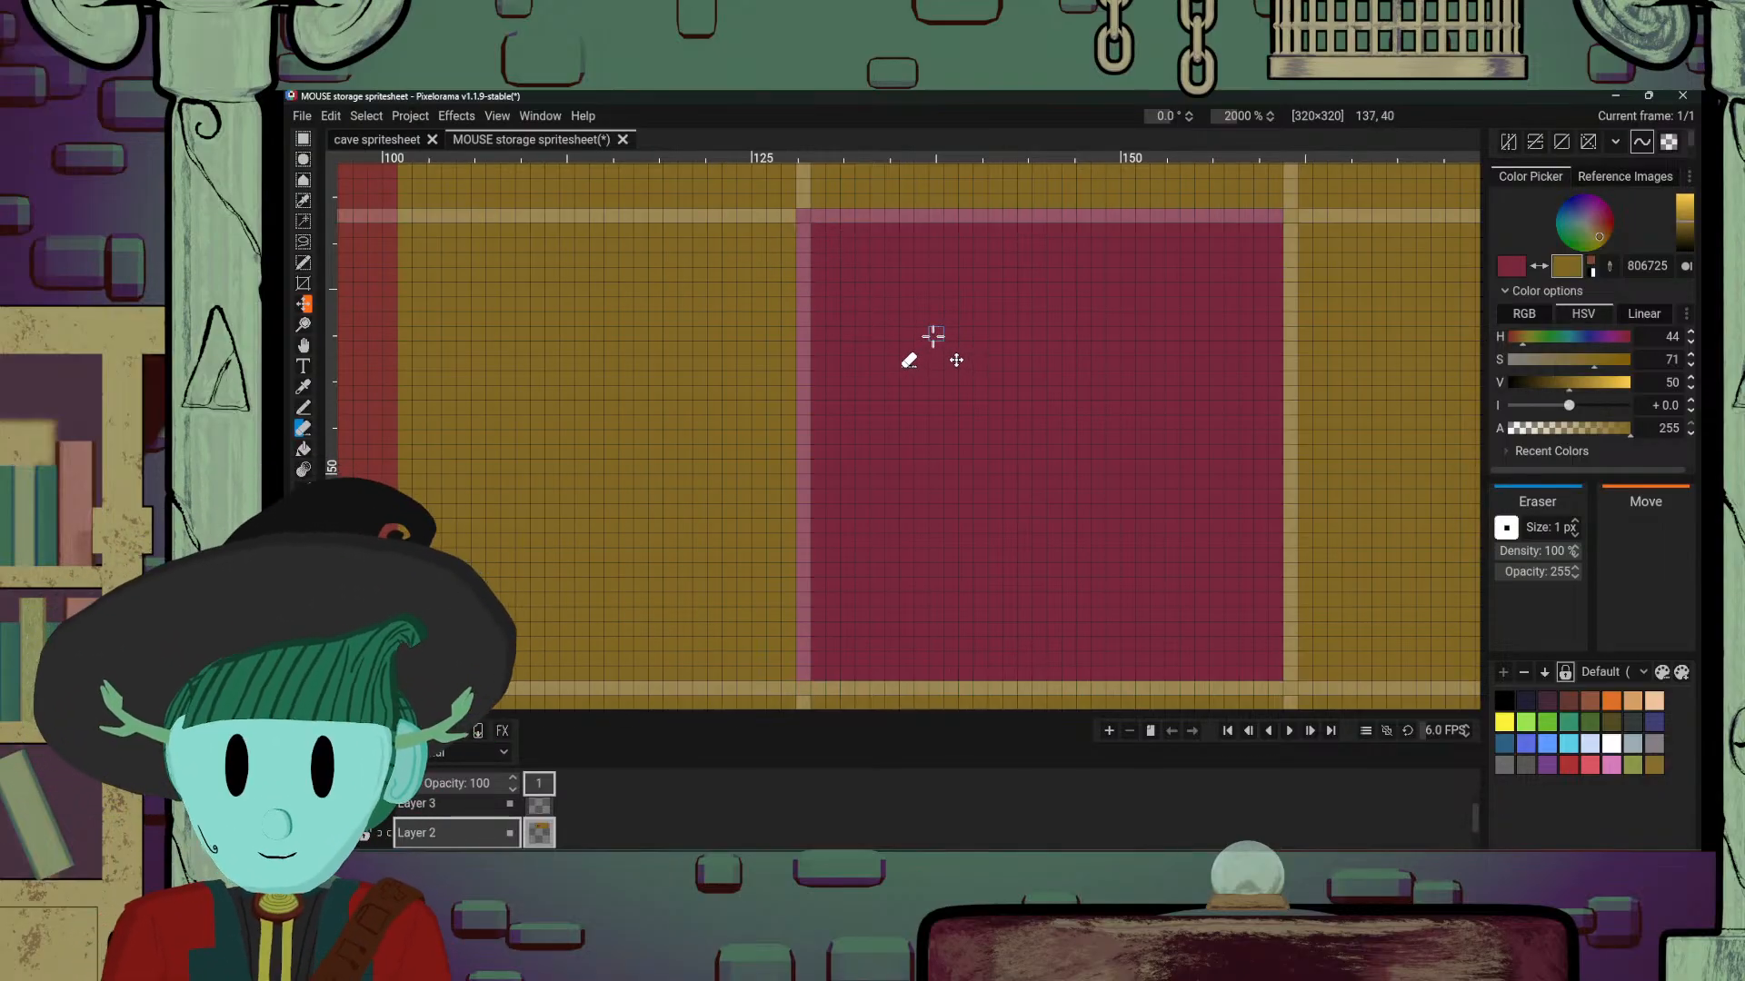
key("o")
left_click(829, 200)
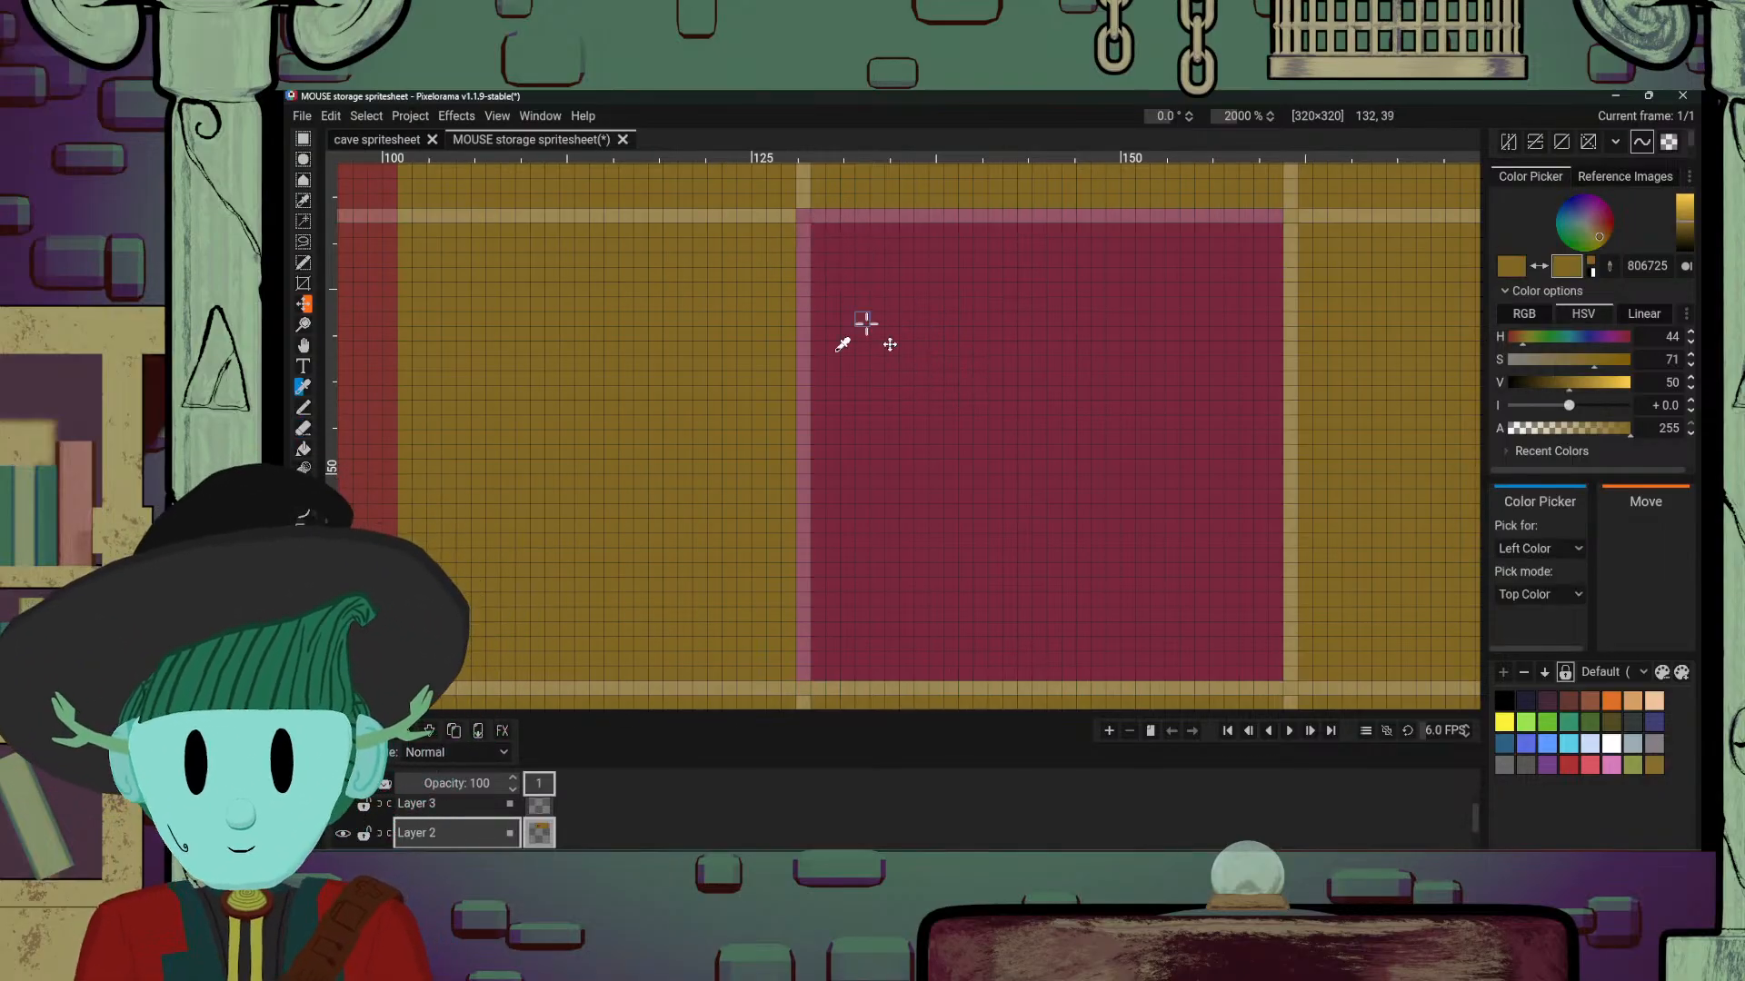
Step: Pencil the left edge of an inner square inside the crimson cell in dark yellow, from about 133, 37 down to 133, 58
left_click_drag(880, 265, 847, 248)
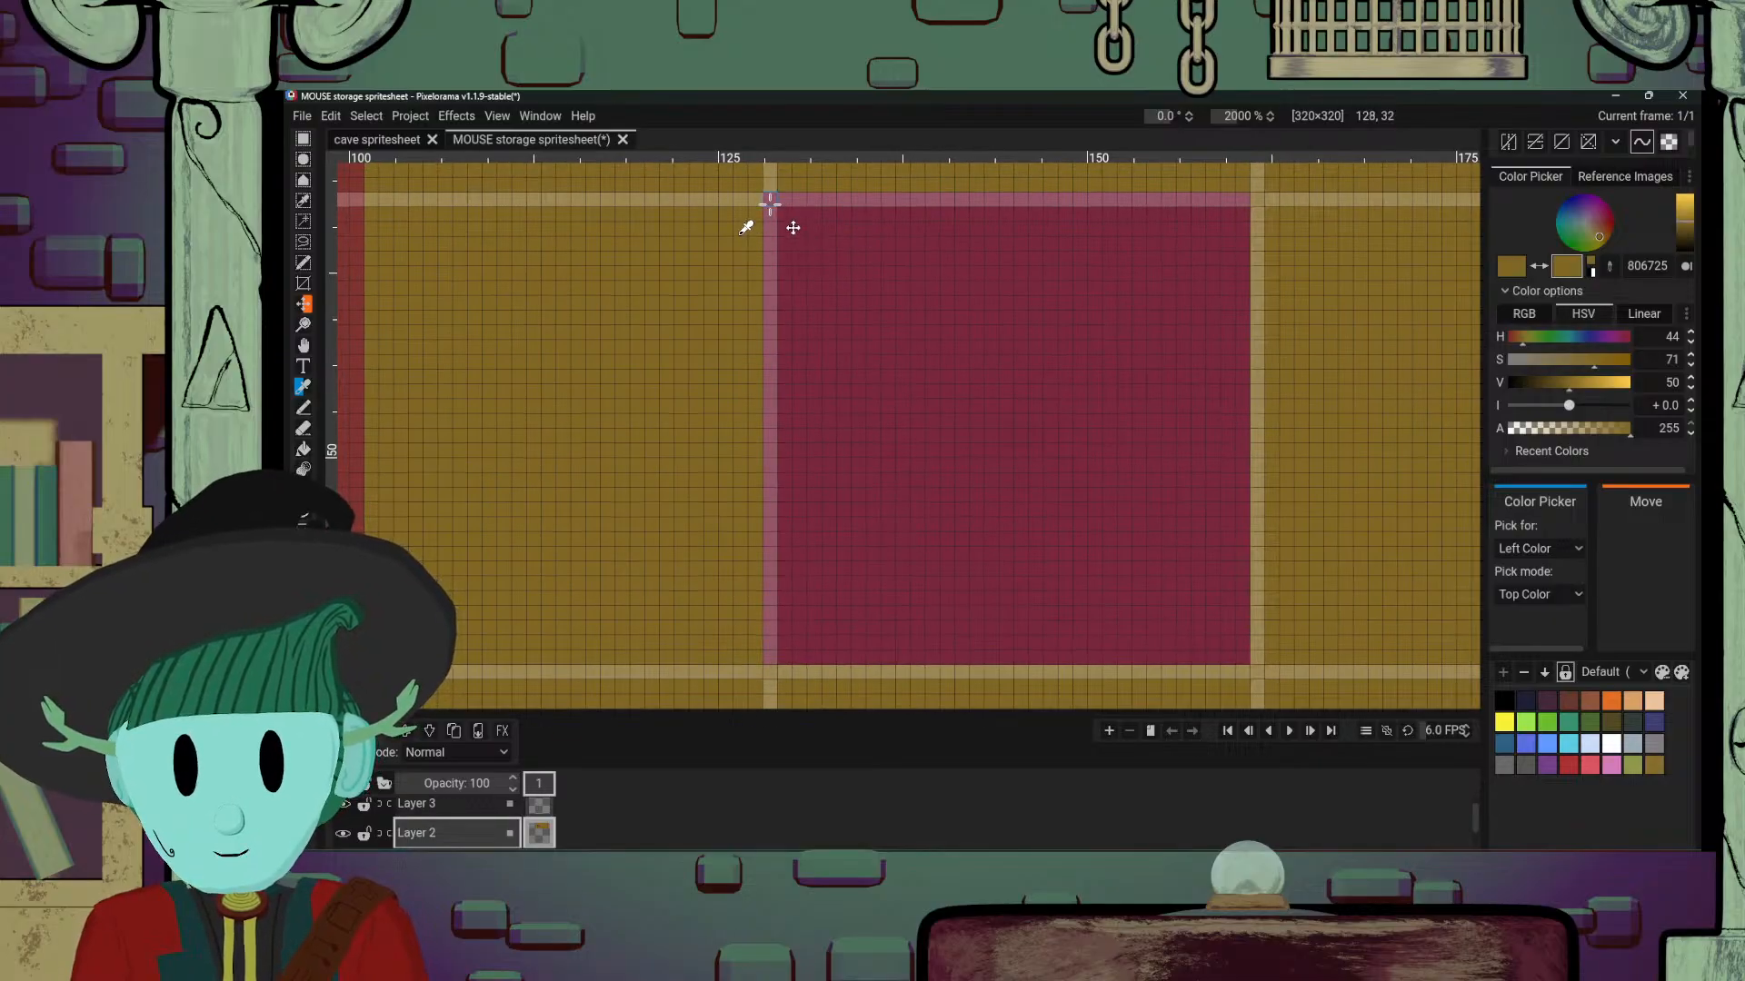
key("p")
left_click(843, 273)
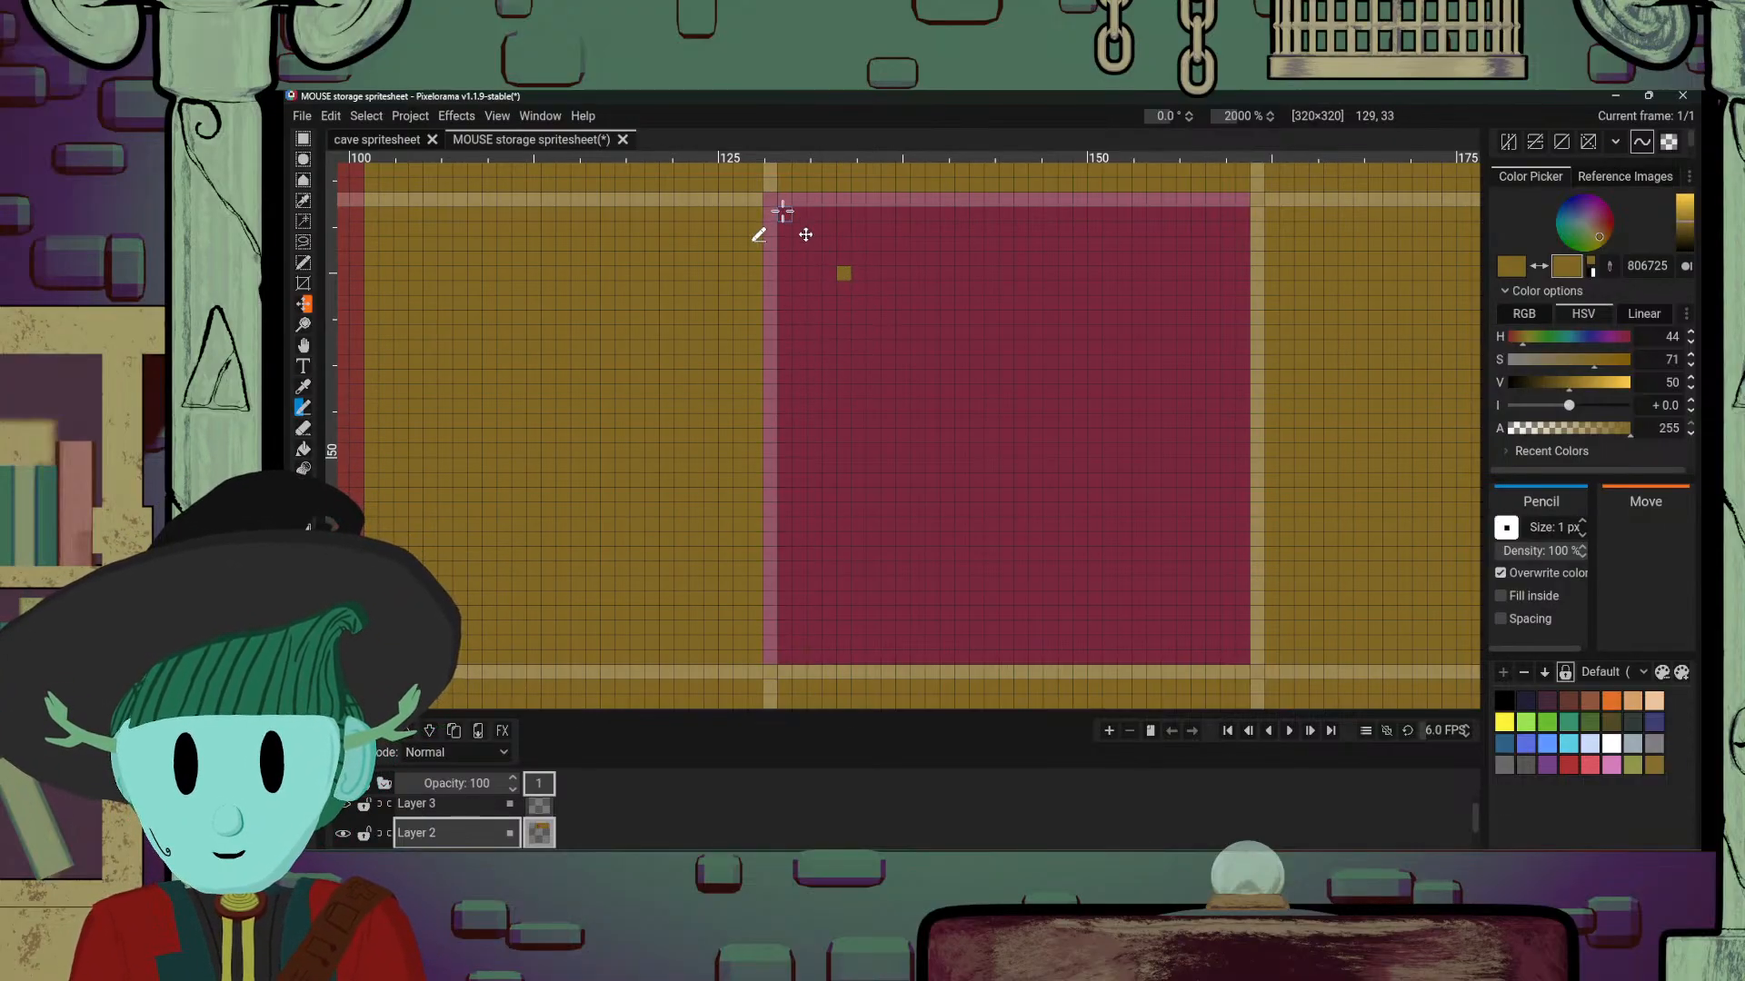
left_click_drag(843, 272, 843, 368)
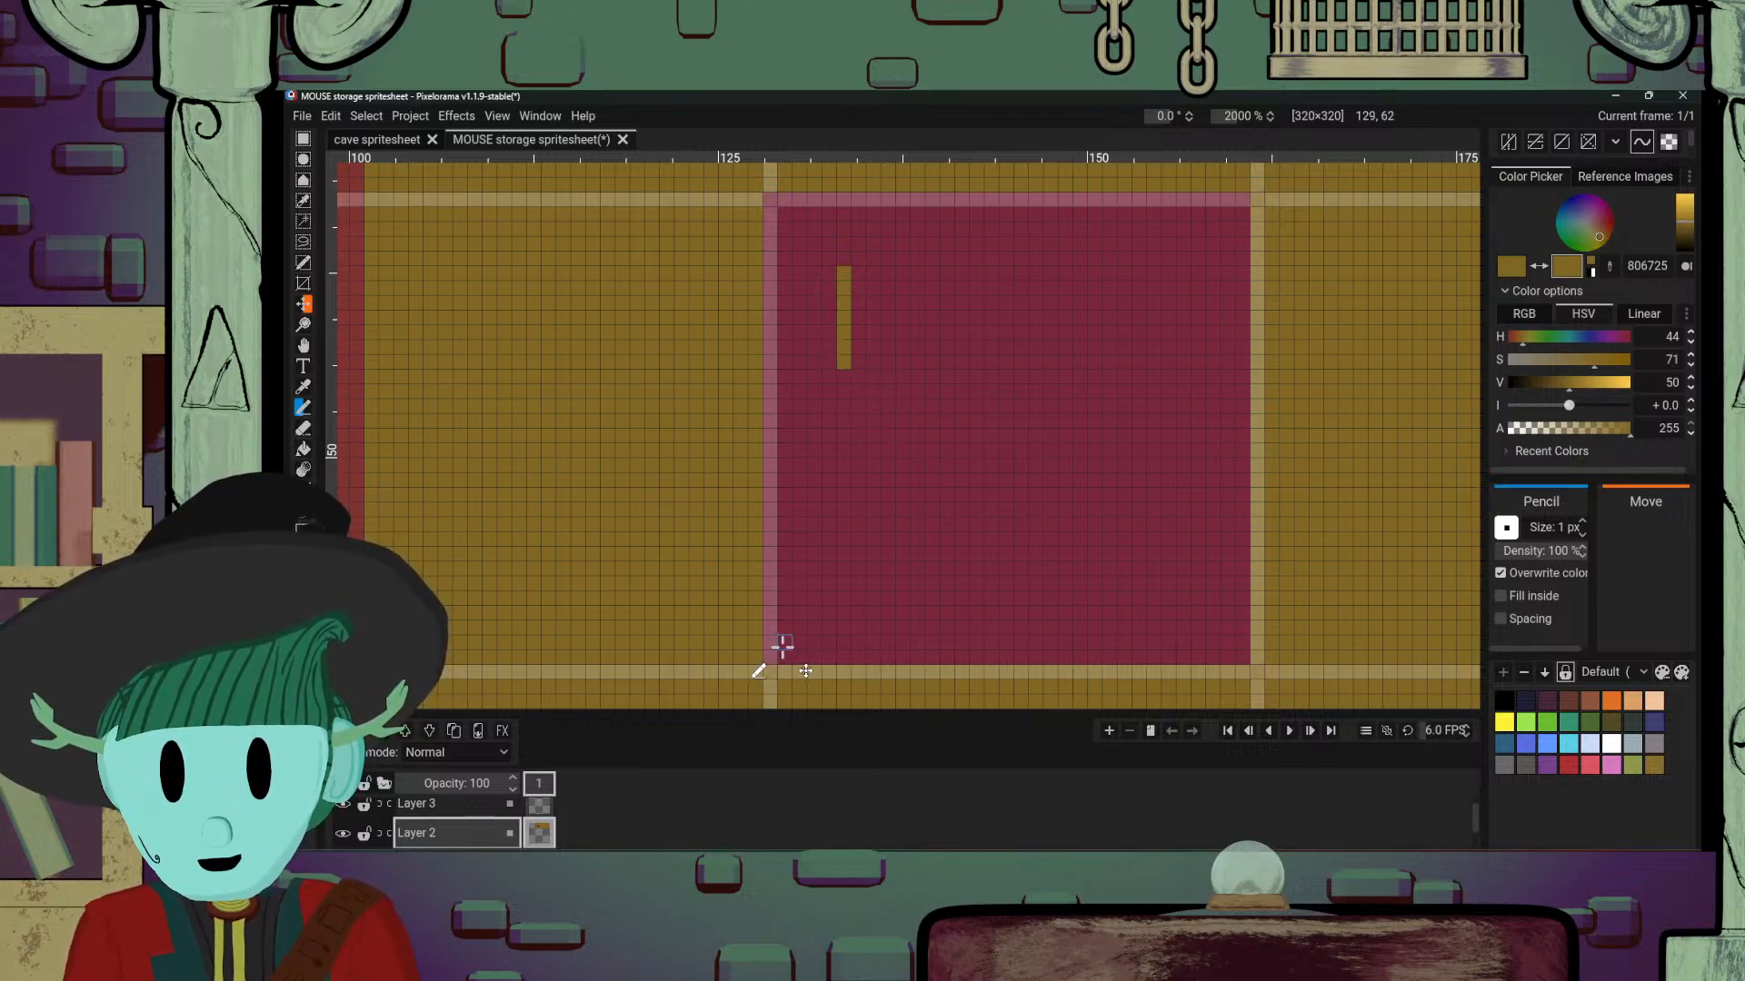
left_click(843, 583)
left_click_drag(845, 374, 858, 513)
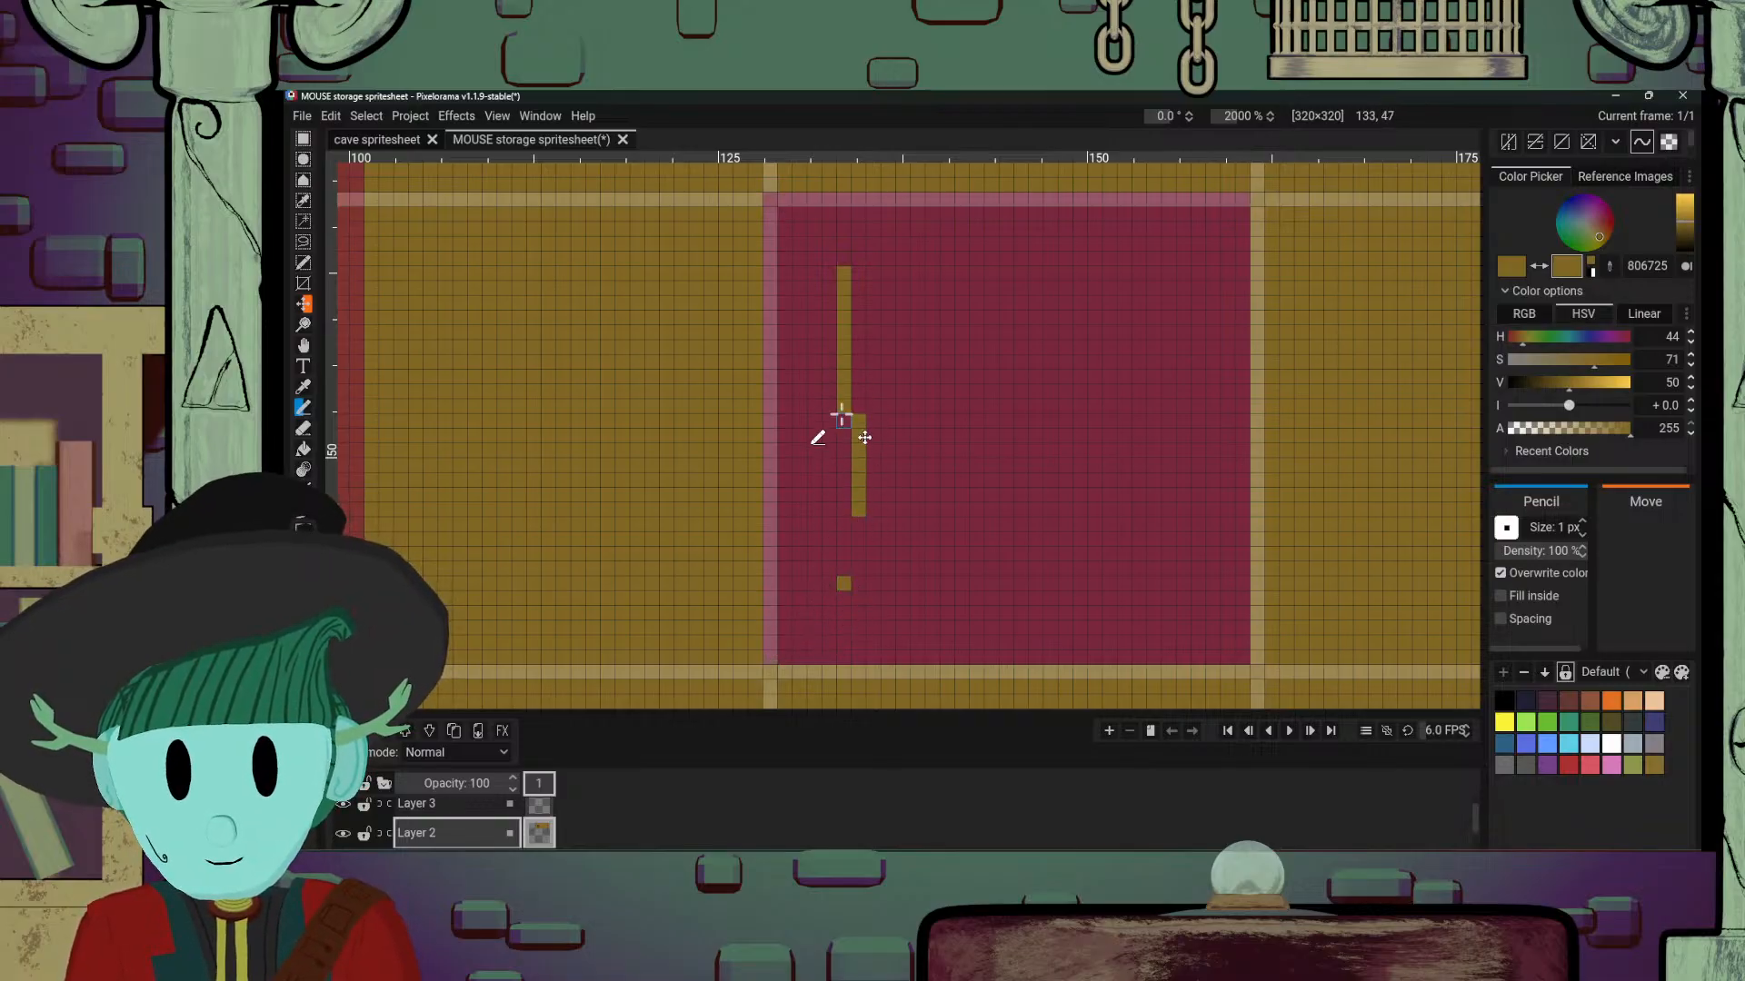
left_click_drag(843, 416, 843, 586)
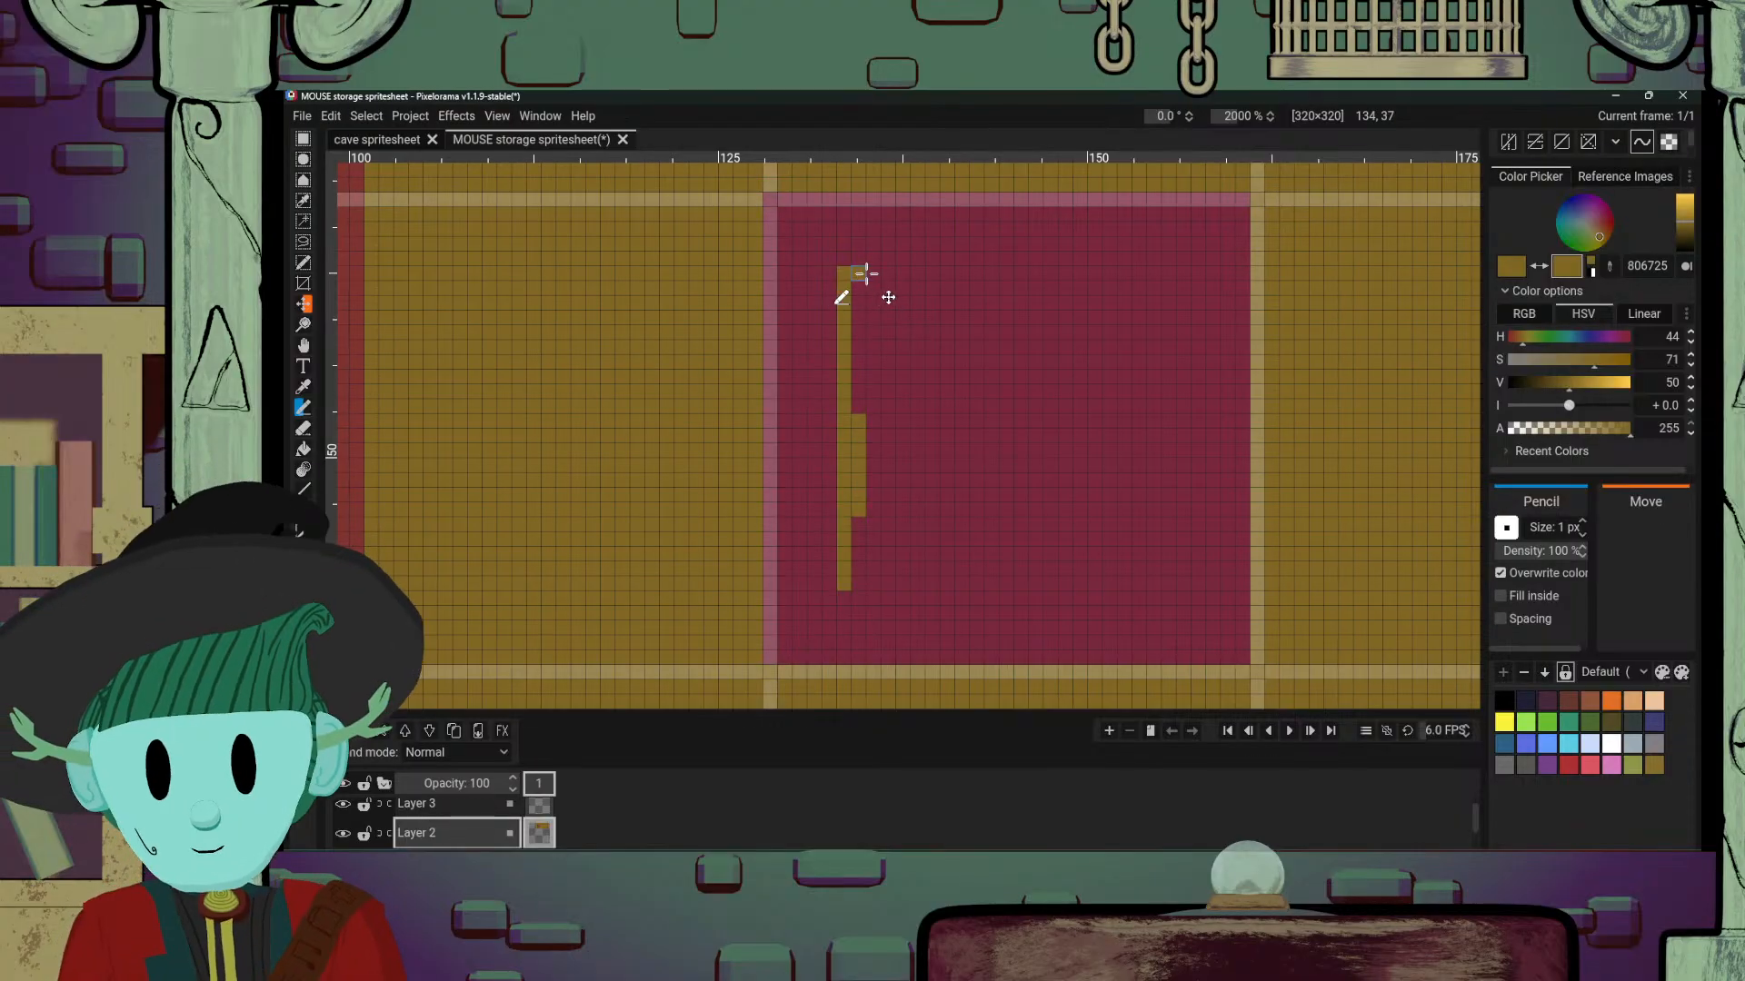
Step: Pencil the inner square's top, right and bottom edges in dark yellow and bucket-fill its inside with the same colour
left_click_drag(850, 272, 923, 273)
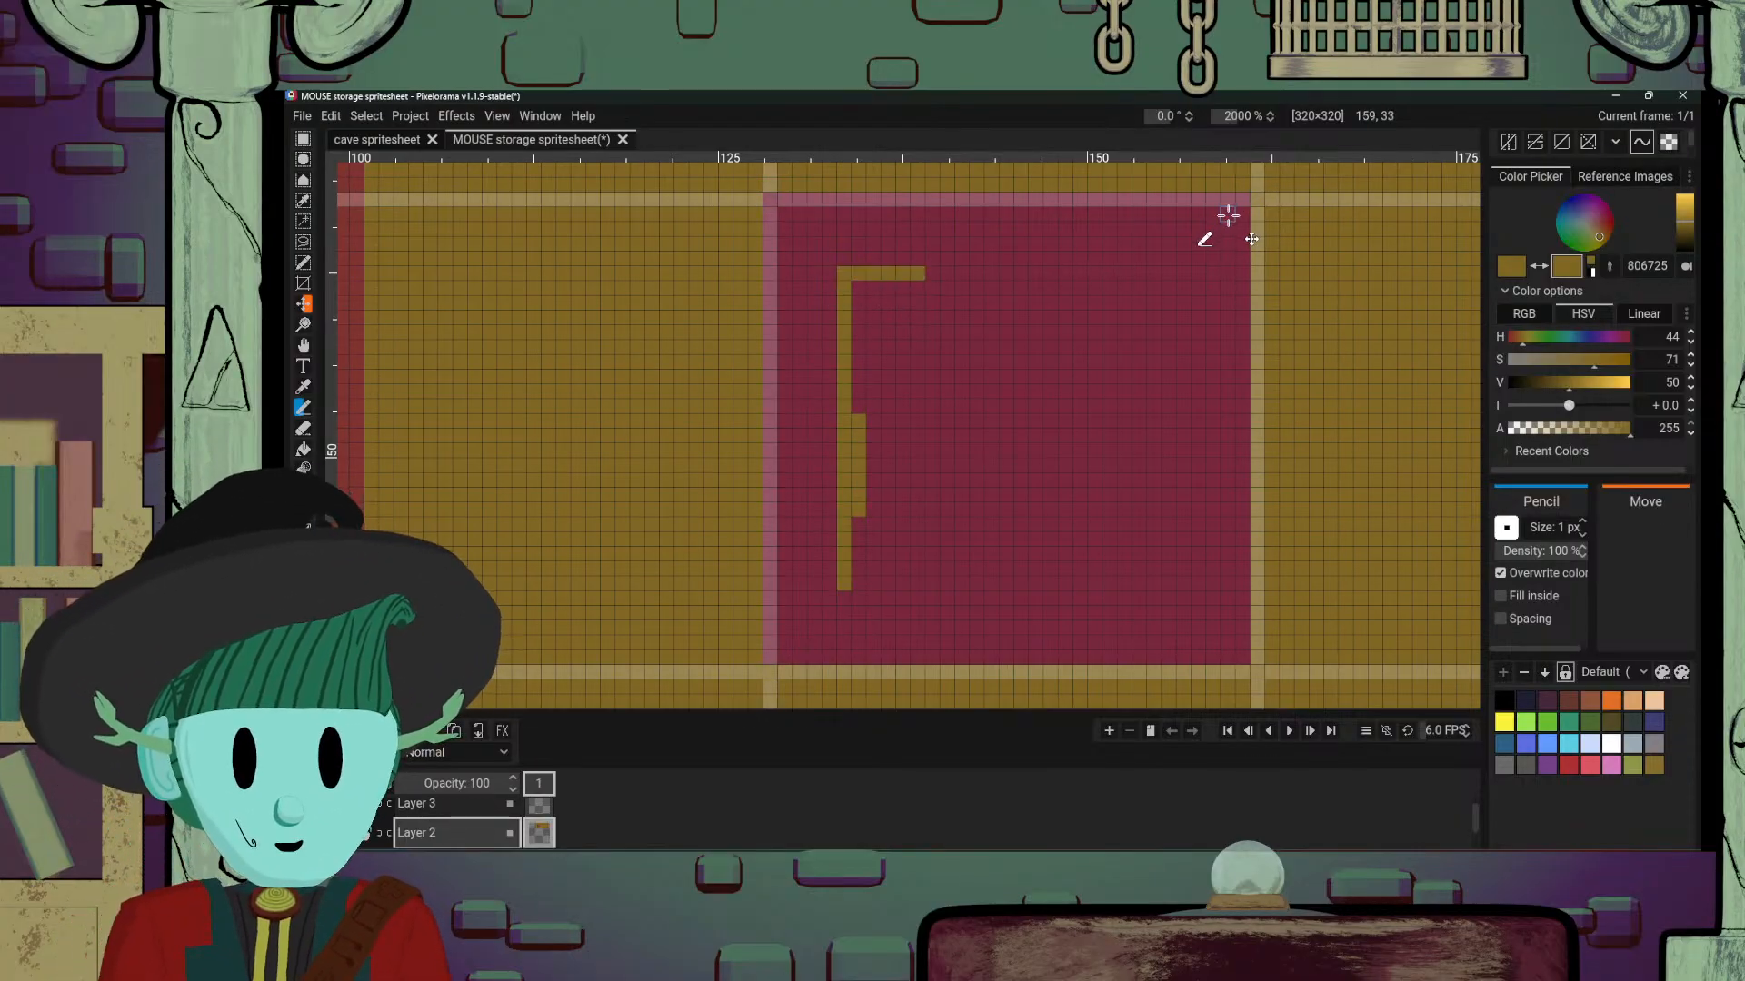
left_click(1168, 273)
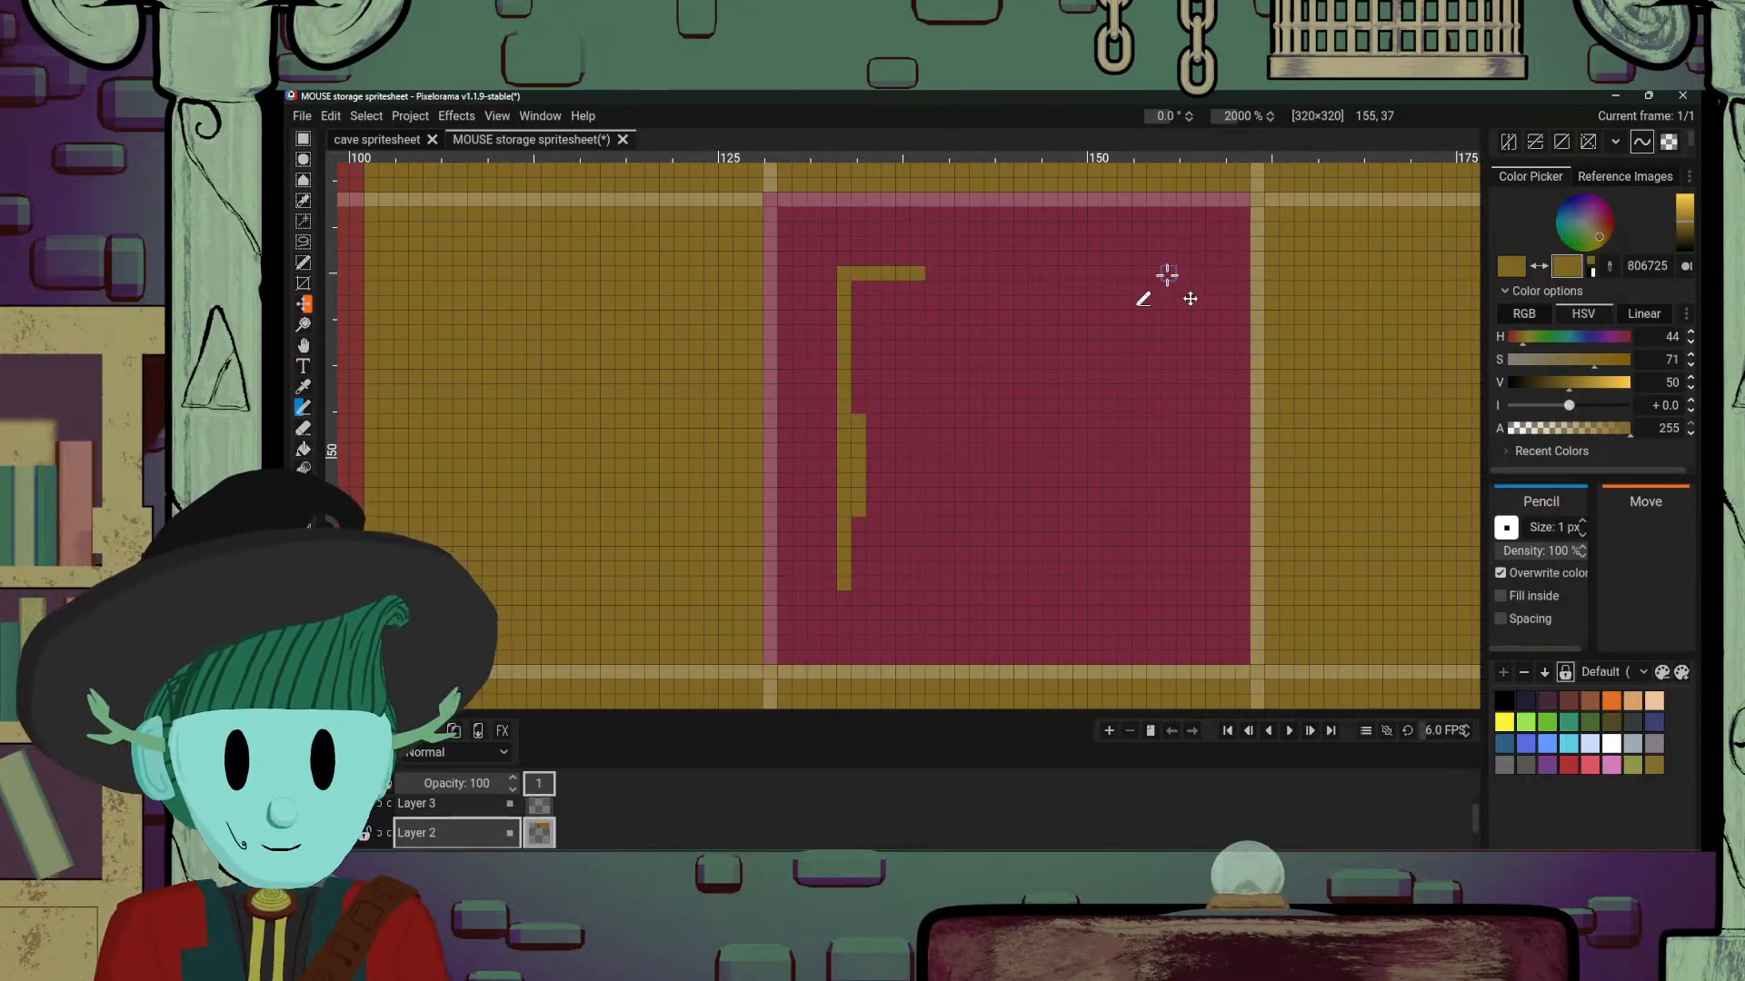
left_click_drag(918, 287, 1167, 274)
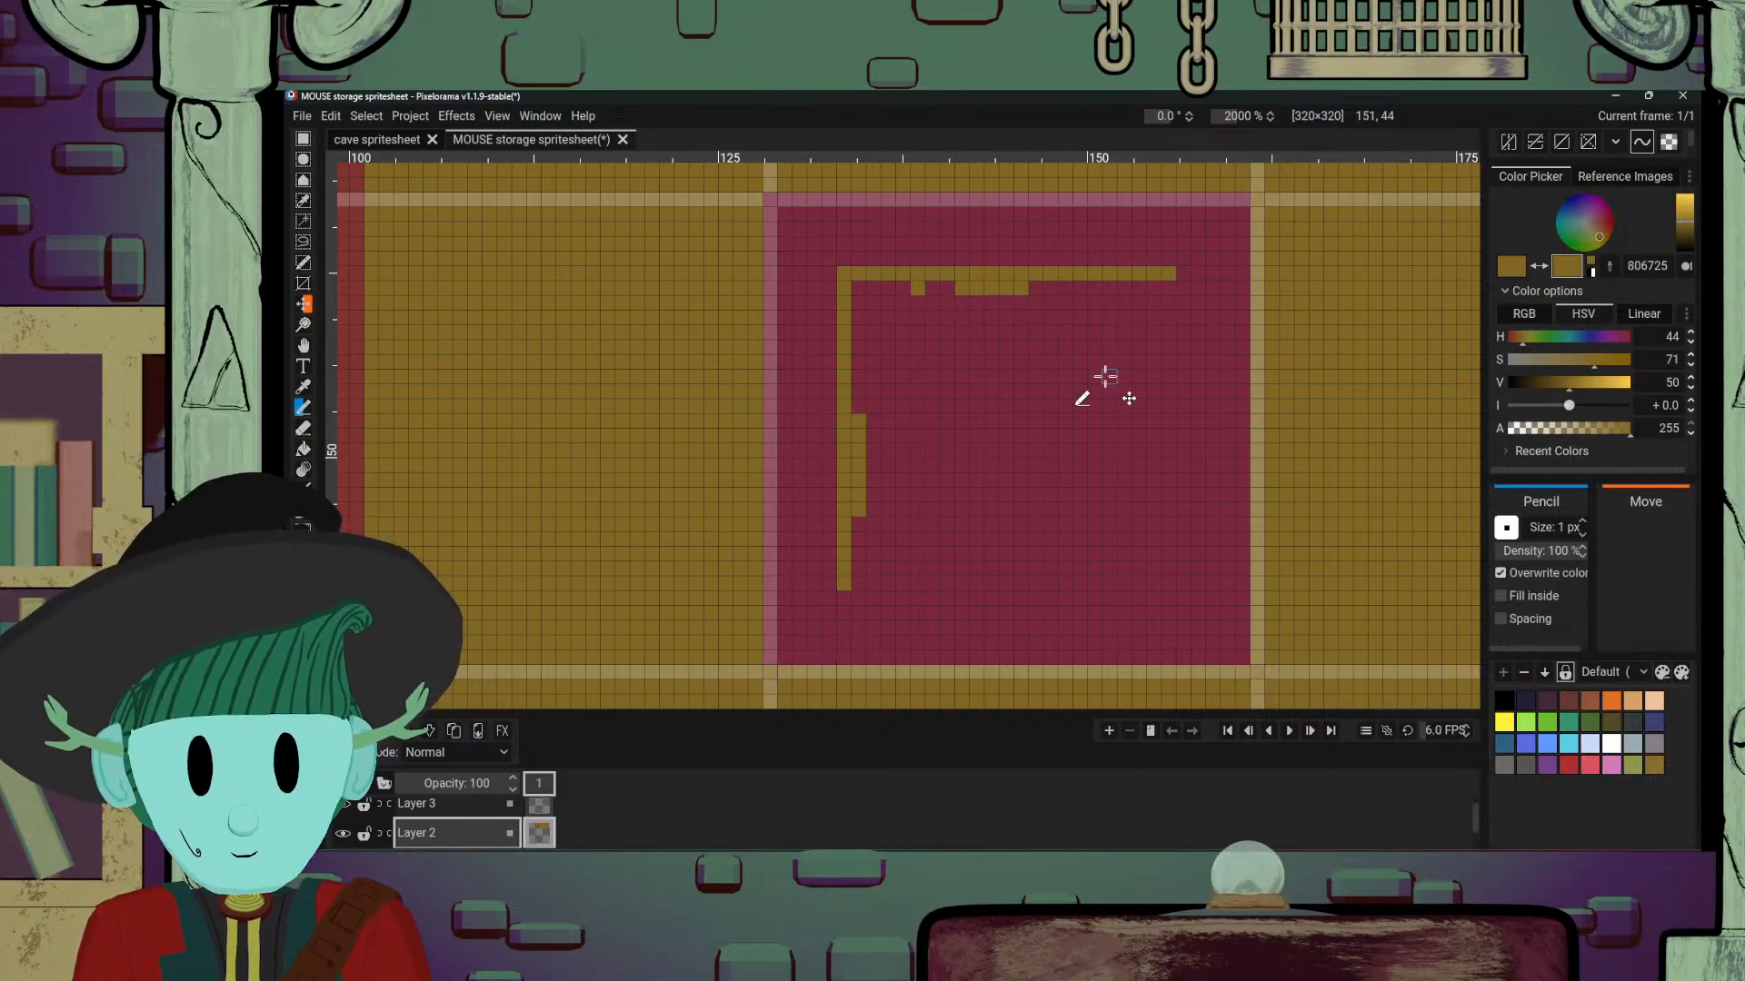
mouse_move(854, 583)
left_mouse_down()
mouse_move(963, 569)
mouse_move(1008, 583)
left_mouse_up()
left_click_drag(1169, 280, 1166, 586)
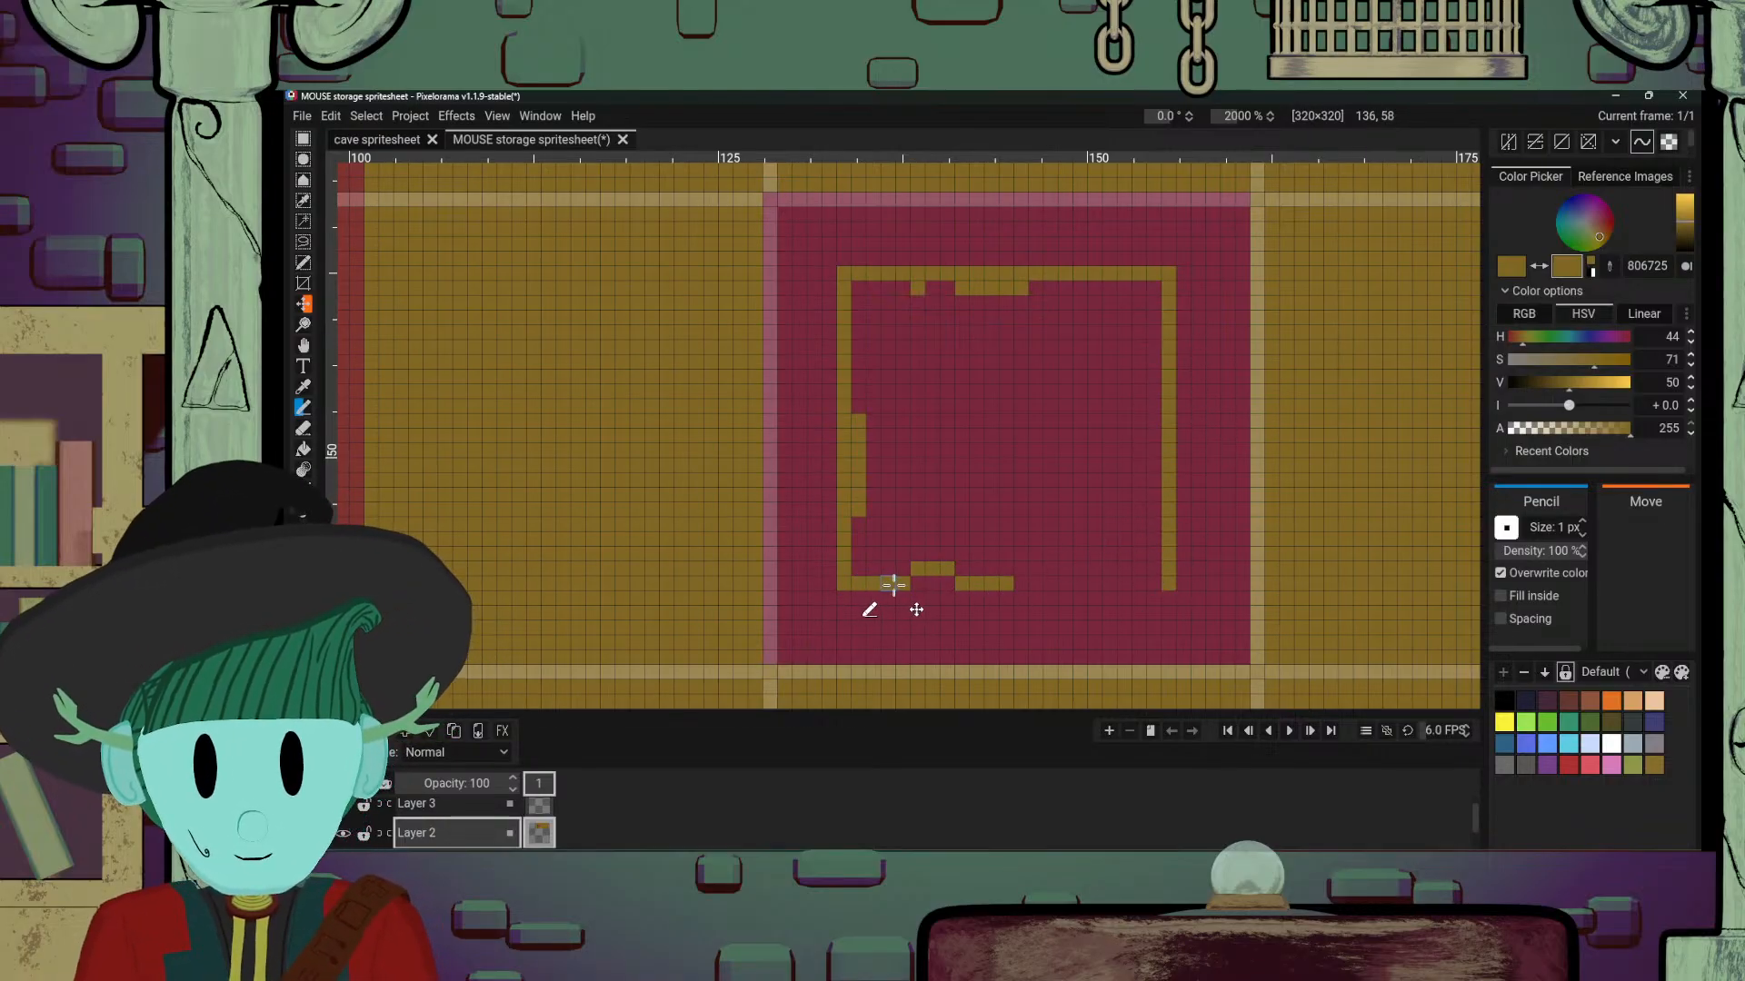
left_click_drag(904, 581, 1155, 583)
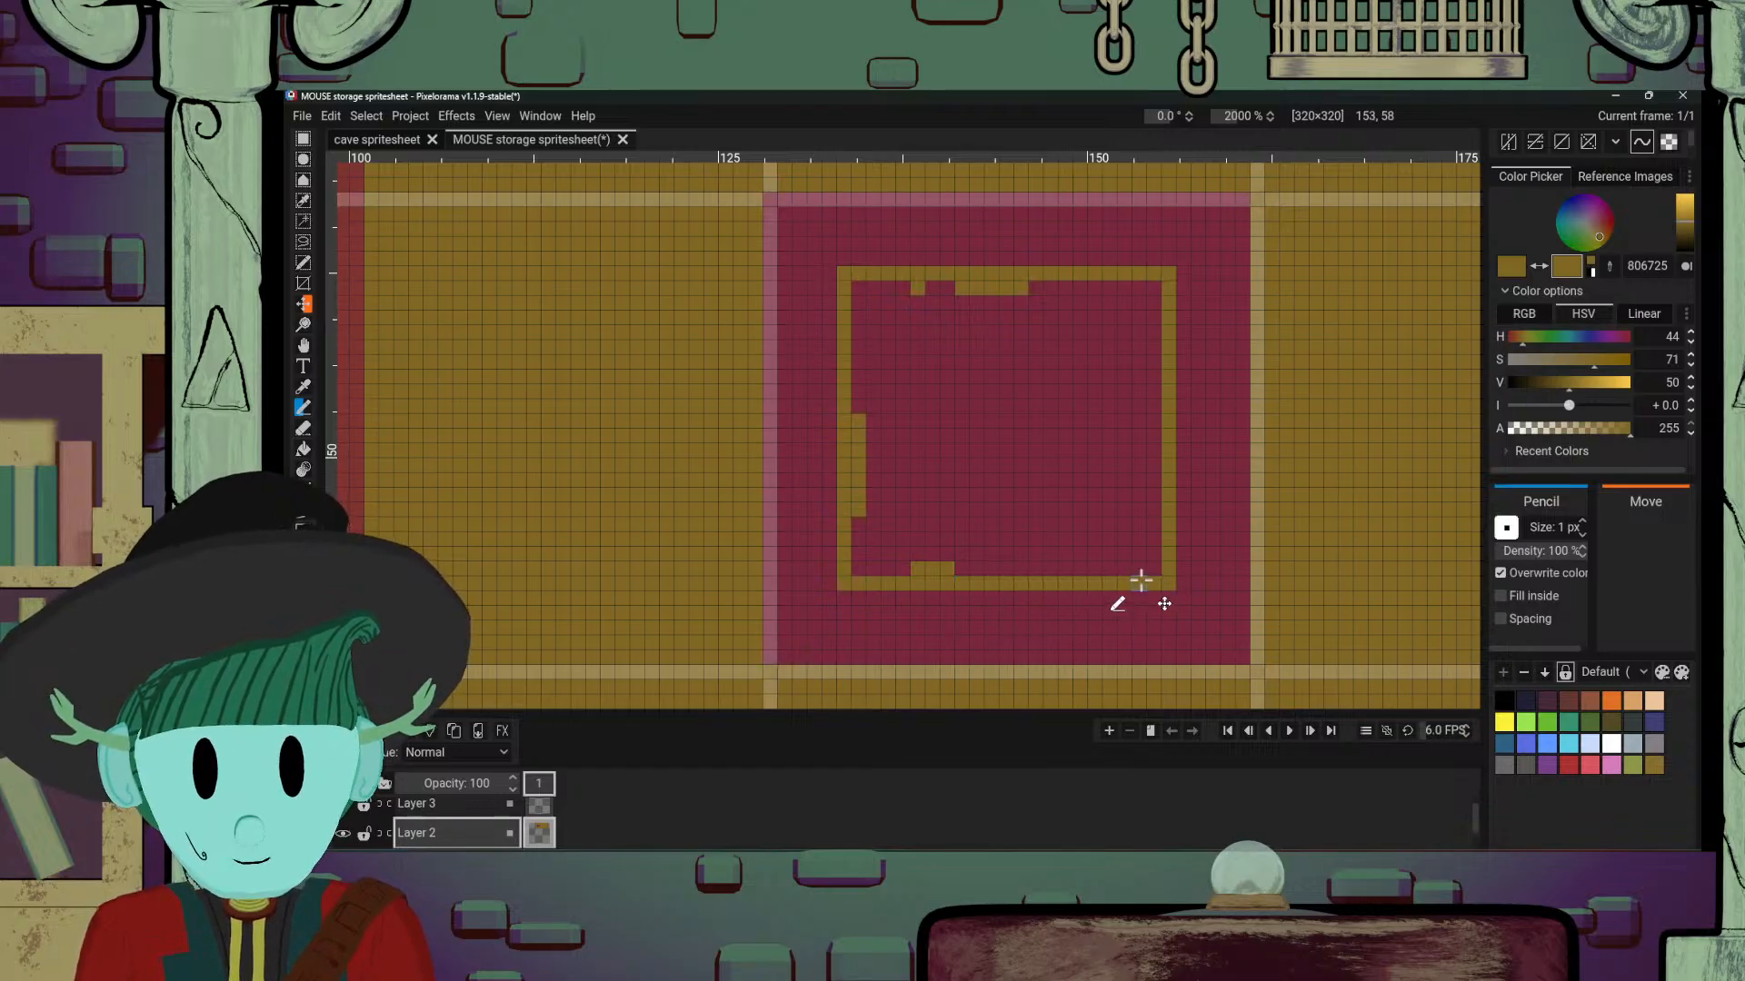
key("b")
left_click(986, 468)
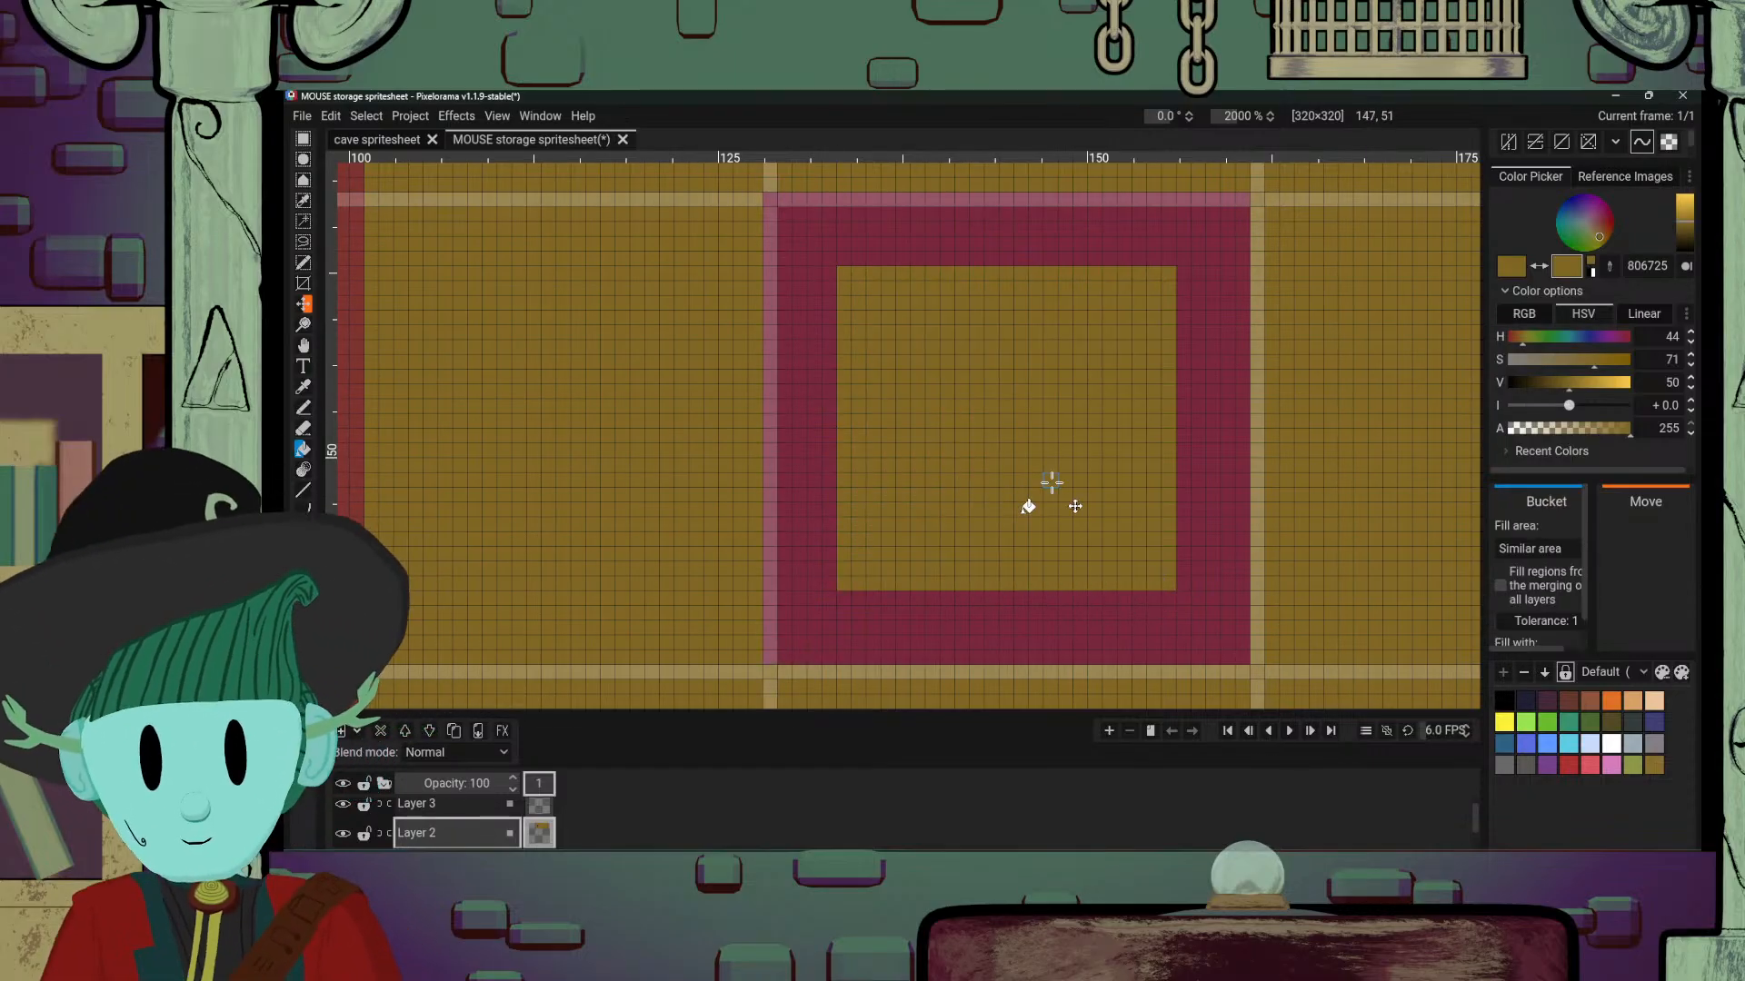
Step: Examine the crimson slot frame's thickness and how it sits in its grid cell beside the framed brown tile
scroll(1171, 595, "down", 2)
scroll(1171, 595, "down", 10)
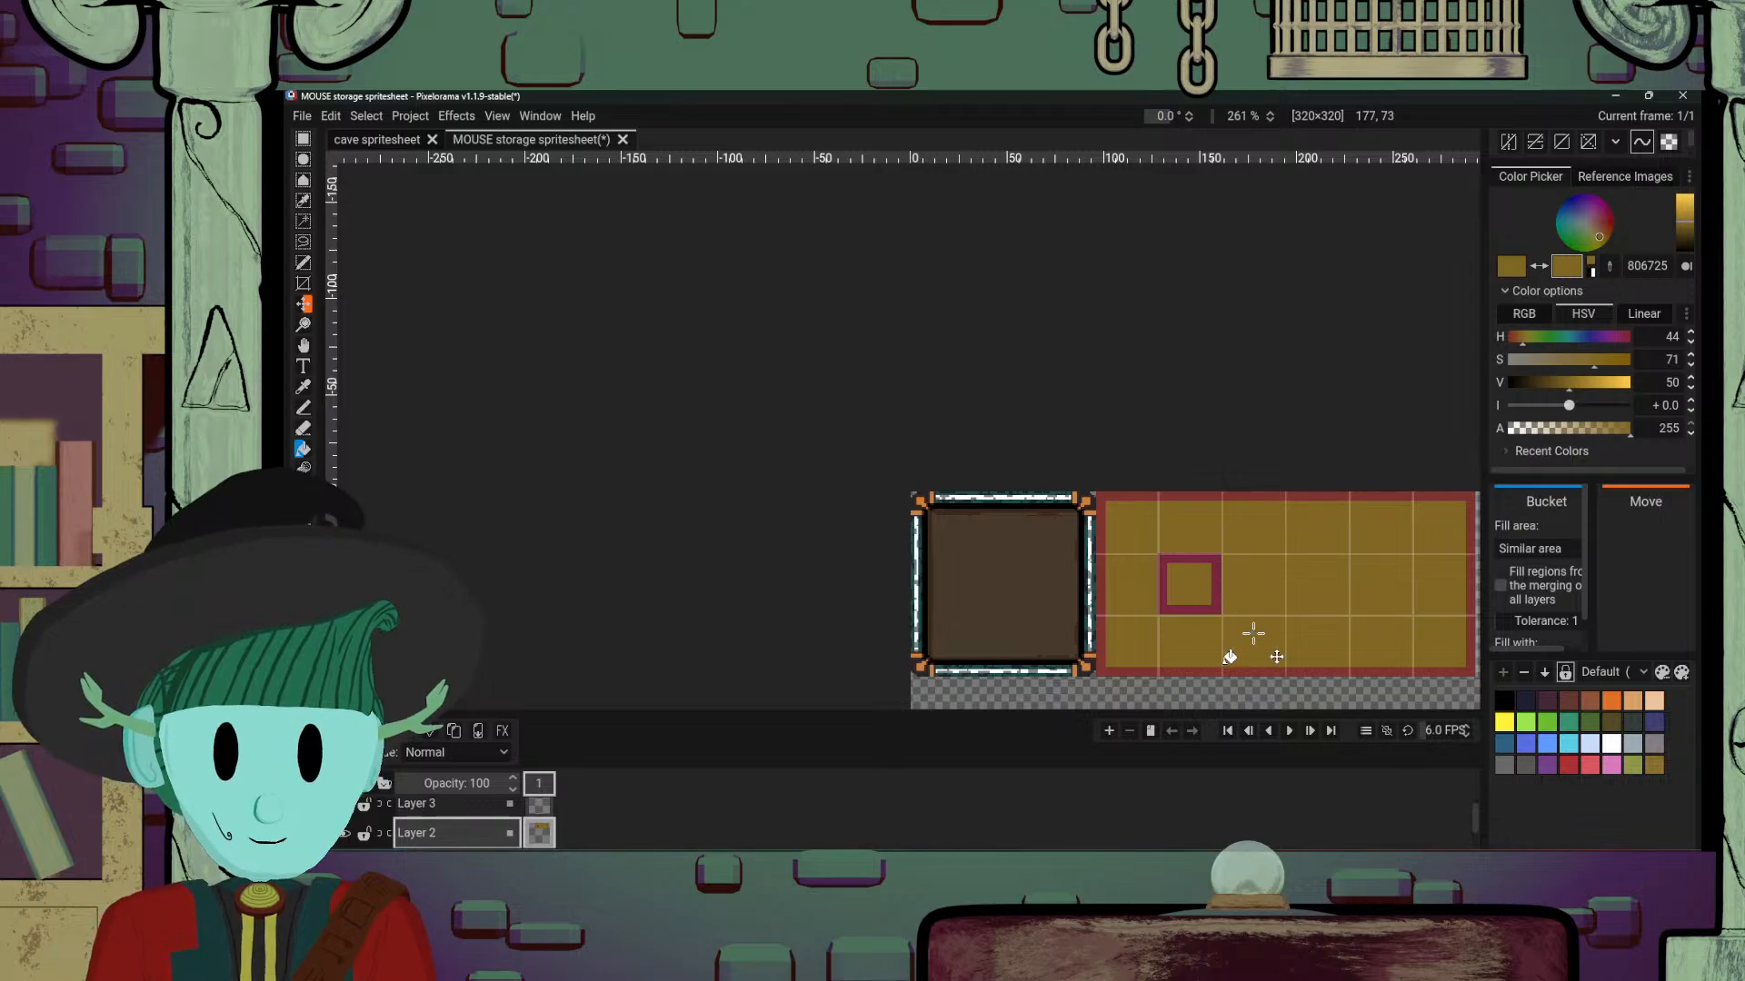
scroll(1253, 633, "up", 12)
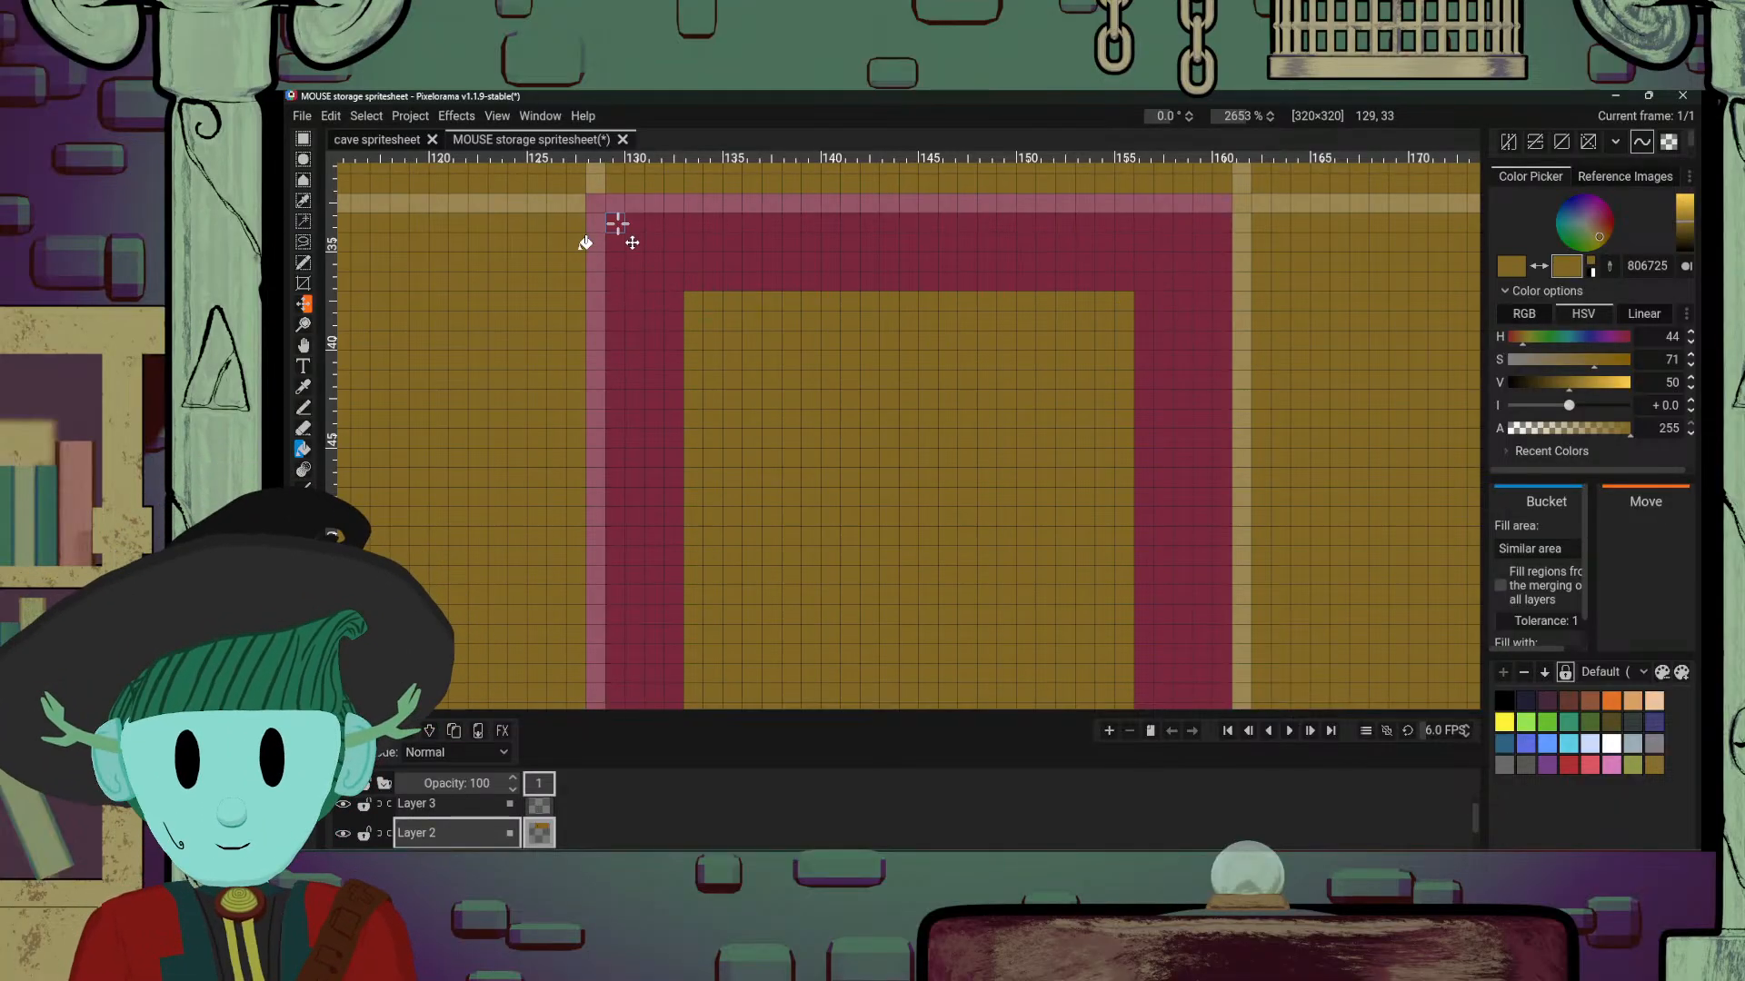
scroll(591, 238, "down", 10)
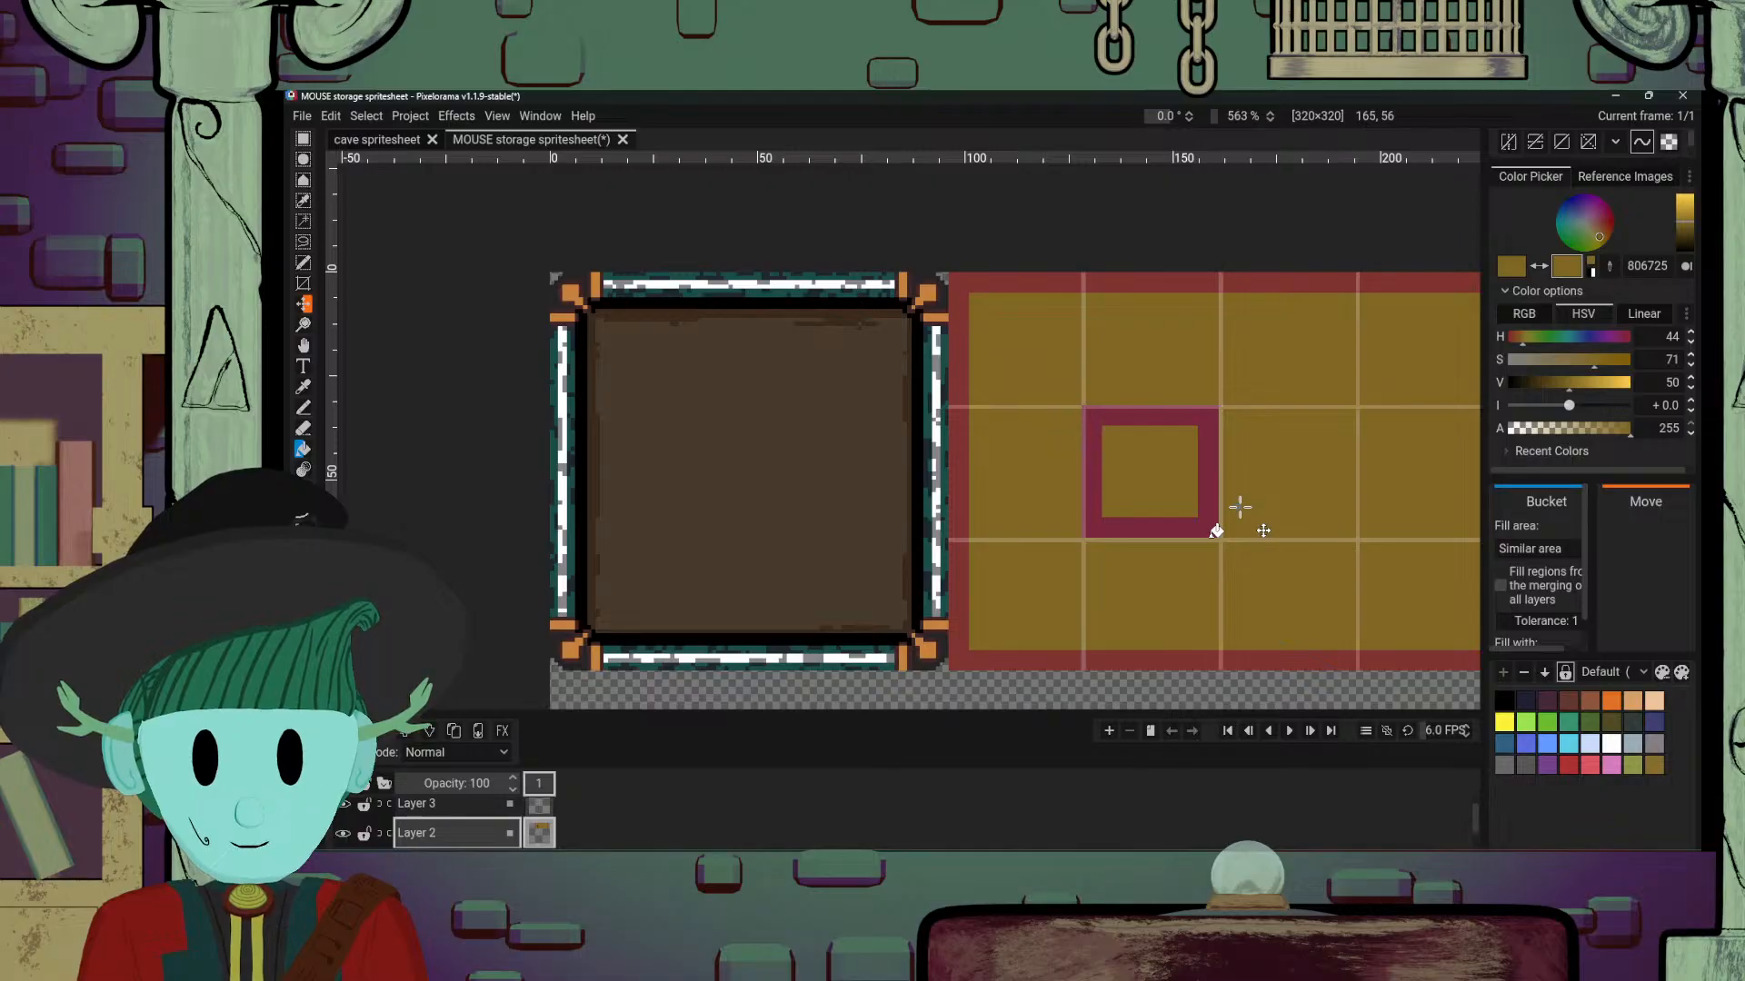
scroll(1240, 507, "up", 5)
scroll(1218, 471, "down", 4)
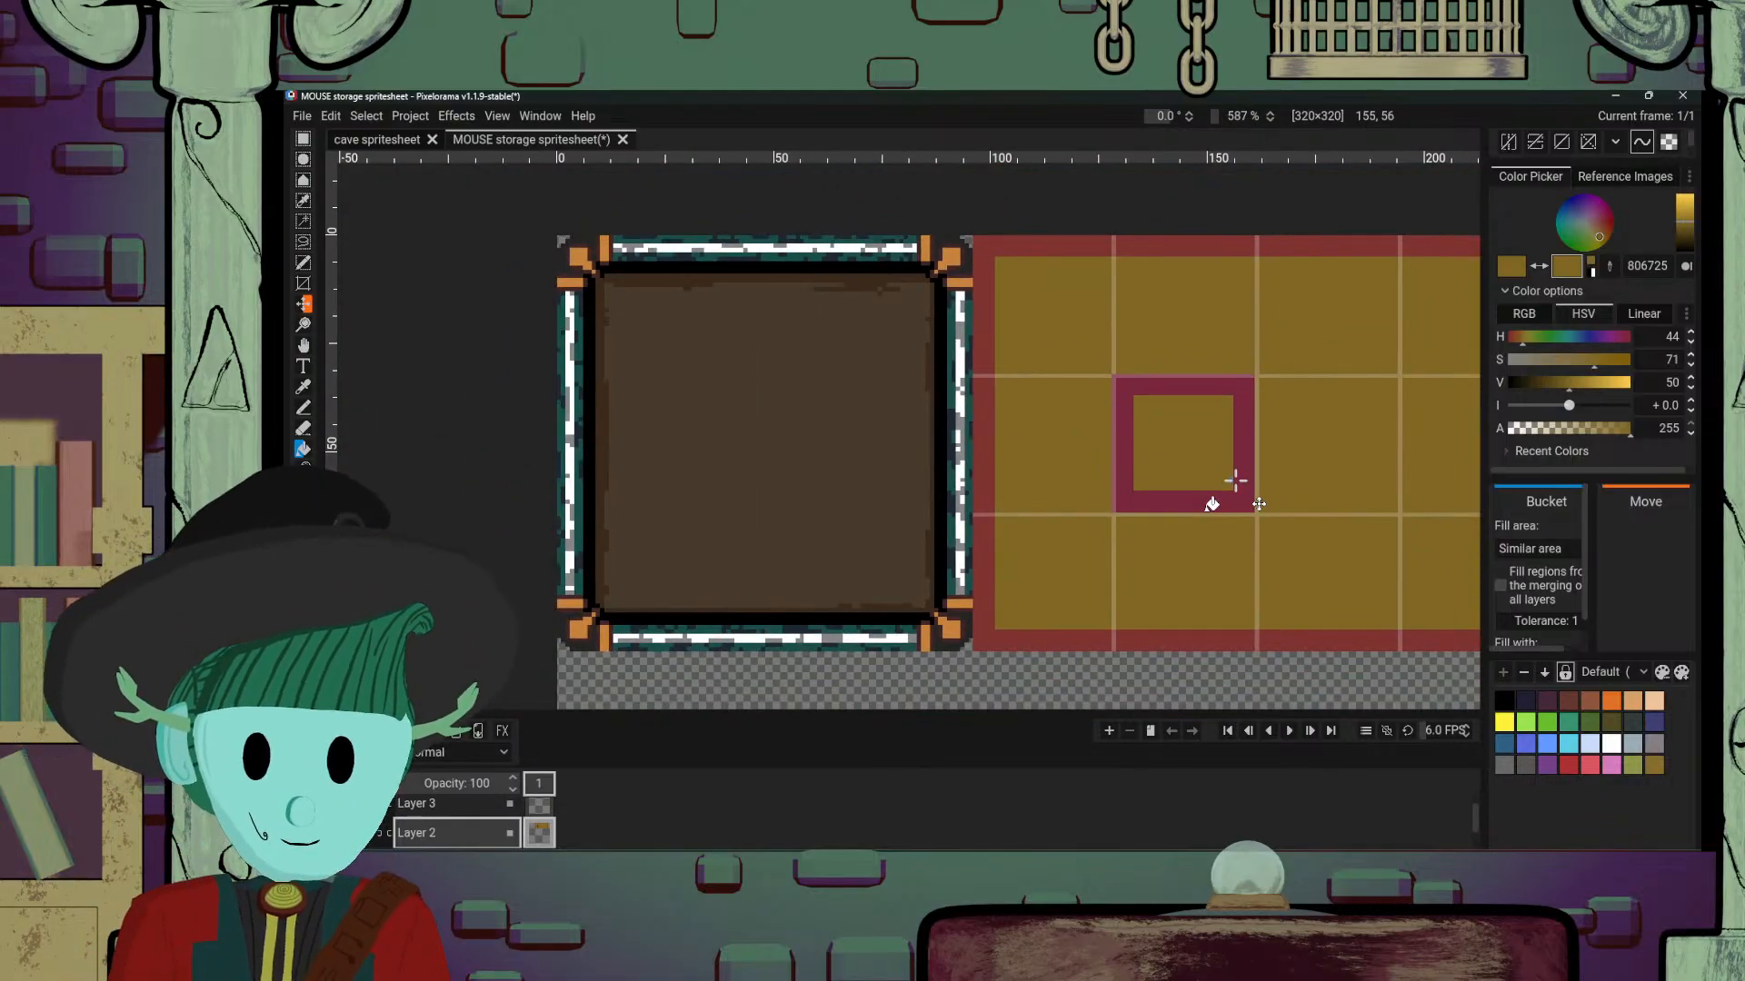
scroll(1235, 479, "down", 5)
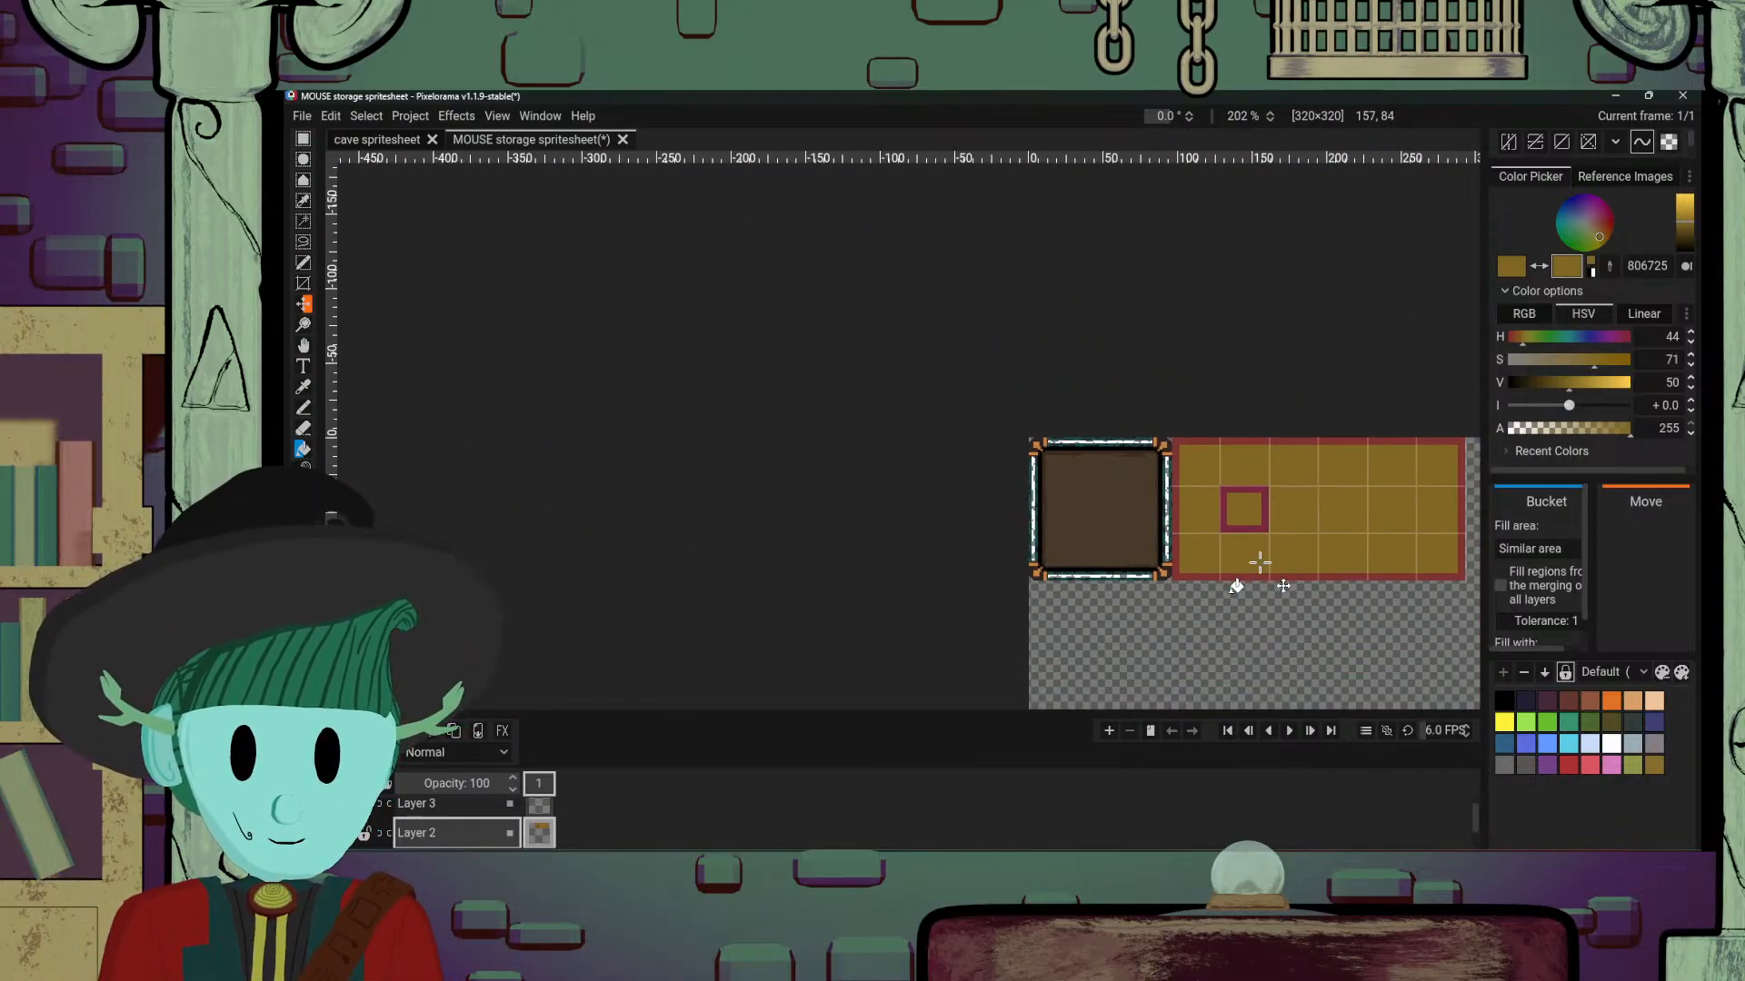
scroll(1259, 563, "up", 6)
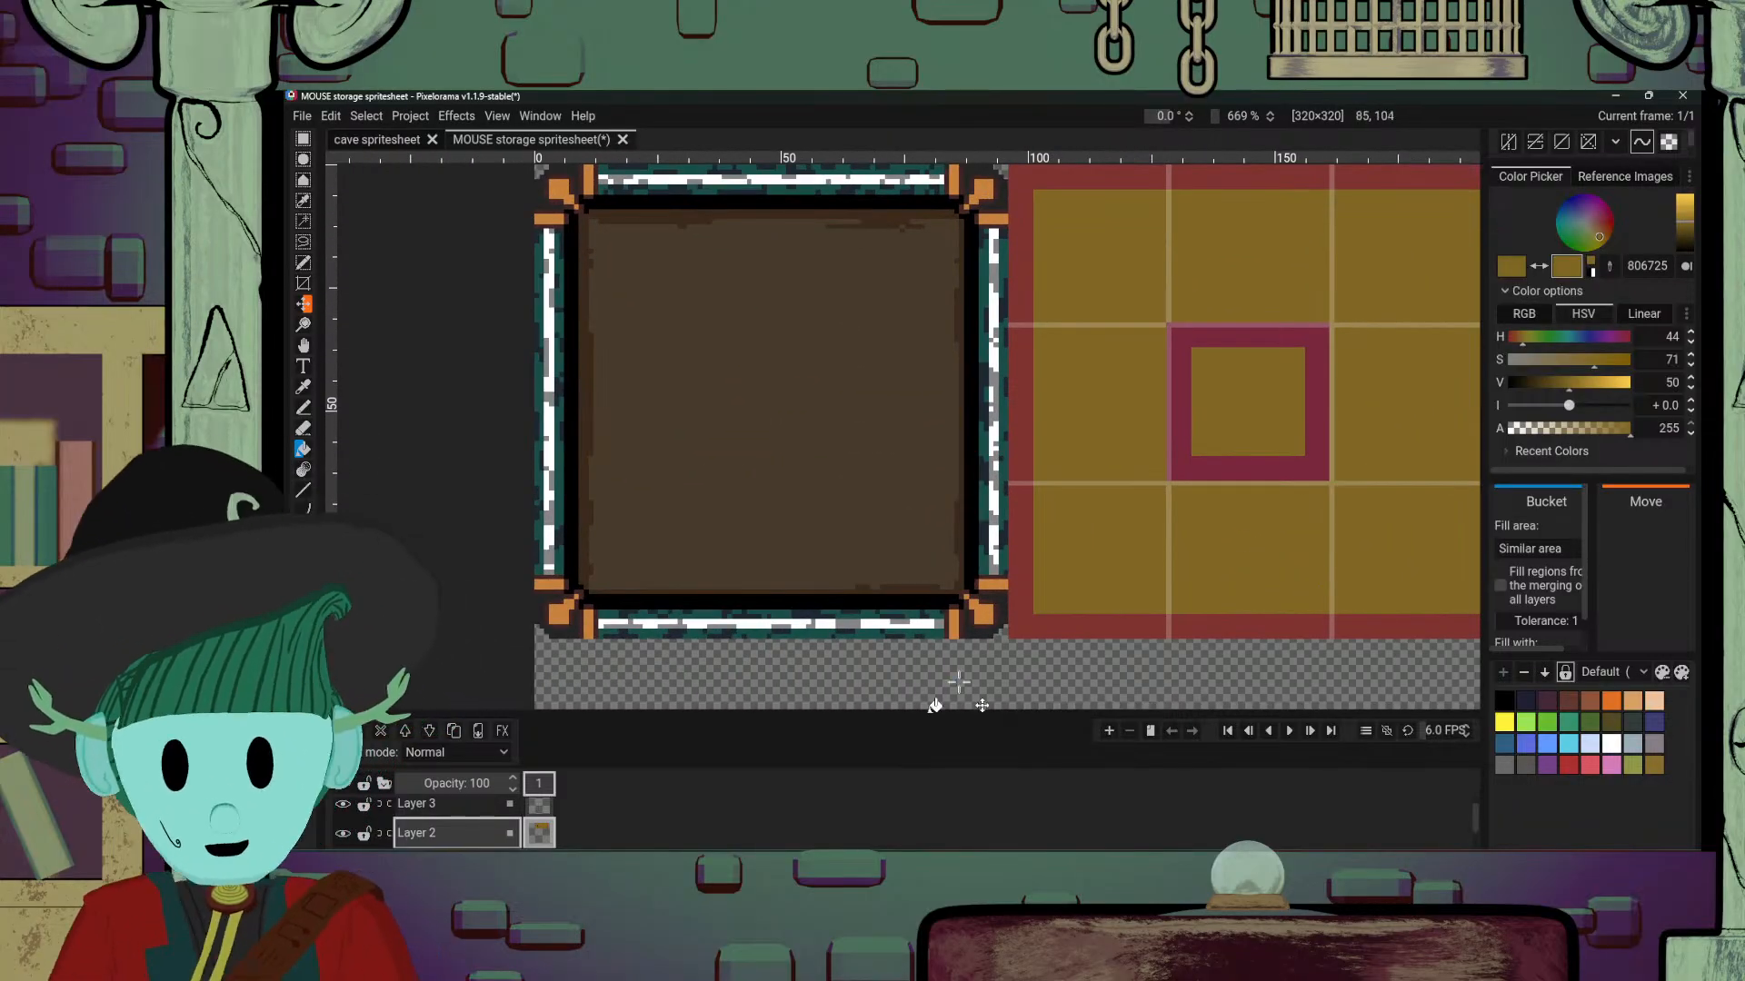
Step: Hide Layer 3's grid lines and examine the crimson frame's edges and corners against the plain yellow panel
left_click_drag(1180, 464, 895, 557)
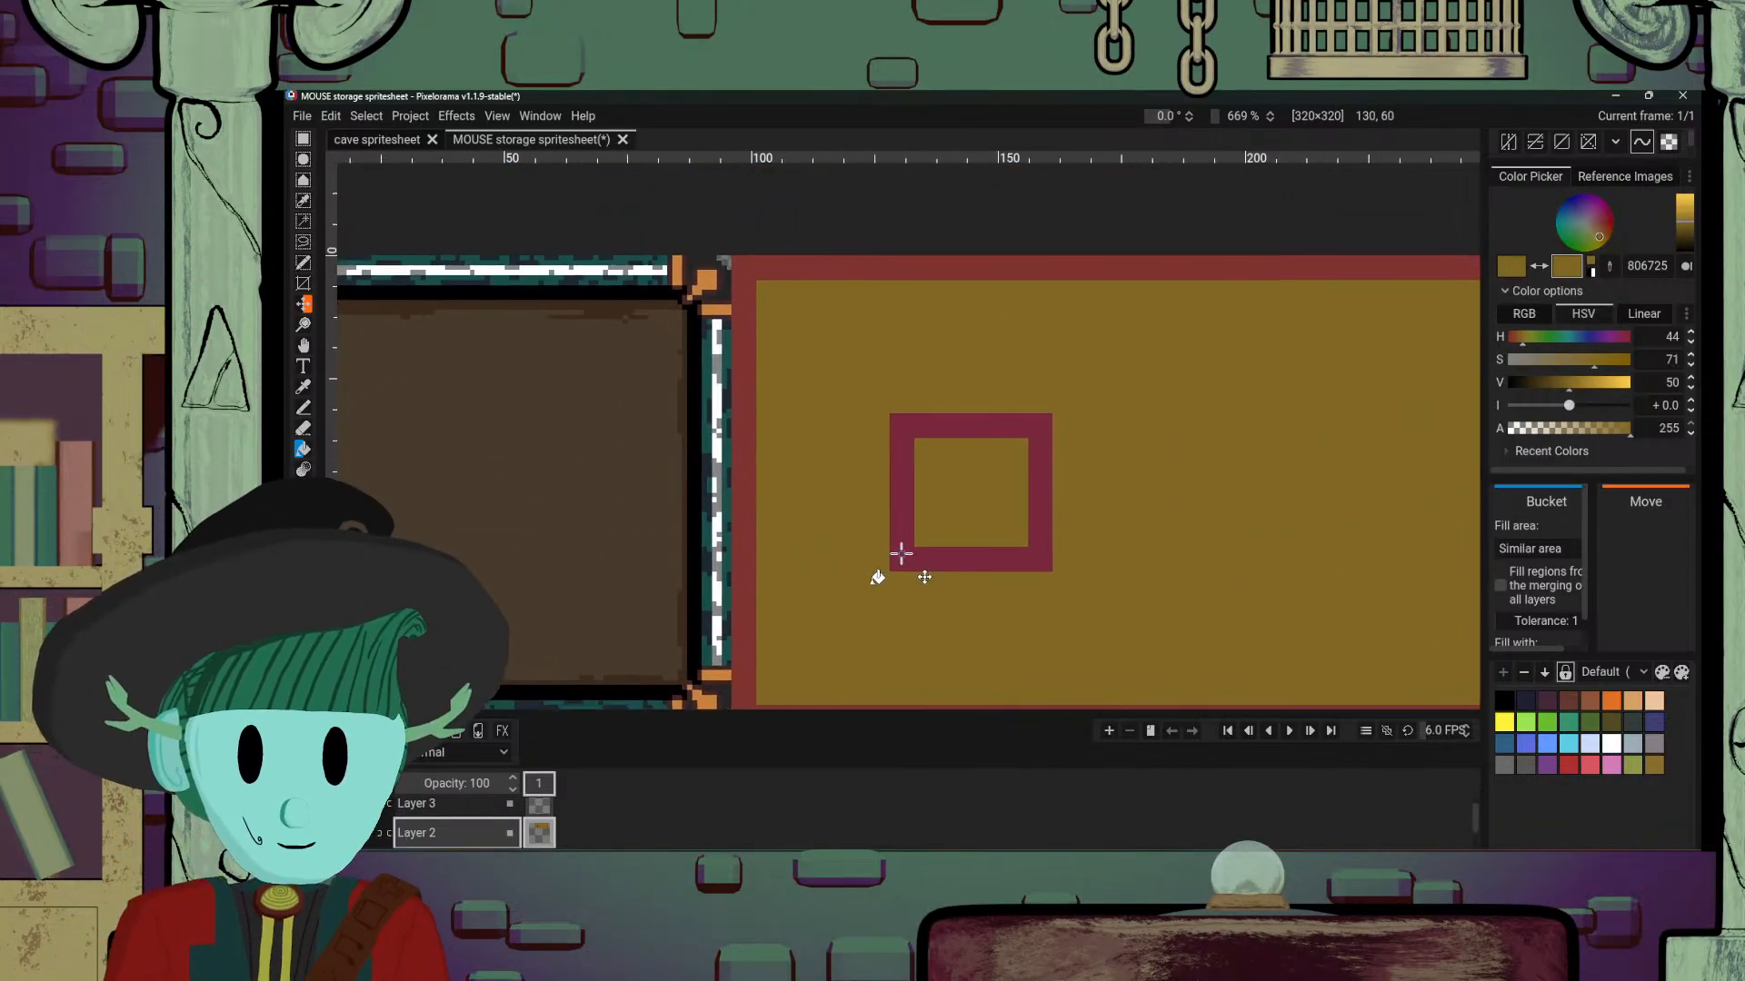
scroll(1181, 576, "down", 5)
scroll(1200, 564, "up", 13)
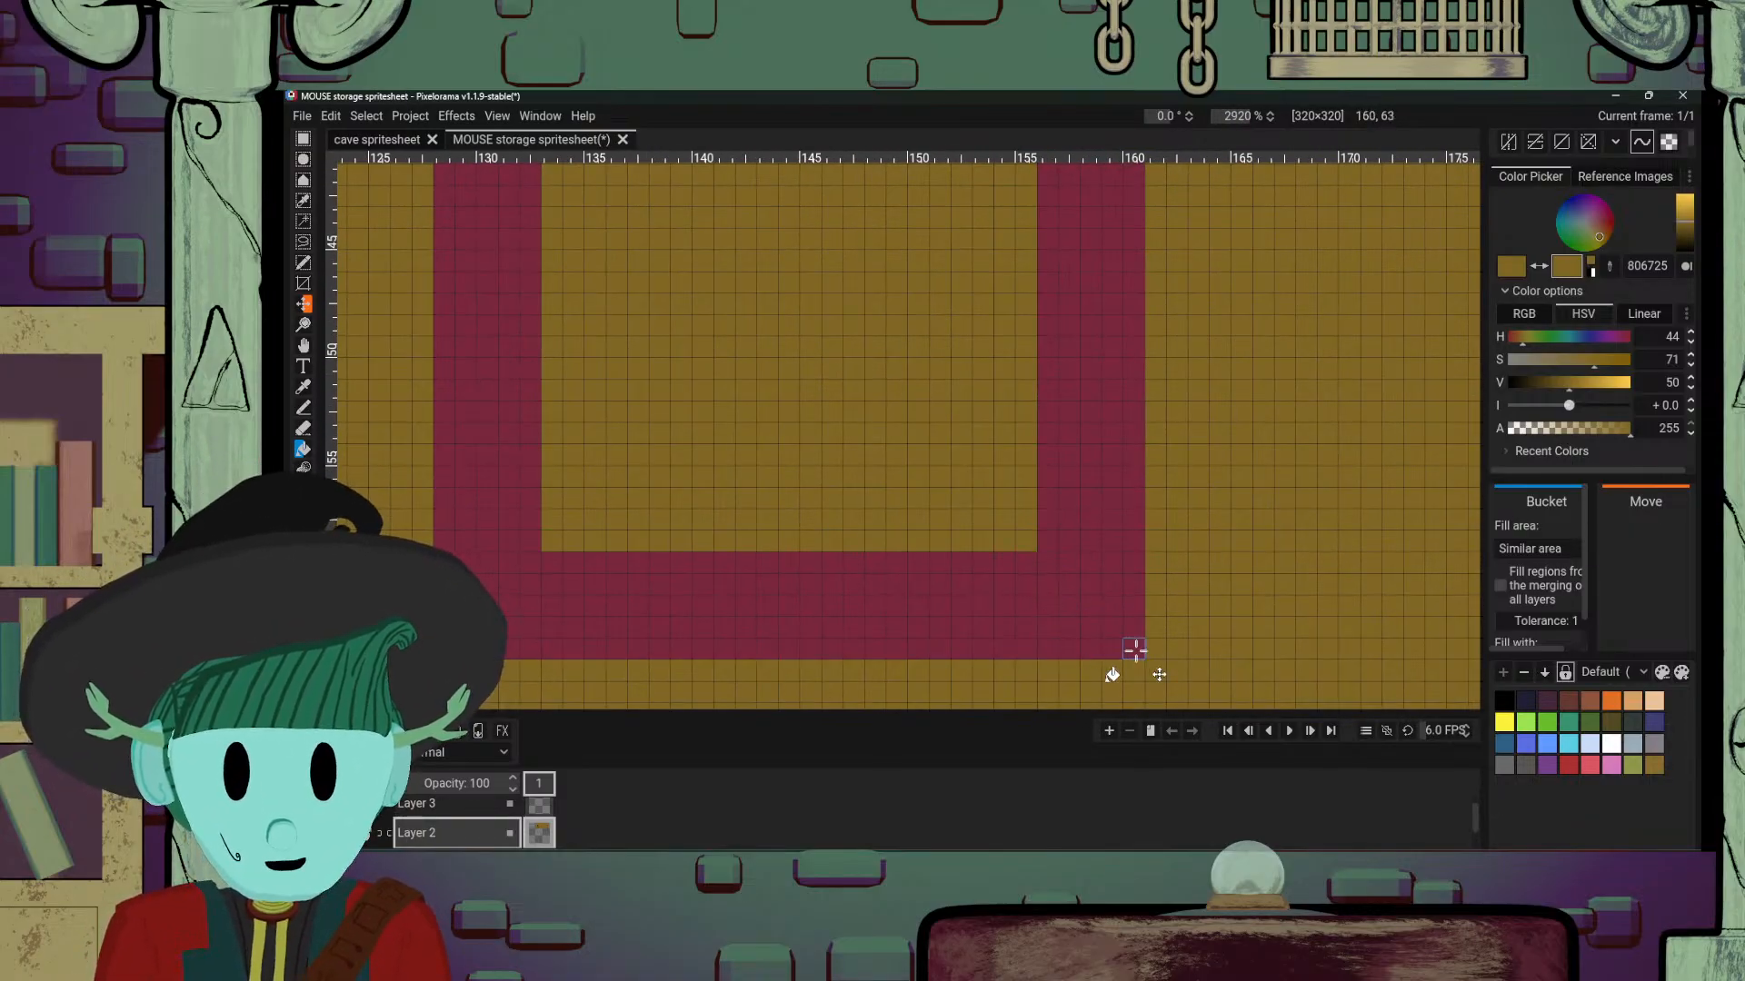
left_click_drag(647, 596, 995, 618)
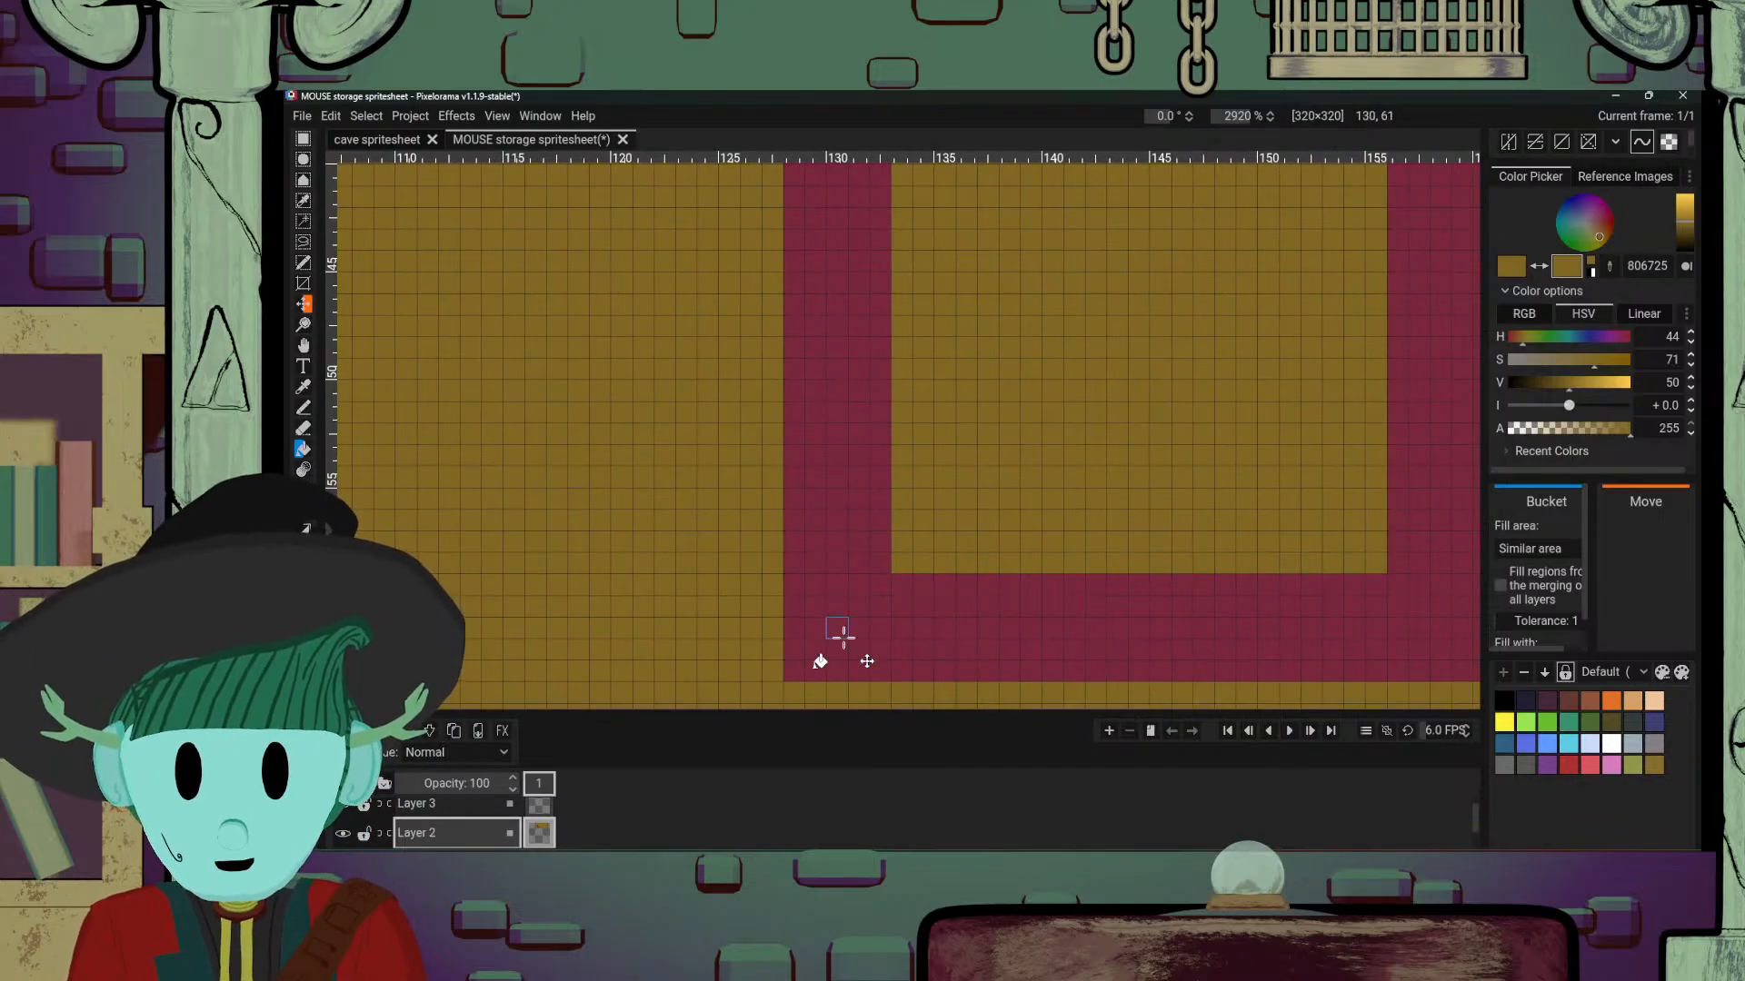
scroll(1263, 406, "down", 2)
left_click_drag(1263, 406, 1089, 630)
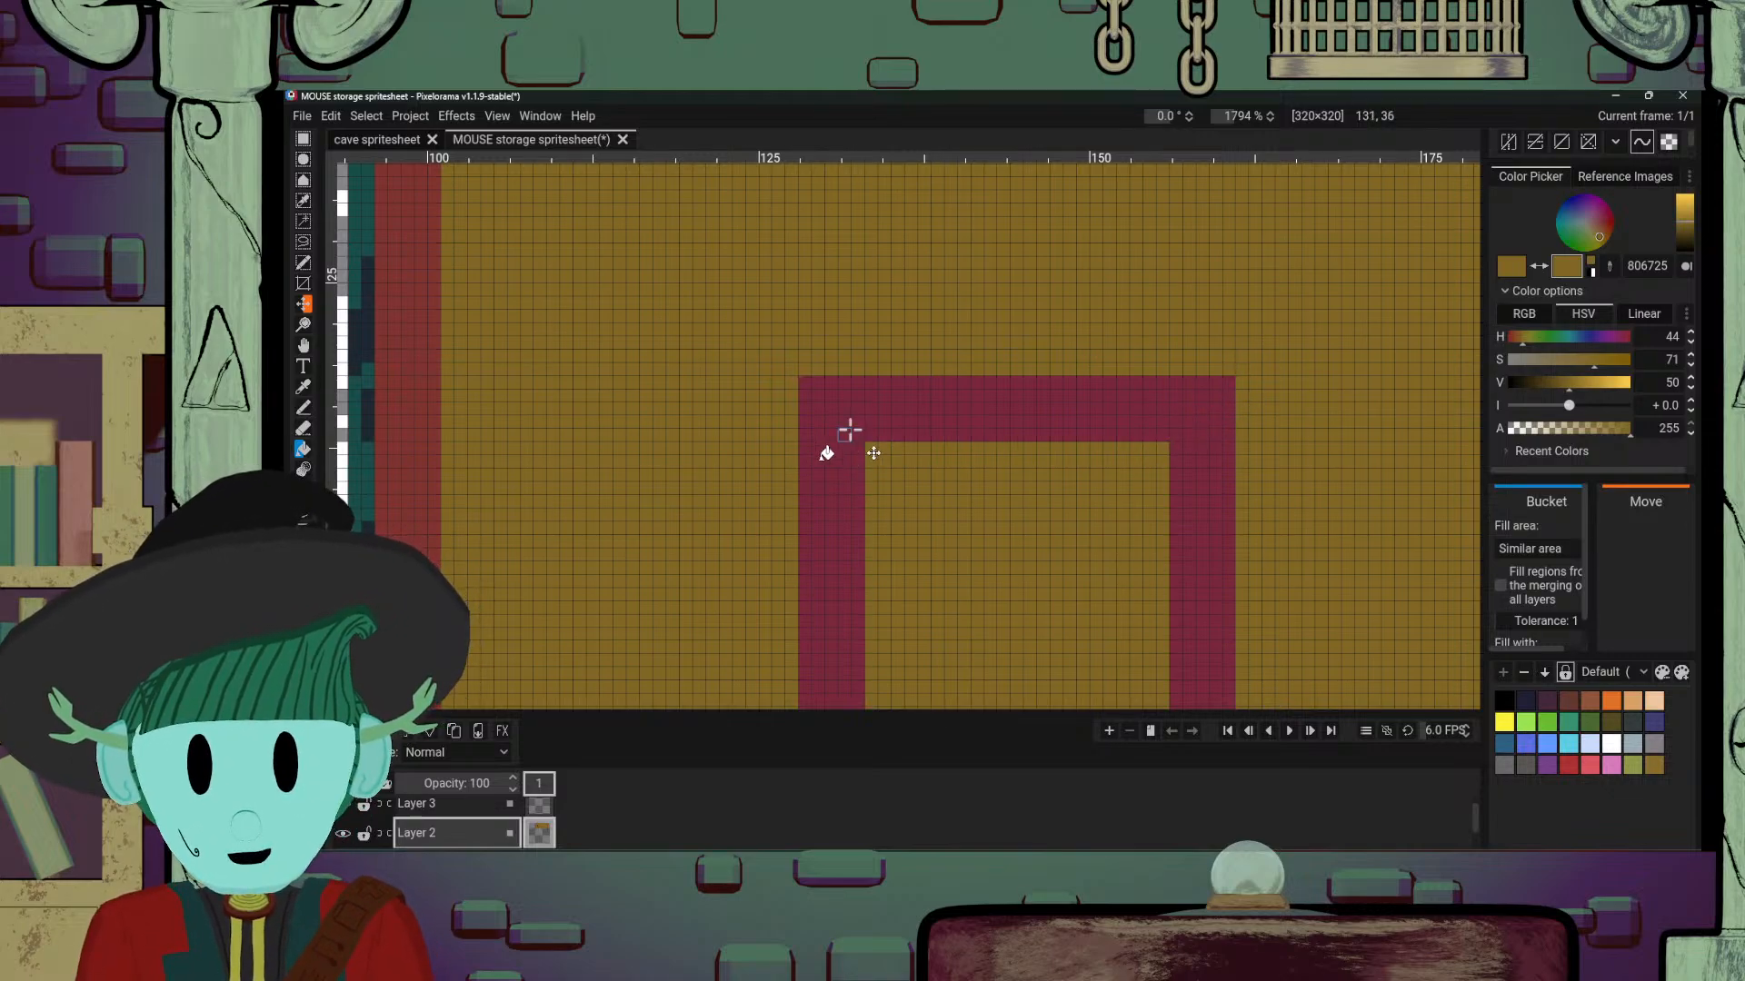
scroll(1129, 518, "down", 10)
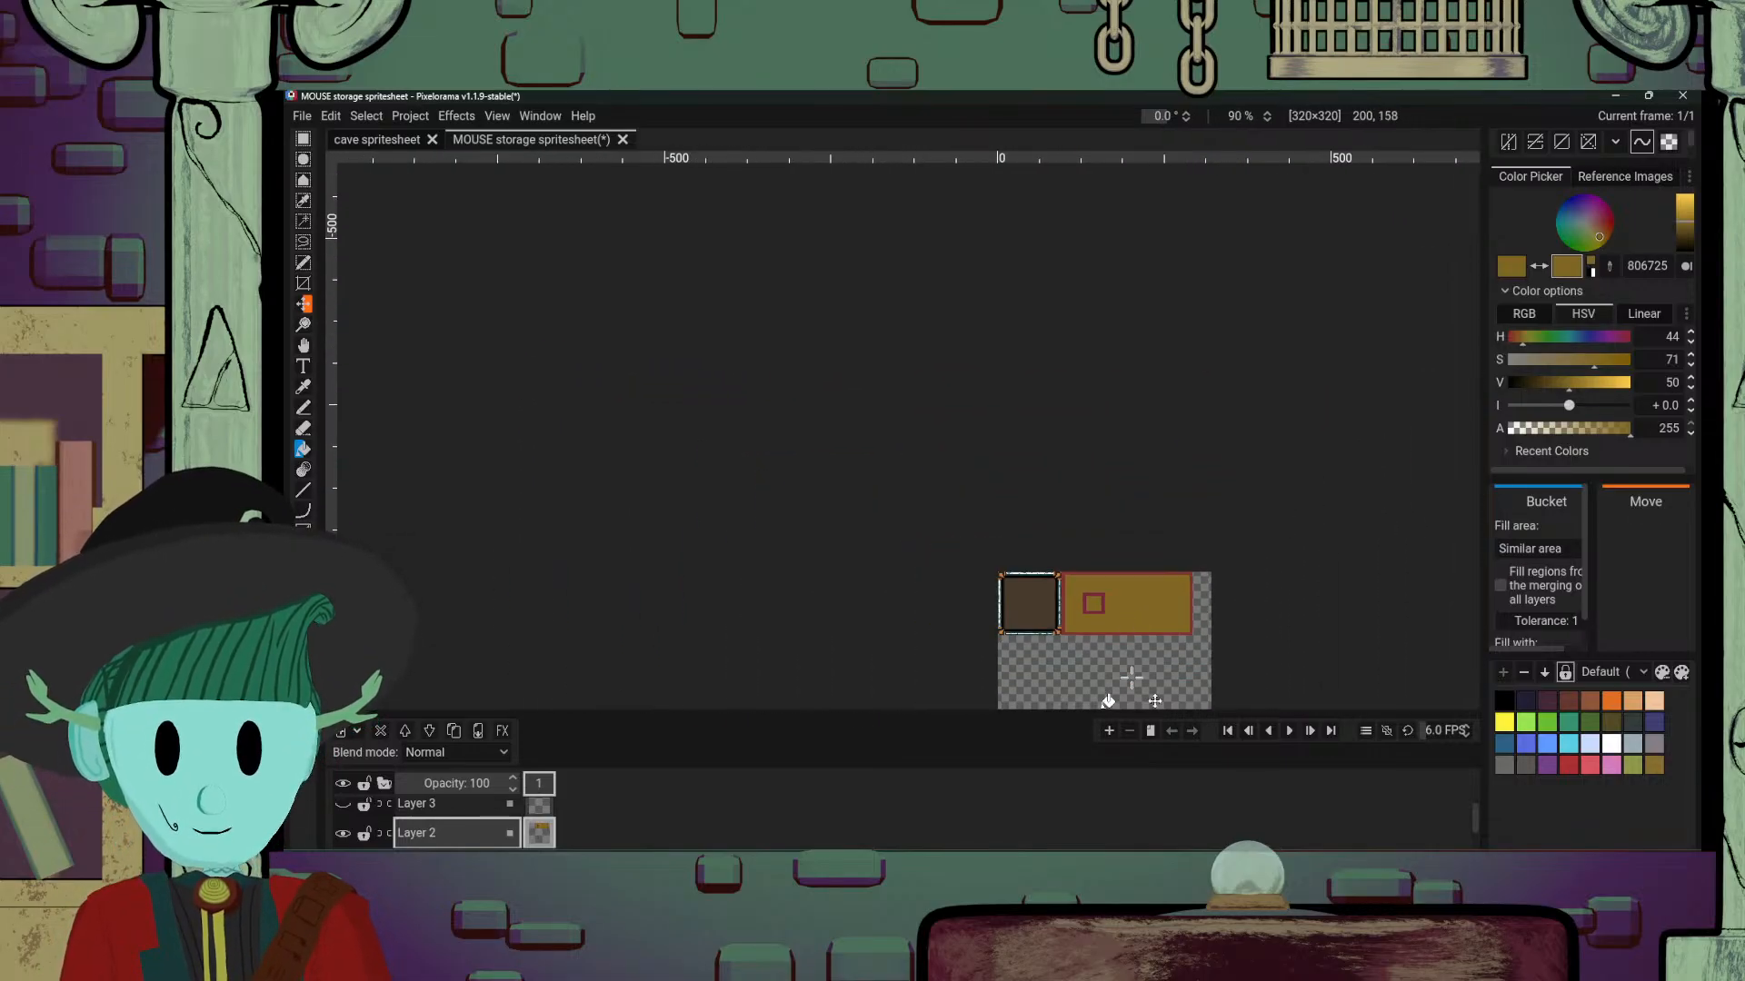
scroll(1108, 609, "up", 5)
scroll(1074, 502, "up", 7)
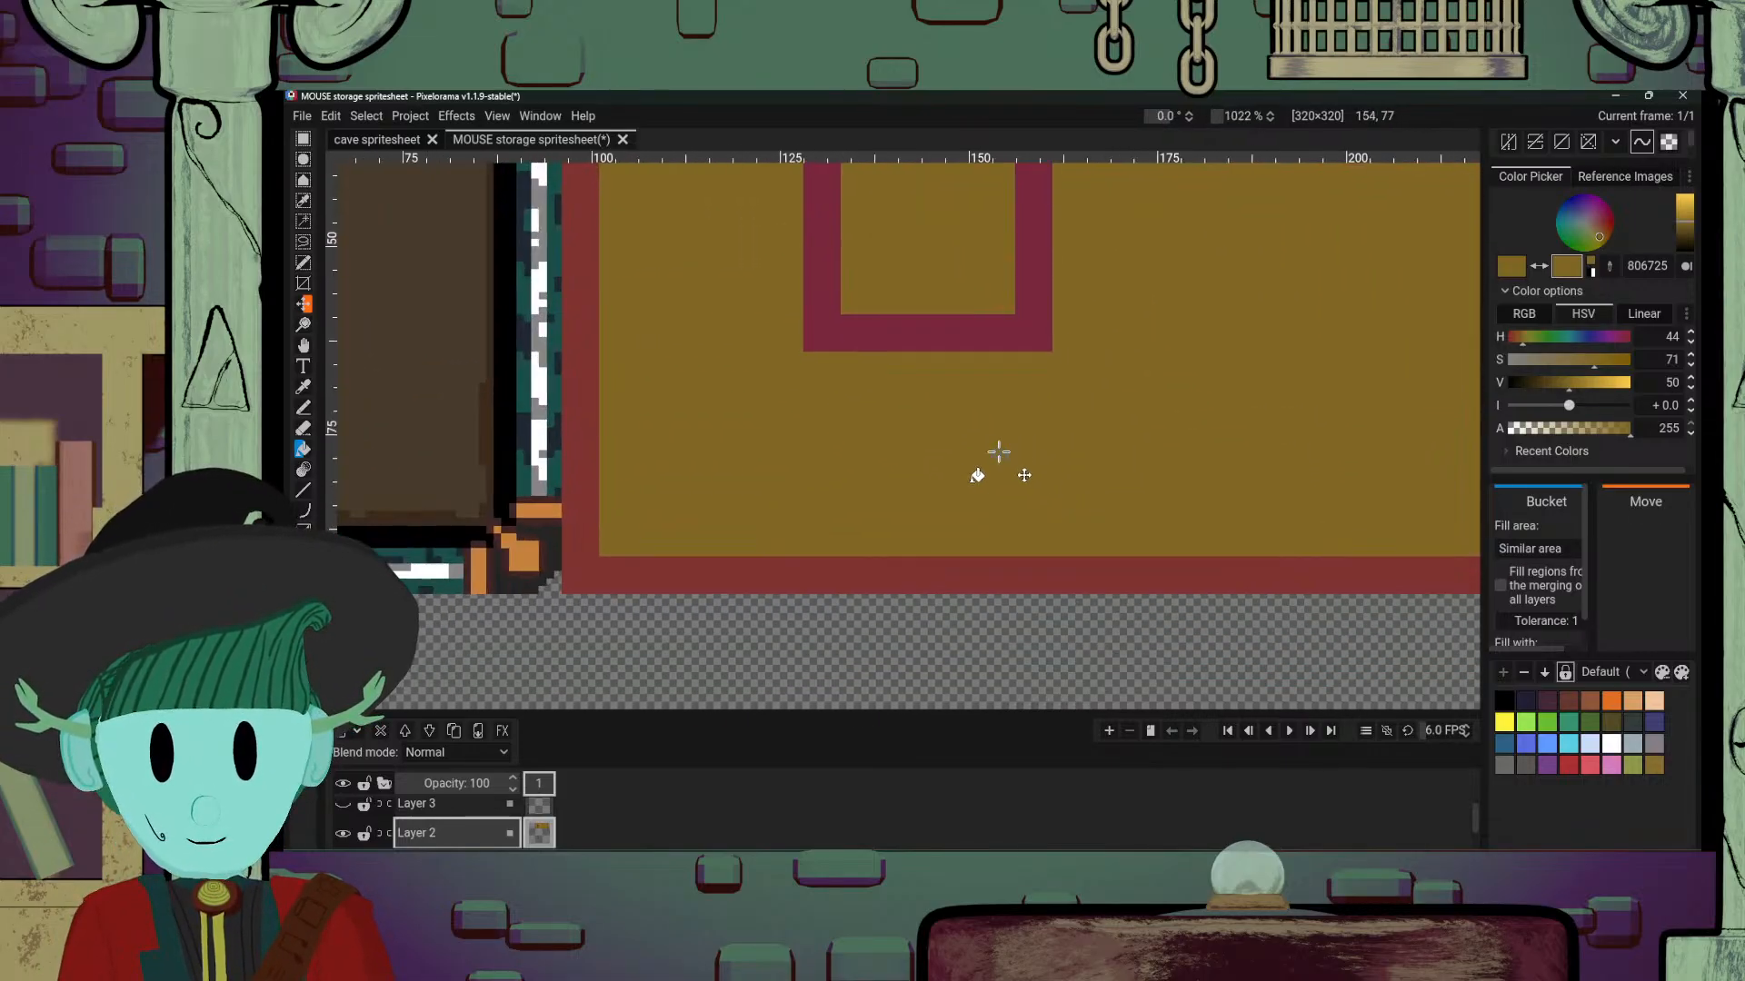
scroll(935, 413, "down", 5)
scroll(903, 585, "up", 4)
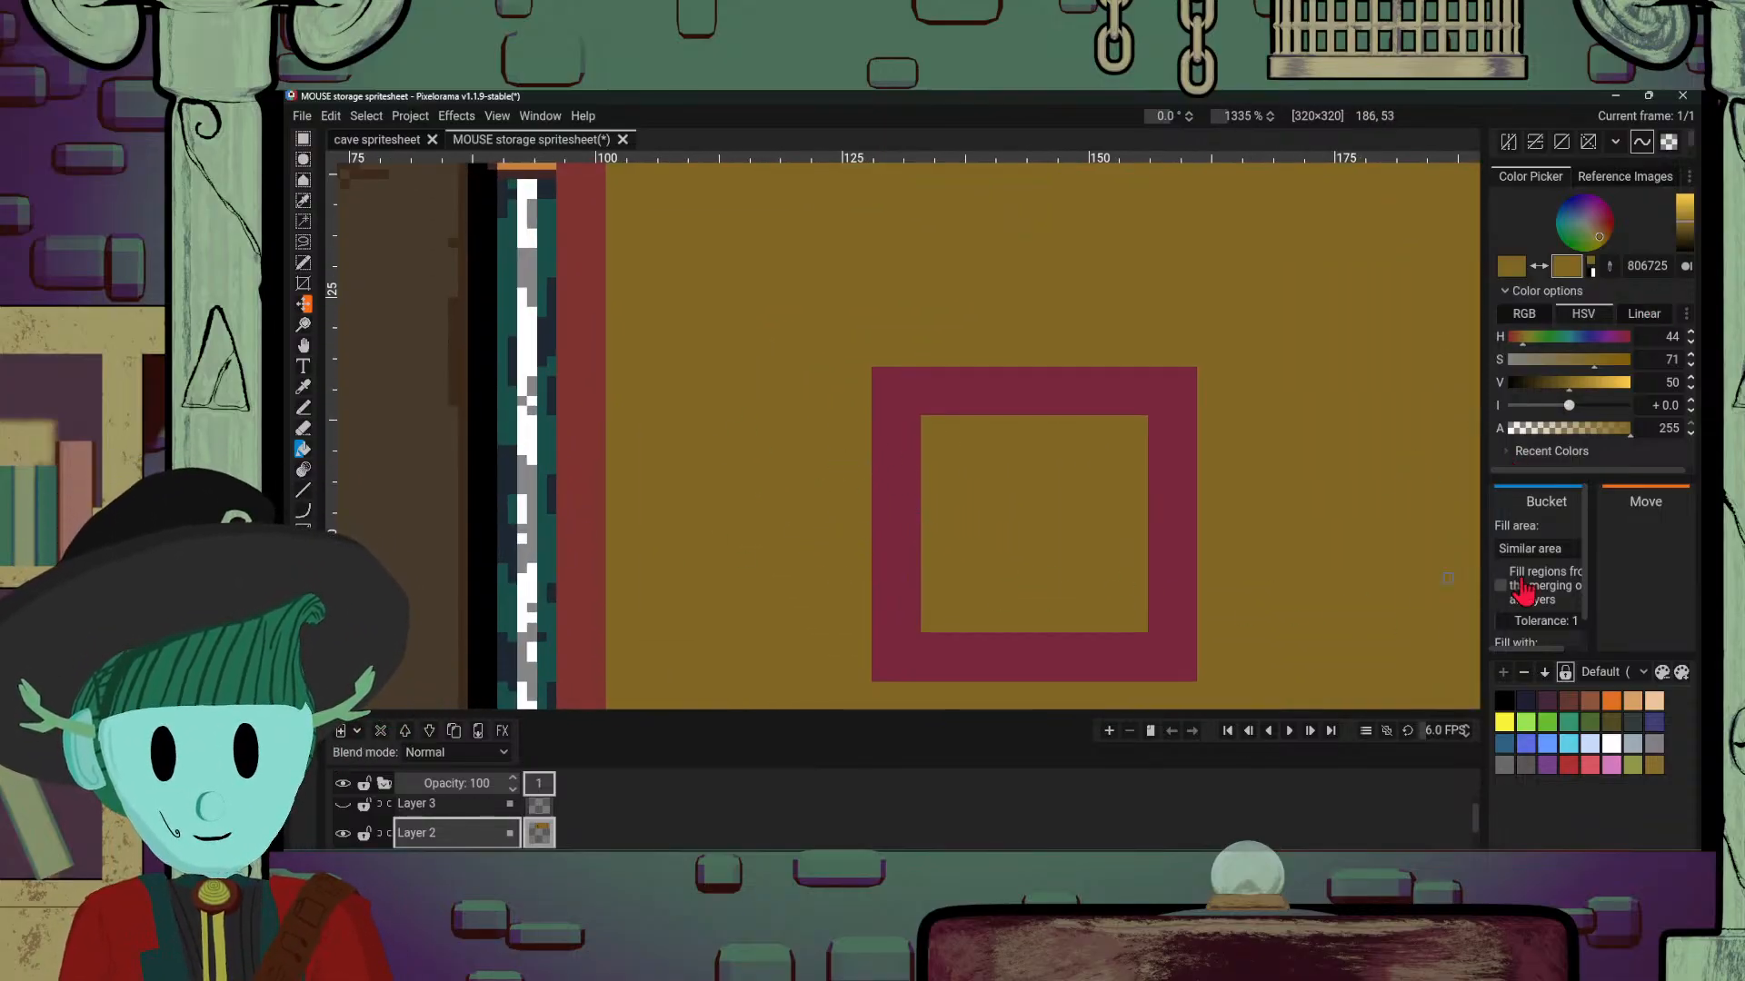
scroll(1275, 398, "up", 3)
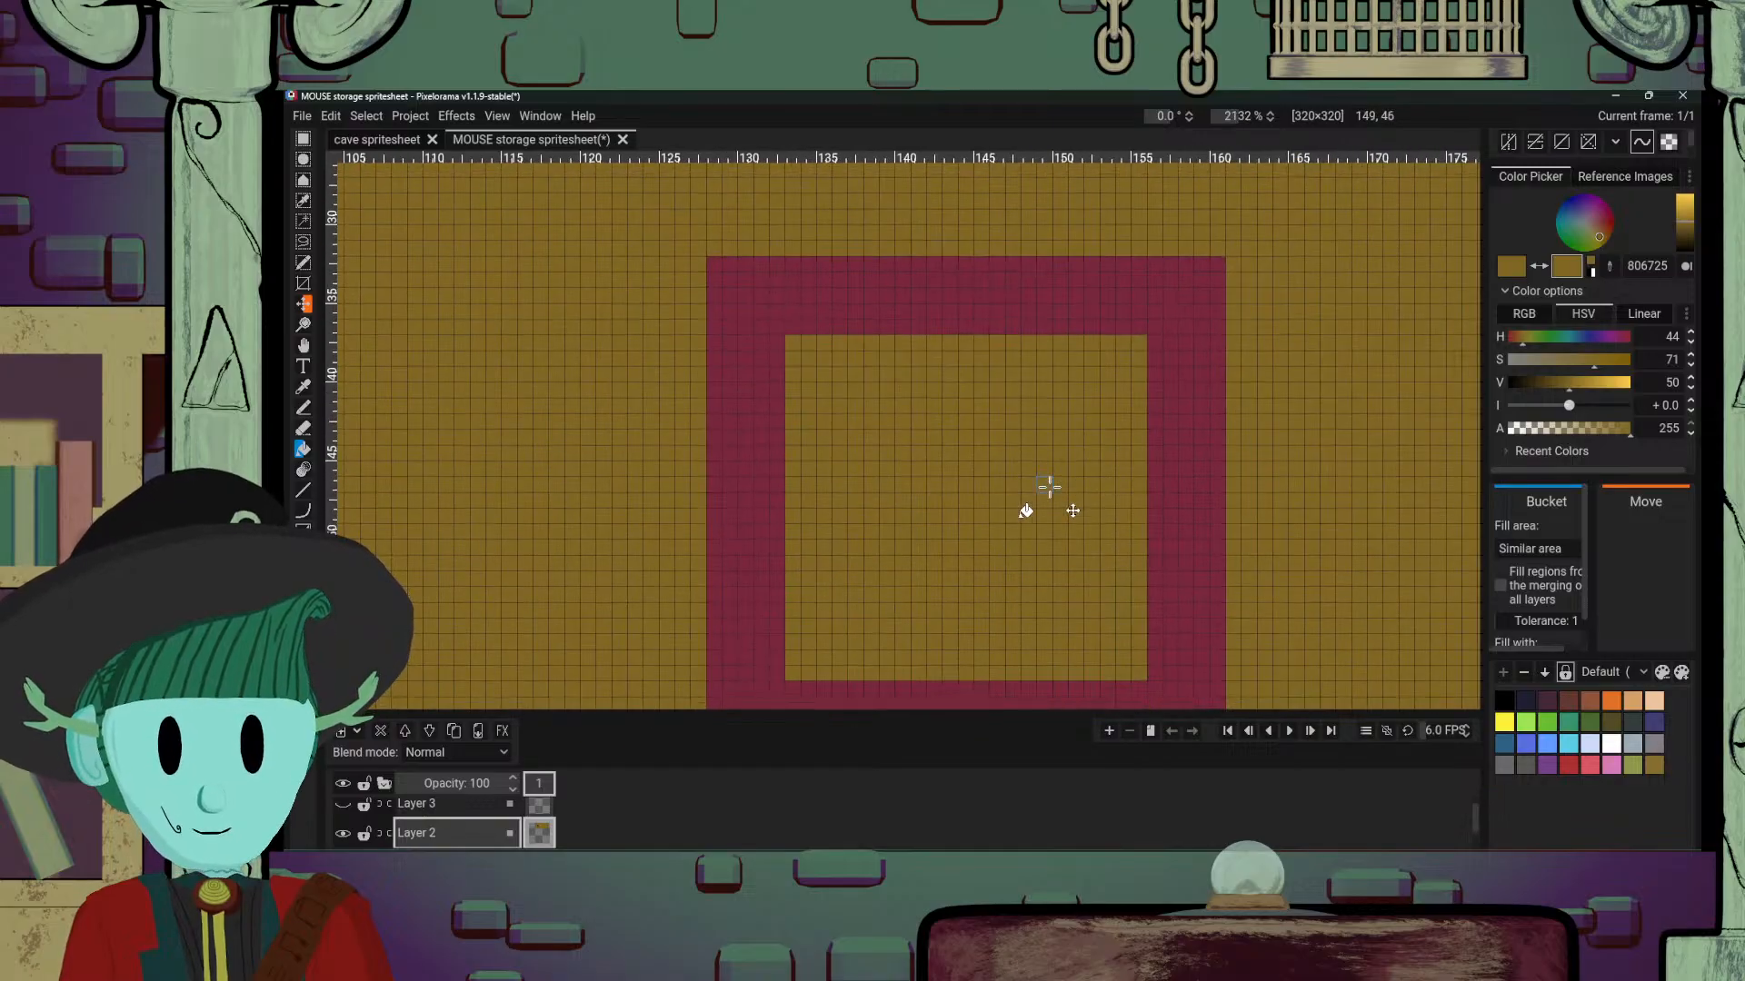
Step: Show Layer 3's grid lines again and compare the slot frame and the panel's red border with the grid cells
scroll(1226, 507, "down", 11)
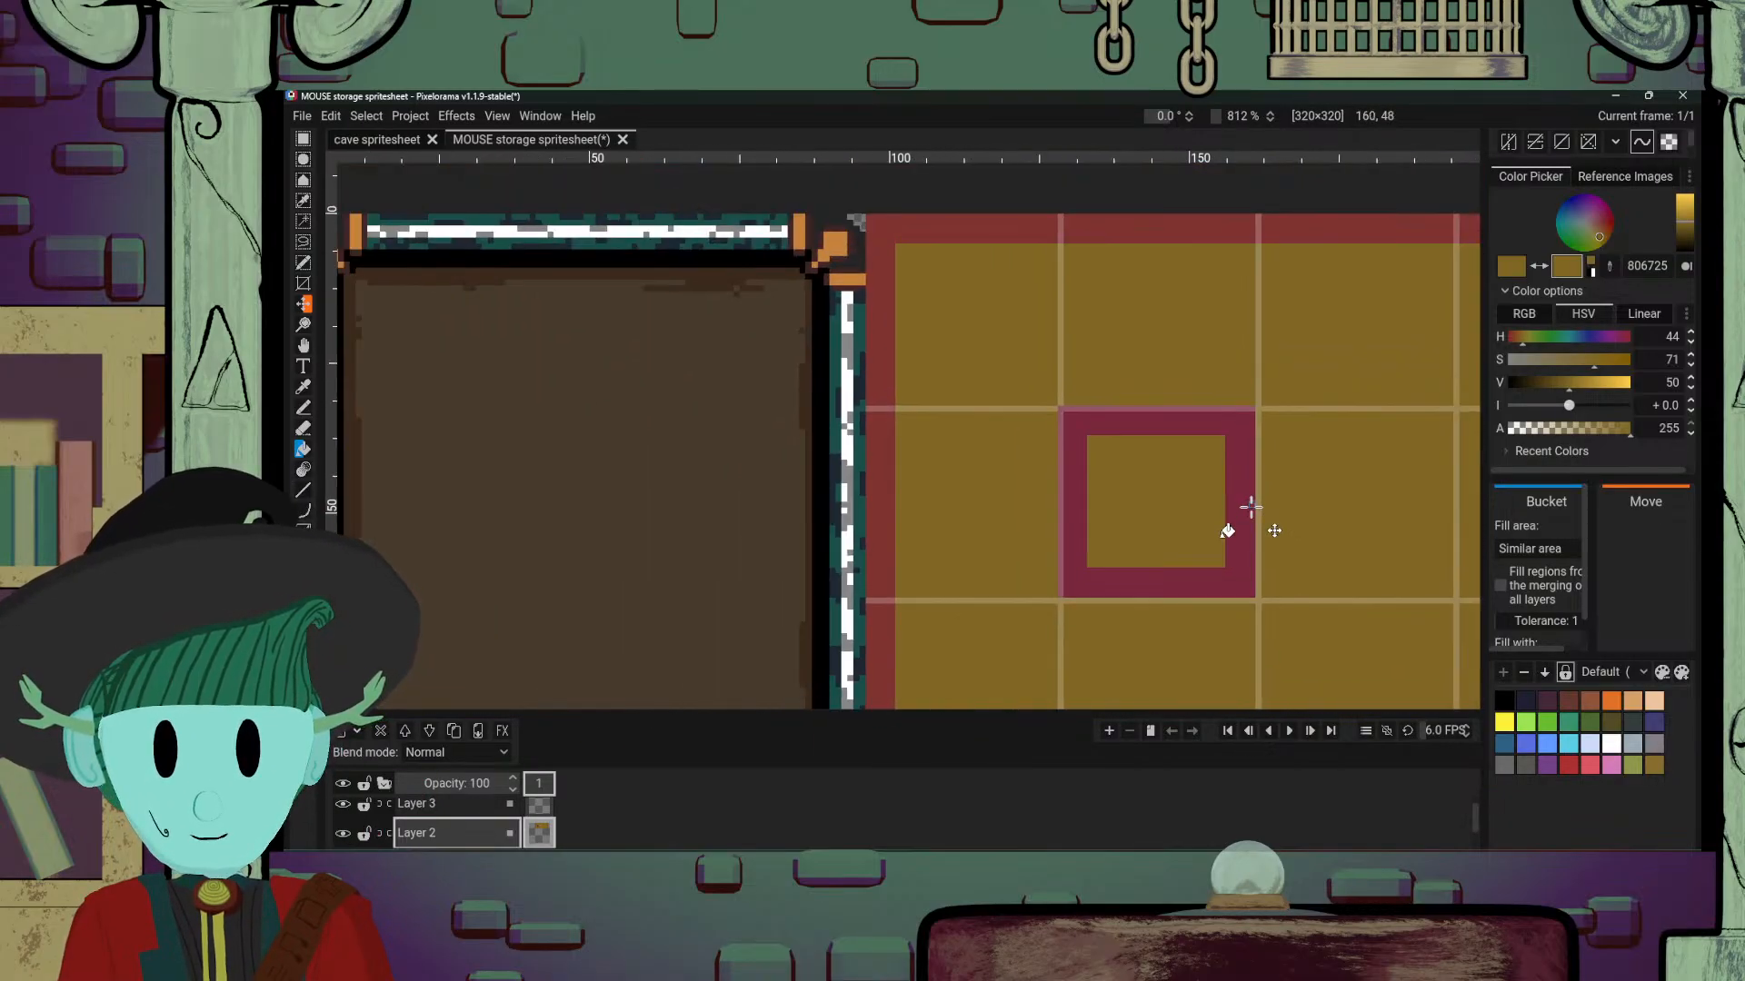
scroll(1250, 541, "up", 5)
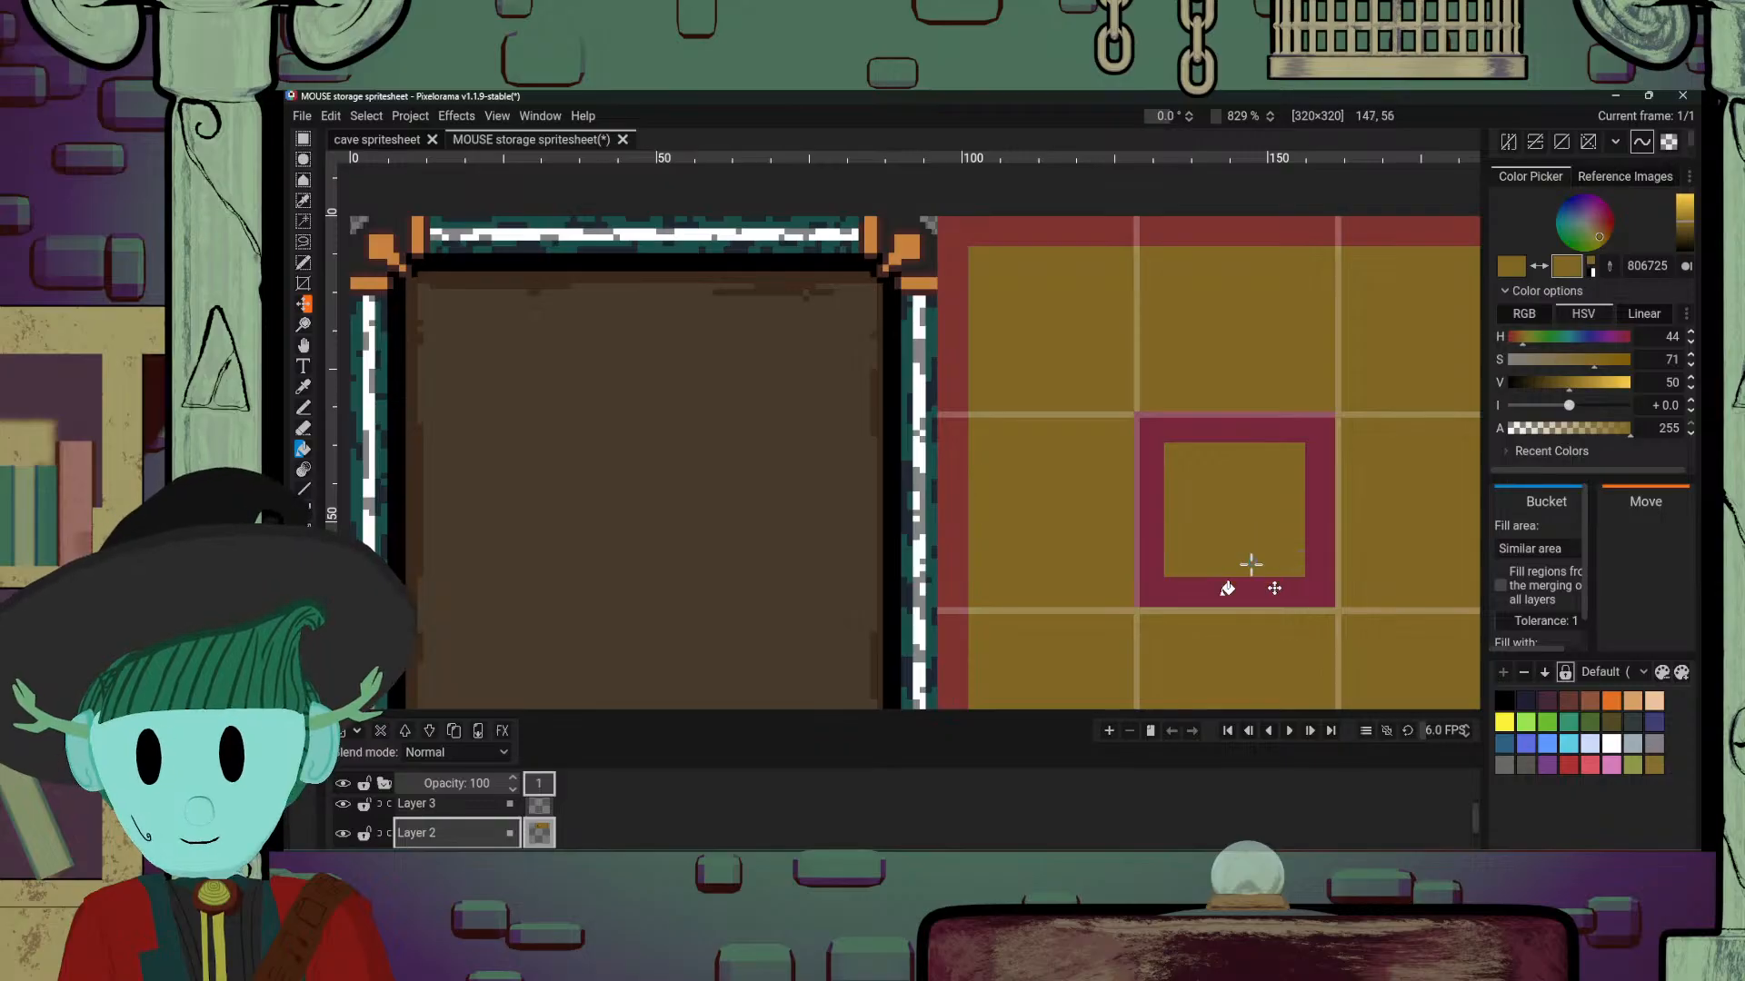
scroll(1251, 564, "up", 3)
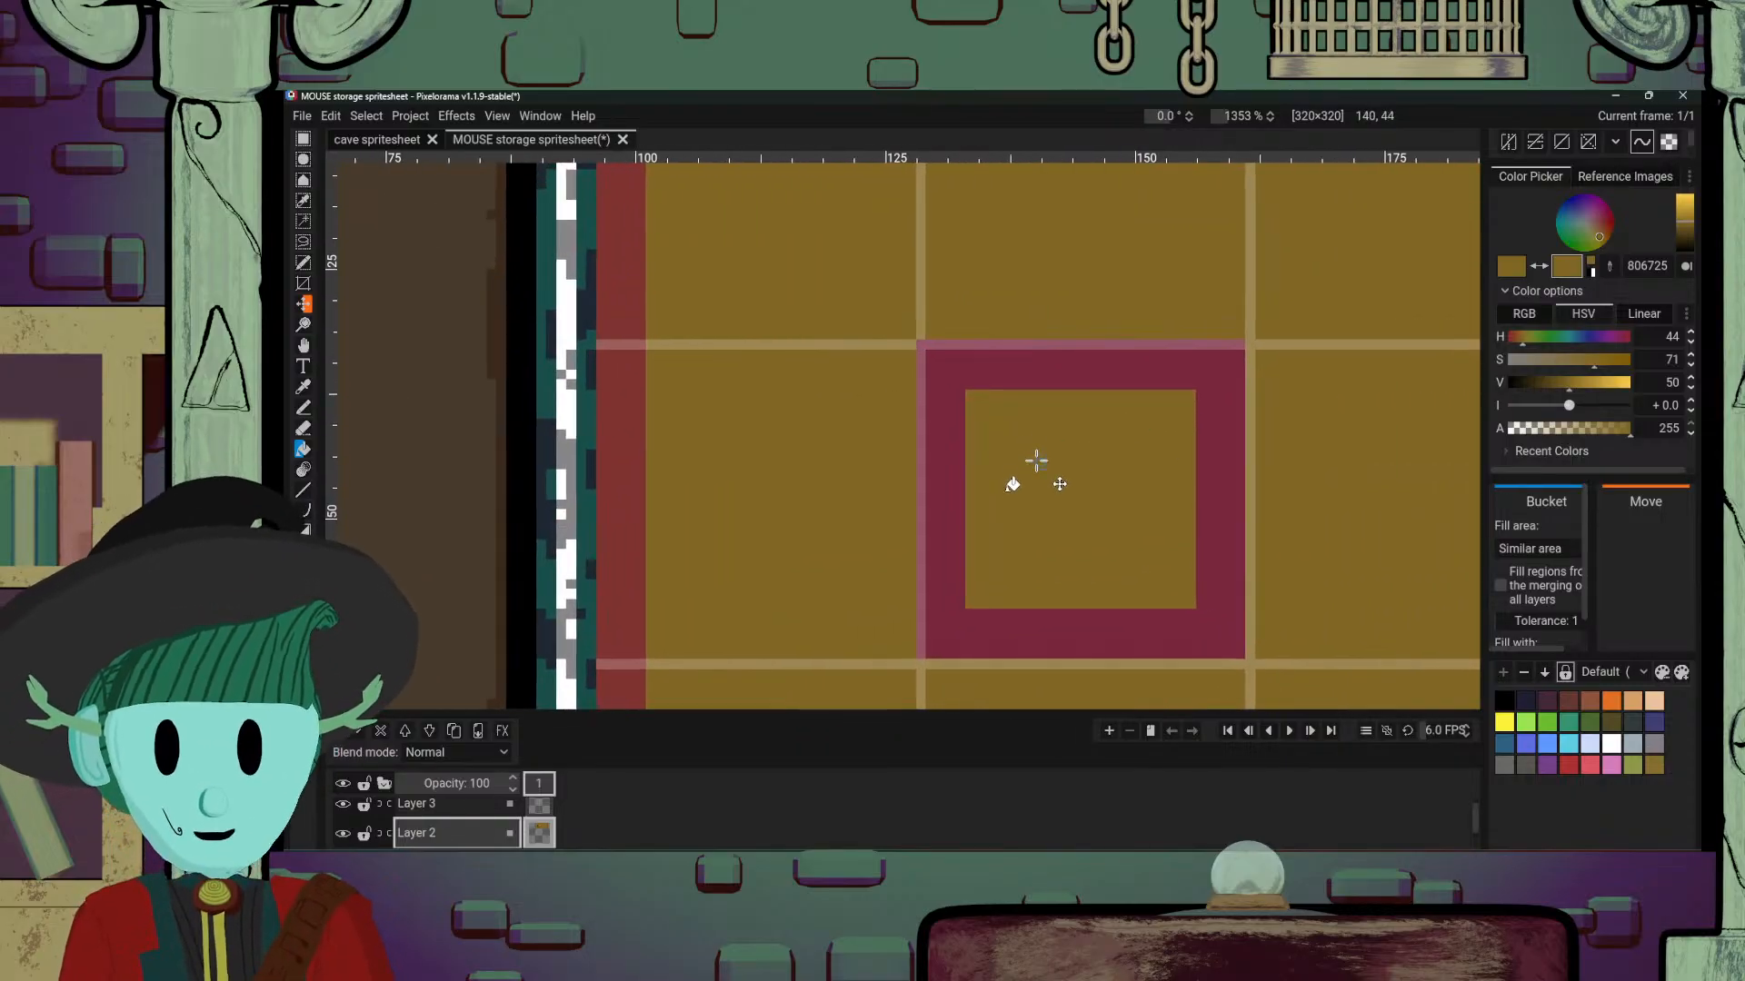
scroll(1036, 464, "down", 3)
left_click_drag(568, 389, 1055, 436)
scroll(1055, 436, "down", 3)
left_click_drag(1212, 367, 902, 346)
scroll(954, 376, "up", 2)
scroll(960, 376, "up", 2)
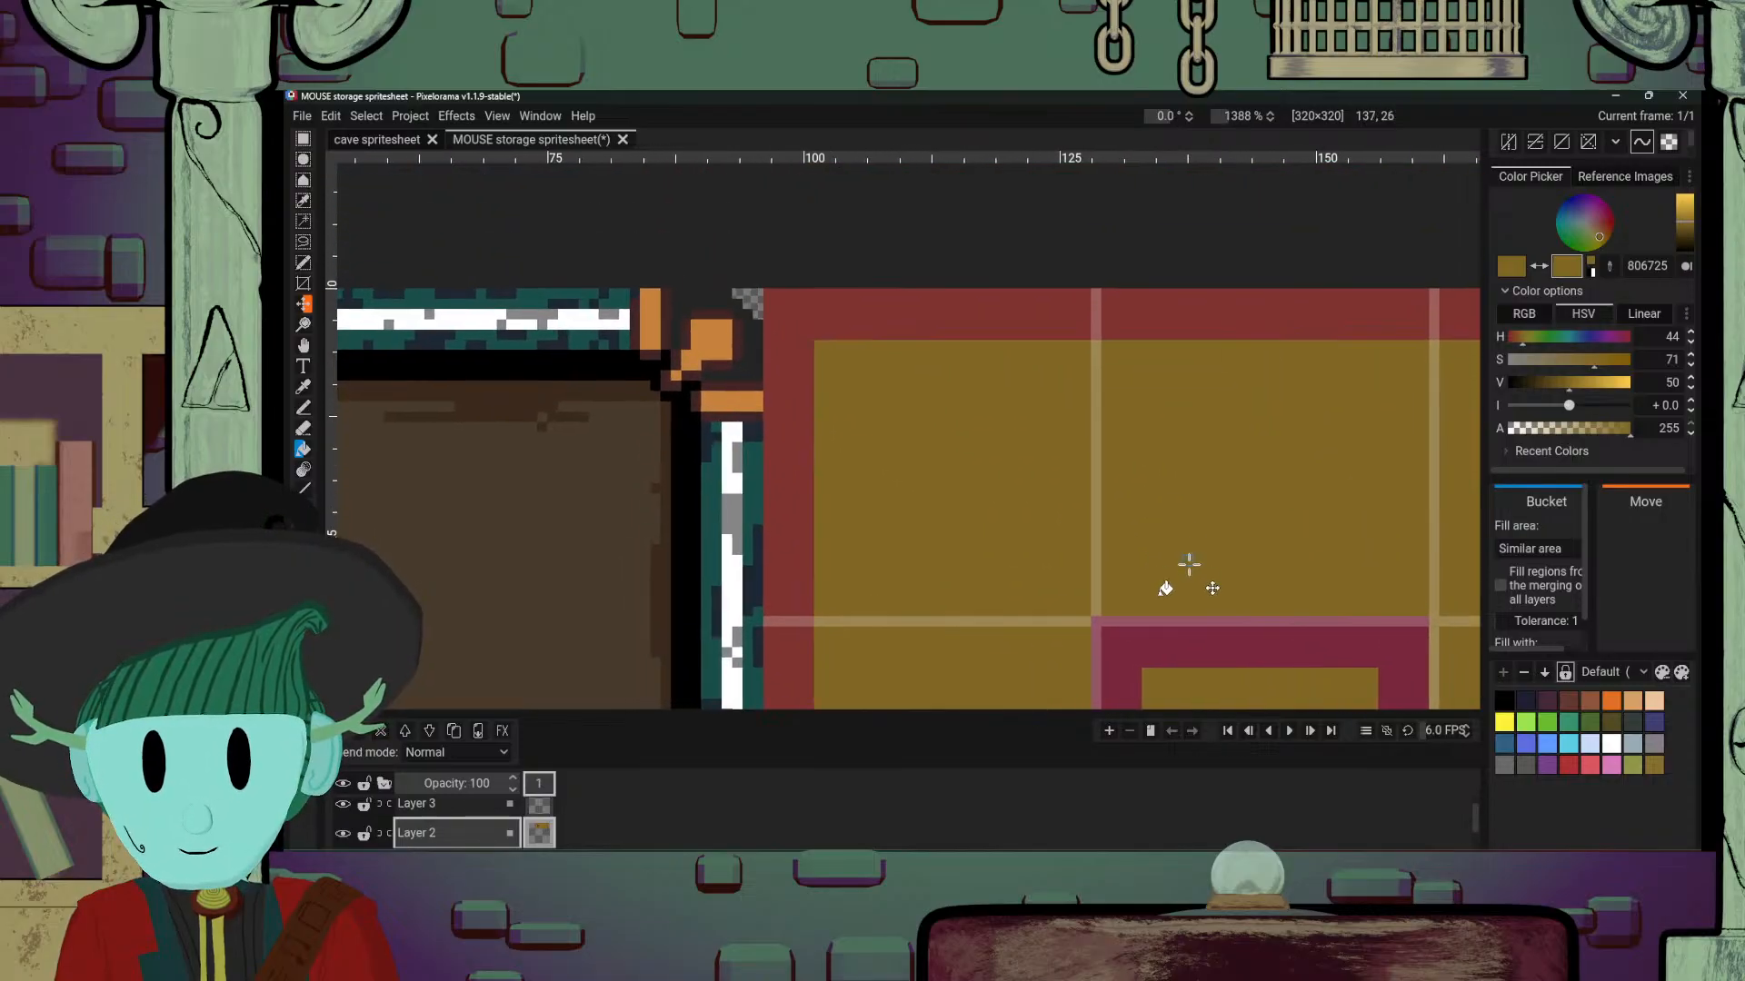
scroll(800, 465, "up", 4)
scroll(801, 457, "down", 6)
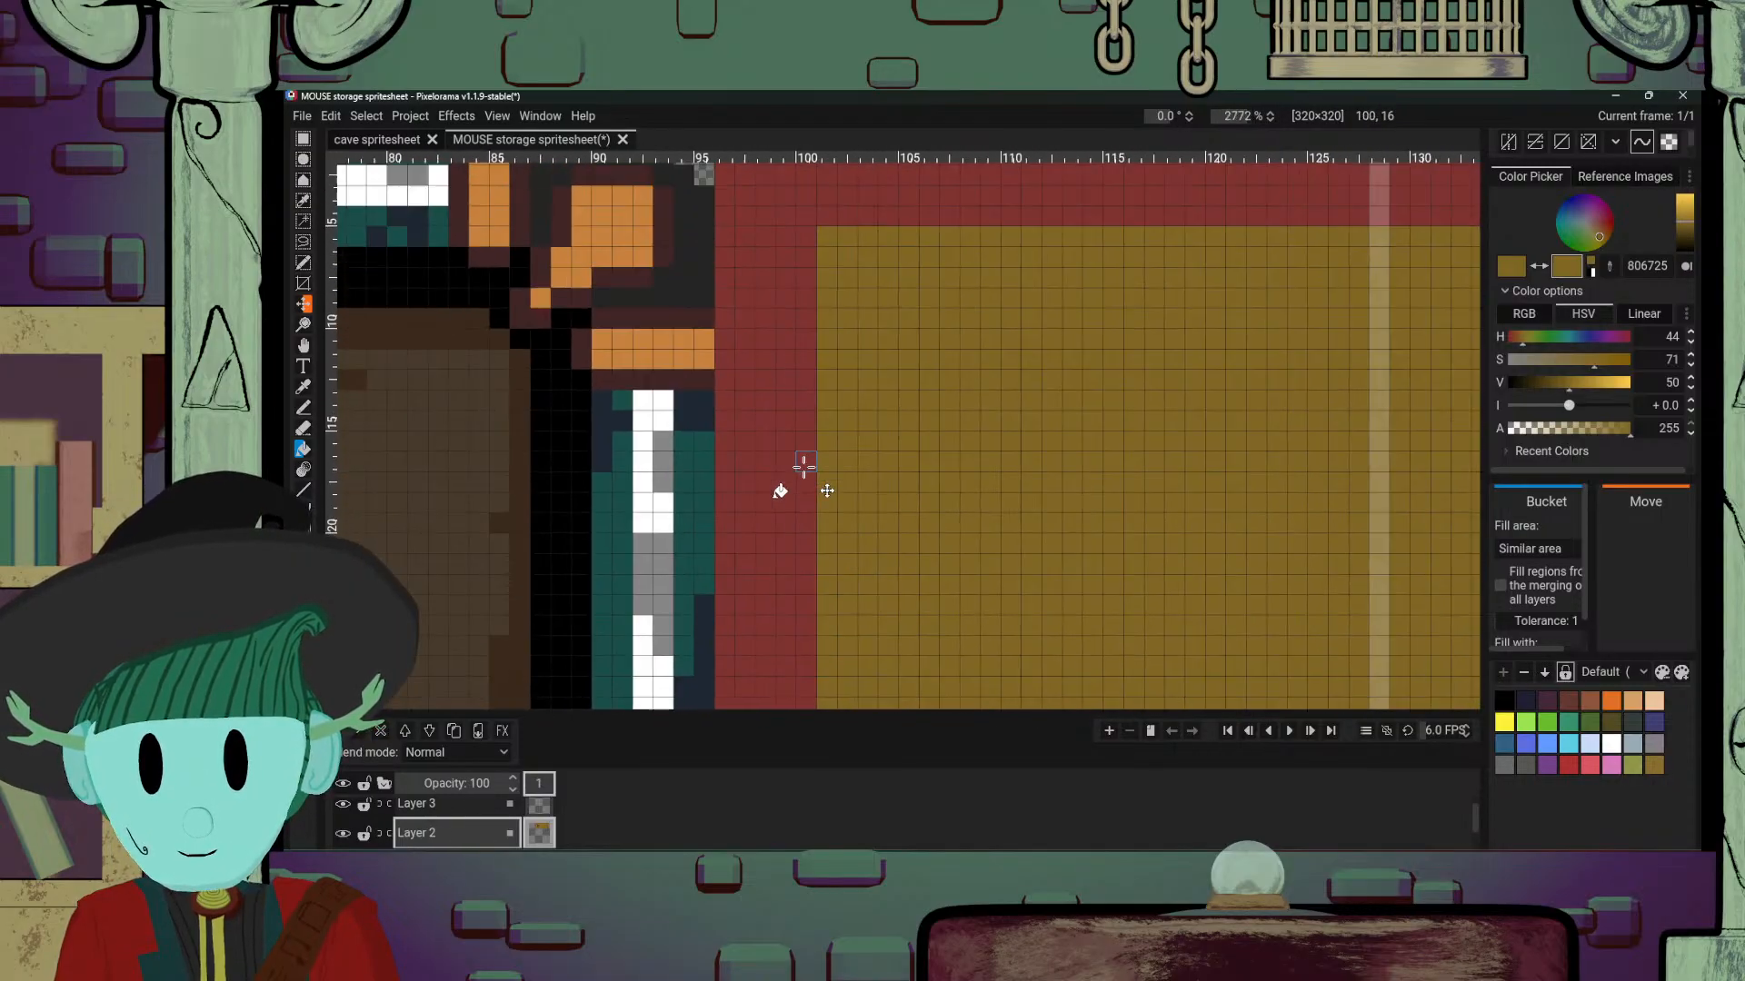
Step: Pencil over the outer two pixel columns of the crimson frame's right side in dark yellow, from the top to the lower part
scroll(1118, 527, "up", 4)
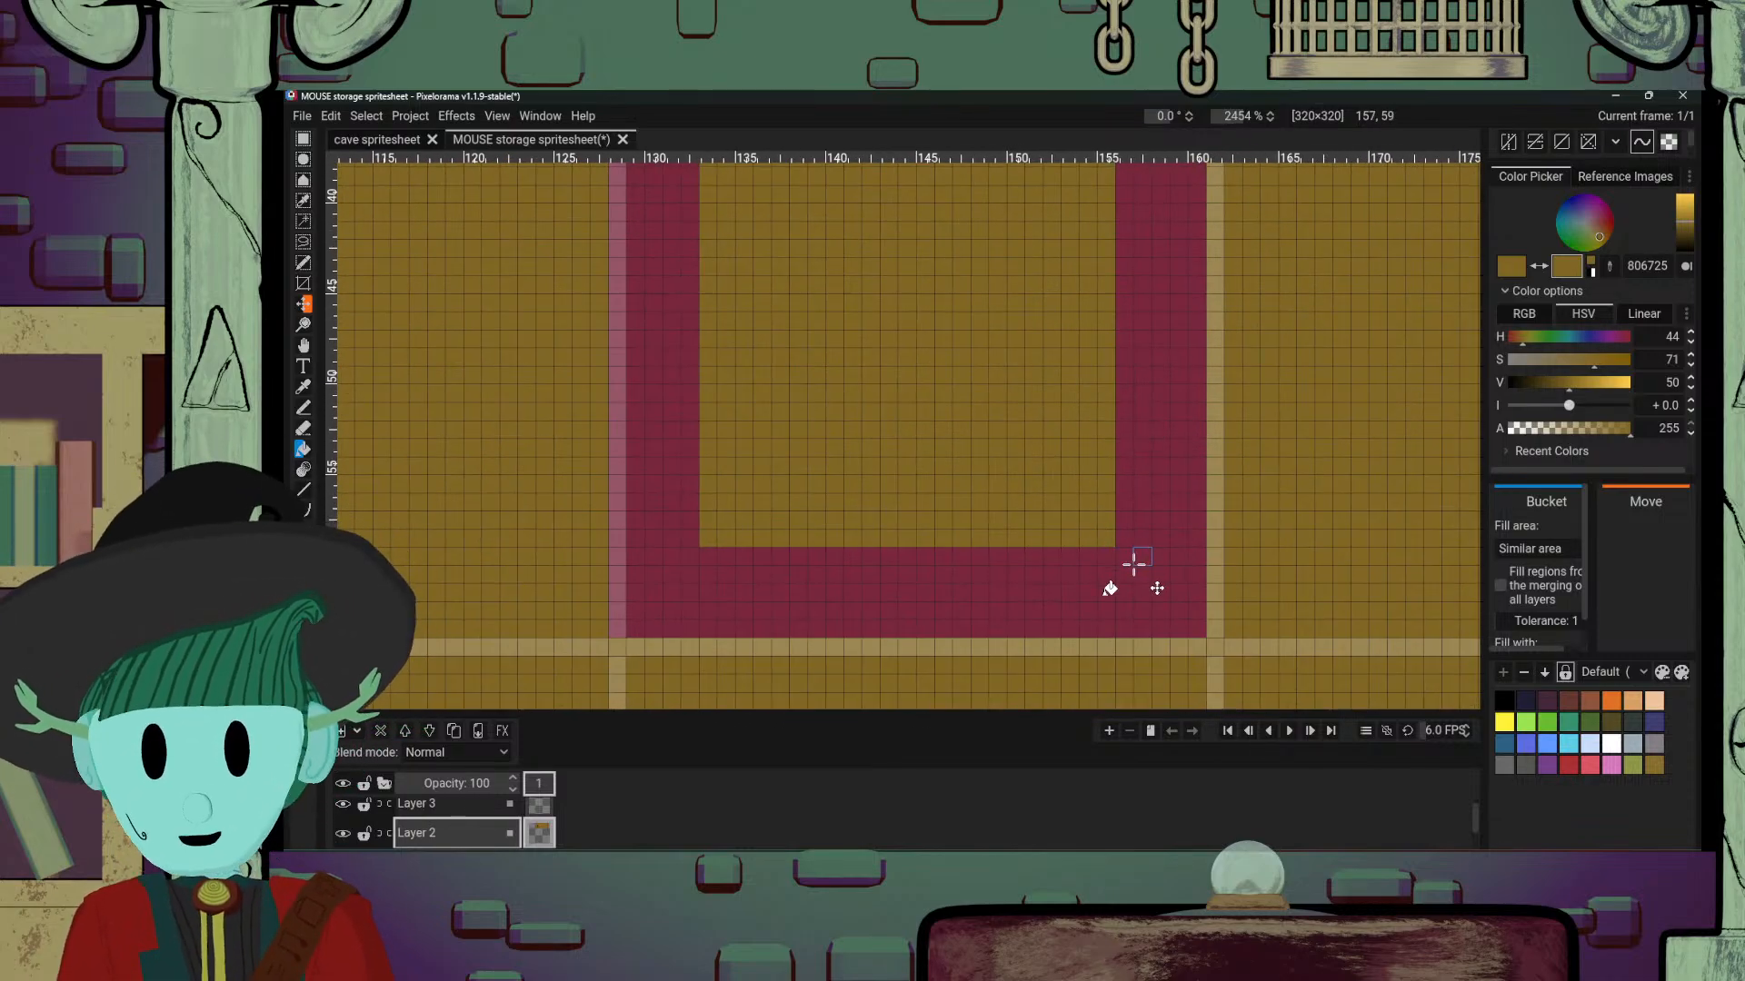
scroll(1123, 311, "down", 2)
left_click_drag(1123, 311, 1215, 477)
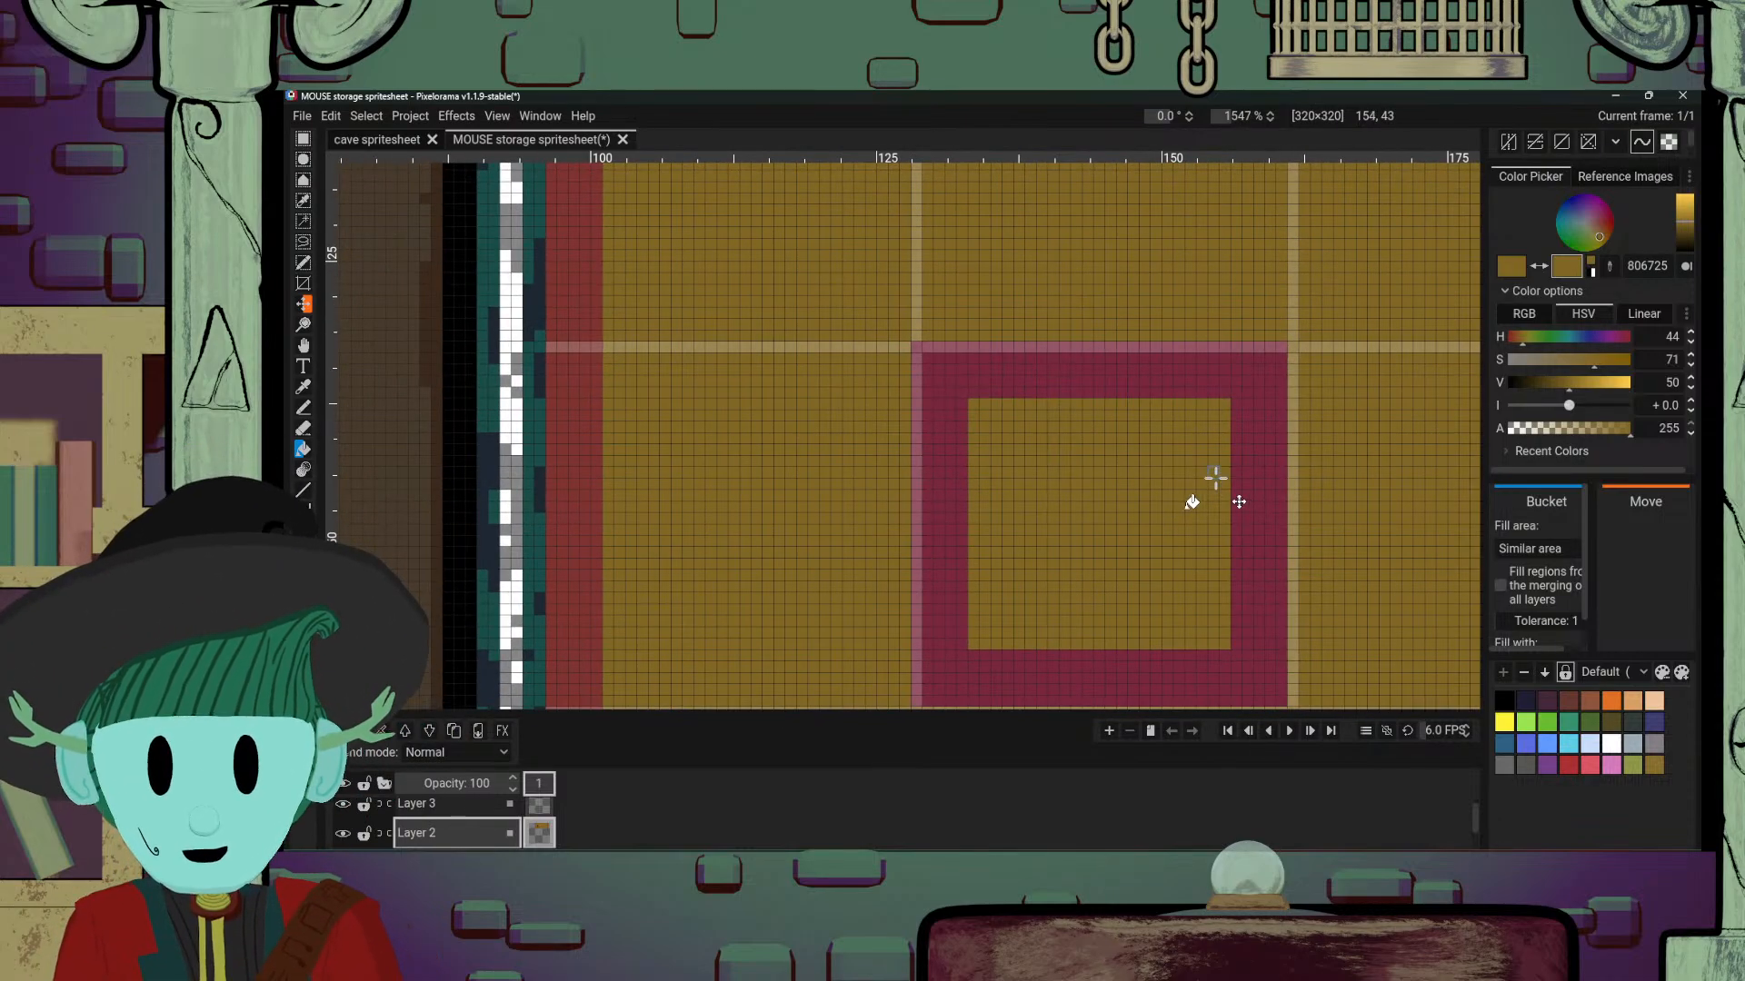
mouse_move(718, 828)
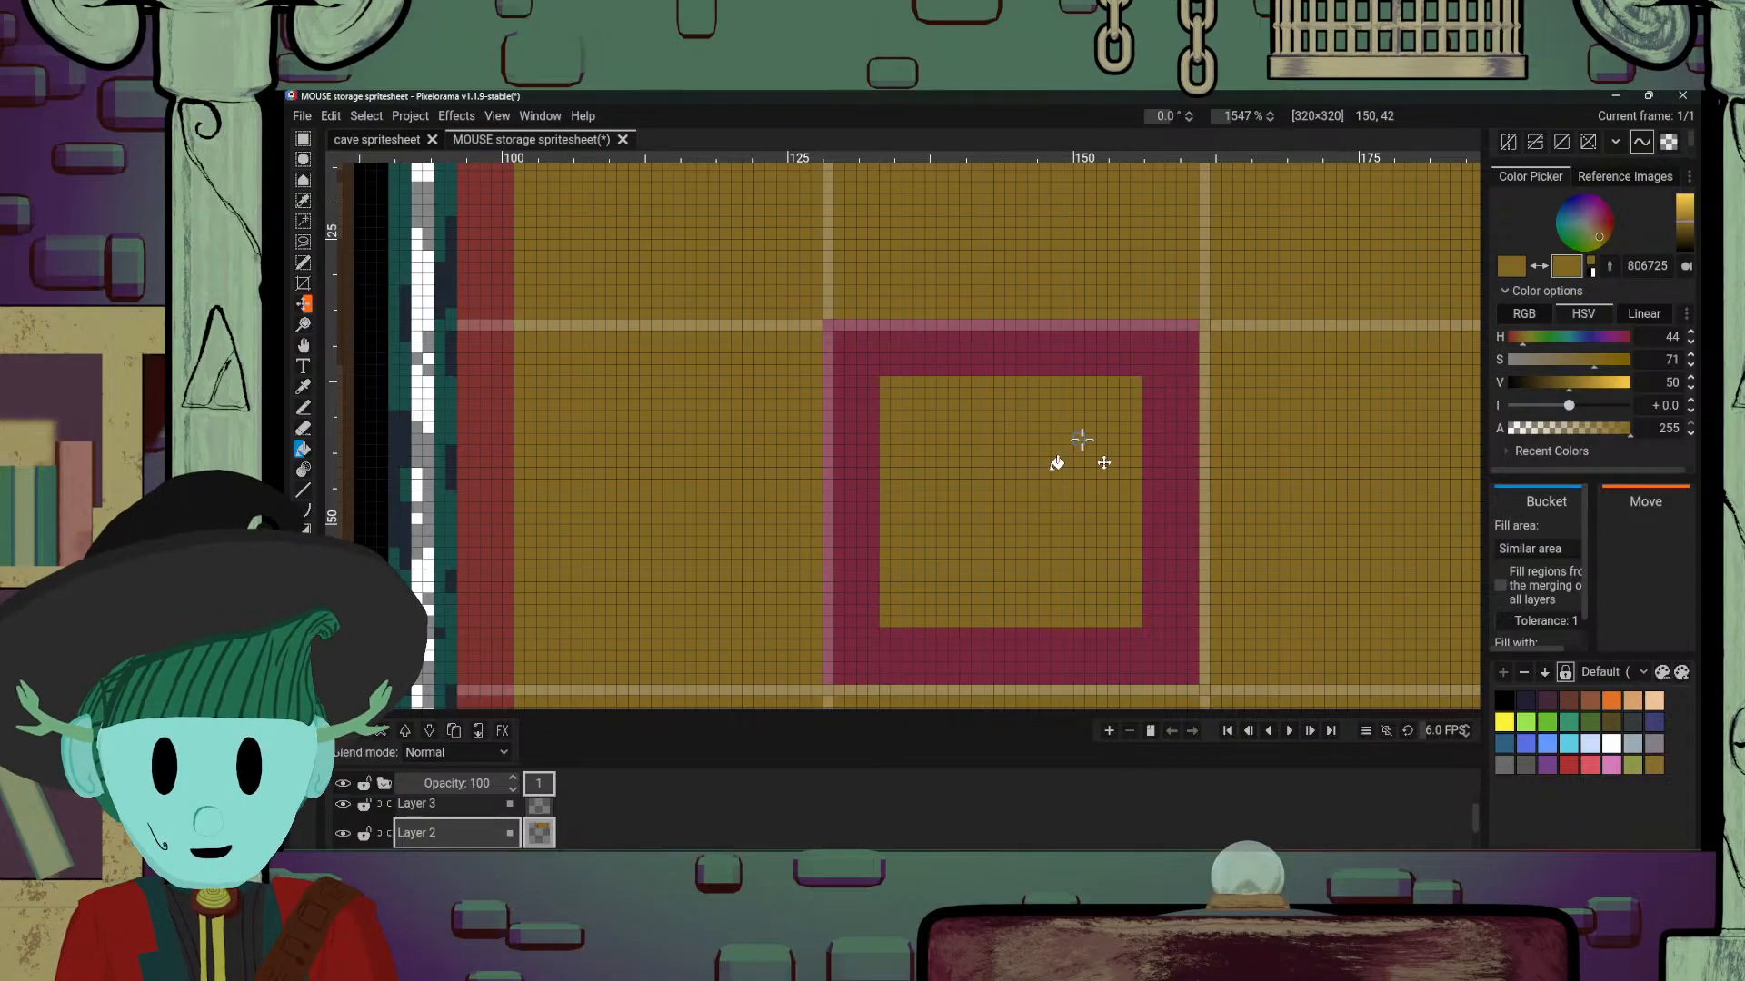
key("e")
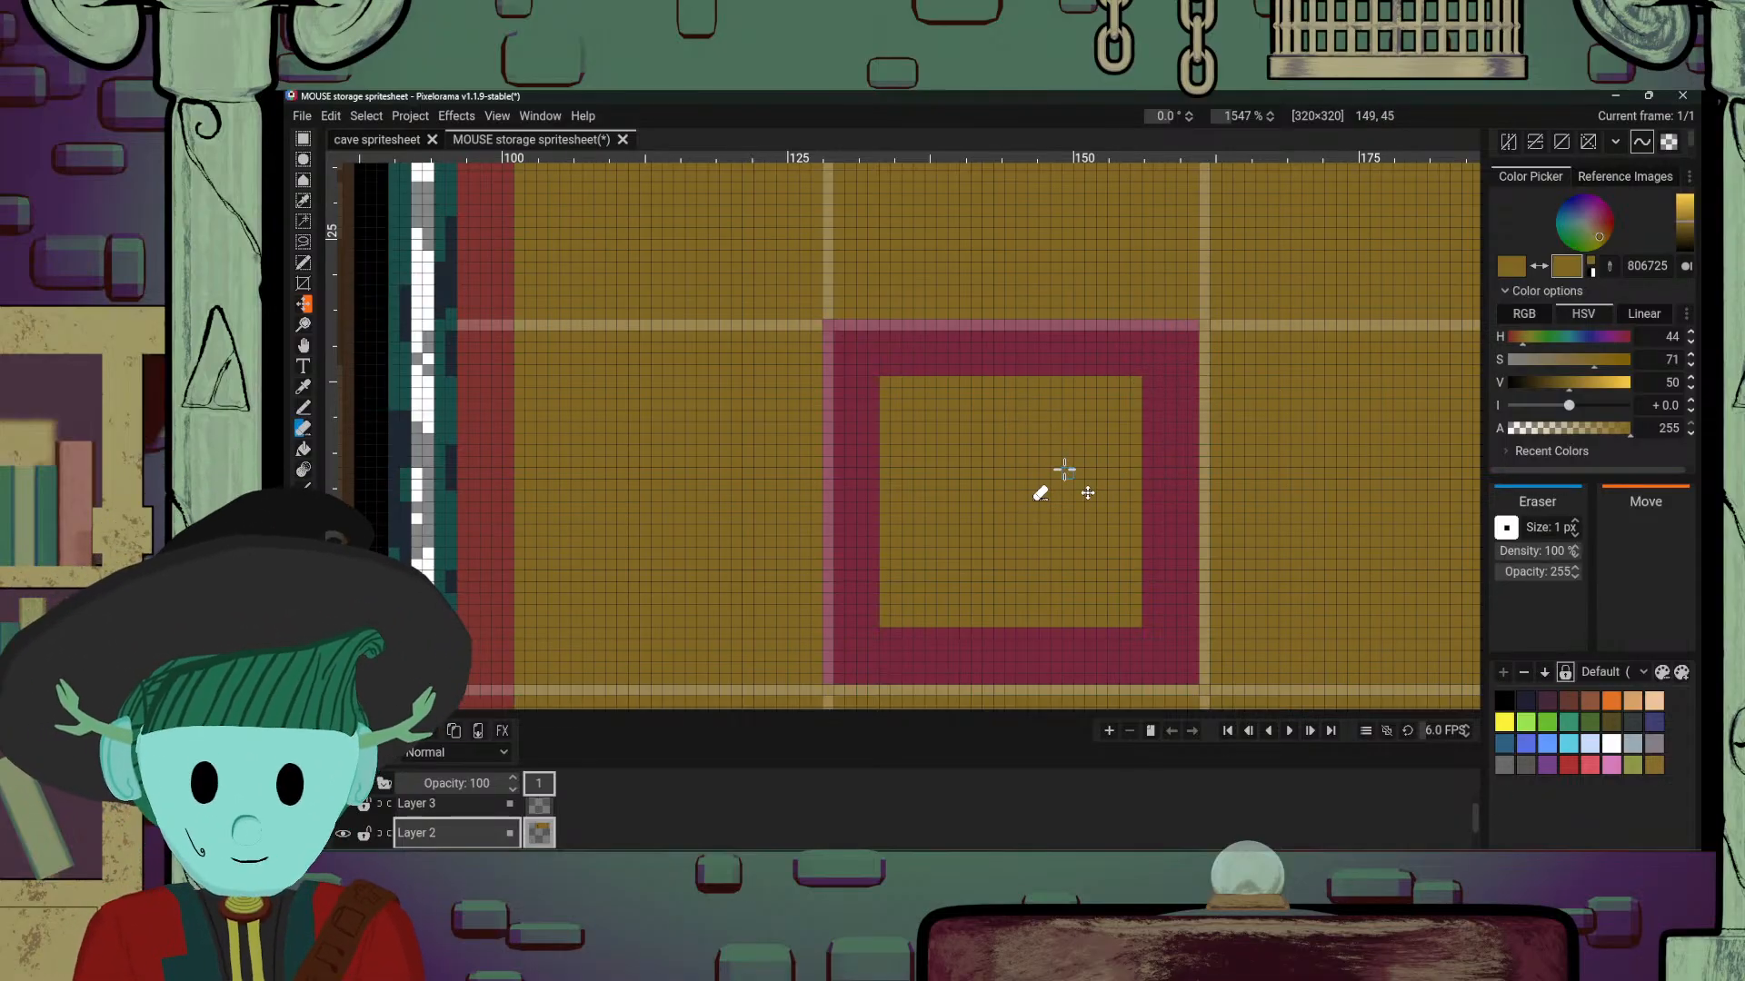
key("b")
left_click_drag(1183, 336, 1181, 545)
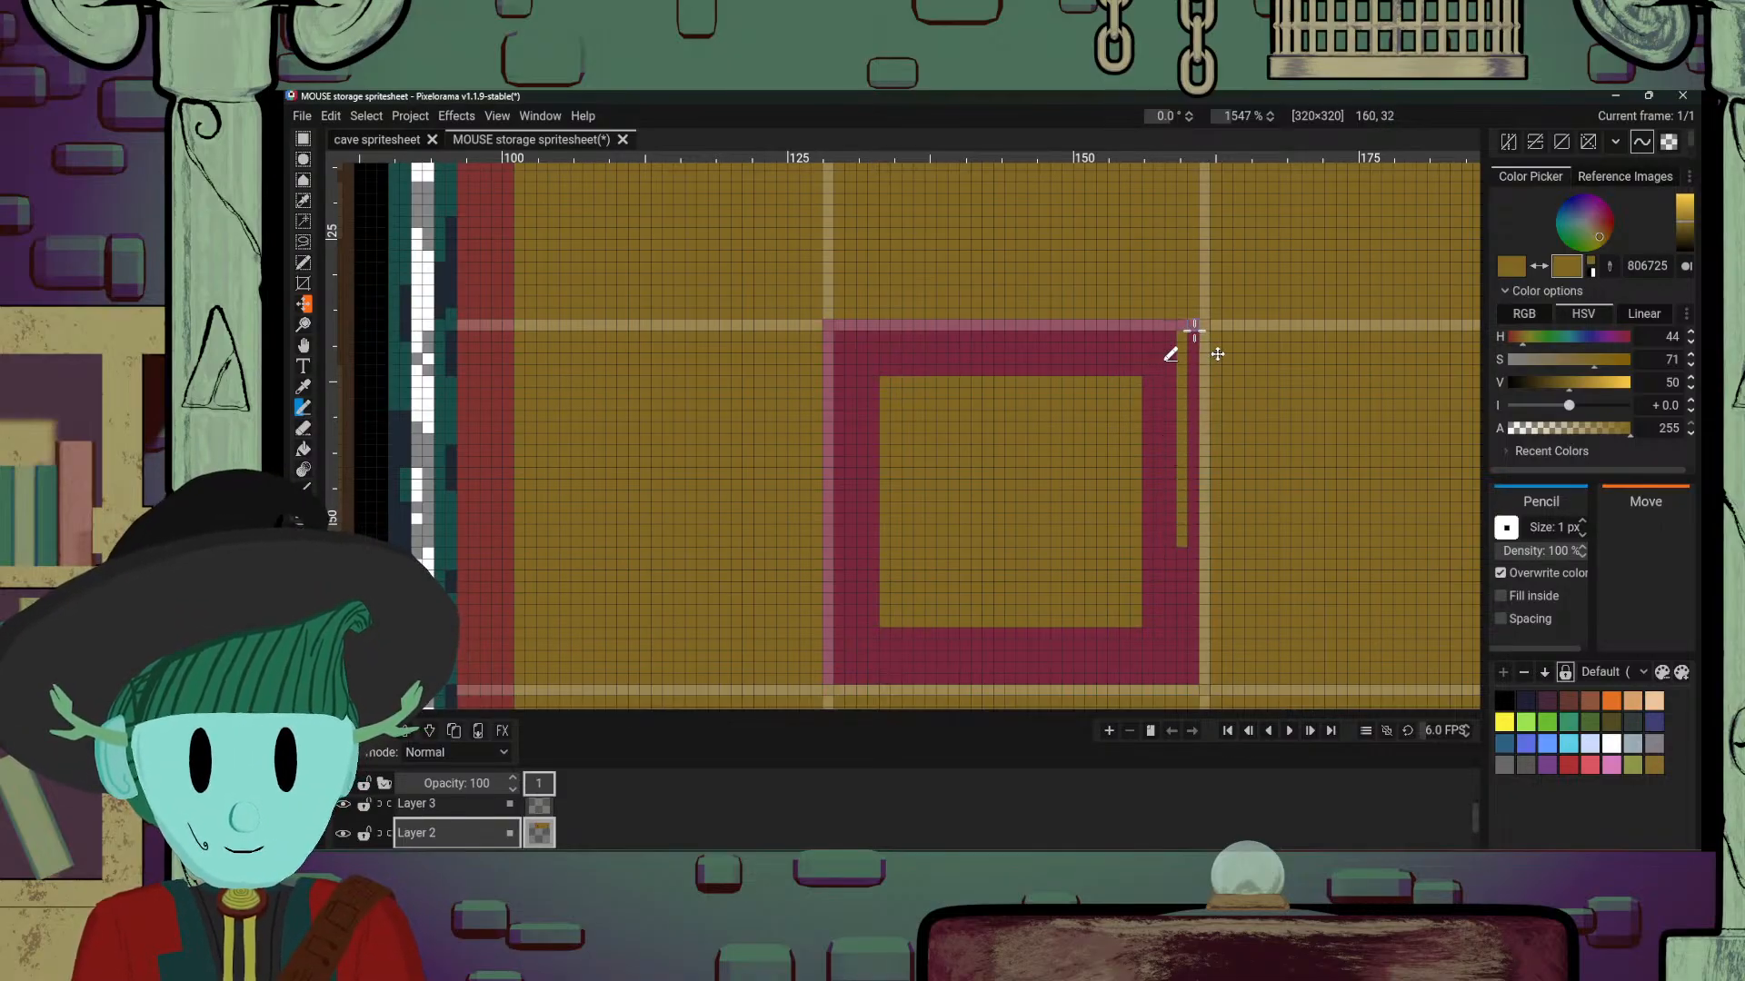
left_click_drag(1194, 348, 1181, 583)
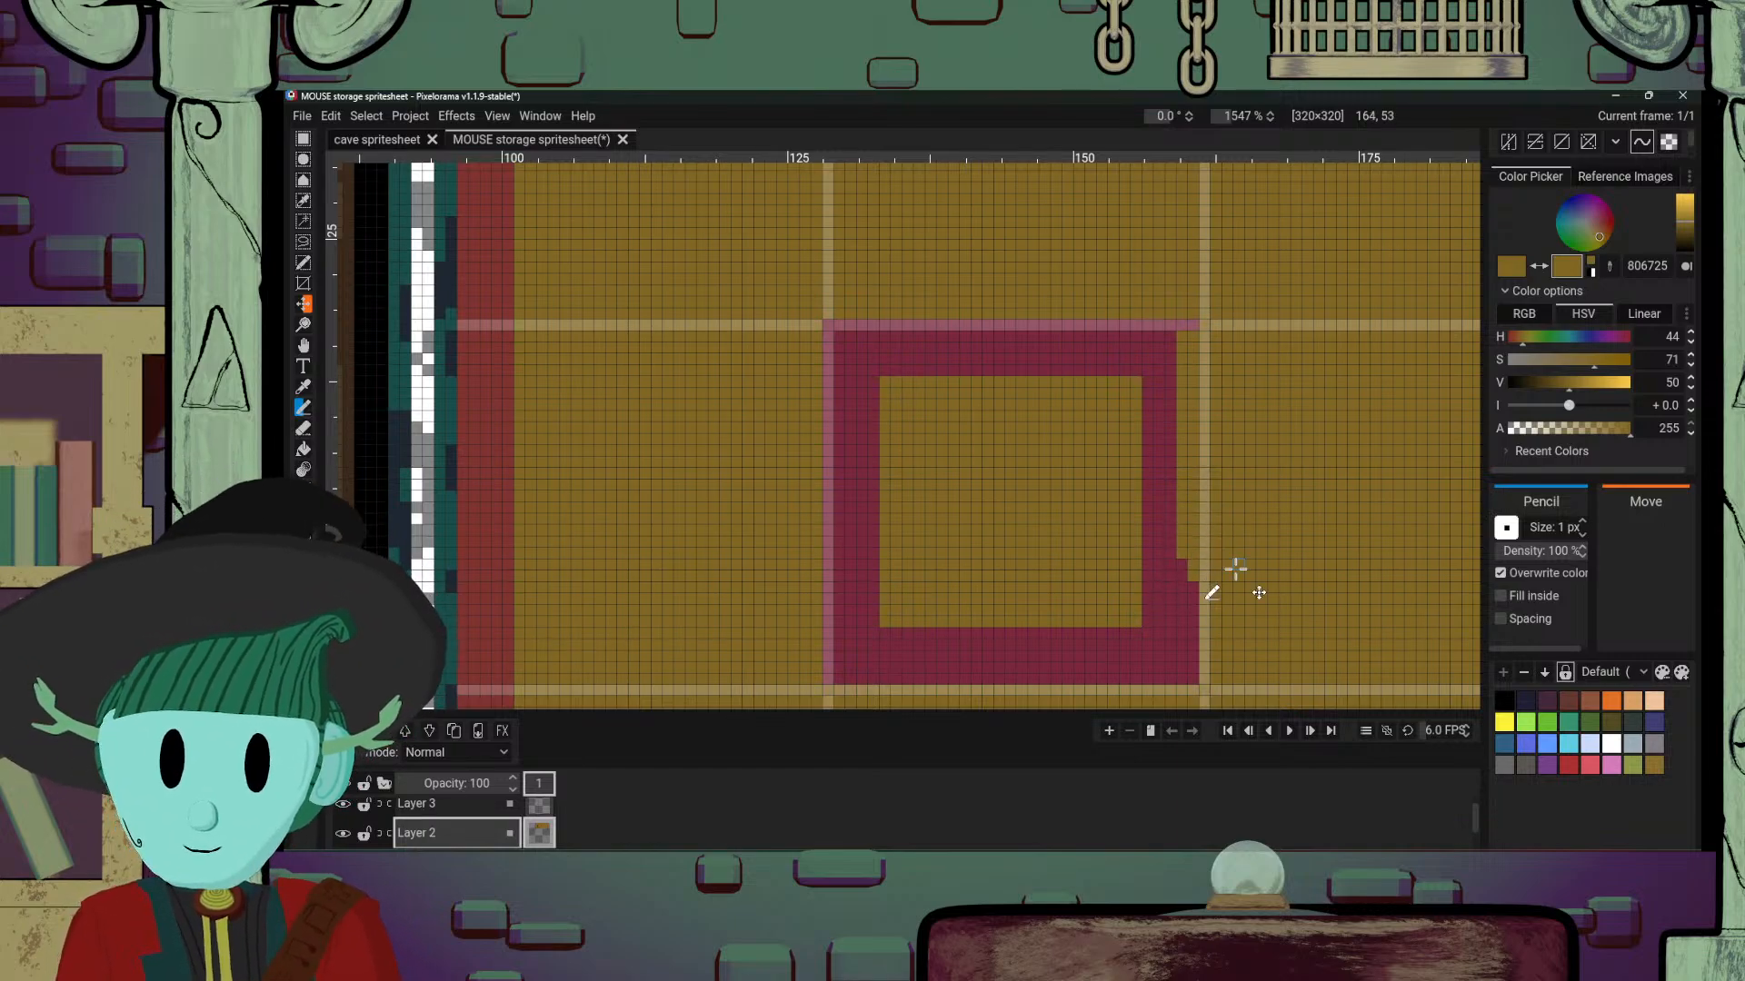
Step: Repaint a crimson stretch midway down the frame's trimmed right side and cover its protruding top-right corner in dark yellow
scroll(1236, 569, "down", 4)
scroll(1218, 572, "up", 5)
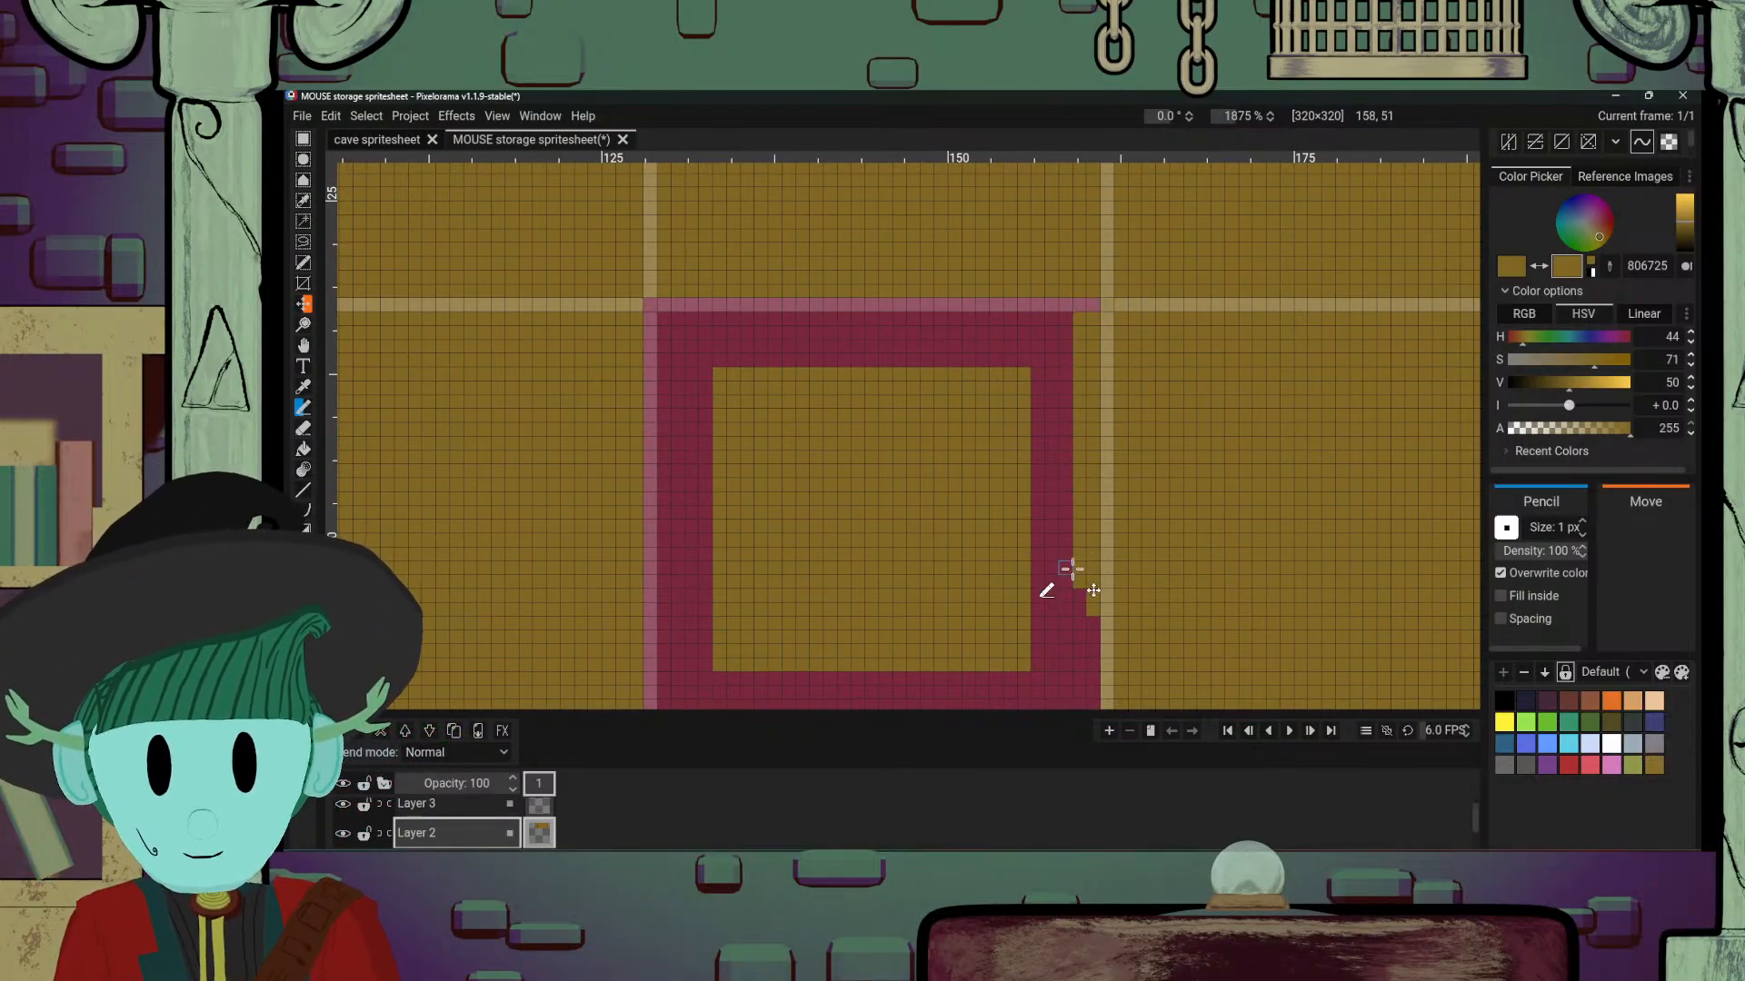
left_click(1058, 571, "alt")
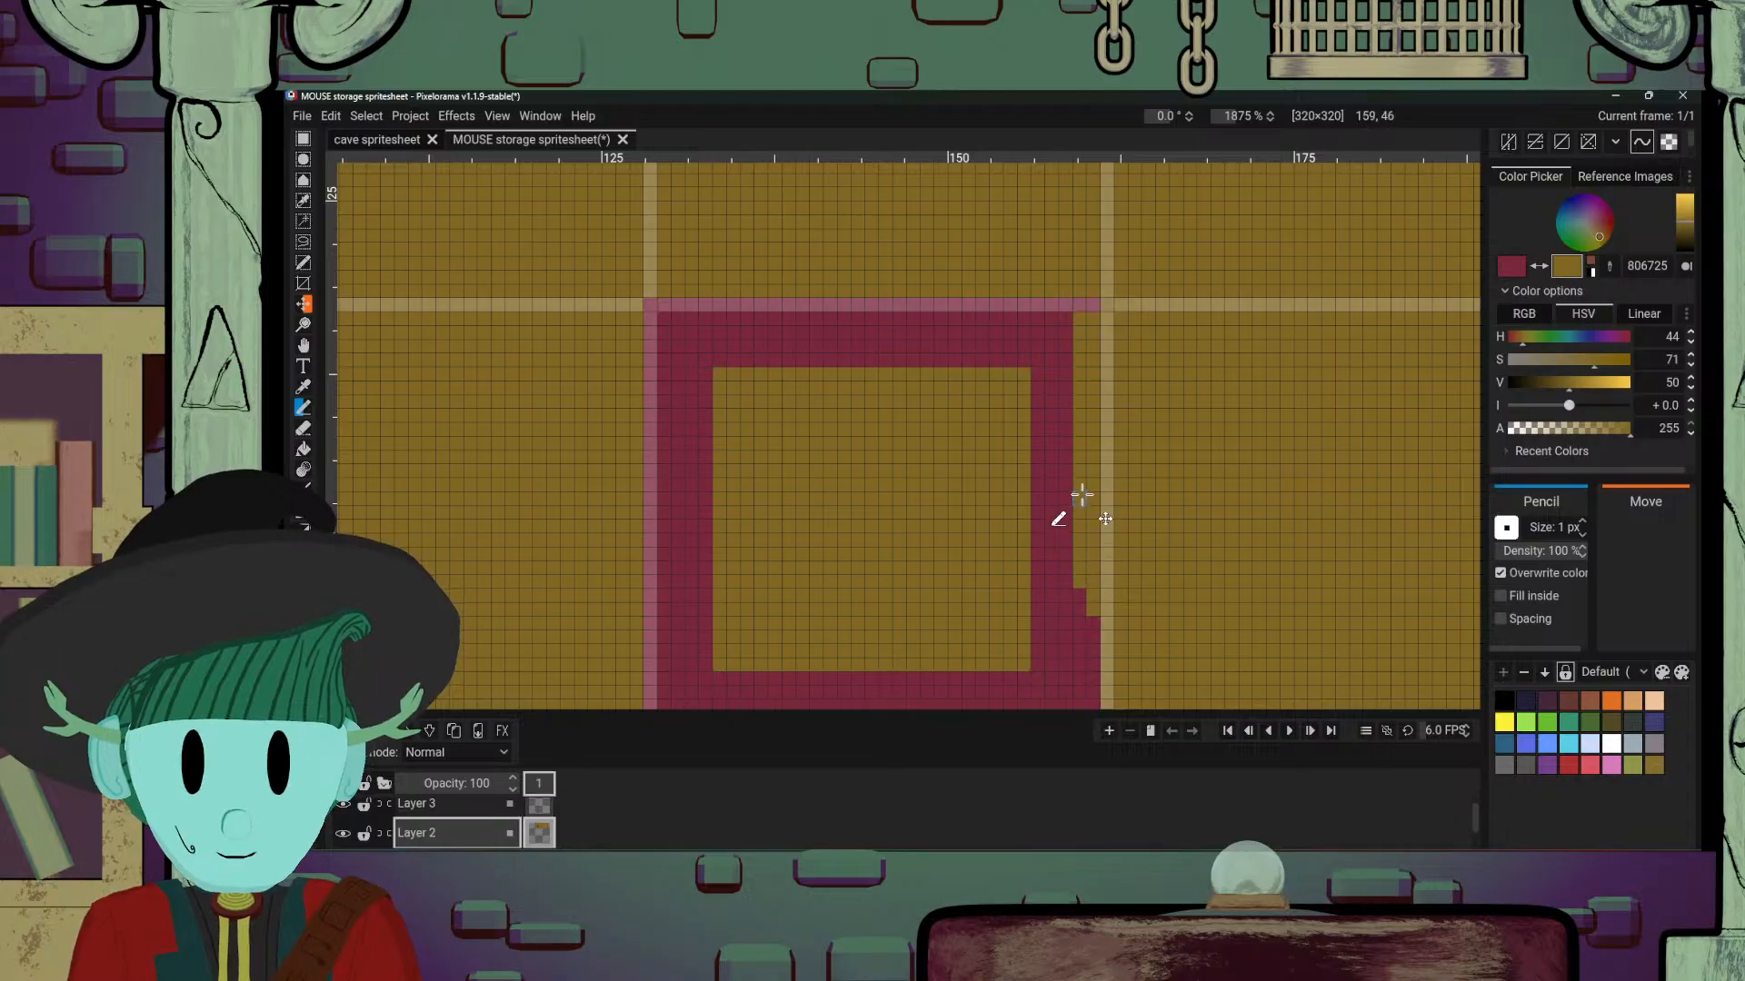
left_click_drag(1082, 495, 1081, 575)
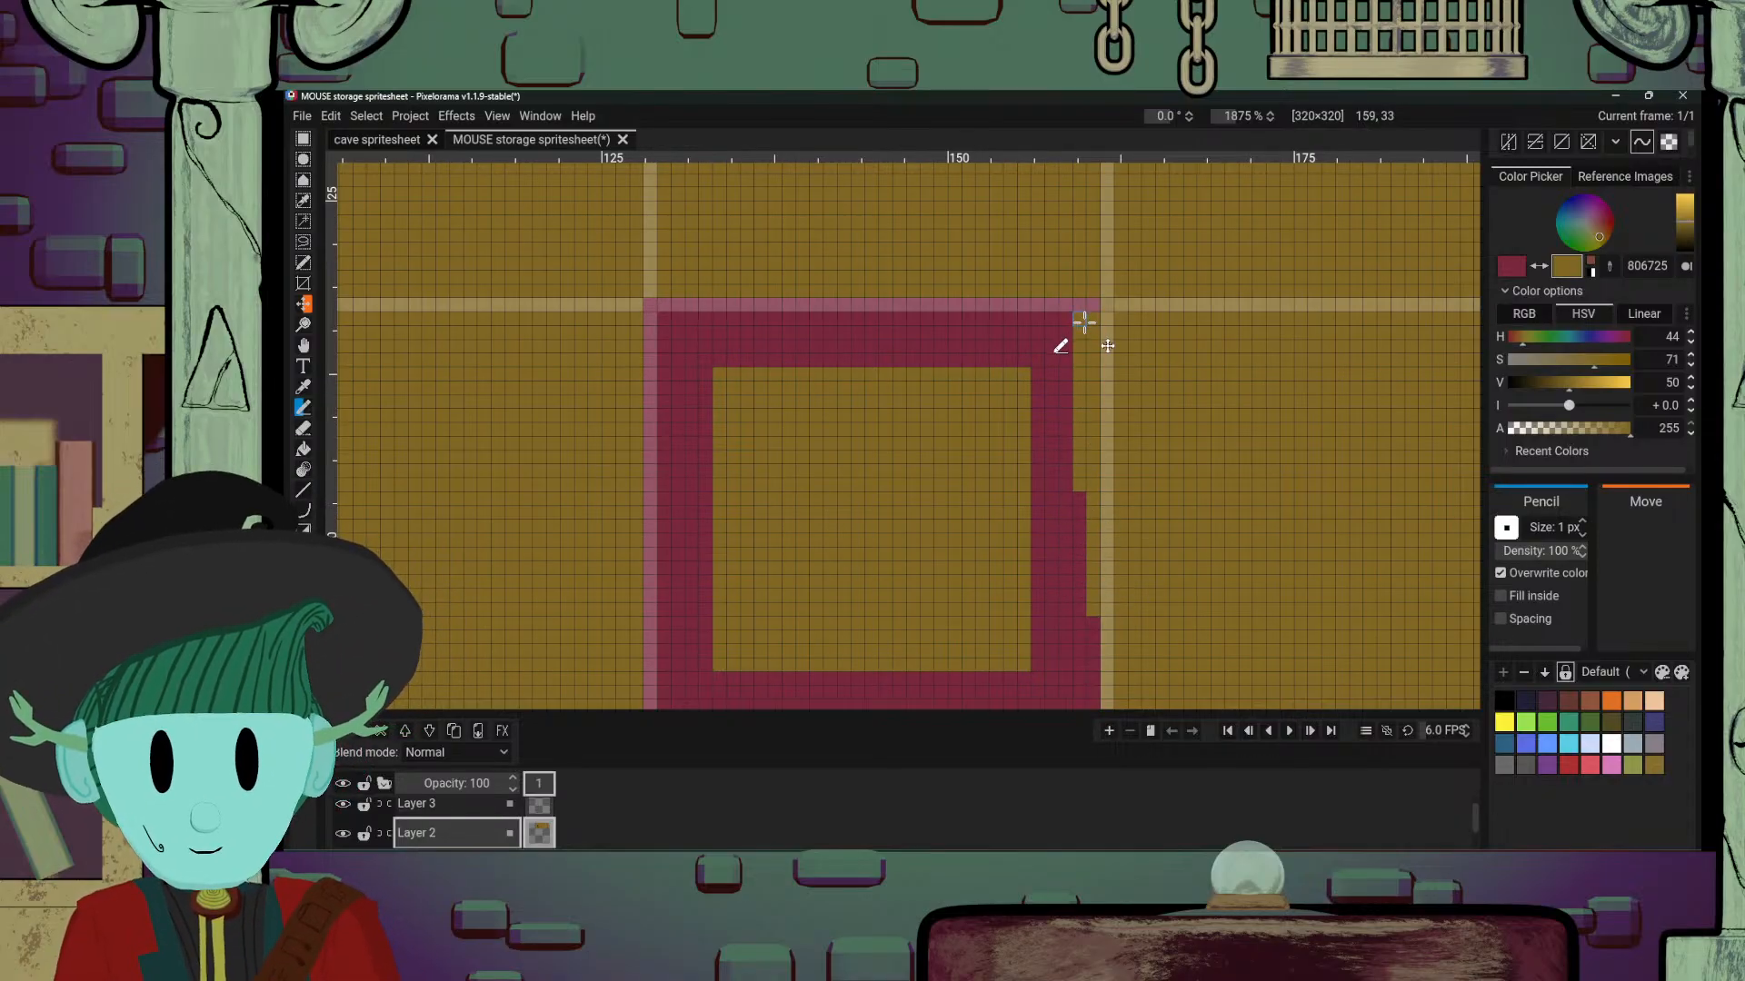
left_click(1089, 348, "alt")
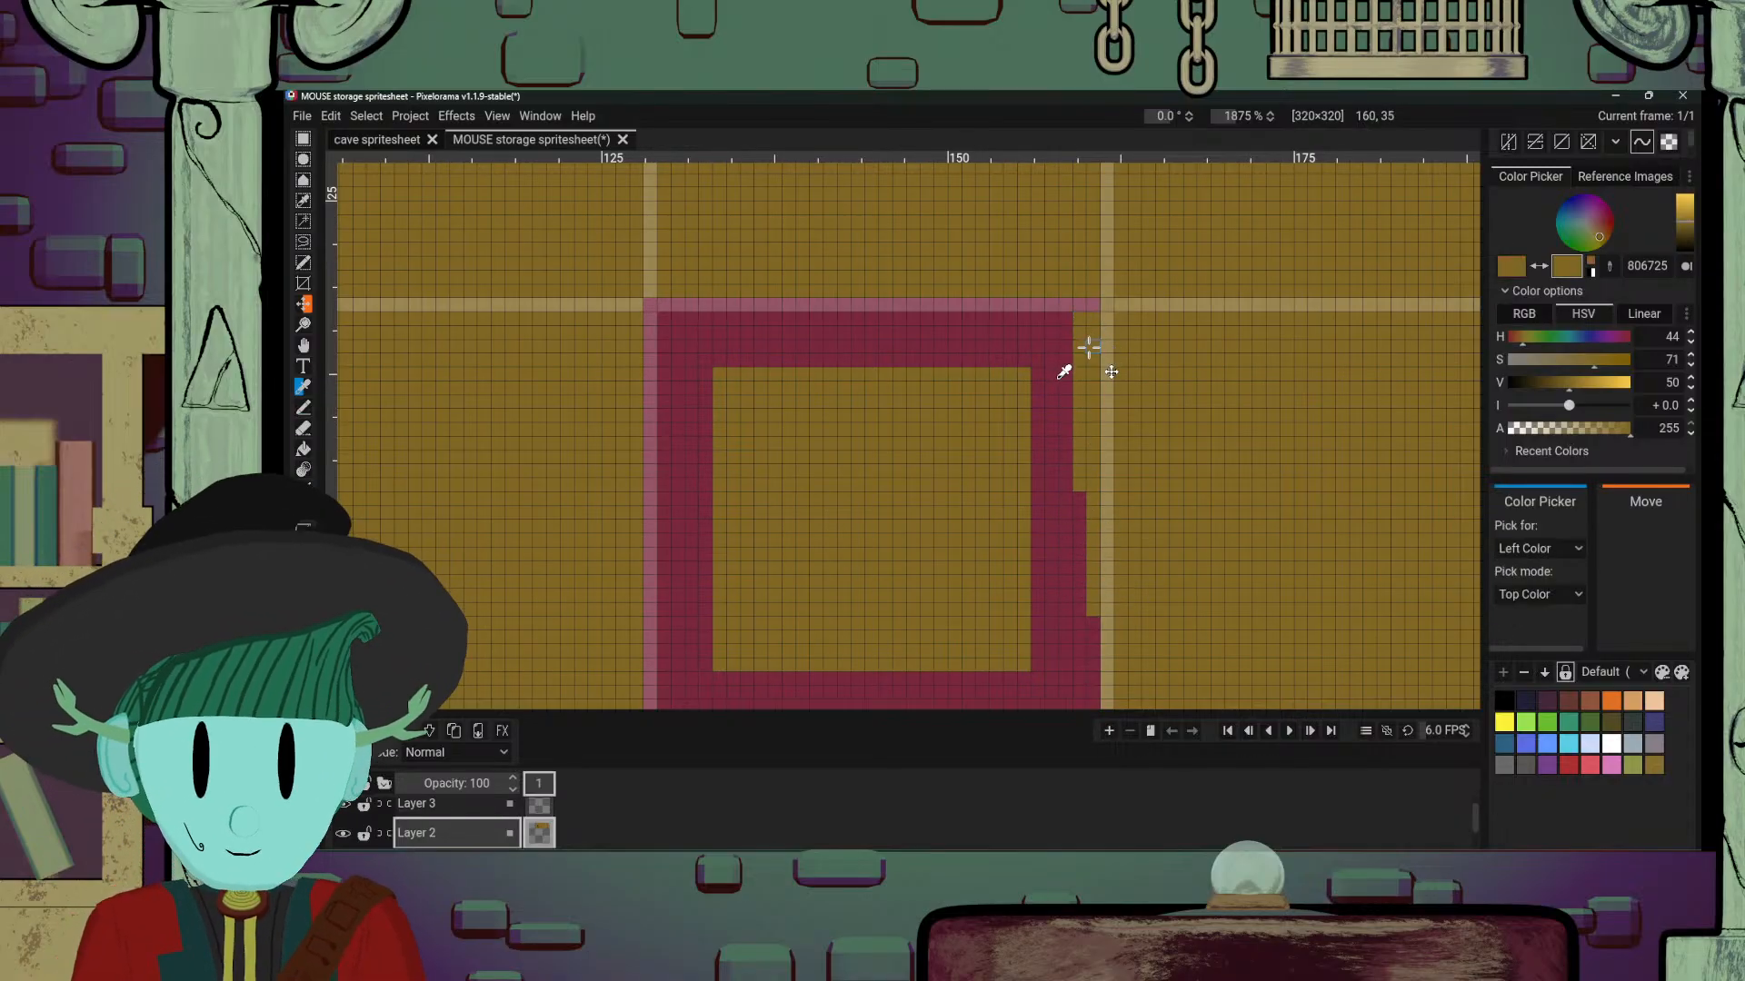
left_click(1090, 305)
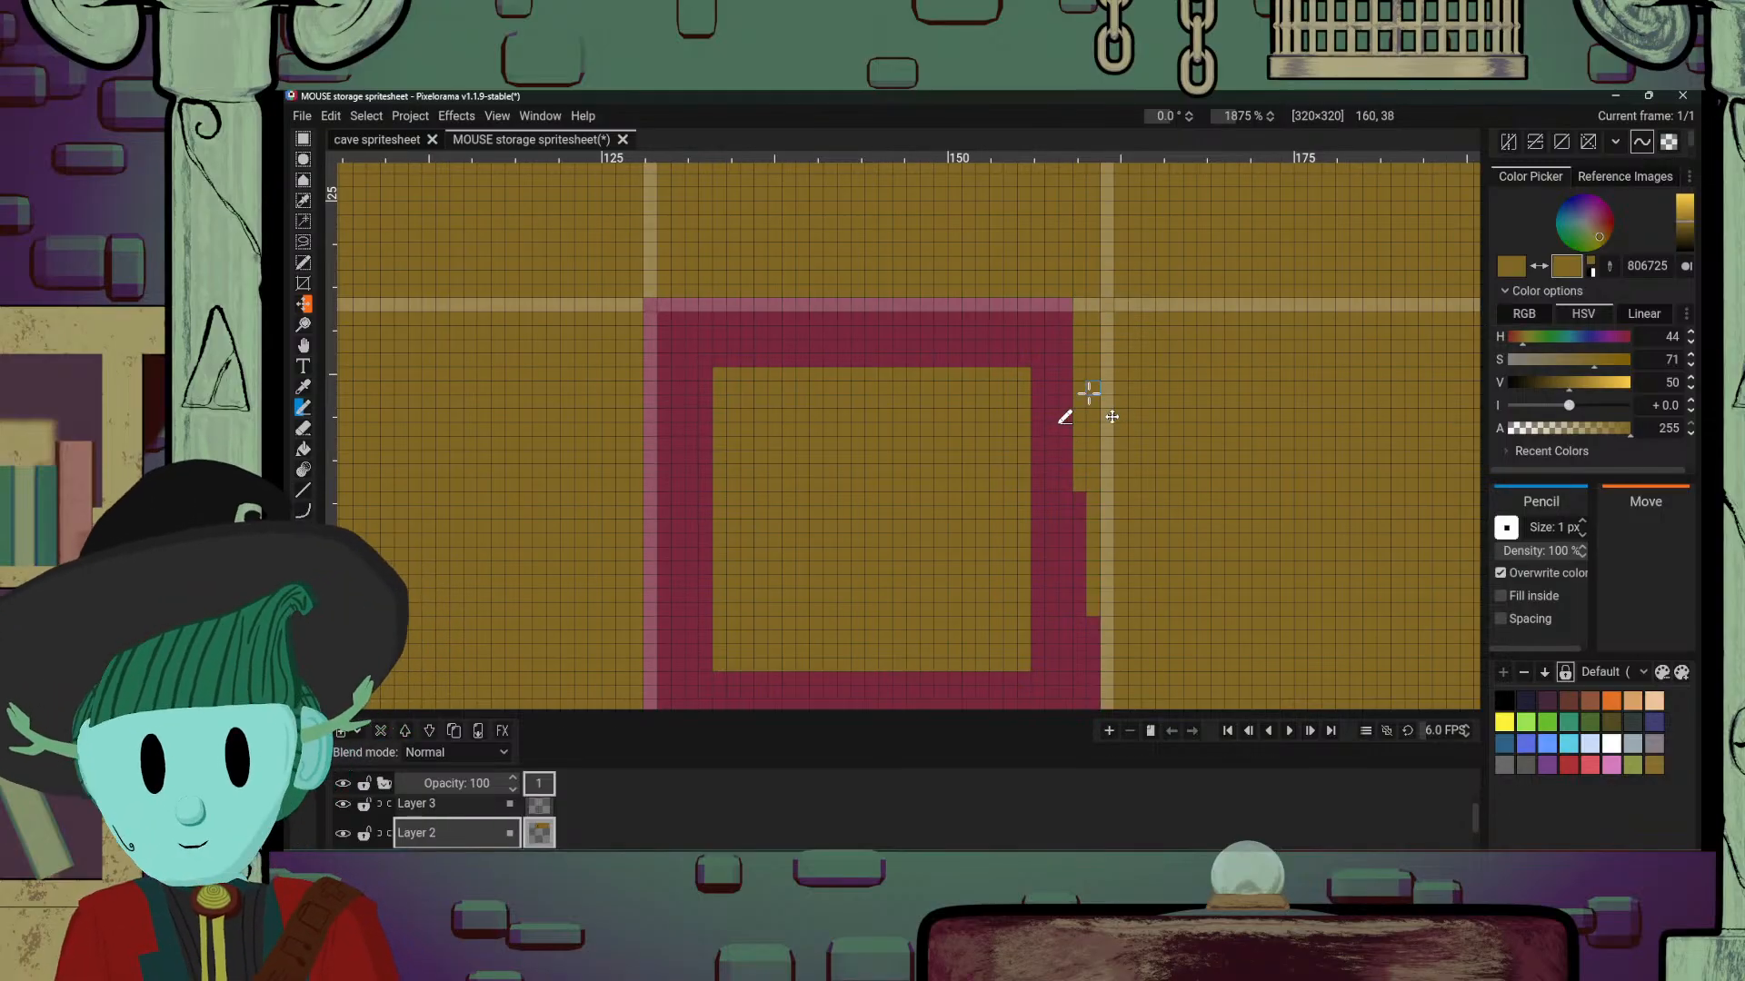
Step: Adjust the drawing colour to the neutral dark grey 2b2b2b
scroll(1090, 389, "down", 8)
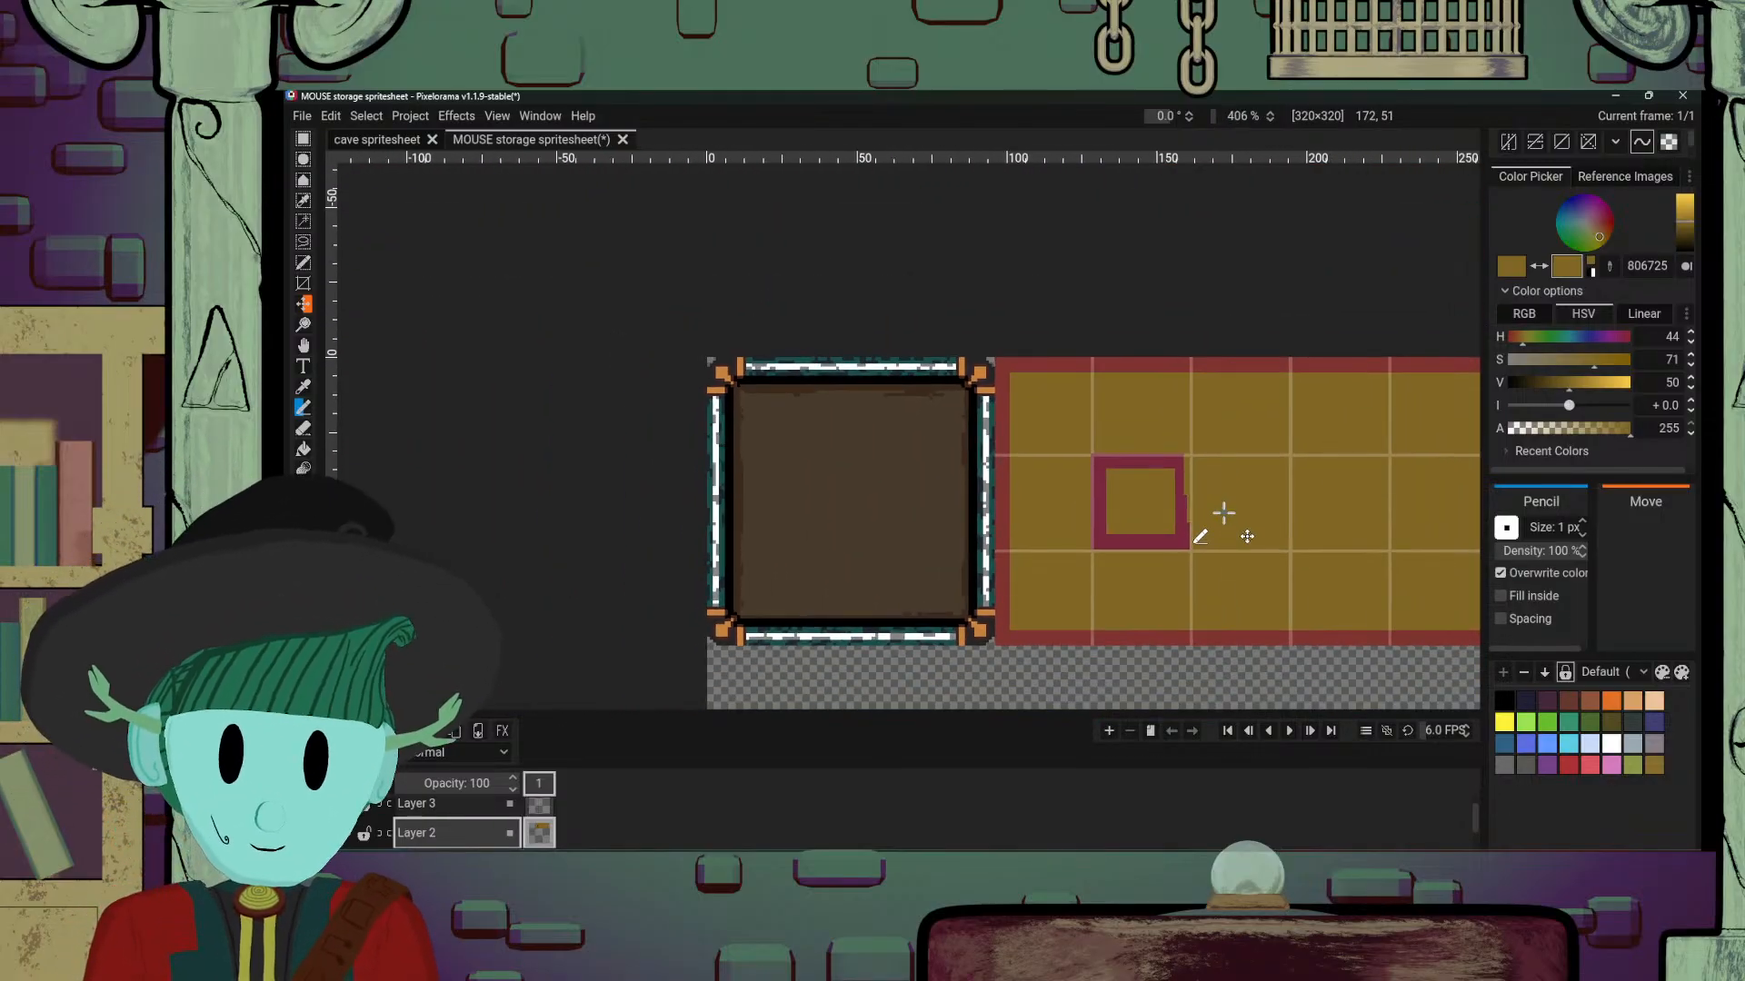
scroll(1223, 513, "up", 7)
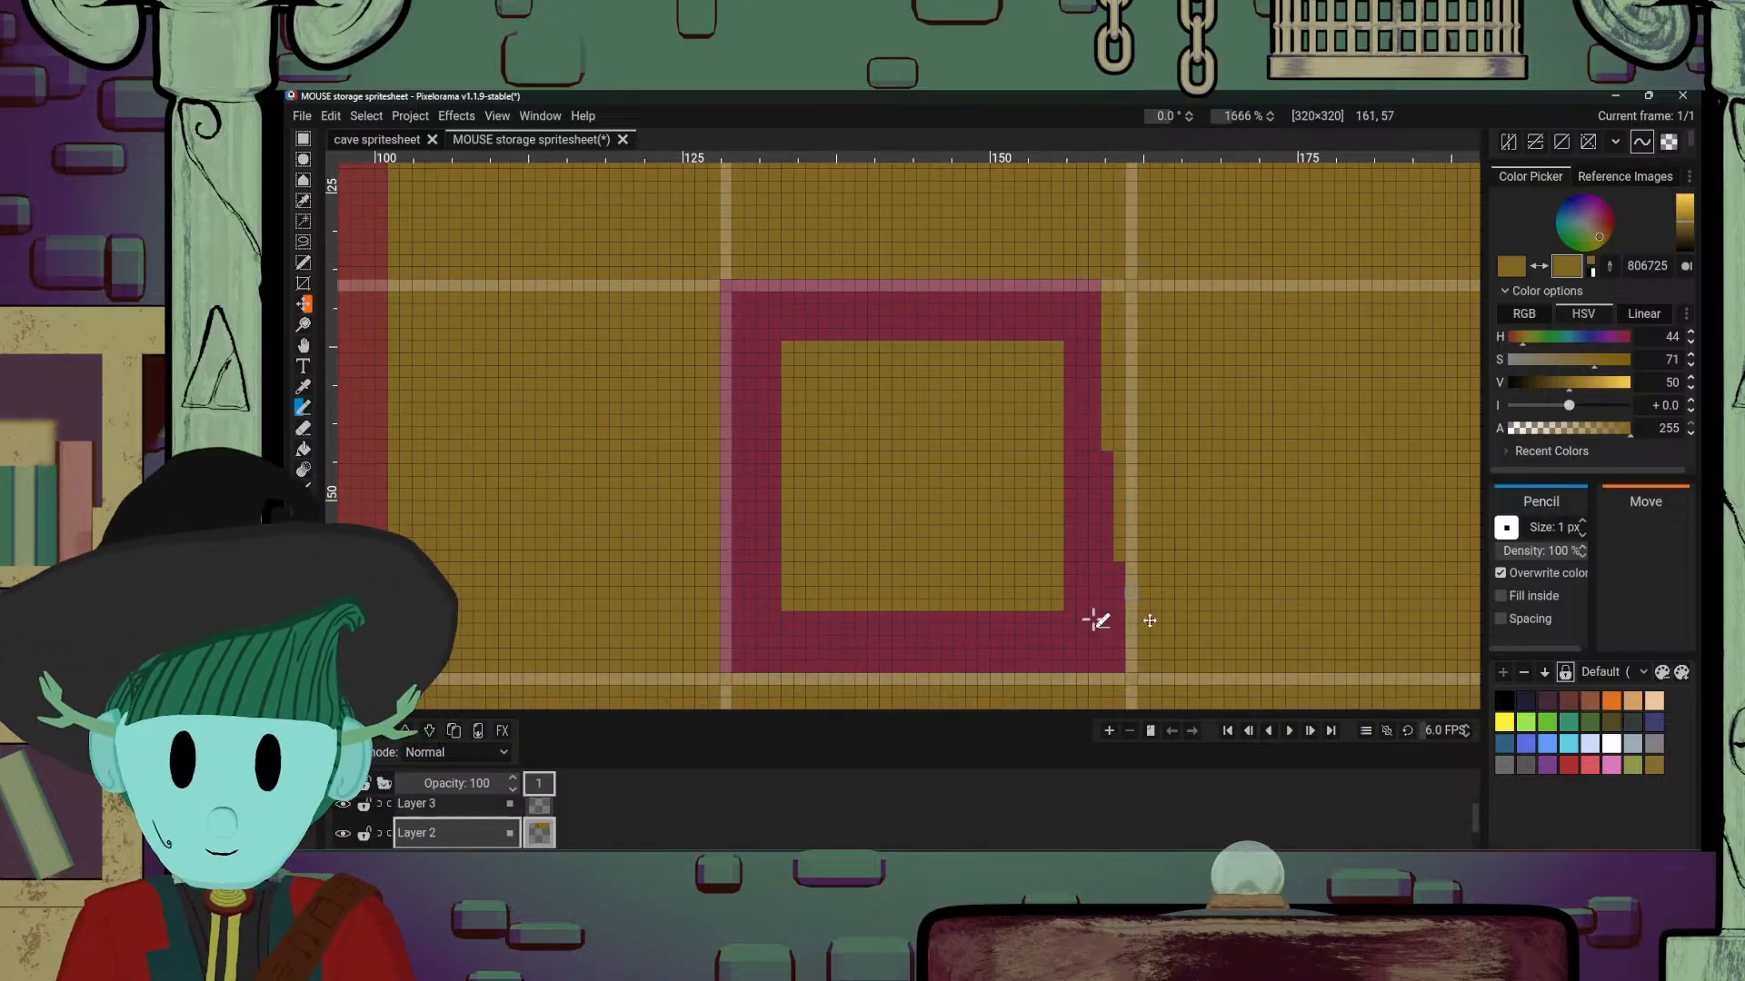
left_click(695, 806)
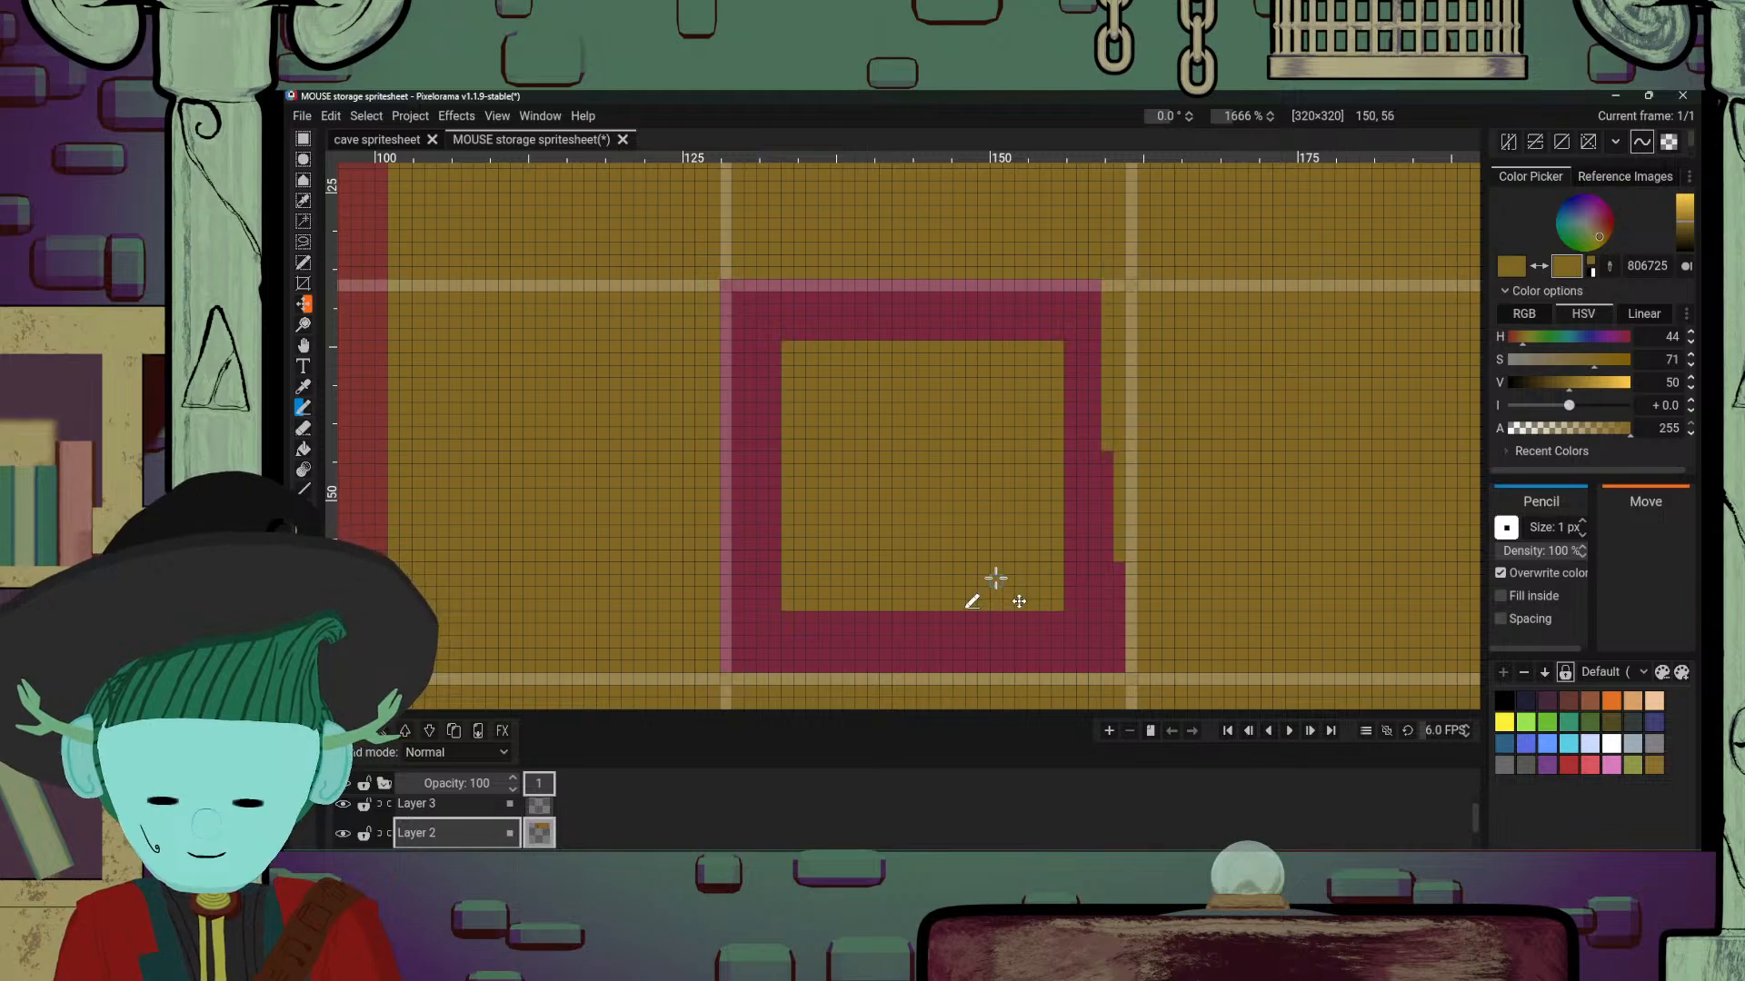
left_click(1685, 238)
left_click_drag(1596, 235, 1587, 230)
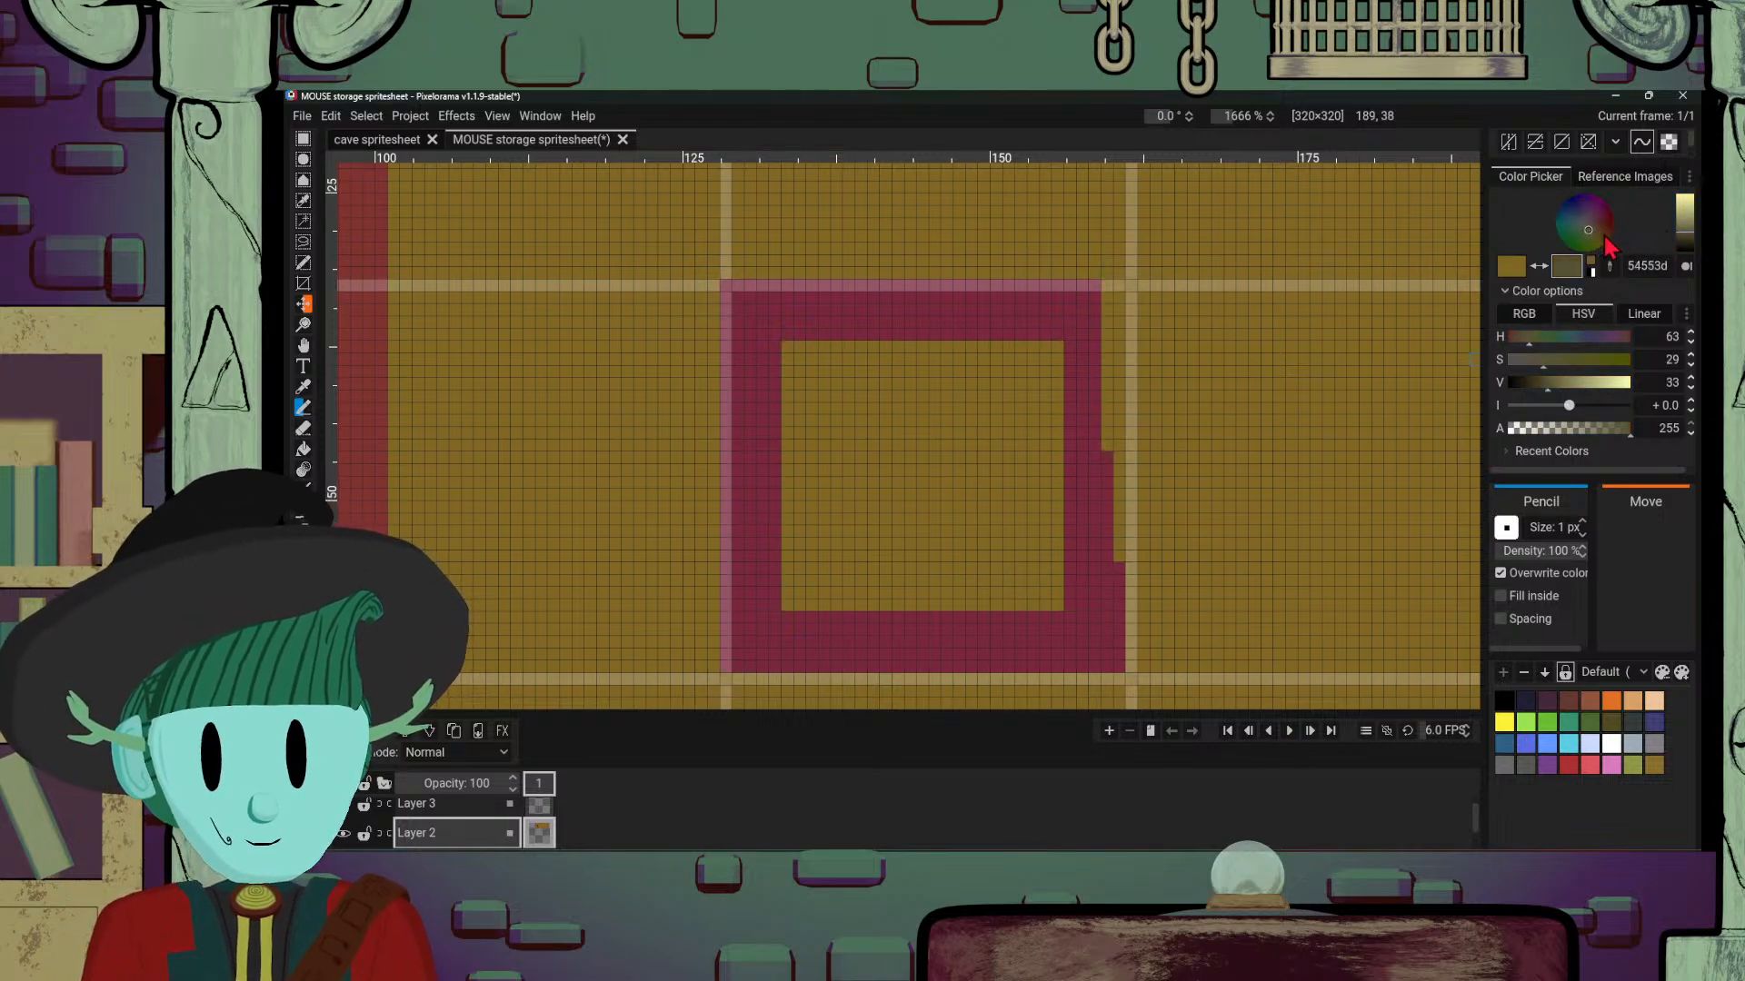
left_click(1687, 243)
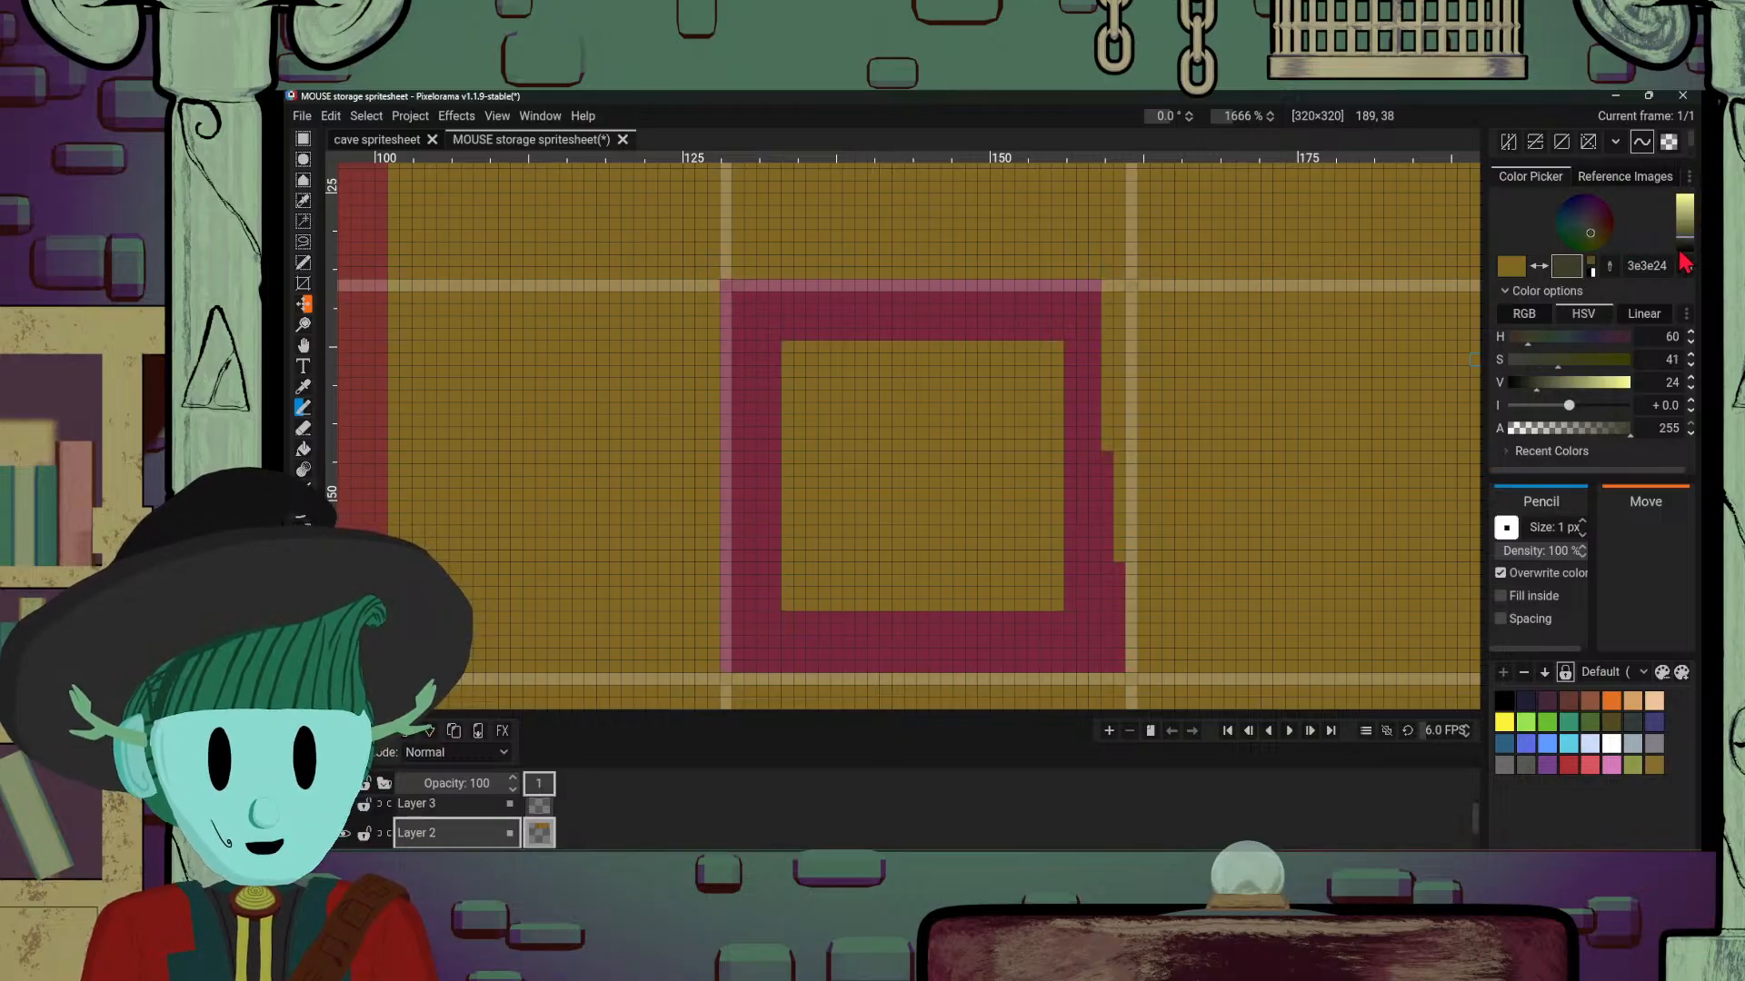
left_click(1686, 251)
left_click_drag(1592, 234, 1590, 229)
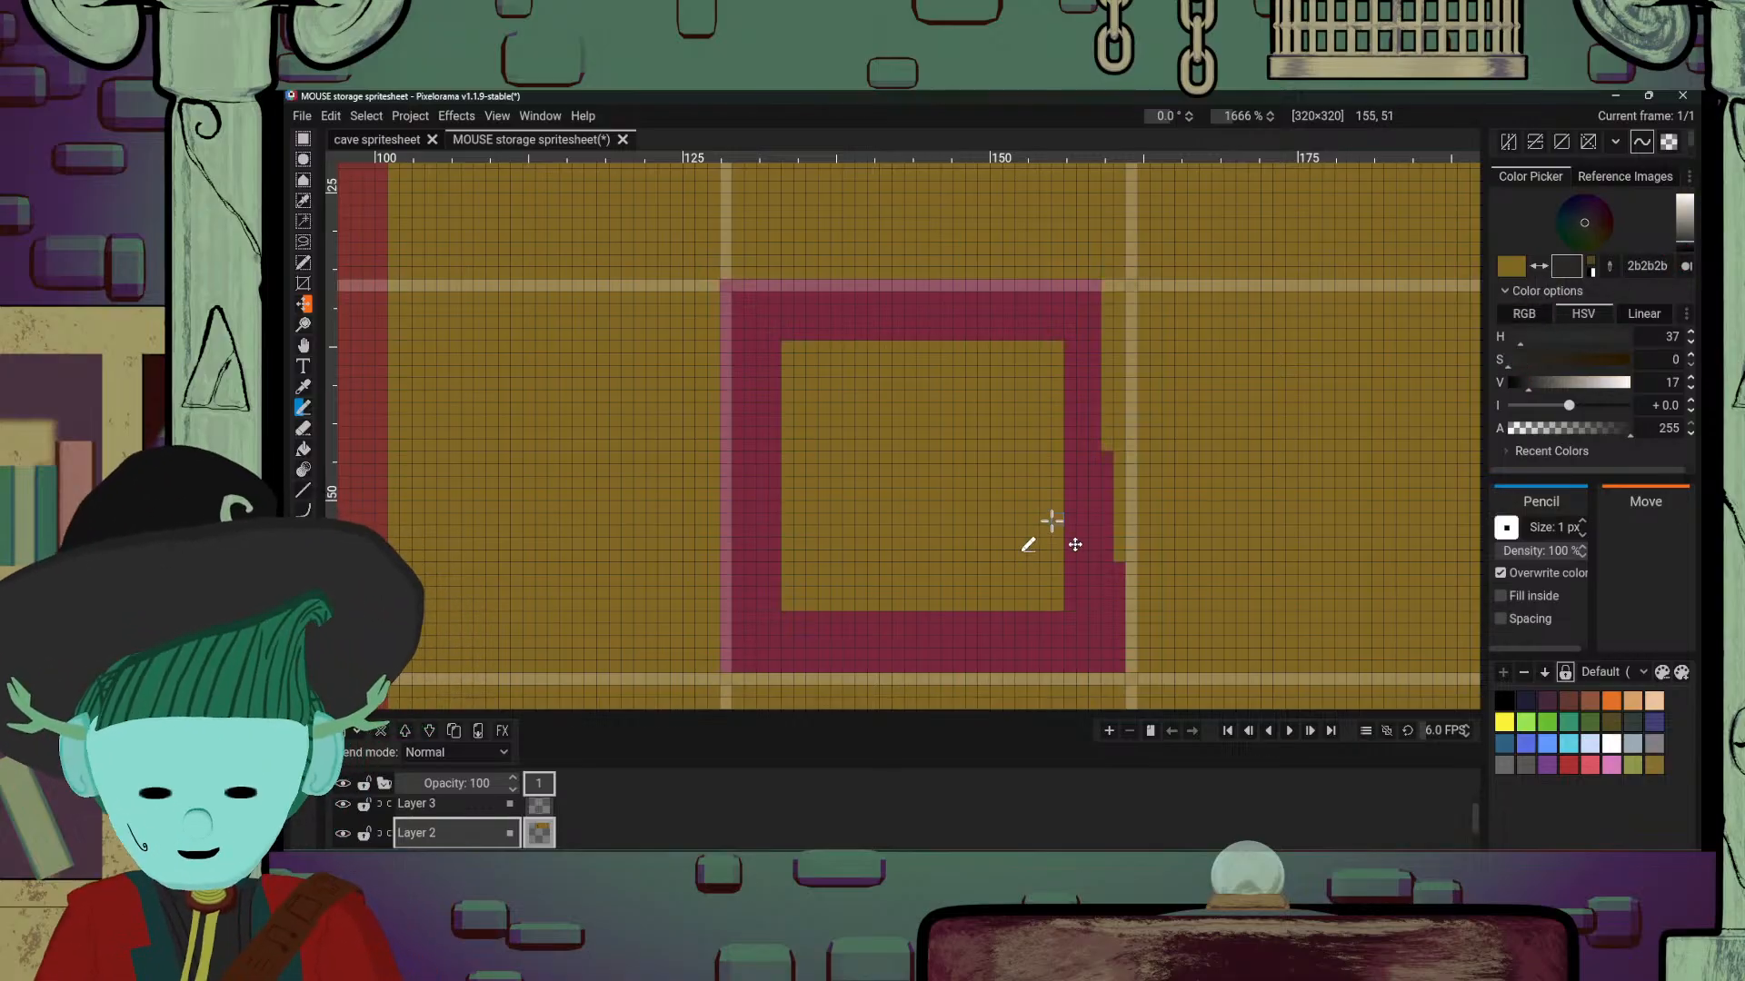
Step: Bucket-fill the square inside the crimson frame with the dark grey 2b2b2b
key("b")
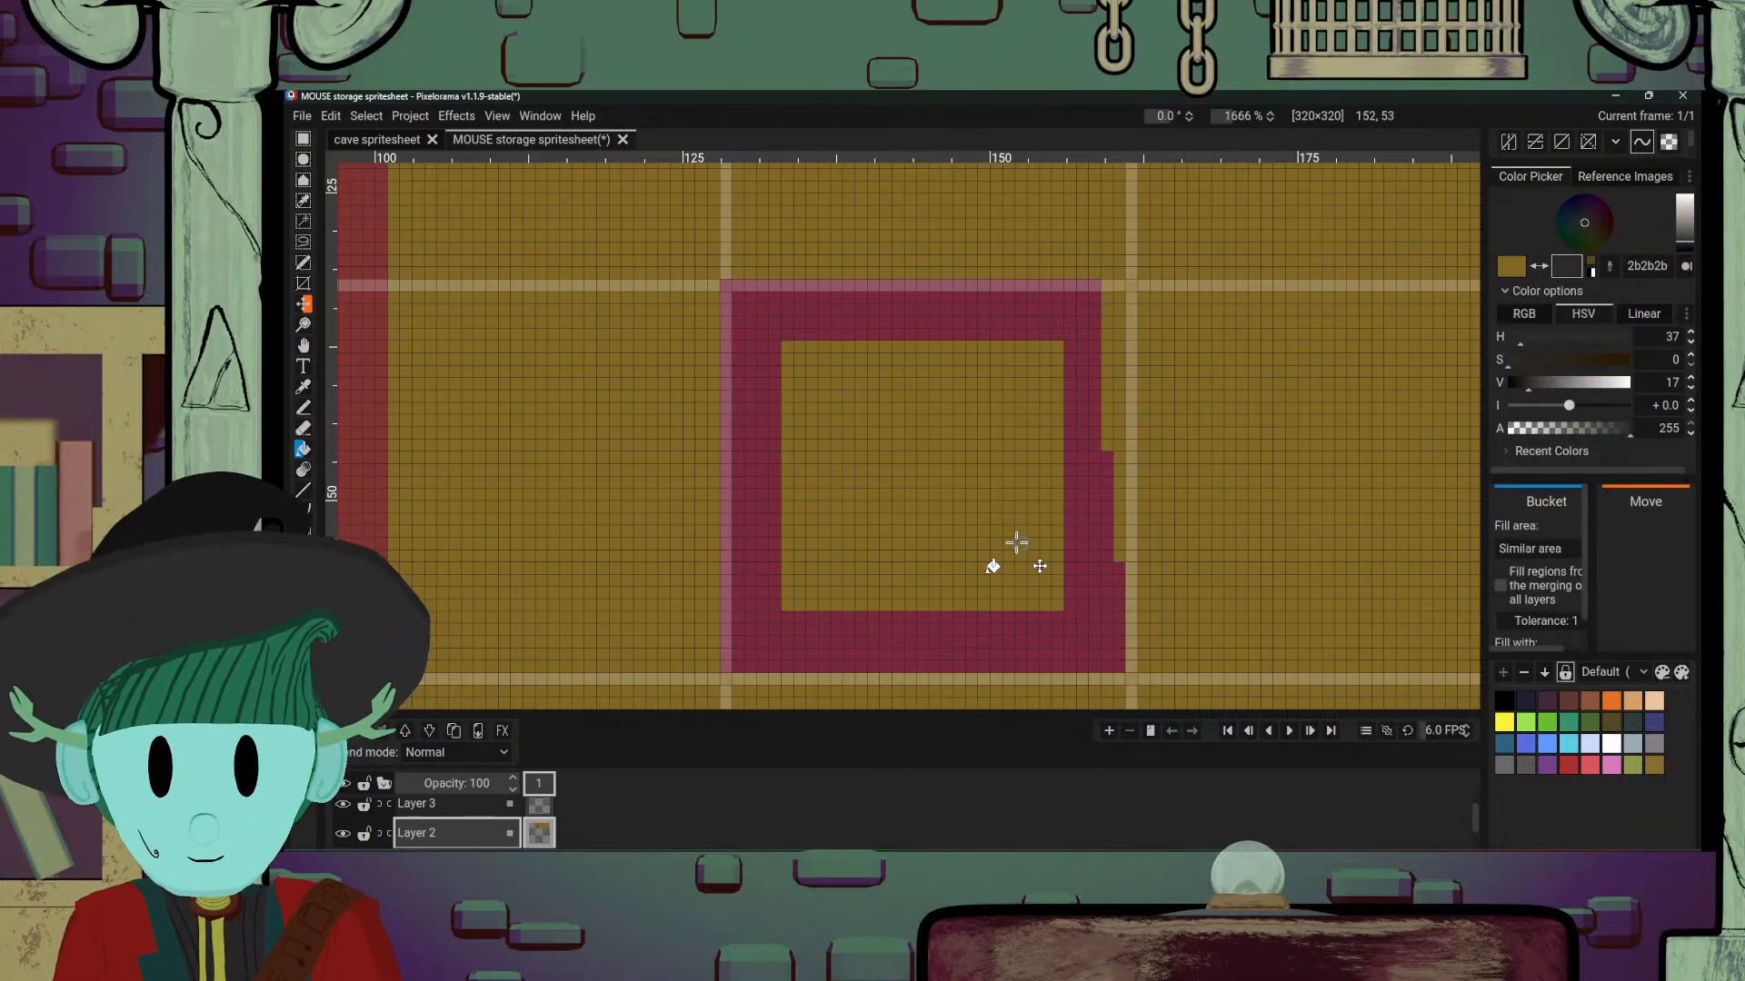
key("x")
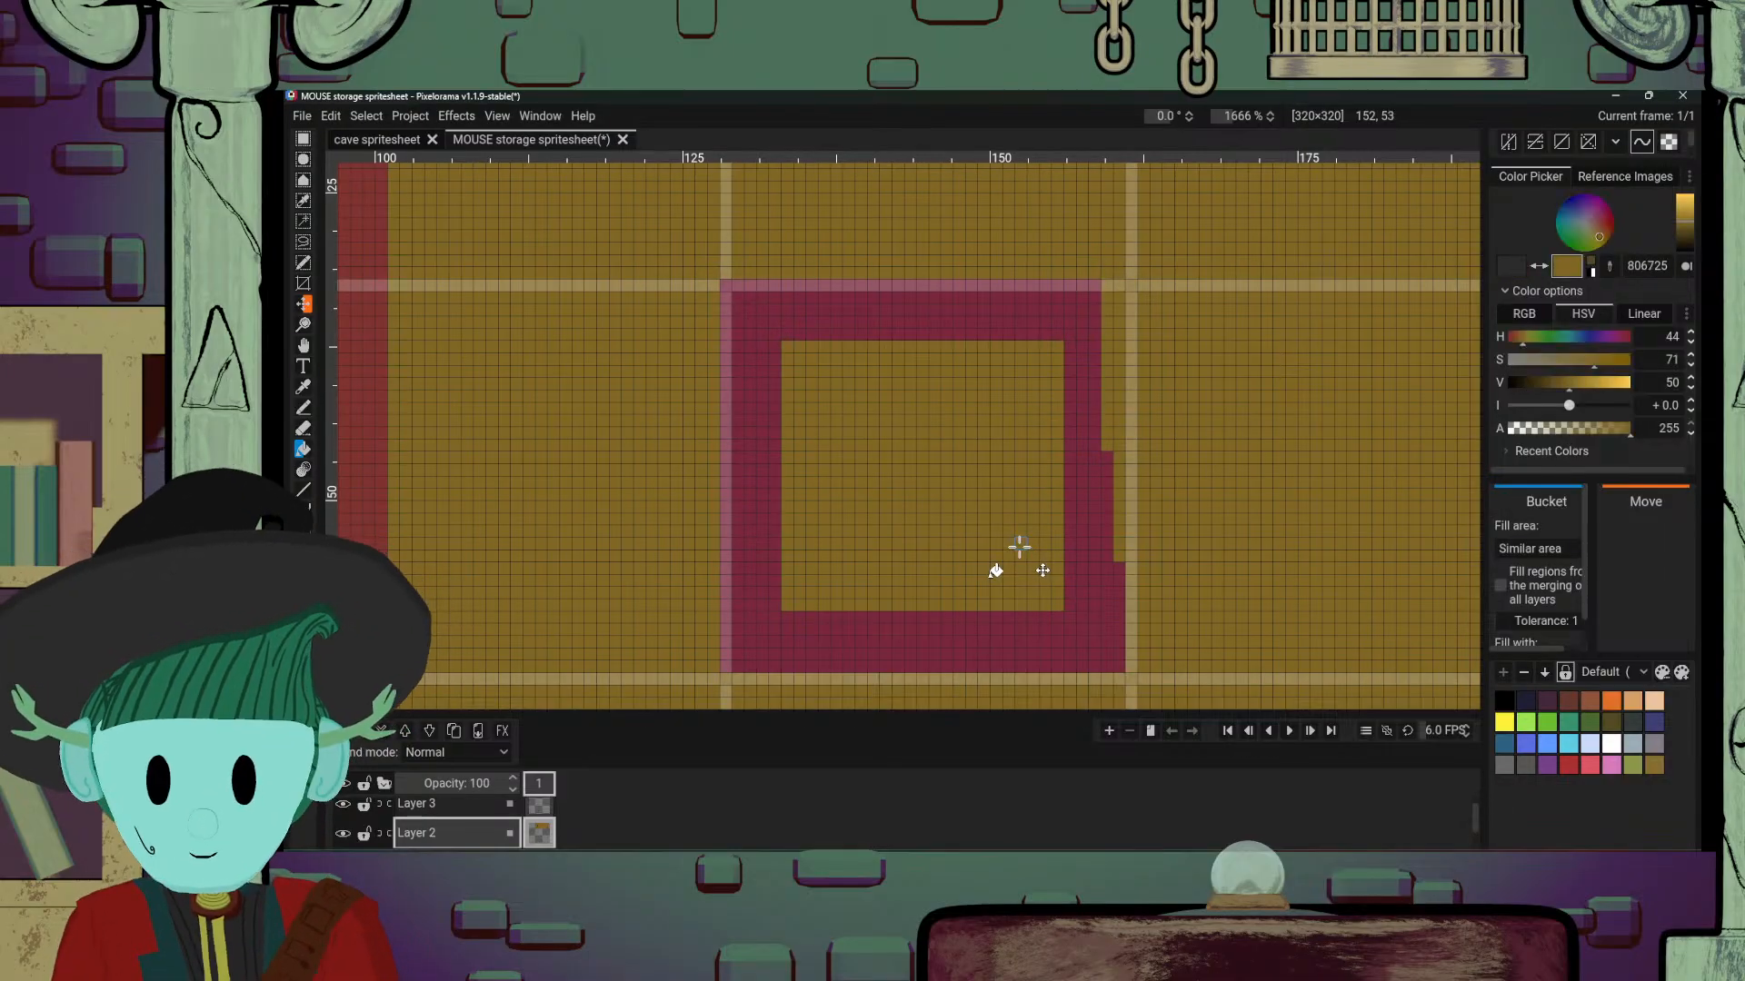
left_click(1022, 554)
scroll(1241, 610, "down", 4)
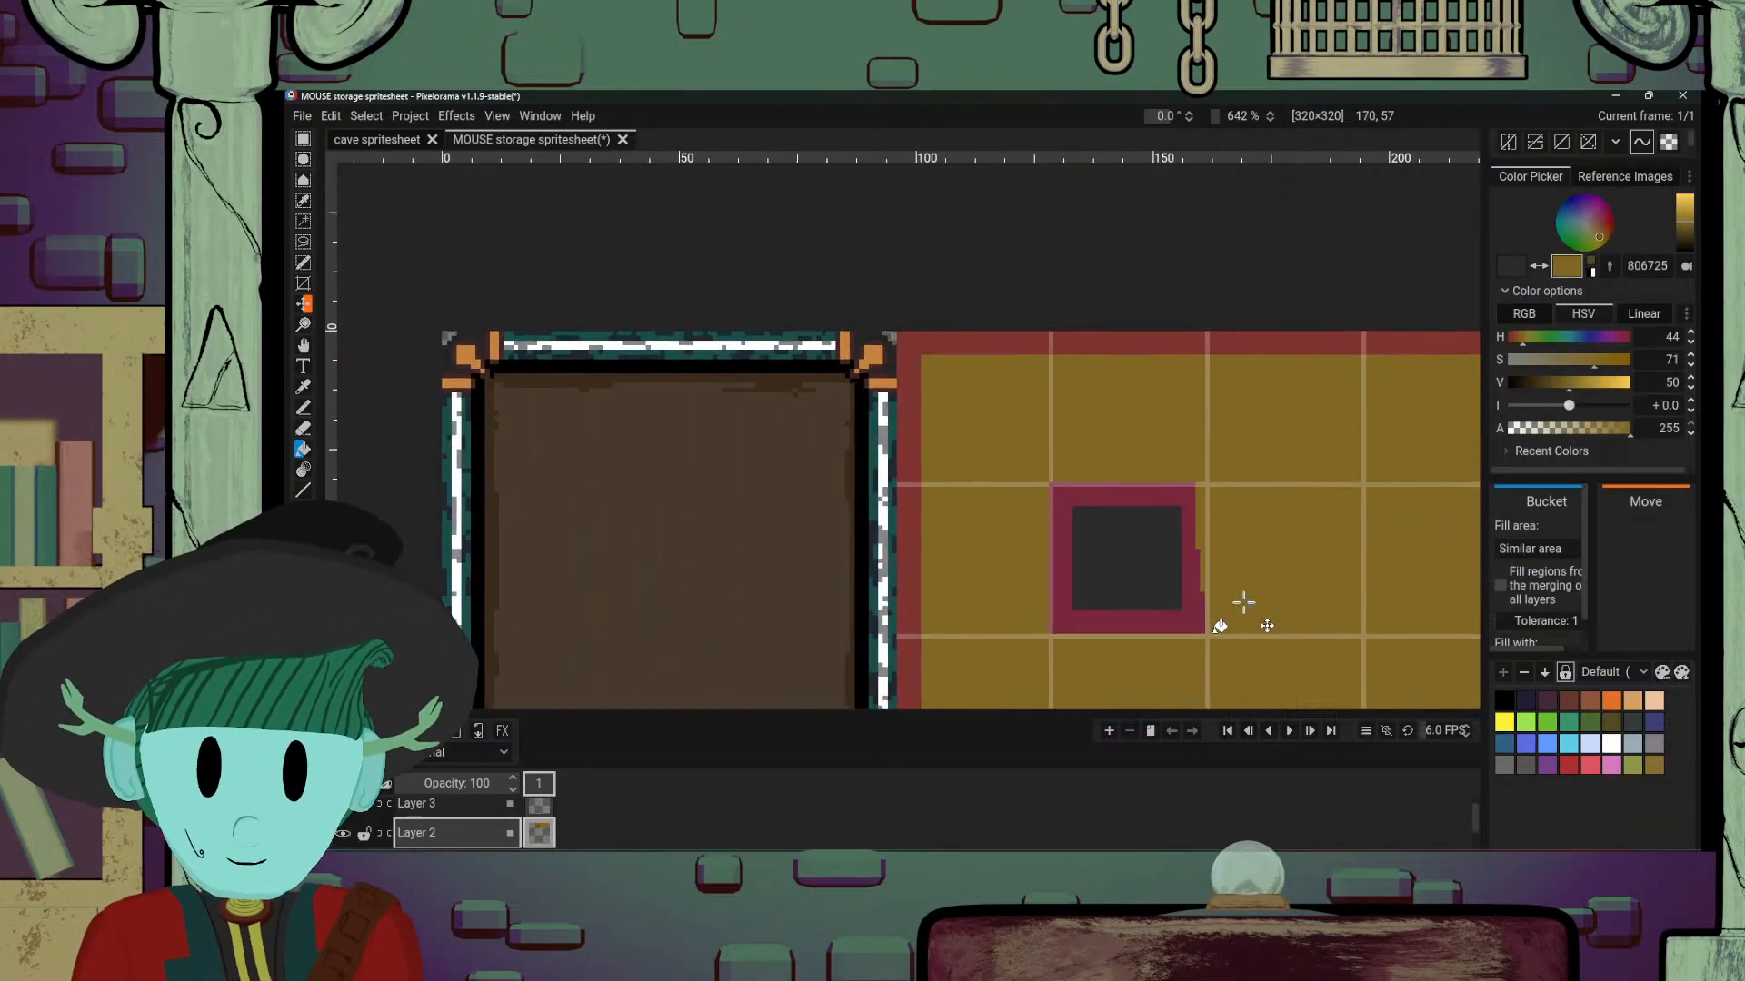
scroll(1242, 610, "up", 5)
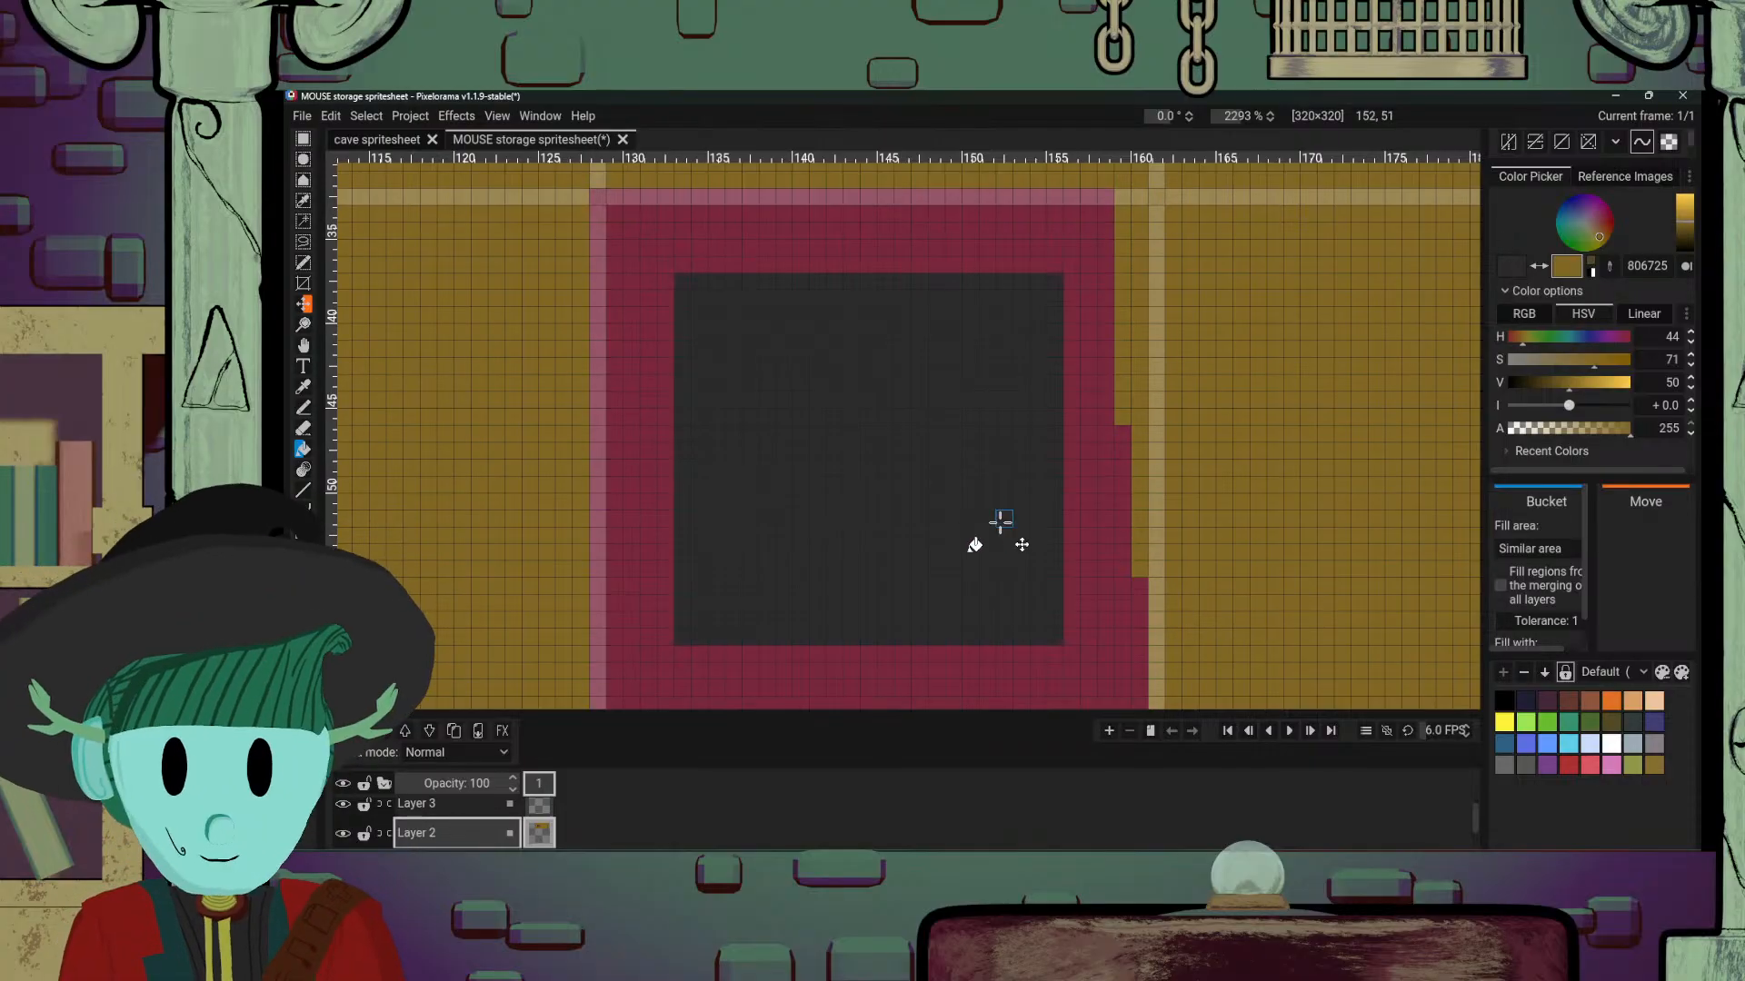
Step: Sample the inner square's dark grey and shift it to the dark green 142b16
key("o")
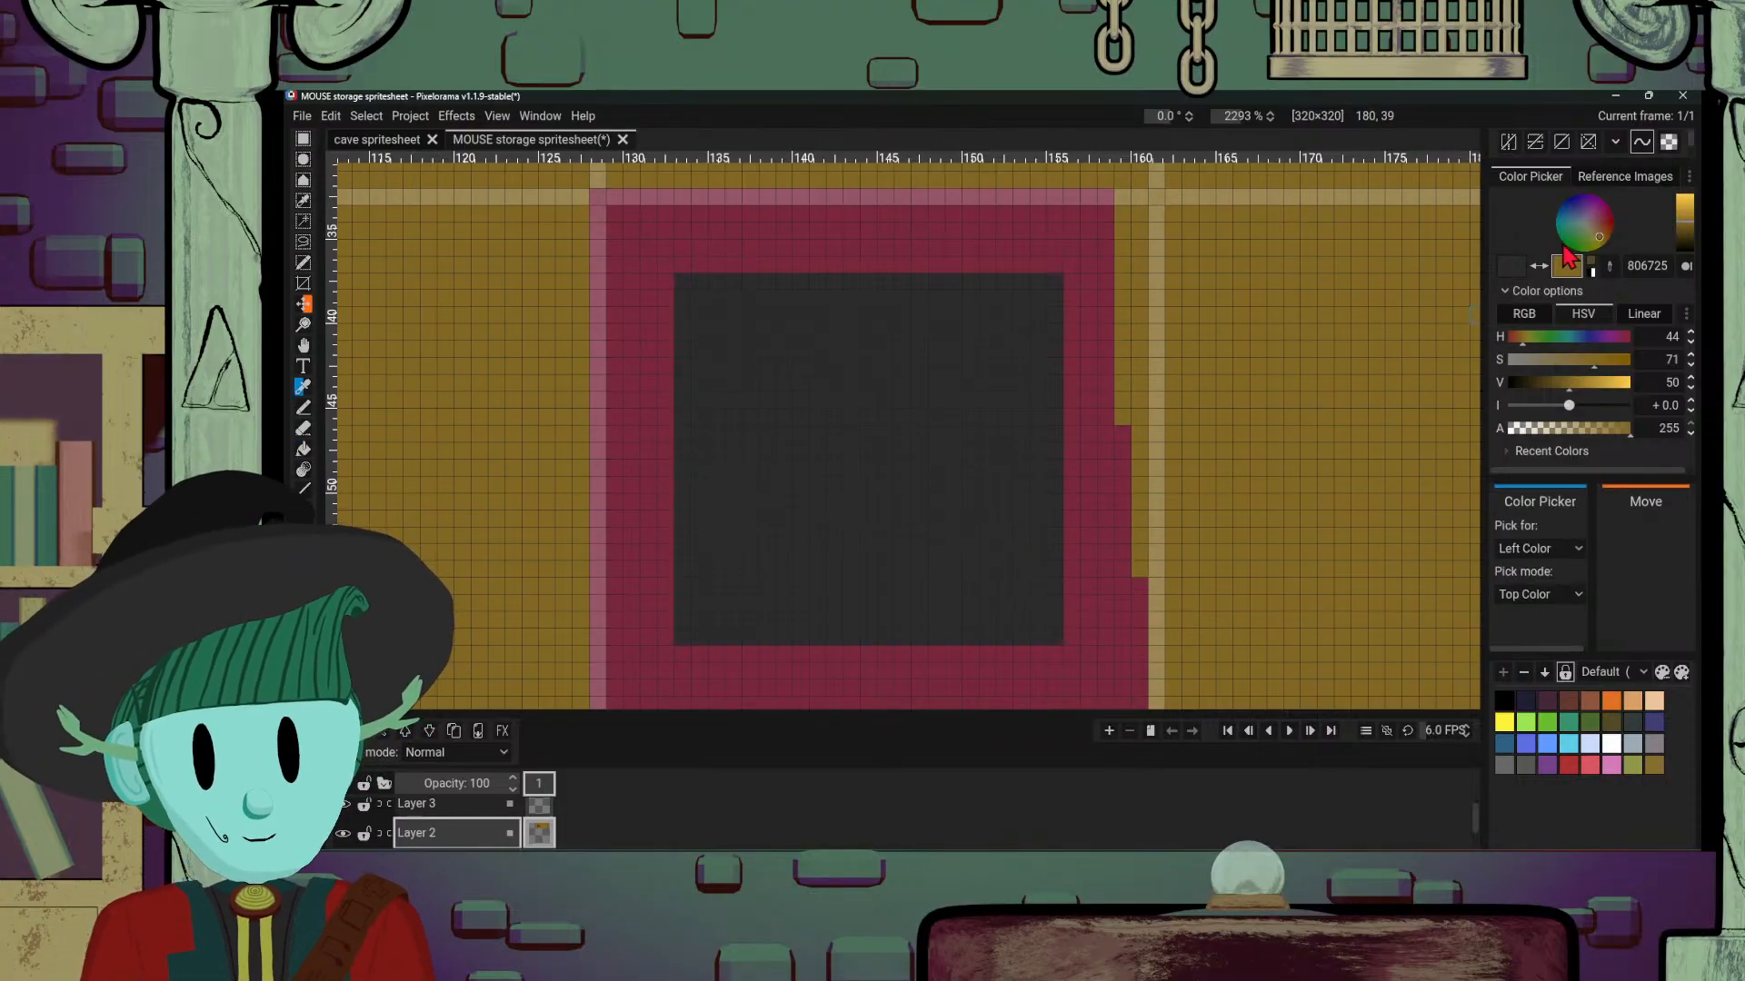
left_click_drag(1593, 235, 1585, 244)
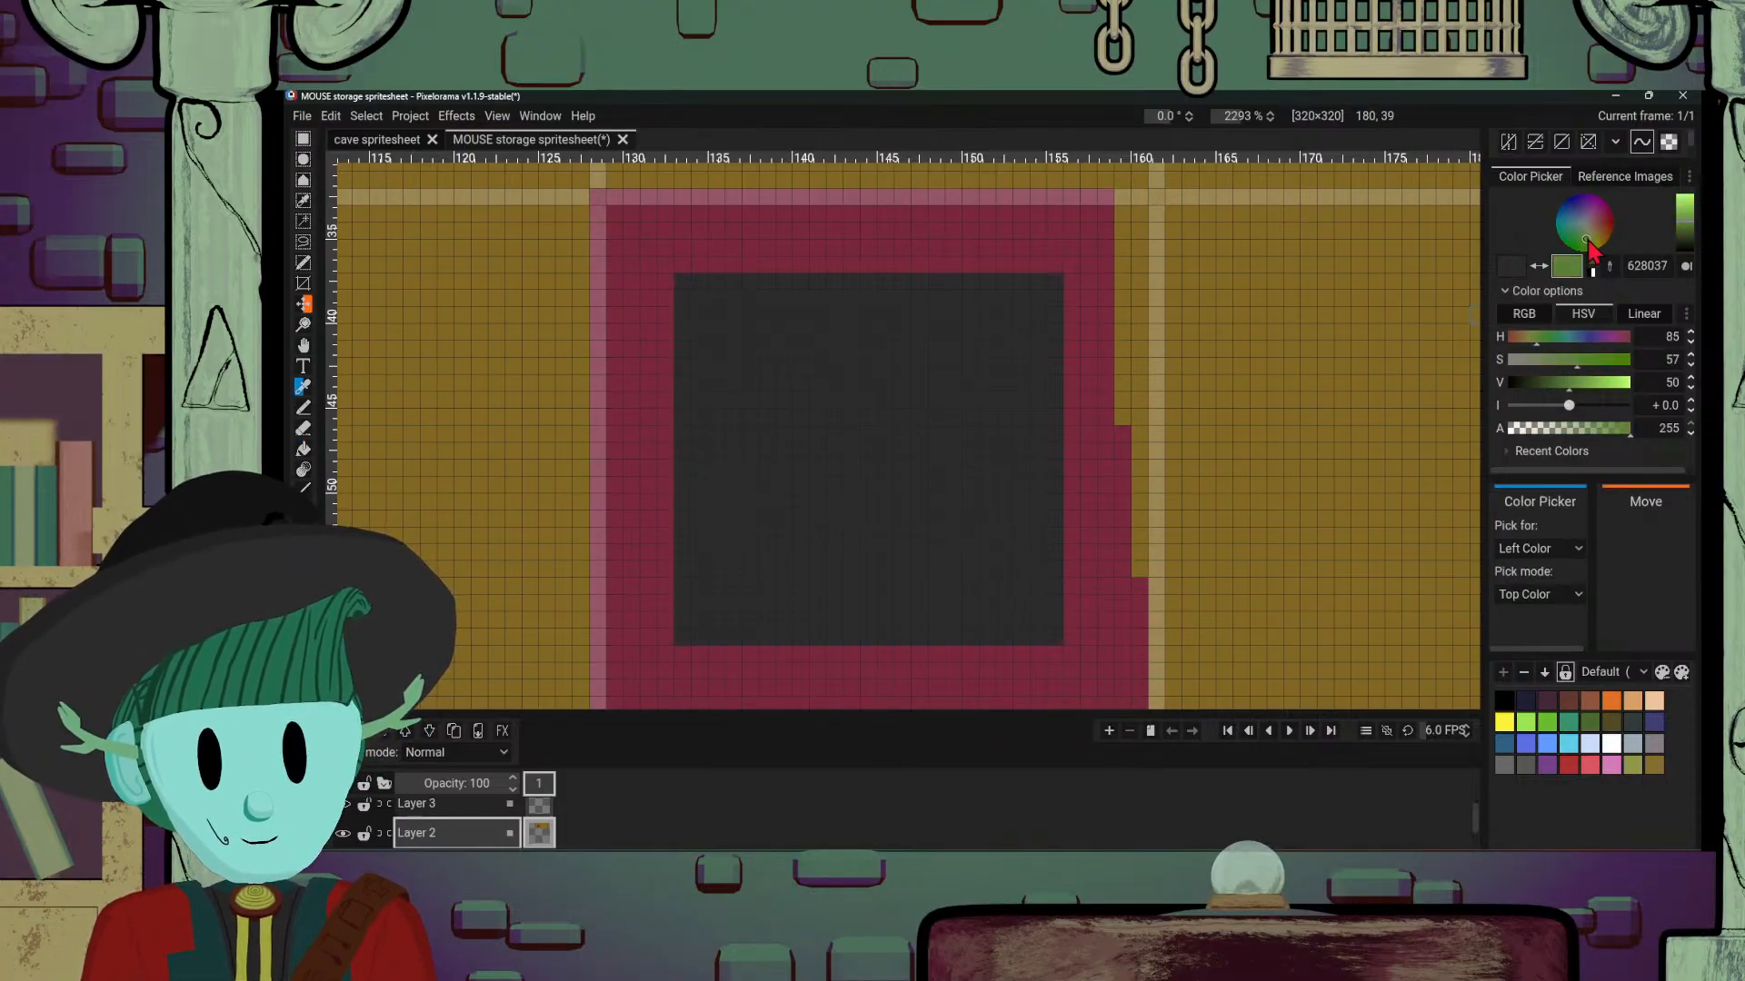
left_click_drag(1690, 234, 1661, 250)
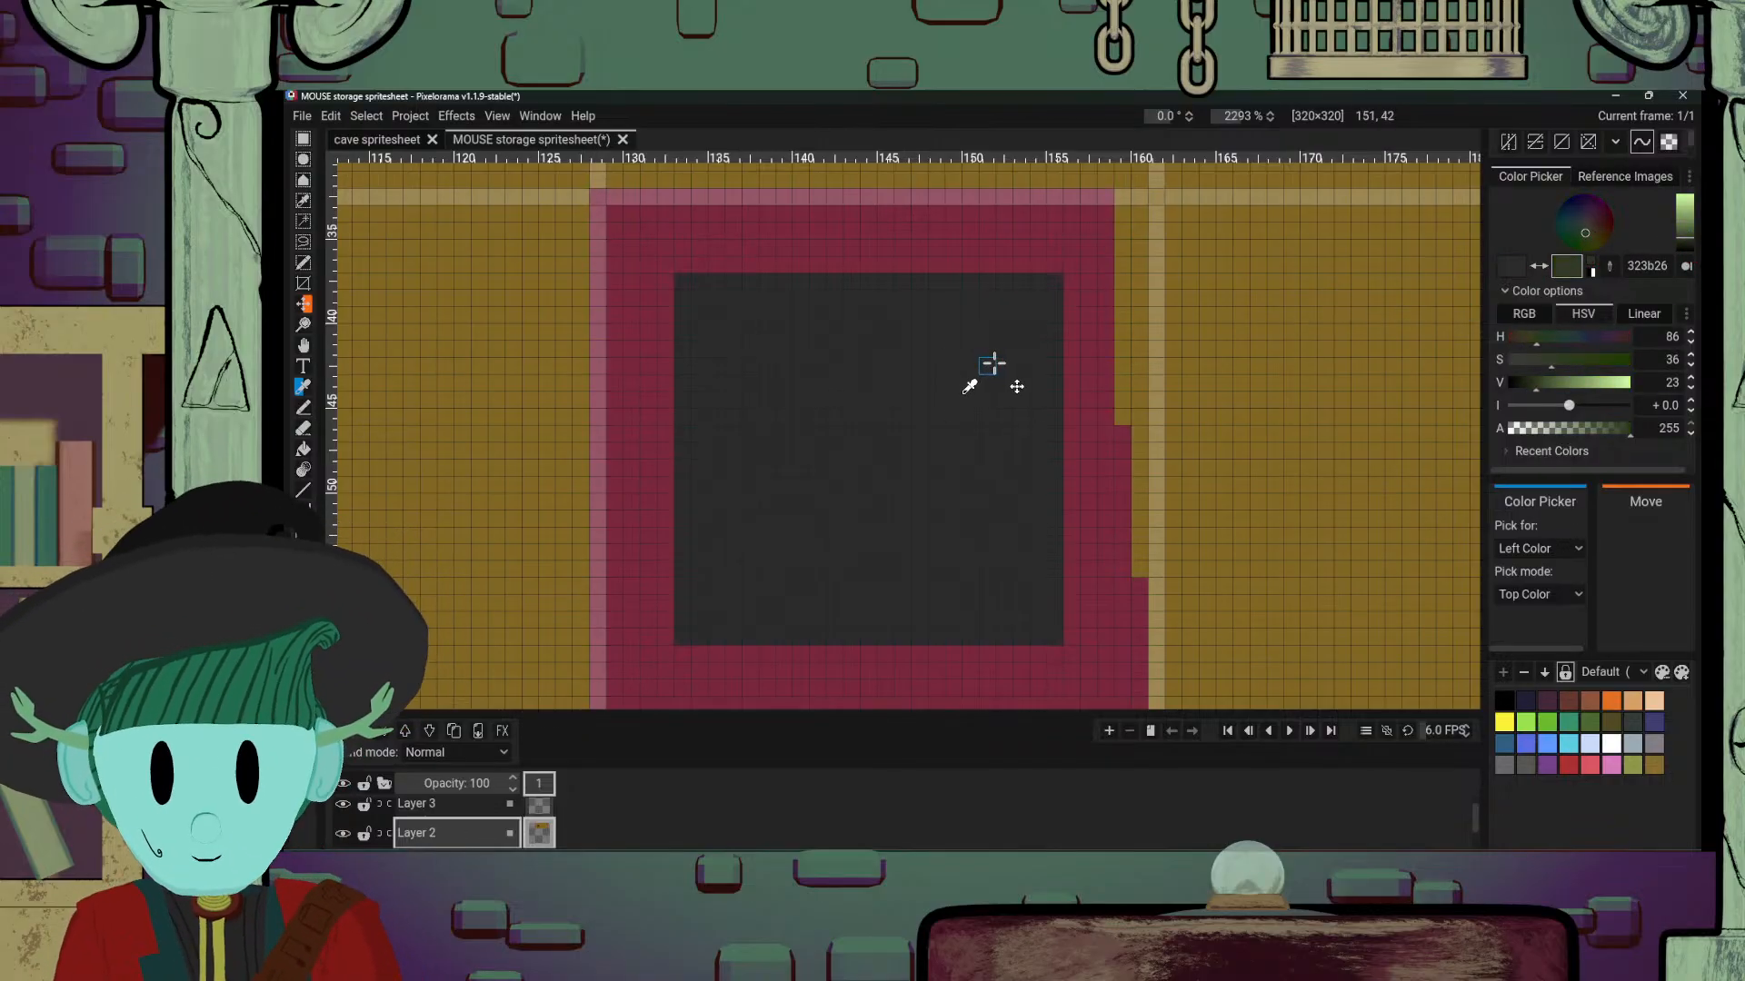
left_click(1001, 358)
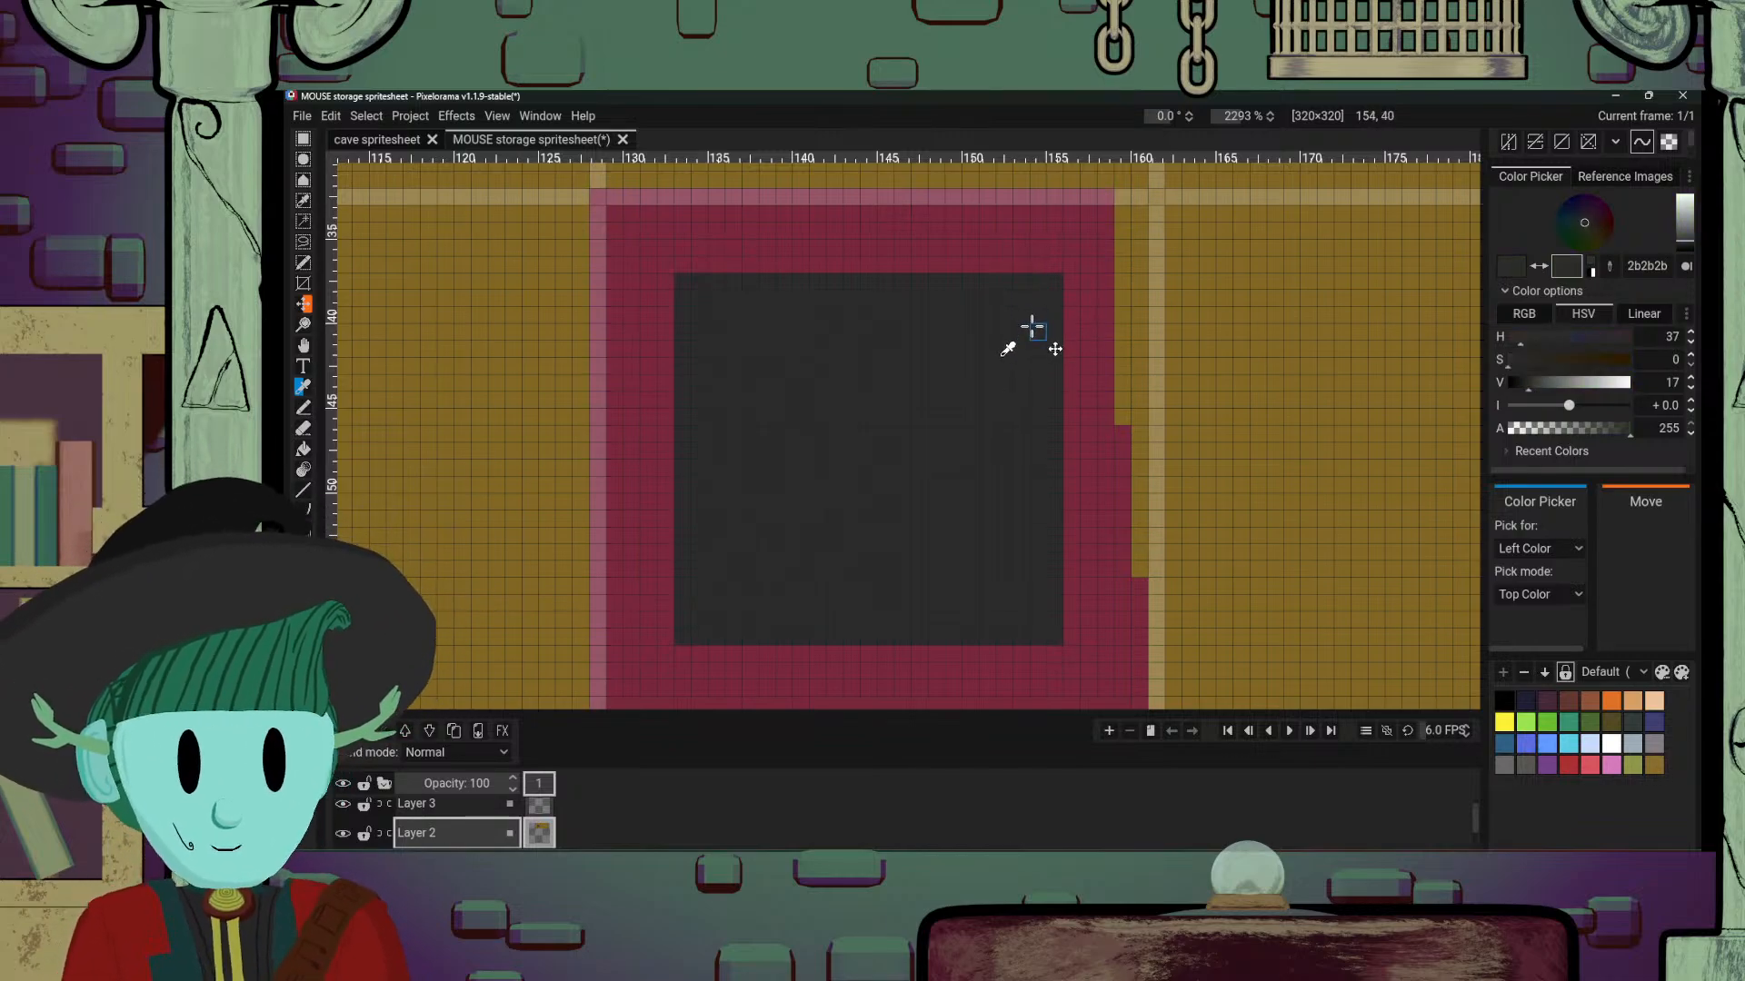
left_click(1582, 239)
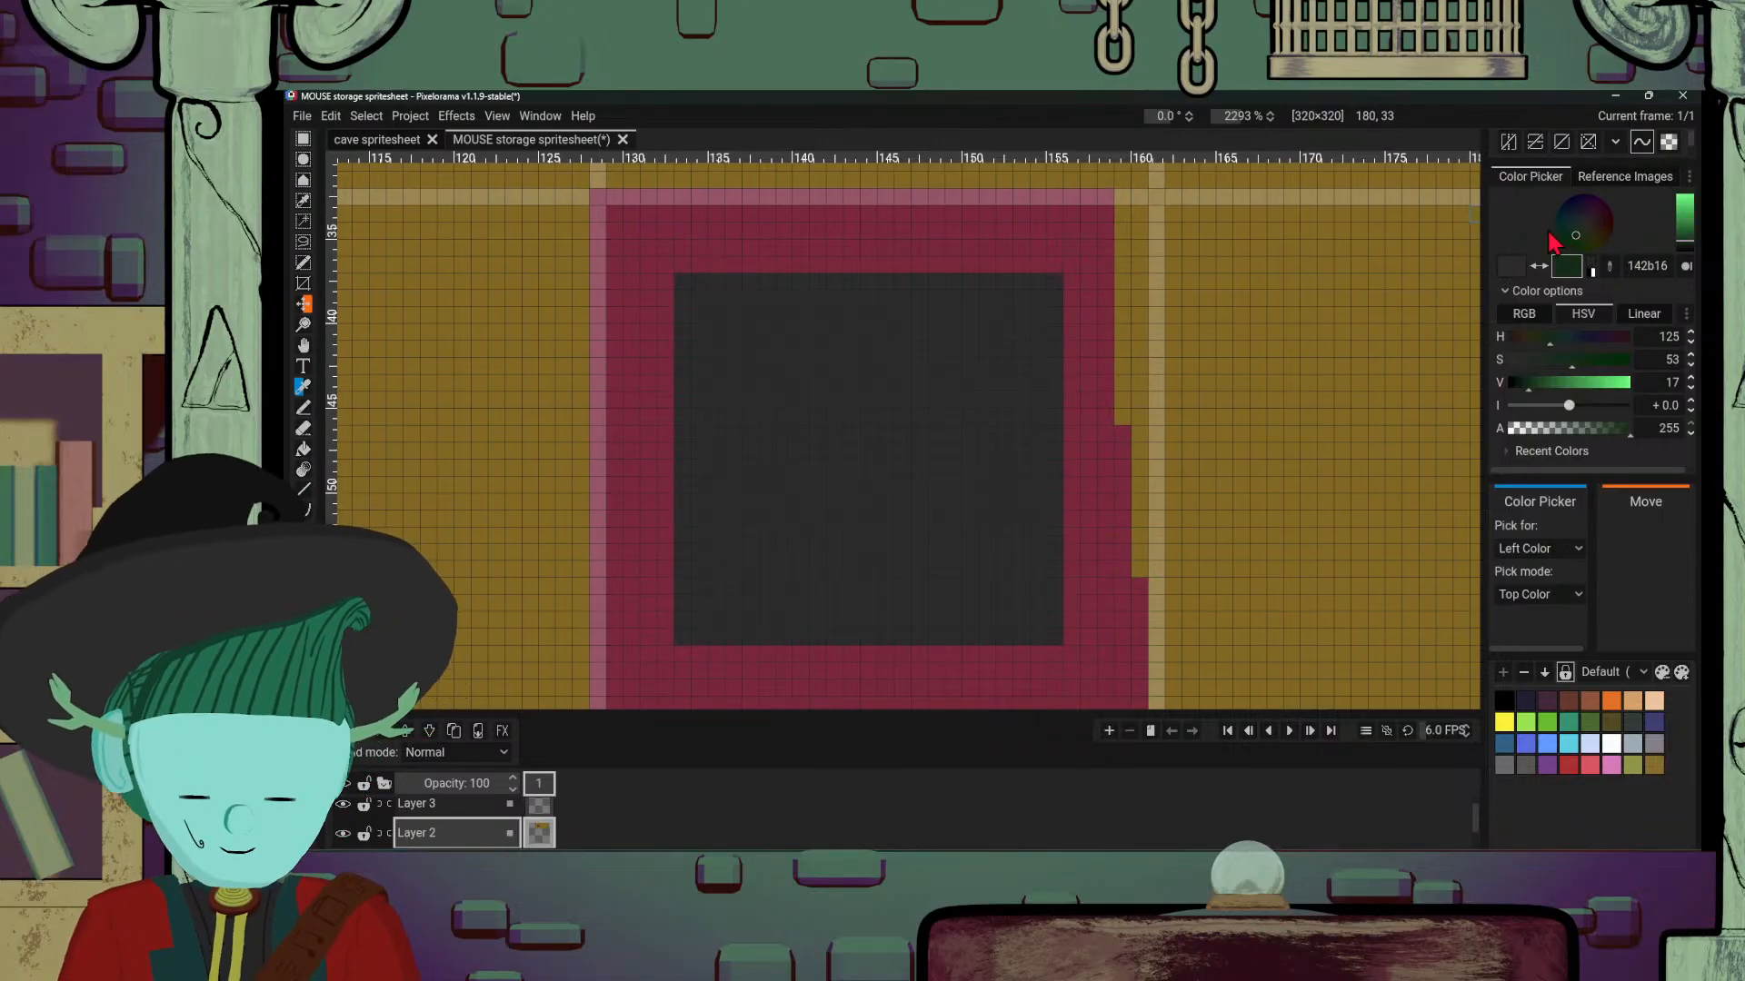
Step: Pencil two full-height vertical dark green stripes, 1 px wide, near the right side of the grey inner square
key("b")
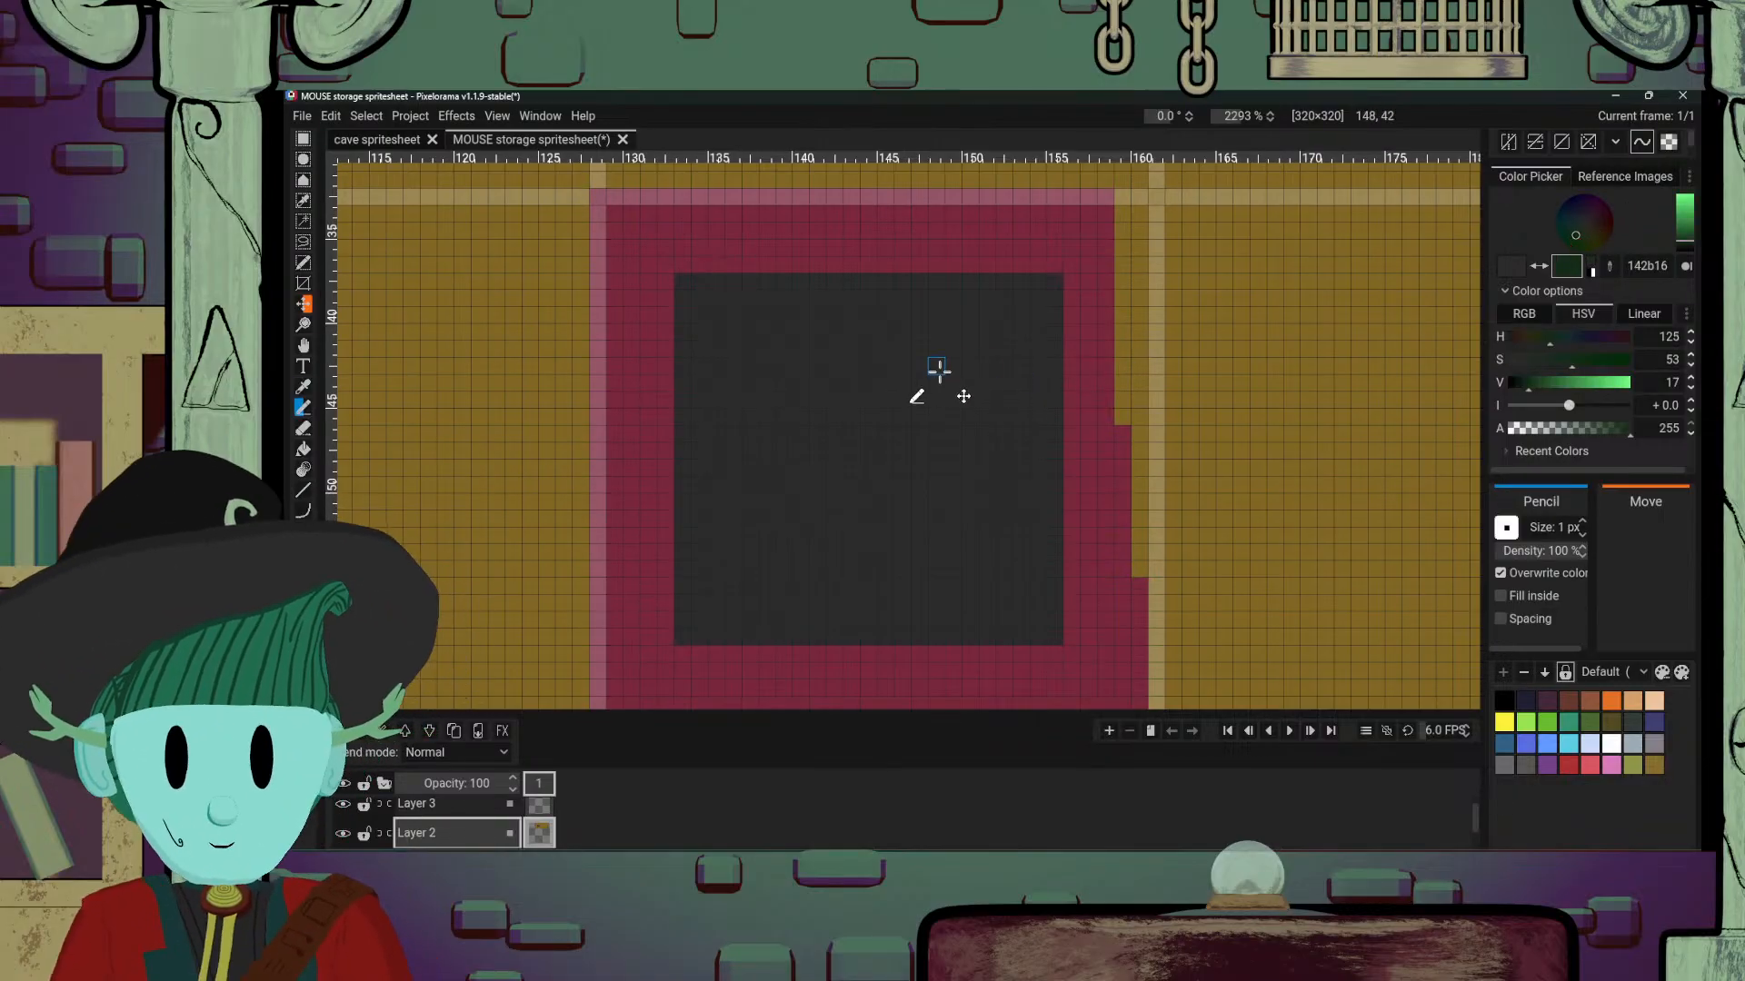
left_click(1025, 329, "alt")
left_click_drag(1022, 284, 1017, 636)
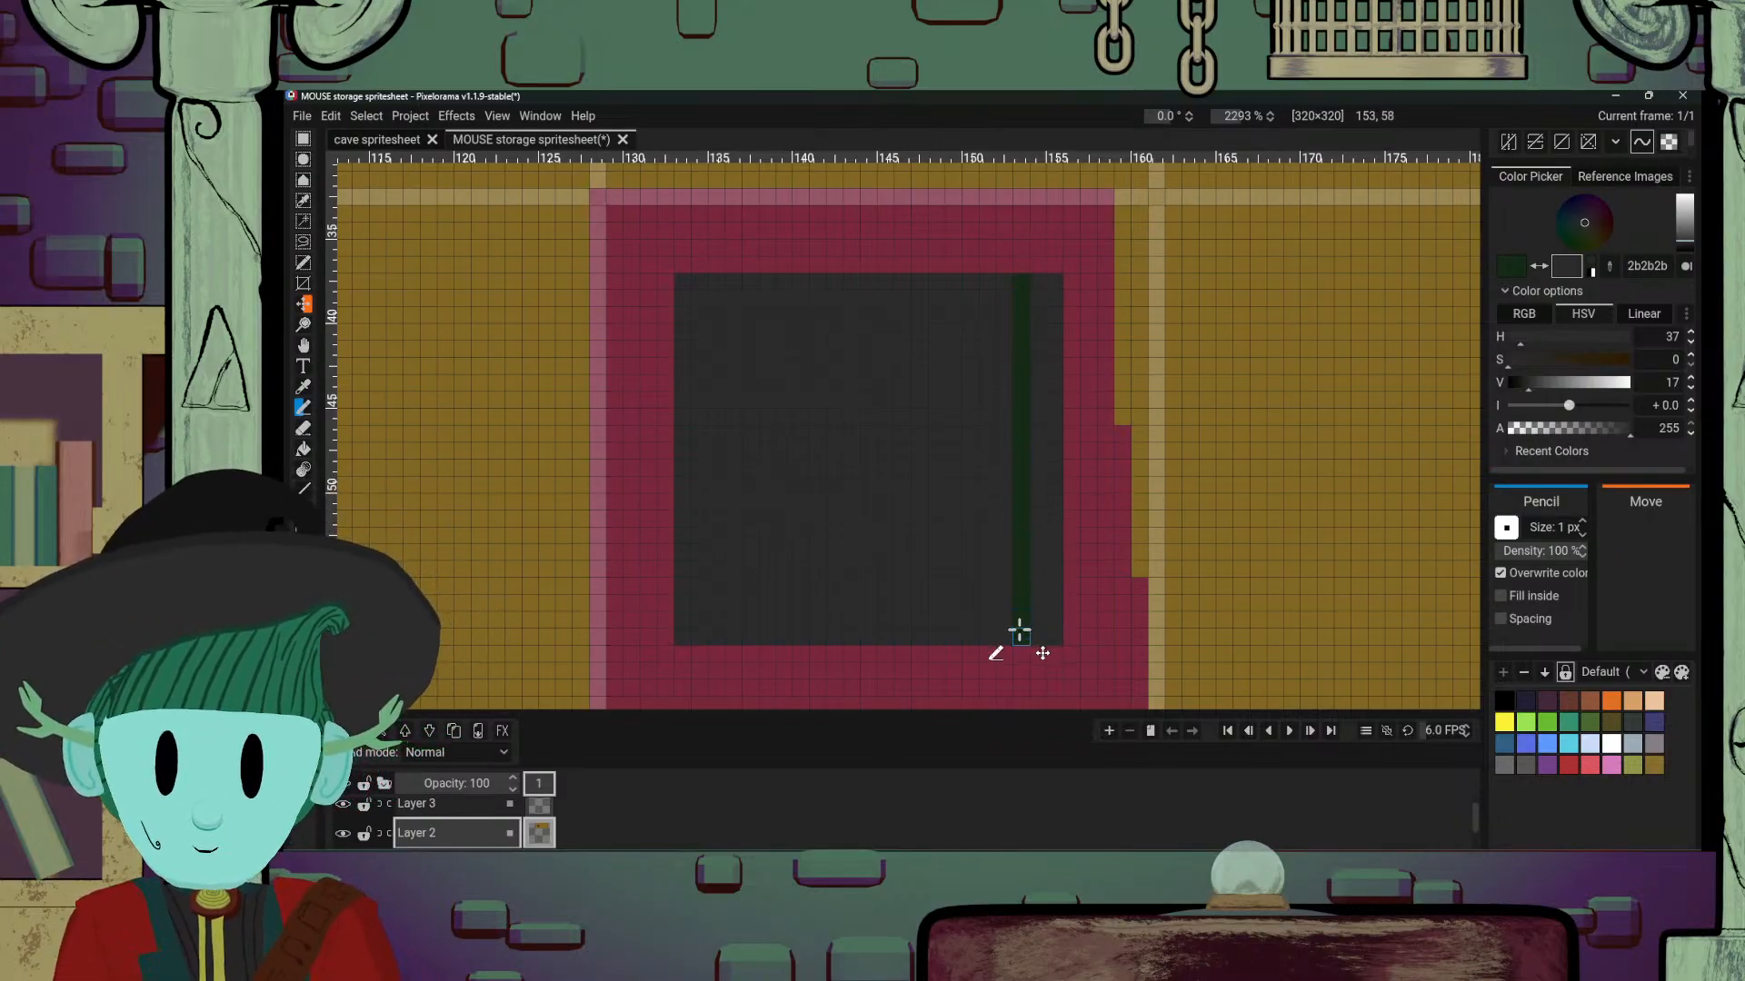
mouse_move(969, 277)
left_mouse_down()
mouse_move(954, 559)
mouse_move(971, 622)
left_mouse_up()
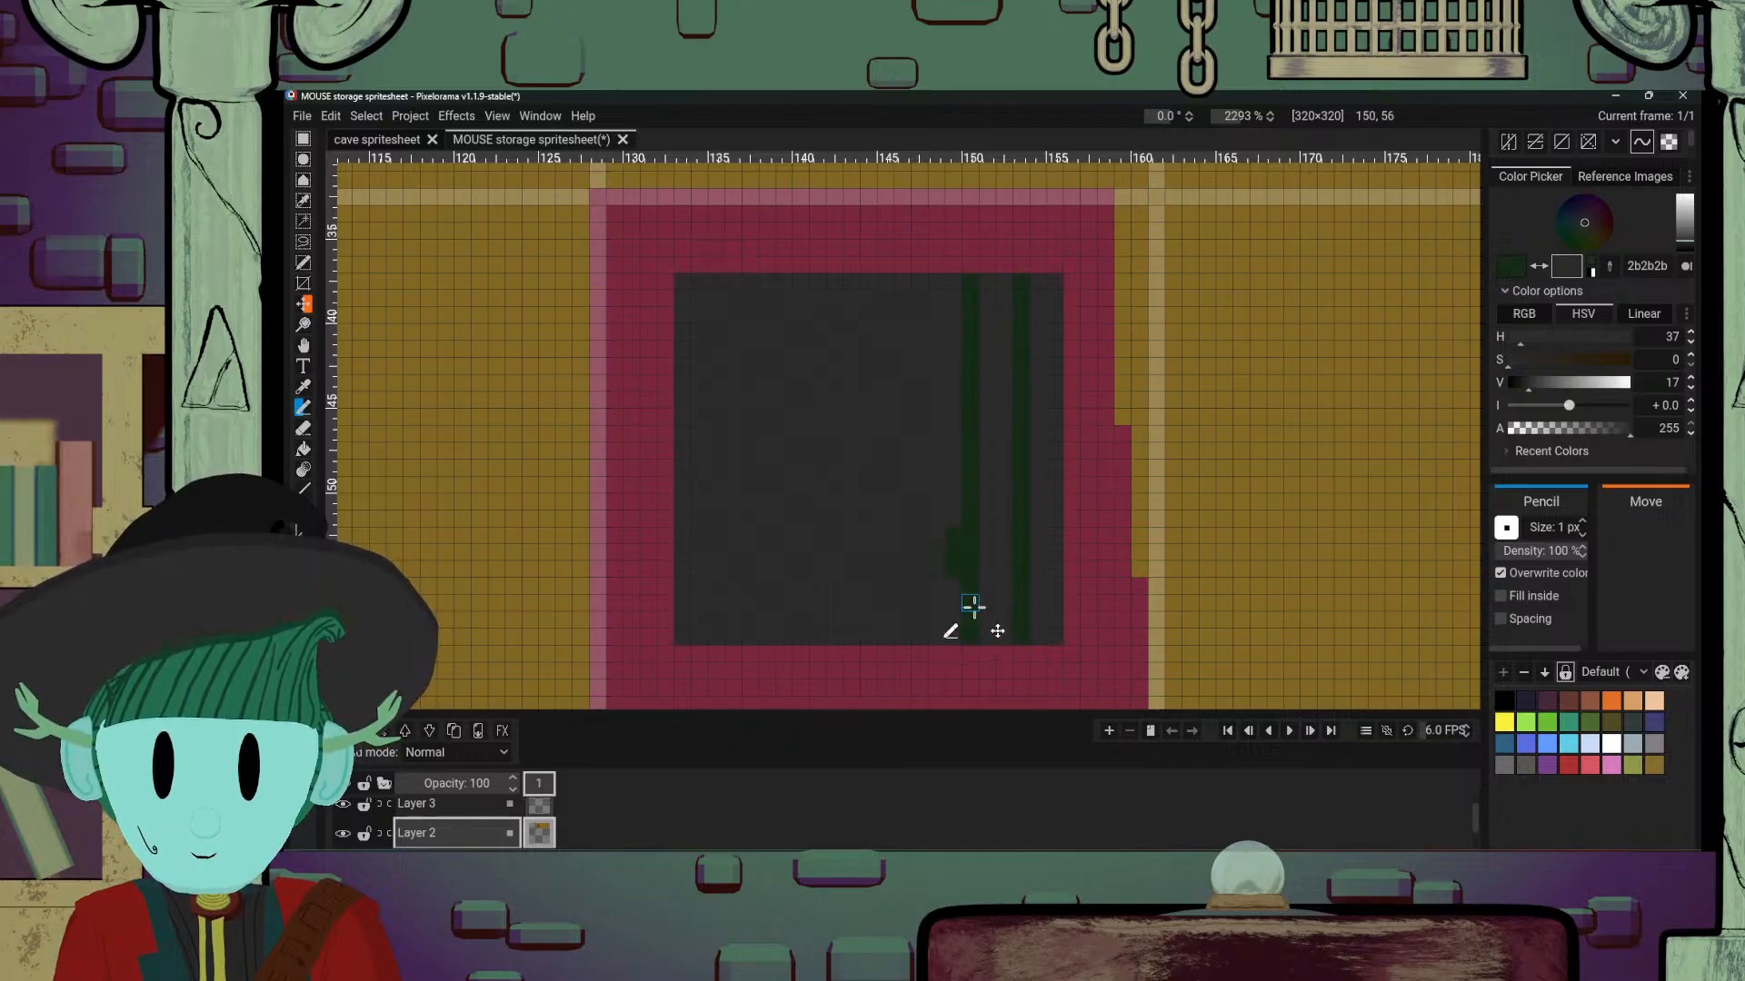
Step: Paint over the stray green pixels beside the second stripe in dark grey and sample the stripe green again
key("o")
left_click(943, 512)
key("p")
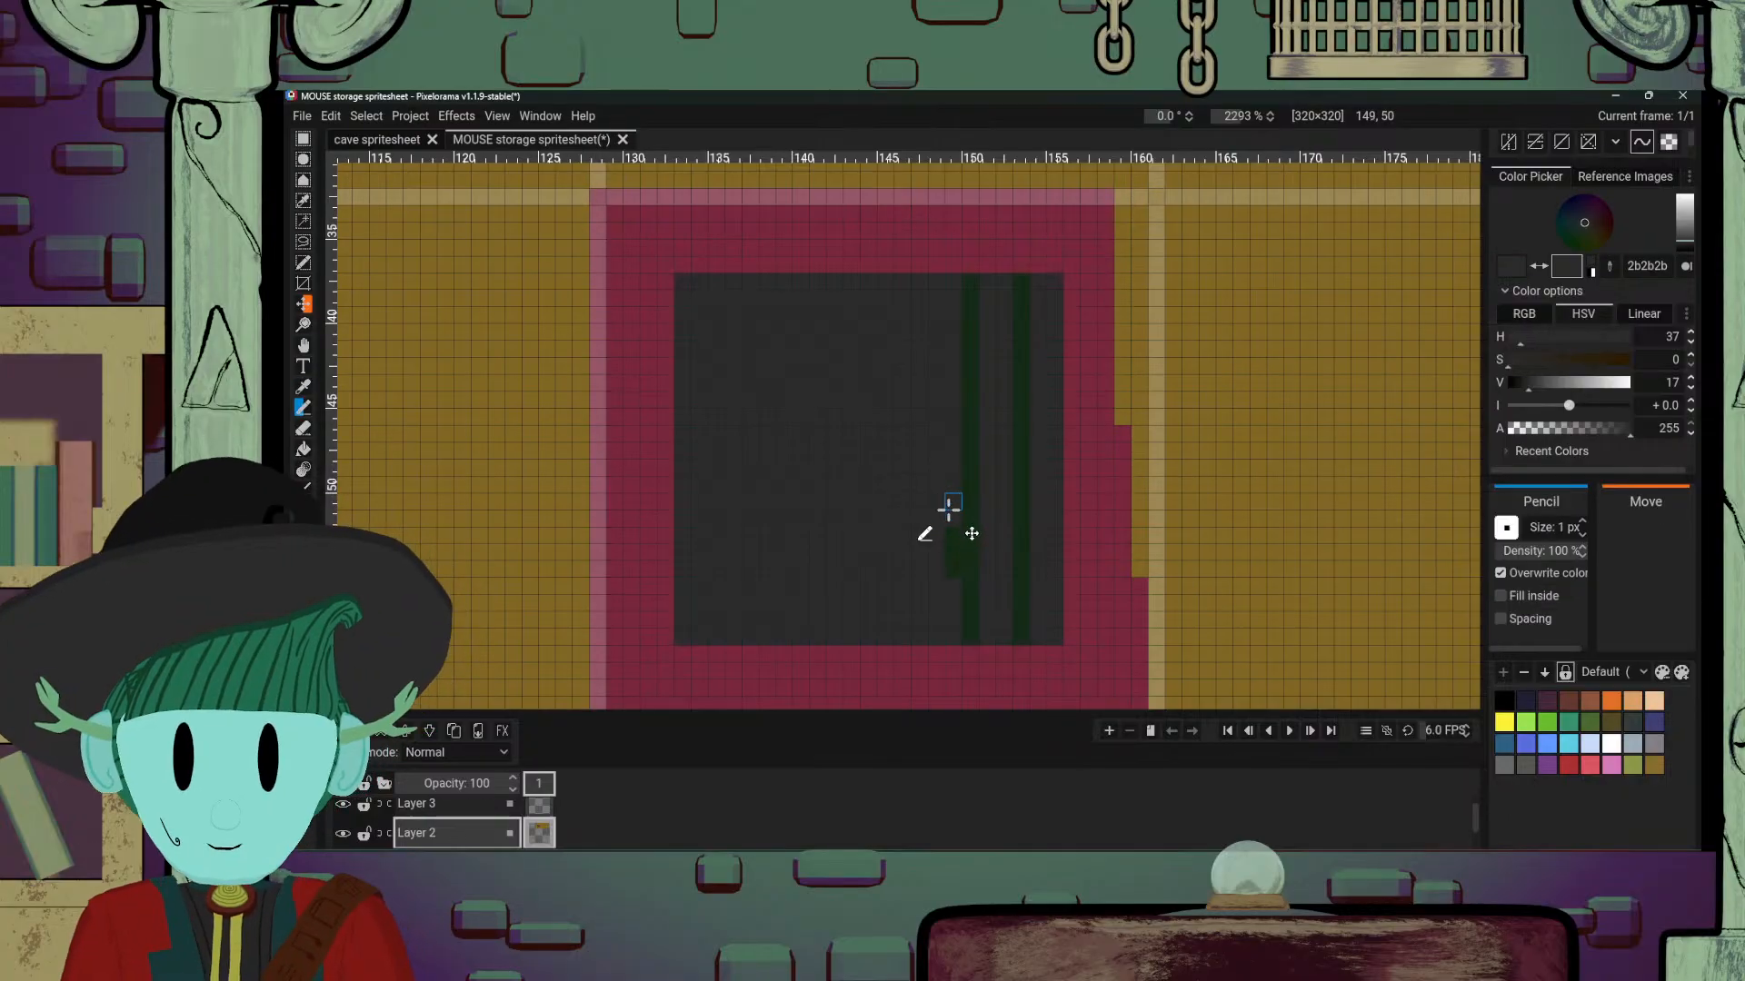
left_click_drag(952, 533, 959, 552)
key("o")
left_click(969, 561)
key("p")
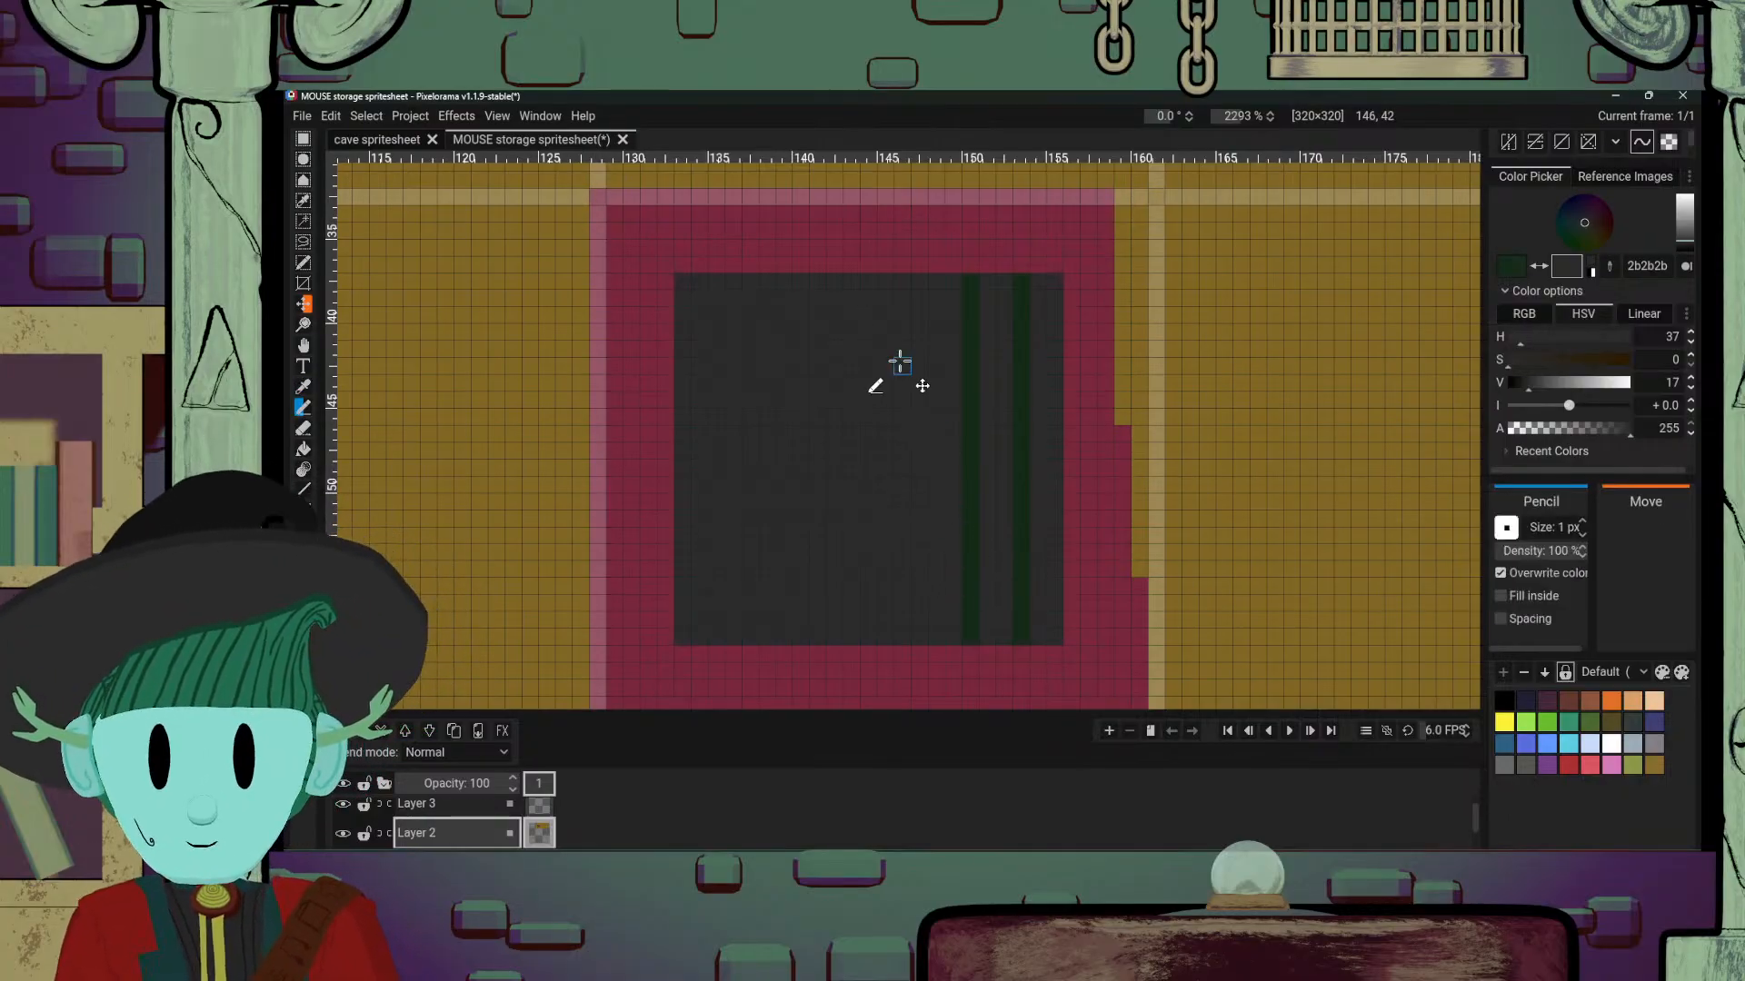
Step: Pencil four more full-height dark green stripes across the inner square, leaving two grey pixel columns between neighbouring stripes
left_click_drag(918, 277, 914, 600)
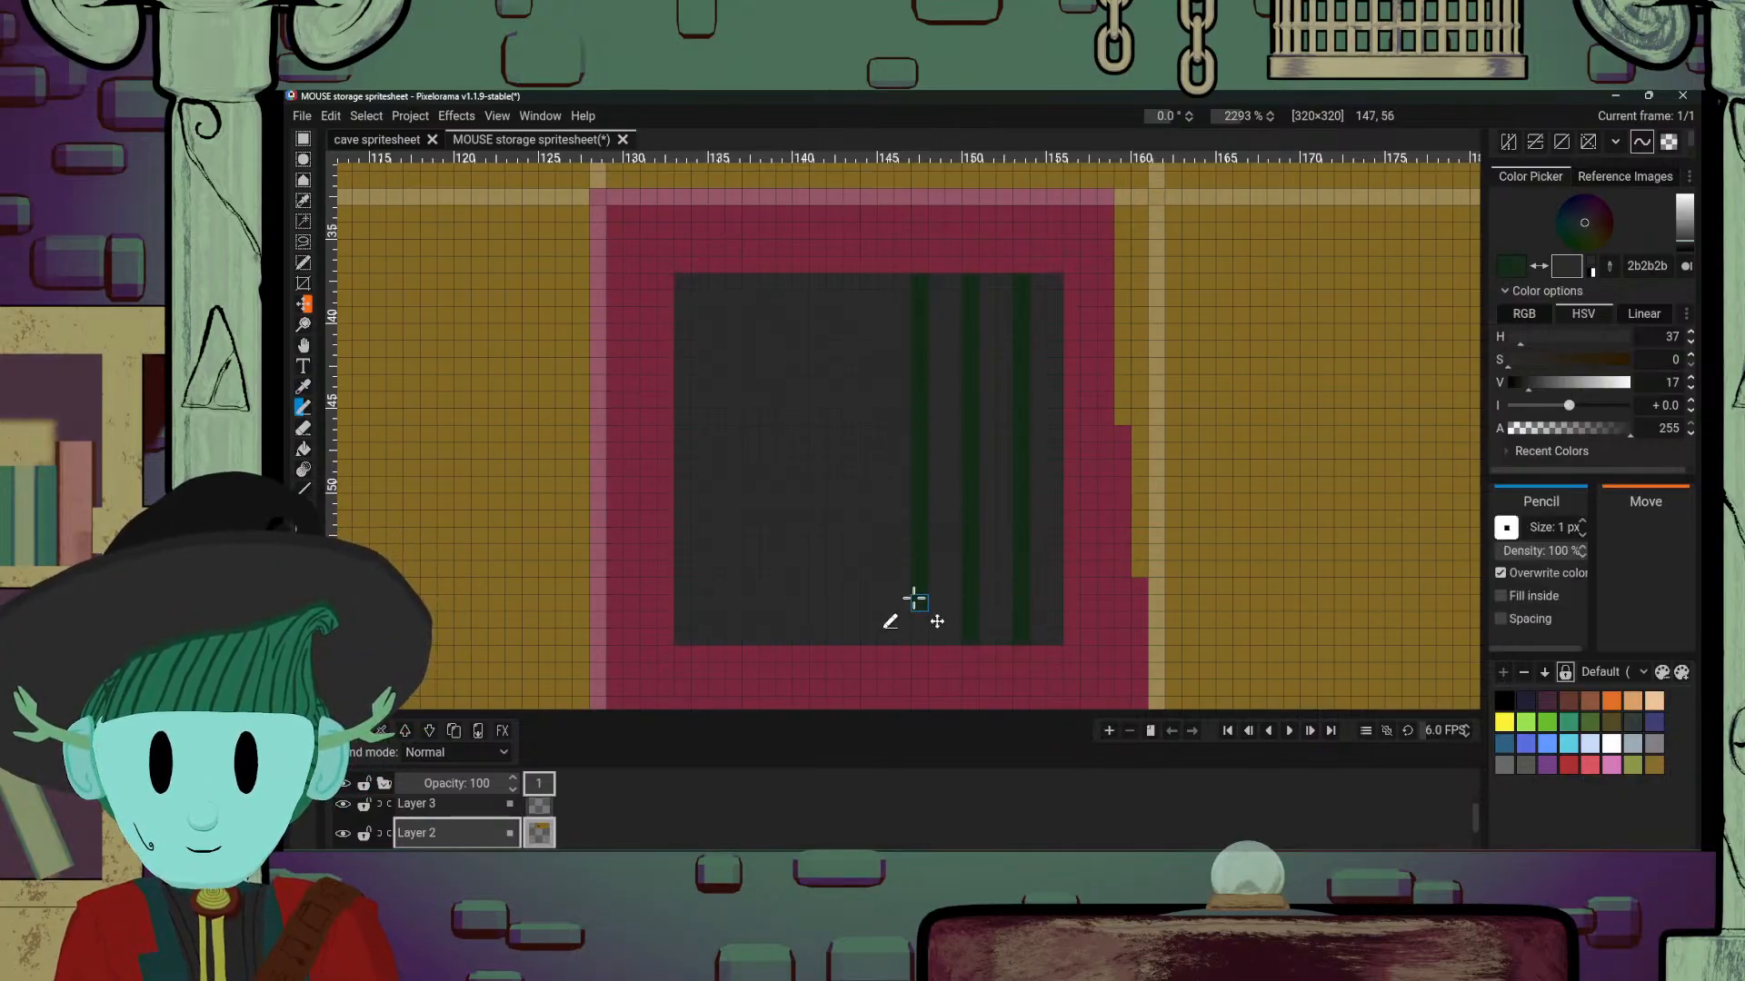
left_click_drag(869, 277, 865, 635)
left_click_drag(817, 279, 811, 536)
left_click_drag(818, 351, 811, 627)
left_click_drag(768, 282, 766, 636)
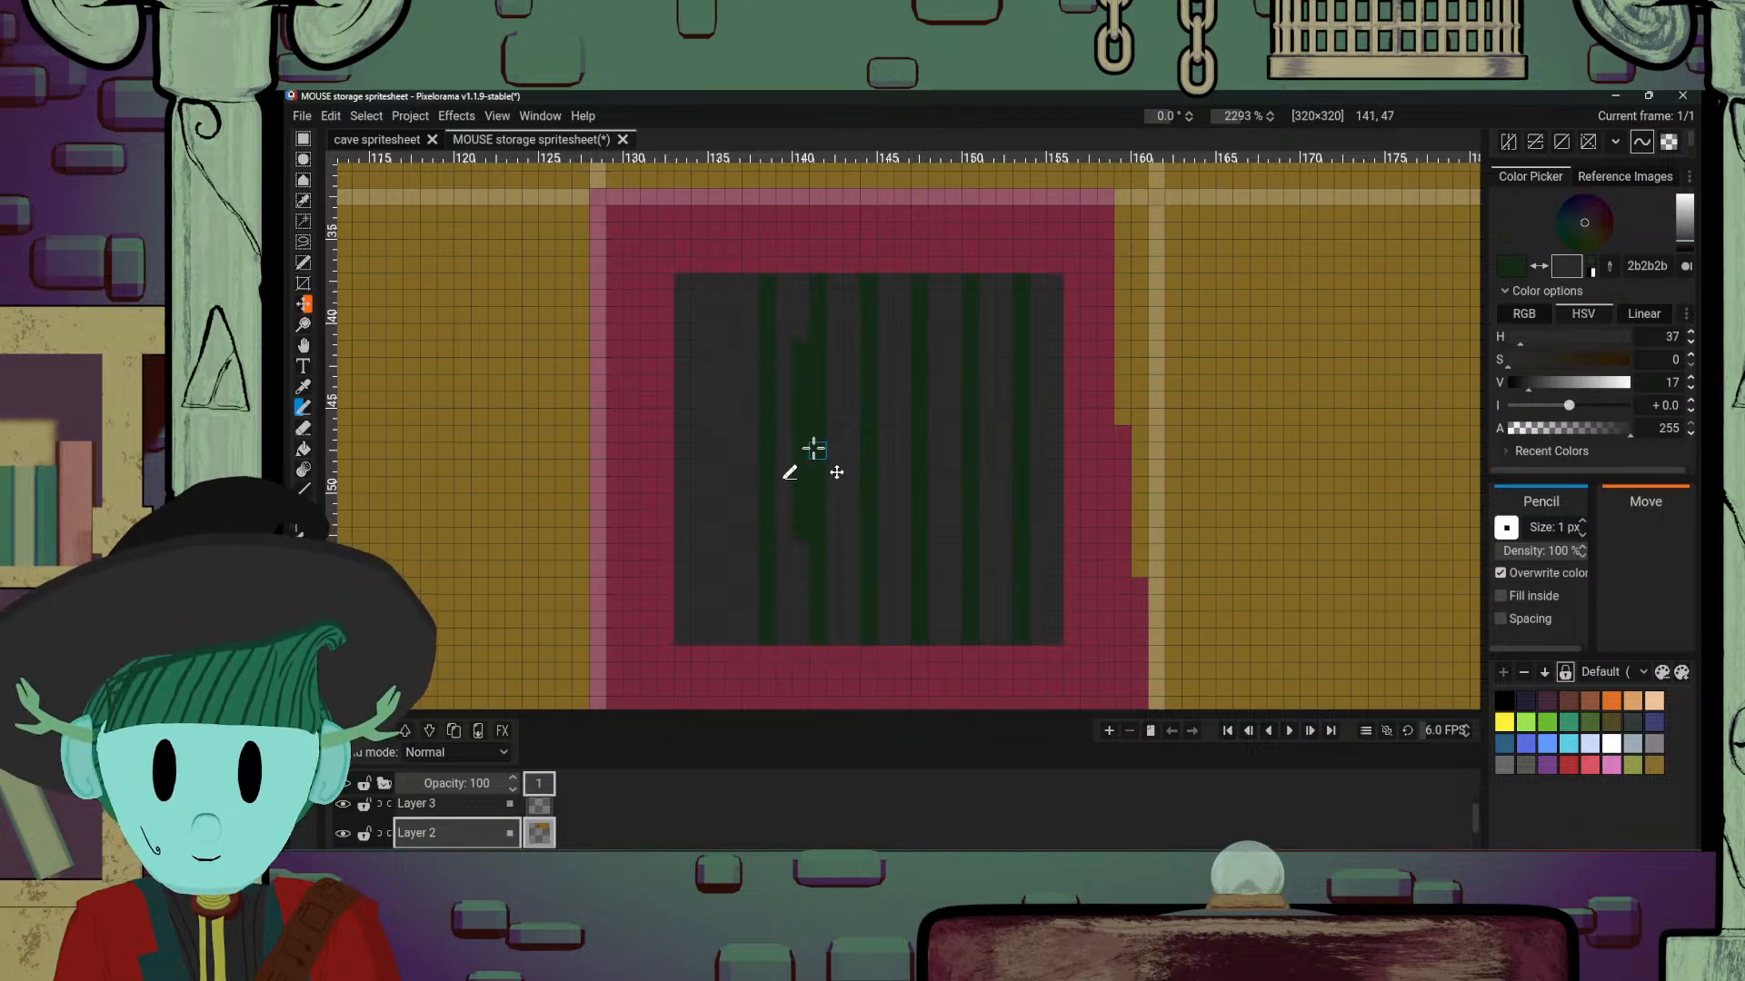
Step: Paint over the stray green pixels between stripes in dark grey and pencil the last dark green stripe near the square's left side
left_click(798, 325, "alt")
left_click_drag(799, 375, 802, 545)
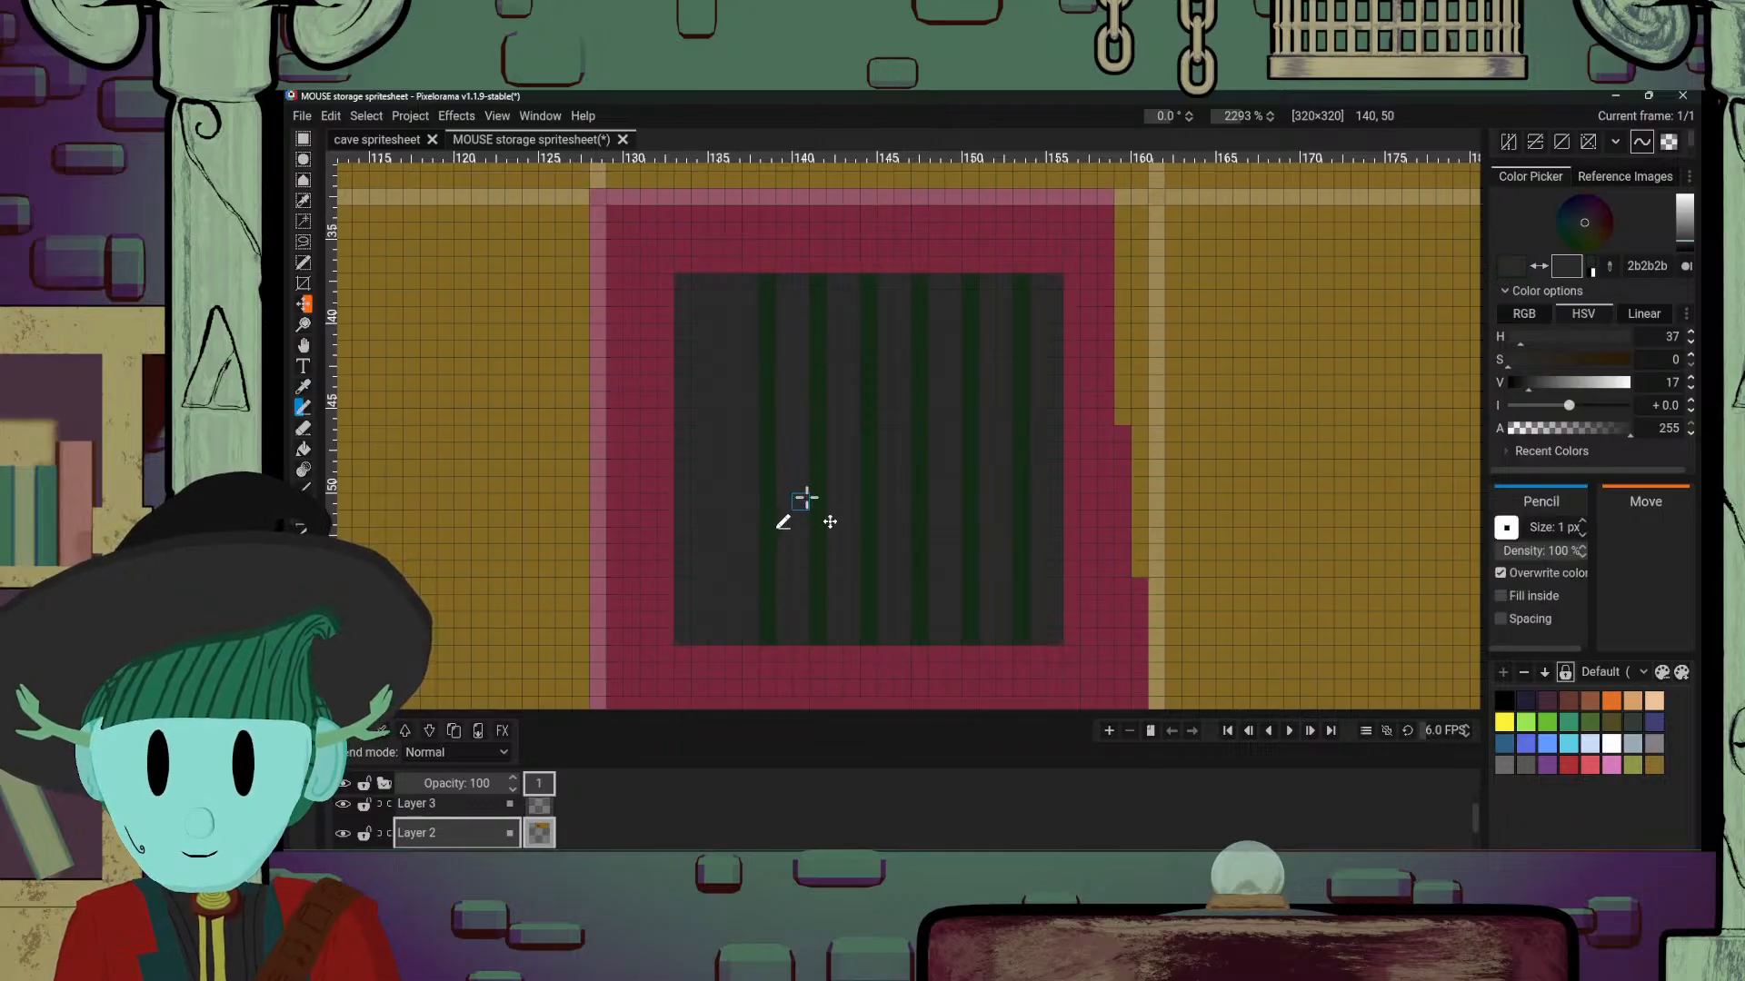
left_click(817, 471, "alt")
left_click_drag(718, 312, 717, 625)
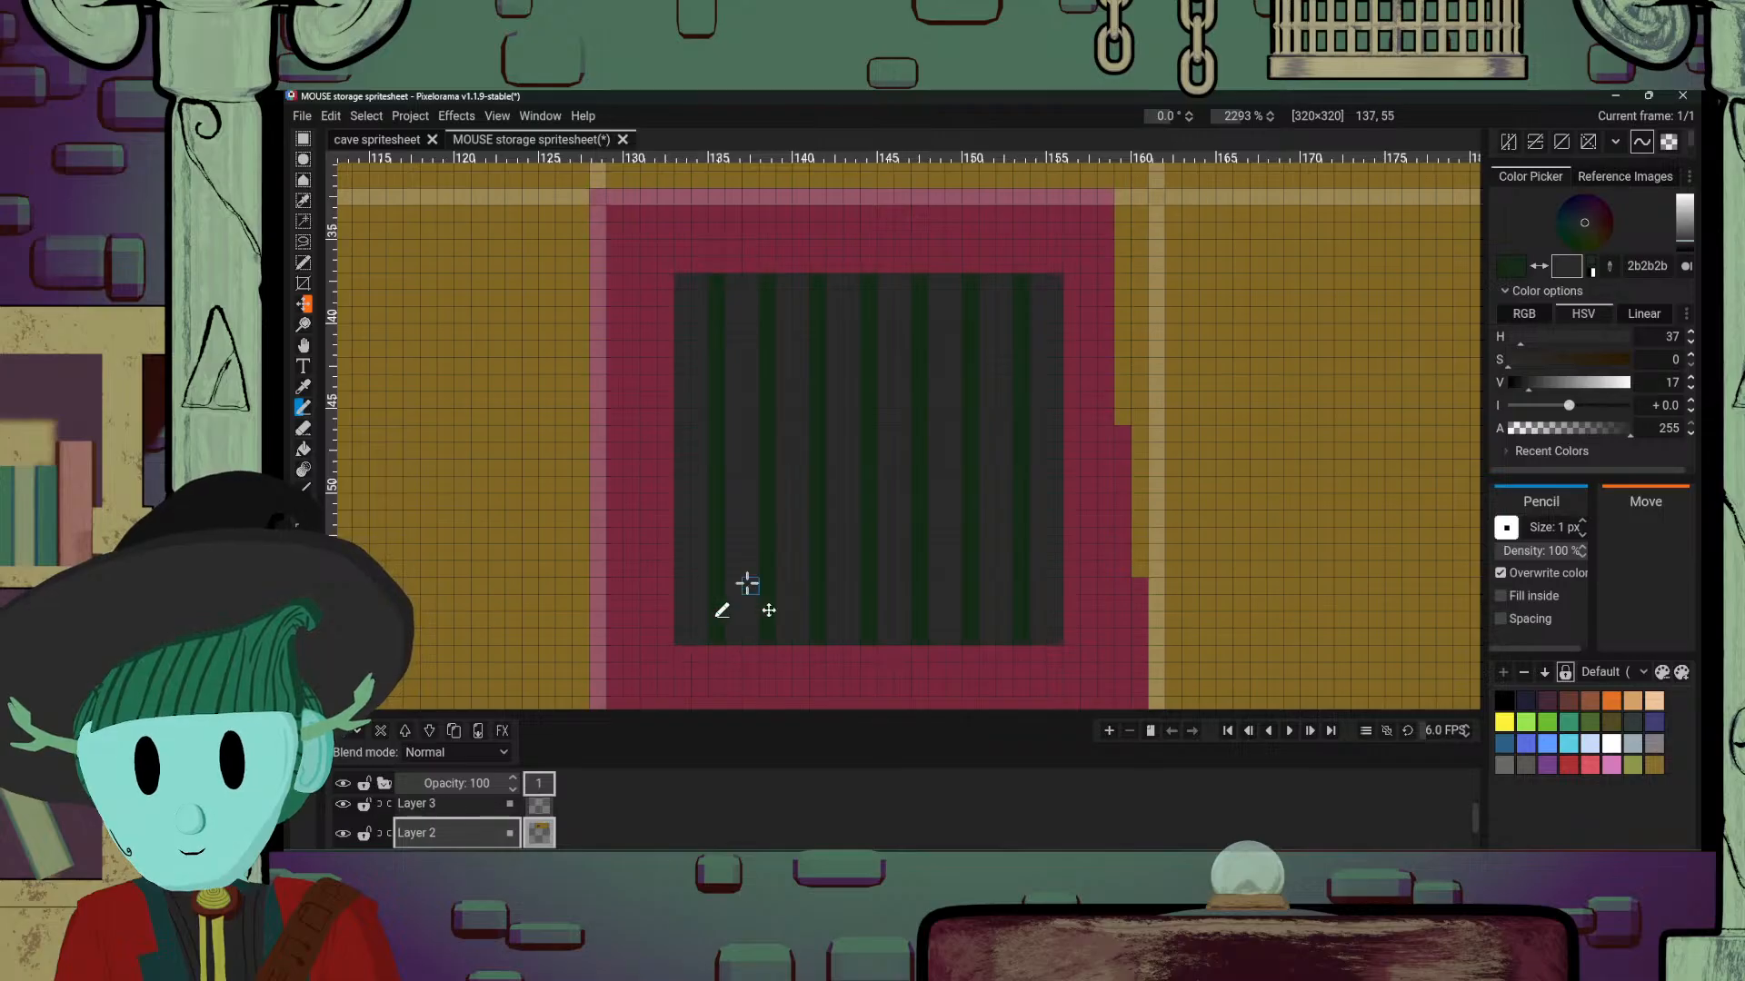
Step: Pencil three full-width horizontal dark green stripes, 1 px thick, across the upper inner square, leaving two grey pixel rows between them
left_click_drag(698, 316, 1050, 322)
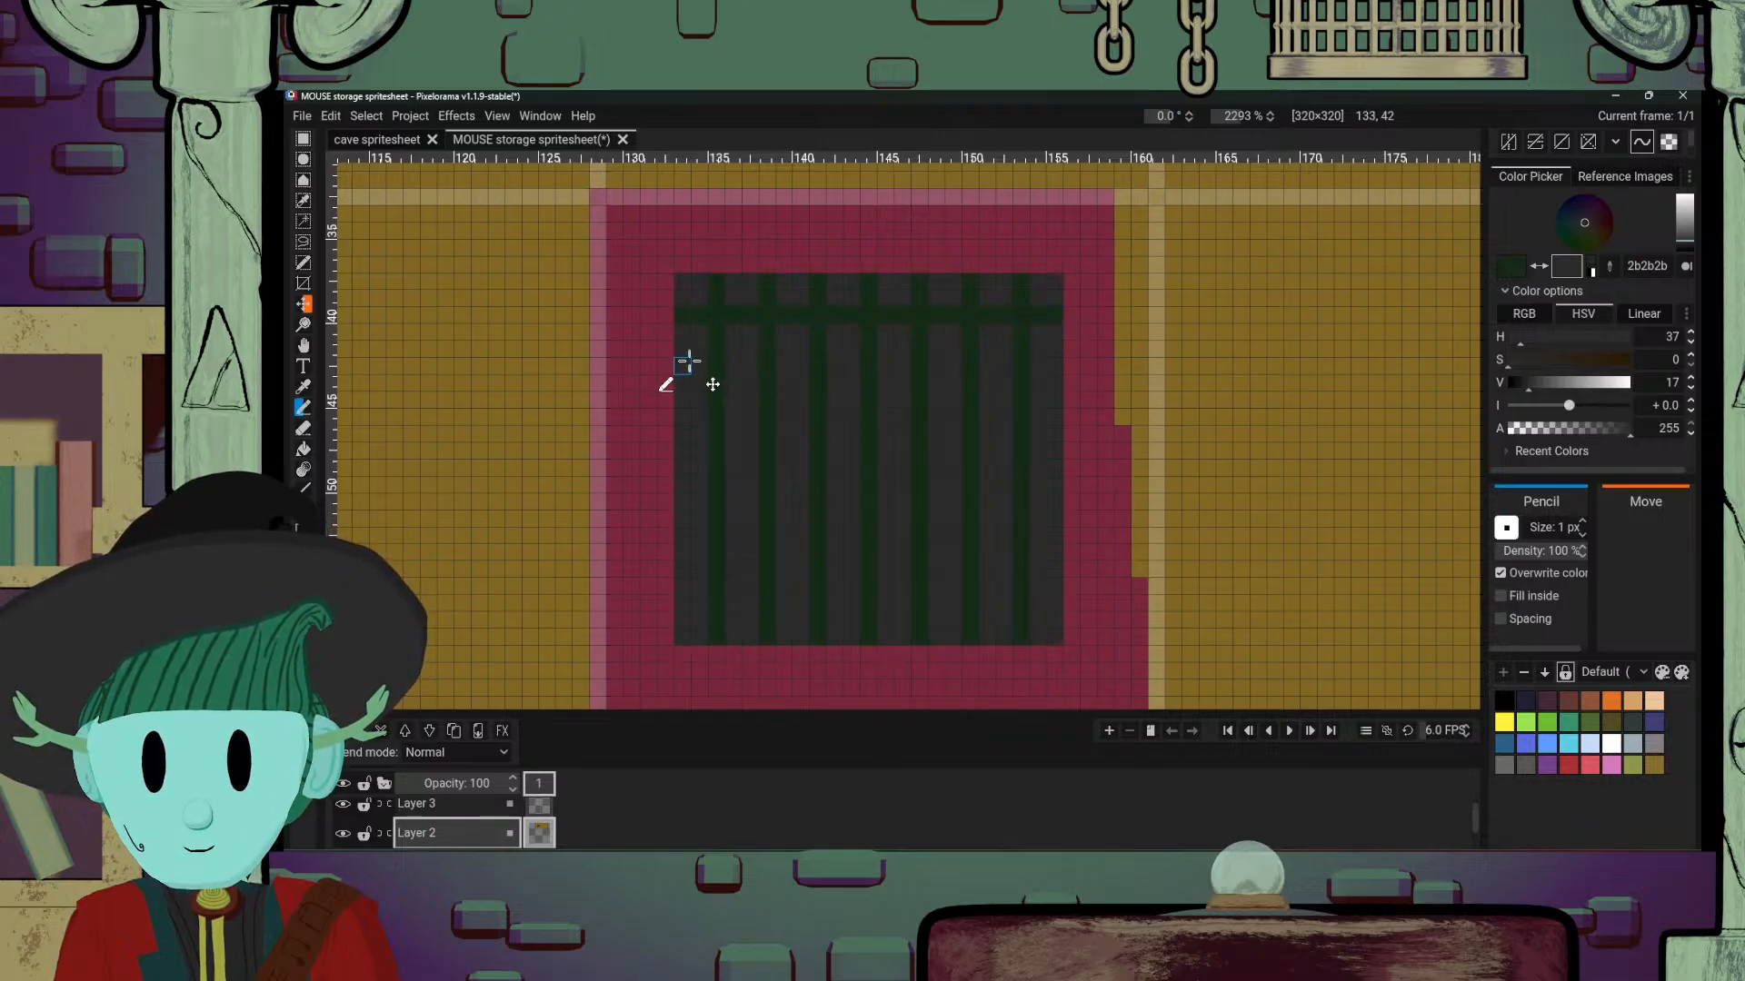
left_click_drag(688, 363, 1058, 368)
left_click_drag(682, 418, 1044, 417)
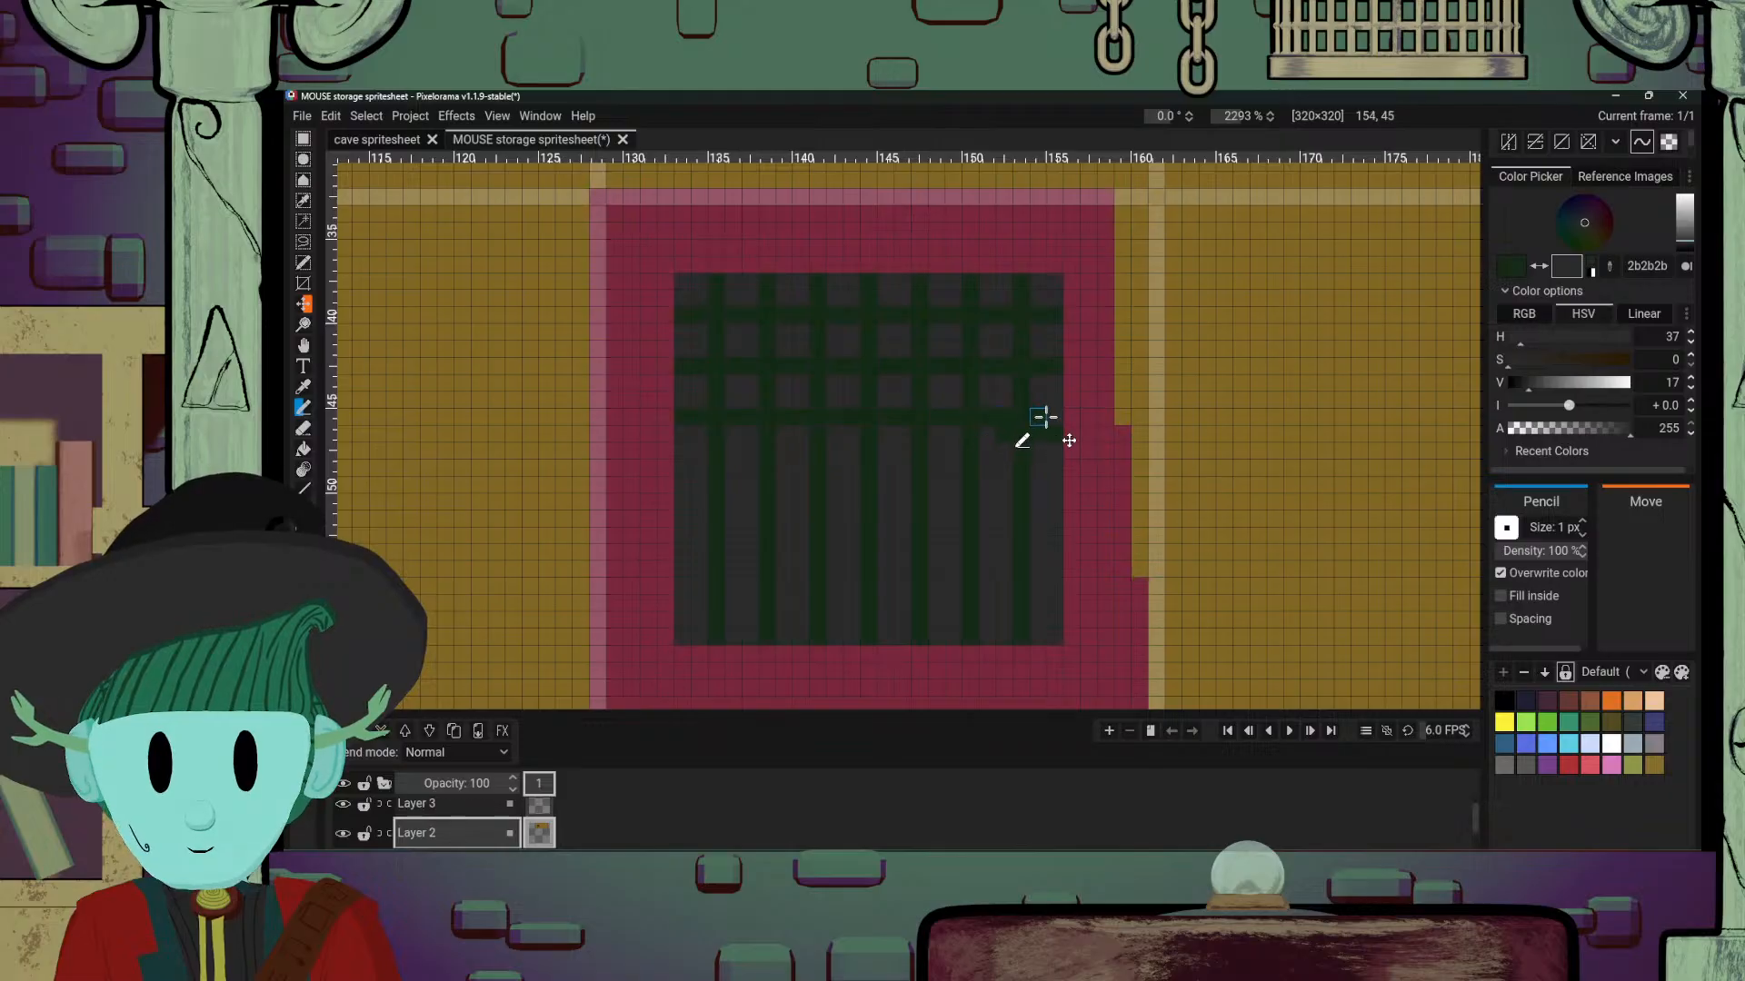
left_click(1053, 420)
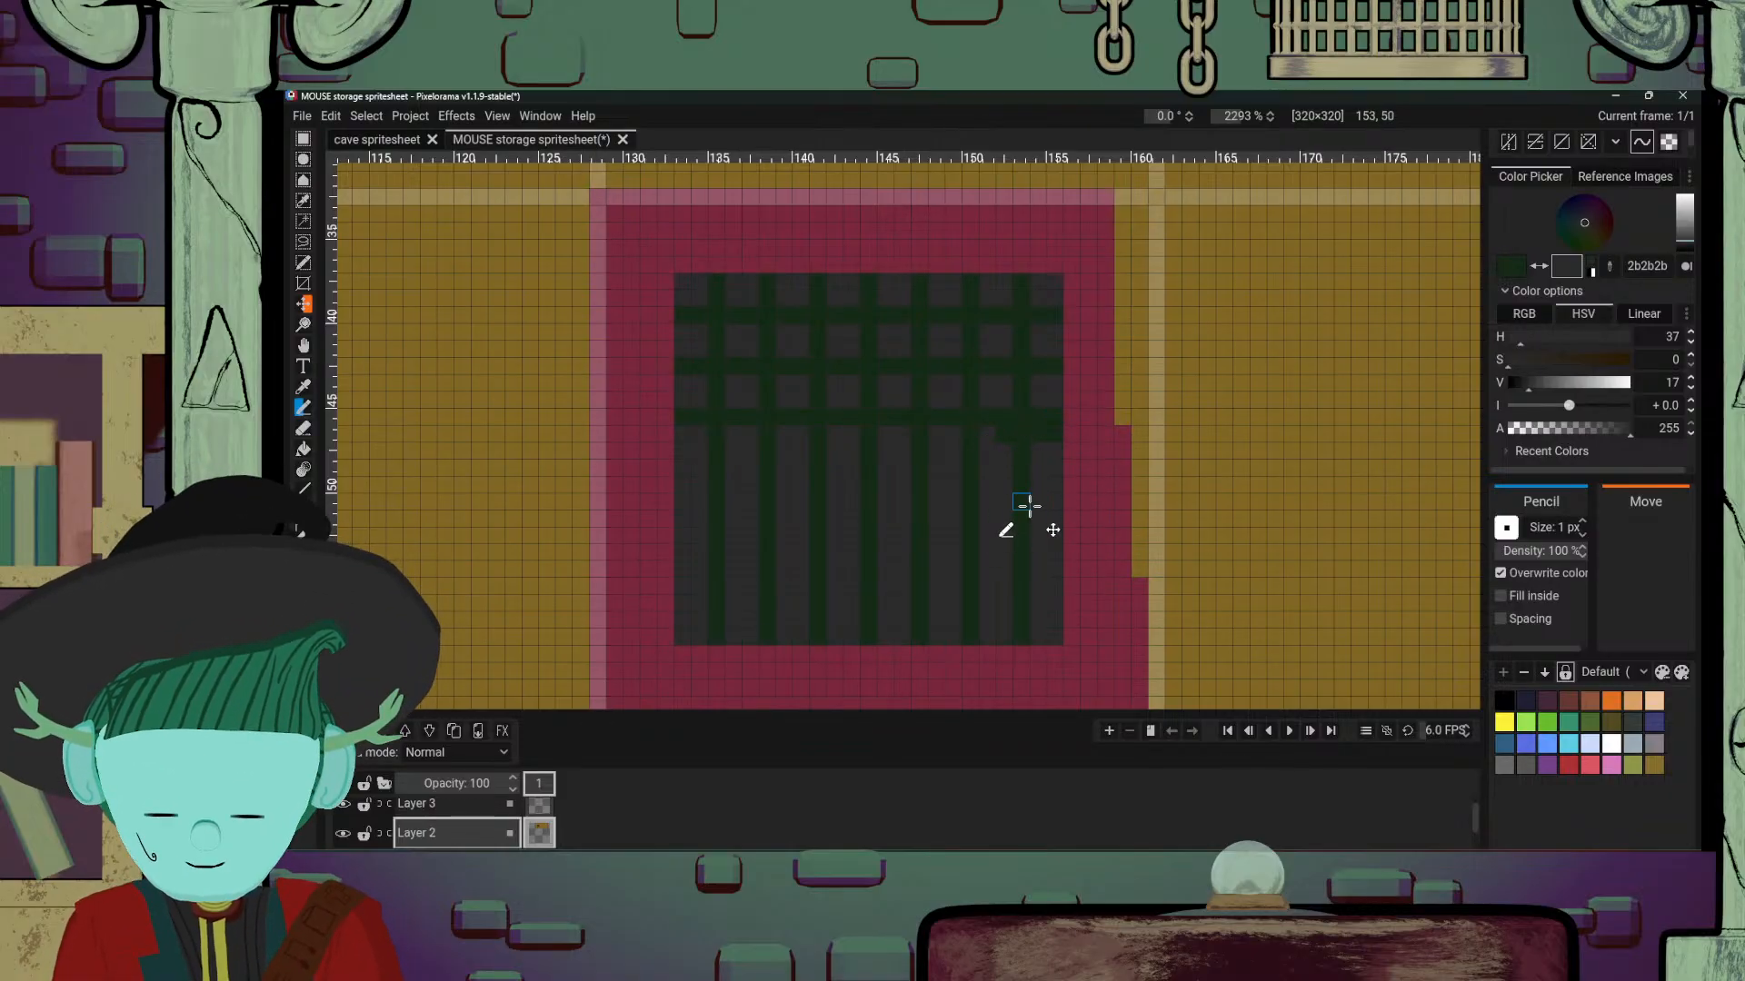
Step: Paint over the stray green pixels below the third horizontal stripe in dark grey and sample the stripe green again
key("o")
left_click(1000, 450)
key("b")
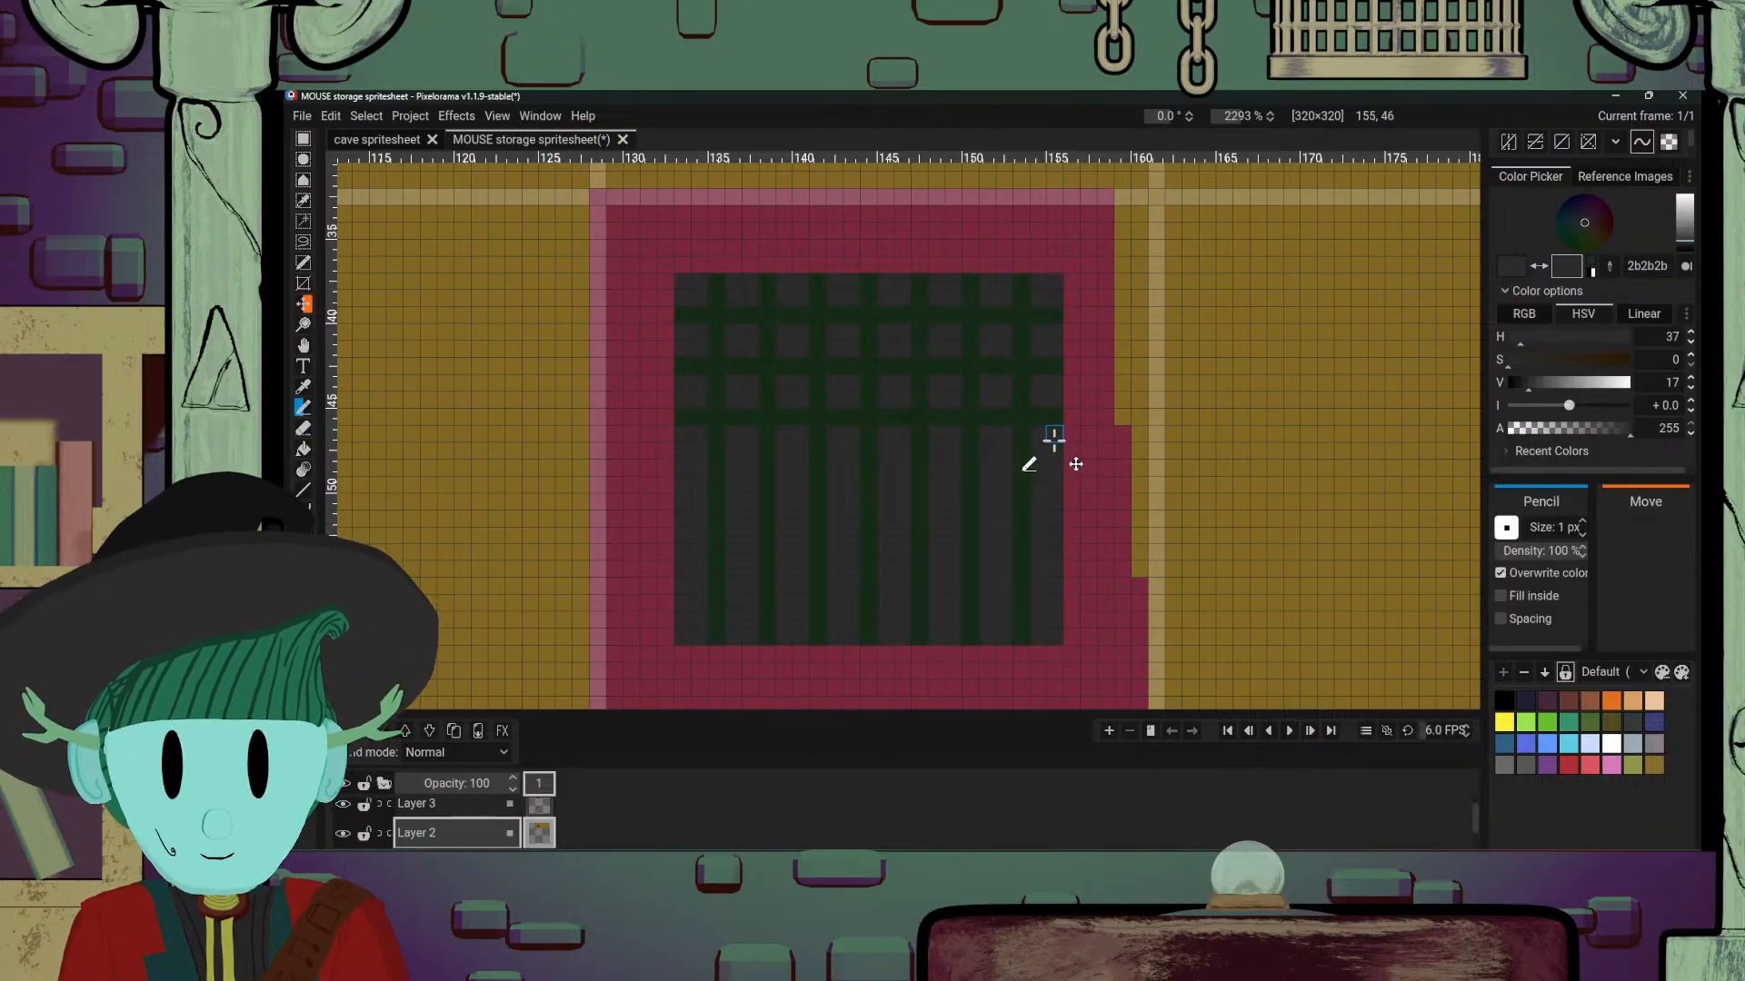
key("o")
left_click(1024, 455)
key("b")
Step: Pencil four more full-width horizontal dark green stripes down the inner square, keeping two grey pixel rows between neighbouring stripes
left_click_drag(680, 471, 1043, 466)
left_click_drag(684, 518, 1051, 519)
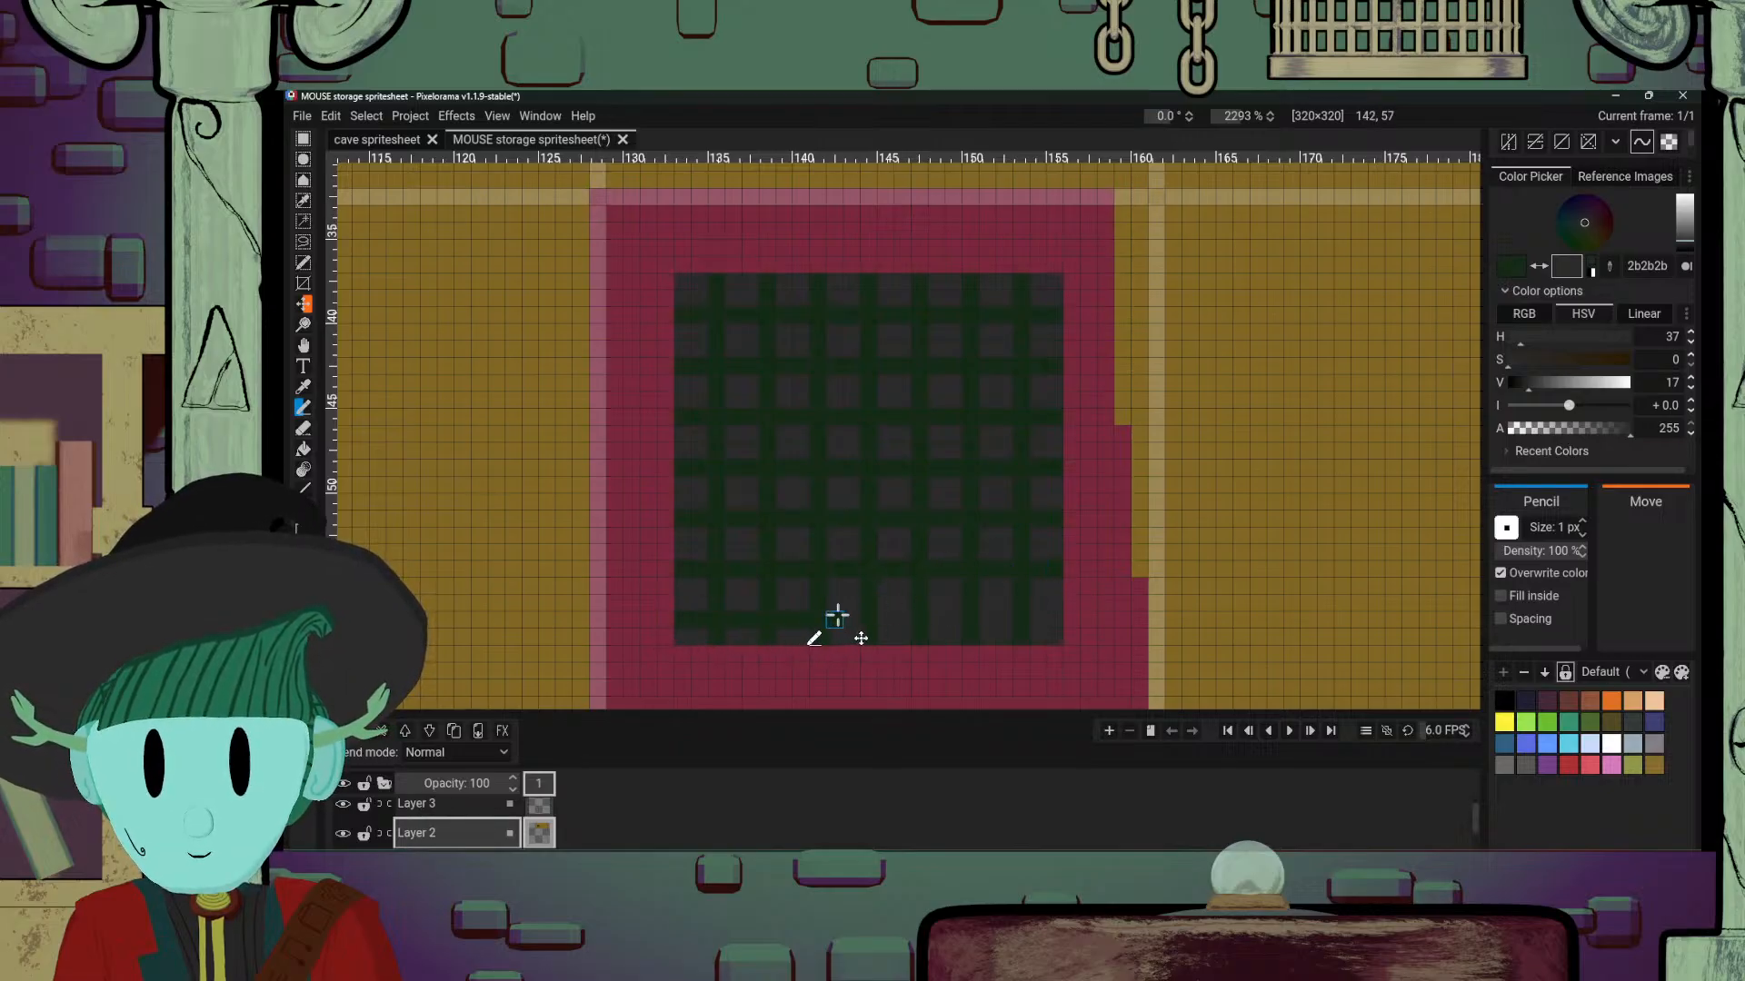
mouse_move(845, 614)
left_mouse_down()
mouse_move(846, 615)
mouse_move(1034, 619)
left_mouse_up()
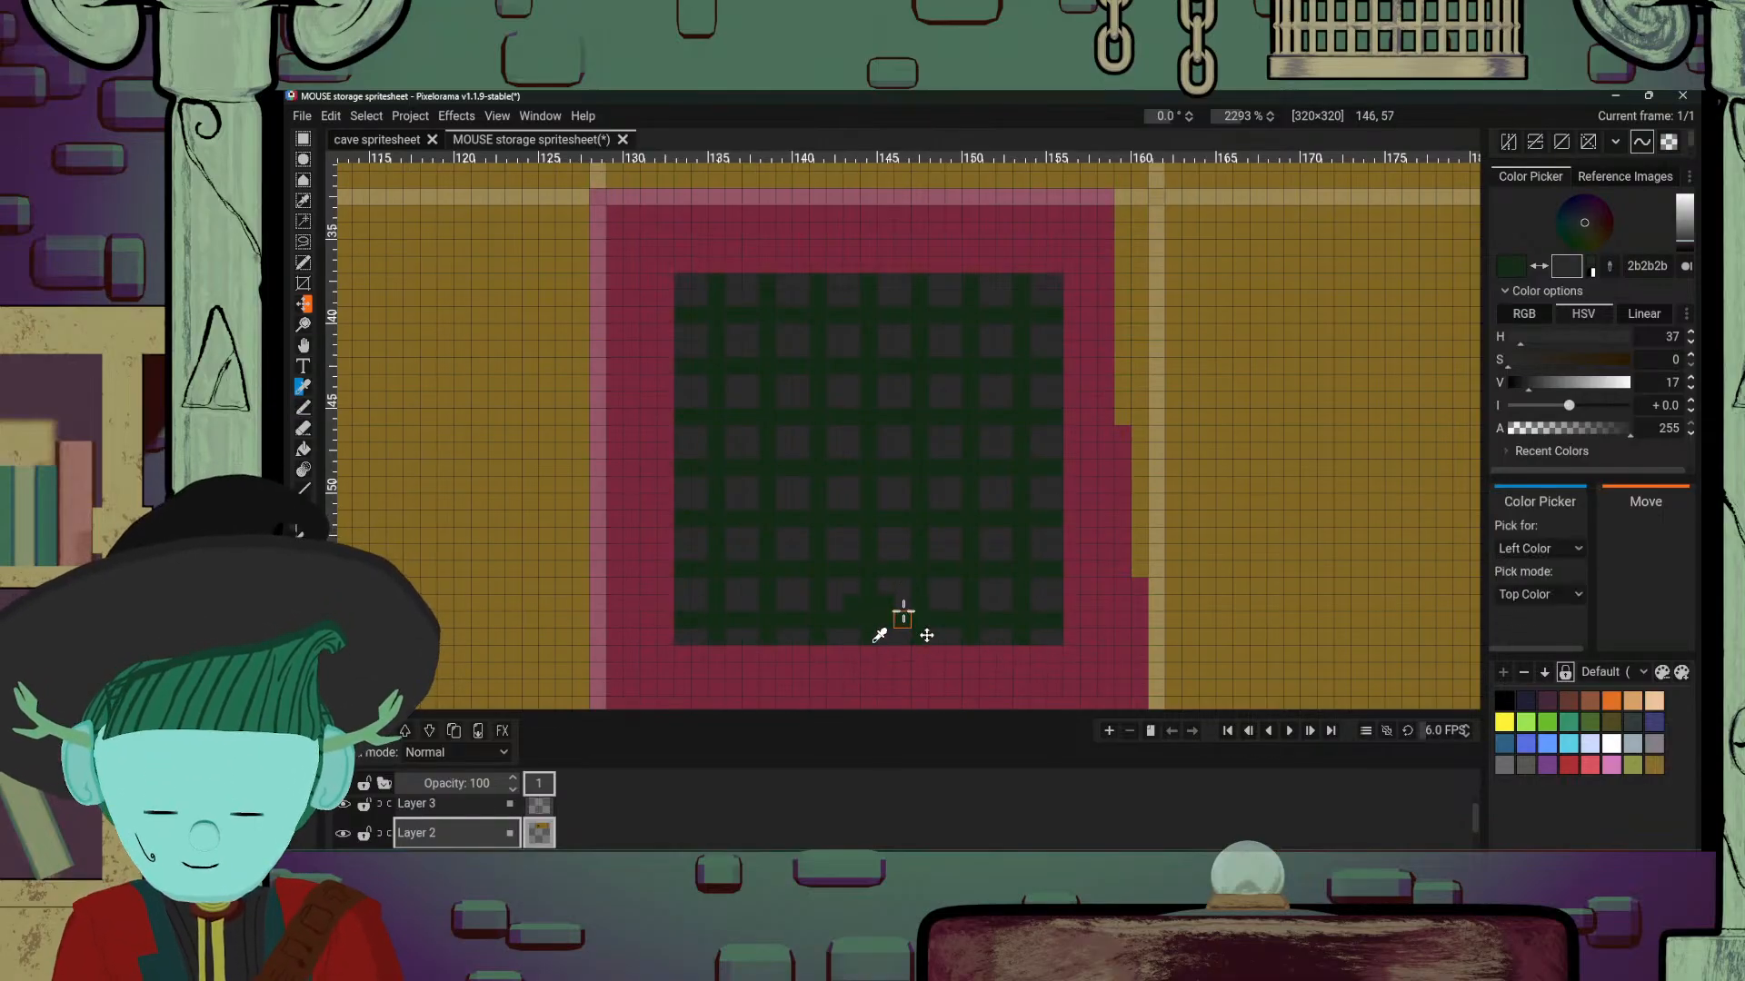
Step: Paint over the stray green pixels near the lattice's lower edge in dark grey and restore the overpainted vertical stripe pixels in green
left_click(898, 603, "alt")
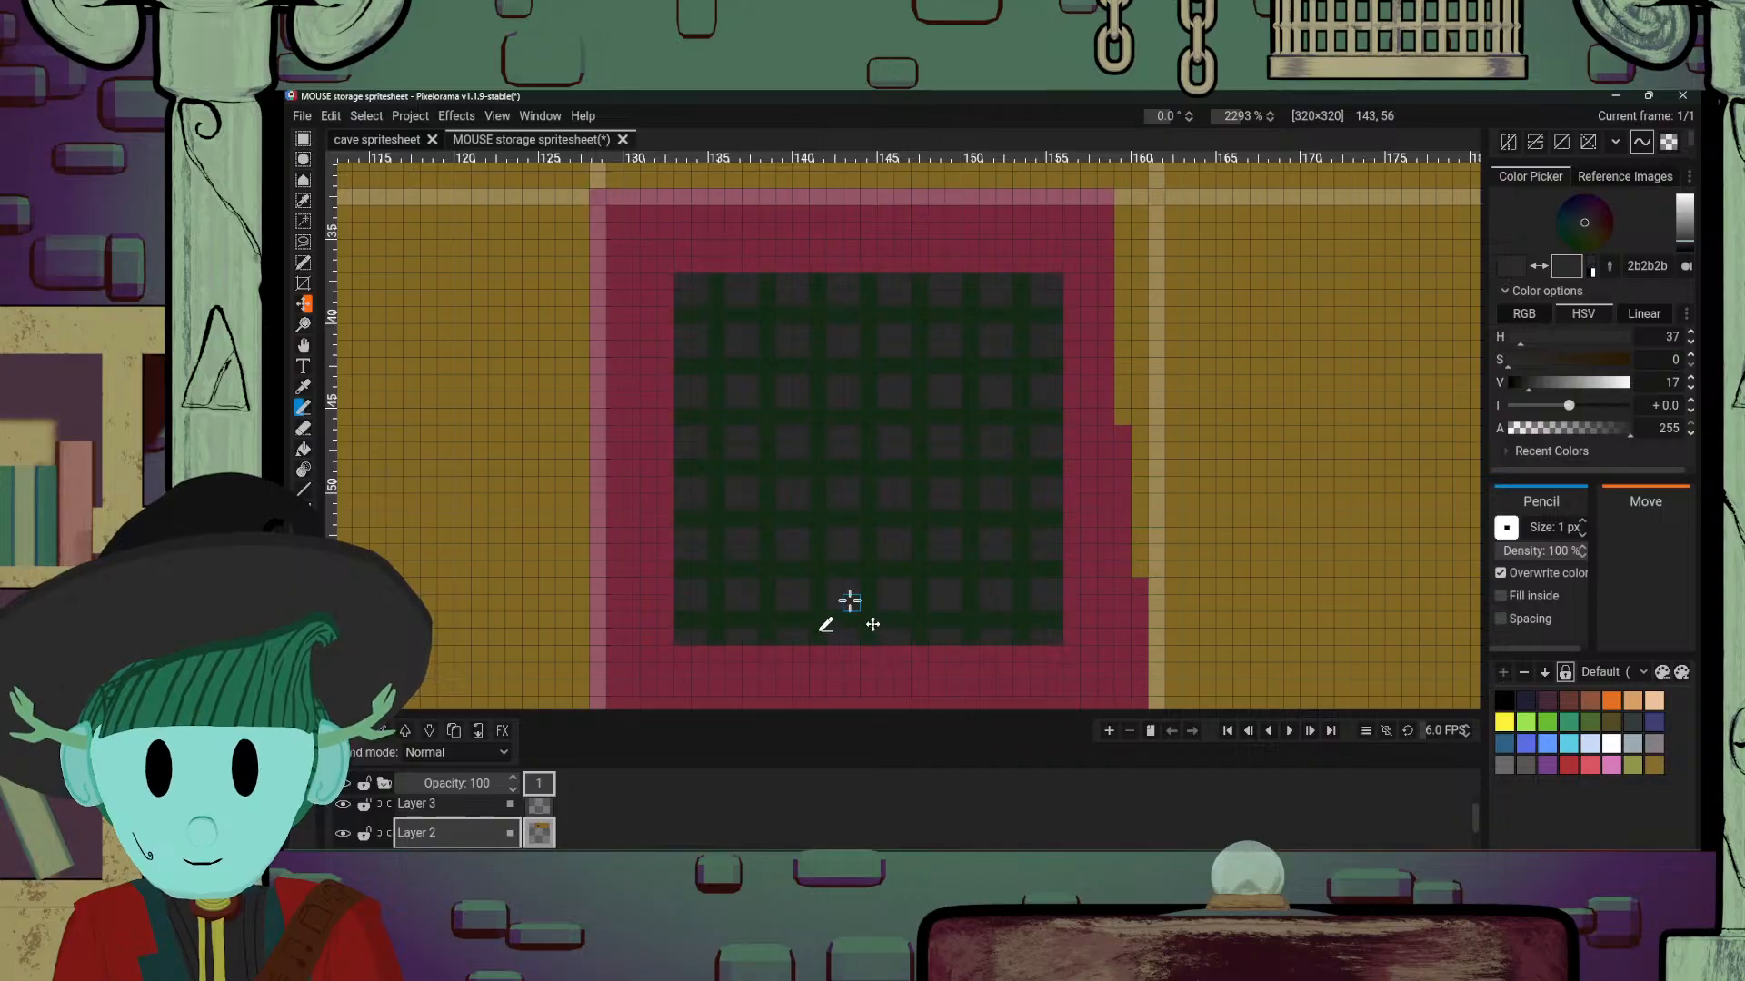
scroll(1009, 468, "down", 3)
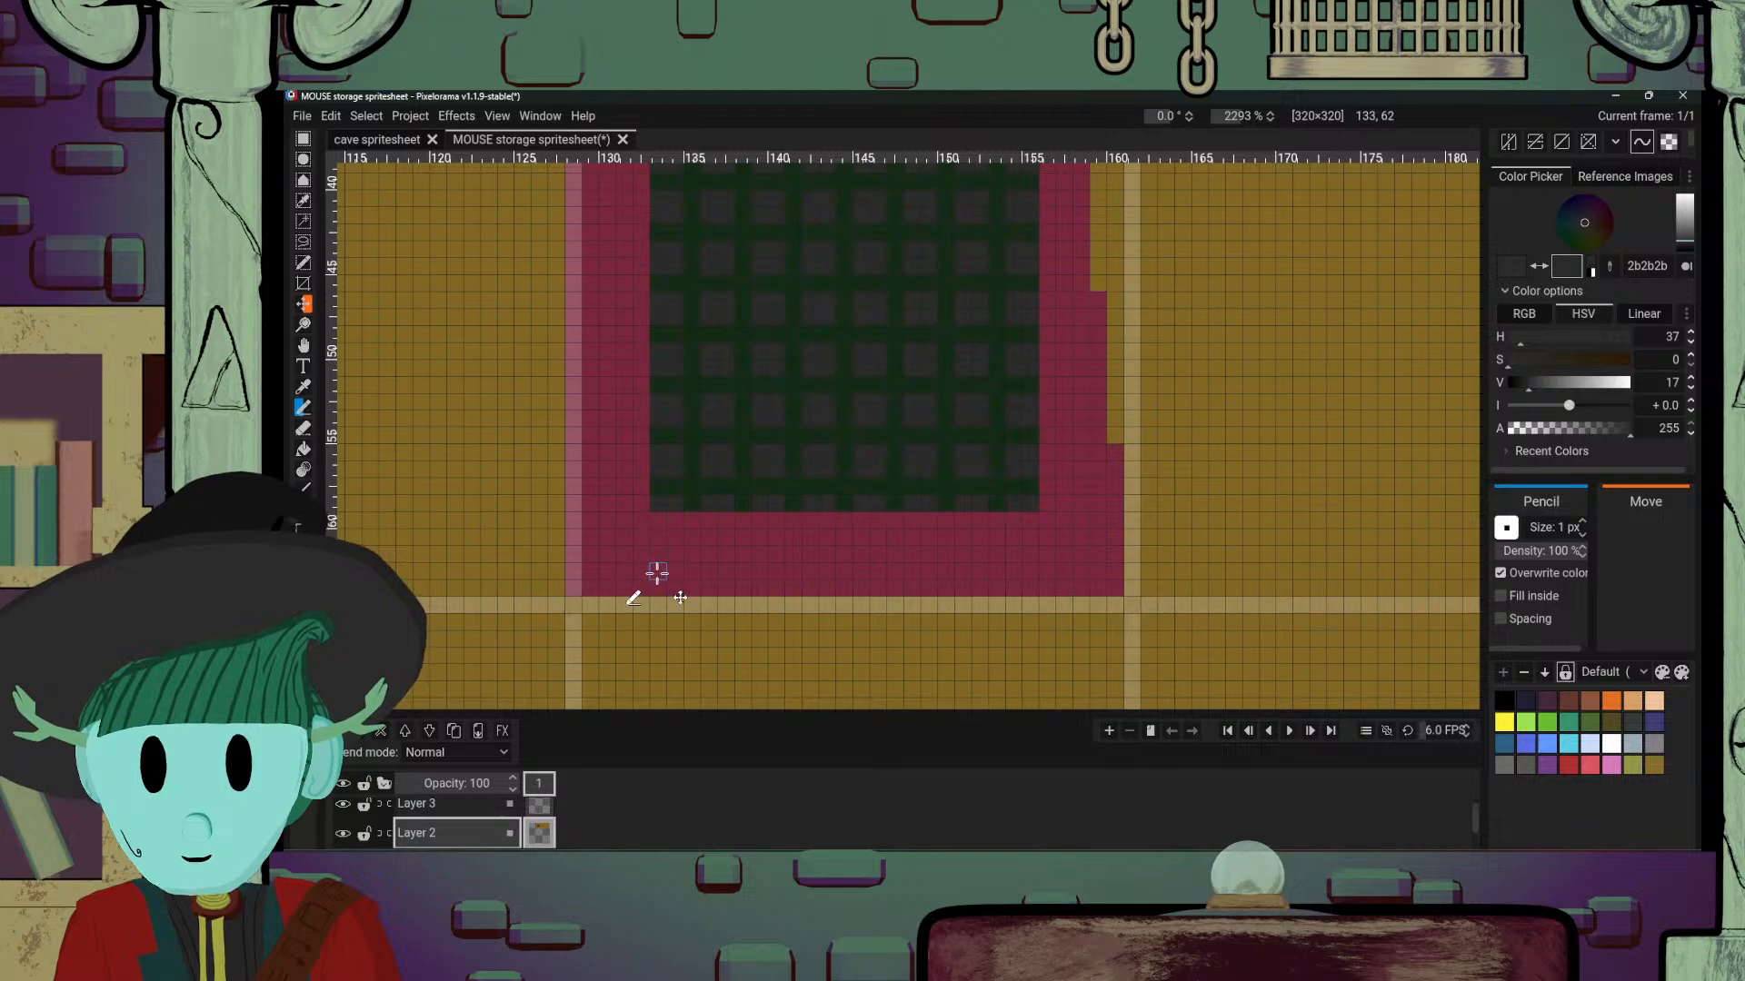
scroll(778, 506, "up", 5)
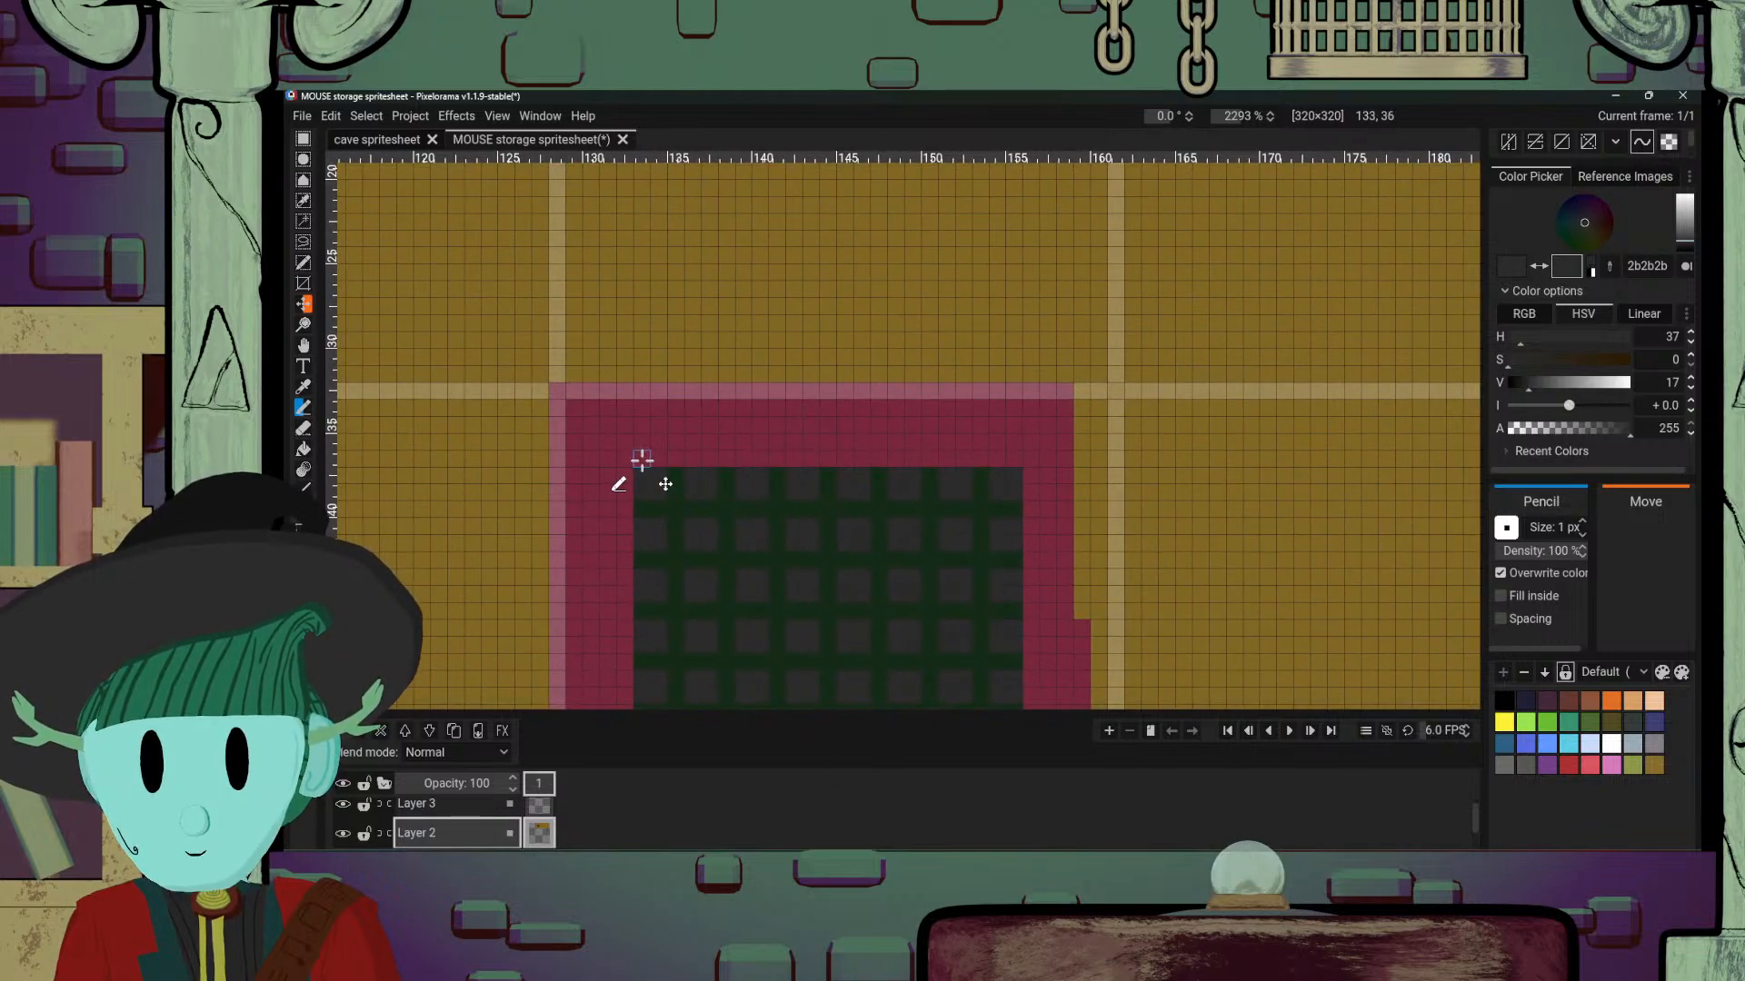
scroll(935, 417, "down", 3)
scroll(935, 417, "left", 2)
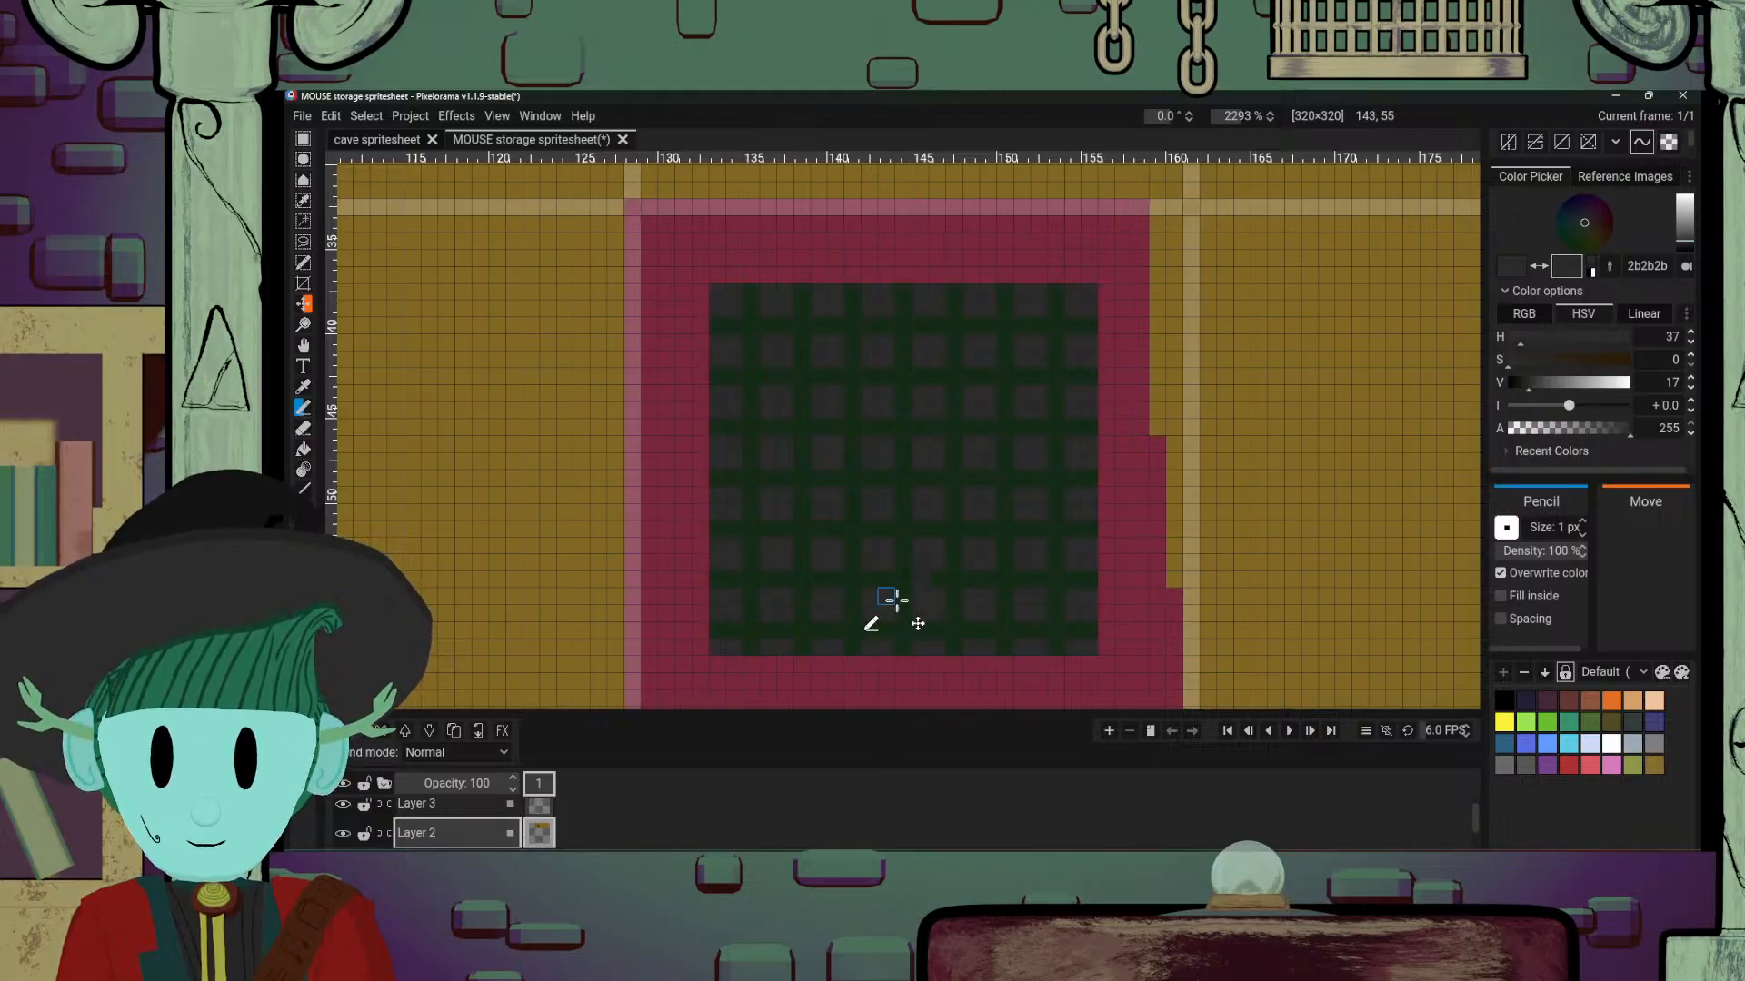
key("o")
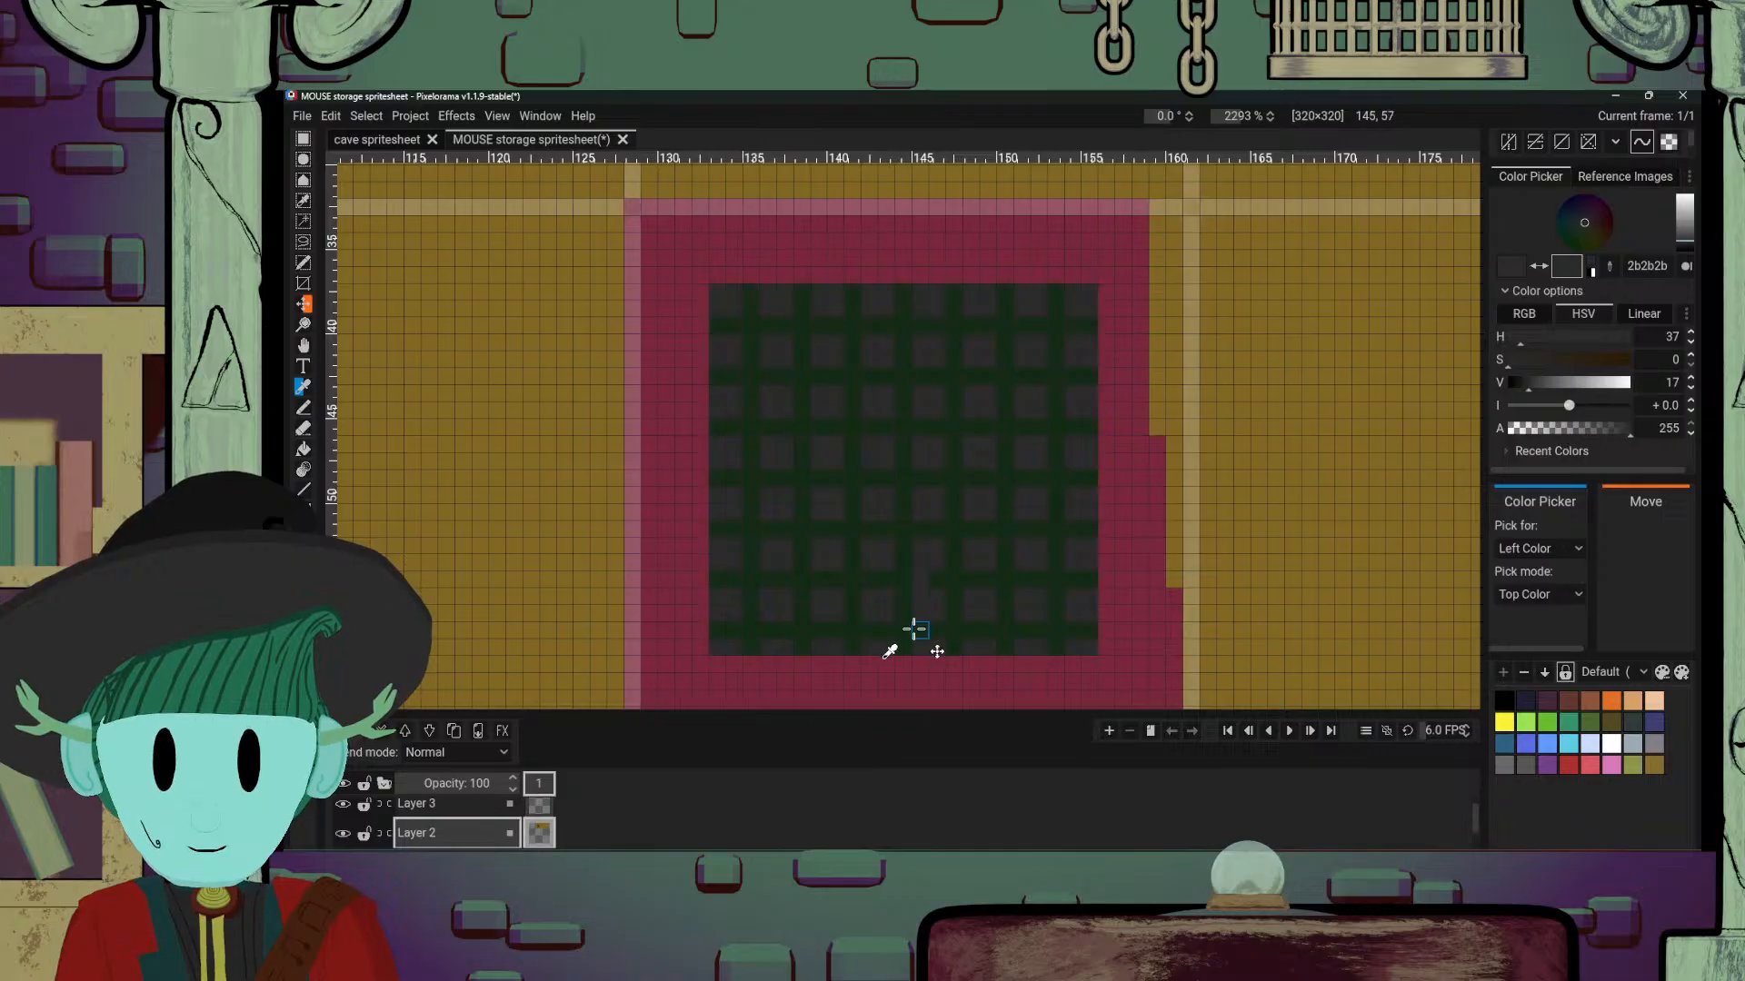
left_click(933, 579)
key("b")
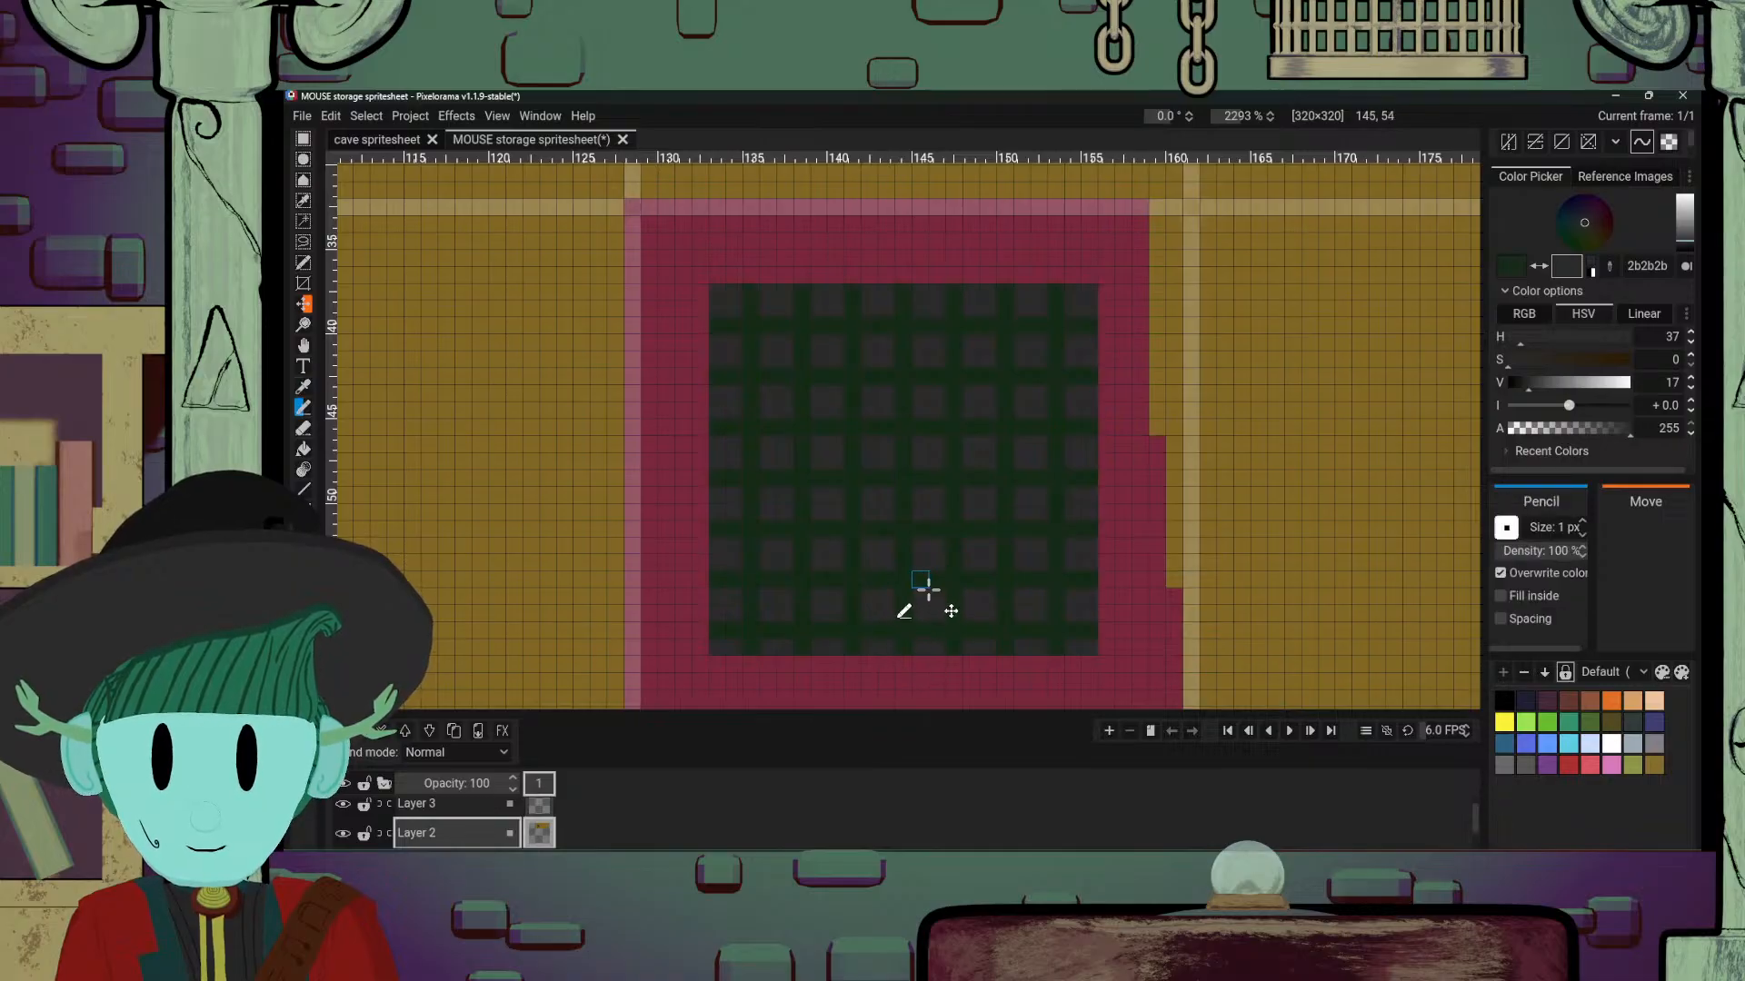
Step: Bucket-fill the green lattice lines with light grey b1b1b1 after swapping it in as the drawing color
scroll(1051, 564, "down", 6)
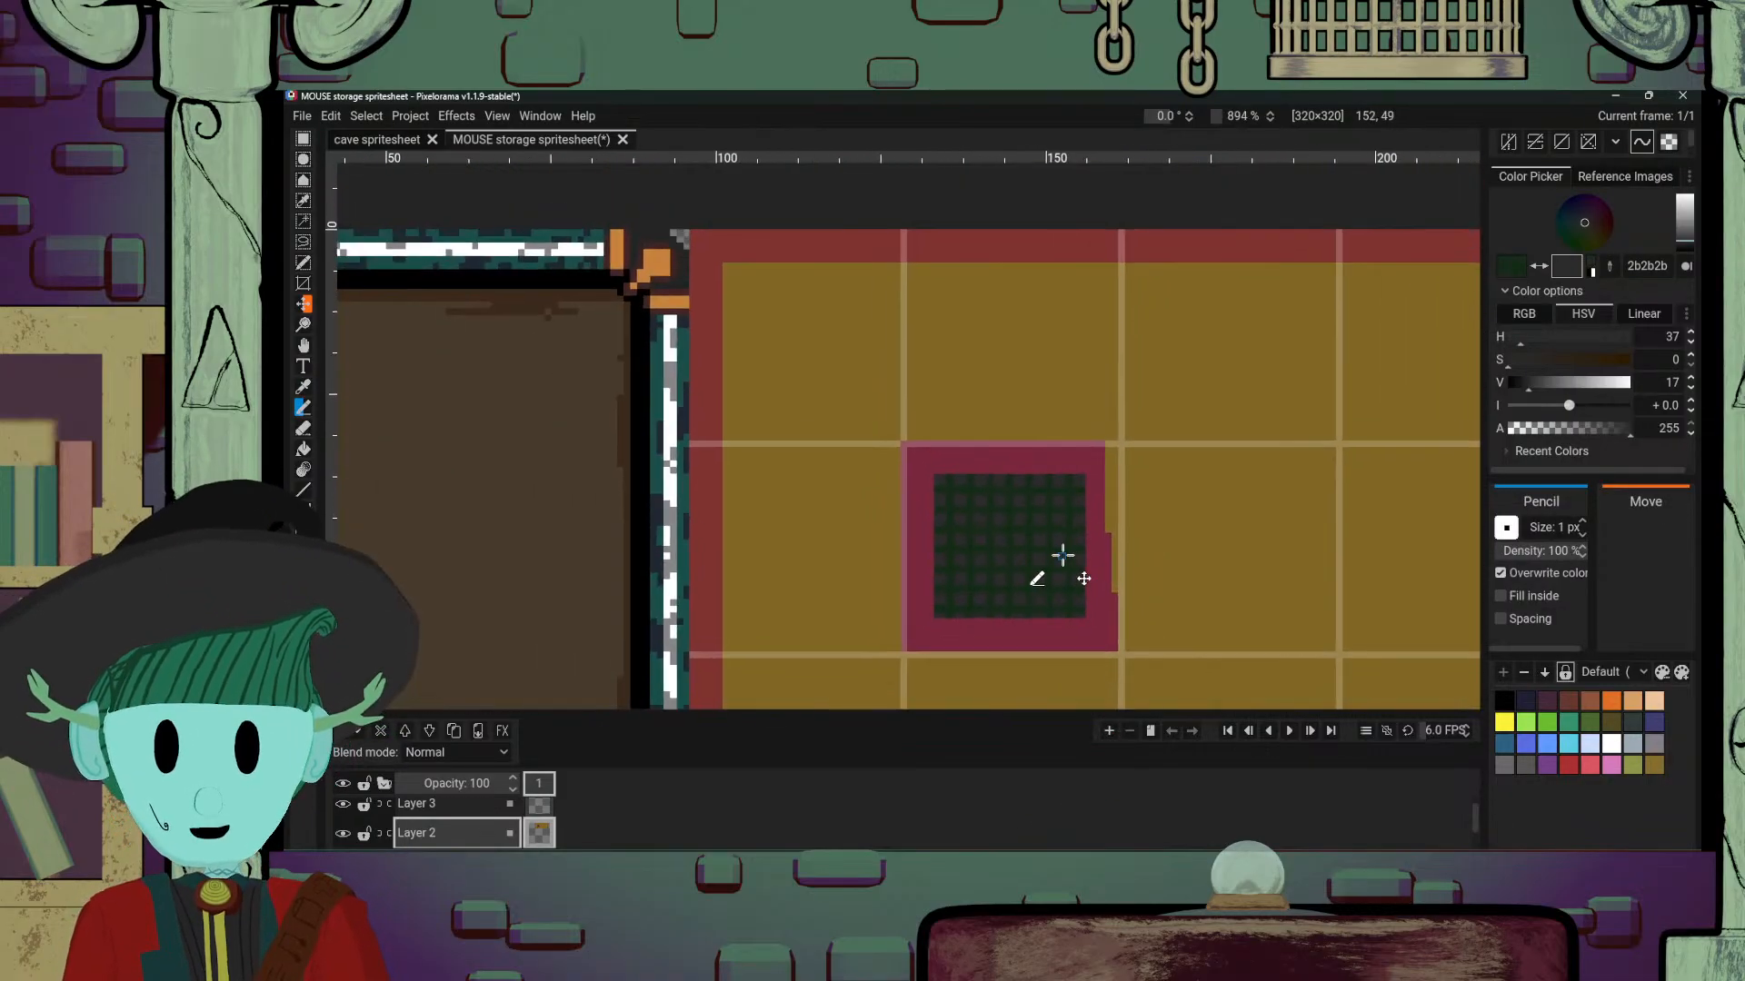
scroll(1138, 593, "up", 8)
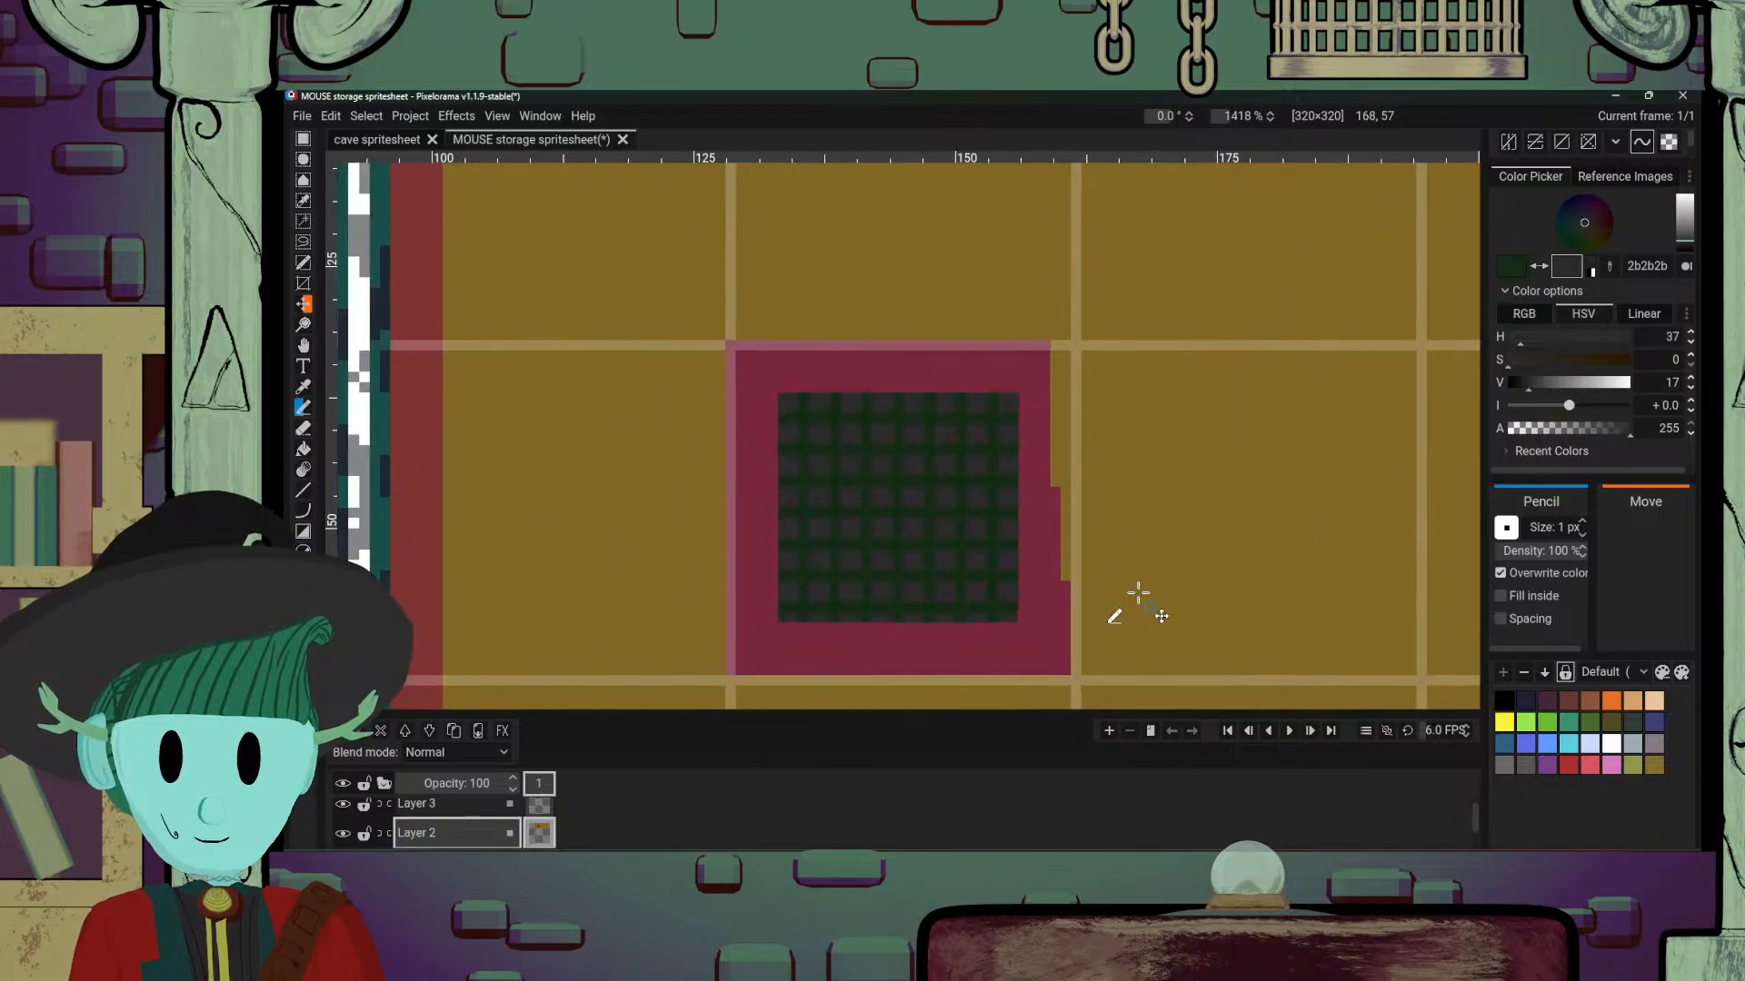
scroll(922, 600, "down", 2)
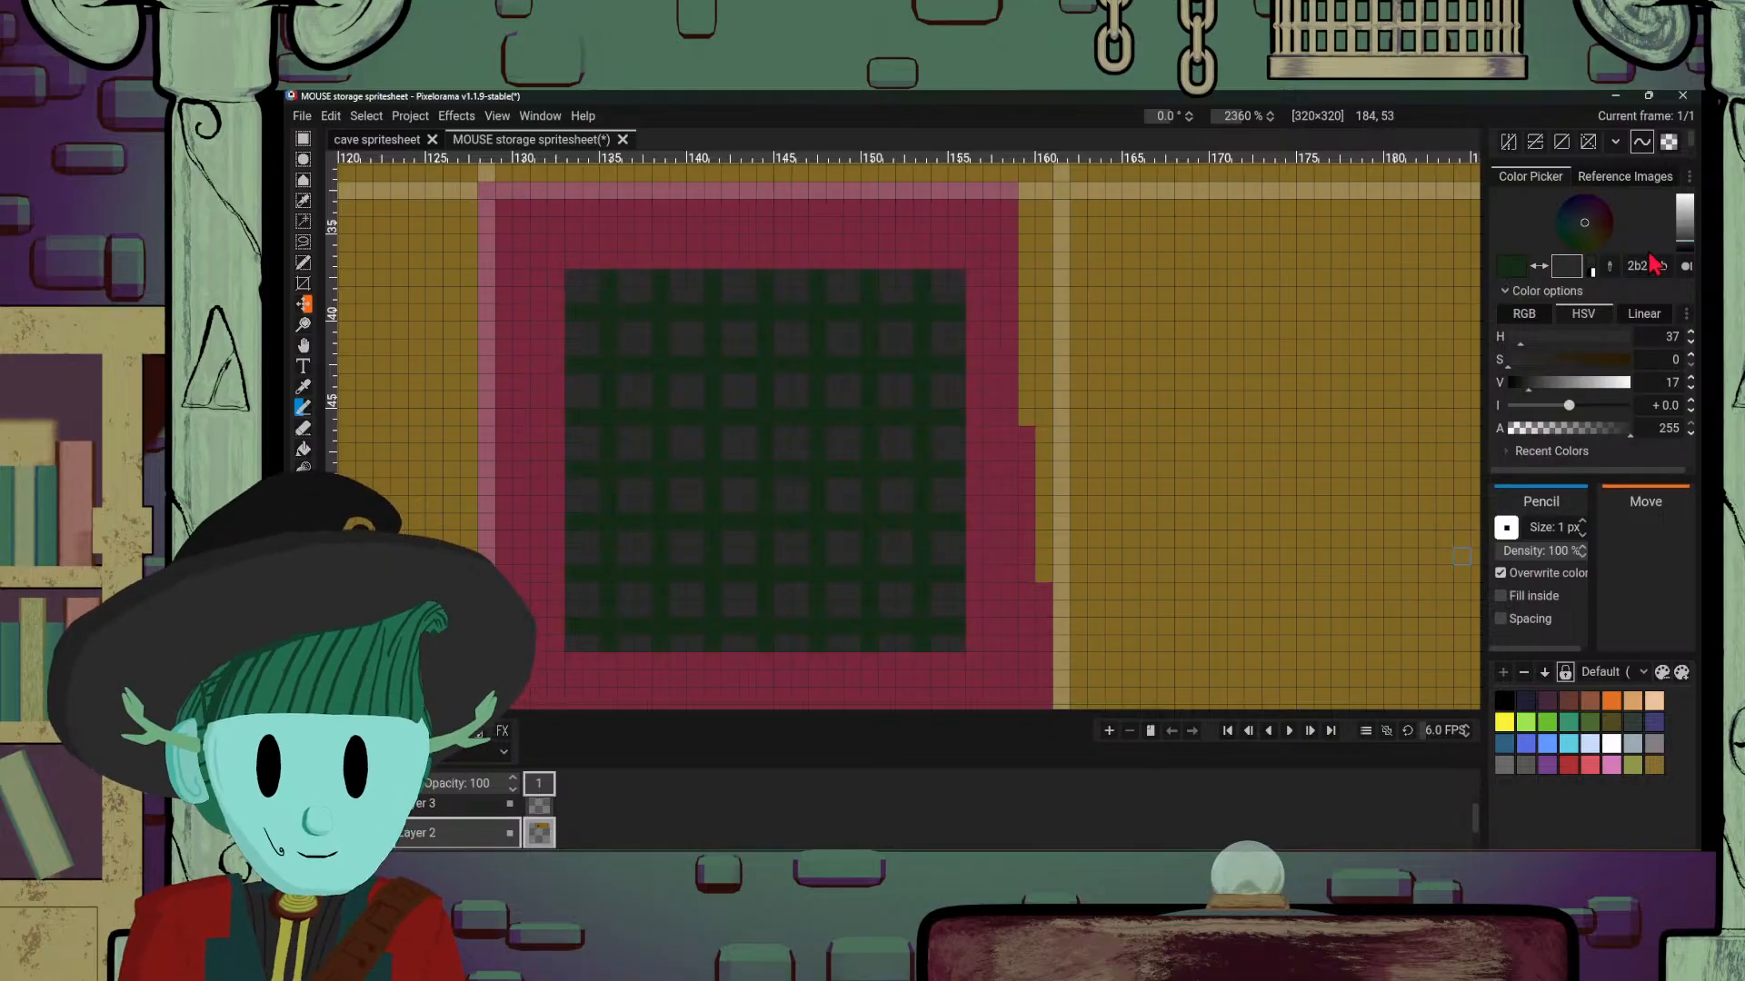
left_click(1684, 218)
key("b")
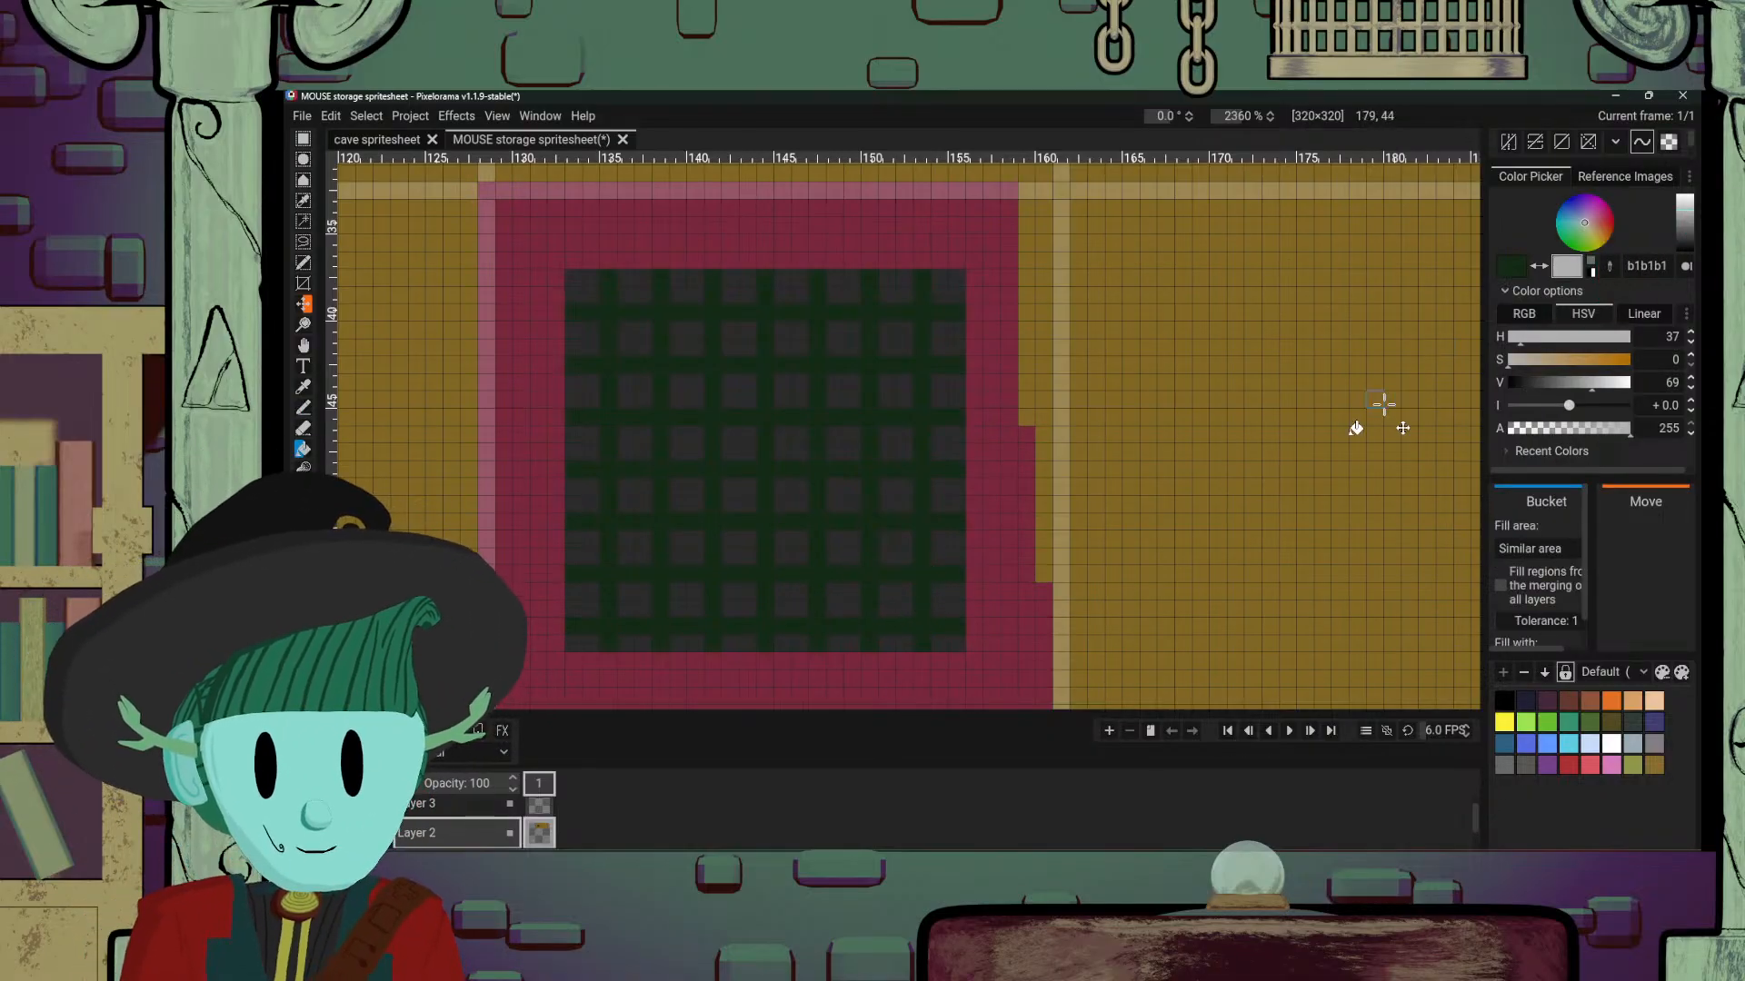
key("x")
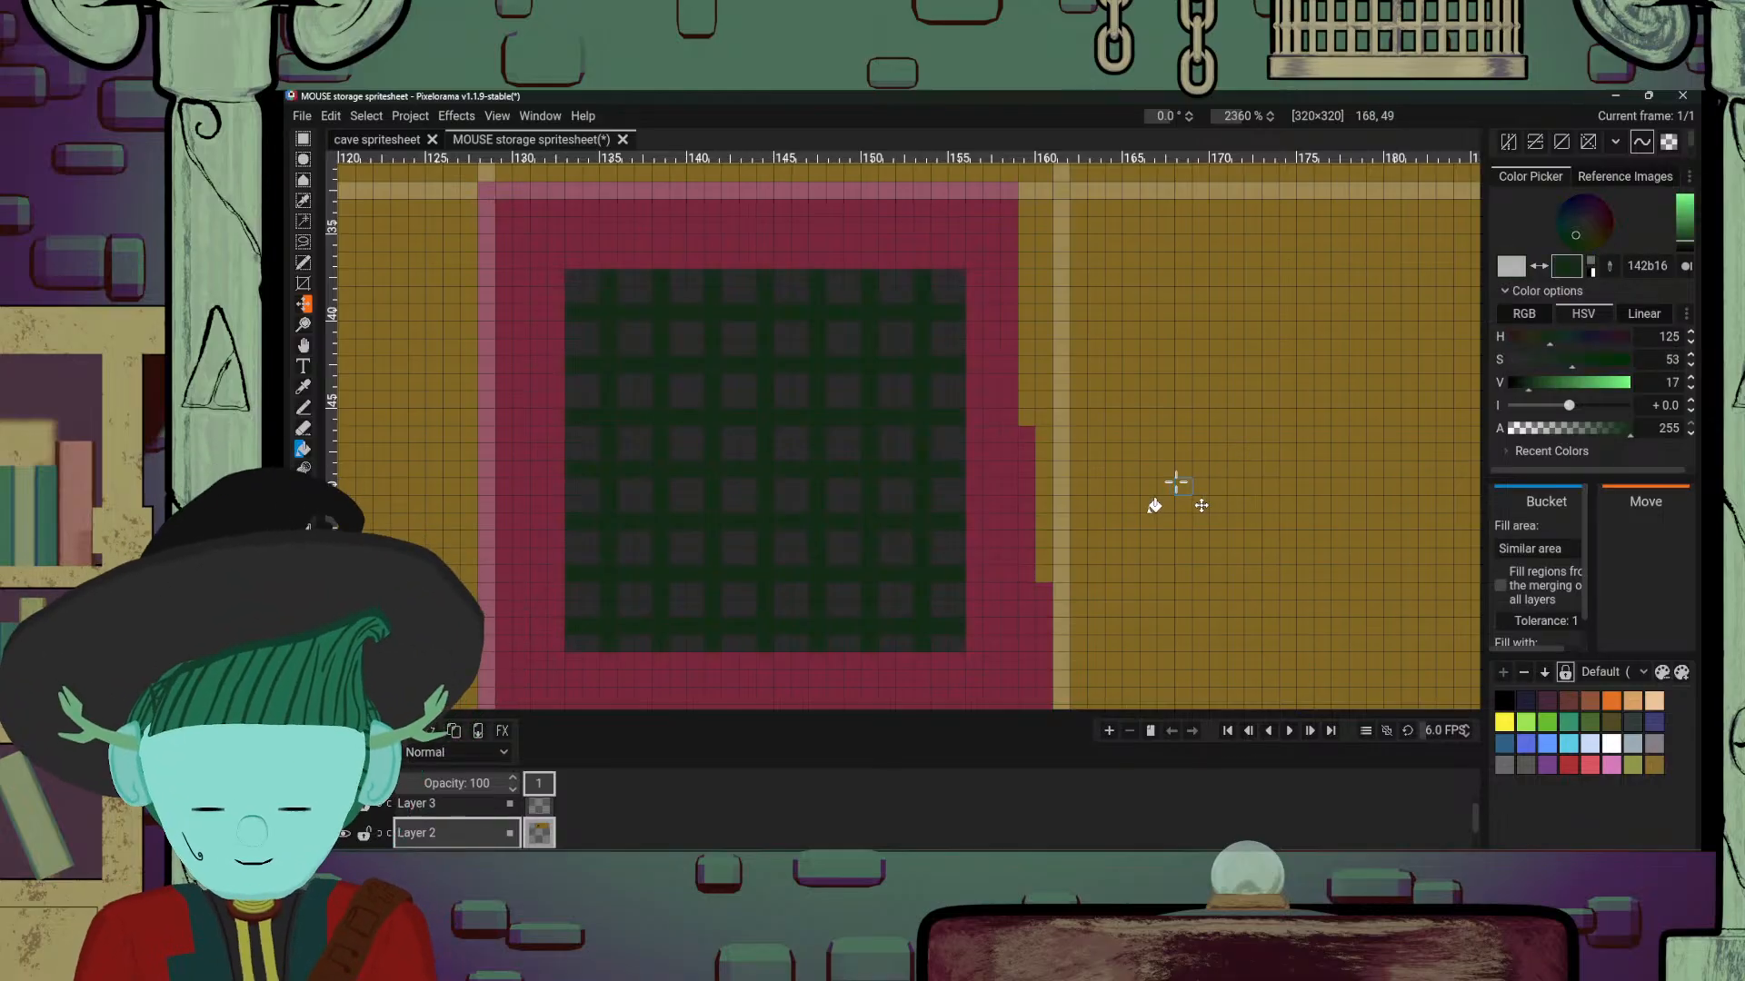
left_click(927, 497)
scroll(1163, 609, "down", 5)
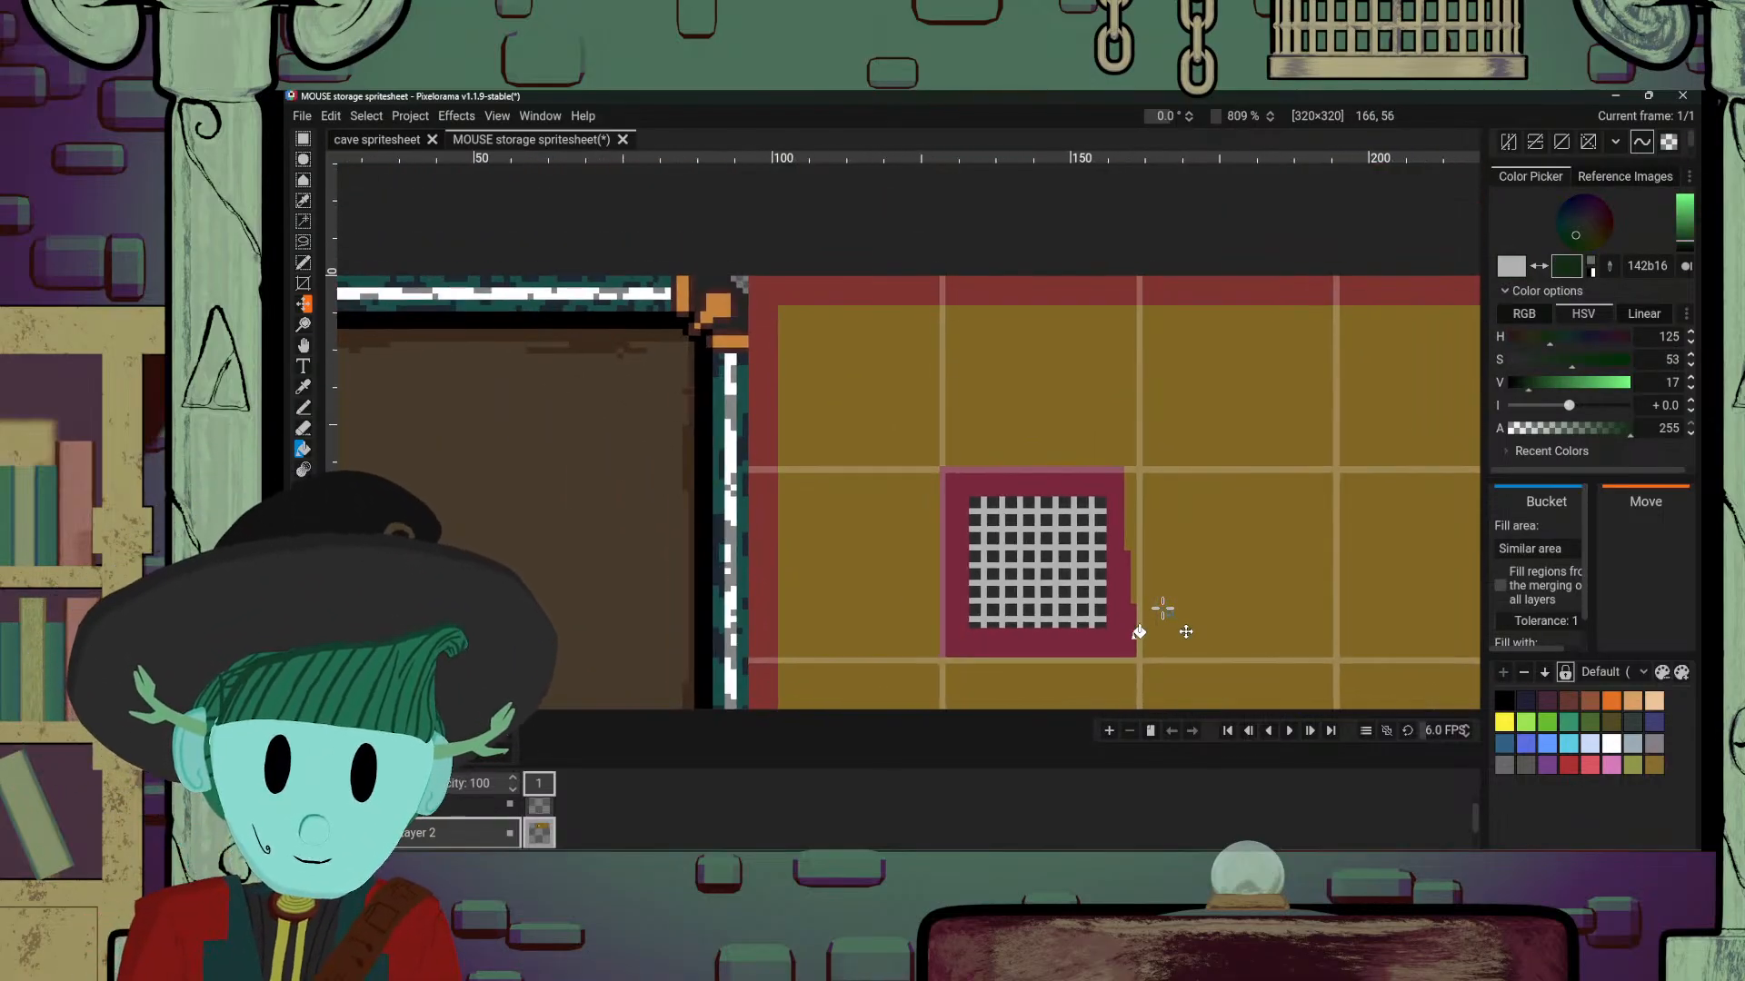
Step: Examine the light grey lattice's spacing and its partial cells along the crimson frame's inner edges, up close and at sheet scale
scroll(1163, 609, "up", 8)
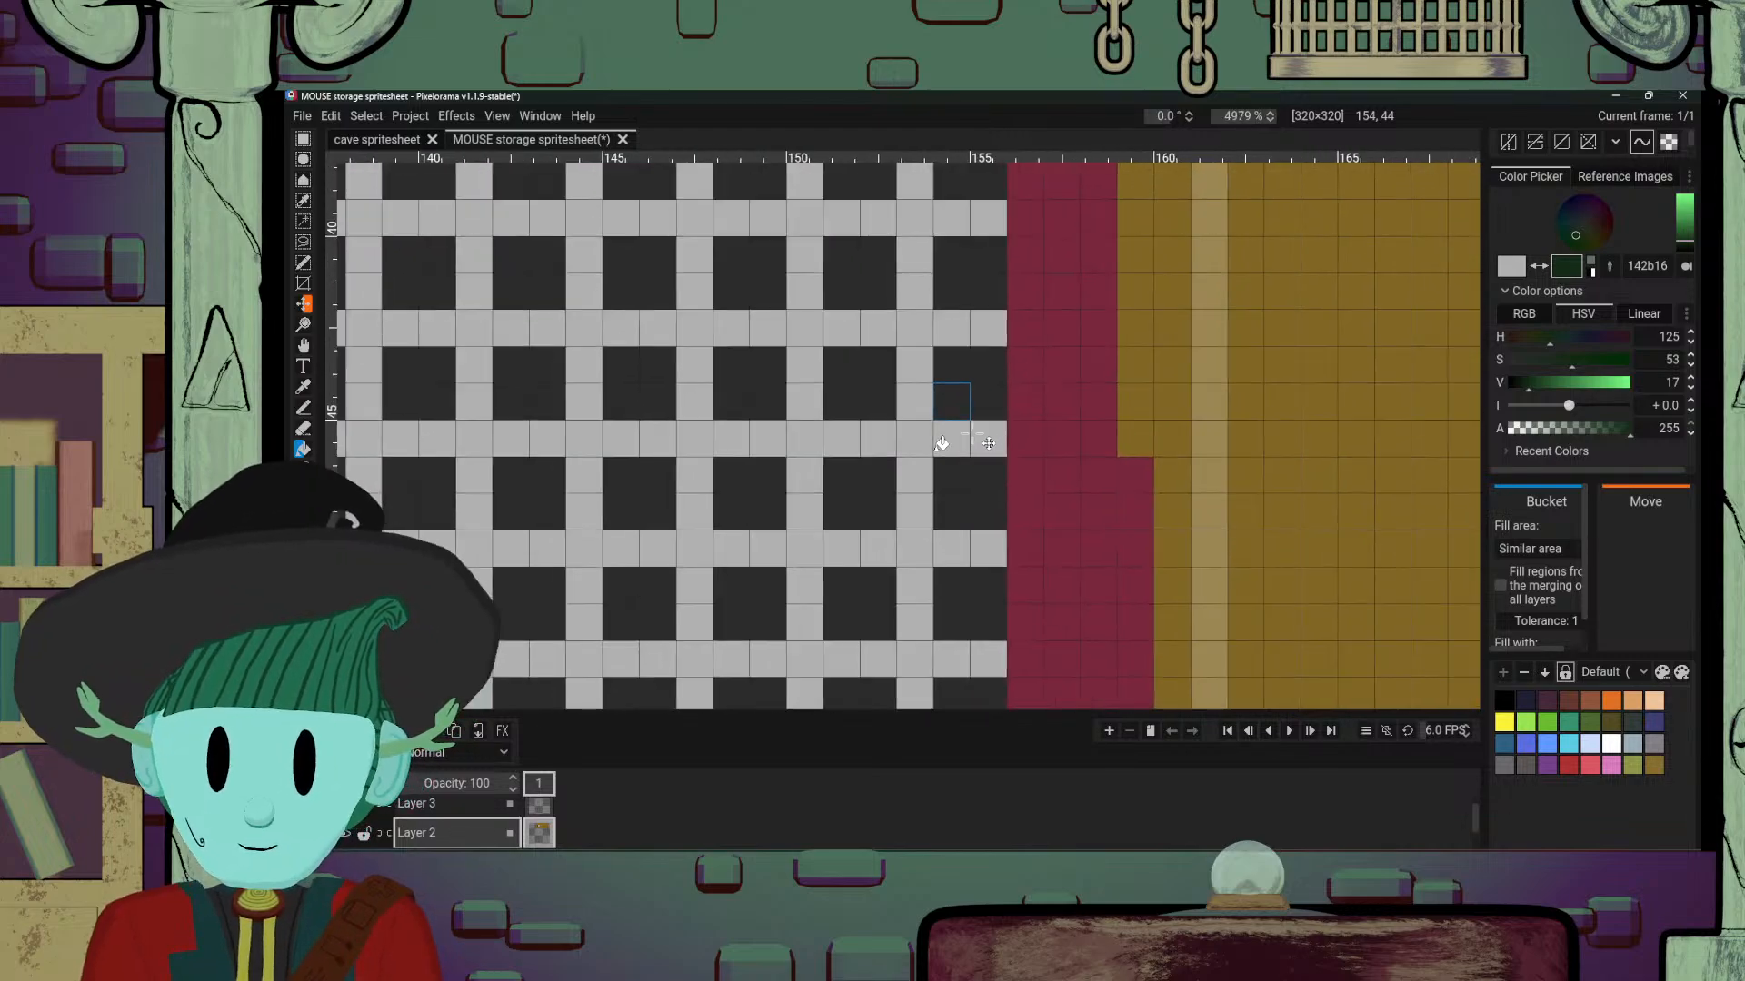
scroll(990, 446, "down", 3)
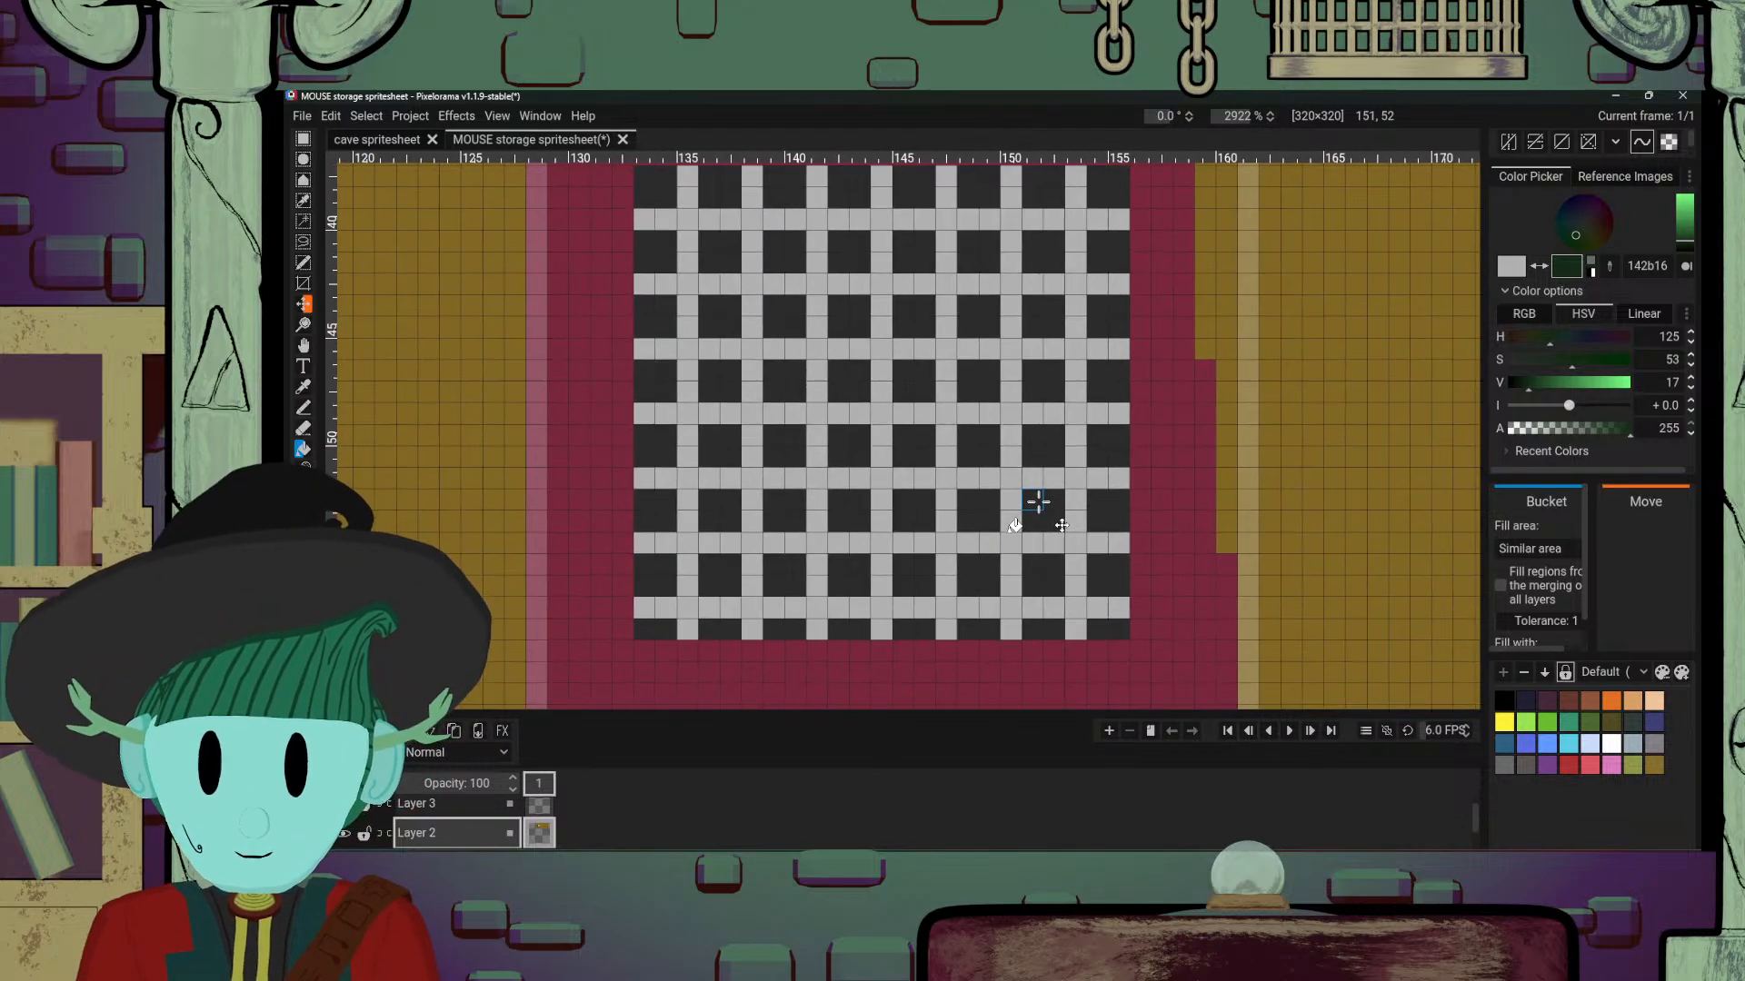
left_click_drag(1038, 501, 1096, 565)
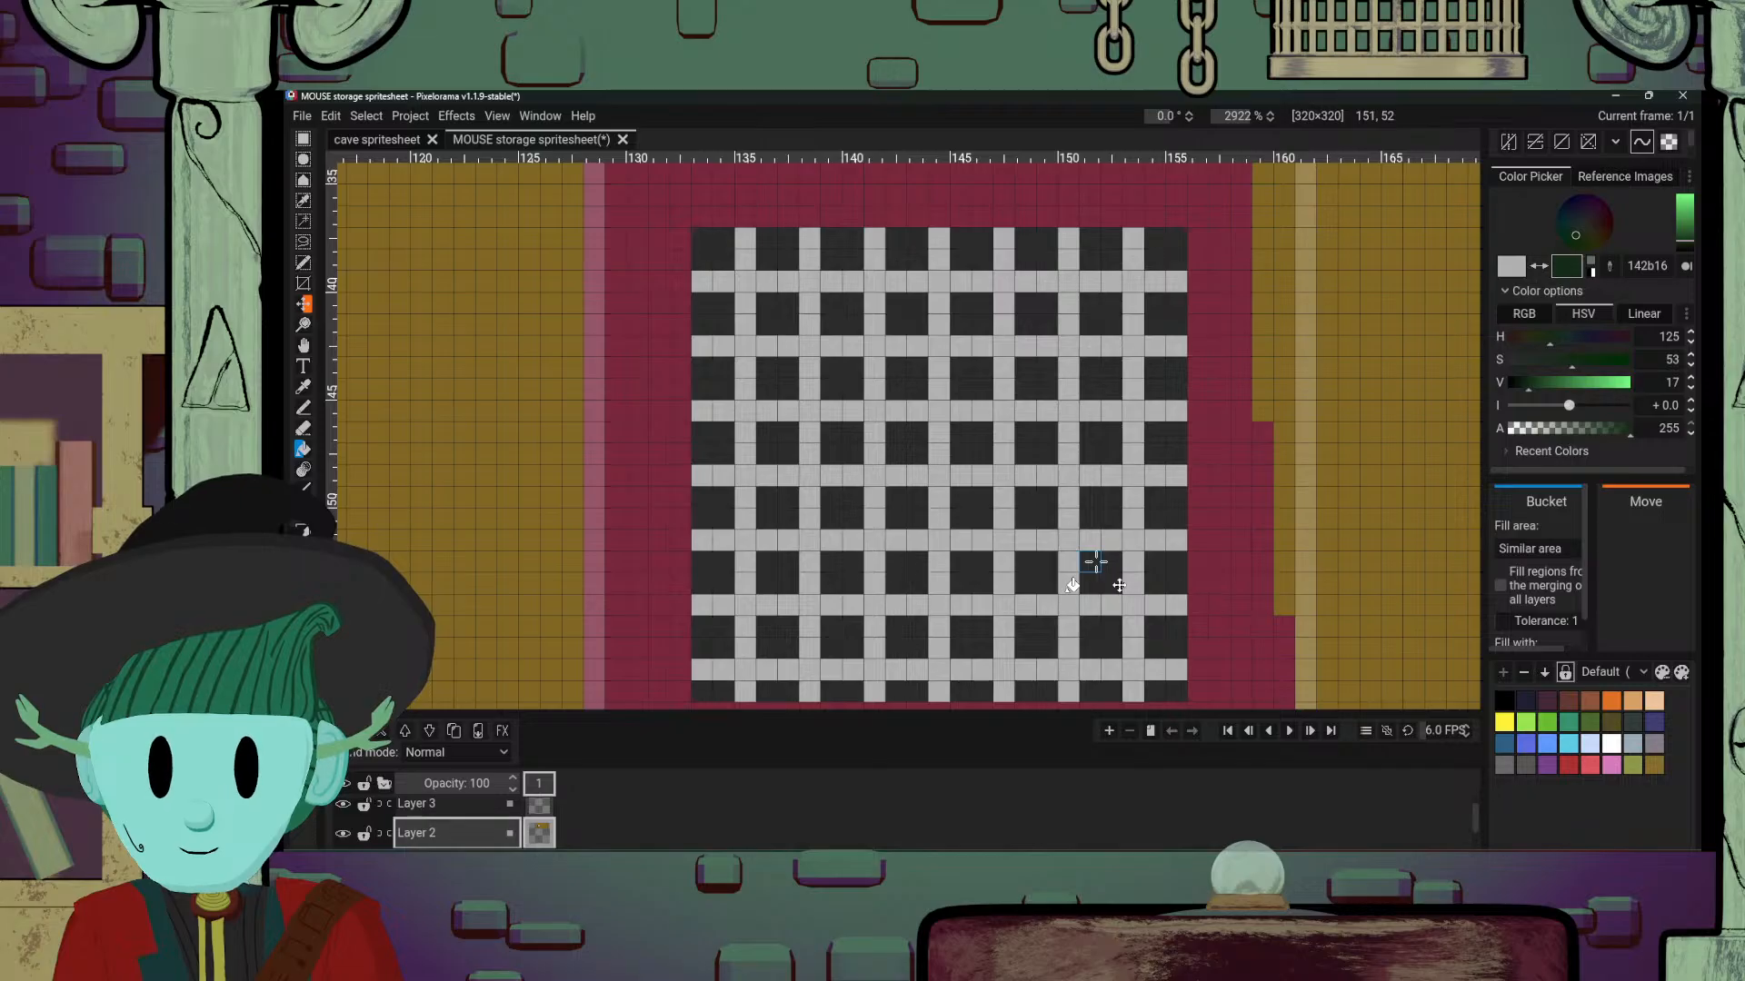
left_click_drag(1095, 562, 1111, 431)
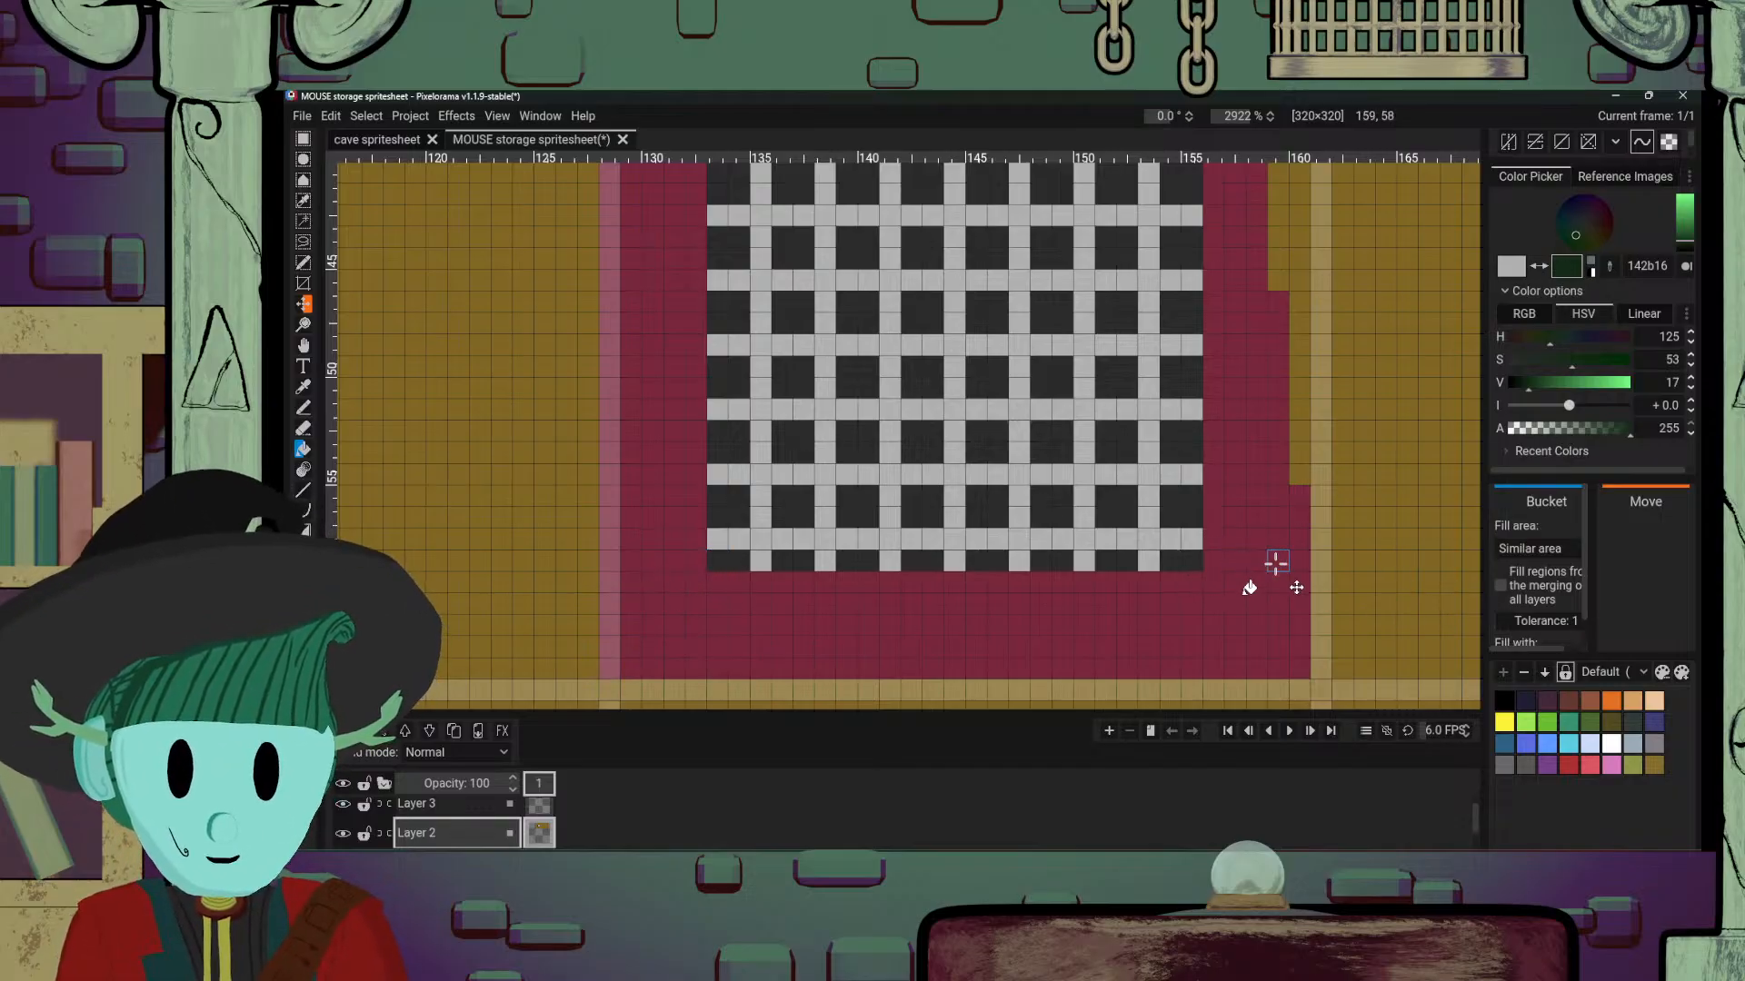
scroll(1045, 546, "down", 5)
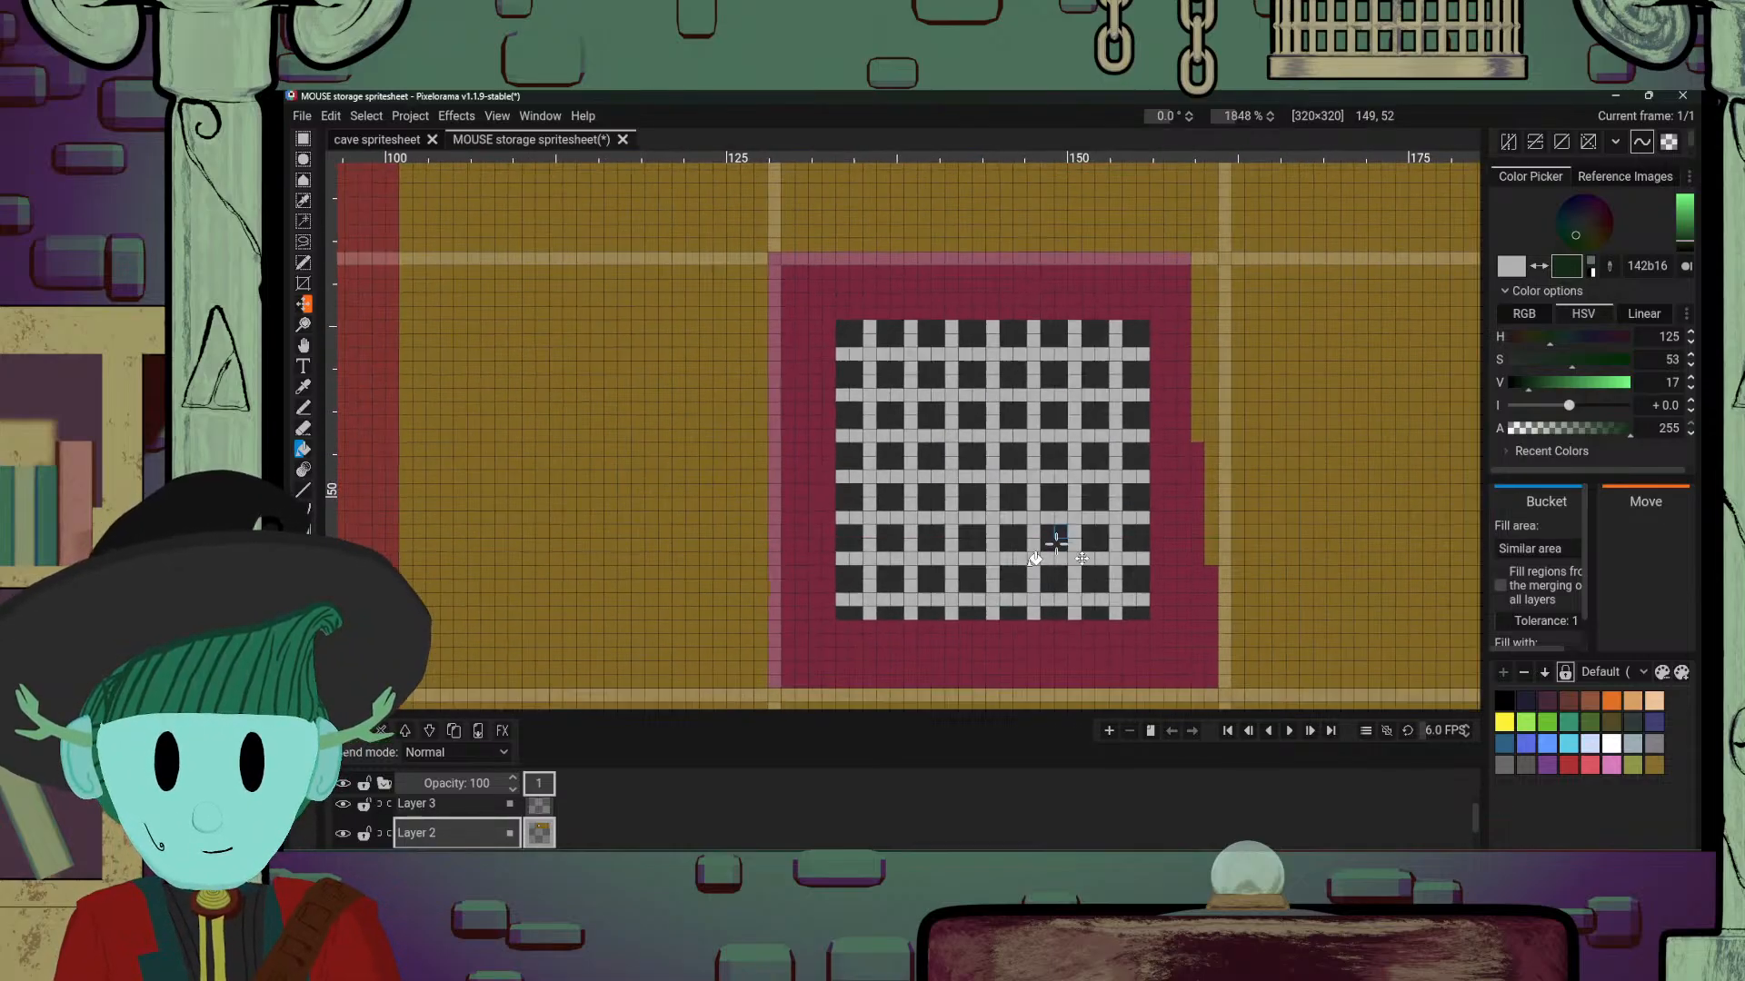
scroll(1040, 584, "up", 4)
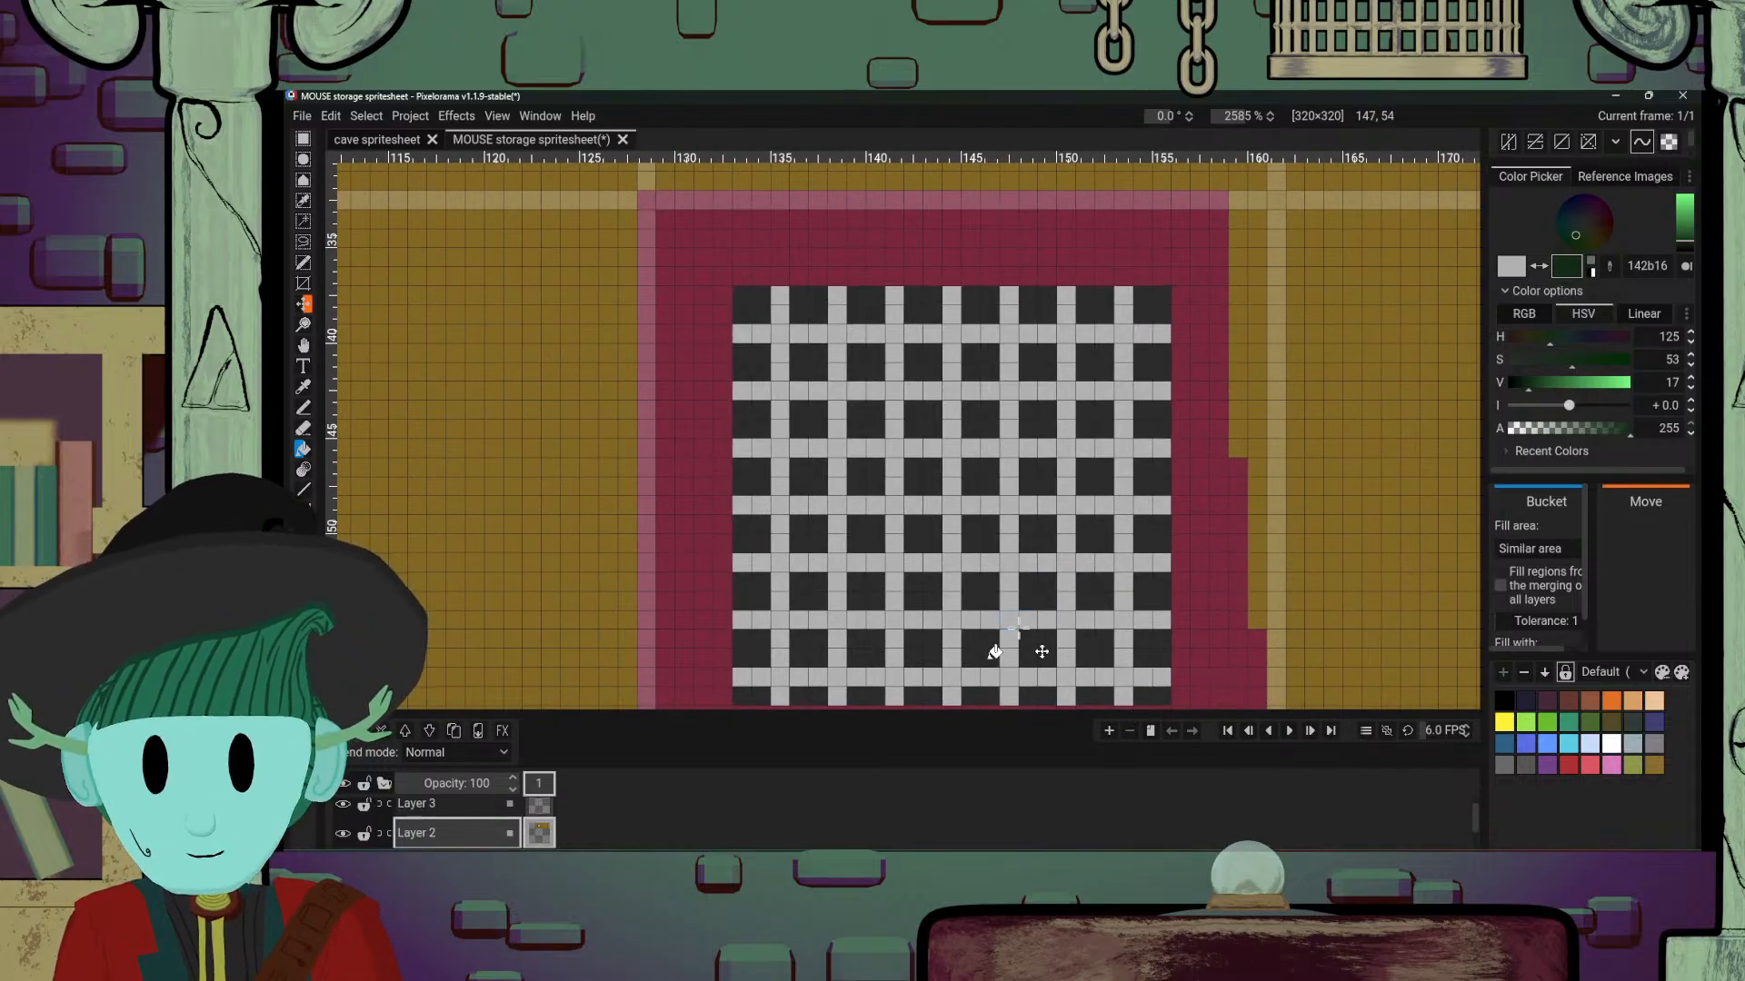
left_click_drag(1018, 628, 988, 568)
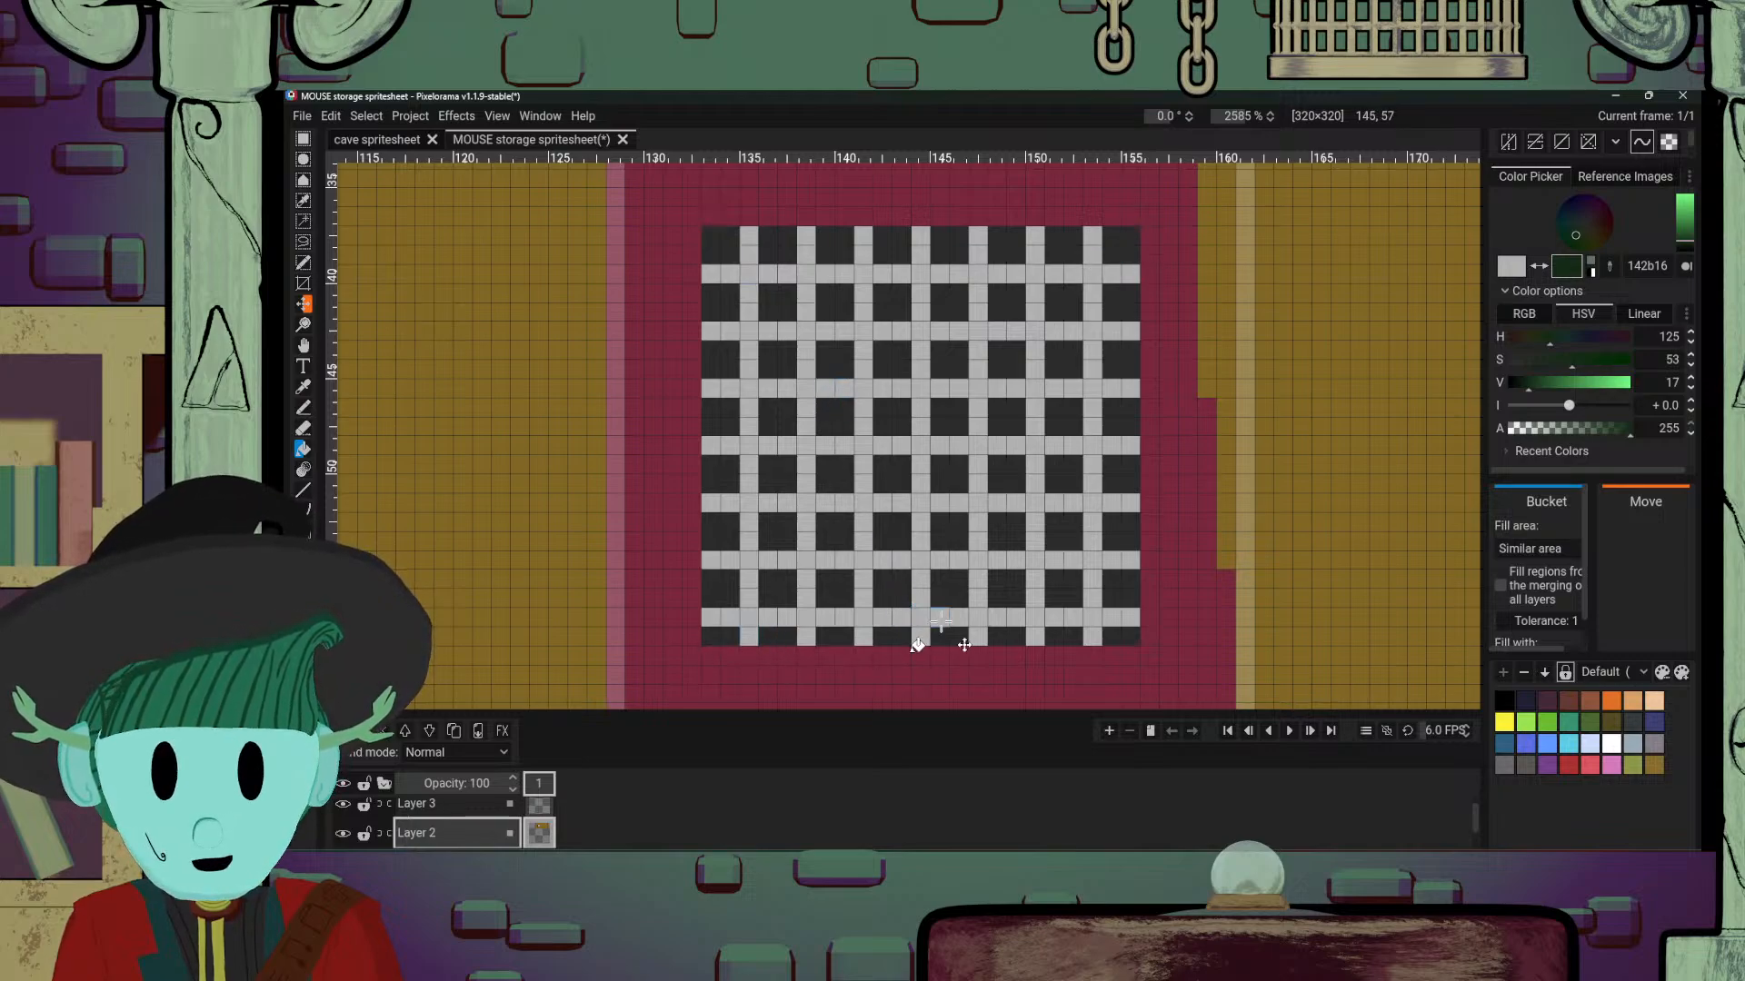
scroll(941, 641, "down", 3)
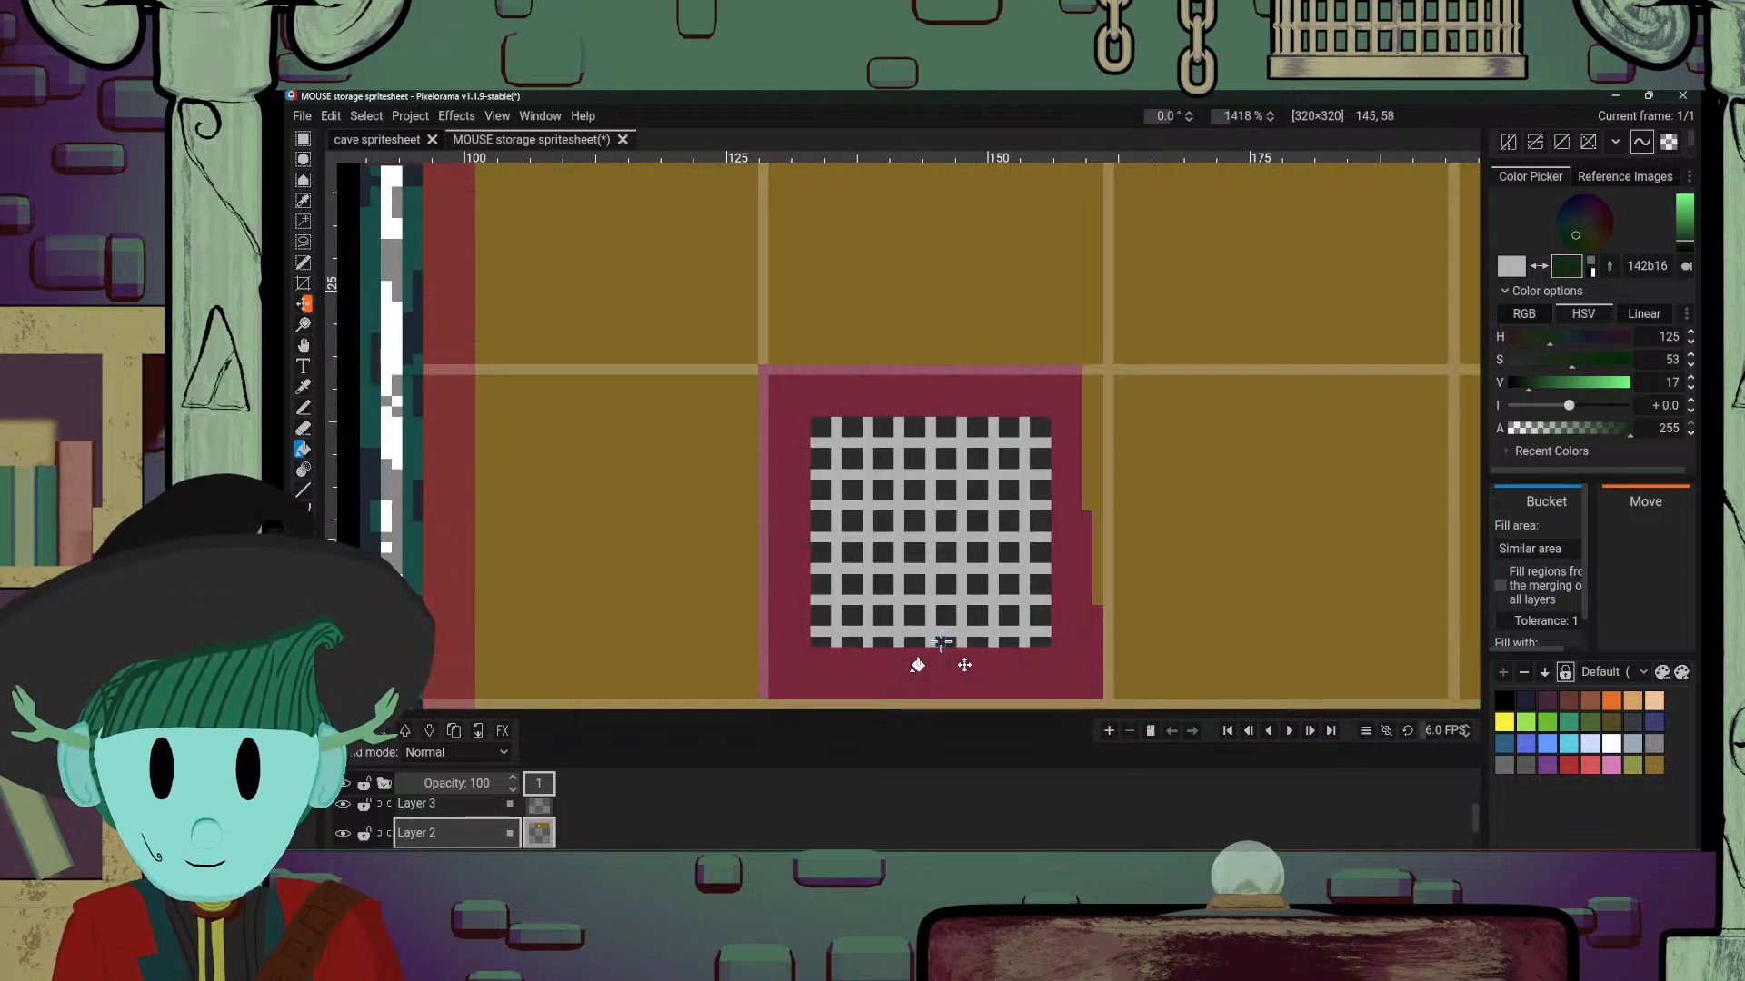
scroll(940, 640, "up", 5)
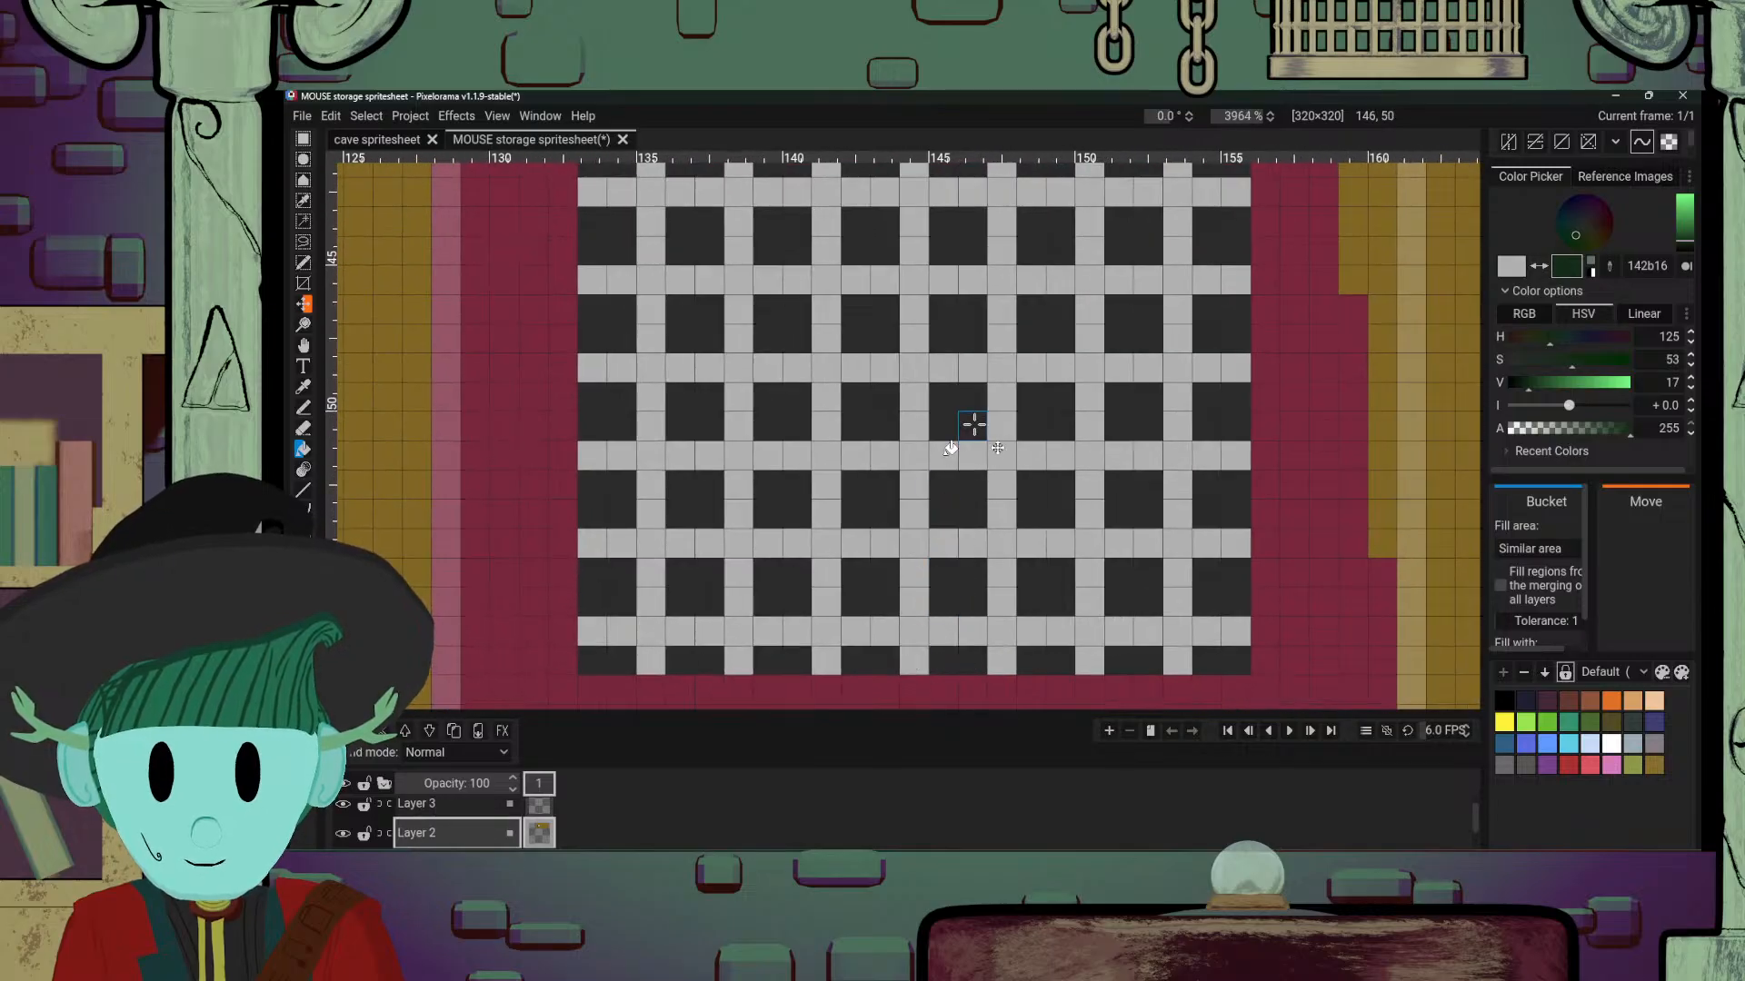
scroll(980, 609, "up", 3)
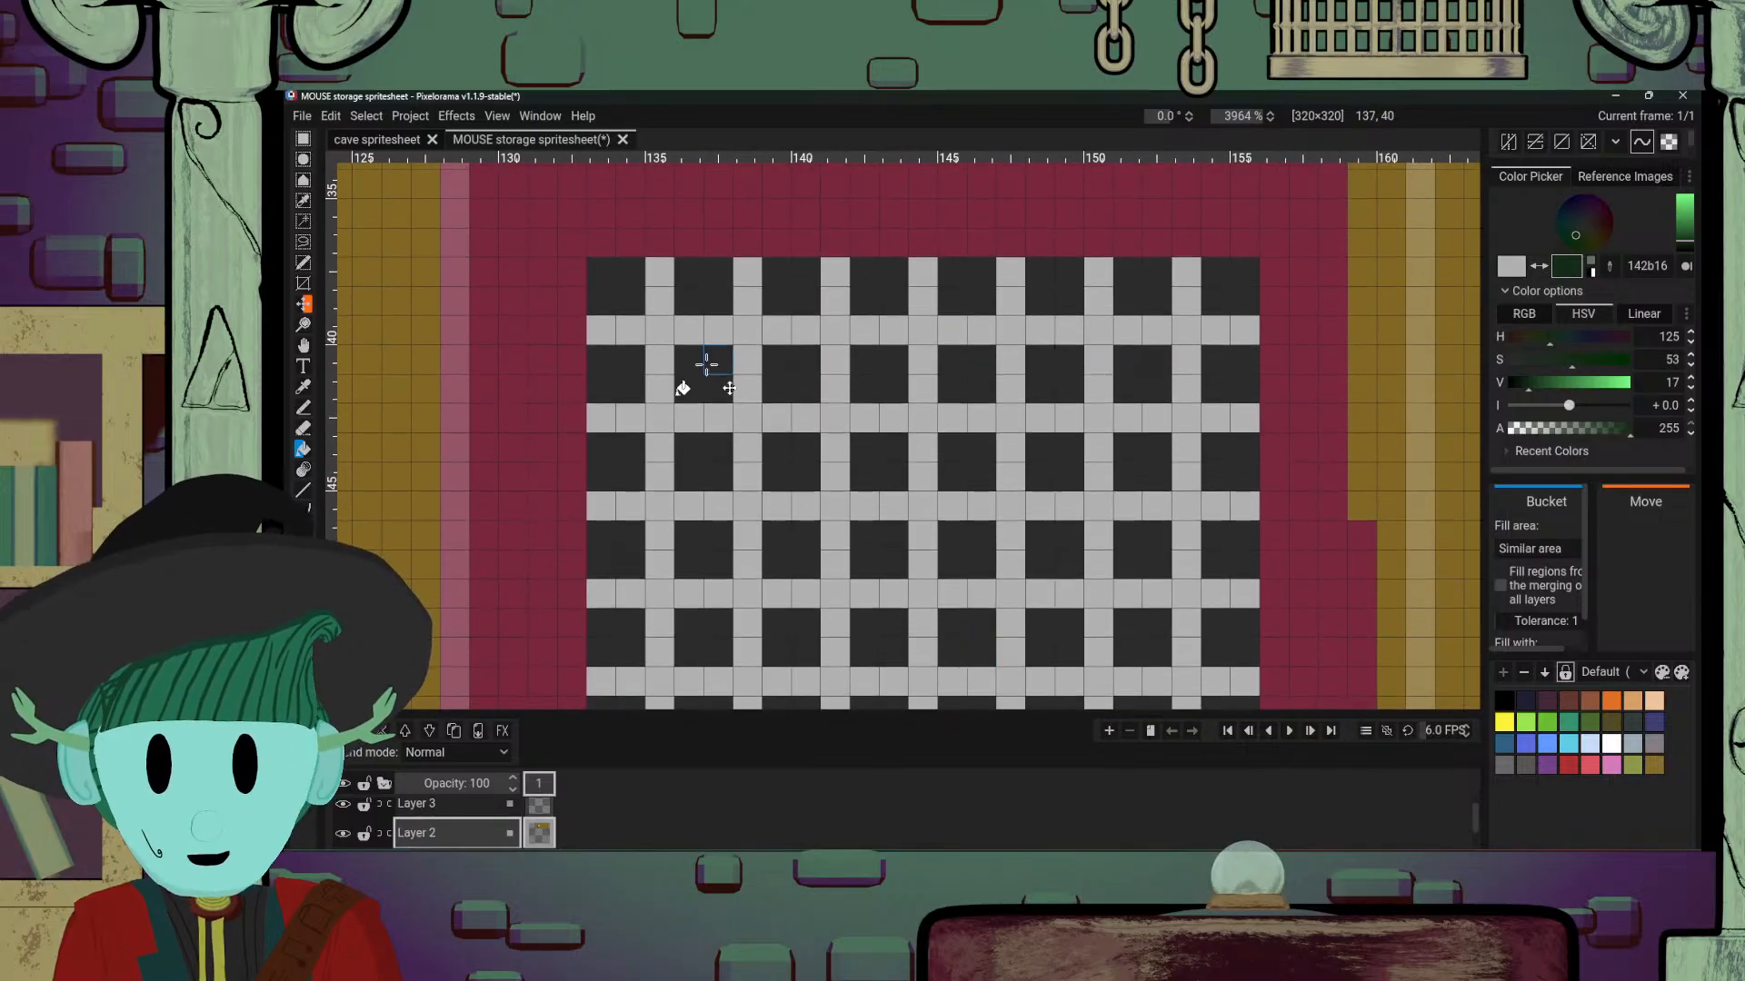
scroll(1022, 390, "down", 2)
scroll(971, 498, "down", 1)
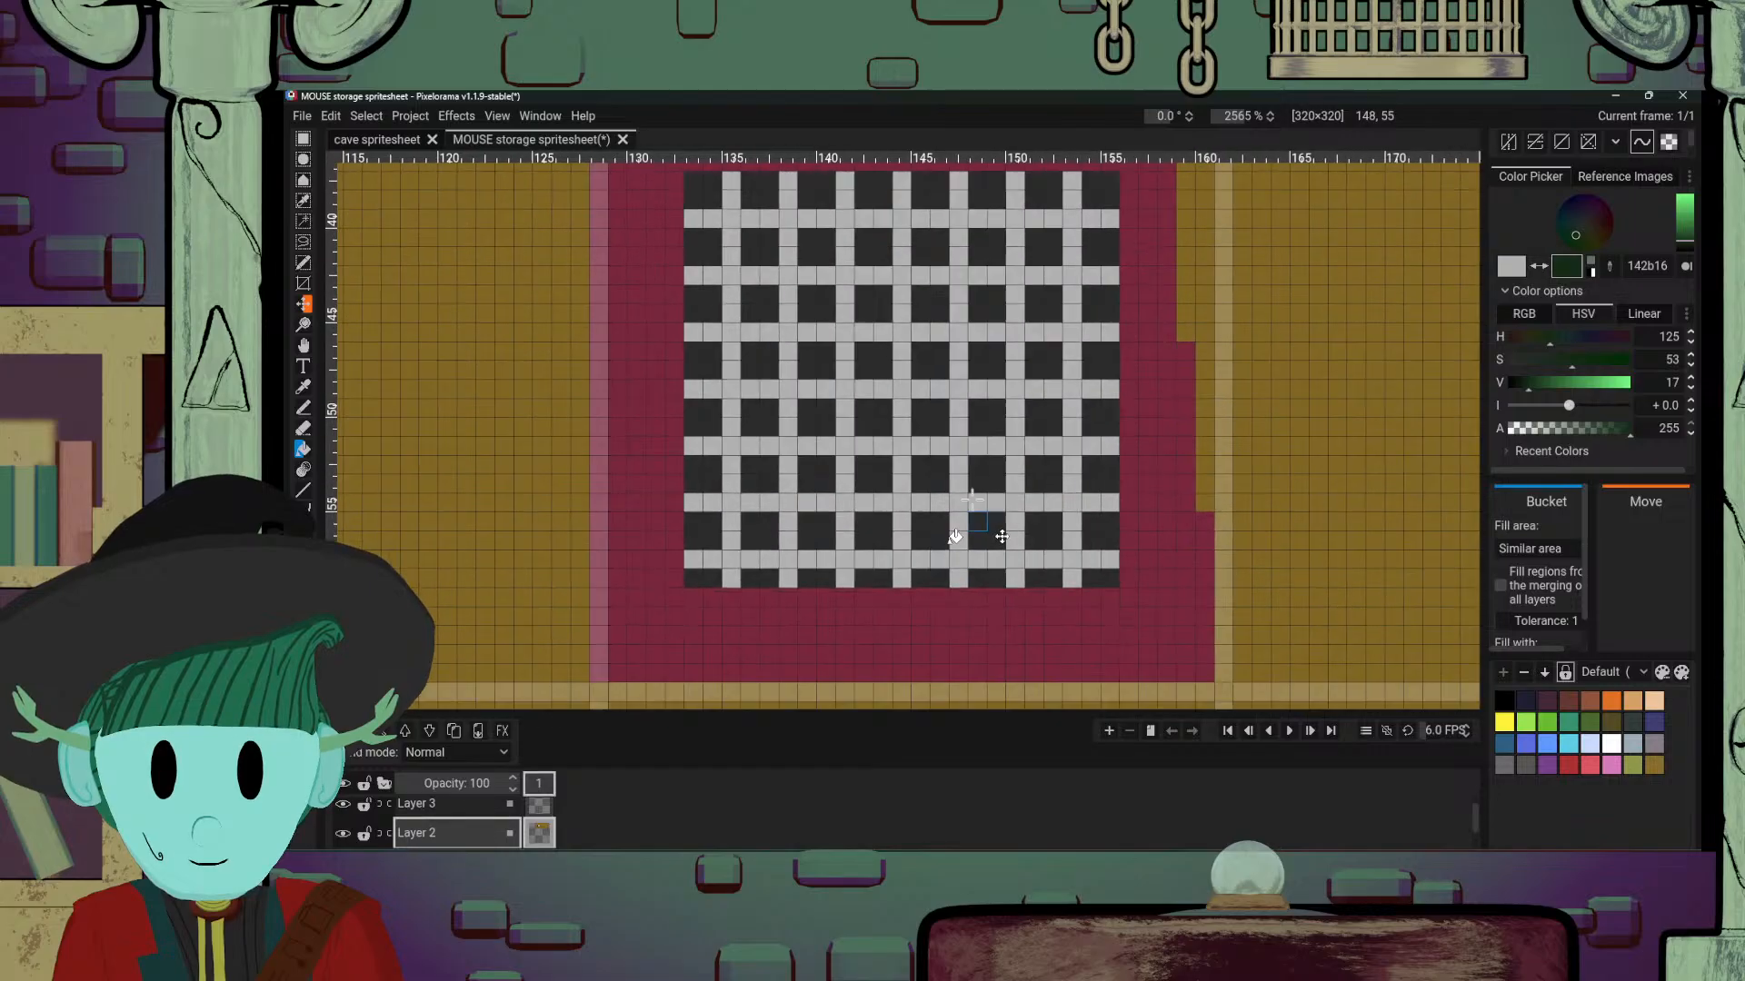
scroll(972, 498, "down", 4)
scroll(969, 526, "down", 2)
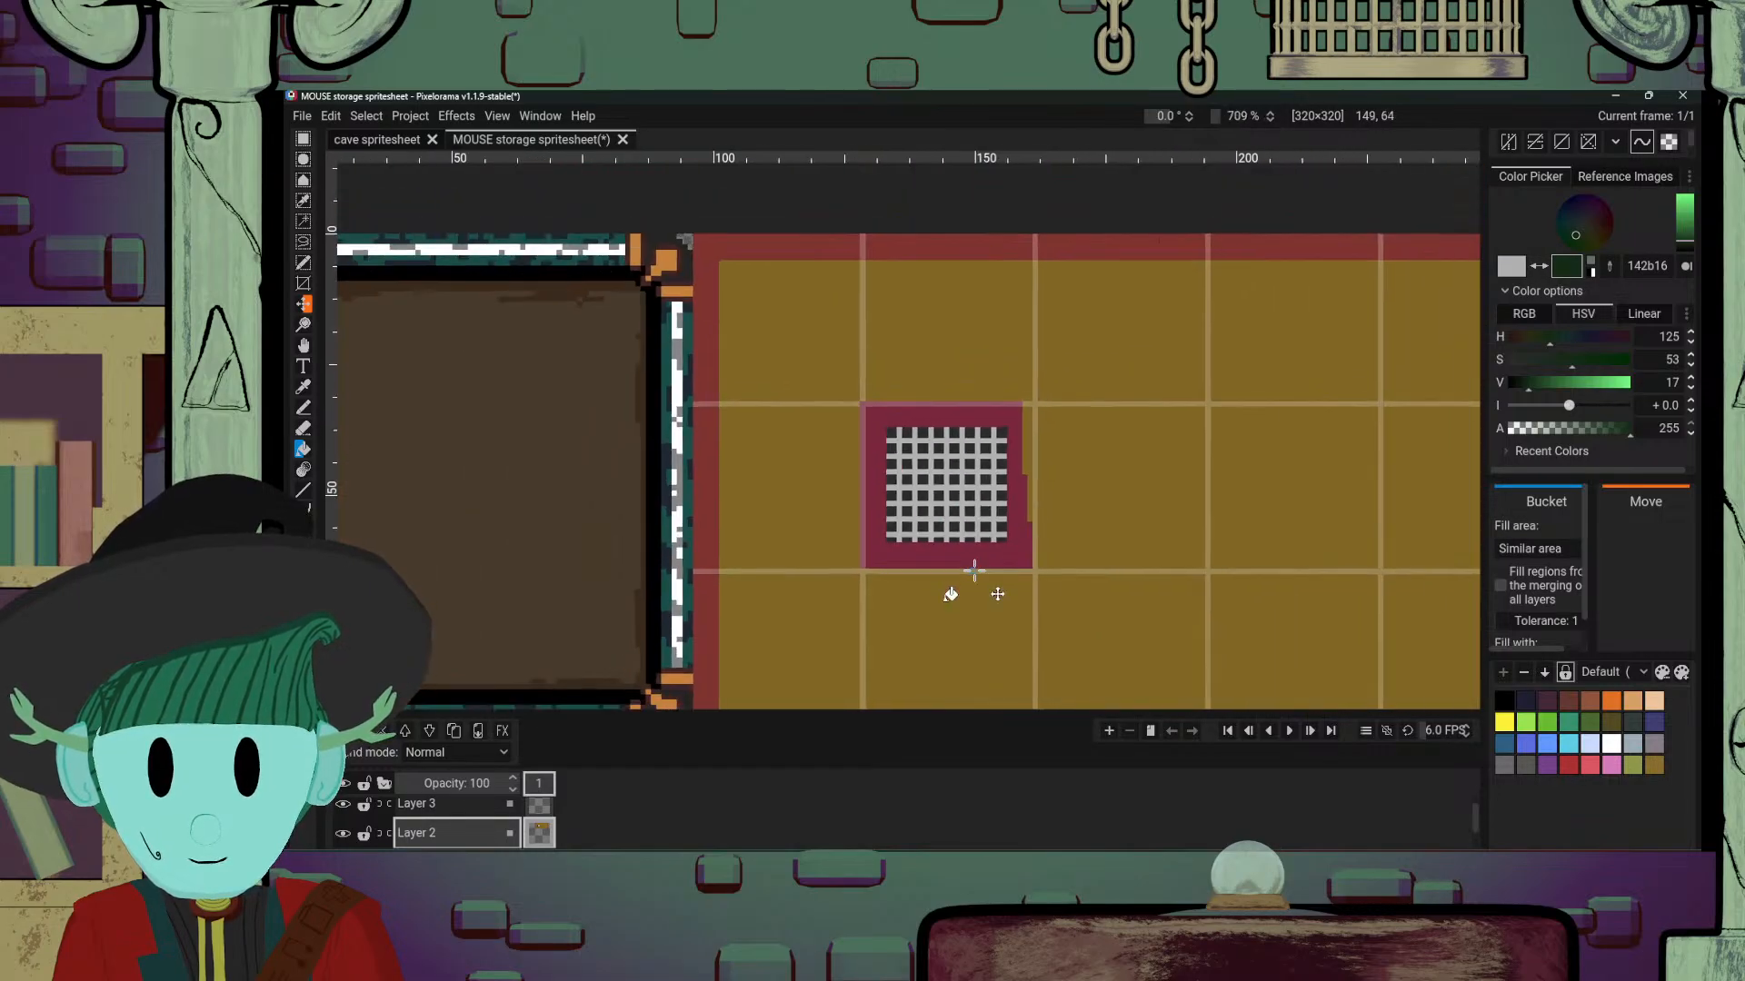
scroll(972, 554, "up", 3)
scroll(974, 570, "up", 7)
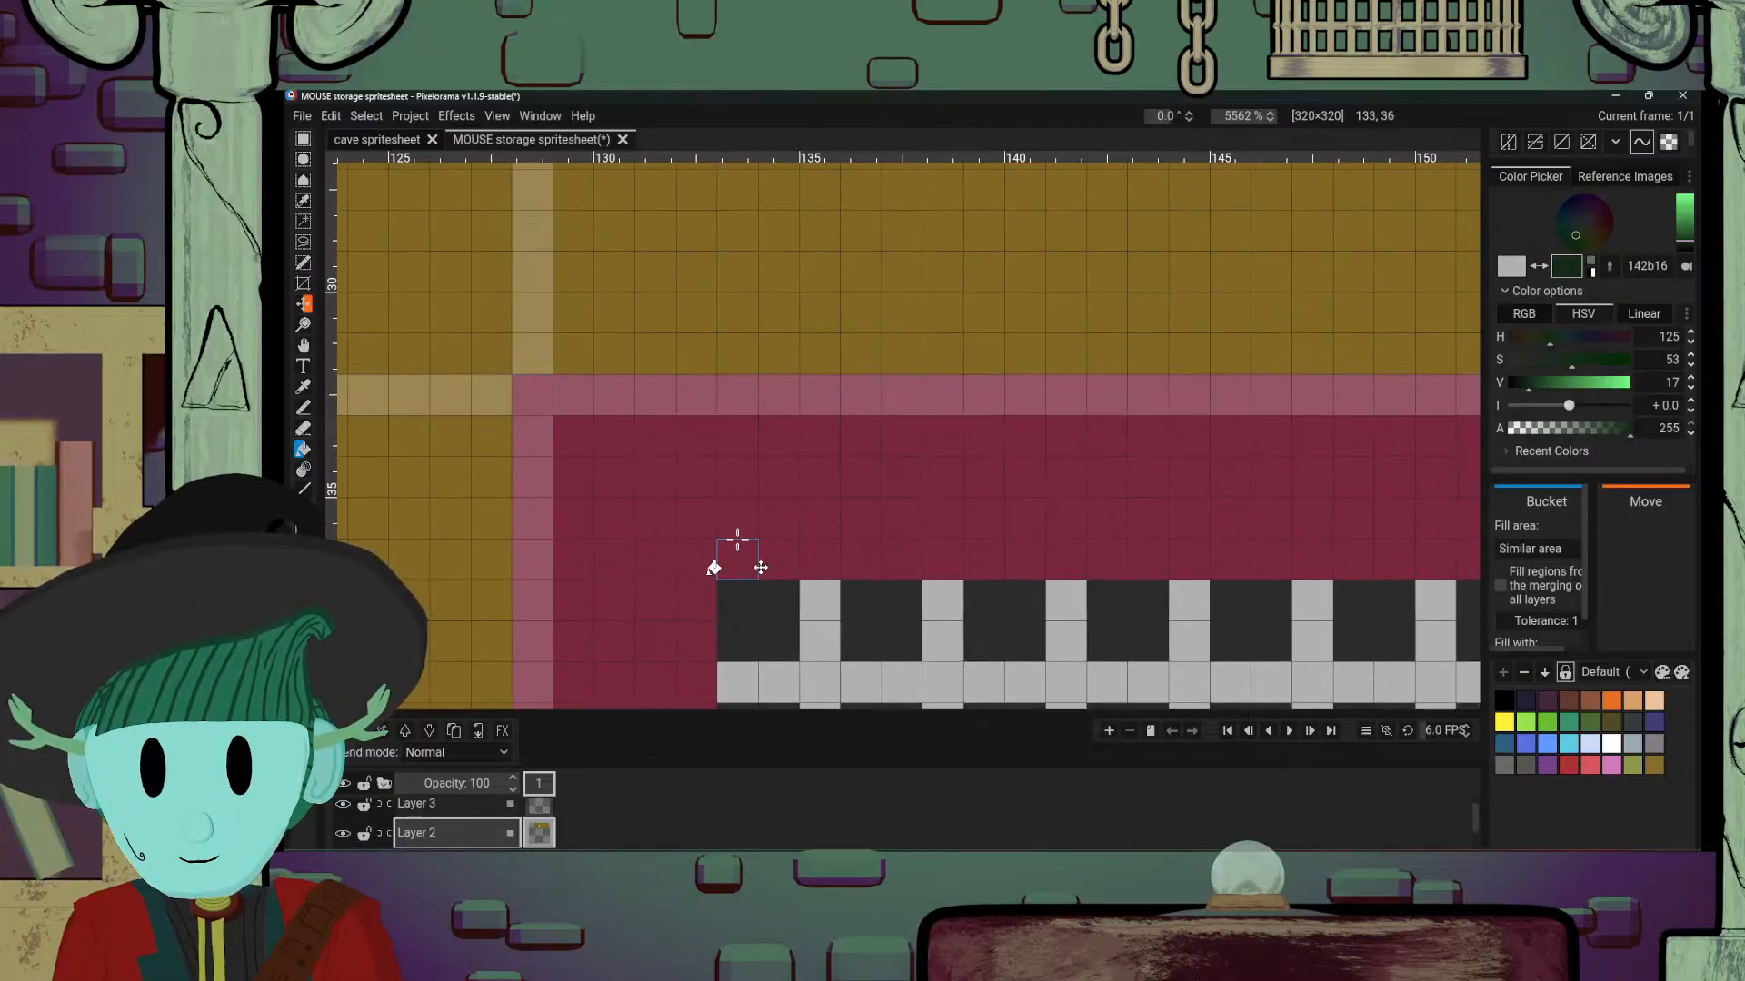
scroll(936, 571, "down", 2)
scroll(908, 472, "down", 3)
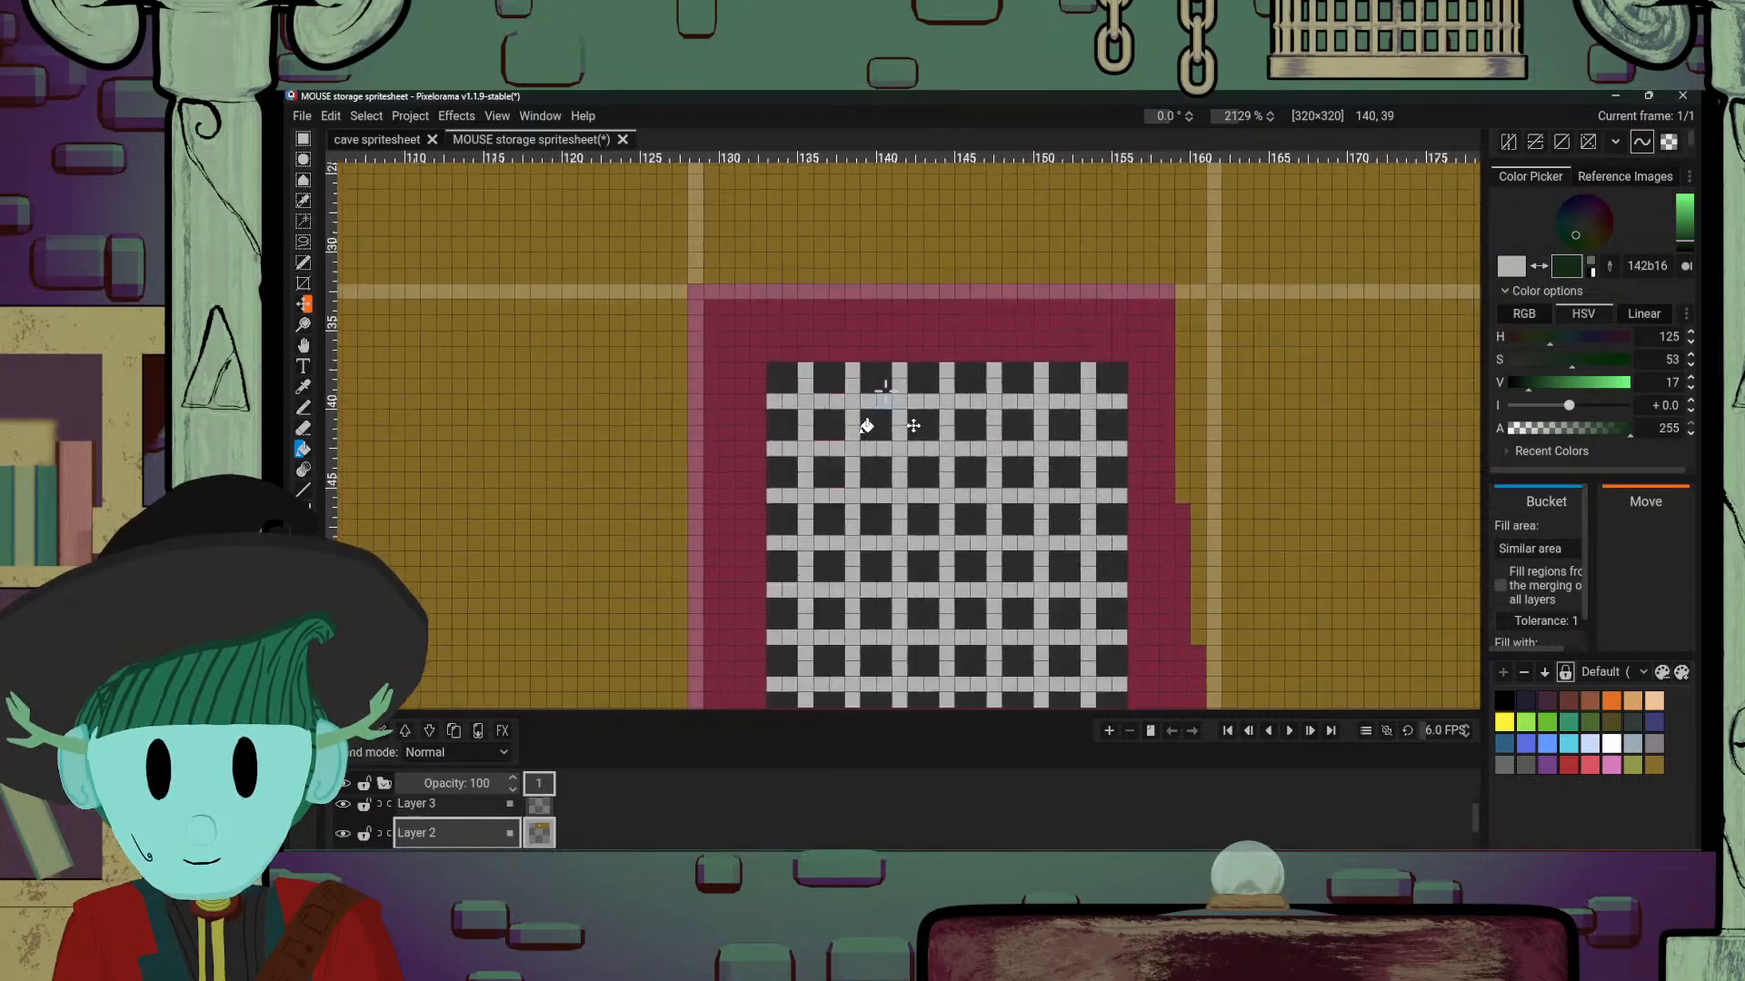
scroll(973, 600, "up", 2)
scroll(970, 623, "up", 2)
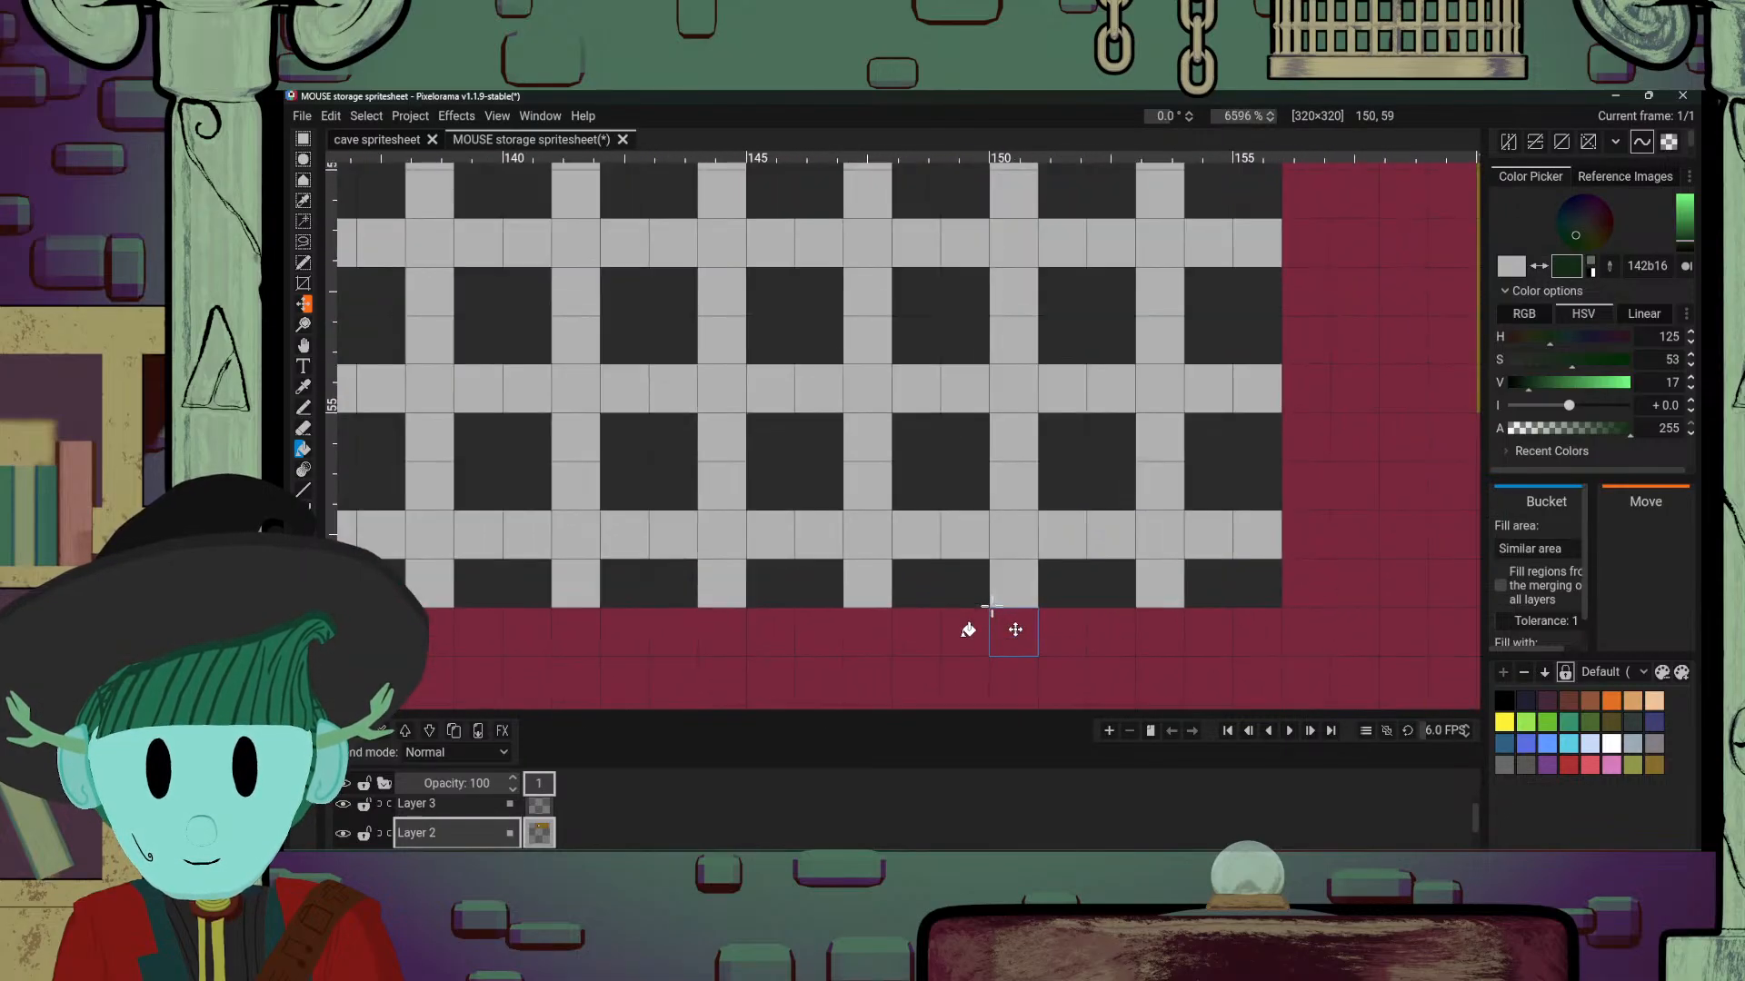
scroll(968, 636, "down", 3)
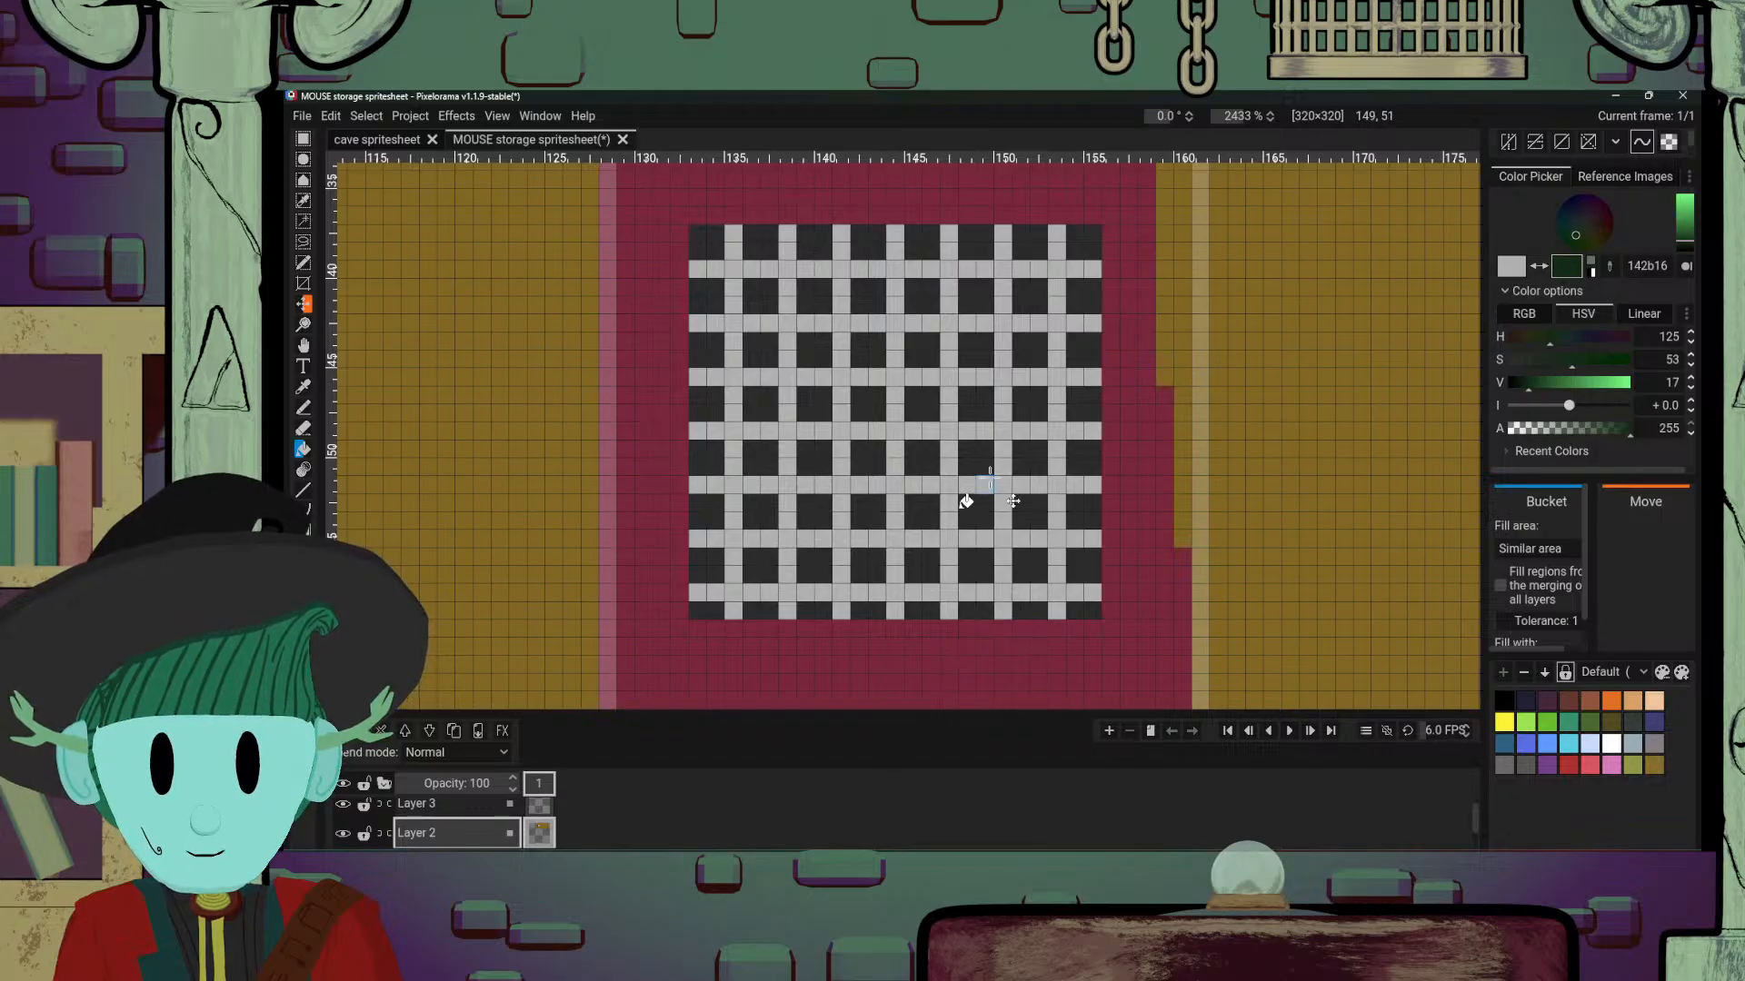
left_click_drag(966, 501, 966, 561)
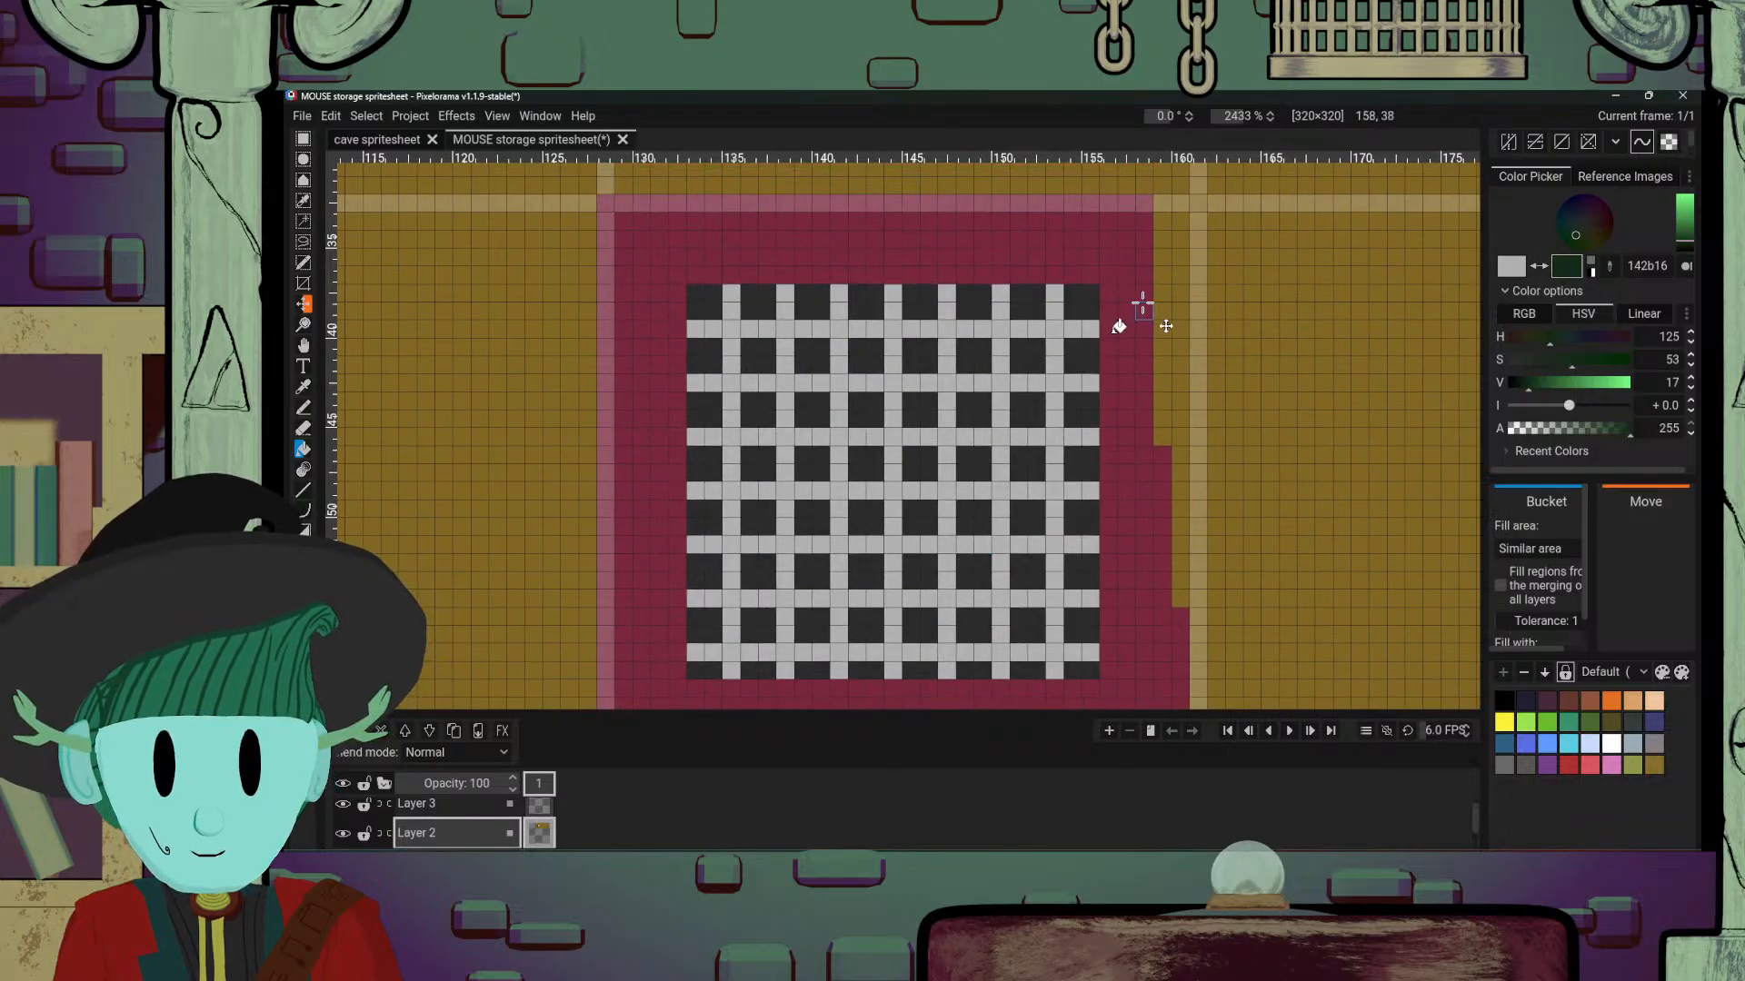
Step: Examine how the latticed slot sits within its crimson frame and the yellow panel's grid, at sheet scale and up close
scroll(1136, 545, "down", 5)
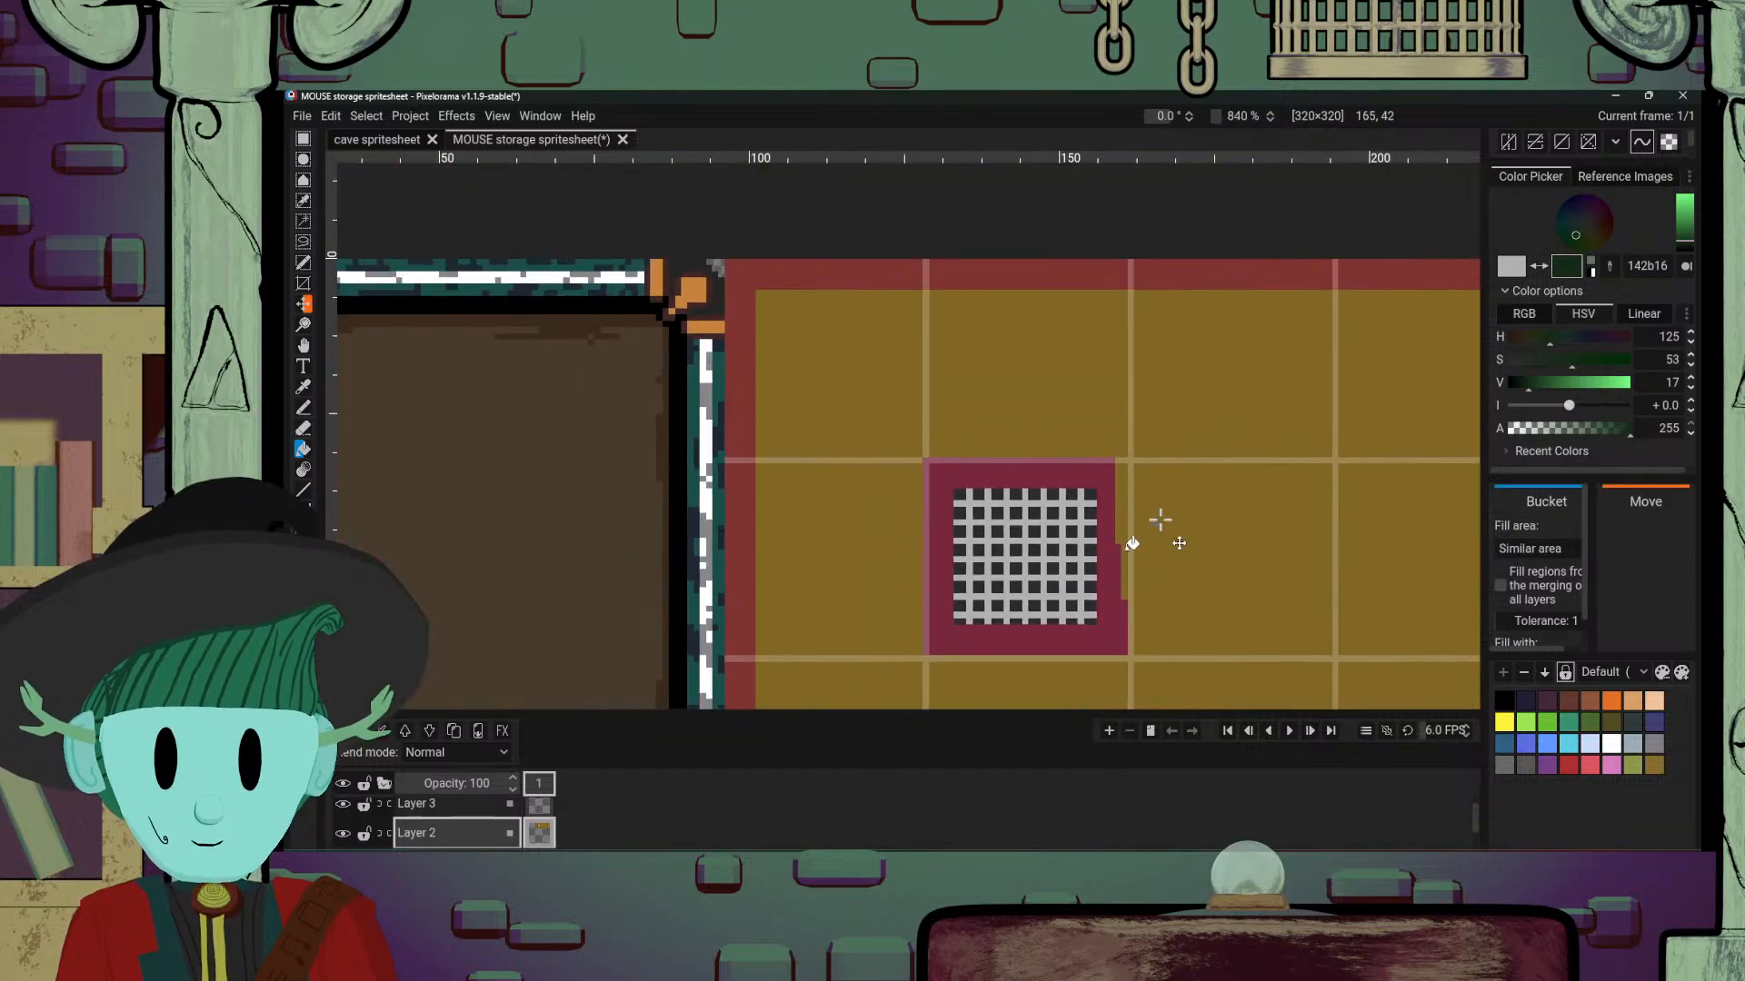
scroll(1160, 520, "down", 2)
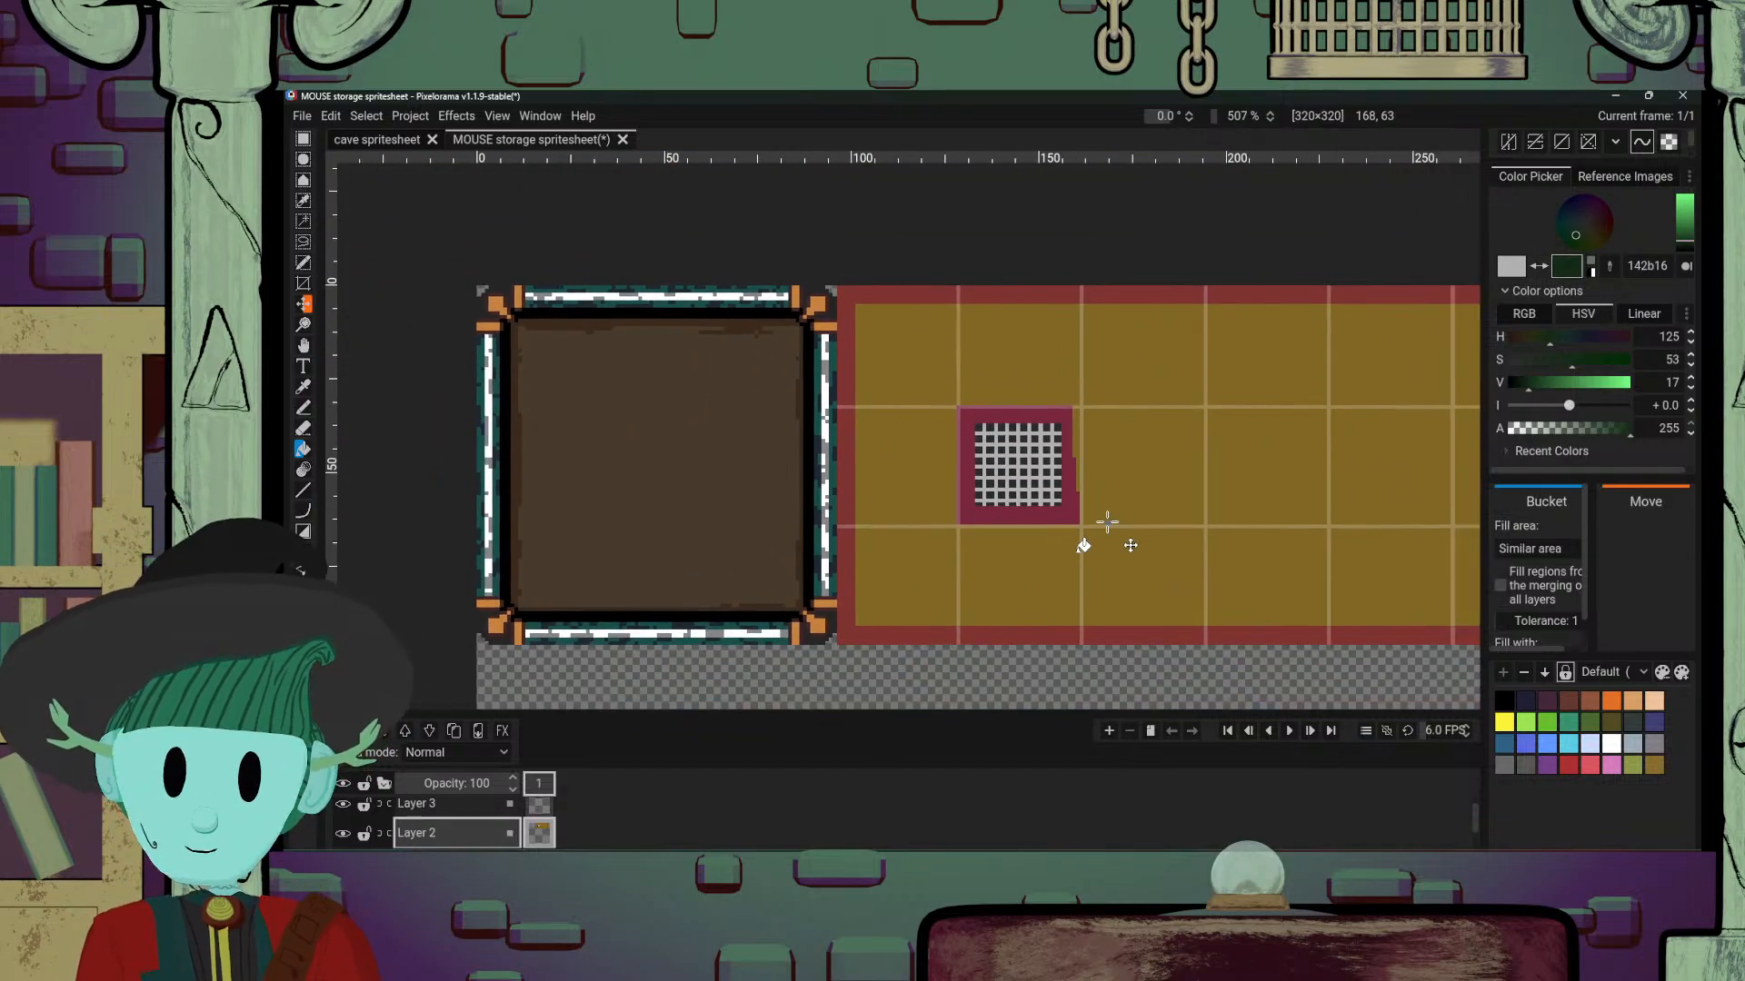
scroll(1081, 548, "up", 7)
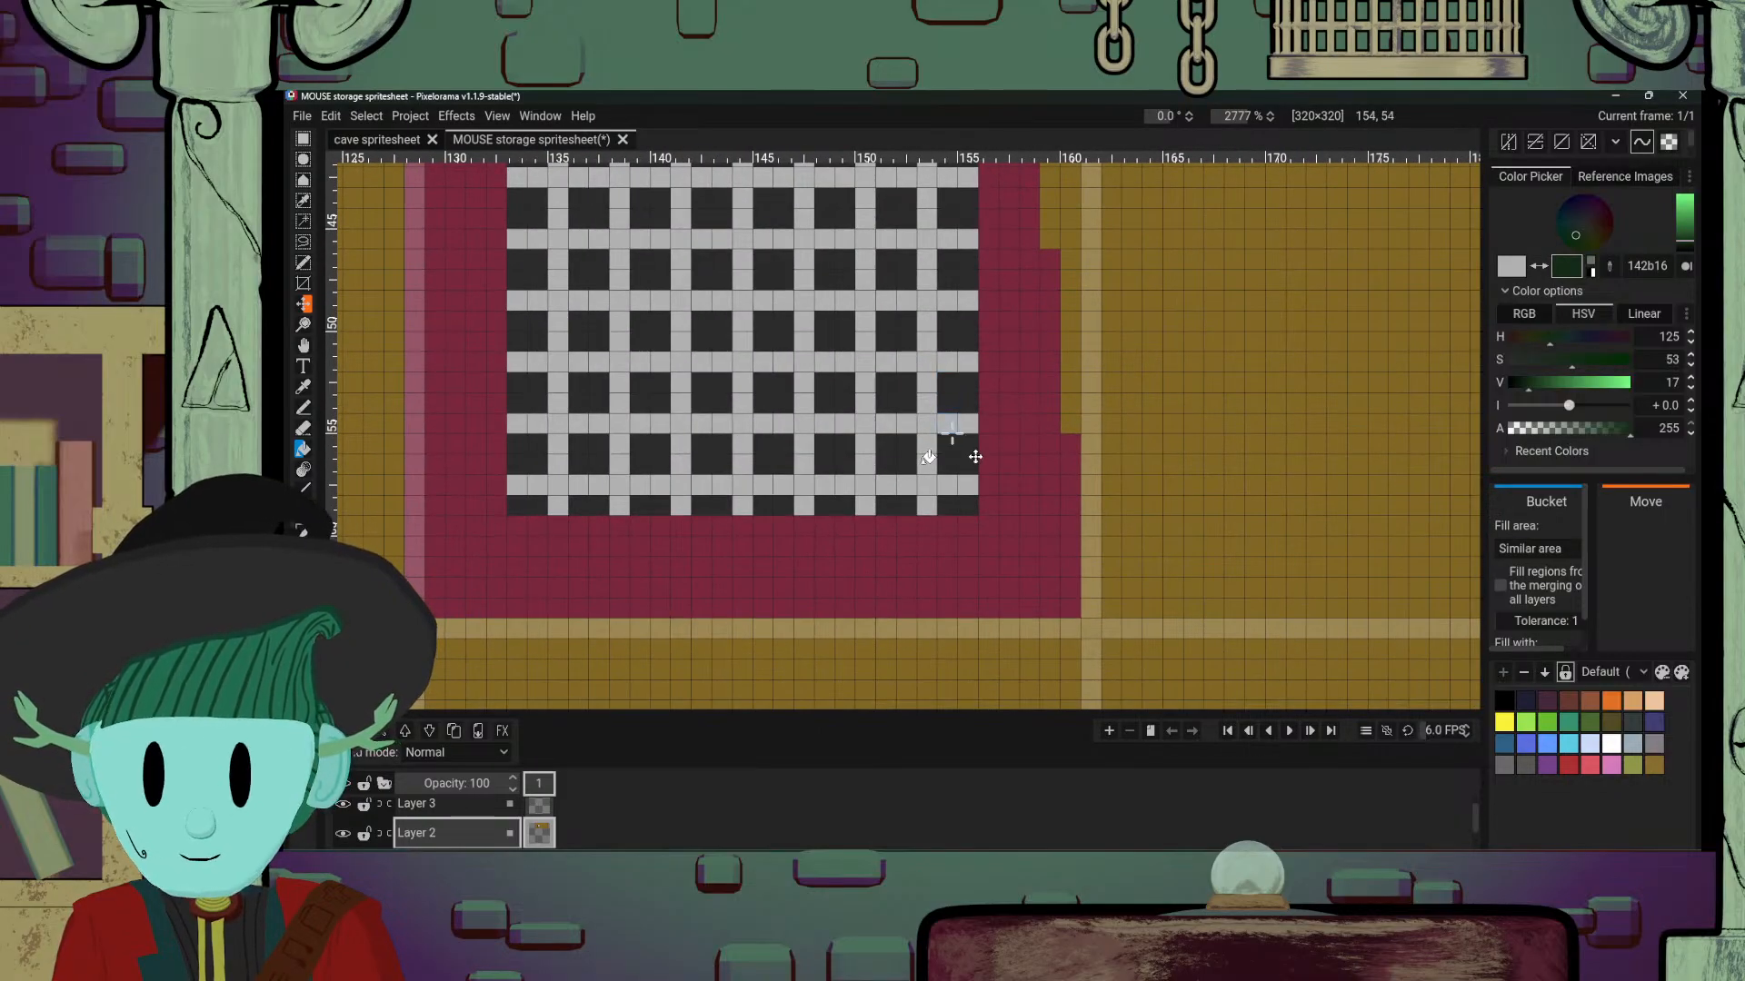
left_click_drag(928, 457, 1210, 625)
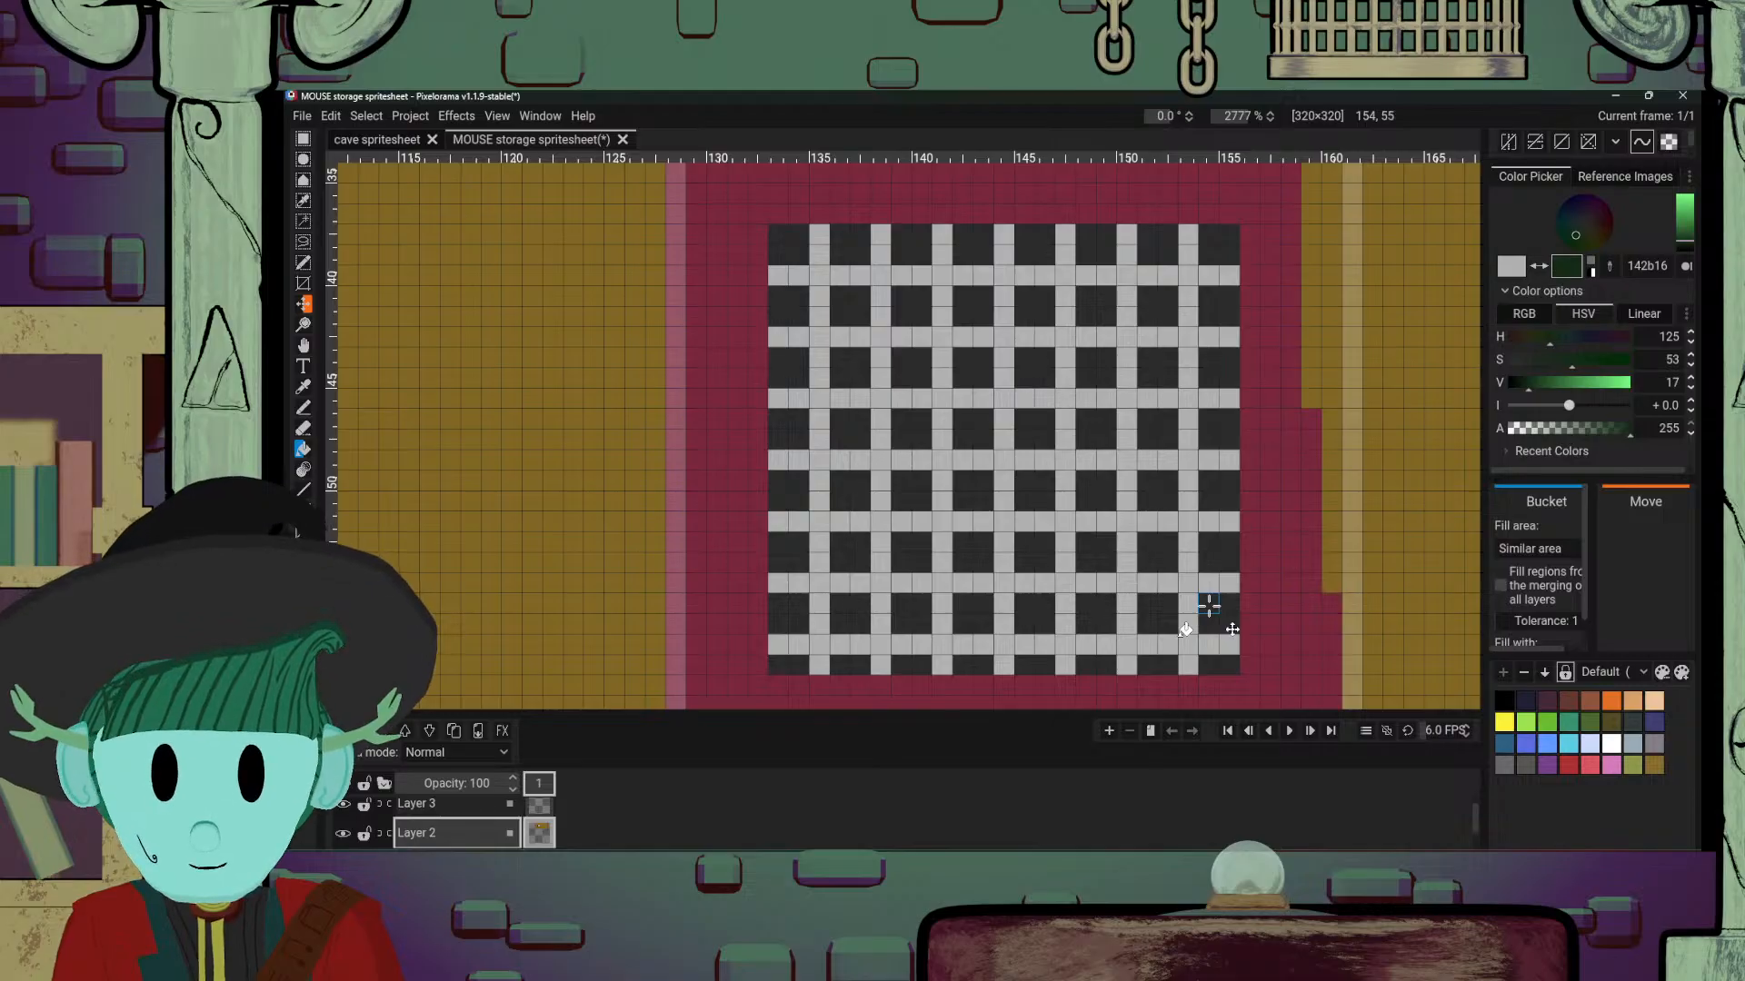
scroll(1185, 630, "down", 5)
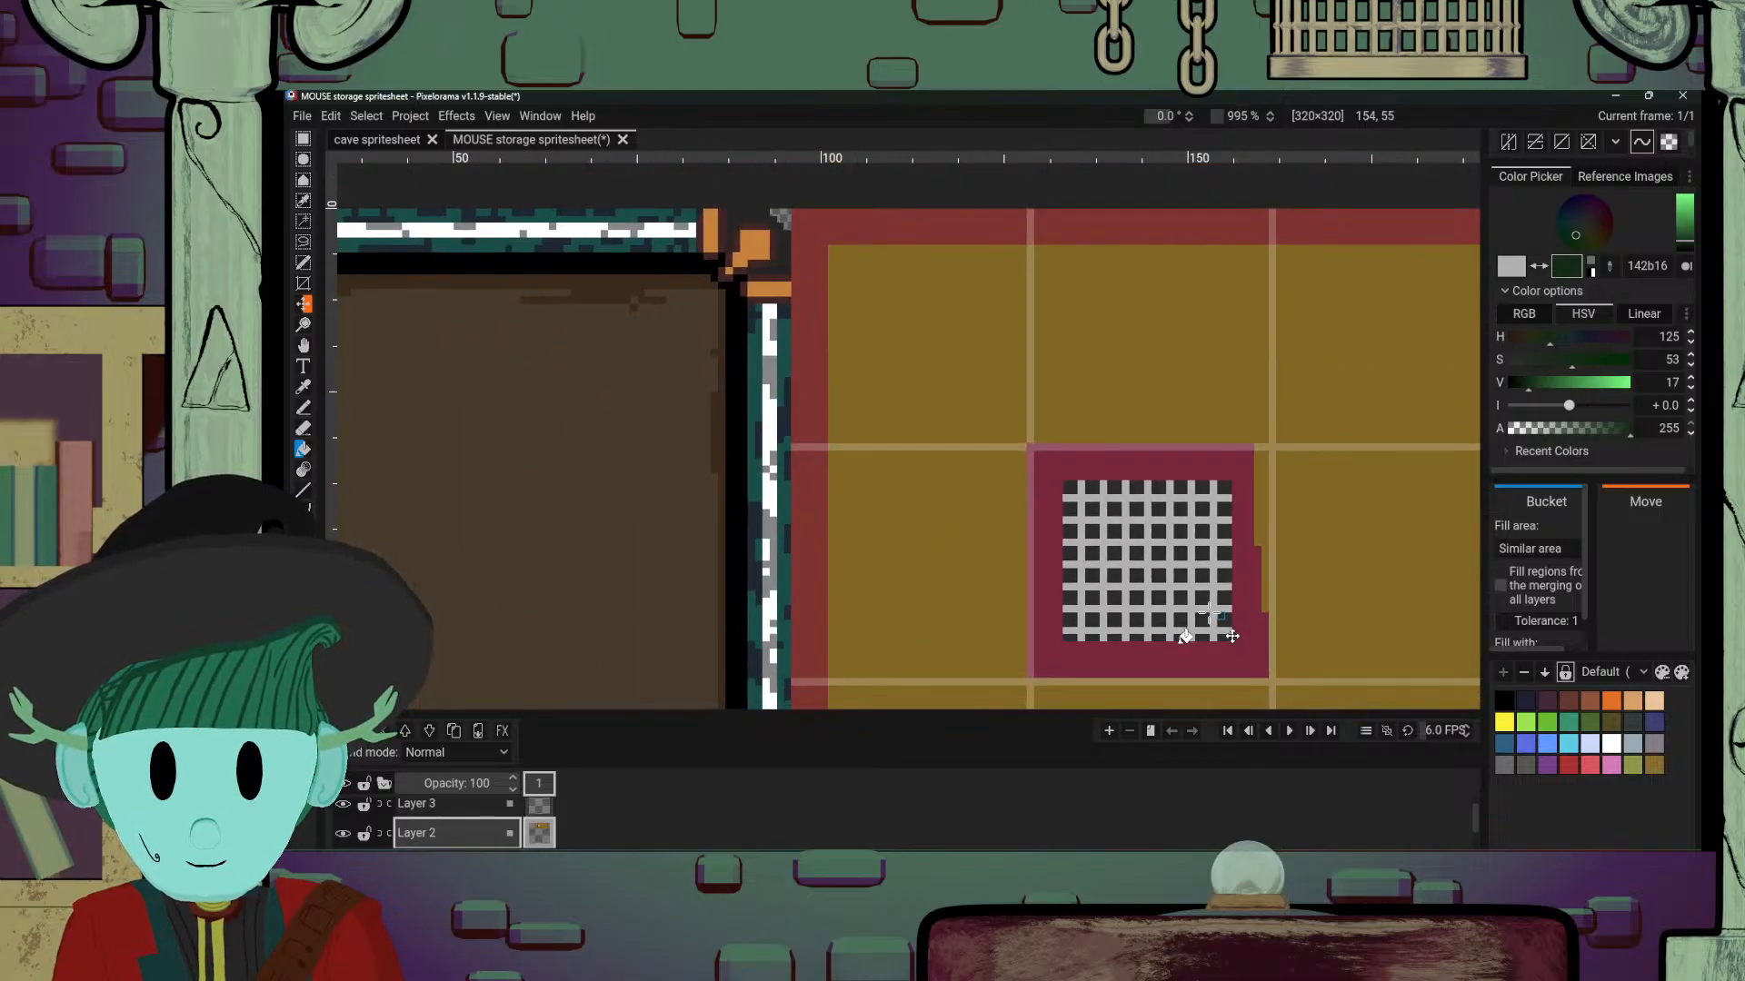
scroll(1186, 634, "up", 2)
scroll(1186, 636, "down", 2)
scroll(1172, 634, "up", 2)
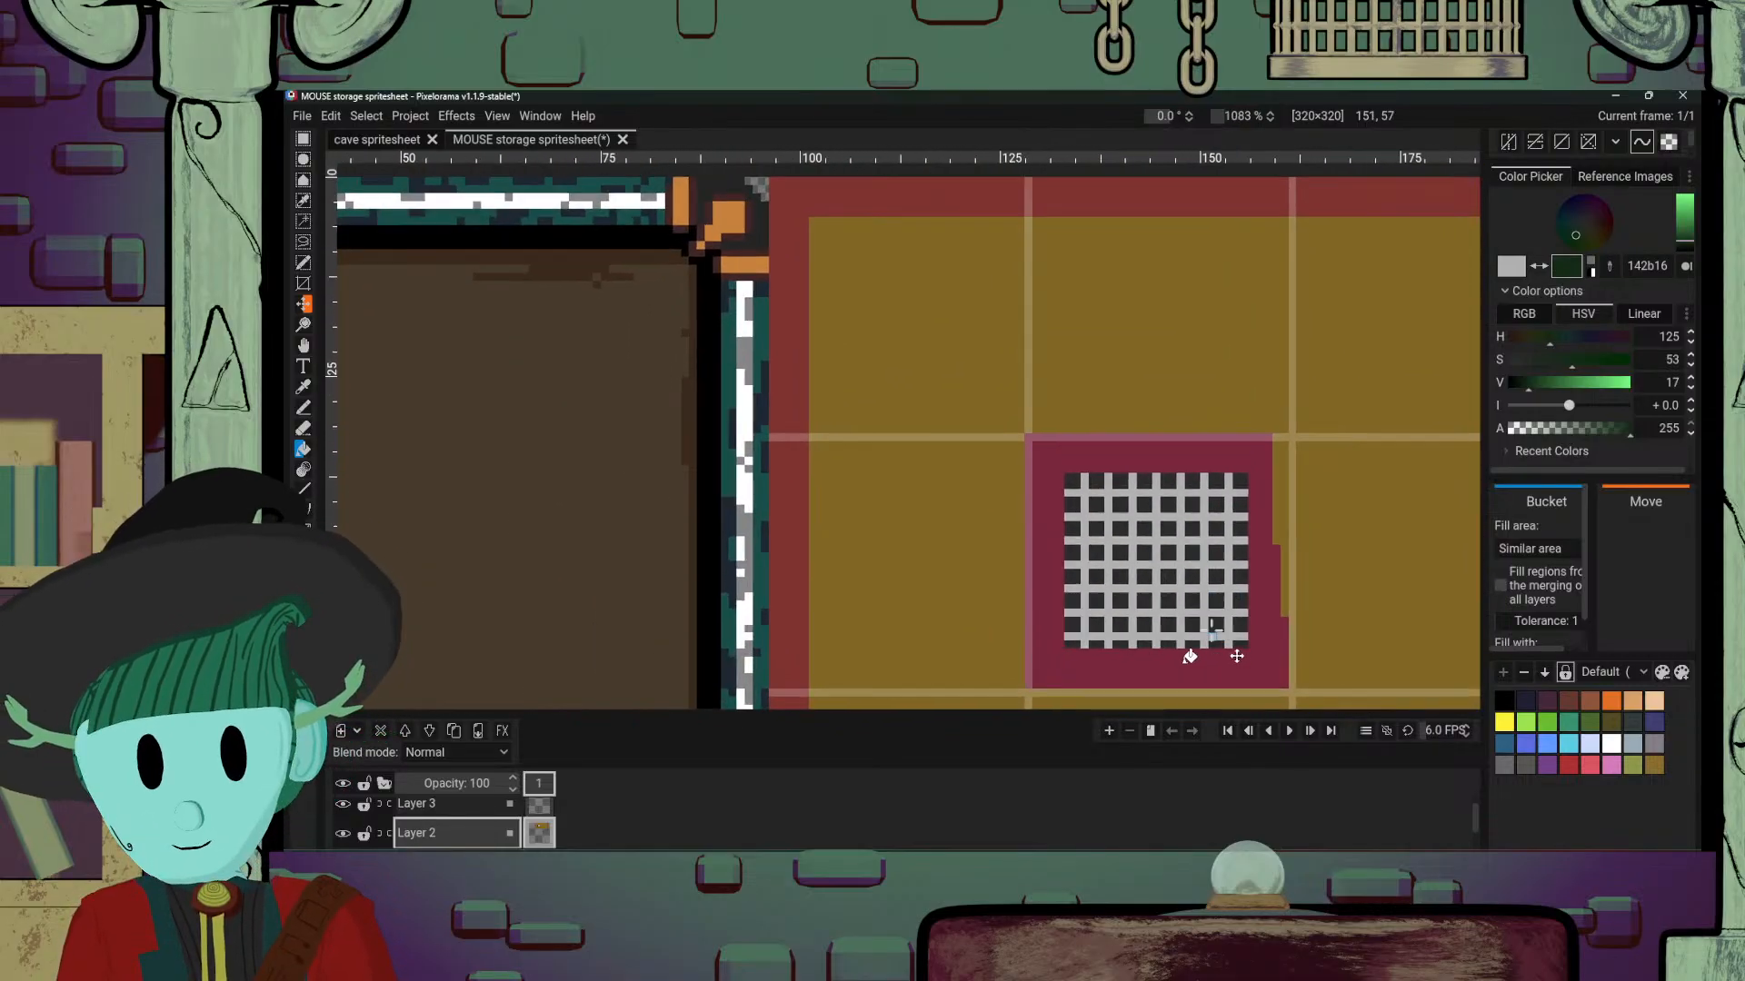
scroll(1155, 631, "down", 1)
scroll(1181, 613, "up", 3)
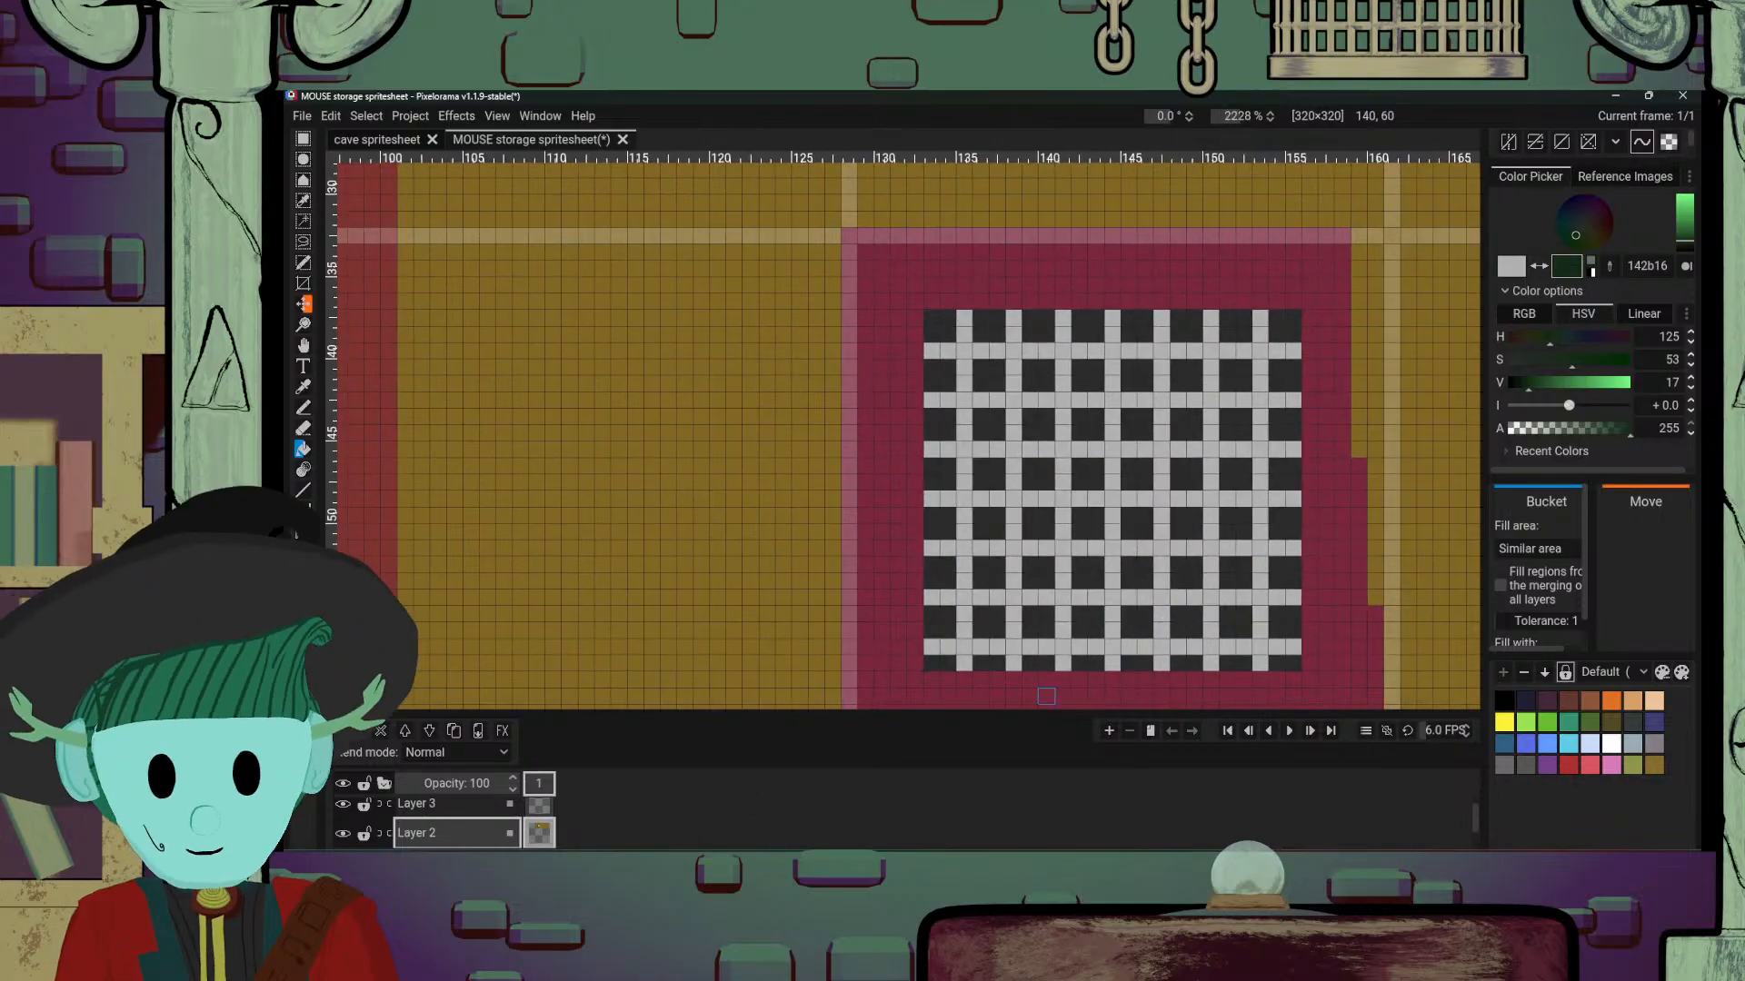
left_click(672, 822)
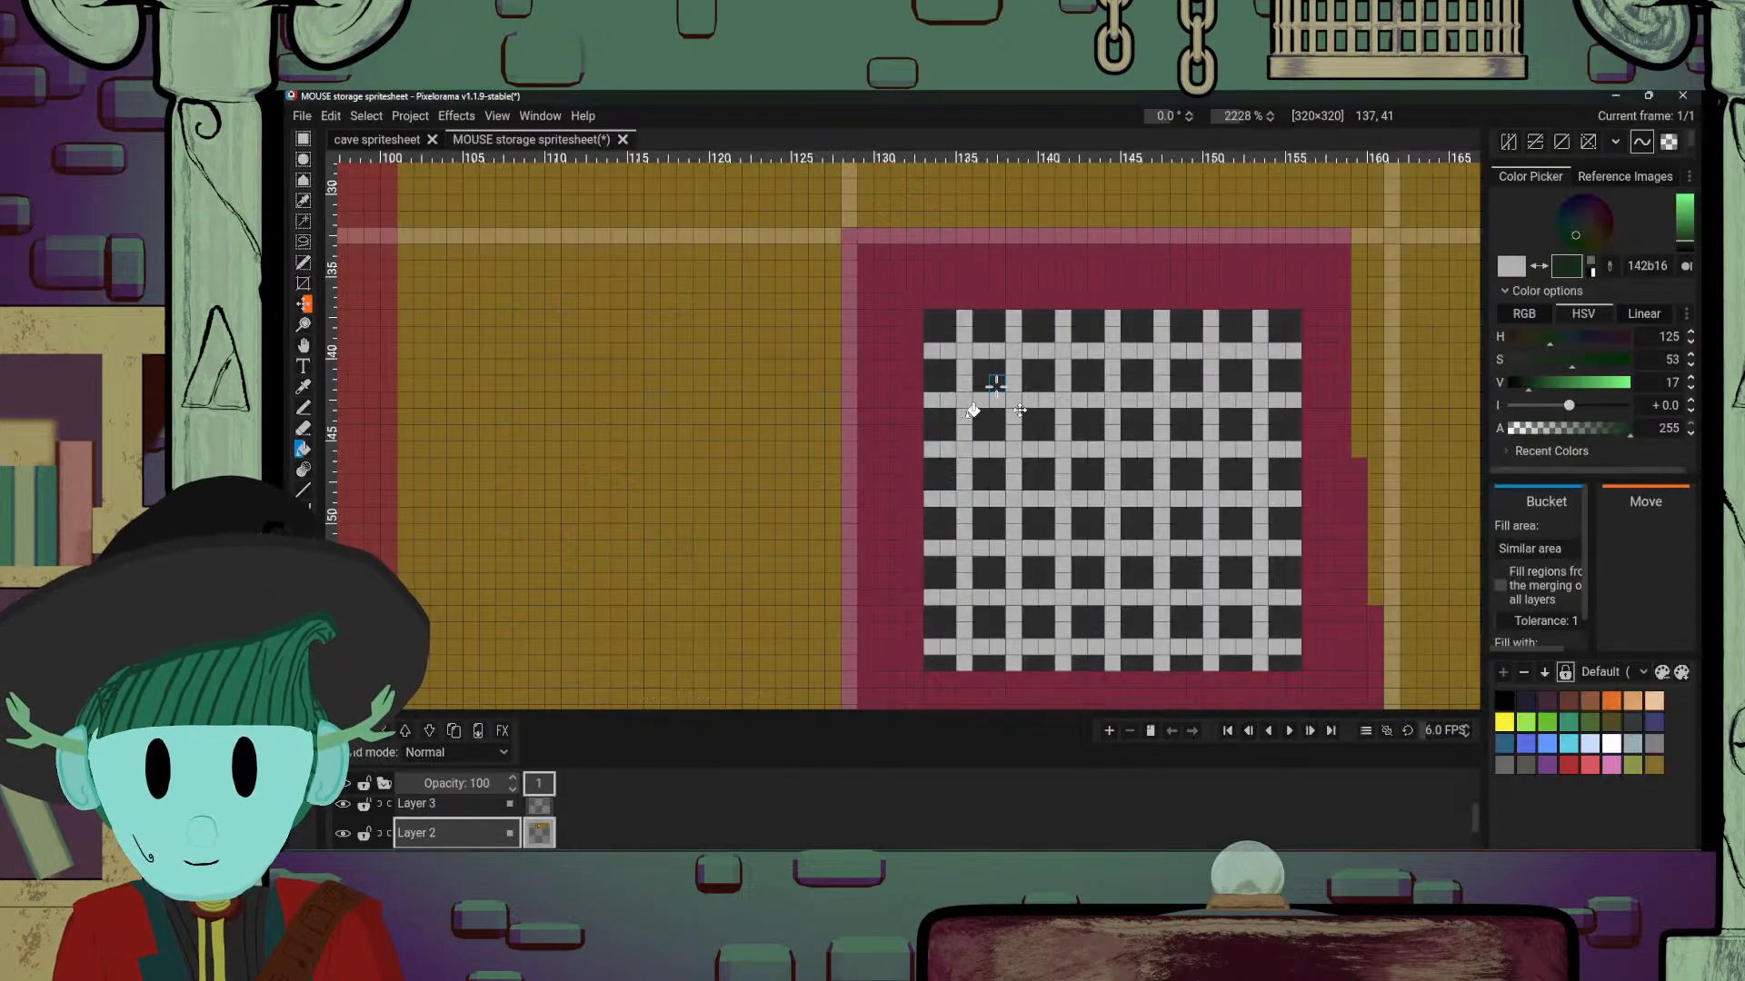
left_click_drag(995, 385, 985, 463)
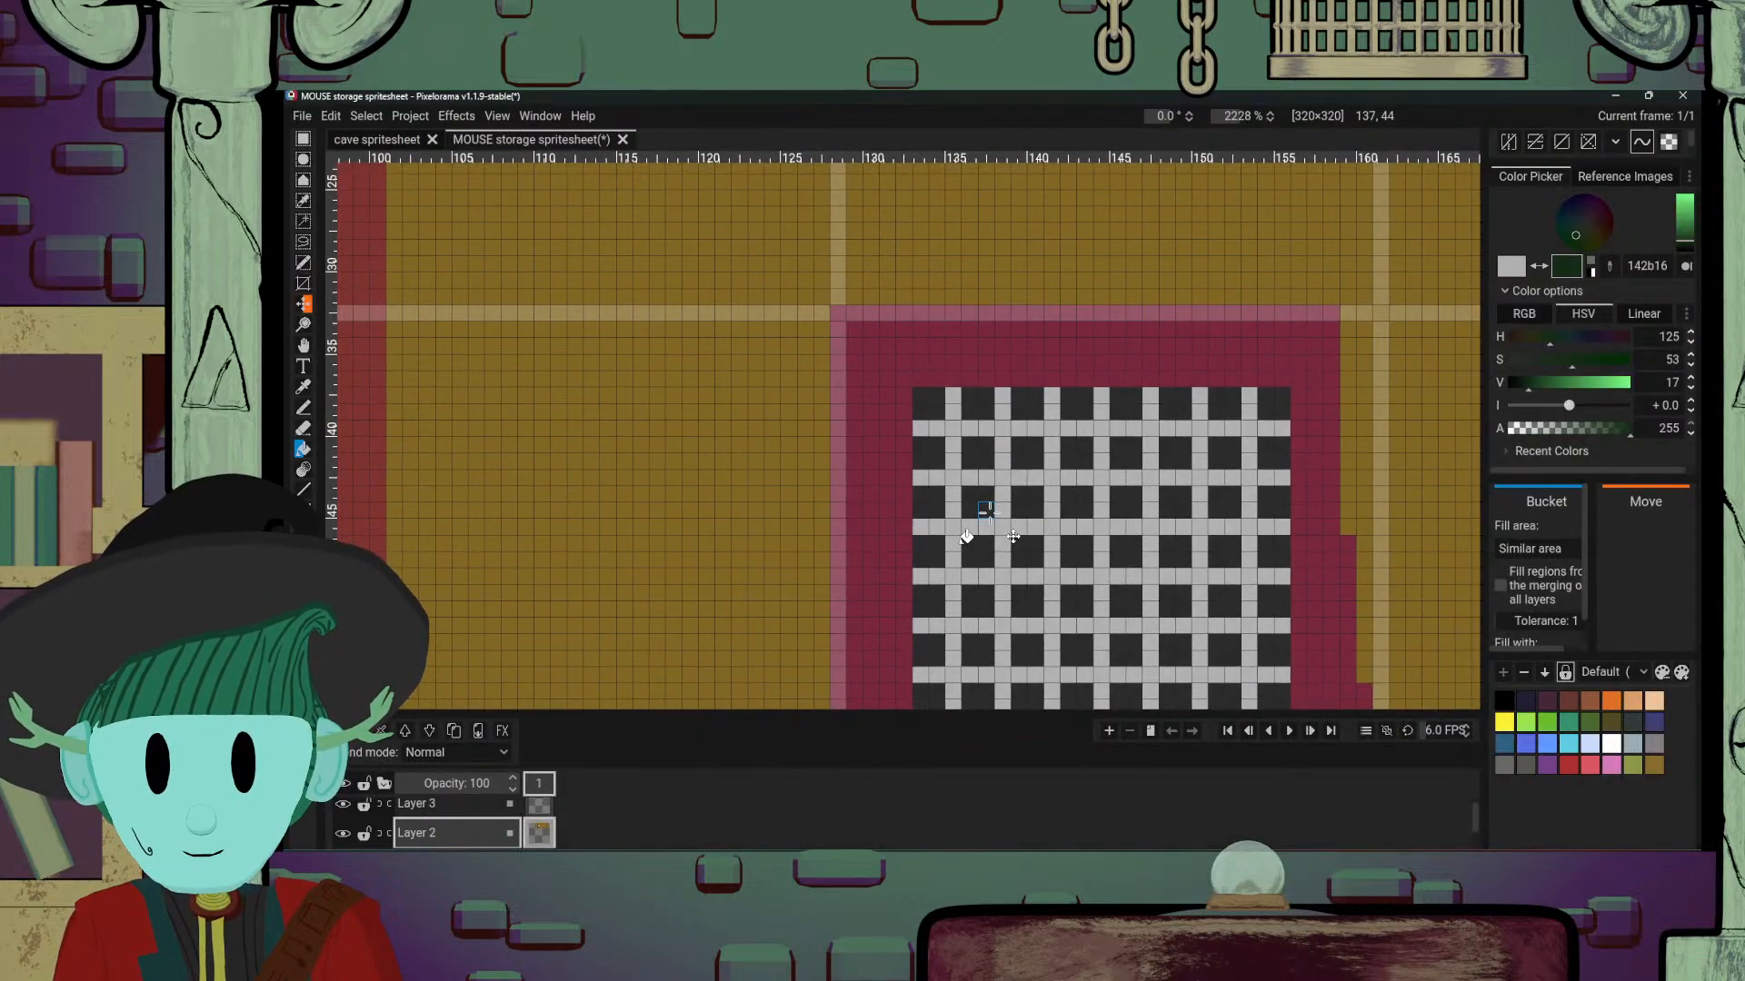
left_click_drag(948, 547, 942, 505)
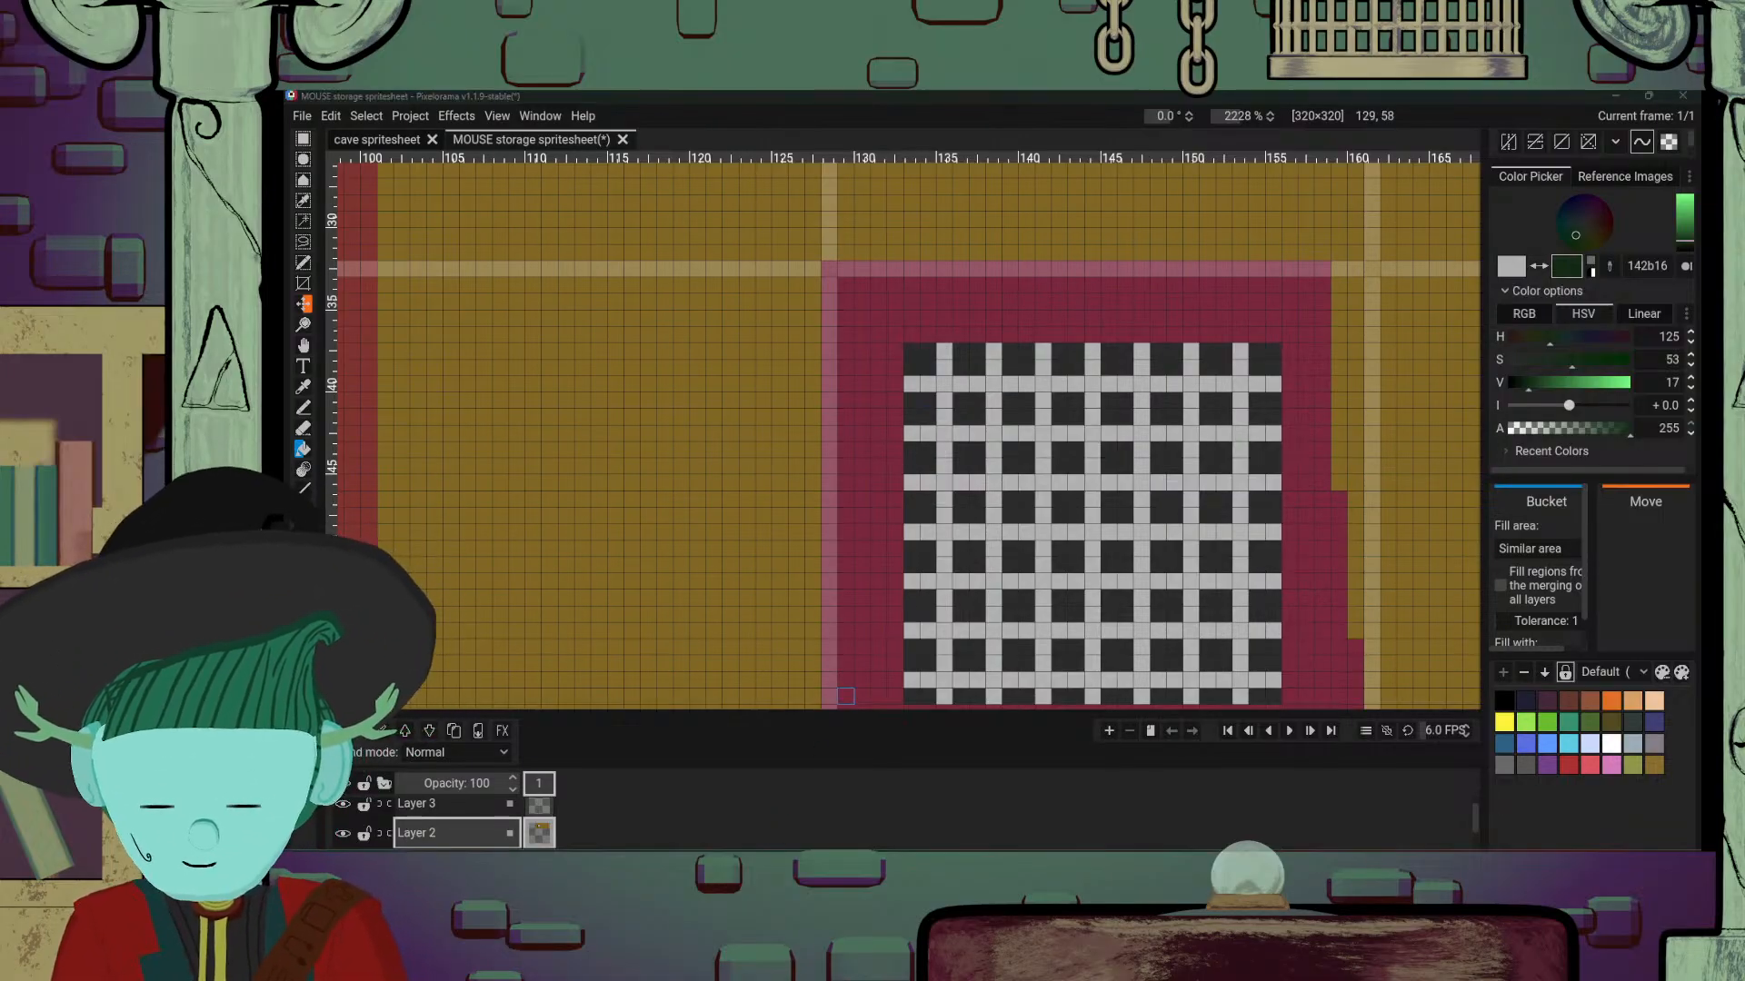
Step: View the blue crafting table GUI reference in the browser and the inventory script in Godot Engine, and return to the spritesheet in Pixelorama
key("alt+Tab")
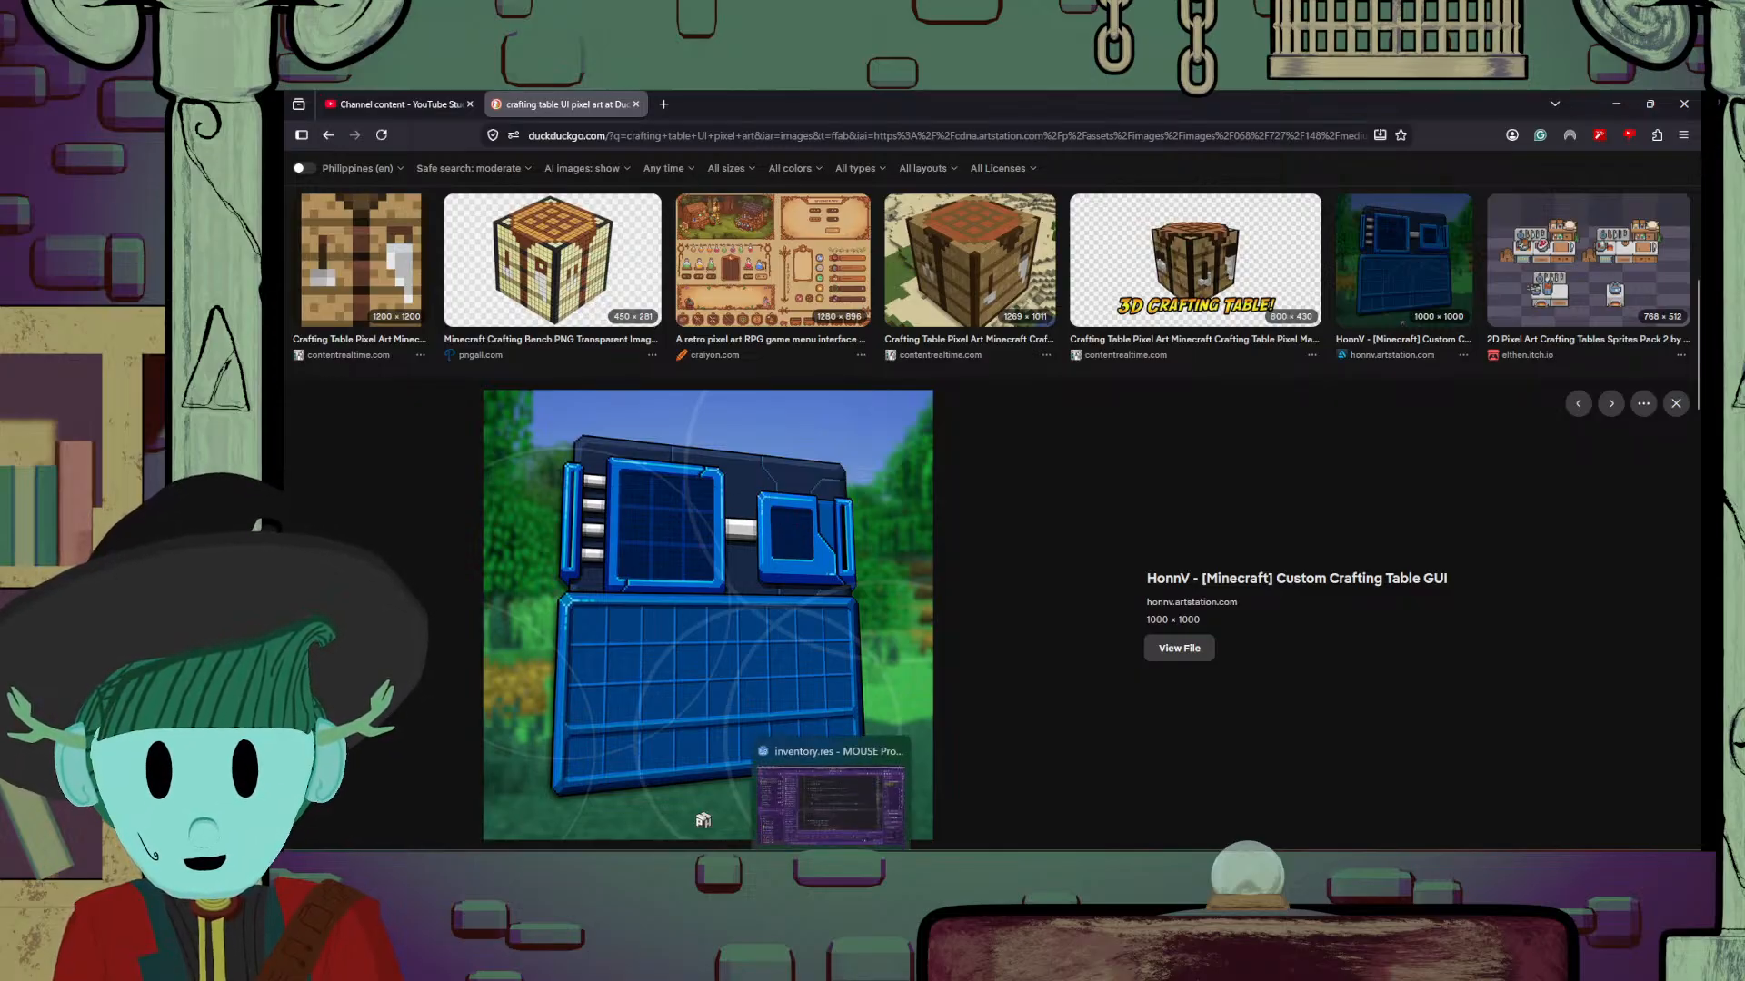
left_click(831, 866)
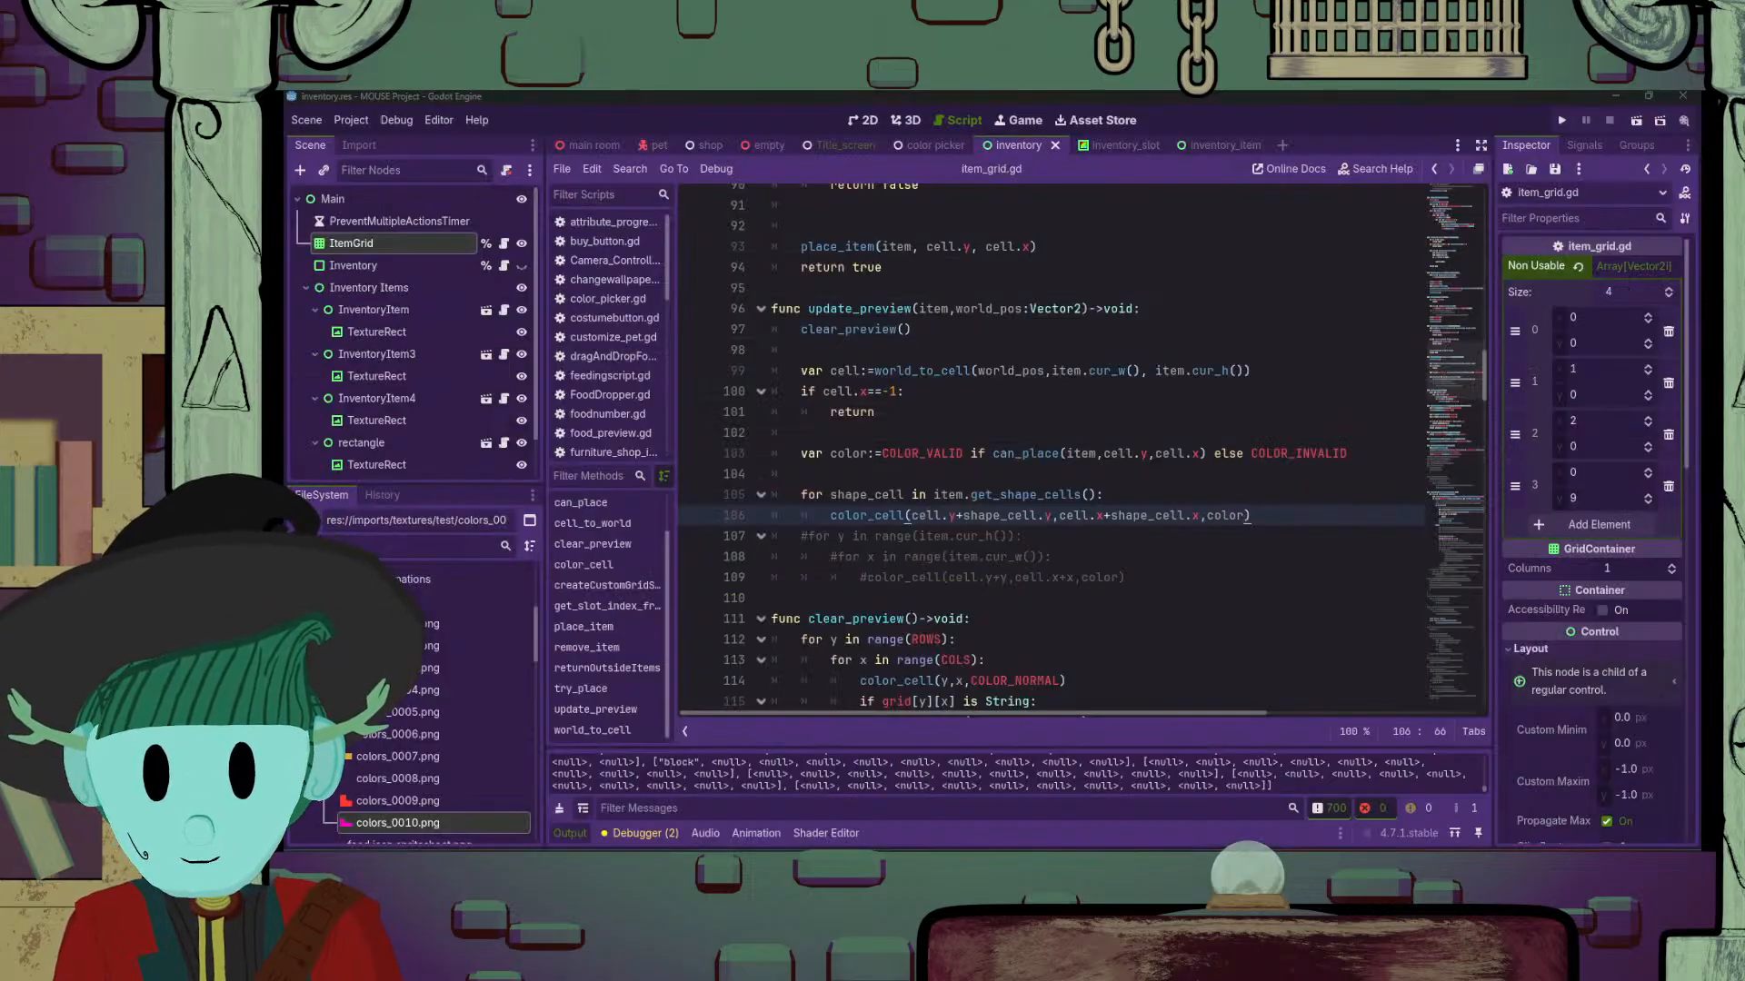
scroll(1005, 339, "up", 5)
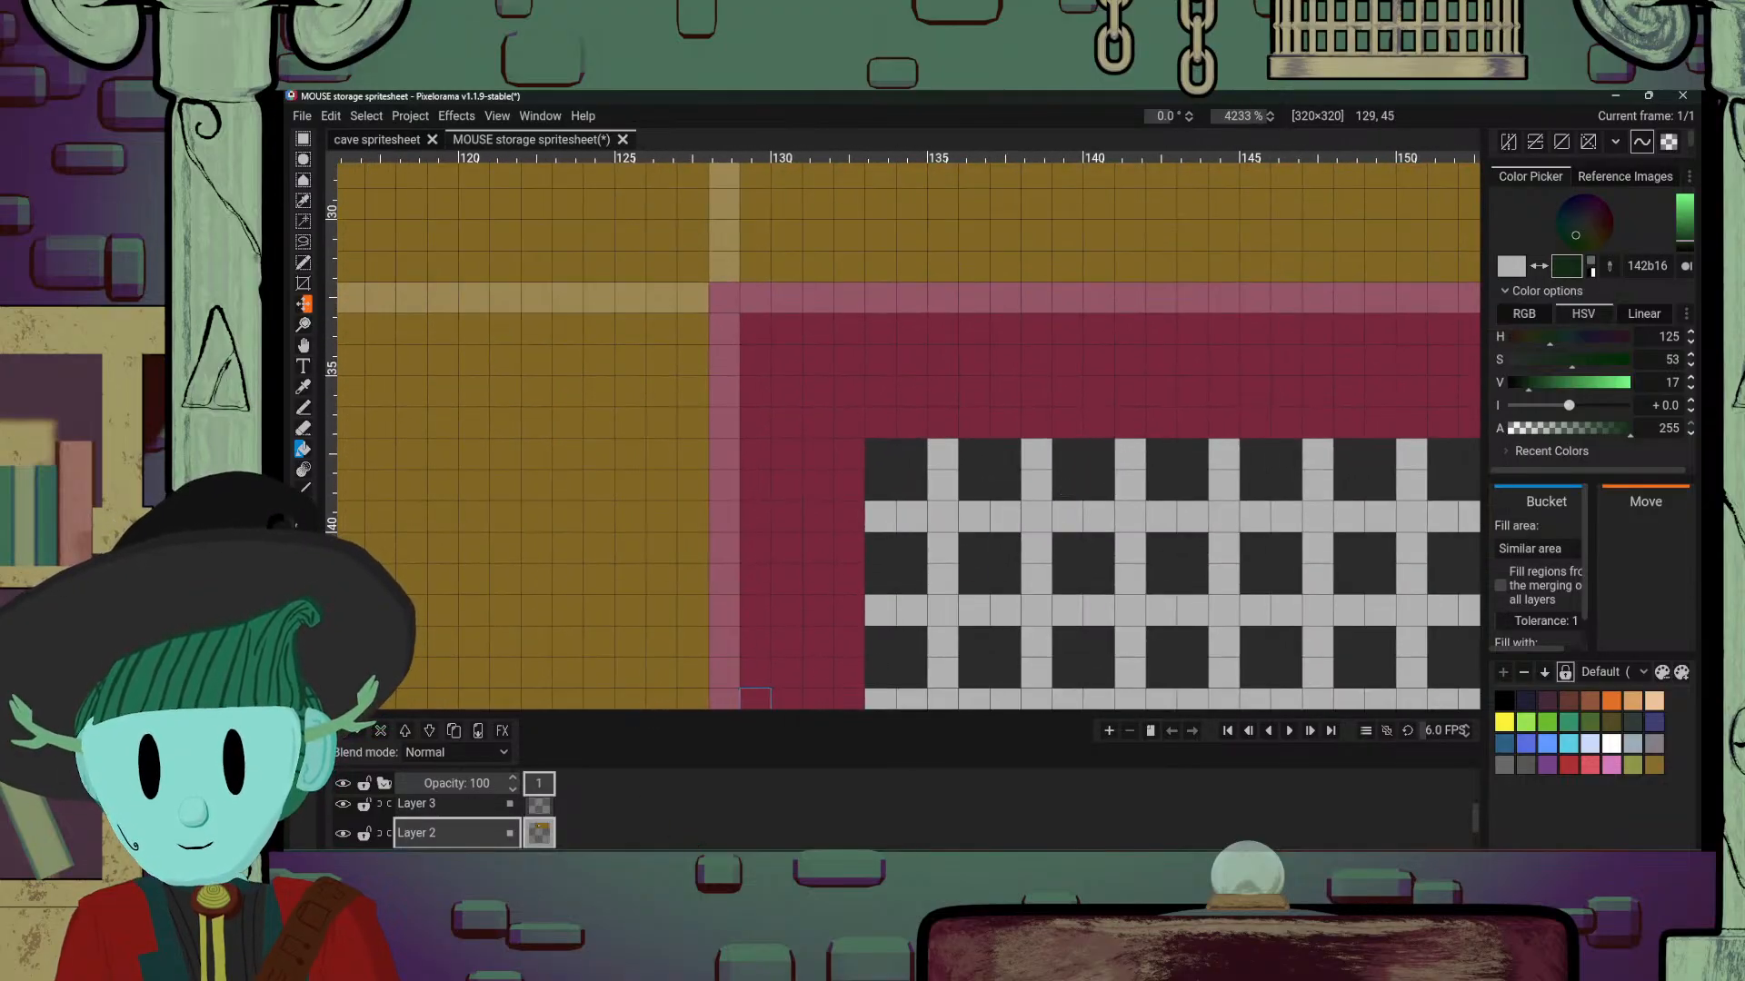
left_click(697, 818)
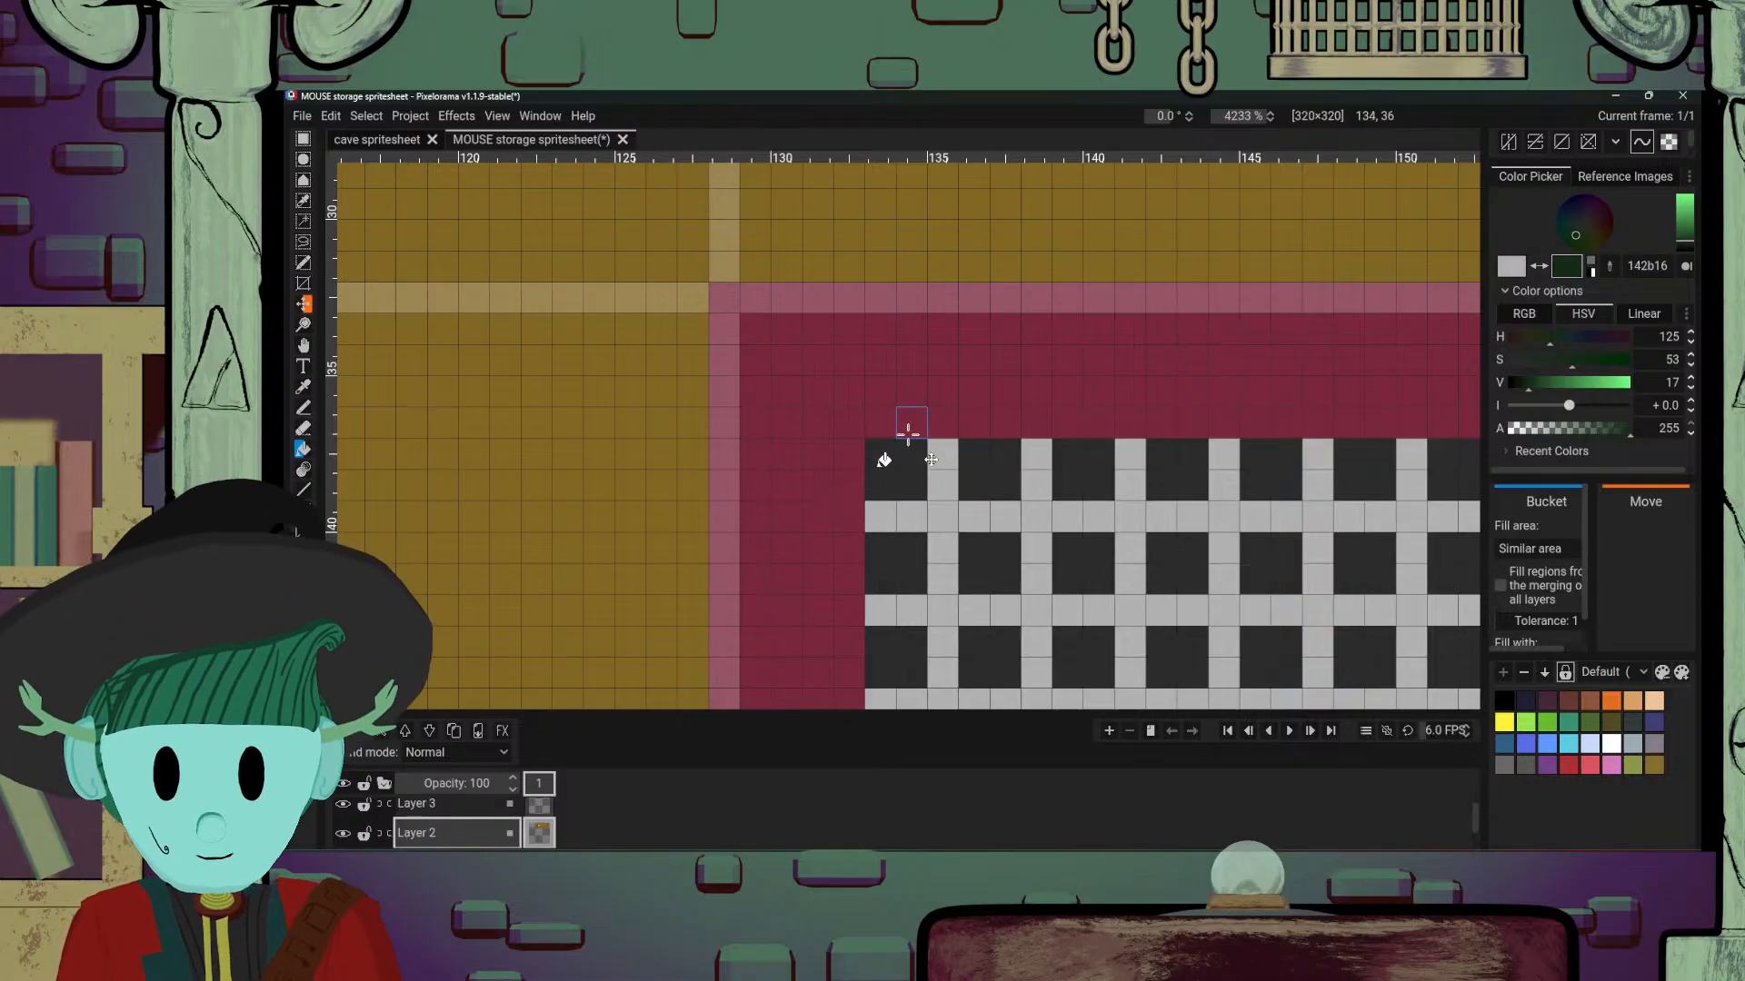
Step: Erase a stepped notch from the crimson frame's upper-left corner and pencil it in with yellow sampled from the panel
key("e")
mouse_move(747, 315)
left_mouse_down()
mouse_move(731, 309)
mouse_move(754, 323)
mouse_move(740, 353)
mouse_move(763, 319)
left_mouse_up()
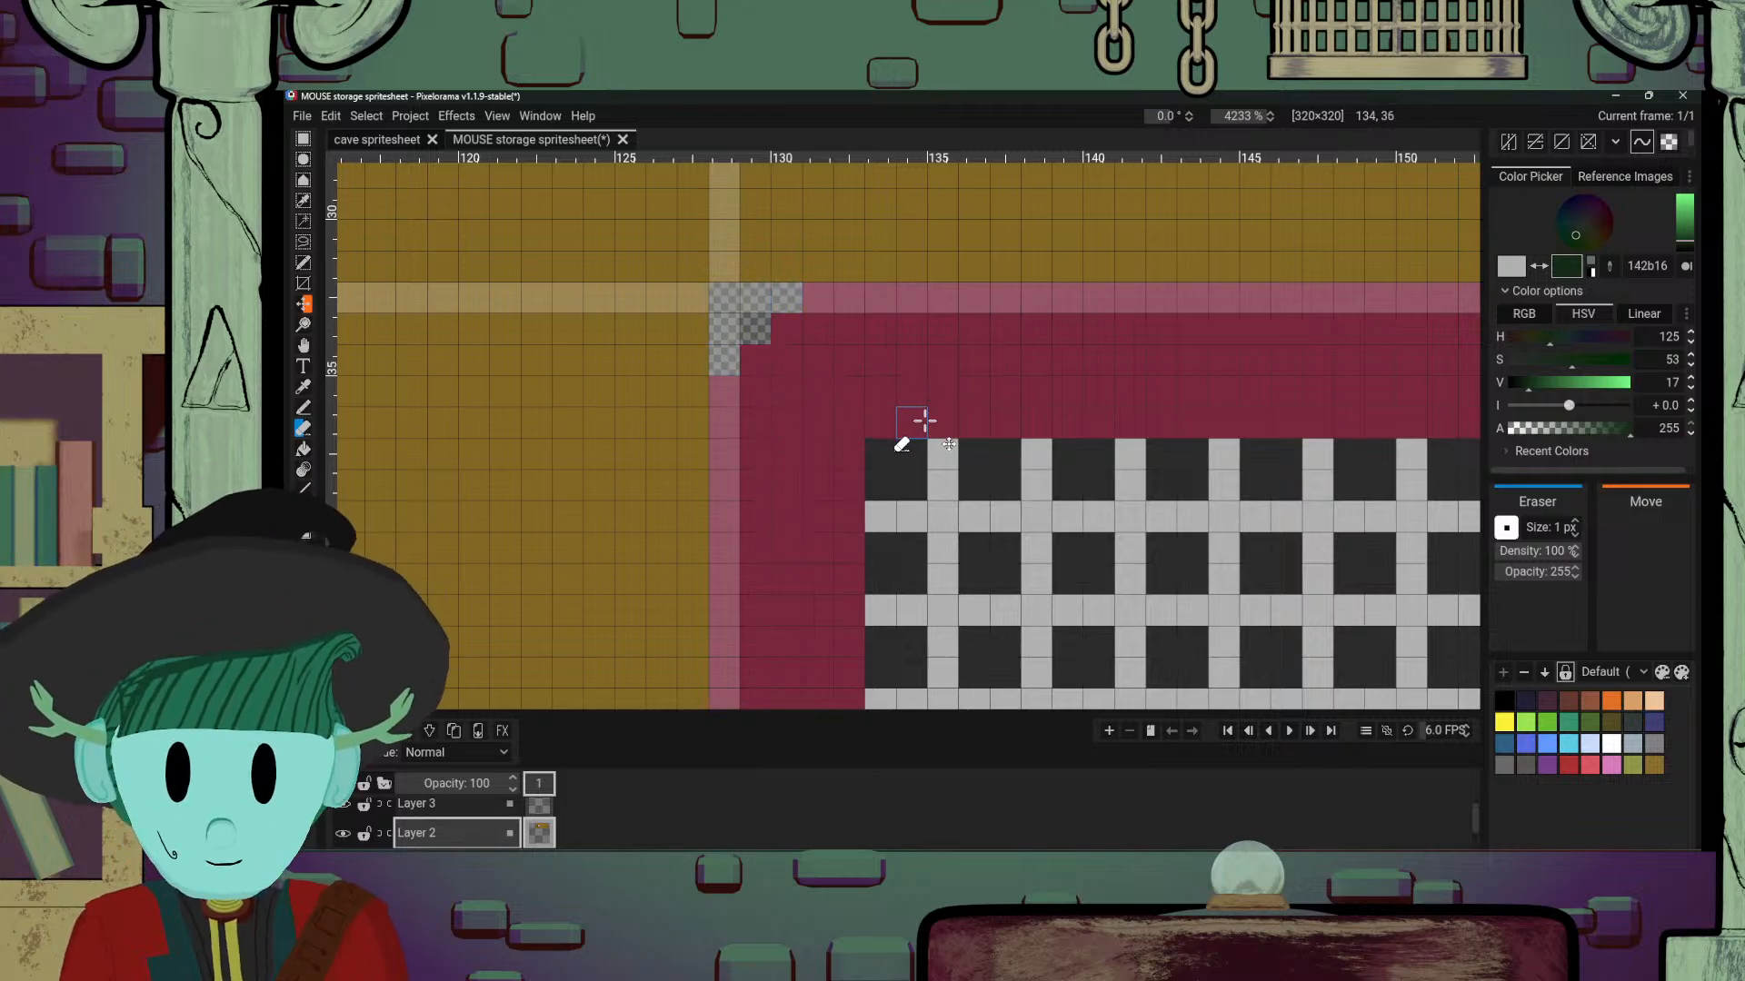
key("o")
left_click(693, 362)
key("p")
mouse_move(721, 321)
left_mouse_down()
mouse_move(791, 302)
mouse_move(752, 328)
mouse_move(758, 363)
left_mouse_up()
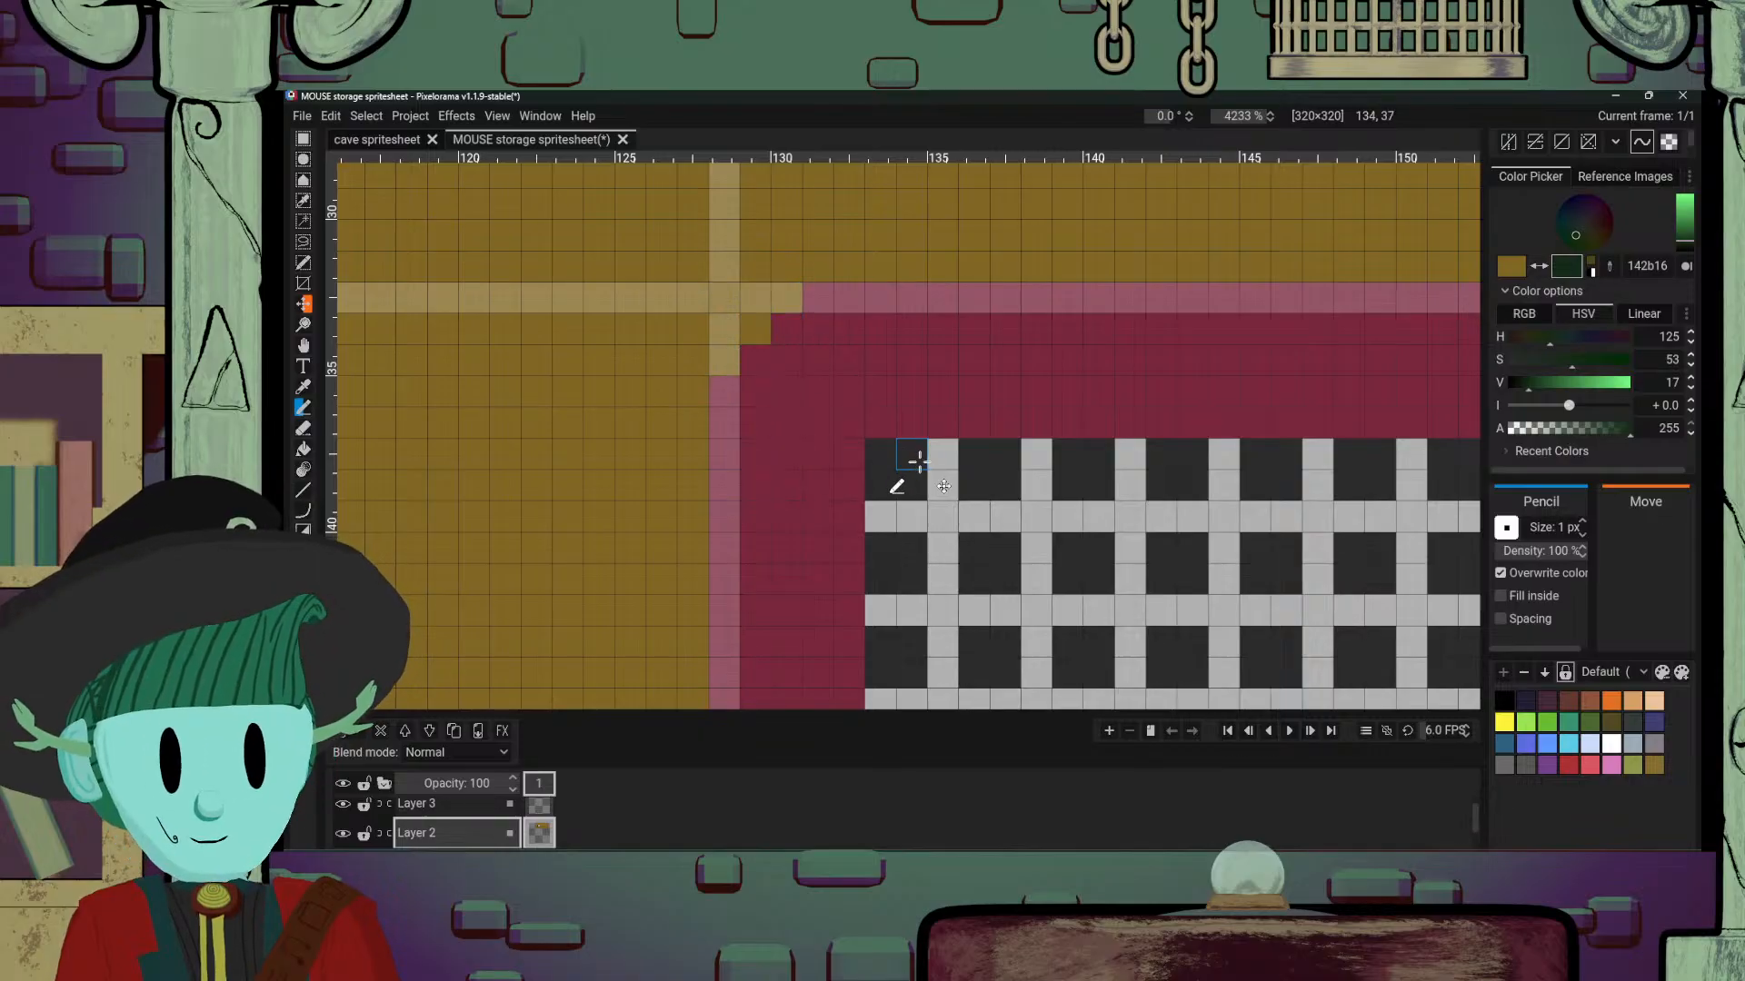
Step: Pencil matching stepped yellow notches into the crimson frame's upper-right, lower-right and lower-left corners to round them
scroll(904, 459, "down", 10)
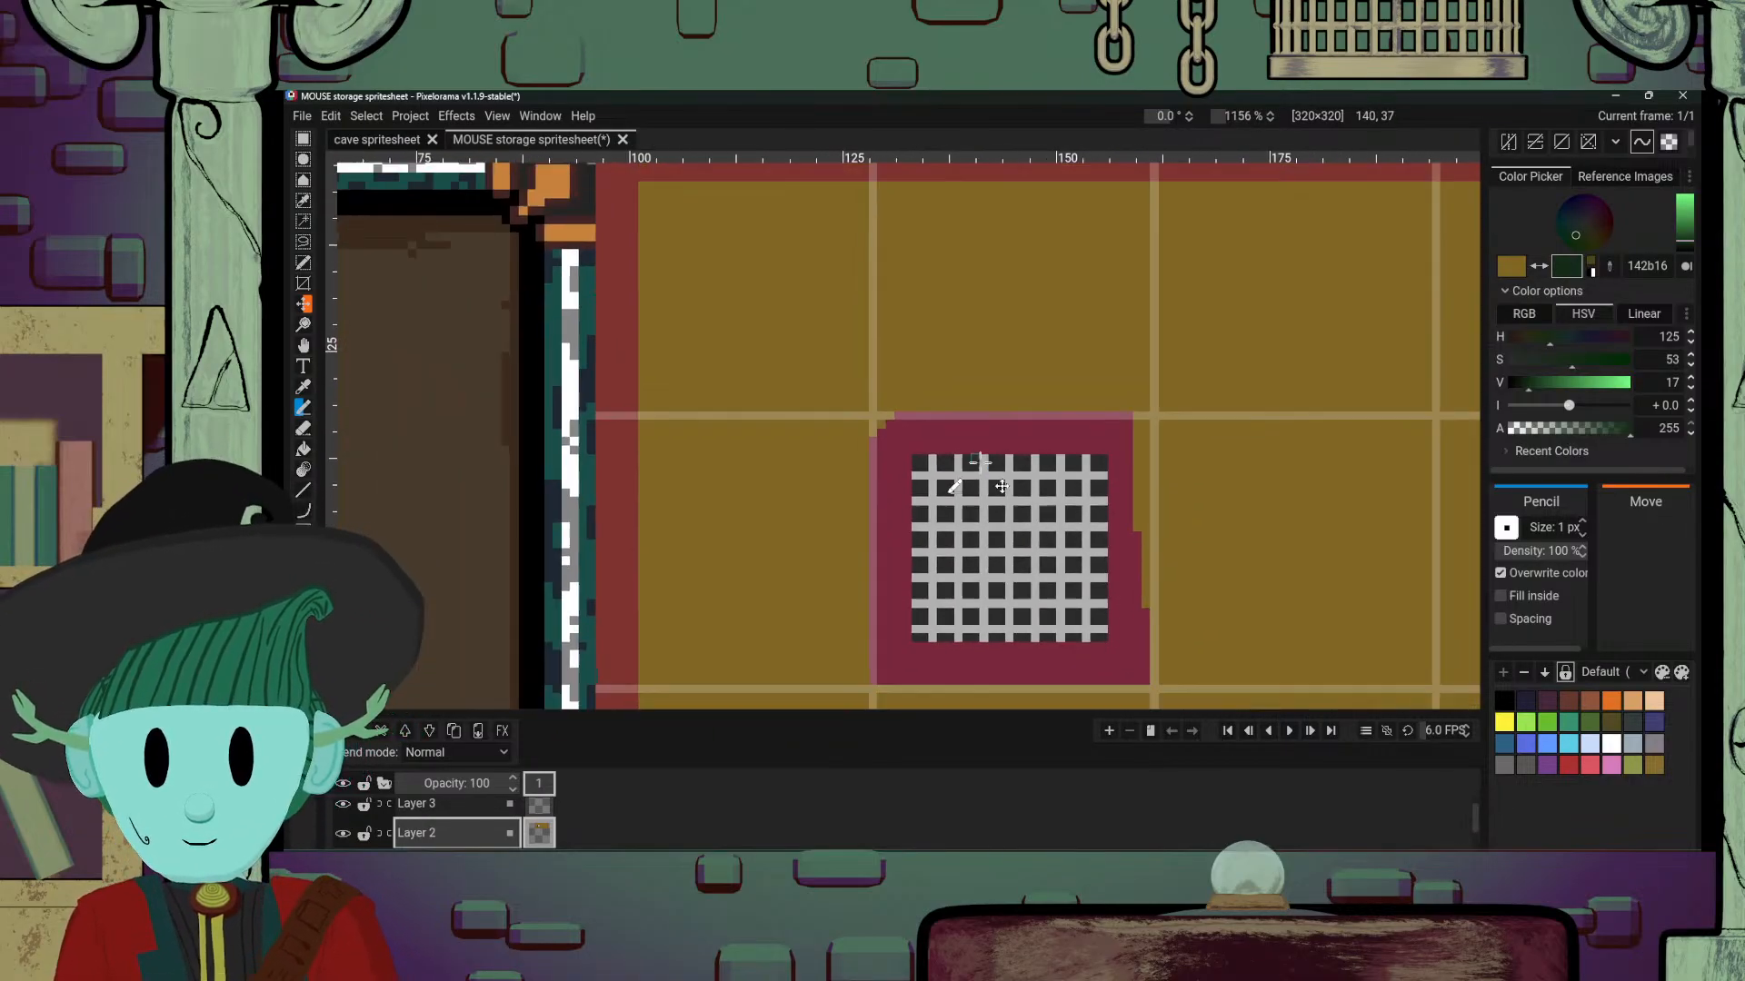
scroll(1014, 467, "up", 8)
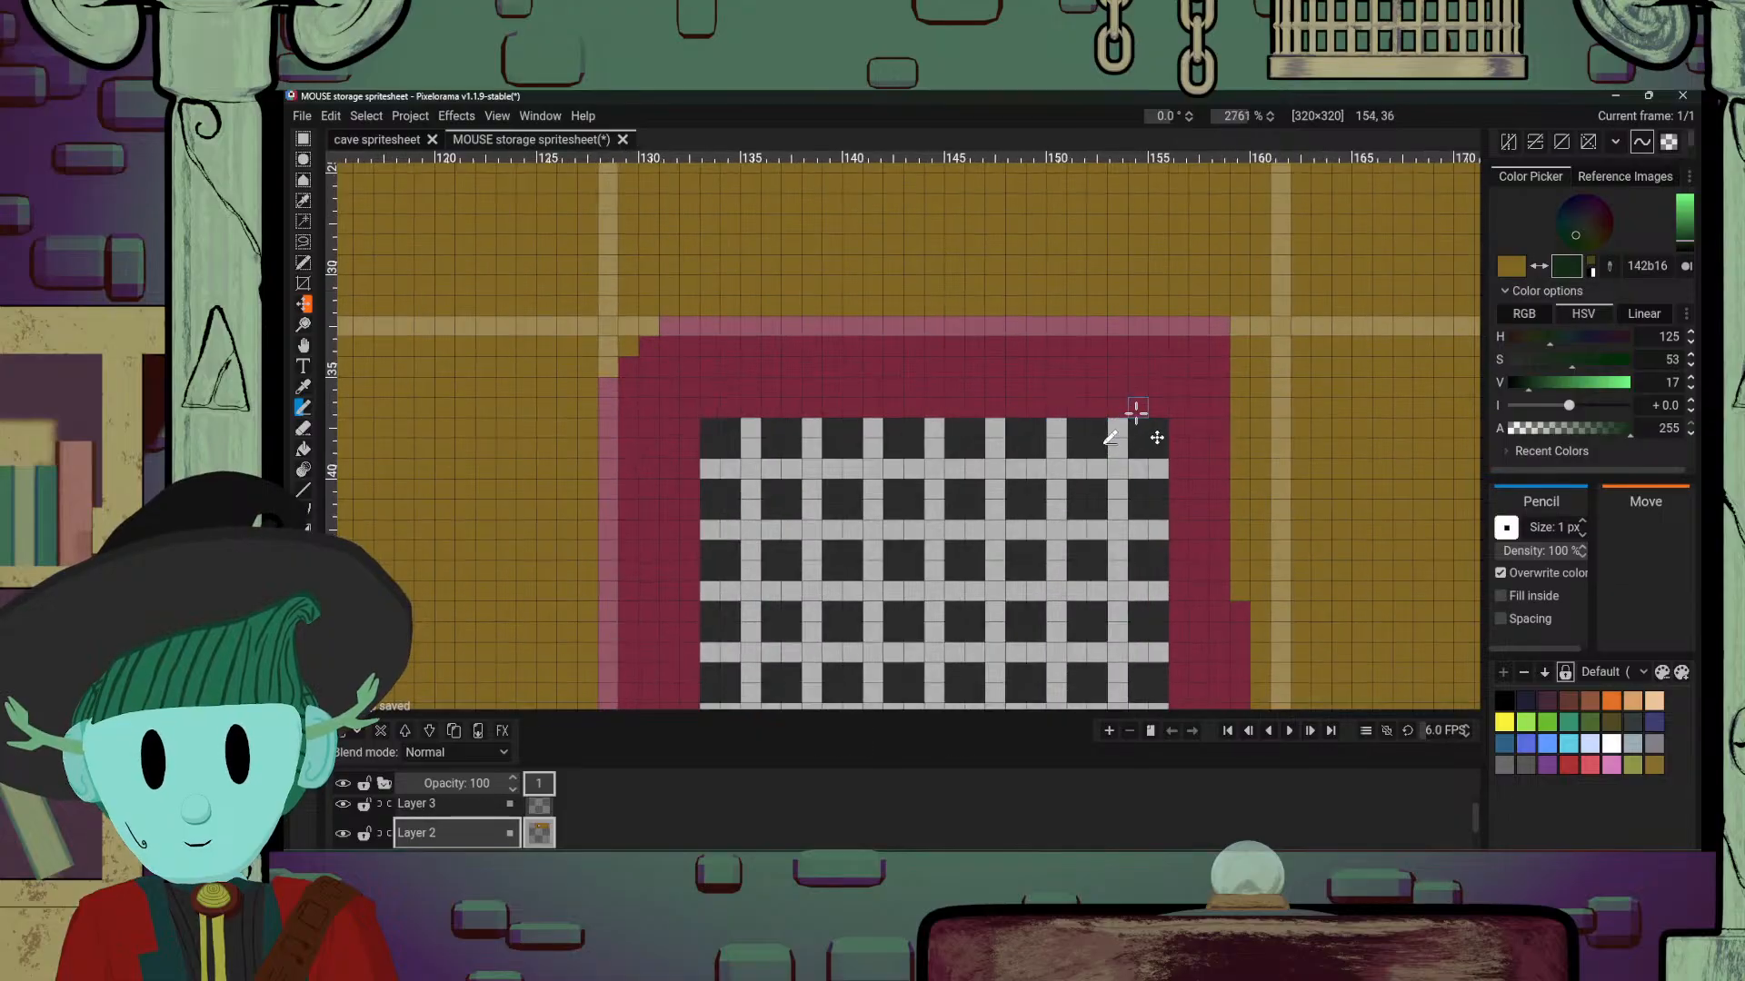
scroll(1172, 381, "right", 3)
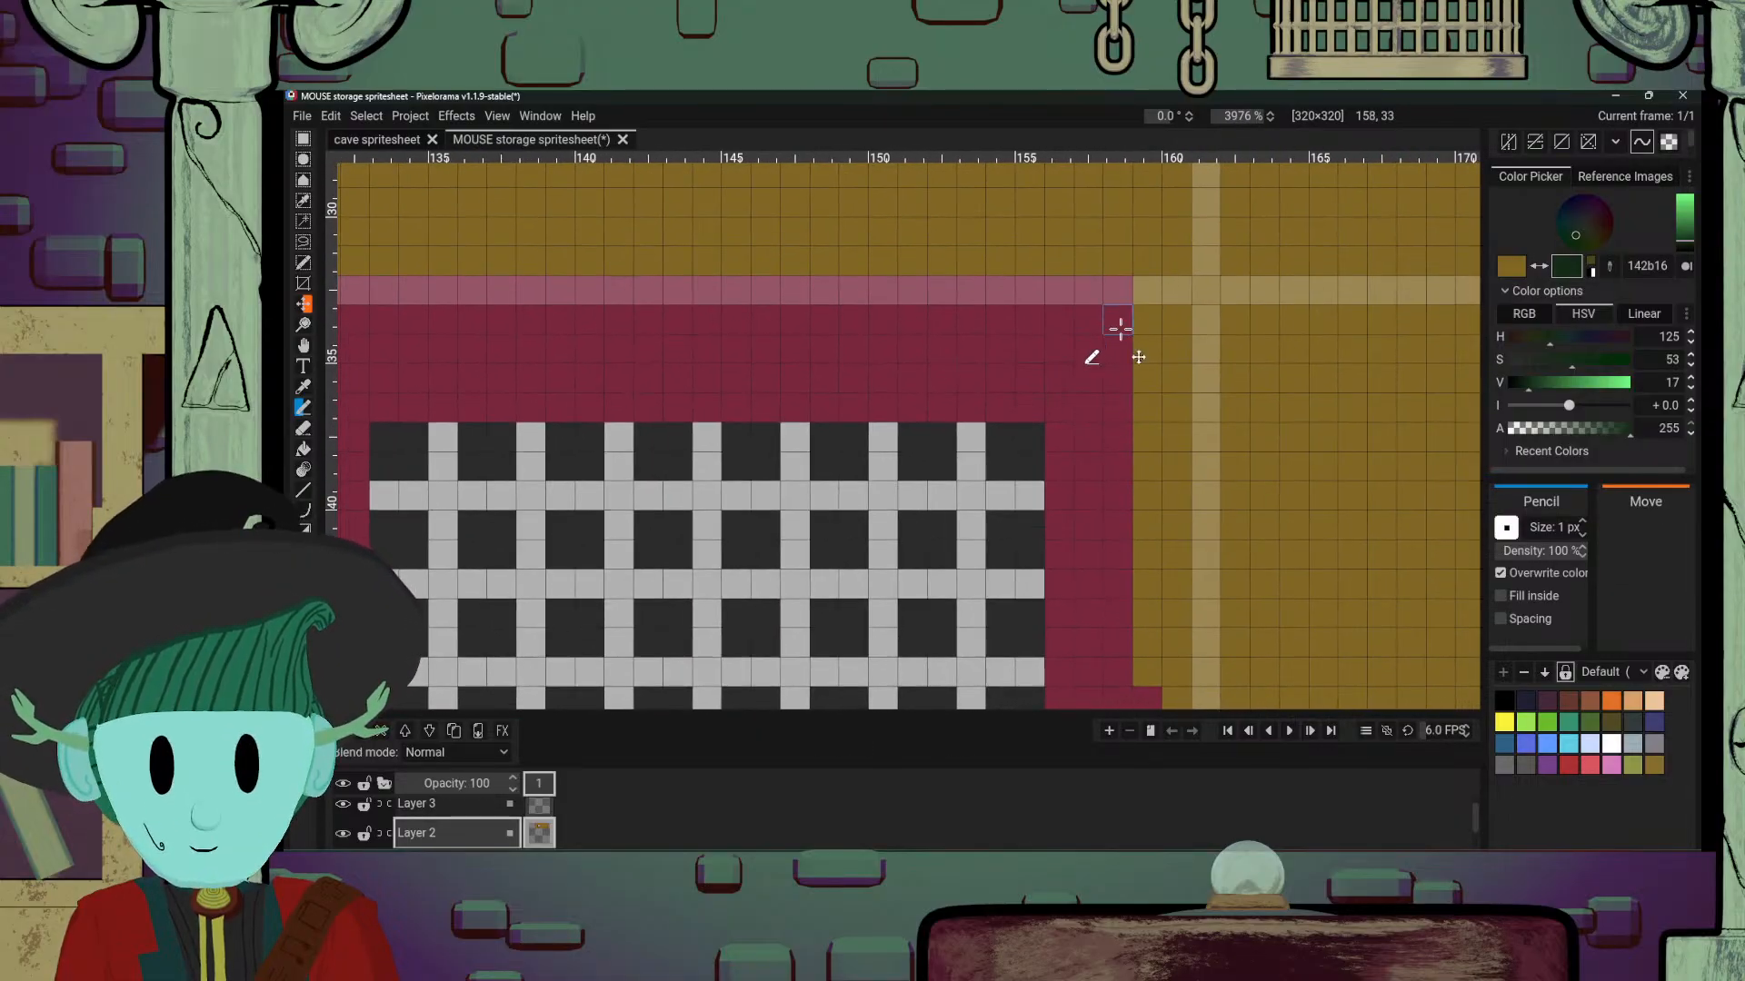
key("o")
key("b")
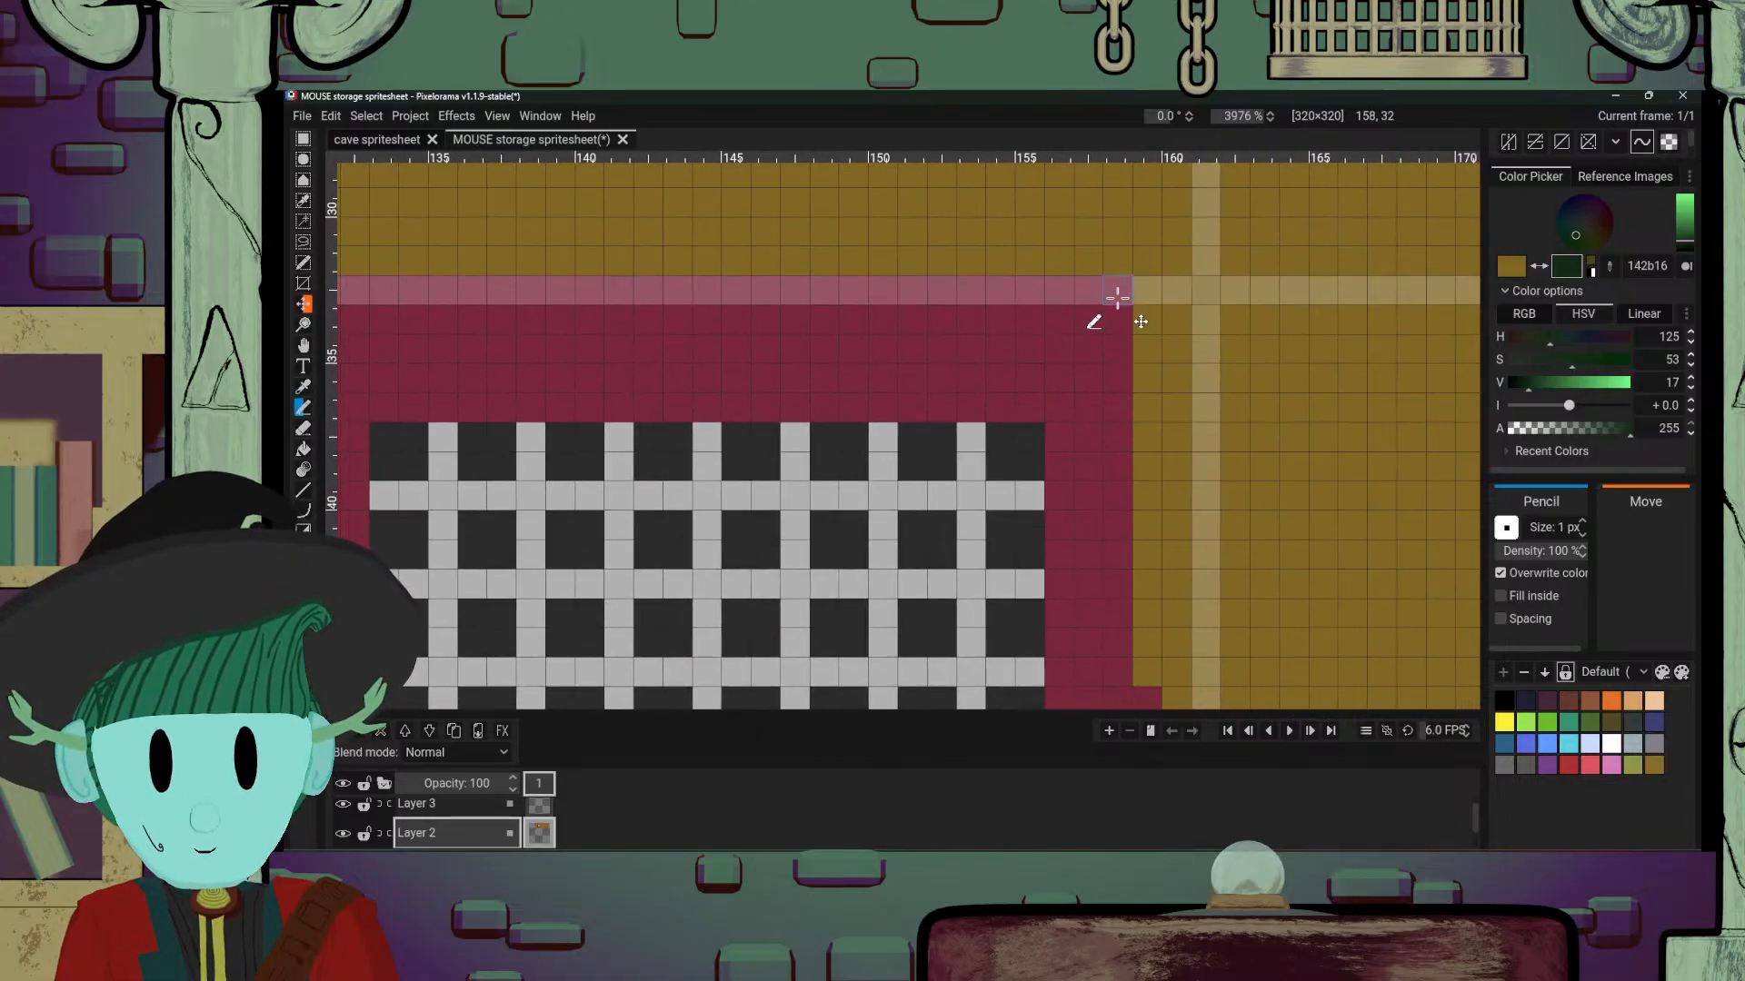
mouse_move(1119, 313)
left_mouse_down()
mouse_move(1101, 345)
mouse_move(1089, 296)
mouse_move(1110, 318)
mouse_move(1106, 370)
mouse_move(1070, 291)
mouse_move(1103, 336)
mouse_move(1149, 354)
left_mouse_up()
scroll(1024, 364, "down", 3)
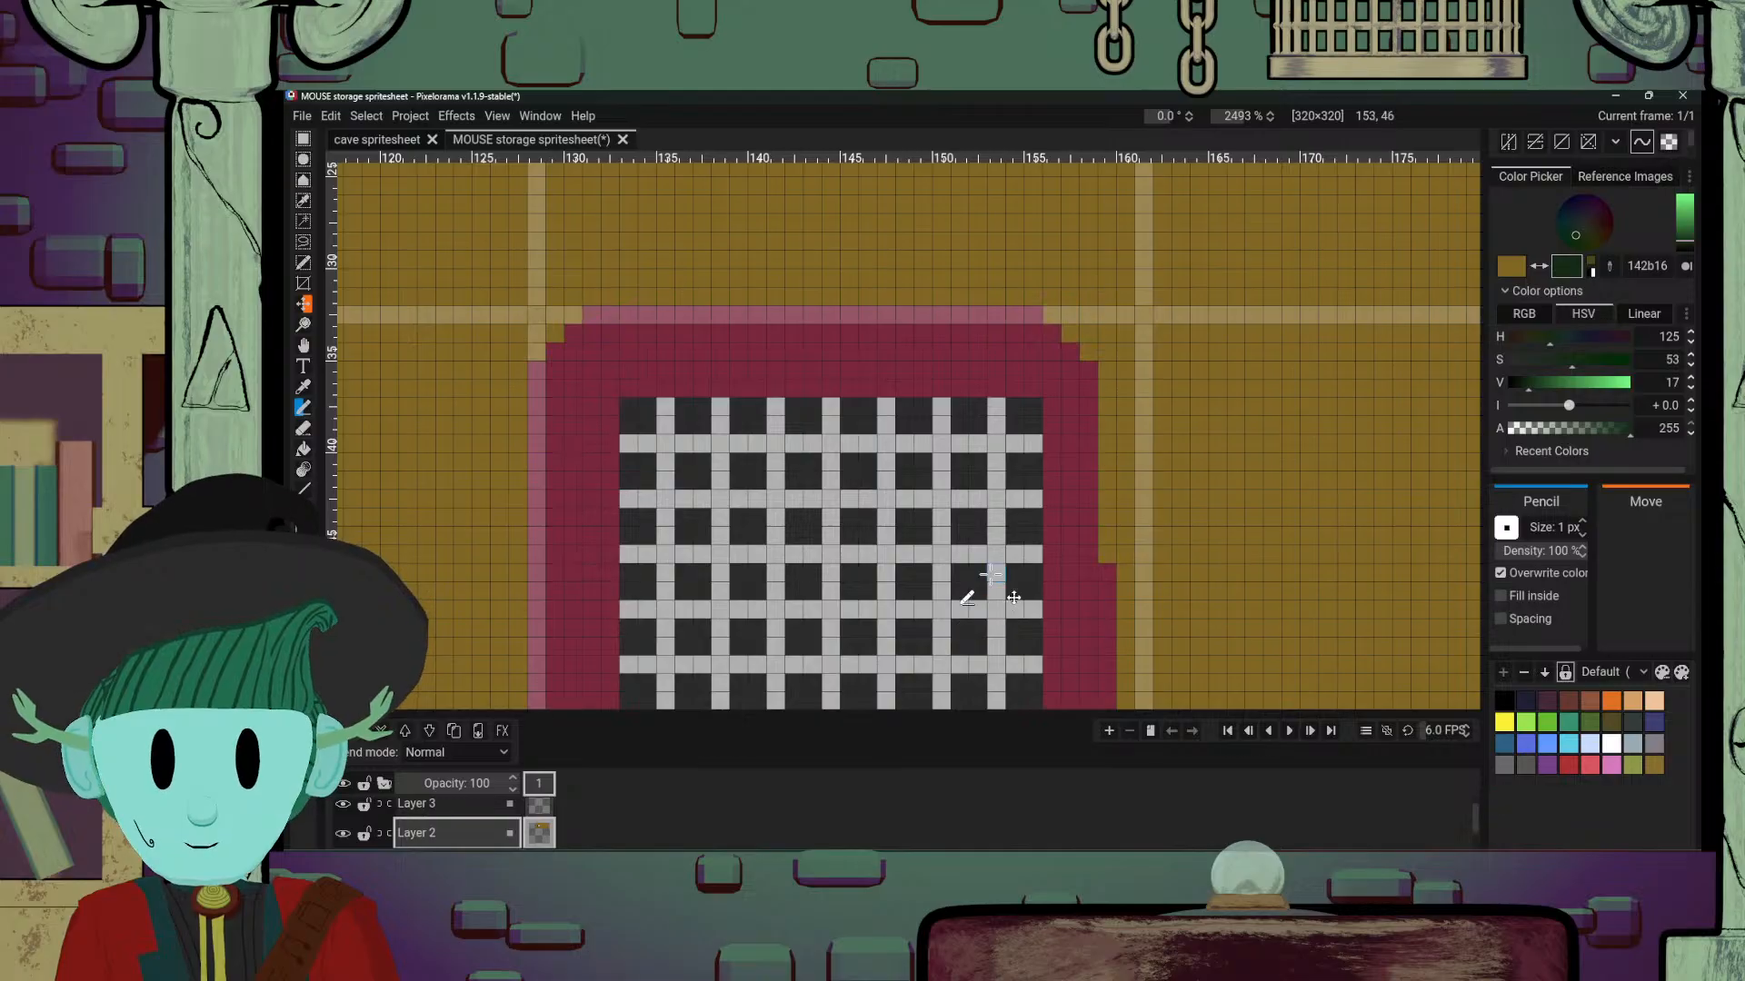
left_click_drag(990, 574, 1074, 331)
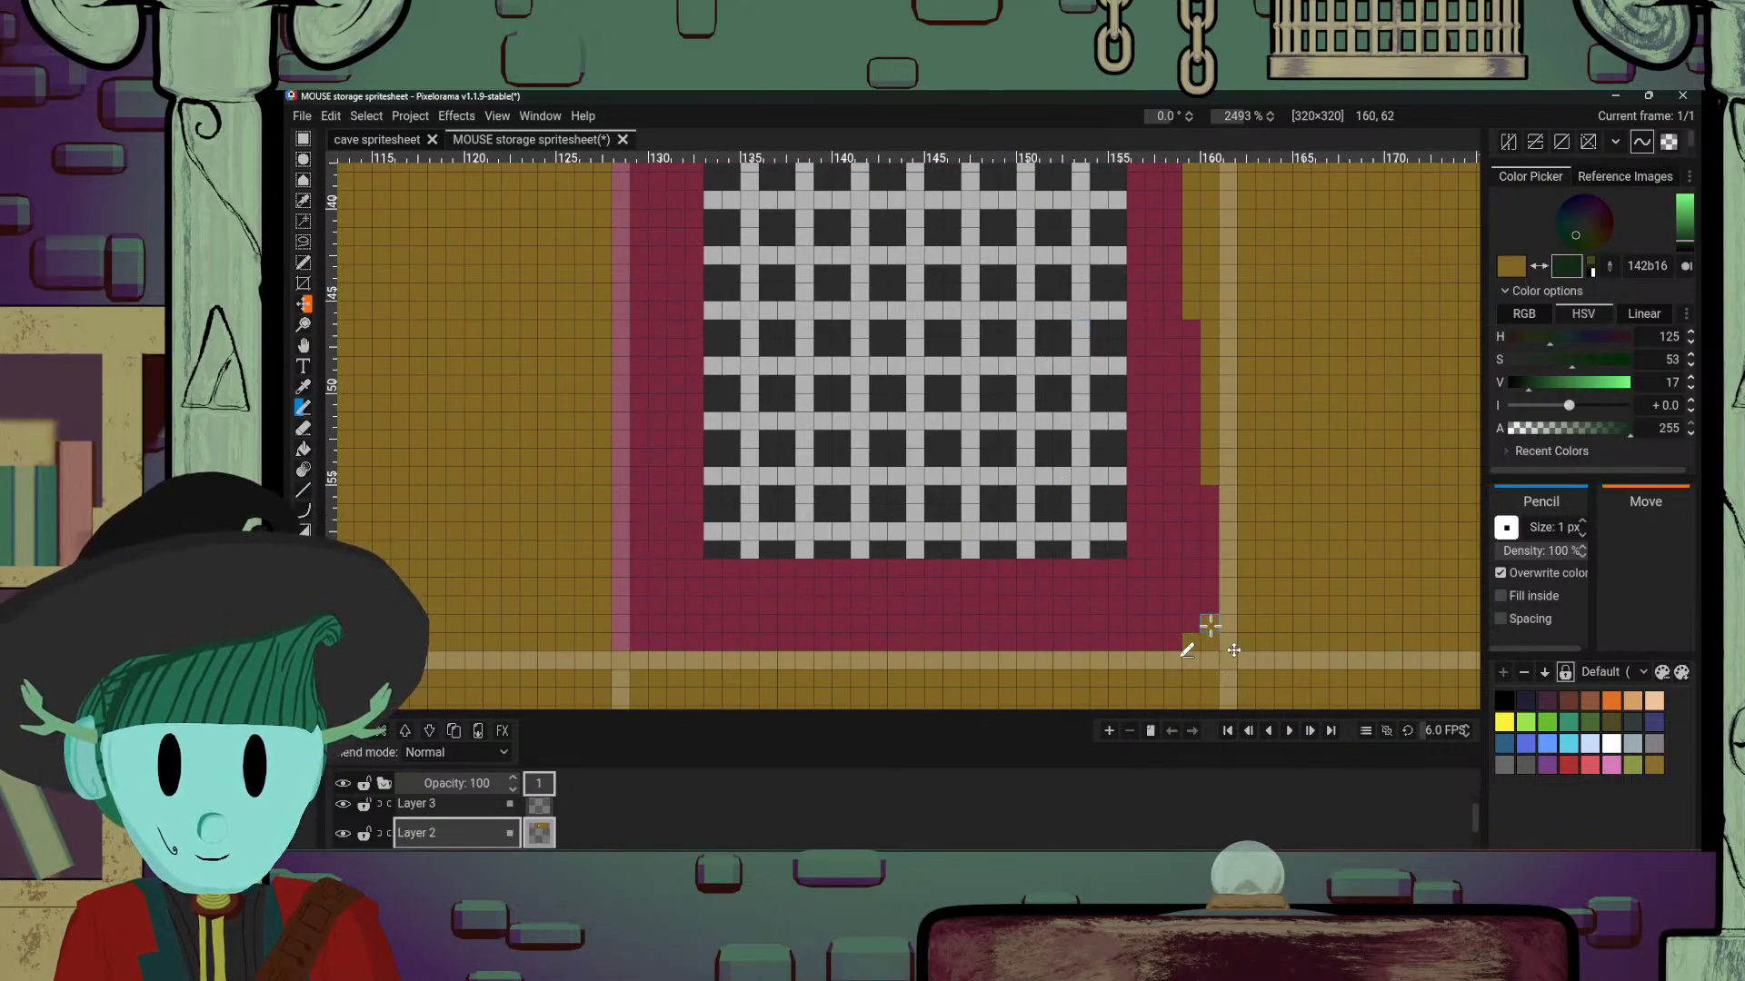
left_click_drag(1200, 624, 1172, 640)
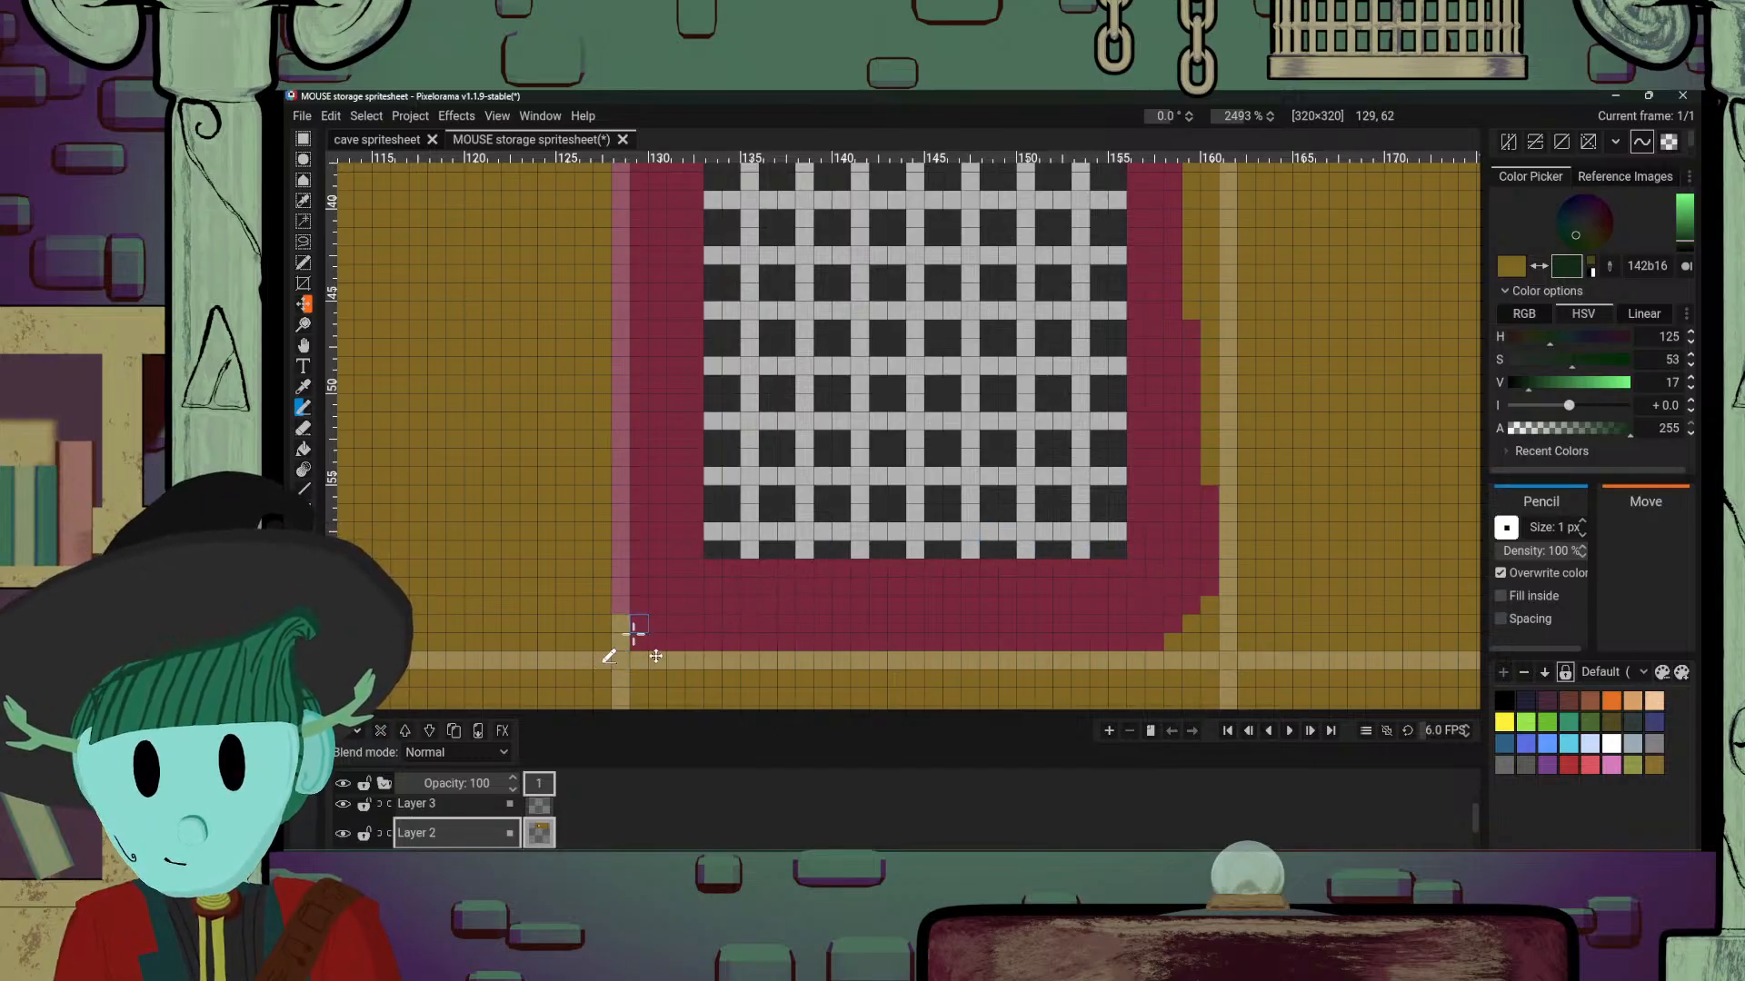
left_click_drag(624, 608, 657, 641)
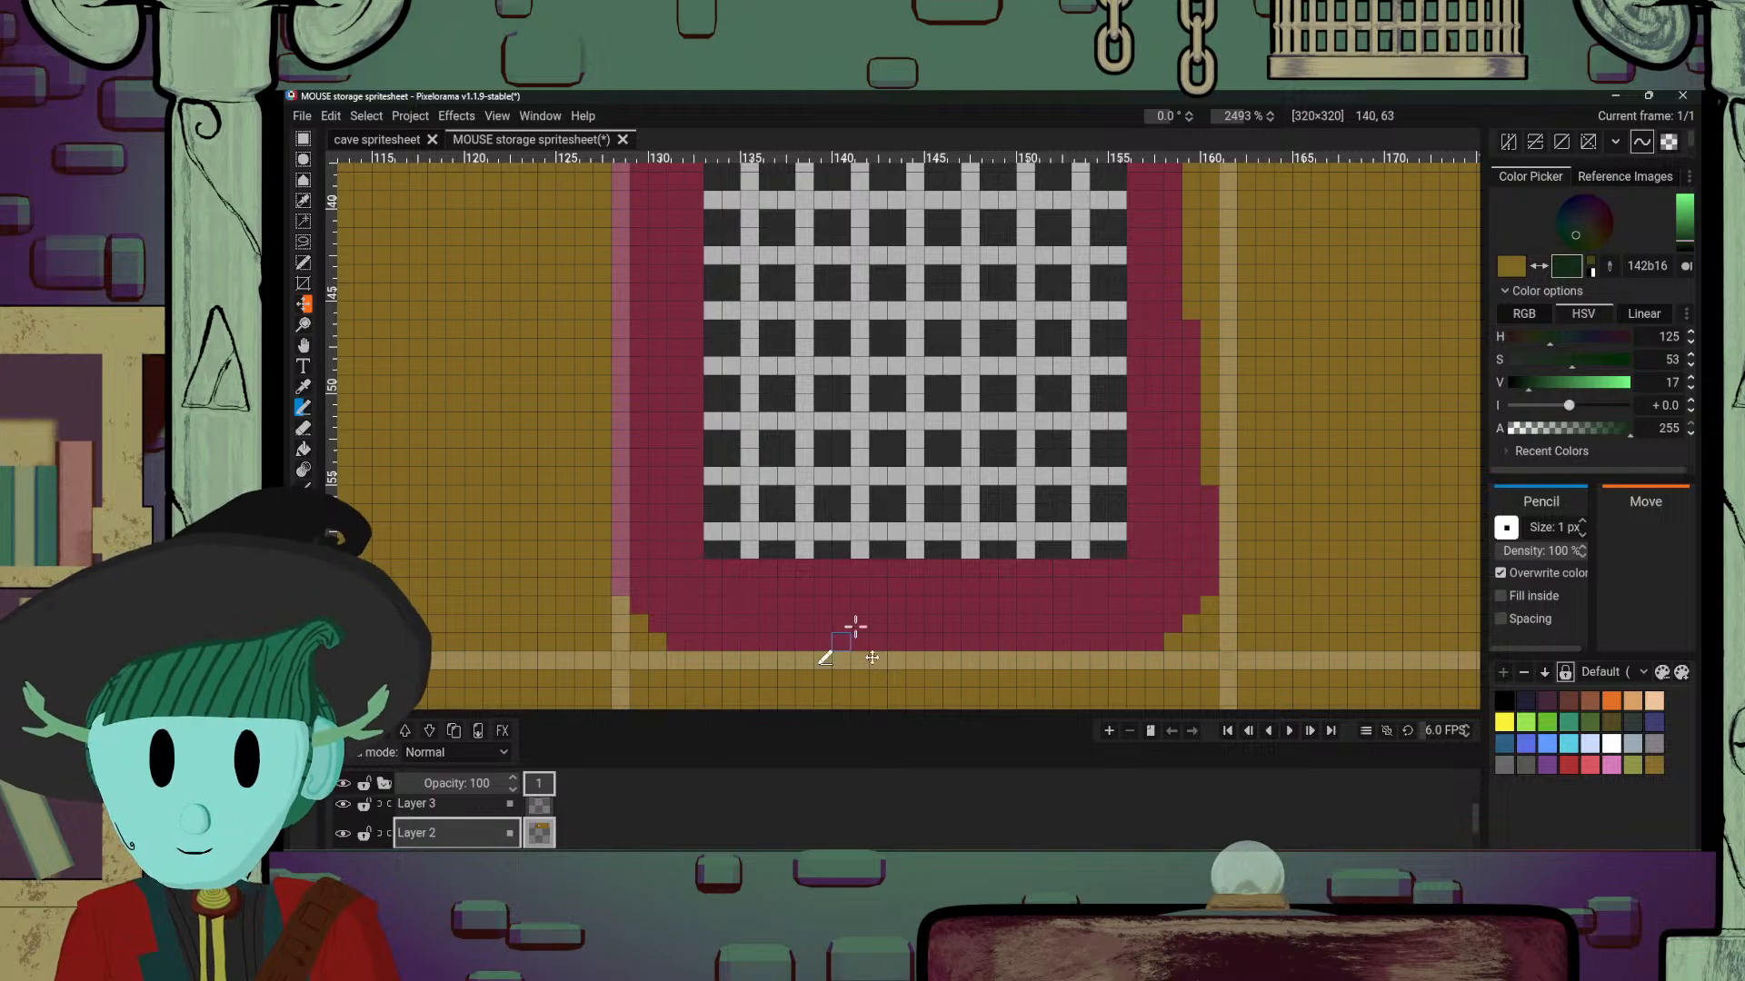
Step: Sample the frame's crimson and pencil its lower-left and upper-right corners back to square
scroll(937, 525, "down", 6)
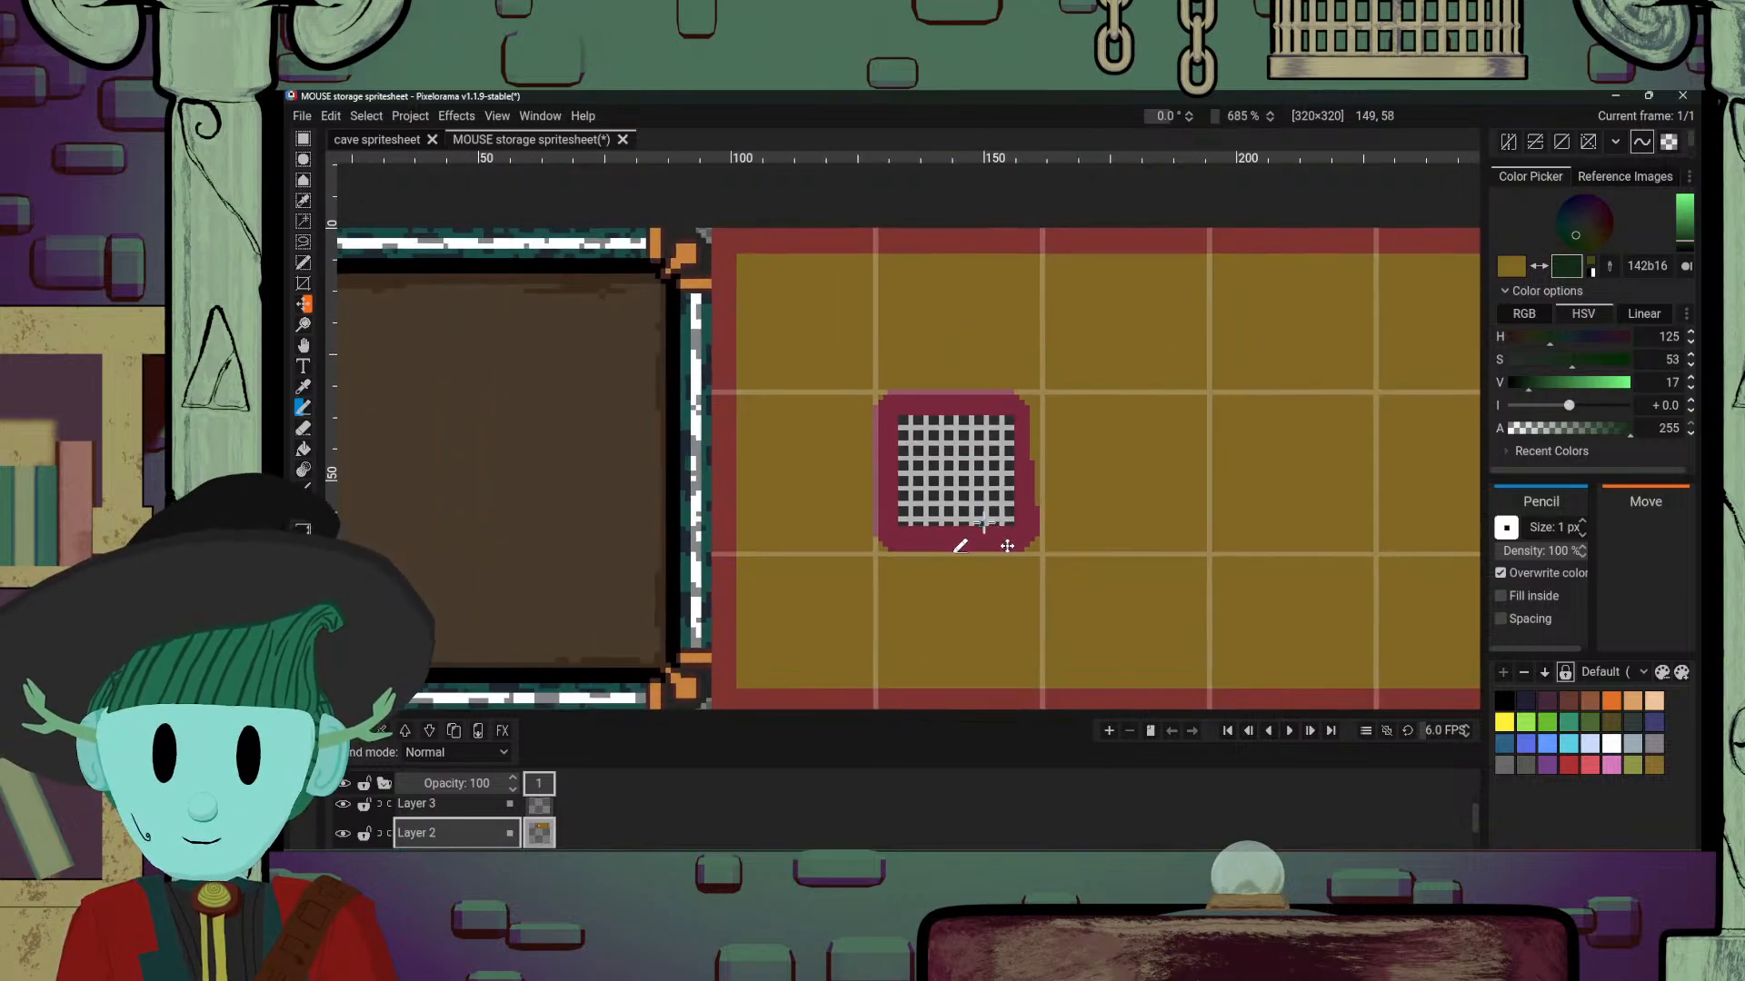
scroll(984, 525, "up", 5)
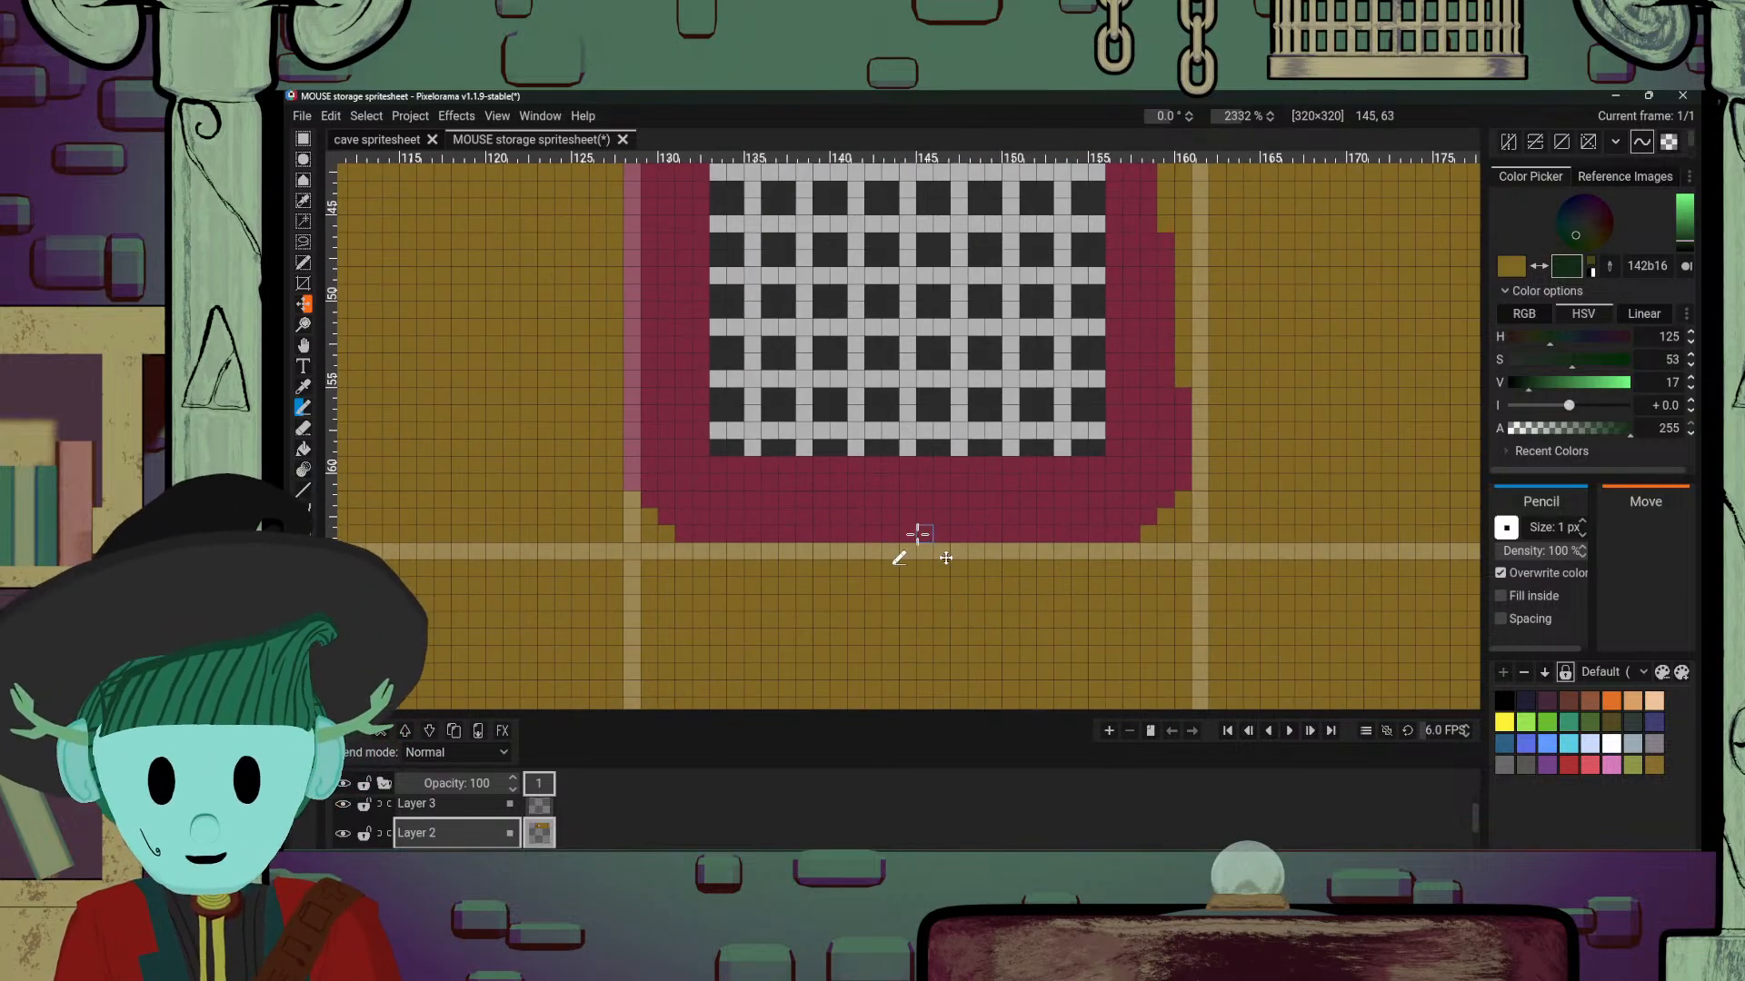
left_click_drag(779, 480, 990, 529)
left_click(877, 552, "alt")
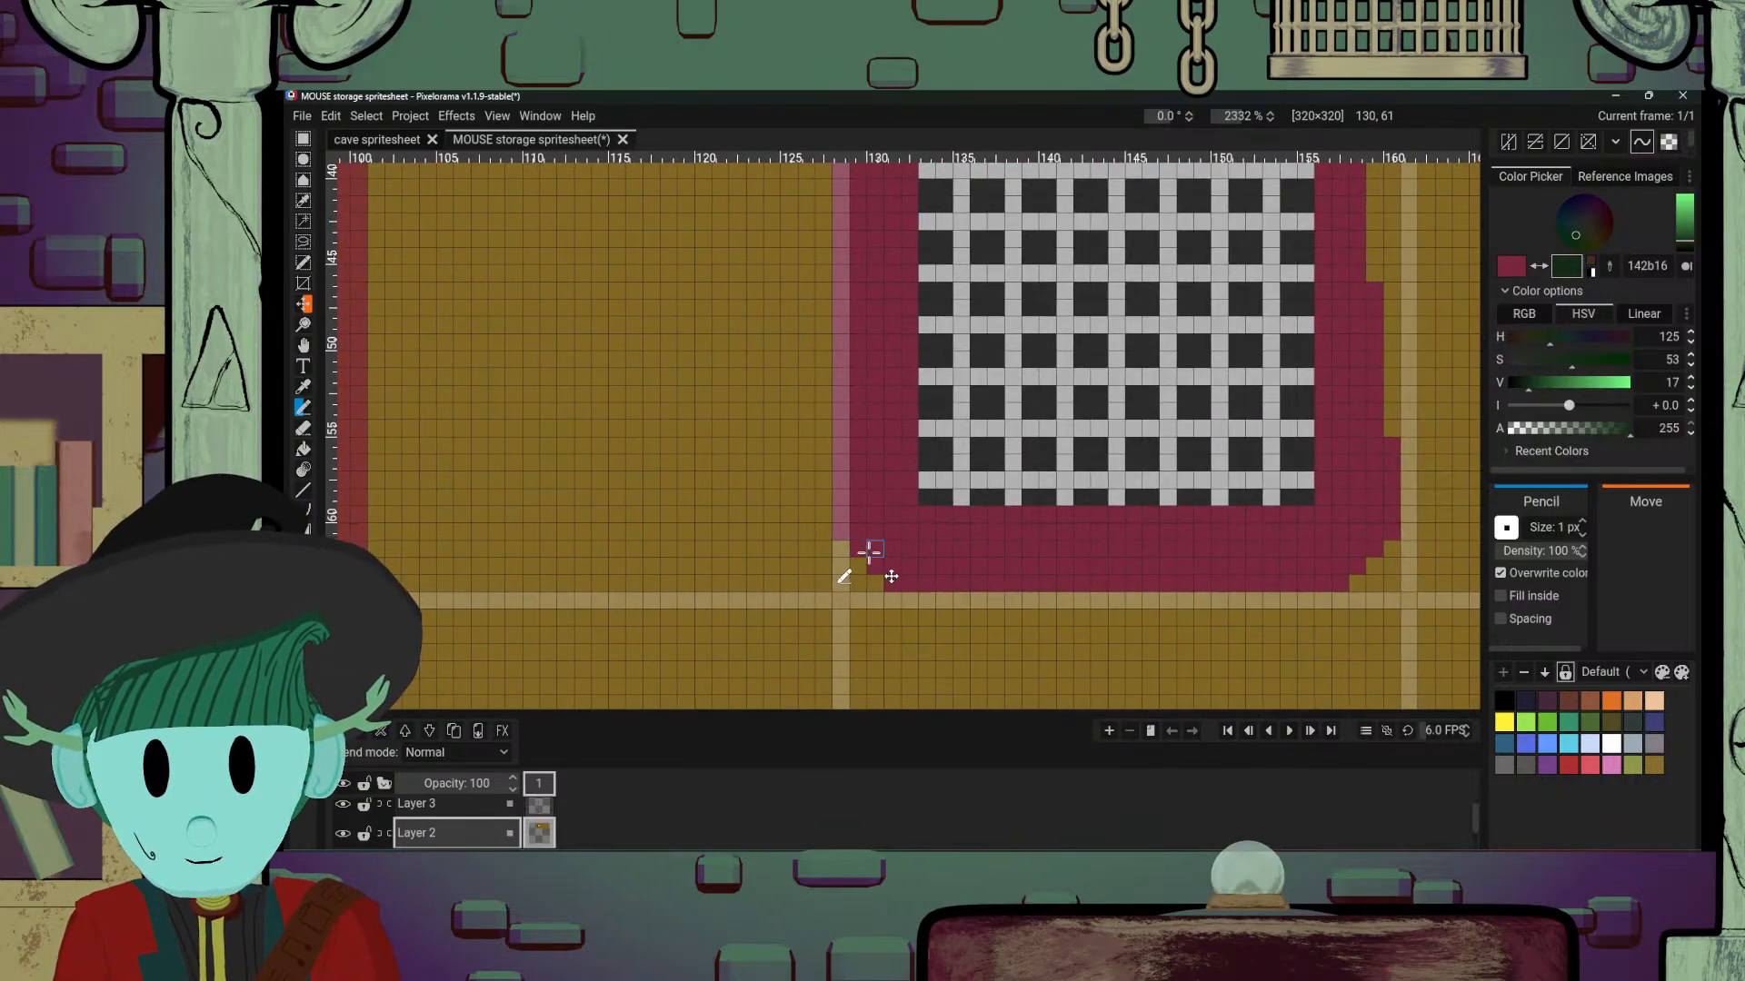
mouse_move(855, 546)
left_mouse_down()
mouse_move(841, 581)
mouse_move(858, 563)
mouse_move(858, 584)
mouse_move(874, 580)
mouse_move(939, 534)
left_mouse_up()
scroll(939, 534, "down", 3)
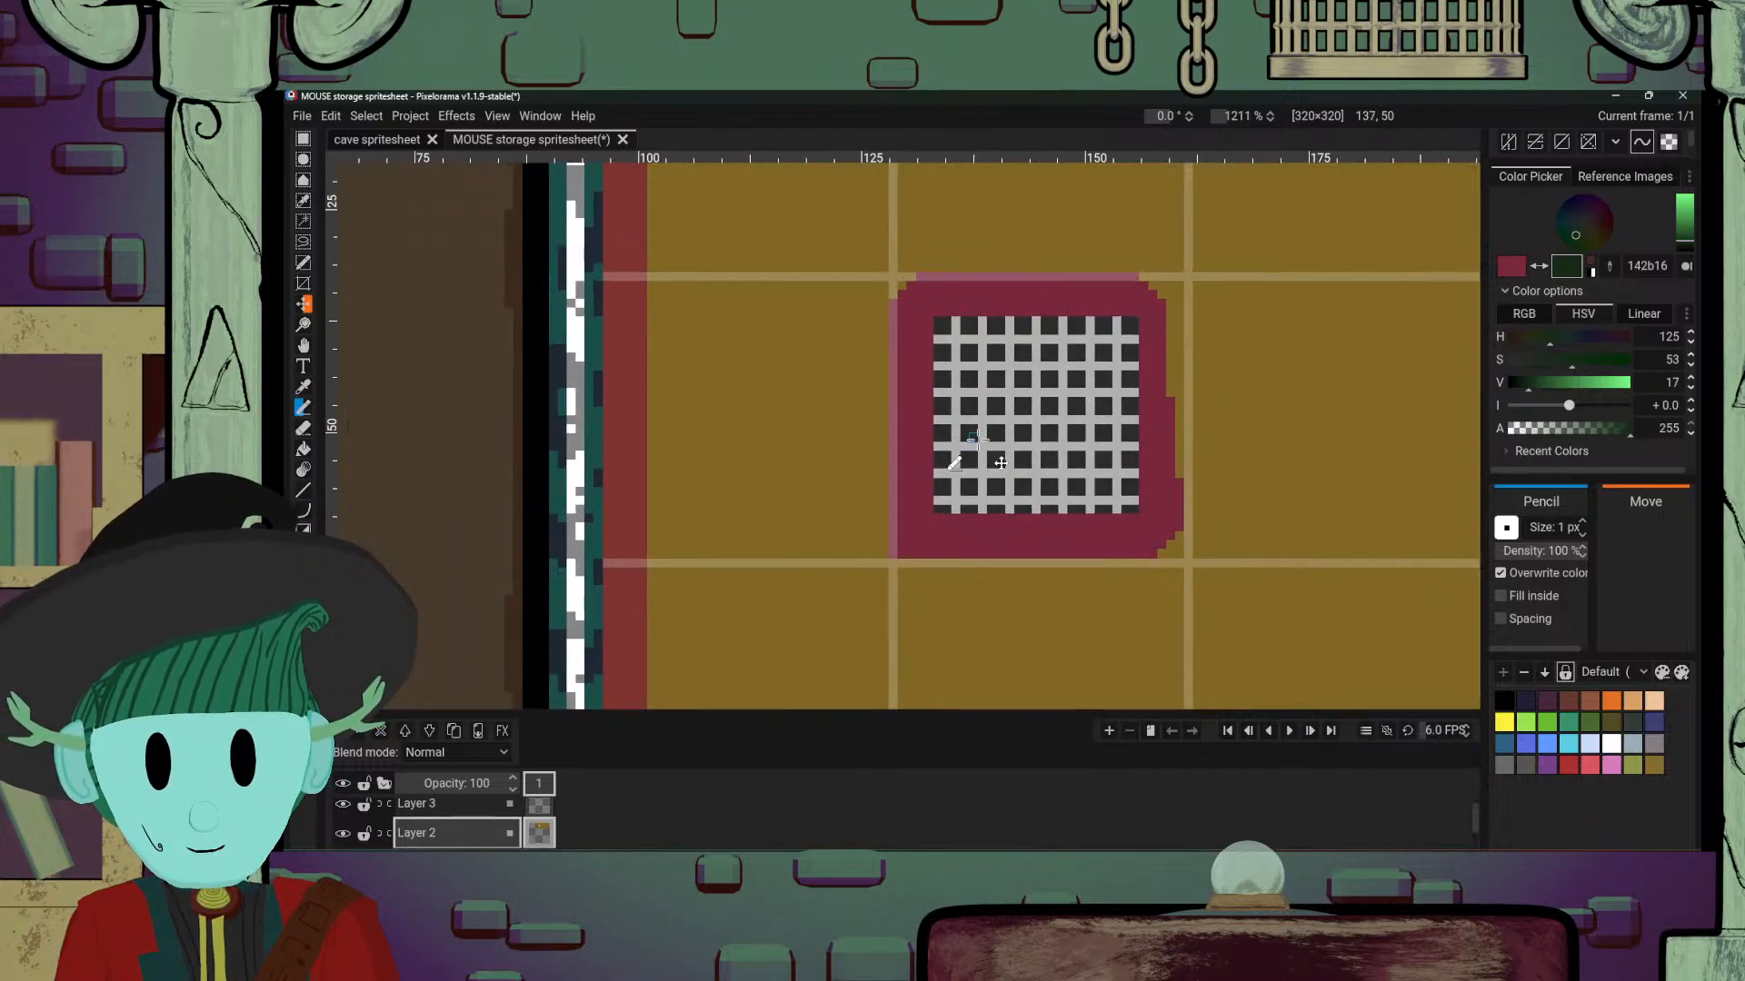
scroll(952, 477, "up", 4)
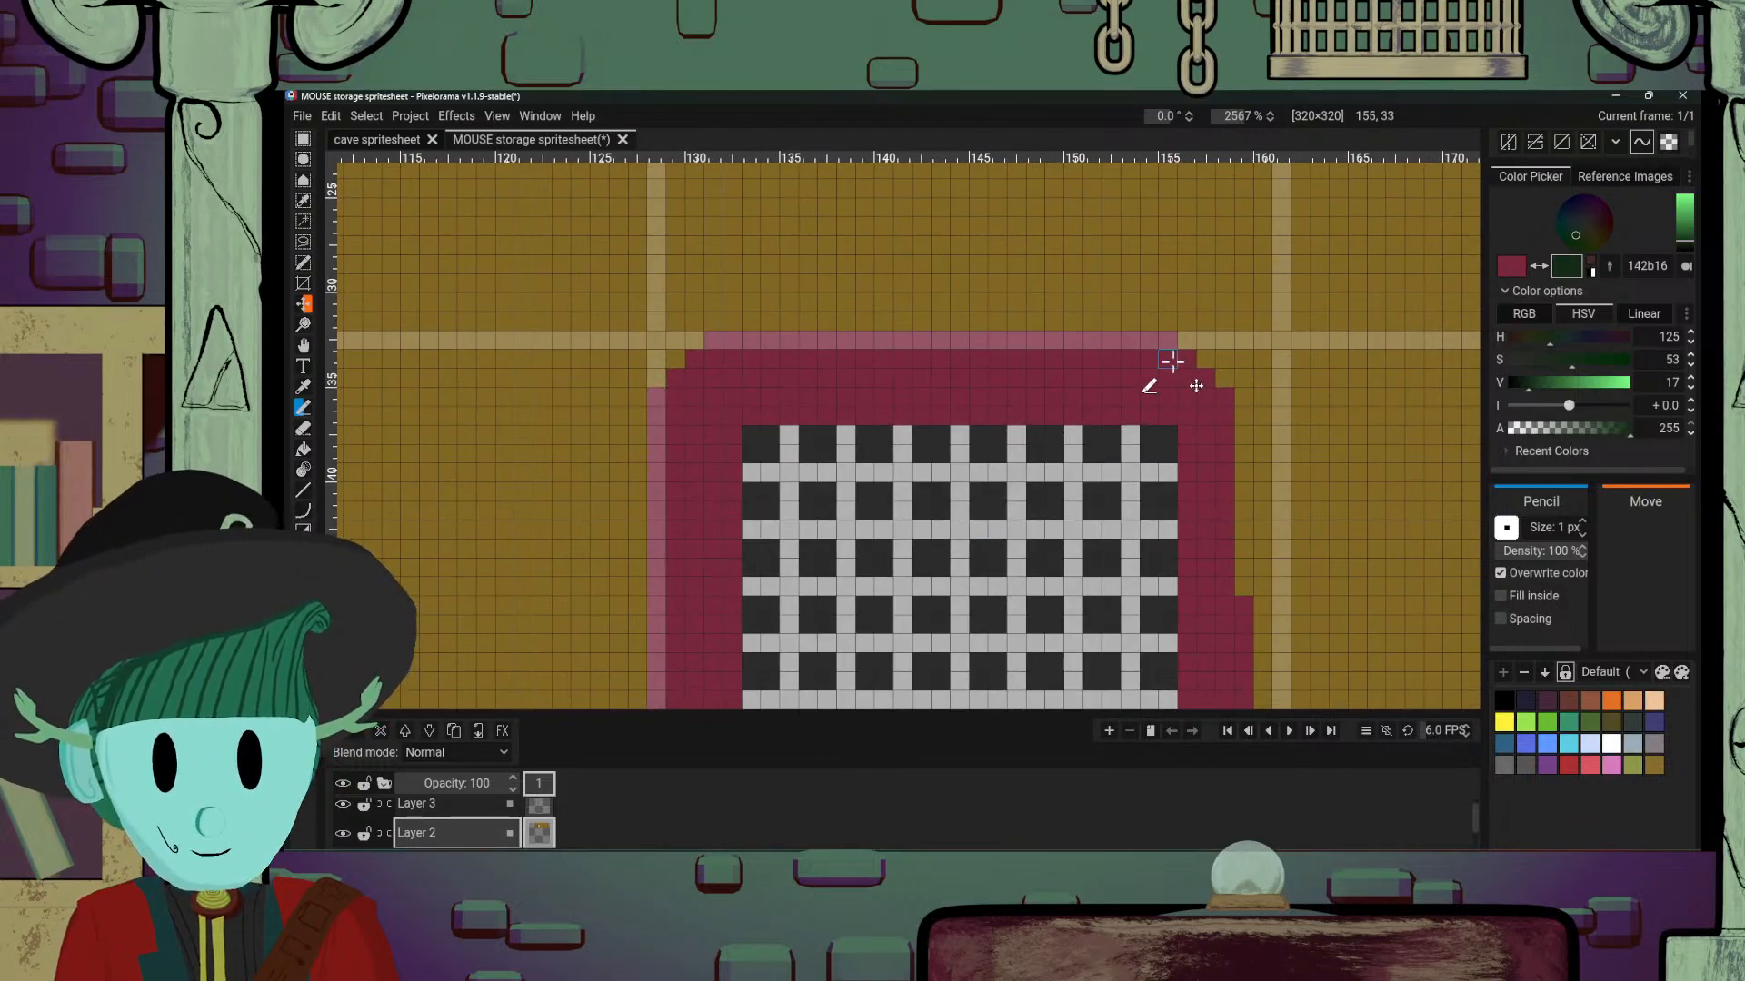
mouse_move(1168, 362)
left_mouse_down()
mouse_move(1208, 343)
mouse_move(1224, 380)
left_mouse_up()
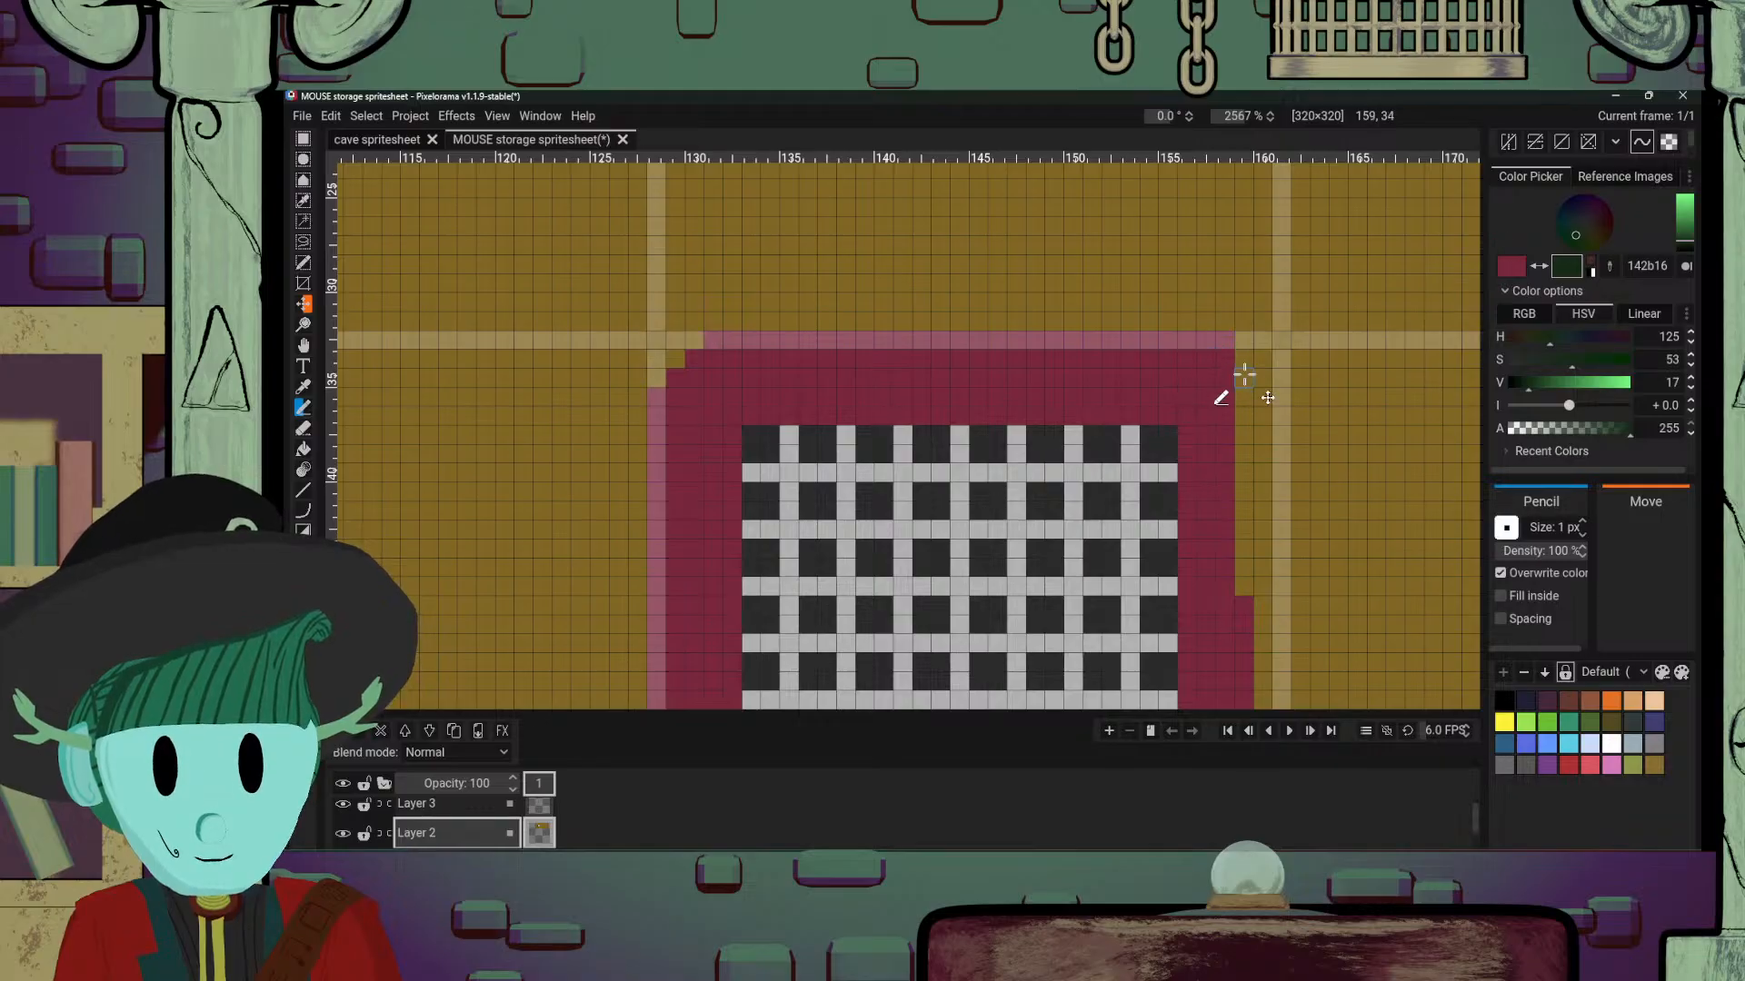
Step: Replace the single outermost crimson pixel at the frame's lower-left and upper-right corners with yellow sampled from the panel
scroll(1244, 374, "down", 5)
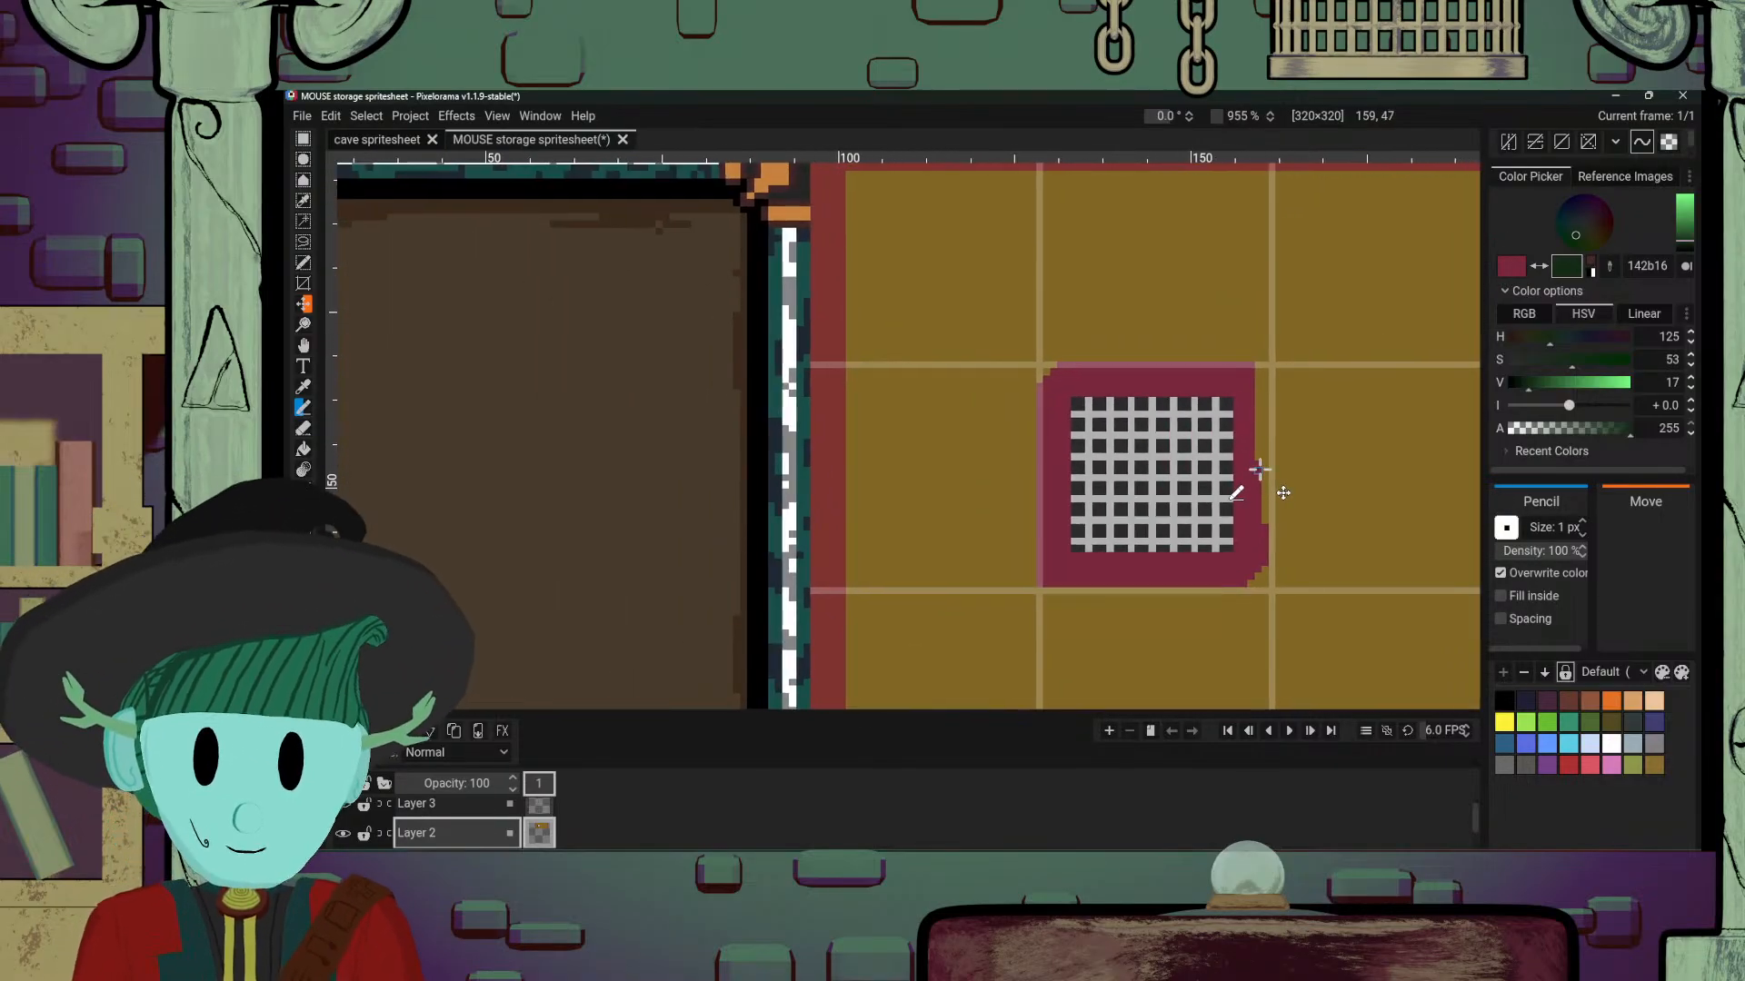
scroll(1103, 575, "up", 4)
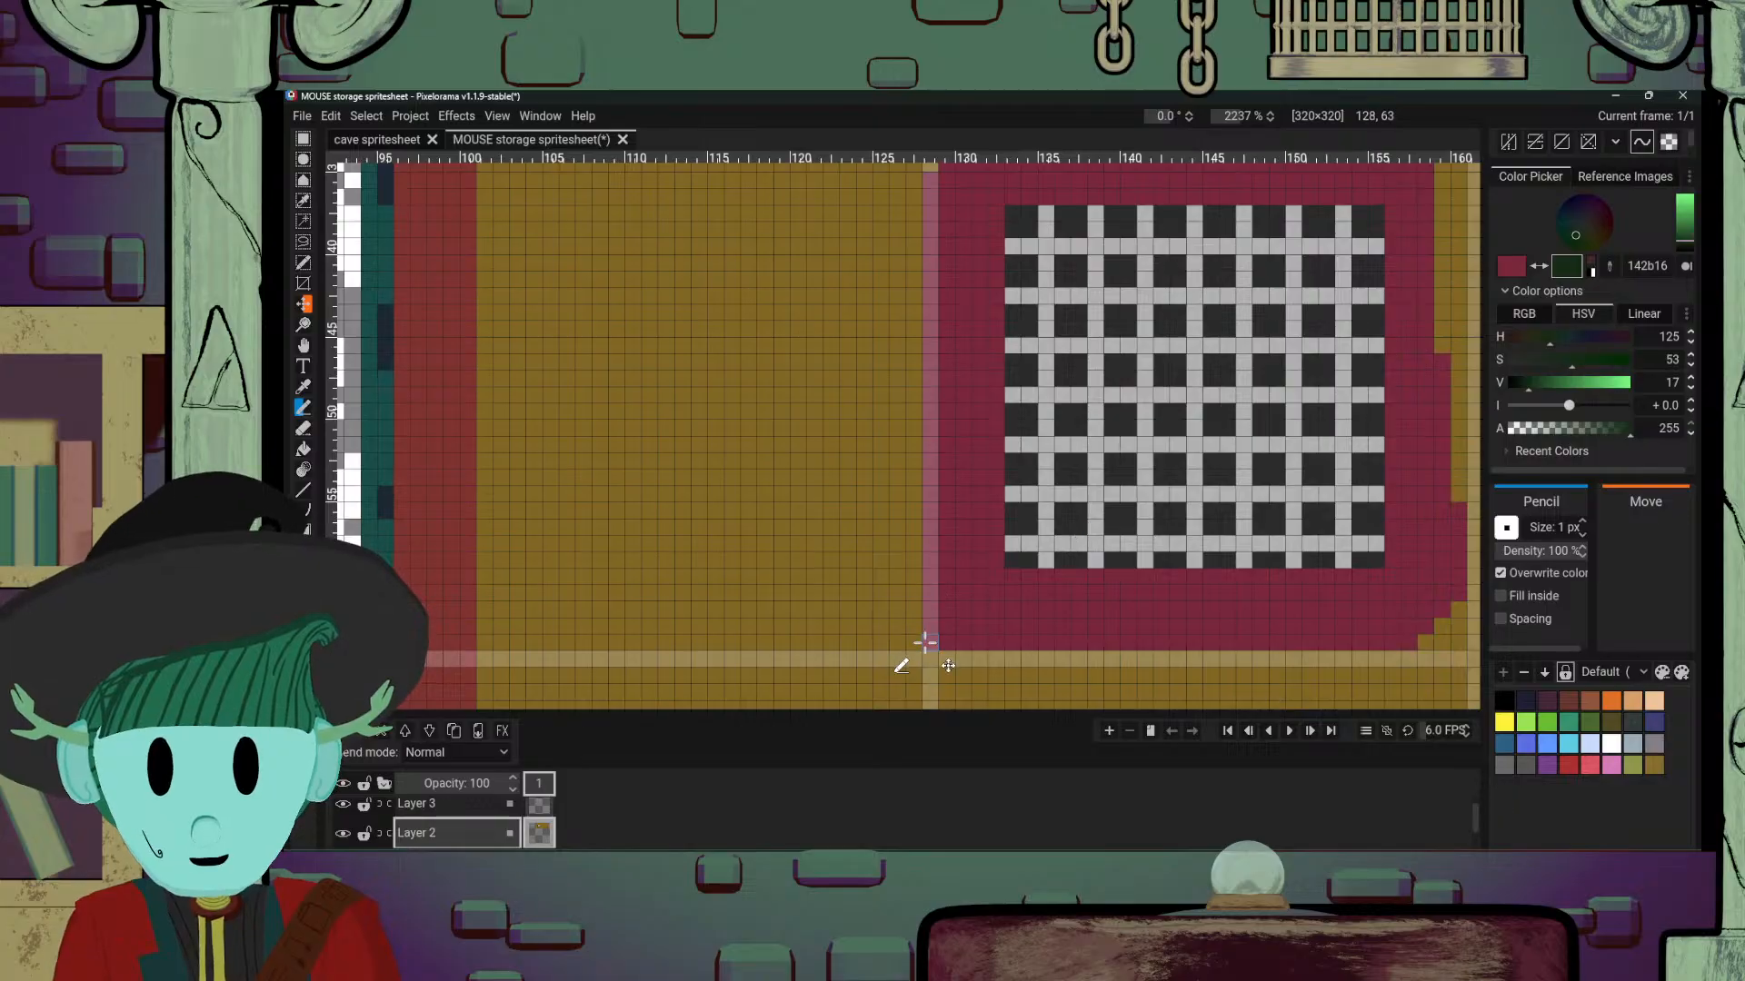
key("e")
left_click(932, 644)
left_click_drag(1265, 349, 1076, 521)
left_click(1237, 302)
left_click_drag(1029, 582, 1186, 380)
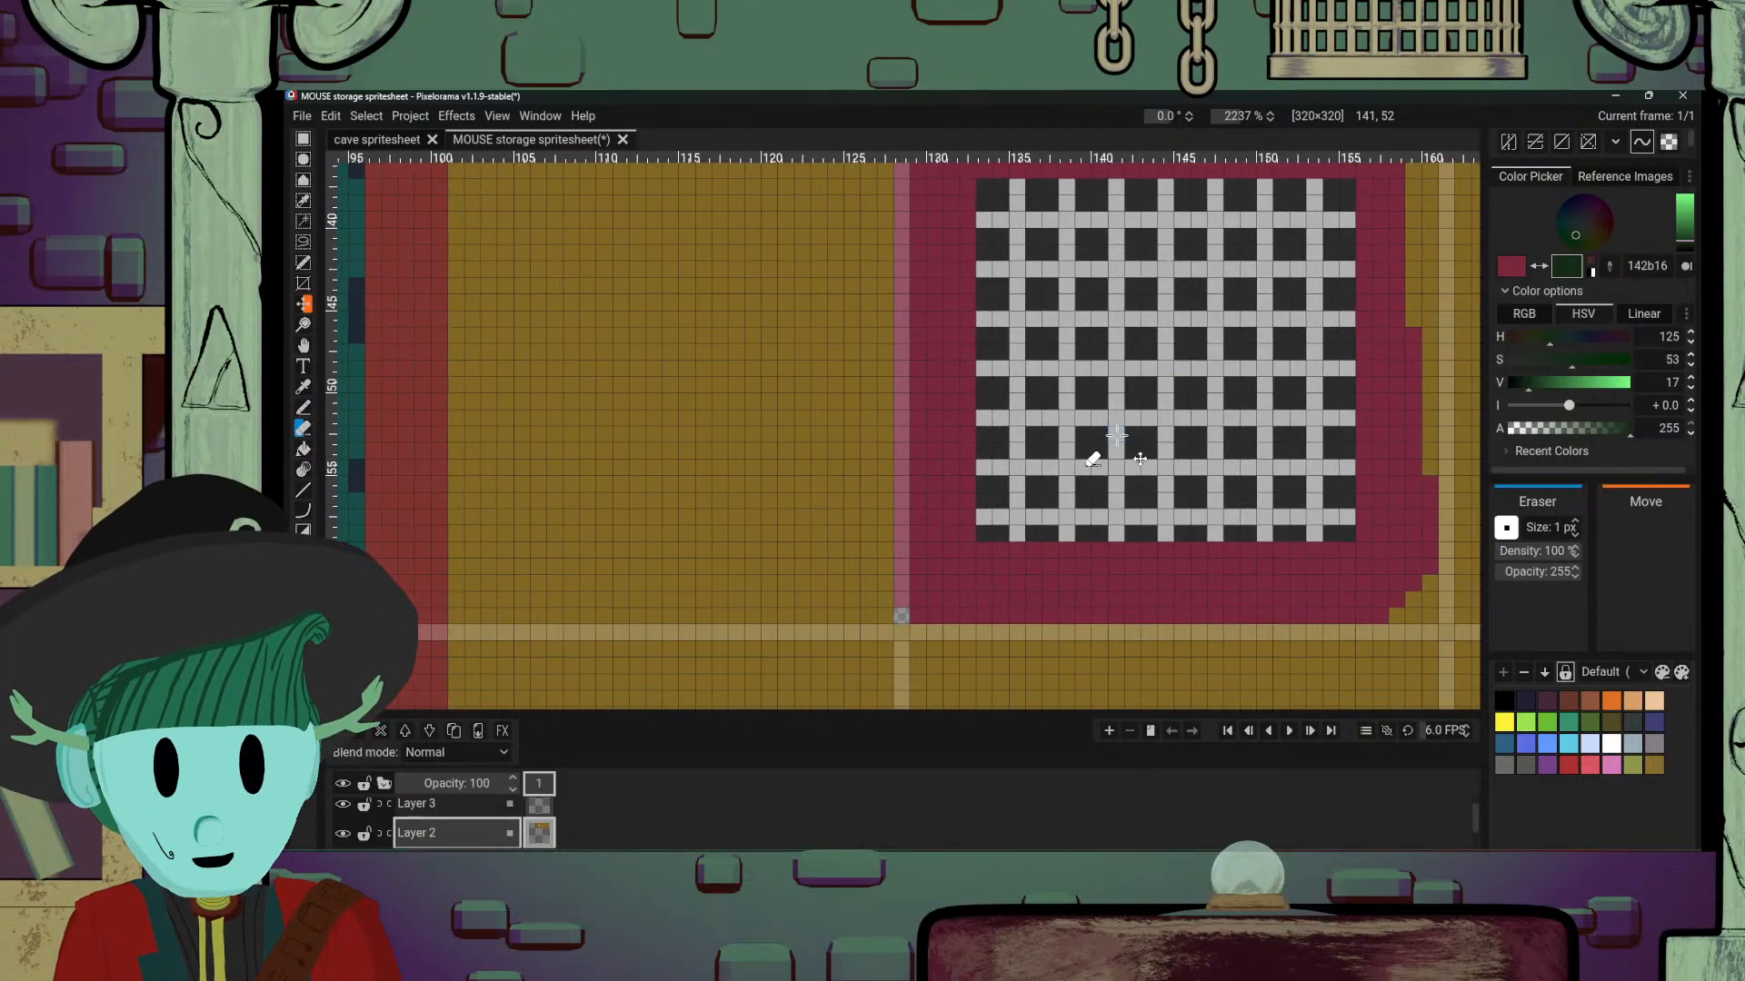
left_click_drag(1036, 518, 1060, 516)
key("o")
left_click(945, 628)
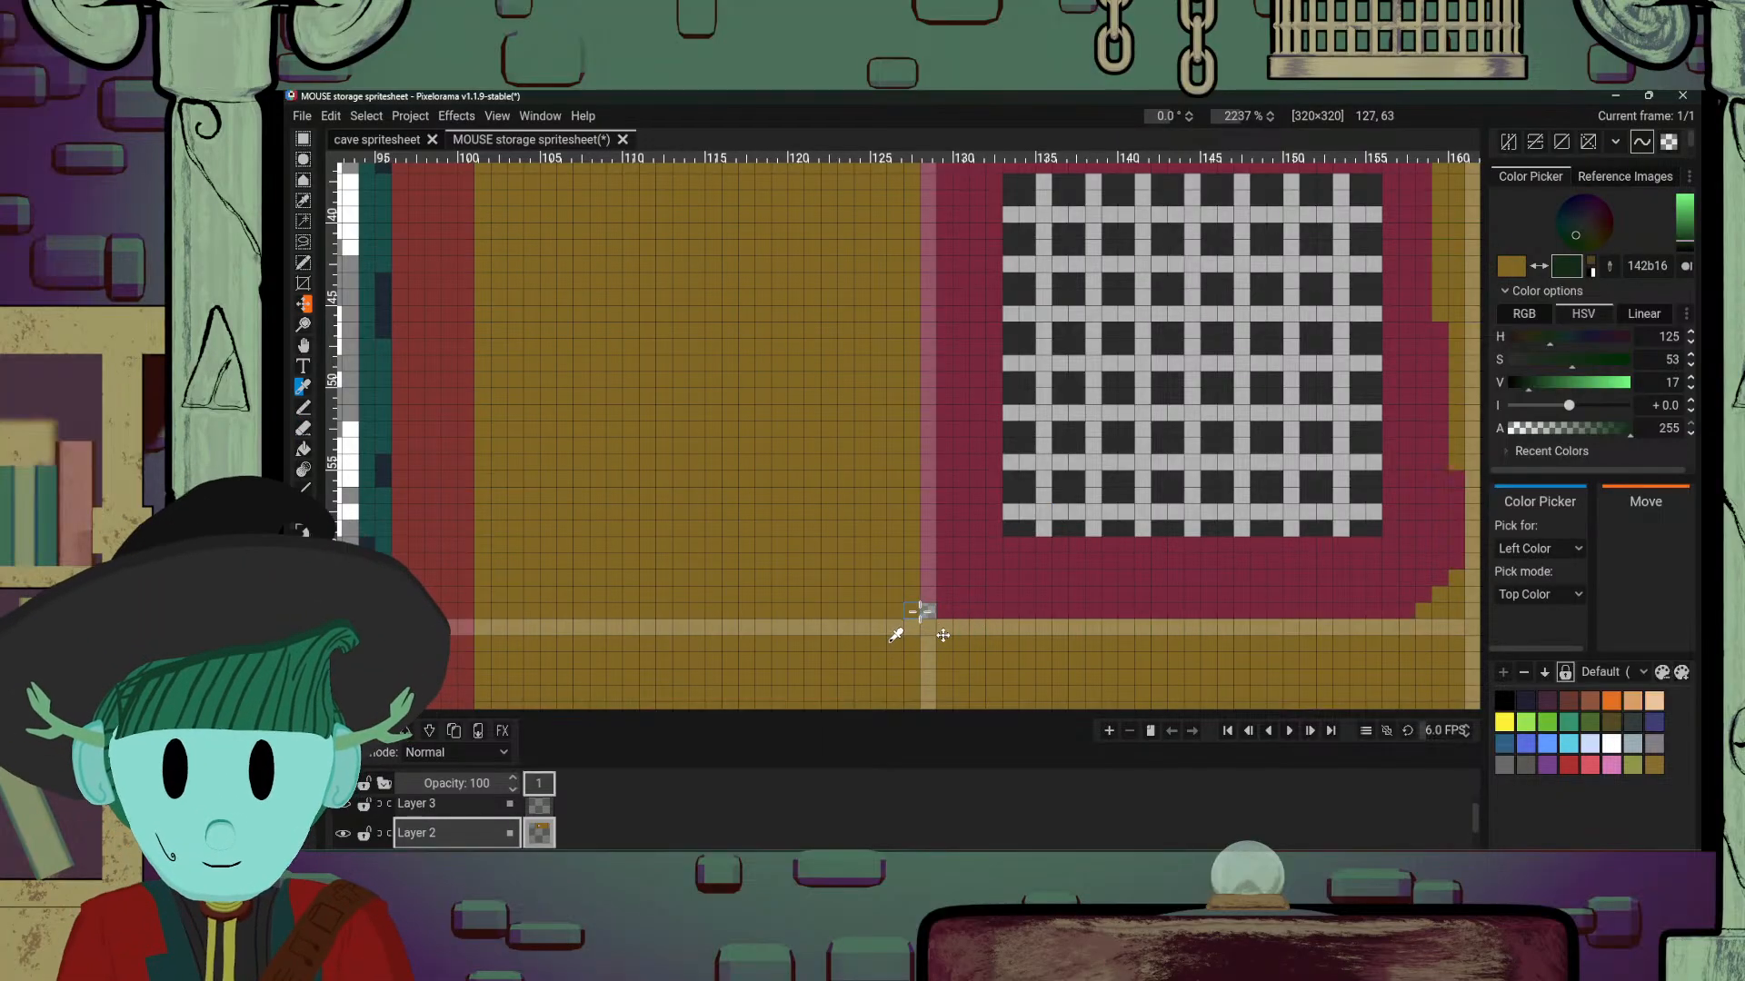
key("p")
left_click(928, 612)
left_click_drag(1283, 370, 1043, 691)
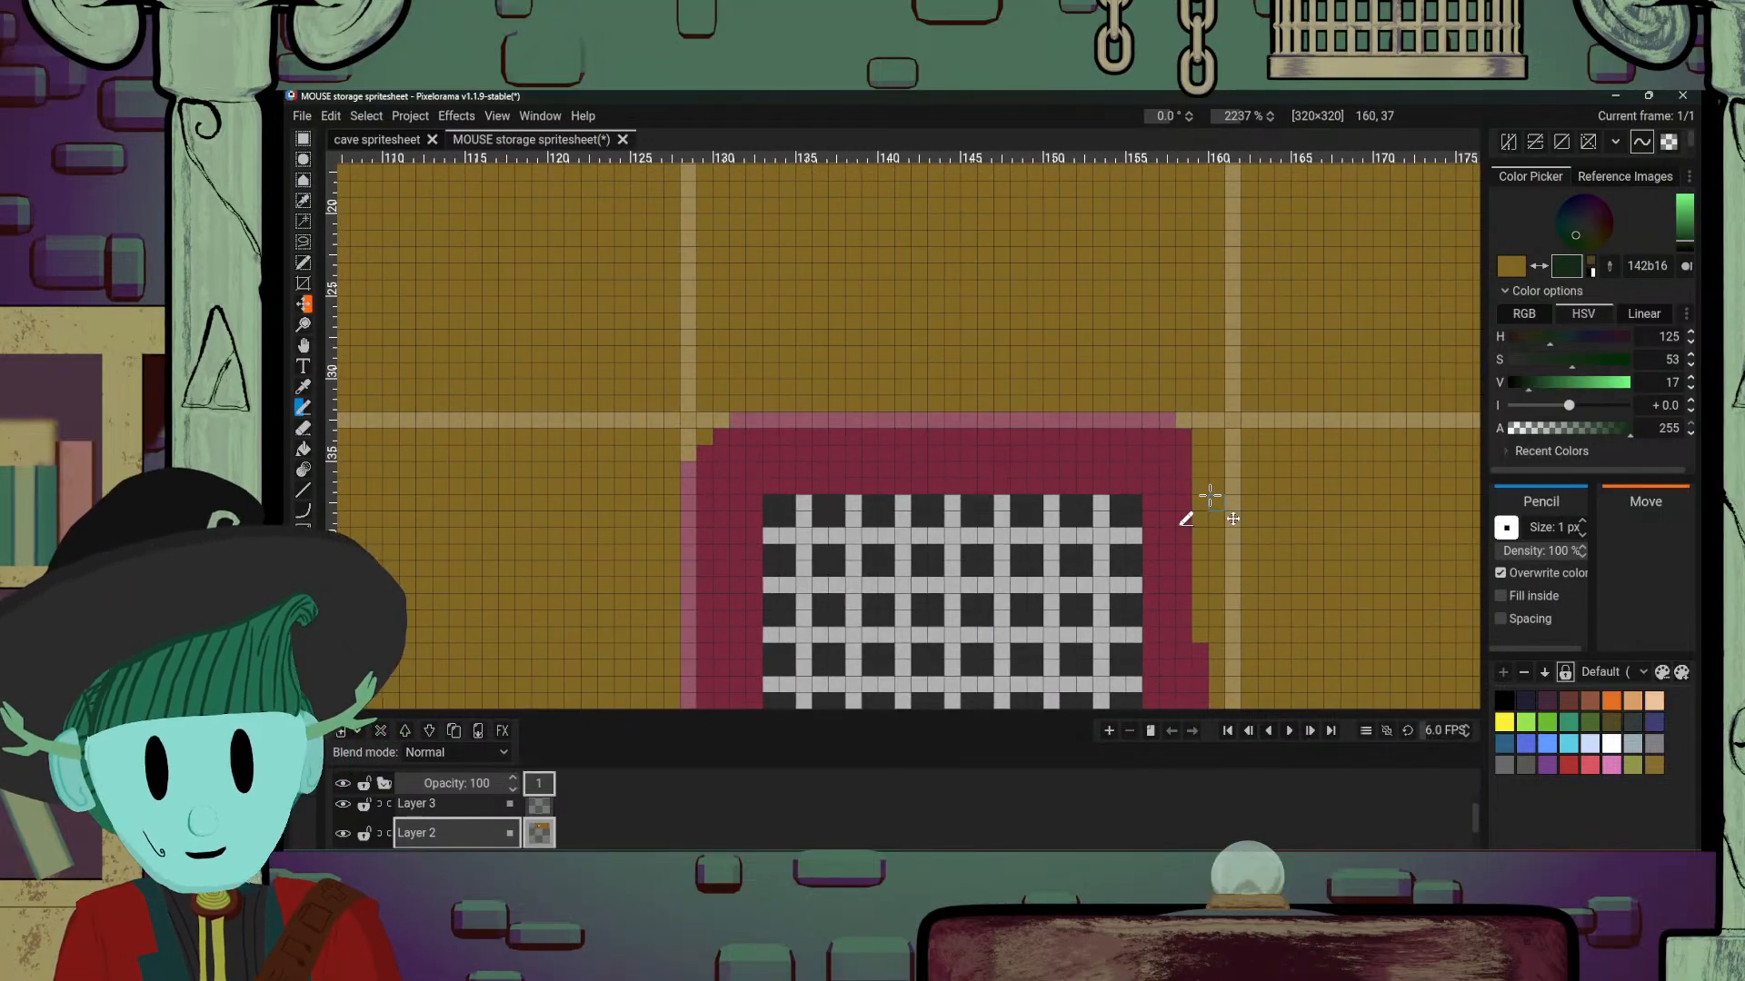
Step: Compare the crimson slot frame and its grey lattice with the blue crafting table GUI reference image in the browser
scroll(1212, 491, "down", 6)
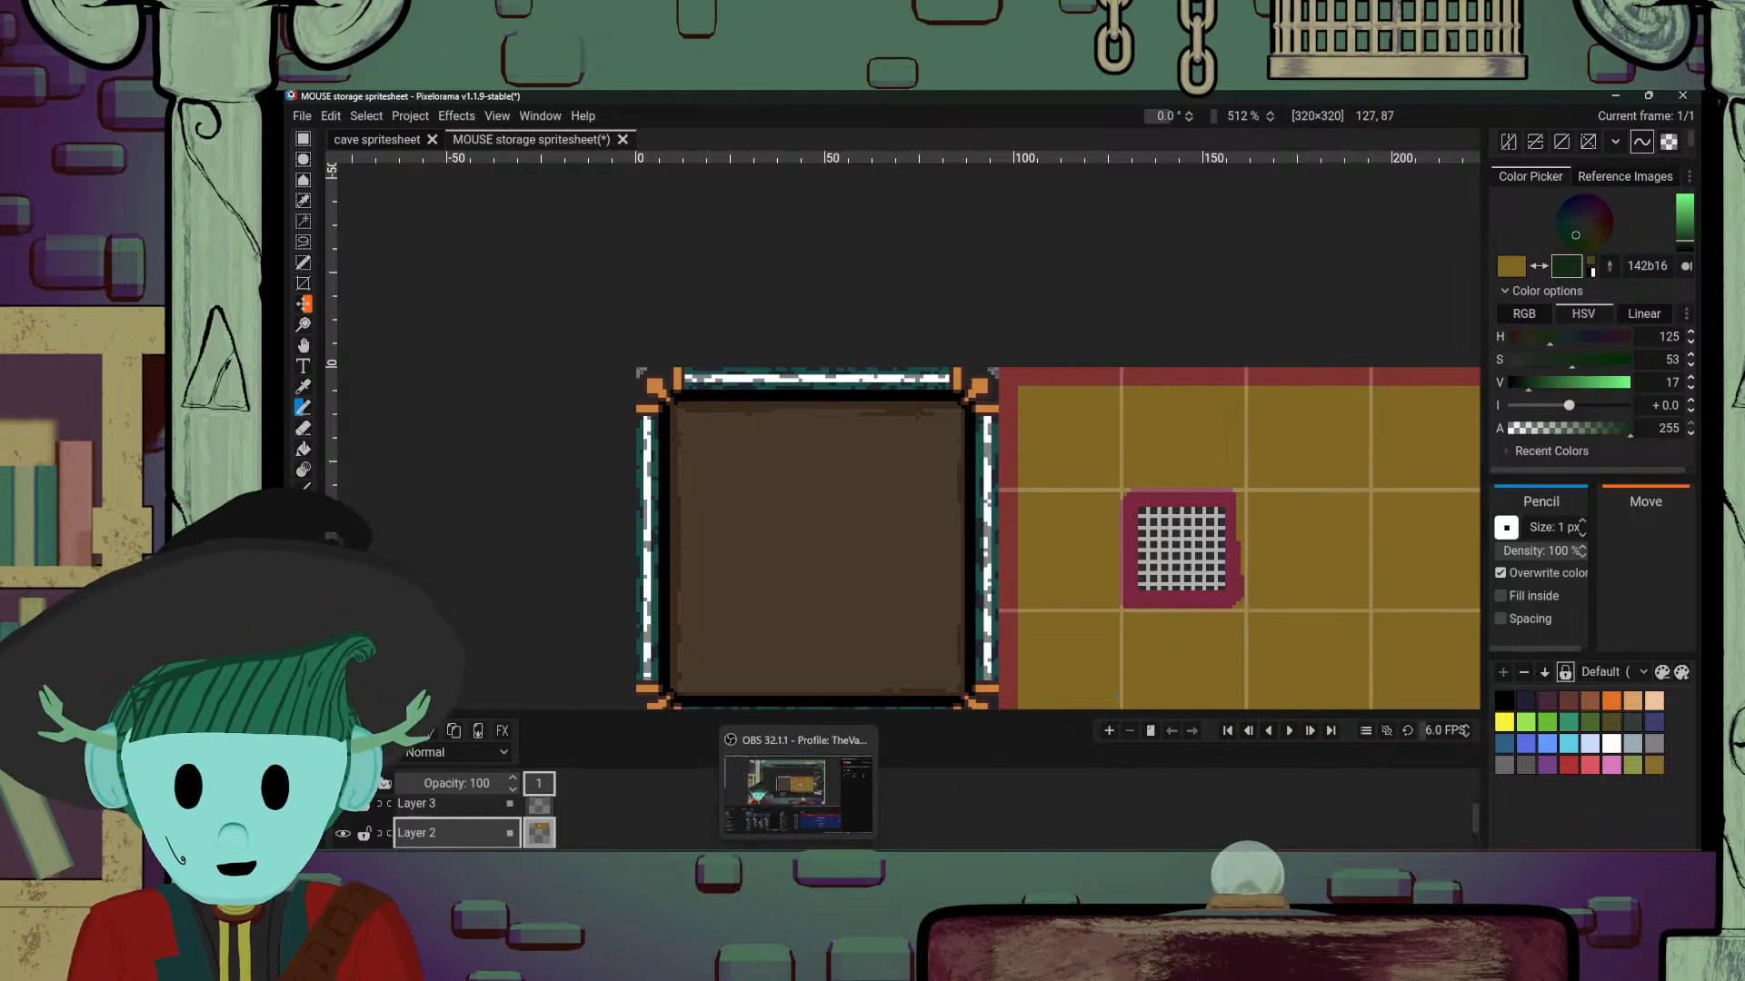
mouse_move(718, 817)
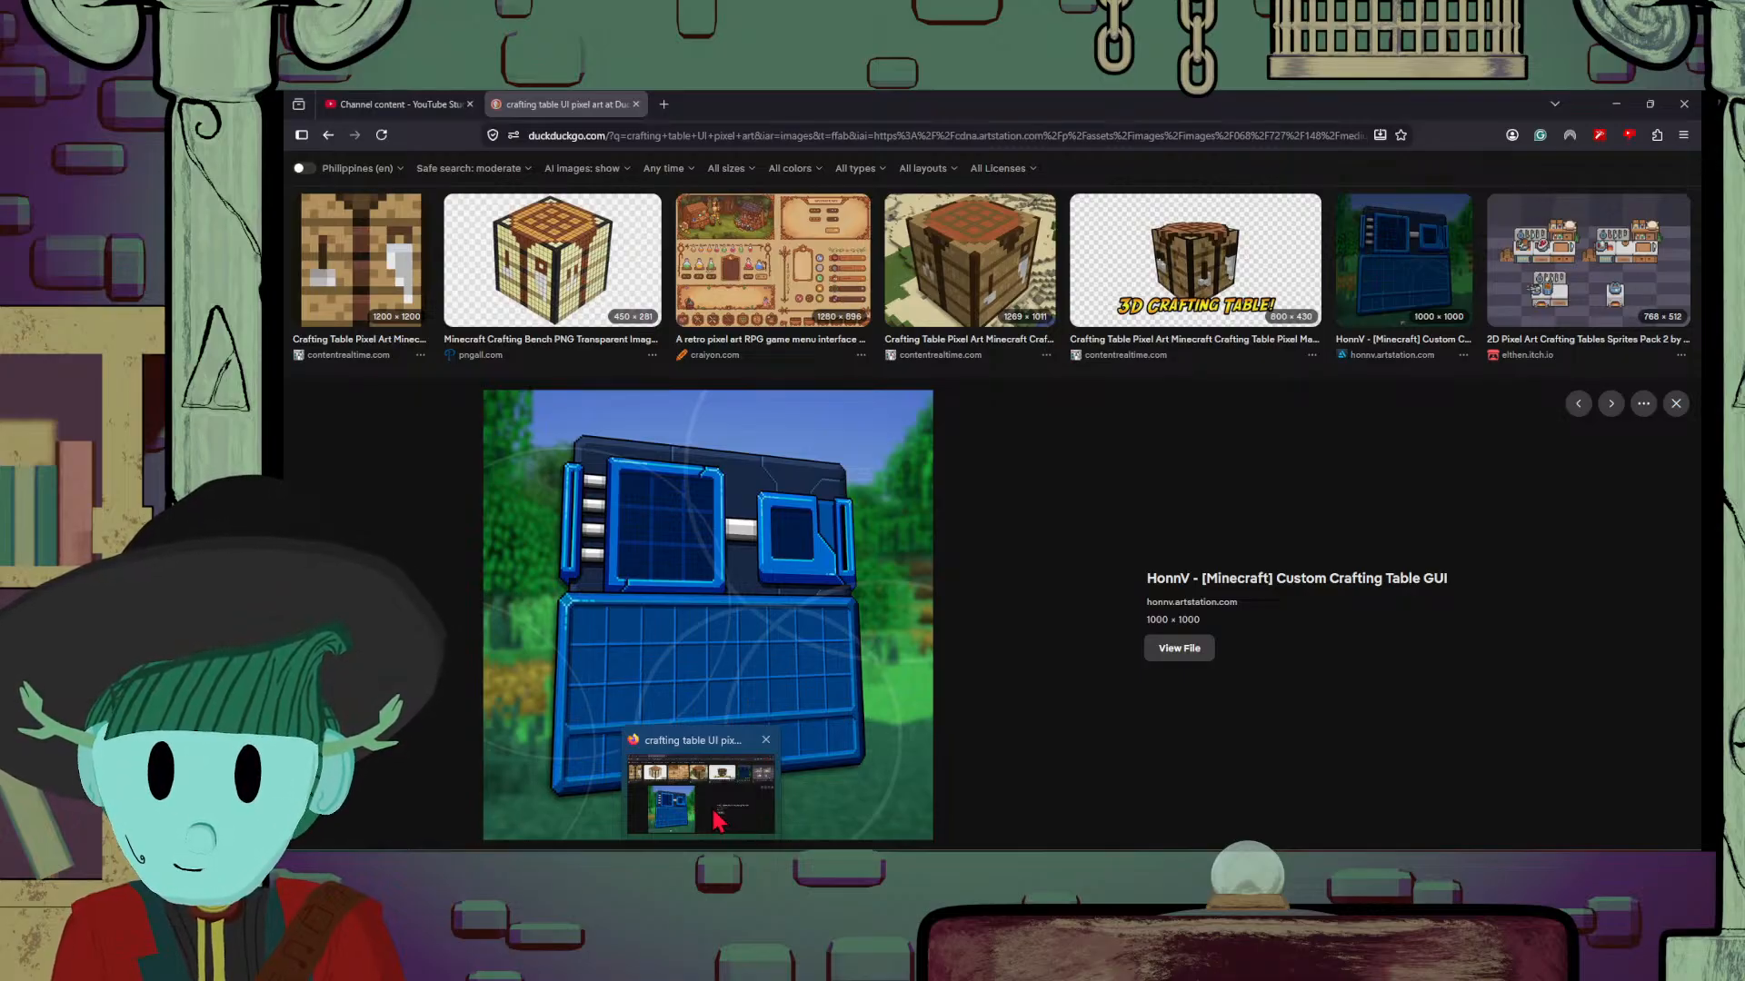
scroll(1118, 636, "up", 5)
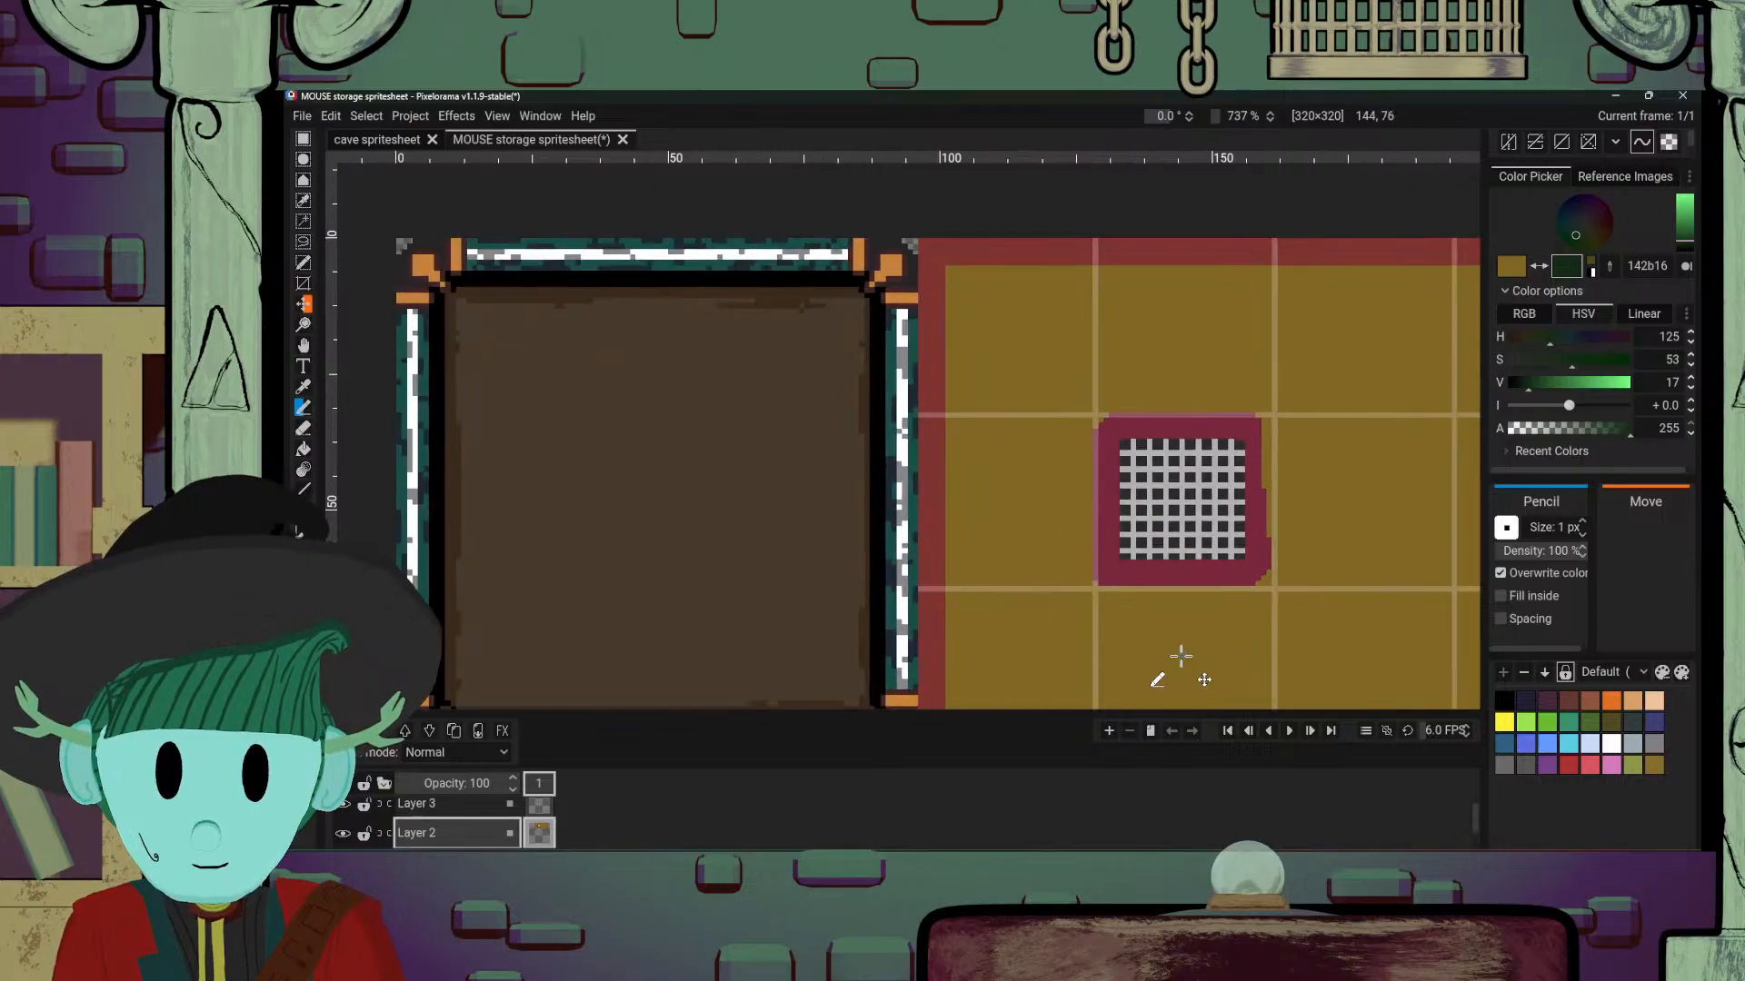
scroll(1207, 549, "up", 4)
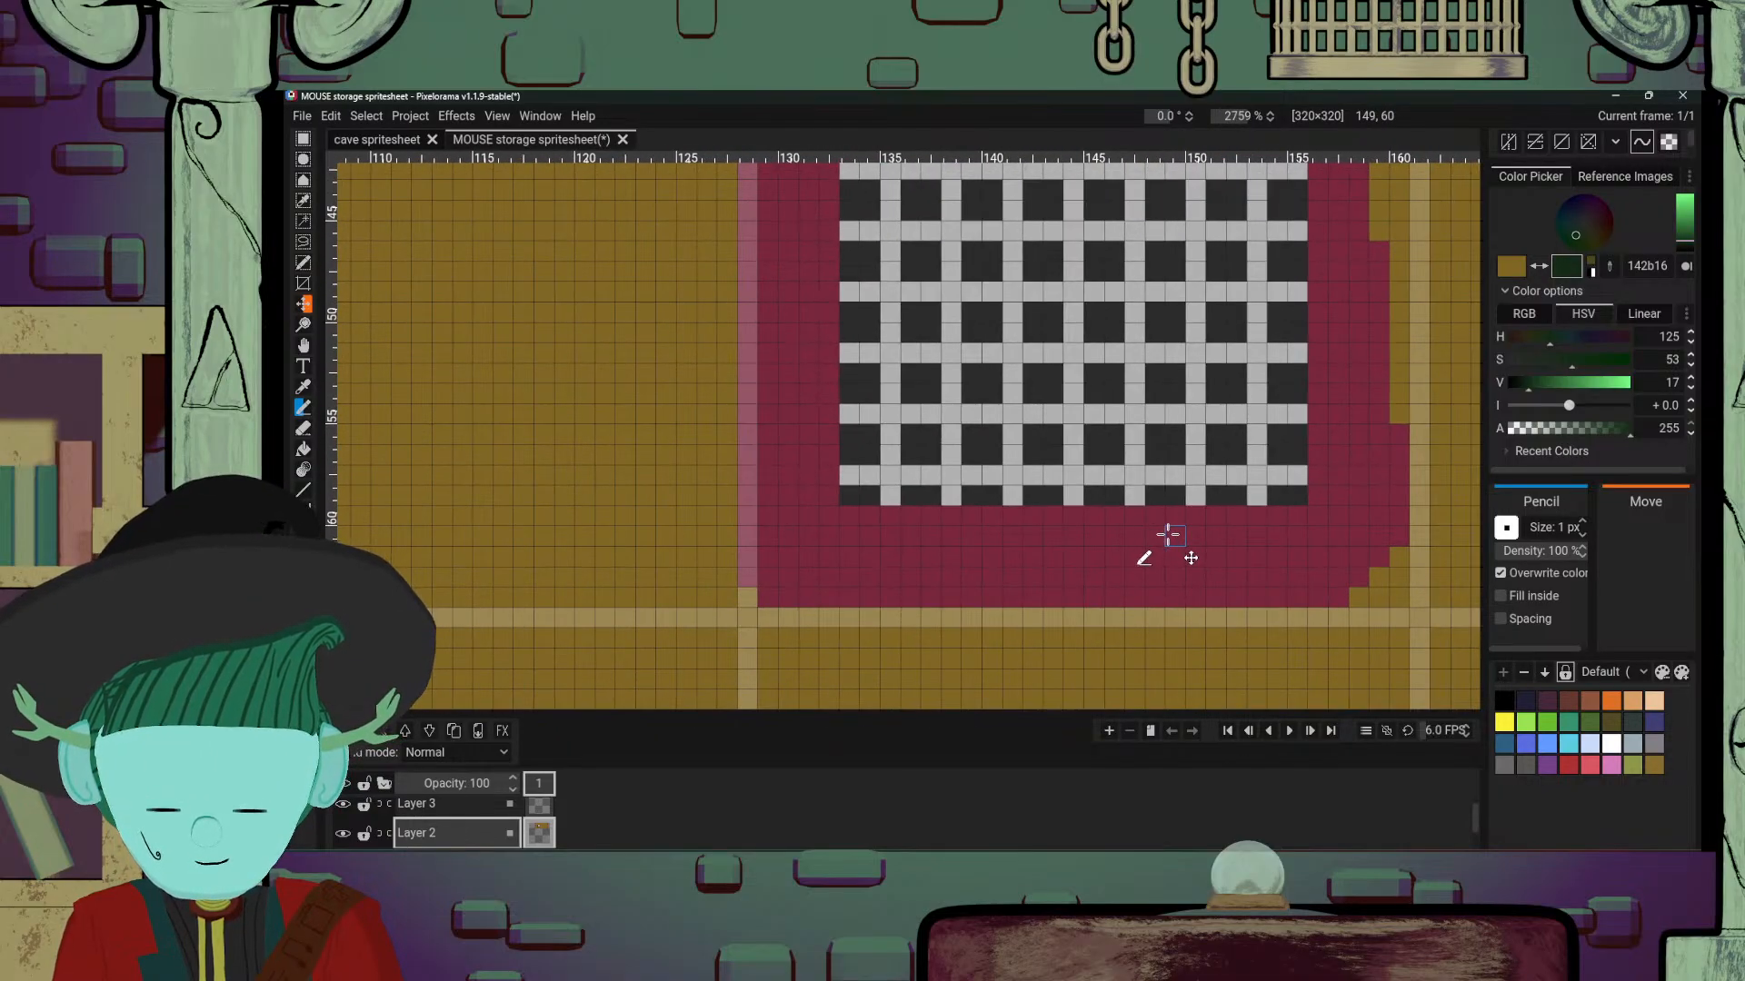
left_click(727, 801)
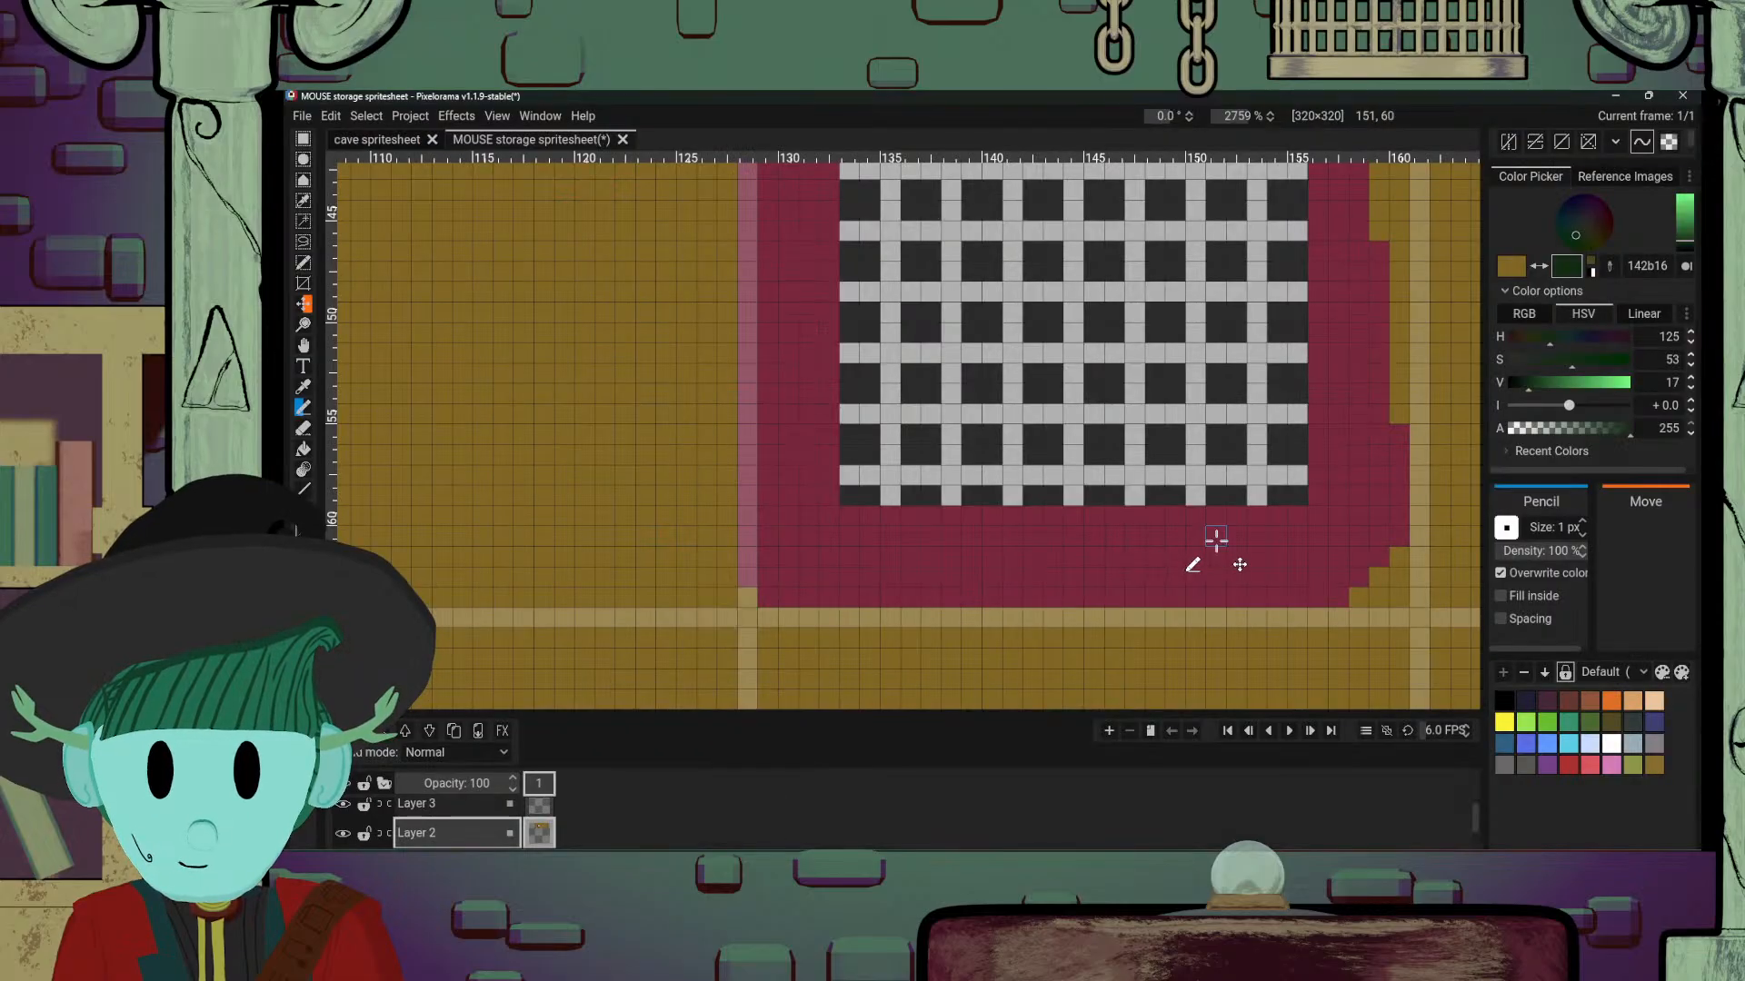
left_click_drag(1214, 541, 1098, 624)
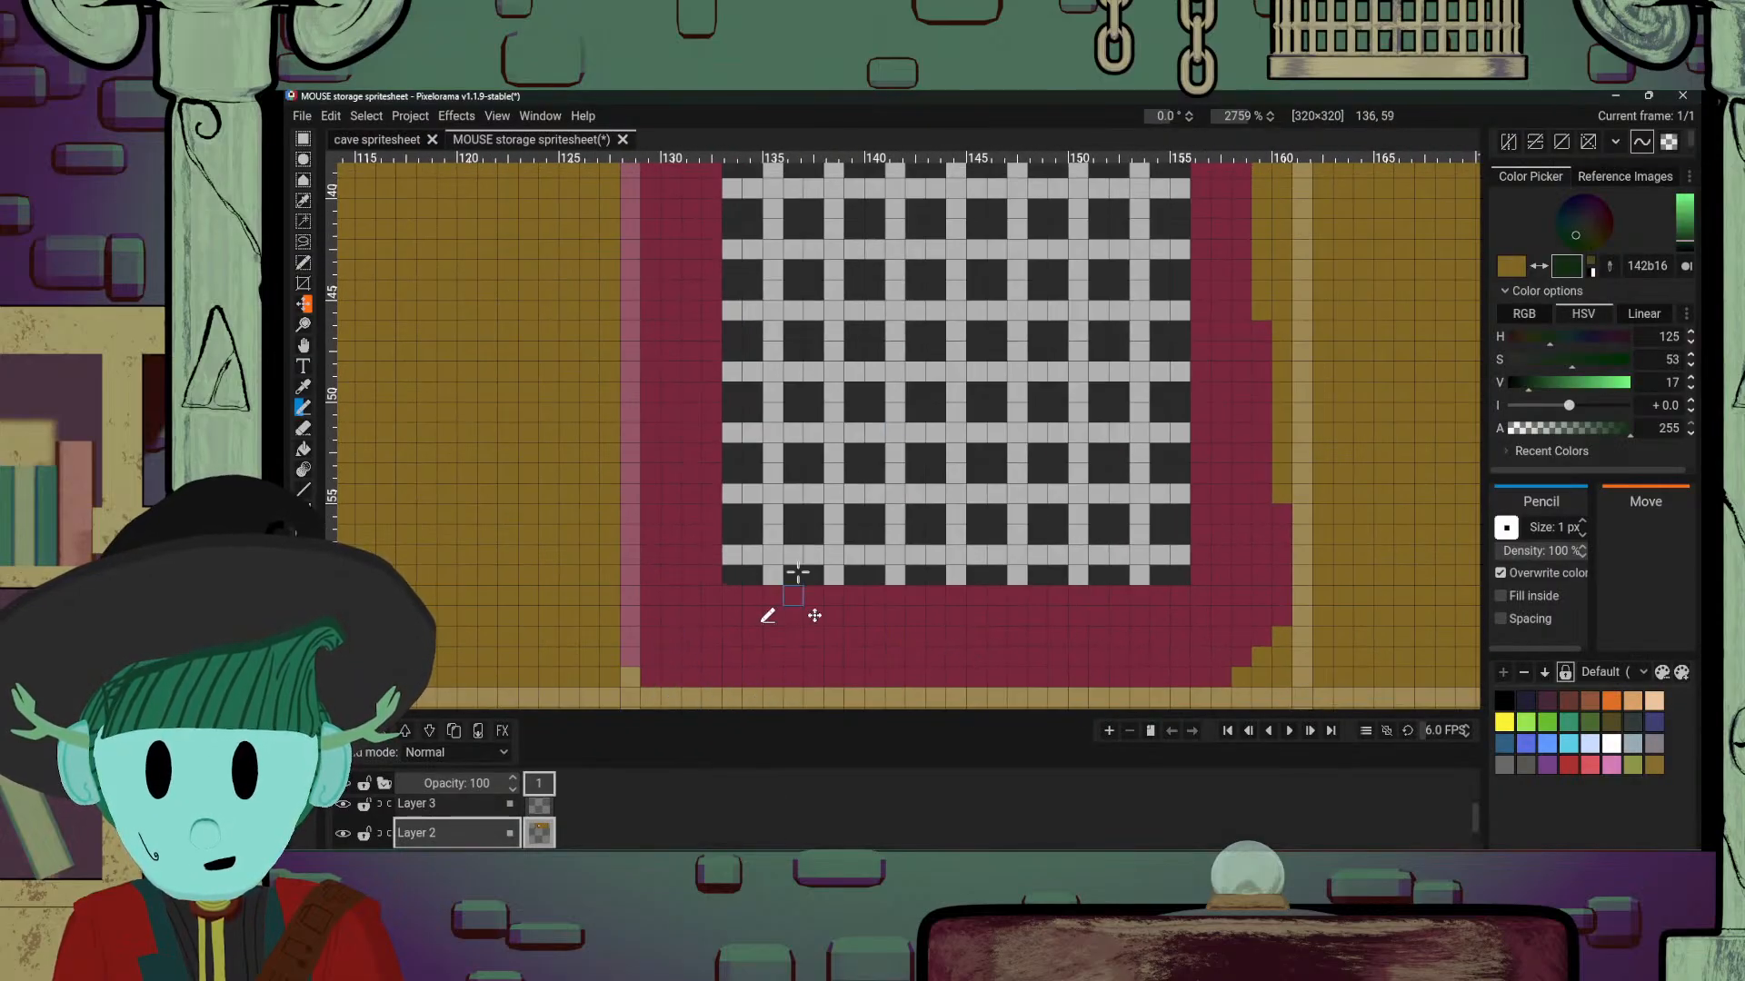
scroll(764, 607, "down", 3)
scroll(729, 303, "up", 3)
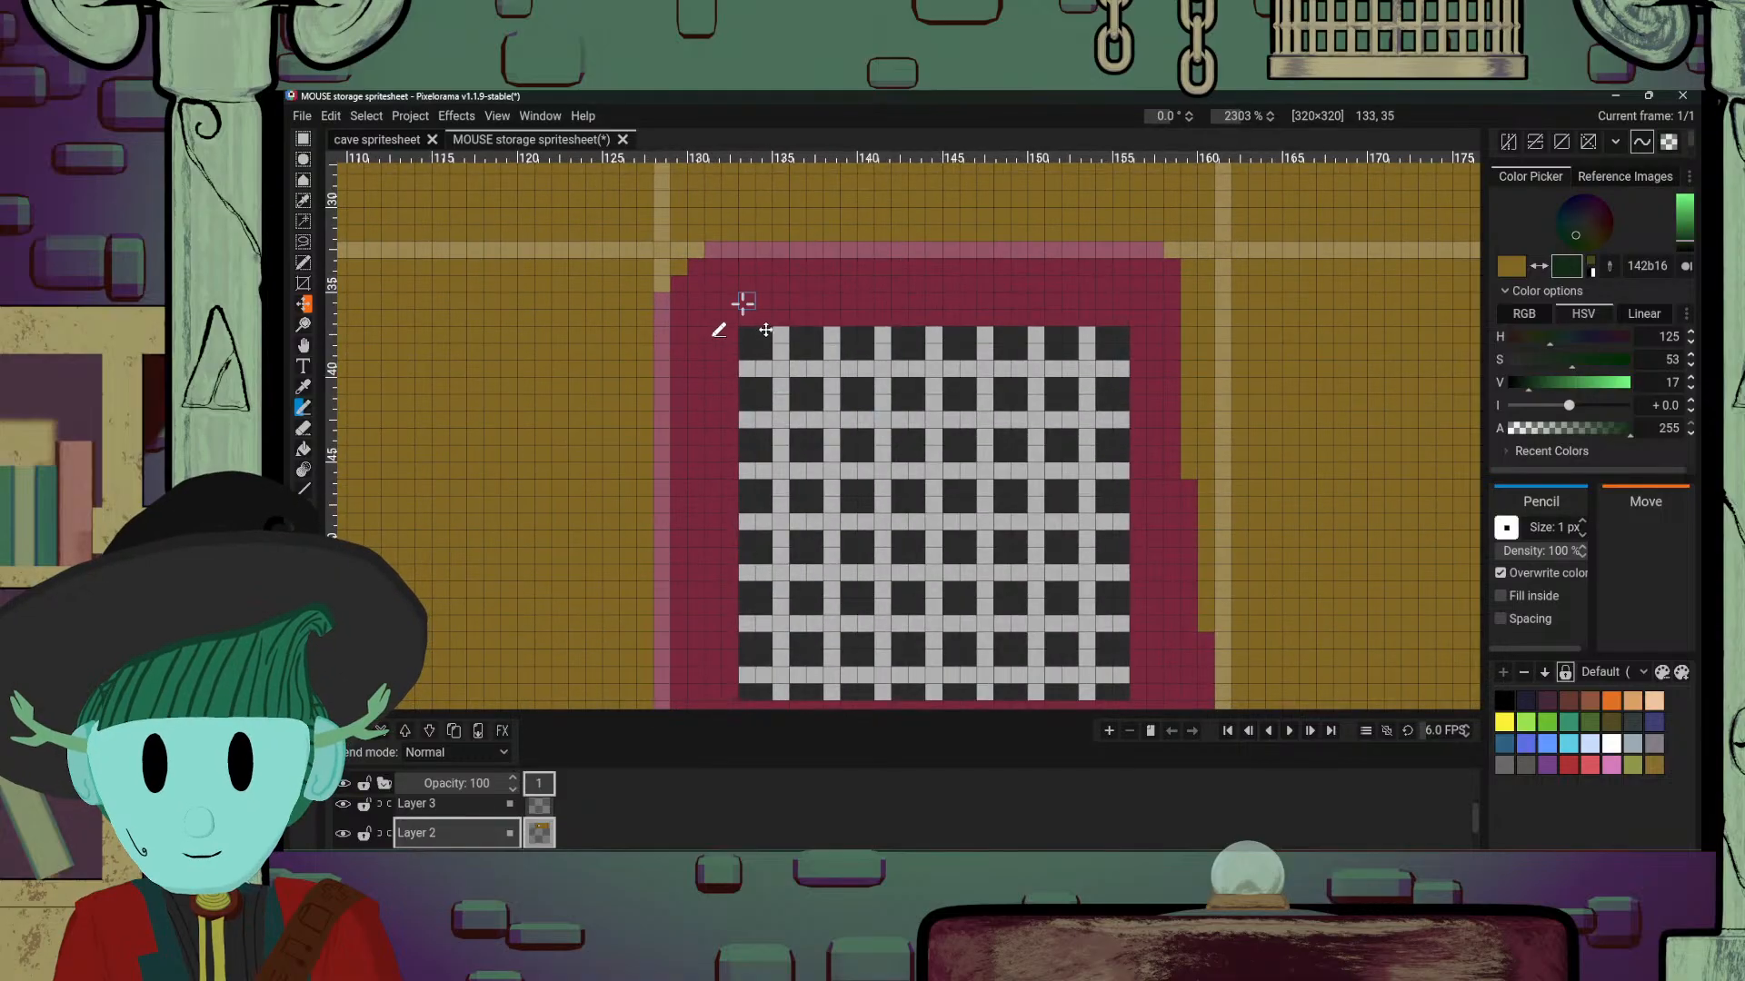
scroll(798, 337, "down", 3)
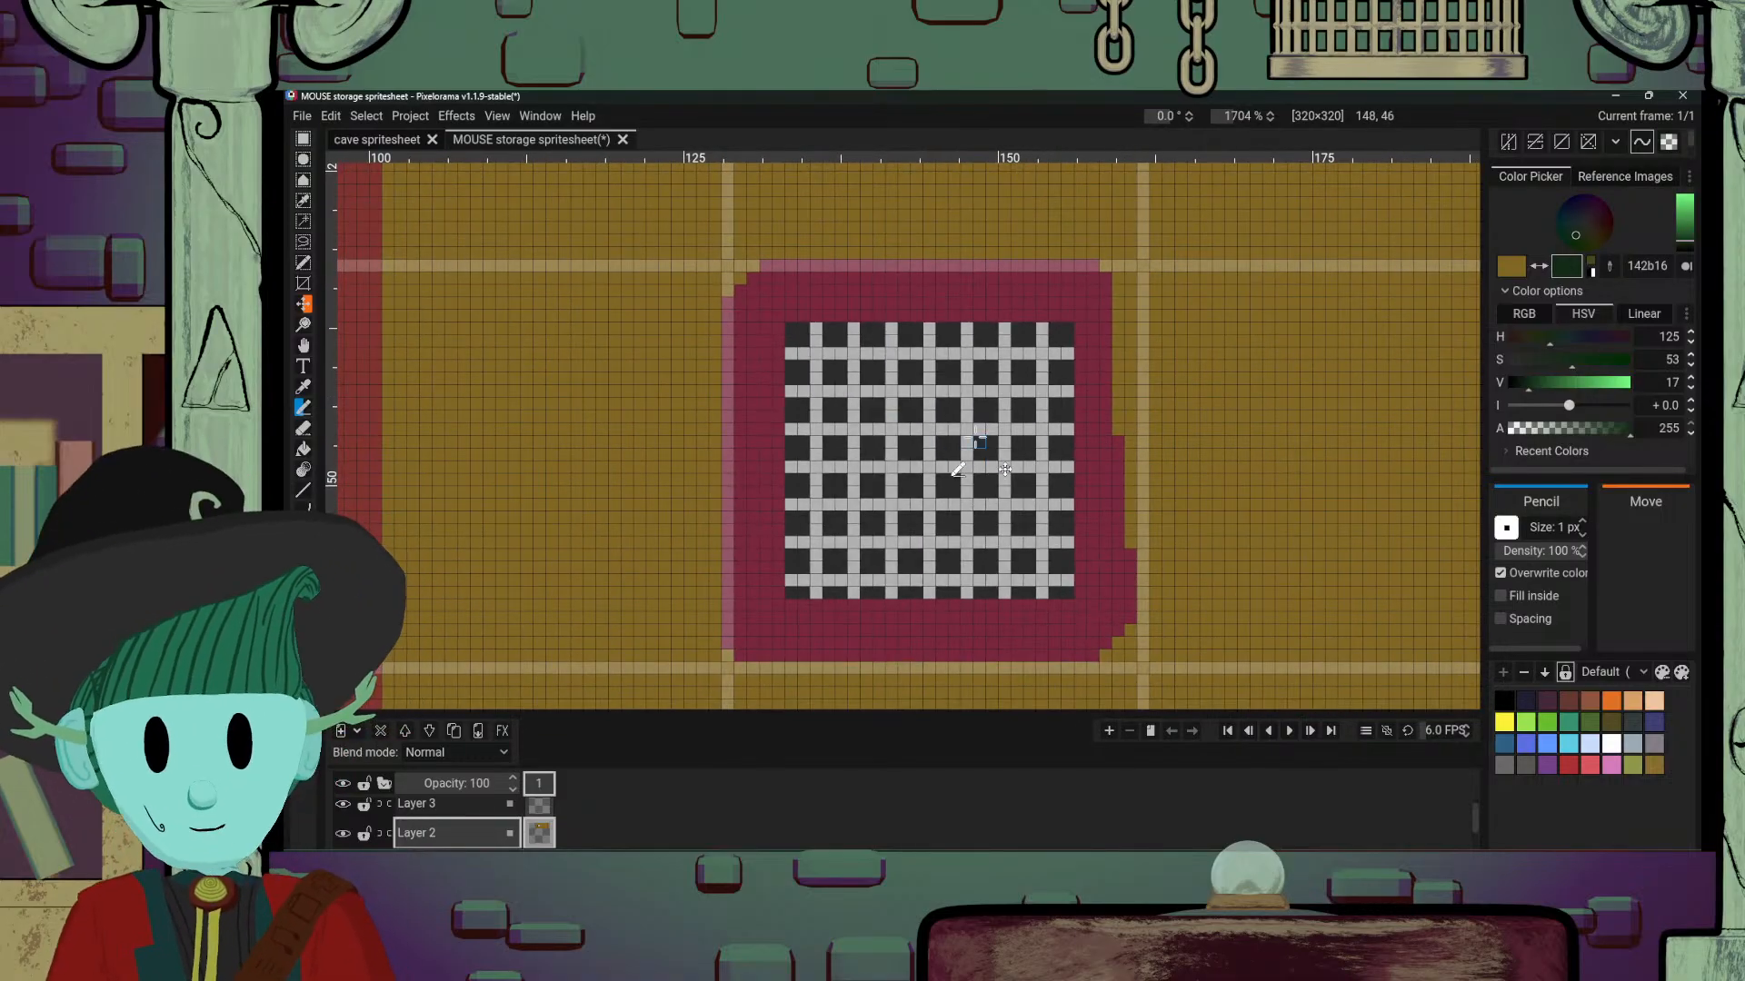
scroll(810, 312, "up", 3)
scroll(1166, 471, "down", 1)
scroll(1166, 472, "down", 1)
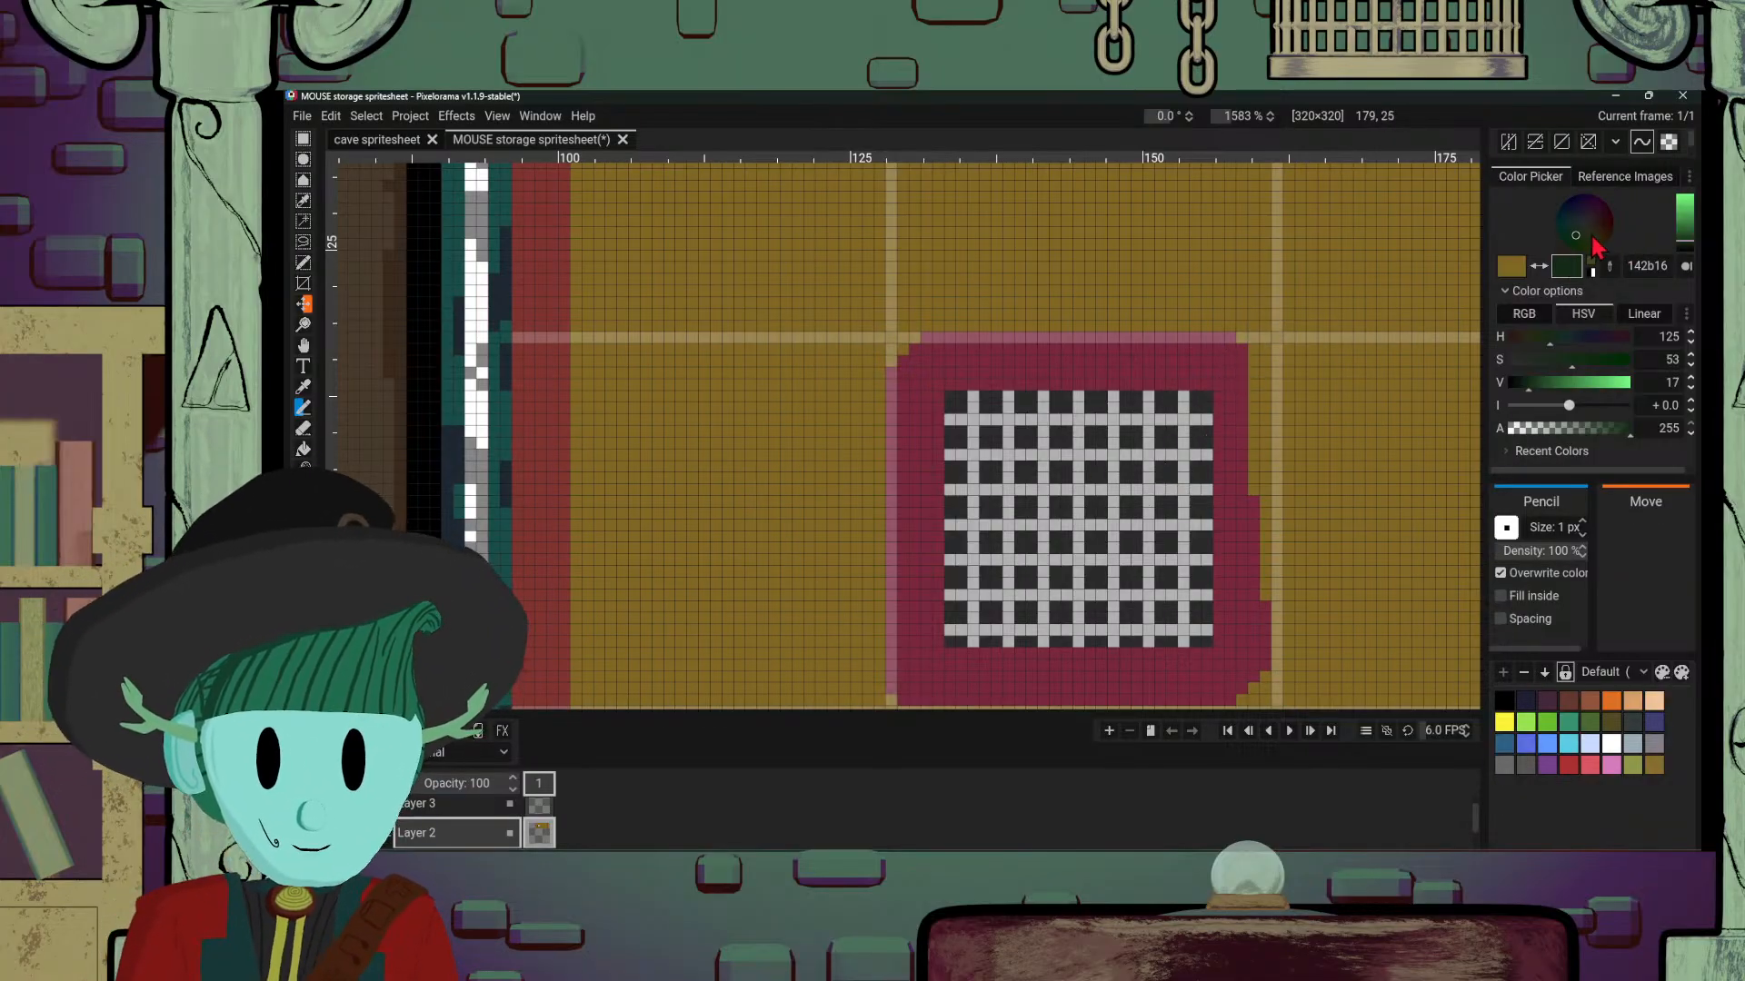
Step: Sample the frame's crimson, shift it to dark purple 3e1341, and pencil a few pixels in the frame's upper-right corner
left_click(1230, 393, "alt")
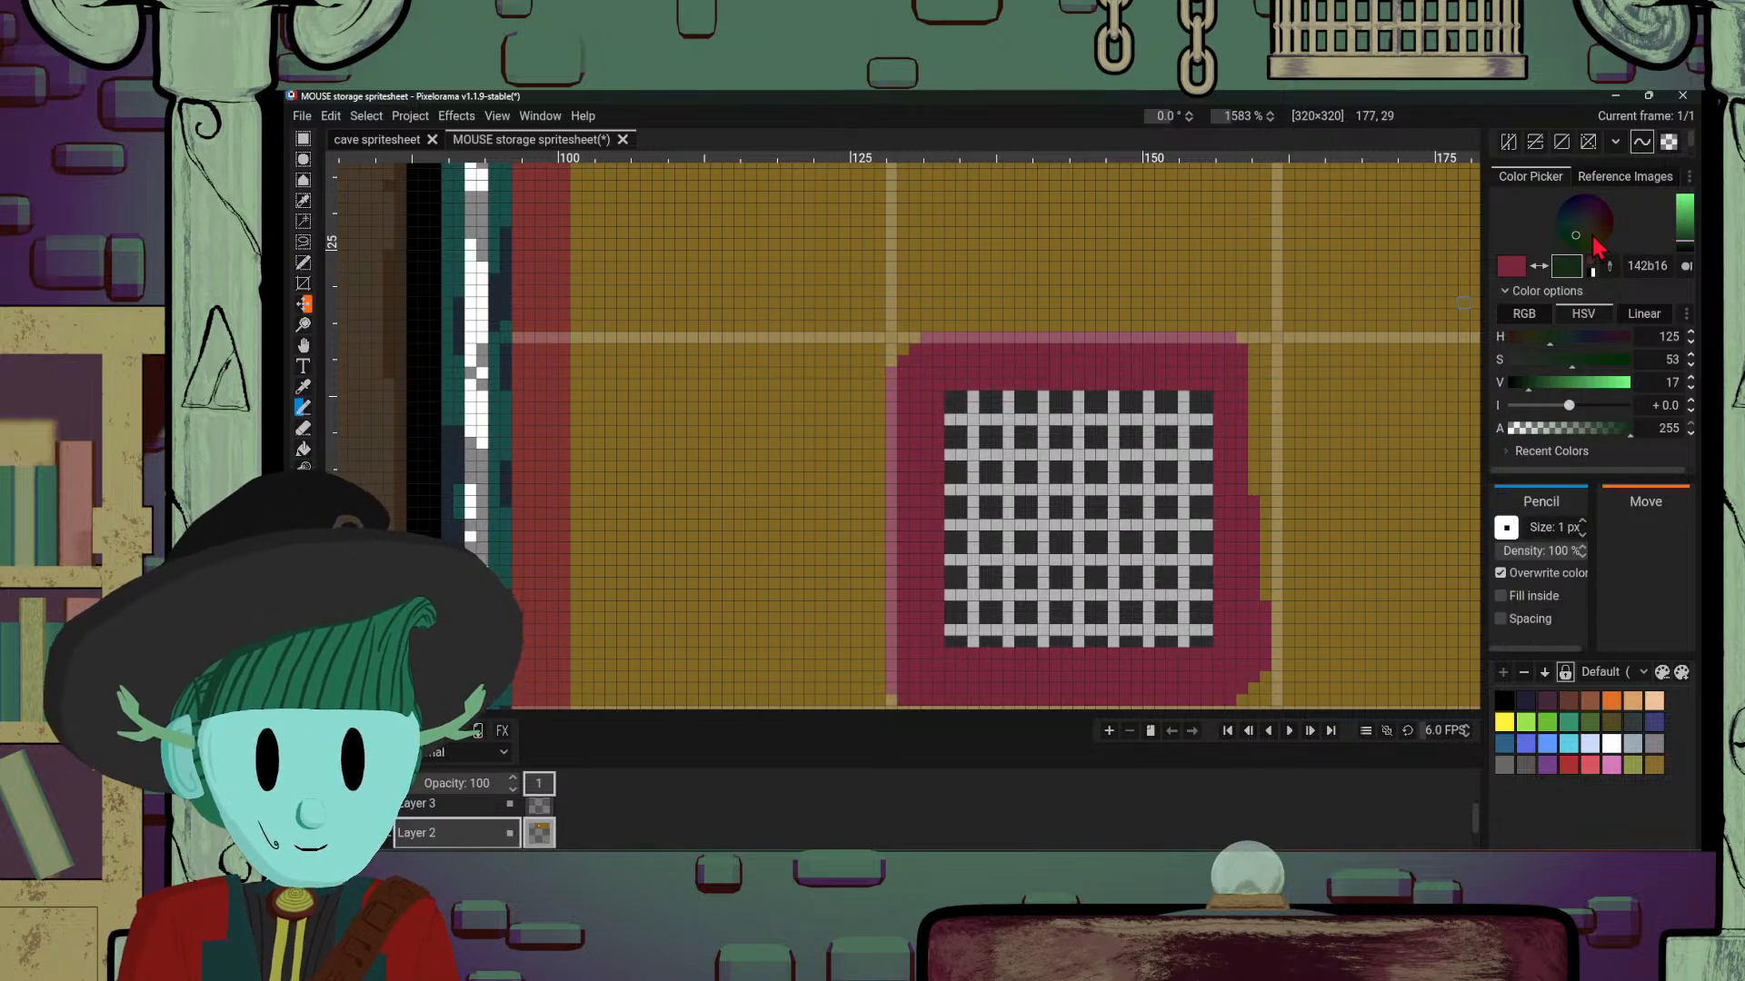
left_click(1513, 265)
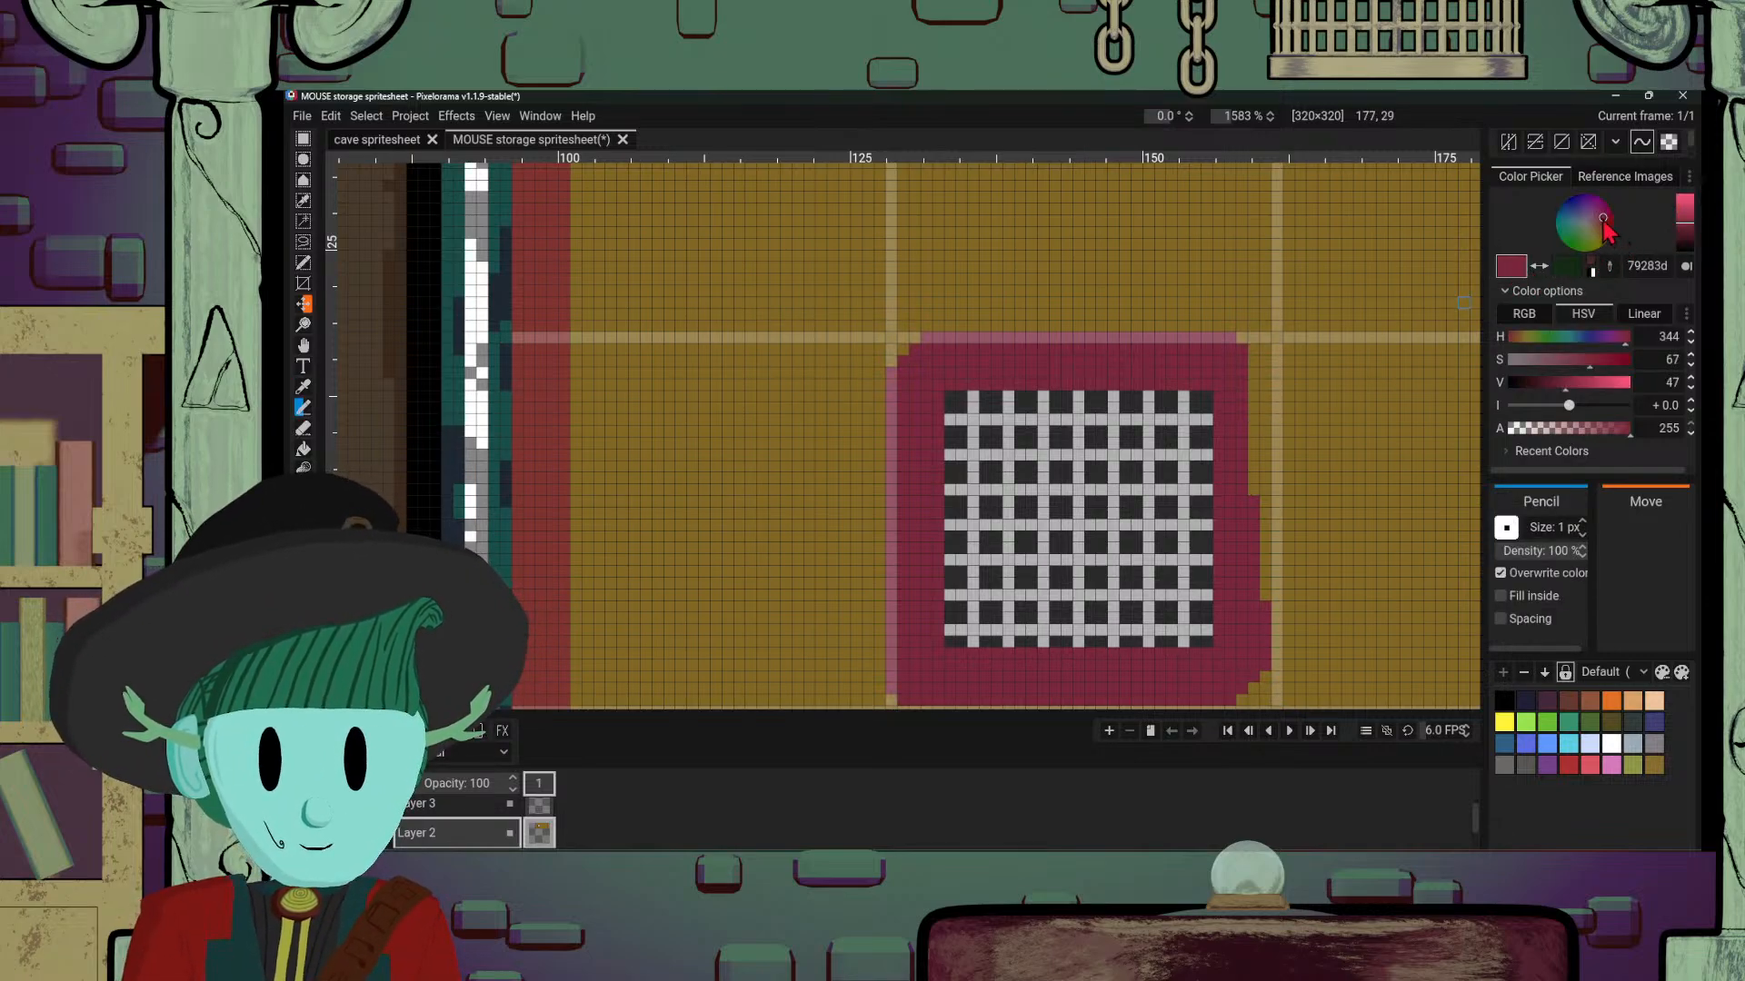
left_click_drag(1603, 224, 1602, 223)
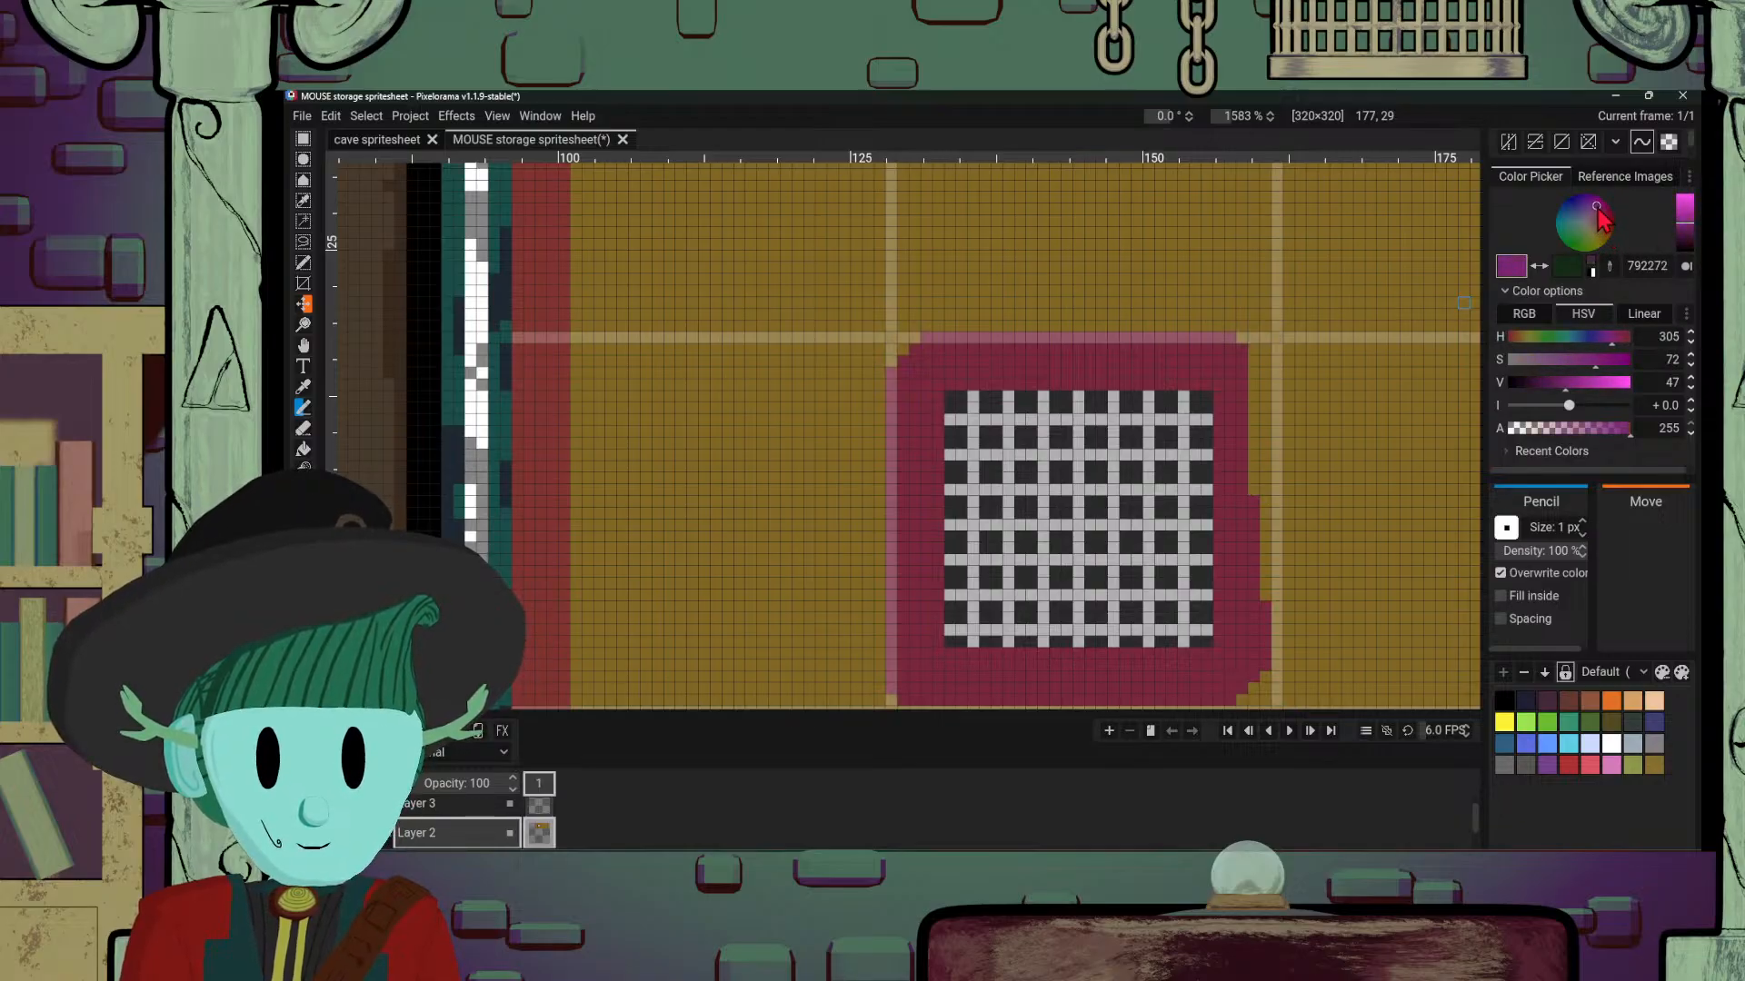
left_click_drag(1683, 231, 1684, 240)
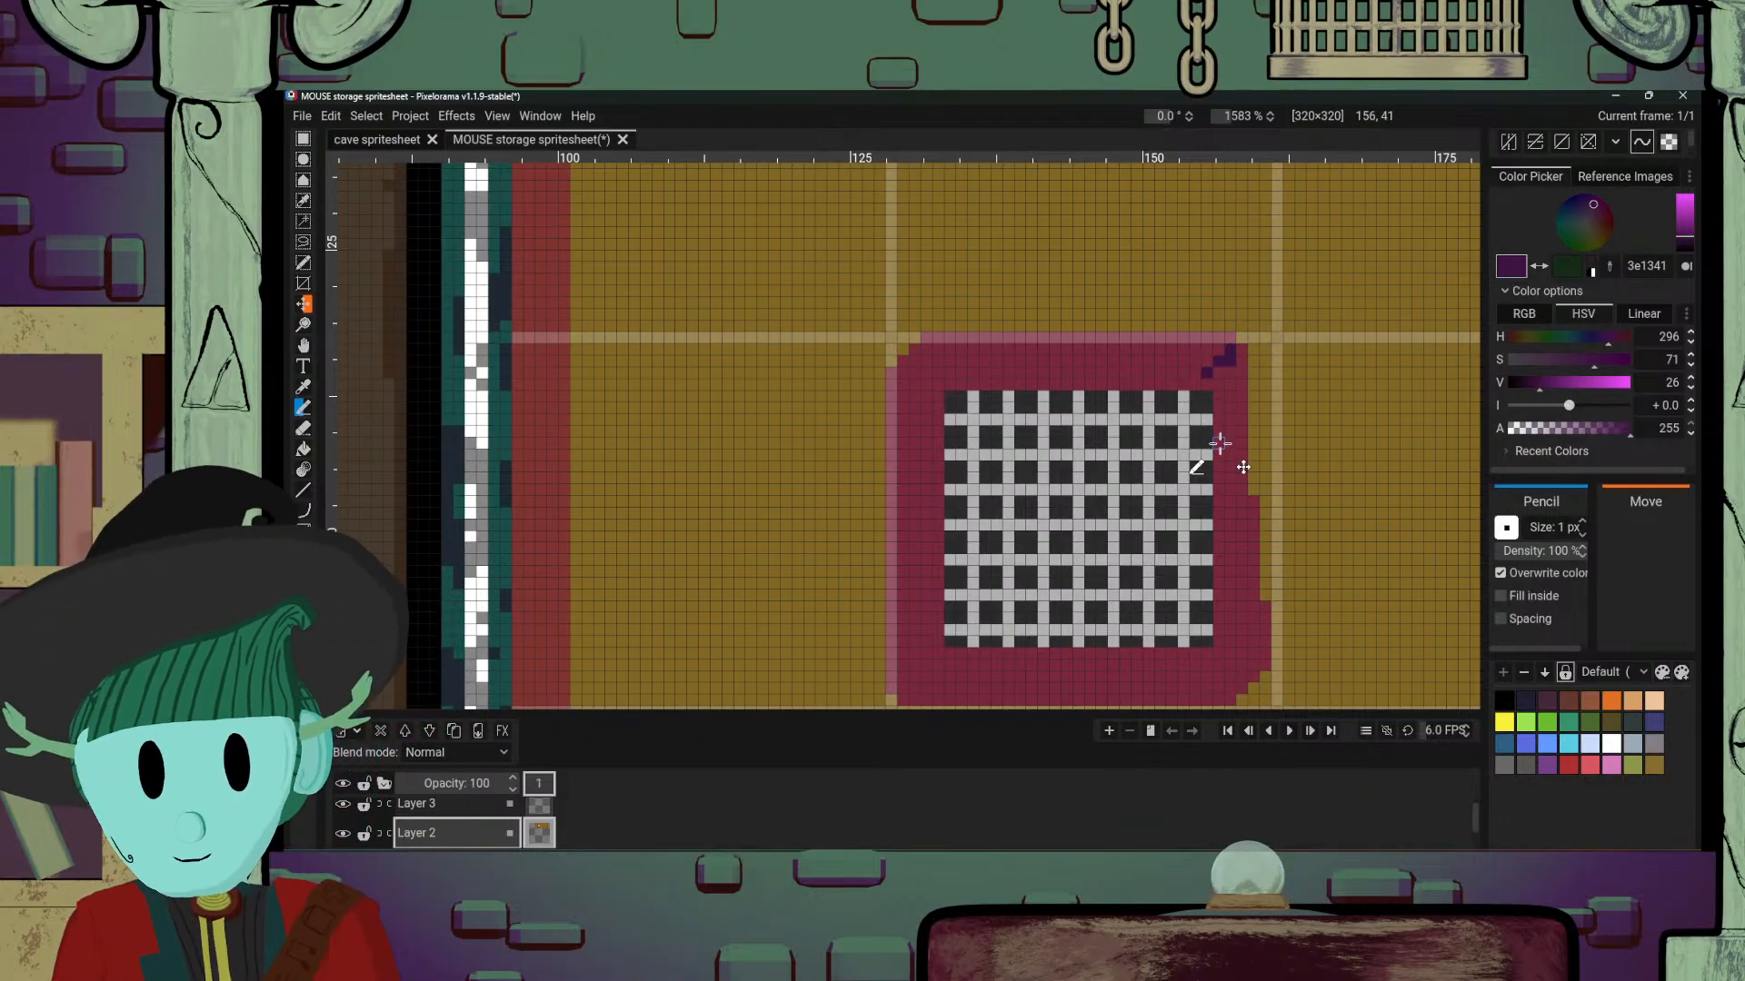
Step: Check the crafting table reference and pencil a dark purple line along the crimson frame's upper band, above the lattice
mouse_move(702, 868)
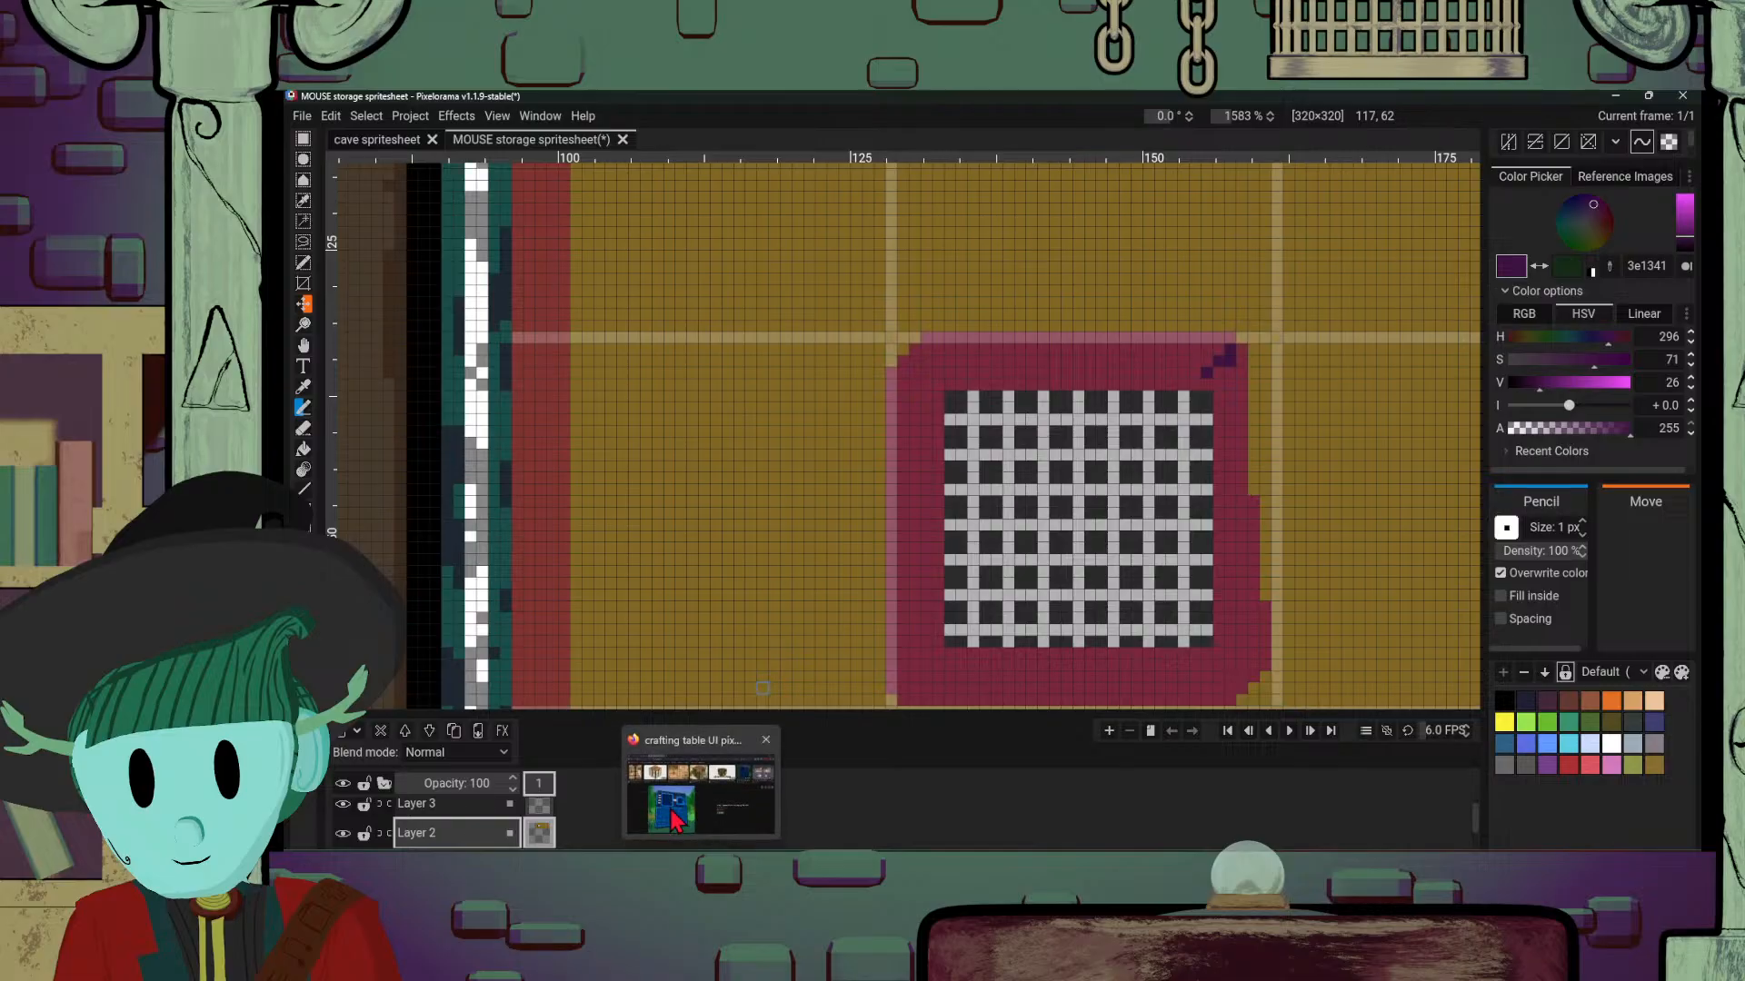
mouse_move(672, 820)
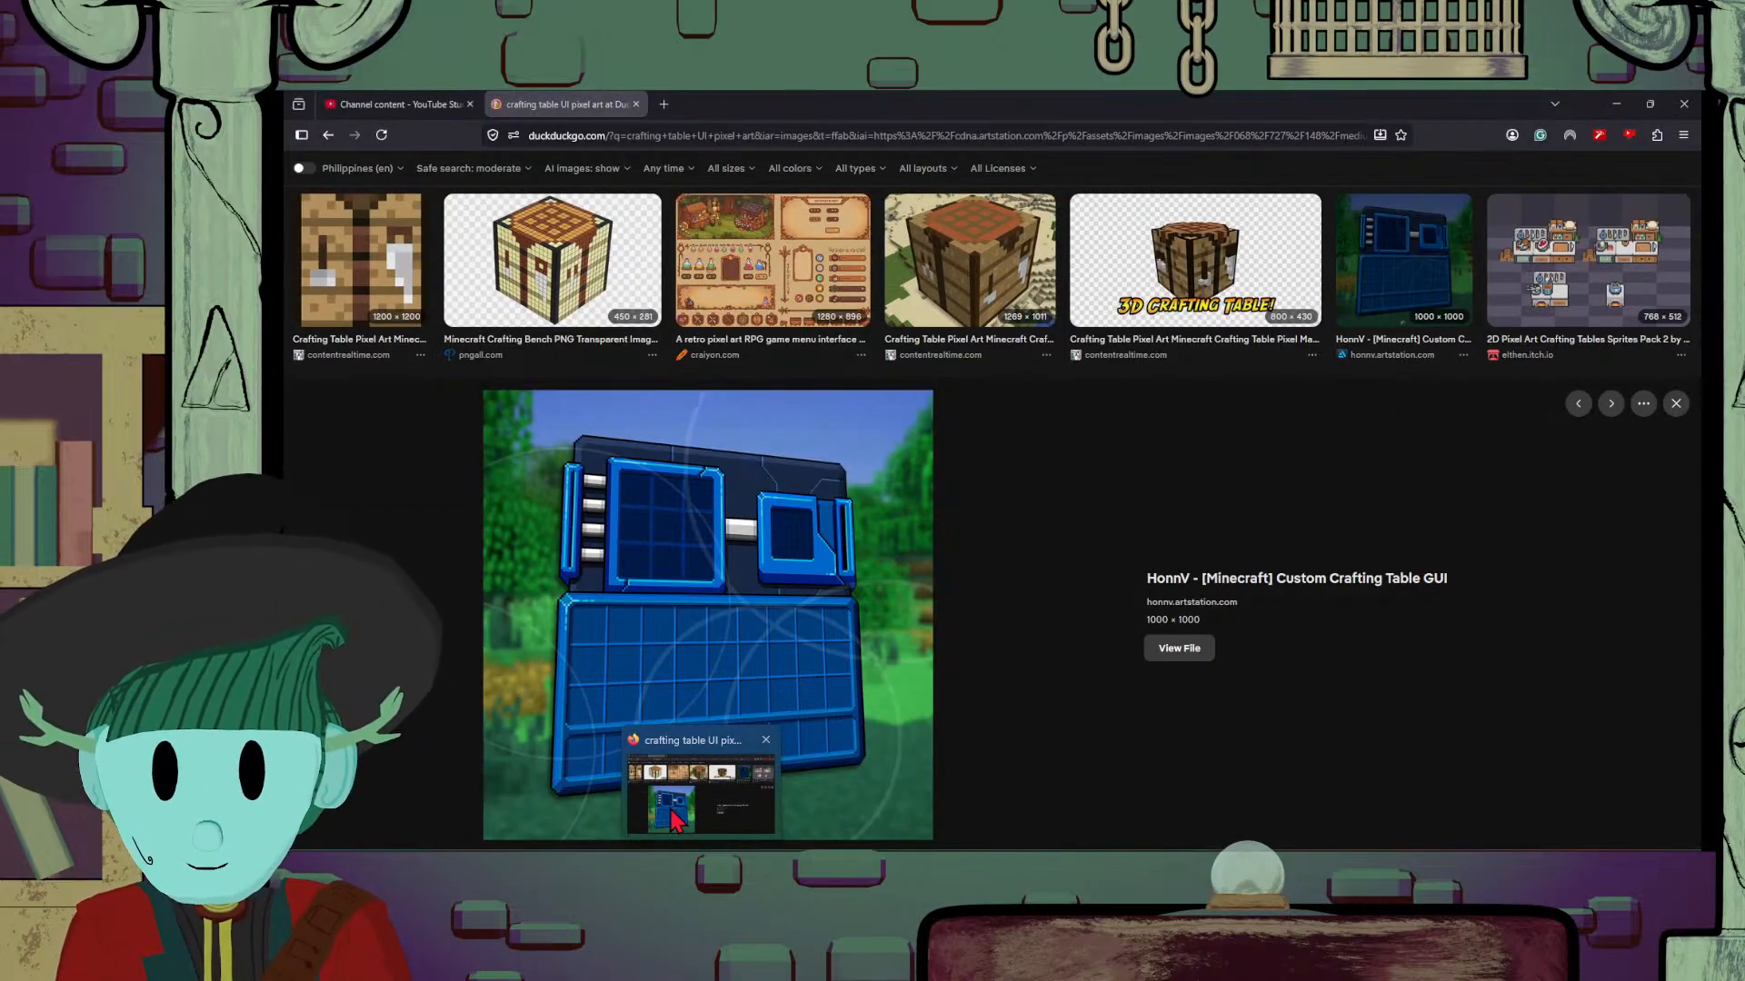
scroll(1114, 382, "up", 2)
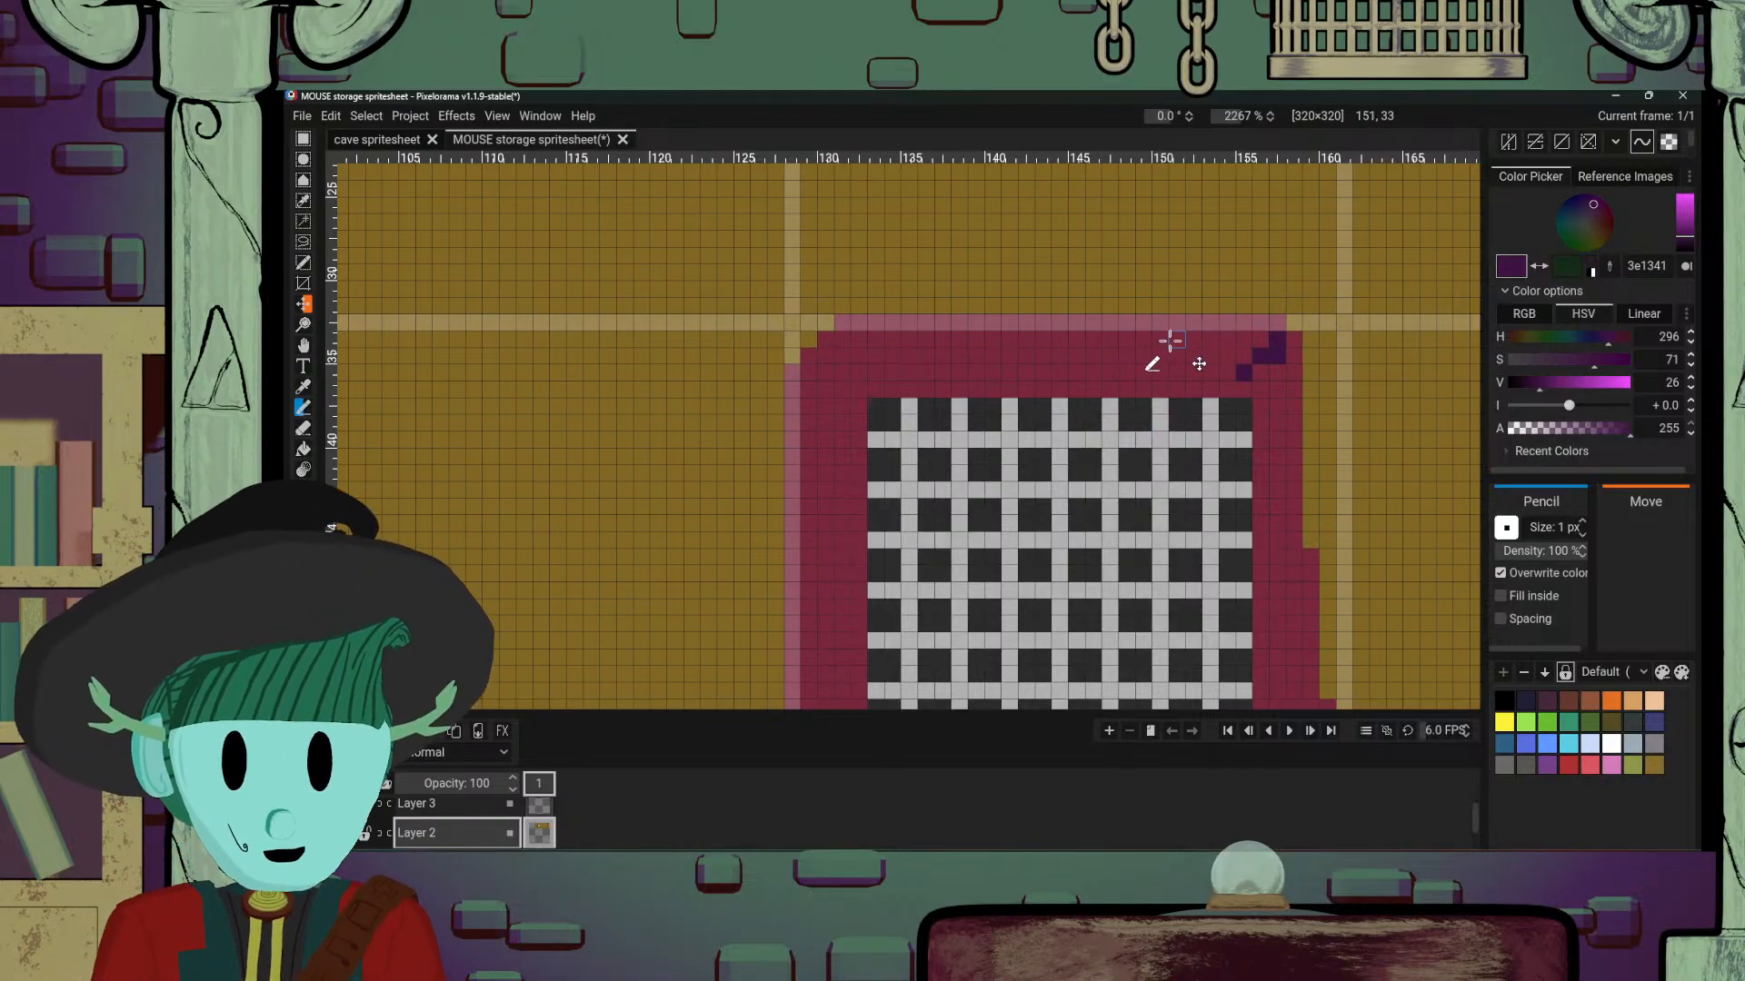
mouse_move(1270, 353)
left_mouse_down()
mouse_move(1148, 340)
mouse_move(1018, 354)
left_mouse_up()
mouse_move(909, 368)
left_mouse_down()
mouse_move(891, 370)
mouse_move(1186, 358)
left_mouse_up()
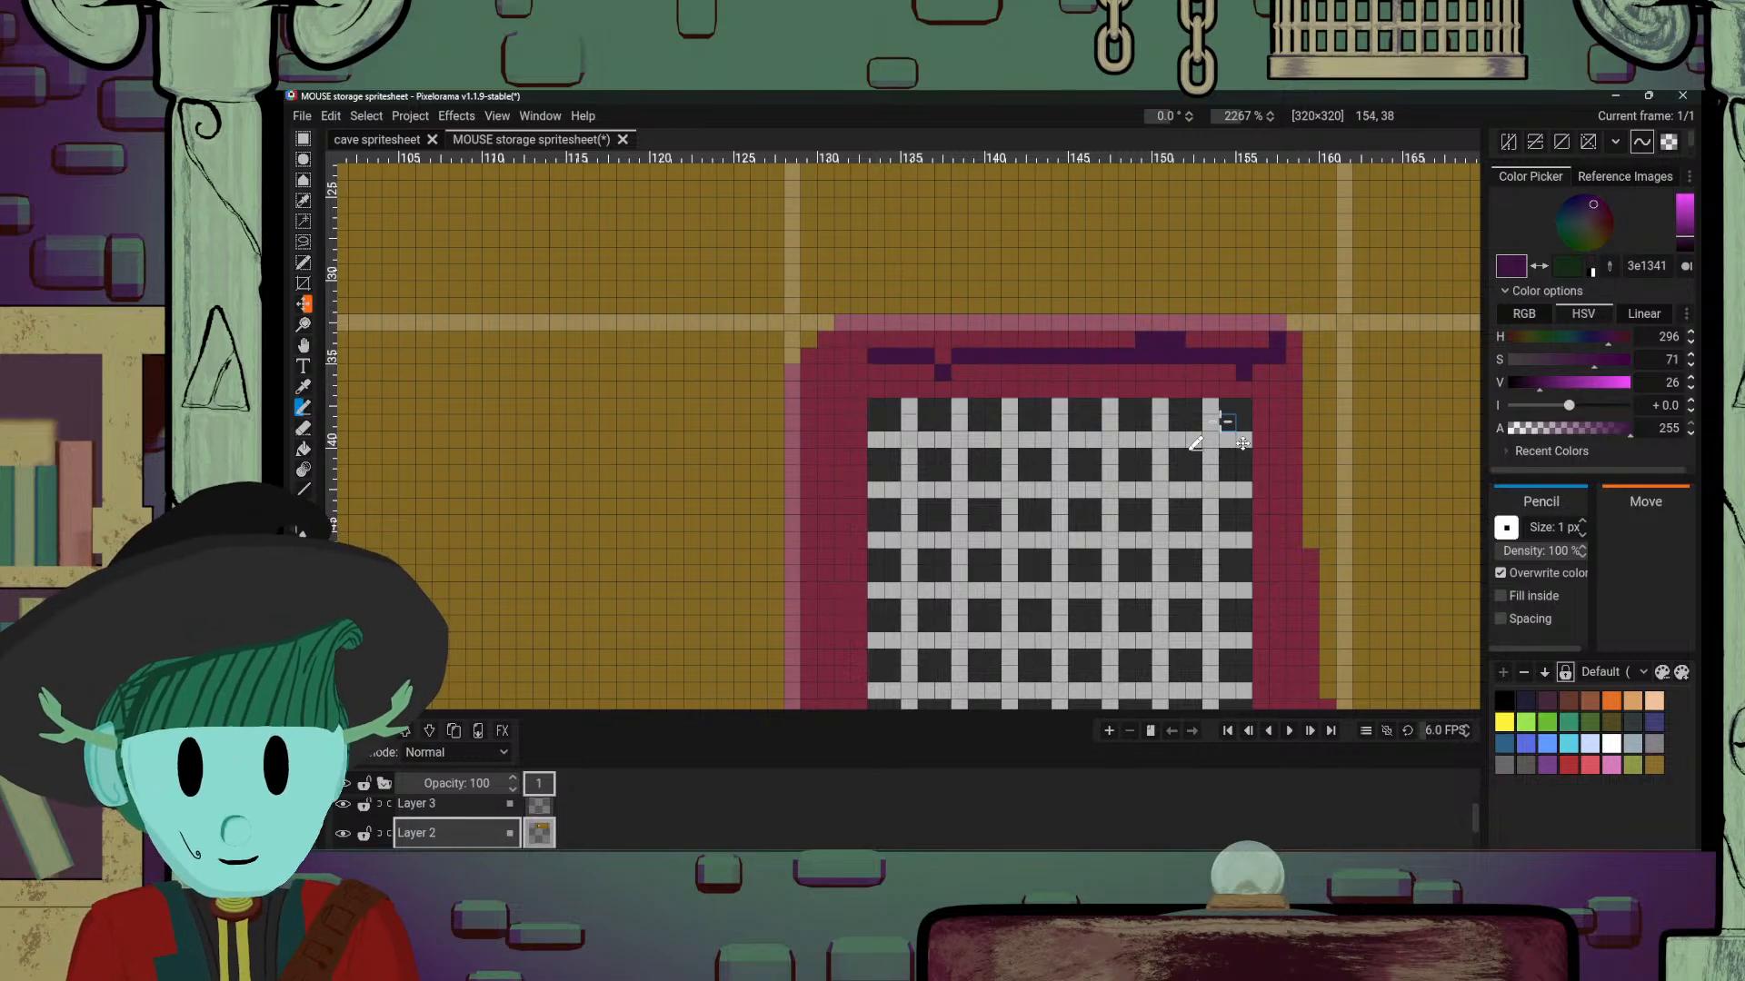
Step: Paint over the stray purple pixels around the upper line with sampled crimson, leaving a one-pixel-thick straight line
left_click(1127, 337, "alt")
left_click_drag(1127, 337, 1185, 338)
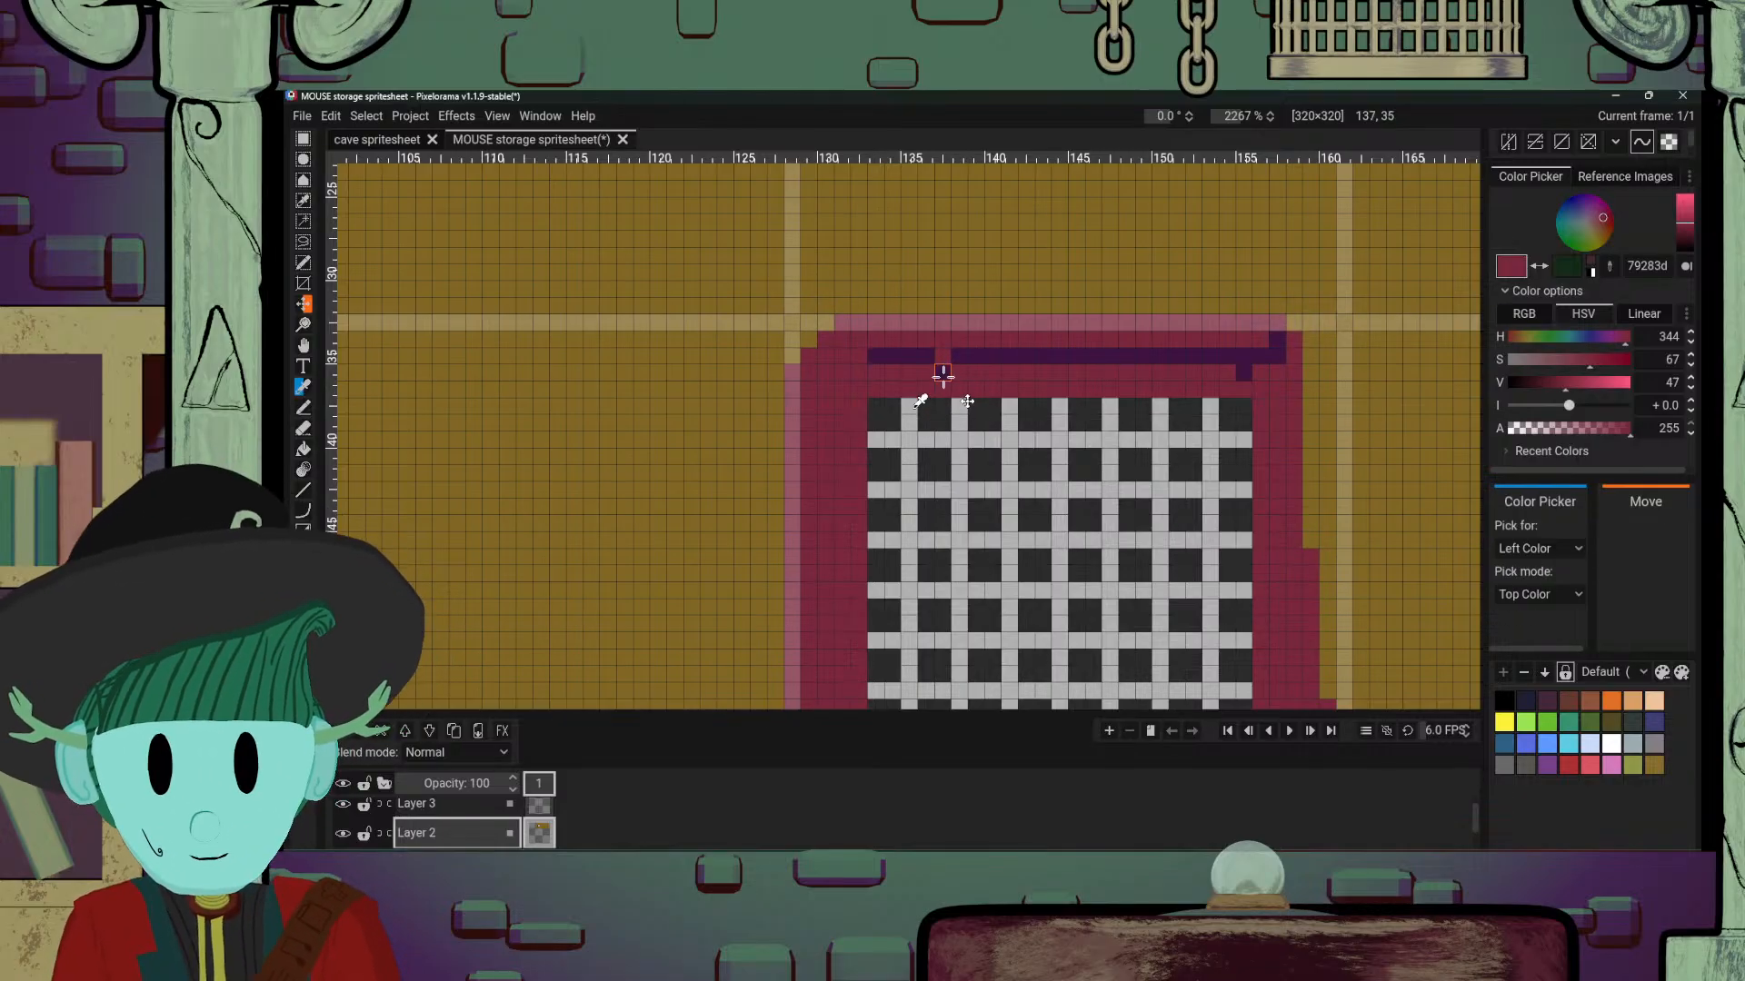
left_click(942, 370, "alt")
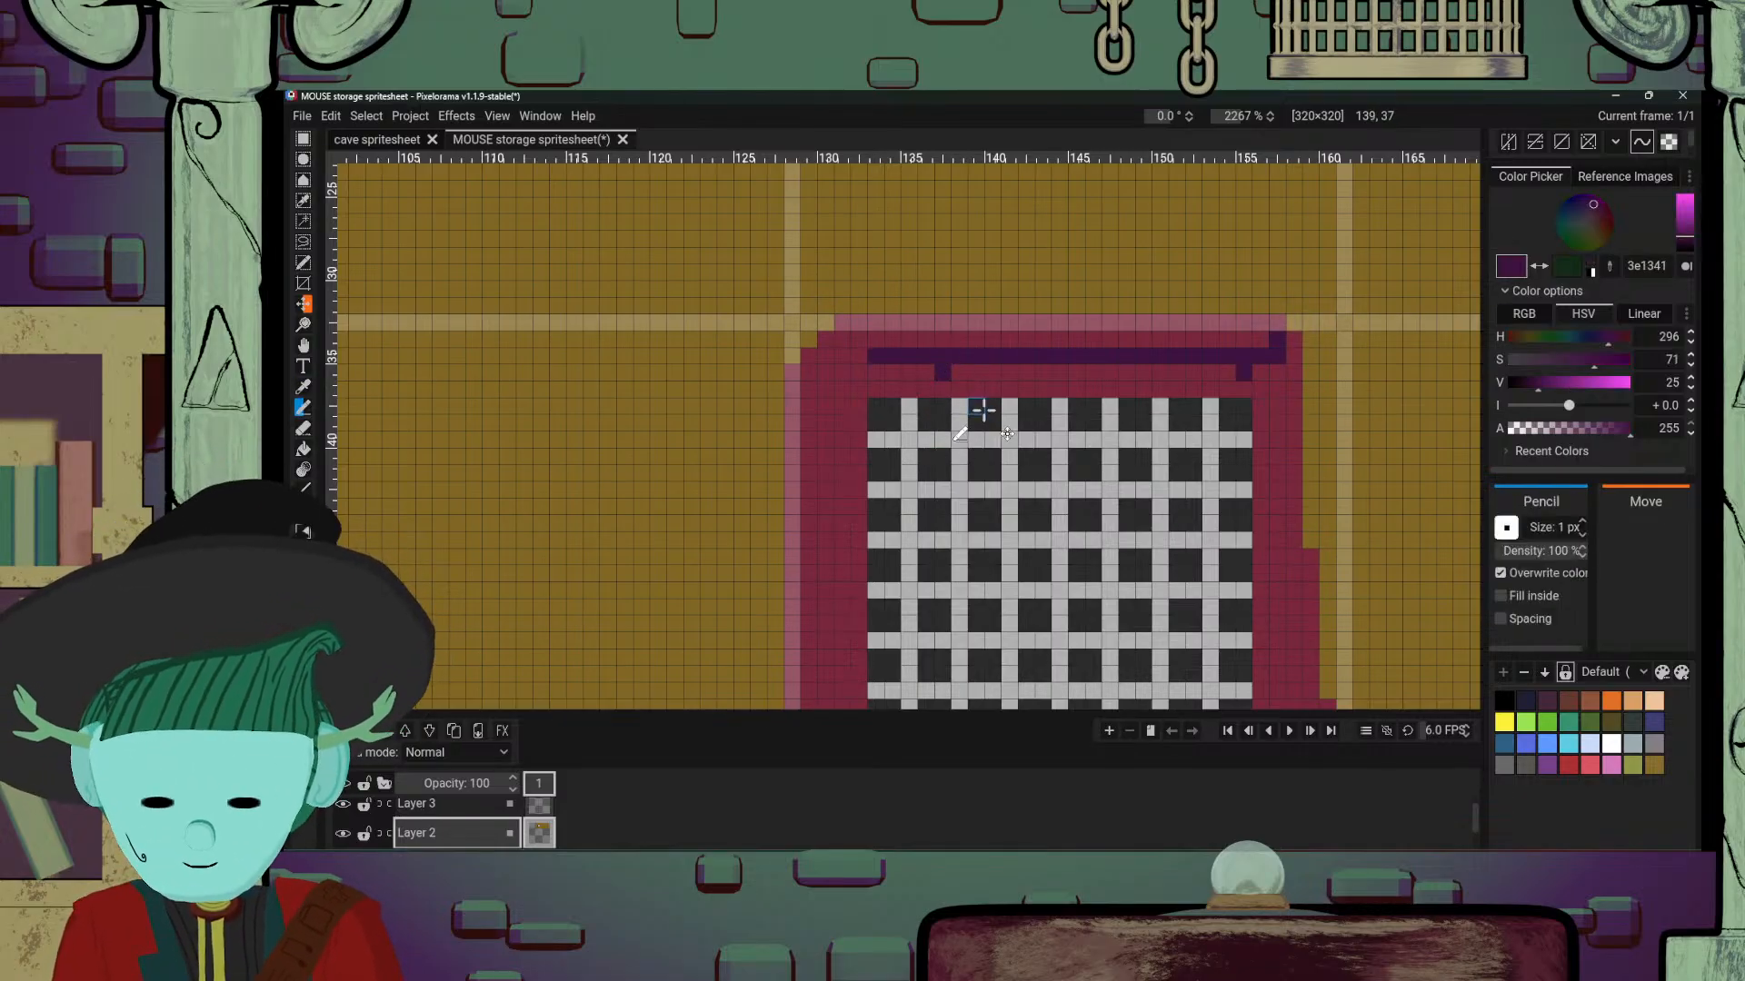
left_click(942, 373, "alt")
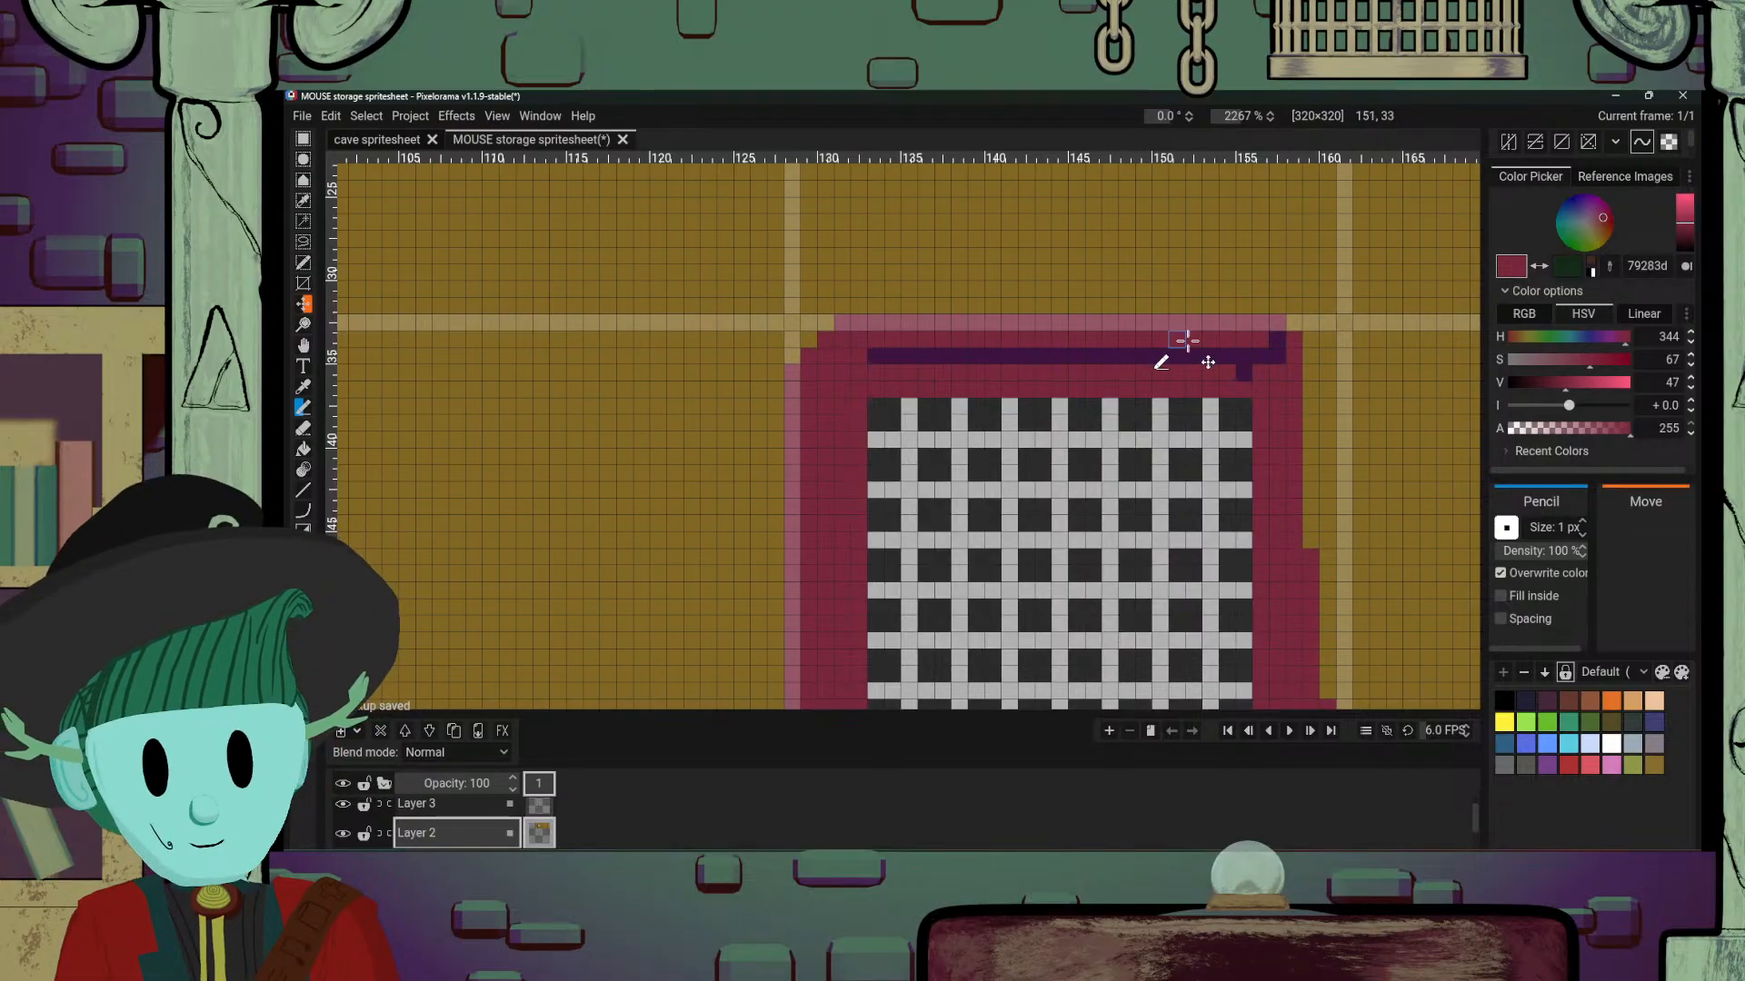
left_click(1277, 340)
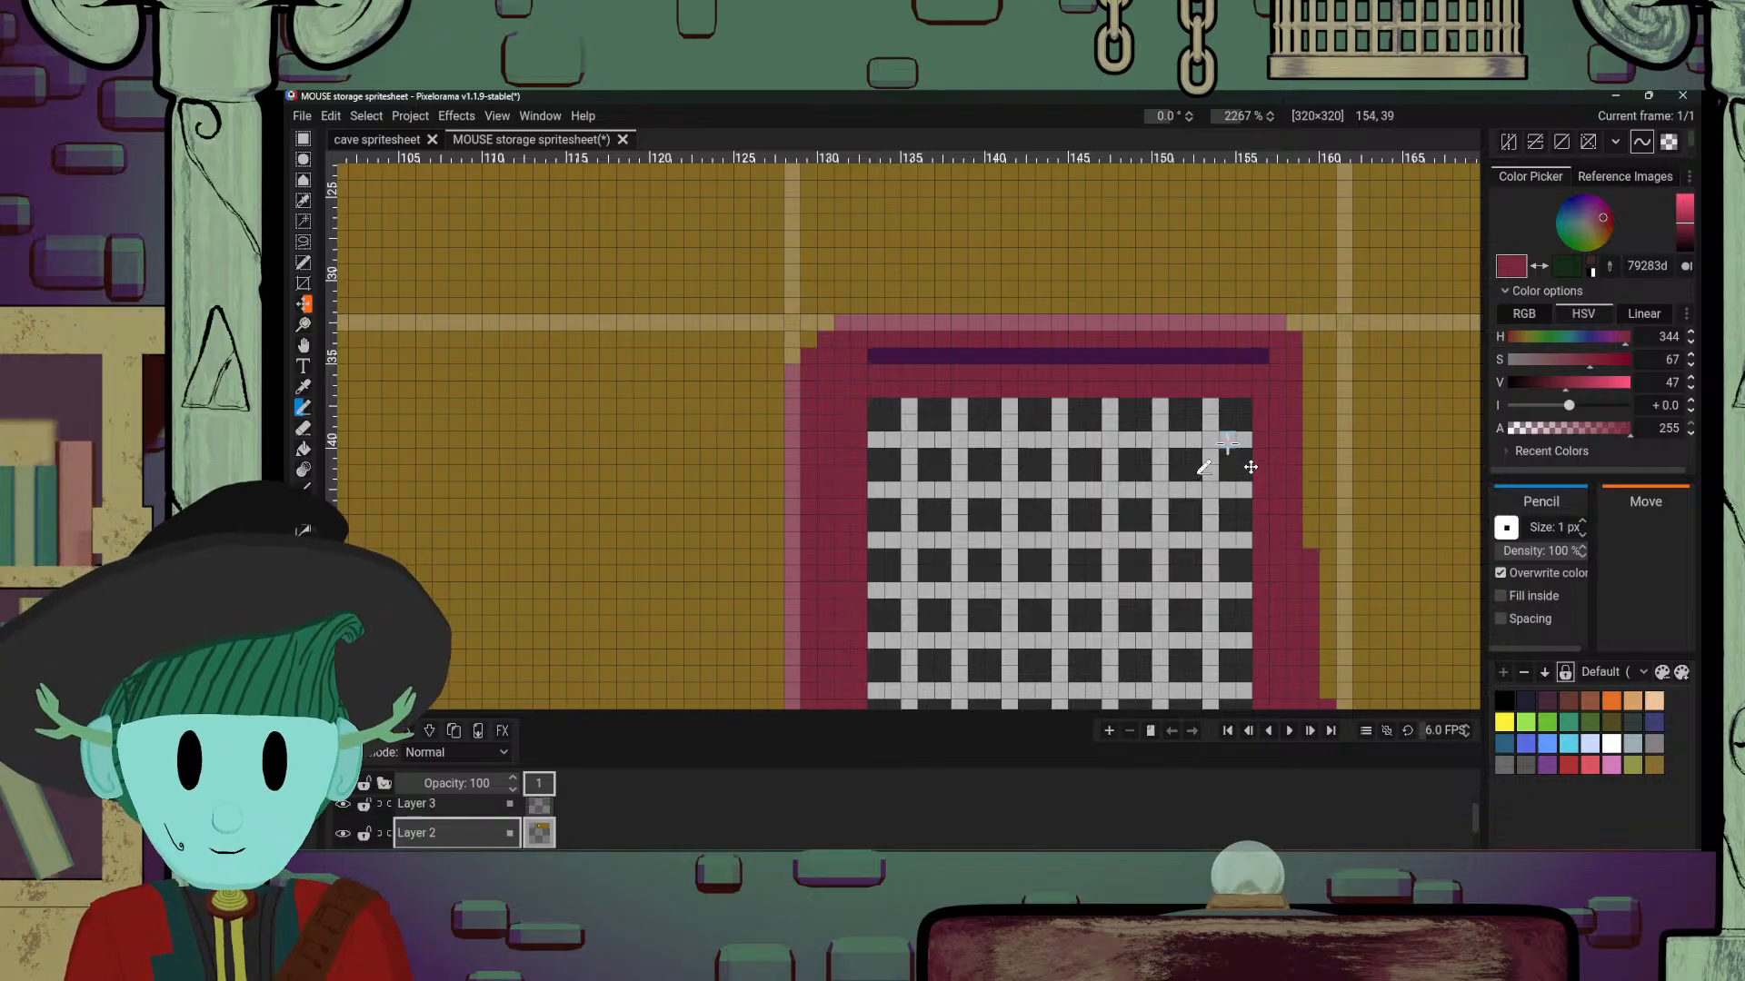
Step: Sample the dark purple and pencil a one-pixel vertical line down the crimson frame's right side, beside the lattice
left_click_drag(1237, 421, 1211, 342)
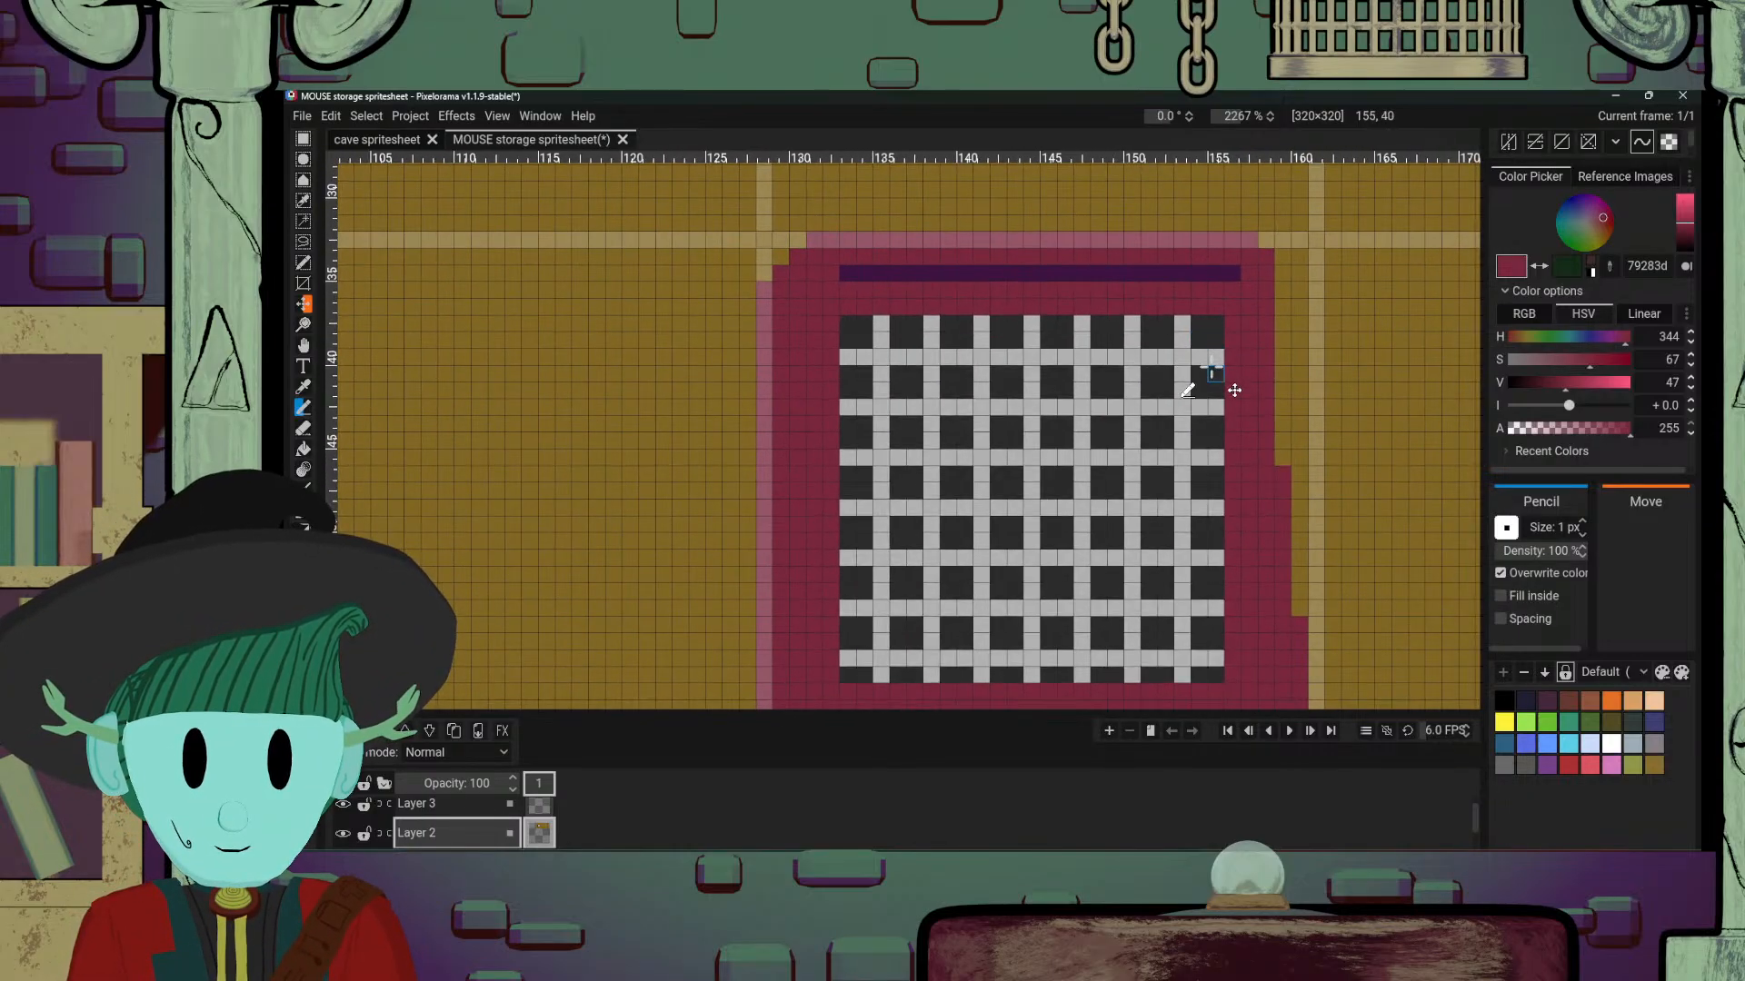
left_click(1239, 275, "alt")
left_click_drag(1250, 283, 1250, 346)
mouse_move(1221, 457)
left_mouse_down()
mouse_move(1235, 265)
mouse_move(1219, 380)
left_mouse_up()
left_click_drag(1251, 277, 1253, 464)
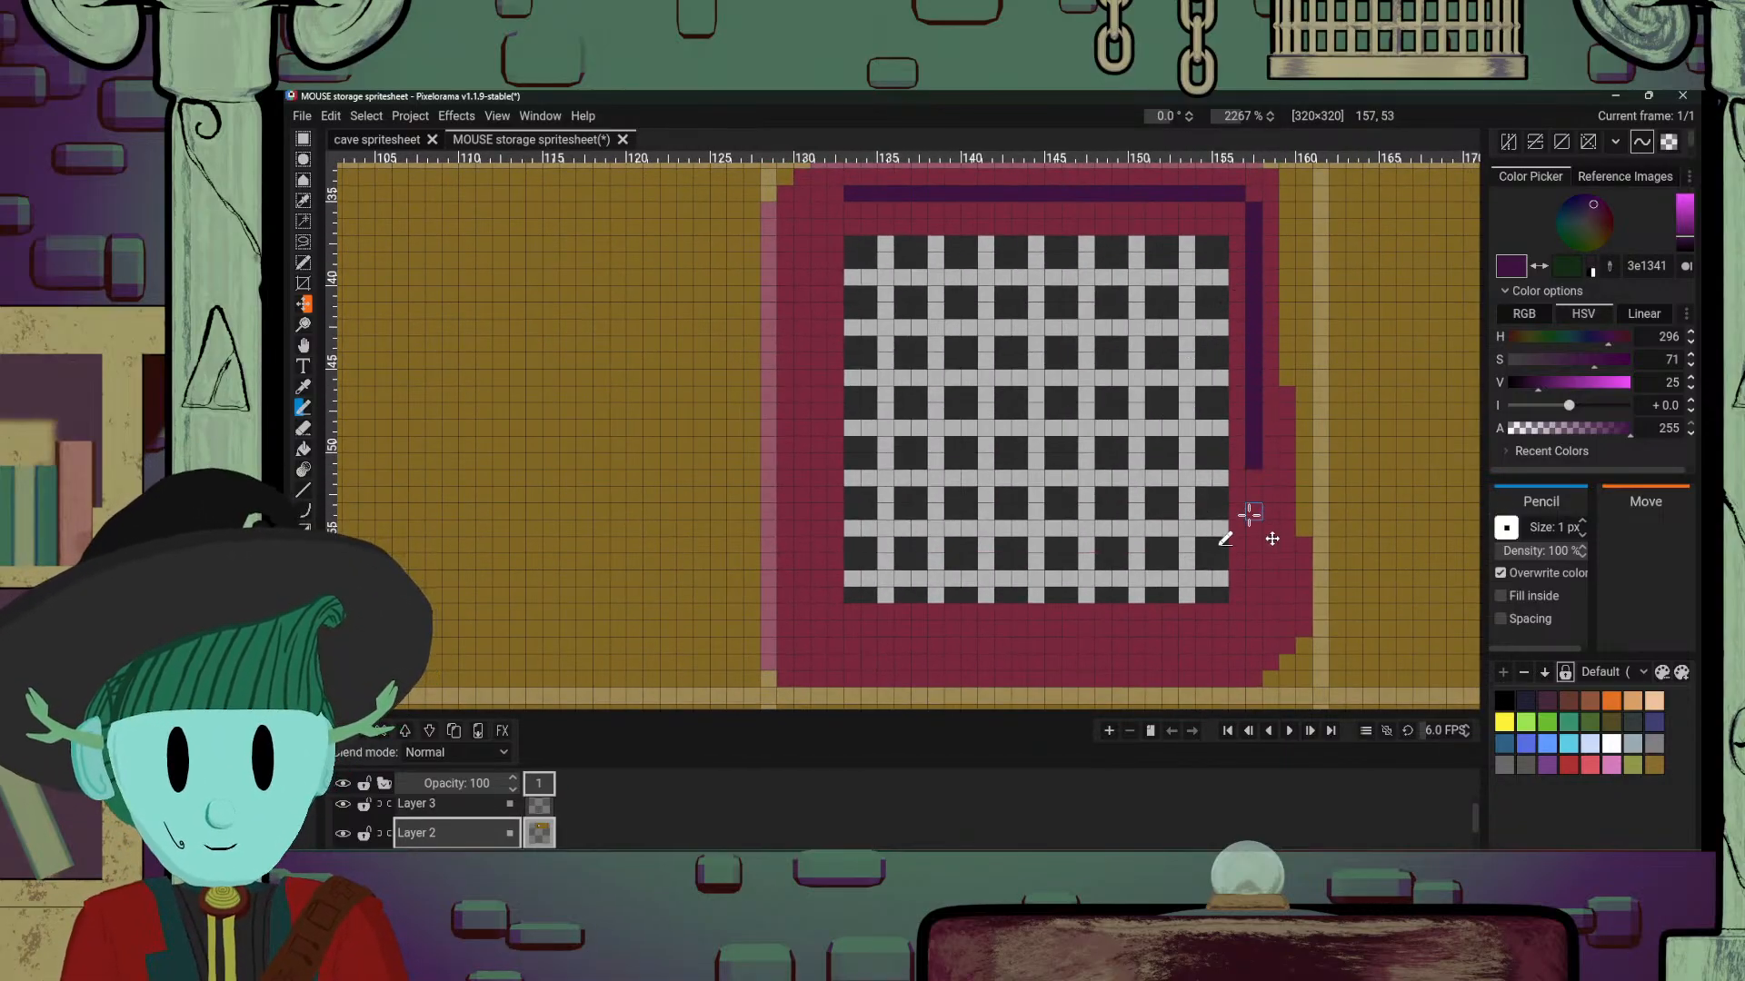
left_click_drag(1254, 471, 1254, 636)
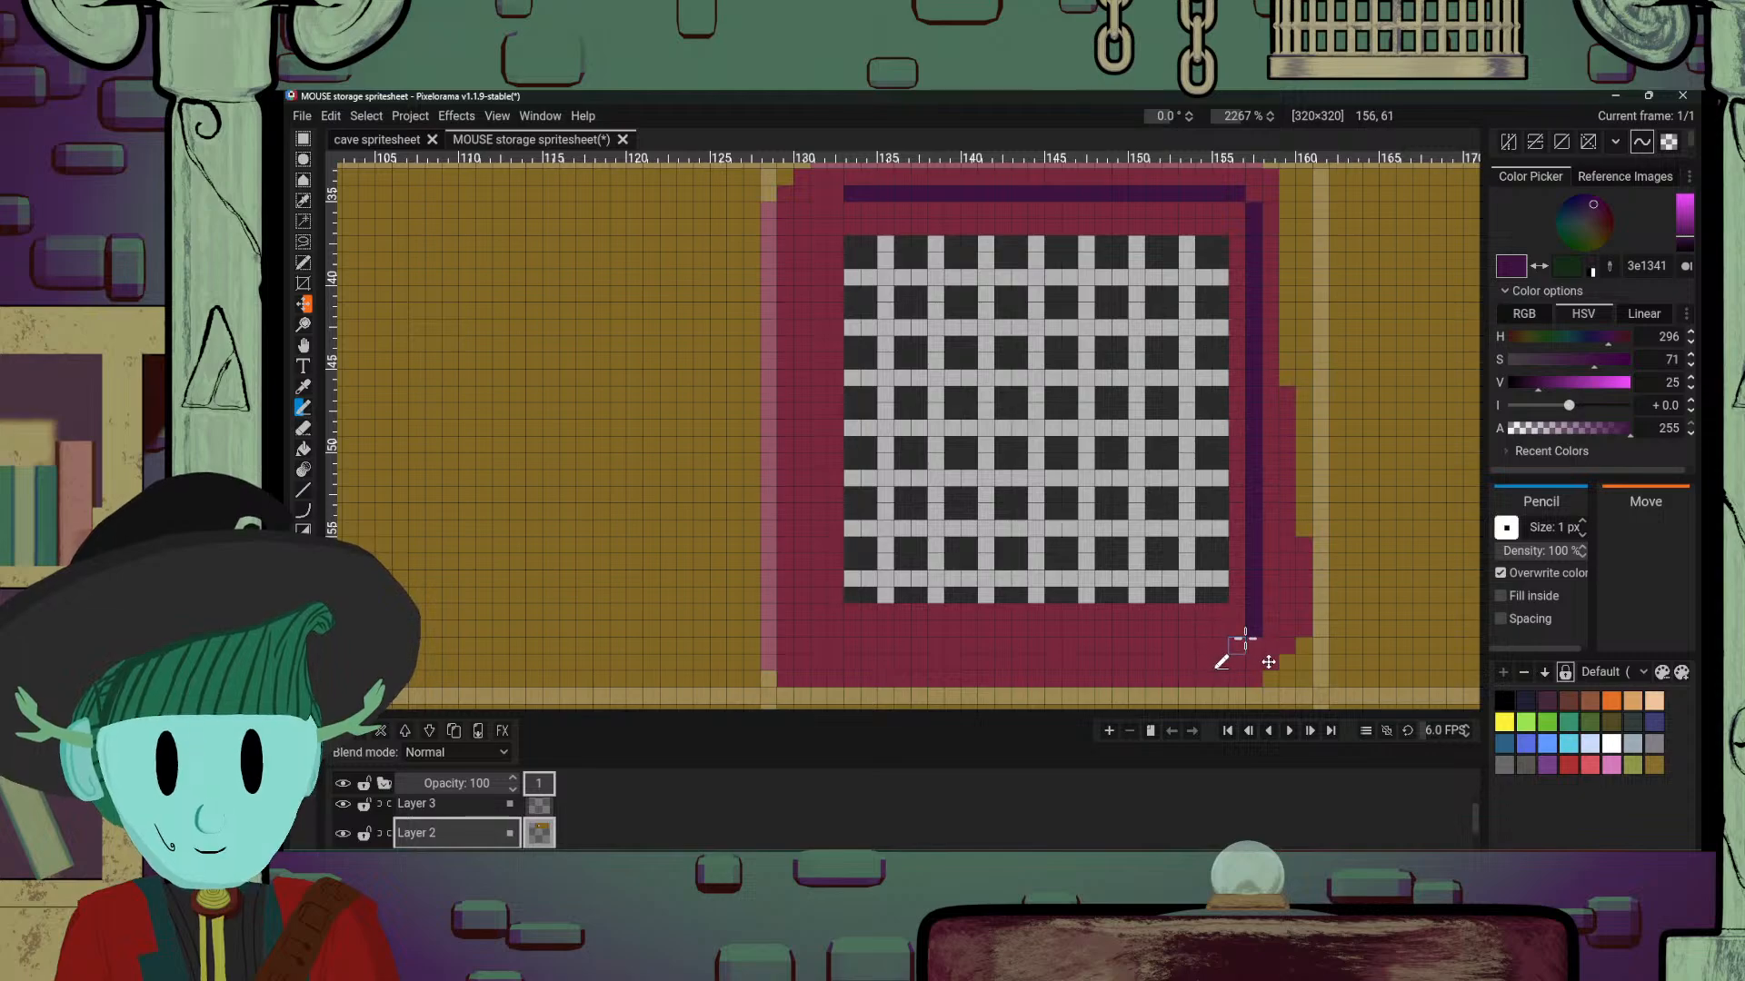
Step: Pencil the purple line along the frame's lower band and left side, joining it to the upper line with a stepped corner
left_click_drag(845, 645, 1259, 647)
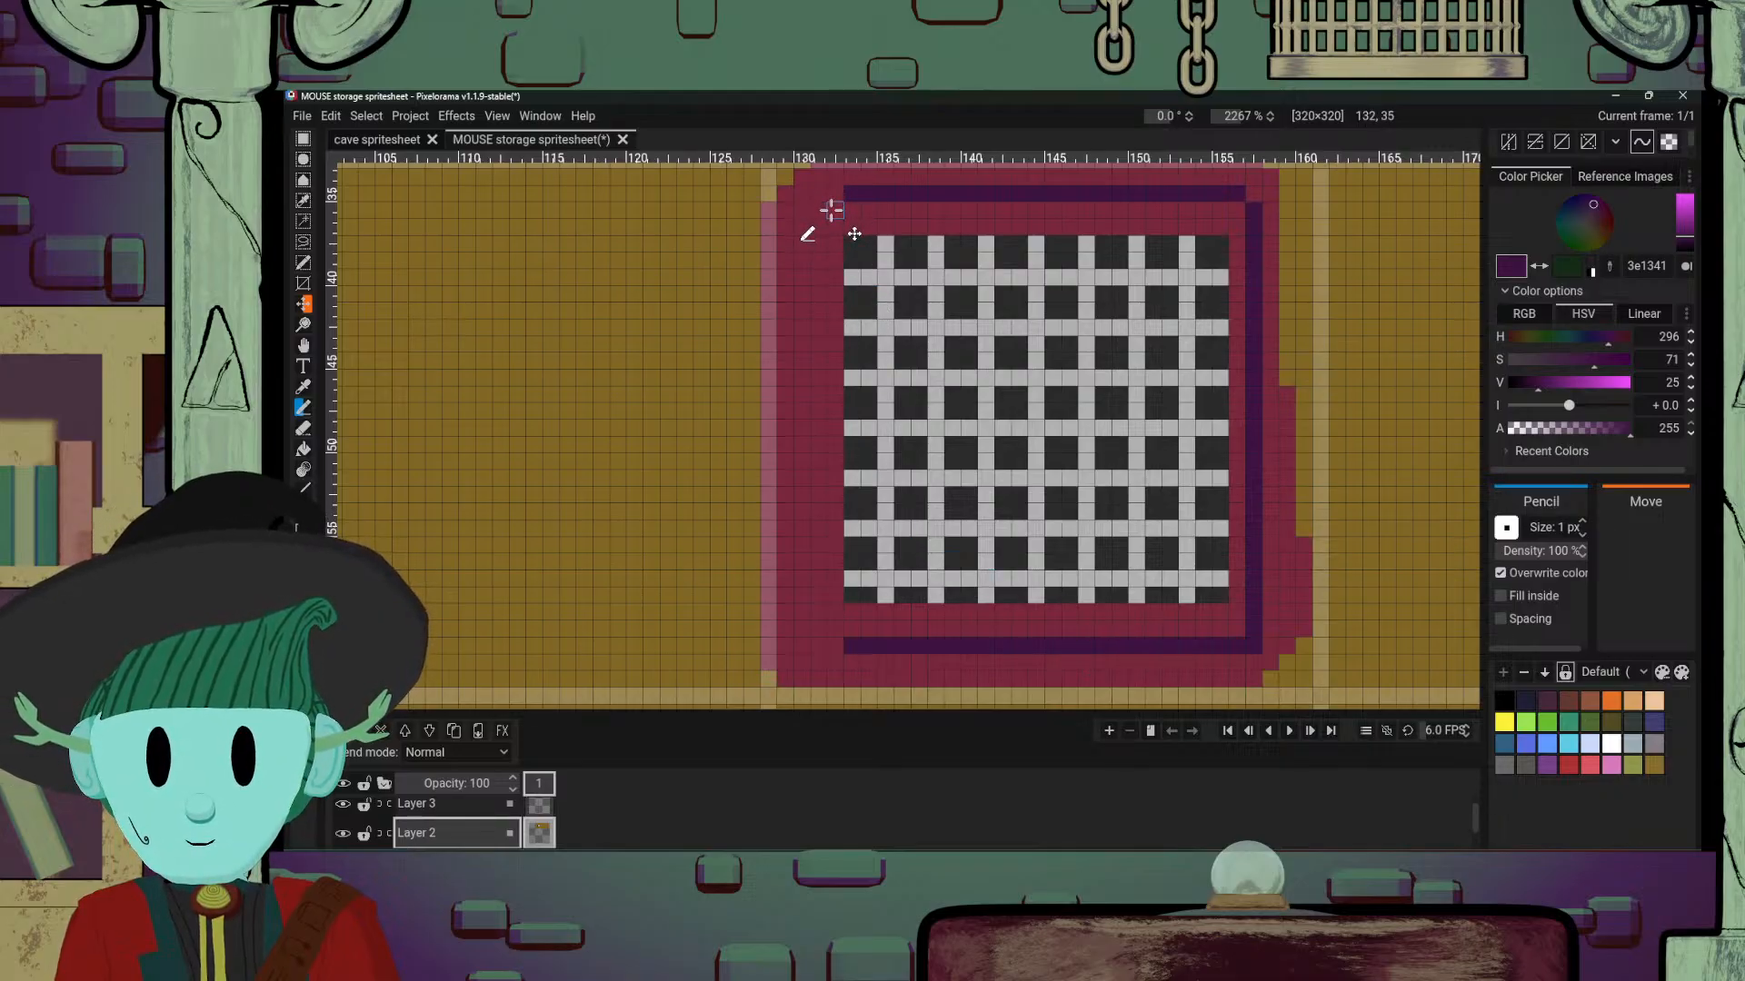
left_click_drag(830, 197, 818, 210)
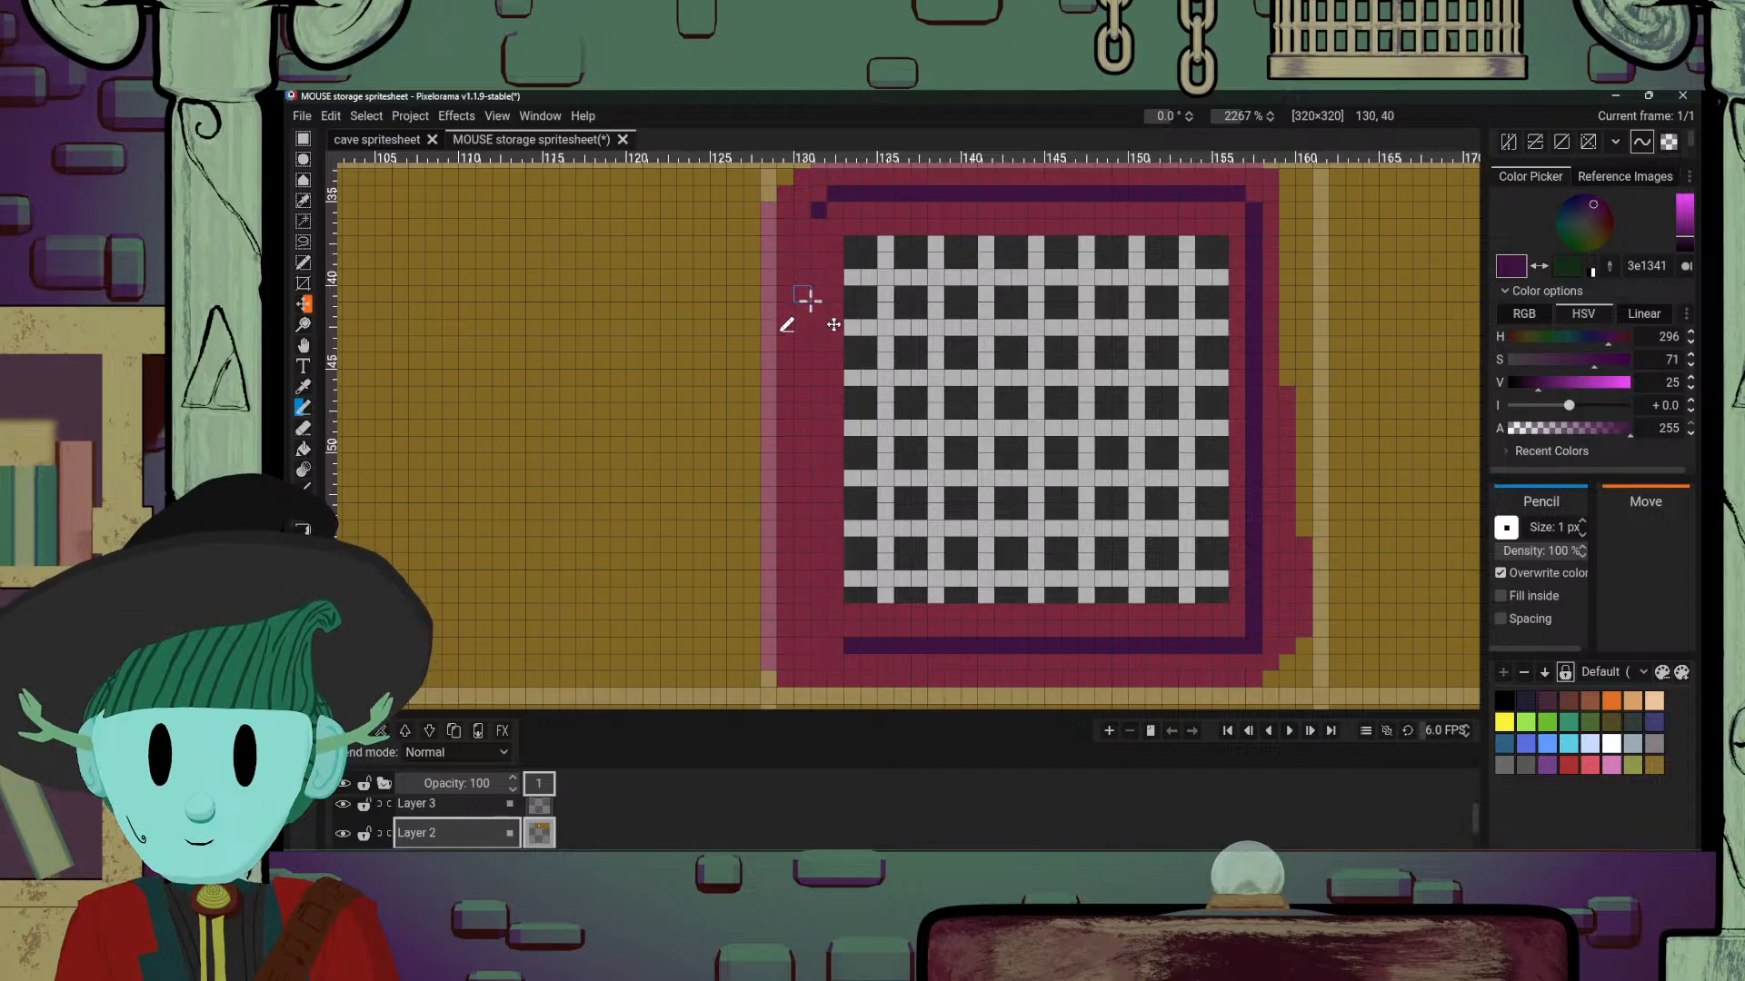
left_click(801, 226)
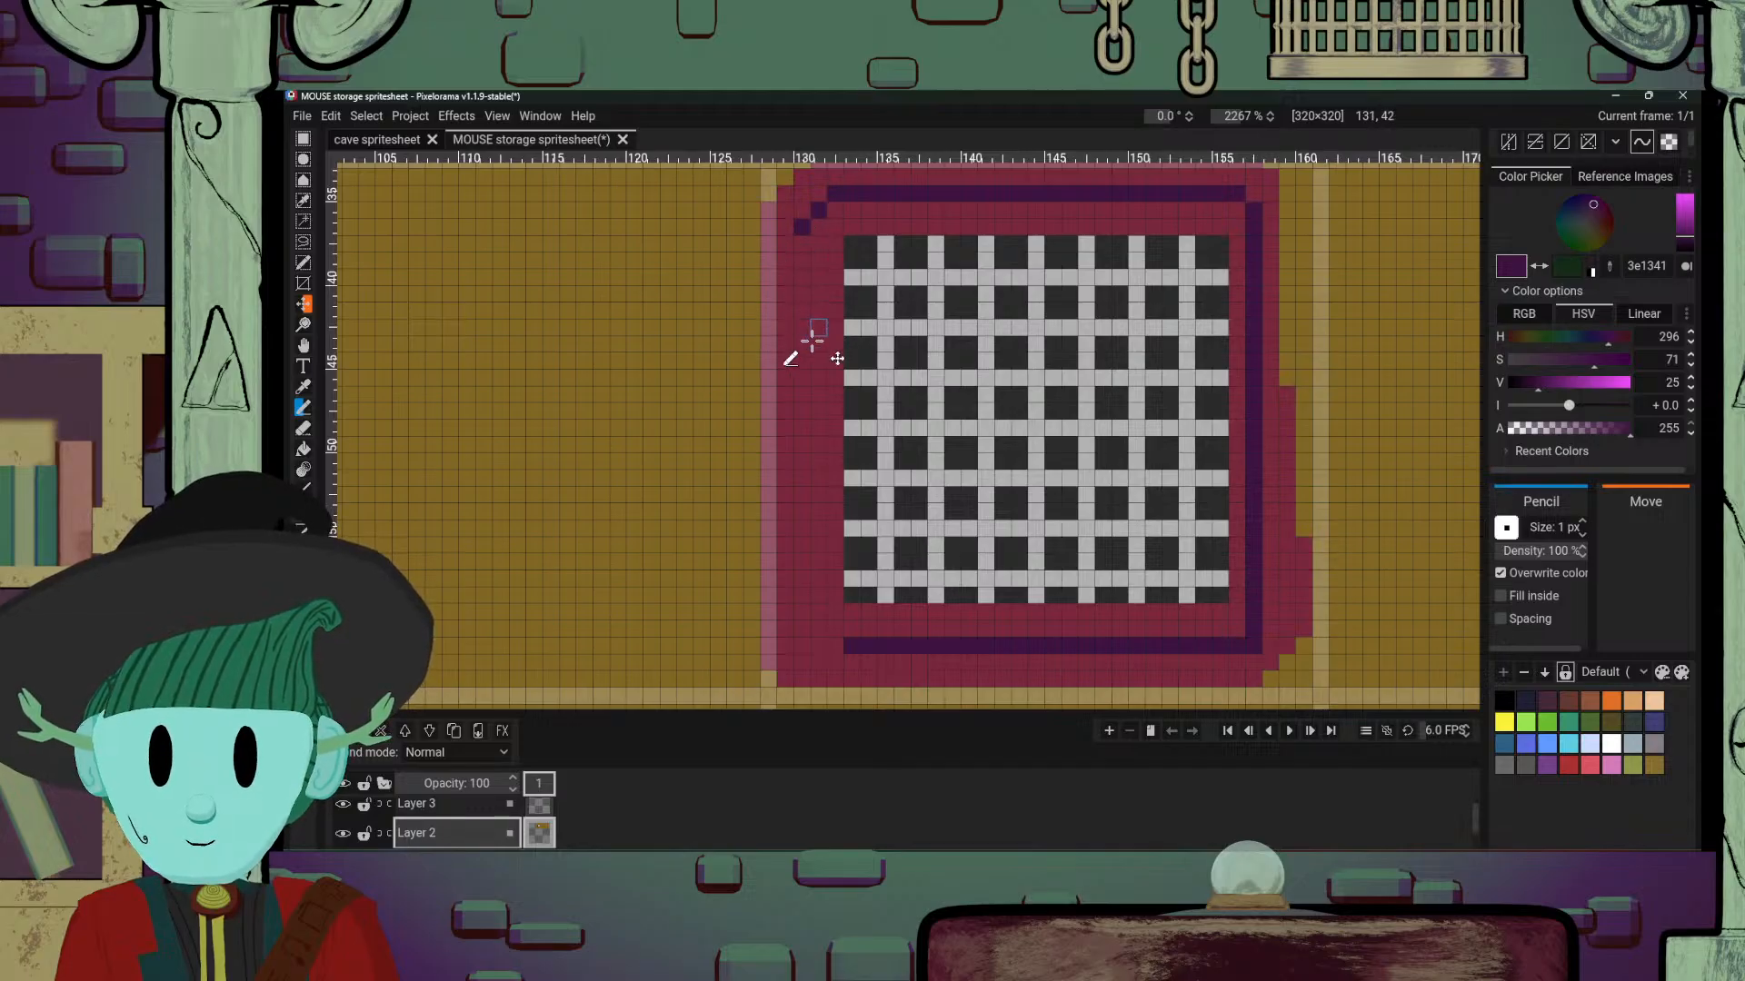
mouse_move(804, 247)
left_mouse_down()
mouse_move(804, 597)
mouse_move(814, 648)
mouse_move(837, 646)
left_mouse_up()
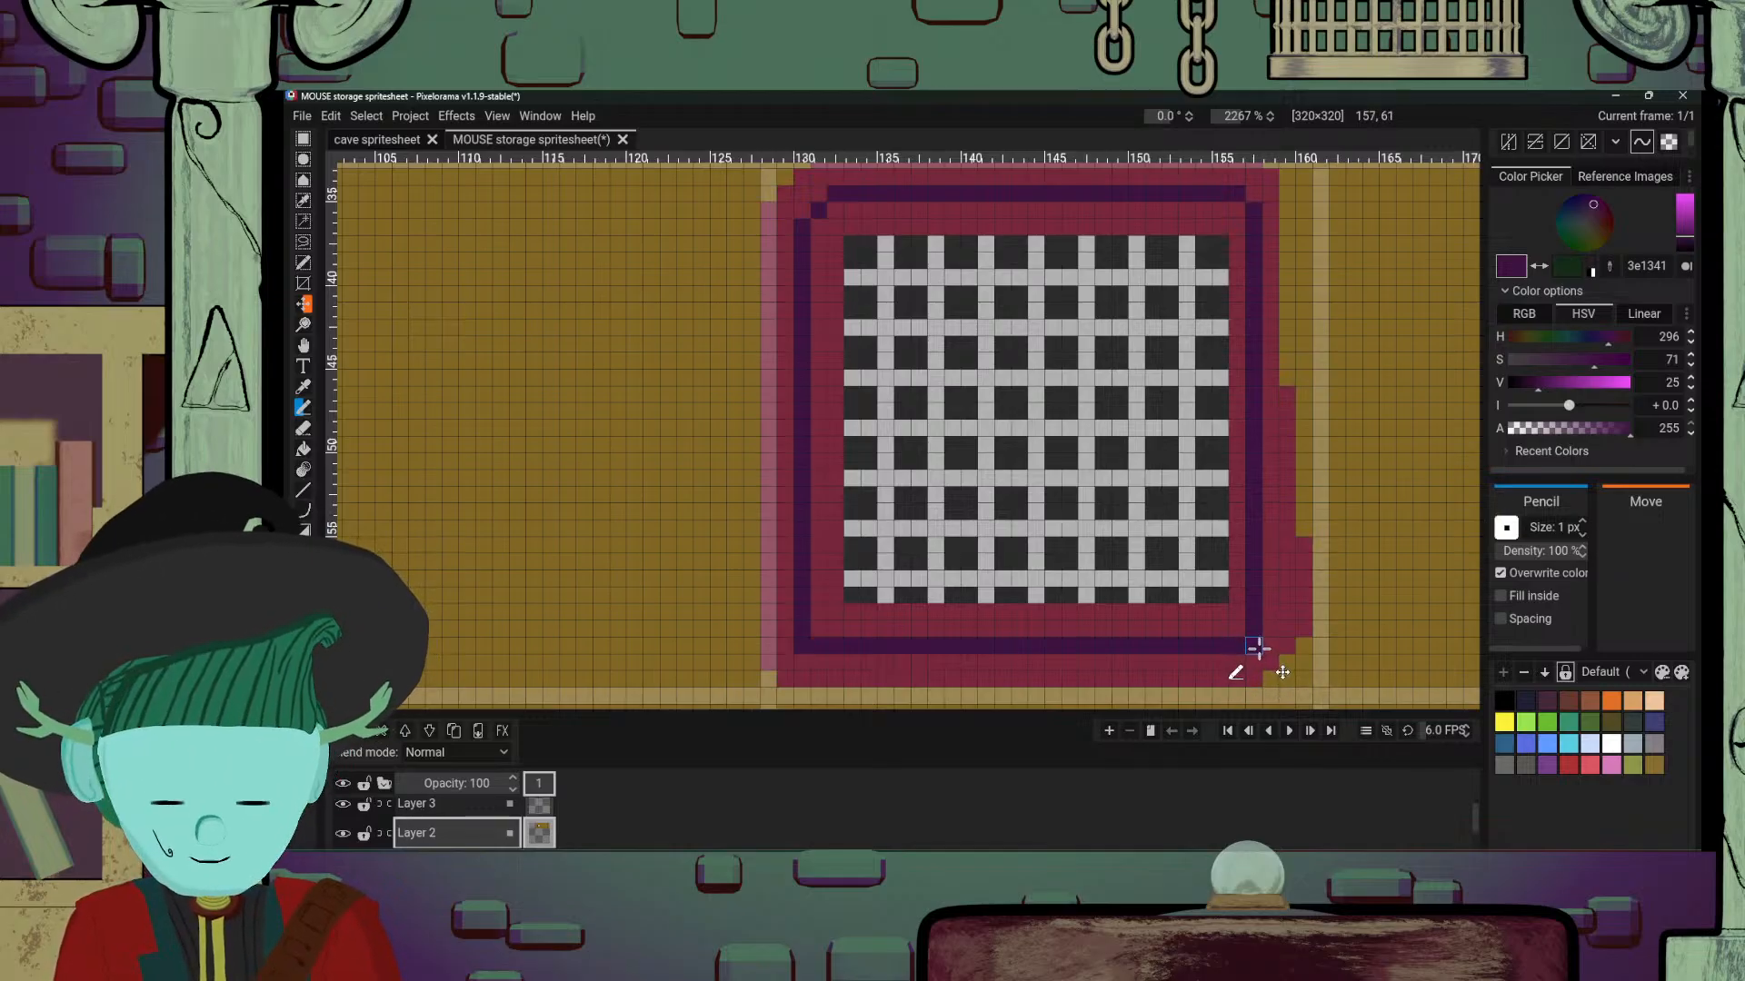
Step: Replace the purple outline's outermost lower-right corner pixel with crimson and pencil a purple pixel diagonally inside that corner
left_click(1269, 646, "alt")
left_click(1254, 646)
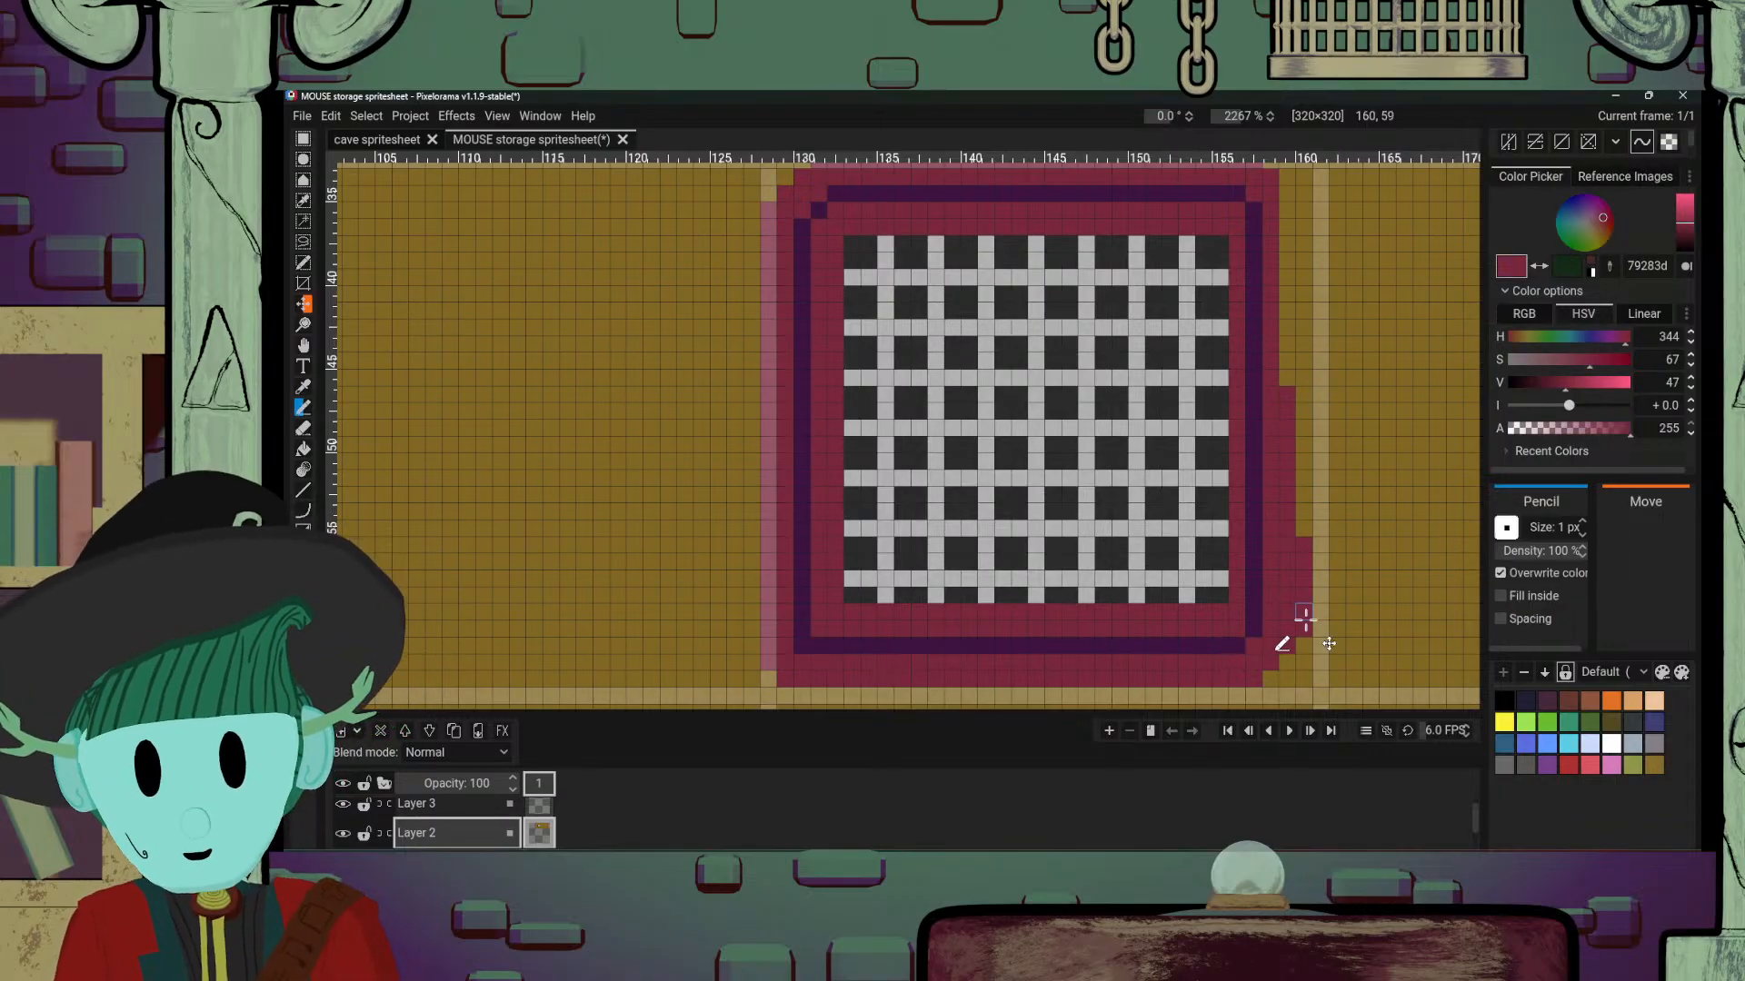
scroll(1147, 627, "down", 5)
scroll(1147, 627, "up", 4)
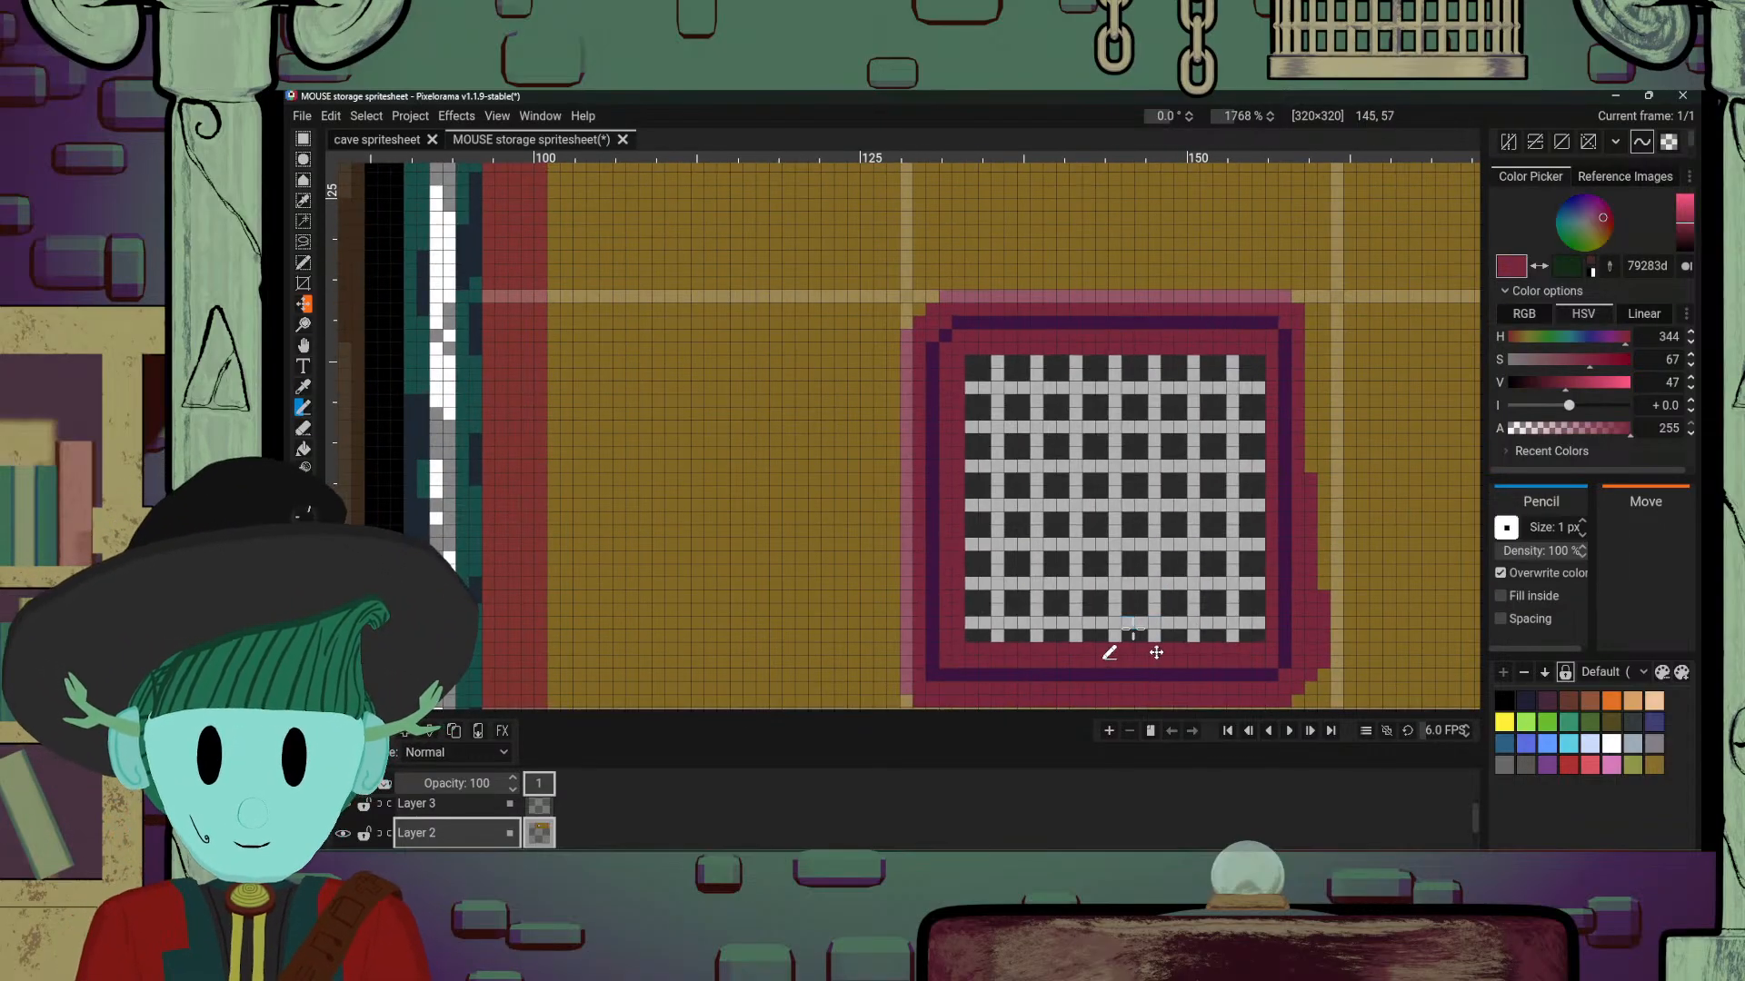
scroll(1161, 527, "down", 1)
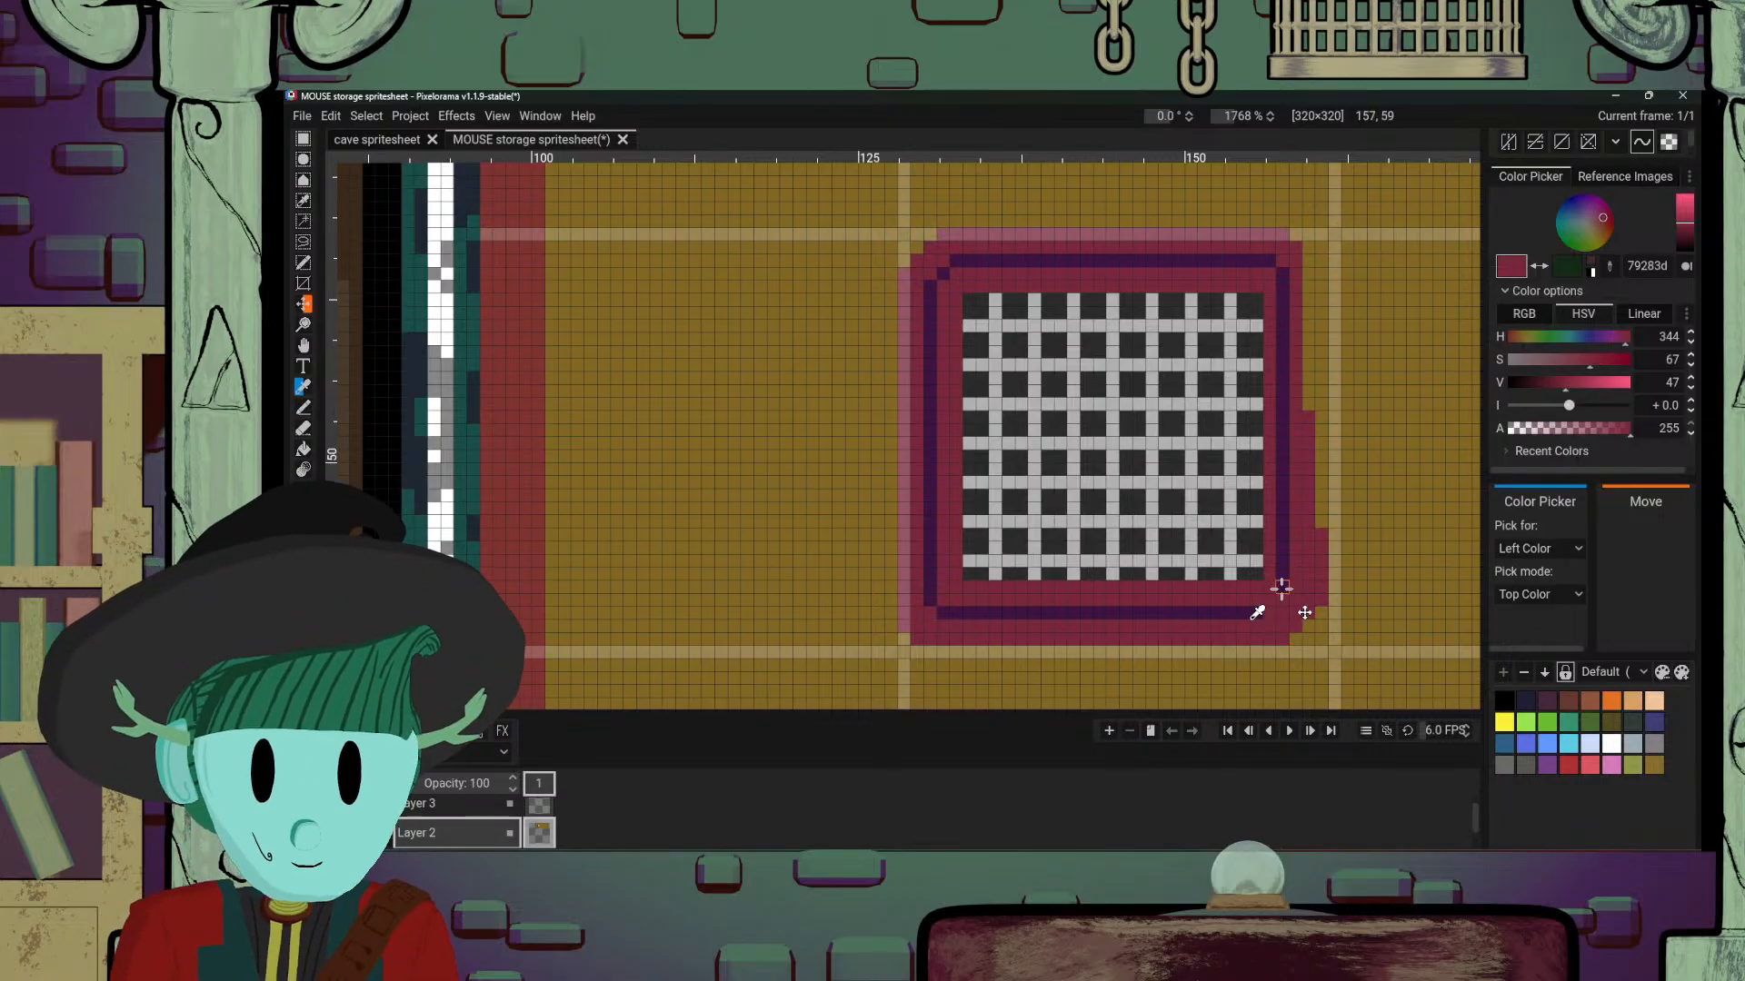
left_click(1277, 597, "alt")
scroll(1272, 600, "down", 6)
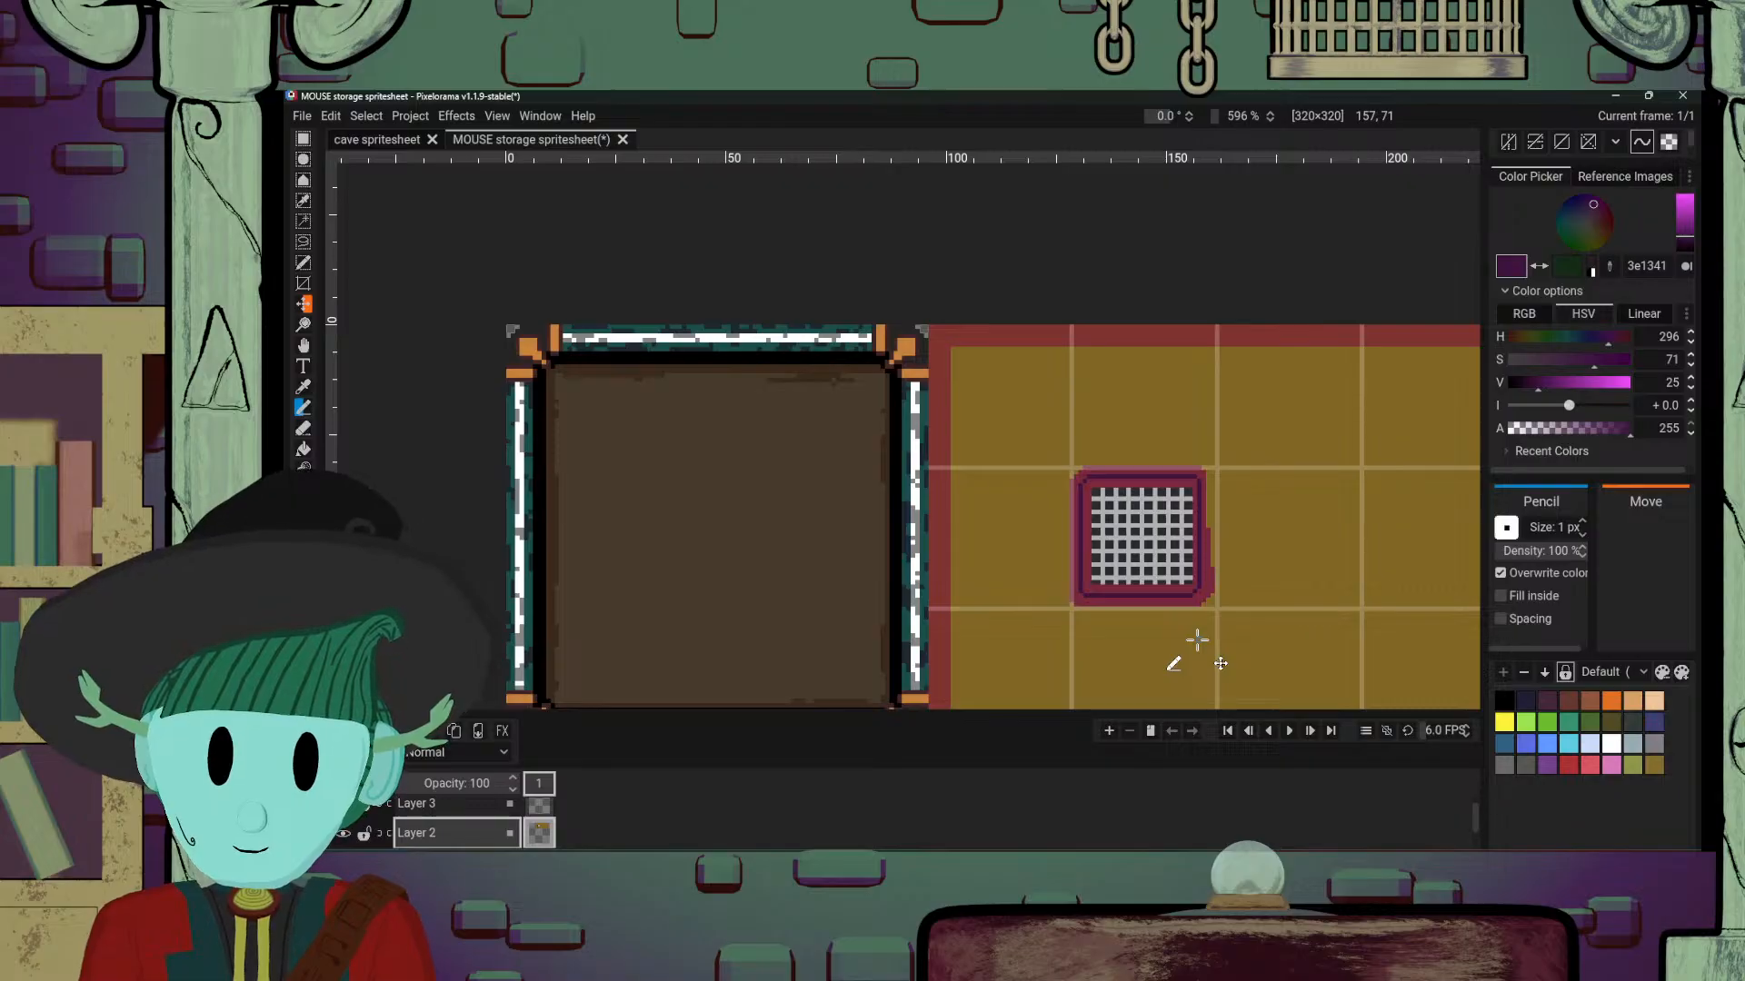
scroll(1197, 640, "up", 5)
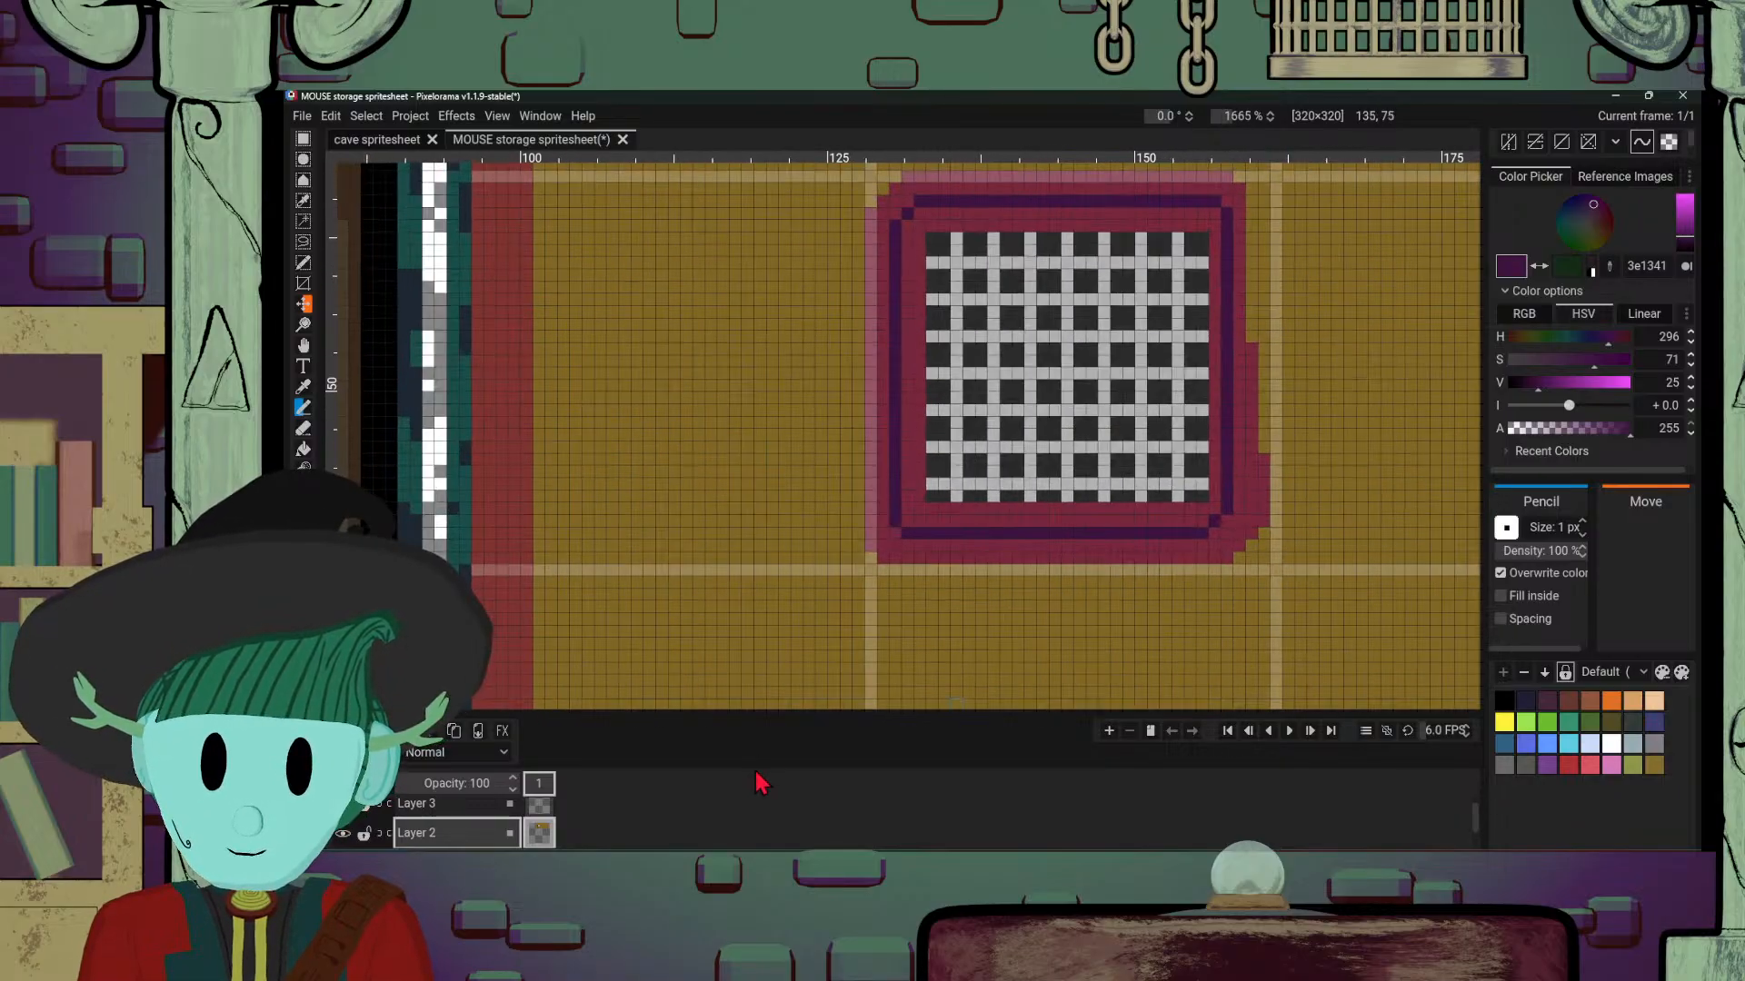
mouse_move(701, 866)
mouse_move(697, 826)
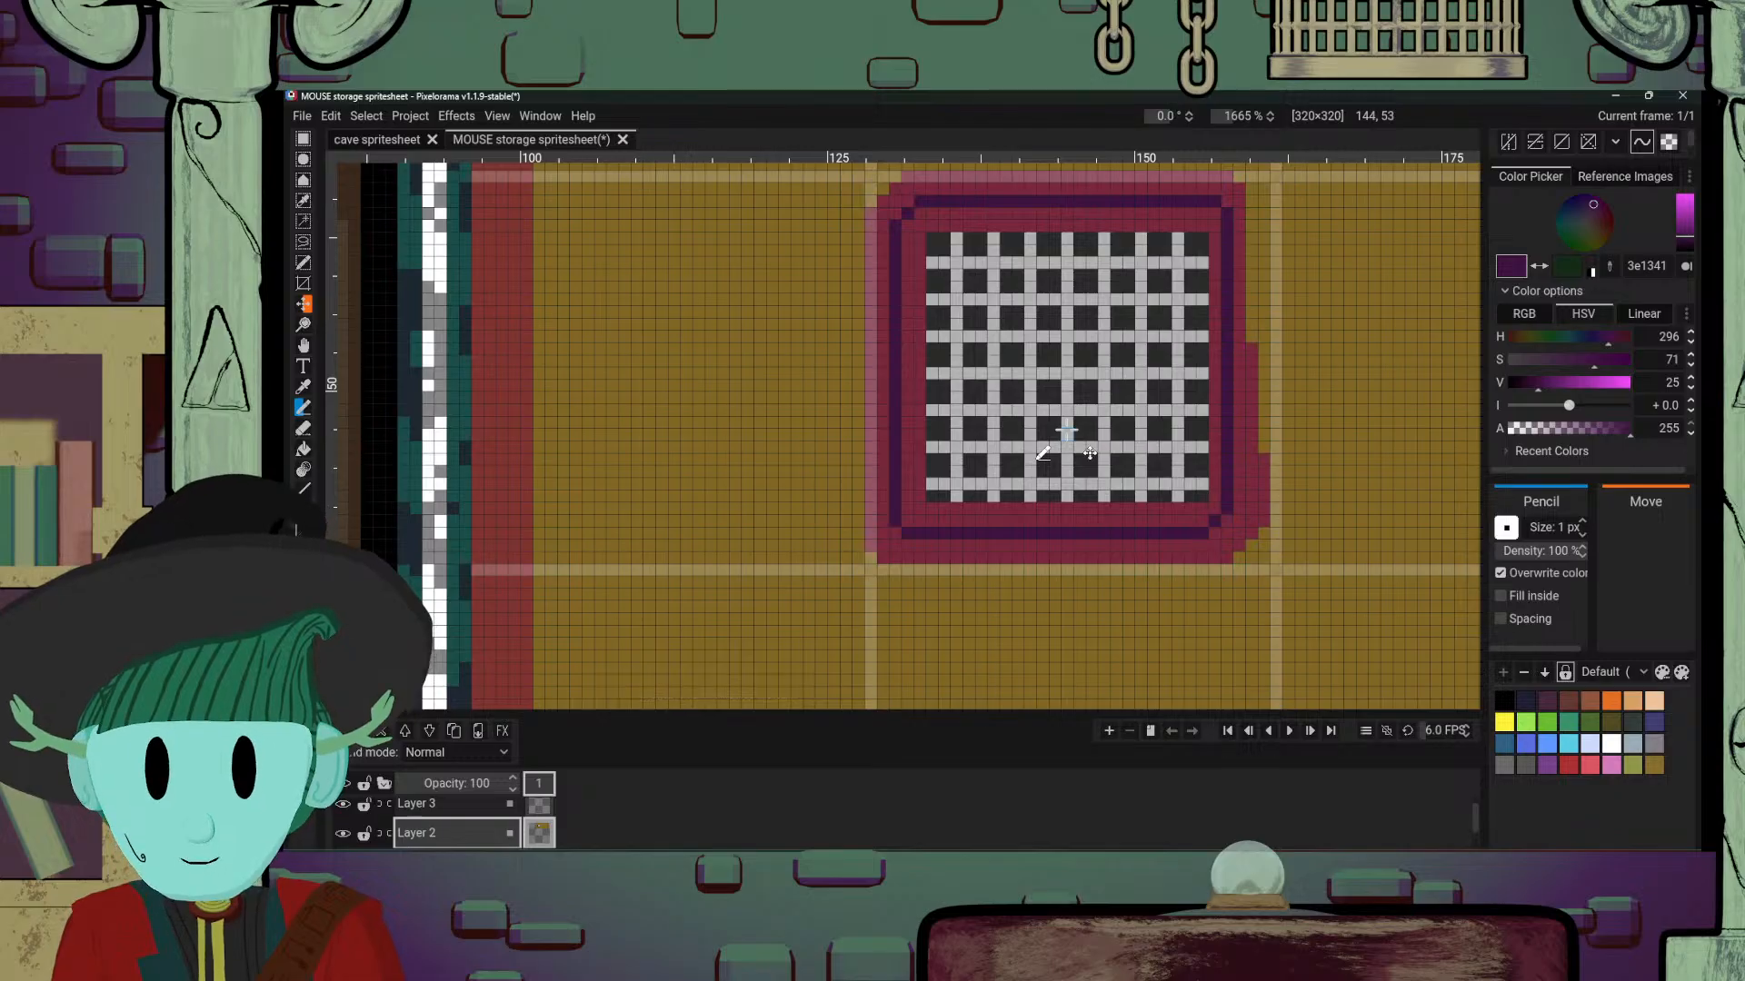
left_click_drag(1065, 439, 1057, 509)
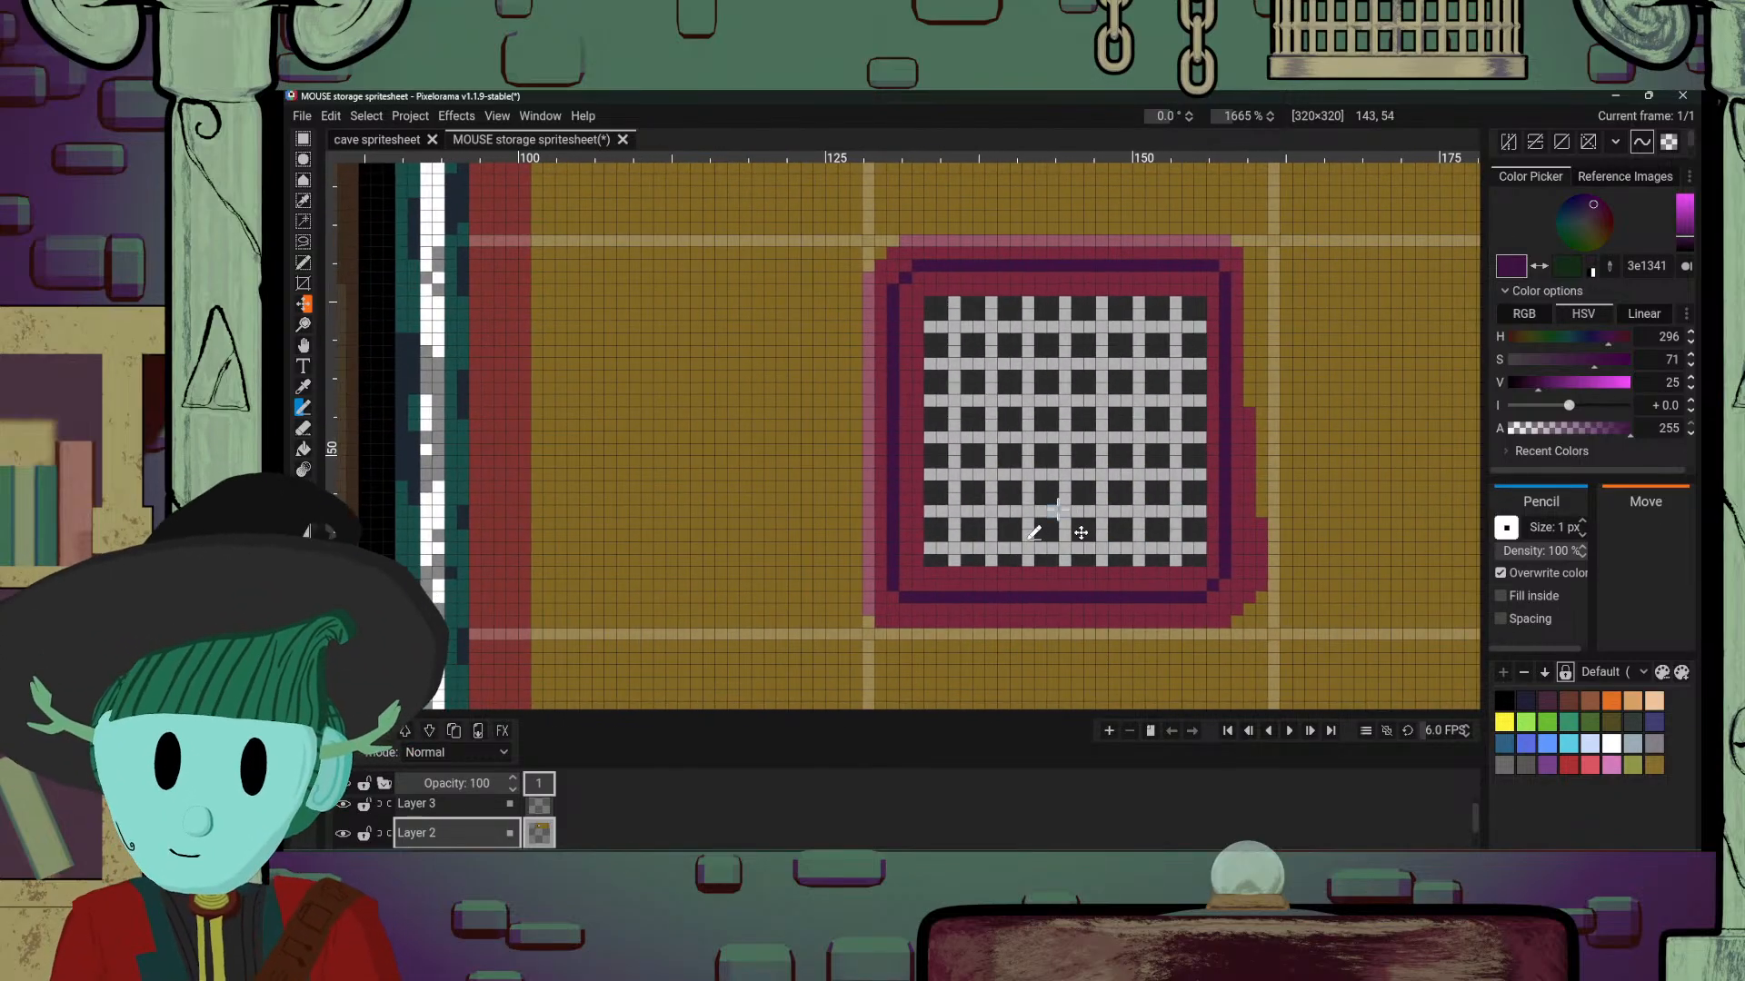
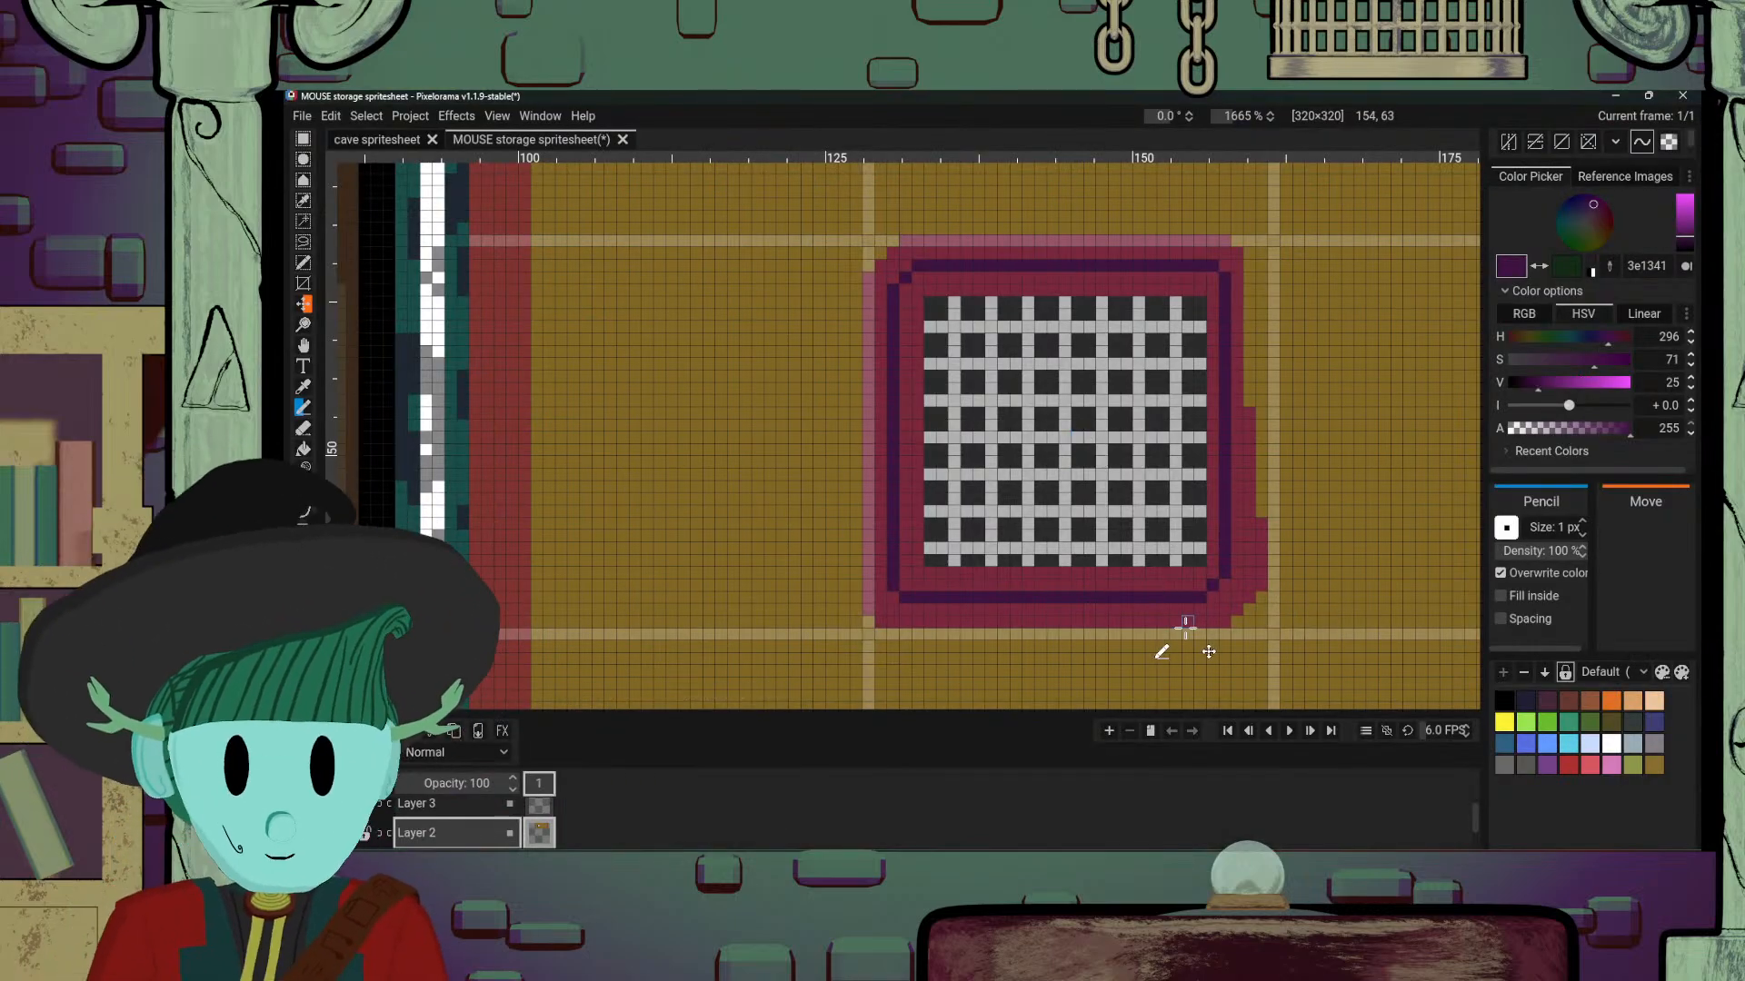
Step: Close off the frame's lower corners with dark purple pencil pixels and fill the band below the inner outline with the same purple
key("o")
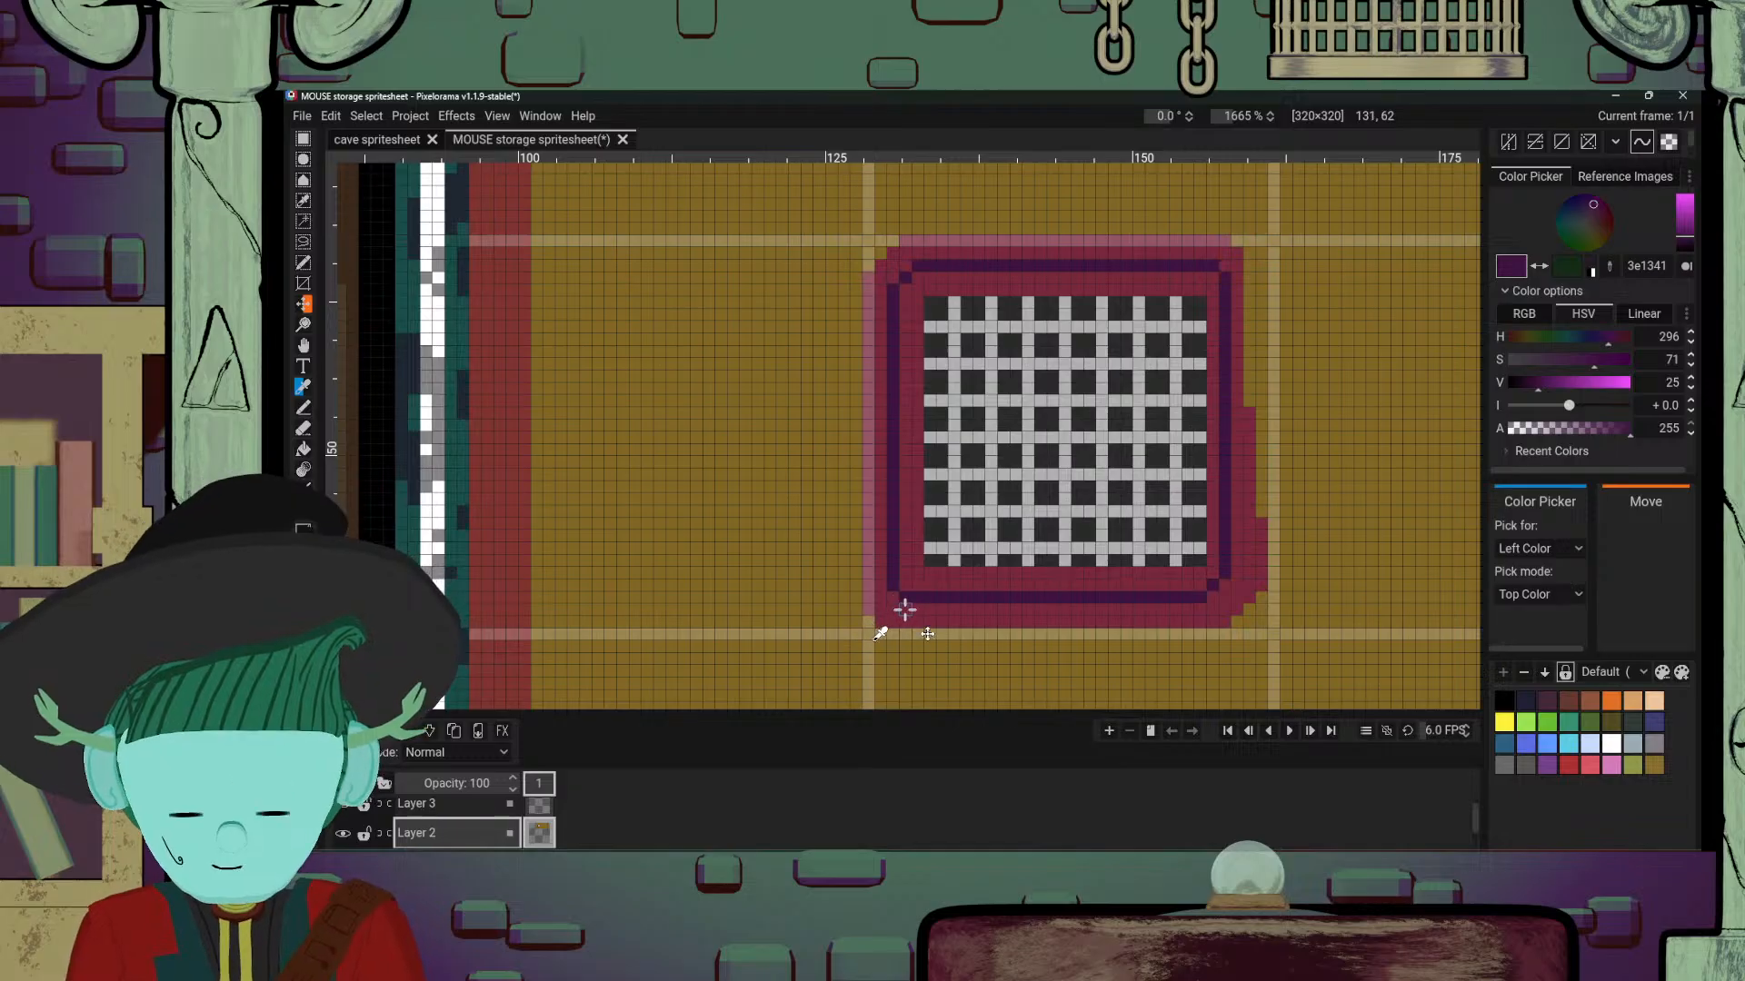
key("p")
left_click_drag(893, 599, 881, 622)
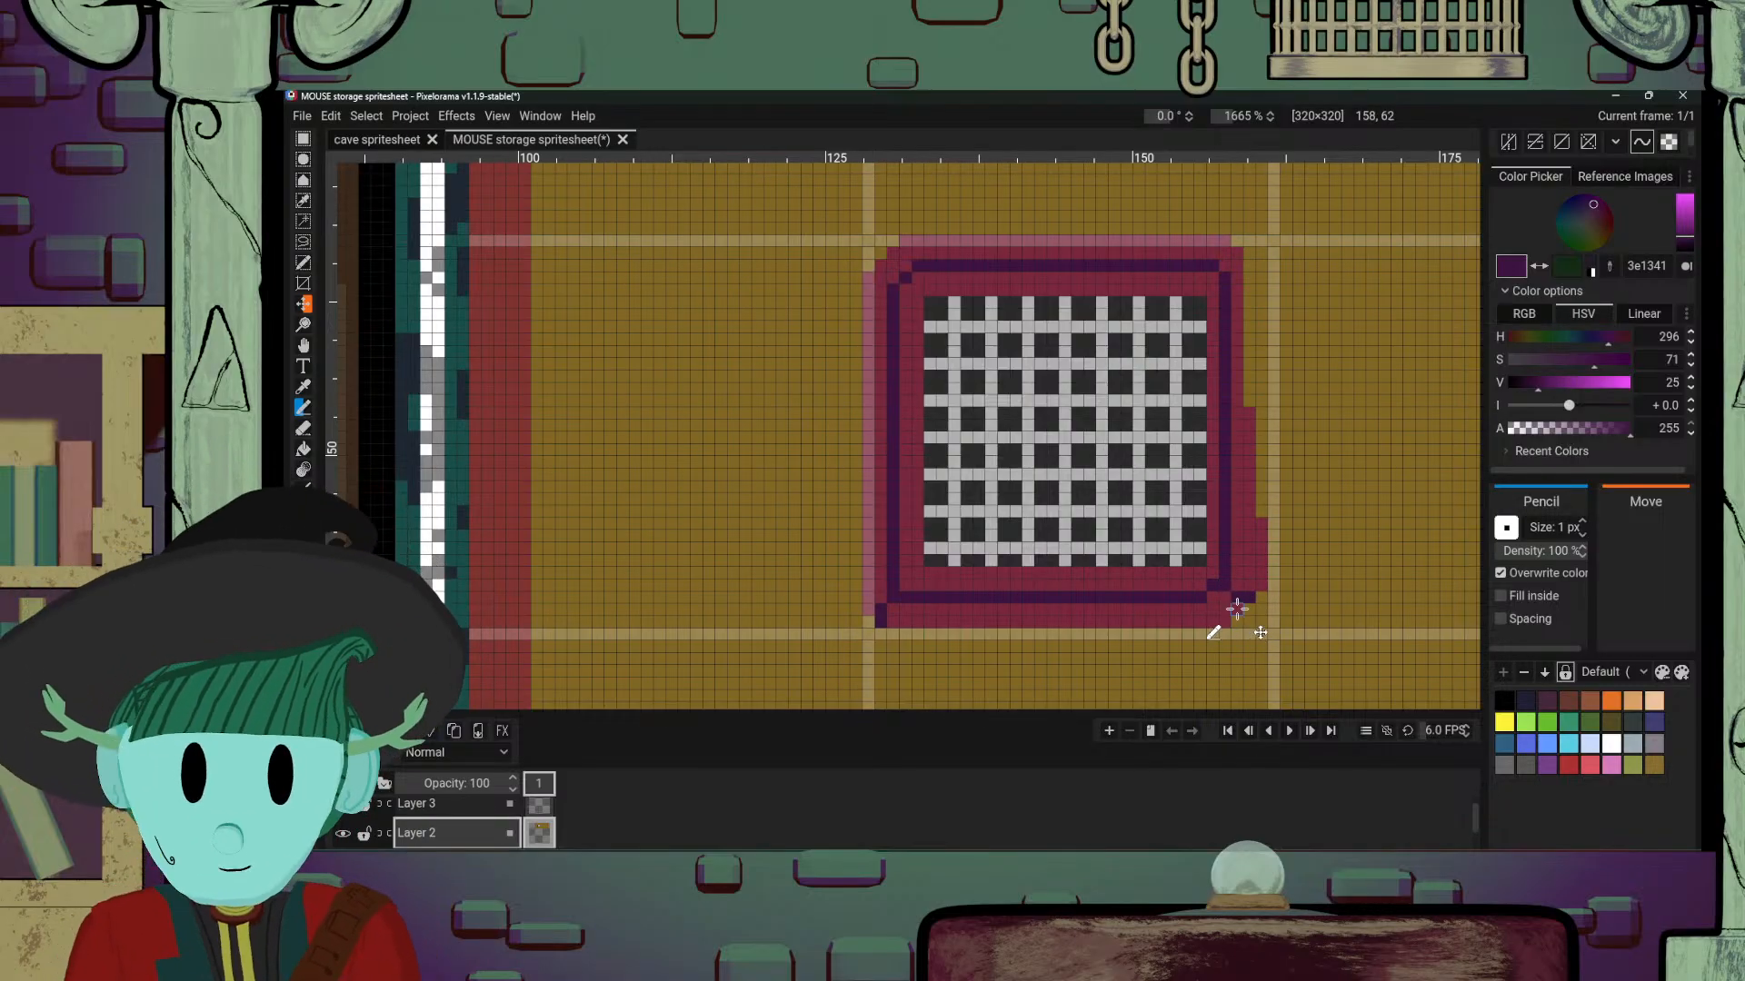
key("ctrl+z")
key("ctrl+z")
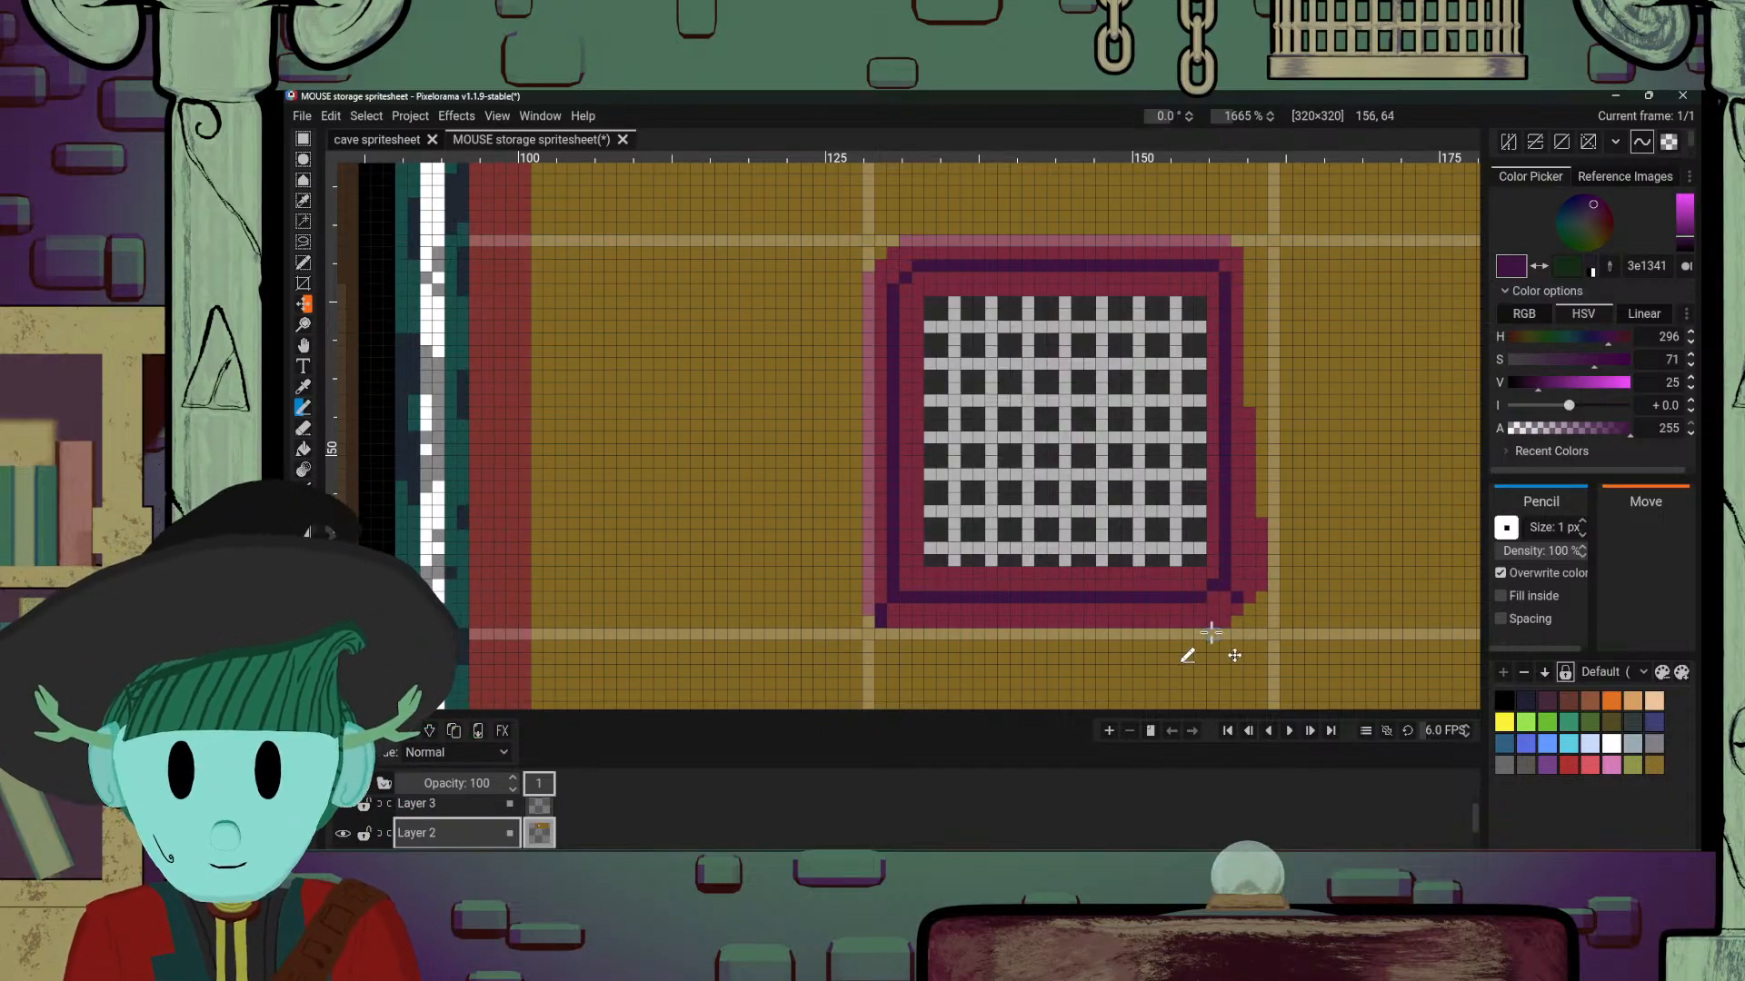
key("b")
left_click(1208, 614)
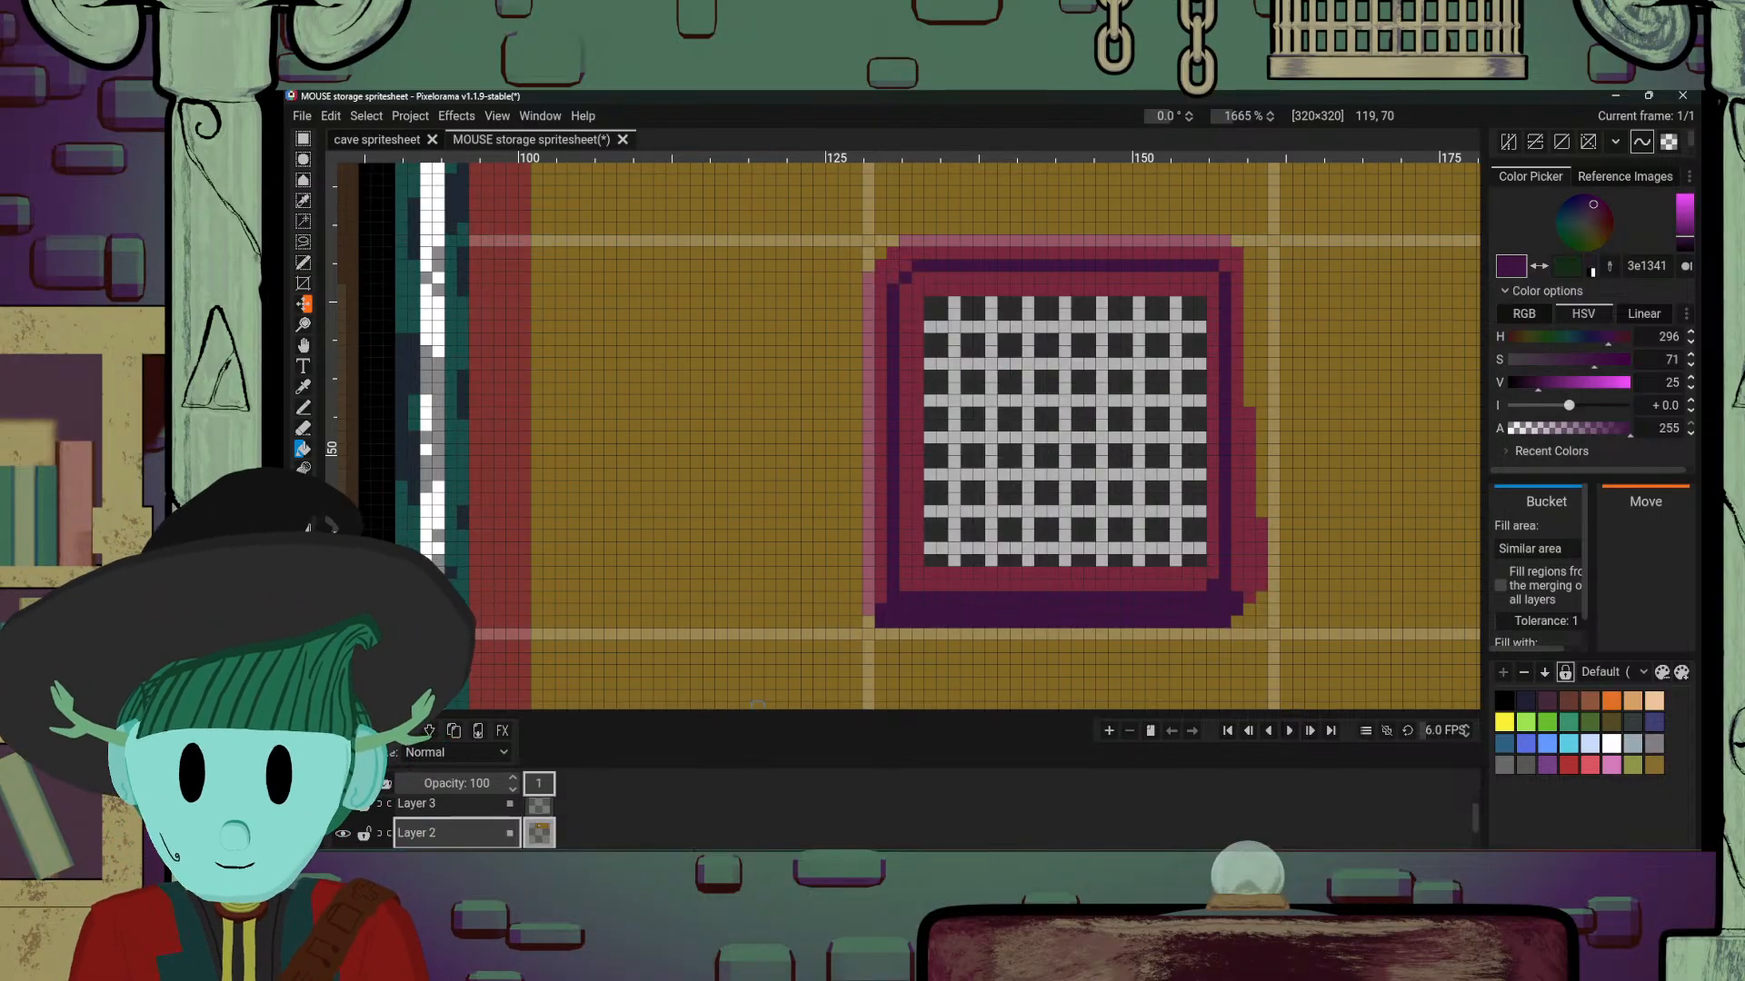
left_click(703, 817)
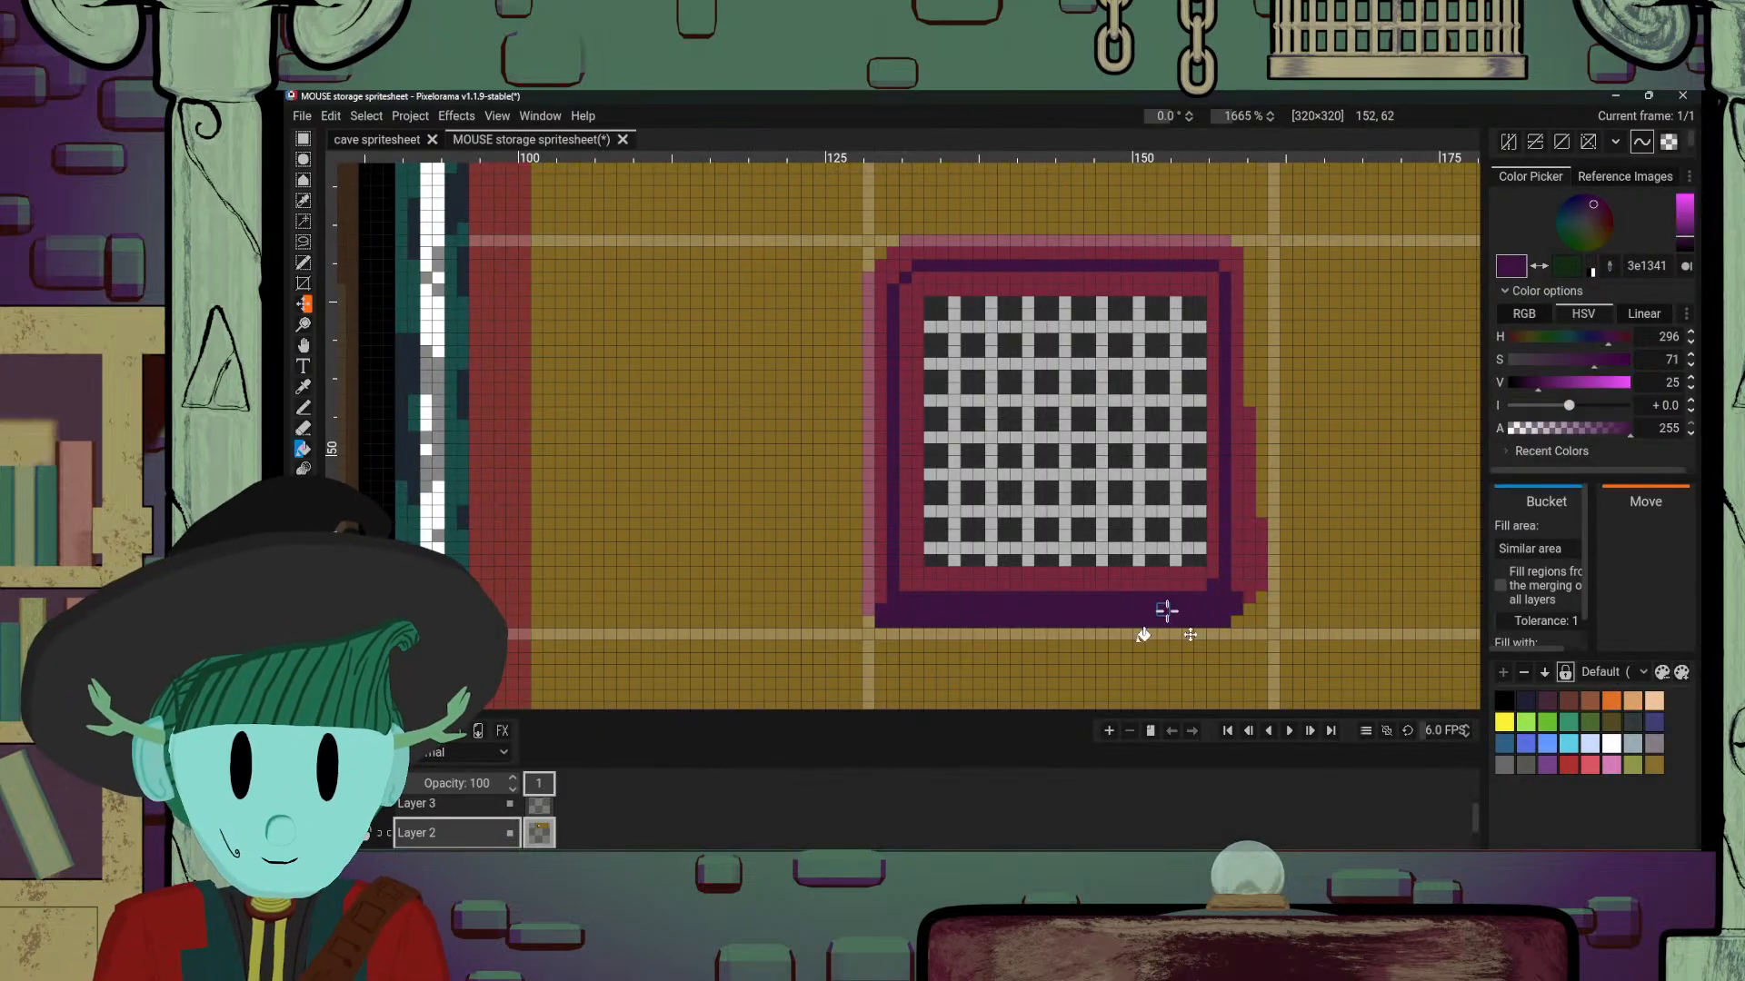
Step: Try a one-pixel dark purple vertical line along the outermost edge of the frame's lower-right bulge
scroll(1167, 612, "down", 3)
scroll(1167, 612, "down", 2)
scroll(1167, 611, "up", 5)
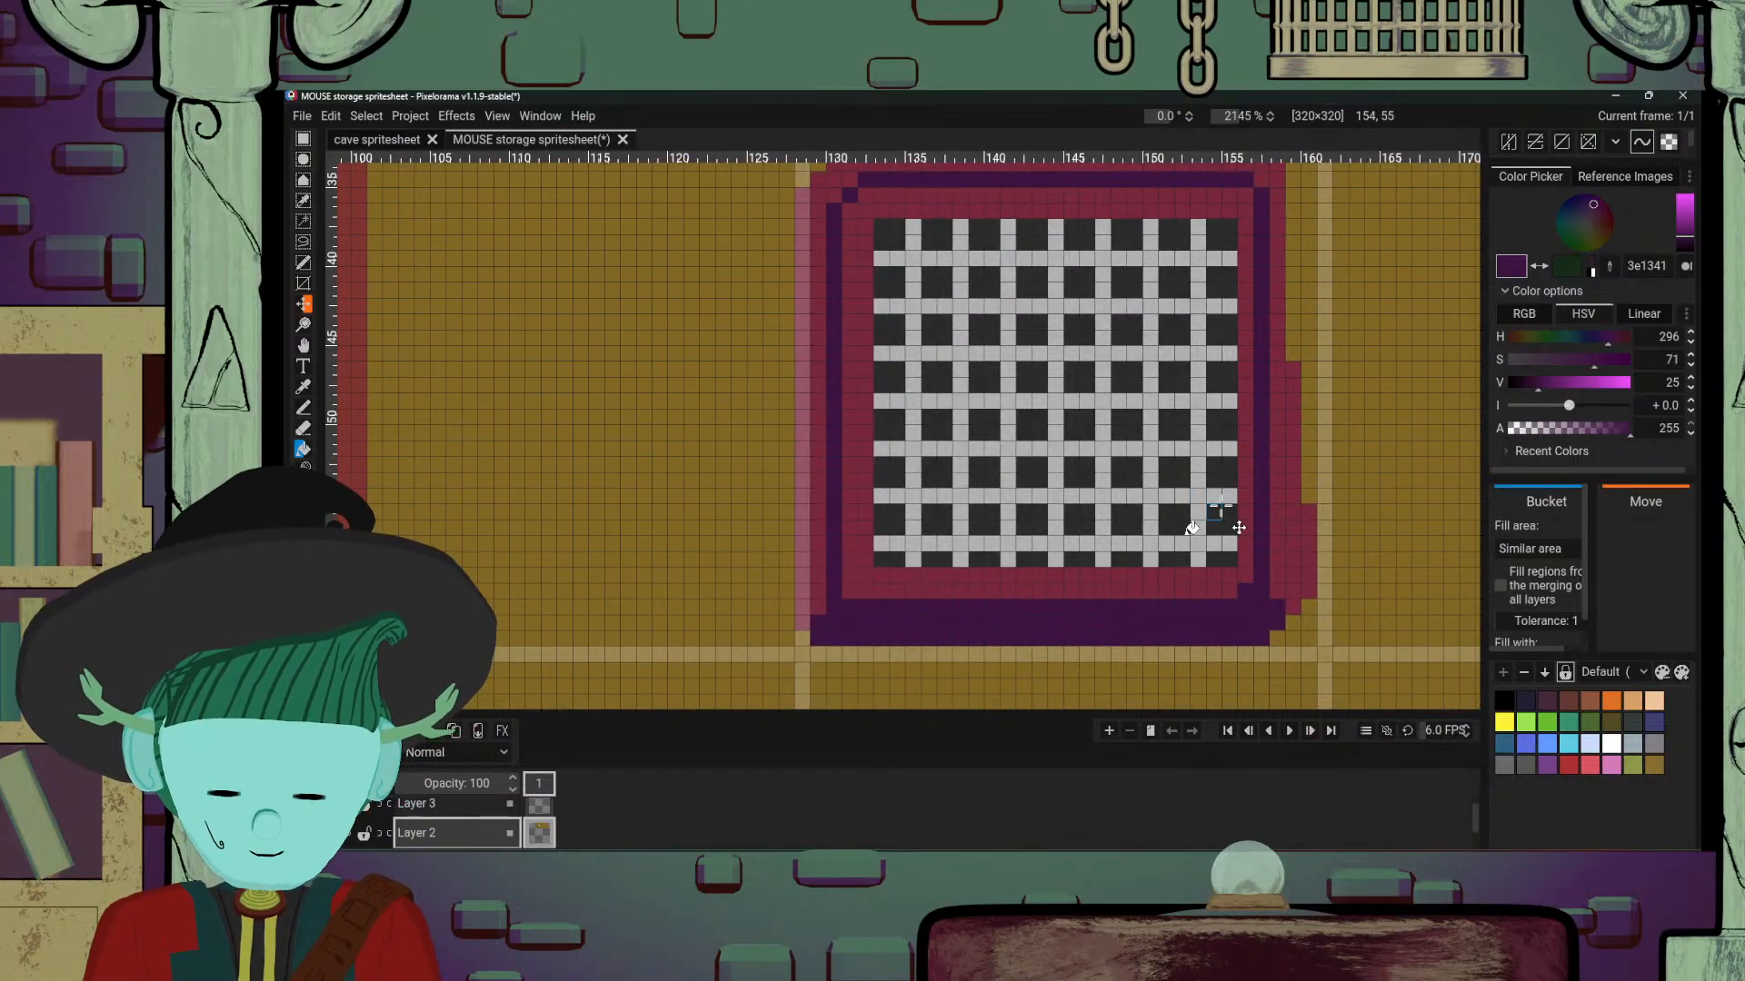
key("b")
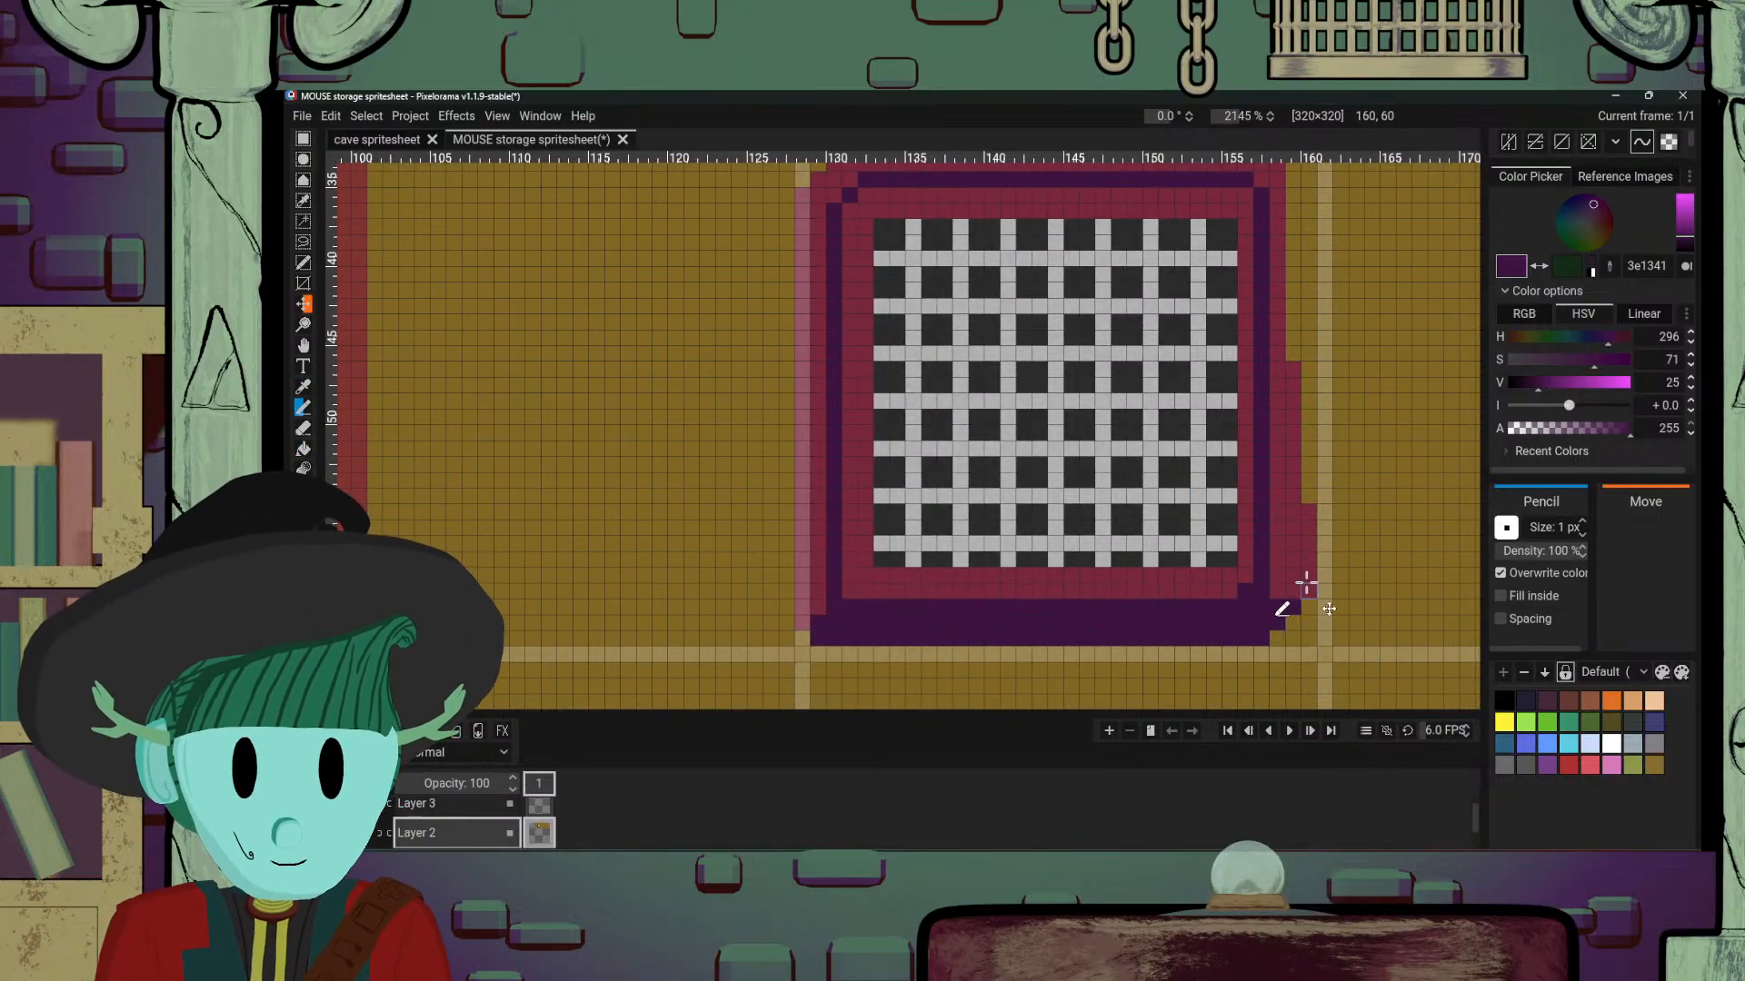
left_click_drag(1308, 507, 1310, 589)
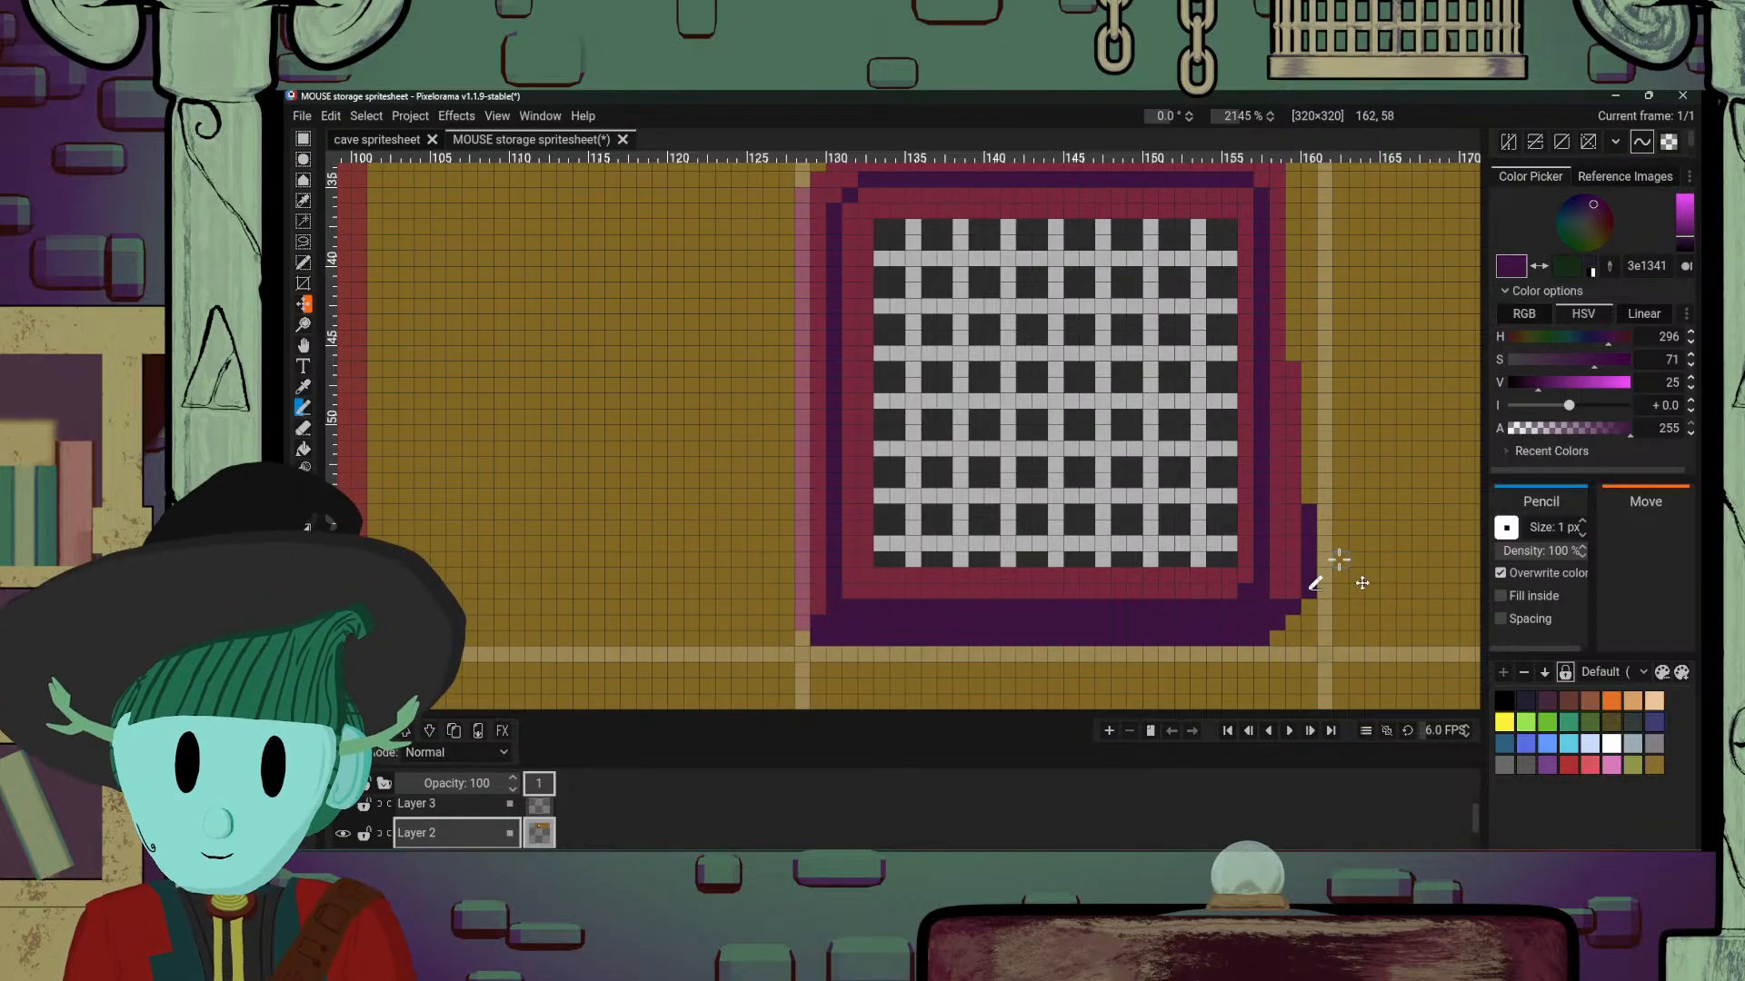
scroll(1340, 558, "down", 5)
scroll(1353, 591, "up", 2)
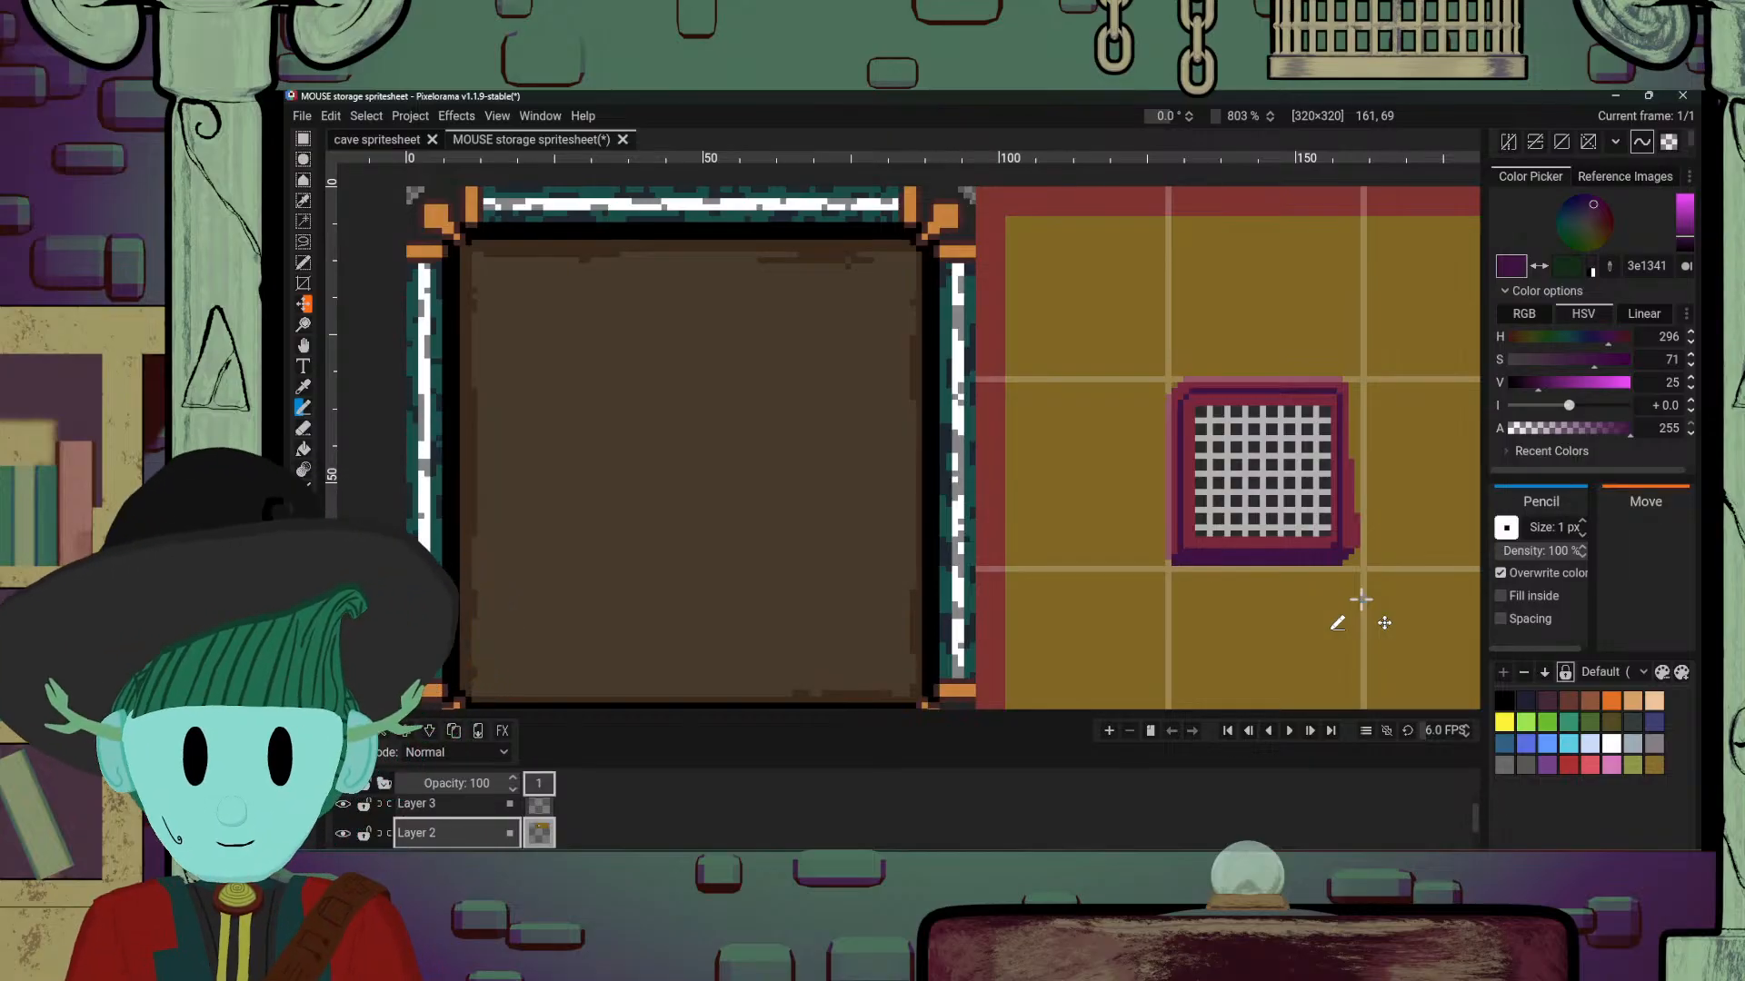
scroll(1360, 599, "up", 3)
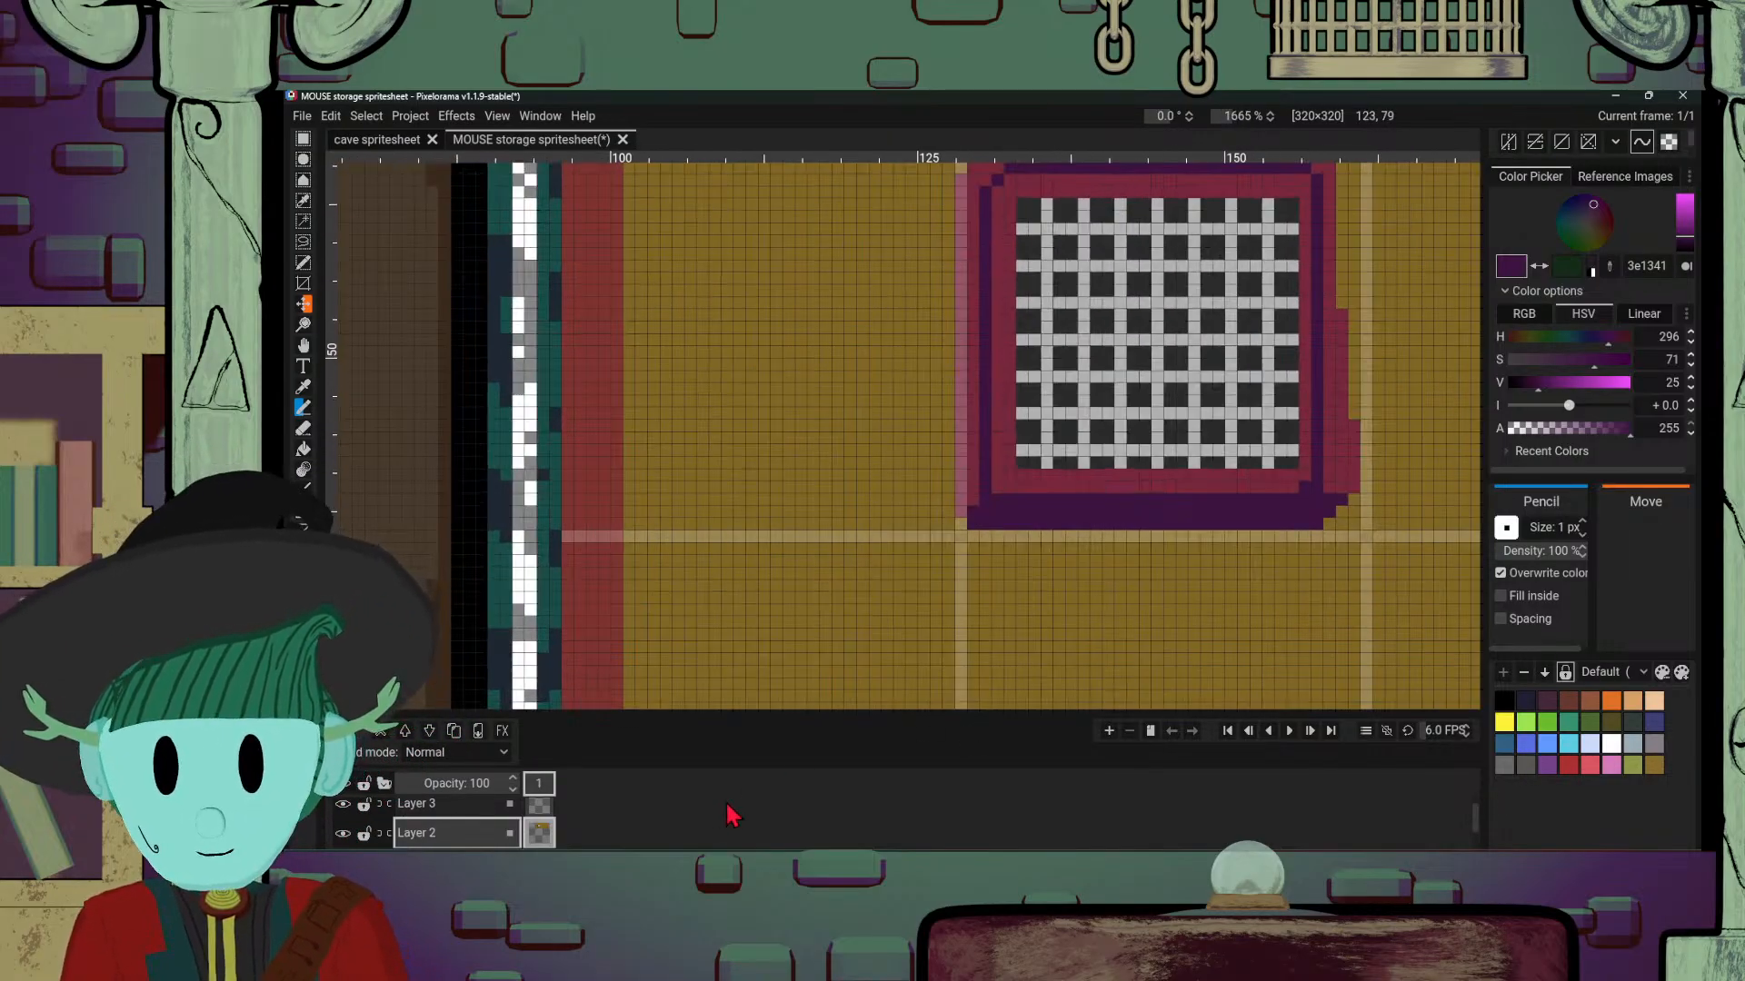
Step: Fill the crimson band outside the frame's left inner outline with dark purple
scroll(1126, 526, "up", 3)
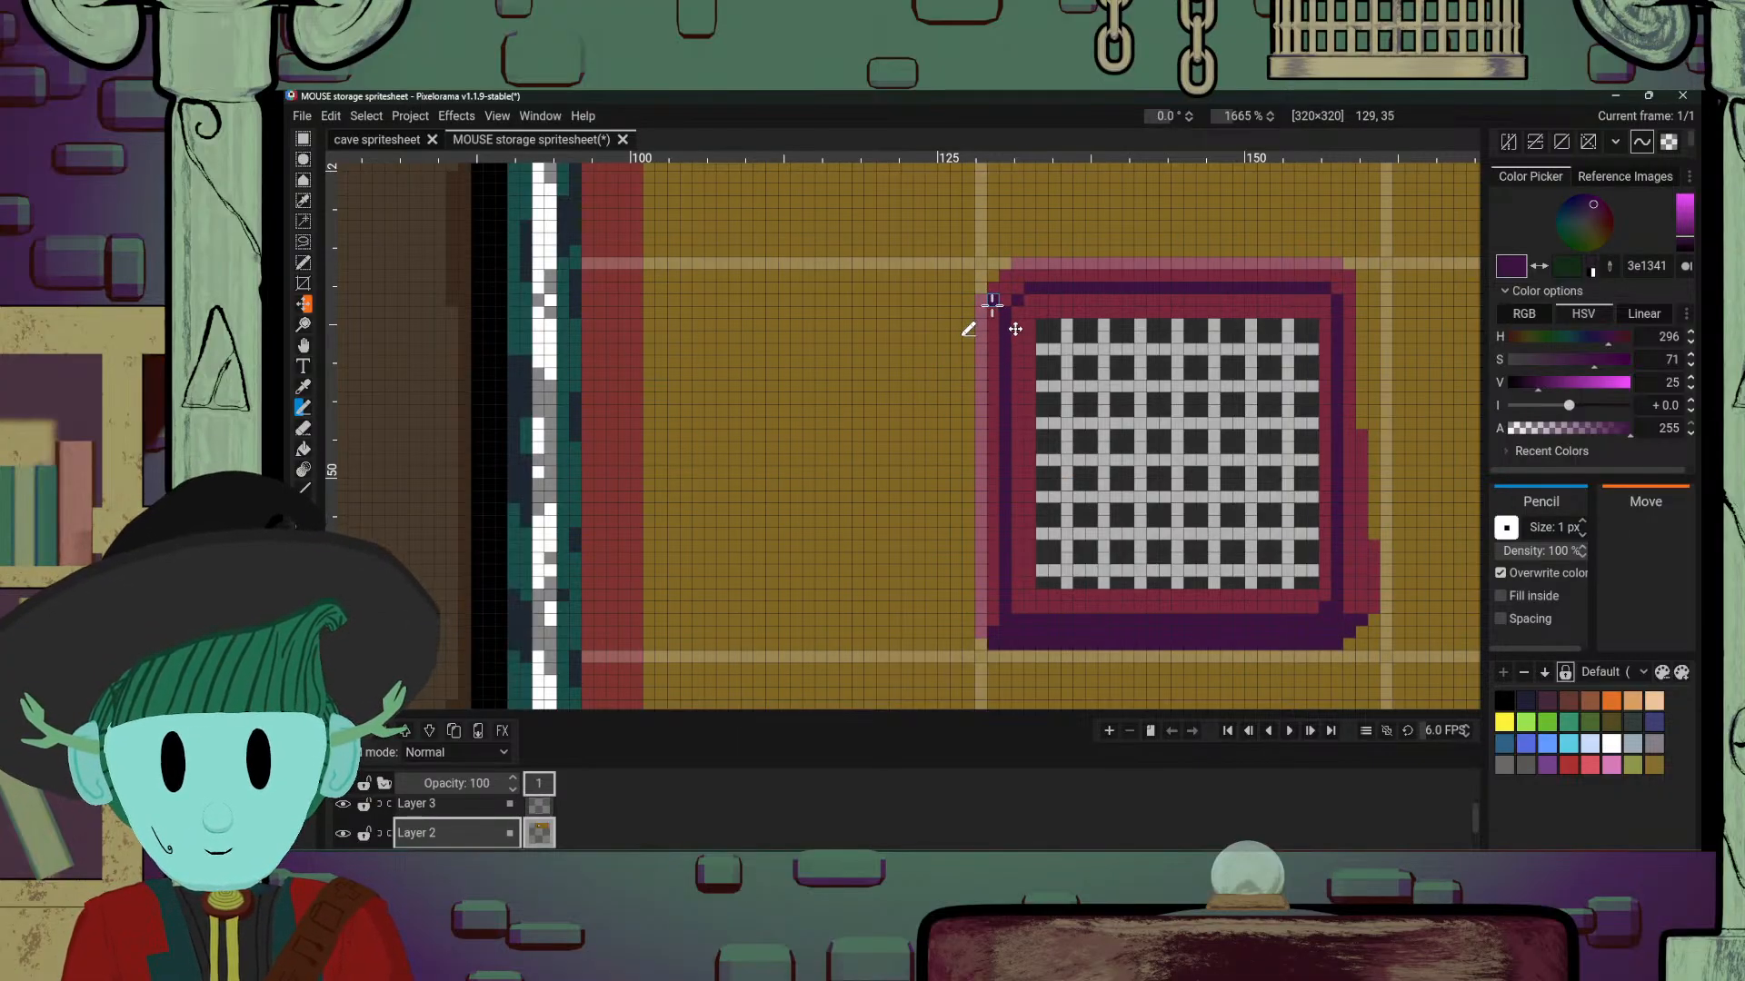
key("b")
left_click(990, 386)
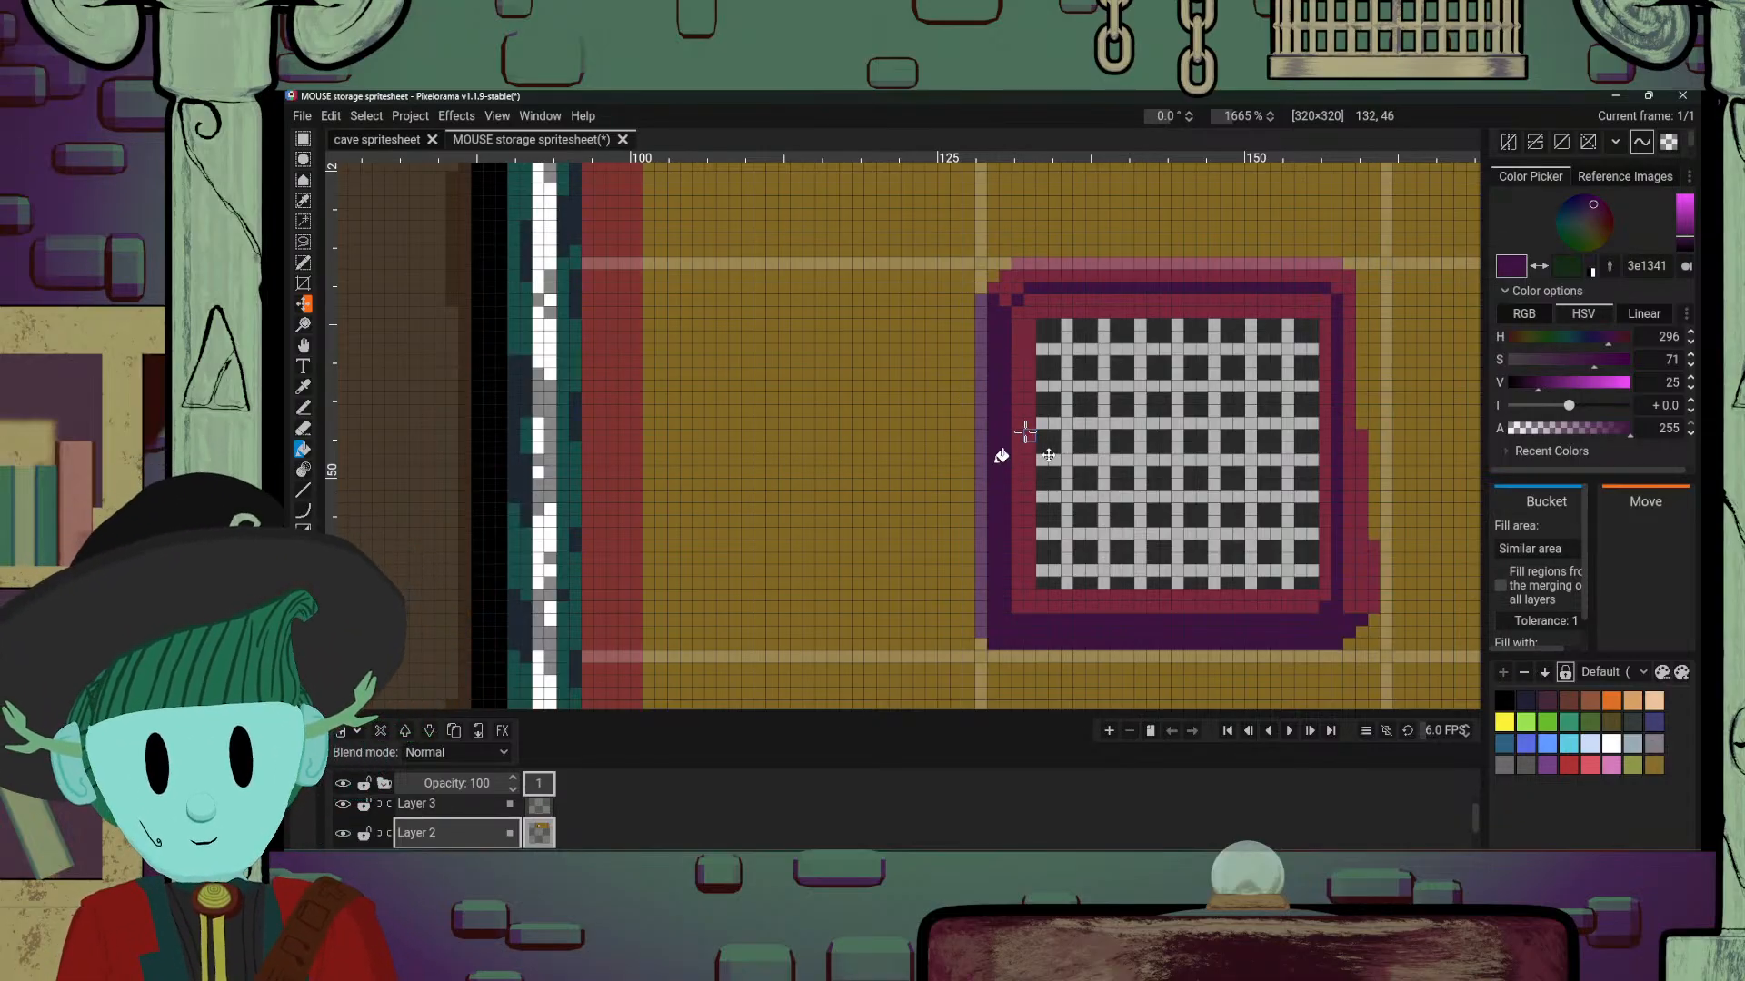
Step: Hide Layer 3 to examine the slot on the plain yellow panel at several zoom levels, and show the layer again
scroll(1024, 433, "down", 5)
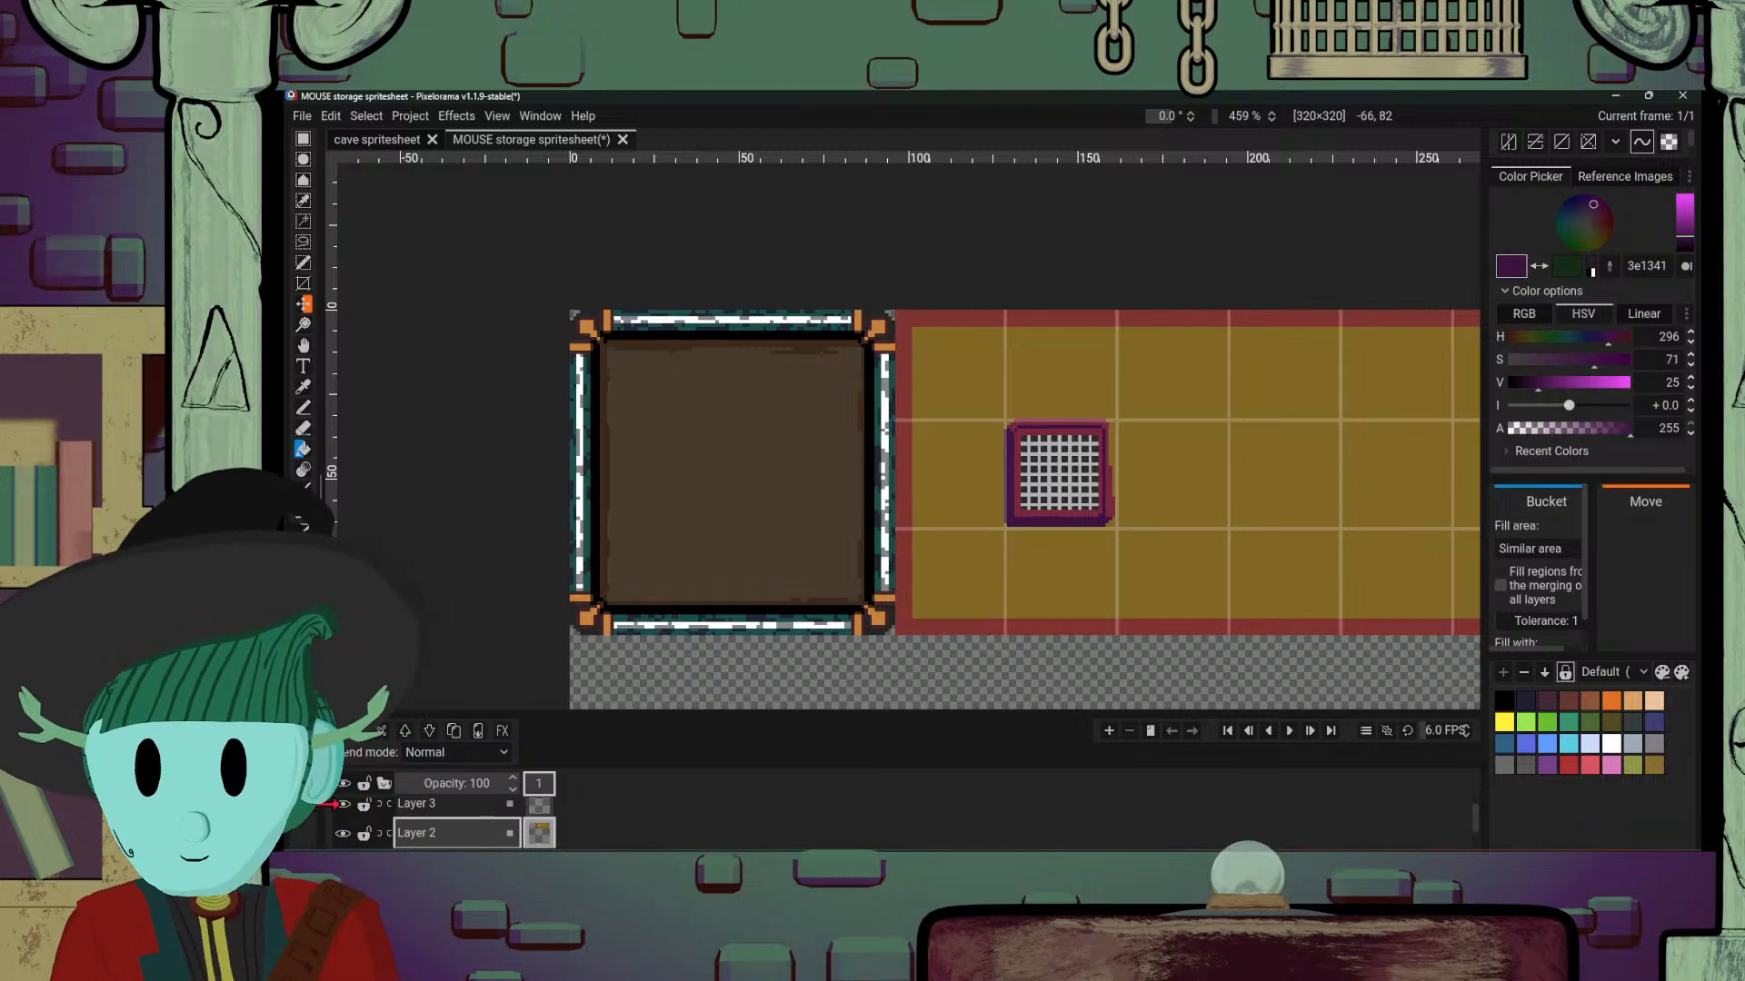
left_click(342, 805)
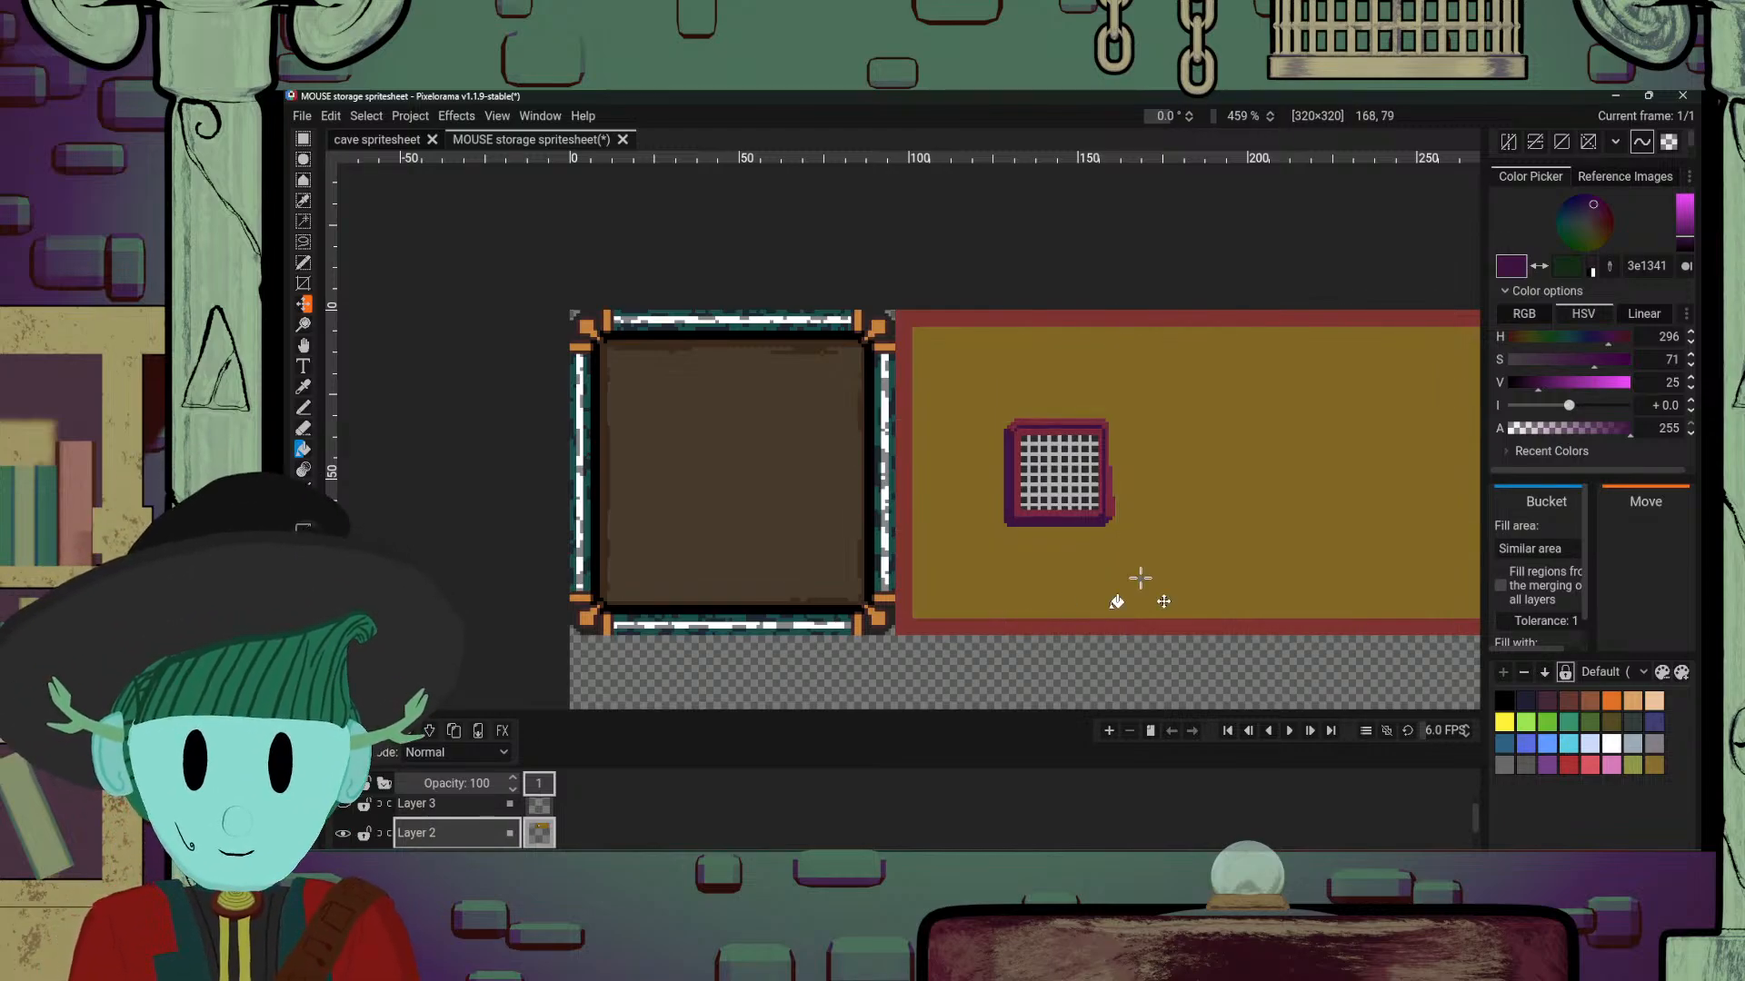
scroll(1140, 578, "up", 3)
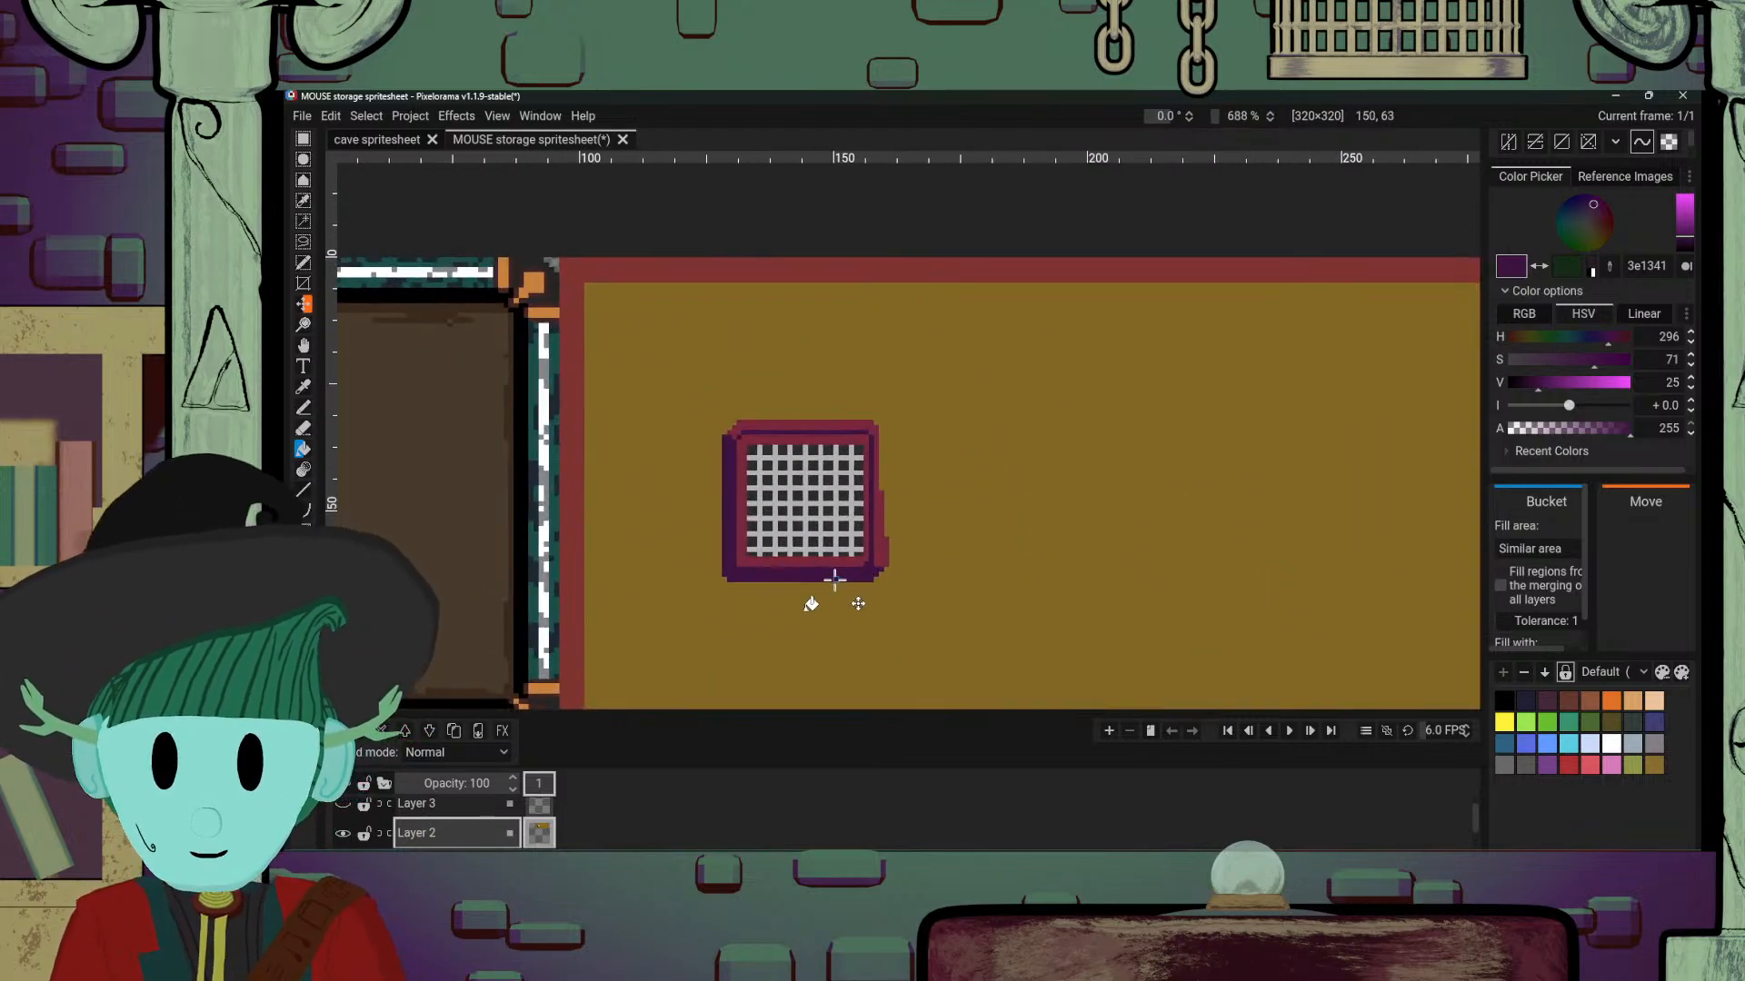
left_click_drag(945, 530, 1031, 543)
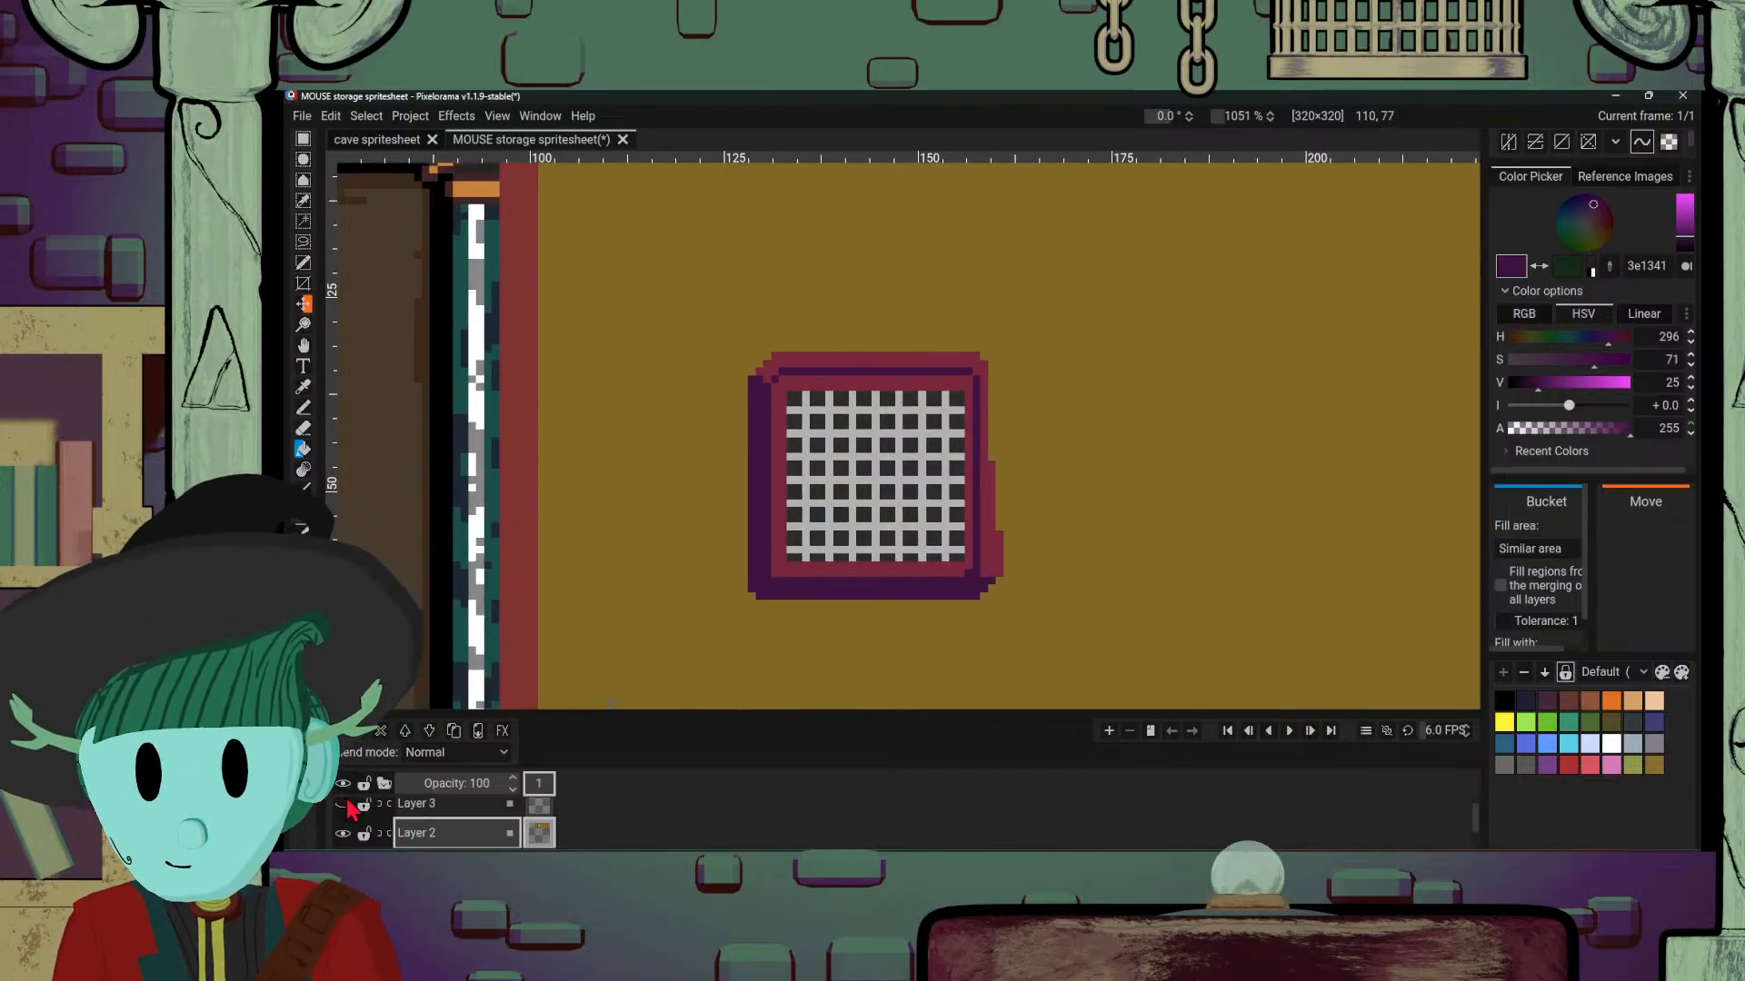
scroll(1254, 563, "down", 5)
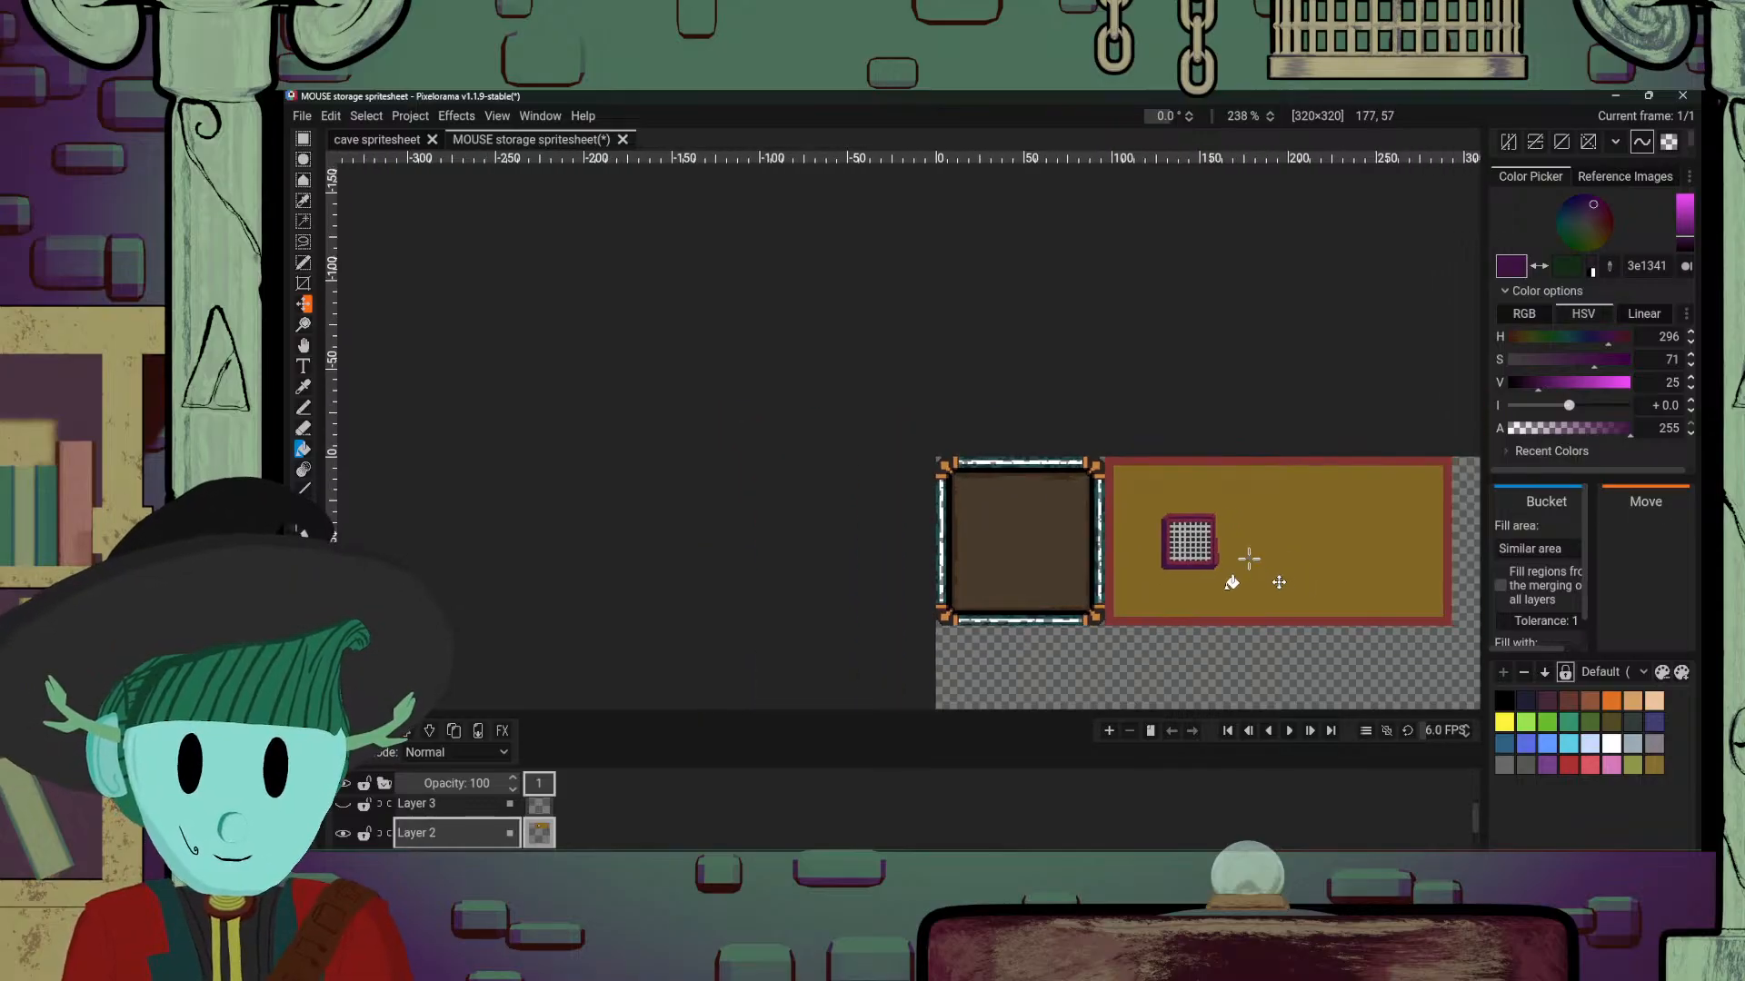
scroll(1129, 530, "down", 1)
scroll(1110, 561, "up", 5)
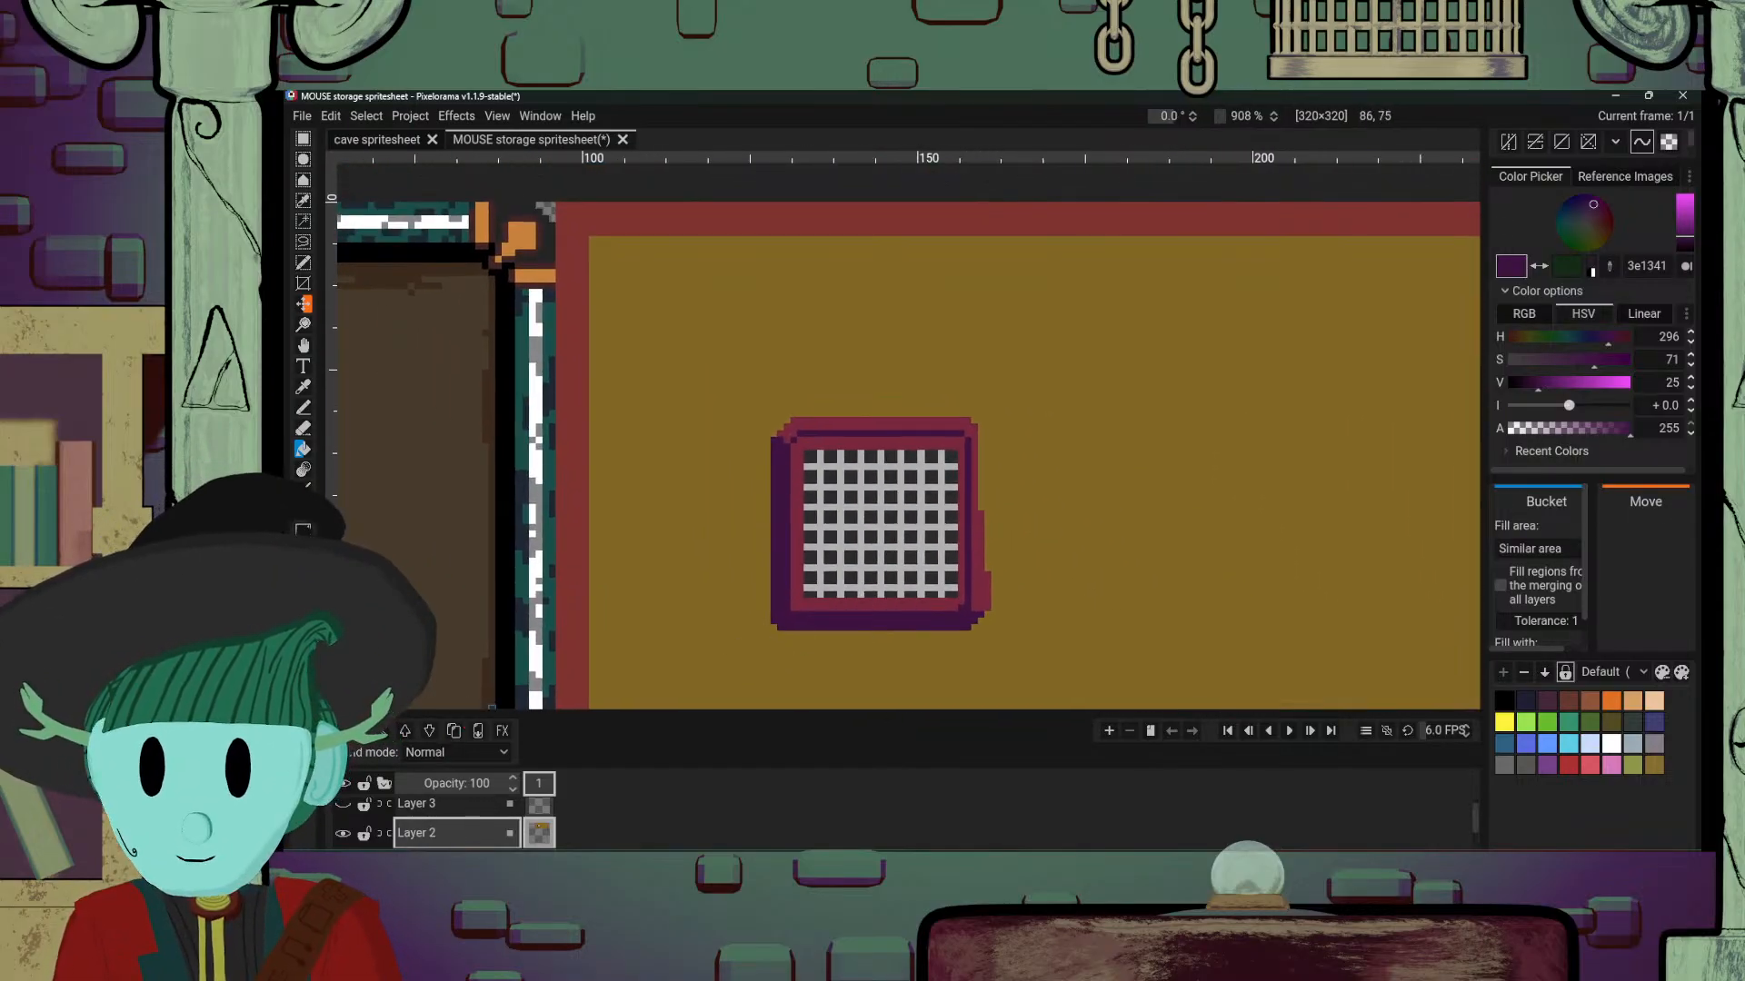
key("ctrl+g")
scroll(970, 527, "up", 1)
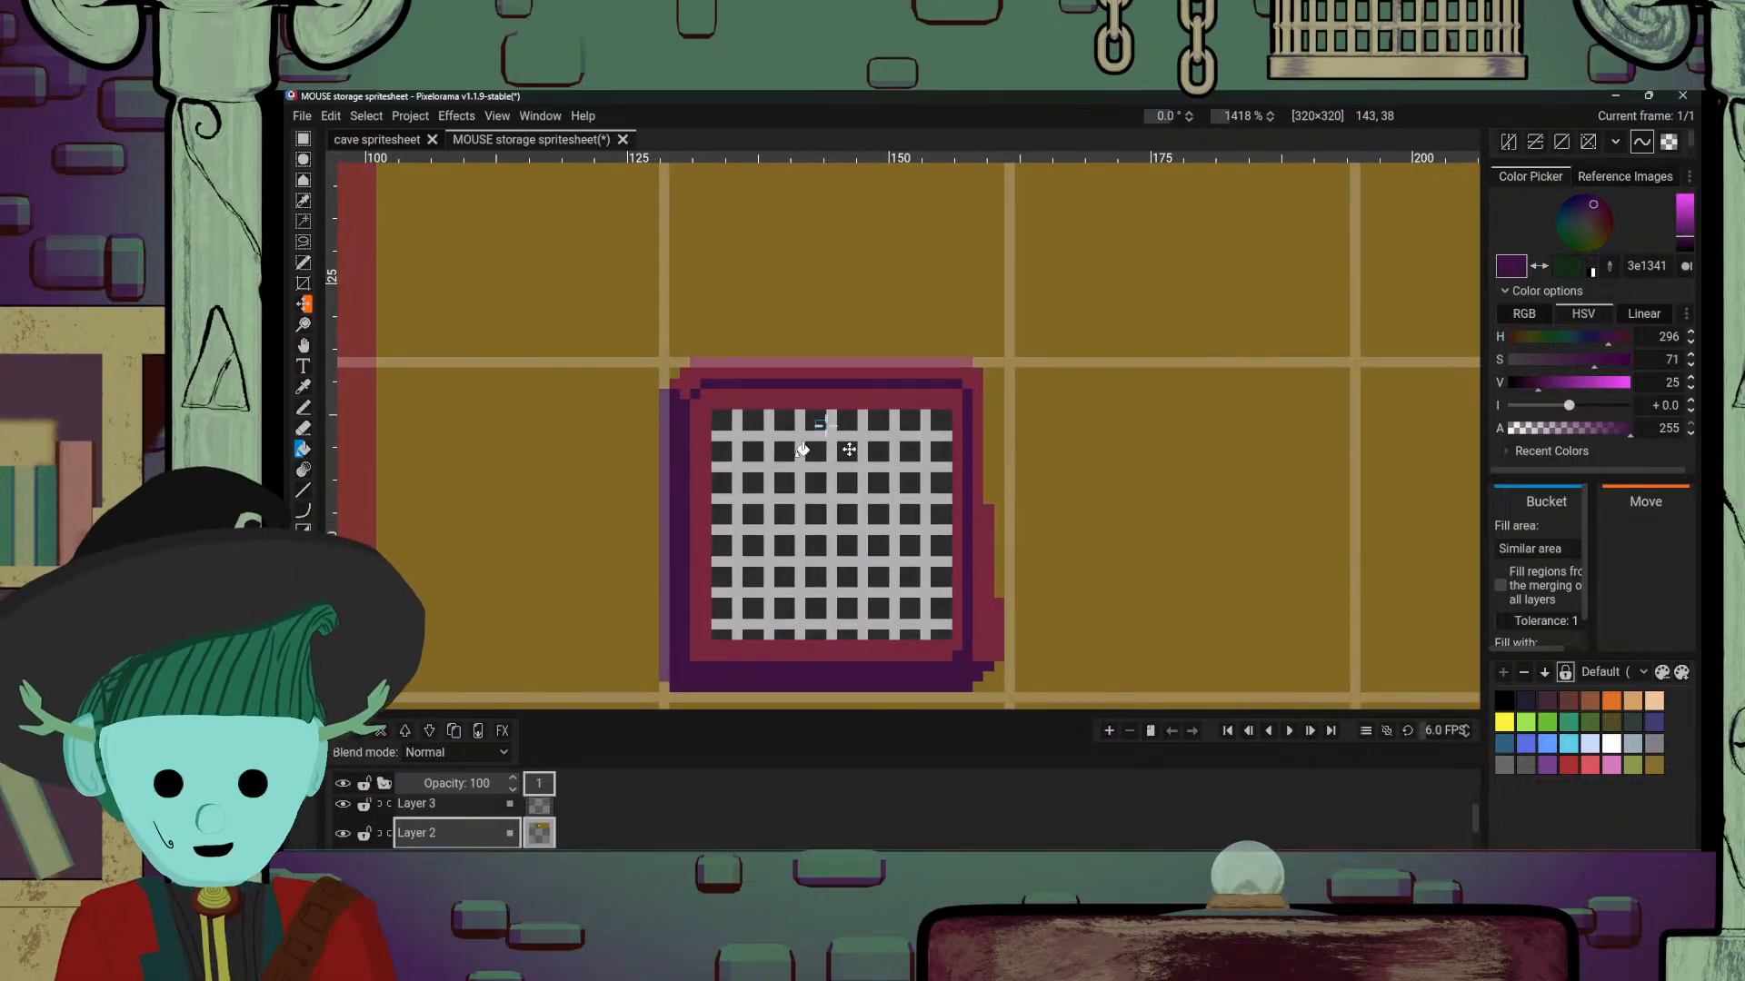
Step: Check the blue crafting table GUI reference image in the browser, return to Pixelorama and mix the plum colour 762d5f
left_click(695, 793)
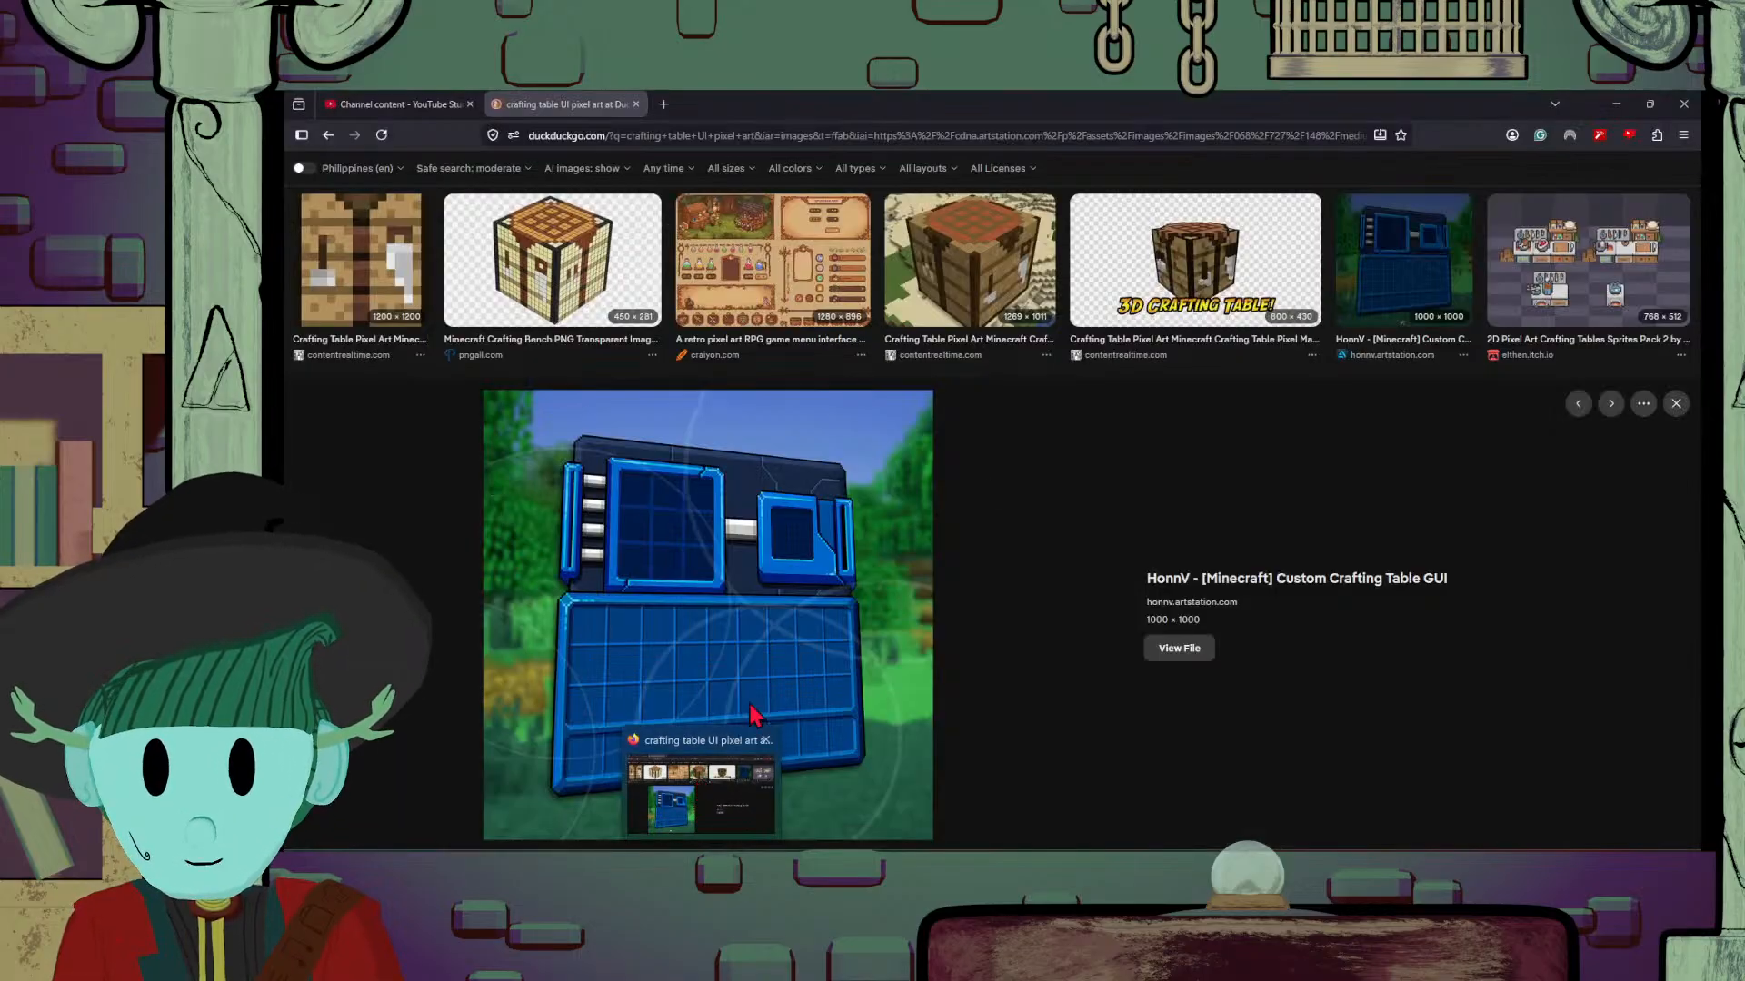
key("alt+Tab")
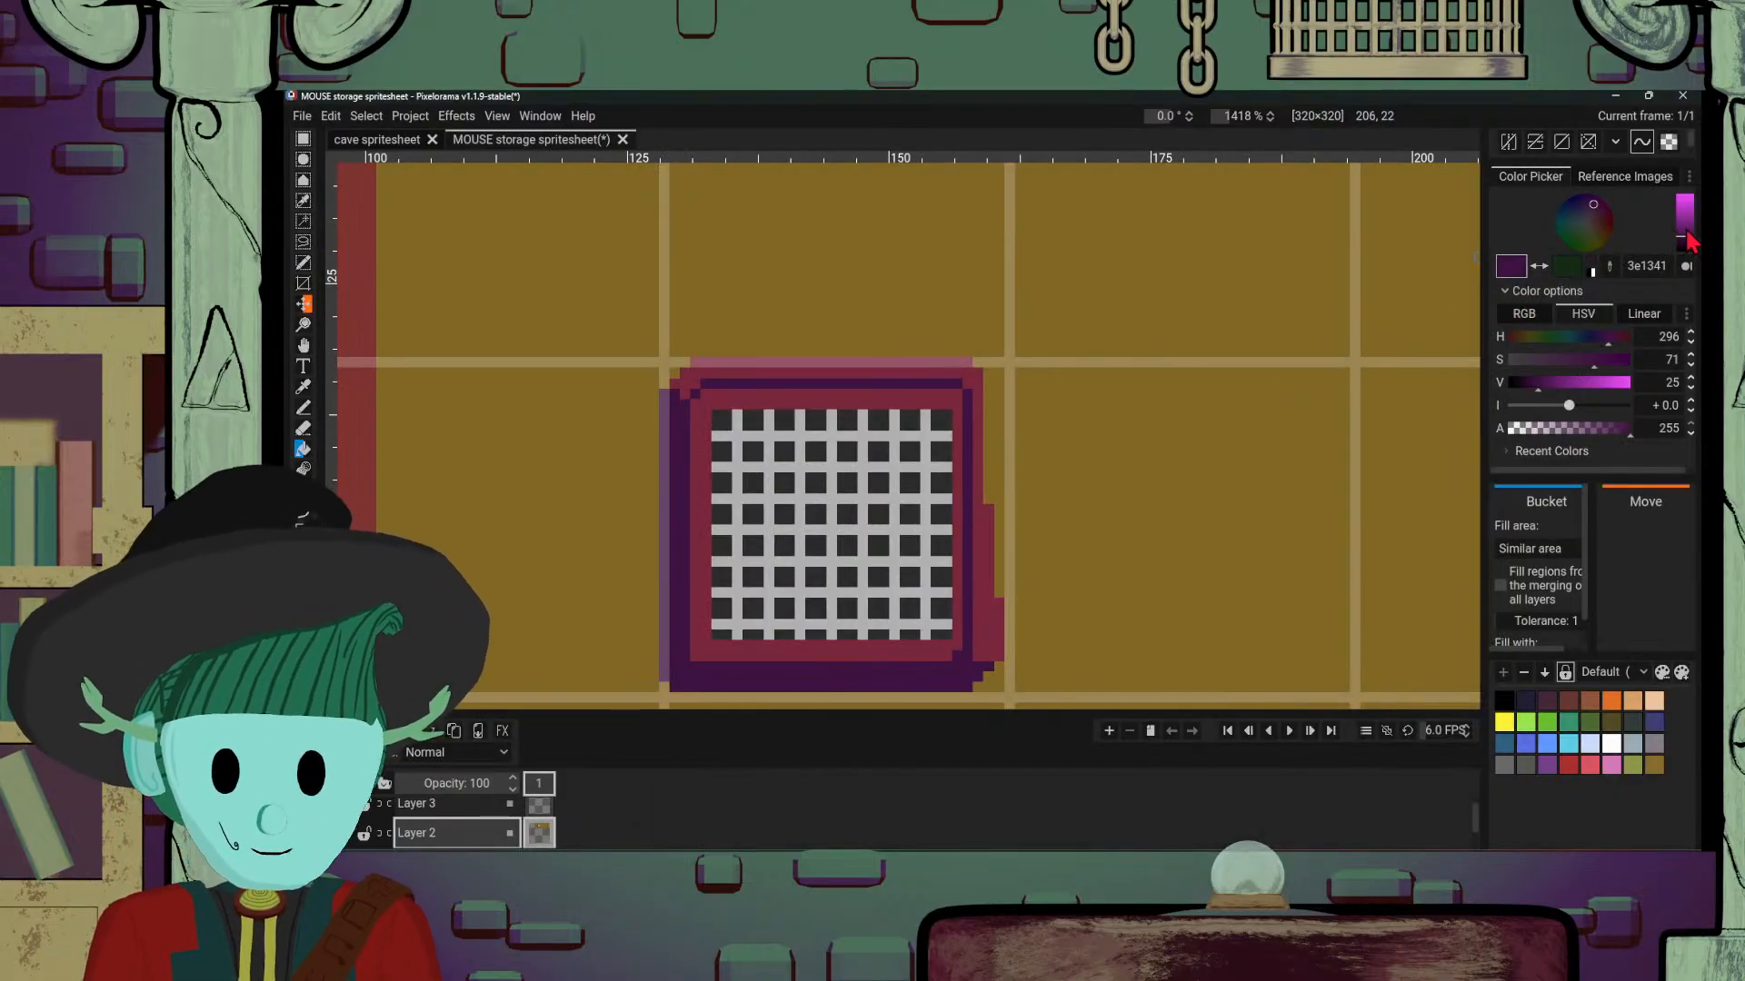
left_click_drag(1688, 240, 1599, 213)
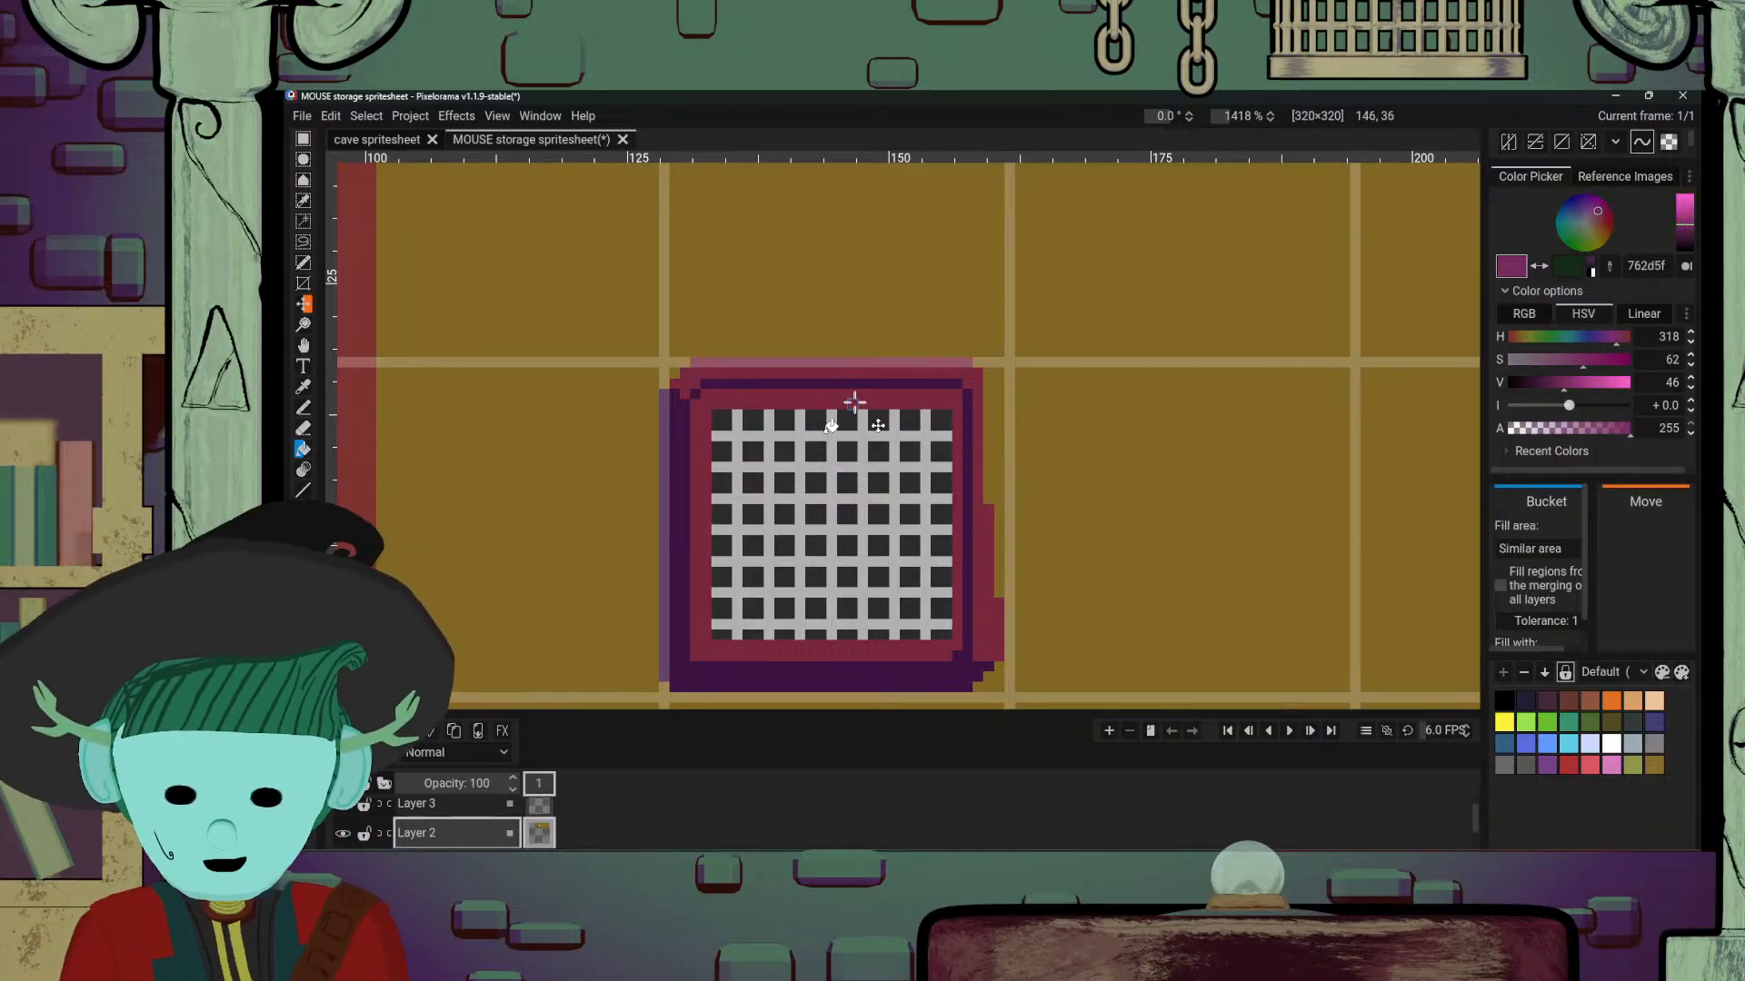
Step: Sample the frame's crimson, shift it to dark magenta 621543 and fill the frame's upper outer band with it
key("o")
left_click(697, 373)
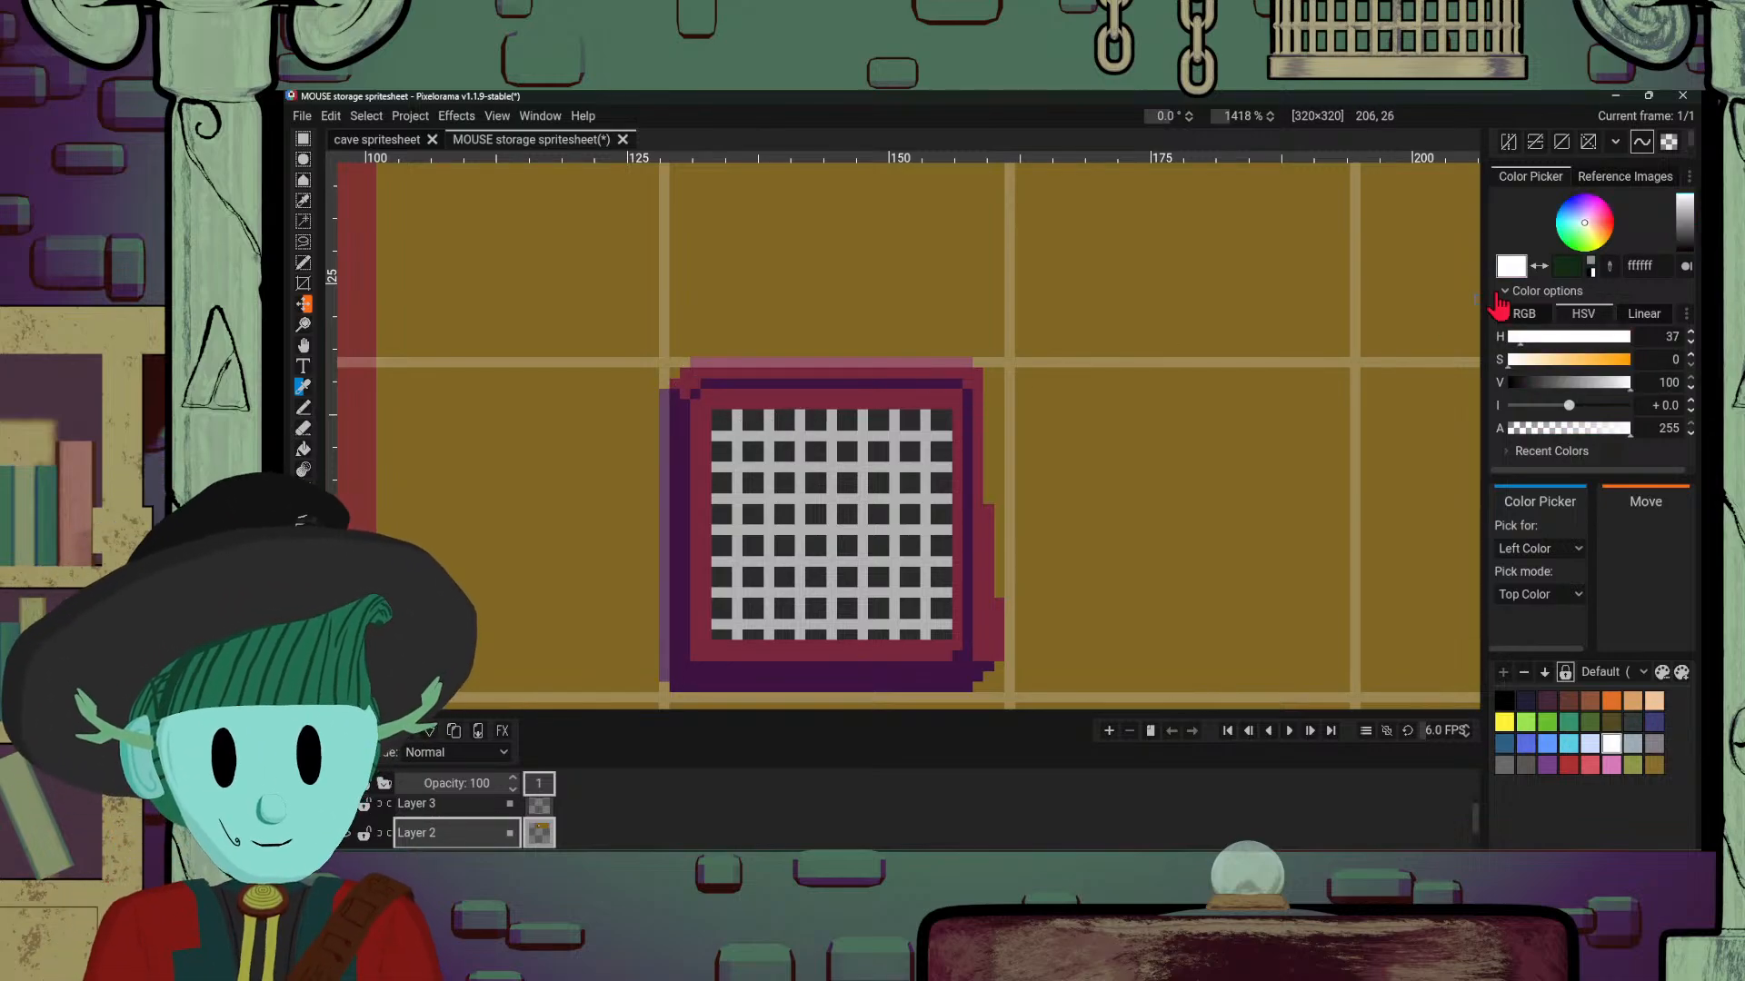
mouse_move(1687, 238)
left_mouse_down()
mouse_move(1686, 216)
mouse_move(1596, 209)
mouse_move(1686, 229)
left_mouse_up()
left_click(823, 376)
key("b")
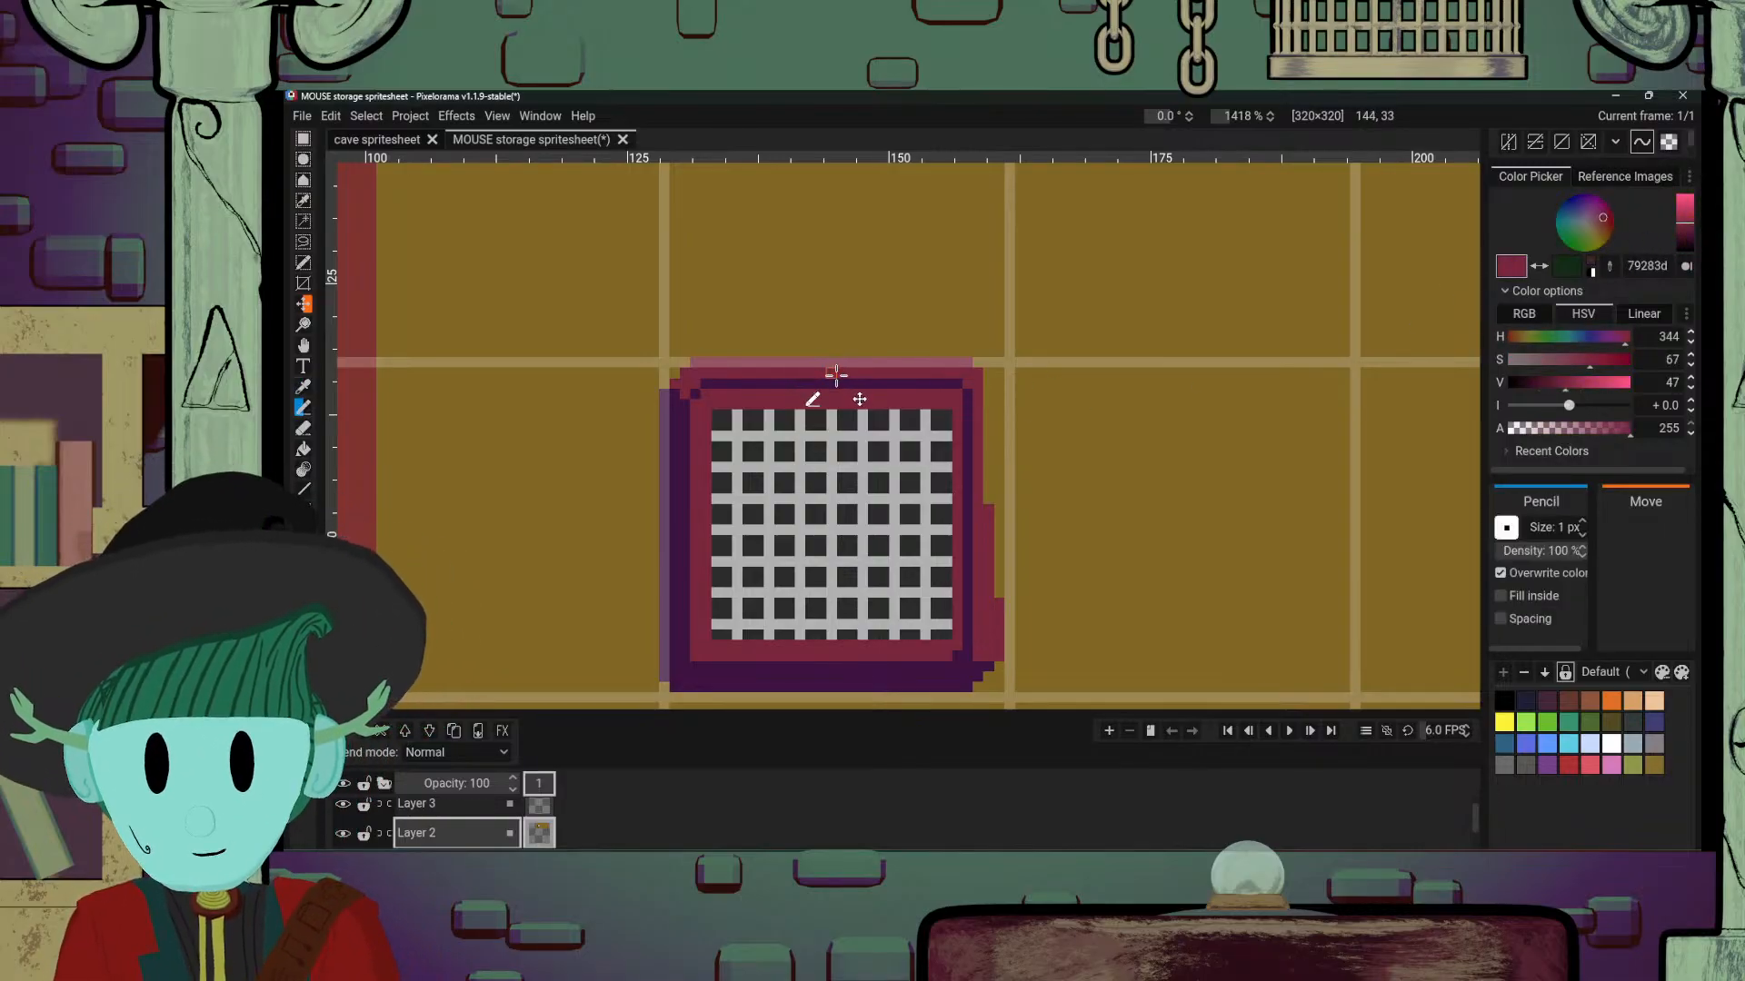
left_click_drag(1687, 241, 1603, 210)
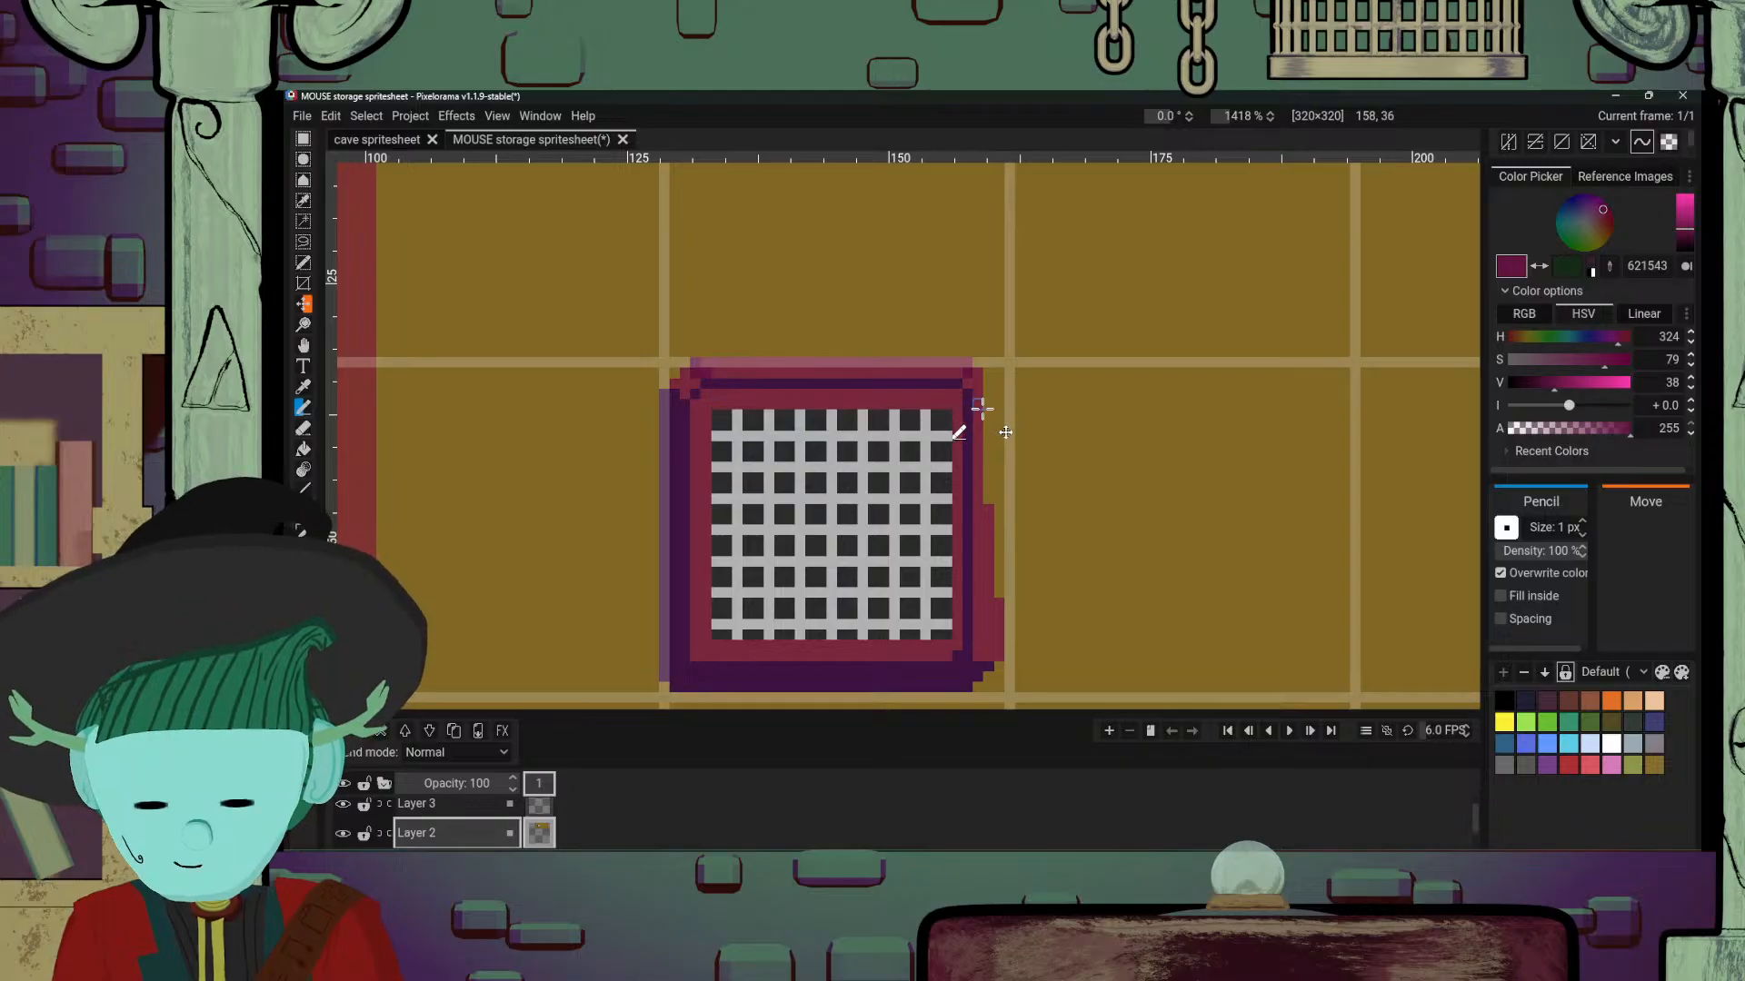
key("g")
left_click(916, 375)
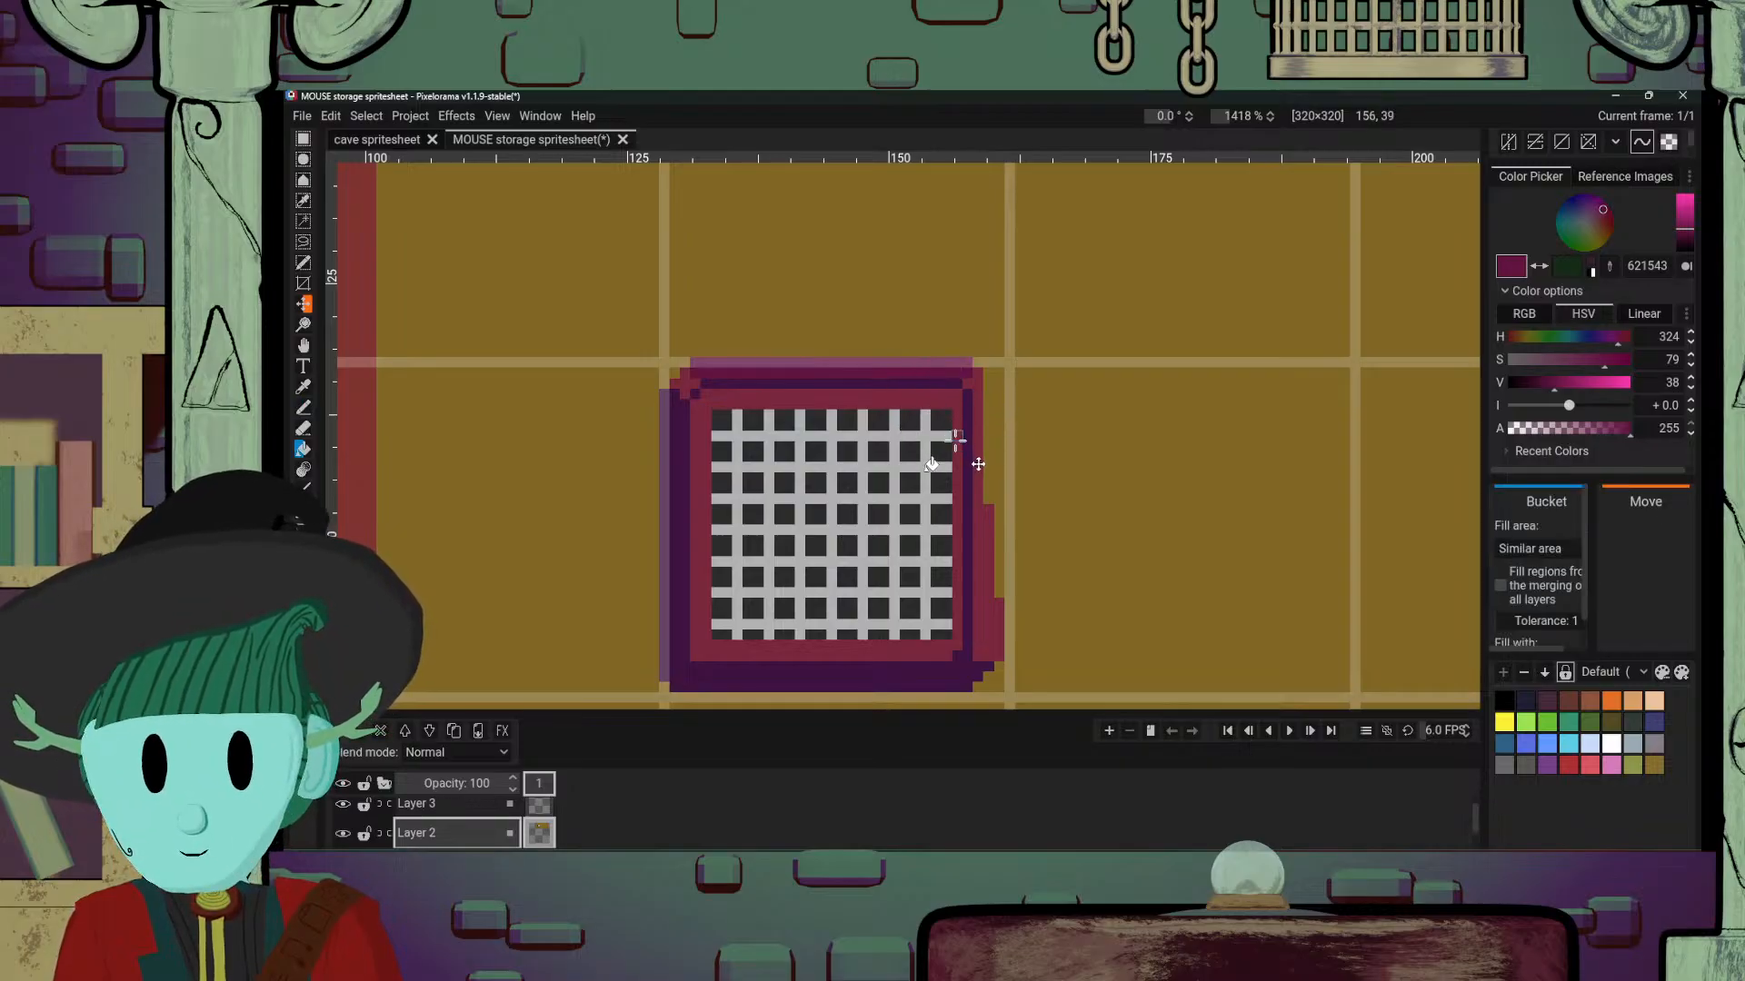
Step: Resample the dark magenta 621543 and pencil it over a crimson pixel in the frame's upper-left corner
key("o")
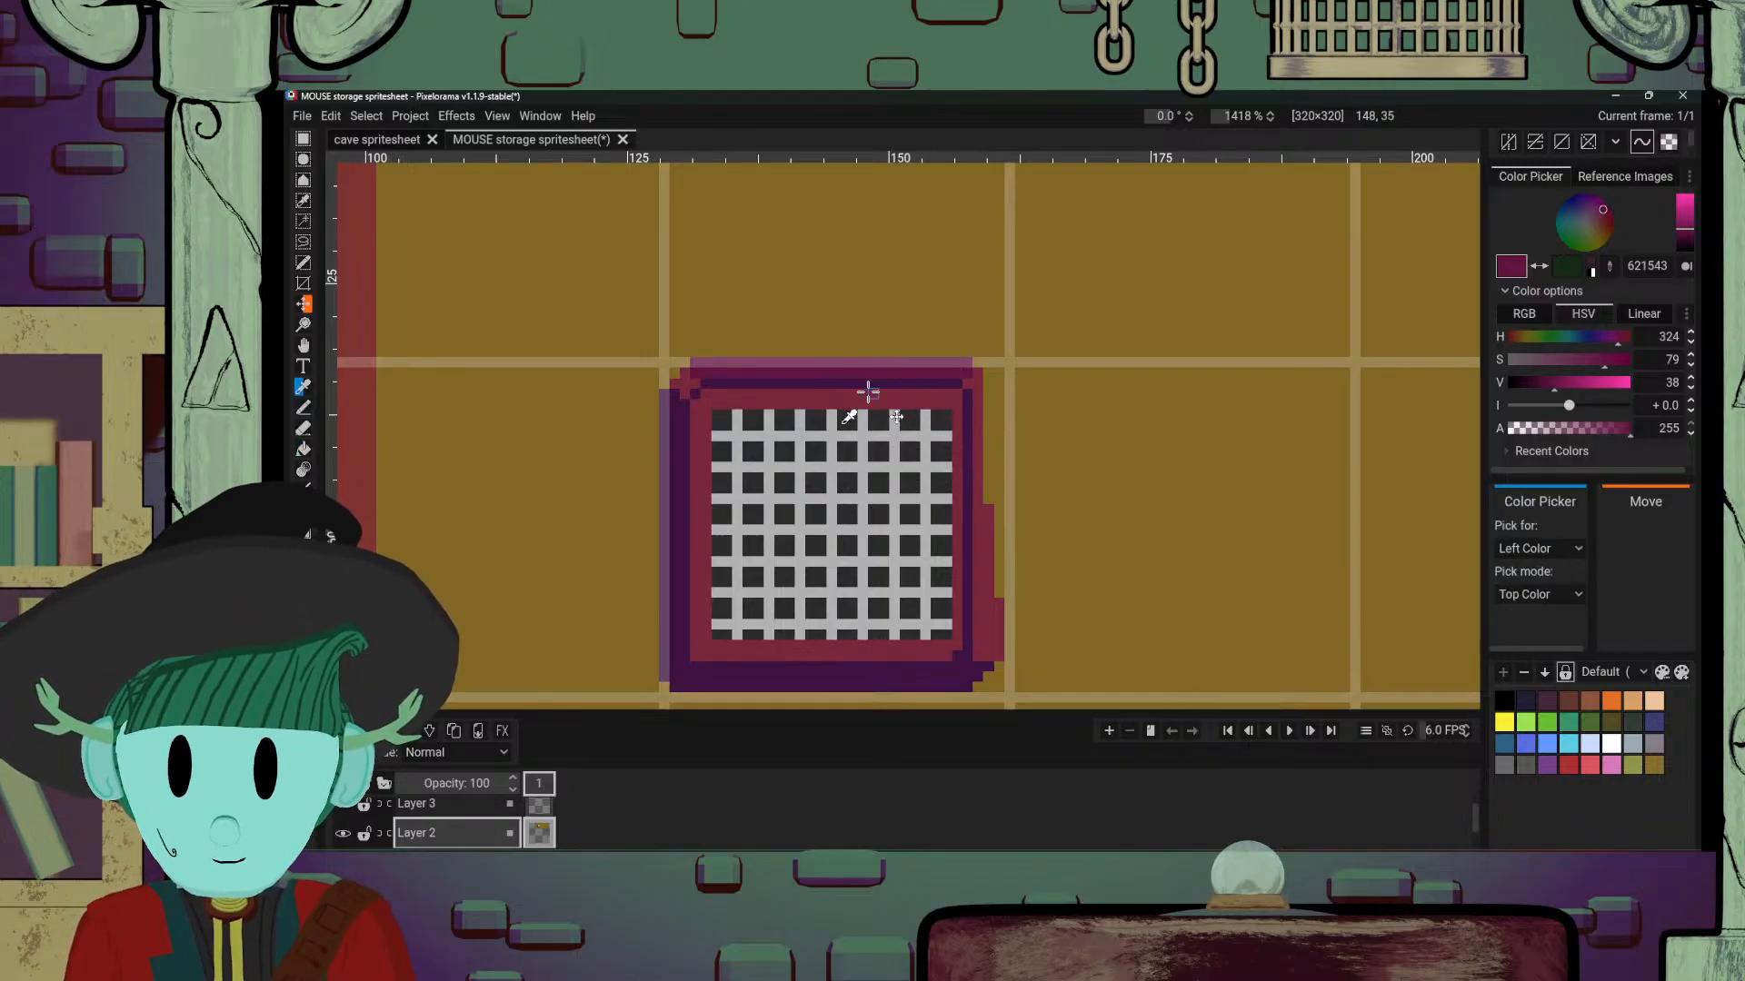
left_click(687, 385)
key("p")
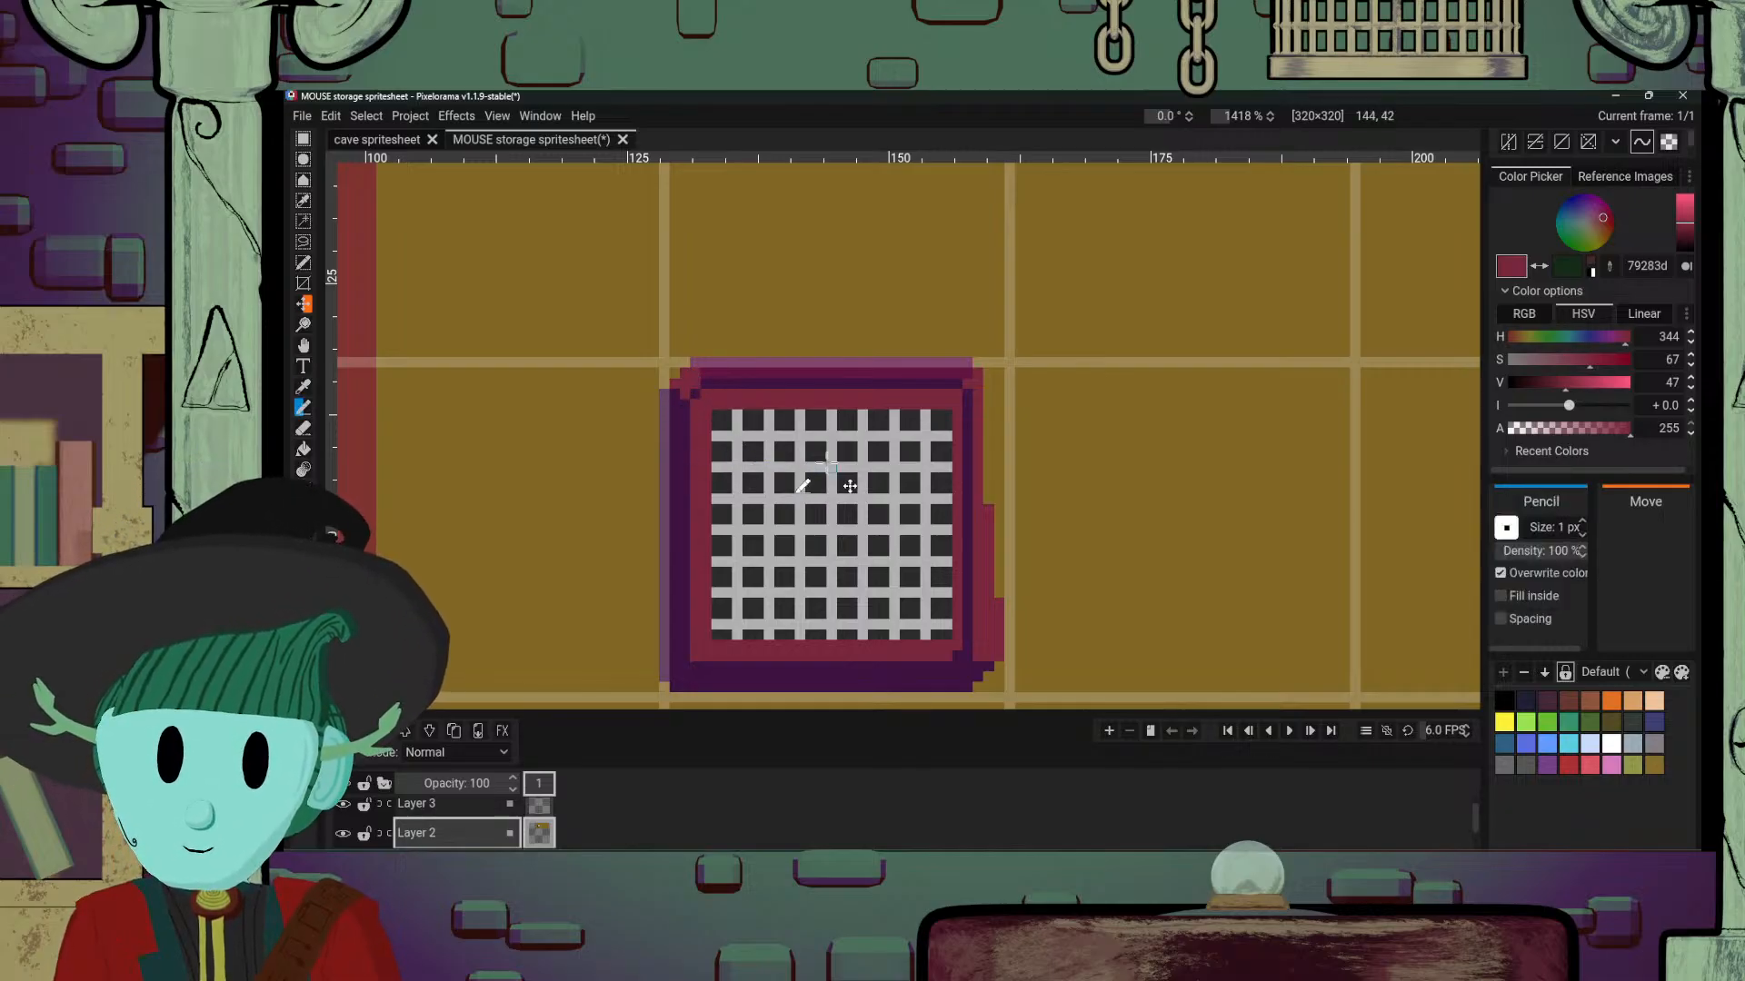
key("o")
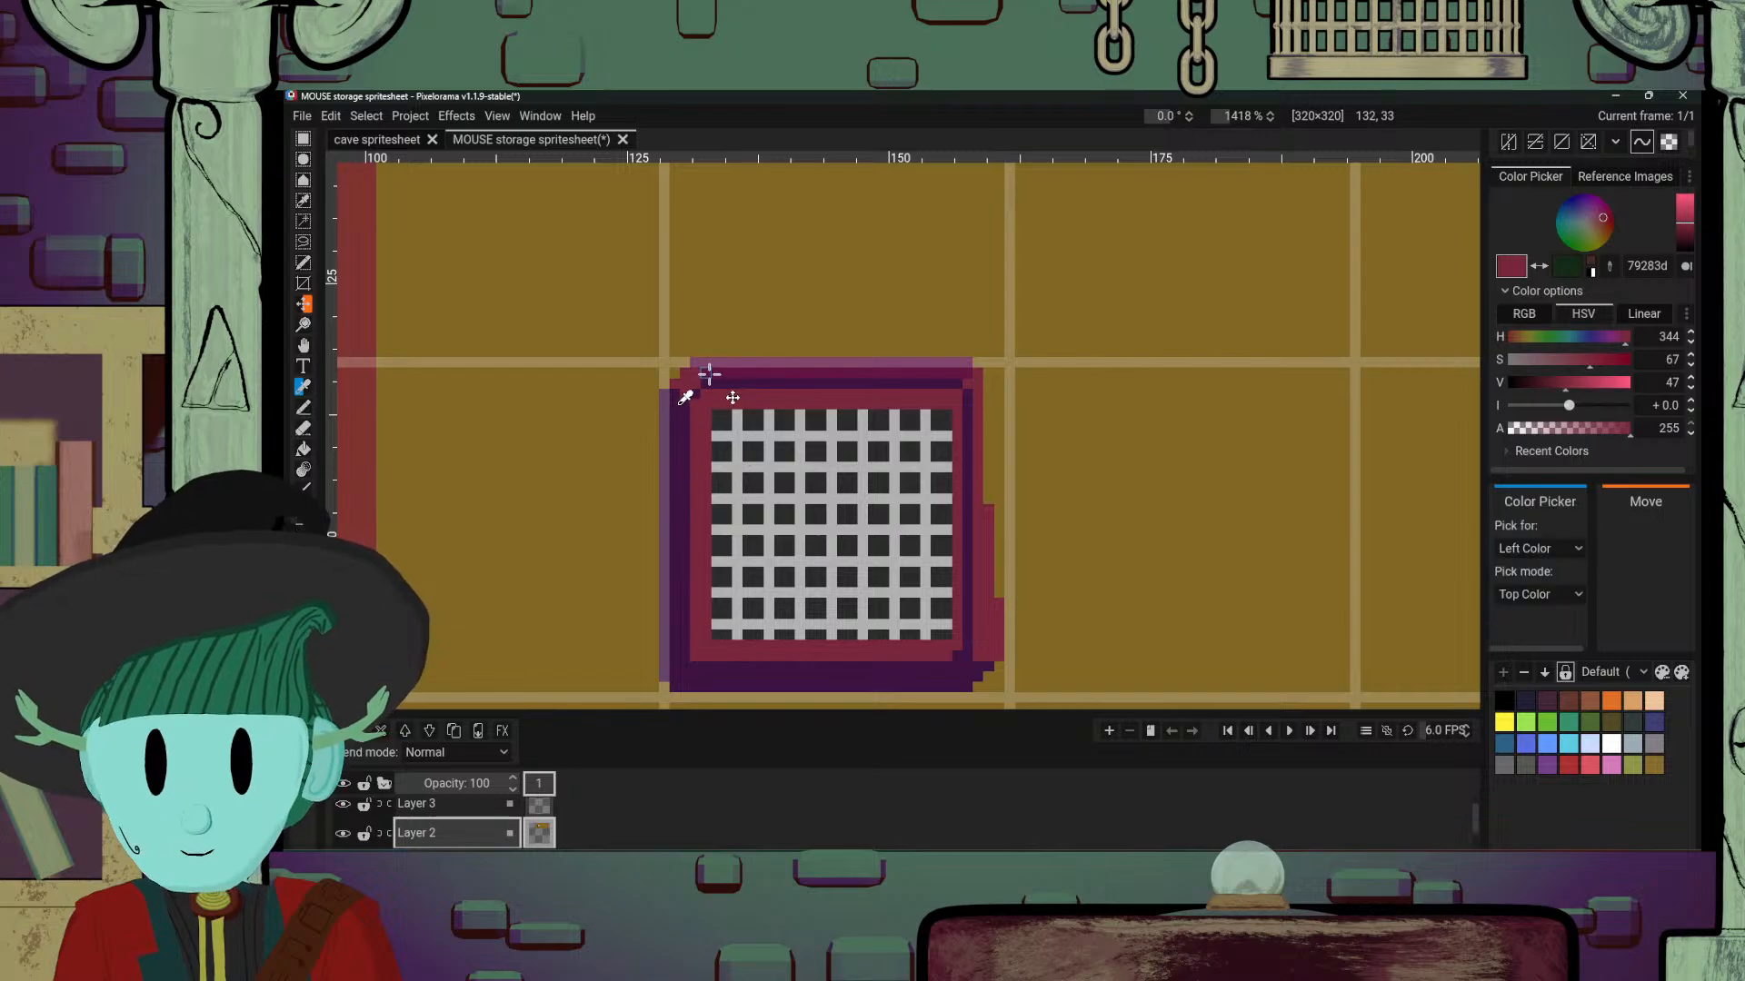
left_click(690, 384)
key("p")
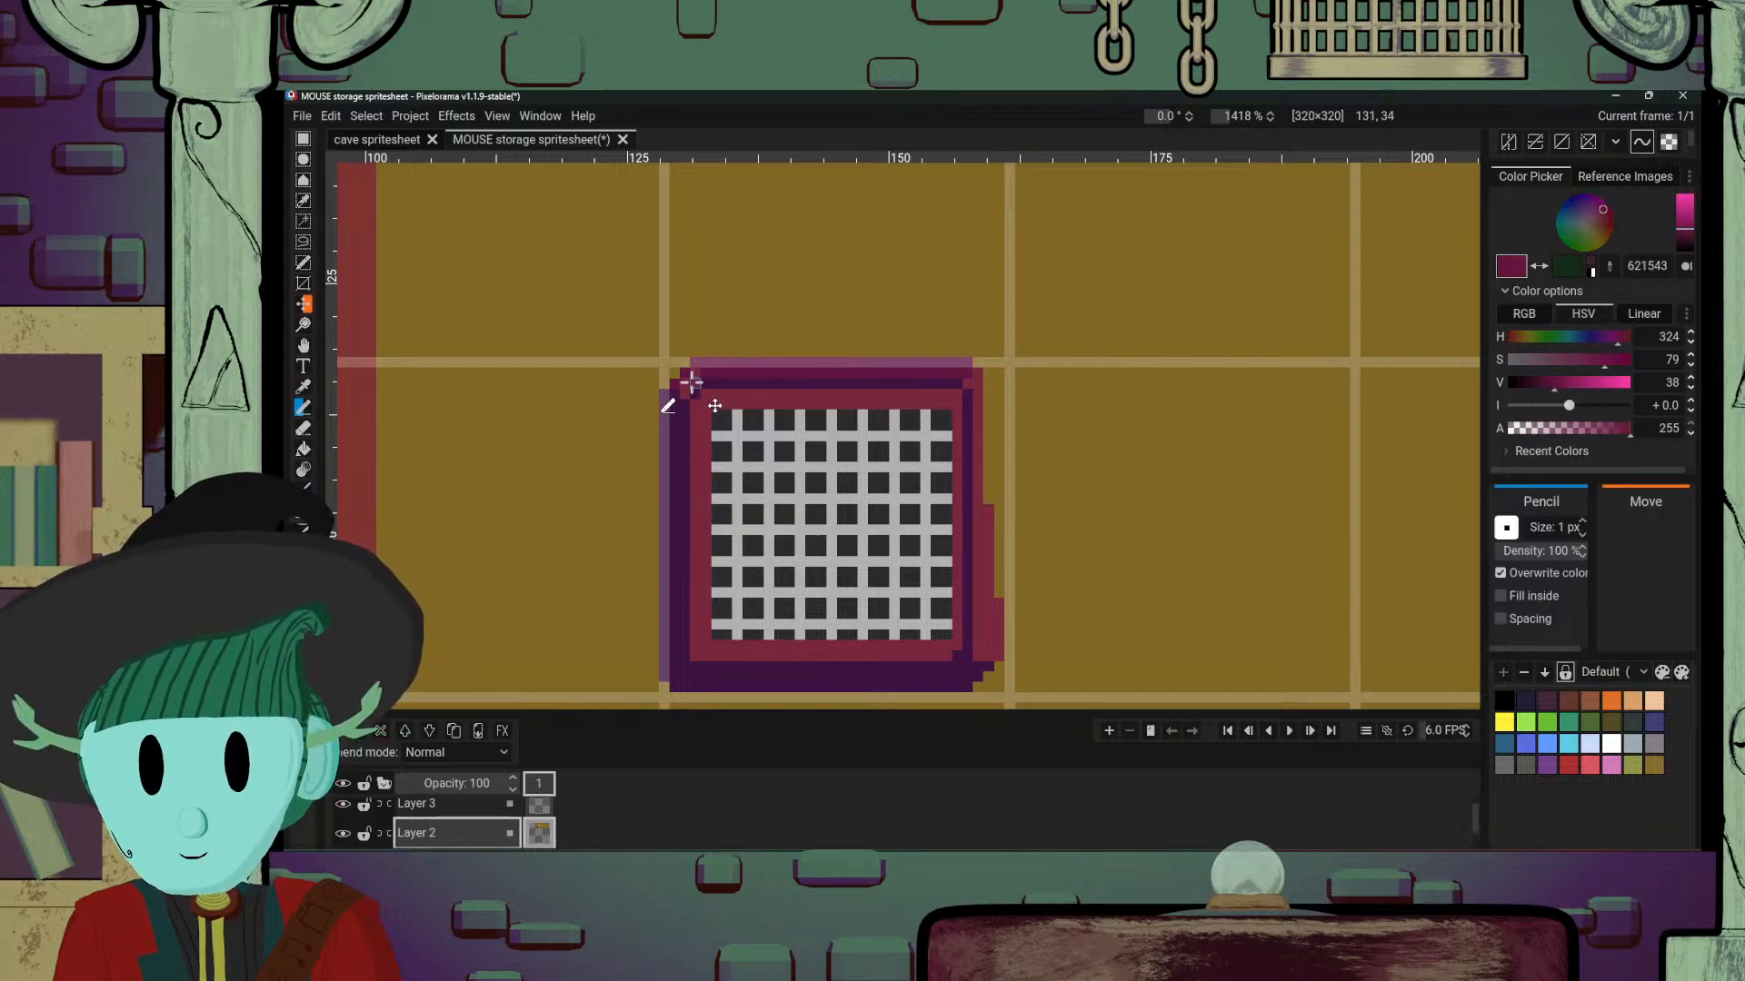
left_click(692, 382)
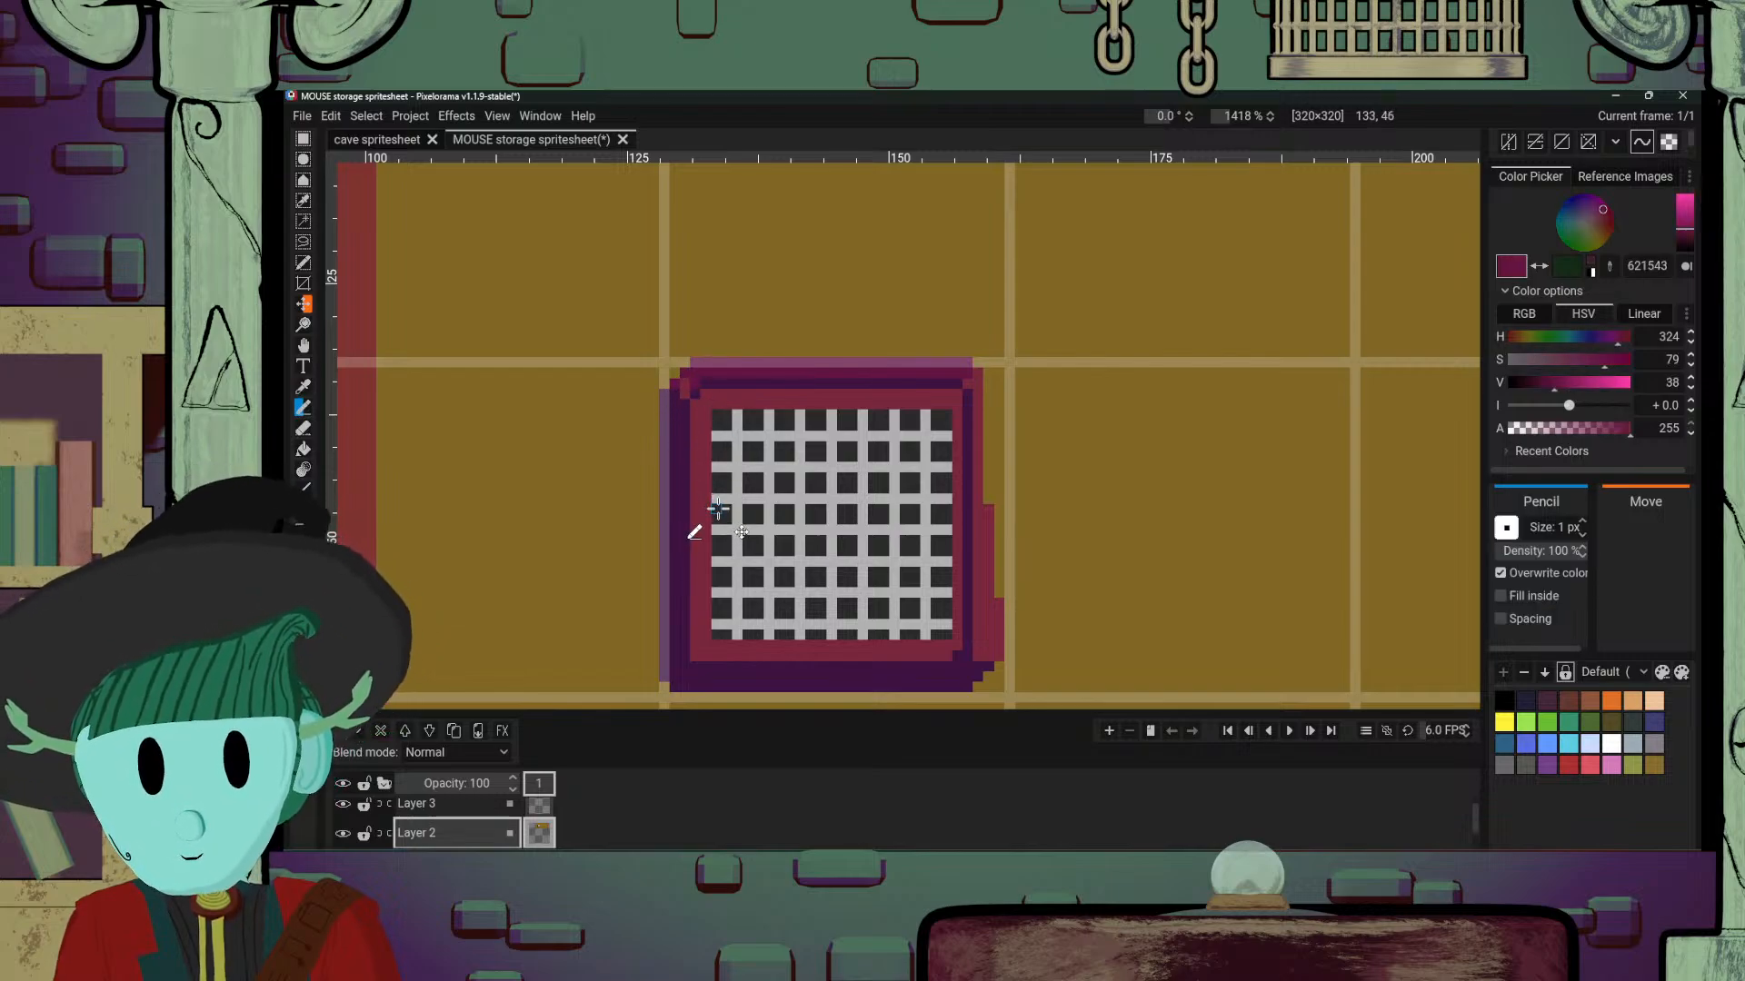
Step: Retouch the pixels in the frame's upper-left corner with its sampled crimson 79283d and dark purple 3e1341
key("o")
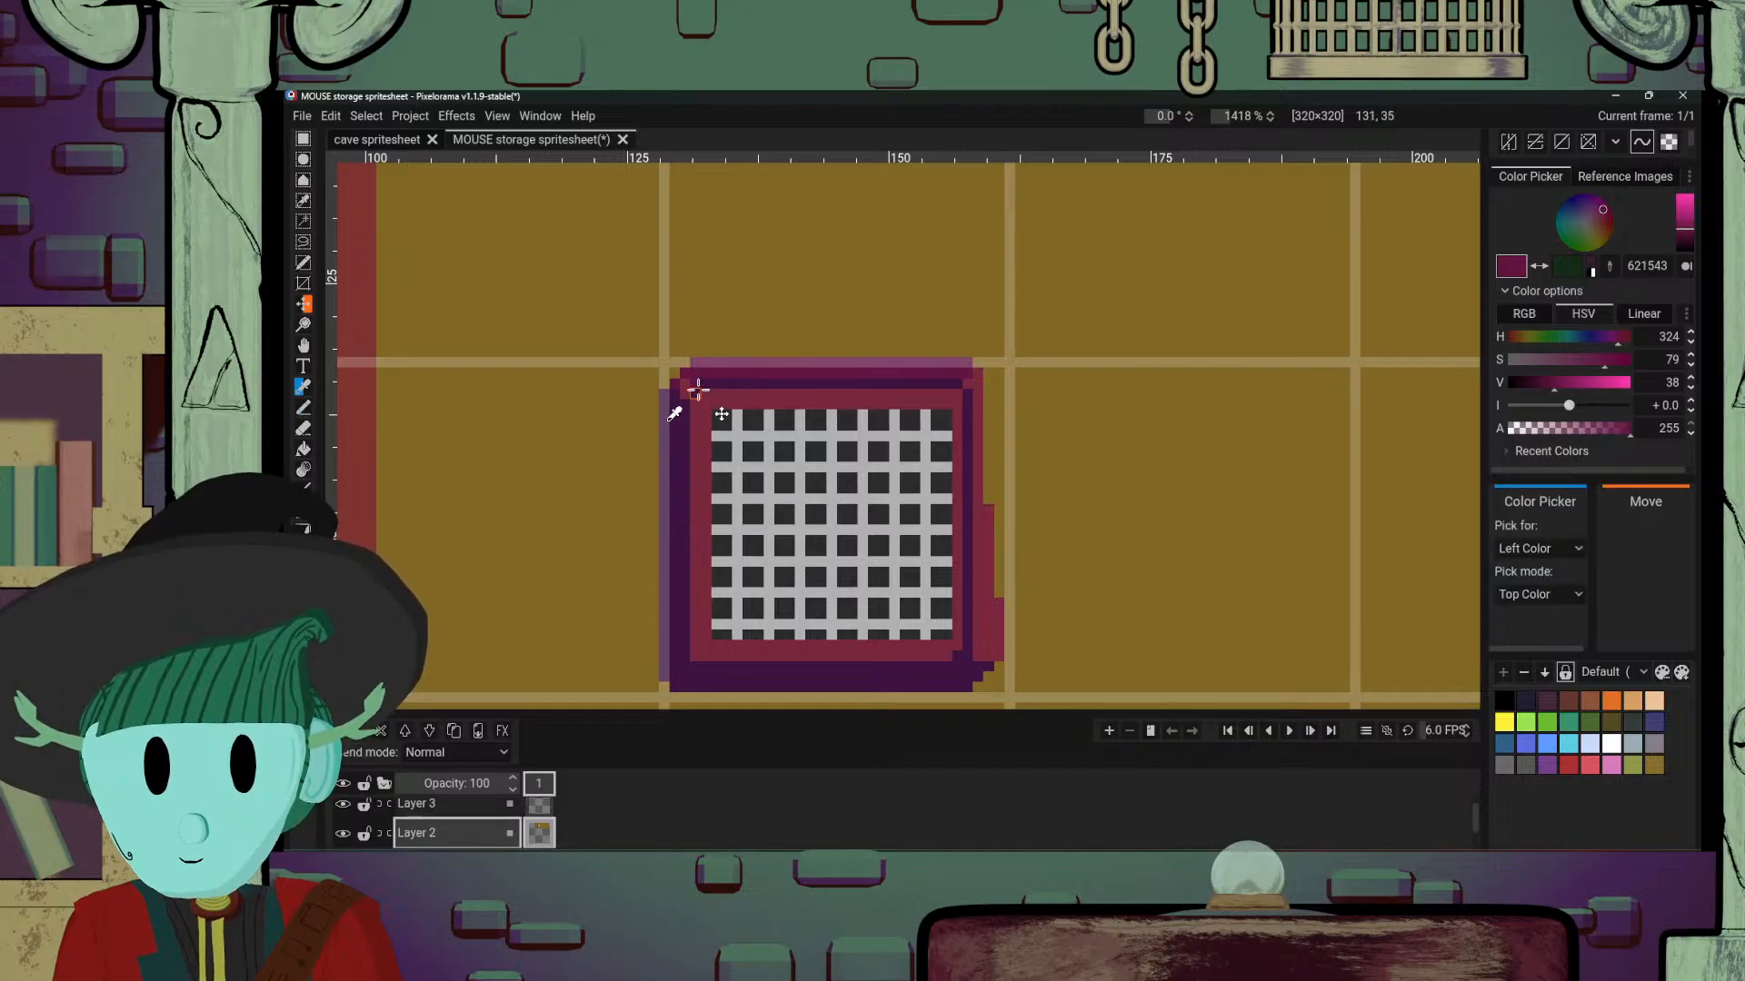
left_click(686, 388)
key("p")
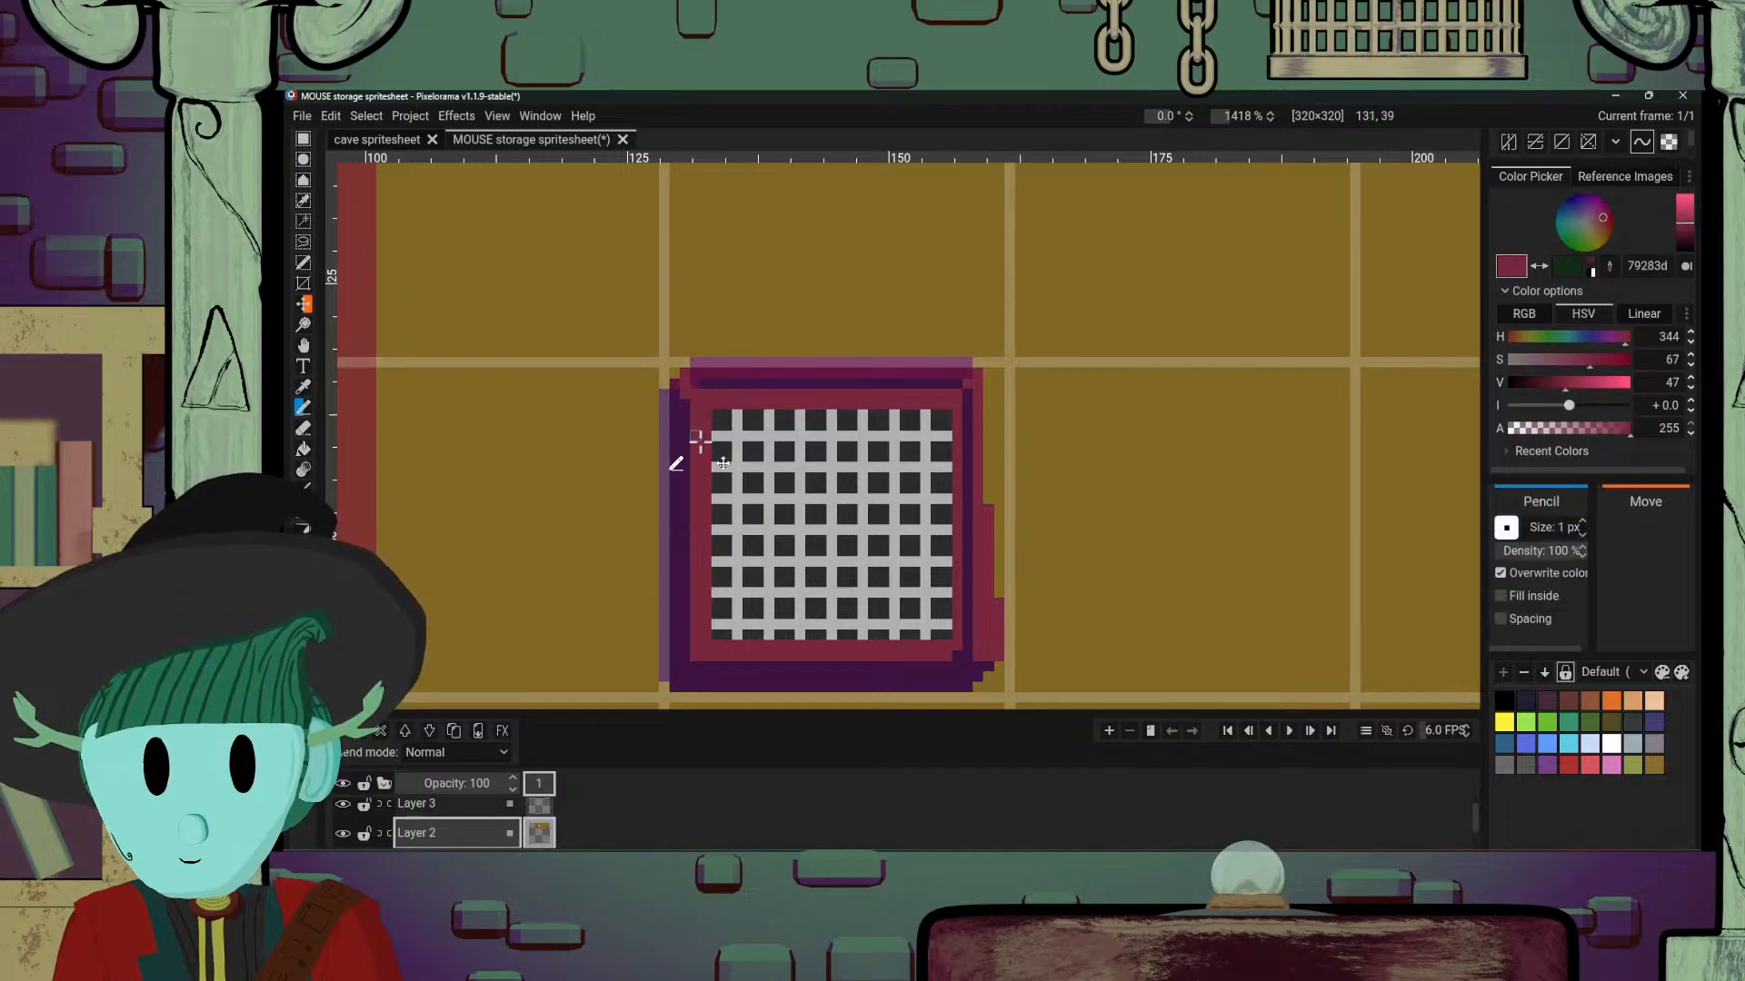
key("o")
left_click(692, 390)
key("p")
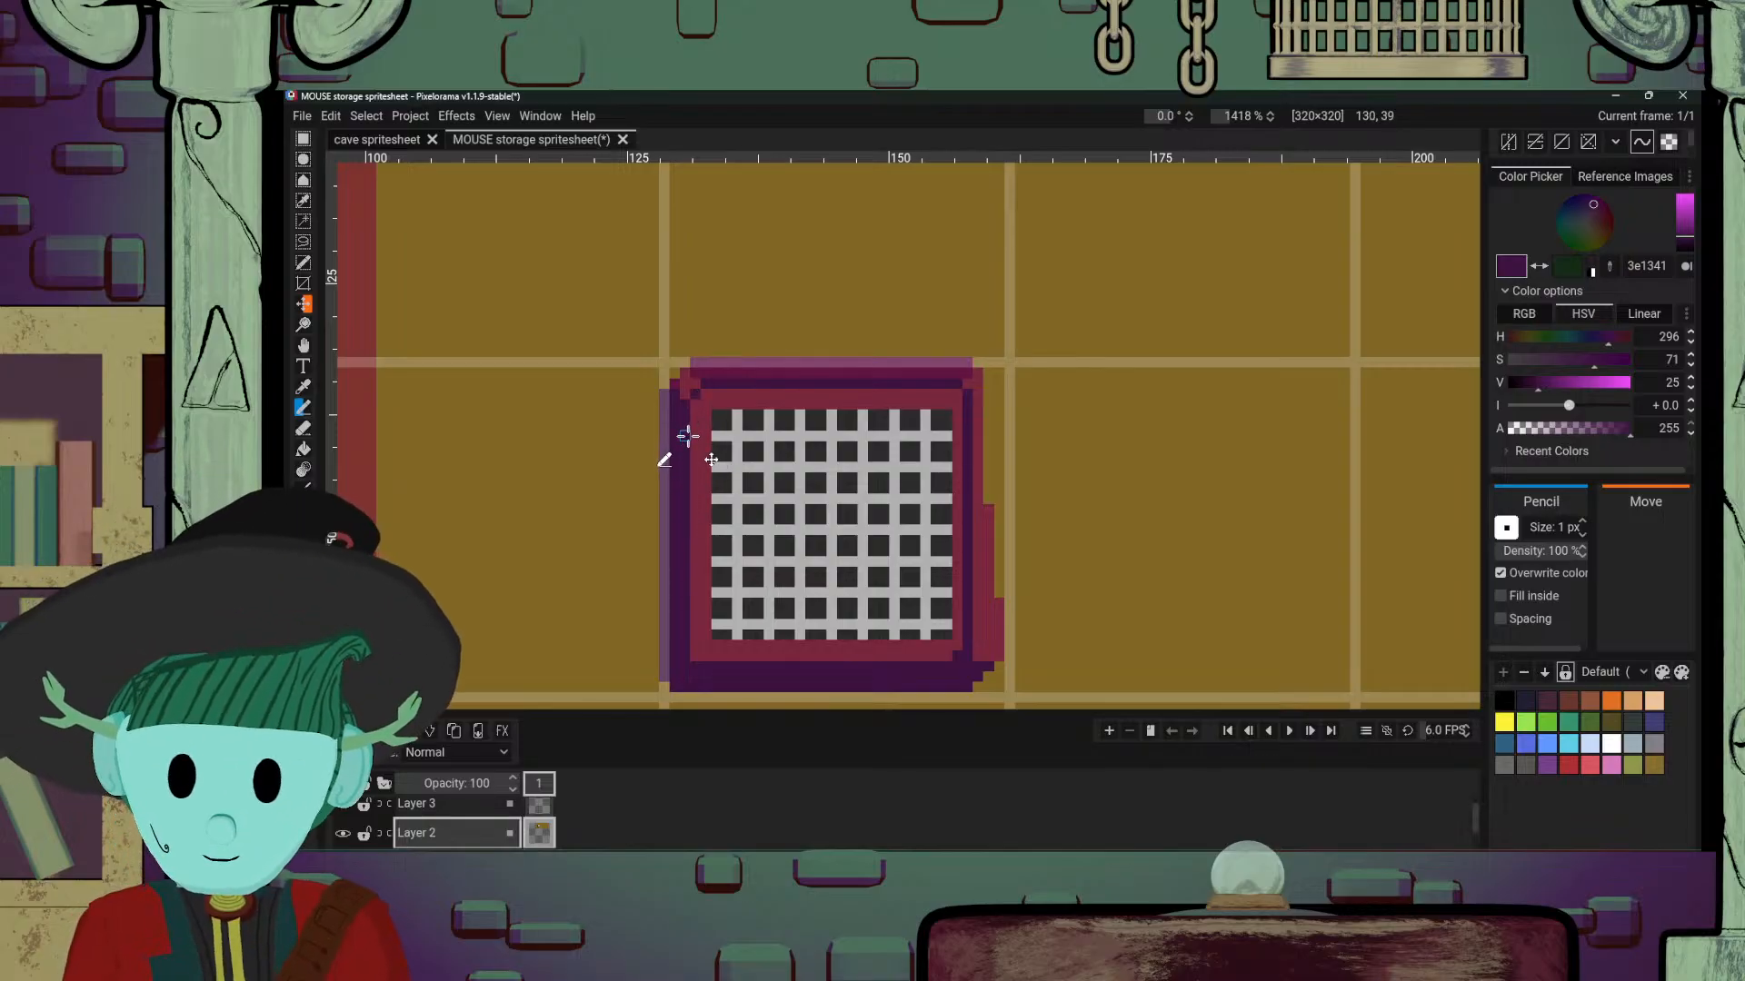
key("o")
key("p")
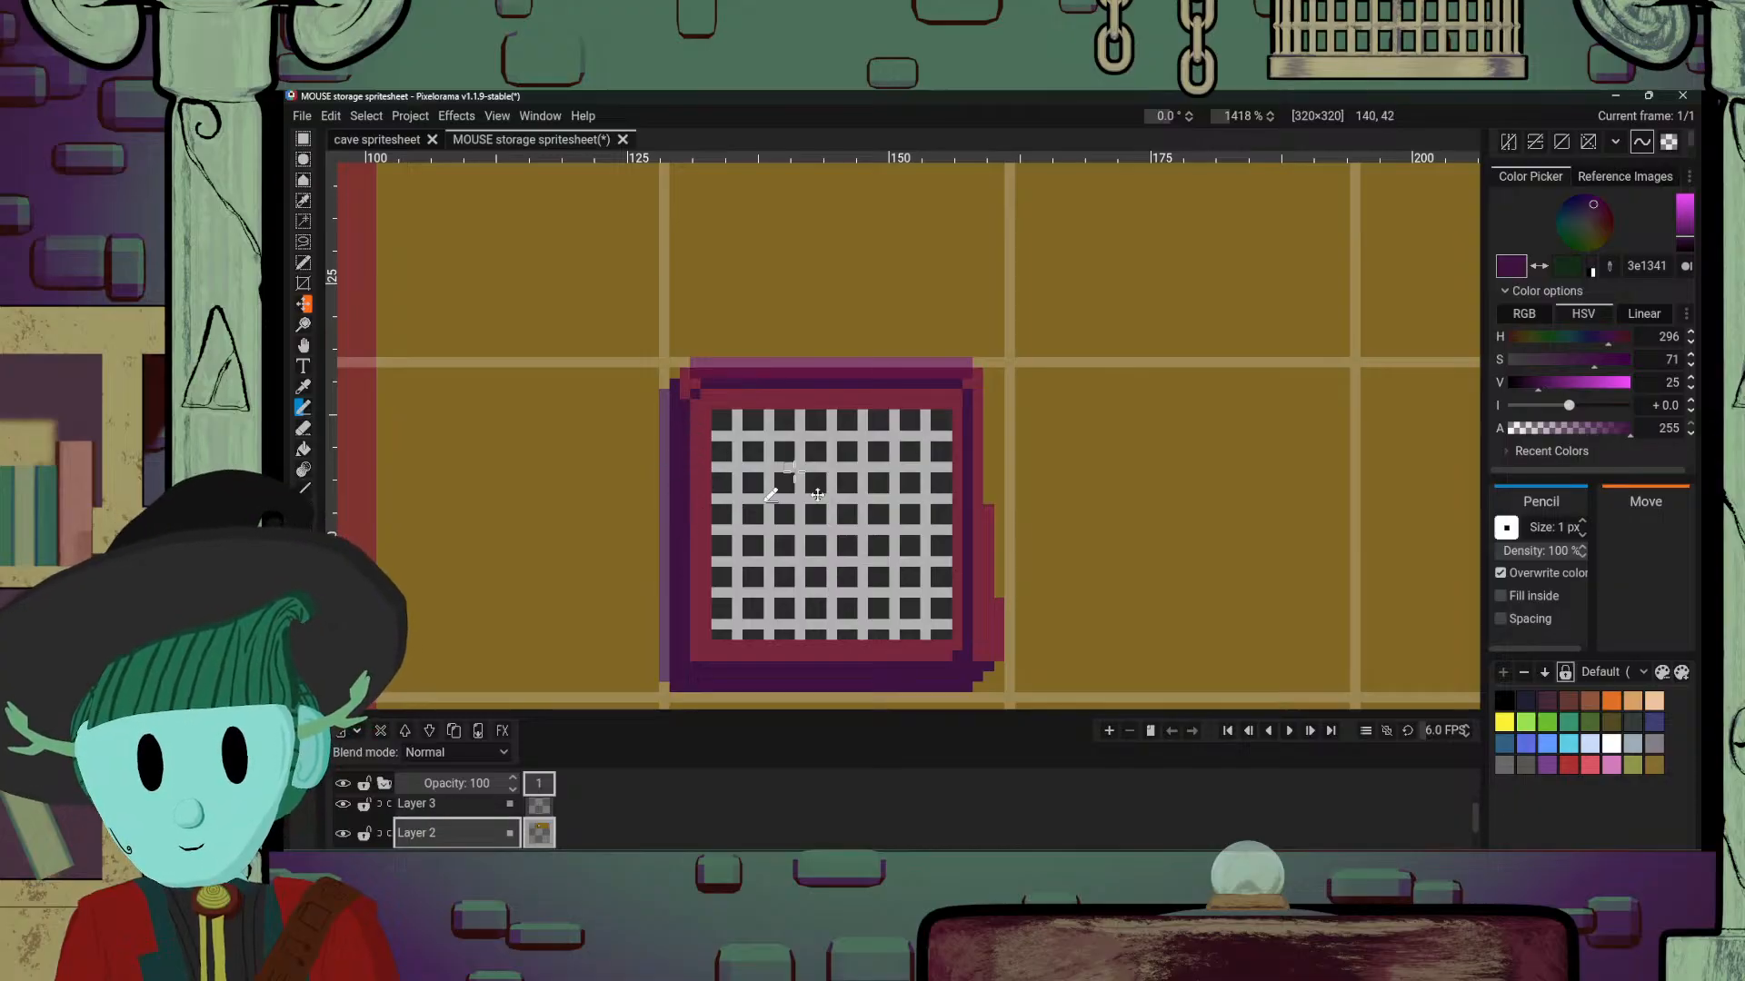
Step: Hide Layer 3, examine the slot on the plain yellow panel and glance at the crafting table reference's window preview
scroll(791, 471, "down", 5)
scroll(887, 579, "down", 2)
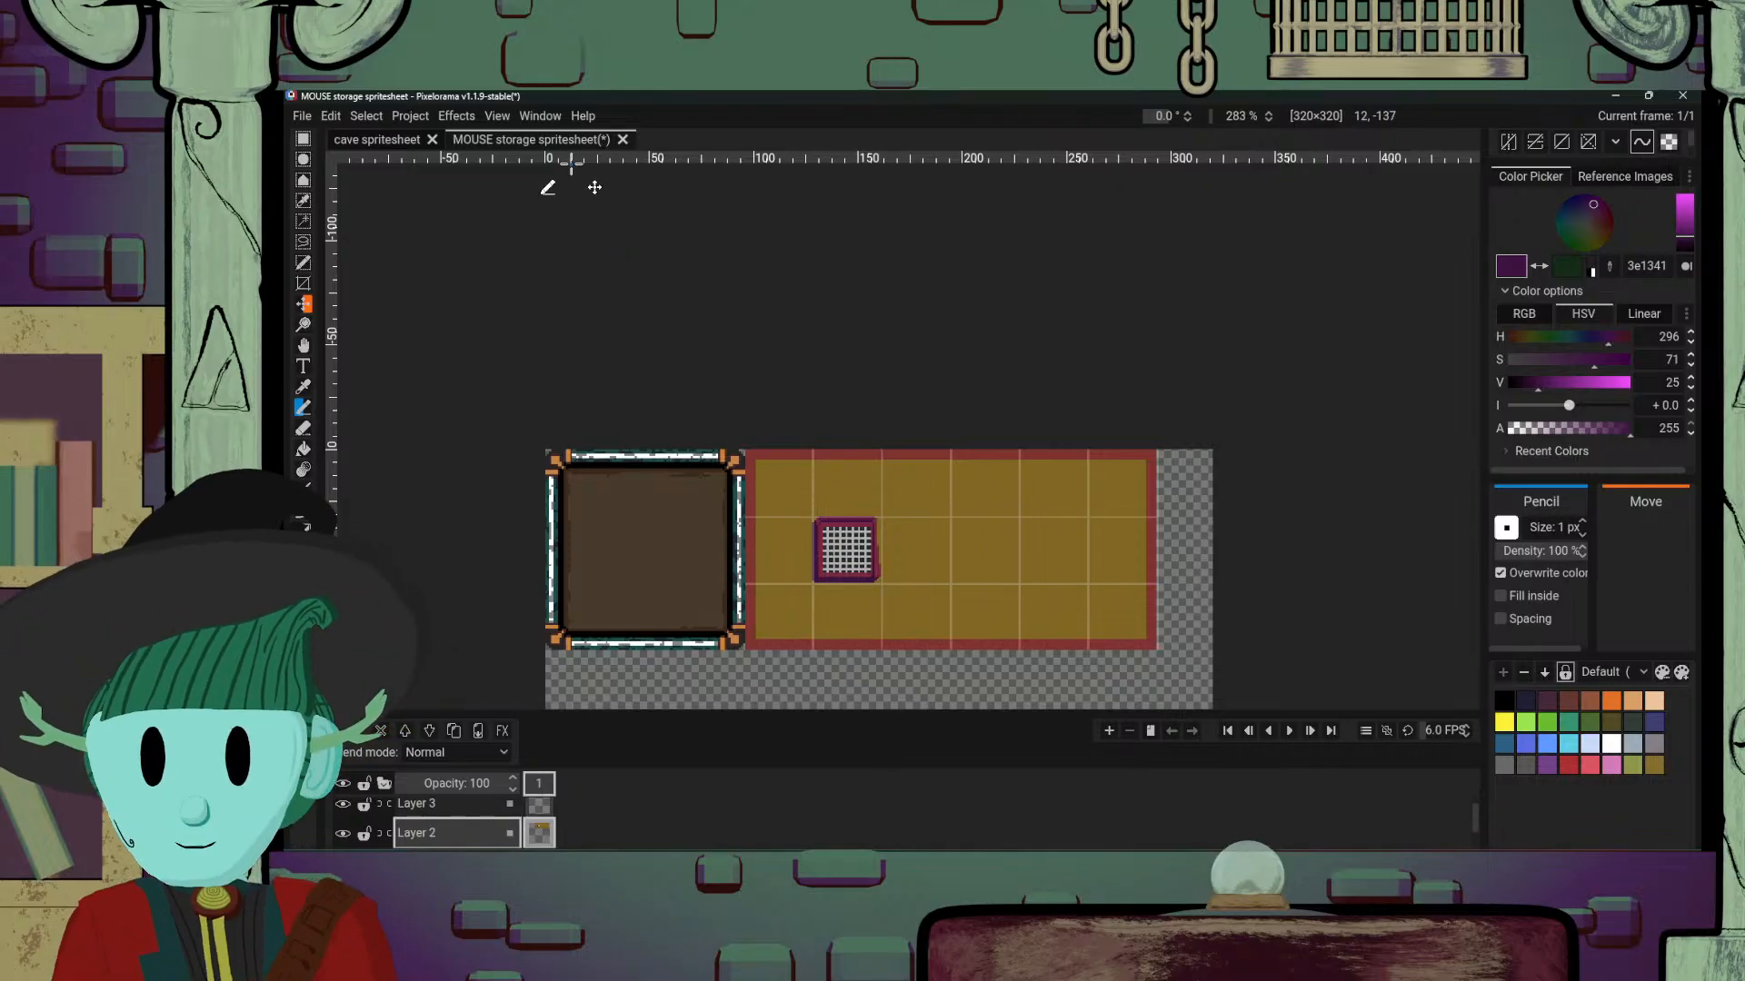
left_click(343, 805)
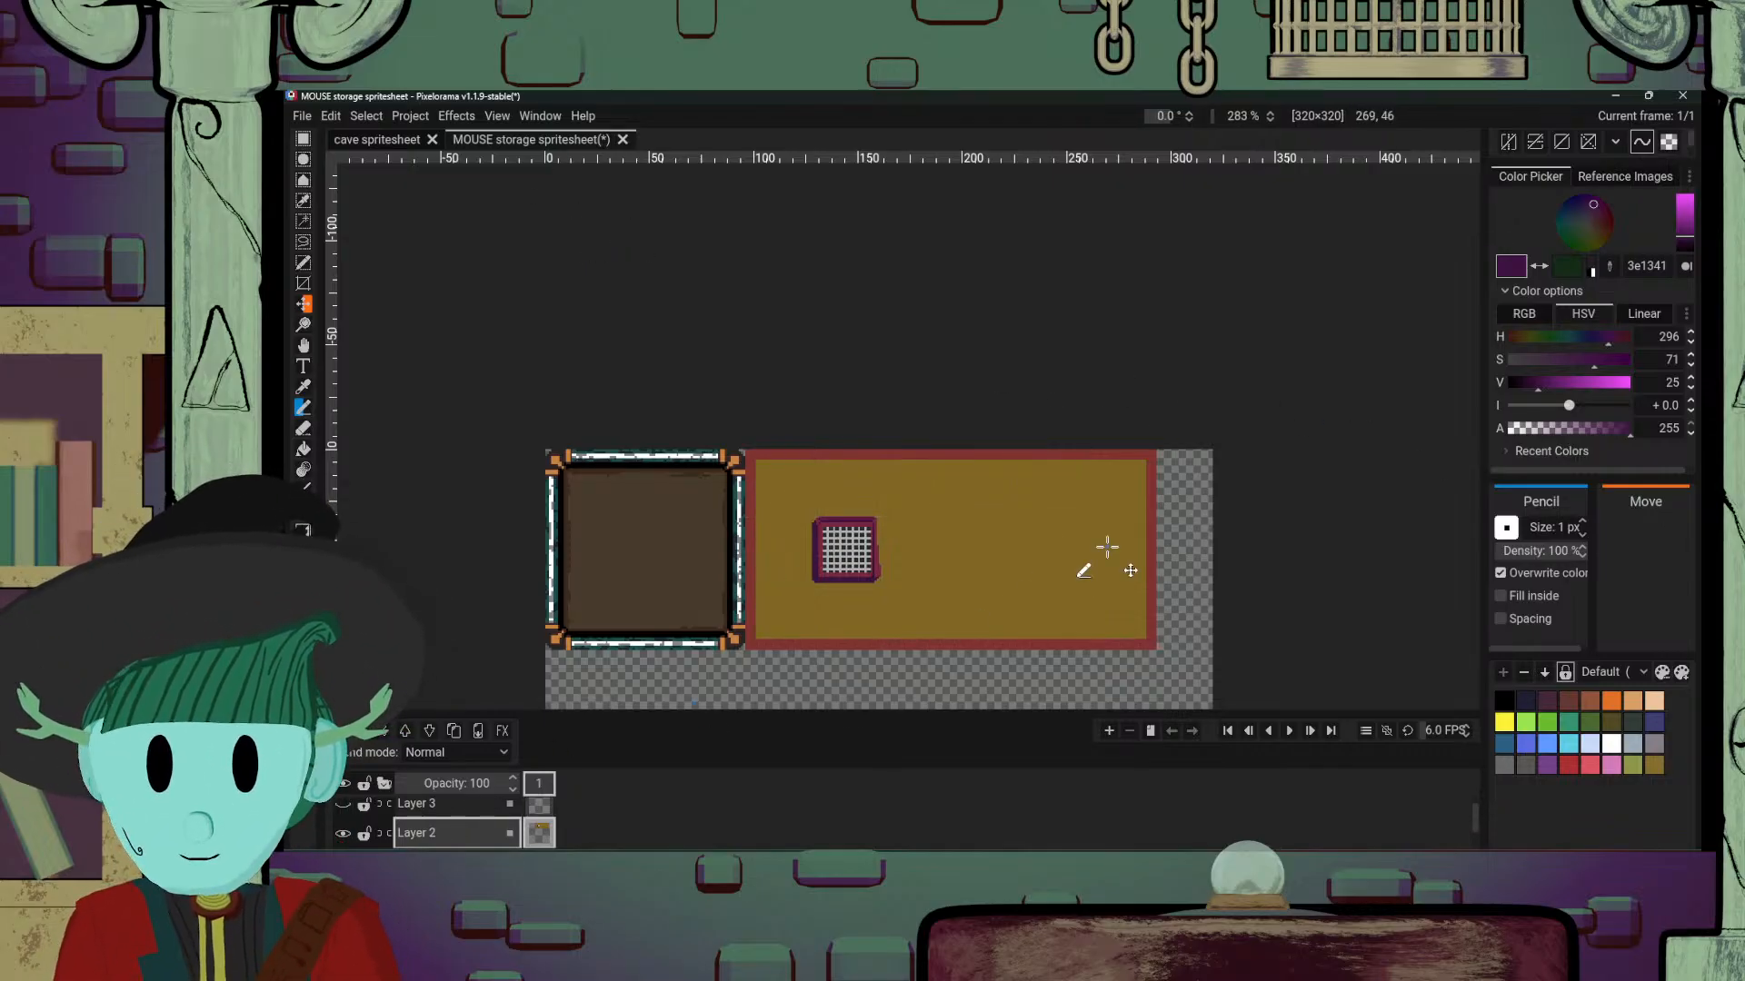
scroll(1107, 556, "up", 4)
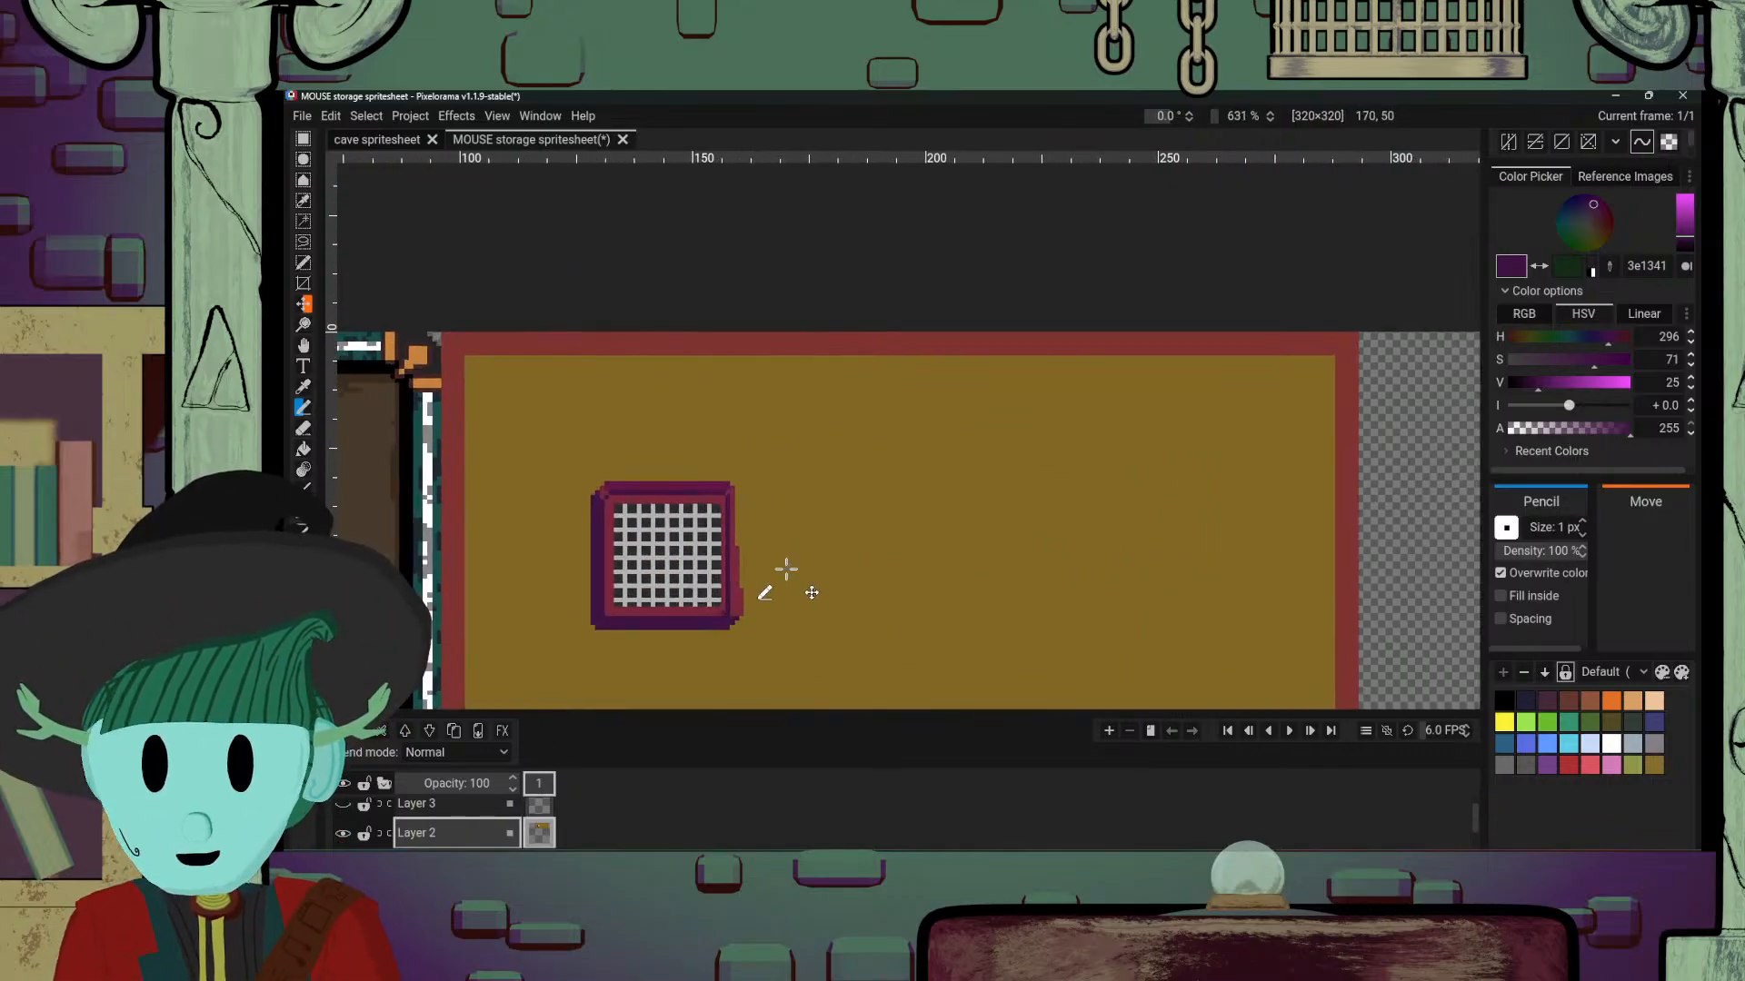
mouse_move(704, 865)
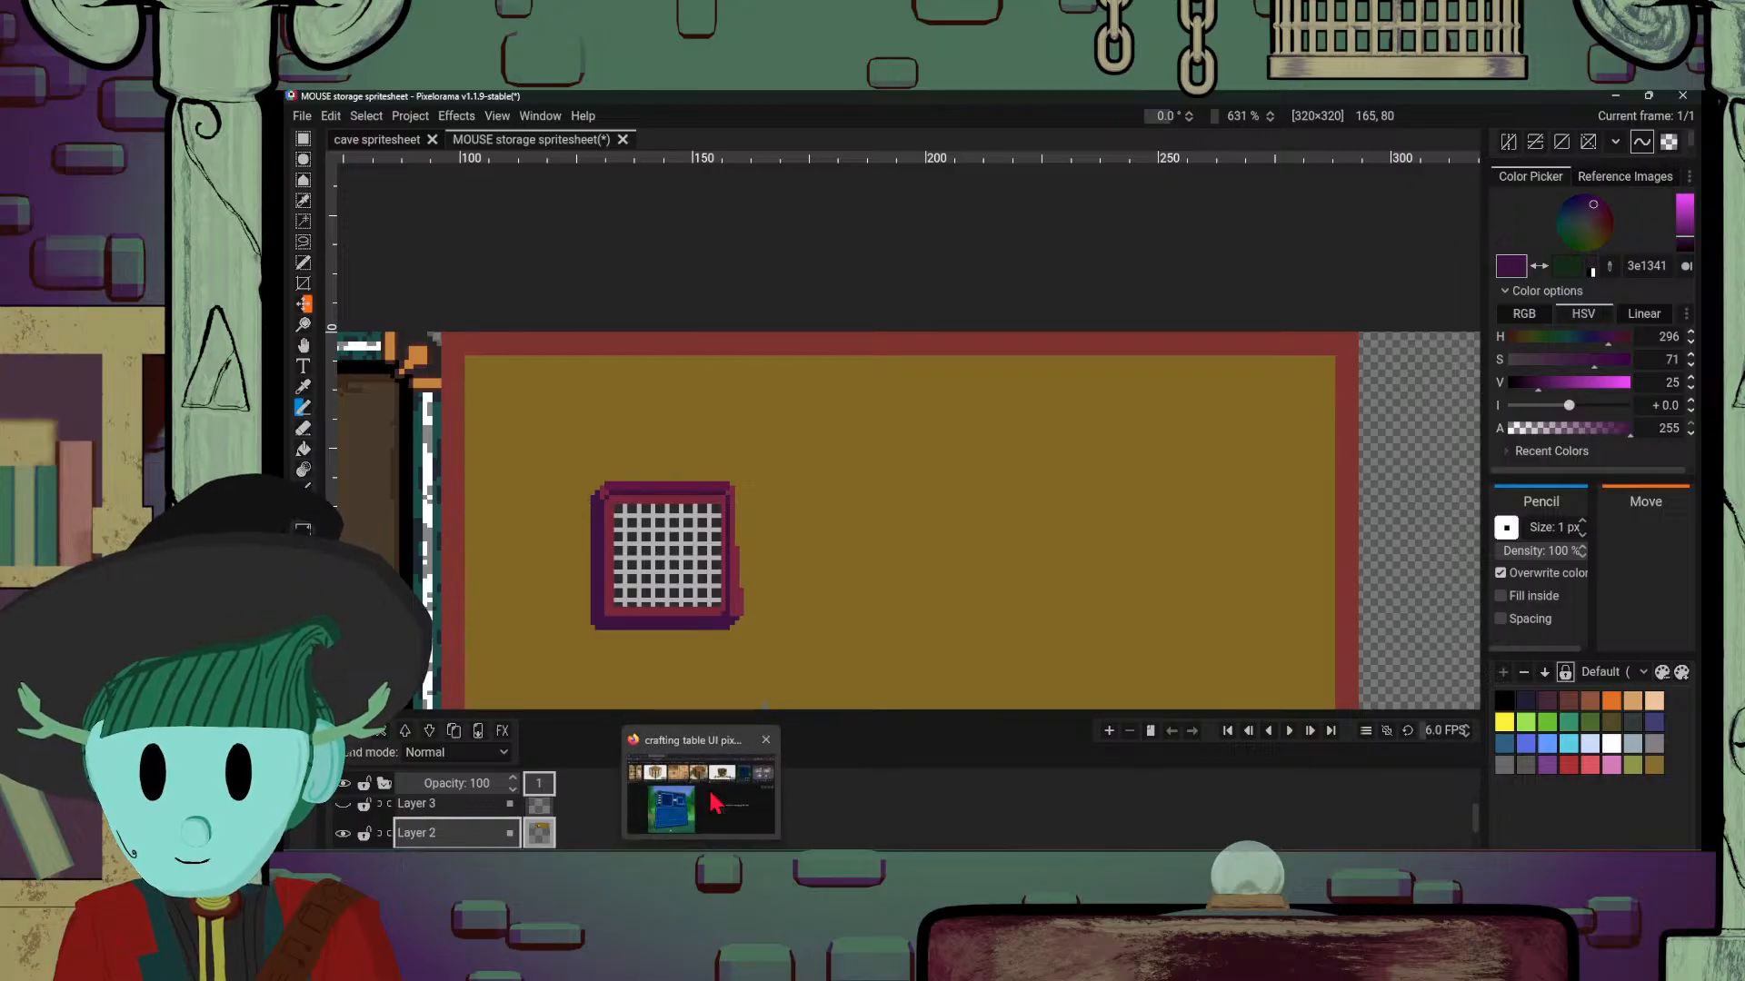
mouse_move(716, 803)
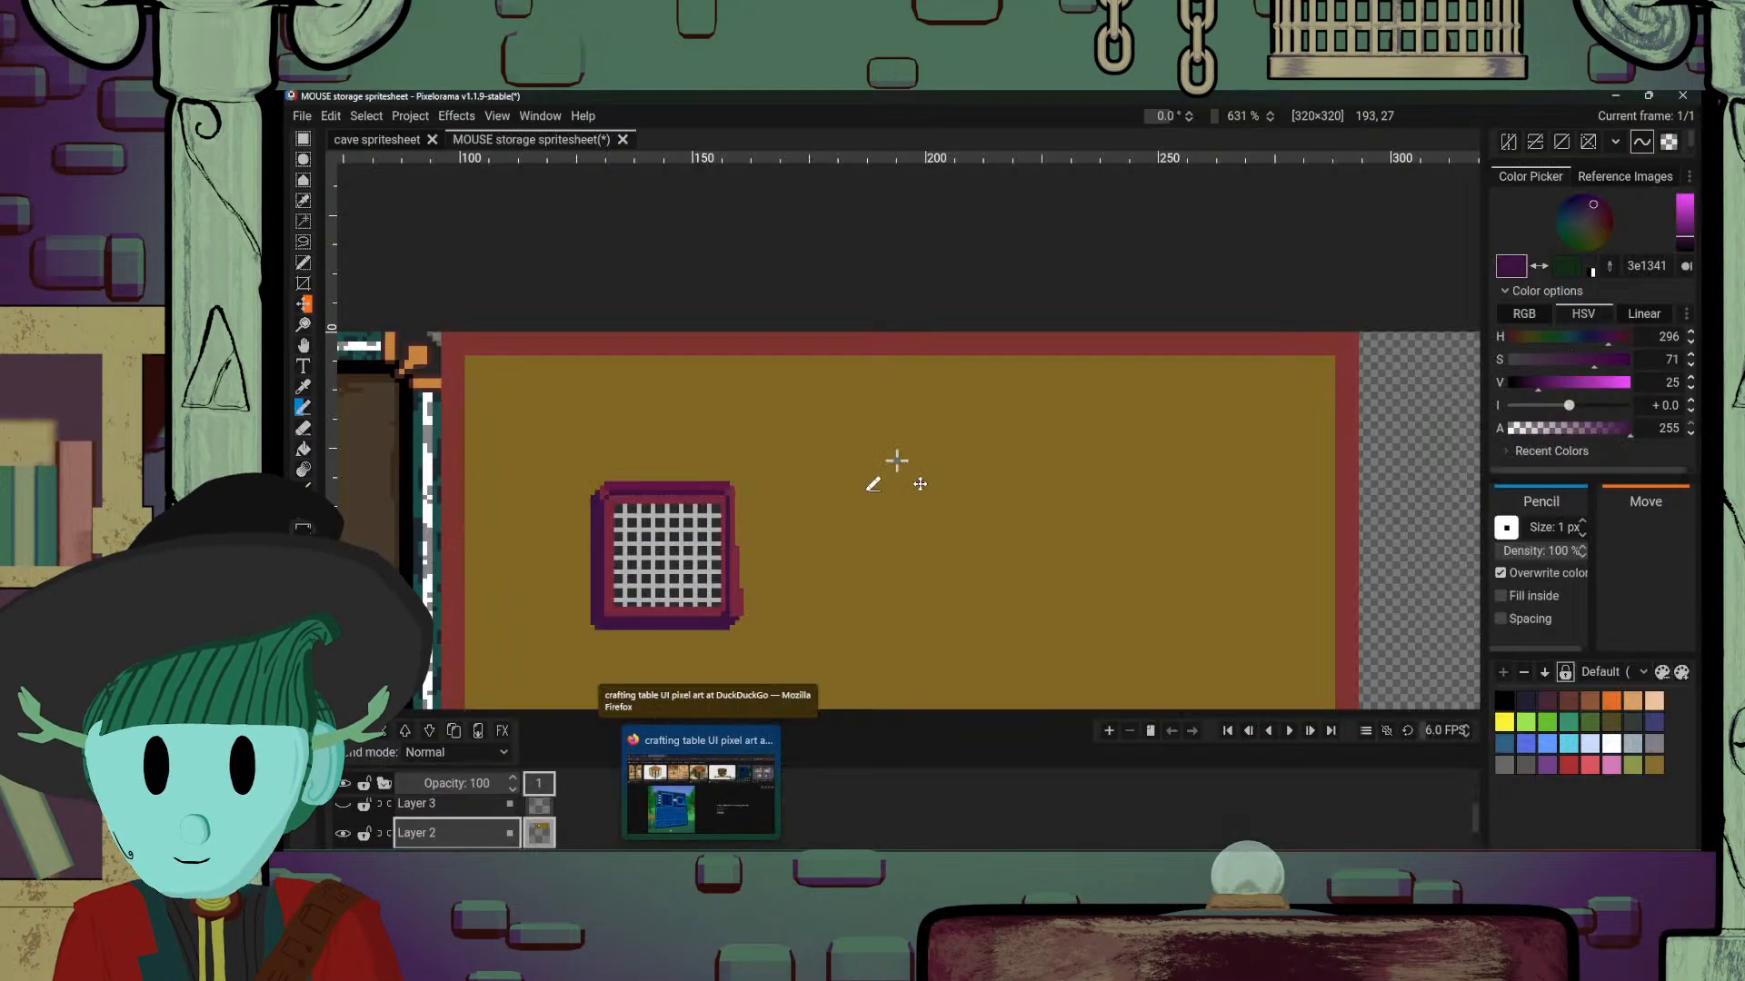
Step: Sample the frame's crimson, lighten it to salmon c17167 and pencil it over the upper-left corner pixel and the upper dark purple line
scroll(891, 467, "up", 6)
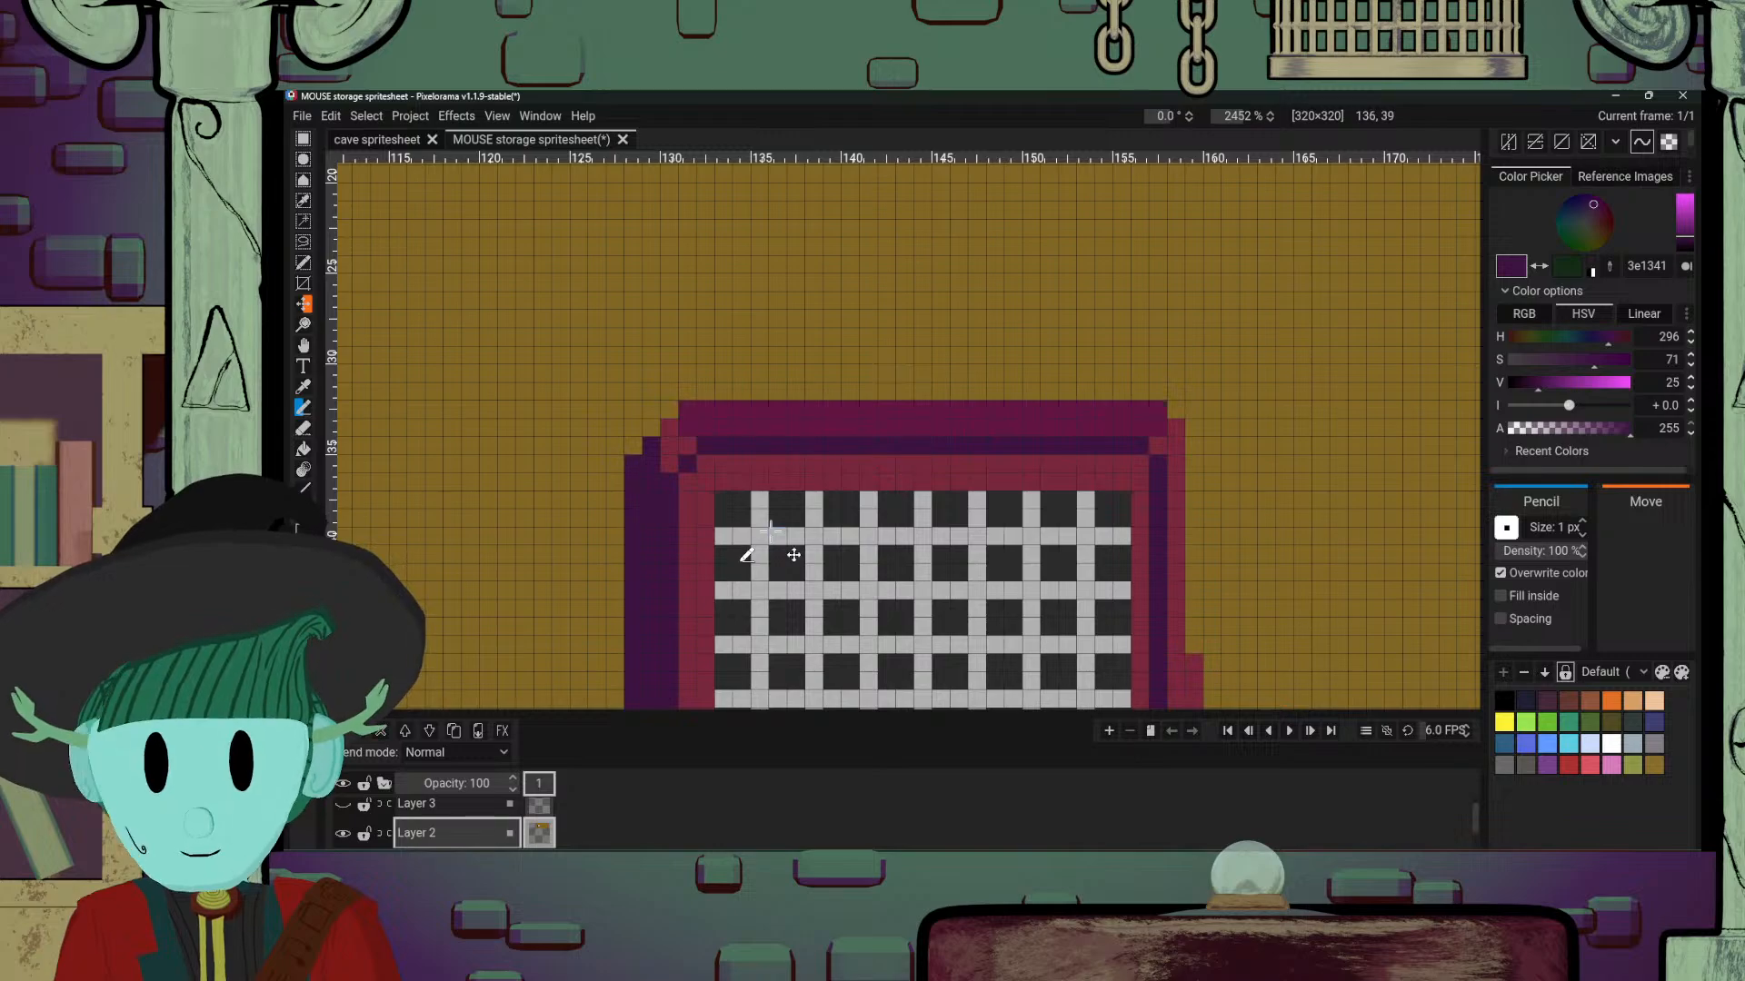
left_click(828, 464, "alt")
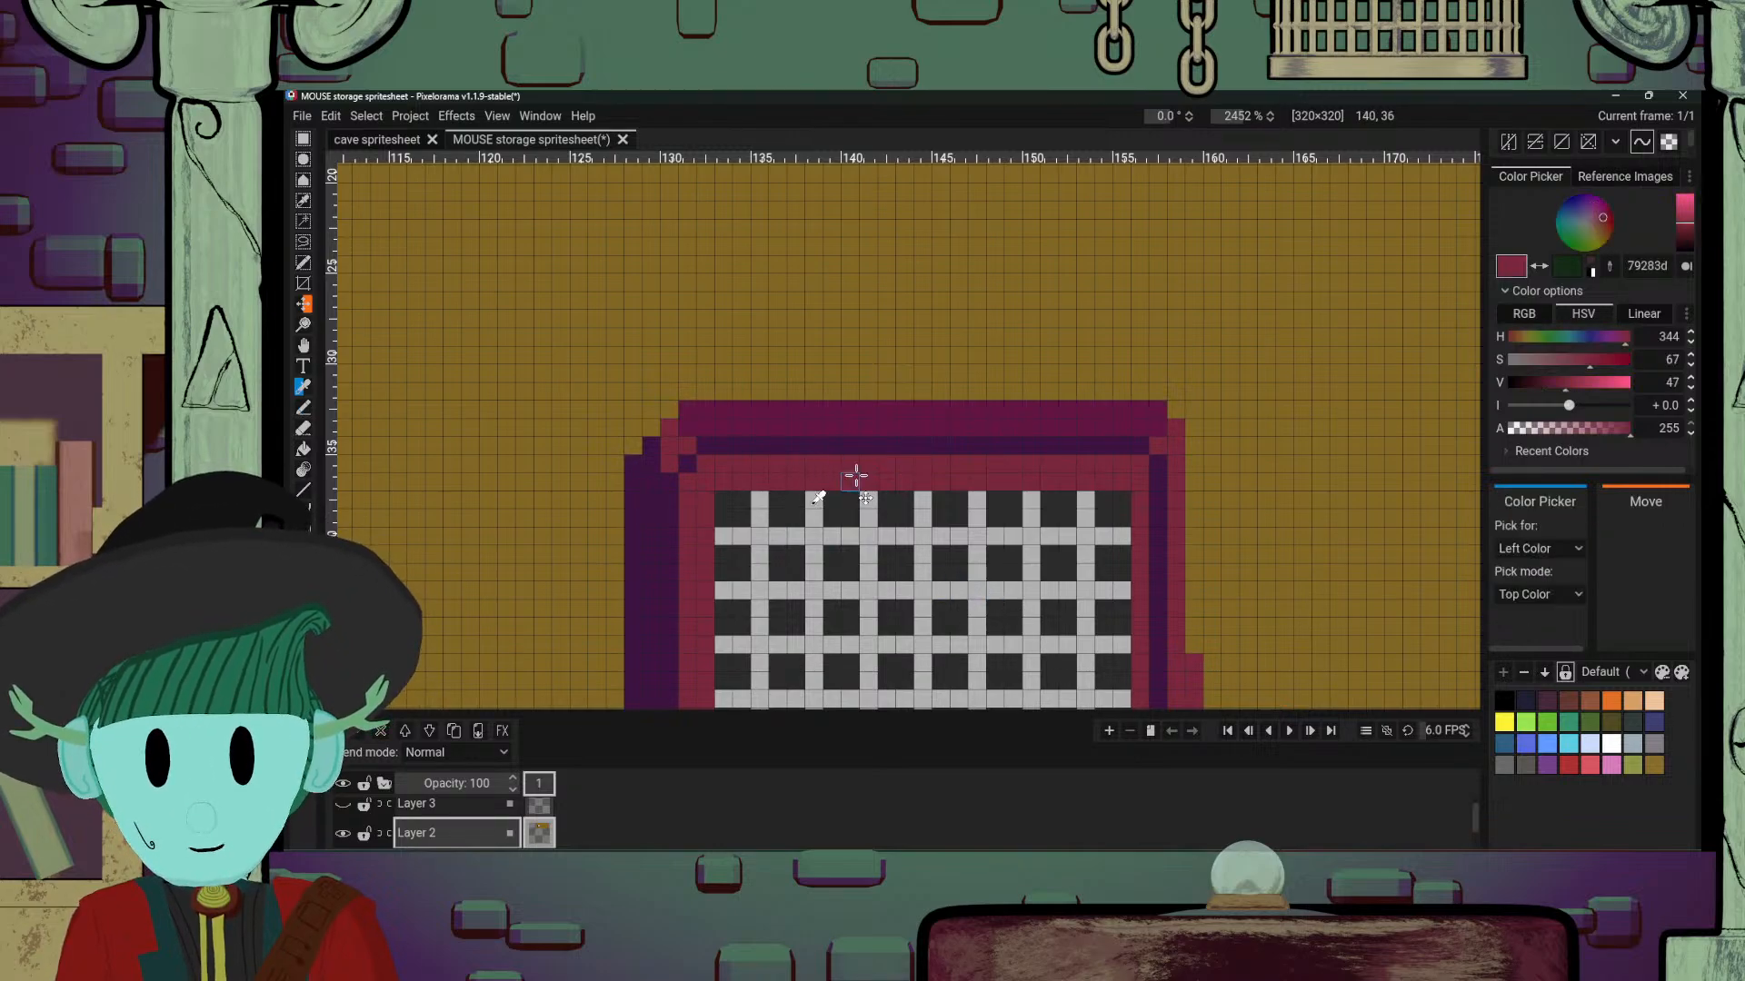
left_click(1683, 208)
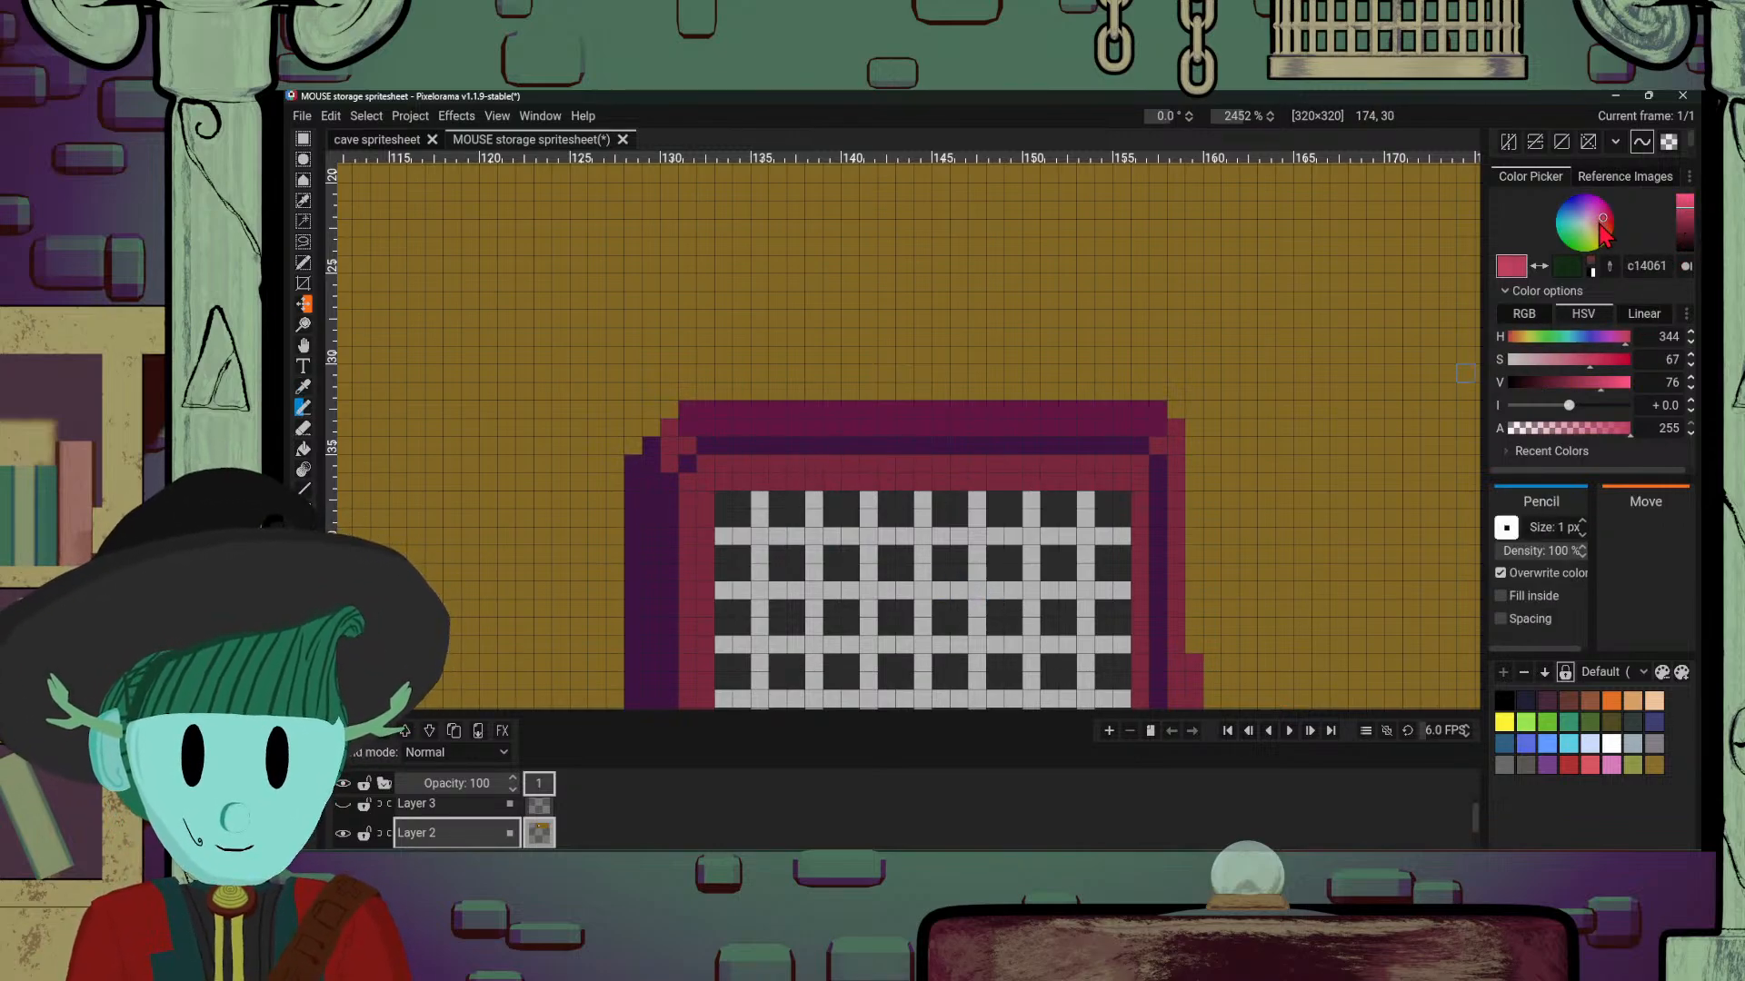
left_click_drag(1603, 220, 1598, 224)
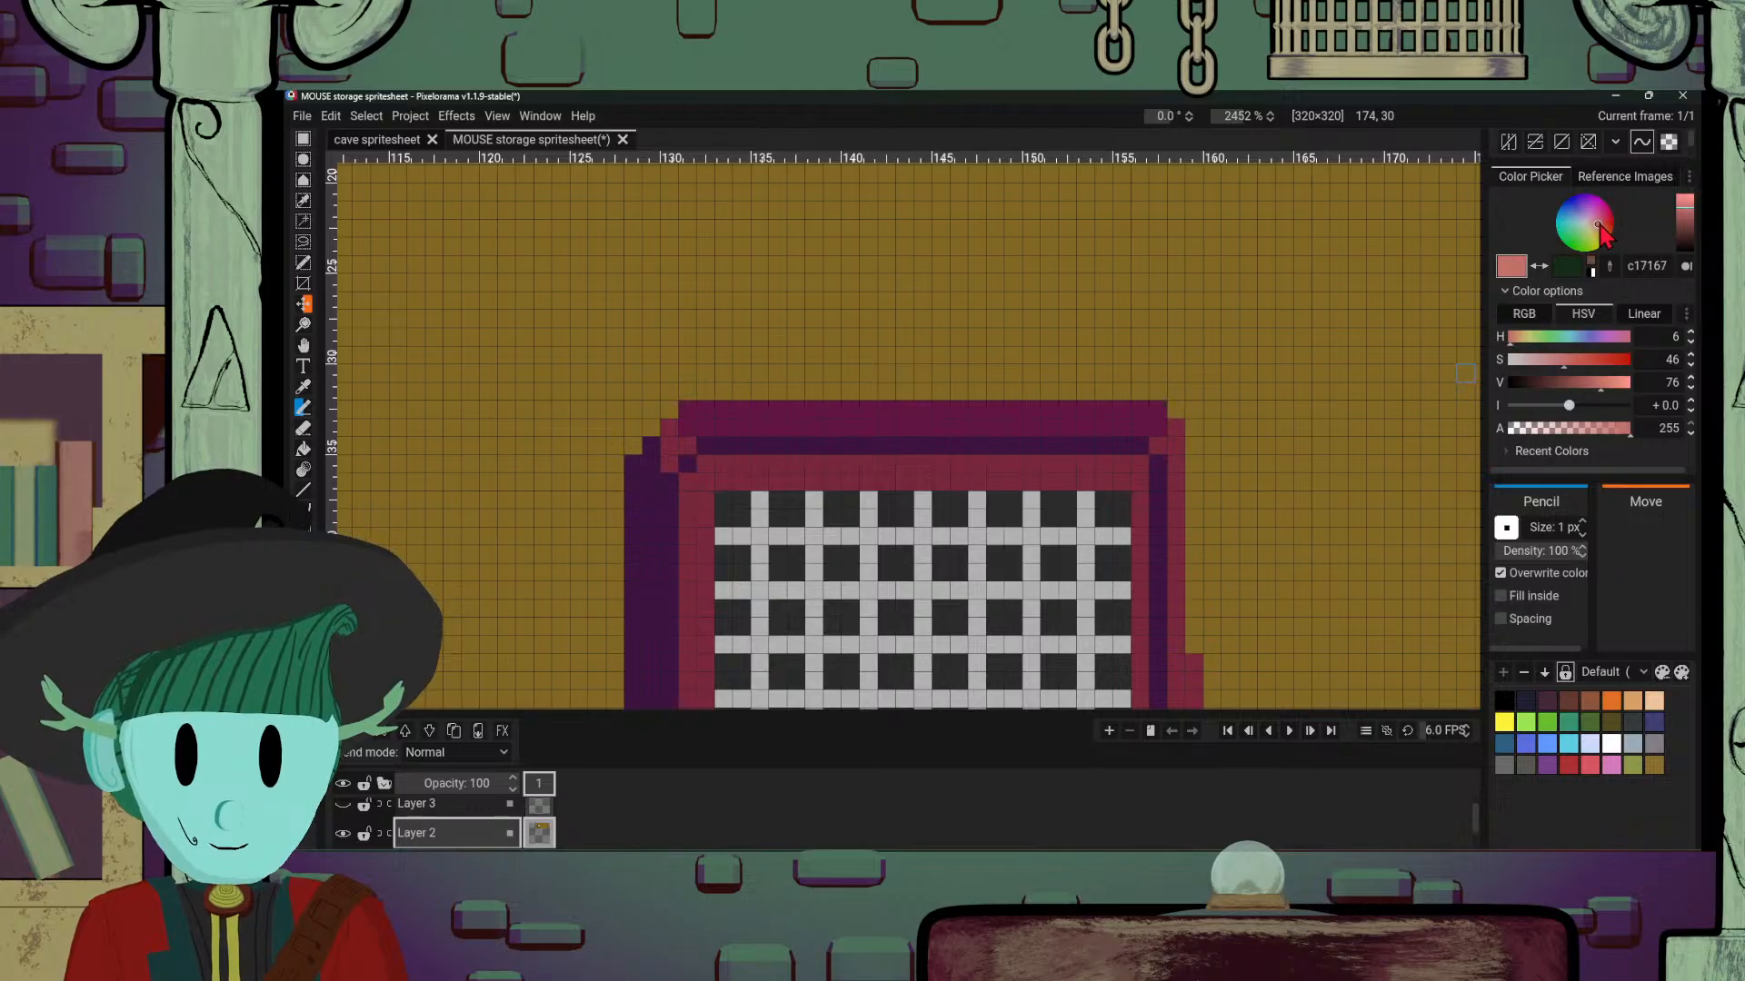
left_click(670, 430)
left_click(687, 445)
left_click_drag(705, 446, 1143, 447)
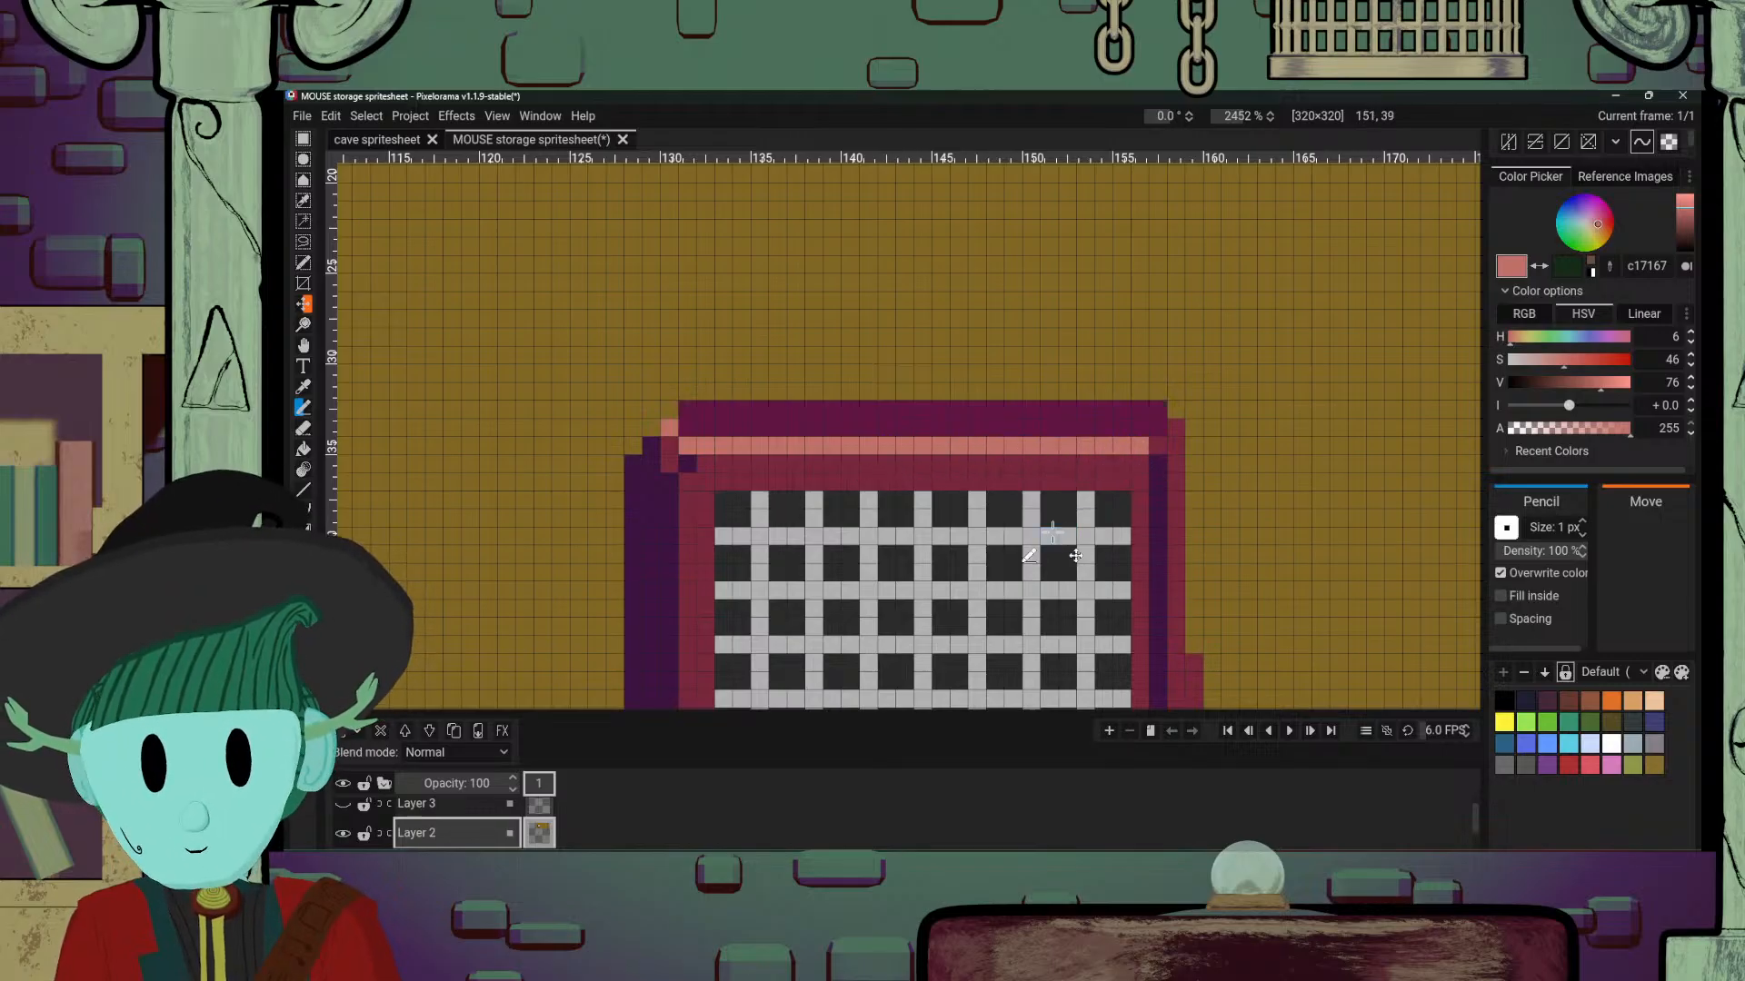
Step: Pencil the salmon highlight down the frame's right dark purple line and cover the upper highlight's left end with crimson 79283d
scroll(1052, 532, "down", 8)
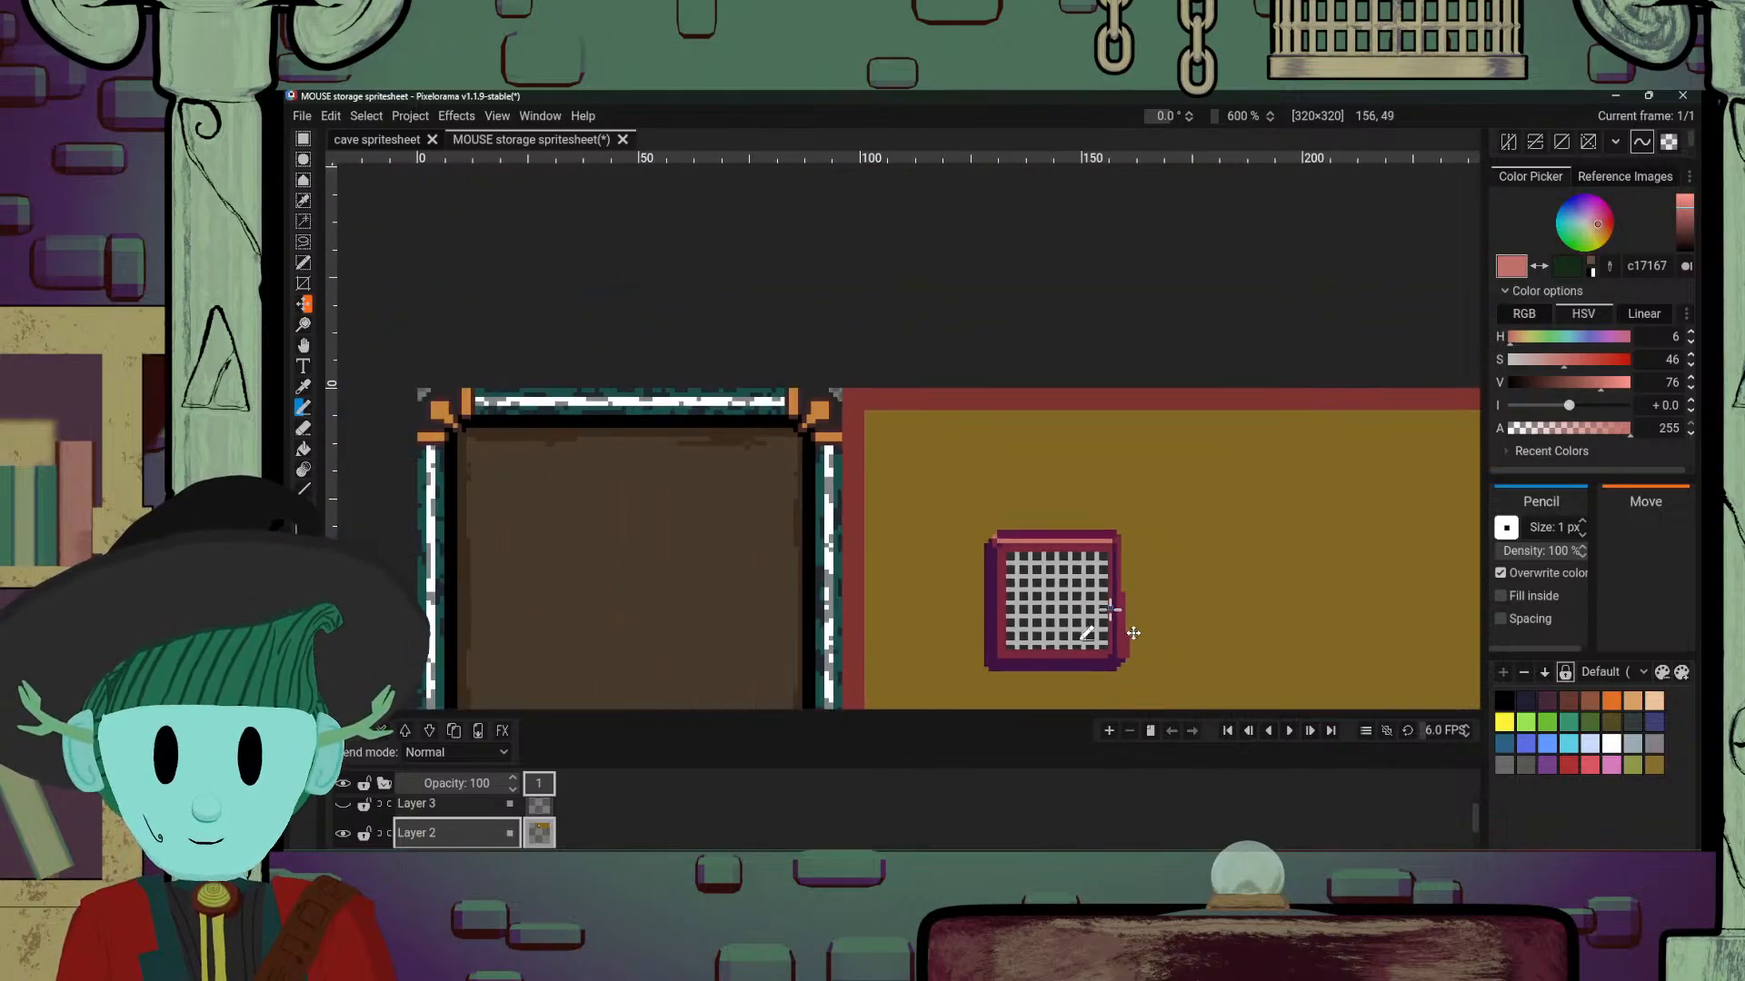
scroll(1108, 608, "up", 5)
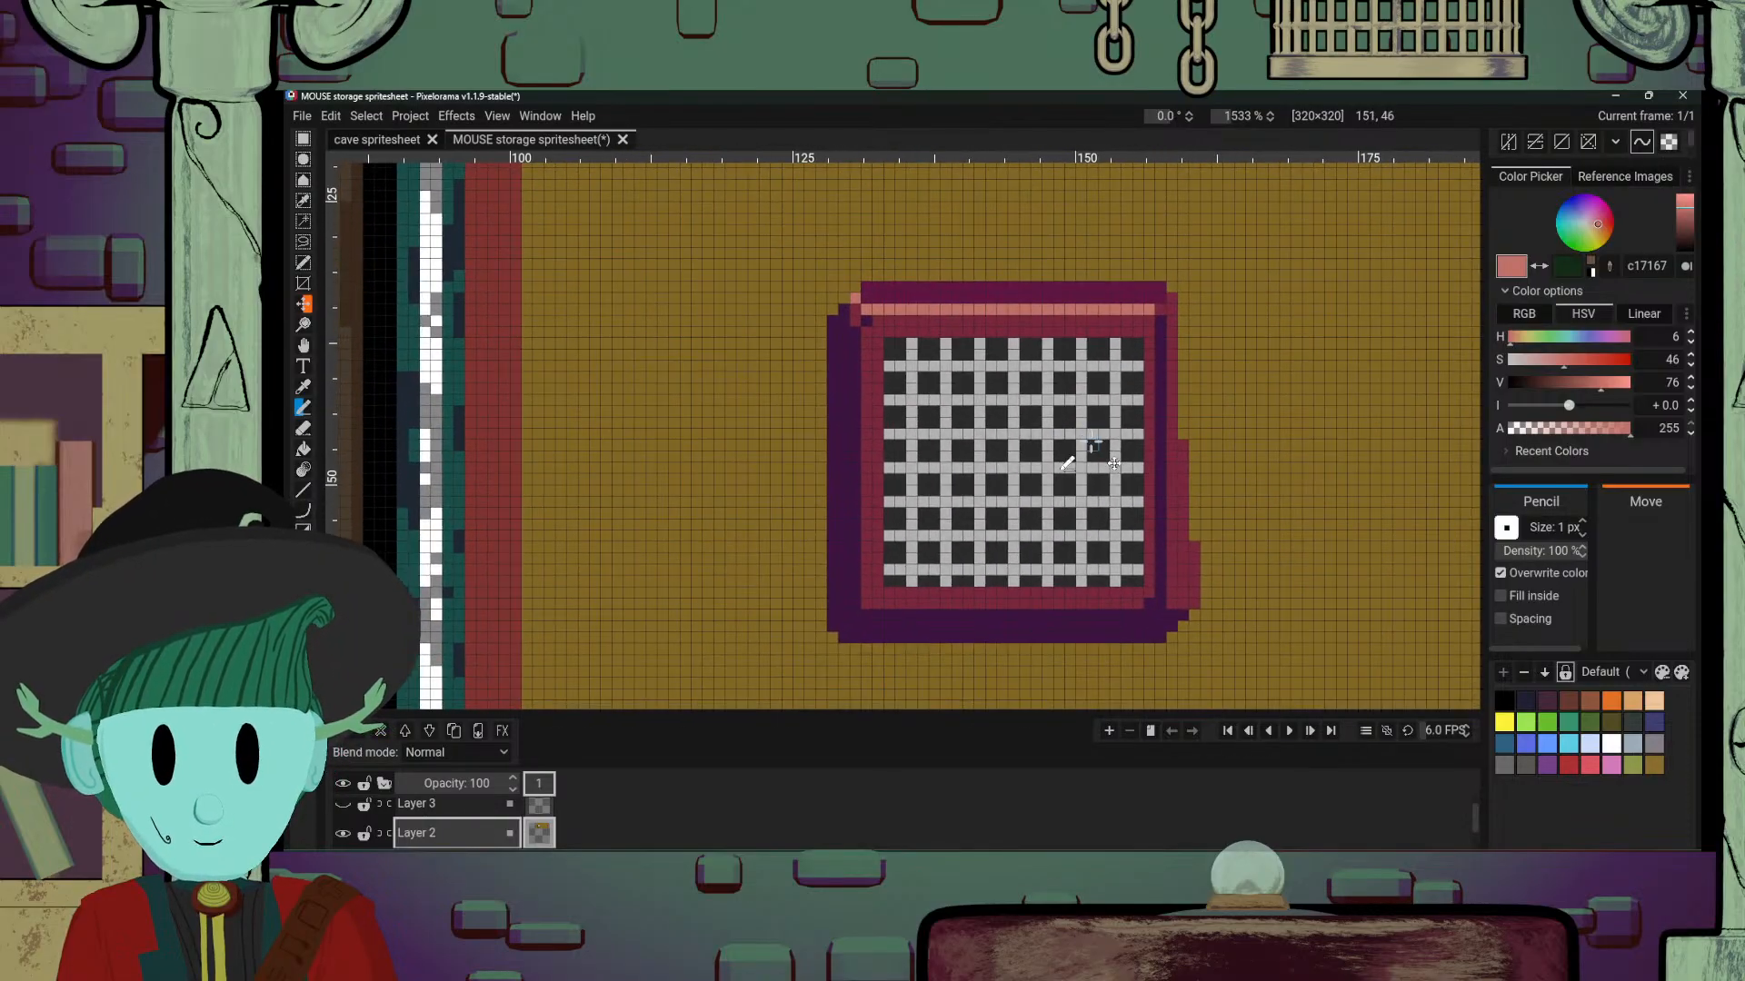
left_click_drag(1161, 336, 1163, 604)
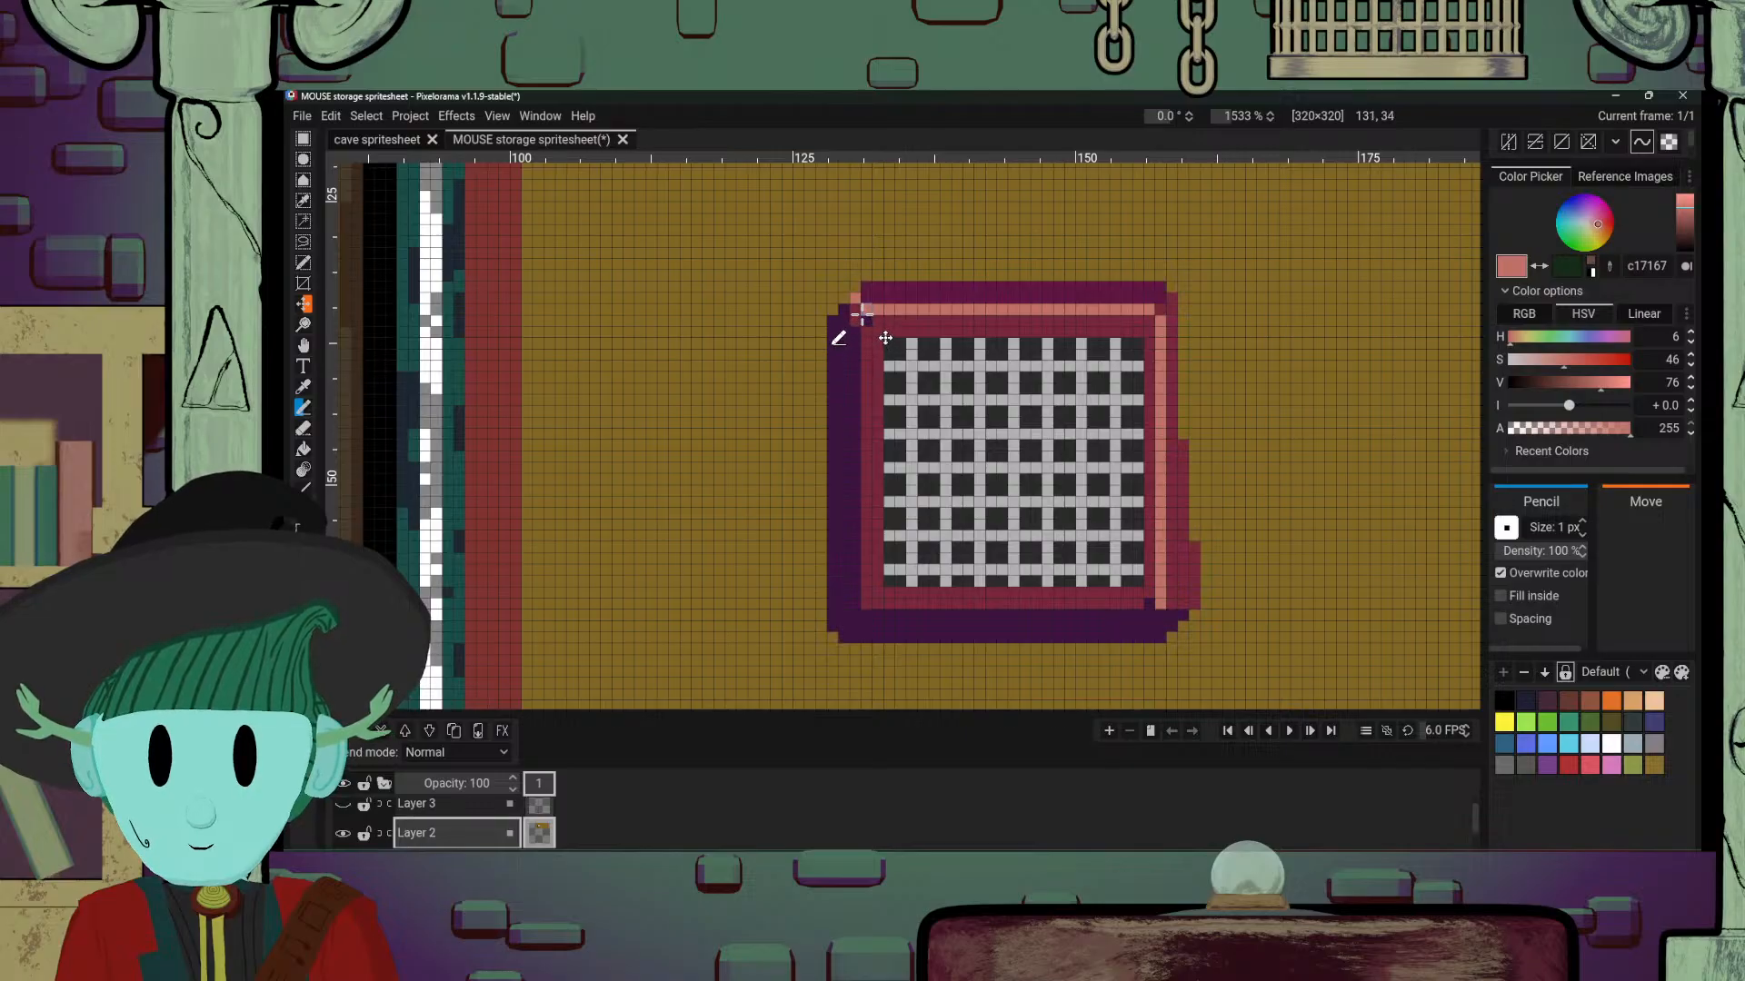
left_click(855, 312, "alt")
left_click(865, 312)
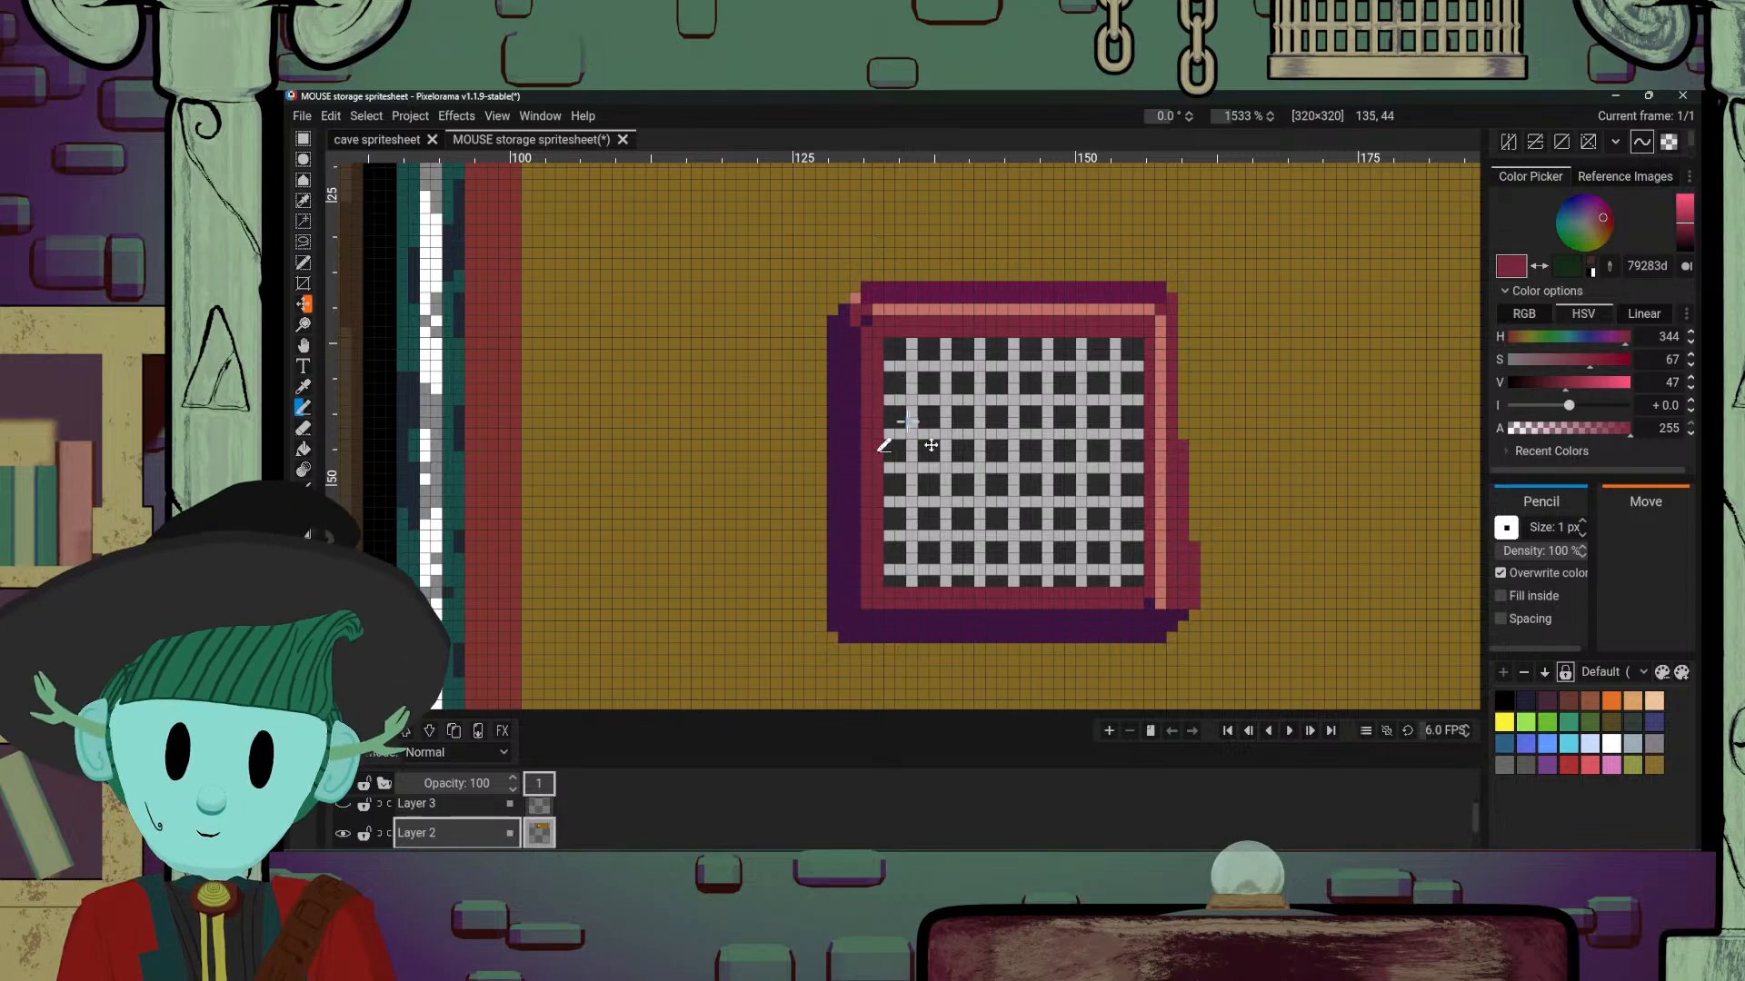
Step: Mix dark red 791c1c, pencil a 3-pixel vertical strip on the frame's lower-right bulge and outline it in dark grey 2b2b2b sampled from the lattice
scroll(906, 421, "down", 8)
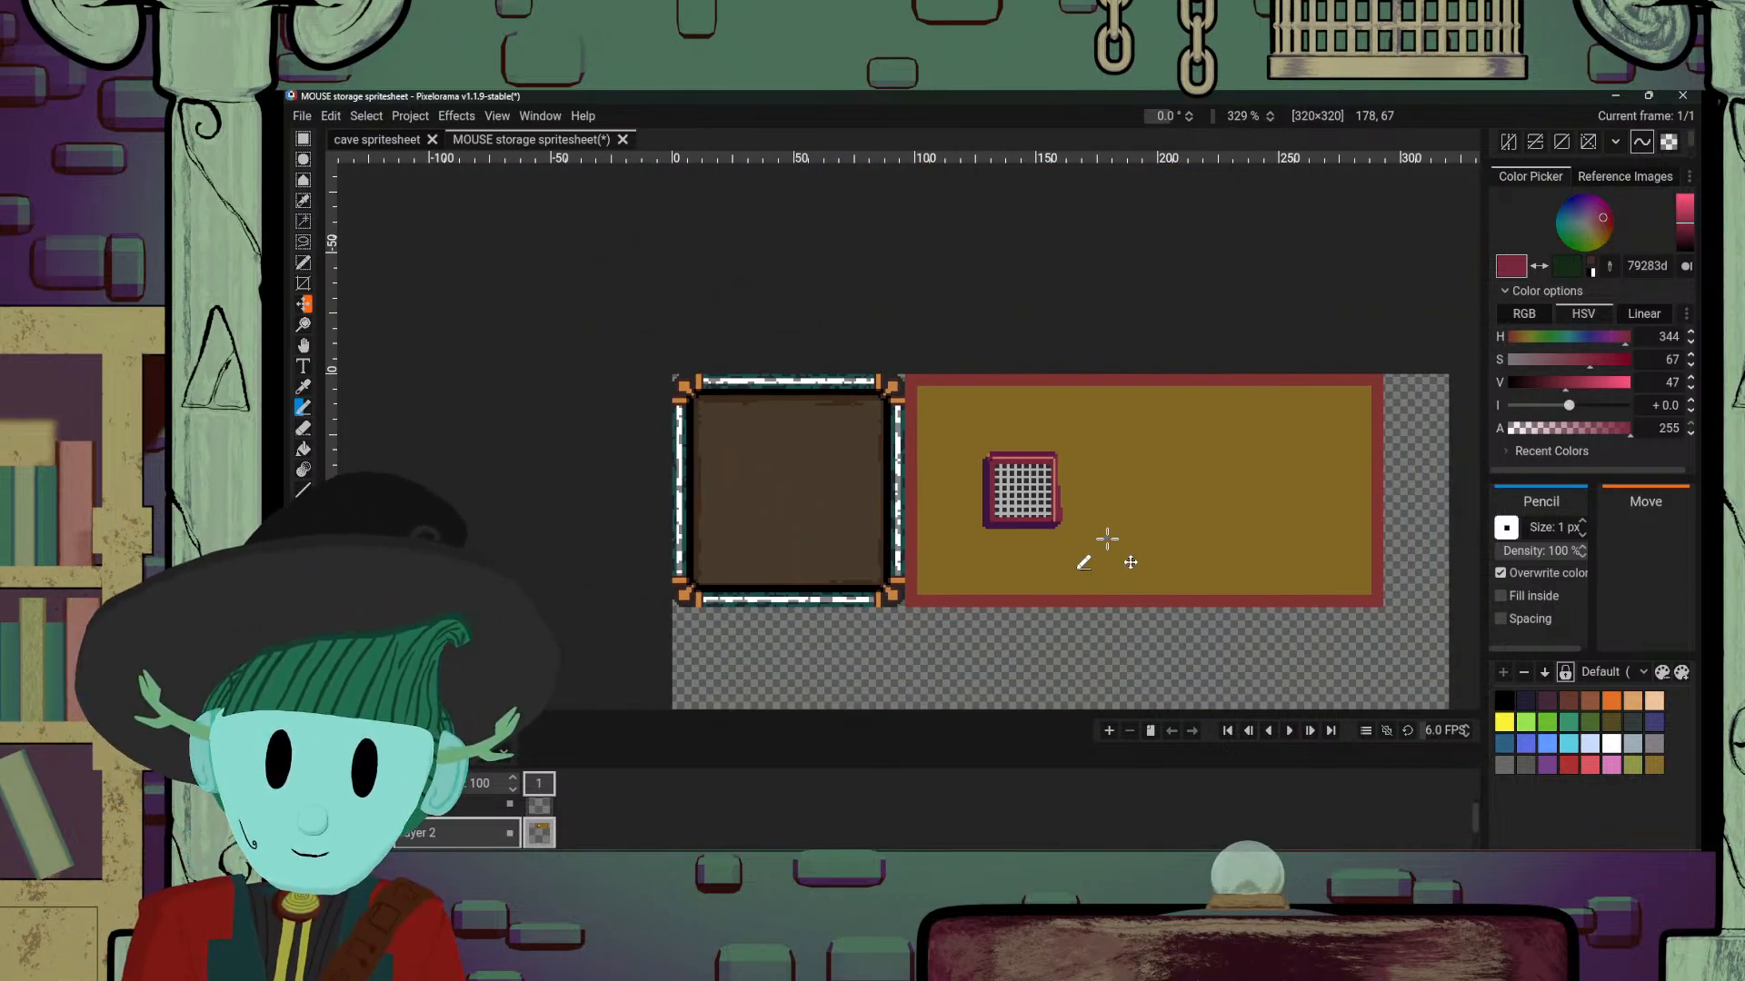
scroll(1107, 538, "up", 8)
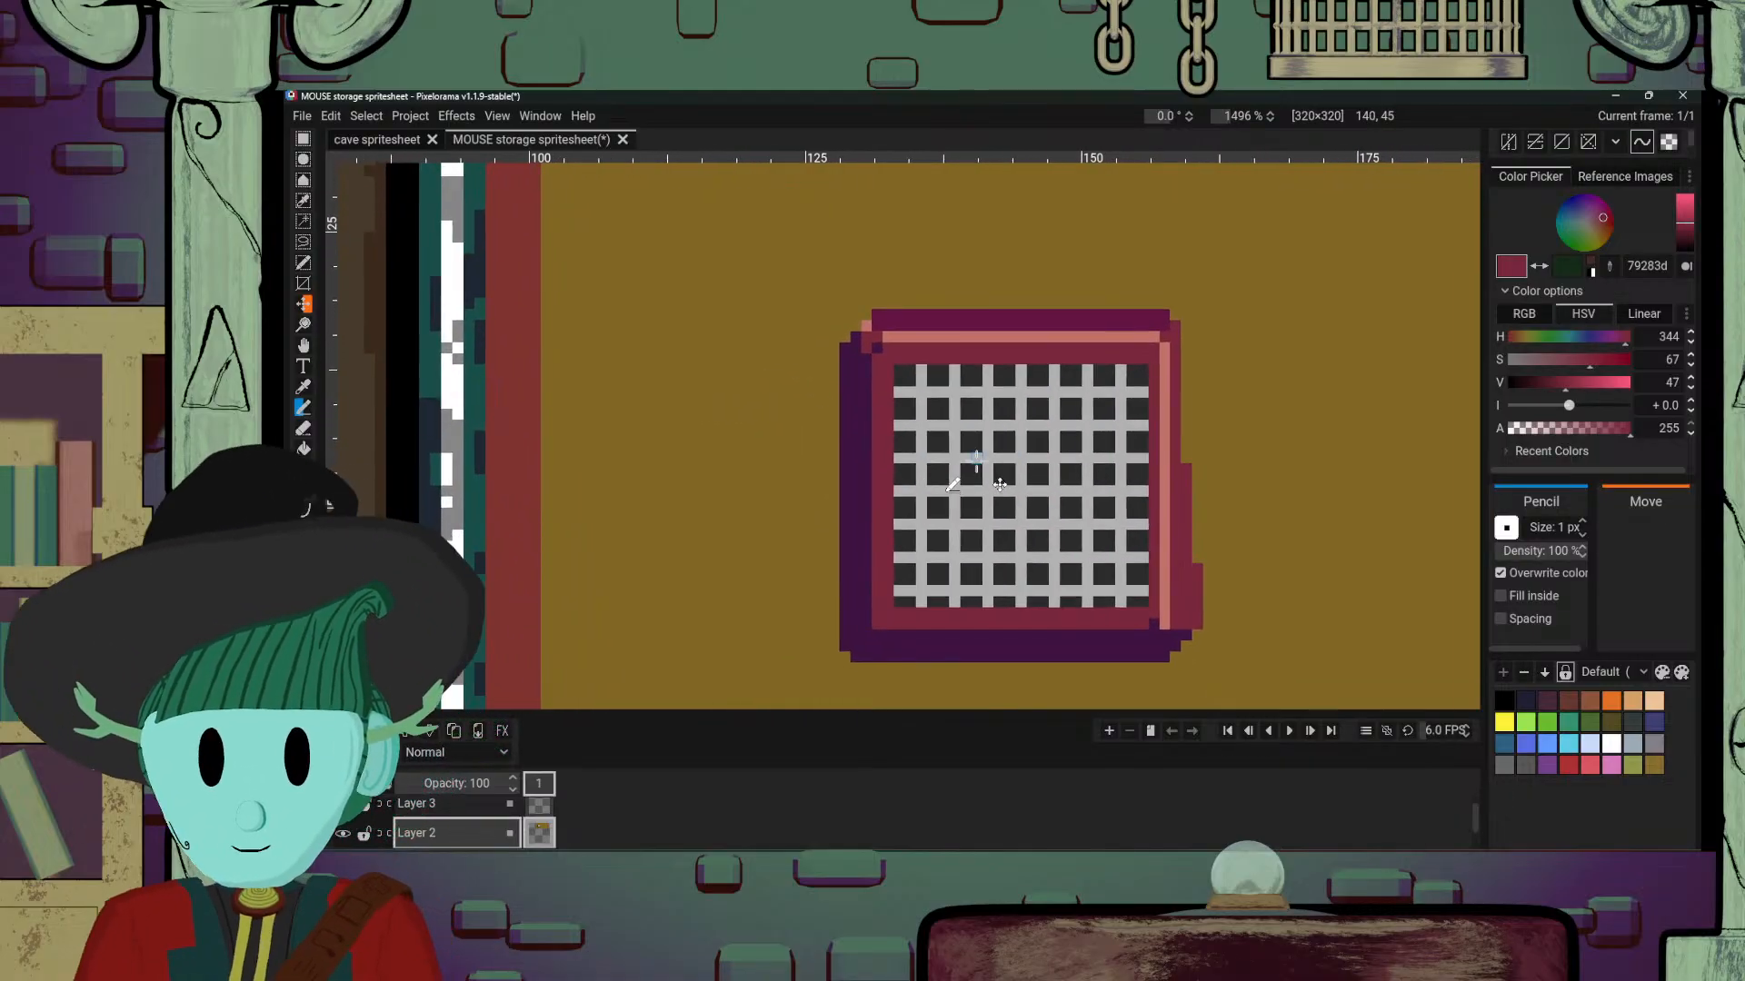
scroll(751, 471, "down", 6)
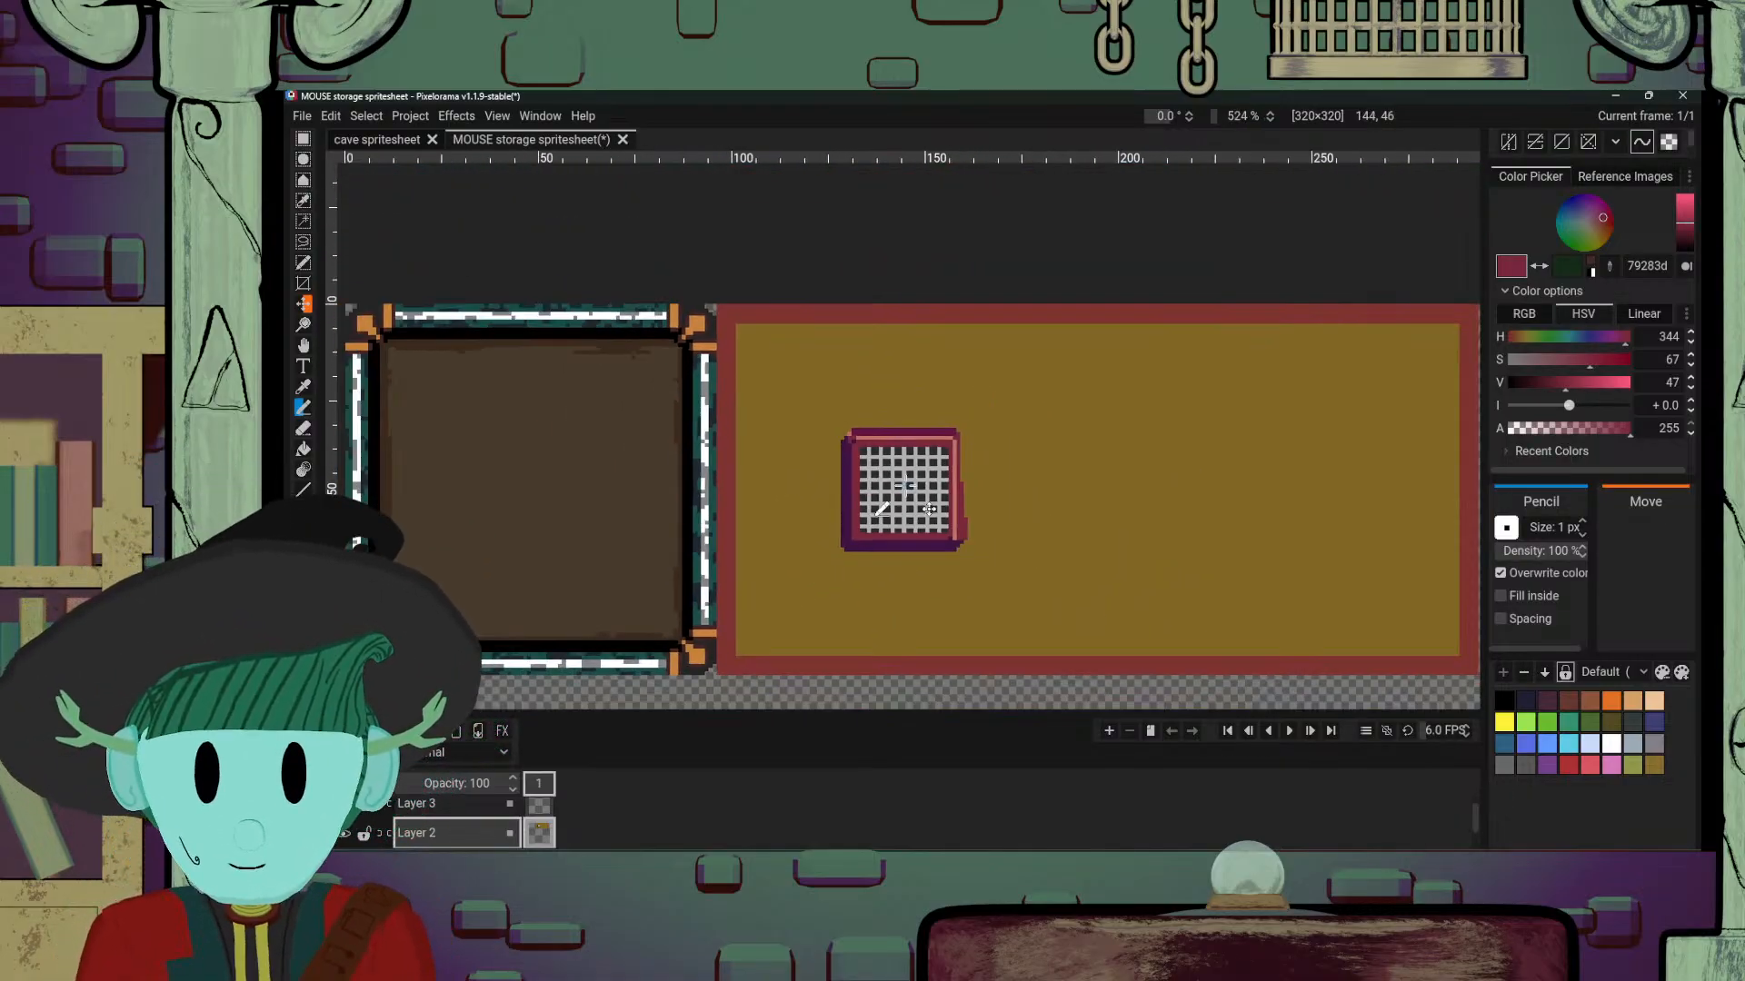
scroll(1109, 513, "up", 2)
scroll(1108, 514, "up", 4)
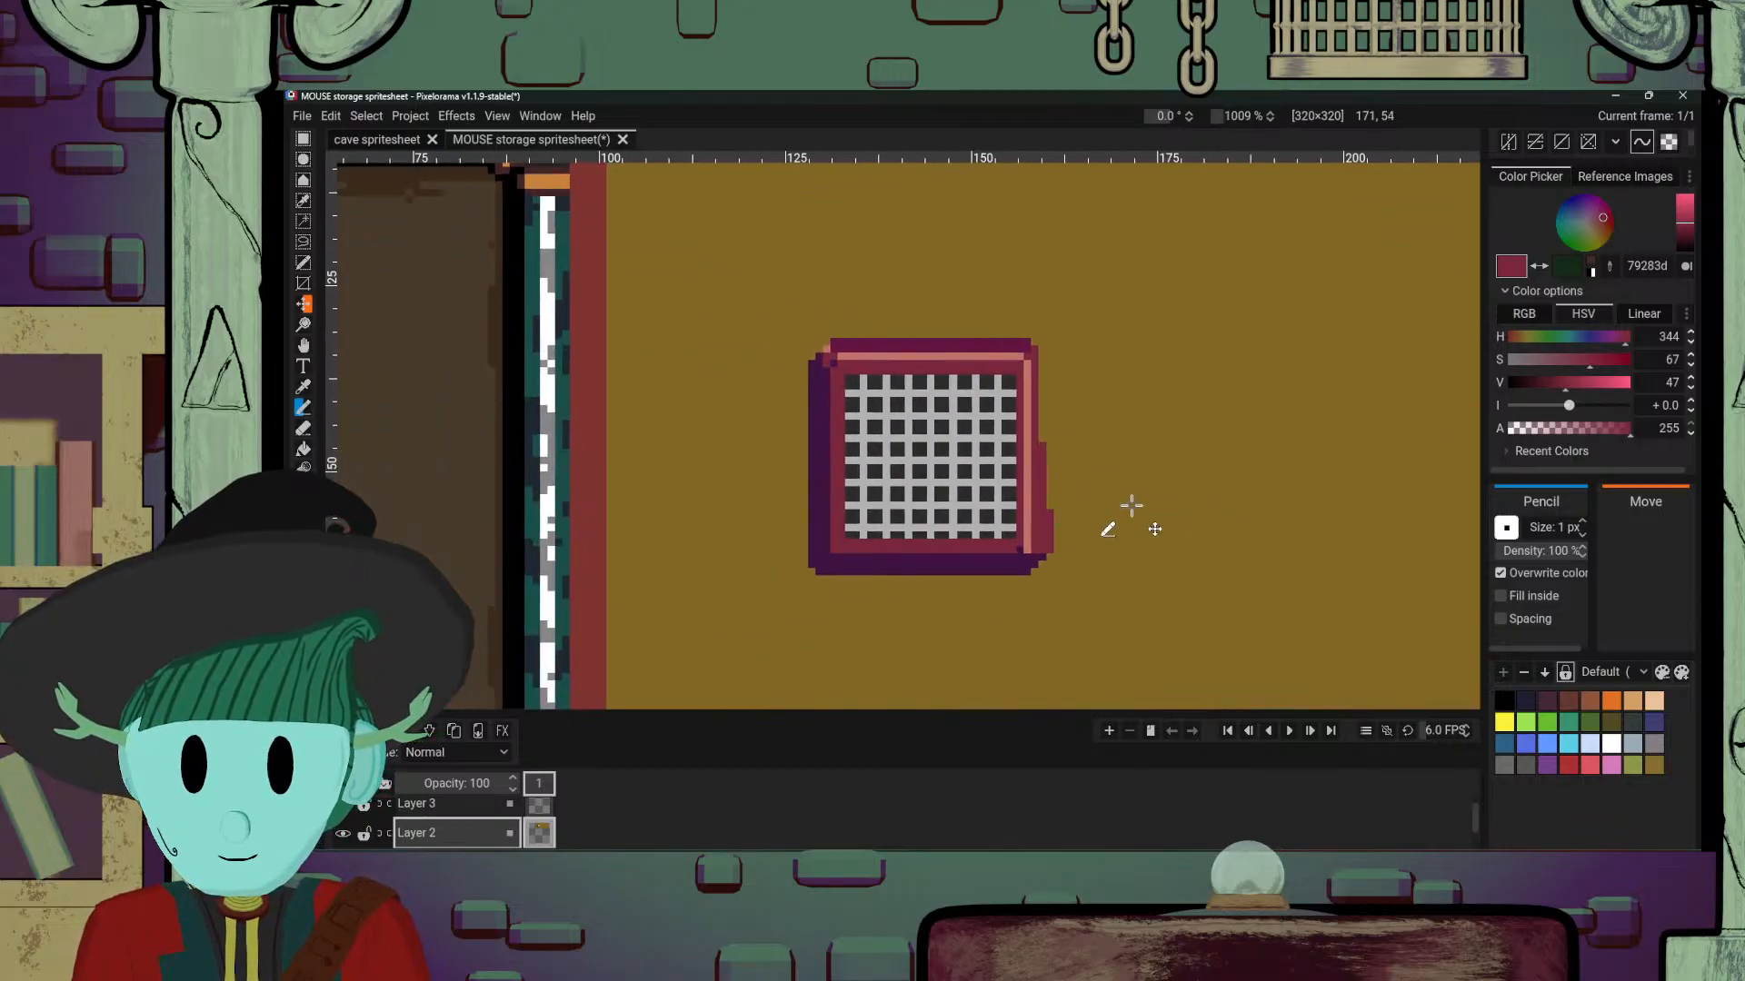
scroll(1045, 545, "up", 5)
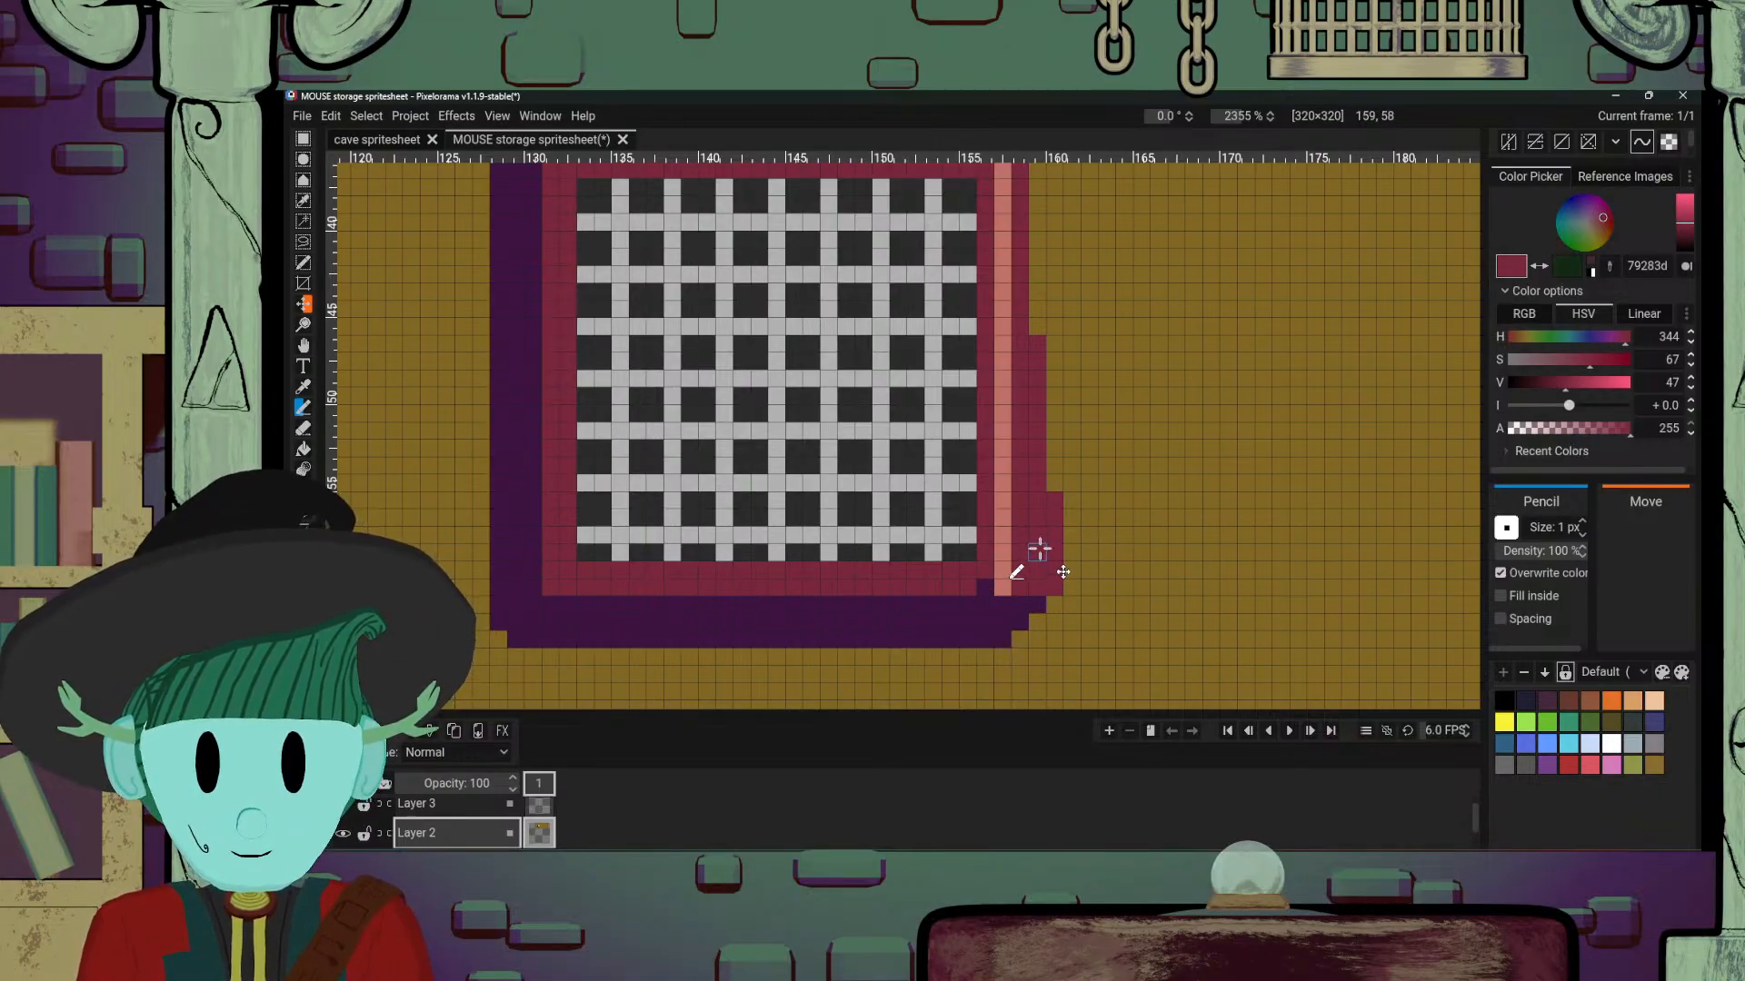
left_click_drag(1603, 227, 1607, 230)
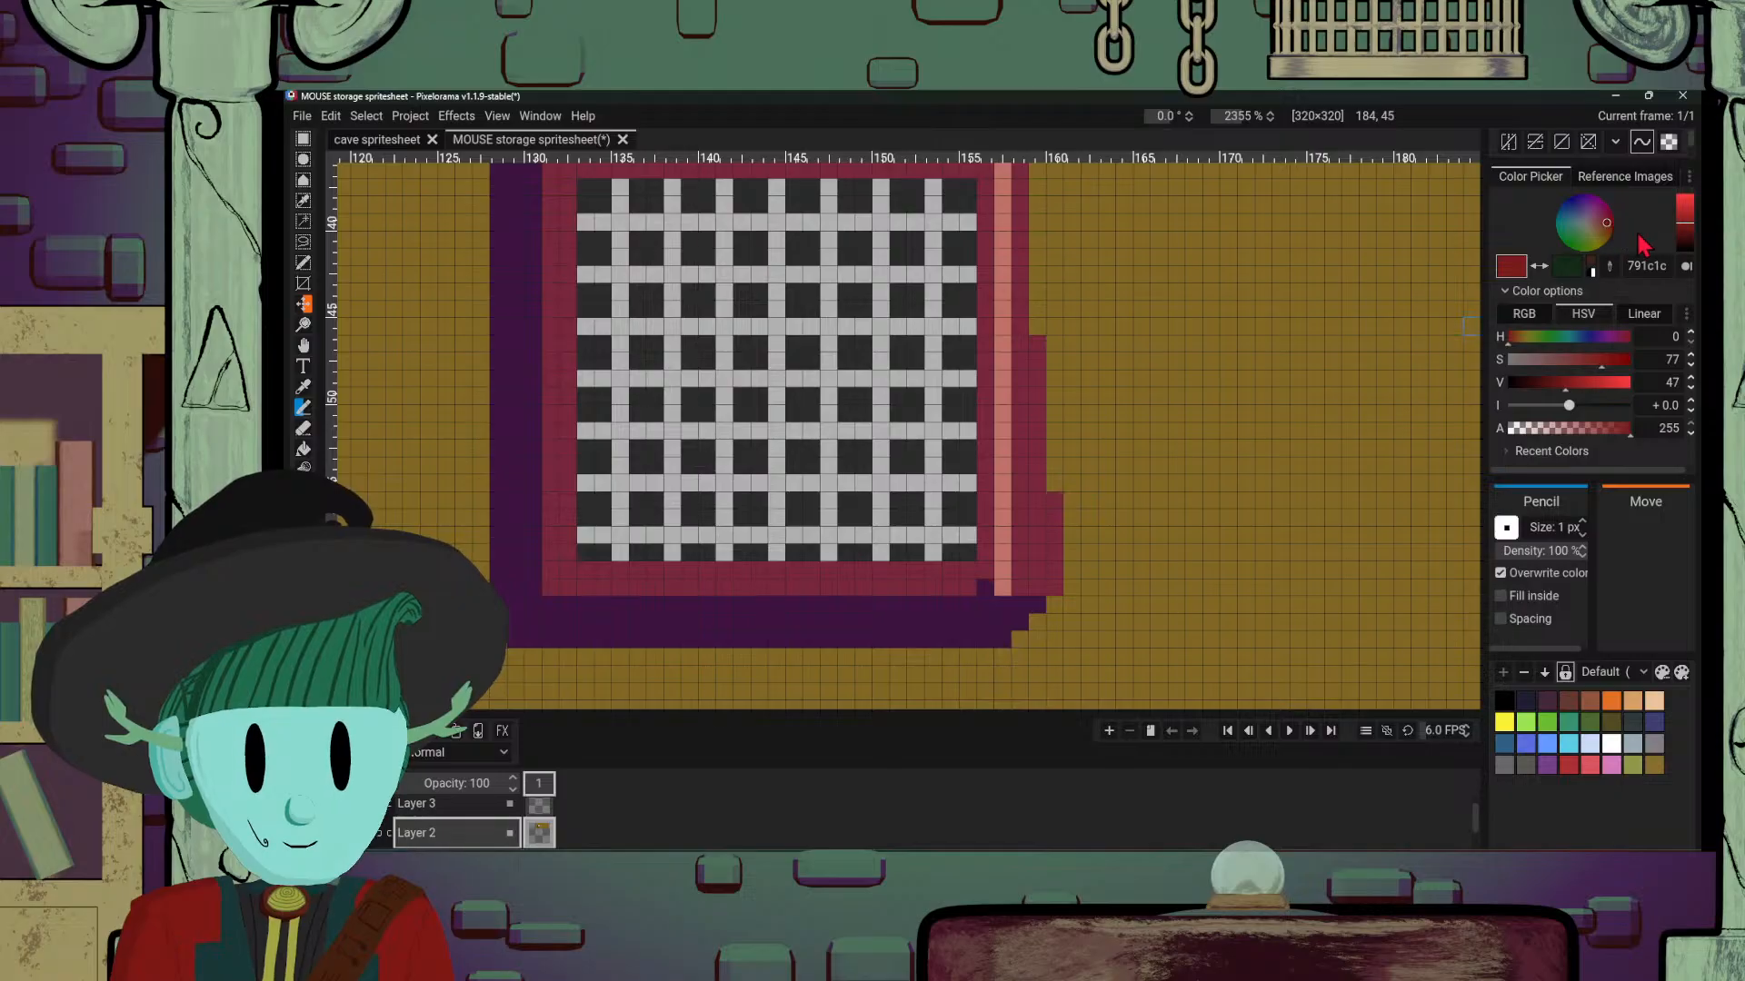
left_click_drag(1036, 553, 1036, 523)
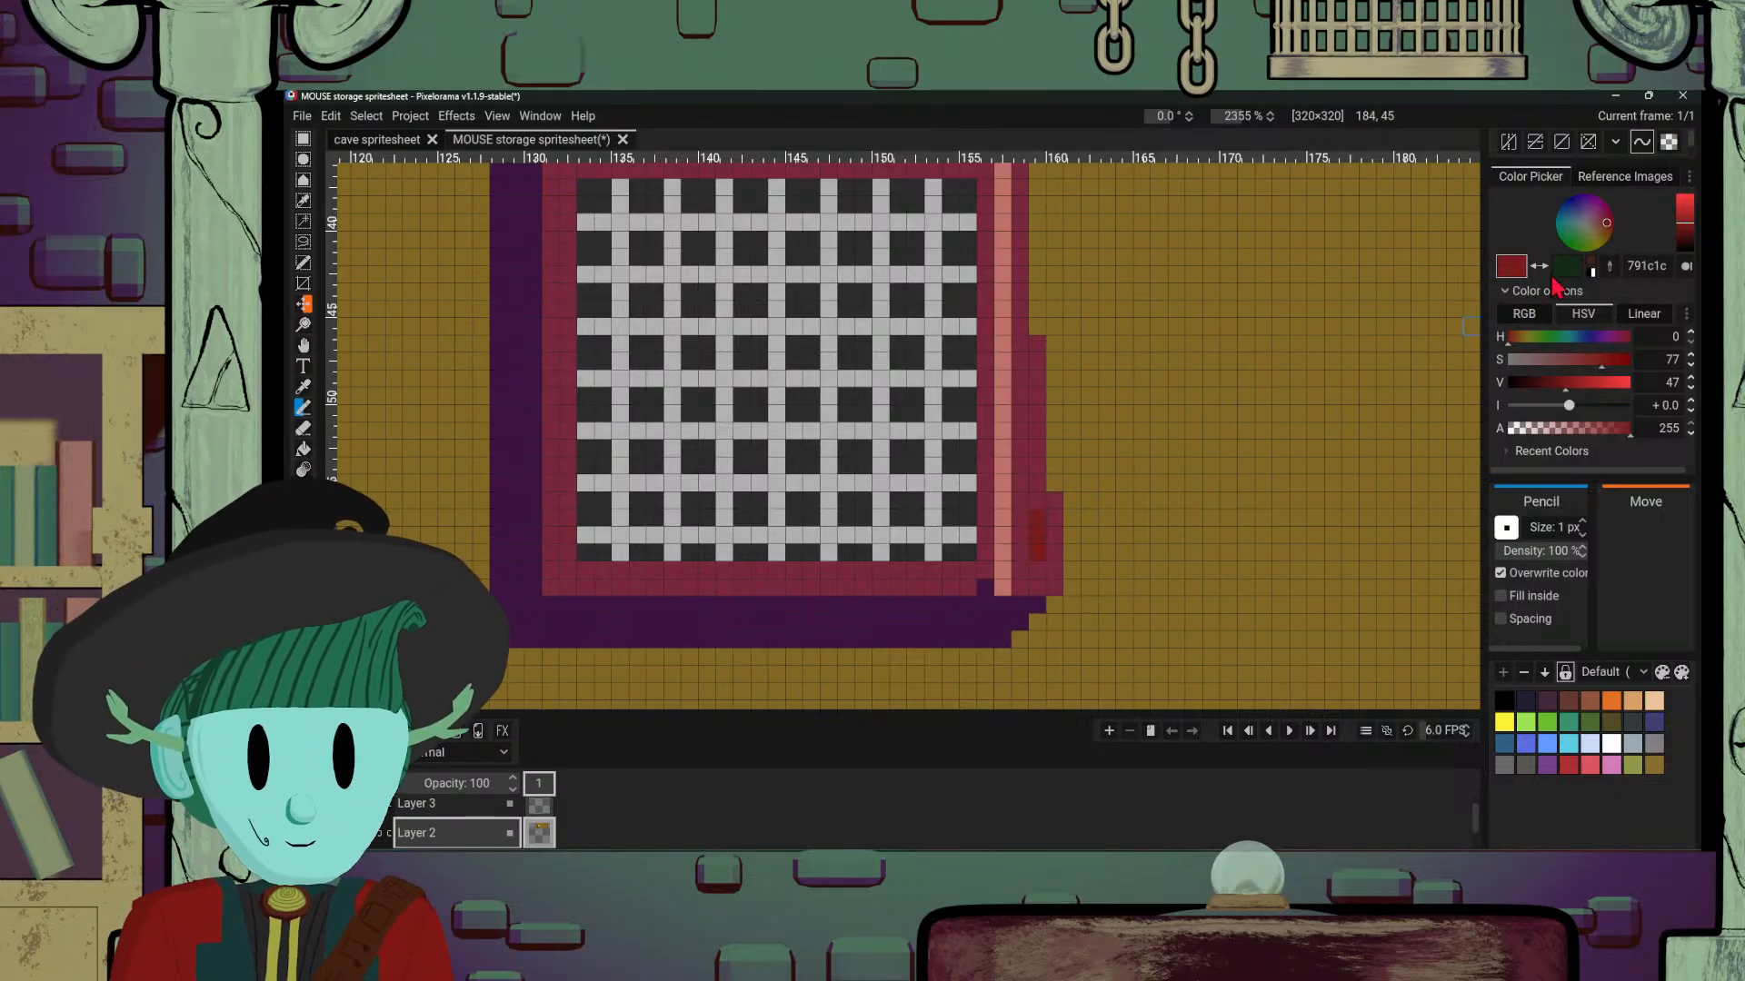
left_click(954, 555, "alt")
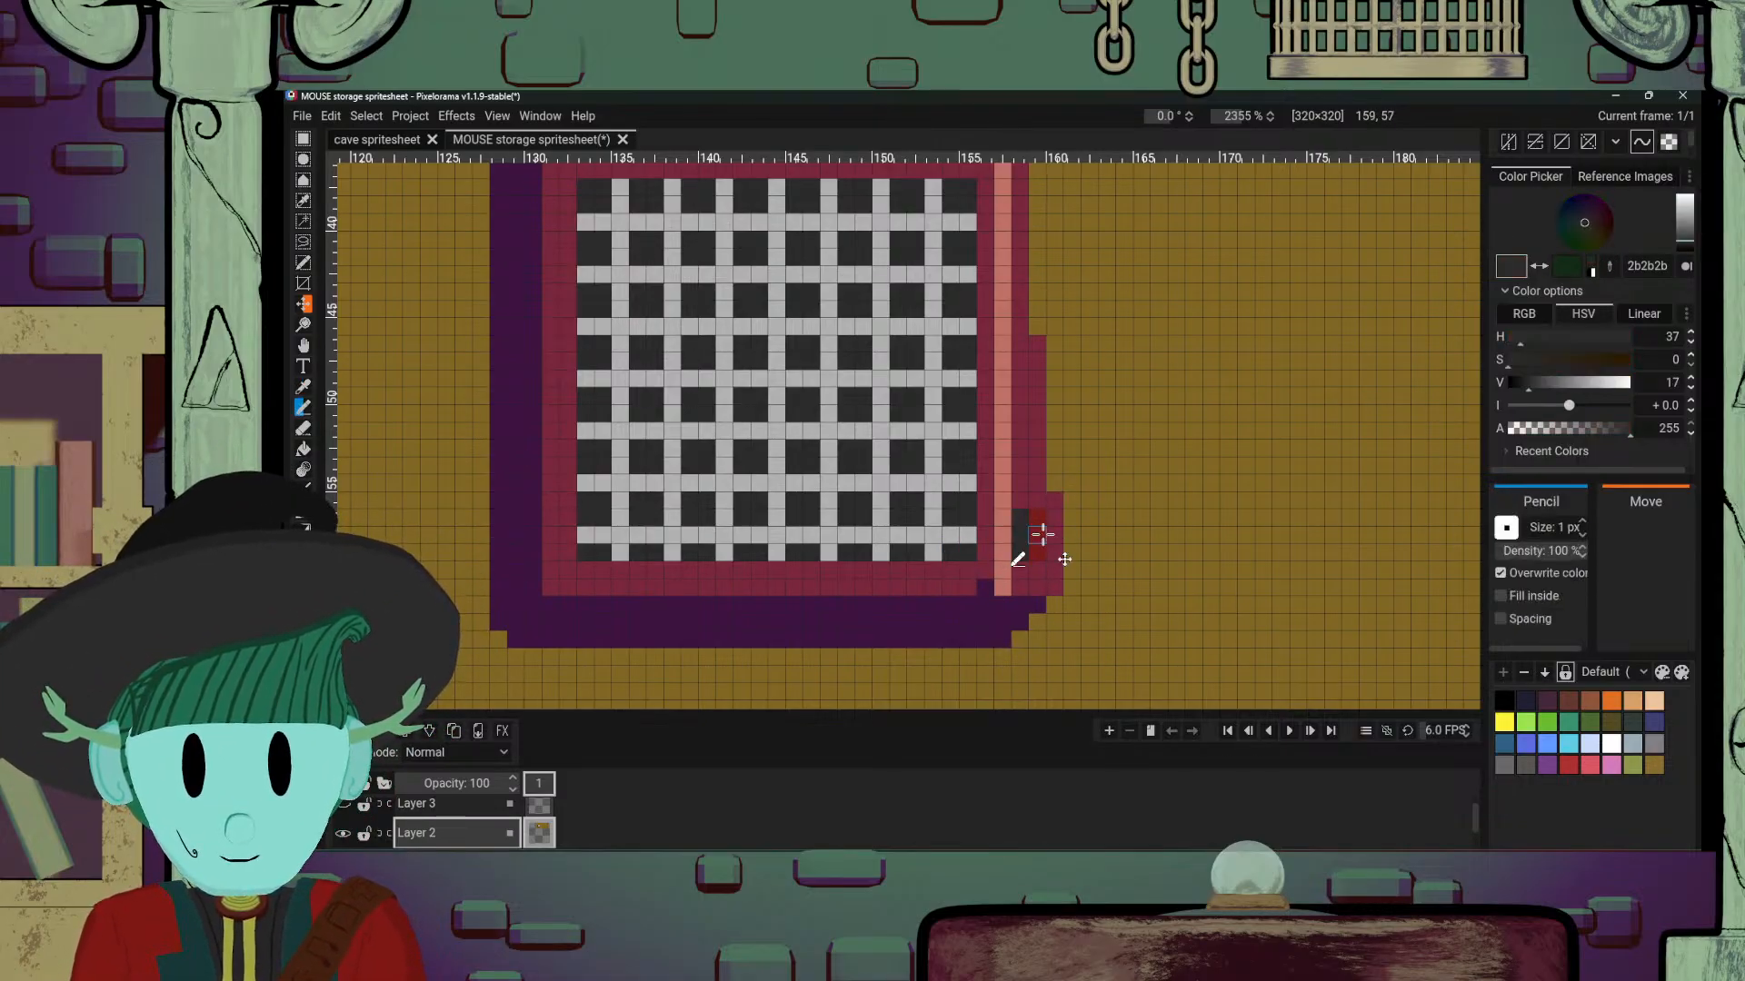
left_click_drag(1053, 514, 1052, 540)
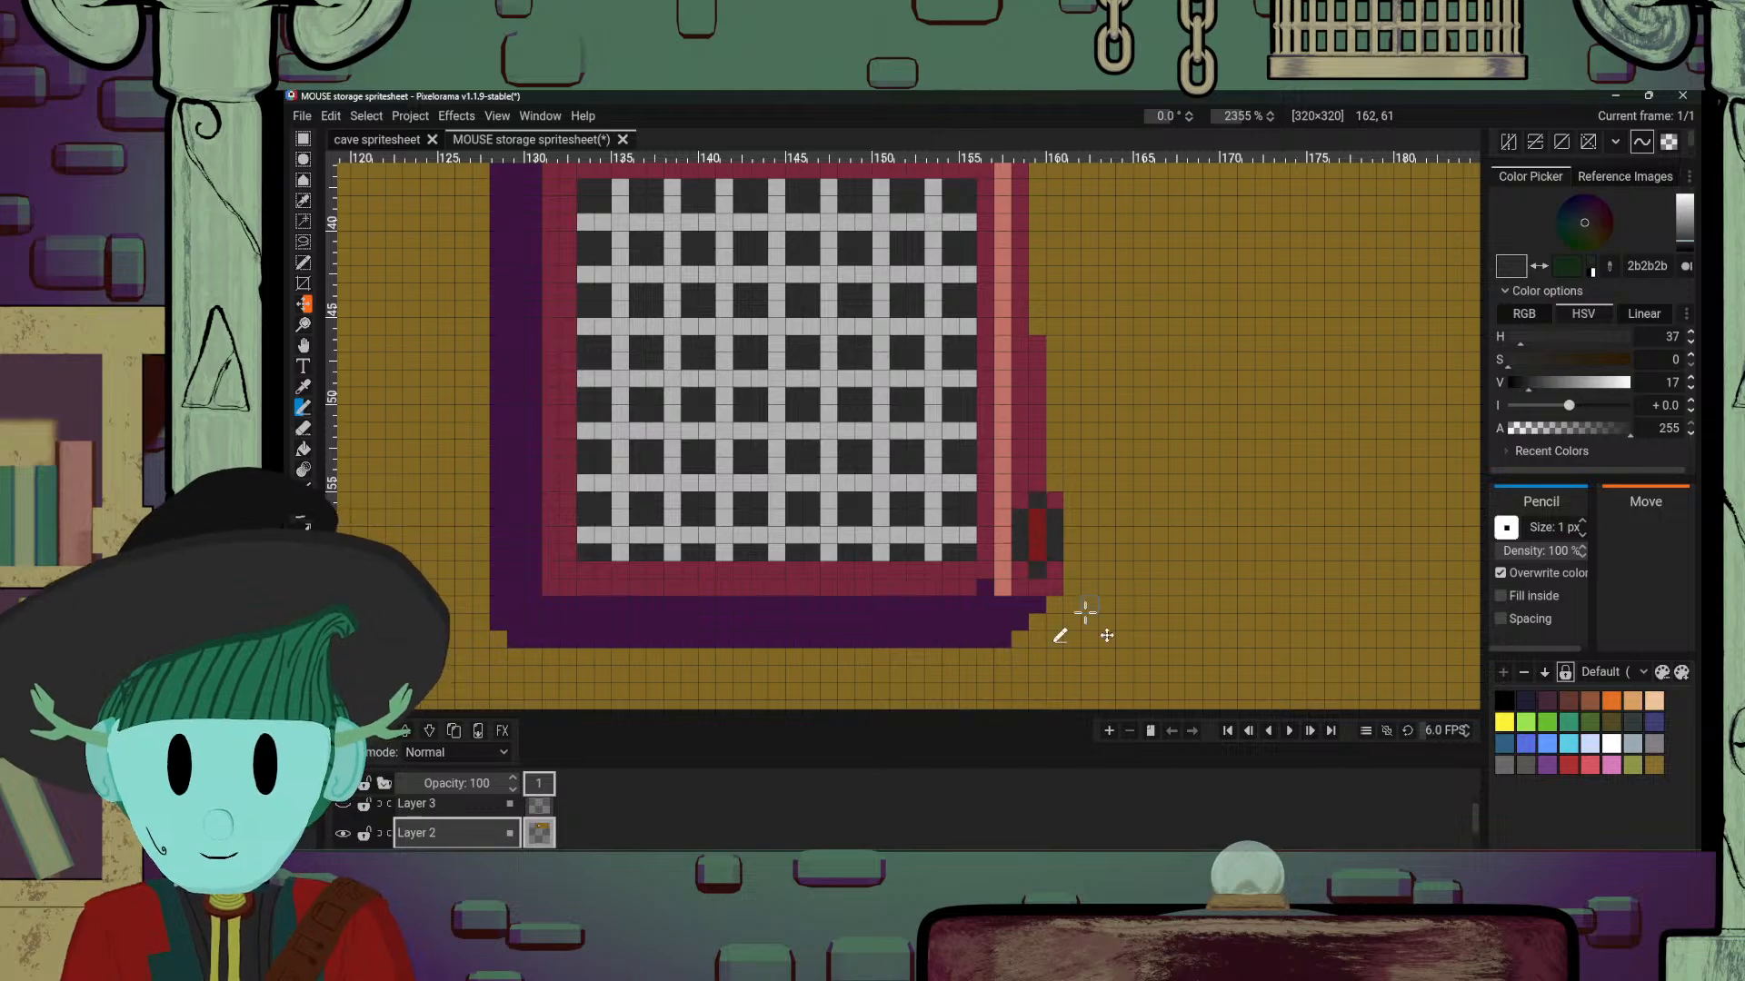
Step: Examine the lattice slot and its dark red light against the whole yellow panel and the neighbouring brown frame
scroll(1153, 554, "down", 8)
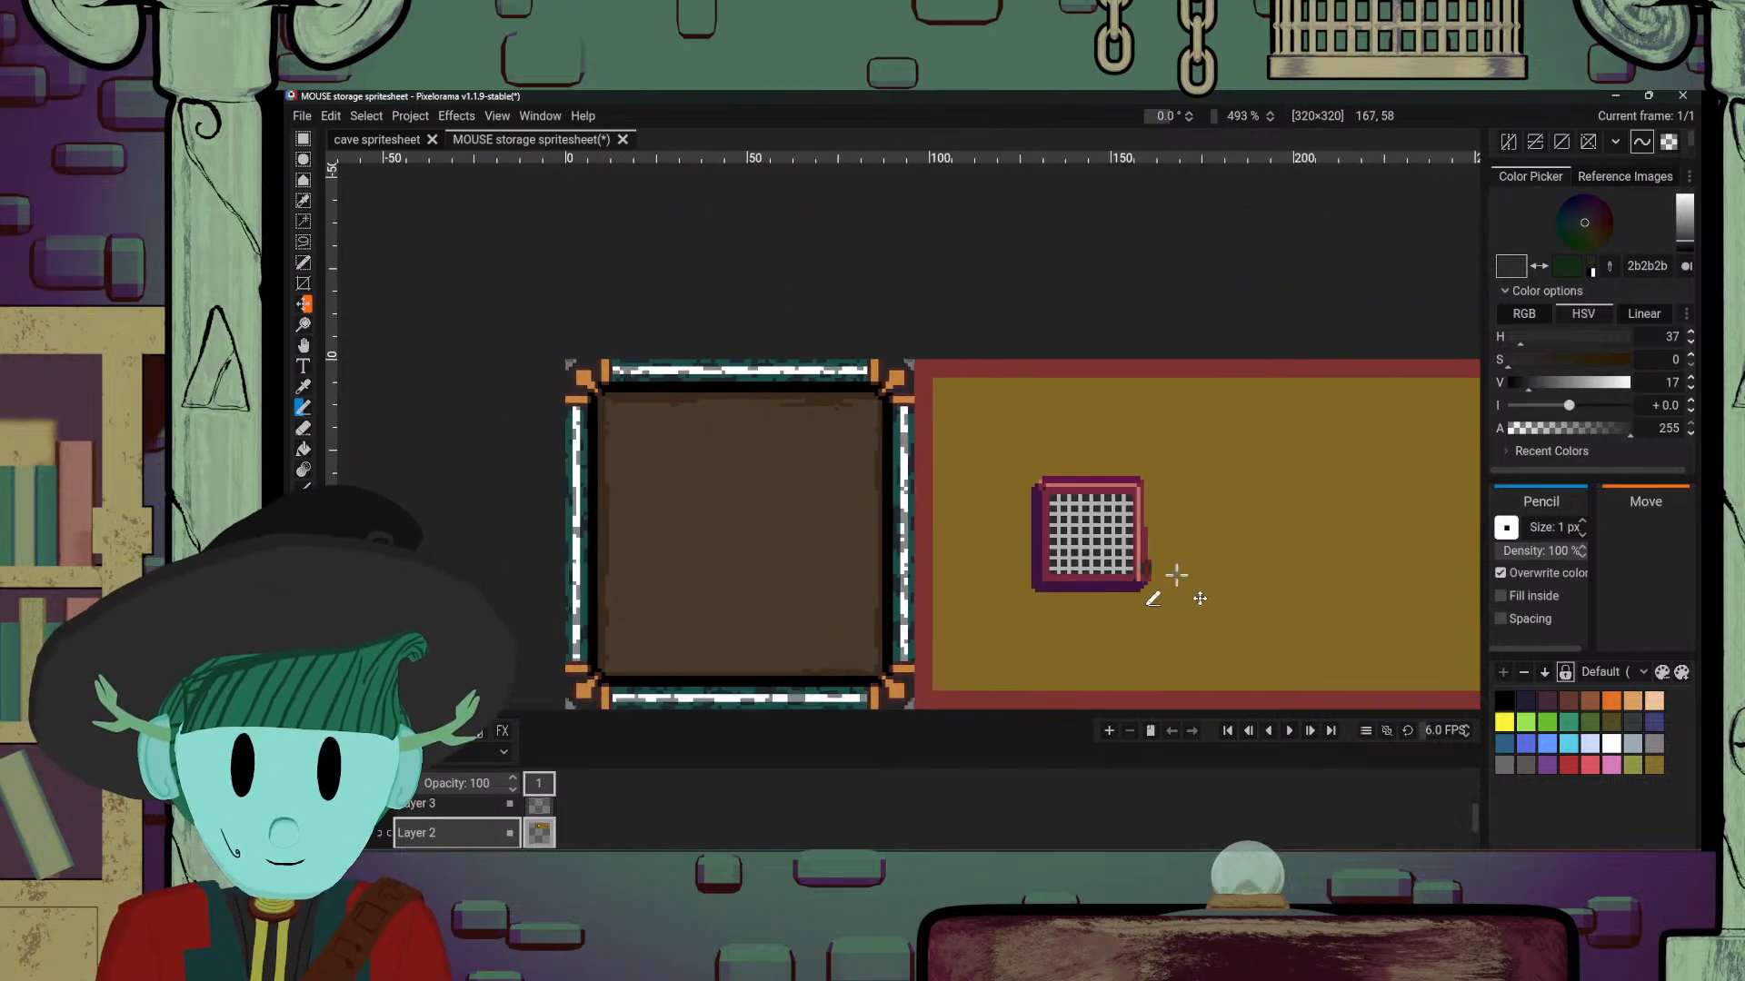
scroll(1176, 575, "down", 2)
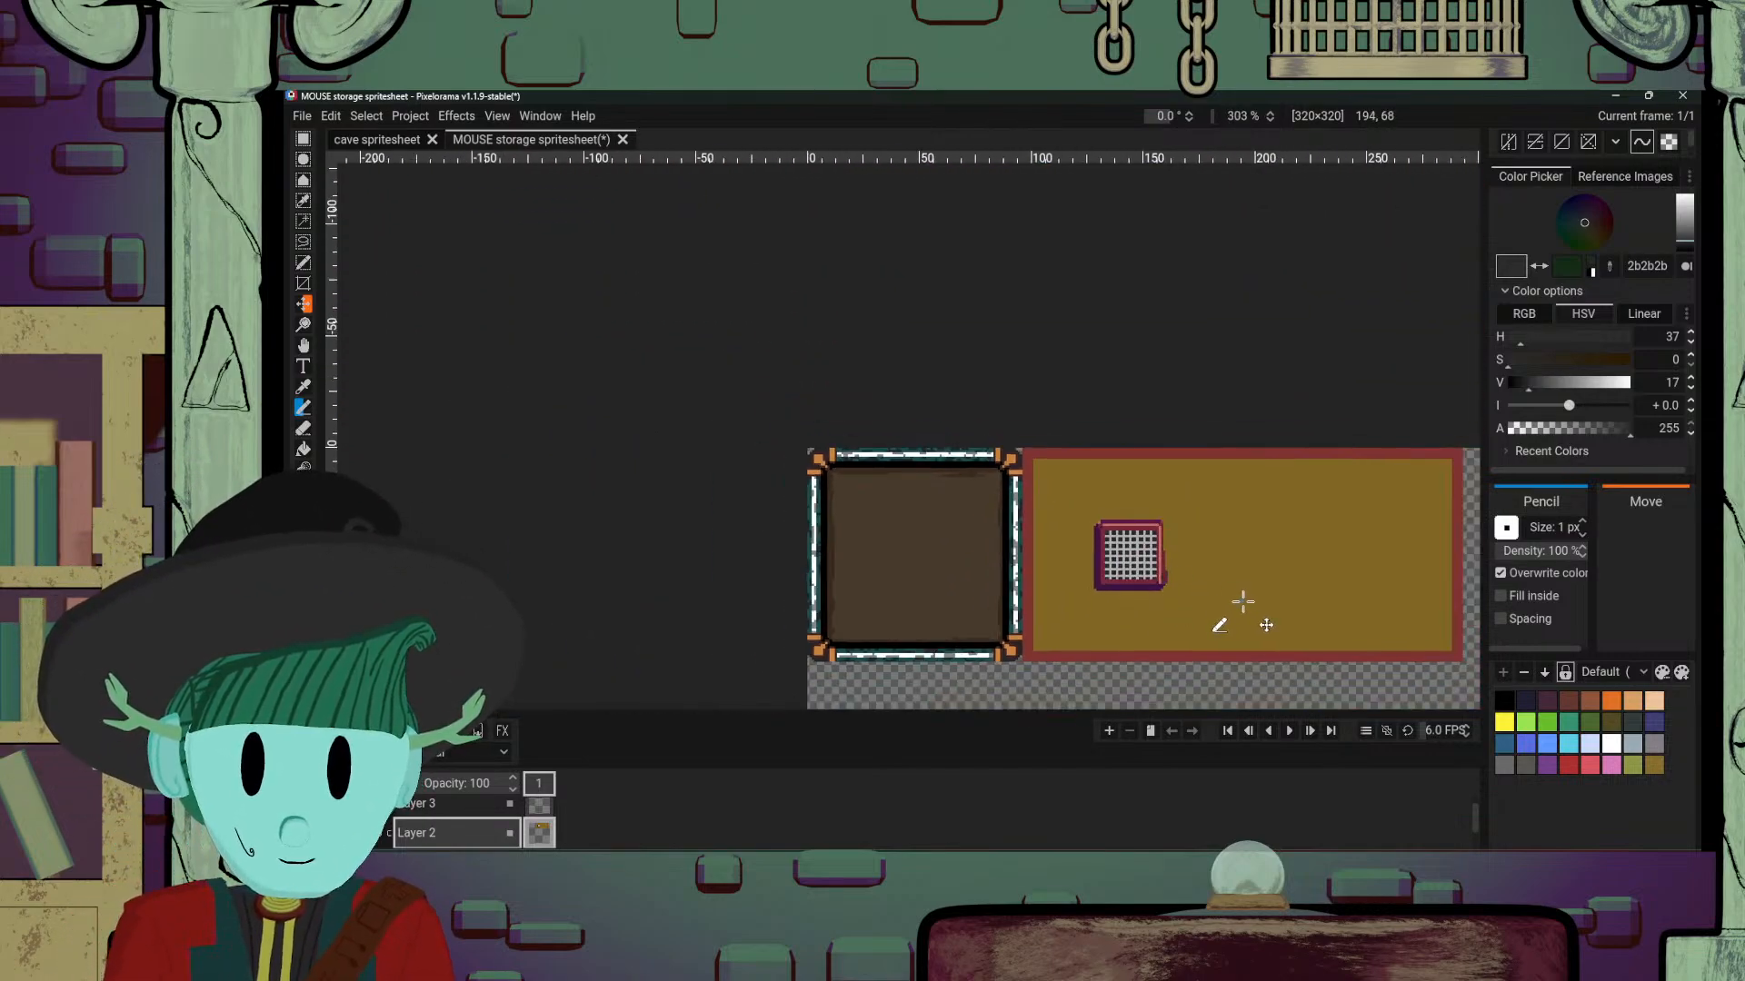
scroll(1242, 602, "up", 3)
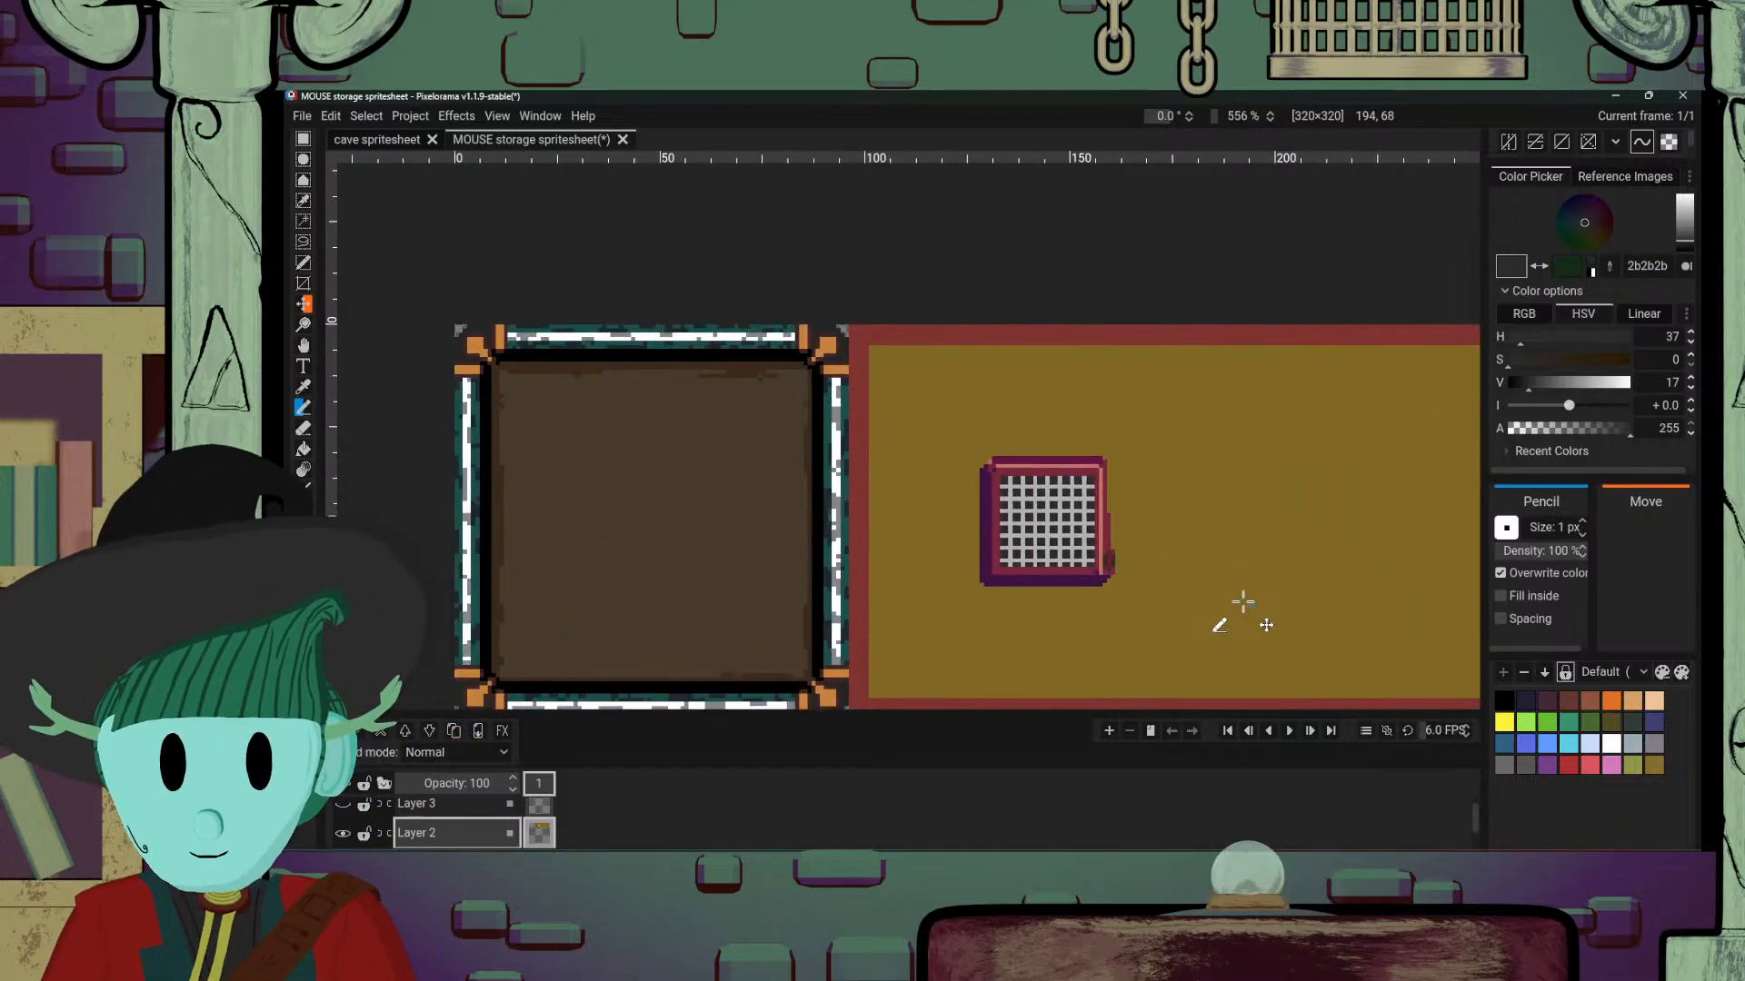
scroll(1242, 602, "down", 5)
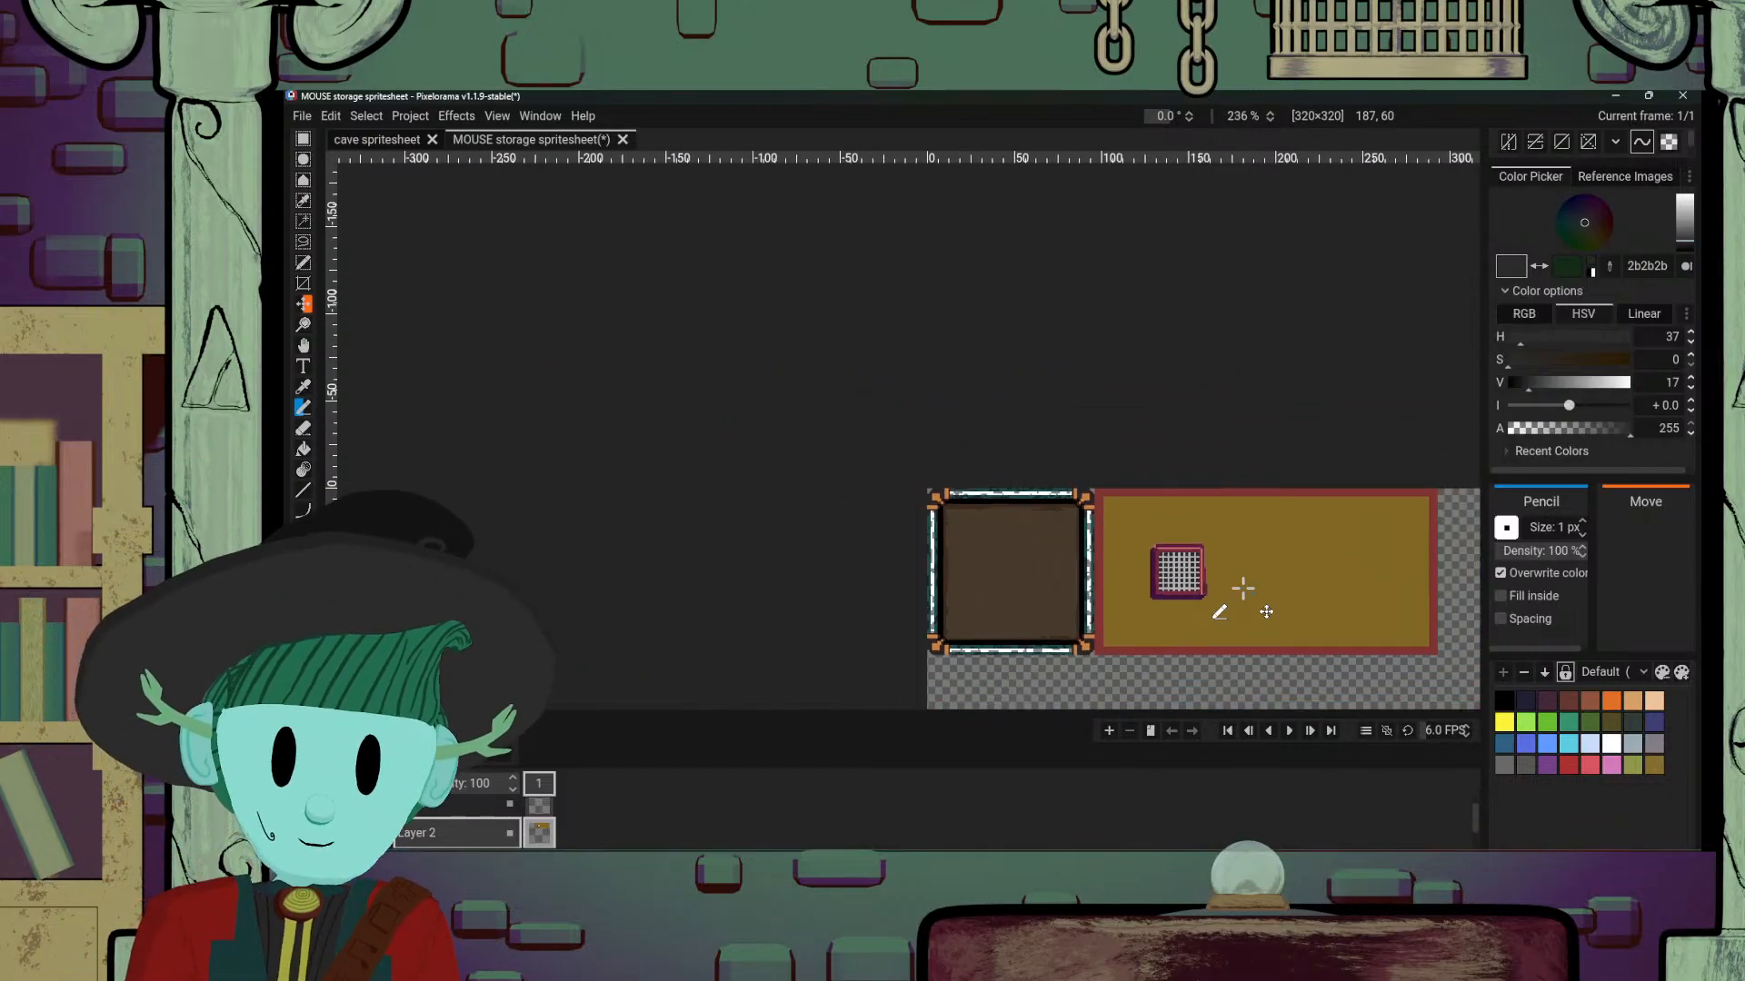
scroll(1242, 589, "up", 4)
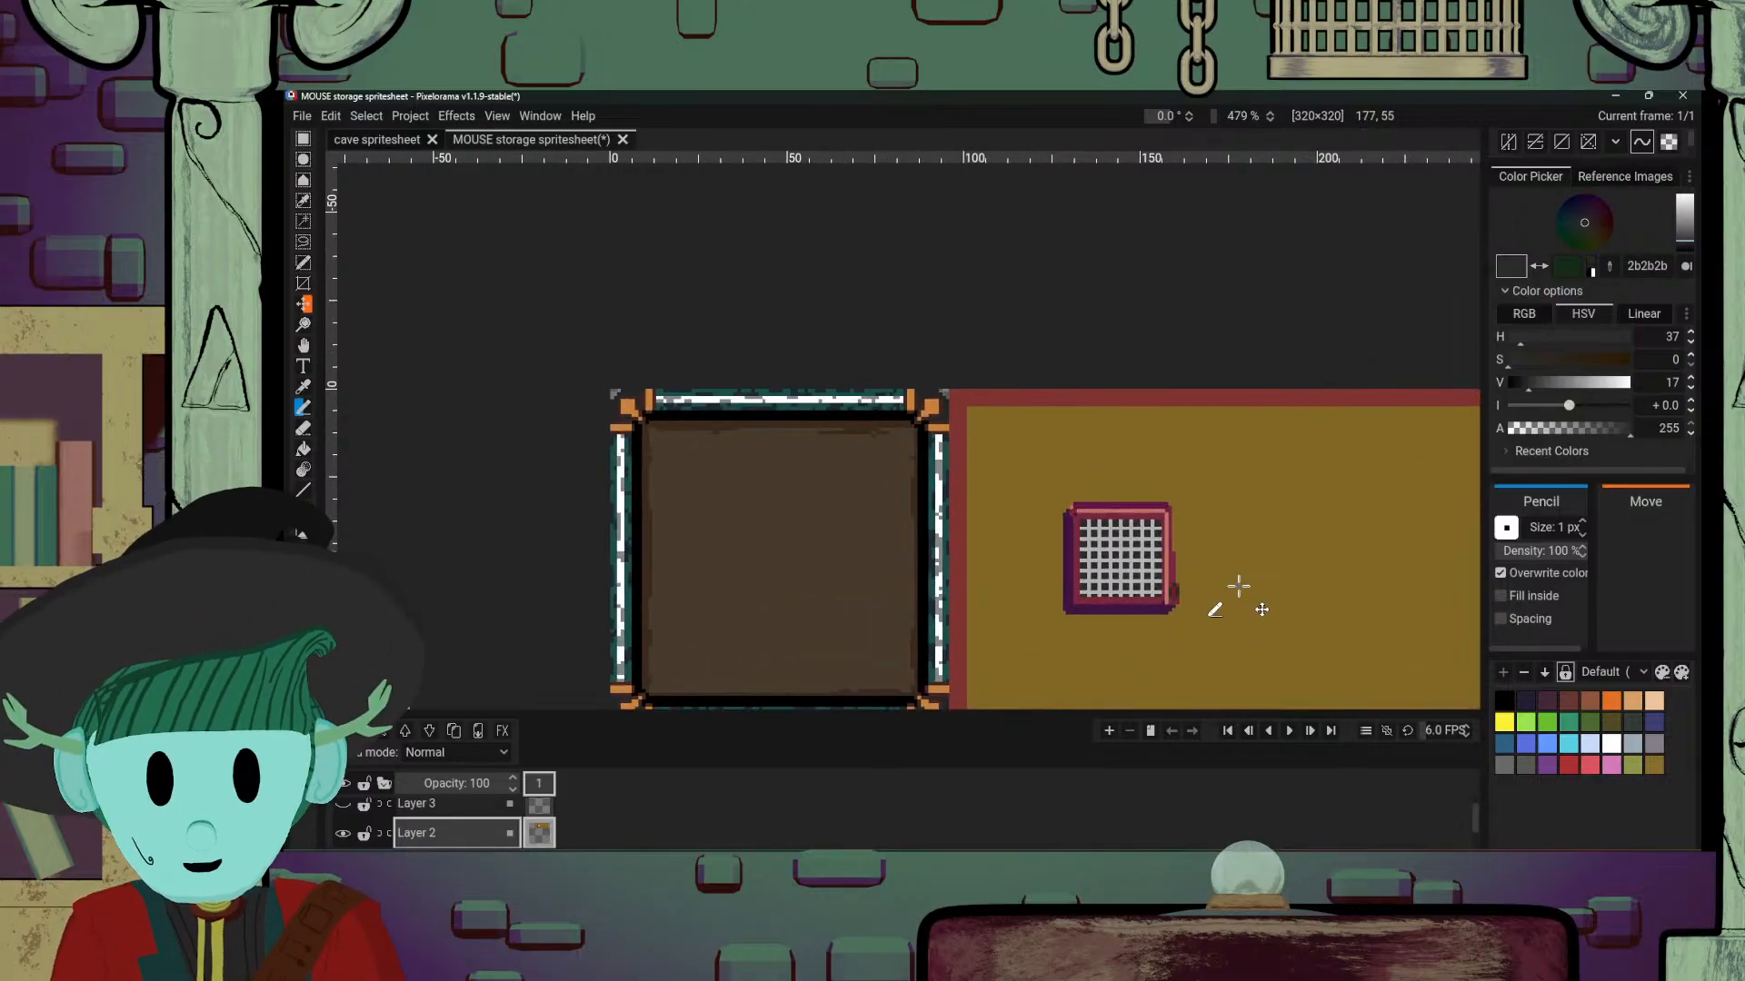
scroll(1098, 497, "up", 2)
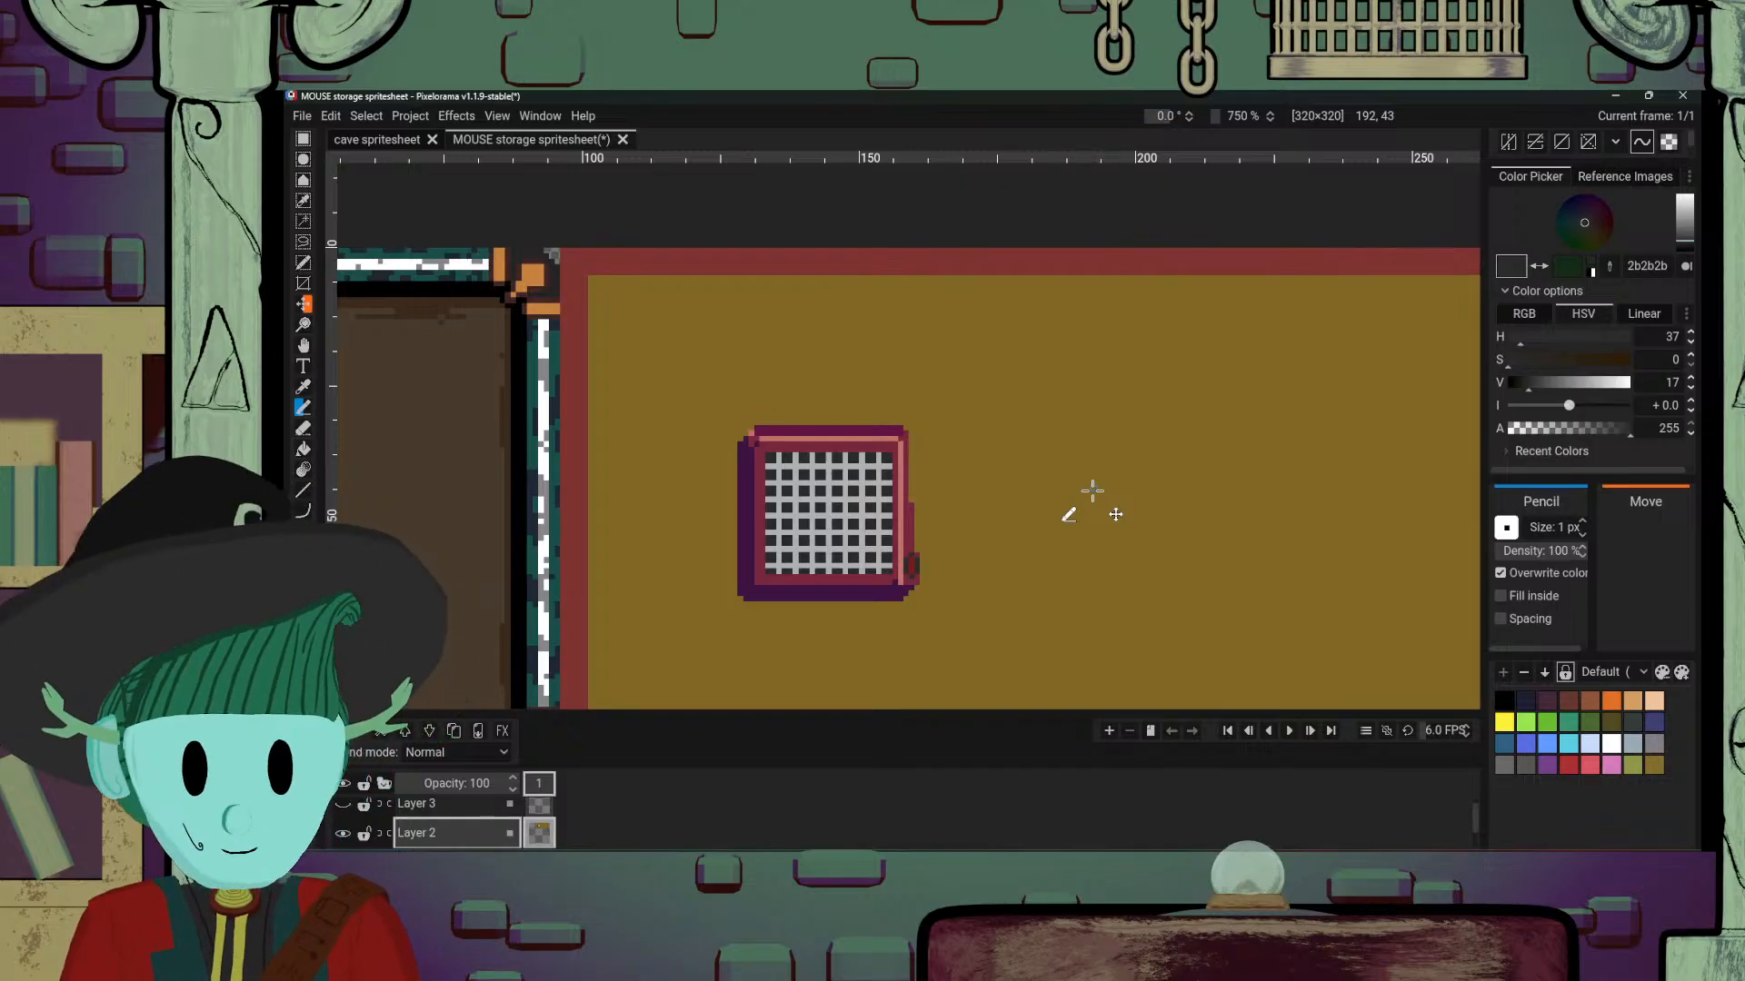
scroll(1094, 492, "up", 10)
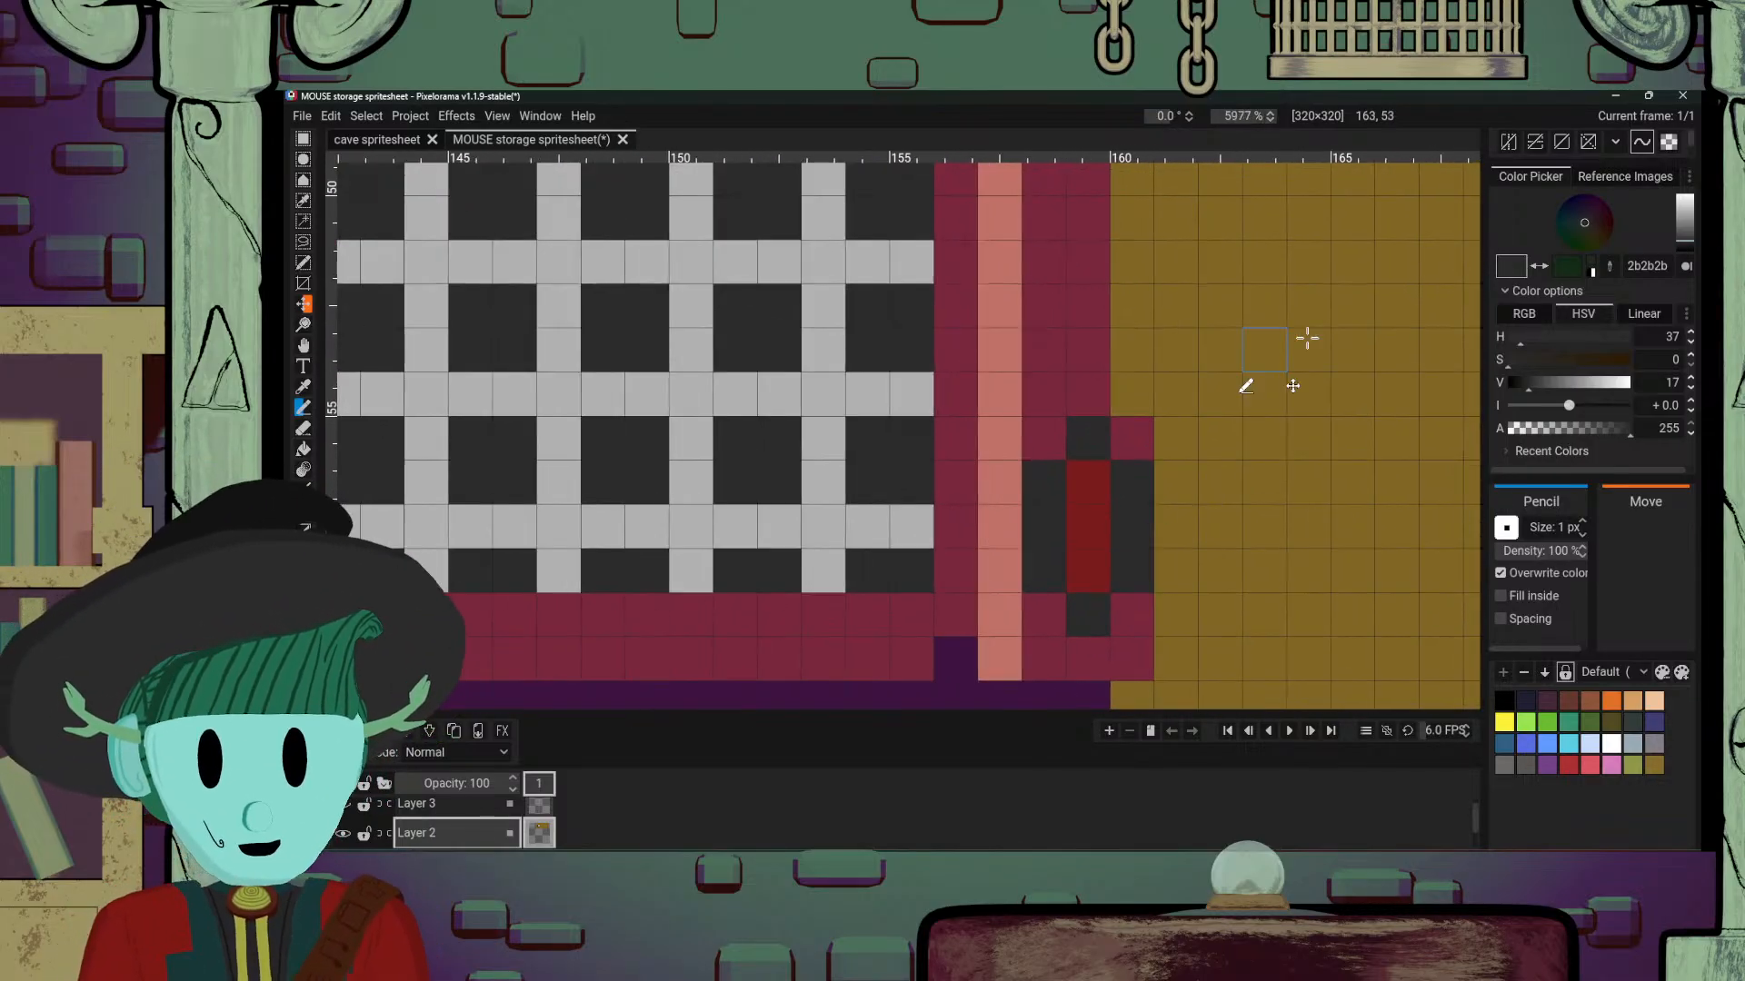
Step: Try recolouring the light's 3-pixel vertical strip to dark green 142b16 inside its grey outline
left_click(1570, 272)
left_click(1082, 531)
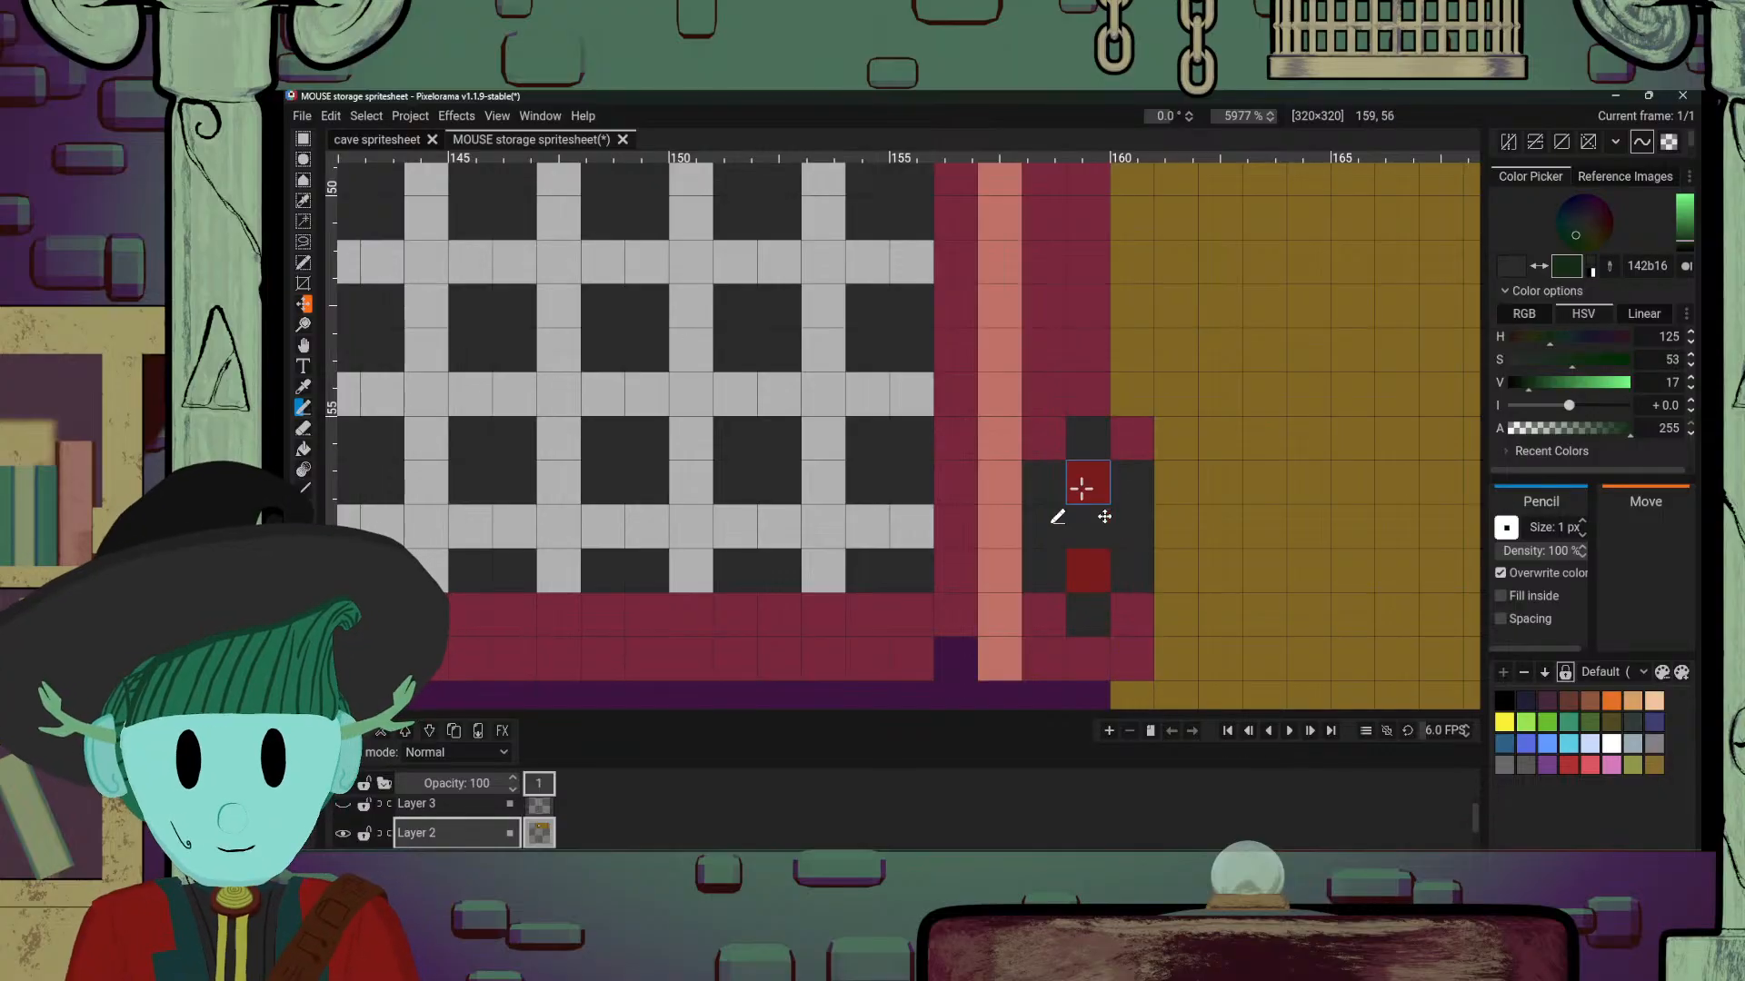
left_click(1081, 488)
left_click(1079, 572)
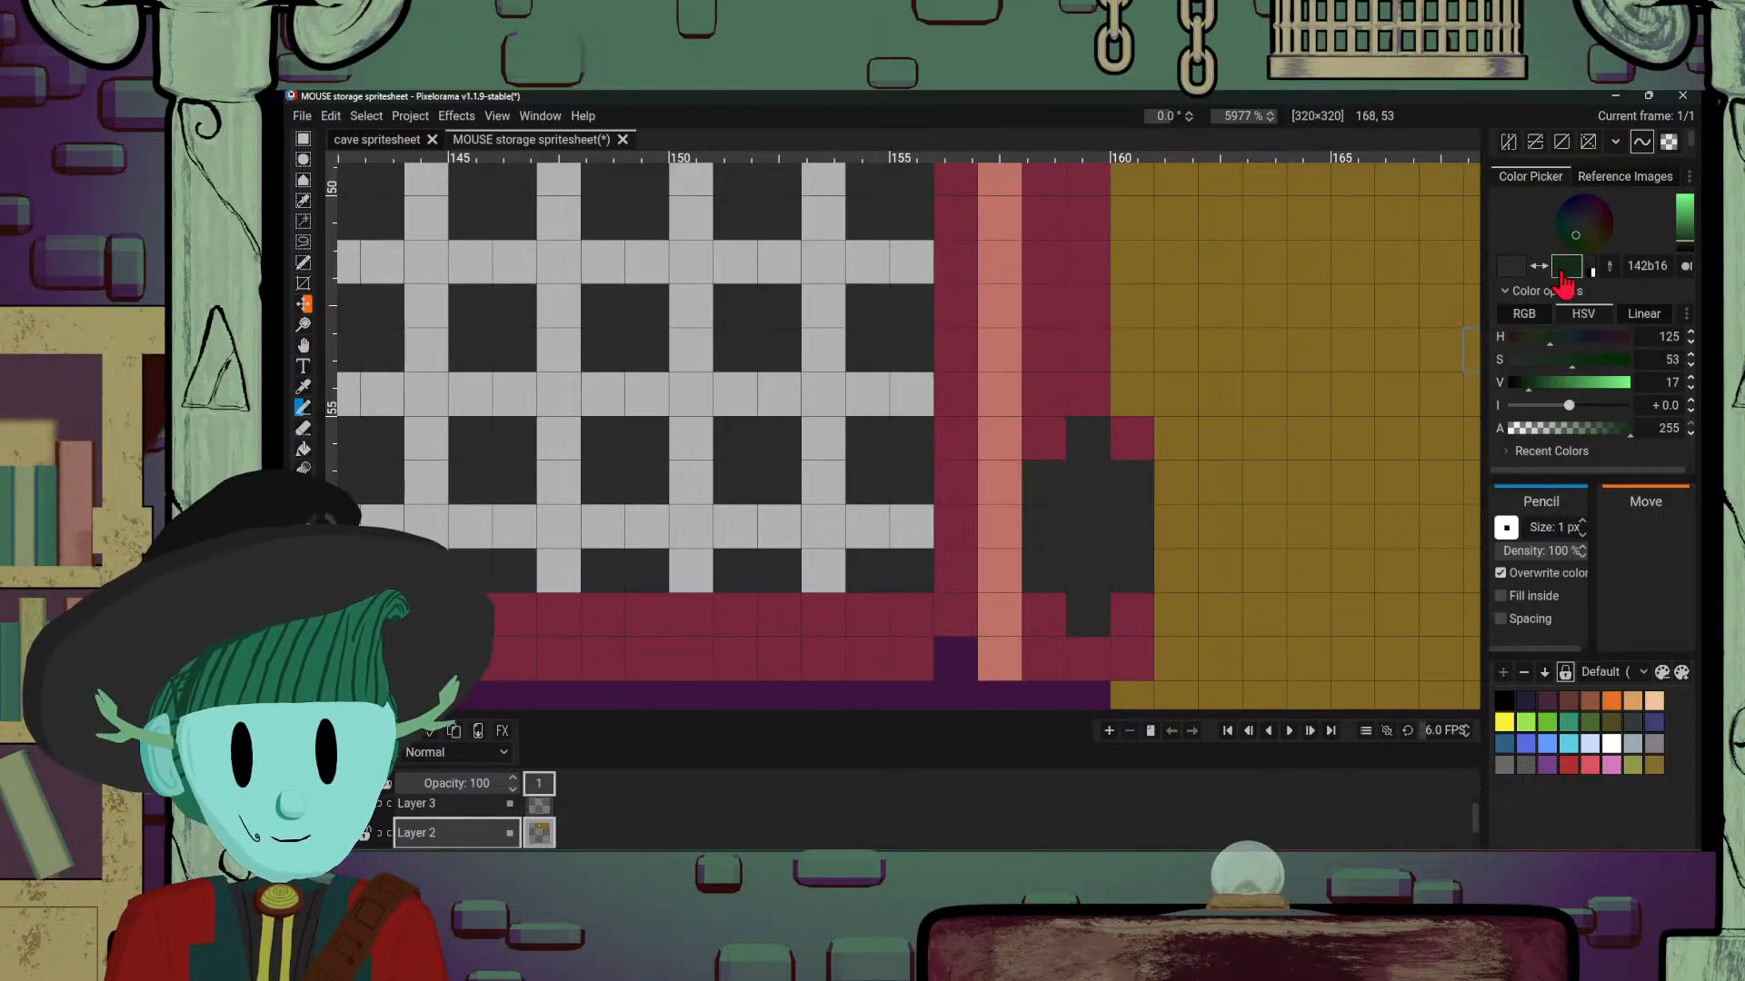
left_click(1538, 267)
left_click(1082, 491)
left_click(1086, 541)
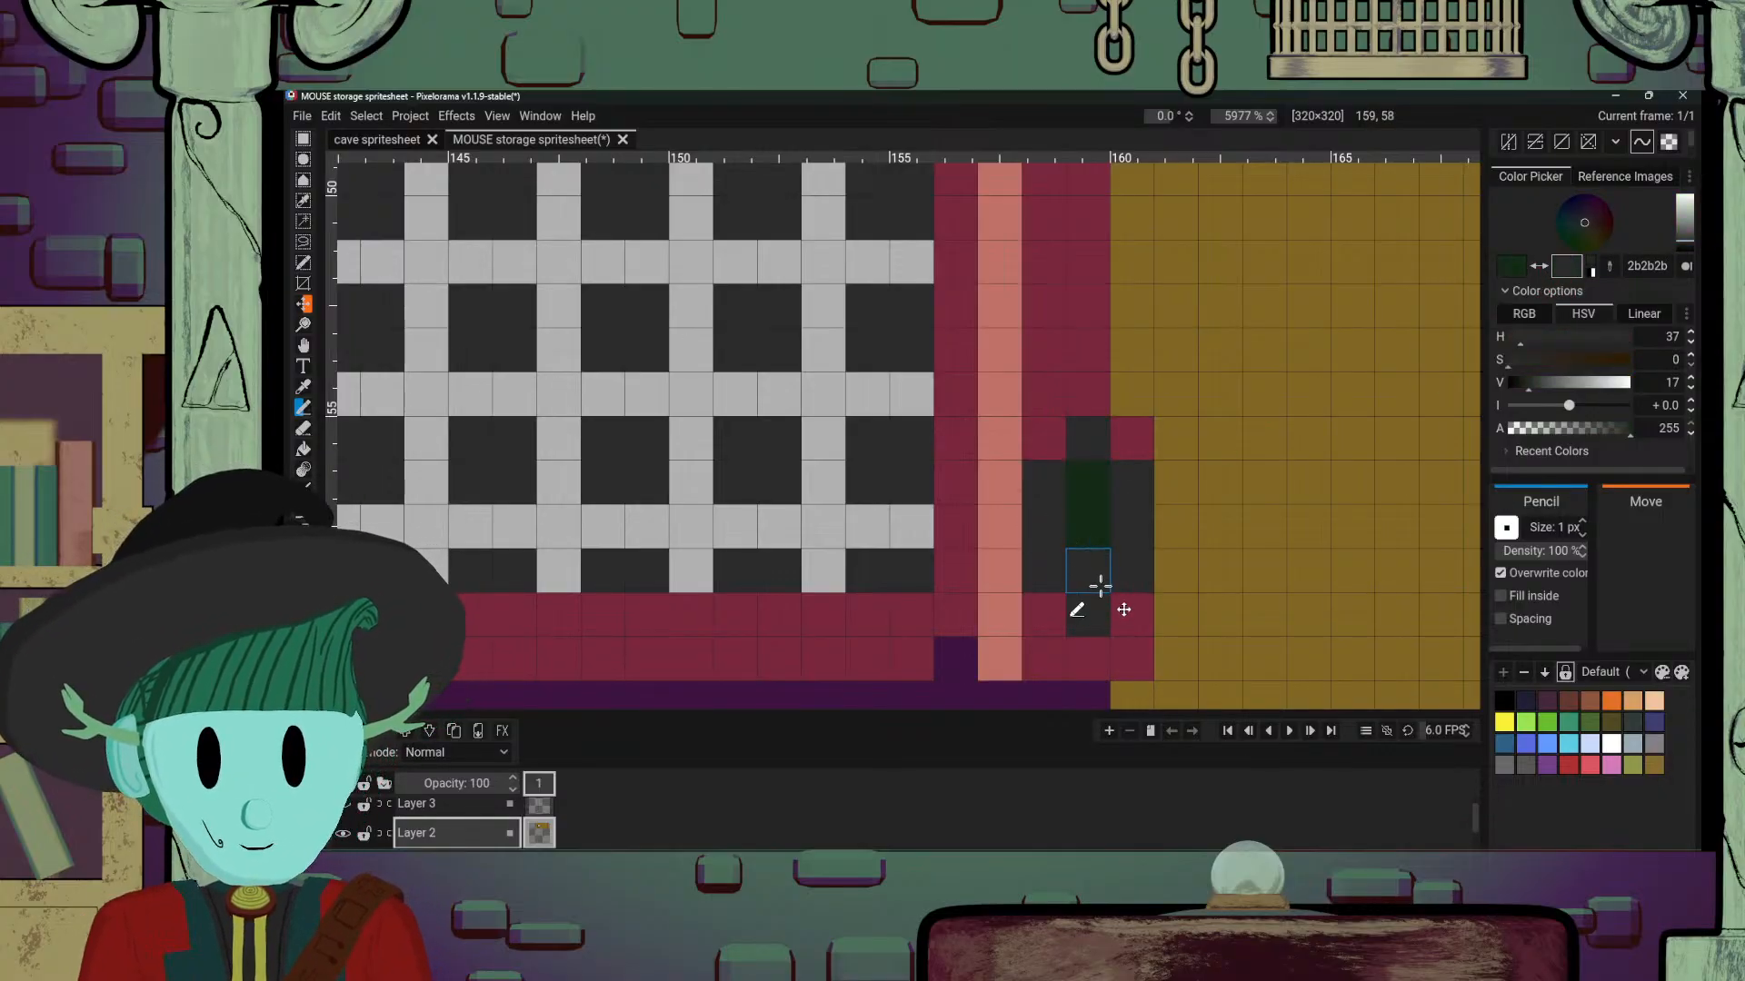
left_click(1096, 580)
Step: Mix the brighter green 008934 and pencil it over the light's 3-pixel vertical strip
left_click(1687, 228)
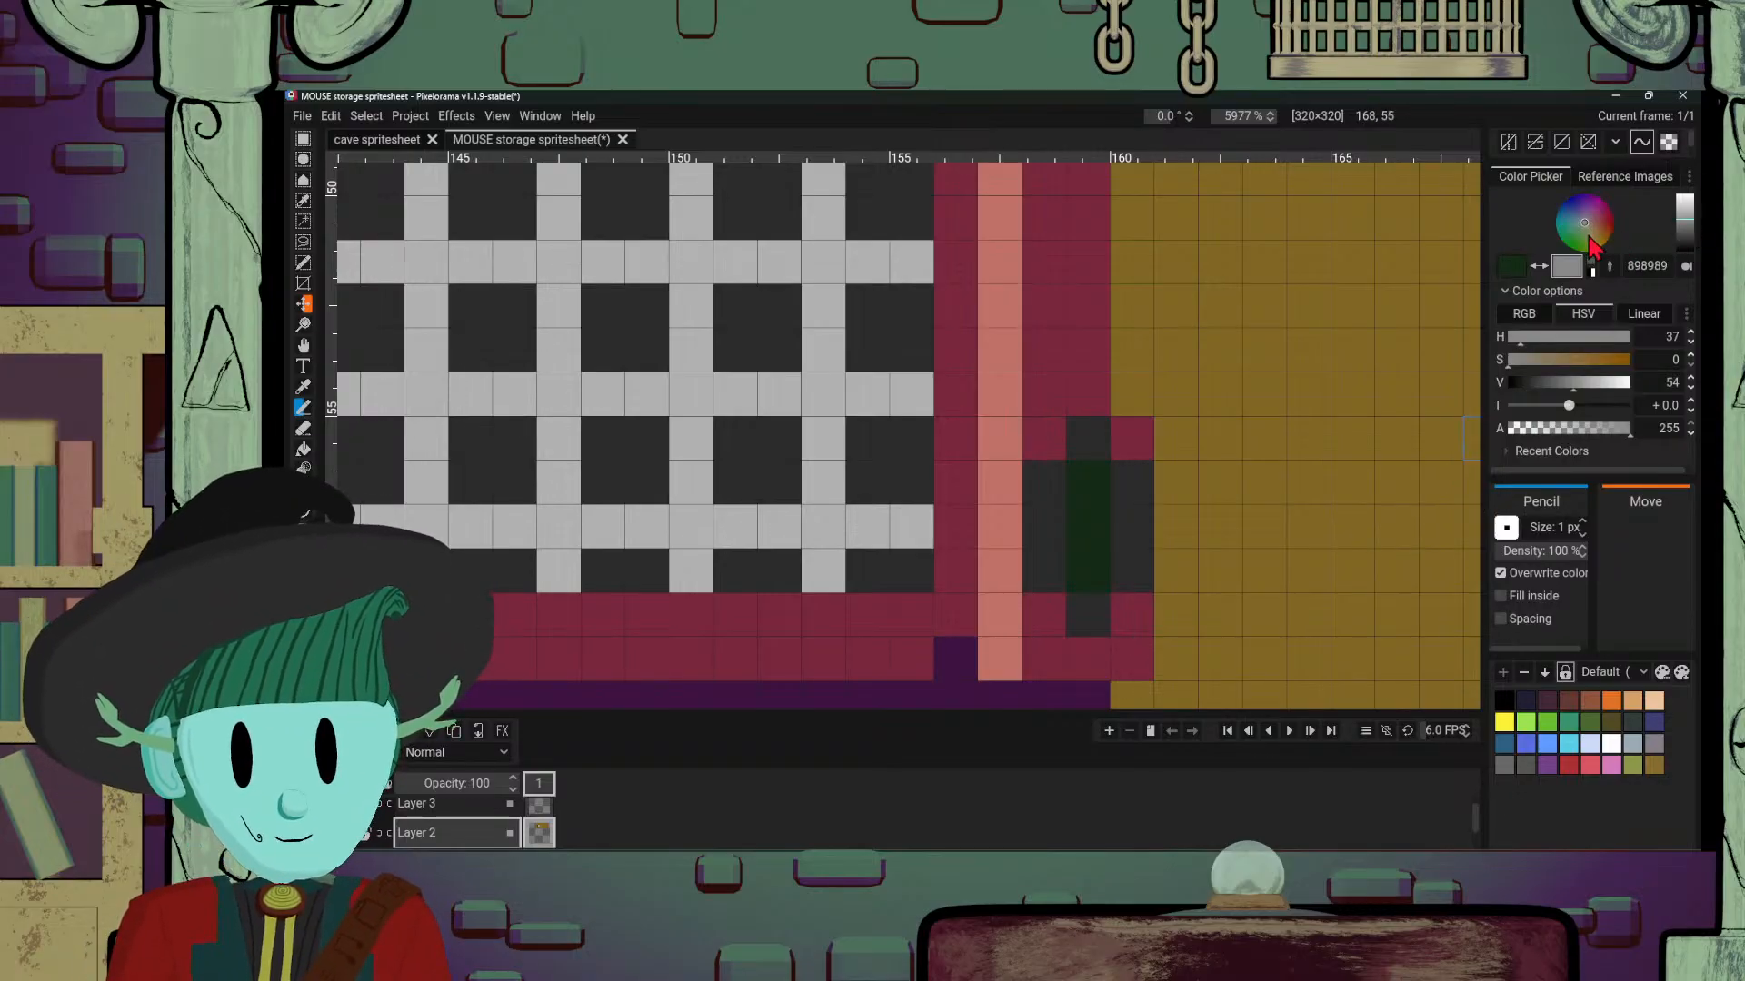
left_click_drag(1592, 244, 1561, 240)
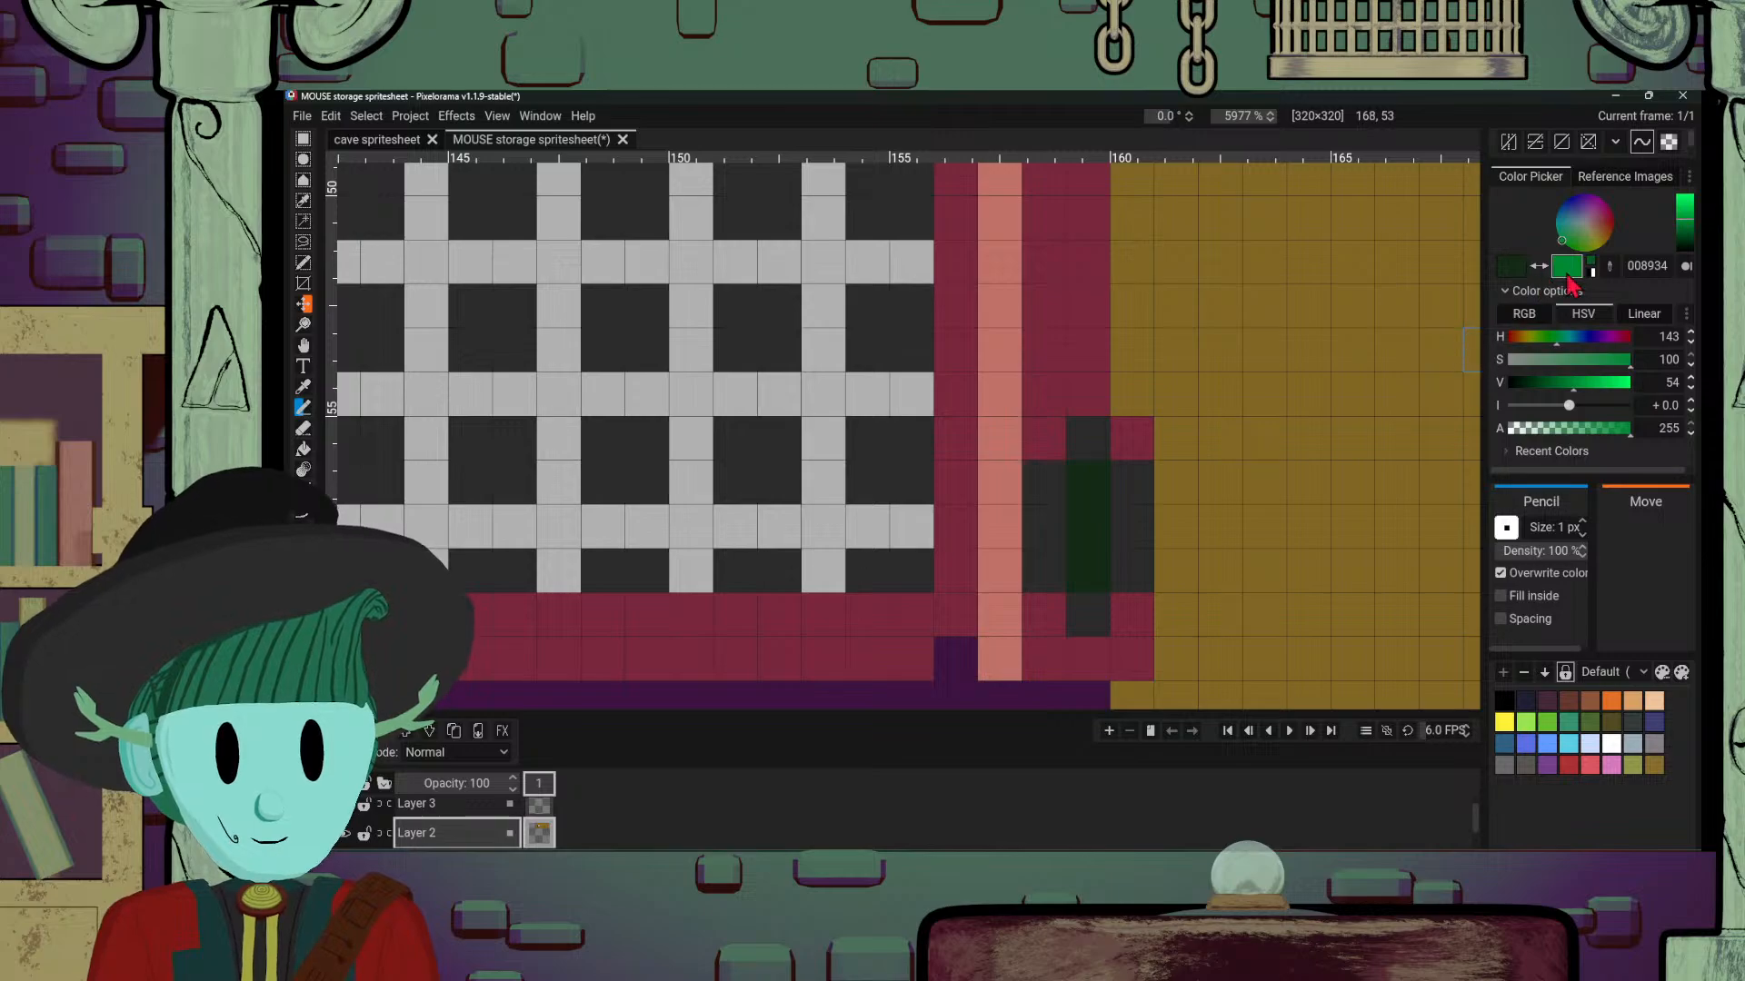
left_click(1538, 266)
left_click_drag(1088, 482, 1088, 573)
Step: Examine the slot with its green light on the yellow panel and compare it with the crafting table reference's window preview
scroll(1477, 368, "down", 15)
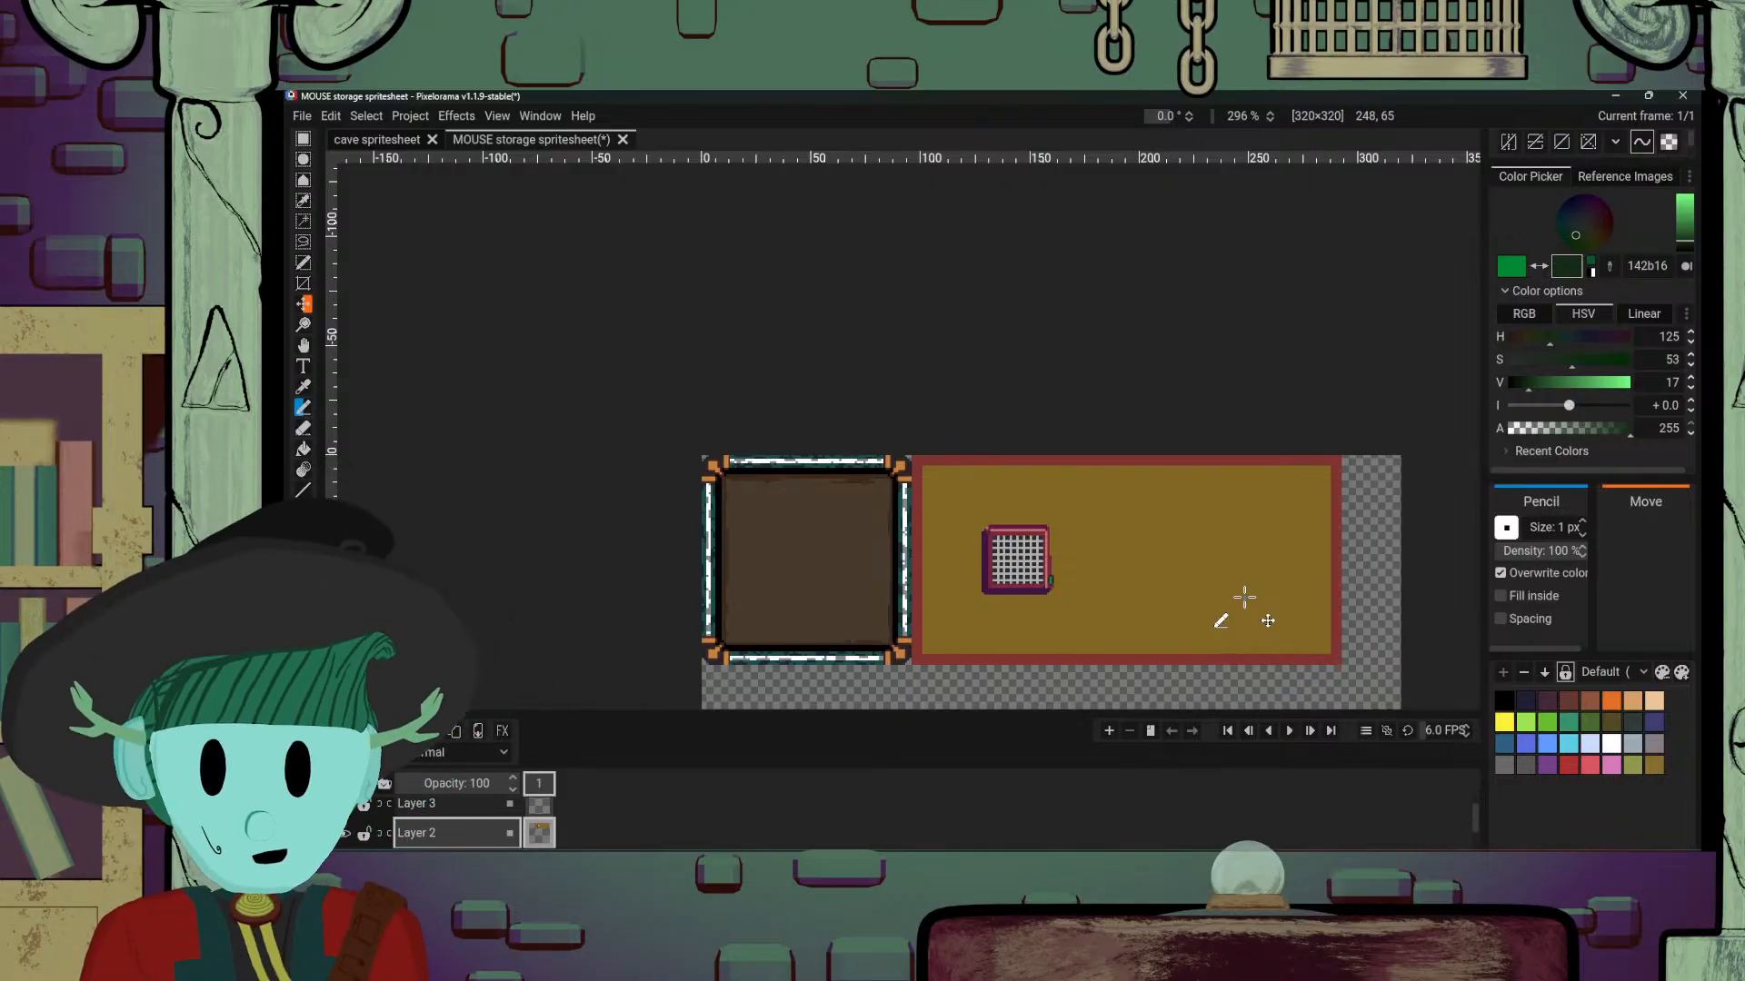
scroll(1245, 594, "up", 4)
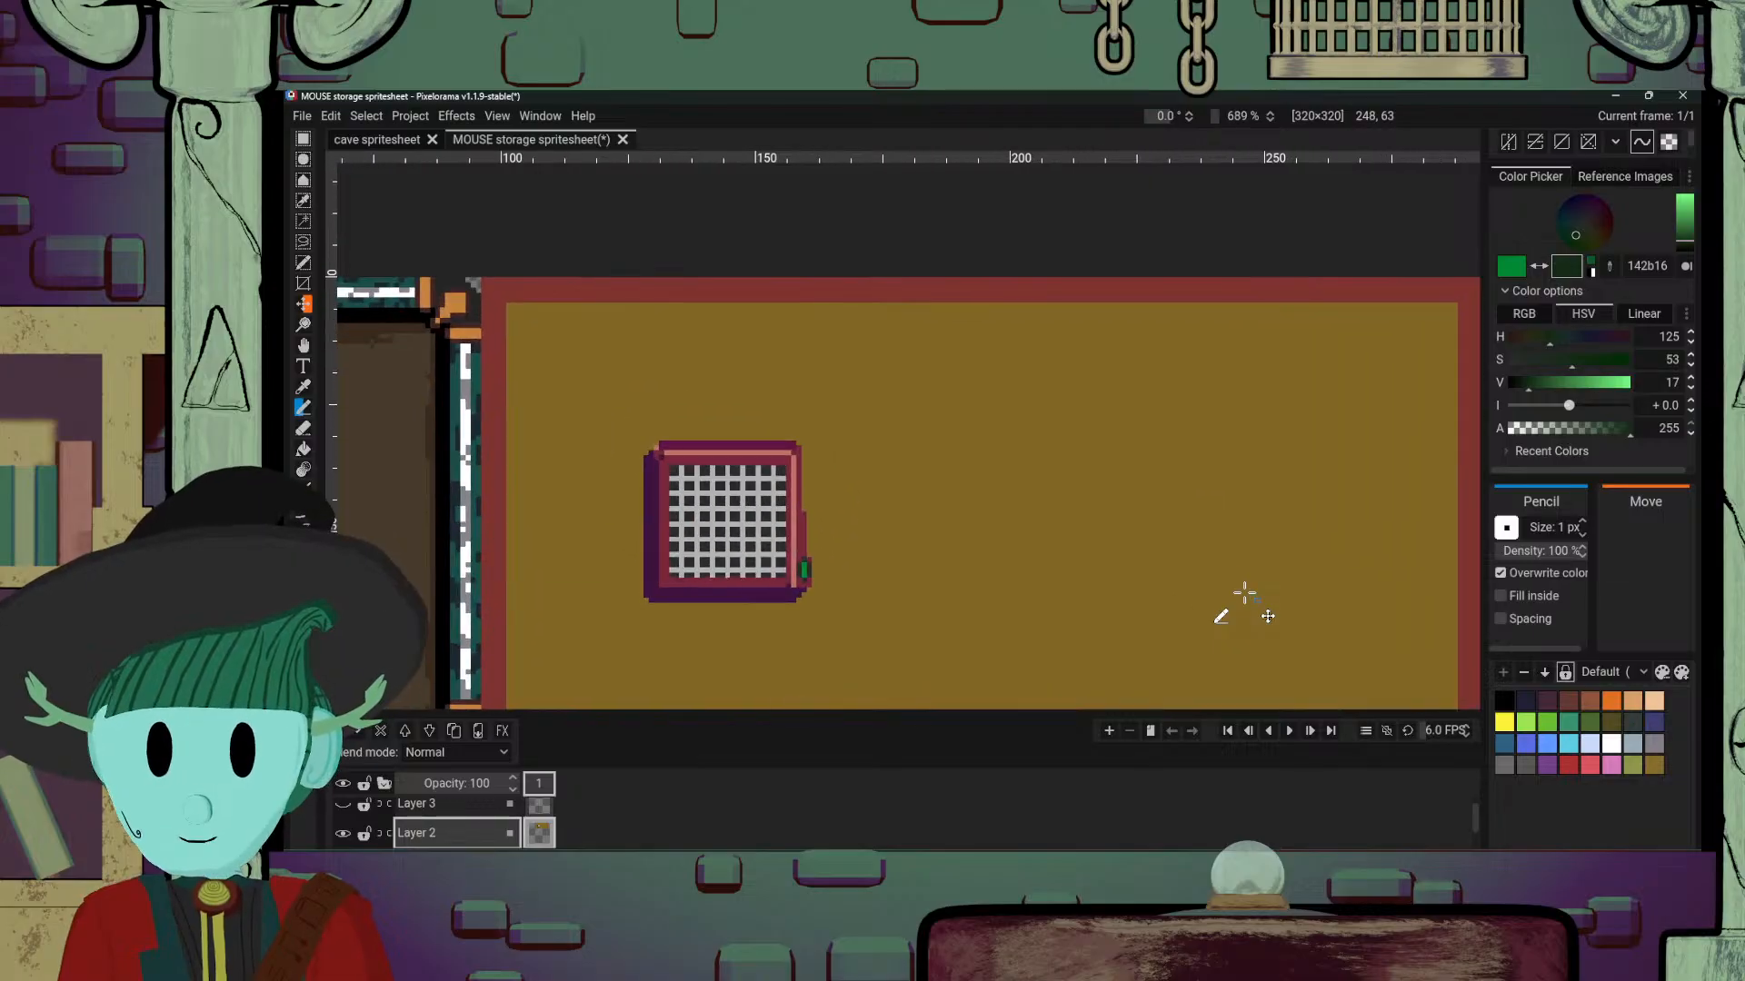
left_click_drag(1034, 549, 977, 509)
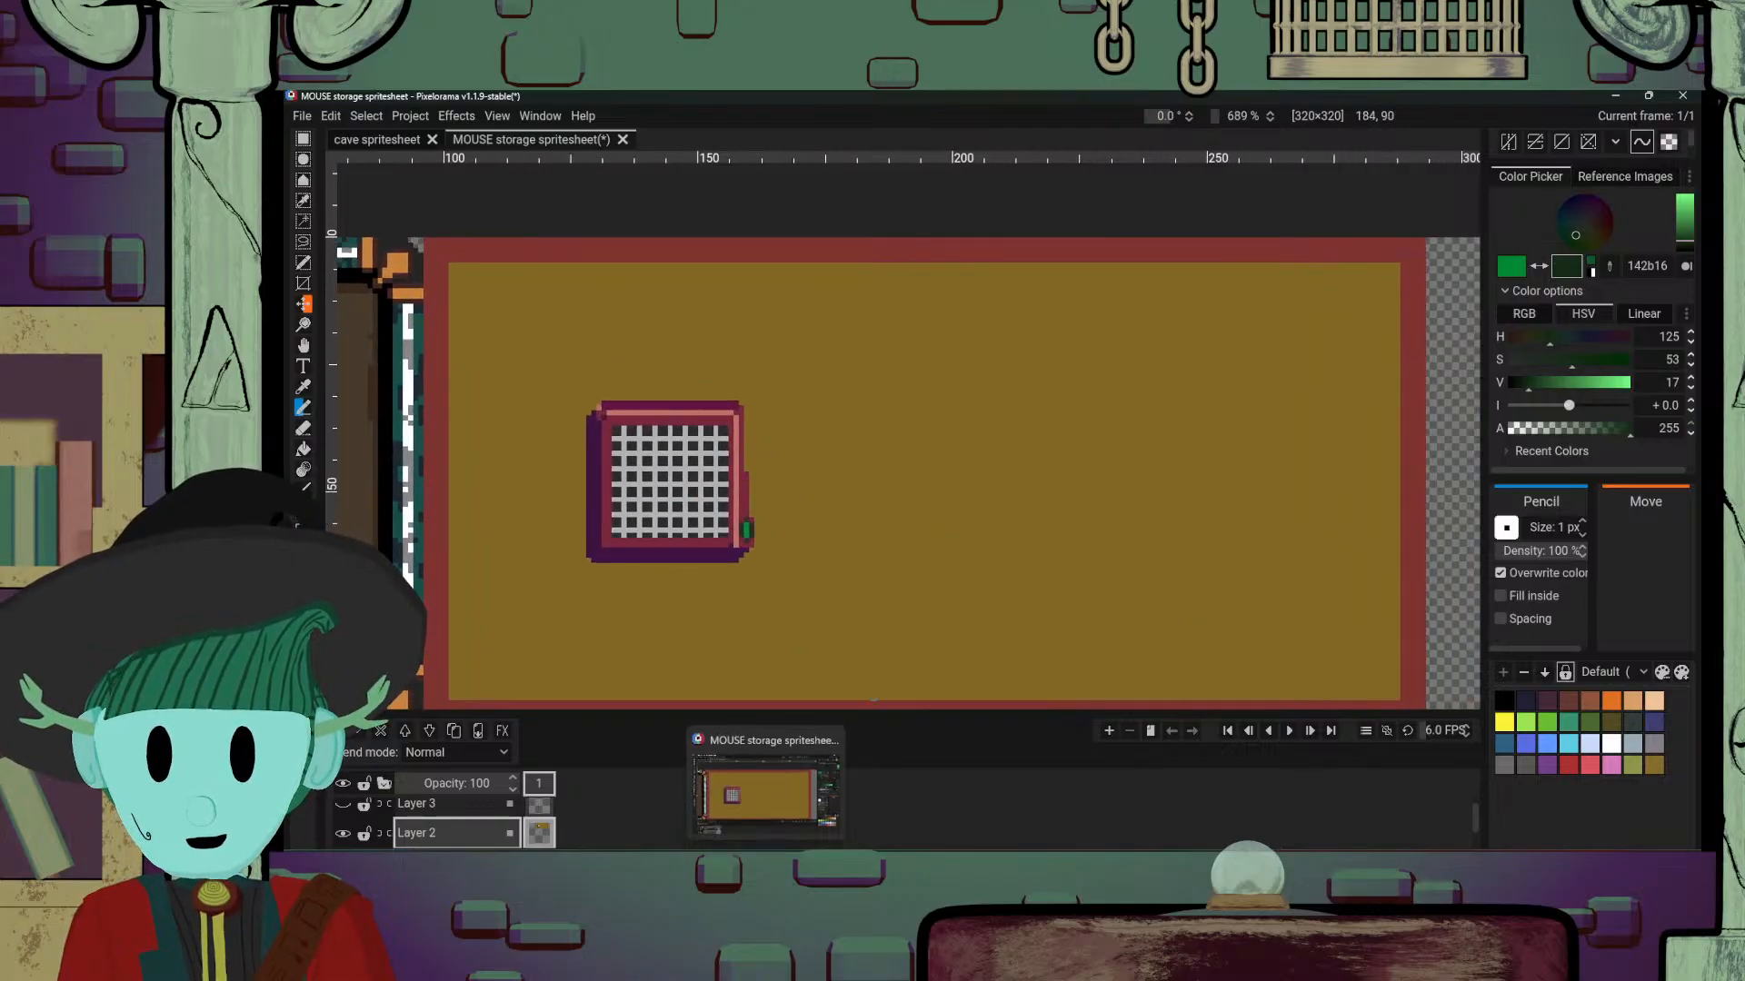
mouse_move(701, 867)
mouse_move(831, 867)
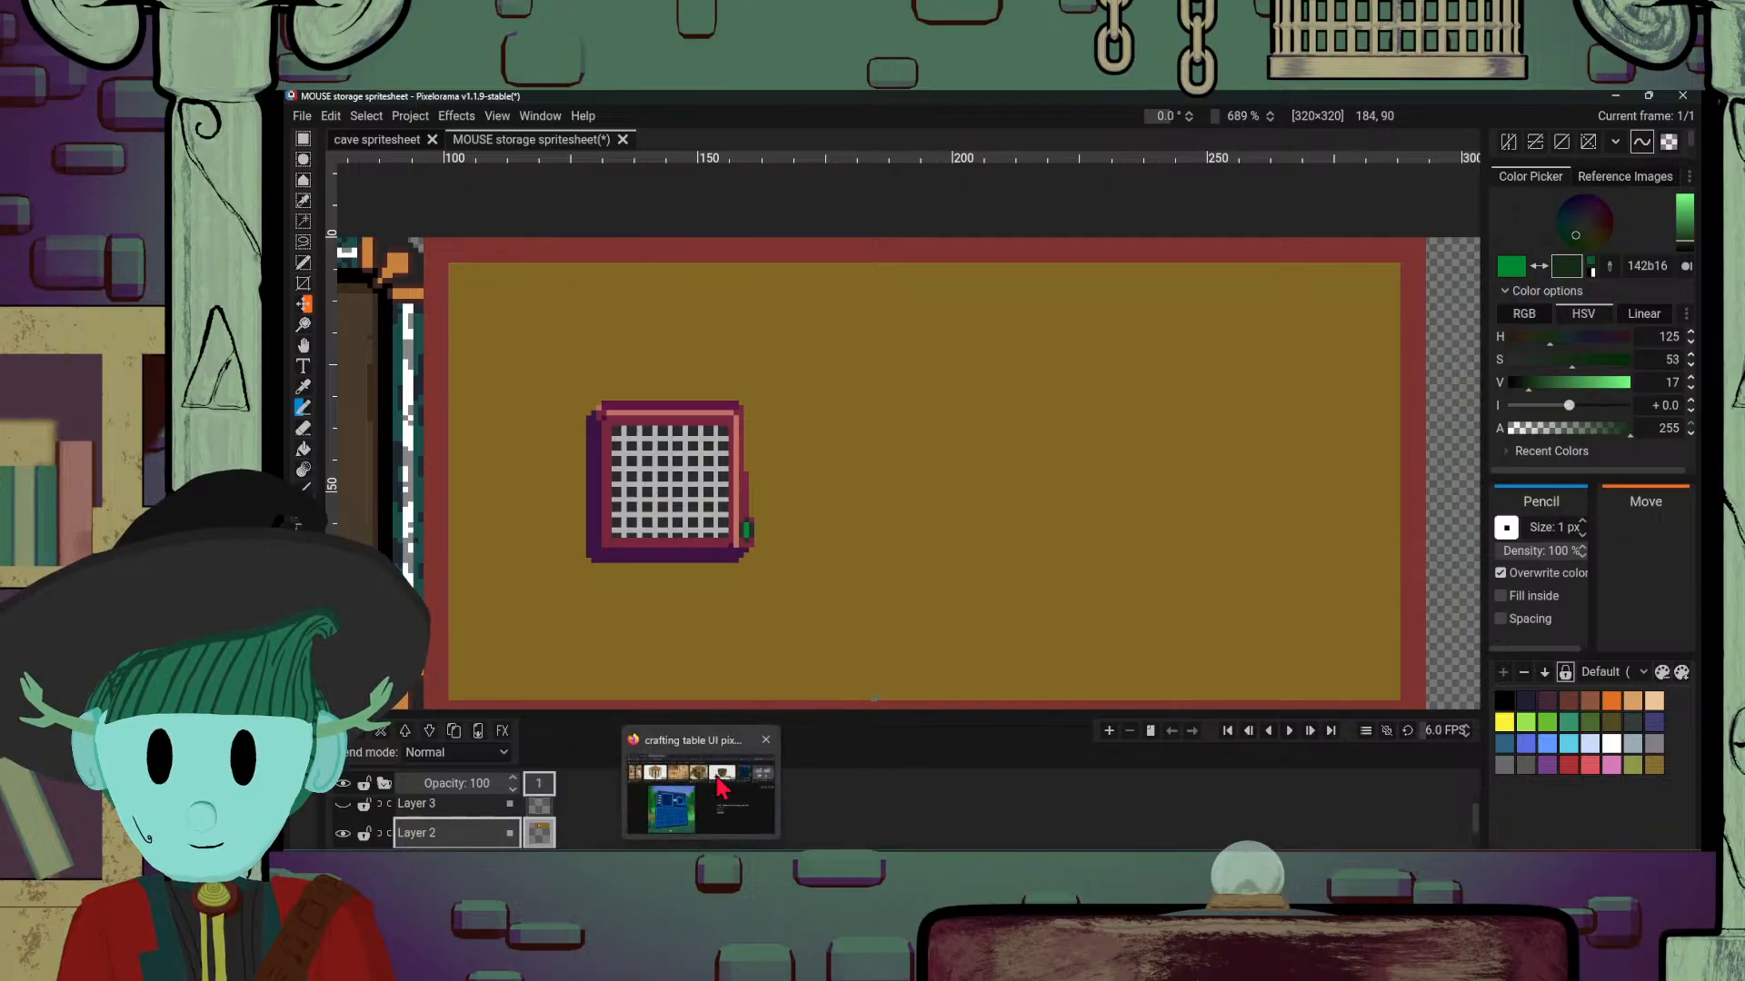
mouse_move(717, 778)
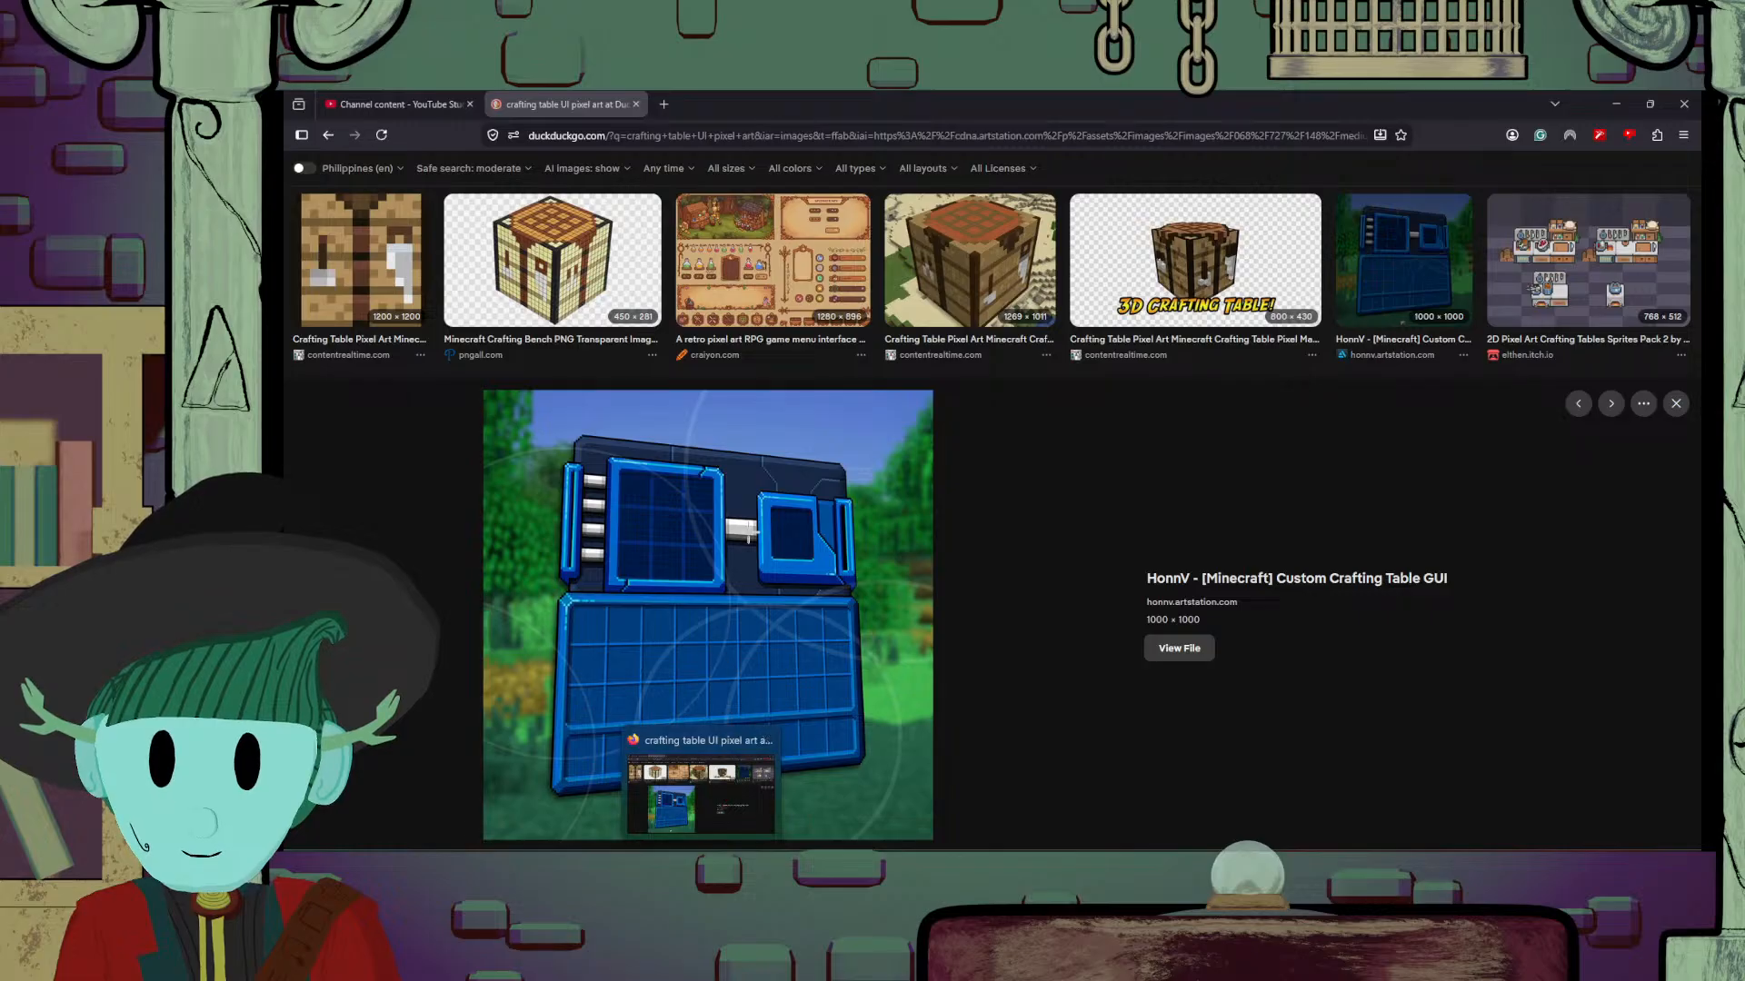
scroll(1028, 443, "left", 5)
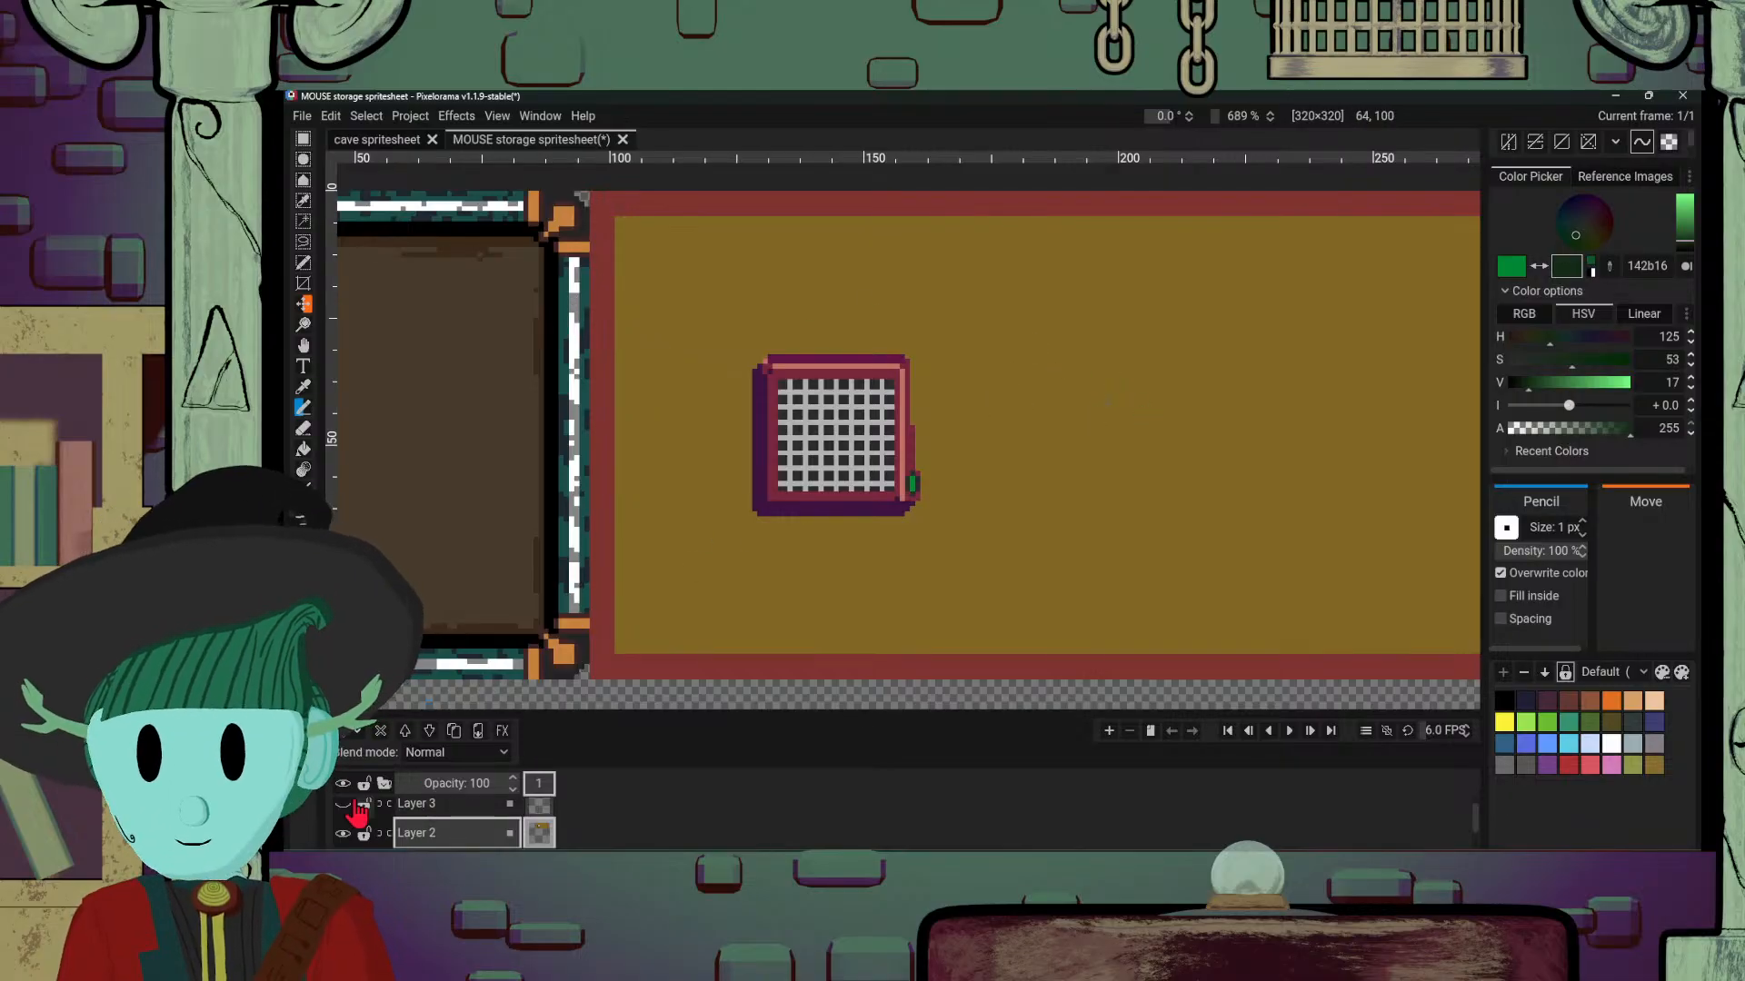
Step: Show Layer 3's grid lines and select the slot's 33 × 32 px cell on Layer 2 with a rectangular selection
left_click(343, 804)
scroll(1121, 521, "up", 4)
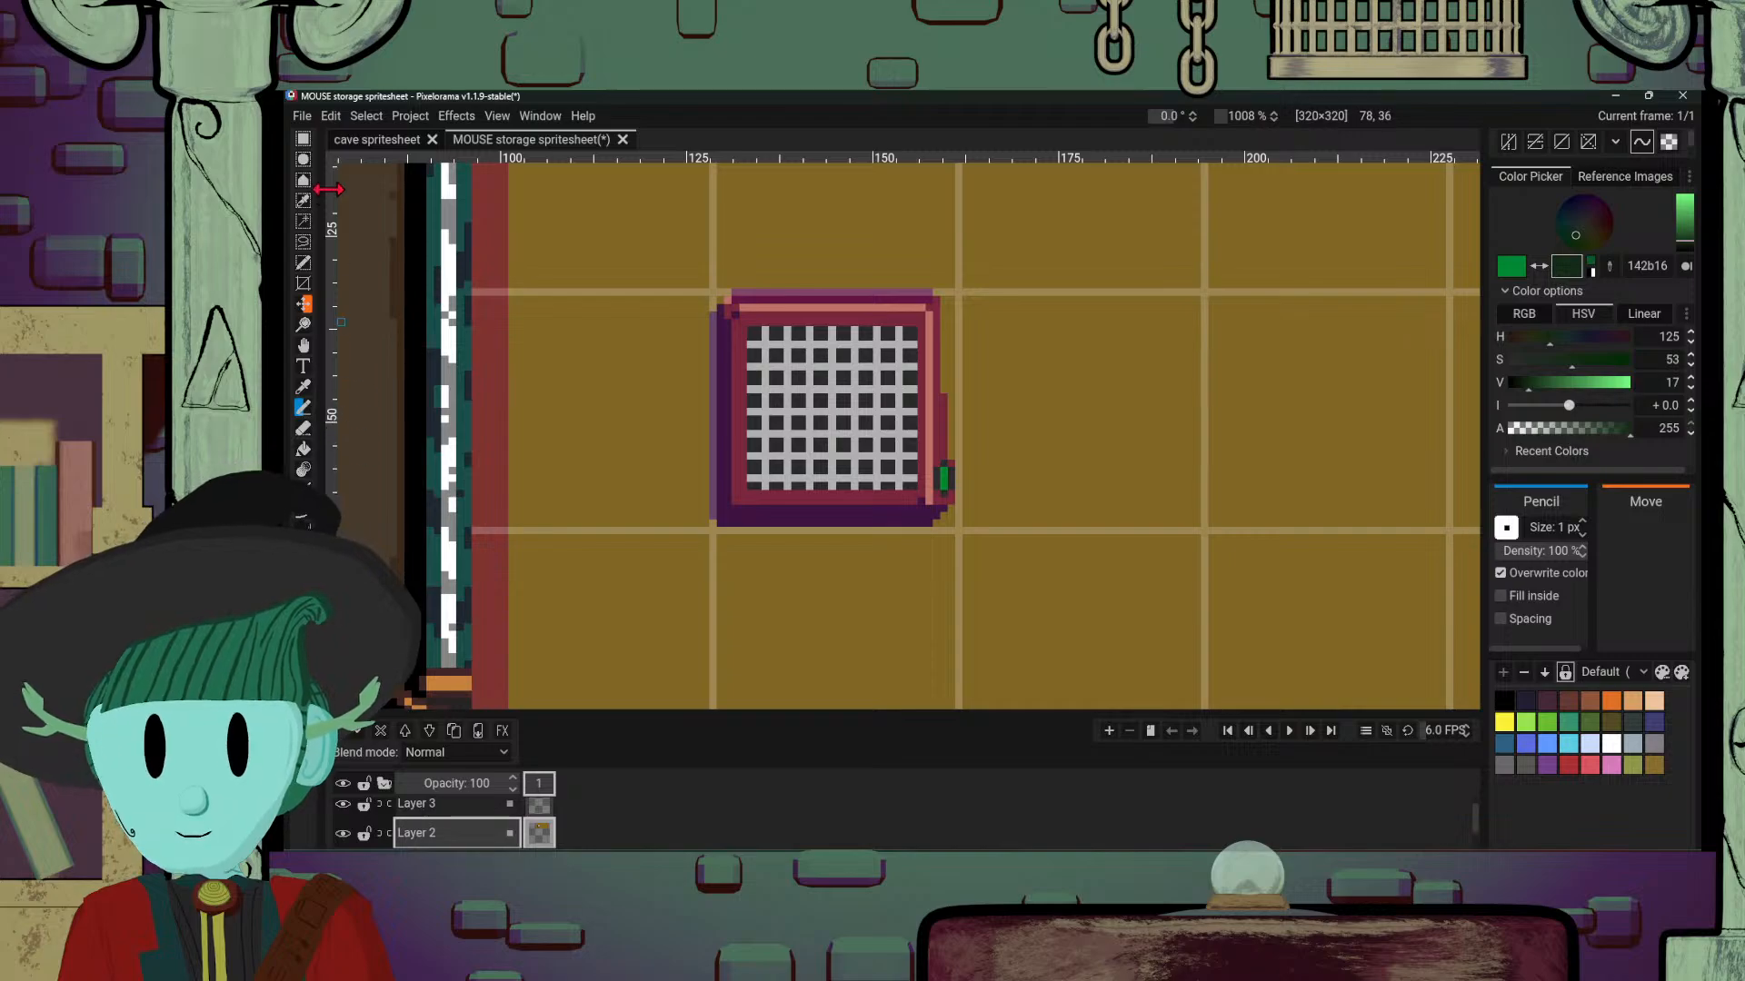
left_click(302, 140)
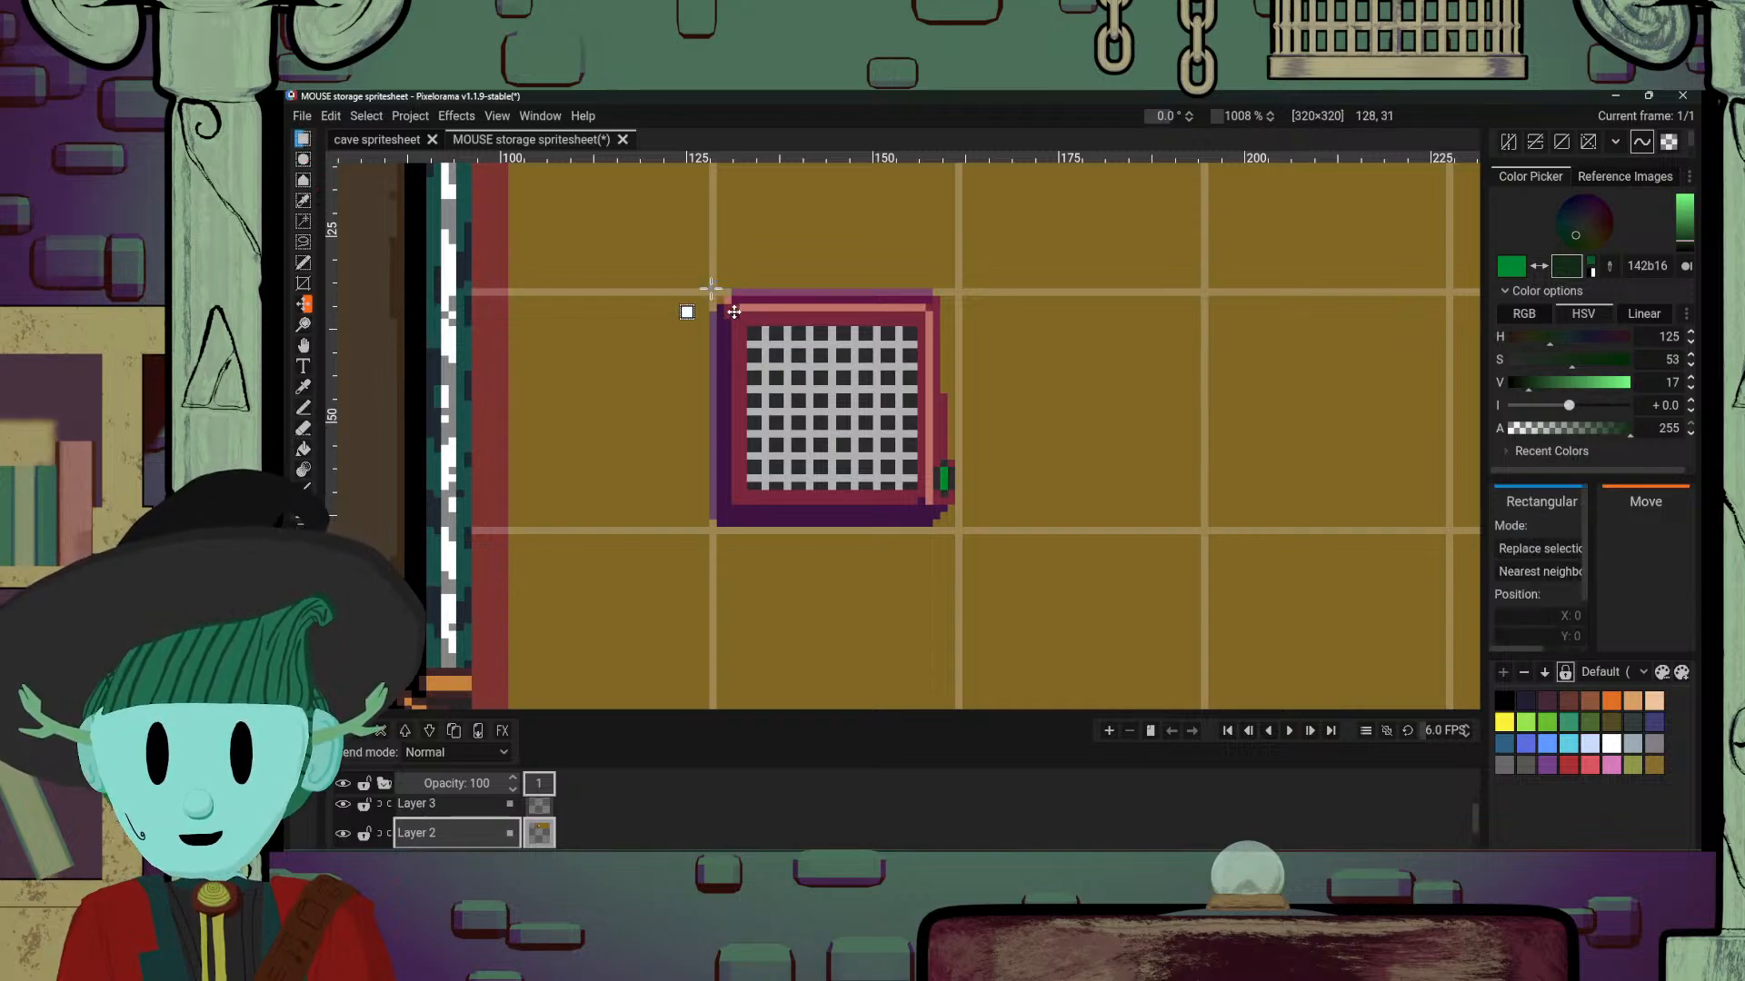
left_click_drag(710, 292, 950, 522)
scroll(1126, 414, "down", 4)
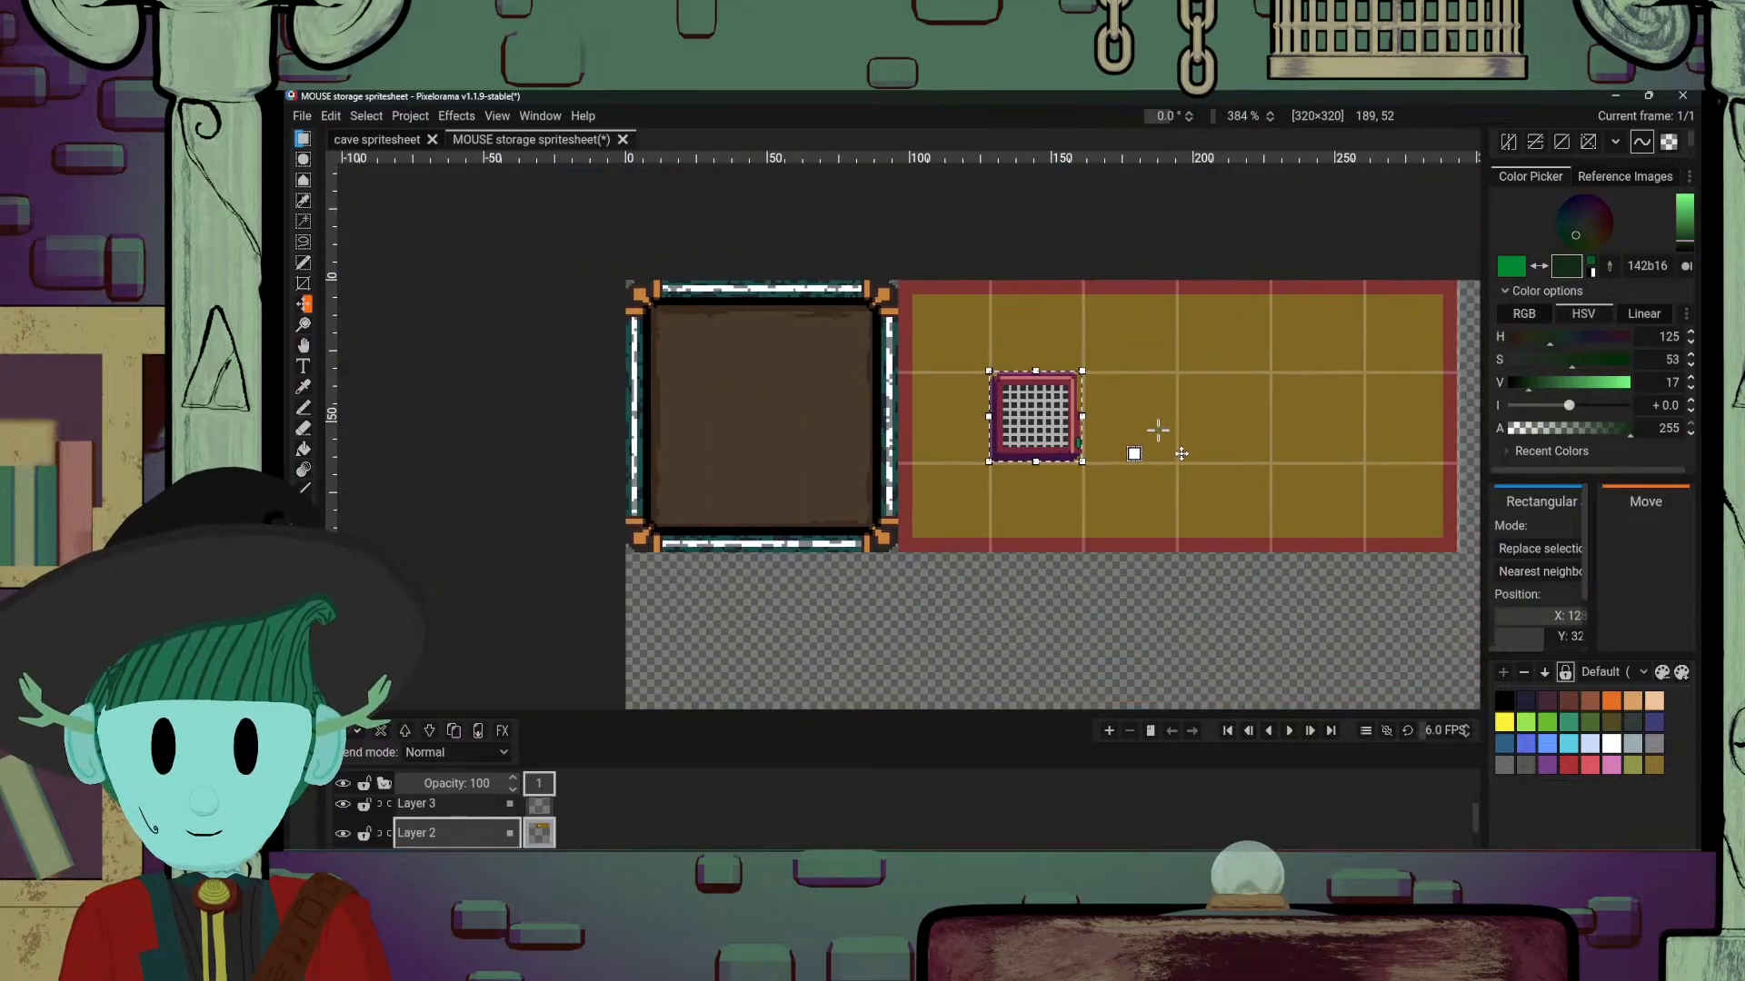
scroll(1157, 432, "up", 2)
scroll(917, 506, "up", 1)
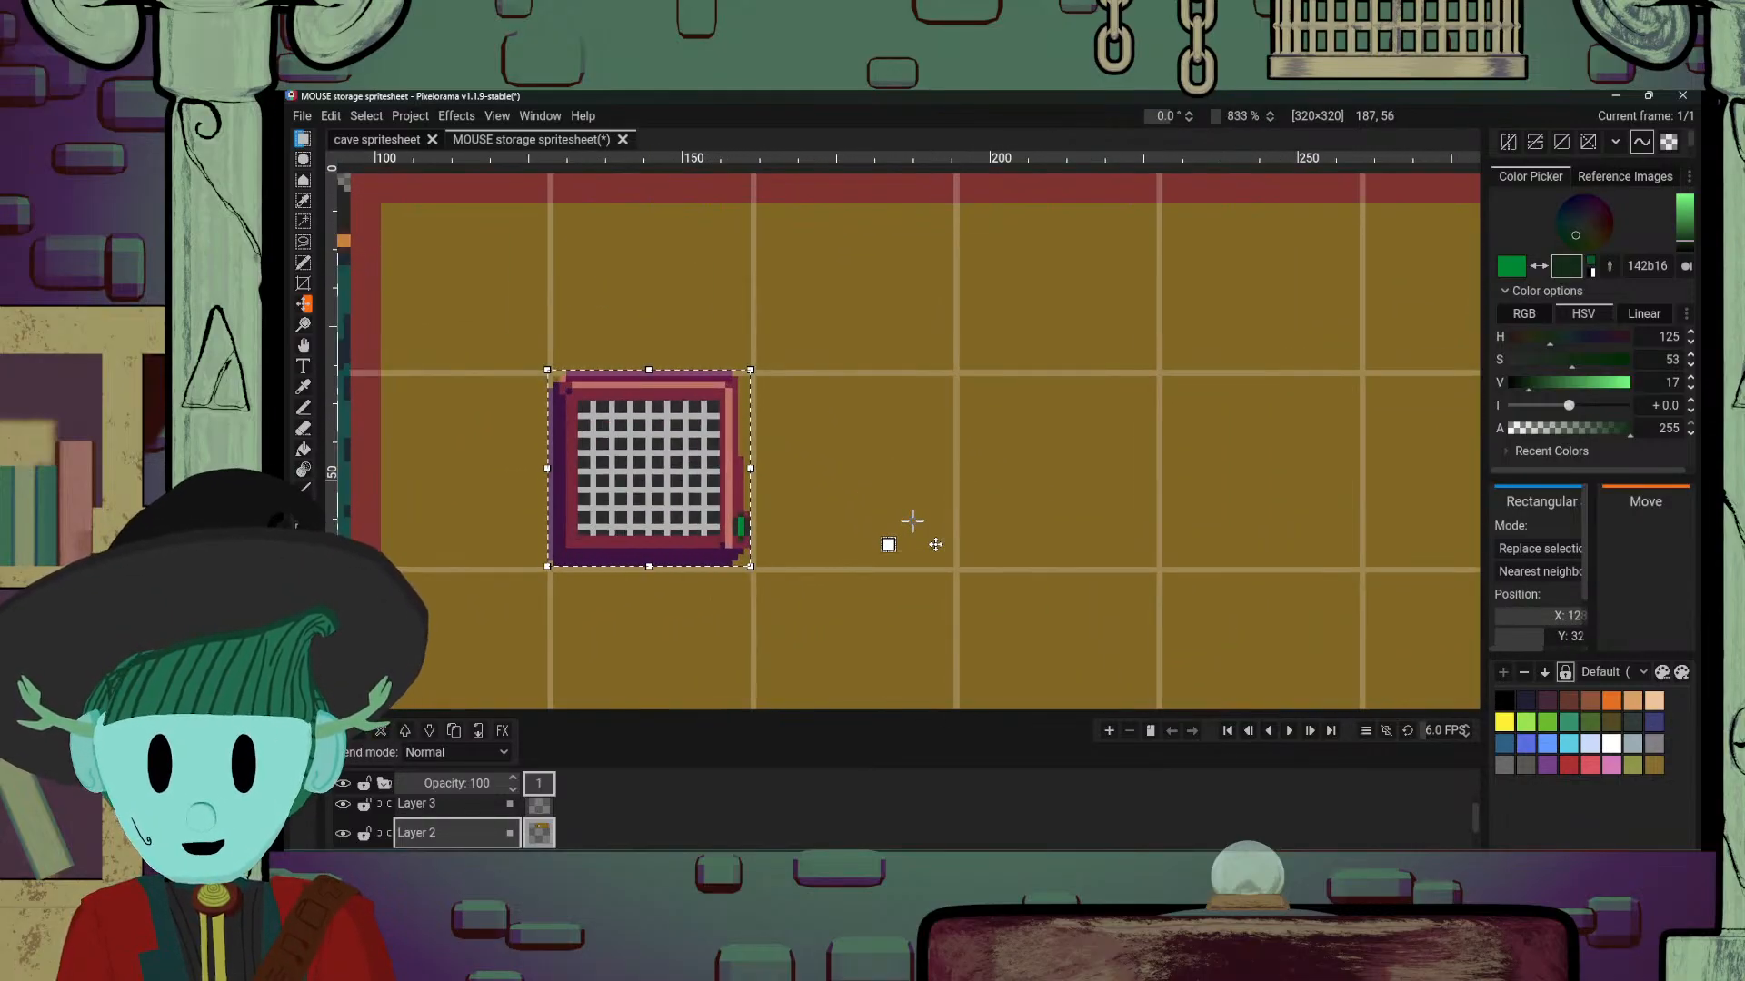
Step: Paste a copy of the slot into the grid cell three columns to the right in the same row, apply it and deselect
key("ctrl+v")
left_click_drag(905, 437, 1281, 494)
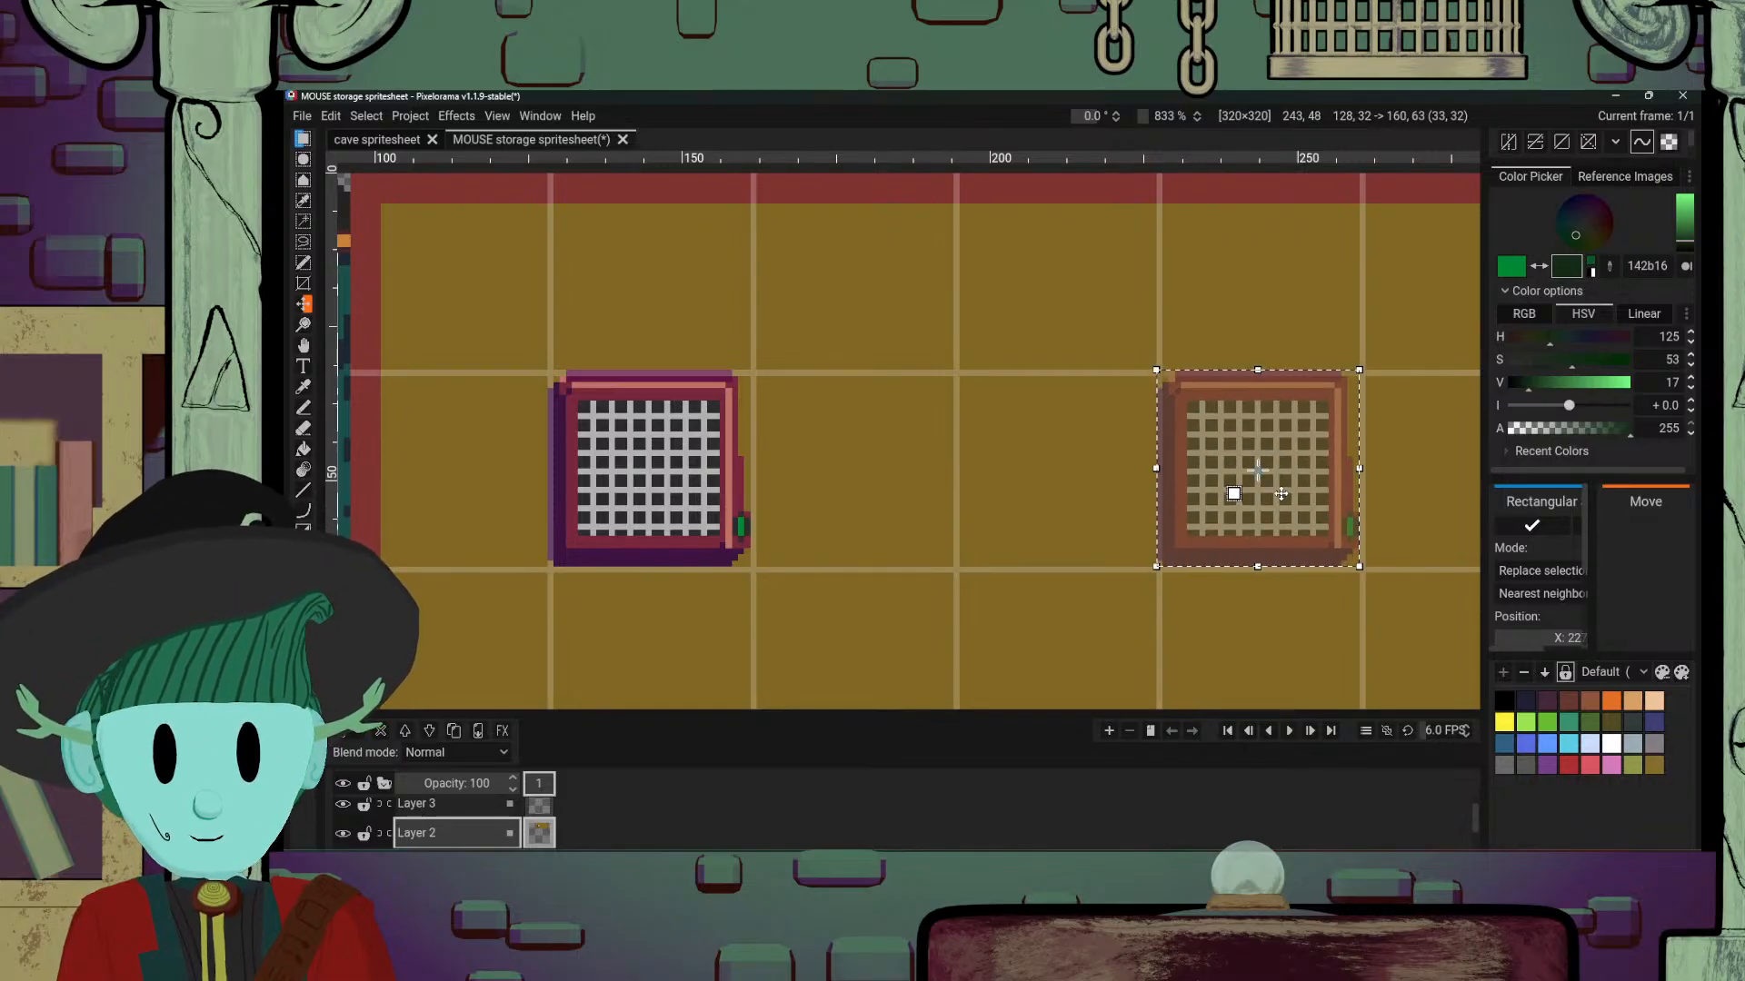
key("Return")
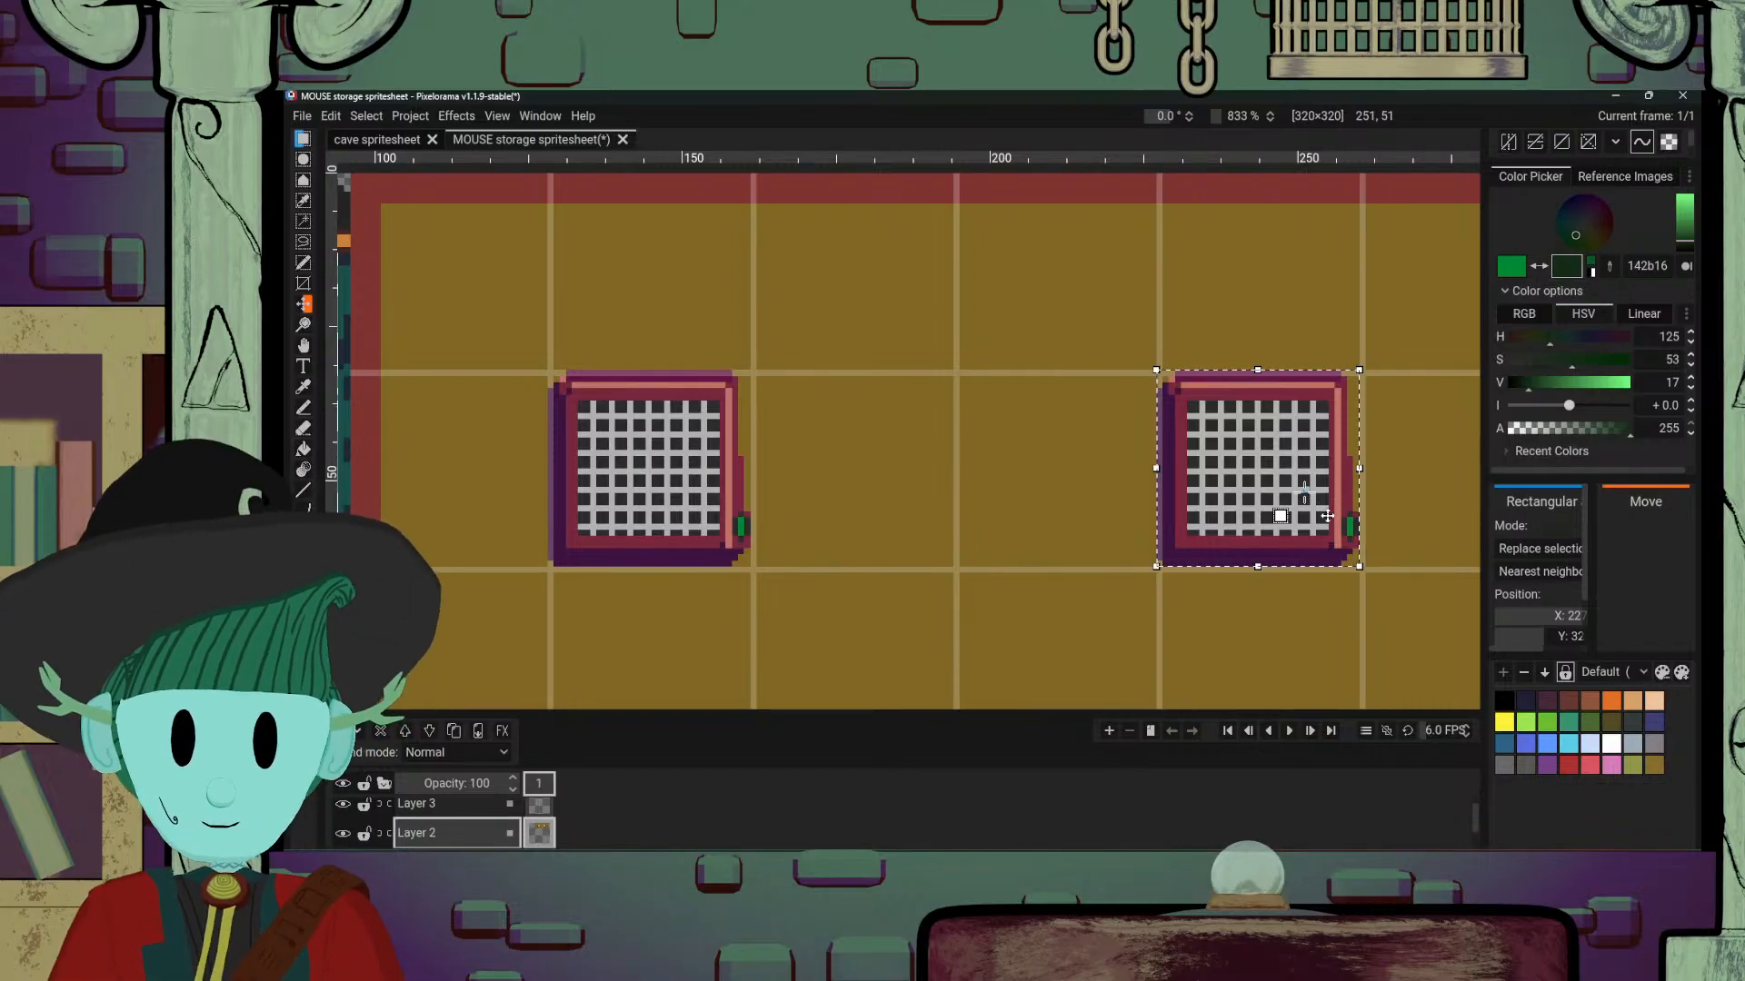
scroll(1317, 518, "down", 5)
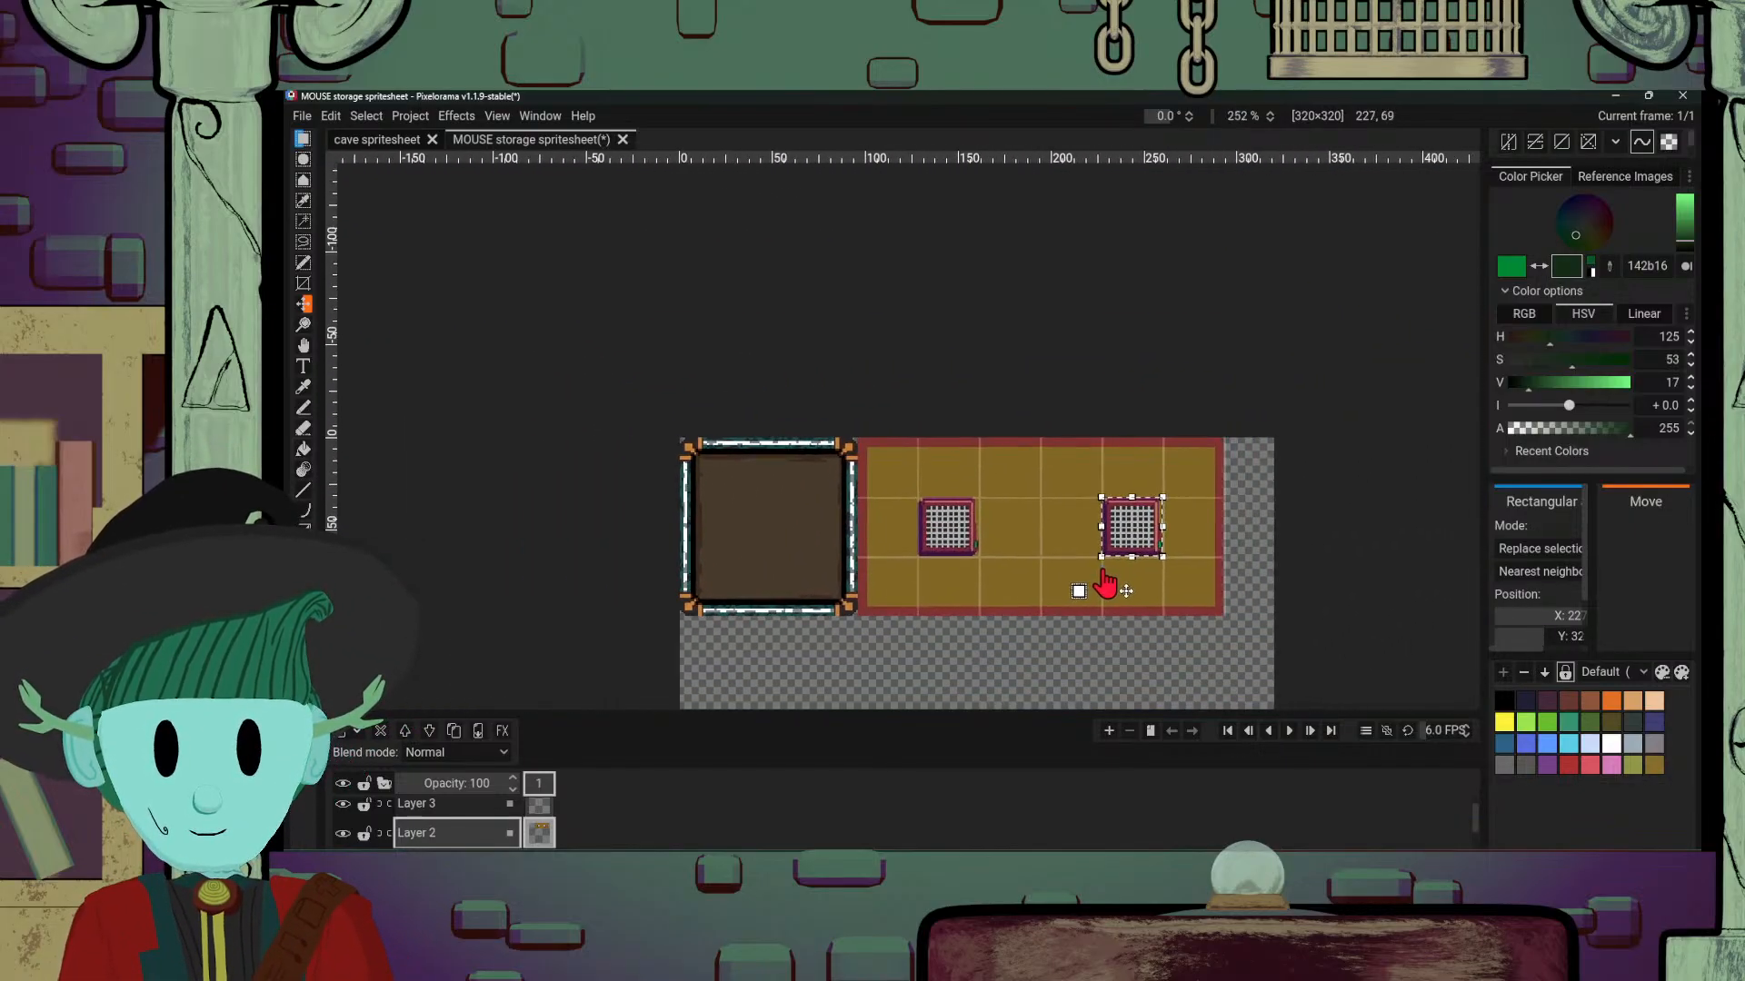
scroll(1105, 583, "up", 3)
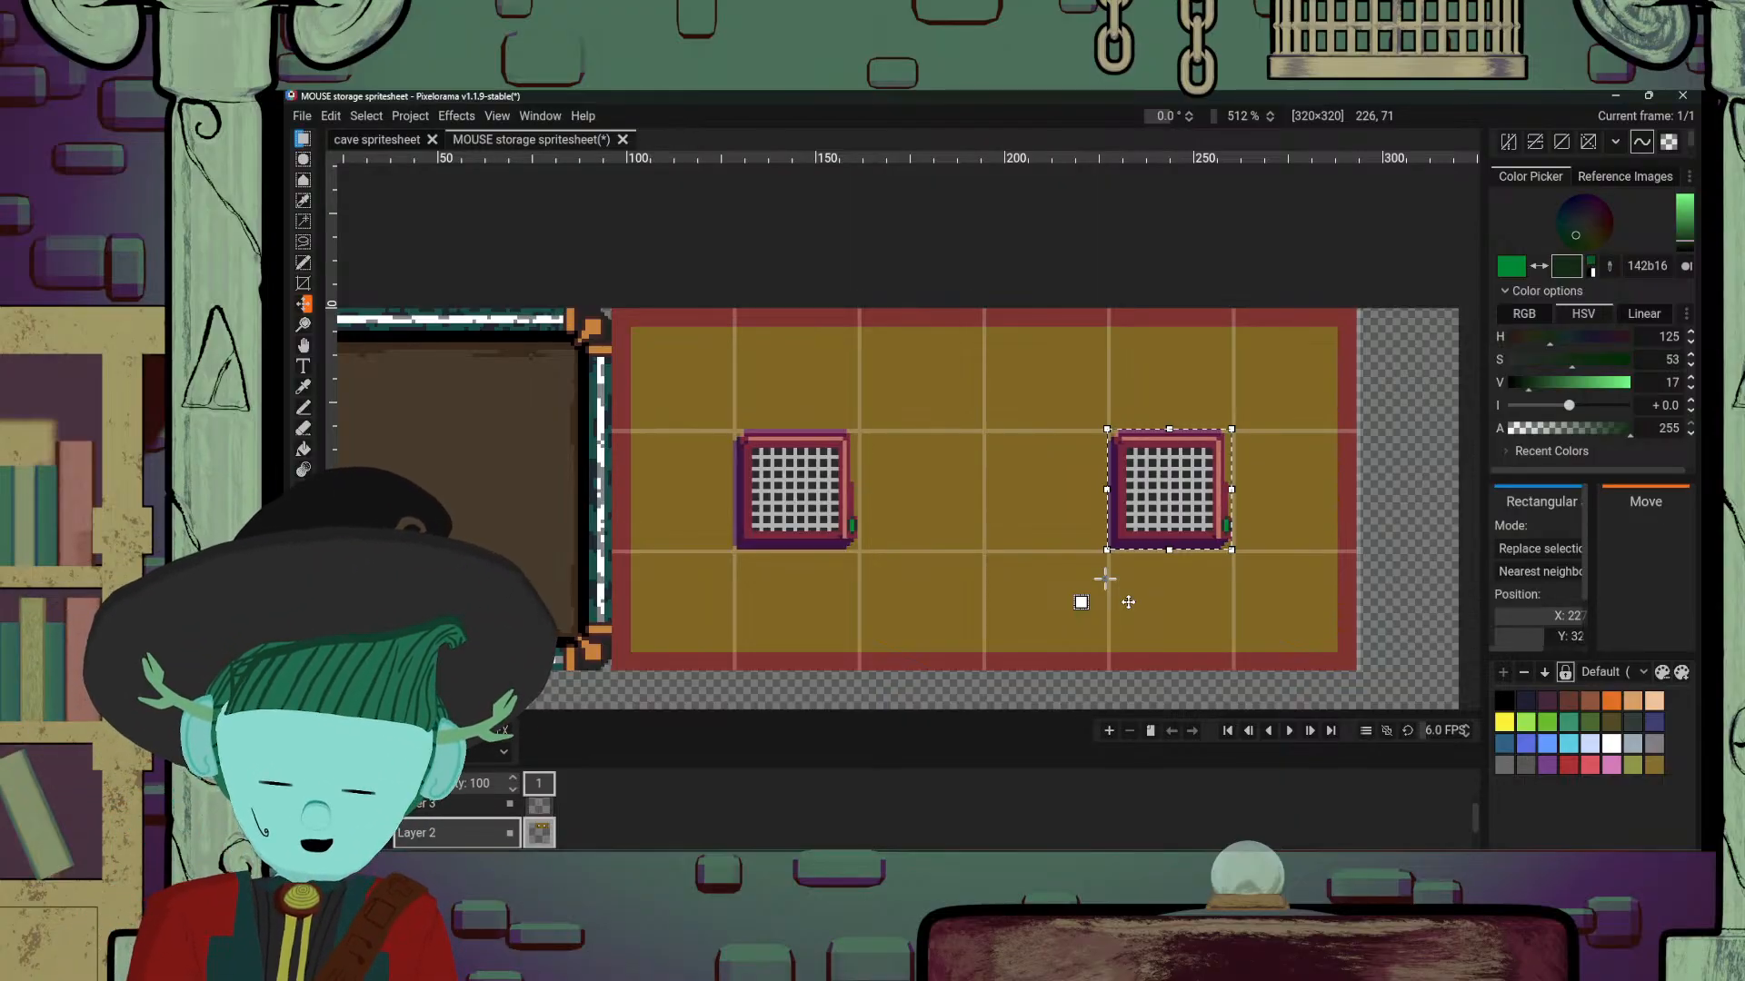
left_click(1105, 578)
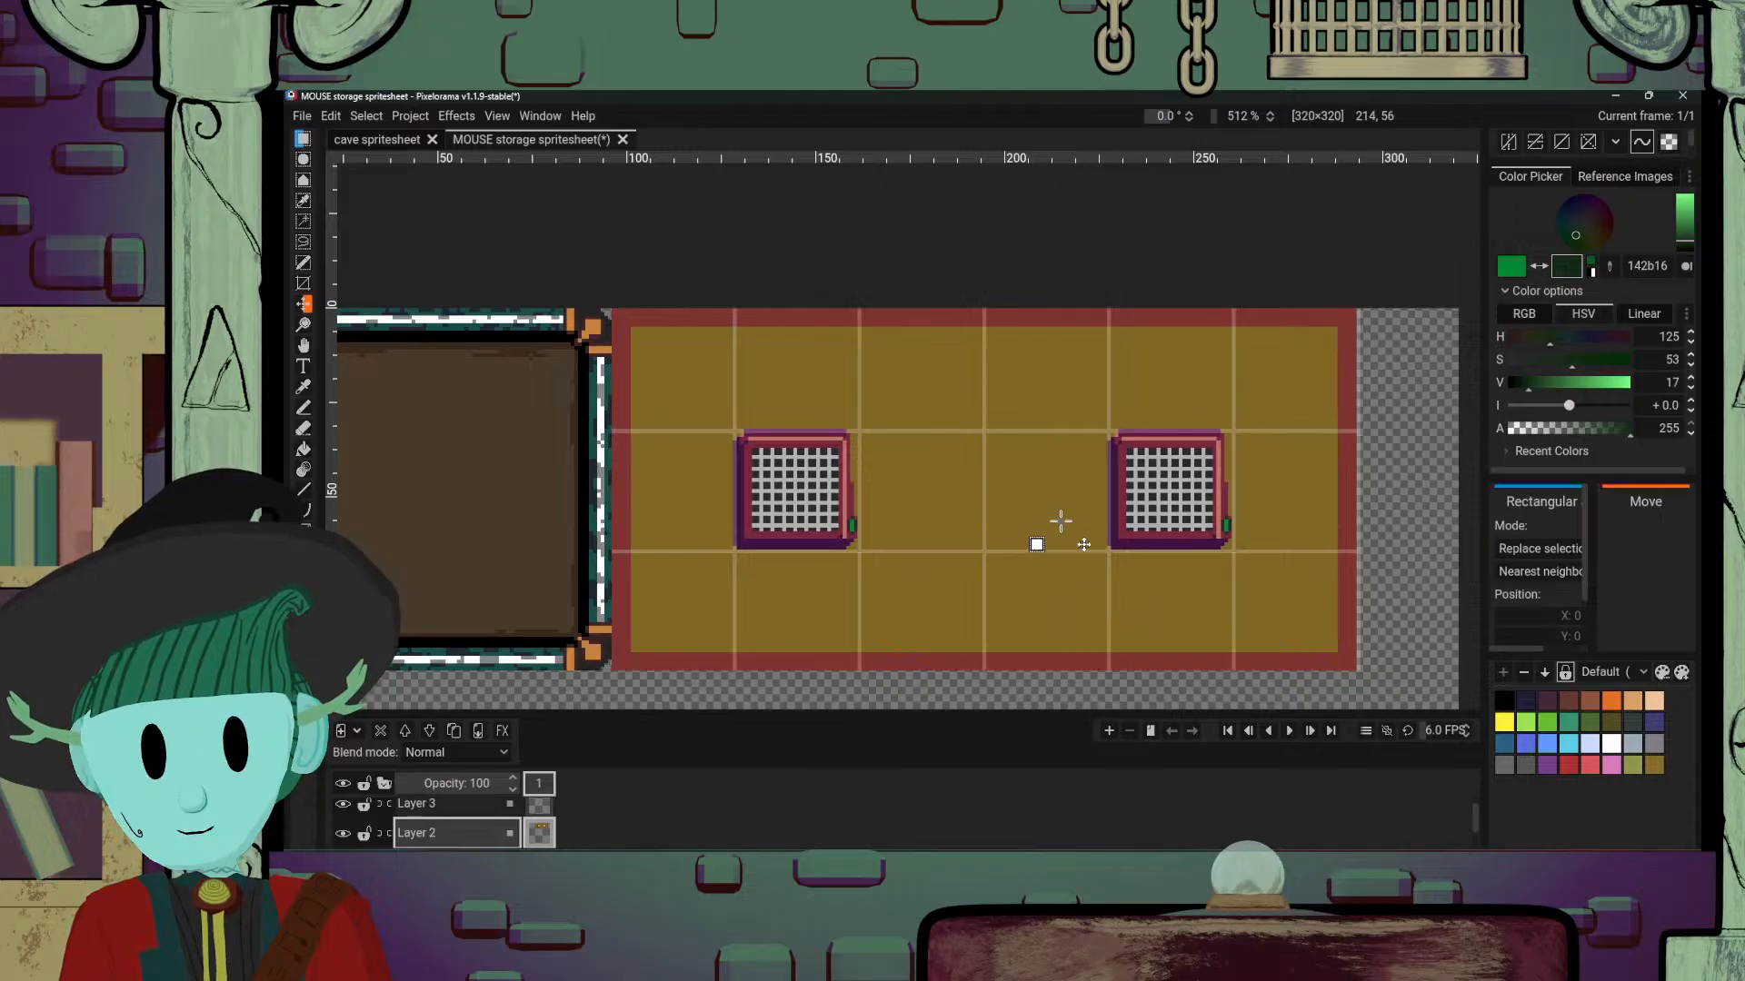
Step: Examine the spacing of the two slots on the gridded panel and bring up the crafting table reference in the browser
scroll(1060, 521, "up", 2)
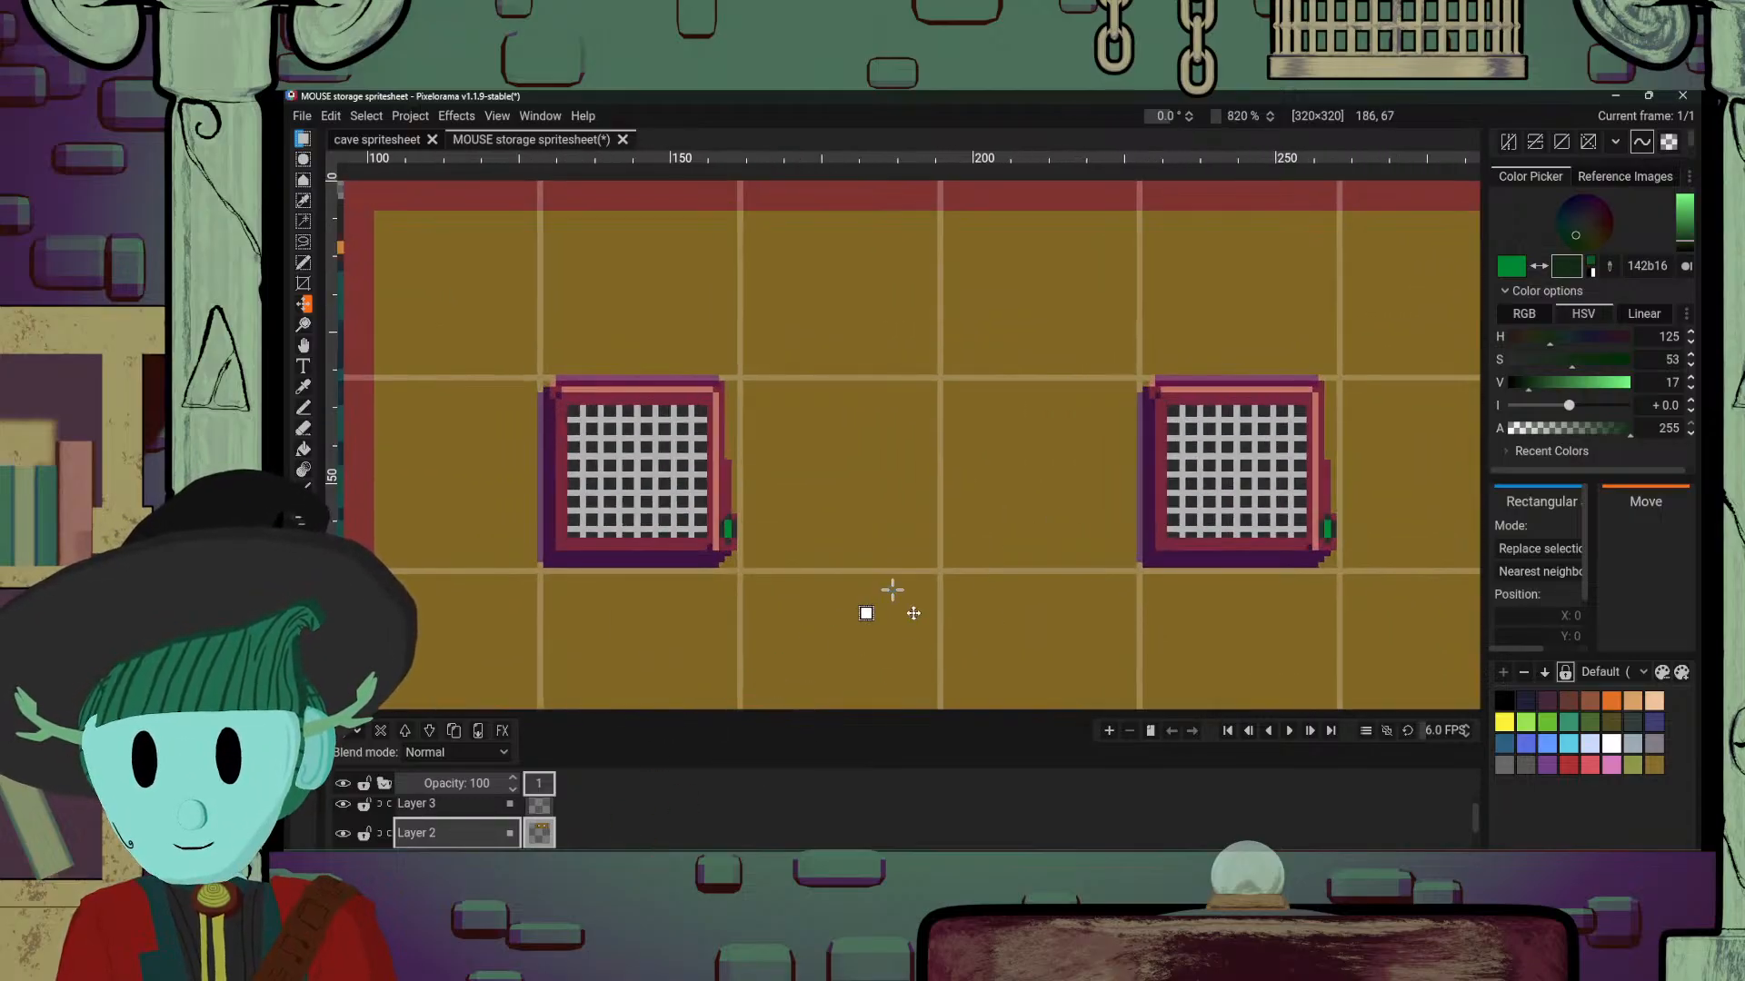
scroll(978, 487, "up", 1)
scroll(1032, 564, "down", 3)
scroll(1032, 545, "up", 2)
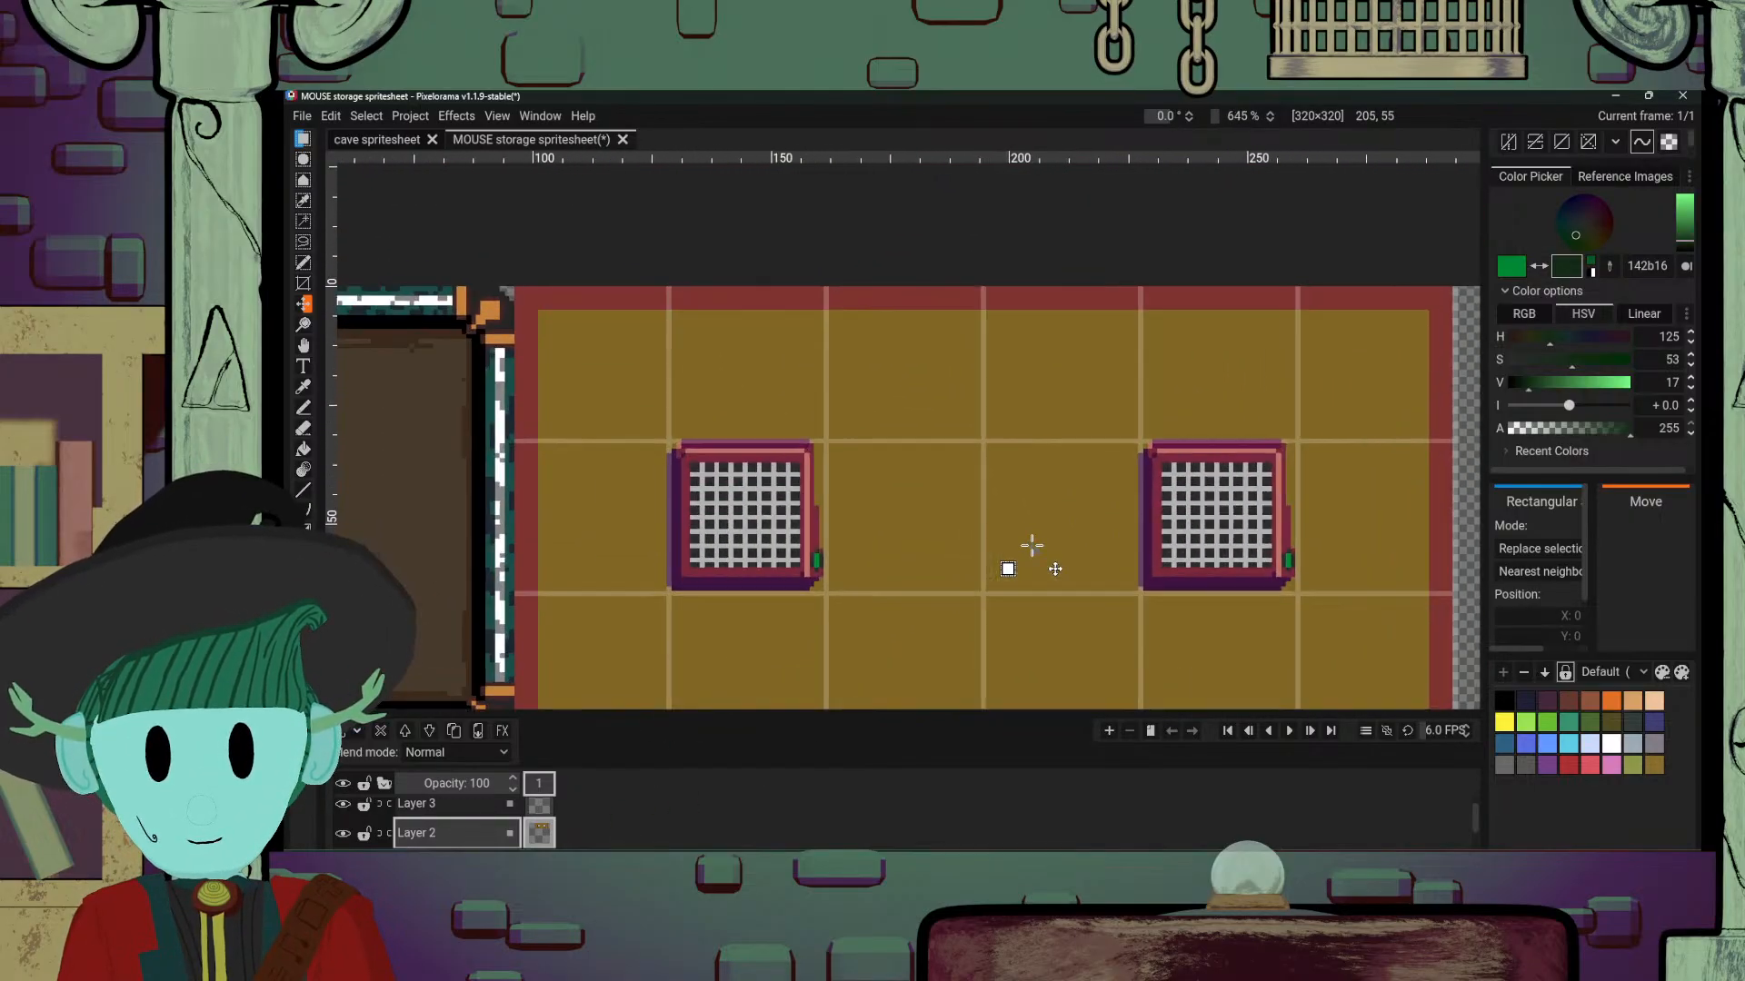
left_click_drag(1032, 545, 994, 576)
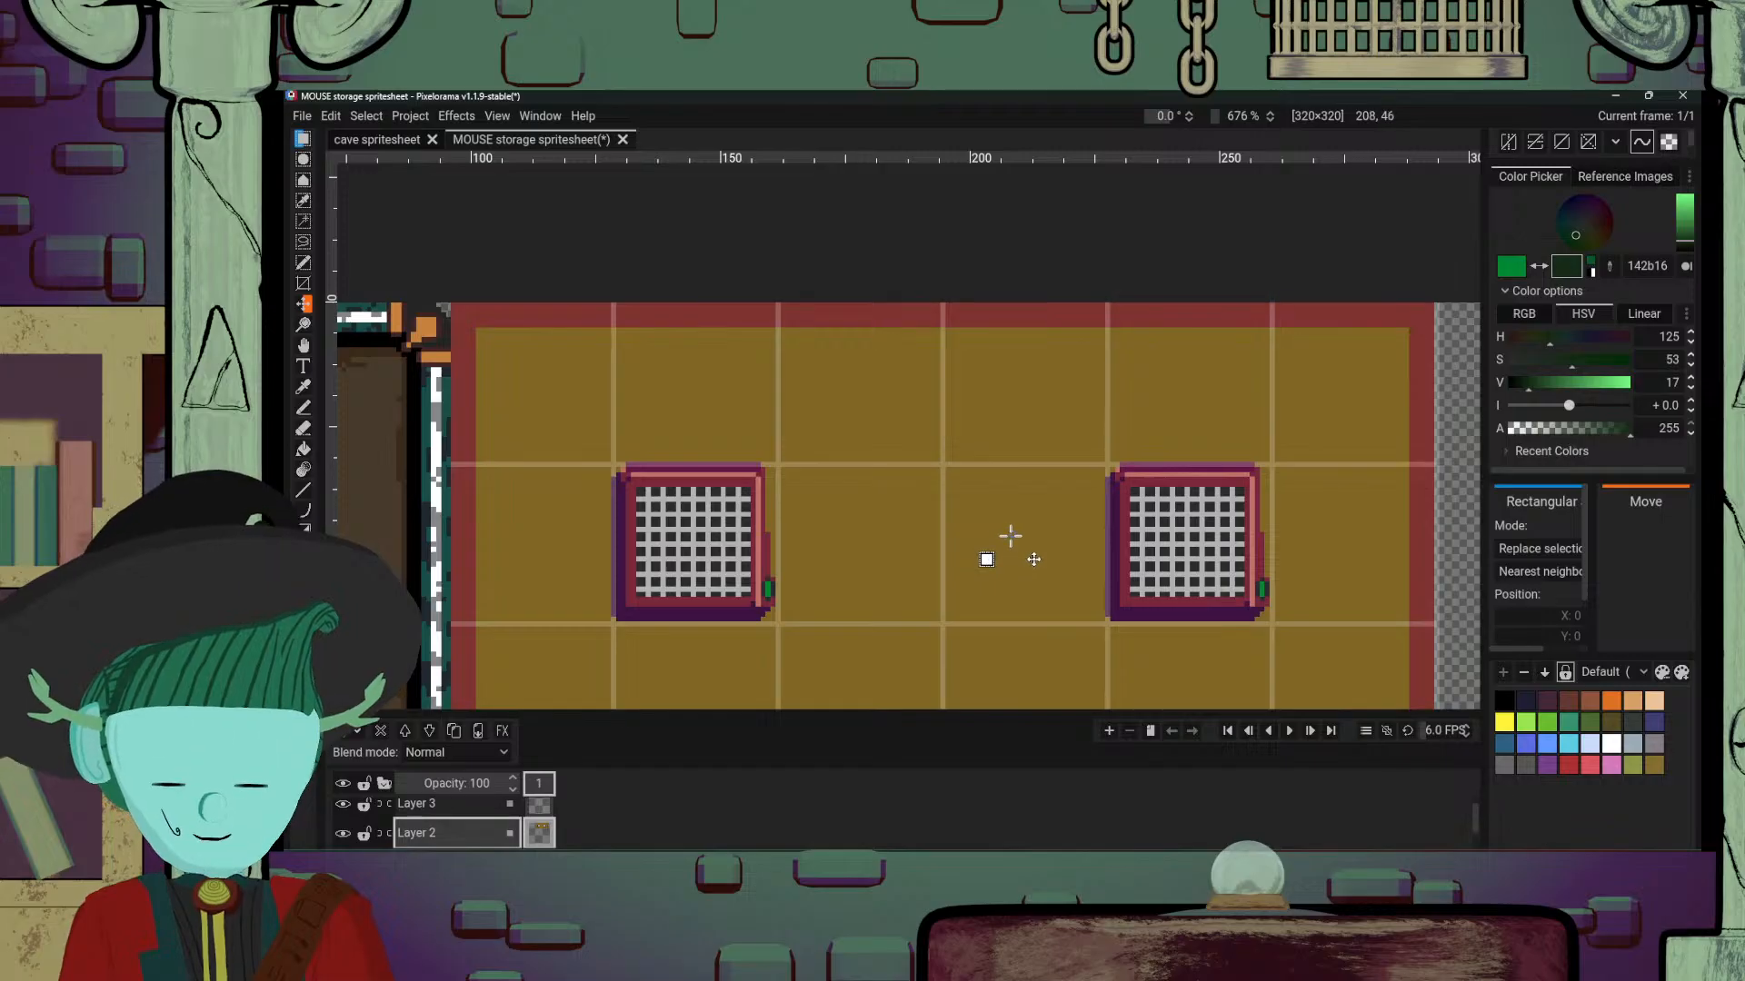
scroll(1010, 536, "up", 5)
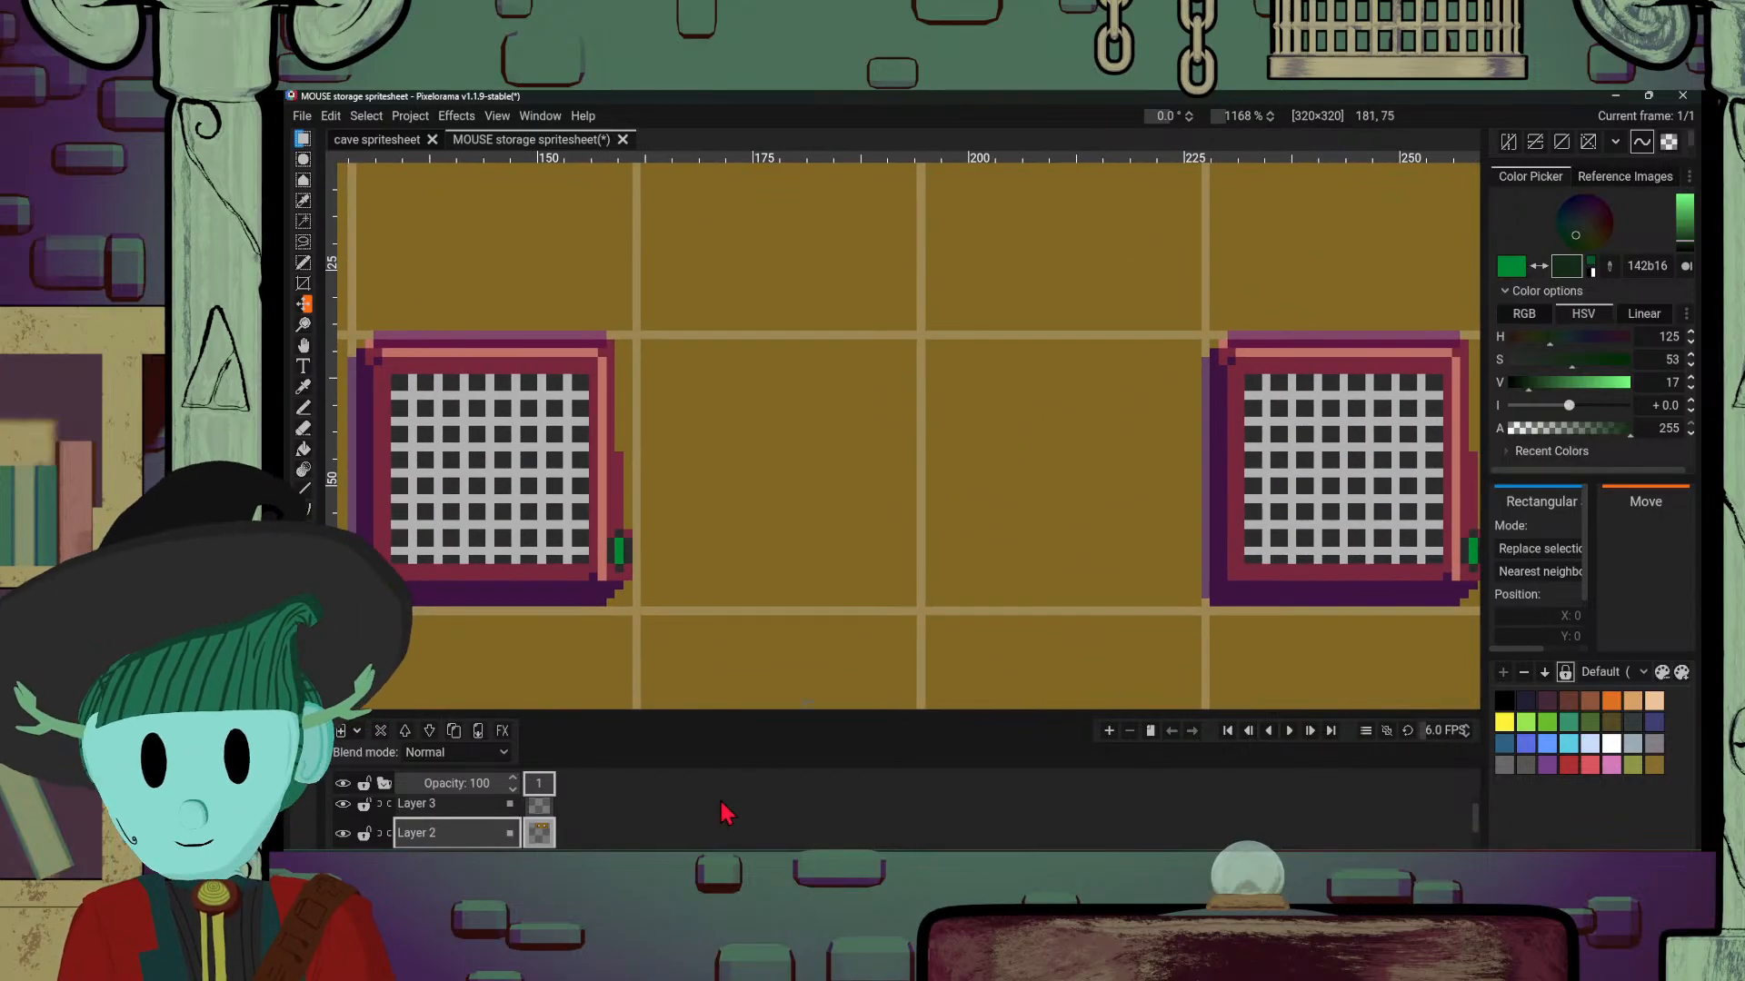
left_click(711, 790)
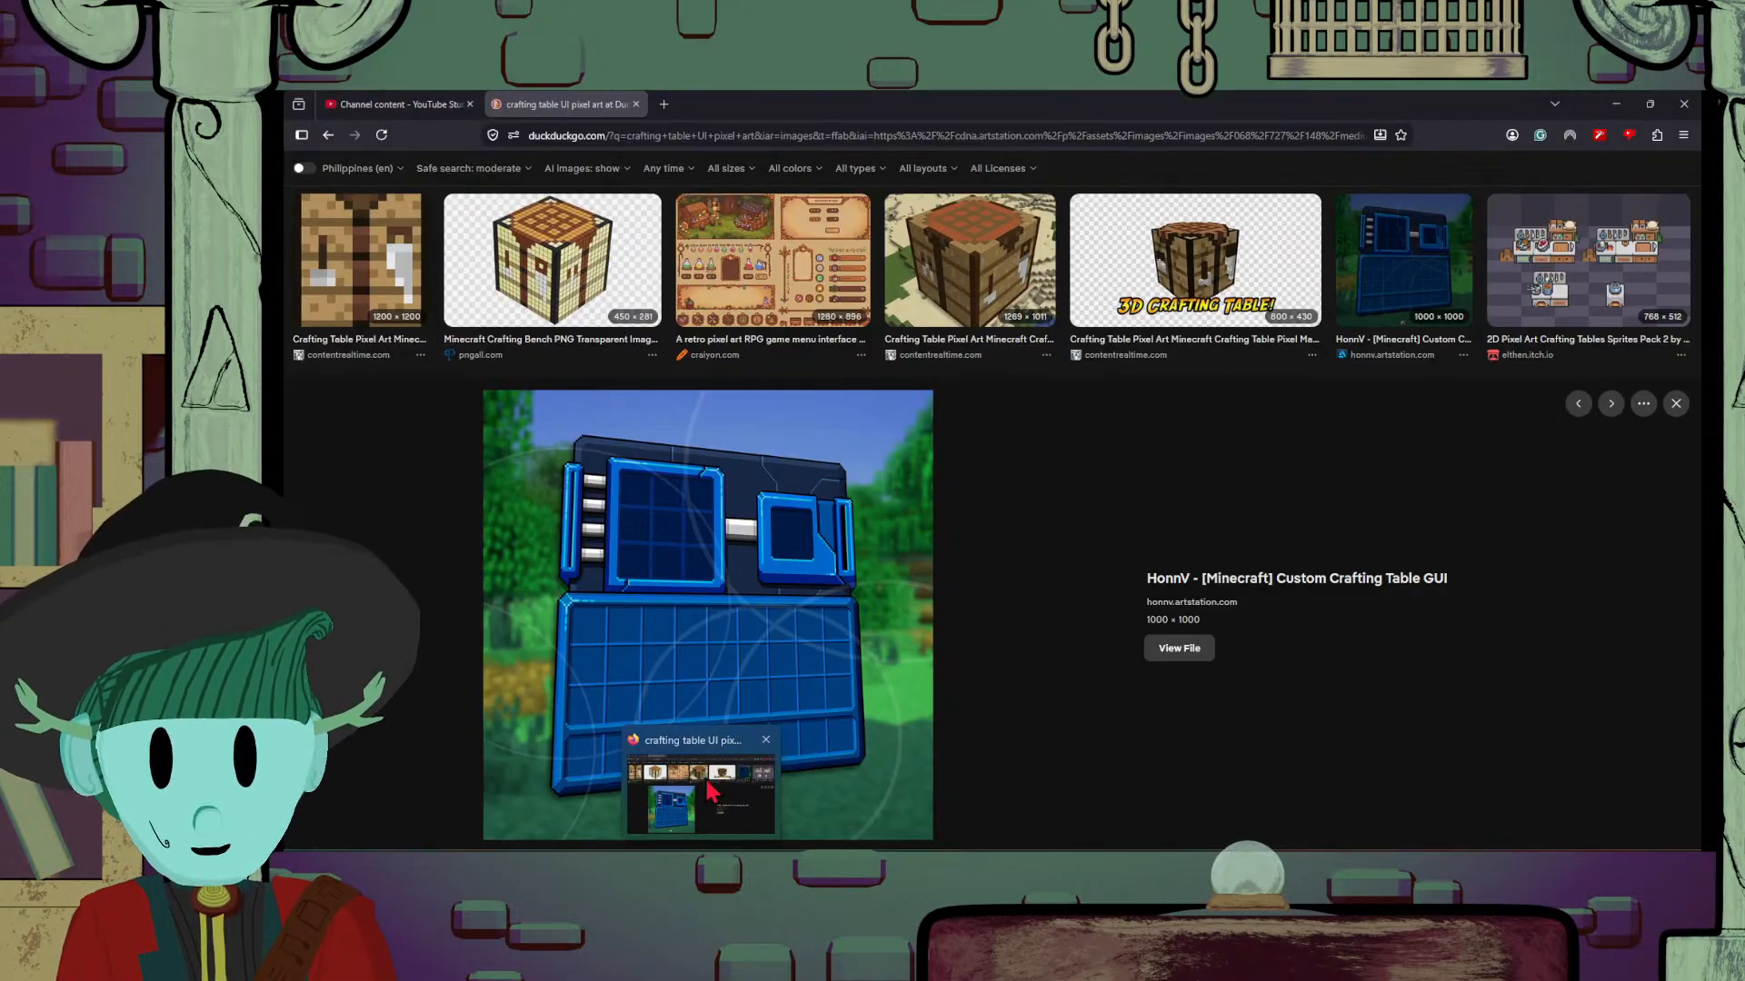
Step: Return from the browser reference to Pixelorama and mix a dark navy secondary colour, 1c1b48
left_click(713, 794)
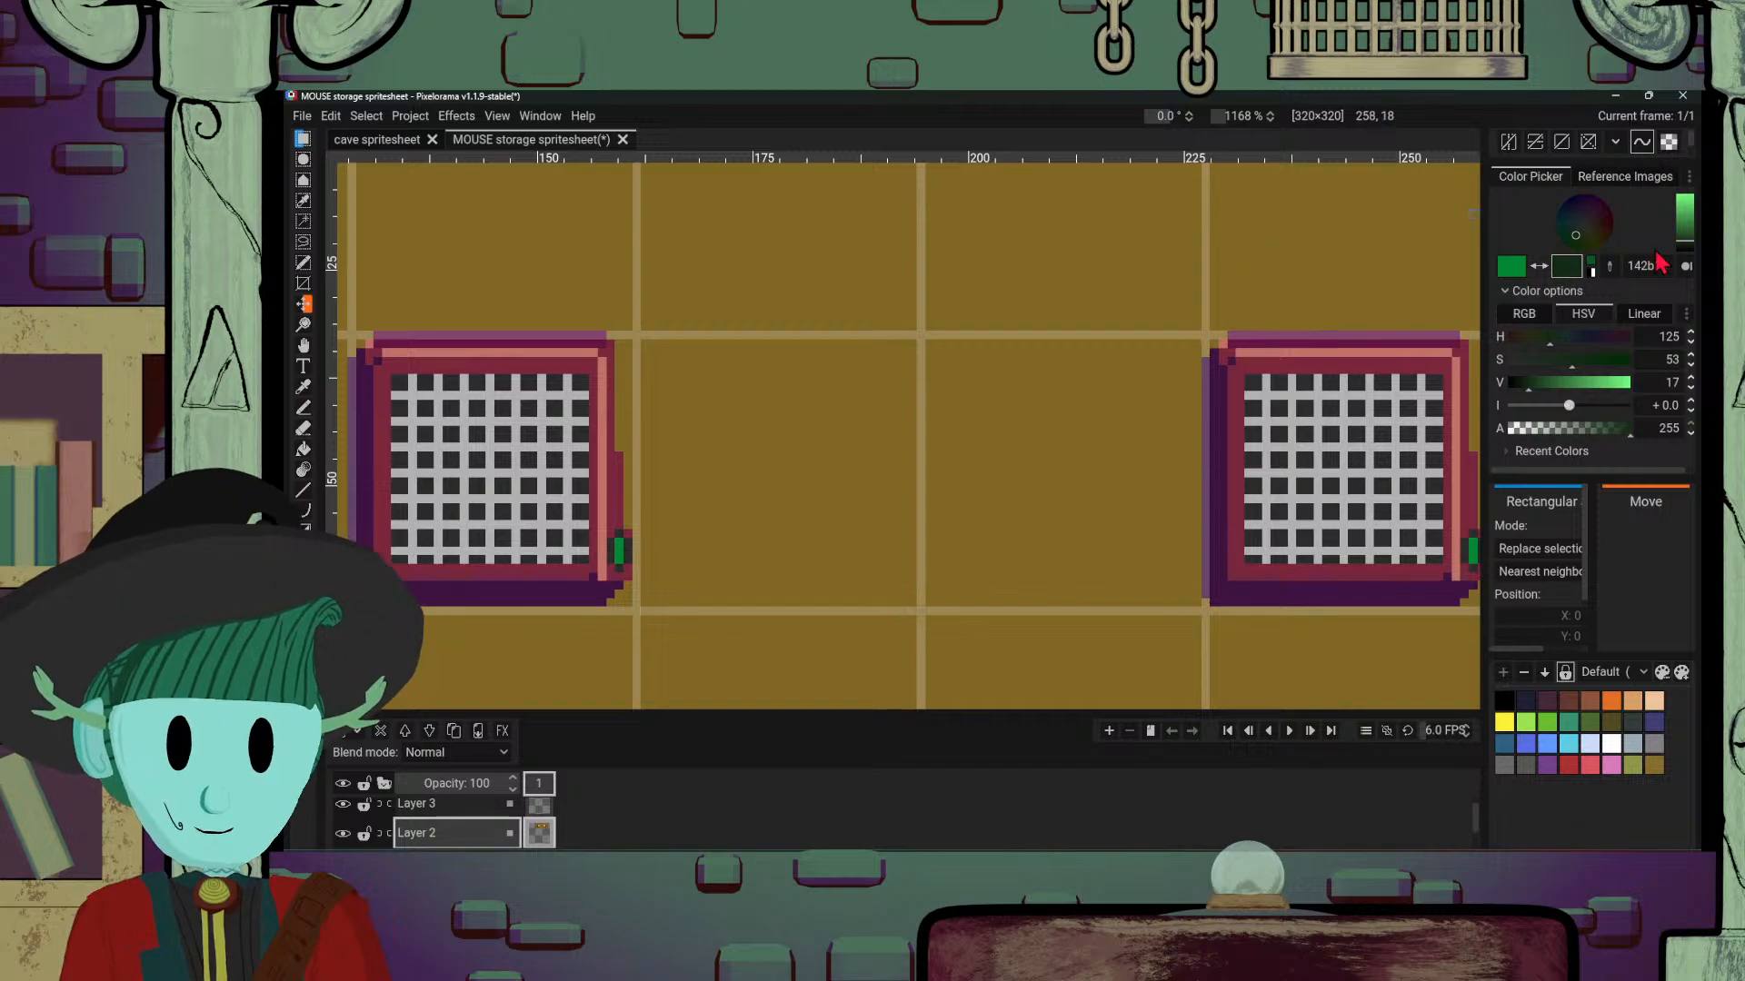
left_click(1686, 220)
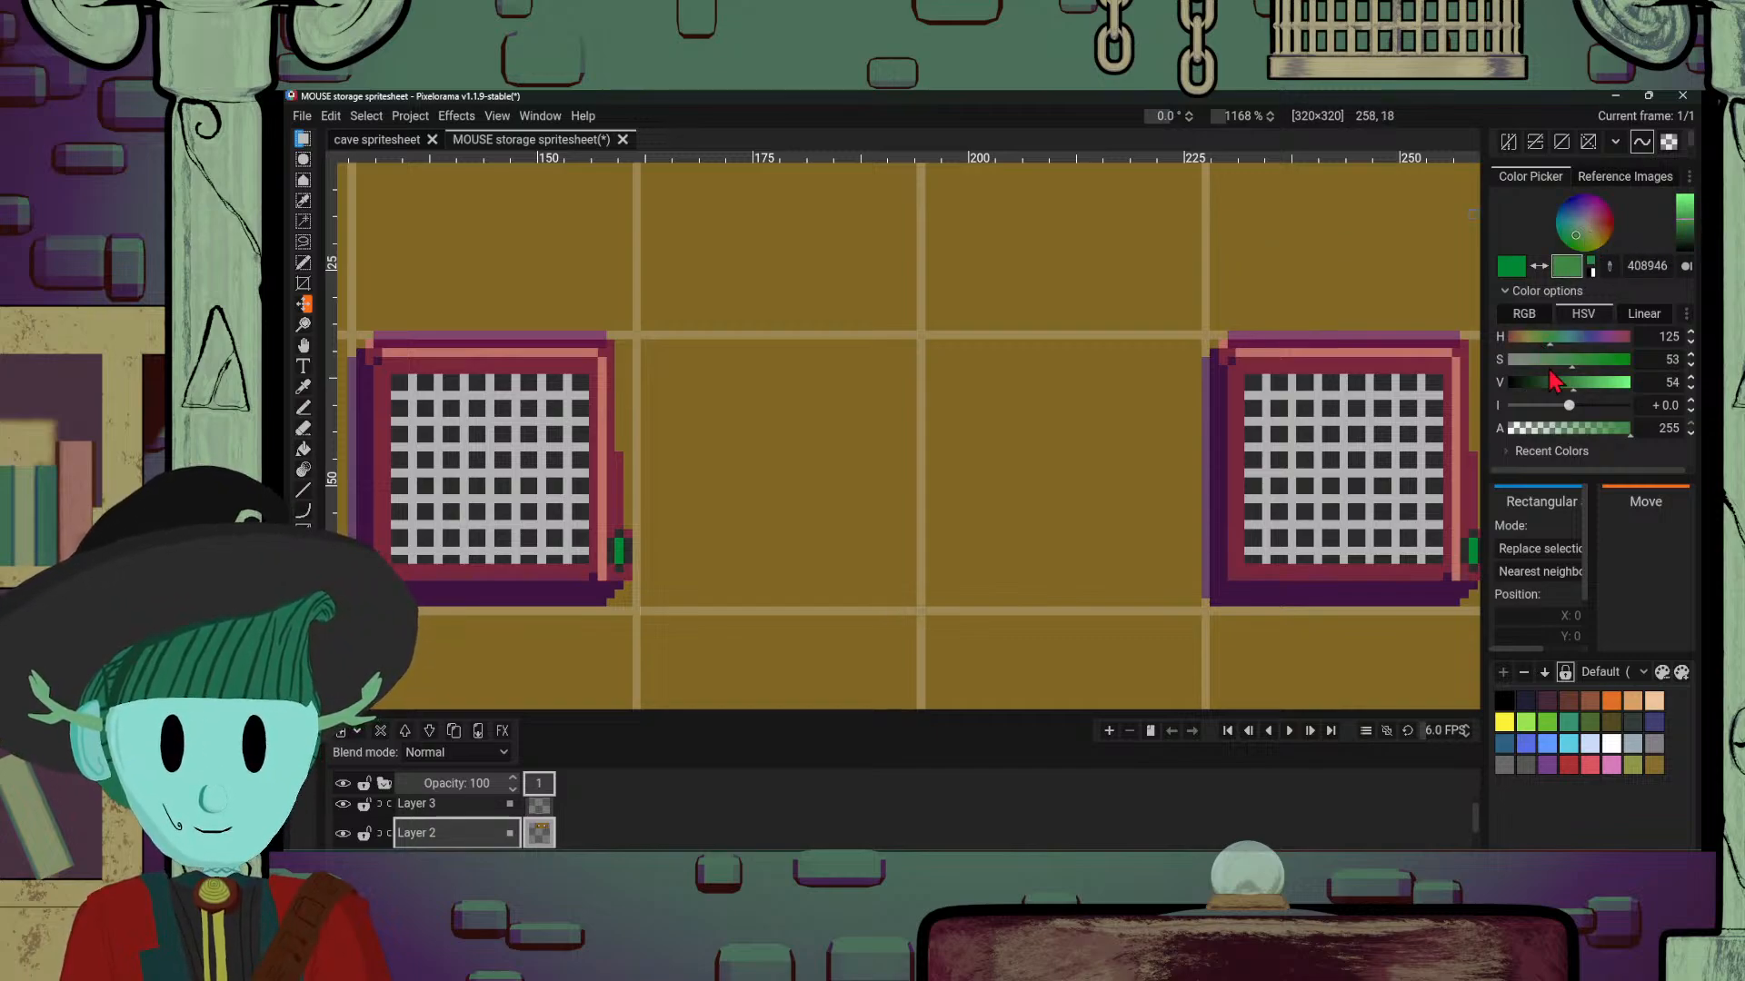
left_click_drag(1551, 372, 1454, 368)
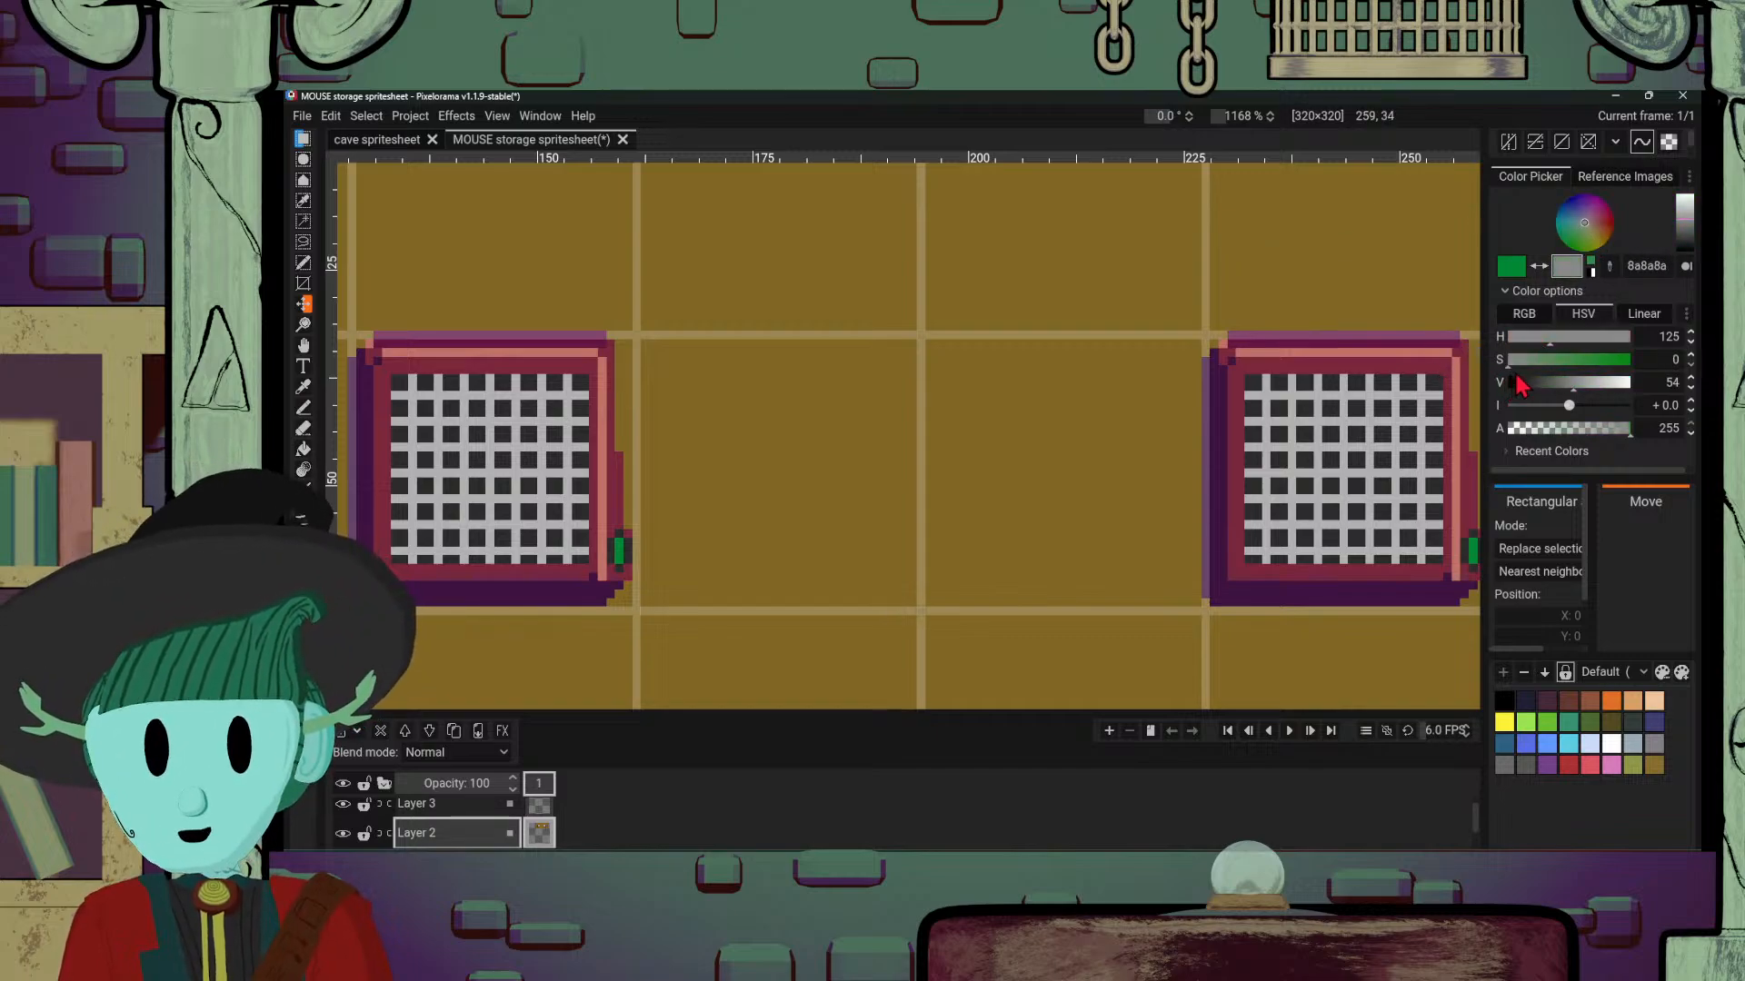
left_click(1577, 208)
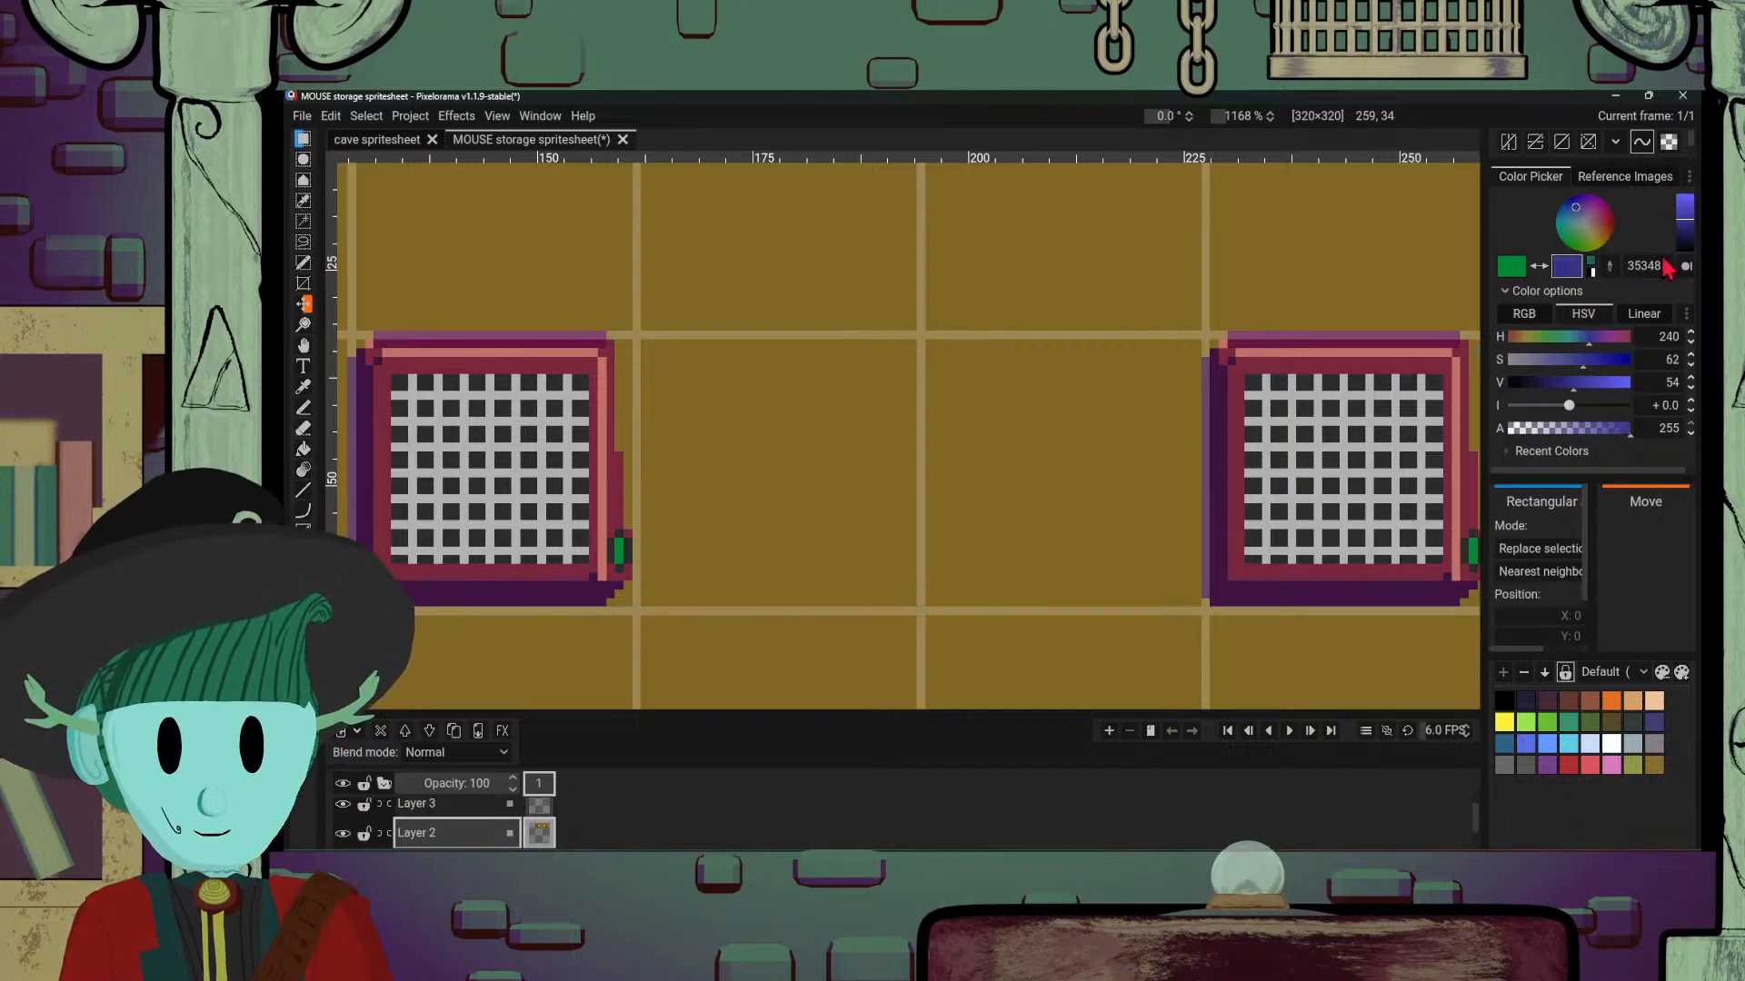
left_click(1686, 236)
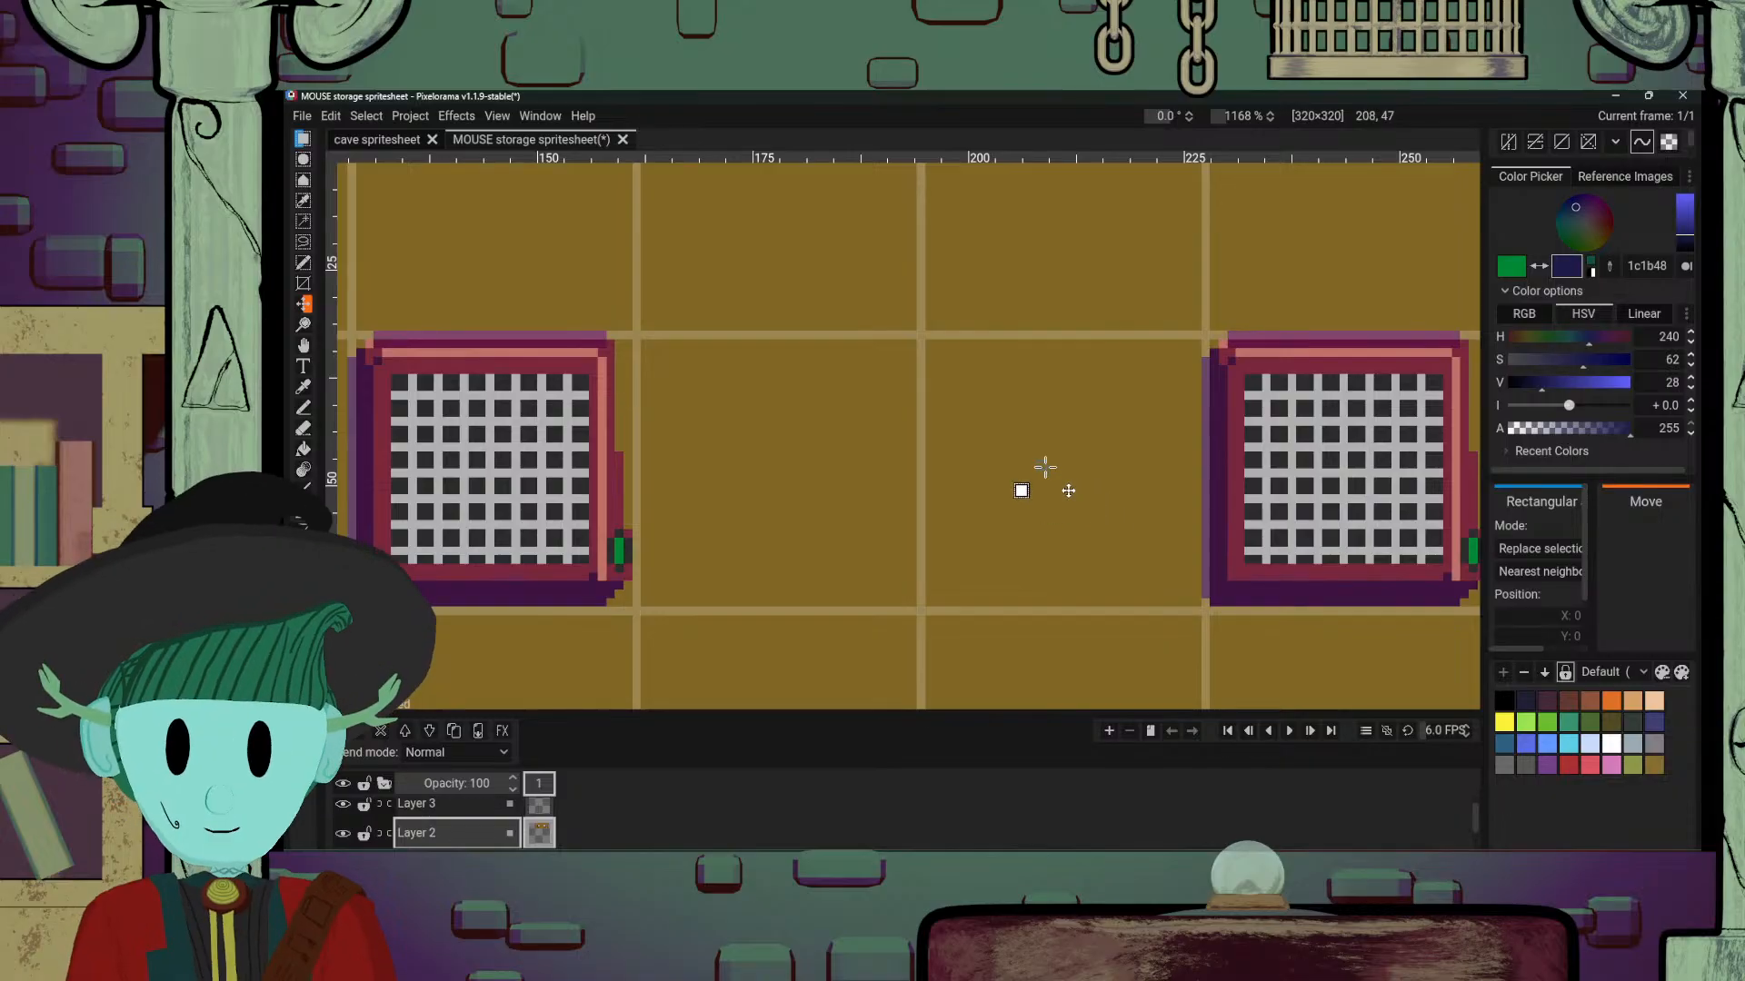
Step: Take the Pencil, make the navy the primary colour and undo the two test strokes beside the left grid box
key("b")
left_click_drag(627, 424, 650, 426)
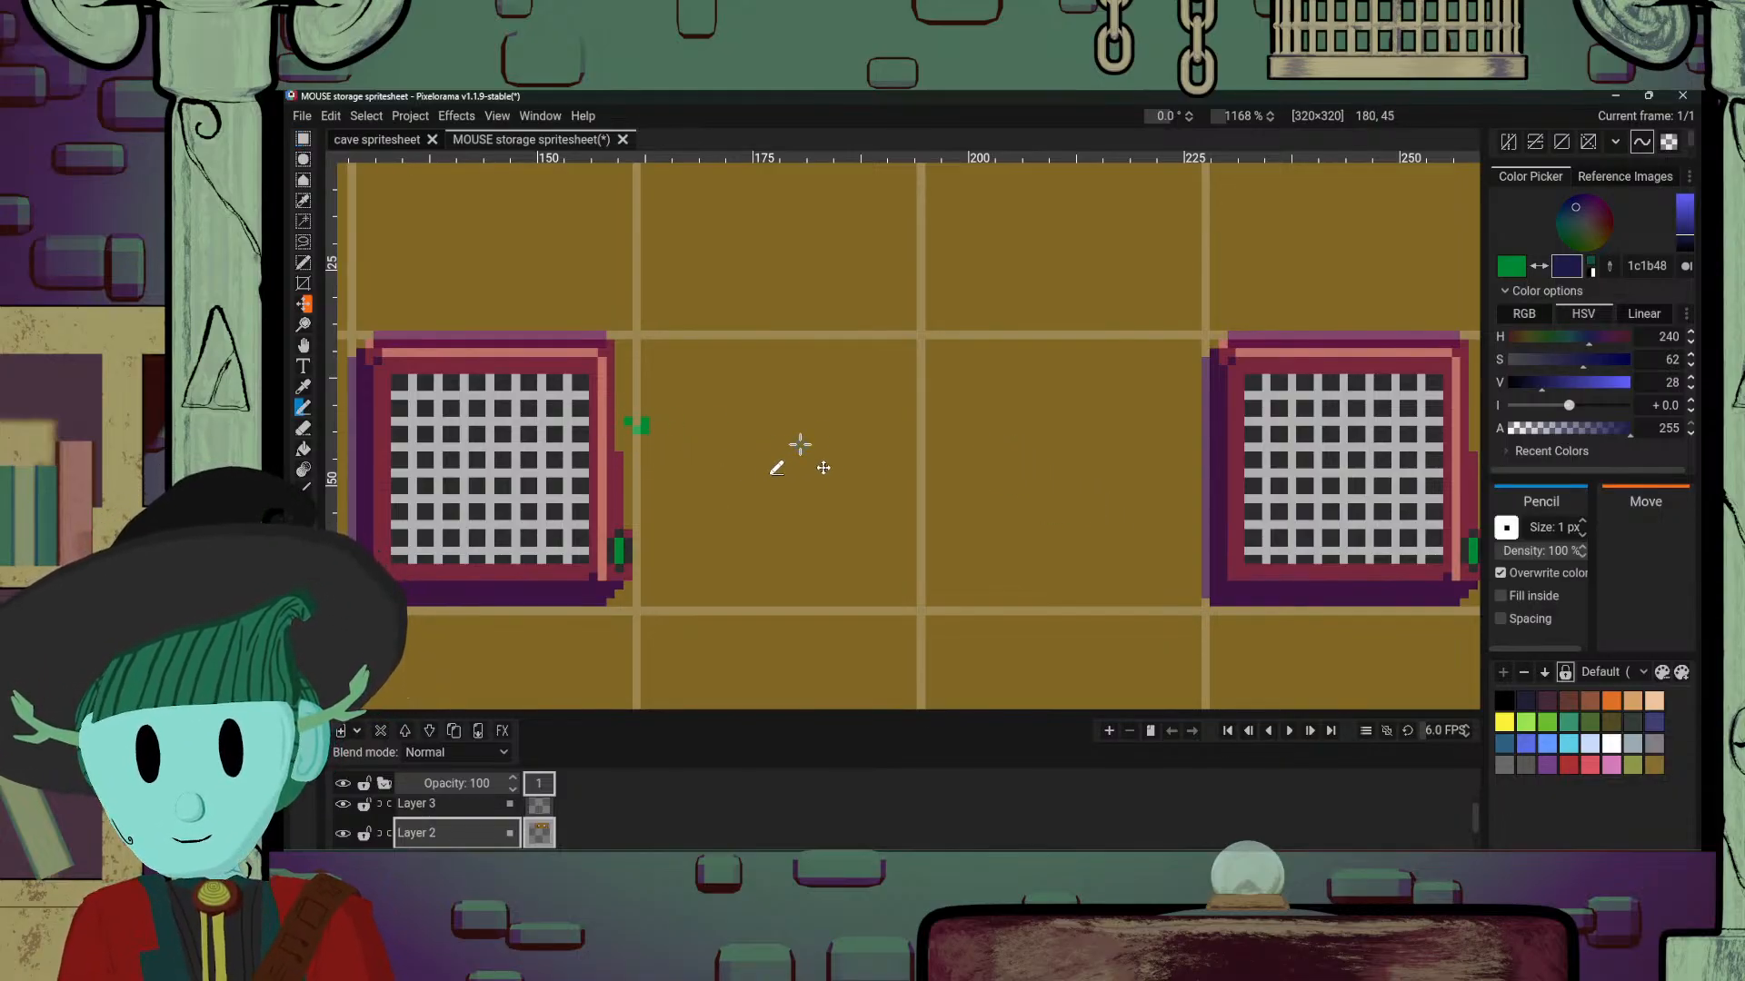
key("x")
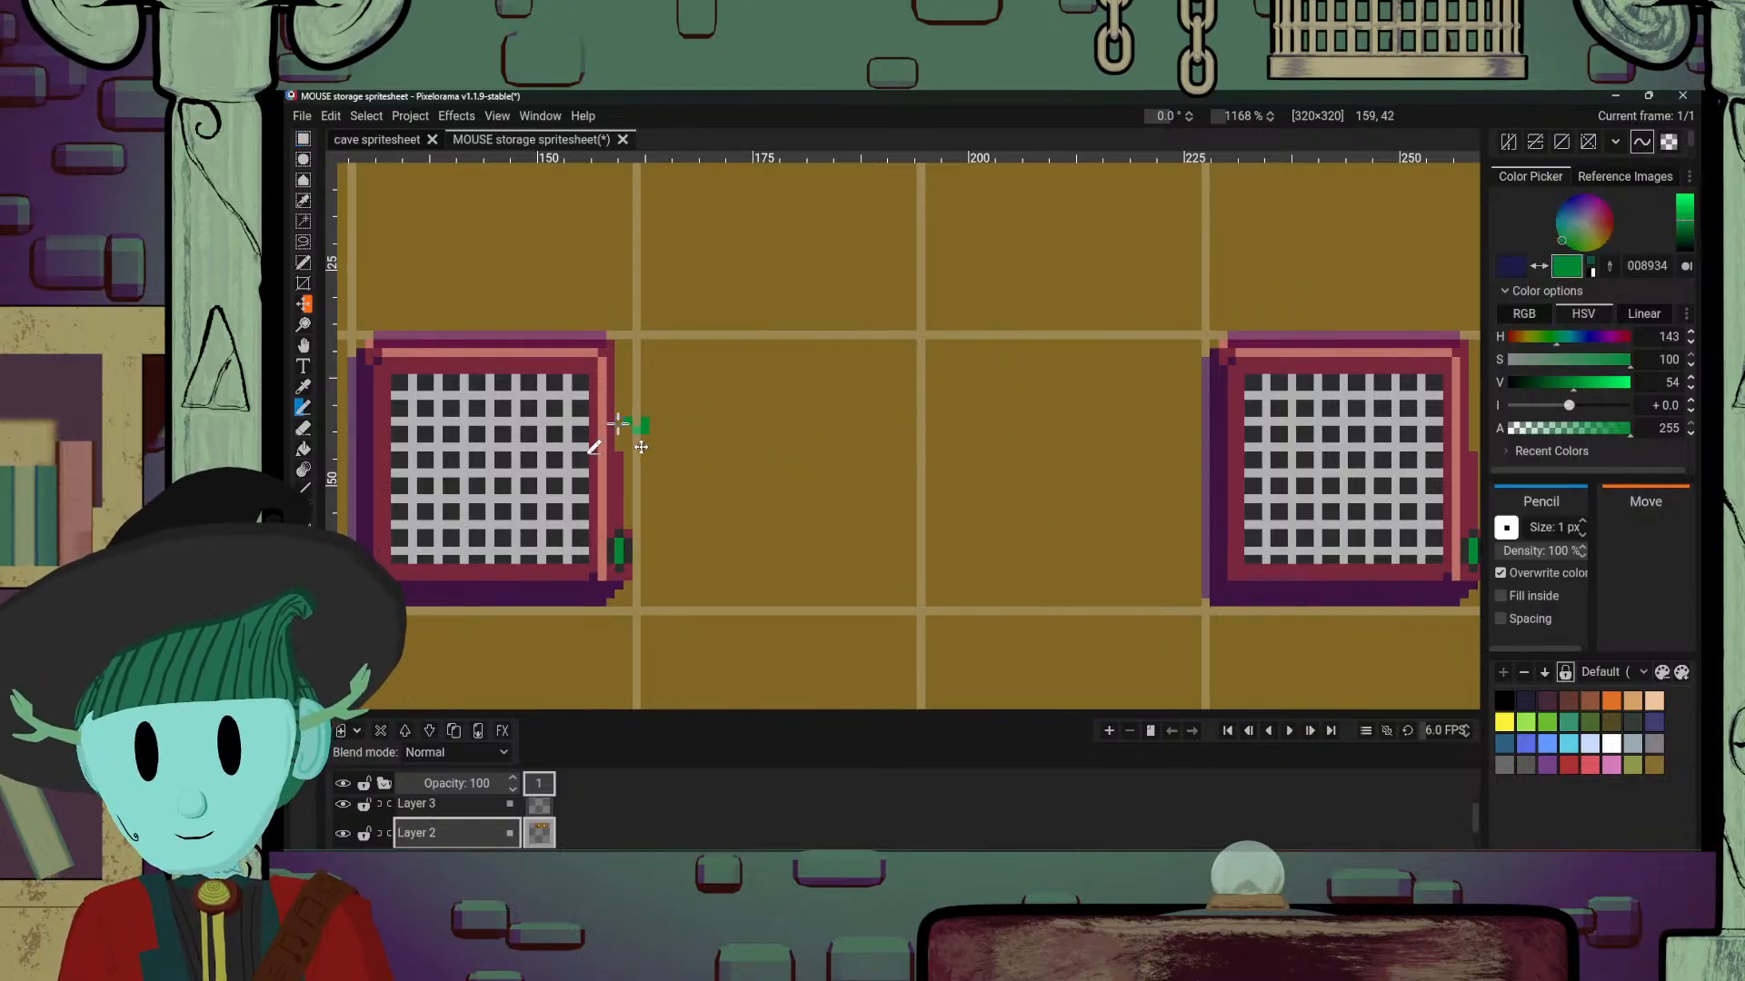
mouse_move(625, 421)
left_mouse_down()
mouse_move(674, 416)
mouse_move(631, 414)
mouse_move(762, 421)
left_mouse_up()
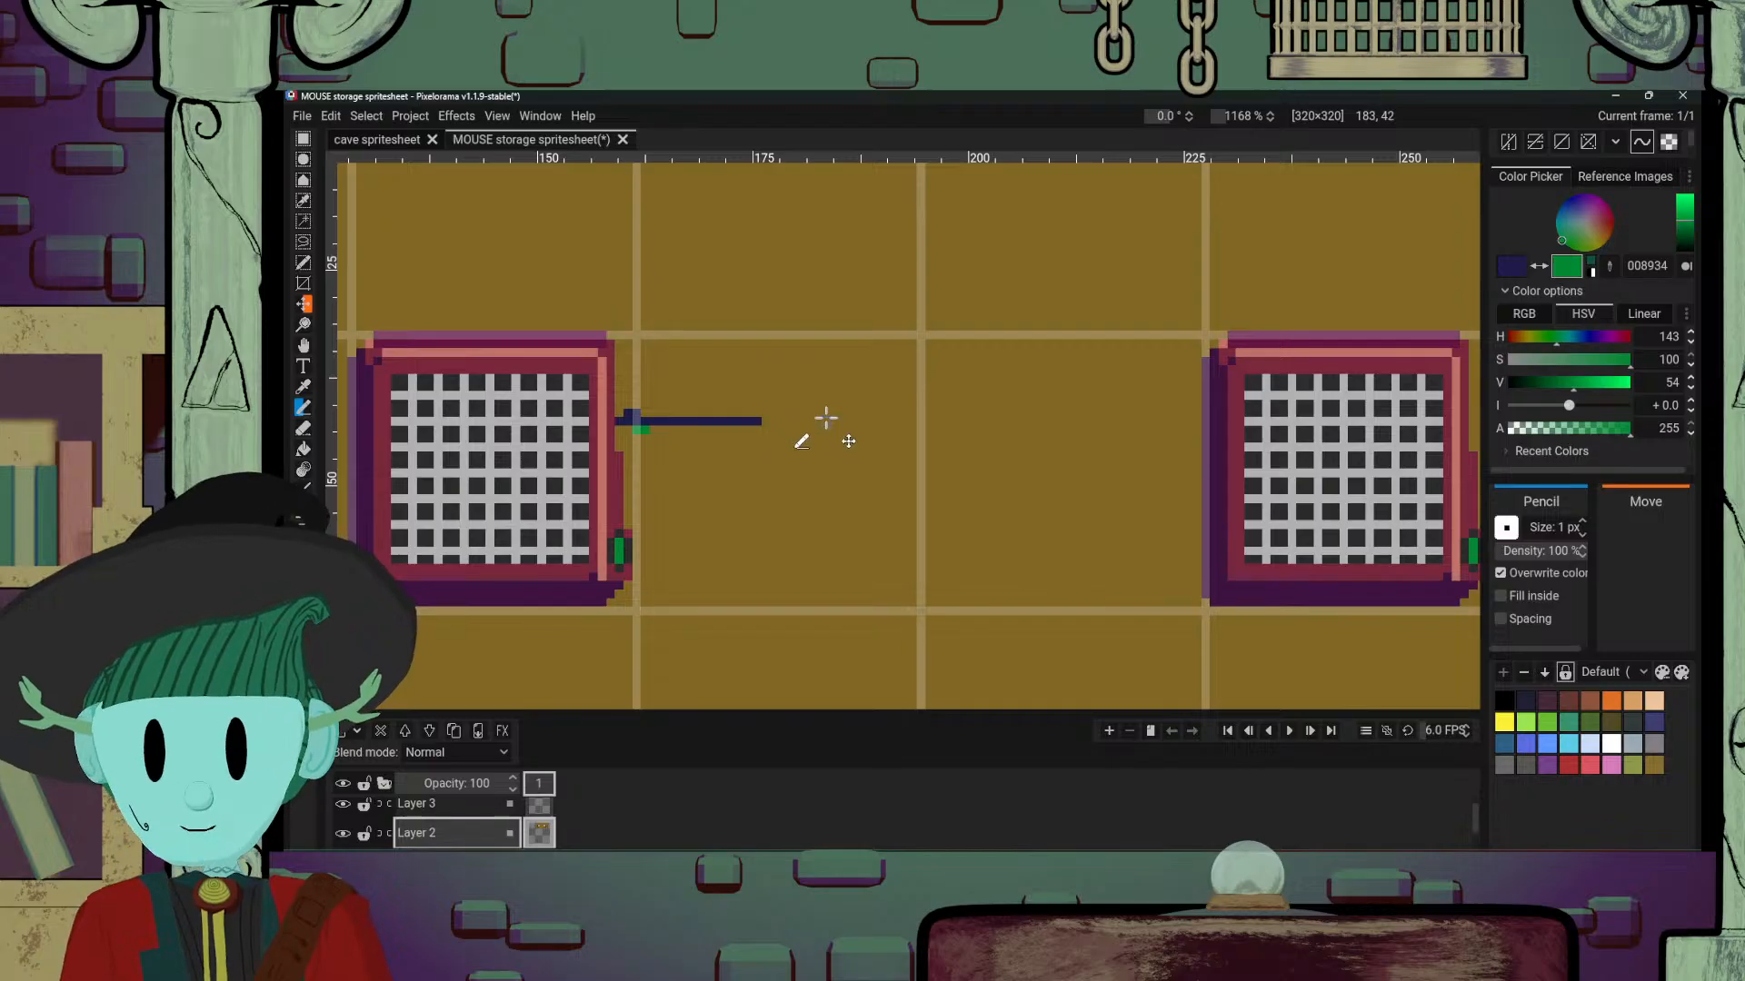
key("ctrl+z")
key("ctrl+z")
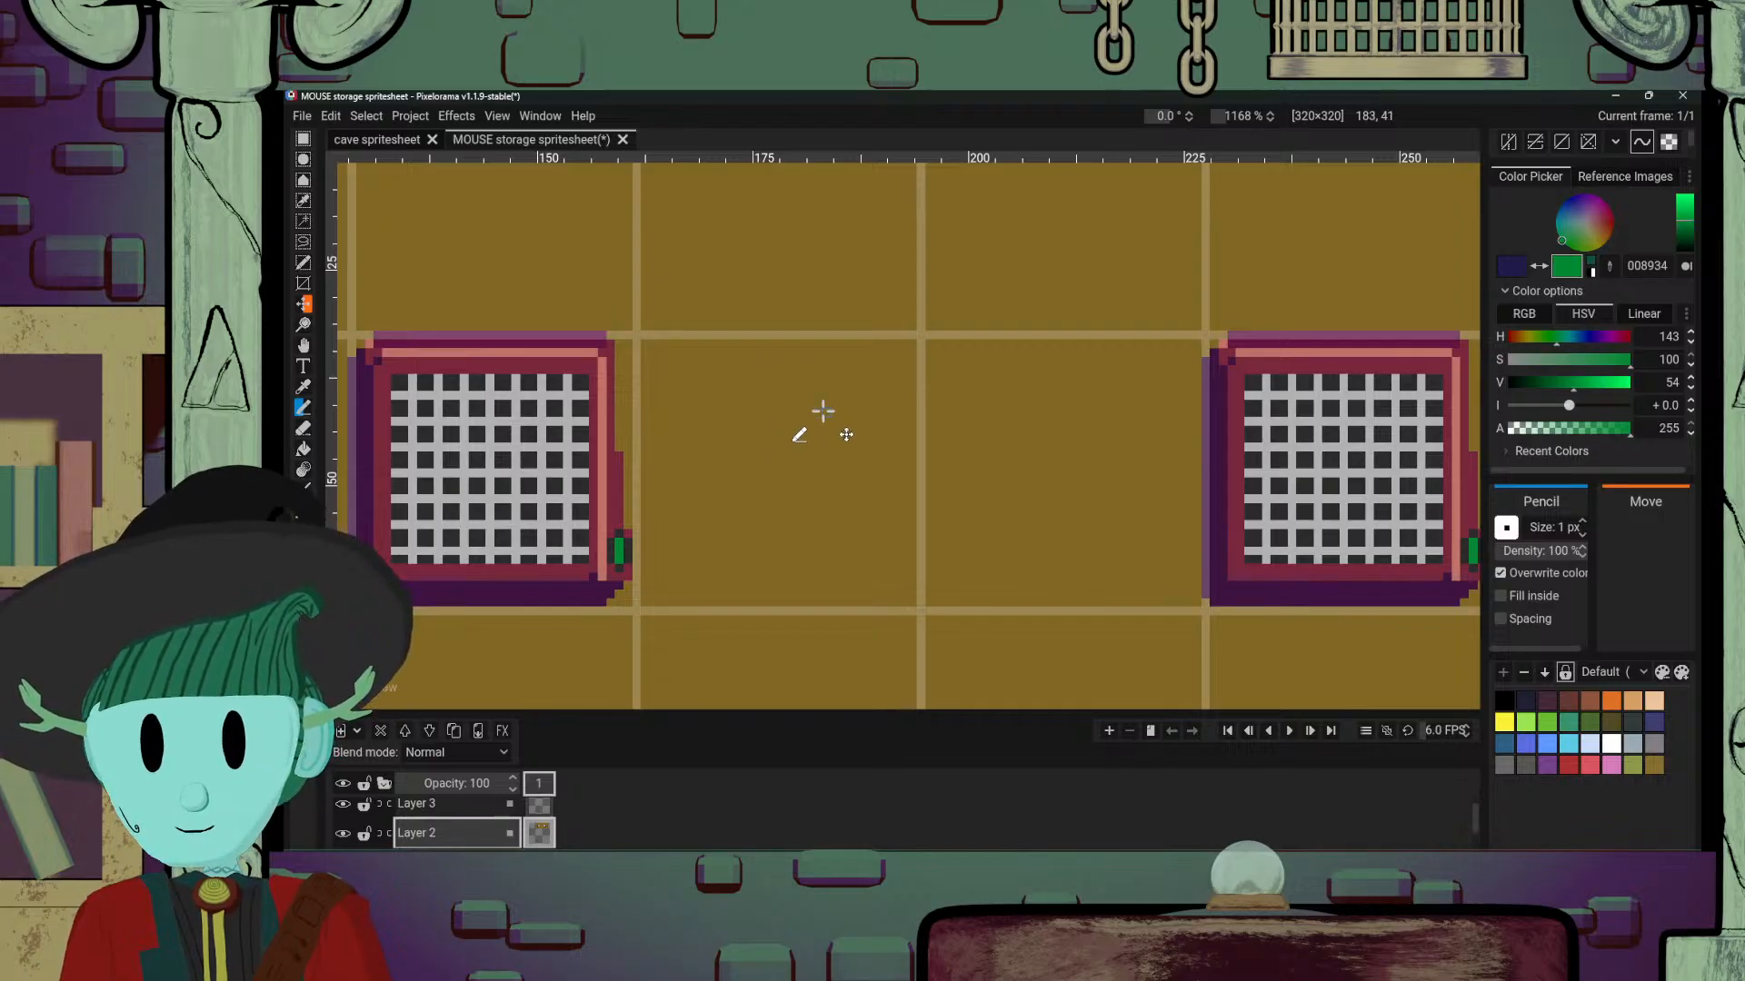
Step: Draw a navy line joining the upper parts of the two grid boxes and paint out the stray pixels above it in ochre
left_click_drag(617, 359, 1195, 361)
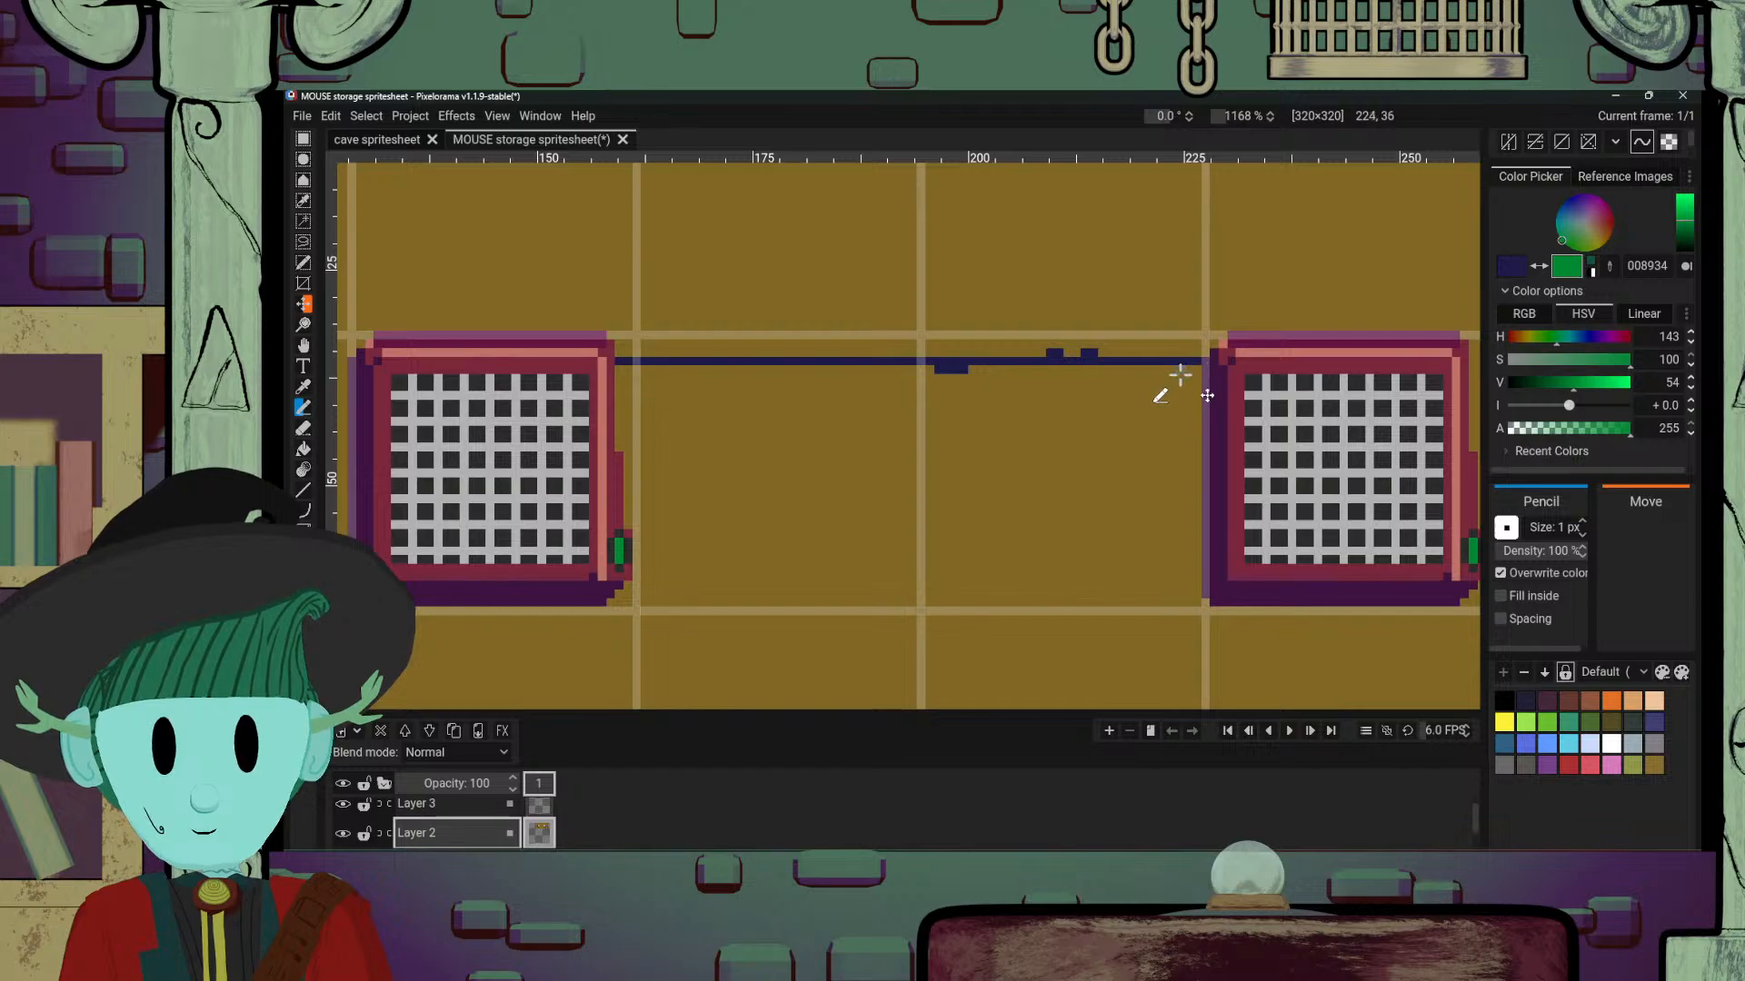
scroll(1136, 411, "down", 3)
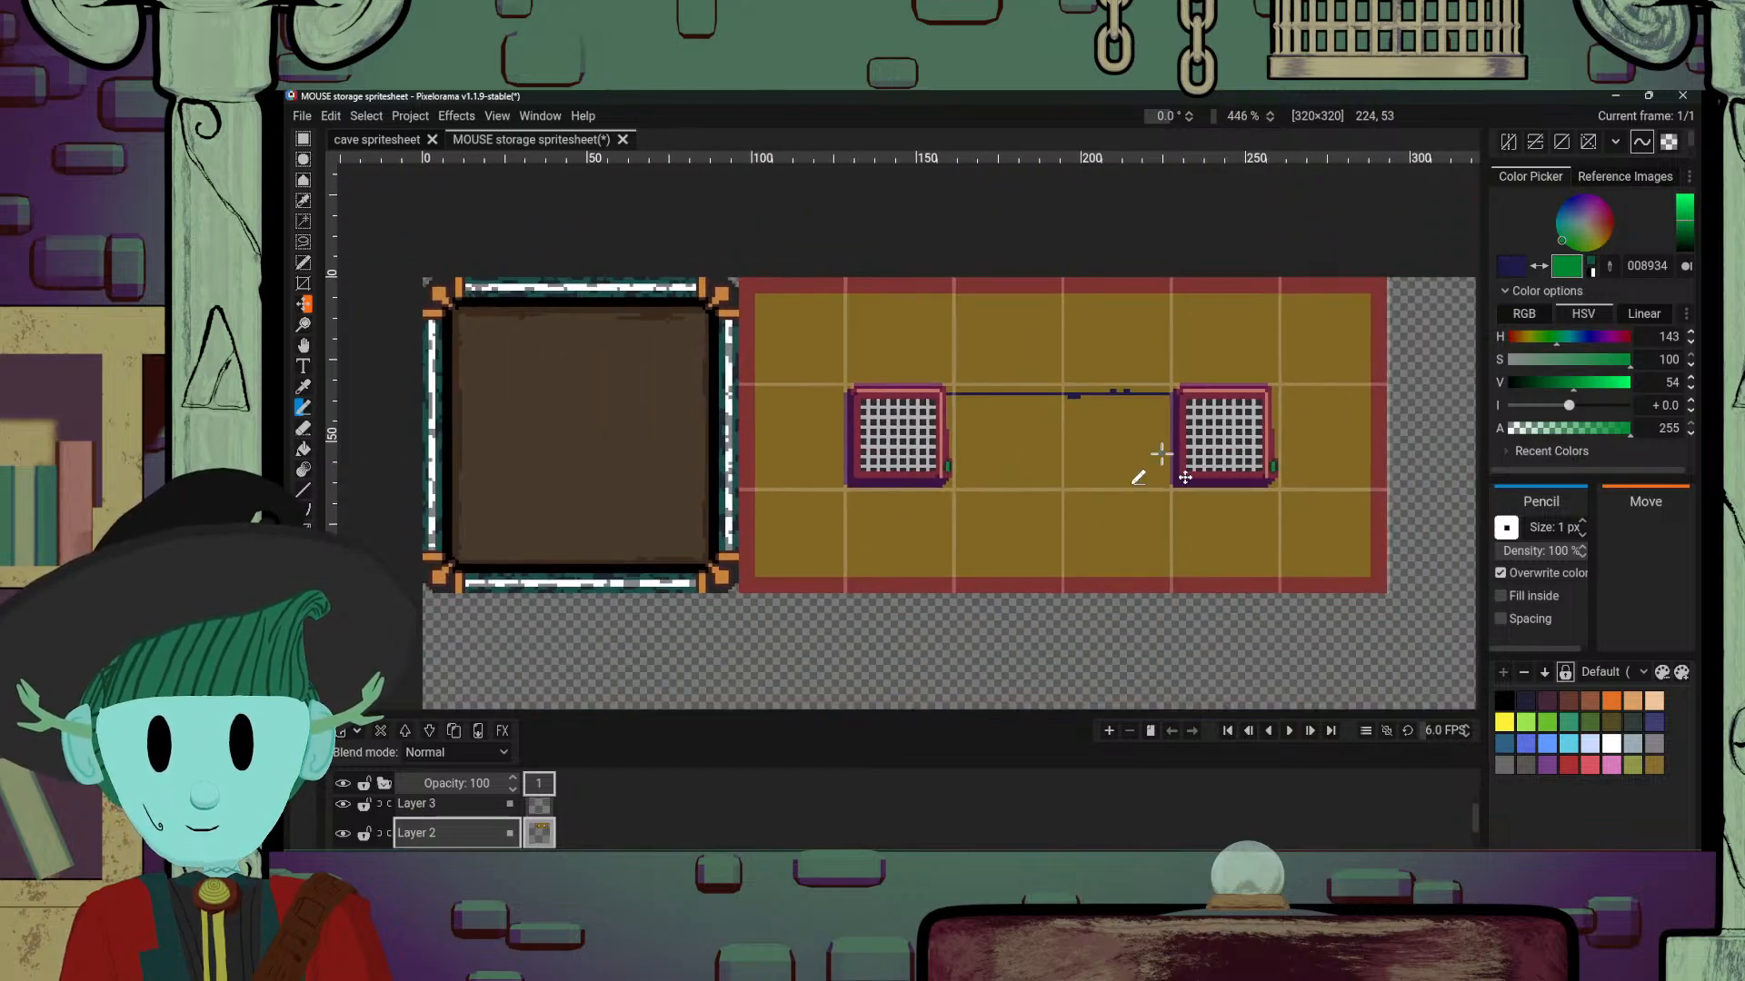
scroll(1159, 461, "up", 2)
scroll(1172, 463, "up", 3)
left_click_drag(1206, 394, 1356, 425)
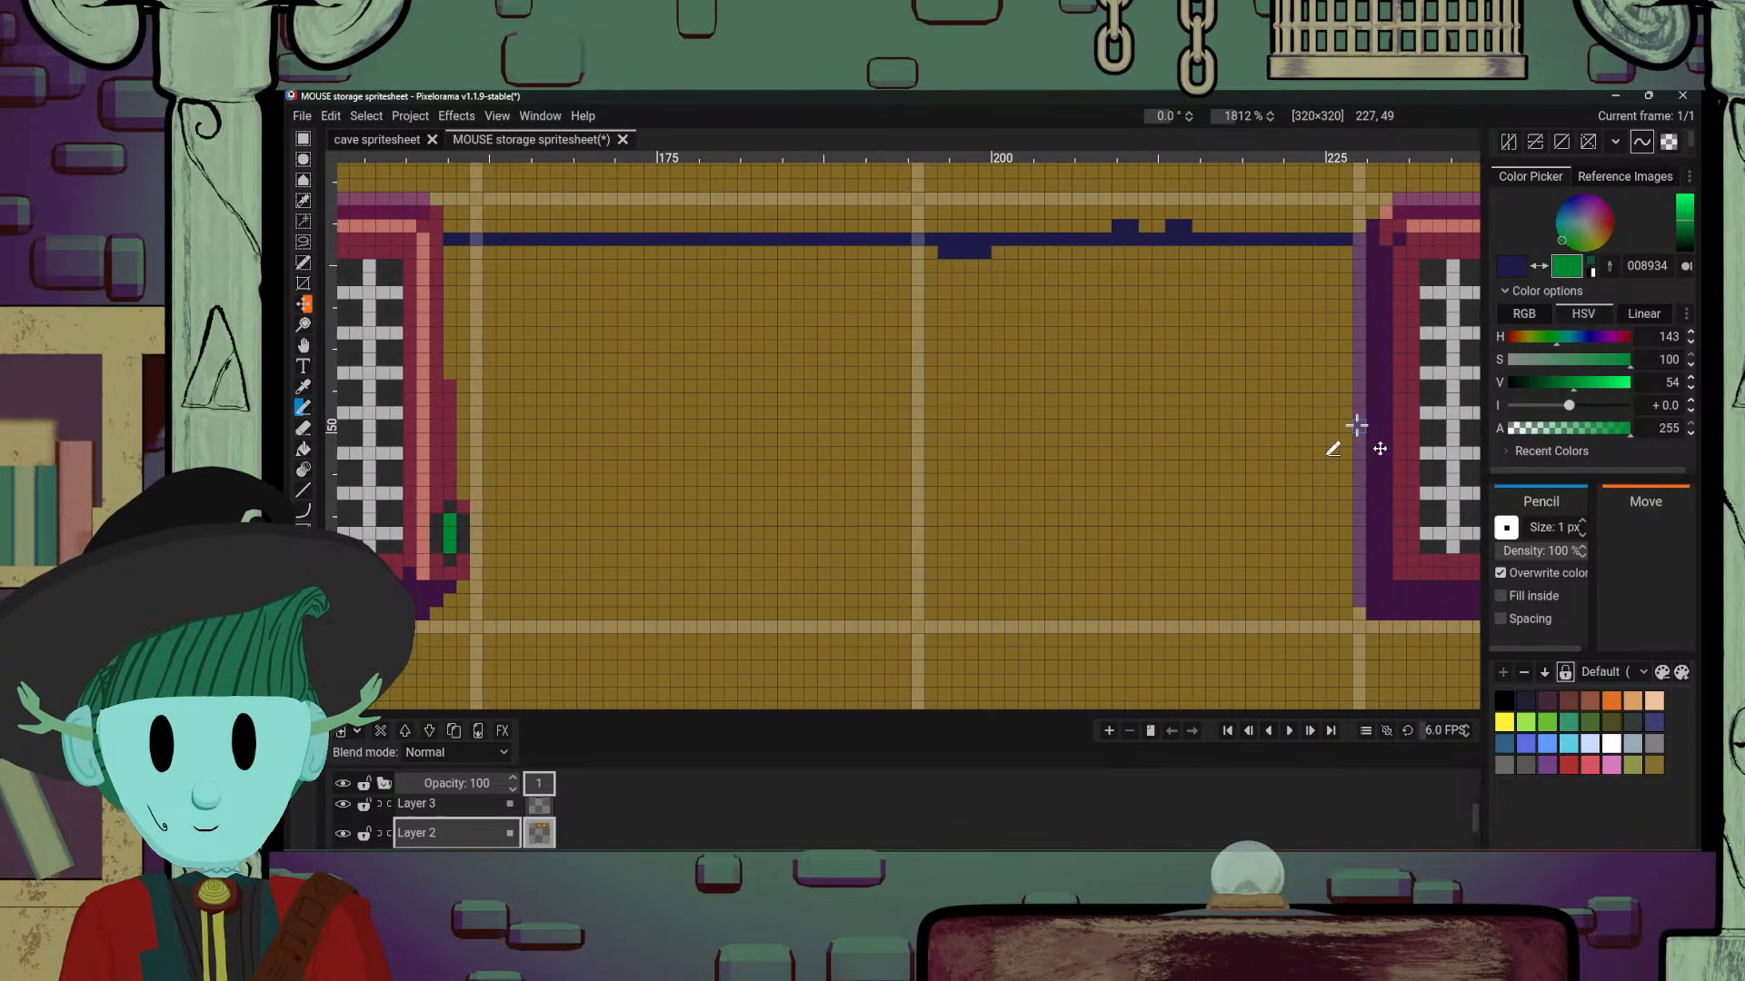
left_click(1101, 225, "alt")
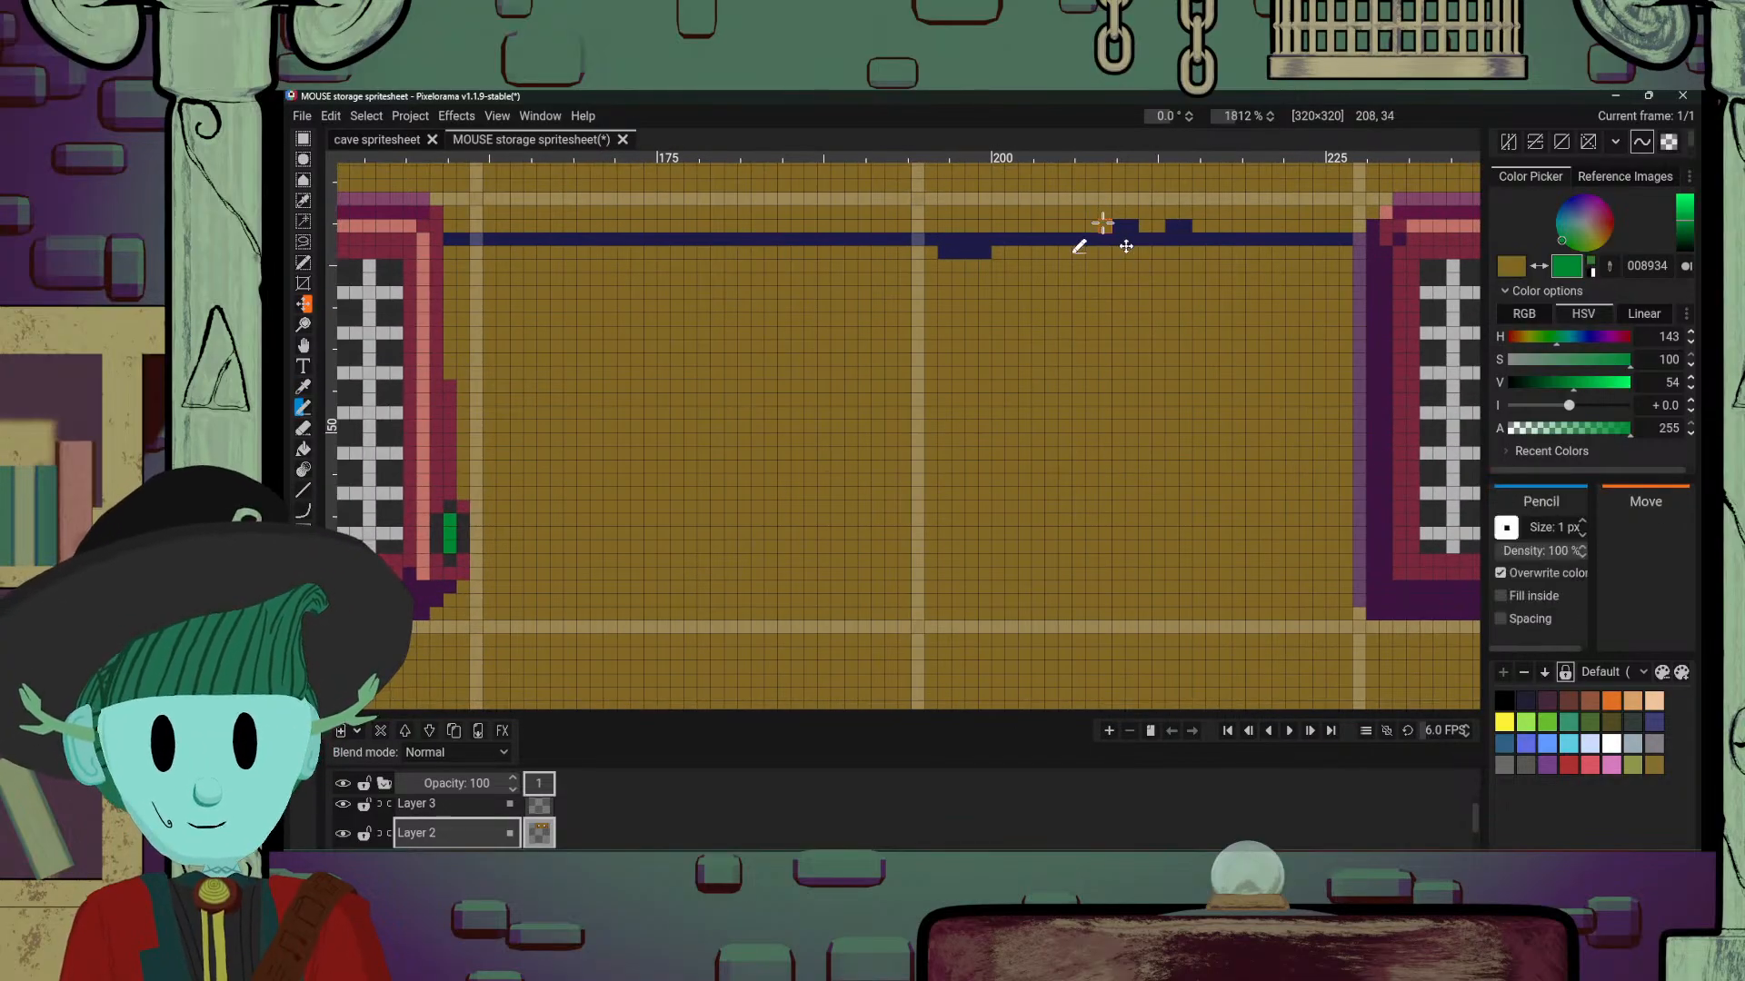
left_click_drag(1116, 224, 1187, 226)
Step: Draw a second navy line joining the lower parts of the two grid boxes, using the navy sampled from the upper line
left_click_drag(1204, 415, 1081, 437)
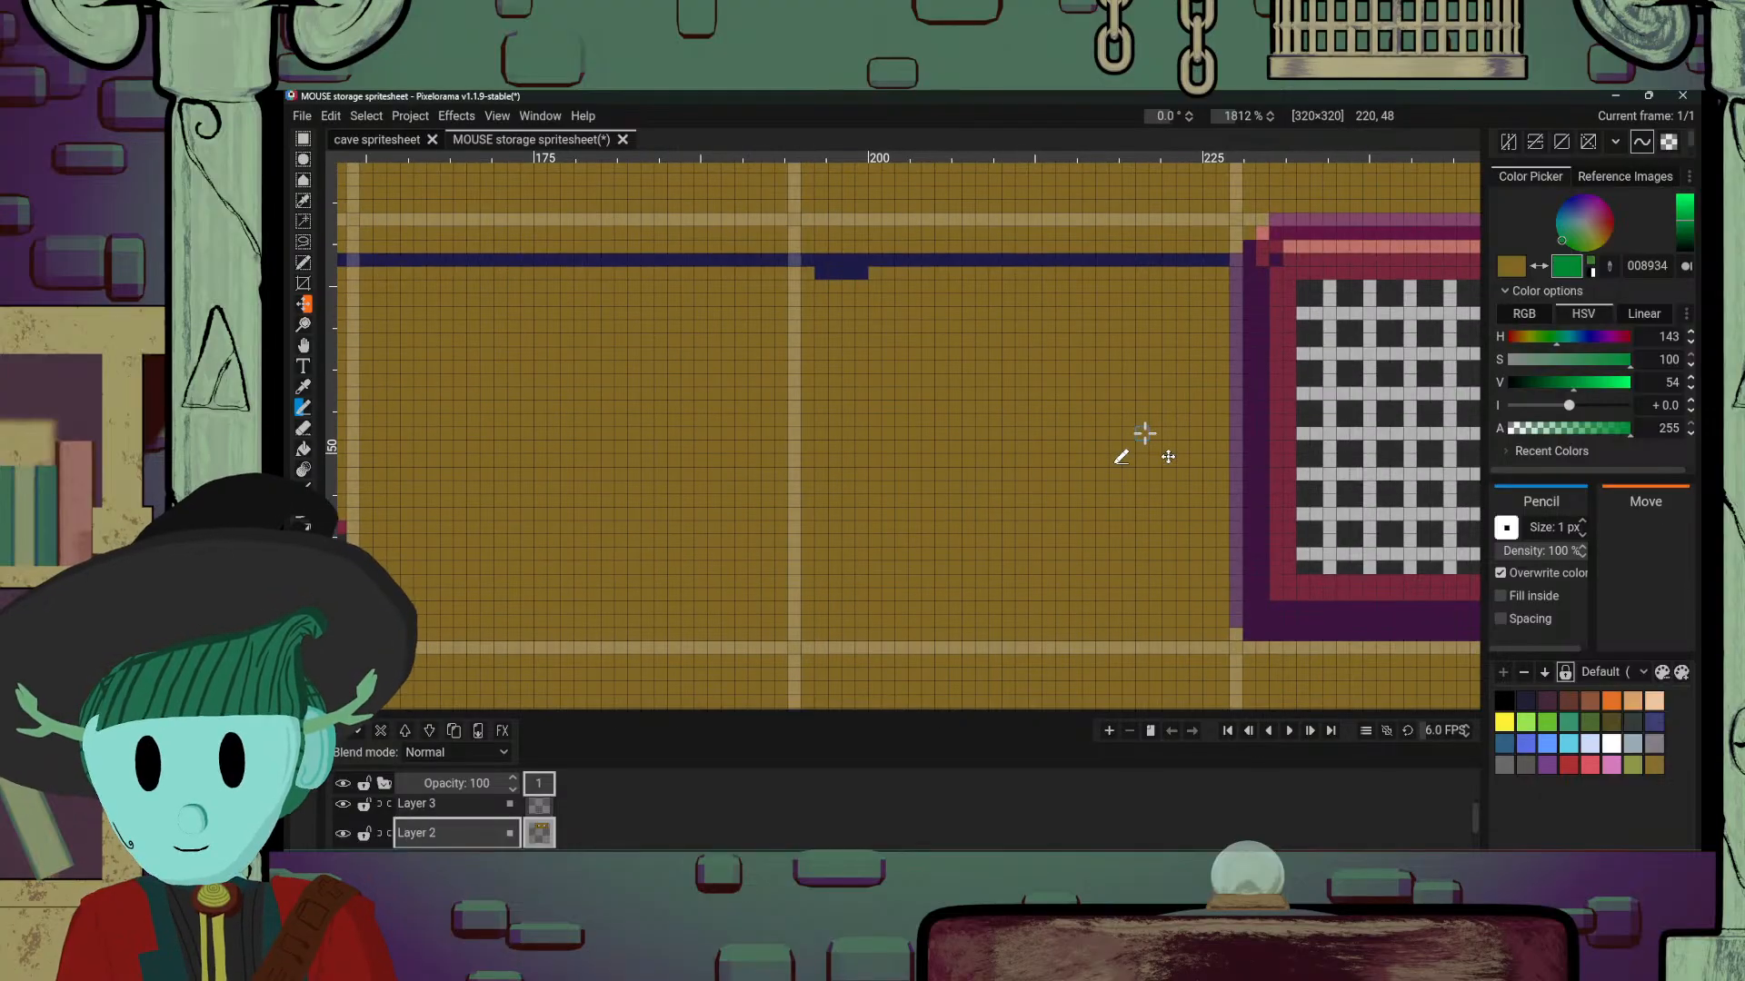
scroll(1143, 423, "down", 3)
scroll(1133, 430, "up", 1)
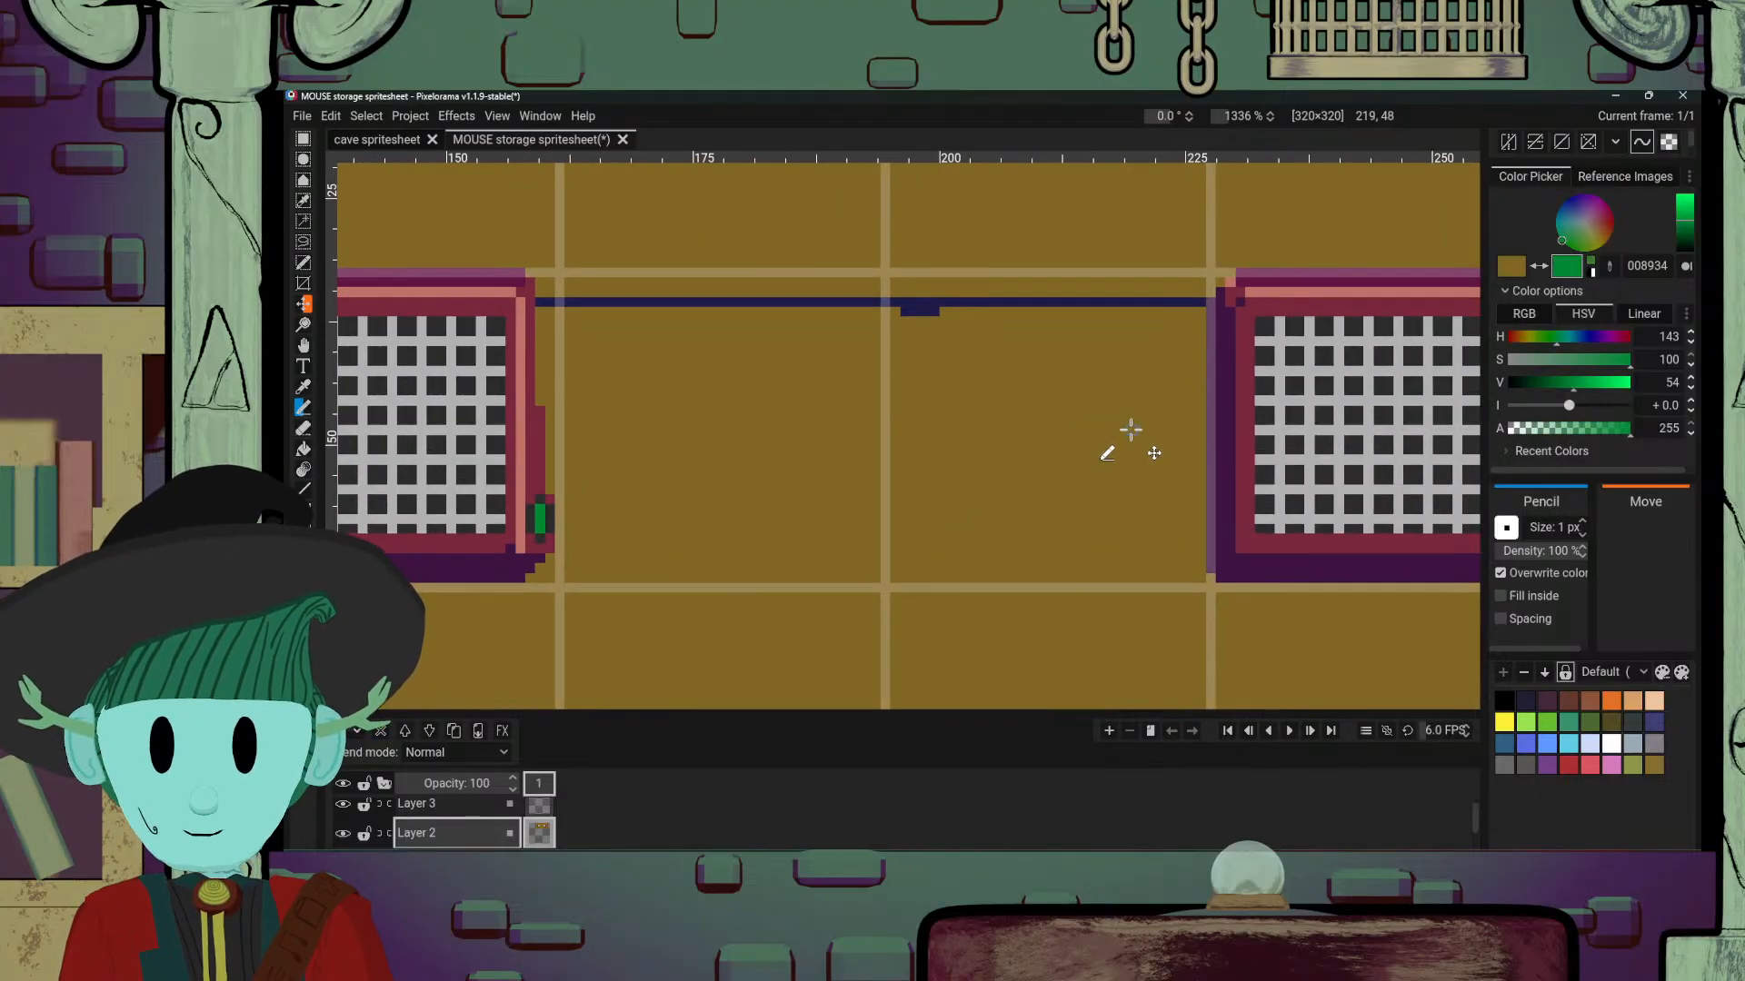
left_click(924, 310, "alt")
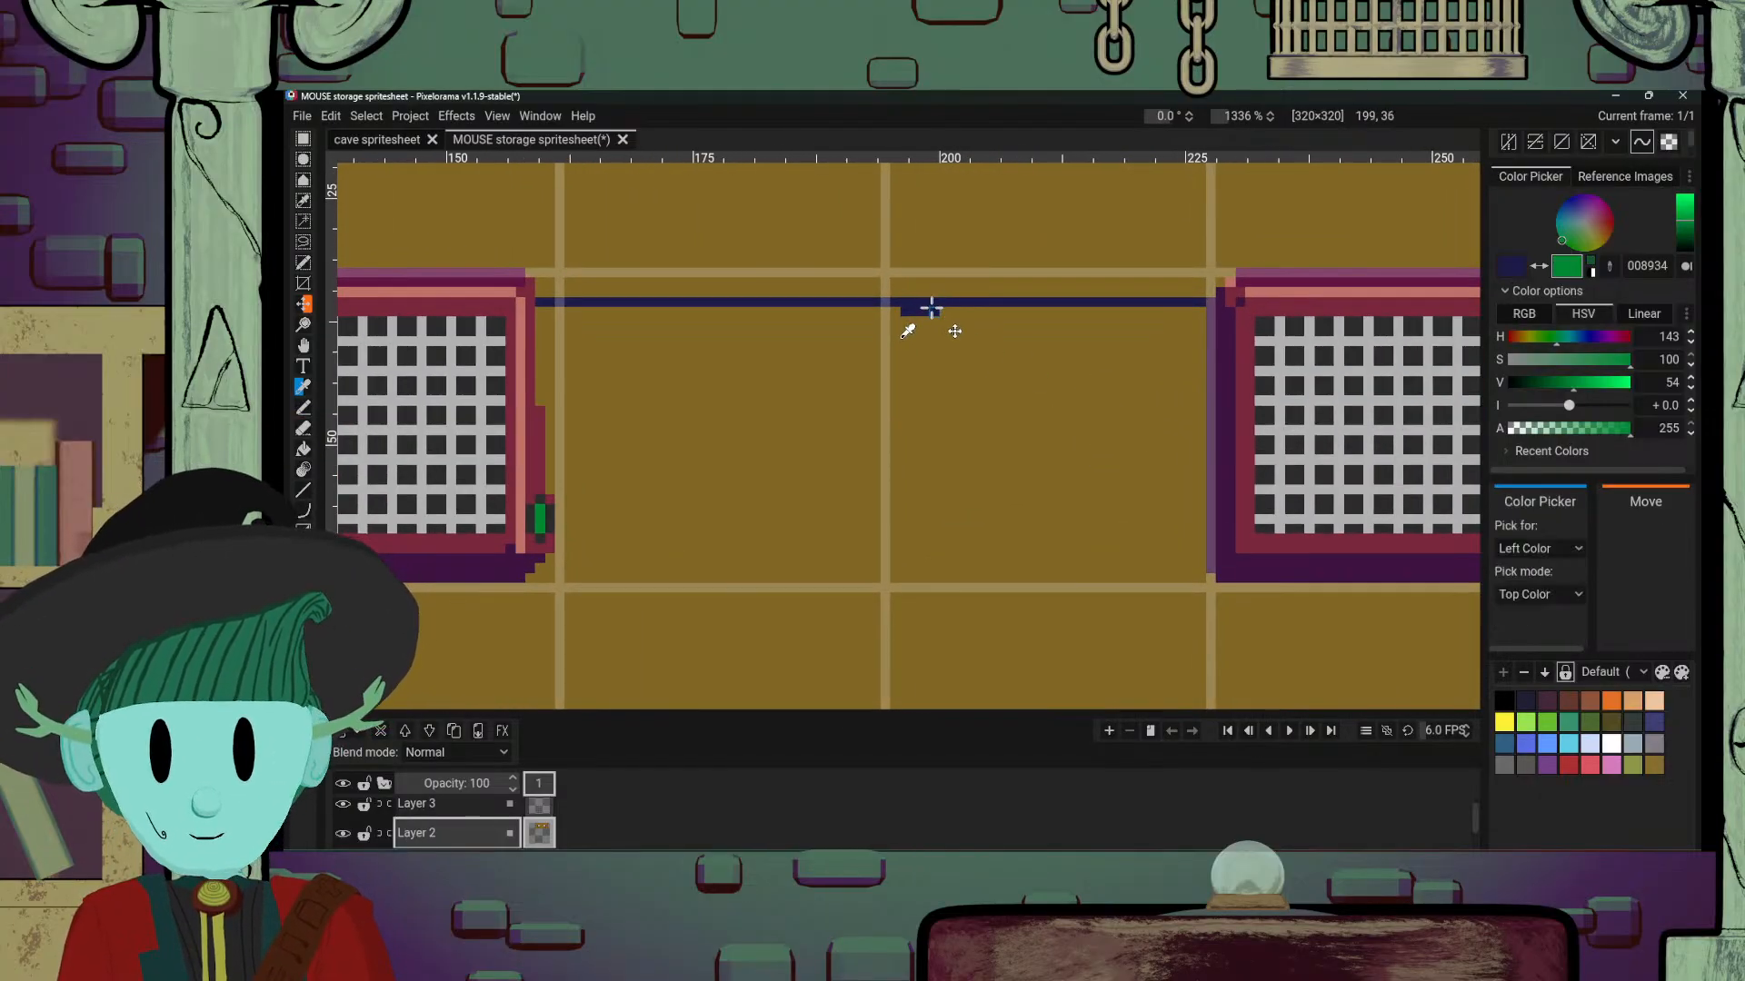
left_click(559, 572)
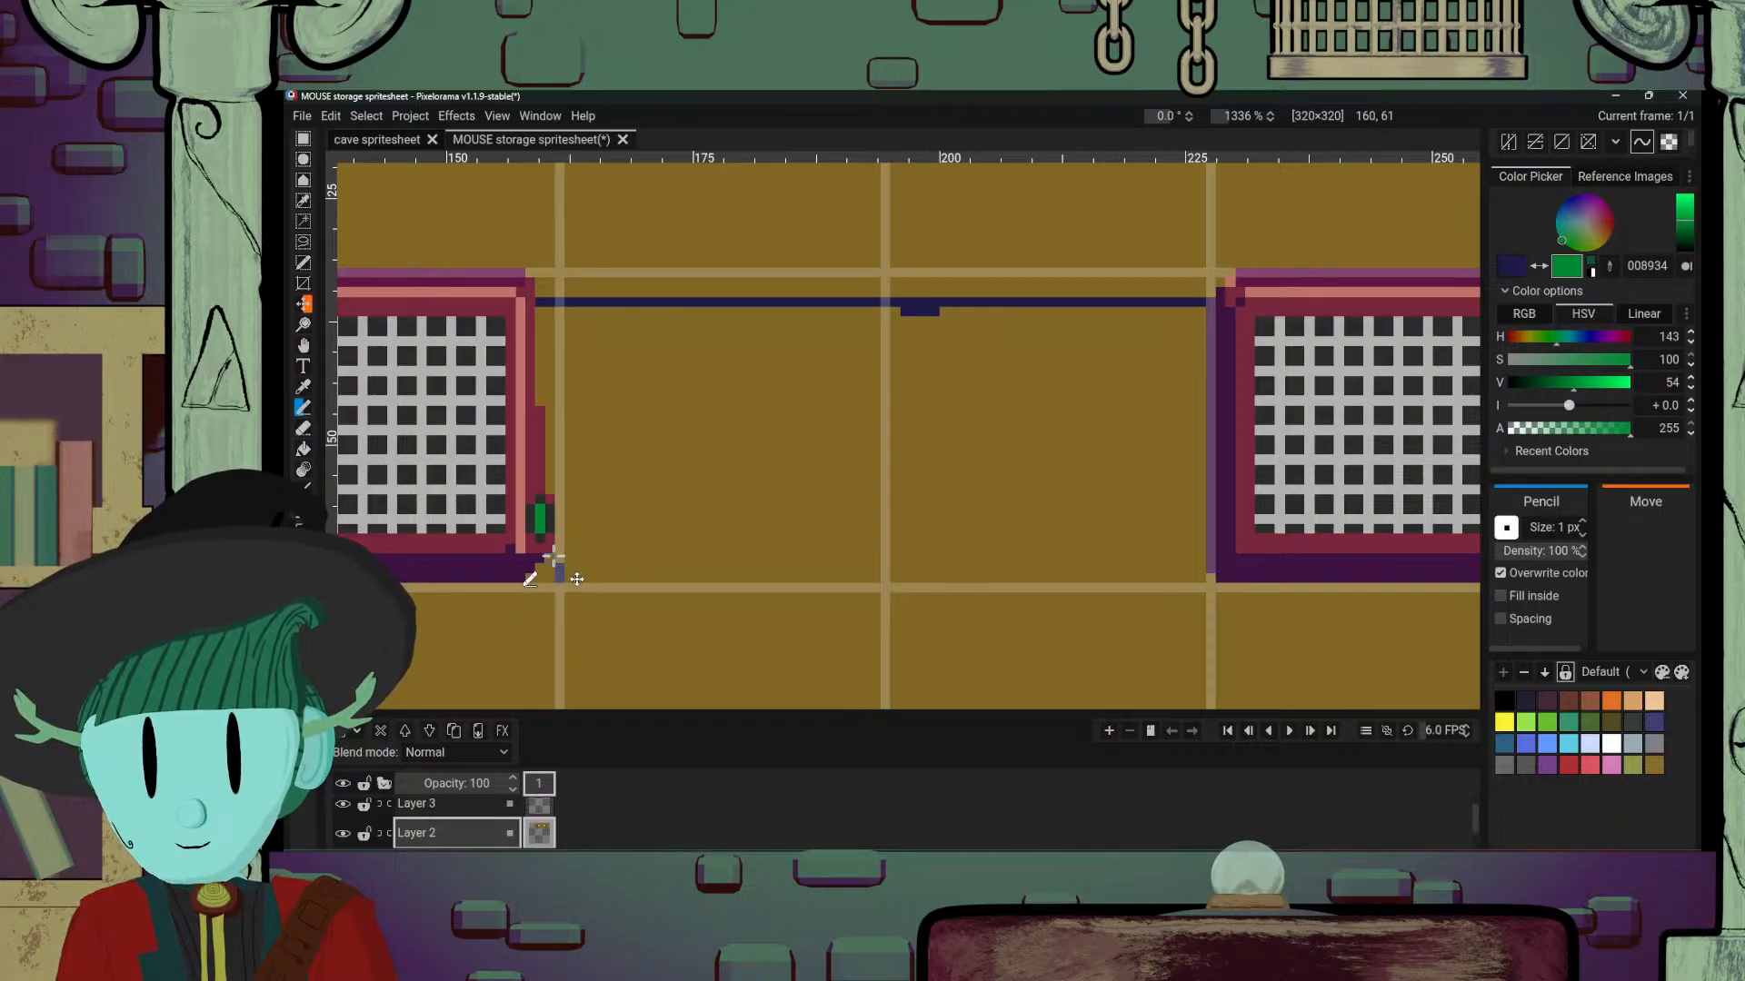
left_click_drag(550, 559, 614, 560)
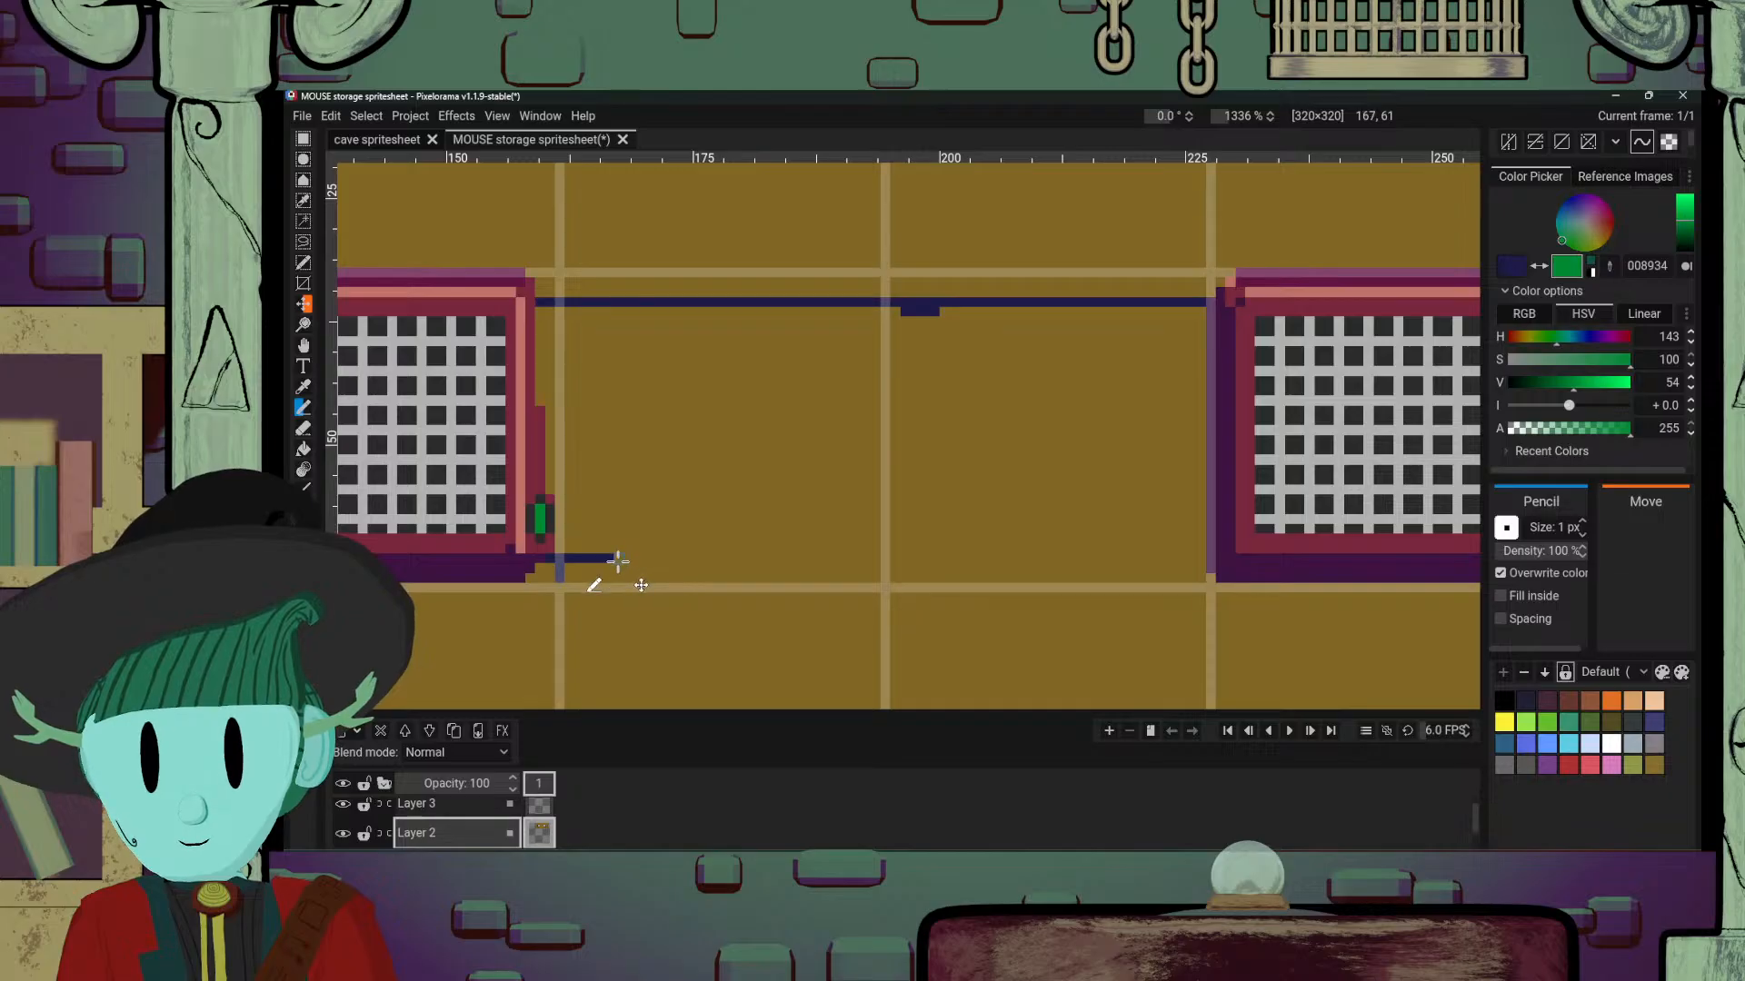
left_click_drag(605, 559, 1209, 558)
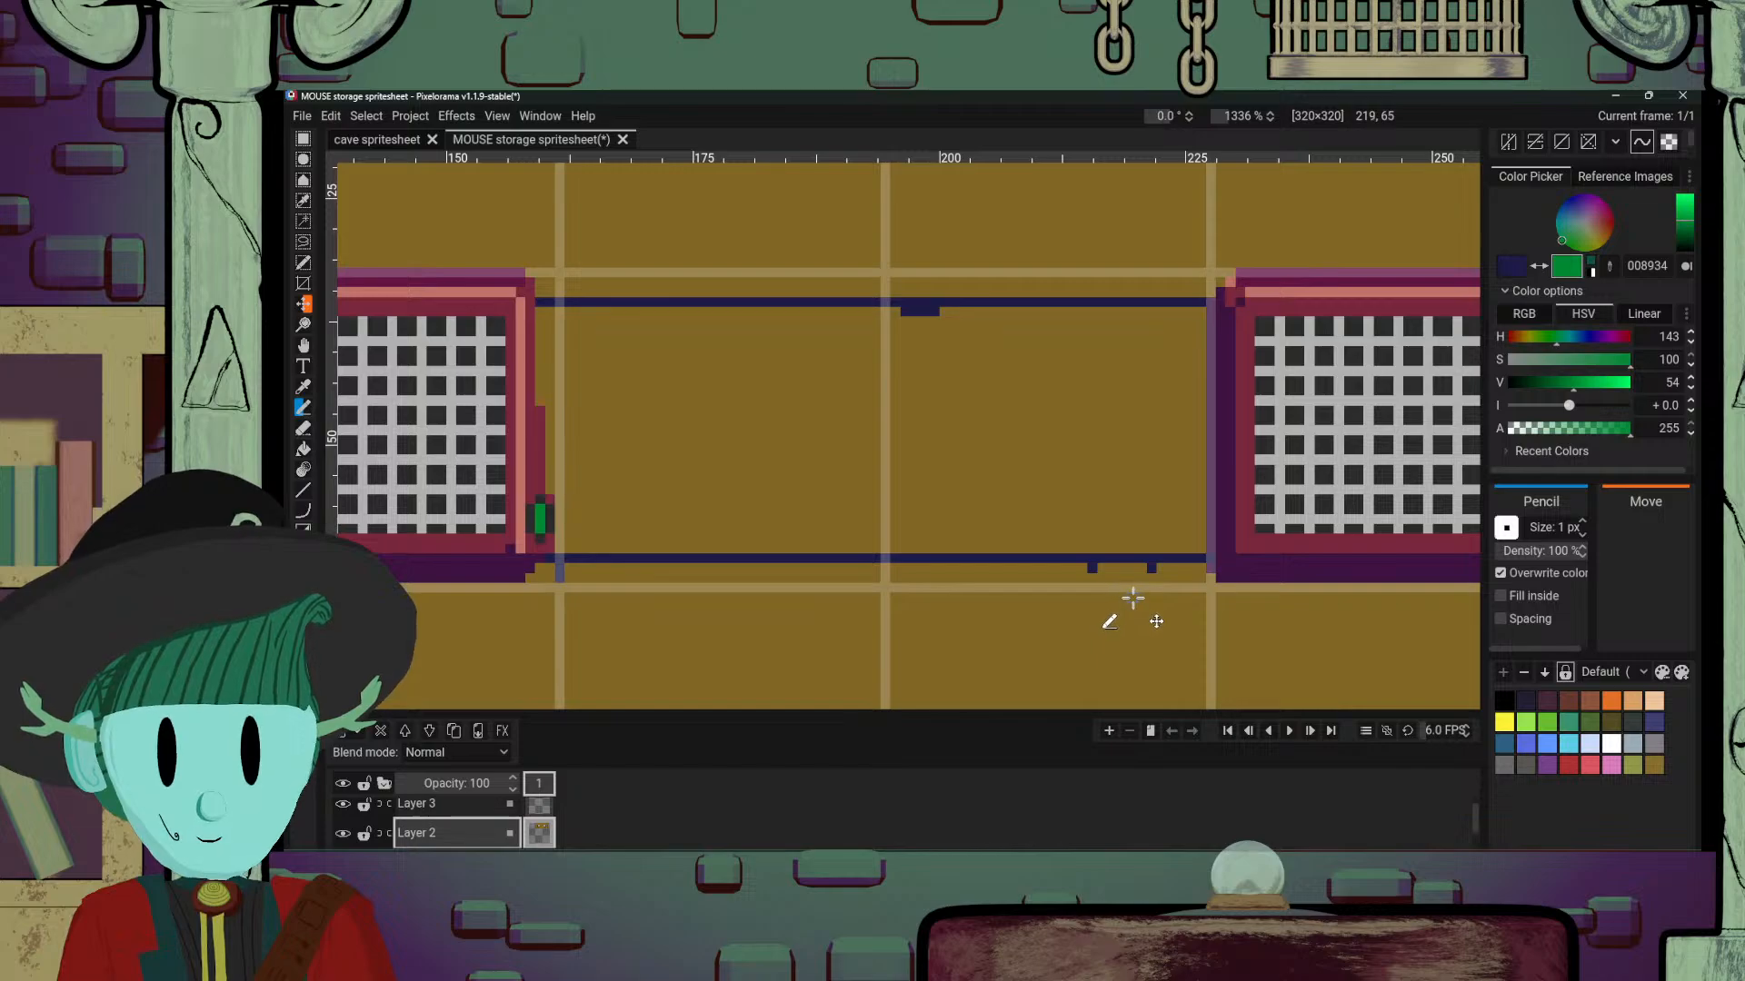
Step: Paint out the stray navy pixels below the lower line with the sampled ochre background colour
left_click(1214, 551, "ctrl")
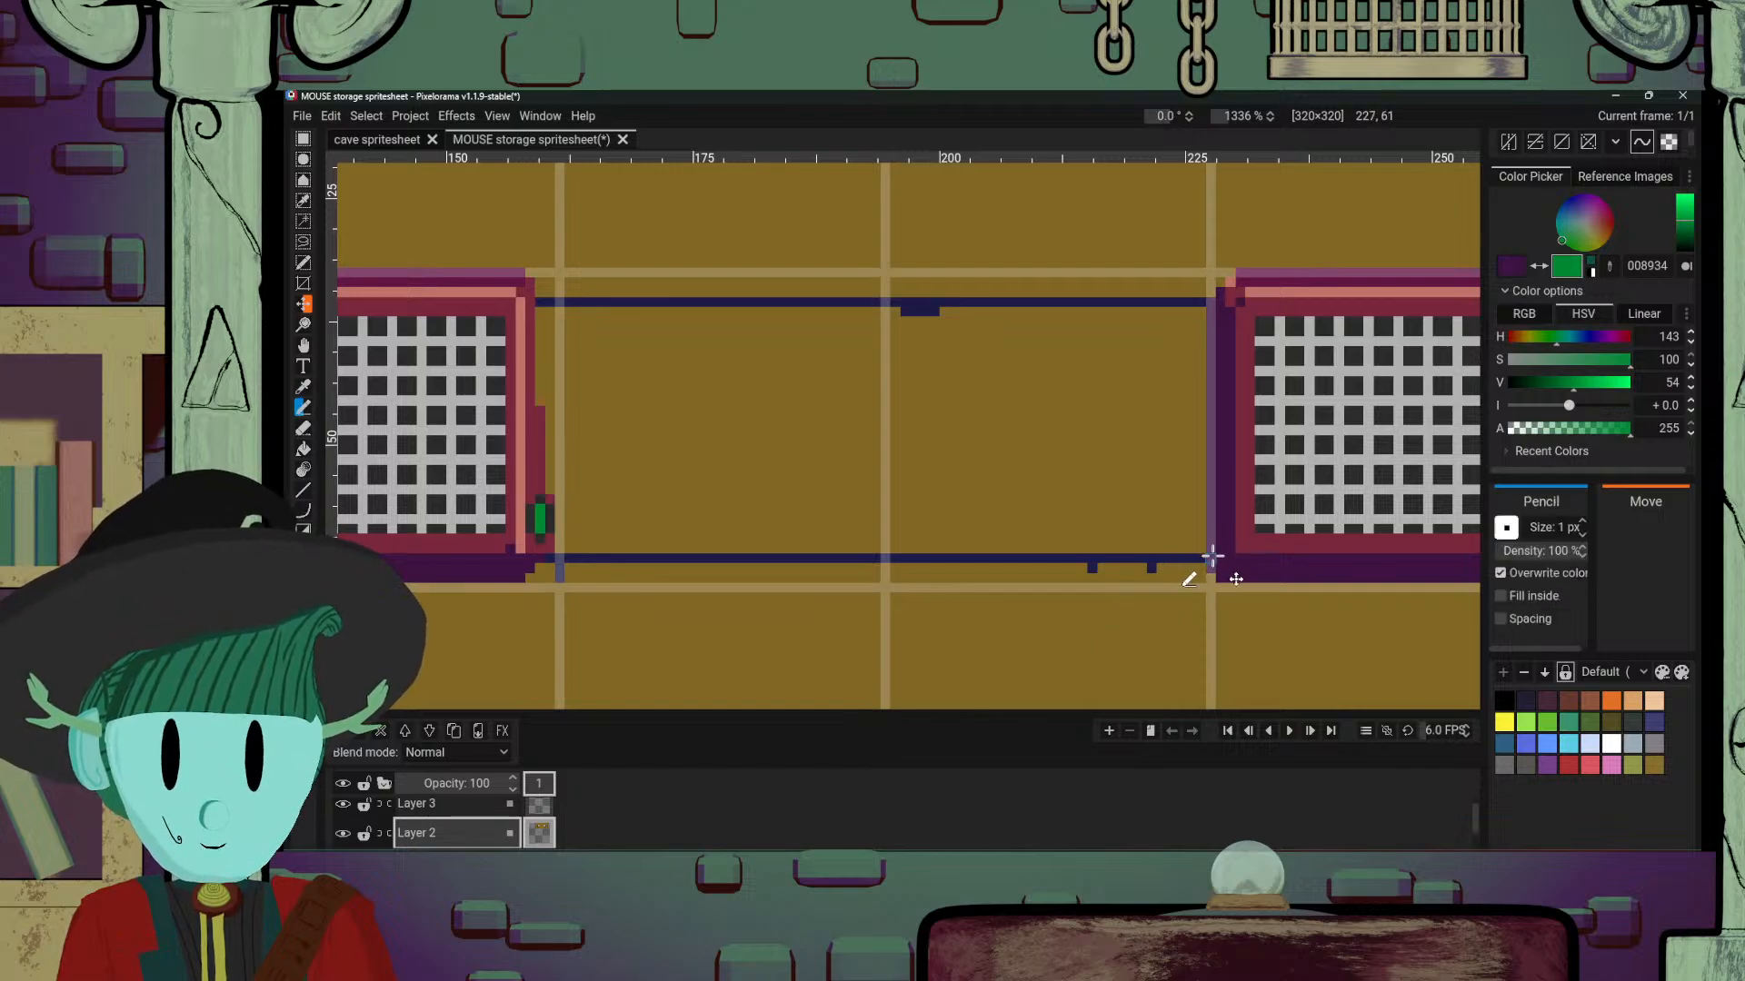
left_click(1083, 570, "ctrl")
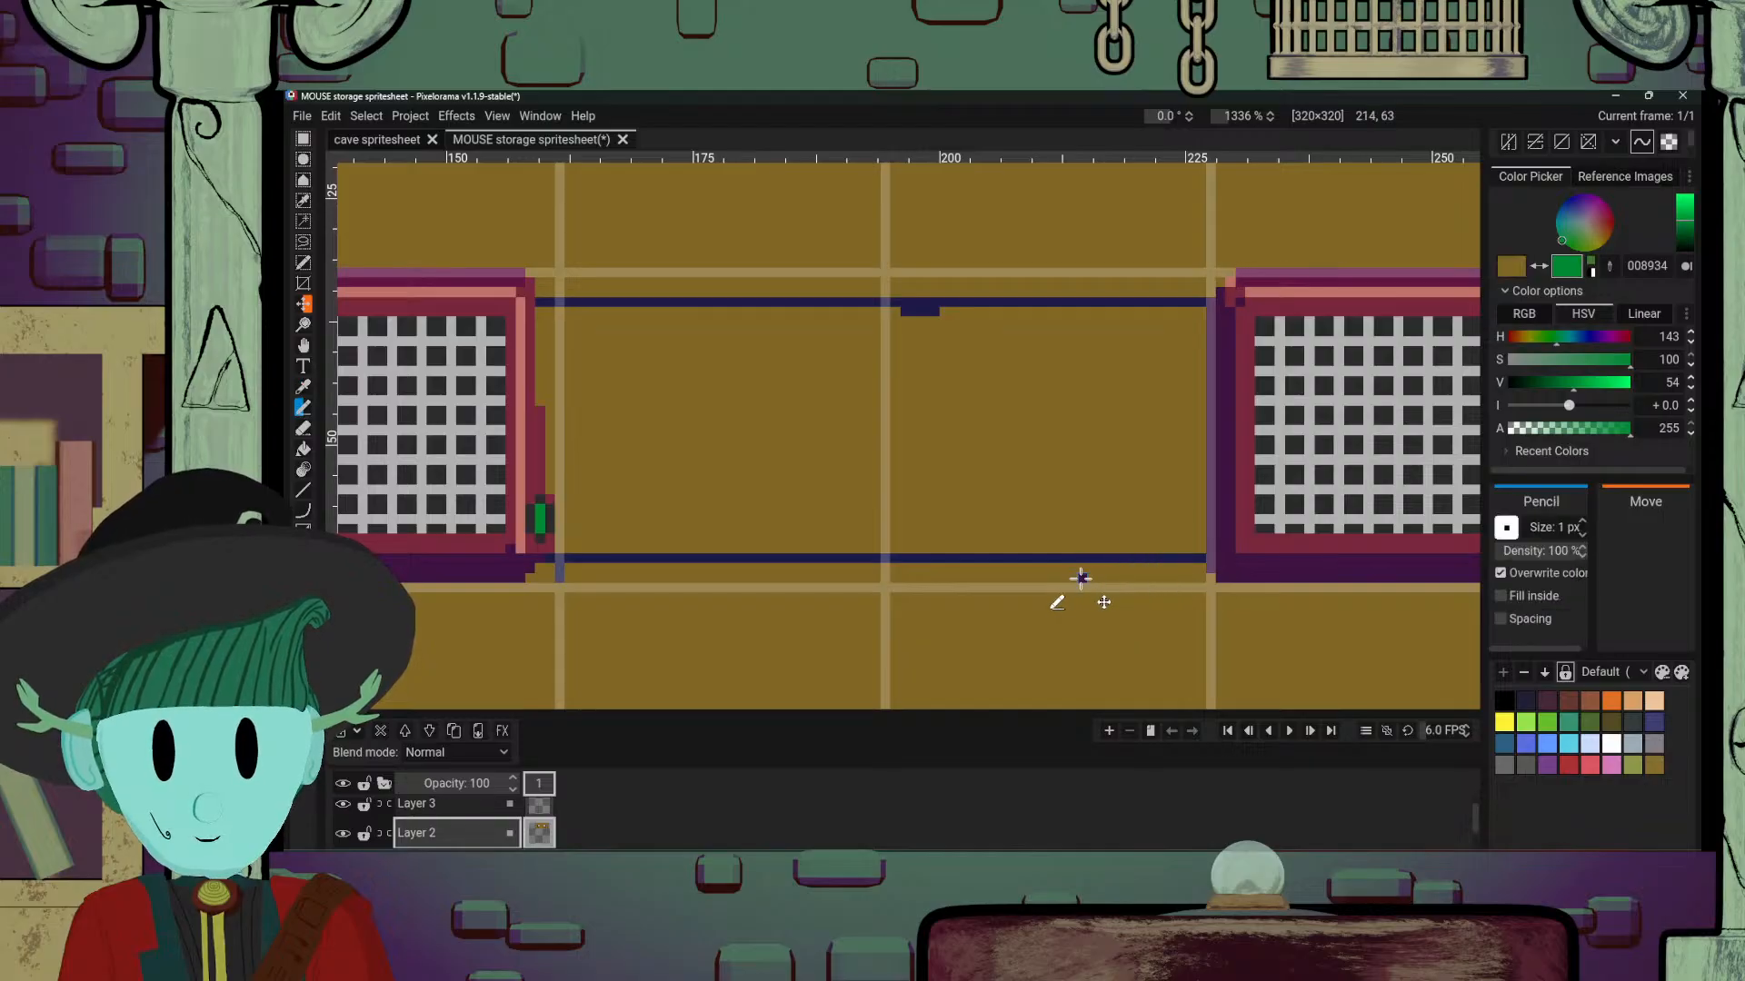
left_click_drag(559, 566, 562, 577)
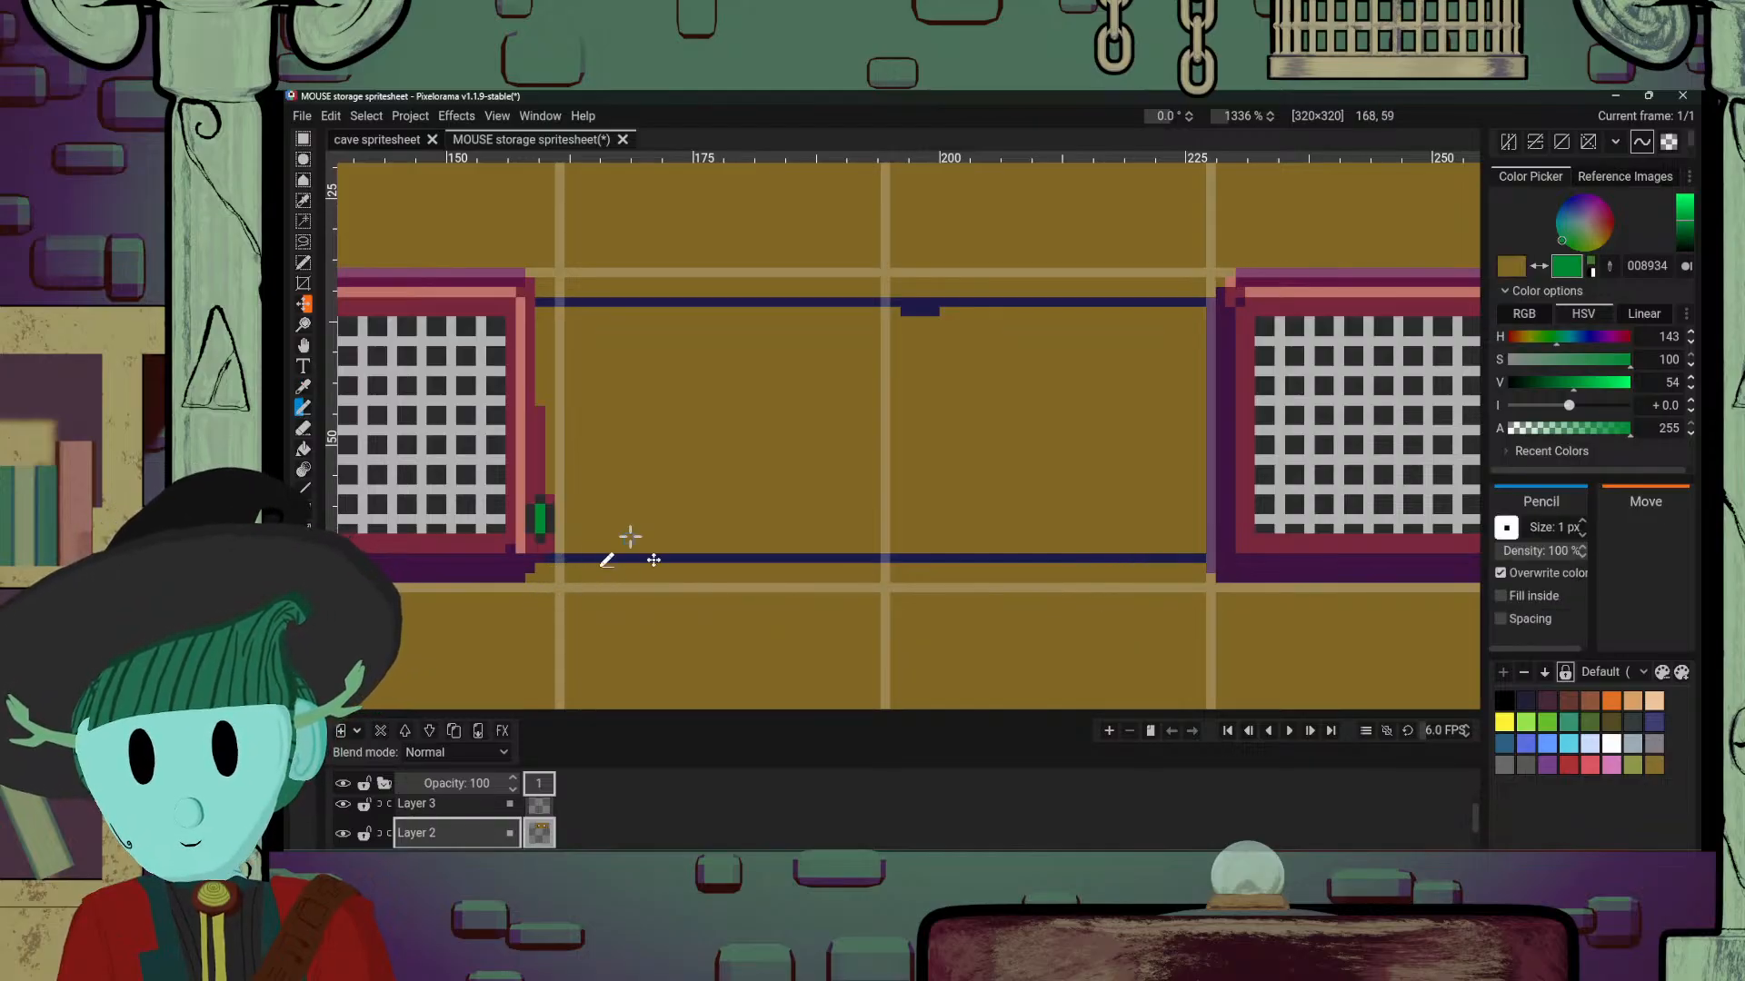
Step: Fill the area between the two navy lines with the navy sampled from the upper line
left_click_drag(1128, 385, 1114, 379)
key("b")
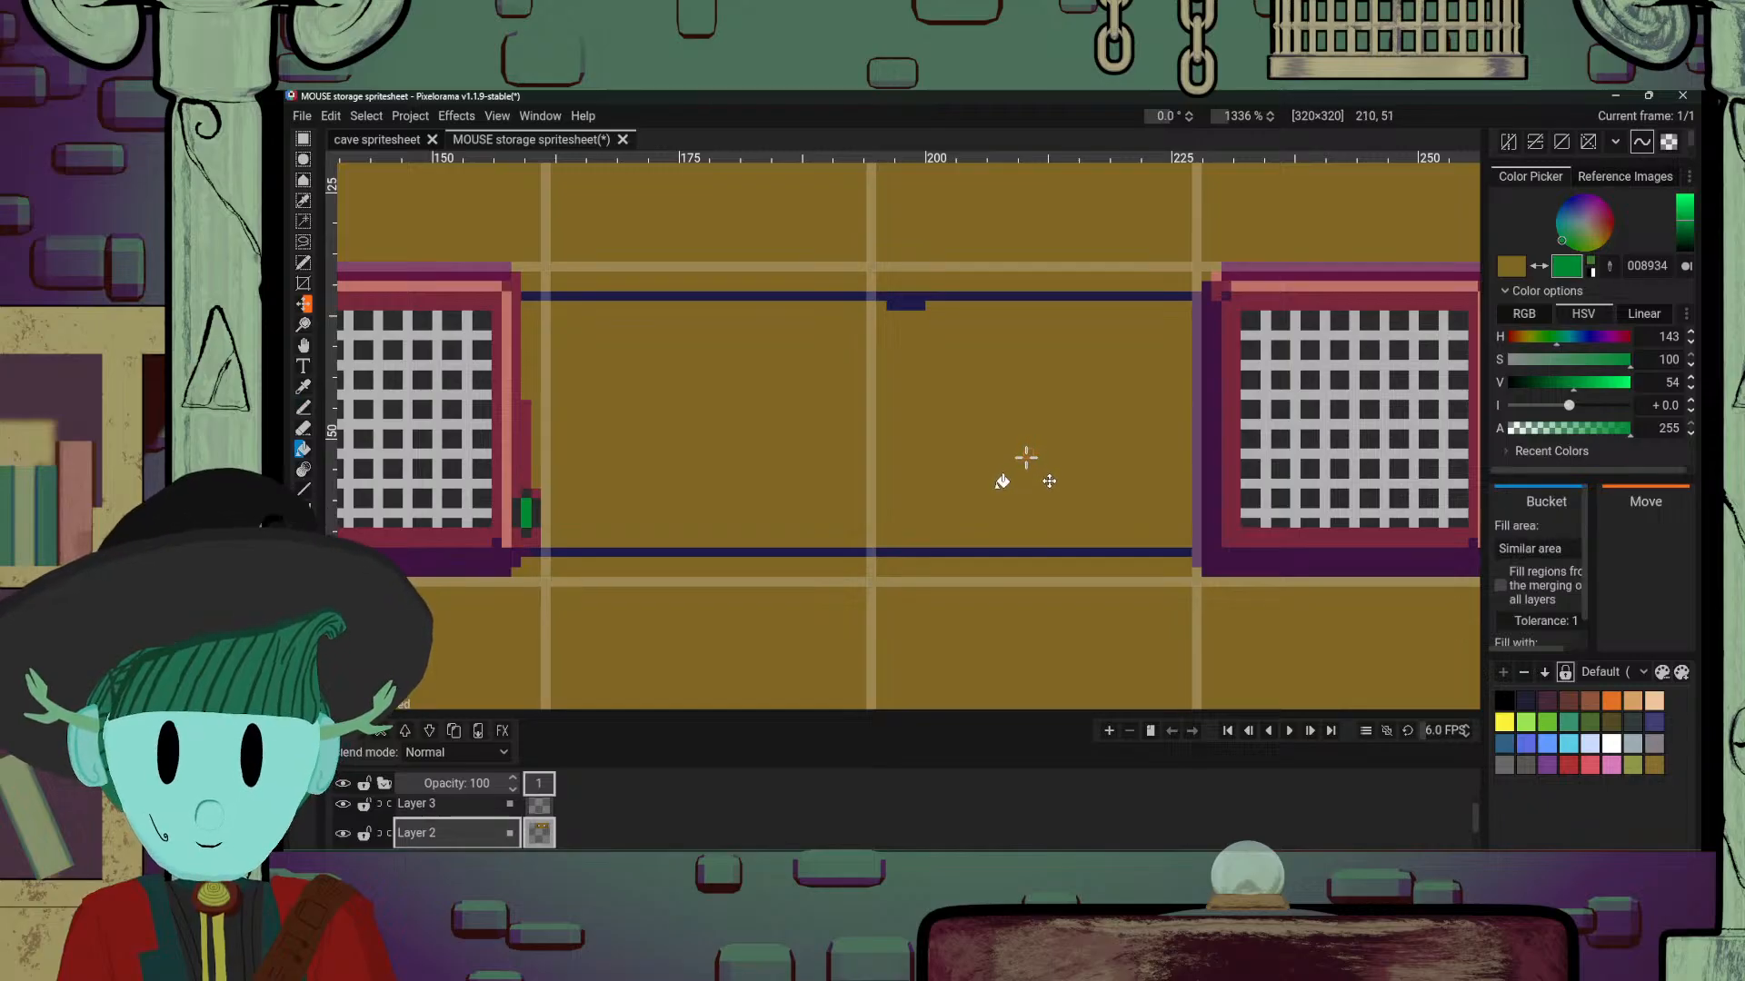
key("p")
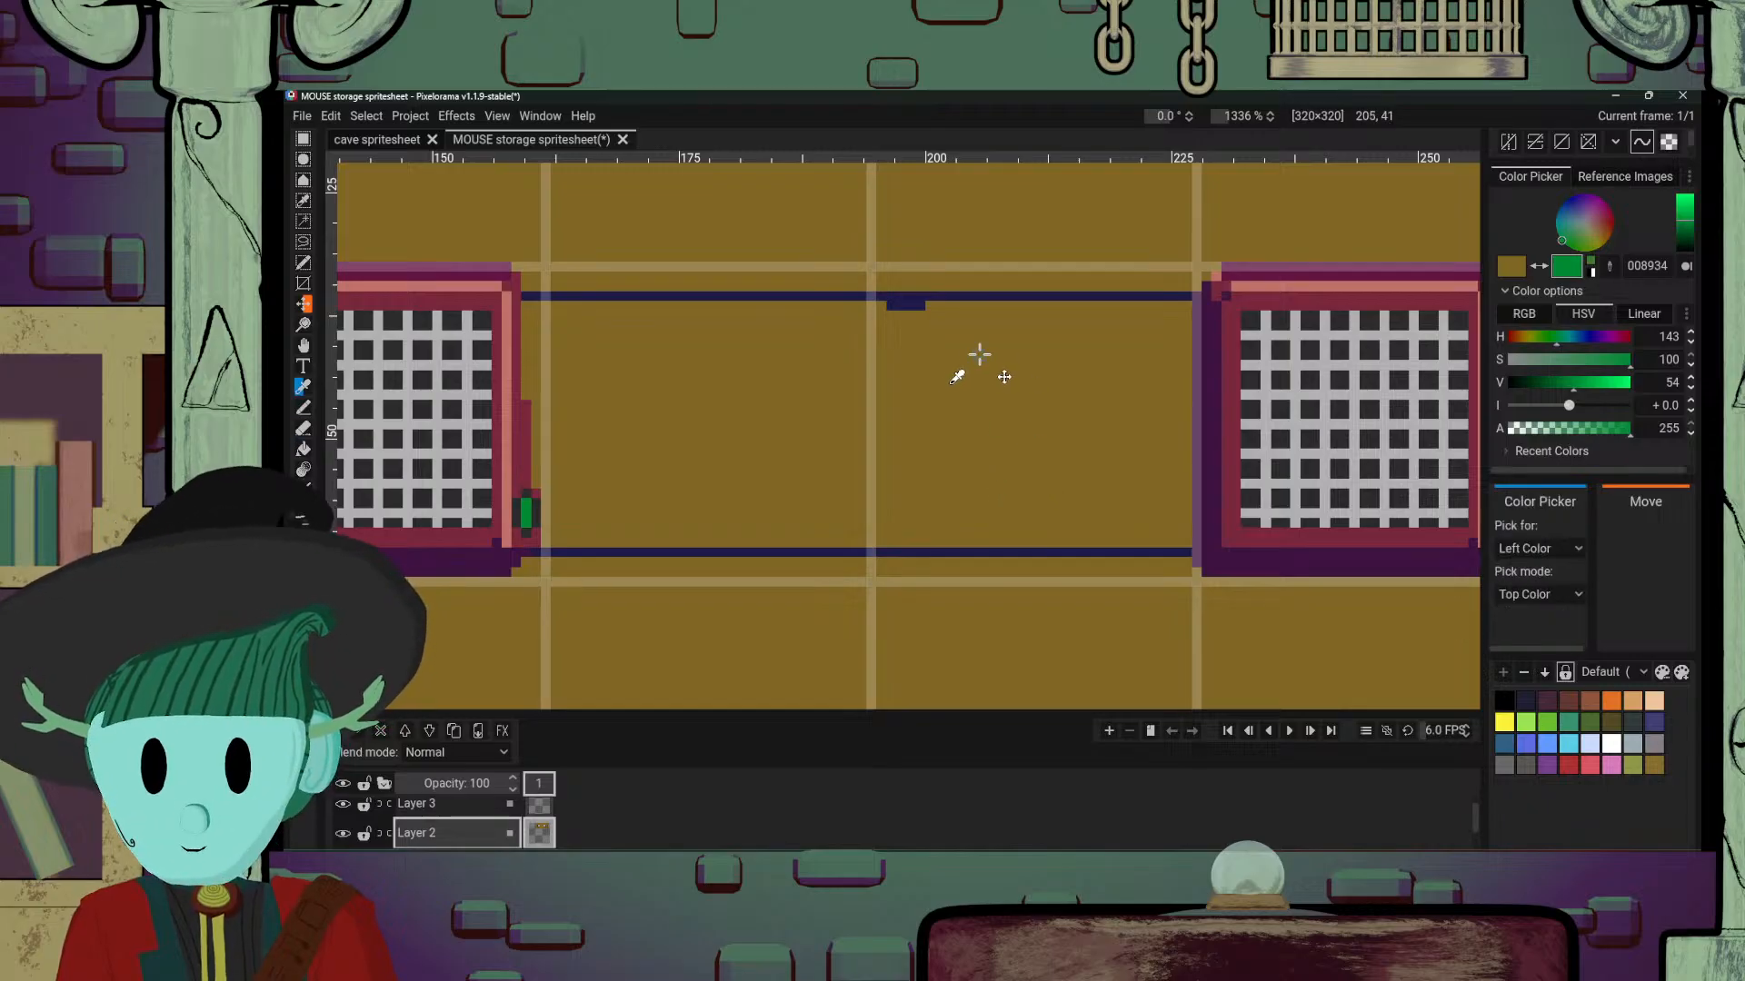
left_click(963, 296, "ctrl")
left_click(969, 336)
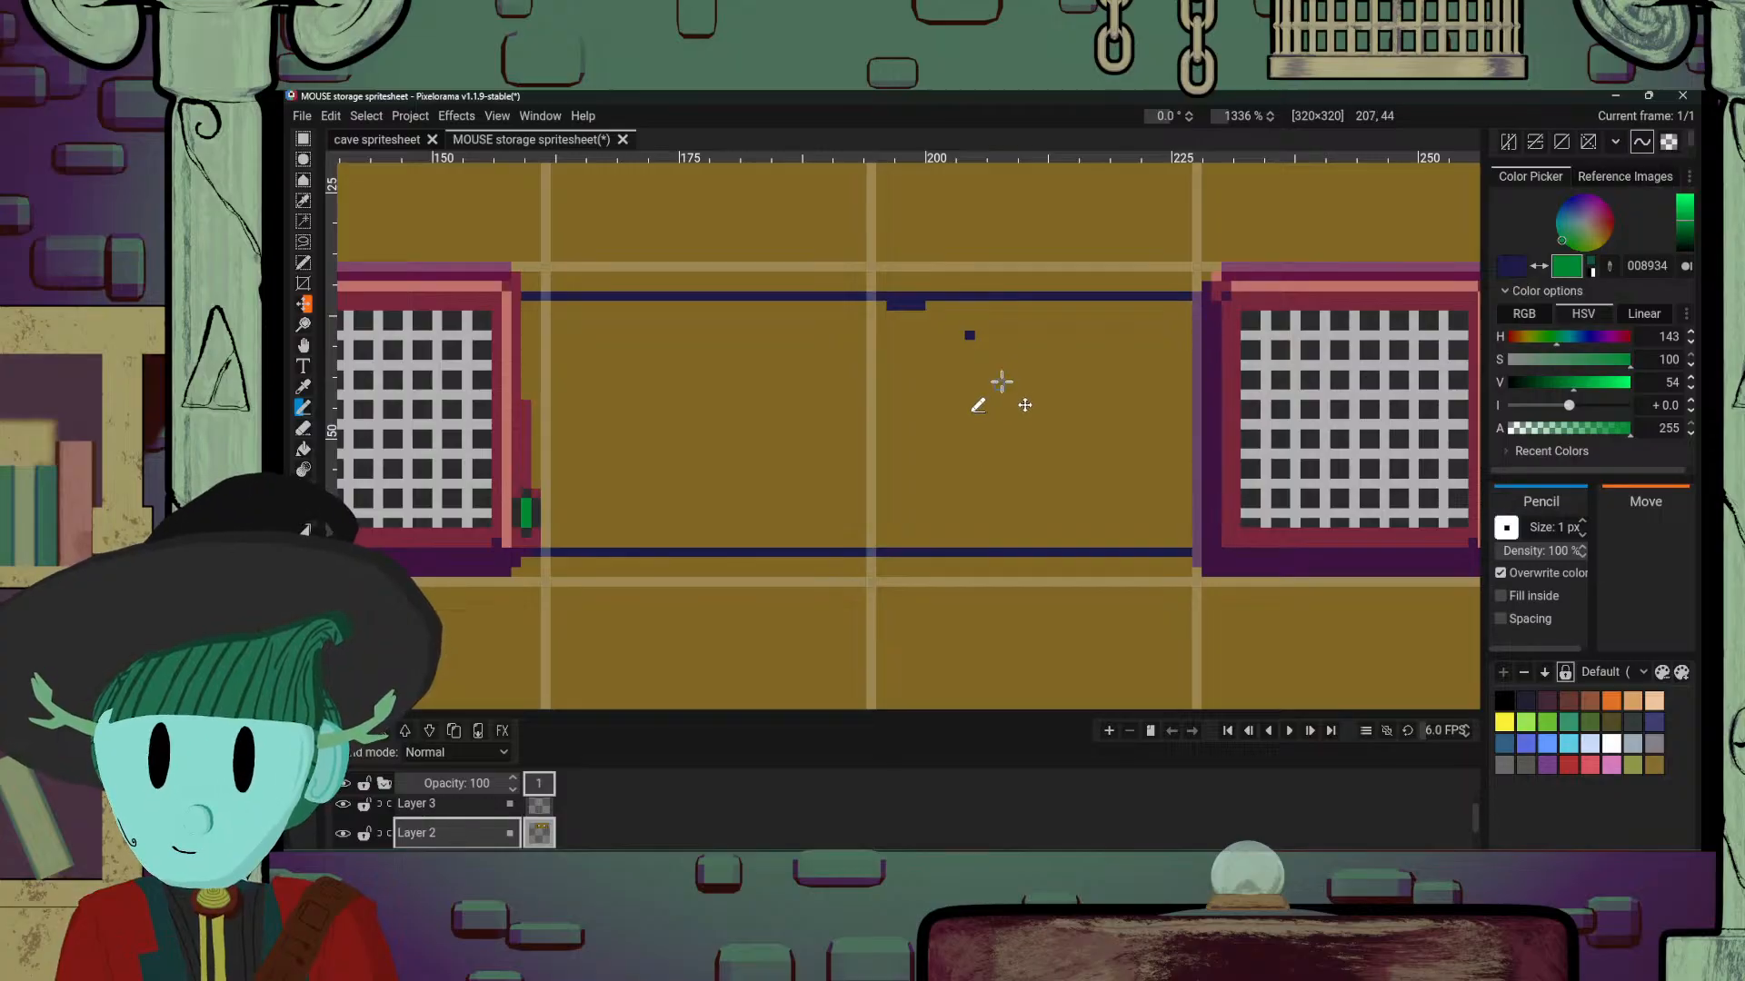
key("b")
left_click(995, 413)
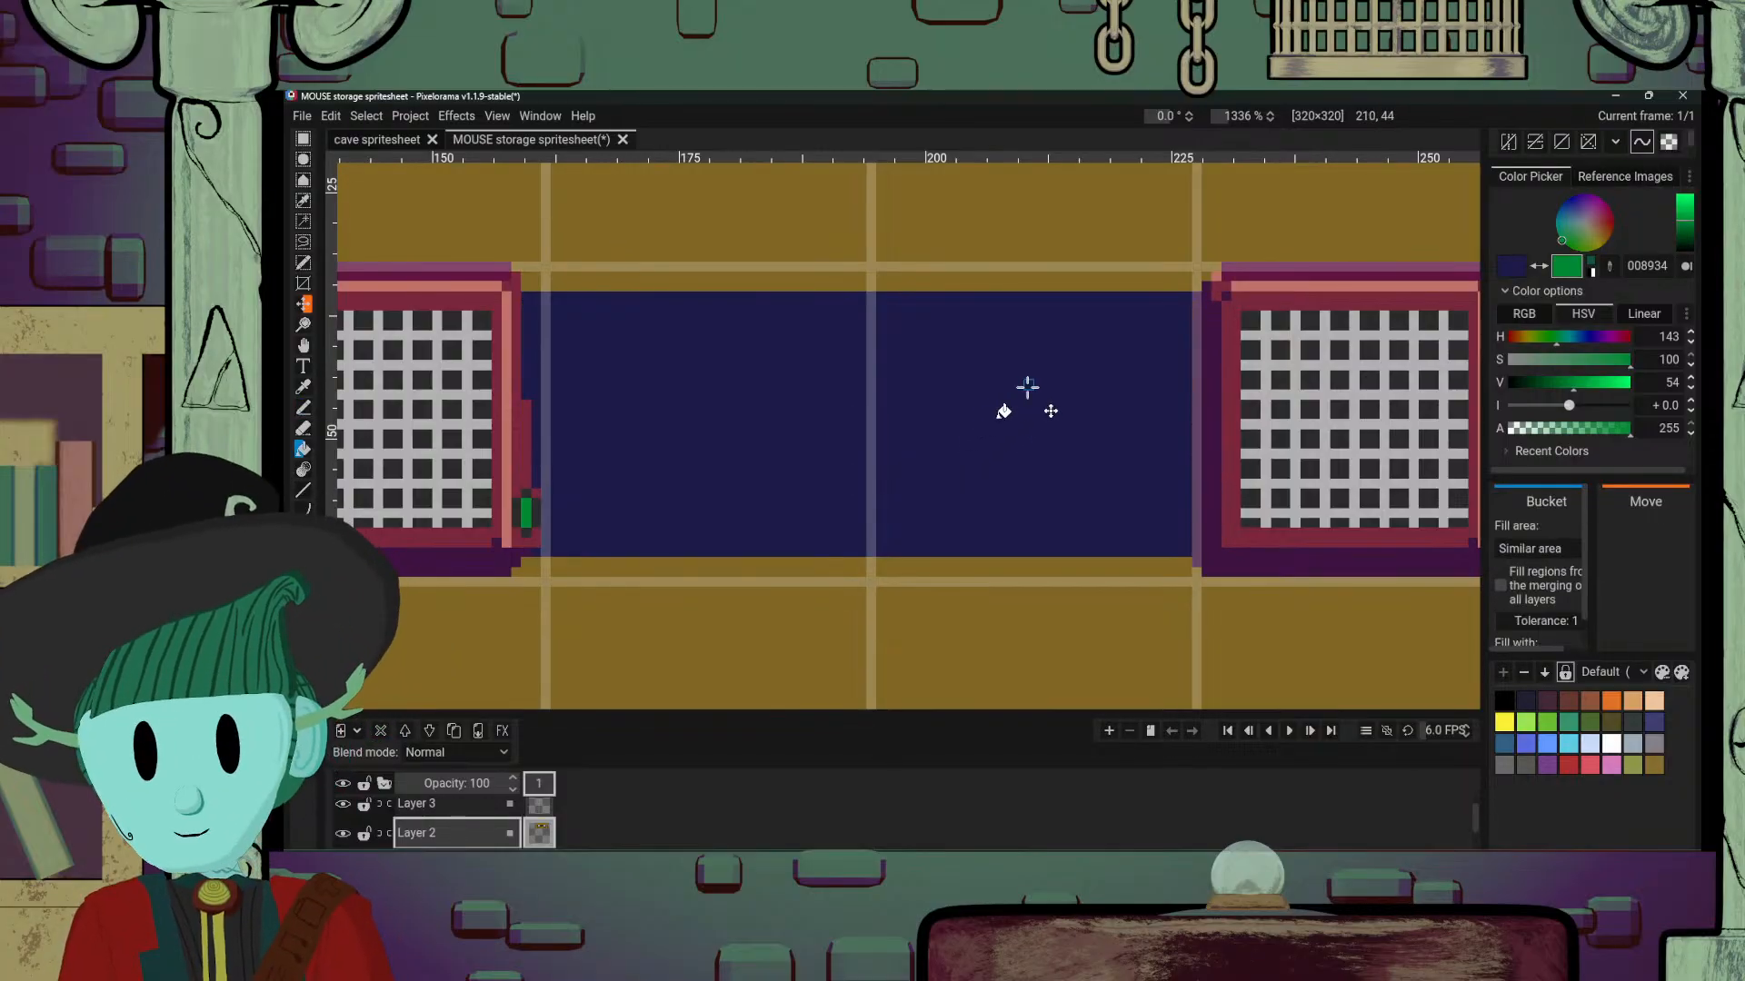
Step: Hide the guide lines on Layer 3 and glance at the crafting table reference in the browser
scroll(1027, 386, "down", 5)
scroll(1113, 482, "up", 5)
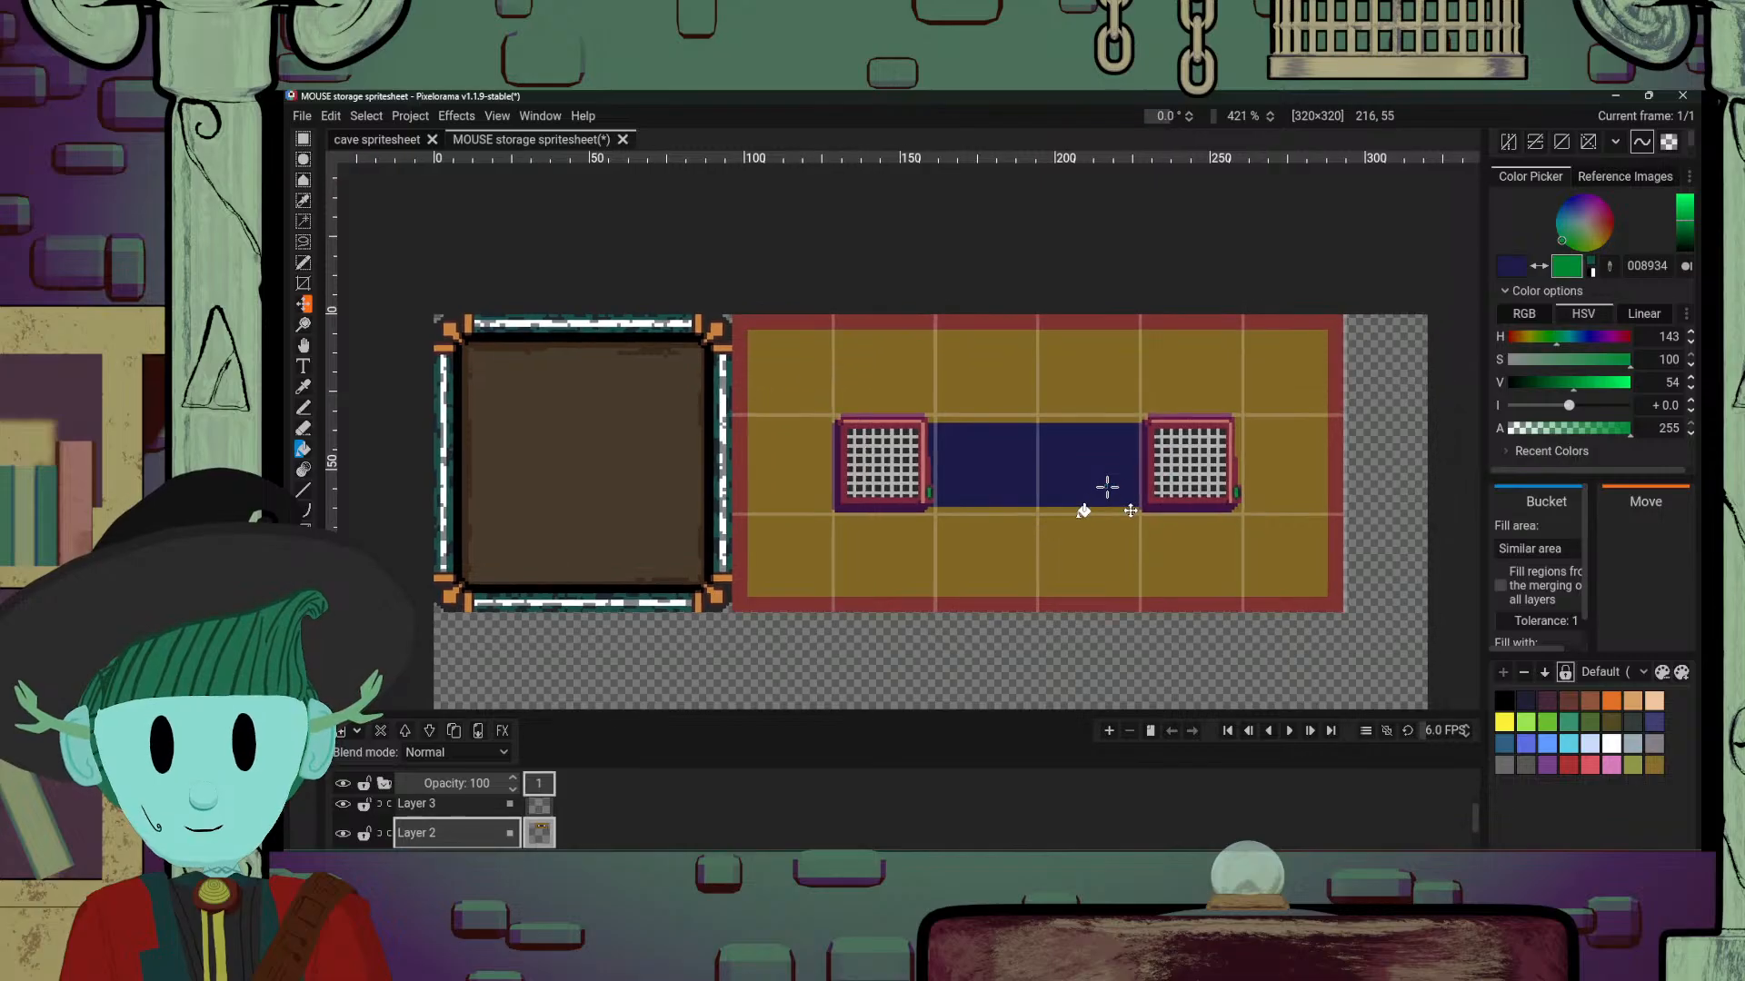
left_click(343, 803)
scroll(1012, 394, "down", 5)
scroll(1054, 504, "up", 7)
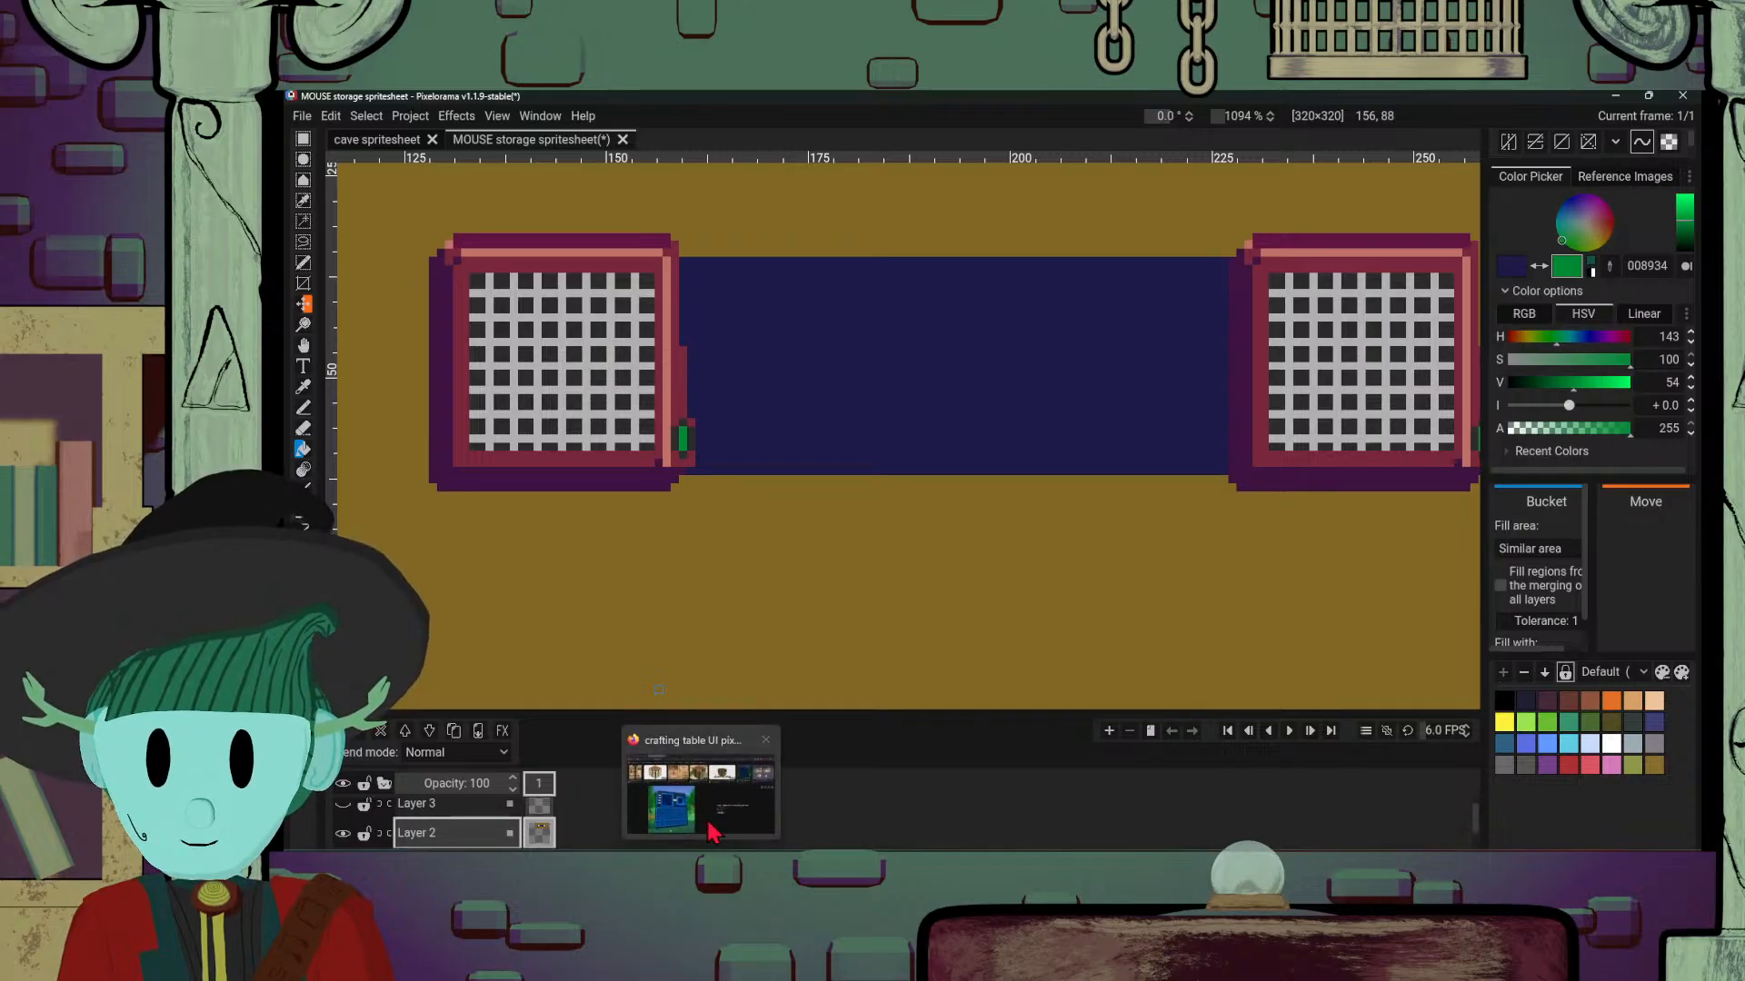
left_click(712, 817)
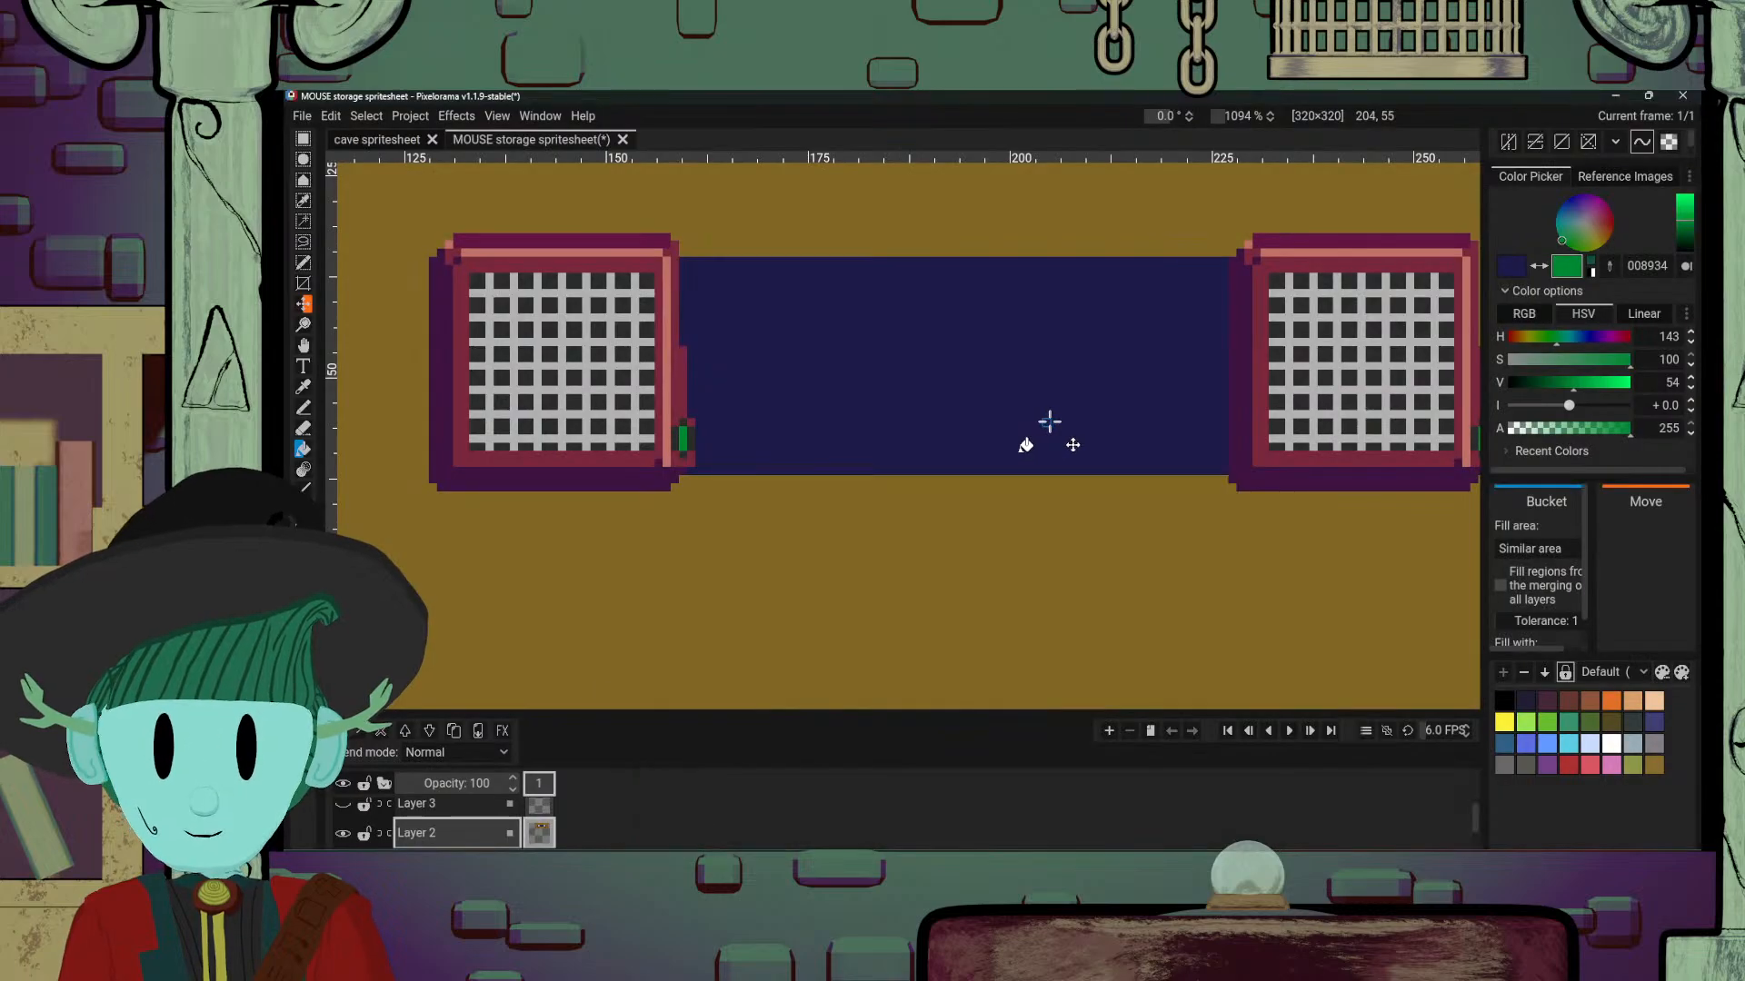
Step: Mix two muted blues: 446689 as the primary colour and the darker 283548 as the secondary colour
left_click_drag(1047, 421, 1002, 519)
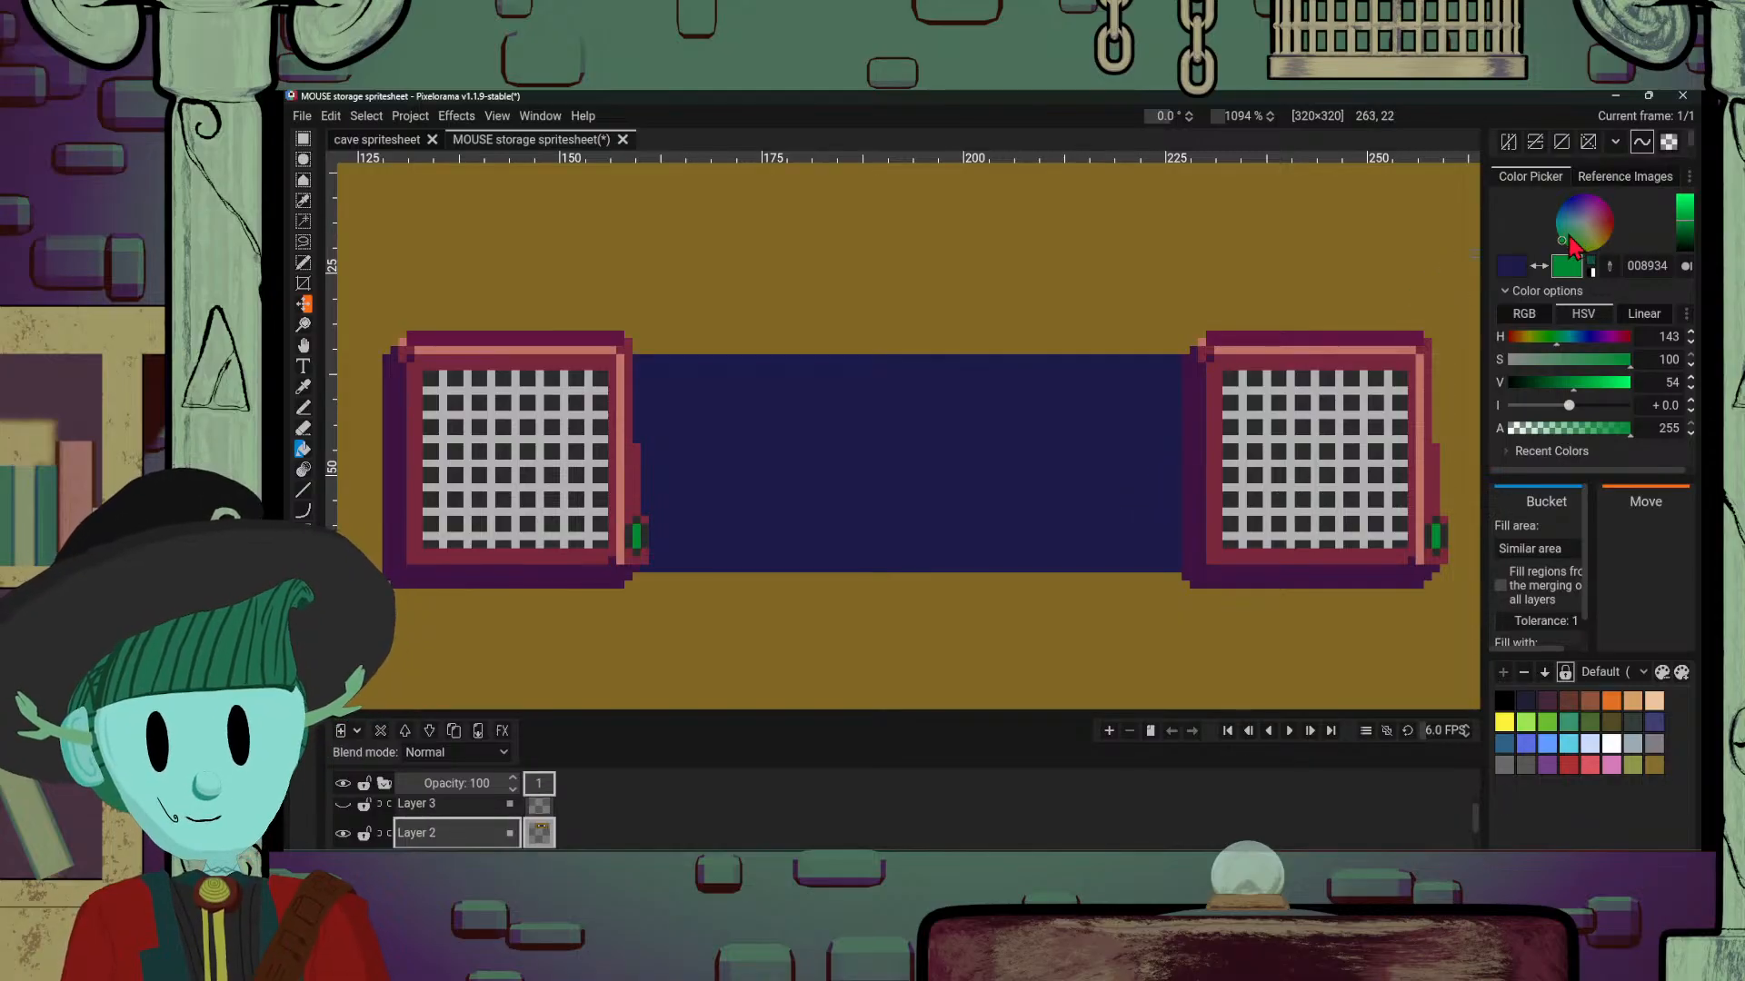
left_click_drag(1568, 234, 1569, 220)
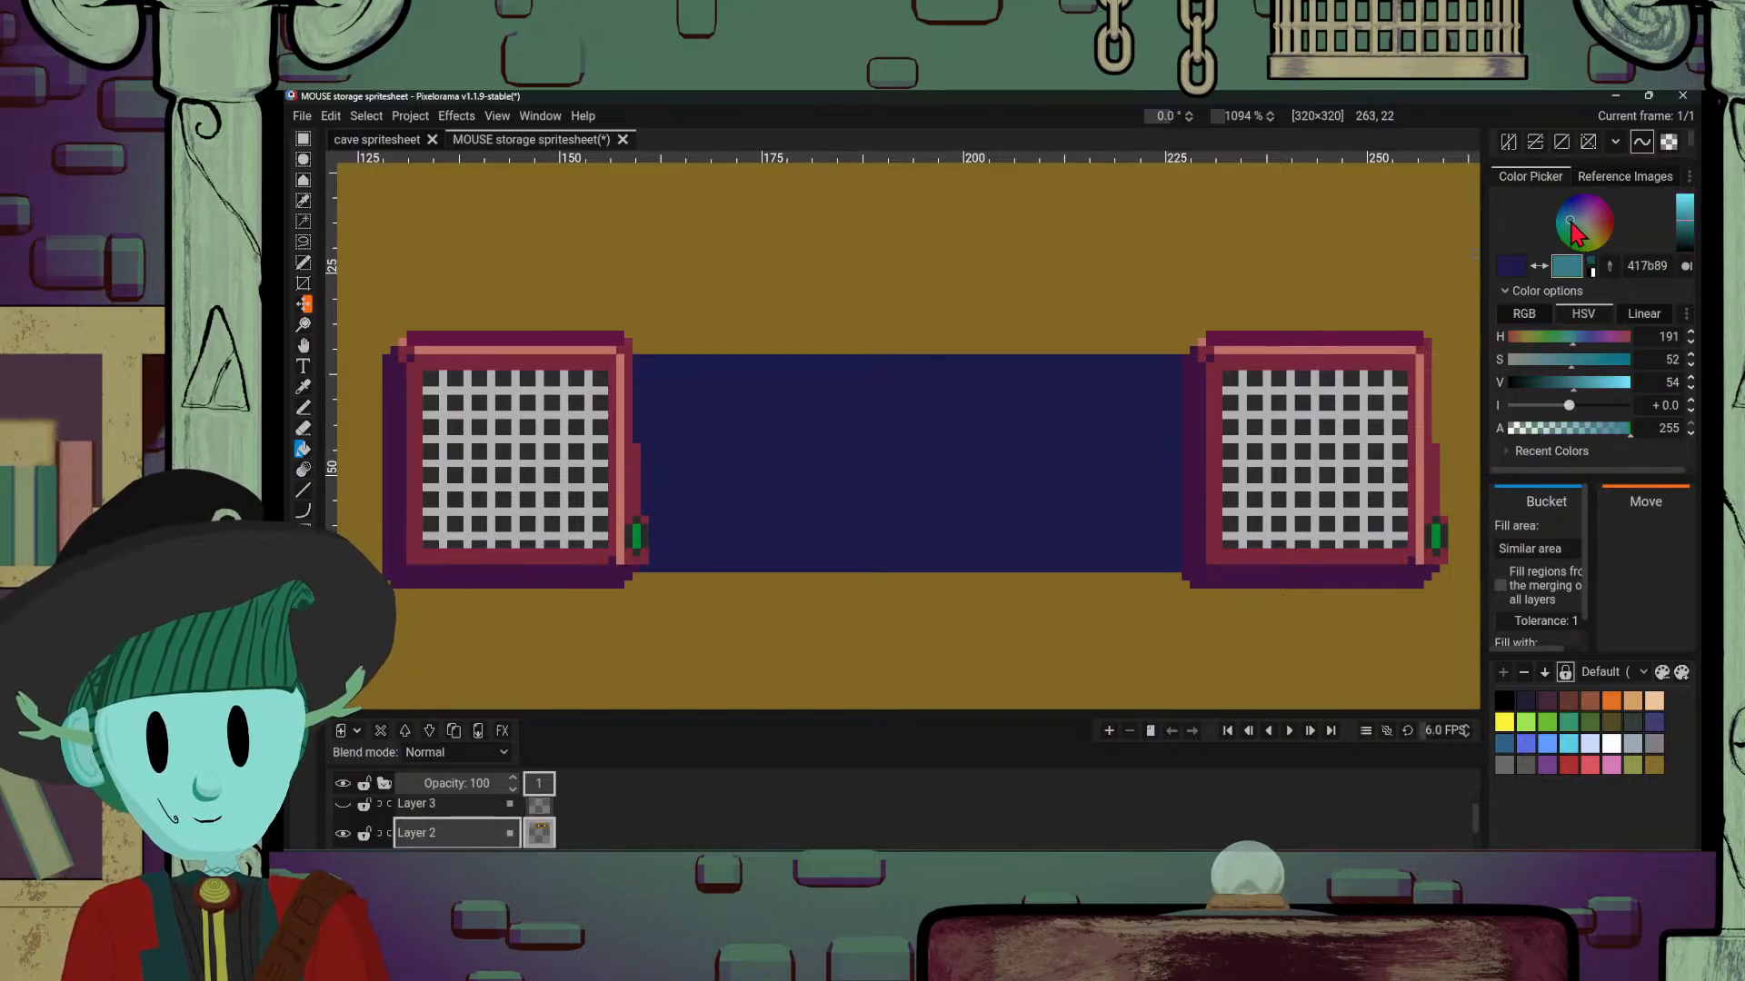
left_click(1538, 266)
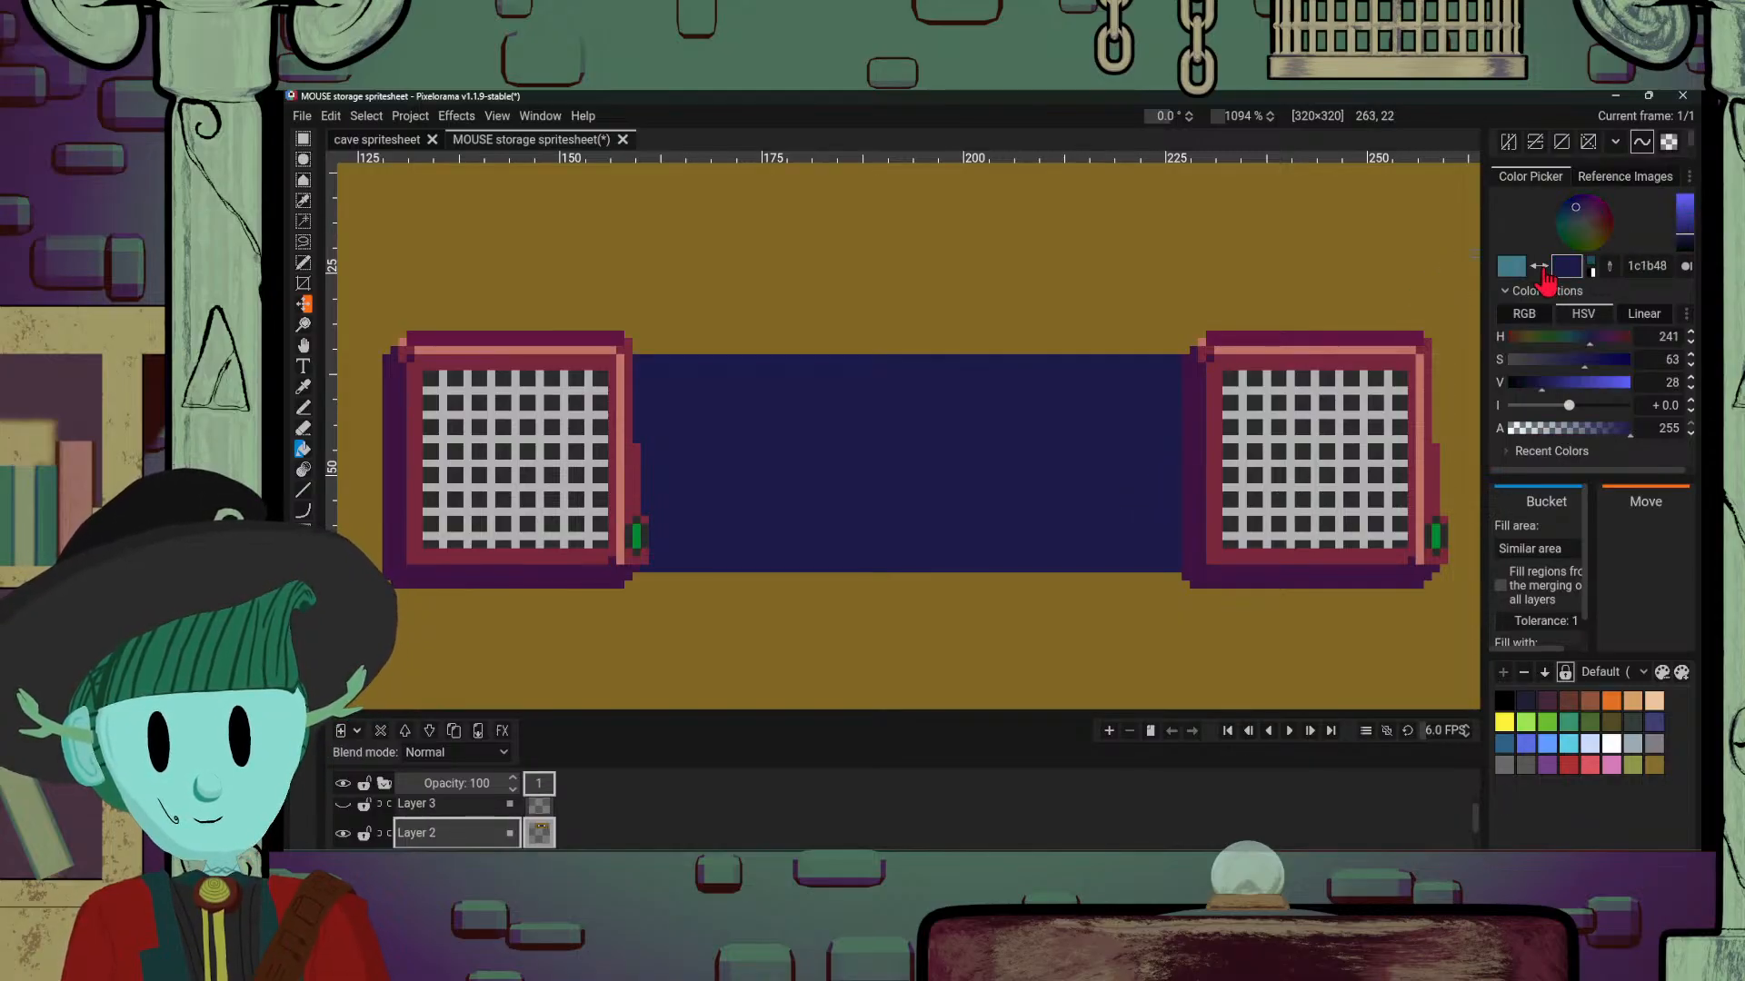
left_click(1574, 218)
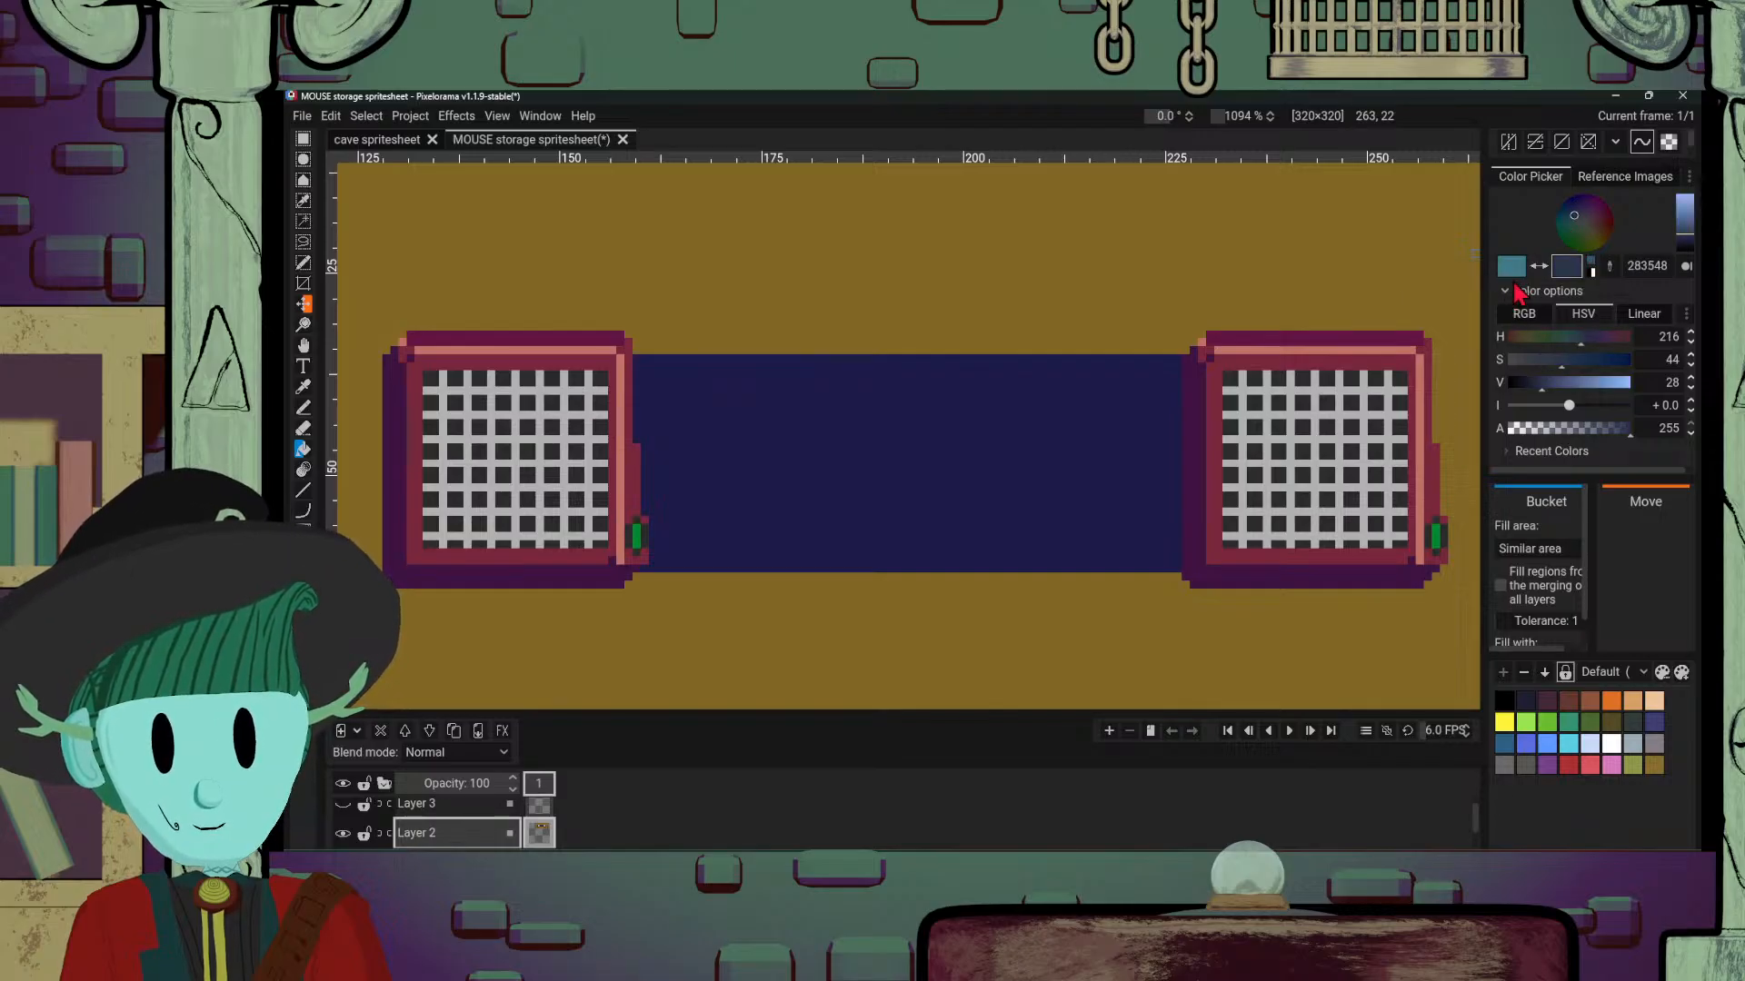
left_click_drag(1578, 229, 1574, 222)
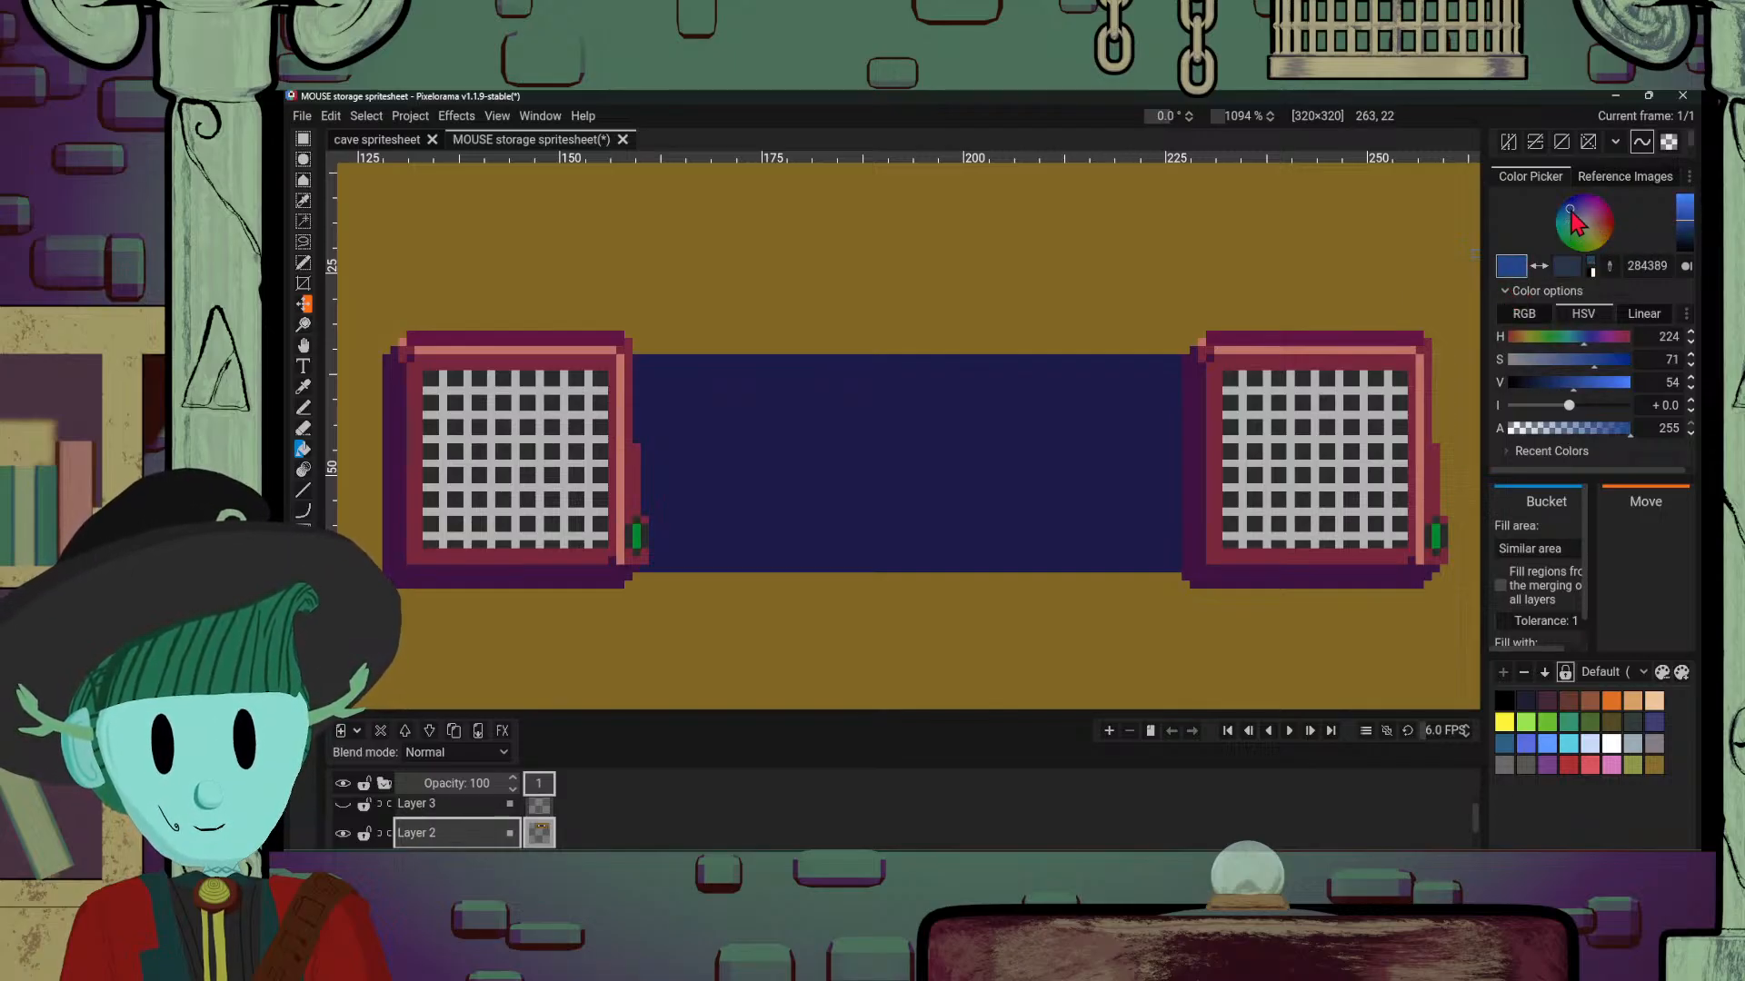
left_click(1572, 214)
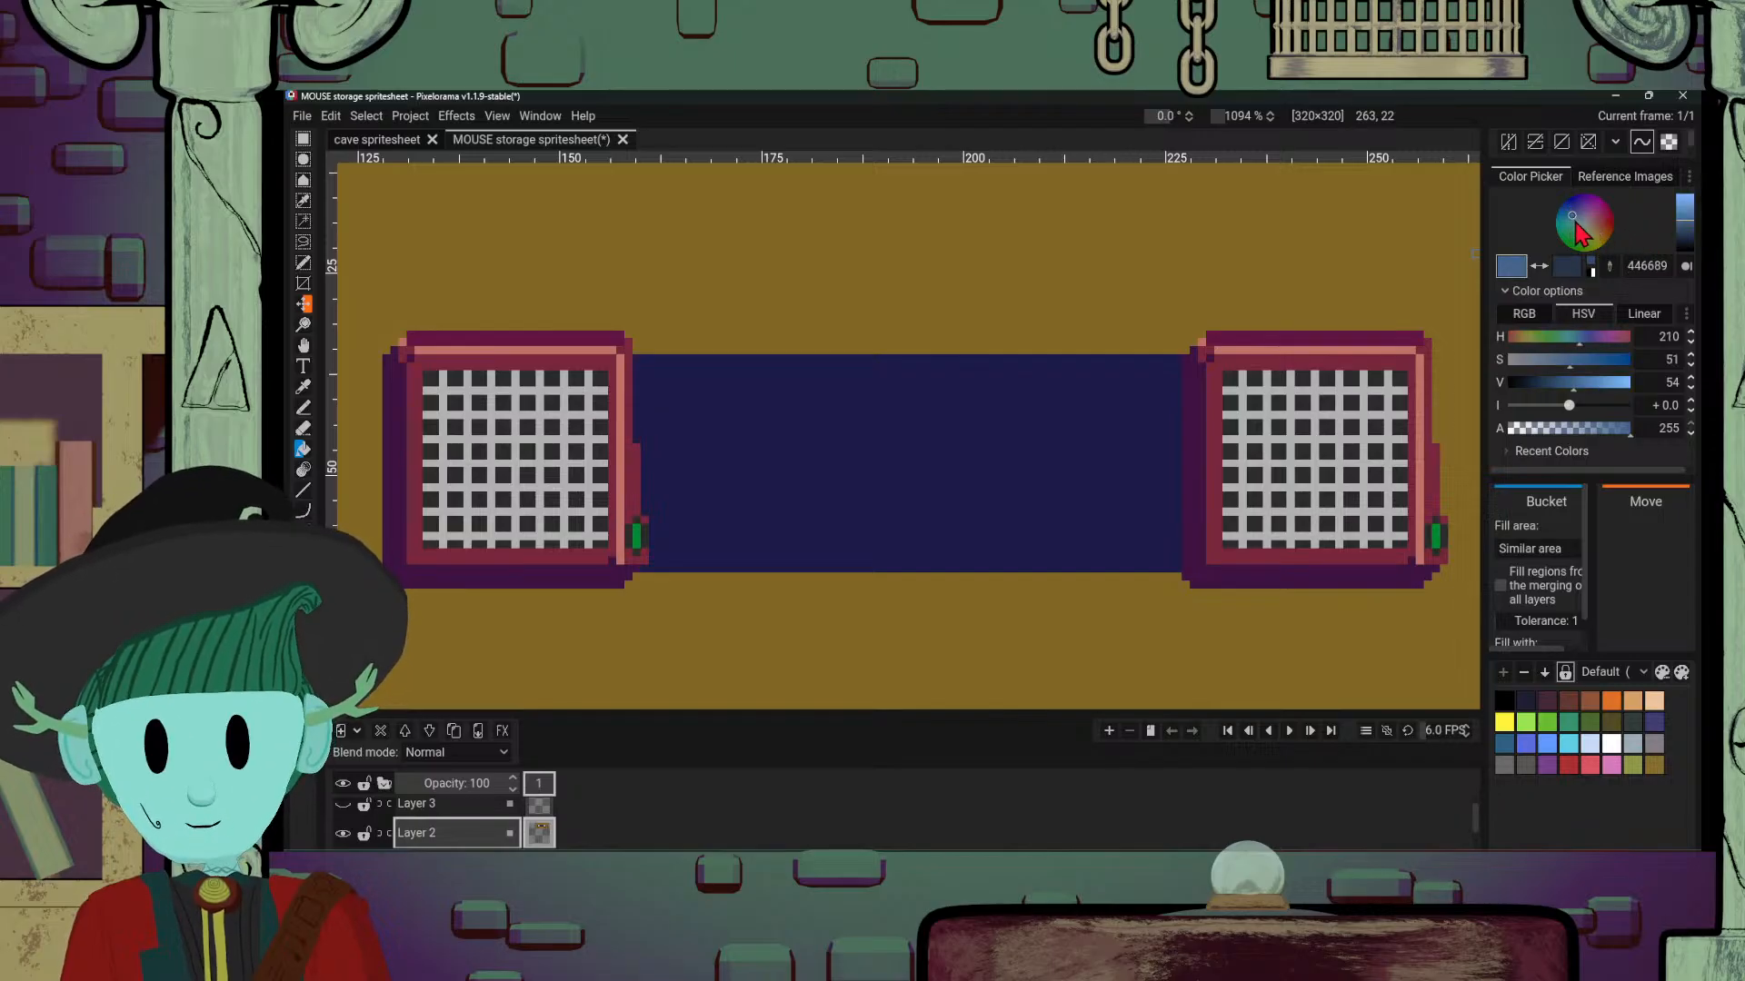
Step: Outline the upper part of the navy panel with a one-pixel 446689 line and fill that area with the same blue
key("p")
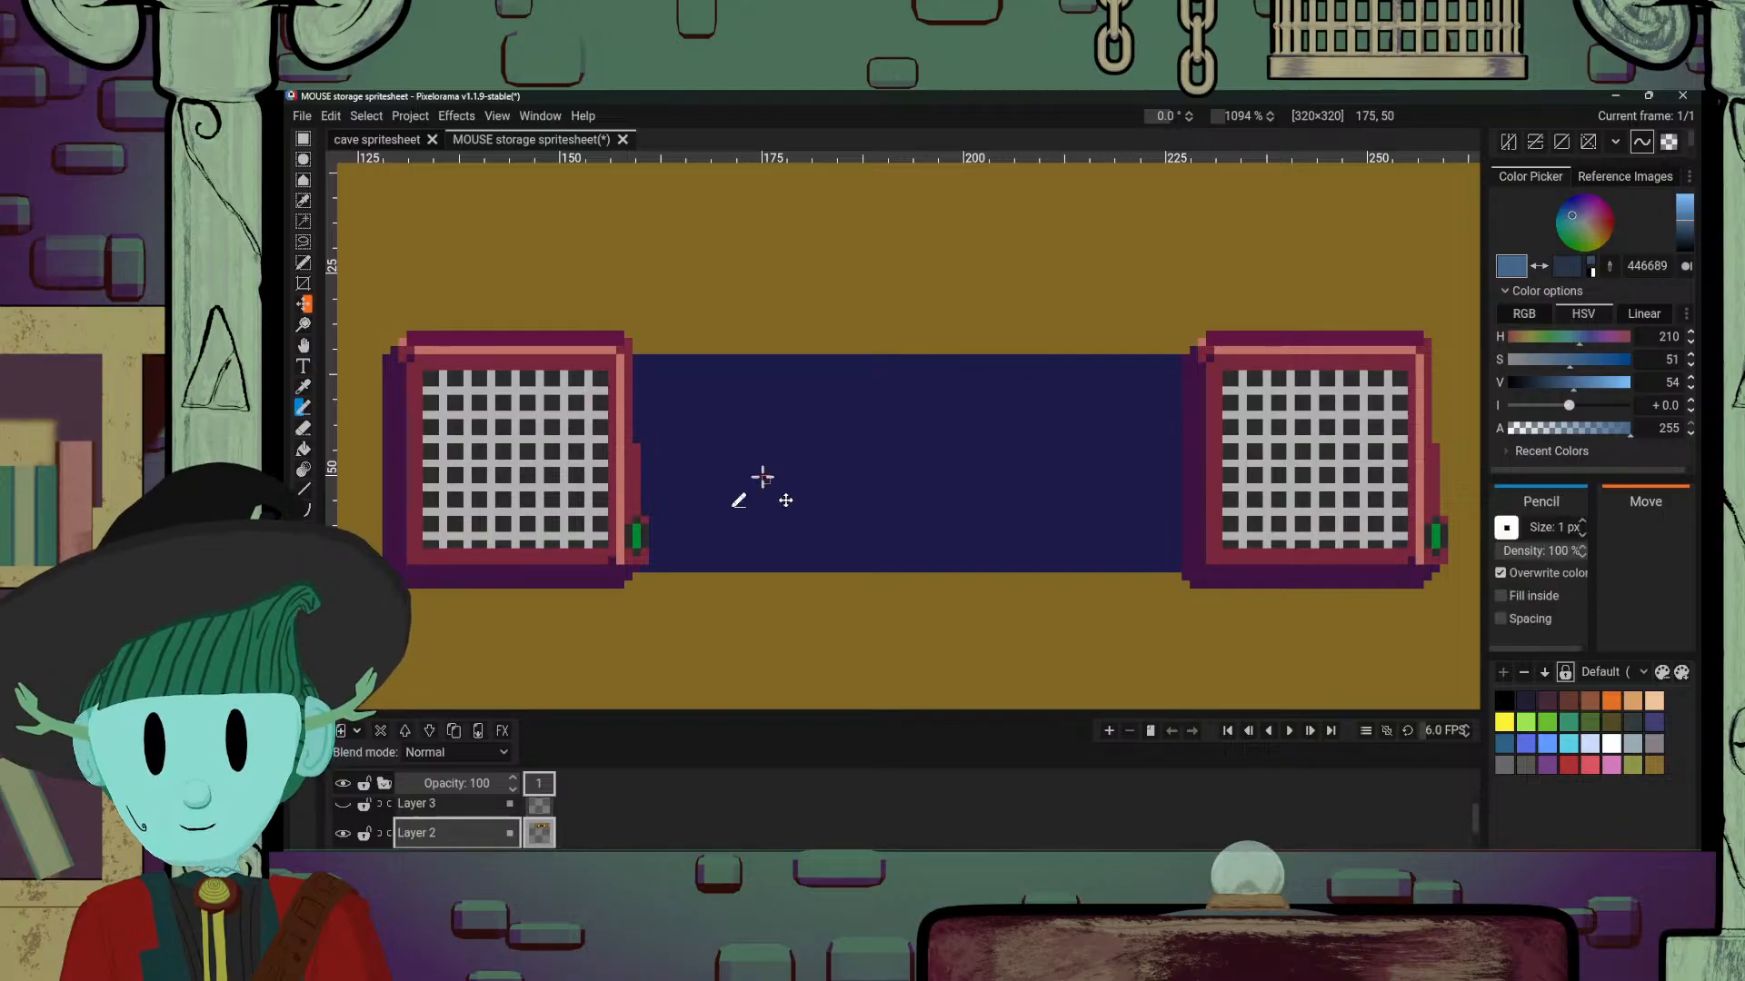
left_click_drag(636, 358, 687, 360)
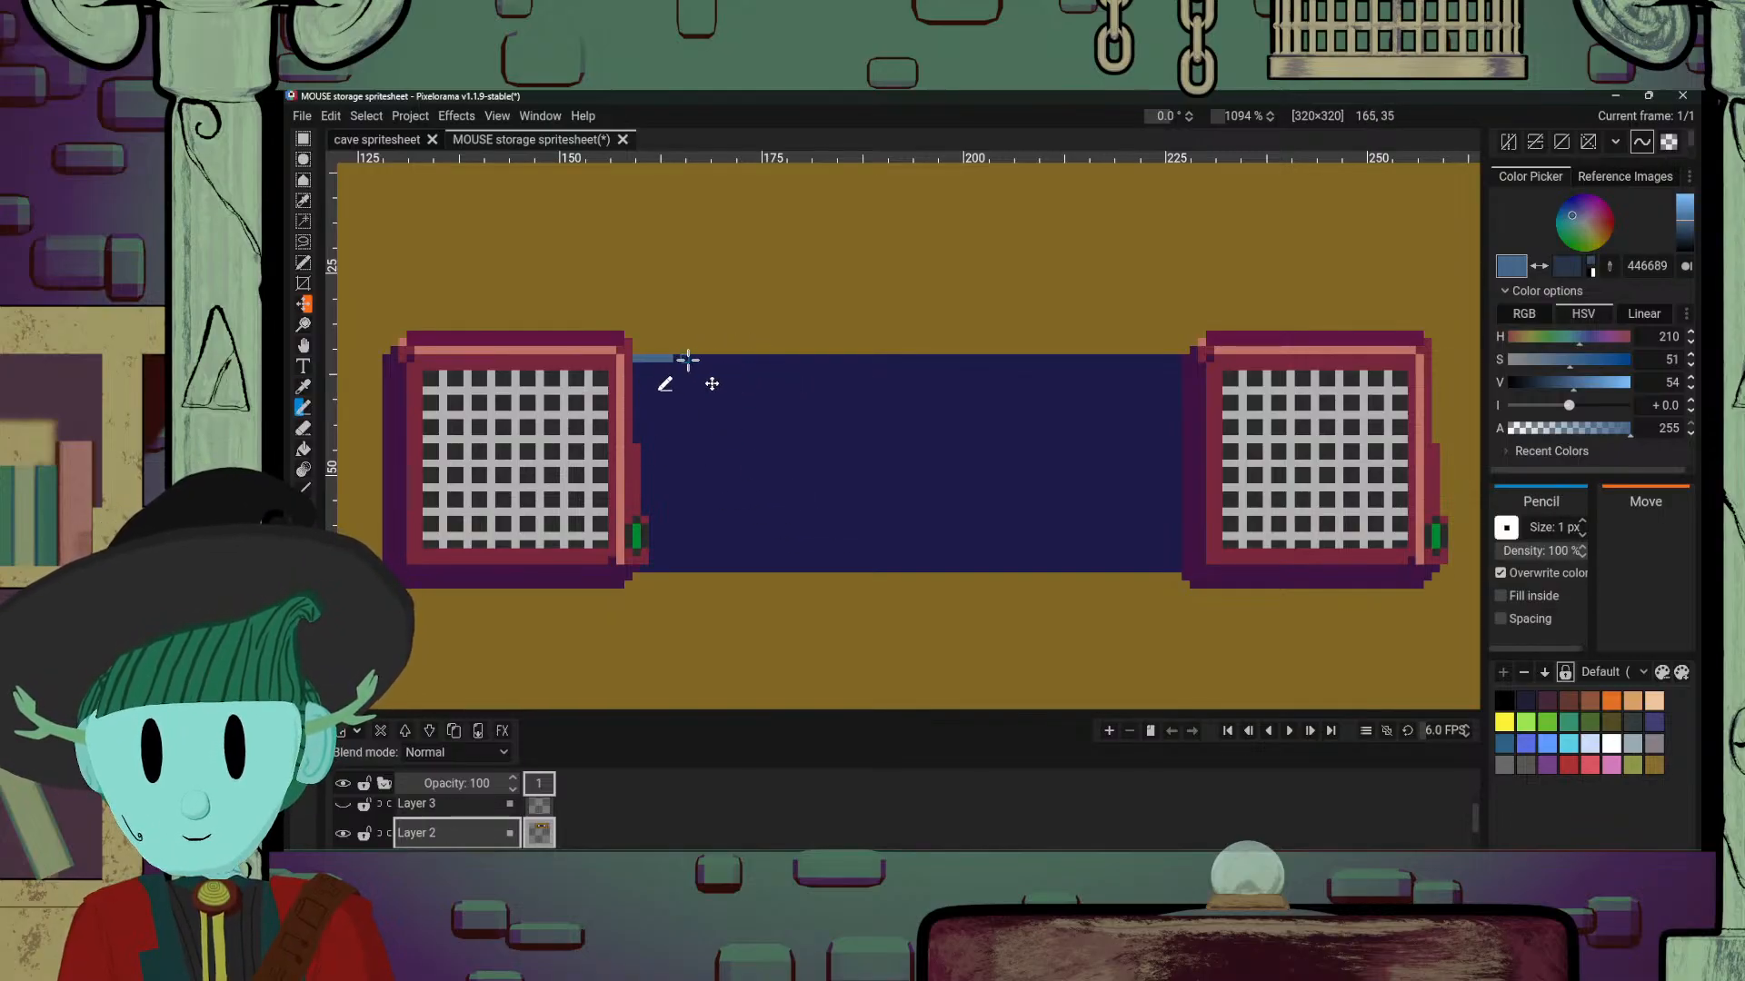
left_click_drag(634, 439, 1172, 440)
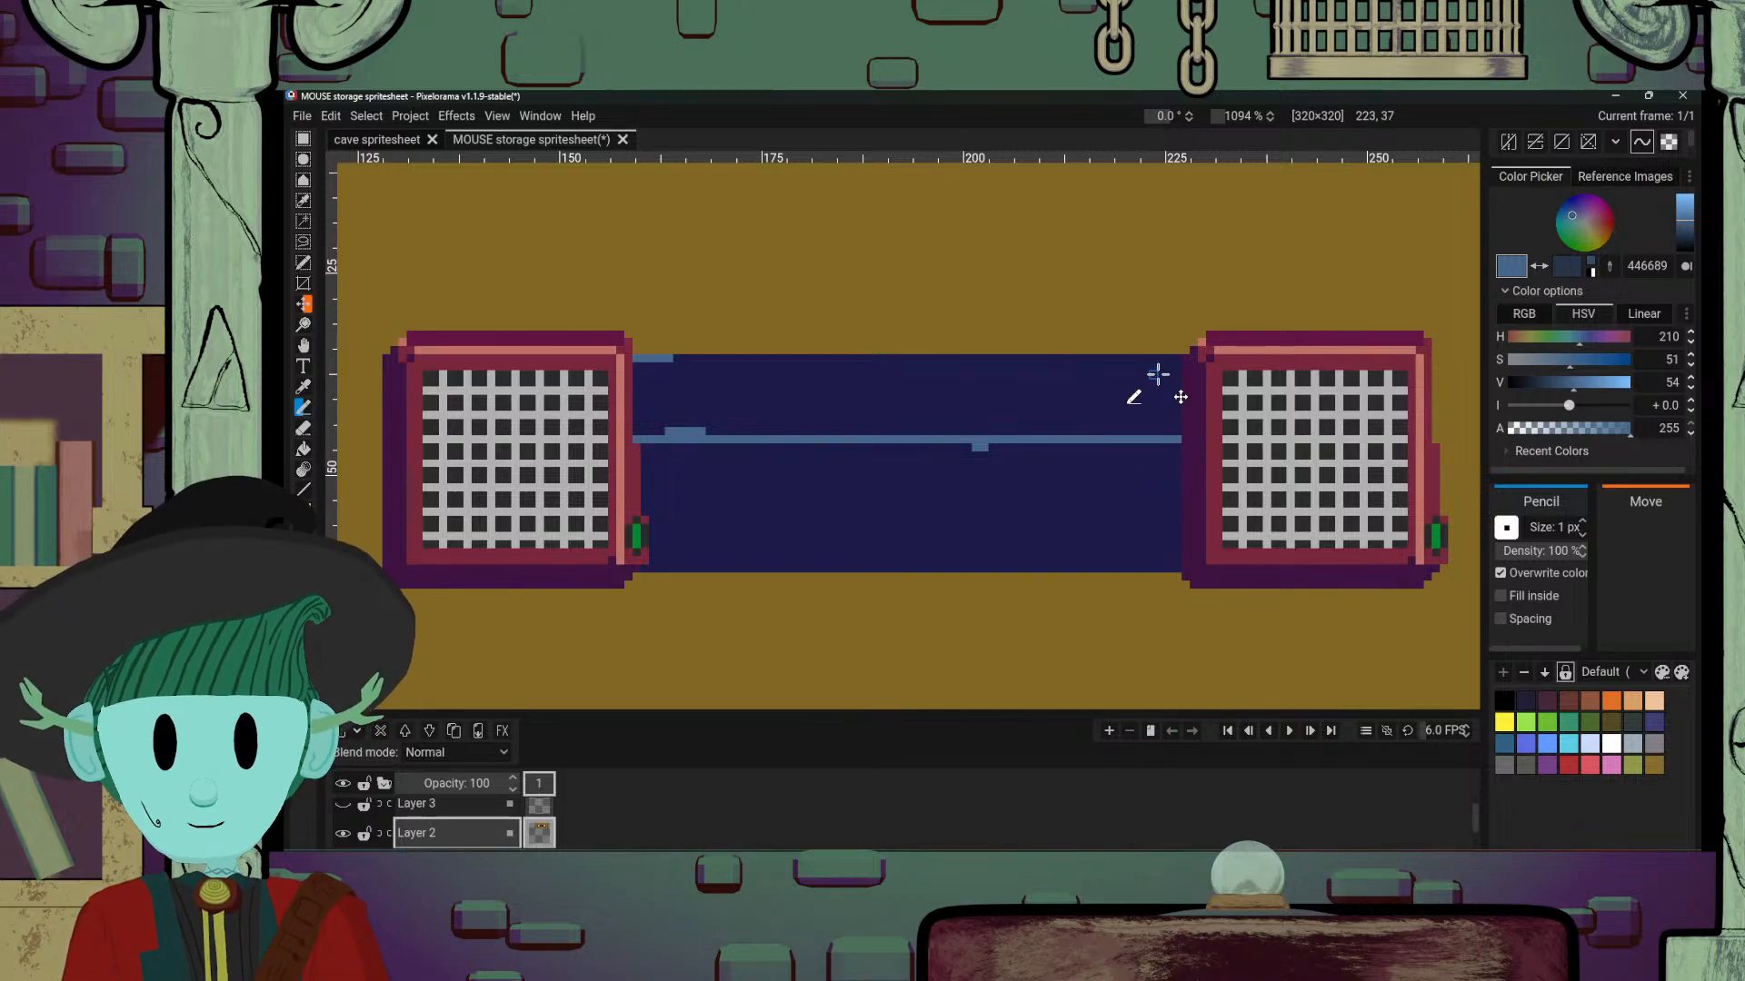
key("g")
left_click(1118, 429)
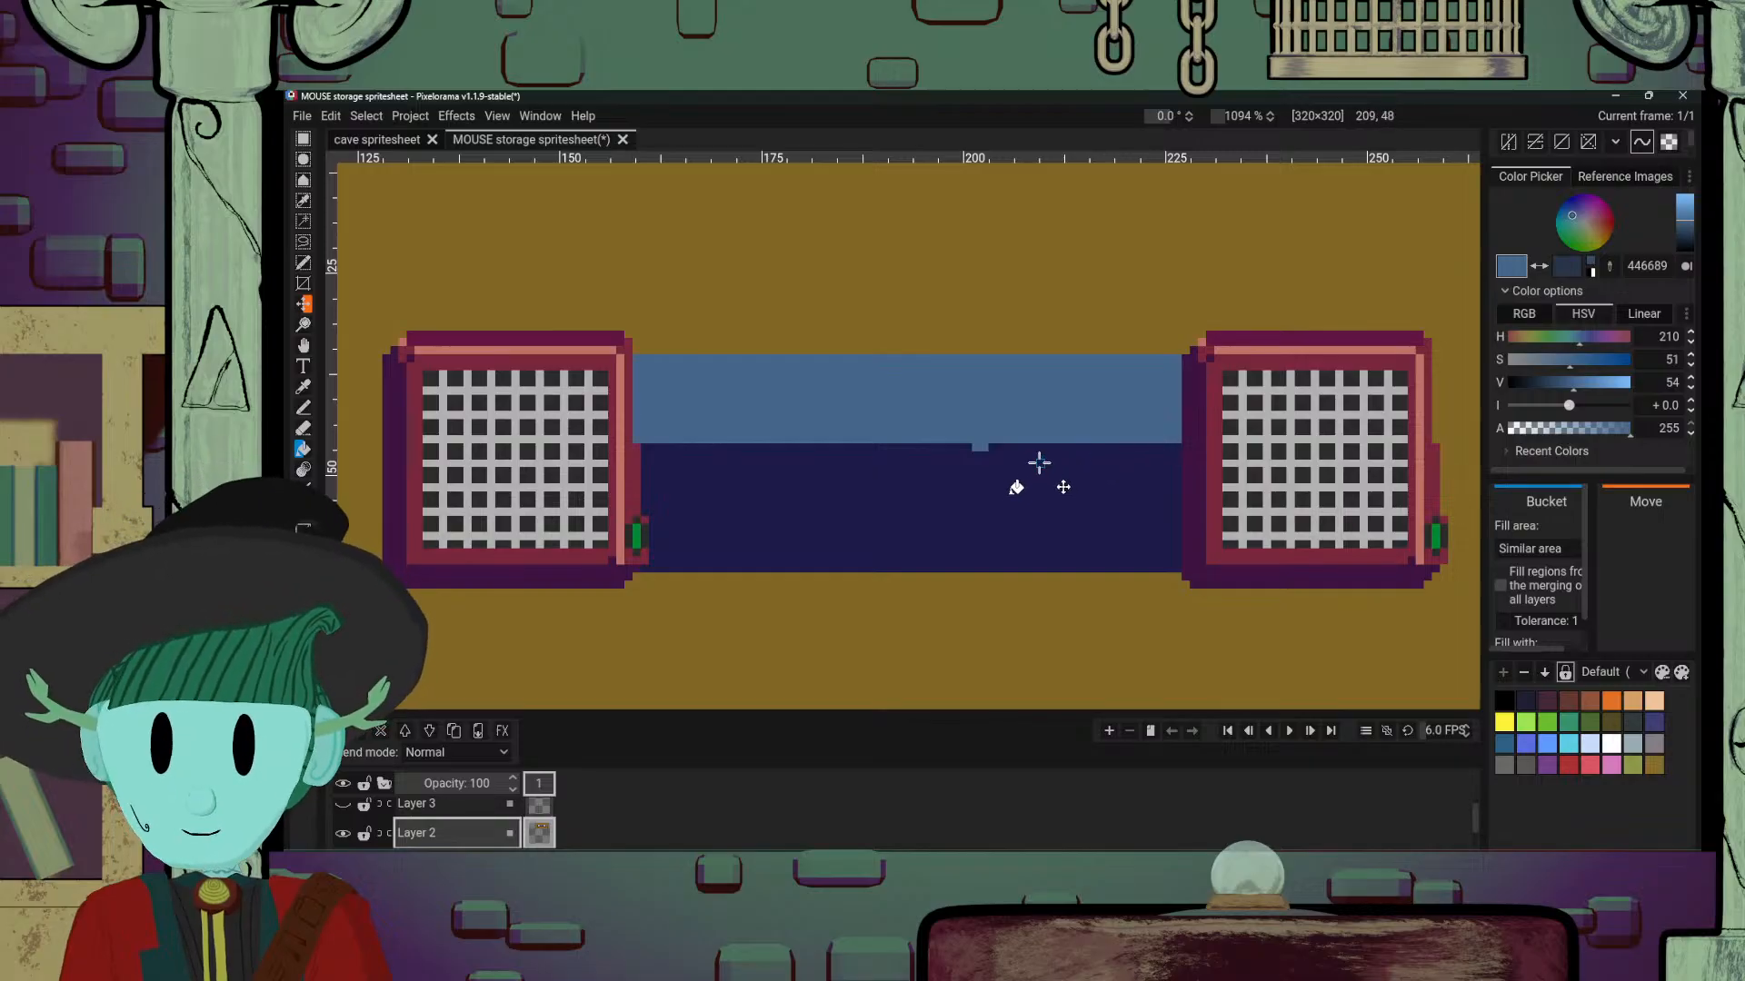
Step: Paint out the stray blue pixels below the upper band with the navy sampled from the panel
key("o")
left_click(985, 463)
key("b")
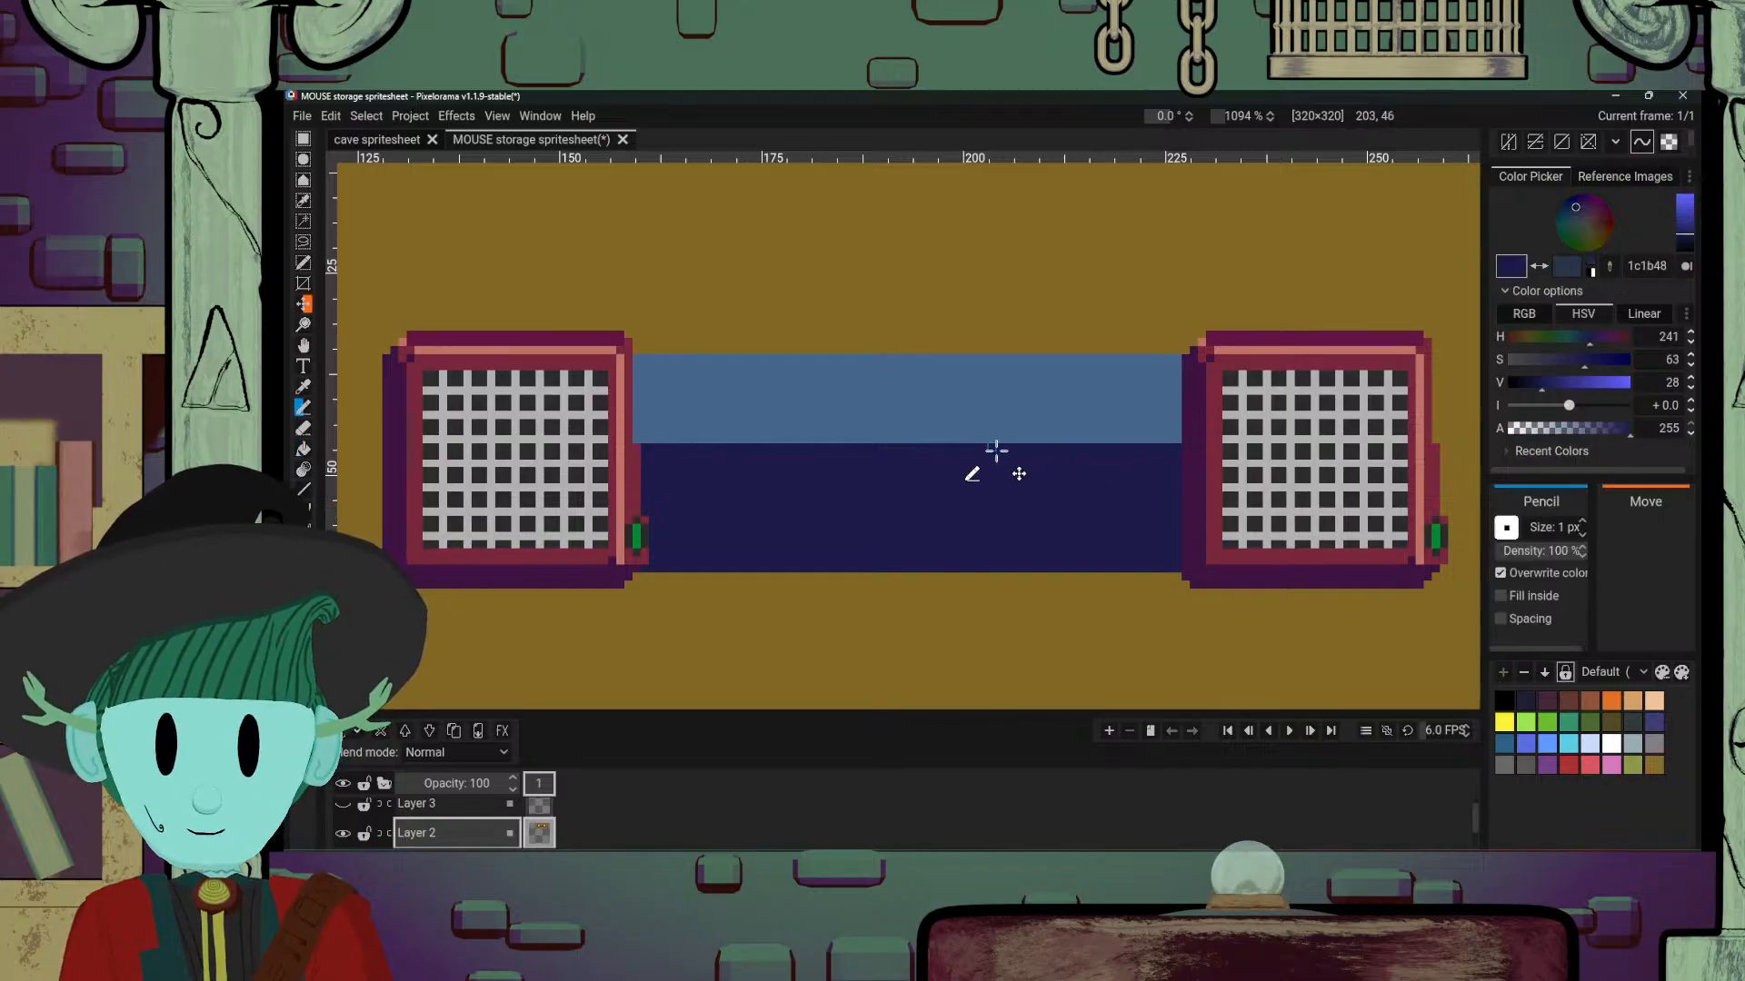
Step: Sample the blue of the upper band and turn it into the deeper, more saturated blue 181f62
scroll(1102, 382, "down", 5)
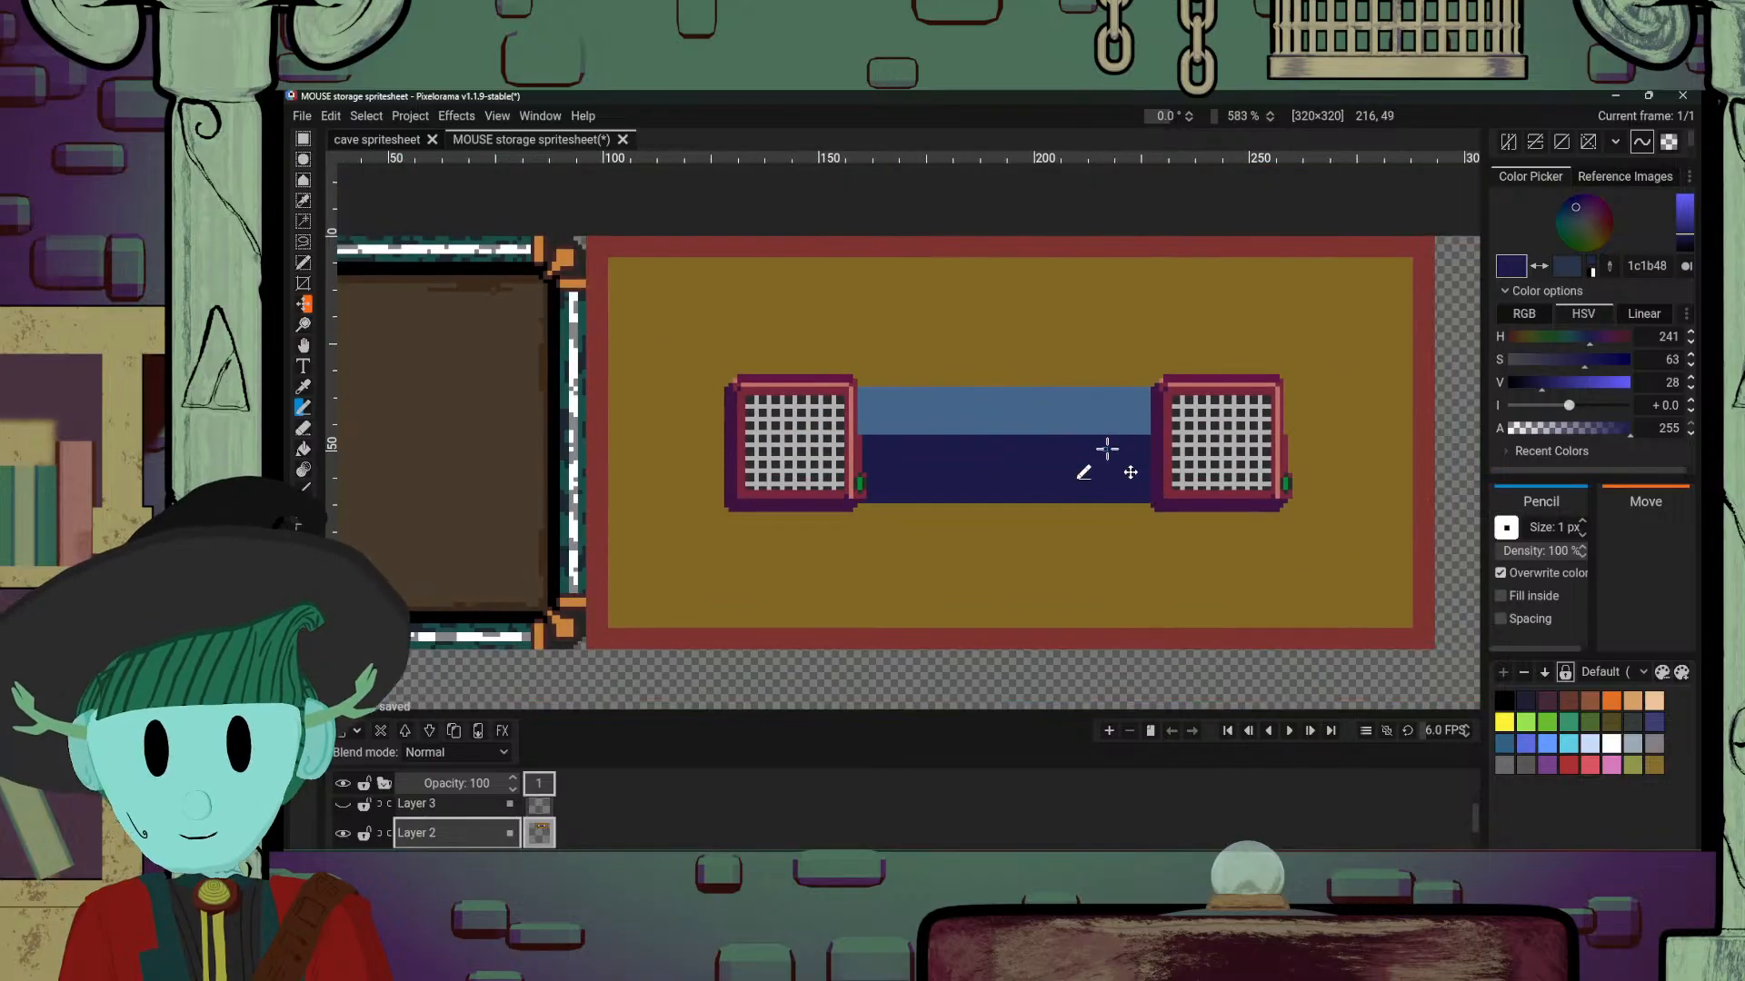
left_click_drag(1182, 520, 1125, 535)
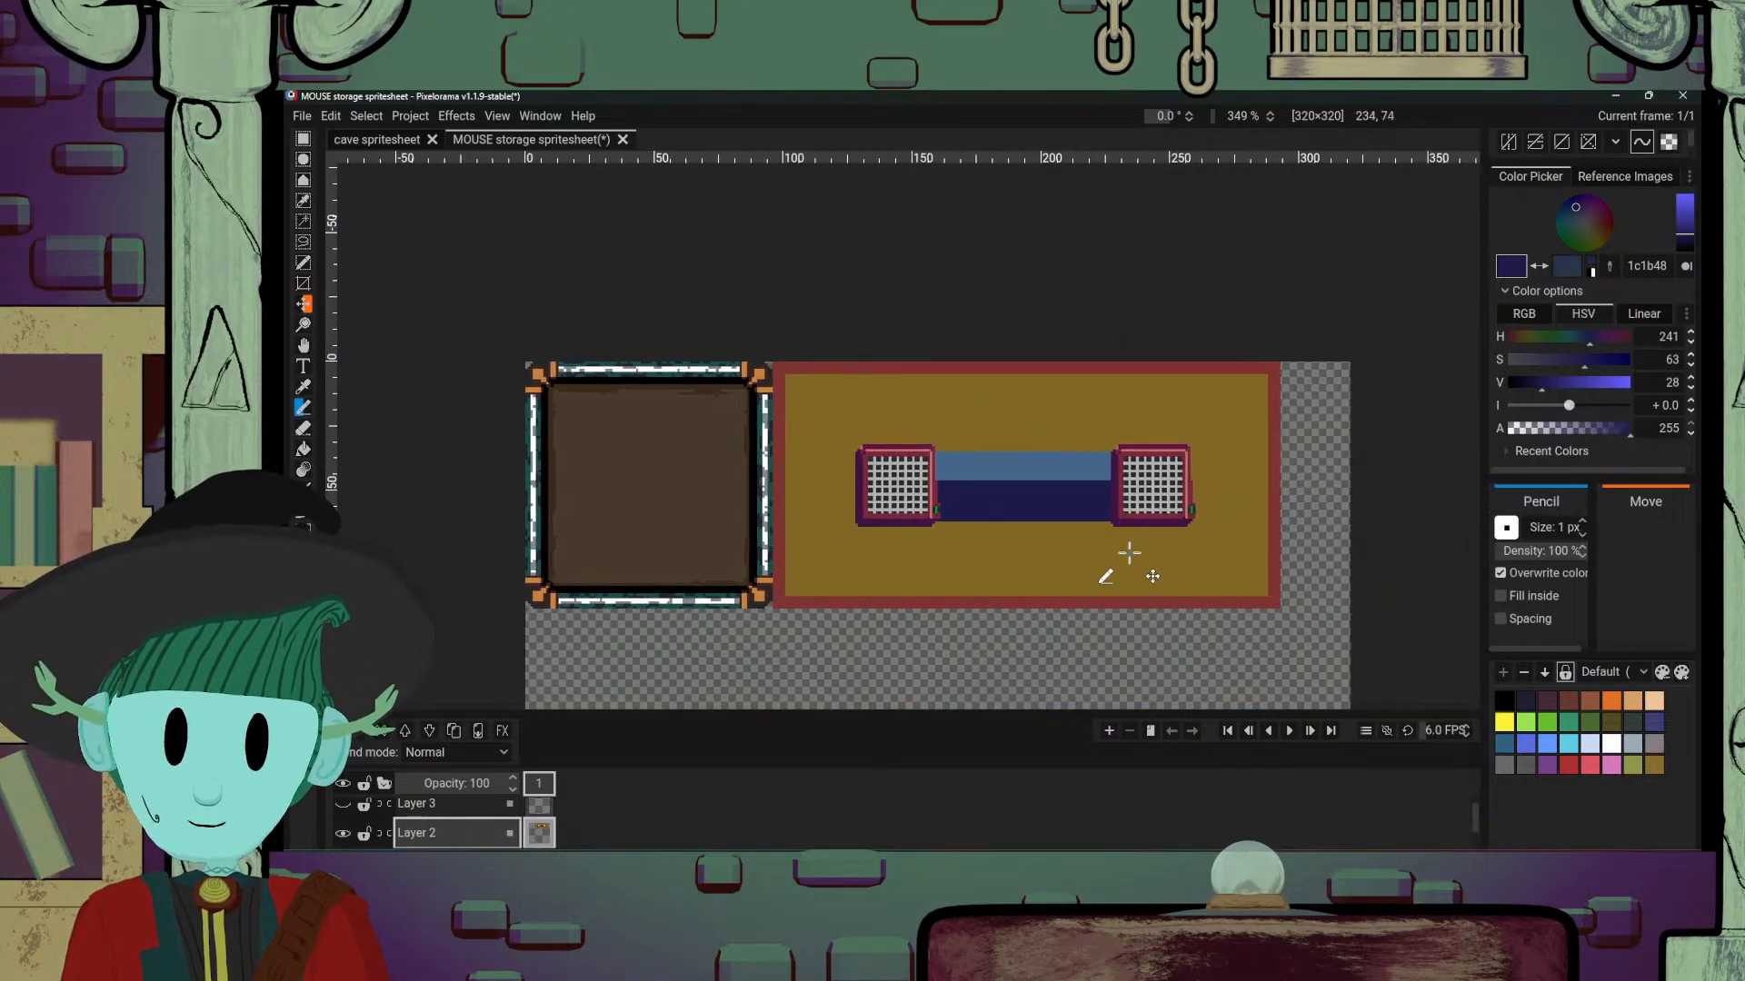
scroll(1130, 552, "up", 6)
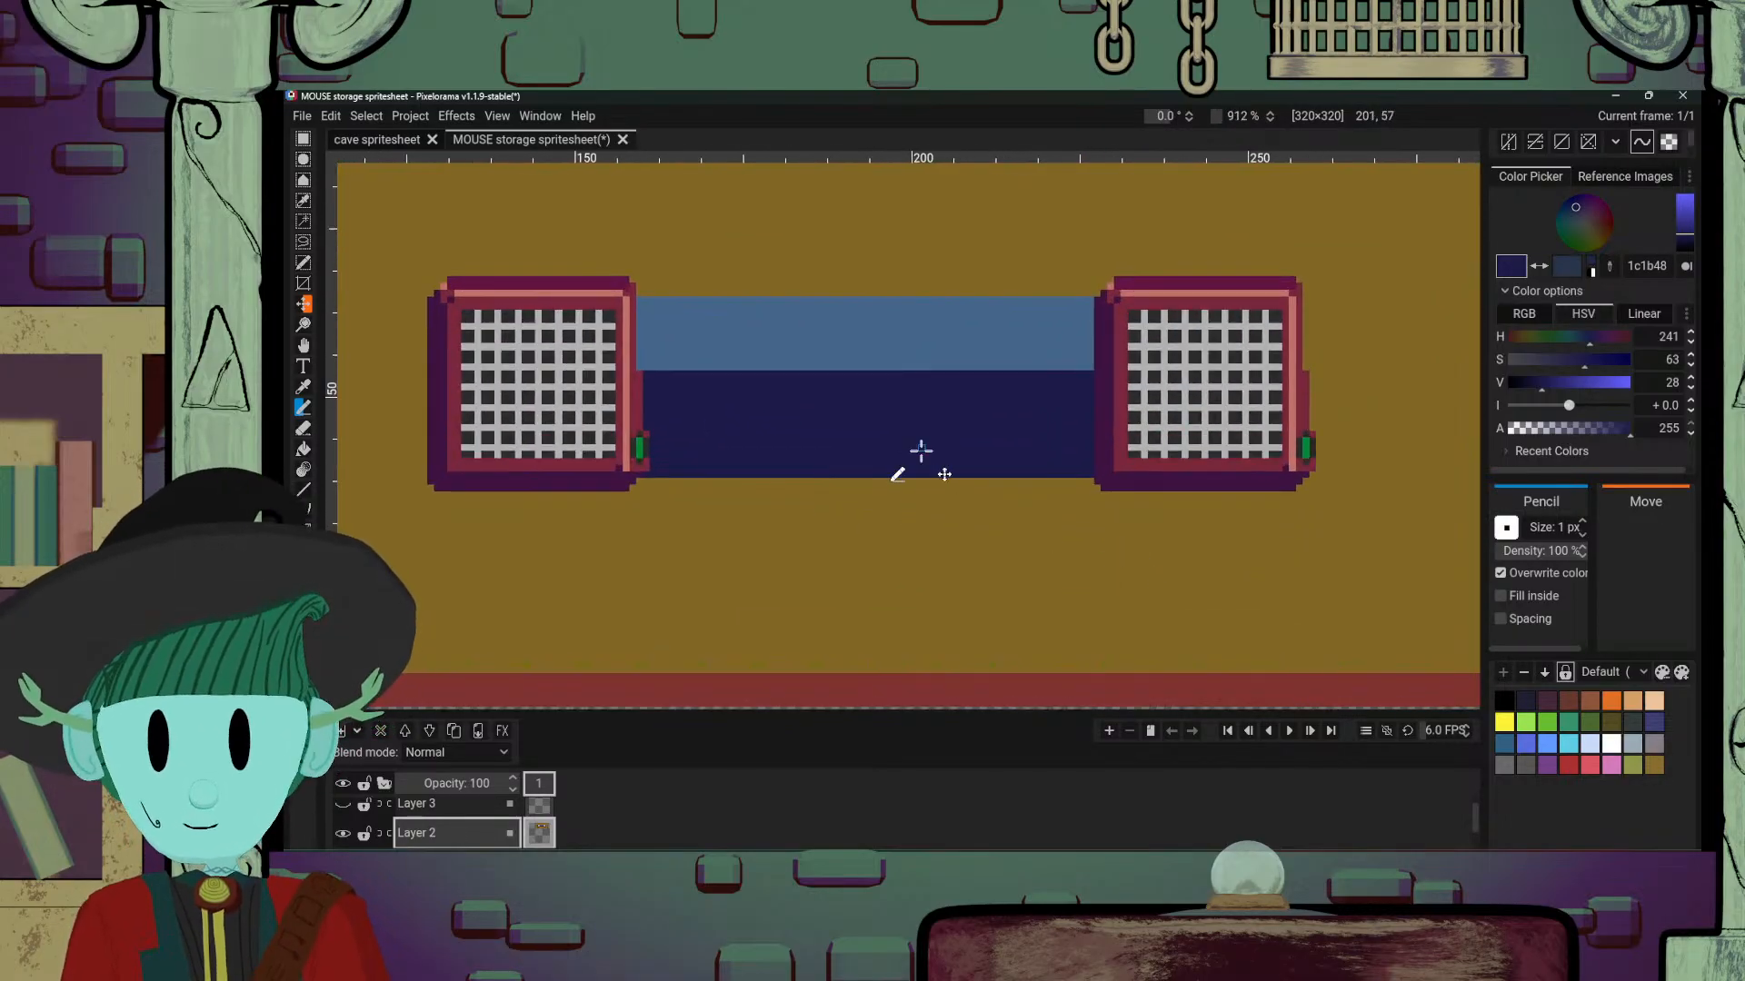
left_click_drag(903, 424, 950, 493)
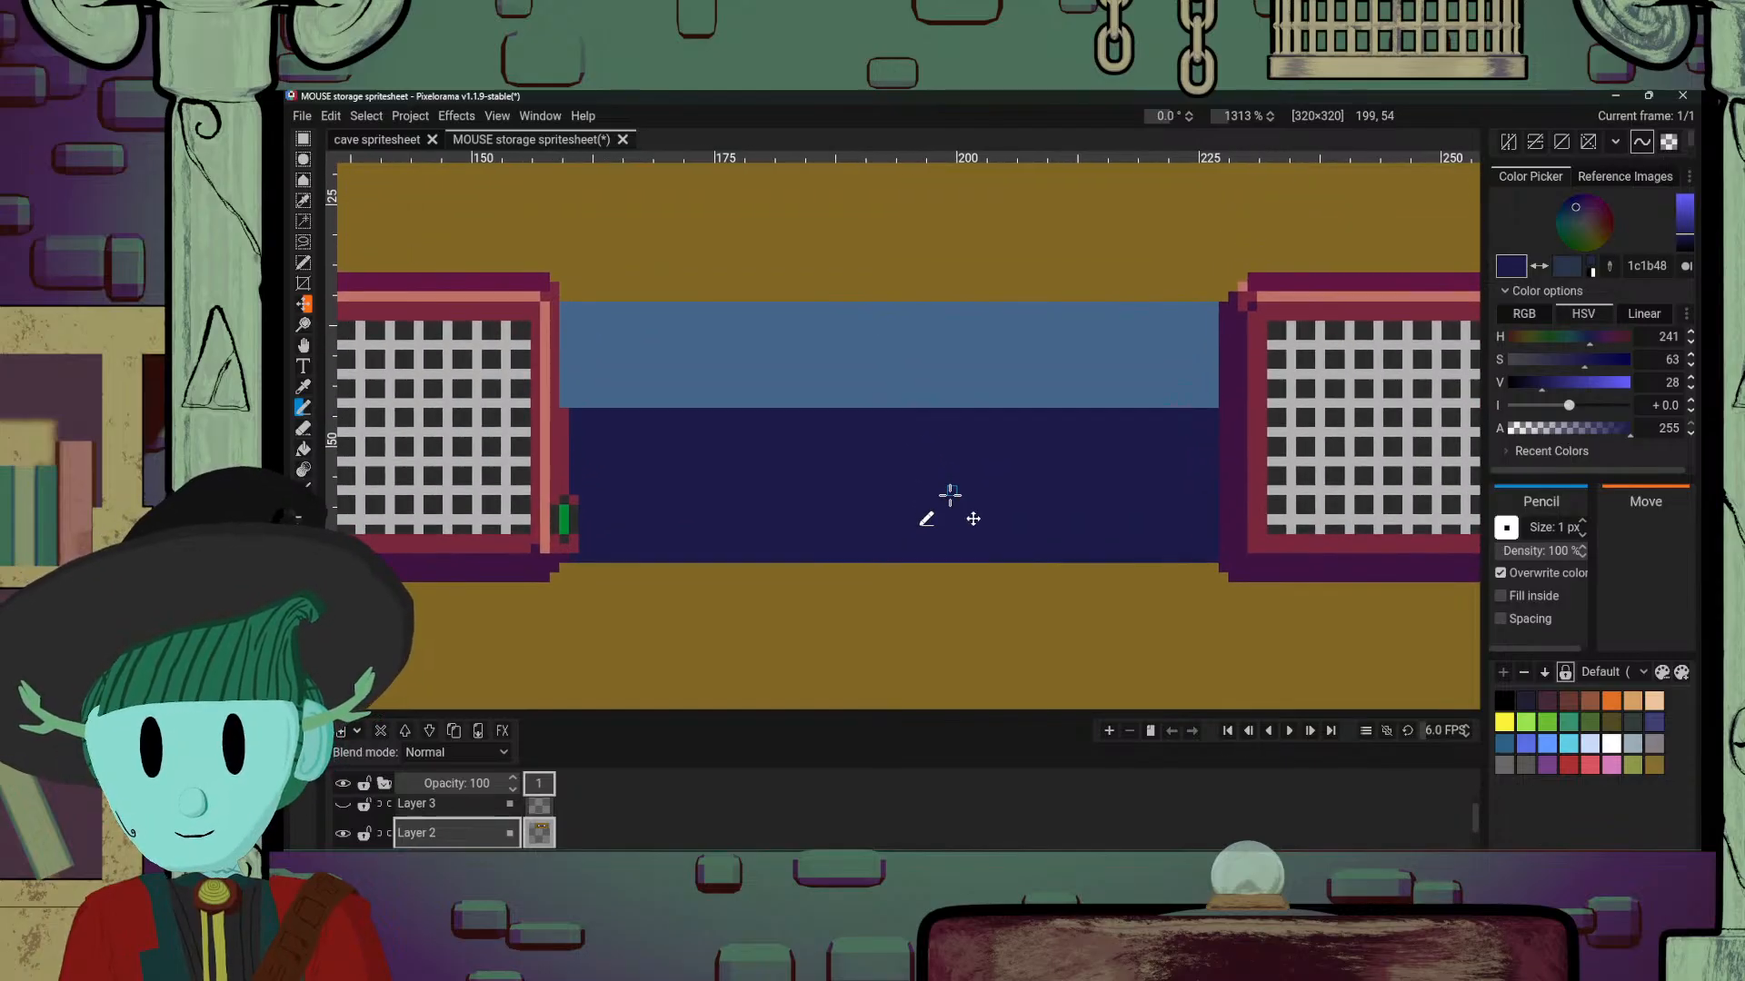
left_click(823, 394, "alt")
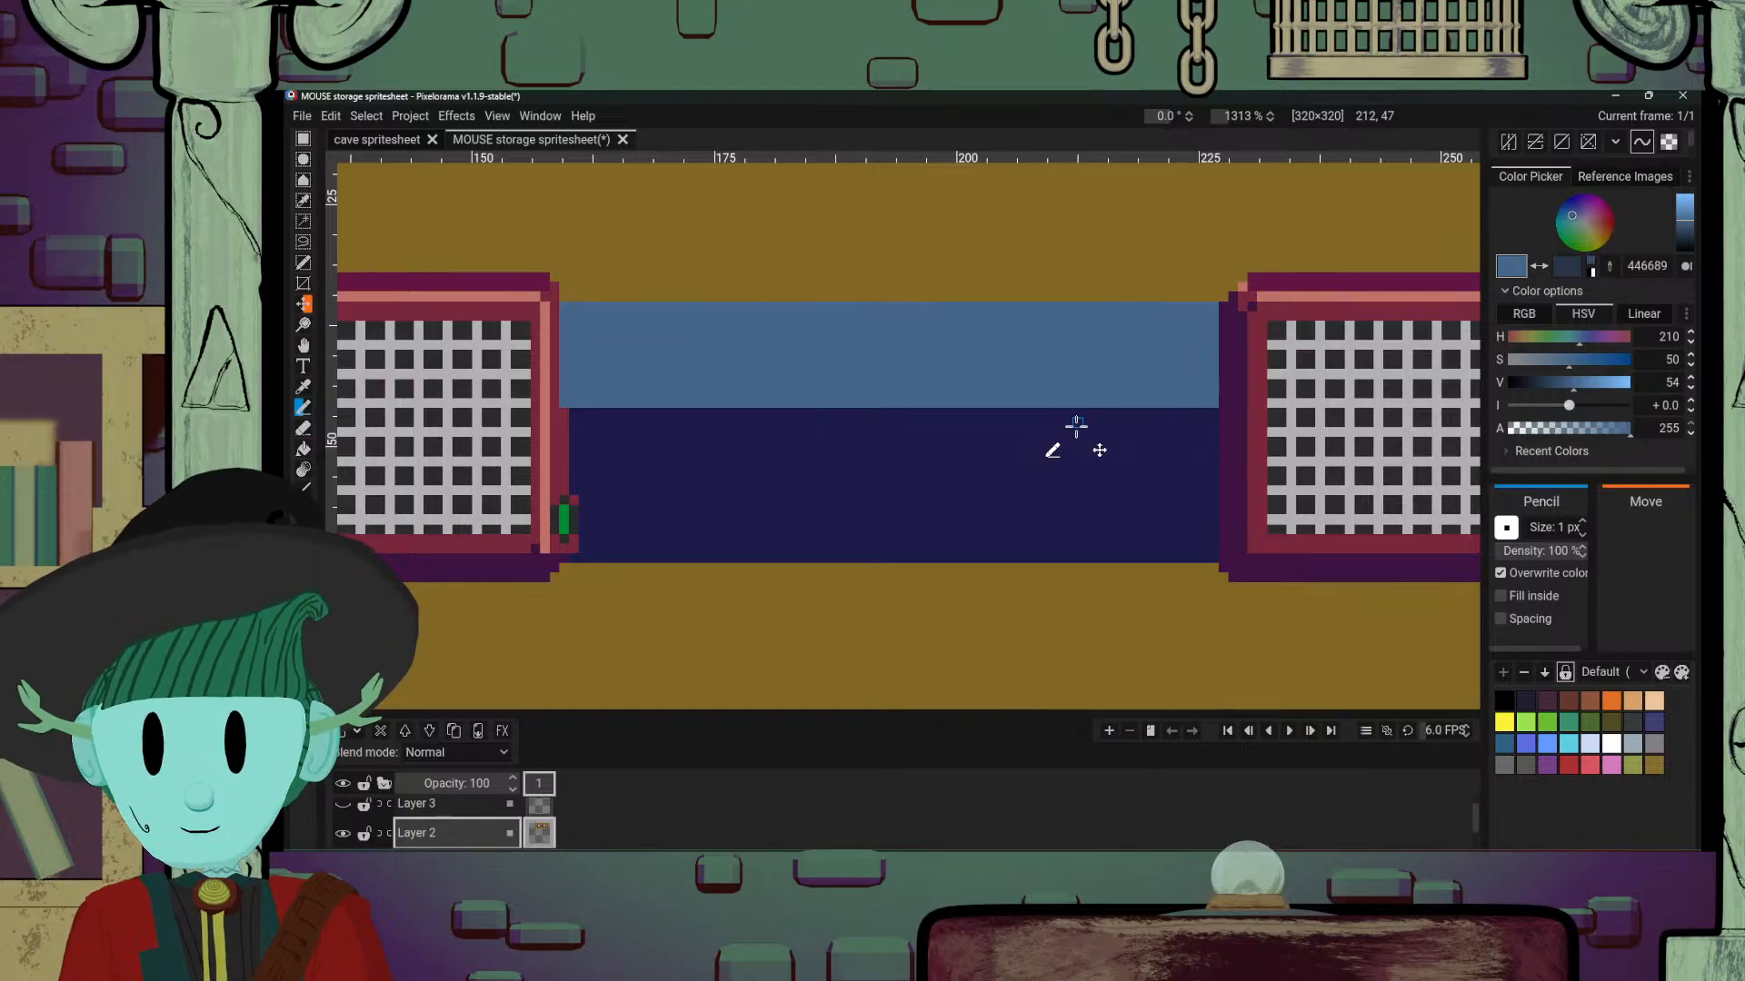
scroll(963, 471, "down", 3)
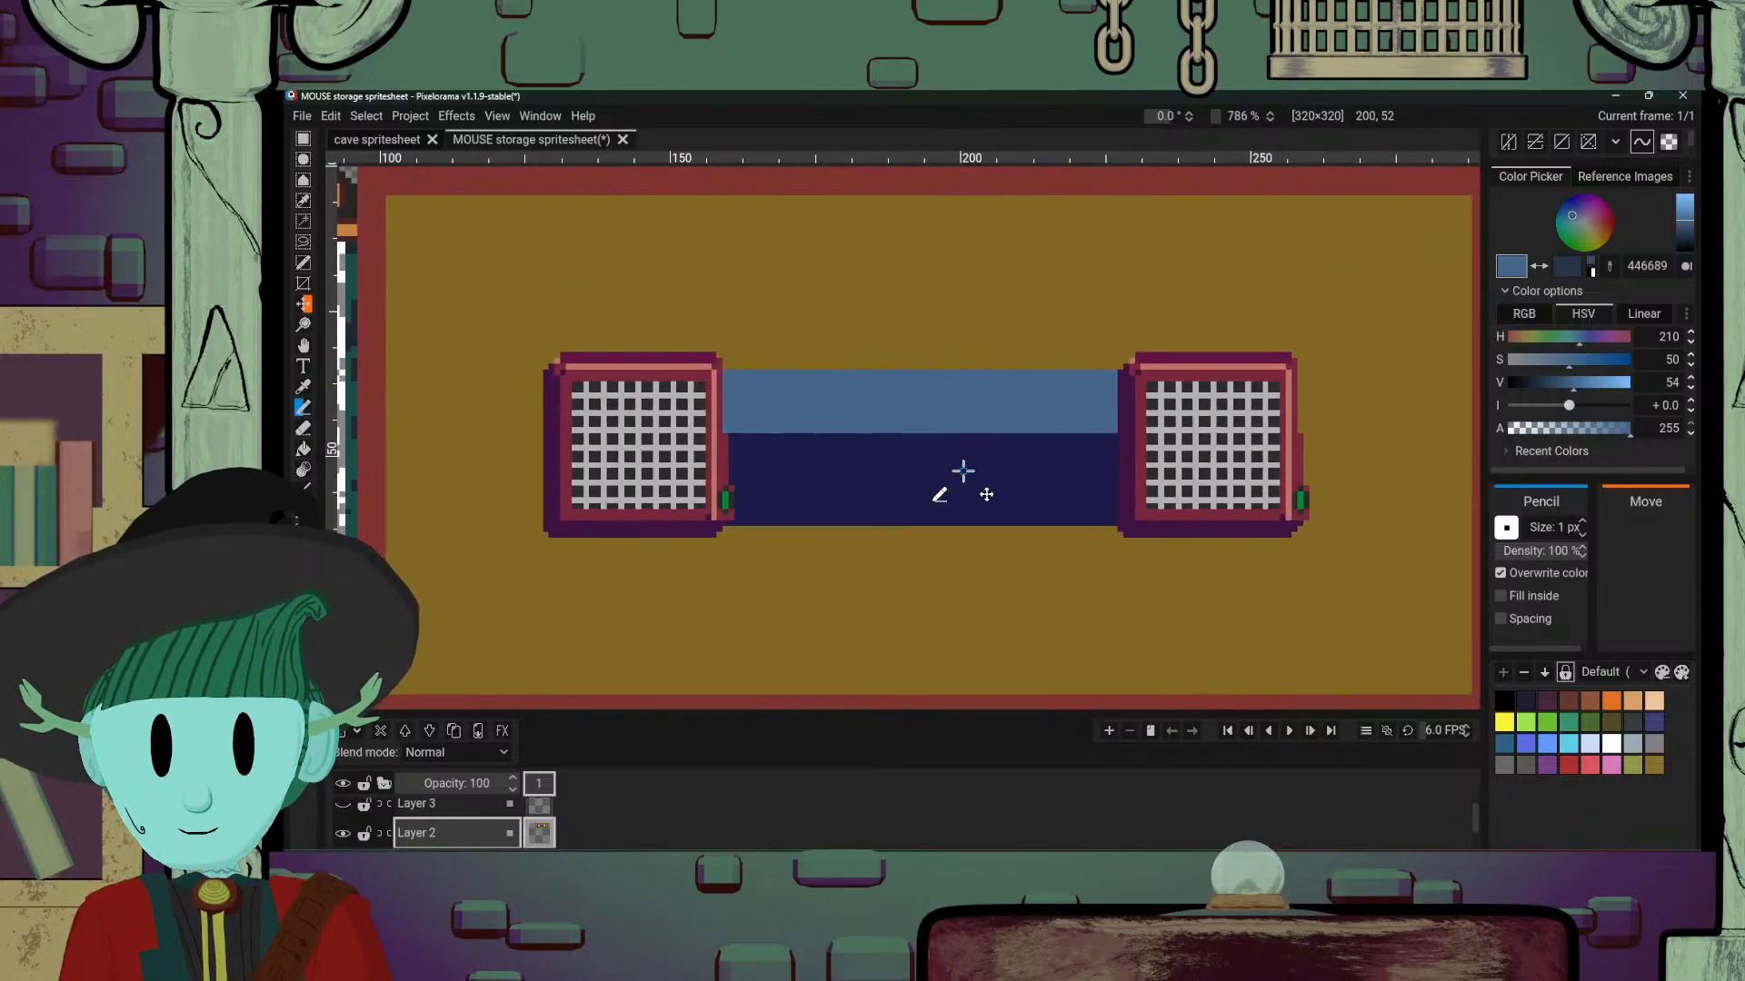
scroll(963, 470, "up", 3)
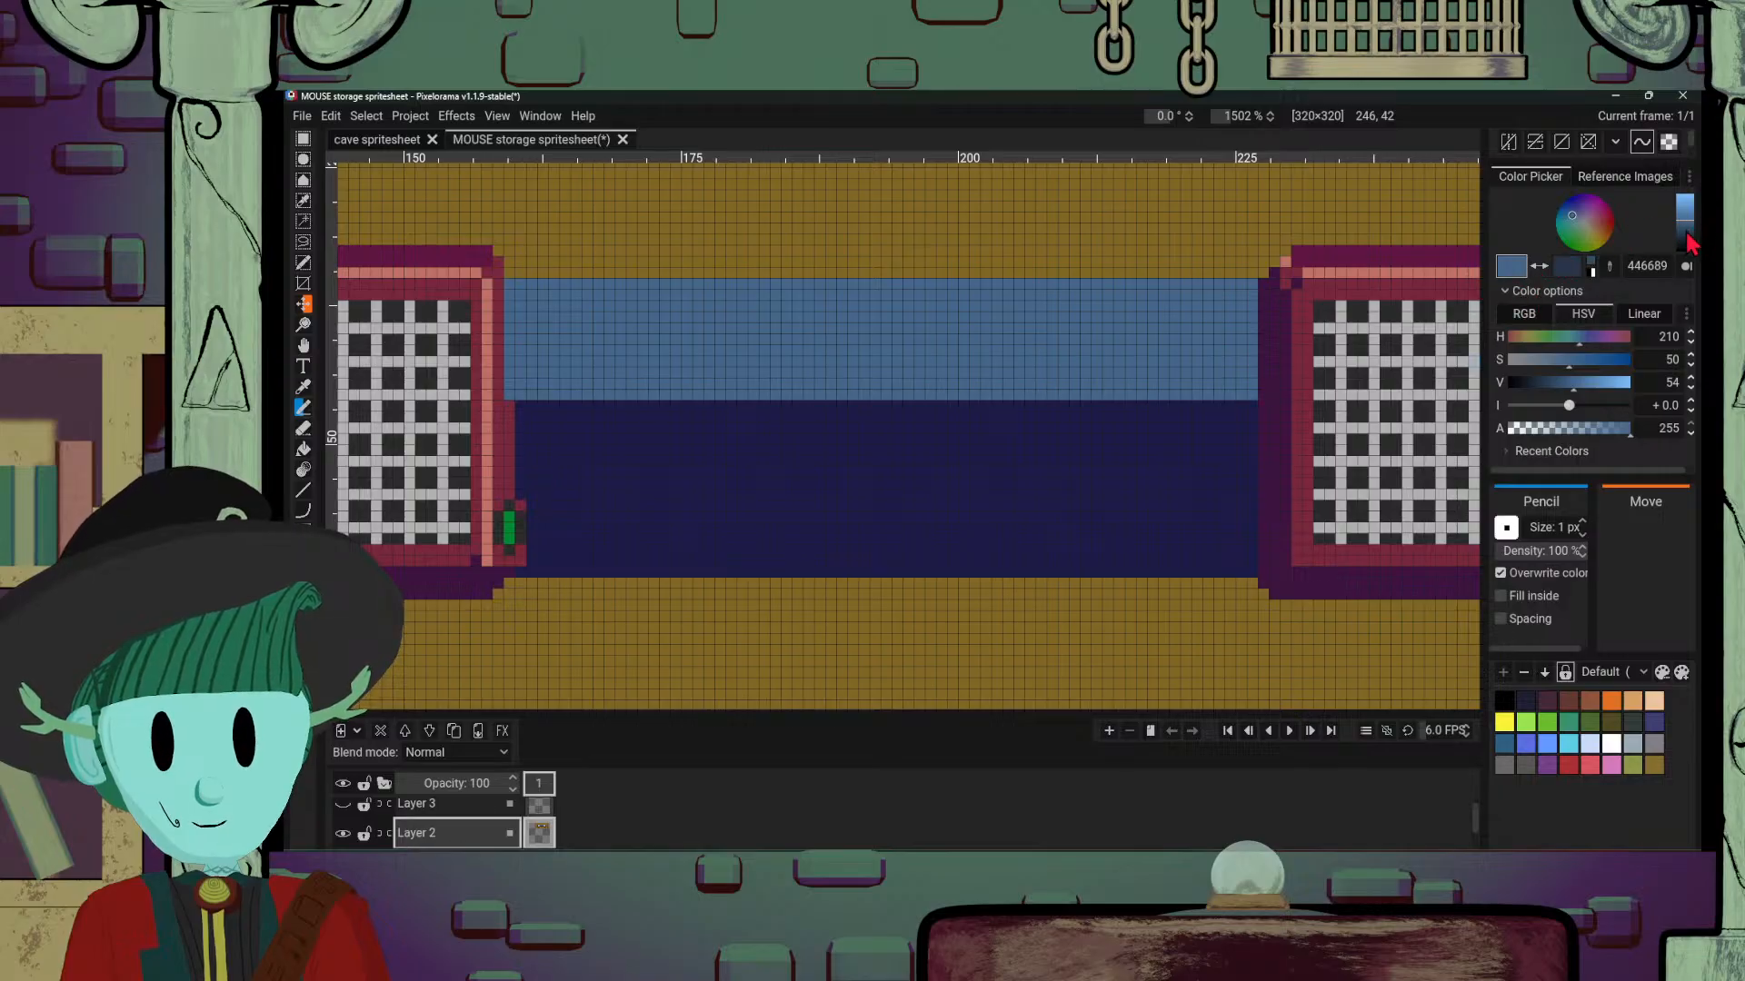
left_click_drag(1688, 244, 1567, 229)
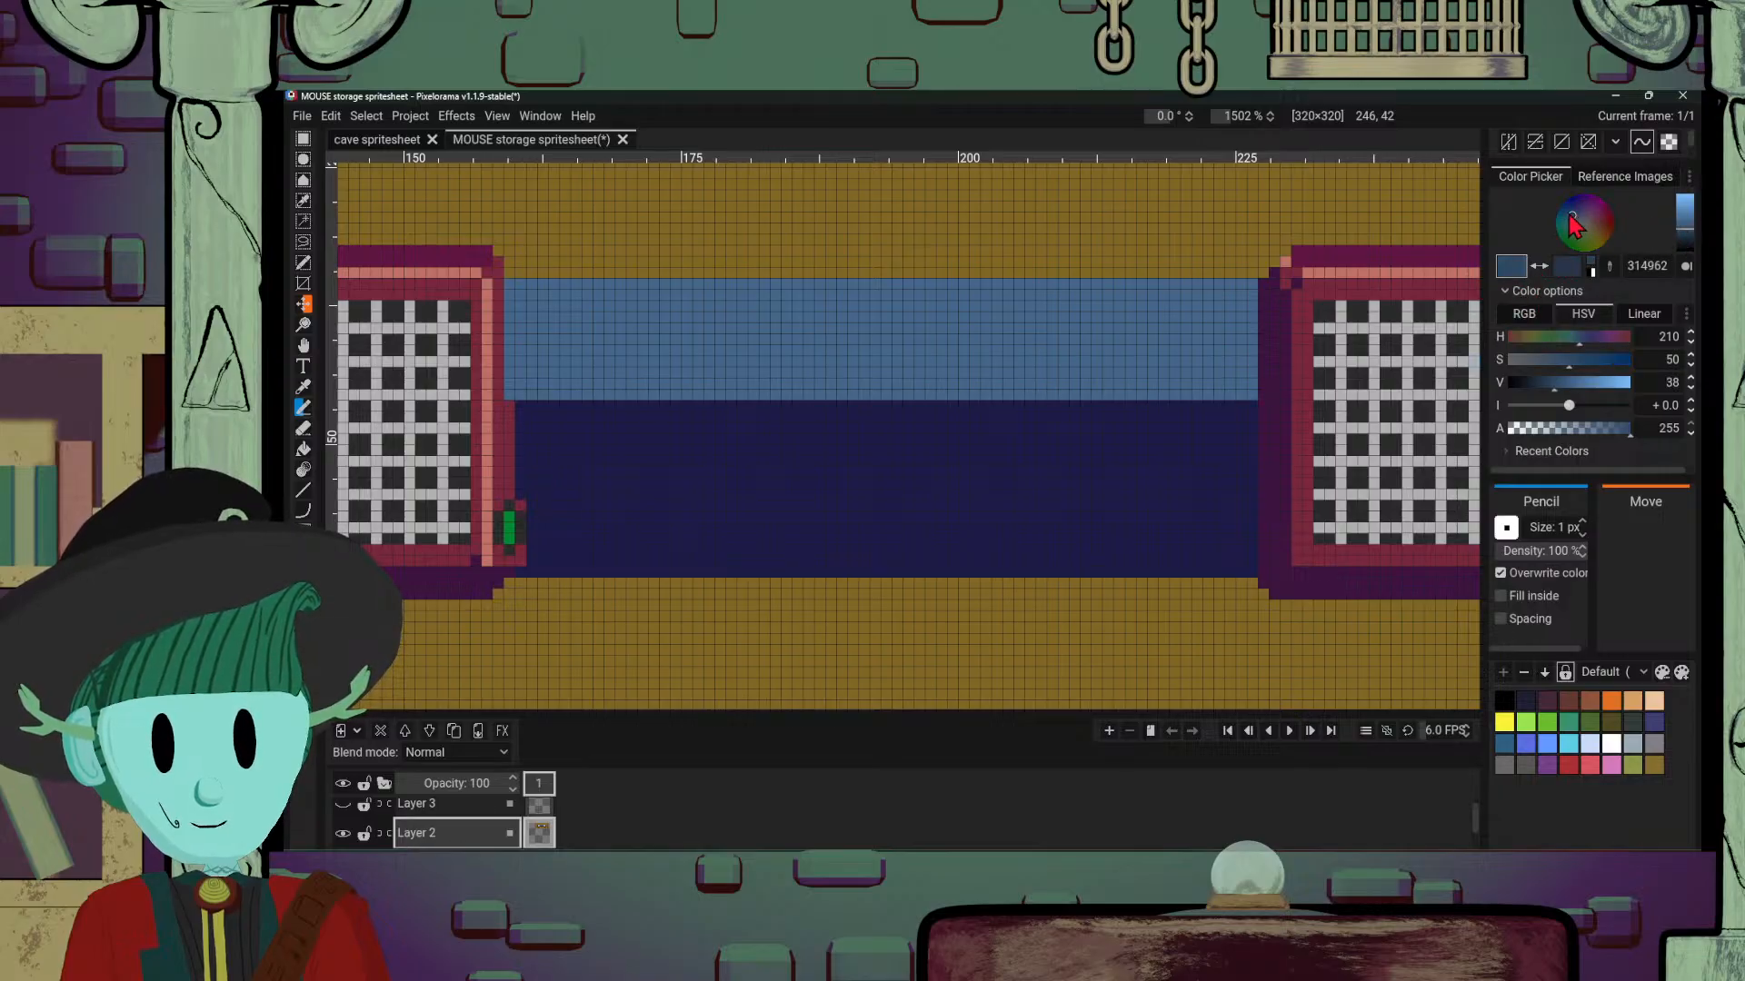
left_click(1573, 211)
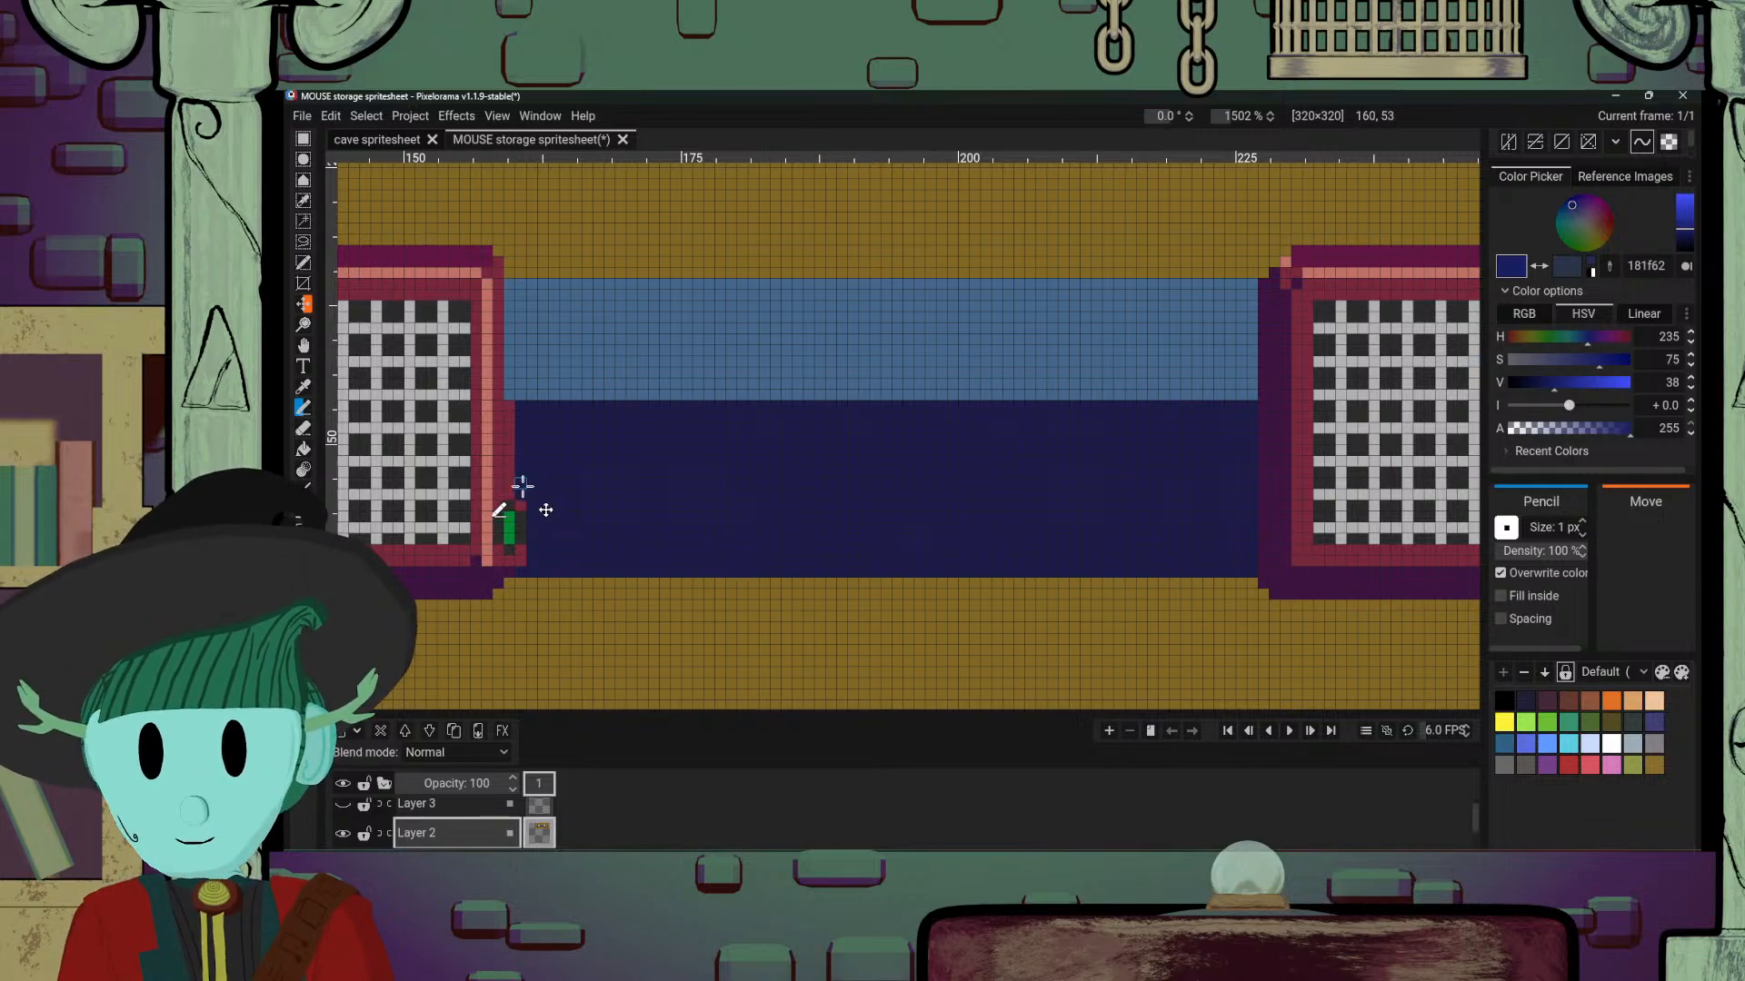
Step: Draw a 181f62 line across the remaining navy area and fill the space between it and the upper blue band
left_click_drag(520, 493, 1252, 493)
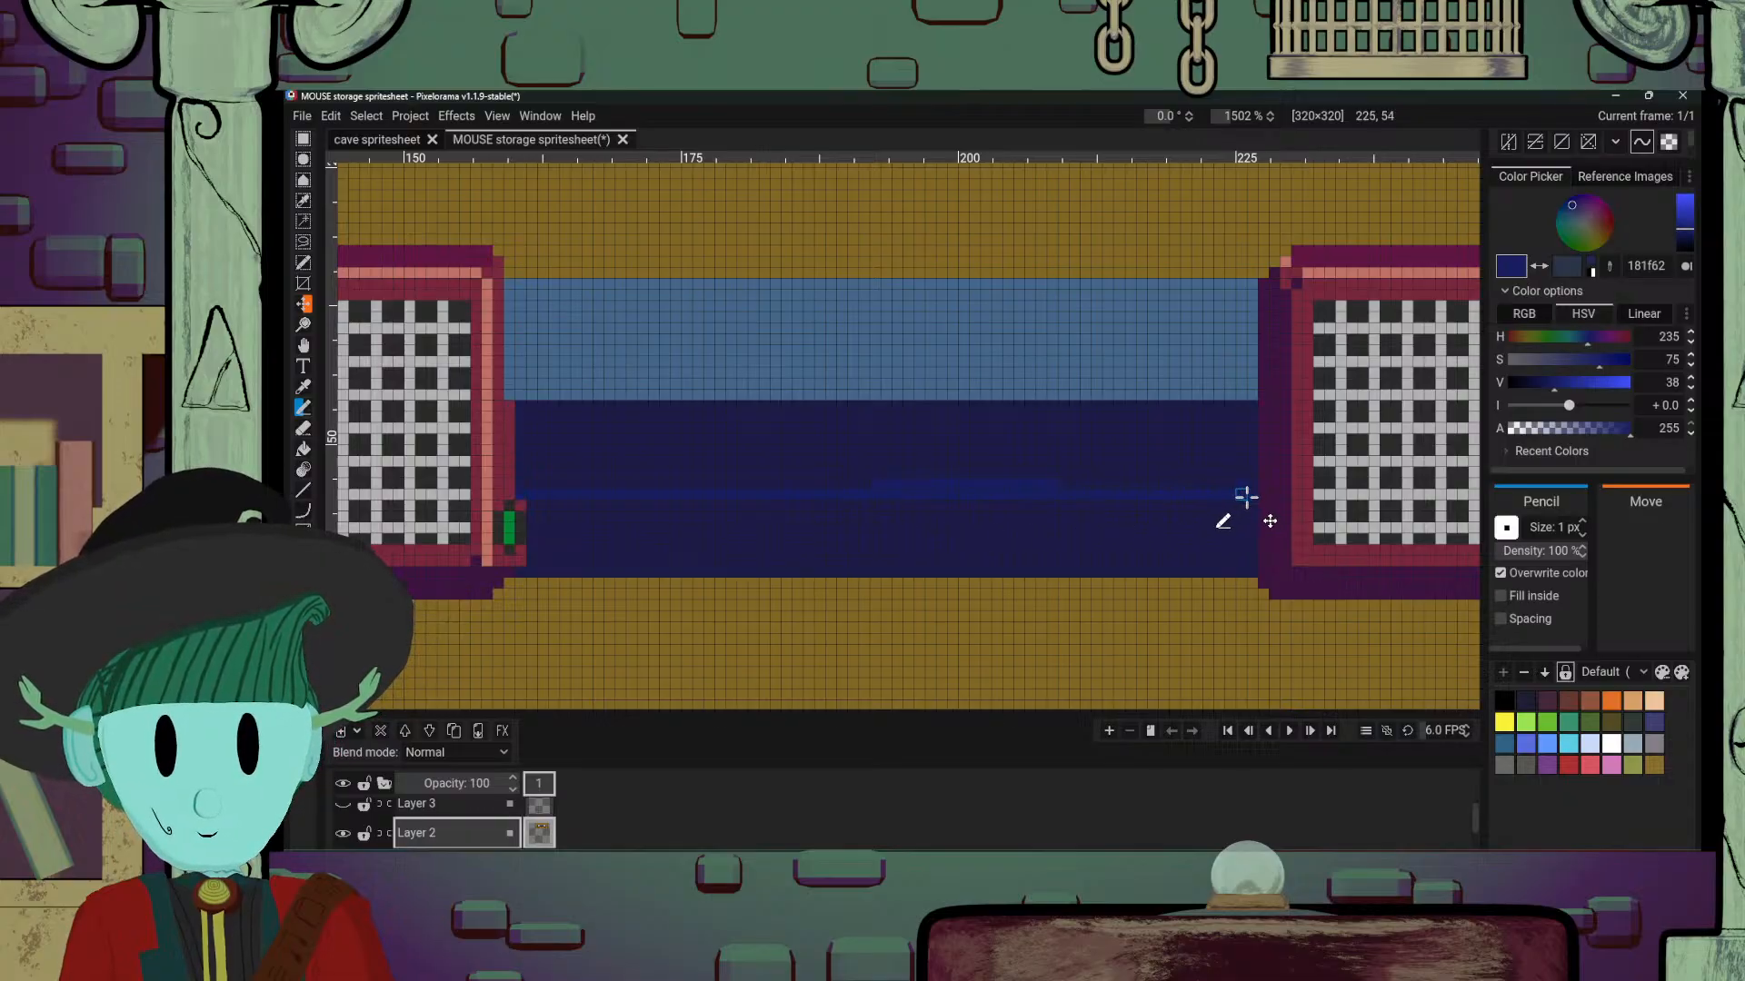
key("b")
scroll(1033, 488, "down", 5)
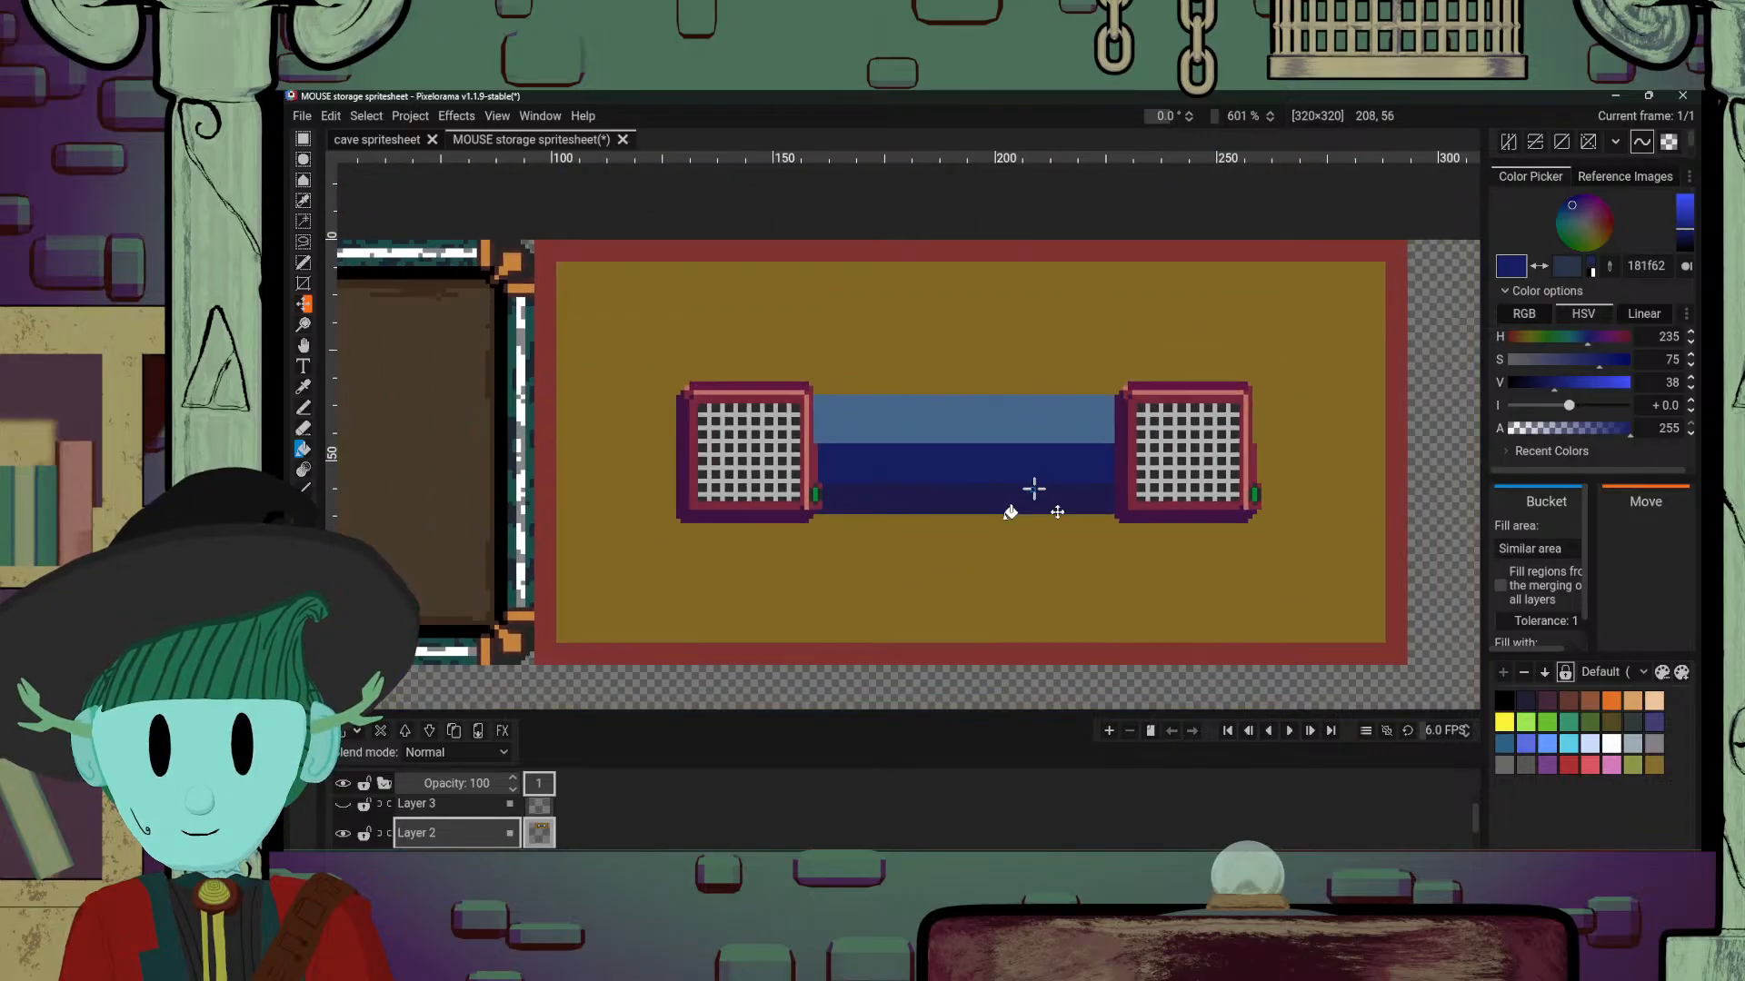
Step: Sample the light blue of the upper band and shift it to the bright mint green 7eceaf
scroll(1033, 488, "down", 4)
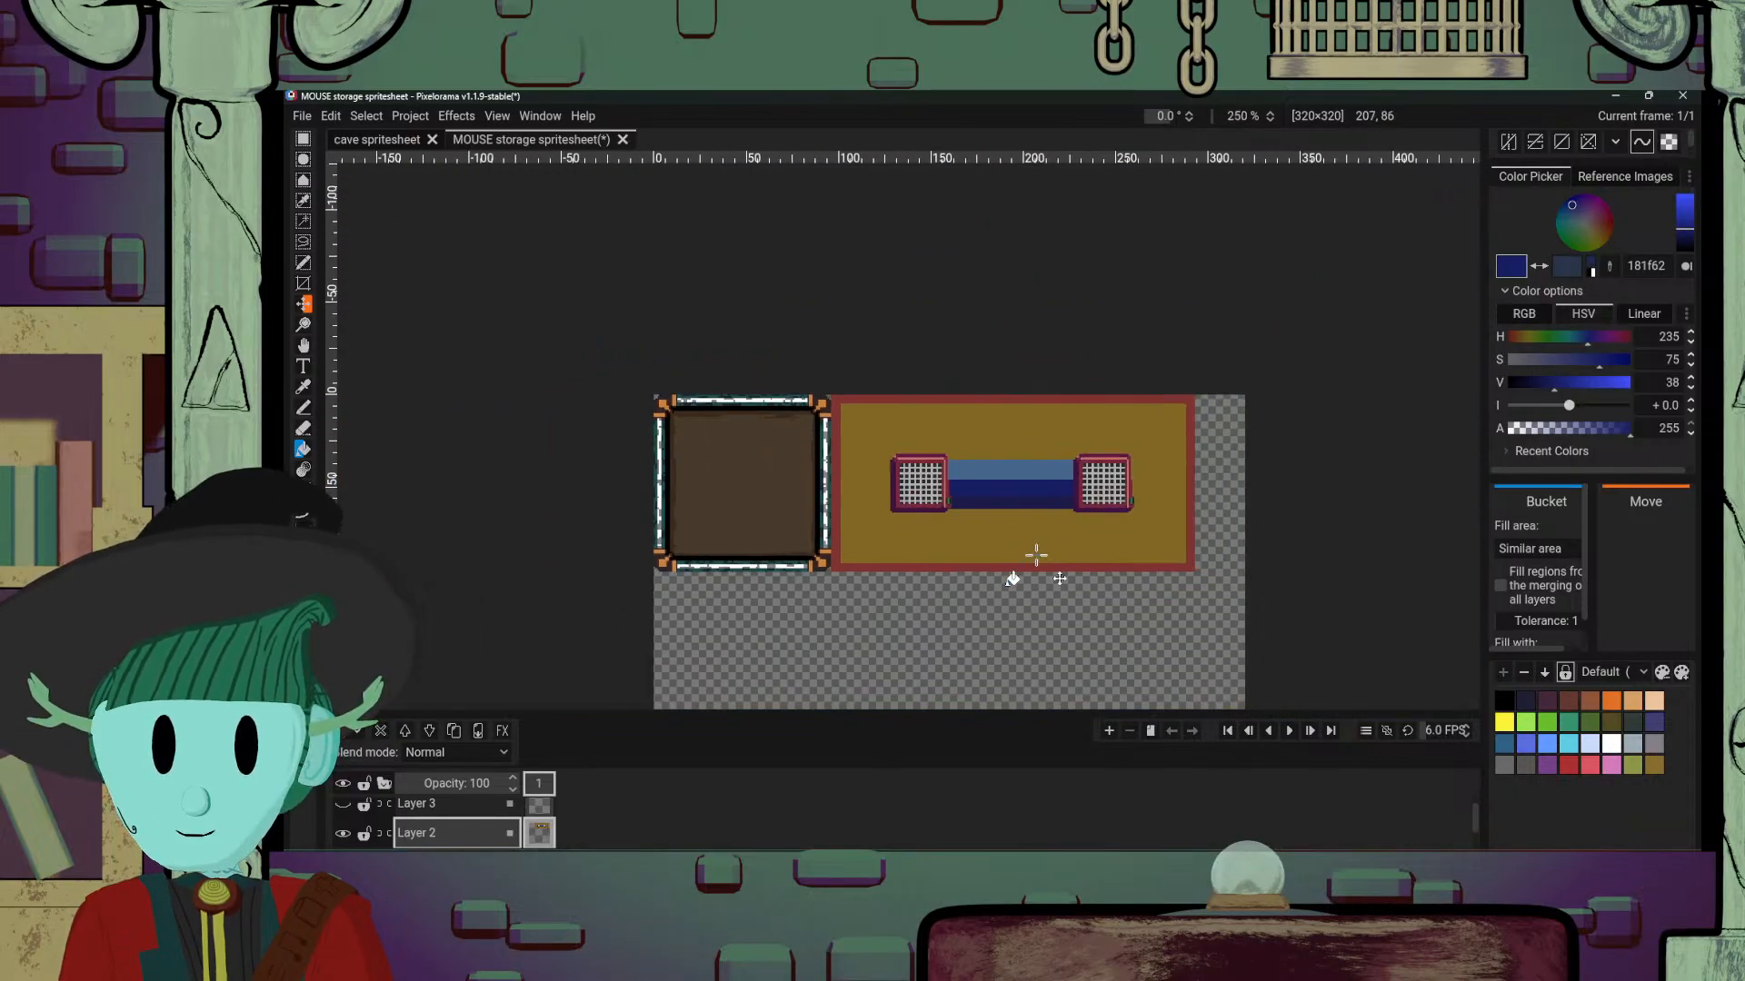
scroll(1036, 555, "up", 6)
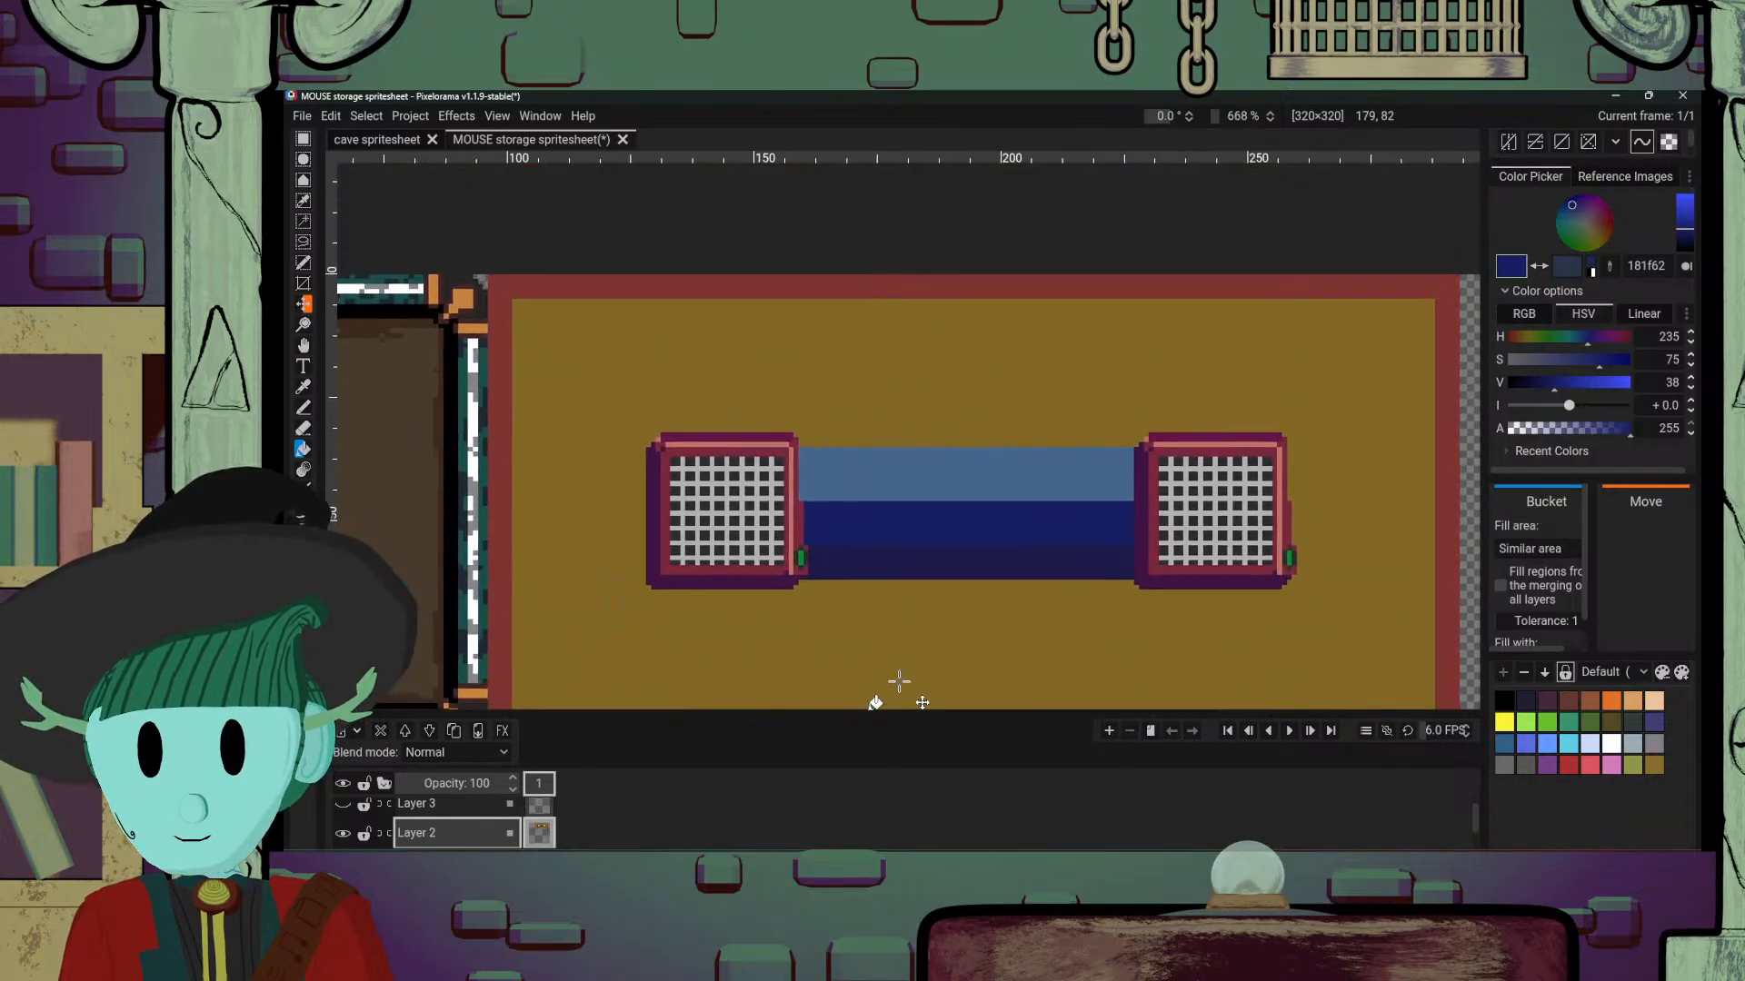
scroll(1022, 606, "up", 2)
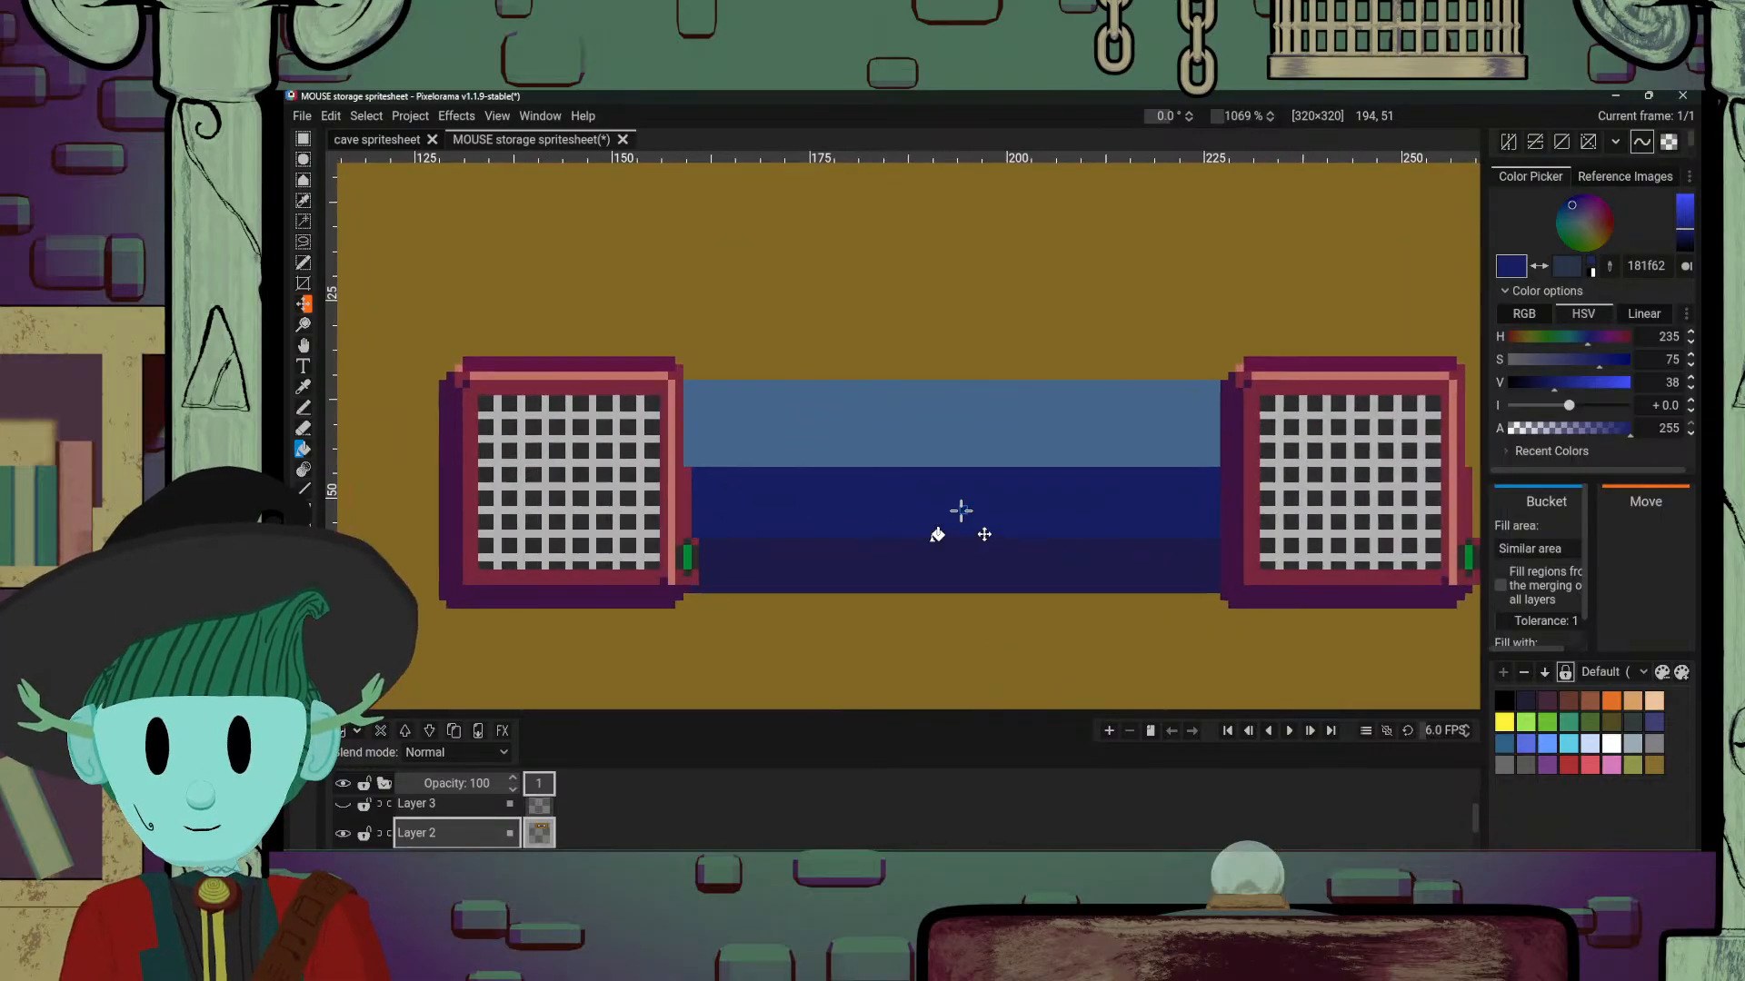
key("o")
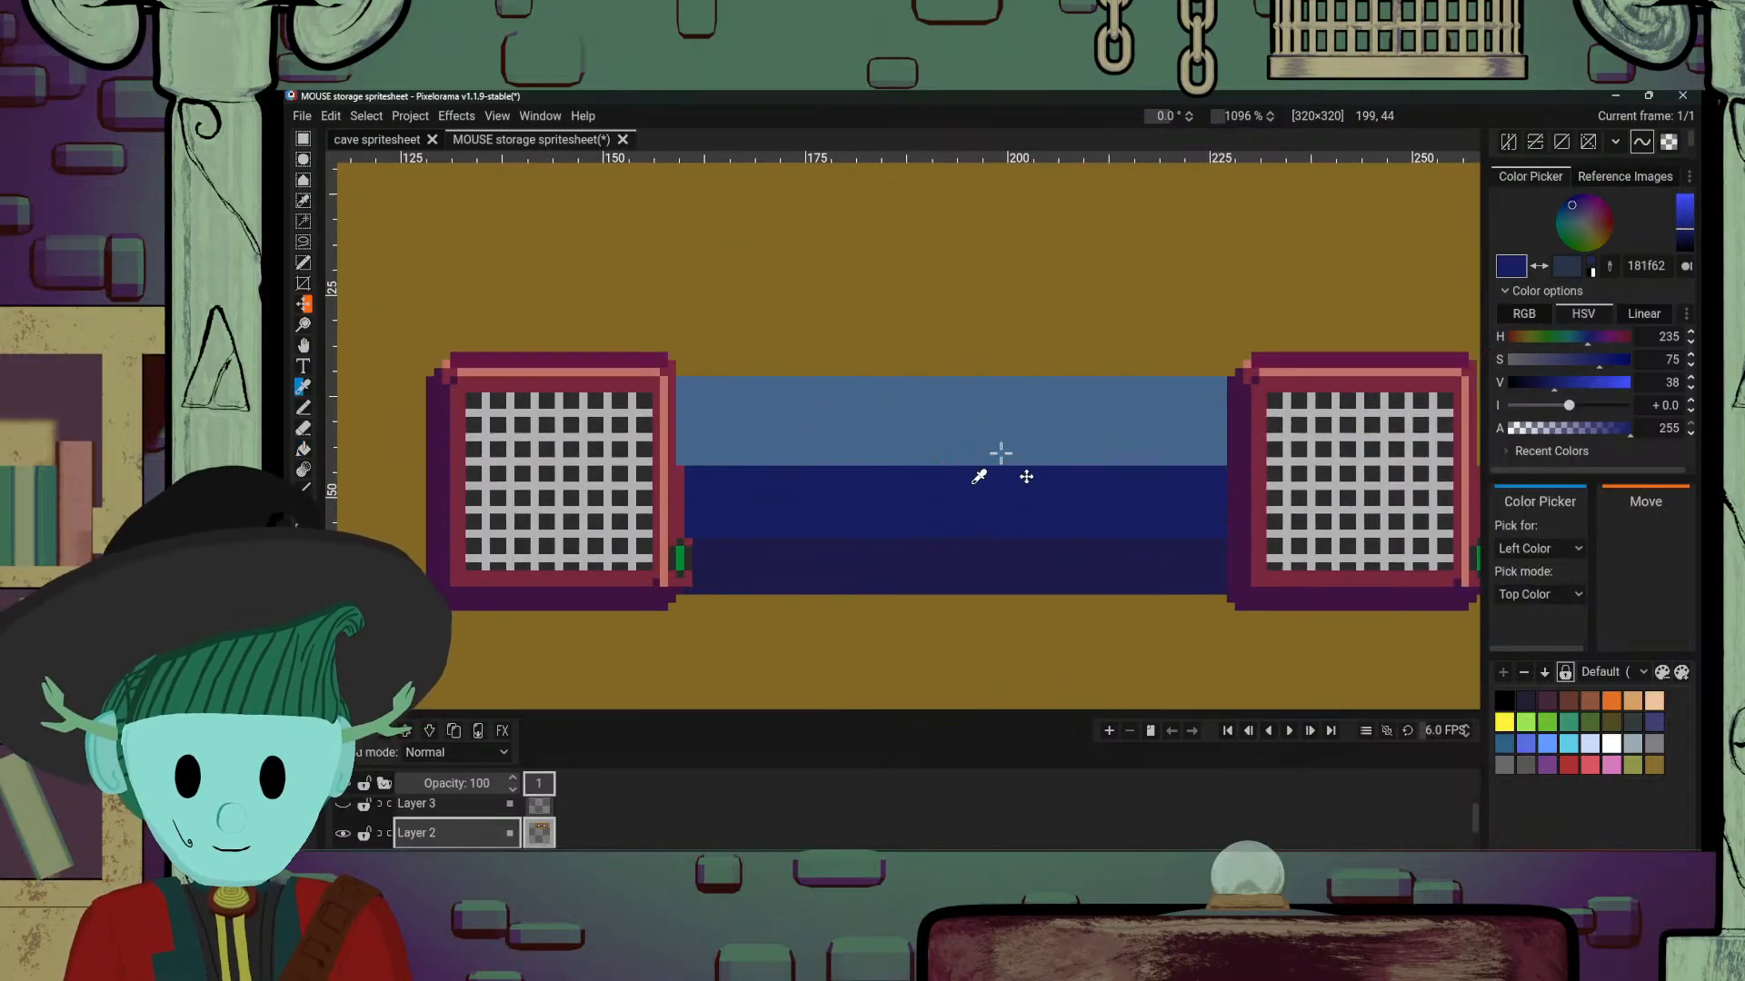
left_click(1003, 452)
key("p")
left_click_drag(1683, 204, 1683, 211)
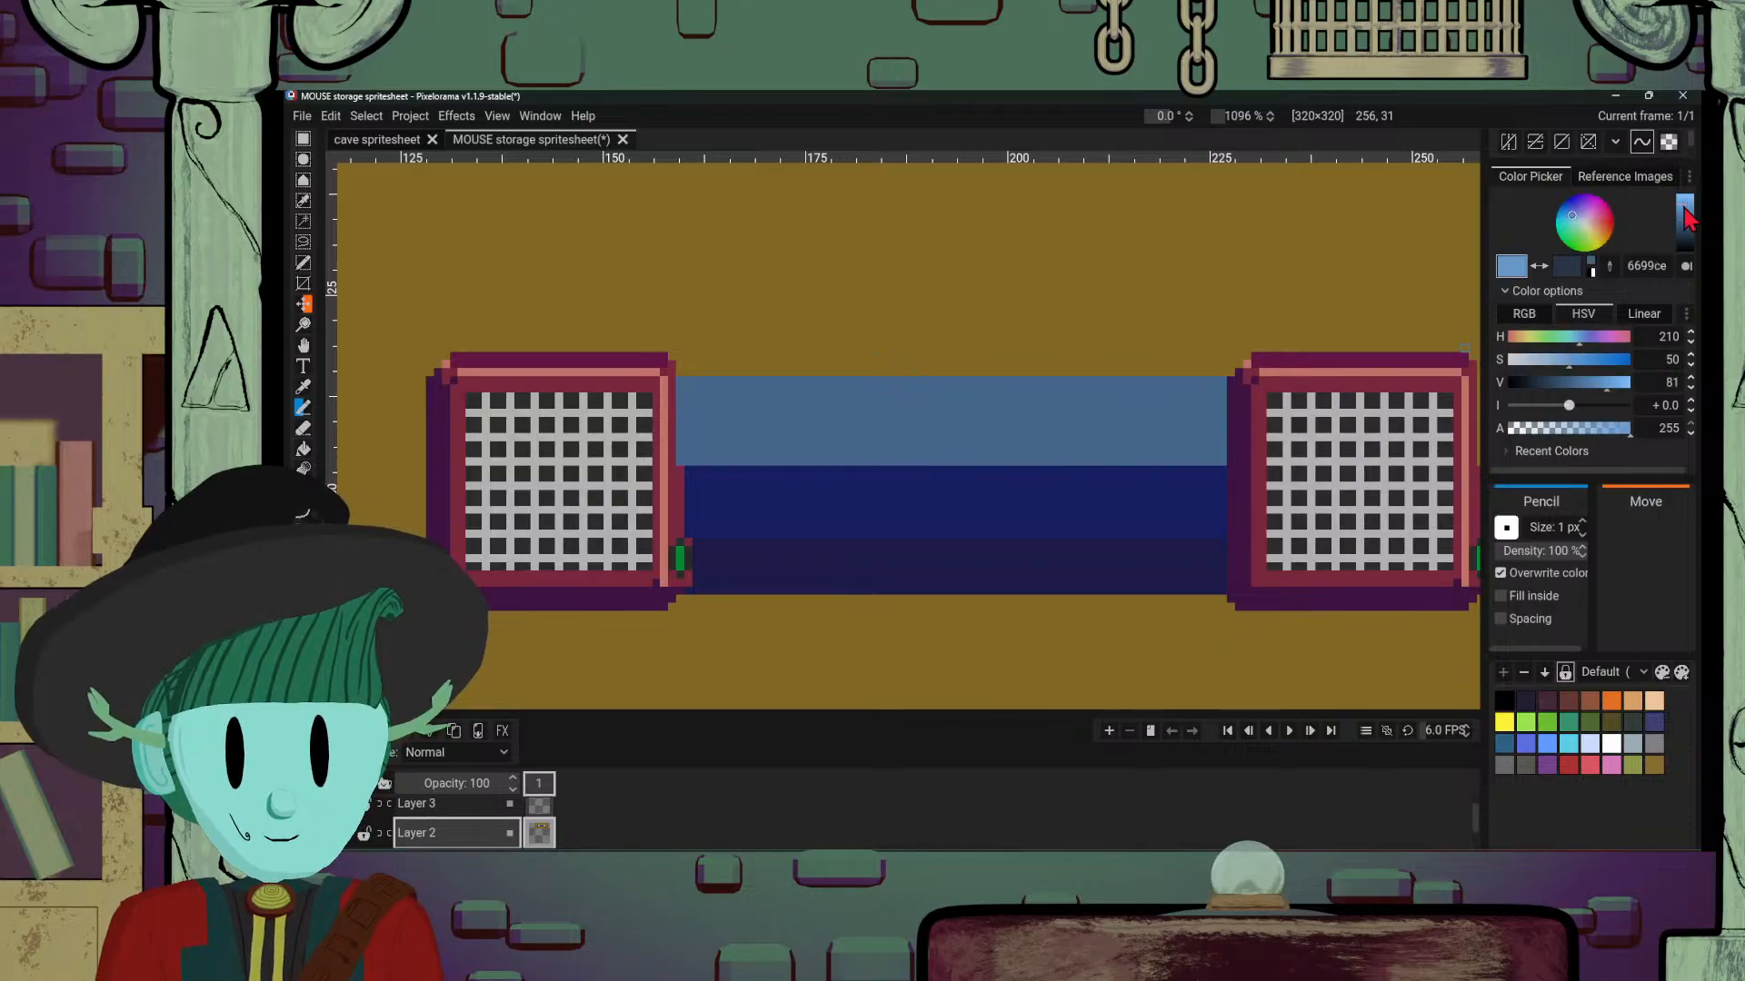
left_click(1573, 227)
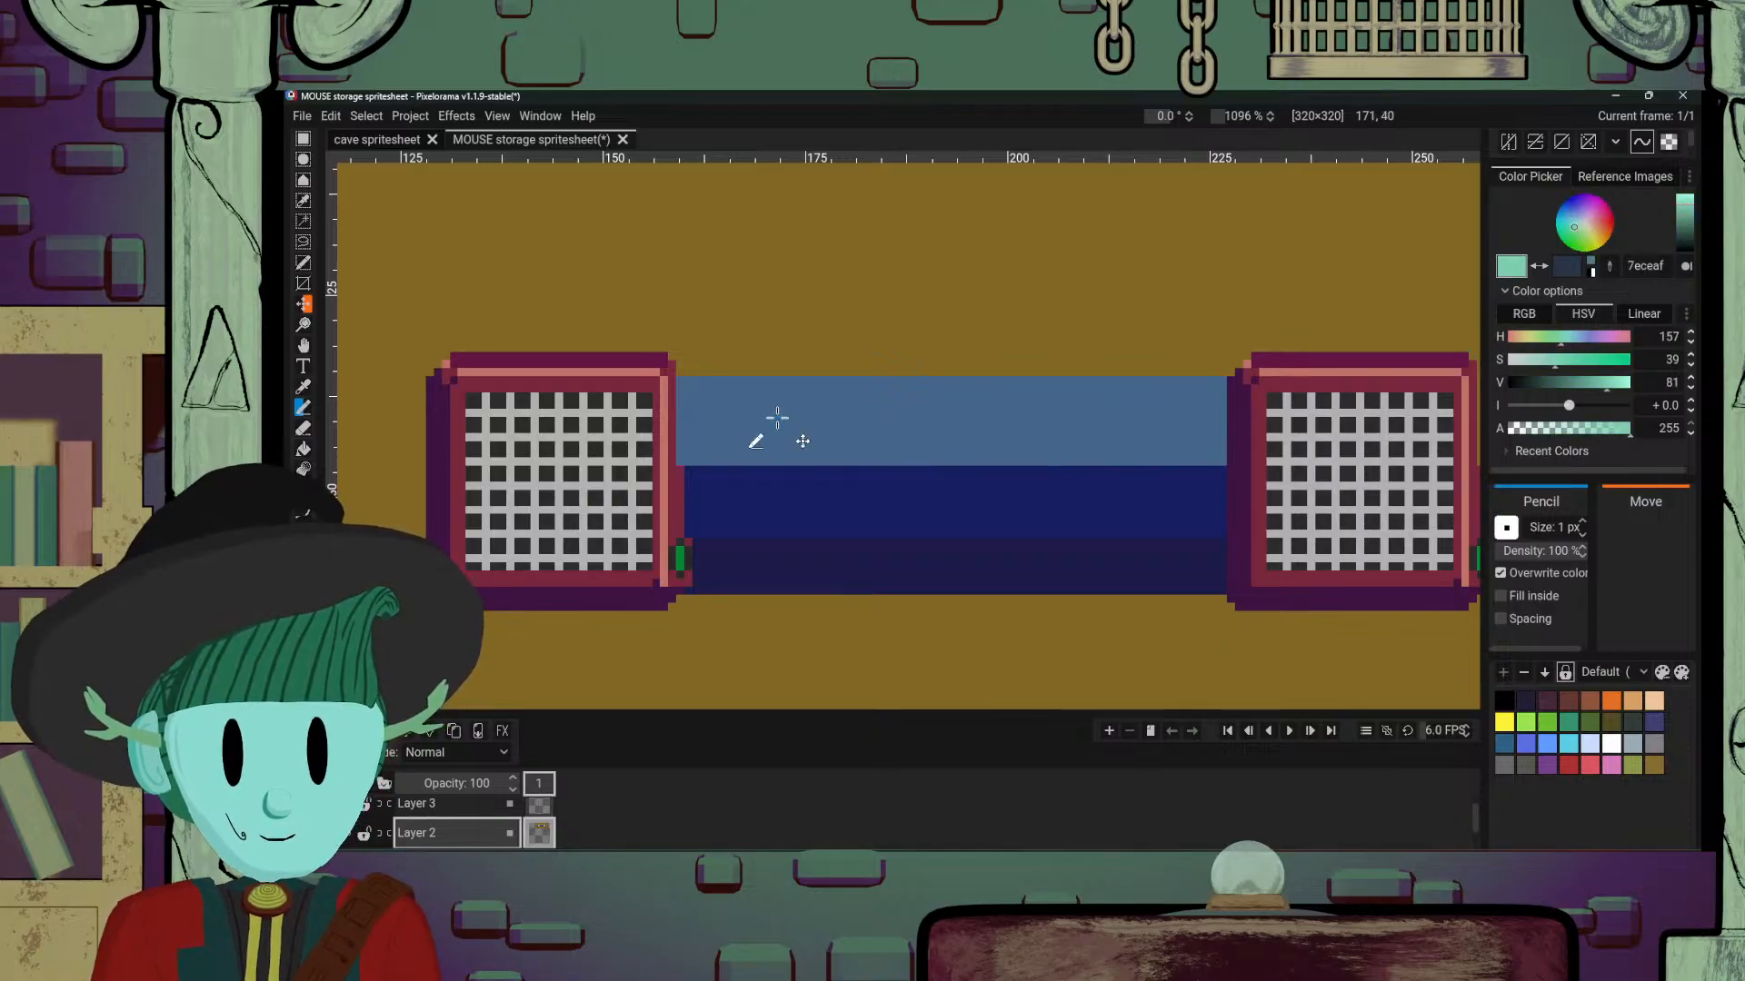
Step: Paint a two-pixel-high mint highlight strip along the full top edge of the panel between the grid boxes
left_click_drag(679, 380, 877, 388)
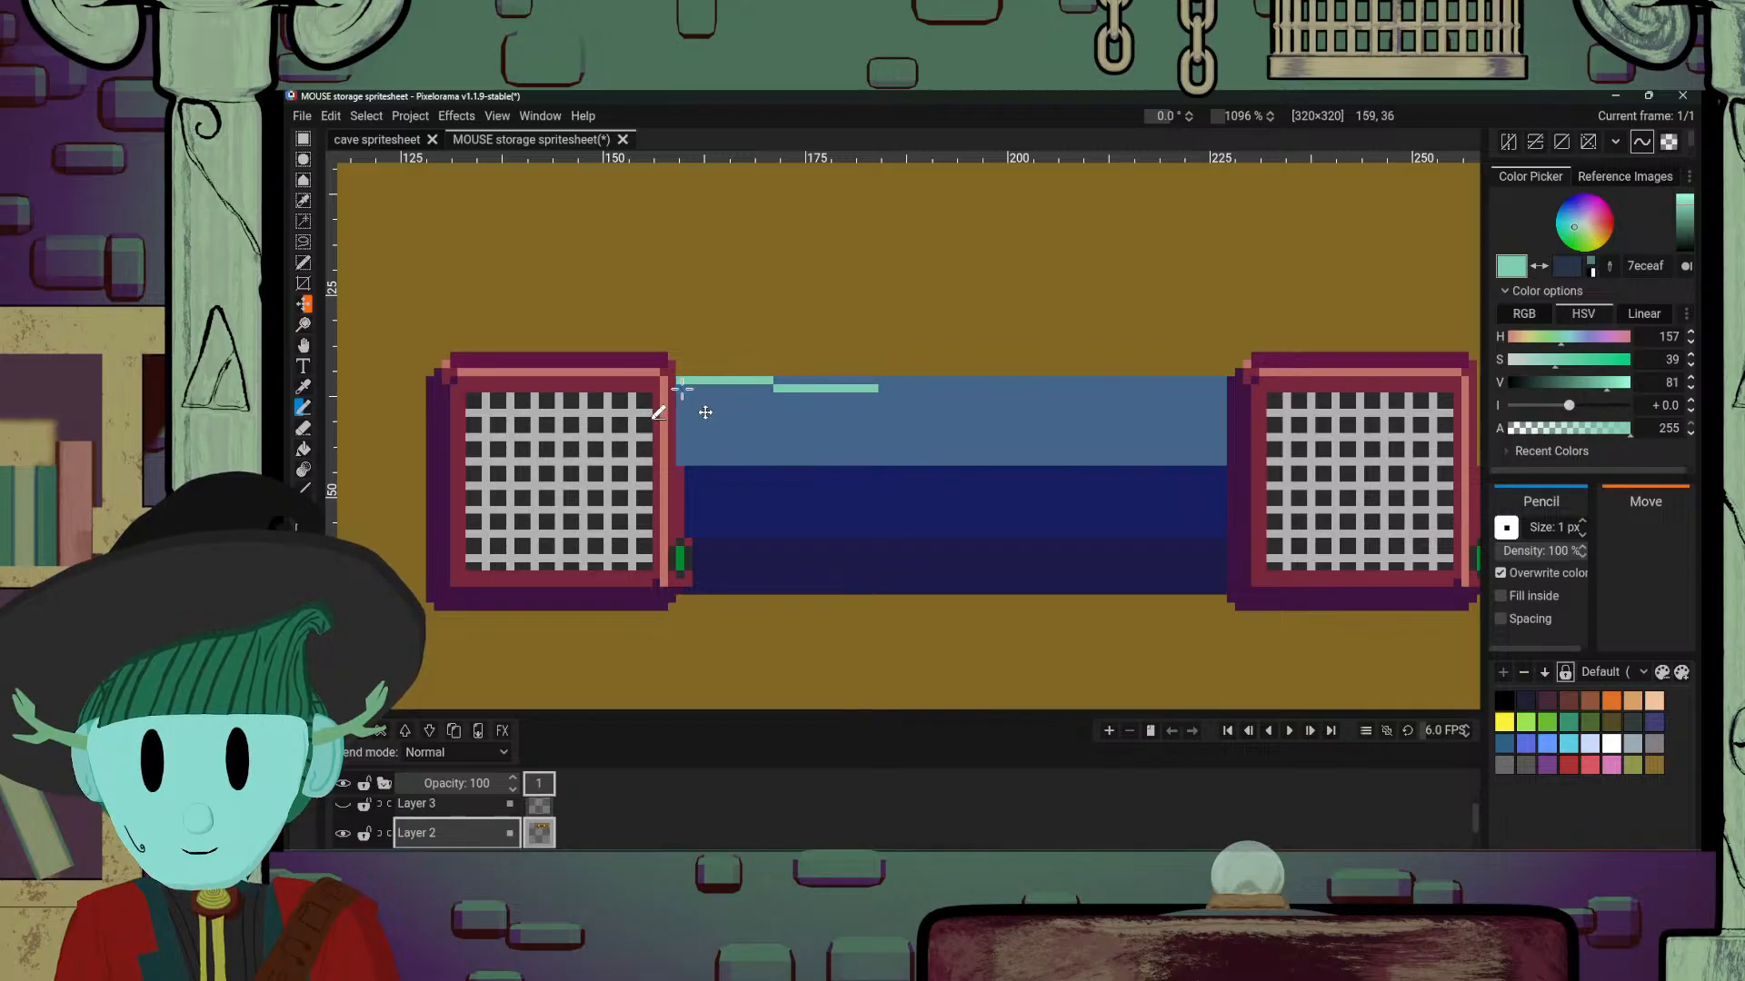
left_click_drag(681, 389, 1213, 389)
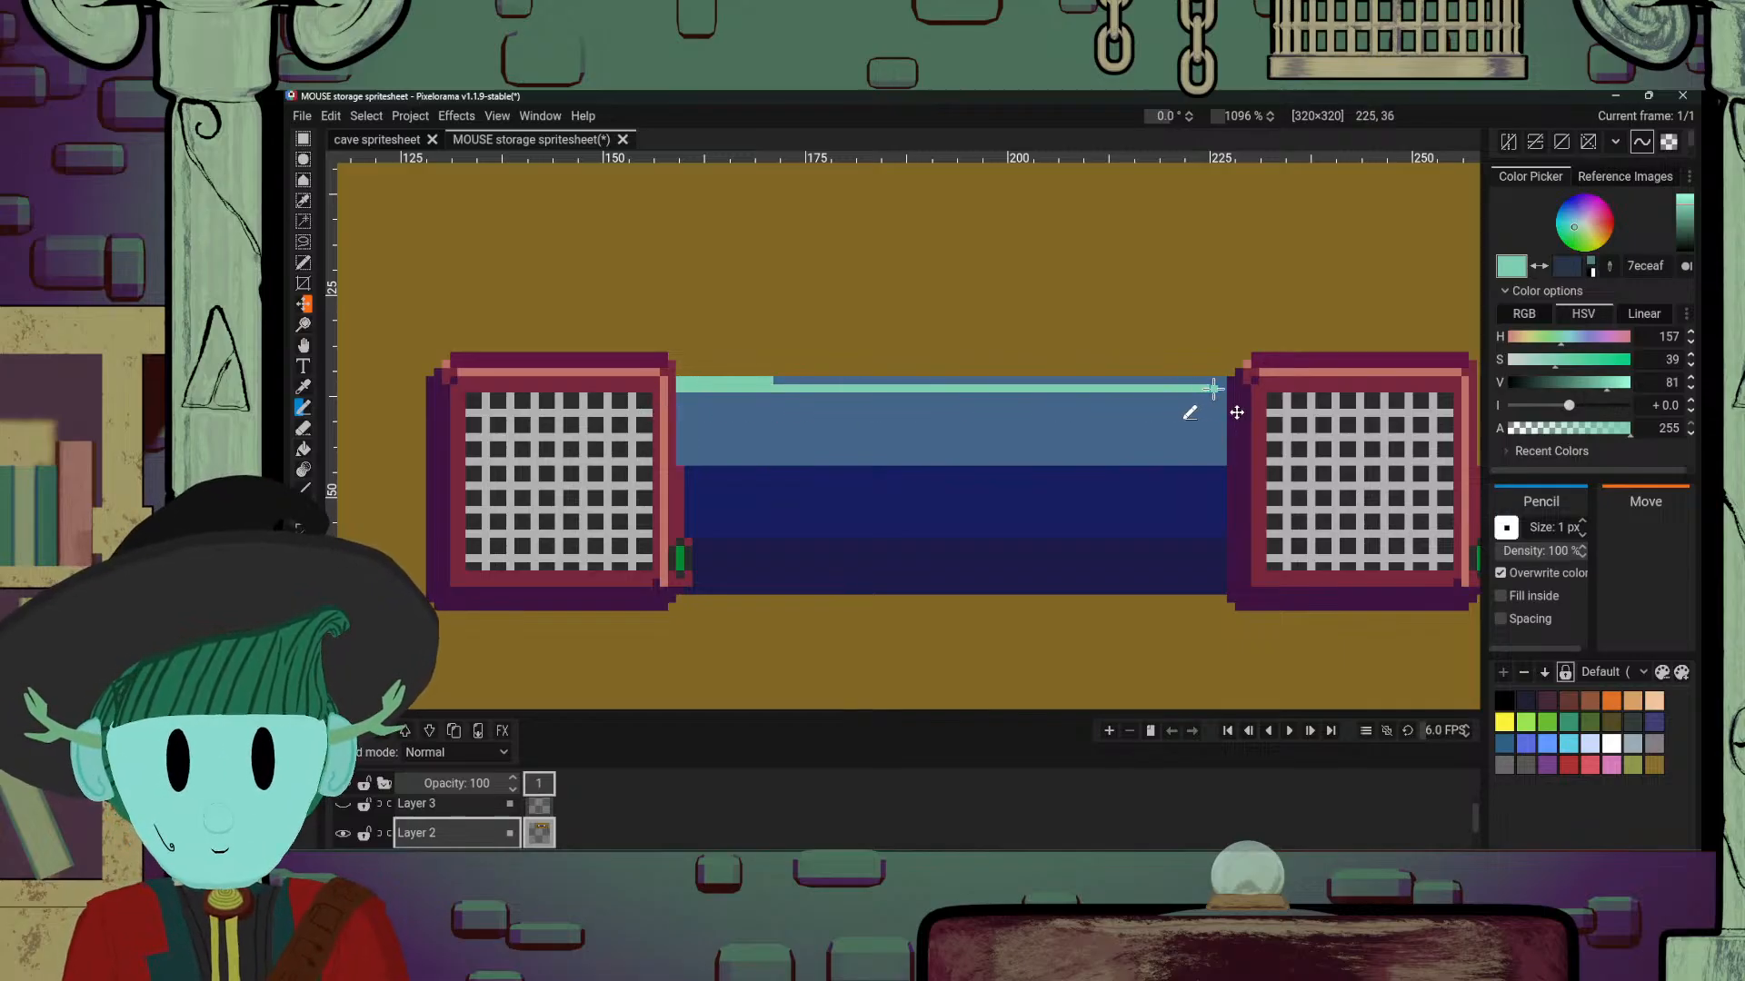
left_click_drag(779, 380, 1214, 380)
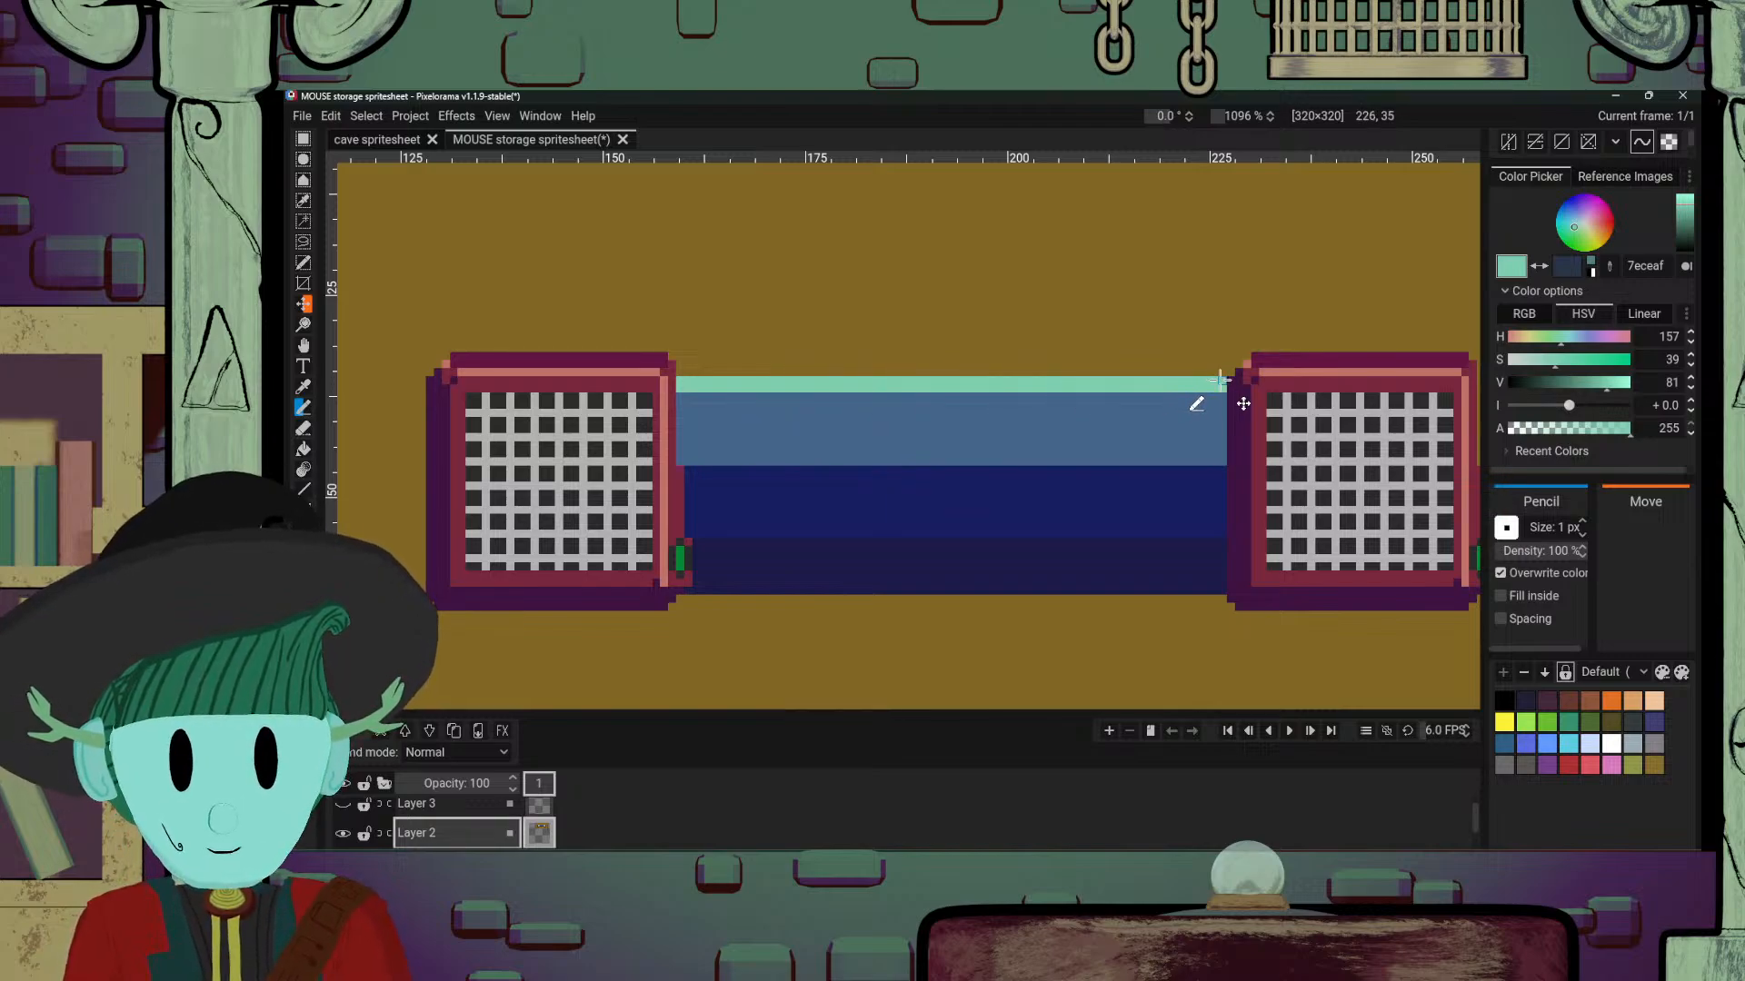
scroll(1058, 514, "down", 5)
scroll(1072, 518, "up", 4)
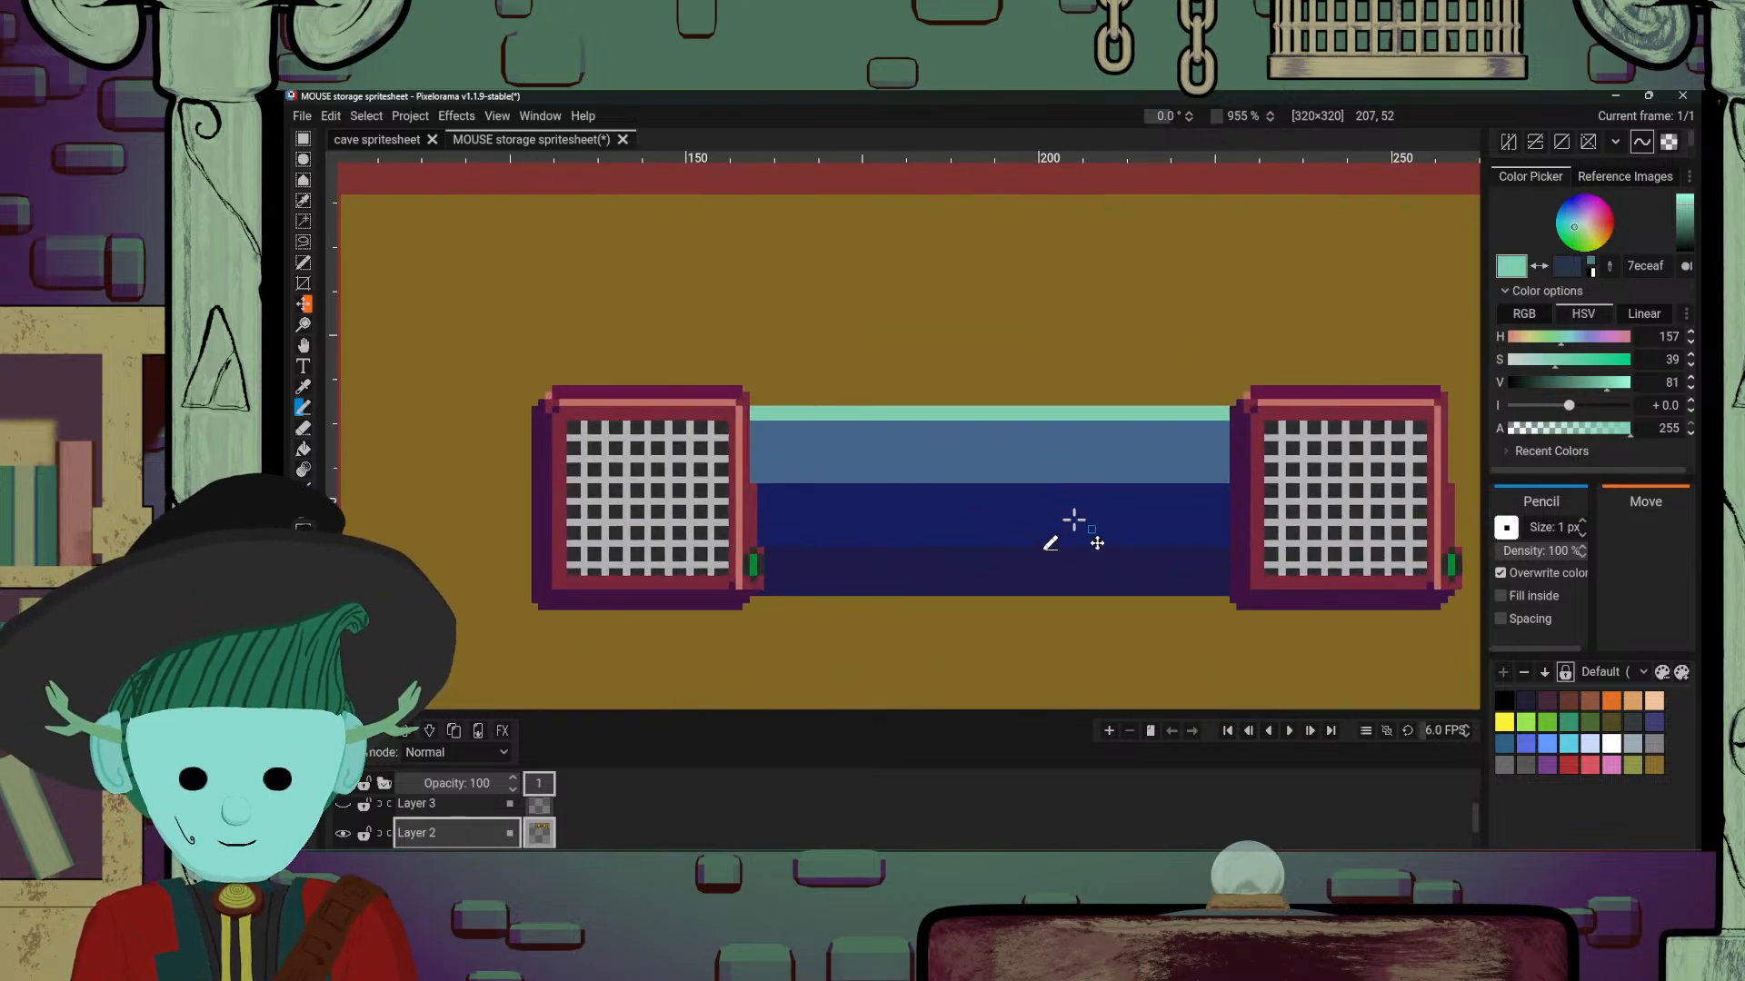
Step: Show the guide lines on Layer 3 again and check the panel's bands against them
left_click(342, 803)
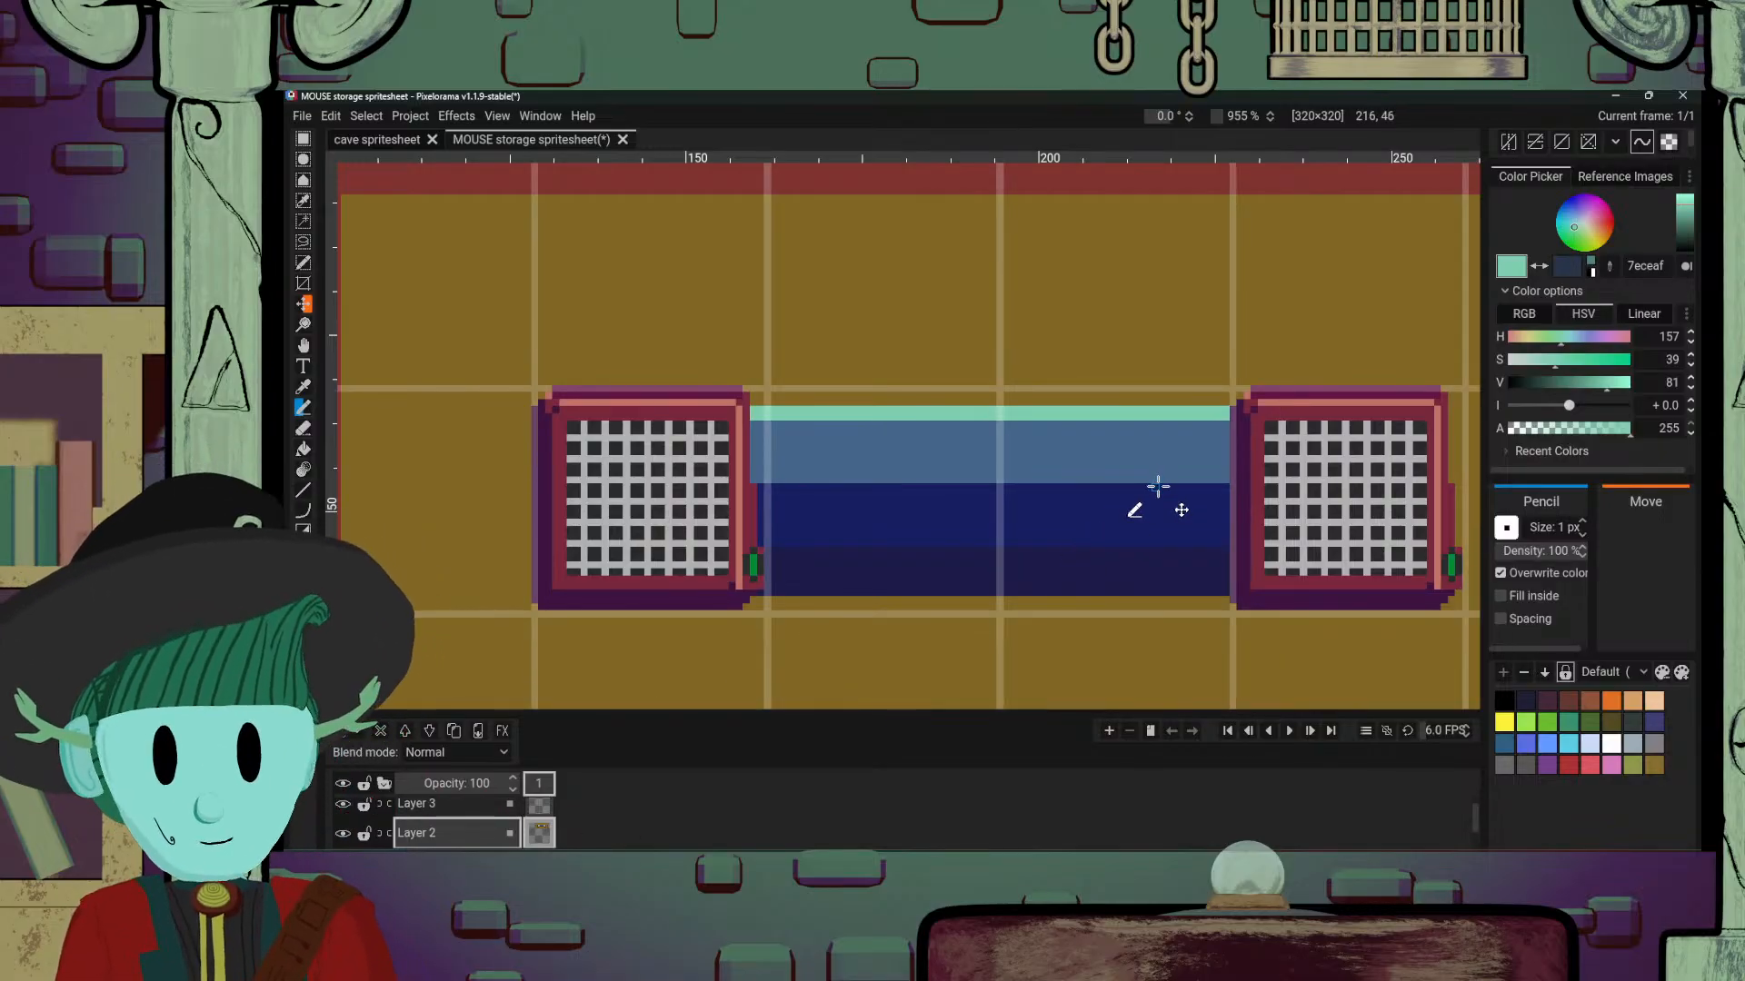
scroll(1158, 486, "down", 5)
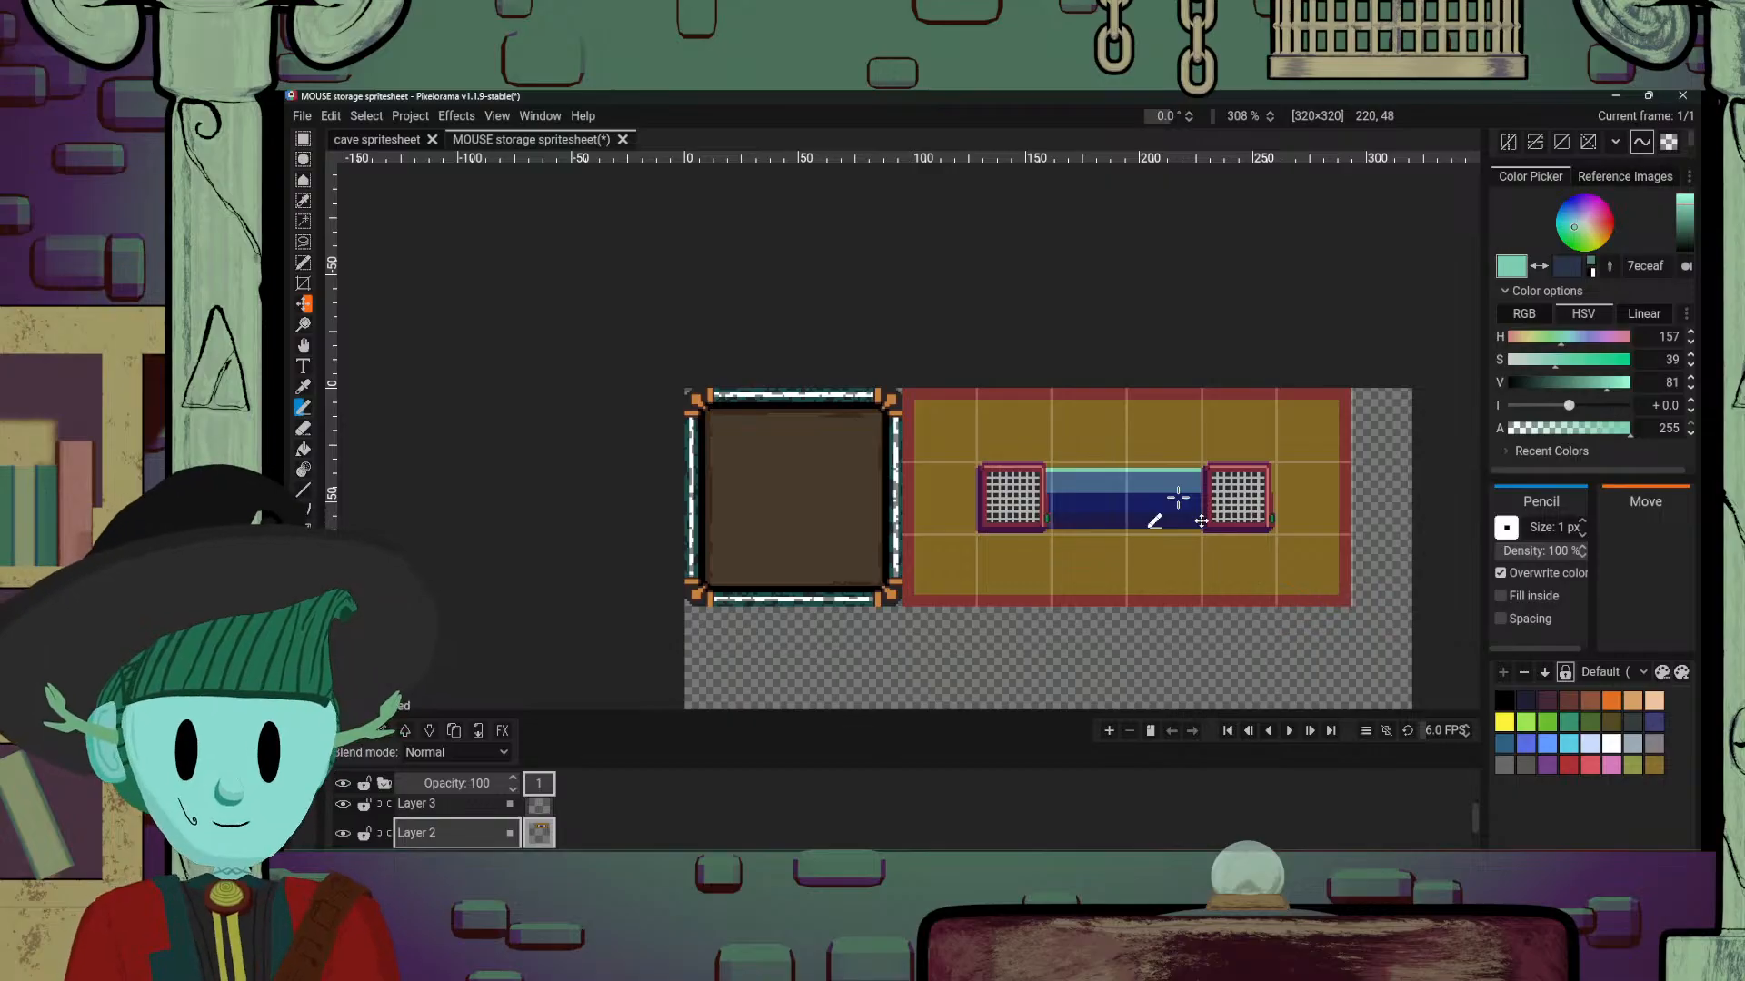
scroll(1178, 498, "up", 5)
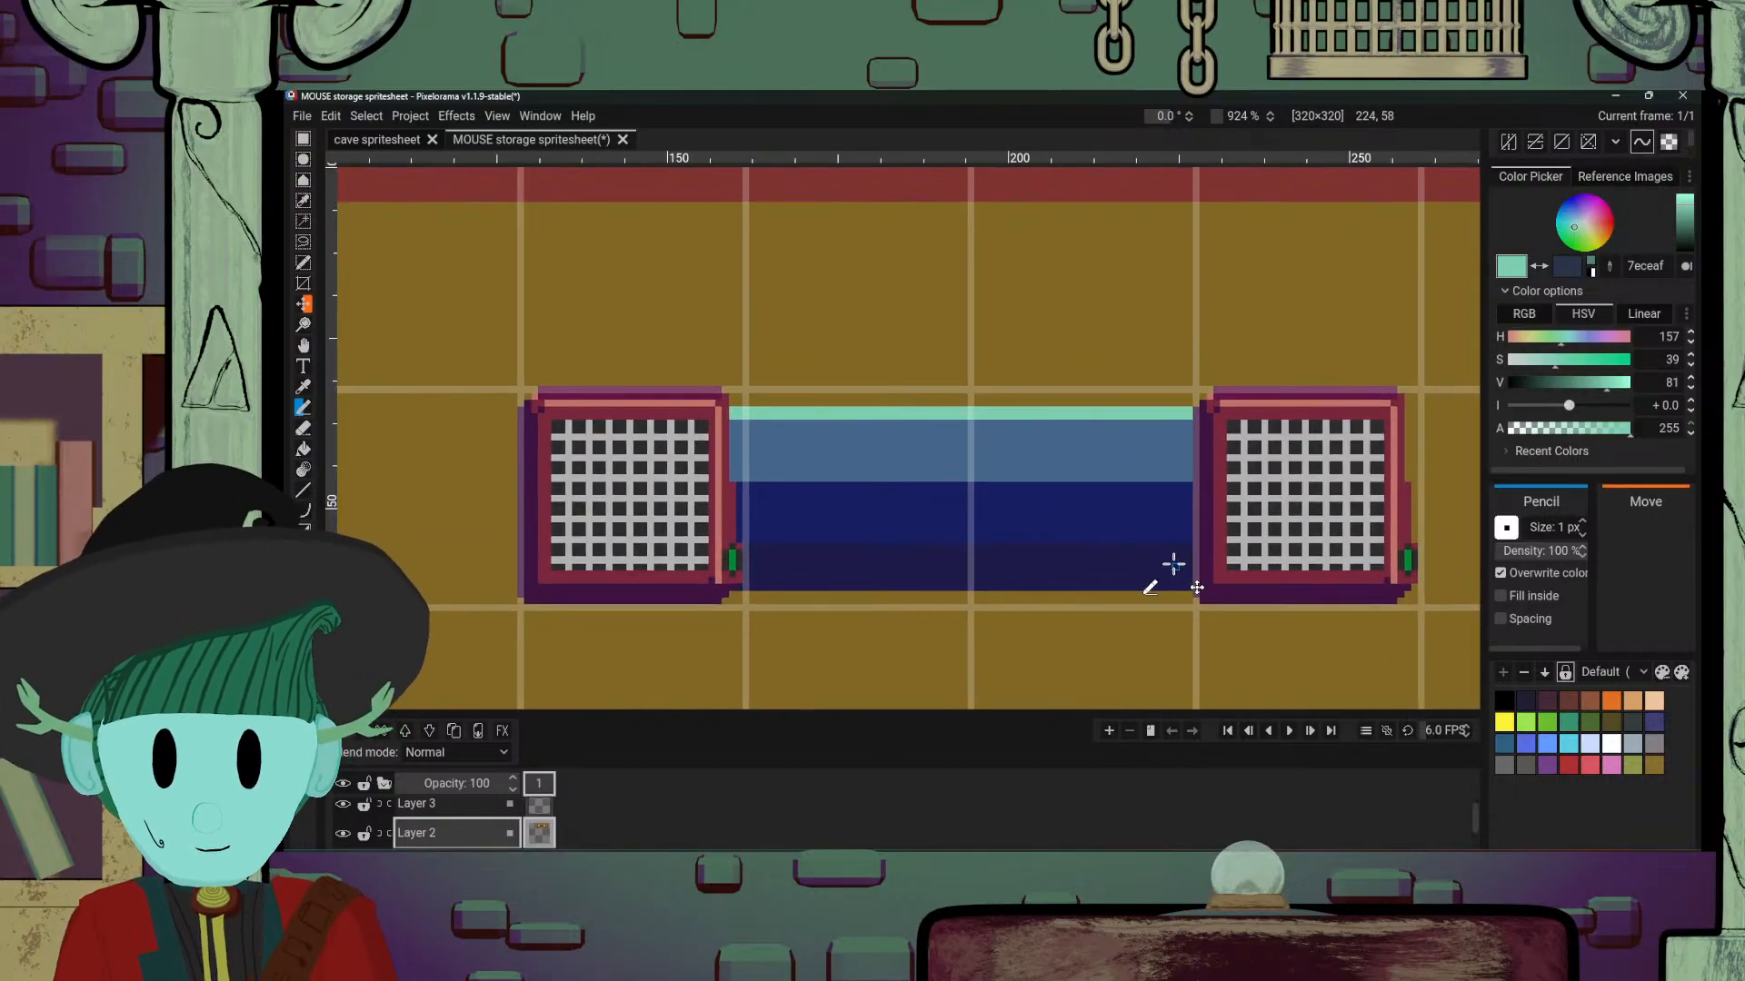
scroll(1207, 586, "down", 1)
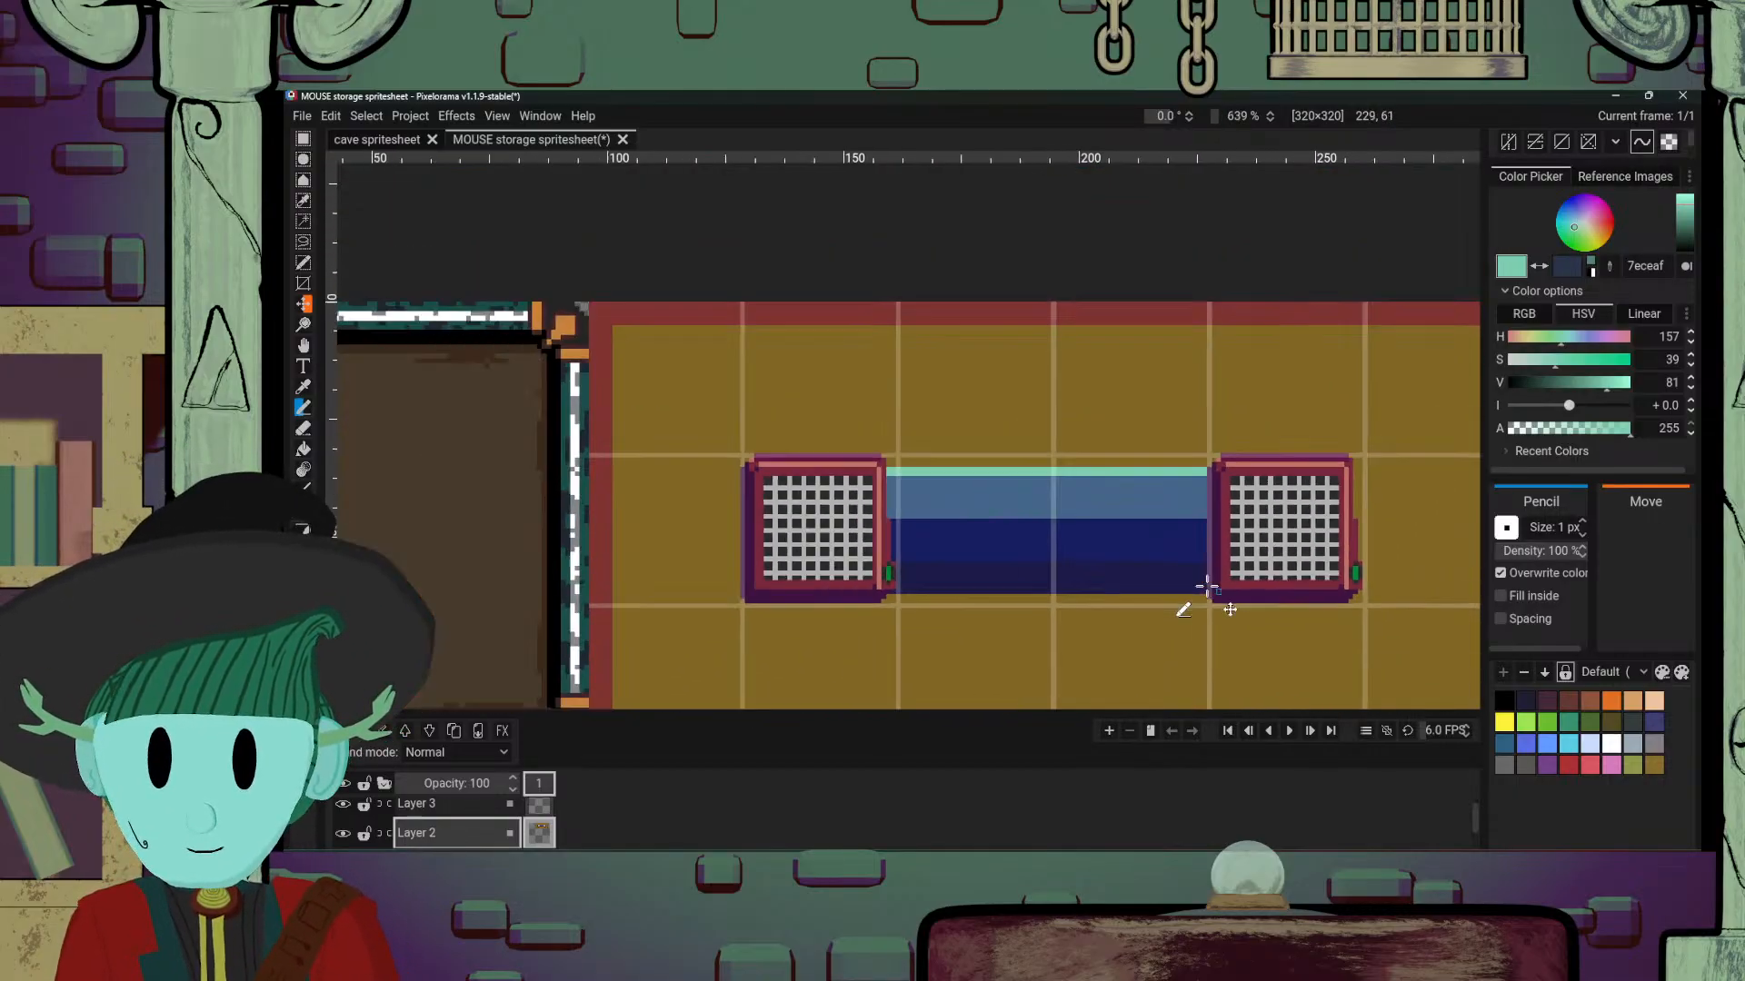
scroll(1195, 596, "up", 3)
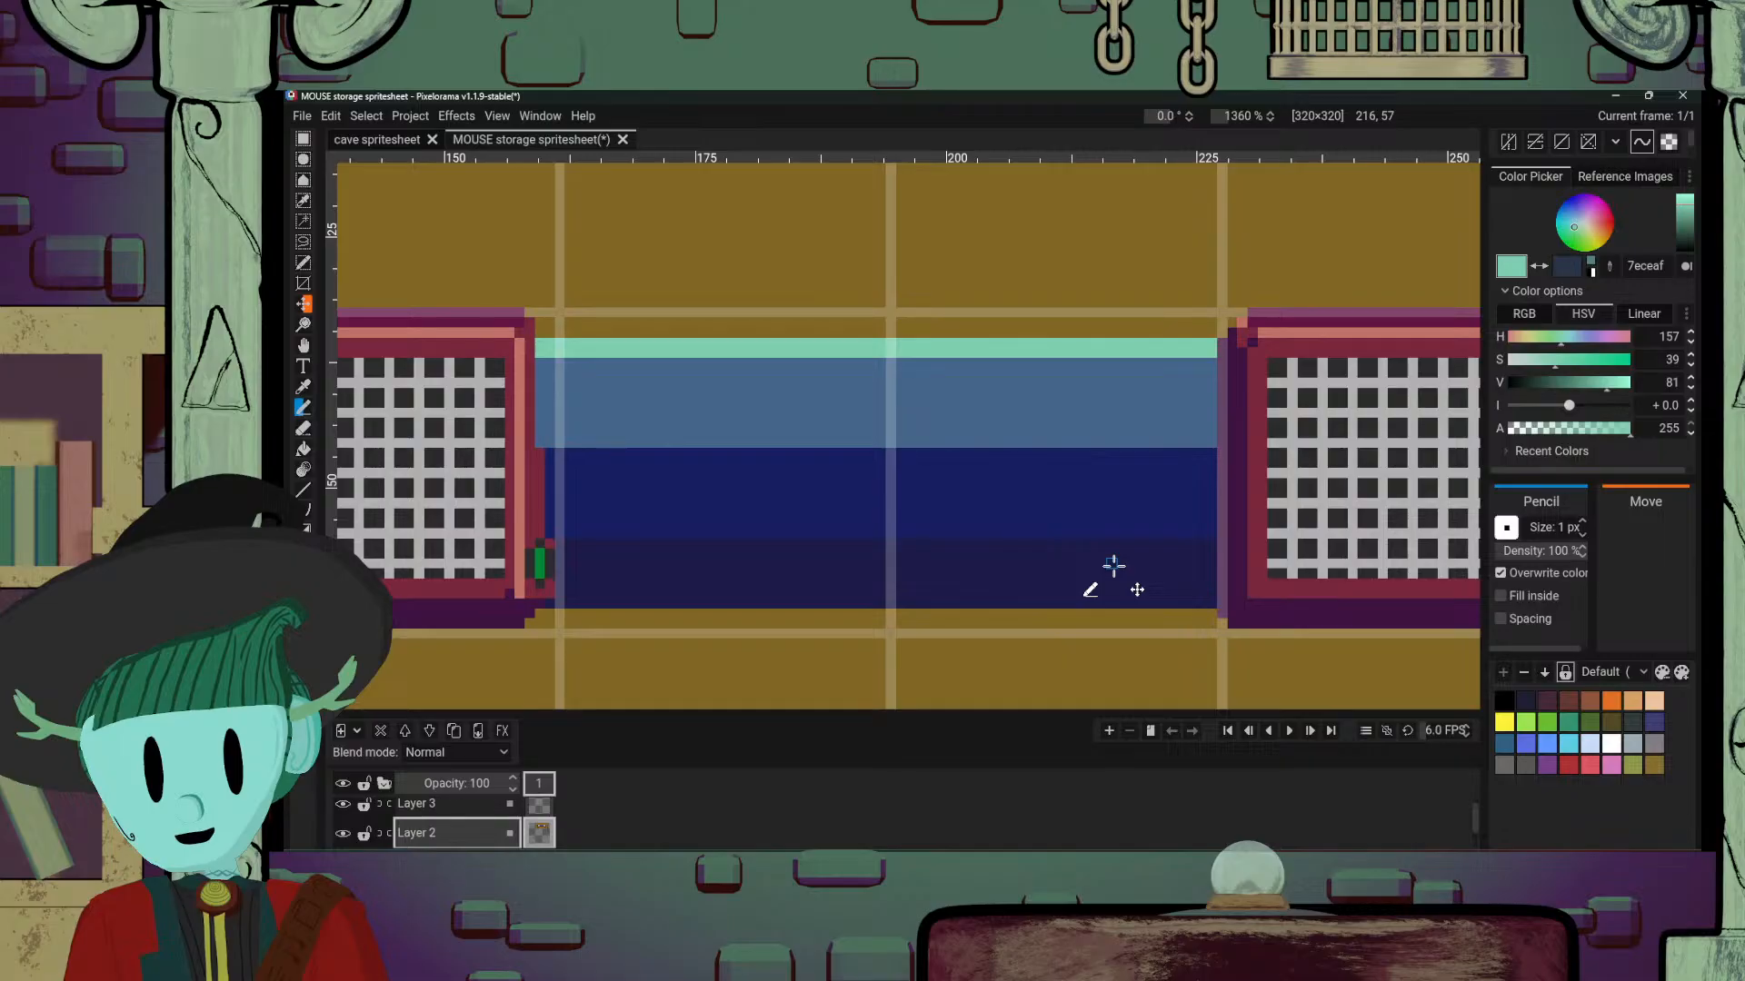
left_click_drag(902, 493, 975, 493)
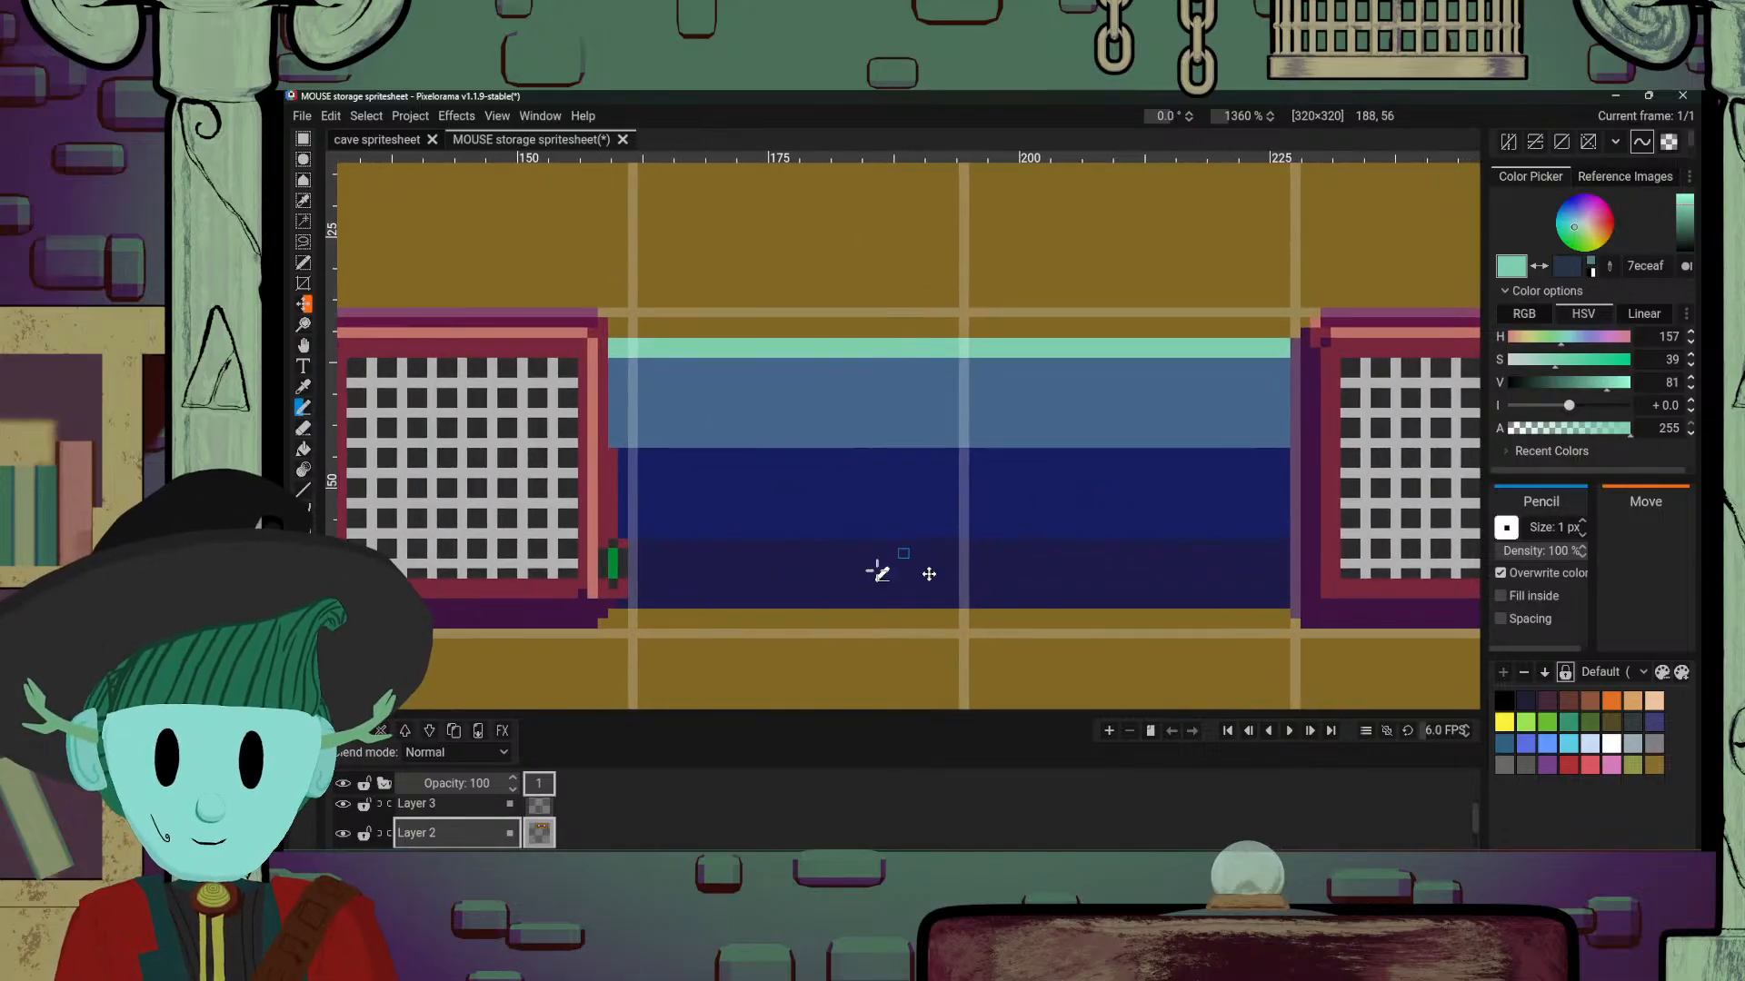
left_click(712, 841)
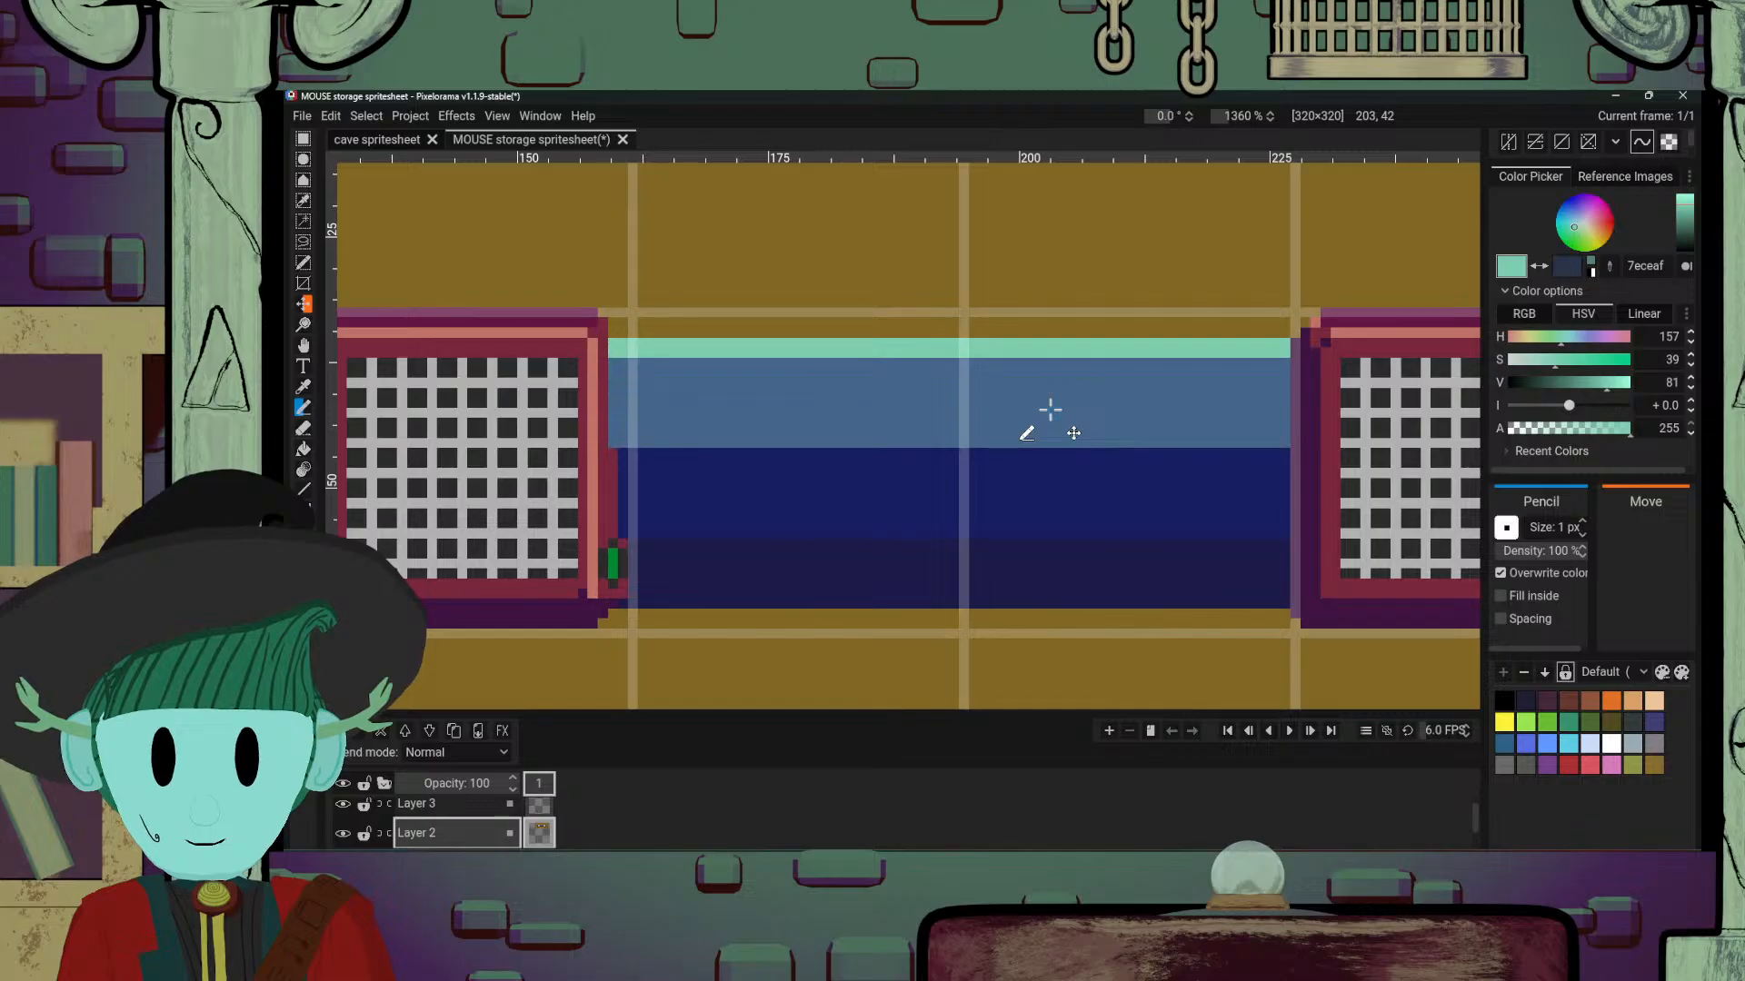
Step: Cut a small slanted notch of background brown 806725 through the mint strip near the middle guide line, touching up its edge with mint 7eceaf
left_click(991, 353, "alt")
key("e")
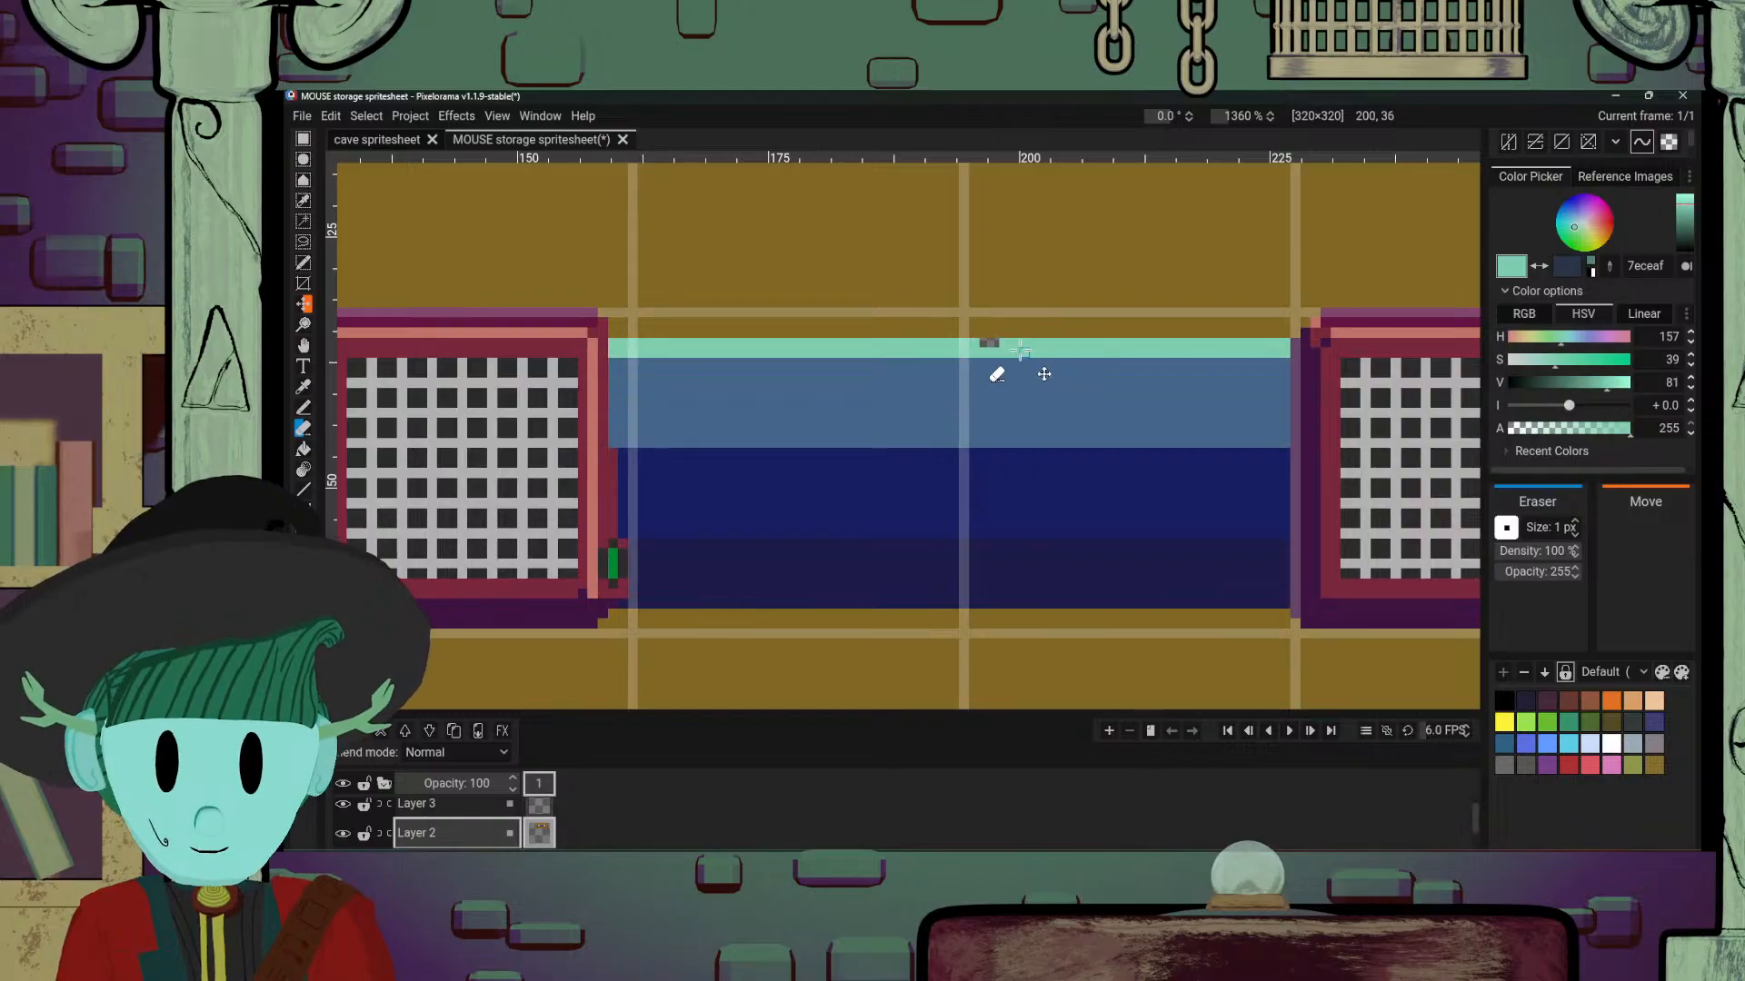
left_click(990, 343, "alt")
key("b")
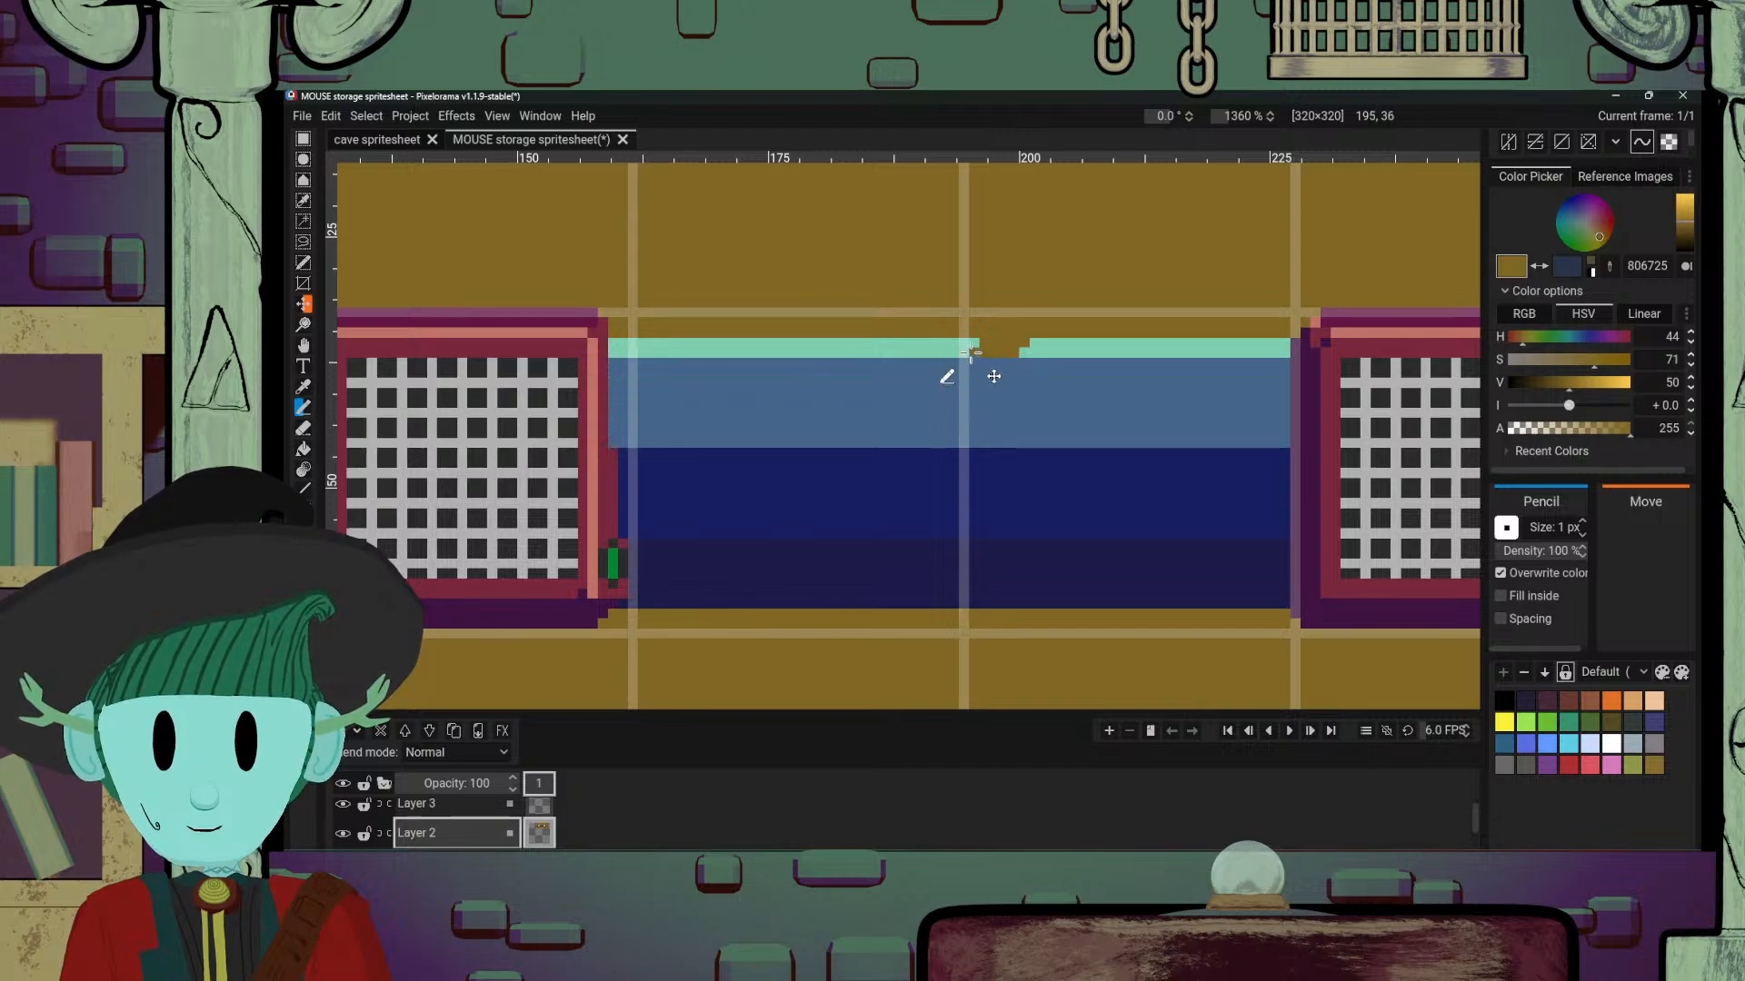
left_click(1024, 352)
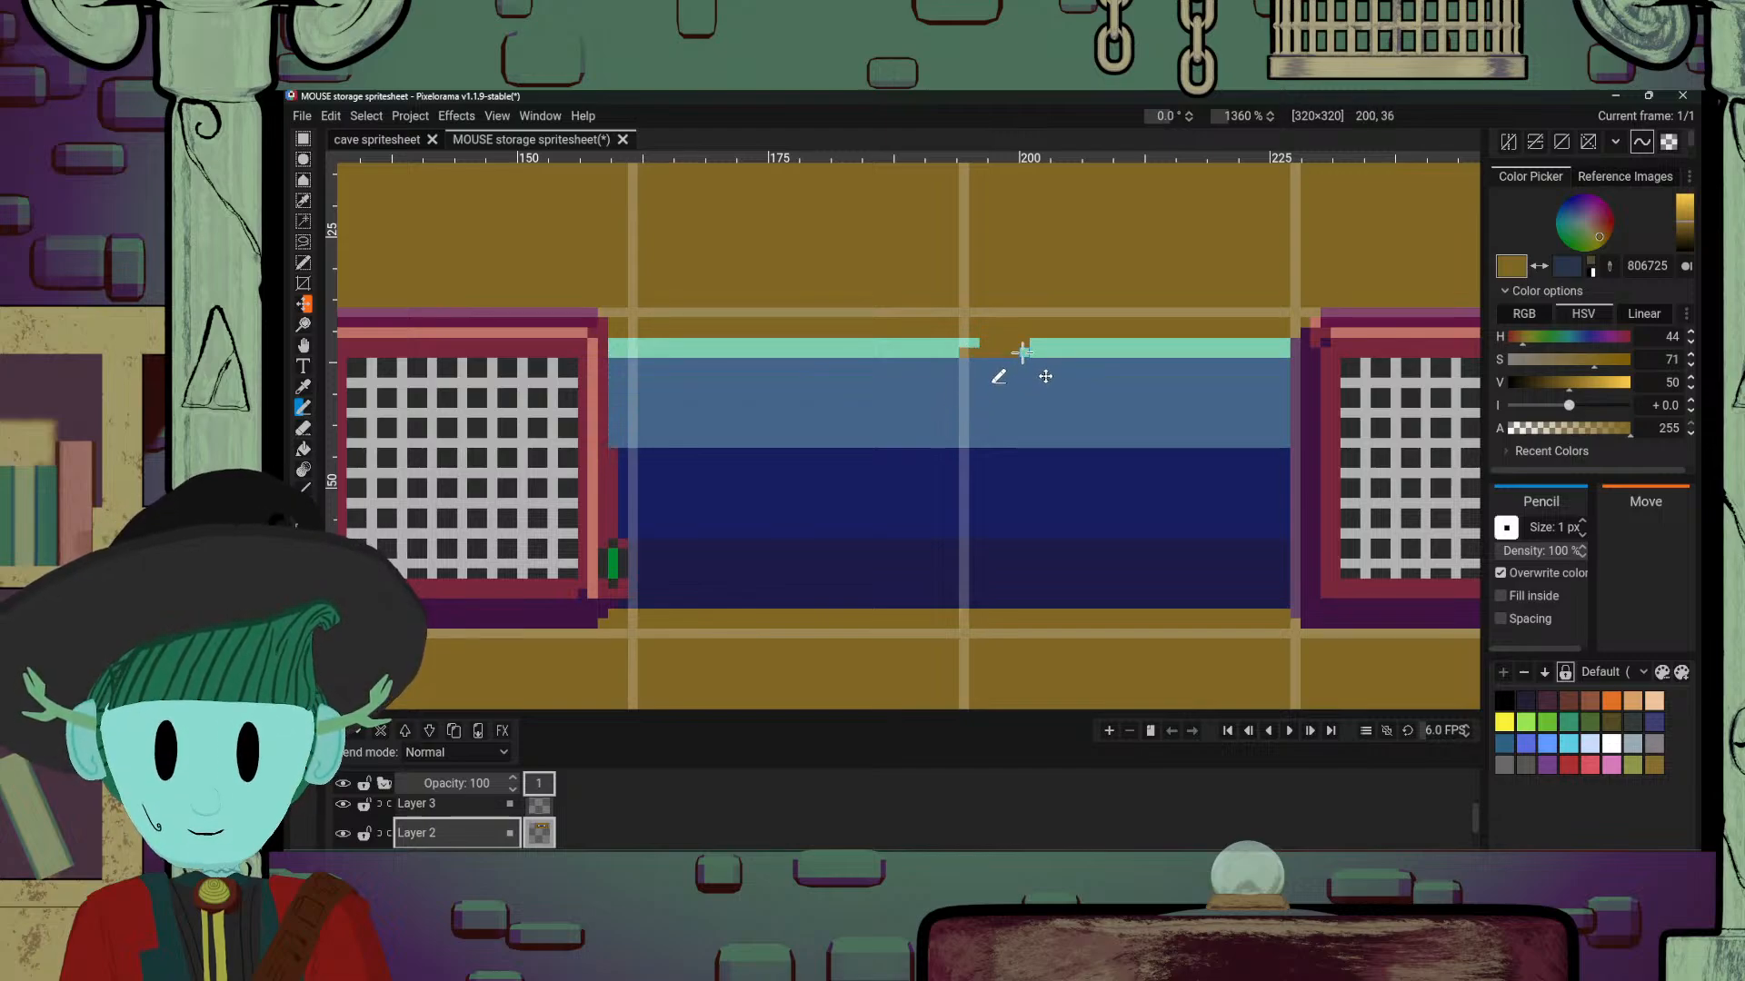
left_click(1031, 347, "alt")
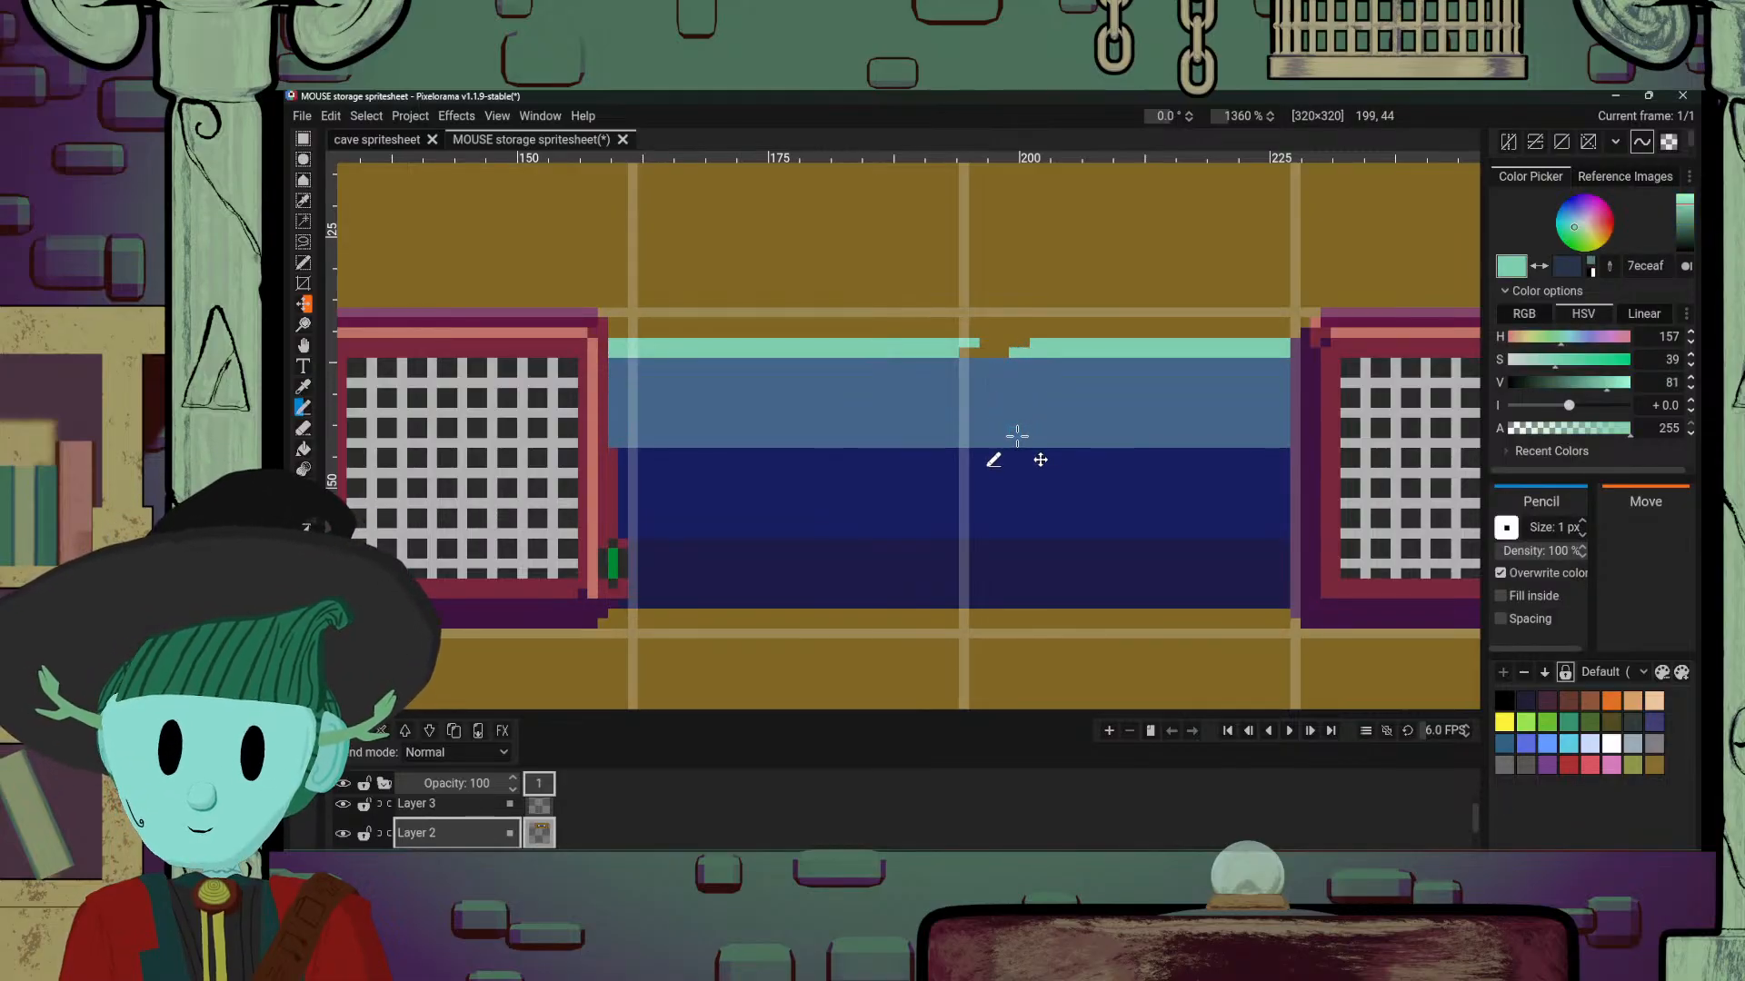
left_click(989, 363)
key("e")
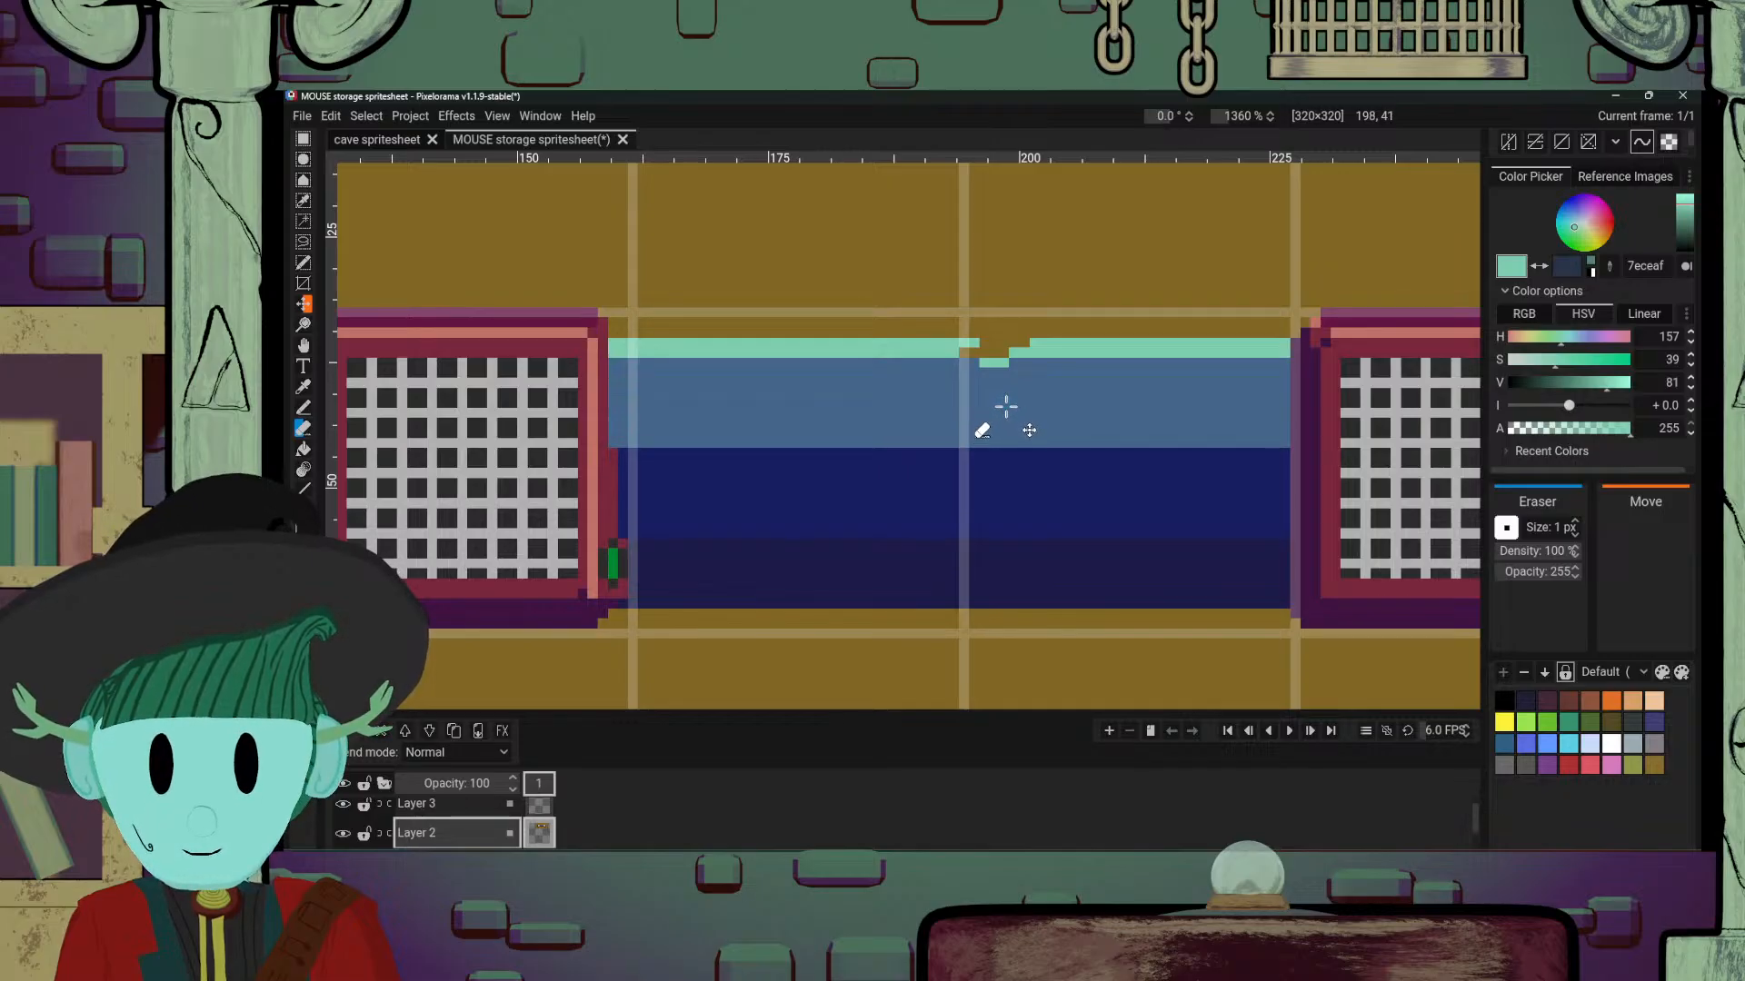
left_click_drag(987, 362, 952, 361)
key("o")
left_click(997, 354)
key("p")
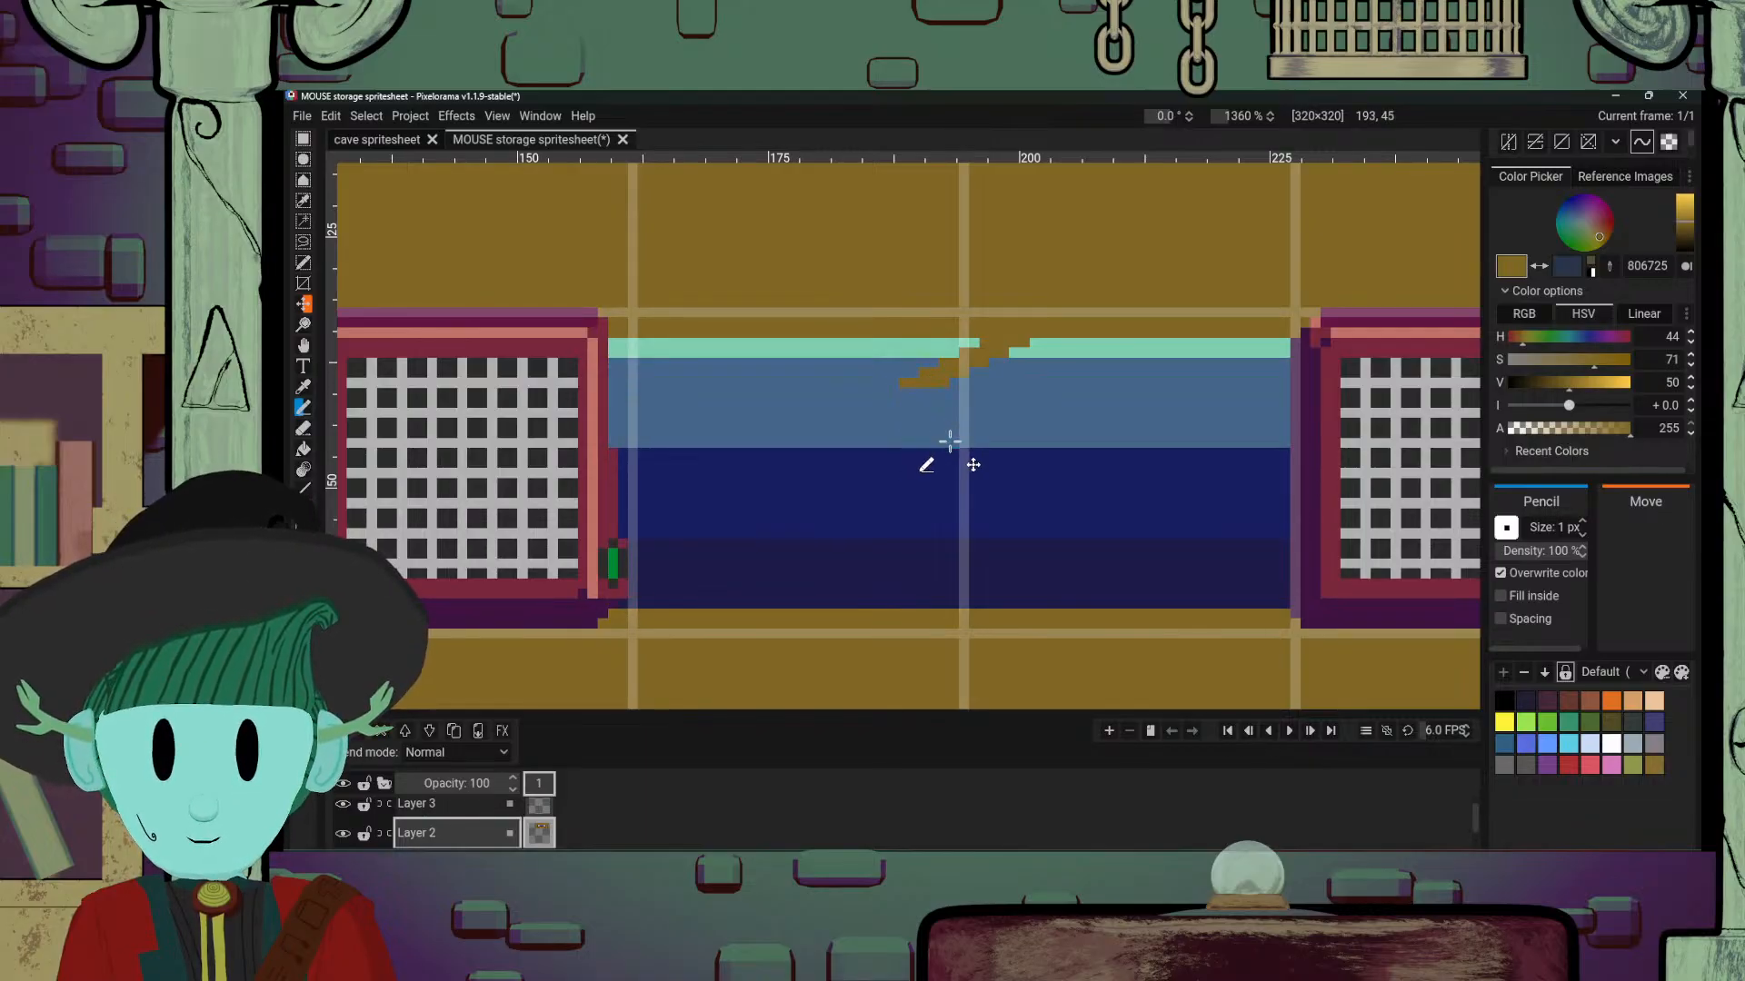
key("ctrl+z")
key("ctrl+z")
key("ctrl+z")
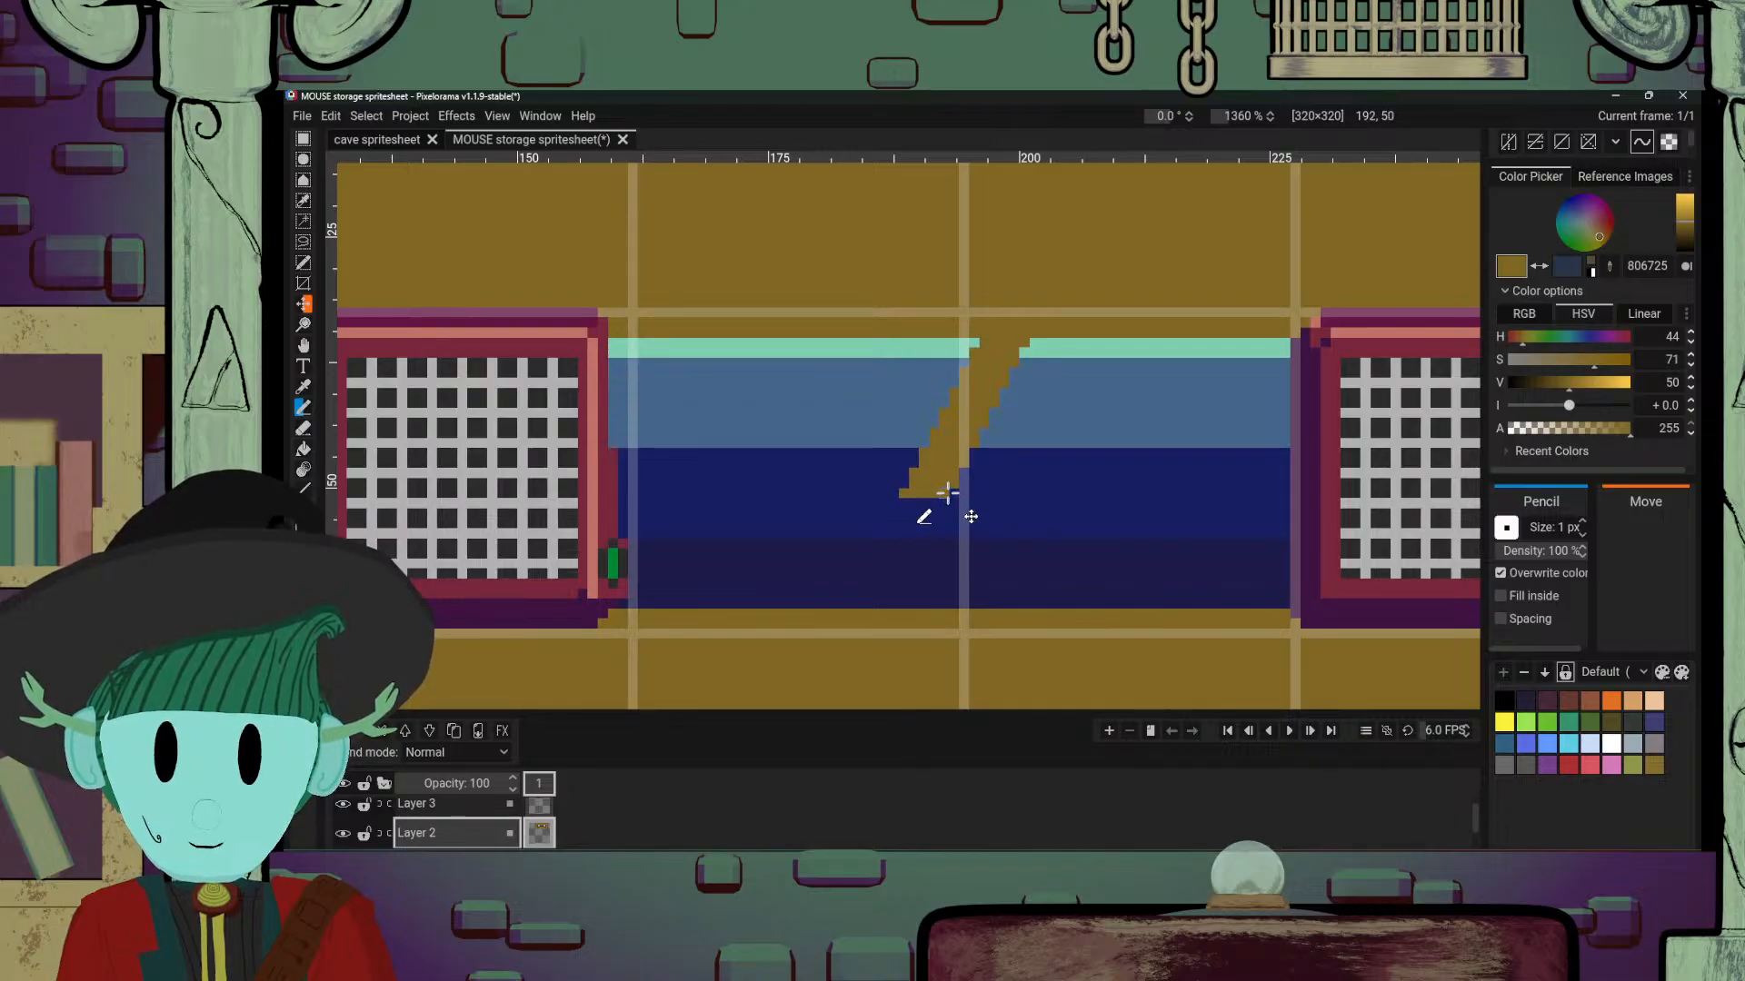
Step: Extend the brown diagonal gap down to the lower edge of the 181f62 band and trim its end with 181f62
mouse_move(926, 517)
left_mouse_down()
mouse_move(907, 512)
mouse_move(930, 505)
left_mouse_up()
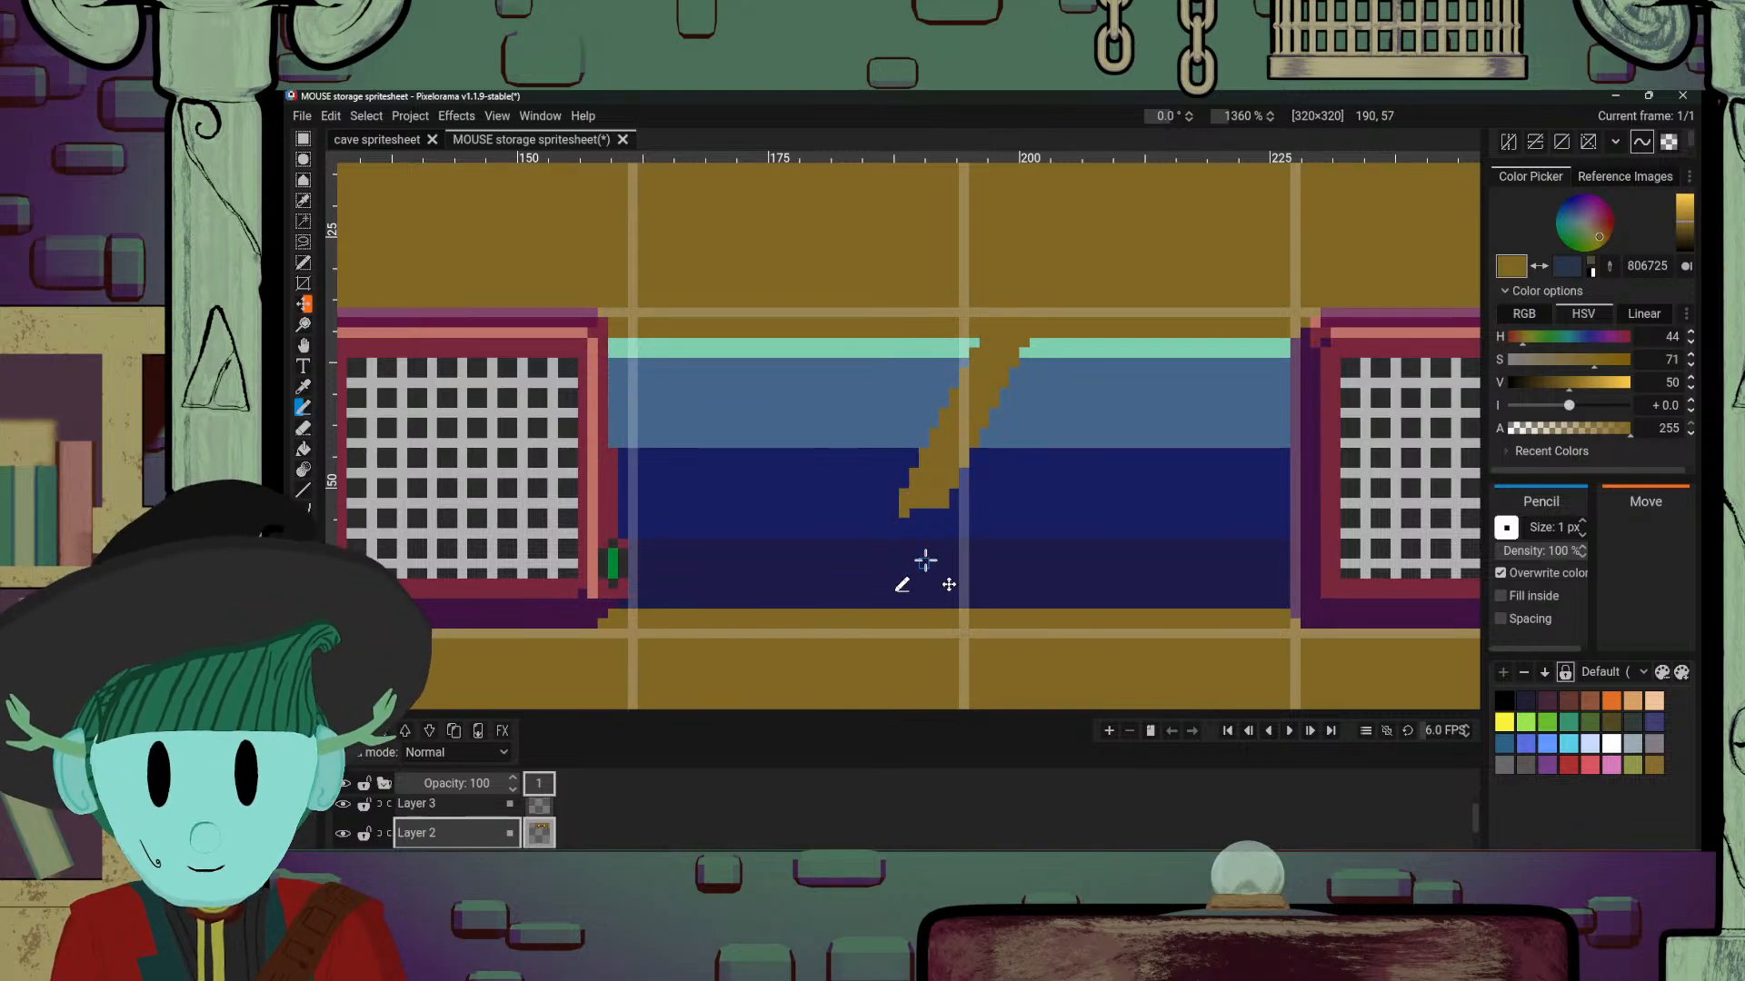
left_click_drag(883, 514, 893, 523)
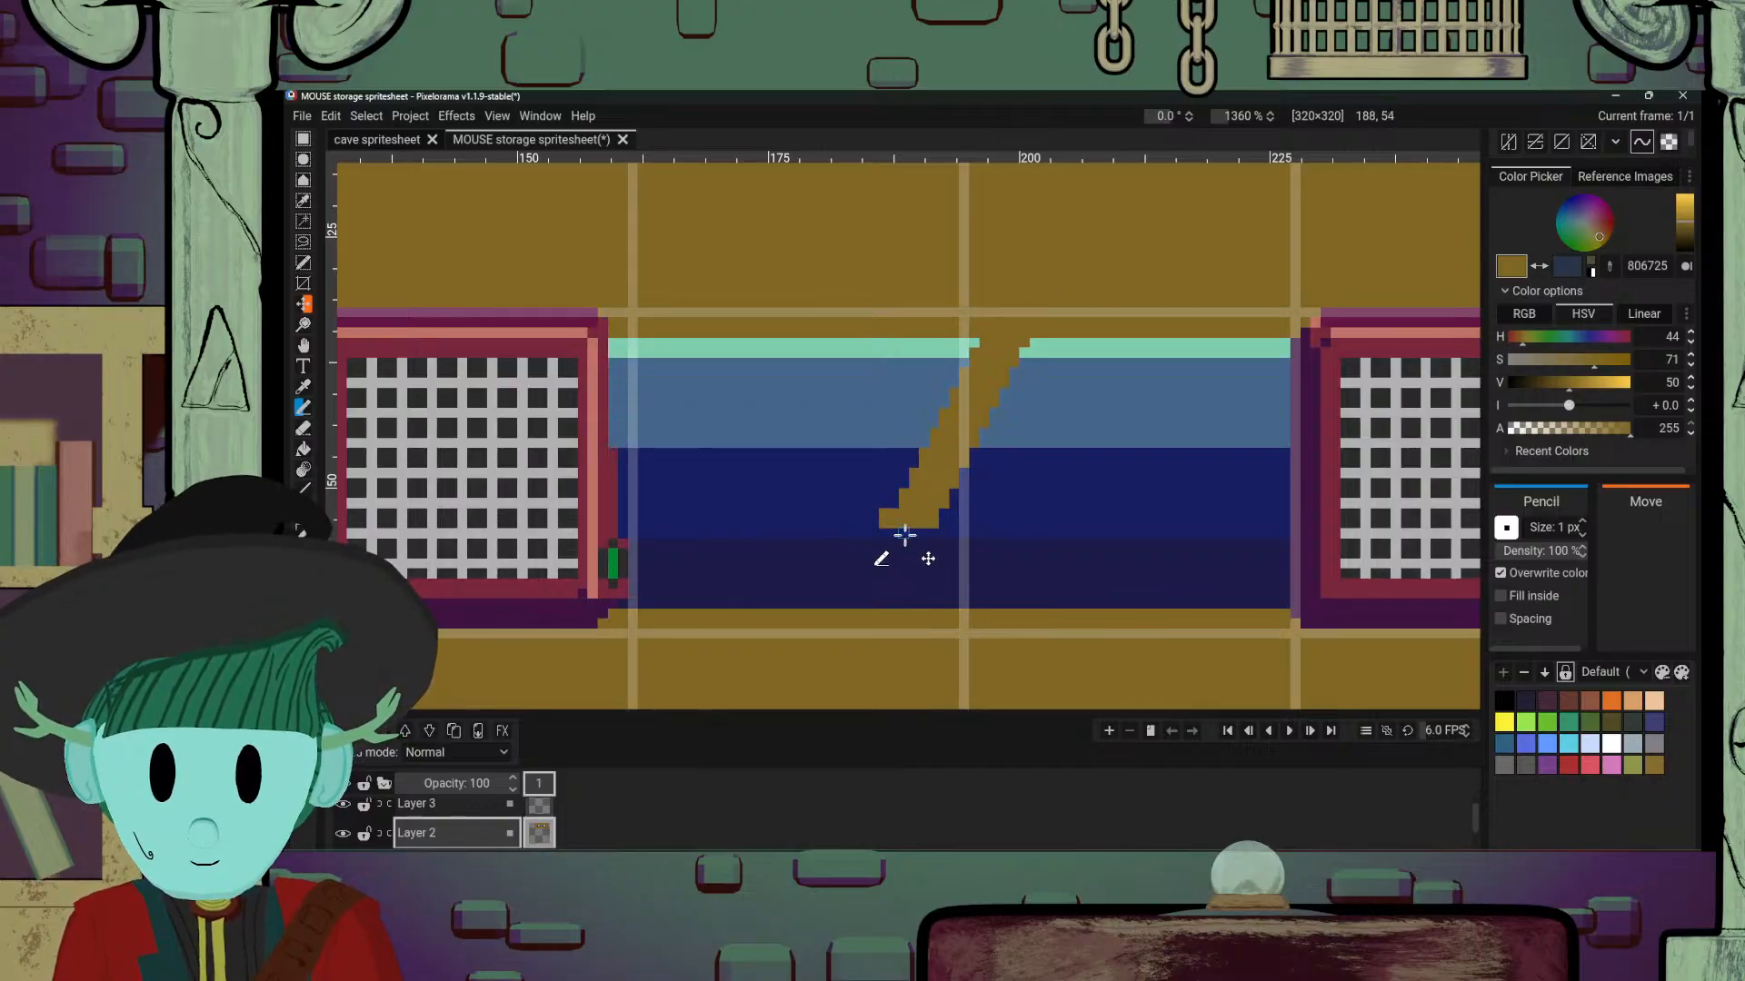
left_click(867, 511, "alt")
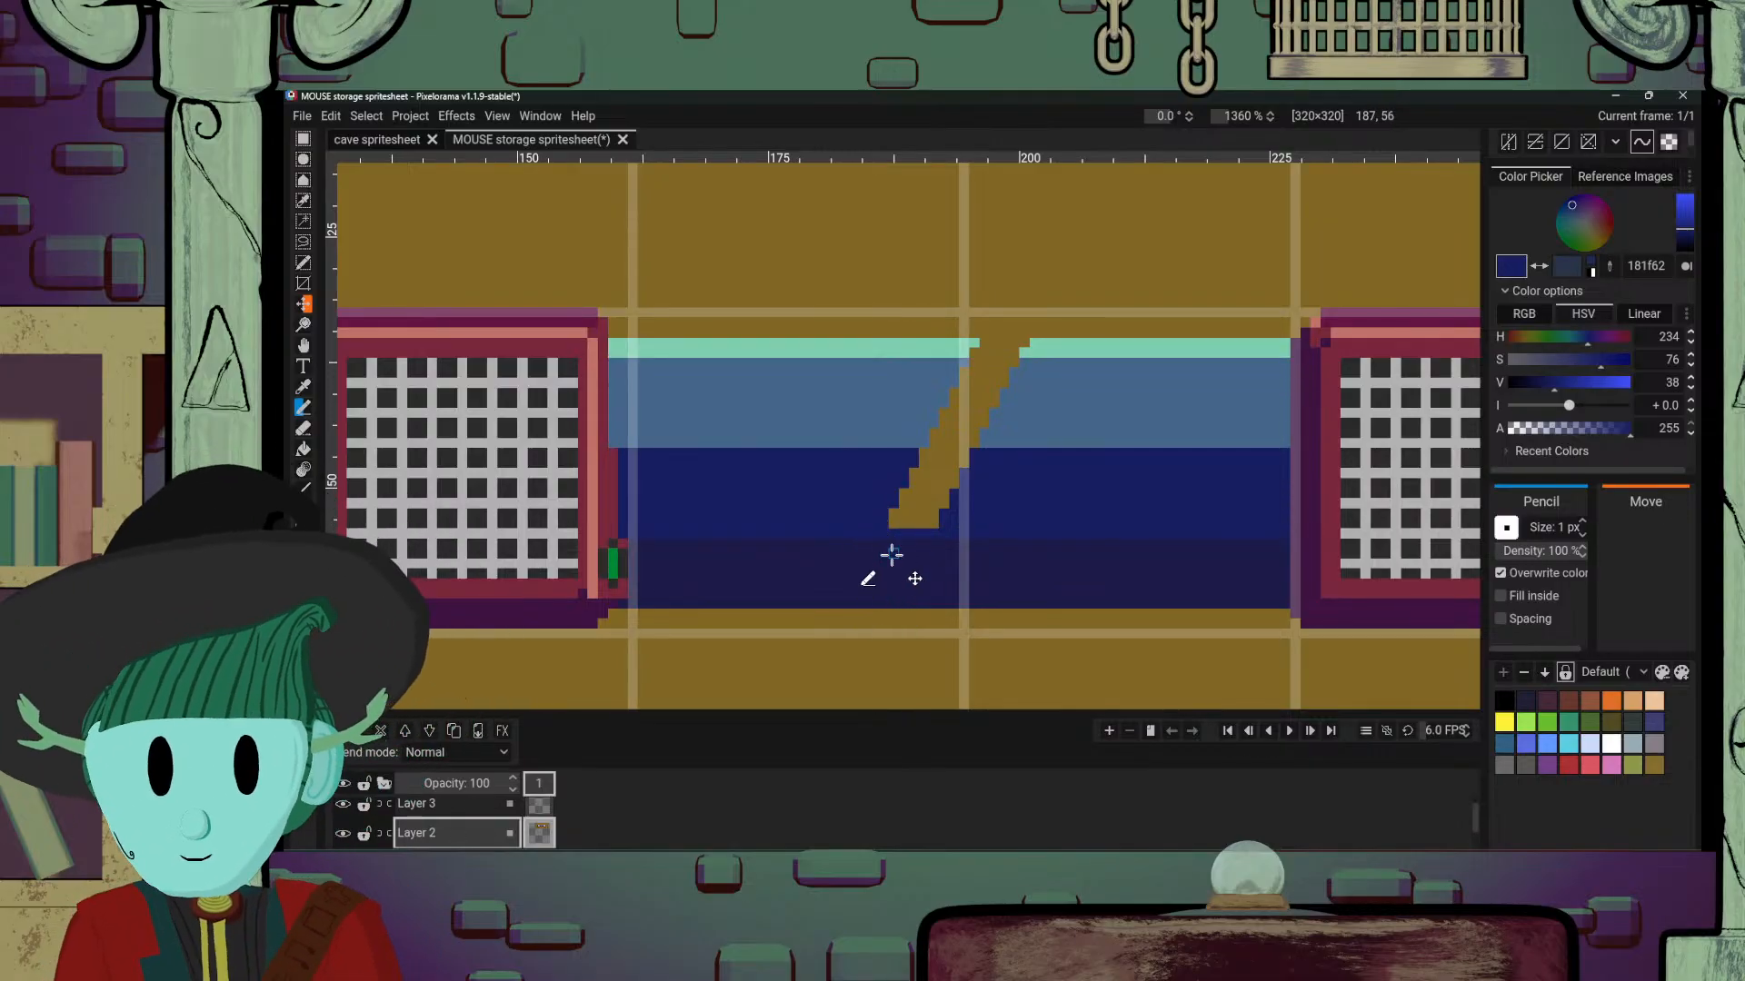
Step: Continue the diagonal gap in background brown 806725 through the darkest band to the panel's bottom edge
scroll(891, 554, "down", 8)
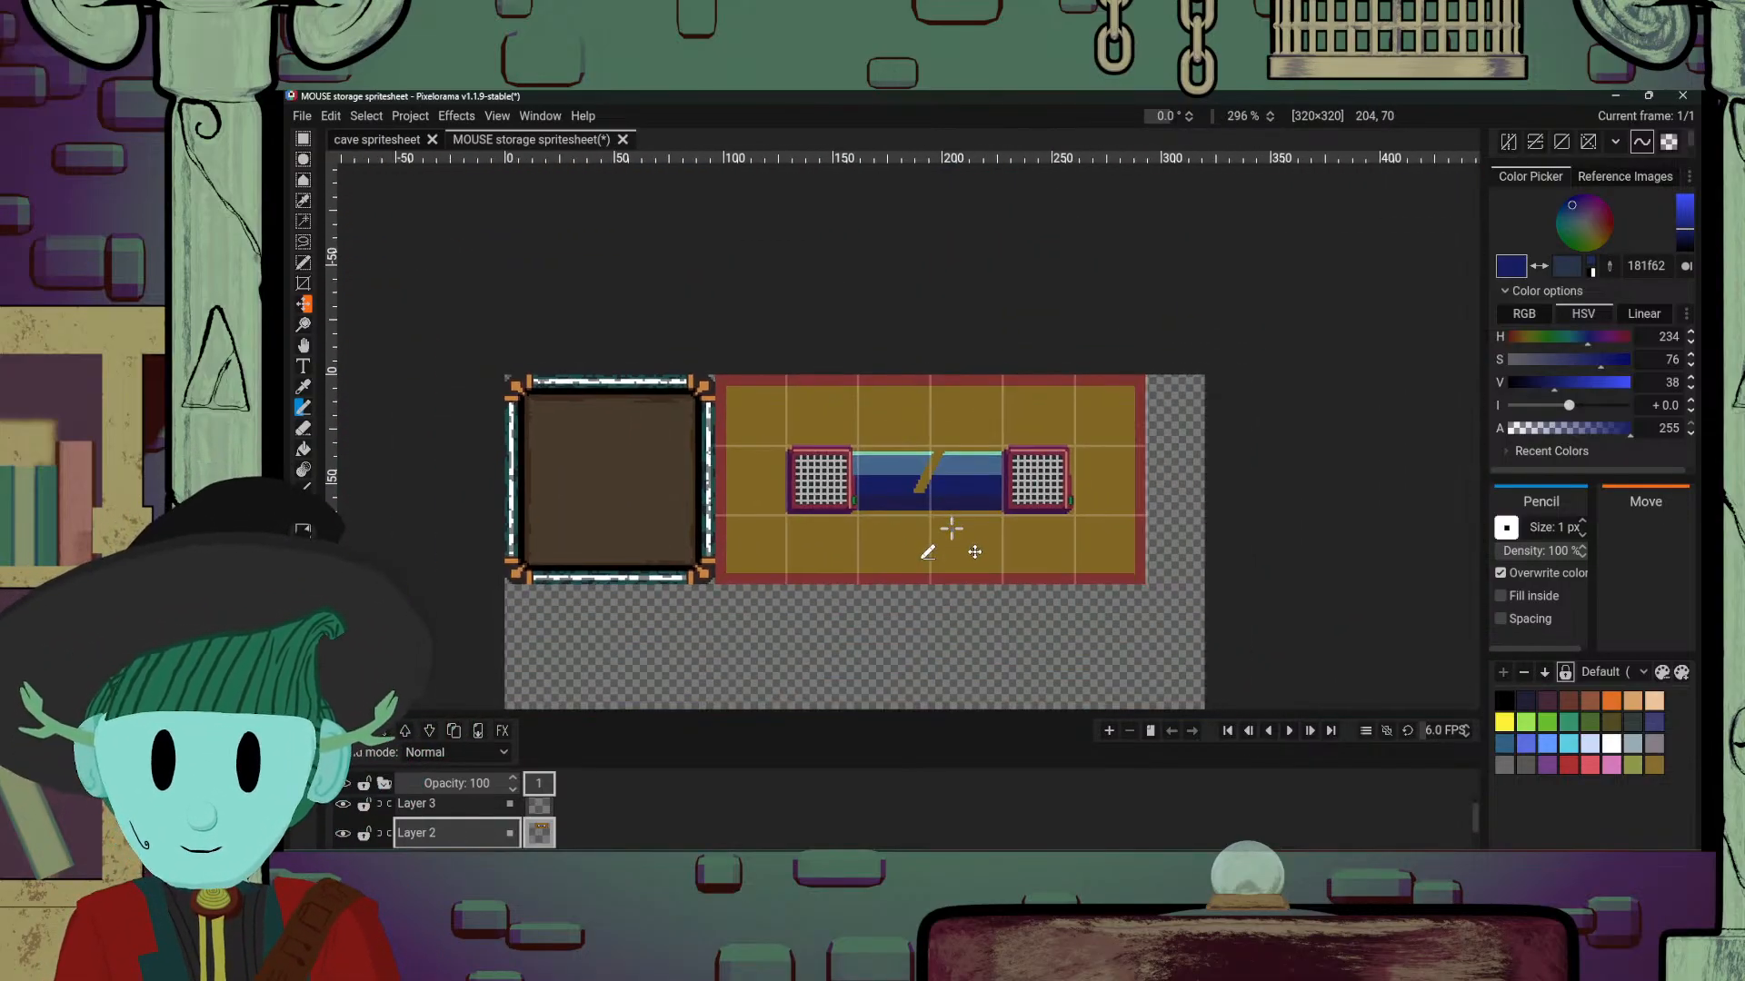
scroll(945, 522, "up", 5)
scroll(951, 529, "up", 6)
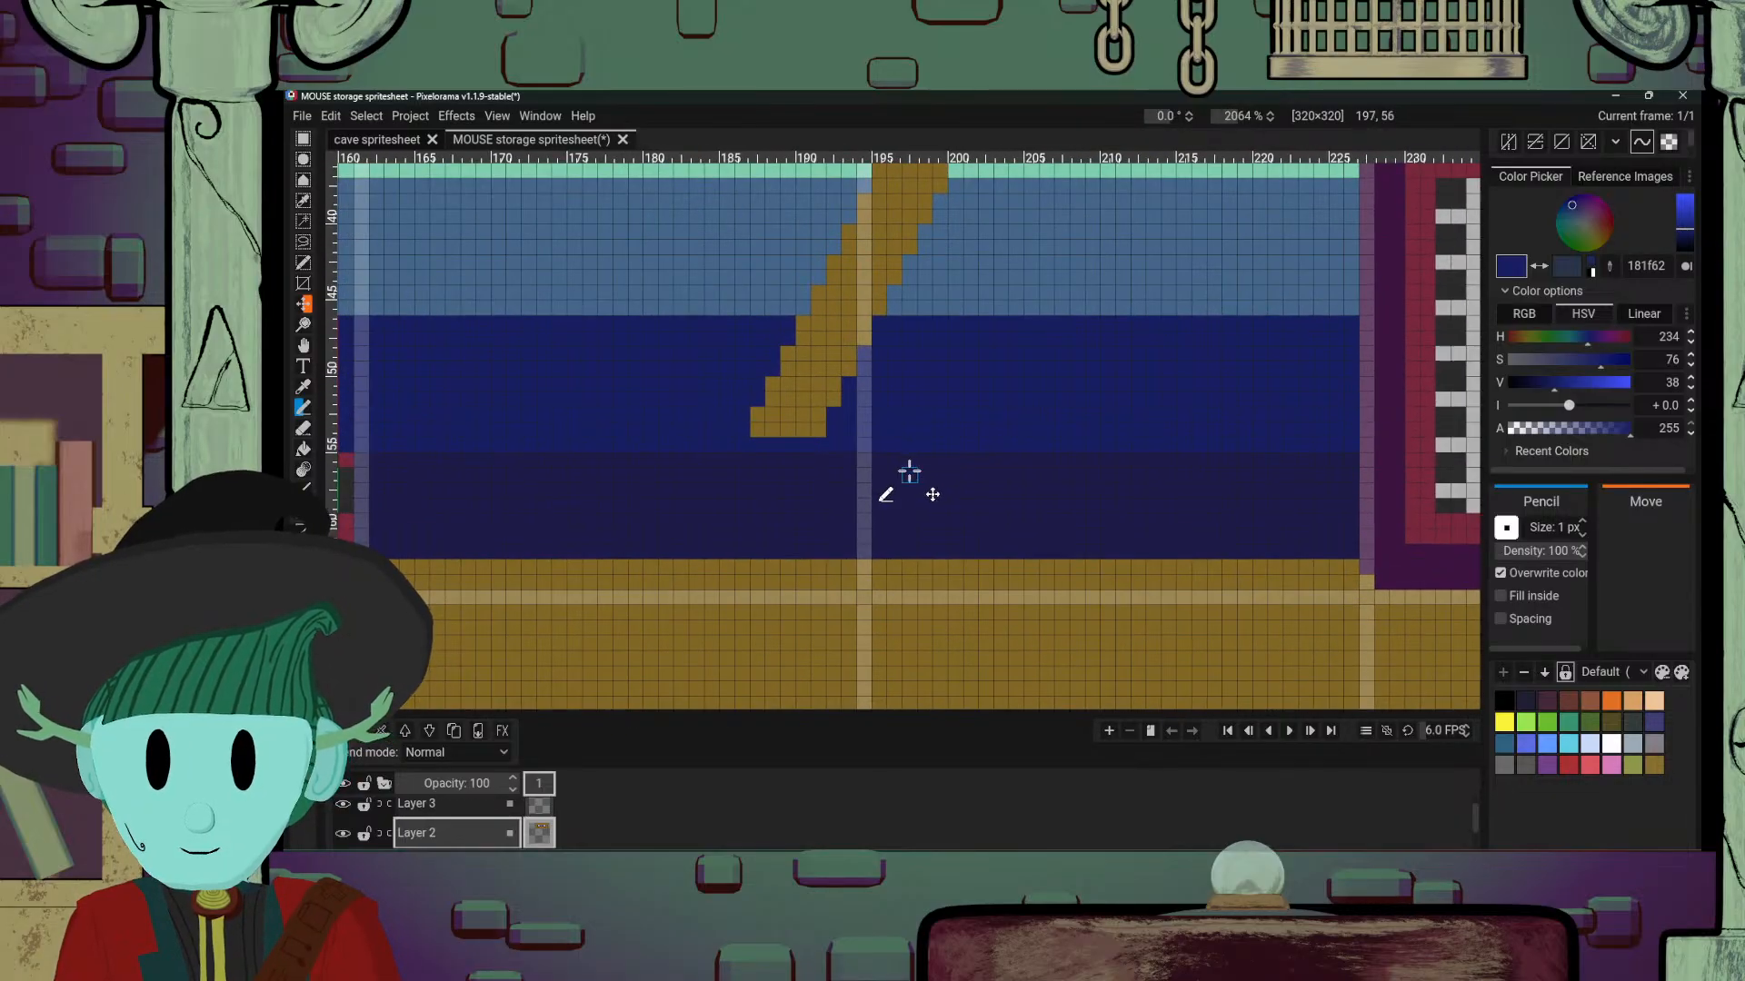
left_click_drag(798, 517, 876, 611)
key("o")
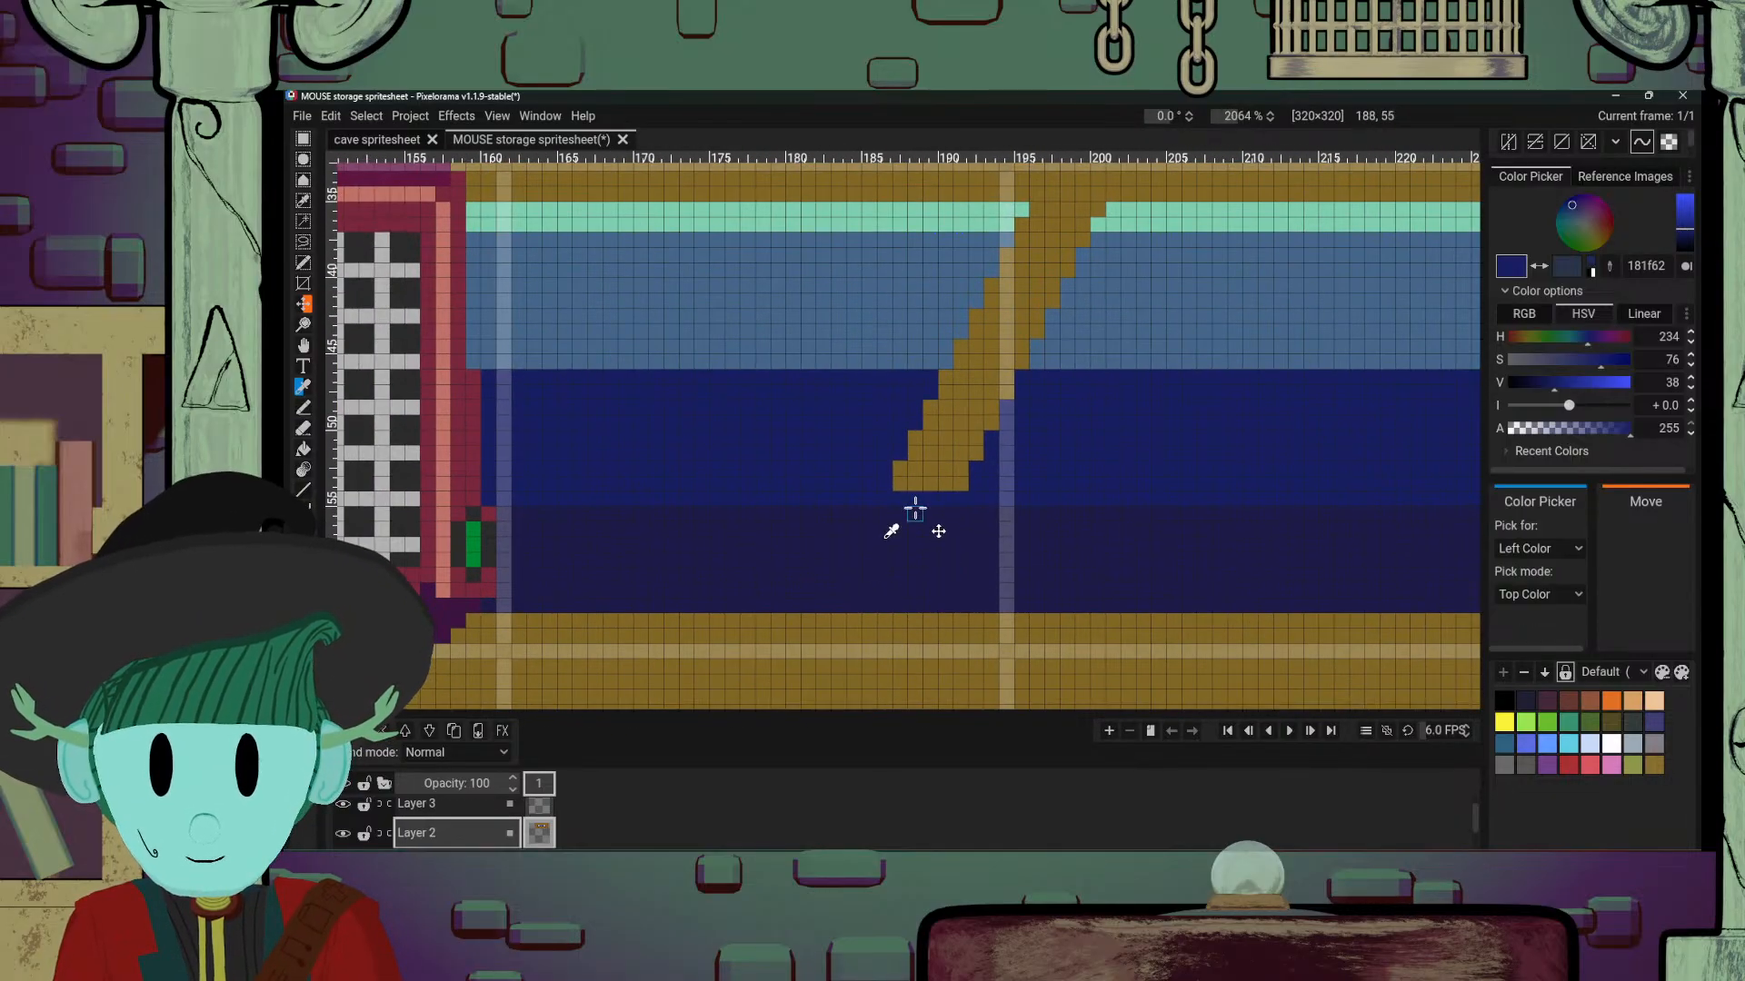
left_click(938, 481)
key("b")
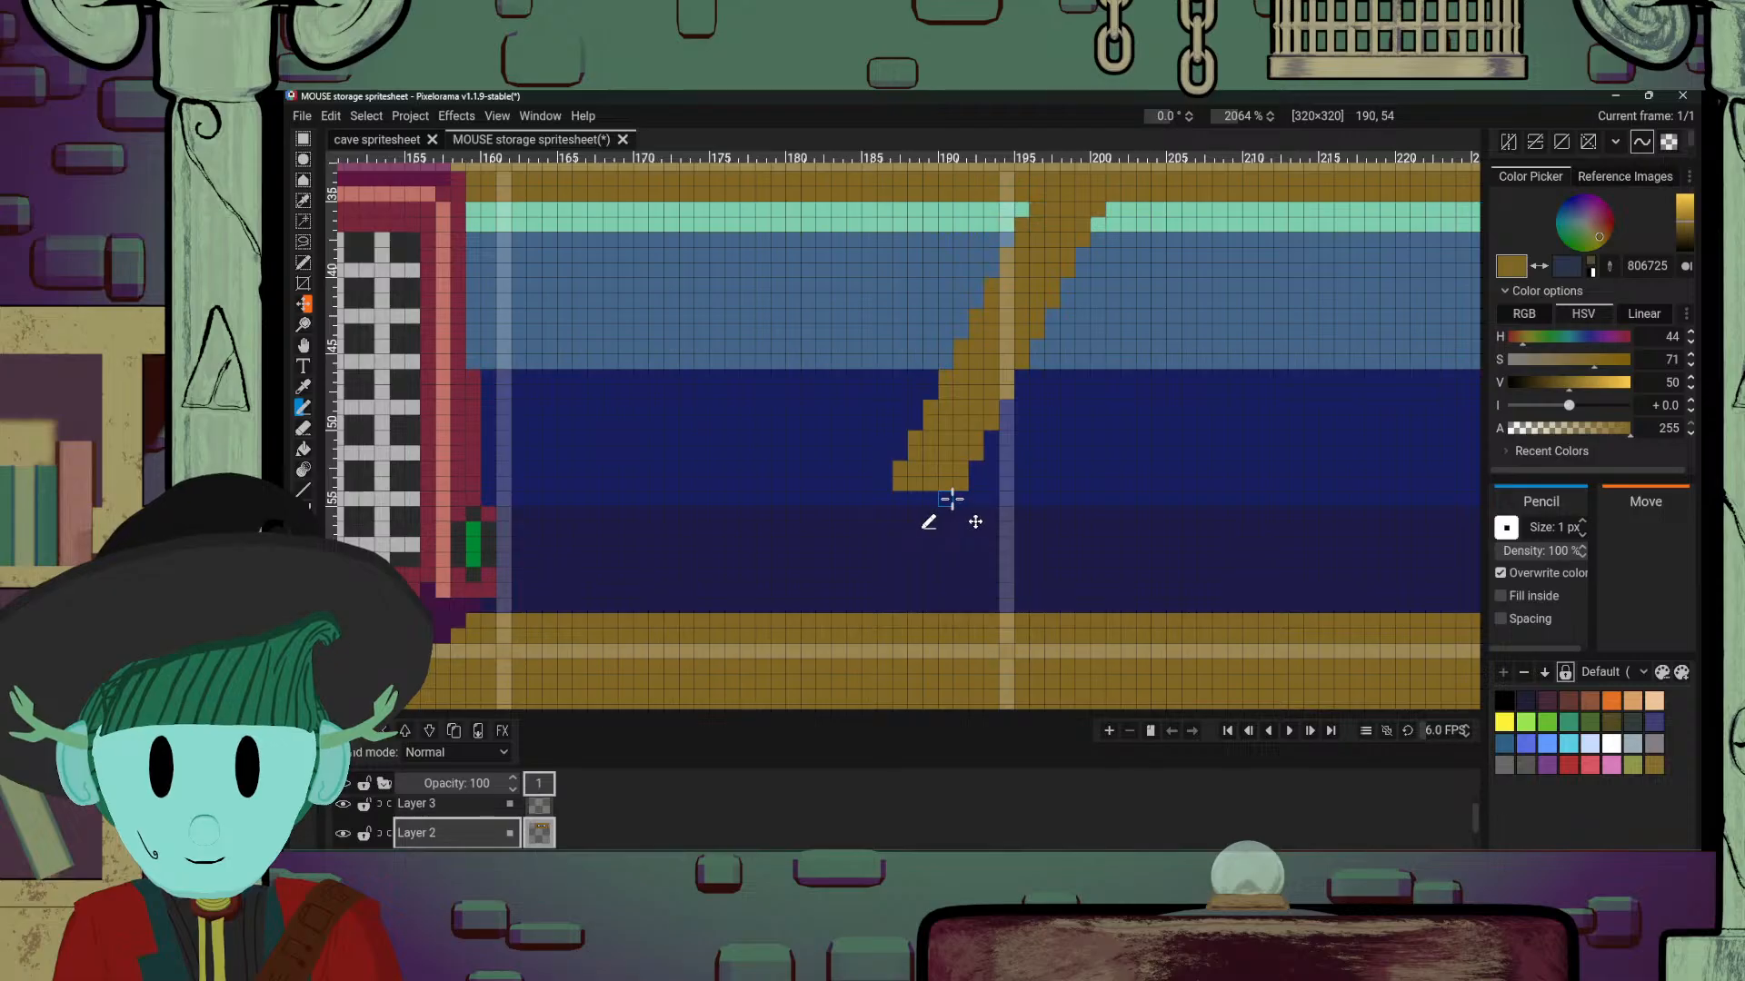
mouse_move(951, 499)
left_mouse_down()
mouse_move(886, 503)
mouse_move(941, 517)
mouse_move(869, 533)
mouse_move(931, 530)
mouse_move(871, 544)
mouse_move(927, 544)
mouse_move(857, 574)
mouse_move(908, 573)
mouse_move(839, 589)
mouse_move(897, 589)
mouse_move(839, 603)
mouse_move(890, 603)
left_mouse_up()
Step: Select the panel section around the diagonal gap, move it about 4 pixels to the right, apply the move and clear the selection
scroll(1063, 413, "down", 5)
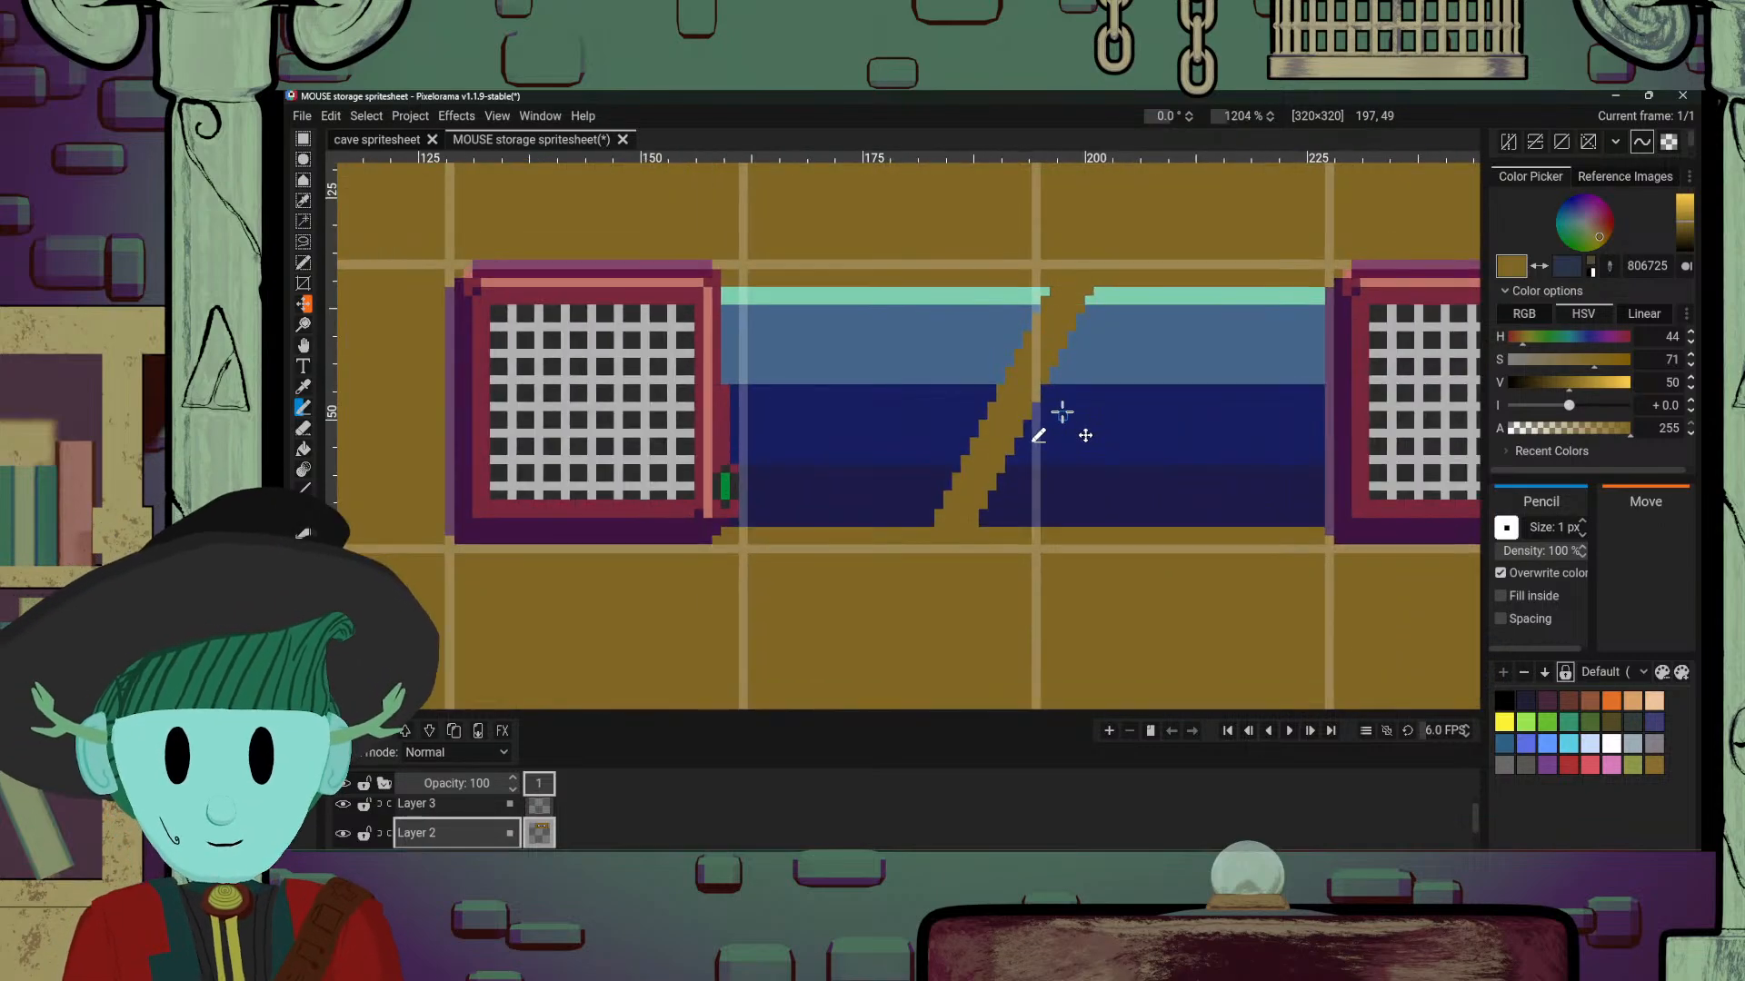
left_click_drag(1097, 427, 1032, 513)
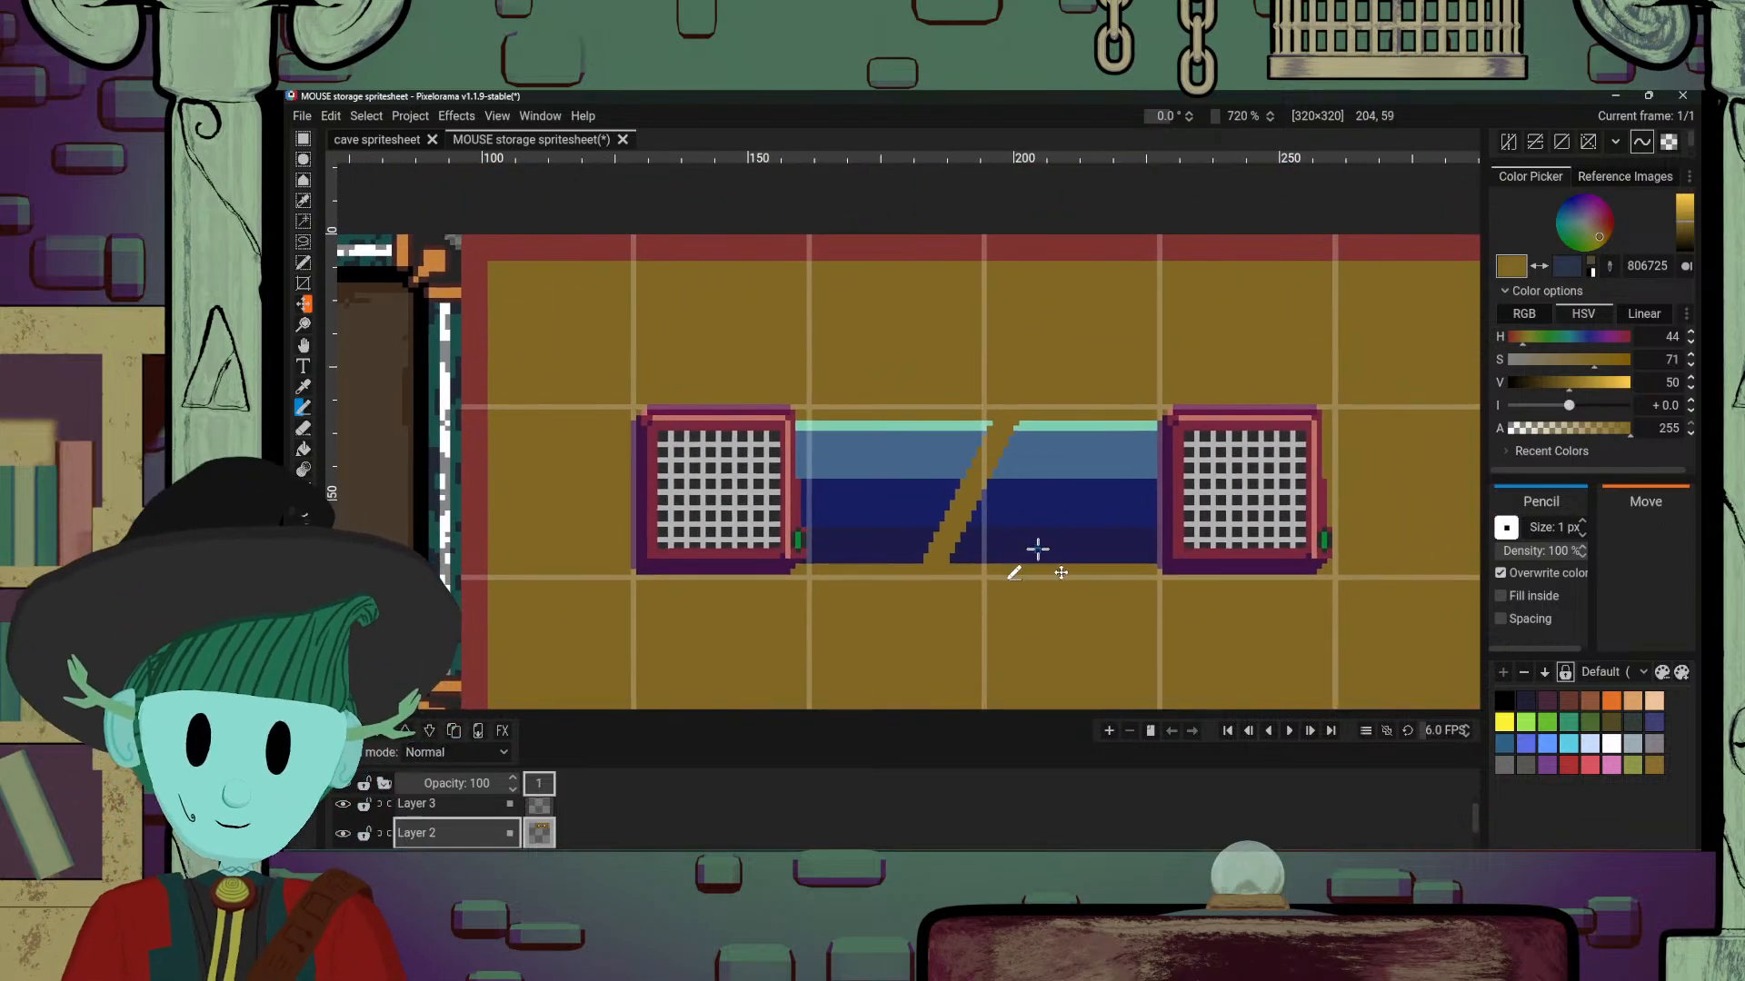
scroll(1015, 559, "up", 2)
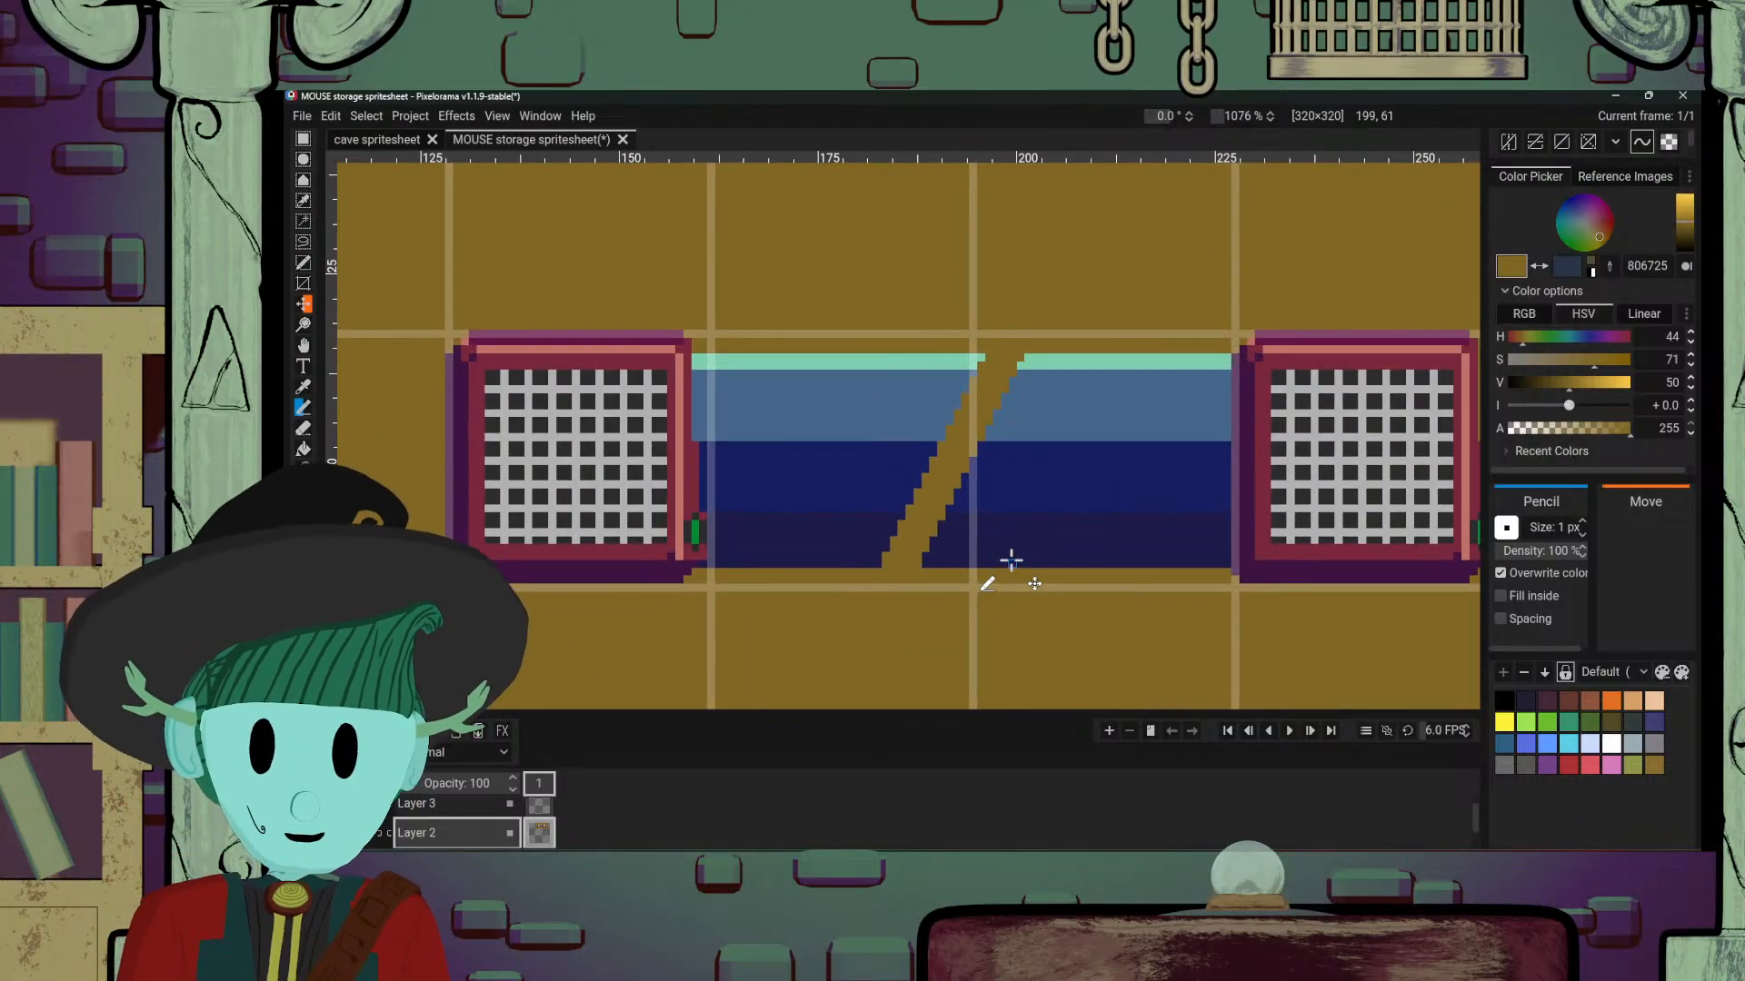
scroll(971, 510, "up", 2)
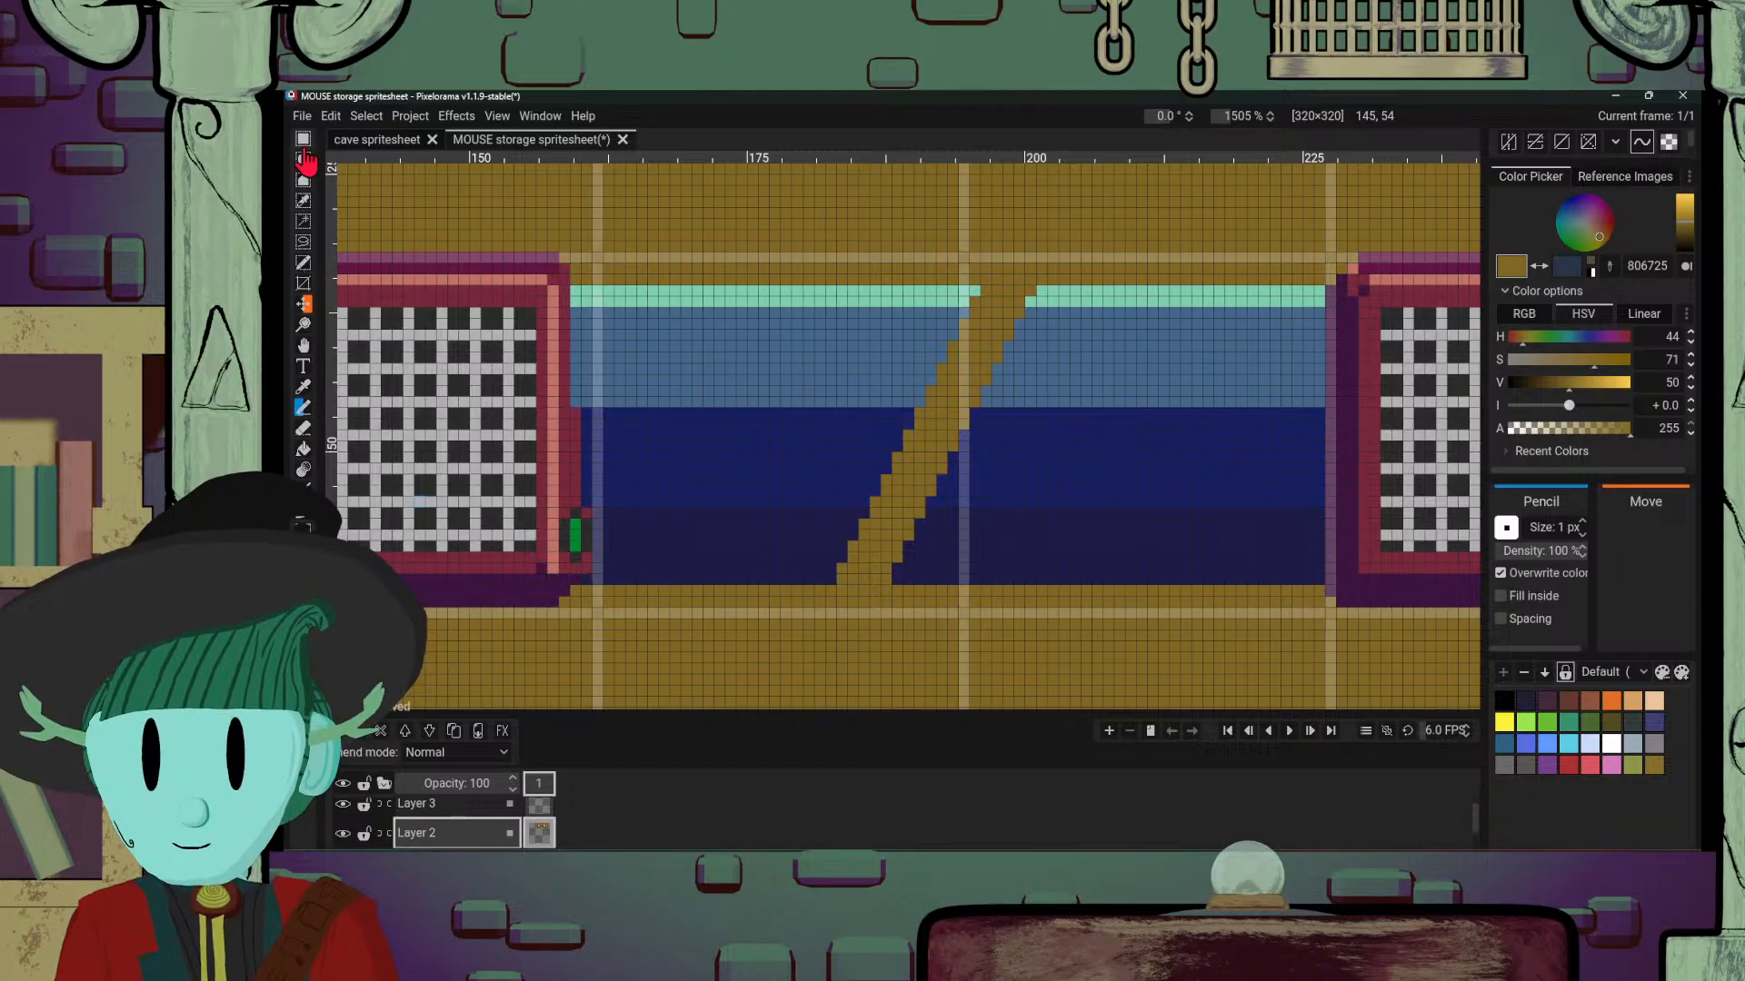
left_click(303, 142)
left_click_drag(803, 242, 1035, 586)
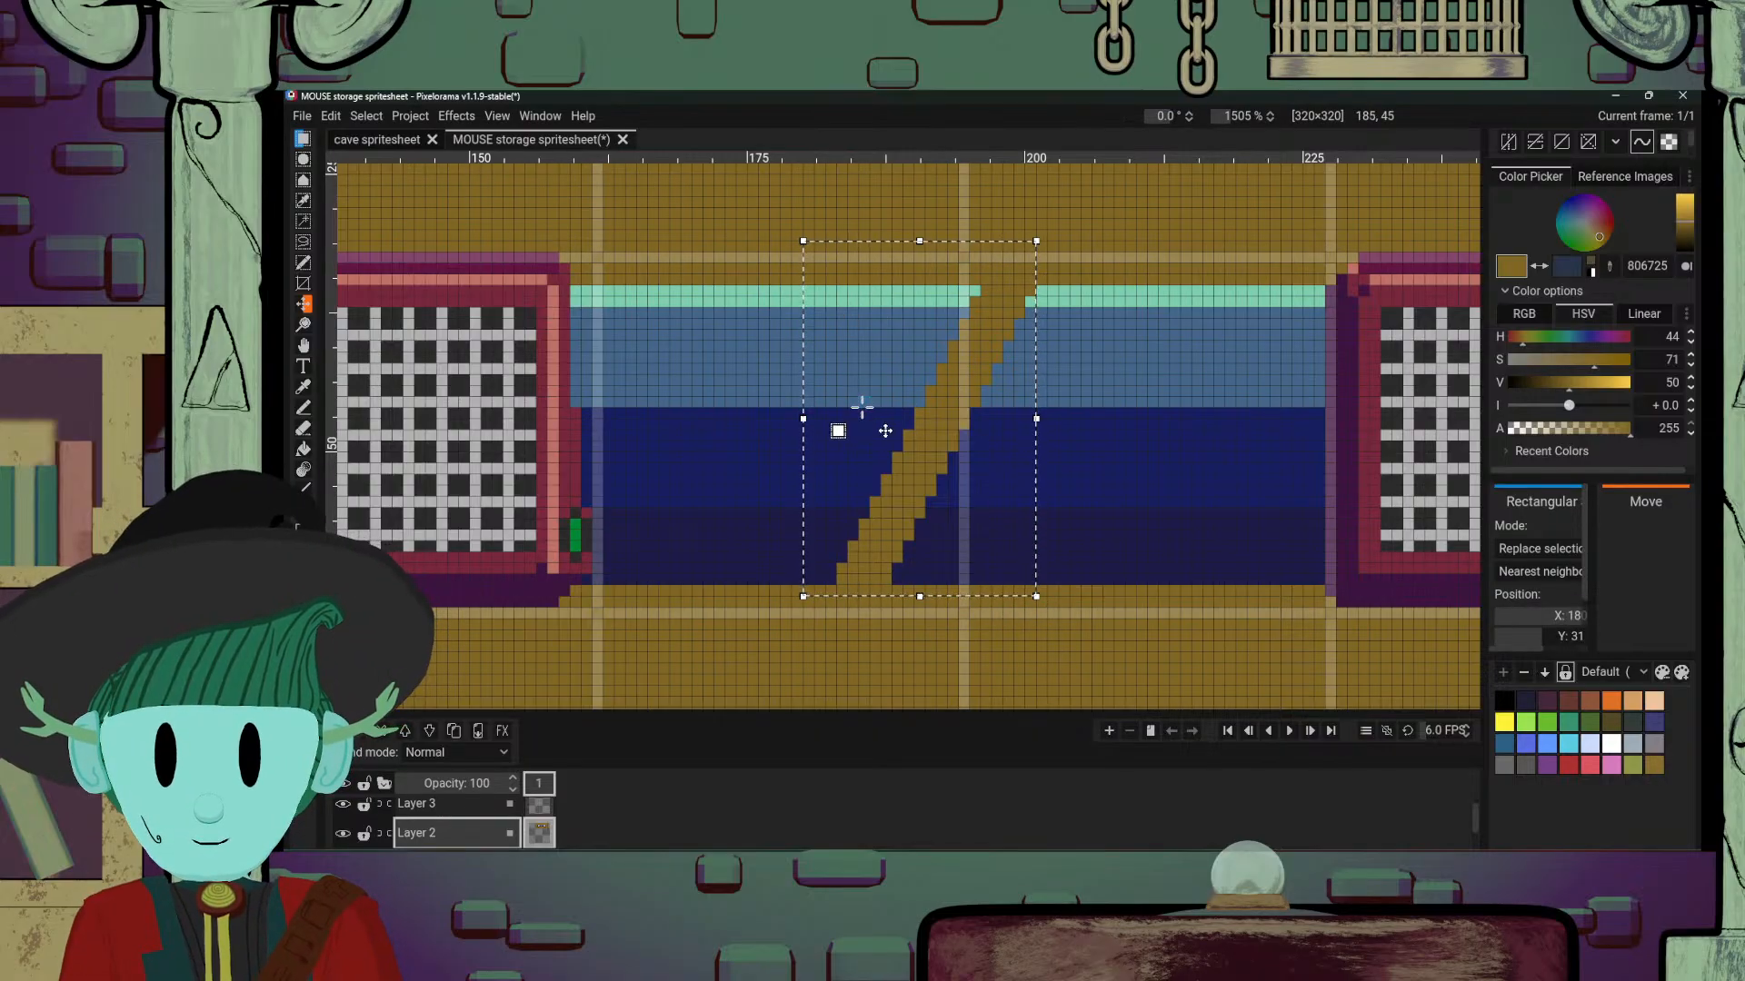
left_click_drag(863, 407, 903, 411)
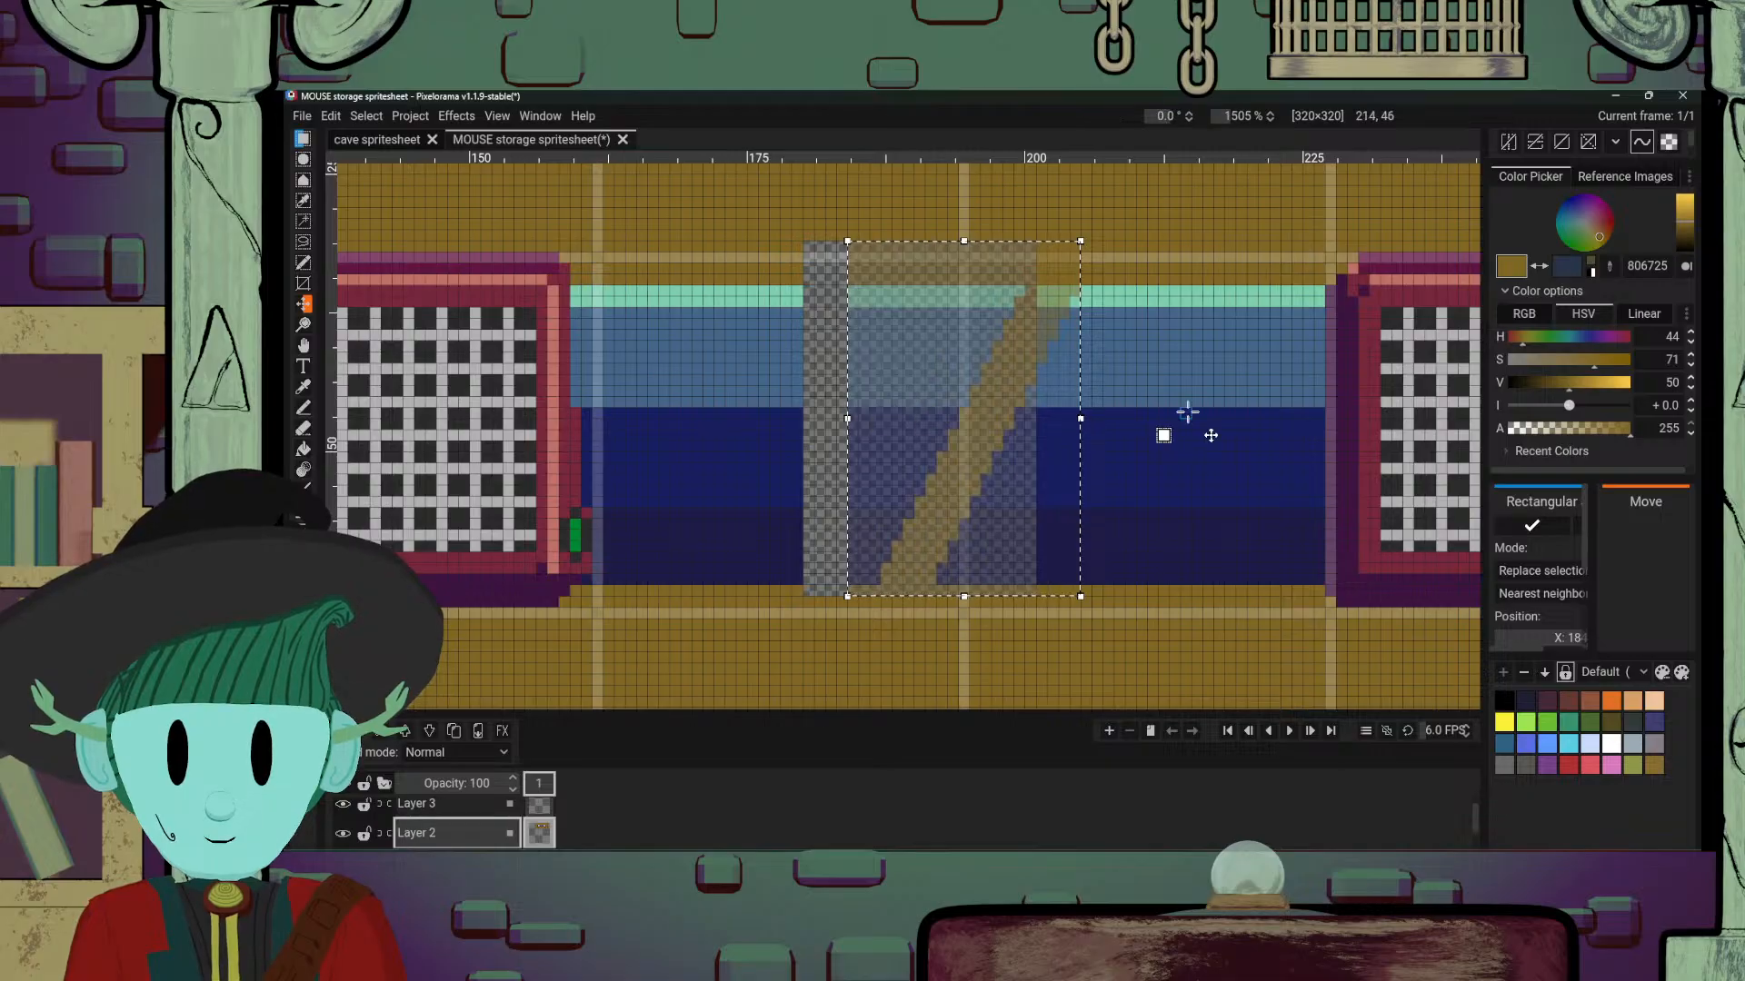
scroll(1181, 414, "down", 5)
scroll(1187, 456, "down", 2)
left_click_drag(1258, 501, 1192, 503)
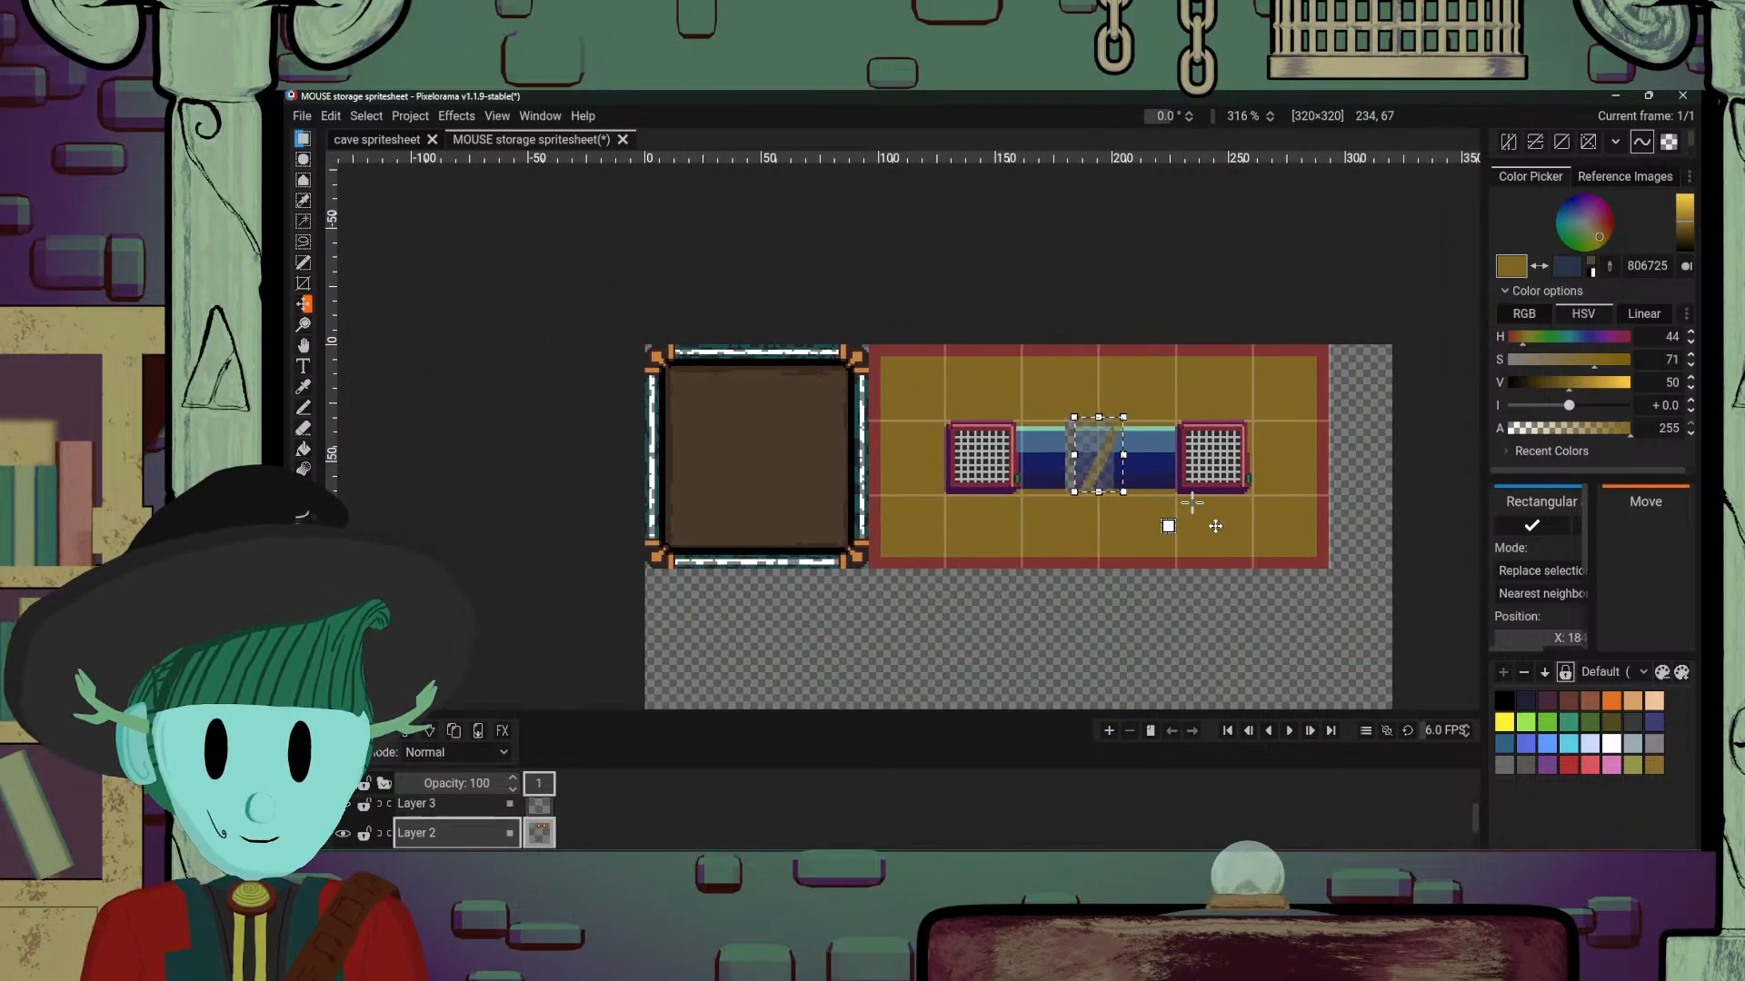
scroll(1182, 505, "up", 3)
scroll(1181, 518, "up", 5)
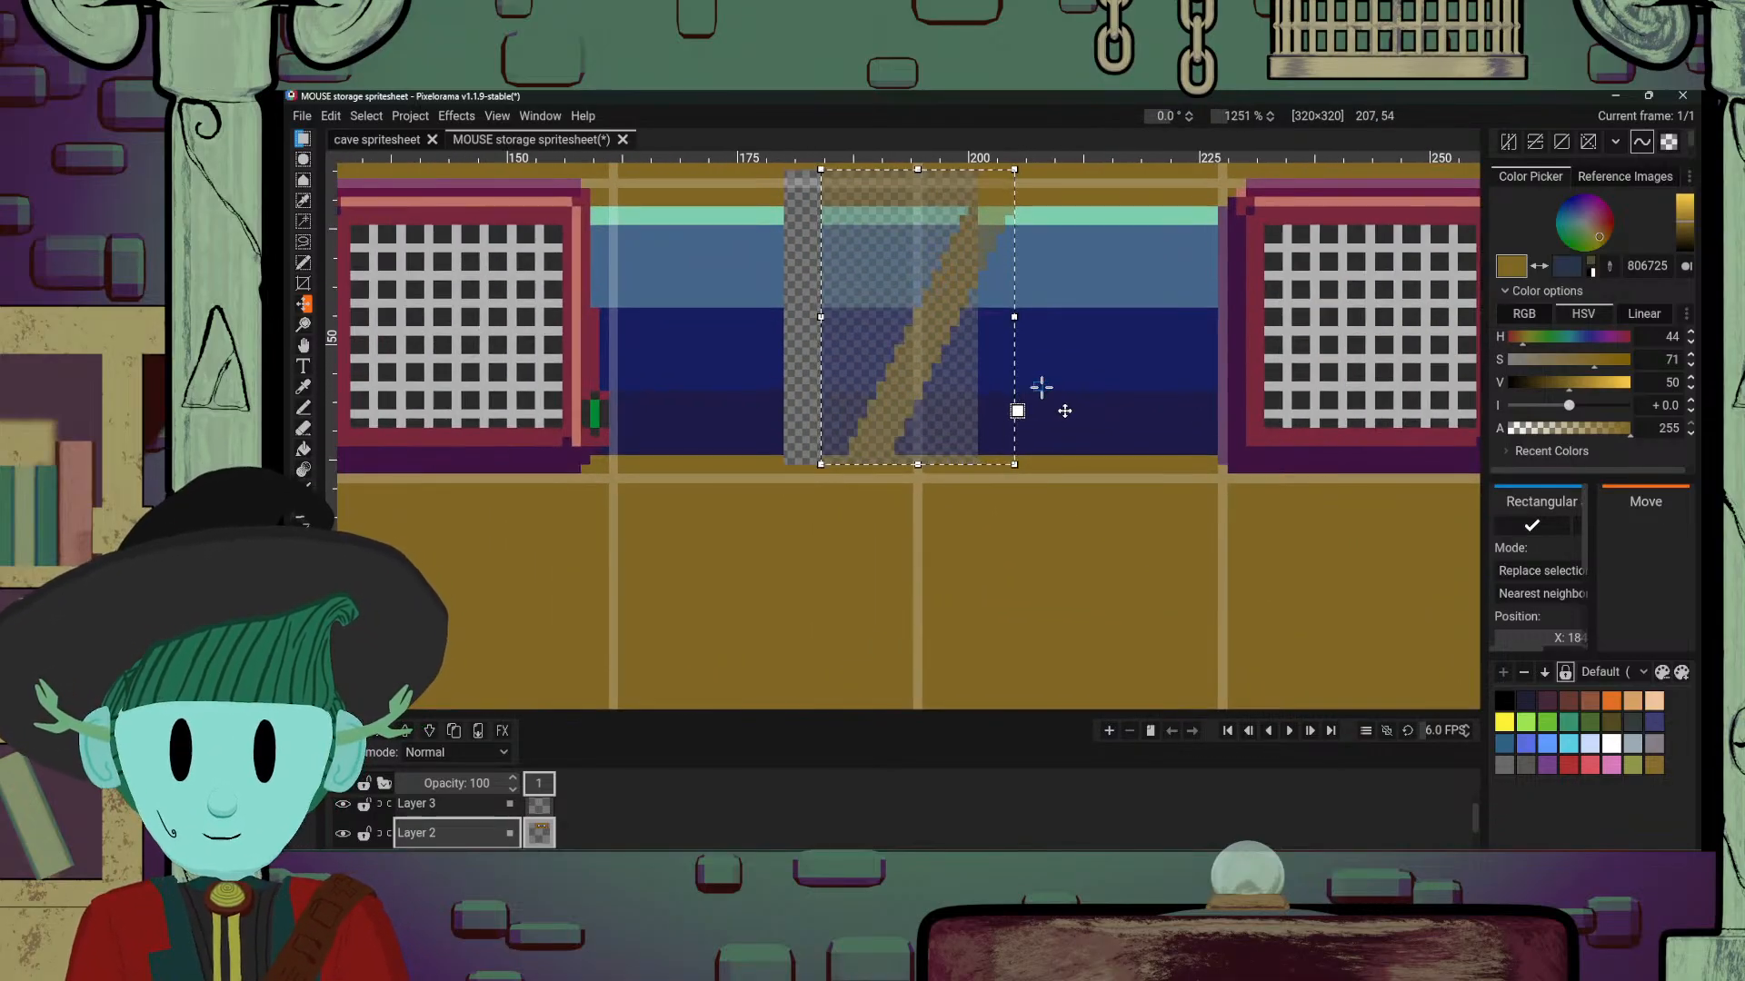
key("Return")
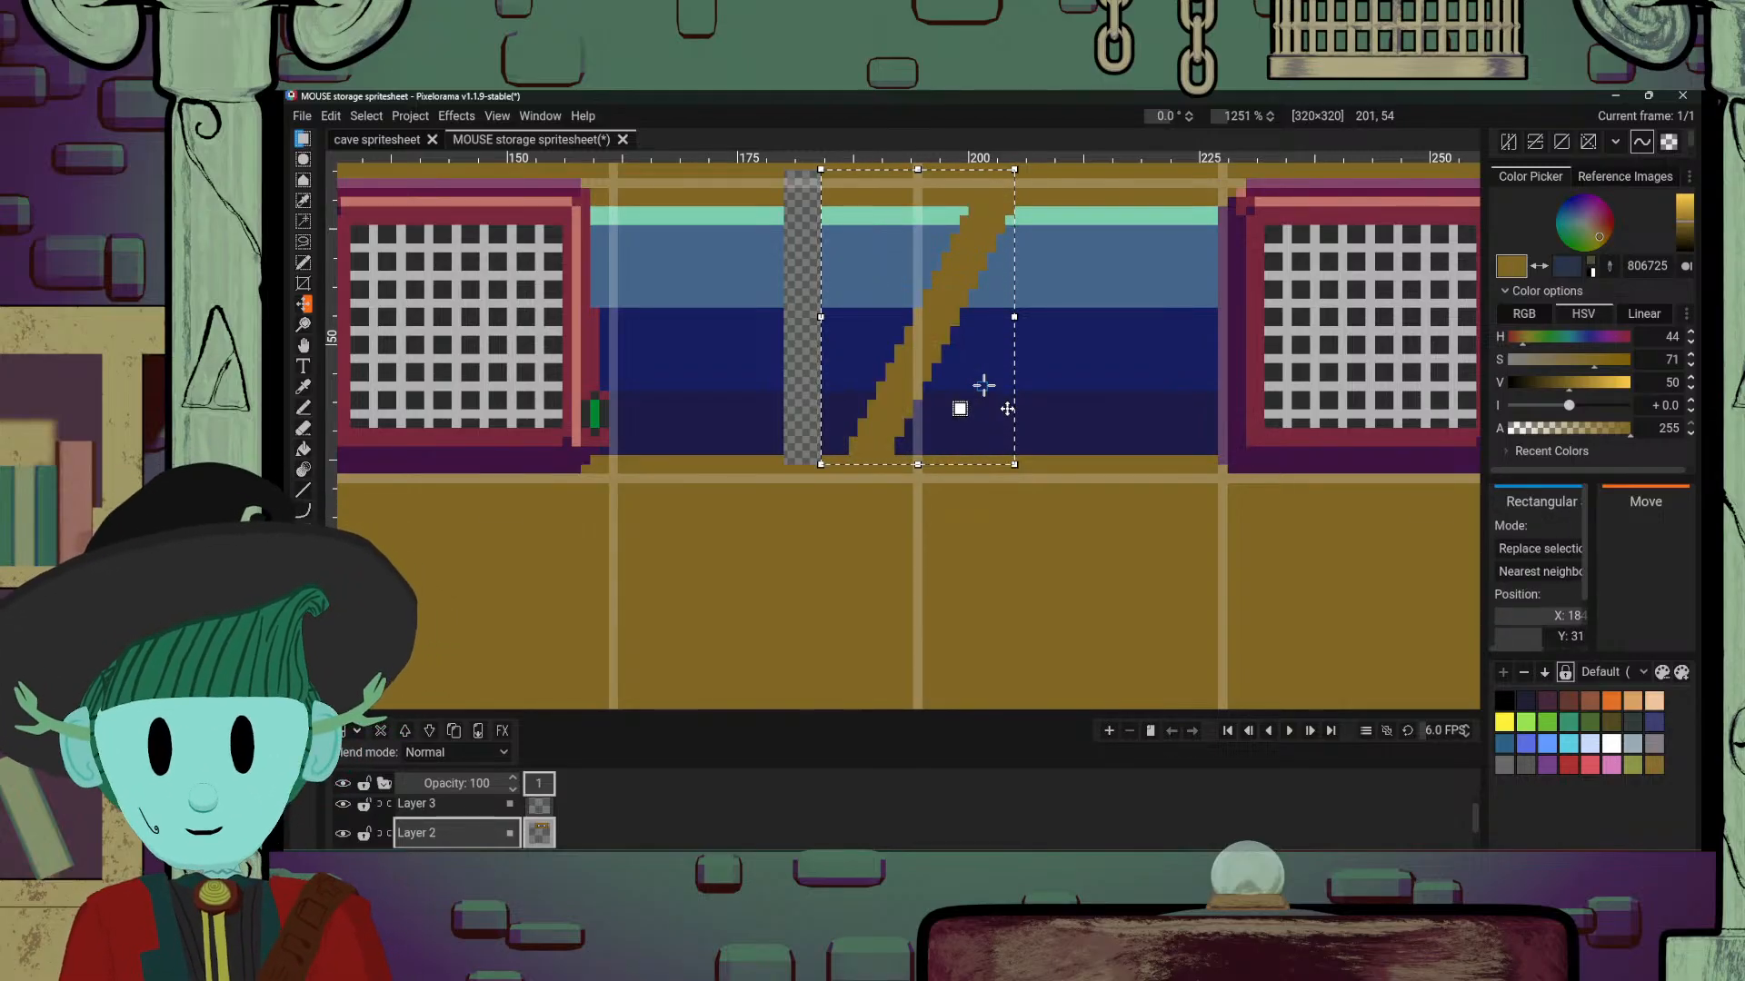
left_click(1005, 363)
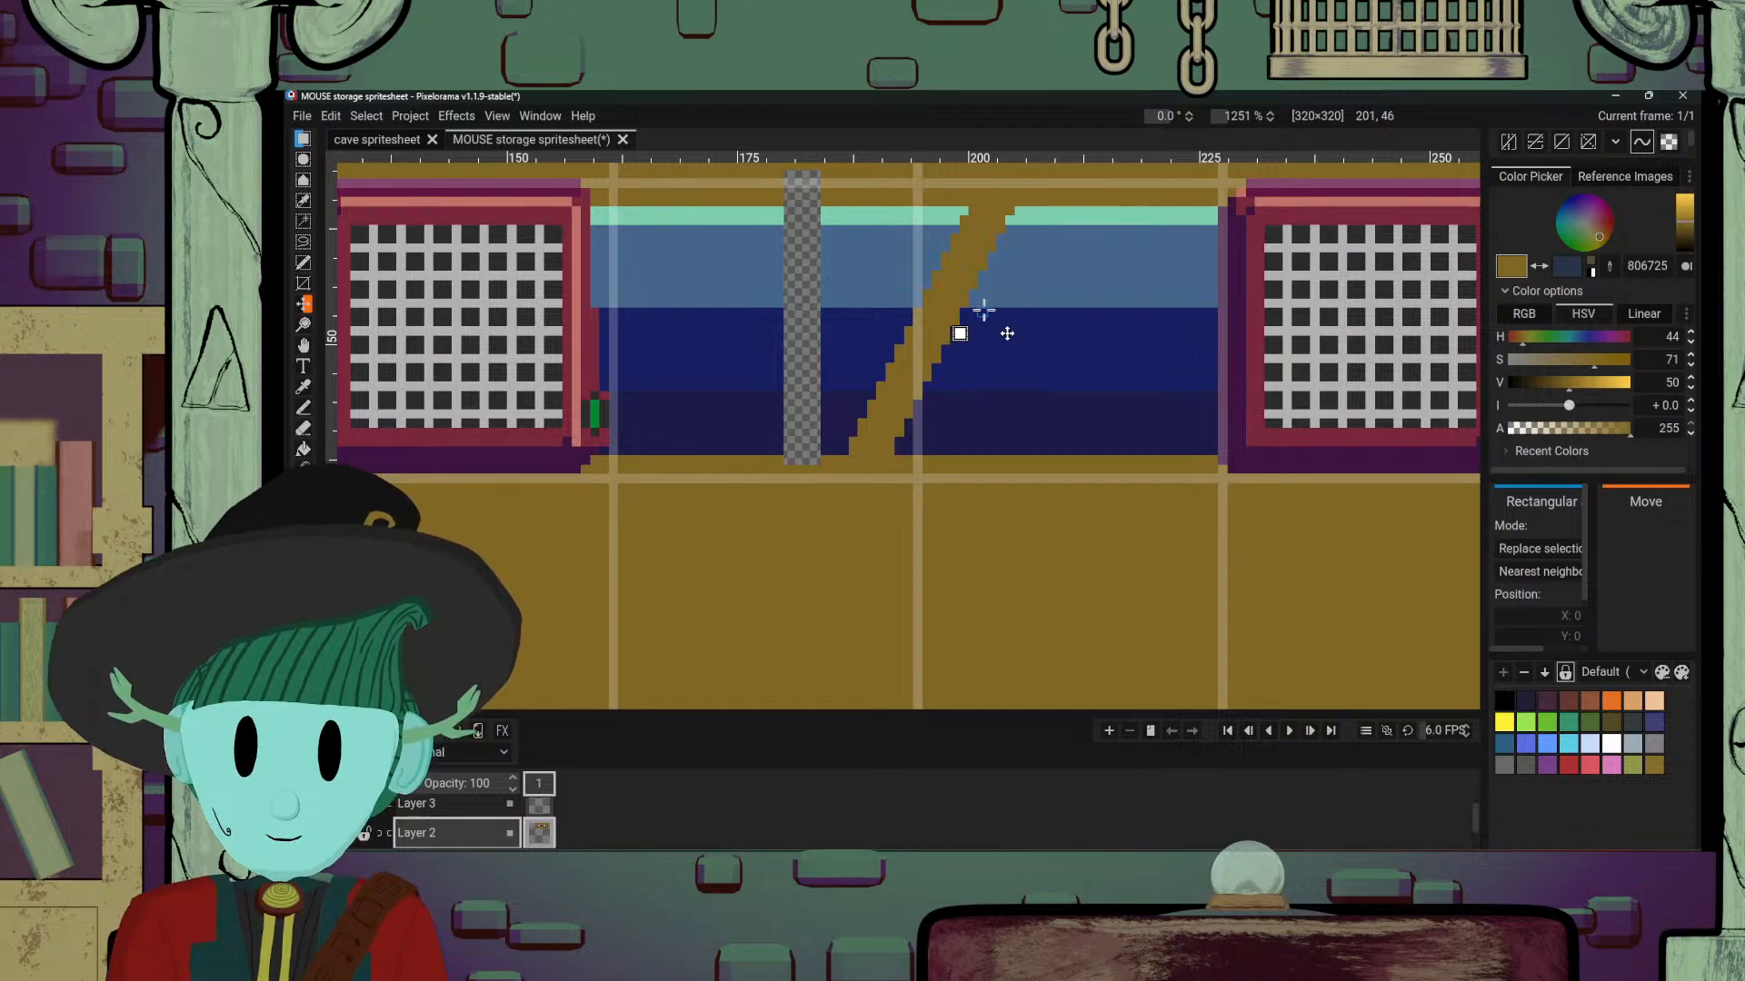
Step: Sample the mint 7eceaf and restore the highlight strip across the transparent gap left by the moved section
left_click_drag(985, 312, 1083, 445)
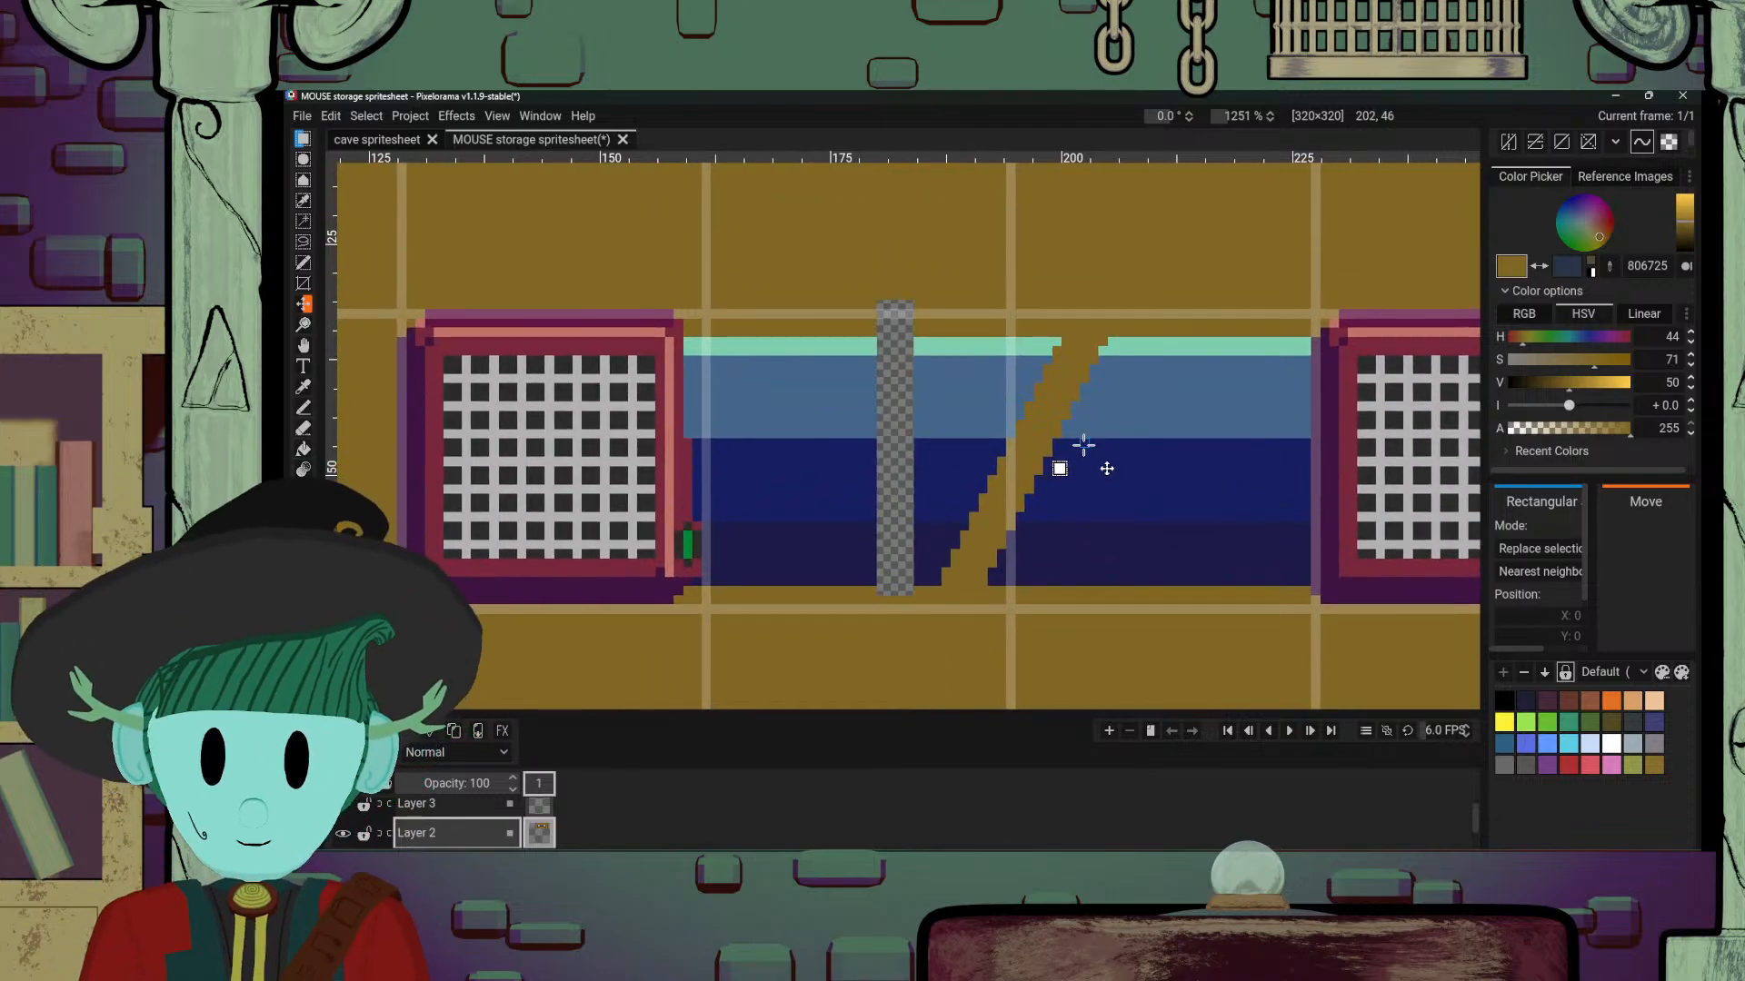
key("o")
left_click(926, 373)
left_click(927, 349)
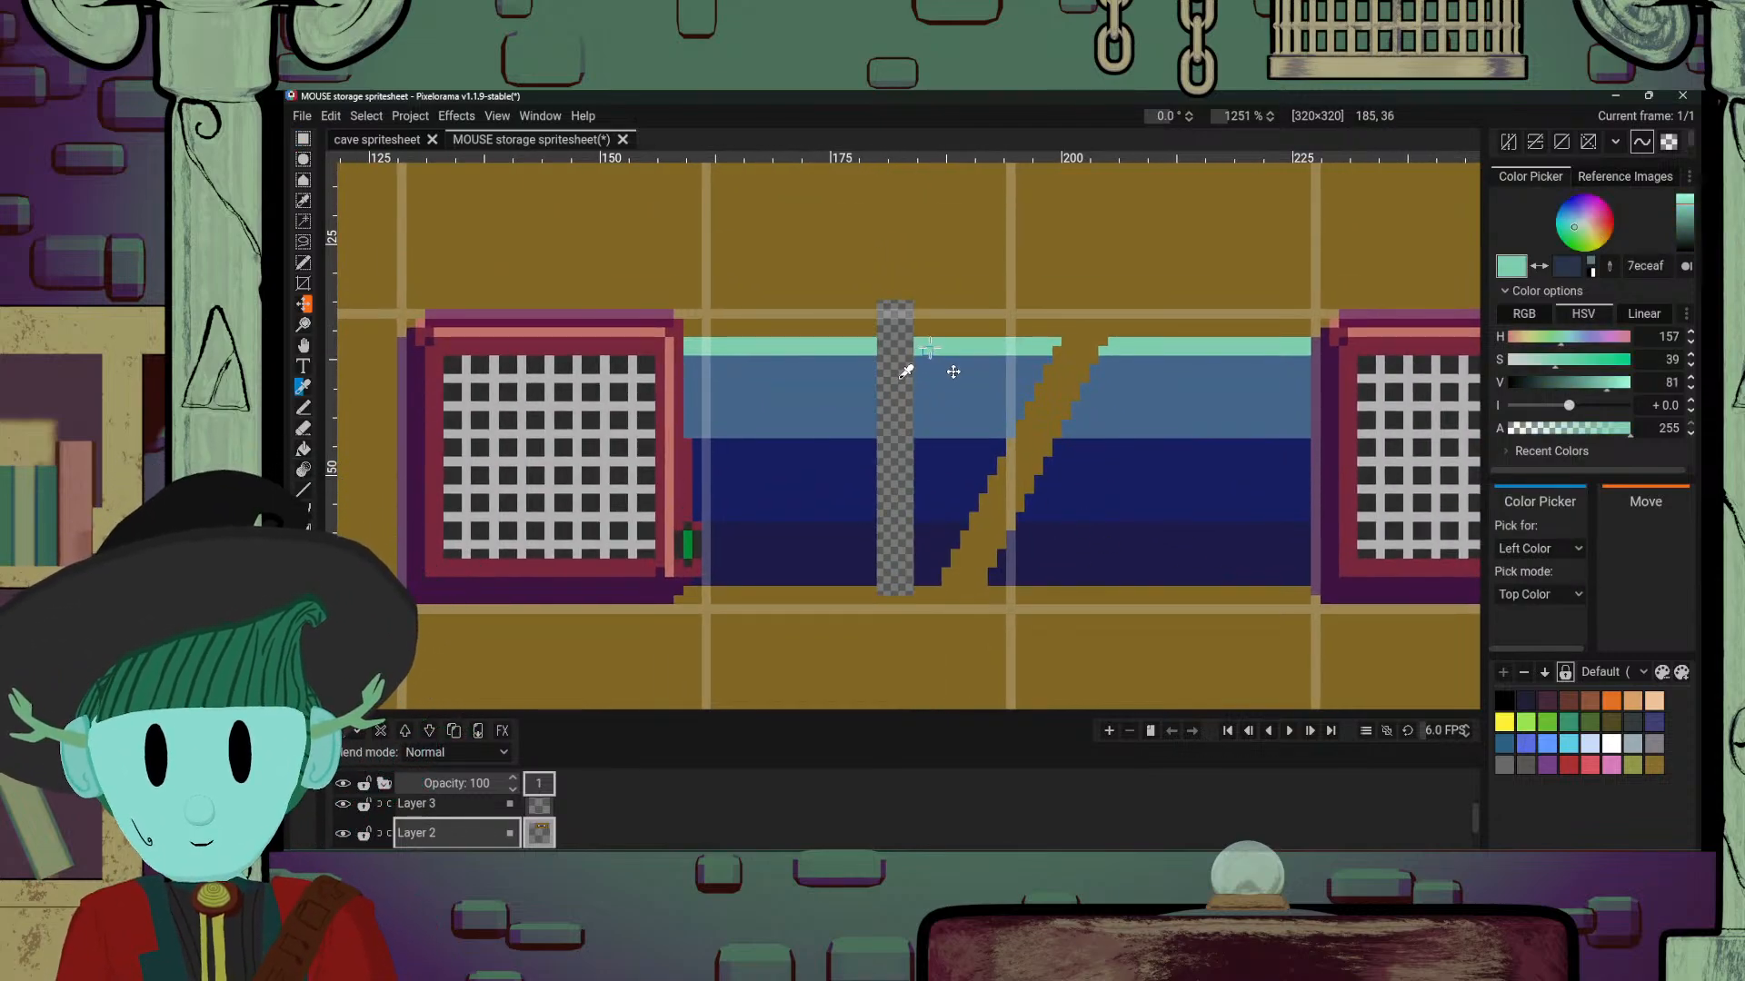
key("p")
mouse_move(880, 343)
left_mouse_down()
mouse_move(915, 352)
mouse_move(913, 425)
mouse_move(909, 362)
left_mouse_up()
Step: Sample the light blue 446689 and fill the upper band's part of the transparent gap with it
key("o")
left_click(926, 397)
key("p")
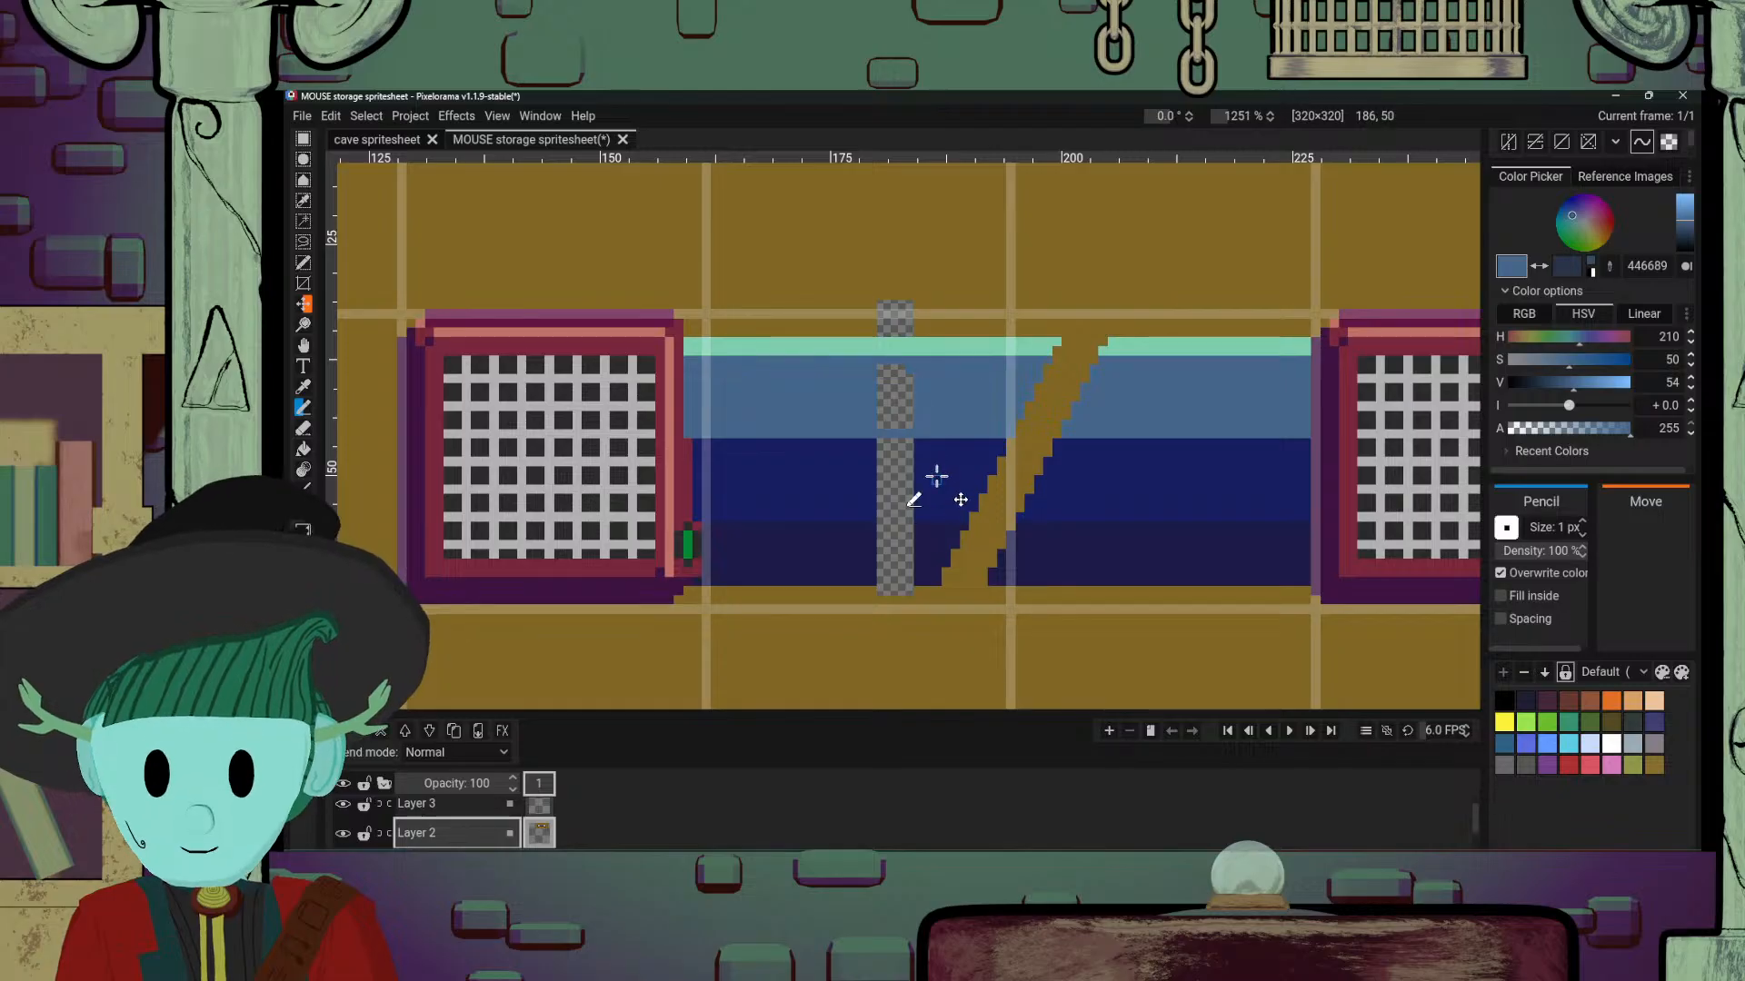
key("b")
left_click(896, 416)
Step: Sample the blue 181f62 and draw a line across the transparent gap along the middle band's lower edge
key("o")
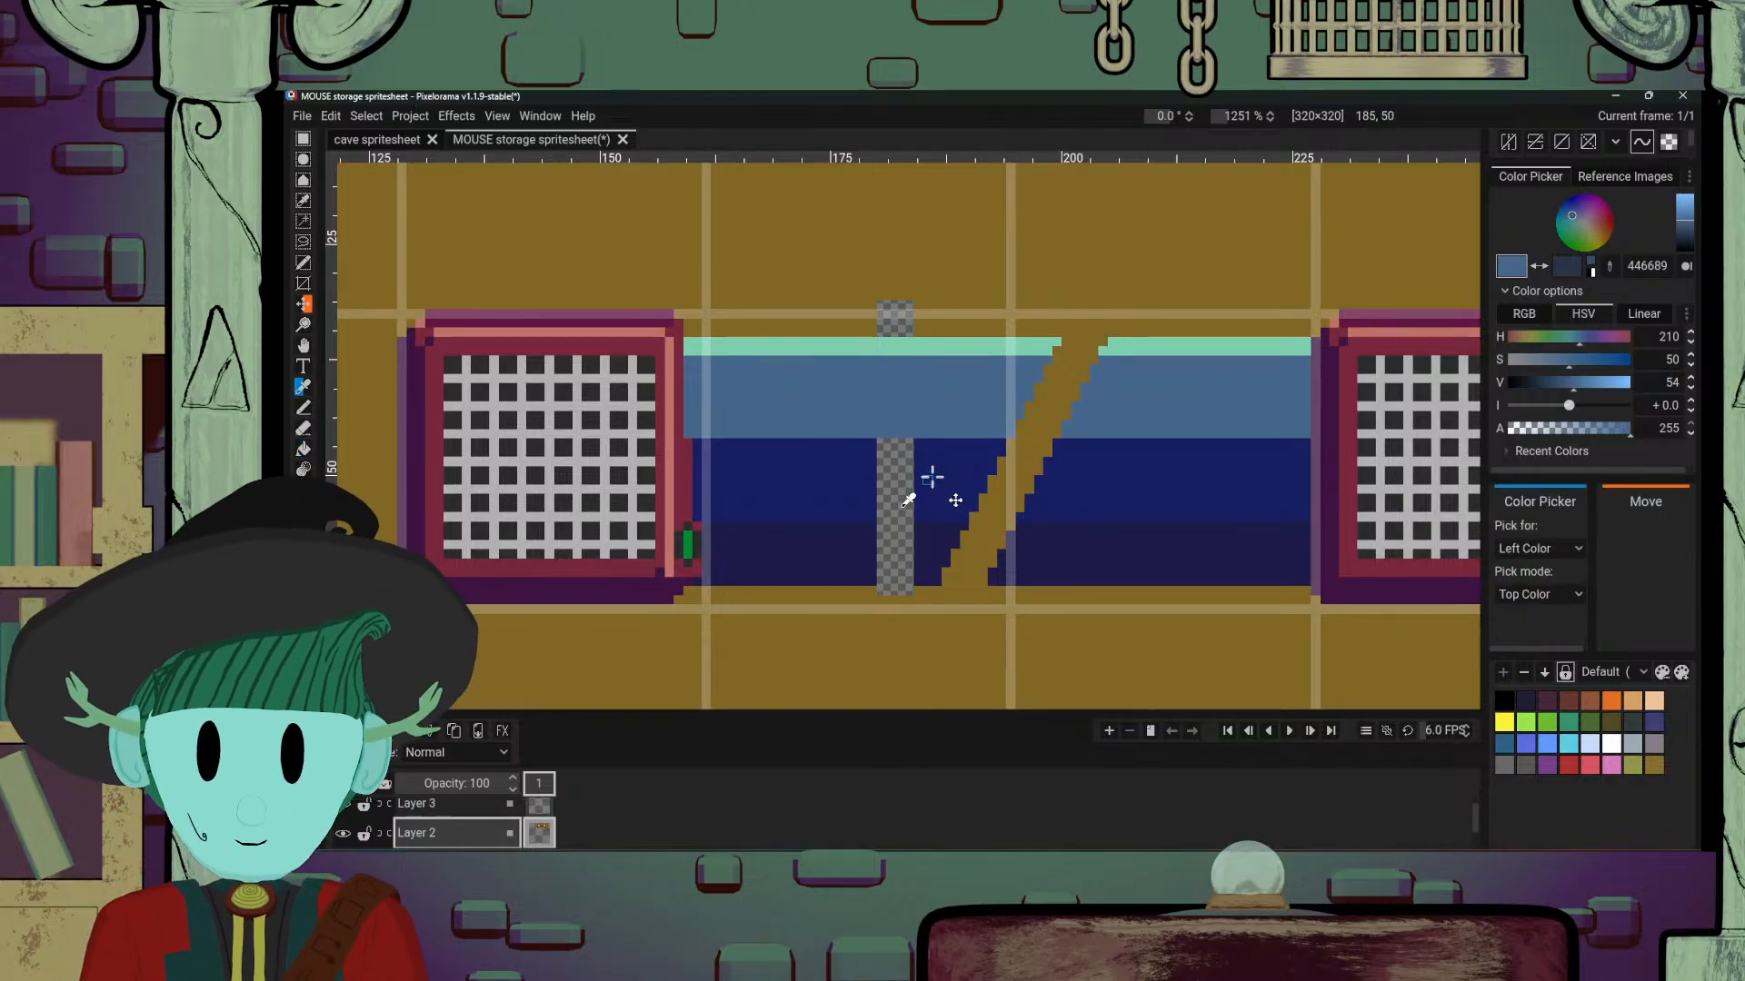
left_click(932, 489)
key("p")
left_click_drag(886, 516, 908, 517)
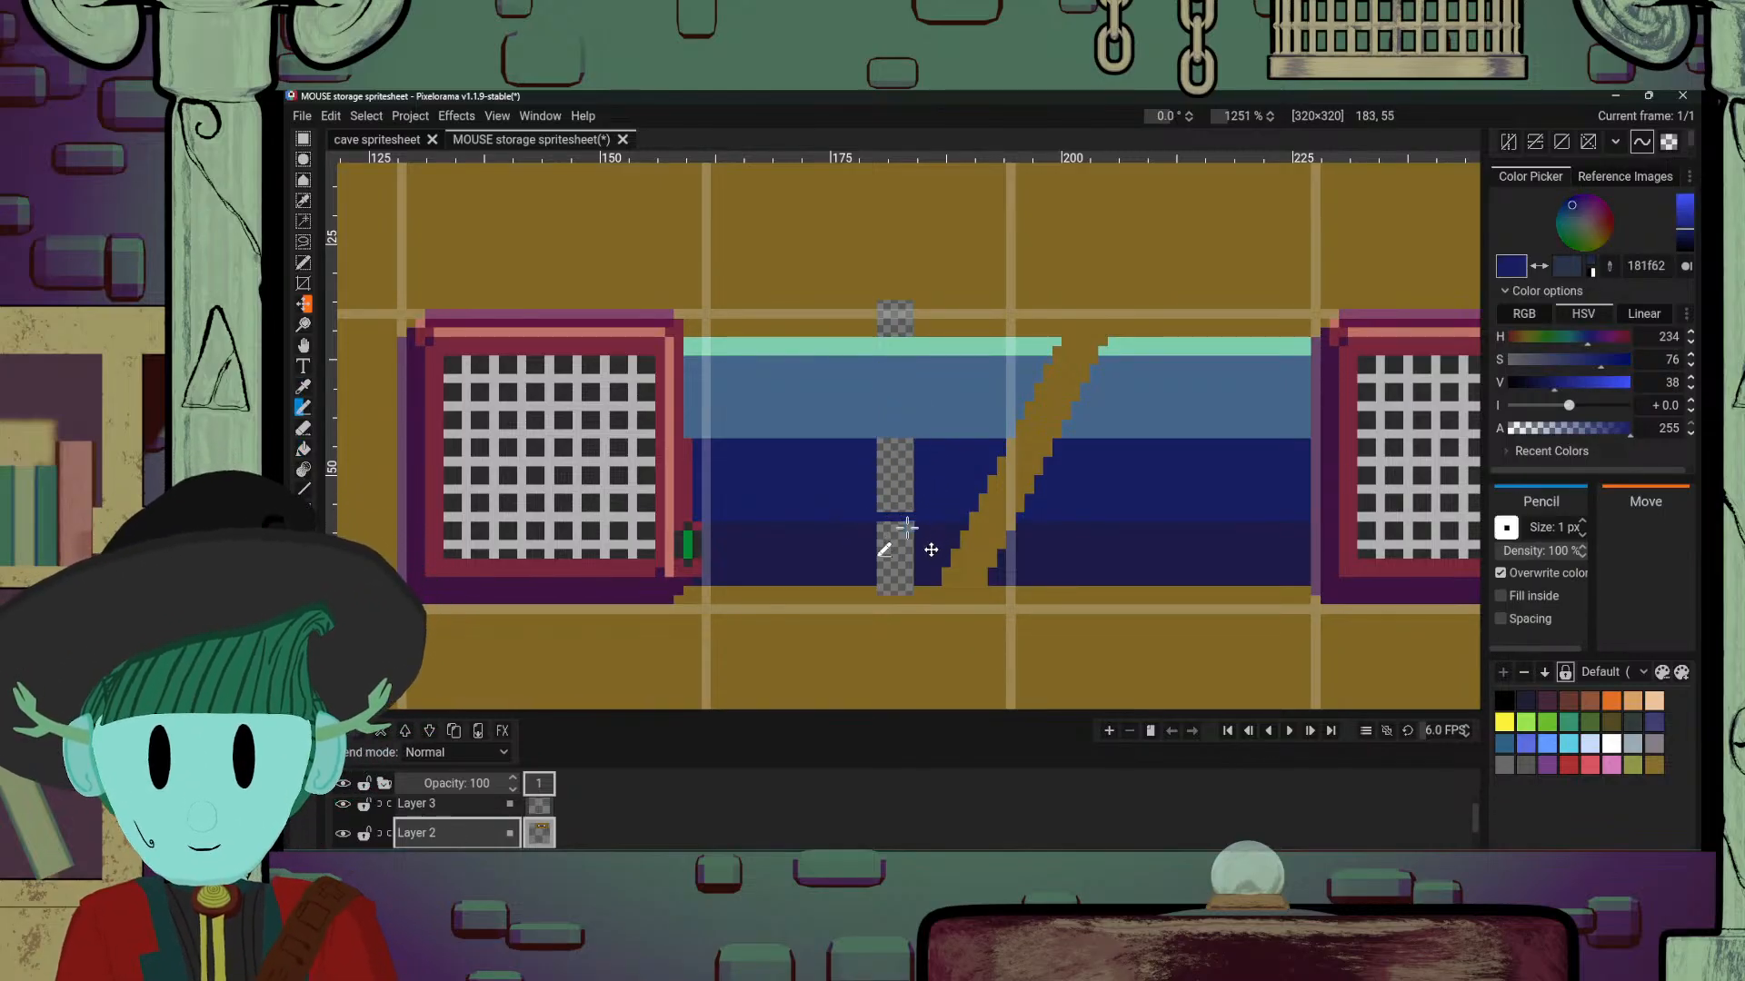
Step: Sample the dark navy 1c1b48, close the gap along the panel's bottom edge and fill the lowest band's part of it
key("o")
left_click(873, 579)
key("p")
left_click_drag(880, 582, 902, 582)
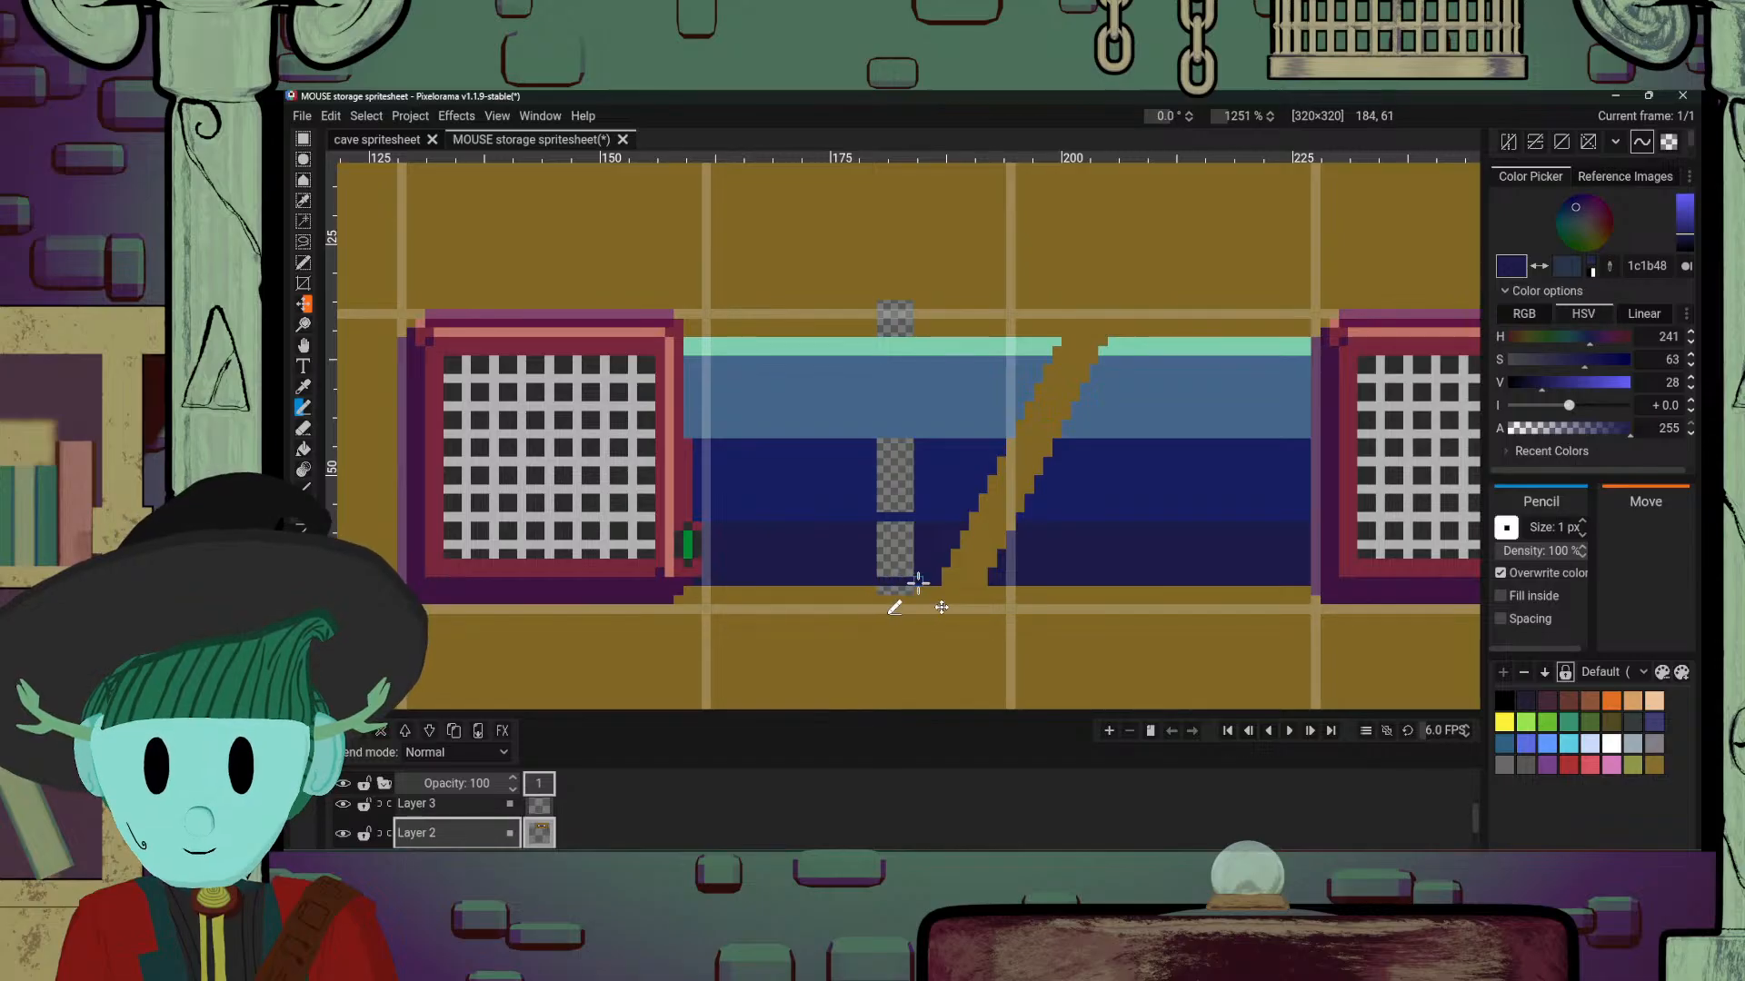
key("b")
left_click(906, 545)
Step: Sample 181f62 again, fill the remaining transparent gap in the middle band and check the repaired panel
key("o")
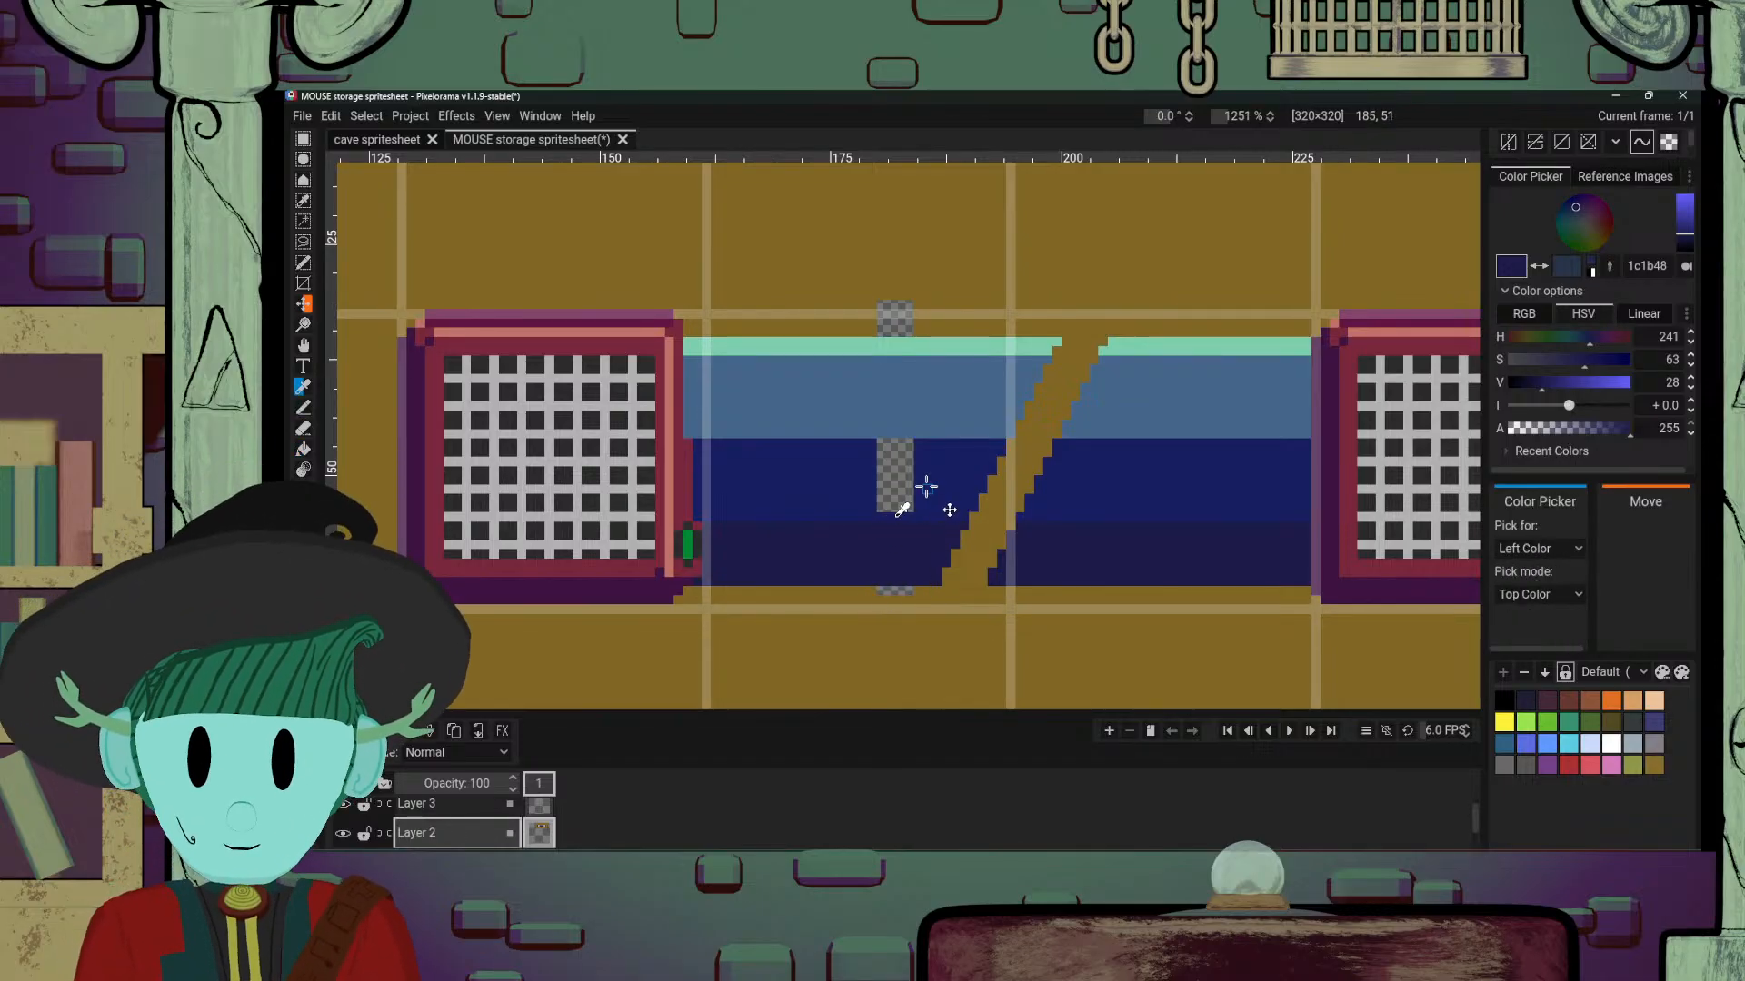
left_click(926, 488)
key("p")
left_click(890, 493)
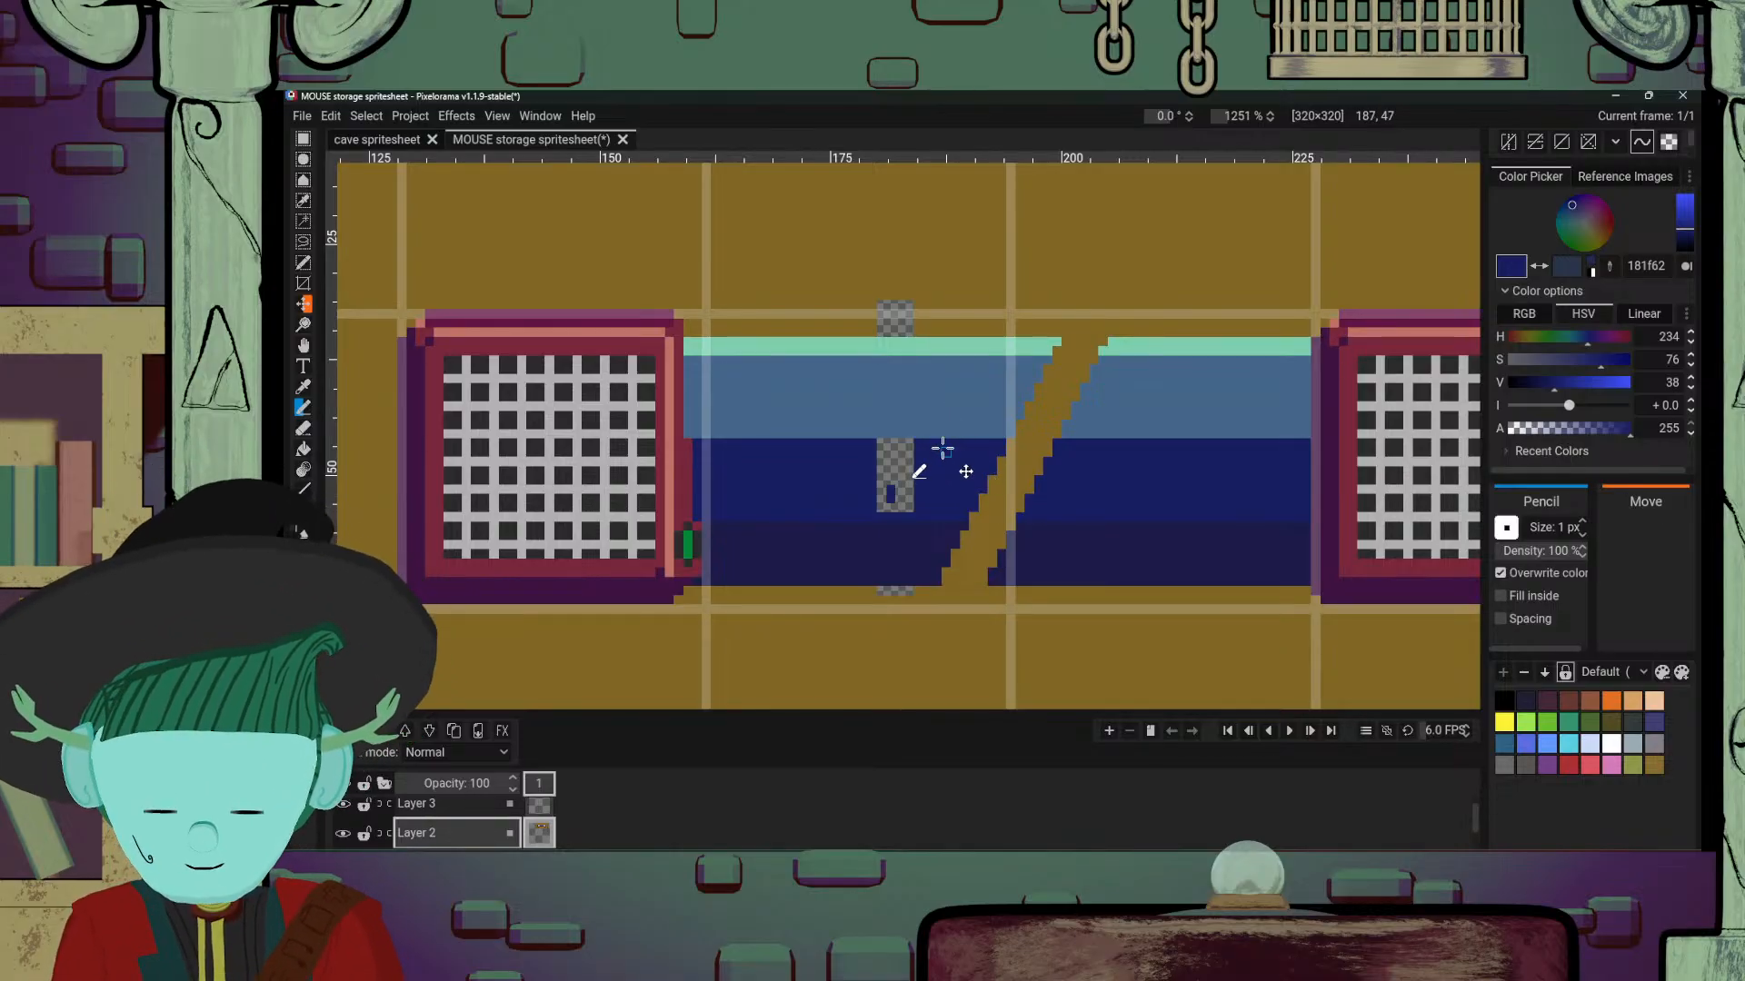
key("b")
left_click(900, 468)
scroll(957, 462, "down", 6)
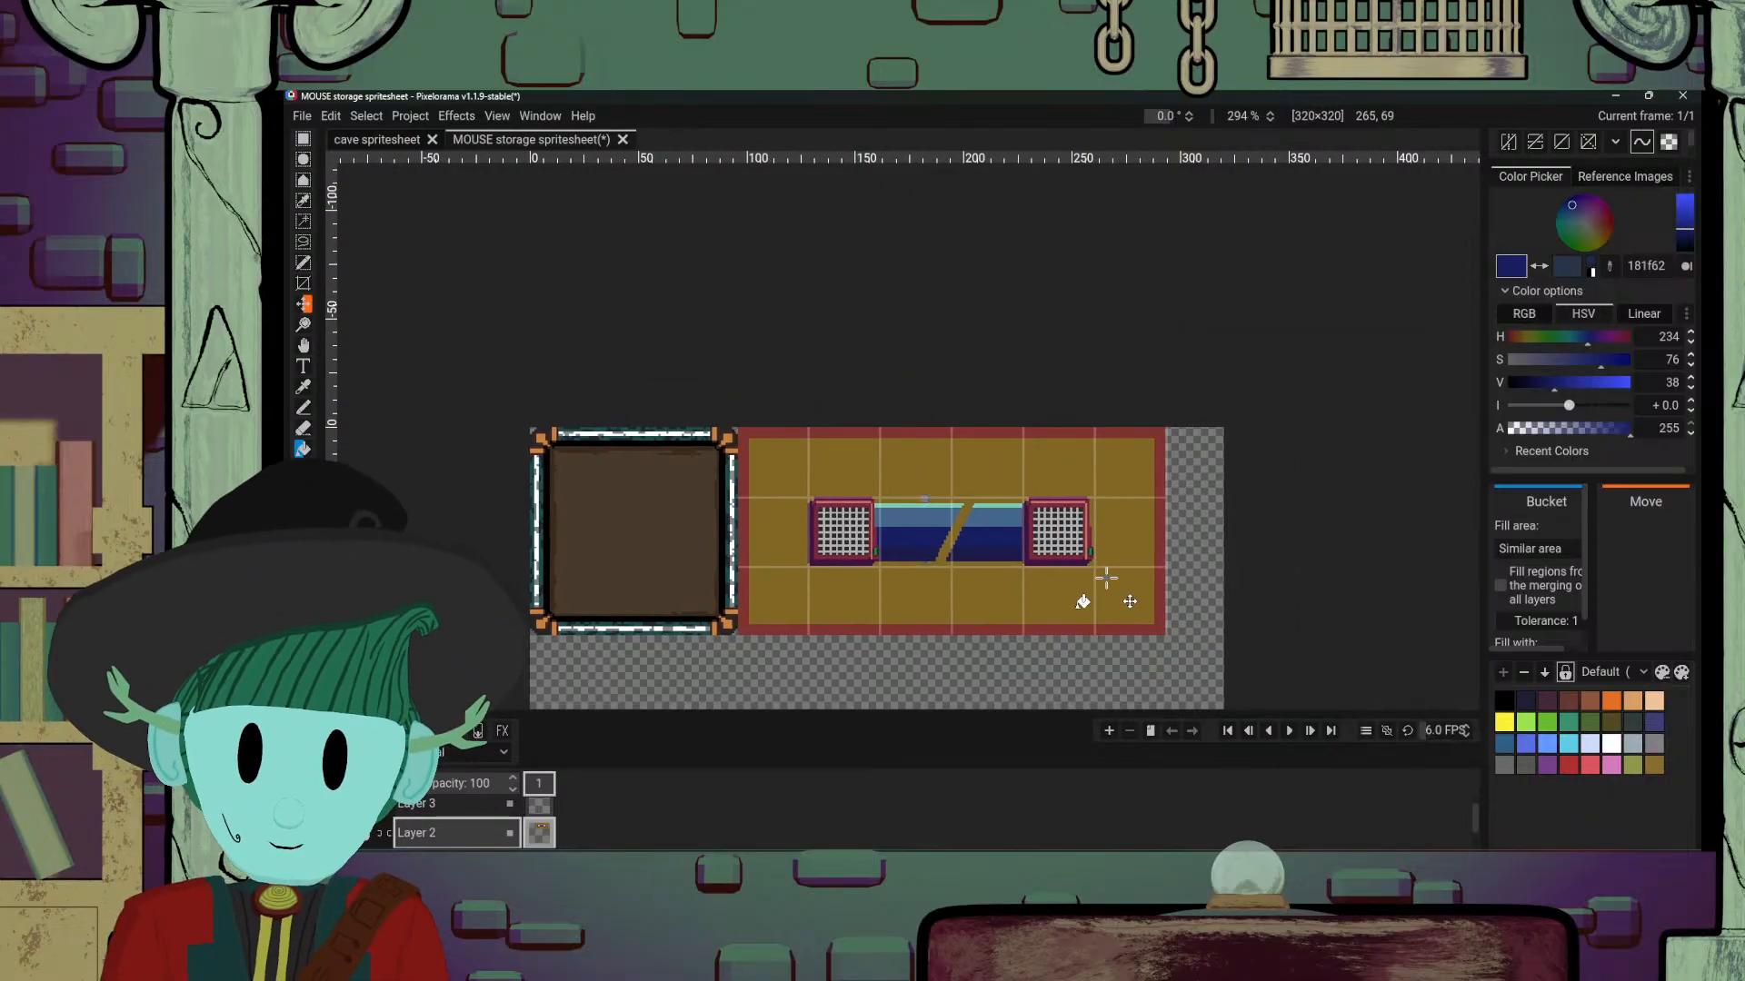
scroll(1102, 581, "up", 5)
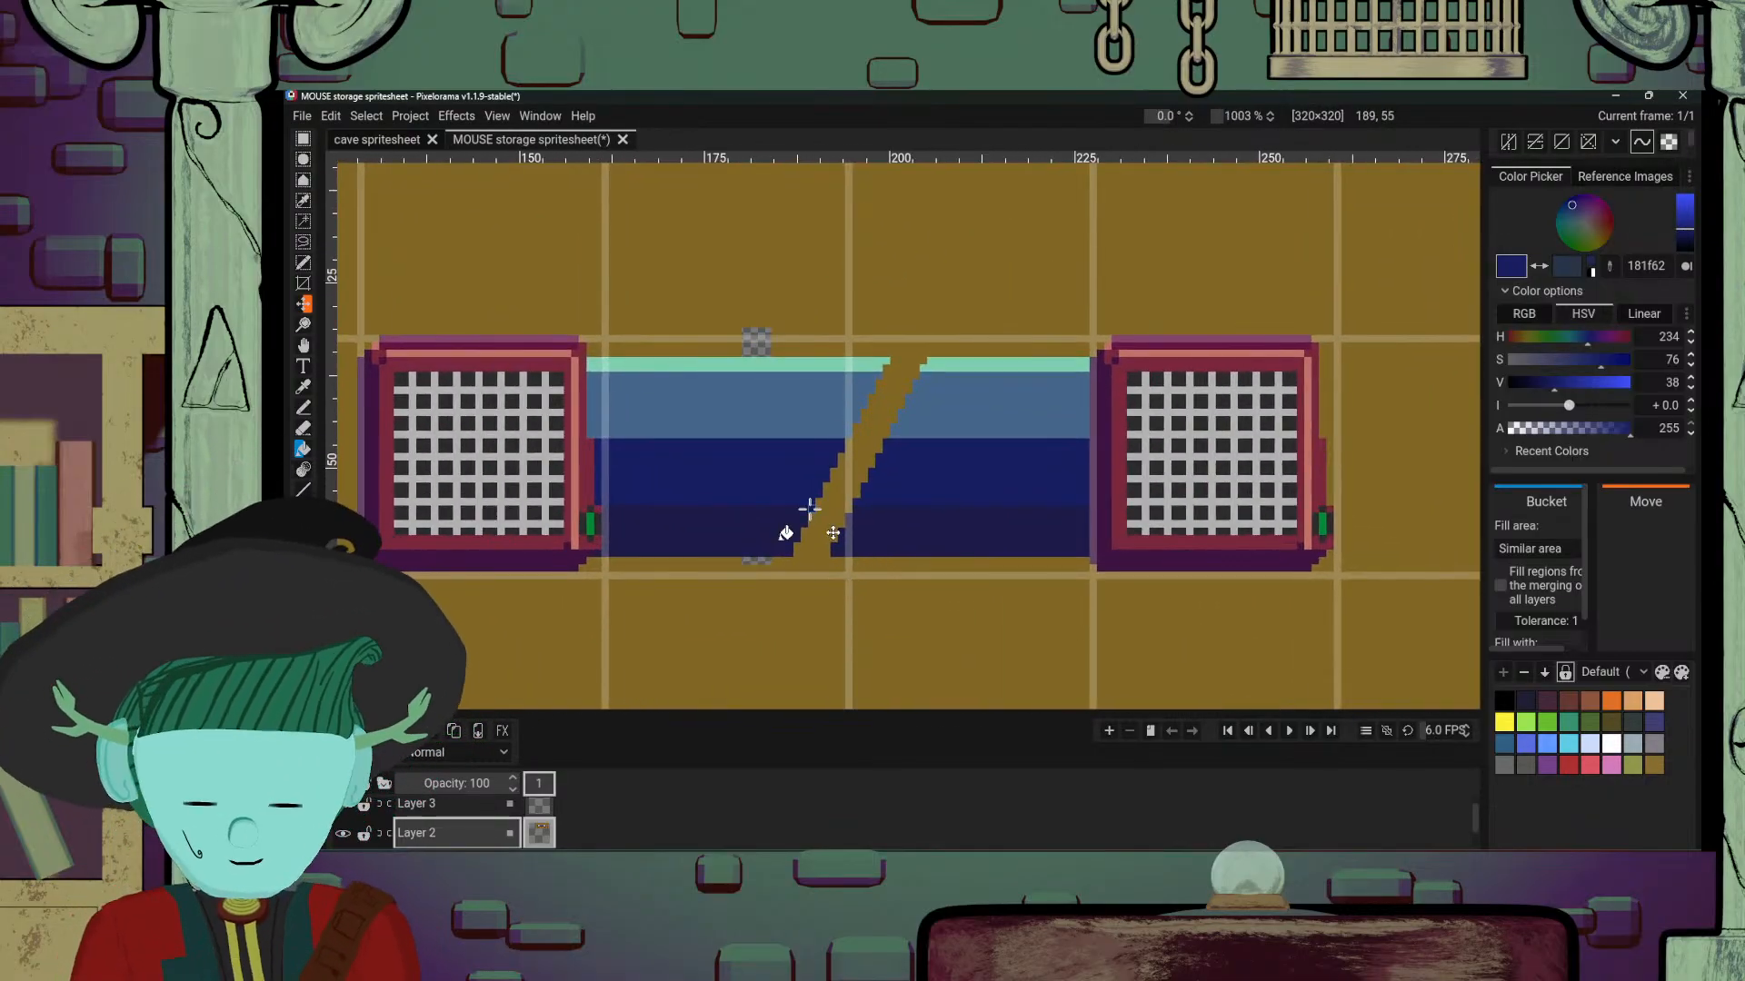
key("o")
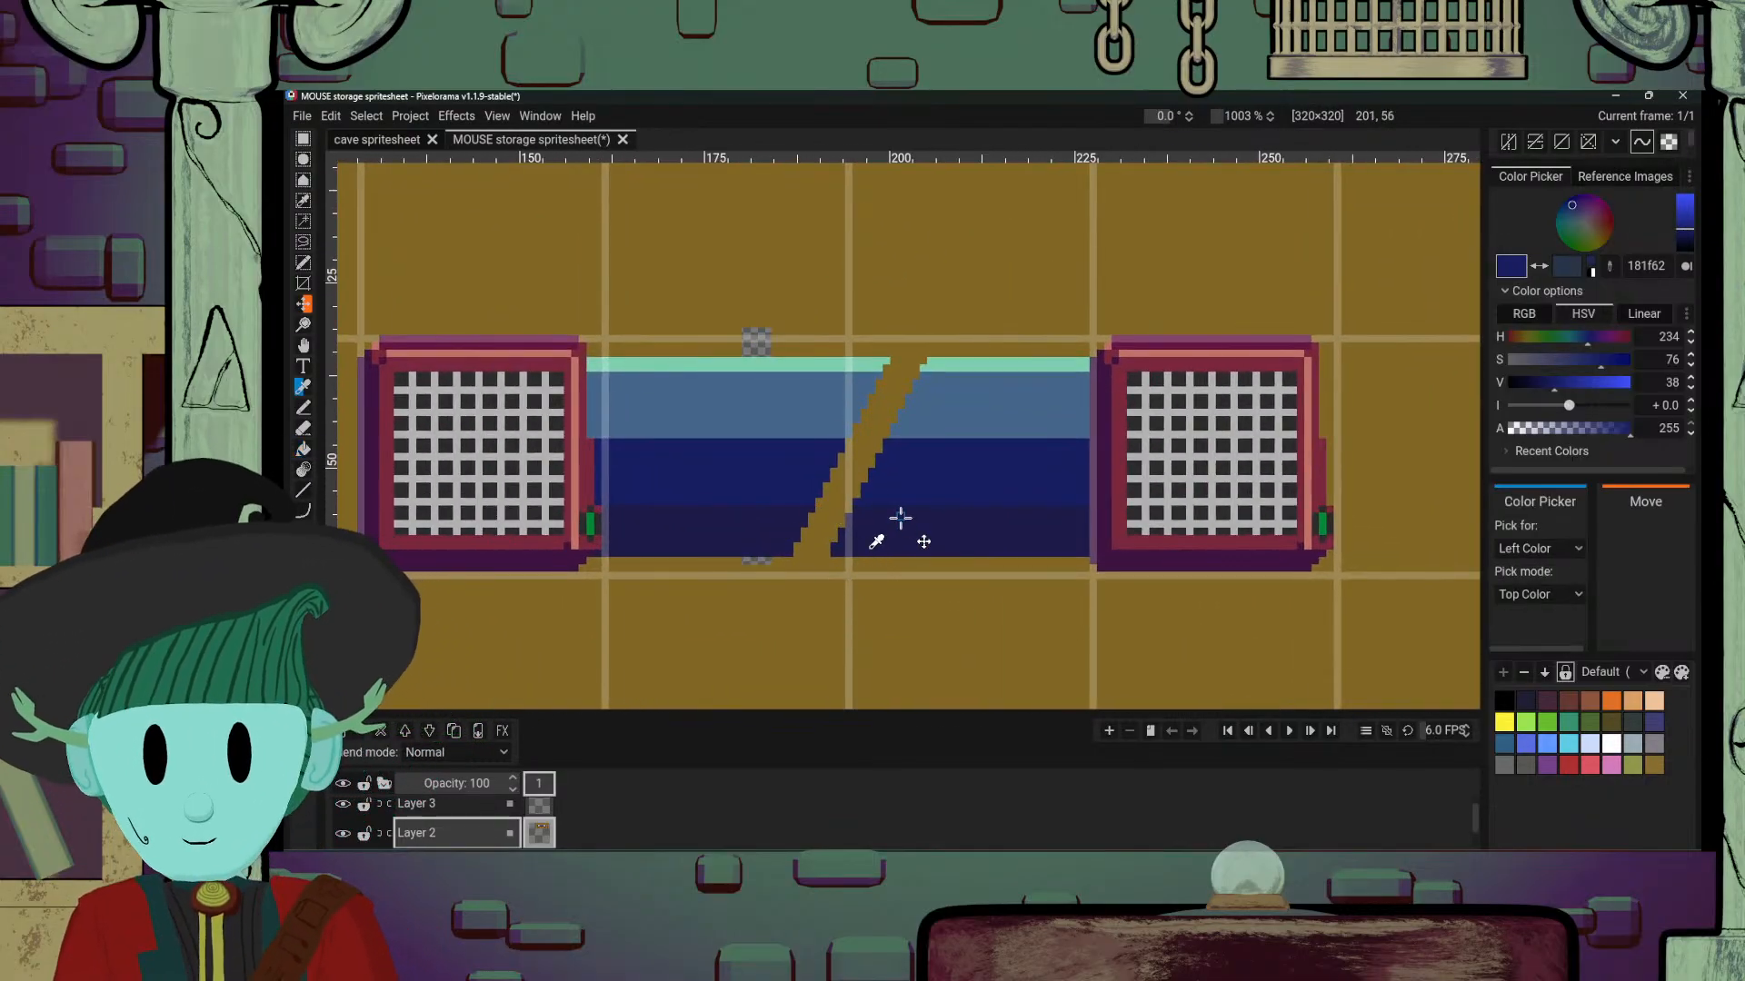
Step: Sample the brown 806725 and paint over the leftover transparent patches above and below the blue panel
left_click(792, 350)
key("b")
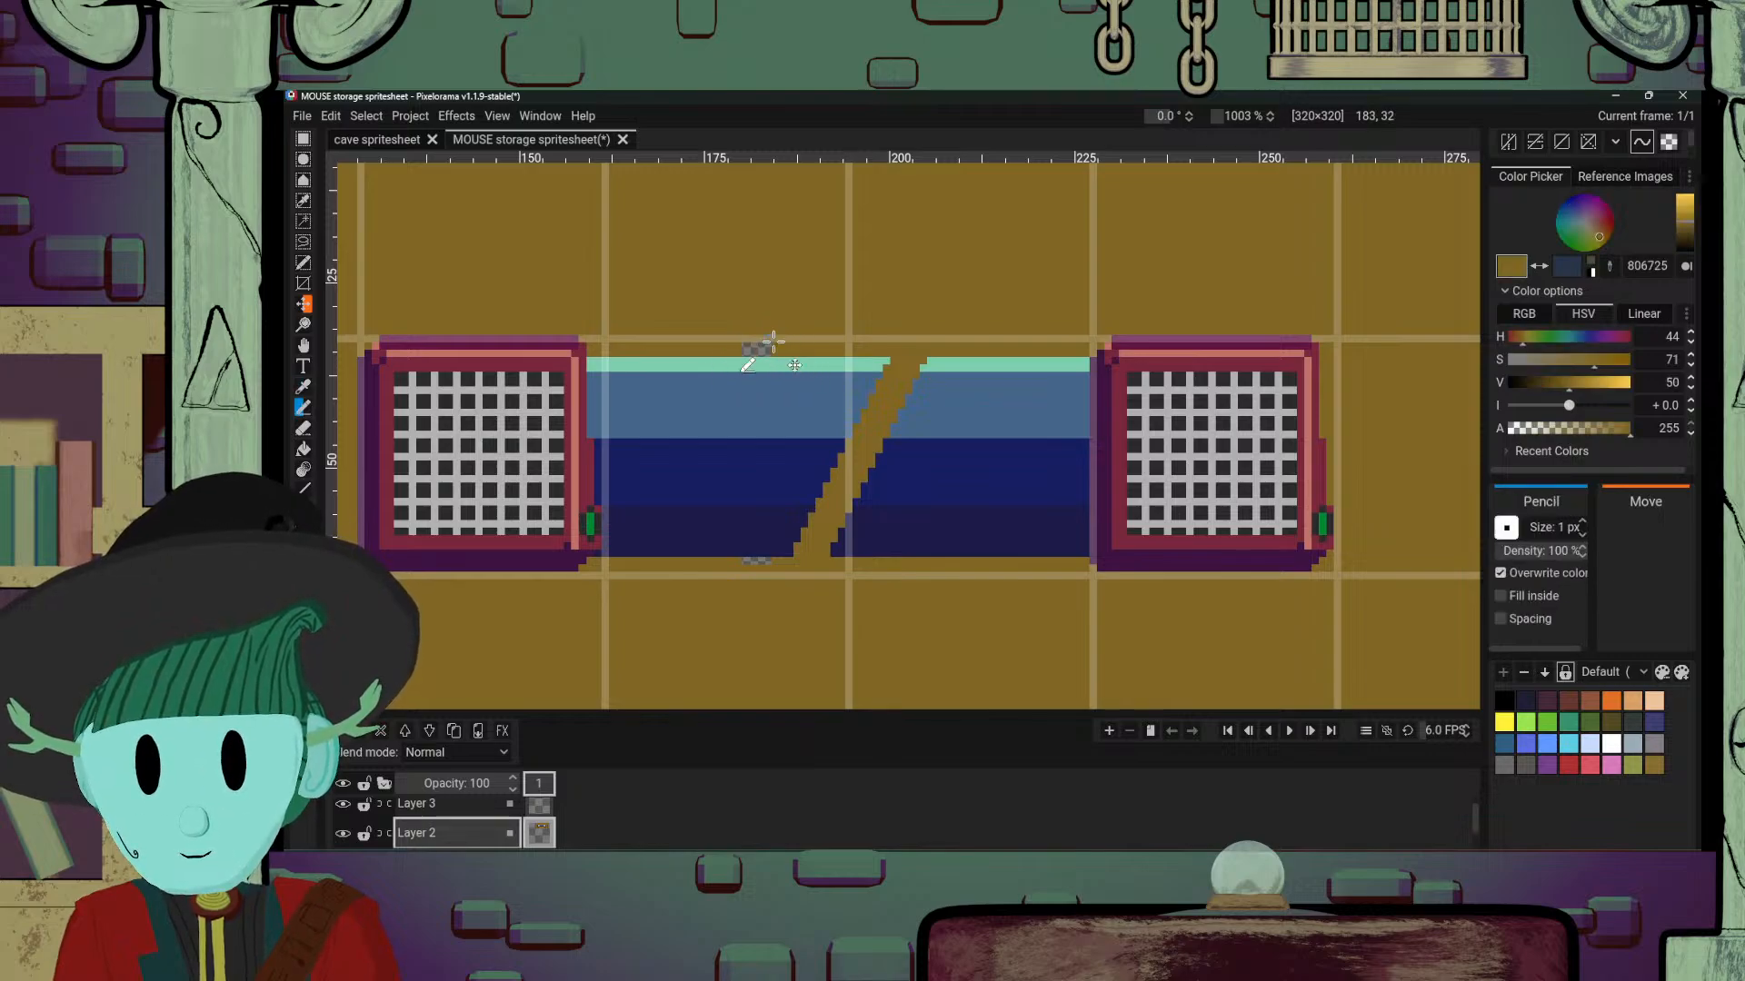
left_click(746, 560)
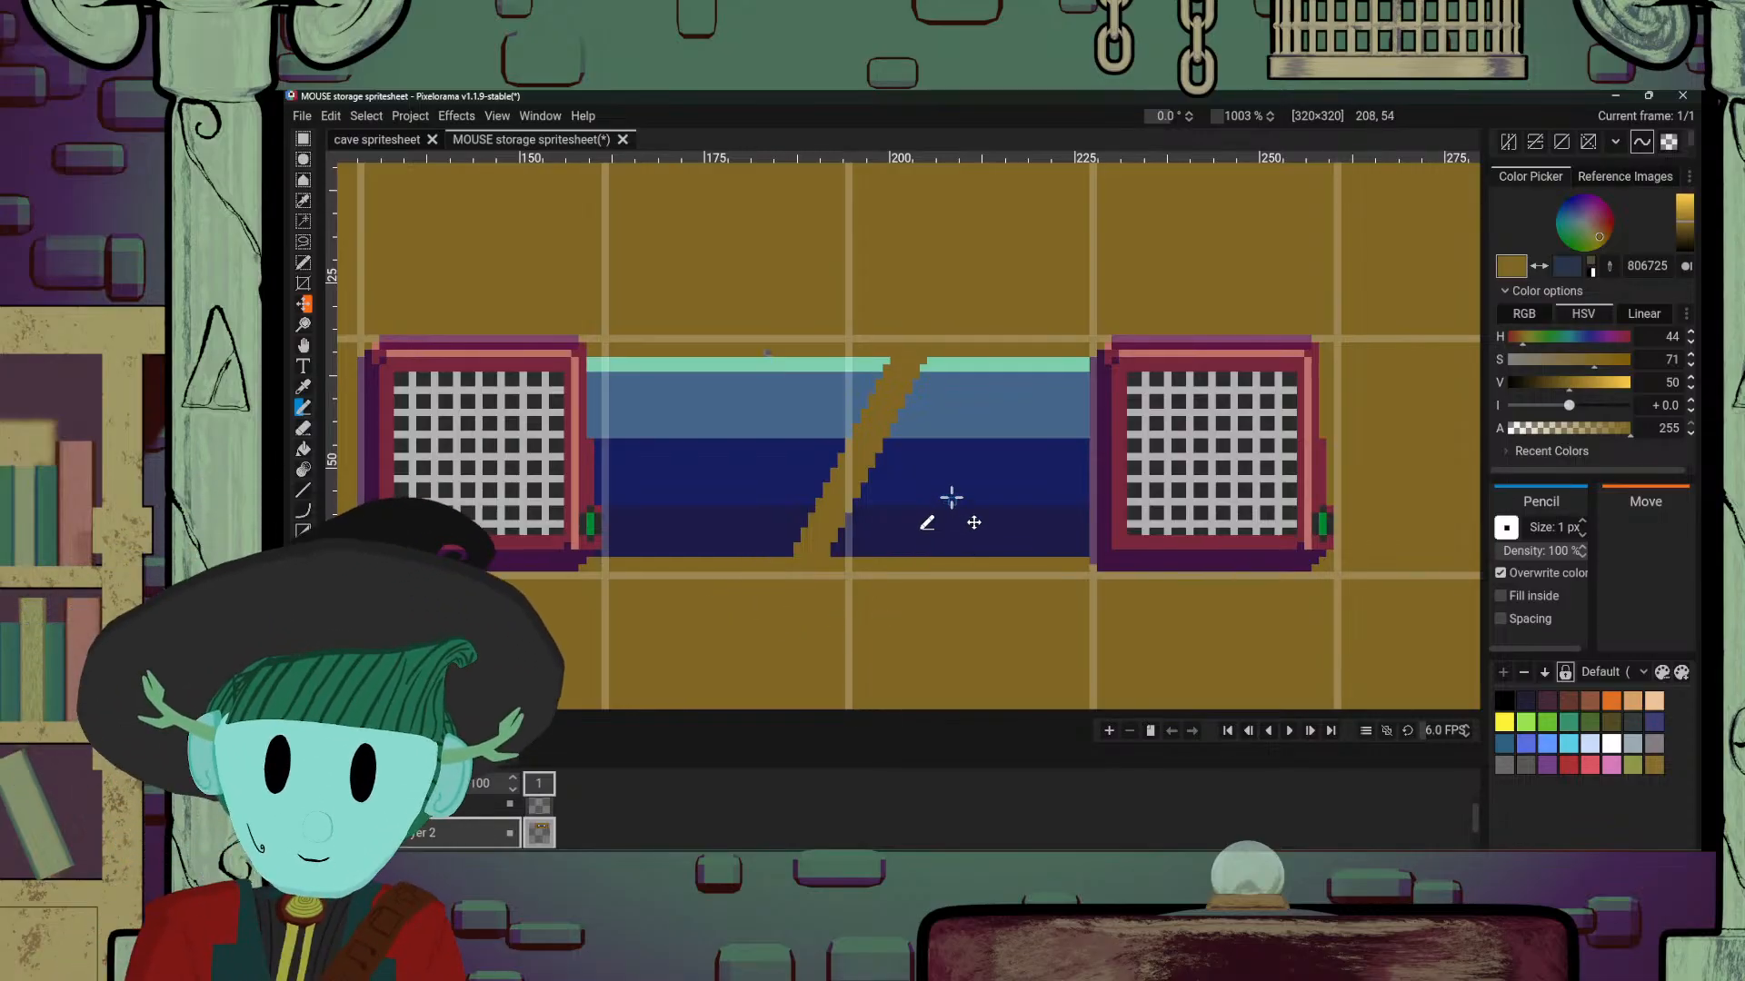
left_click_drag(956, 468, 978, 467)
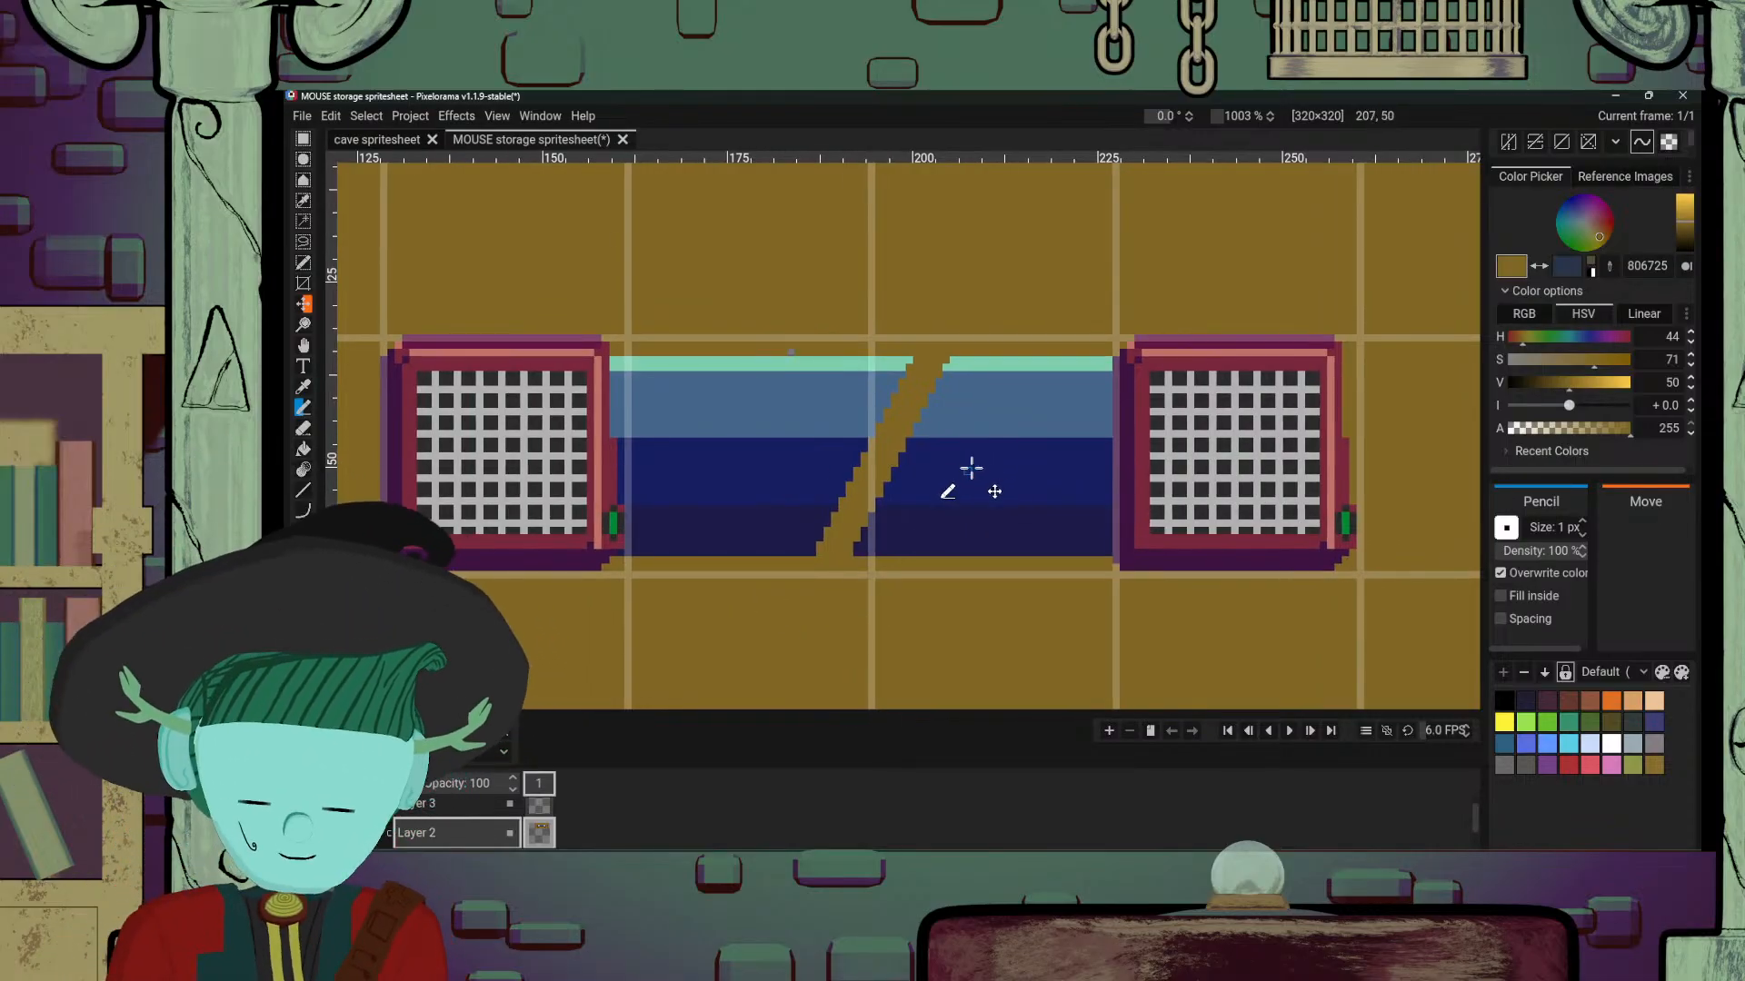
scroll(954, 468, "up", 3)
left_click_drag(954, 422, 1026, 439)
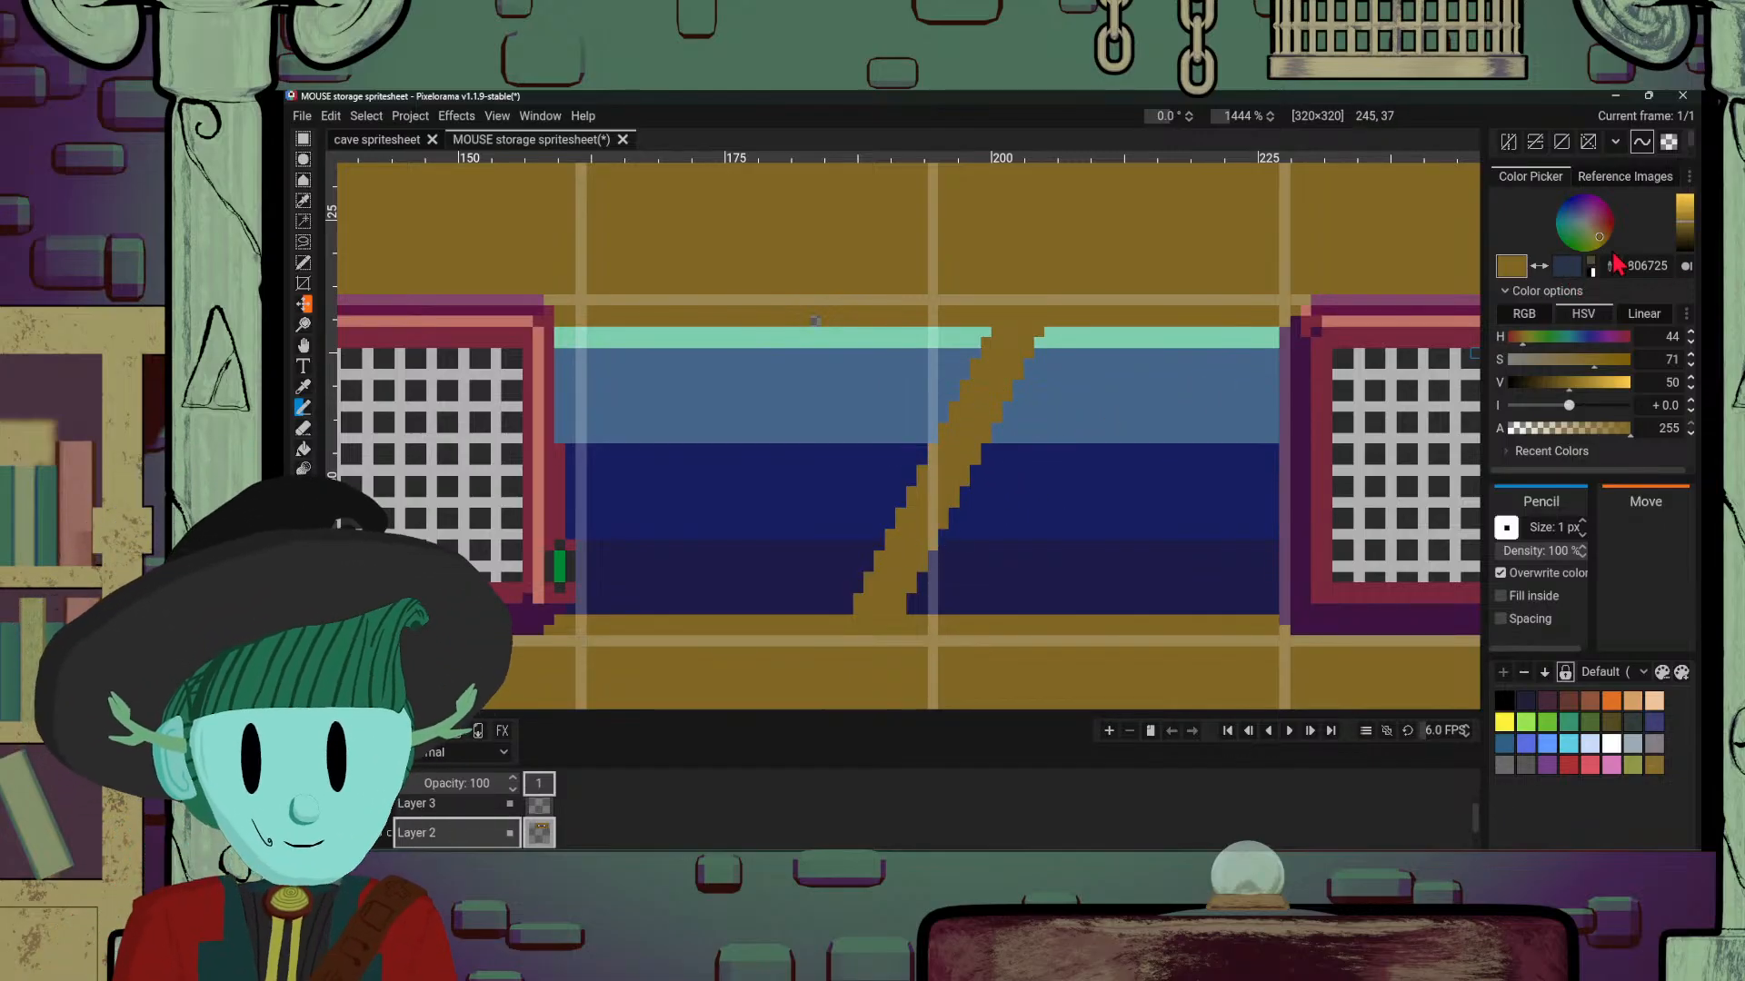
left_click_drag(1685, 238, 1687, 236)
left_click(1585, 227)
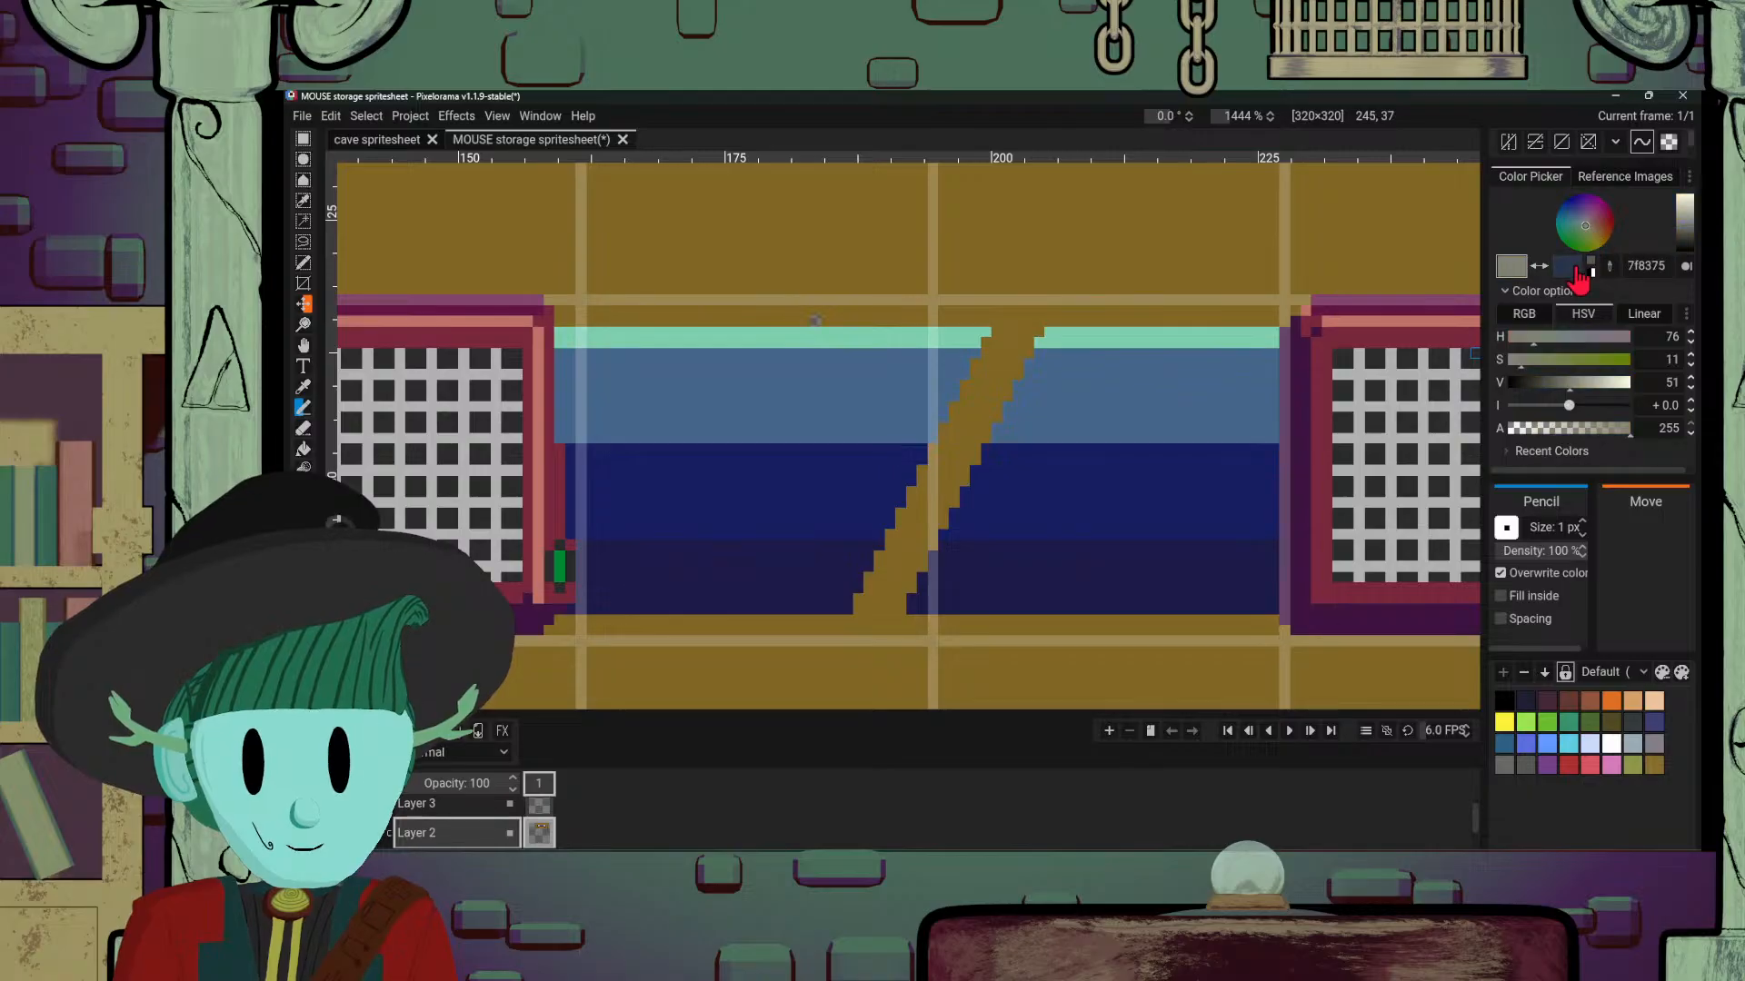
left_click_drag(1542, 340, 1521, 368)
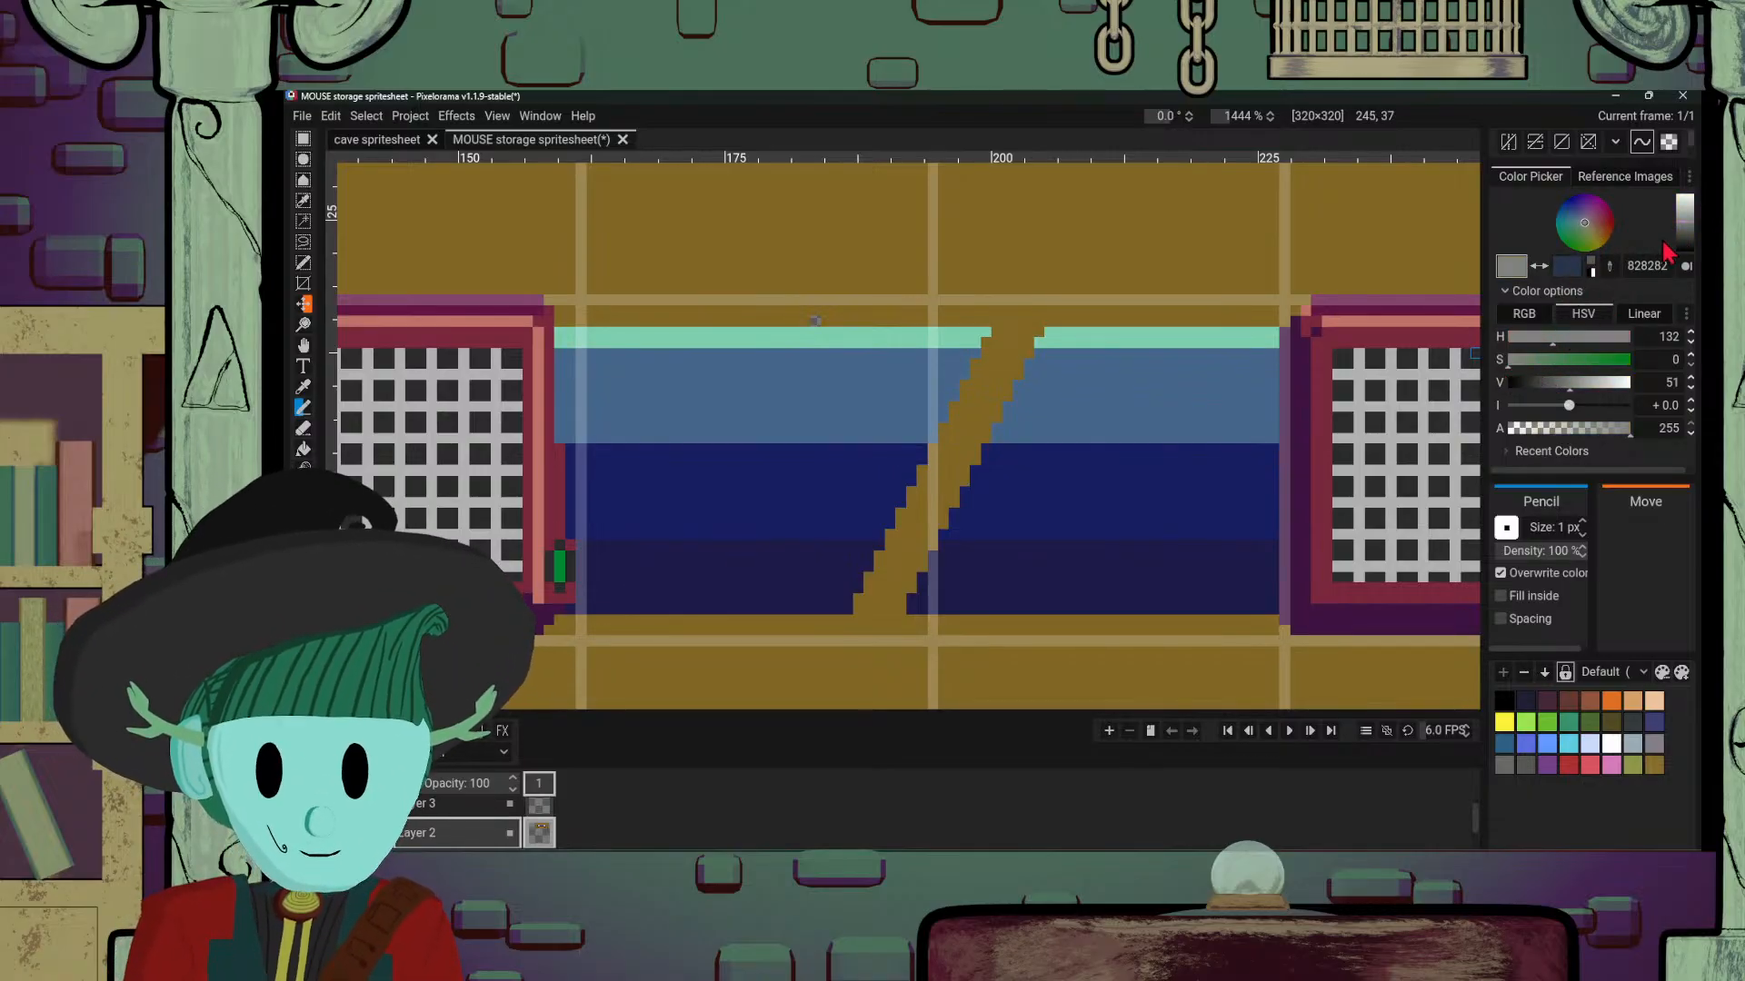
left_click(1688, 234)
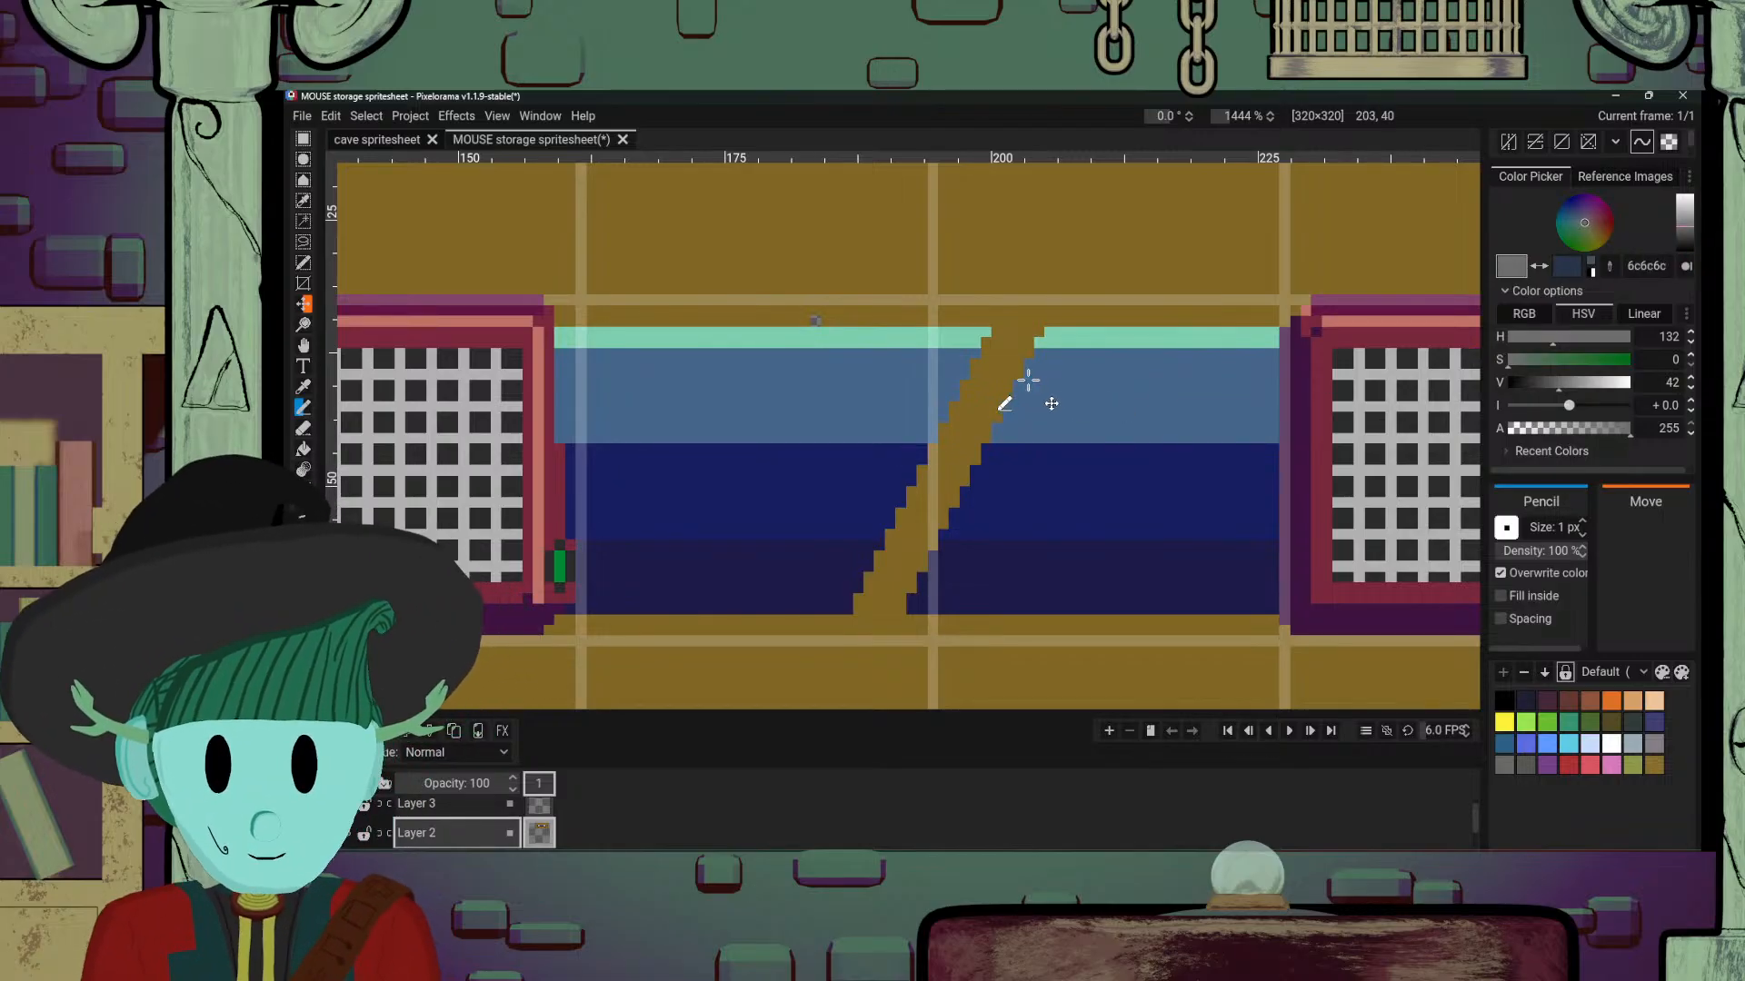
Step: Resample the brown 806725 and paint over the stray pixel just above the panel's mint strip
left_click(827, 322, "alt")
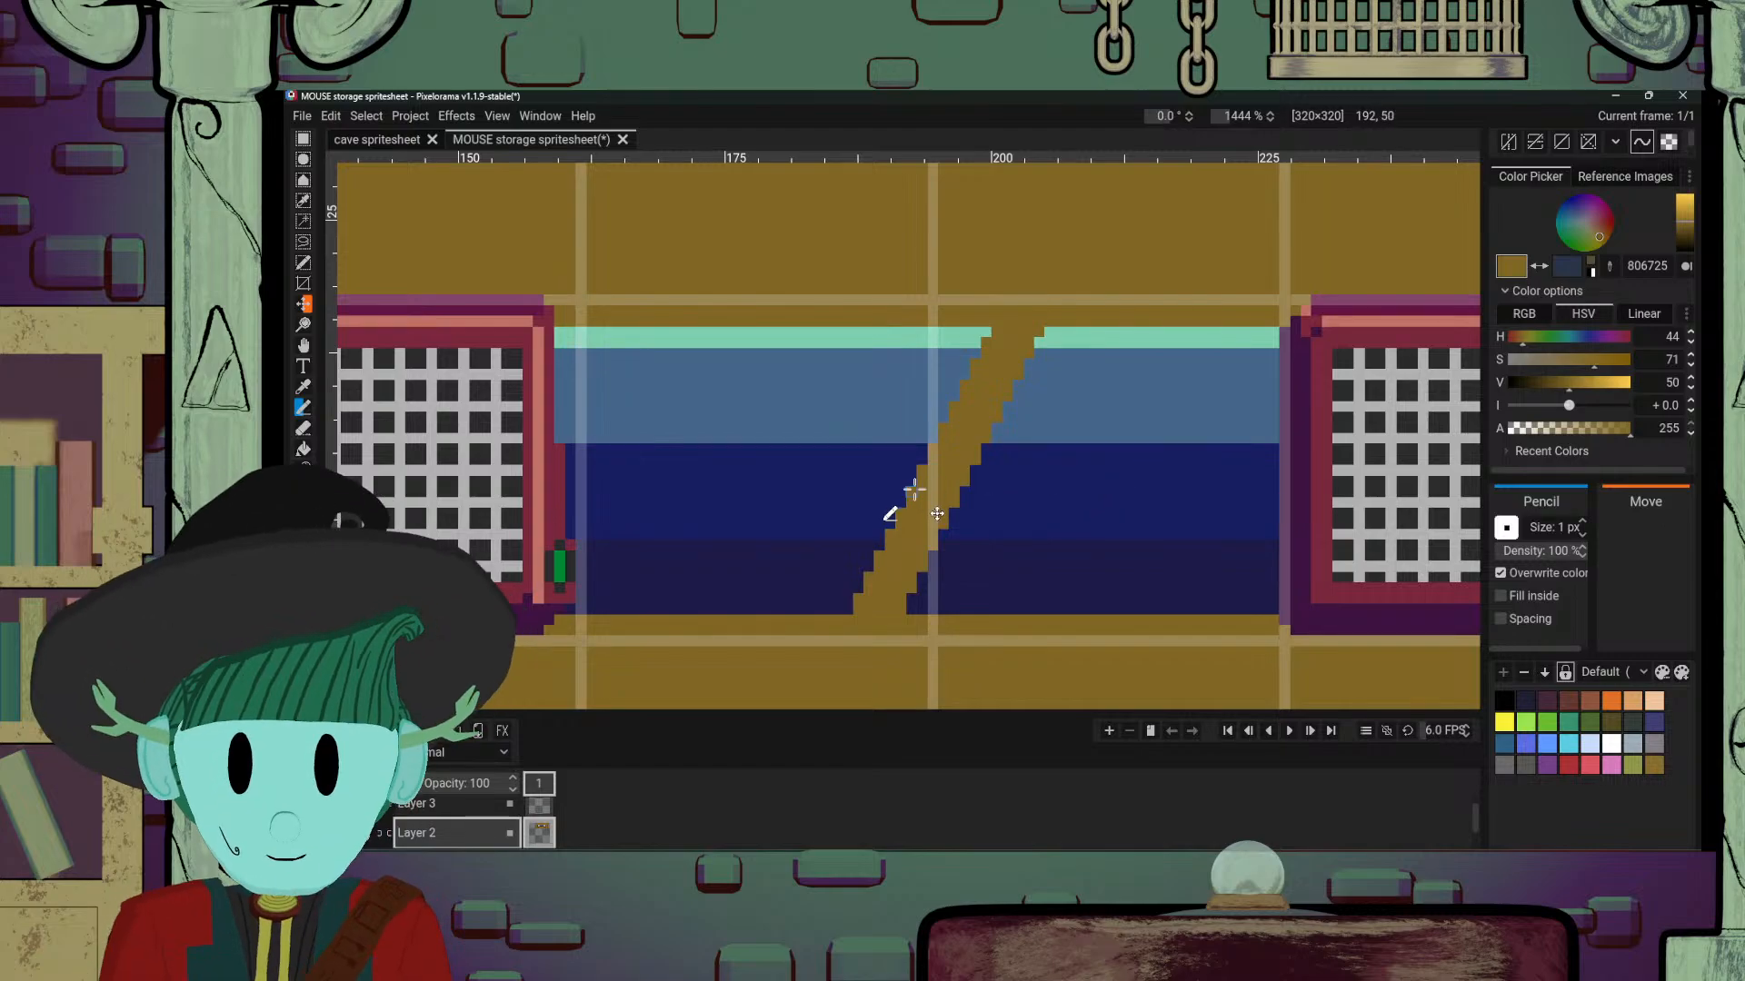
Step: Mix the neutral grey 8a8a8a, draw lines across the diagonal gap below the mint strip and near its lower end, and fill between them
left_click(1177, 357, "alt")
left_click_drag(1568, 366, 1506, 366)
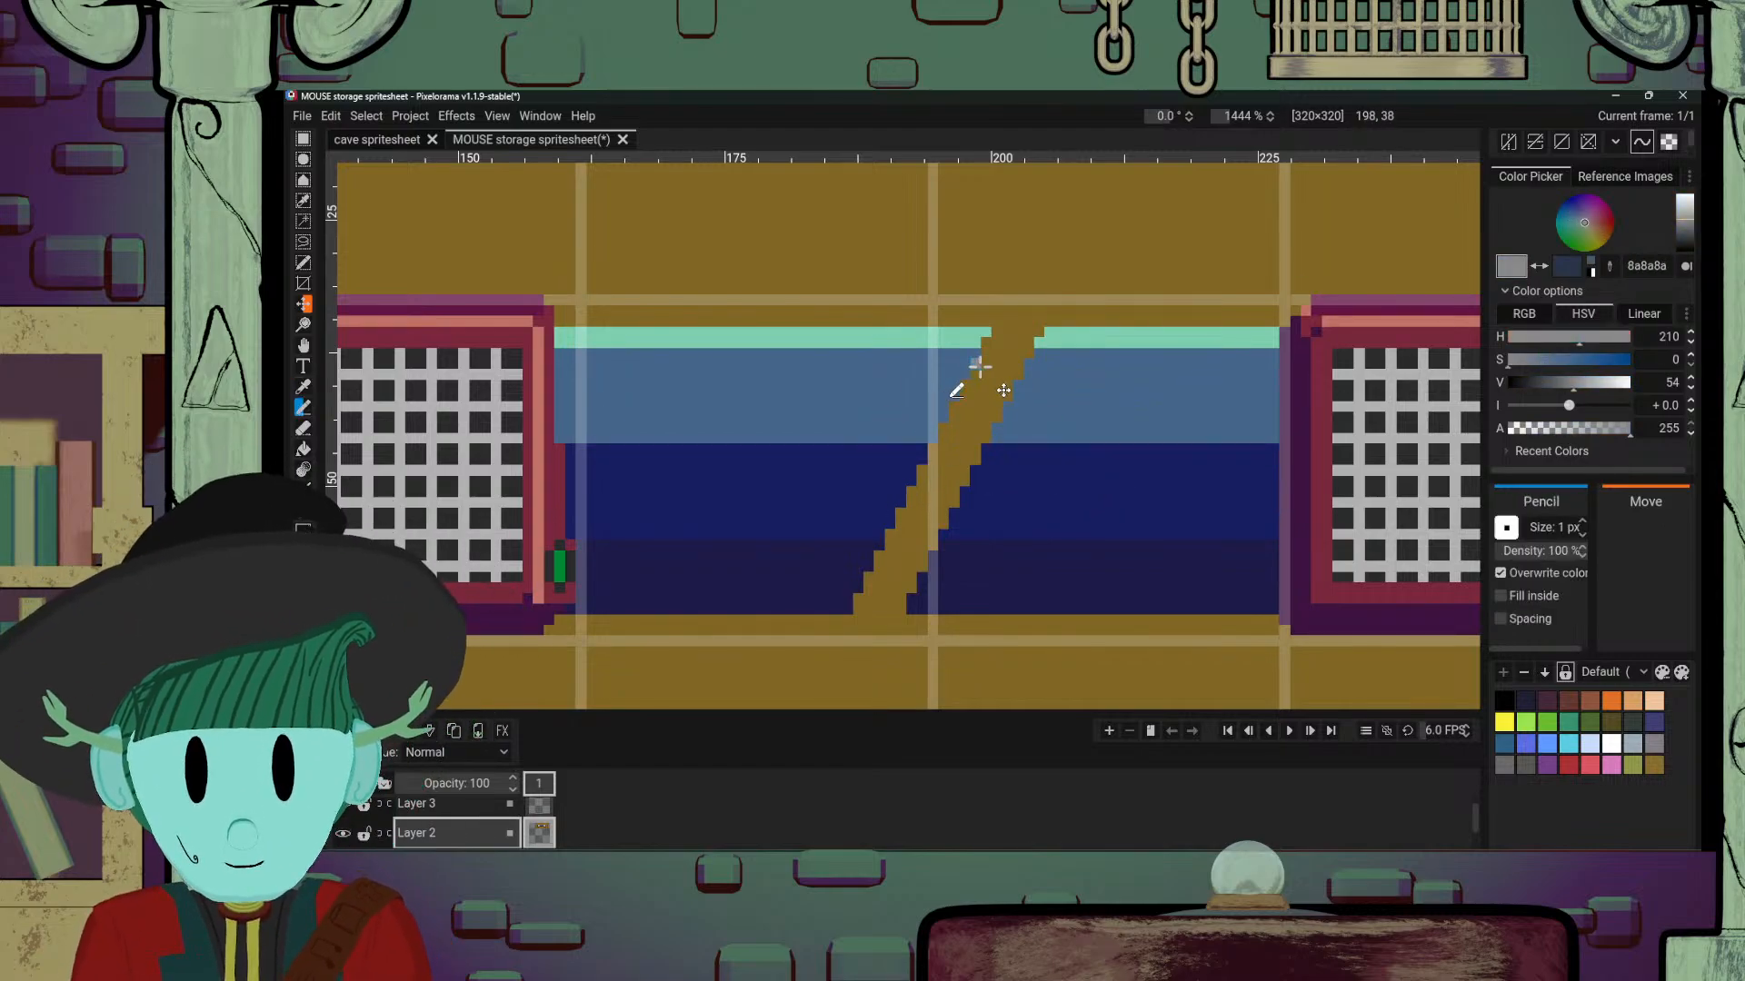
left_click_drag(980, 366, 1020, 366)
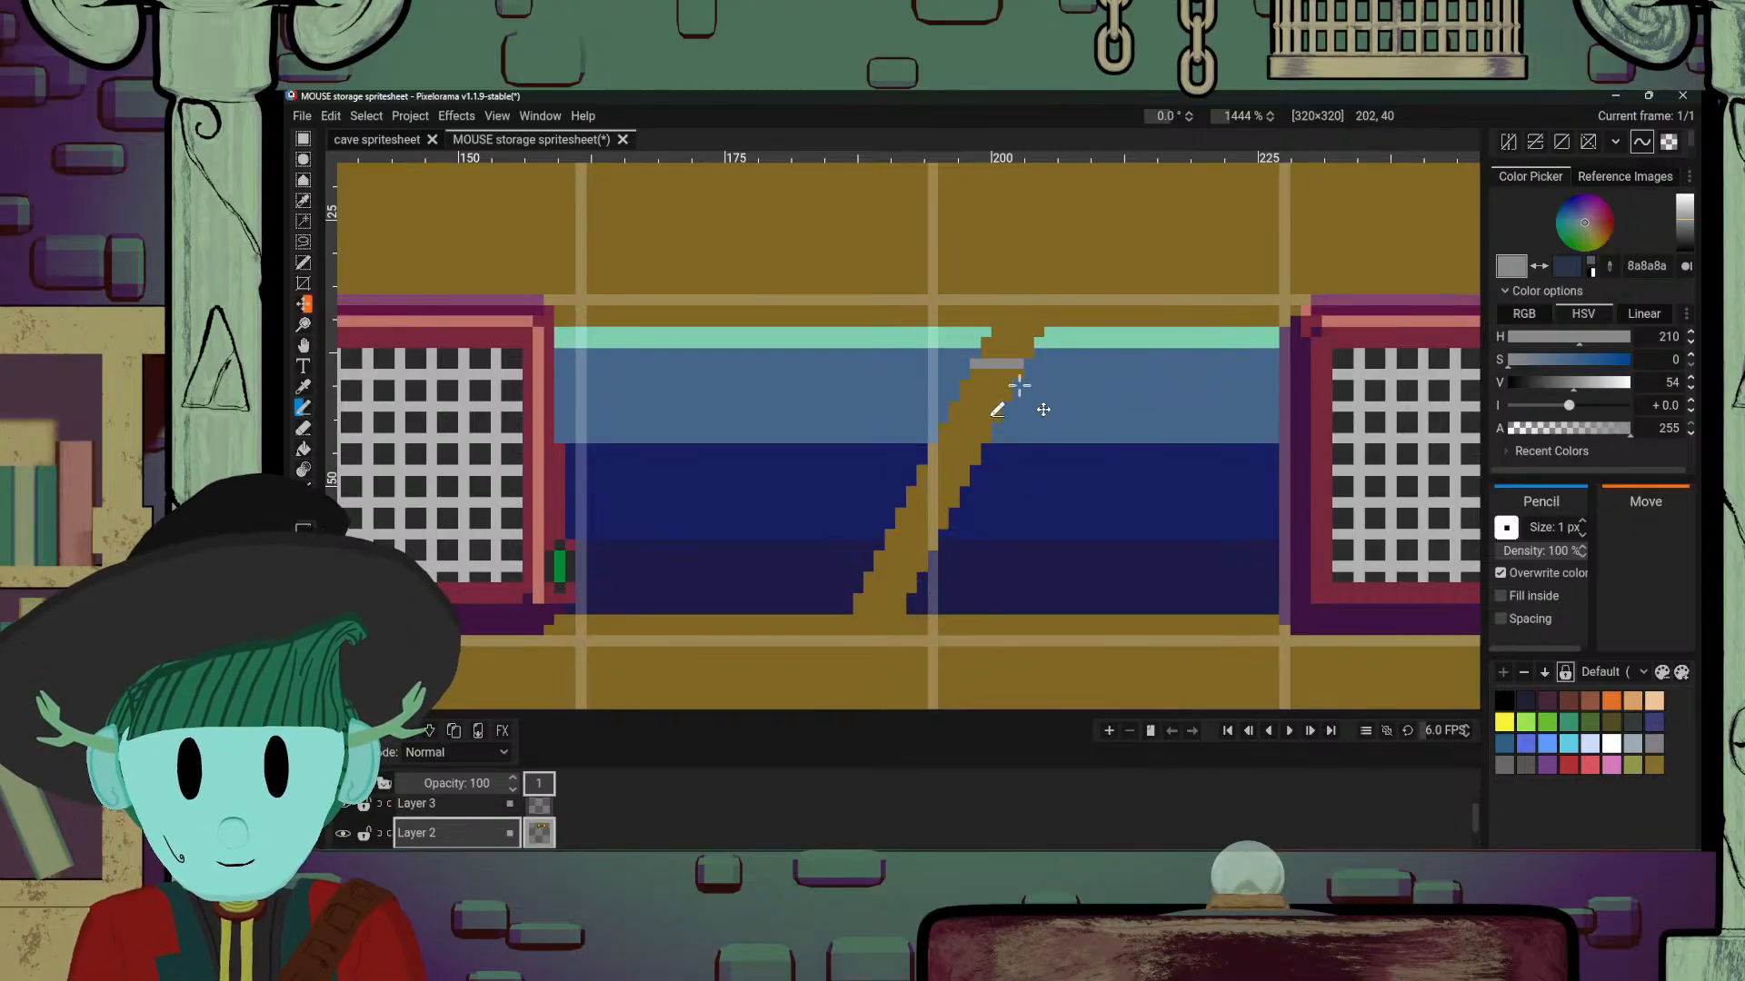
key("ctrl+z")
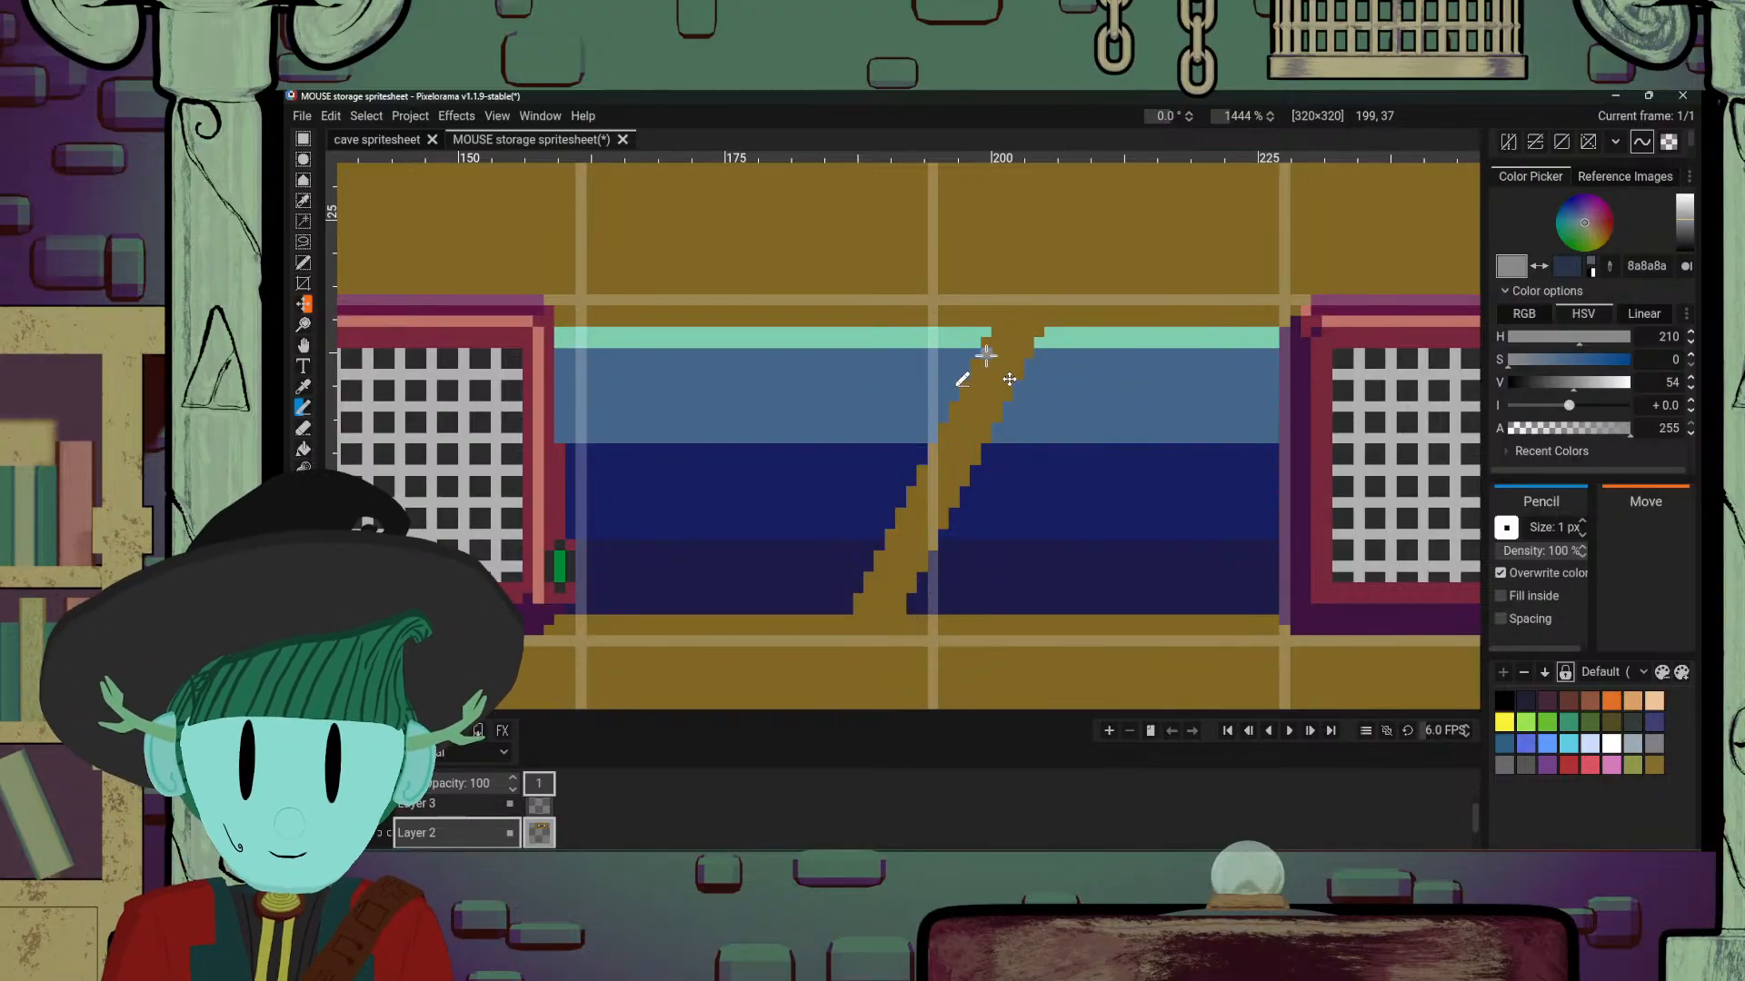
left_click_drag(986, 354, 1030, 354)
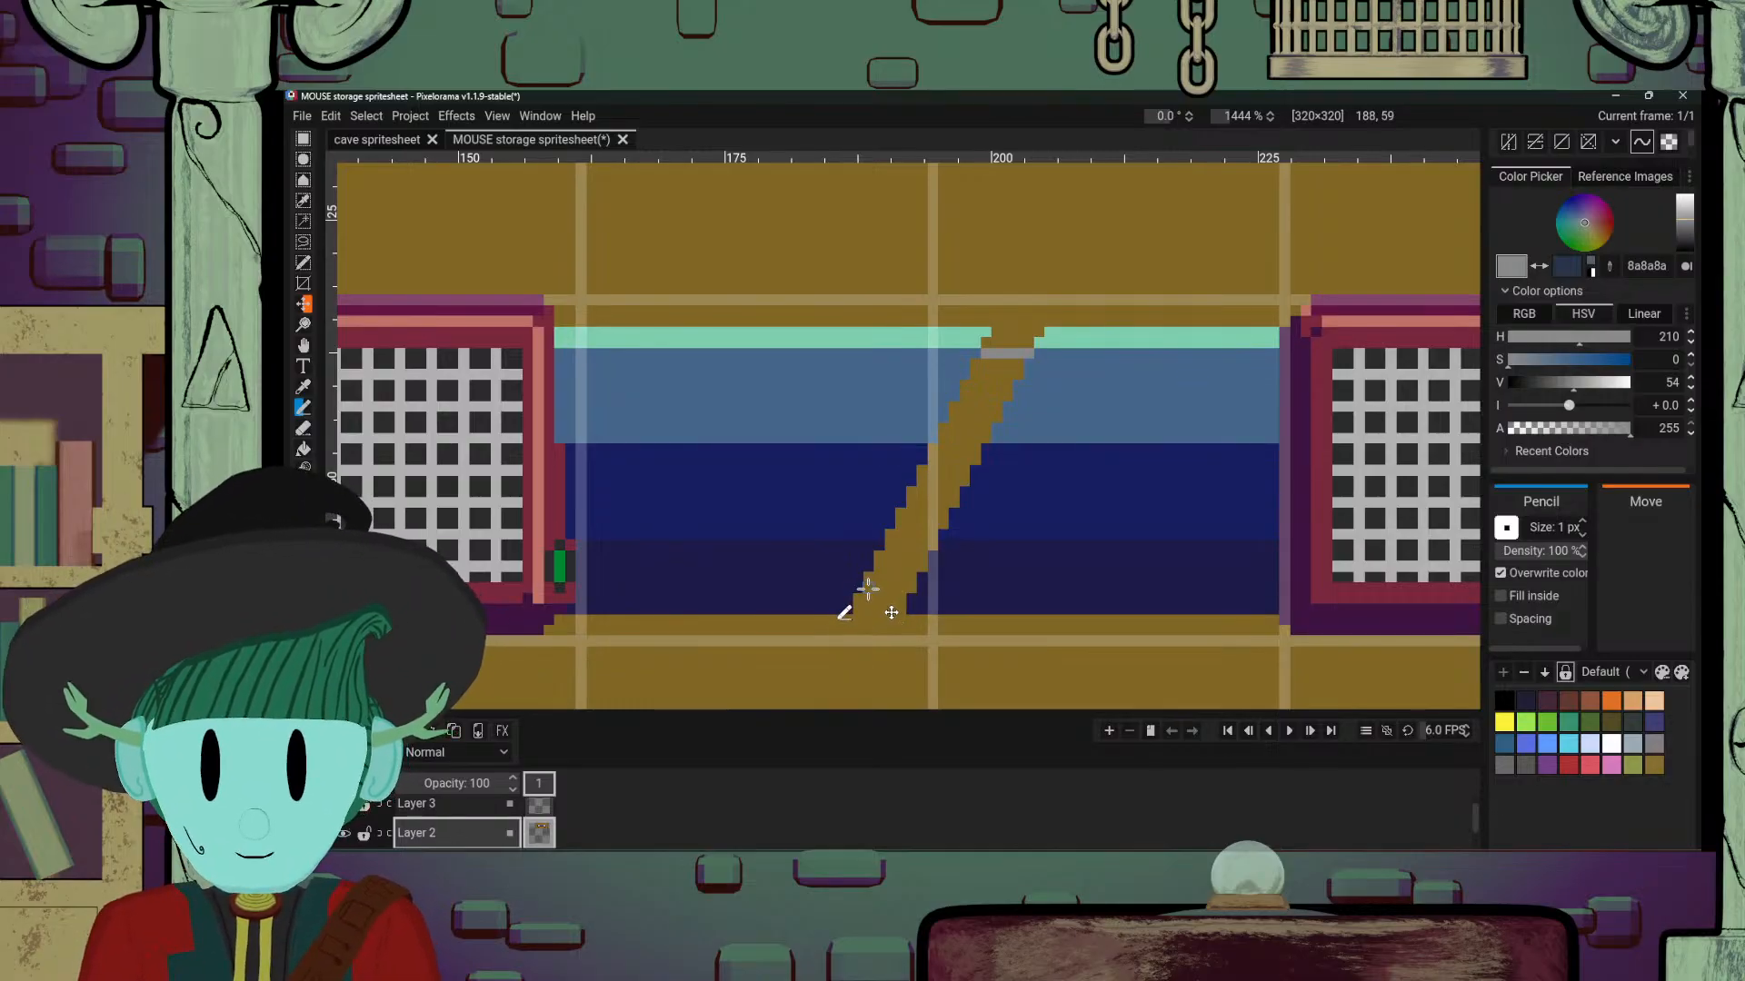
left_click_drag(868, 588, 915, 587)
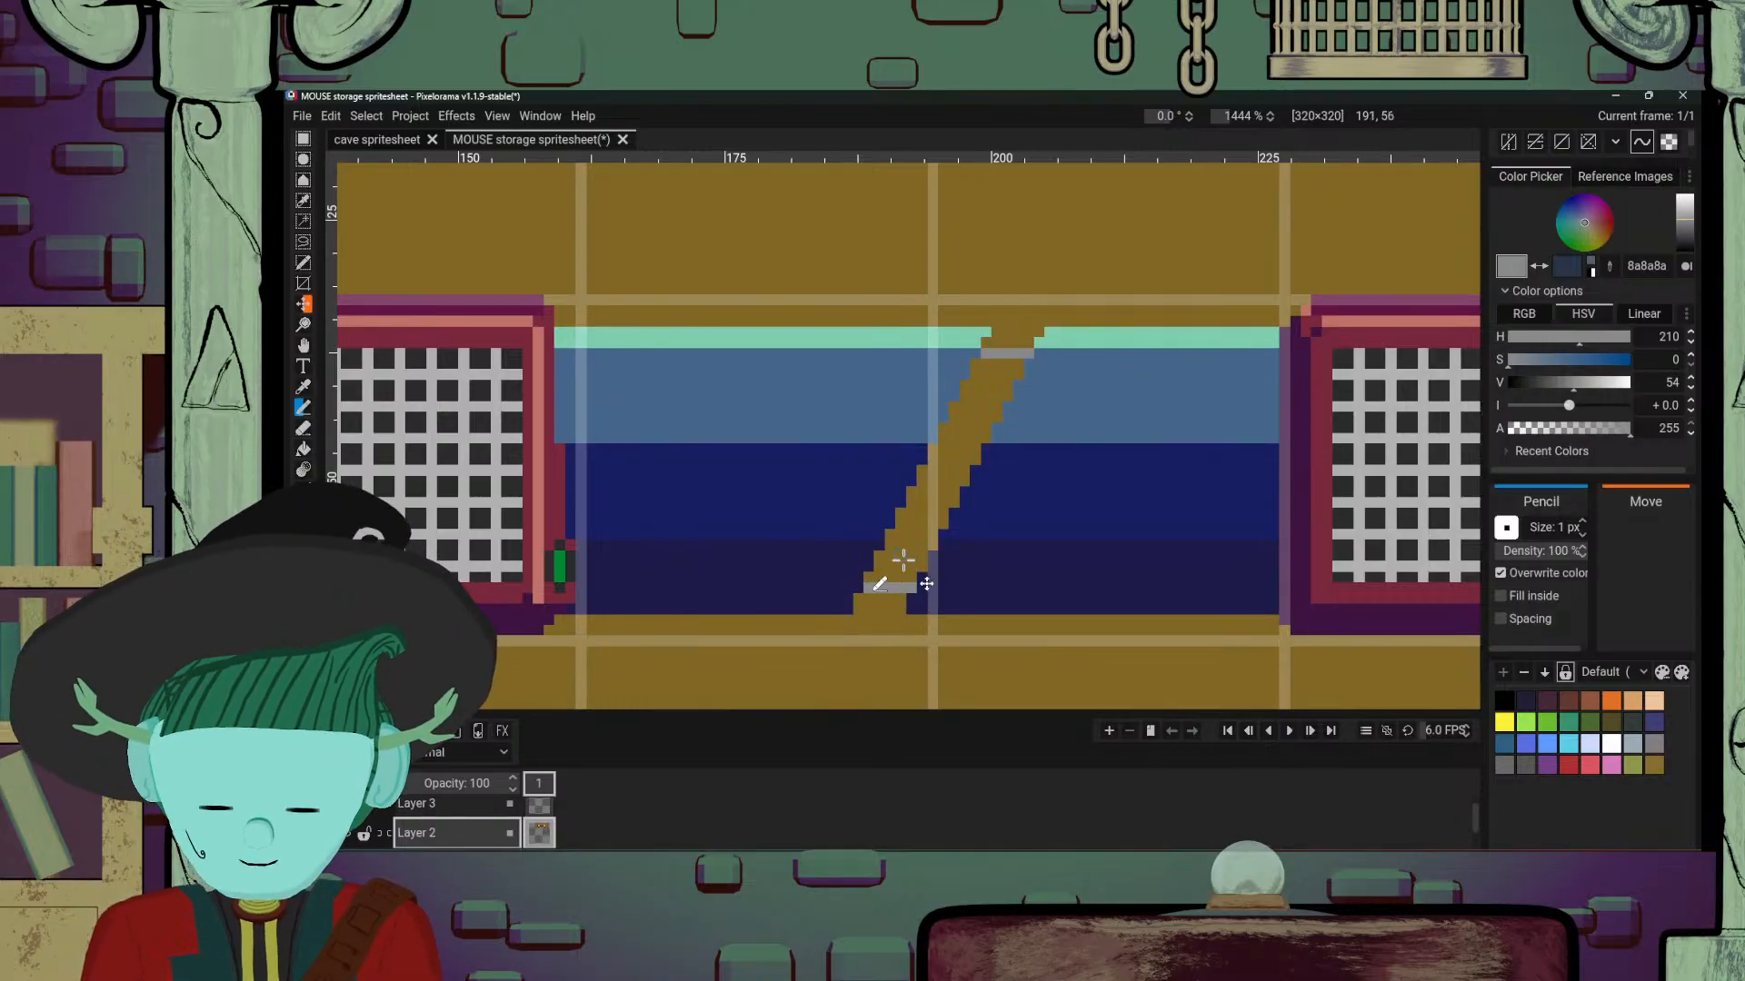
key("b")
left_click(904, 574)
Step: Set the colour to dark grey 383838 and draw a stepped shadow along the left edge of the grey diagonal bar
scroll(913, 578, "down", 6)
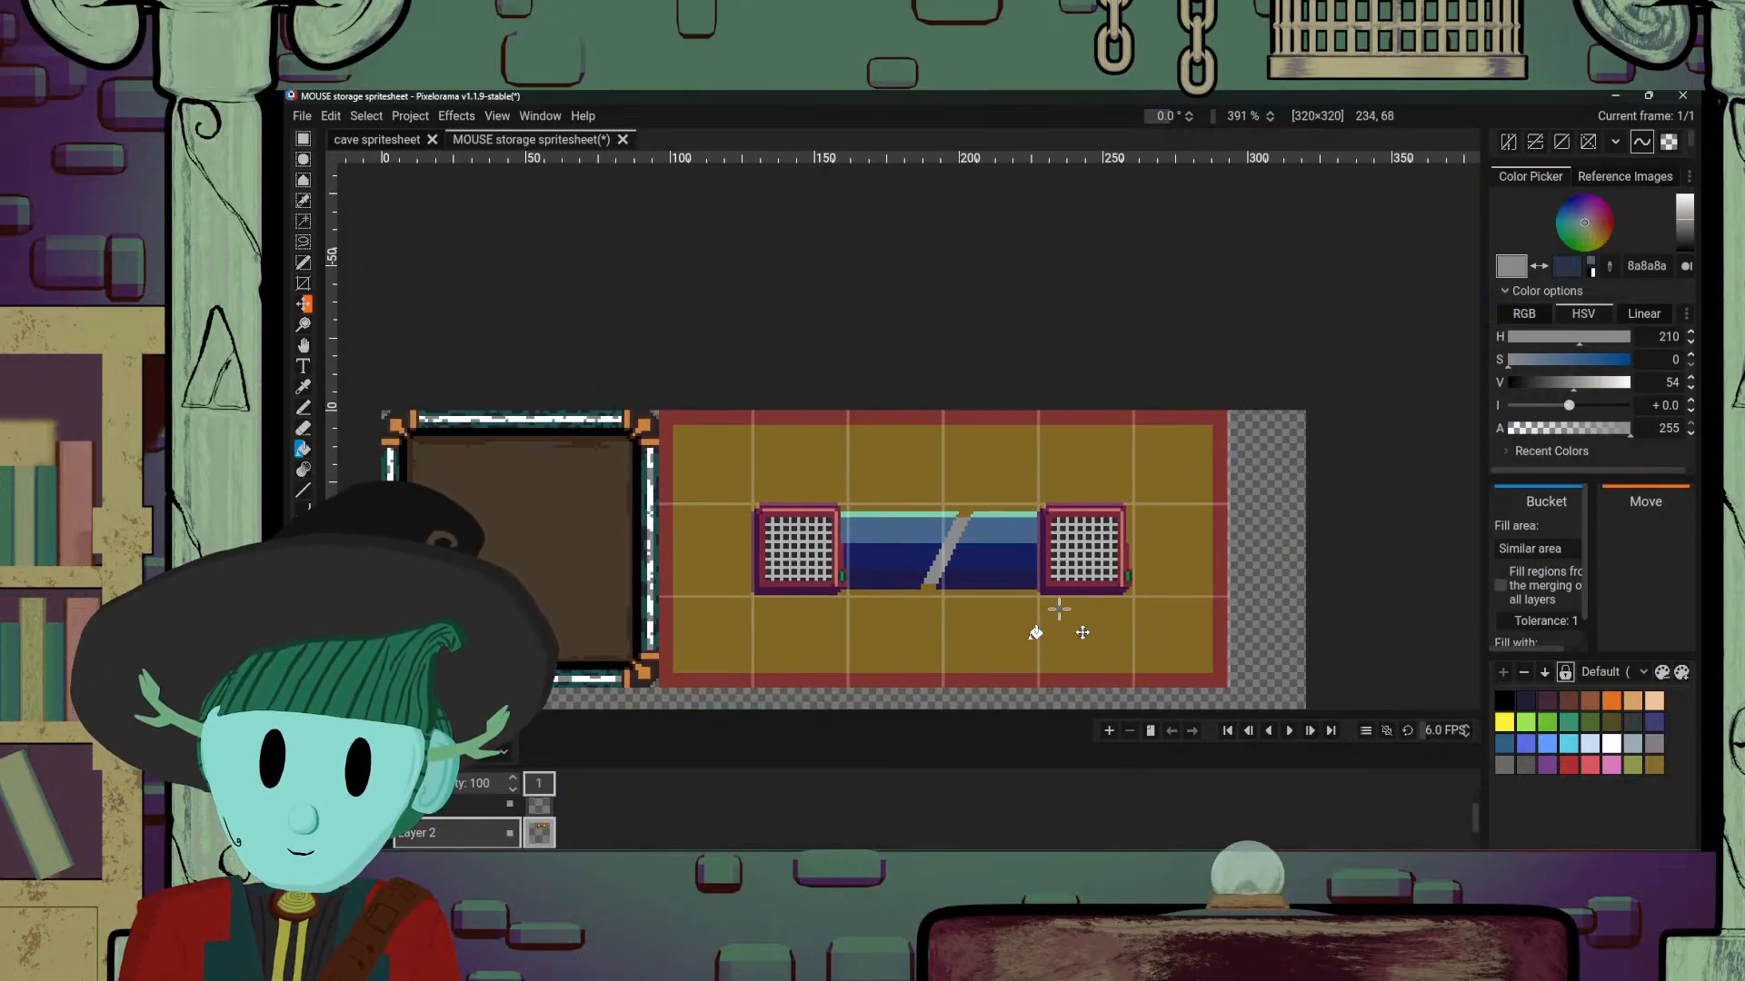
scroll(1059, 609, "up", 2)
scroll(1059, 608, "up", 3)
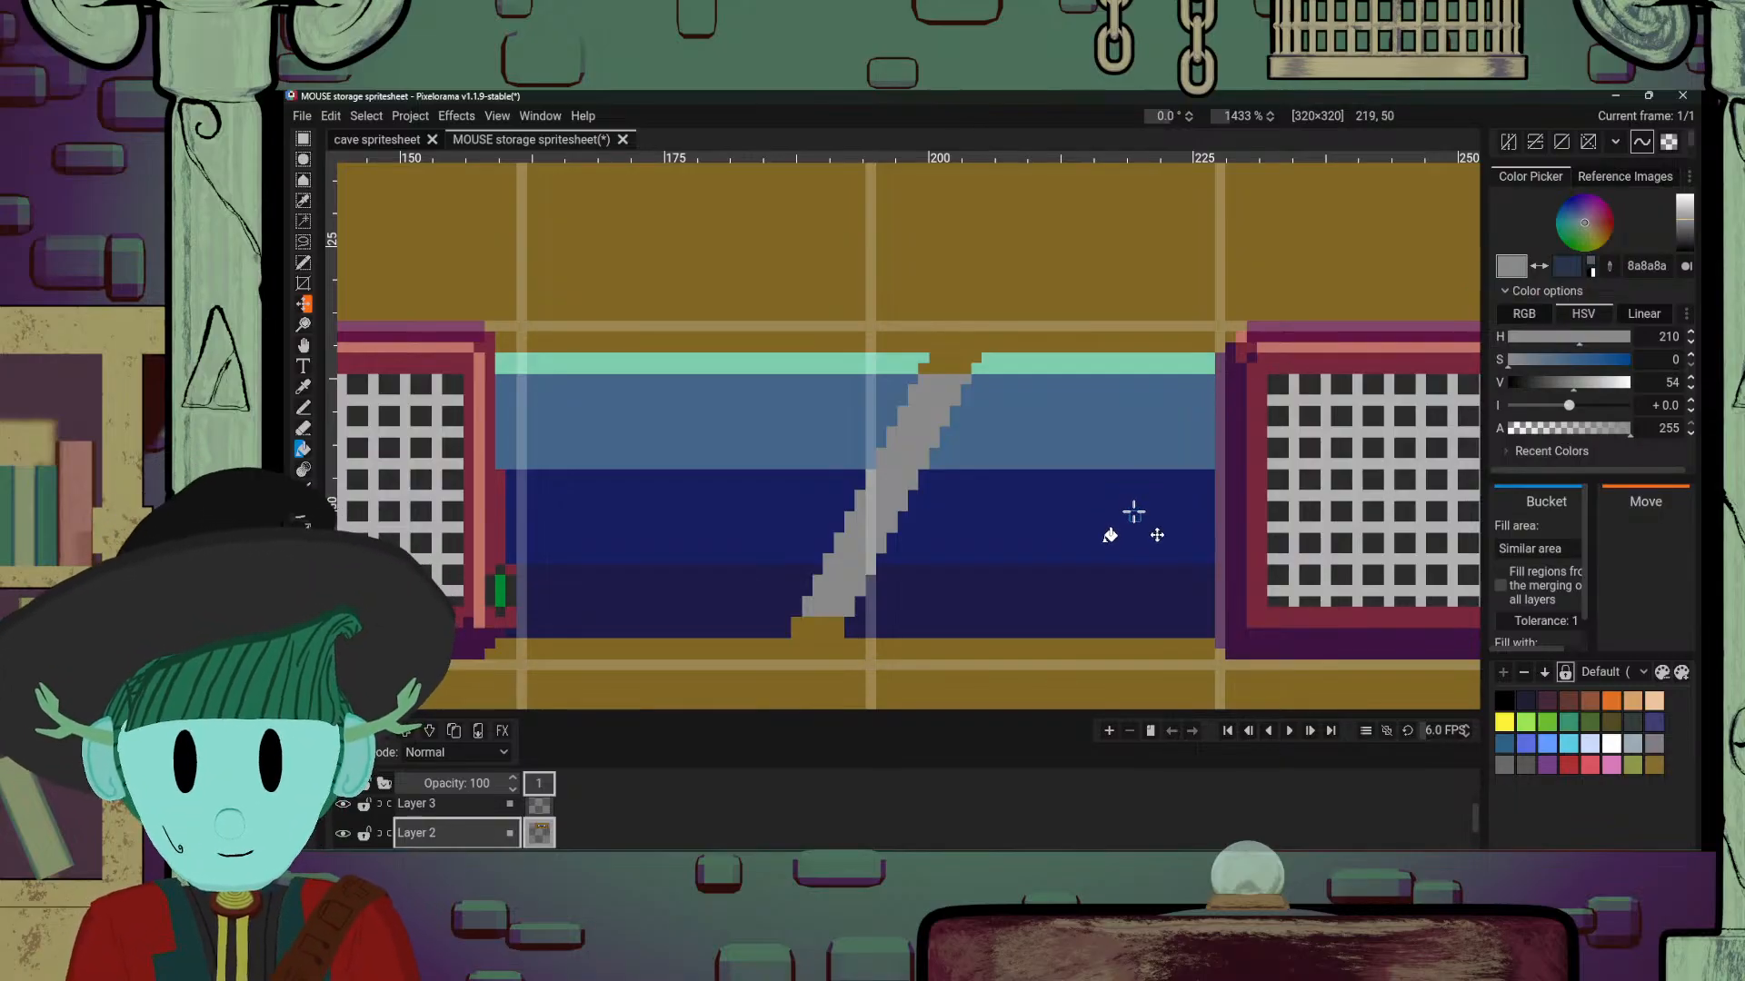
key("o")
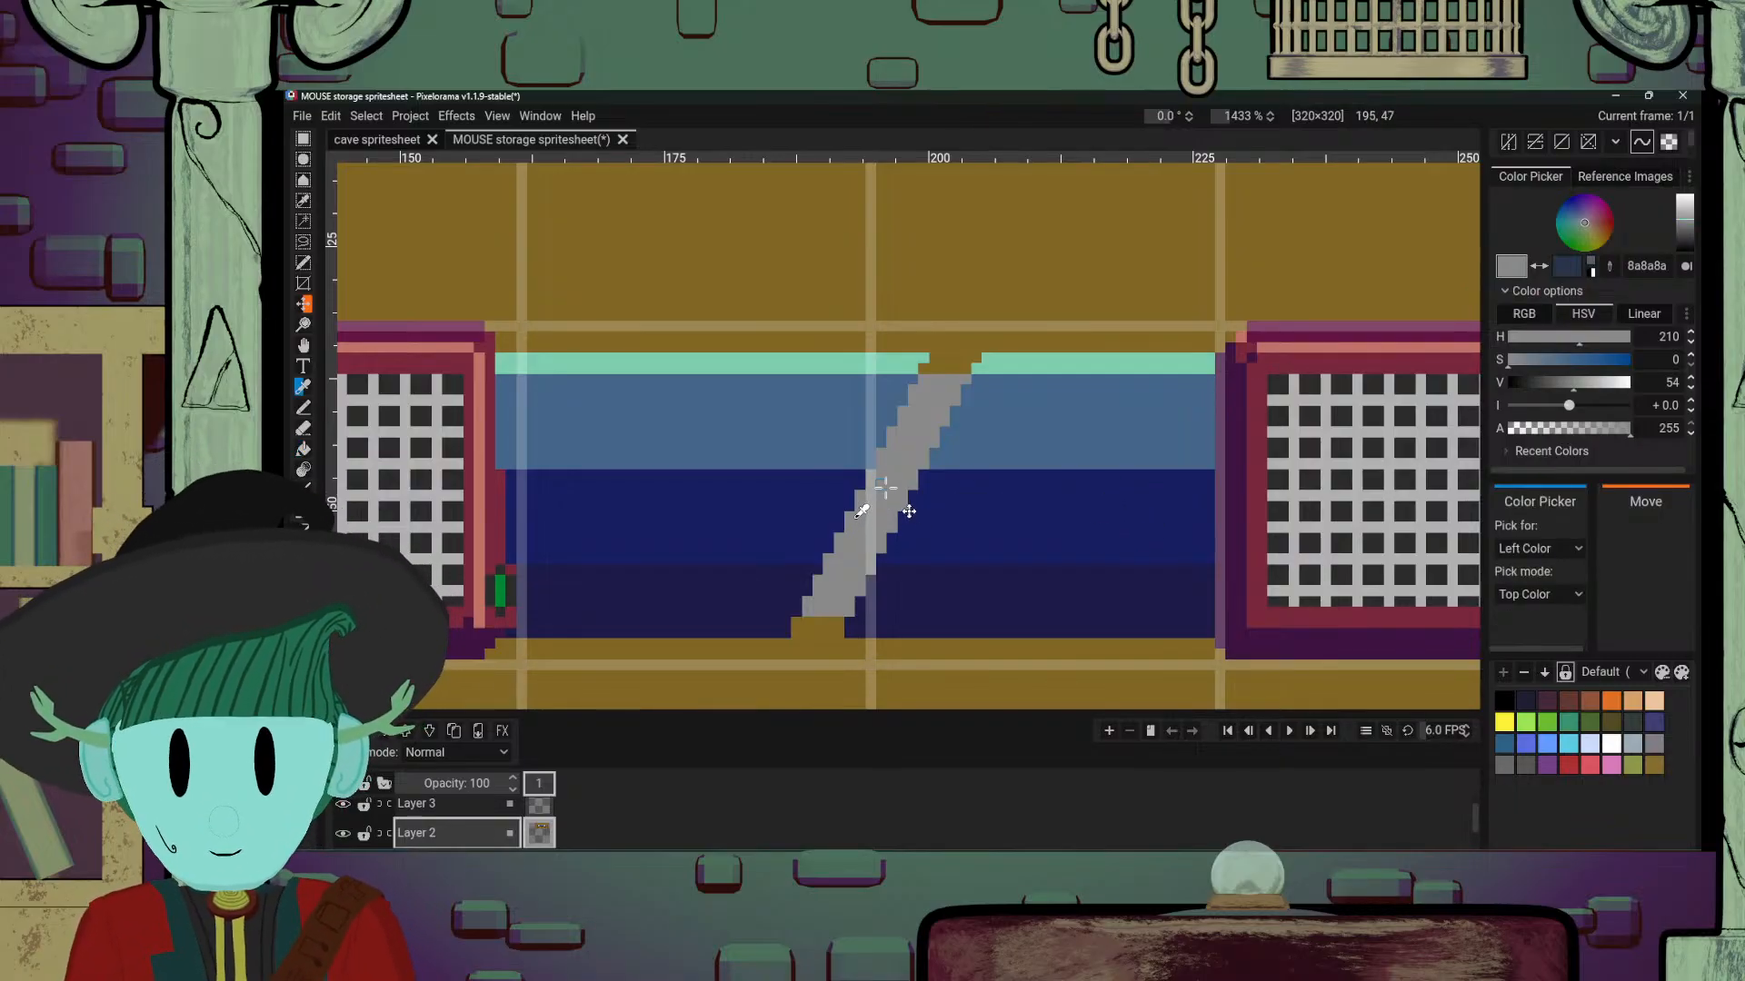
key("p")
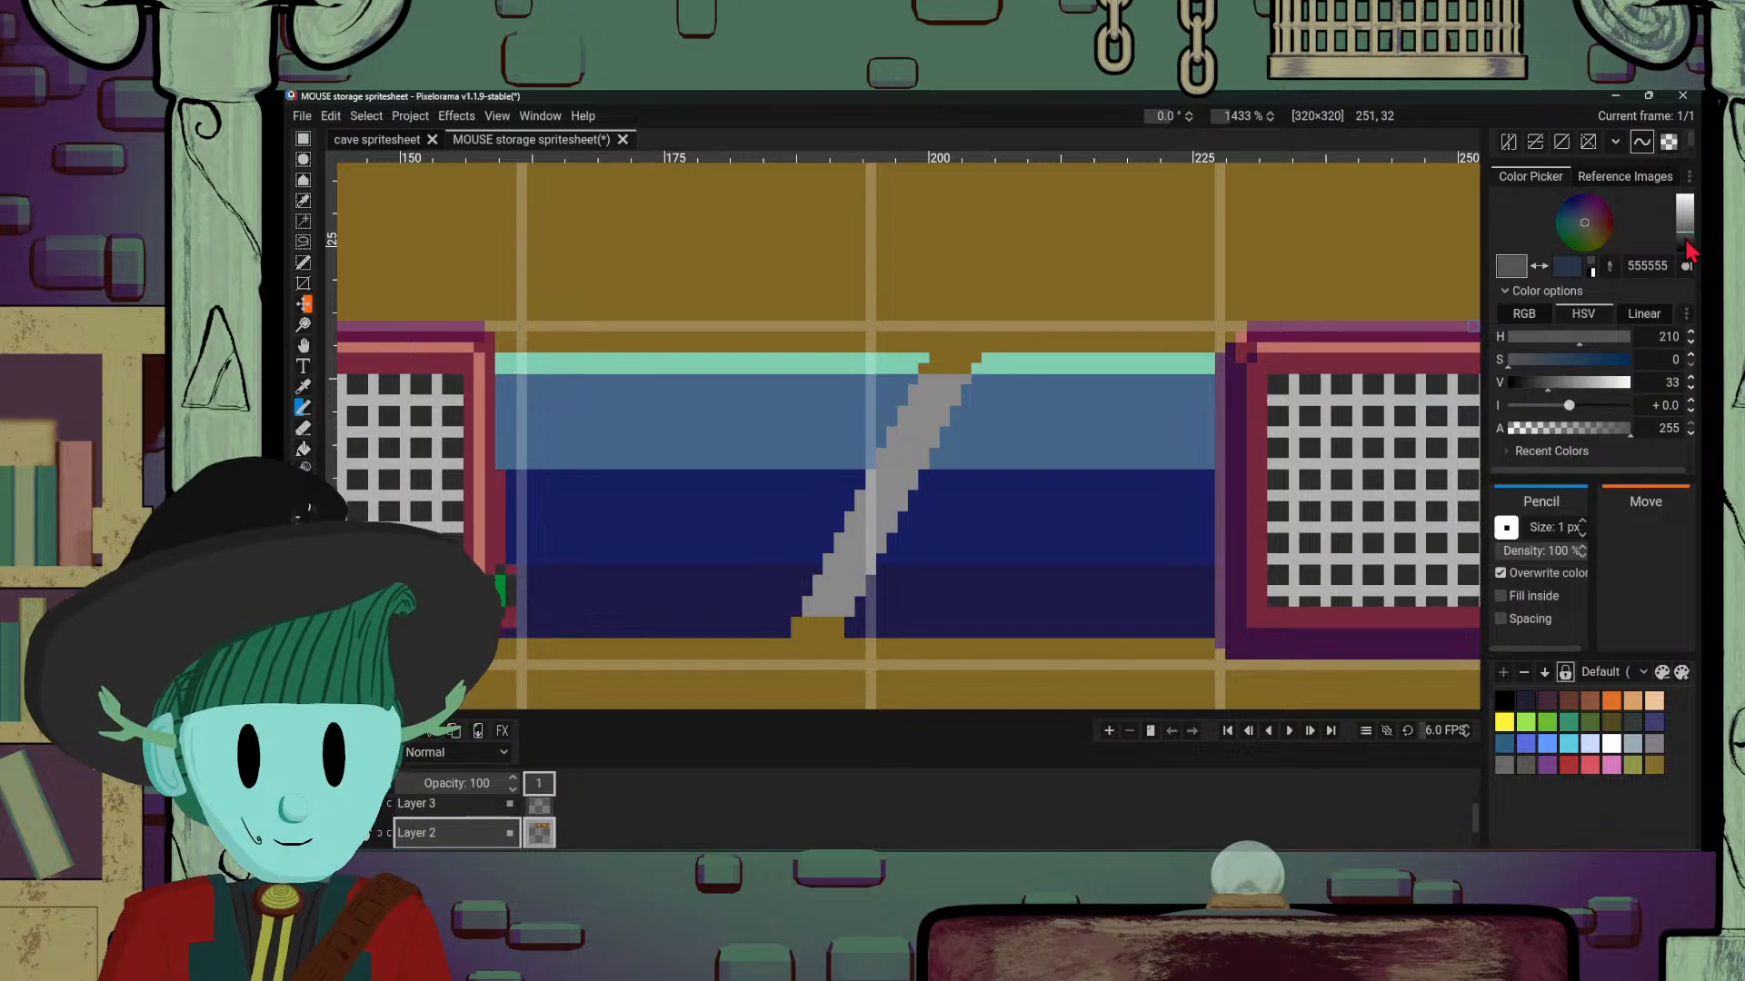
left_click_drag(1688, 248, 1688, 255)
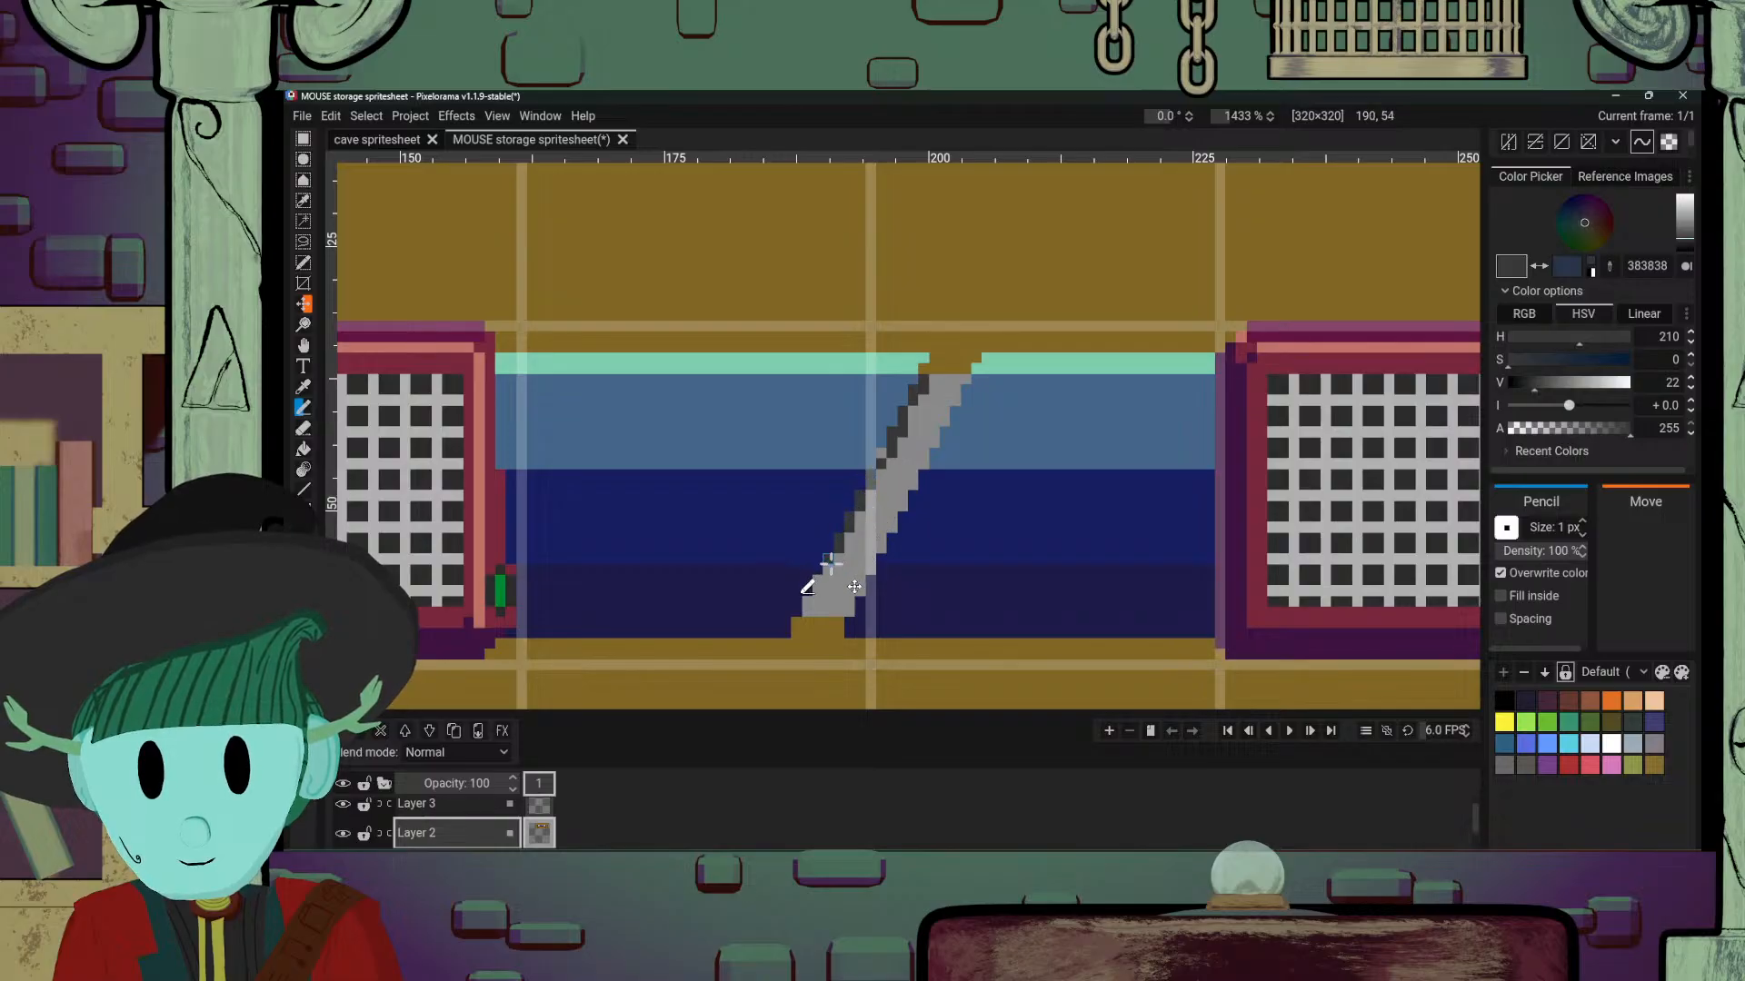
left_click_drag(831, 564, 807, 611)
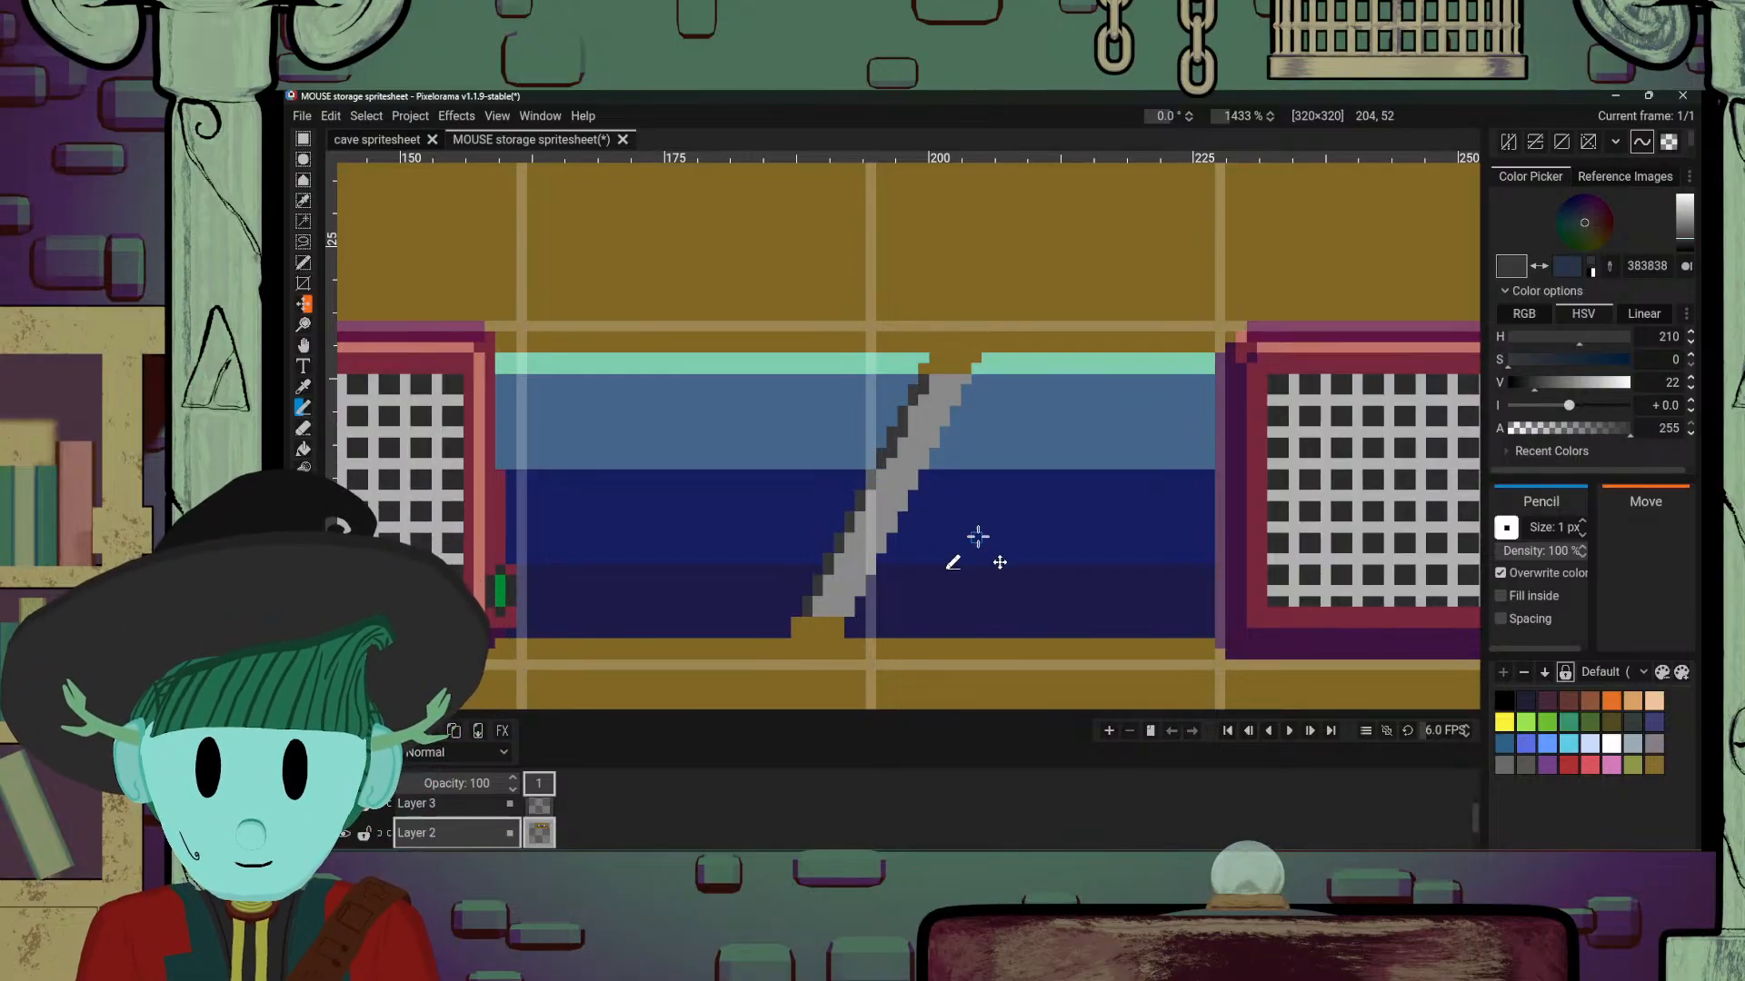
Step: Sample the dark grey 383838 and paint the diagonal bar's lower end with it, across the lowest band of the panel
key("e")
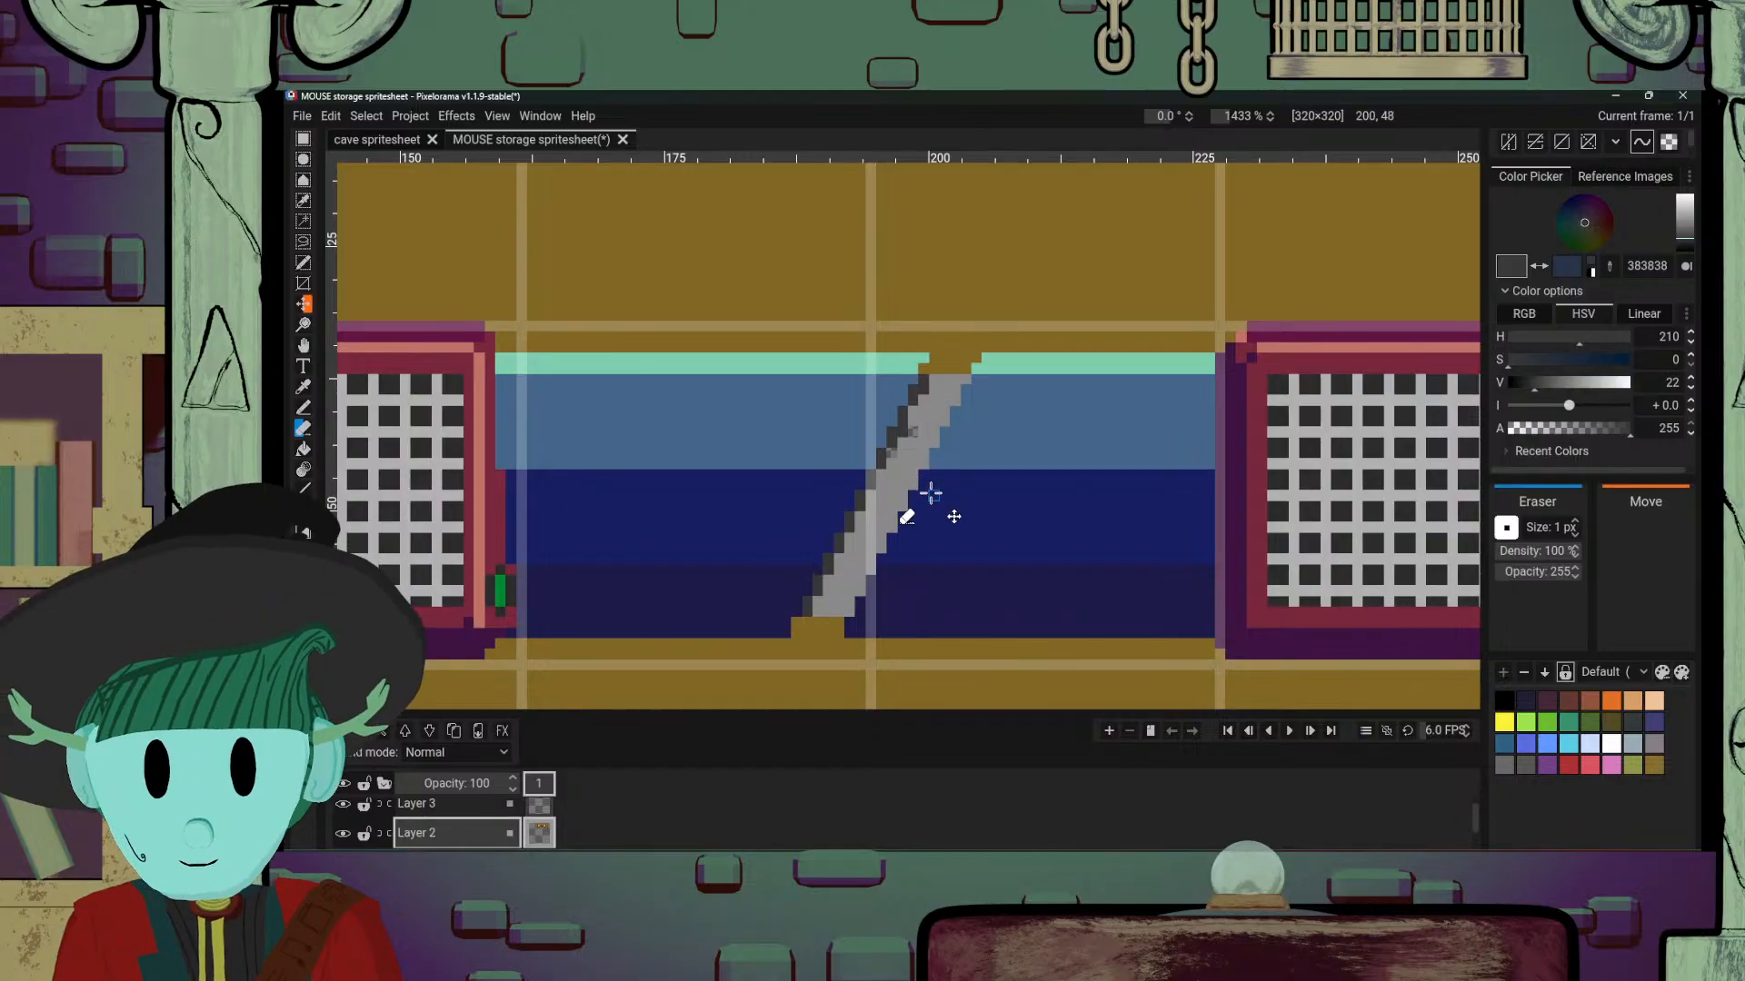
key("o")
left_click(900, 463)
key("p")
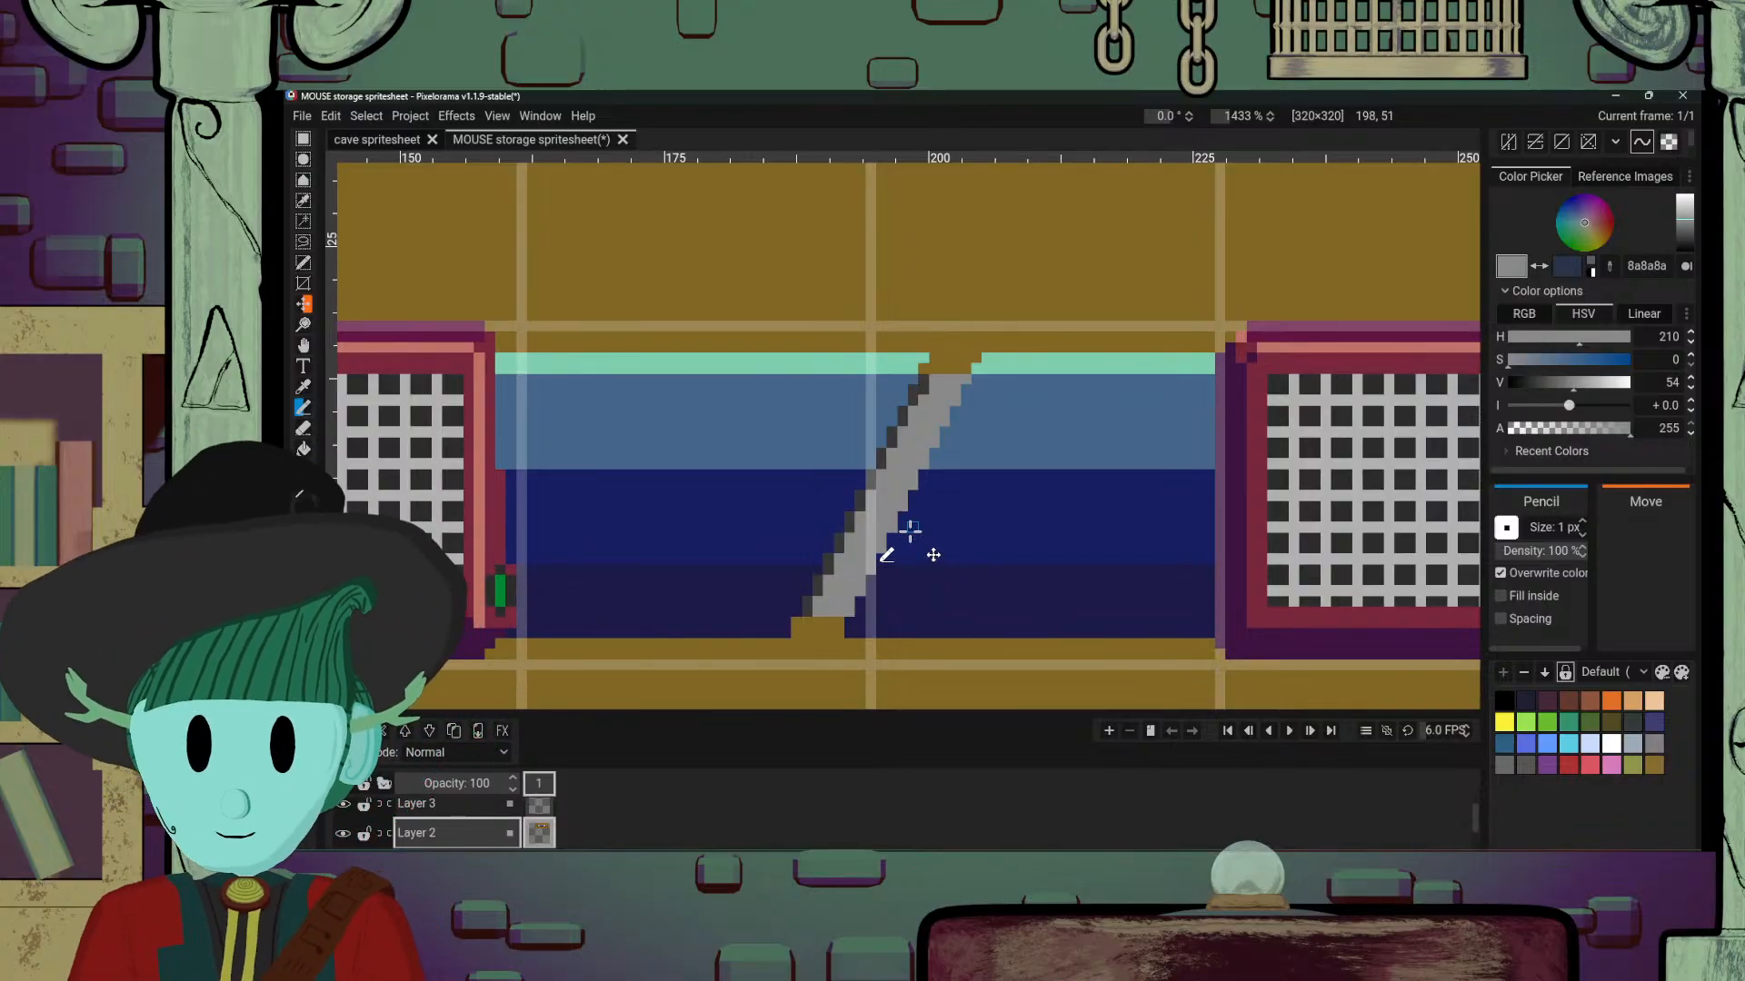
key("o")
left_click(815, 603)
key("p")
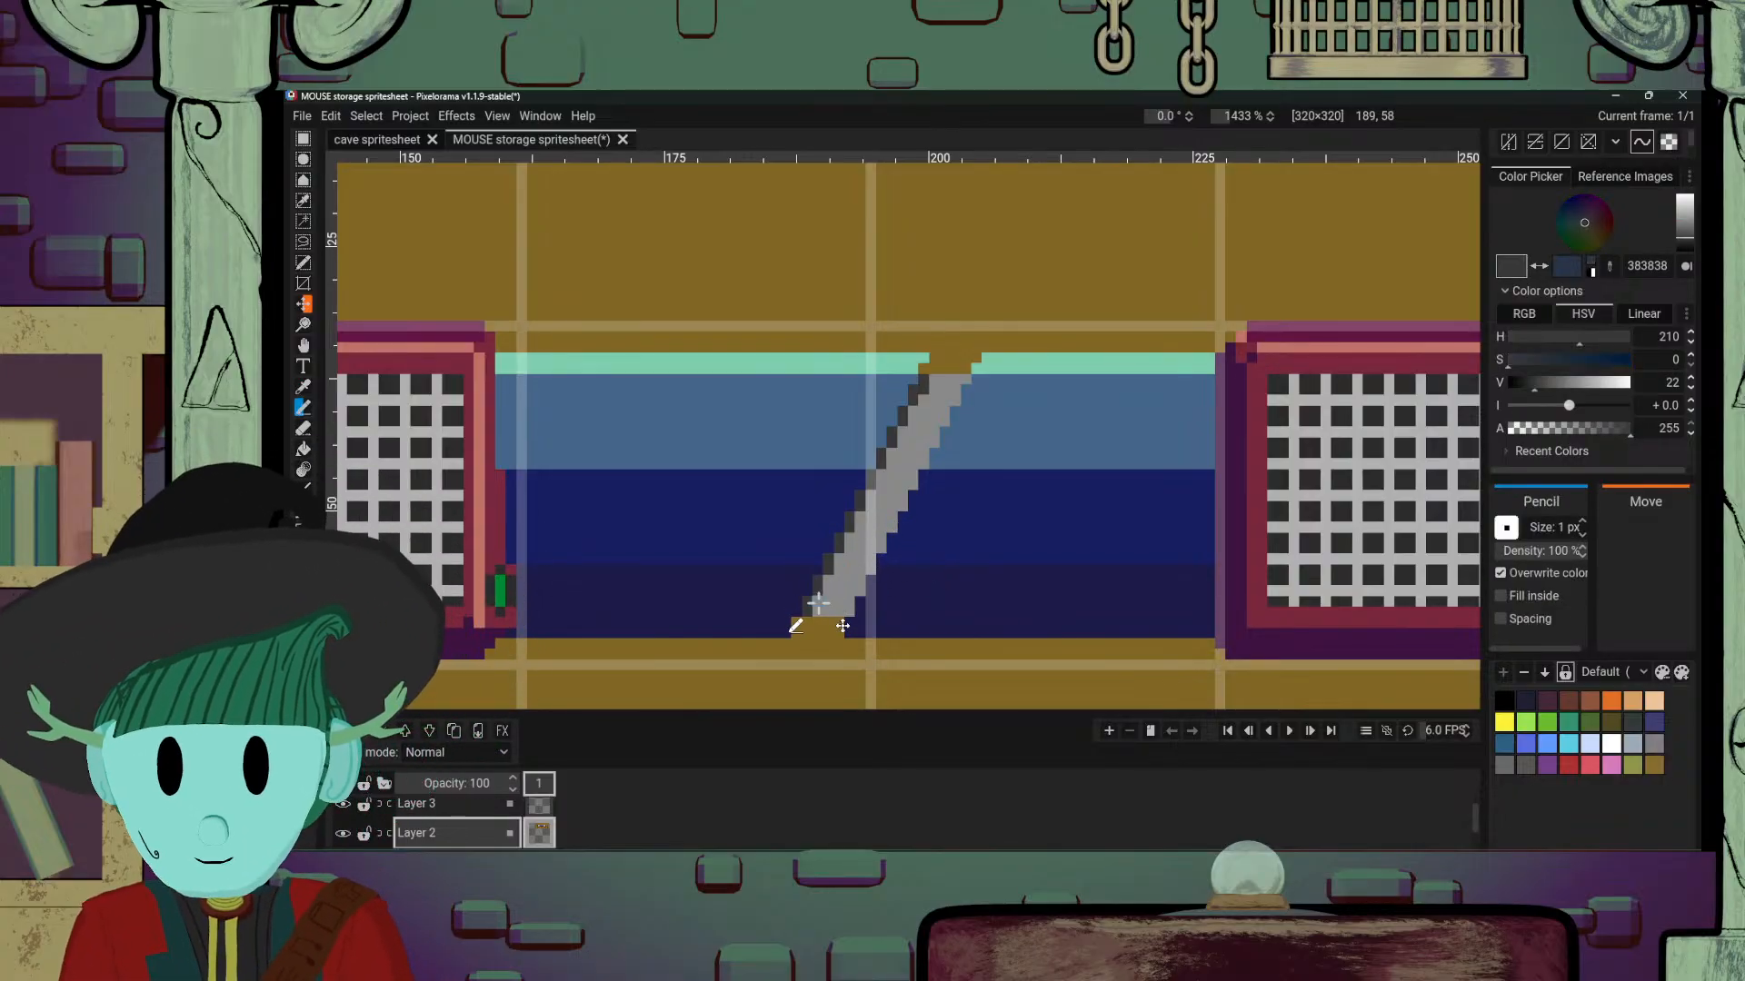
left_click(815, 607)
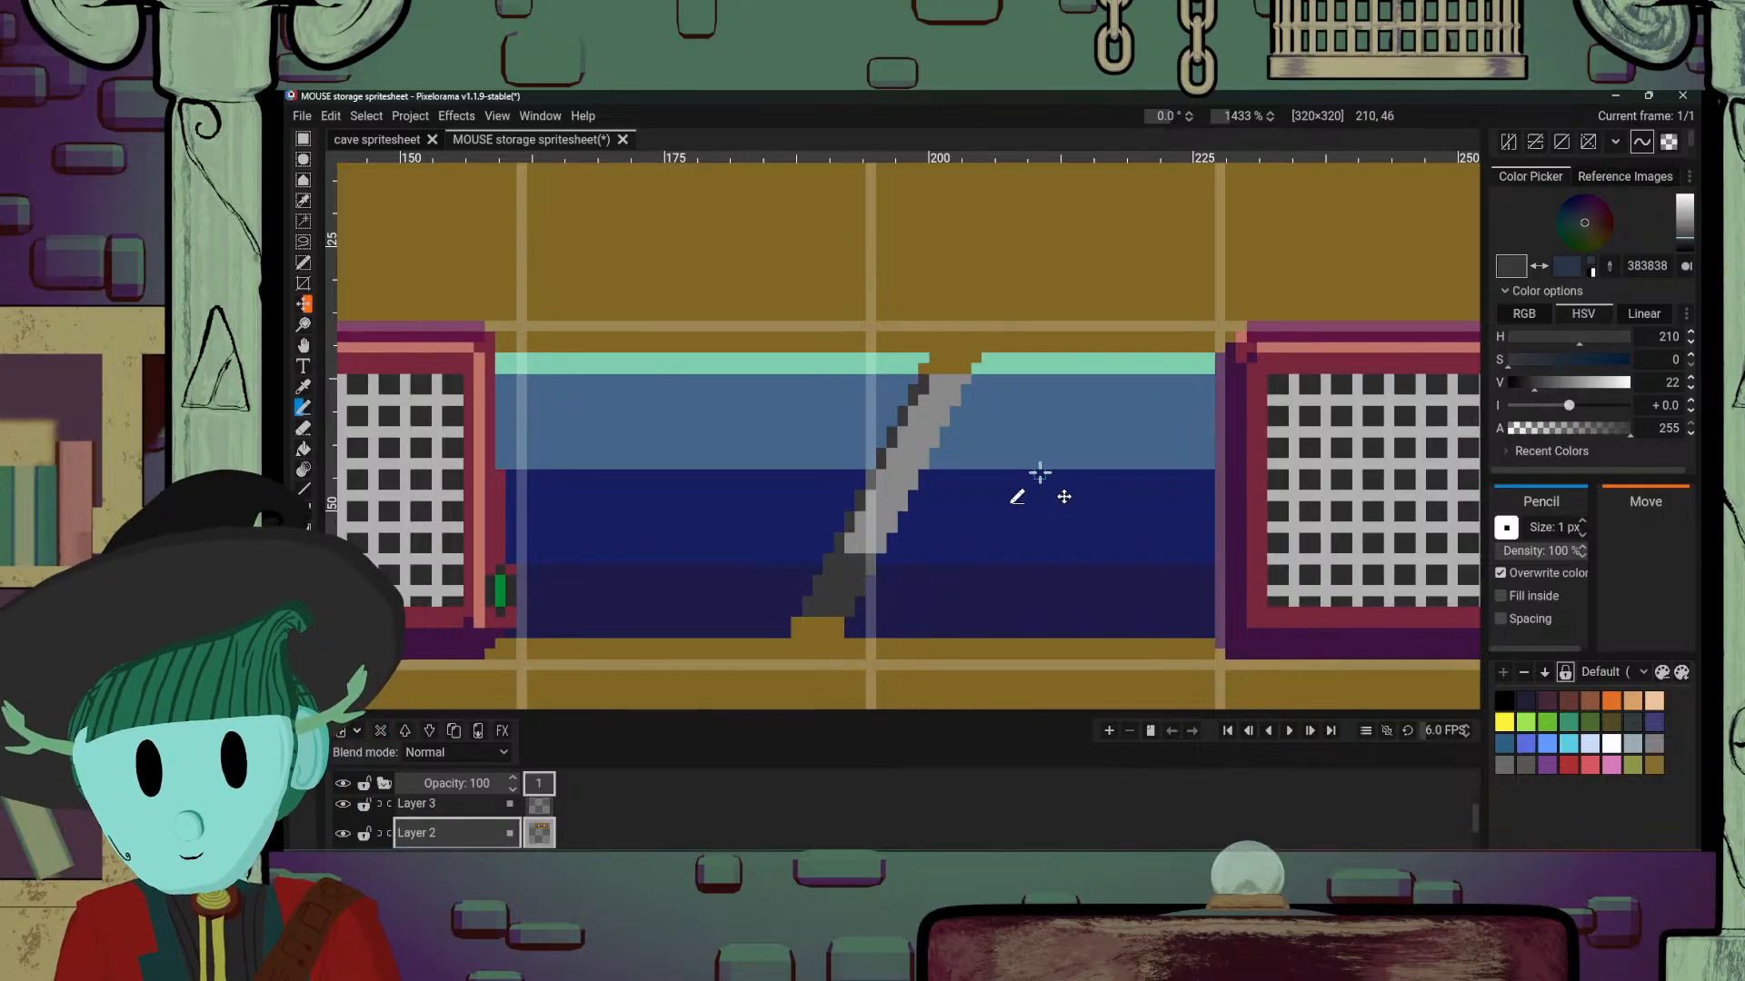
Step: Set the colour to white ffffff and paint the upper end of the diagonal bar, keeping its dark left edge
left_click(872, 542, "alt")
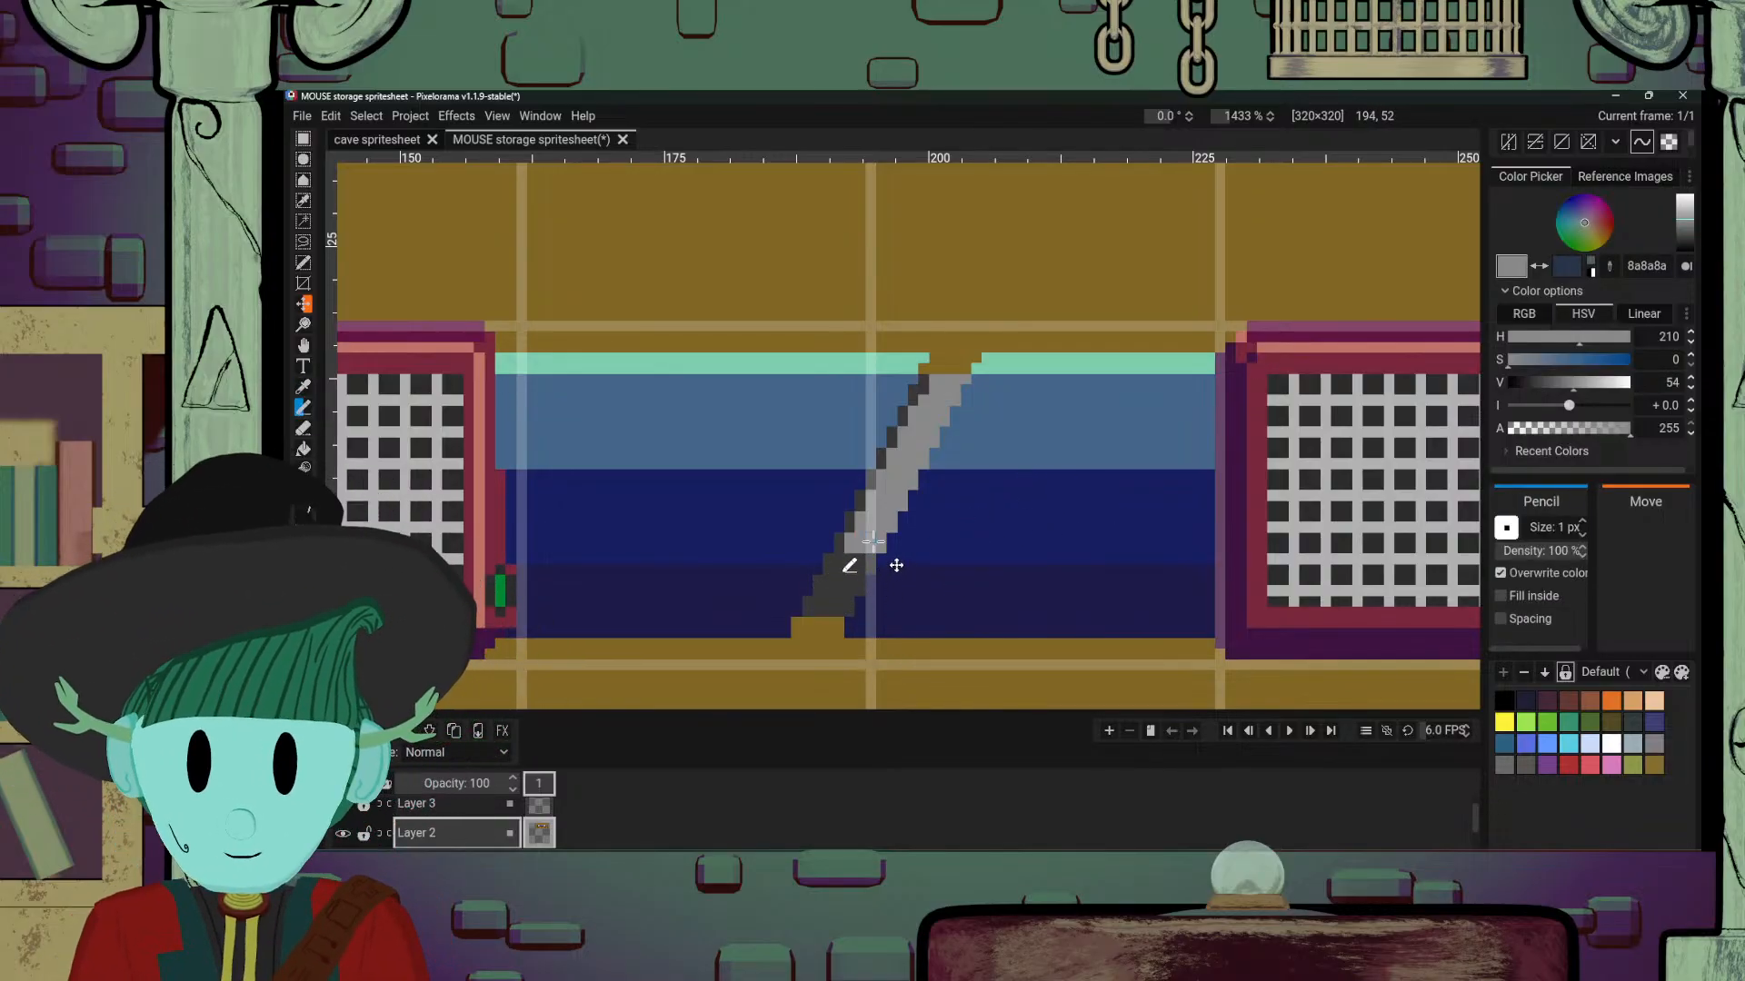
left_click(1687, 238)
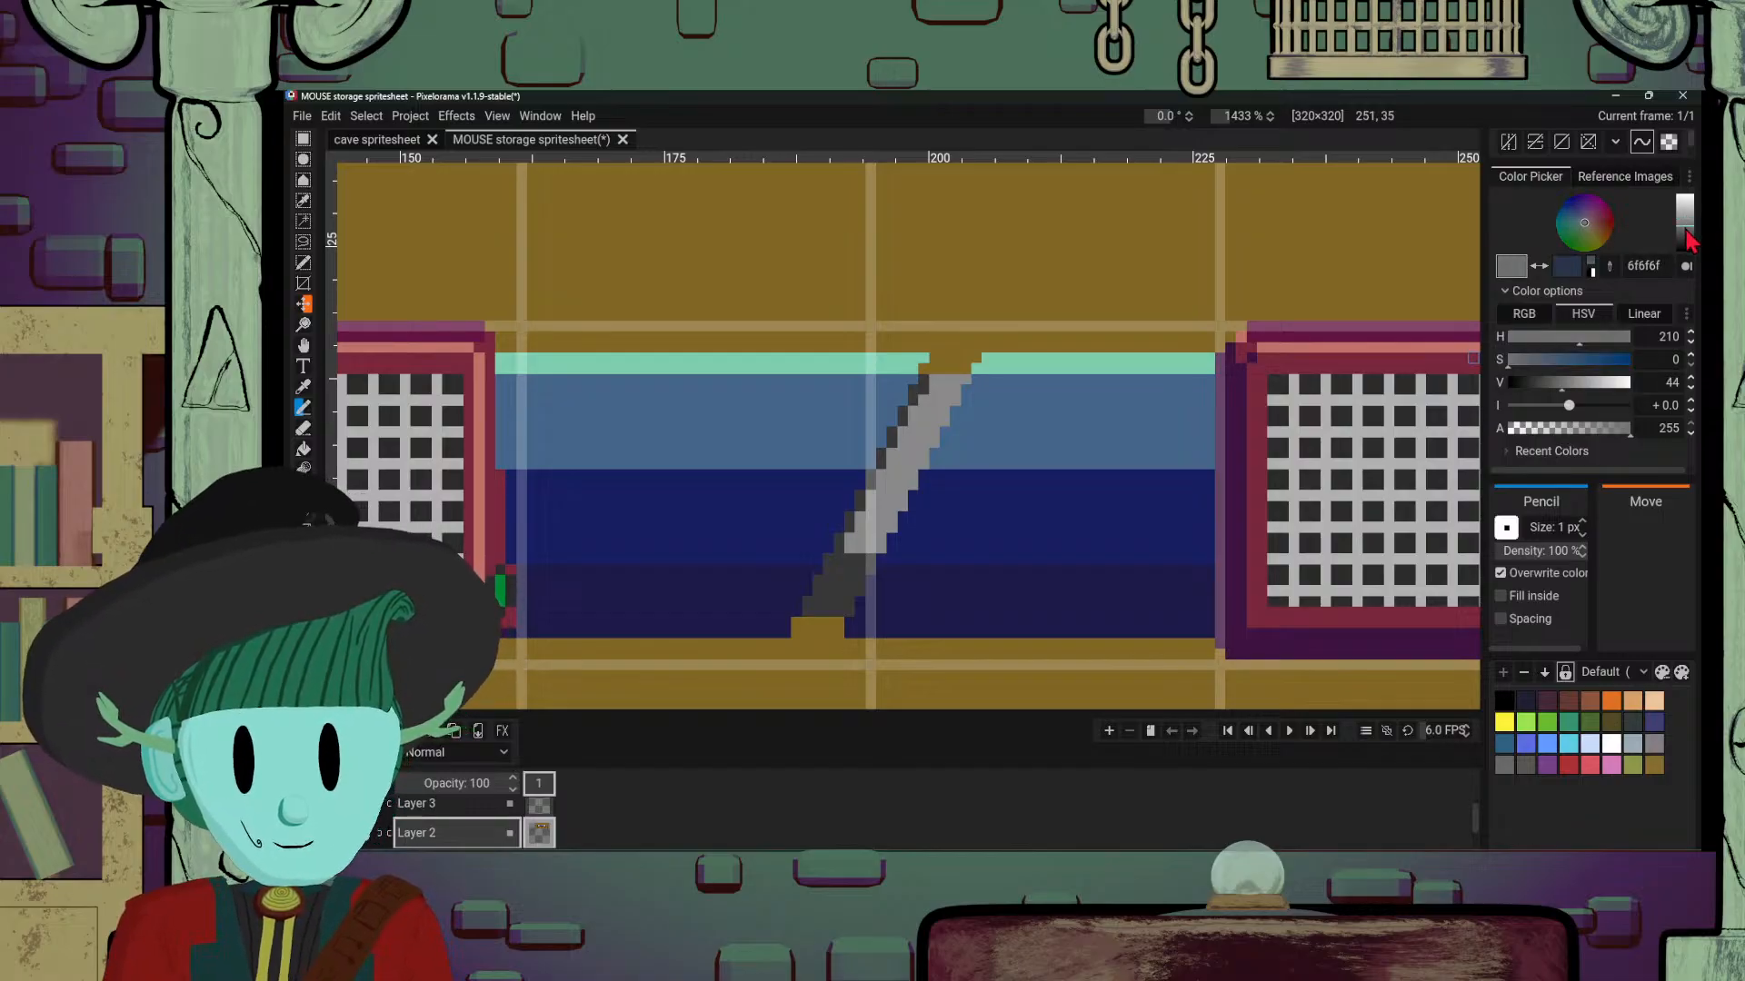
left_click_drag(1686, 223, 1686, 195)
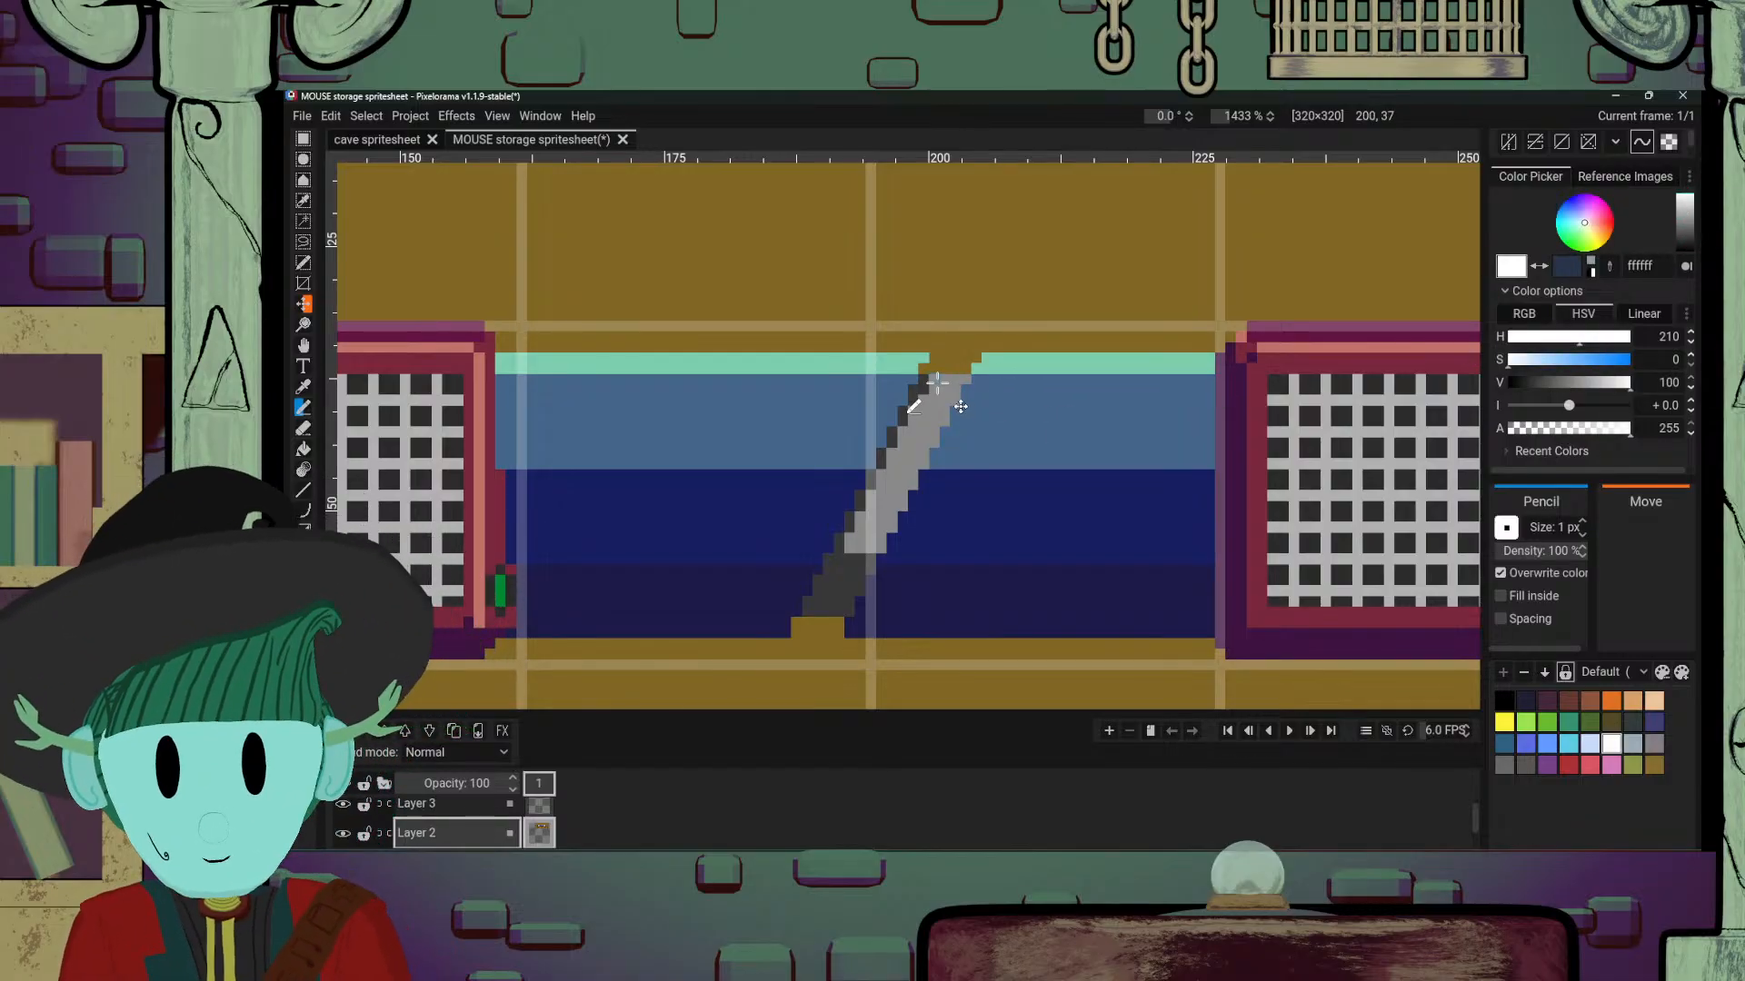
mouse_move(934, 382)
left_mouse_down()
mouse_move(961, 380)
mouse_move(947, 413)
left_mouse_up()
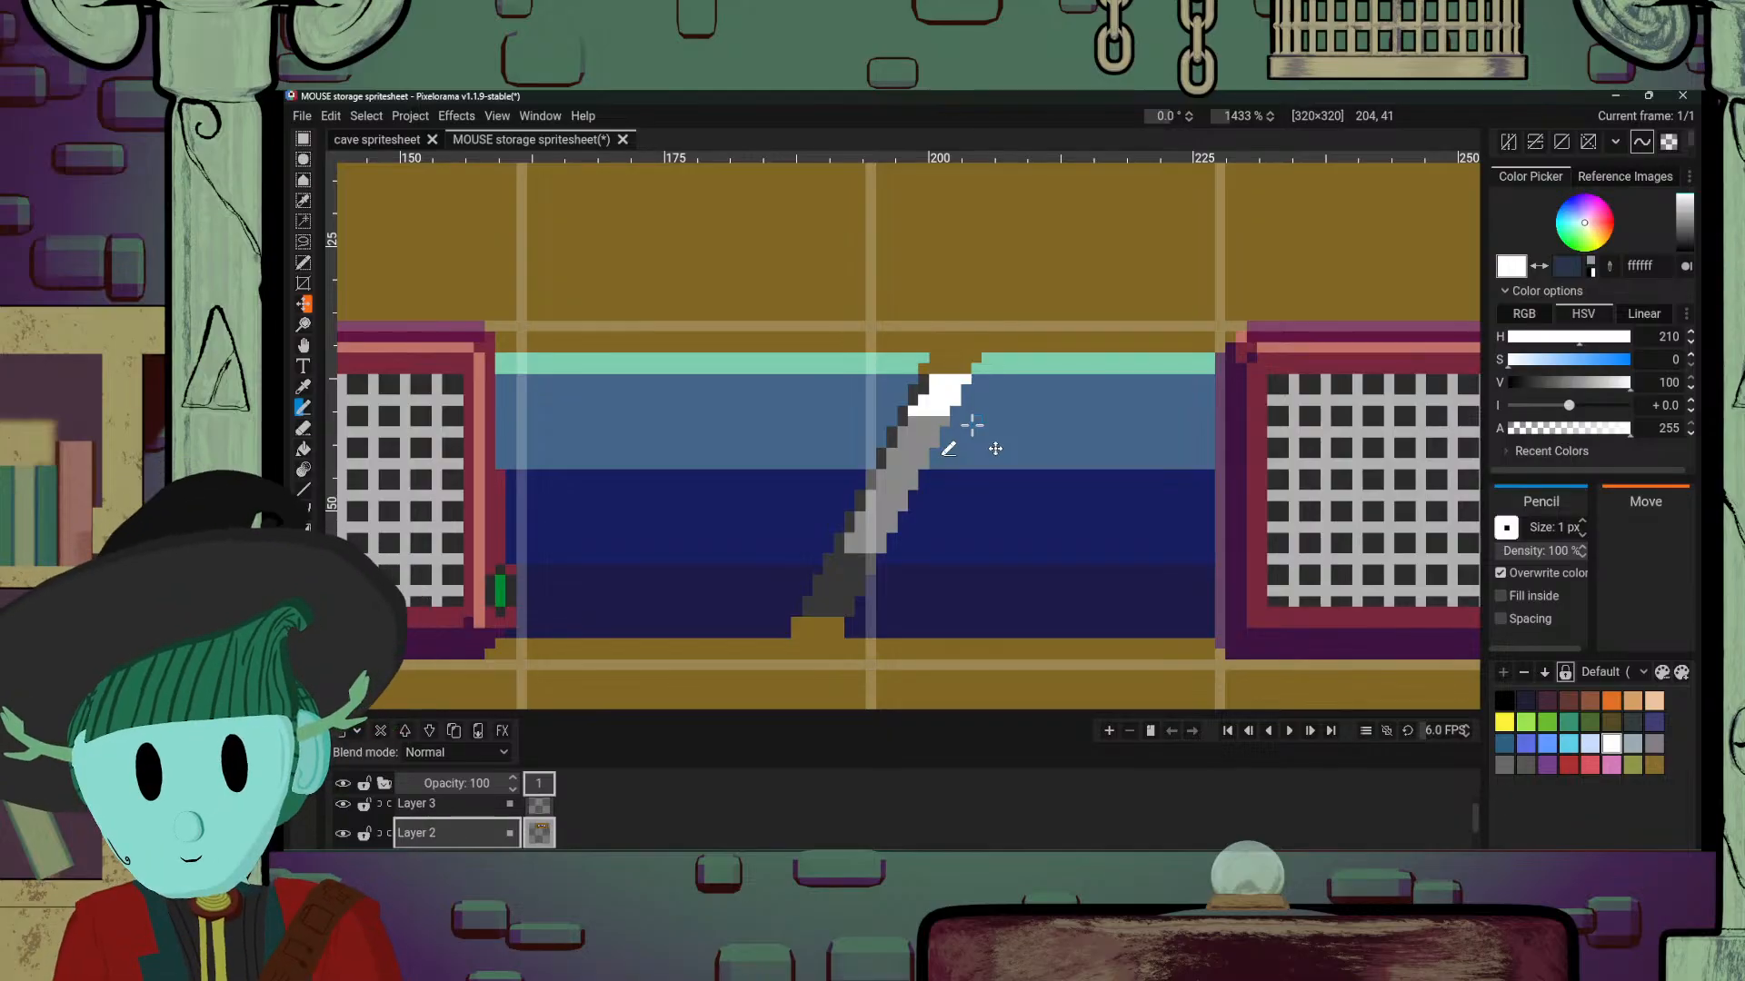
Step: Set the colour to light grey c1c1c1 and repaint the lower part of the bar's white highlight as a transition tone
scroll(971, 425, "down", 8)
scroll(1005, 580, "up", 7)
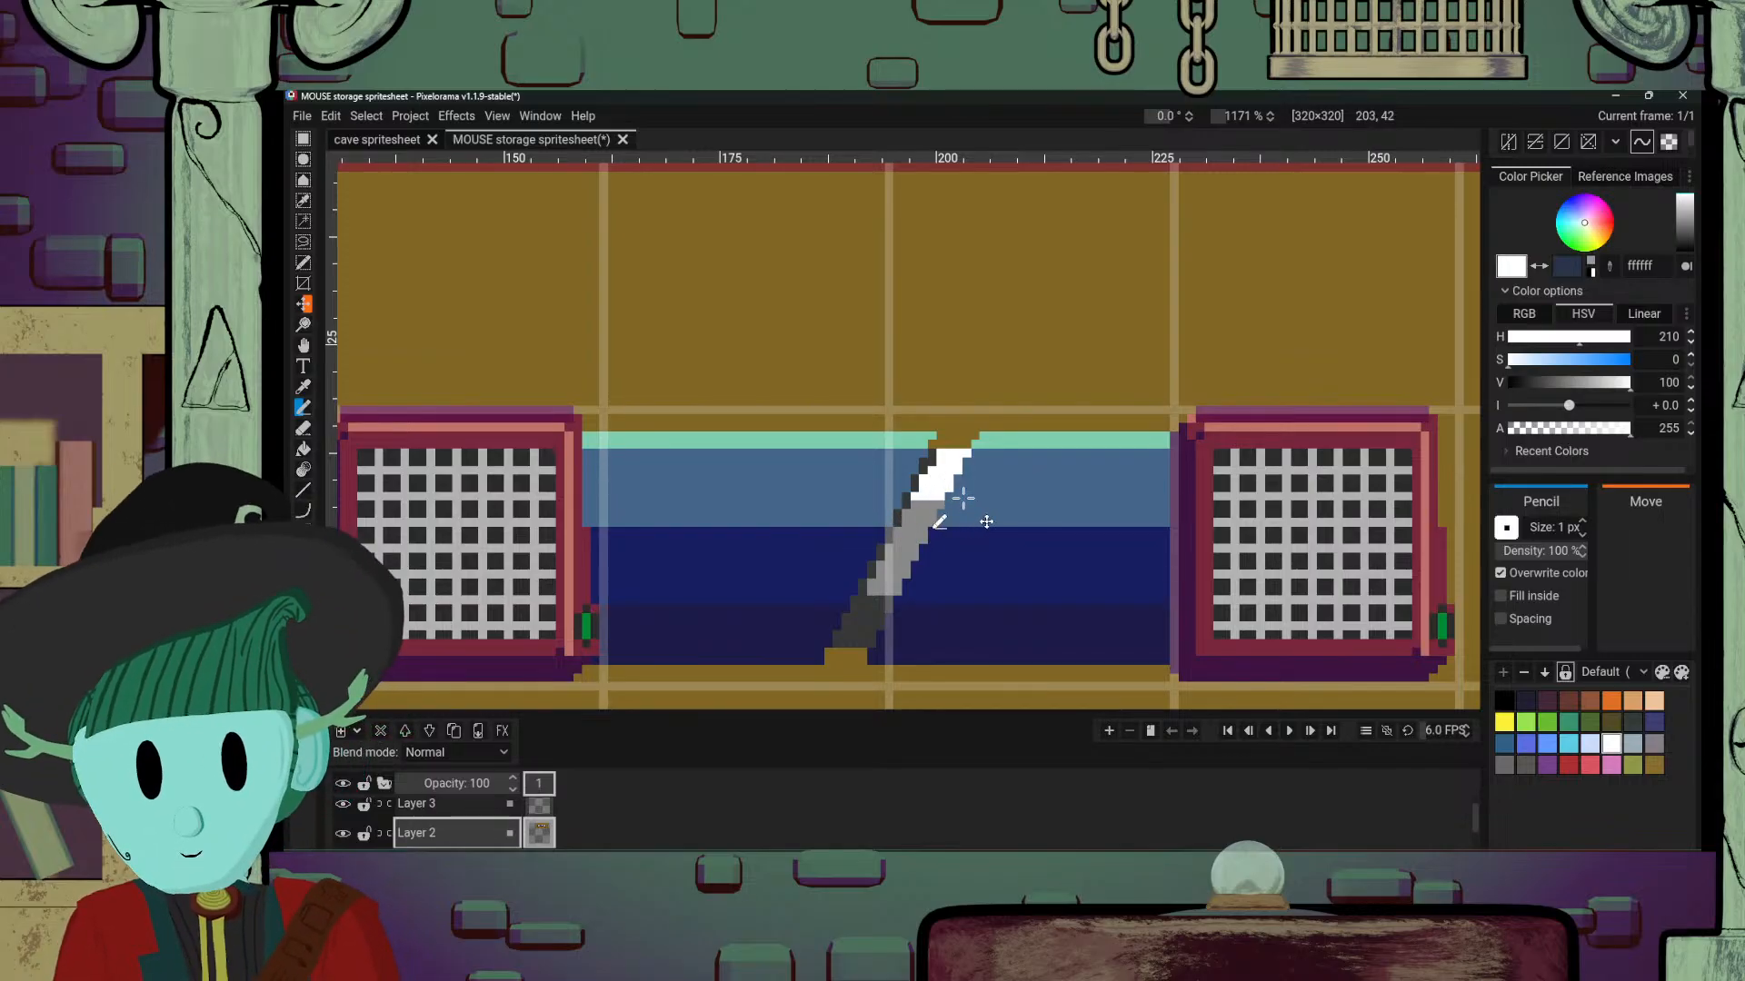
scroll(963, 498, "down", 2)
scroll(968, 518, "up", 4)
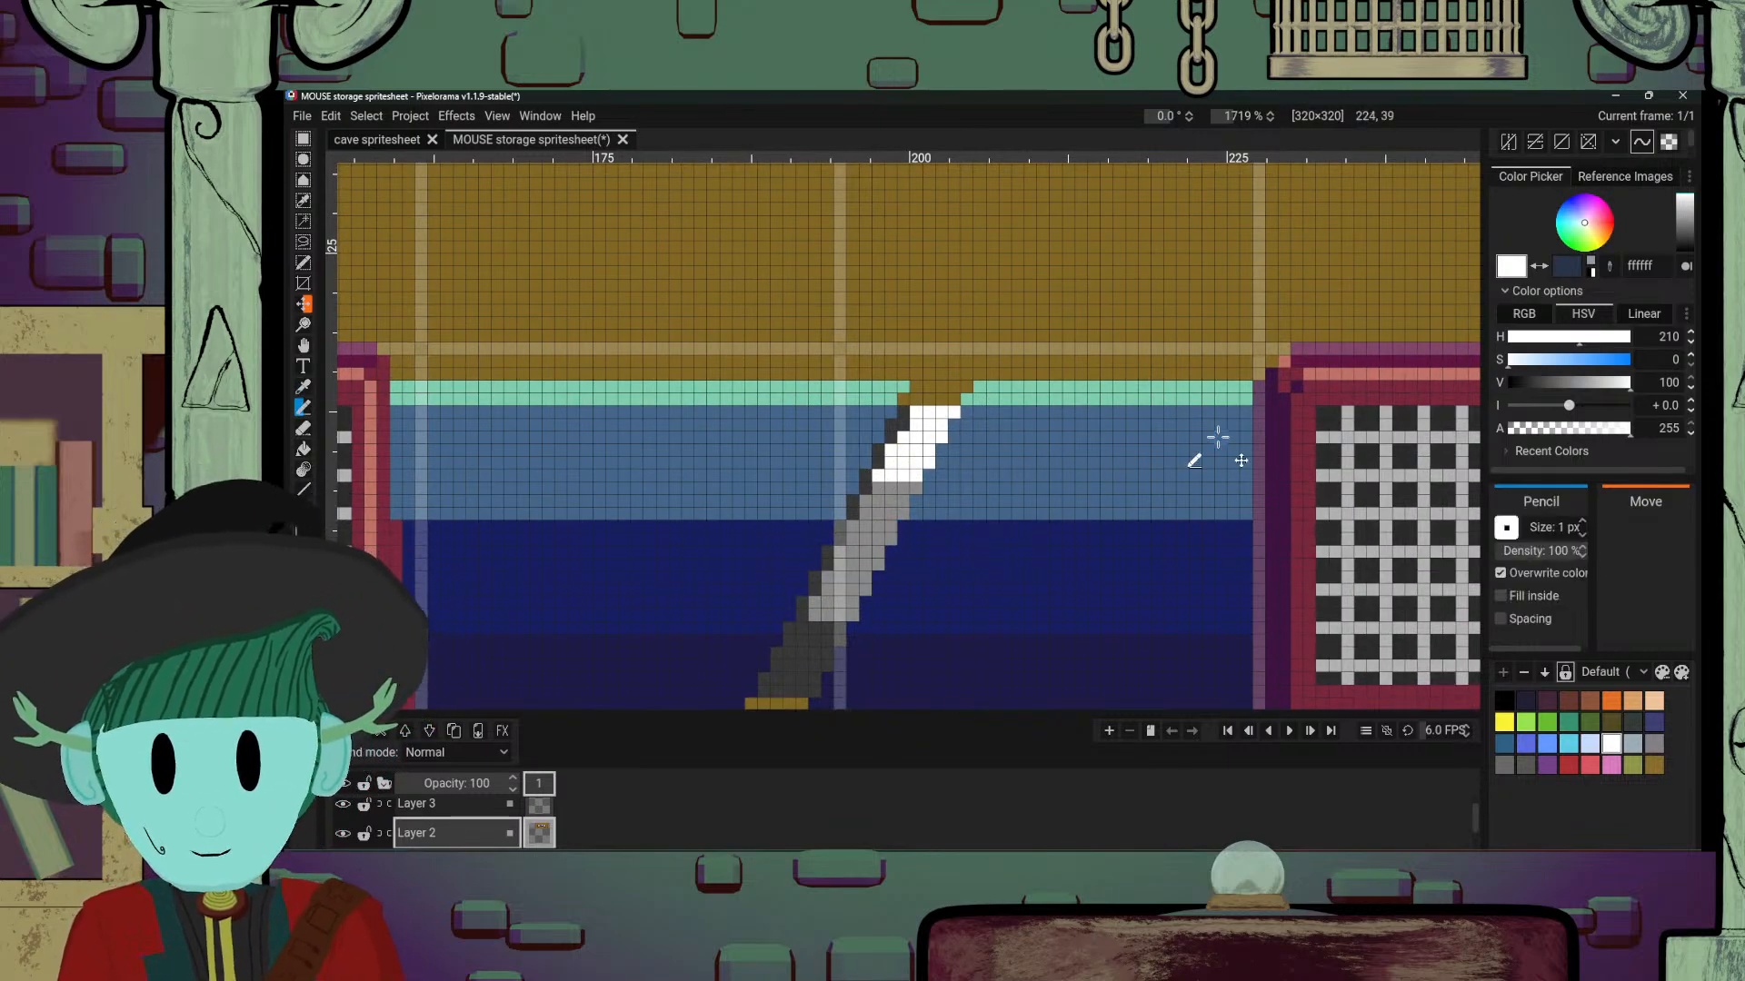
left_click(1686, 216)
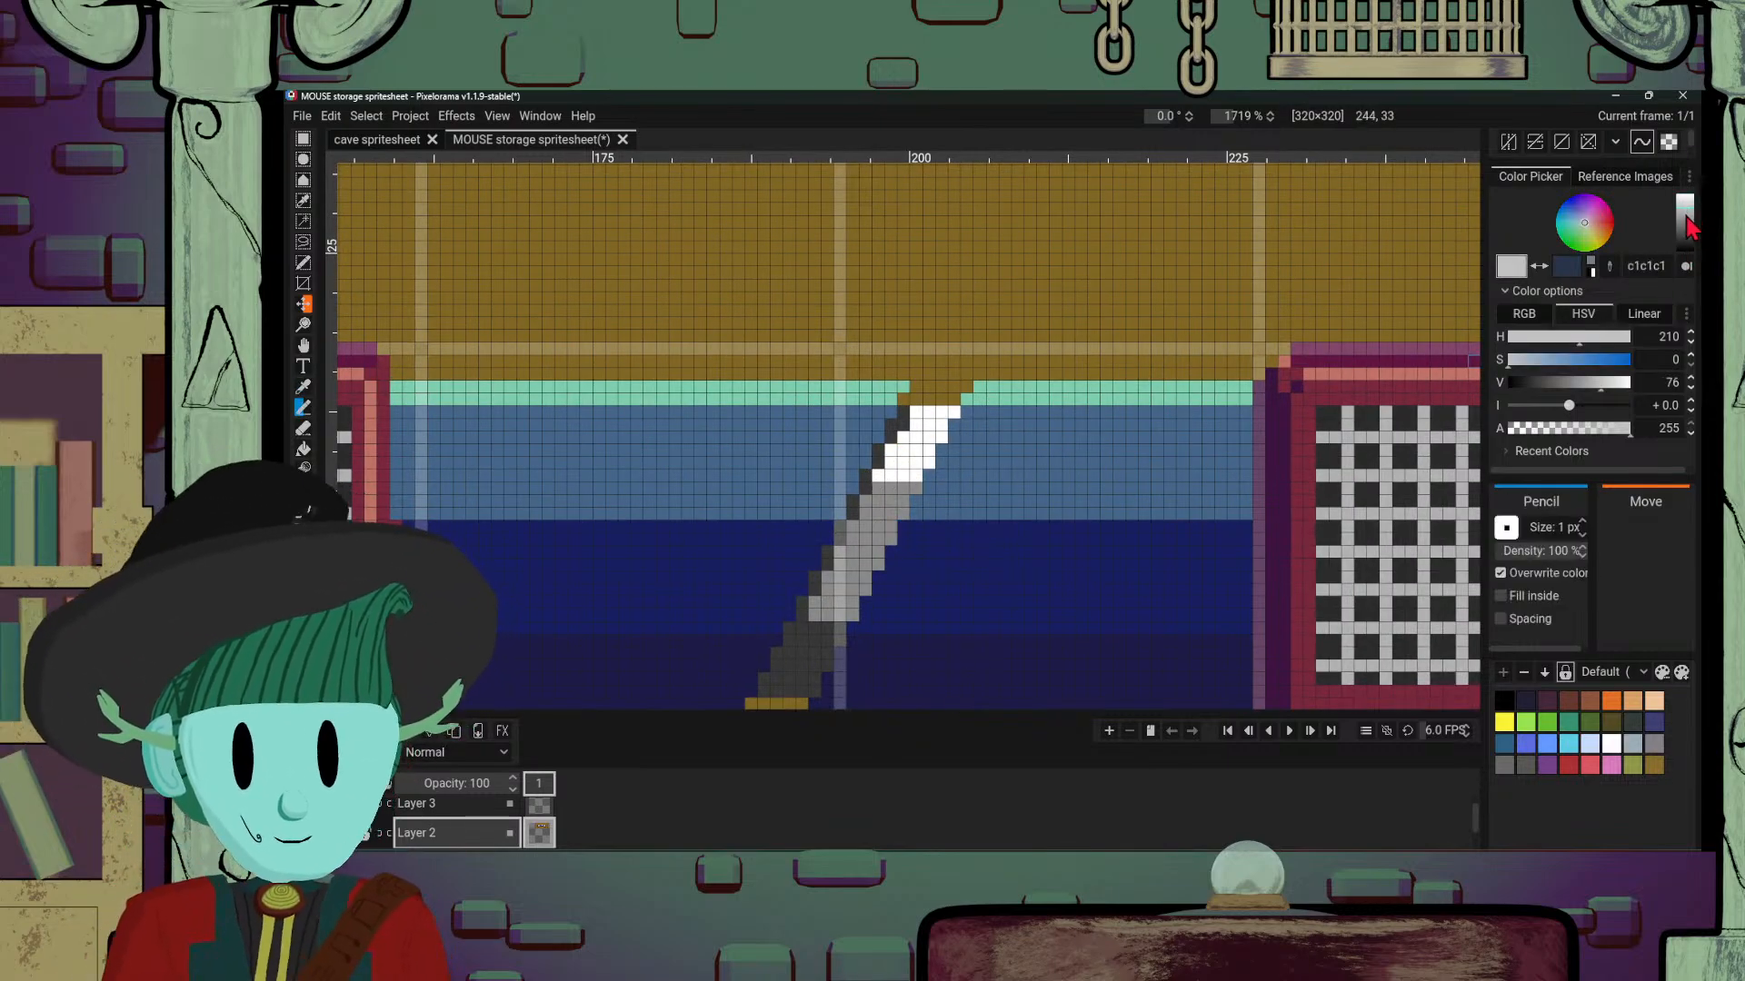
mouse_move(902, 438)
left_mouse_down()
mouse_move(942, 438)
mouse_move(940, 477)
mouse_move(898, 483)
left_mouse_up()
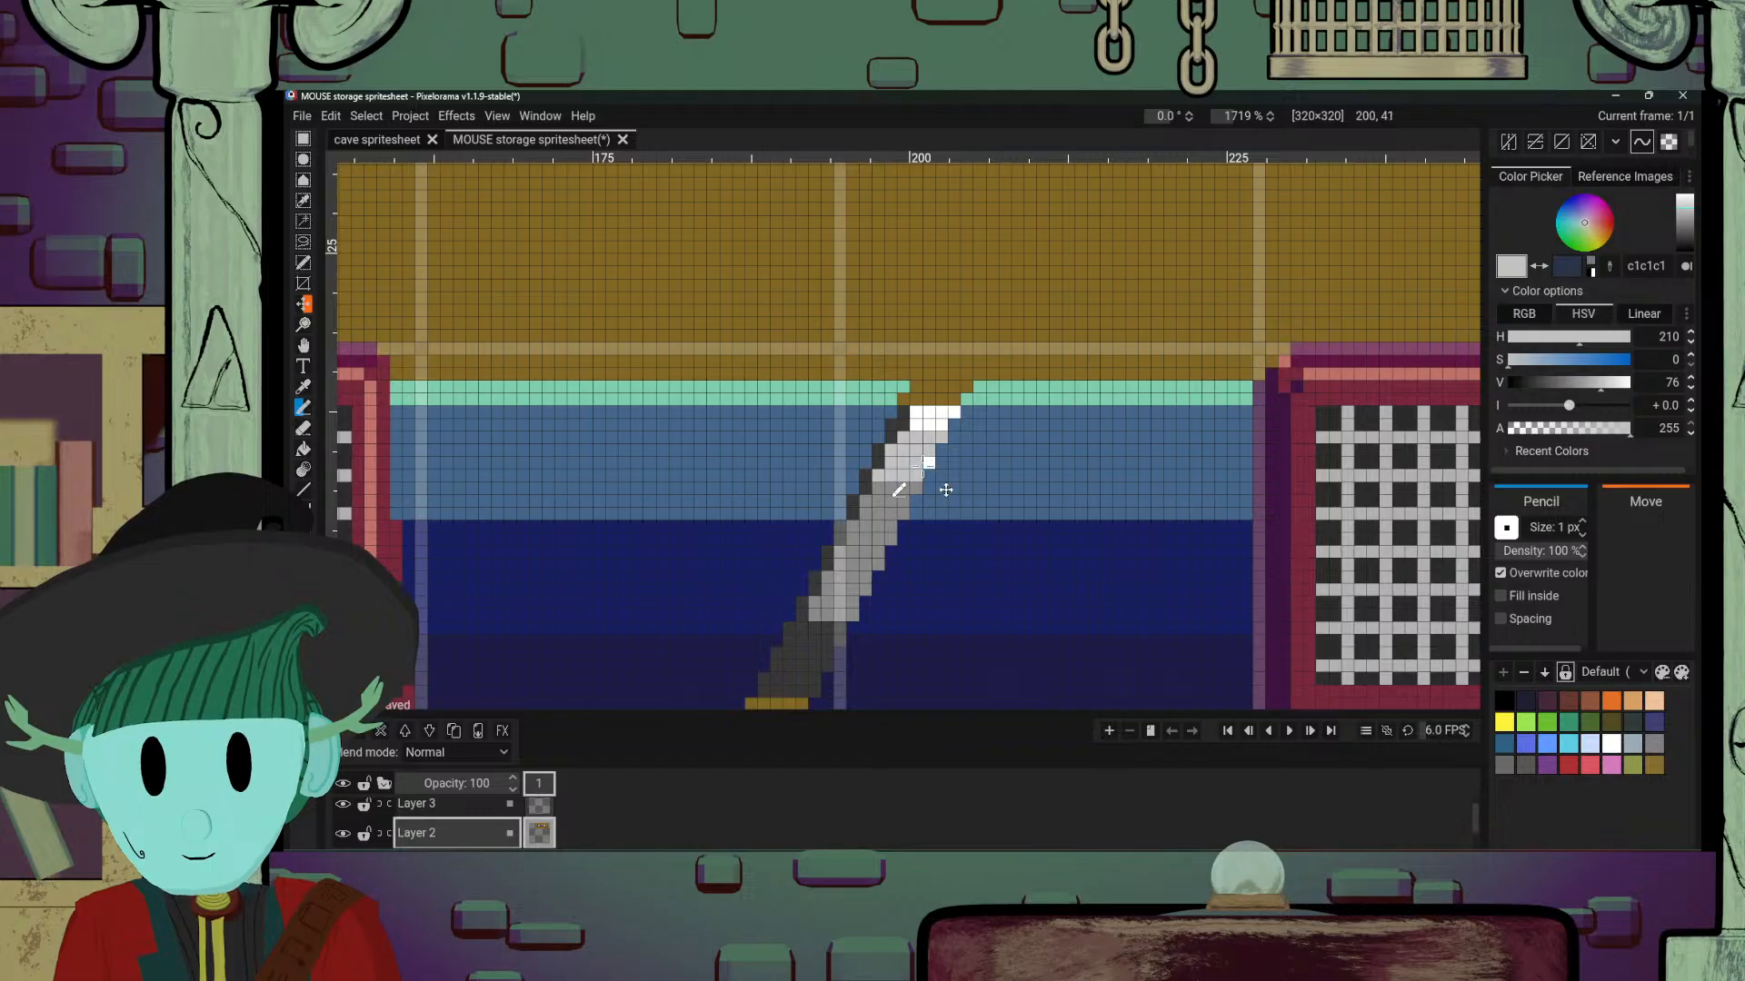
scroll(1032, 498, "down", 8)
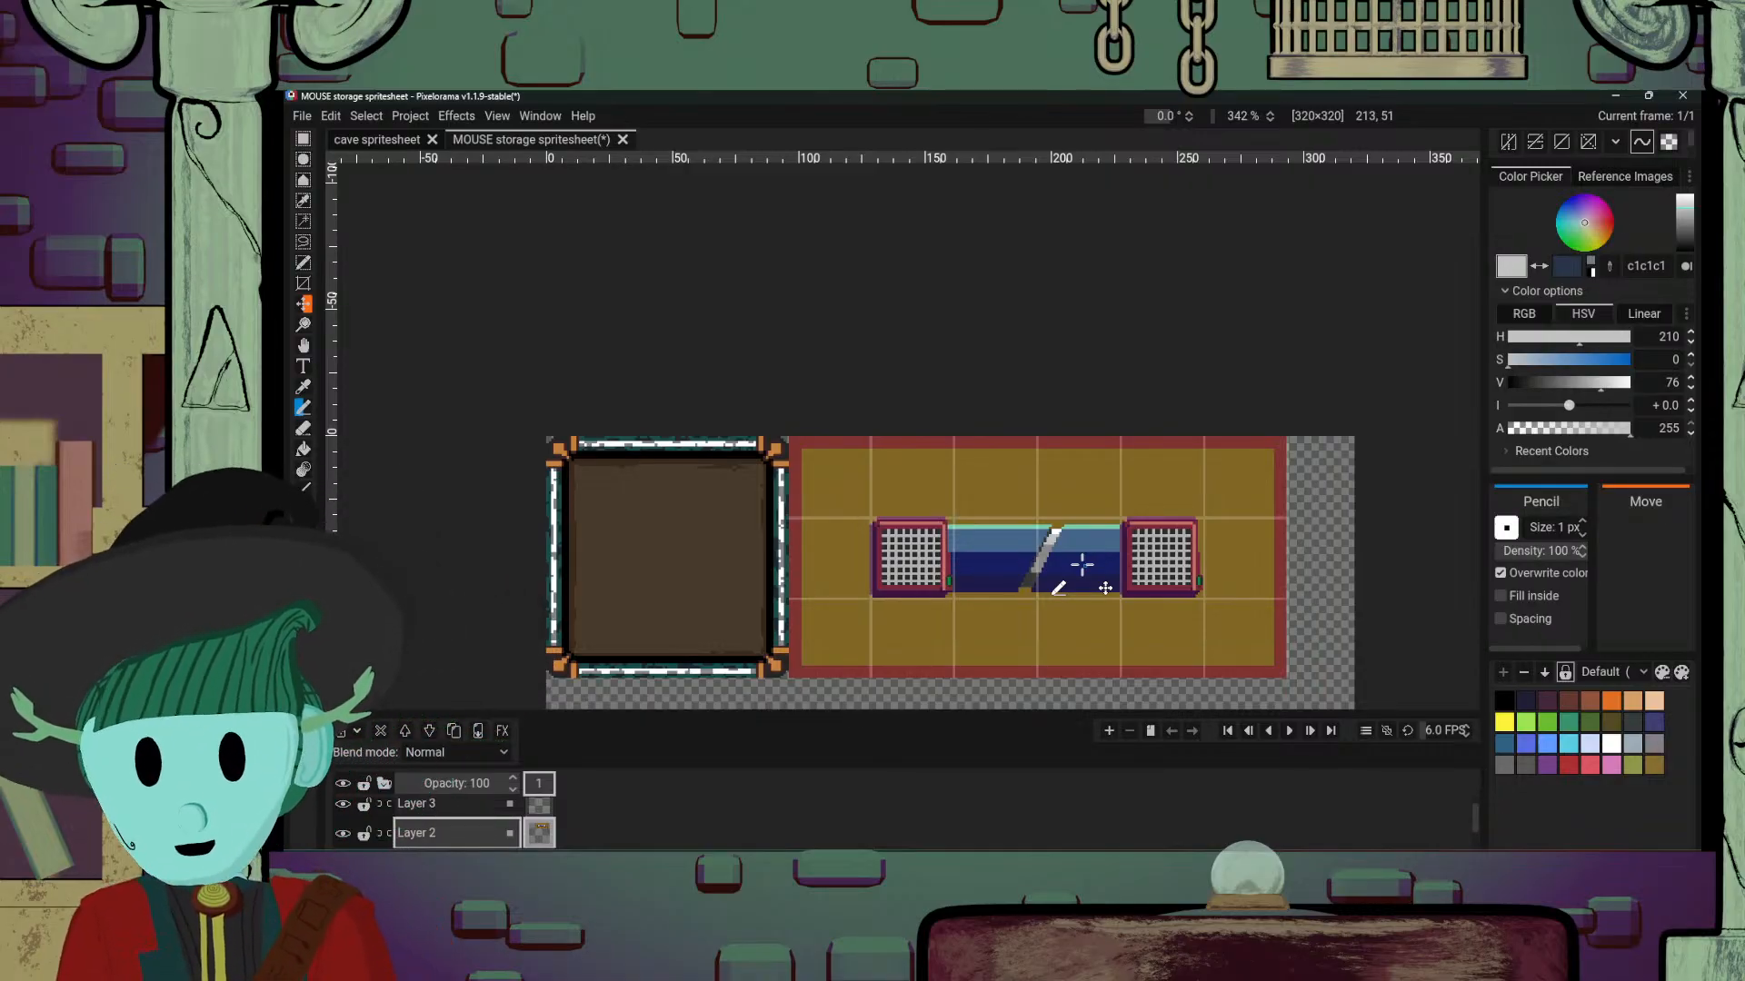
scroll(1081, 564, "up", 4)
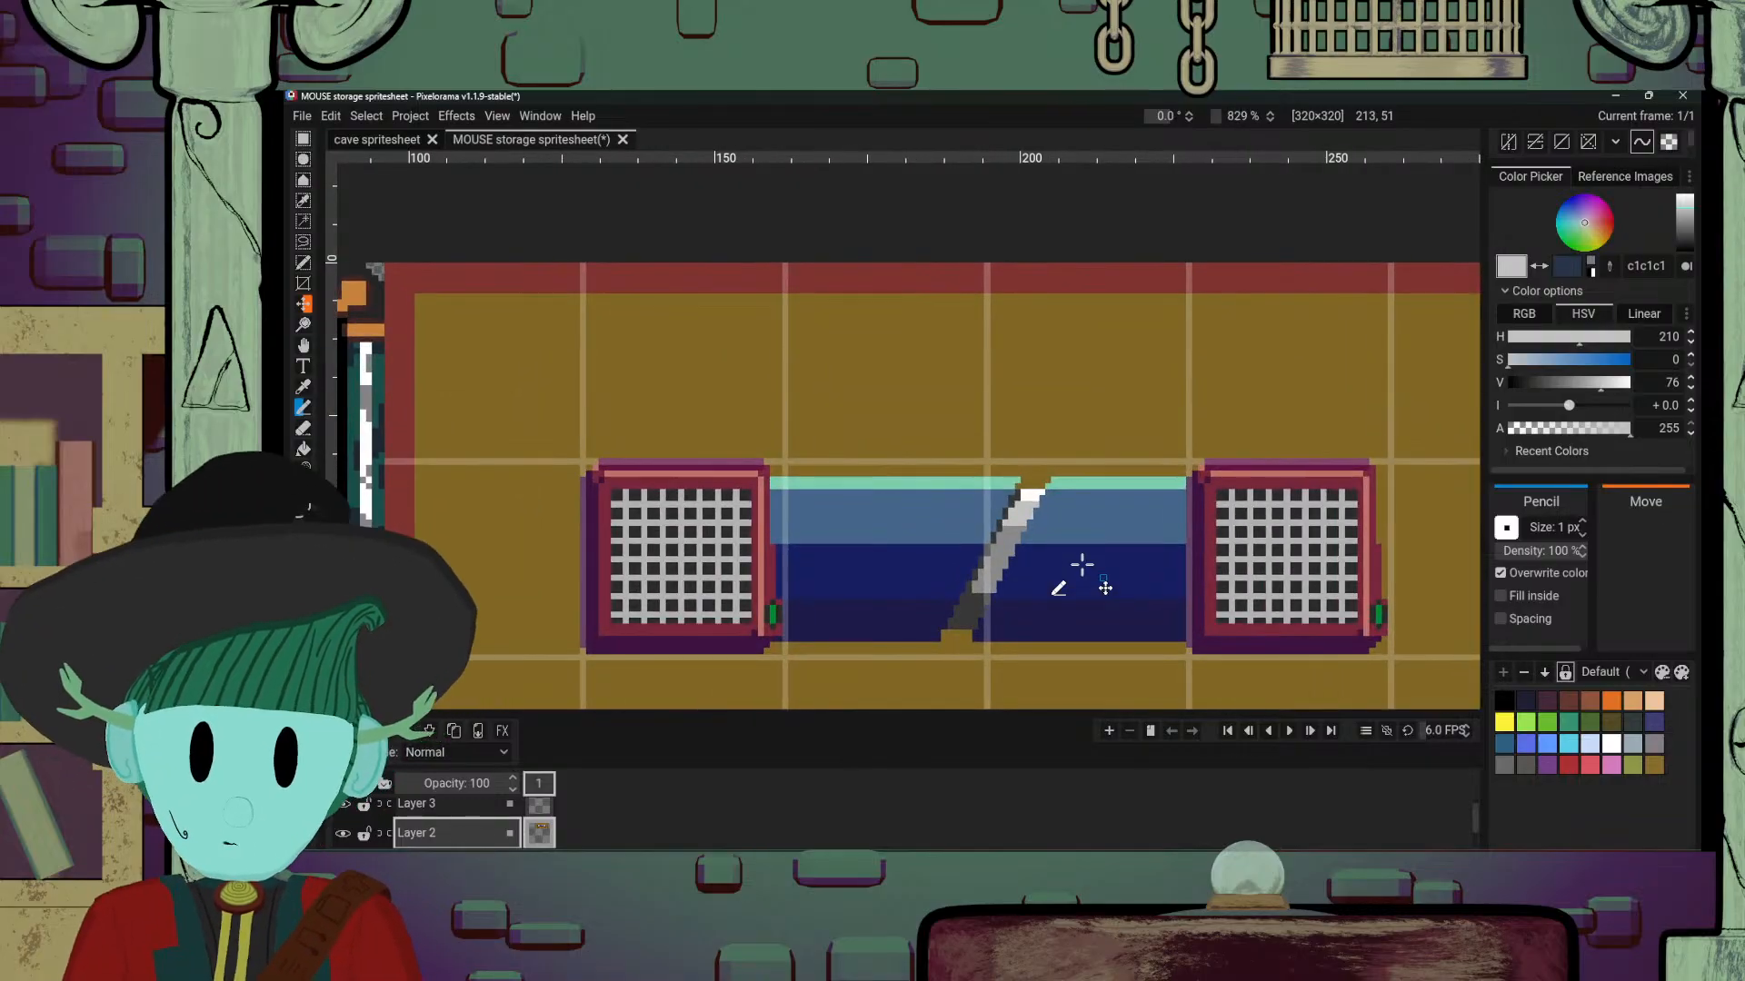
scroll(995, 545, "up", 4)
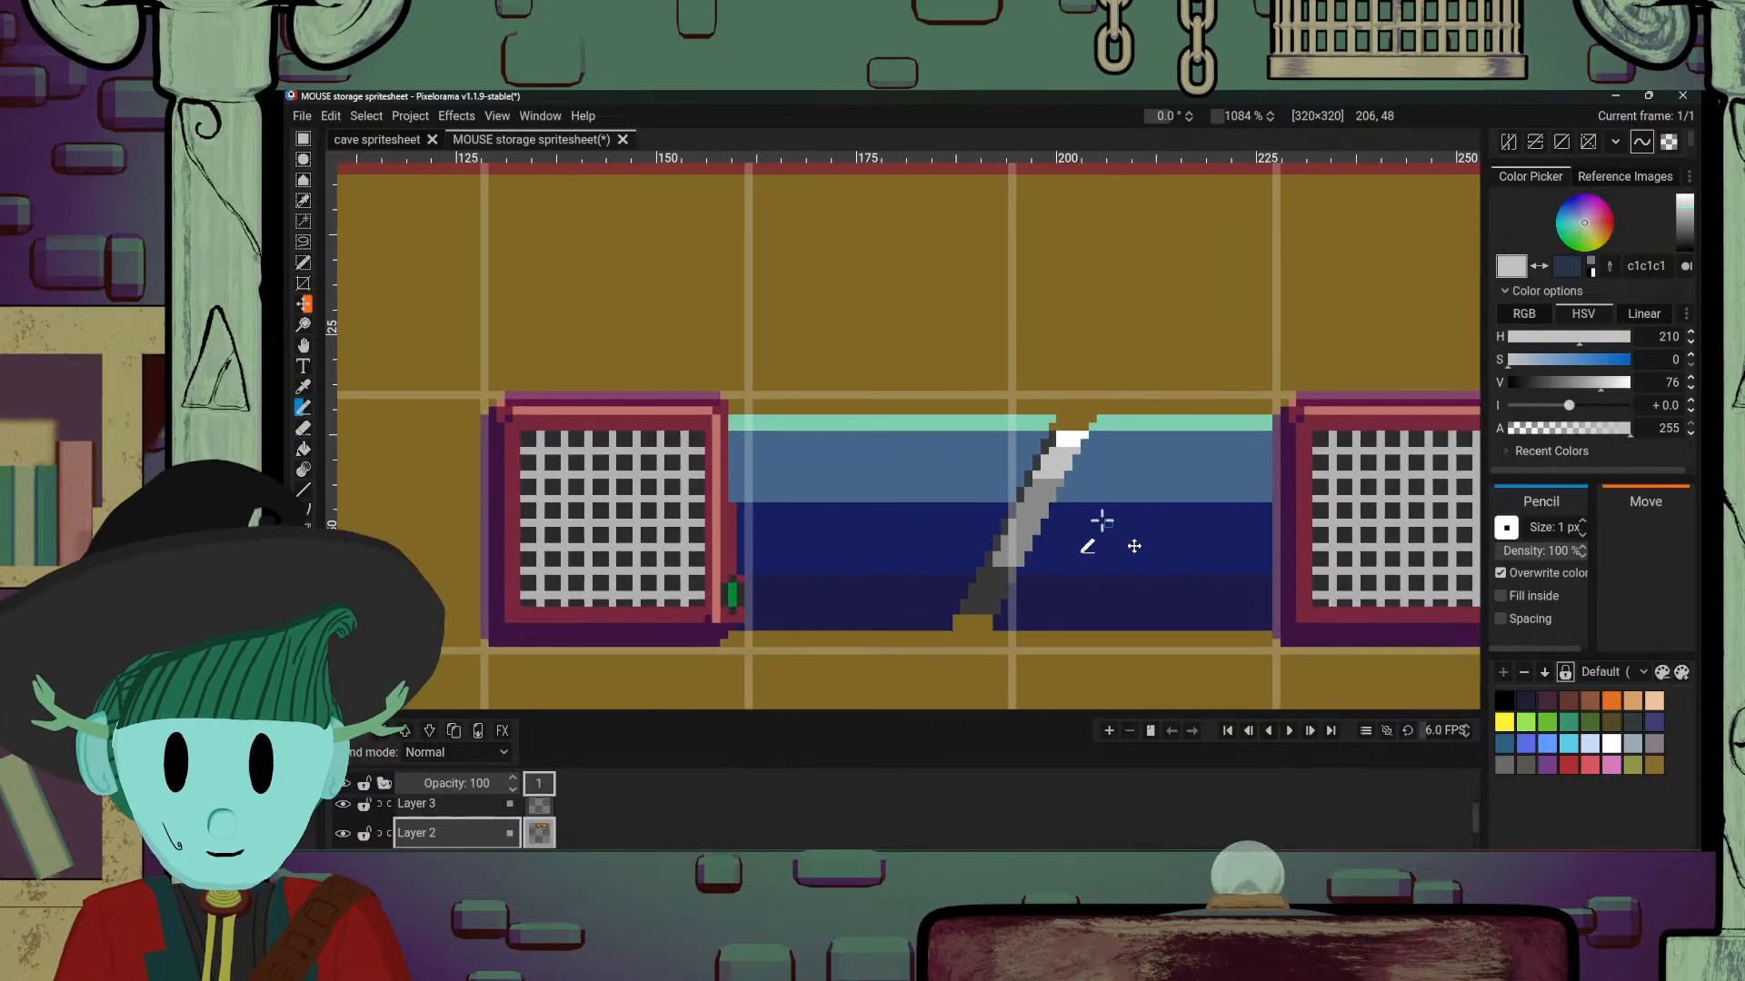
left_click_drag(645, 542, 935, 467)
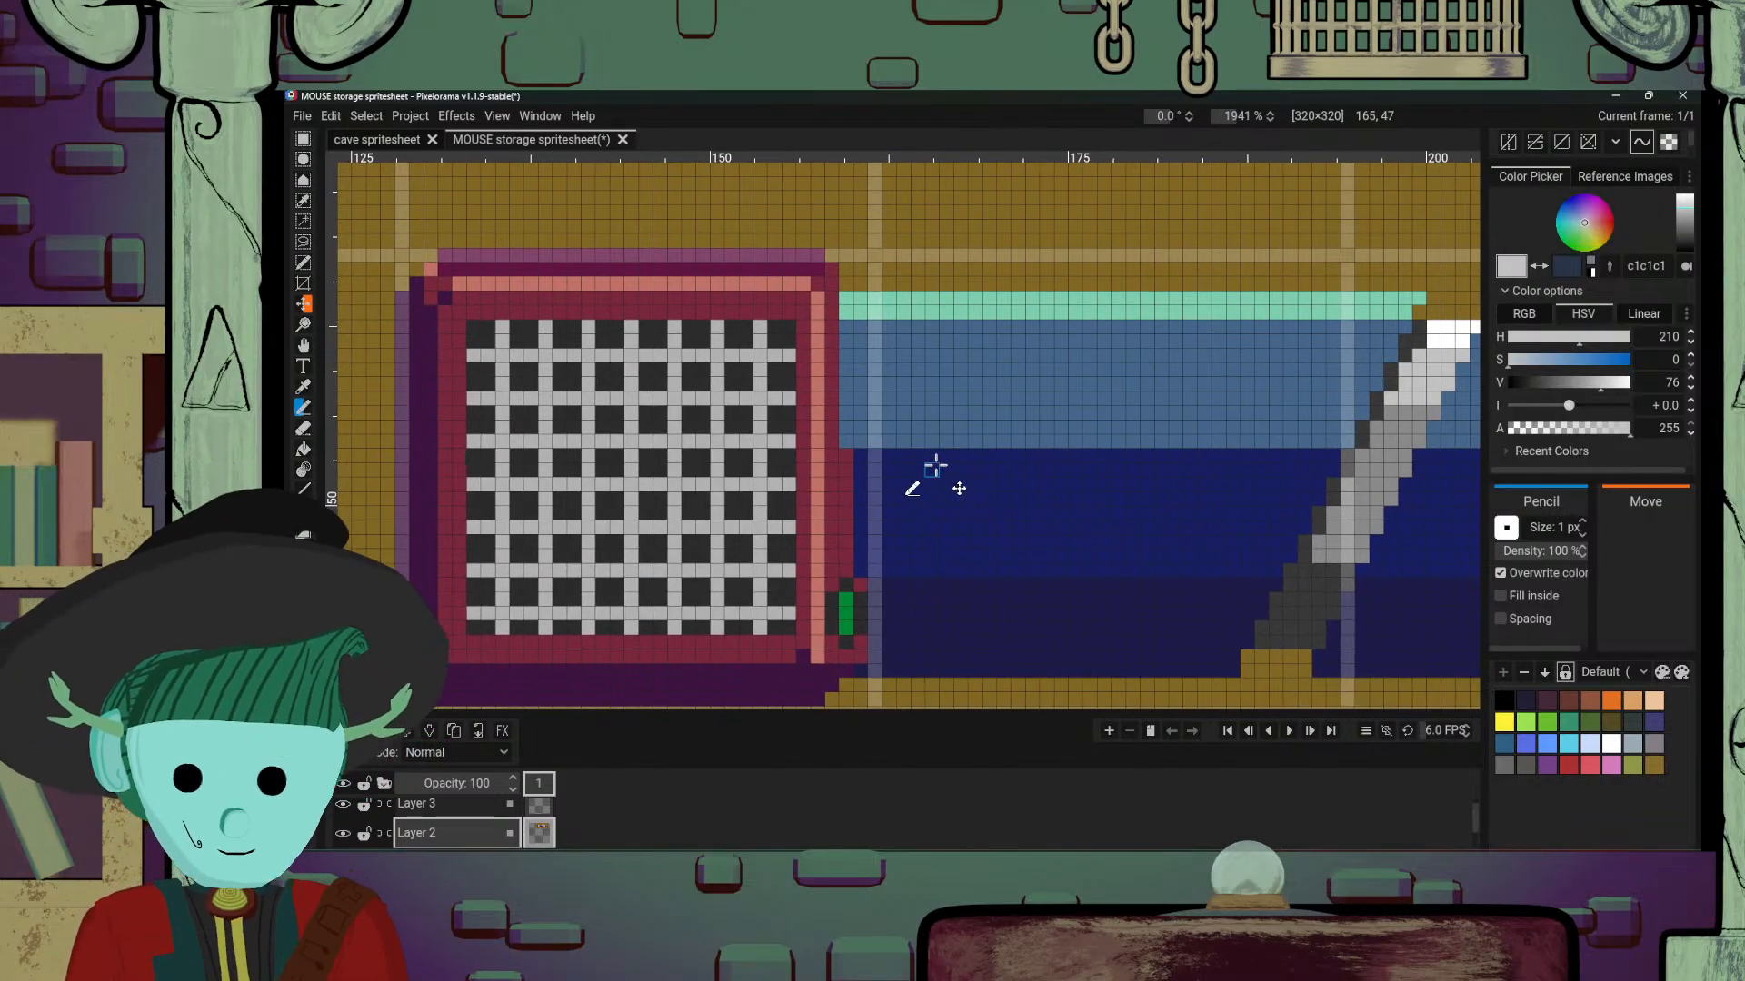
Step: Sample dark navy 1c1b48 and draw a one-pixel shadow column beside the left grid box, down through the mint and light blue bands
key("o")
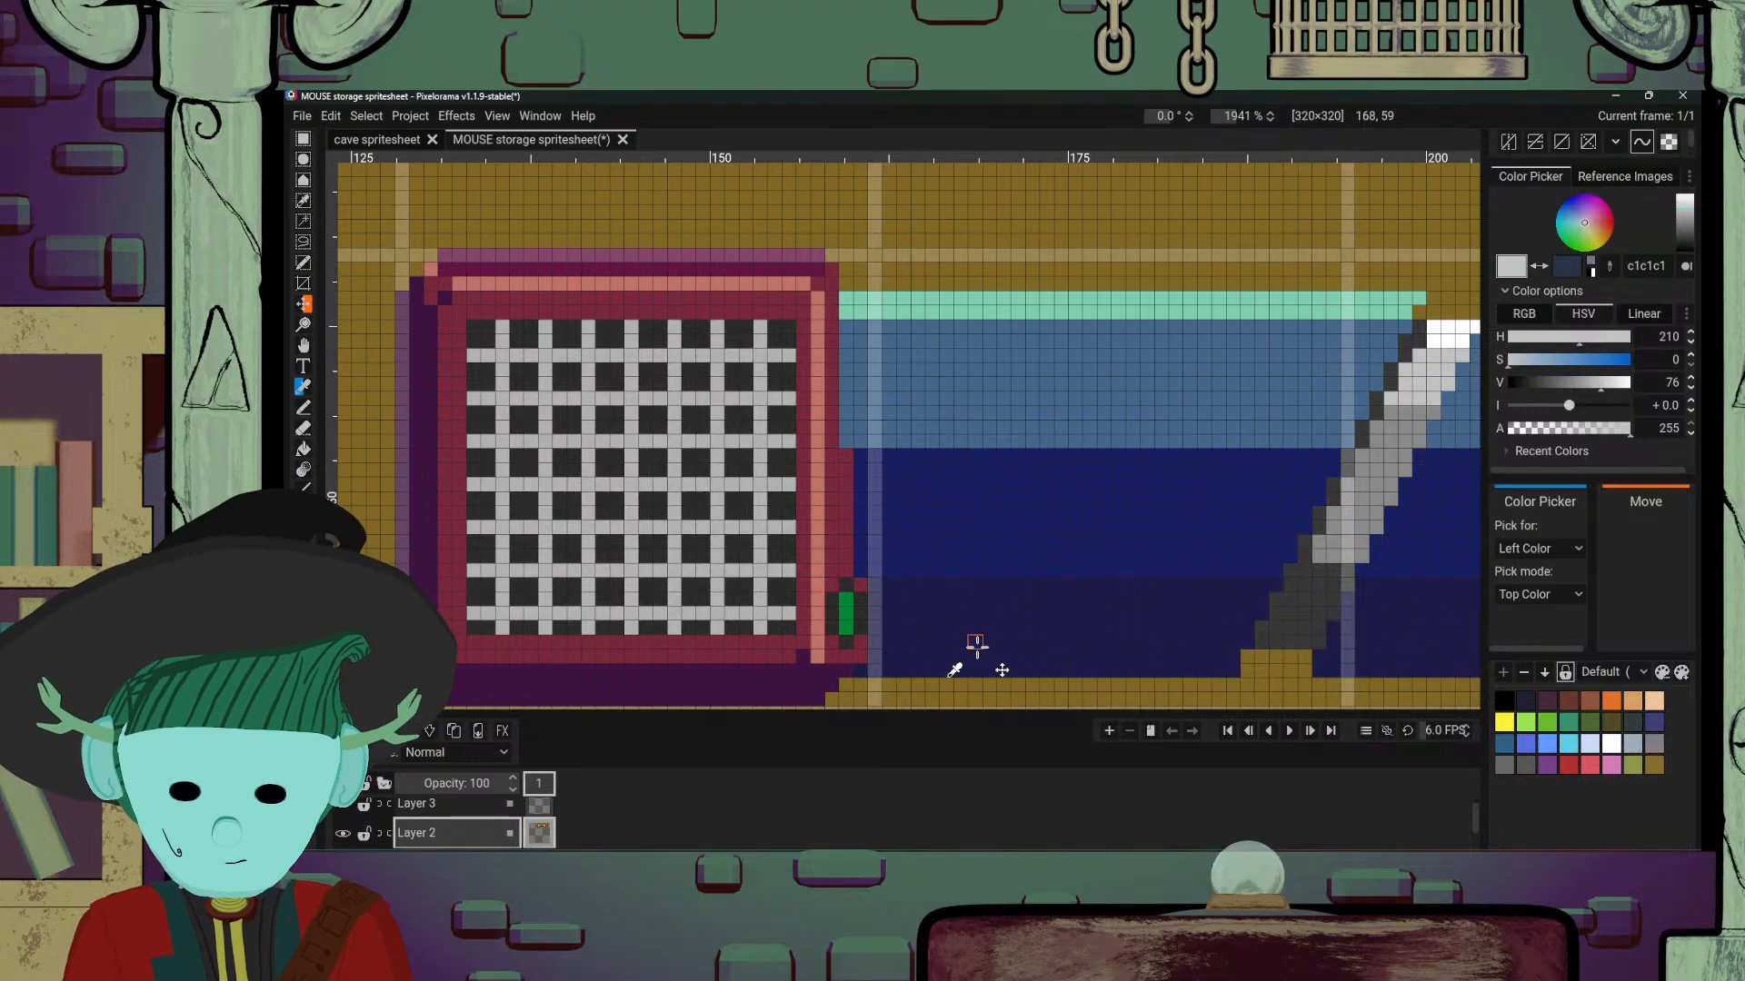
left_click(963, 600)
key("b")
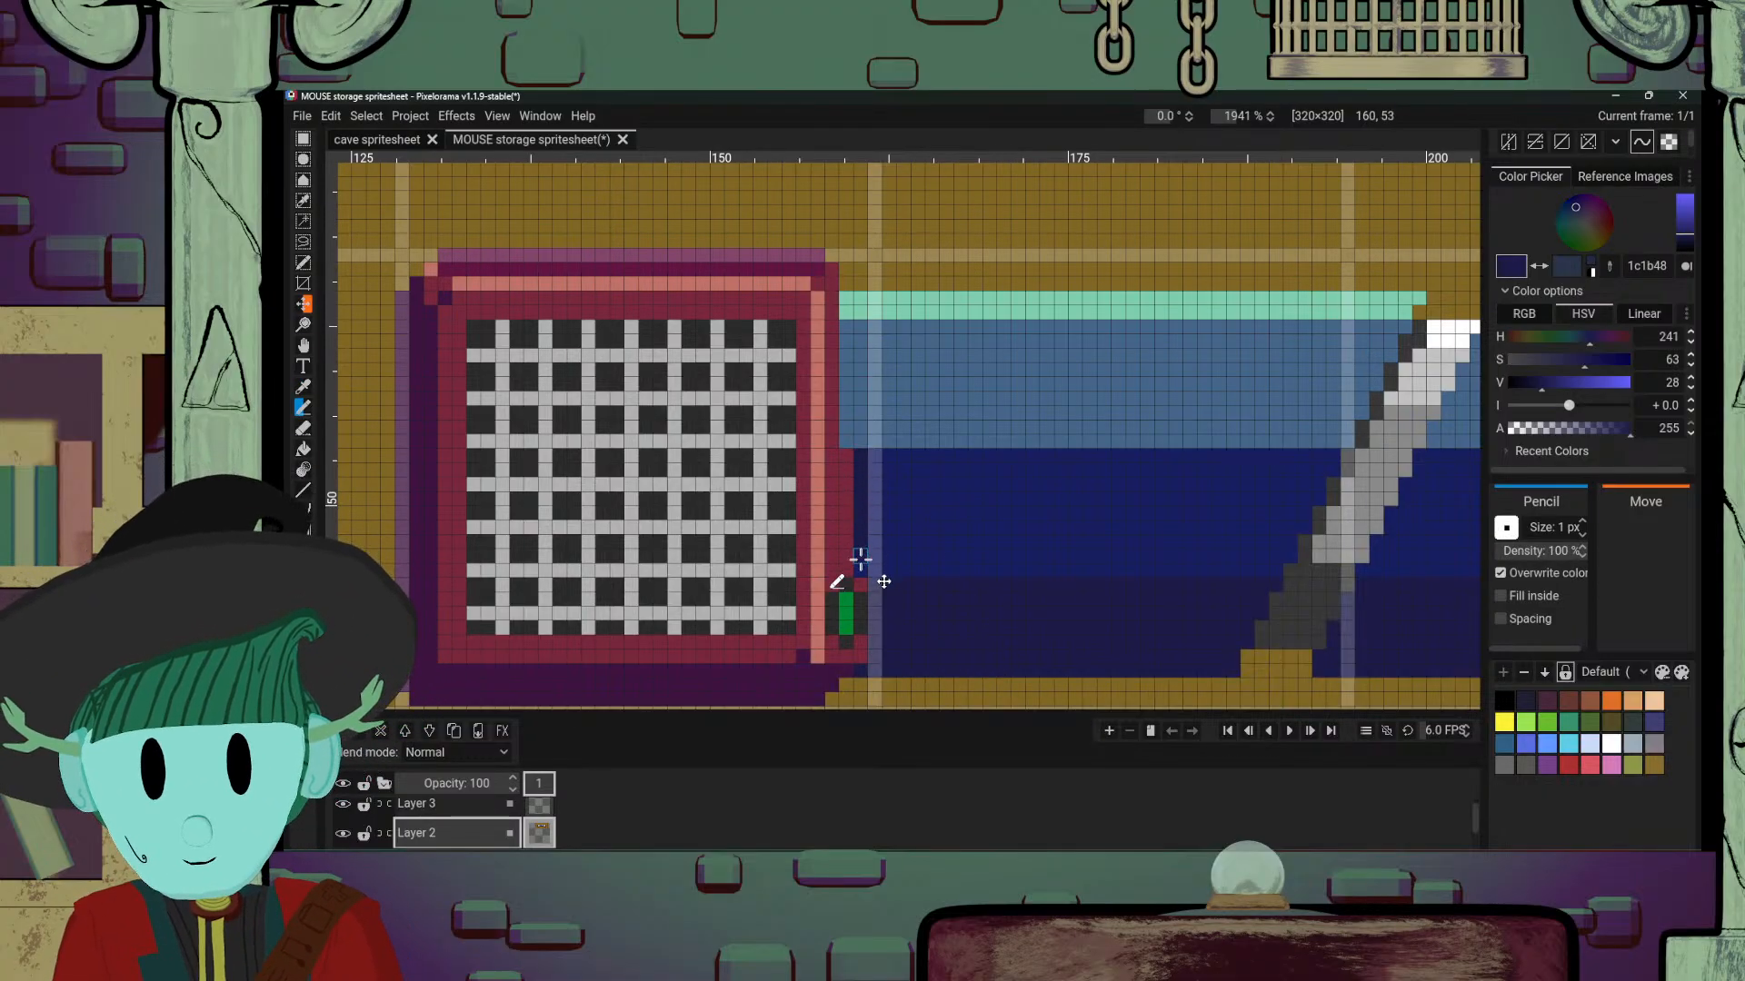
left_click_drag(848, 328, 848, 439)
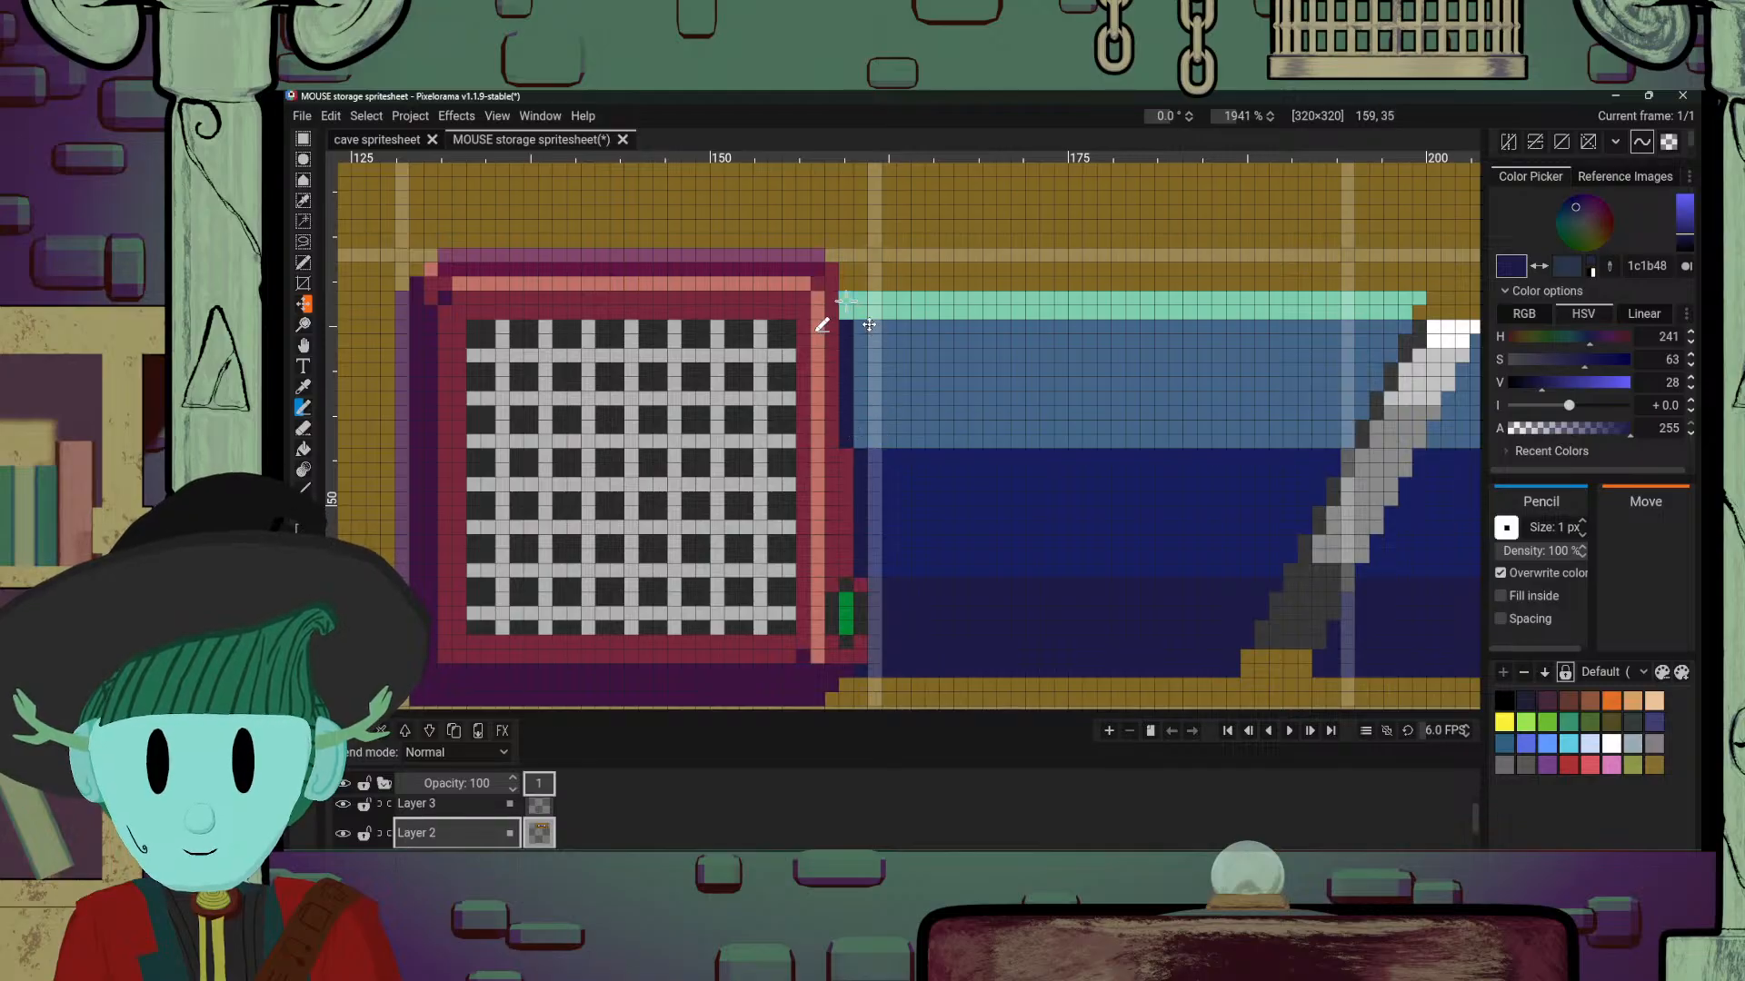
left_click(845, 303)
scroll(948, 411, "down", 8)
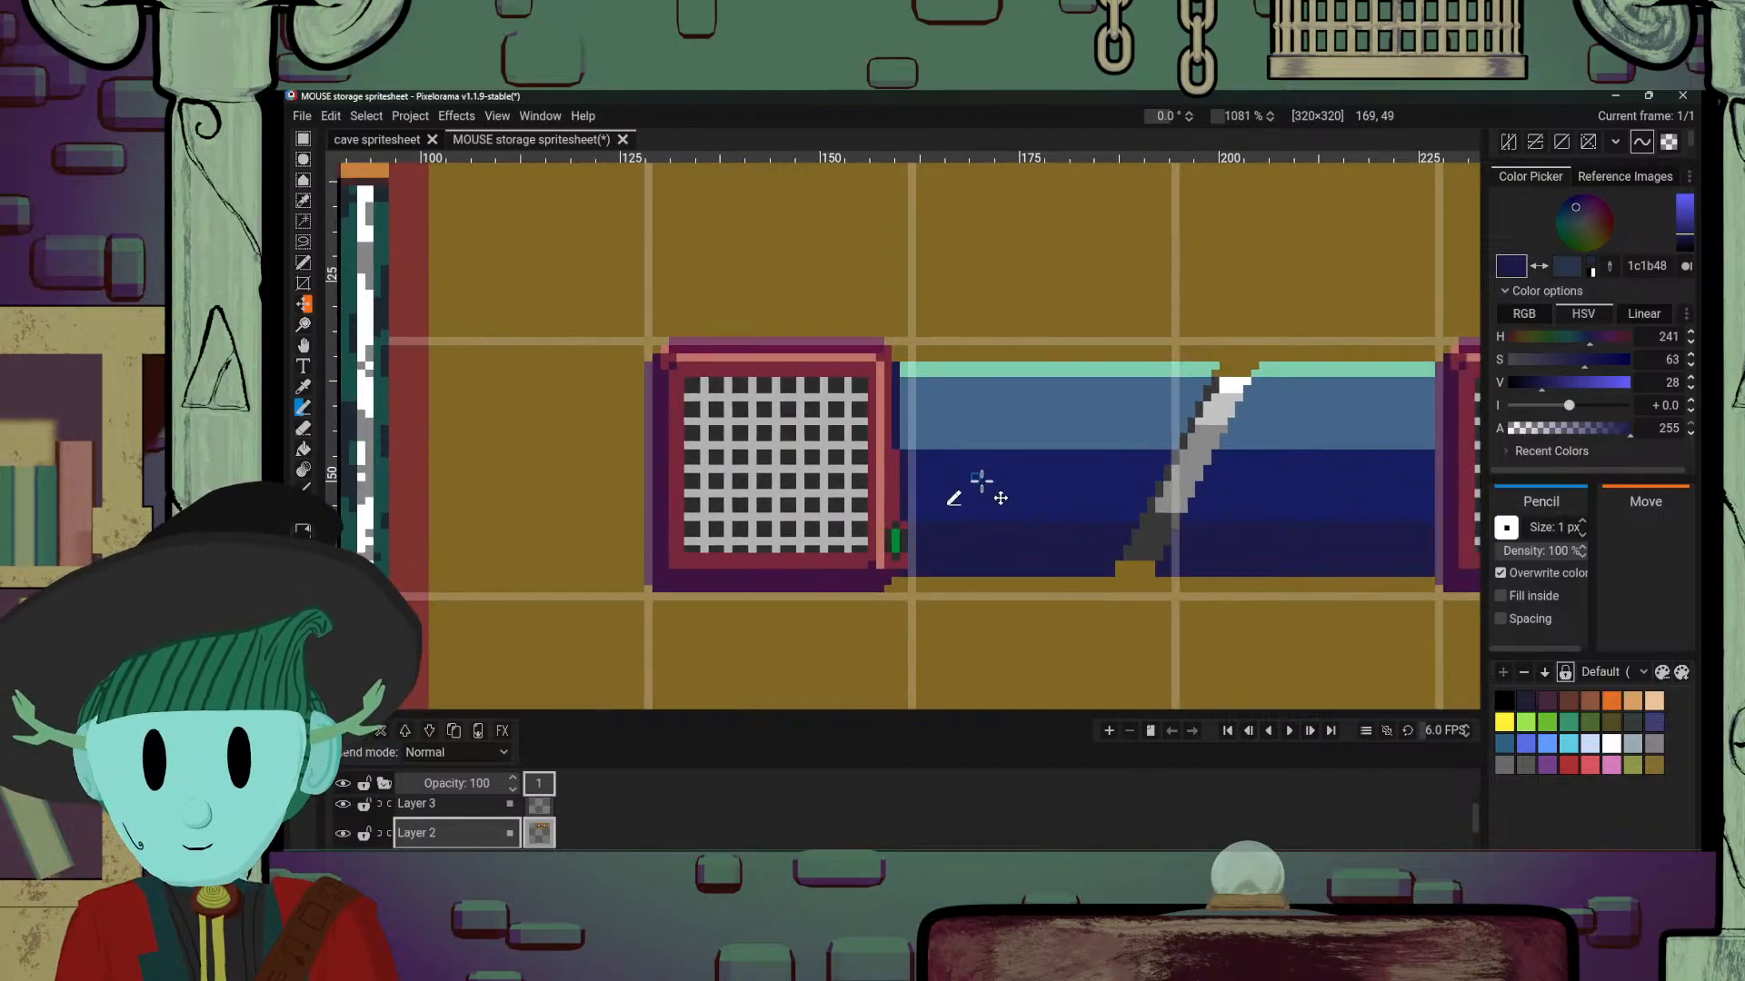
Step: Check the artwork with the Layer 3 guide lines temporarily hidden, and widen the navy shadow beside the left grid box by one pixel column
left_click(344, 808)
left_click_drag(1185, 526, 1117, 531)
scroll(1112, 531, "up", 2)
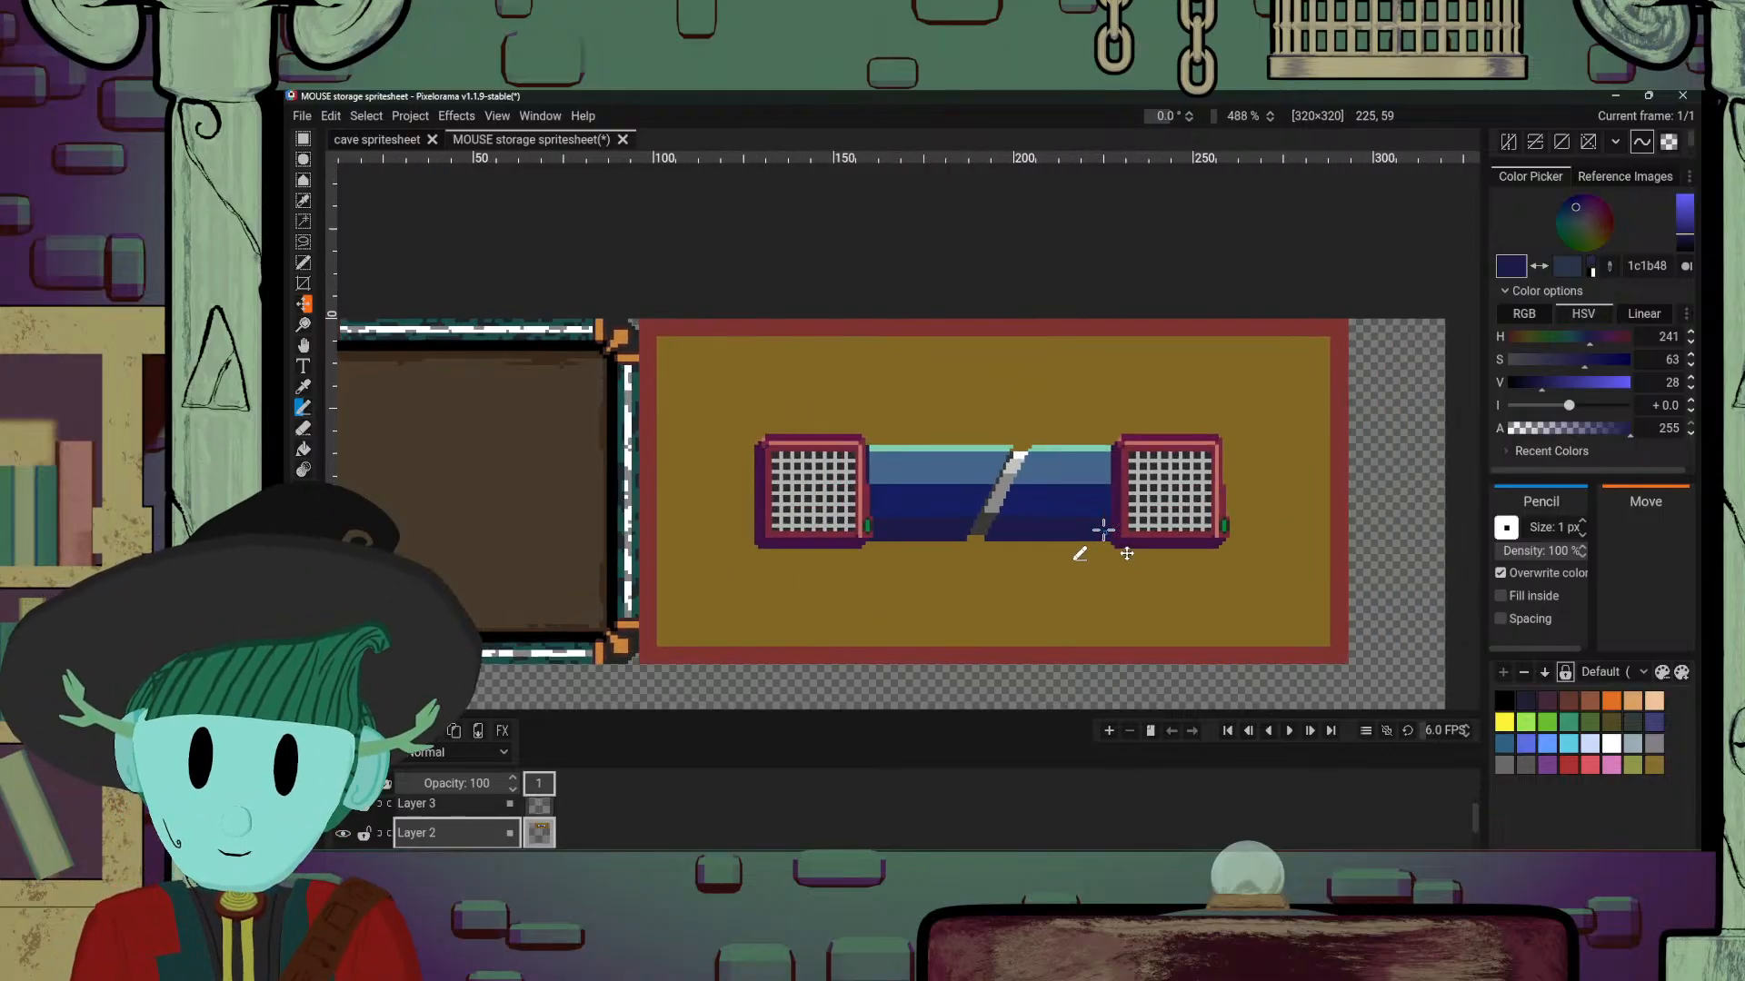
left_click(345, 806)
scroll(782, 536, "up", 6)
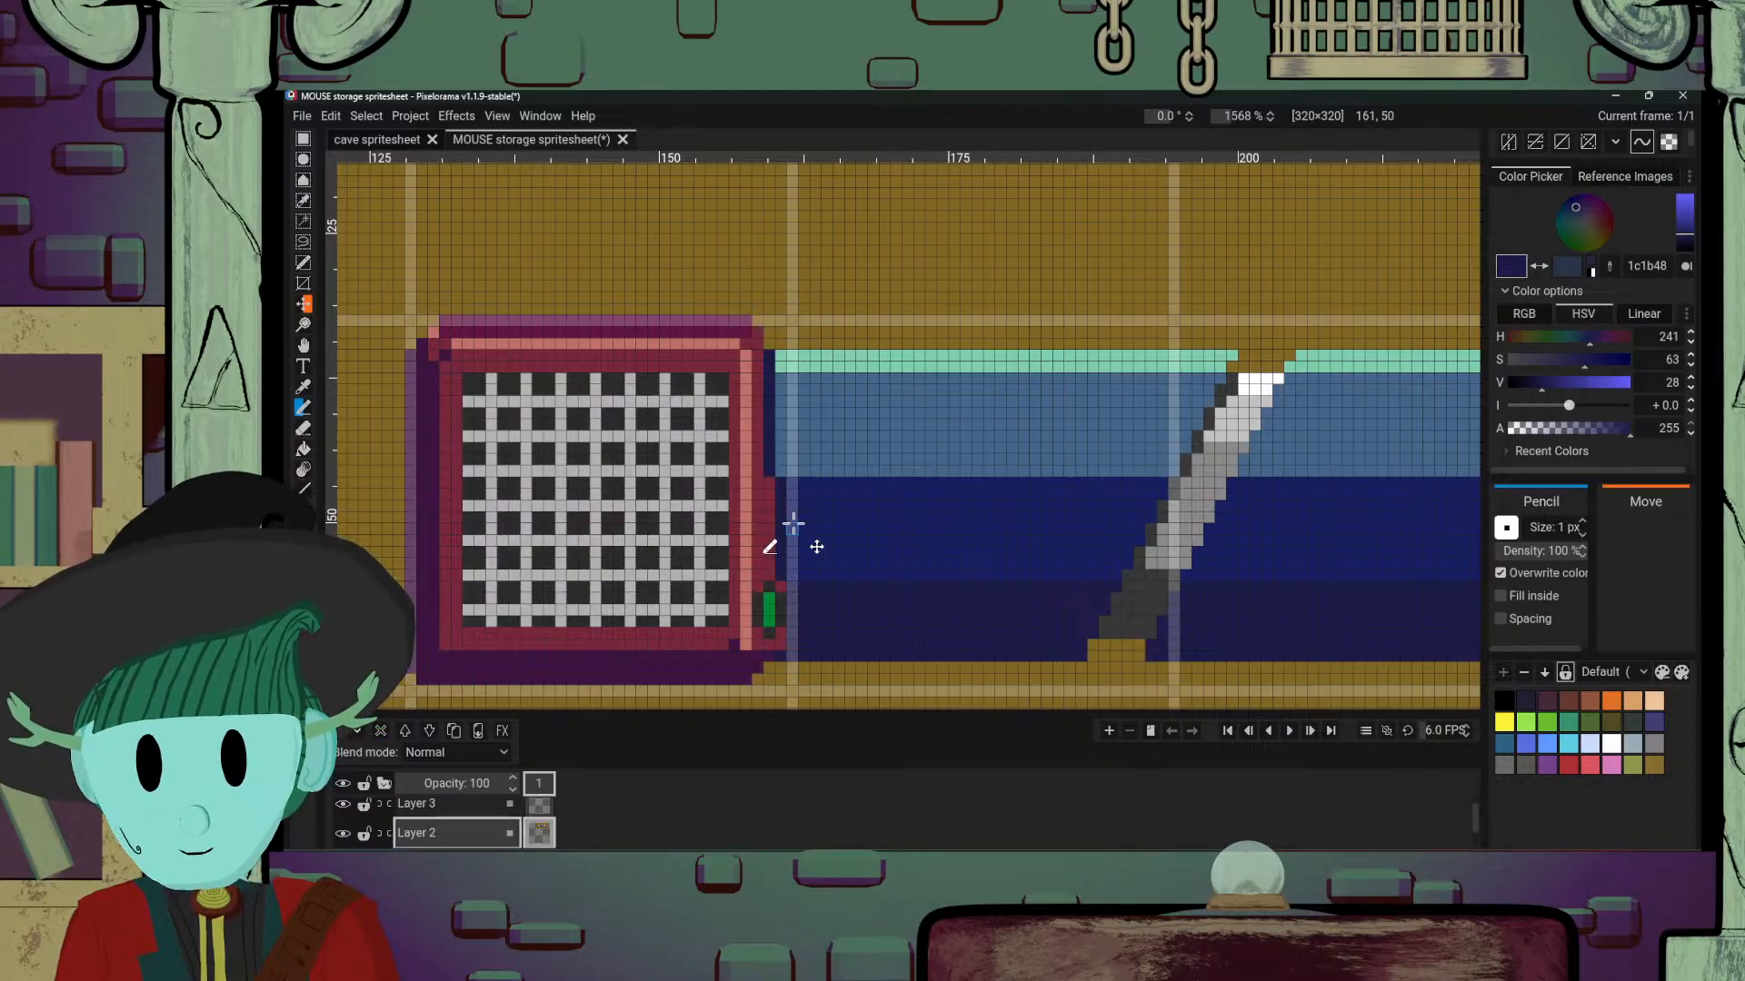
left_click_drag(783, 360, 783, 477)
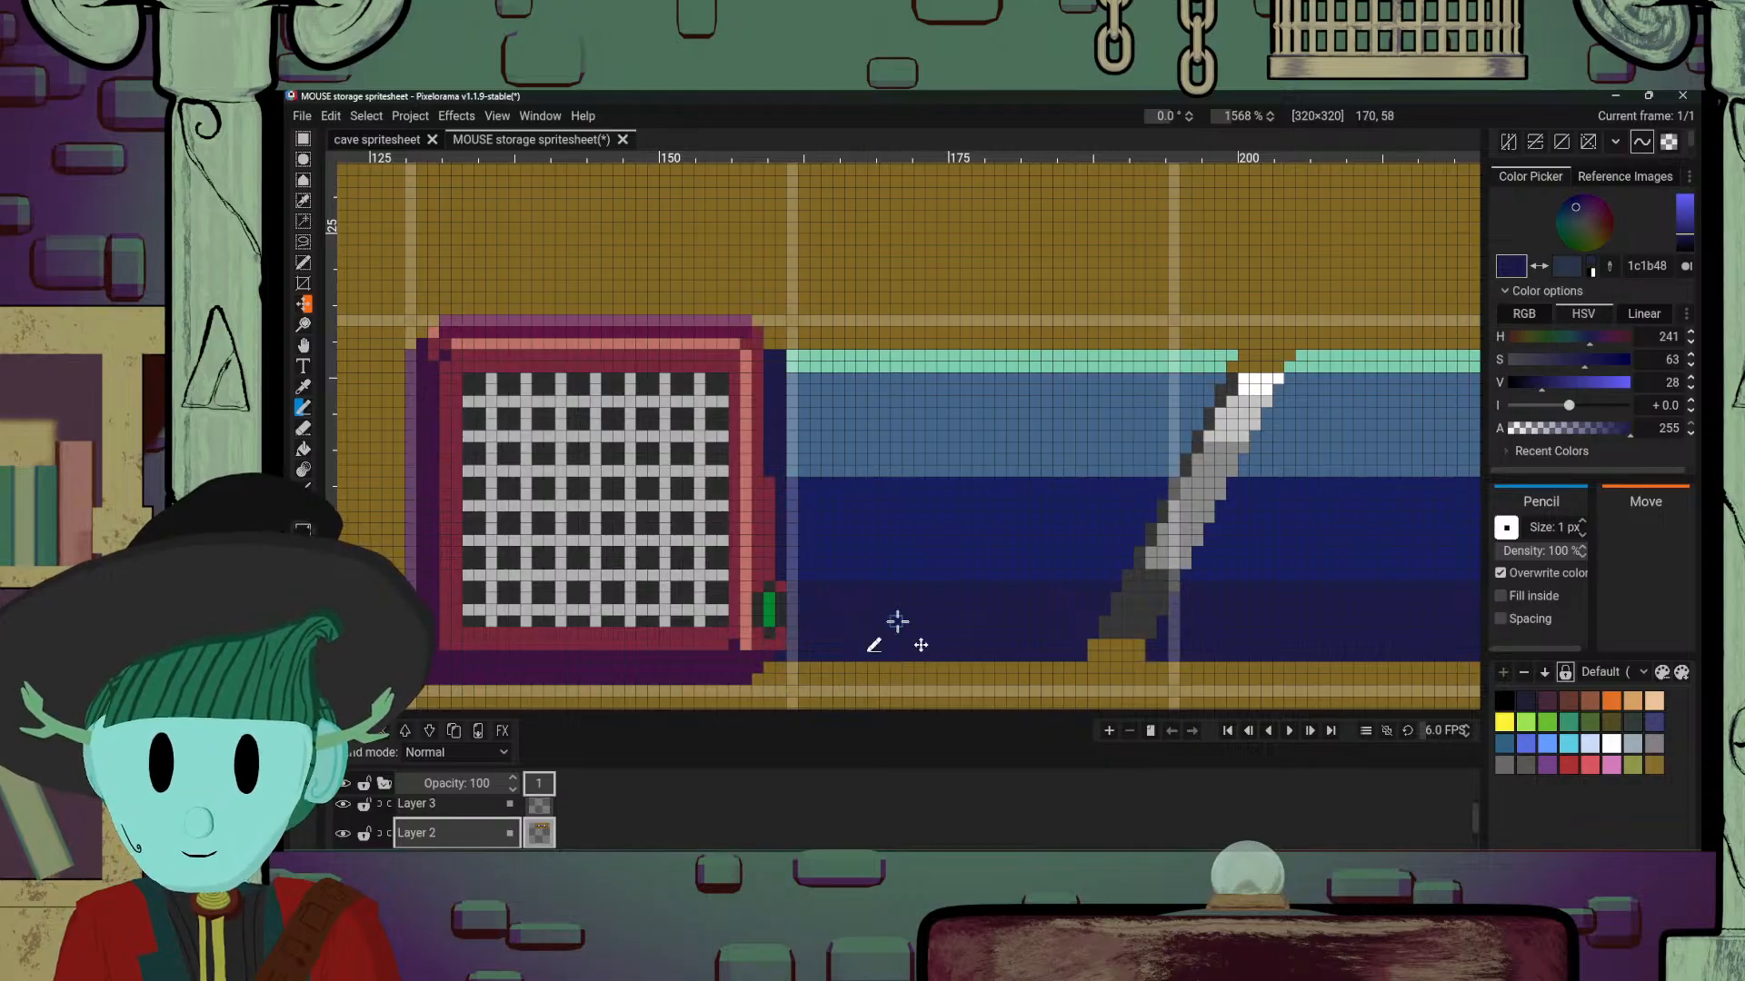
Step: Sample mint 7eceaf and extend the panel's highlight band one pixel toward the right grid box
left_click_drag(1036, 510, 874, 465)
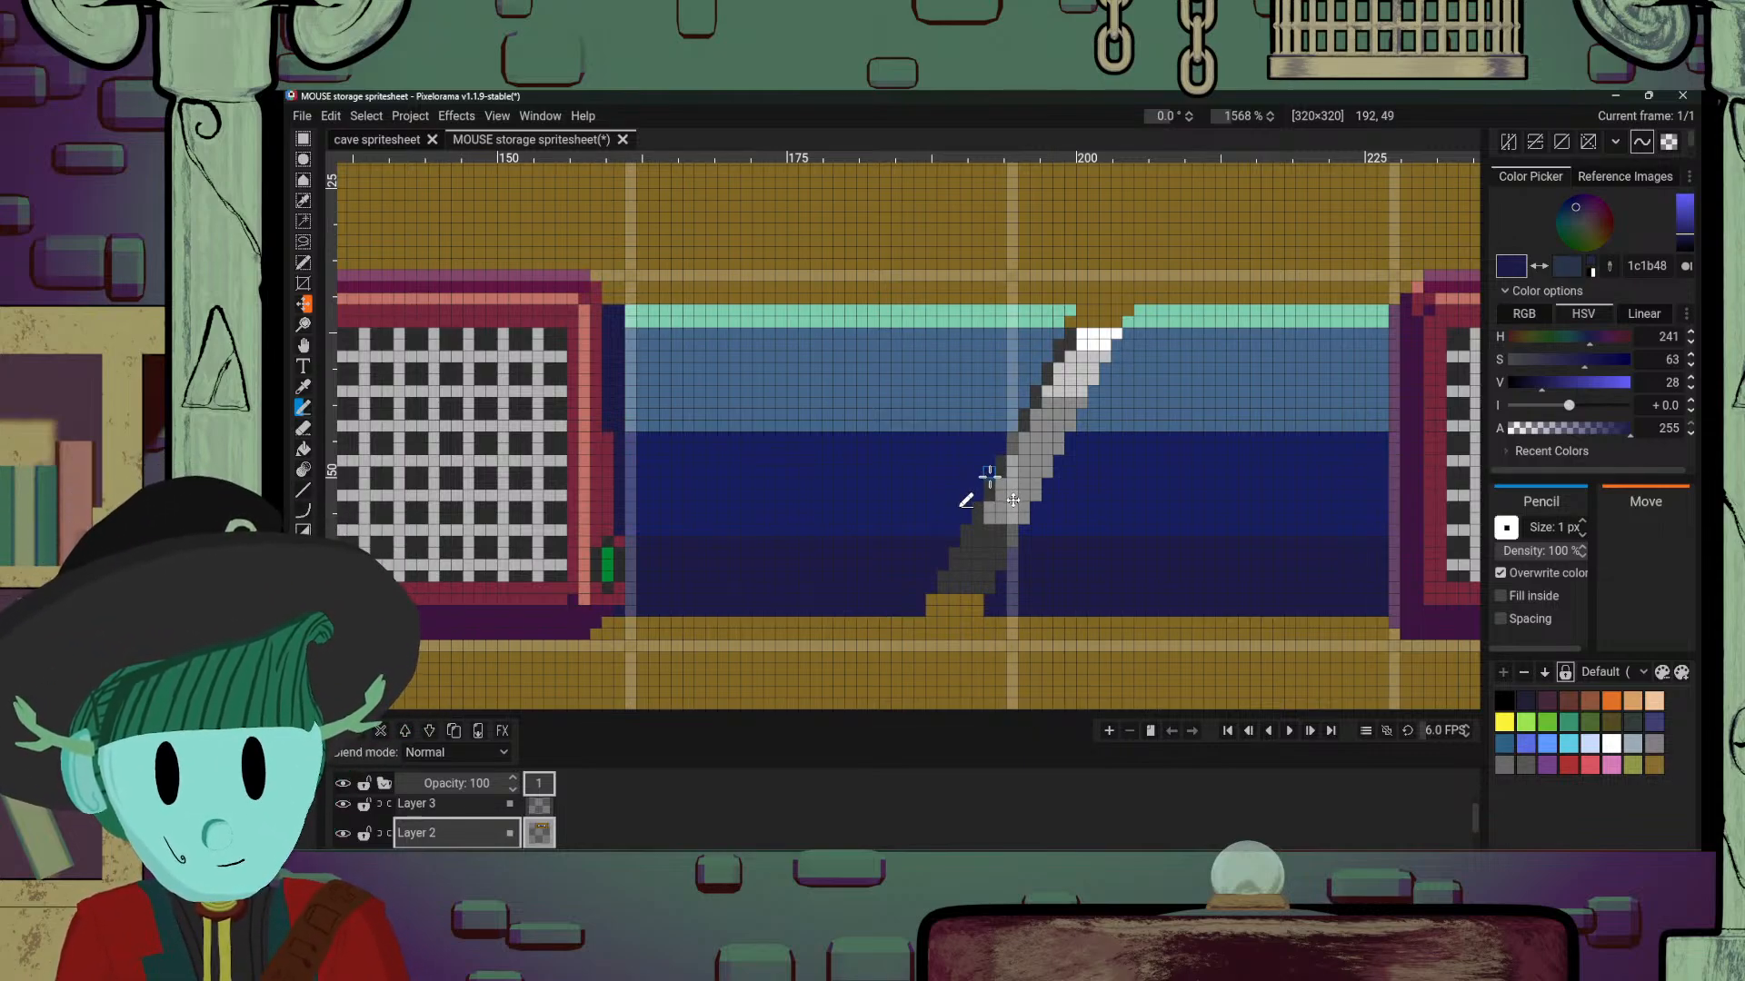
scroll(1045, 418, "right", 2)
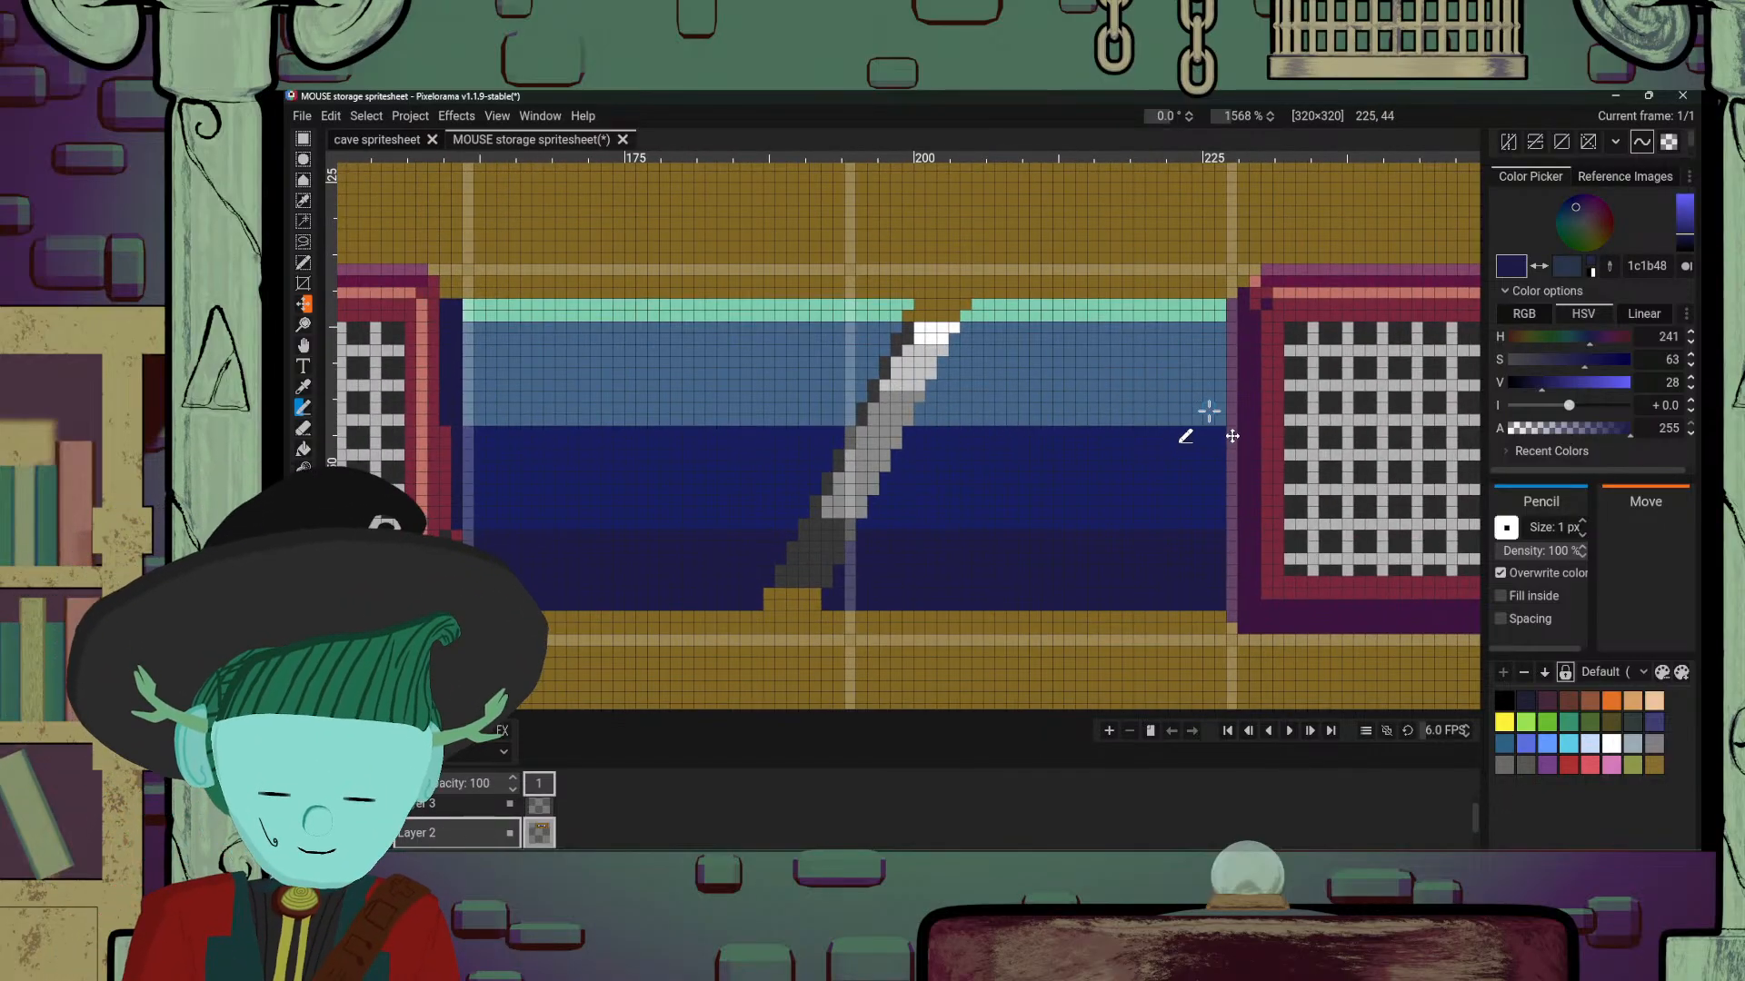
key("o")
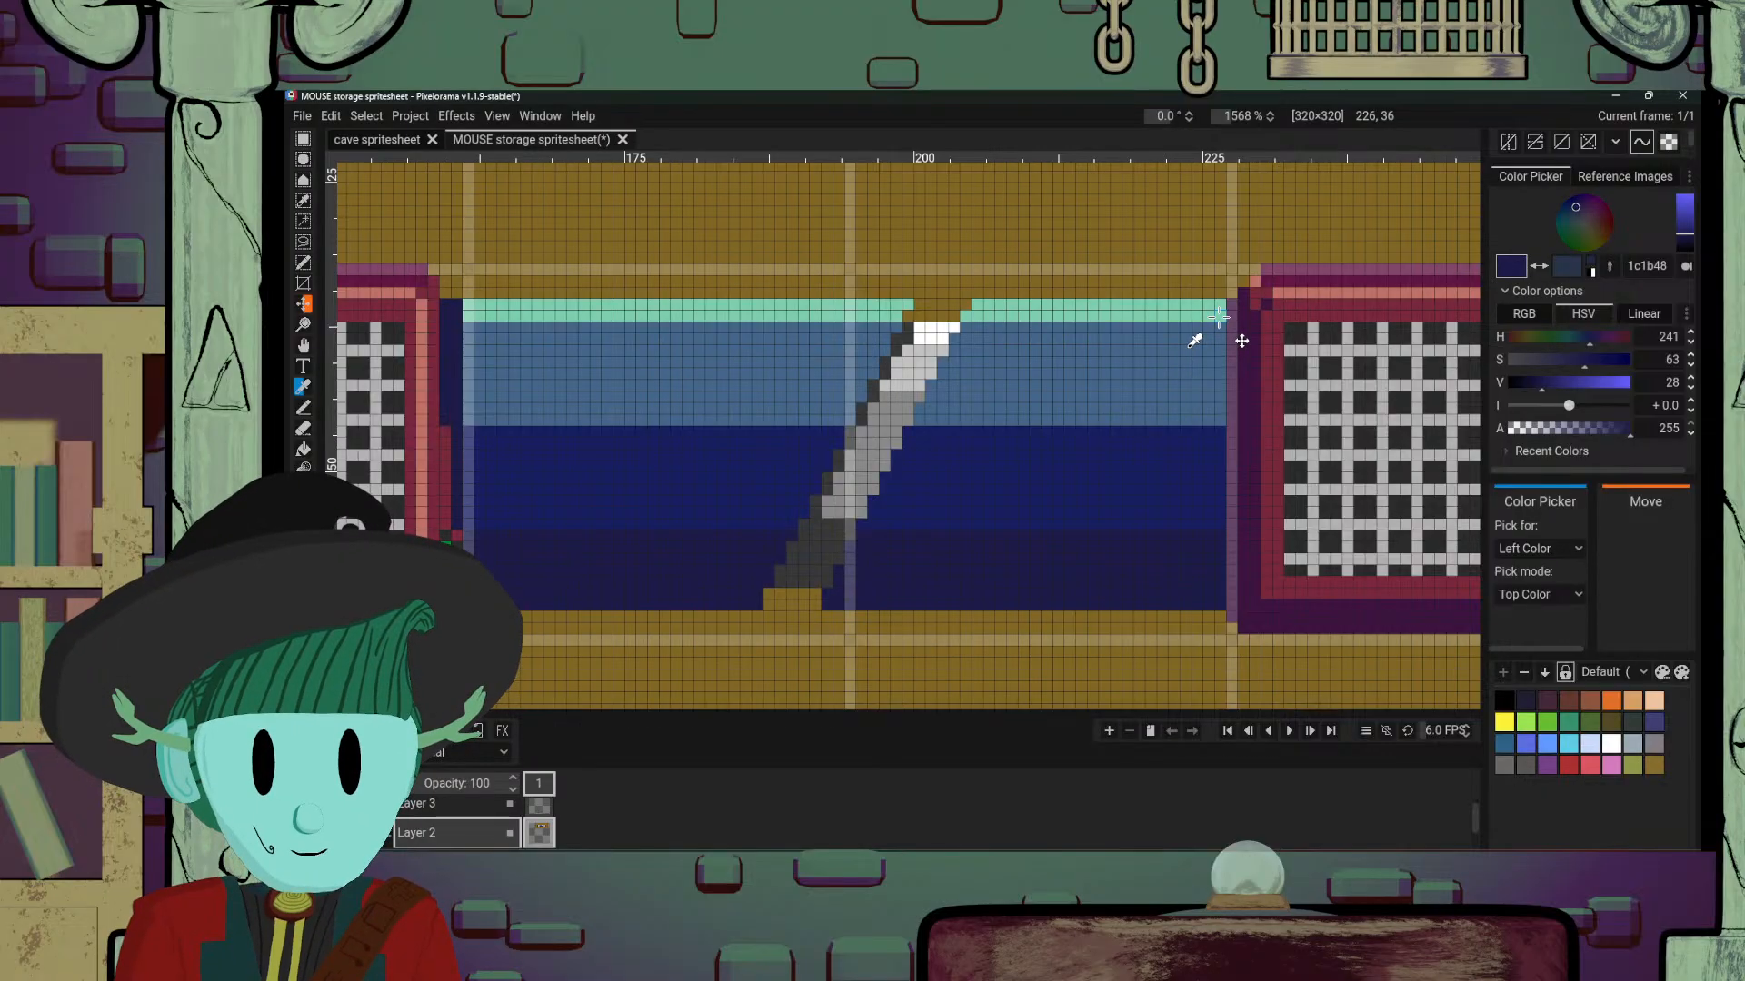
left_click(1218, 317)
key("b")
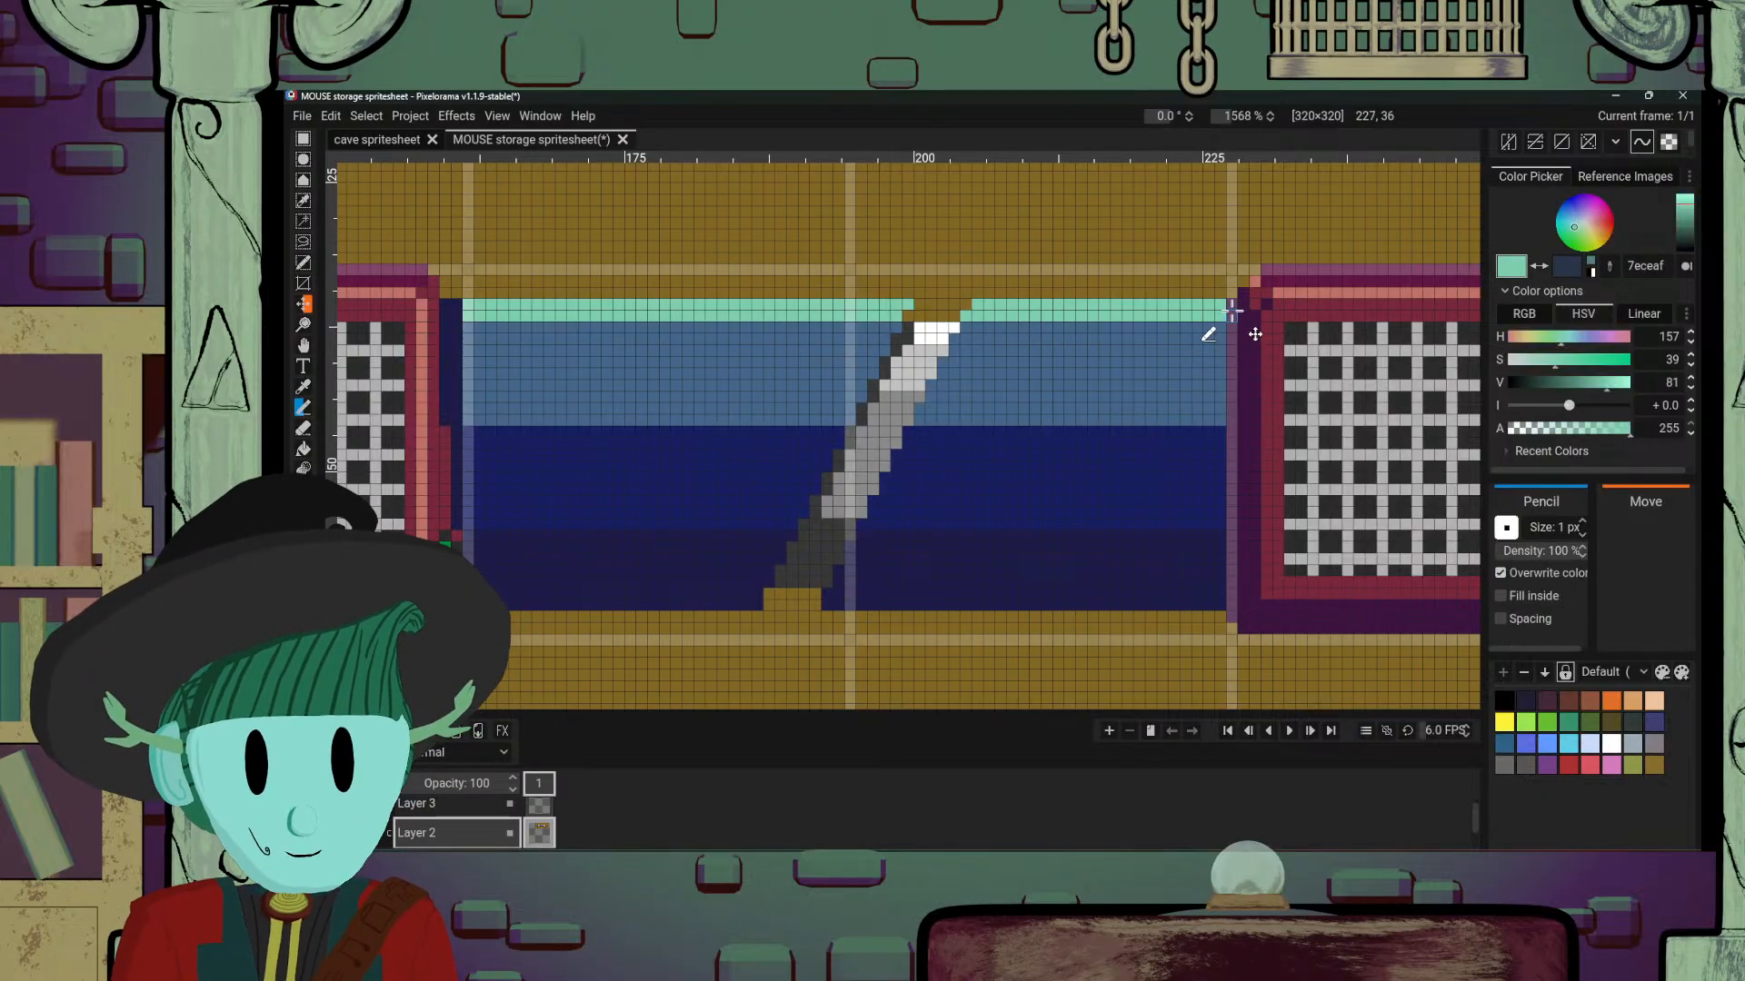
left_click(1232, 315)
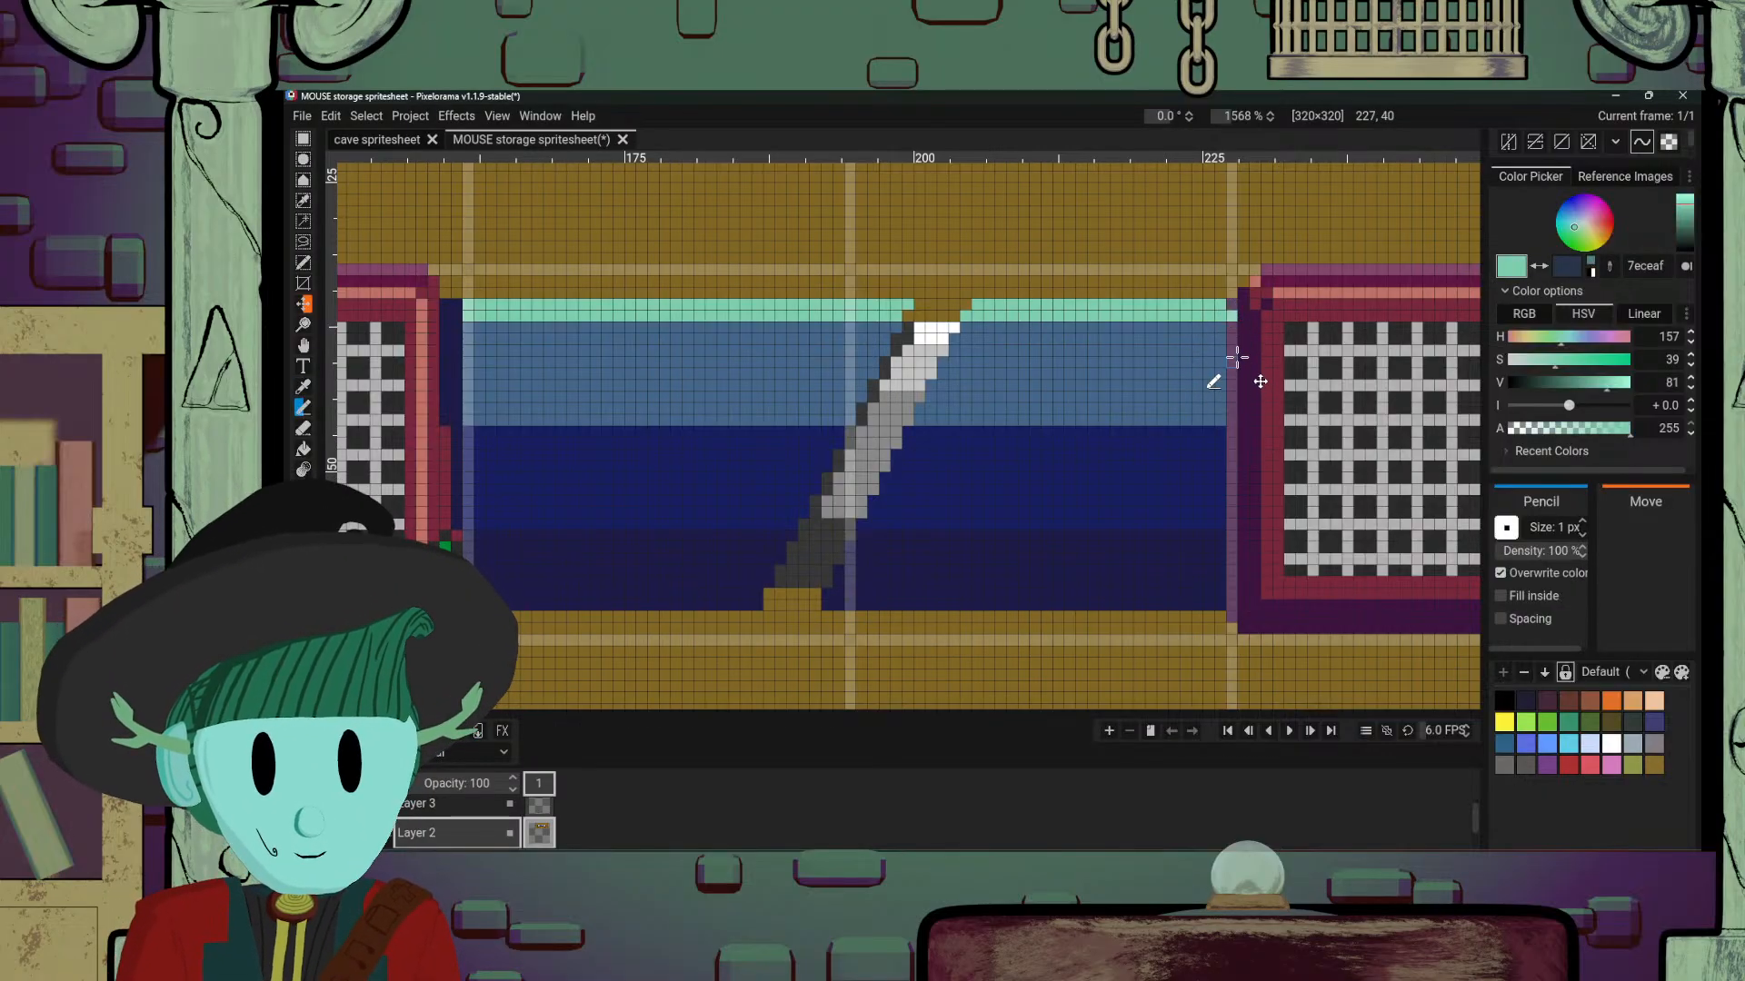
Step: Sample blue 446689 and navy 181f62 to extend the panel's two middle bands one pixel over the right grid box's outer edge
key("o")
left_click(1237, 357)
key("b")
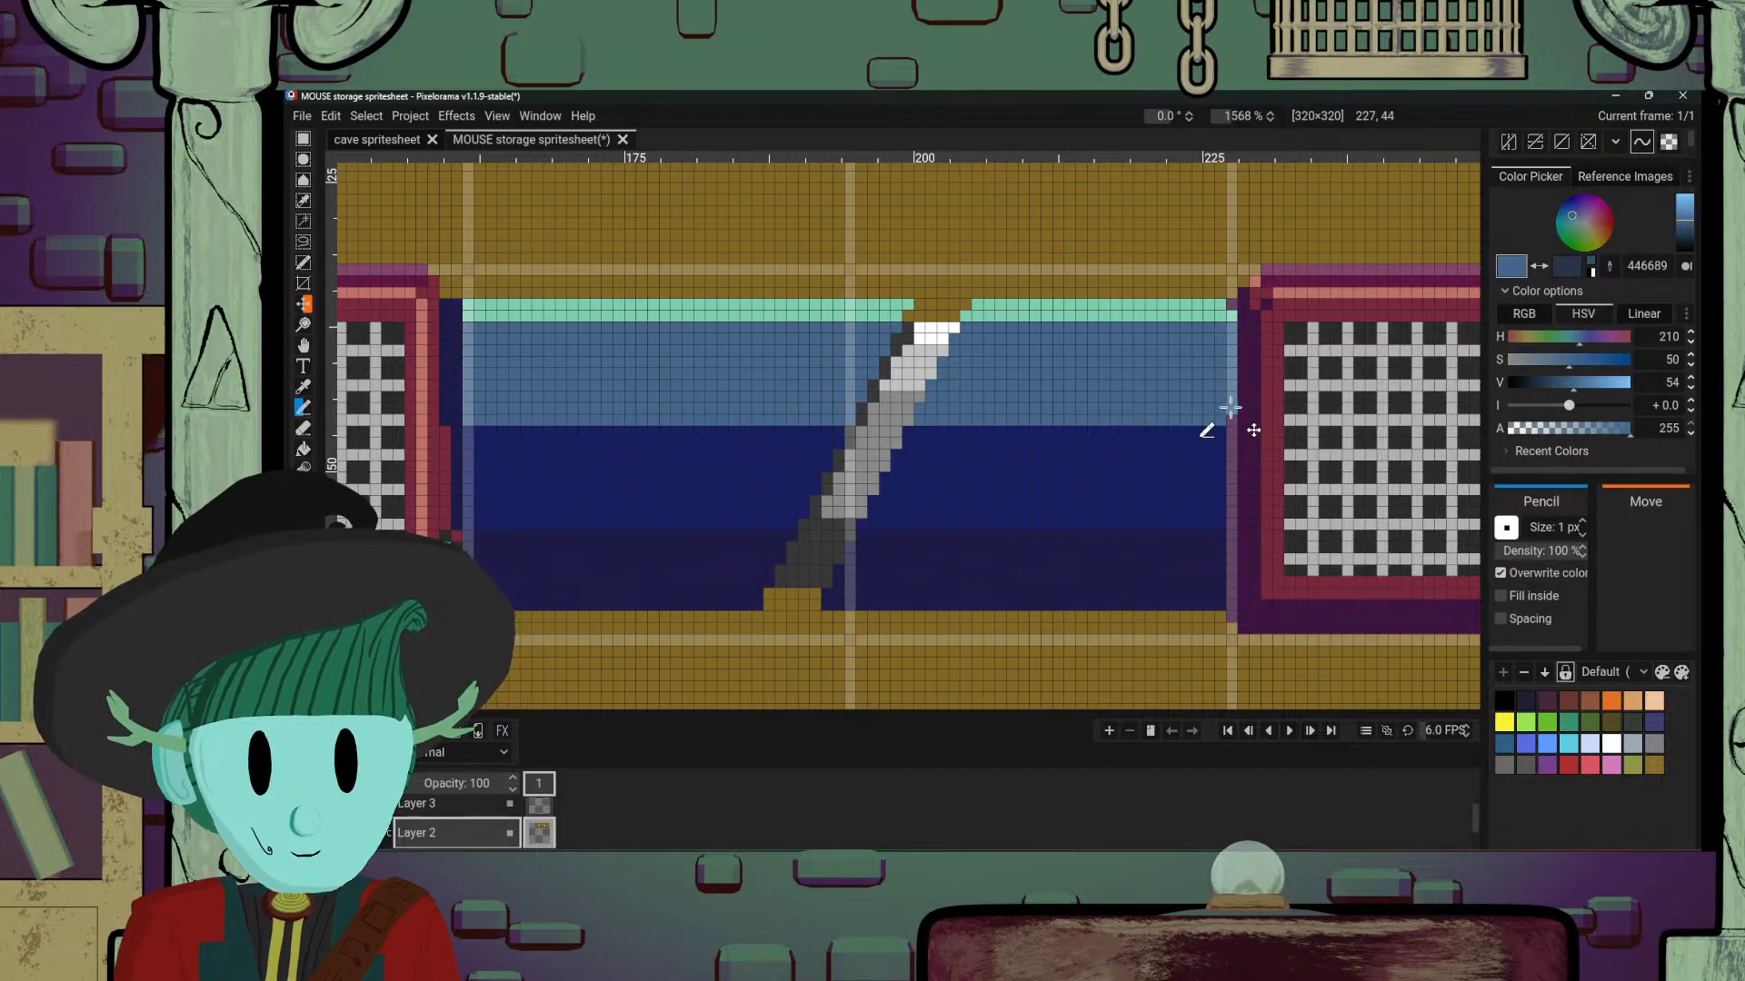
key("o")
left_click(1230, 441)
key("b")
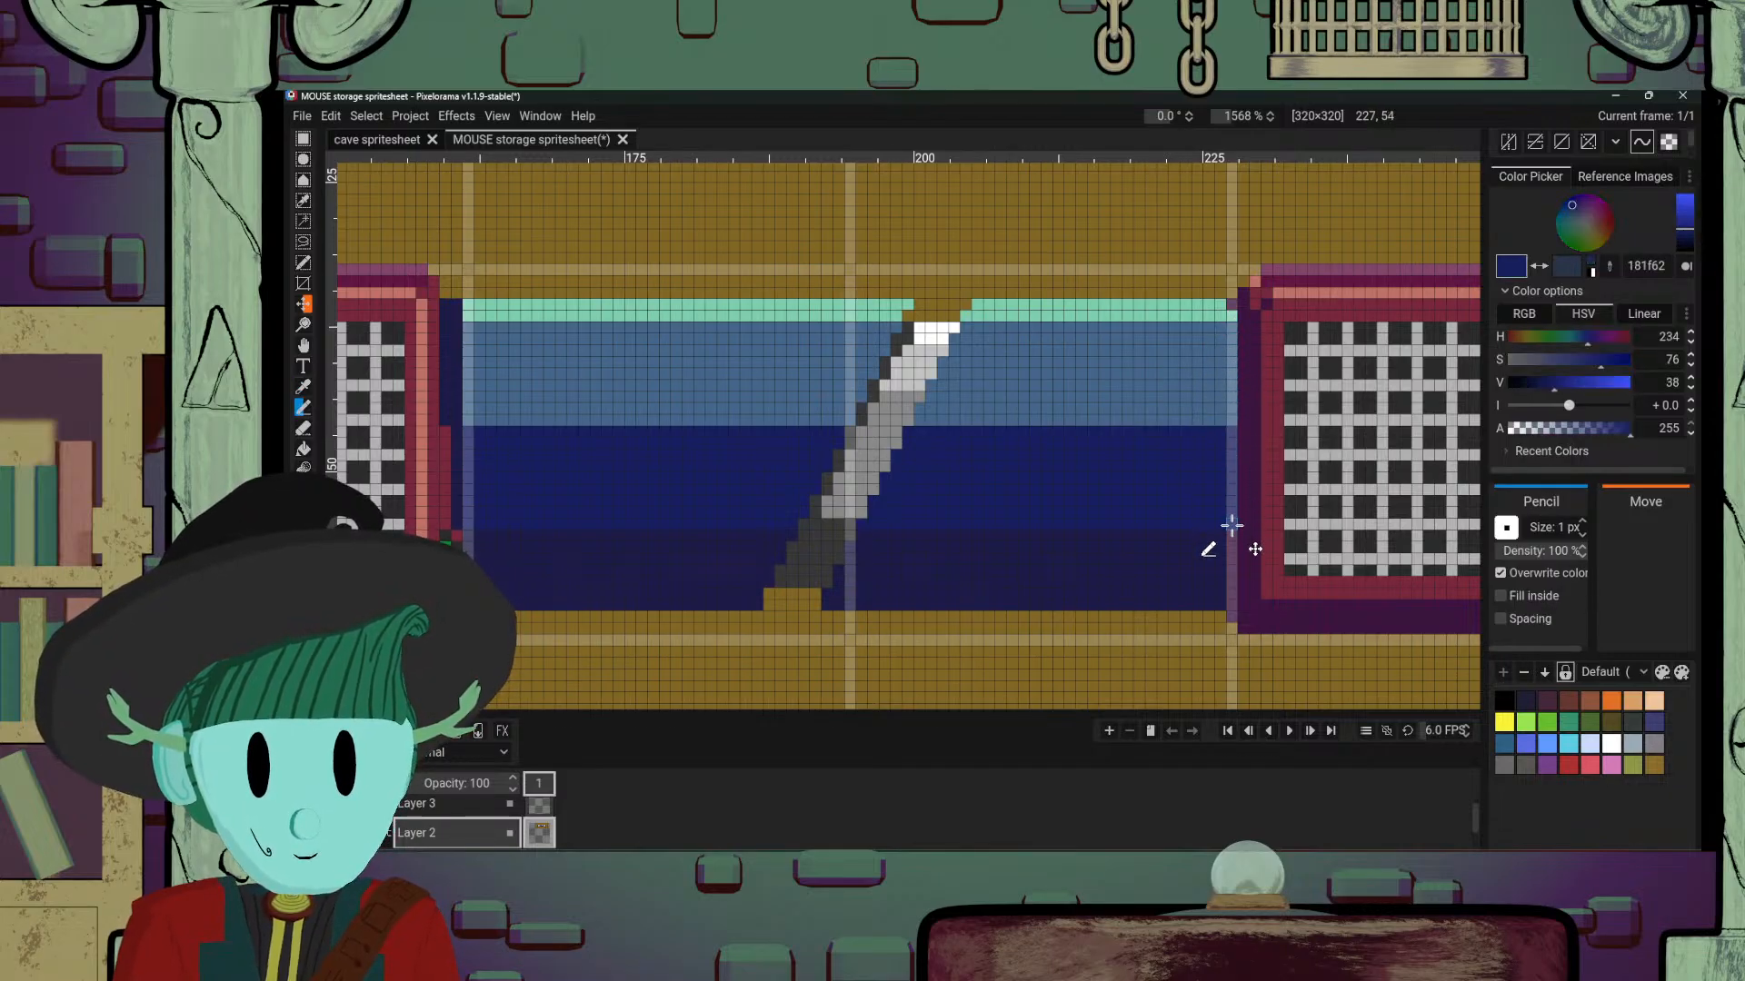
key("o")
left_click(1228, 557)
key("b")
left_click_drag(1231, 536, 1231, 593)
Step: Sample dark navy 1c1b48 and extend the panel's lowest band one pixel over the right grid box's outer edge
key("o")
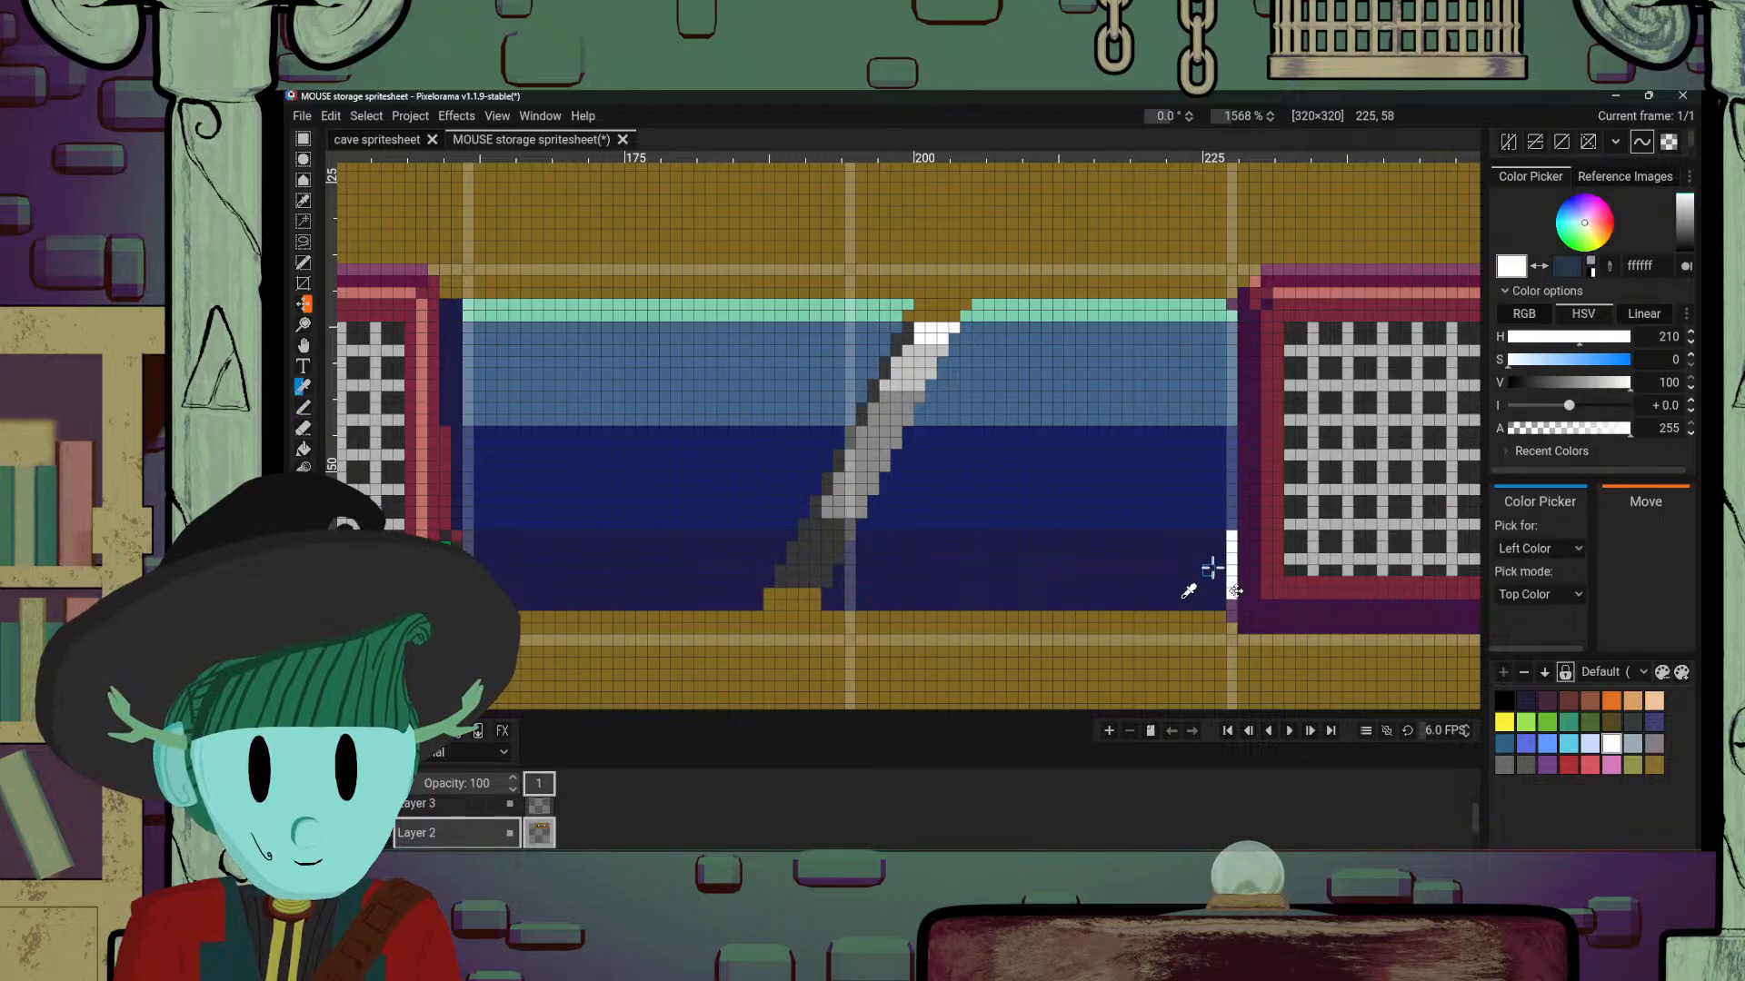
left_click(1212, 569)
key("b")
left_click_drag(1231, 534, 1231, 602)
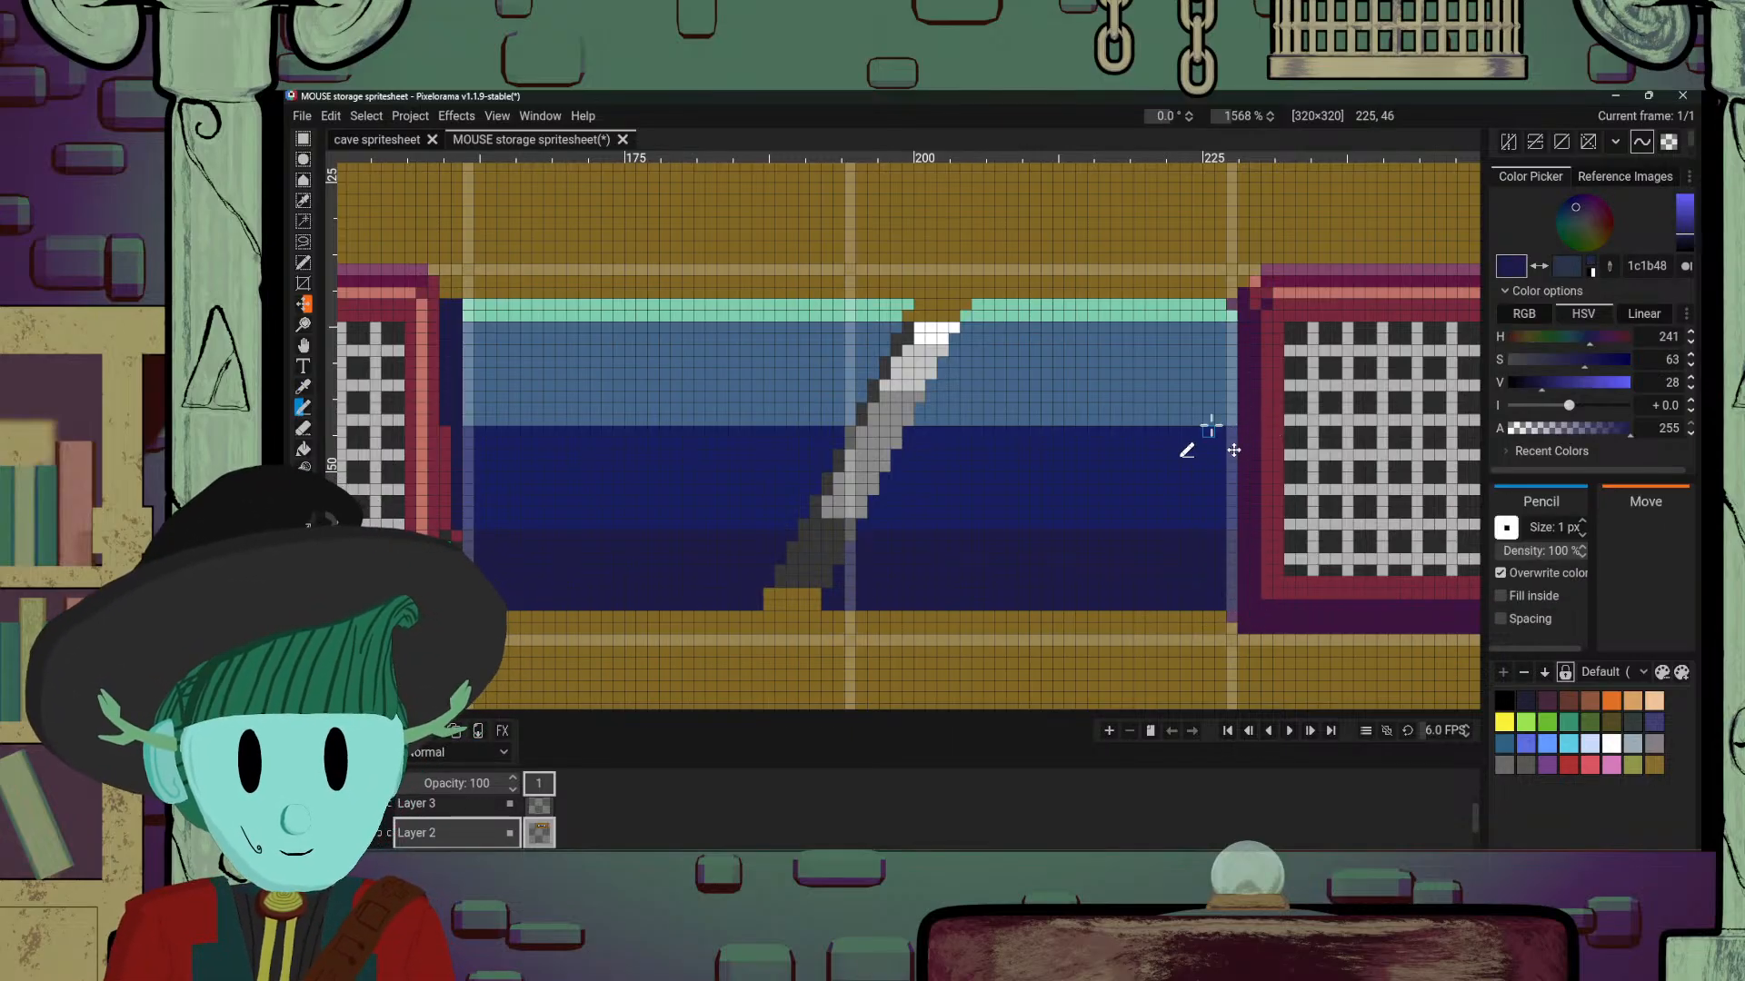
Step: Extend the blue 446689 and navy 181f62 bands by a second pixel column into the right grid box's purple edge
key("o")
left_click(1218, 370)
key("b")
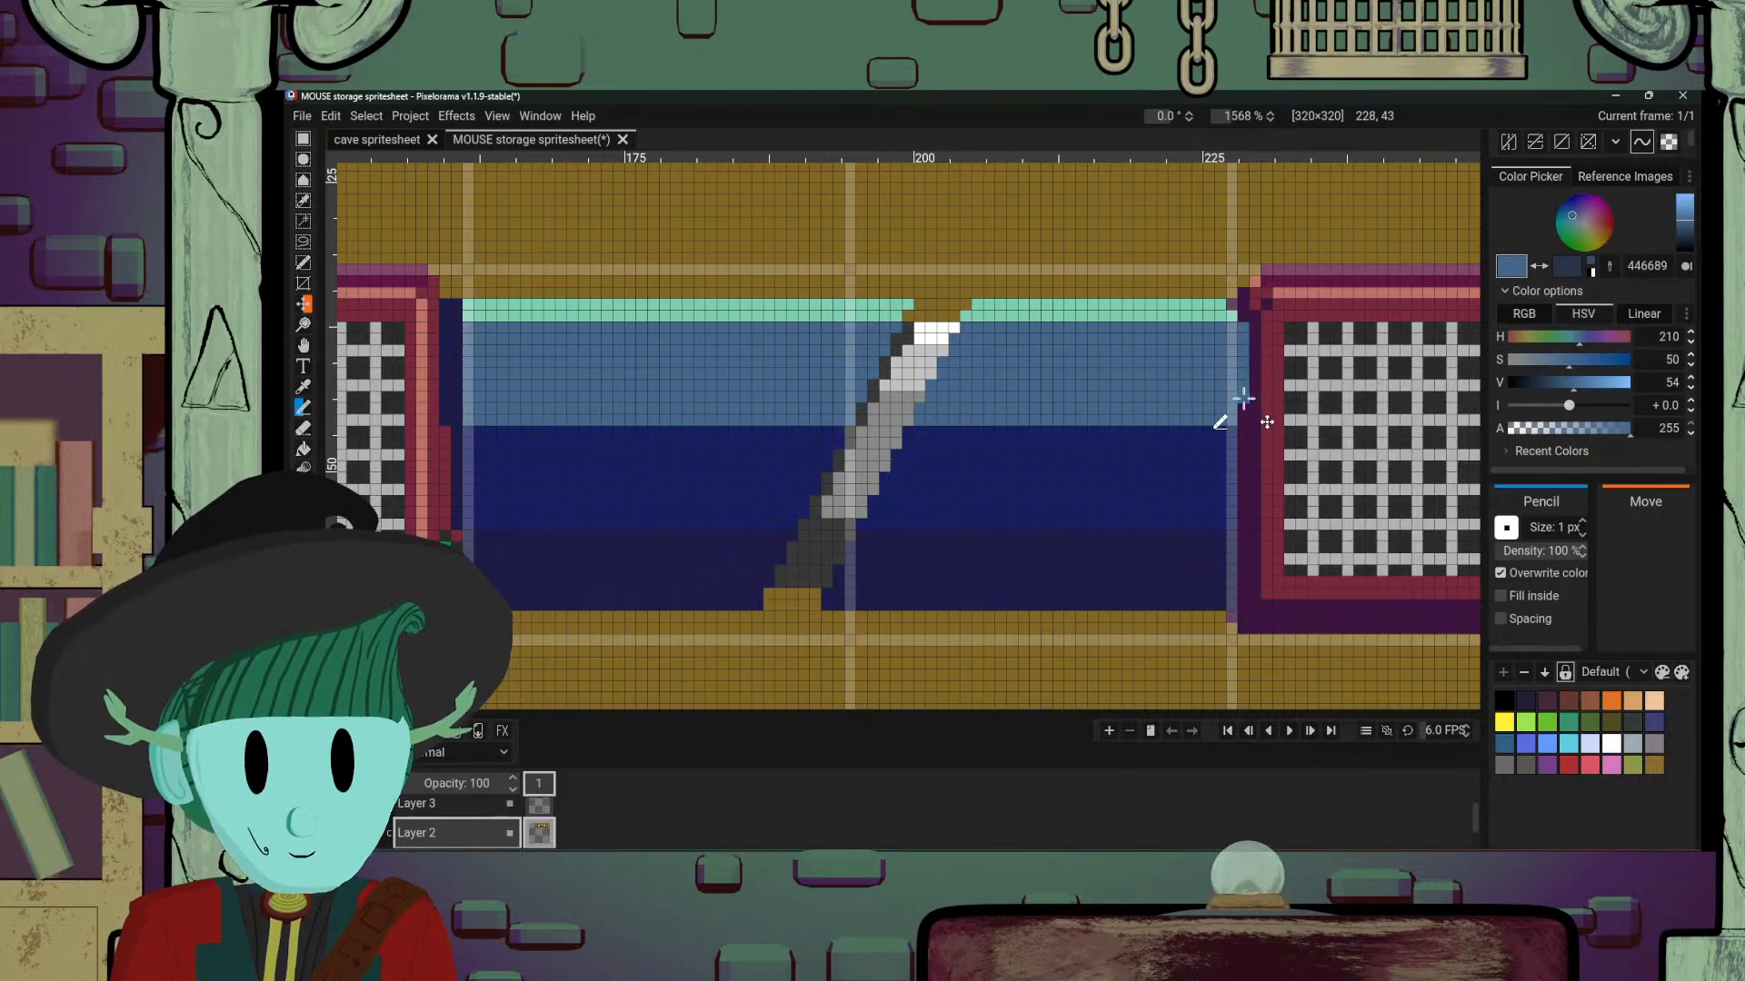
key("o")
left_click(1241, 440)
key("b")
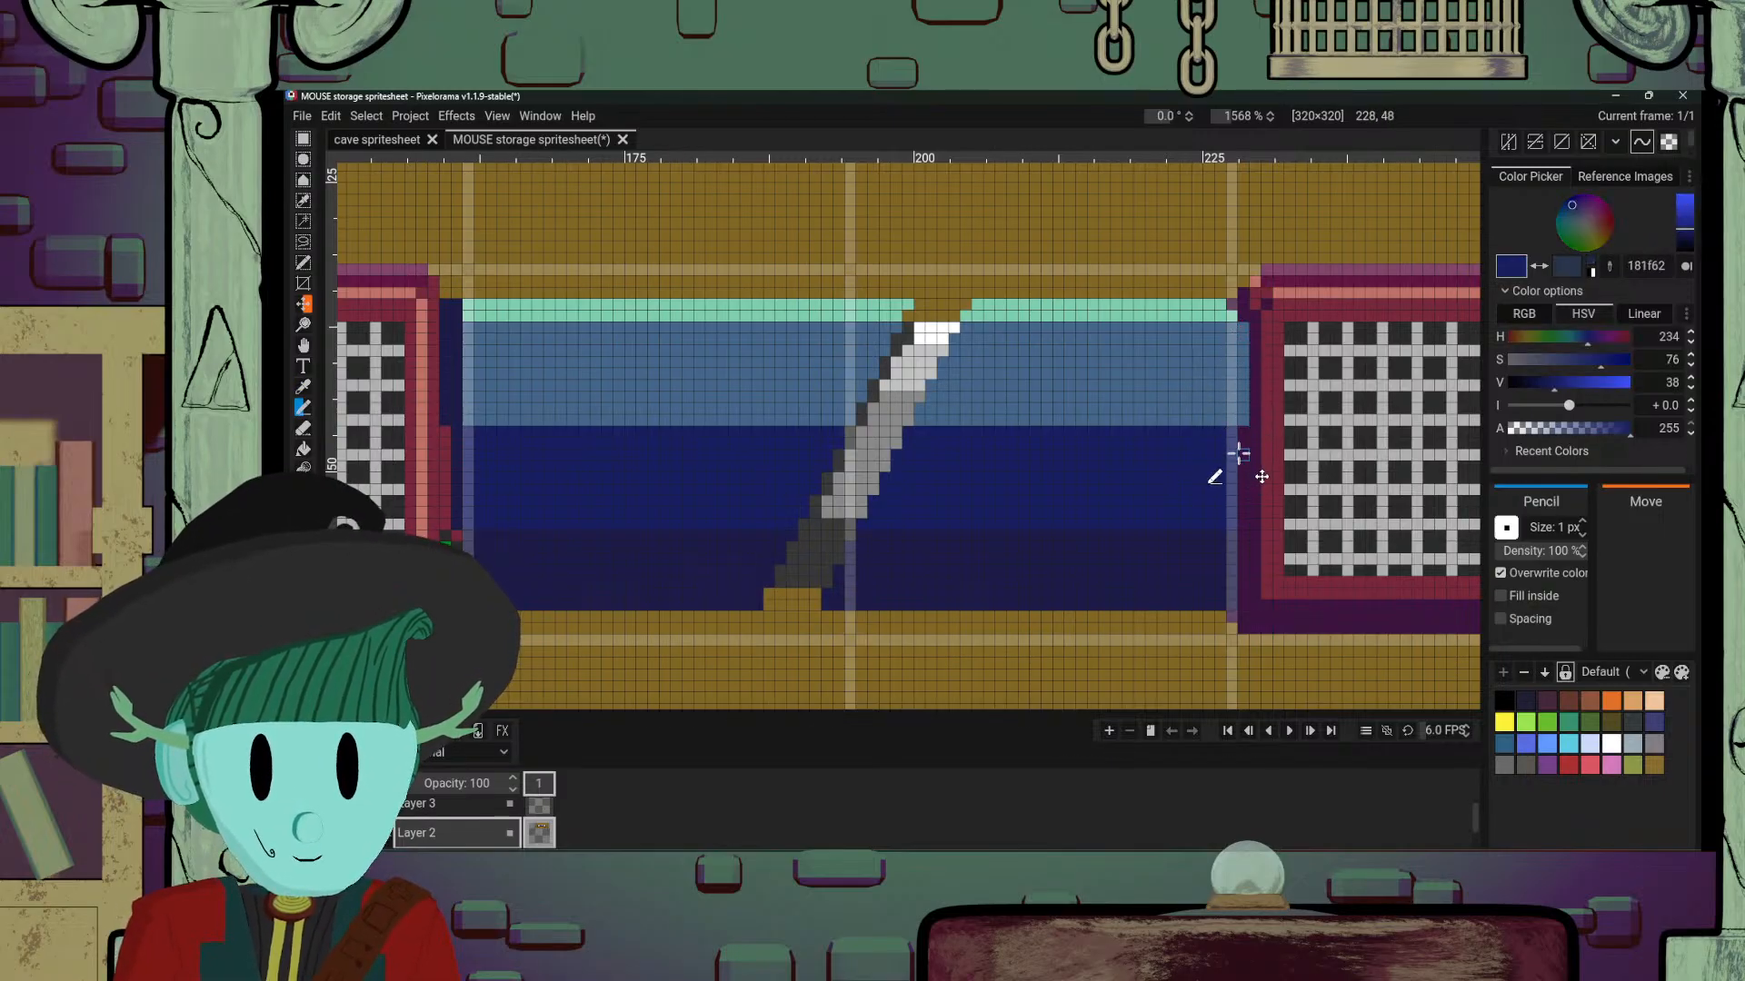
left_click_drag(1242, 434, 1245, 523)
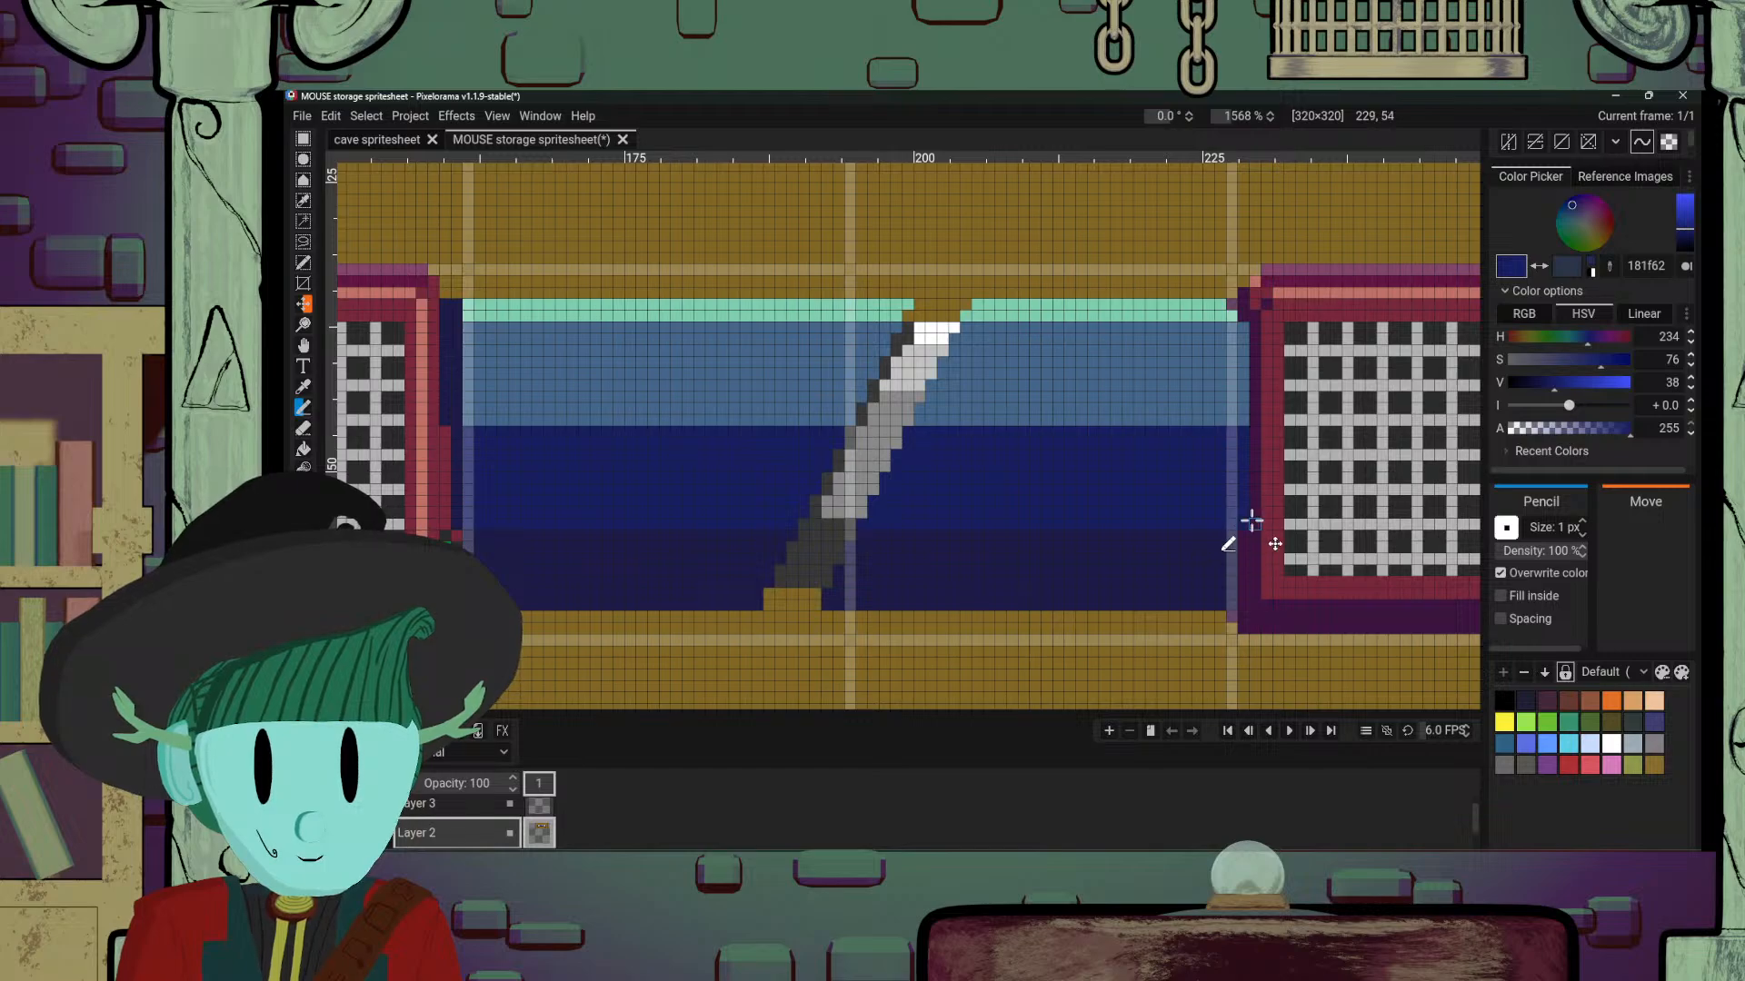
Step: Sample dark navy 1c1b48 and purple 3e1341 to finish the lowest band's end against the right grid box's lower-left corner
key("o")
left_click(1216, 580)
key("b")
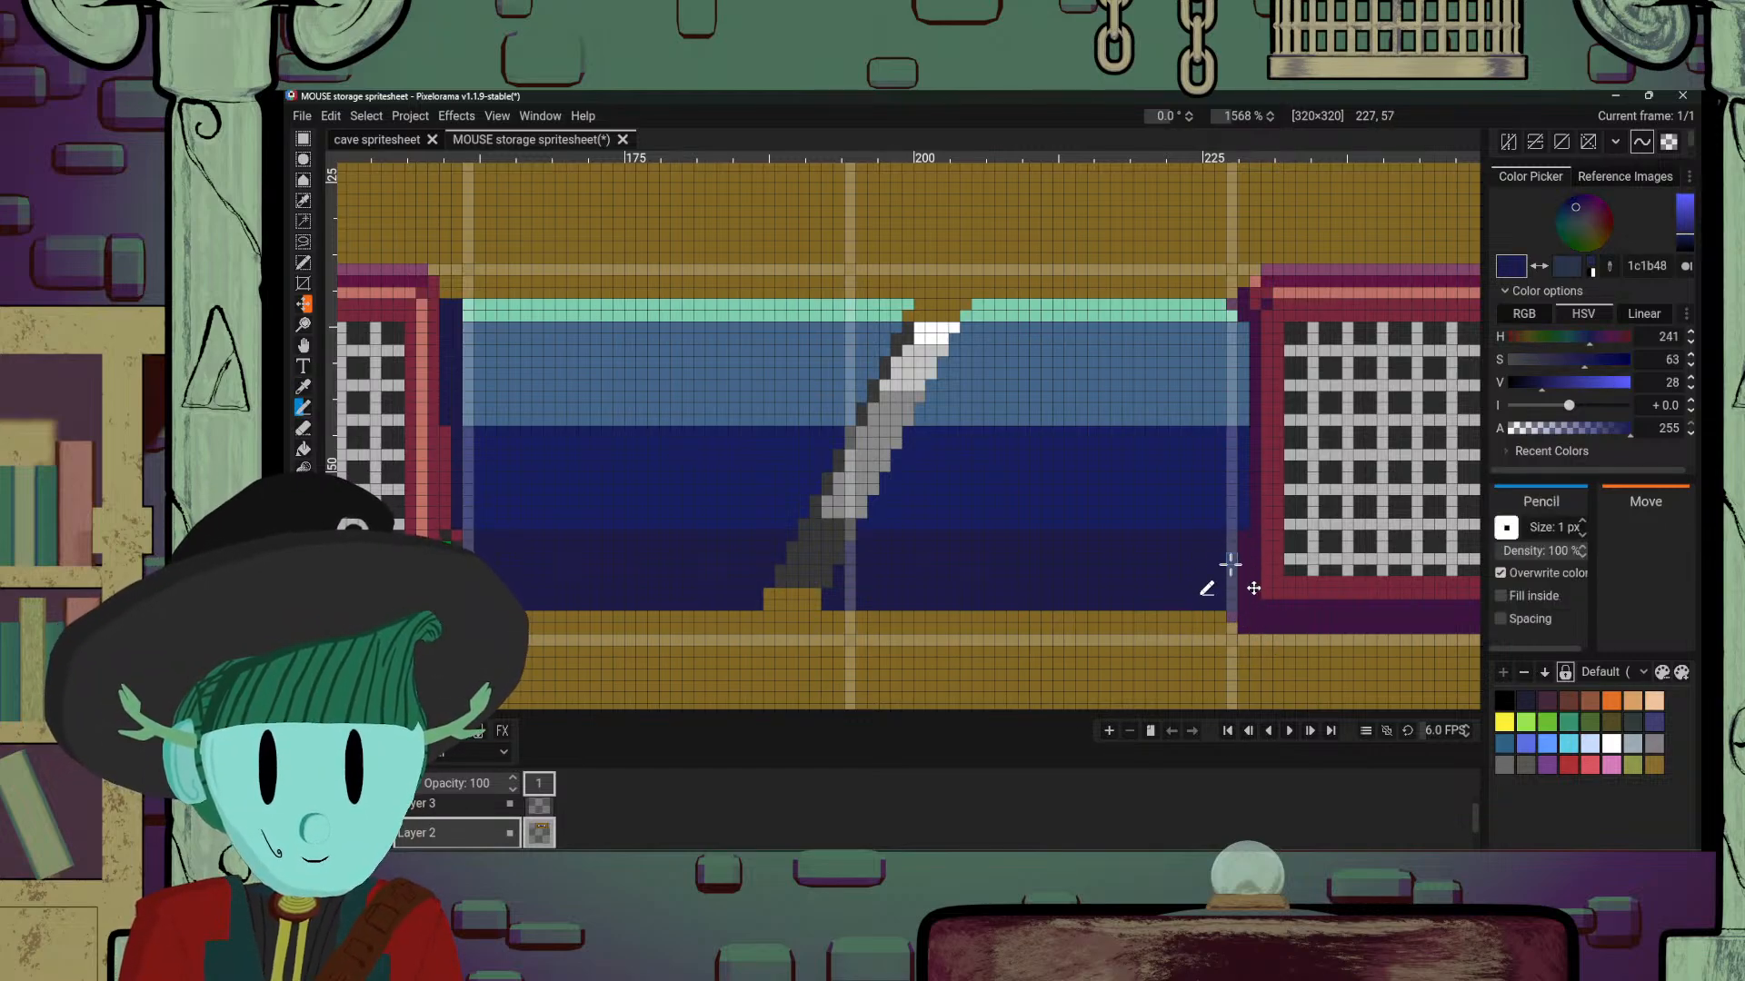
key("o")
left_click(1236, 616)
key("b")
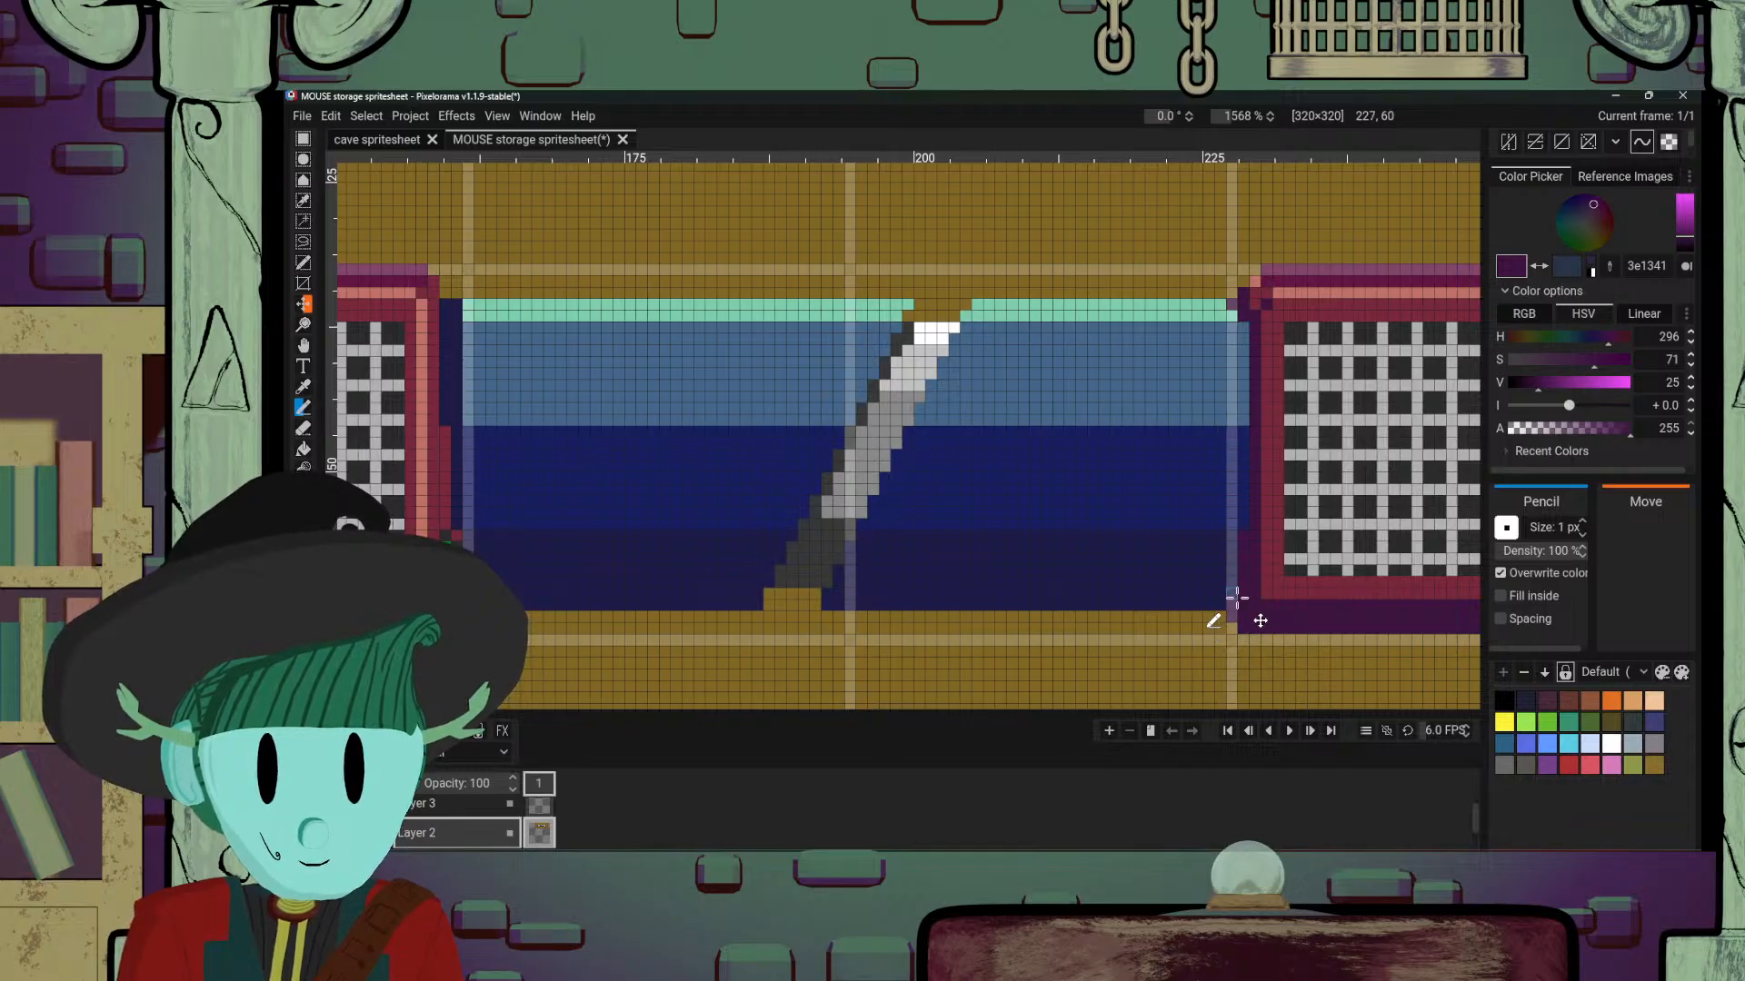
key("o")
left_click(1210, 595)
key("b")
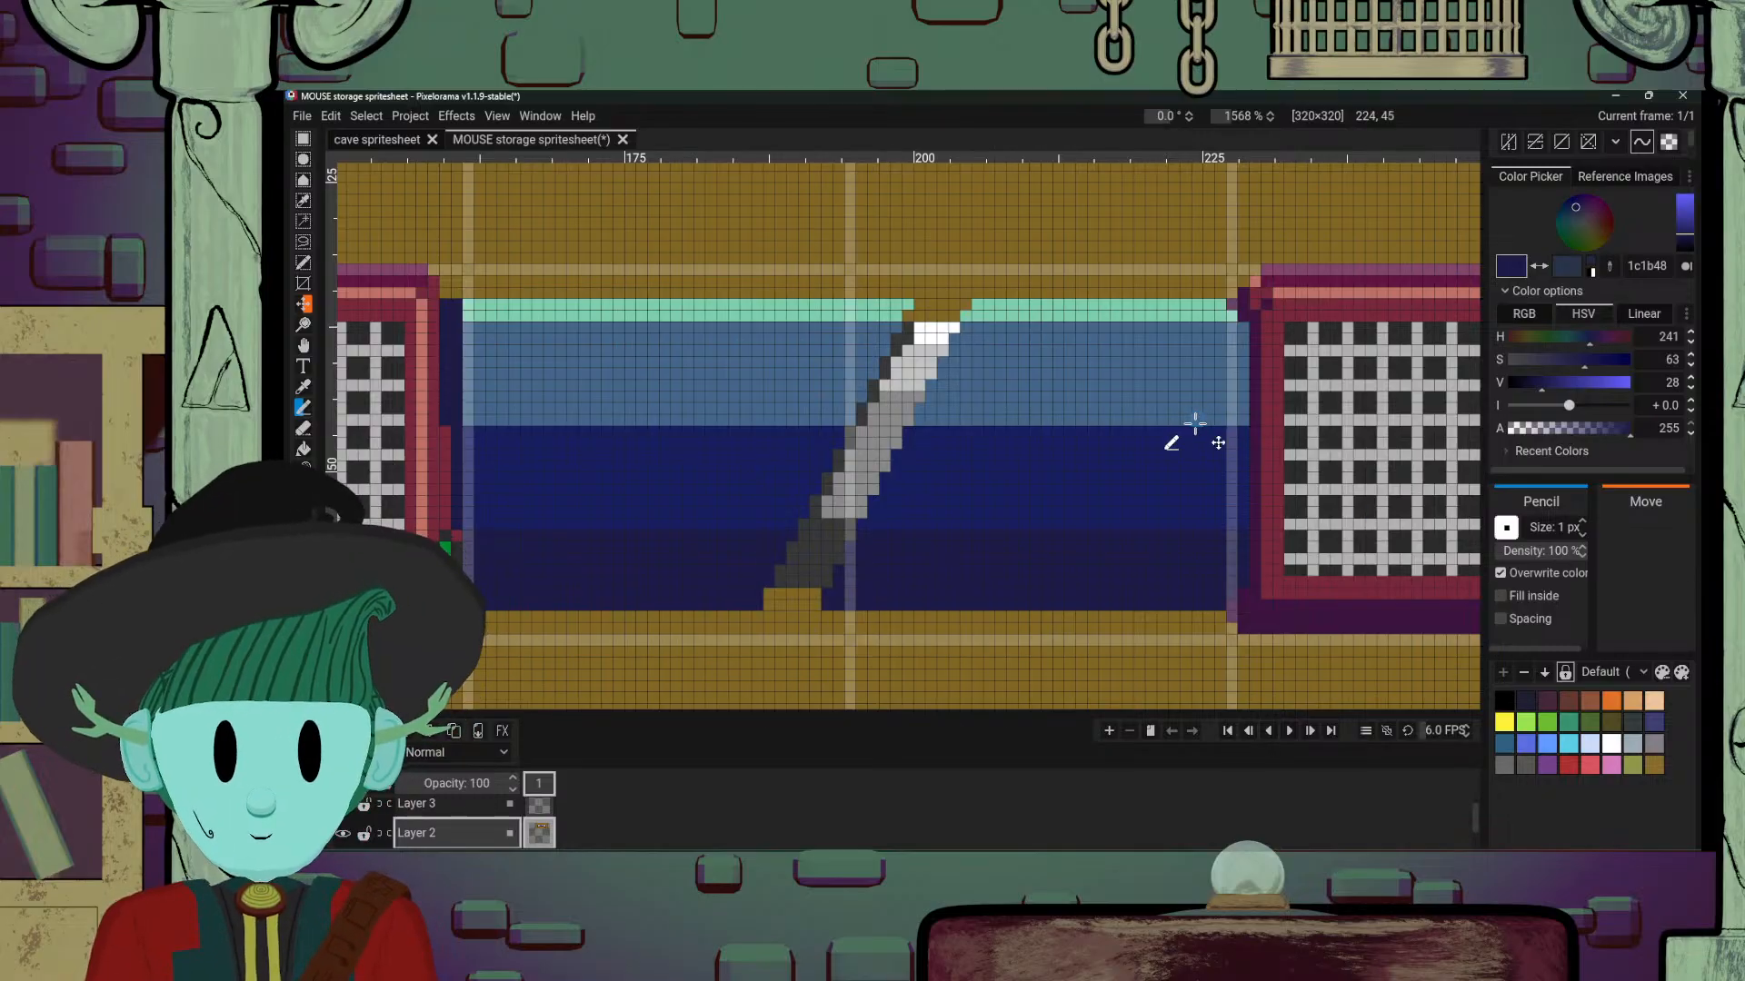
Step: Hide the Layer 3 guide lines over the spritesheet
scroll(1187, 436, "down", 5)
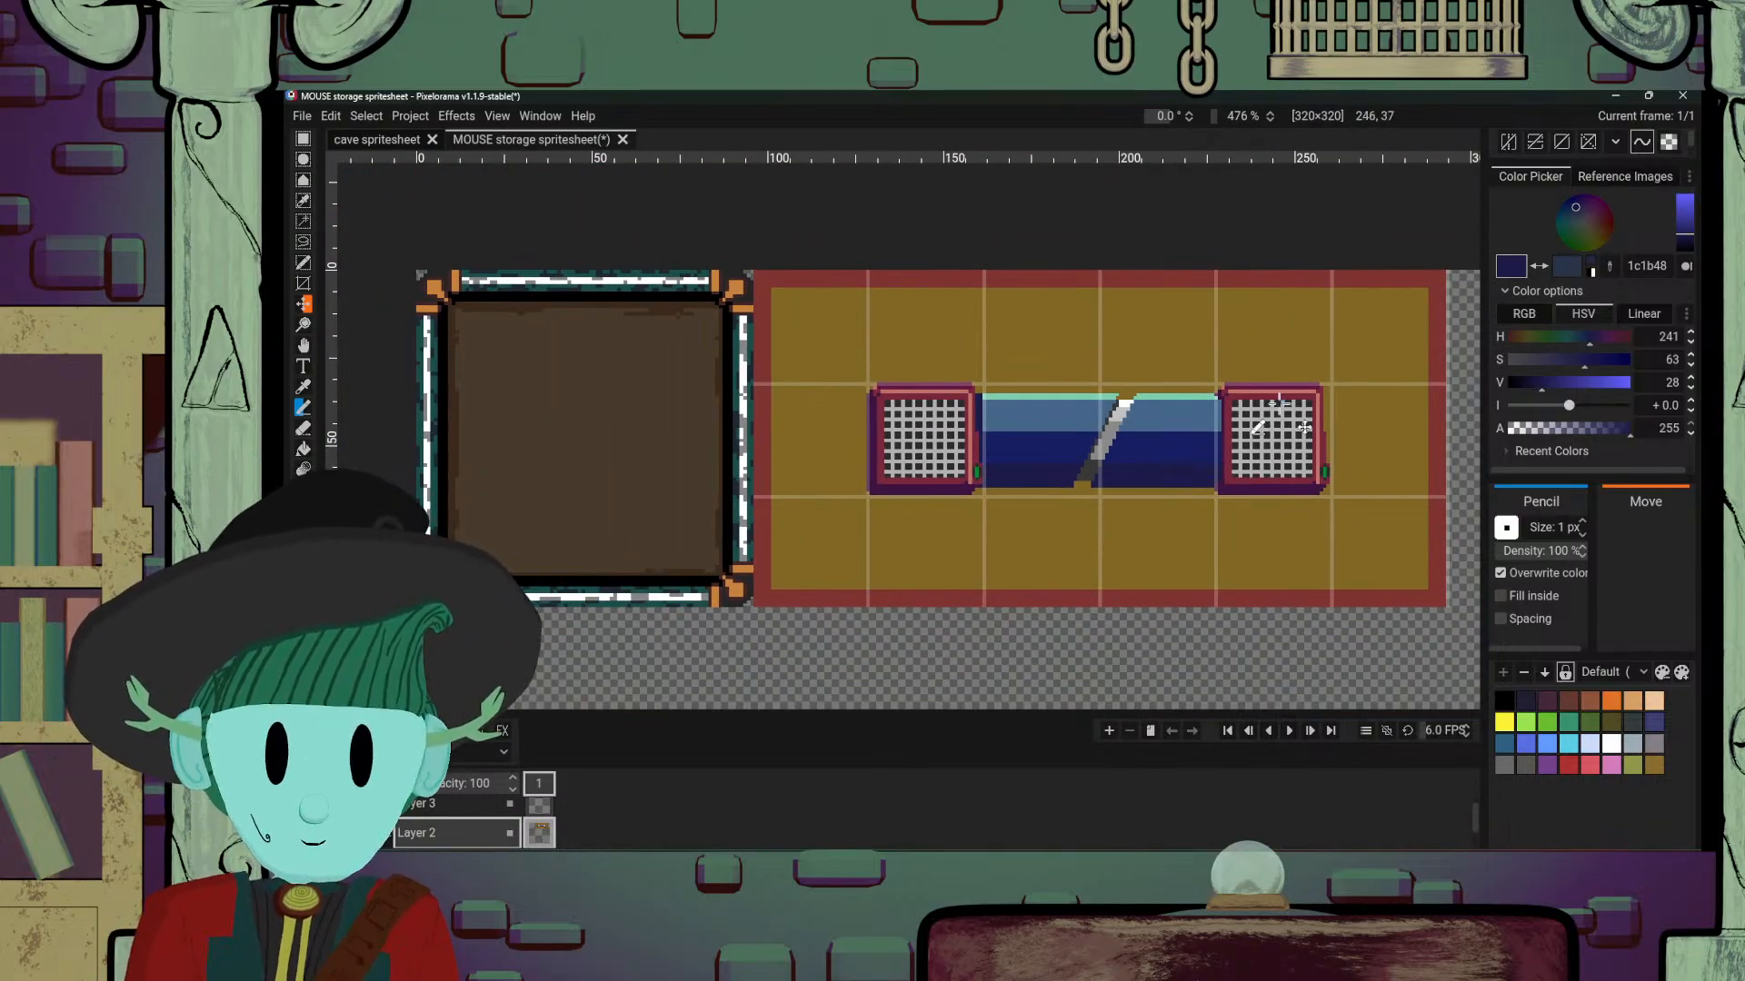
scroll(1305, 427, "up", 5)
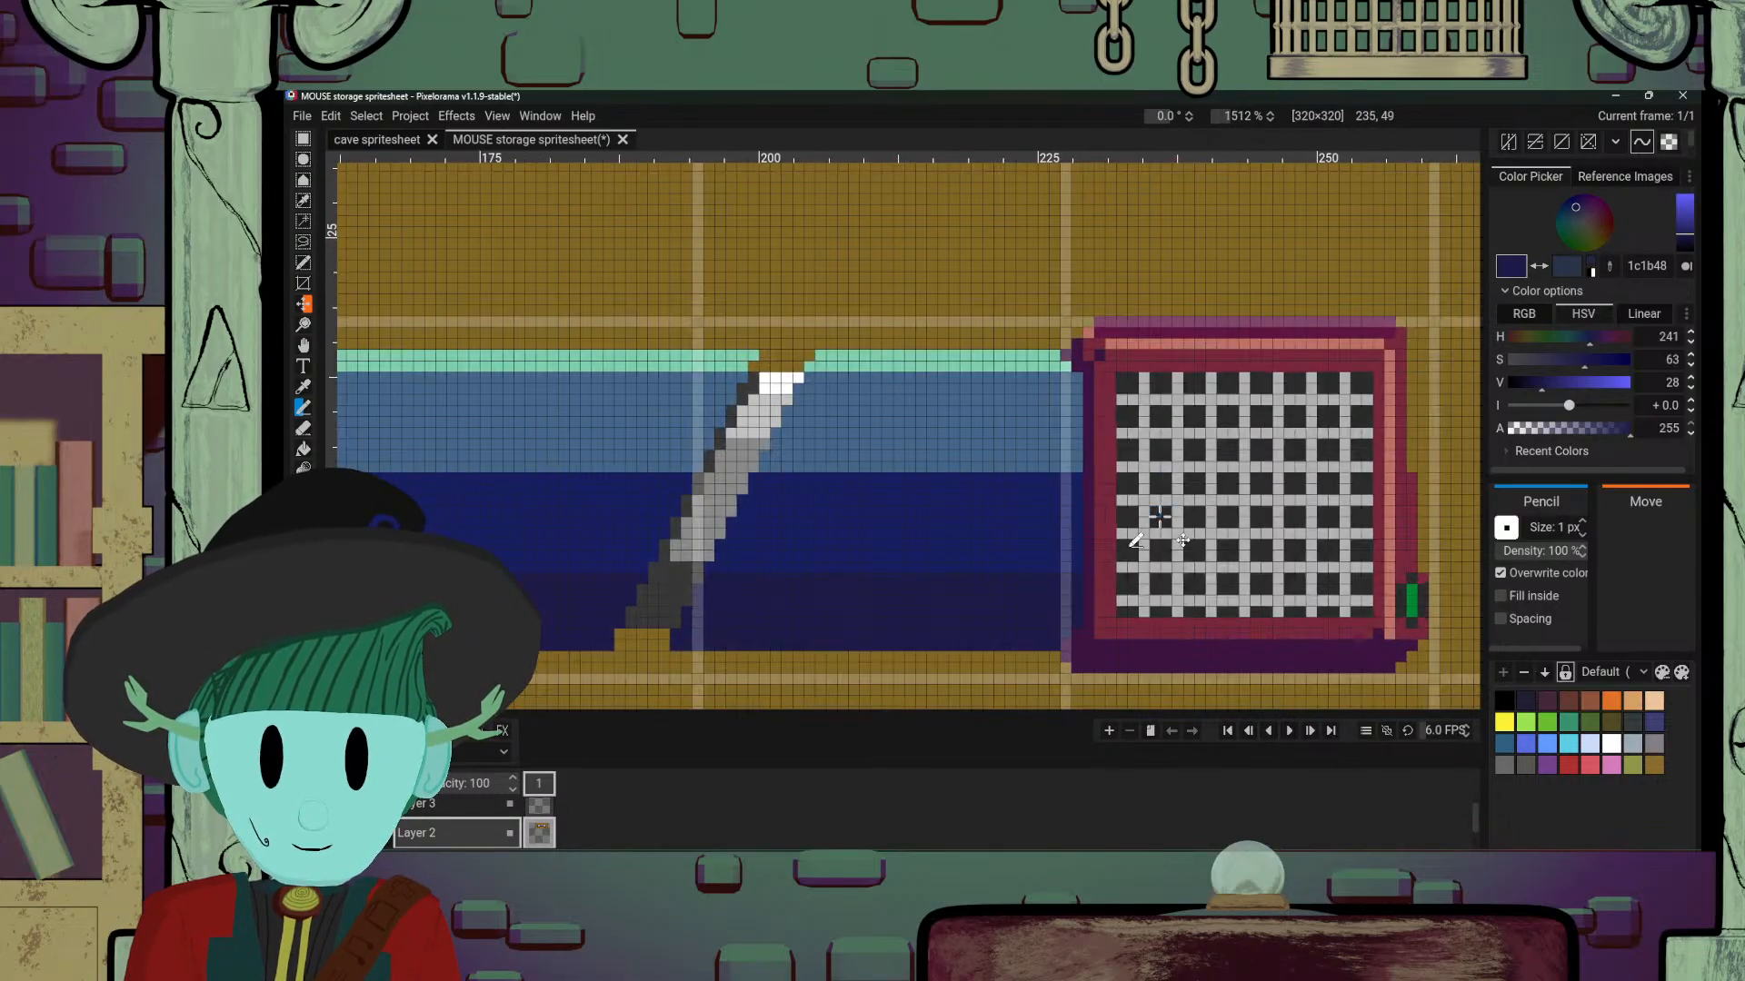
left_click_drag(1136, 540, 1160, 497)
scroll(1072, 476, "down", 4)
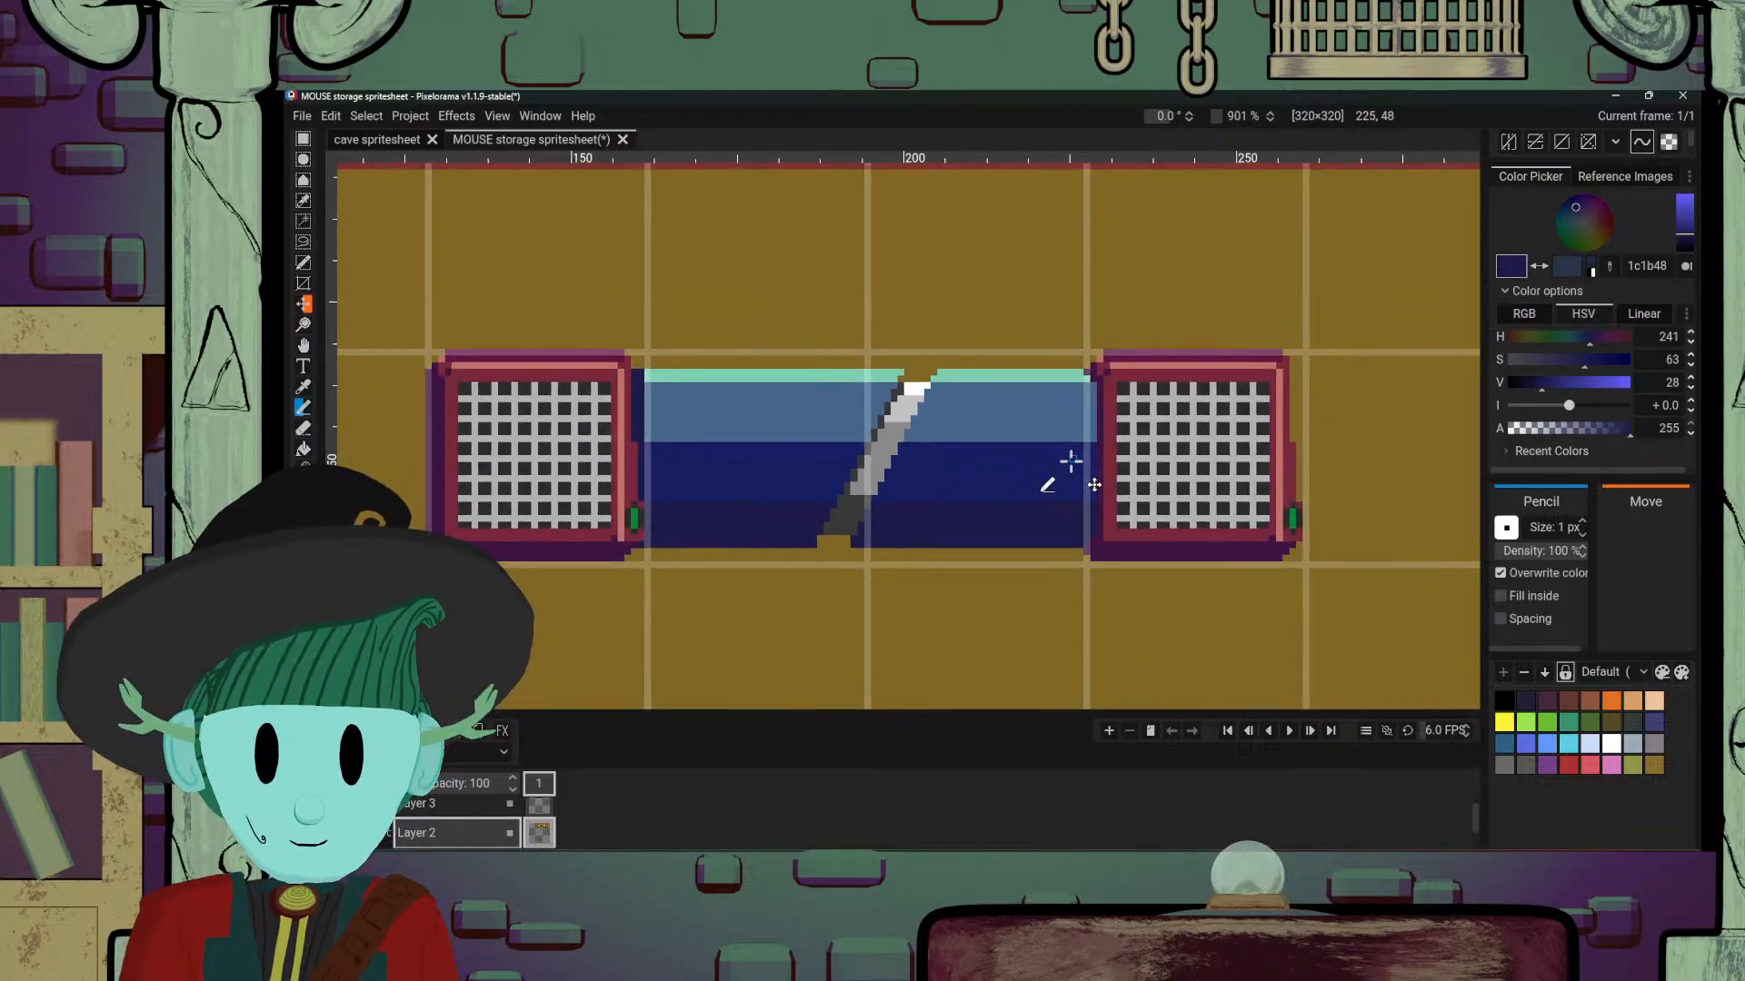
left_click_drag(1053, 495, 1070, 550)
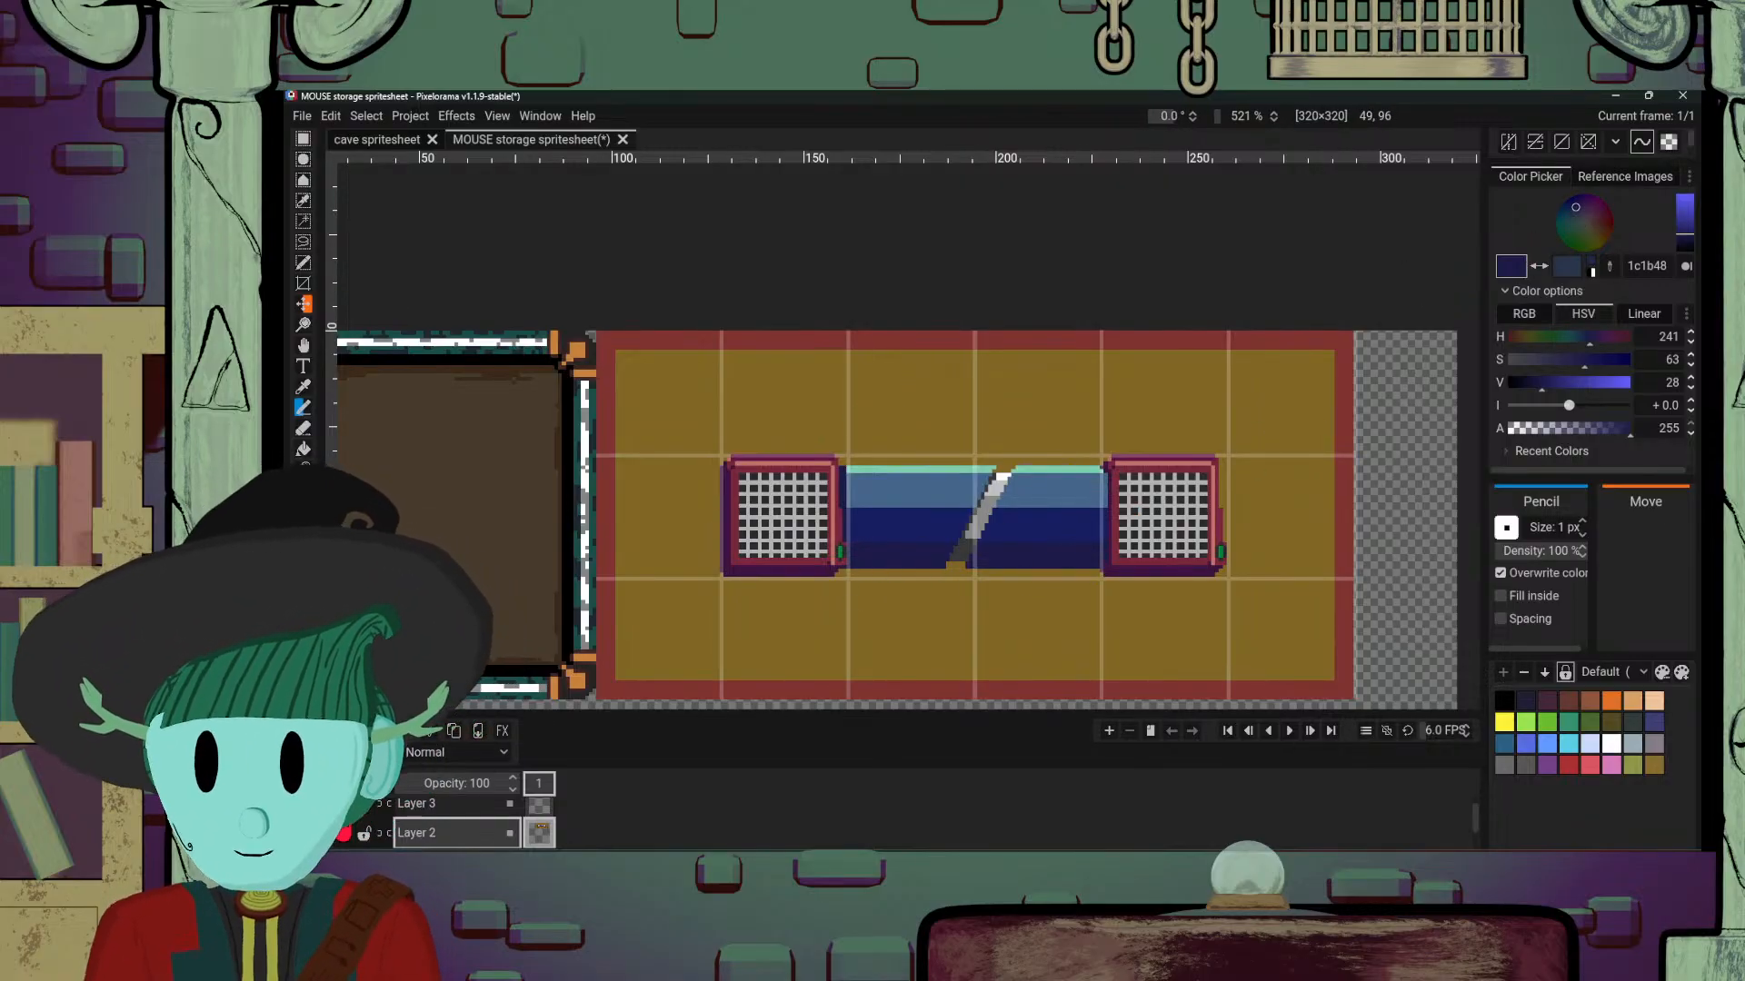
key("ctrl+g")
Step: Examine the banded panel, diagonal bar and both grid boxes without guide lines, close up and at full-sheet scale
scroll(1119, 619, "down", 3)
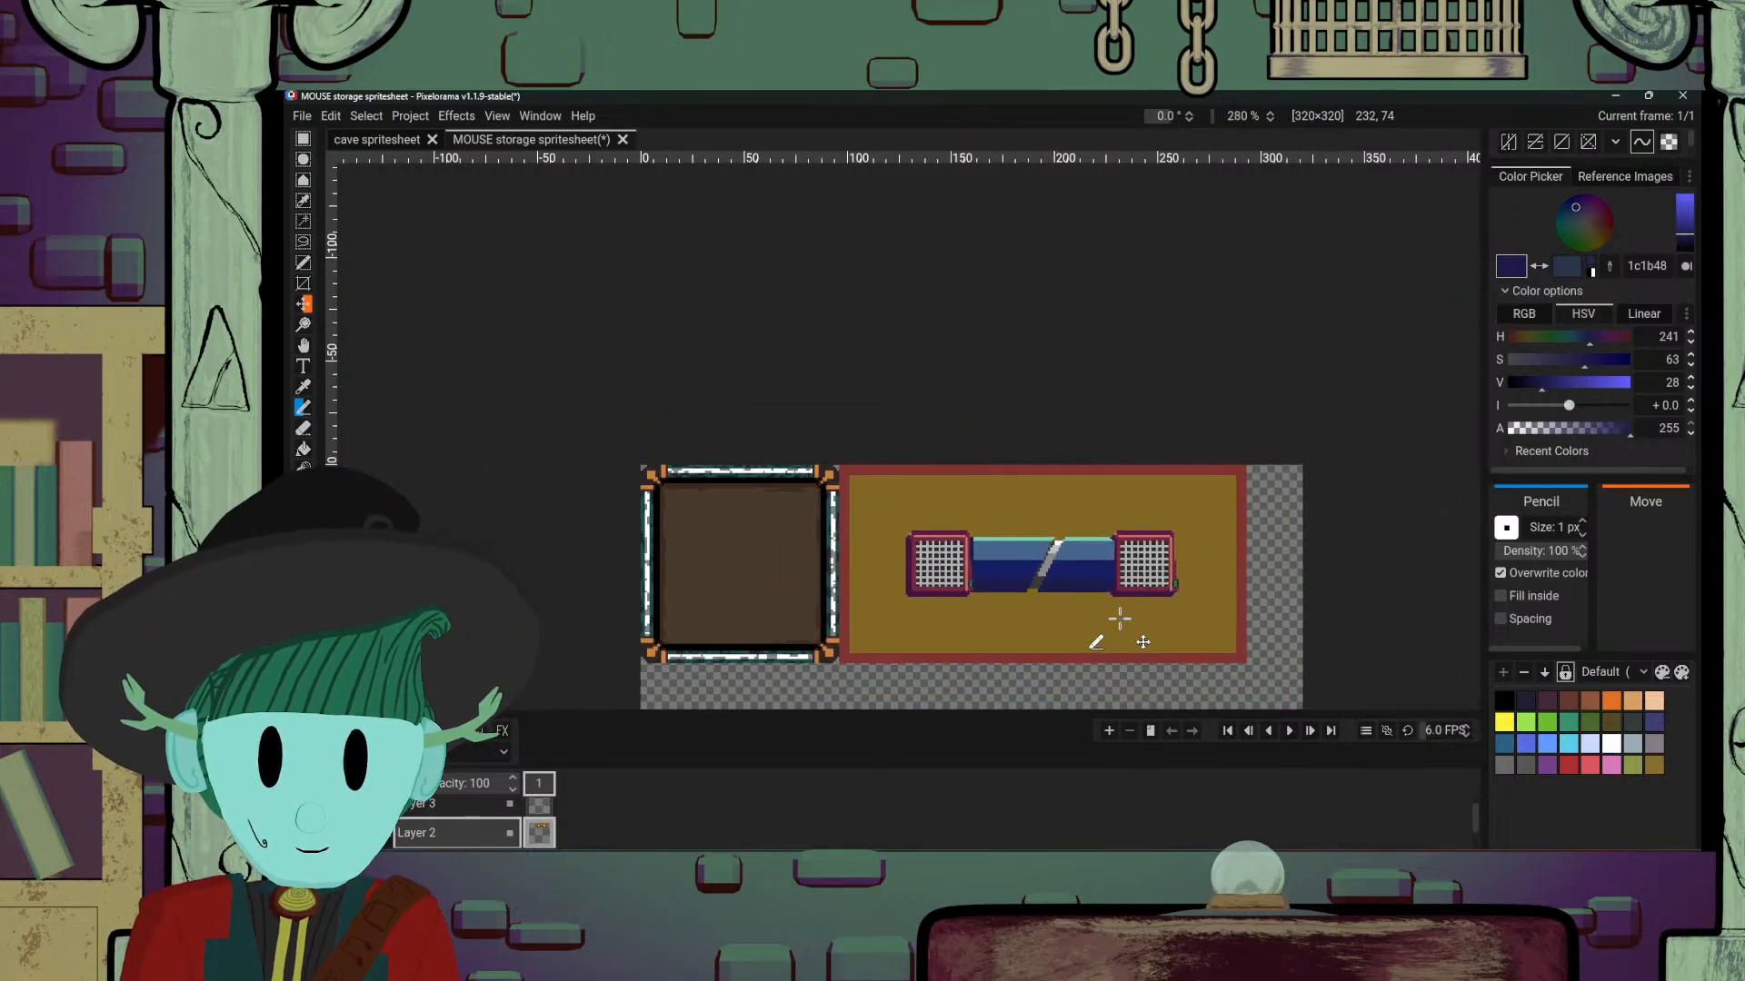
scroll(1119, 619, "up", 4)
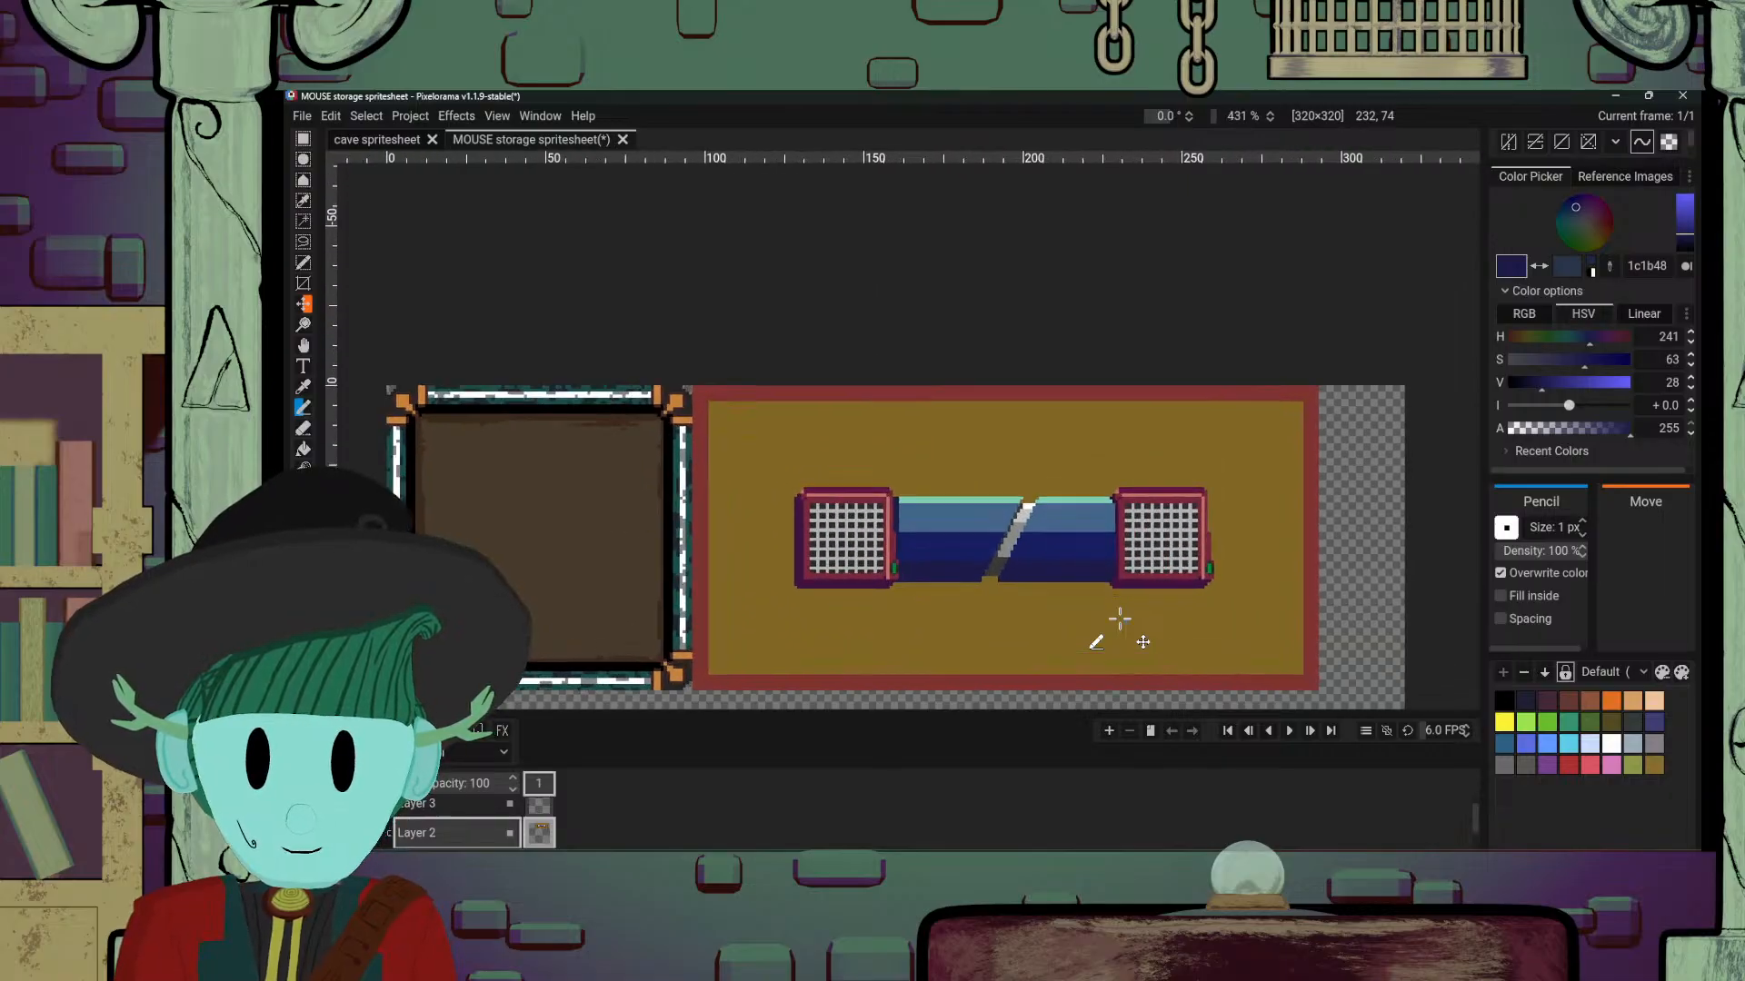
scroll(1107, 545, "up", 4)
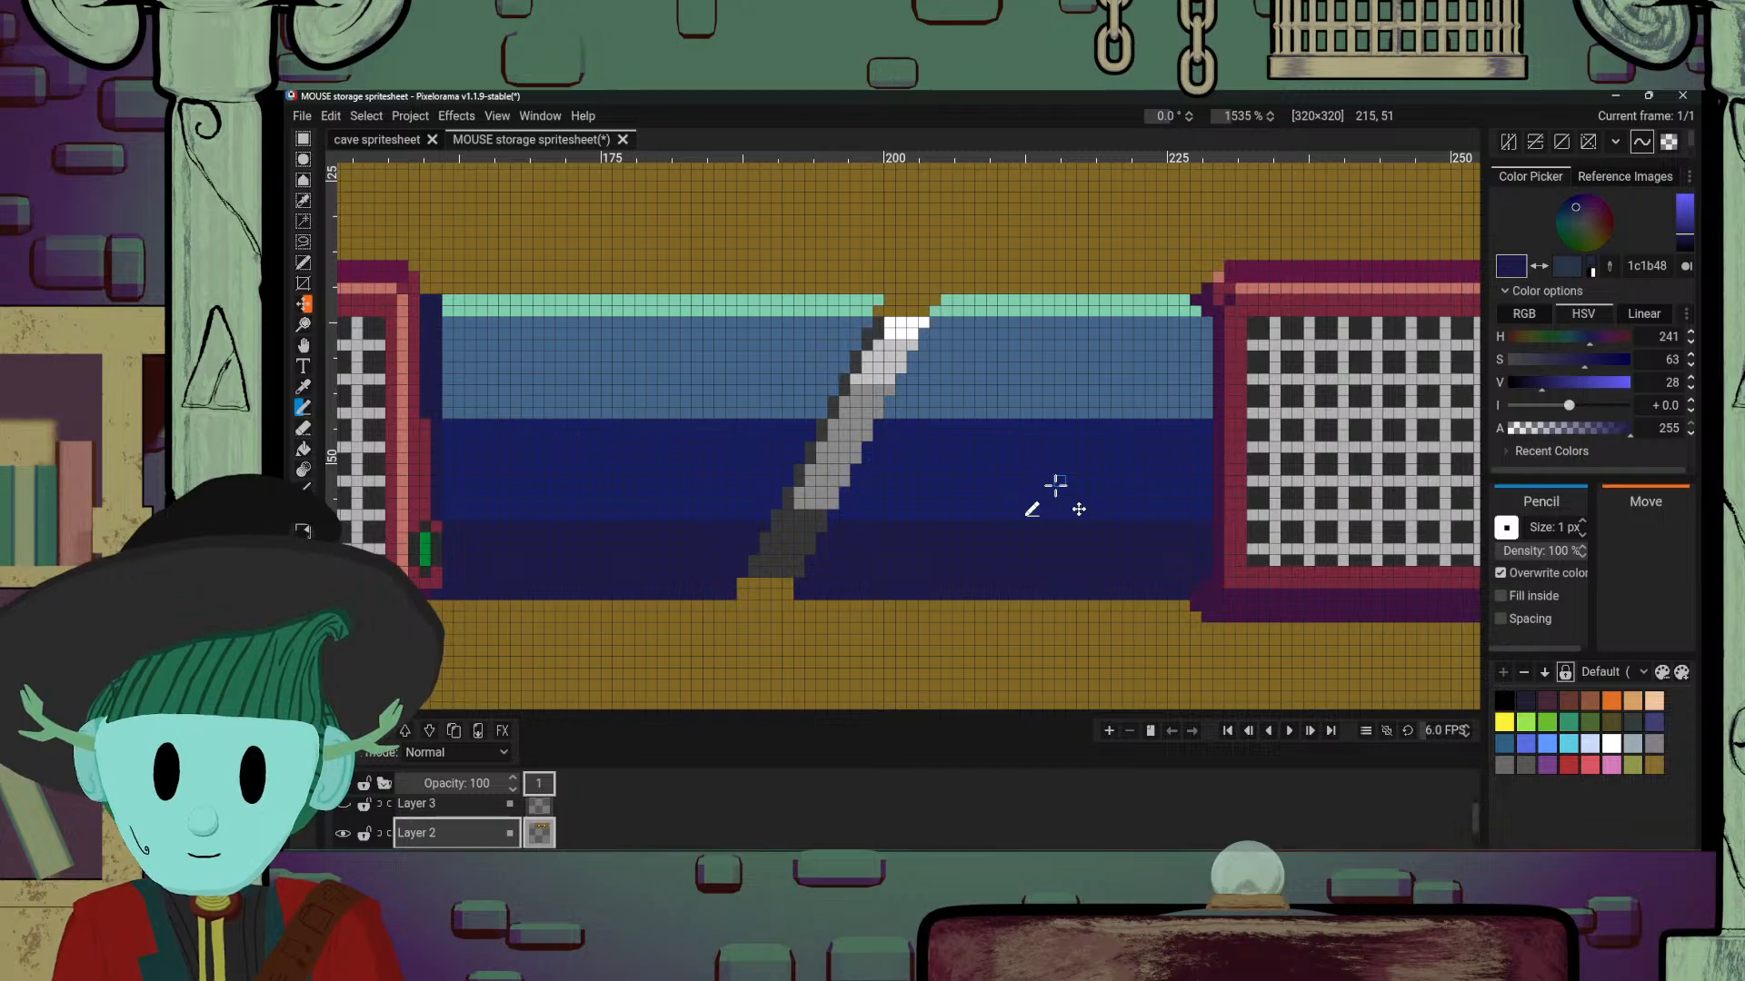
left_click_drag(1055, 483, 987, 569)
scroll(1219, 460, "down", 5)
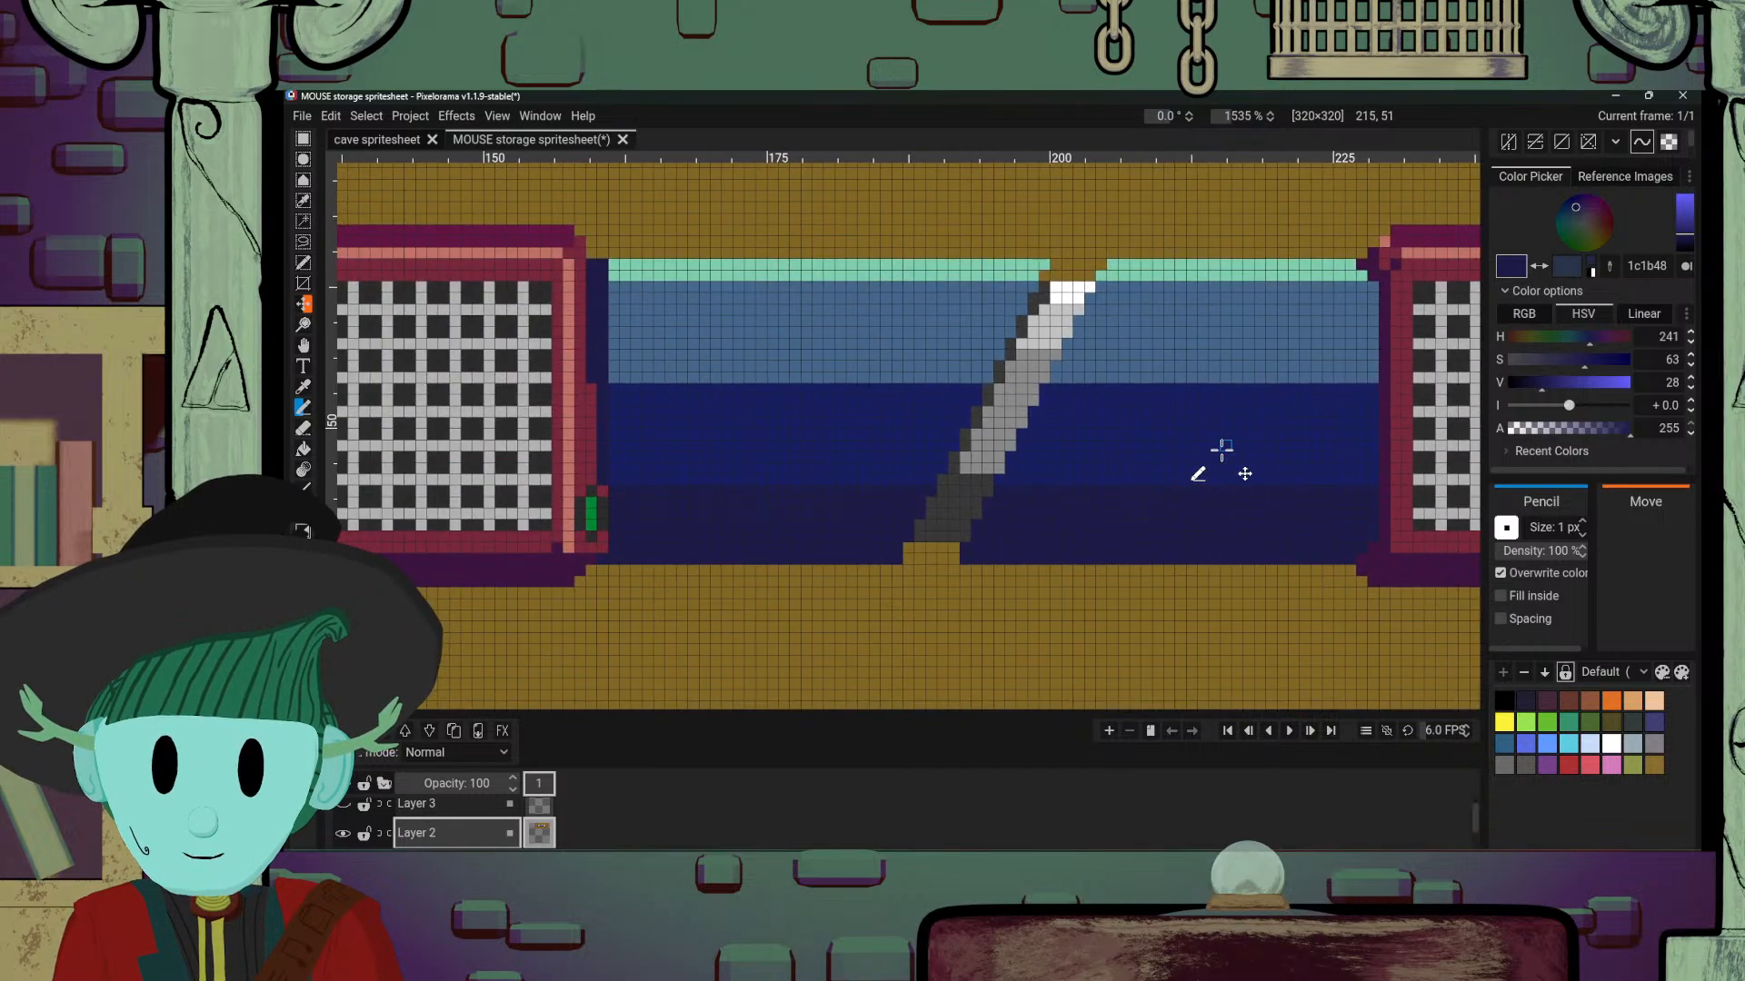
scroll(1084, 609, "up", 4)
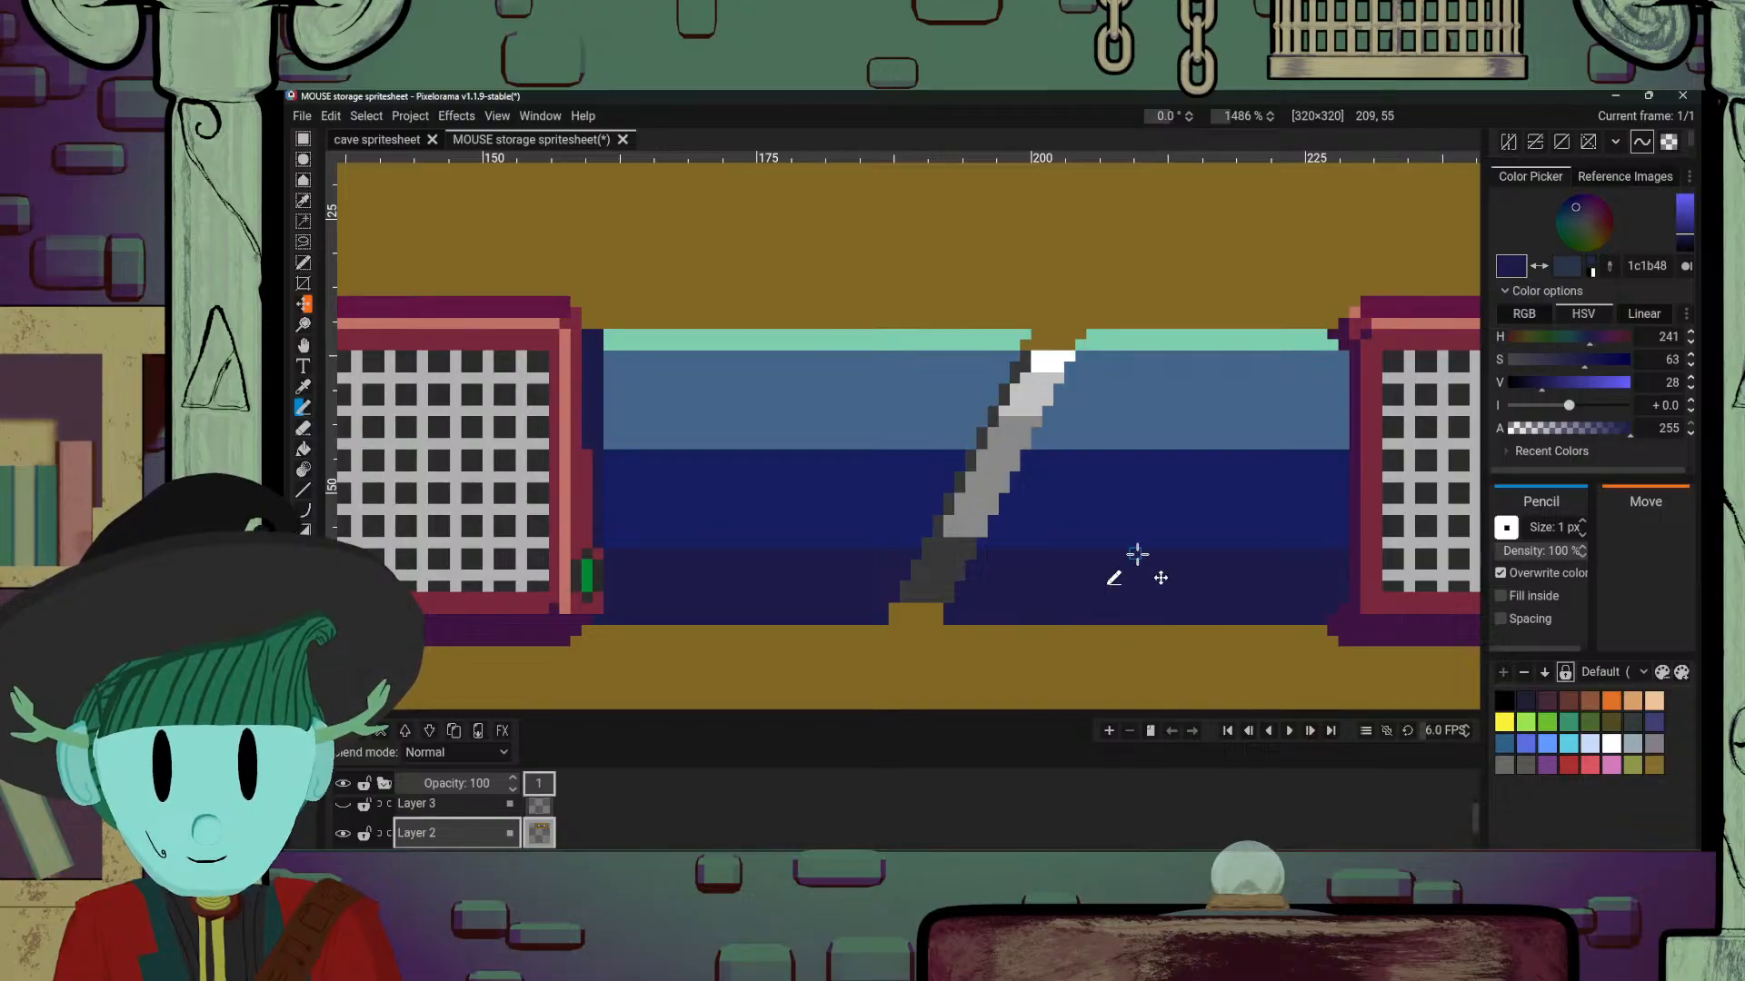
left_click_drag(1136, 554, 1037, 568)
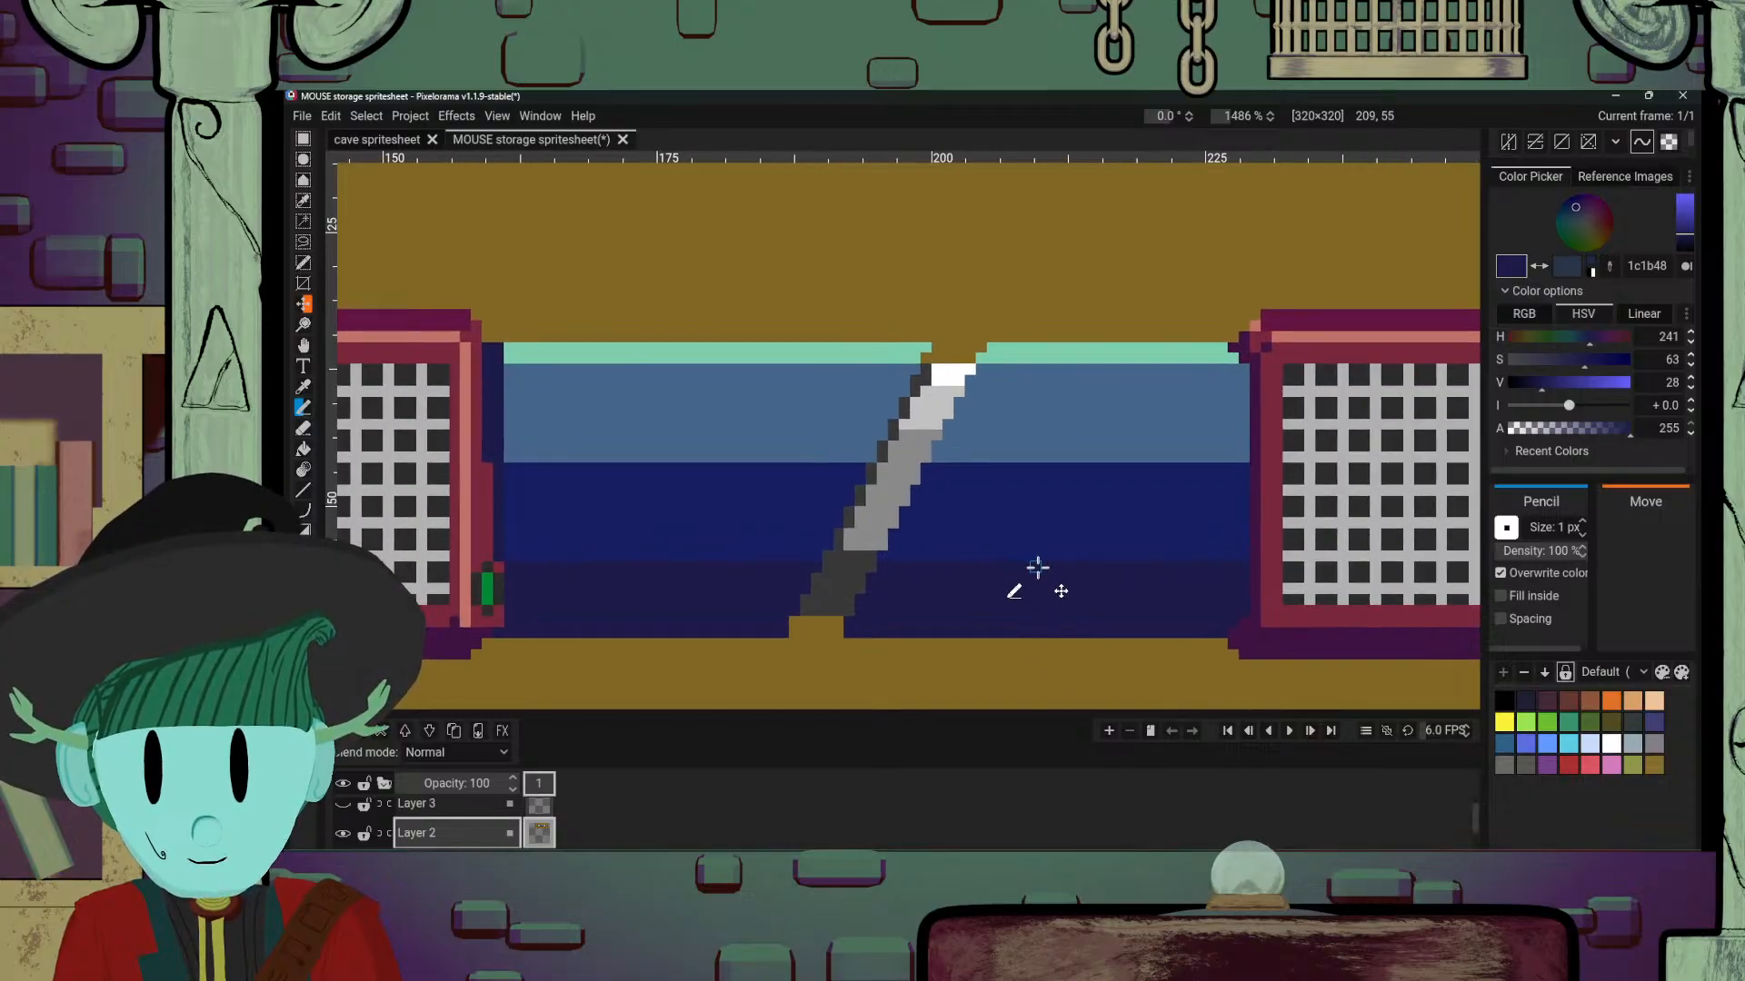
scroll(1037, 568, "down", 2)
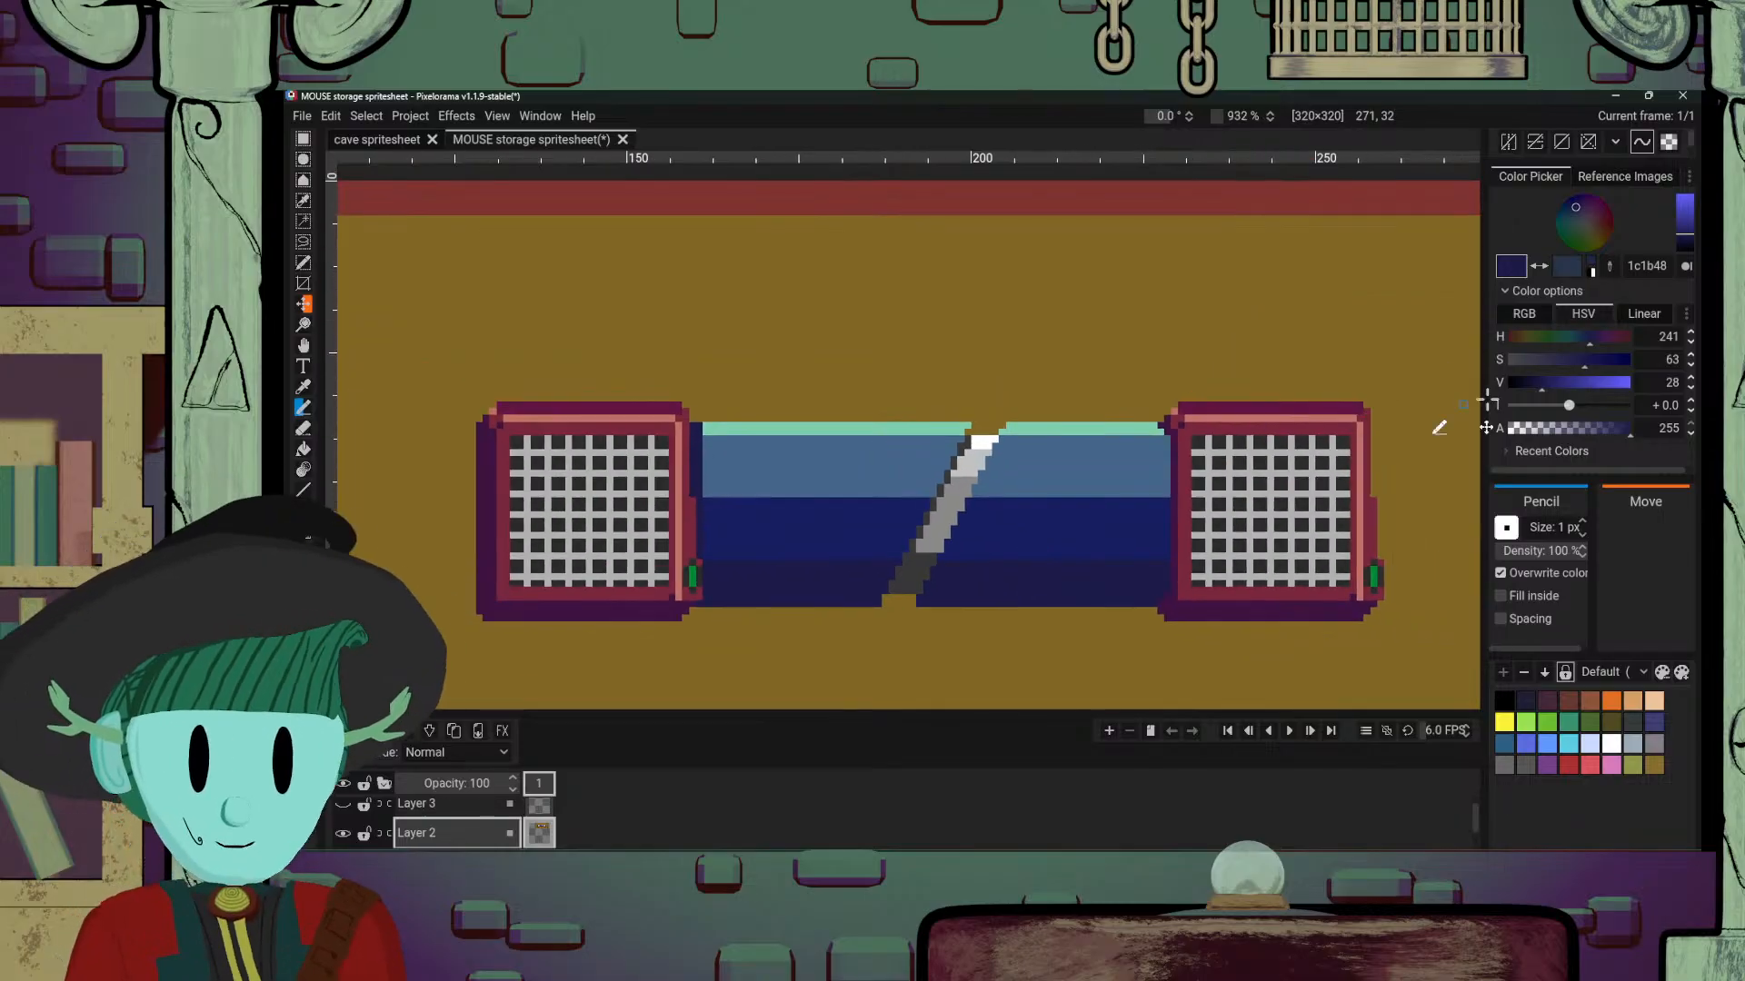
scroll(1157, 570, "down", 1)
scroll(1156, 570, "down", 3)
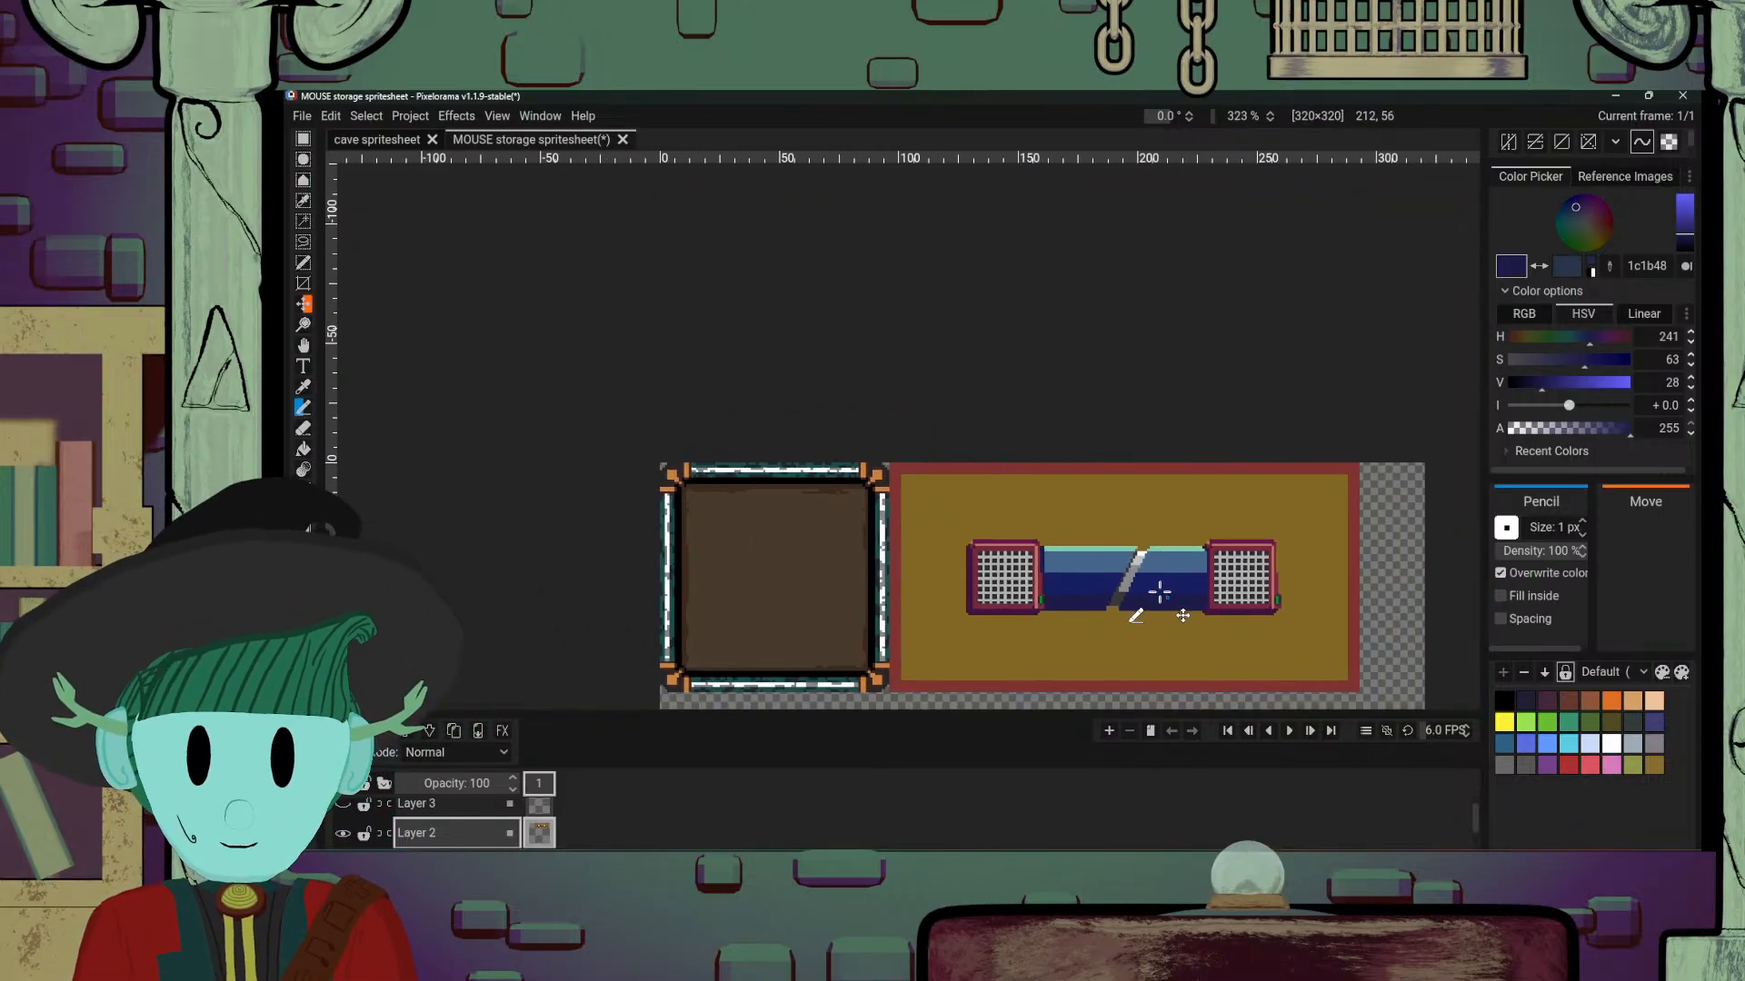
scroll(1143, 585, "up", 3)
left_click_drag(1166, 592, 1100, 565)
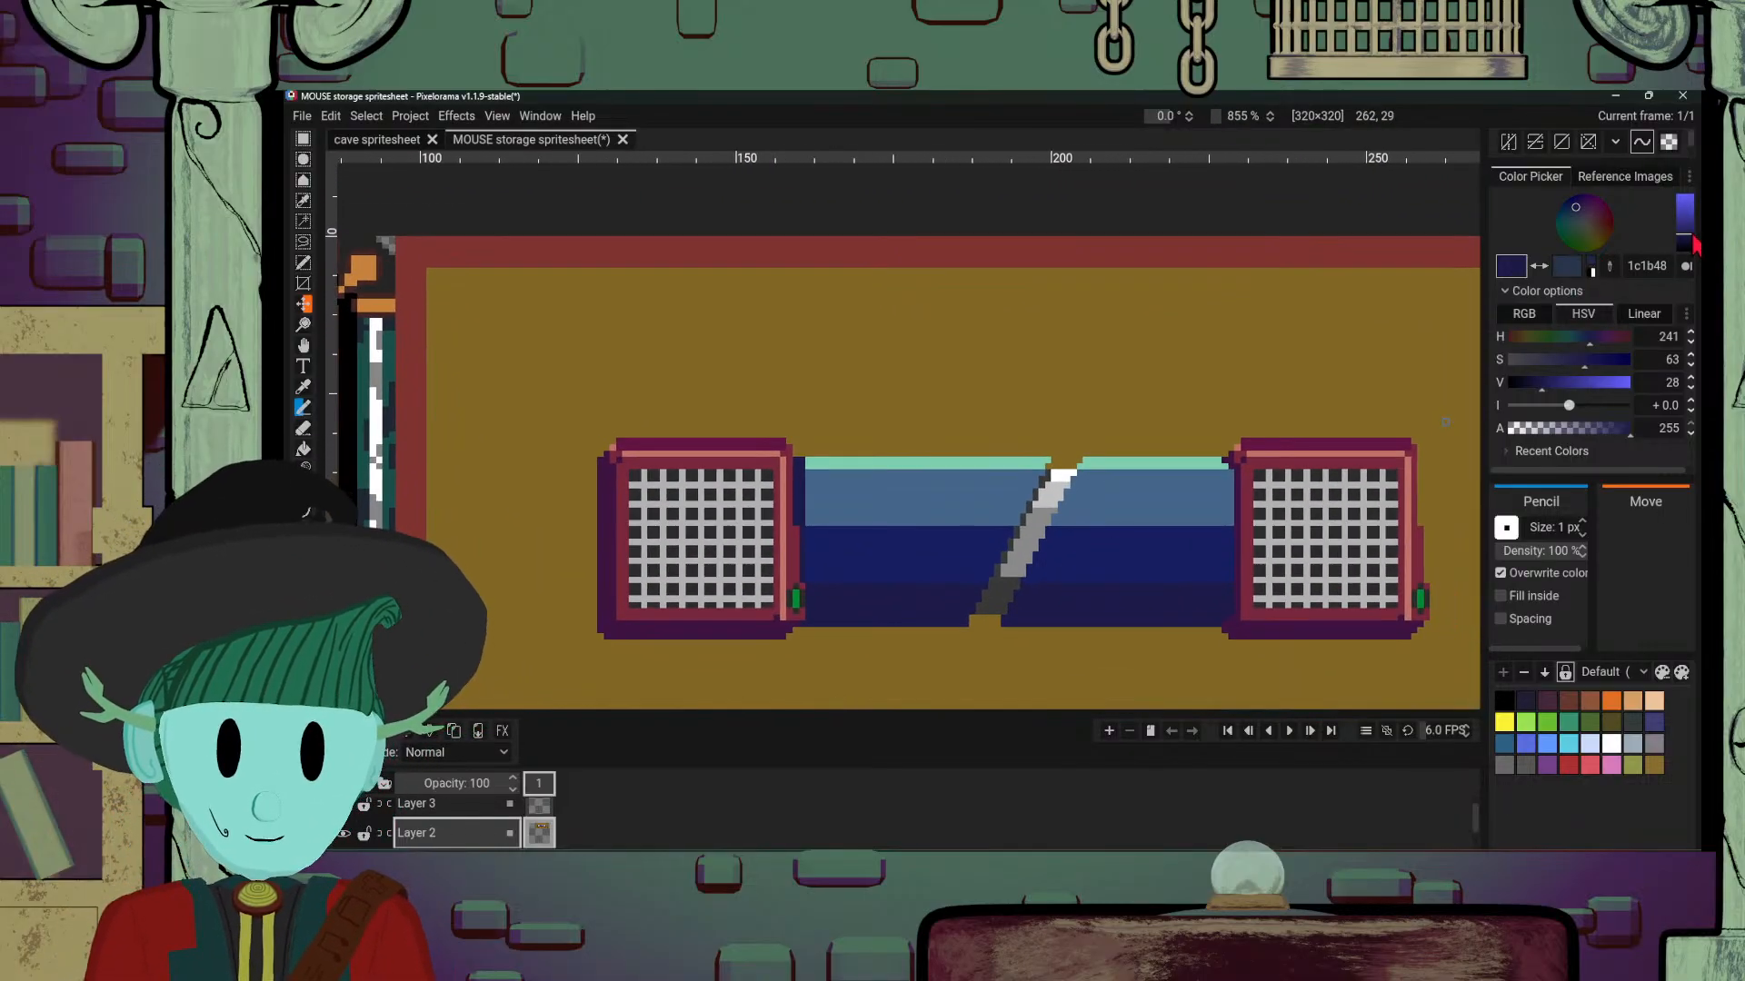
Step: Show the Layer 3 guide lines over the spritesheet again
left_click(345, 805)
scroll(1180, 498, "up", 2)
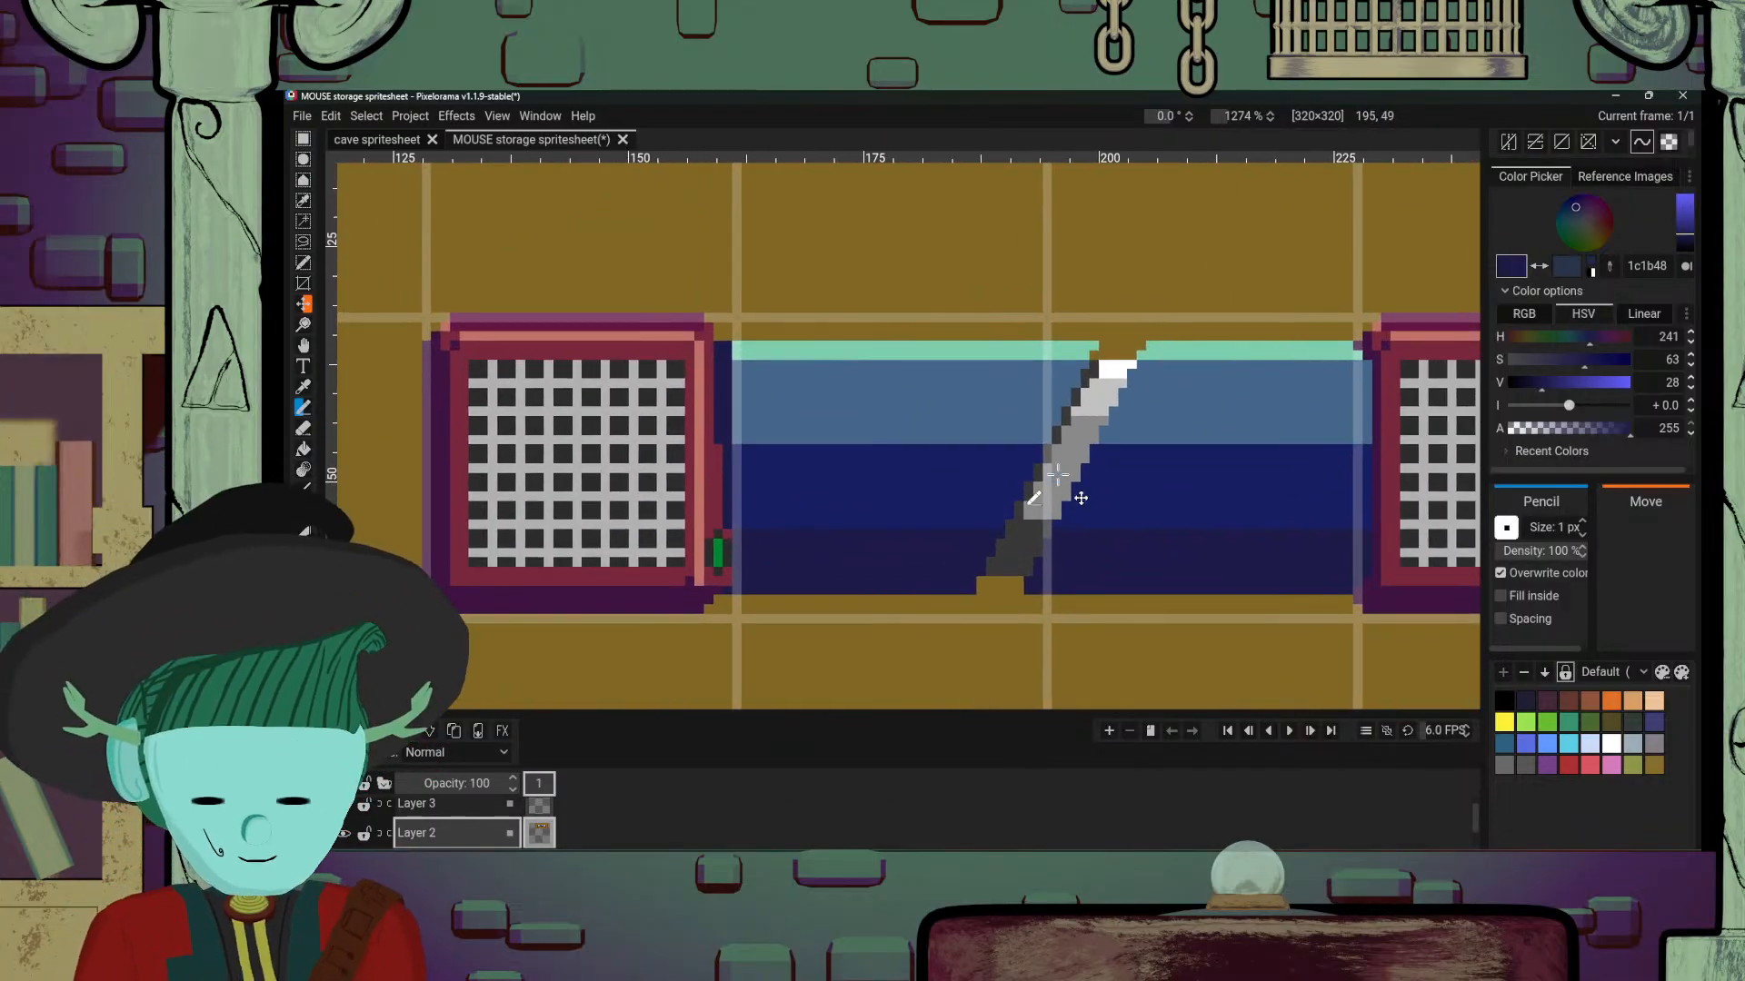
left_click(302, 138)
left_click_drag(825, 407, 1301, 520)
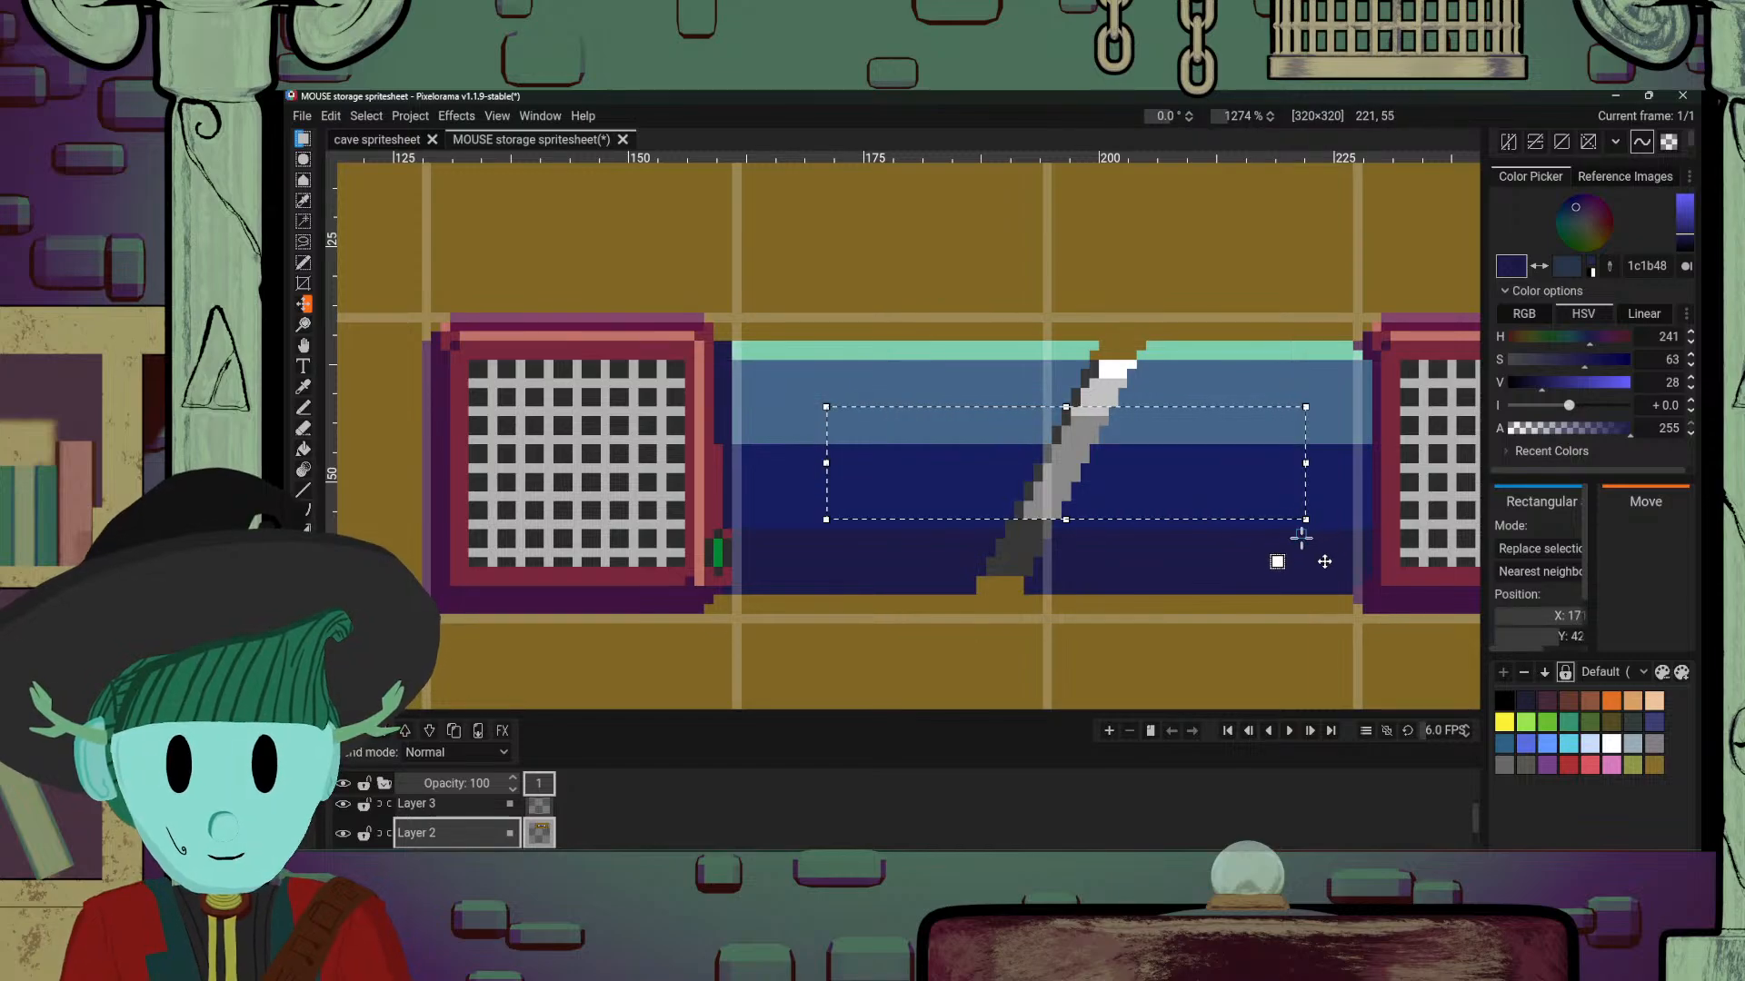
left_click(1269, 520)
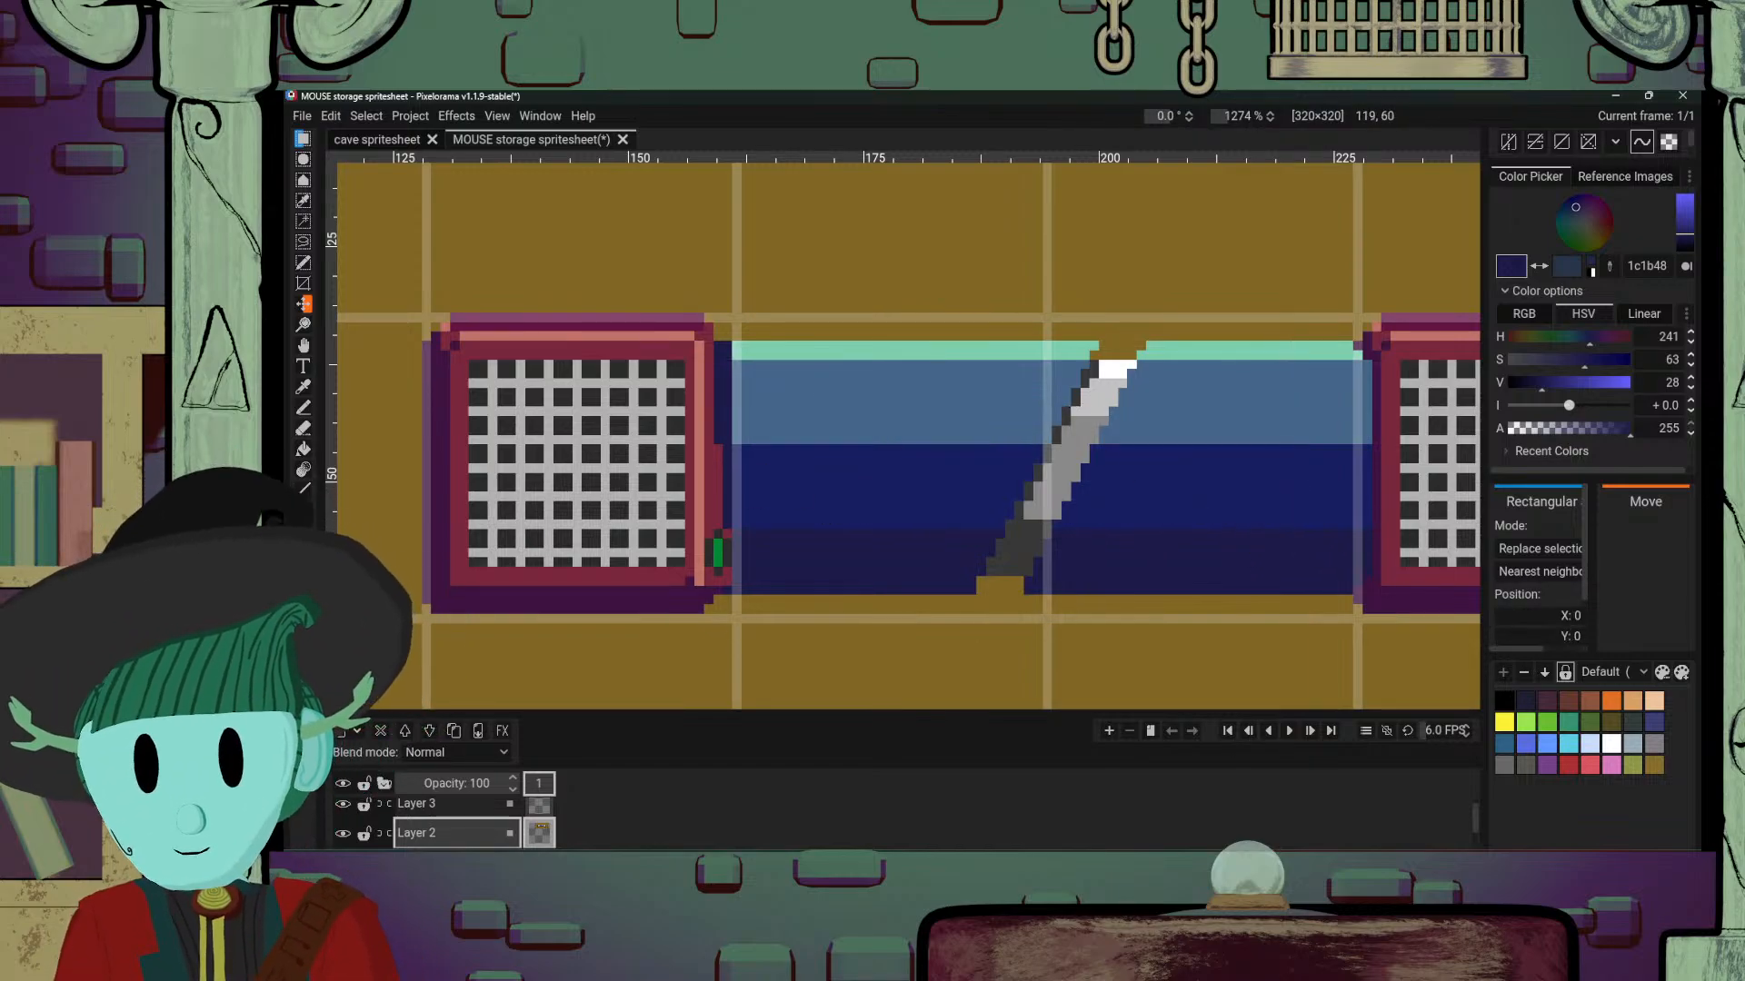
left_click(302, 529)
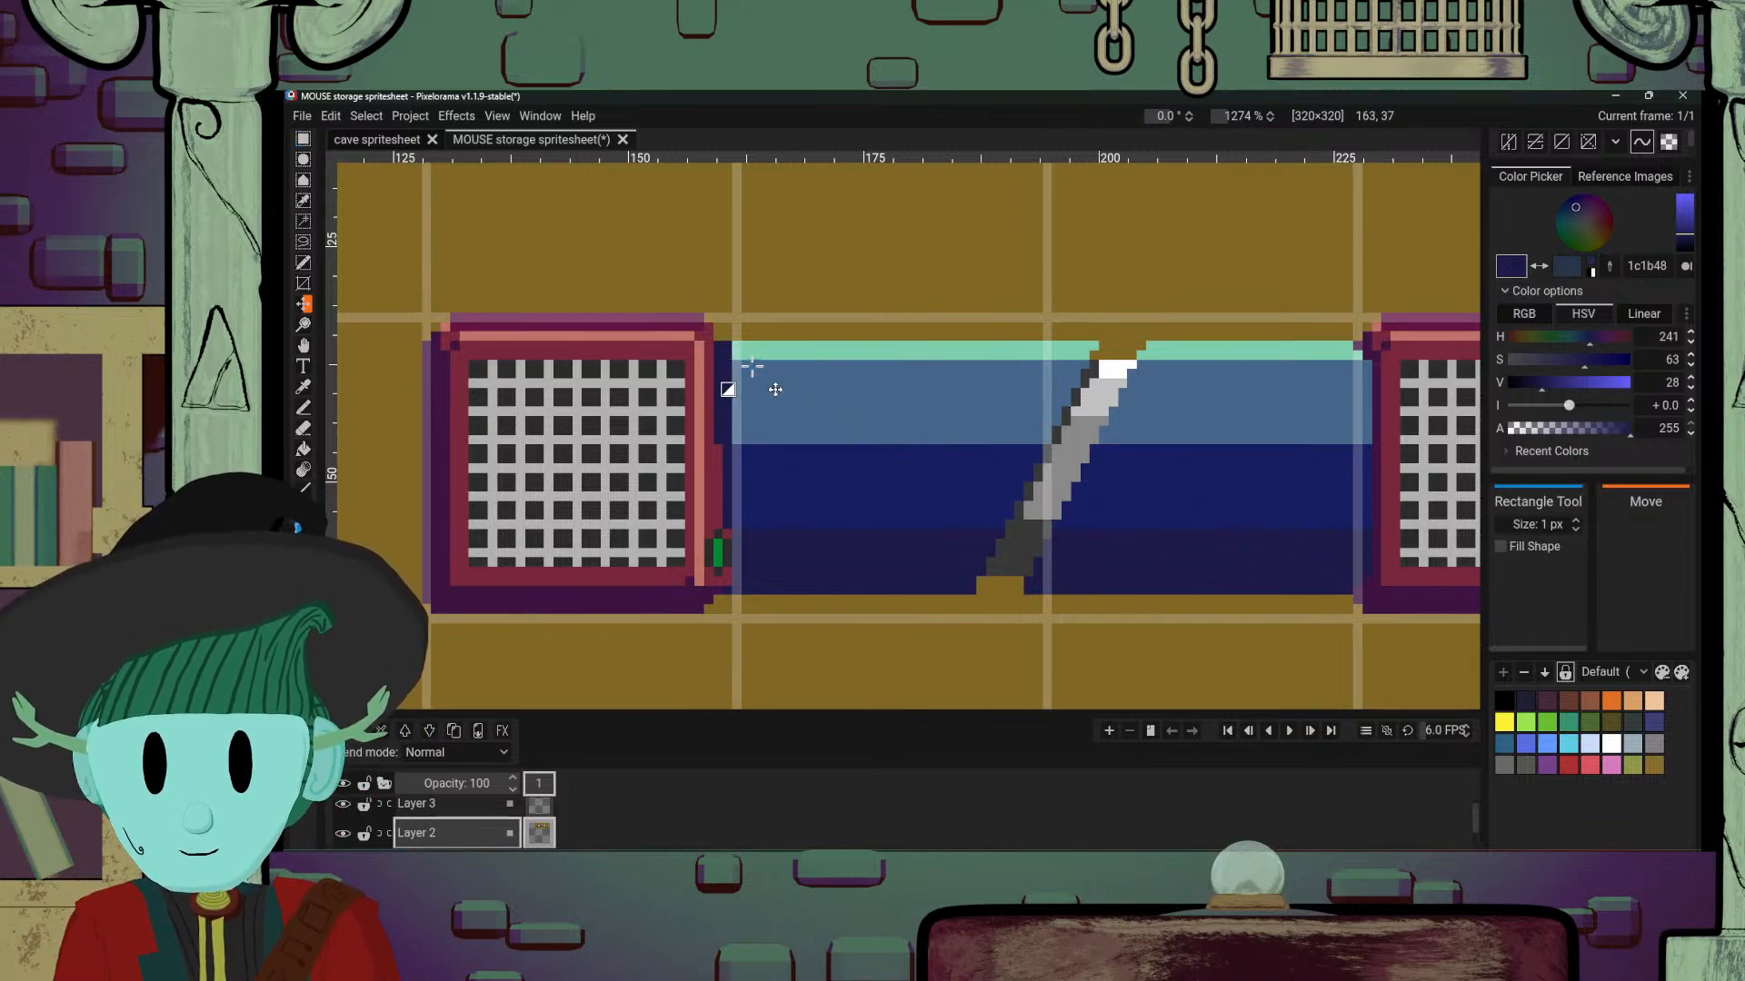
left_click_drag(820, 370, 1298, 574)
key("ctrl+z")
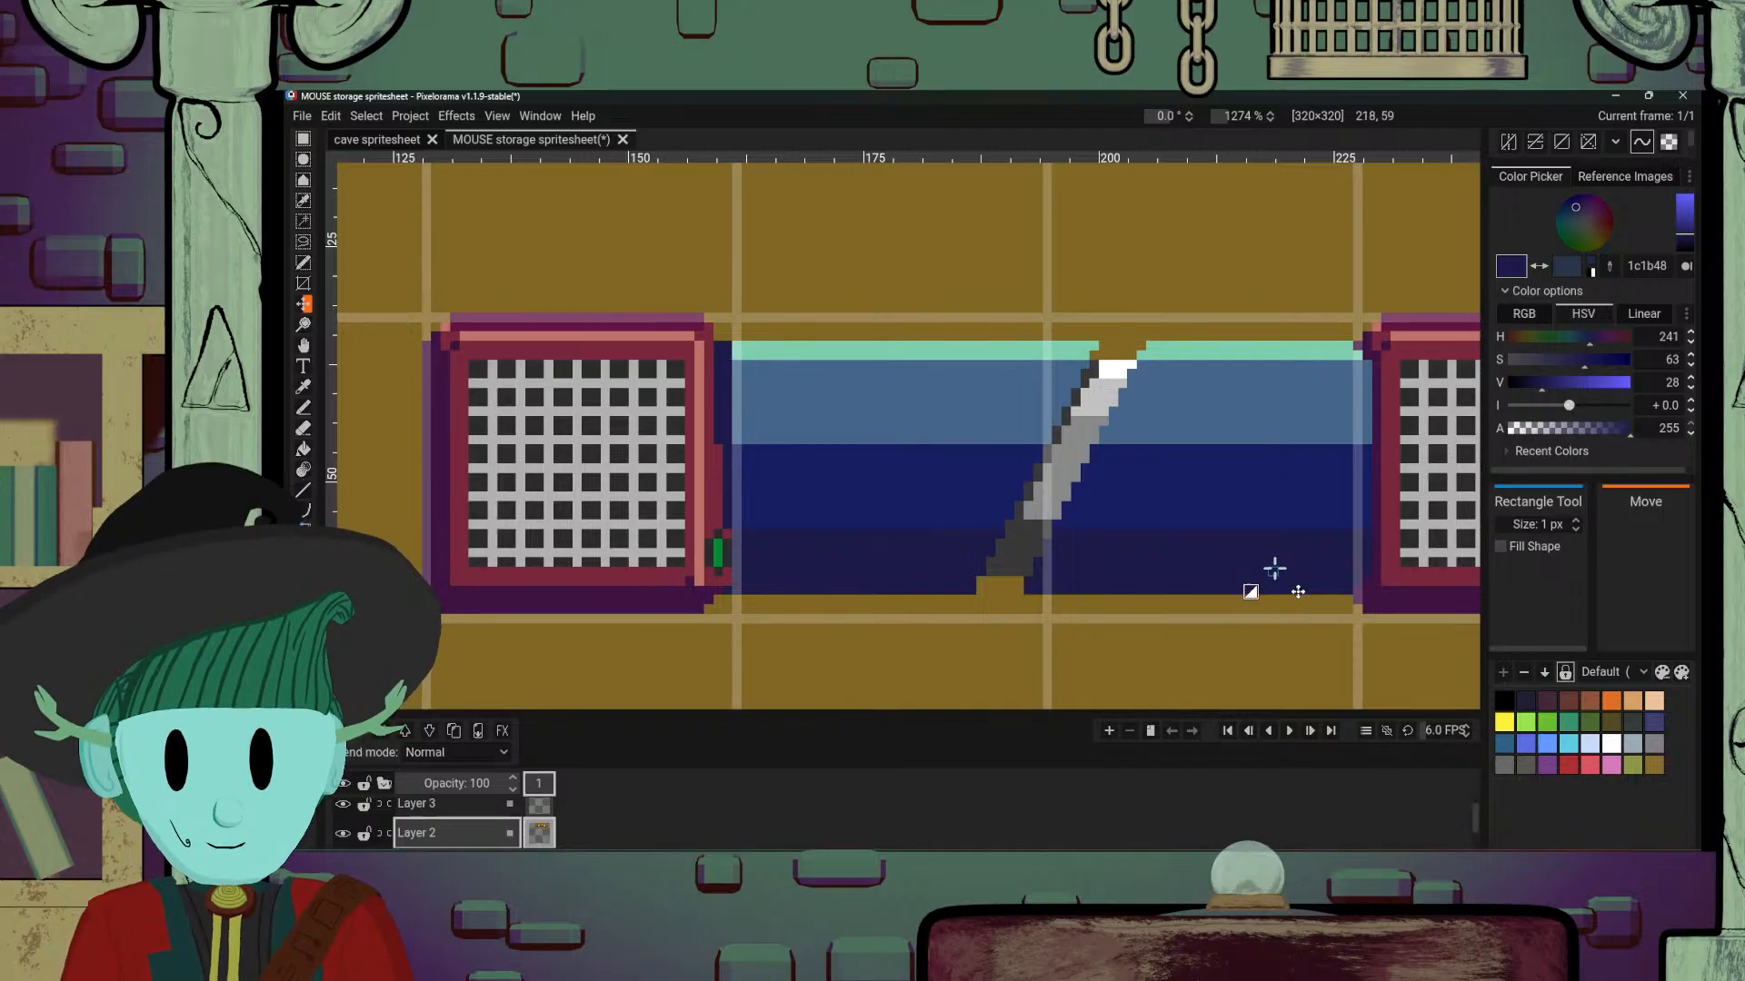
Step: Sample dark red 79283d from the right grid box and mark both upper corners of an inner rectangle, covering misplaced pixels with 446689
key("b")
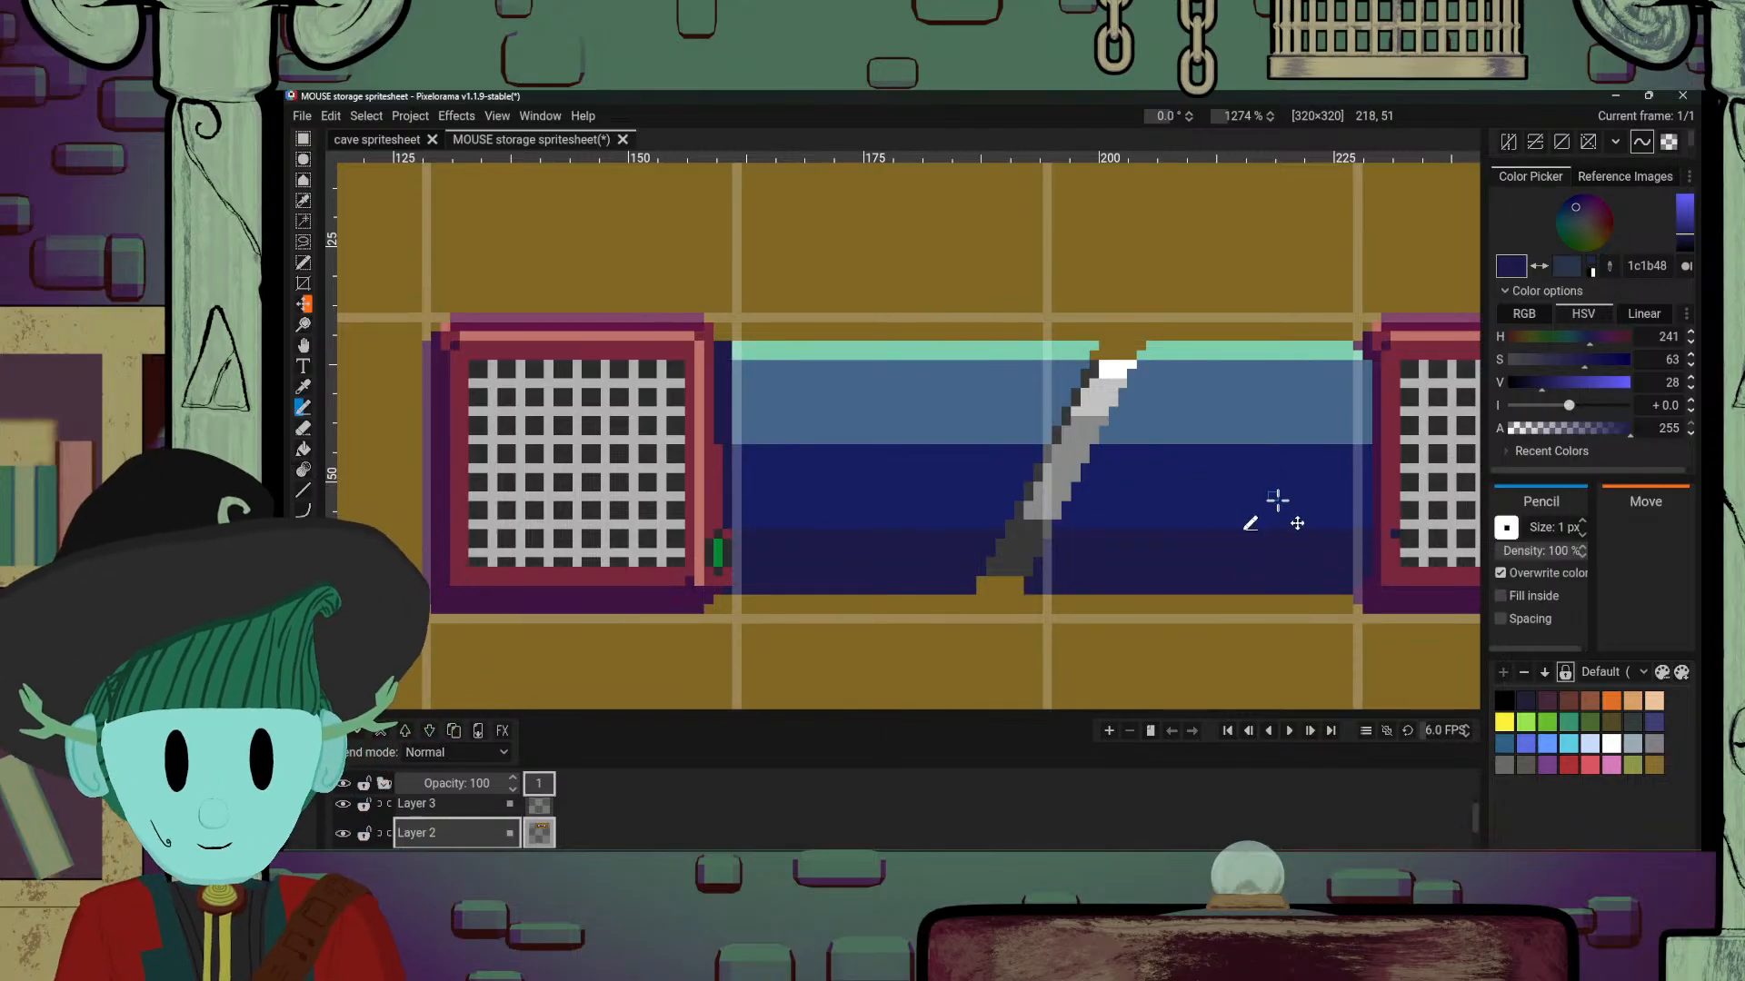
left_click(1372, 506, "alt")
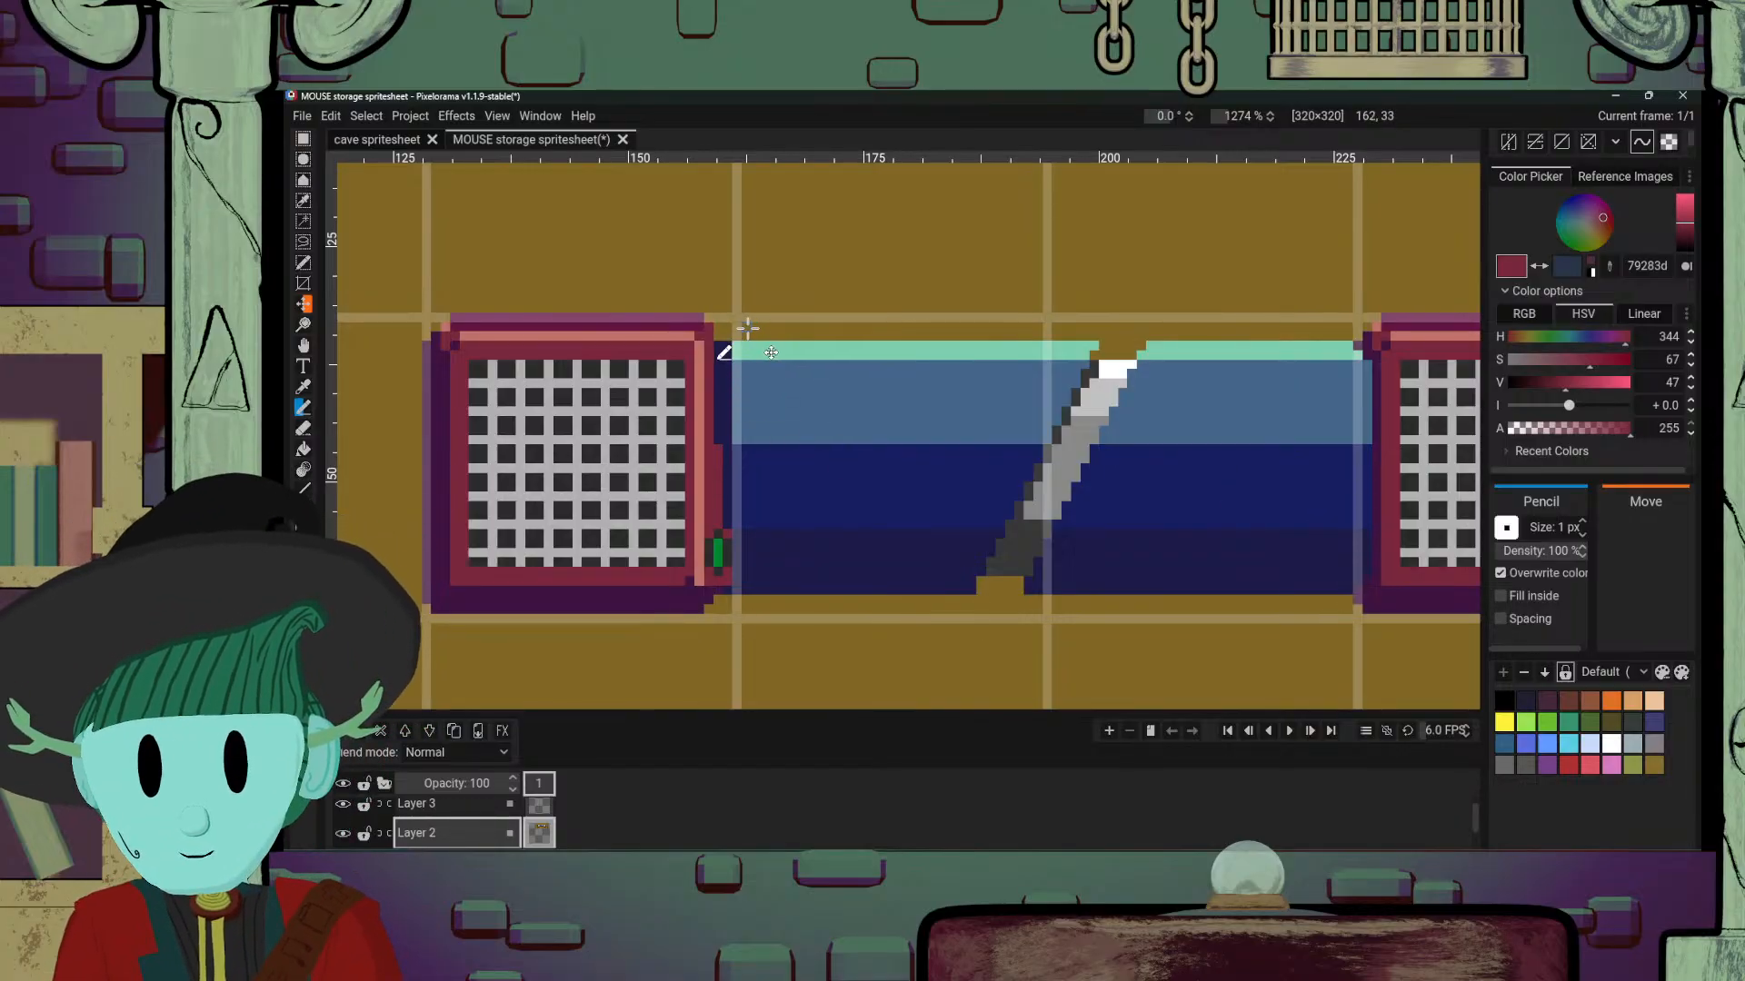
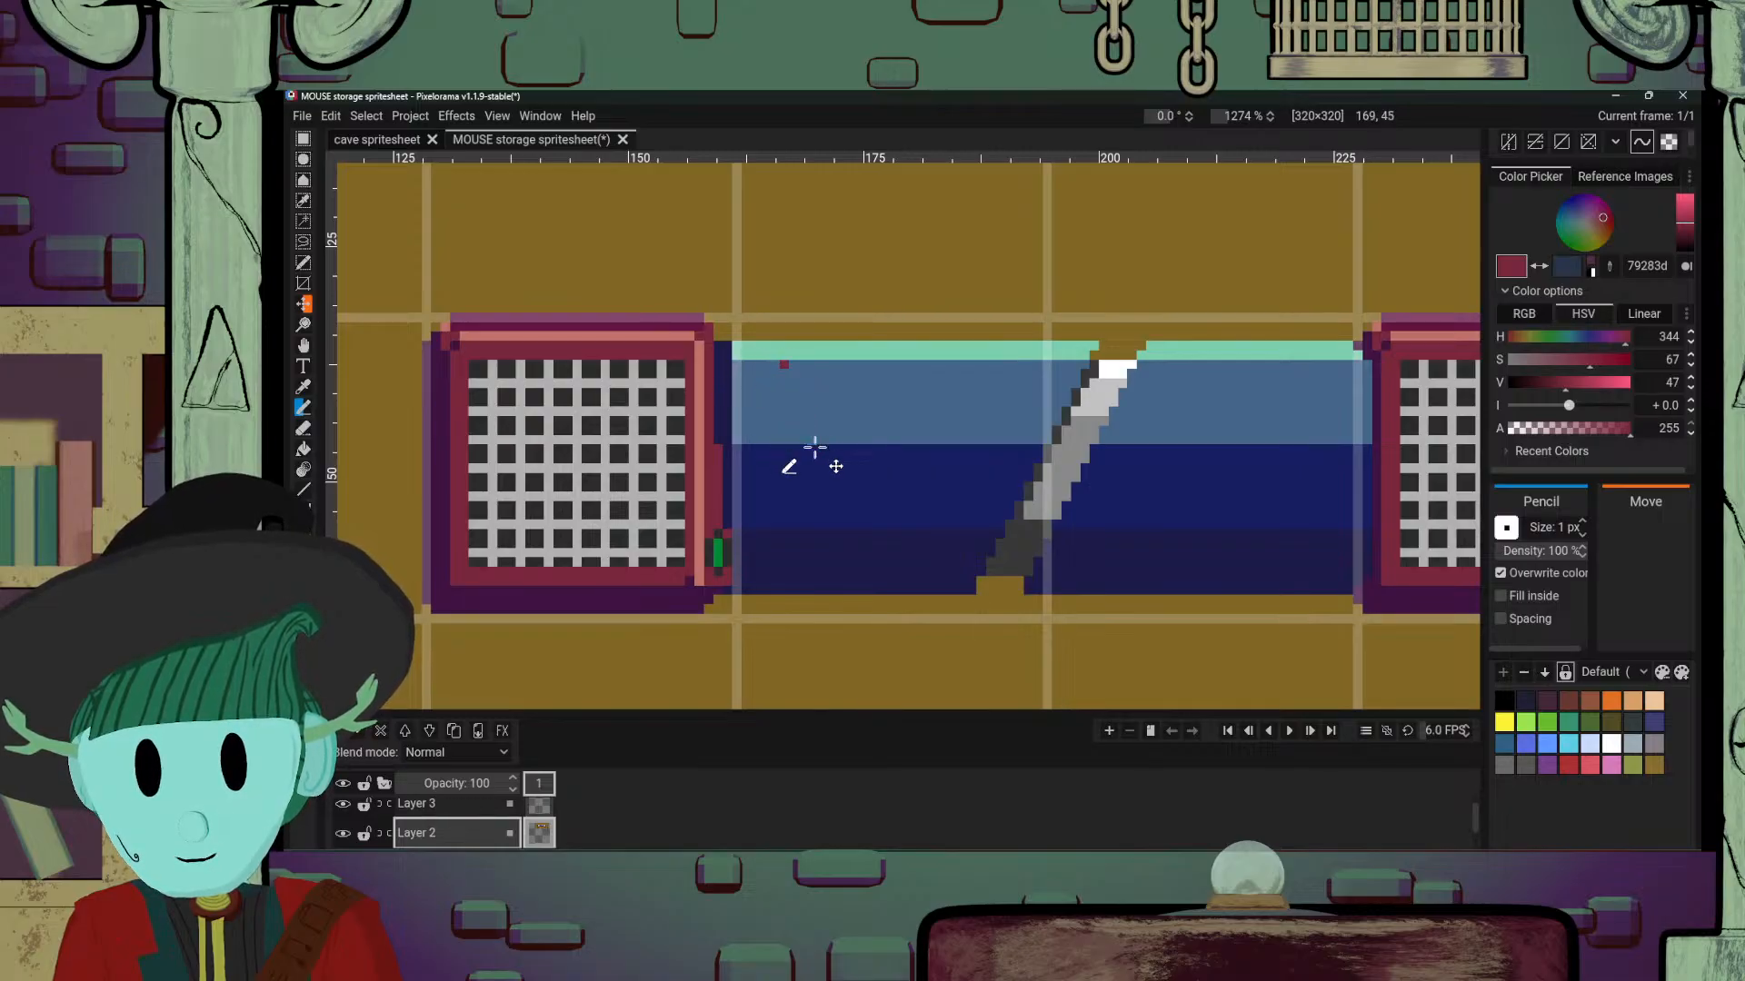
left_click_drag(1207, 499, 1157, 472)
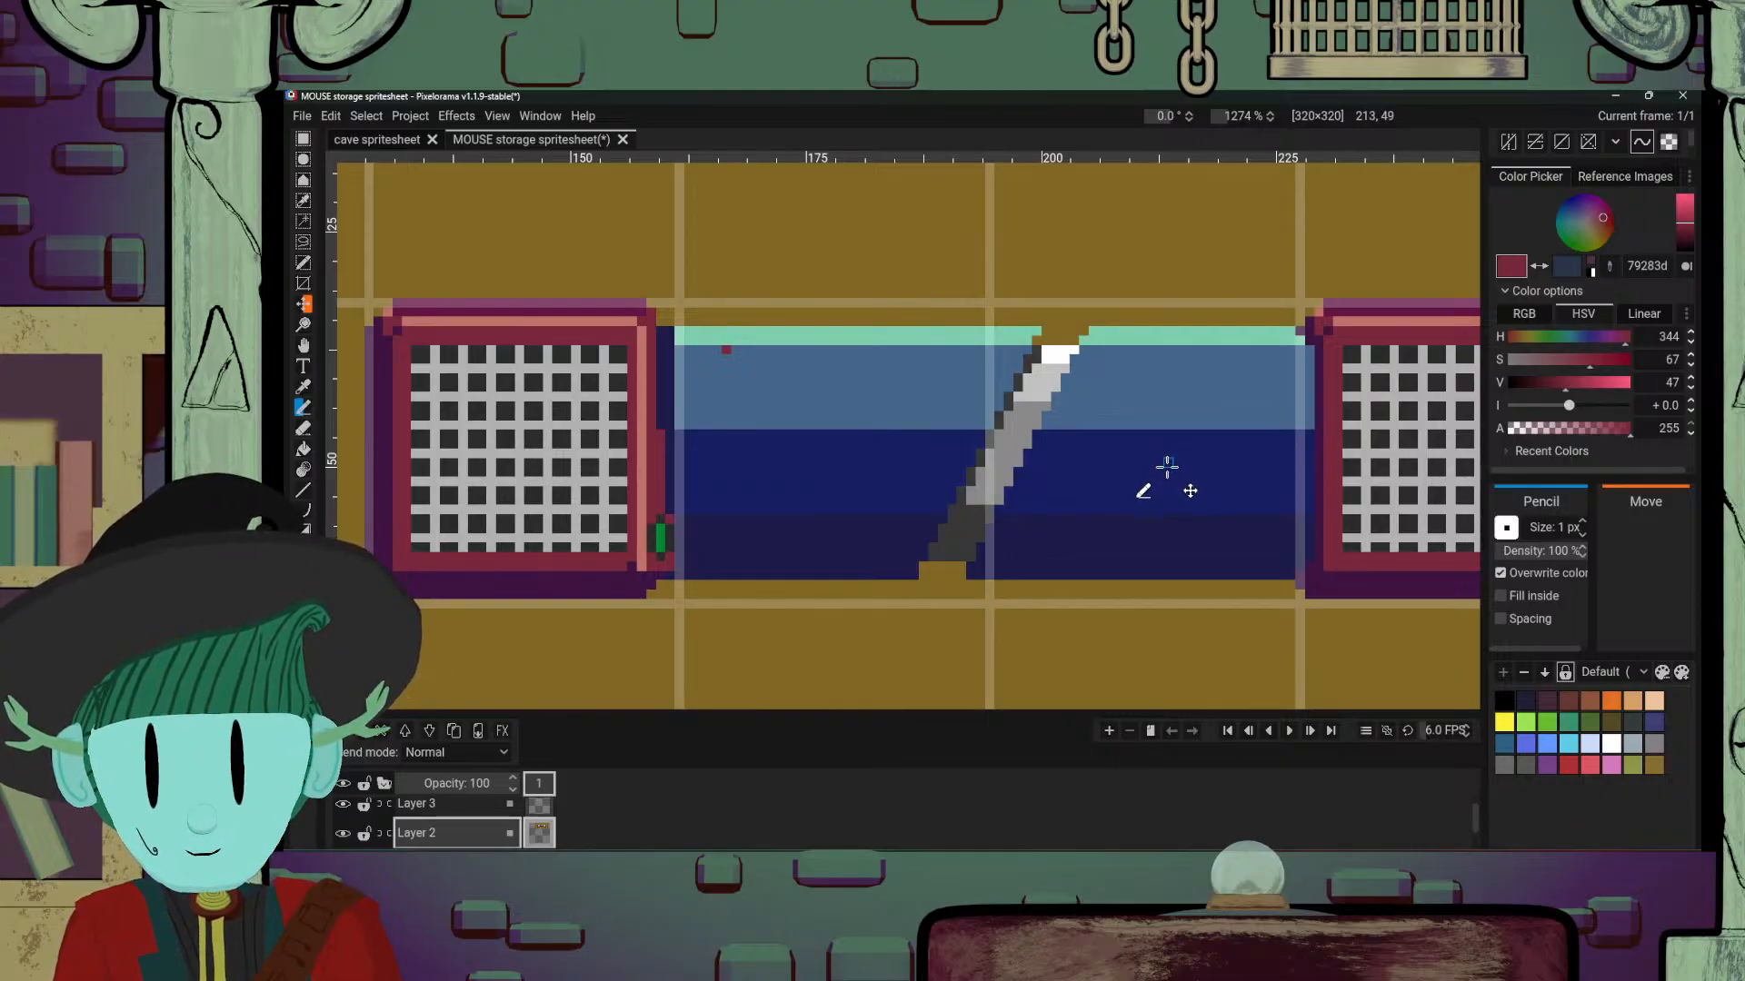
key("o")
left_click(765, 379)
key("b")
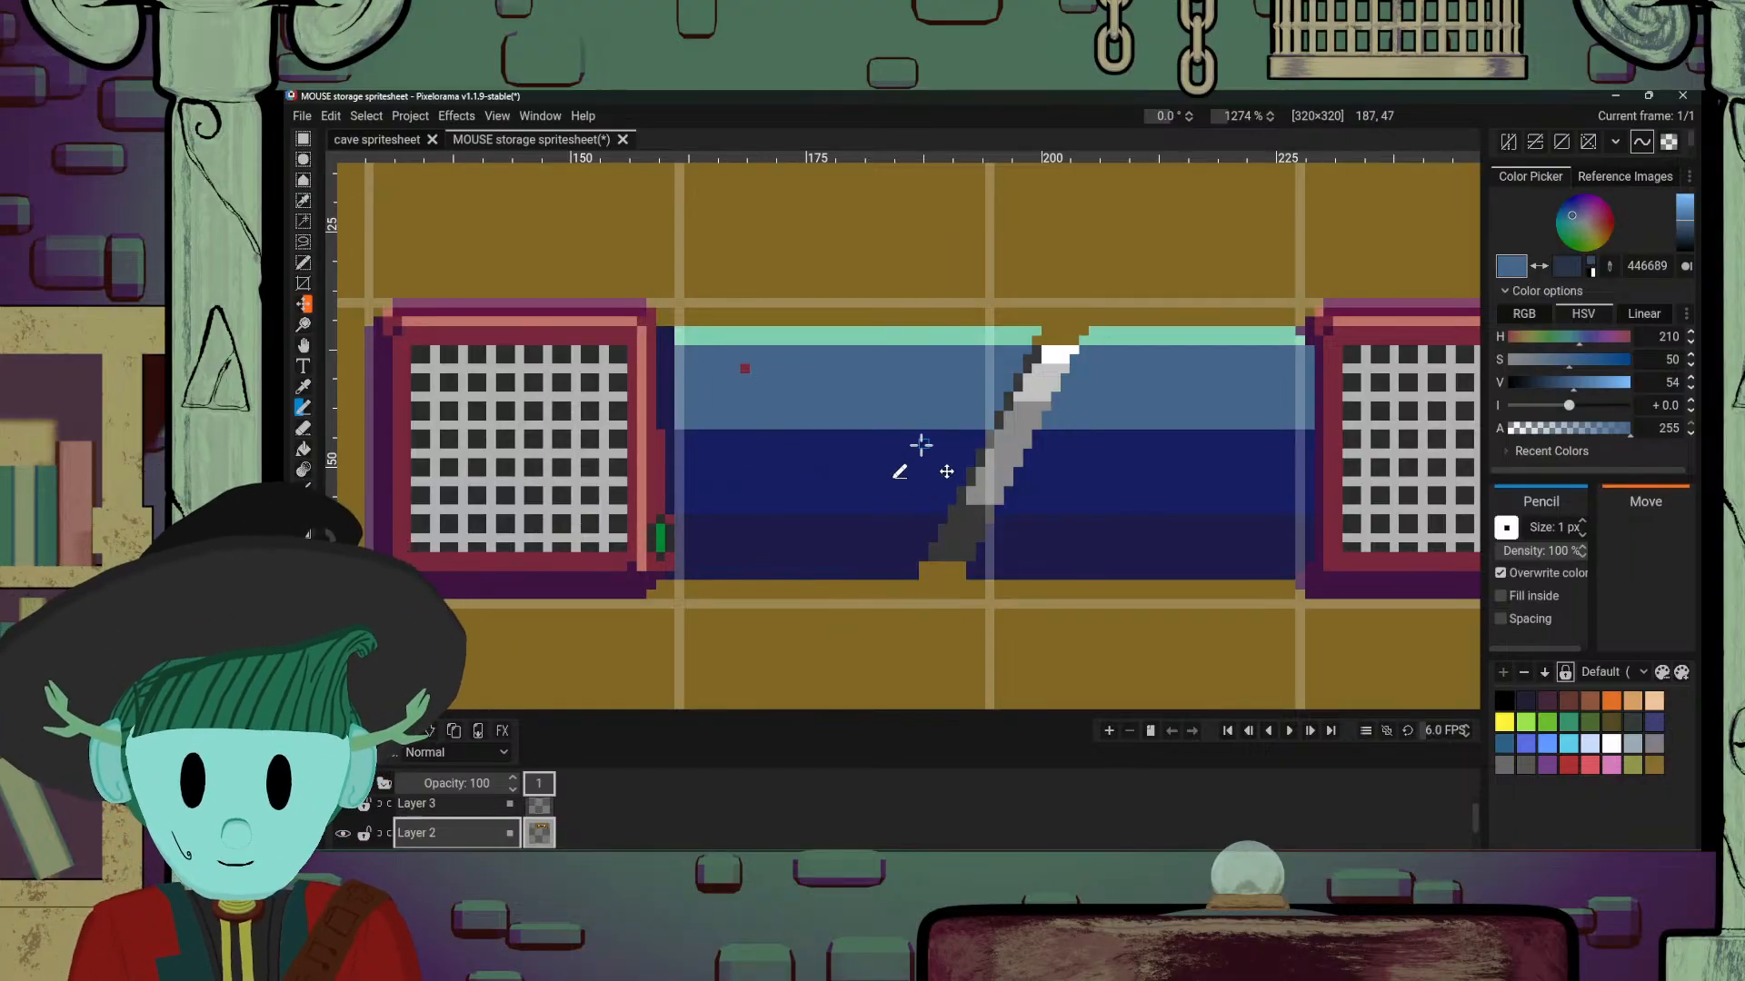
key("o")
left_click(744, 368)
key("b")
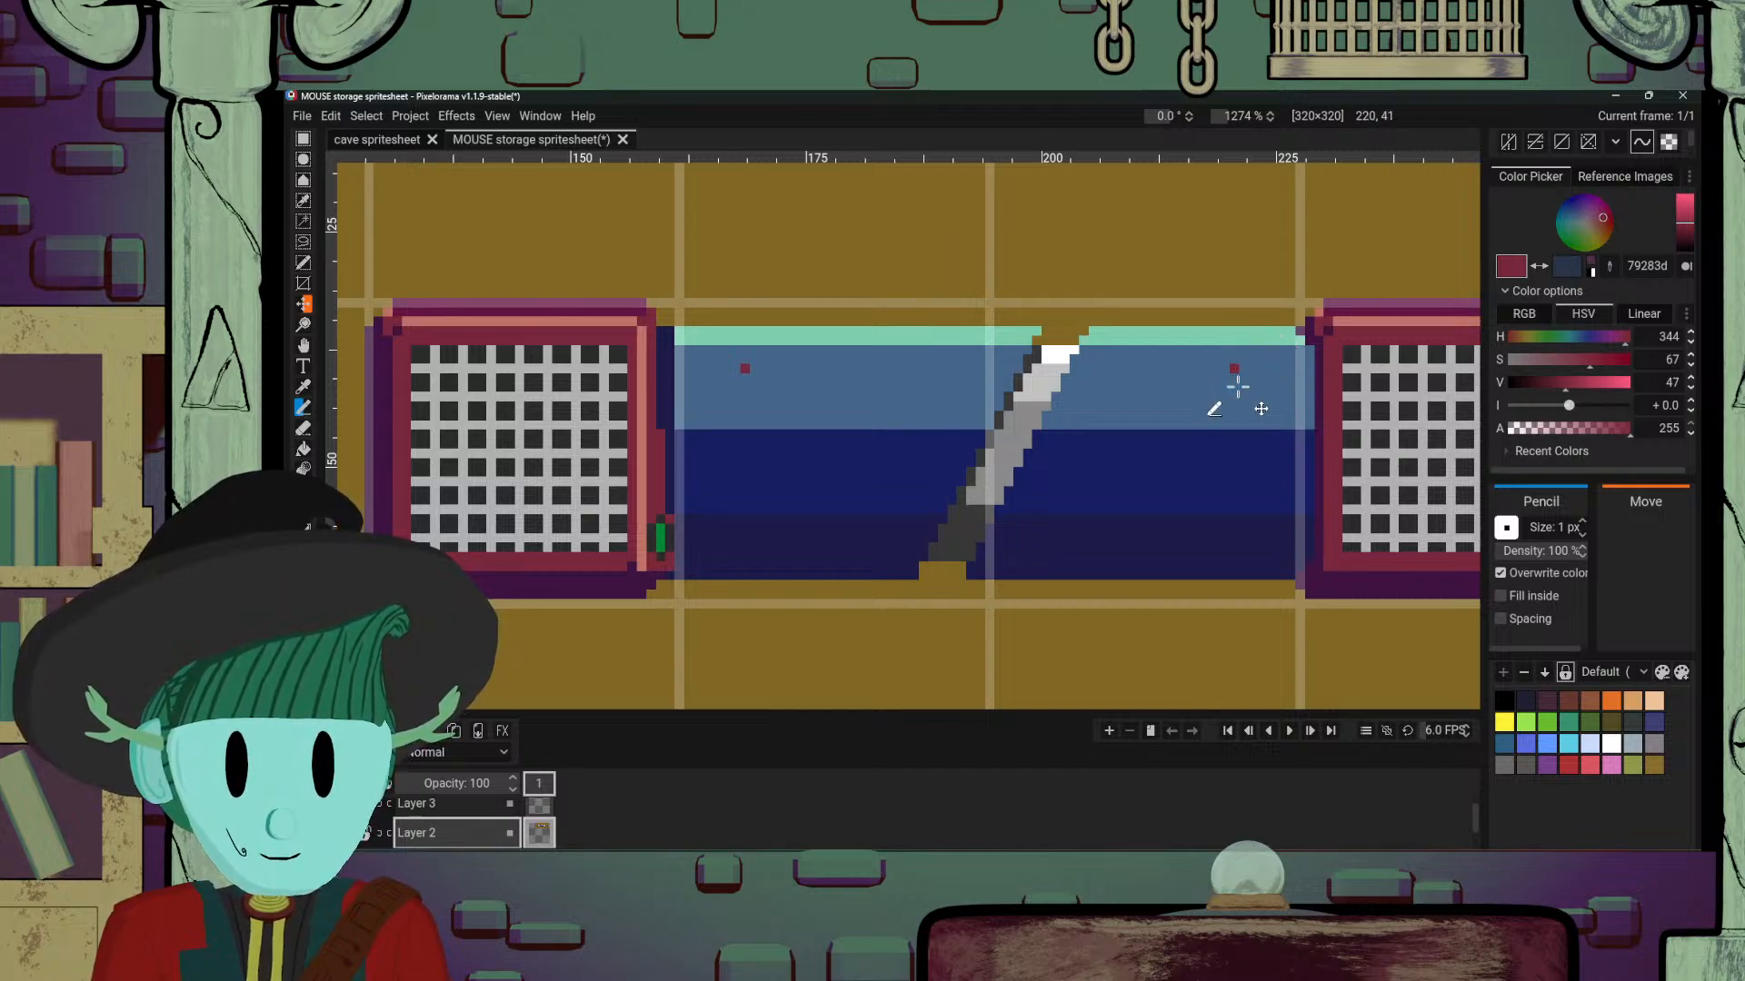
Step: Outline the inner rectangle across the banded panel with one-pixel 79283d lines, crossing the diagonal bar
left_click_drag(745, 368, 1227, 369)
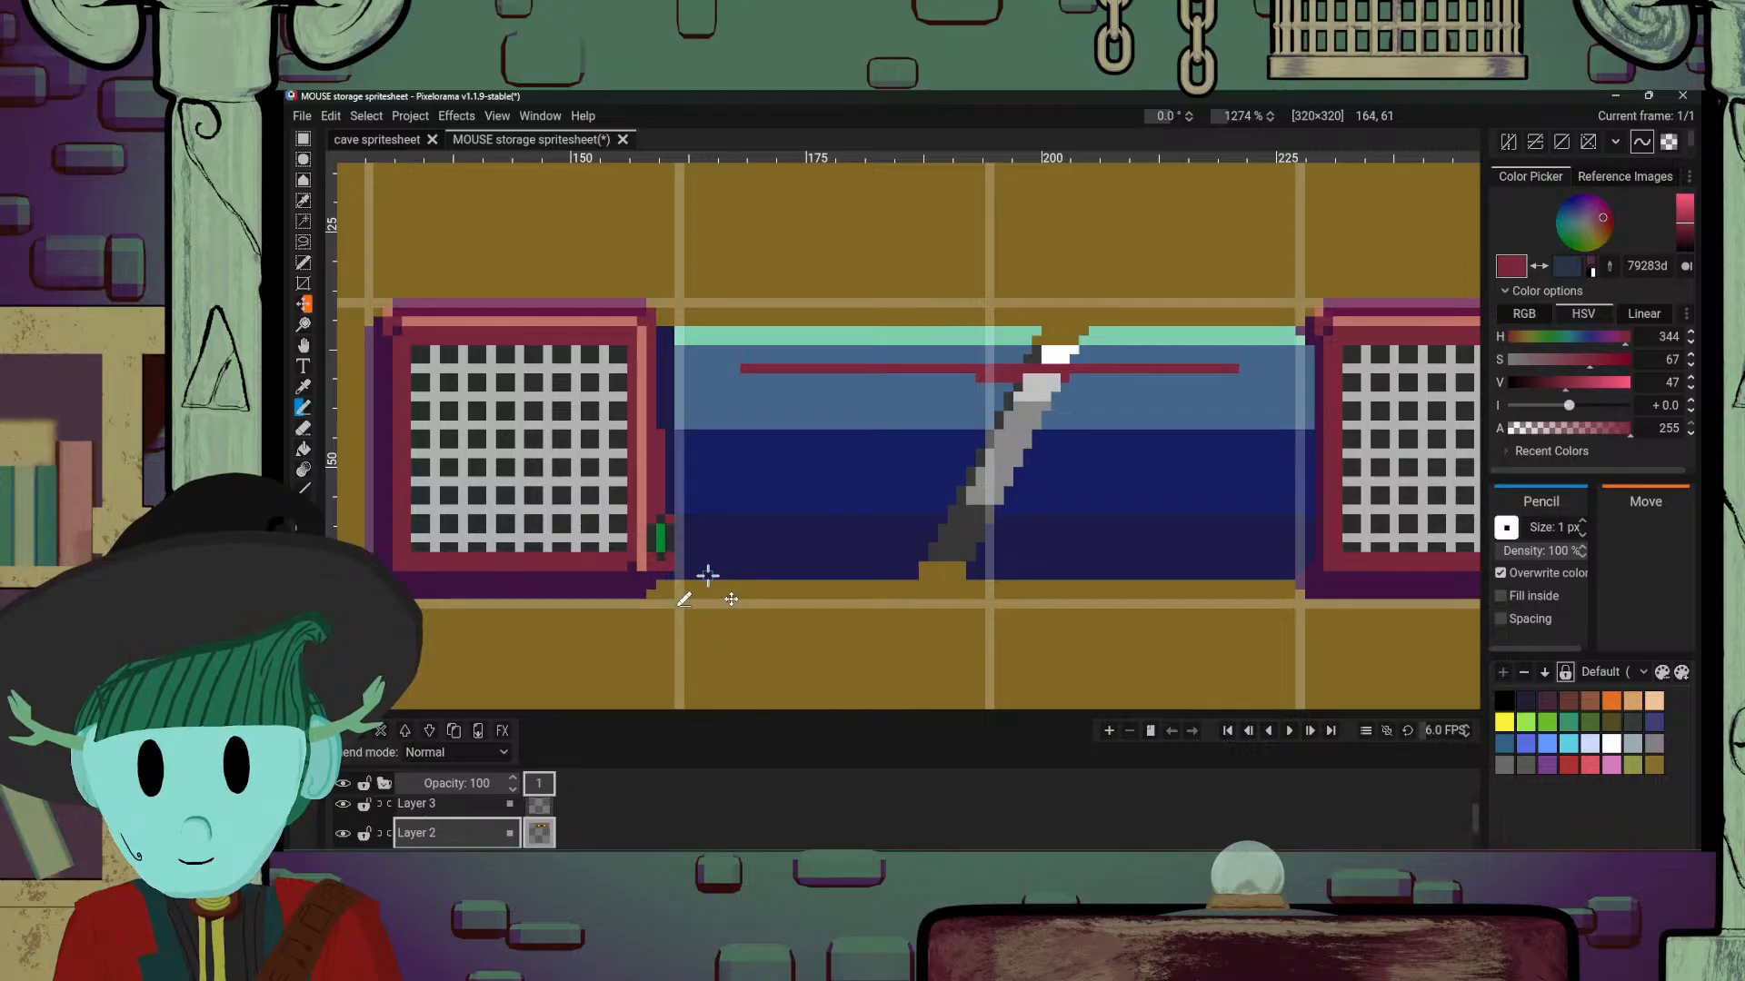
left_click(745, 538)
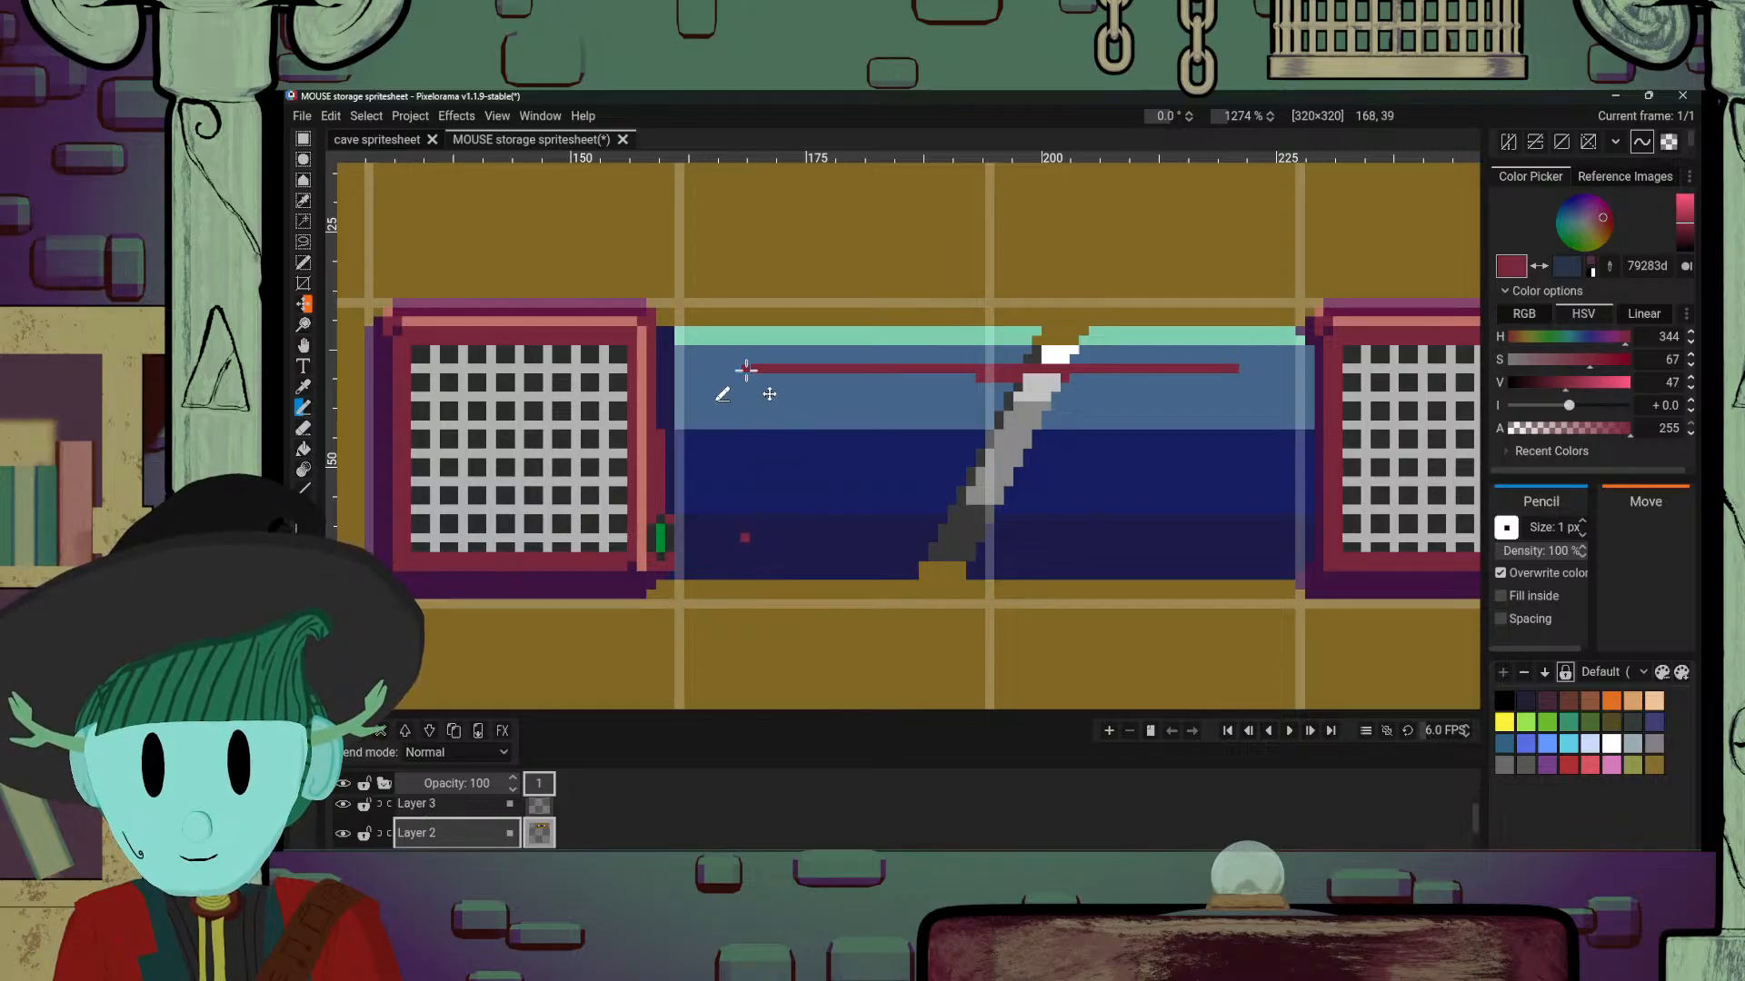
mouse_move(745, 368)
left_mouse_down()
mouse_move(751, 542)
mouse_move(908, 525)
mouse_move(815, 537)
mouse_move(1132, 534)
left_mouse_up()
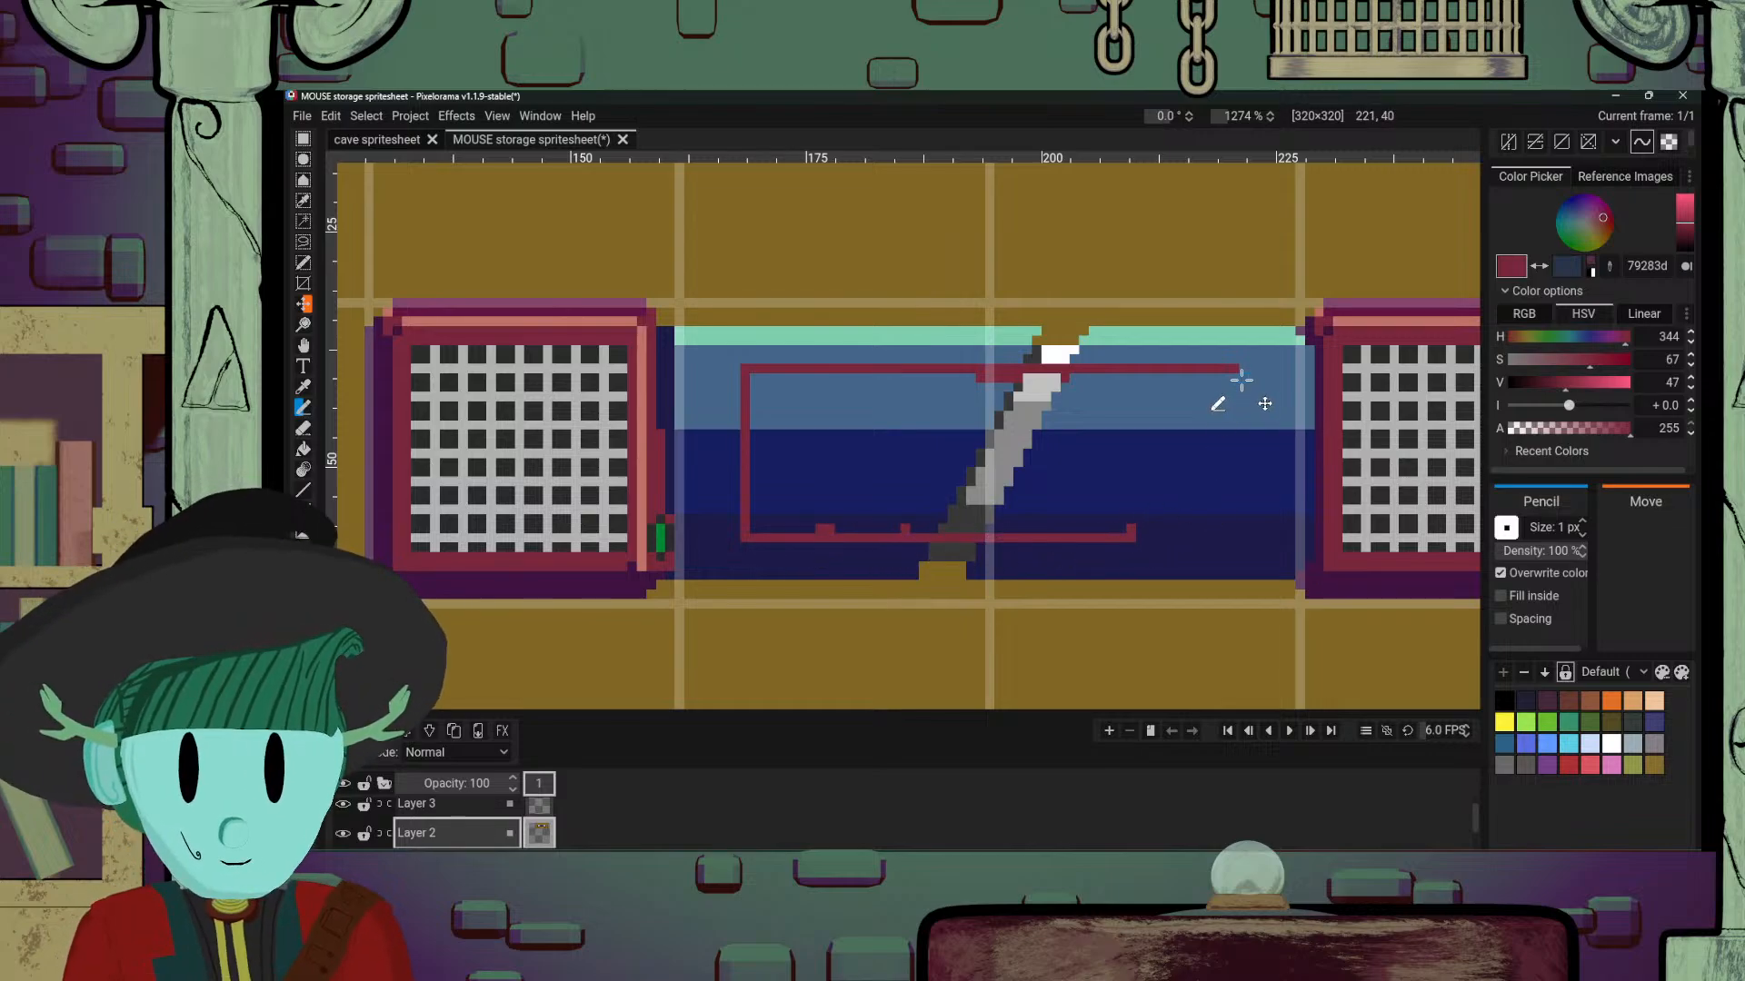
mouse_move(1235, 378)
left_mouse_down()
mouse_move(1231, 533)
mouse_move(1138, 537)
mouse_move(1236, 538)
left_mouse_up()
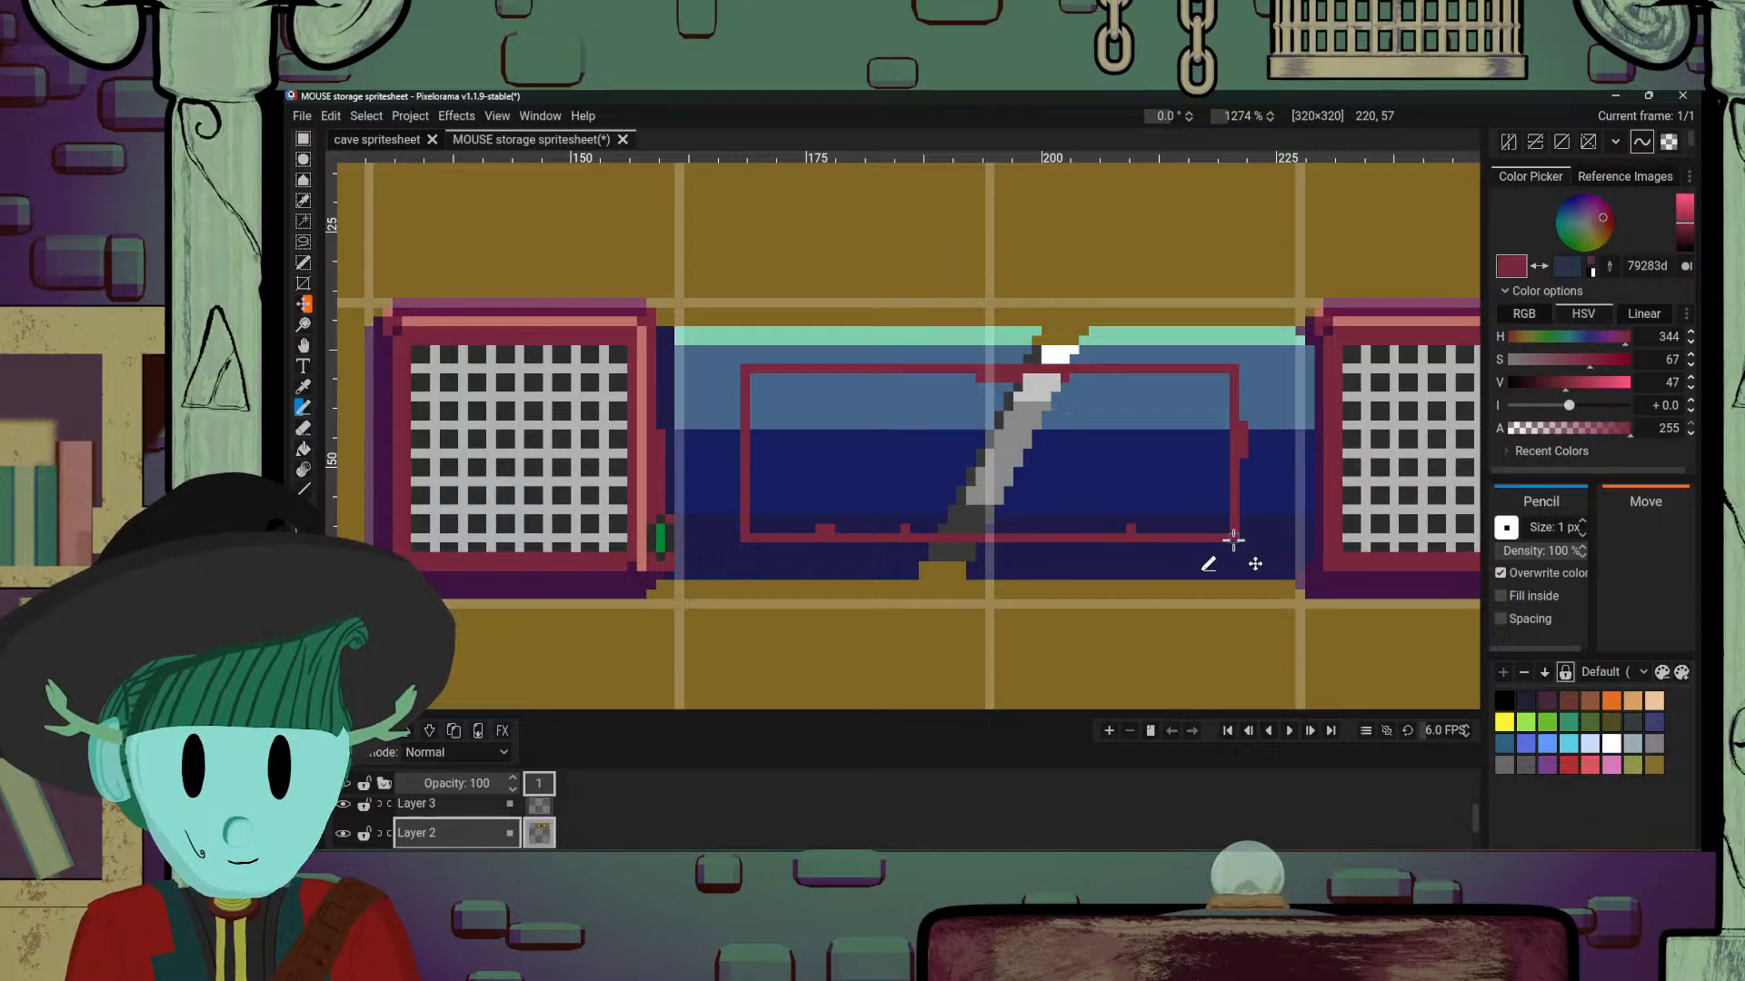
Step: Clean the stray red pixels around the rectangle's outline using the sampled band colours 181f62, 1c1b48 and 446689
left_click(1272, 468, "alt")
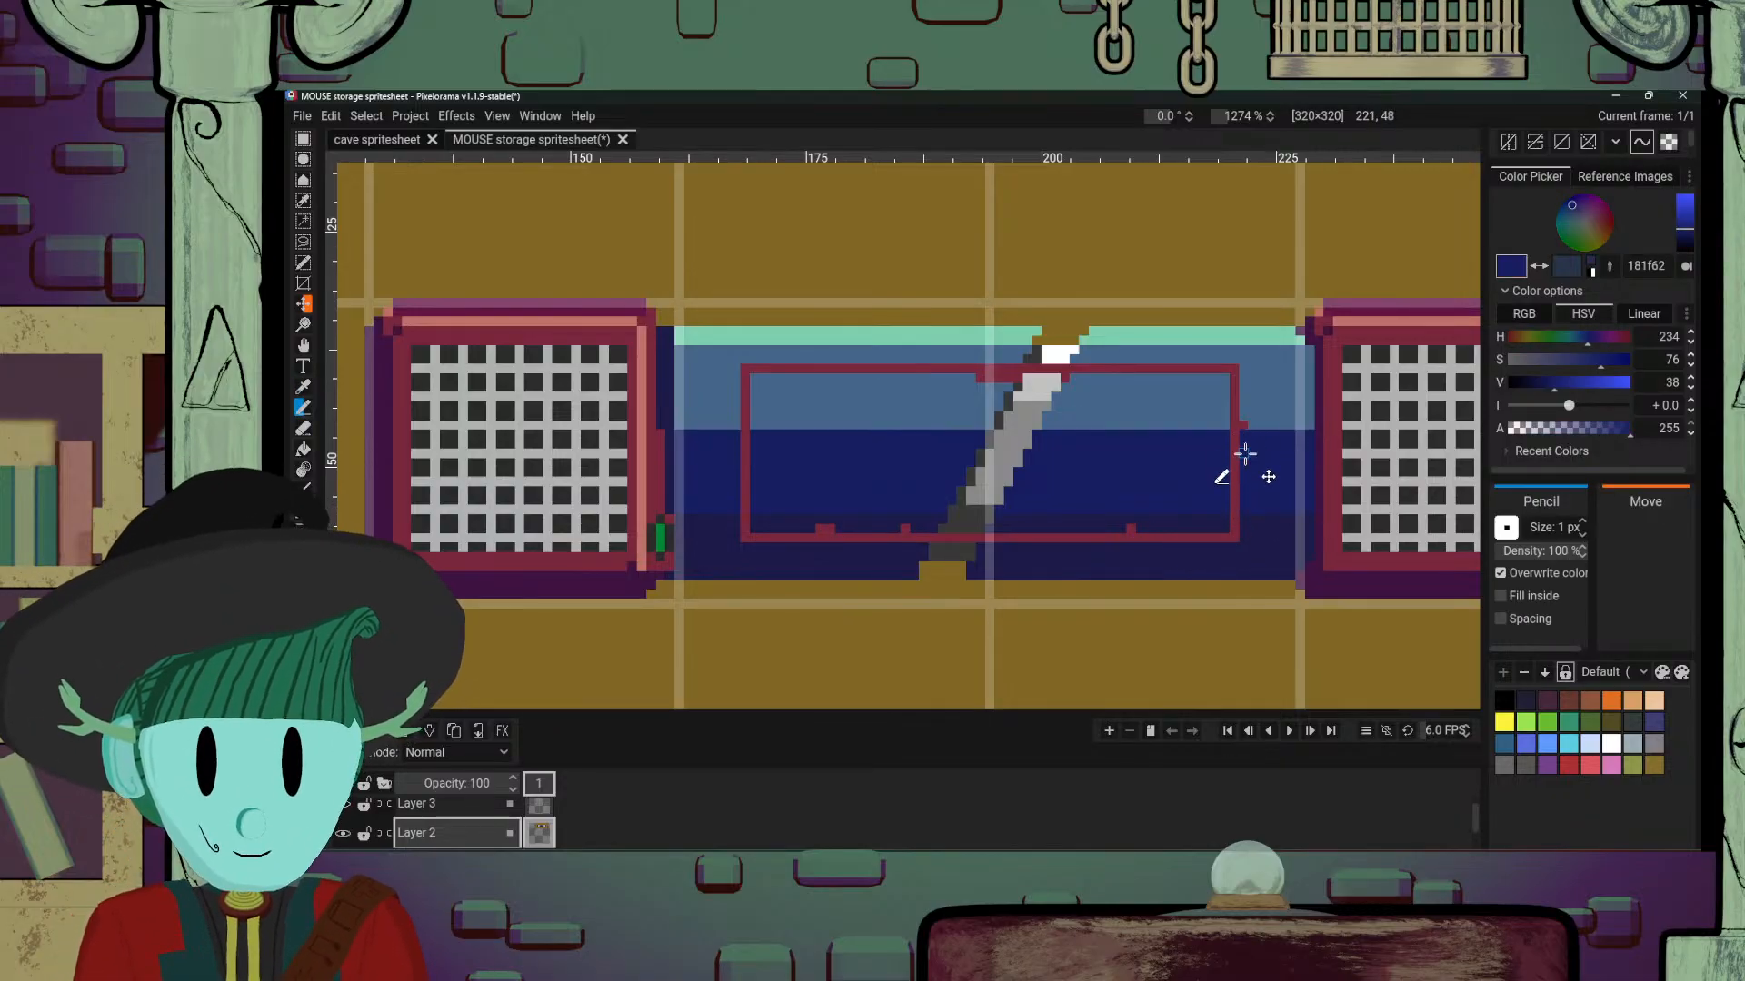
left_click(1249, 421, "alt")
left_click(803, 526, "alt")
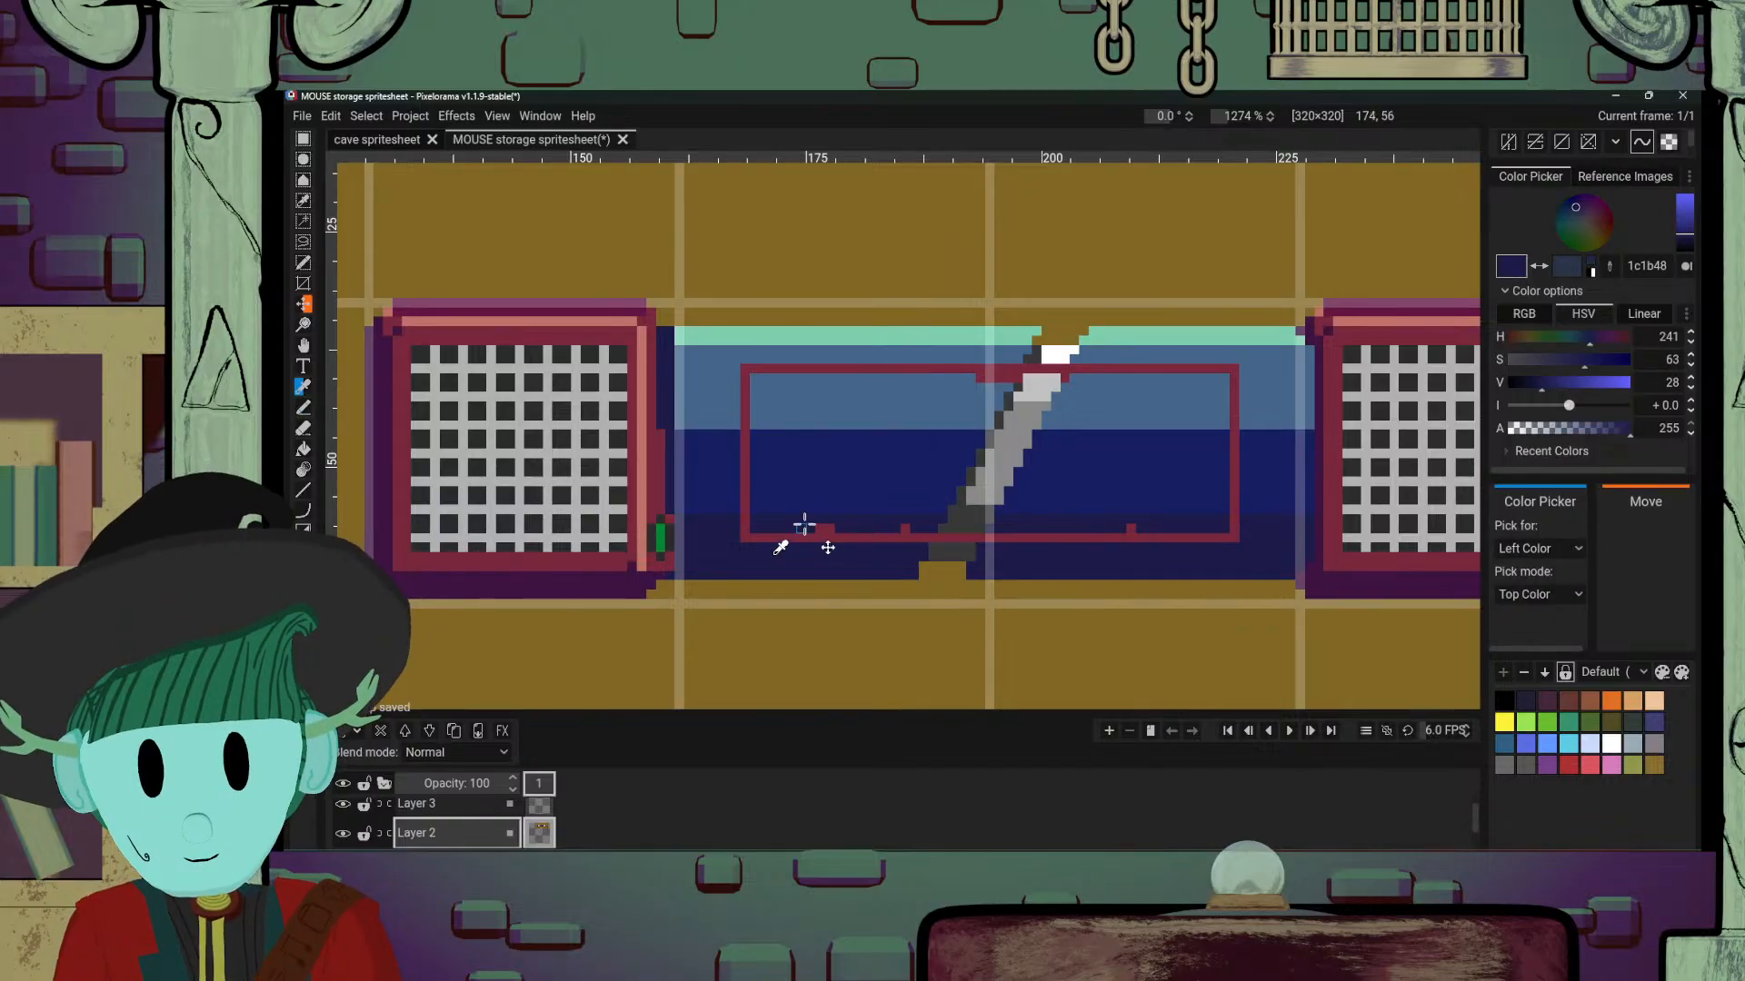
left_click(824, 528)
left_click(903, 528)
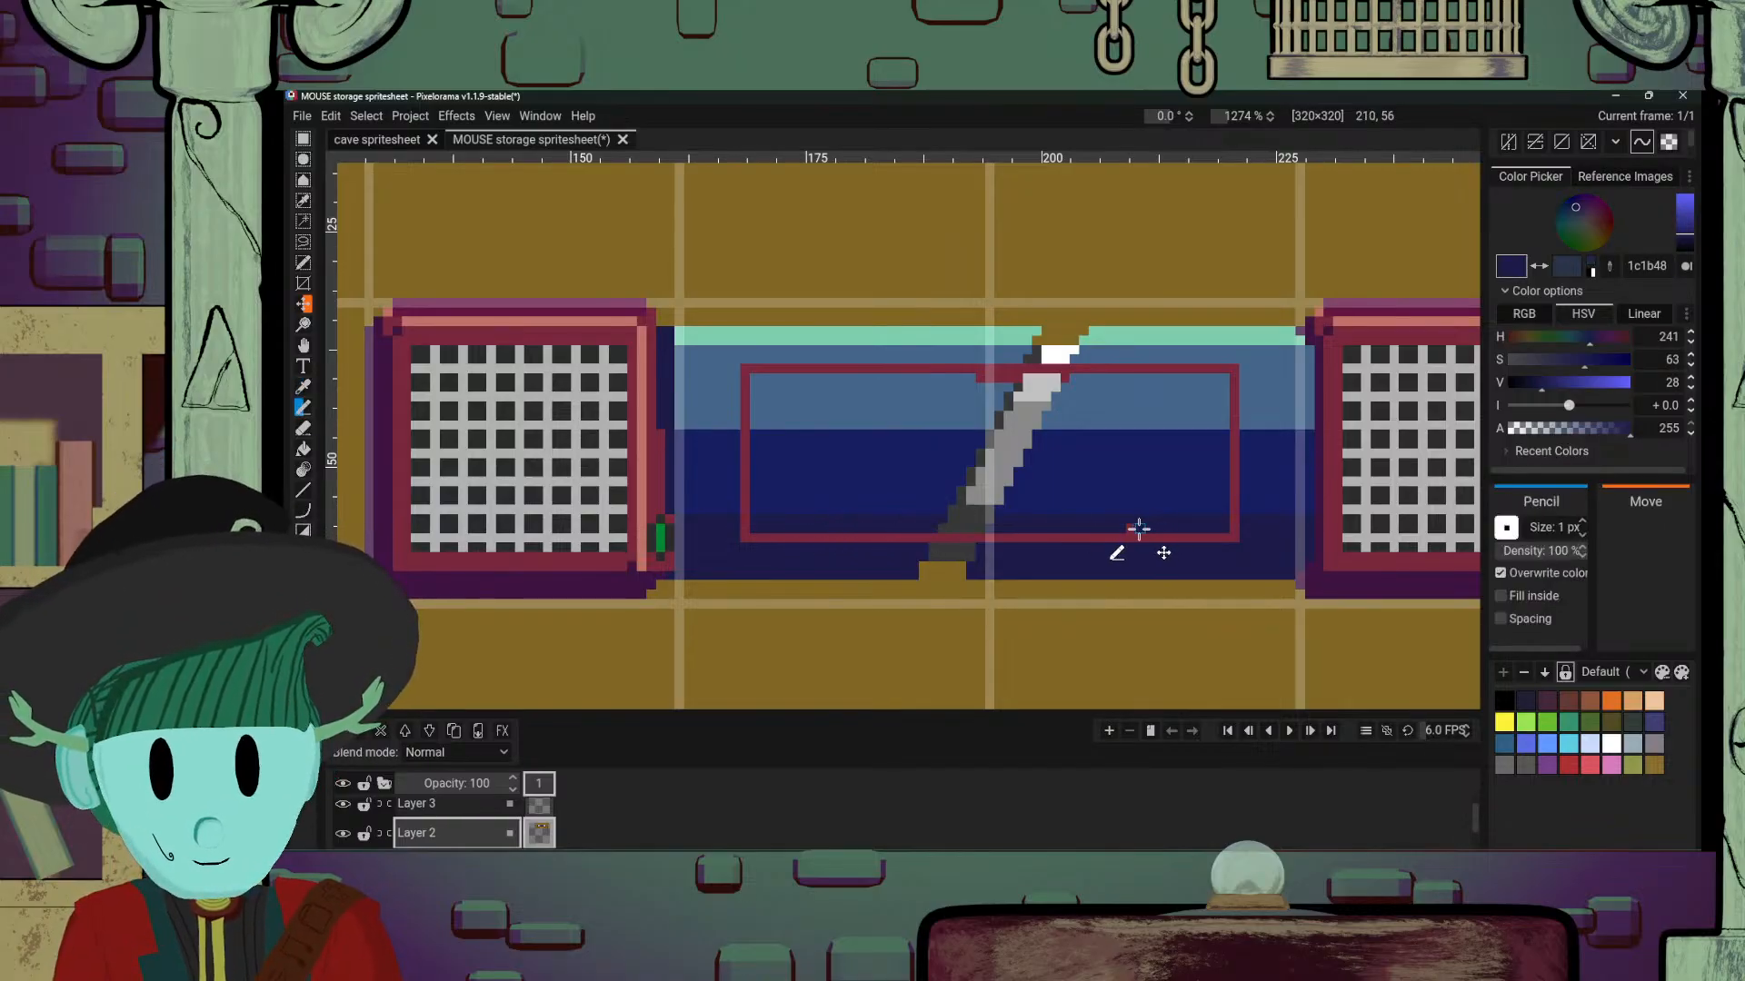
left_click(1132, 527)
left_click(968, 388, "alt")
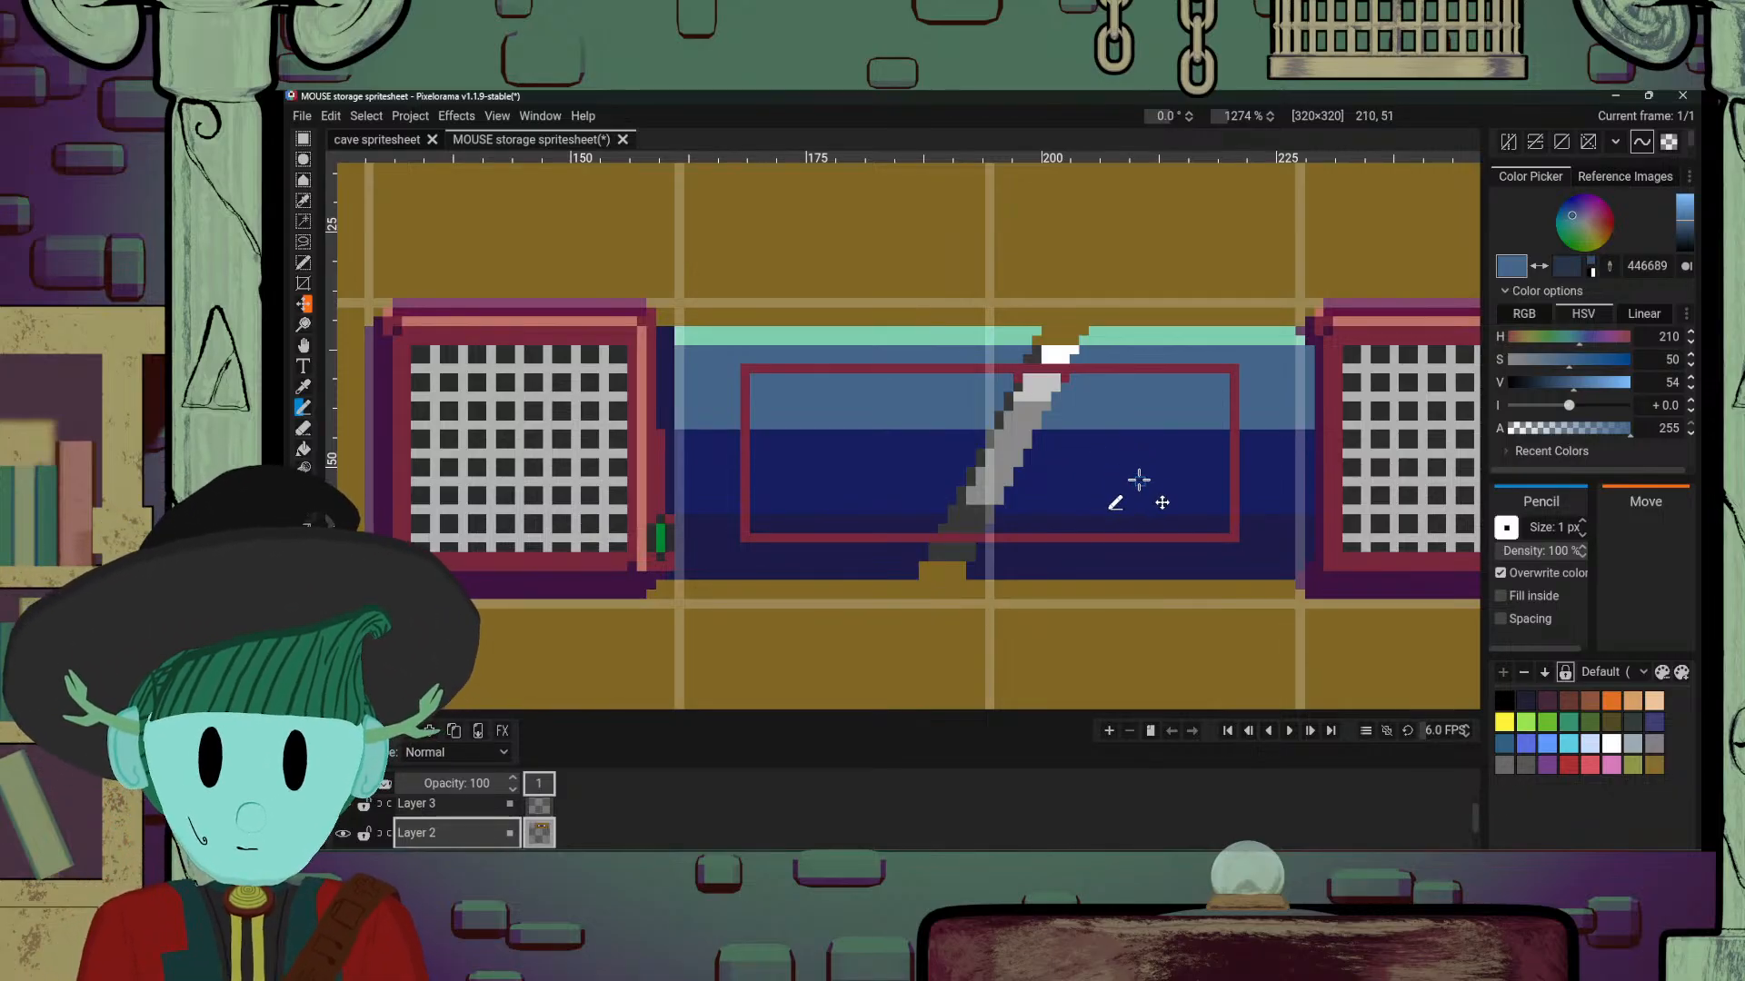
key("b")
left_click(1122, 510)
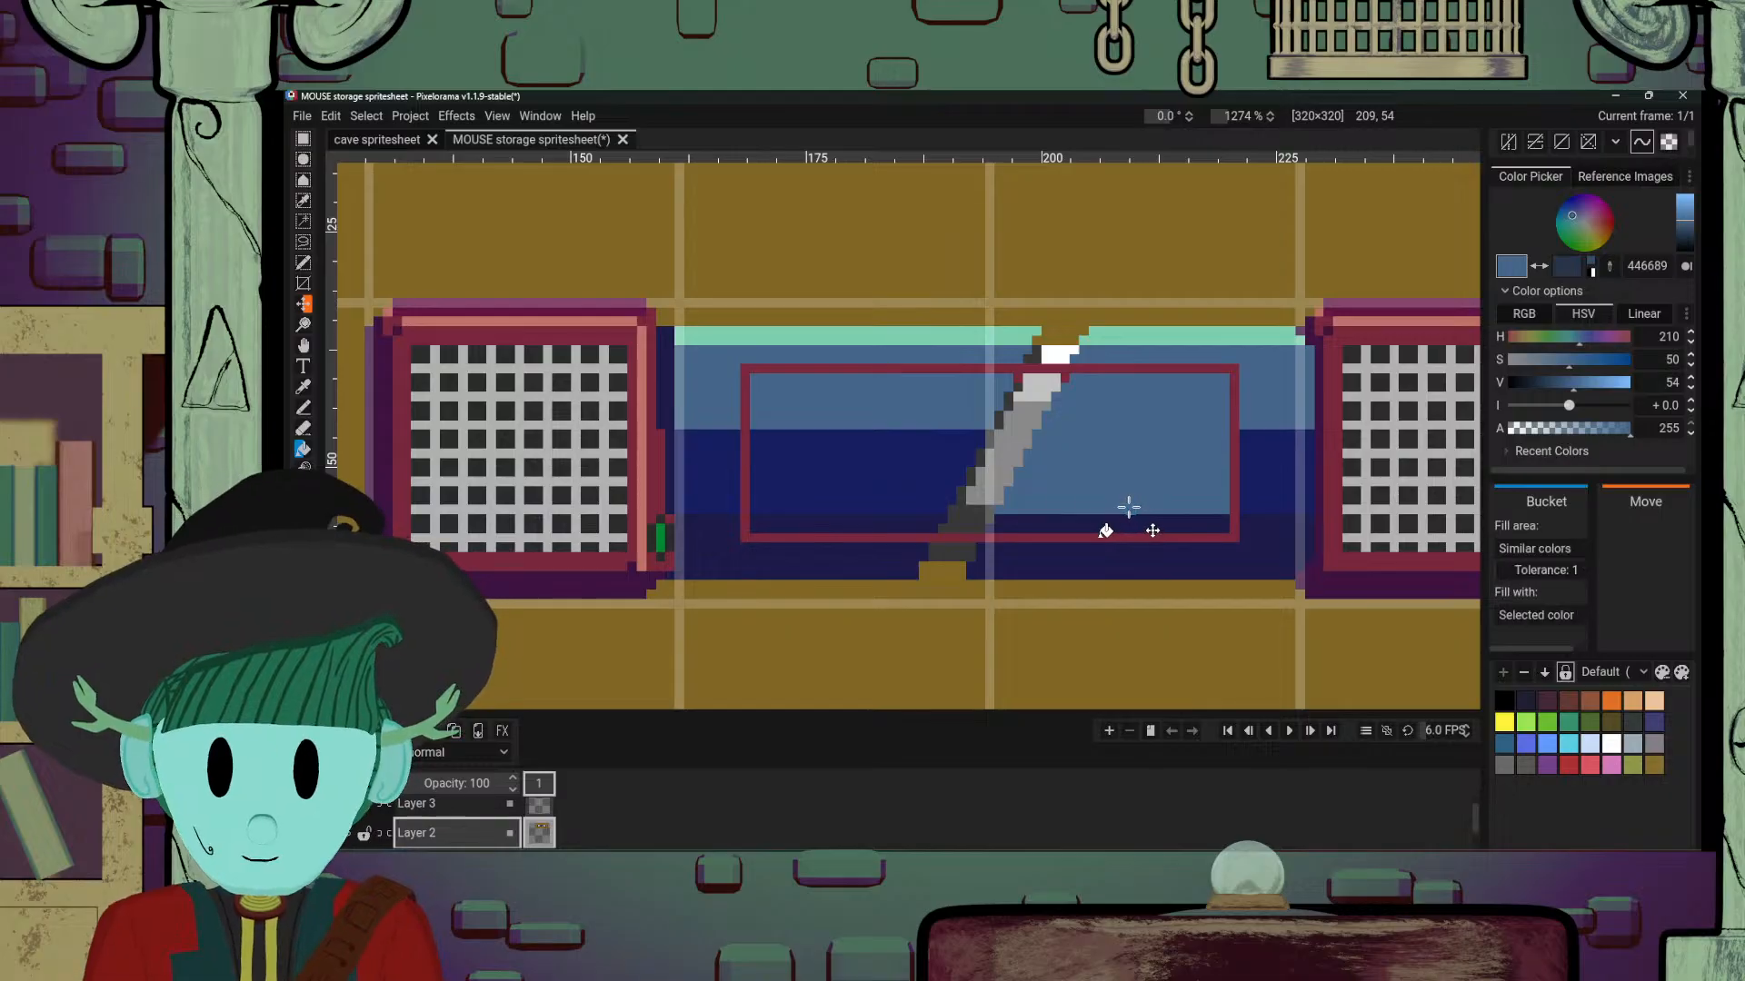
key("ctrl+z")
Step: Sample 79283d from the outline and bucket-fill the bands inside the rectangle to the right of the diagonal bar
key("o")
left_click(1149, 538)
key("p")
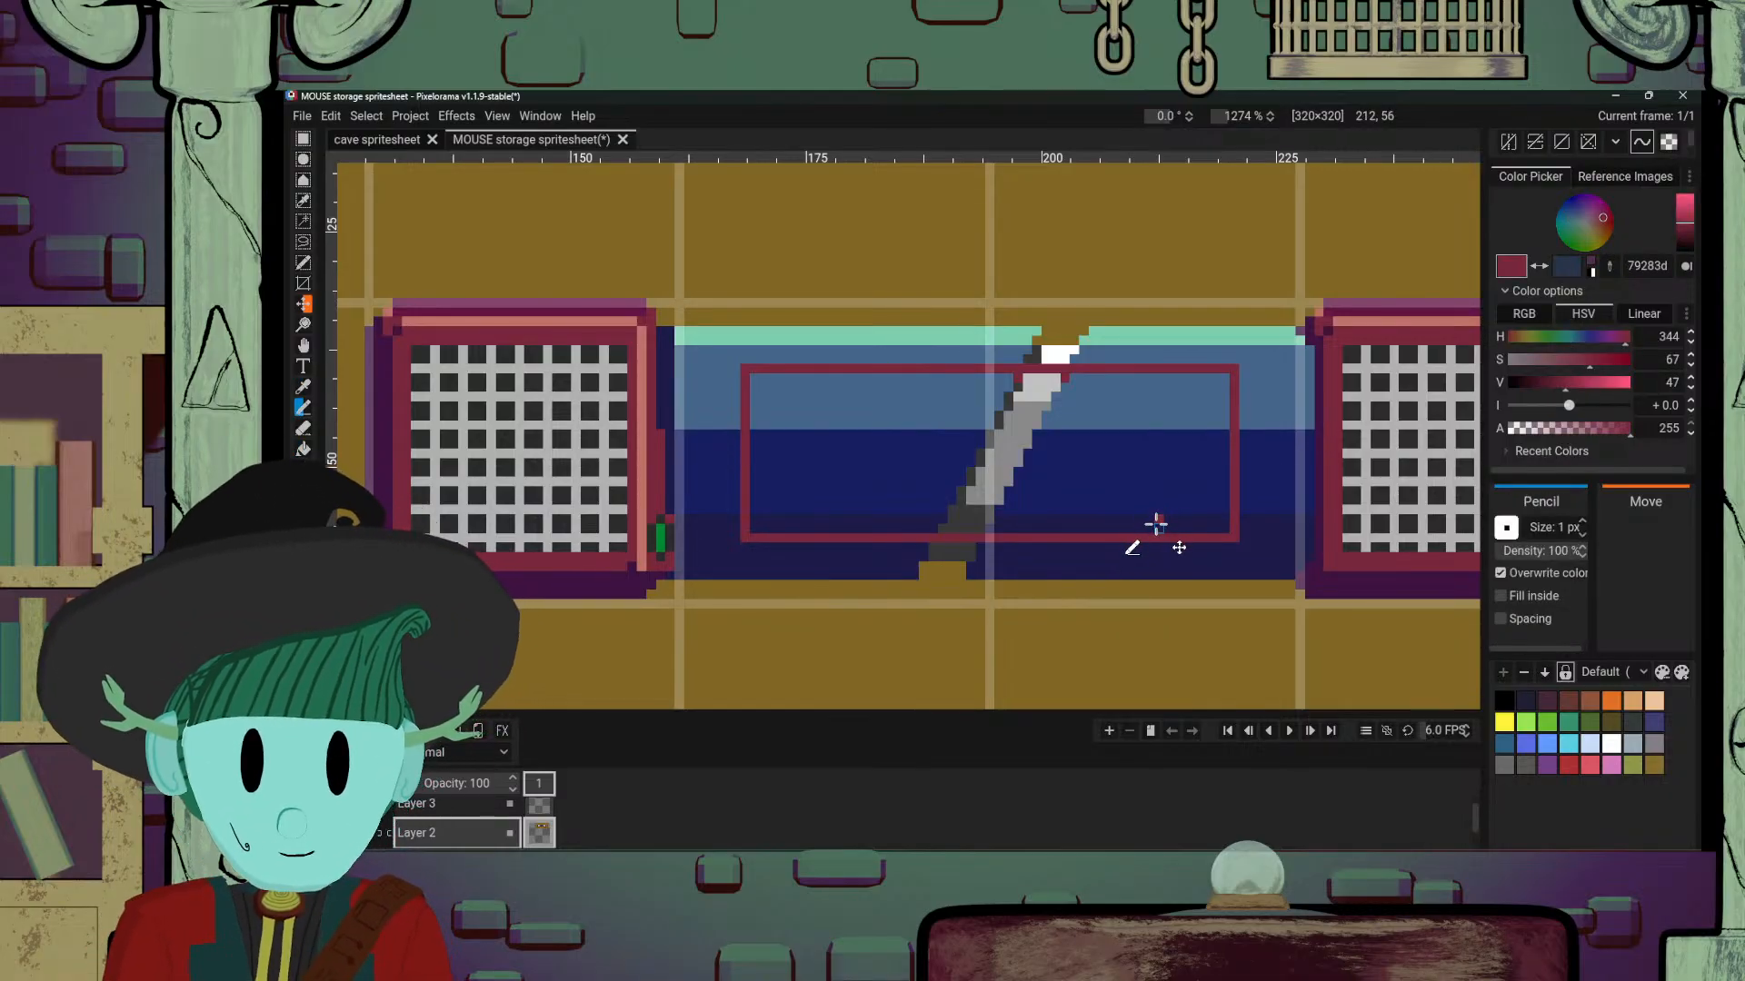
key("b")
left_click(1155, 518)
left_click(1158, 491)
left_click(1145, 399)
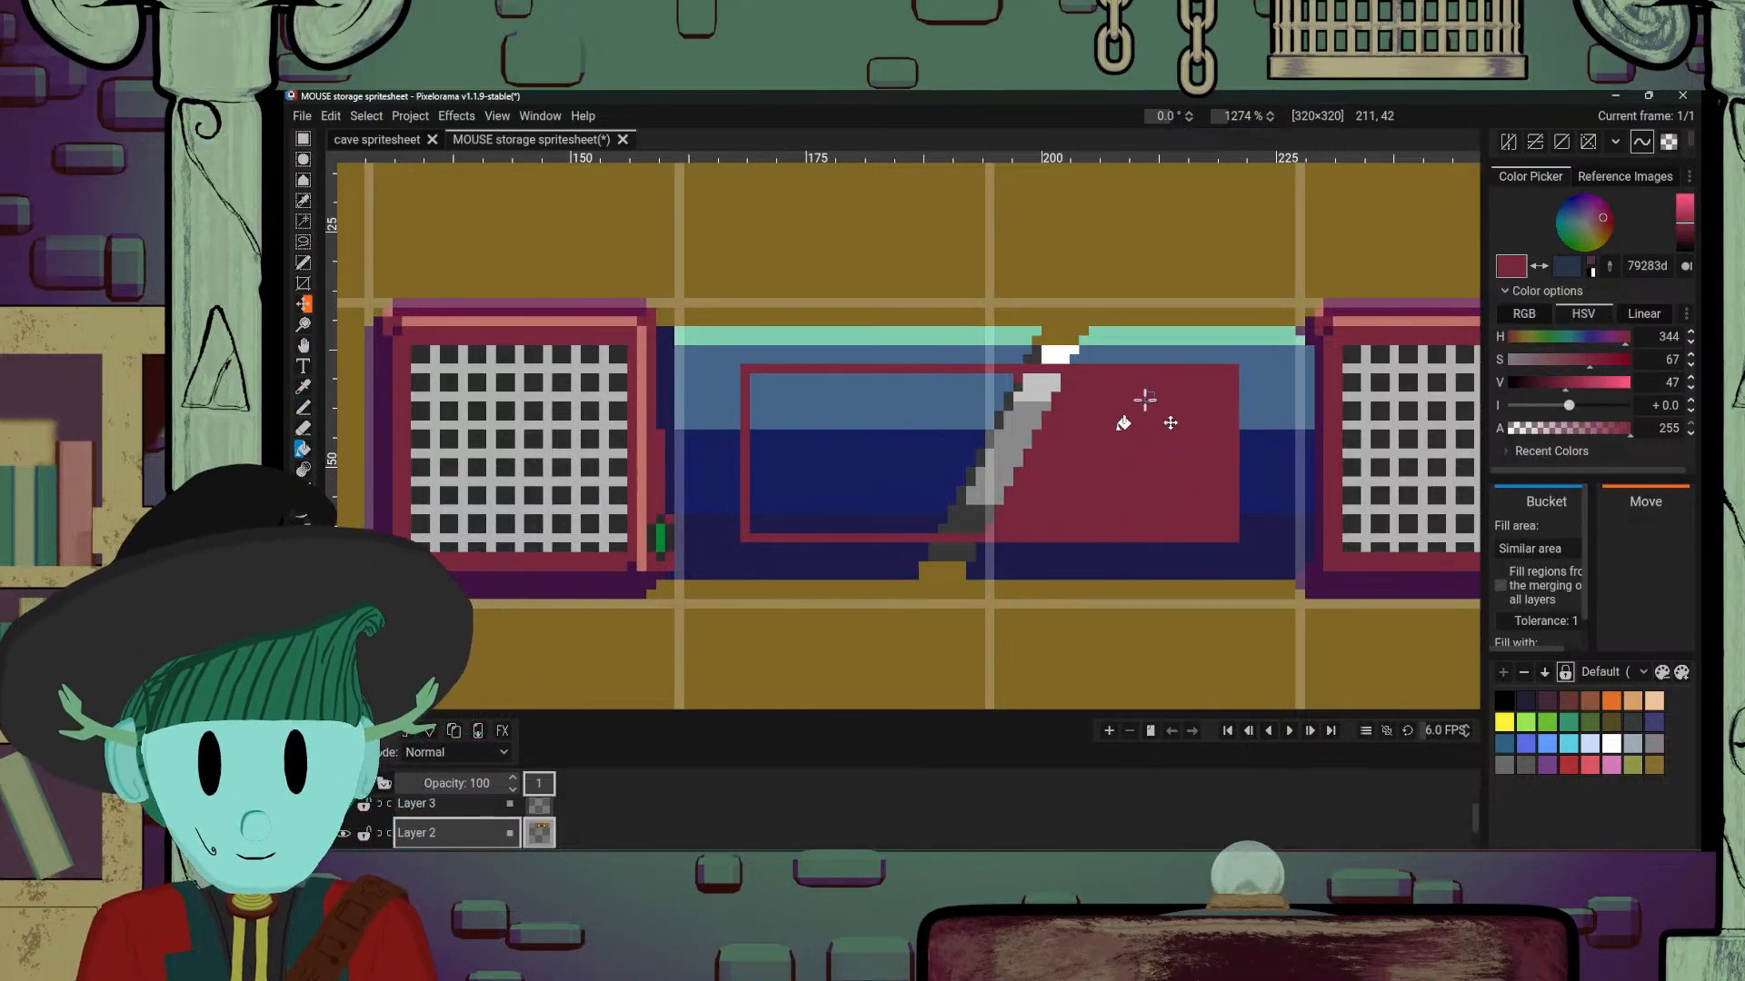
Step: Fill the rectangle's left half and the diagonal bar inside it with 79283d, covering the leftover dark pixels
left_click(1020, 421)
left_click(935, 461)
left_click(895, 514)
left_click(930, 403)
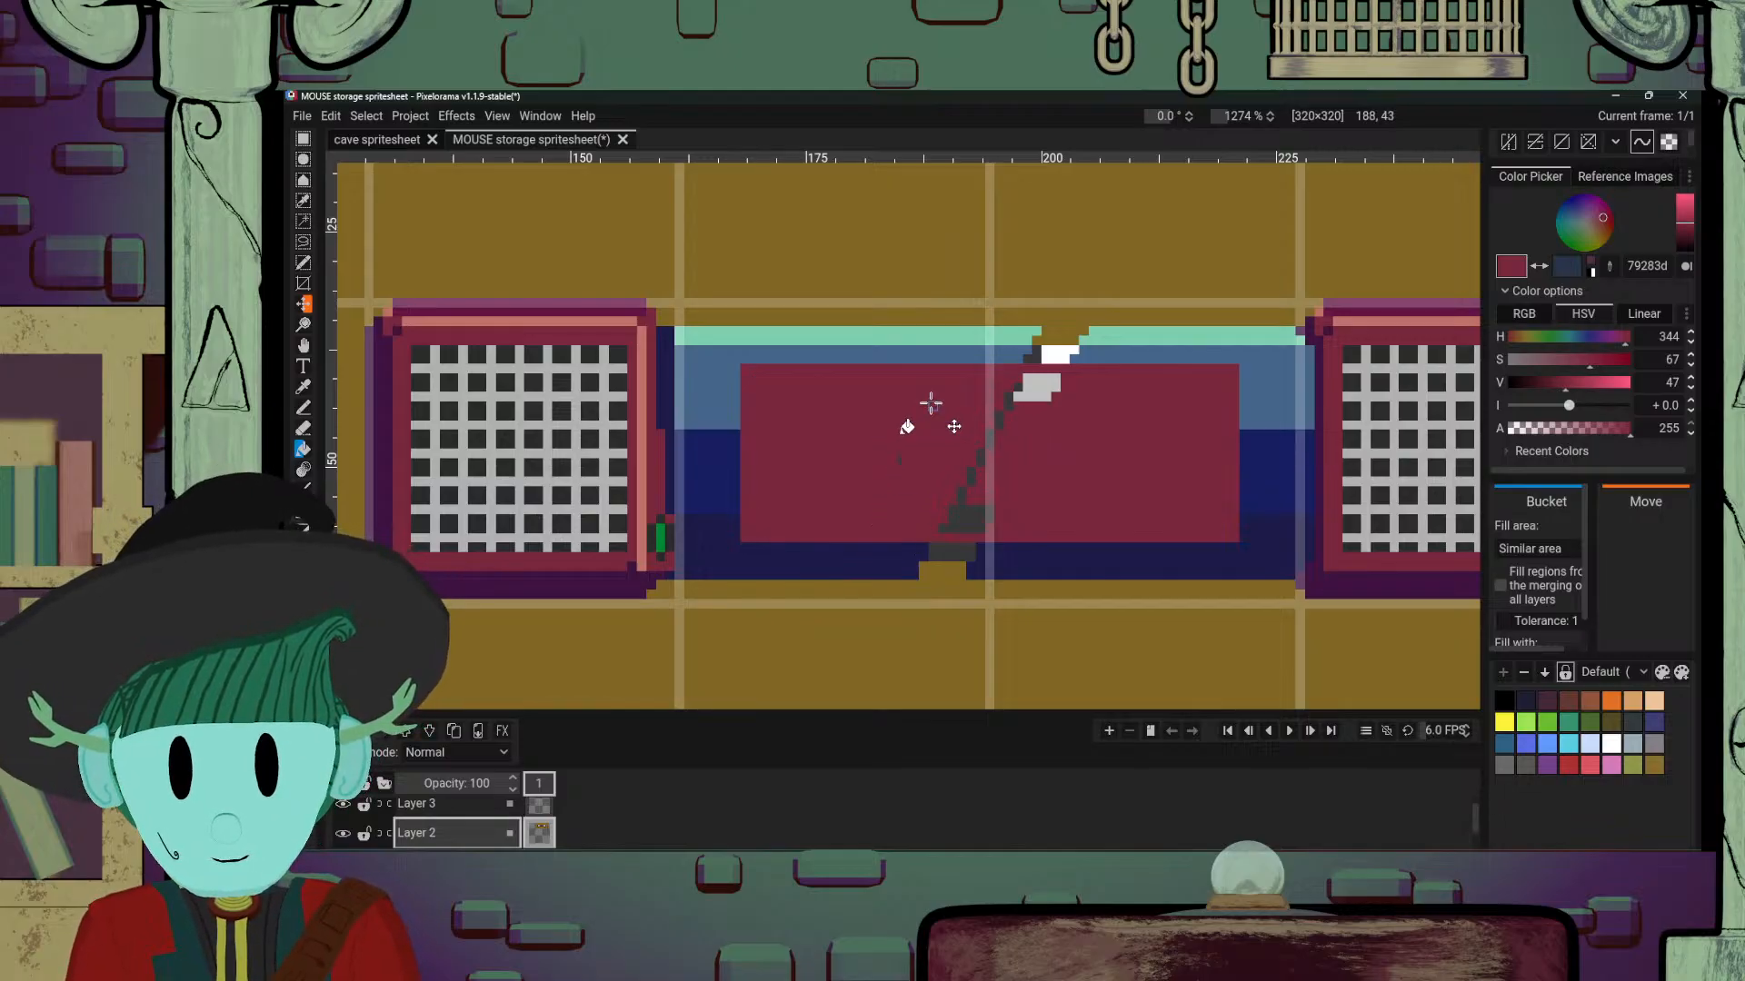
left_click(1019, 407)
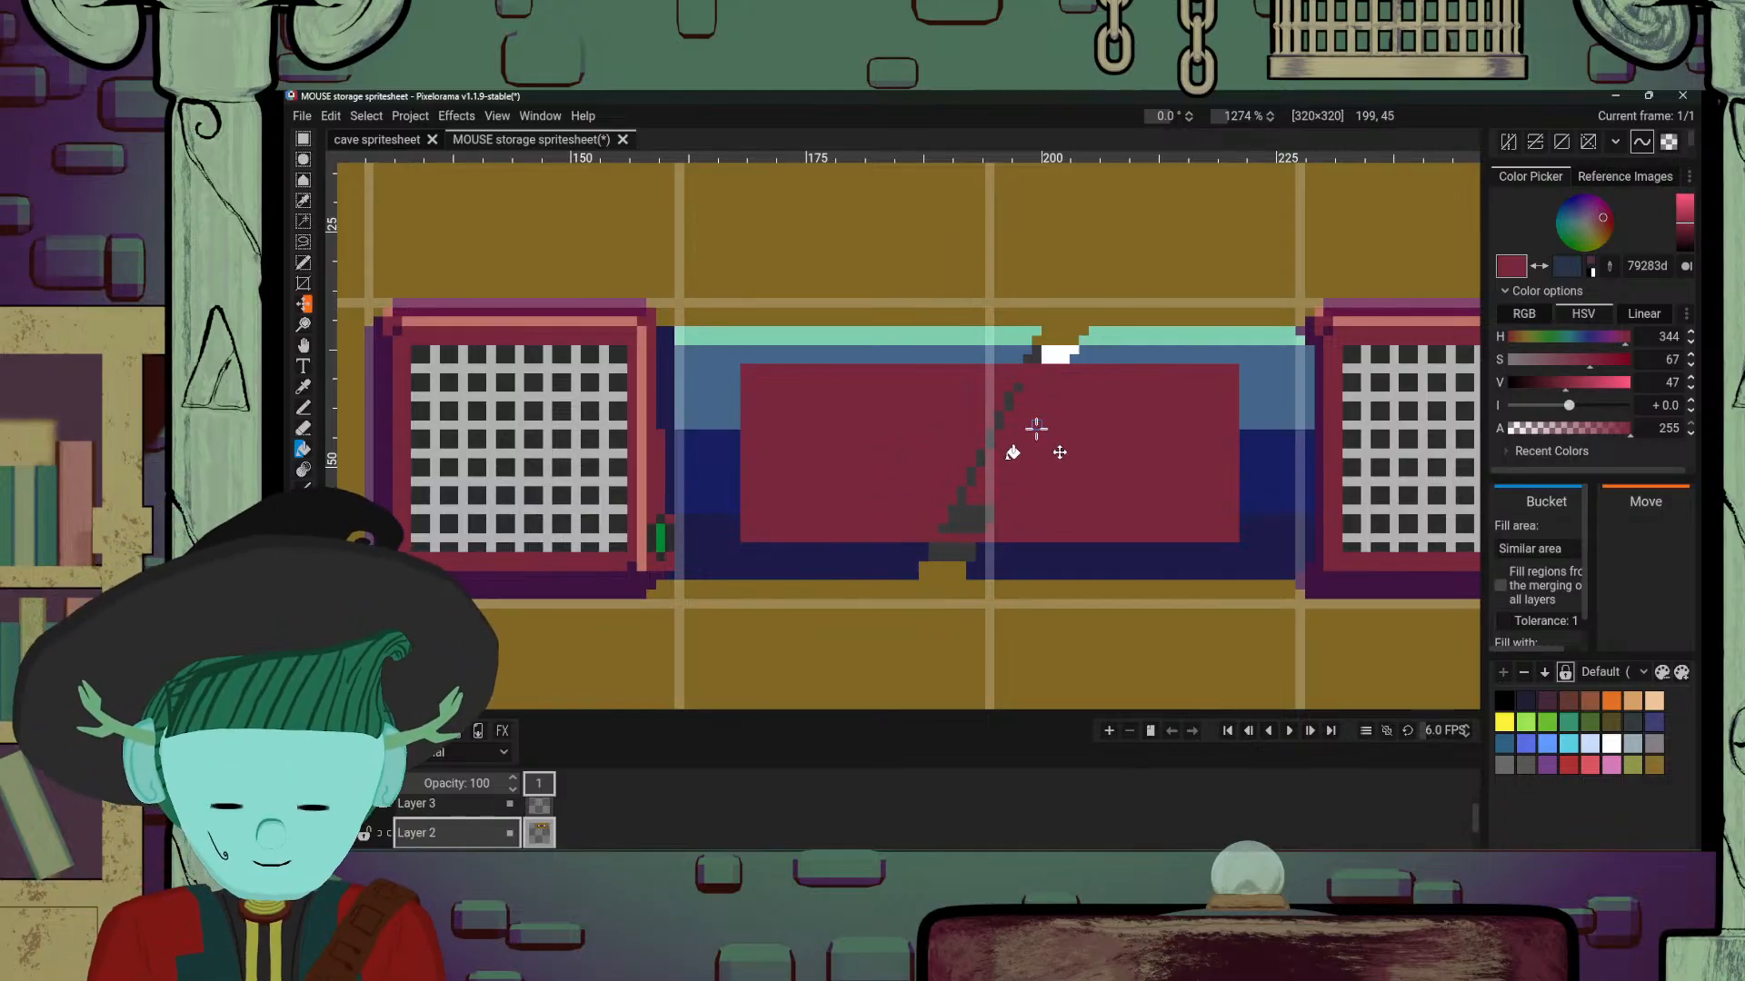
key("b")
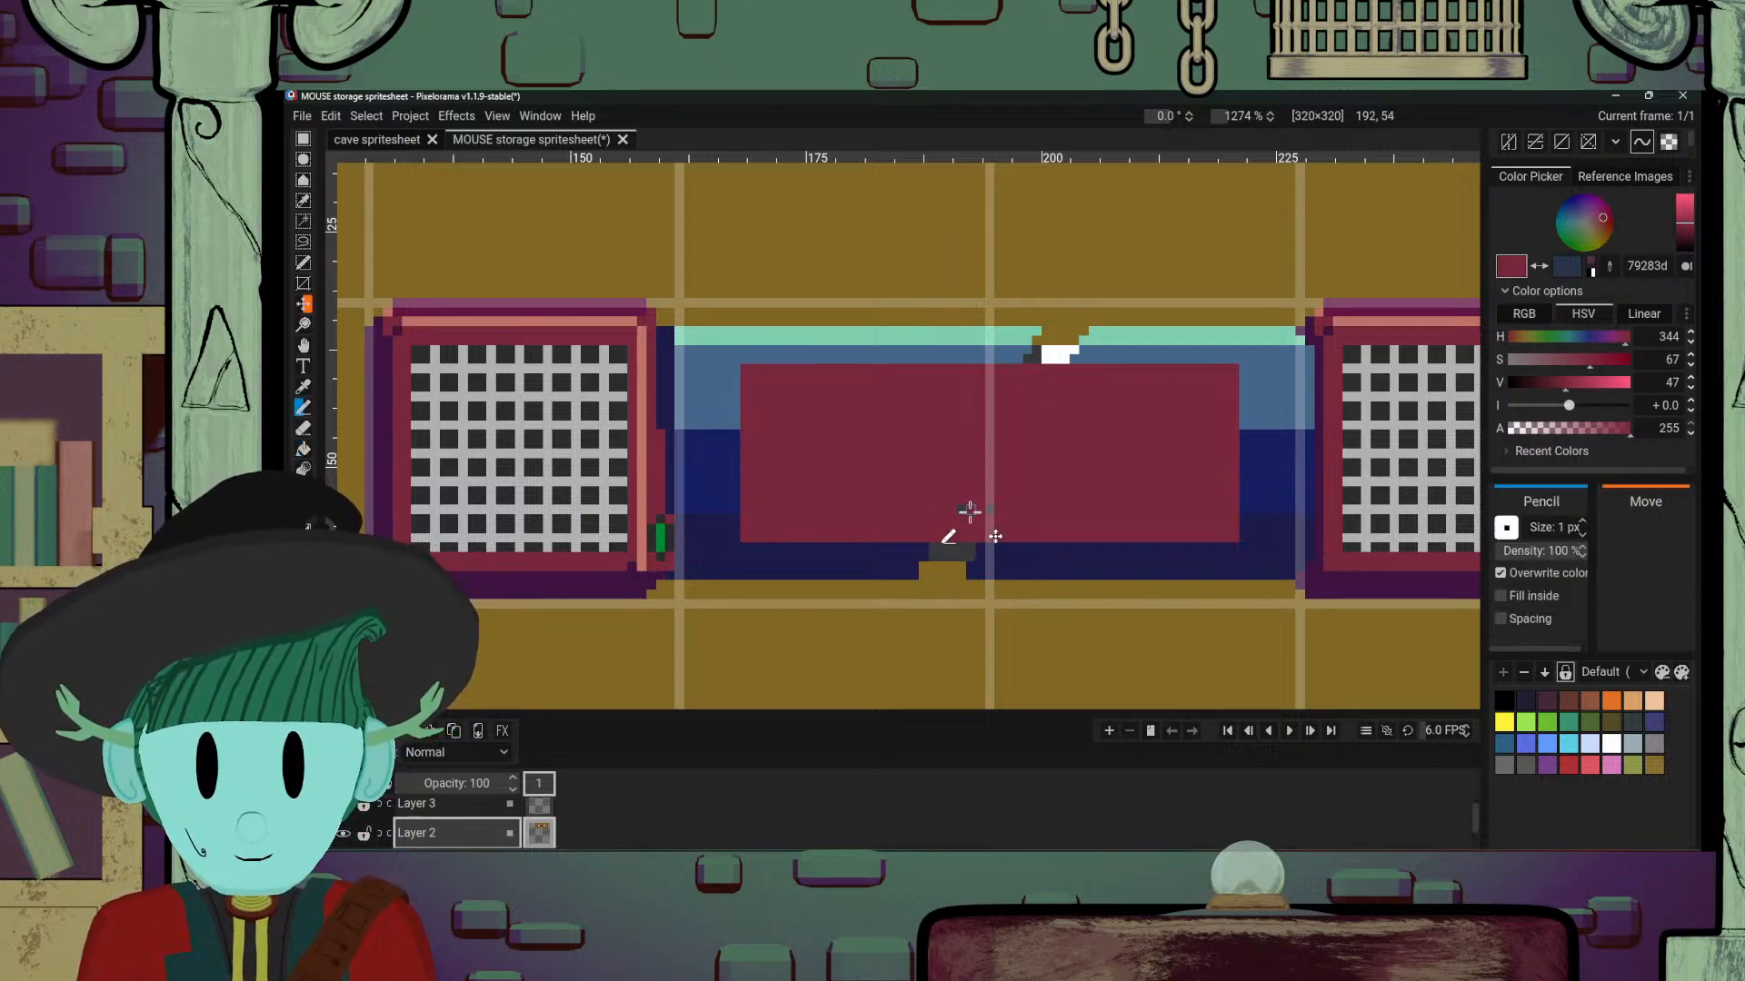
Step: Clear the selection and examine the filled red rectangle between the two grid boxes, at full-sheet scale and close up
scroll(1035, 478, "down", 6)
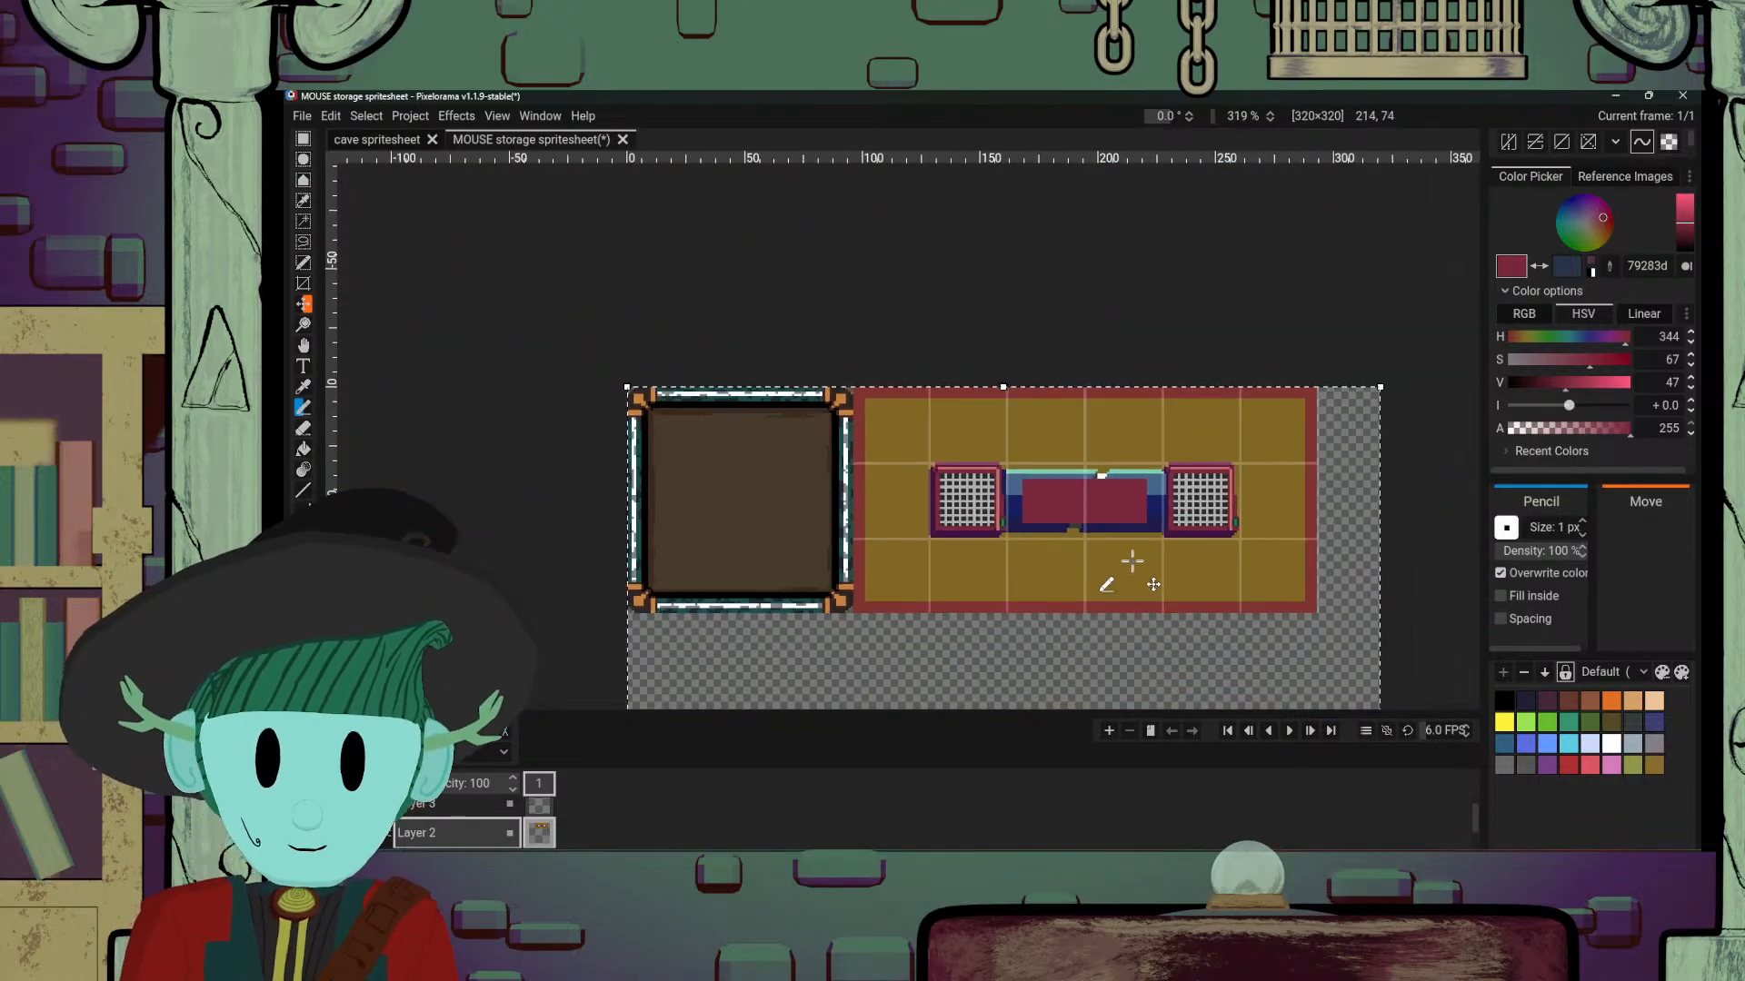
scroll(1127, 545, "up", 2)
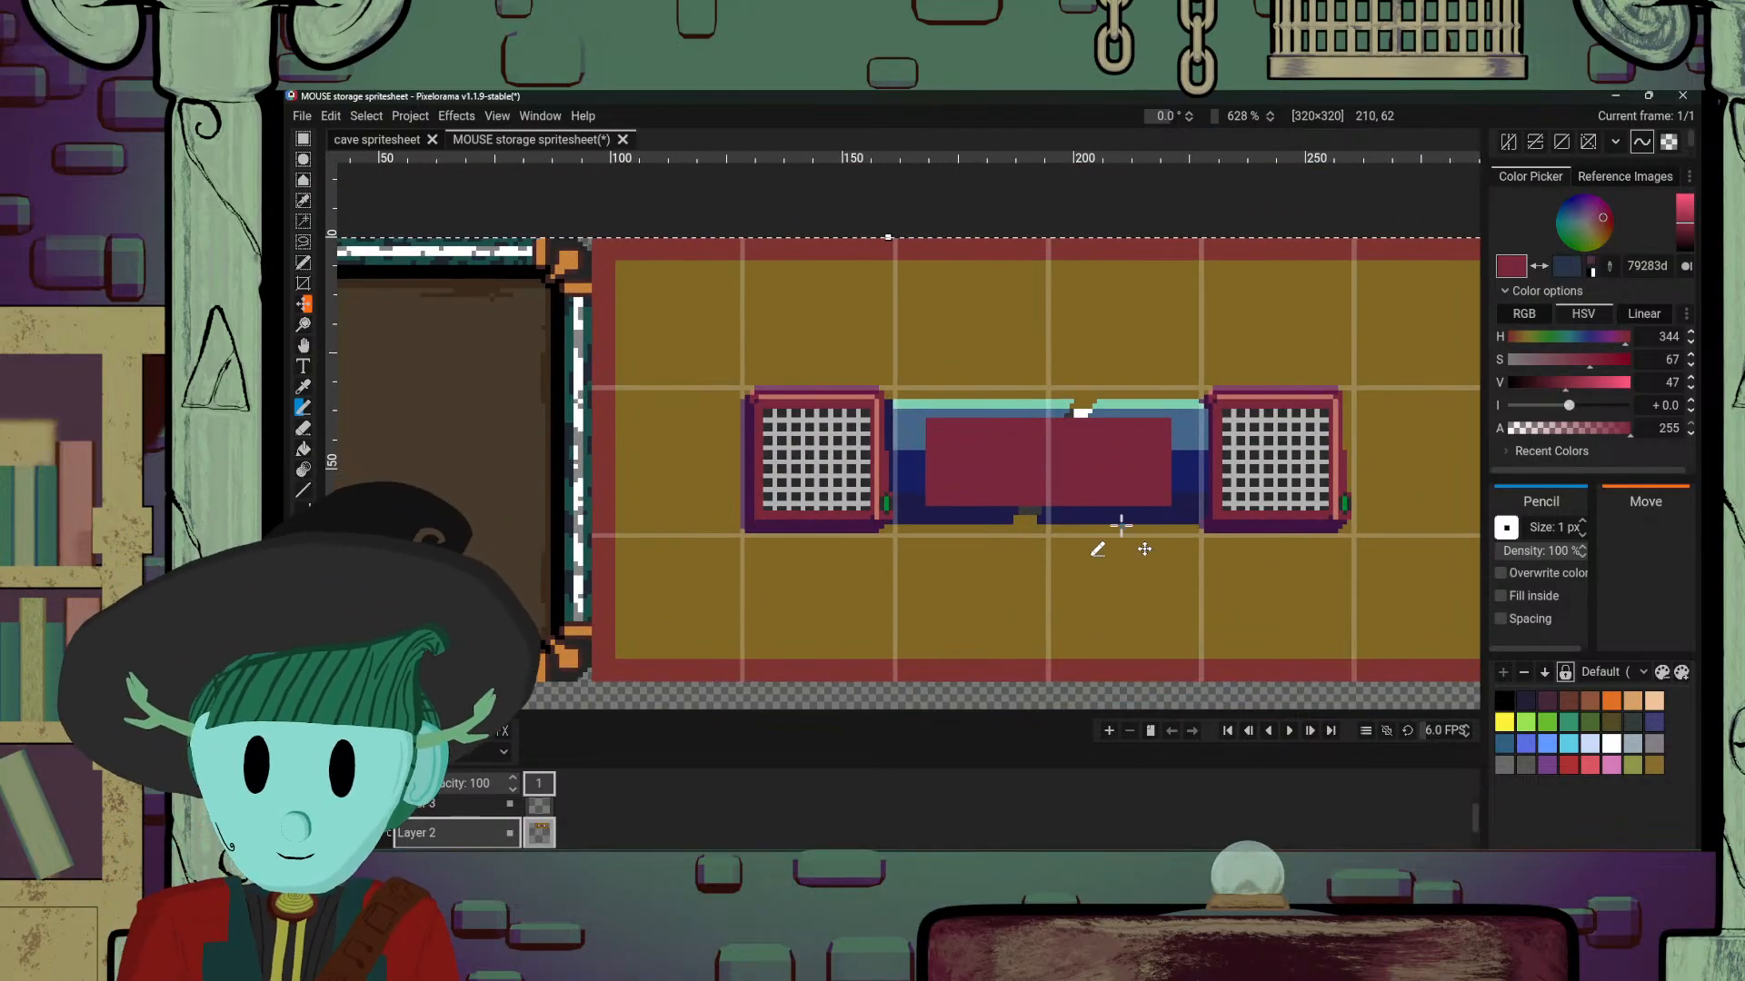
key("ctrl+shift+a")
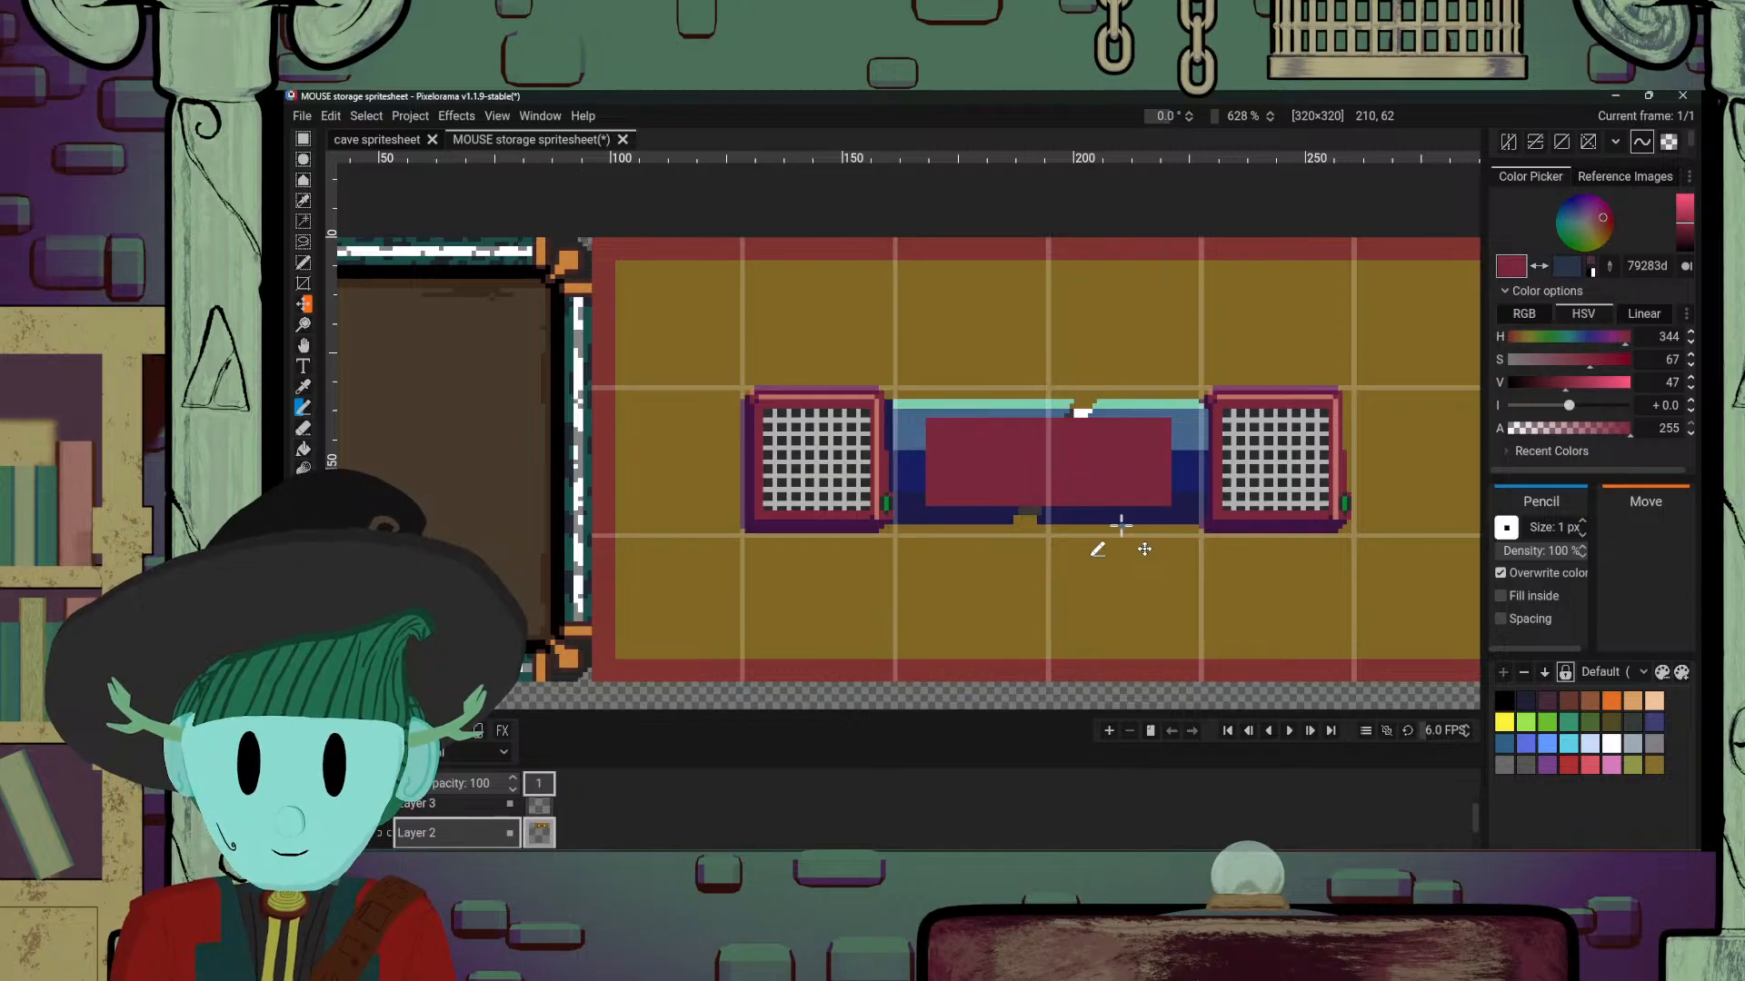
scroll(1120, 525, "up", 2)
scroll(1114, 508, "down", 2)
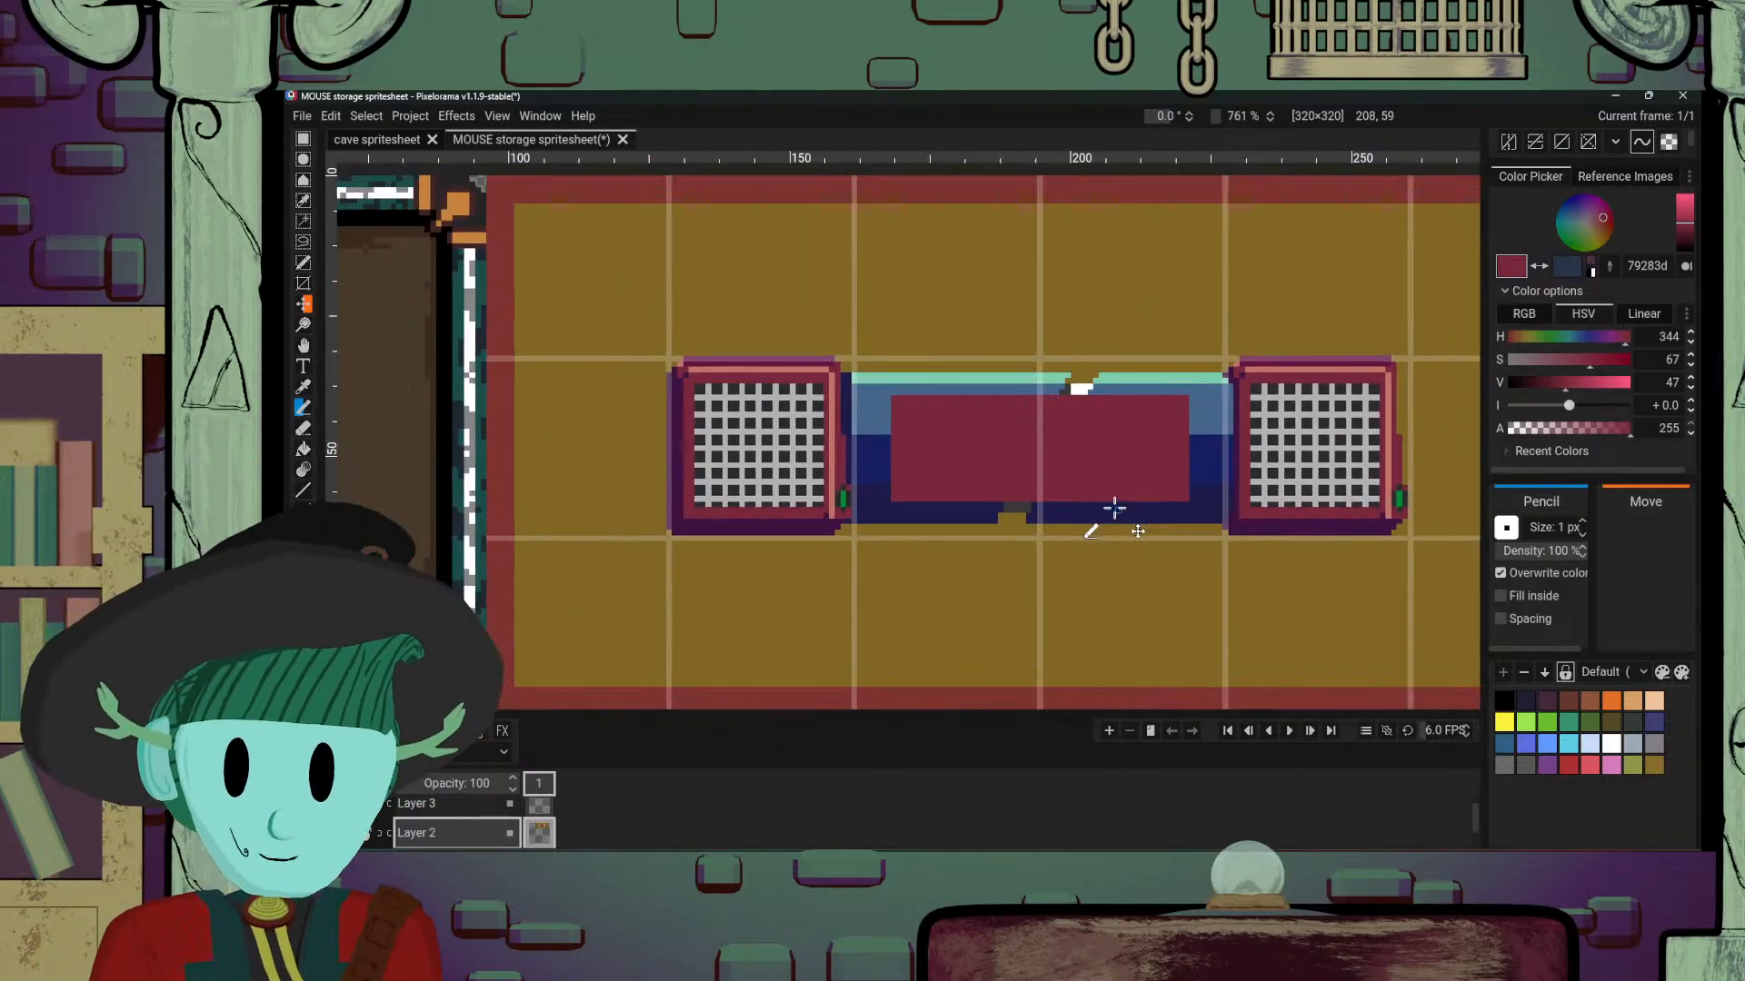
scroll(1114, 508, "up", 3)
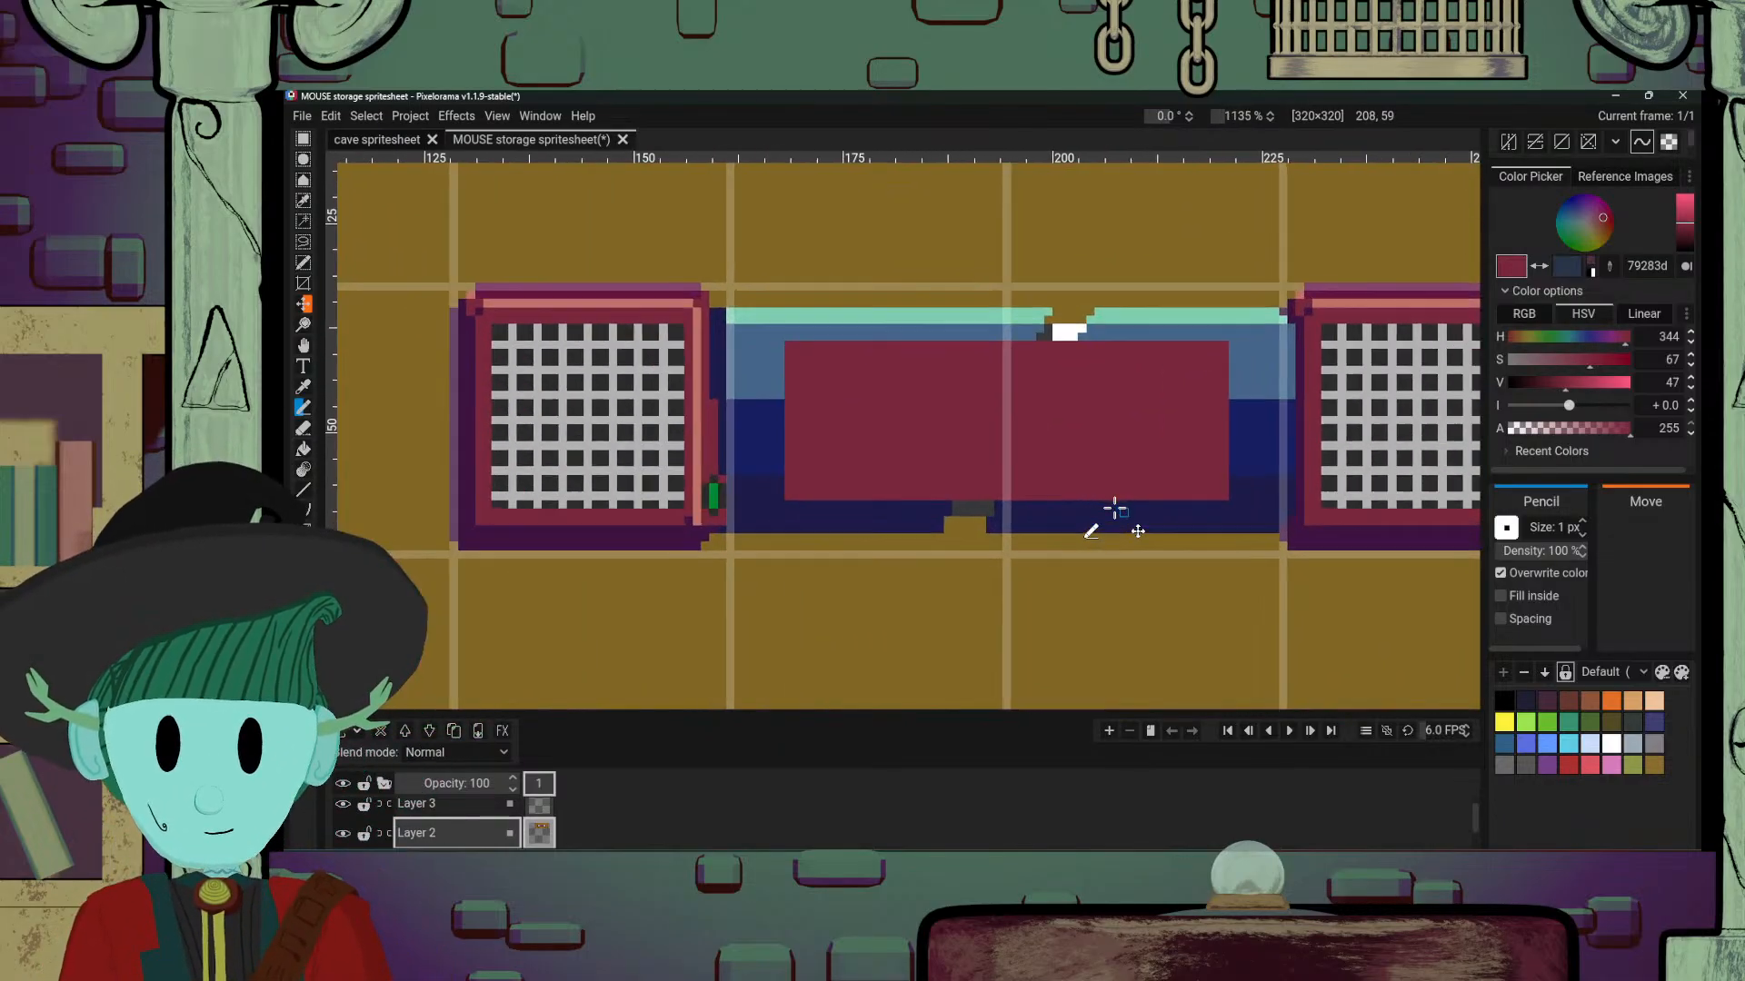
left_click_drag(1113, 509, 1015, 533)
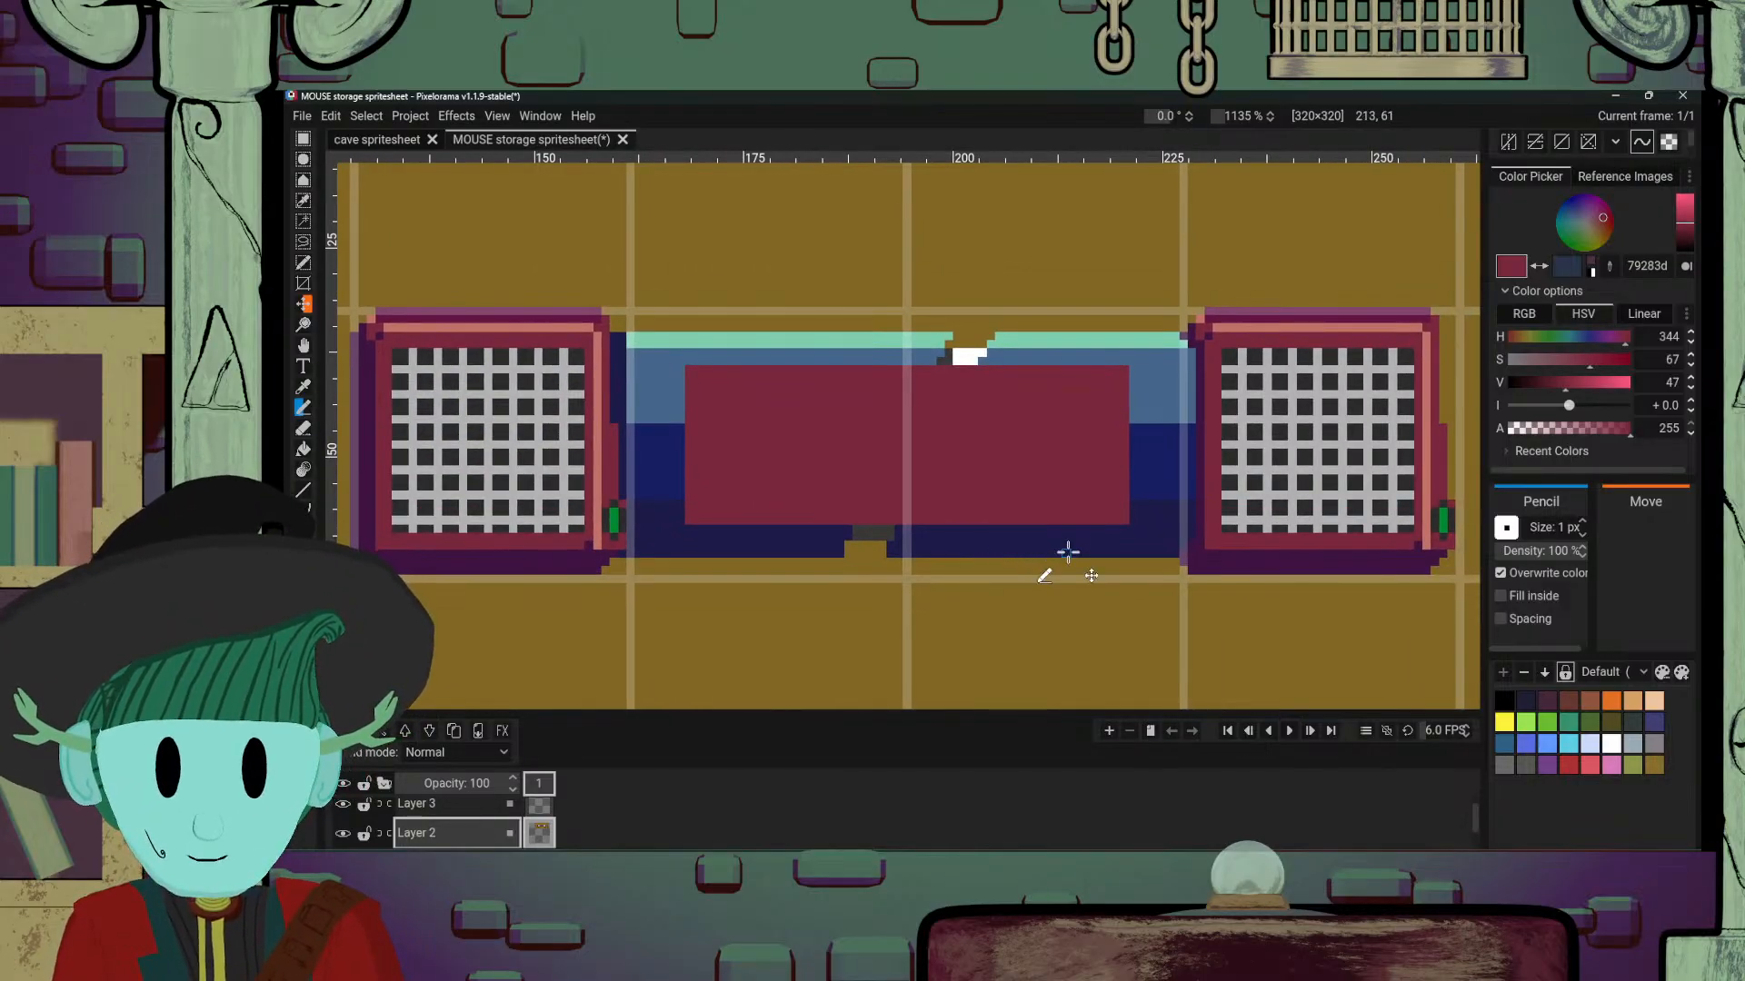
scroll(1068, 553, "up", 2)
left_click_drag(758, 440, 815, 497)
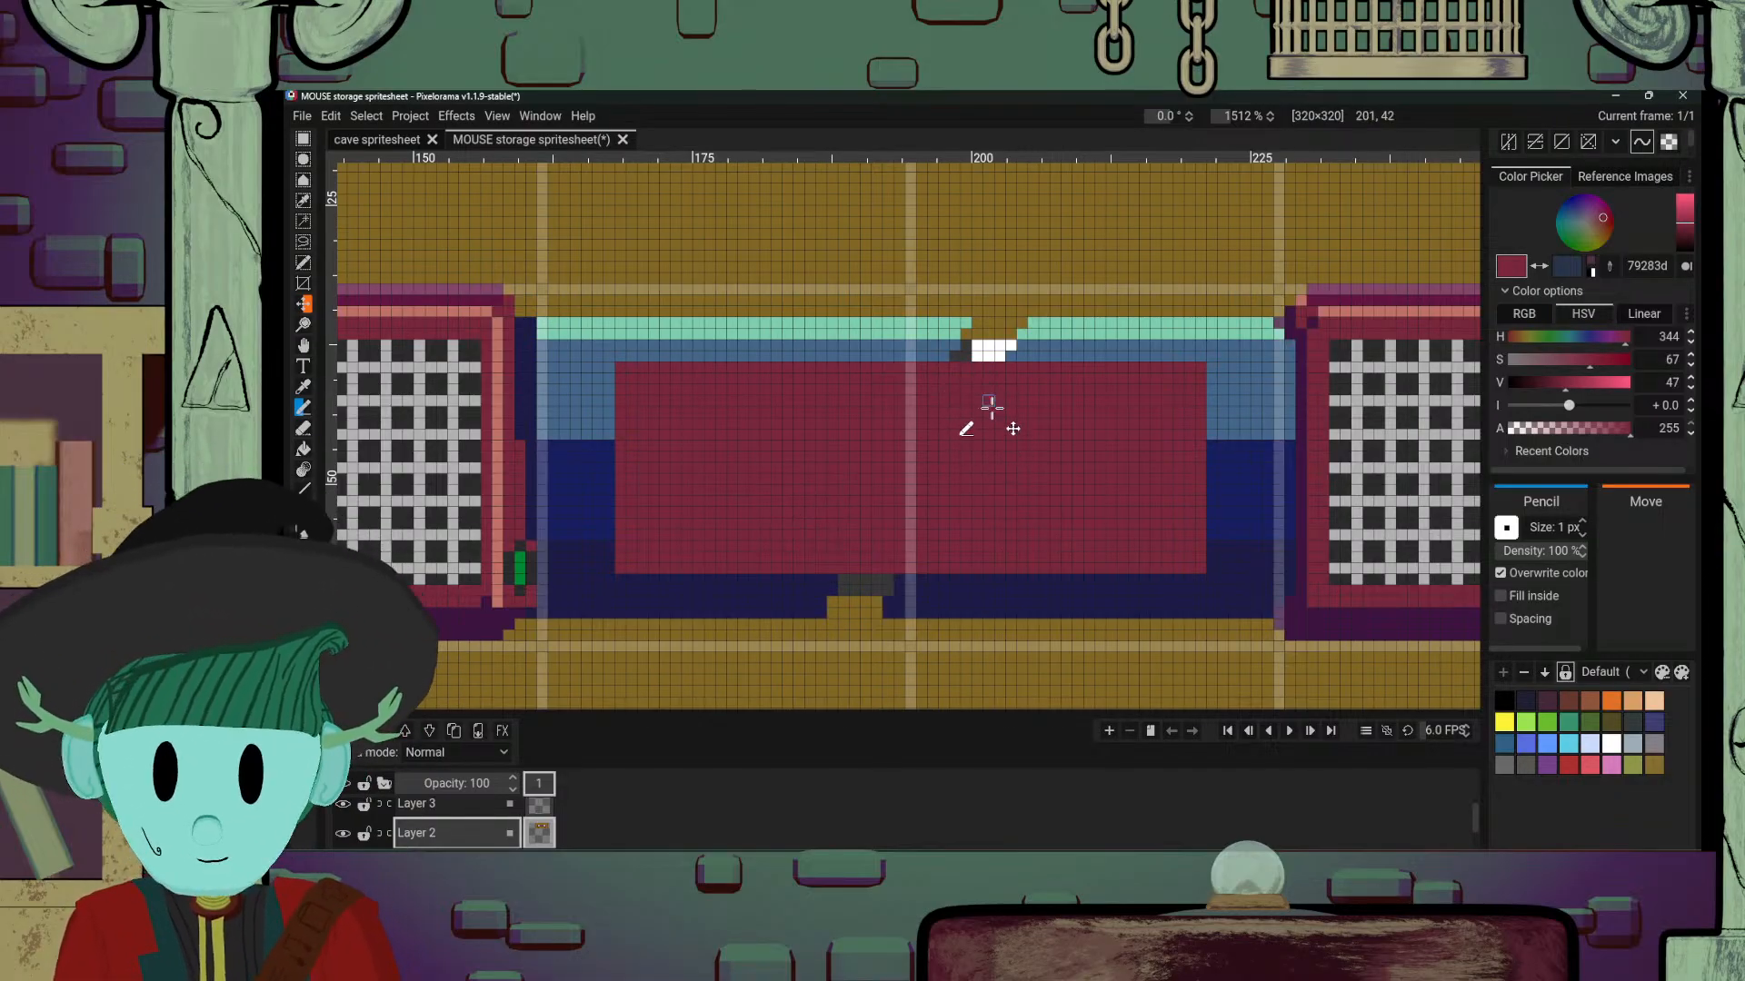
Step: Draw an 11-pixel vertical line in 283548 inside the red rectangle, four pixels in from its left, top and bottom edges
key("o")
key("b")
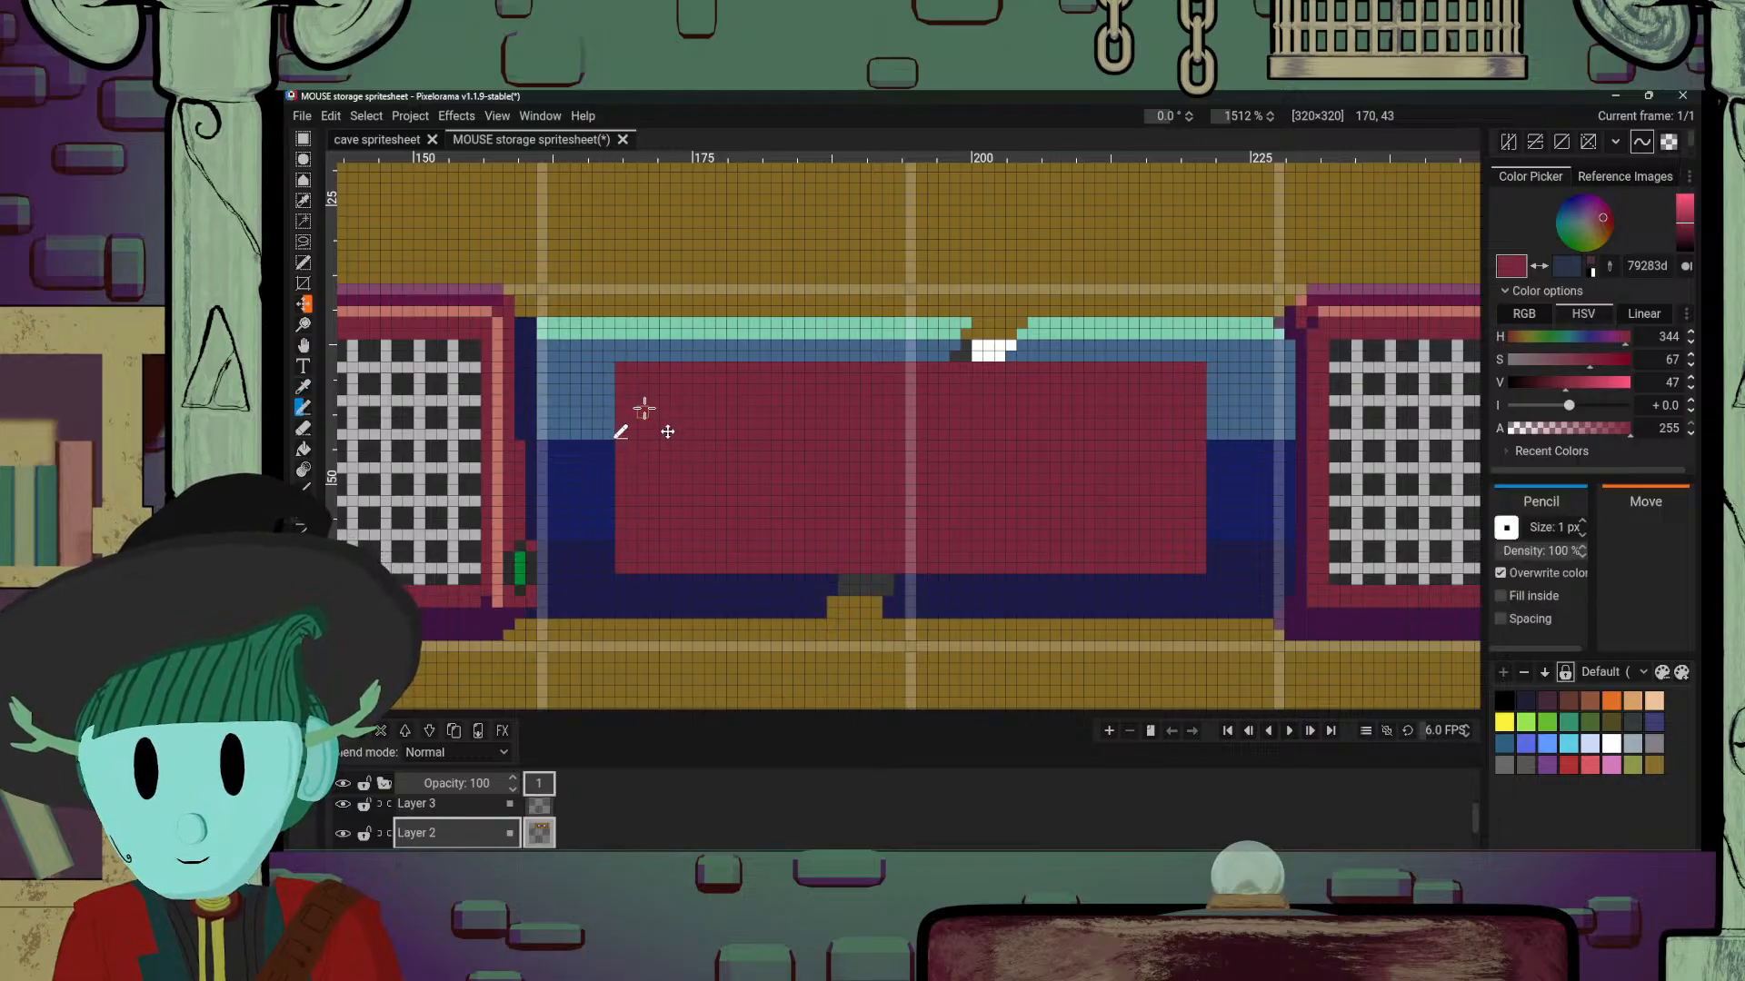
left_click_drag(655, 405, 826, 457)
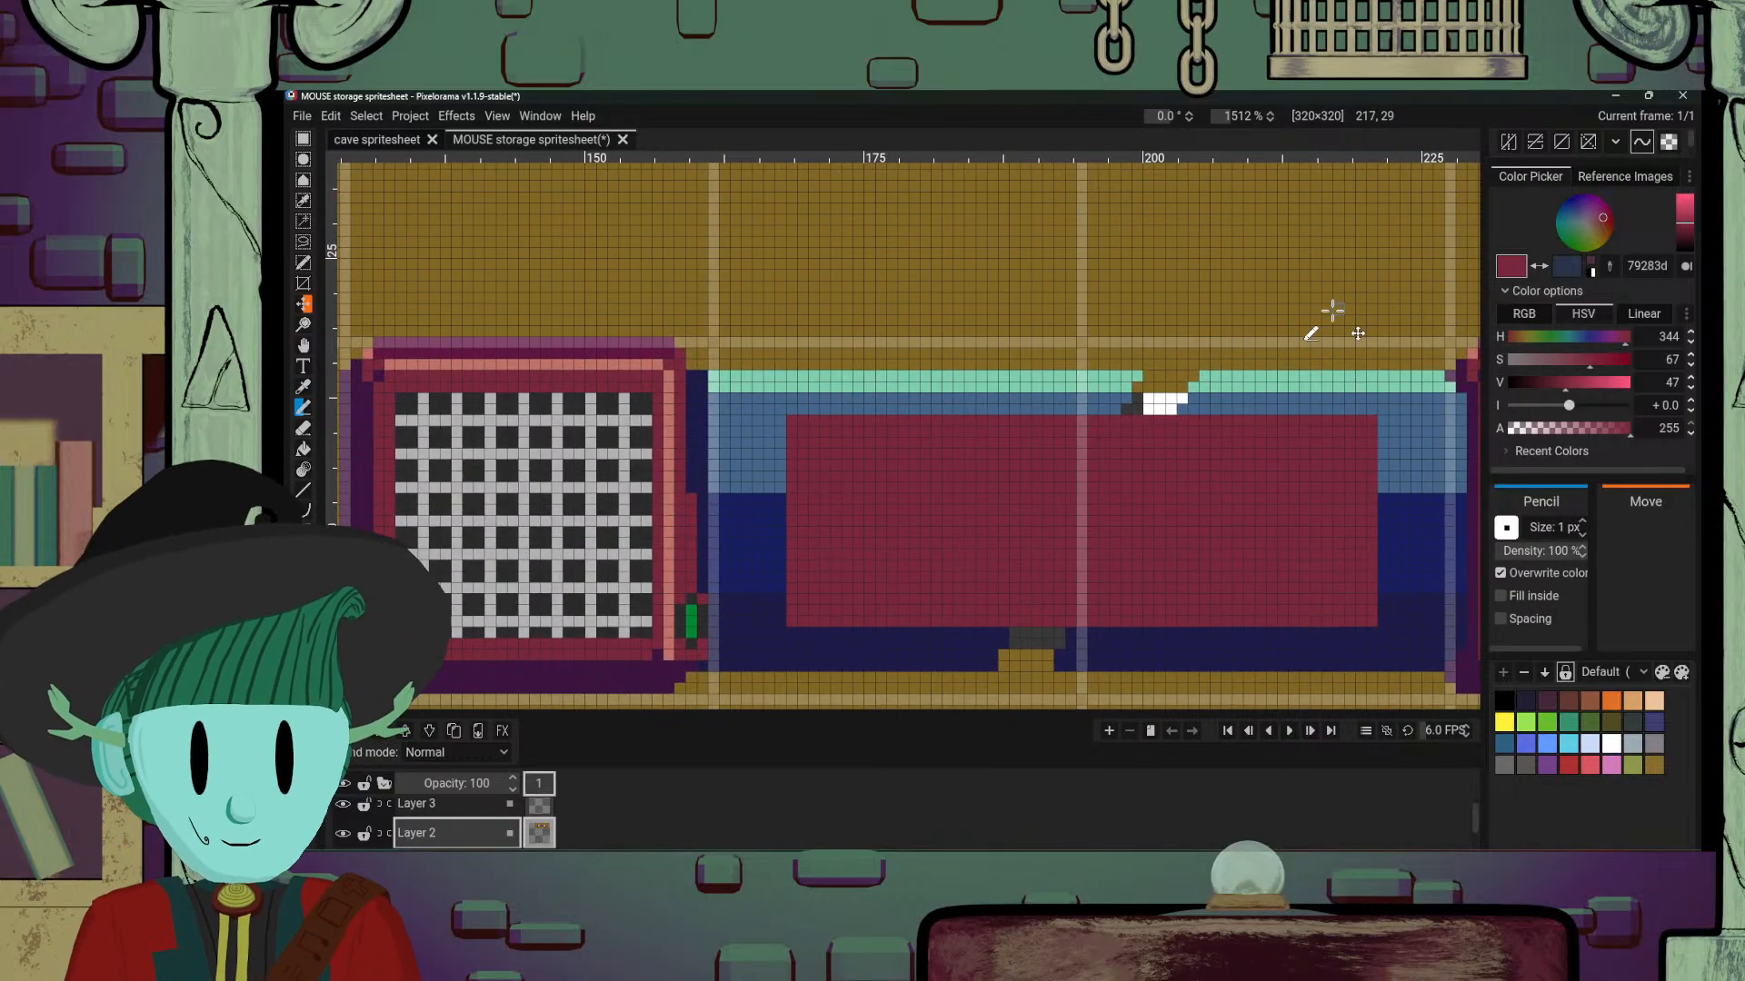
key("x")
scroll(1172, 414, "up", 5)
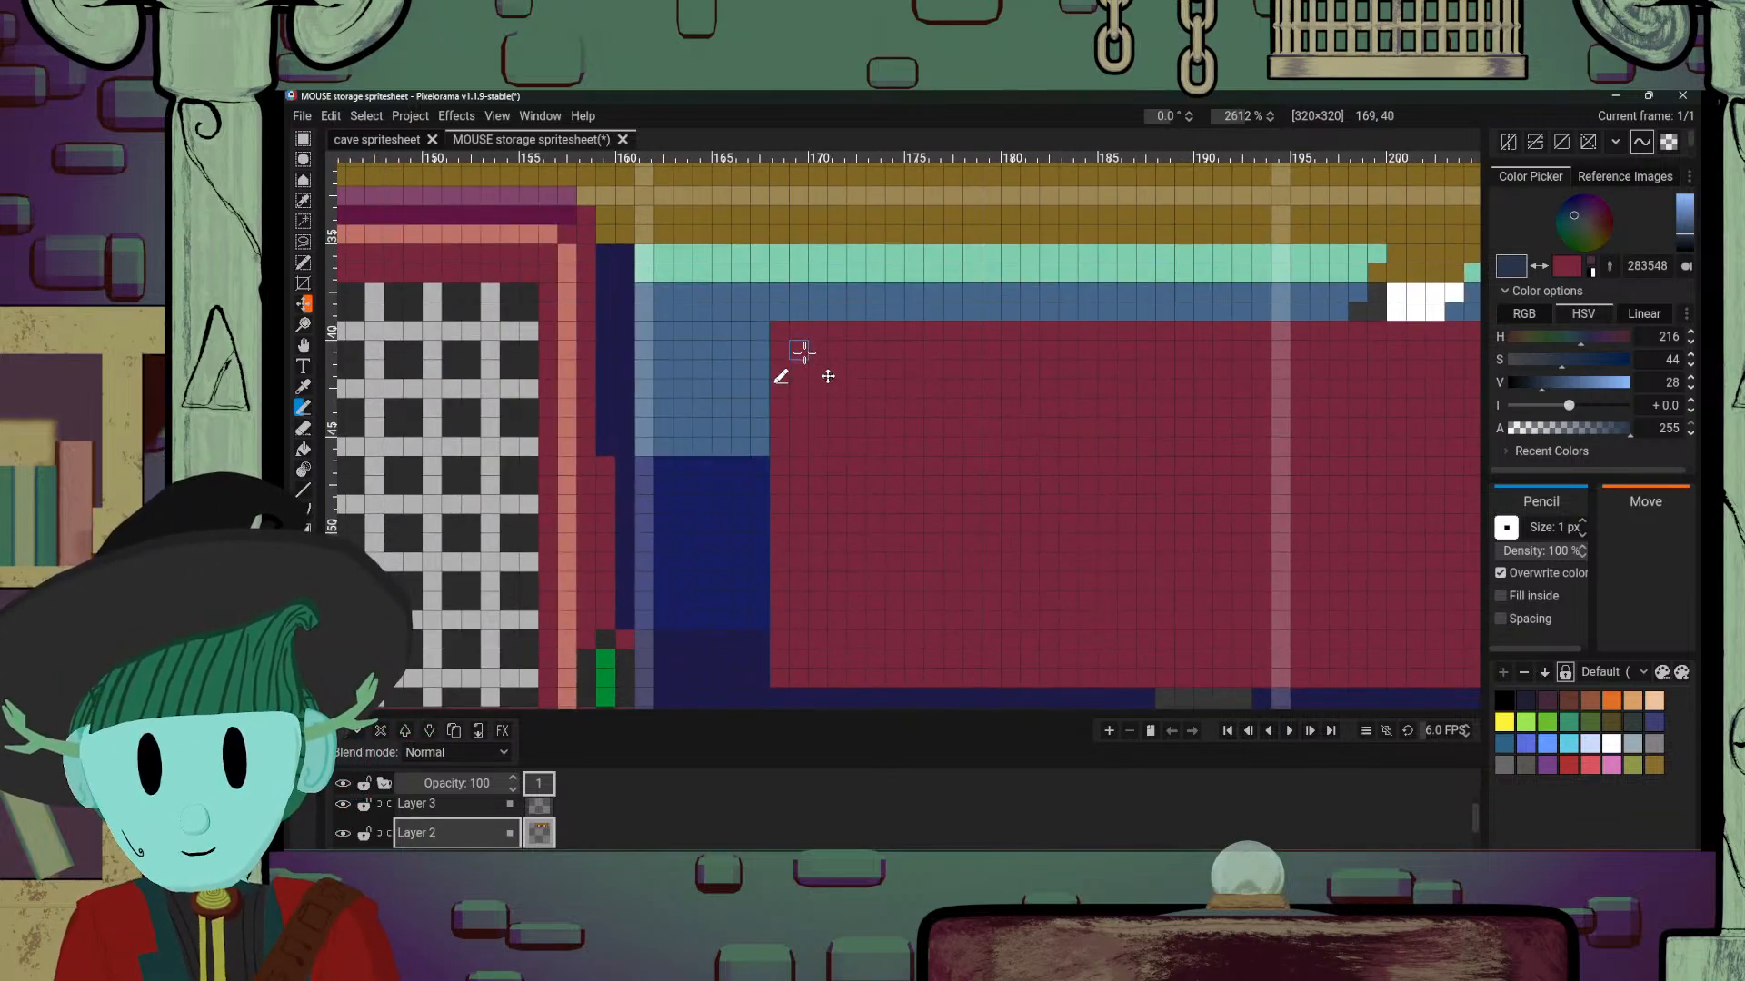
left_click(858, 409)
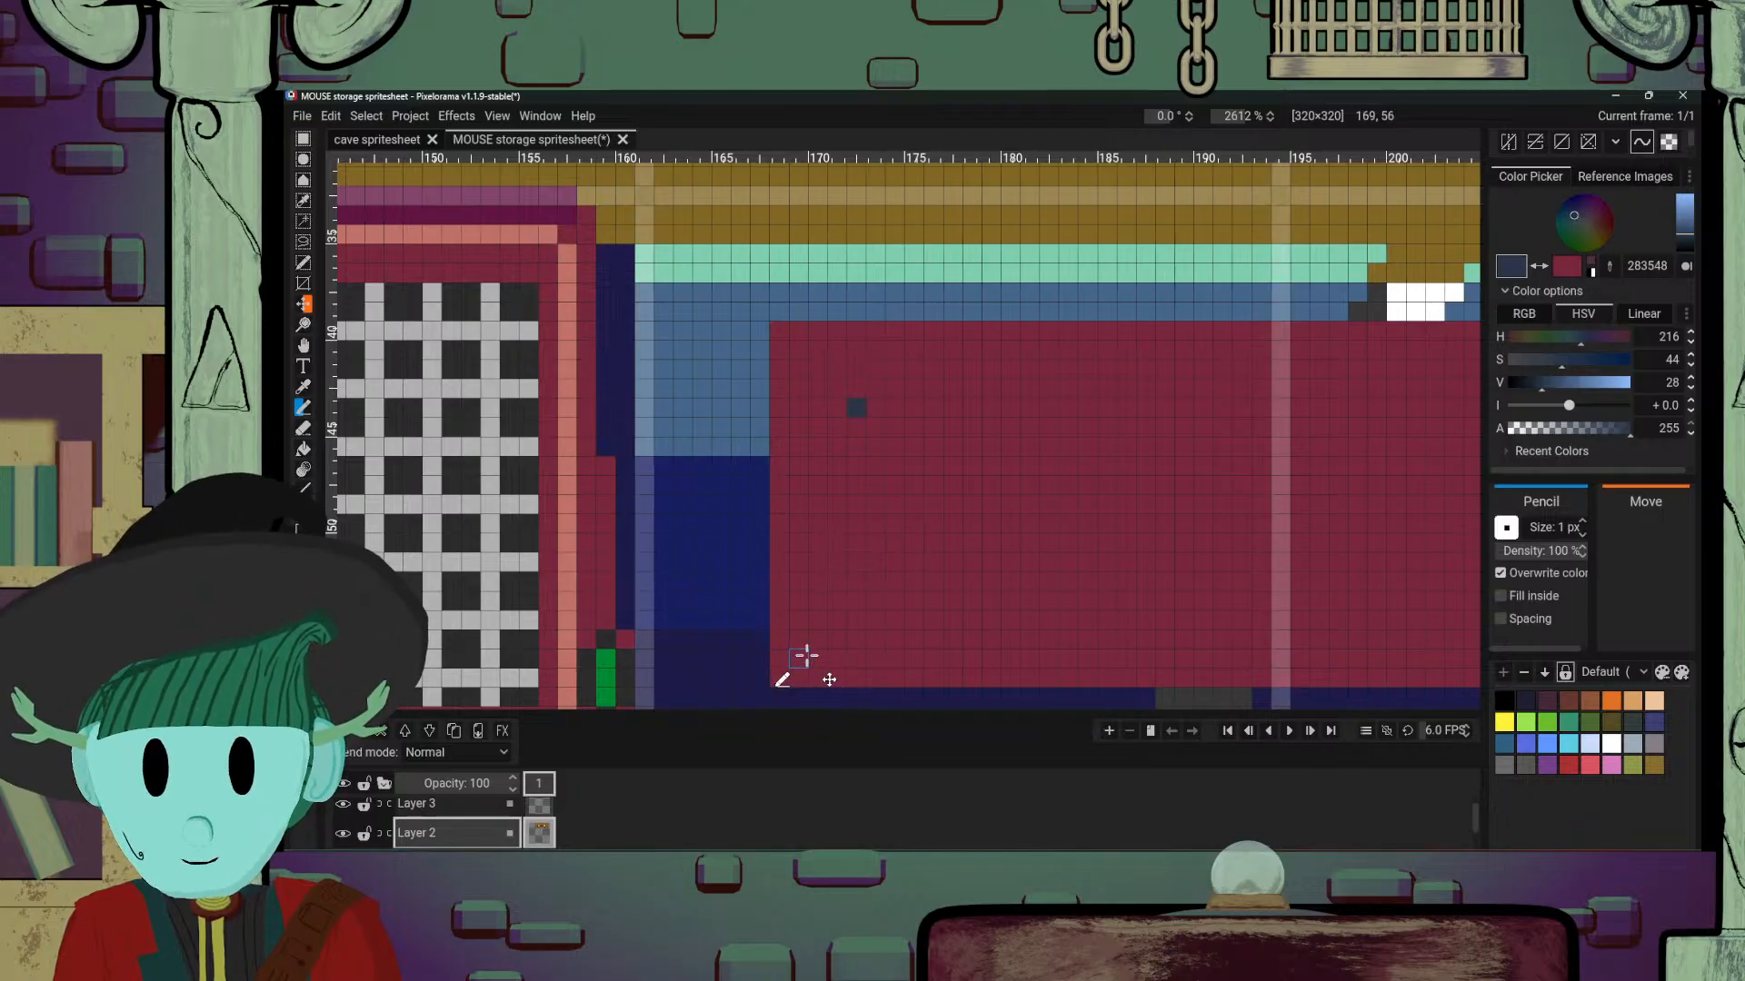
left_click(857, 600)
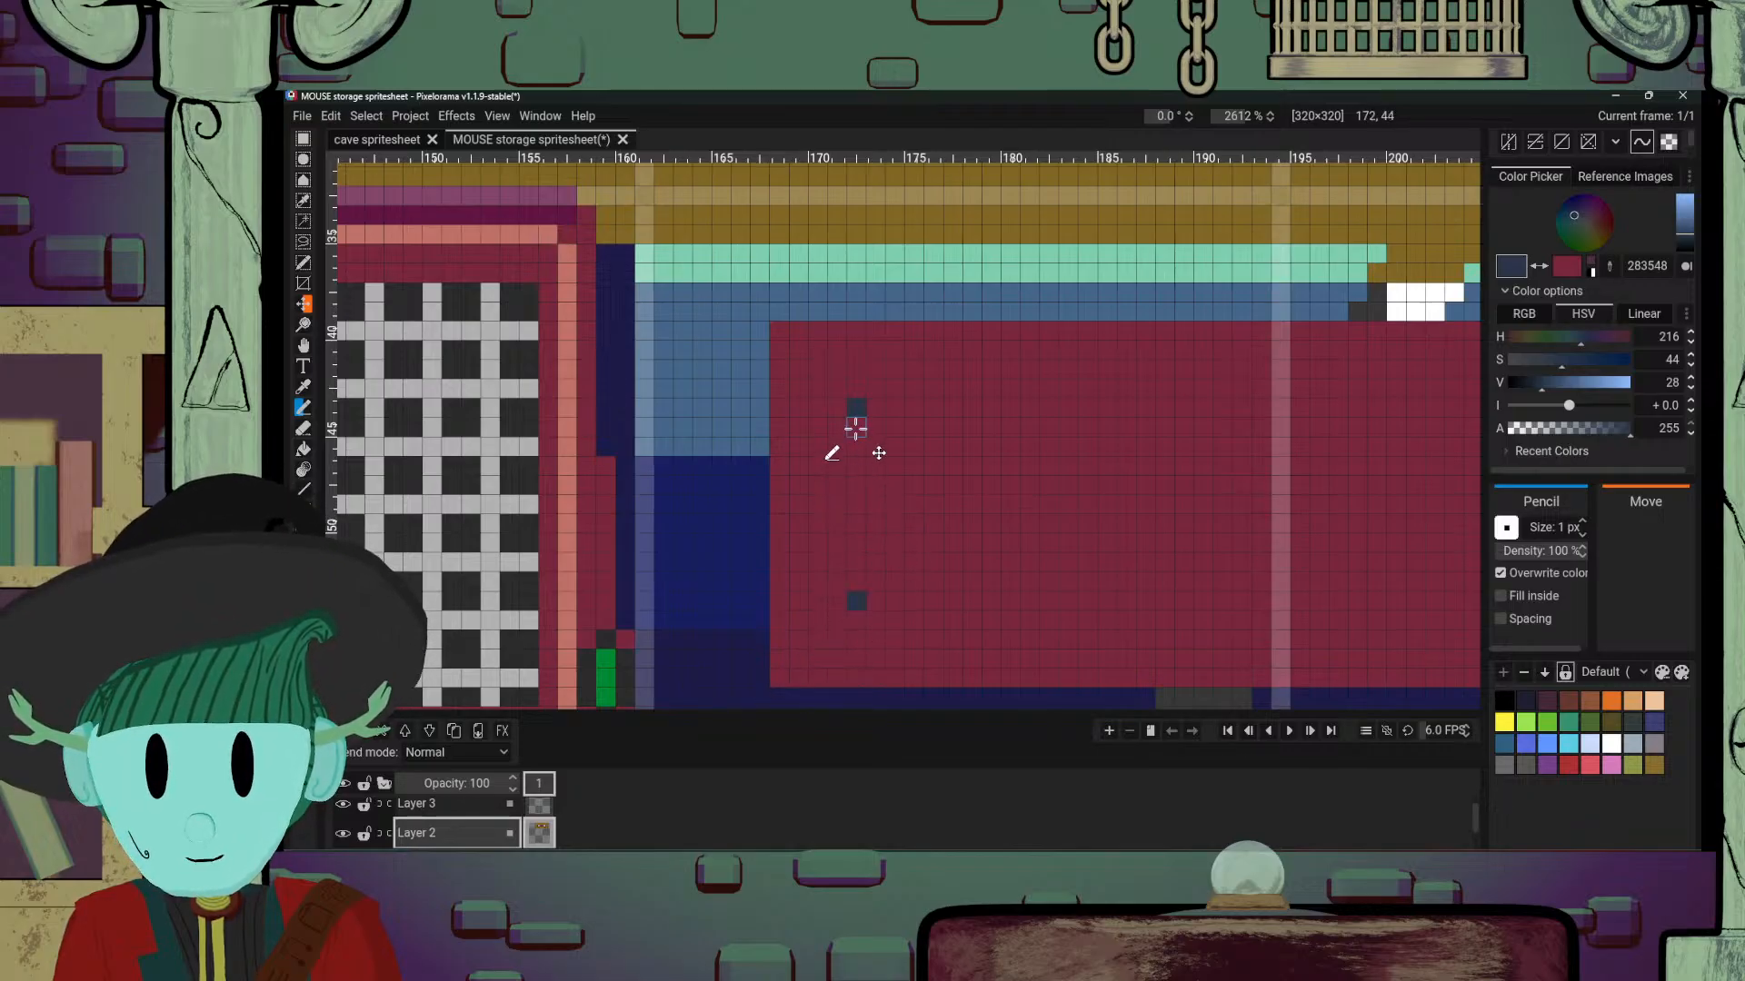
left_click_drag(855, 428, 856, 601)
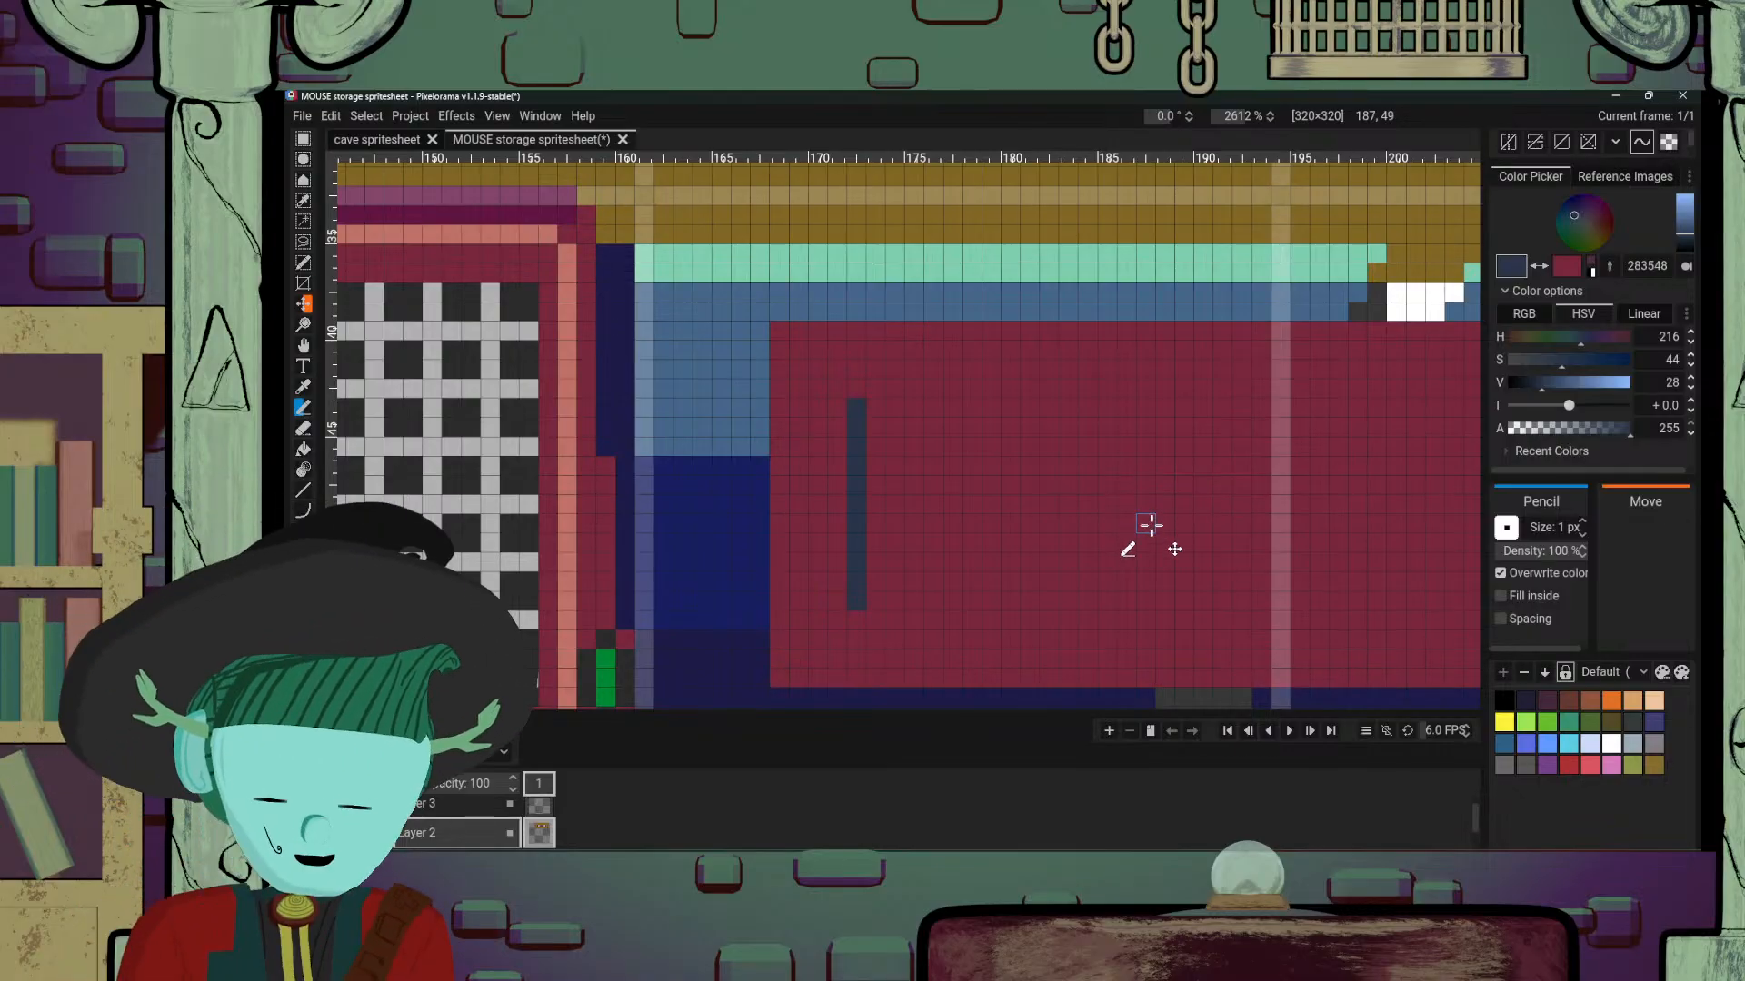
Step: Draw the inner frame's top edge in 283548 across the red rectangle, ending four pixels in from its right edge
scroll(1150, 525, "down", 5)
scroll(1125, 480, "up", 3)
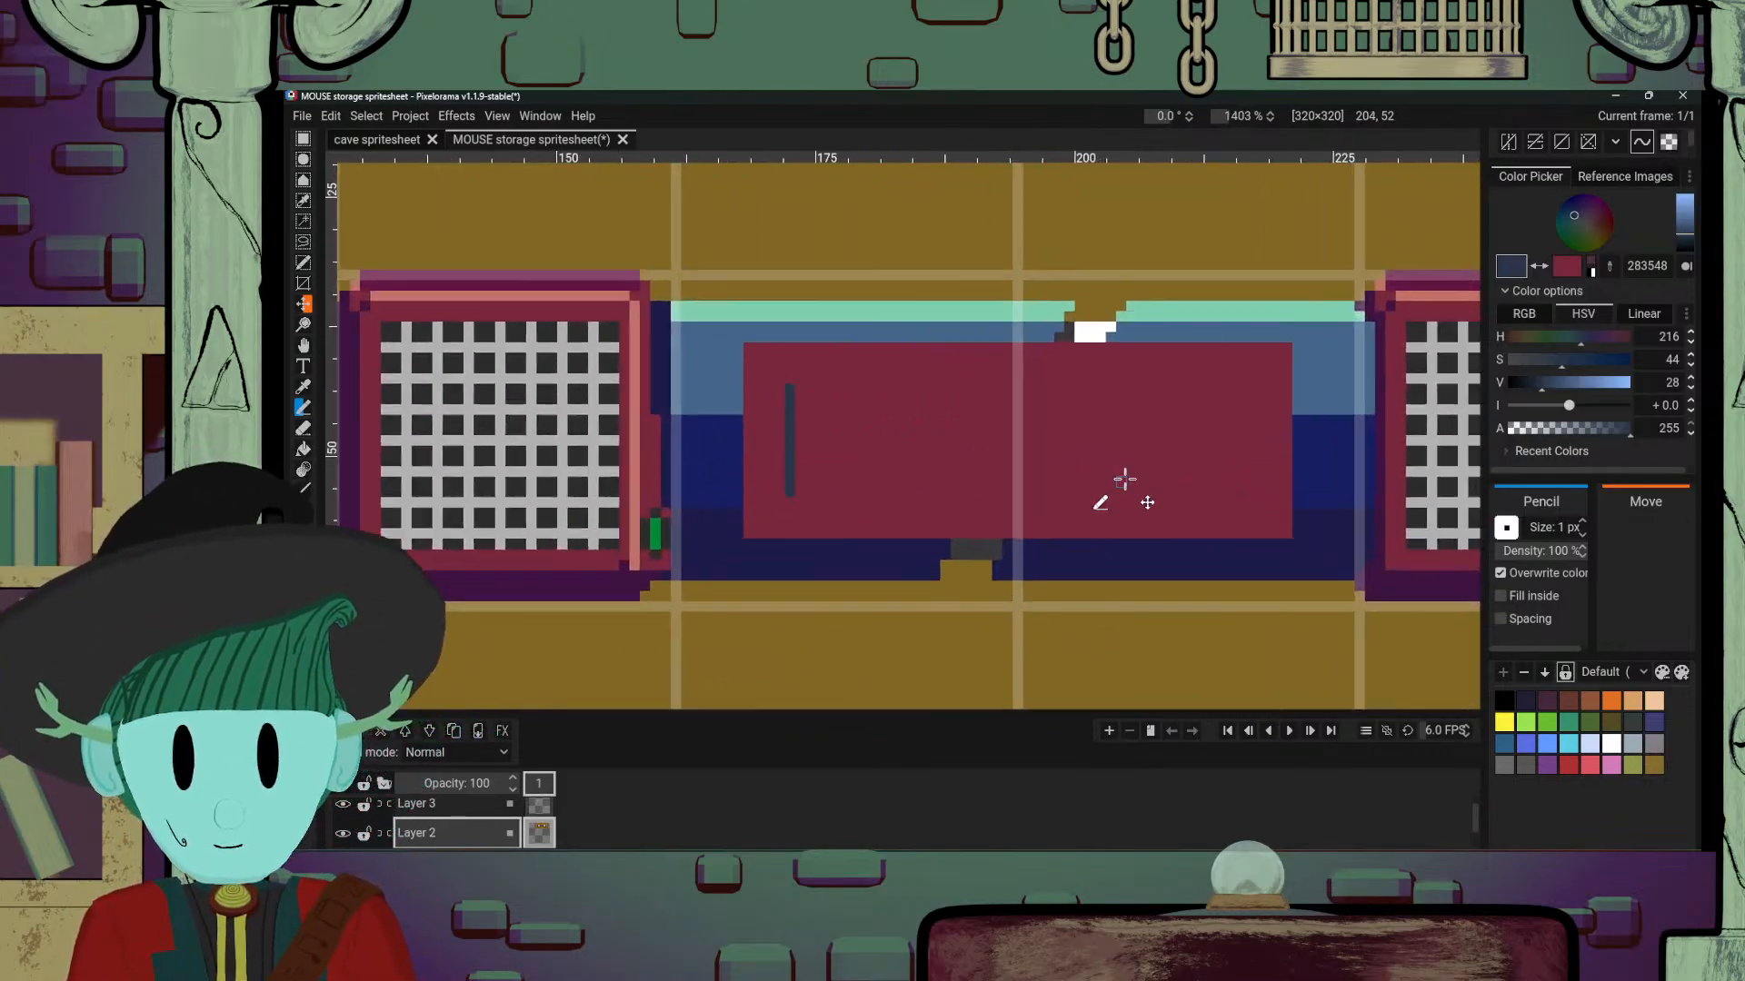
scroll(1125, 480, "up", 4)
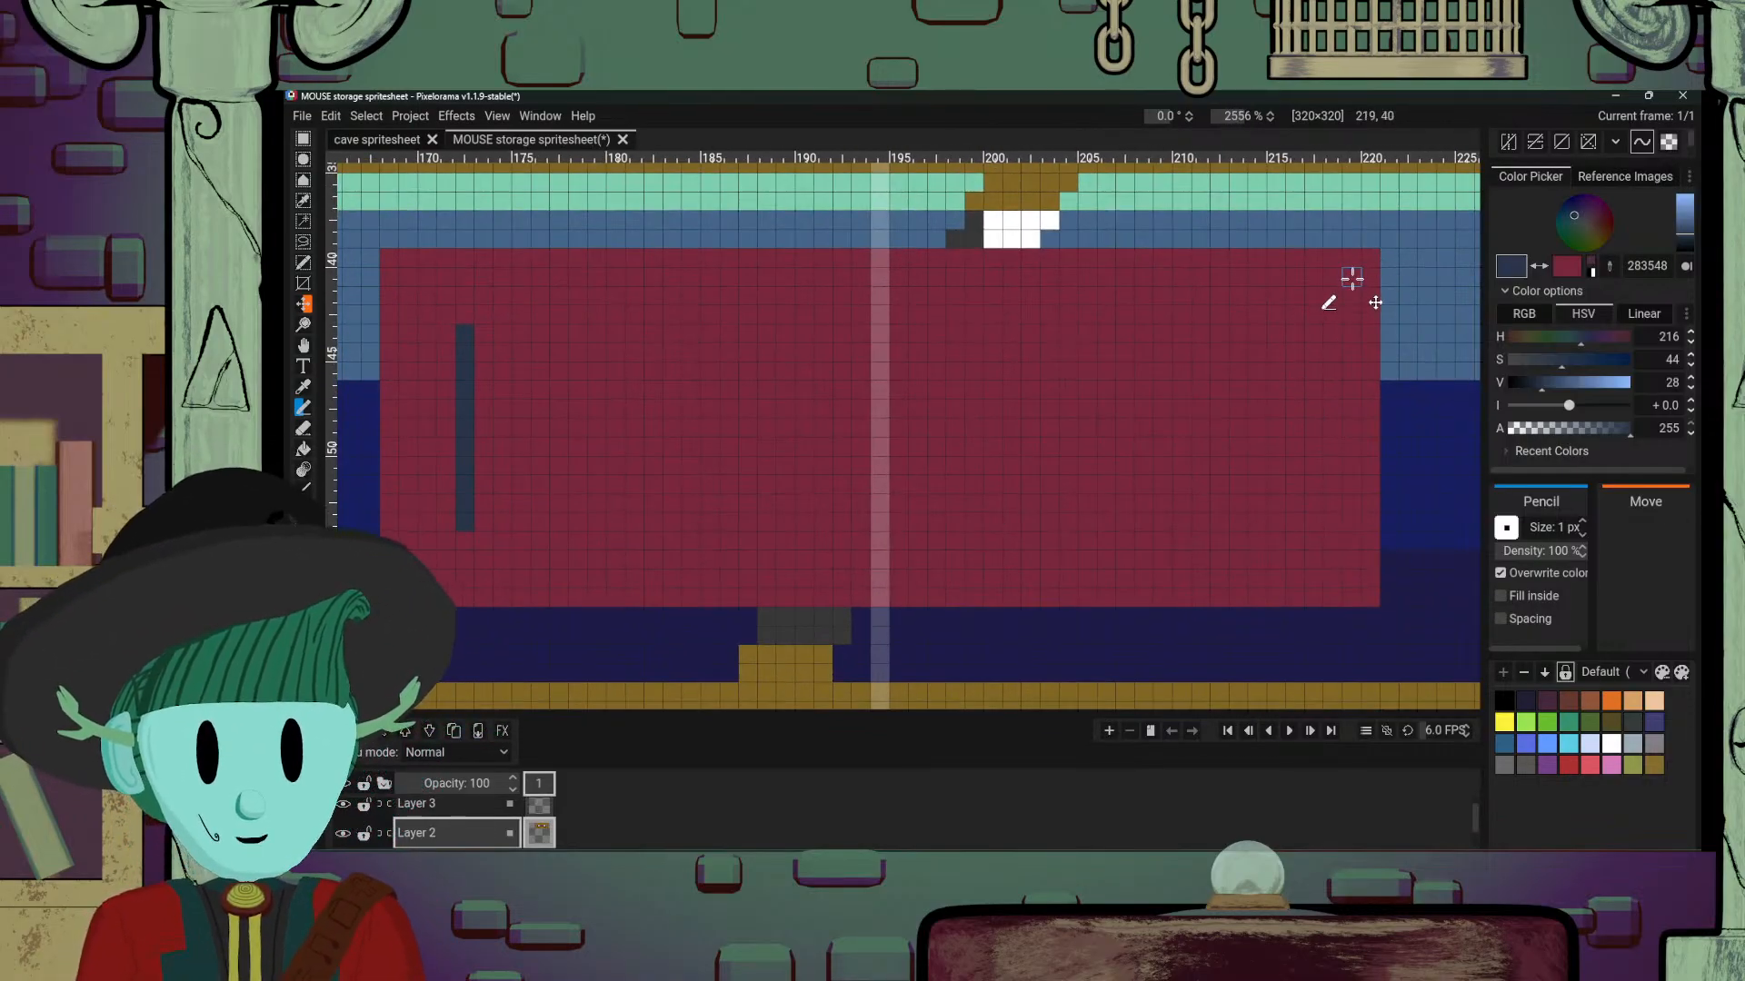
left_click(1297, 335)
left_click_drag(1057, 484, 1132, 462)
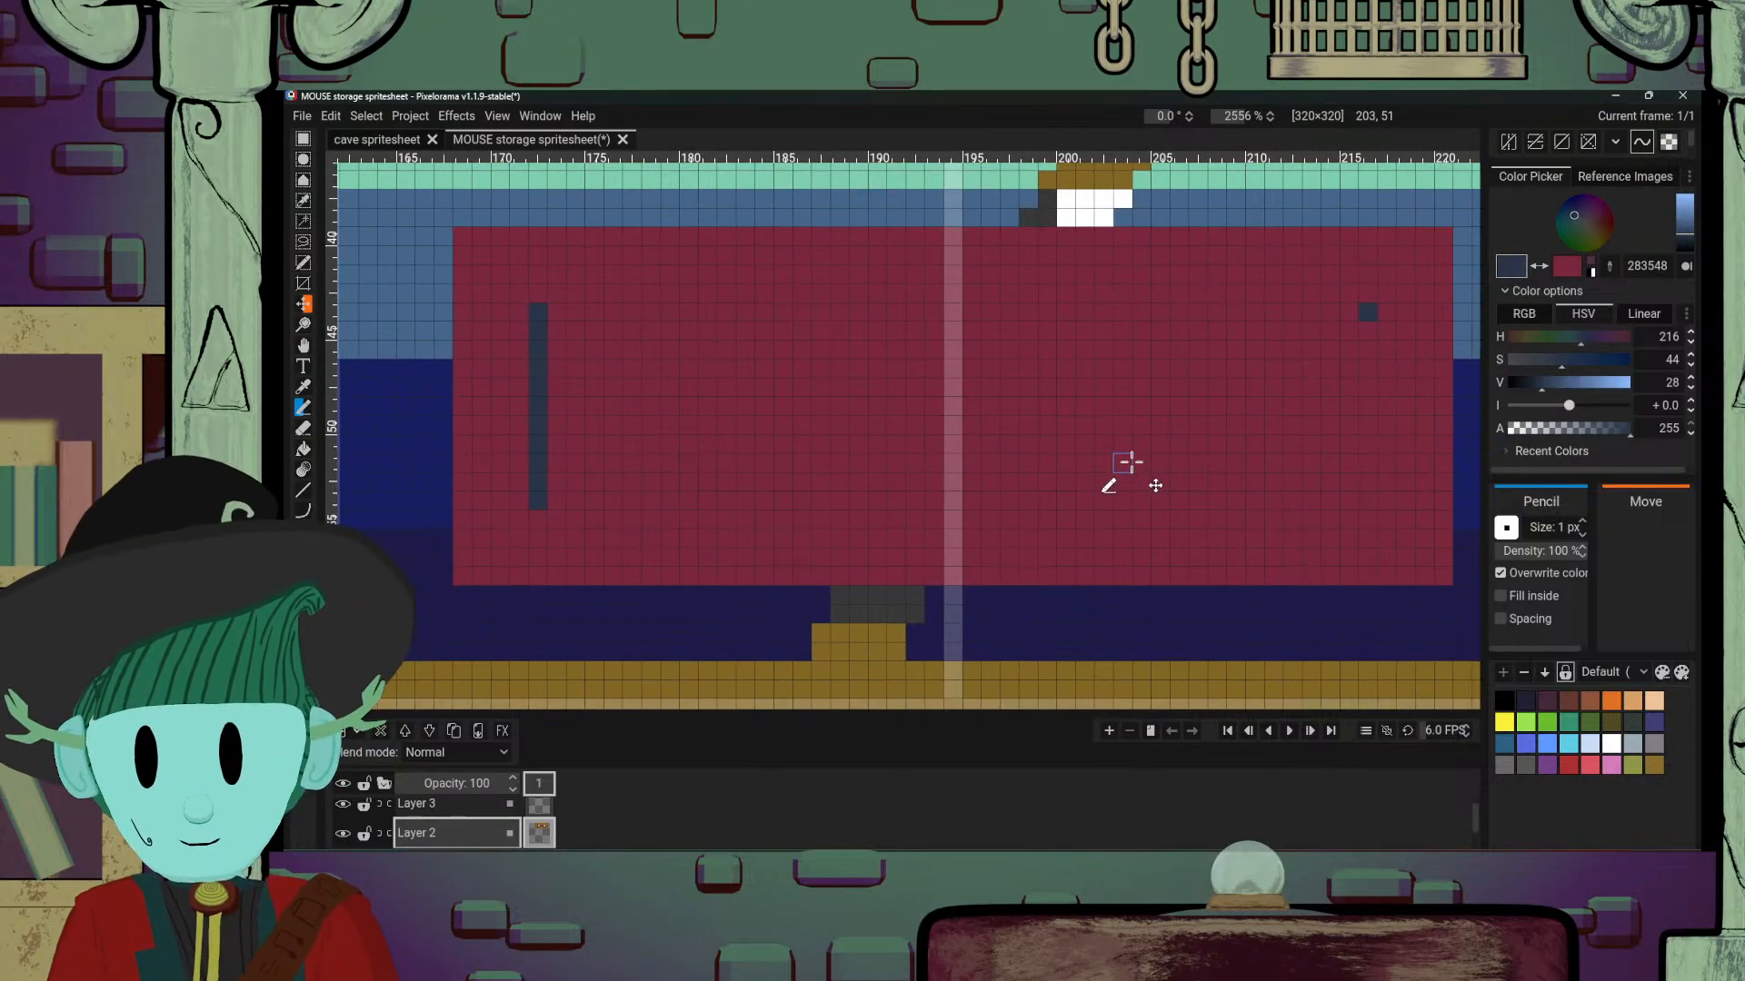
left_click_drag(549, 319, 1345, 332)
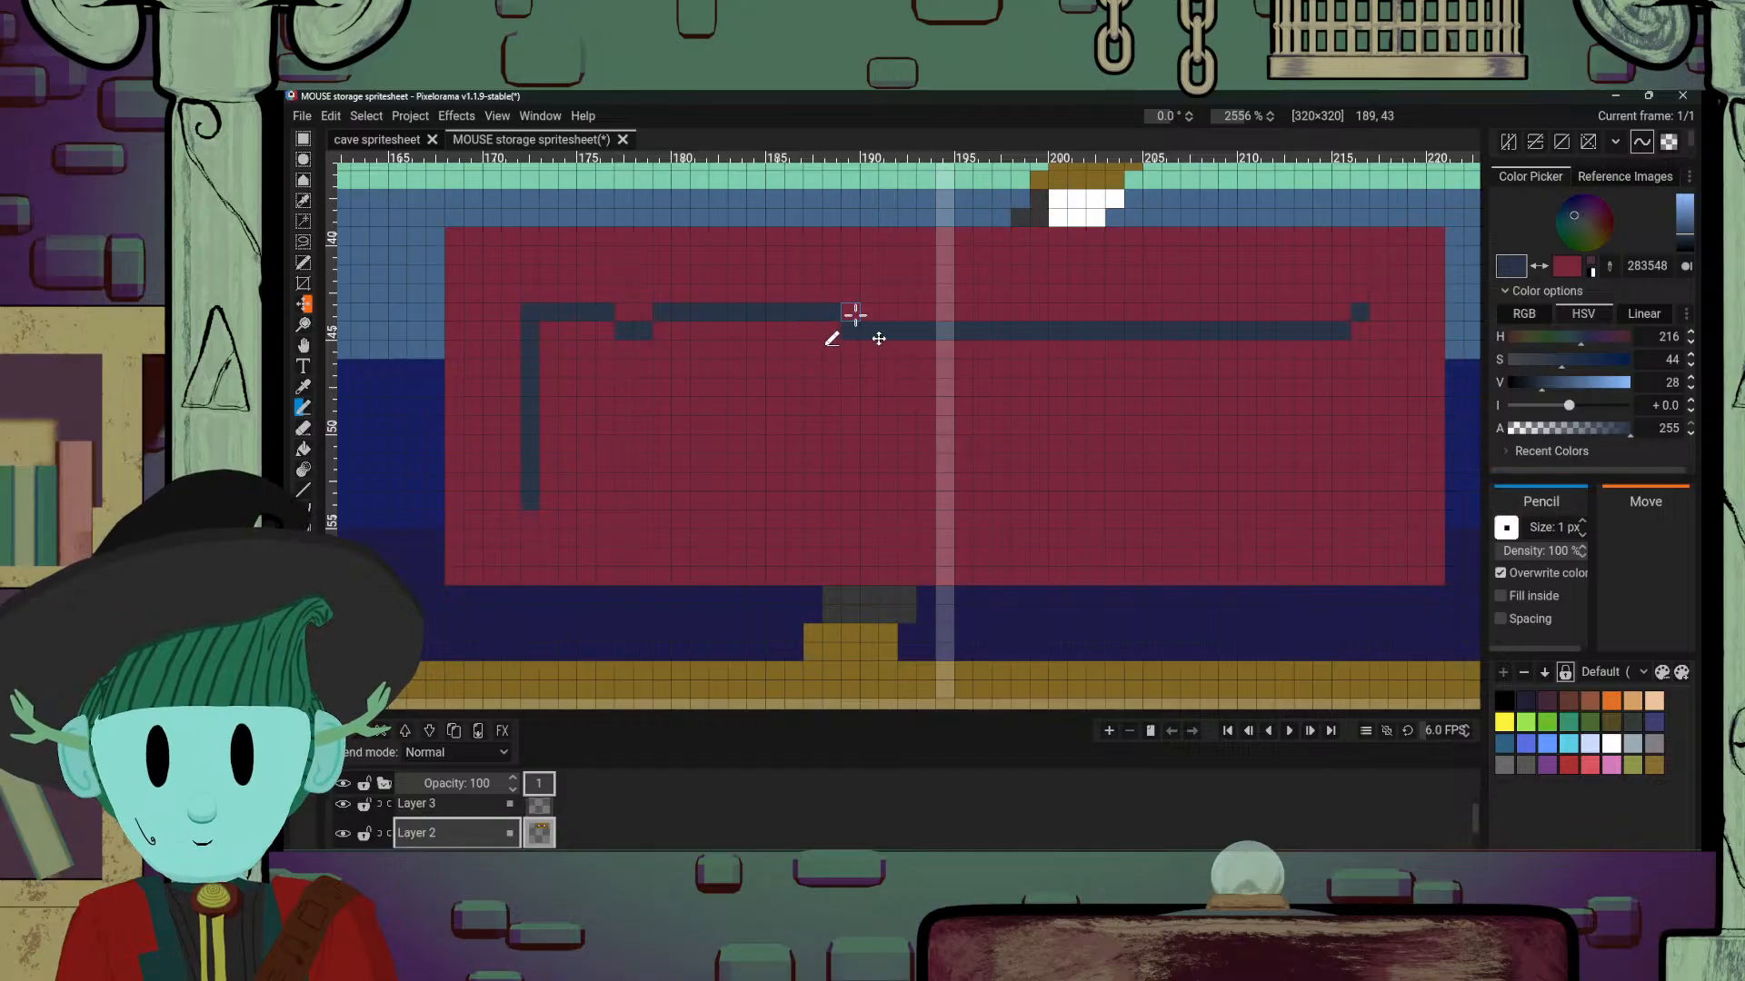
left_click_drag(855, 314, 1363, 312)
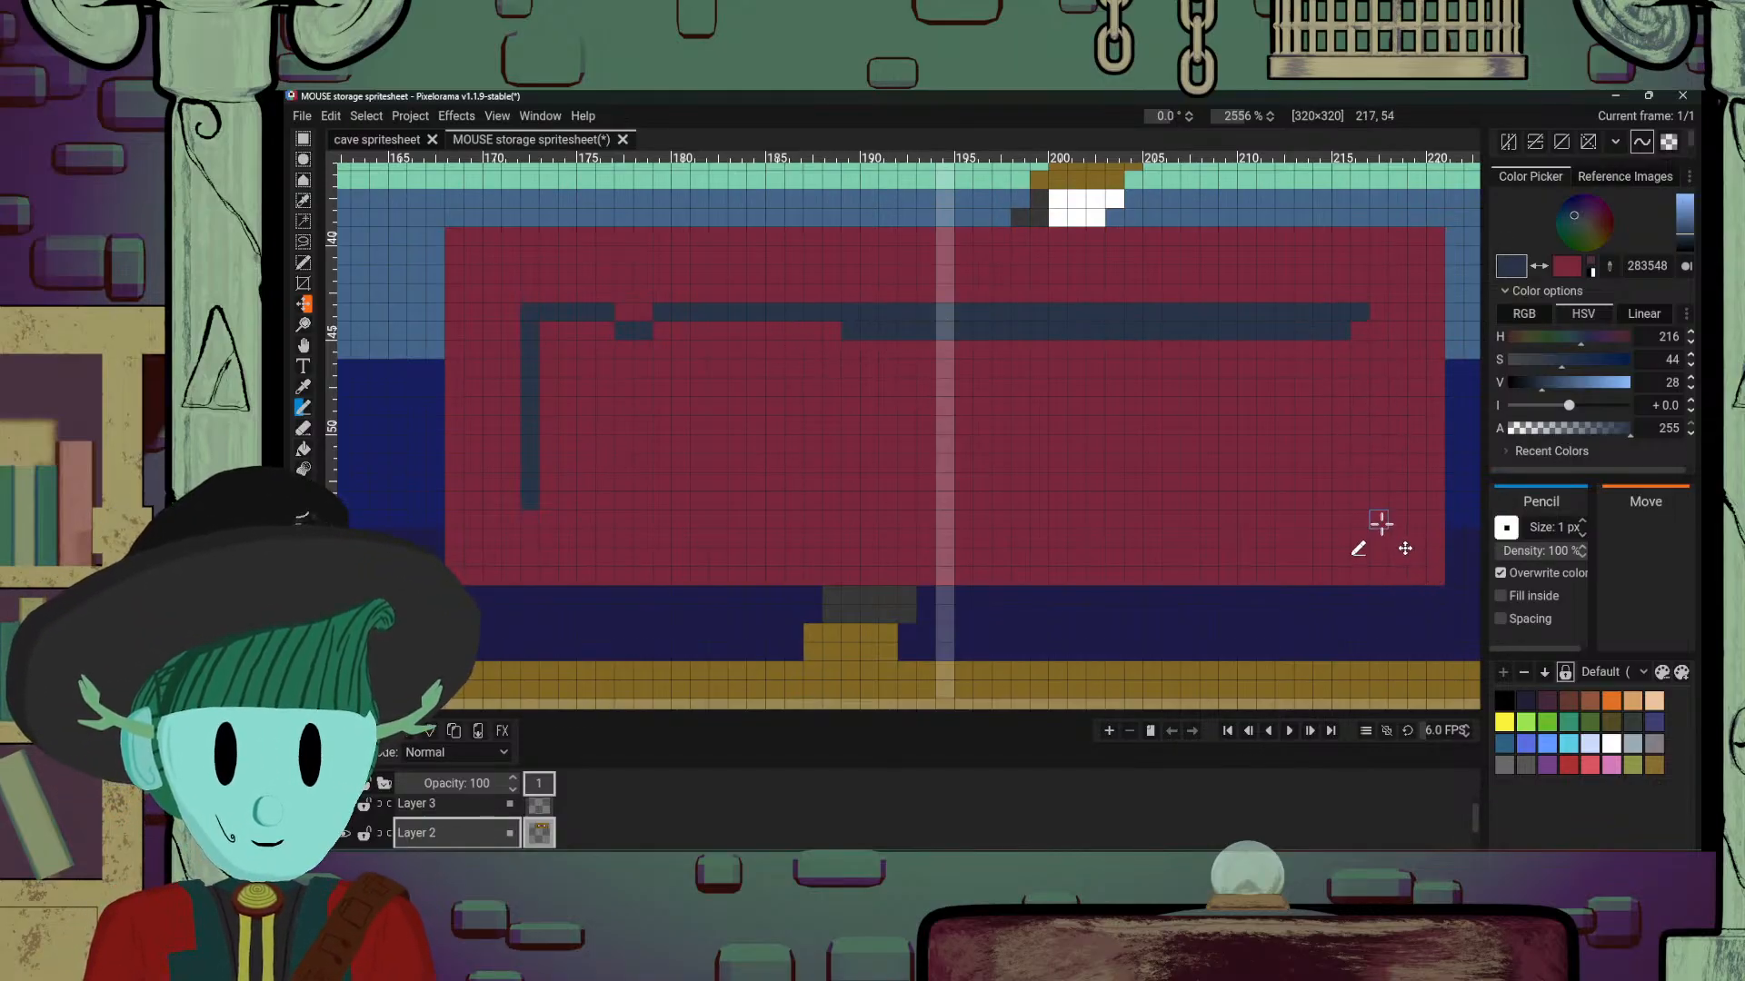
Step: Draw the right and bottom edges of the inner frame in 283548 to close the outline
left_click_drag(1360, 325, 1360, 414)
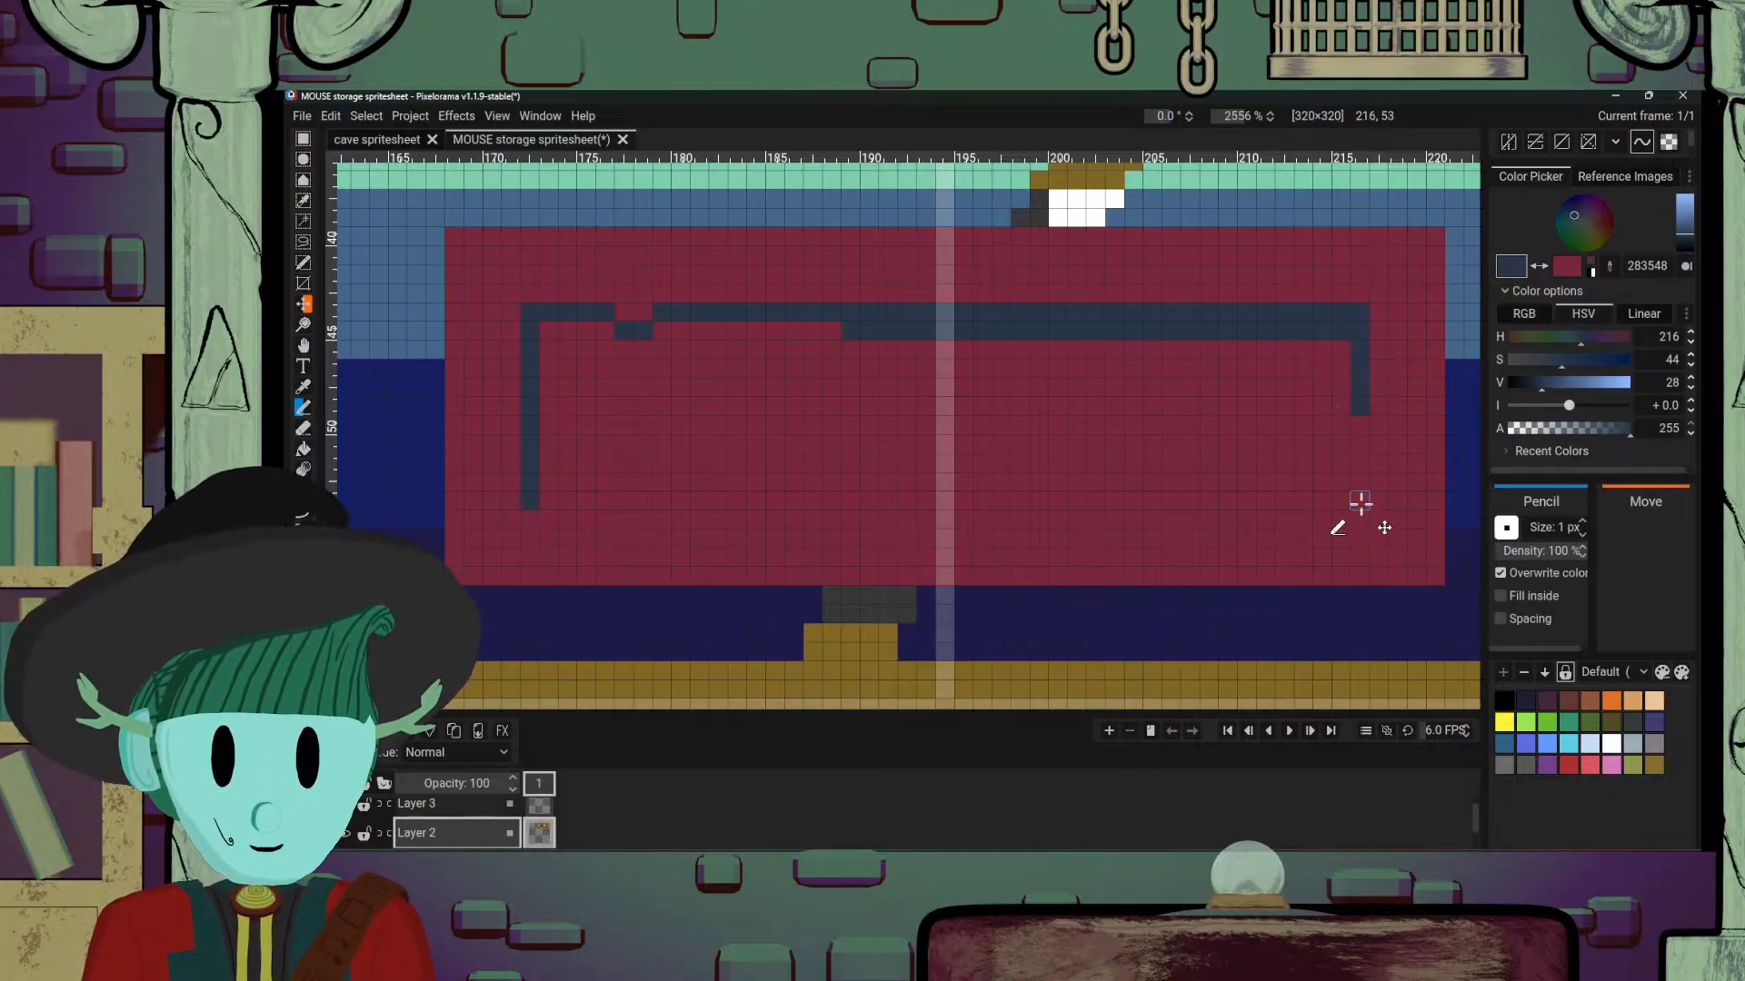
left_click_drag(1360, 428, 1360, 509)
left_click_drag(492, 501, 1333, 500)
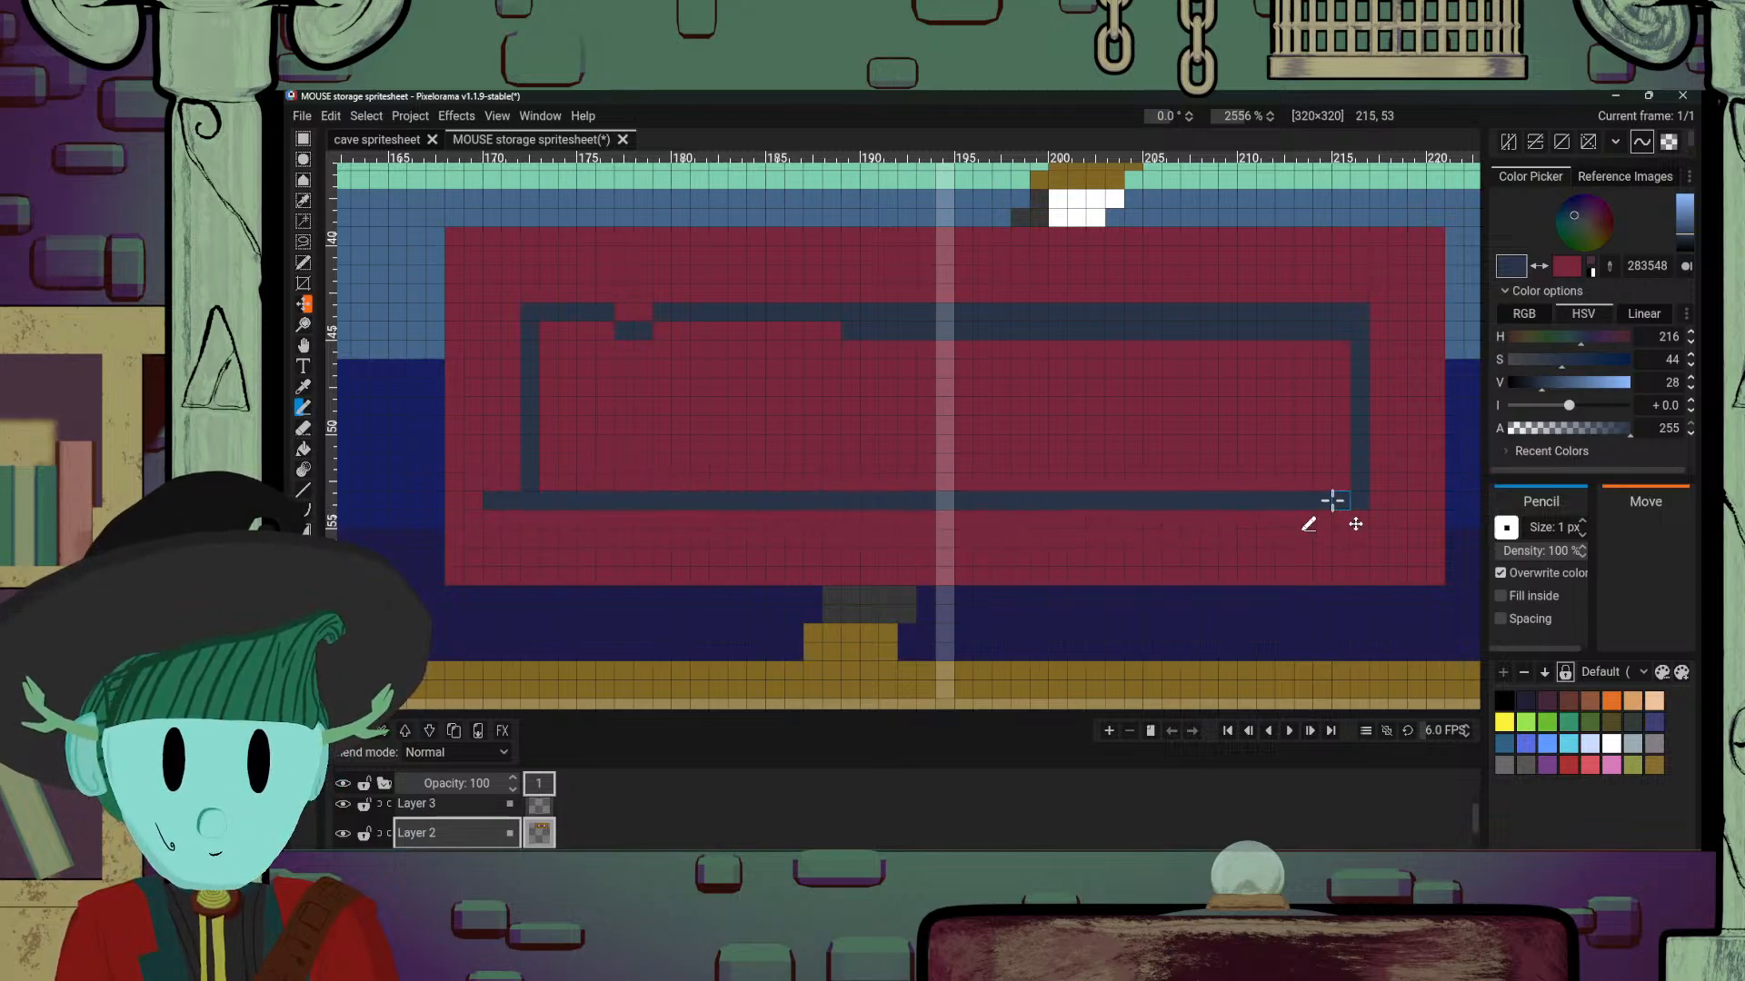
Step: Cover the bottom edge's overshoot and the bump under the top edge with 79283d, and close the top edge's gap with 283548
scroll(826, 499, "left", 4)
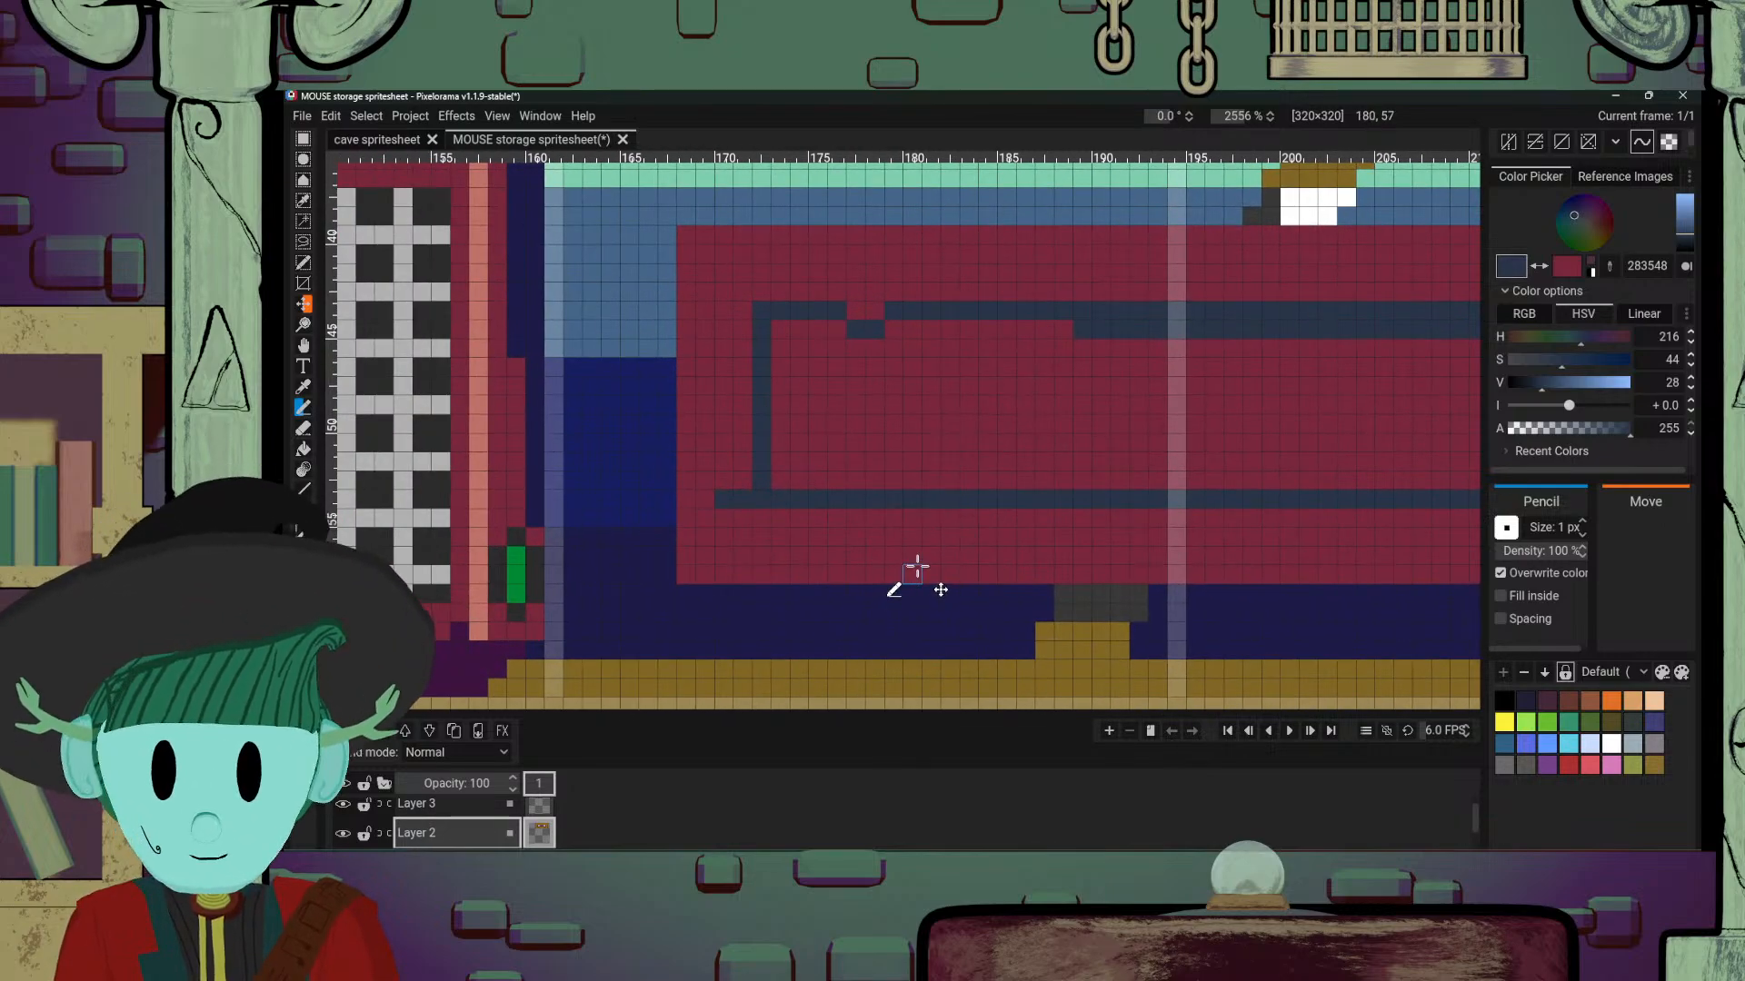
left_click(727, 483, "ctrl")
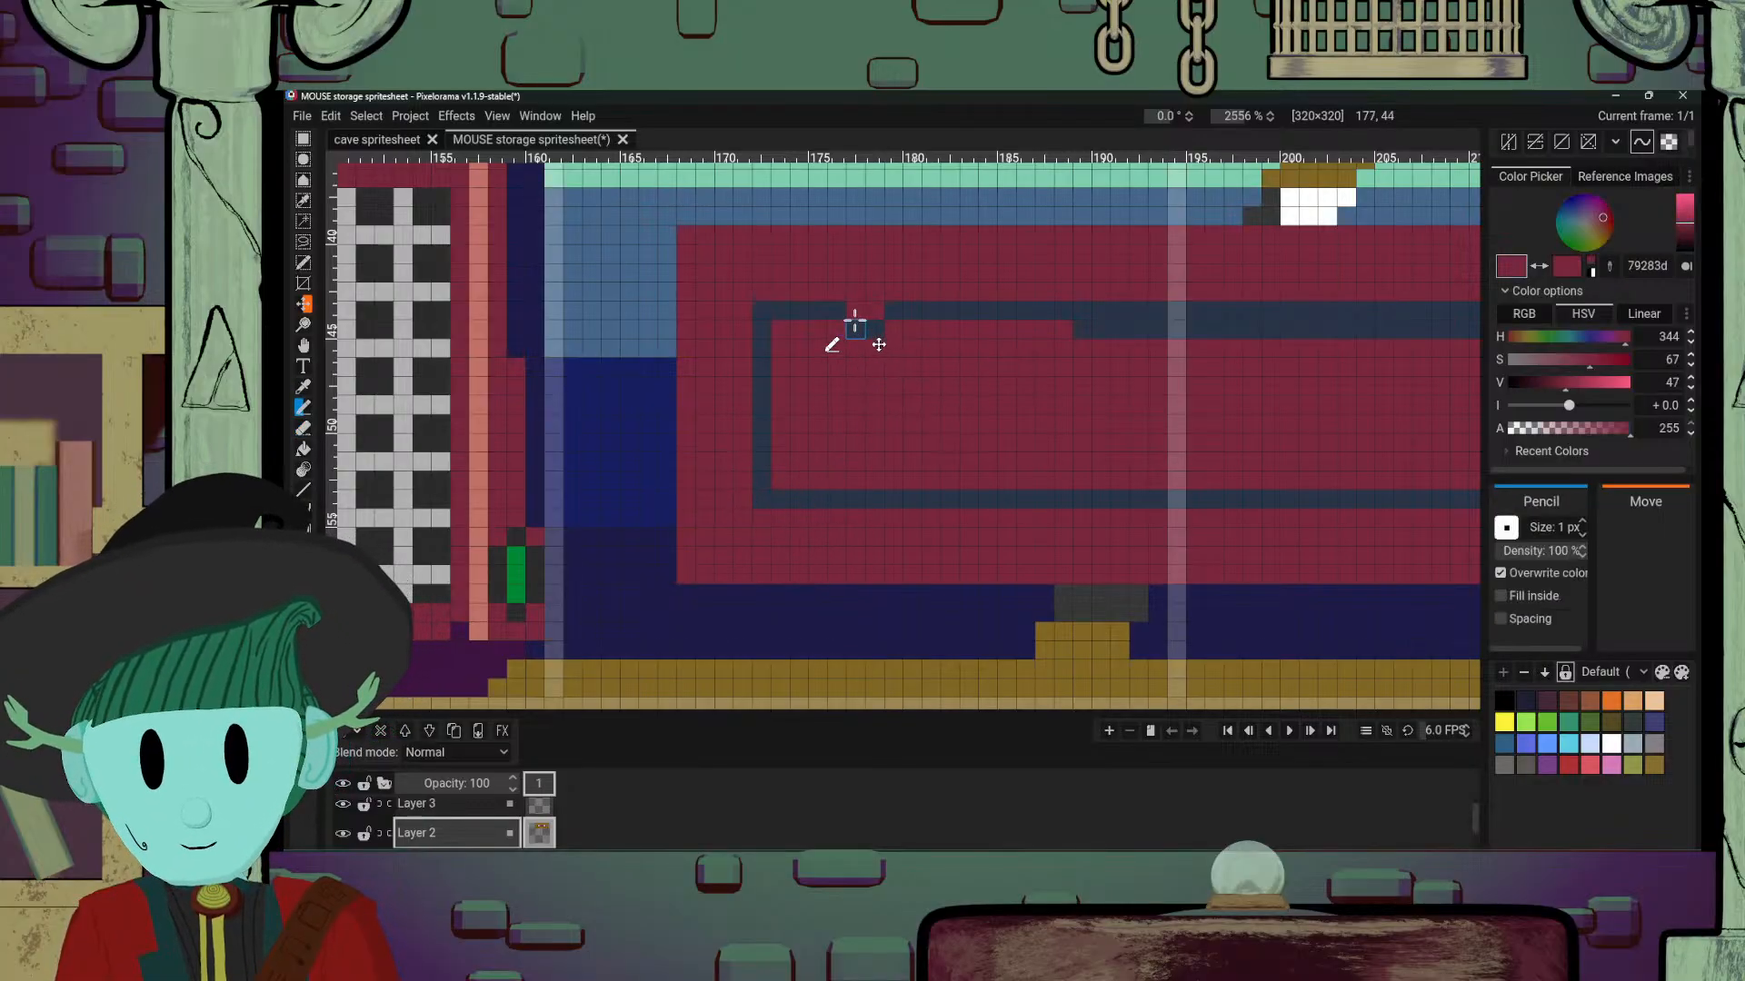
key("o")
left_click(890, 311)
key("p")
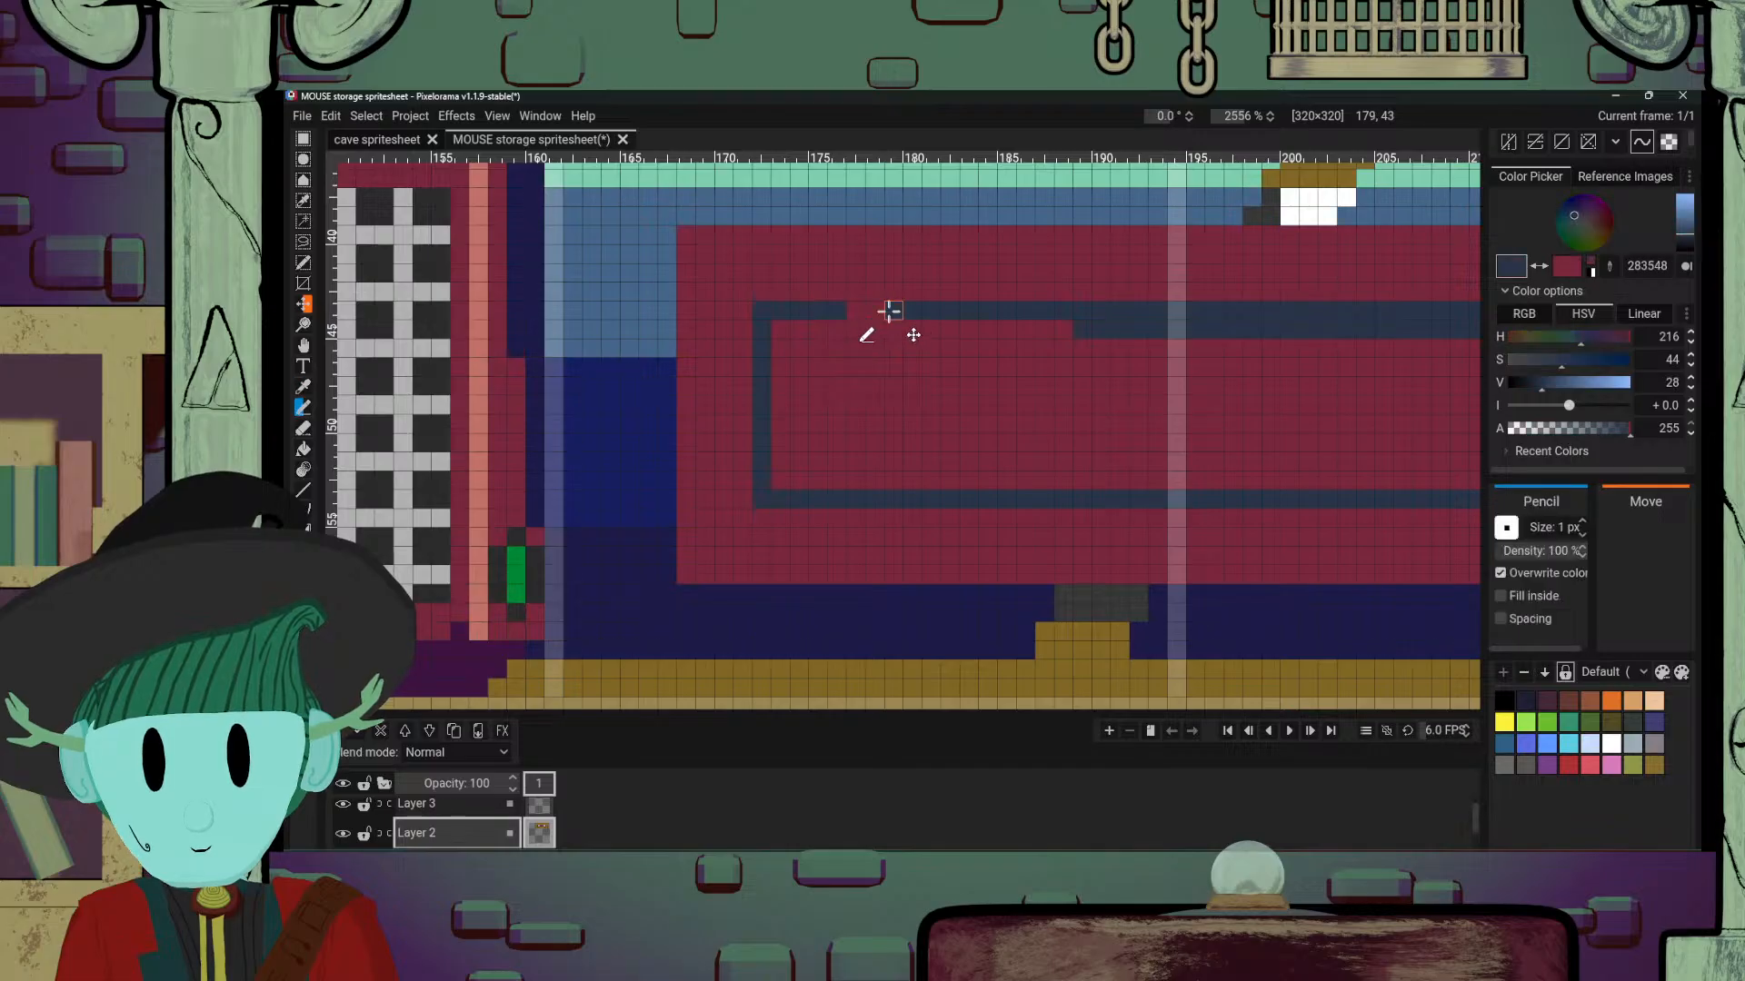
left_click_drag(876, 311, 857, 311)
Step: Bucket-fill the inside of the inner frame with 283548
left_click_drag(1216, 353, 856, 427)
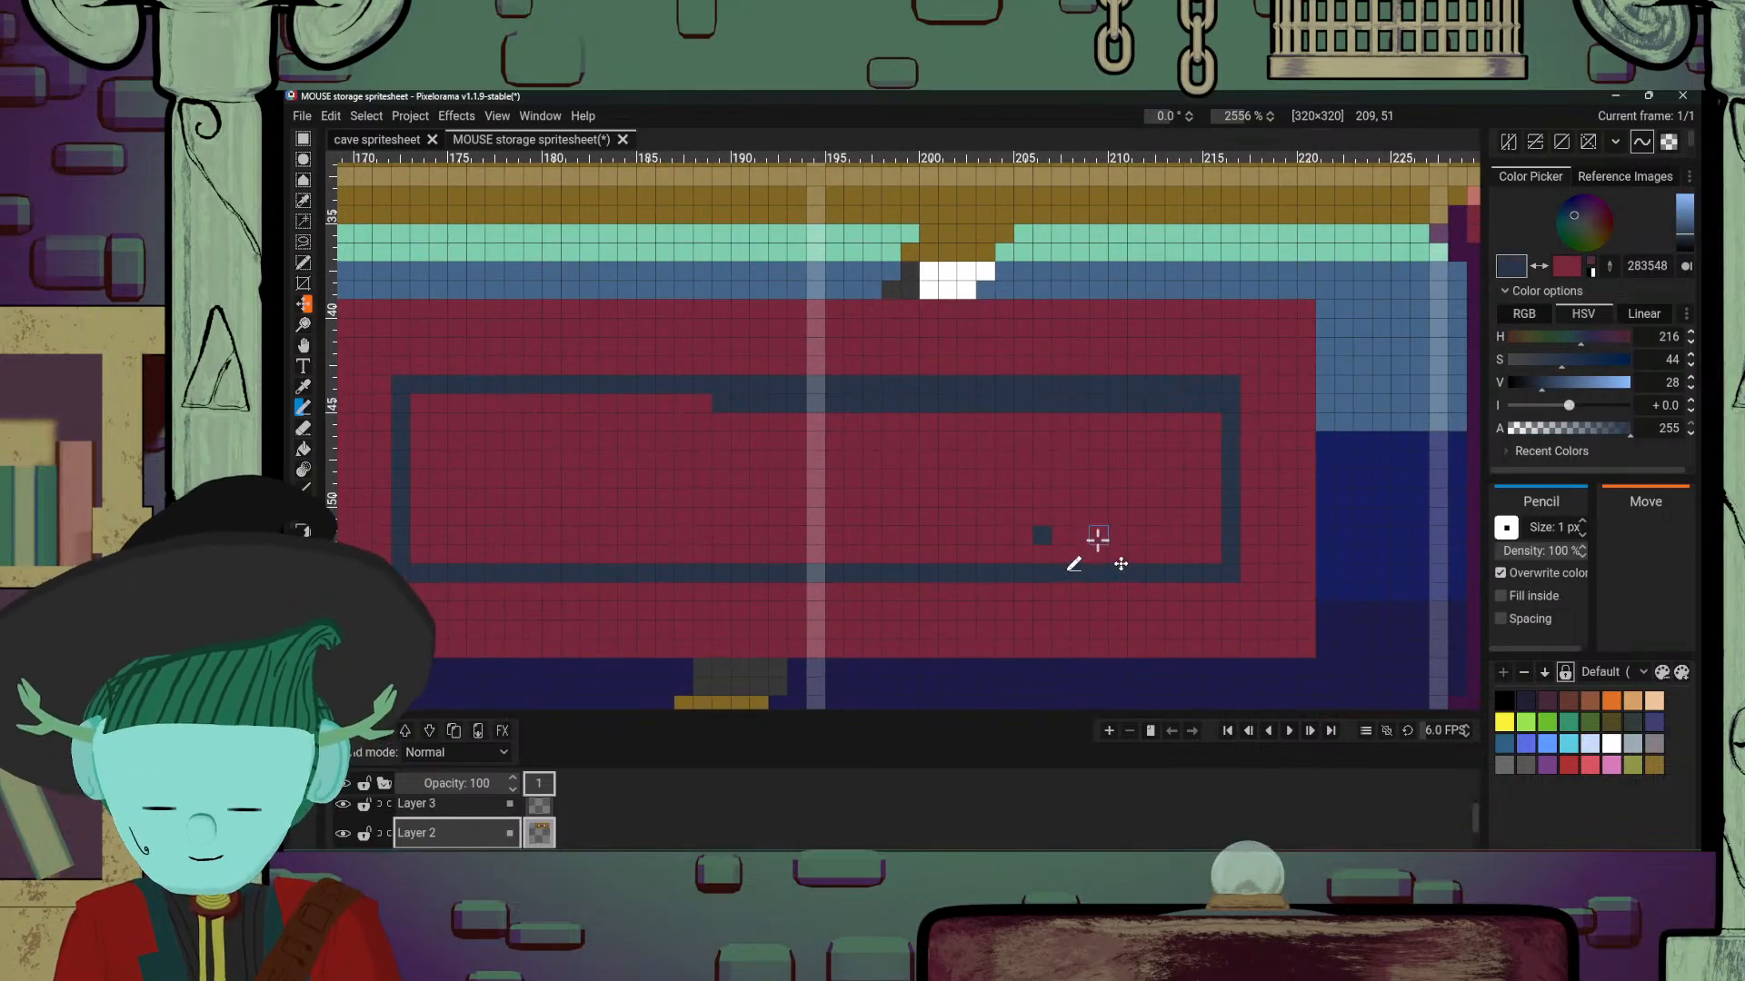
key("l")
key("b")
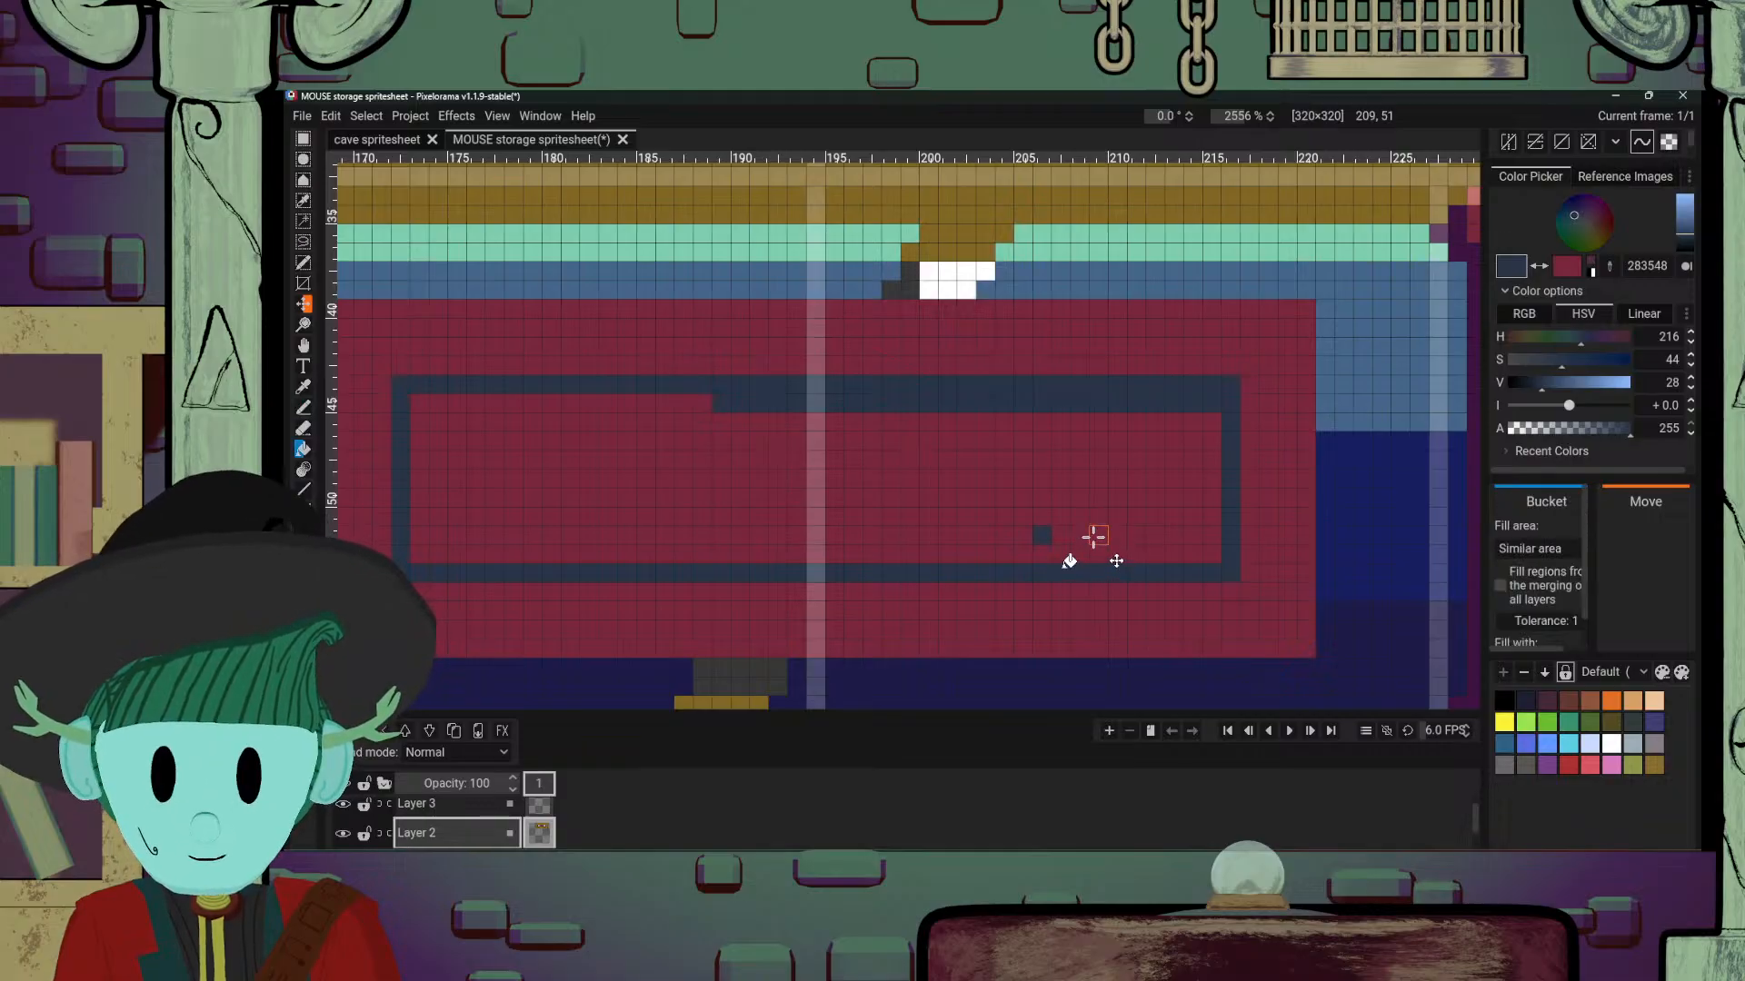
left_click(1098, 538)
Step: Hide the guide lines on Layer 3 and examine the red-framed dark panel, at full-sheet scale and close up
scroll(1095, 459, "down", 10)
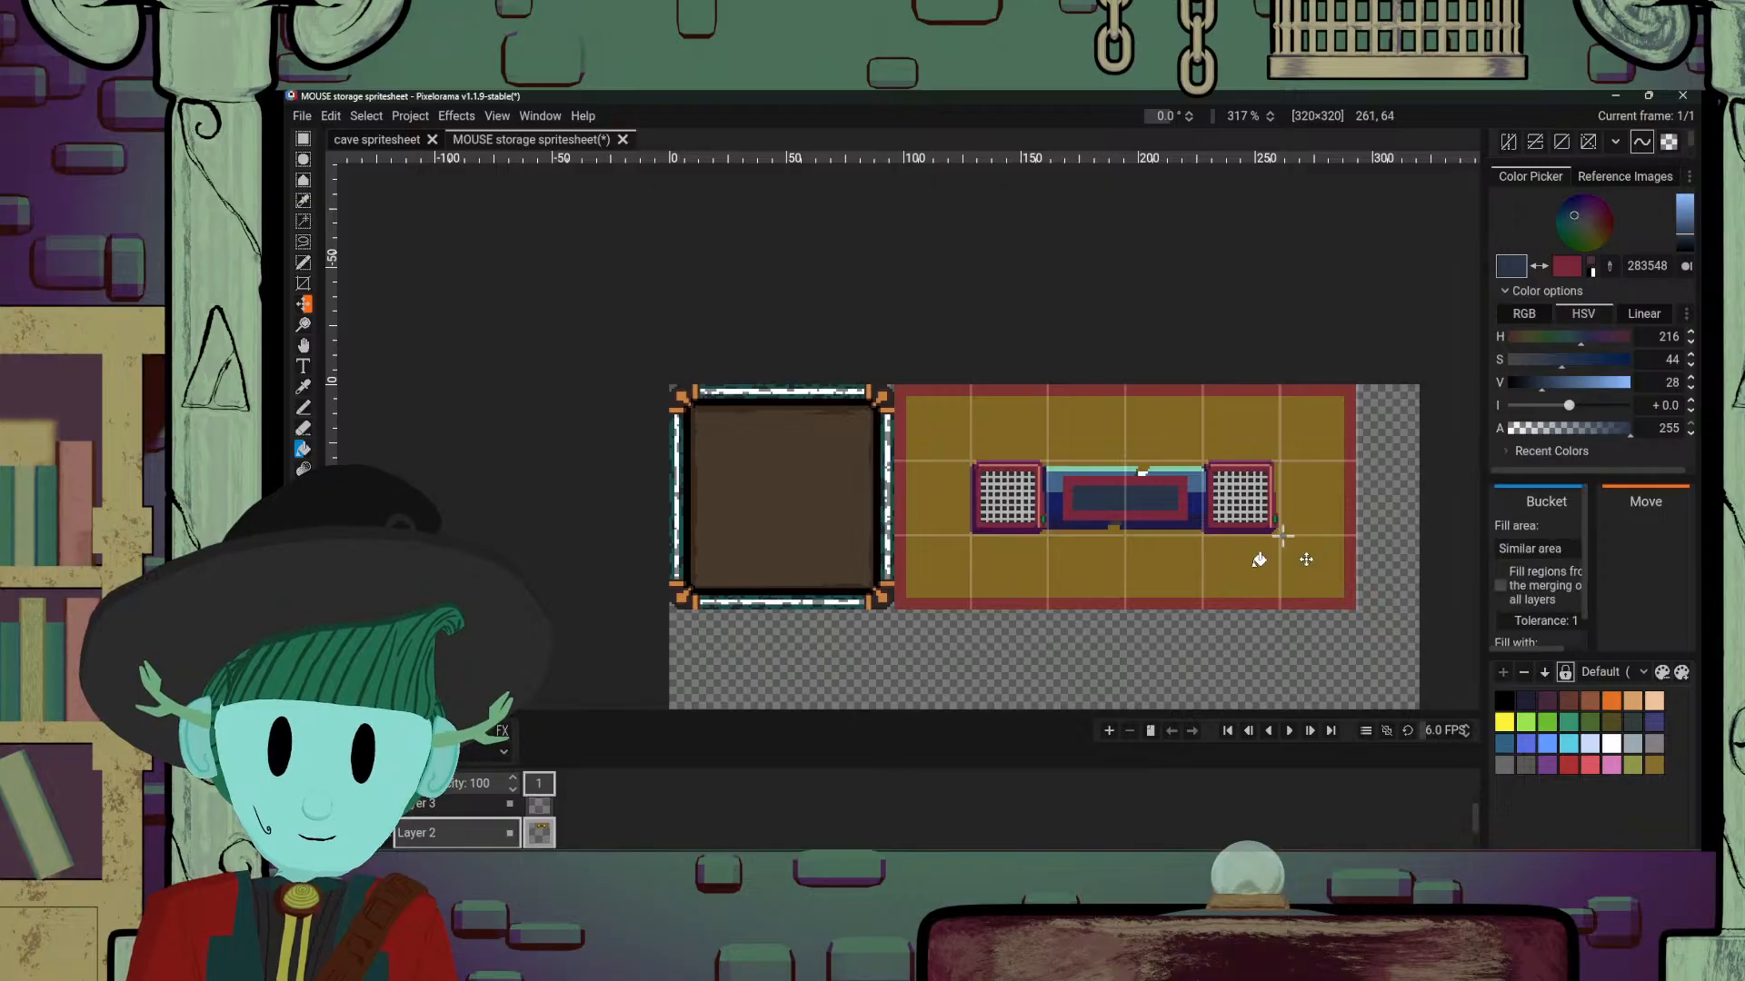
scroll(1249, 556, "up", 2)
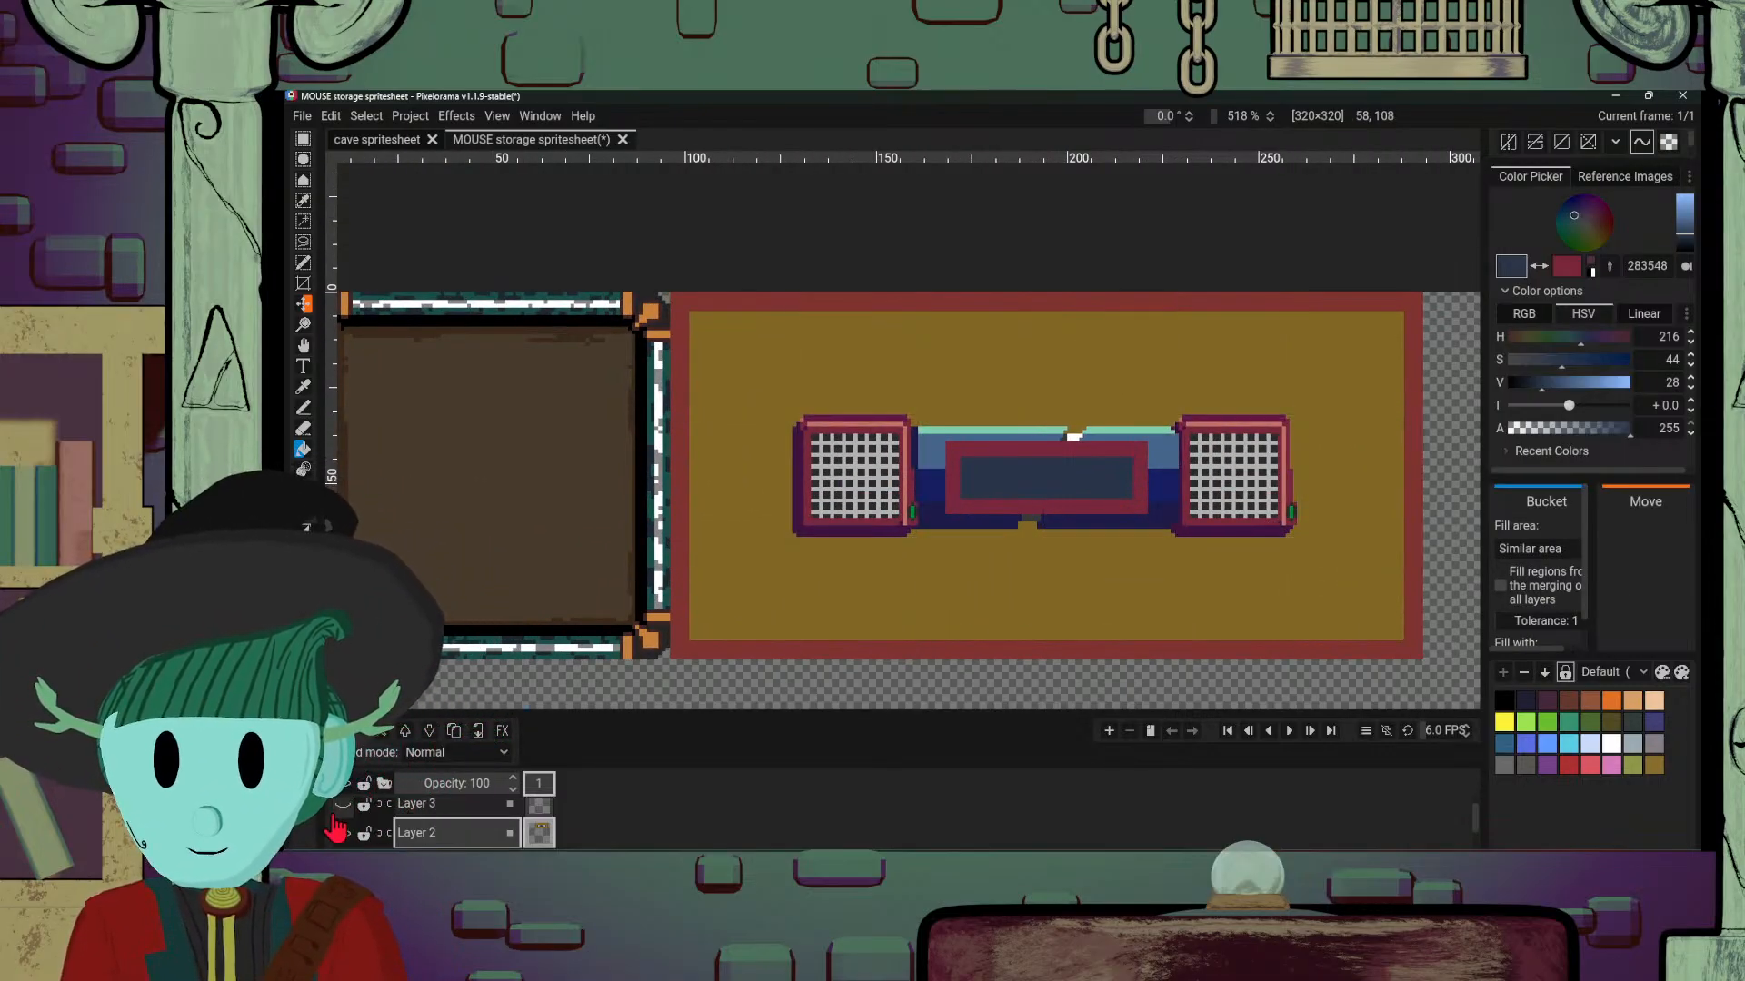
scroll(1205, 551, "down", 3)
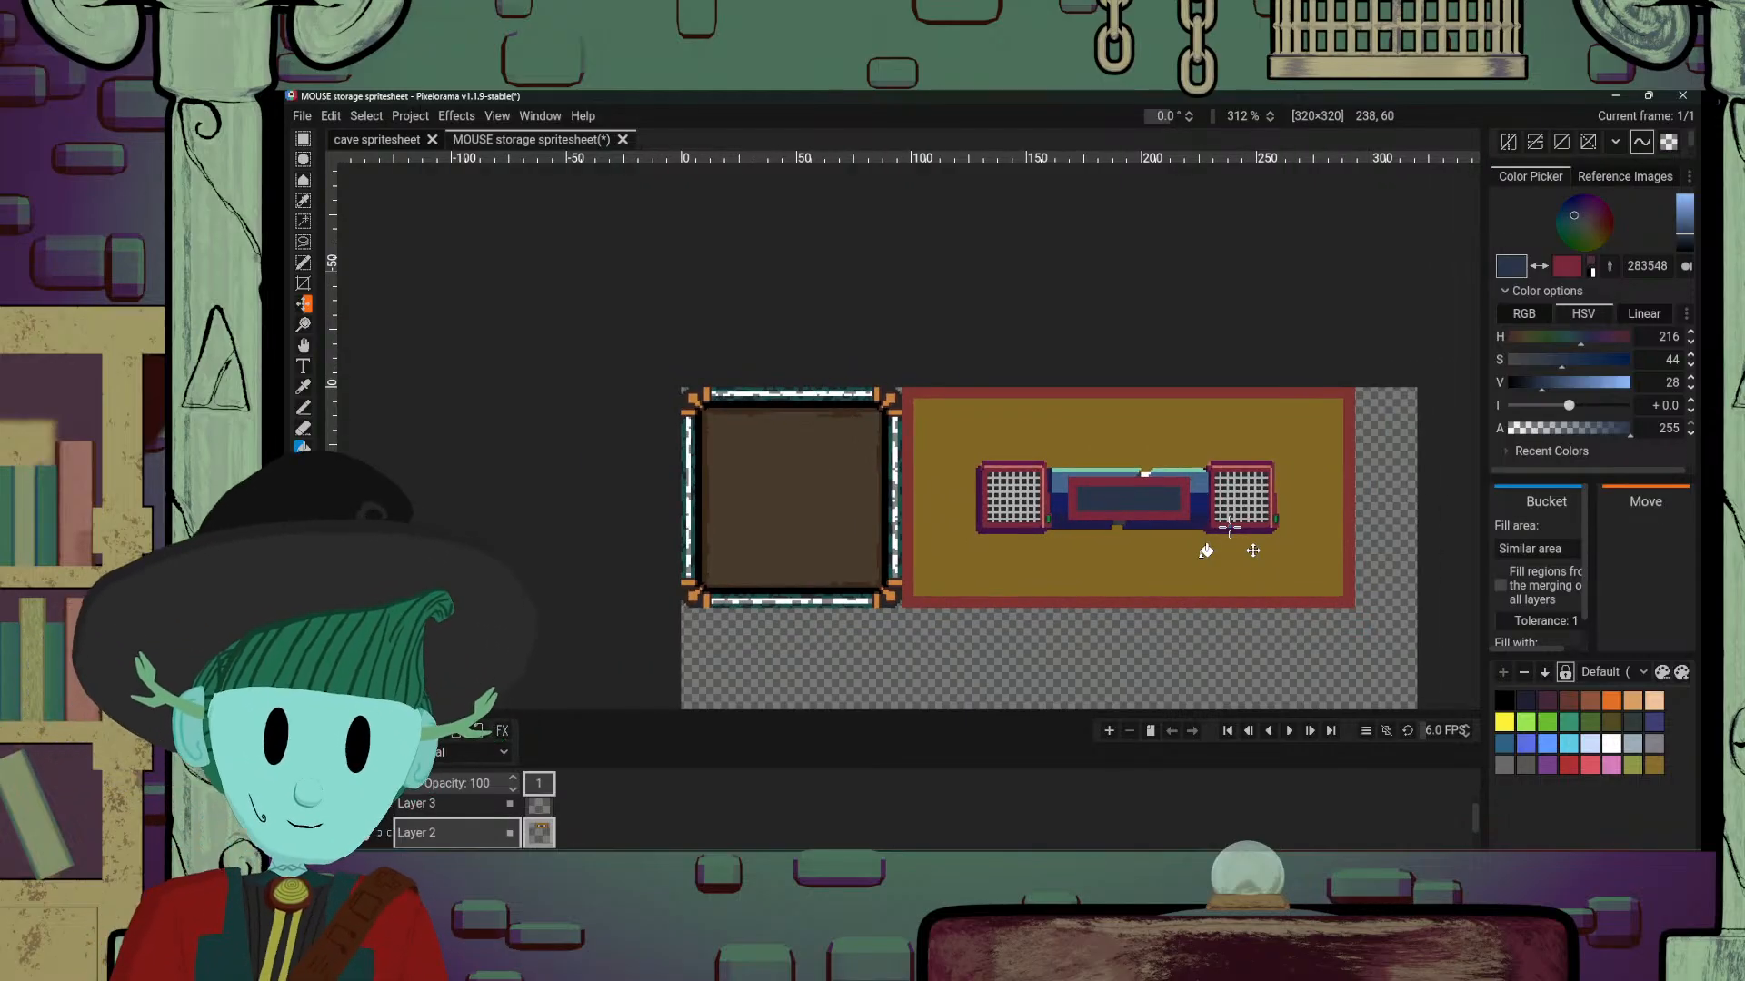
scroll(1206, 551, "up", 1)
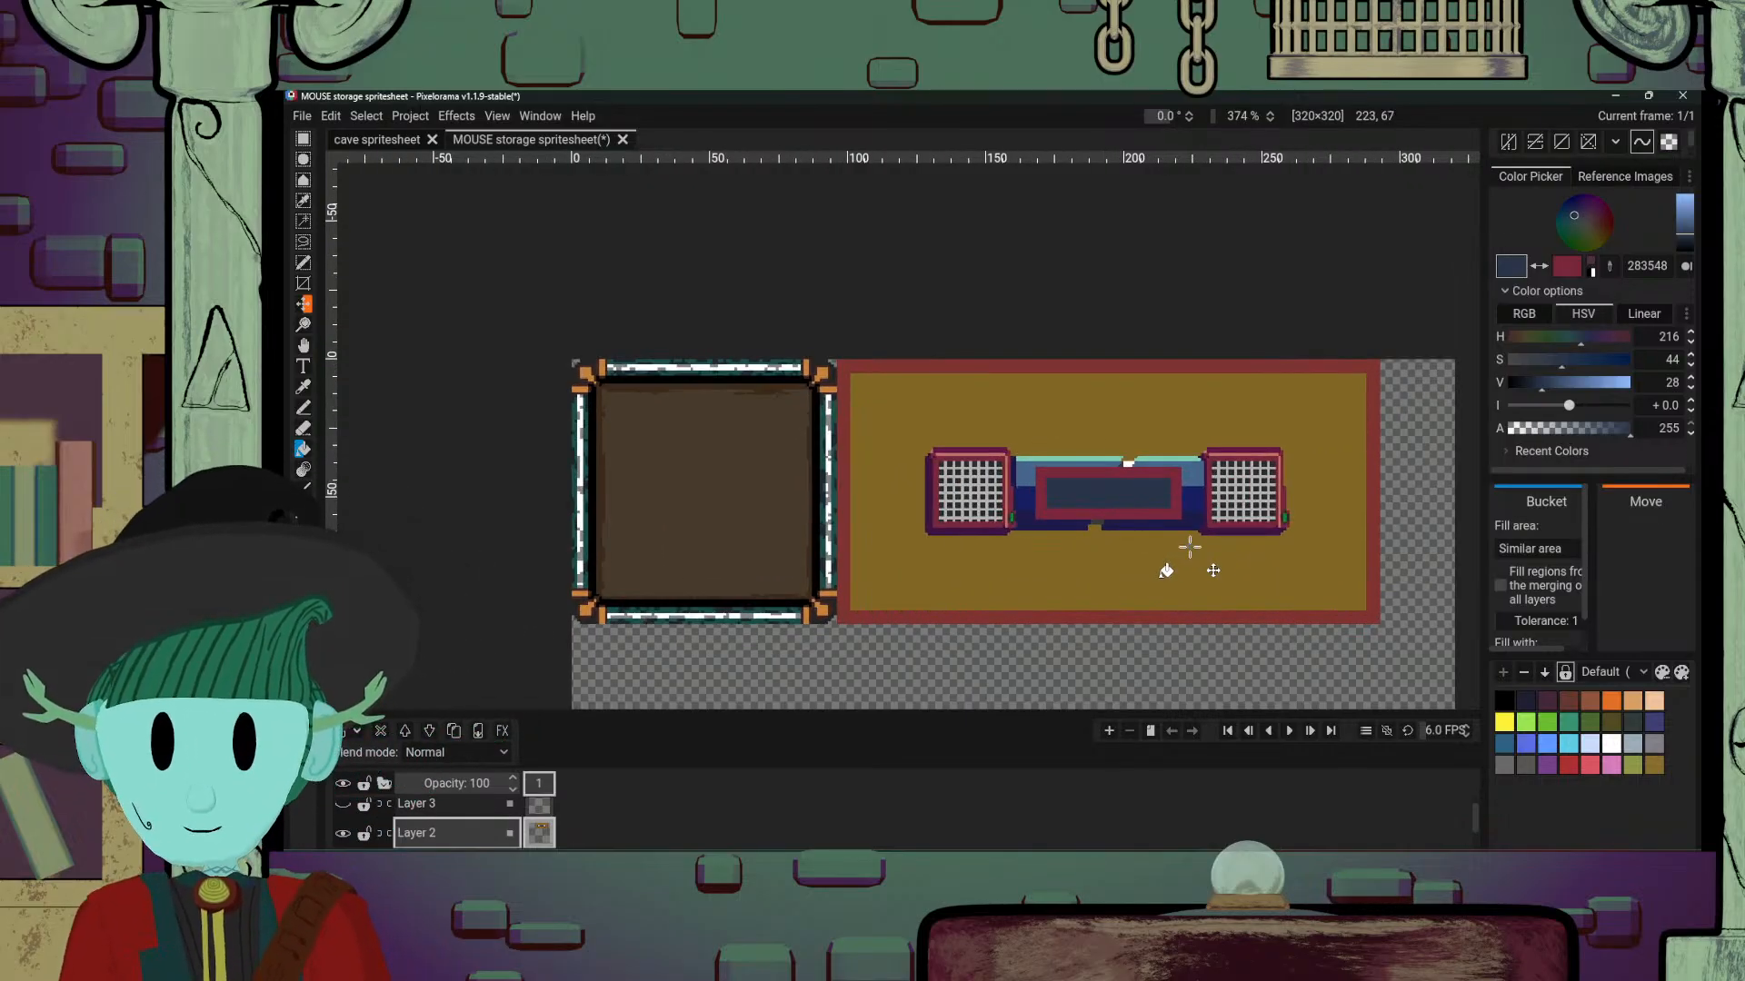
scroll(1189, 546, "up", 4)
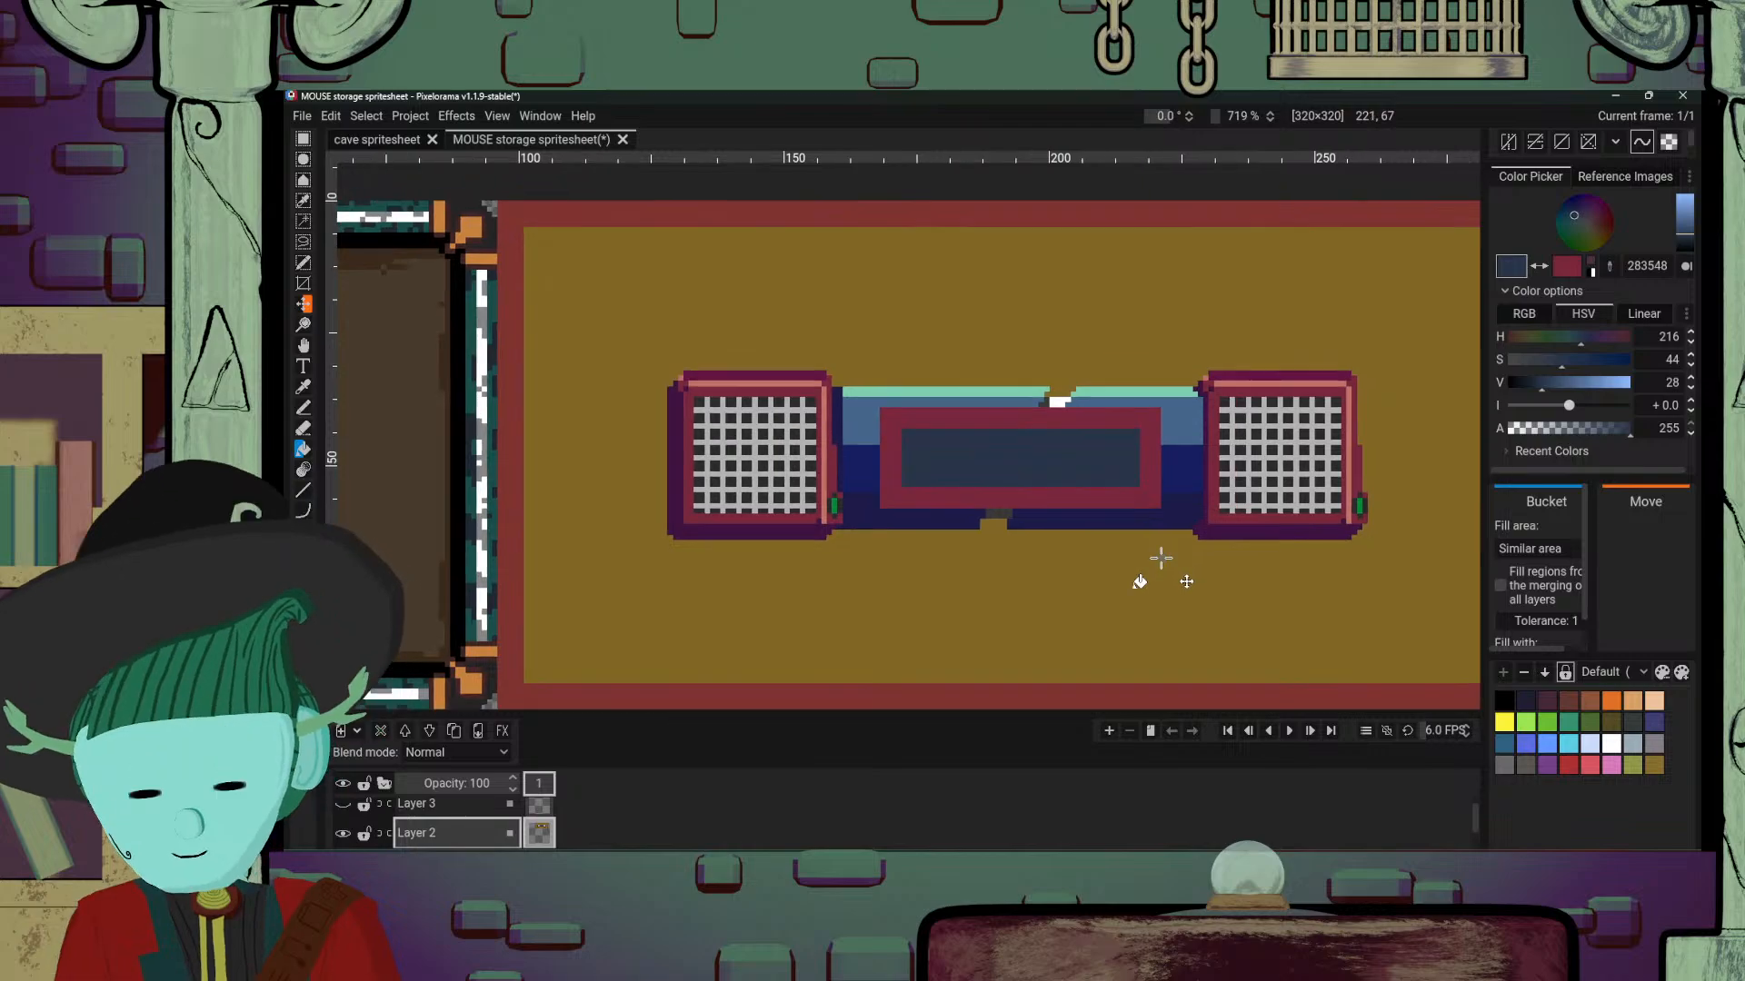
scroll(1162, 558, "up", 6)
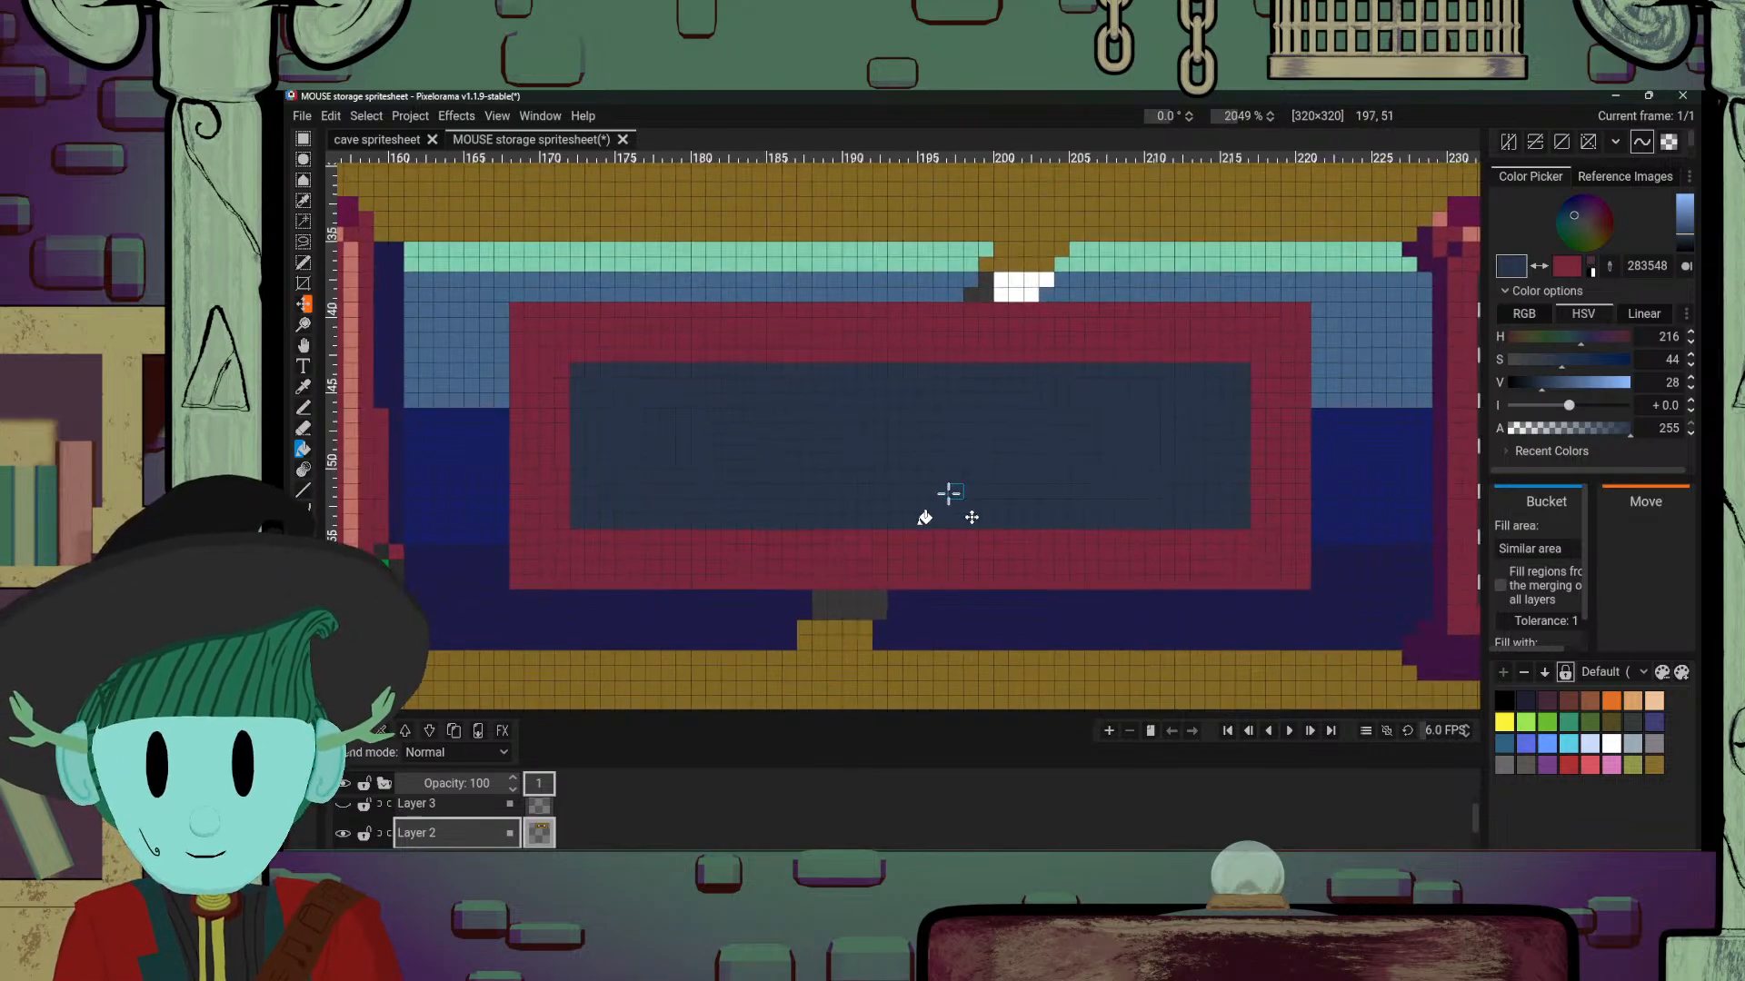
left_click_drag(947, 494, 1010, 489)
mouse_move(709, 816)
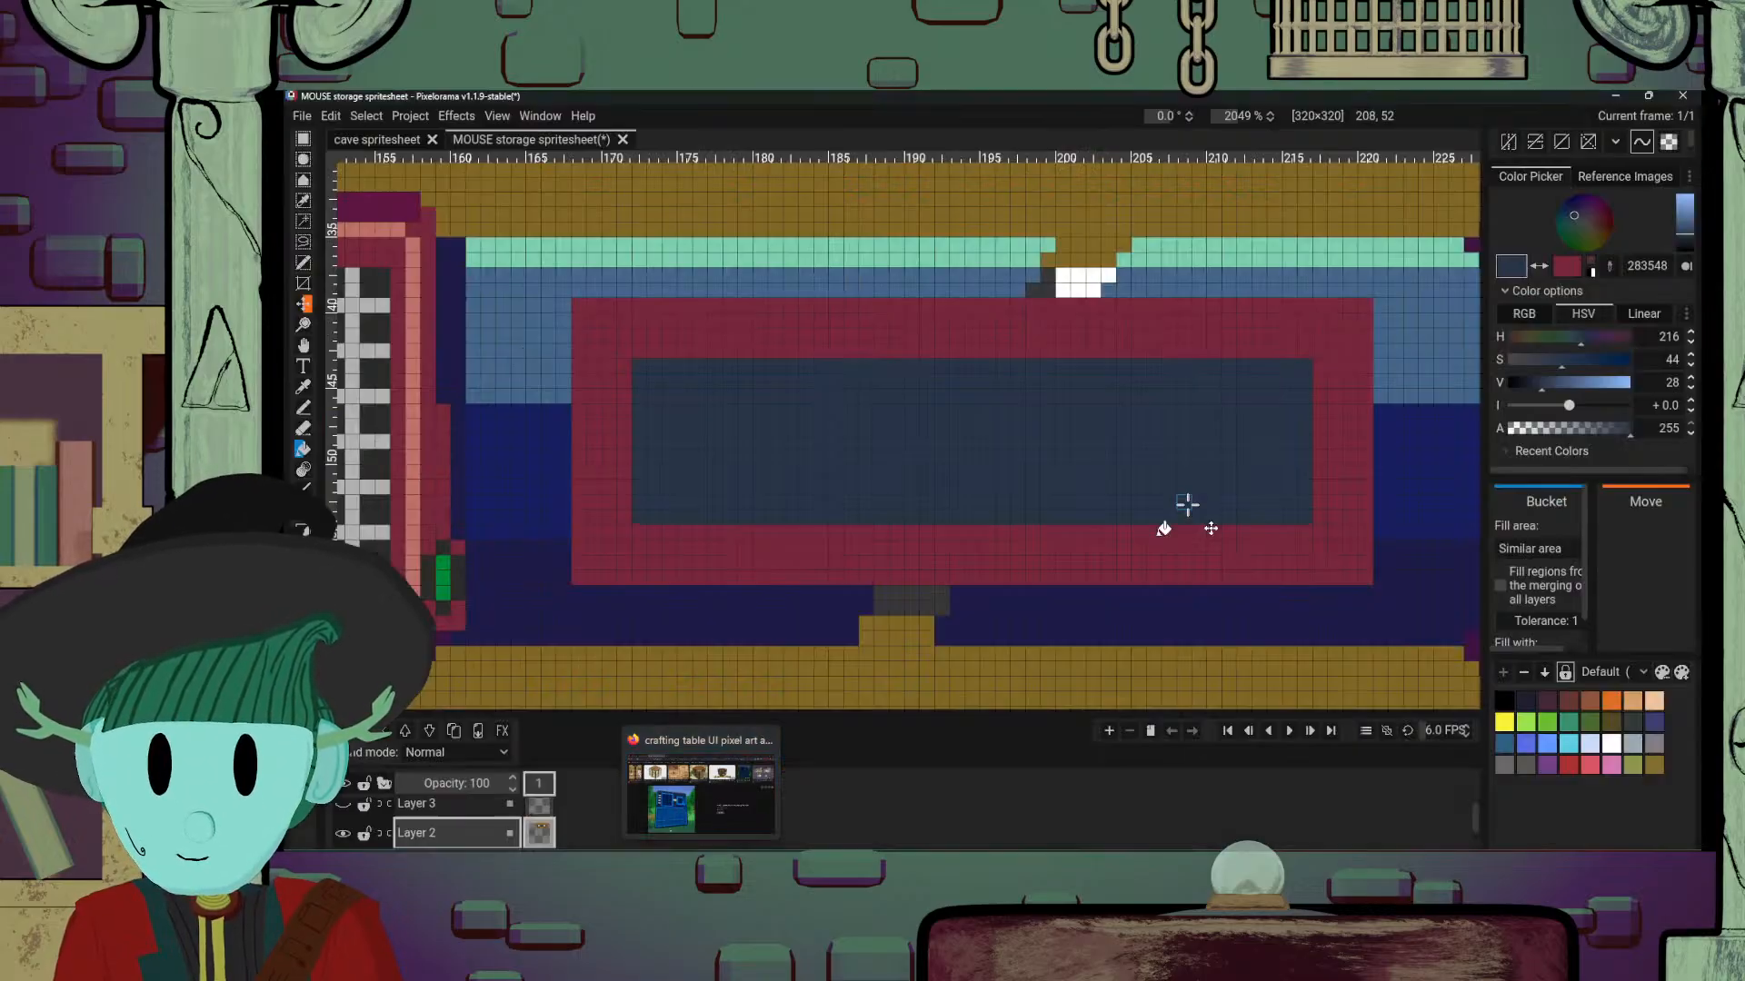
scroll(1273, 537, "down", 3)
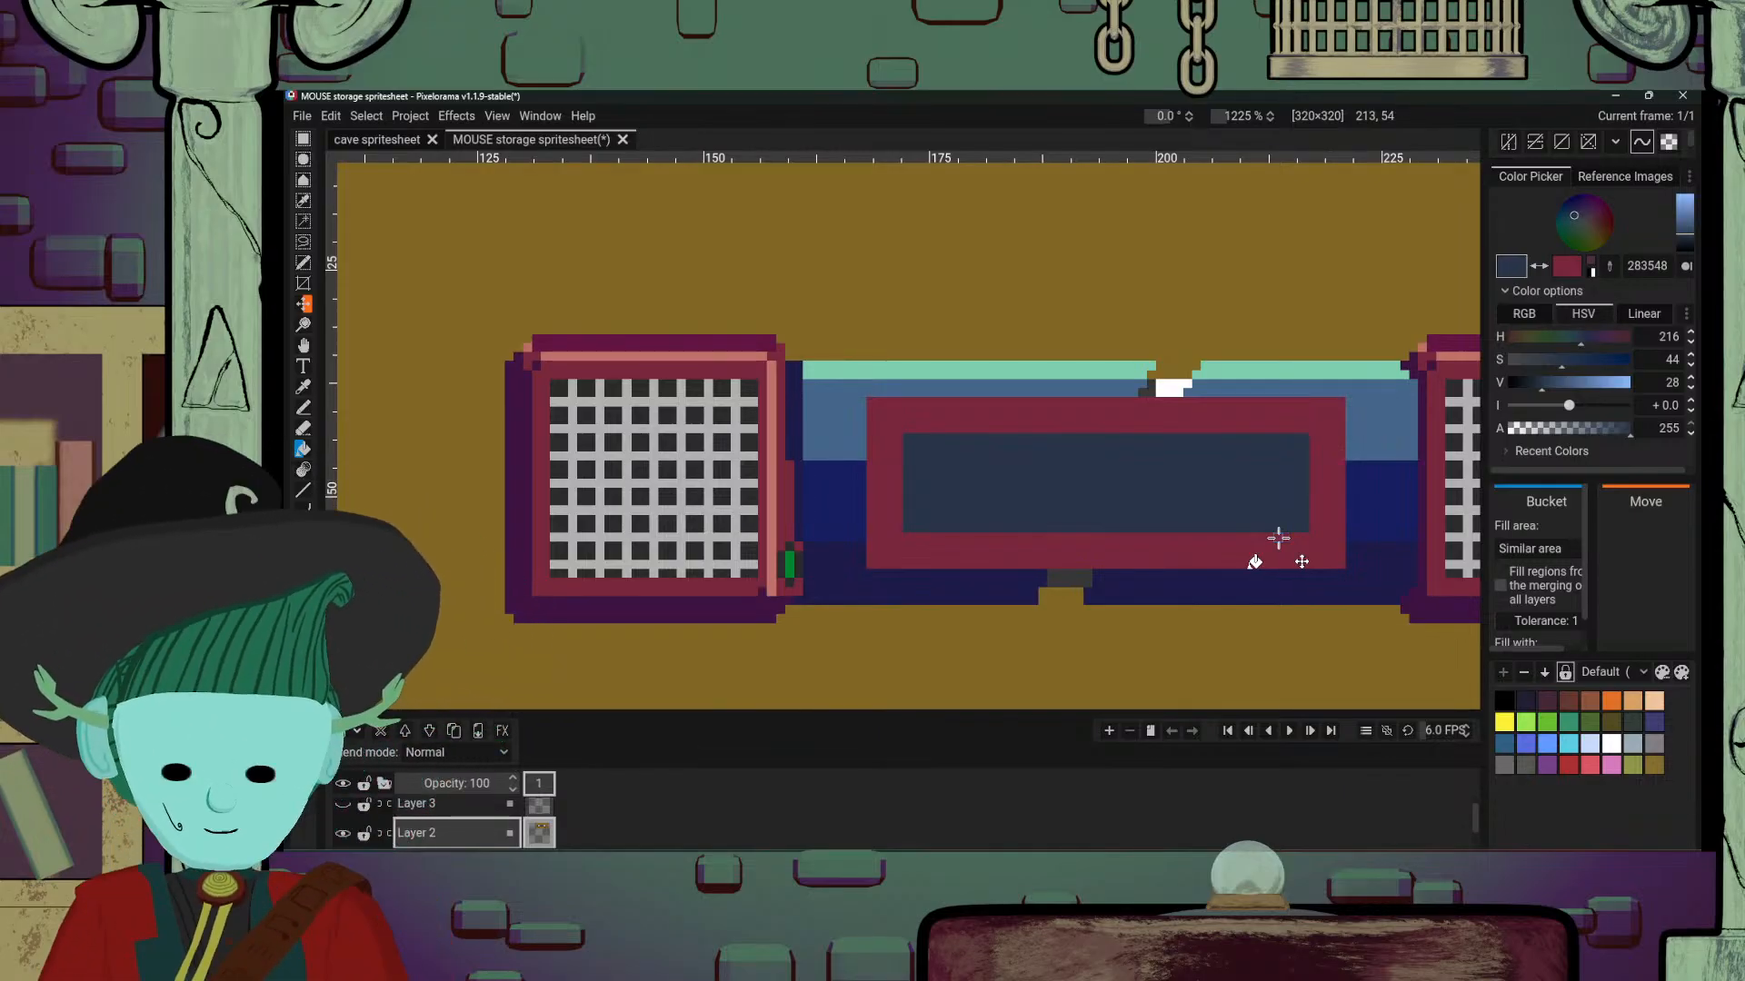
scroll(1277, 538, "up", 2)
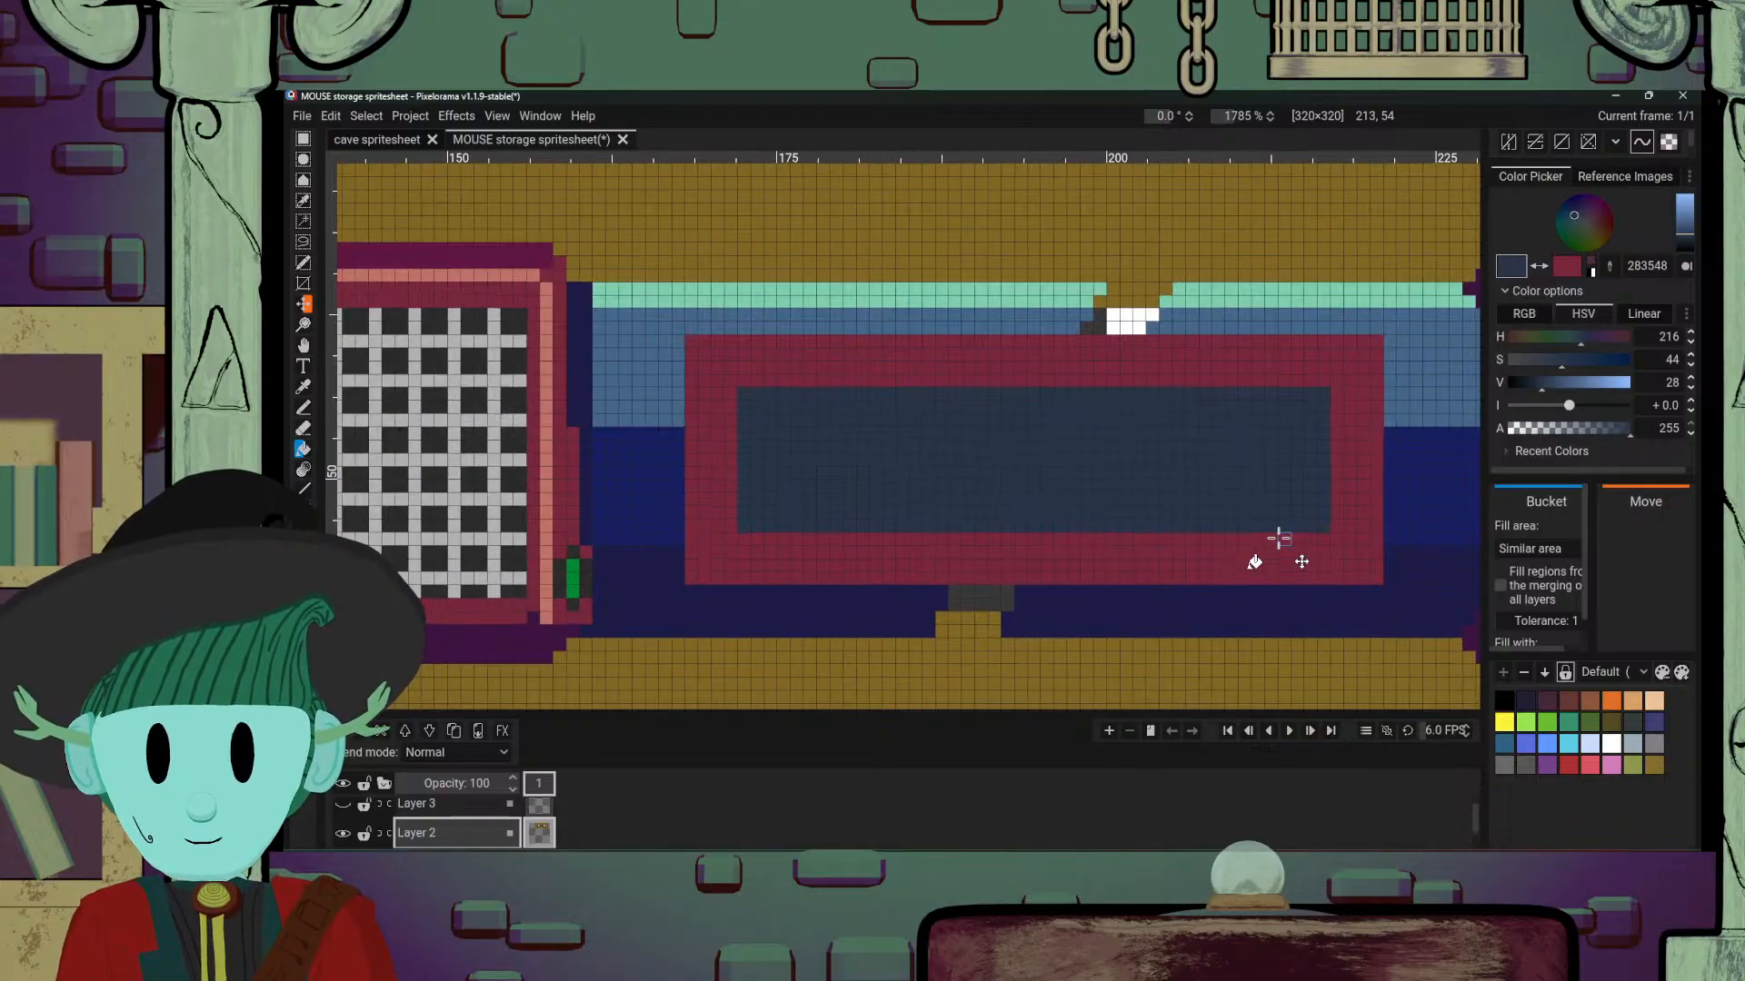
Step: Sample the band colour 446689 and cut the red frame's top-right corner into a four-pixel stepped diagonal
scroll(1154, 409, "up", 1)
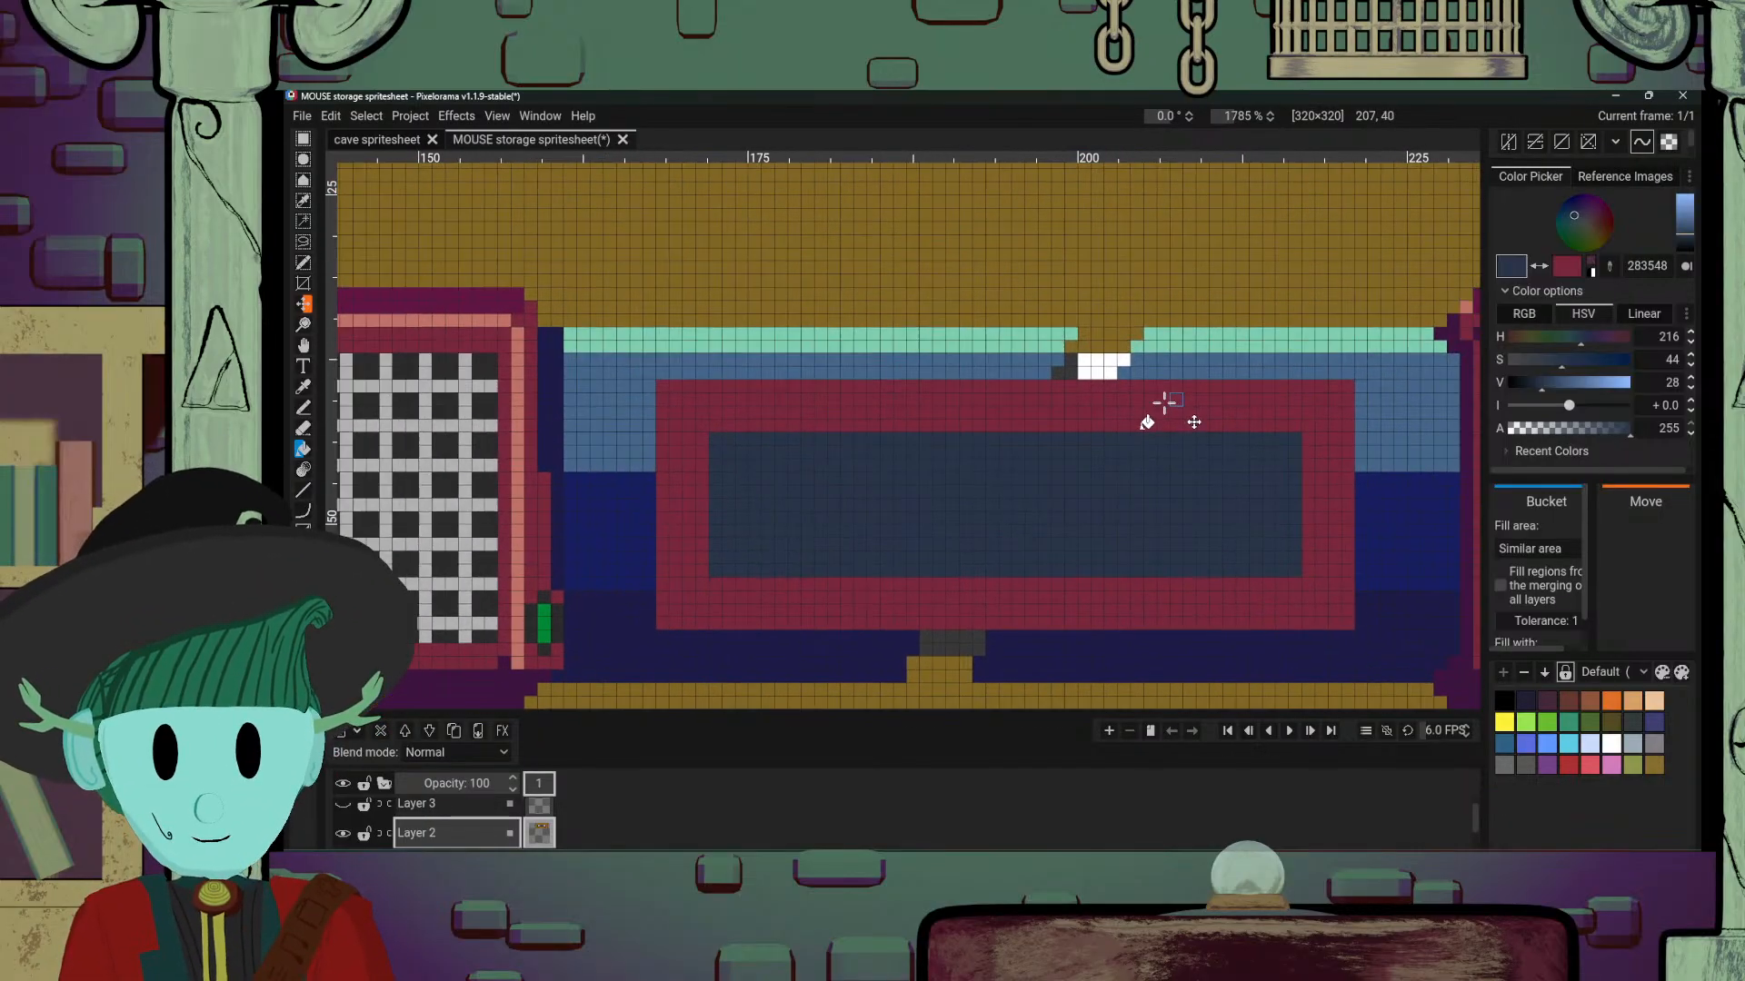
scroll(1136, 454, "up", 1)
scroll(1135, 501, "down", 2)
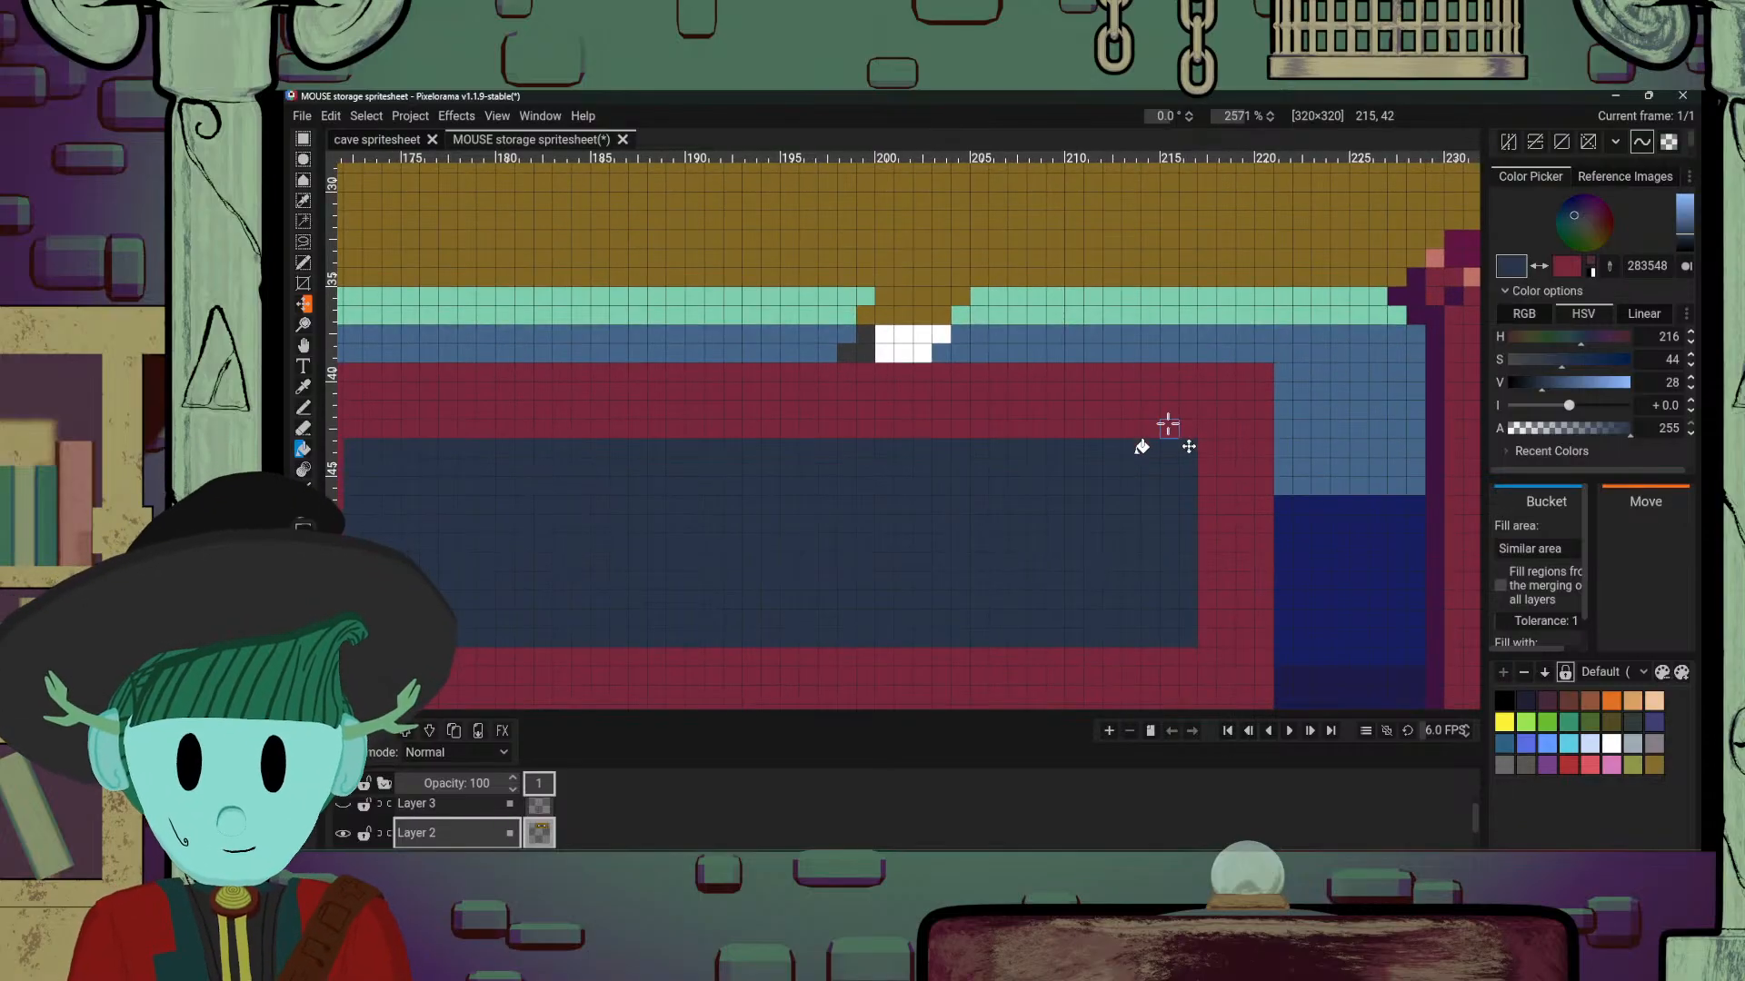
key("b")
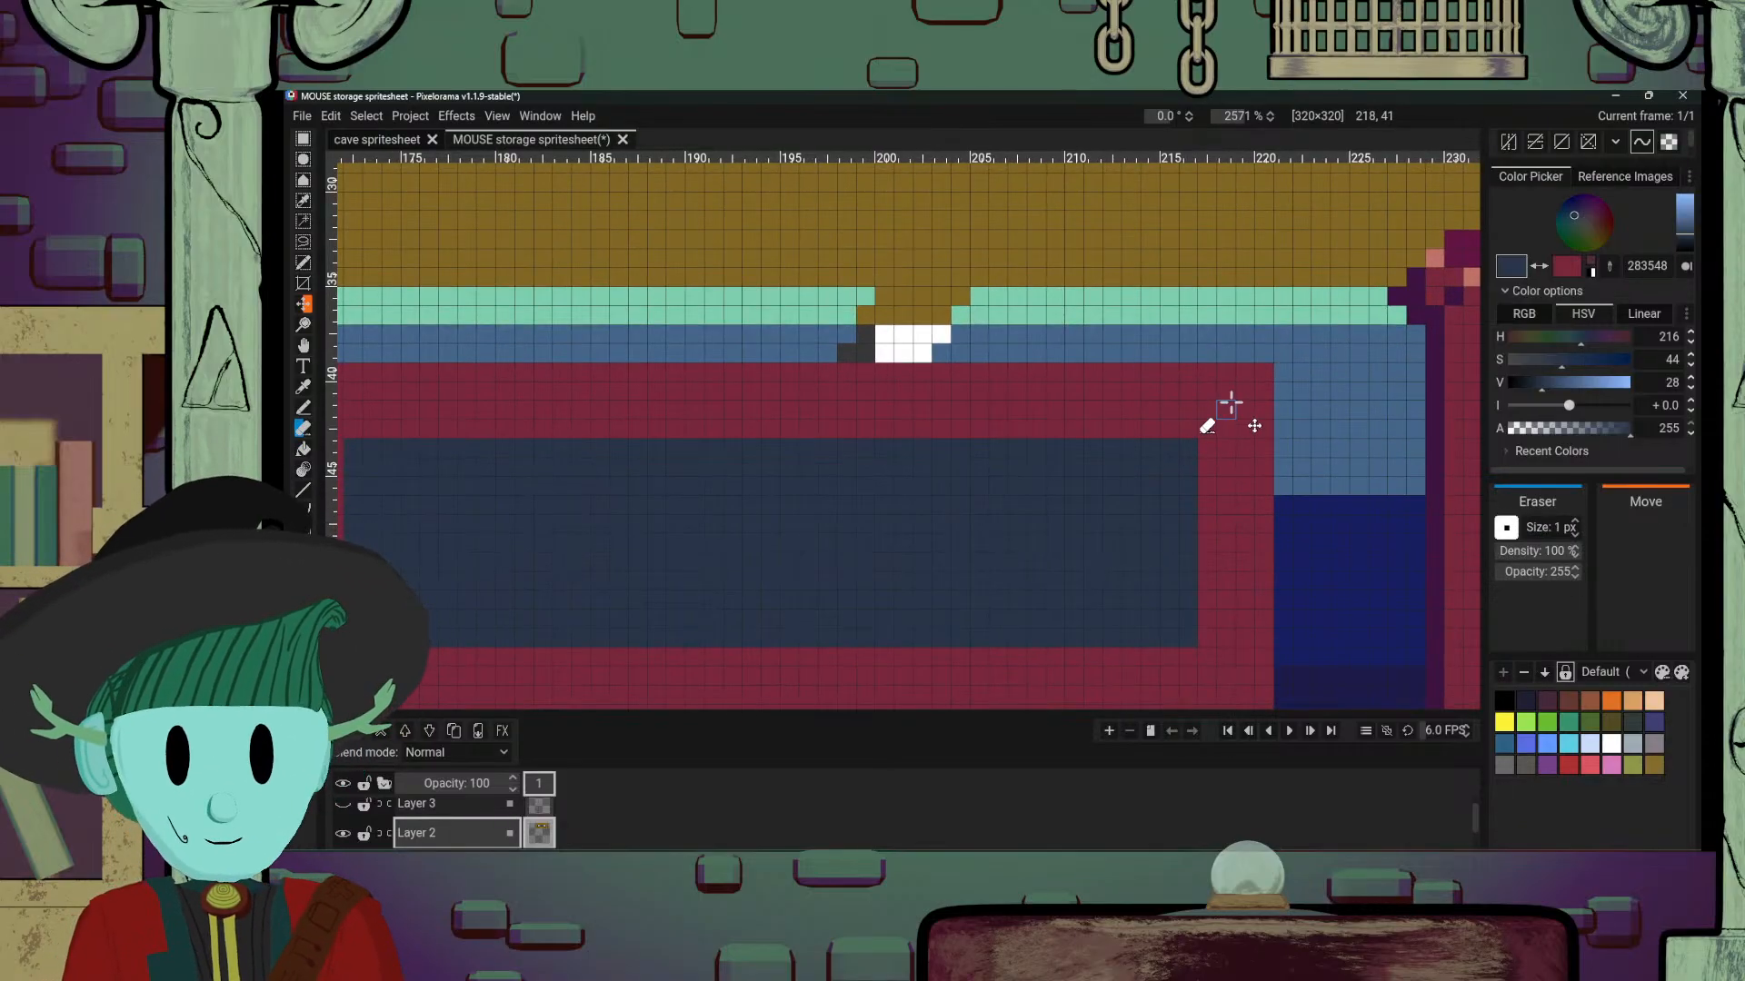
left_click(1301, 399, "alt")
mouse_move(1259, 376)
left_mouse_down()
mouse_move(1236, 400)
mouse_move(1228, 373)
left_mouse_up()
left_click(1260, 409)
left_click_drag(1138, 525, 1234, 464)
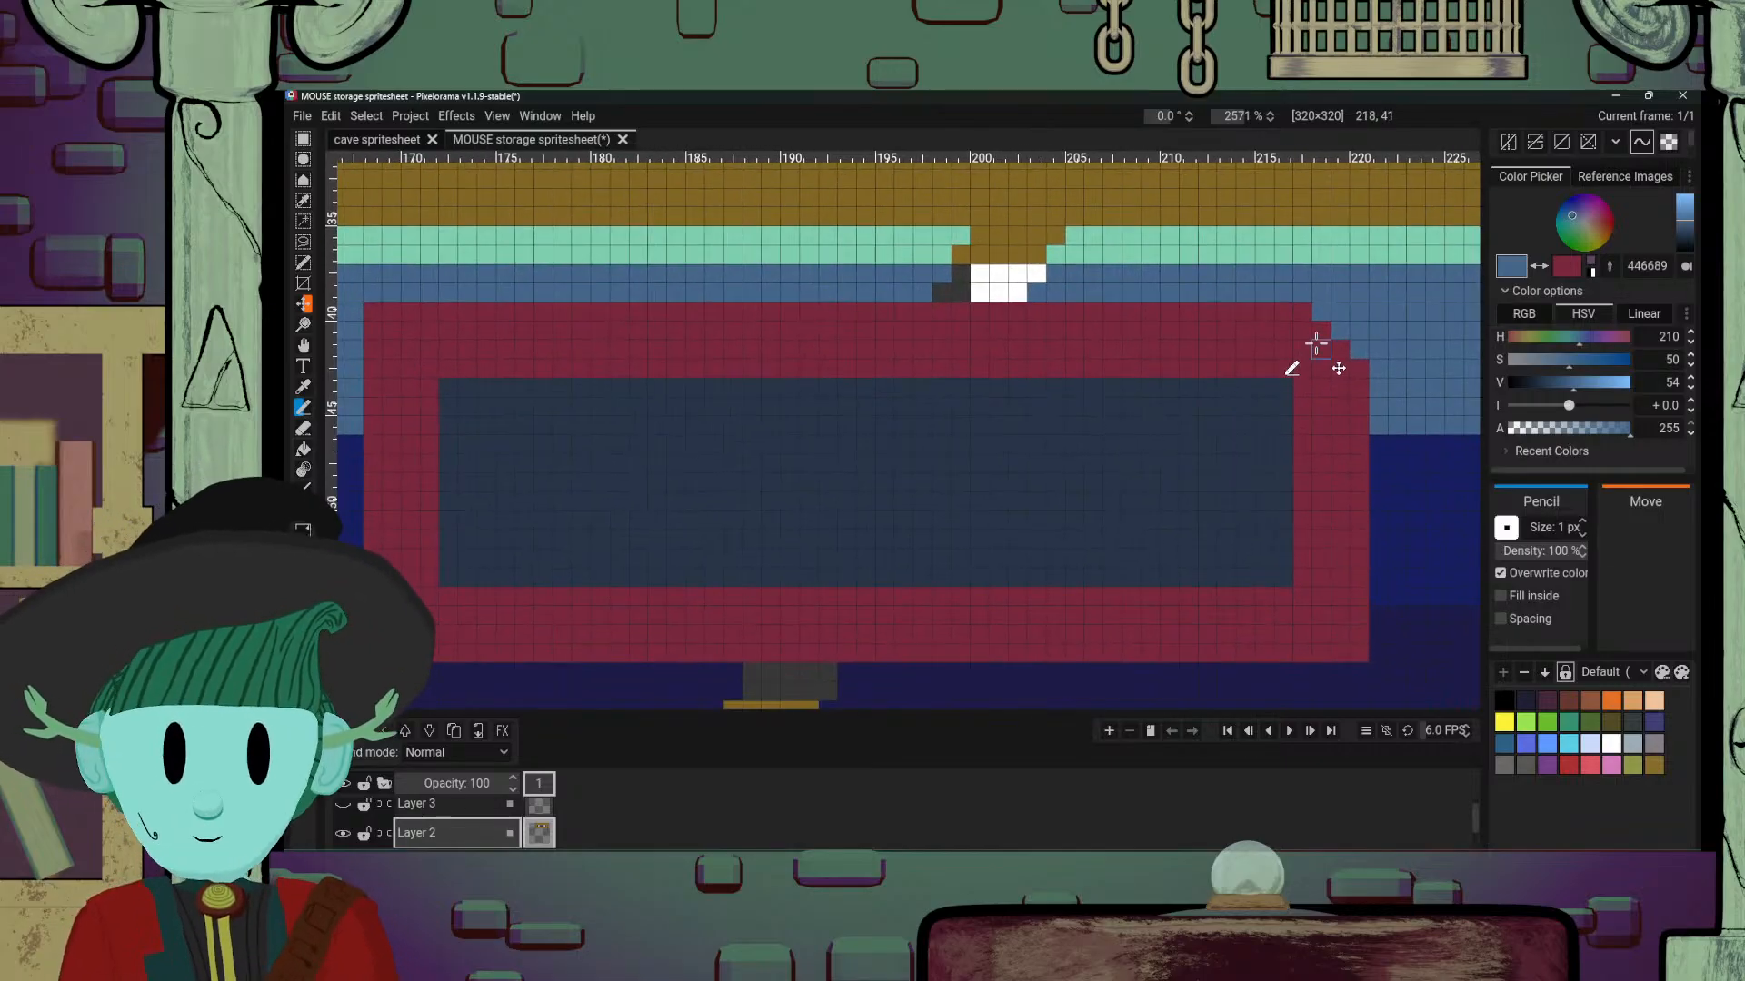
left_click_drag(1307, 314, 1386, 425)
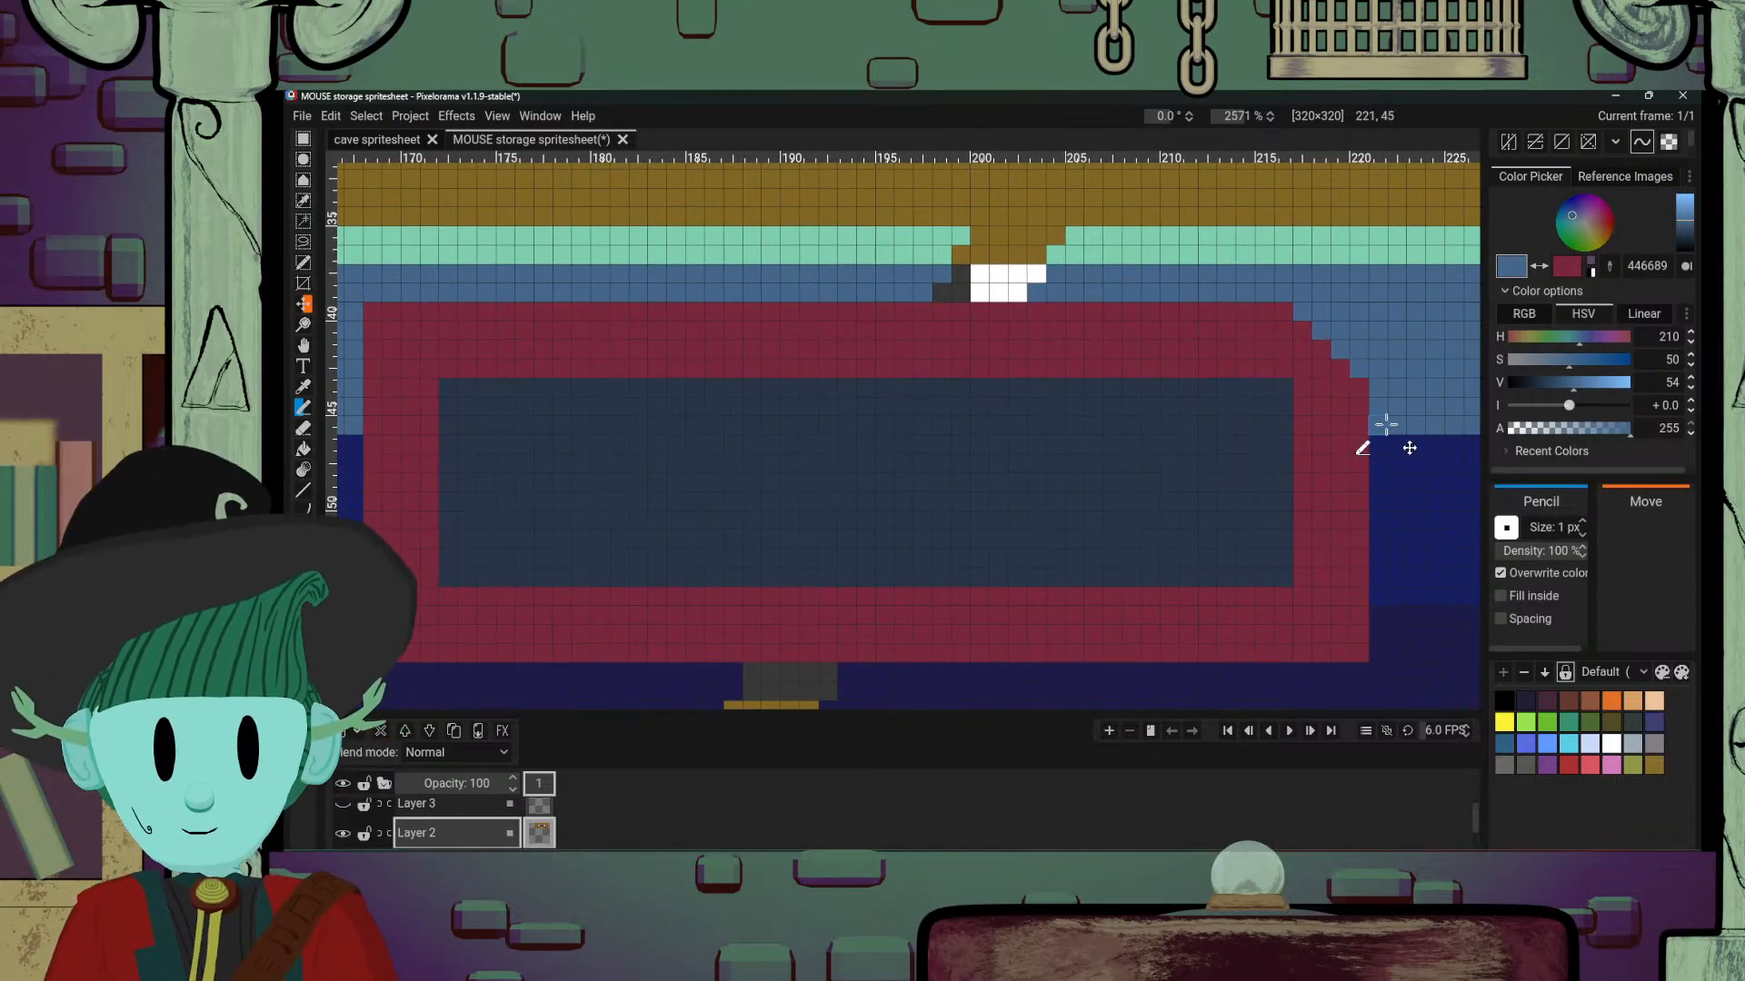
Step: Cut the red frame's top-left corner into a three-pixel stepped diagonal with 446689
scroll(1028, 615, "down", 5)
scroll(907, 612, "up", 4)
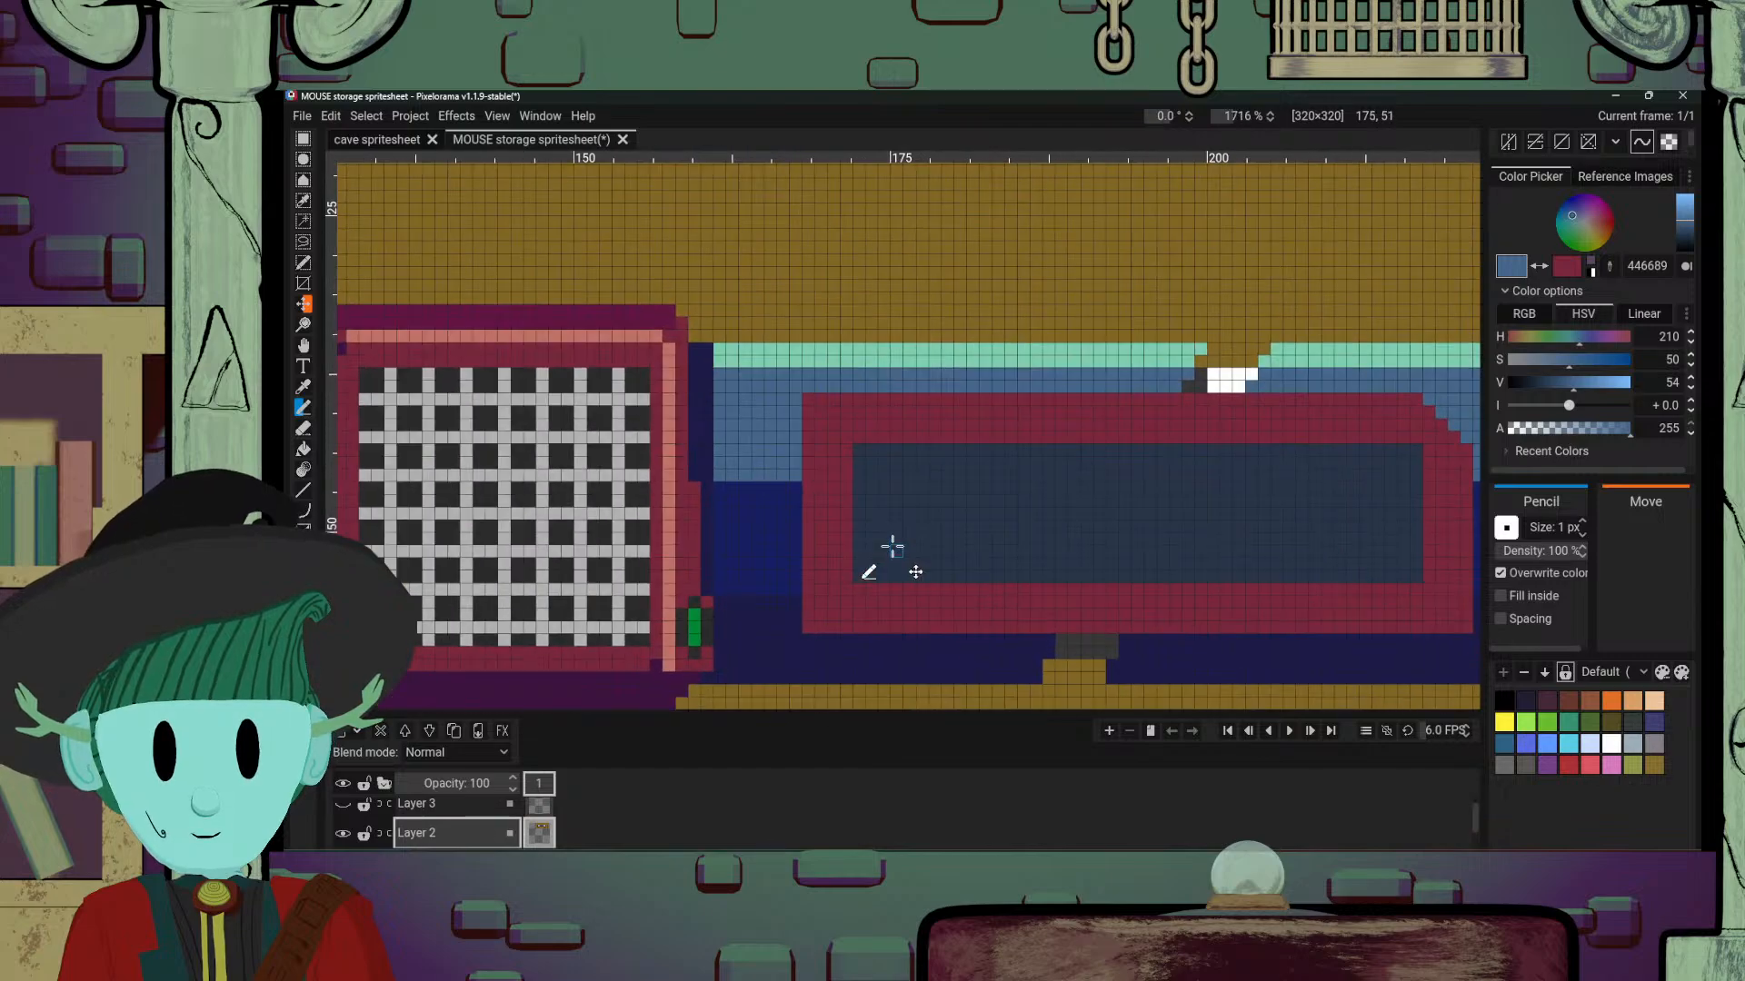
scroll(843, 550, "up", 1)
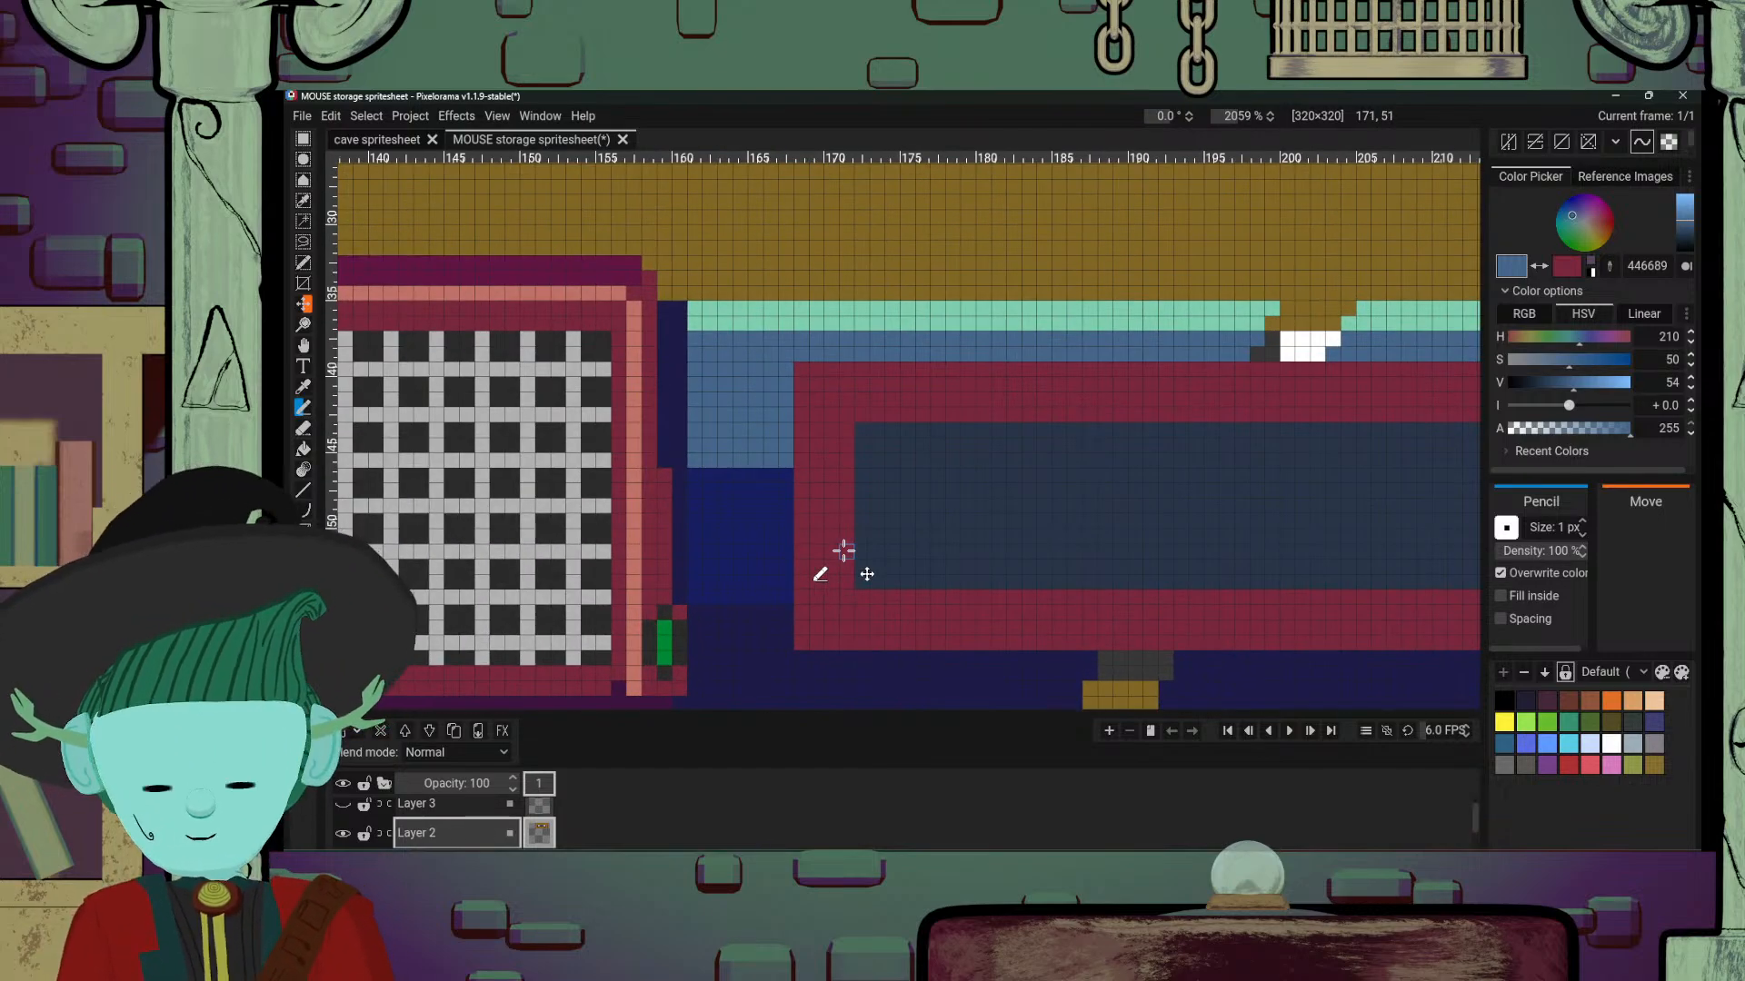
left_click(821, 380)
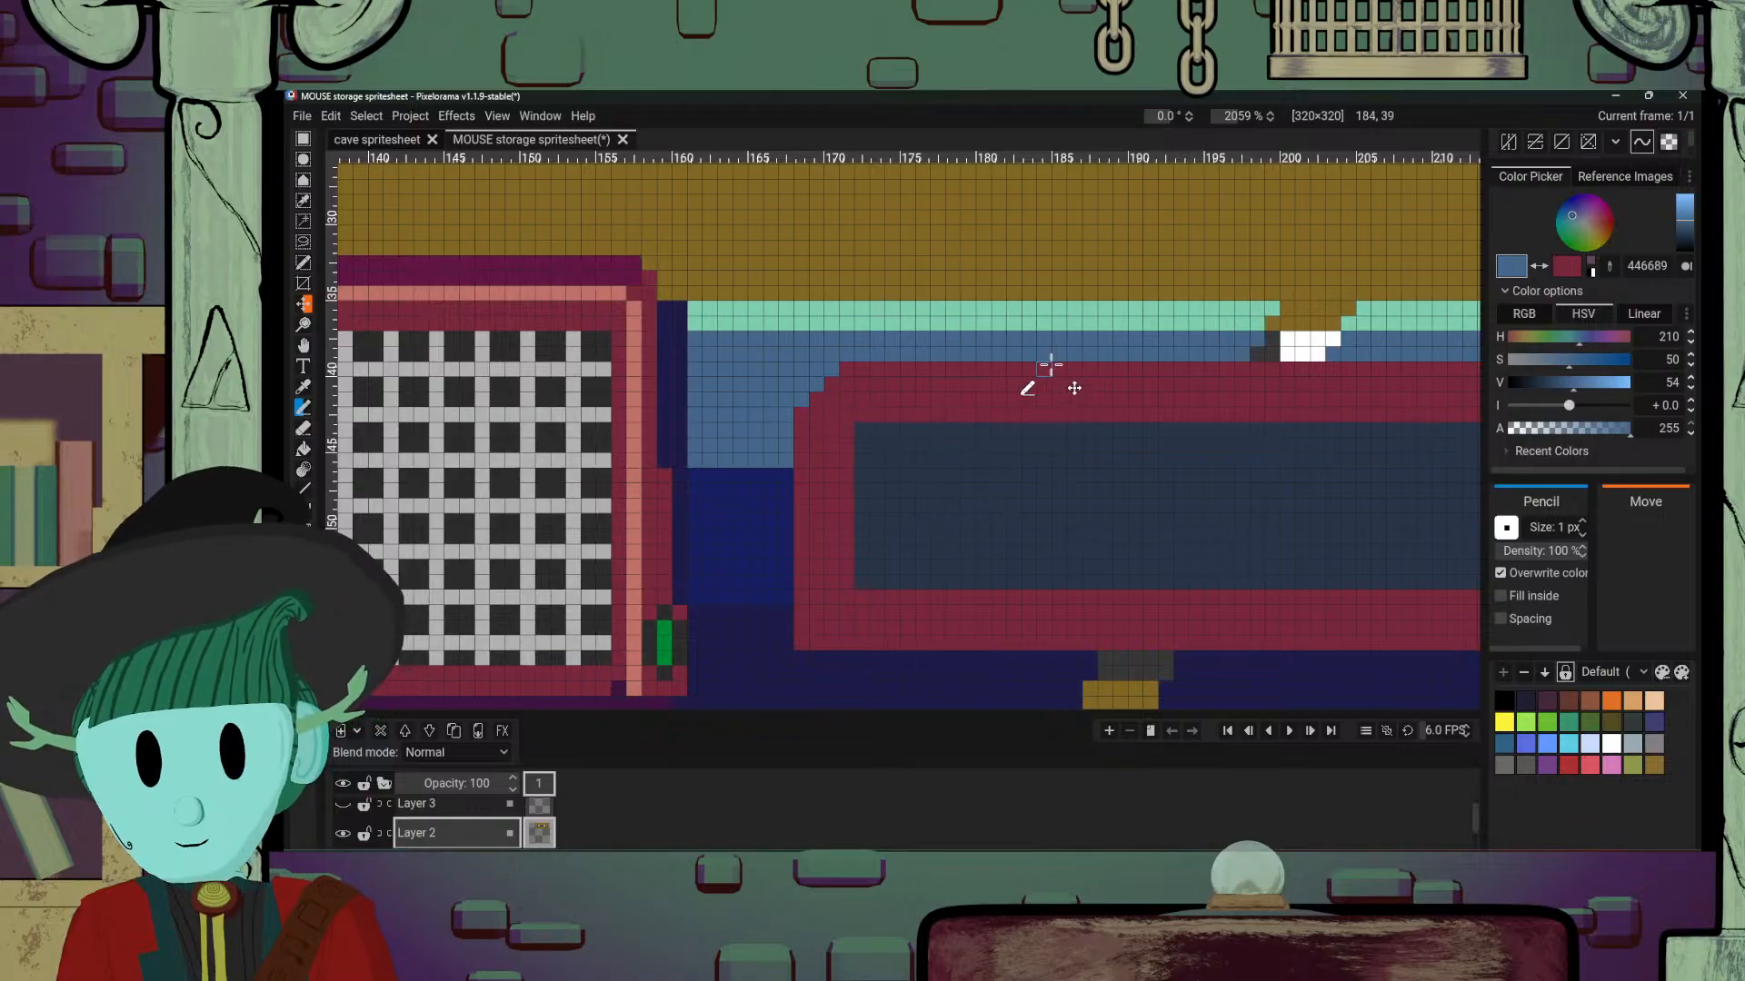
Step: Sample the lower band colour 1c1b48 and cut the red frame's bottom-left corner into a stepped diagonal
scroll(1050, 366, "down", 4)
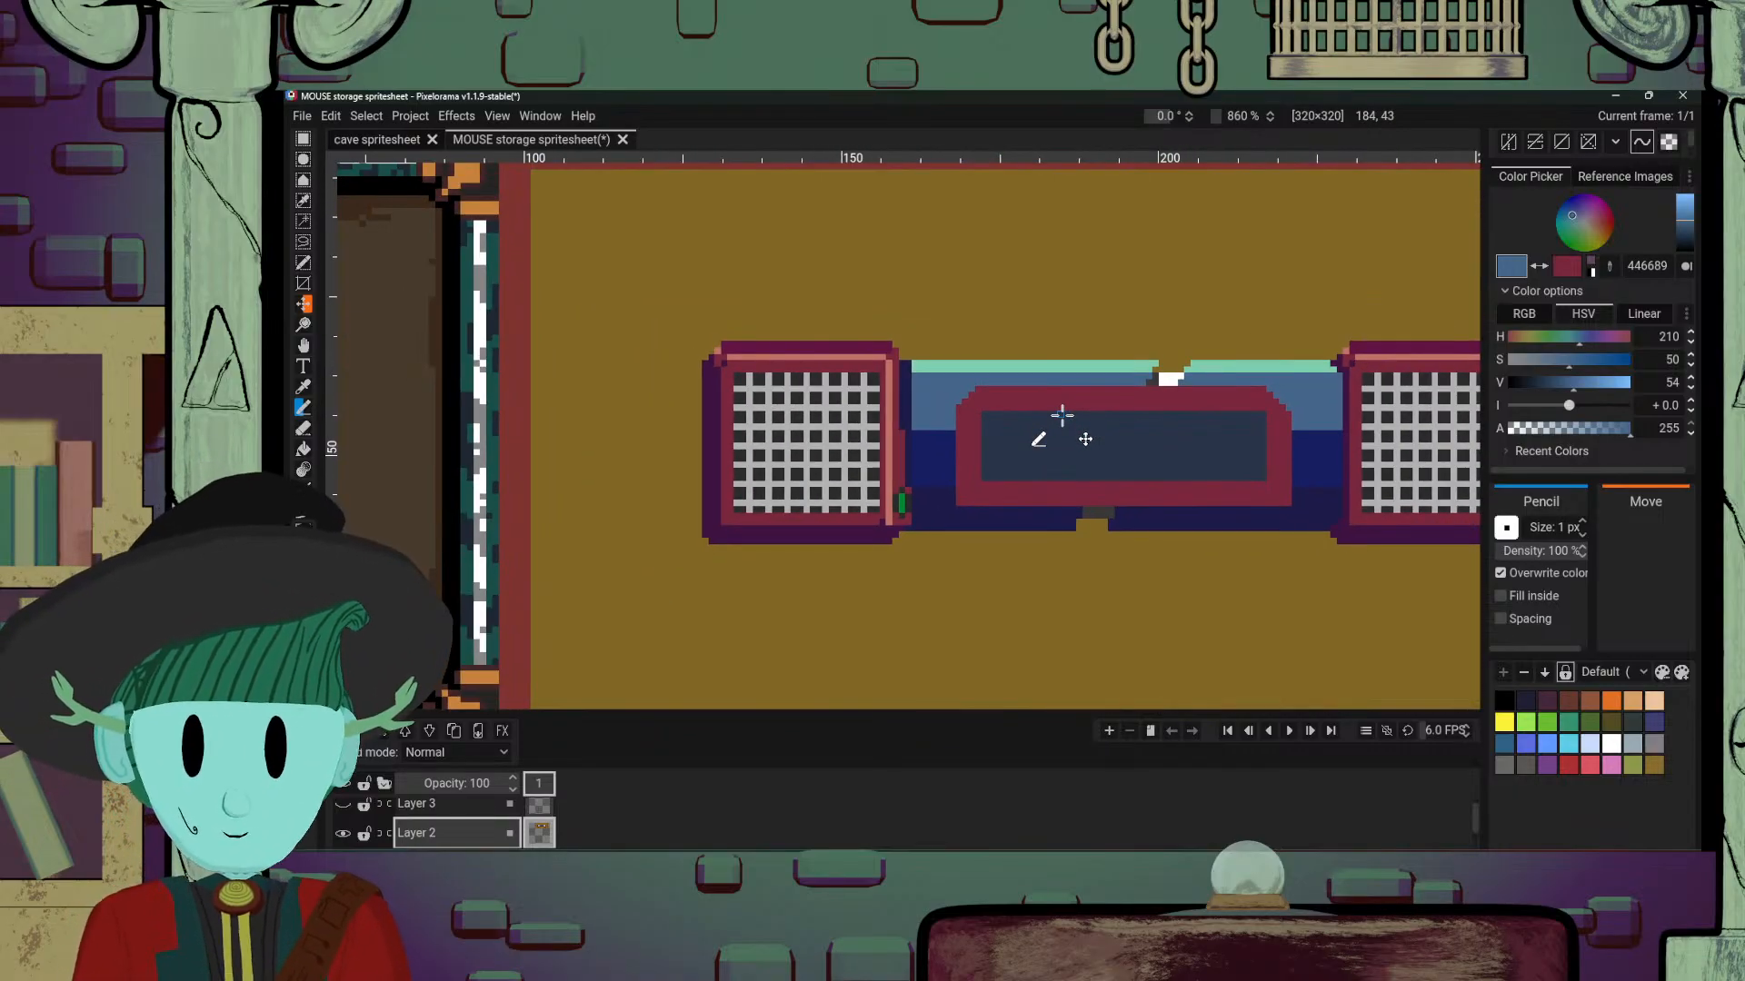
scroll(1039, 440, "up", 4)
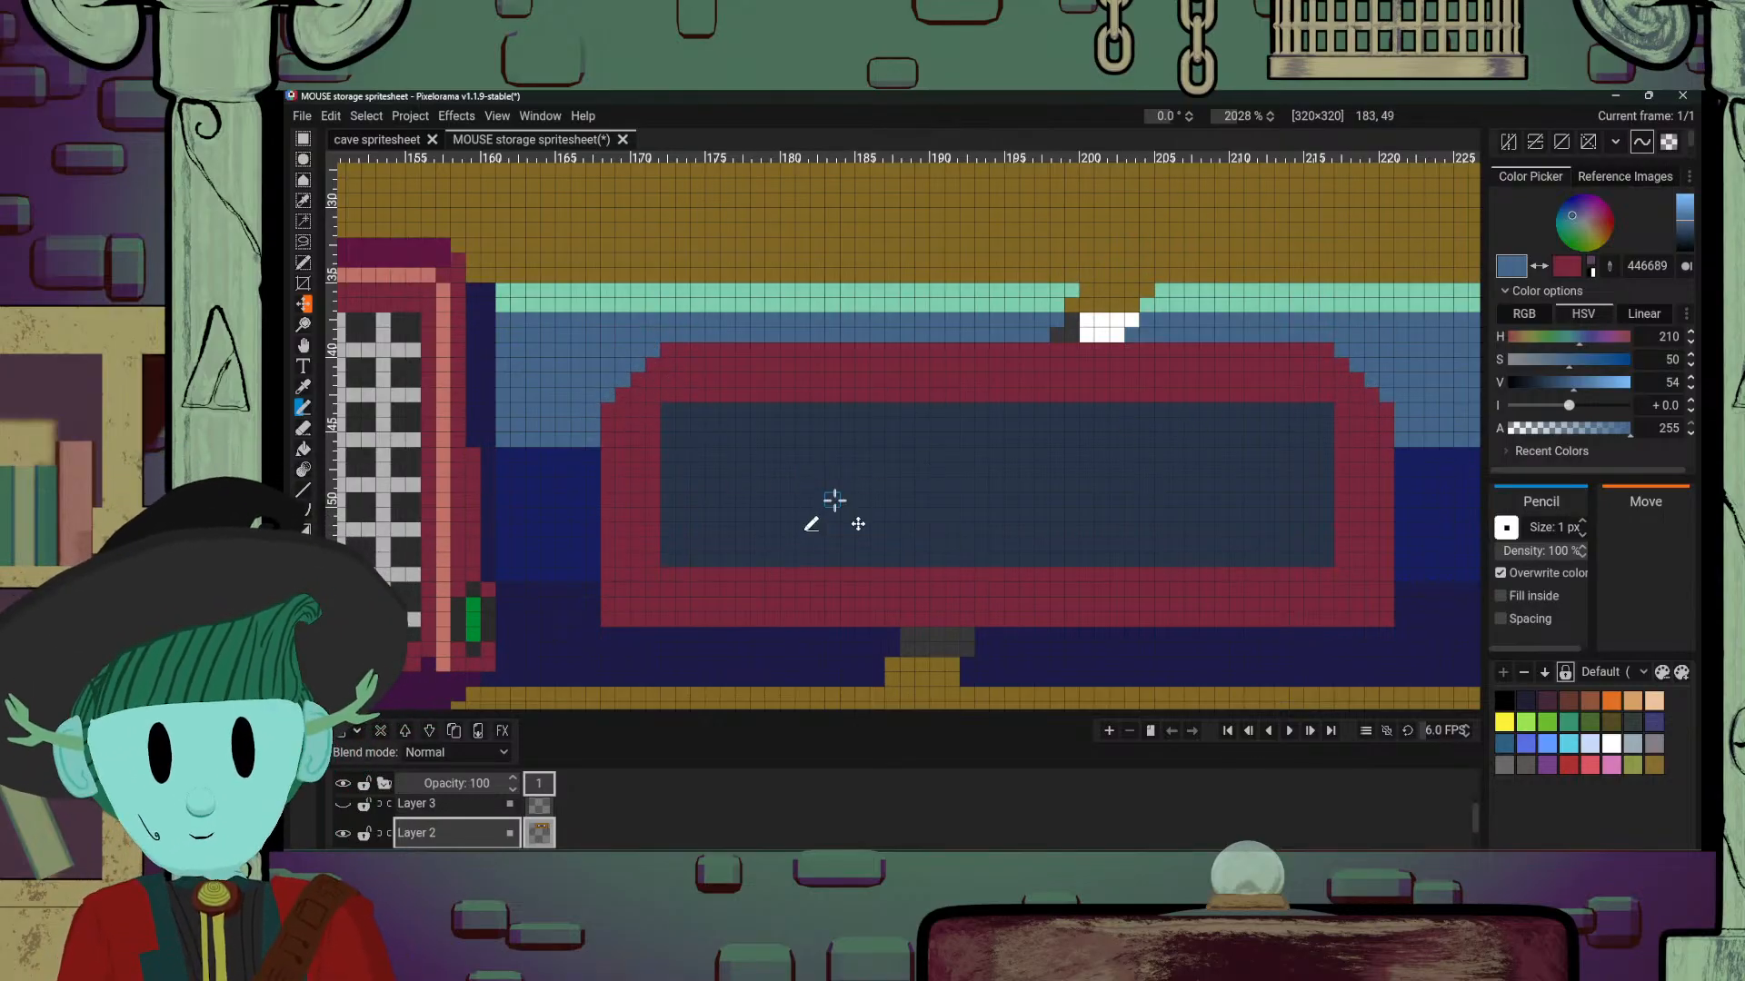
left_click_drag(911, 496, 936, 459)
left_click_drag(636, 582, 634, 570)
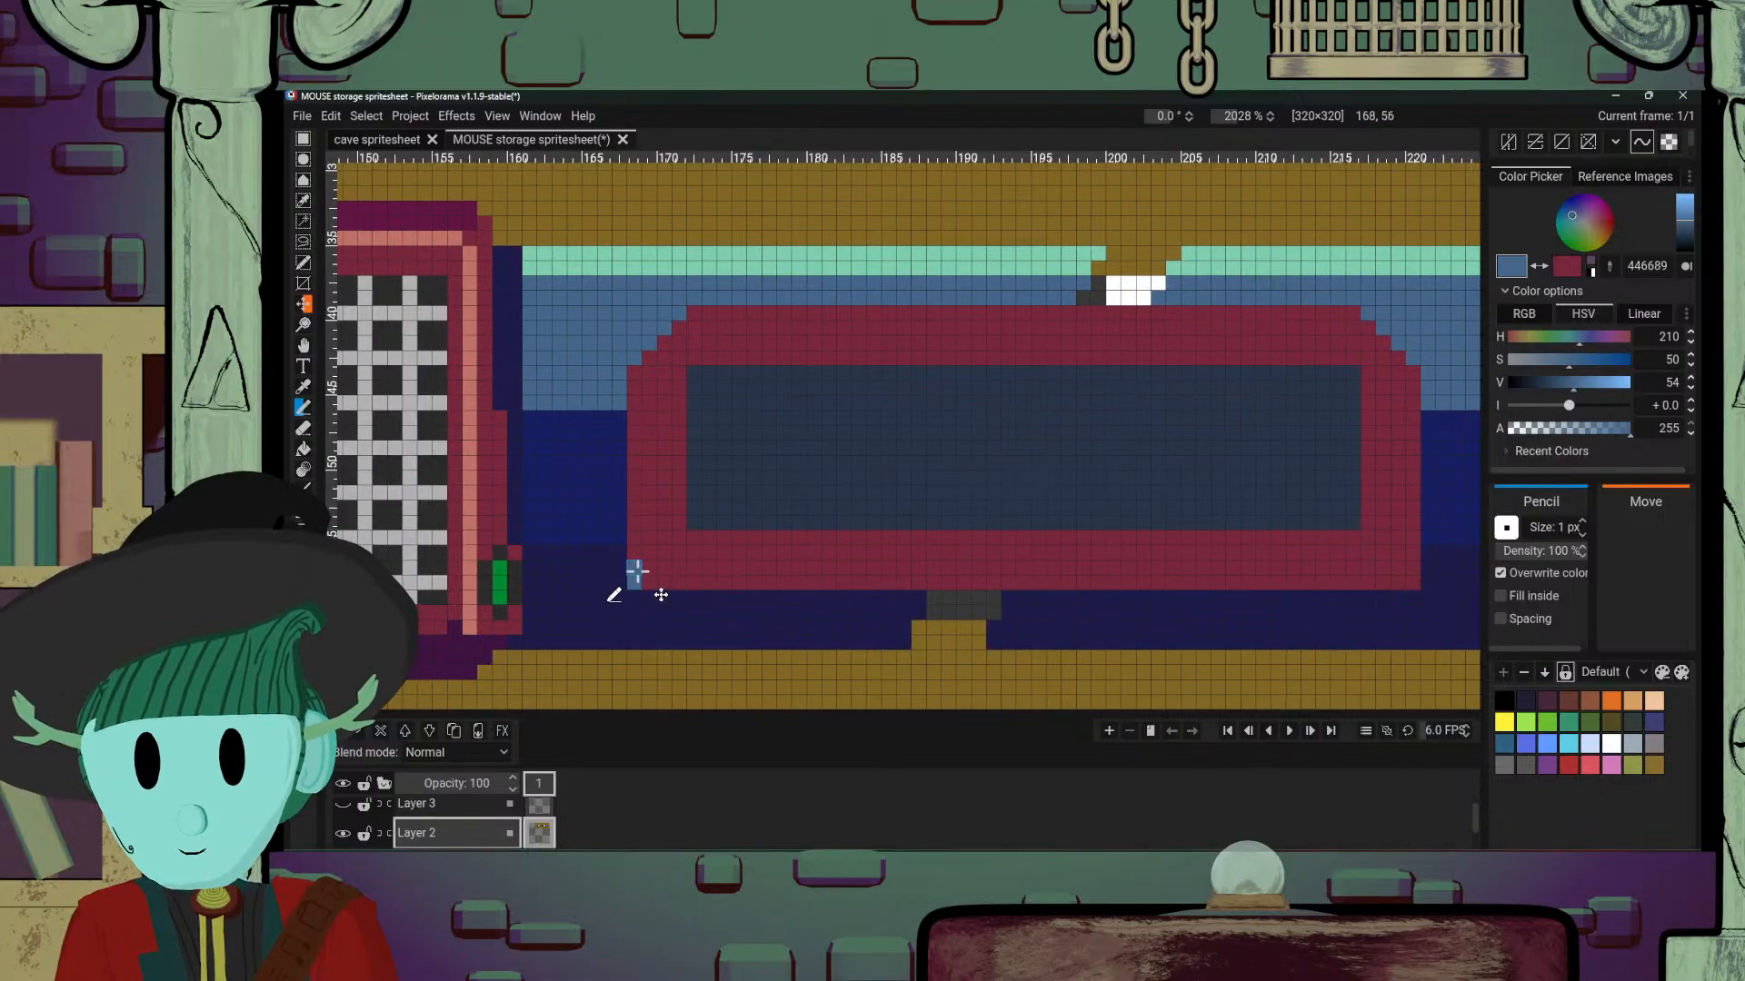
left_click(648, 582)
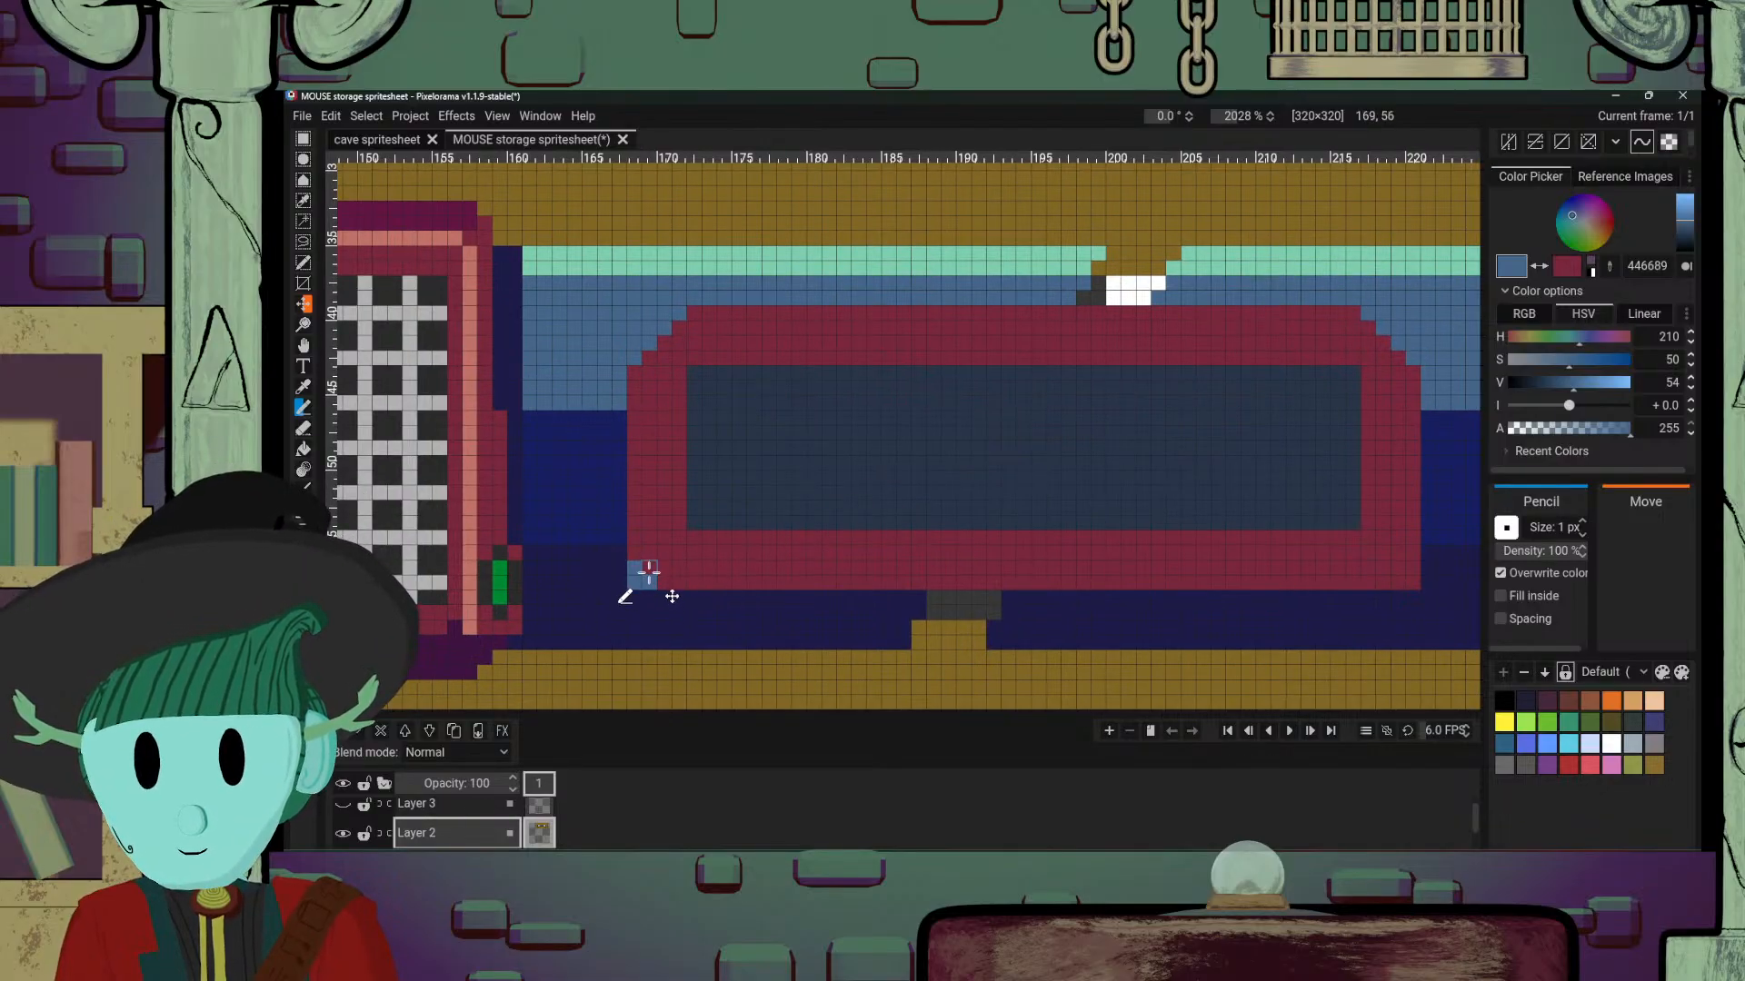
left_click(674, 631, "alt")
left_click_drag(635, 568, 649, 582)
left_click(635, 556)
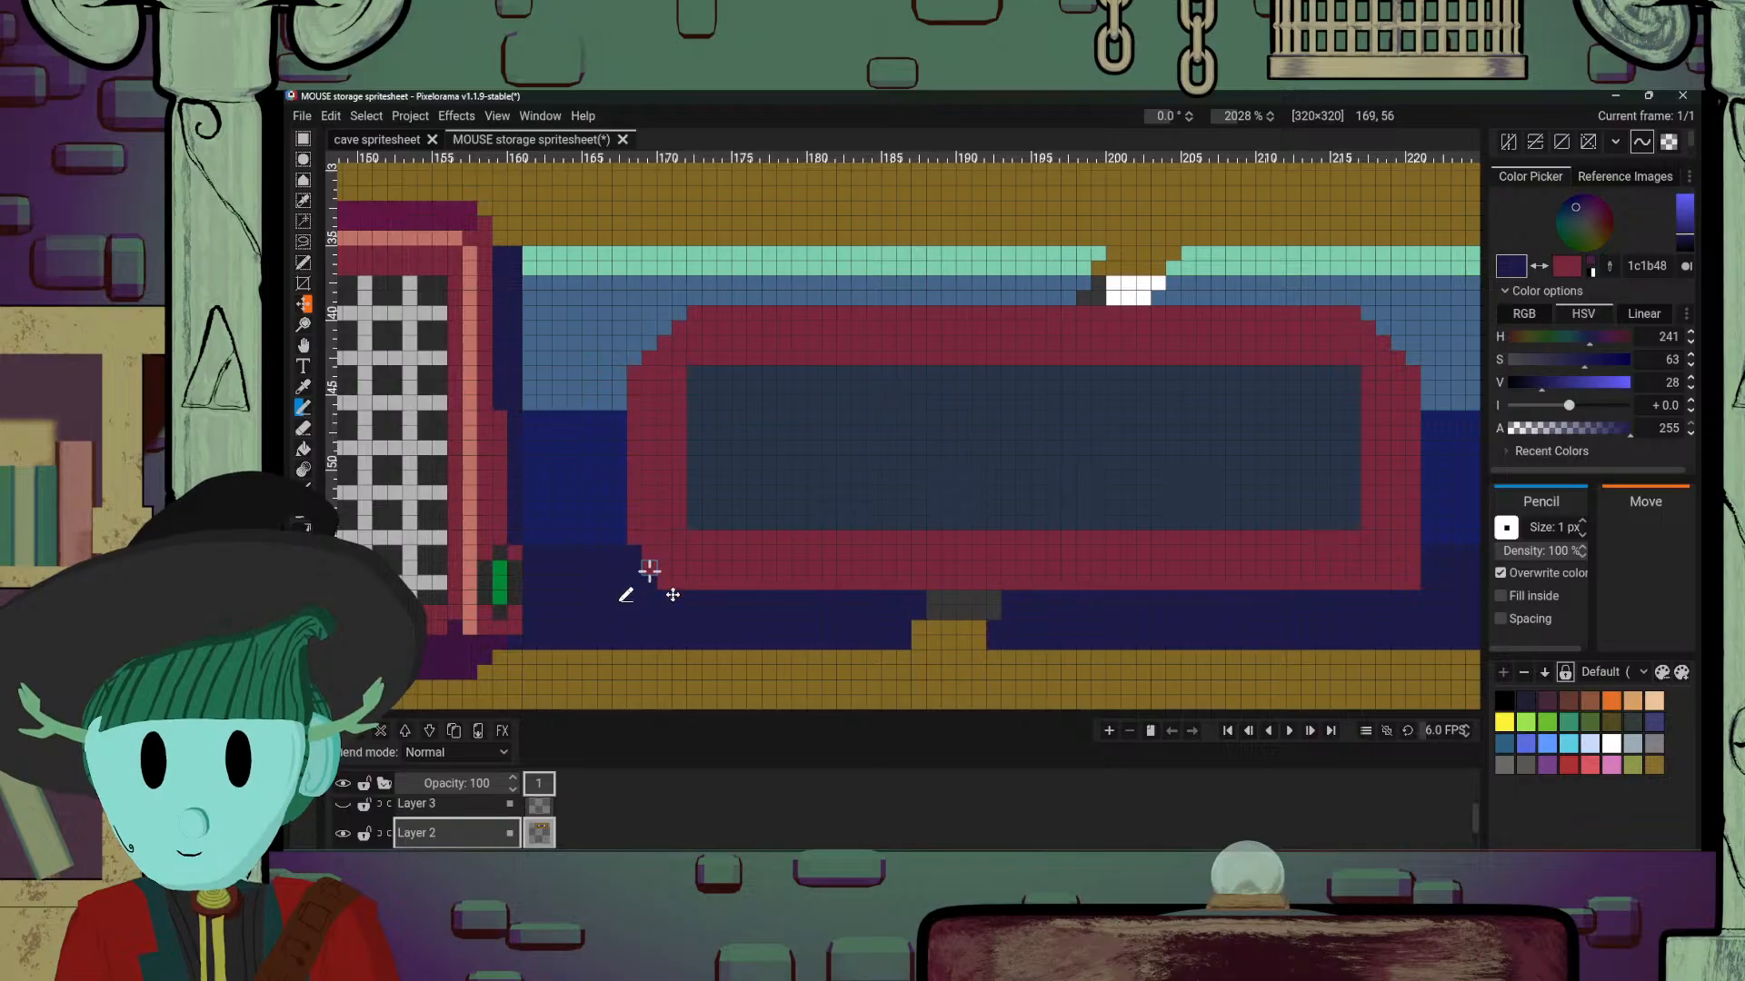
left_click(652, 573)
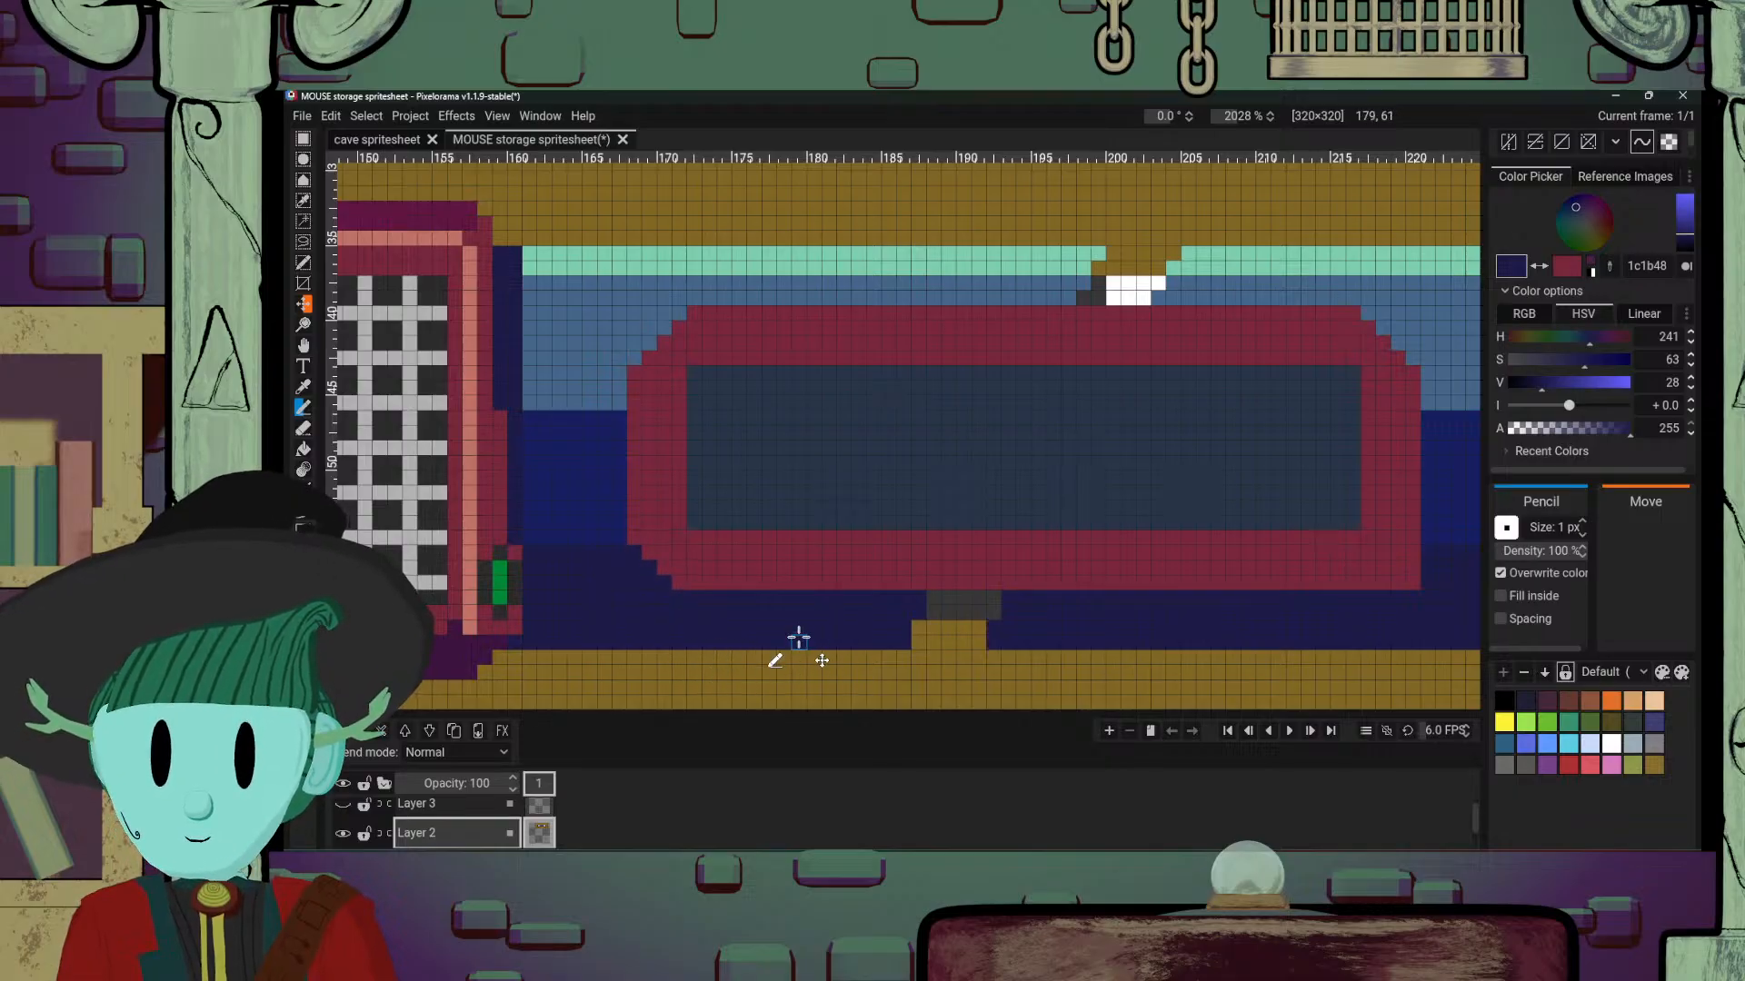
Step: Extend the bottom-left corner's diagonal up by one pixel with the middle band's blue, and resample 1c1b48
key("o")
left_click(619, 538)
key("p")
left_click(636, 541)
key("o")
left_click(643, 569)
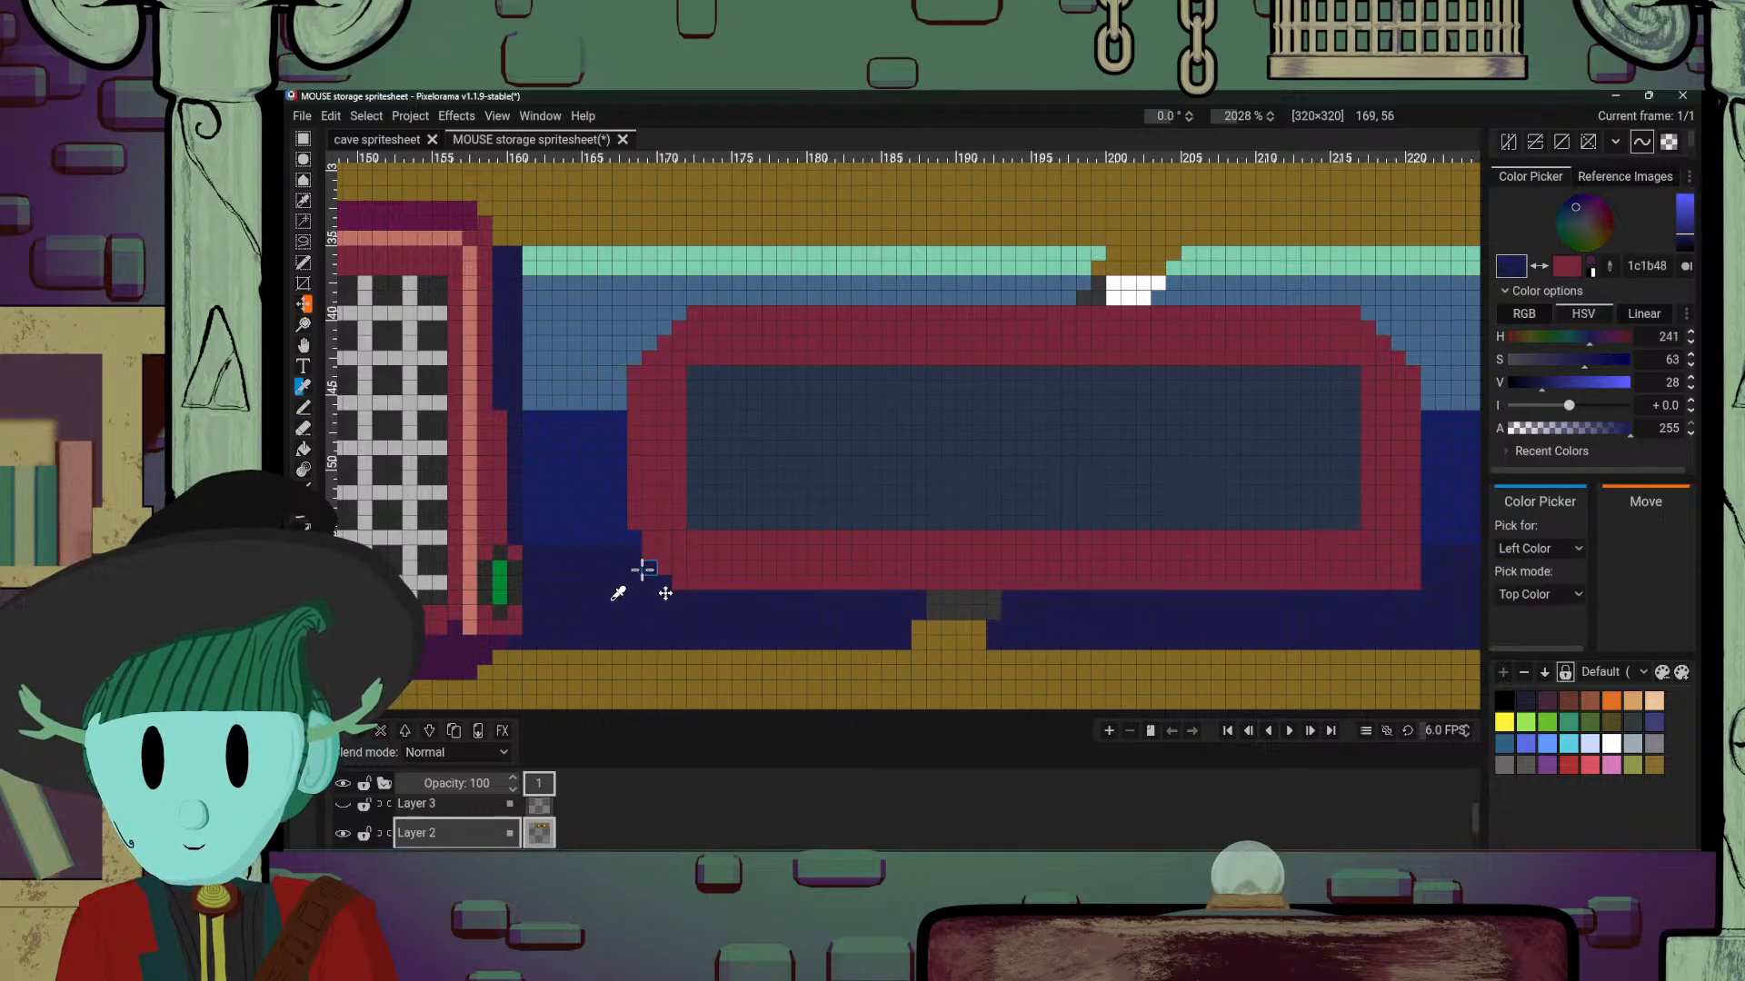
Step: Cut the red frame's bottom-right corner into a matching stepped diagonal using the adjoining band colours
key("p")
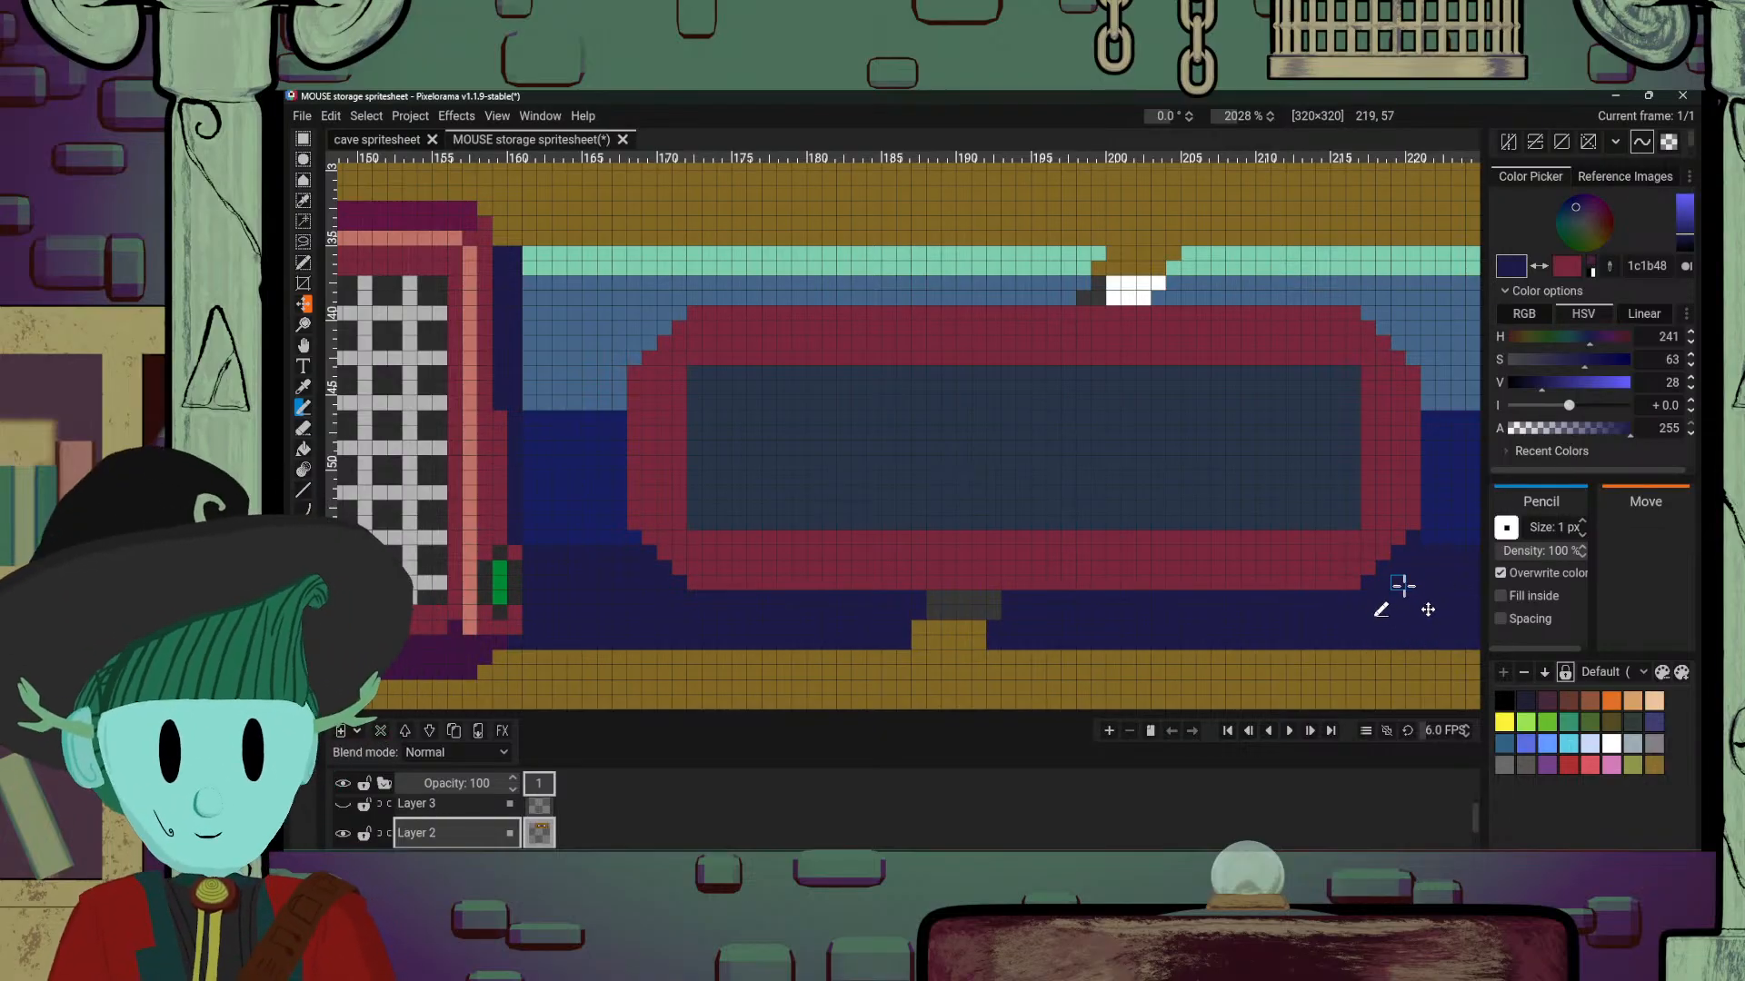
left_click(1410, 555, "alt")
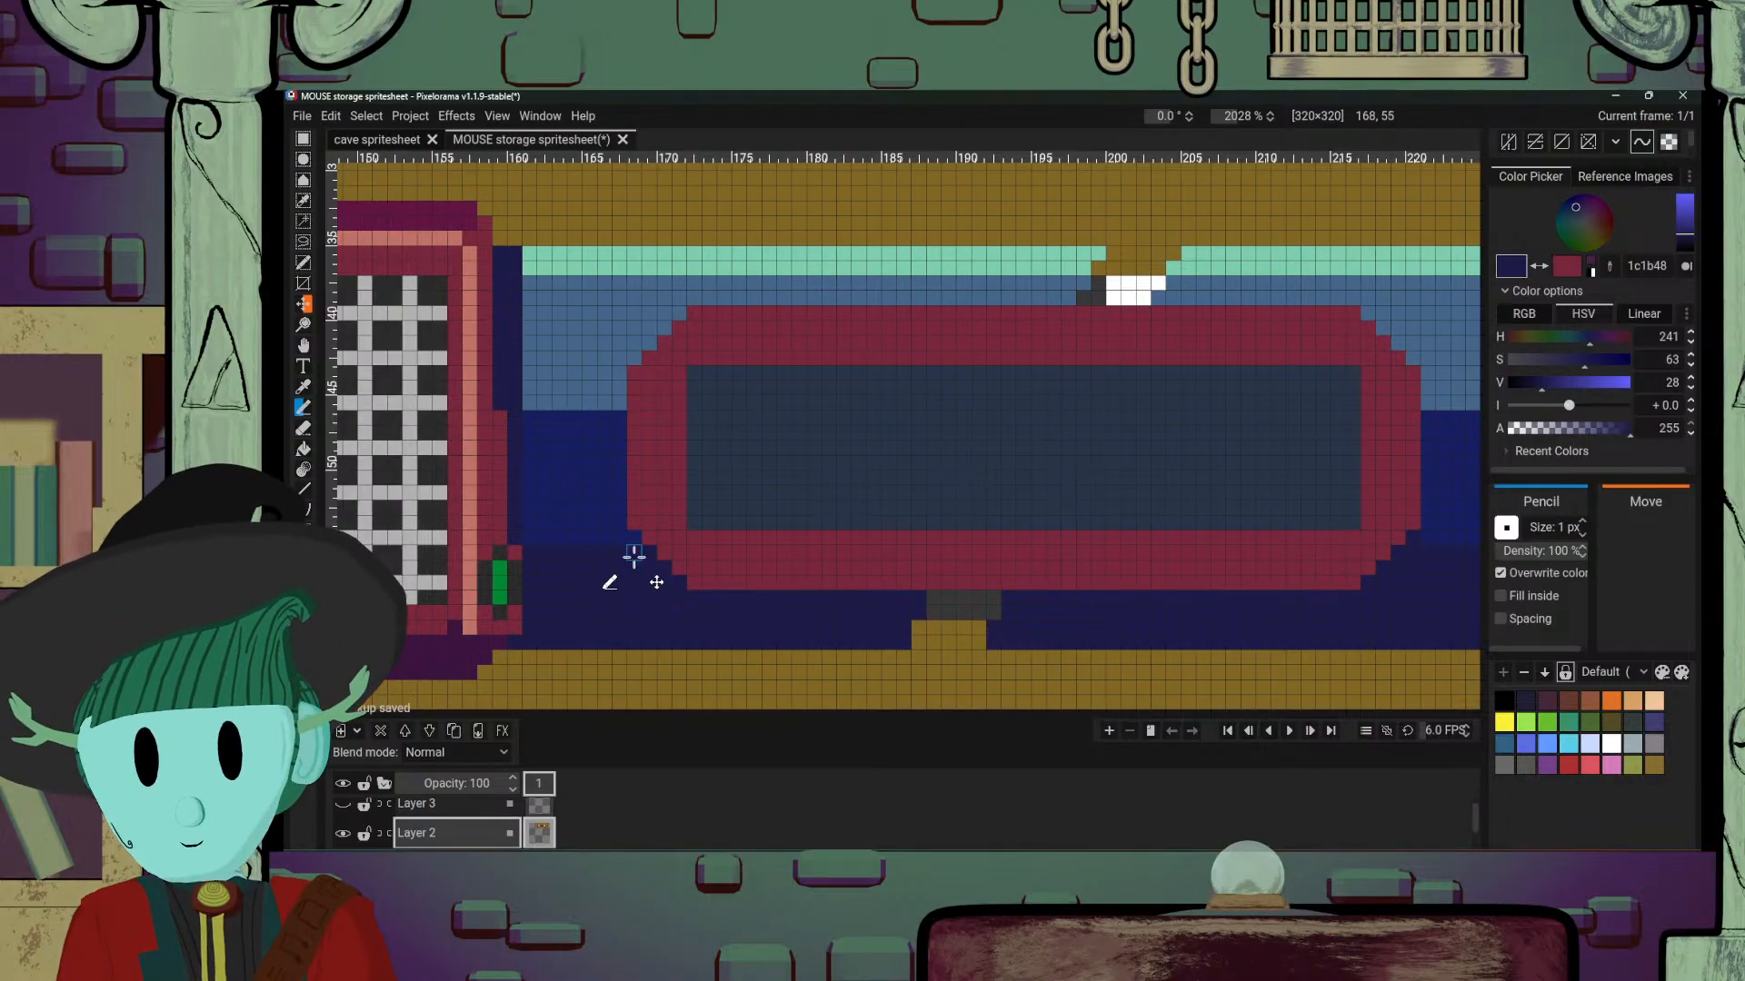
scroll(843, 640, "down", 6)
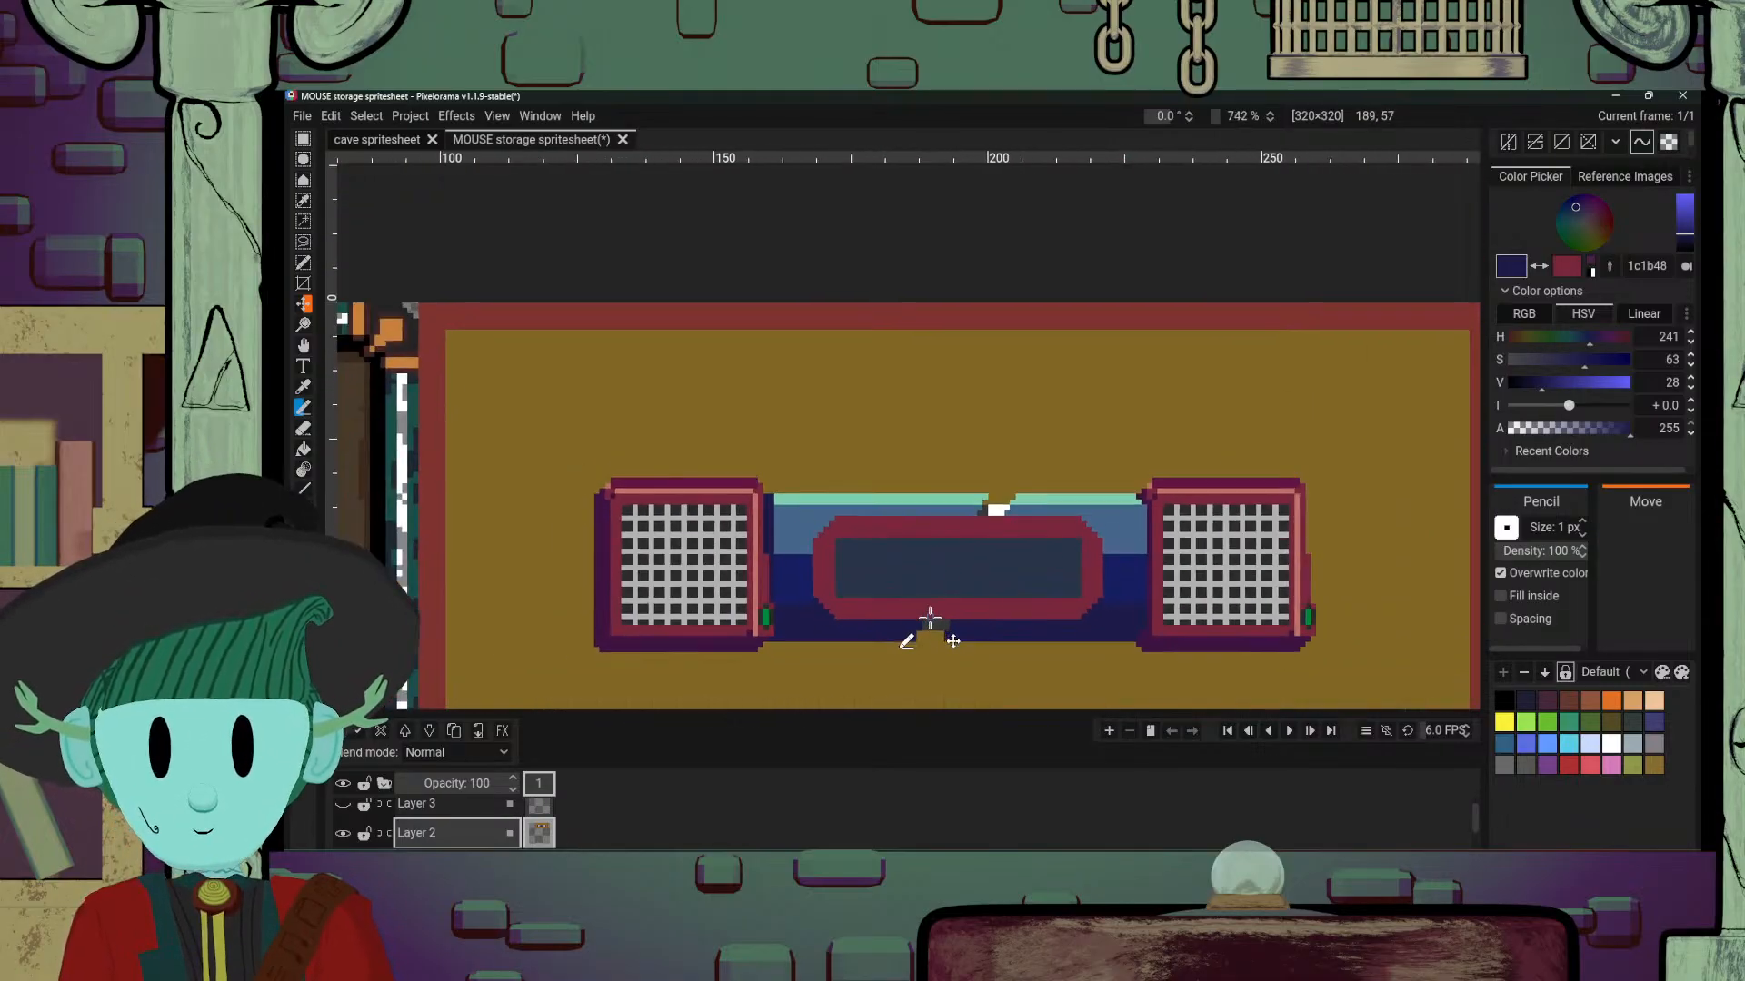
Step: Sample the frame red 79283d and fill three-pixel steps into the dark panel's bottom-right and top-right inner corners
scroll(1147, 608, "up", 7)
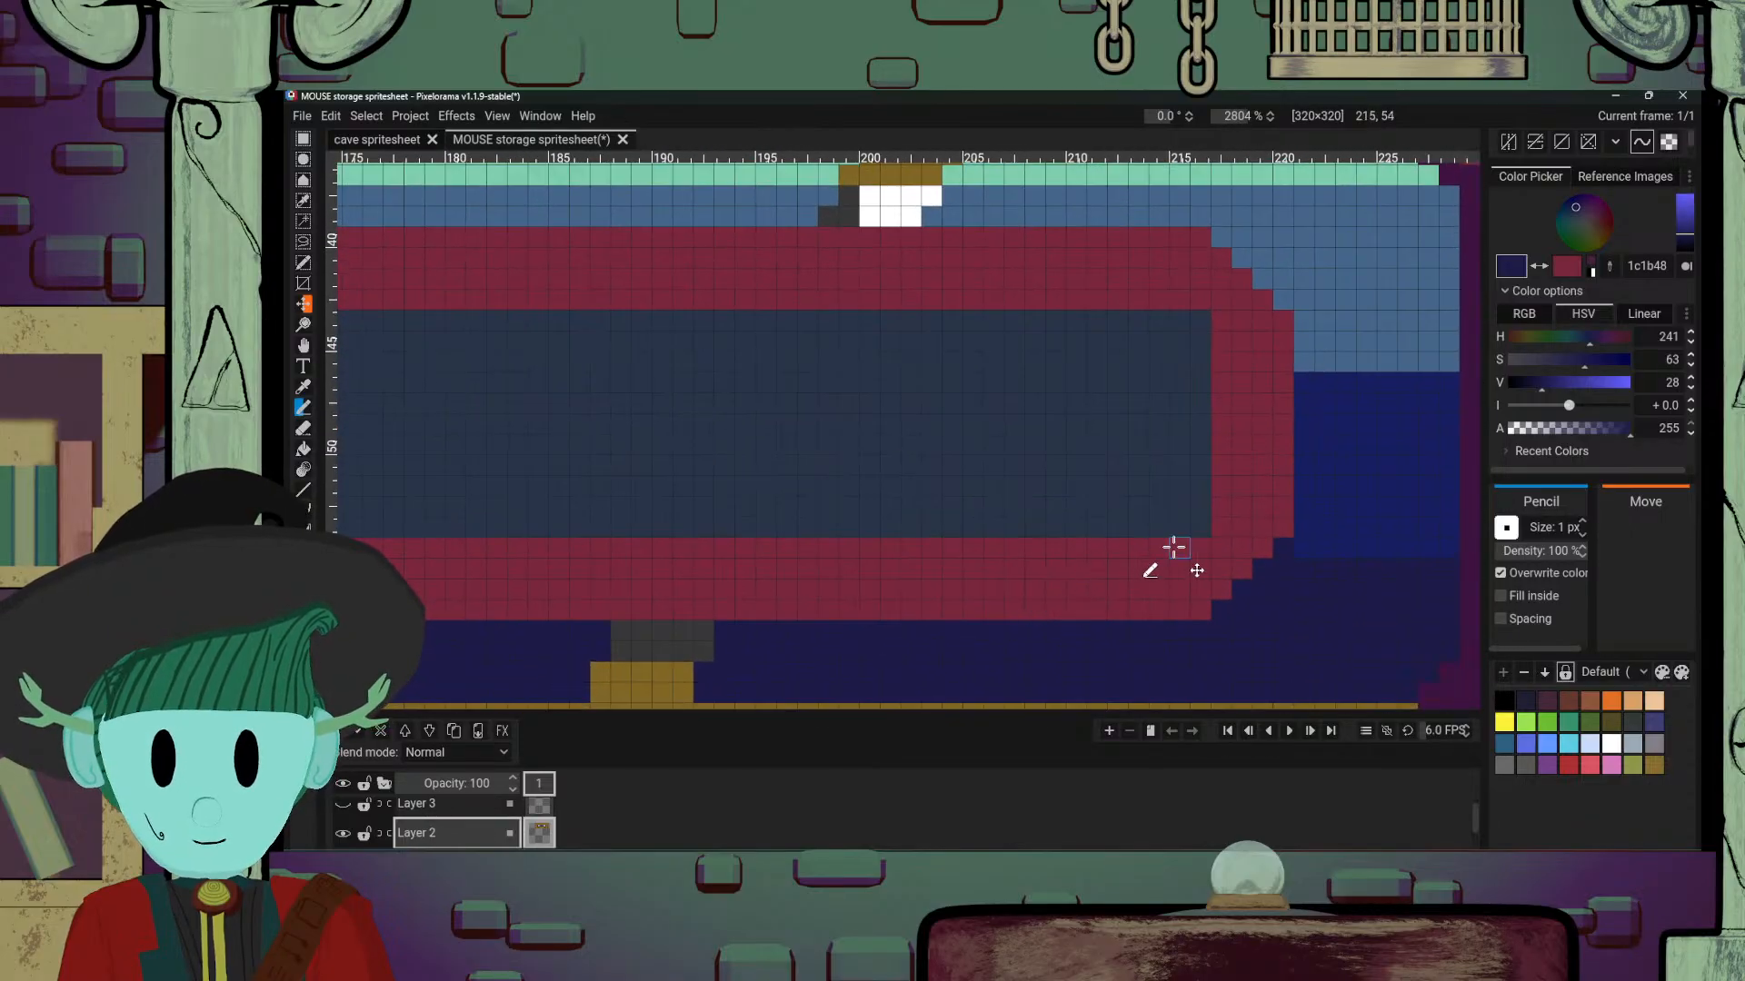
key("o")
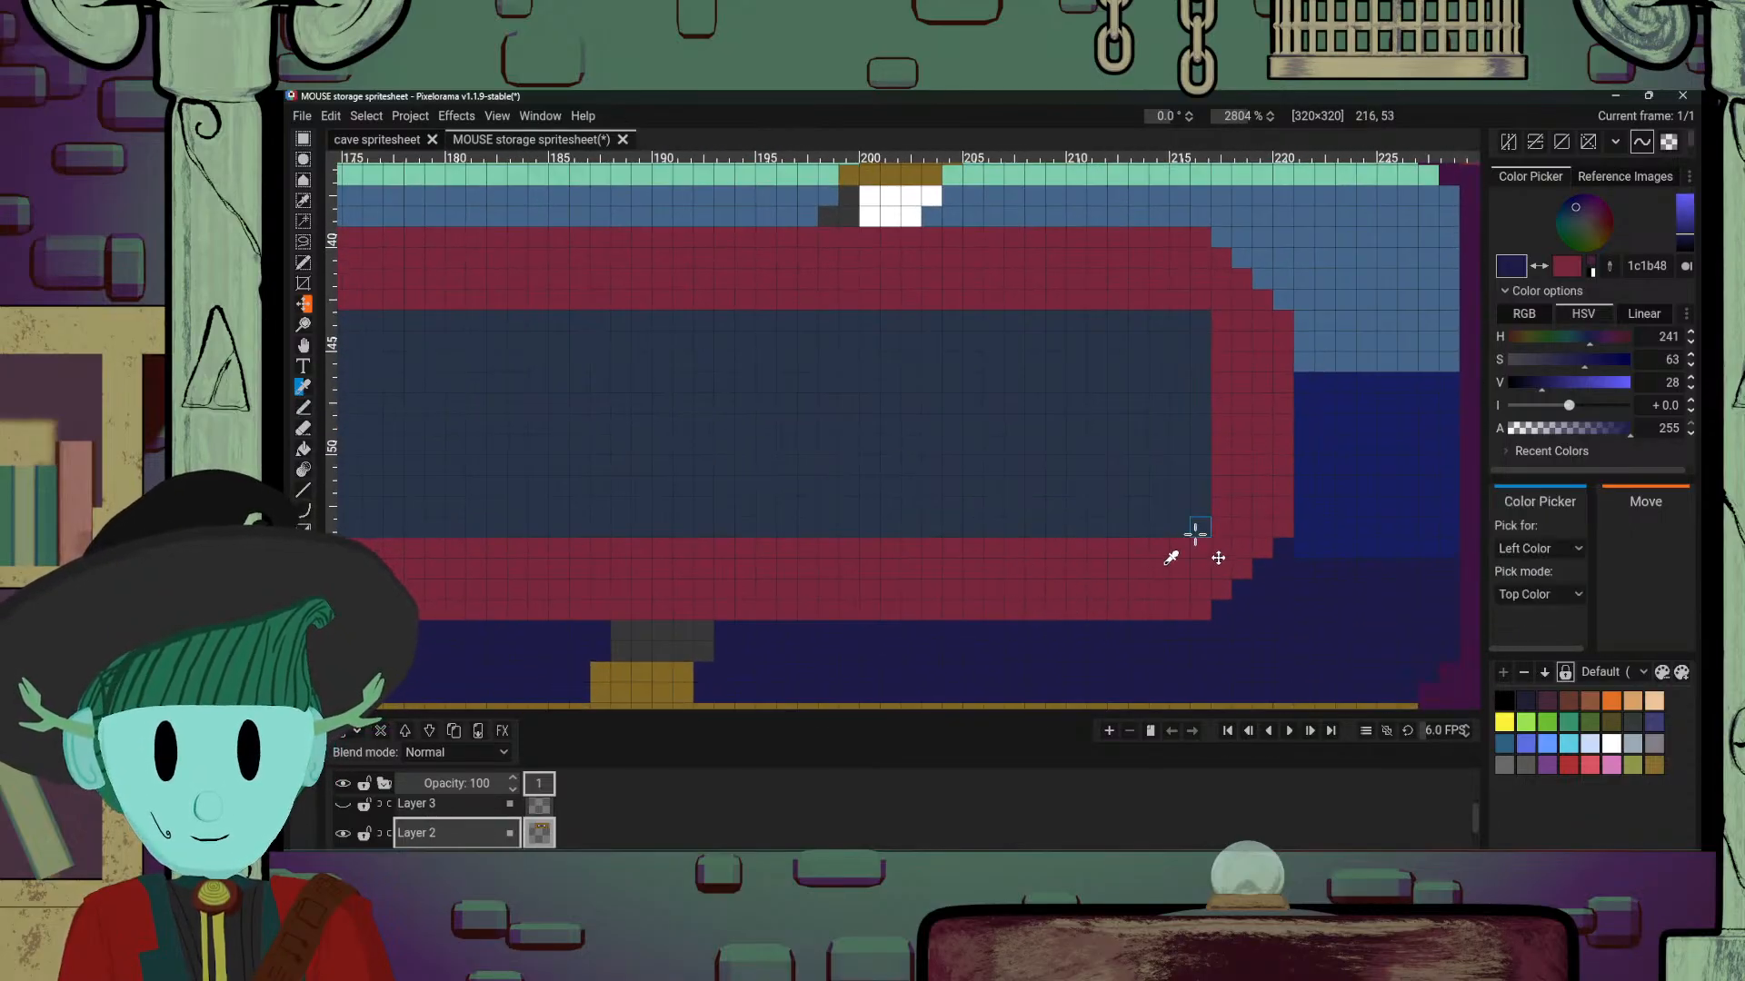
left_click(1218, 544)
key("p")
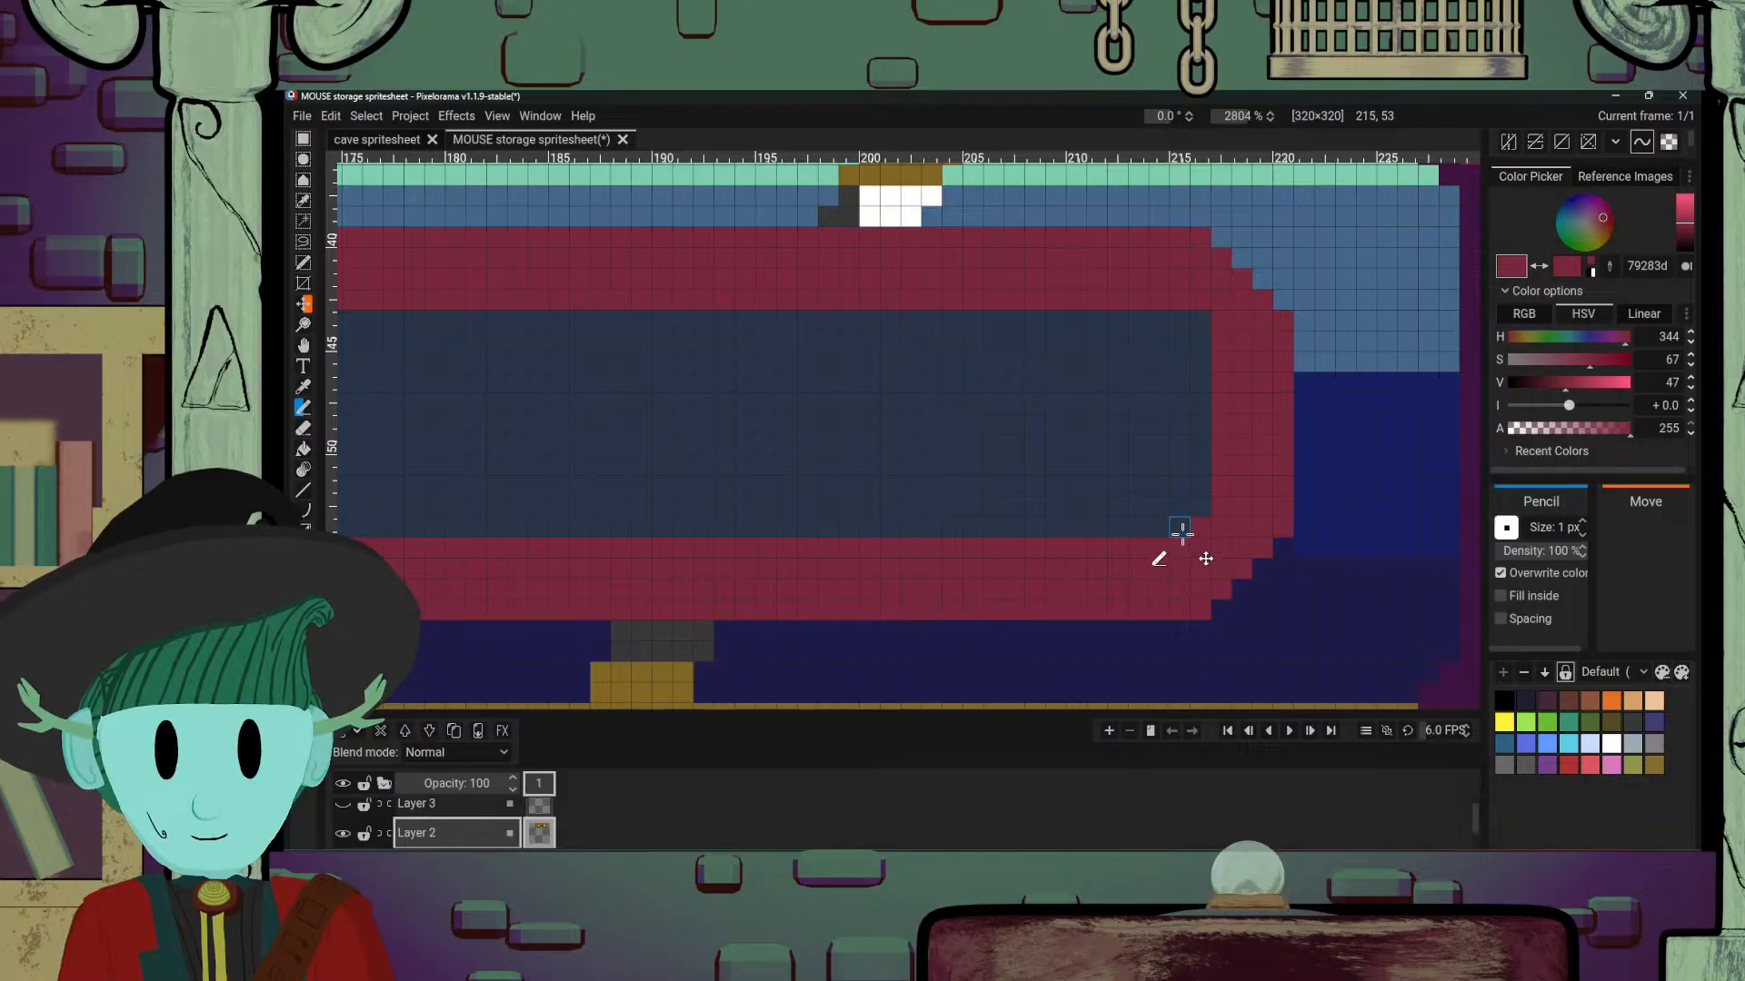
mouse_move(1180, 529)
left_mouse_down()
mouse_move(1104, 595)
mouse_move(1207, 535)
left_mouse_up()
left_click_drag(1254, 317, 1232, 312)
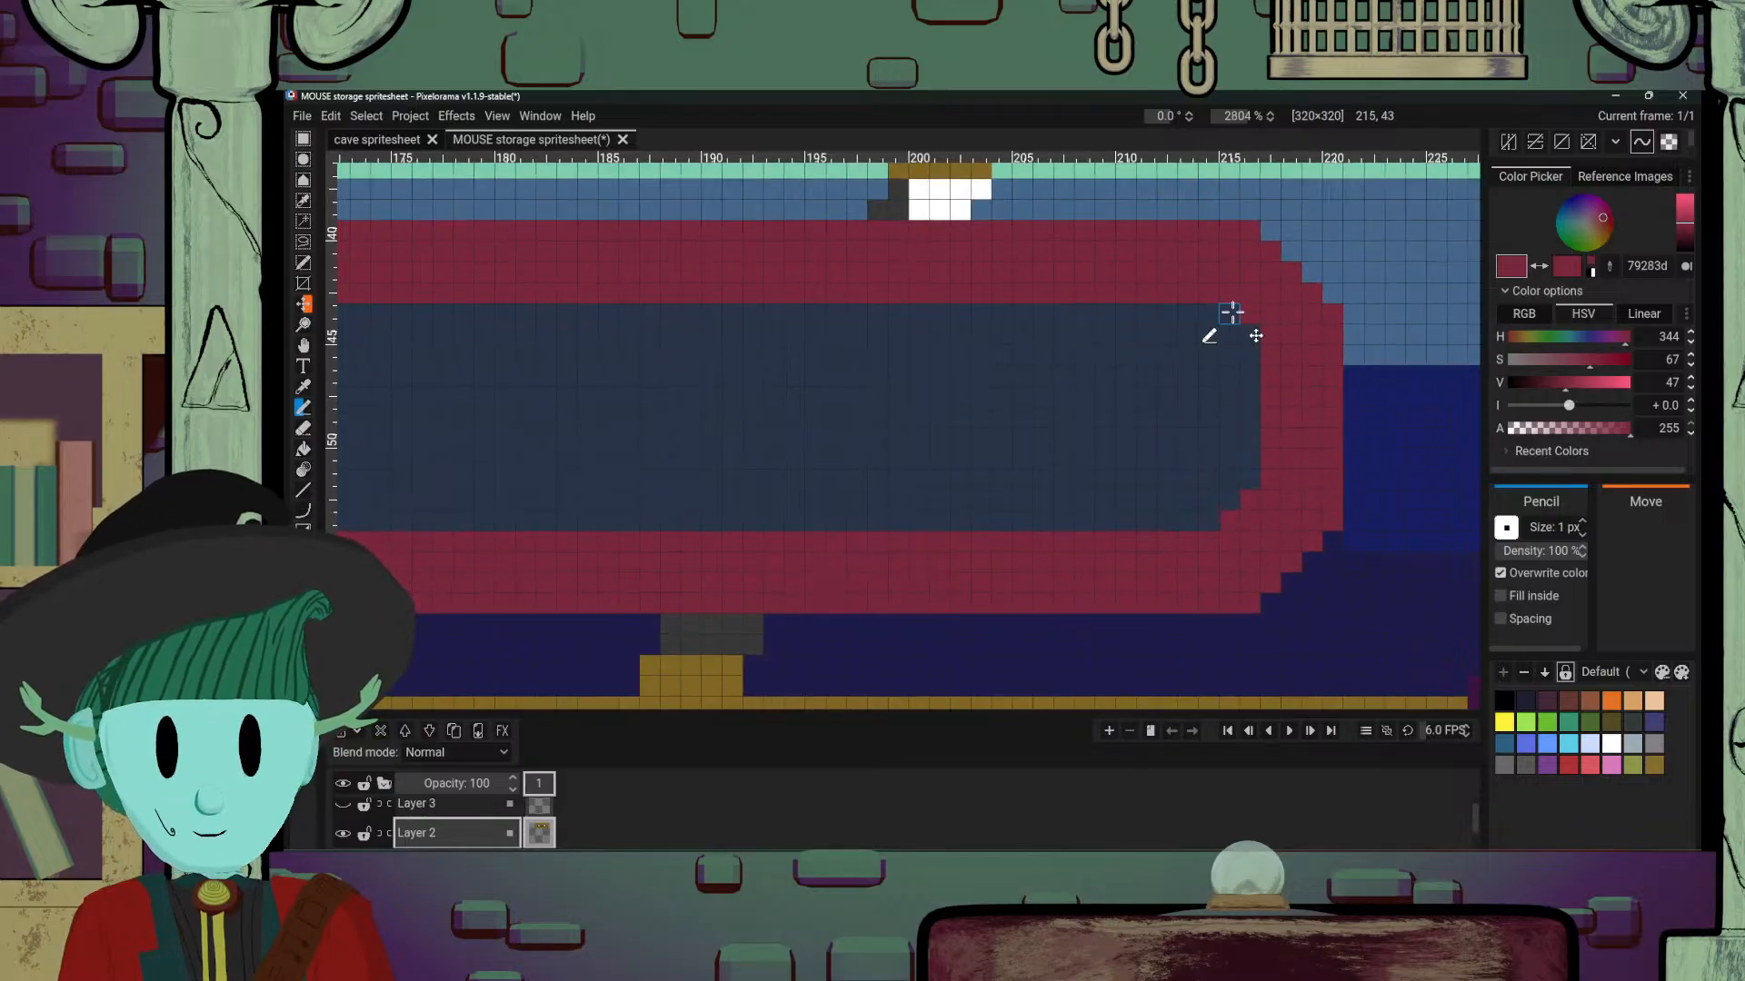
left_click(1251, 333)
Step: Fill matching three-pixel steps in 79283d into the dark panel's bottom-left and top-left inner corners
mouse_move(985, 521)
left_mouse_down()
mouse_move(1313, 464)
mouse_move(1462, 474)
left_mouse_up()
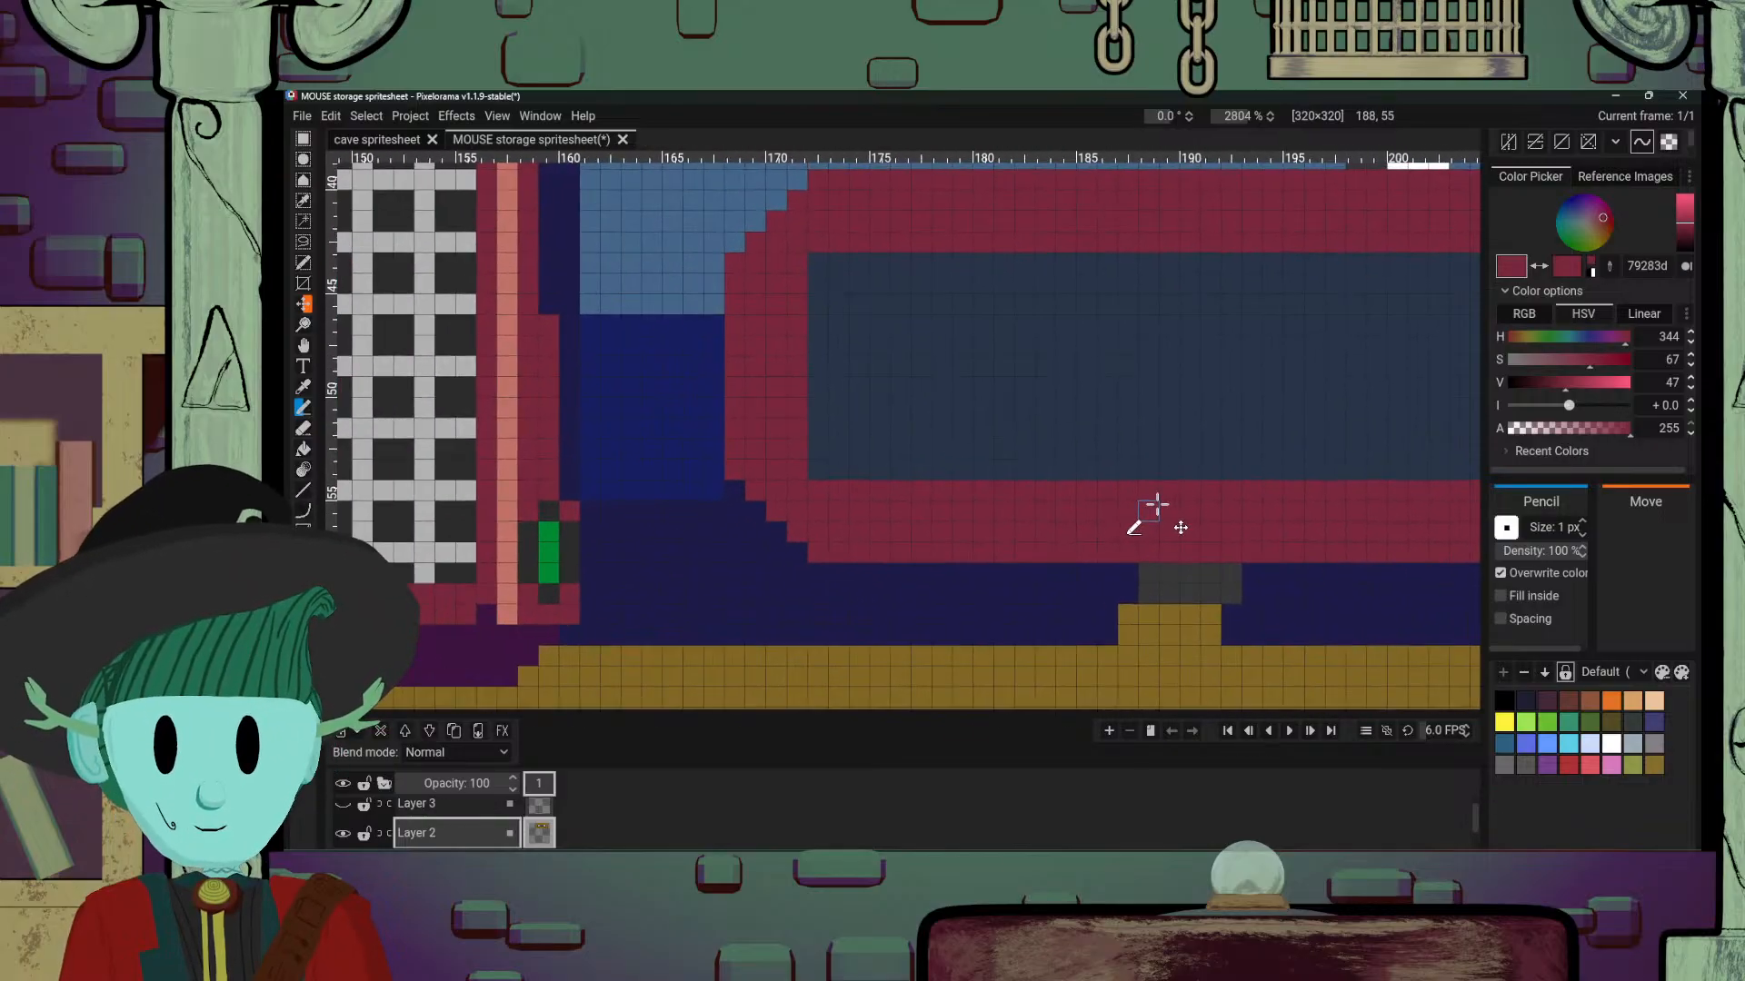
left_click_drag(817, 471, 815, 451)
left_click(838, 470)
left_click_drag(818, 283, 836, 263)
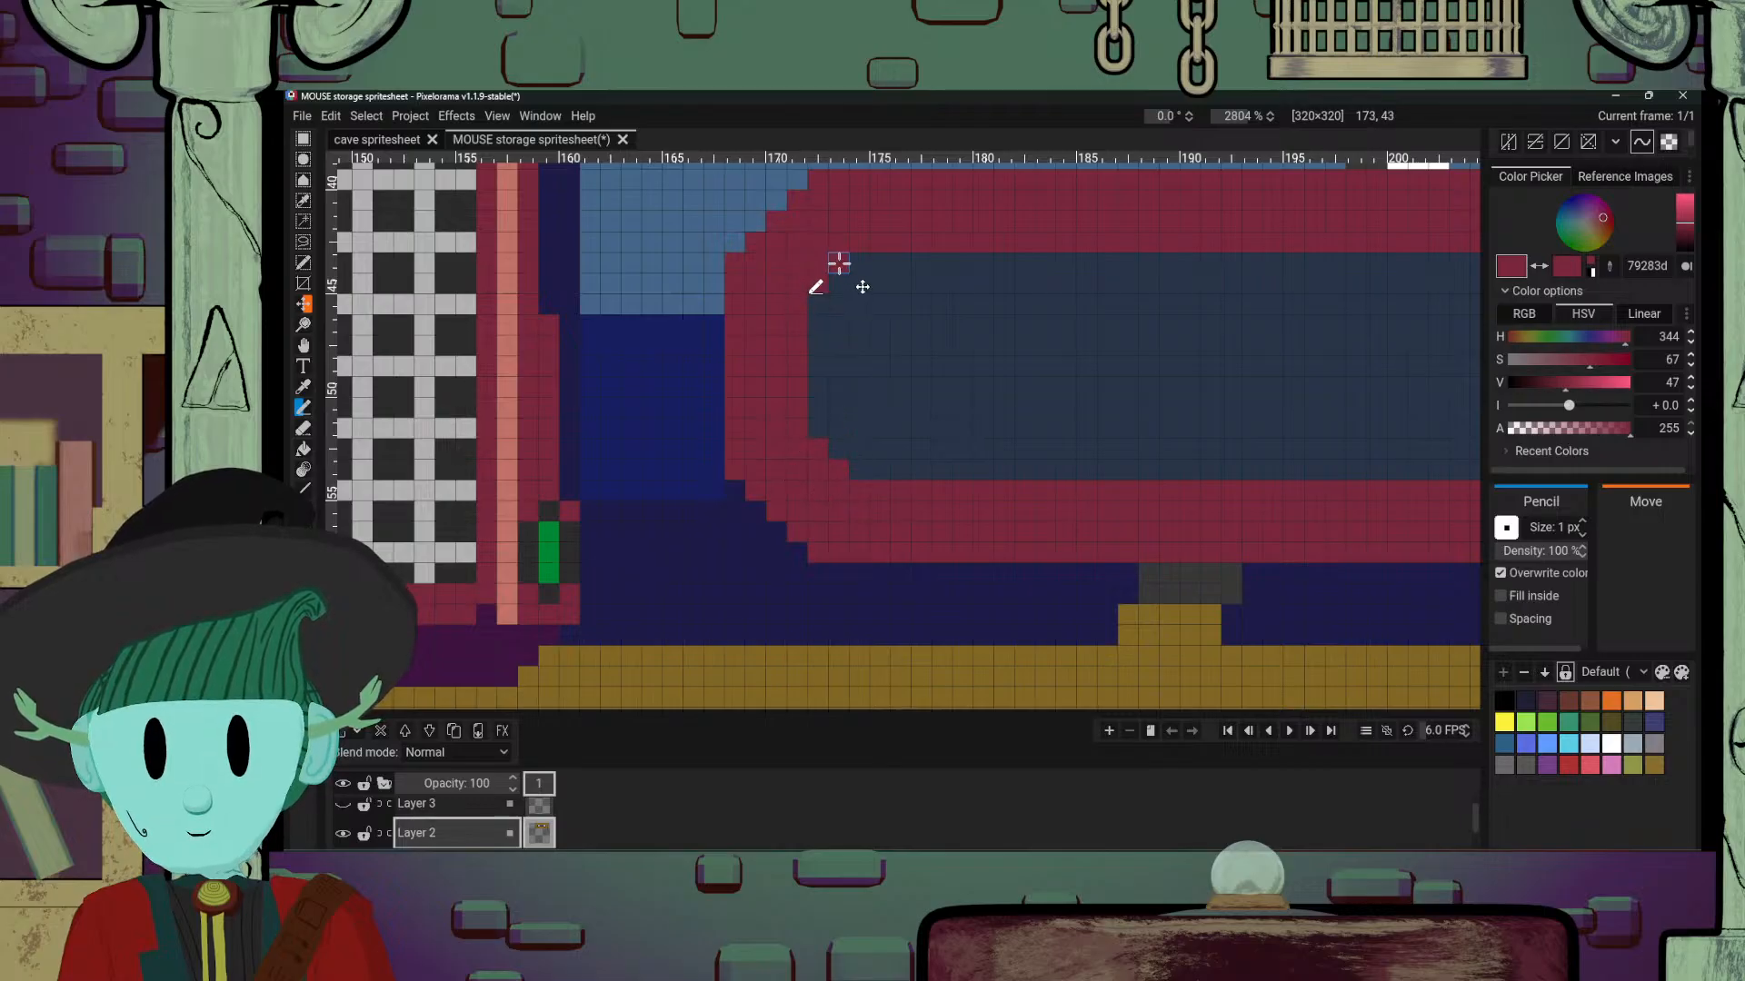
scroll(882, 366, "down", 10)
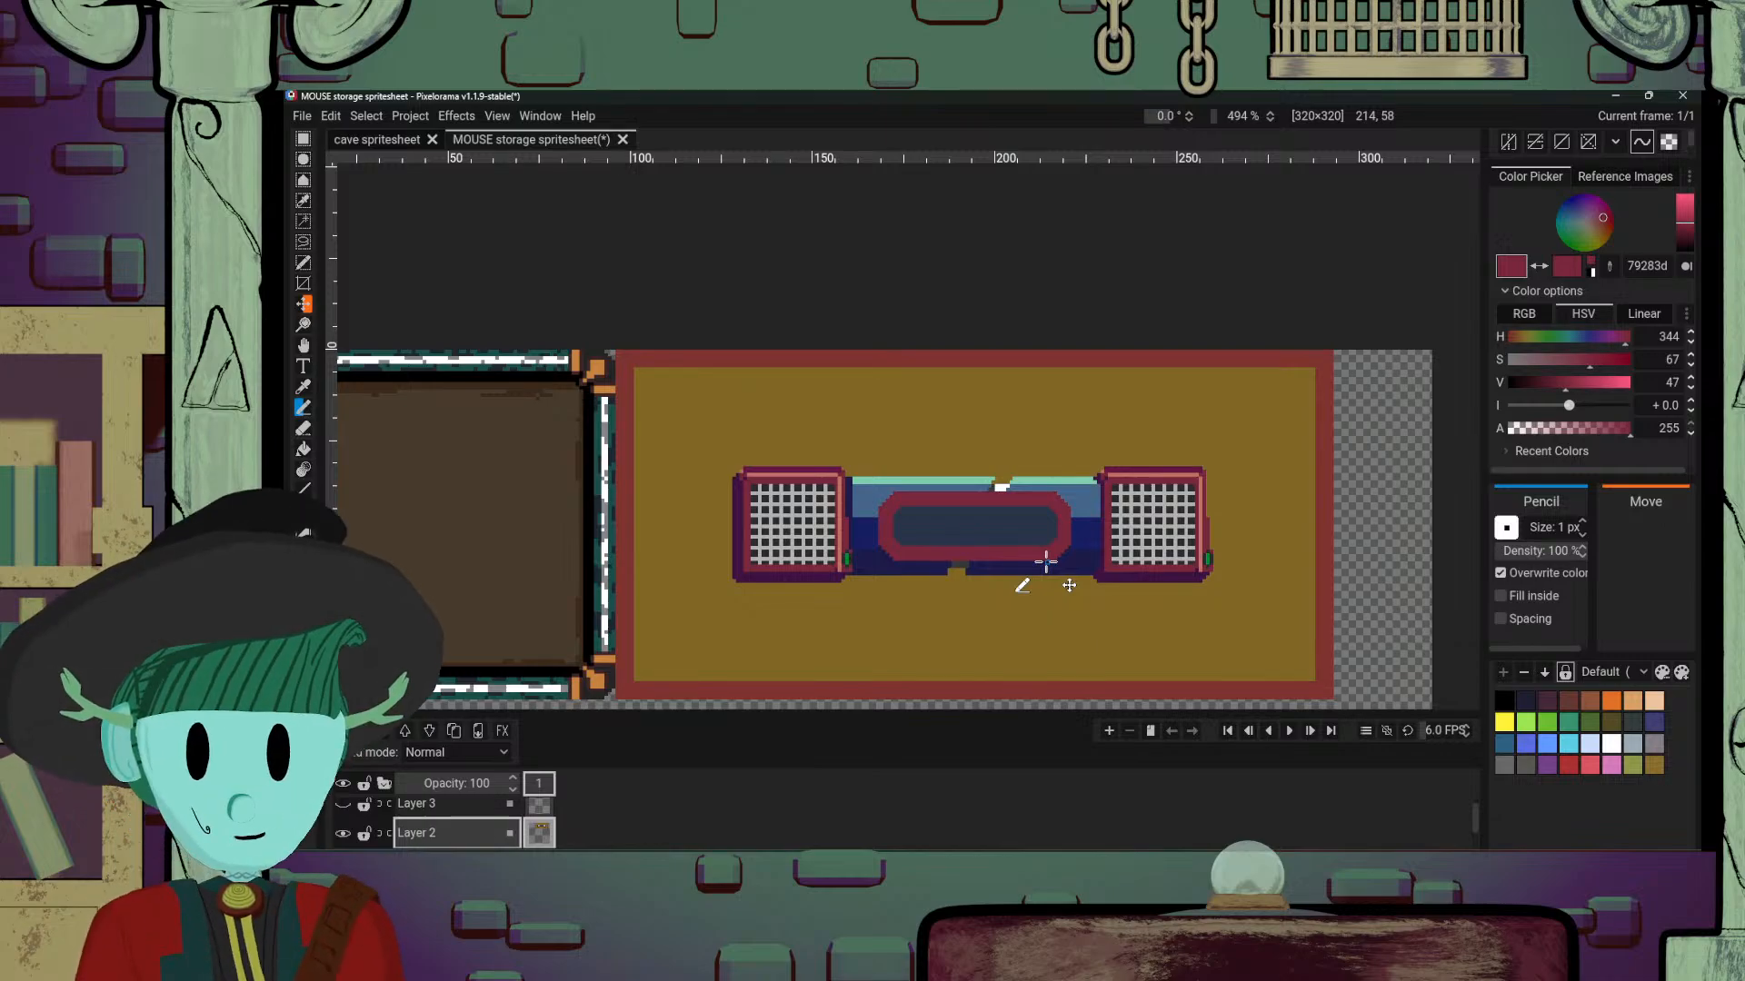
Step: Draw a slanted two-pixel-wide 79283d stripe across the right part of the dark panel, from its top edge to its bottom edge
scroll(1046, 561, "up", 3)
scroll(1045, 561, "up", 5)
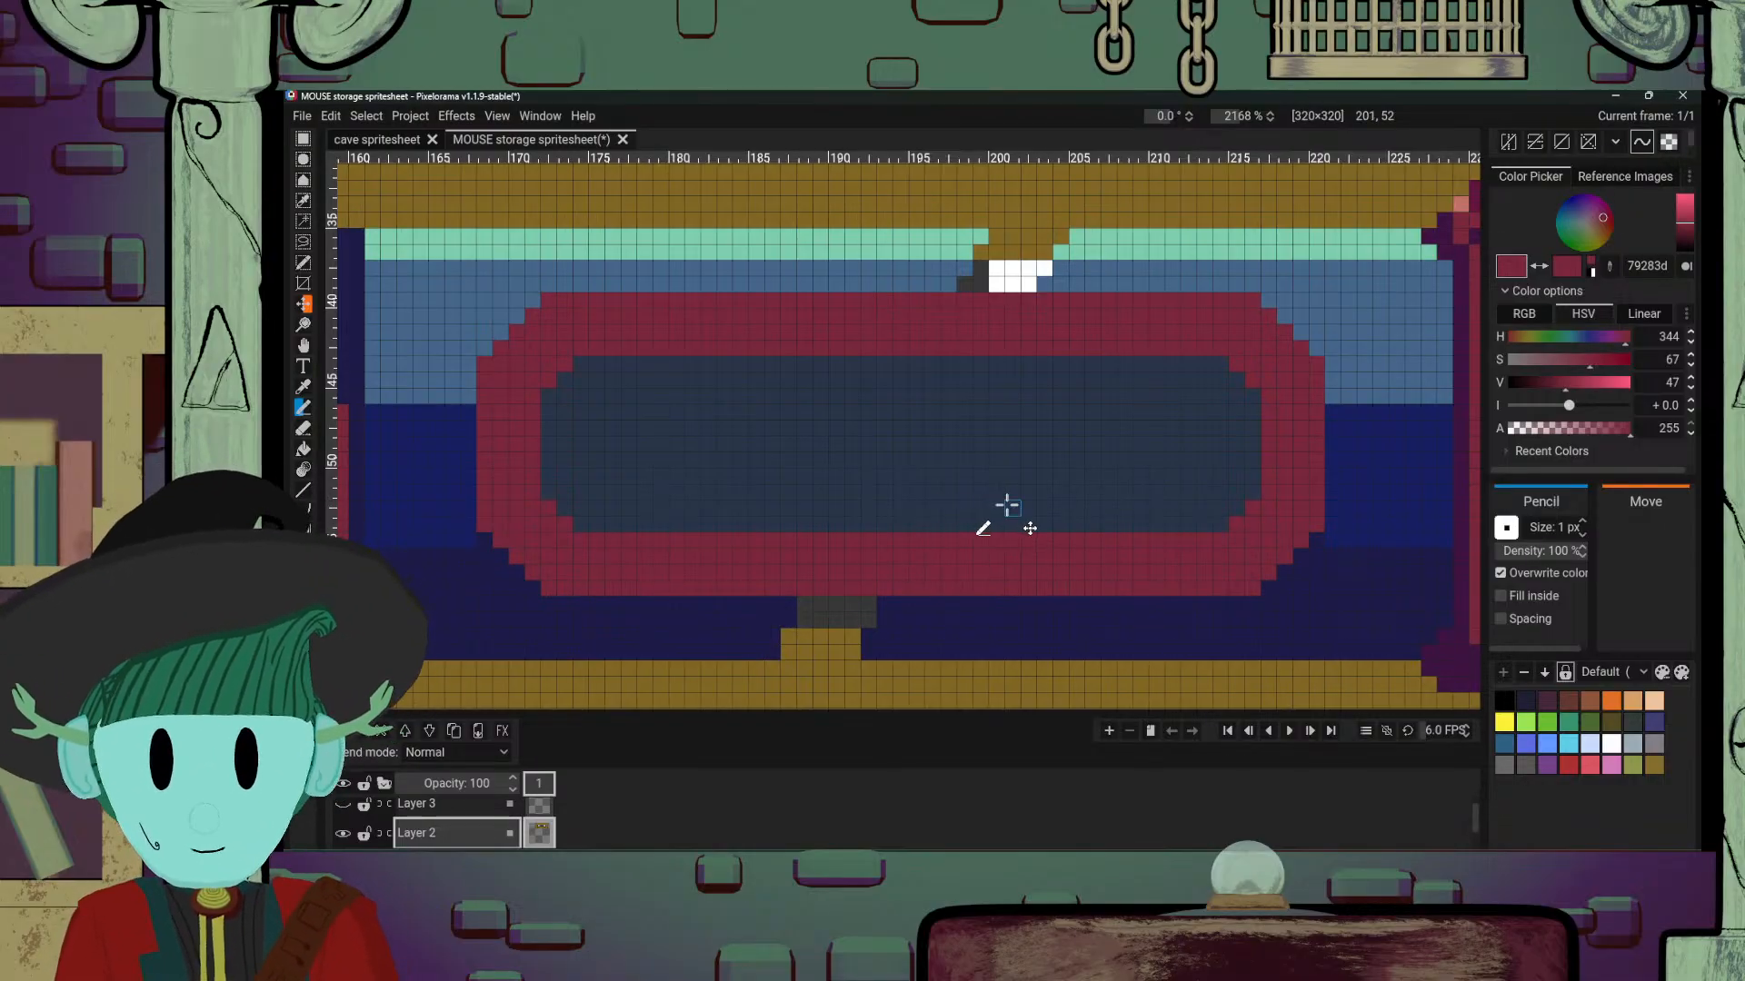
key("o")
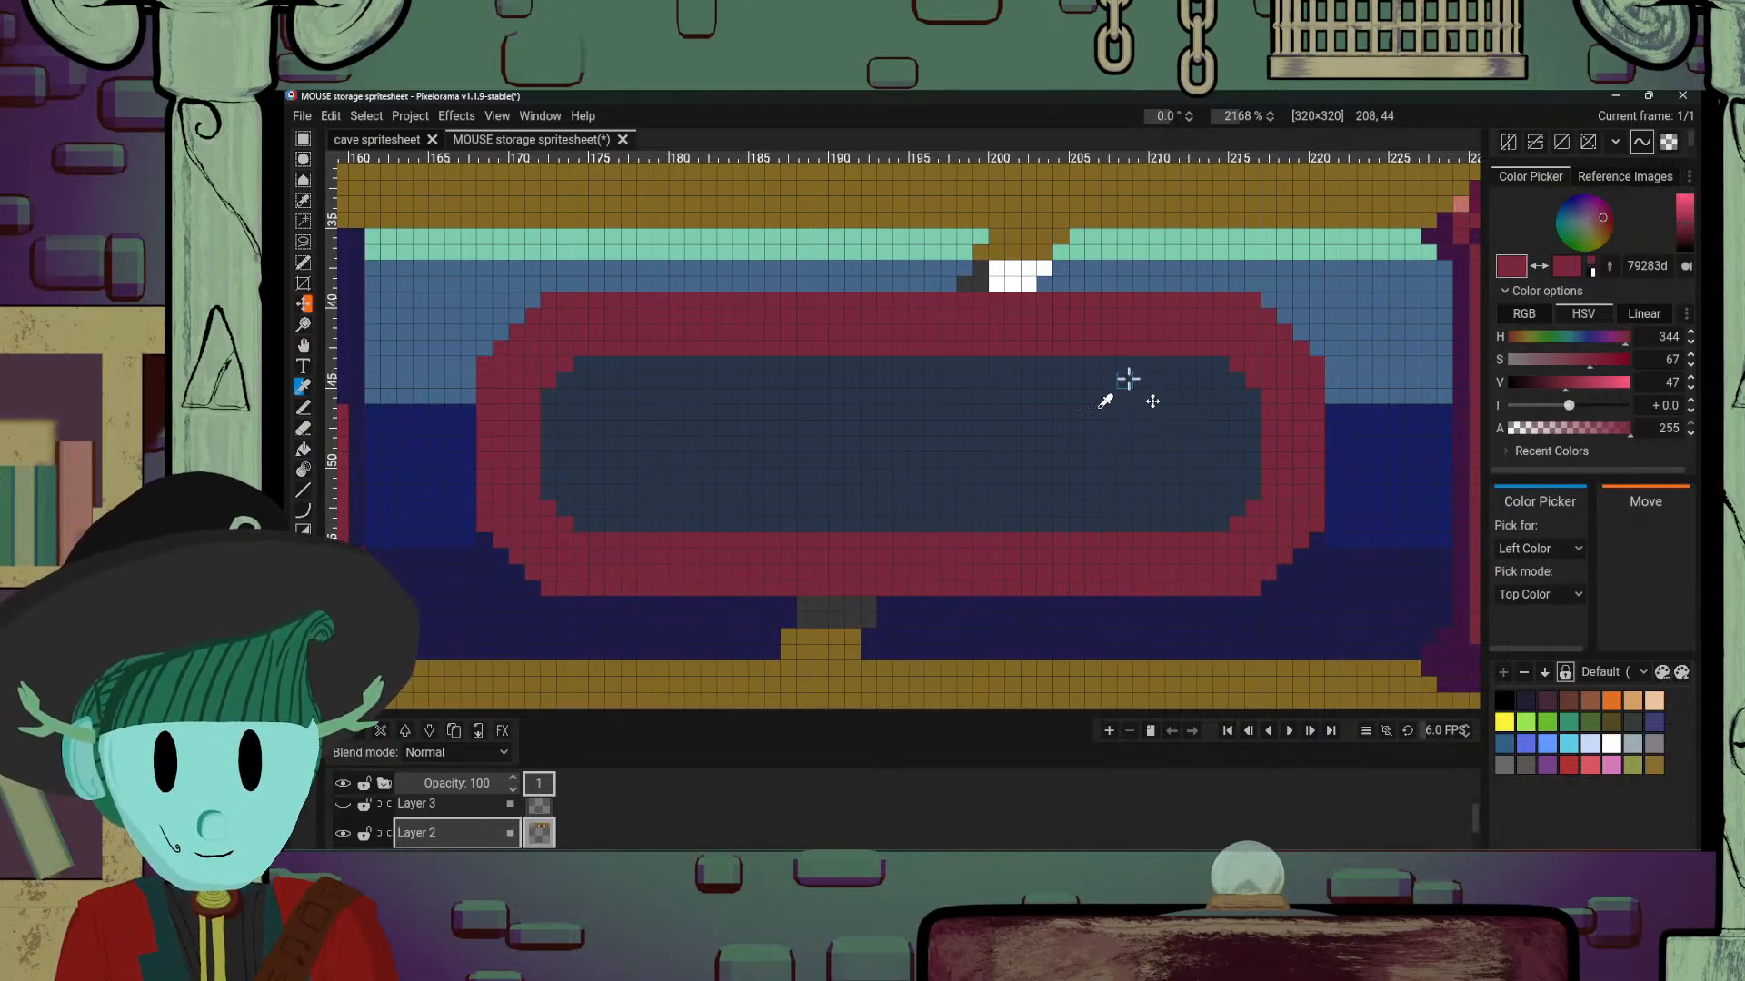
key("p")
mouse_move(1137, 362)
left_mouse_down()
mouse_move(1040, 525)
mouse_move(996, 560)
left_mouse_up()
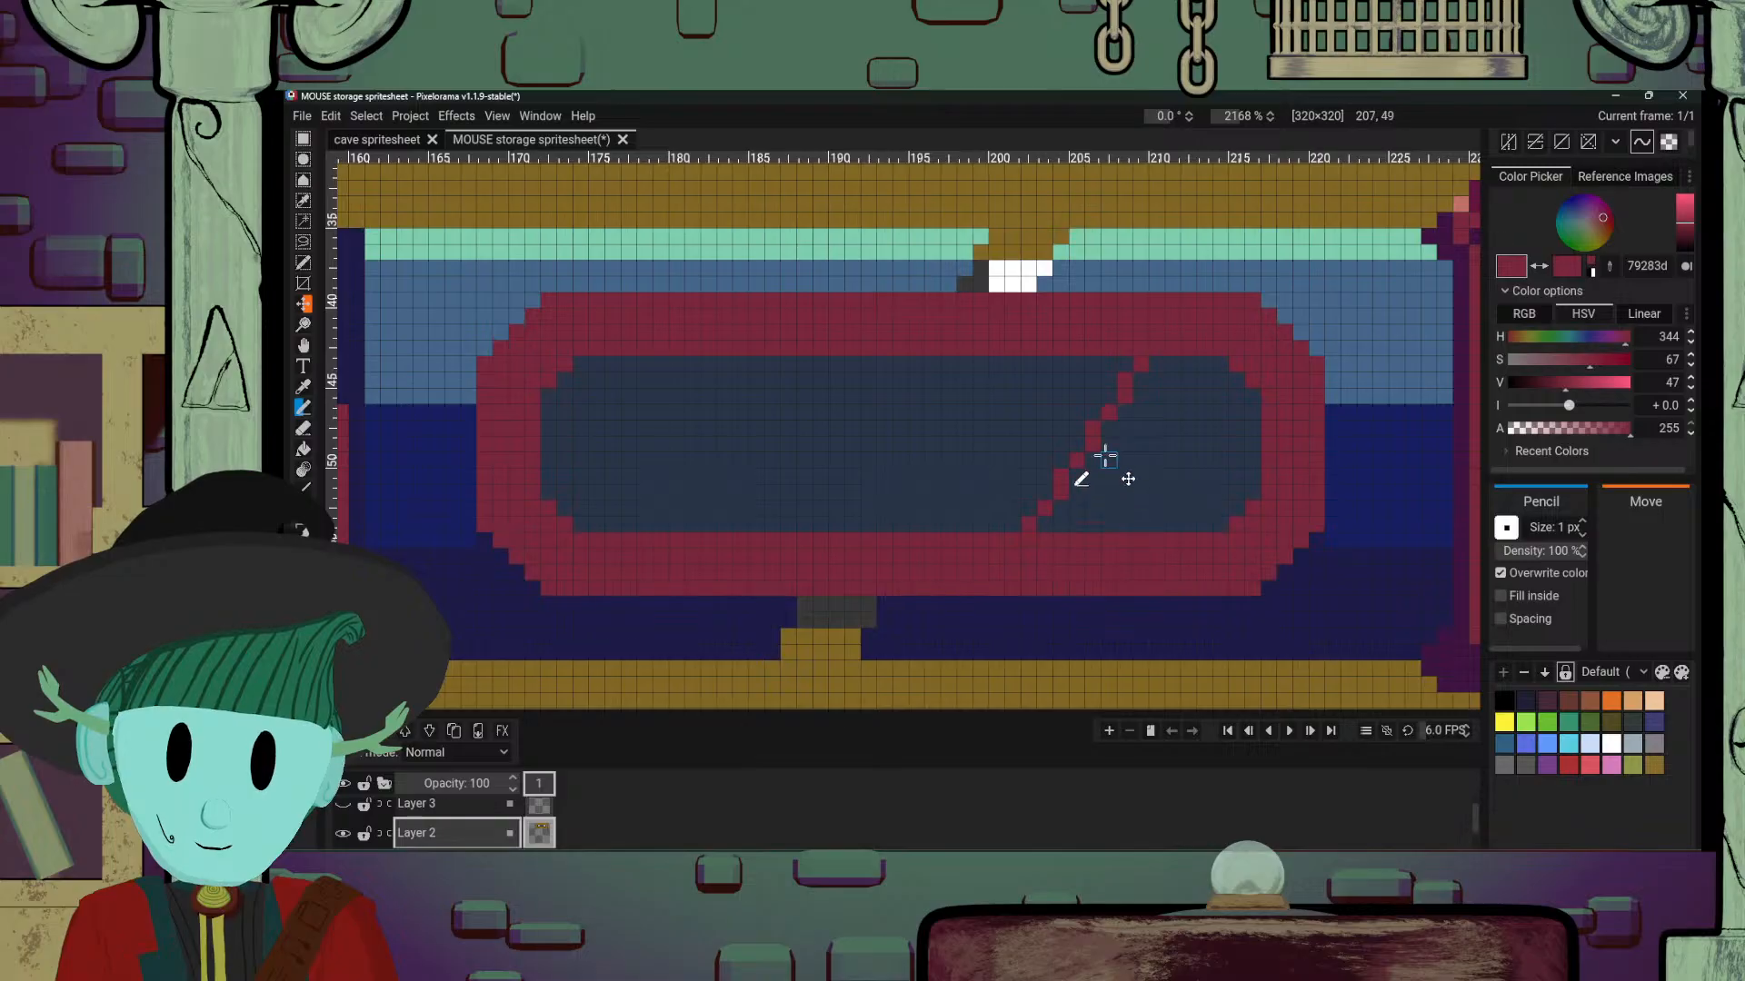
left_click_drag(1155, 365, 1126, 411)
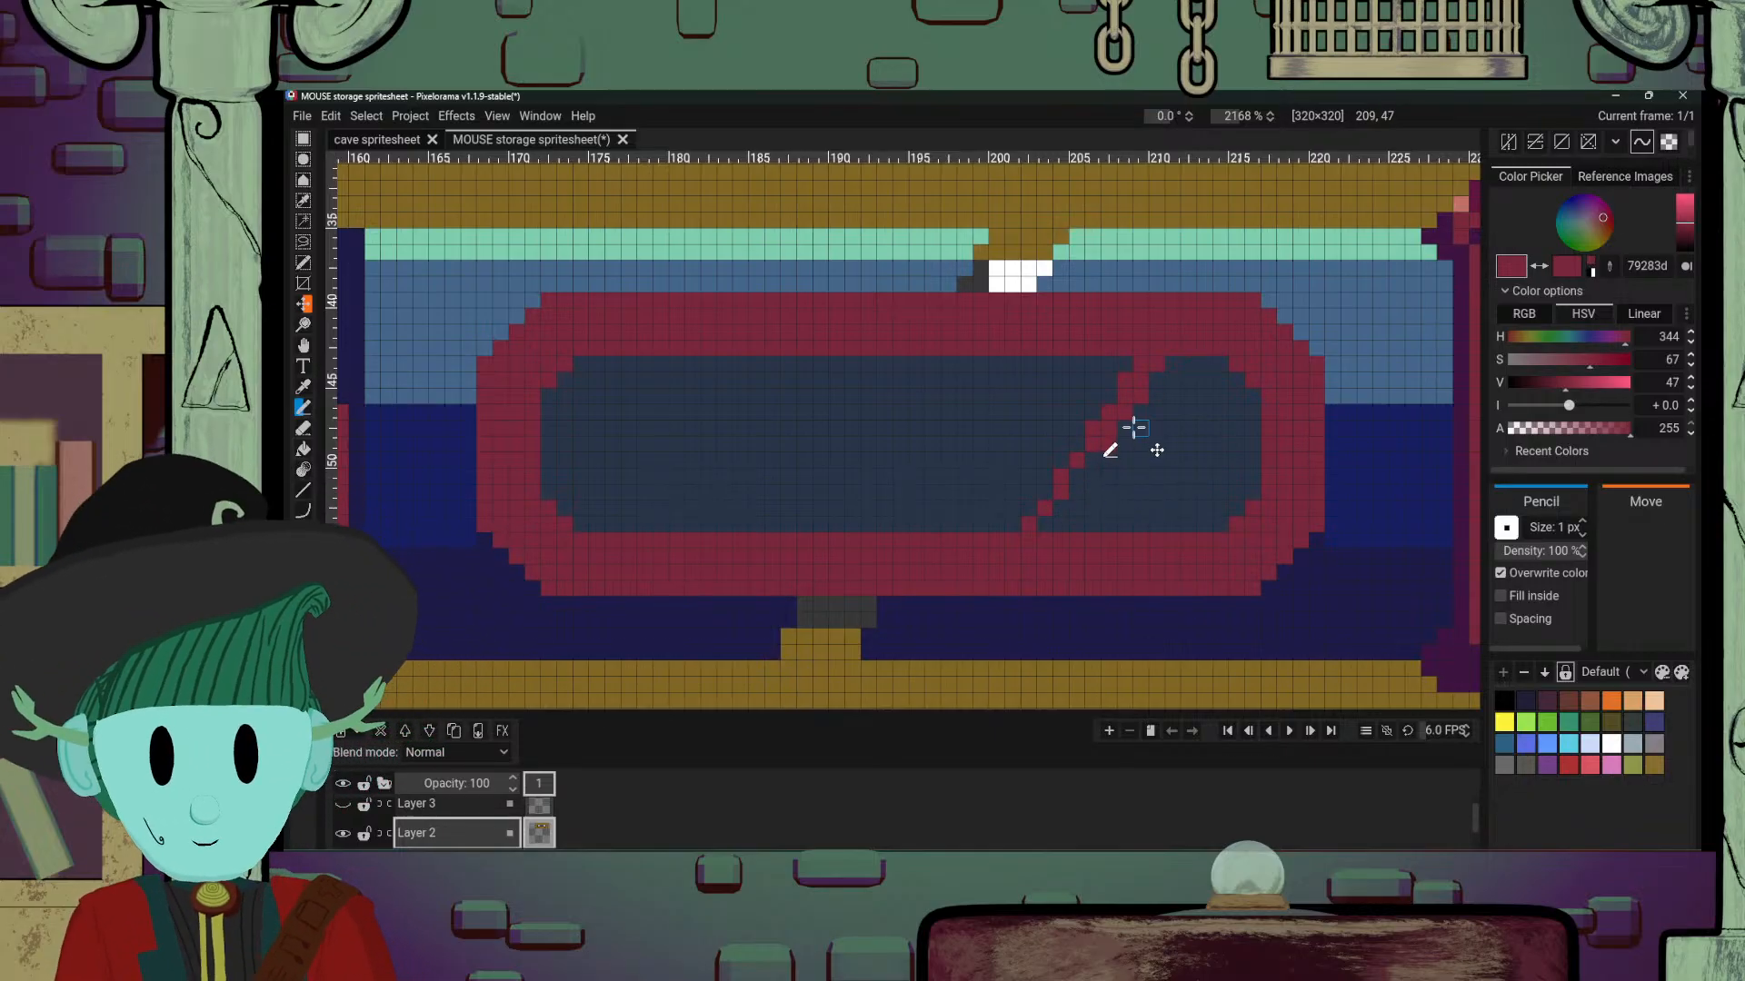
left_click_drag(1073, 479, 1073, 493)
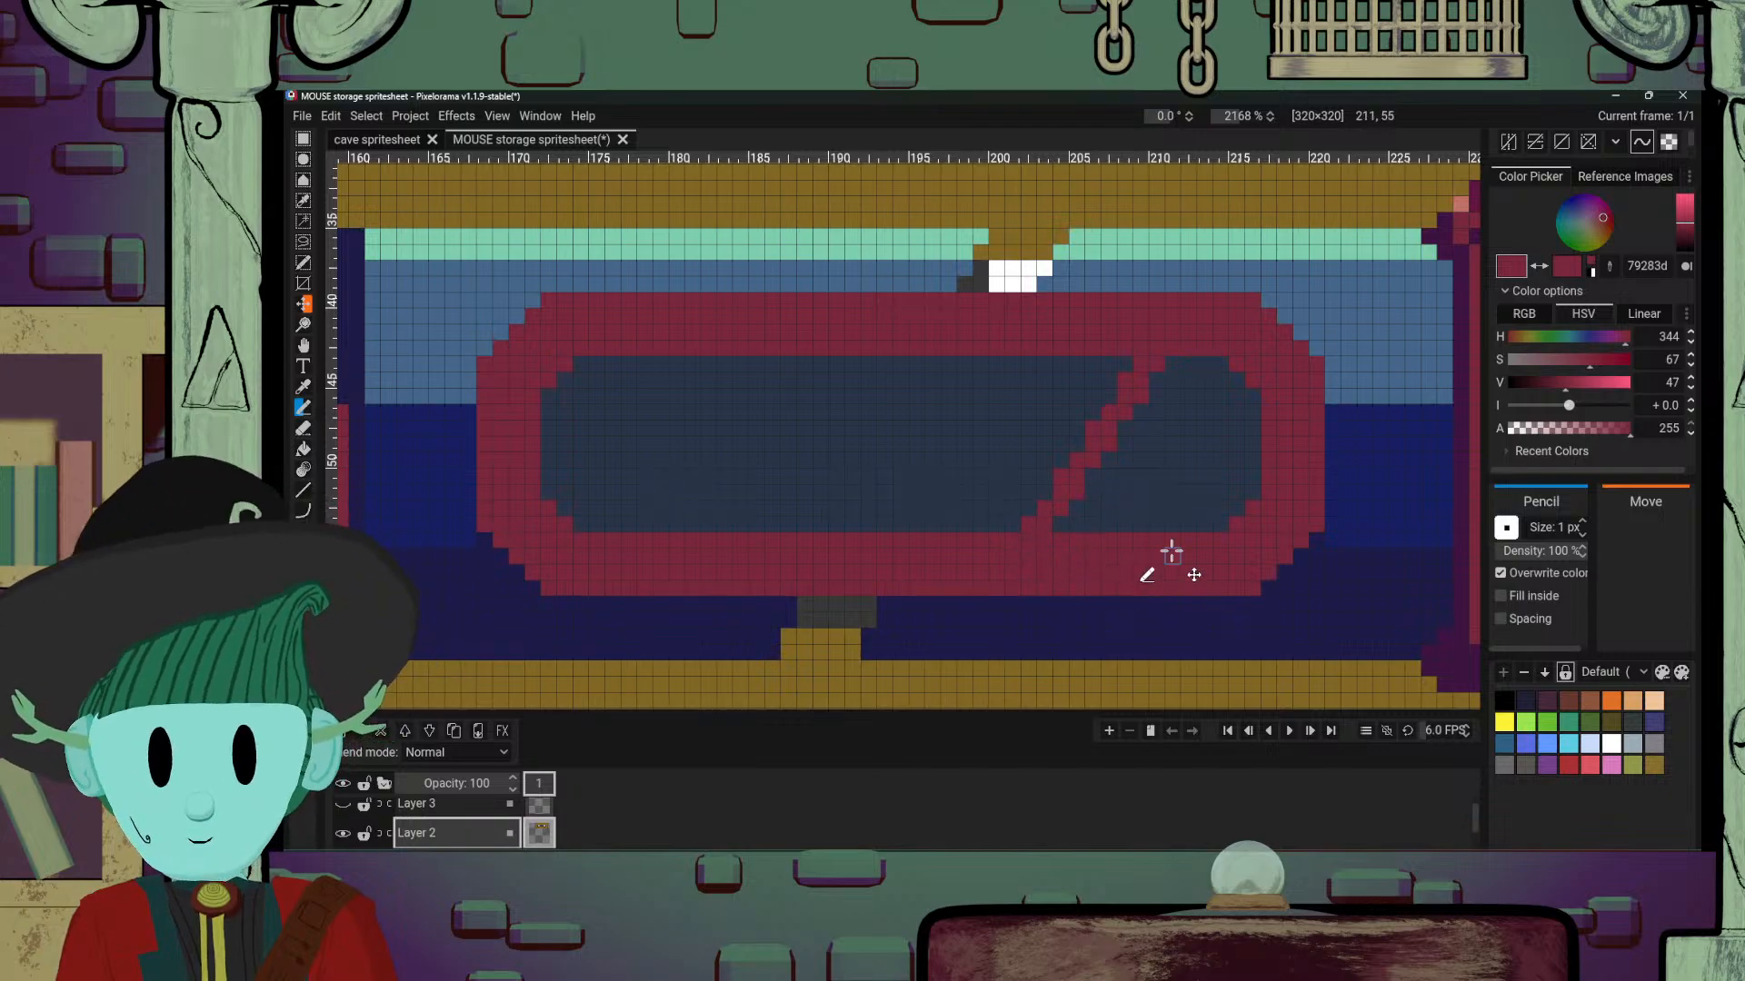
Step: Examine the slanted stripe at sheet scale and close up, and show the guide lines on Layer 3
scroll(1094, 611, "down", 5)
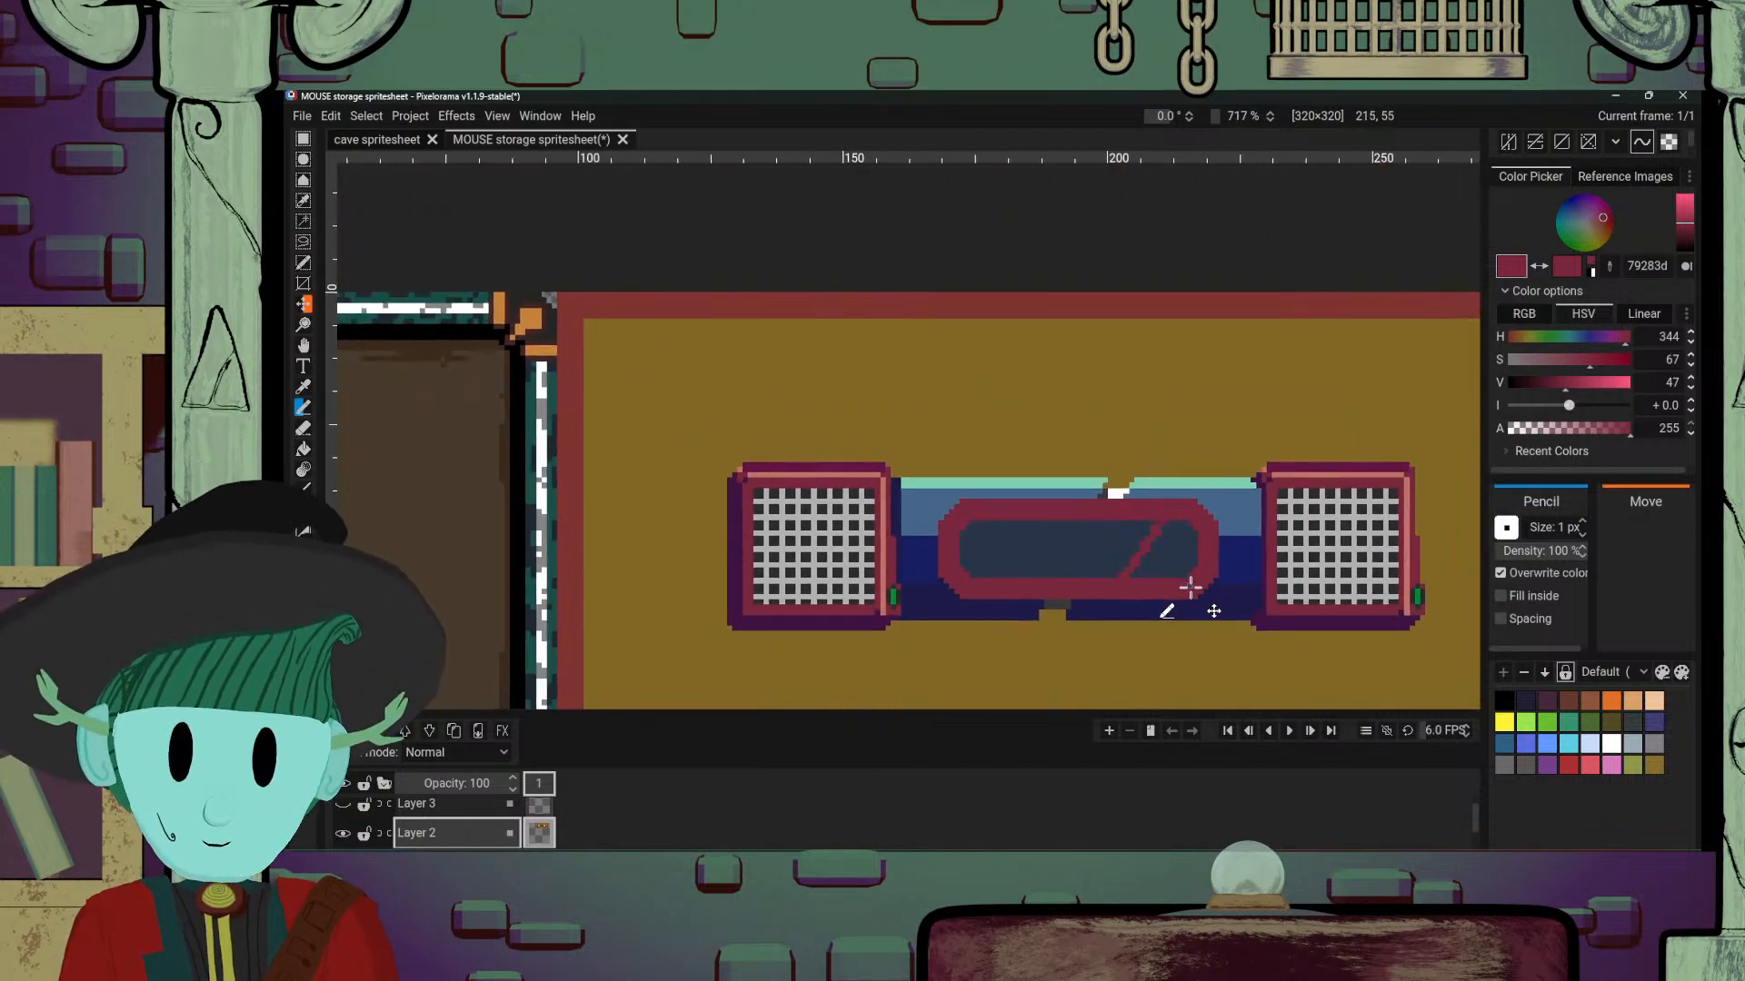
scroll(1191, 587, "up", 2)
scroll(1186, 591, "up", 4)
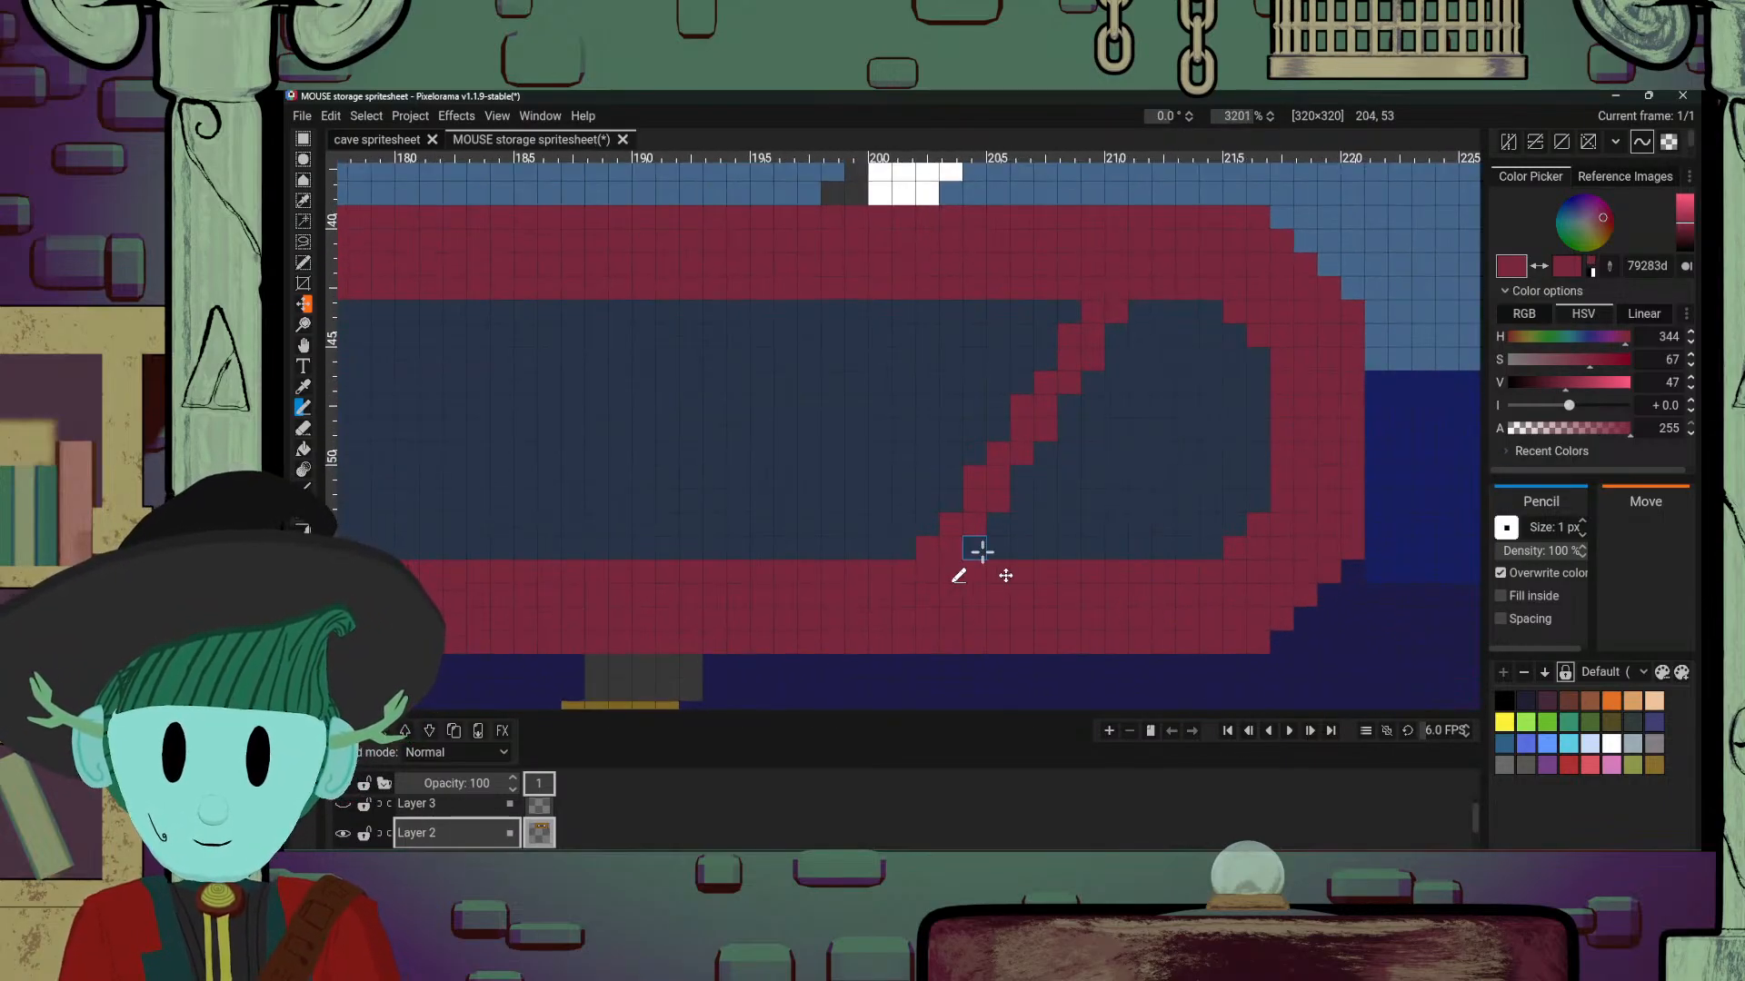
left_click_drag(981, 551, 1183, 515)
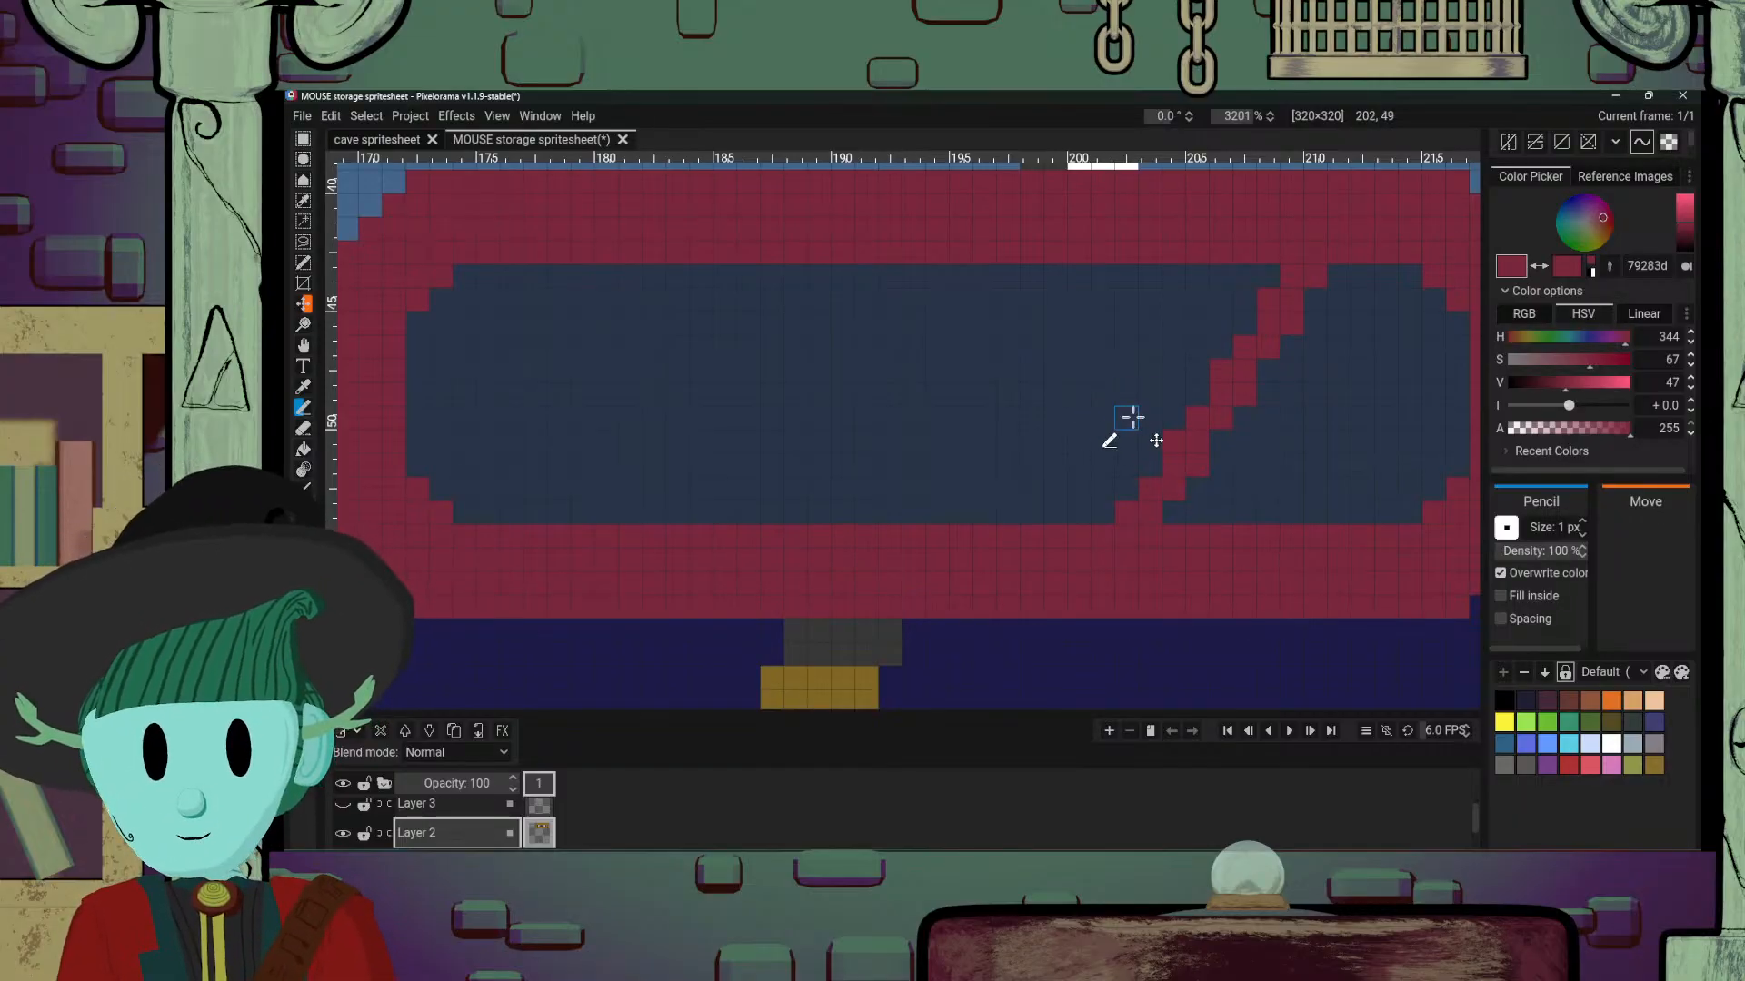
scroll(1104, 445, "down", 5)
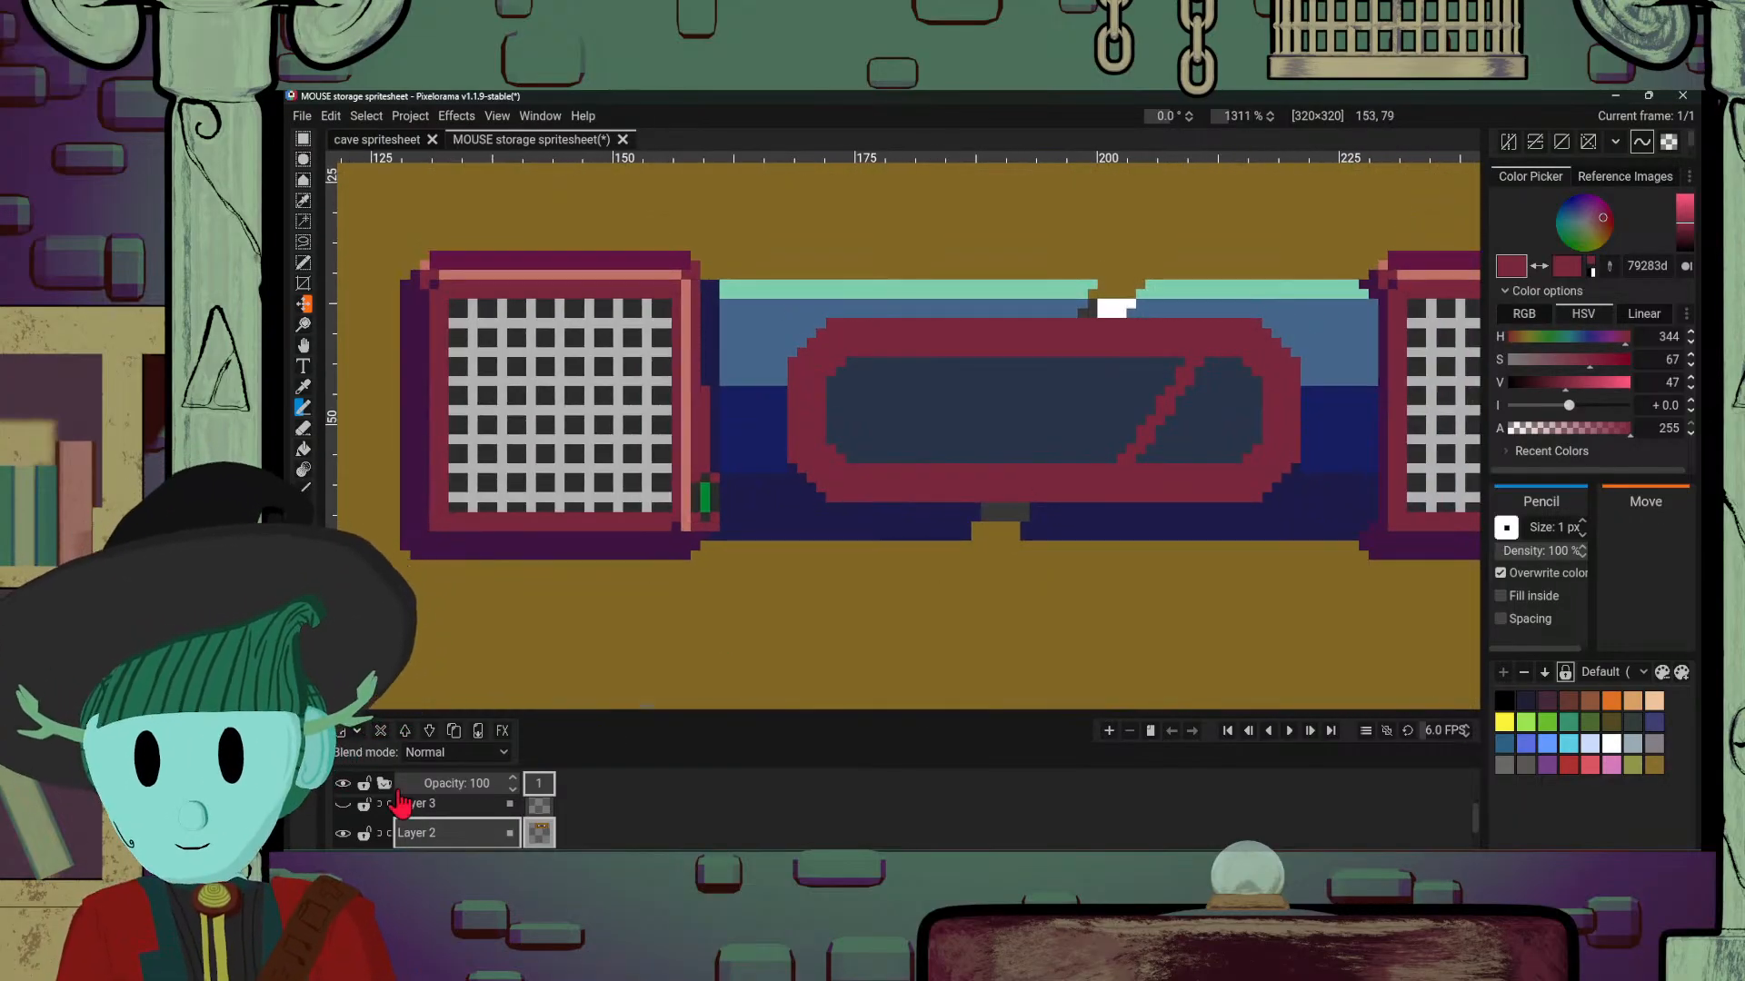
left_click(343, 805)
scroll(1182, 536, "up", 3)
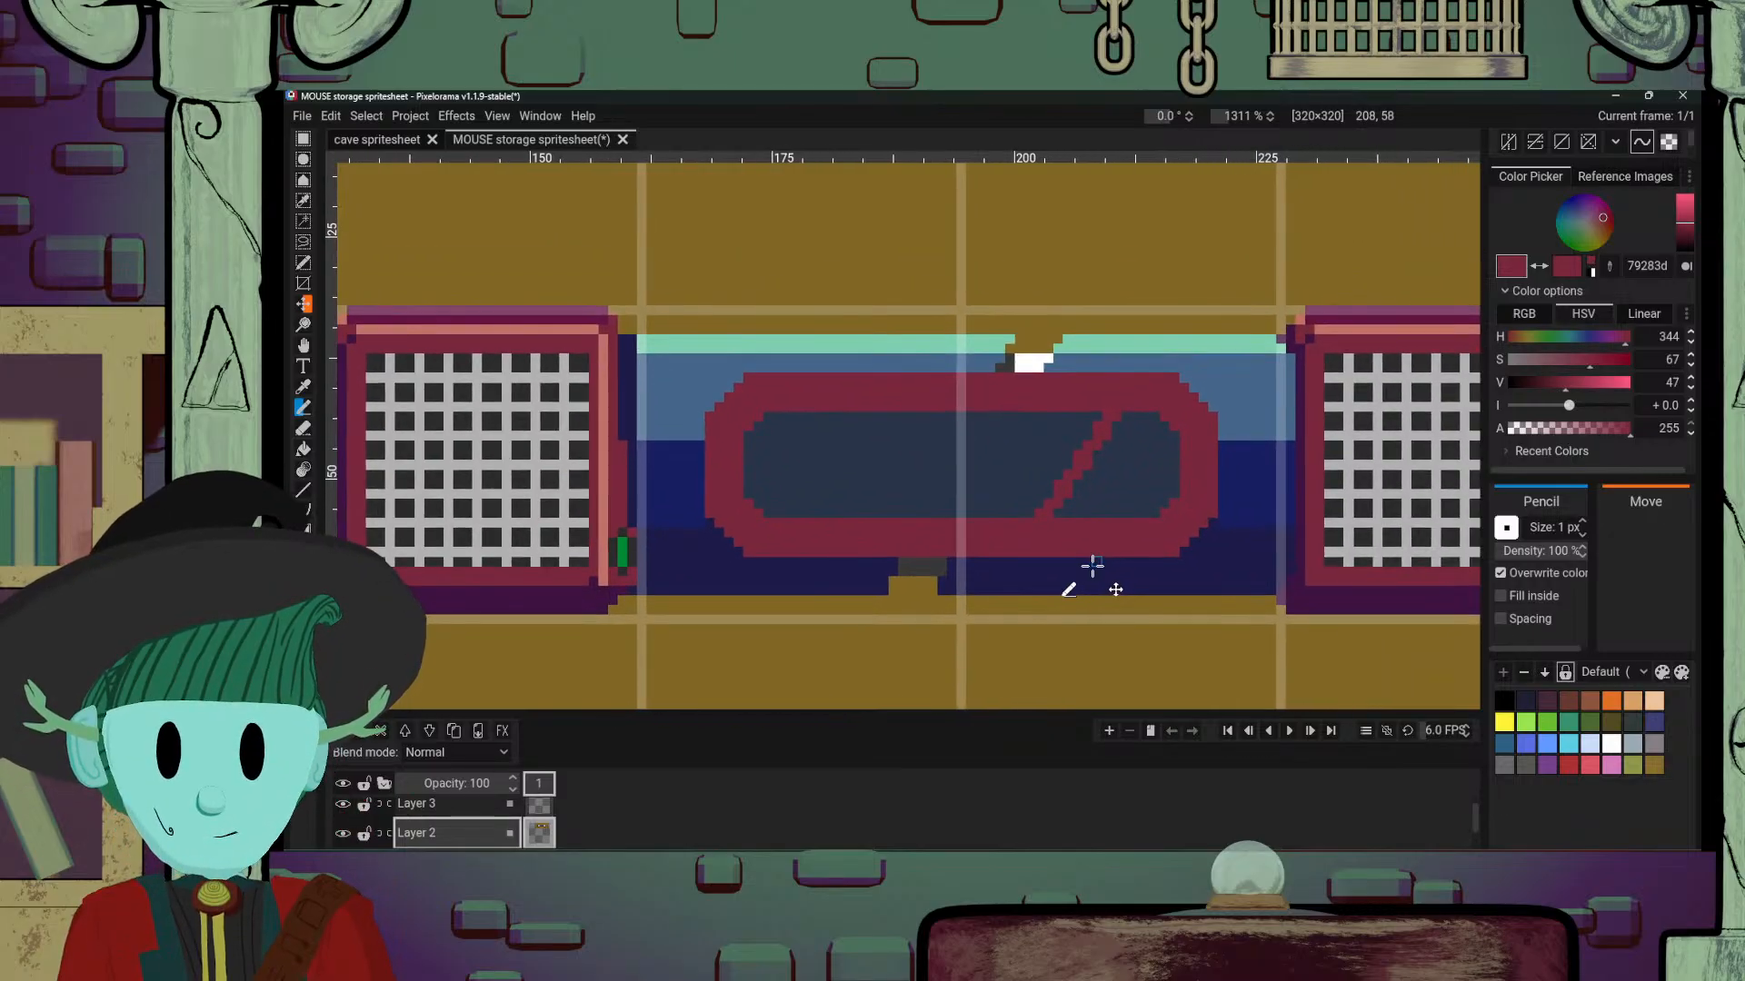
left_click_drag(1090, 525, 1134, 584)
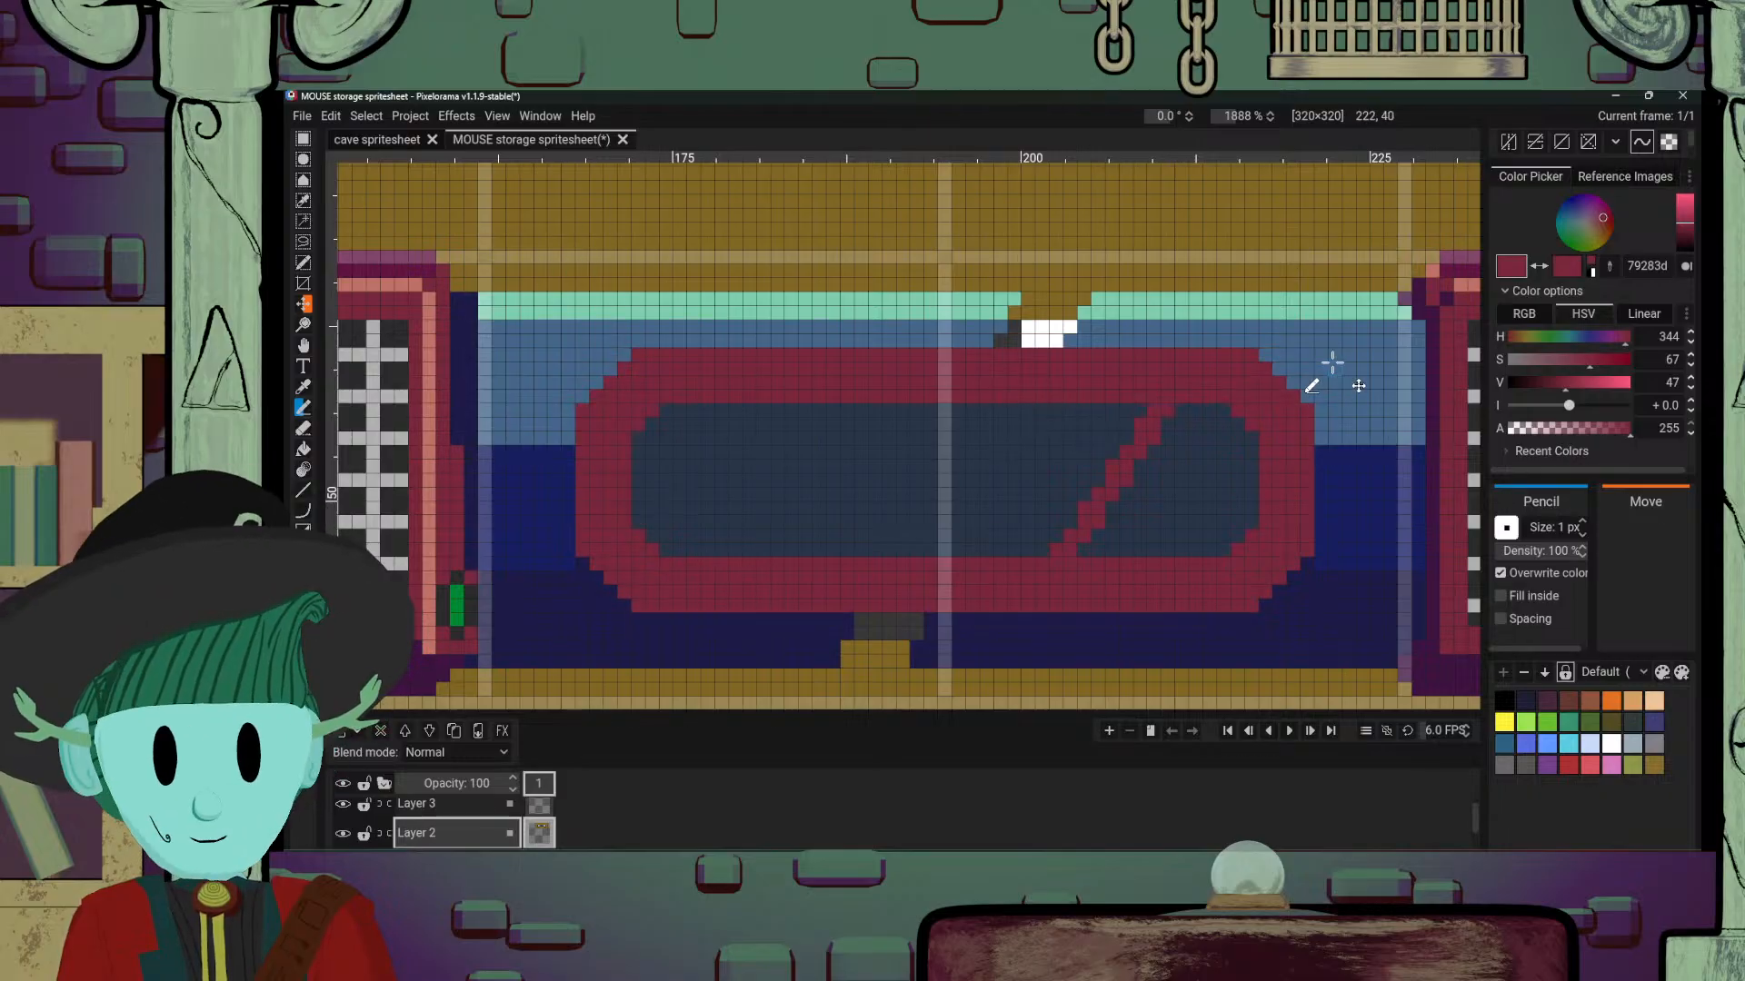
Step: Copy a 12 × 13 pixel selection around the slanted stripe and place the duplicate directly to its left, 12 pixels over
left_click(303, 138)
left_click_drag(1036, 391, 1200, 571)
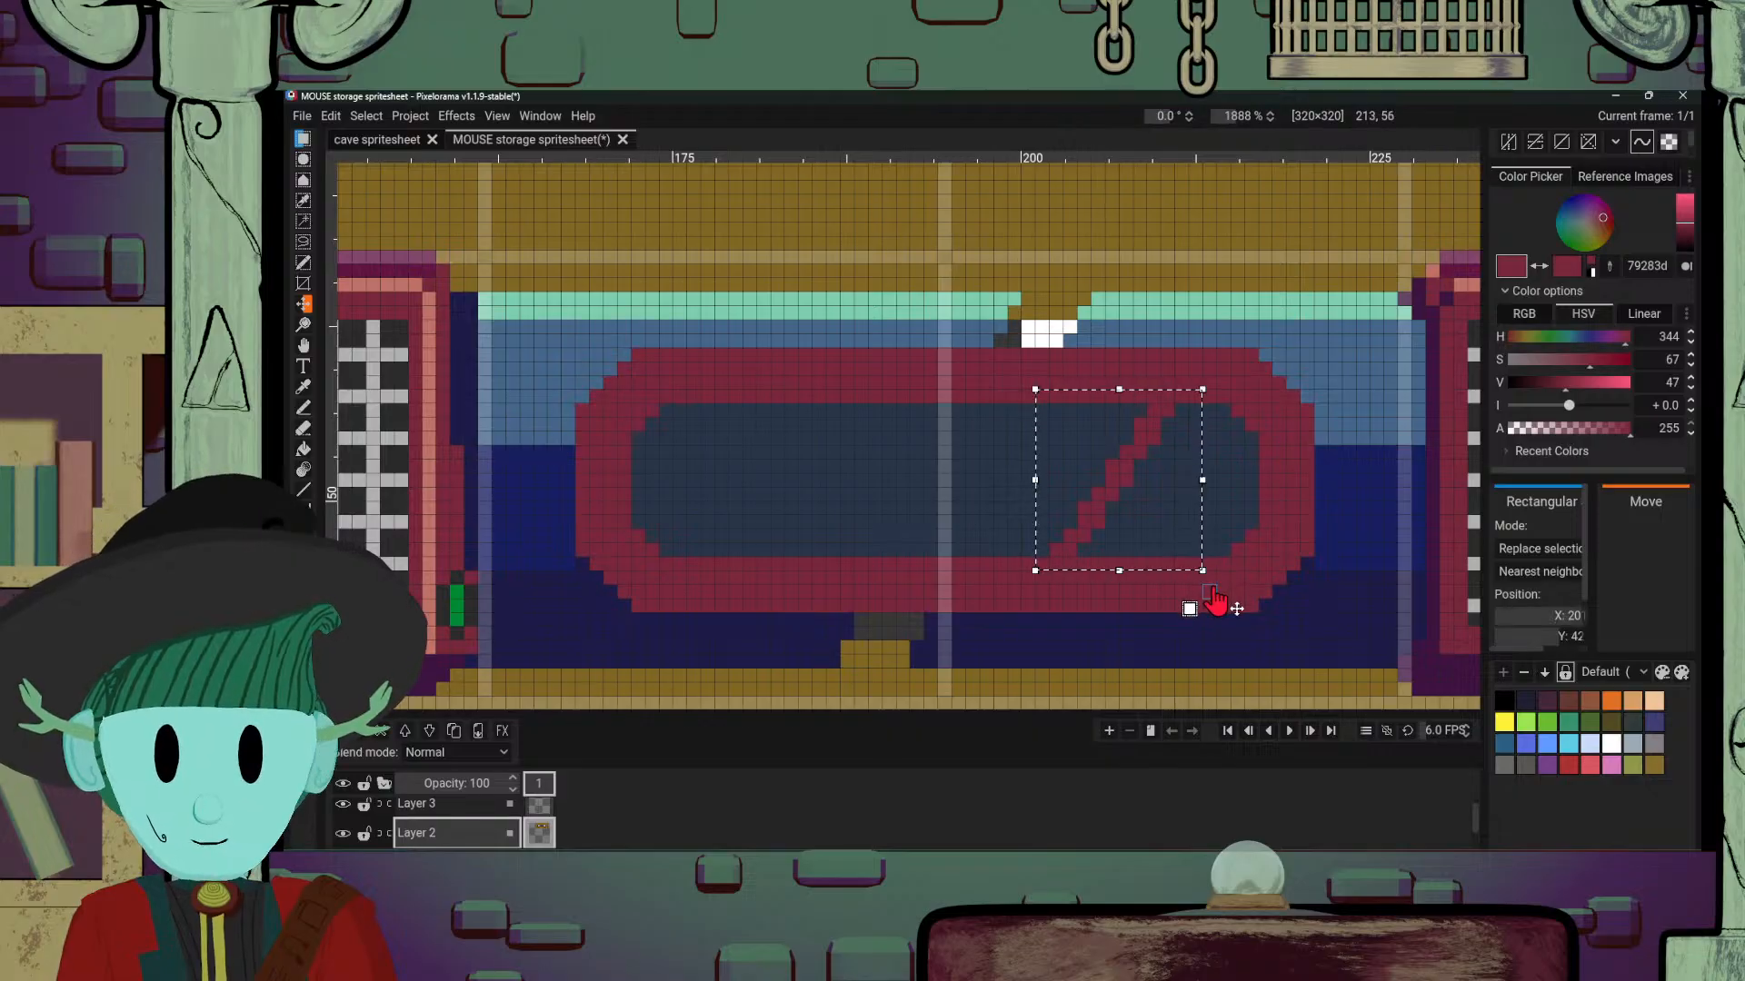
key("ctrl+c")
key("ctrl+v")
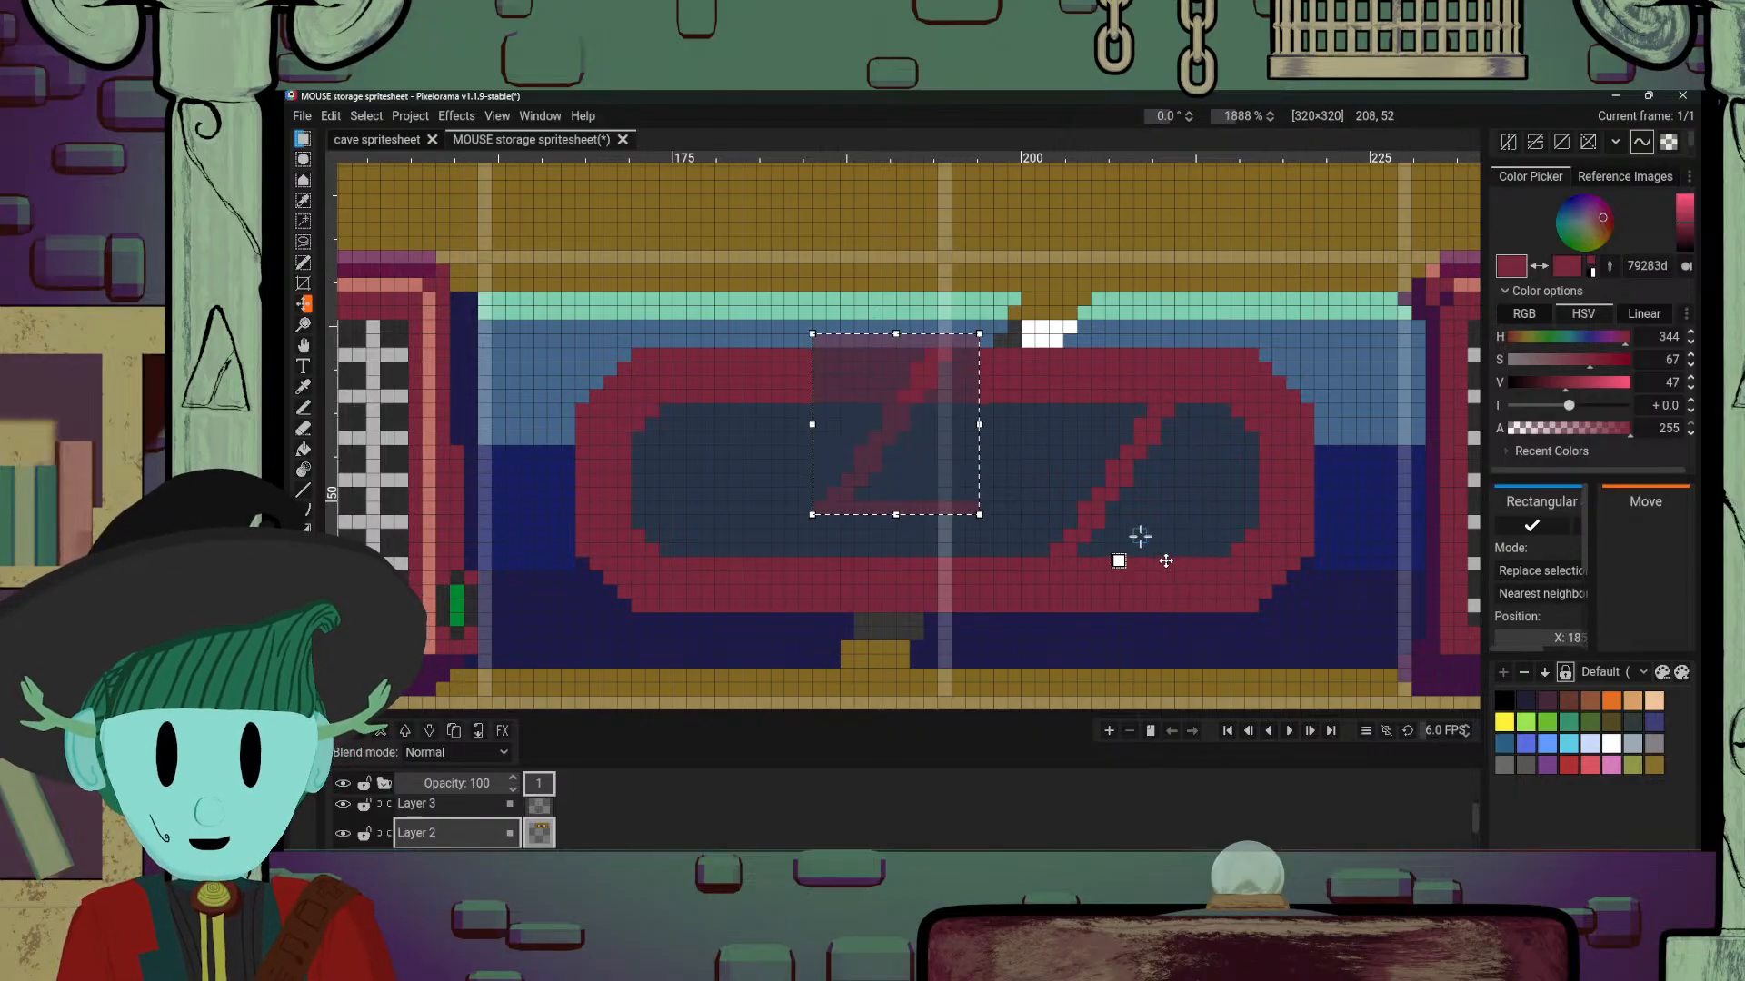
left_click_drag(928, 482, 988, 537)
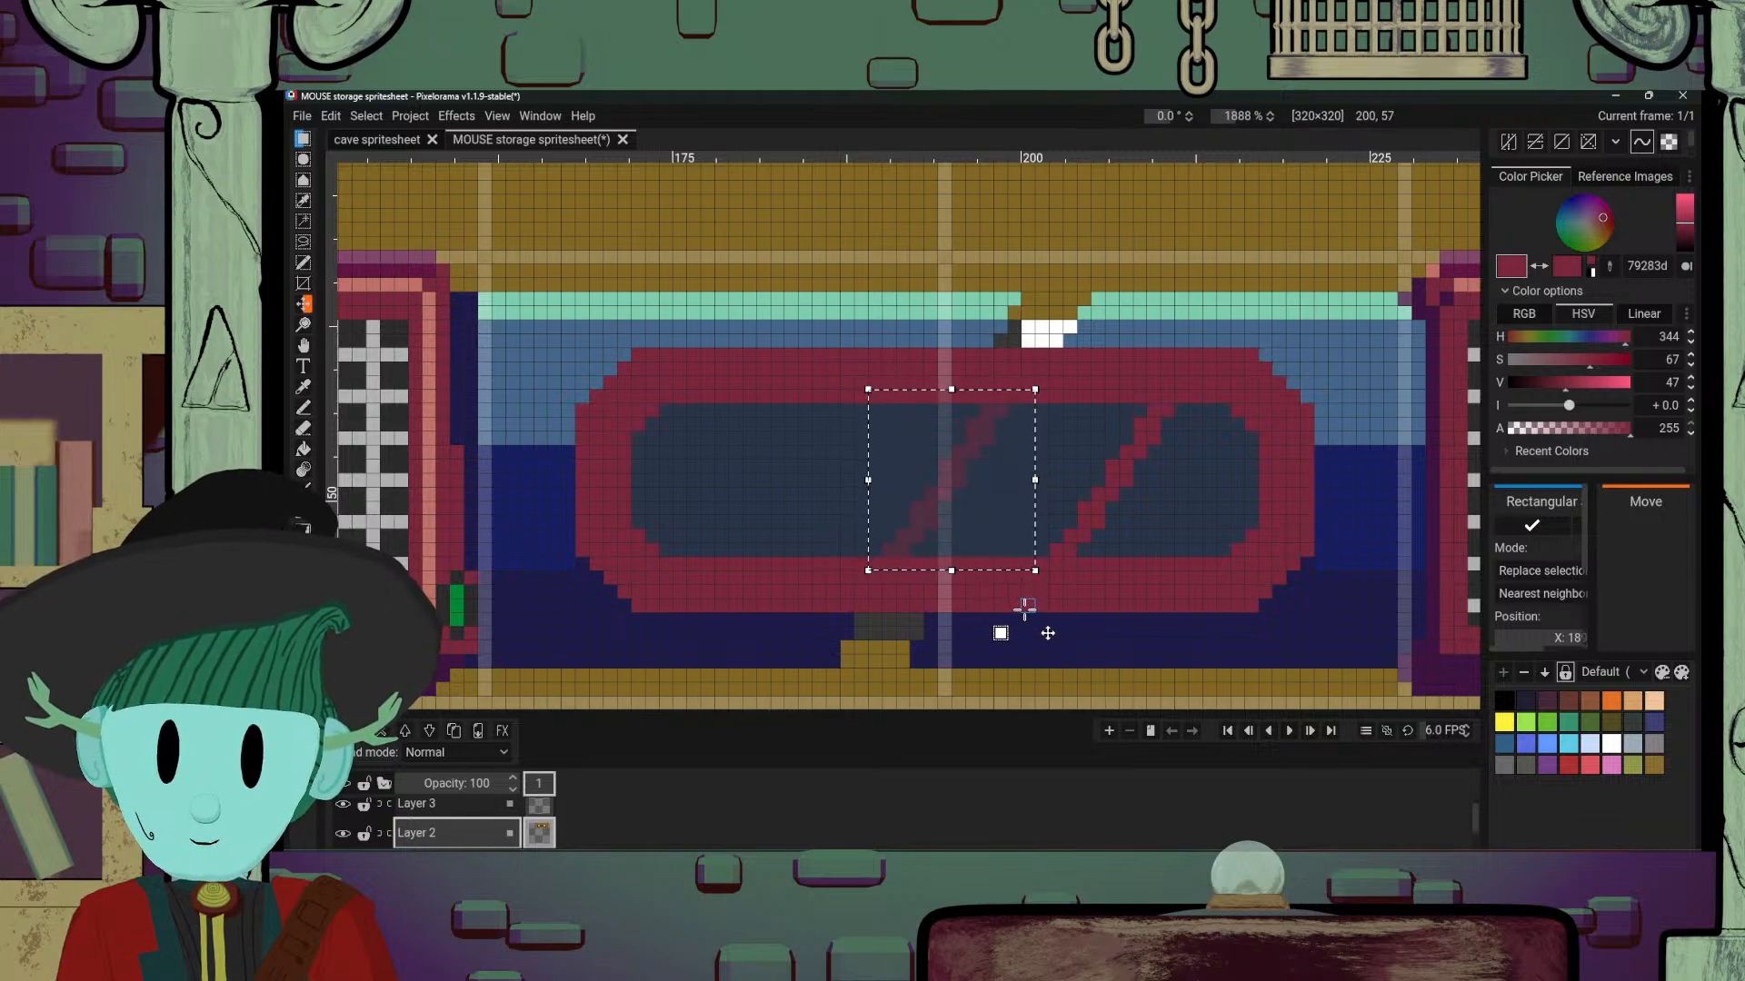
left_click_drag(1004, 522, 1003, 523)
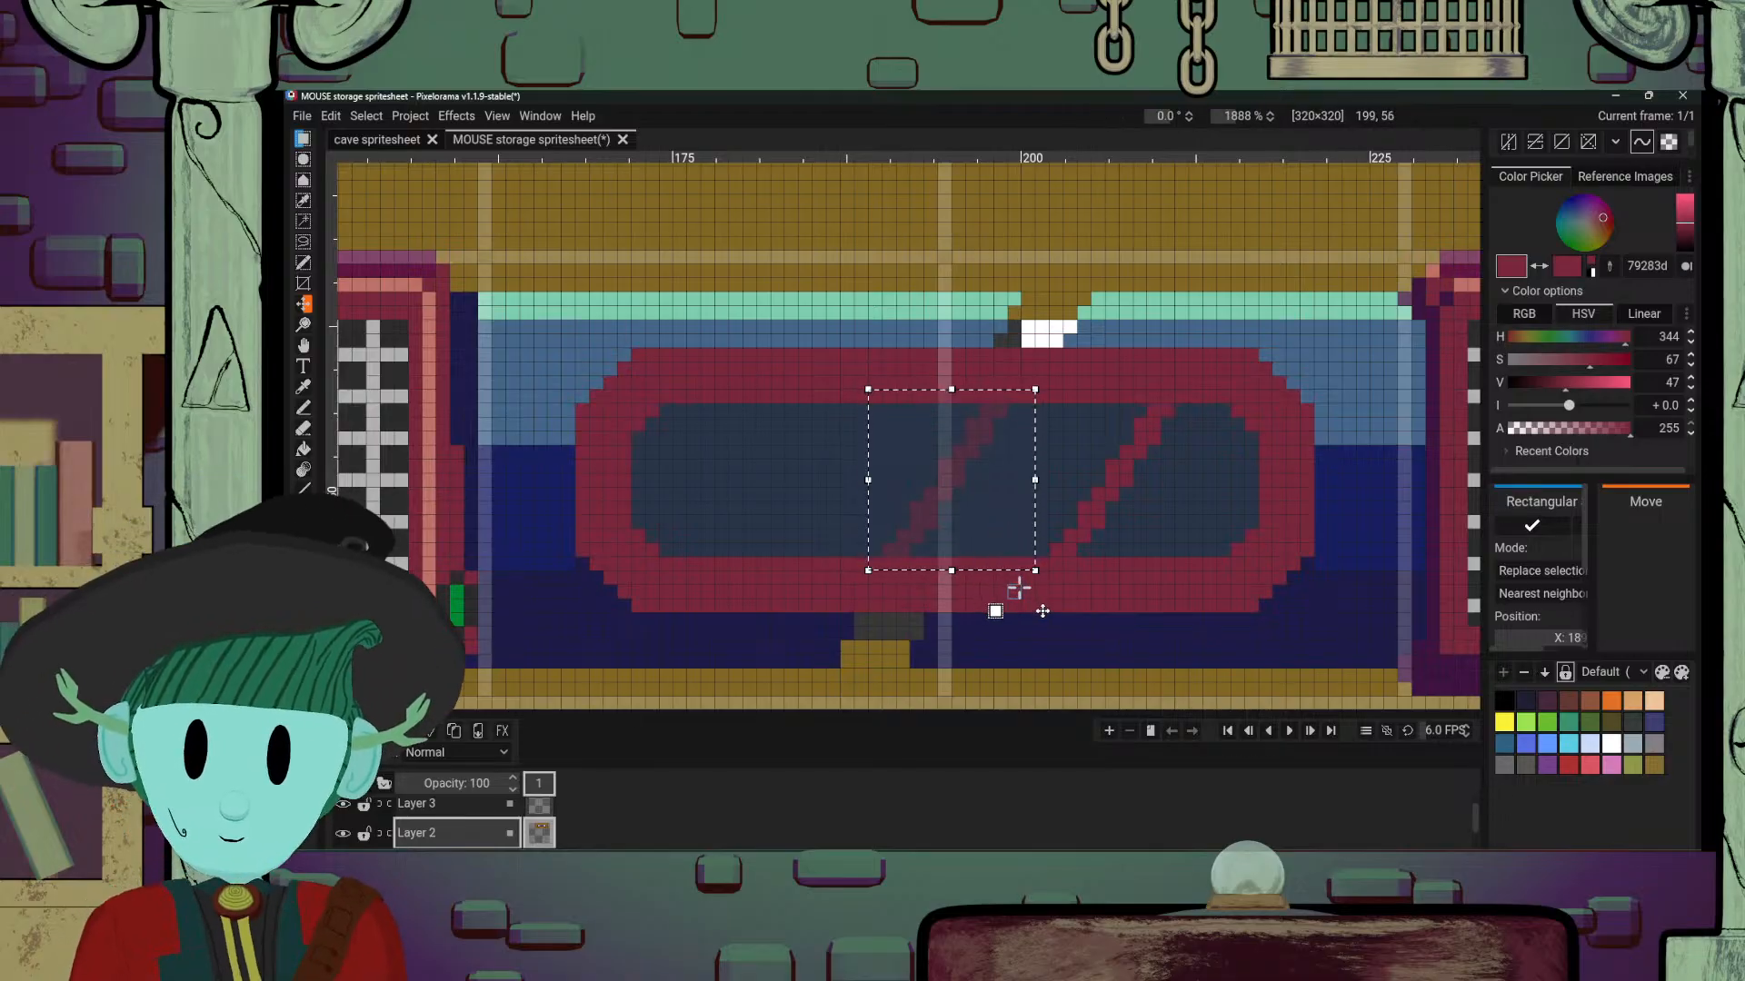
key("Return")
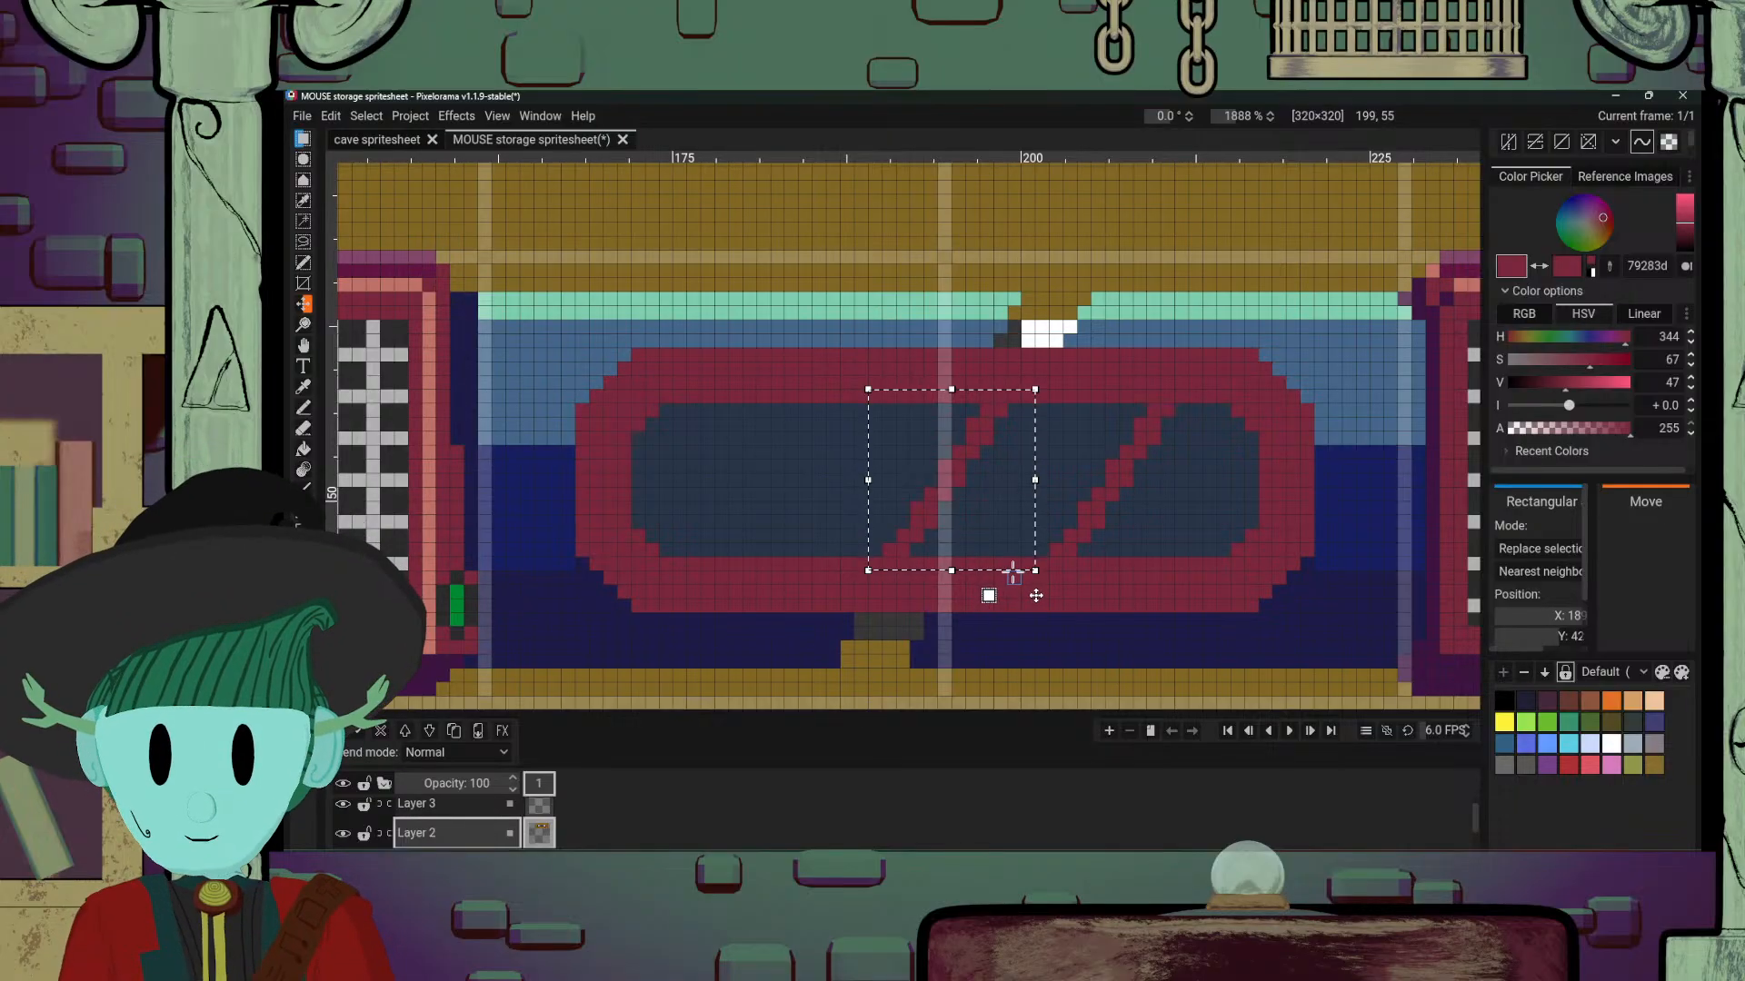
Step: Copy the selected middle stripe, place the duplicate 12 pixels to its left as the third stripe, and clear the selection
left_click_drag(949, 536, 835, 507)
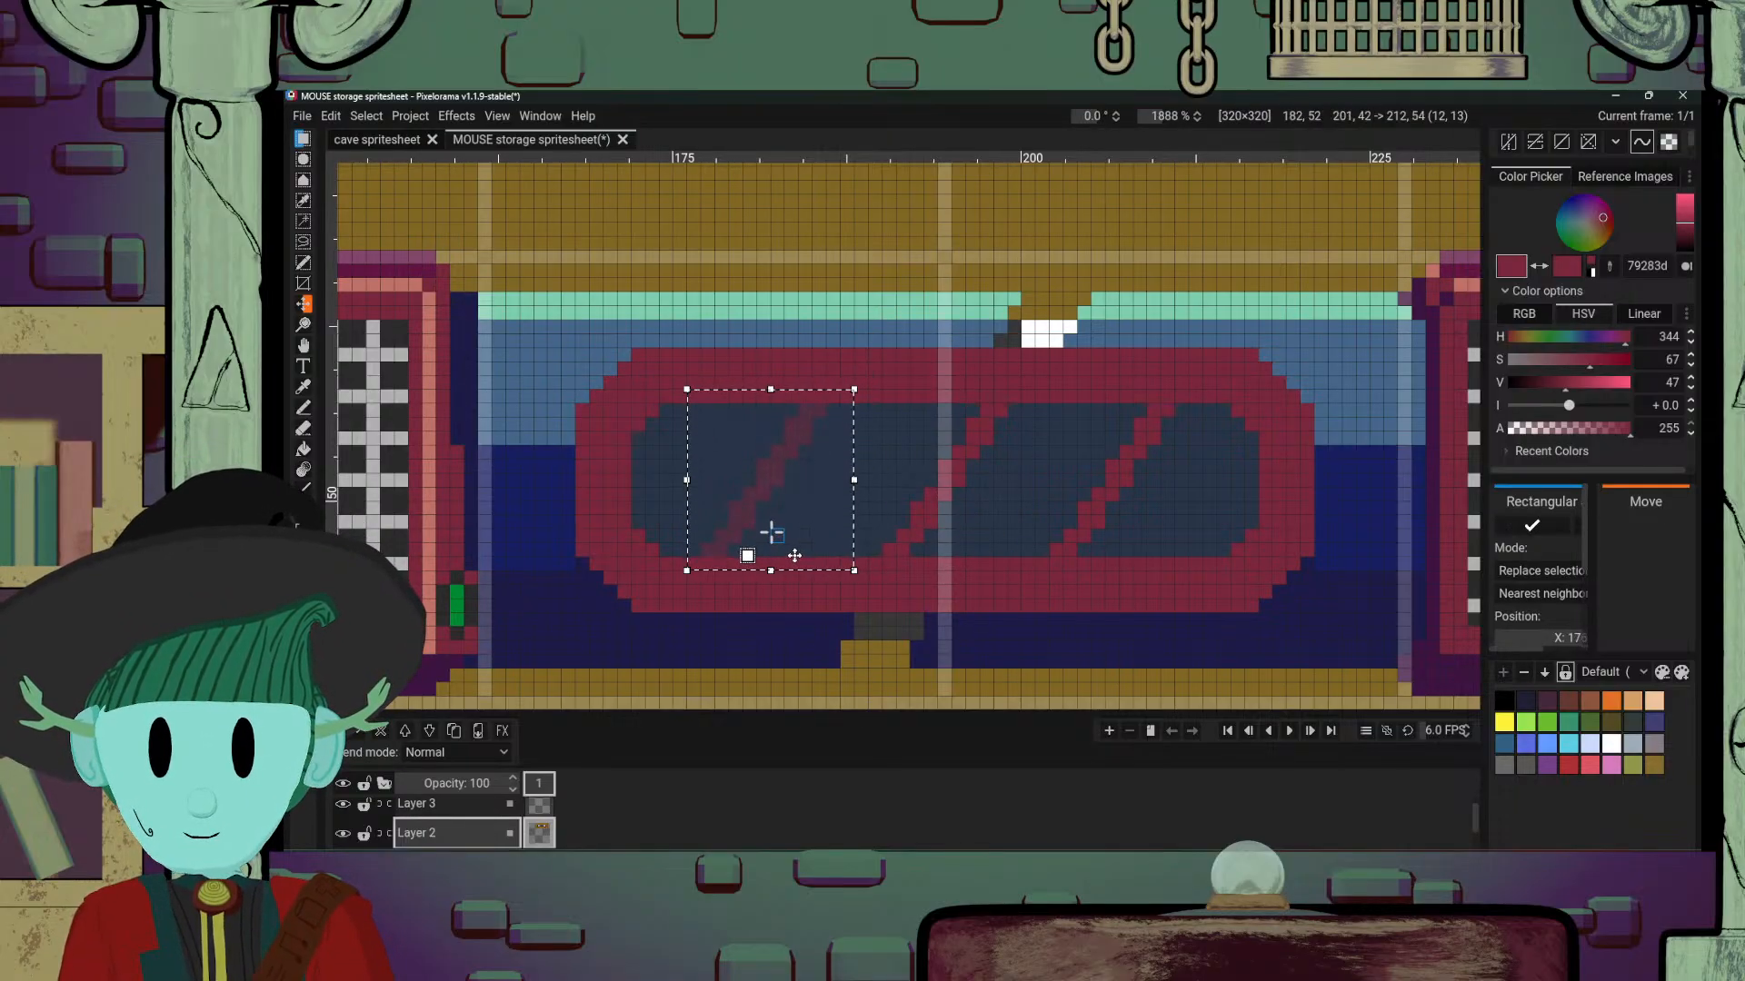
left_click_drag(771, 533, 772, 534)
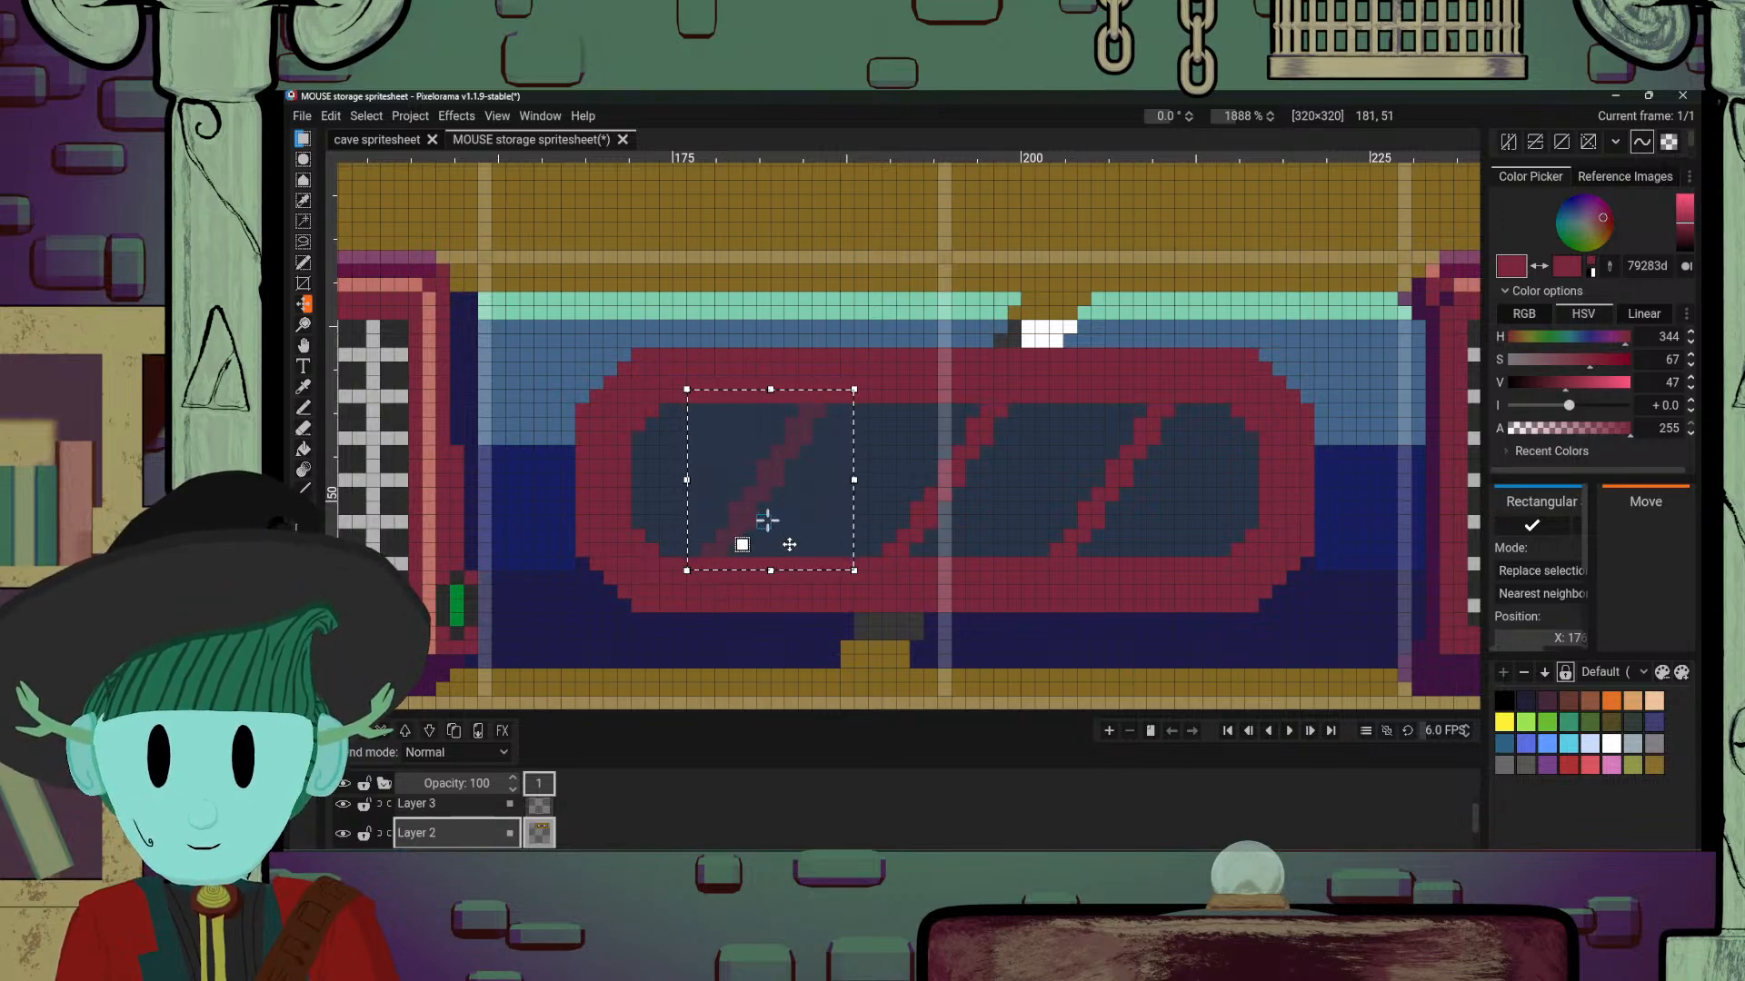
mouse_move(788, 544)
left_mouse_down()
mouse_move(807, 547)
mouse_move(786, 550)
left_mouse_up()
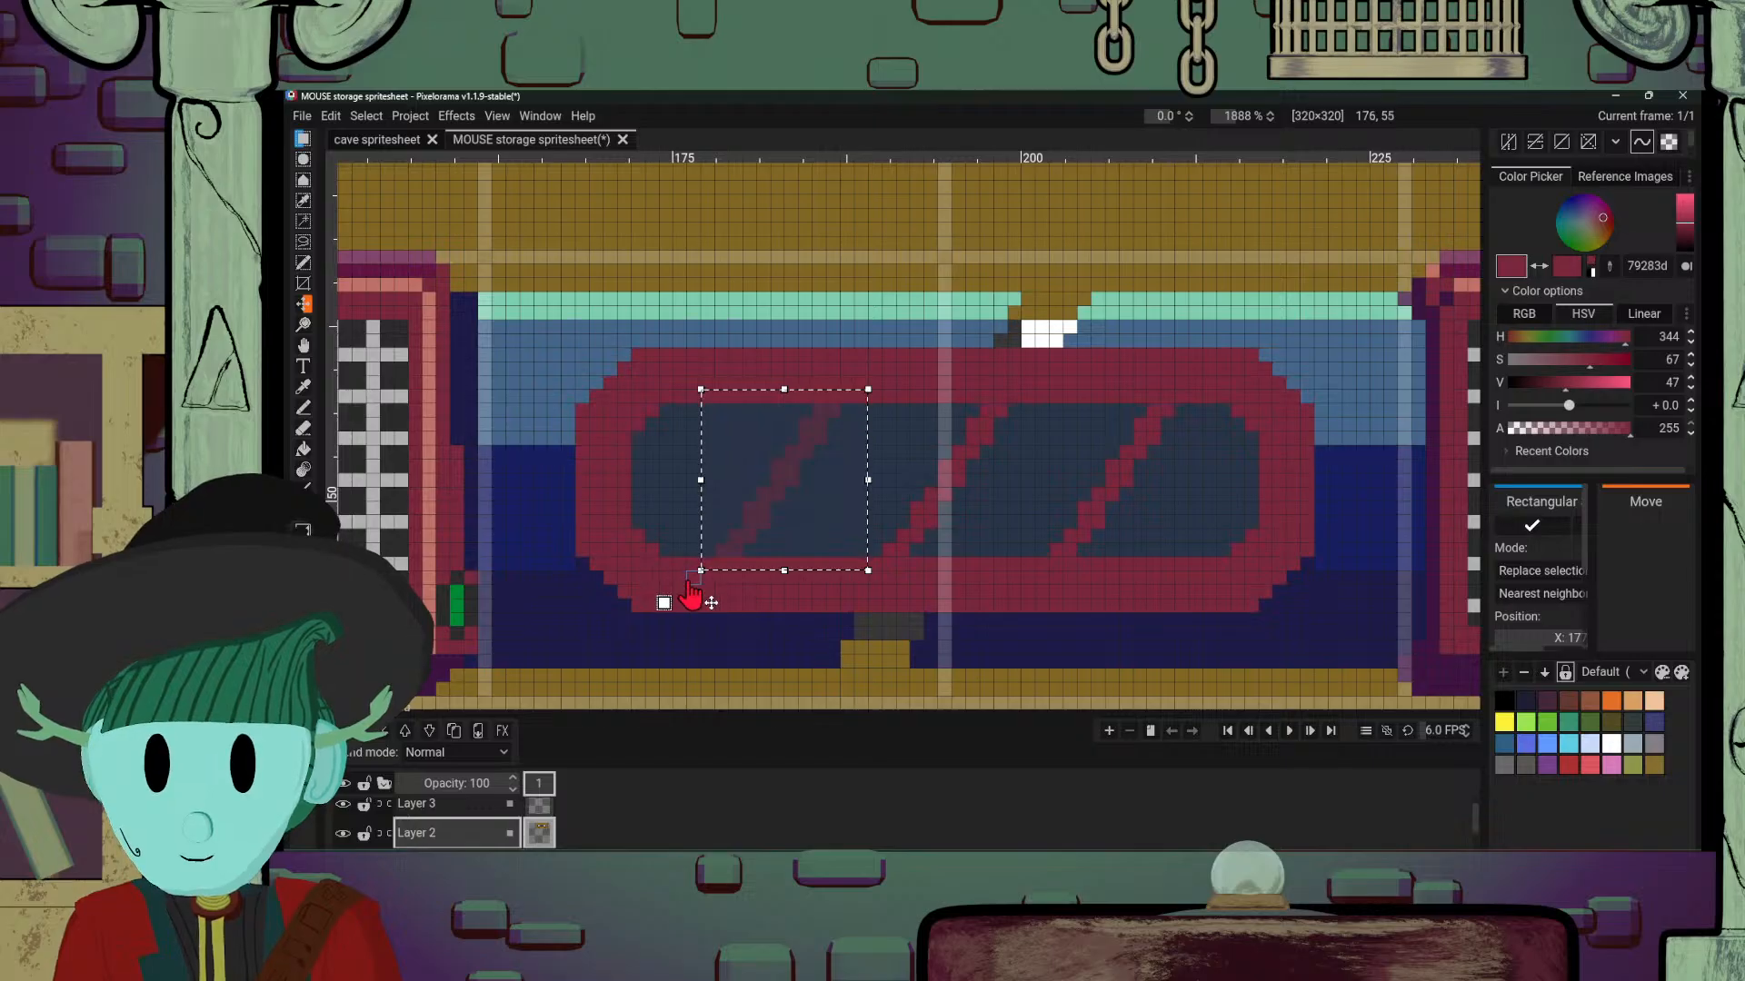
left_click_drag(799, 538, 810, 538)
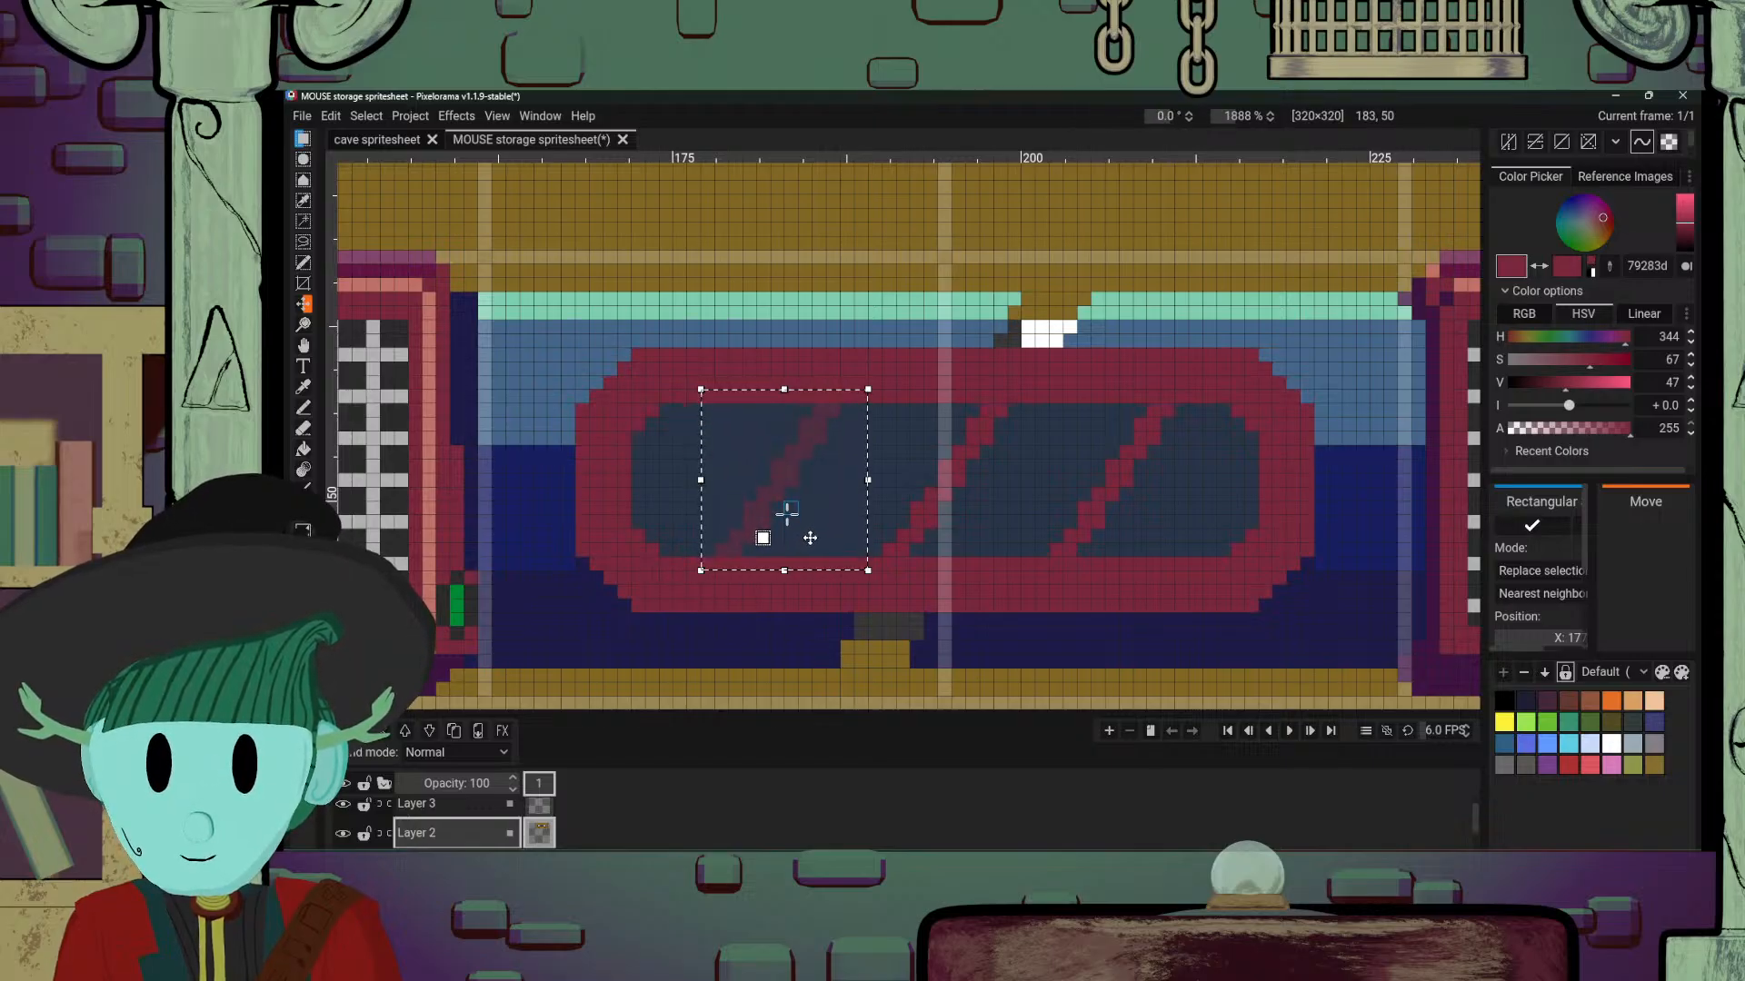
key("Return")
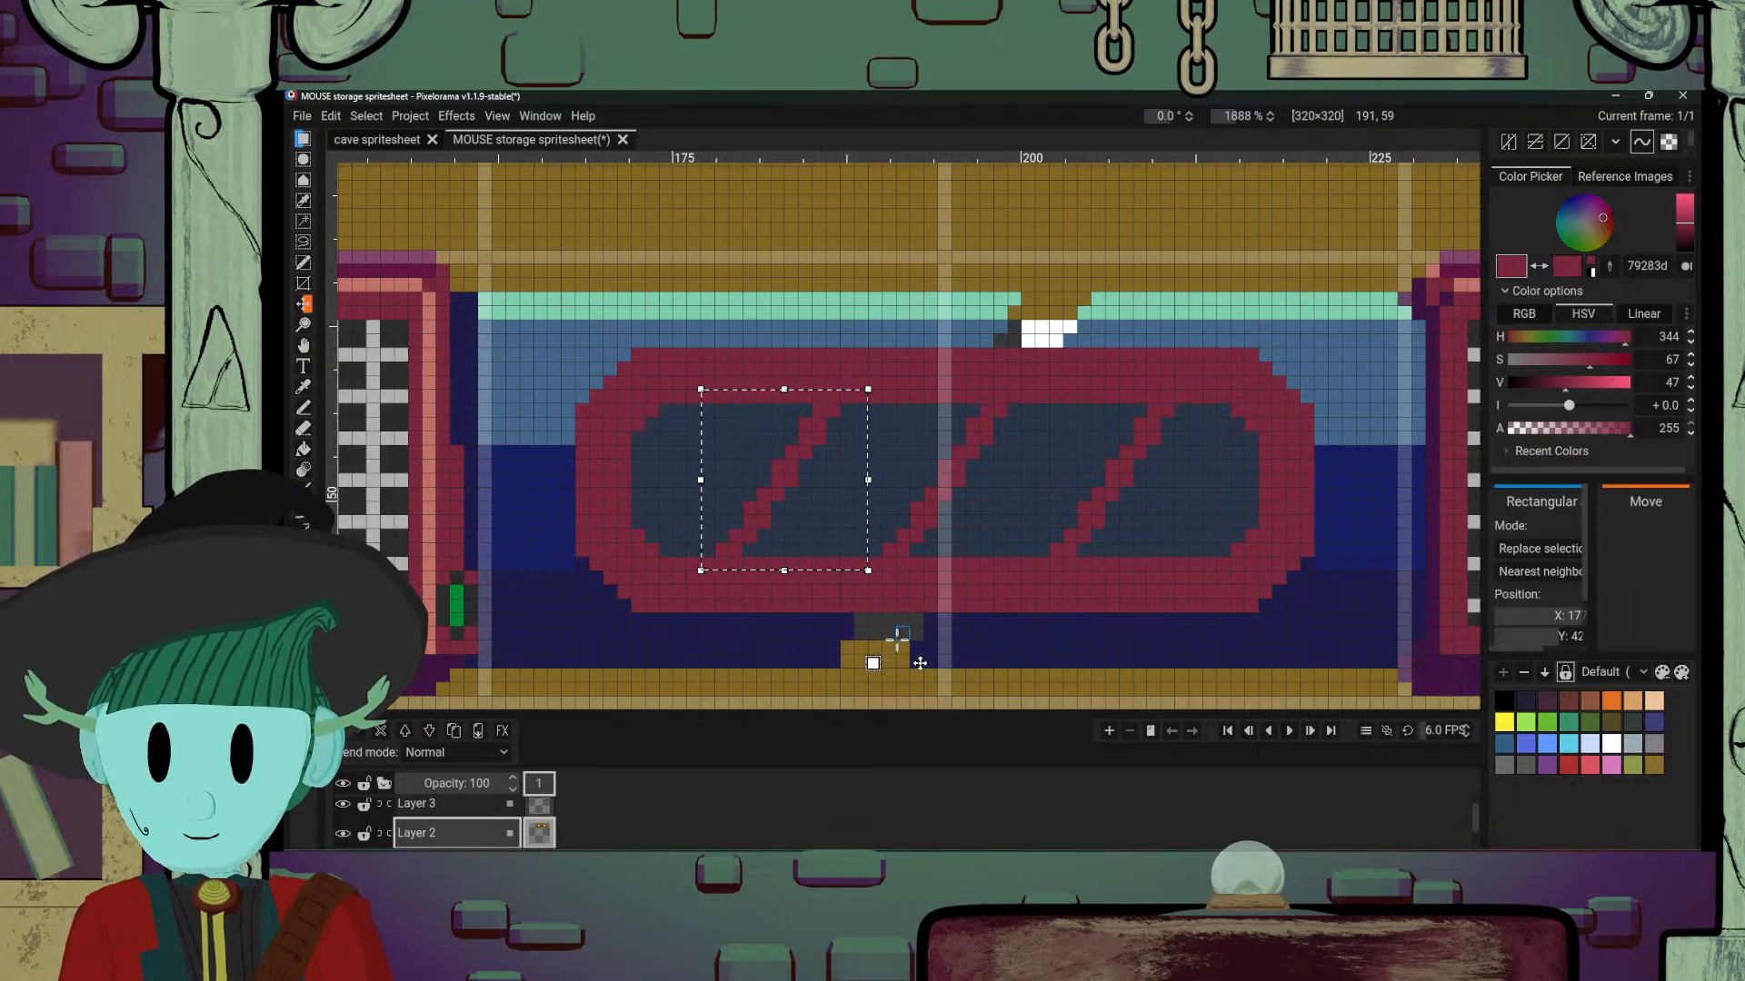
left_click(889, 627)
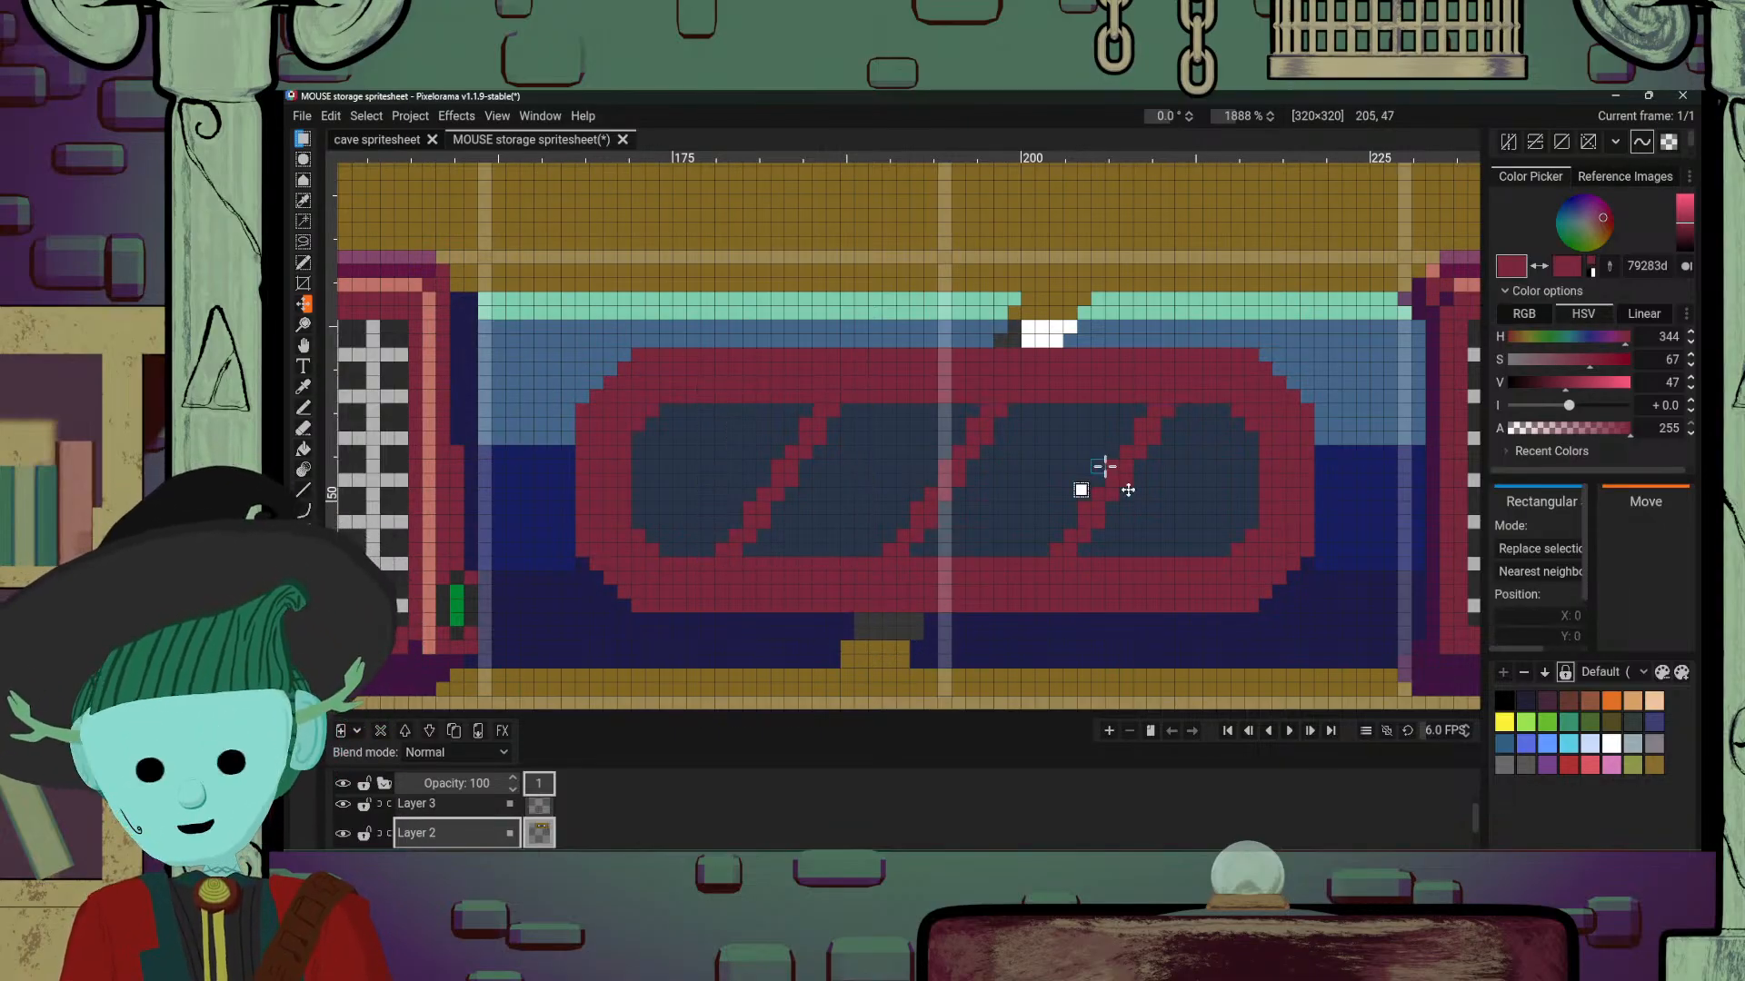
Step: Examine the three-striped panel at sheet scale and close up, checking the stripe spacing and the frame's corners
scroll(1104, 466, "down", 3)
scroll(1104, 466, "up", 2)
scroll(1145, 477, "down", 5)
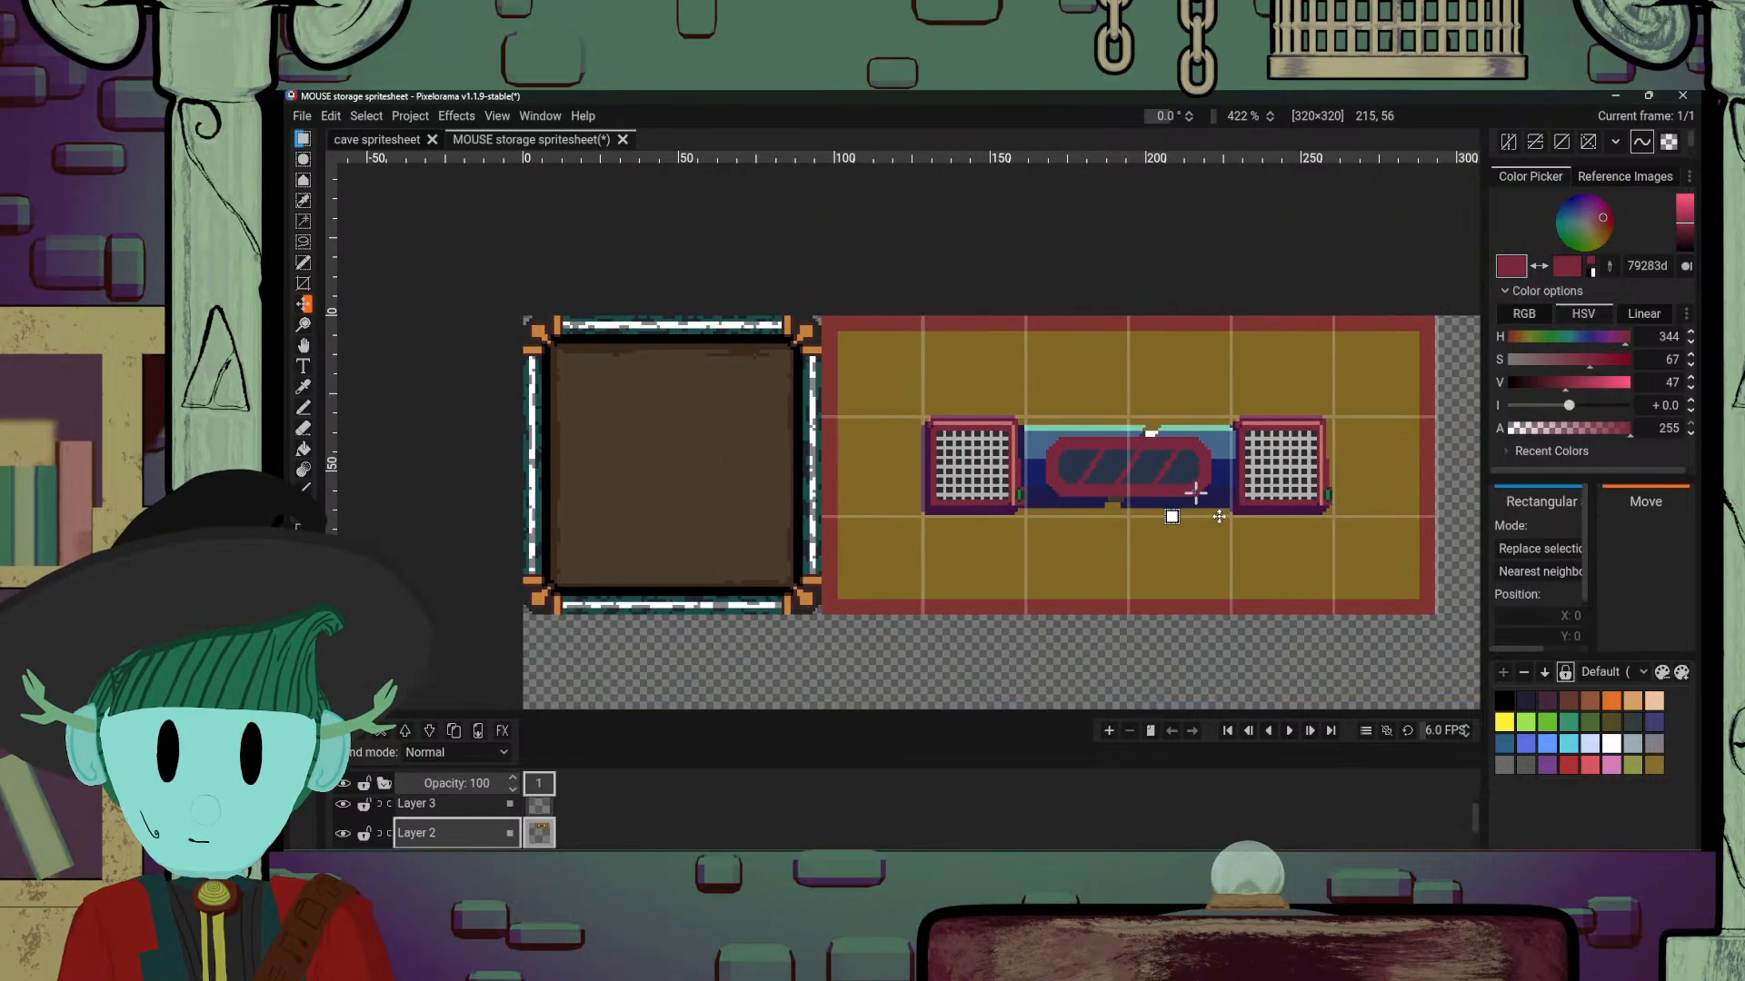
scroll(1196, 494, "up", 10)
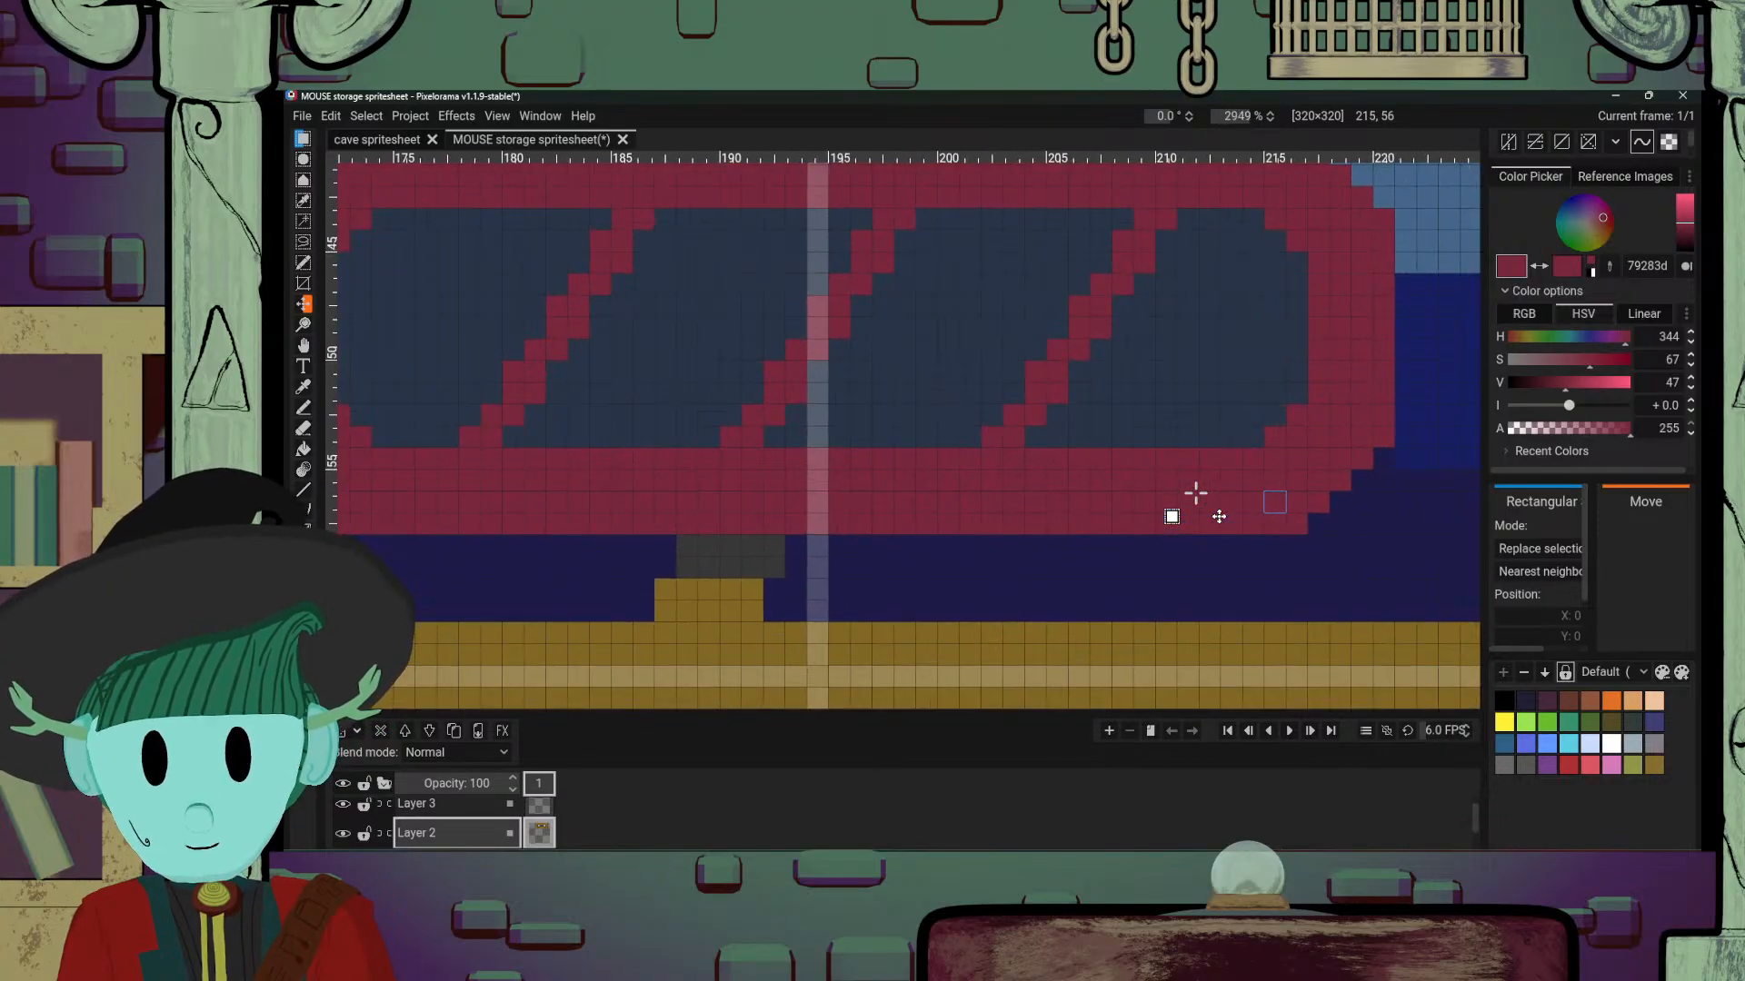
scroll(1209, 500, "down", 2)
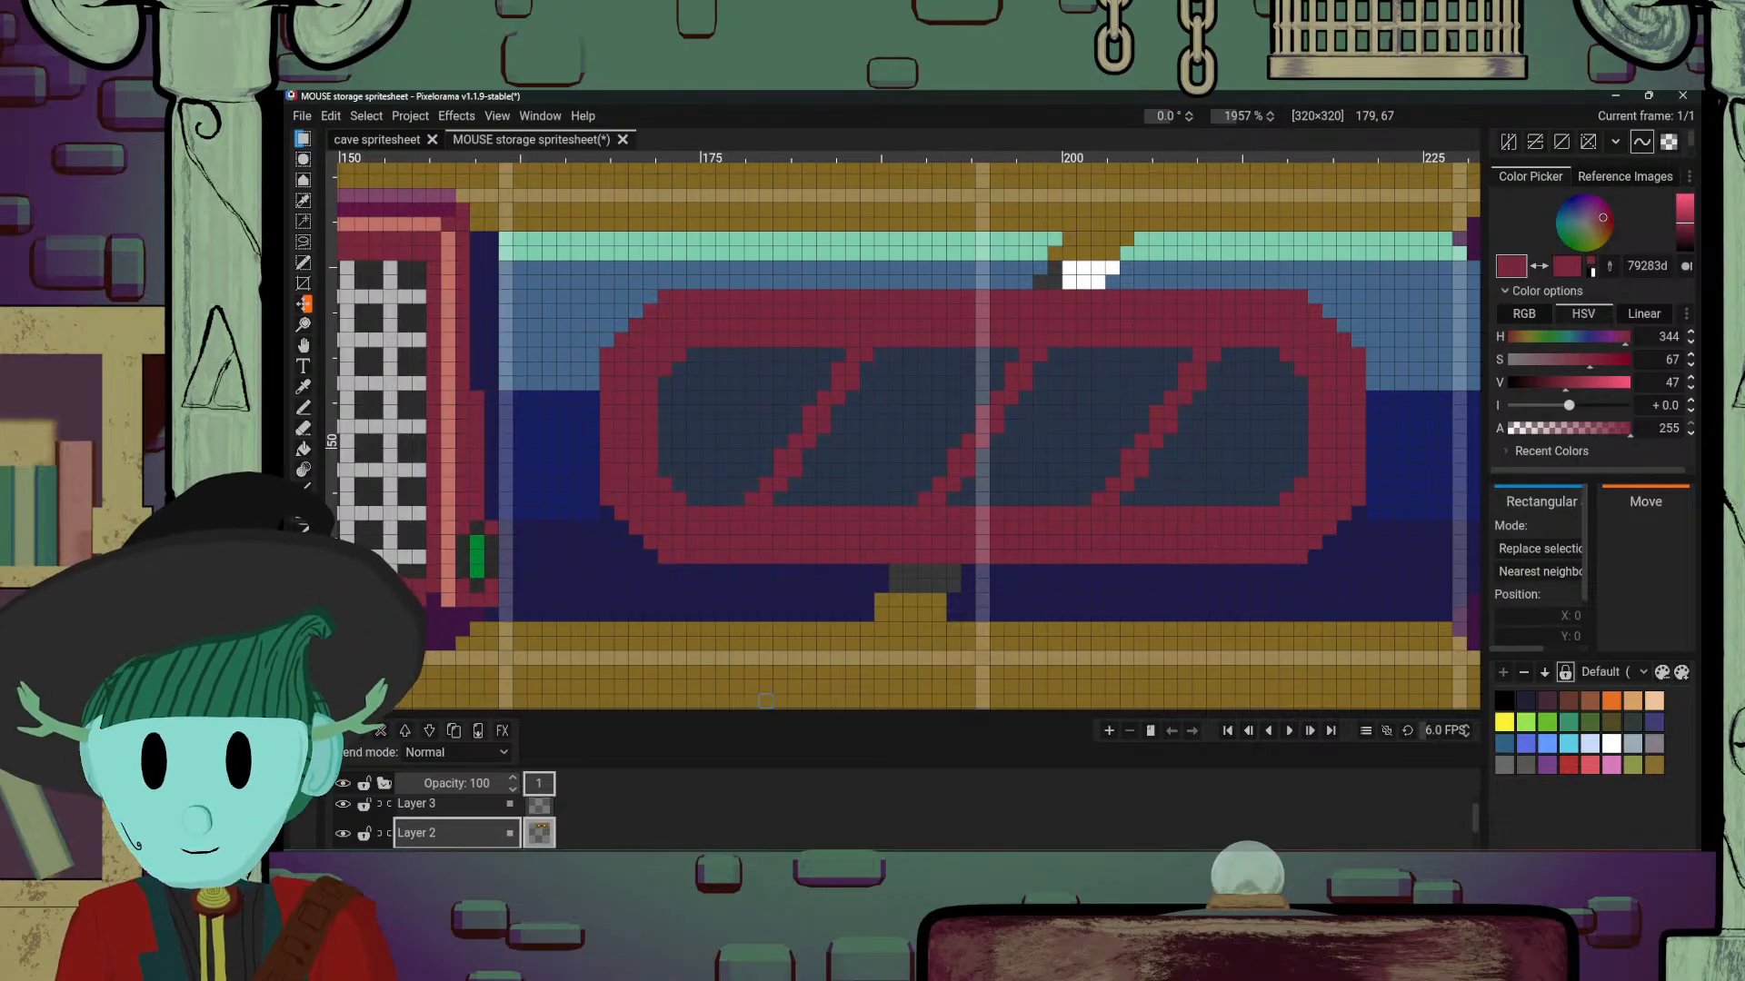
mouse_move(699, 859)
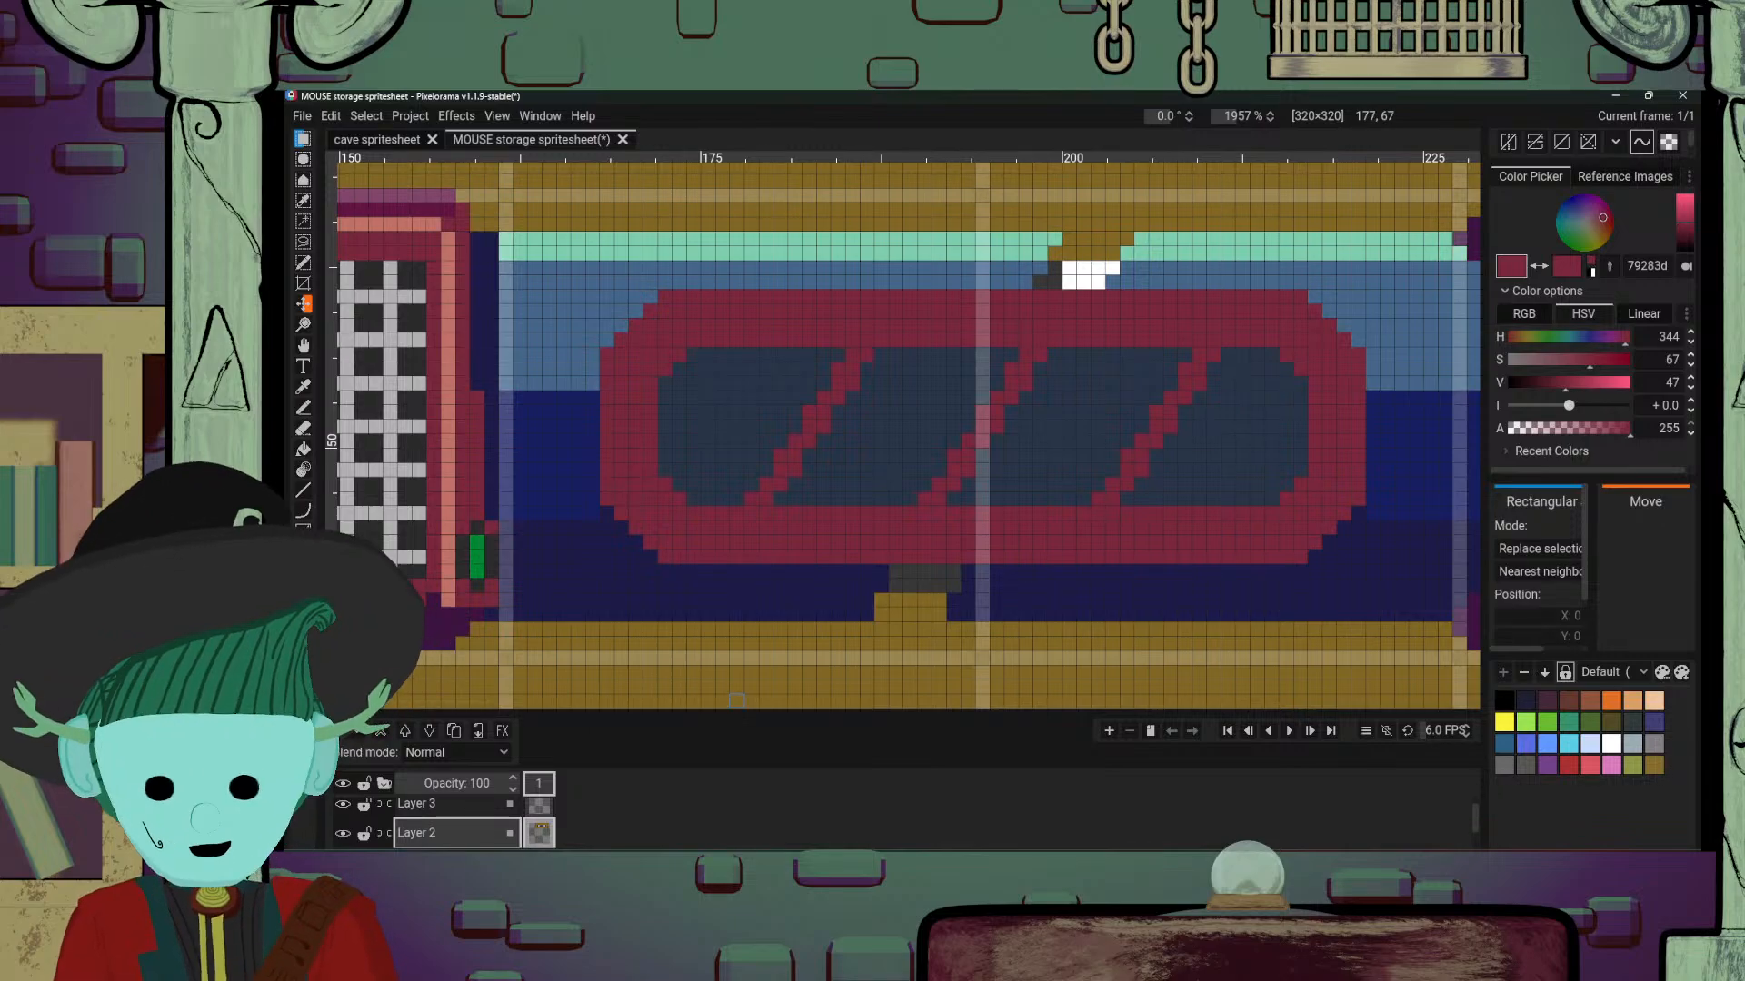
scroll(1005, 533, "down", 5)
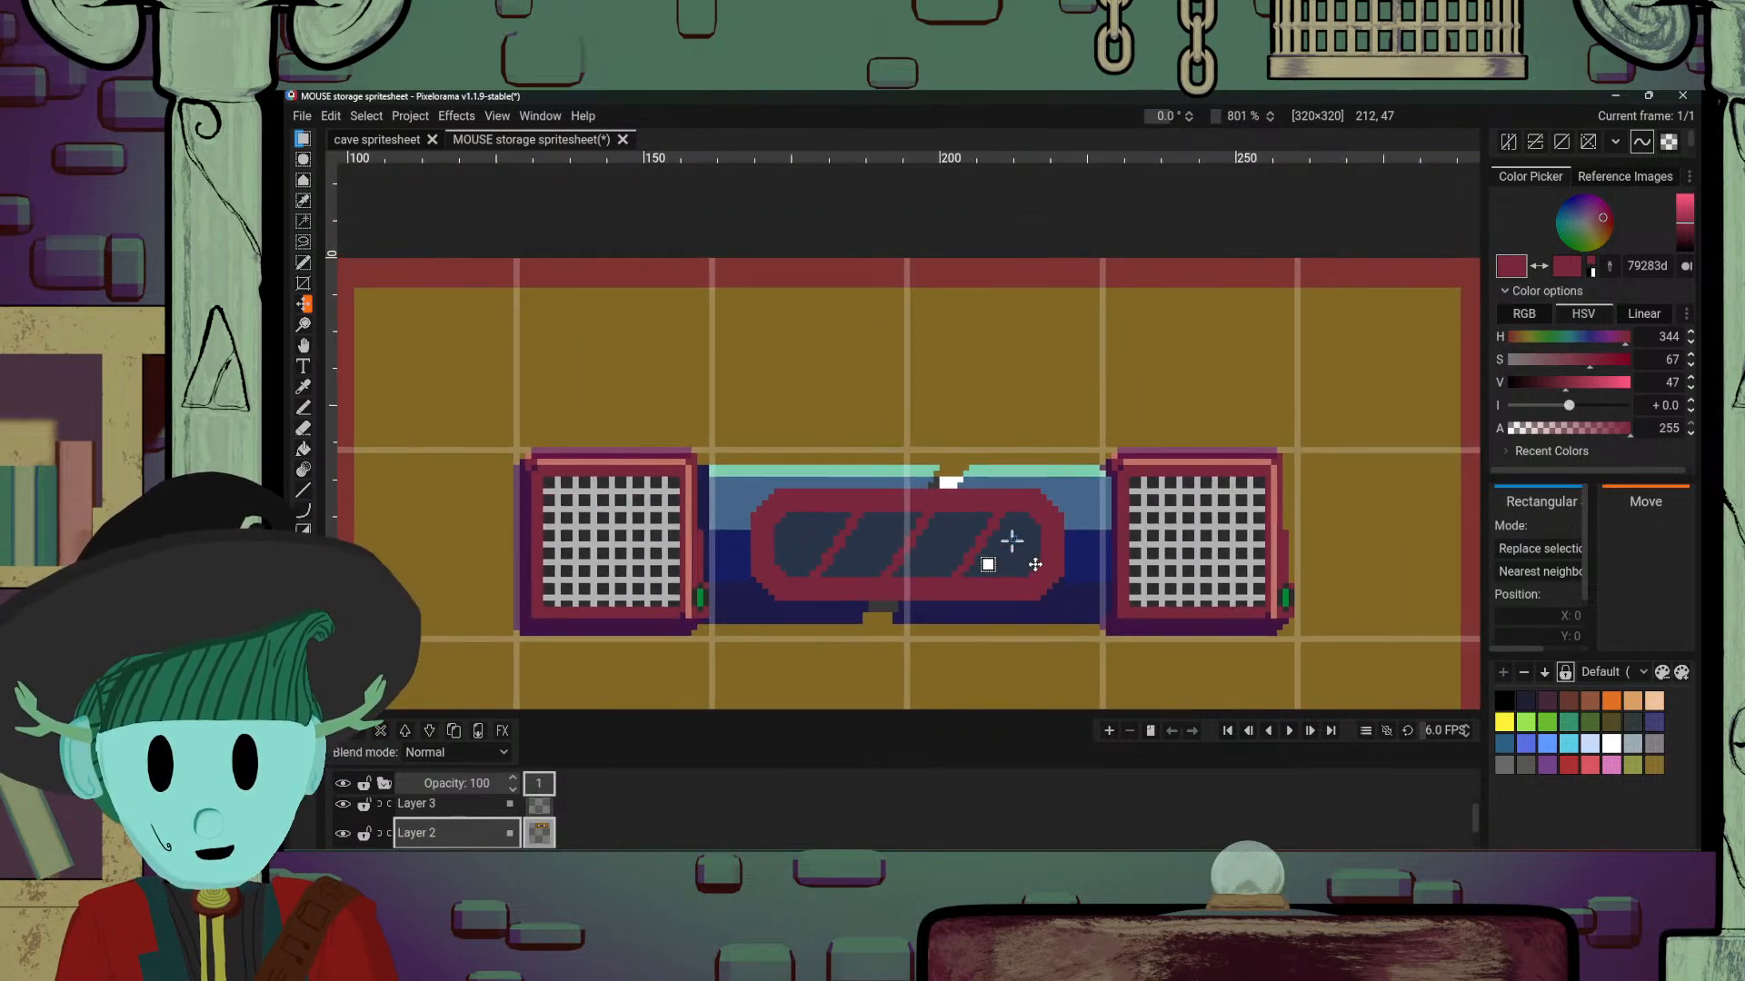
scroll(985, 552, "up", 3)
scroll(985, 551, "up", 3)
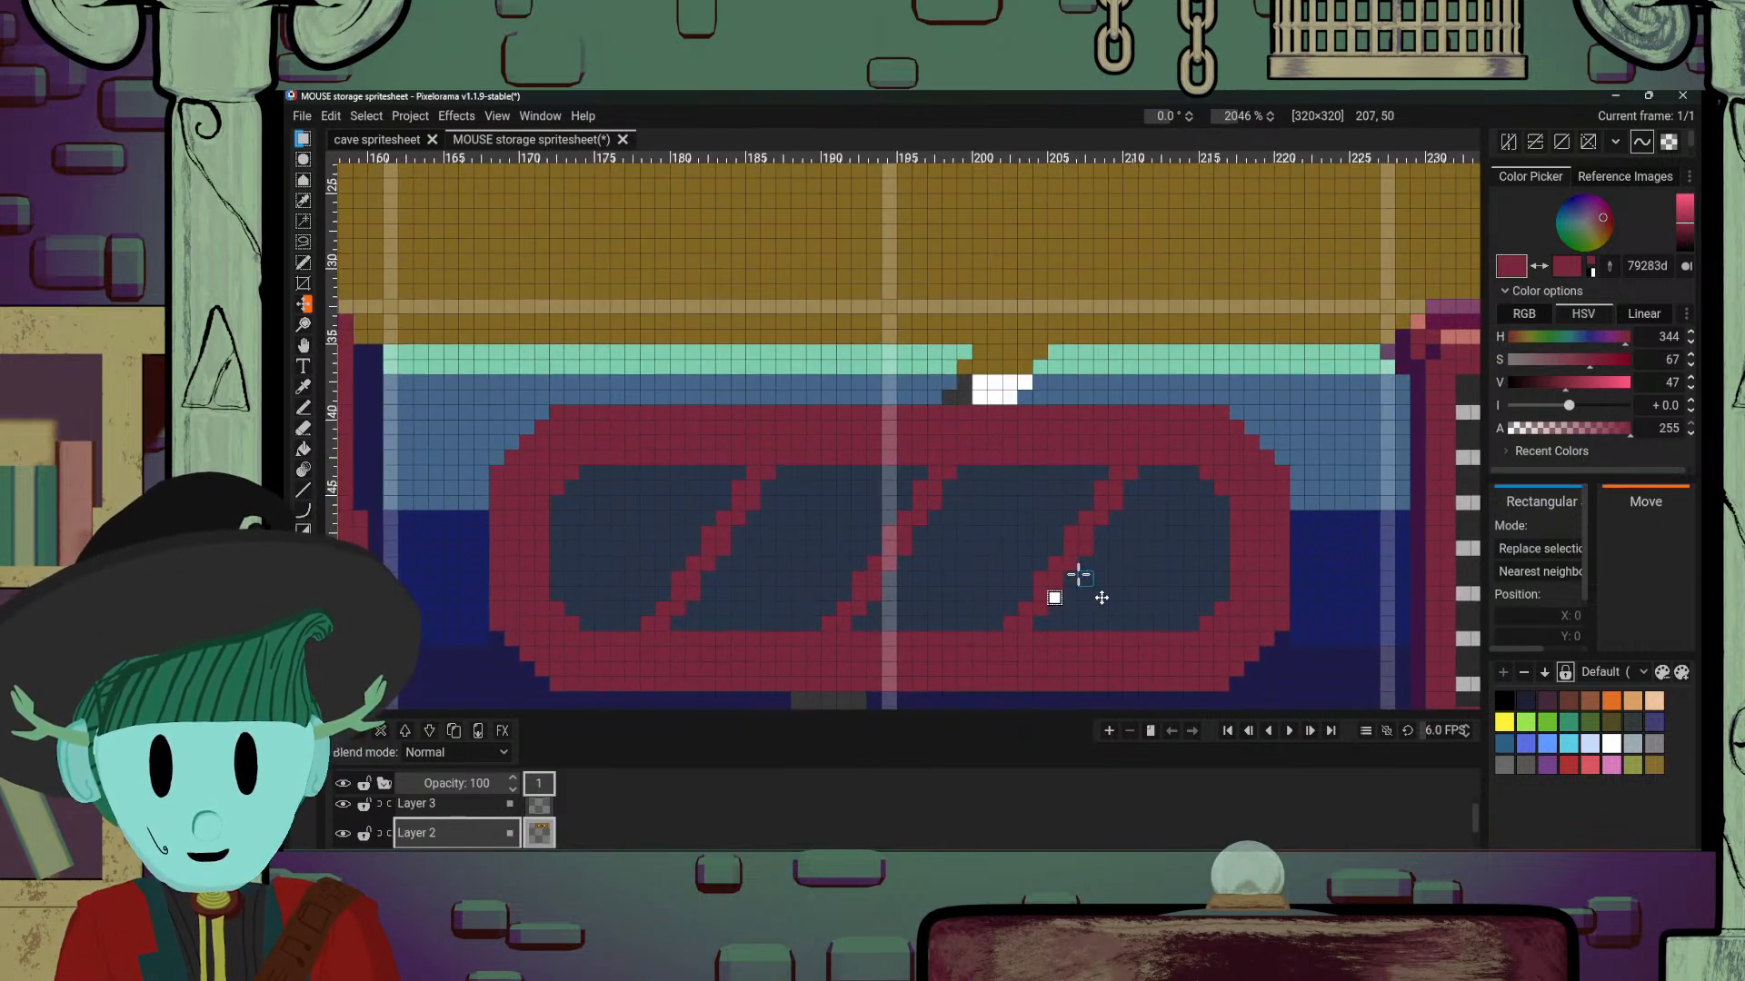
left_click_drag(1092, 526, 1173, 524)
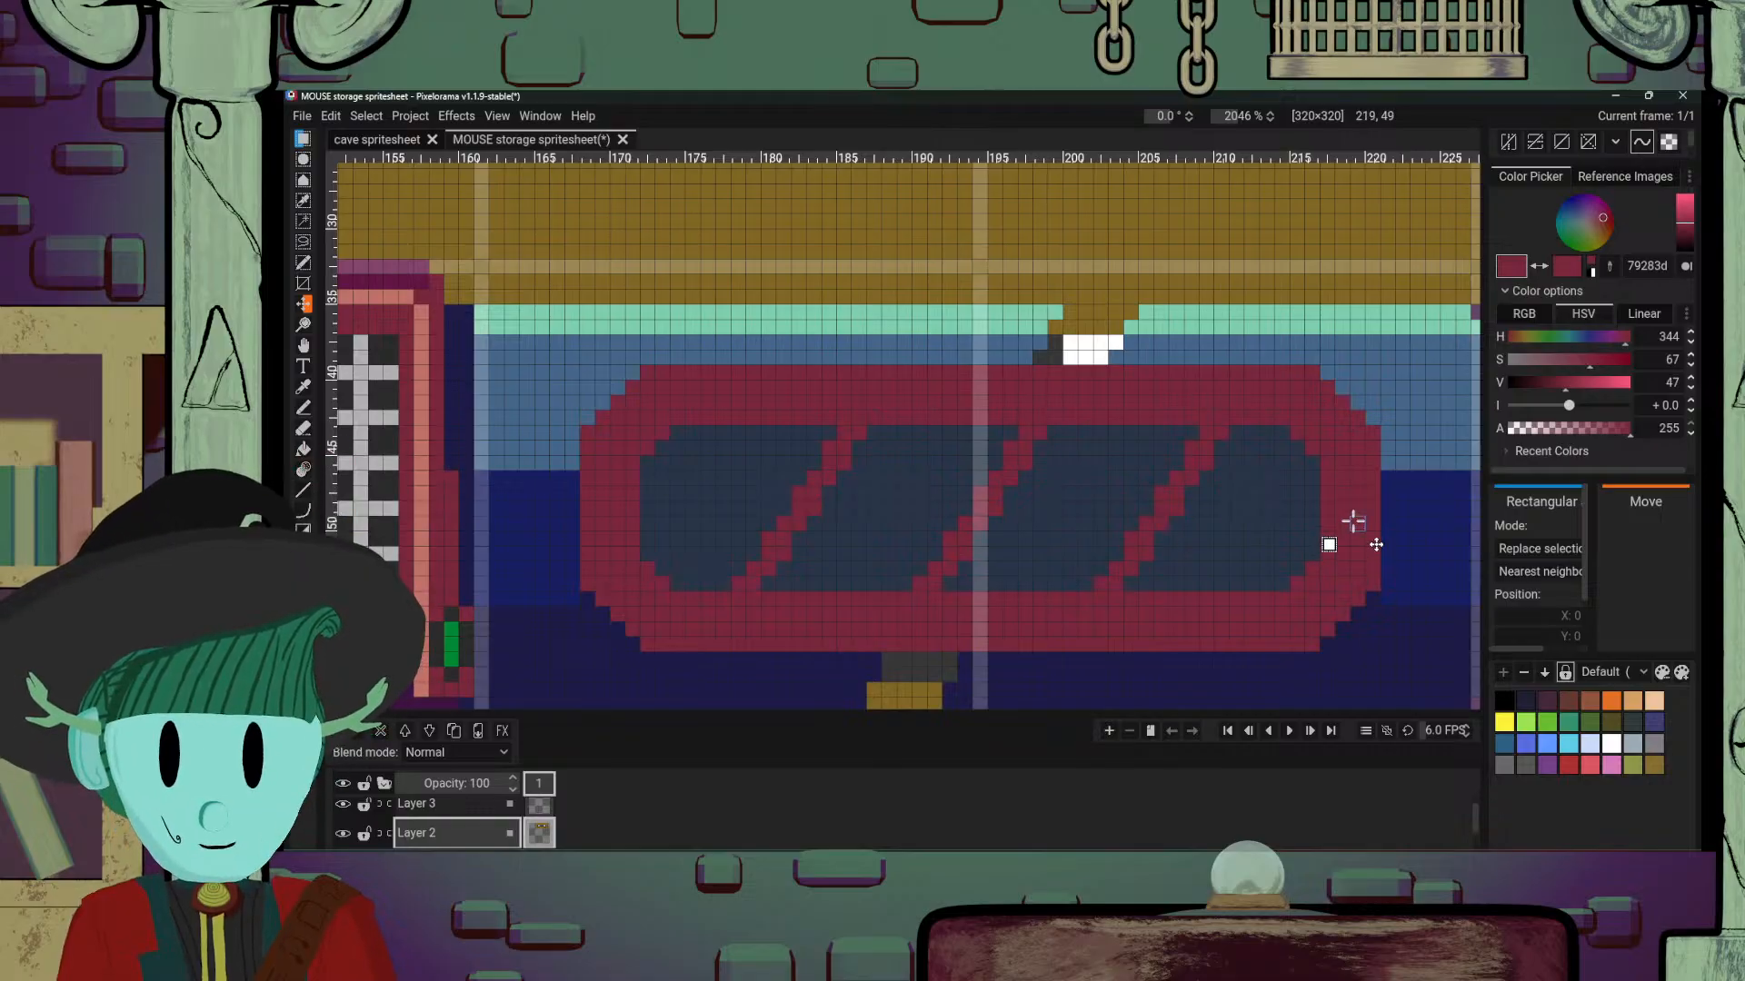
scroll(1354, 521, "up", 3)
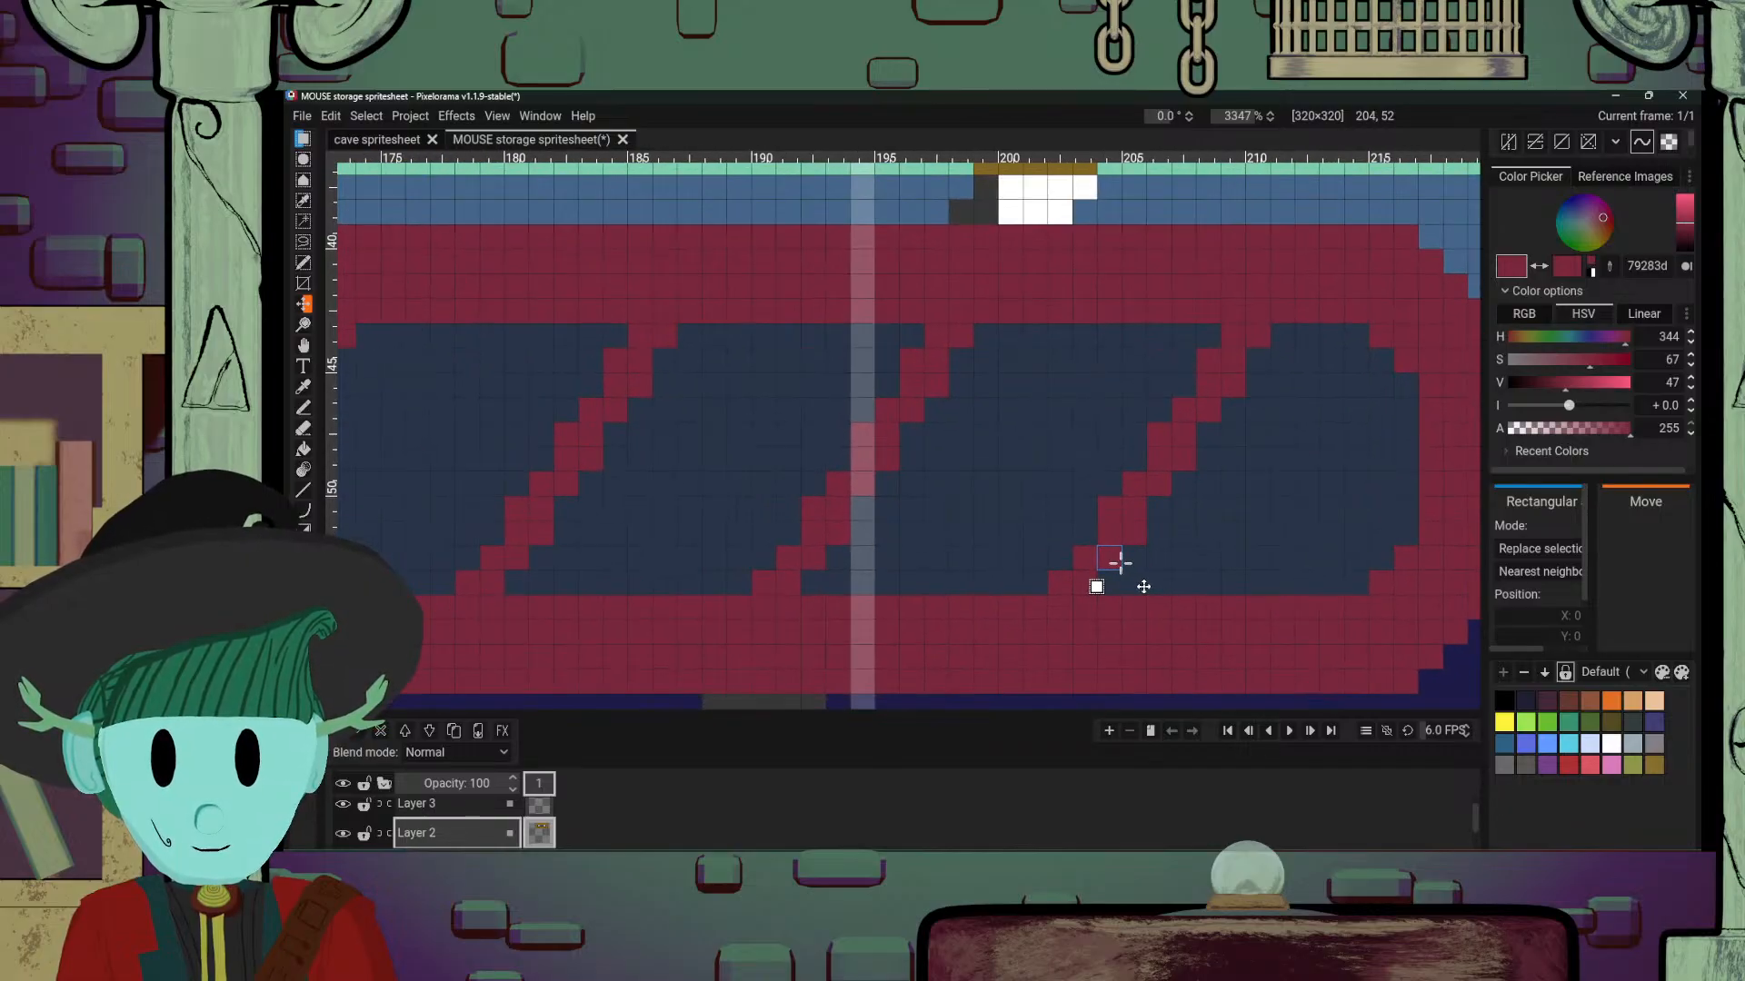
scroll(1106, 510, "down", 2)
scroll(1108, 515, "up", 2)
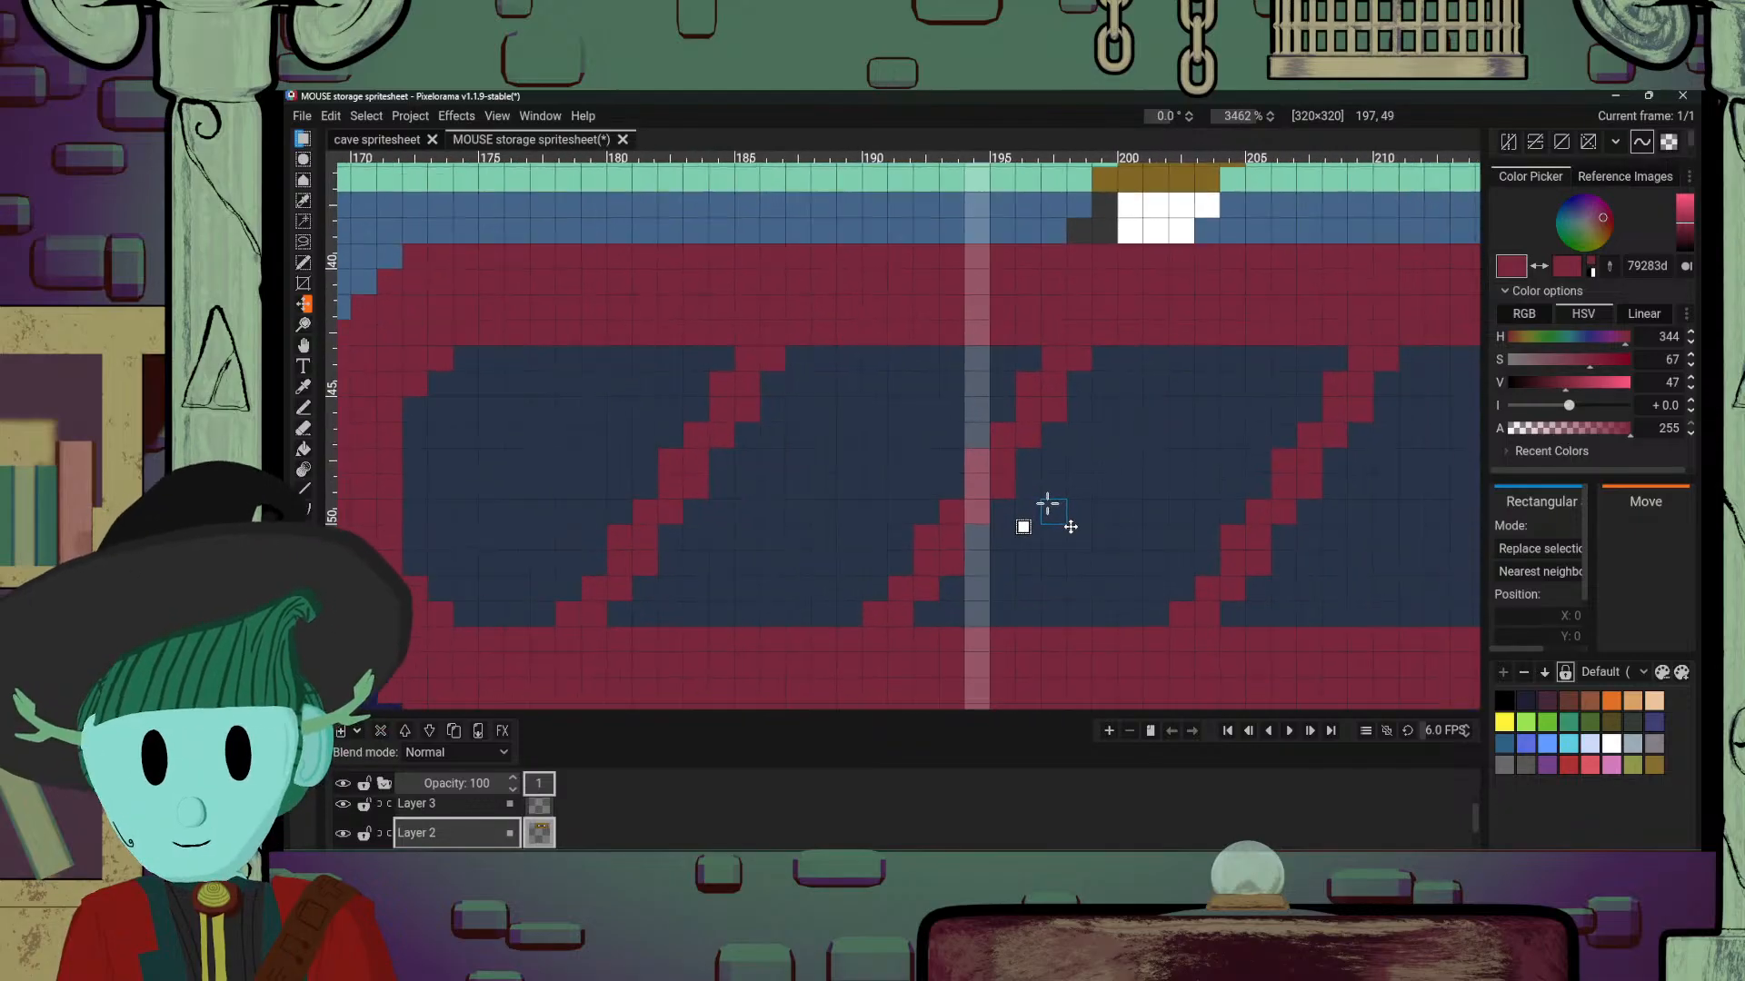
scroll(976, 501, "down", 1)
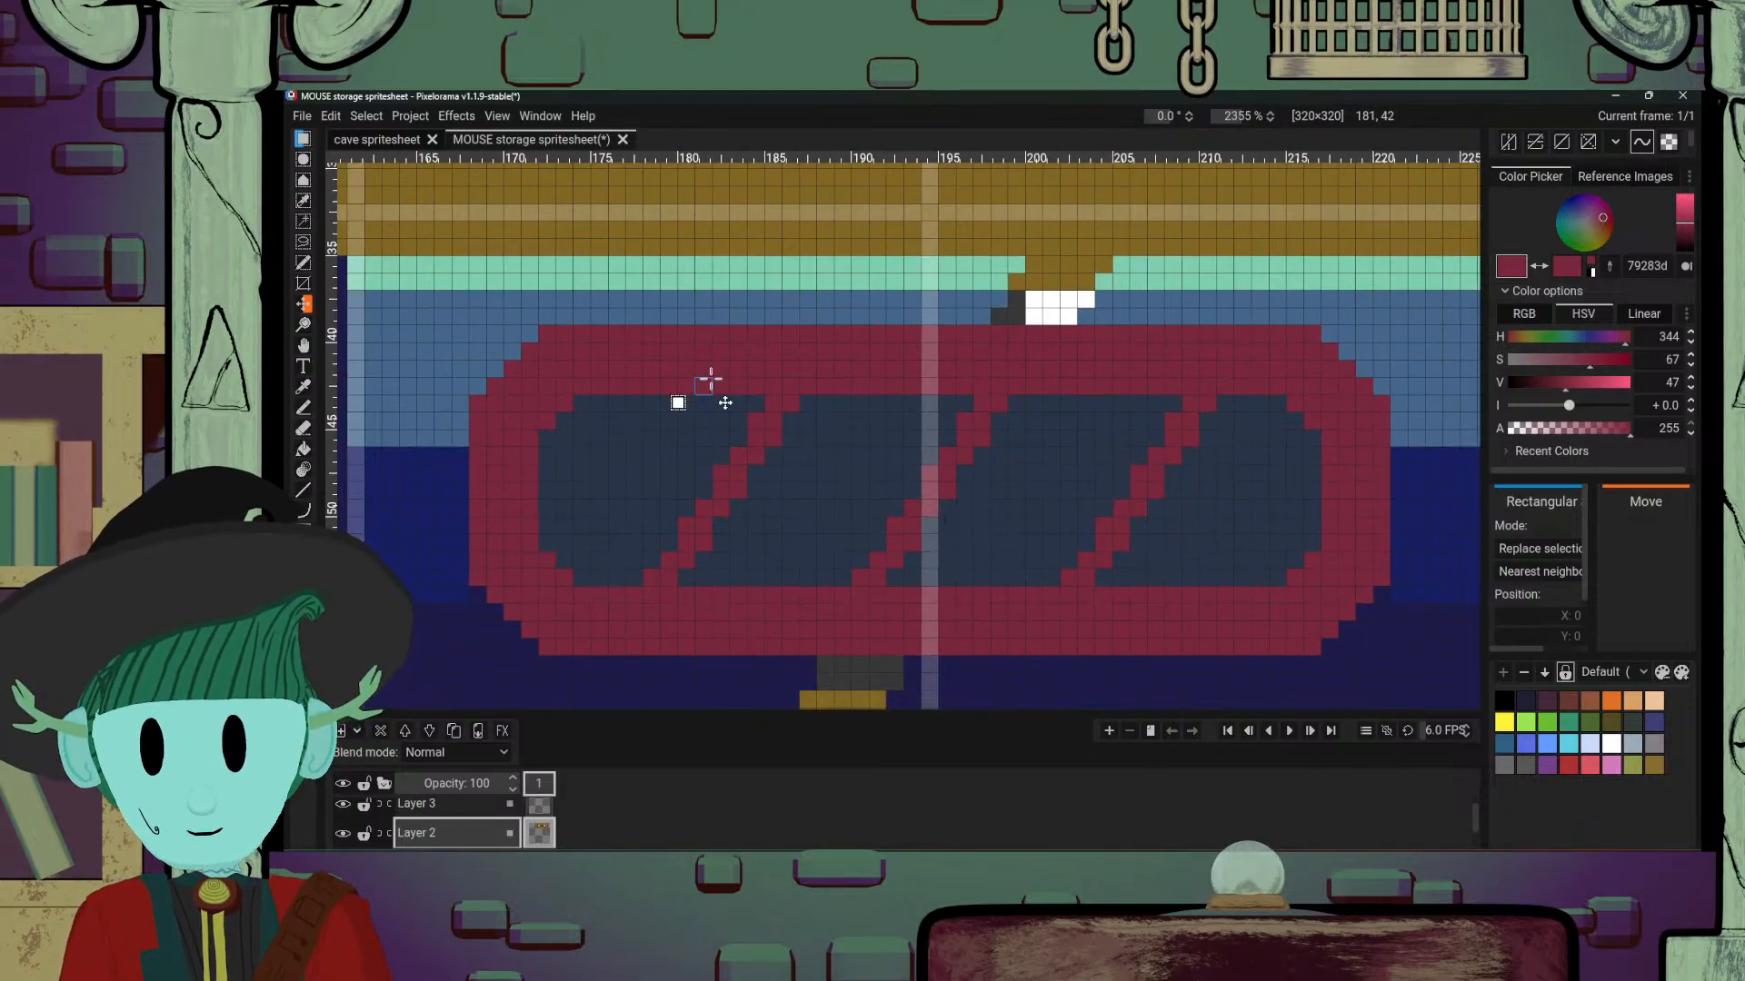
Step: Draw a thin diagonal 4b104a shading line with the Pencil along the frame's top-right inner corner, repainting the extra pixel in 79283d
key("b")
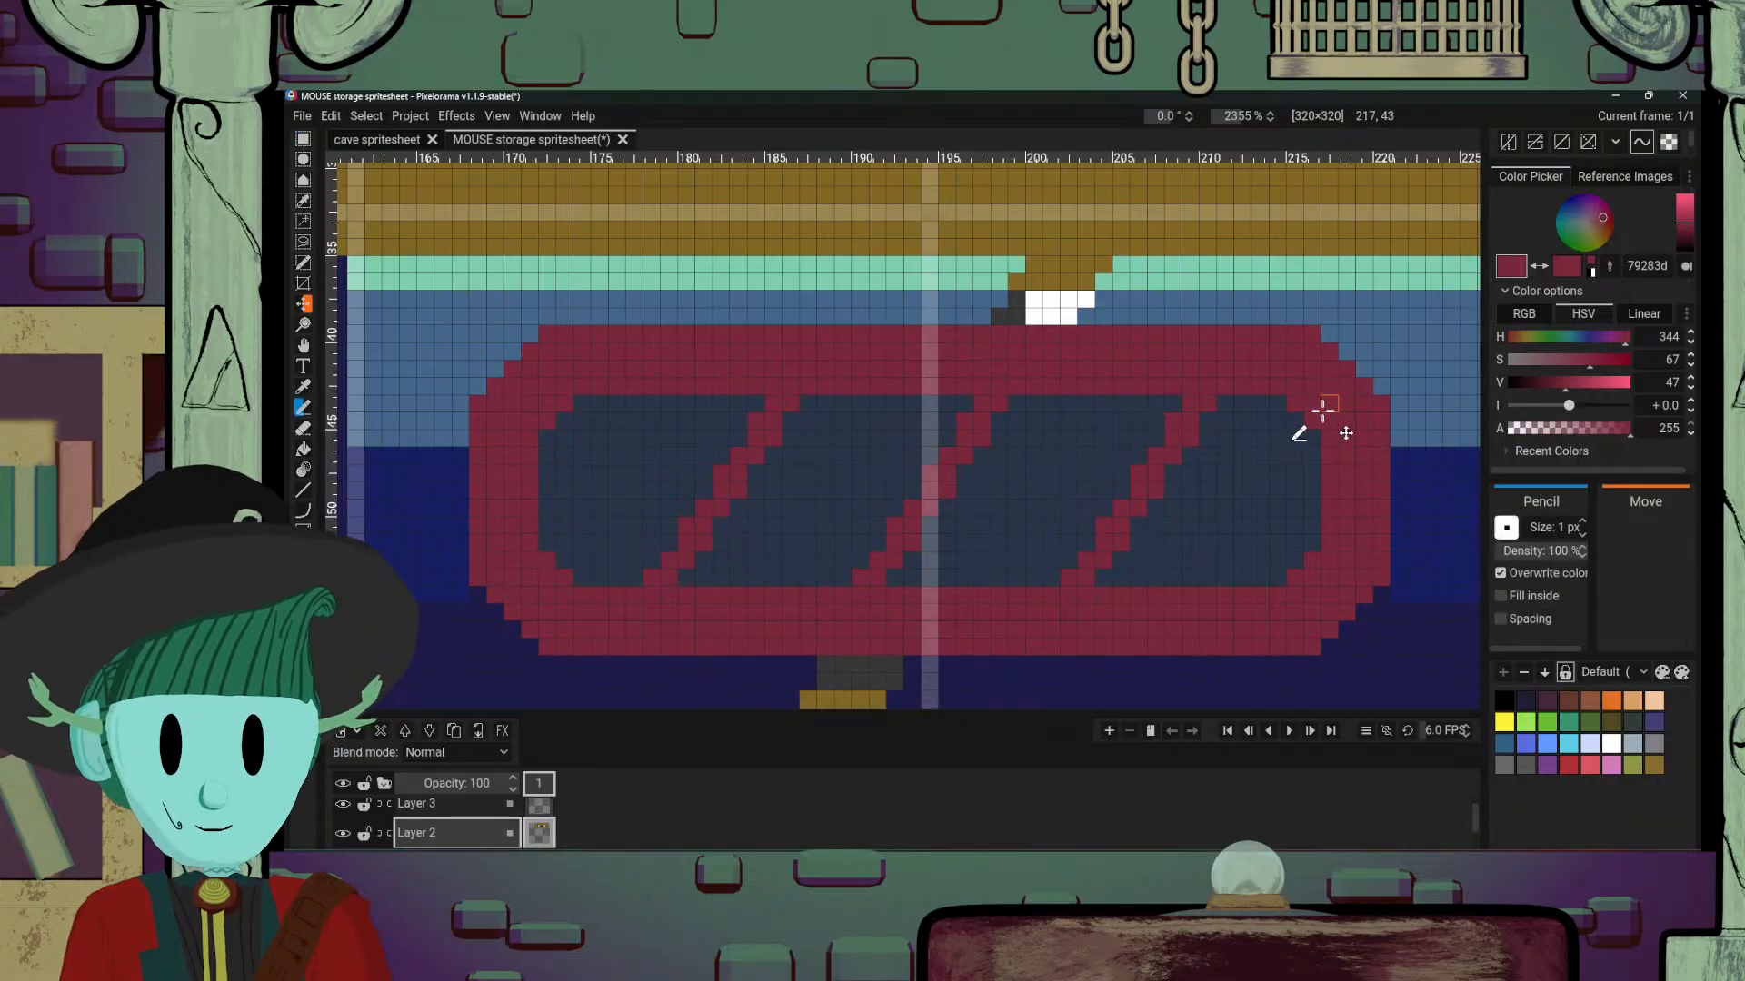
left_click(1688, 244)
left_click_drag(1687, 242, 1685, 243)
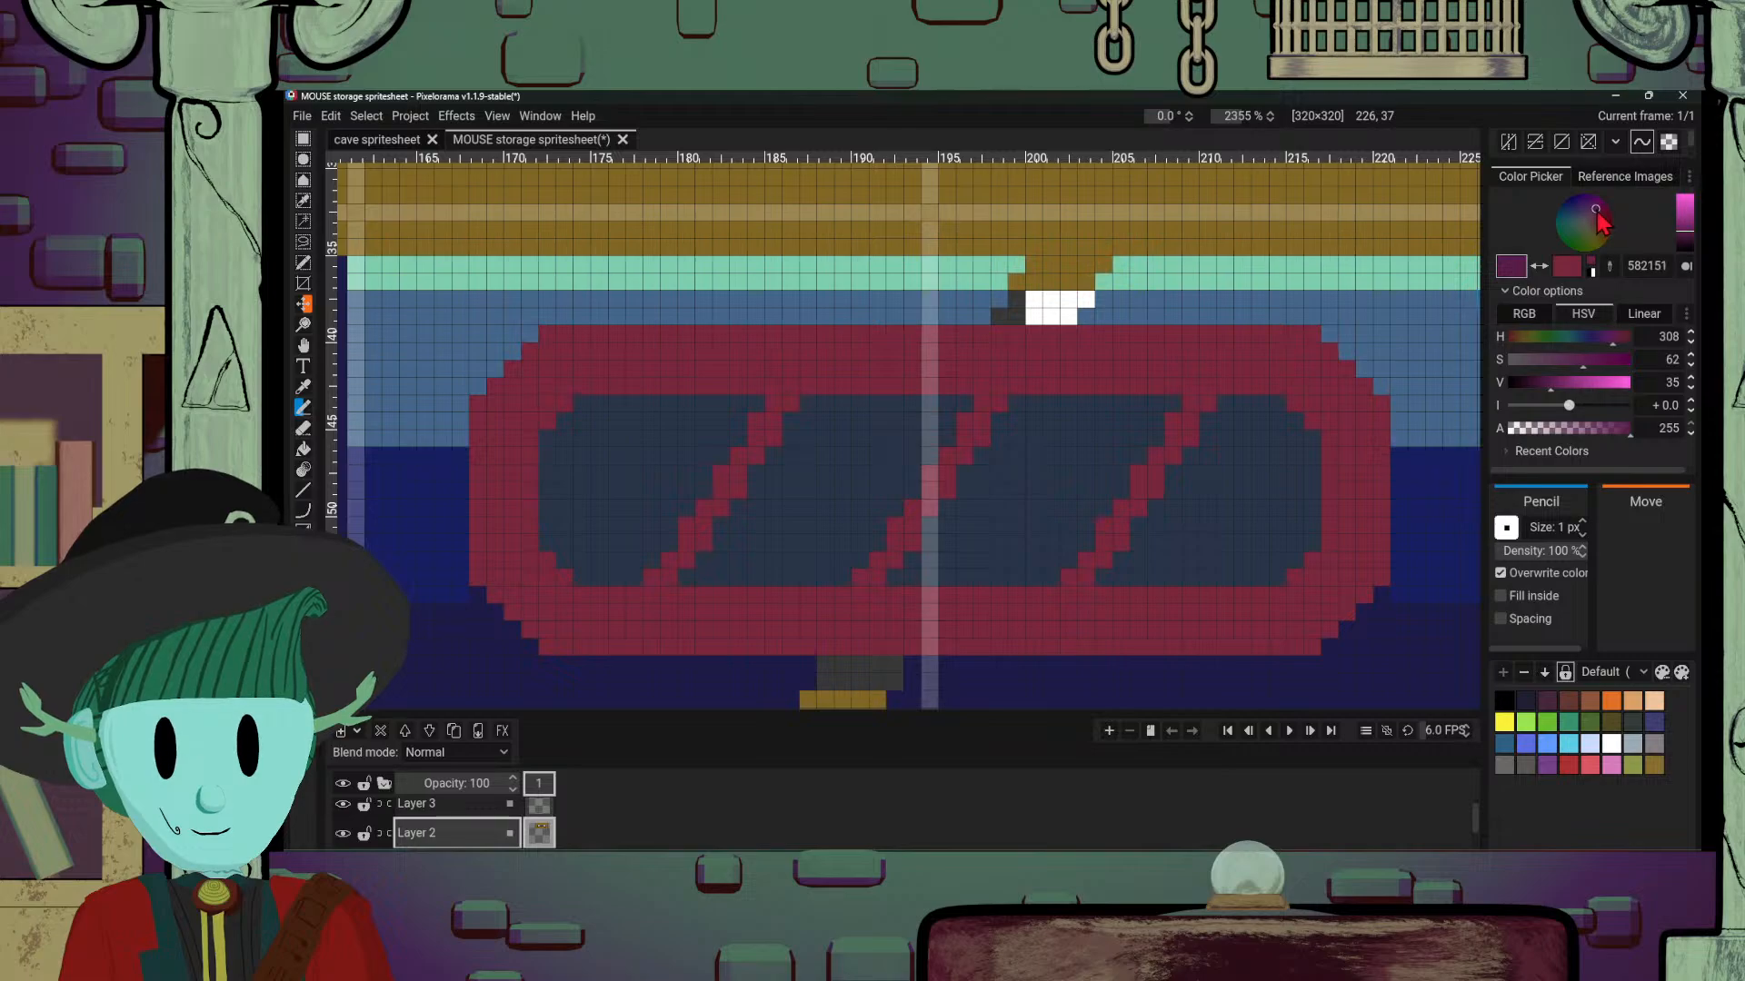
left_click_drag(1597, 211, 1597, 205)
left_click(1689, 248)
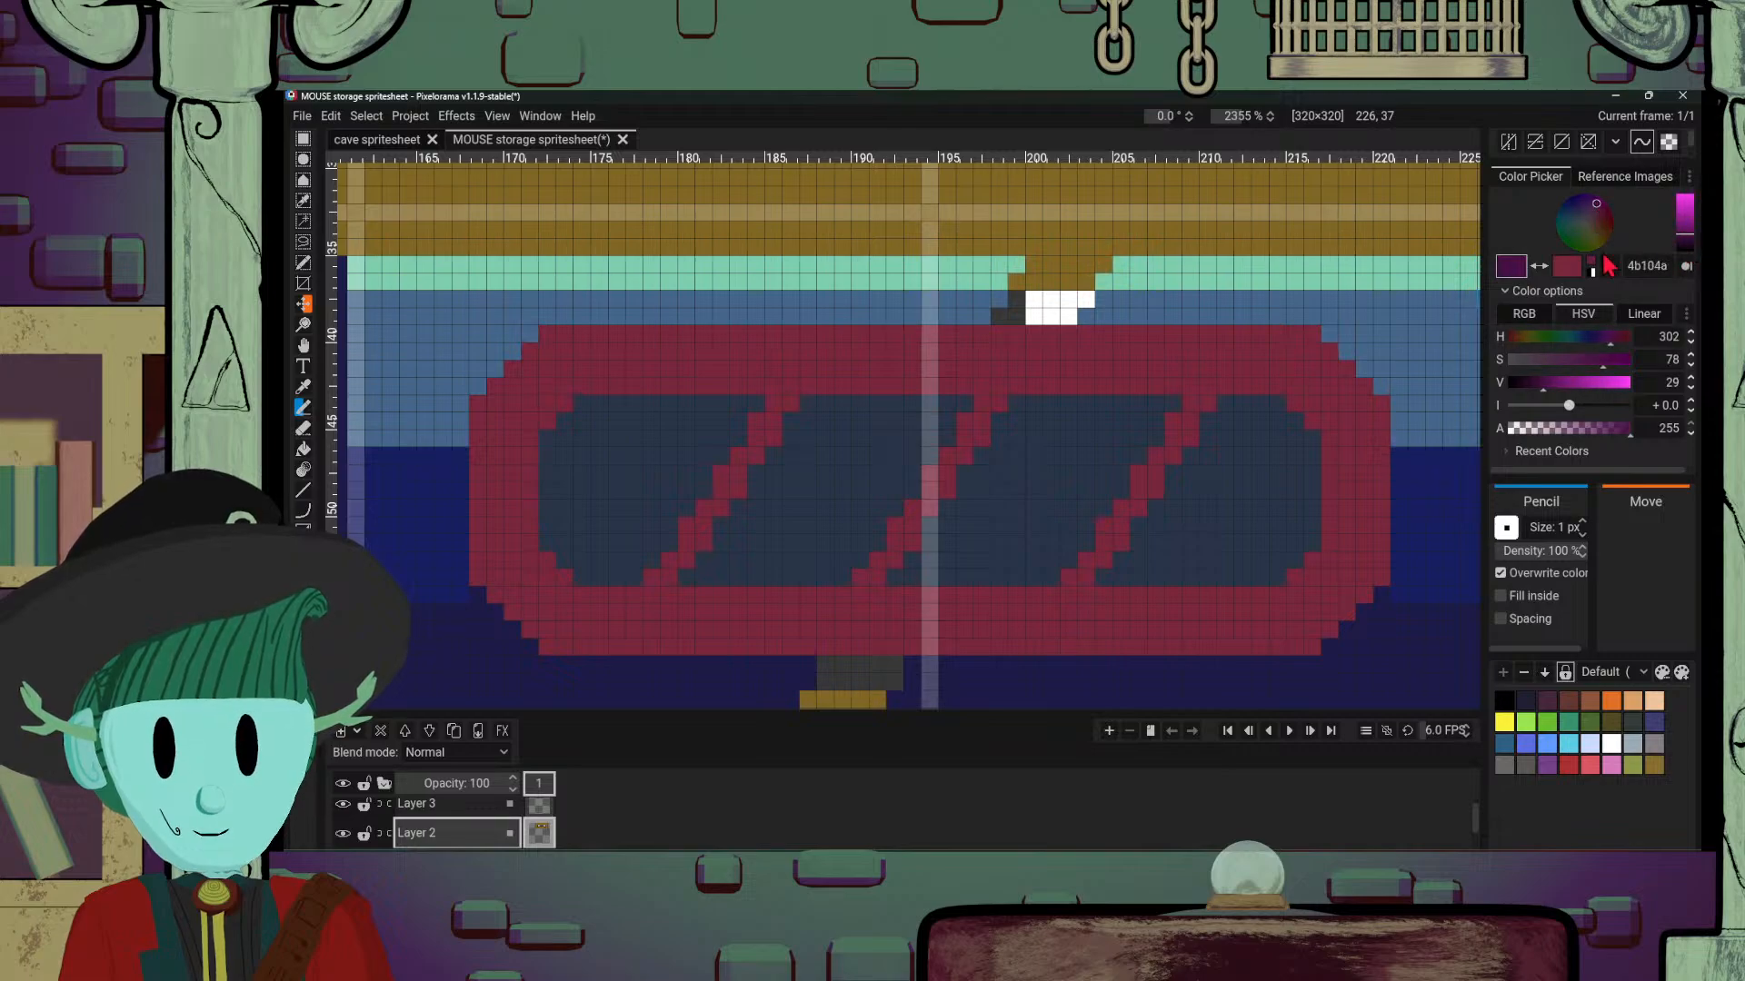
left_click_drag(1295, 400, 1312, 419)
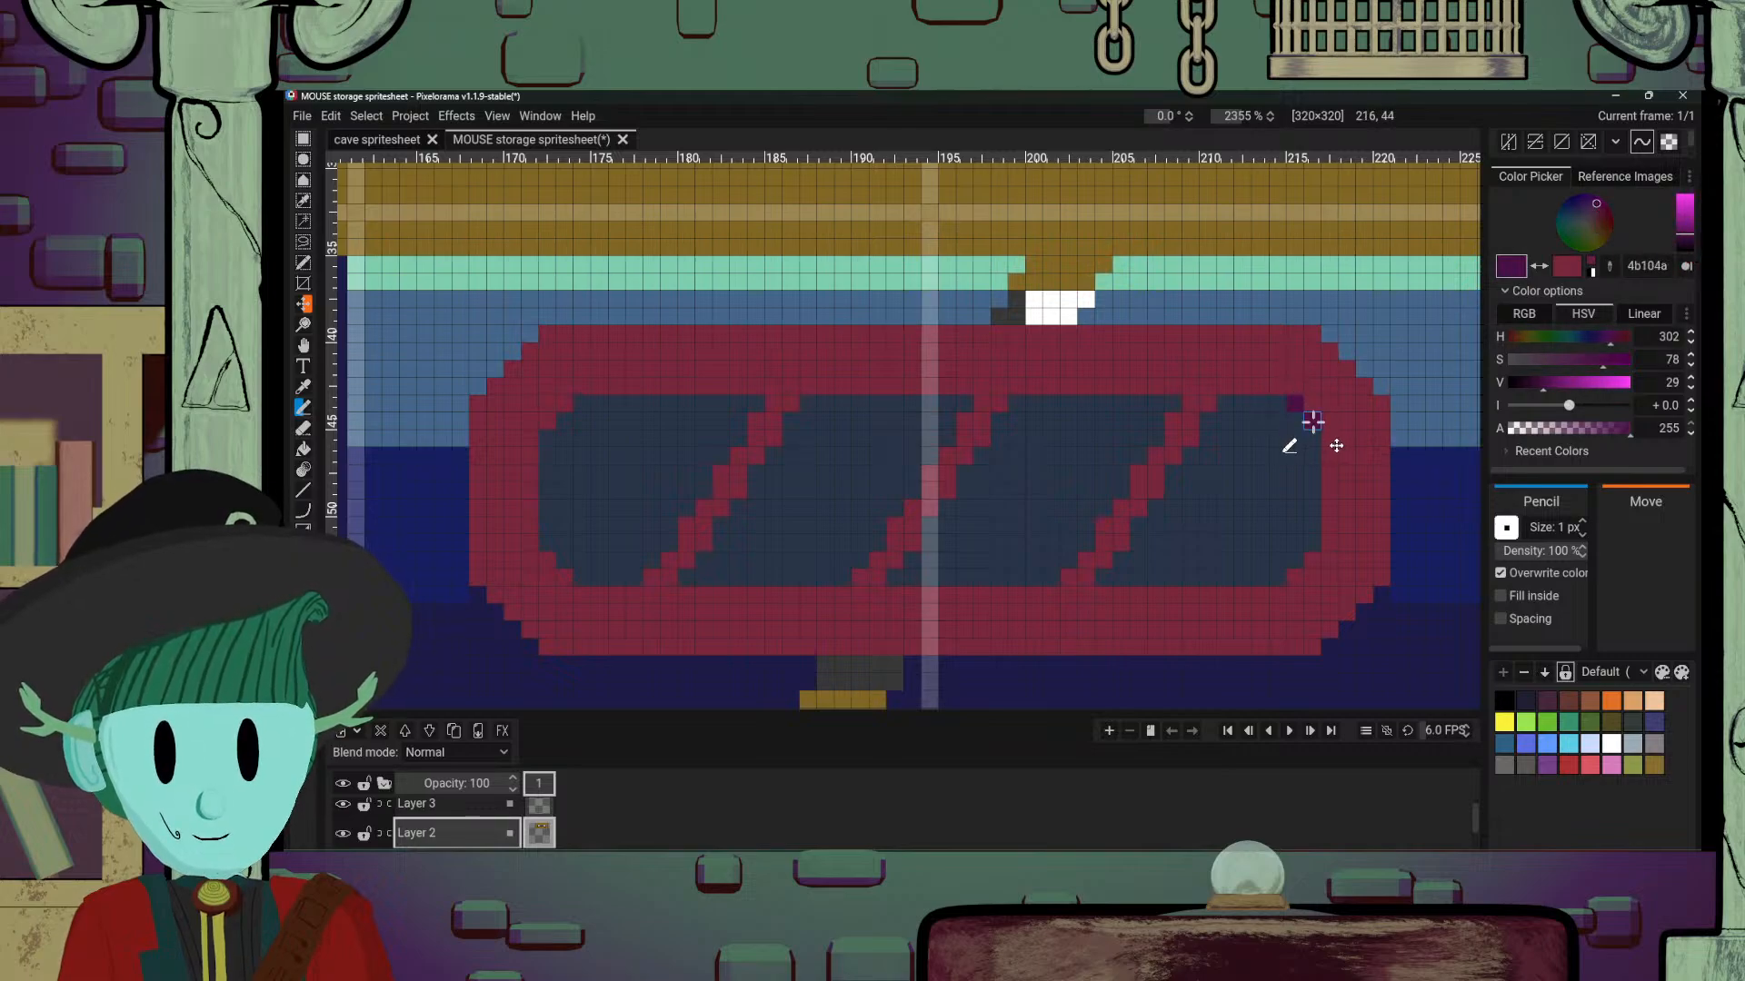
left_click(1277, 388)
left_click(1312, 388, "alt")
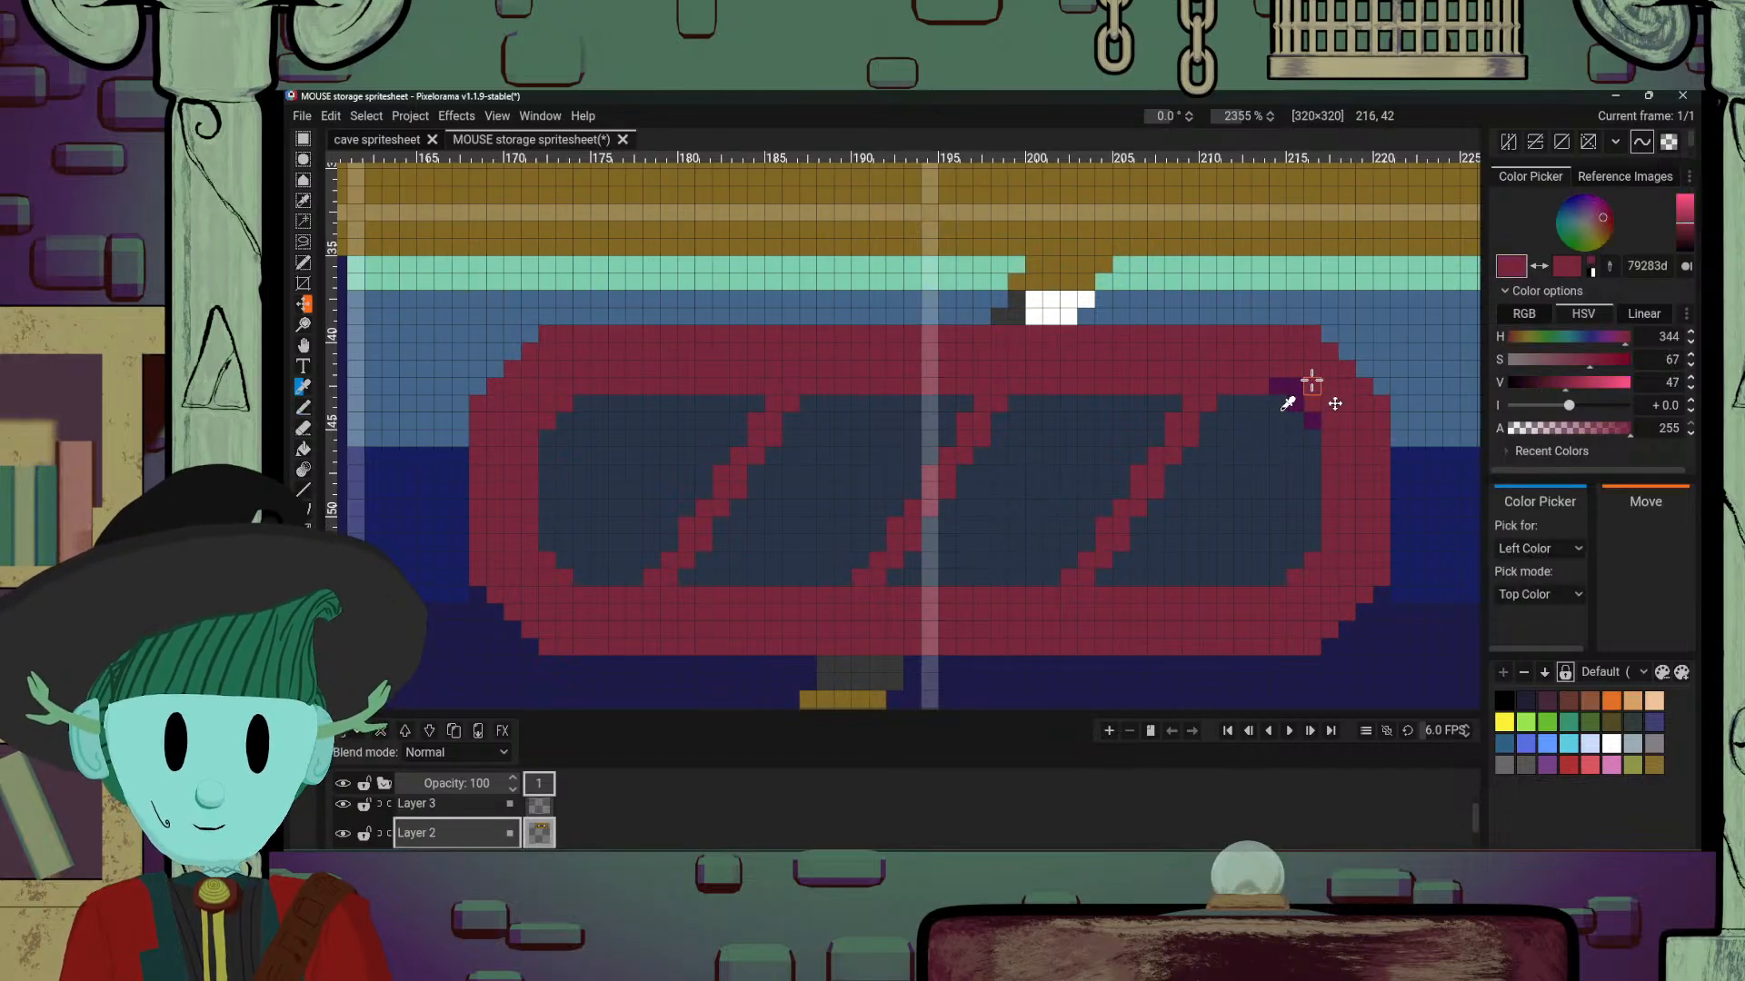
left_click(1294, 385)
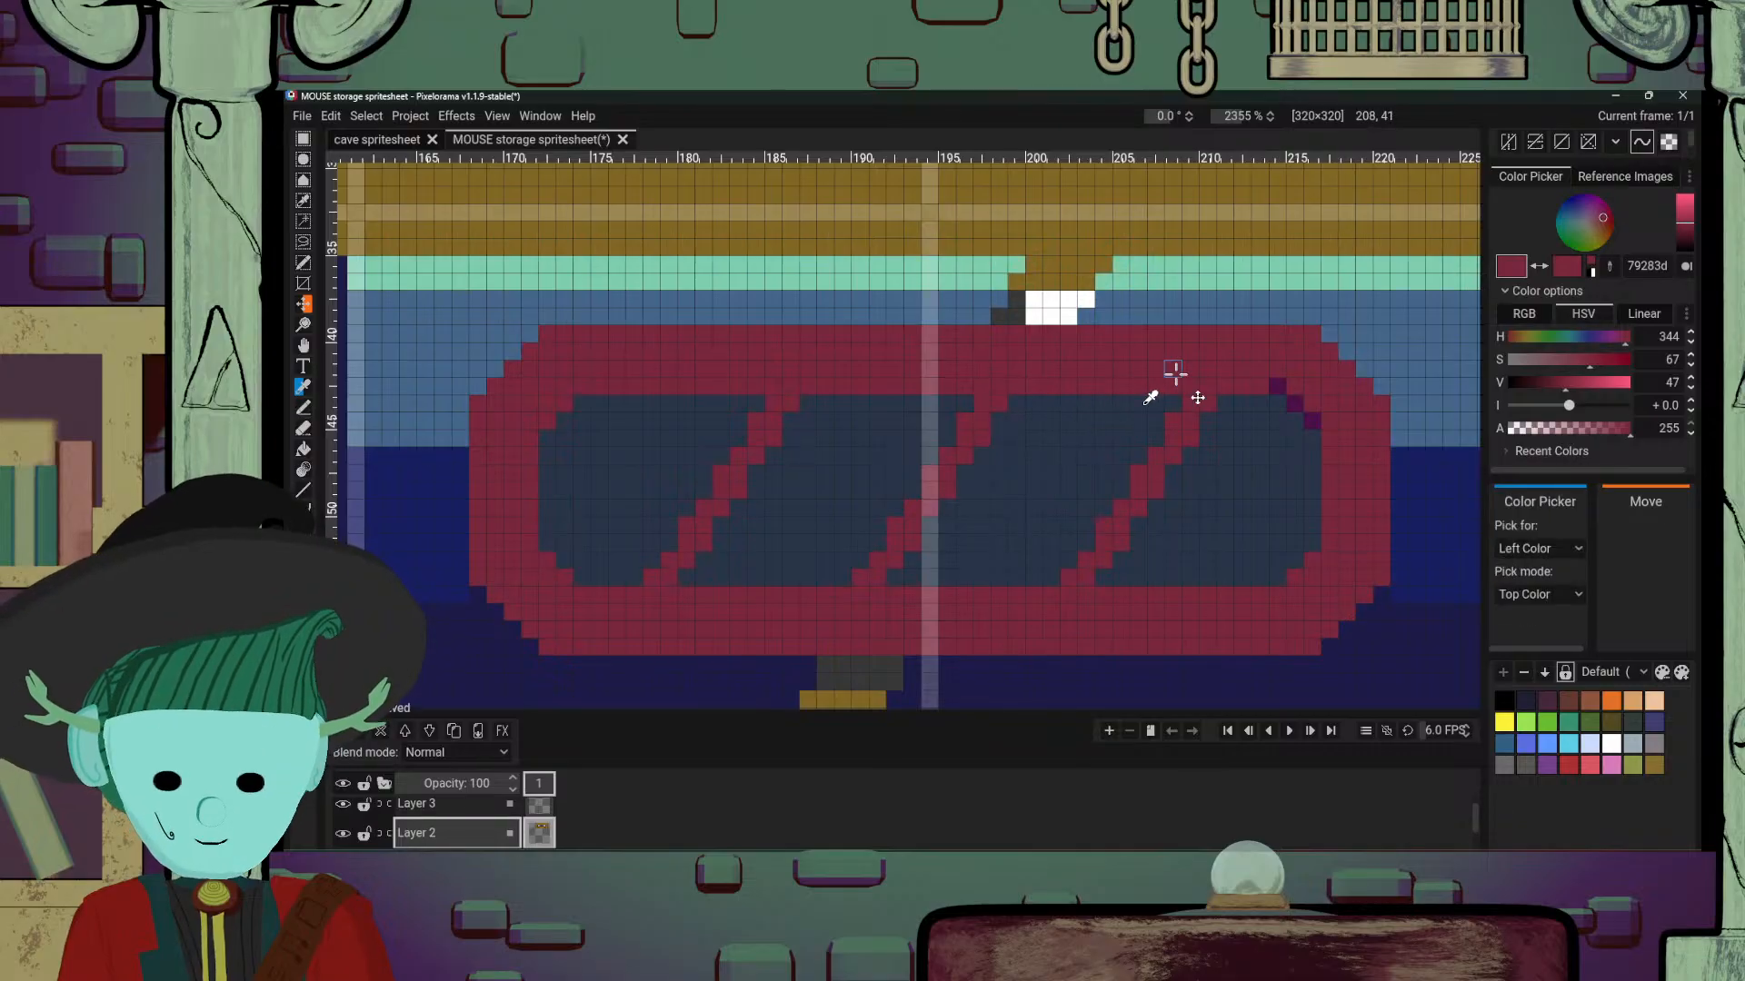
Step: Draw a one-pixel 4b104a line along the frame's top inner edge and repaint the stray pixels above it in 79283d
left_click(1277, 388, "alt")
left_click_drag(583, 386, 1276, 387)
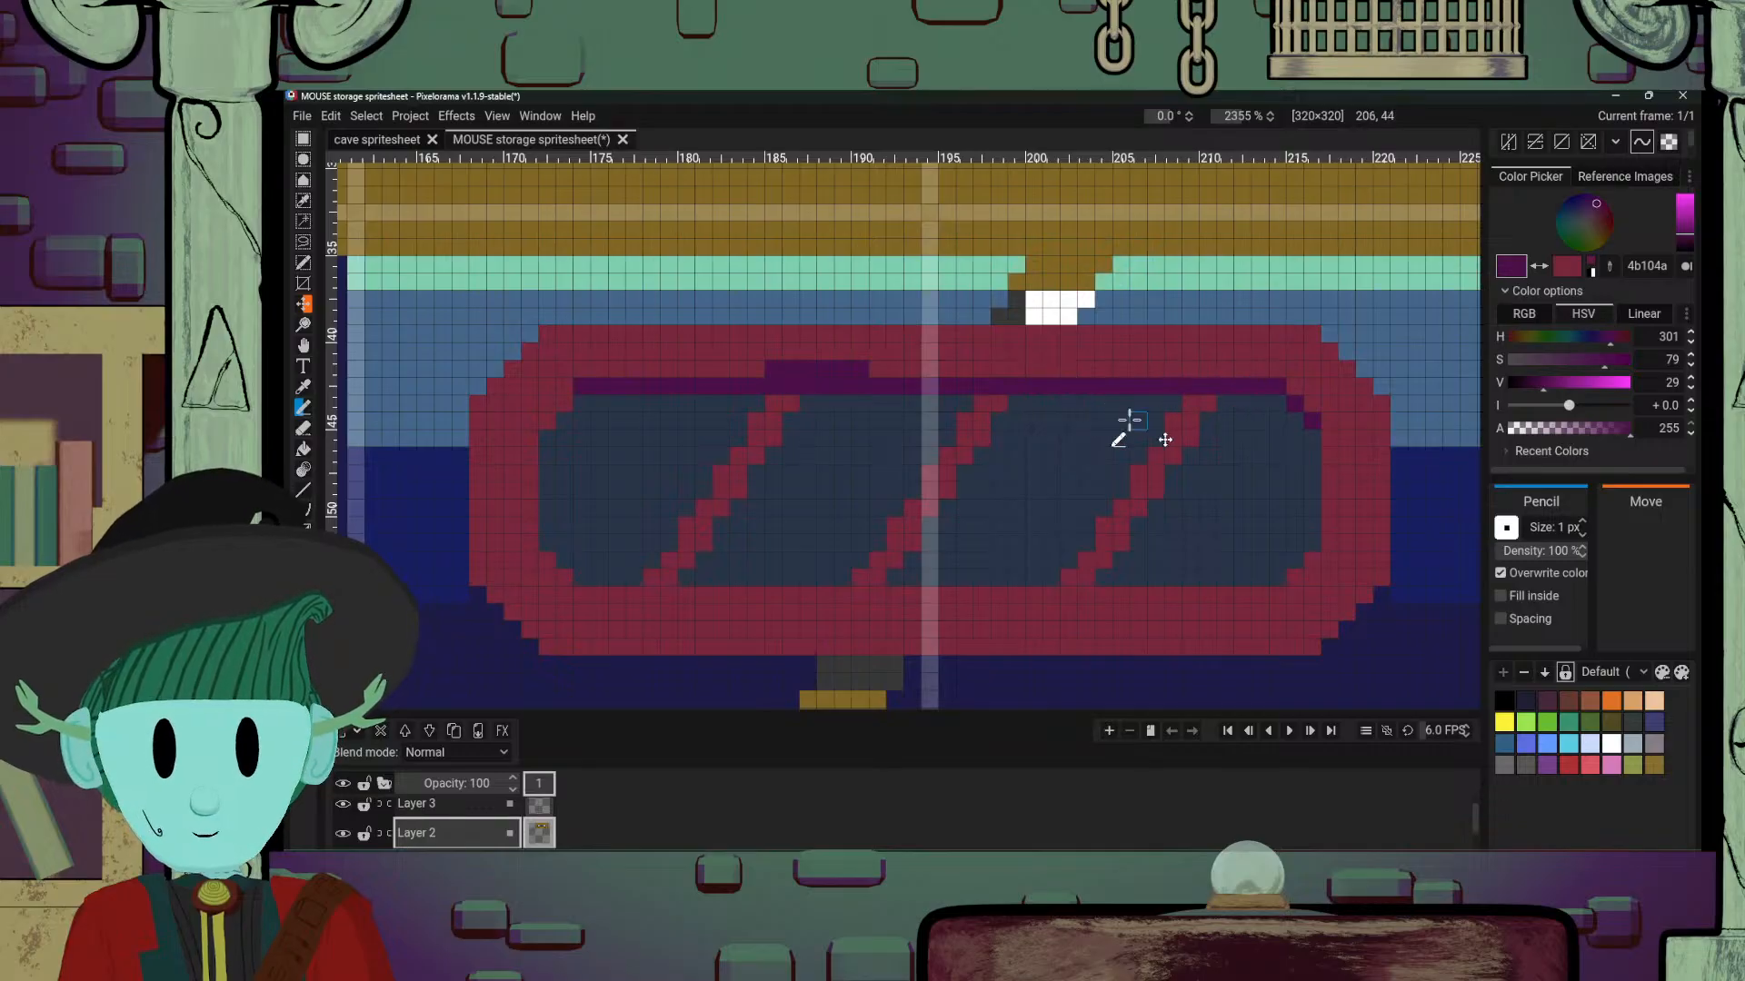
left_click(891, 360, "alt")
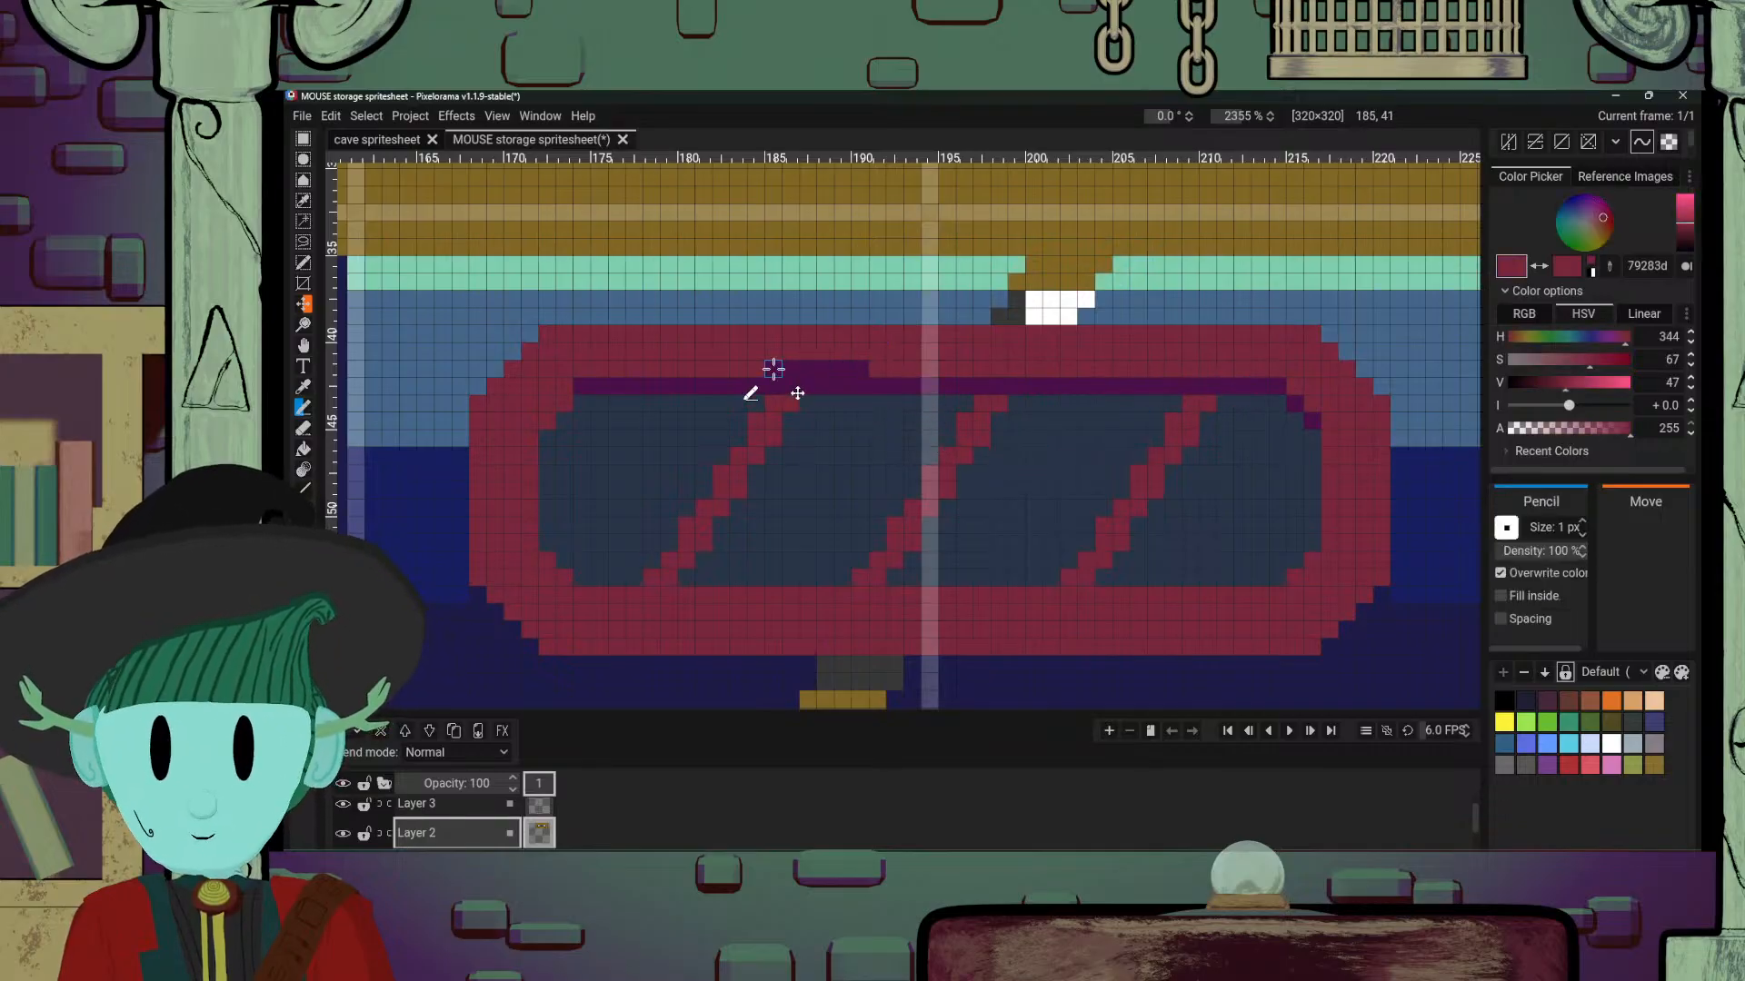
left_click_drag(772, 371, 880, 366)
Step: Continue the 4b104a outline down the frame's left inner edge, around both left corners and along the left half of the bottom inner edge
left_click_drag(691, 482, 938, 452)
left_click(827, 360, "alt")
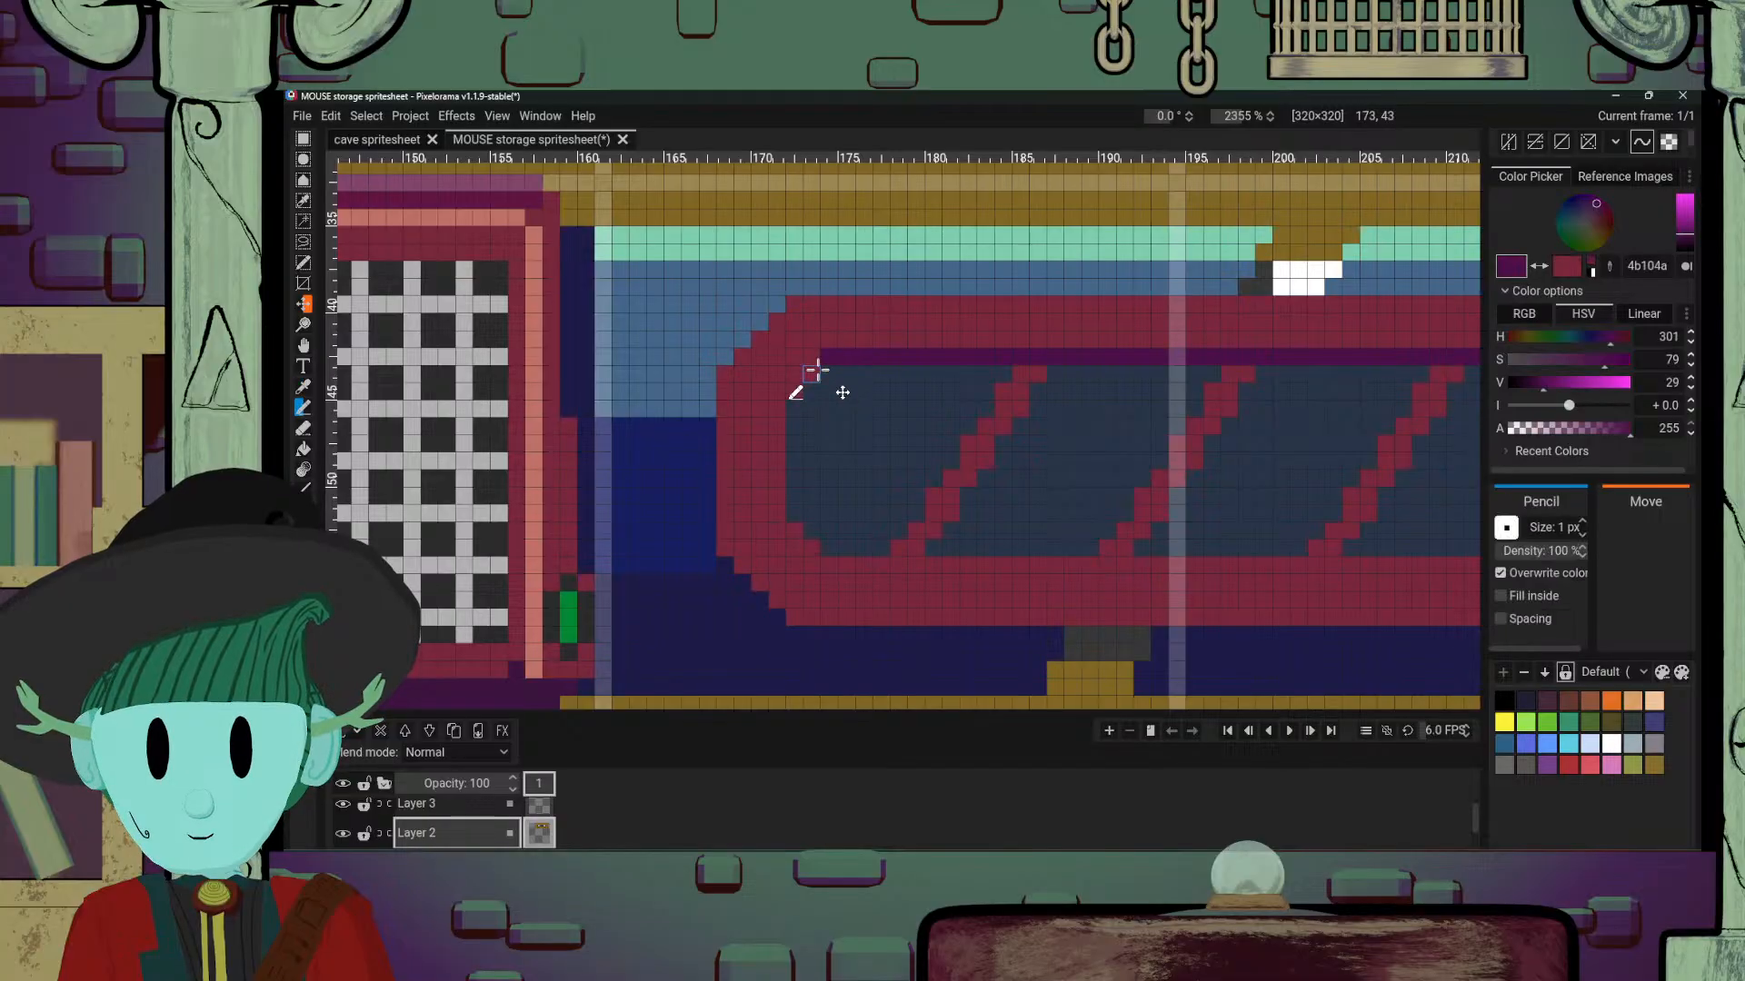
mouse_move(812, 373)
left_mouse_down()
mouse_move(776, 442)
mouse_move(774, 410)
mouse_move(774, 518)
left_mouse_up()
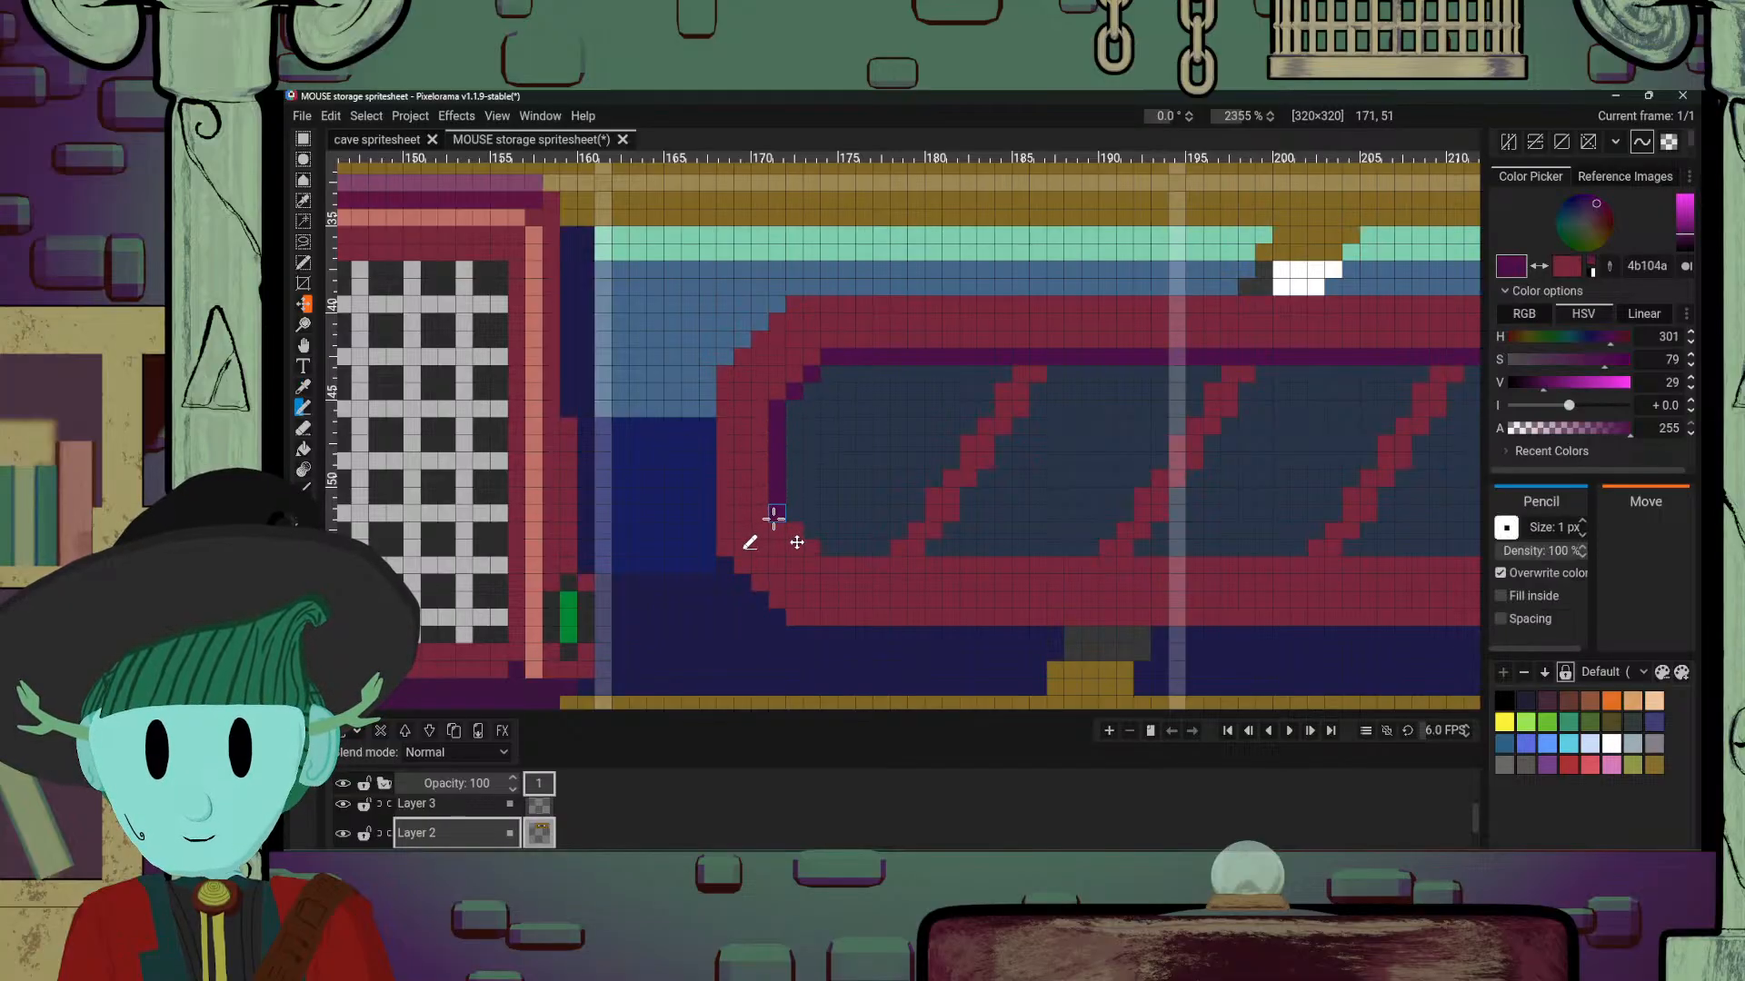
left_click(812, 548)
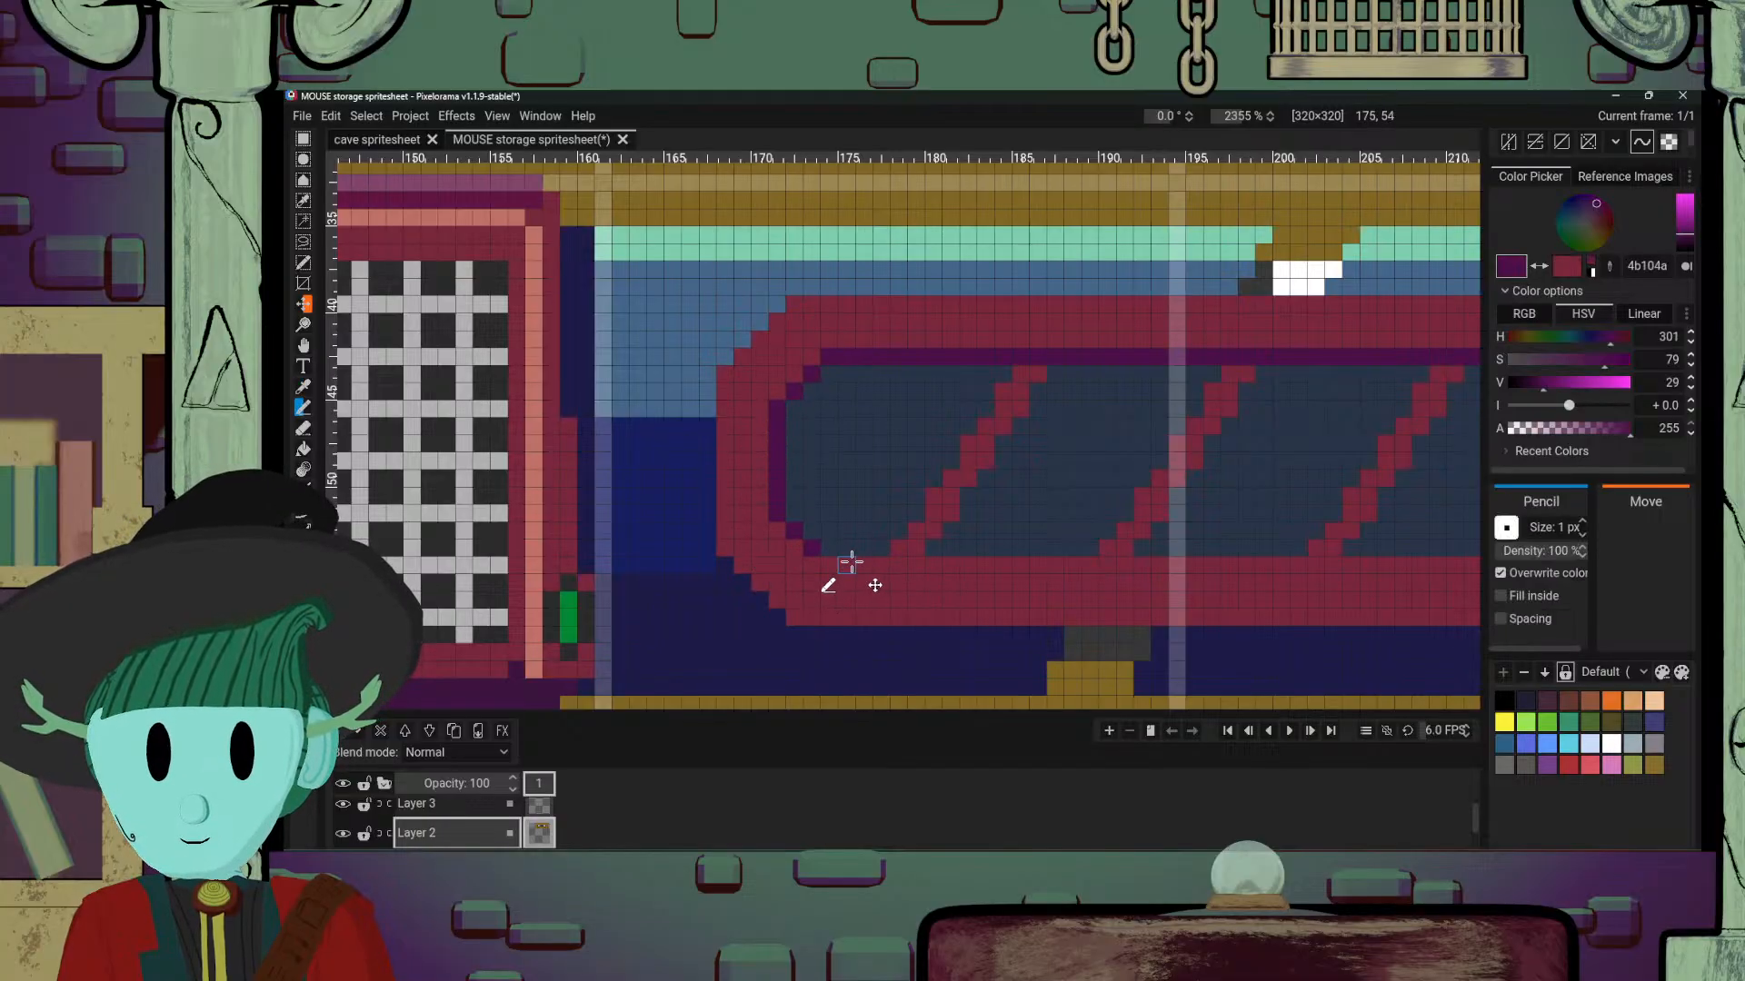
left_click_drag(831, 563, 848, 563)
left_click_drag(1099, 547, 888, 546)
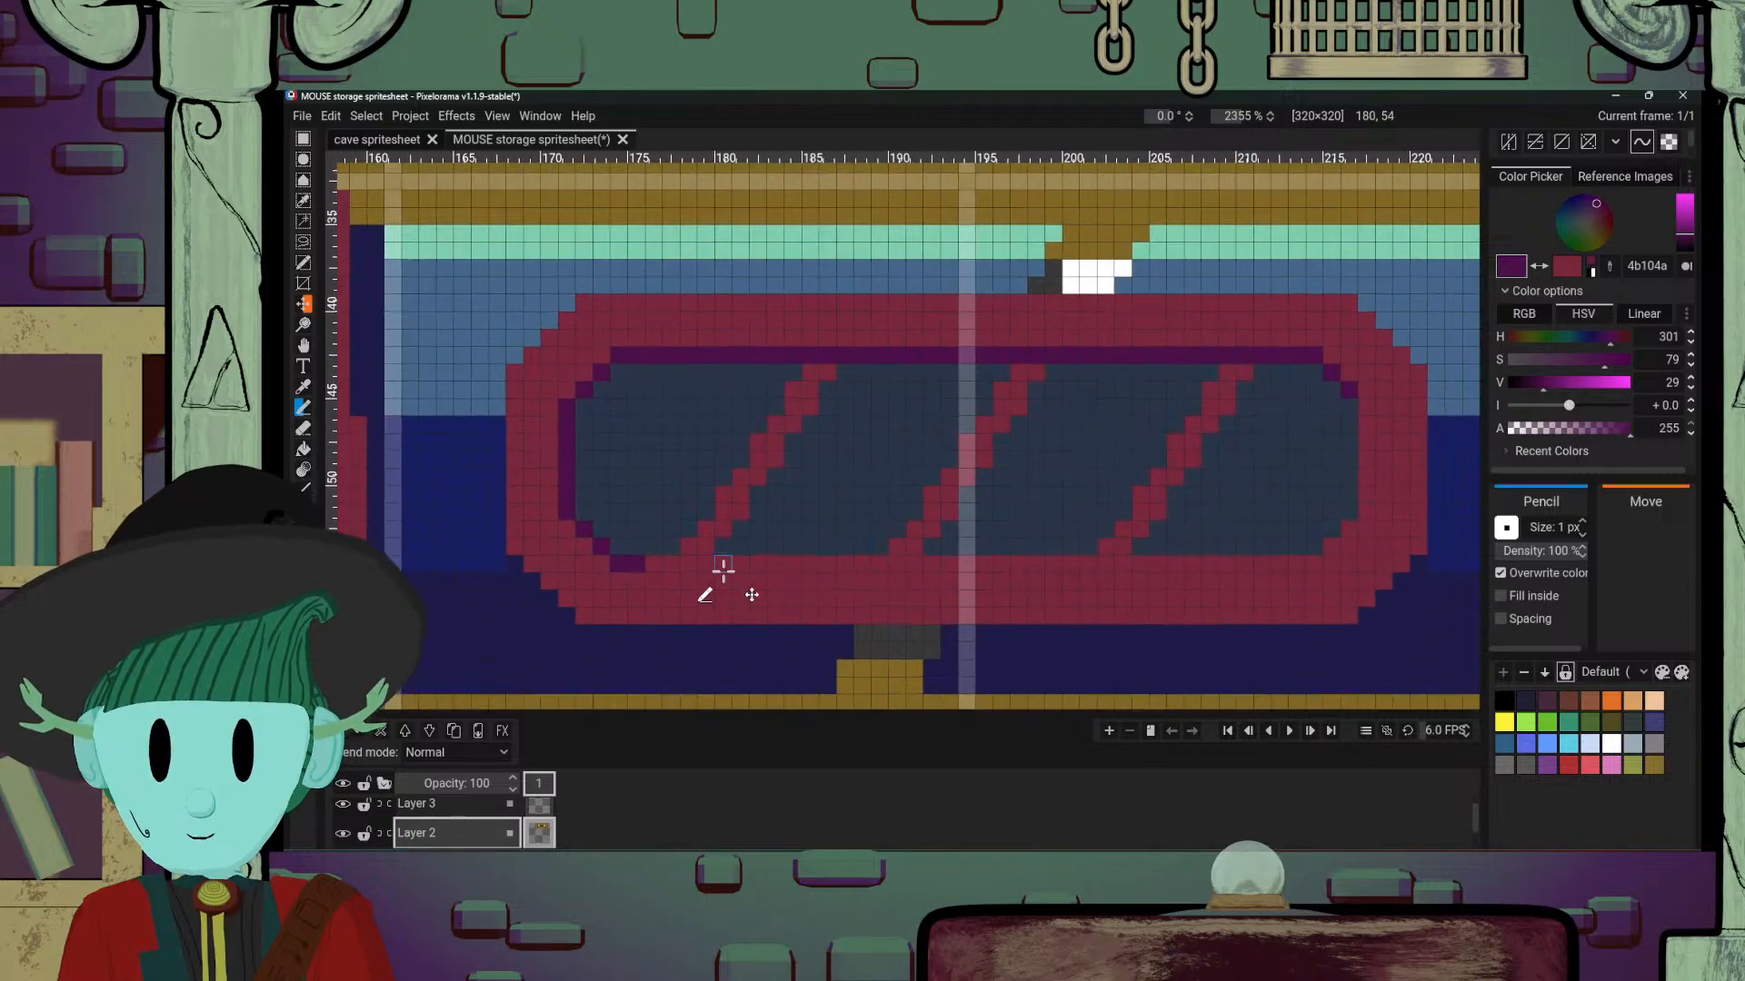
left_click_drag(651, 563, 914, 565)
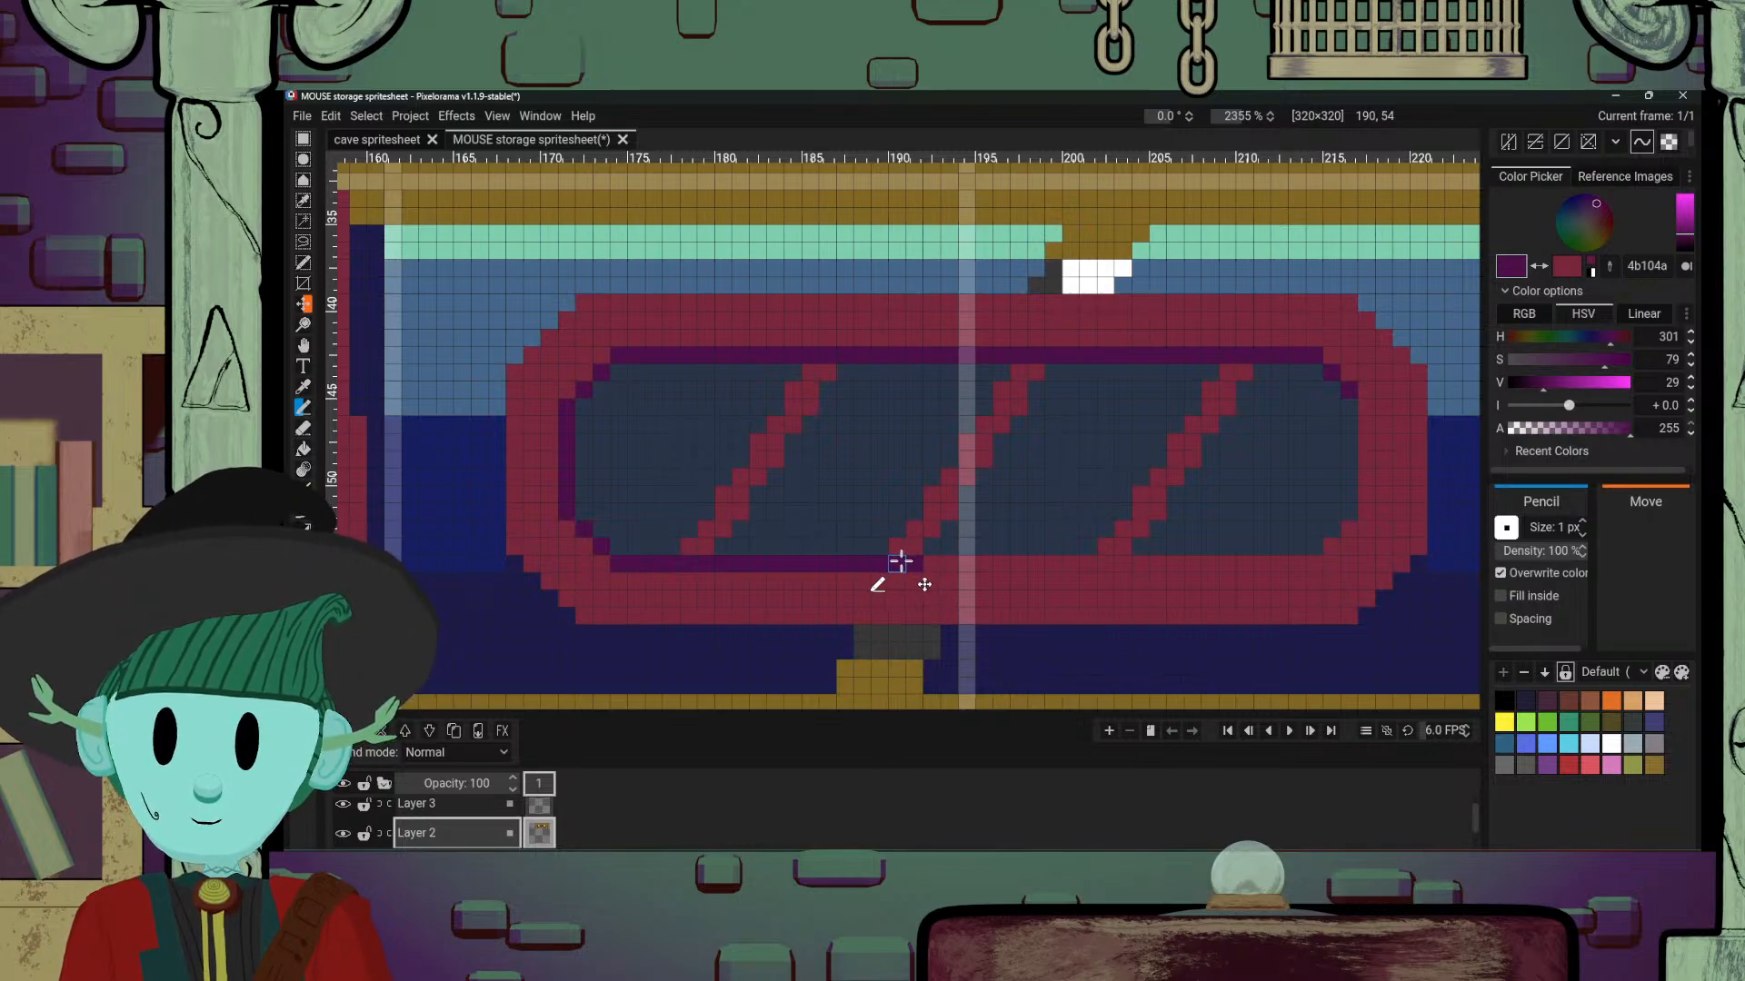
Step: Paint two-pixel 79283d gaps in the purple outline where the left stripe meets the frame's top and bottom edges
left_click(812, 372, "alt")
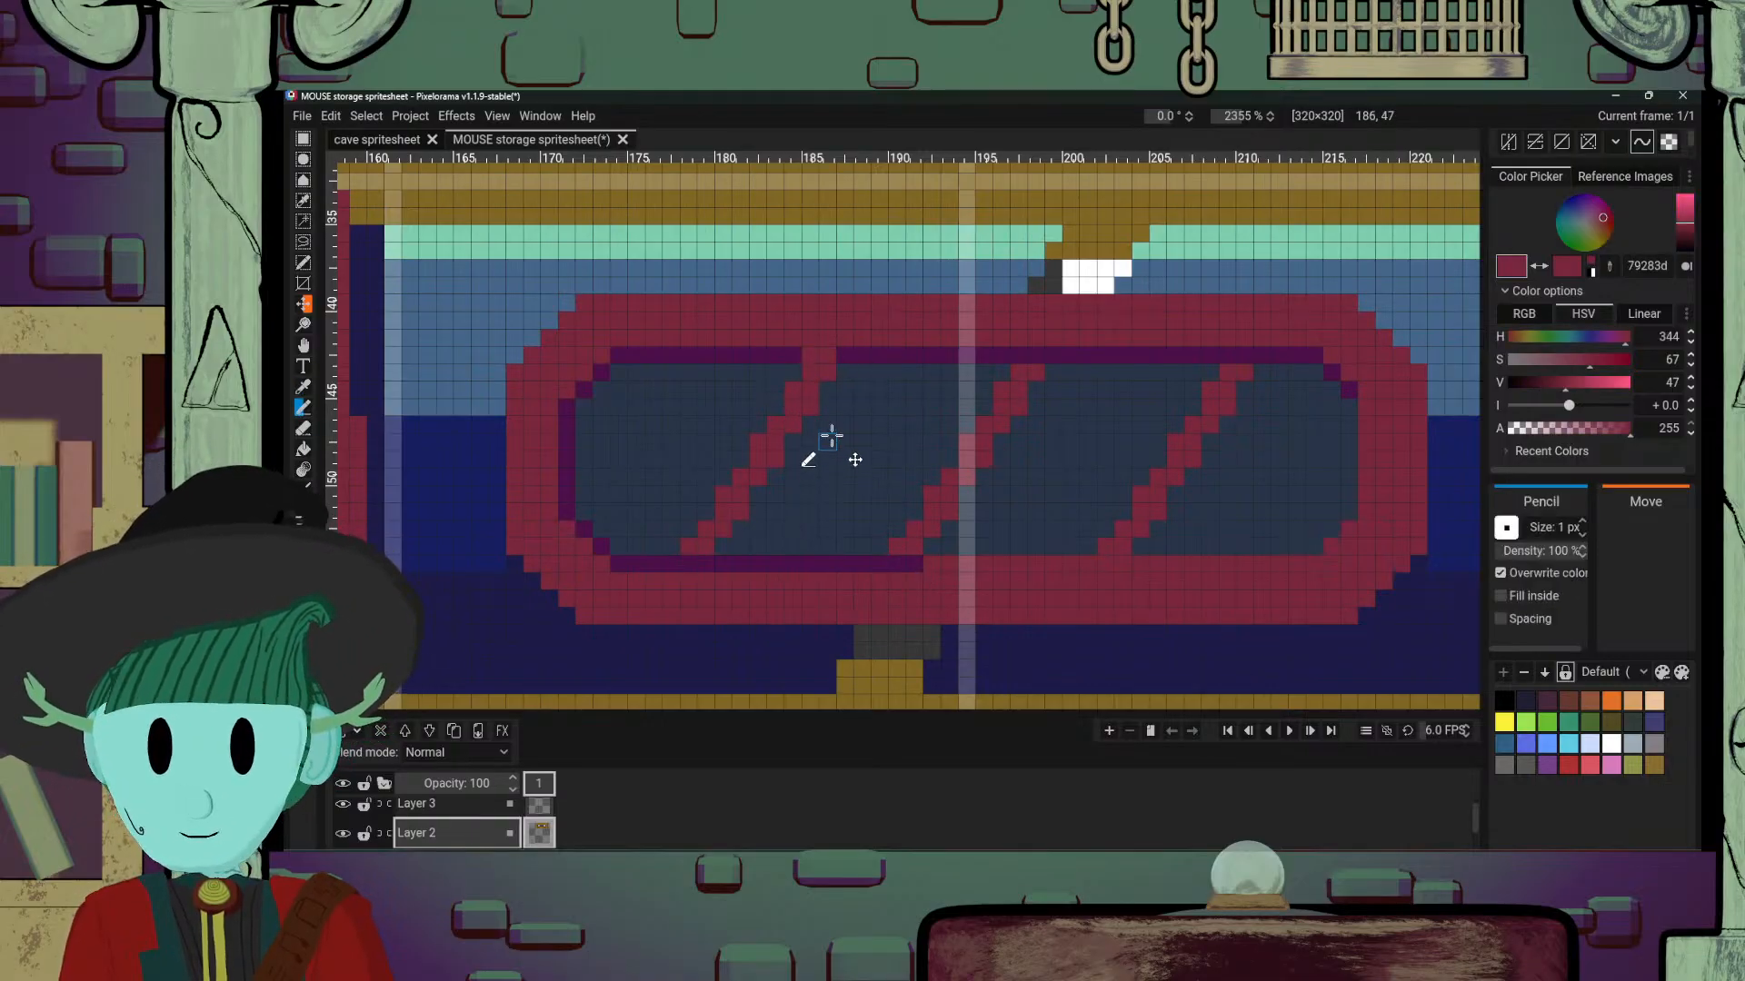
left_click_drag(828, 357, 846, 358)
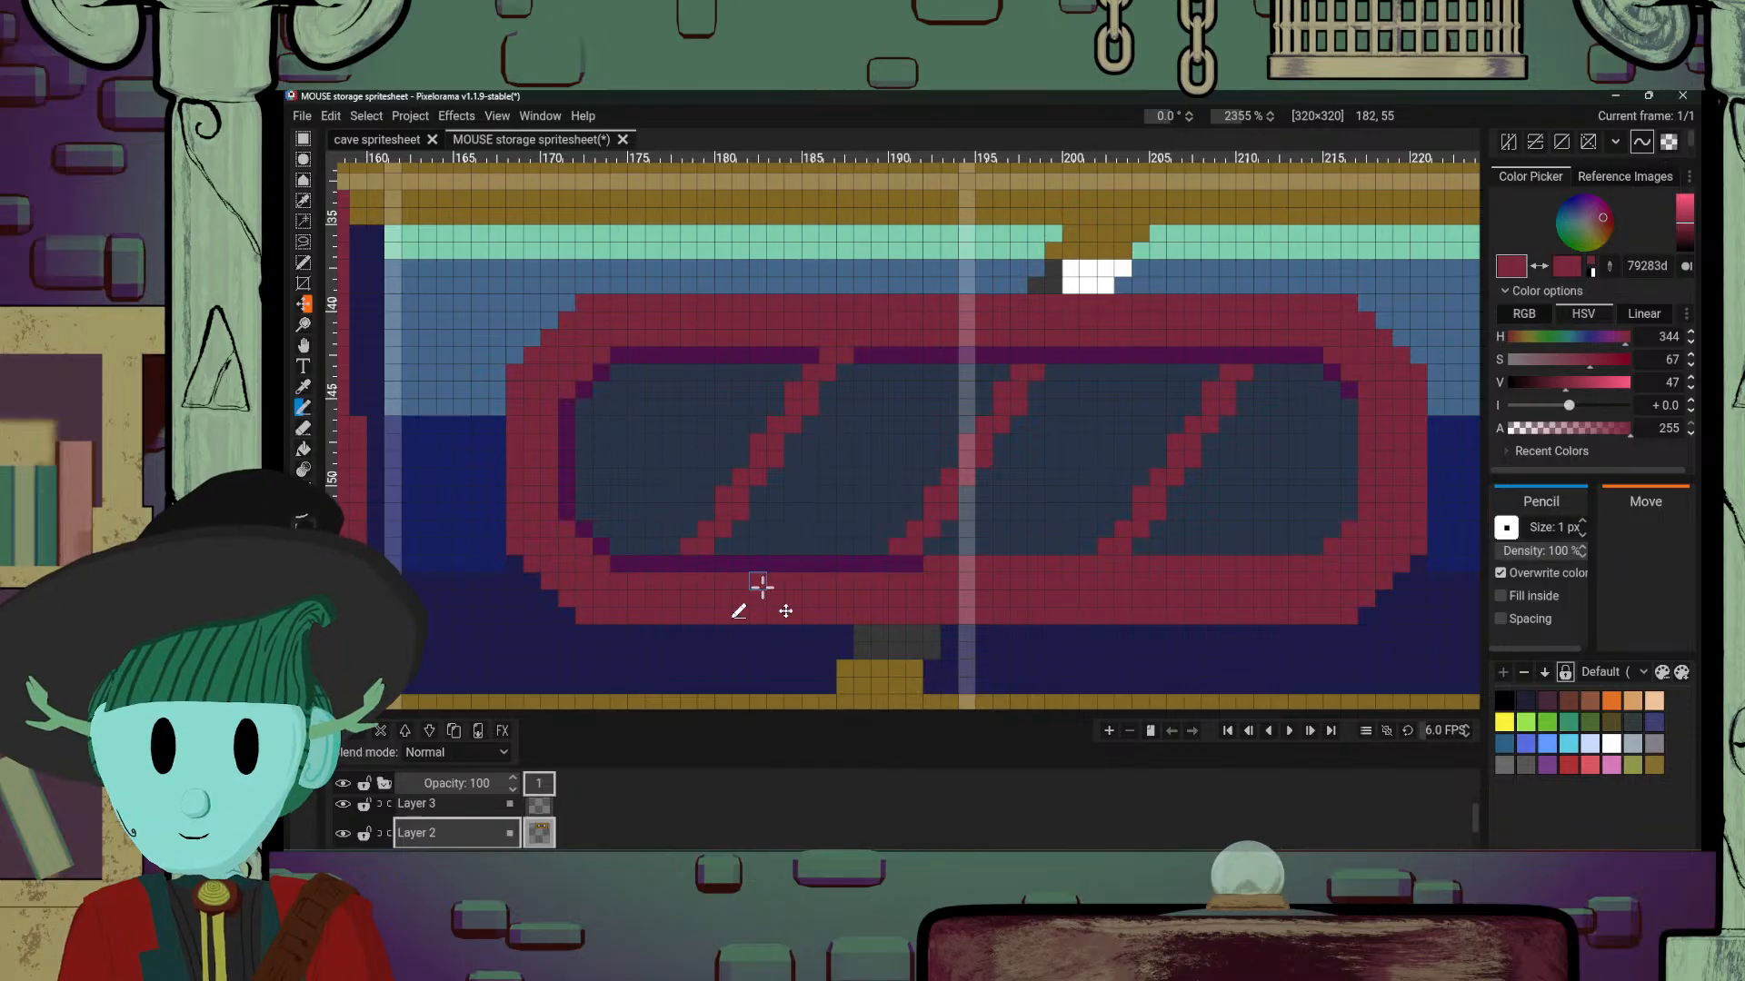
left_click_drag(809, 576, 884, 574)
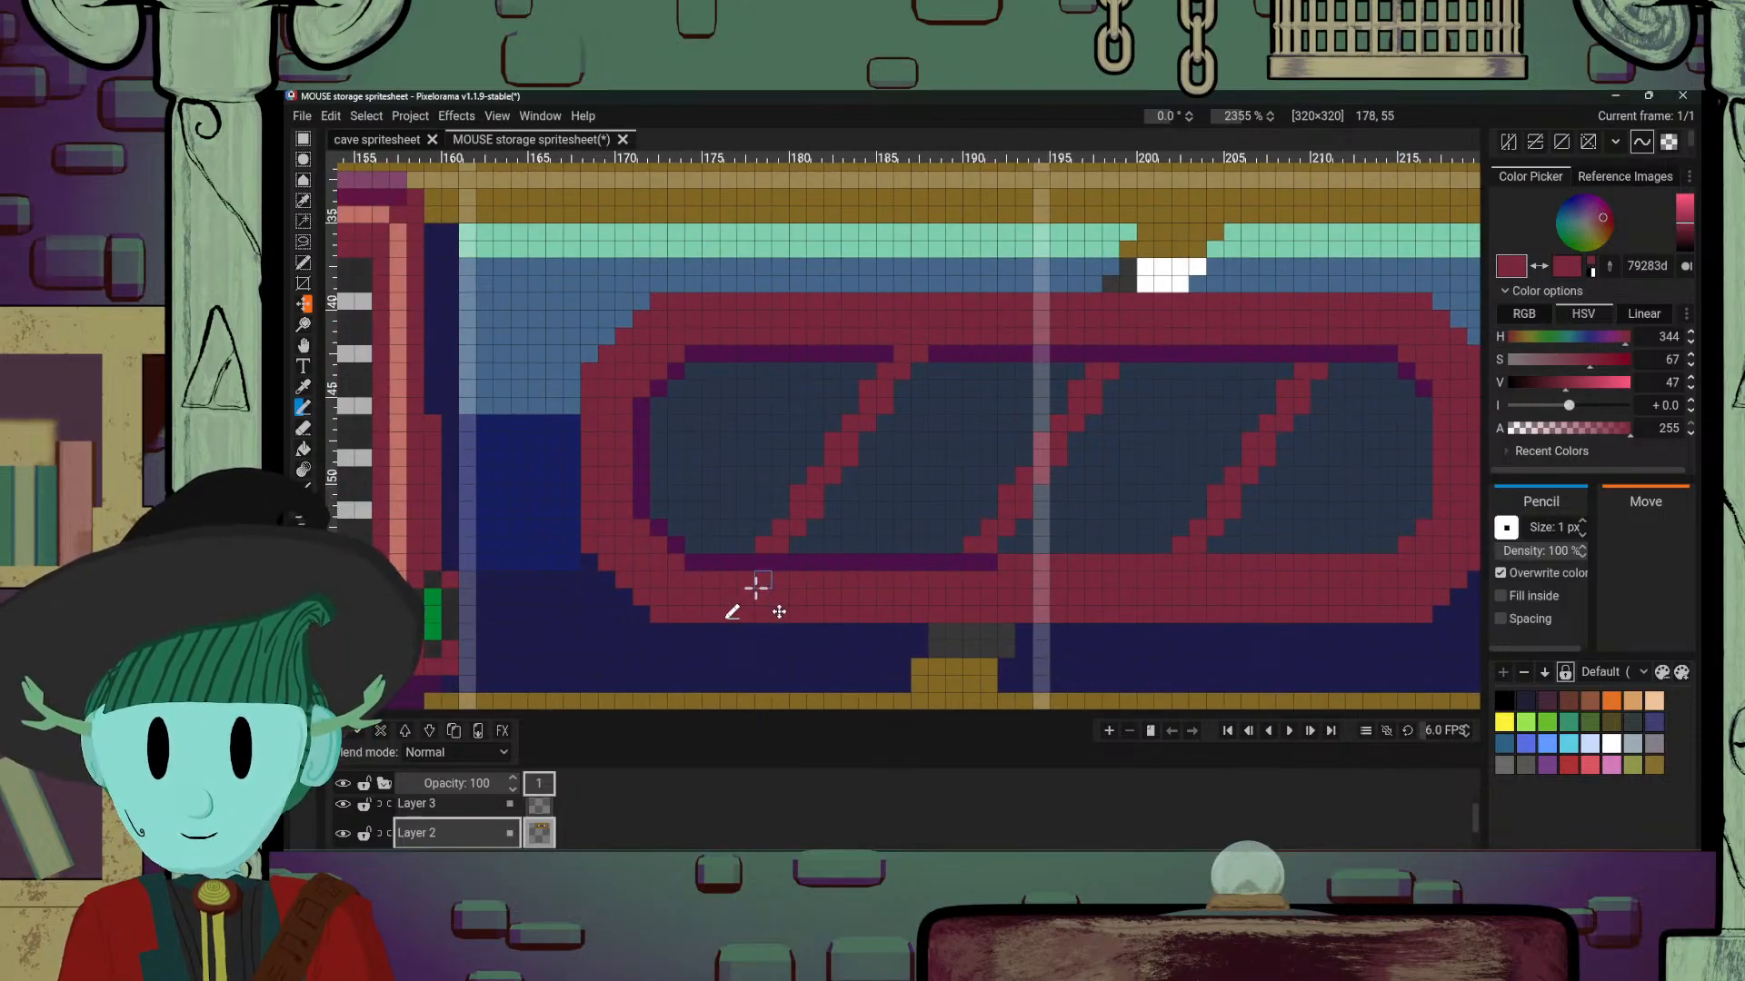
left_click_drag(760, 562, 780, 562)
Step: Complete the 4b104a outline along the rest of the bottom inner edge, around the bottom-right corner and up the right inner edge
left_click_drag(1057, 543, 915, 552)
left_click_drag(1091, 451, 1083, 430)
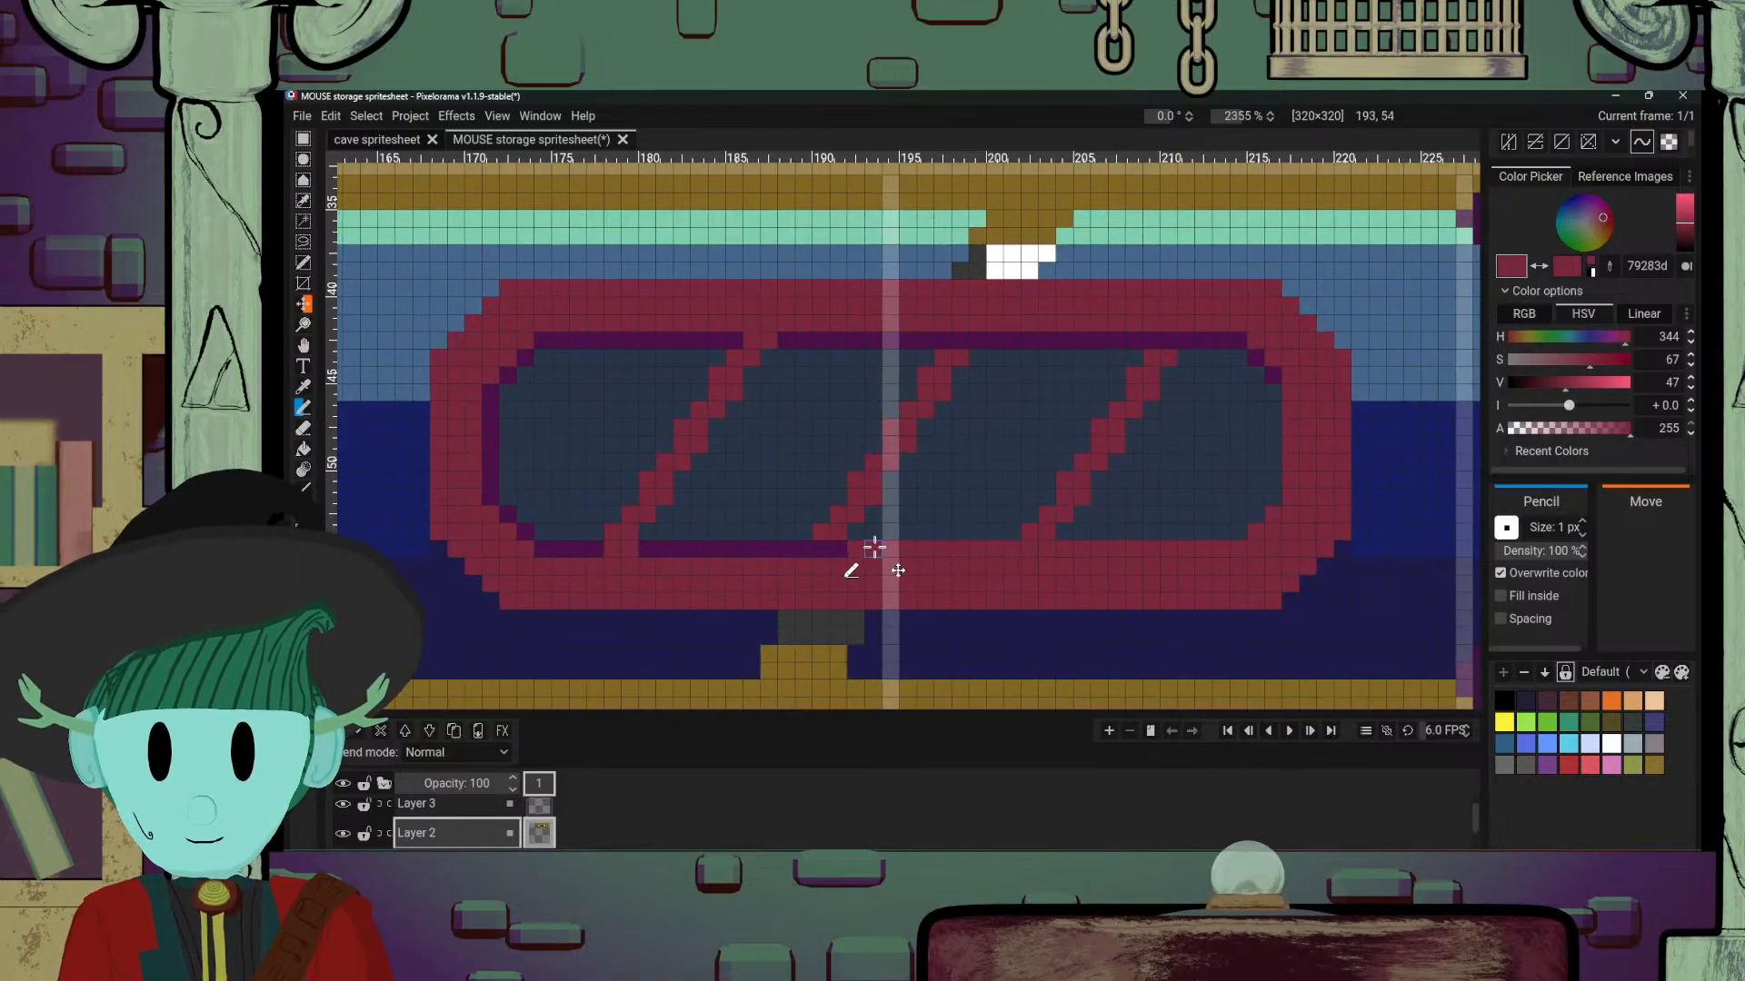
left_click(838, 544, "alt")
mouse_move(858, 543)
left_mouse_down()
mouse_move(1023, 529)
mouse_move(923, 550)
mouse_move(1245, 549)
left_mouse_up()
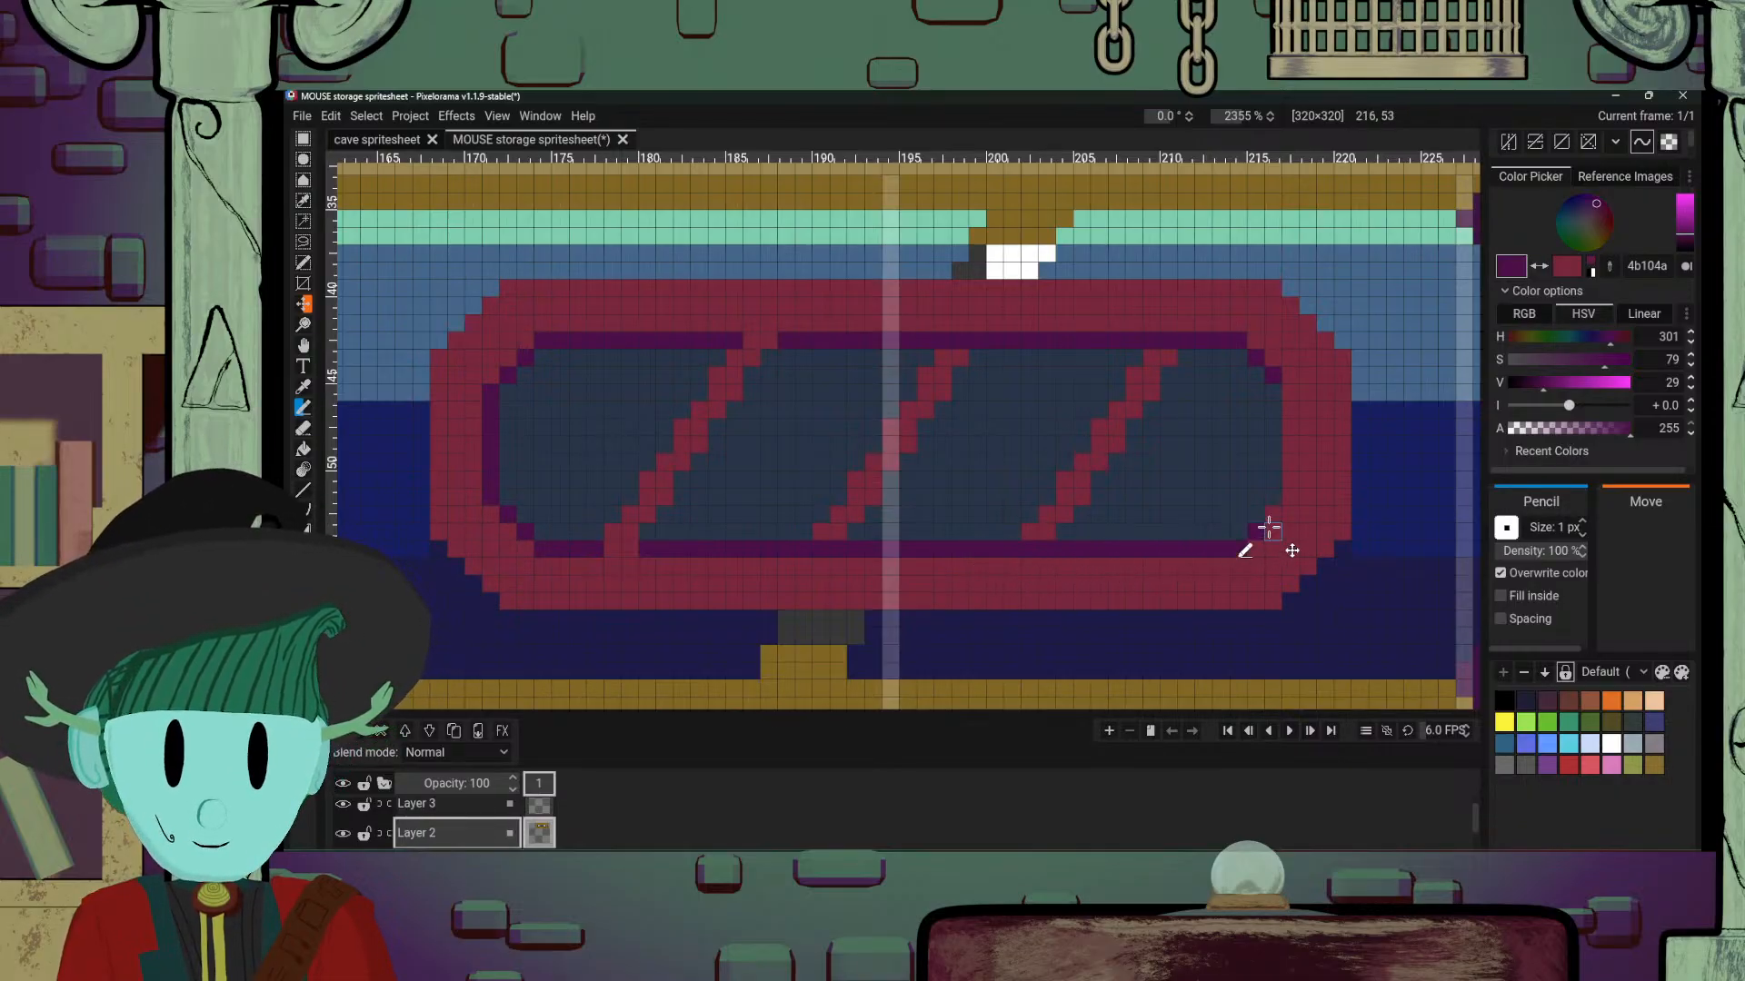
left_click_drag(1292, 391, 1290, 498)
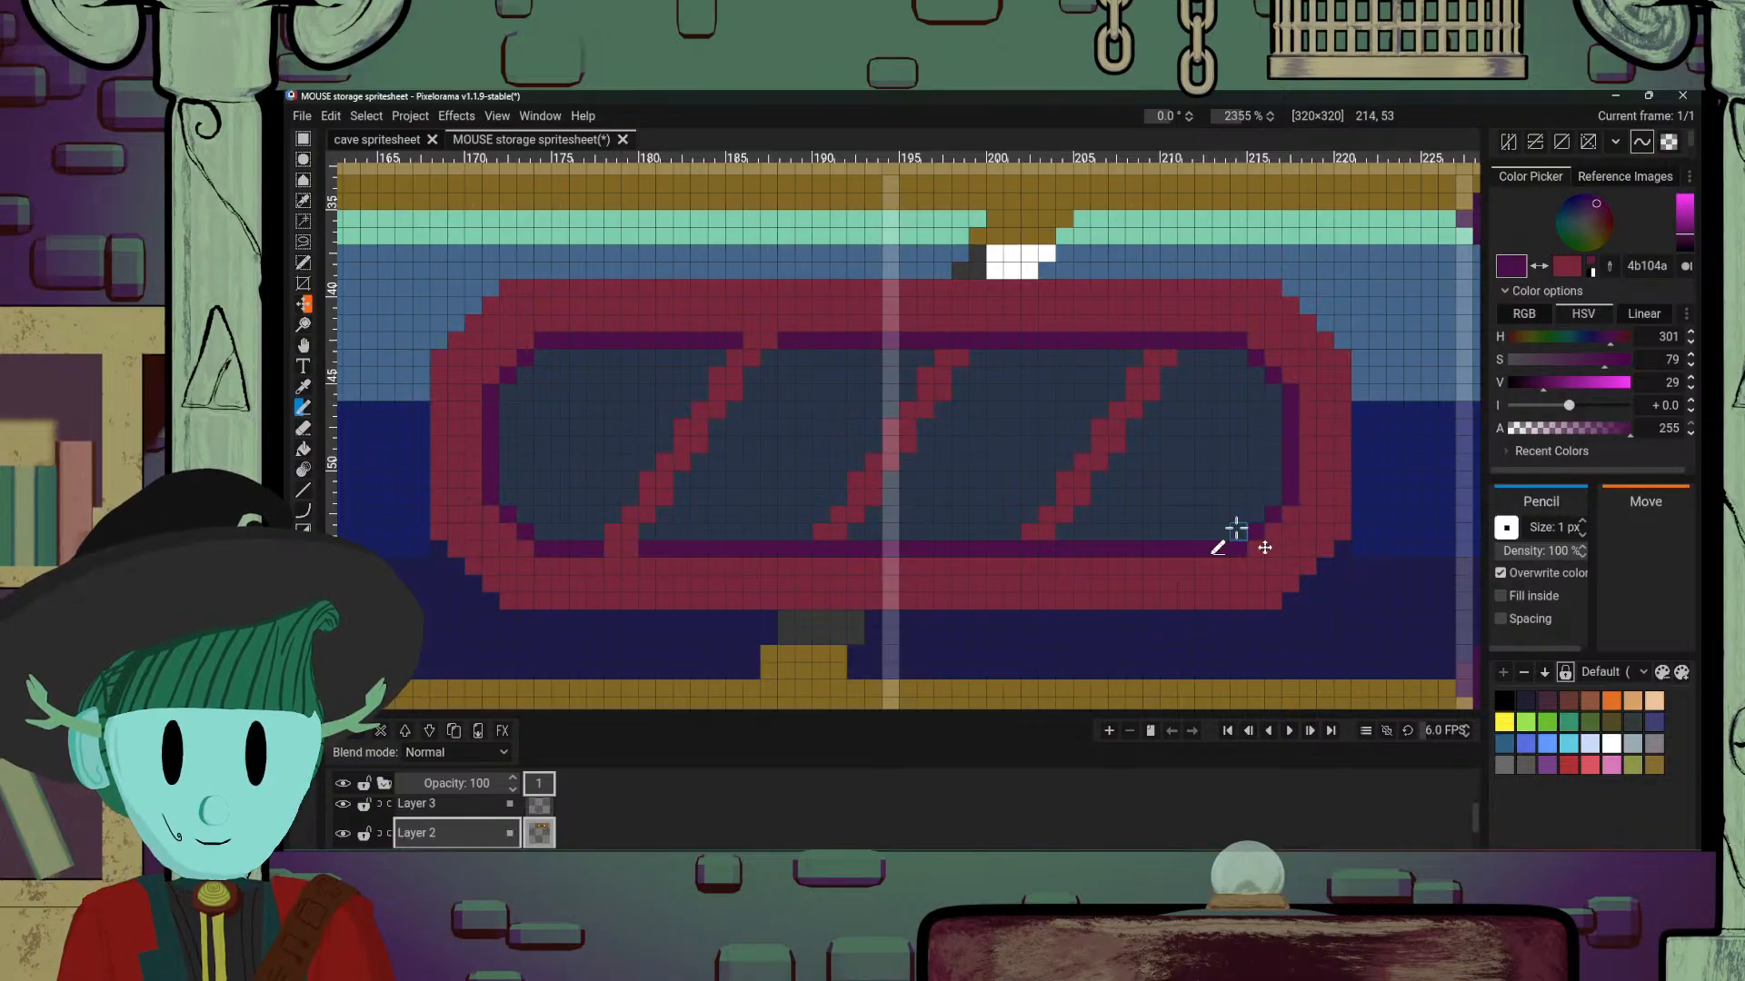
Step: Paint two-pixel 79283d gaps in the purple outline where the middle and right stripes meet the frame's top and bottom edges
left_click_drag(1031, 478, 1077, 505)
left_click(1204, 385, "alt")
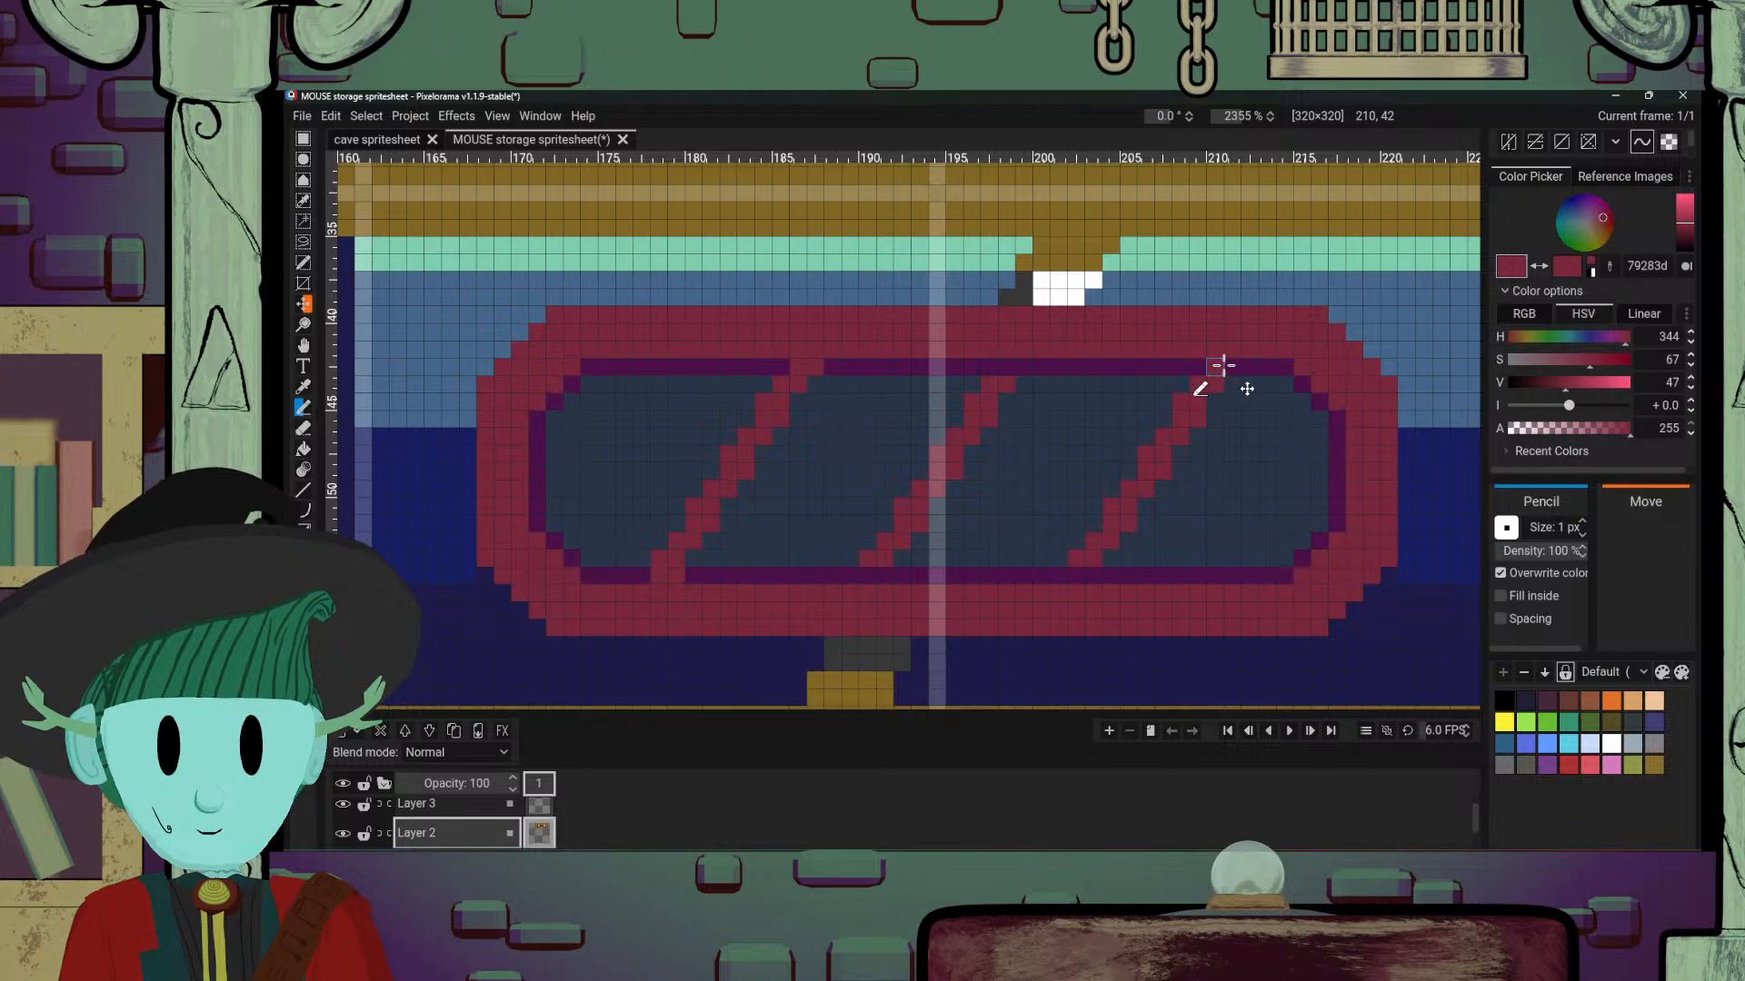
left_click_drag(1220, 366, 1233, 367)
left_click_drag(1009, 368, 1023, 367)
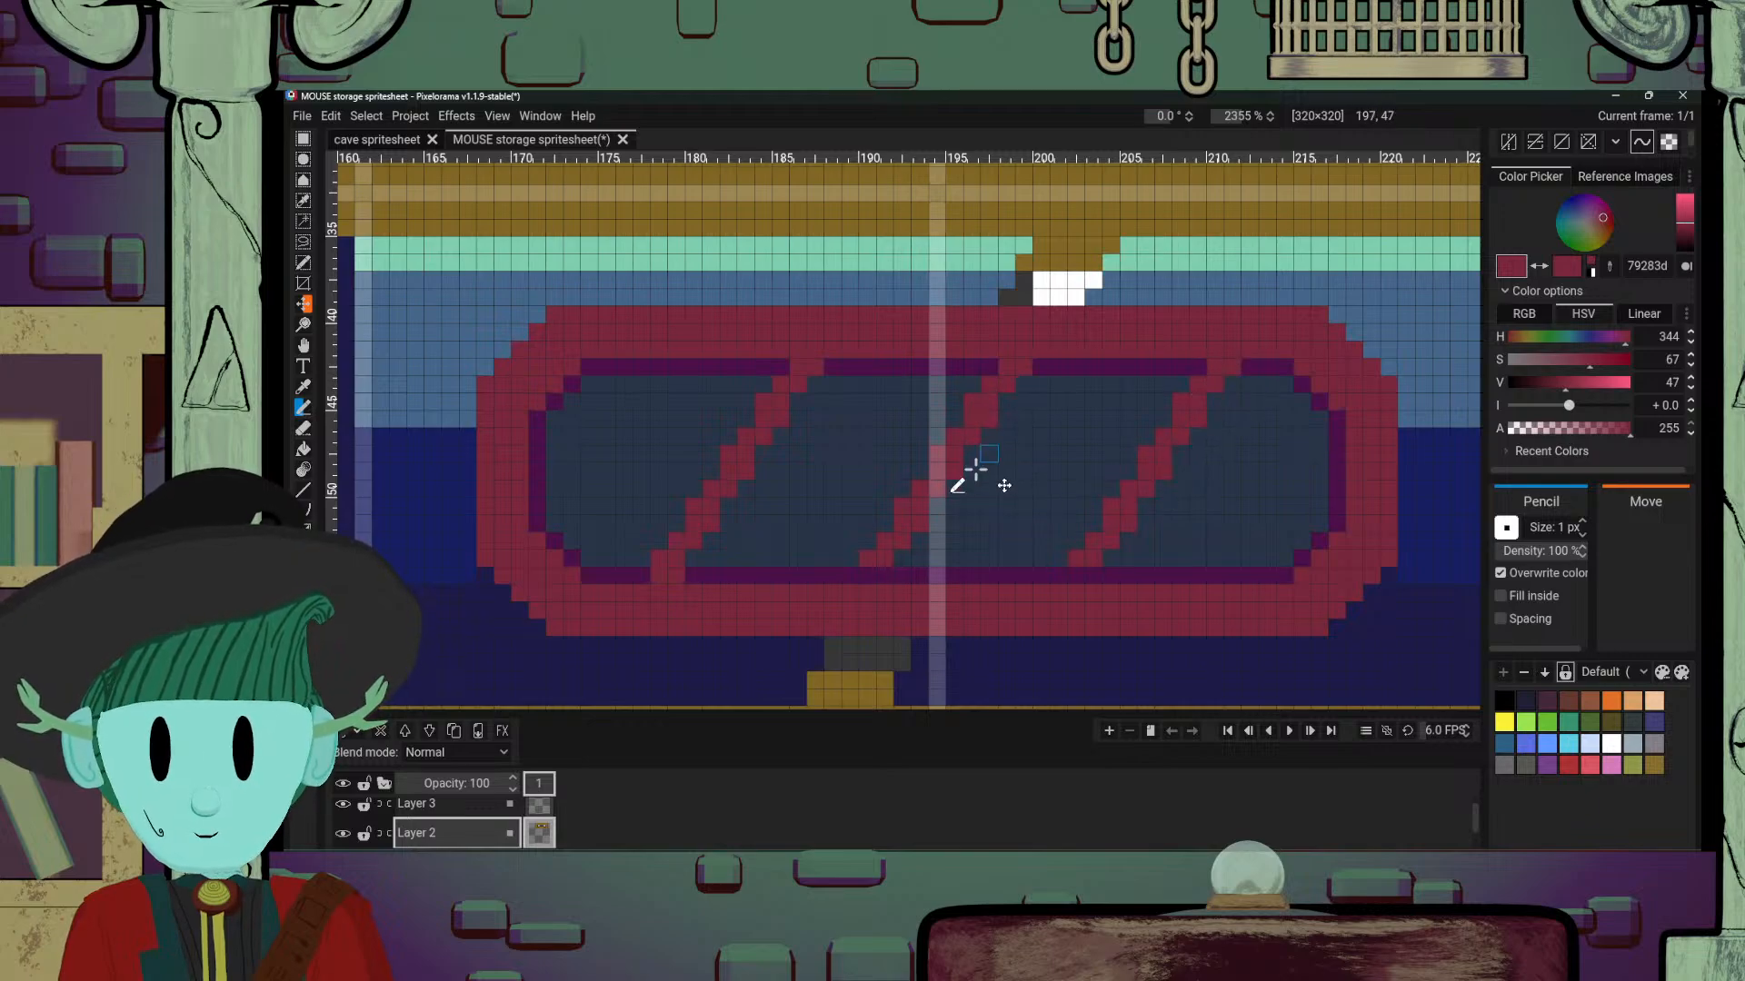
left_click_drag(864, 576, 883, 575)
left_click_drag(1078, 576, 1093, 575)
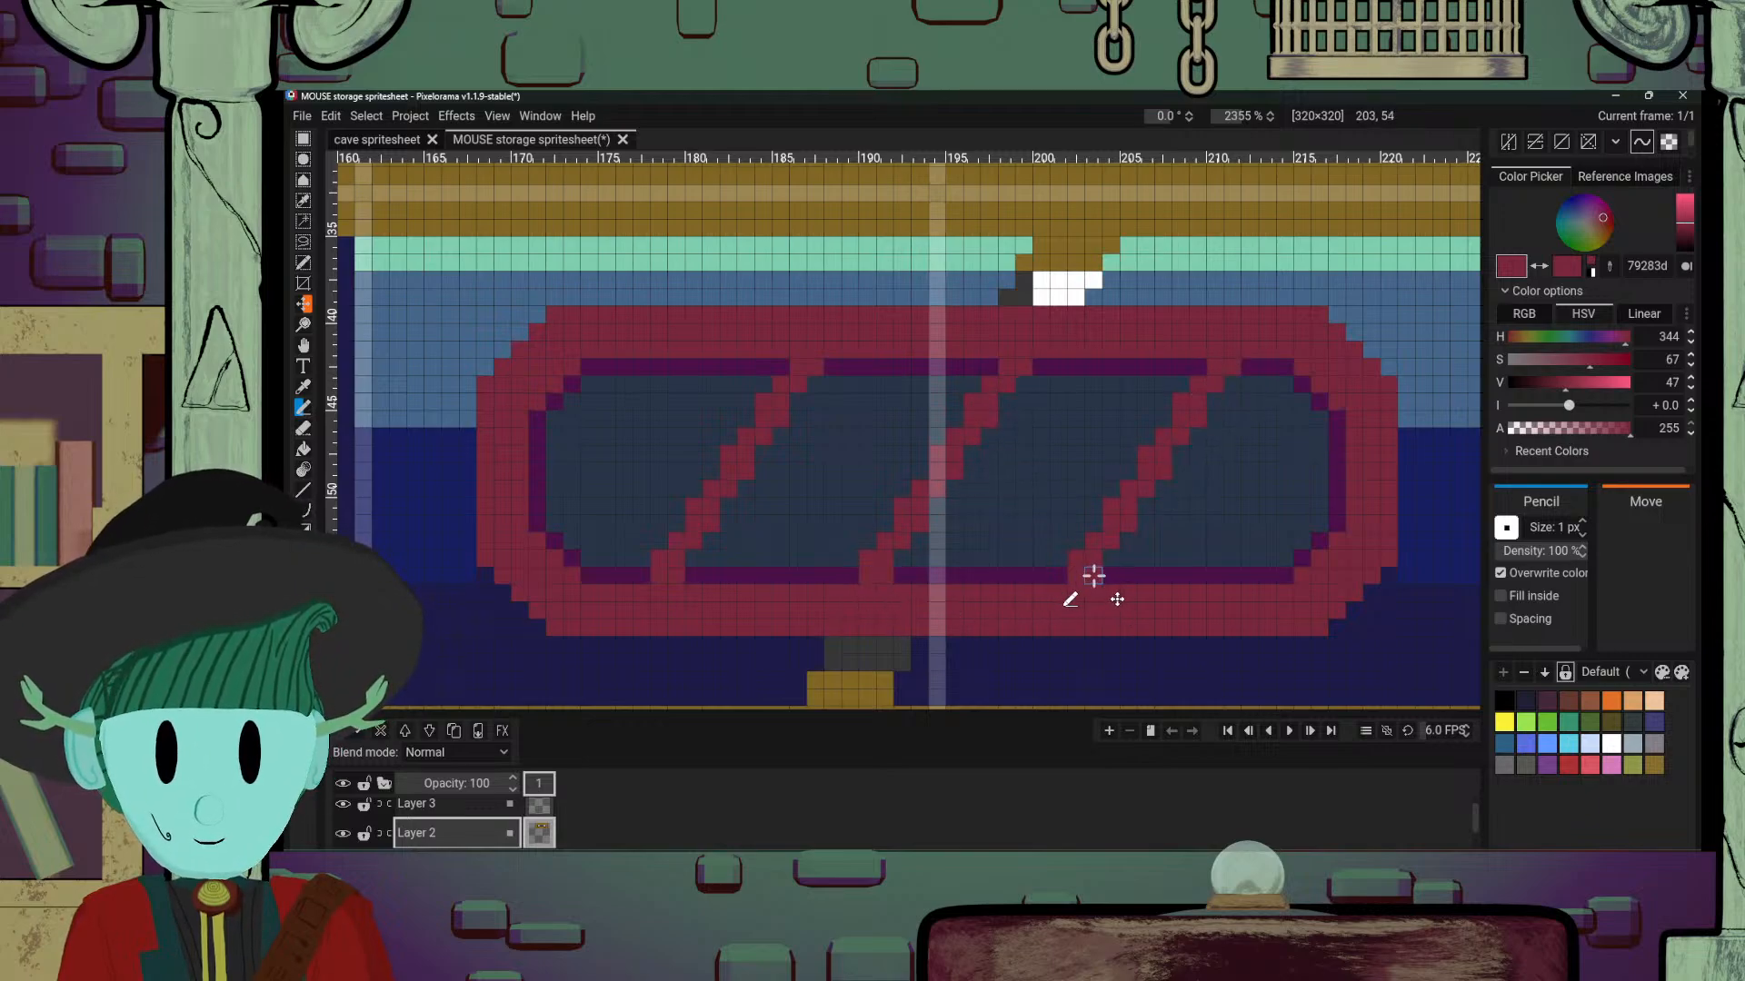
Step: Highlight the left stripe's left edge with bright red d1453b and start a short highlight below the outline at the frame's bottom-left
scroll(1260, 476, "down", 12)
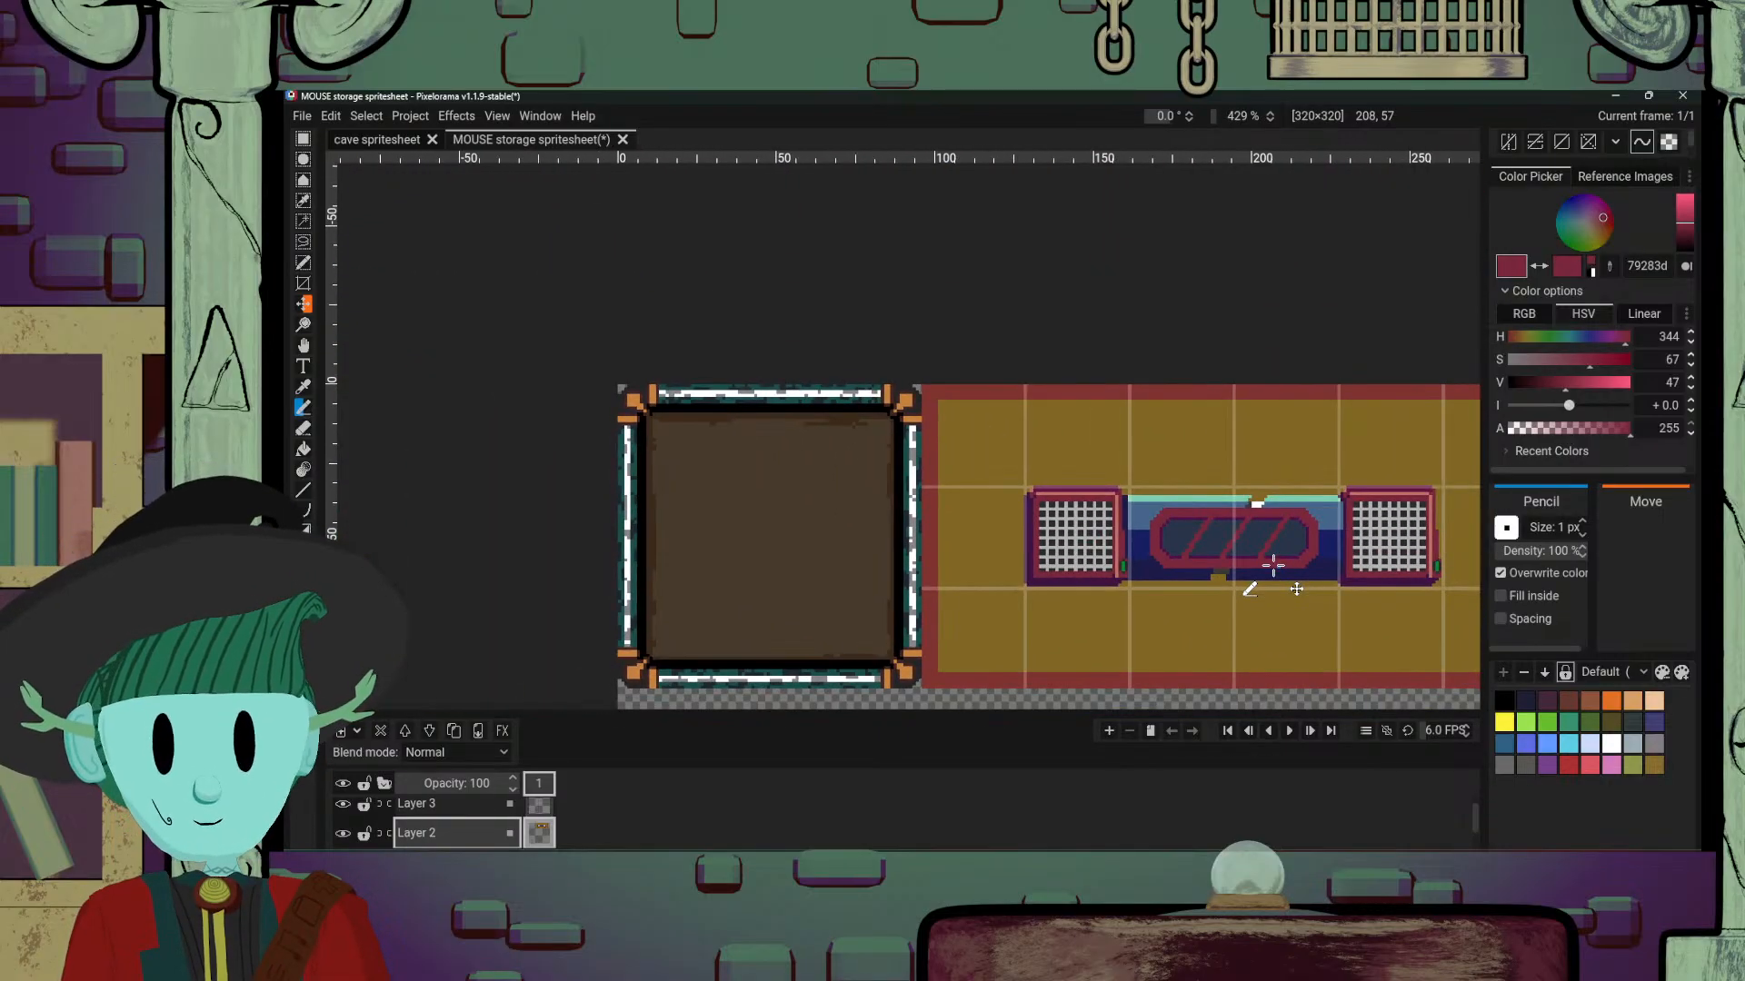
scroll(1277, 589, "up", 11)
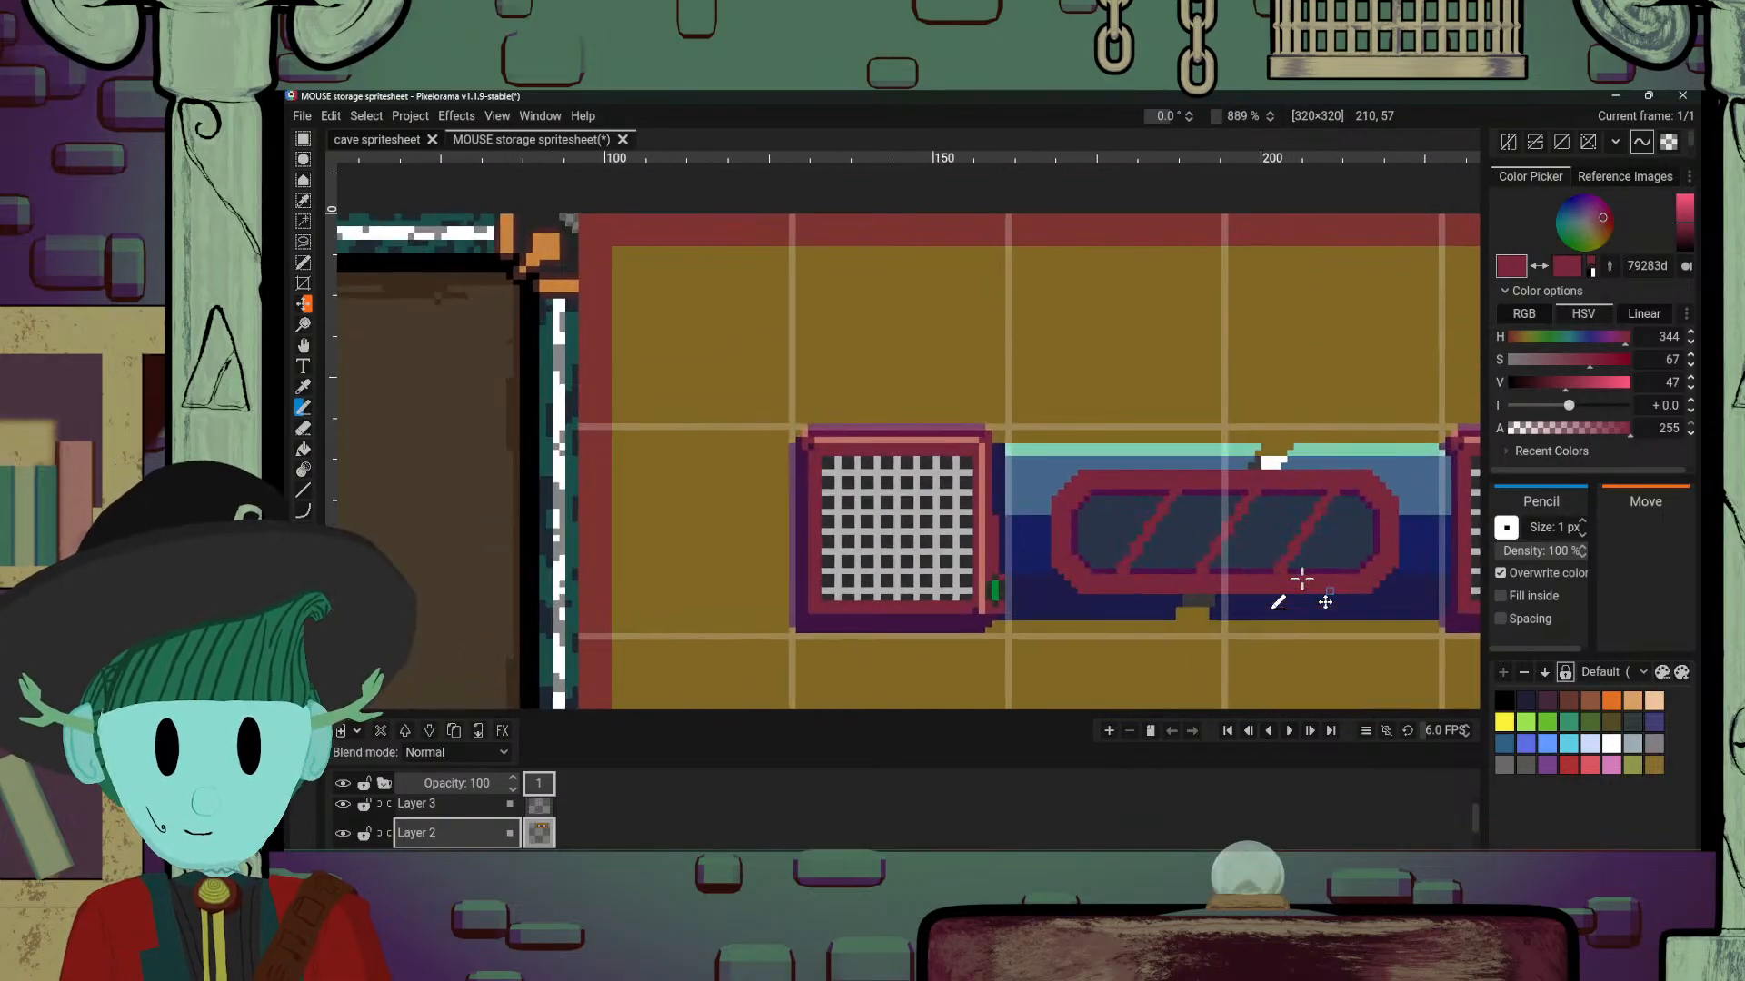
left_click_drag(1113, 523, 1074, 525)
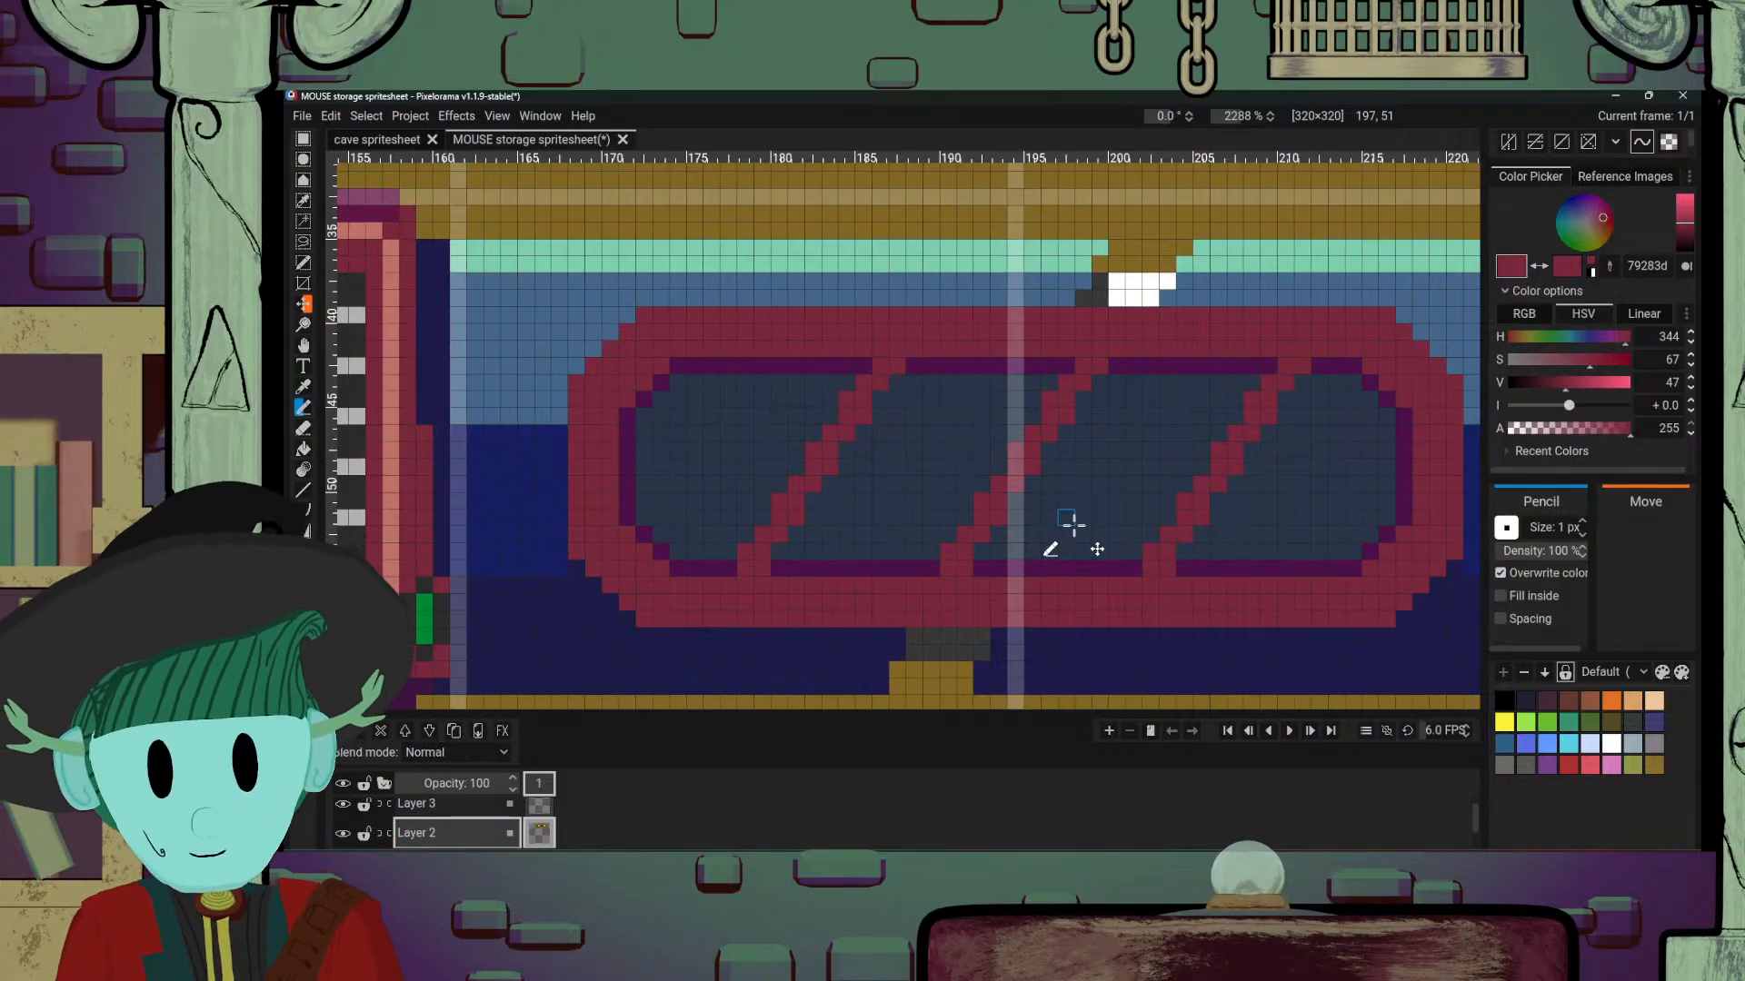
left_click_drag(1073, 525, 1025, 552)
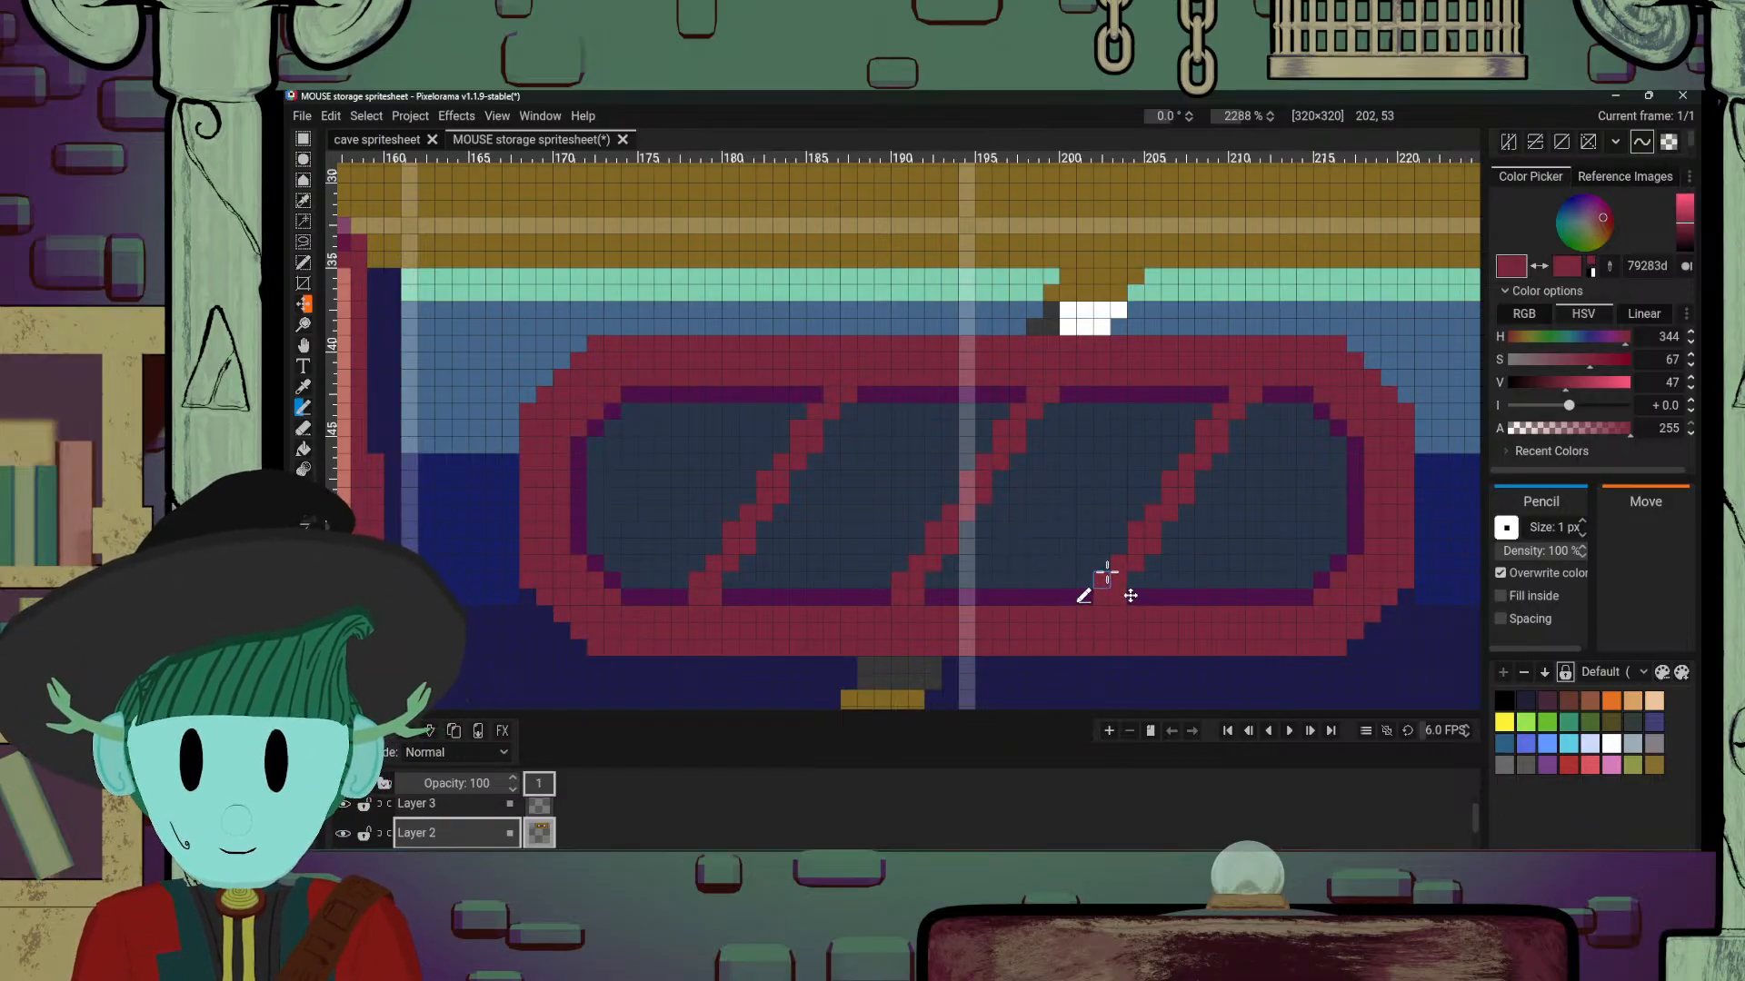
left_click(769, 599, "alt")
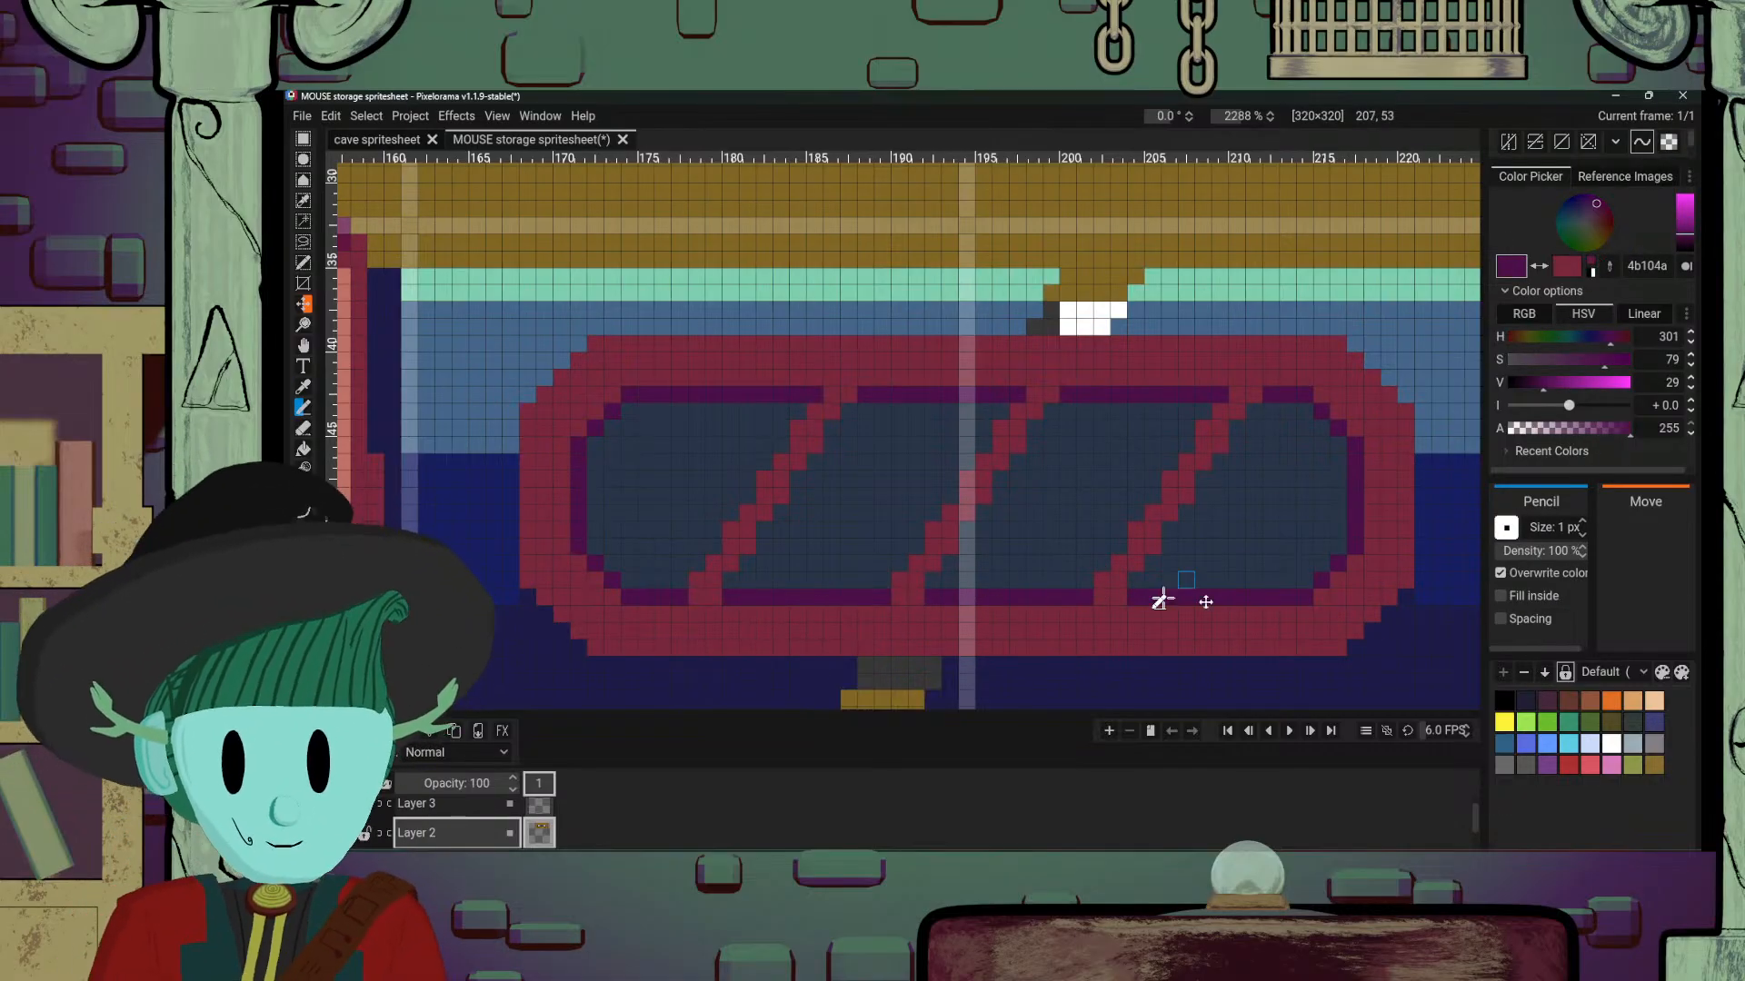
left_click(1136, 627, "alt")
left_click_drag(1682, 254, 1609, 235)
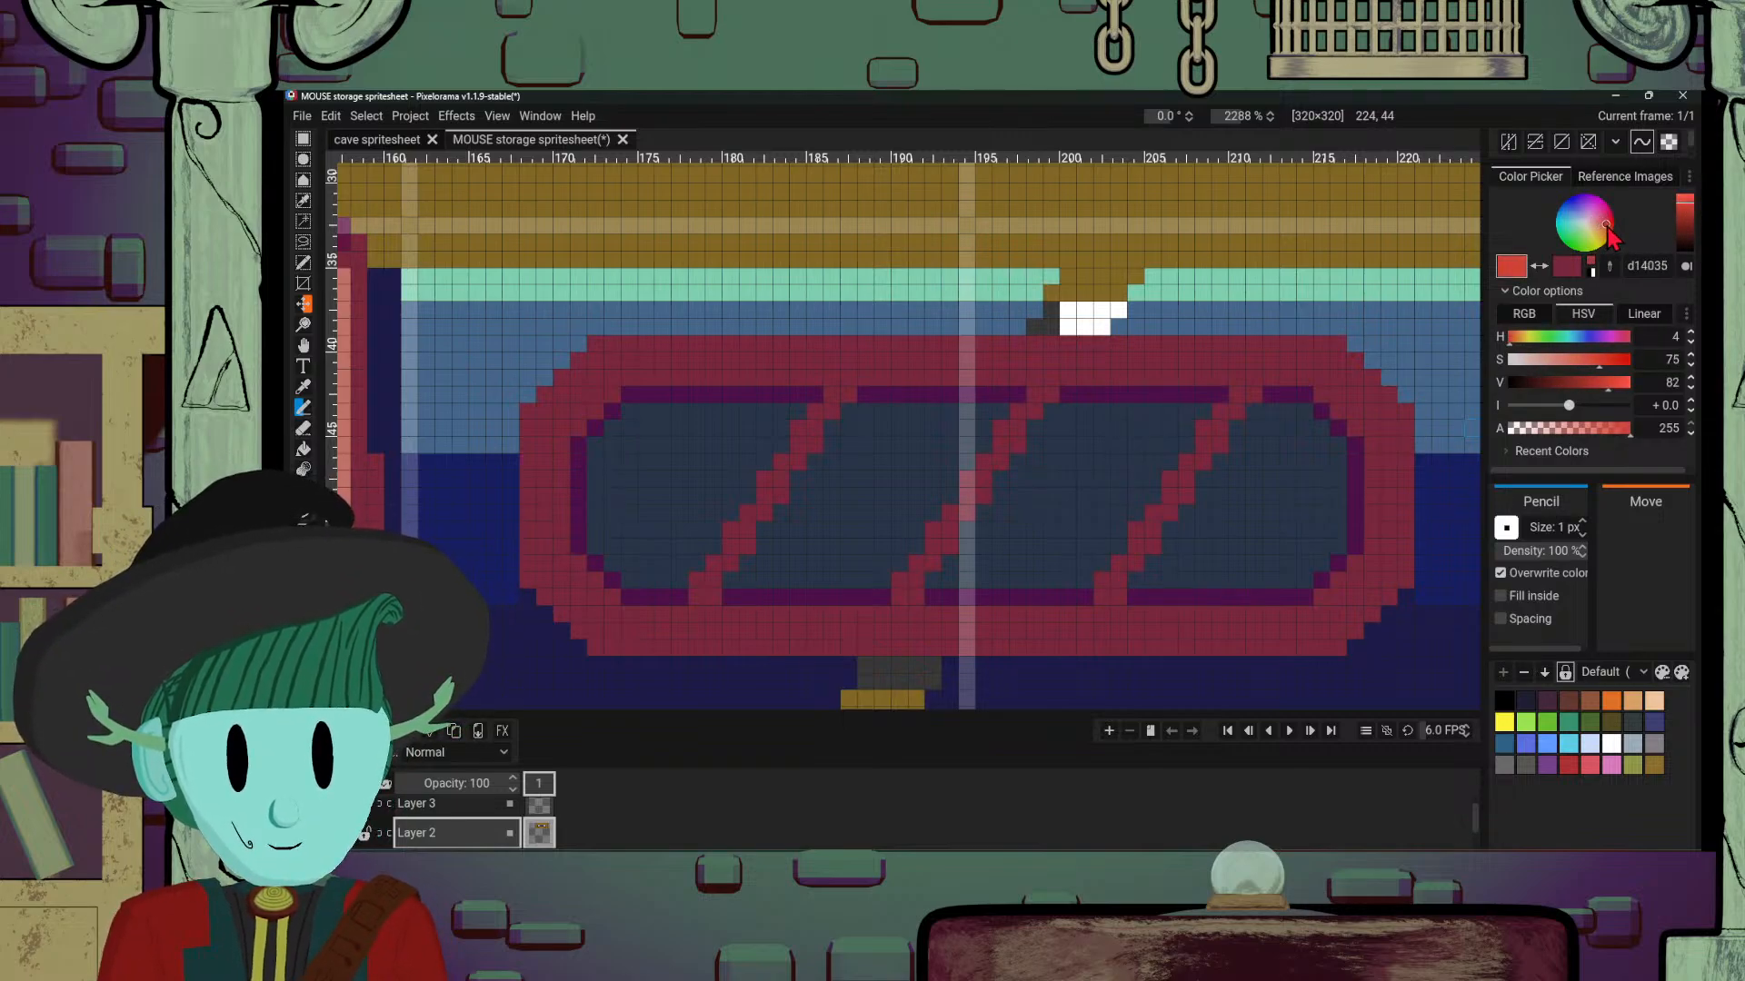
mouse_move(627, 615)
left_mouse_down()
mouse_move(762, 617)
mouse_move(739, 625)
mouse_move(760, 632)
mouse_move(774, 617)
mouse_move(718, 562)
left_mouse_up()
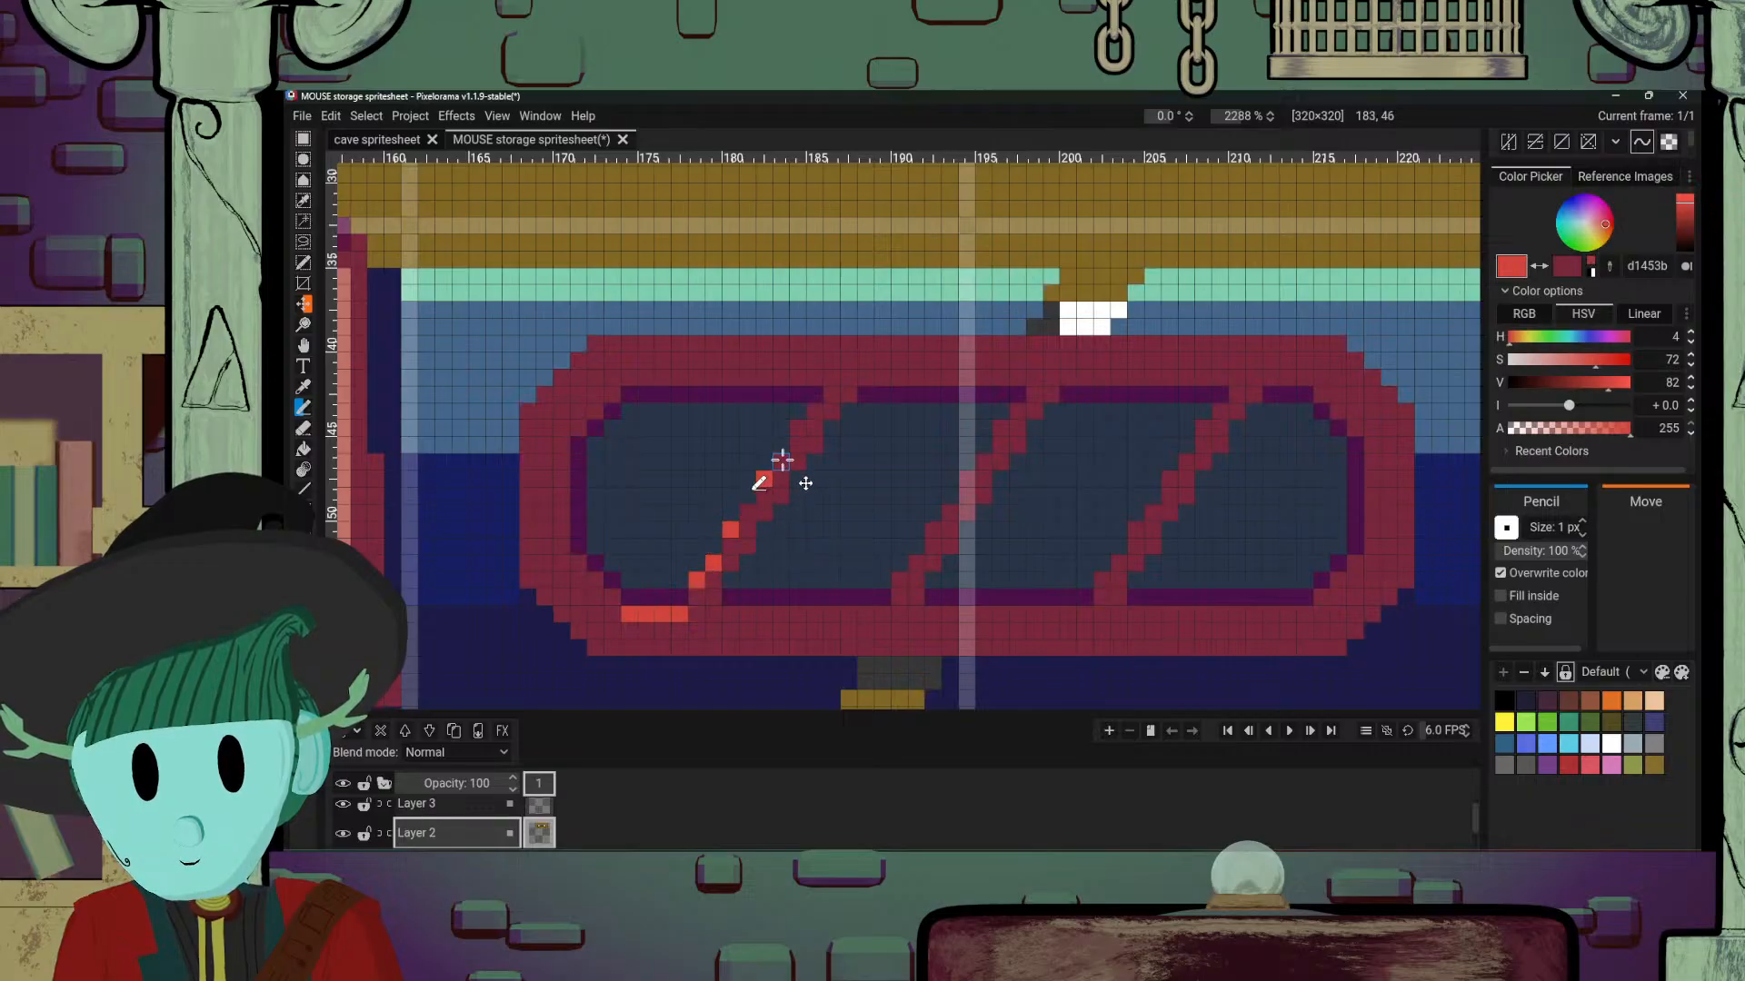
left_click(781, 461)
left_click(747, 512)
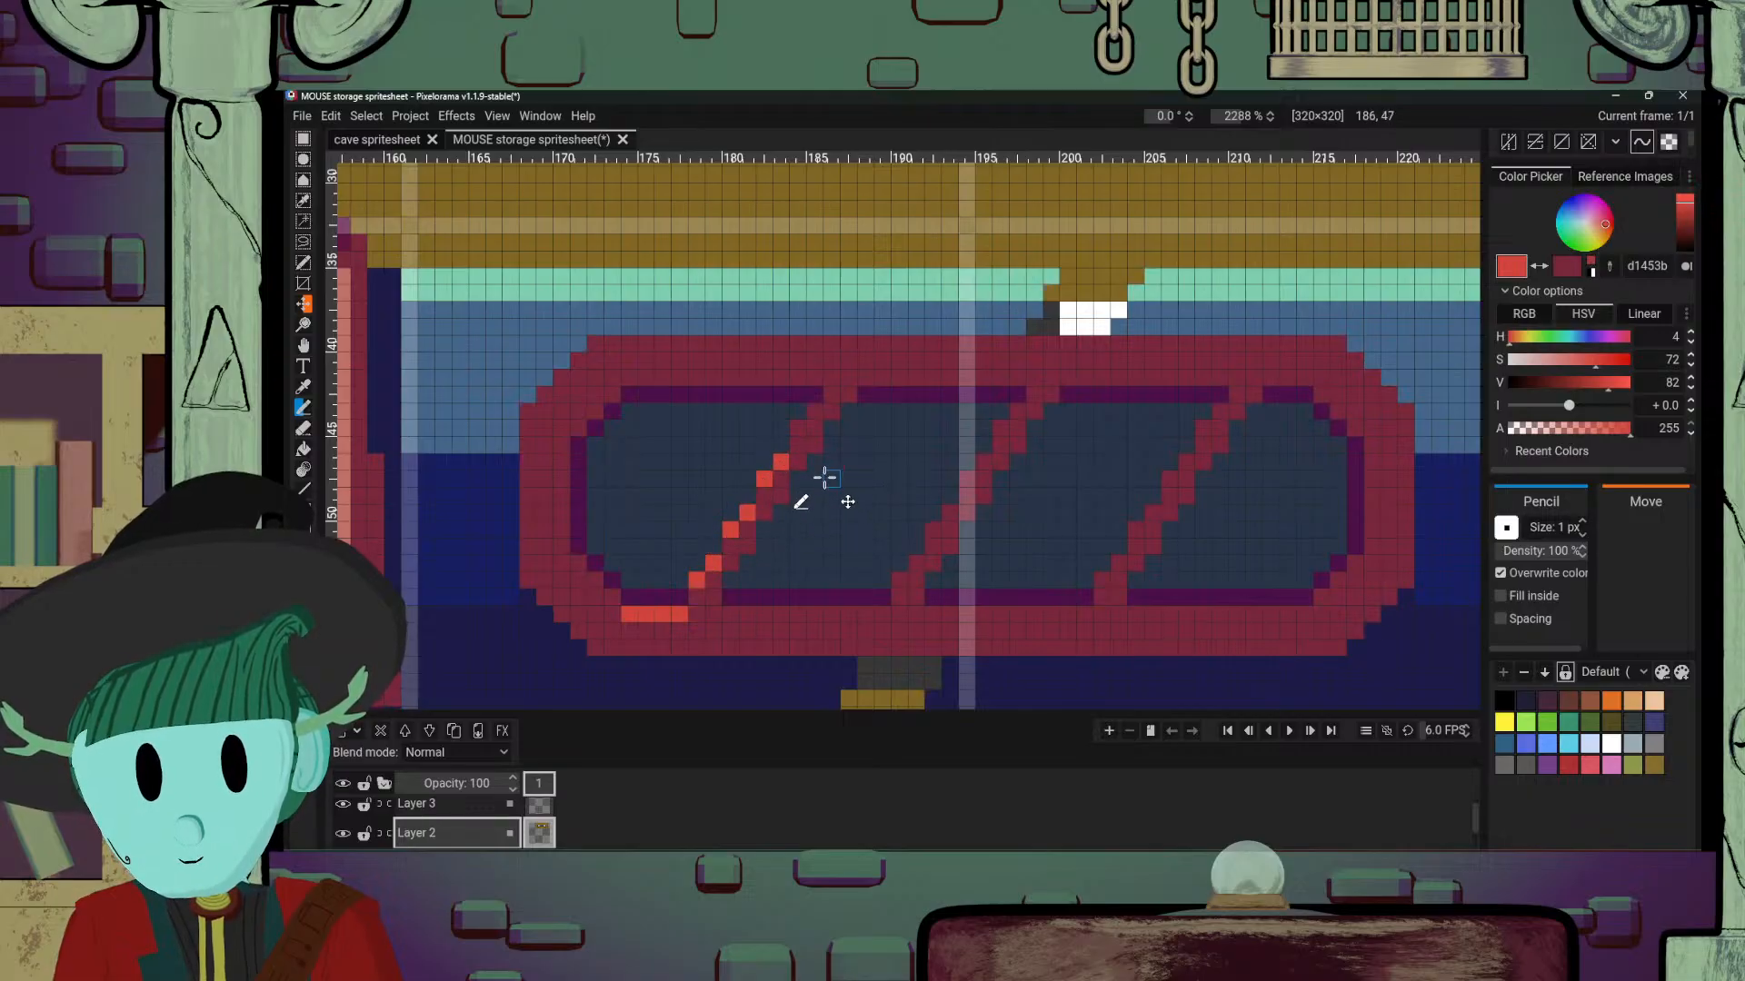
left_click(814, 411)
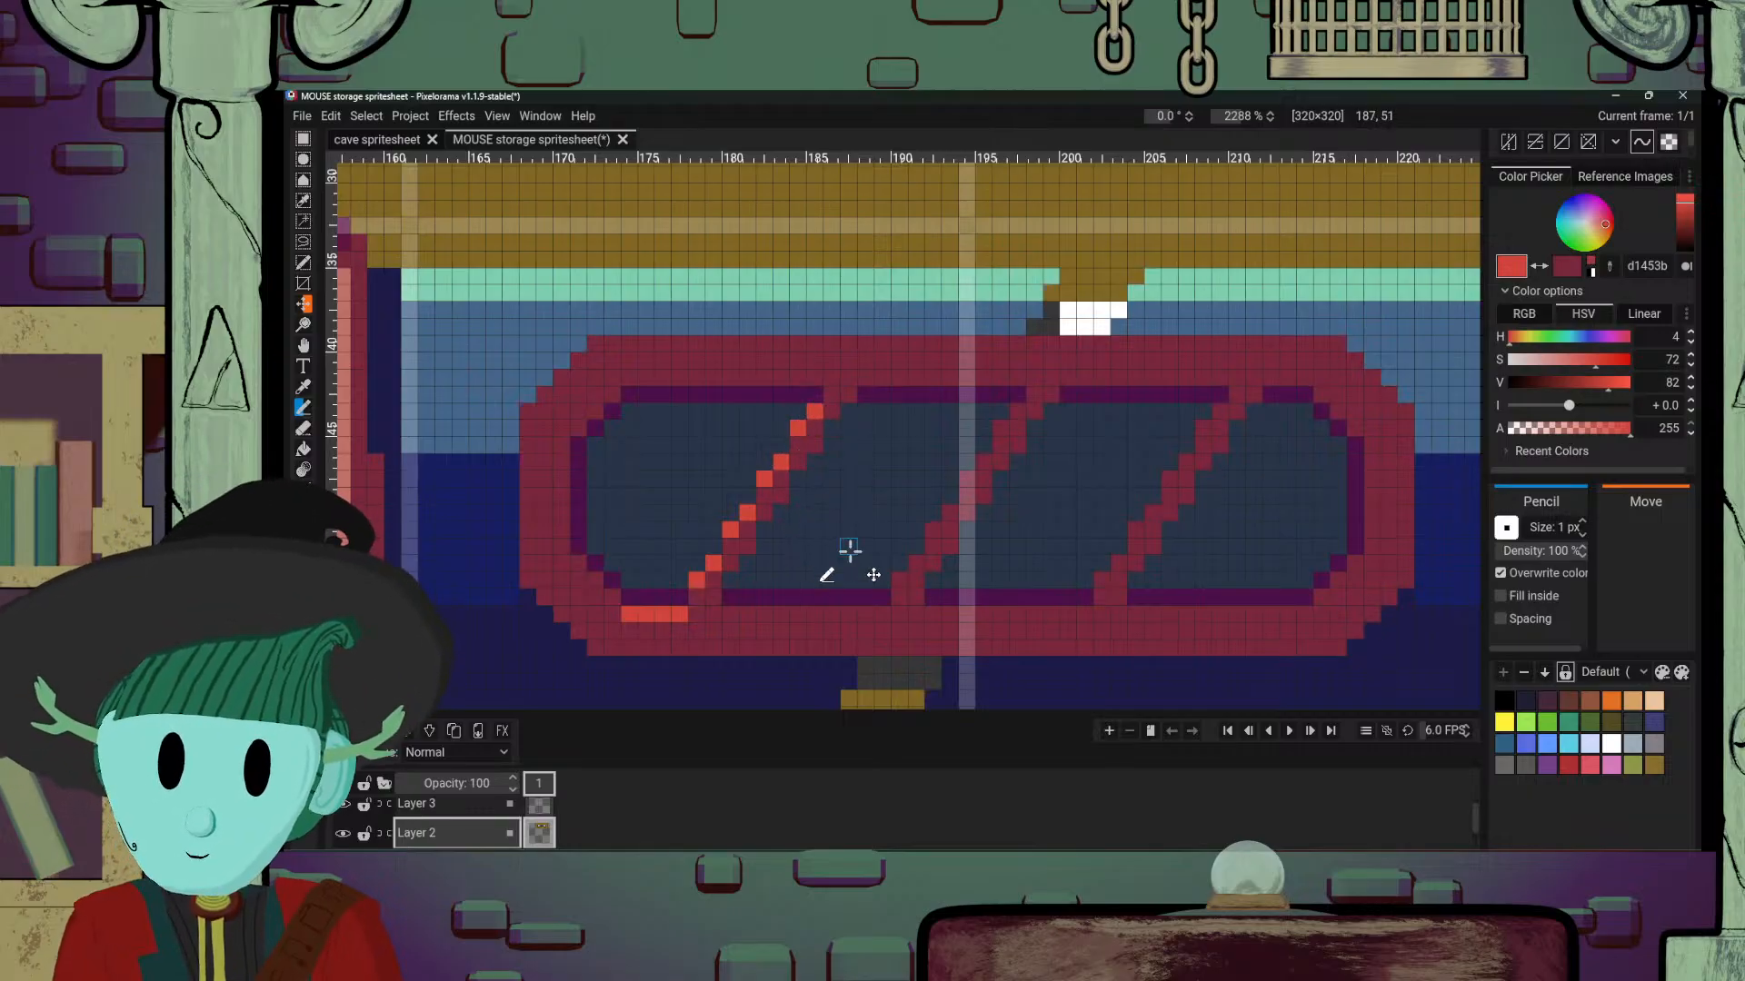
Step: Extend the d1453b highlight along the rest of the frame's bottom edge and add it to the left edges of the middle and right stripes
scroll(850, 549, "down", 6)
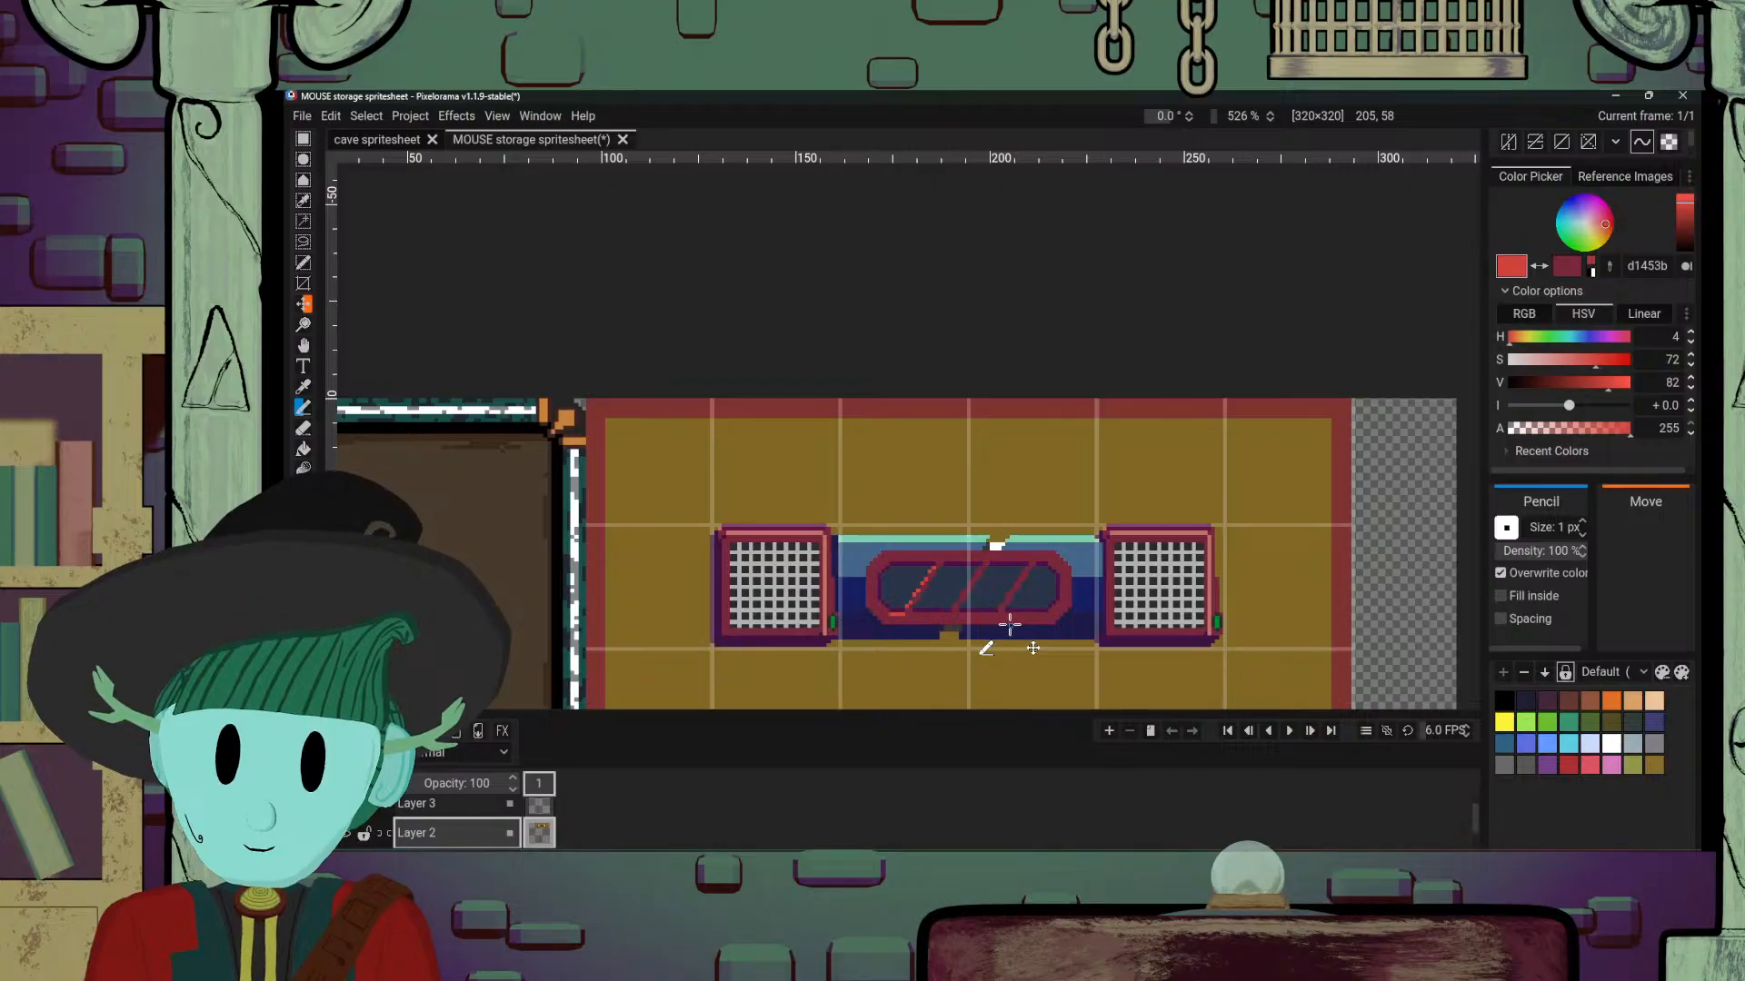
scroll(1010, 624, "up", 6)
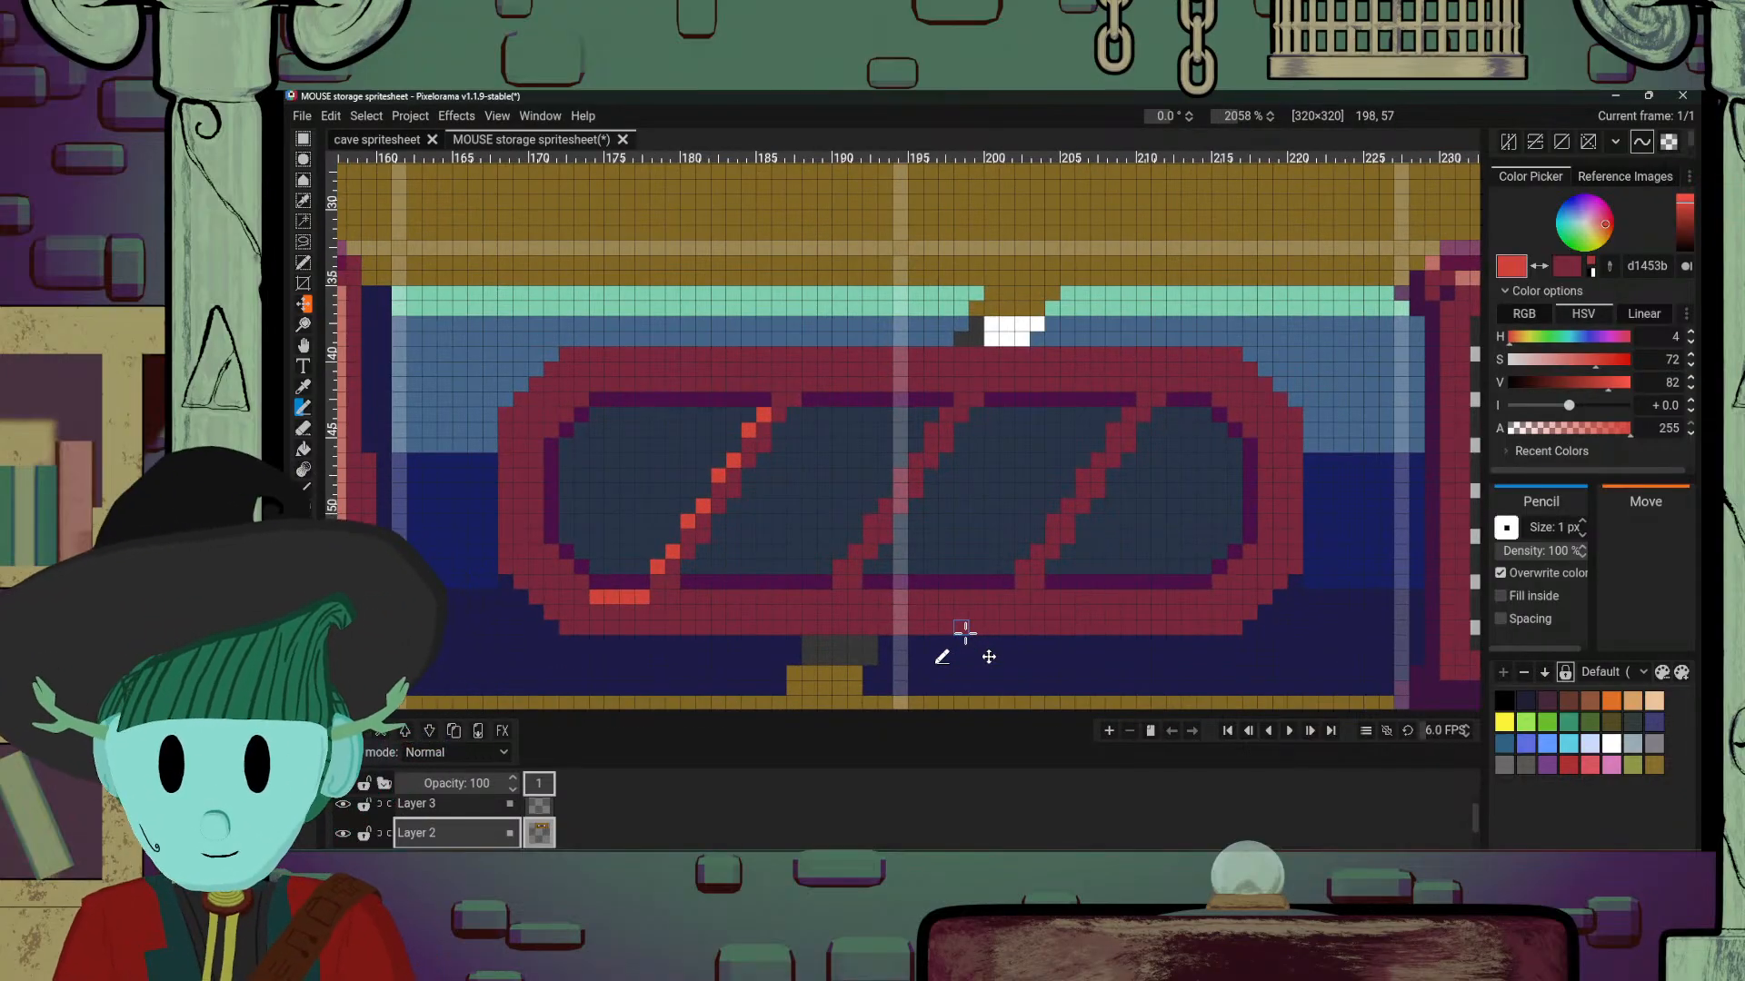
left_click_drag(654, 597, 1212, 597)
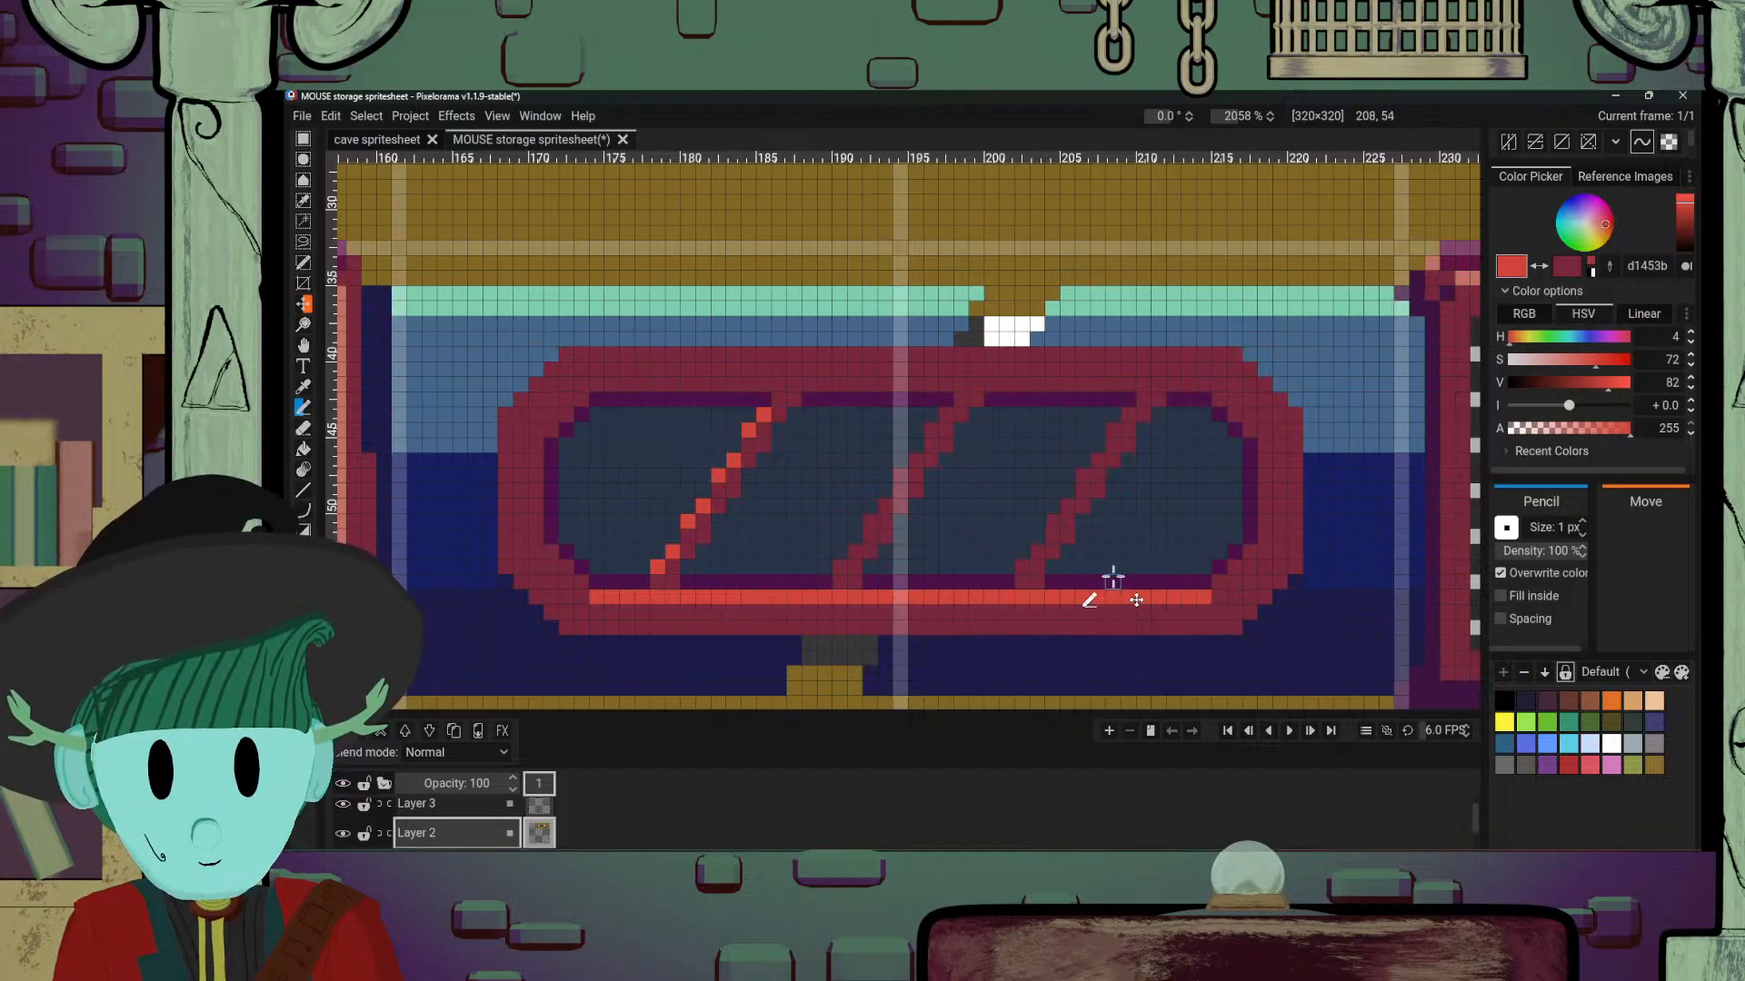
mouse_move(875, 518)
left_mouse_down()
mouse_move(944, 466)
mouse_move(899, 477)
mouse_move(943, 418)
left_mouse_up()
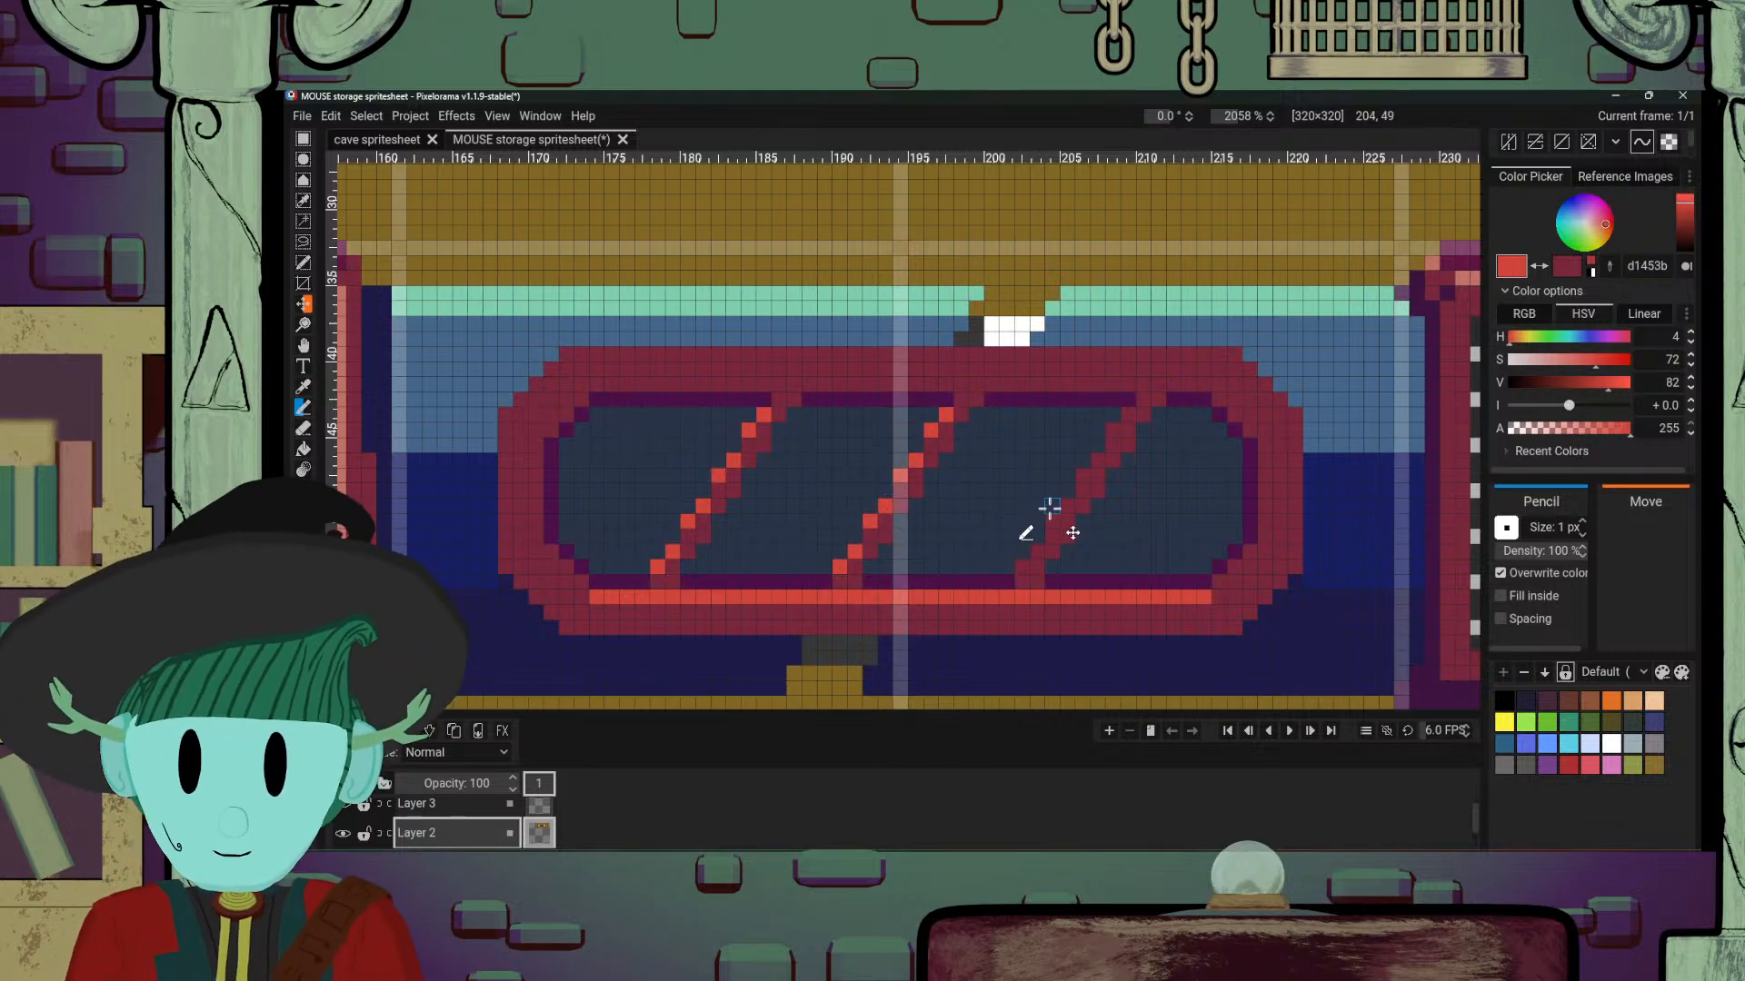
left_click_drag(1024, 568, 1068, 506)
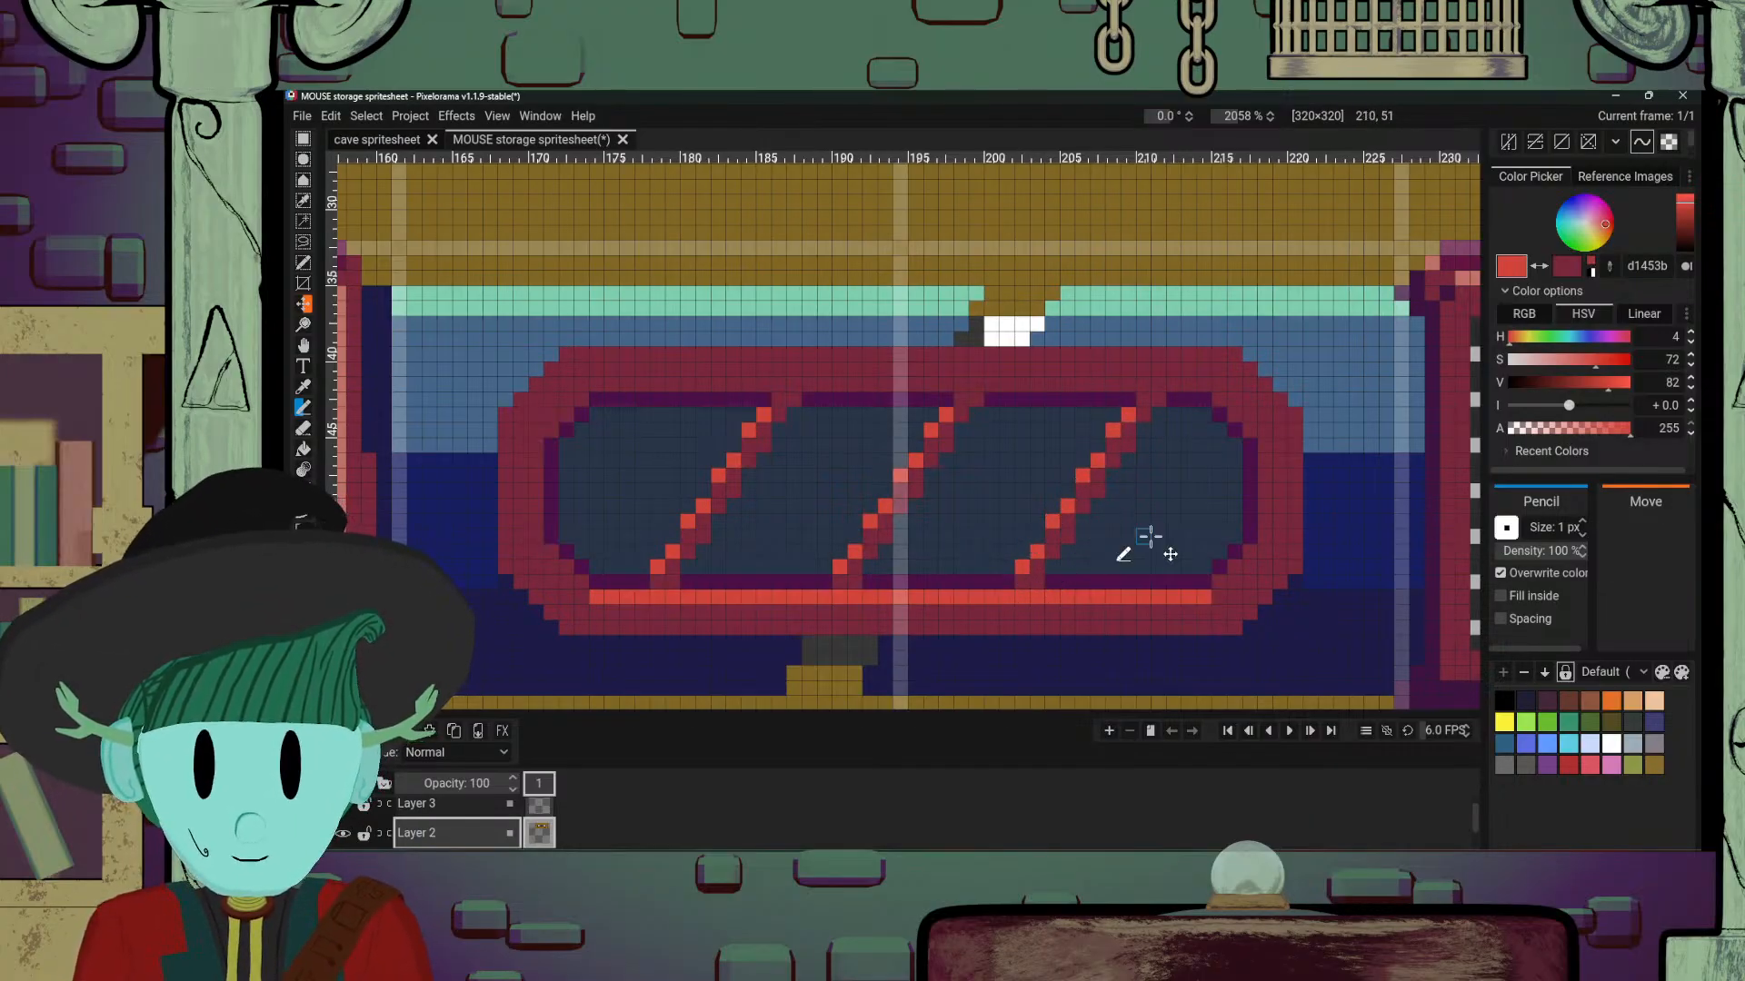
Step: Continue the d1453b highlight with two diagonal pixels up each of the frame's bottom-left and bottom-right inner corners
scroll(1186, 563, "down", 5)
scroll(1191, 563, "down", 4)
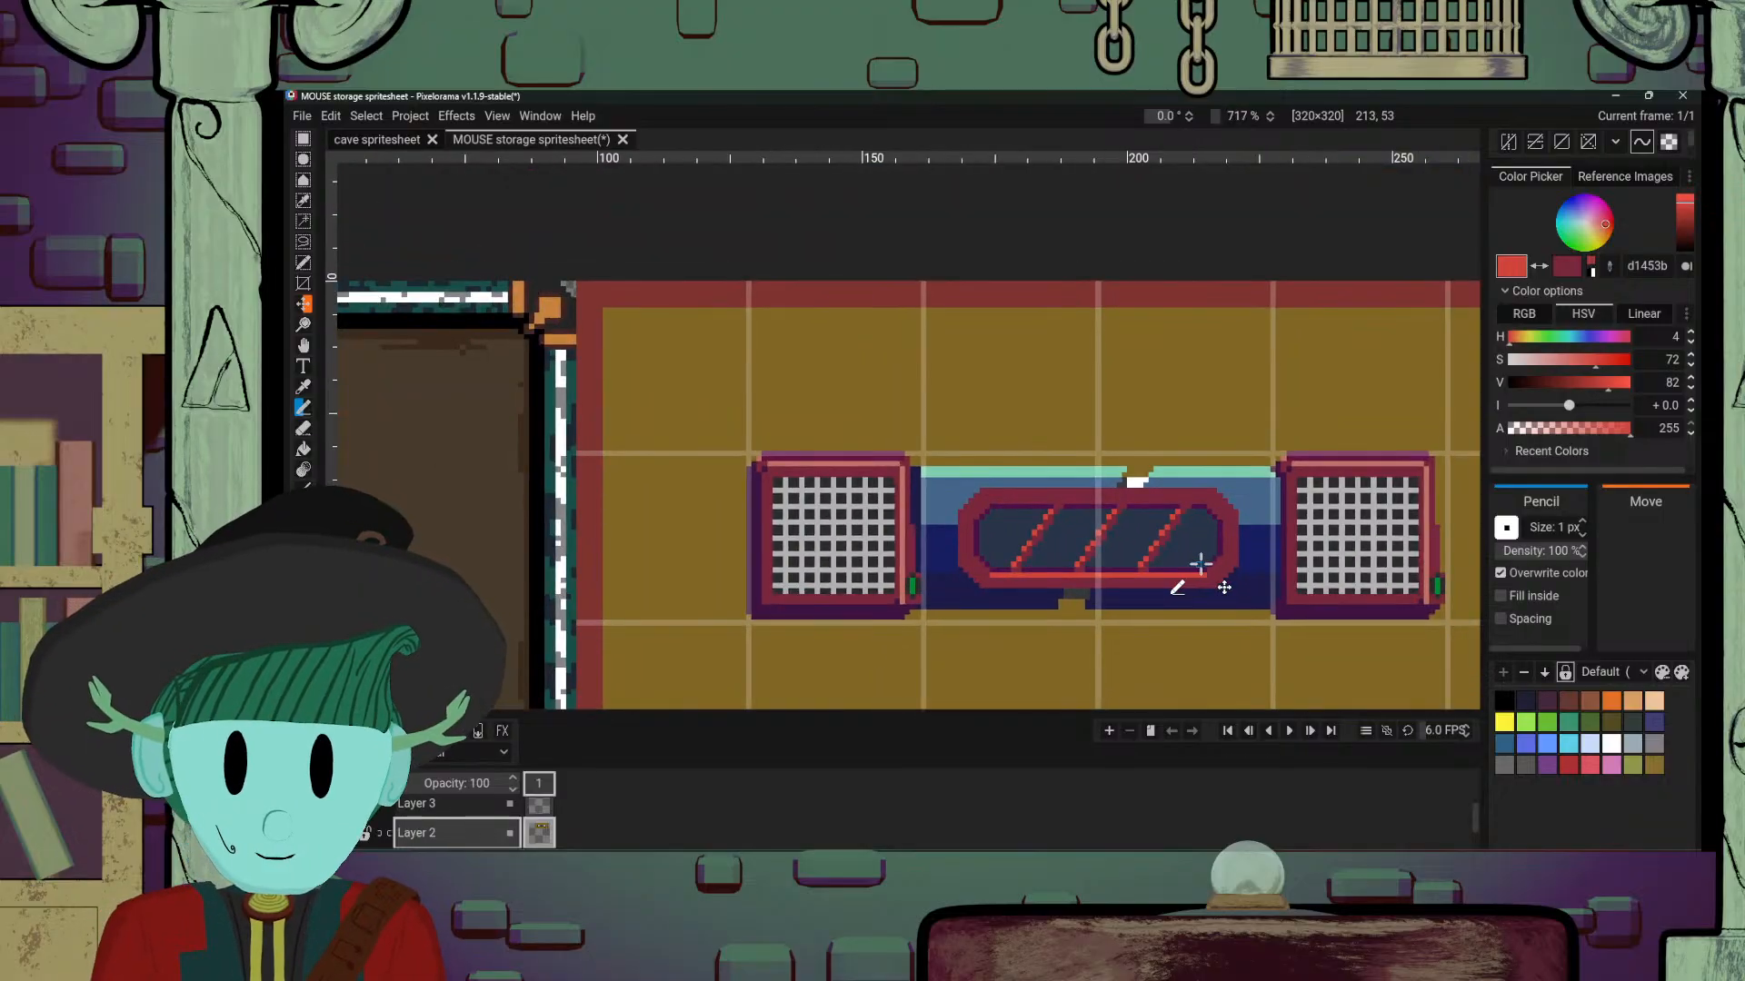
scroll(1172, 578, "down", 4)
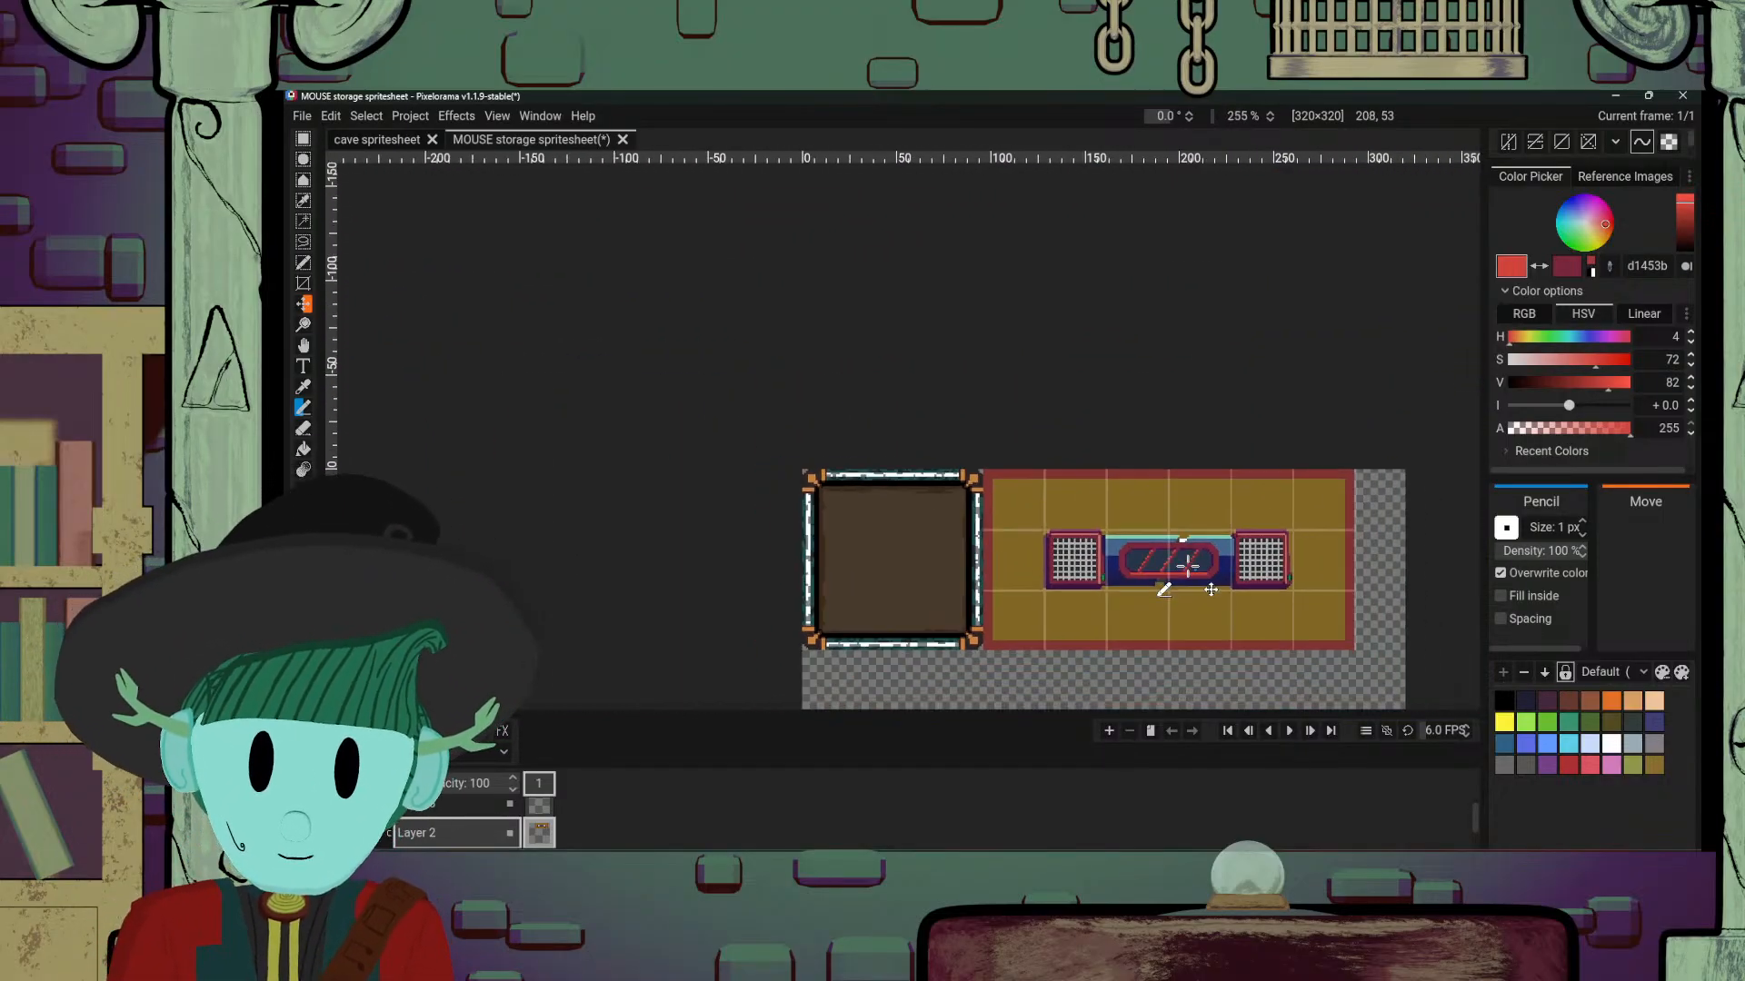
scroll(1214, 603, "up", 9)
scroll(1071, 582, "up", 2)
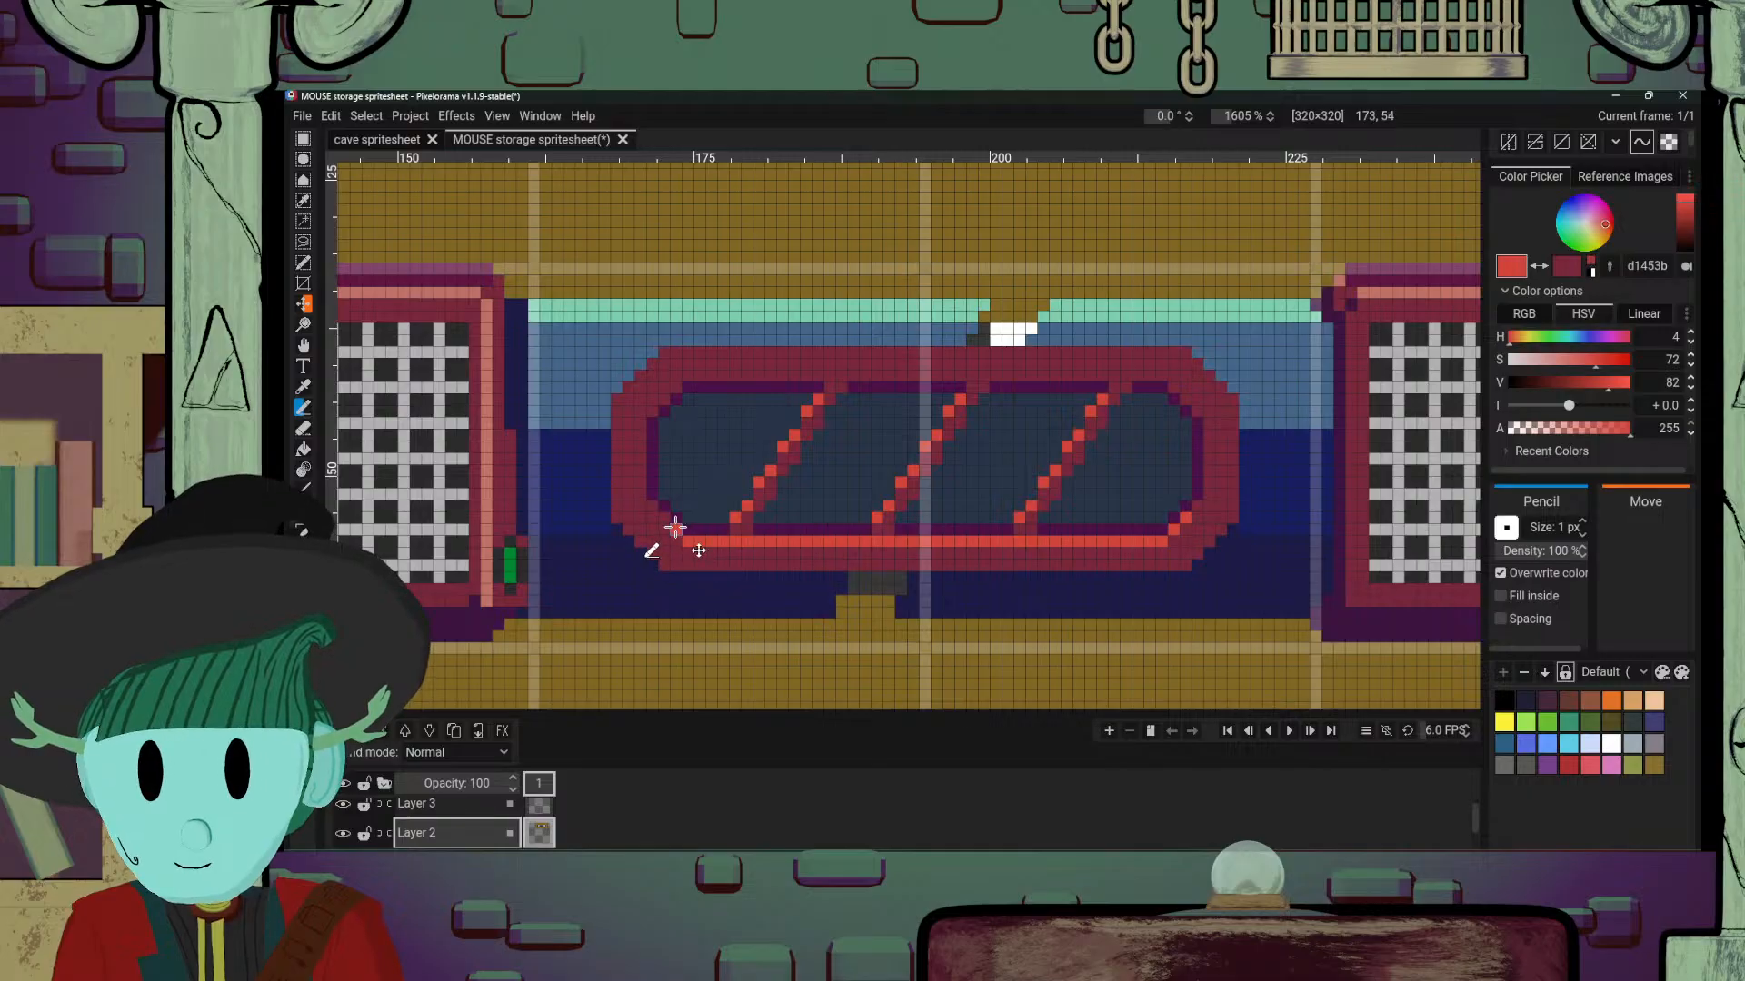
Step: Shade the right edges of the three diagonal stripes with dark purple 4b104a sampled from the frame's inner outline
scroll(1136, 546, "down", 8)
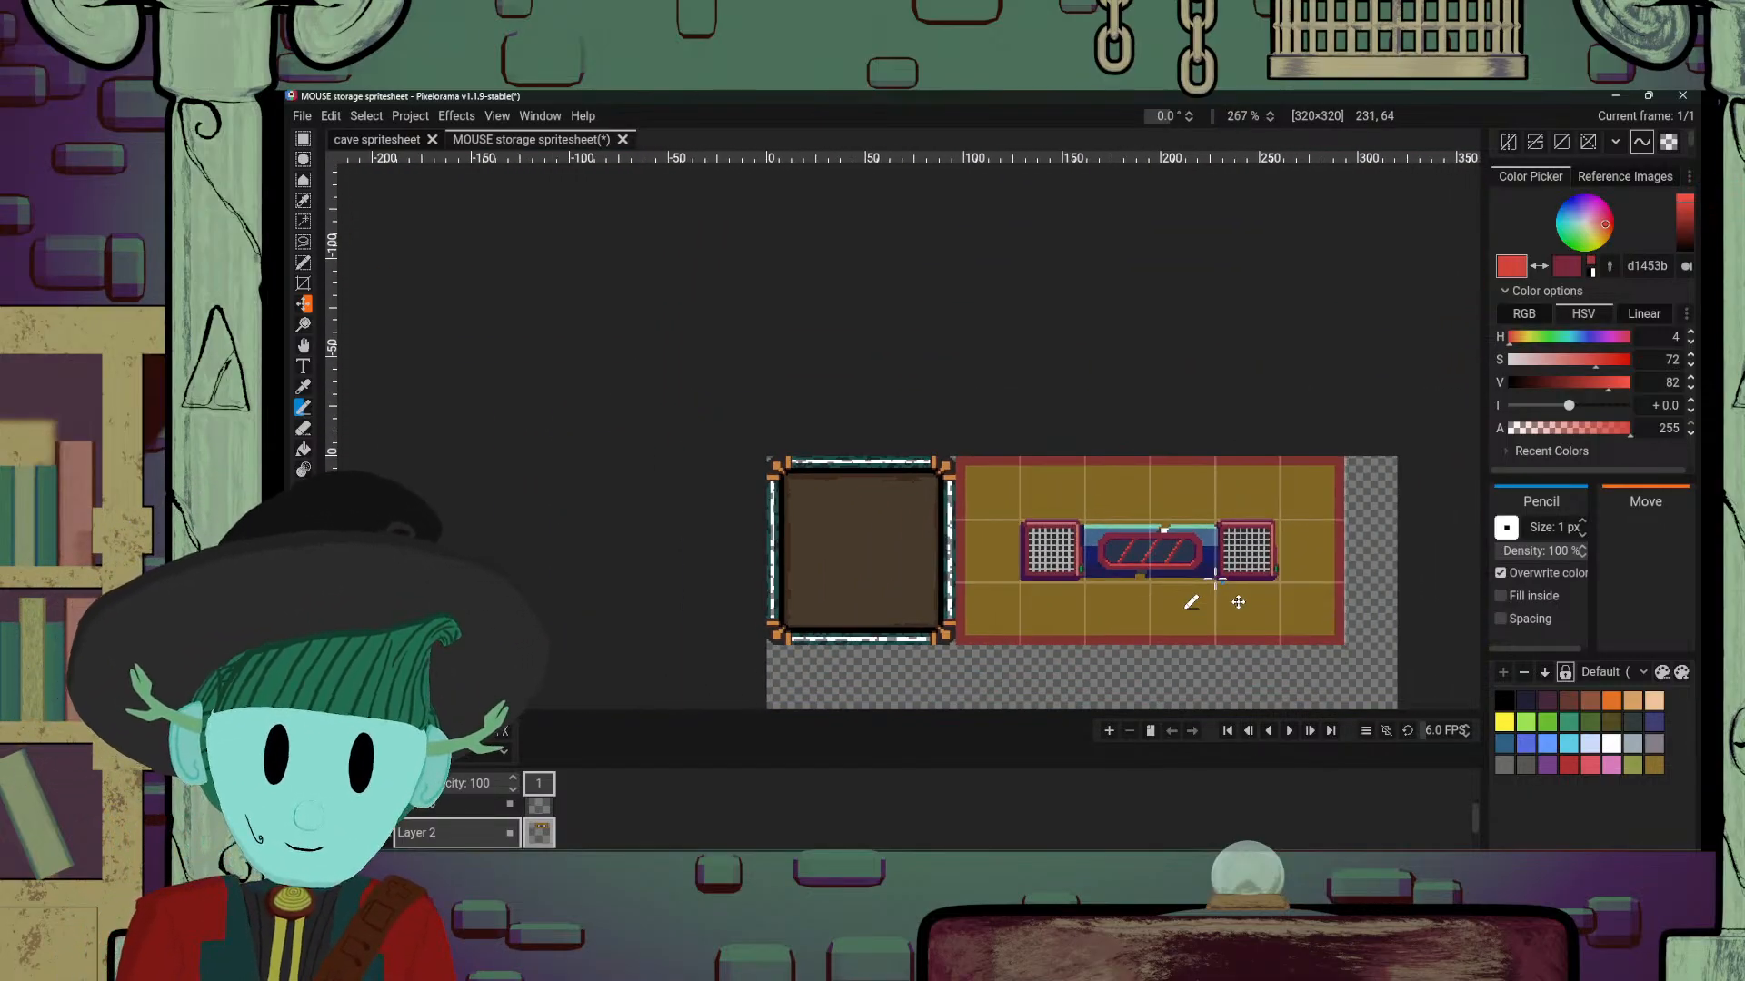
scroll(1215, 579, "up", 3)
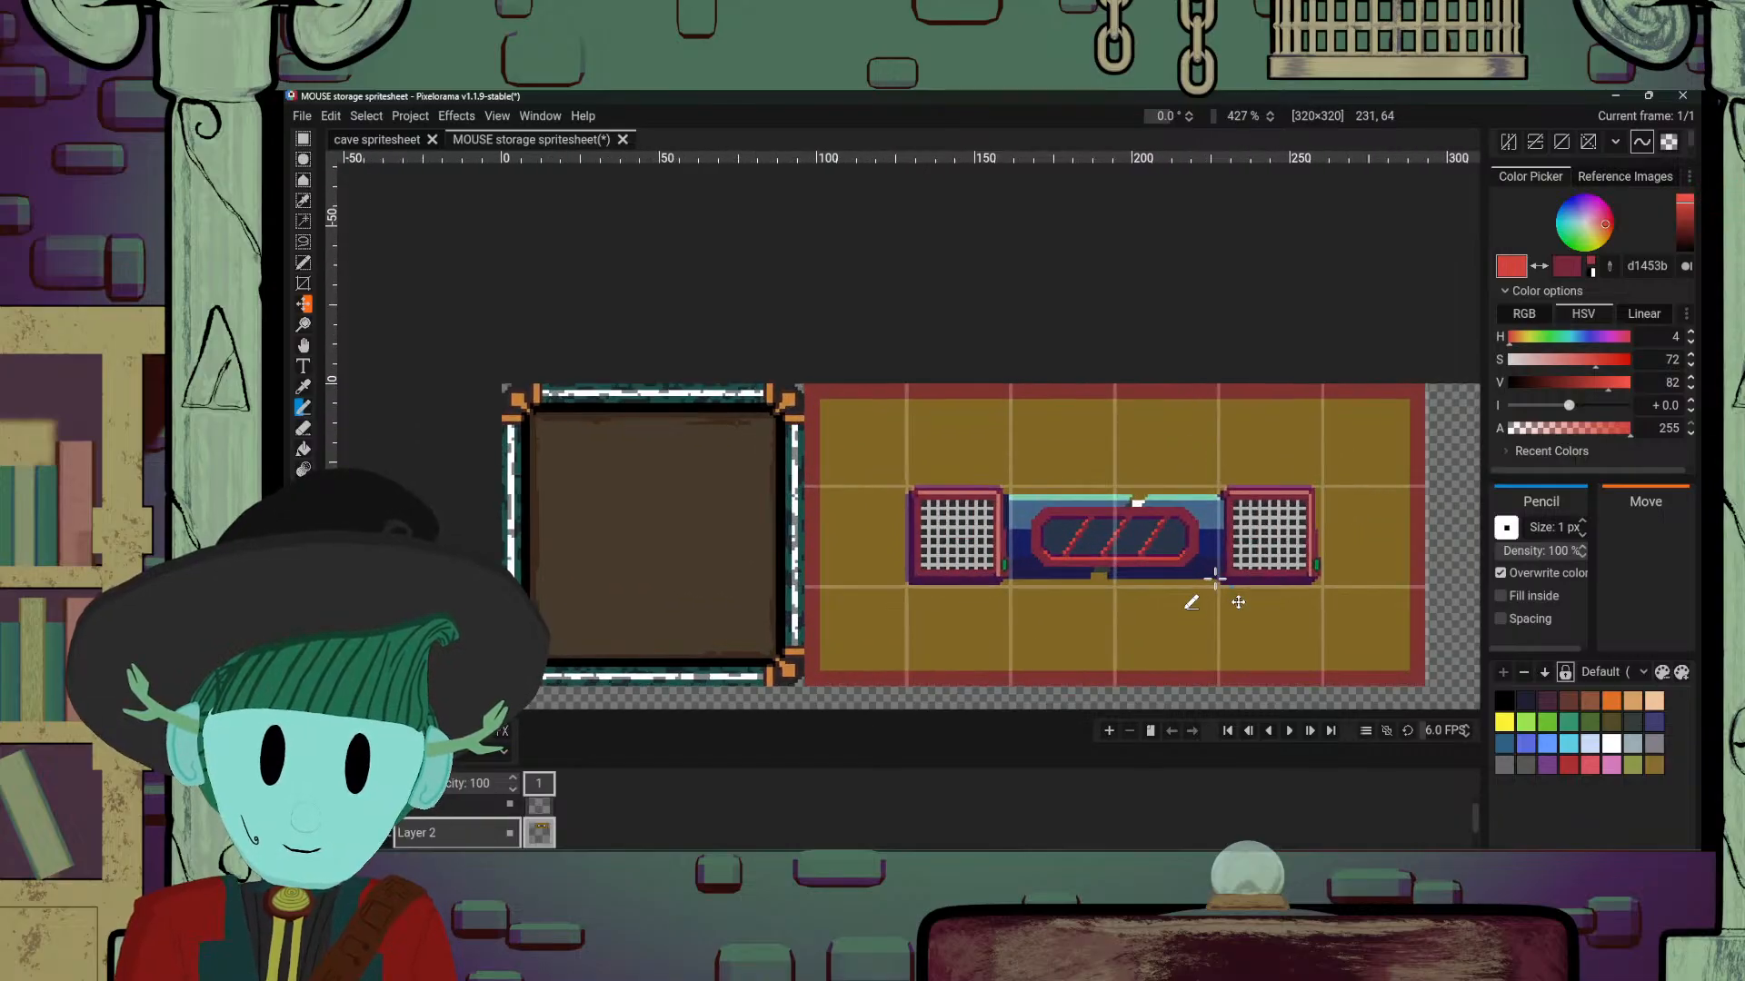
scroll(1215, 579, "up", 10)
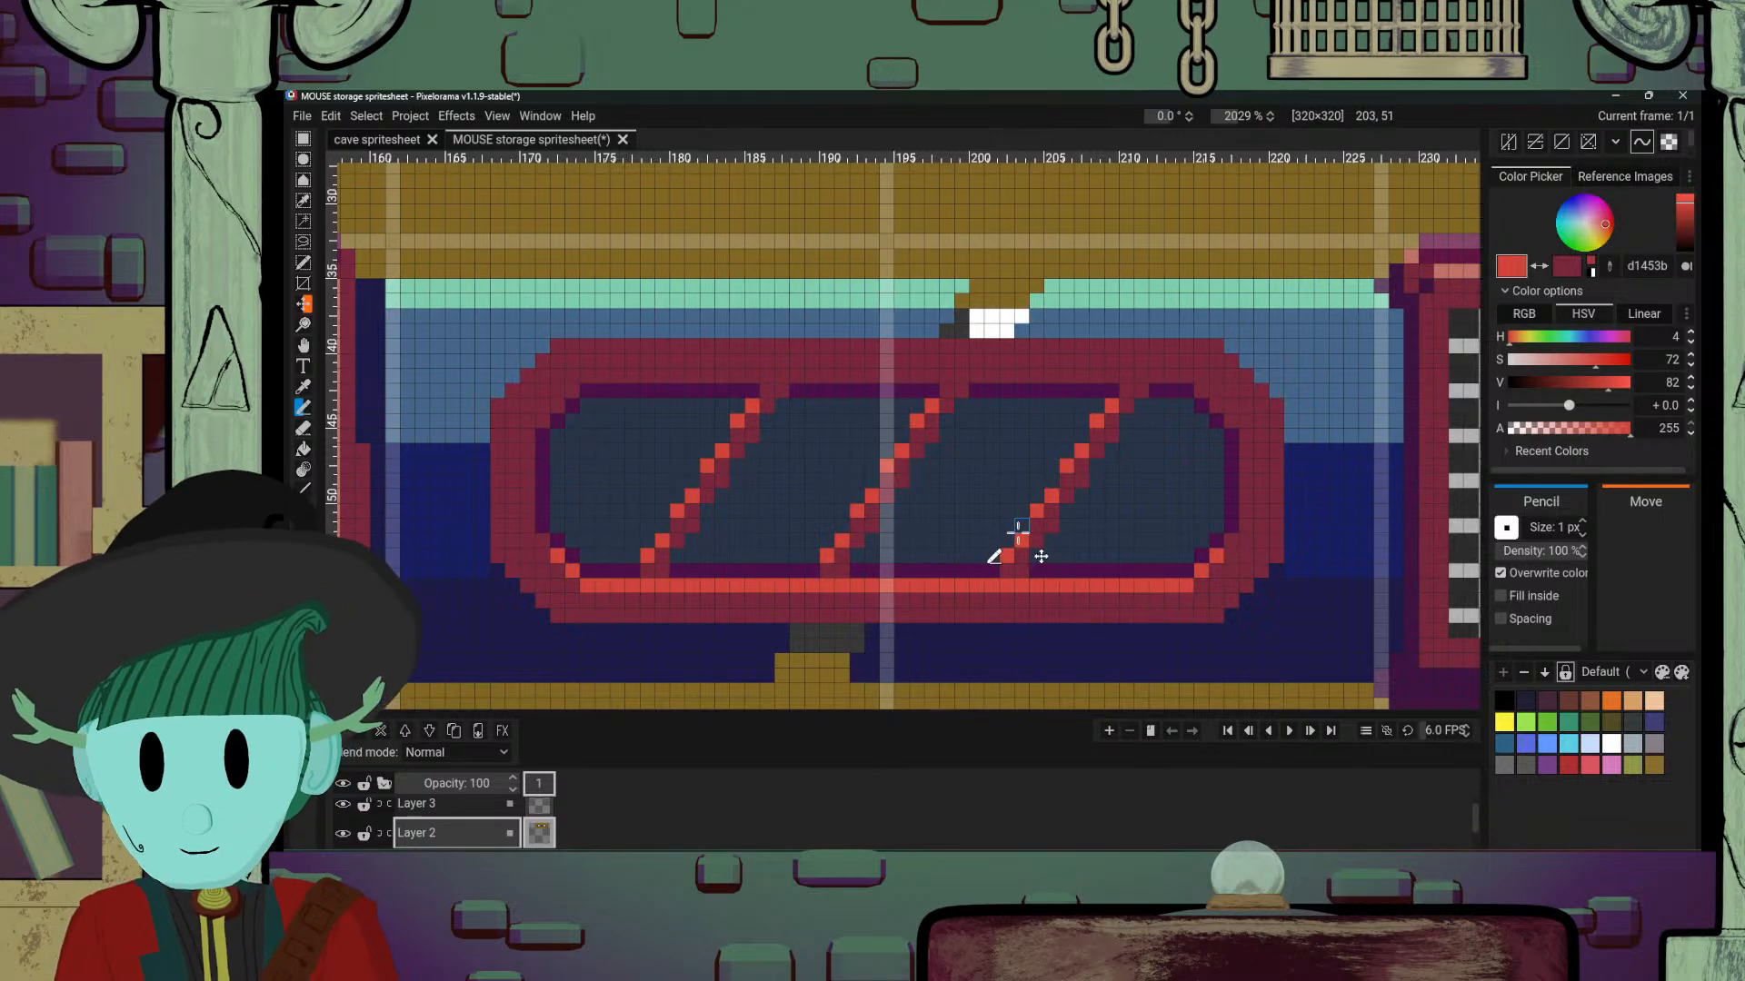
left_click(1131, 561, "alt")
left_click(1052, 525)
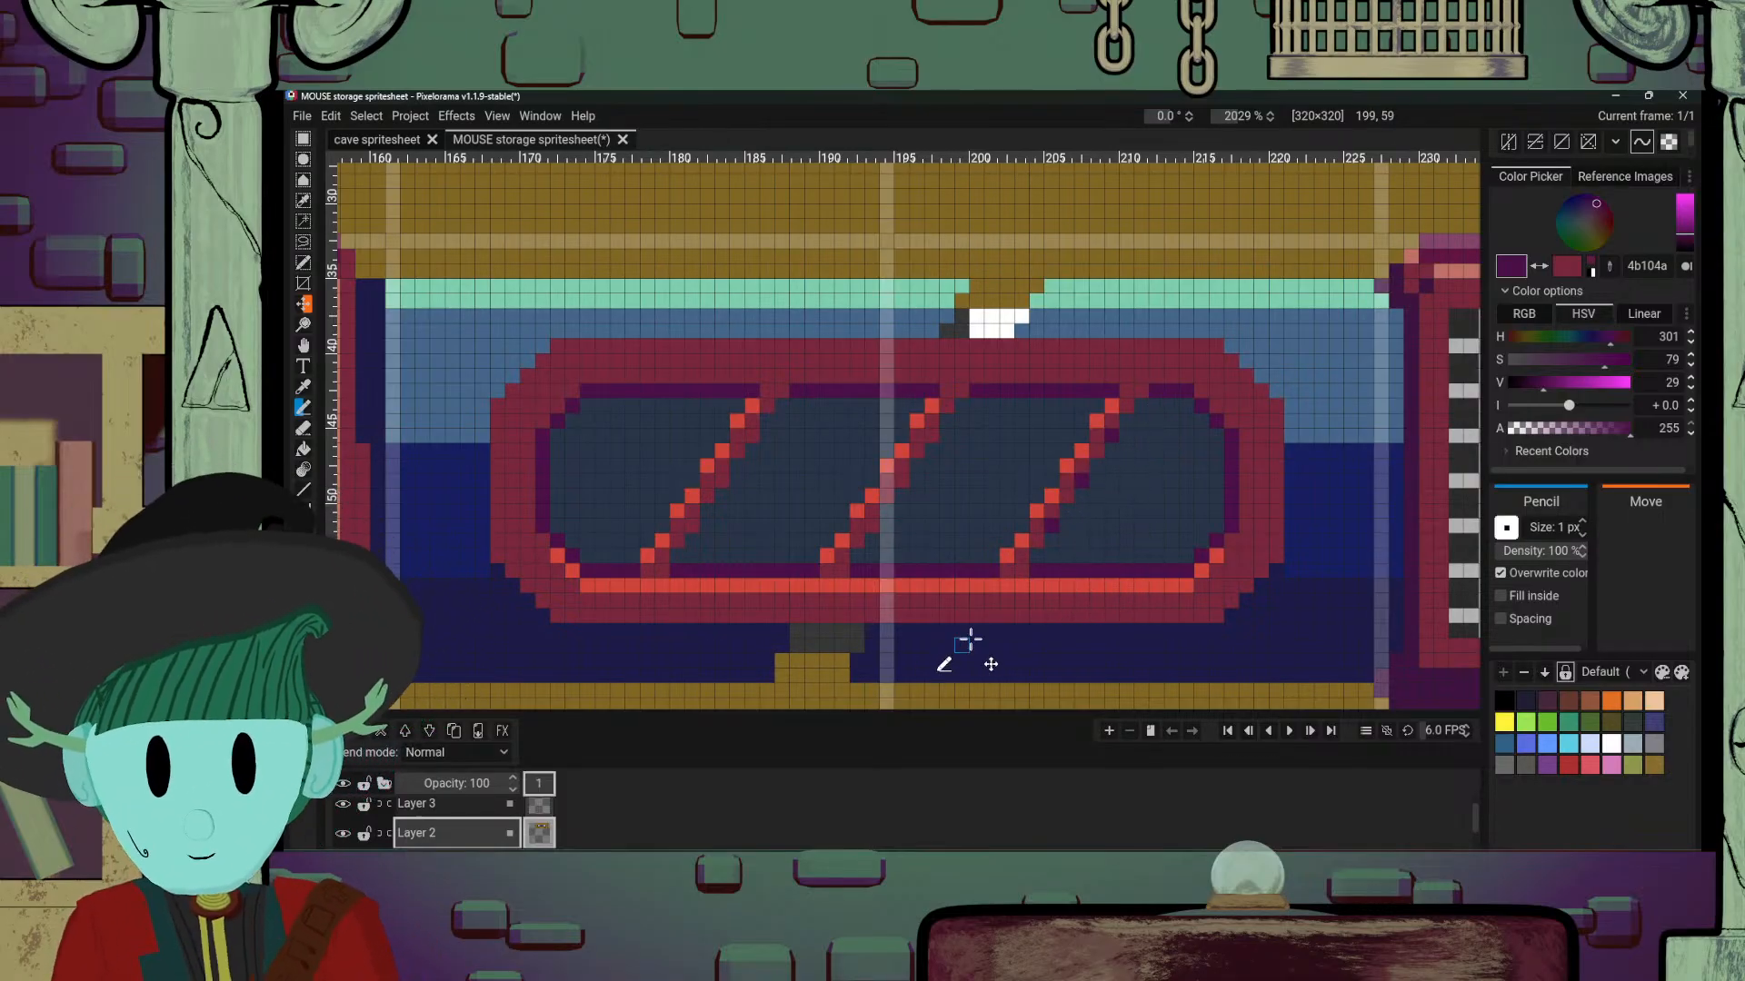
left_click_drag(840, 587, 956, 595)
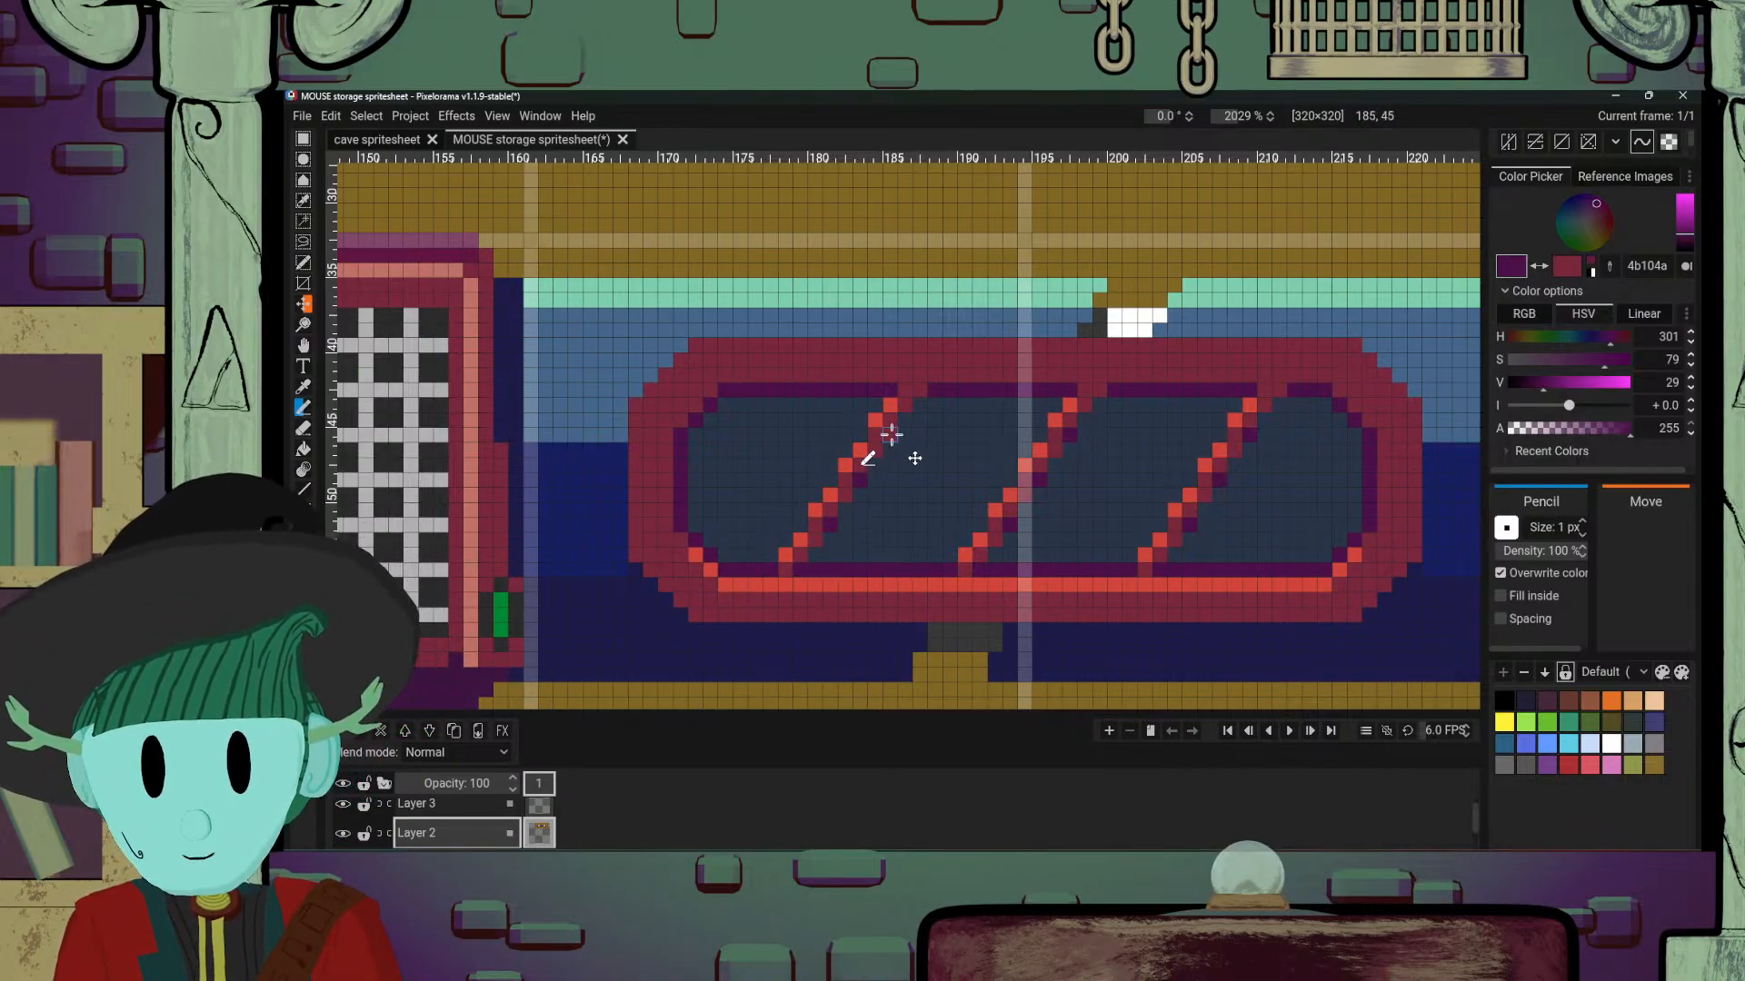
scroll(1168, 572, "down", 10)
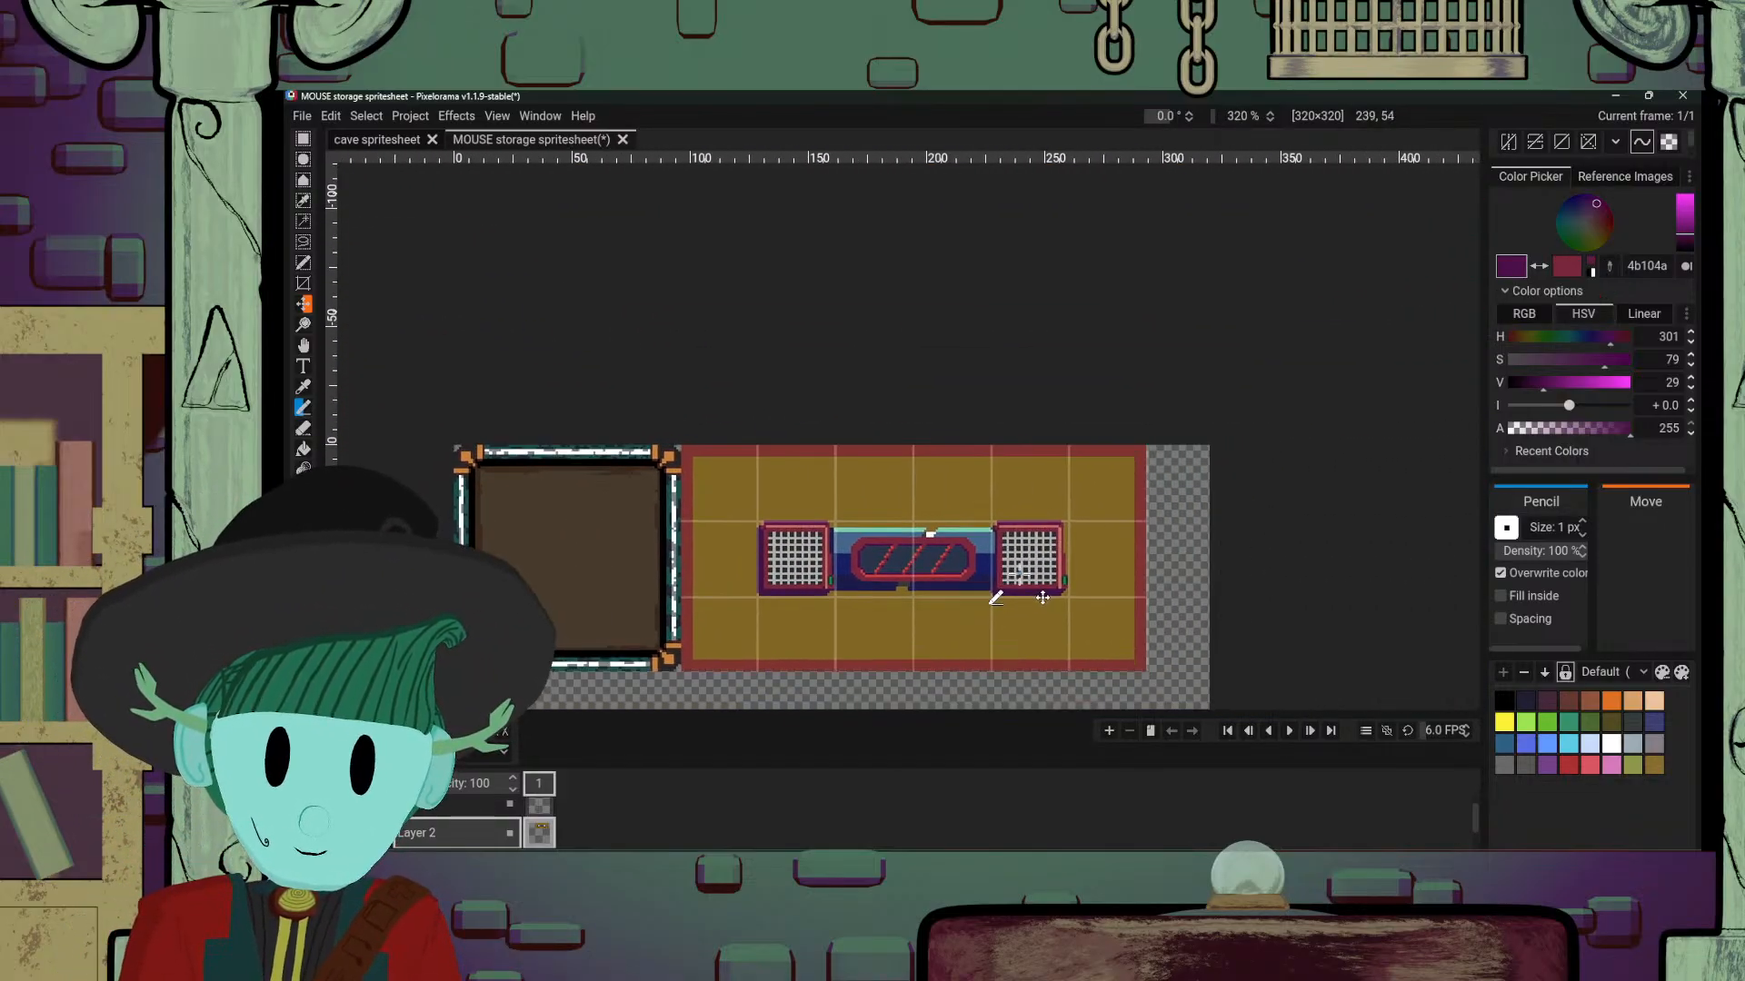
scroll(997, 586, "up", 3)
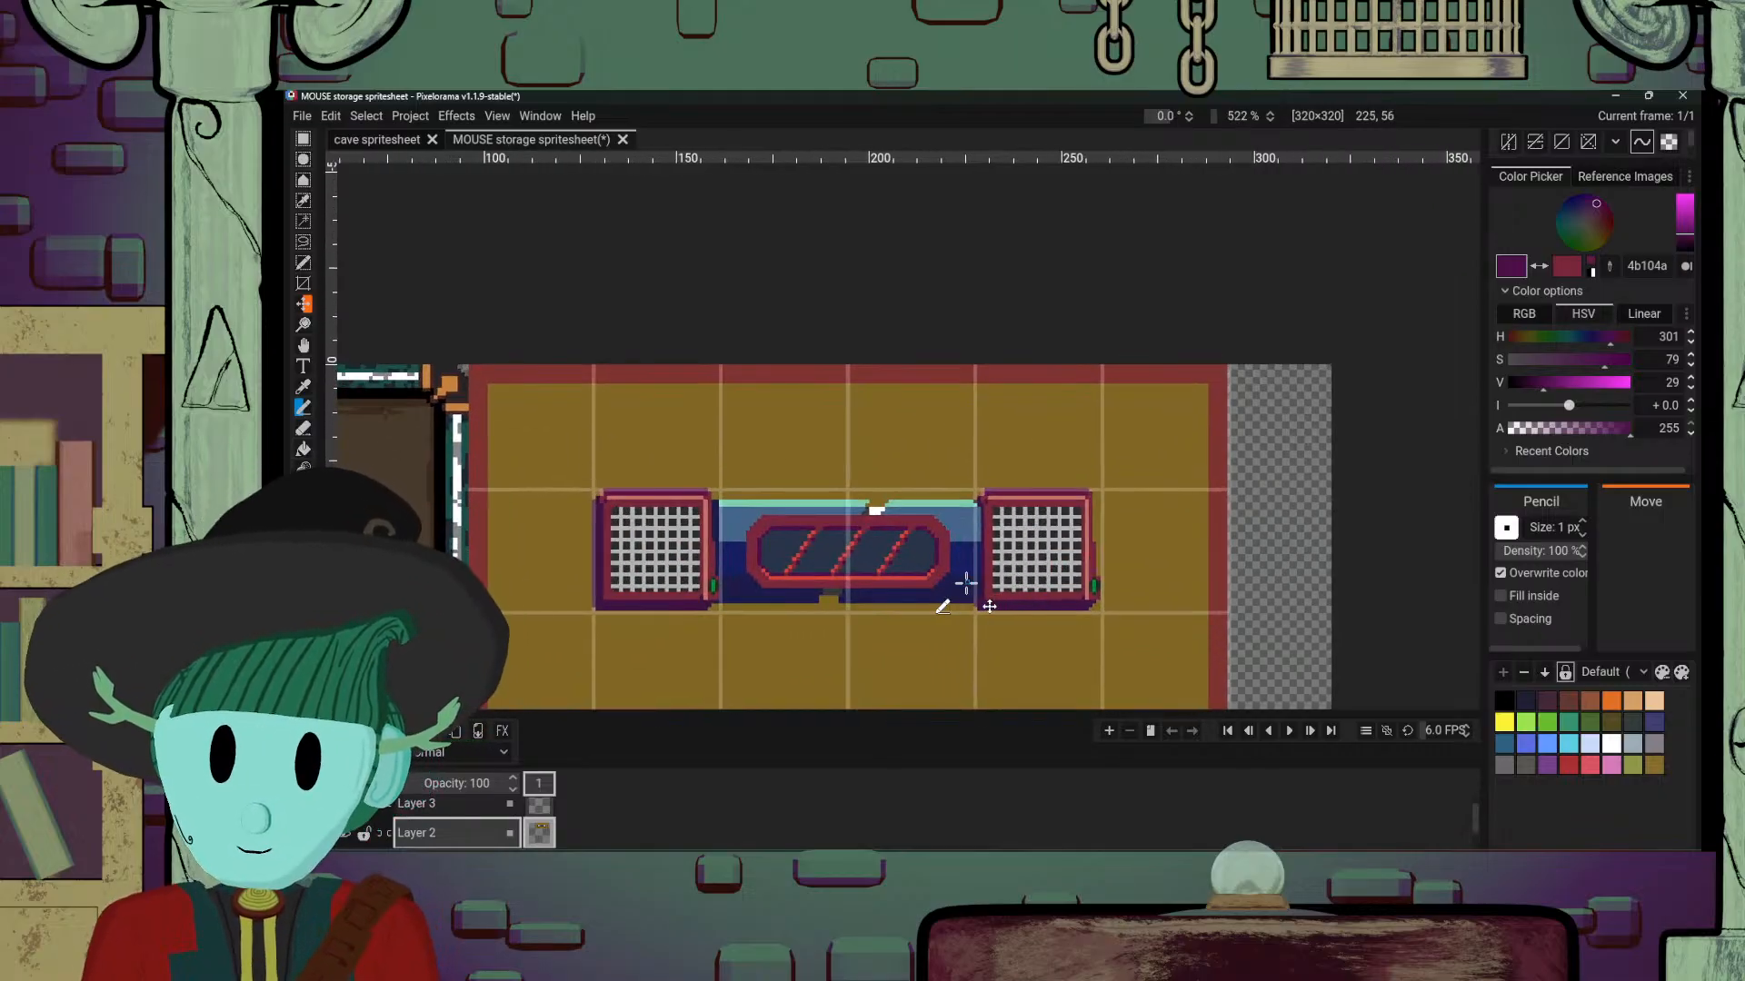
Step: Draw a d1453b highlight along the upper edge of the central window frame, then pick 79283d to tidy stray highlight pixels
scroll(966, 583, "up", 2)
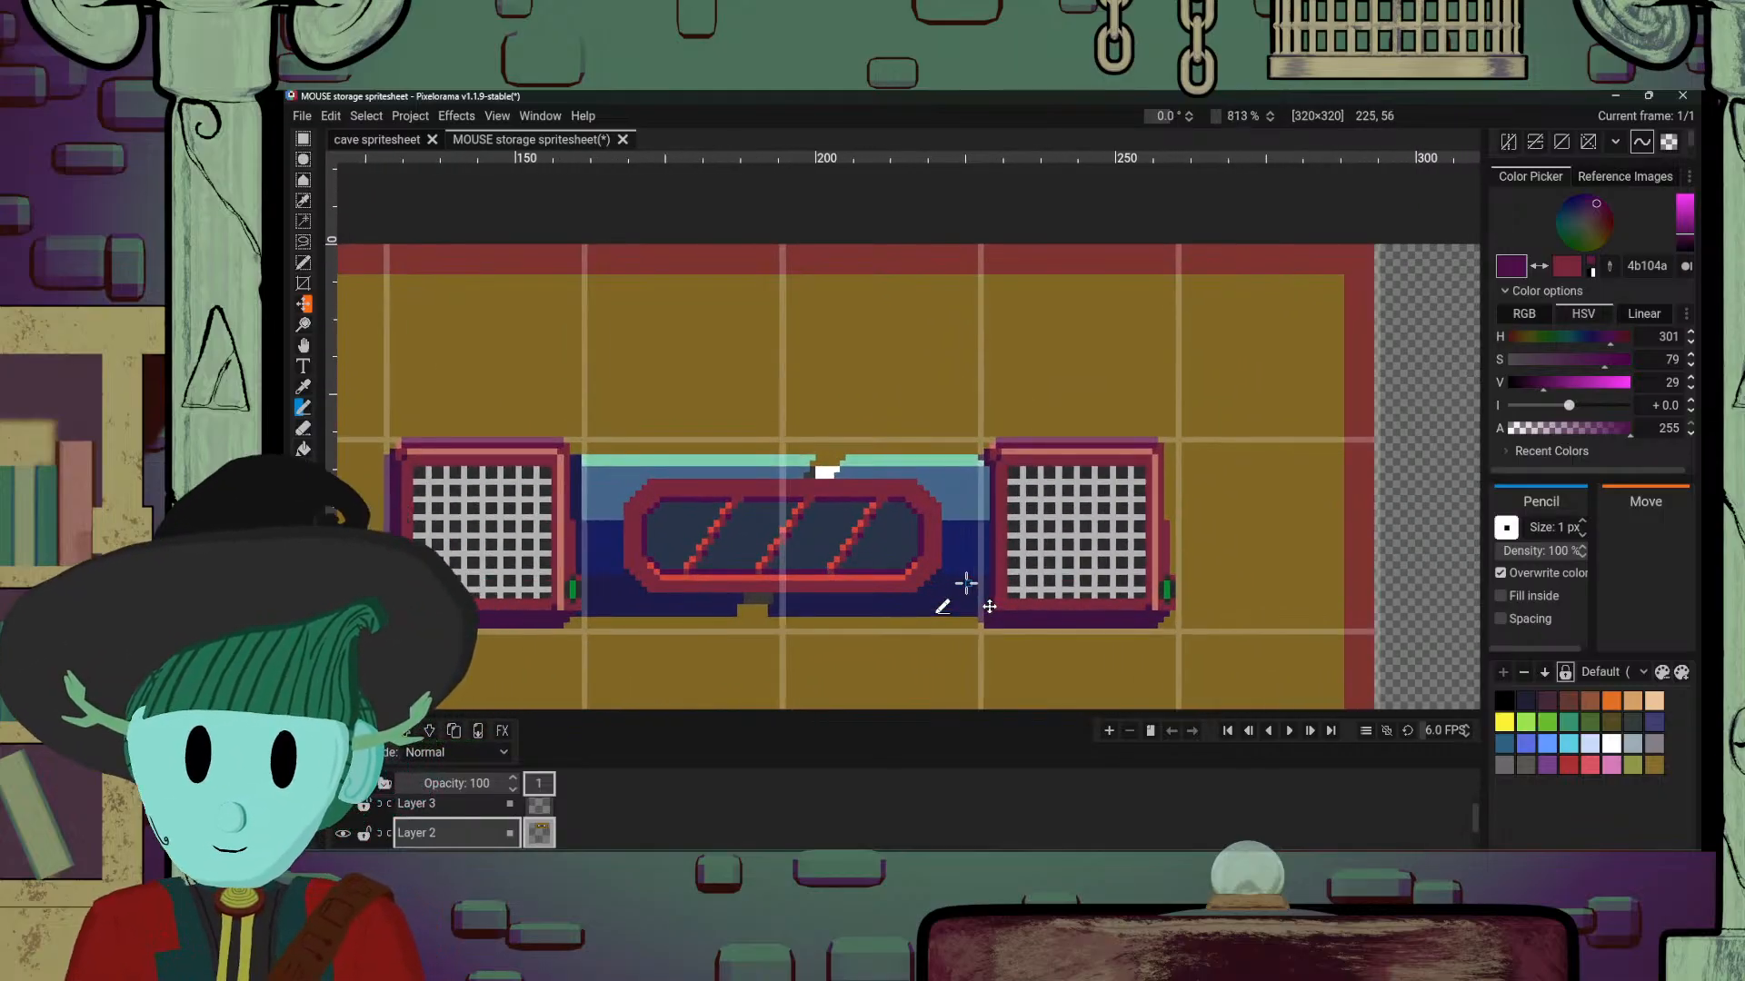
scroll(913, 482, "up", 2)
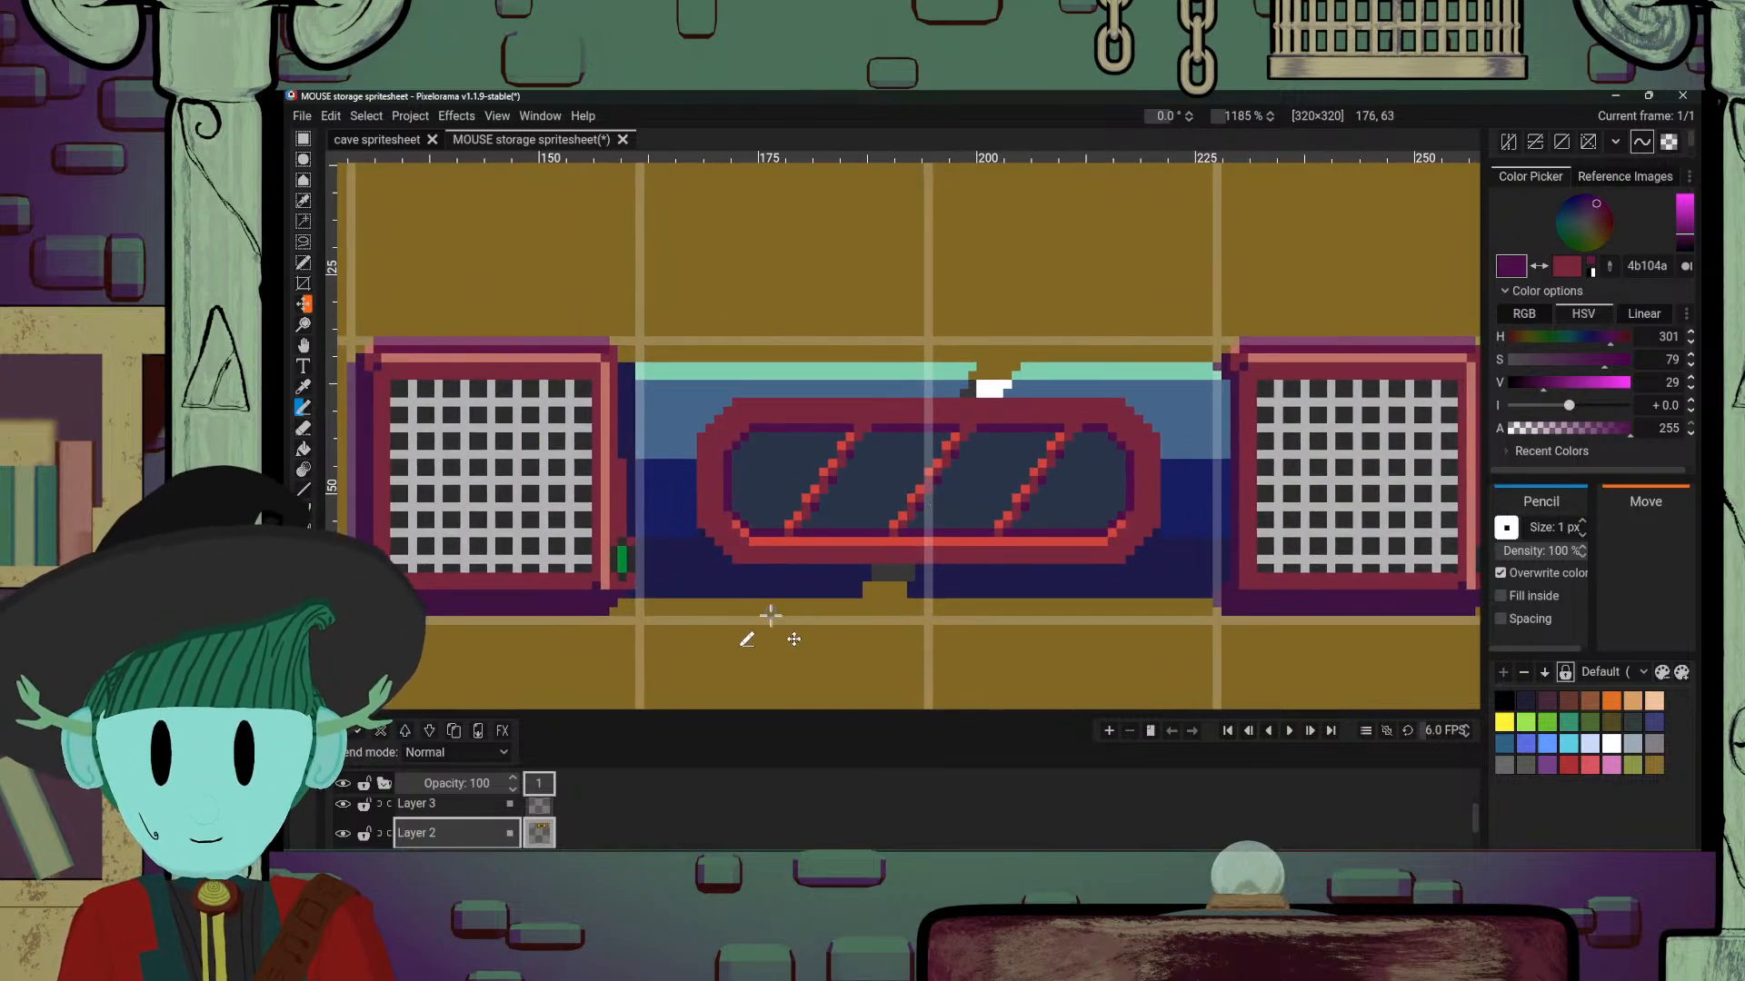
key("o")
left_click(870, 547)
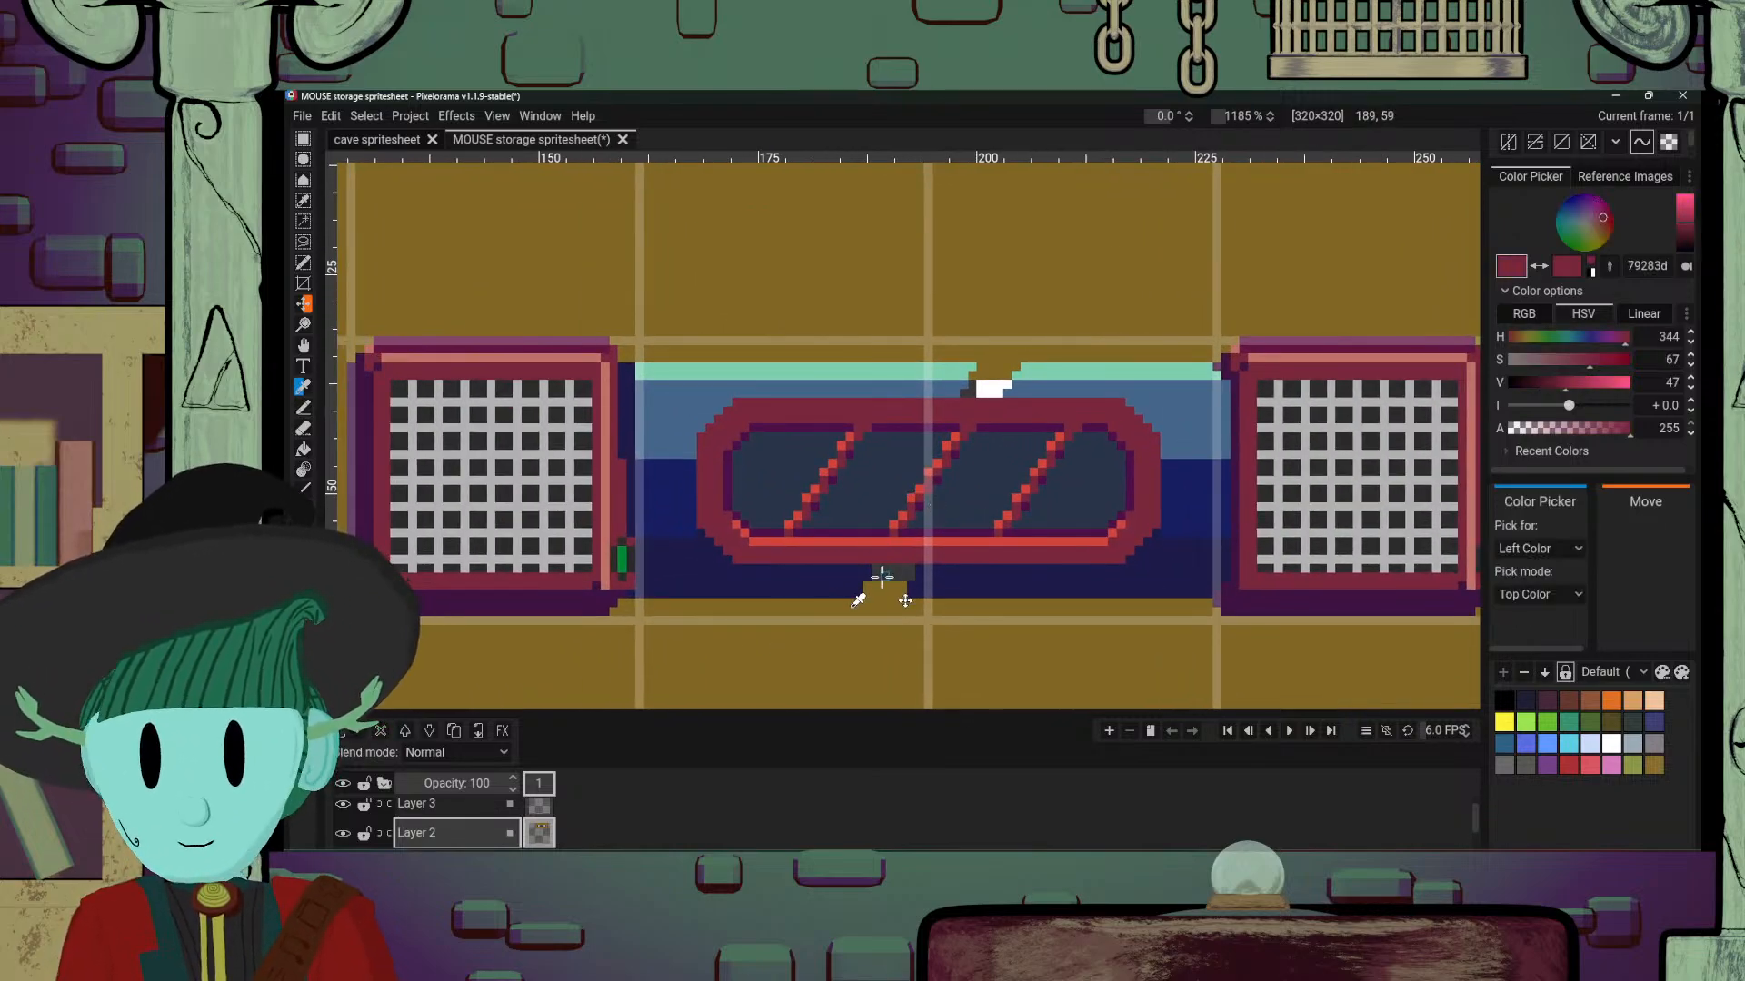
left_click(832, 542)
key("b")
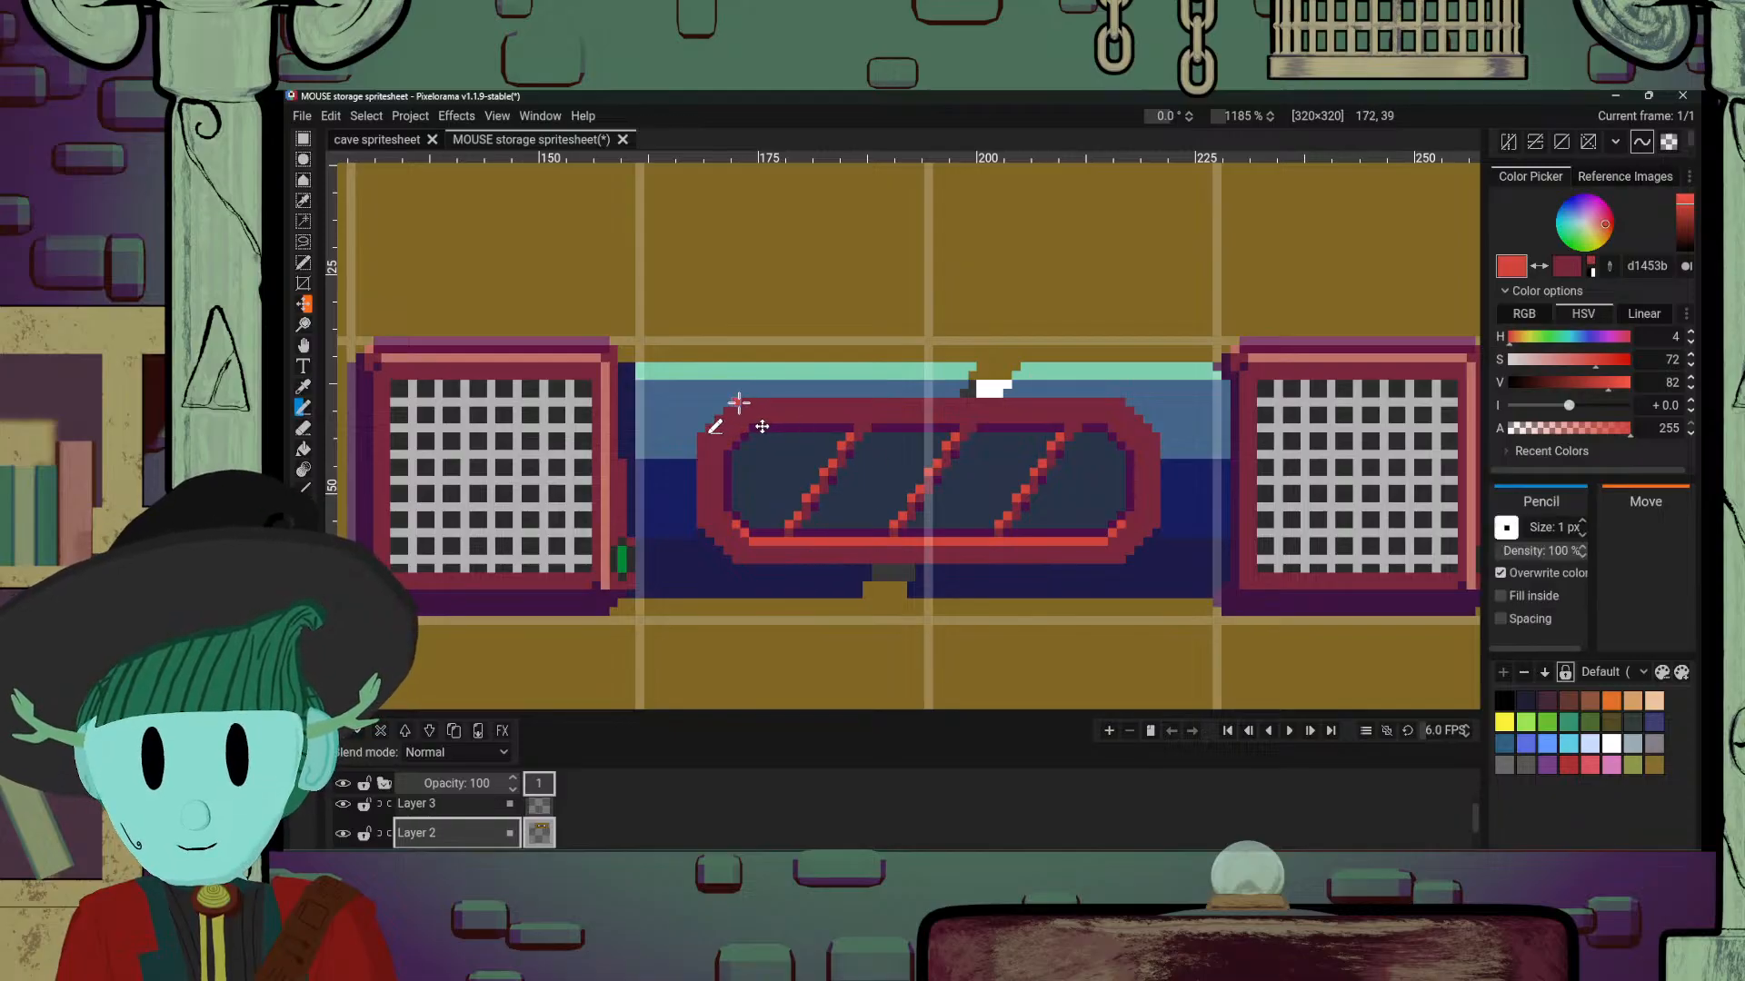
left_click(737, 404)
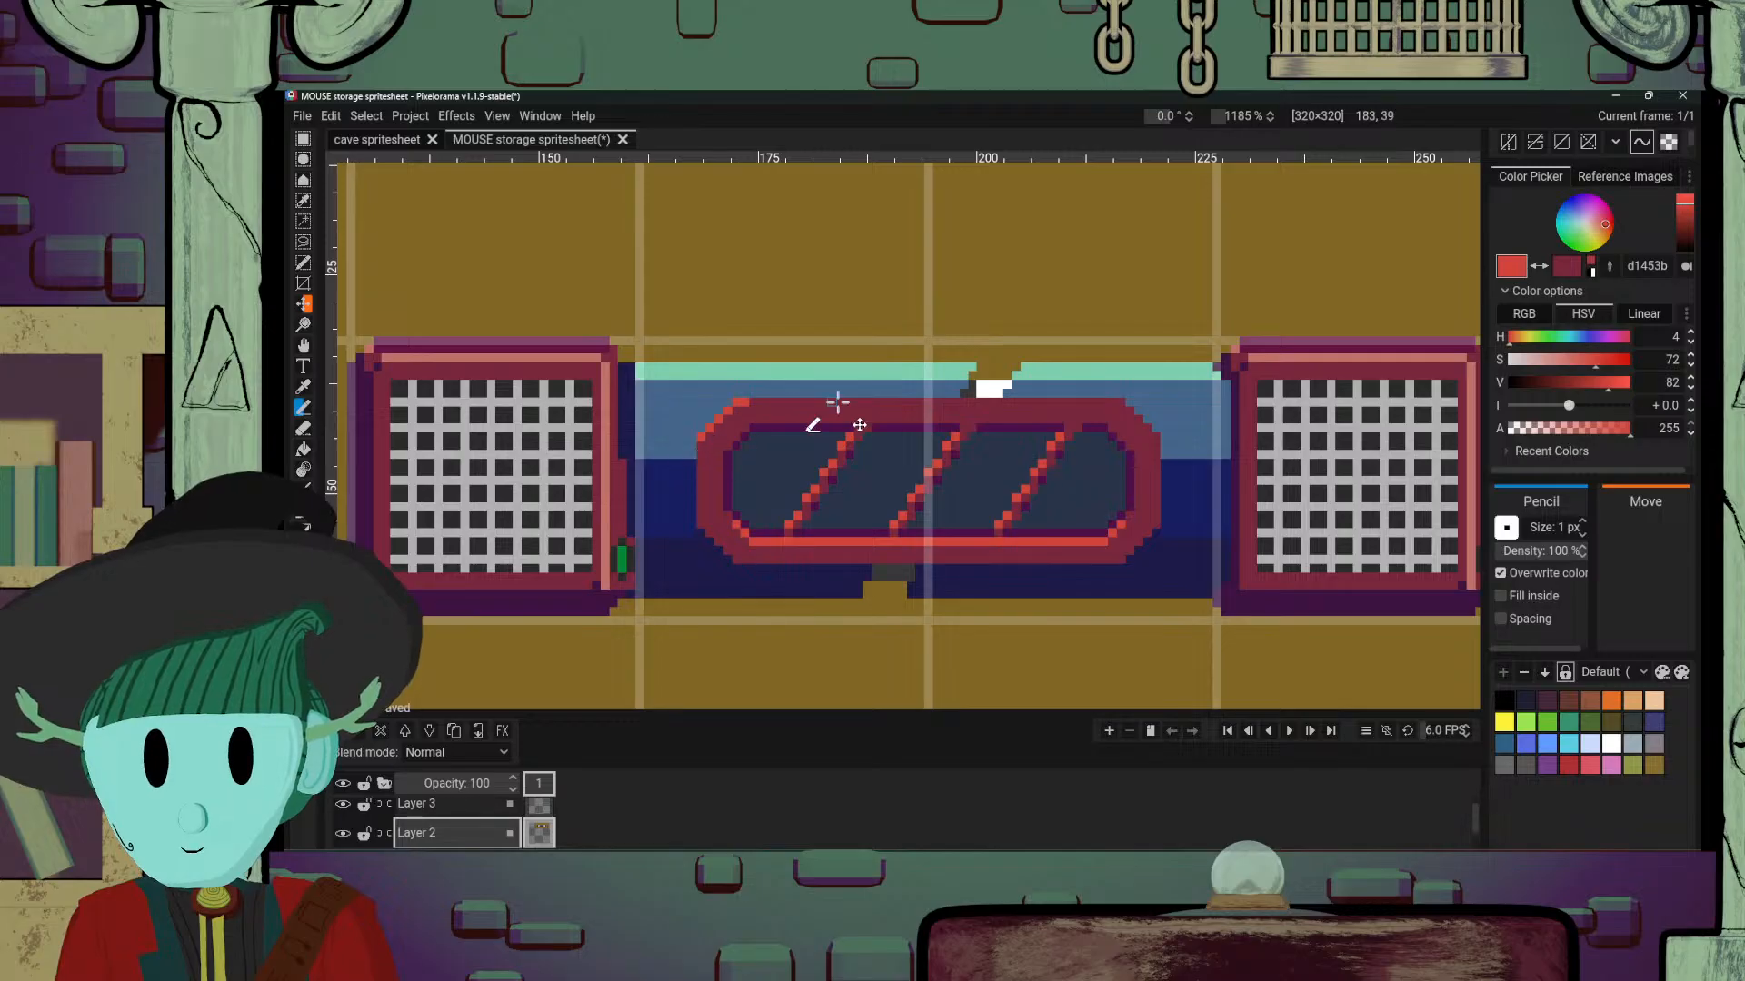
left_click_drag(741, 402, 1113, 402)
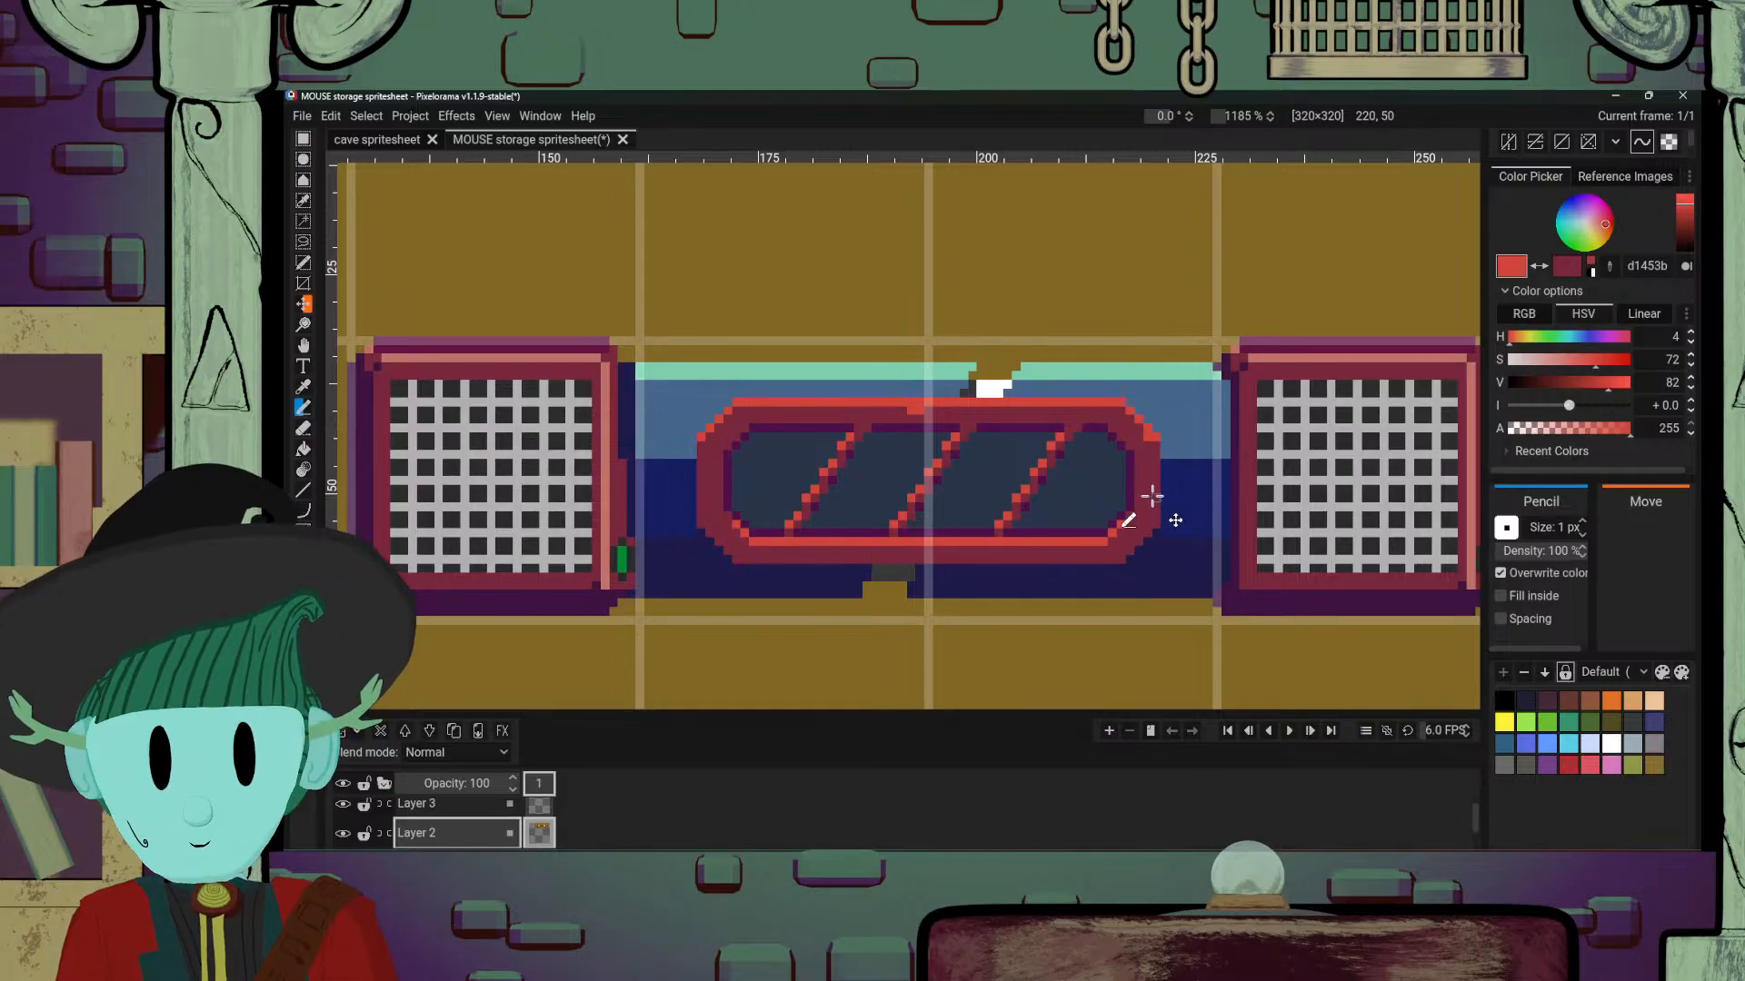
left_click(1139, 457, "alt")
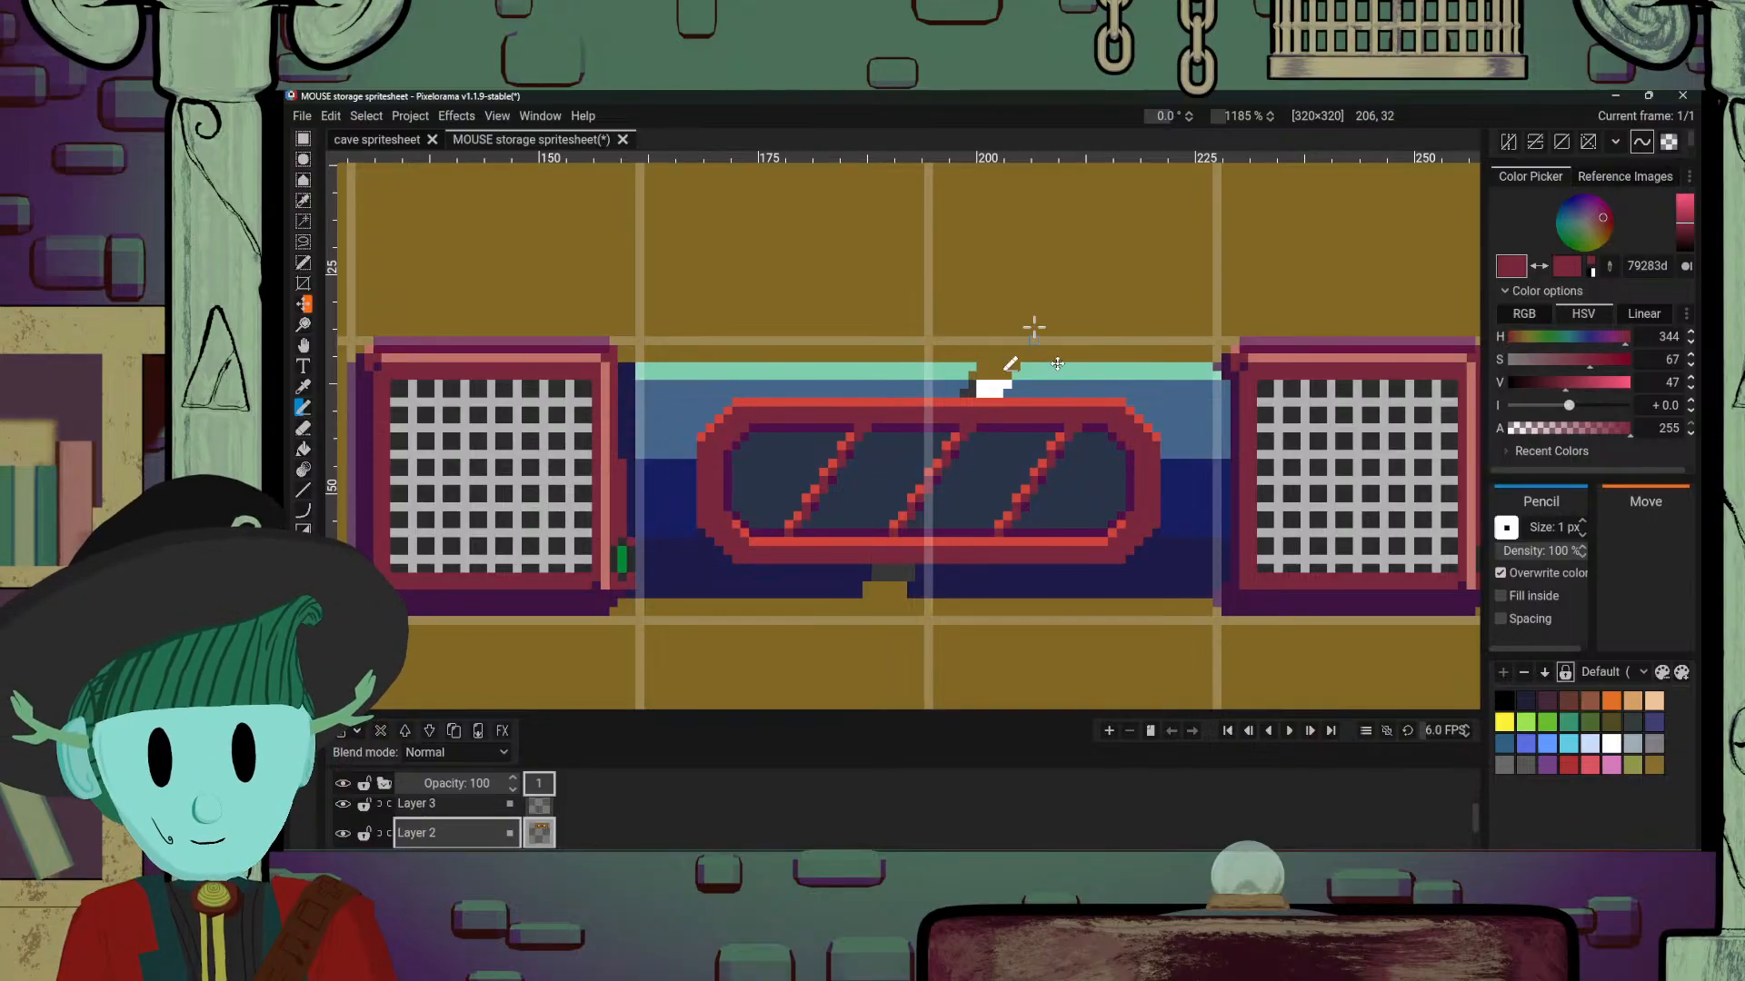
Step: Examine the highlighted window frame and the two grille boxes at different magnifications with the grid overlay visible
scroll(1026, 427, "down", 4)
scroll(1049, 472, "up", 2)
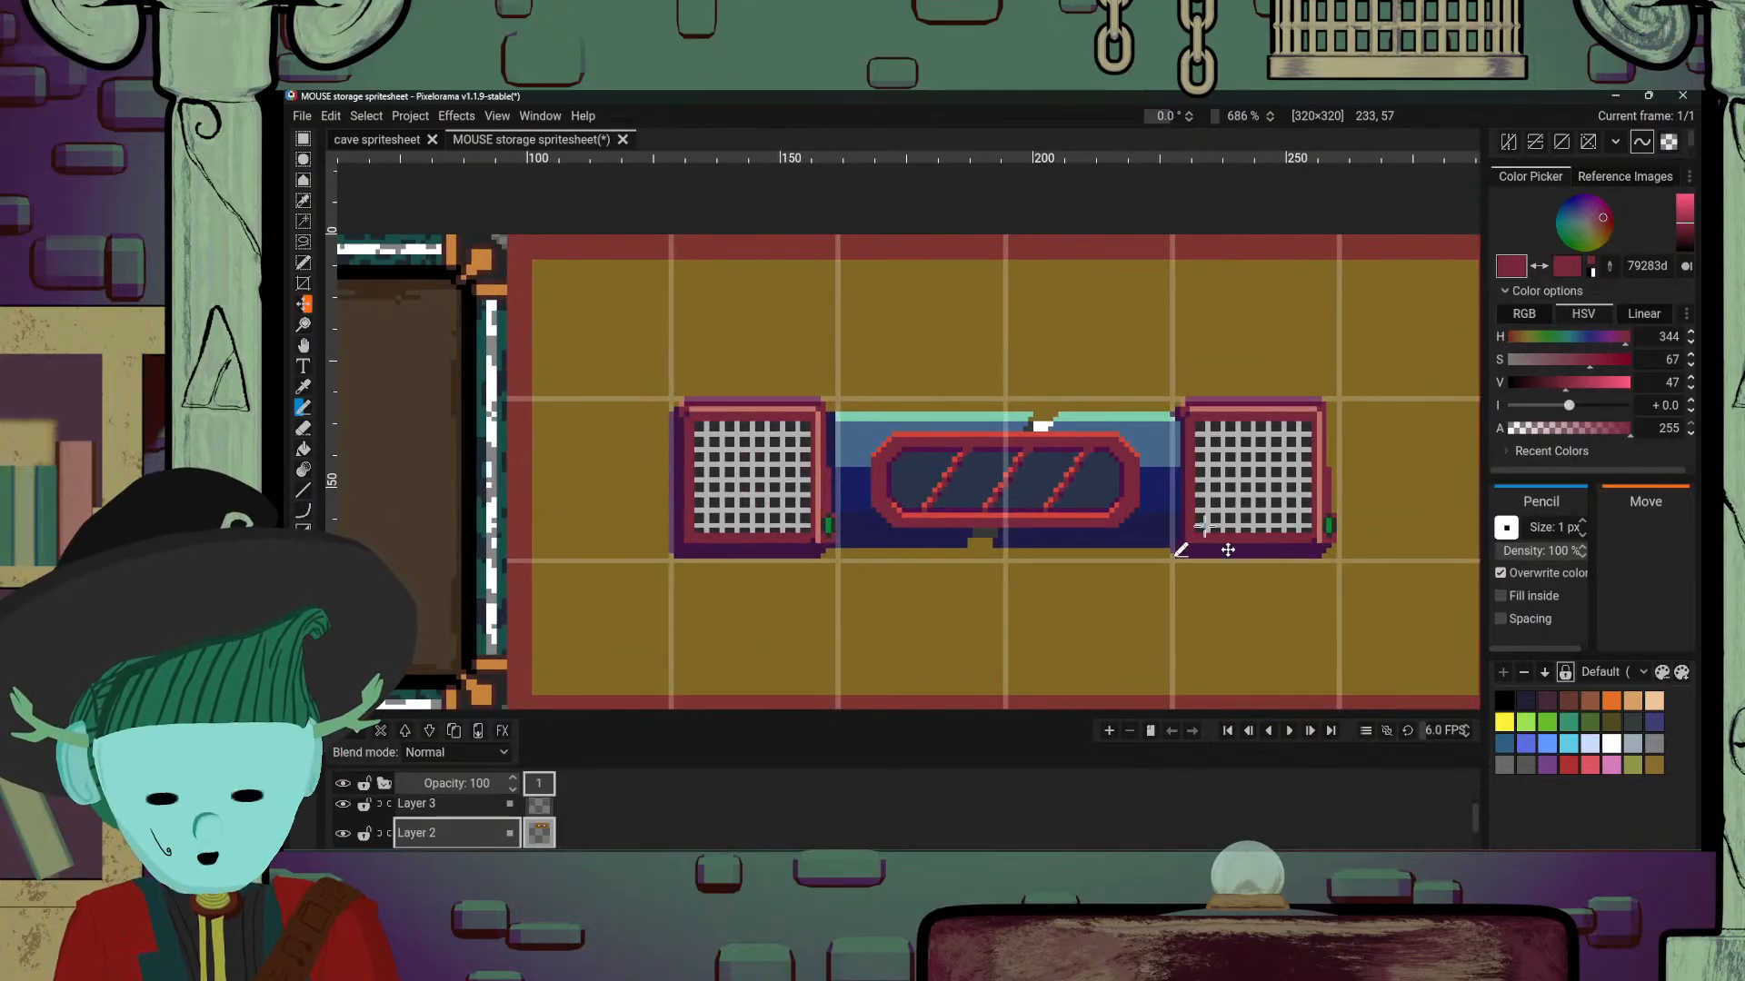
scroll(1204, 525, "up", 2)
scroll(1032, 494, "down", 2)
scroll(1033, 495, "up", 3)
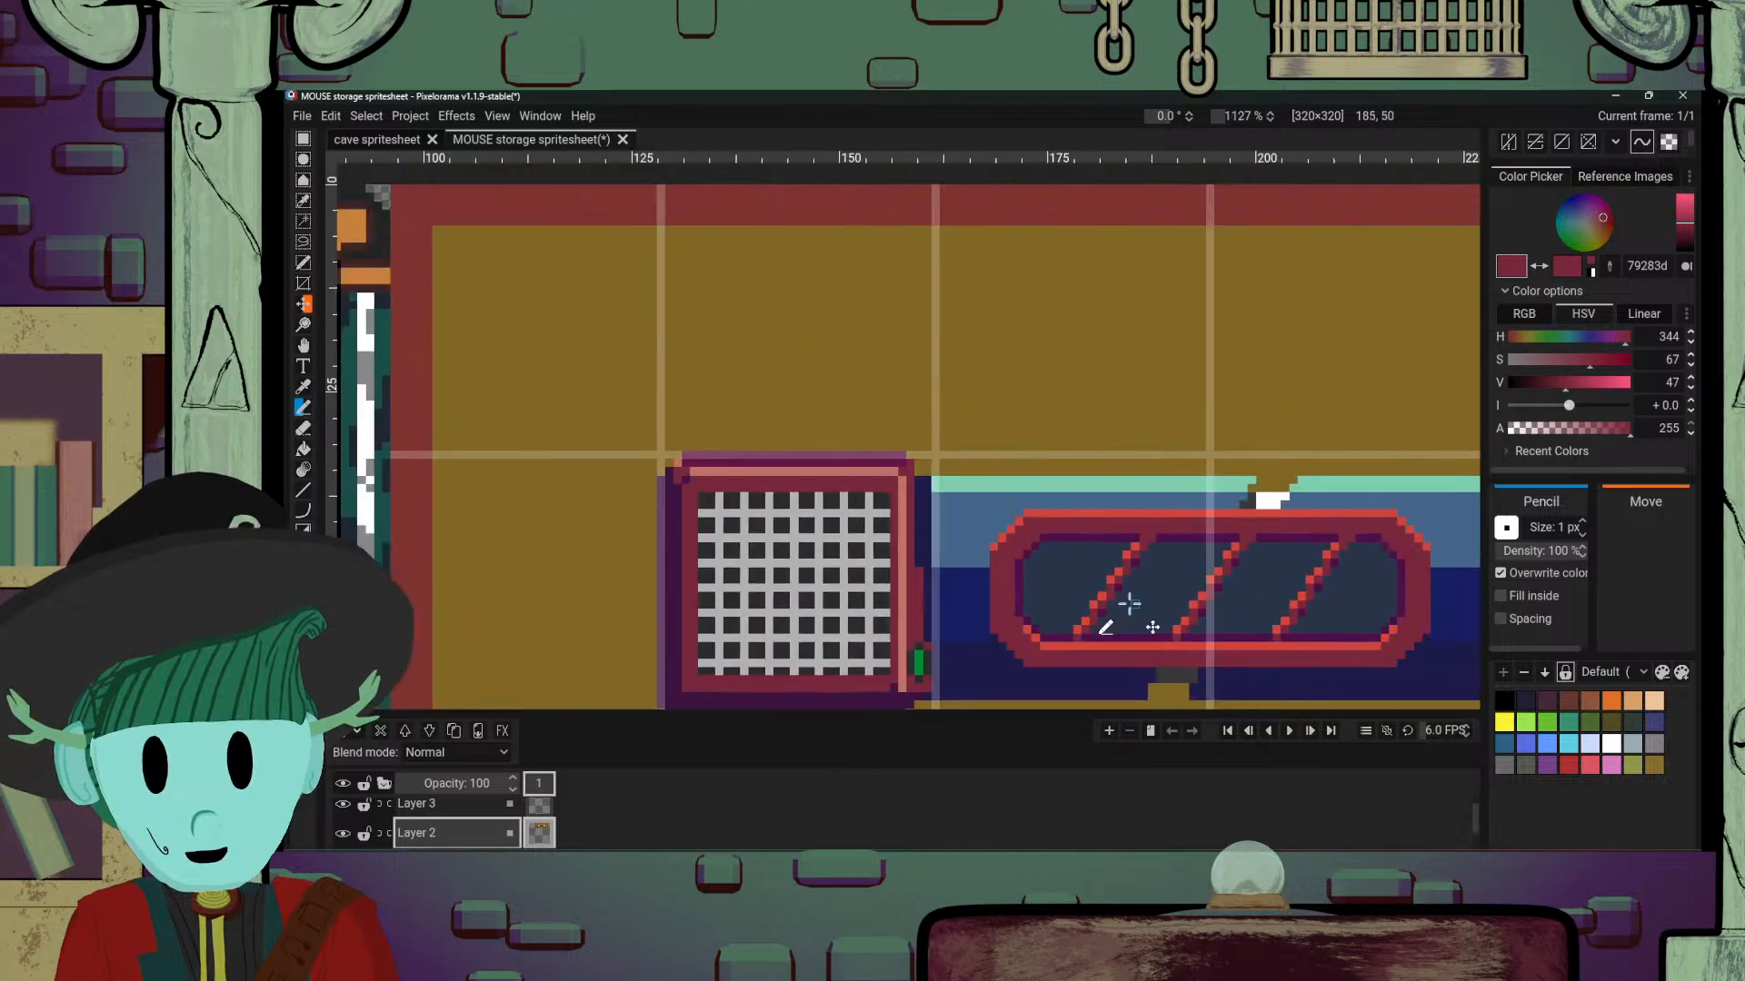
scroll(1129, 604, "up", 1)
scroll(1076, 513, "down", 2)
left_click_drag(1272, 514, 1076, 534)
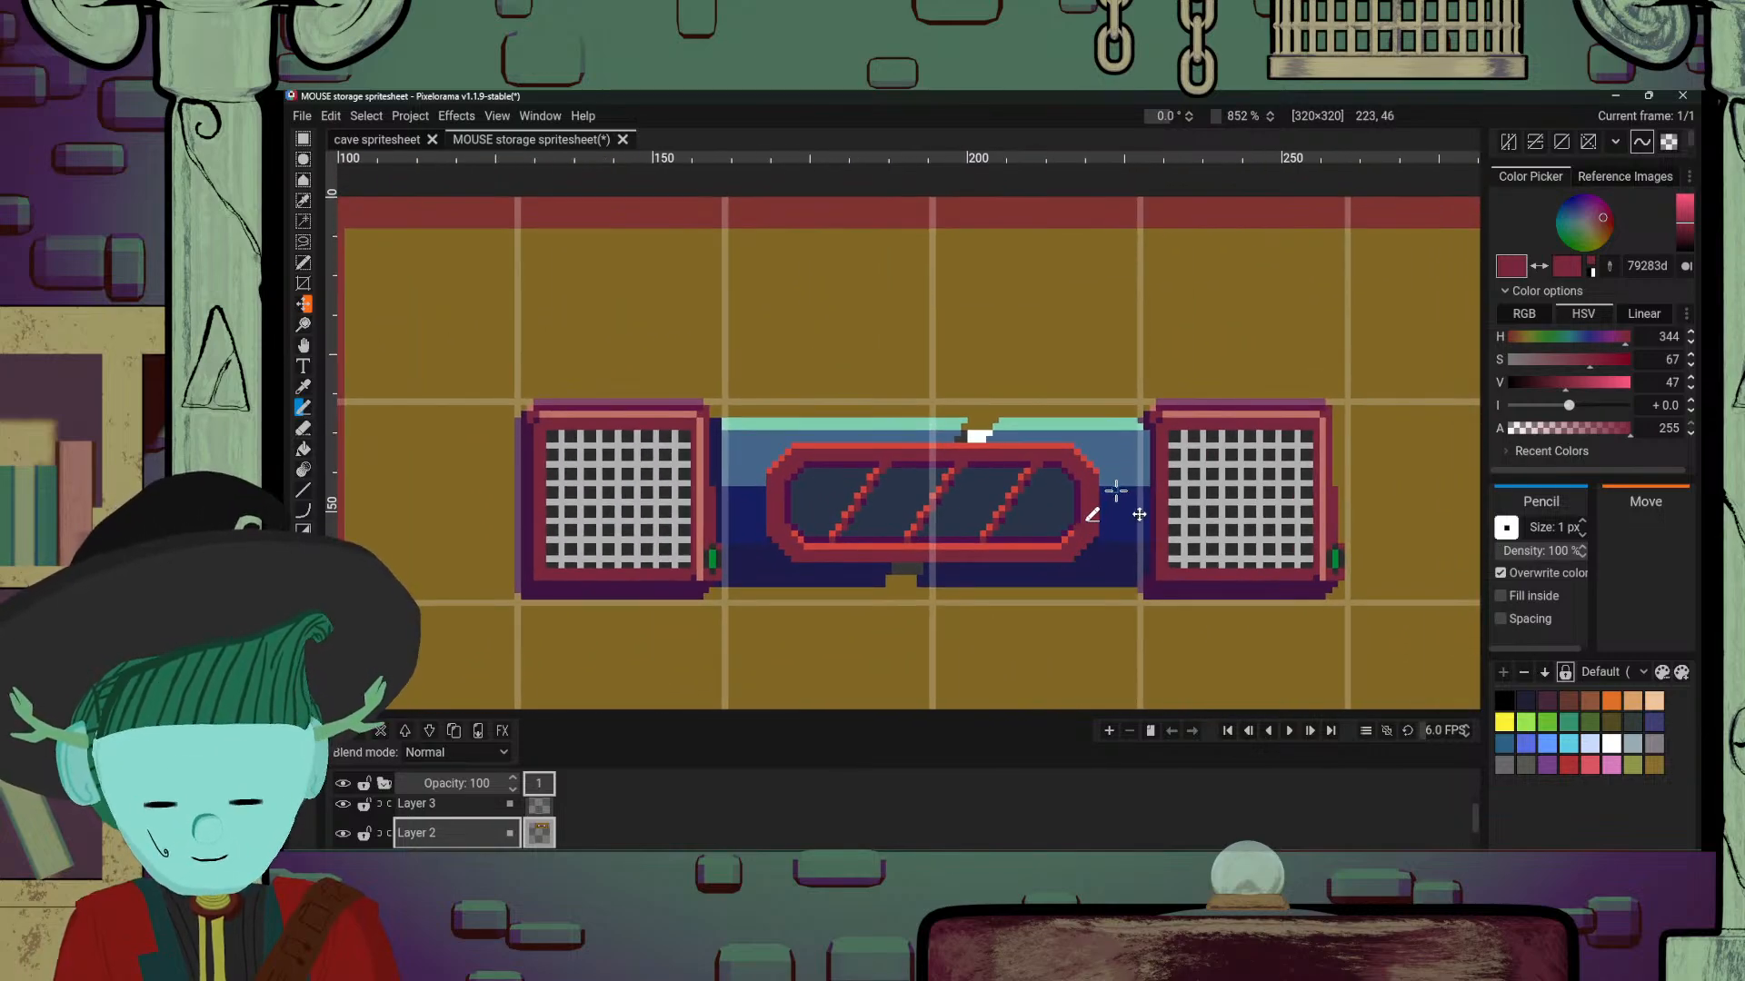
scroll(1118, 491, "down", 5)
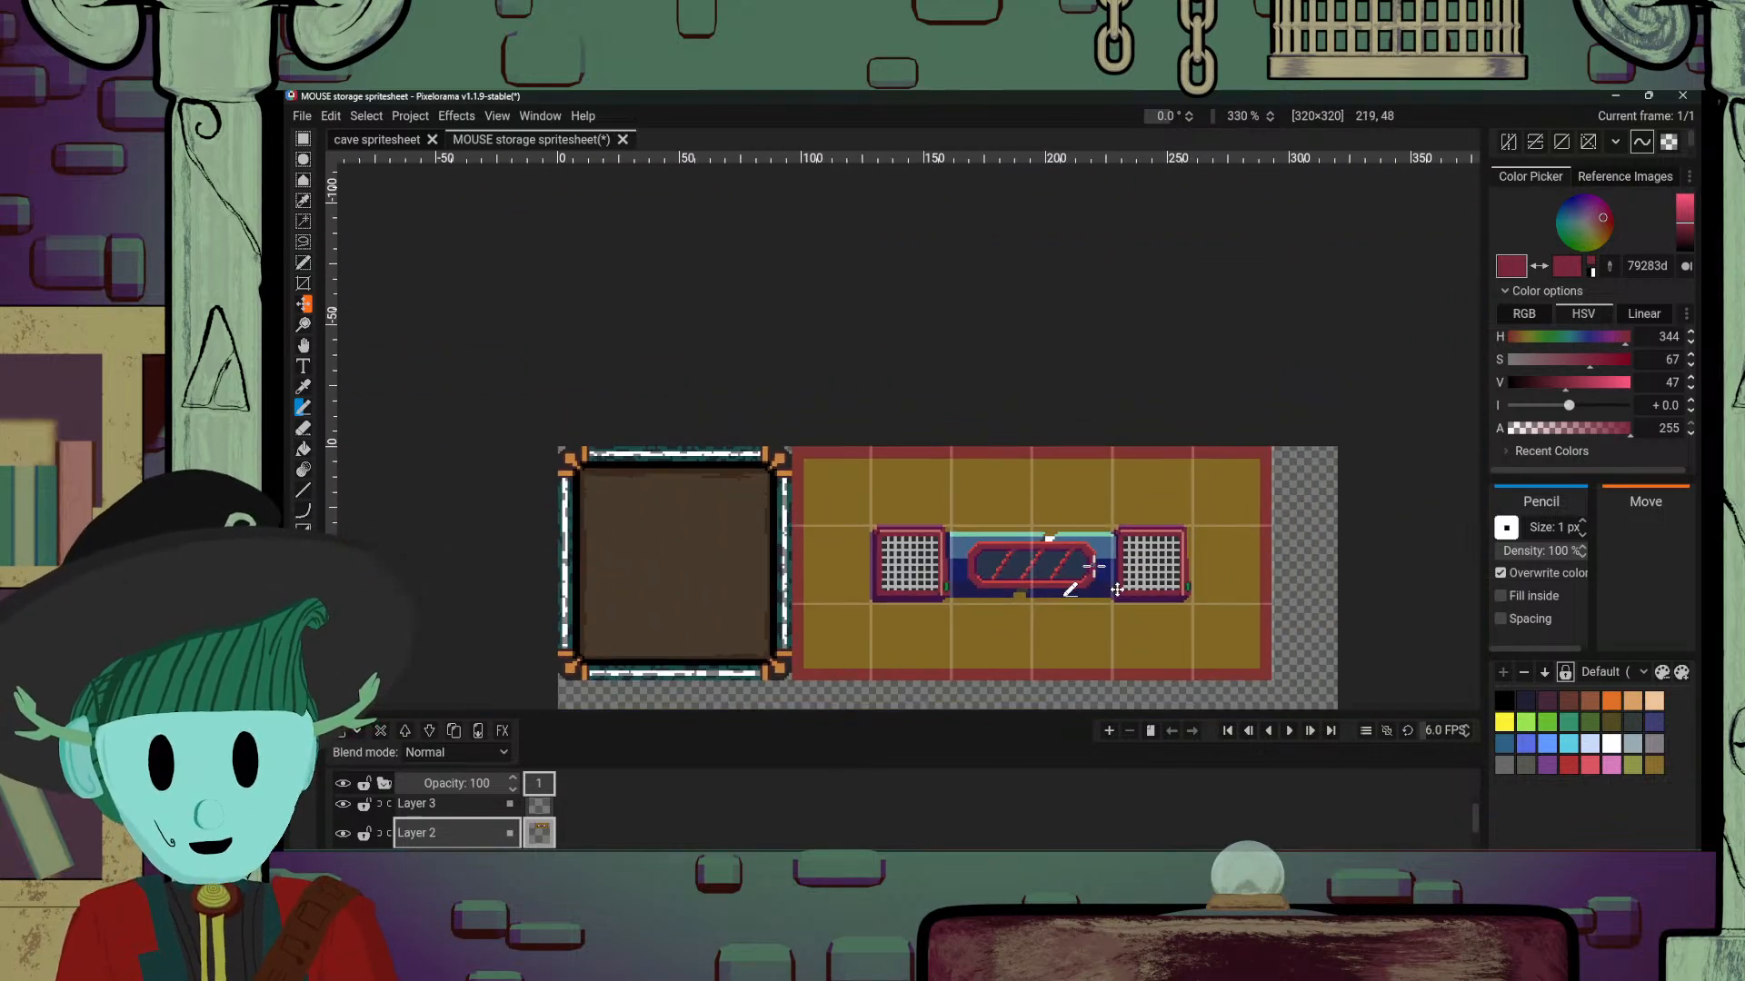
scroll(1091, 572, "up", 6)
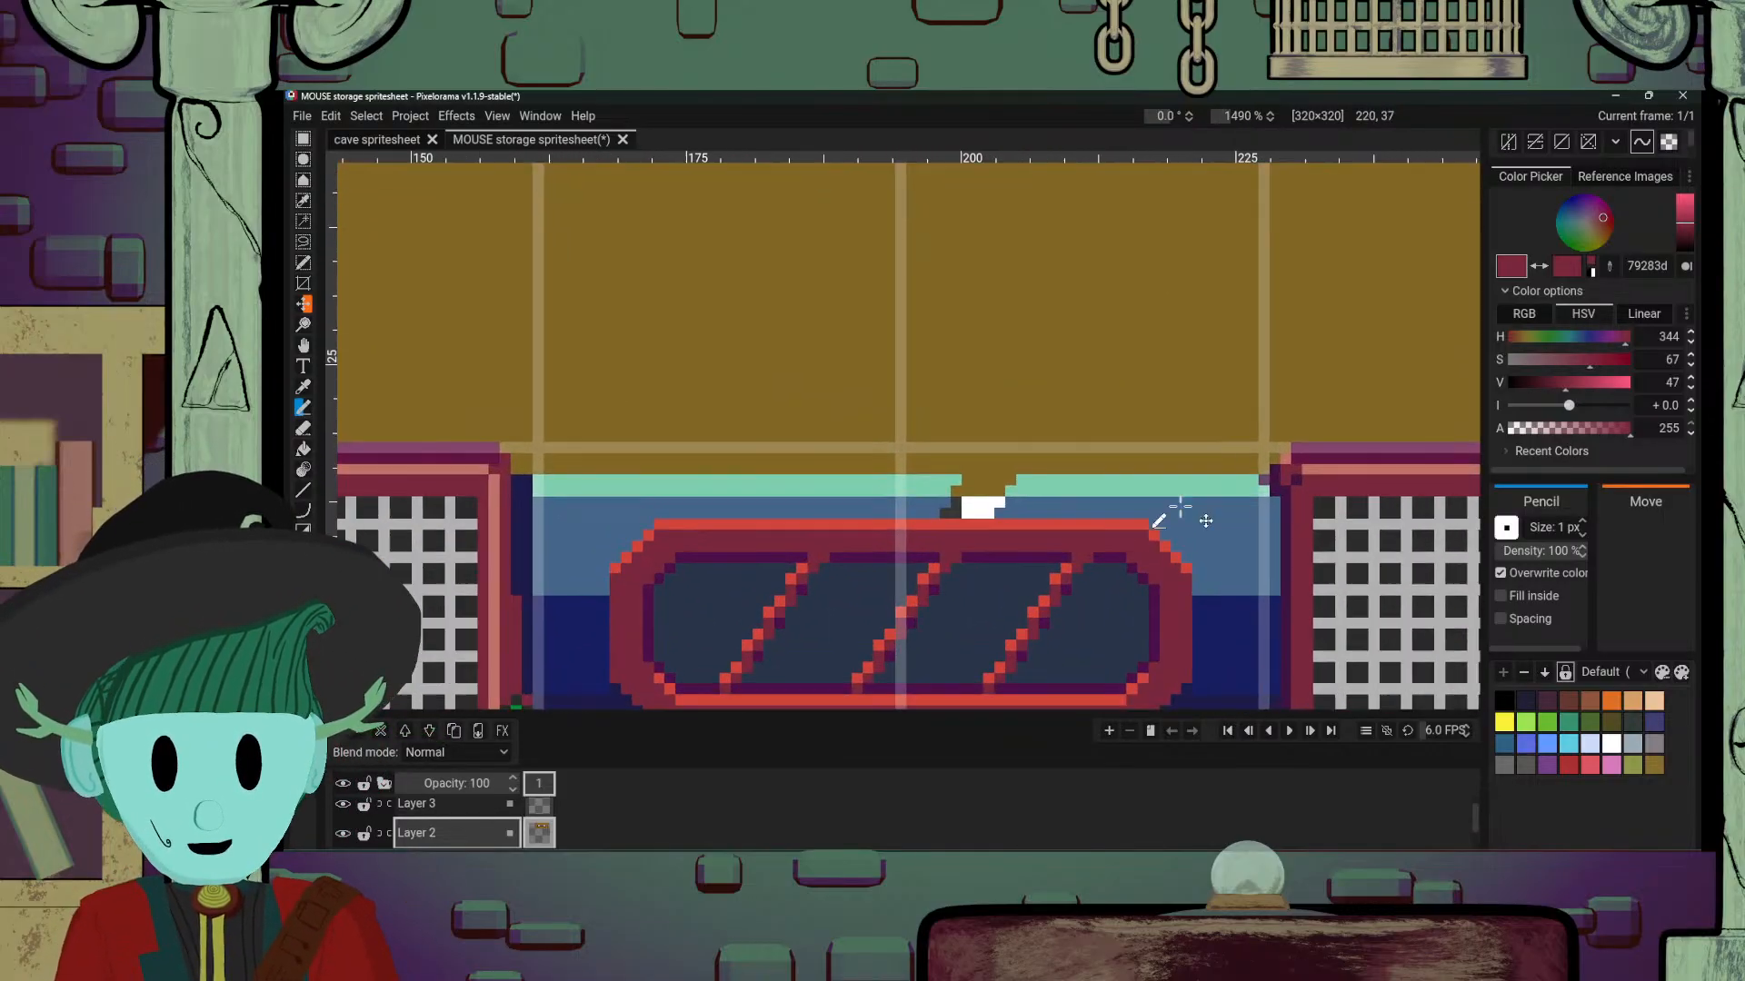
scroll(1147, 627, "down", 5)
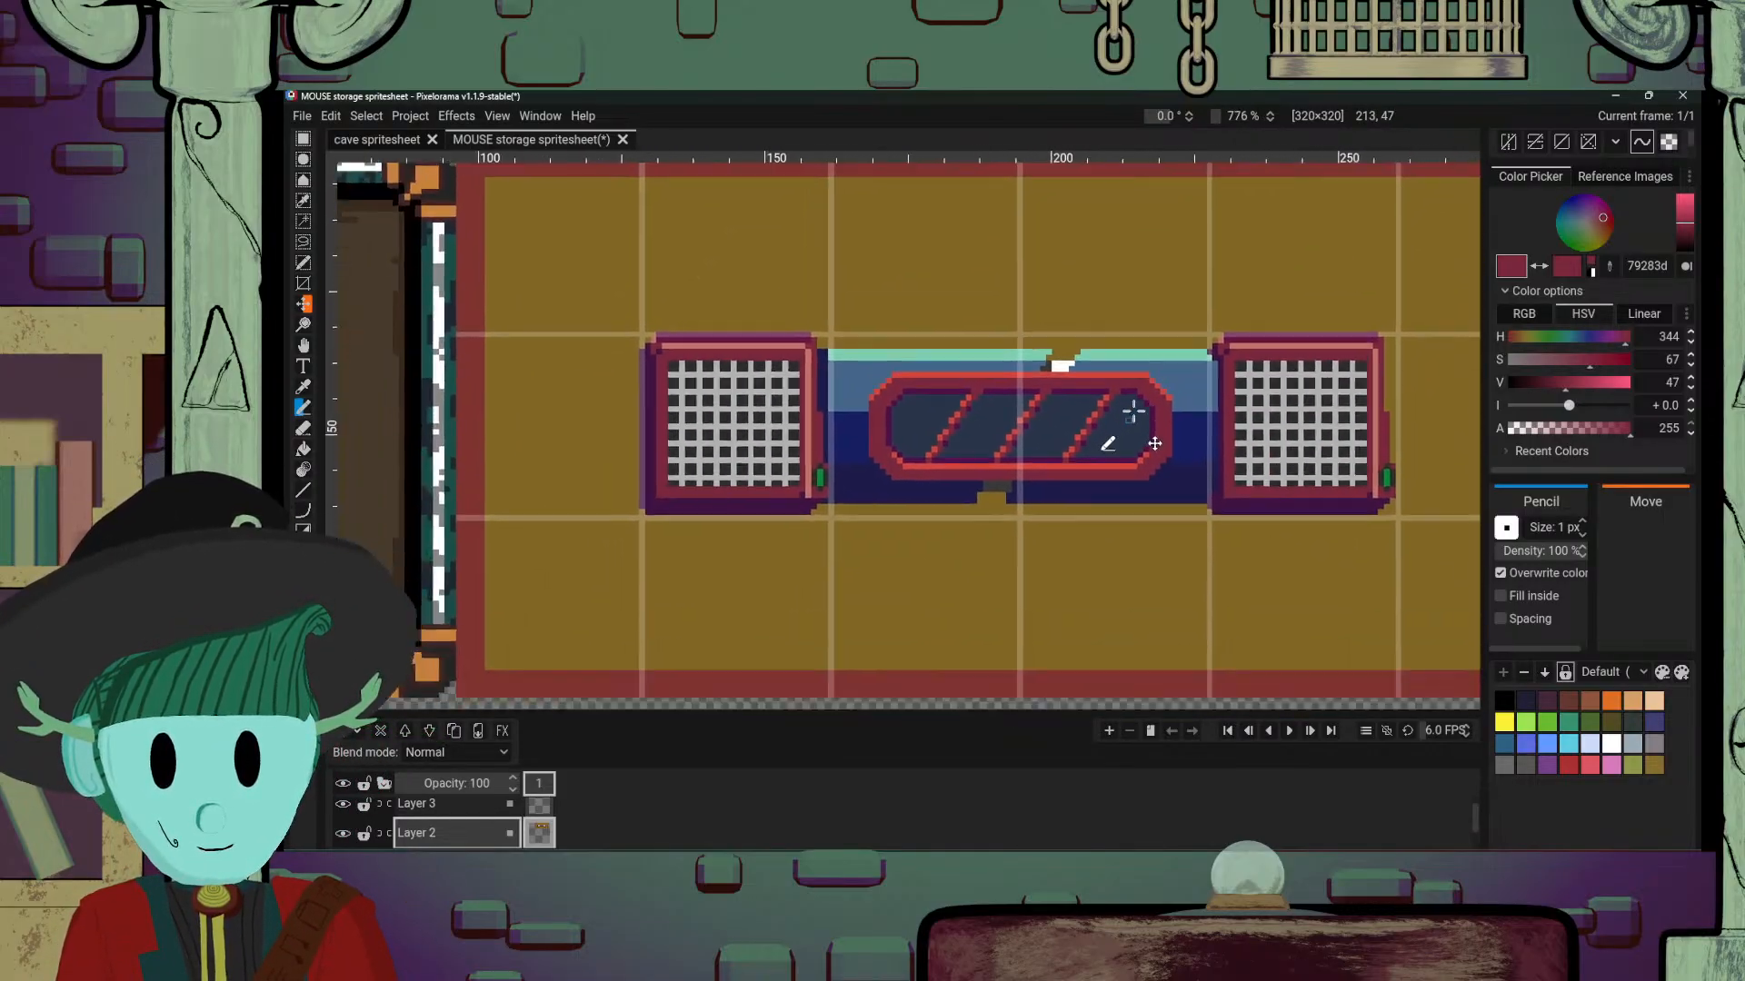
scroll(1131, 403, "down", 2)
scroll(1113, 400, "up", 4)
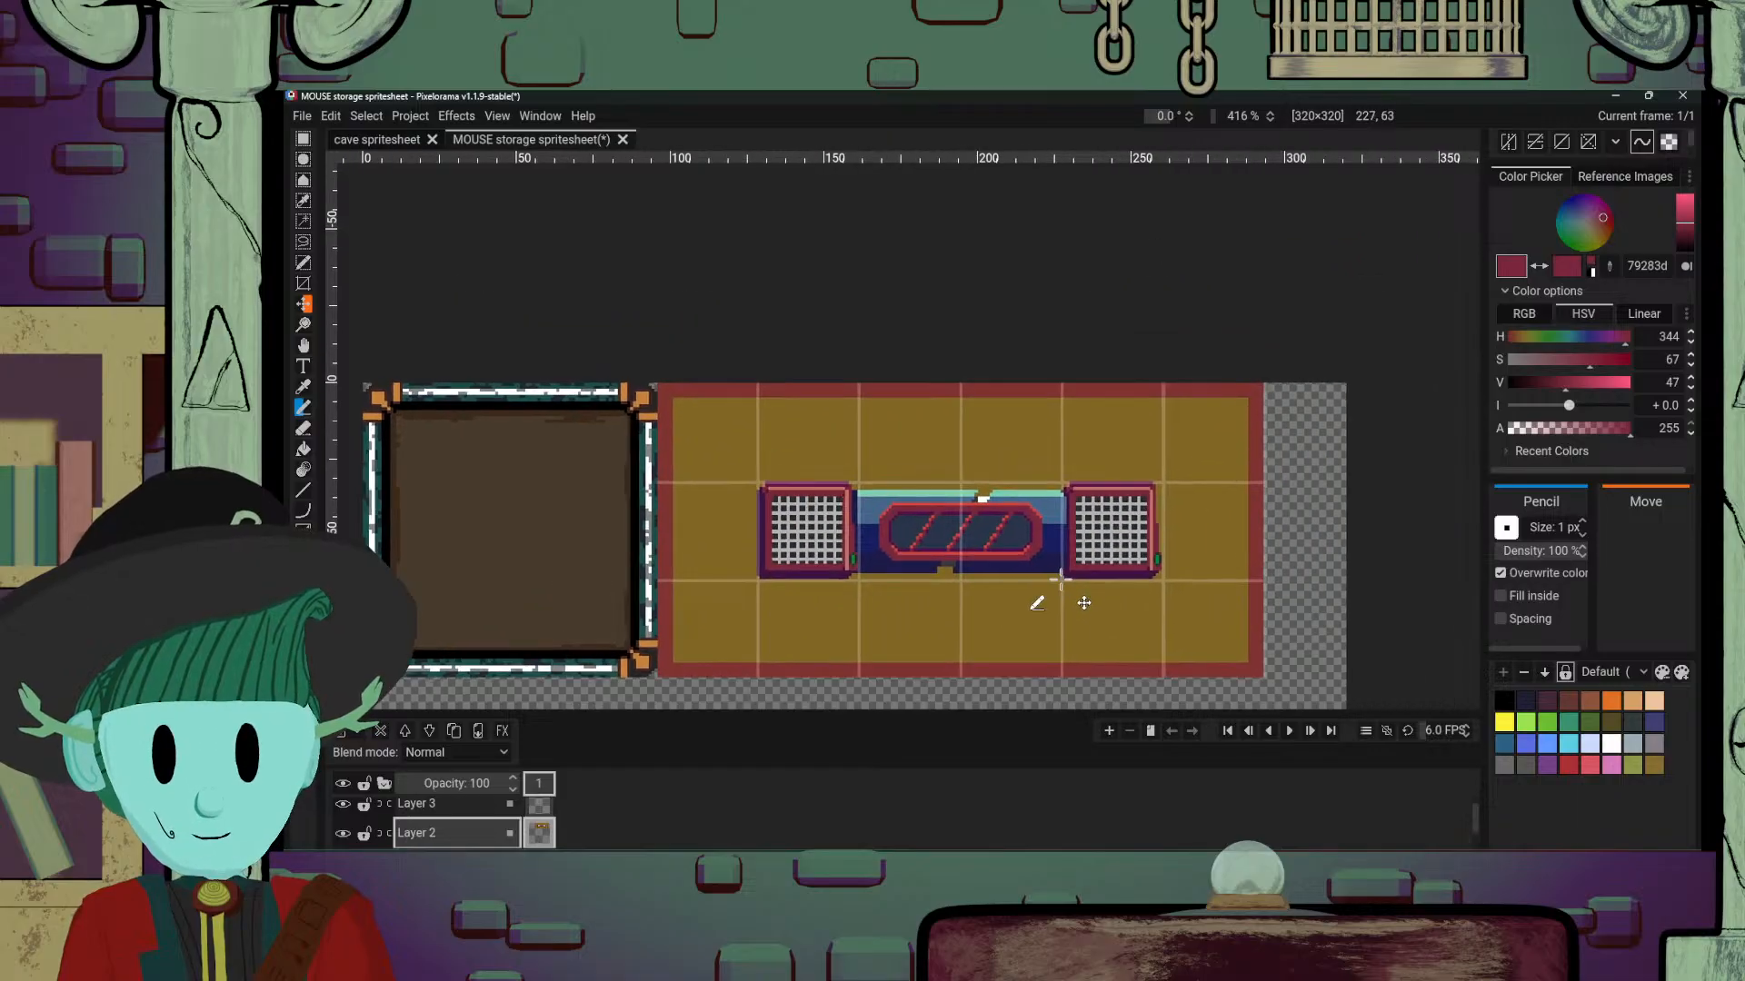
scroll(990, 625, "down", 3)
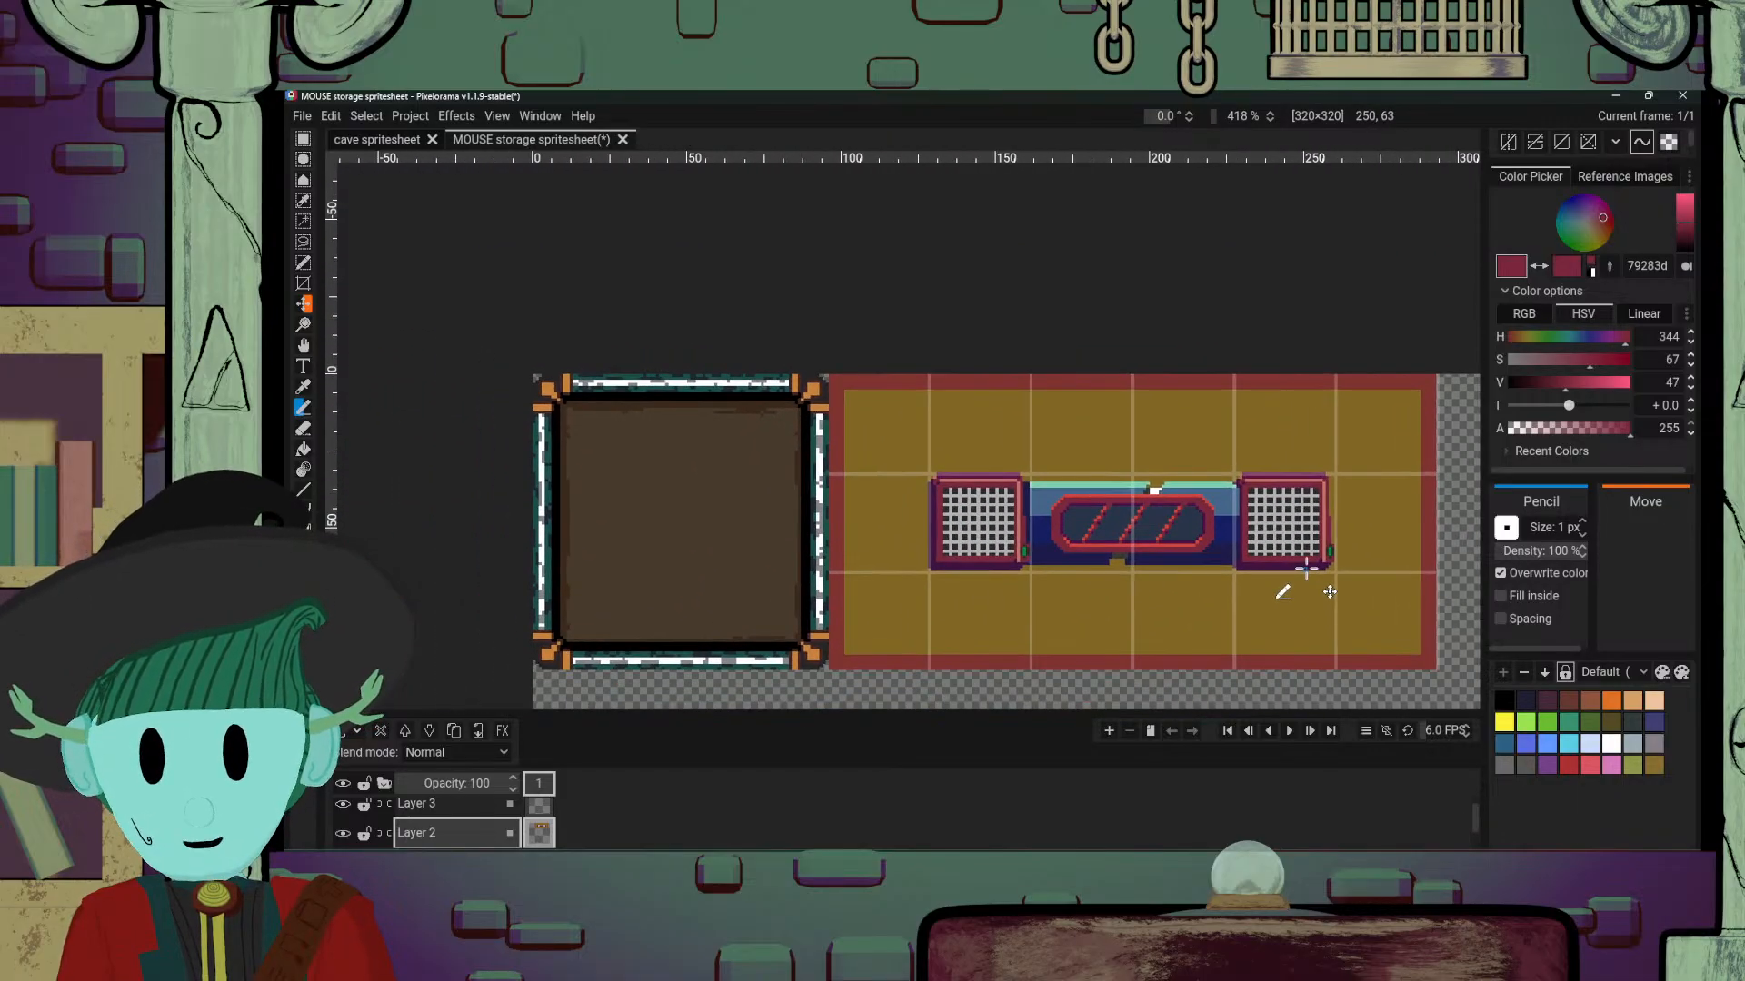
scroll(1254, 533, "up", 3)
scroll(1208, 600, "down", 3)
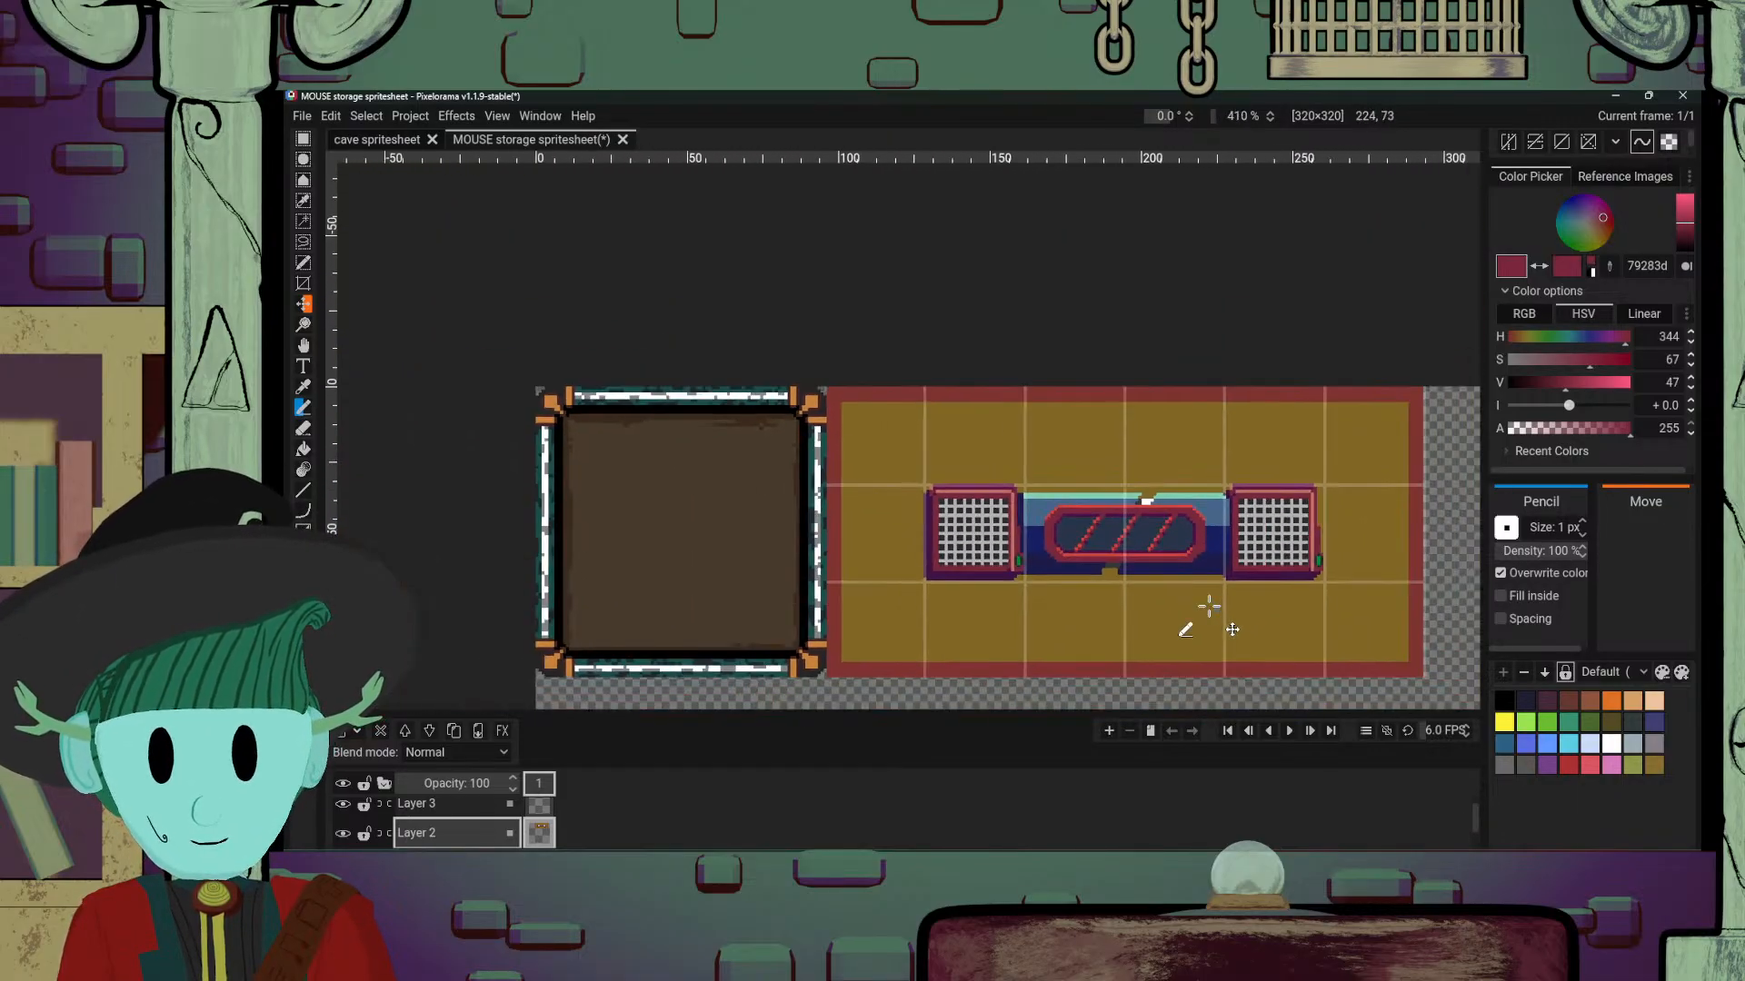
scroll(1209, 605, "up", 2)
scroll(1204, 608, "up", 1)
scroll(1172, 611, "down", 2)
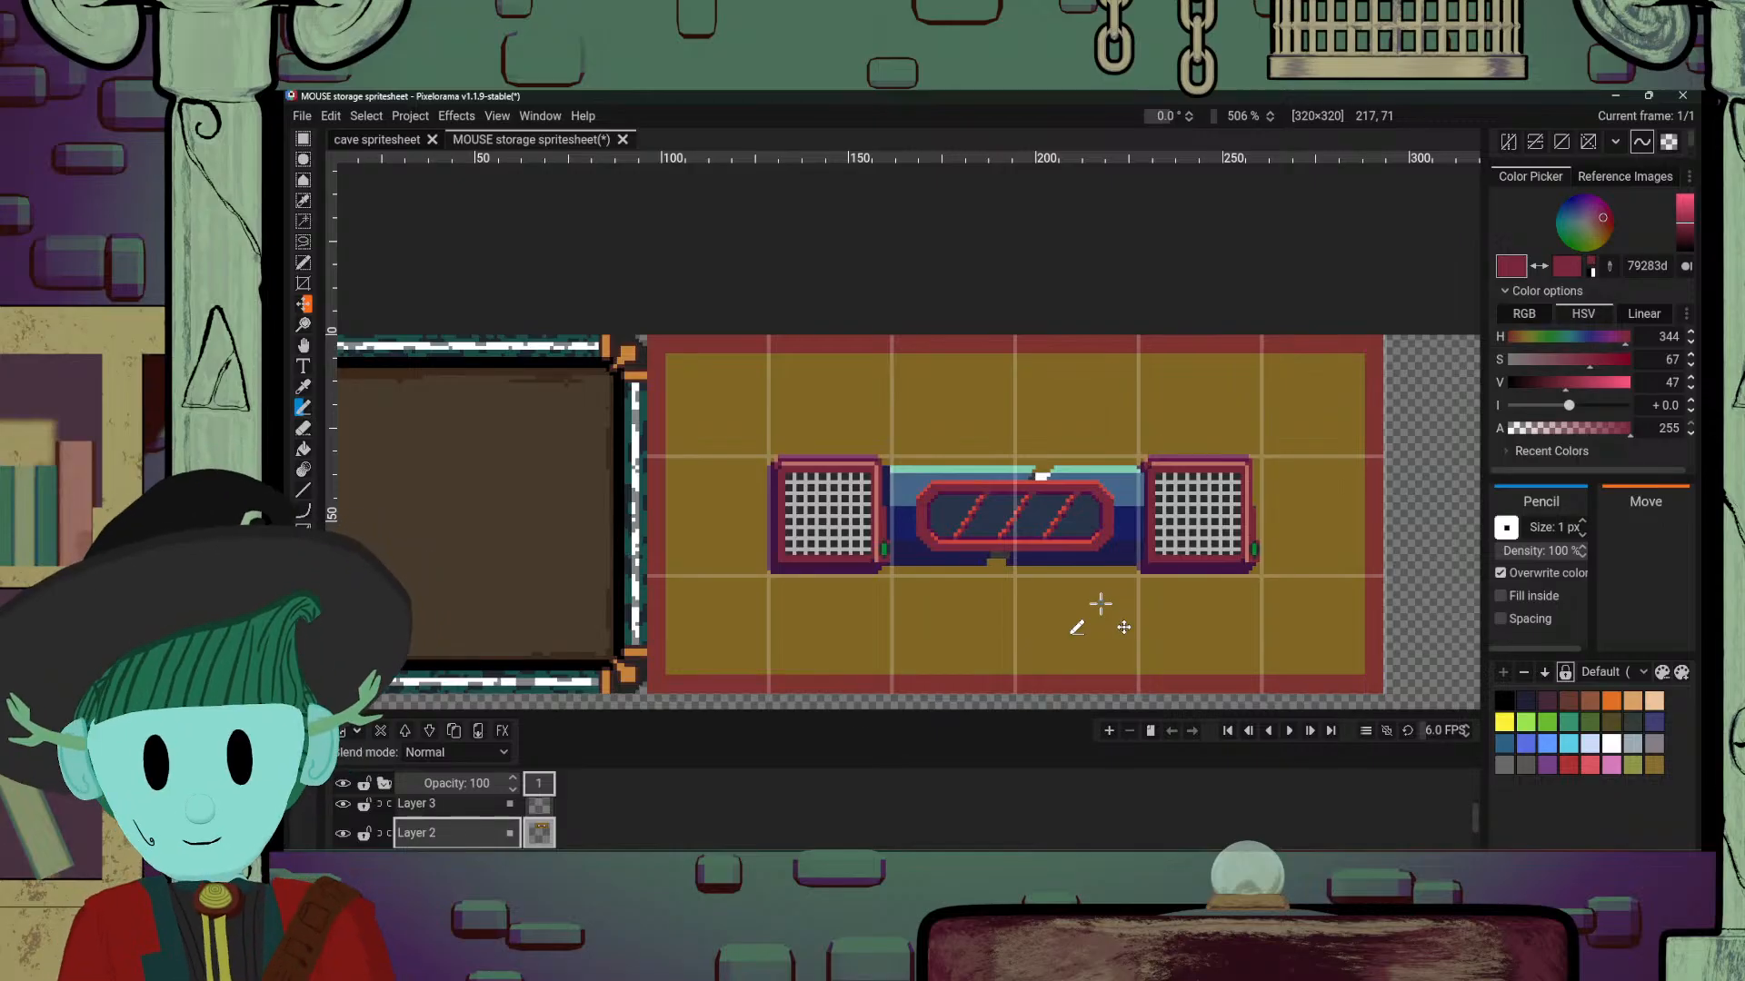
mouse_move(1099, 604)
left_mouse_down()
mouse_move(1163, 509)
mouse_move(1029, 583)
left_mouse_up()
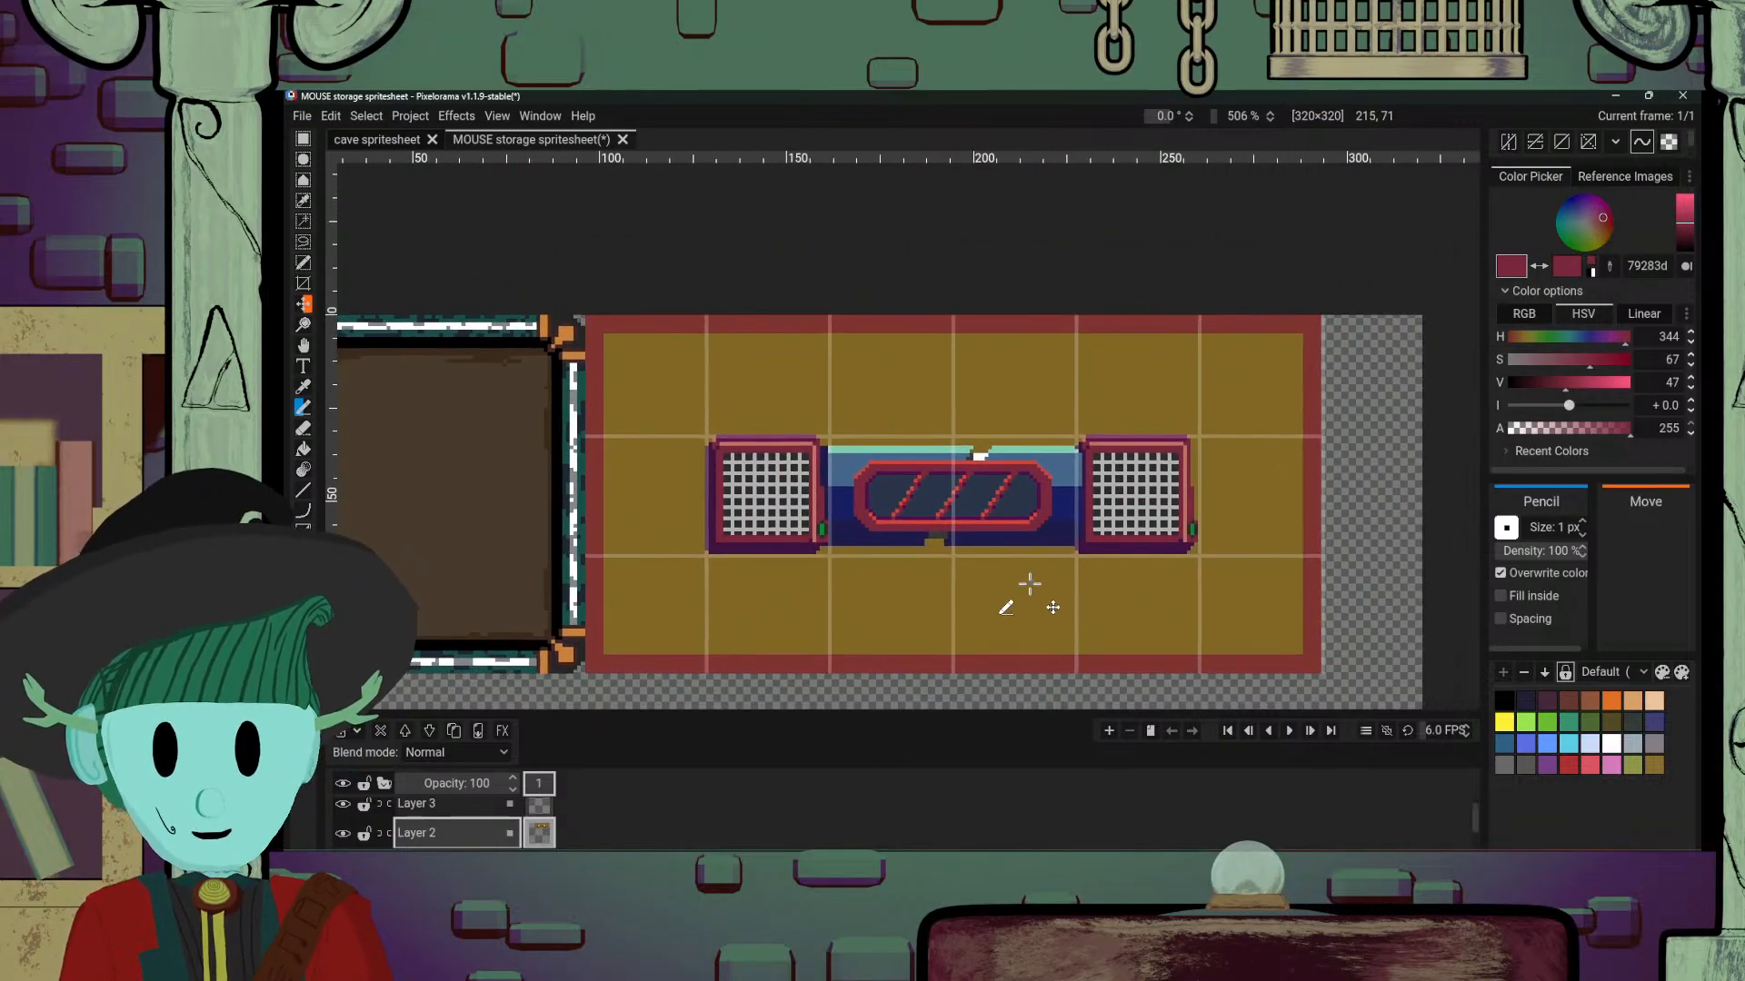
scroll(1030, 583, "up", 1)
scroll(845, 545, "up", 2)
scroll(1198, 498, "down", 2)
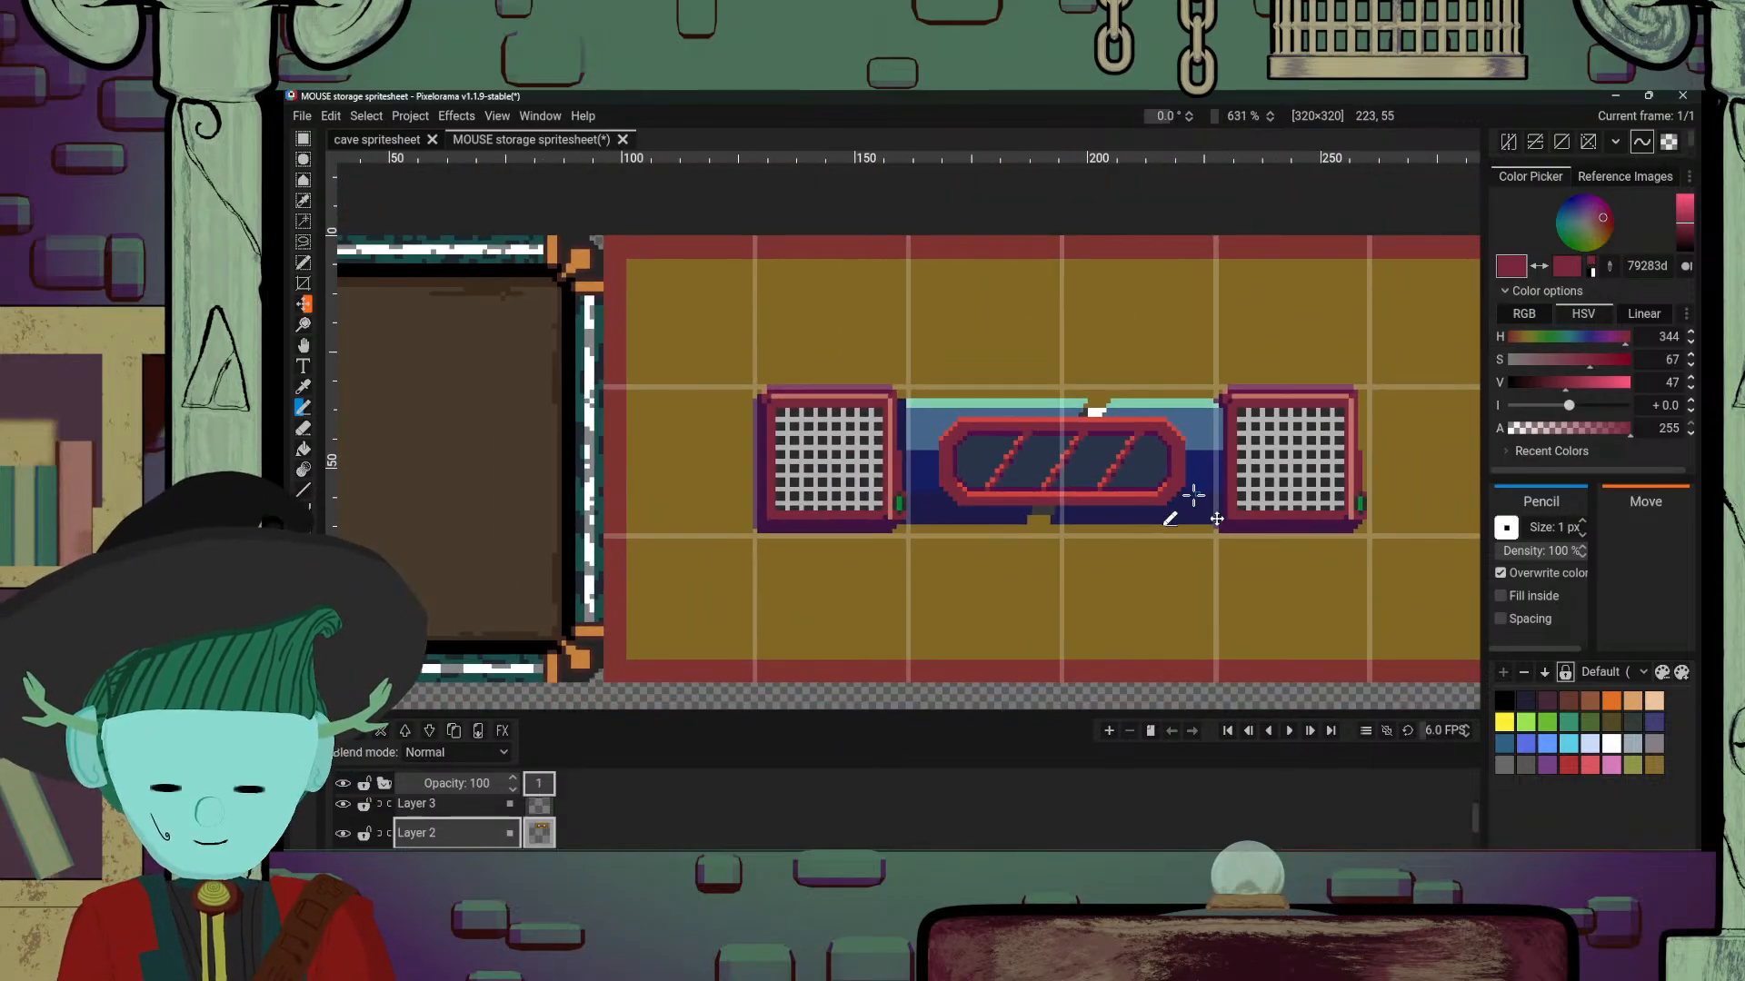
Step: Hide Layer 3 so the sprite artwork shows without the grid lines
scroll(1193, 495, "down", 5)
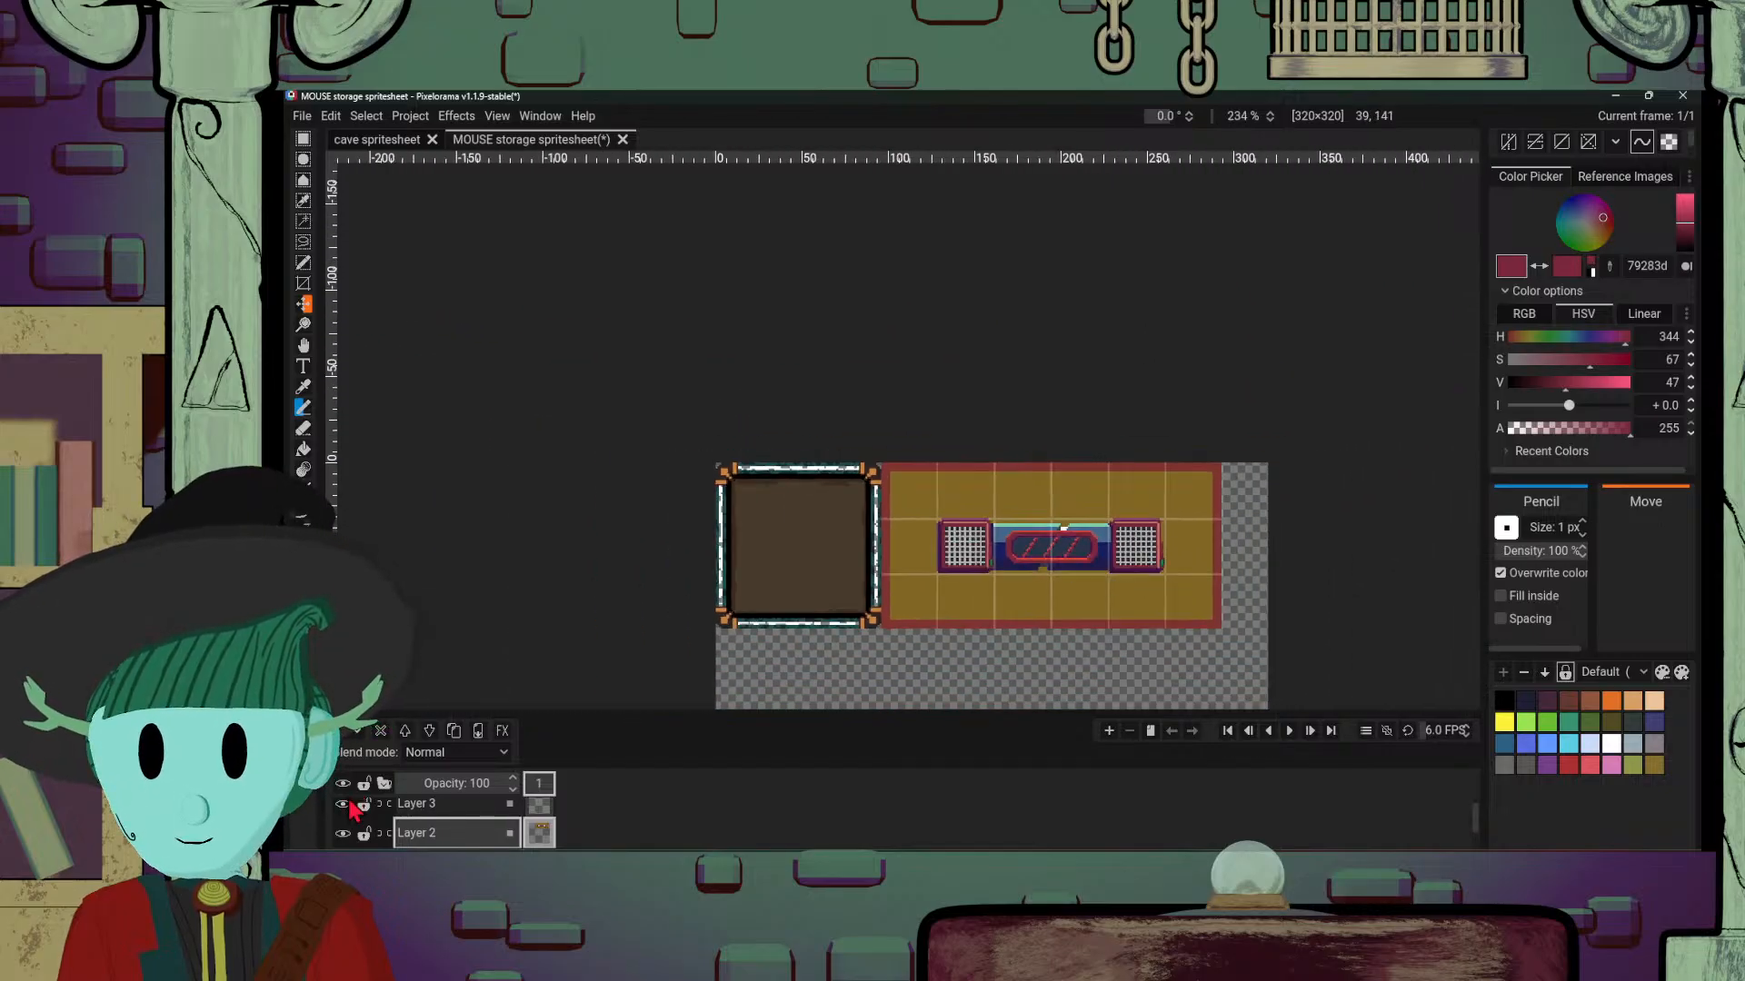
left_click(343, 803)
scroll(1266, 624, "down", 2)
scroll(1266, 623, "up", 2)
scroll(1016, 636, "up", 2)
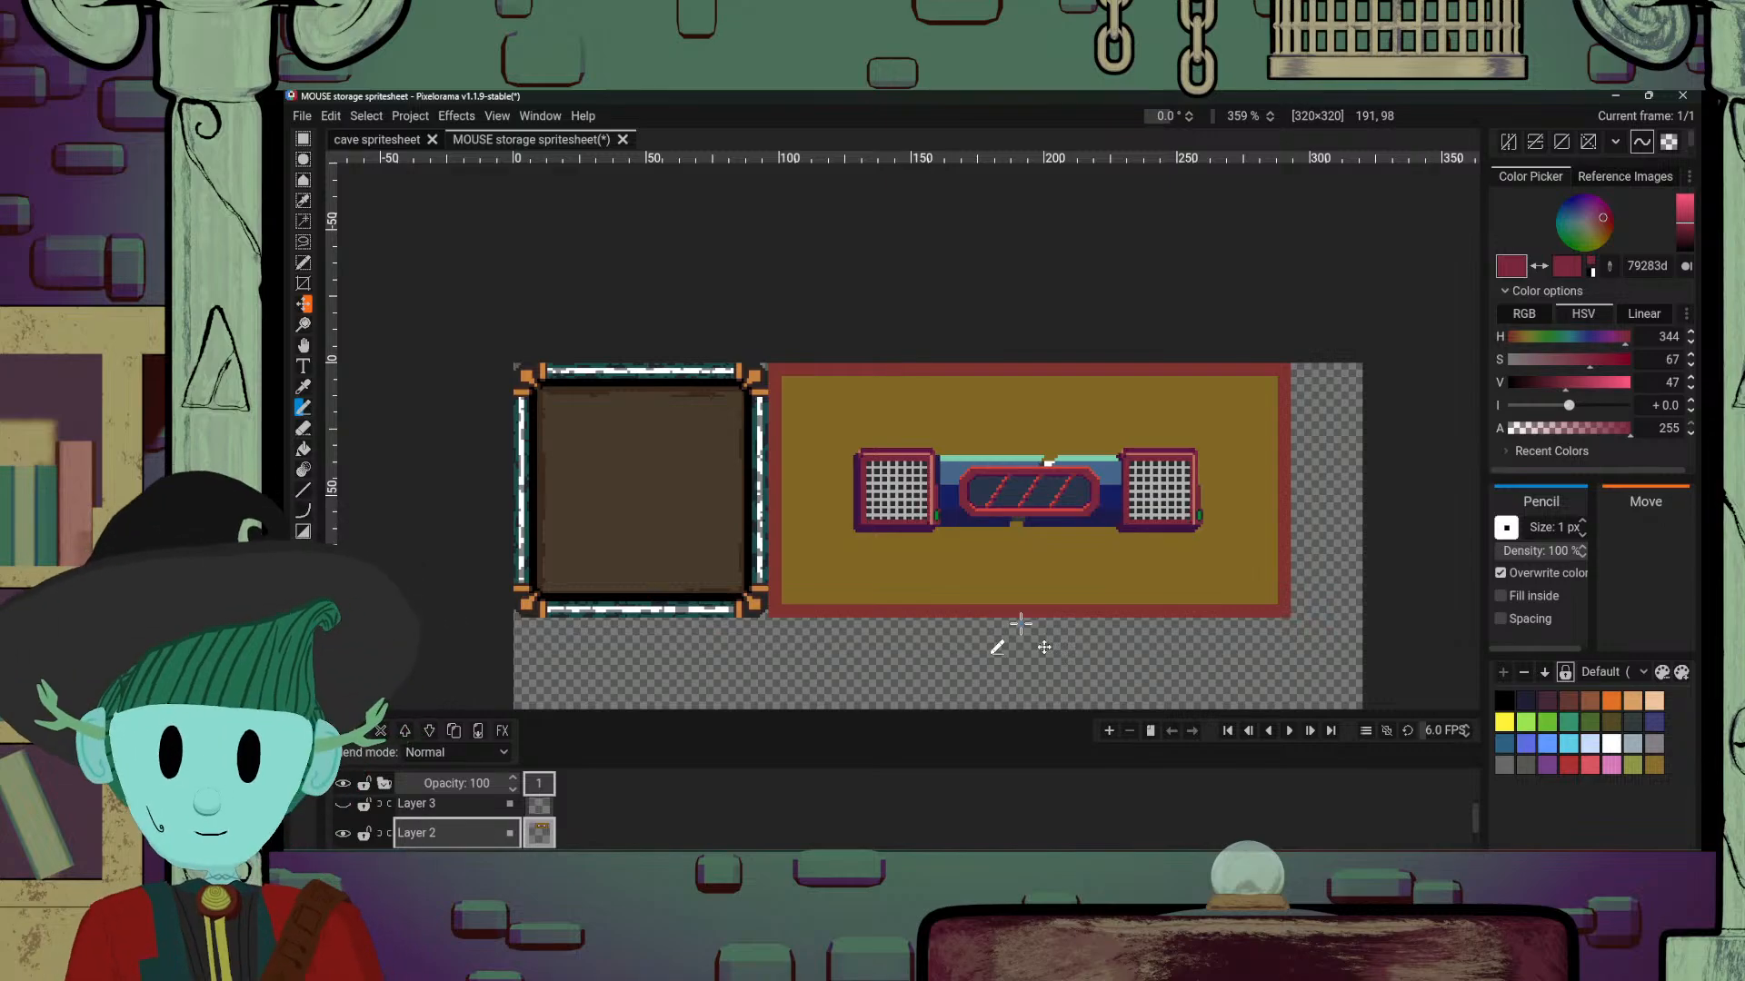
Step: Inspect the whole blue sprite without its grid, checking the window frame, both grilles and the surrounding background panel
scroll(1016, 623, "up", 2)
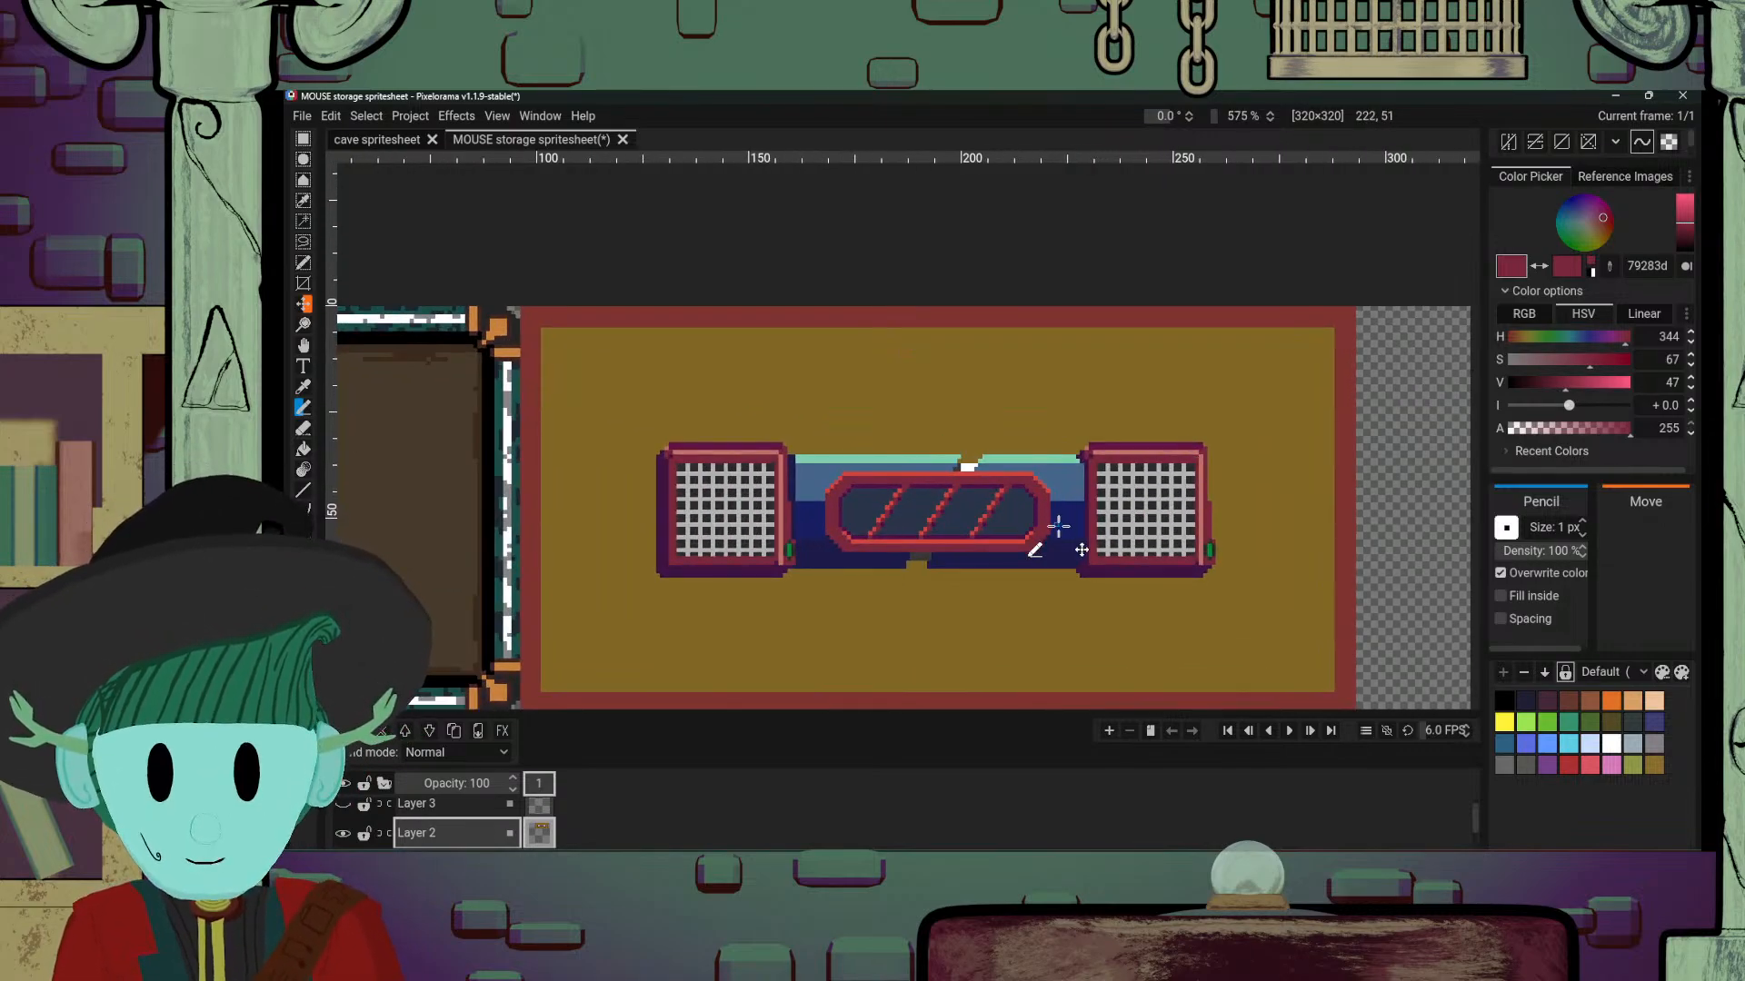
scroll(1059, 526, "up", 2)
scroll(665, 474, "up", 2)
left_click_drag(967, 471, 891, 516)
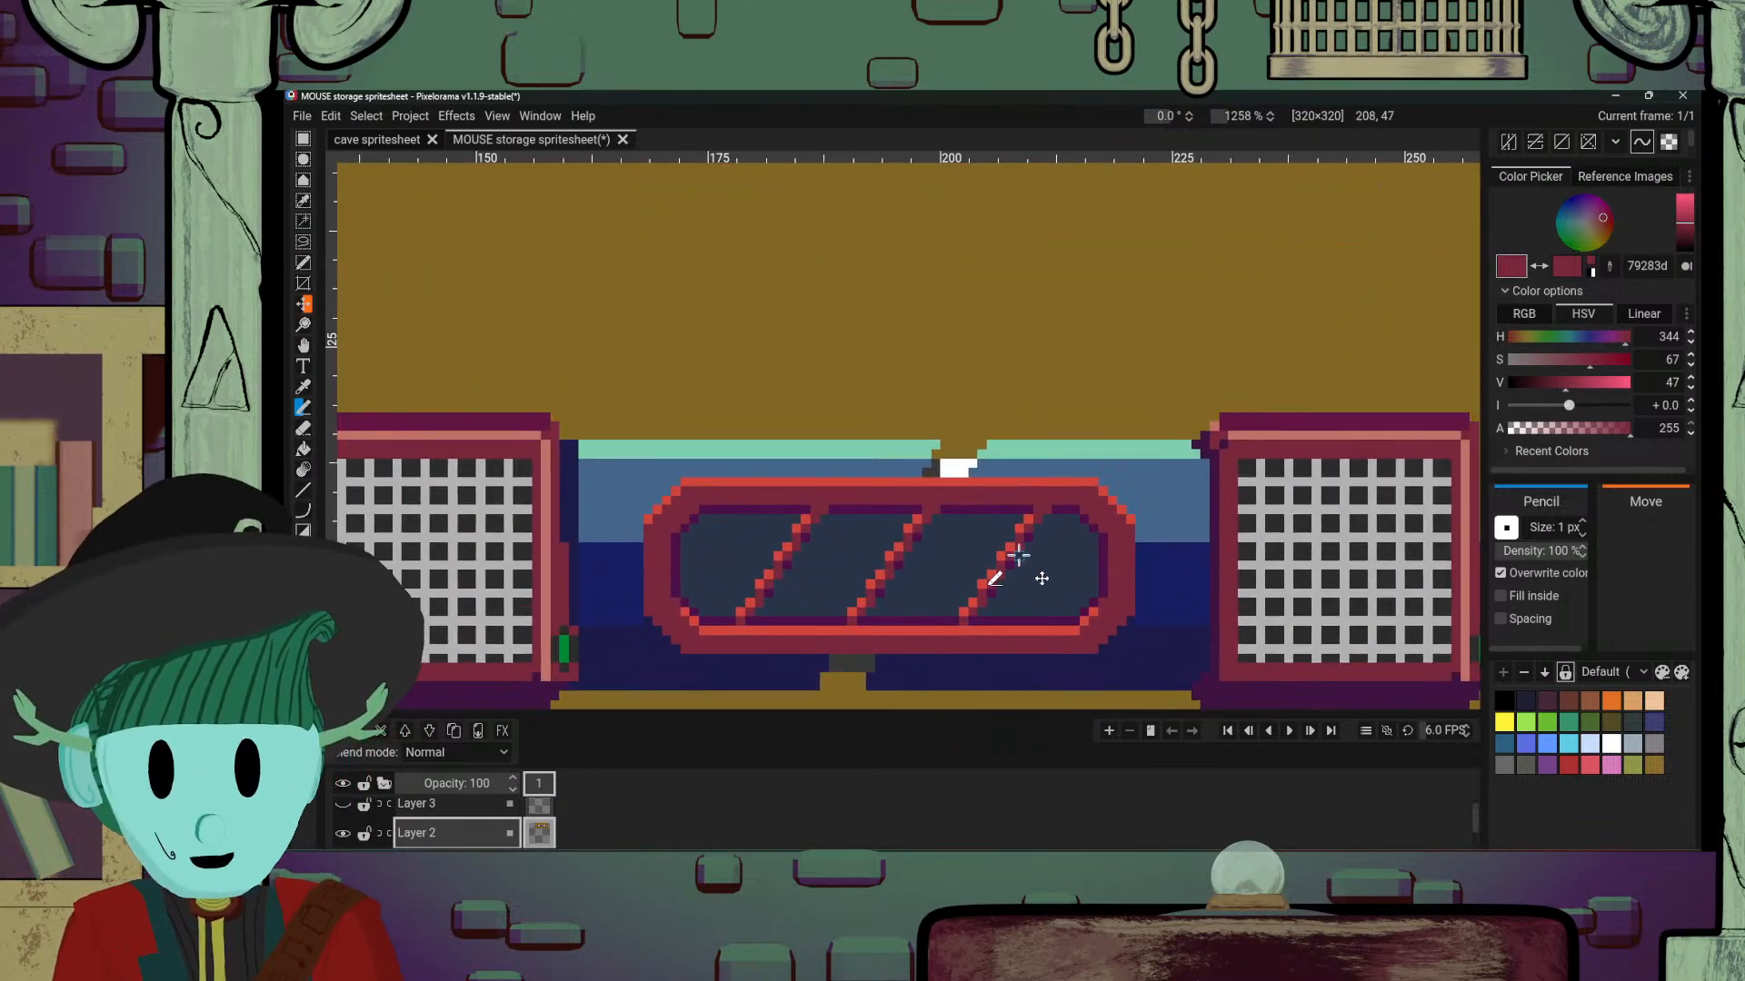
scroll(1018, 555, "down", 5)
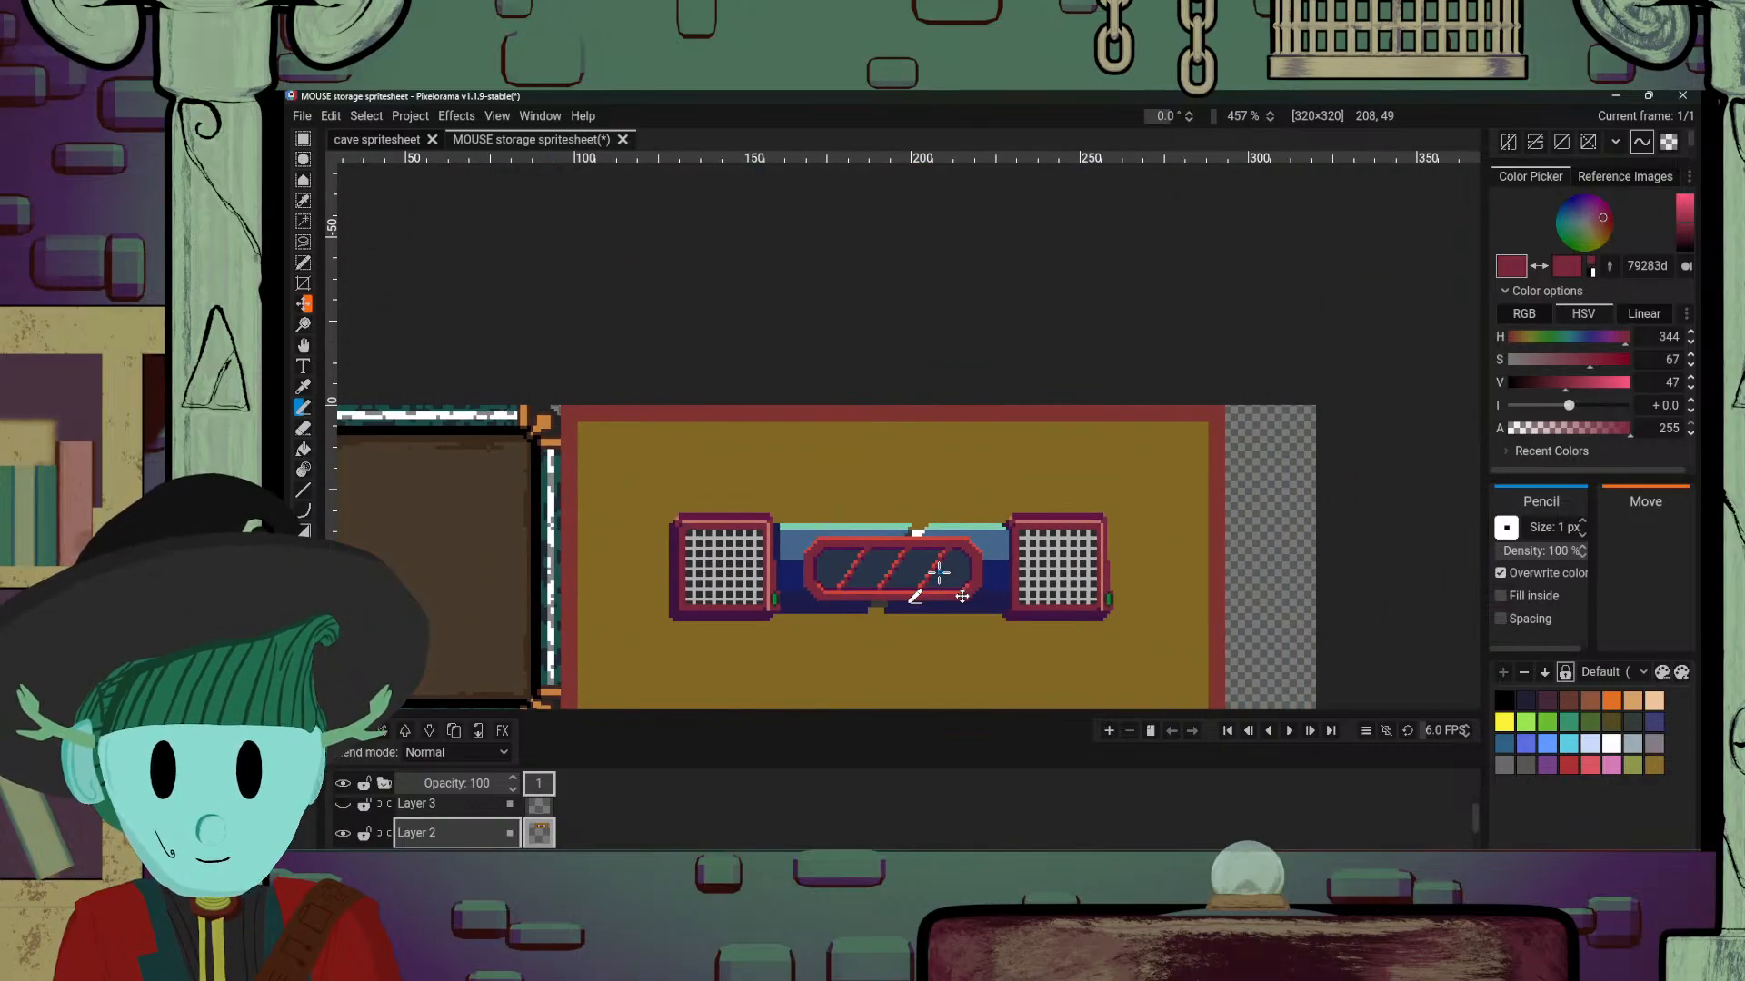
left_click_drag(854, 429, 868, 565)
scroll(1093, 588, "down", 5)
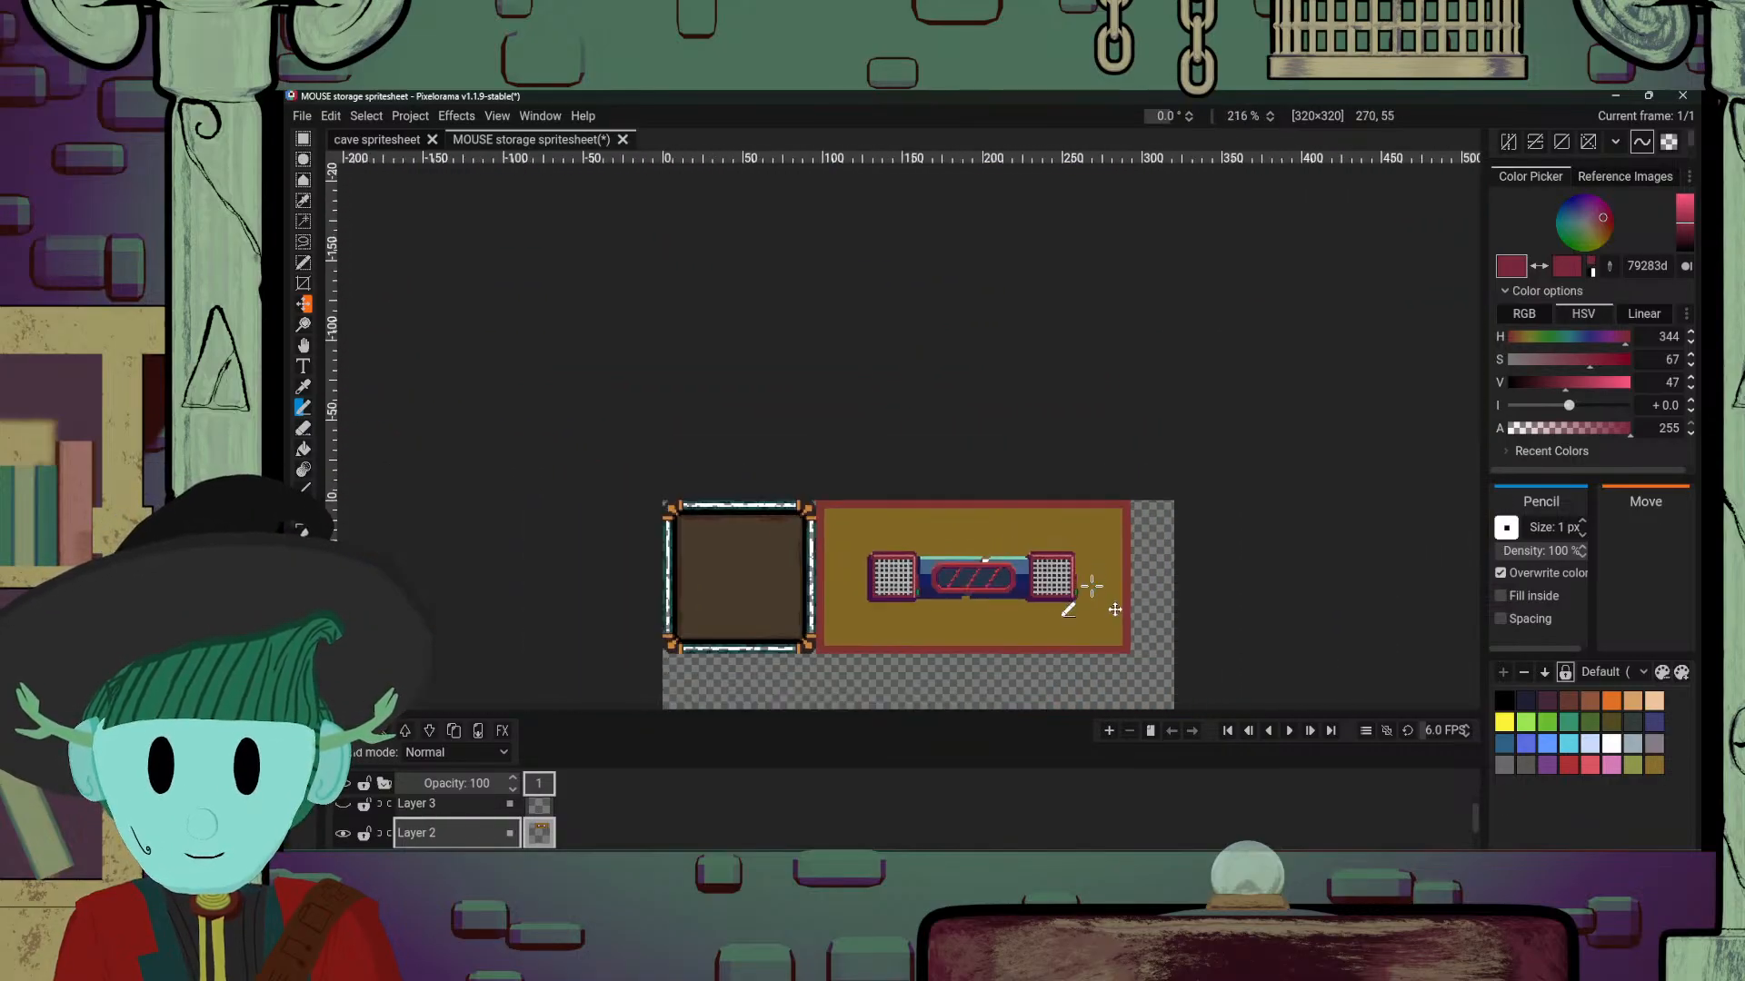
scroll(1096, 615, "up", 5)
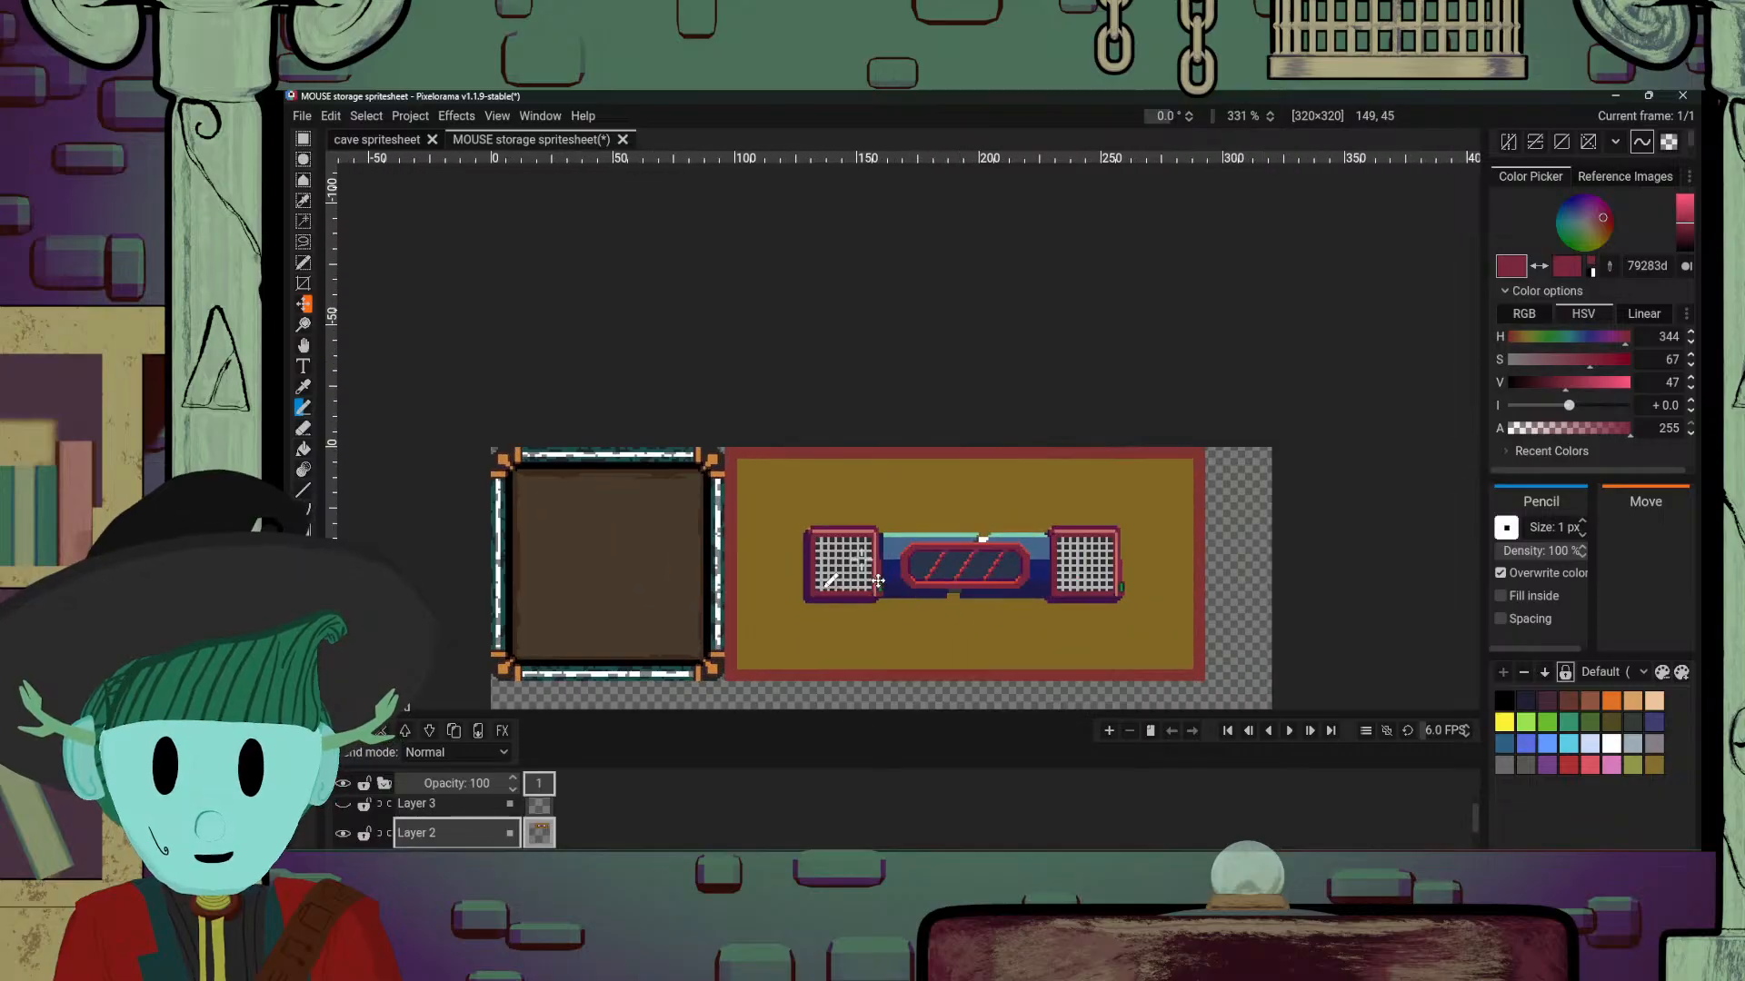
scroll(1049, 609, "down", 1)
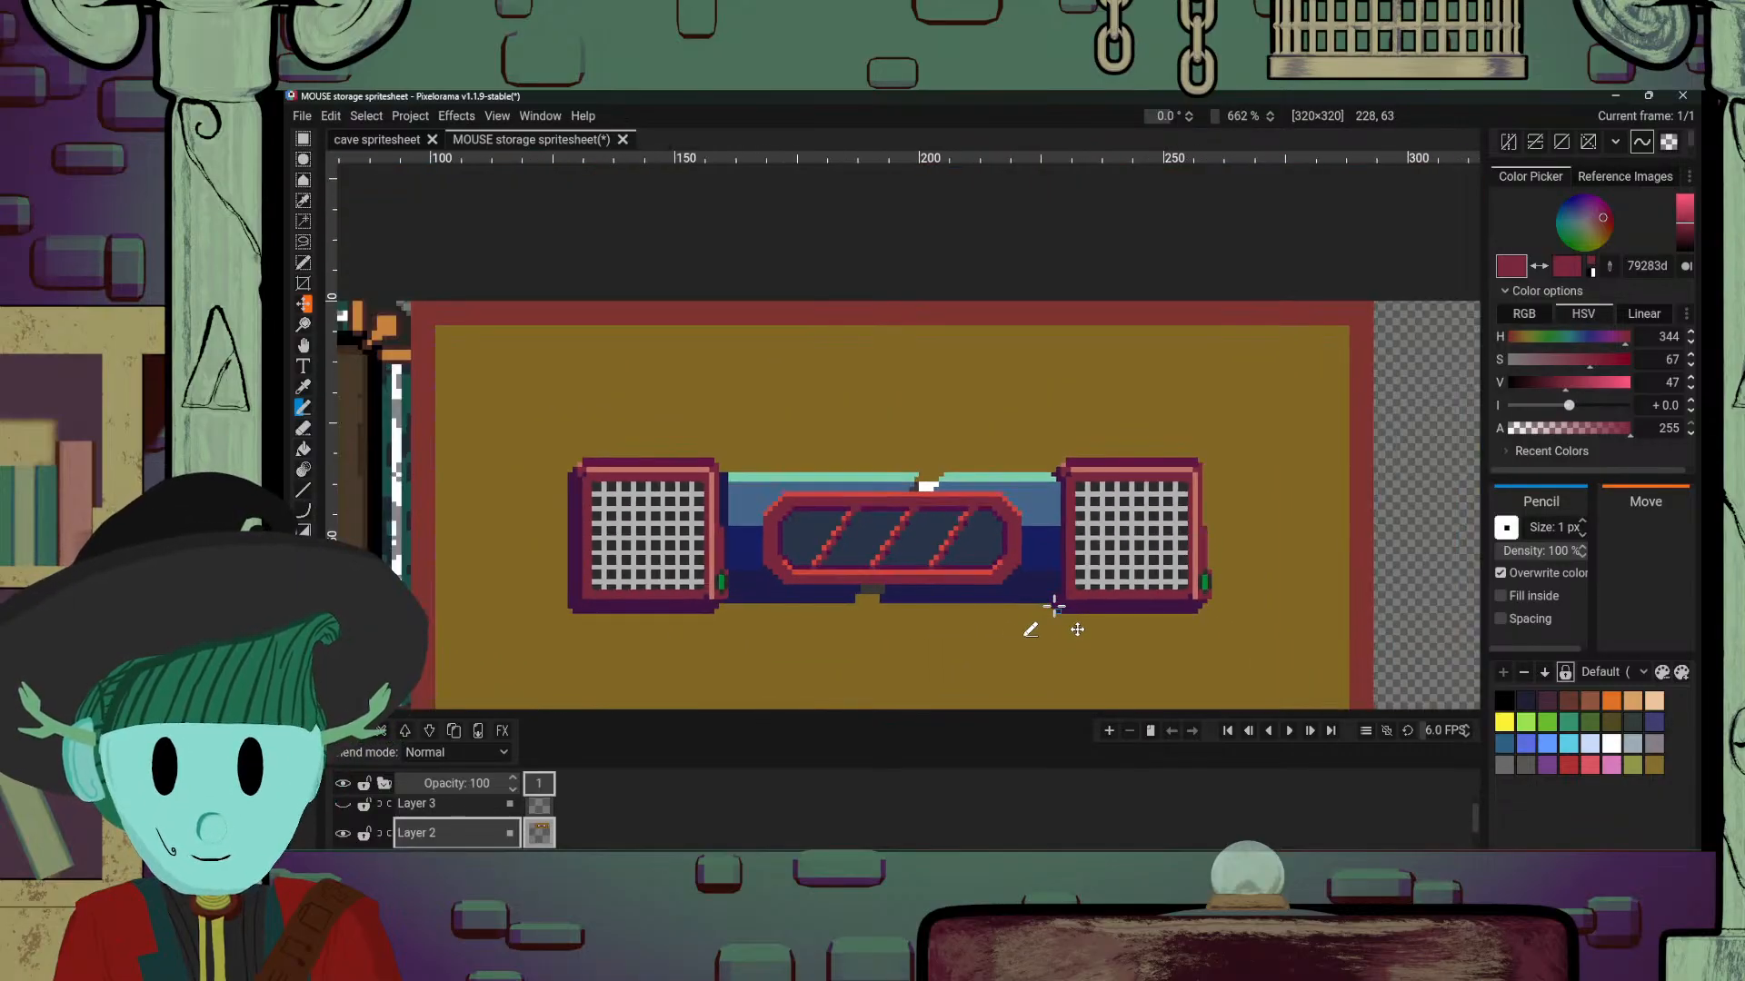
scroll(1045, 518, "up", 2)
scroll(1045, 518, "down", 3)
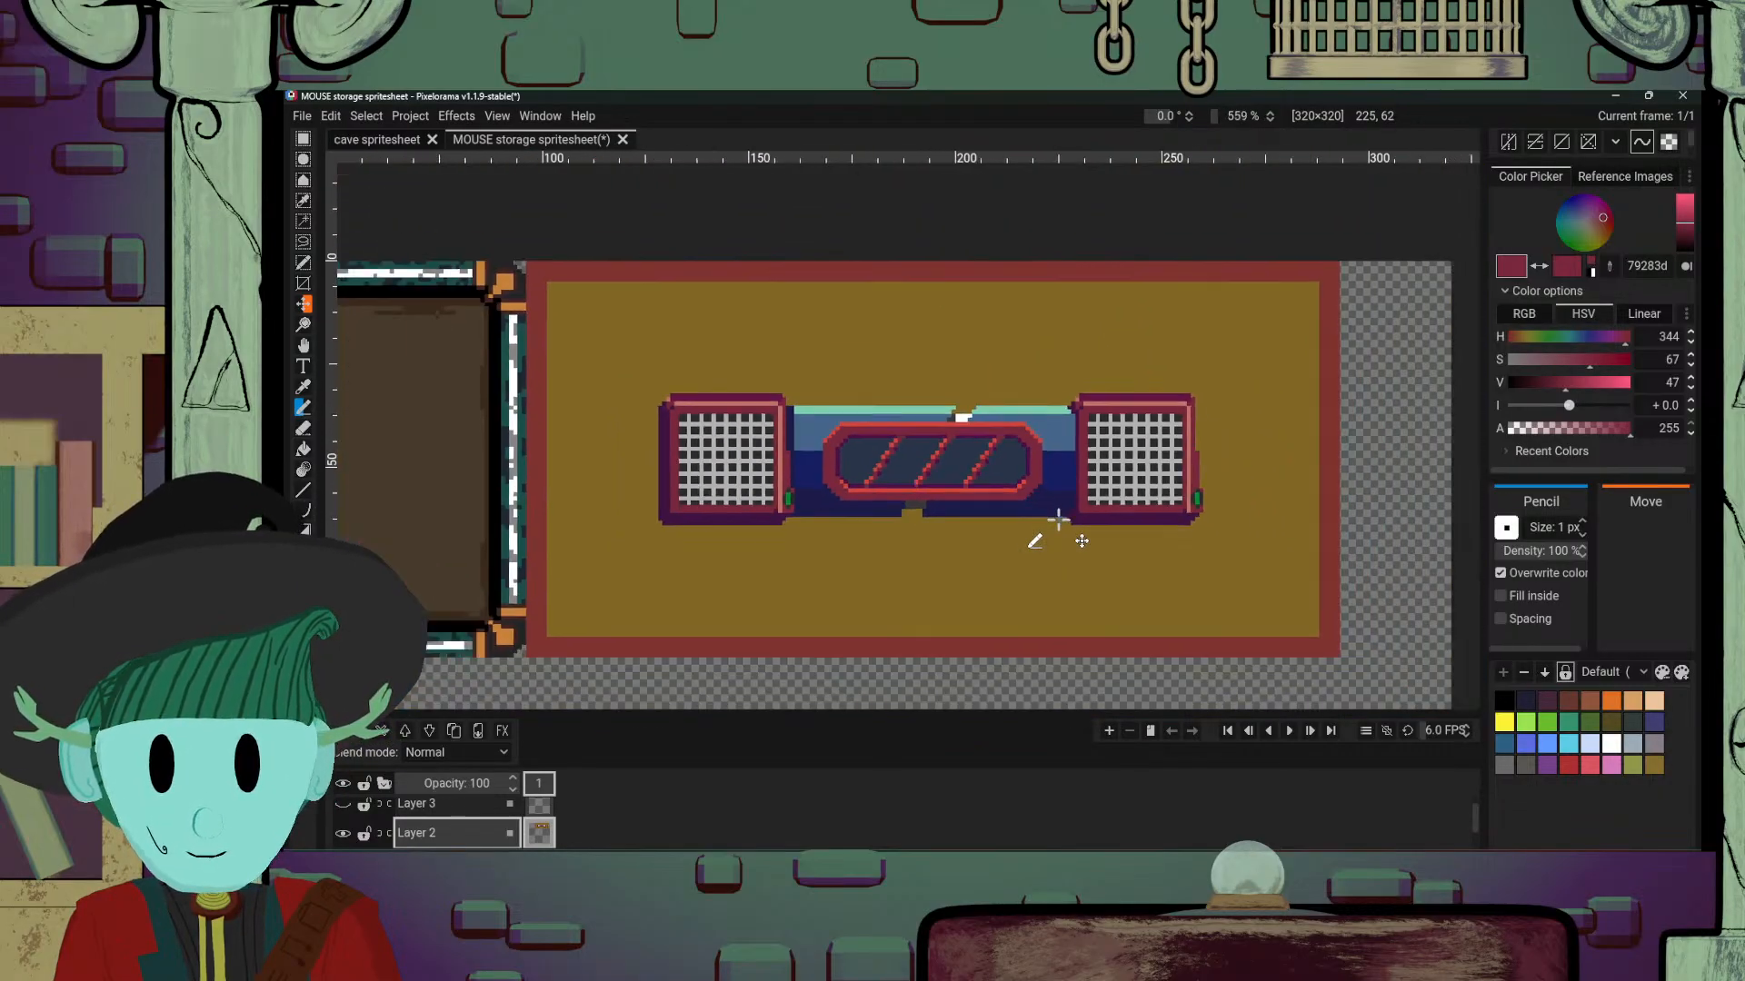
scroll(1058, 520, "down", 2)
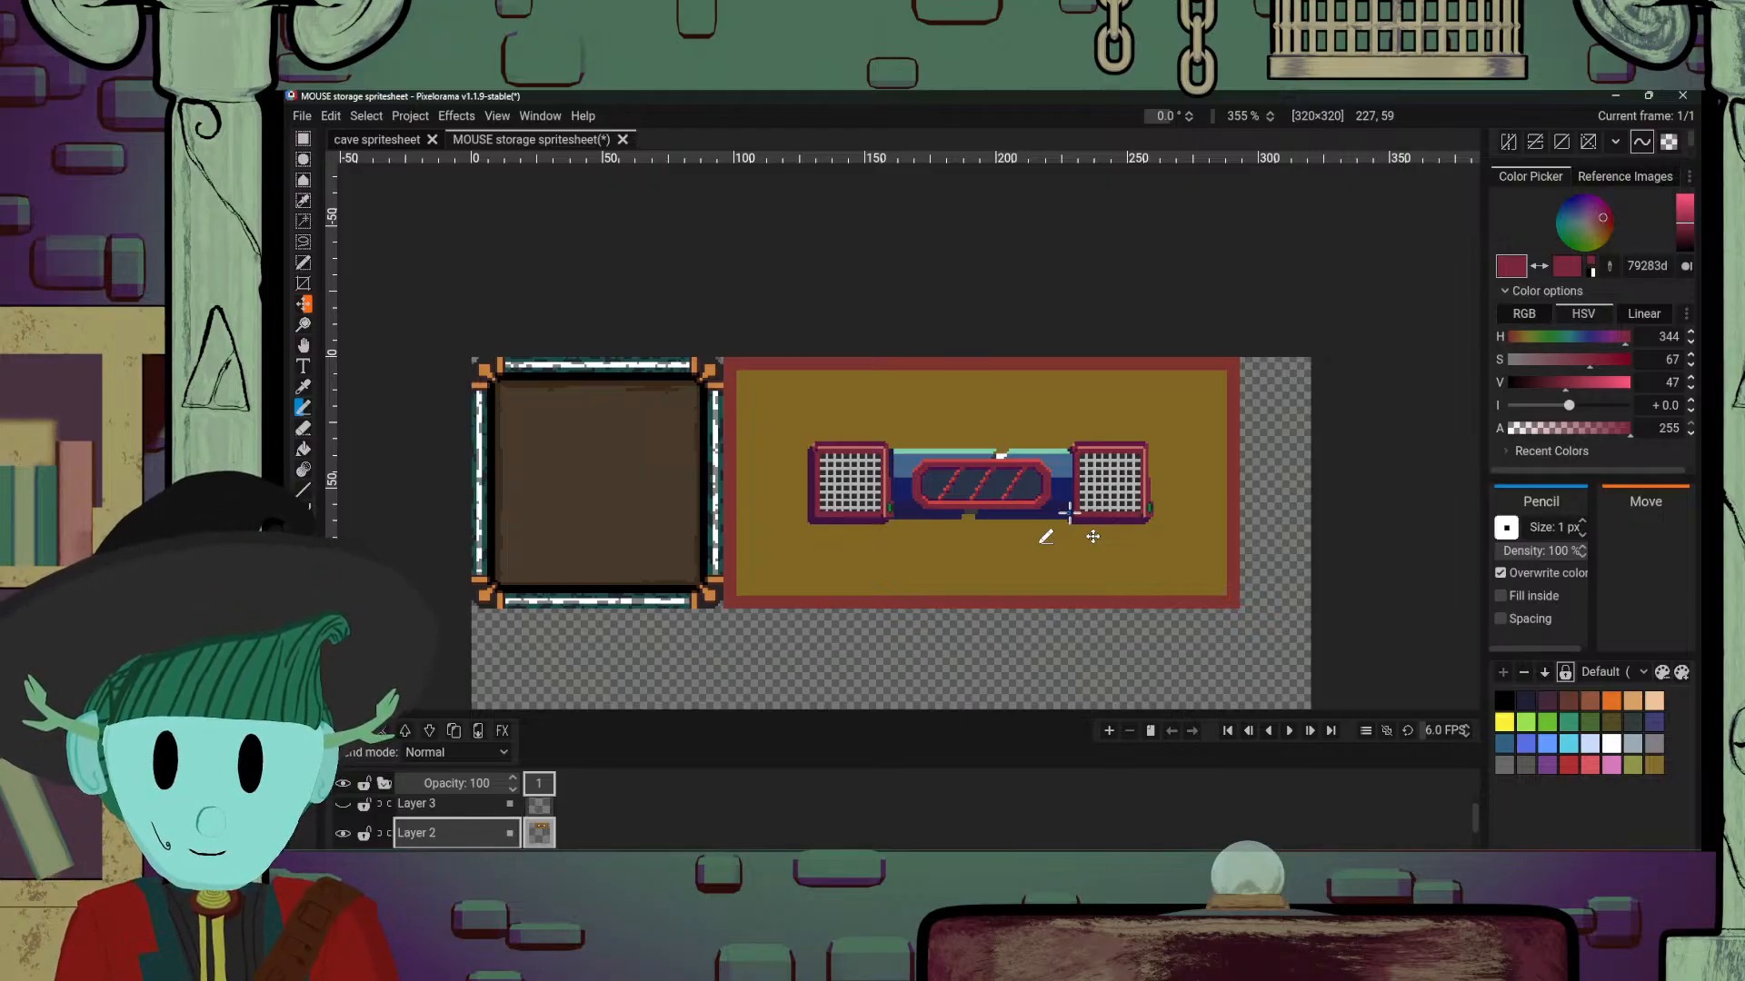
scroll(1068, 514, "up", 3)
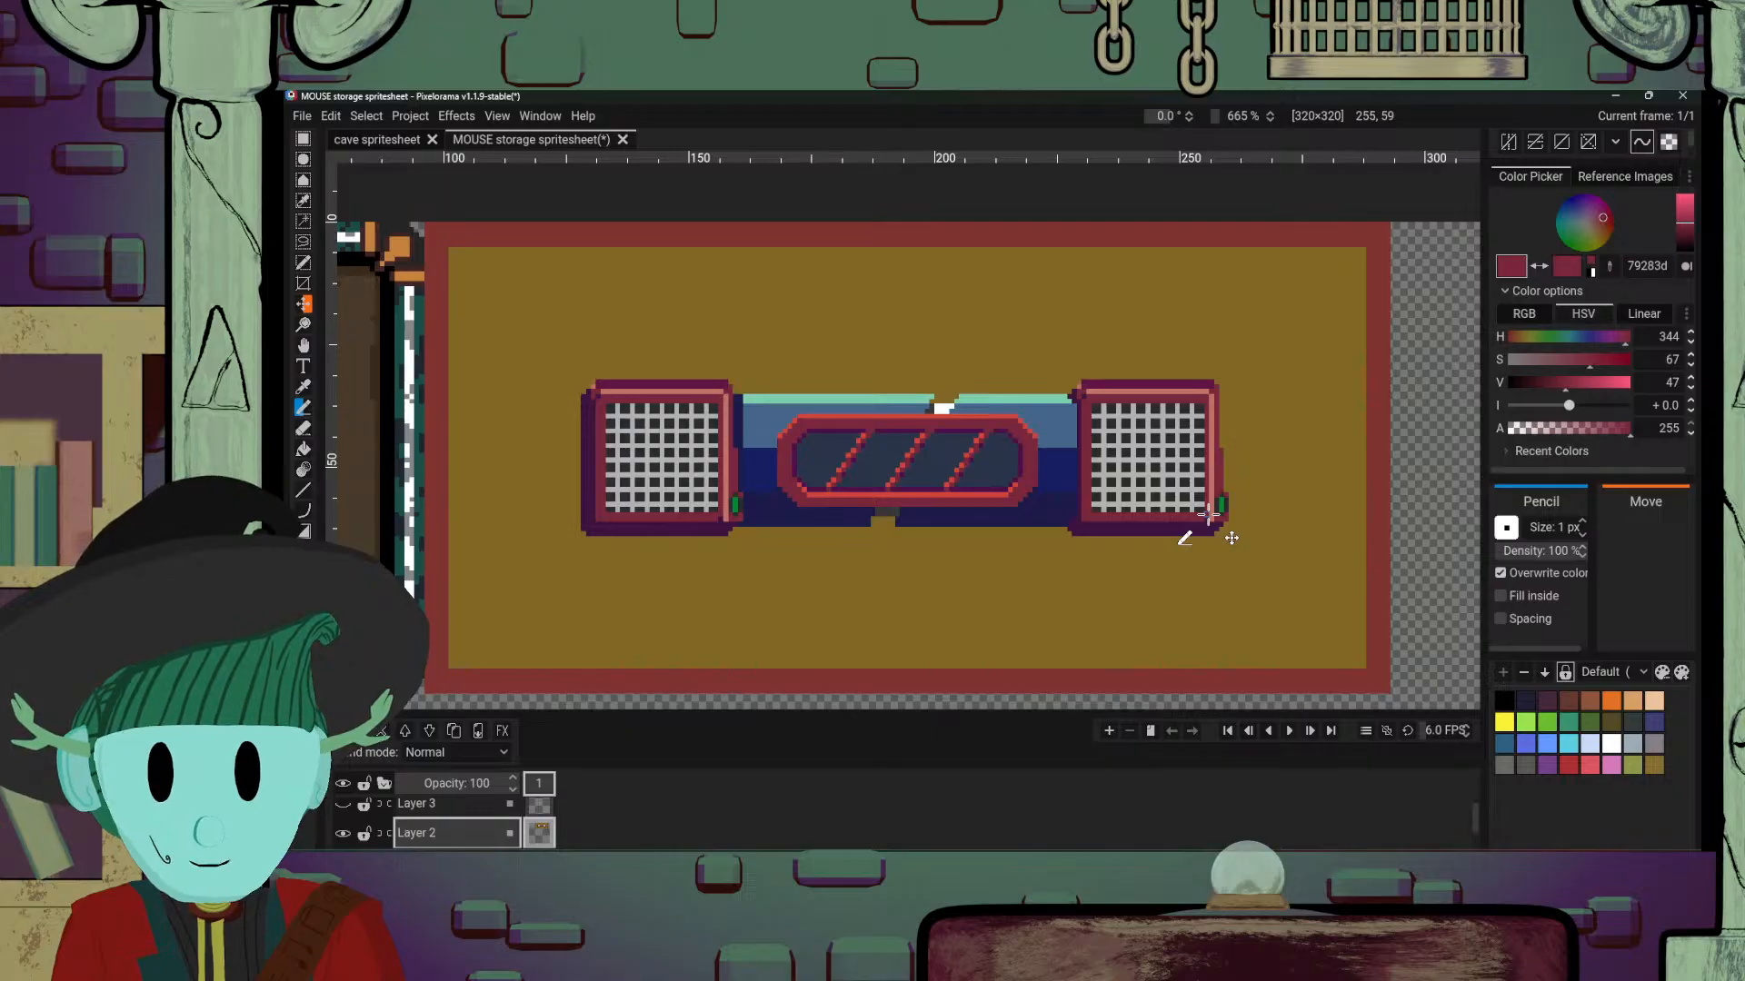
scroll(1208, 515, "down", 3)
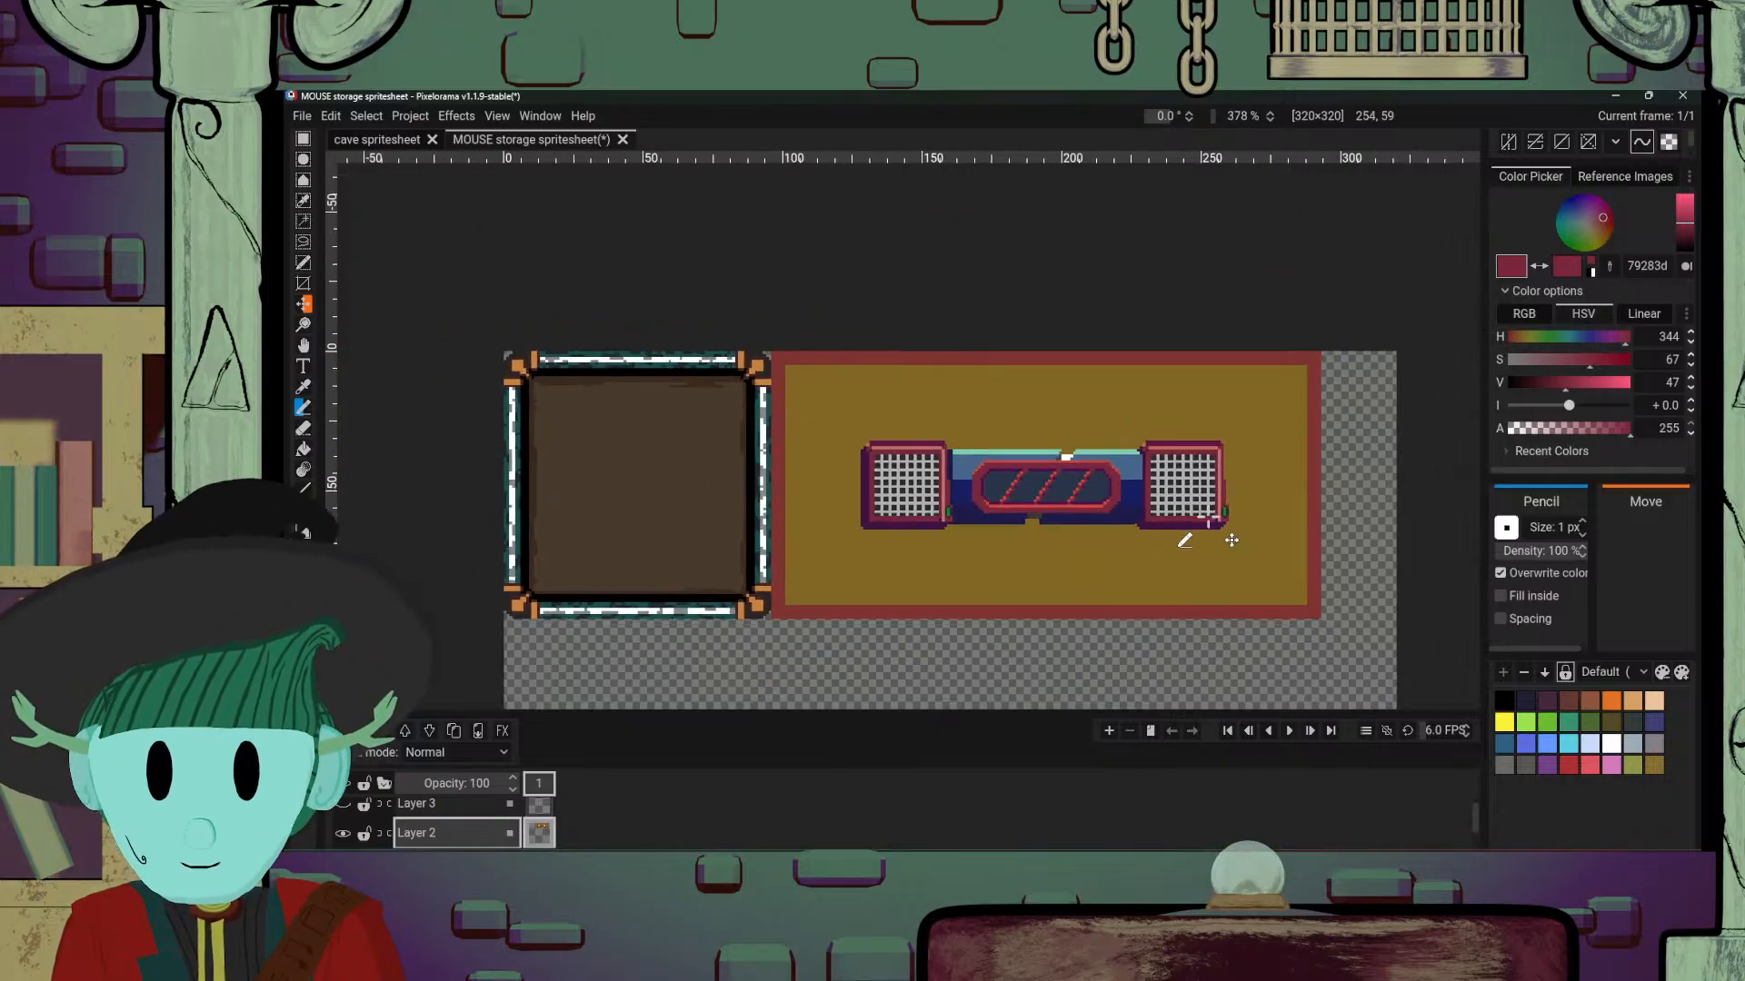
scroll(1217, 565, "up", 2)
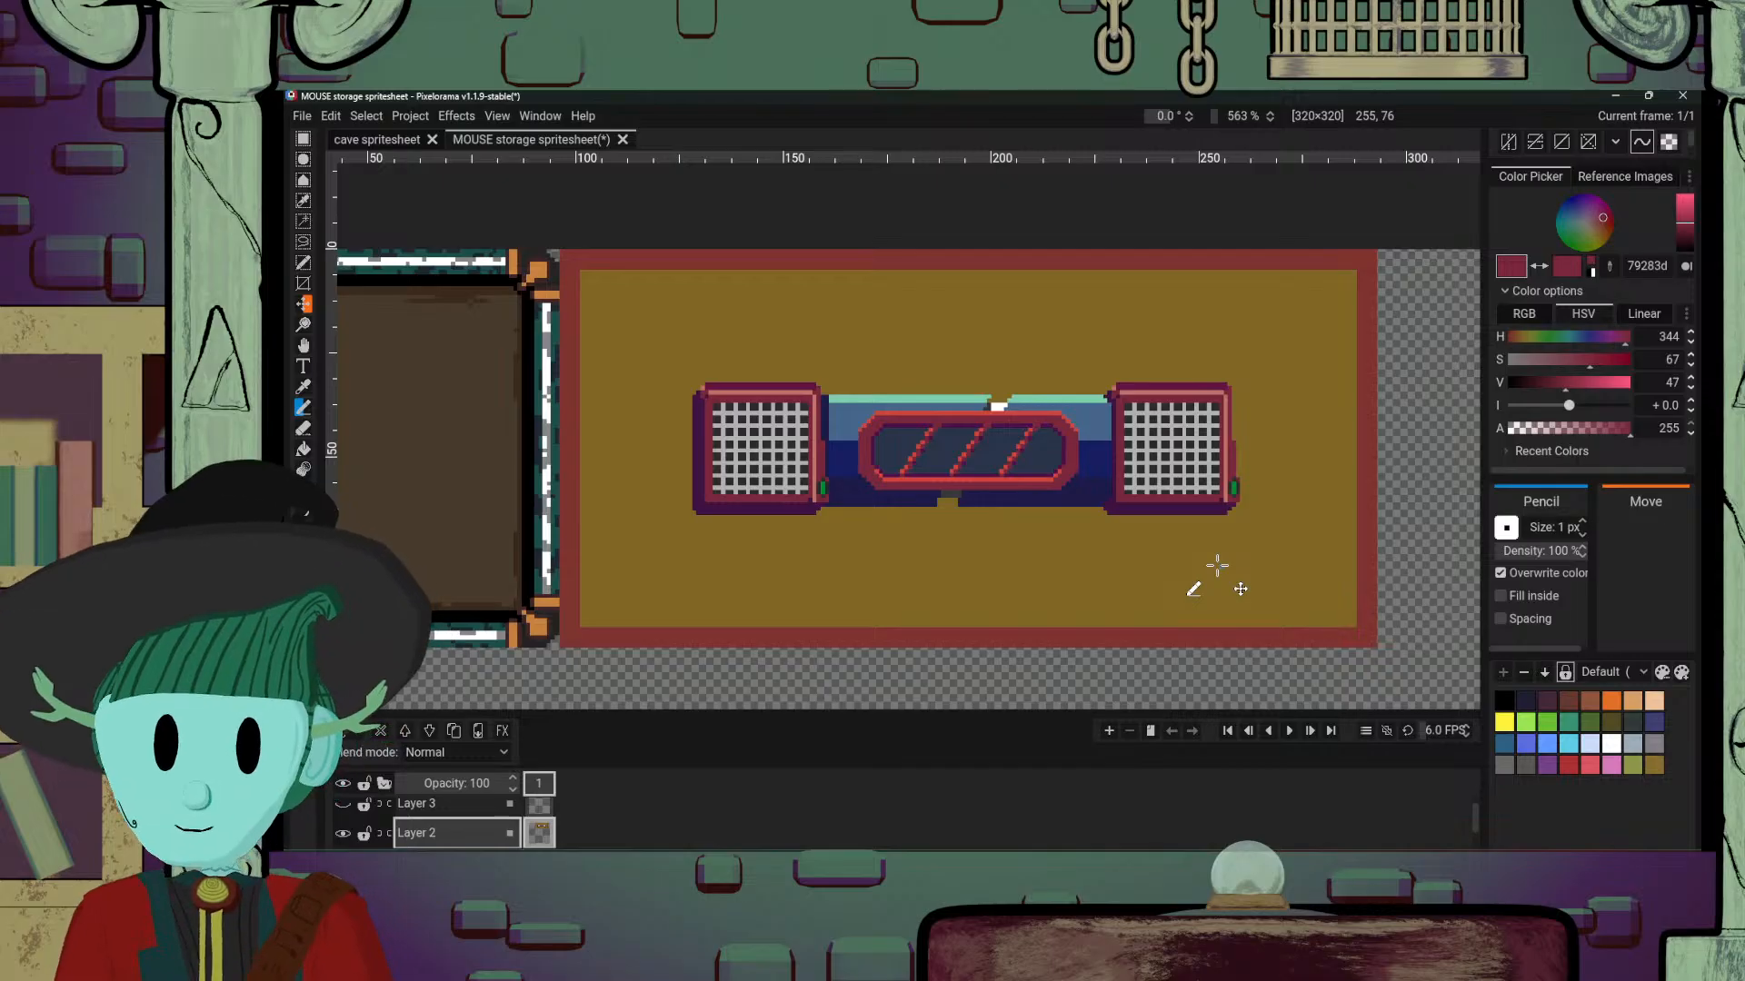
scroll(1216, 565, "up", 5)
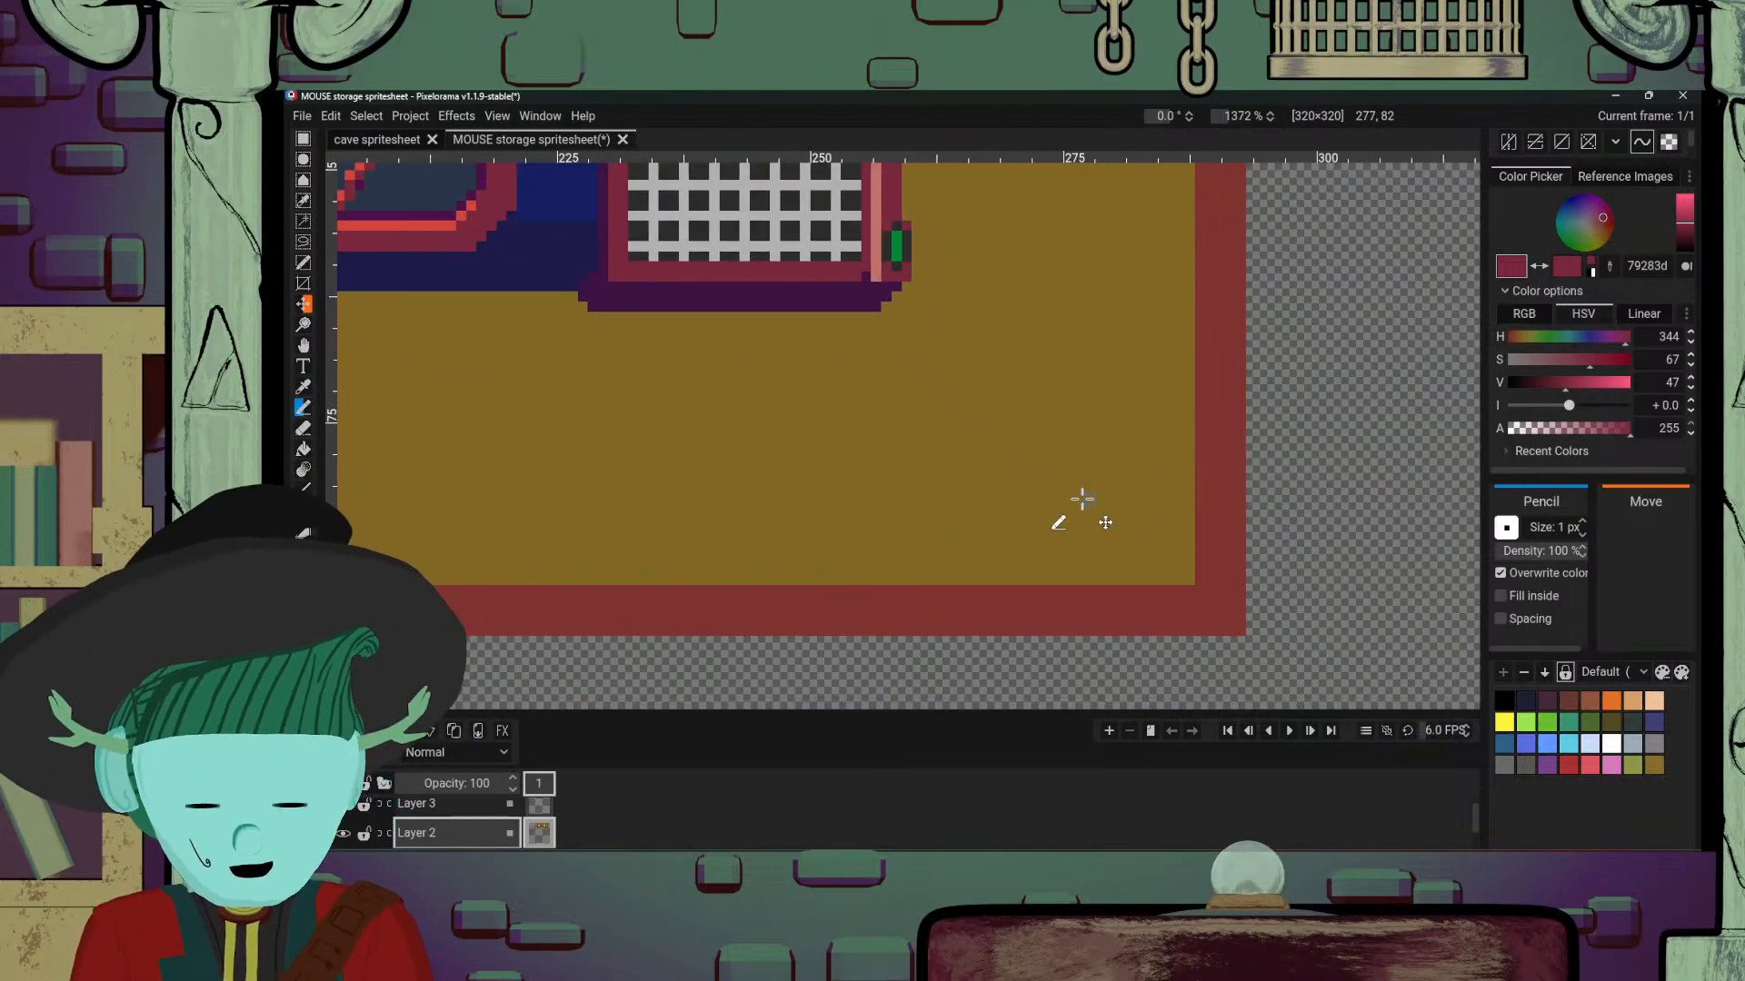
scroll(1046, 586, "down", 5)
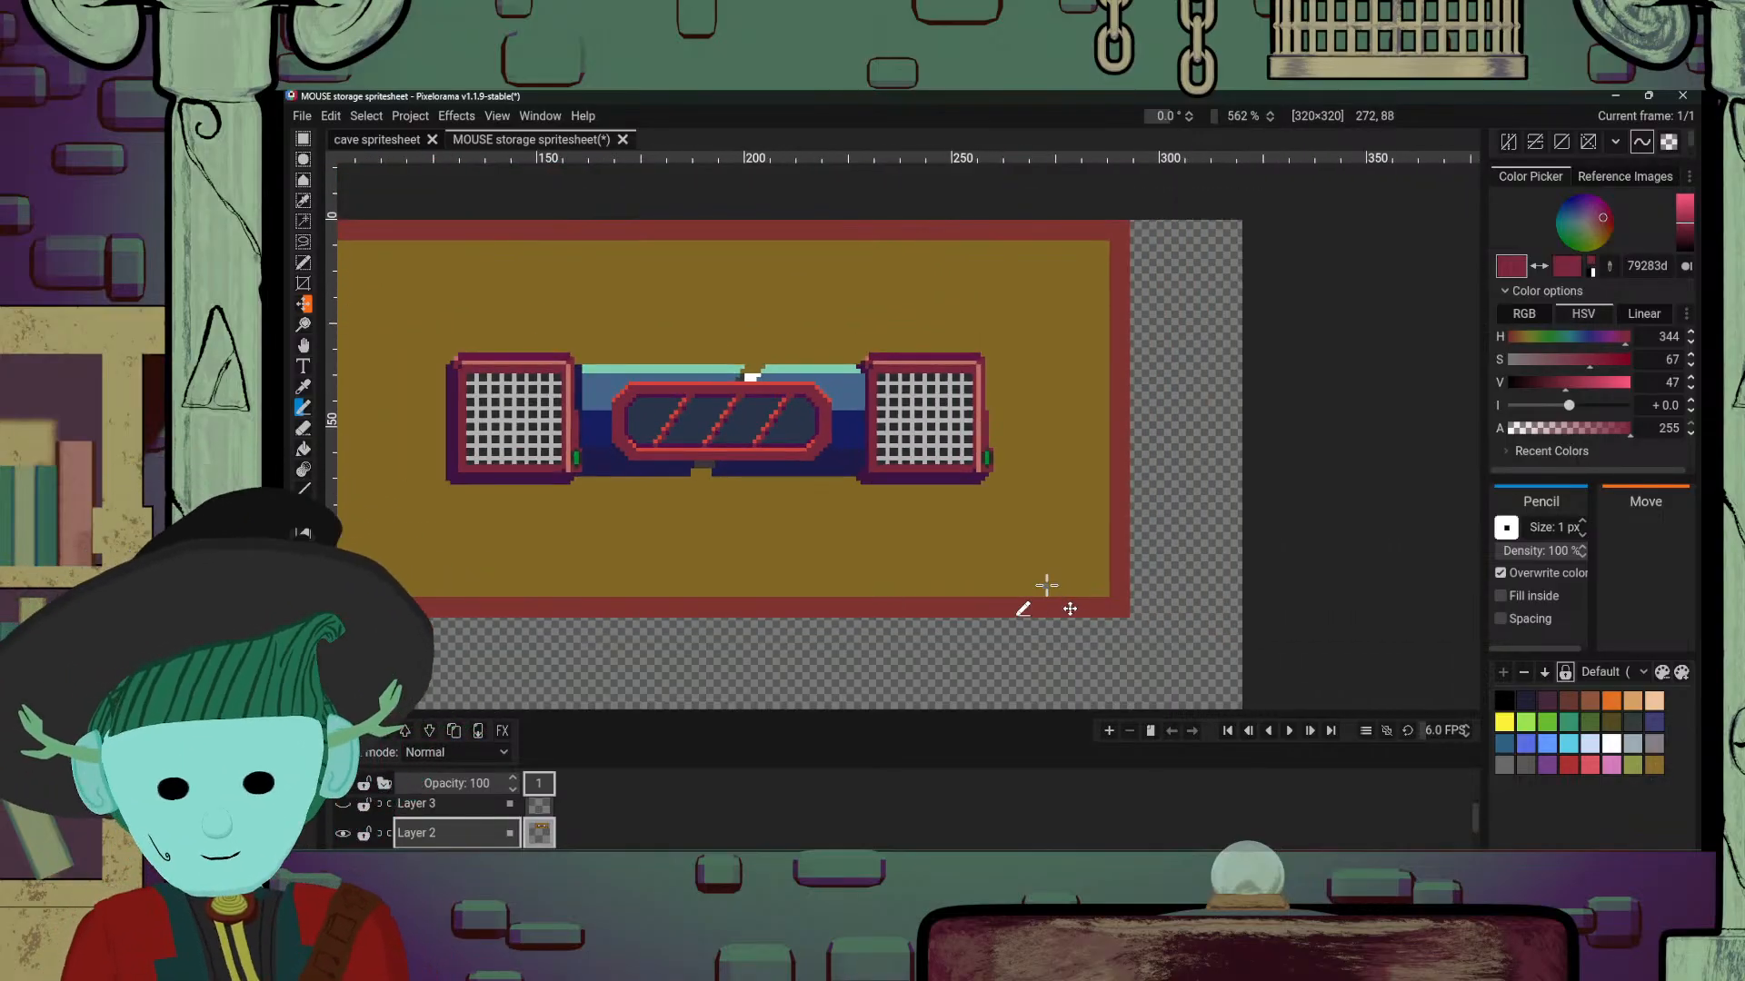
left_click_drag(1046, 585, 1183, 580)
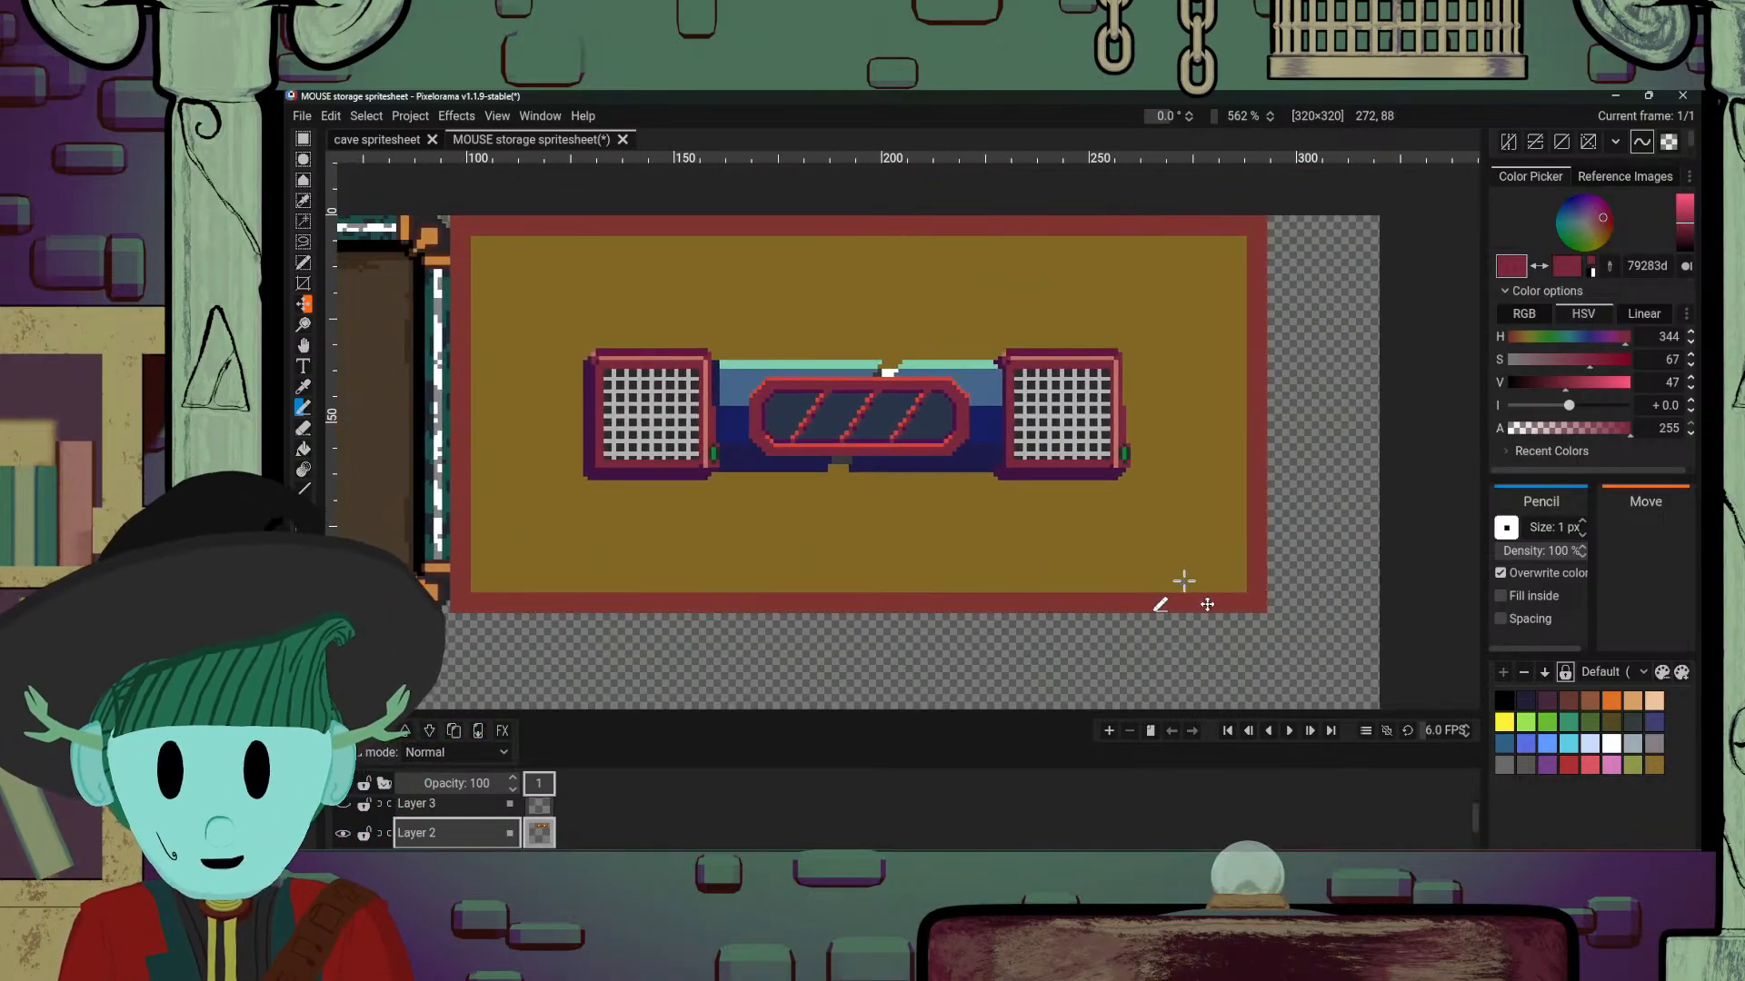
Step: Examine the device sprite against its brown panel and red border at different magnifications
scroll(1122, 551, "down", 2)
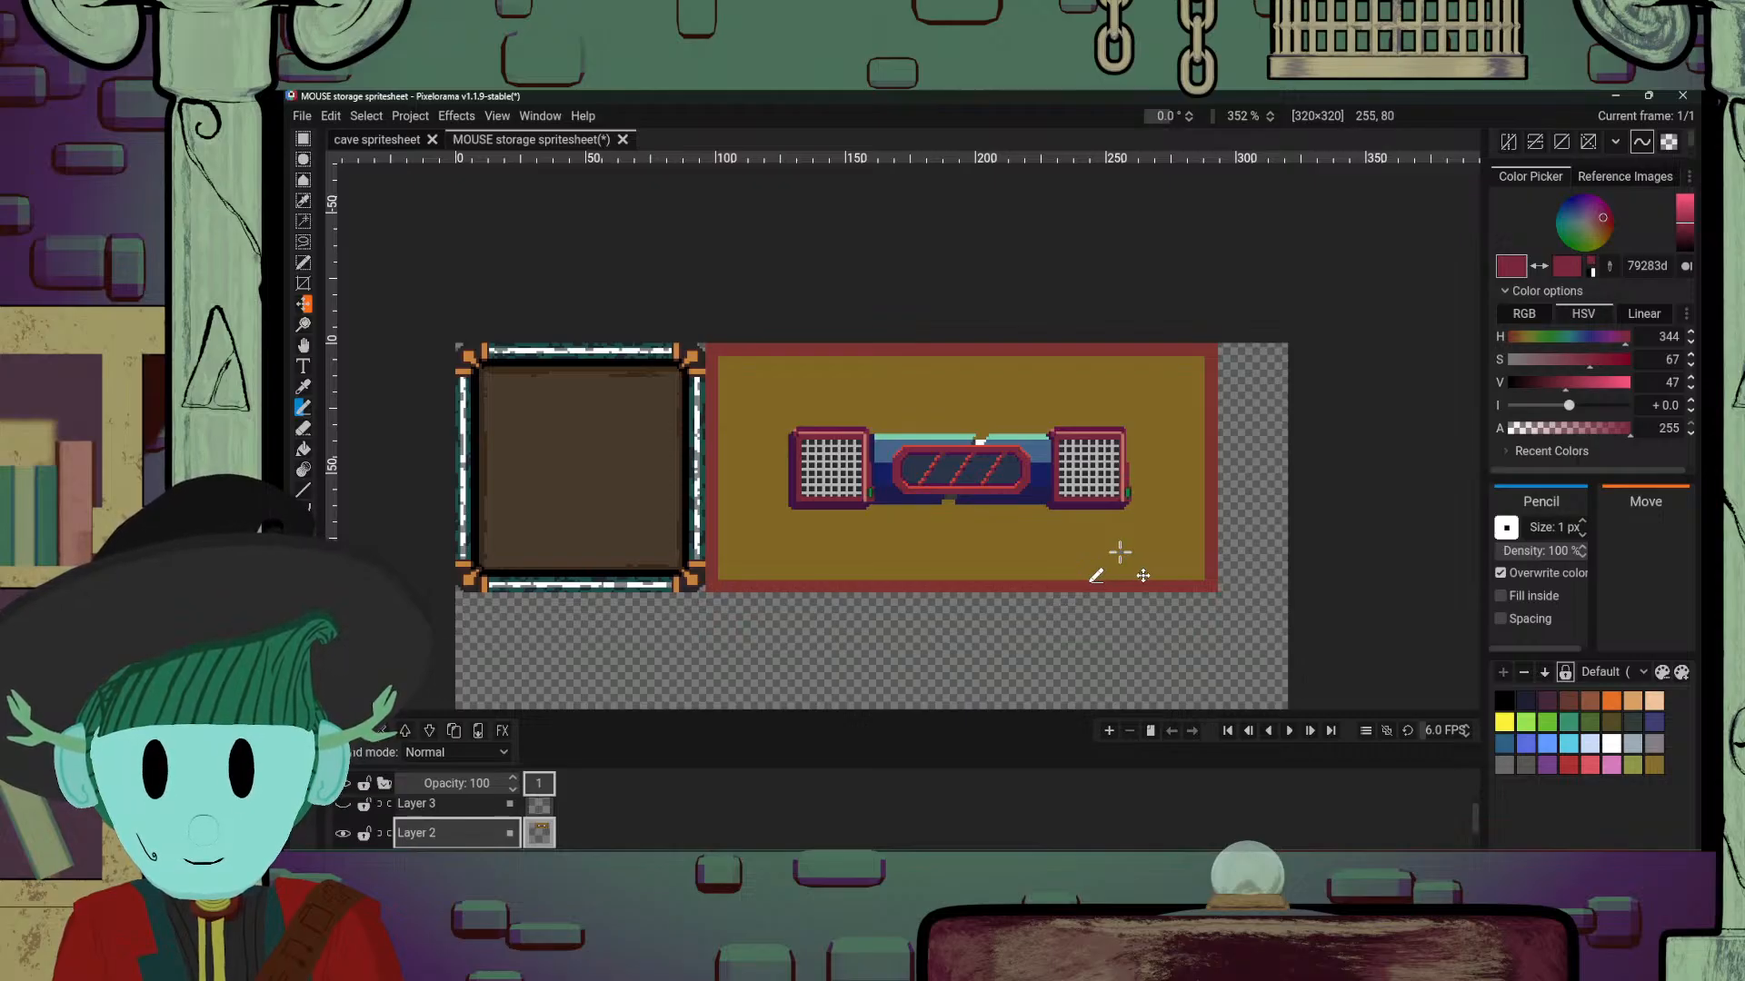
scroll(1120, 551, "up", 3)
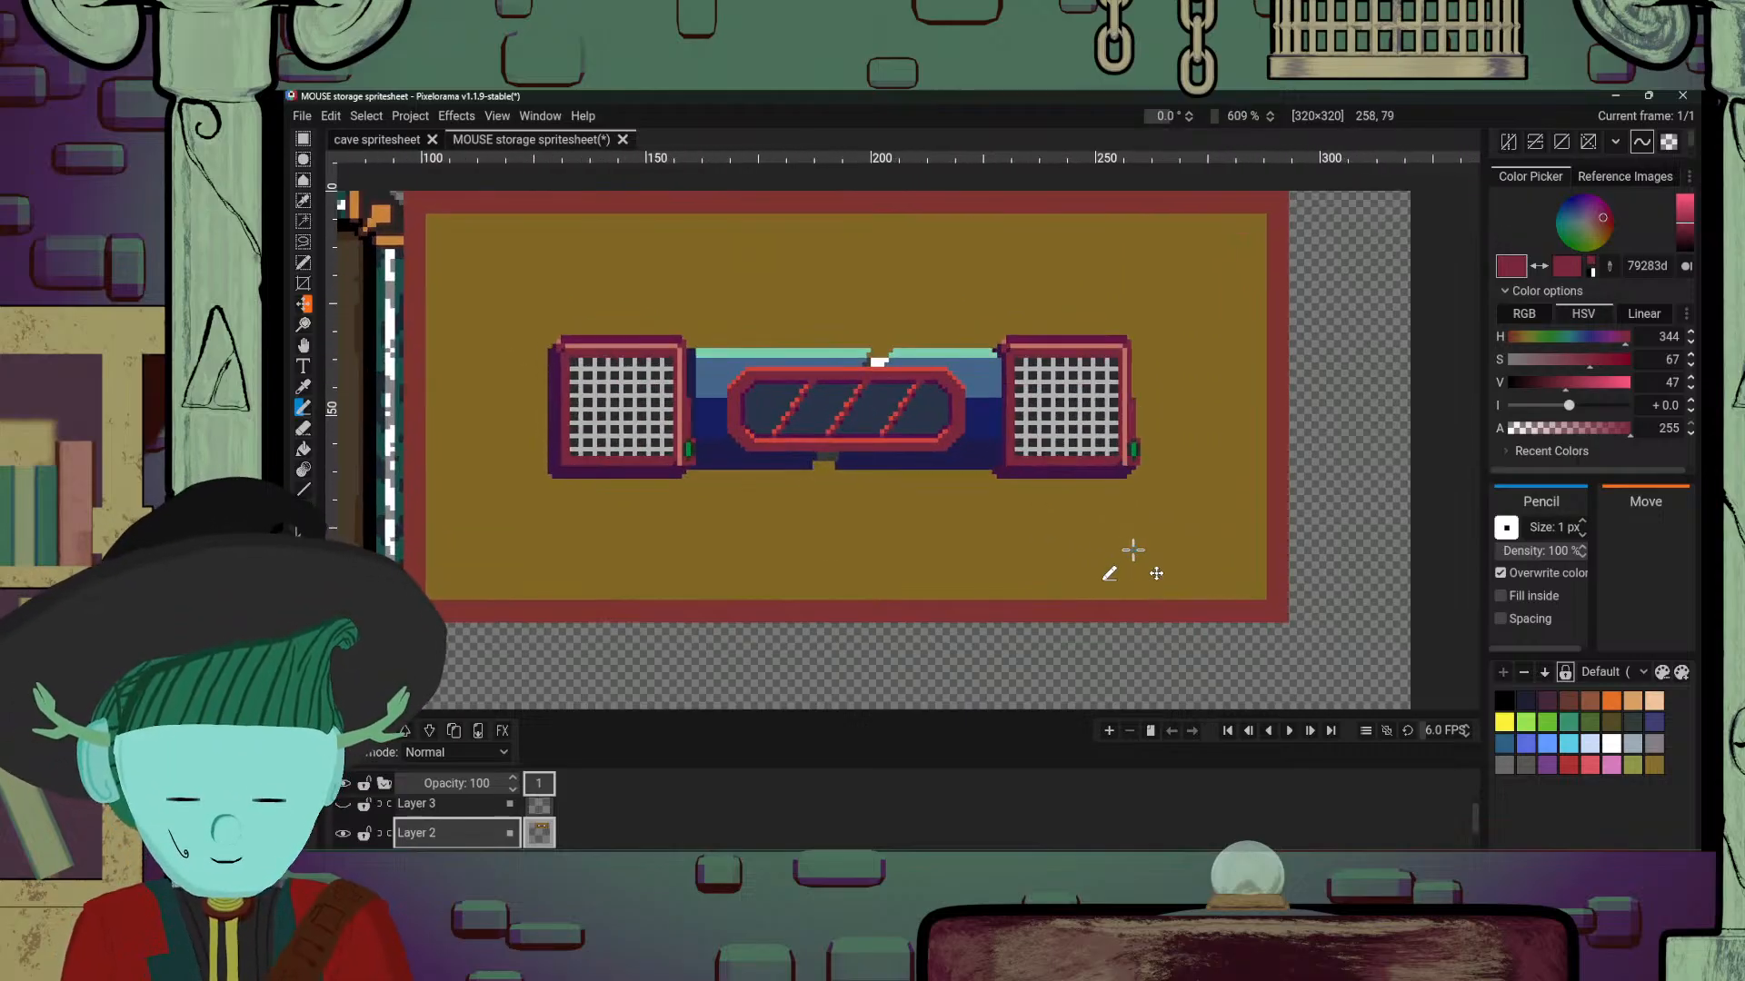
left_click_drag(1161, 524, 1132, 560)
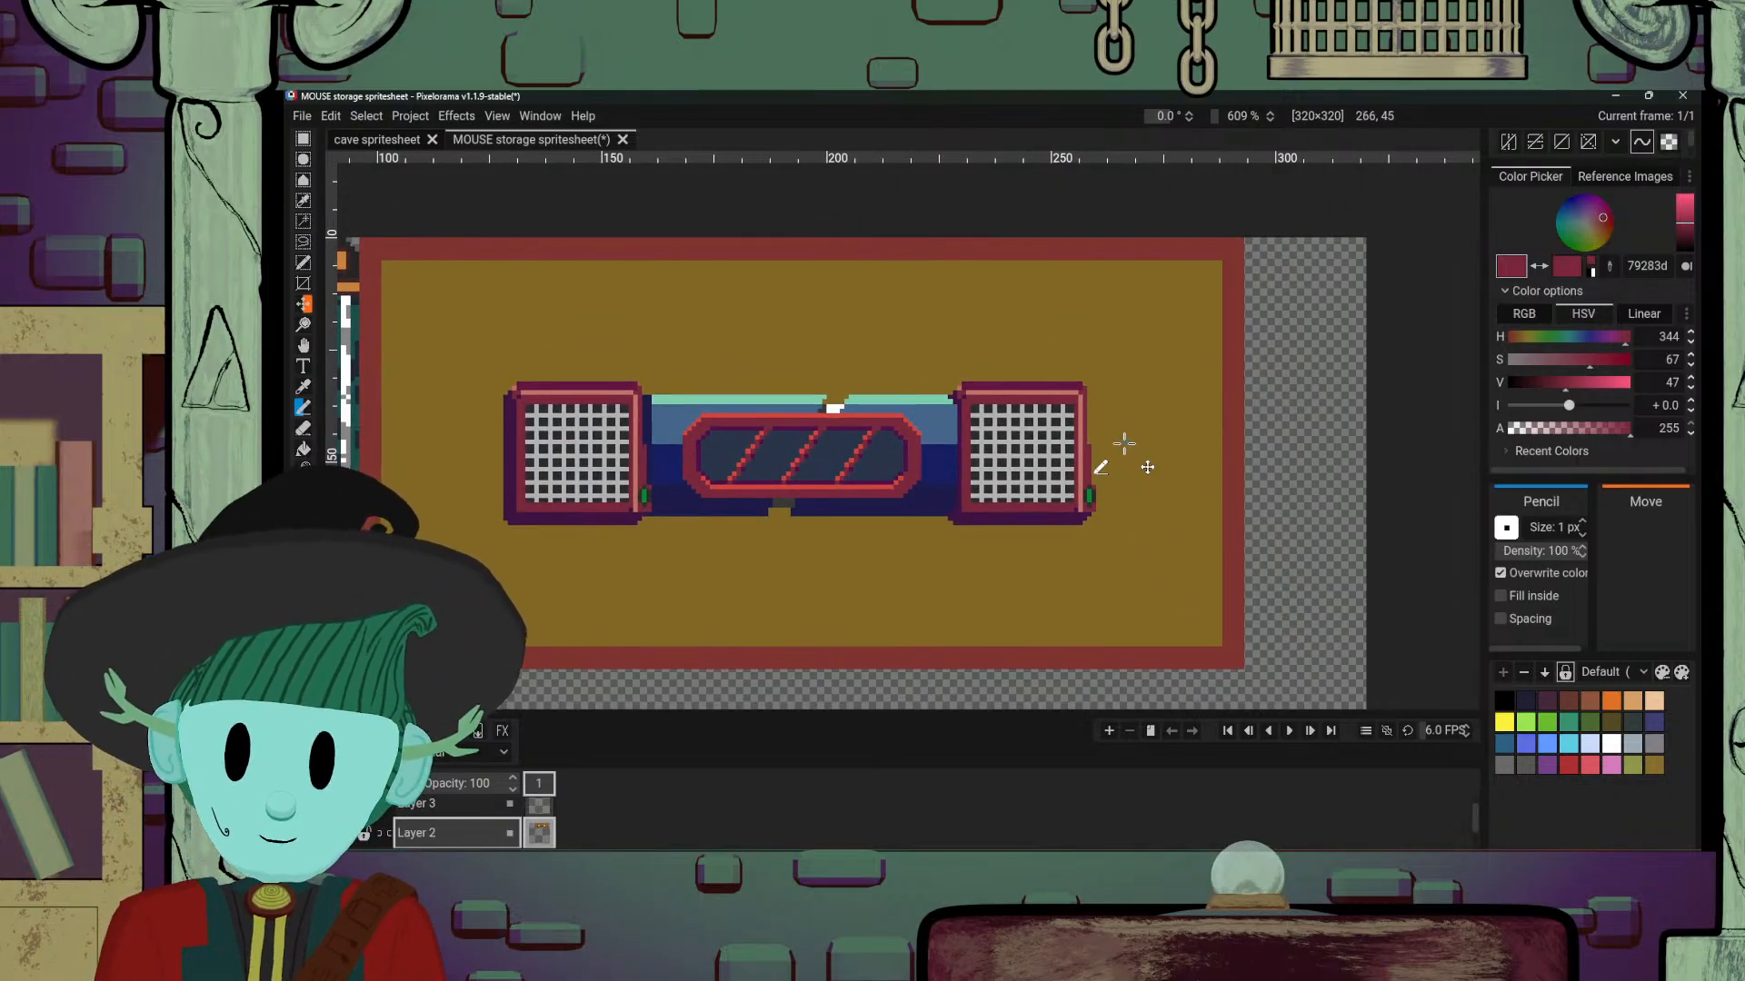
scroll(1126, 445, "down", 2)
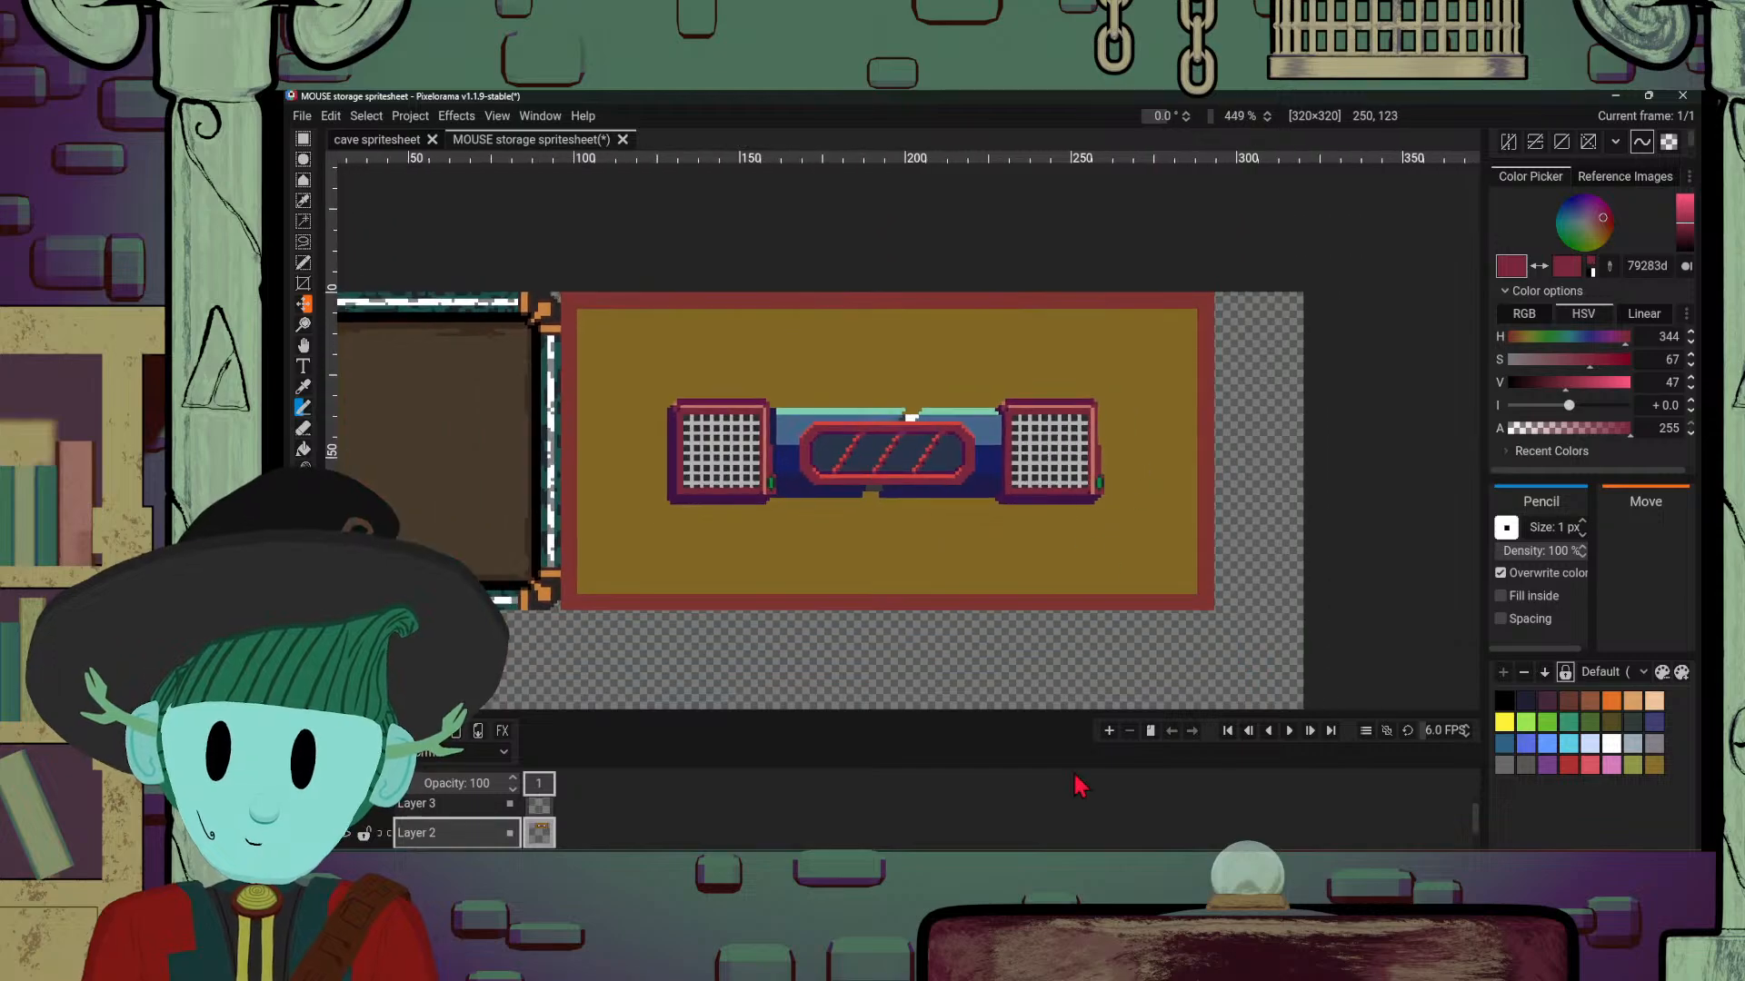
left_click_drag(1070, 625, 1142, 631)
scroll(1137, 558, "up", 2)
scroll(1136, 596, "down", 2)
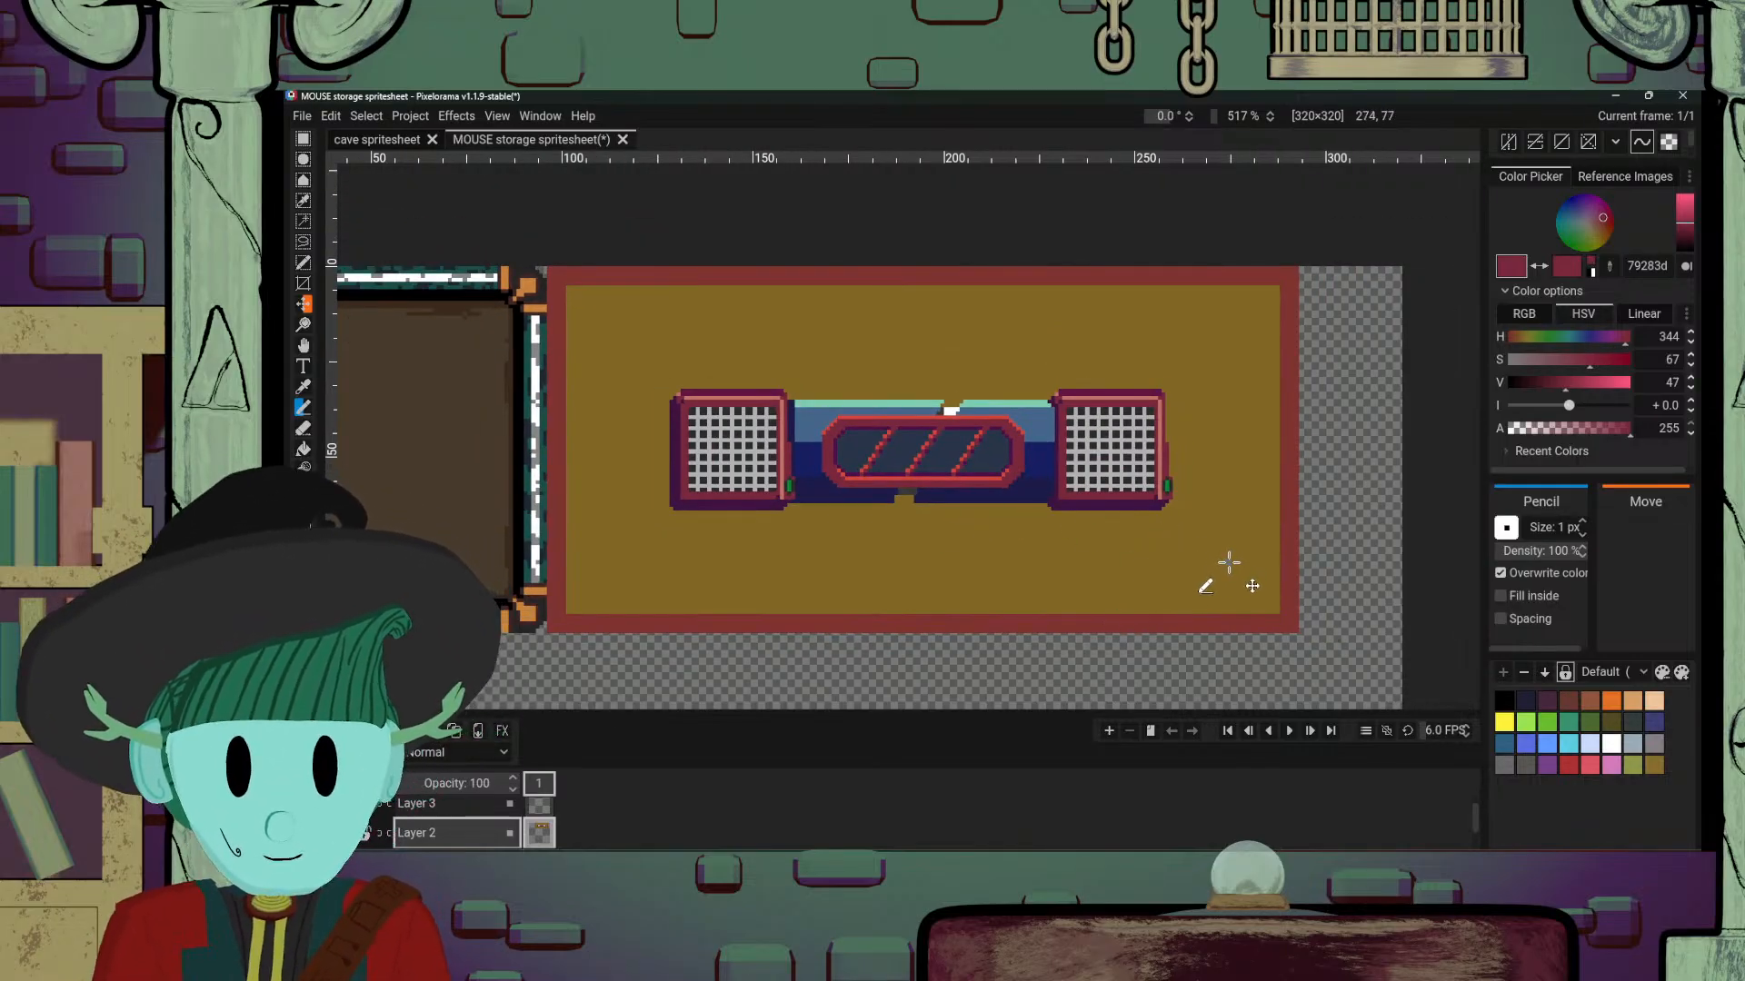
left_click_drag(1227, 560, 1159, 555)
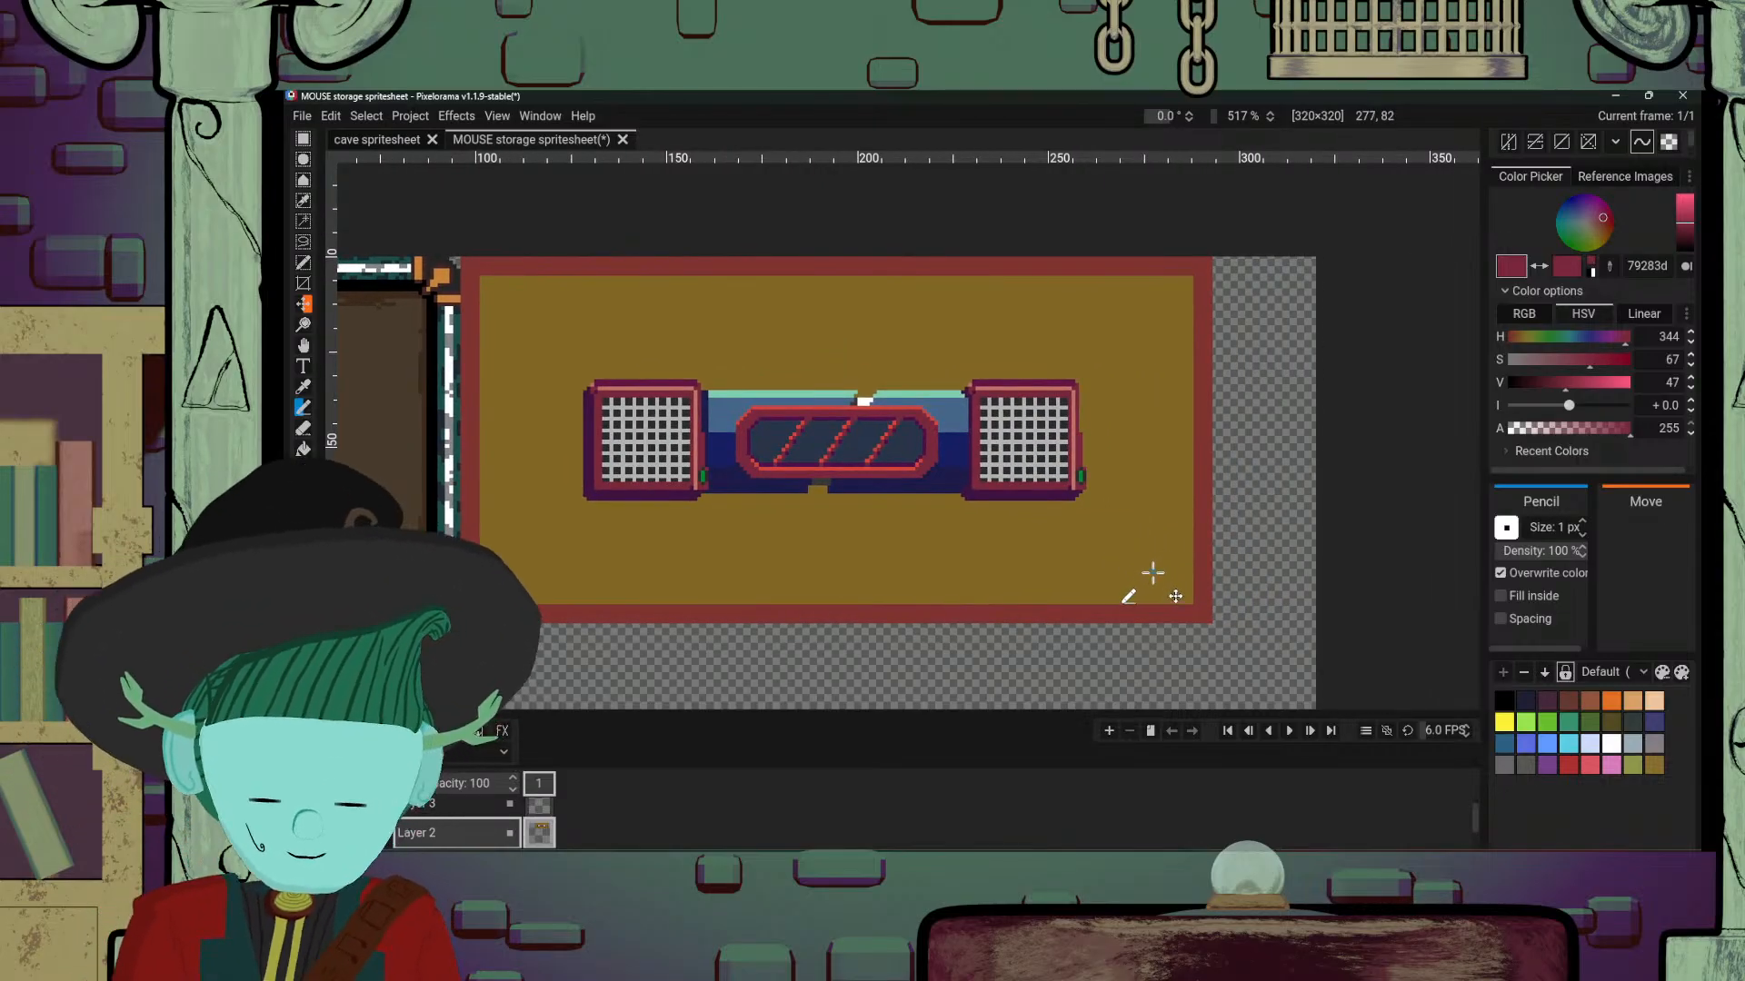
left_click_drag(1195, 569, 1153, 560)
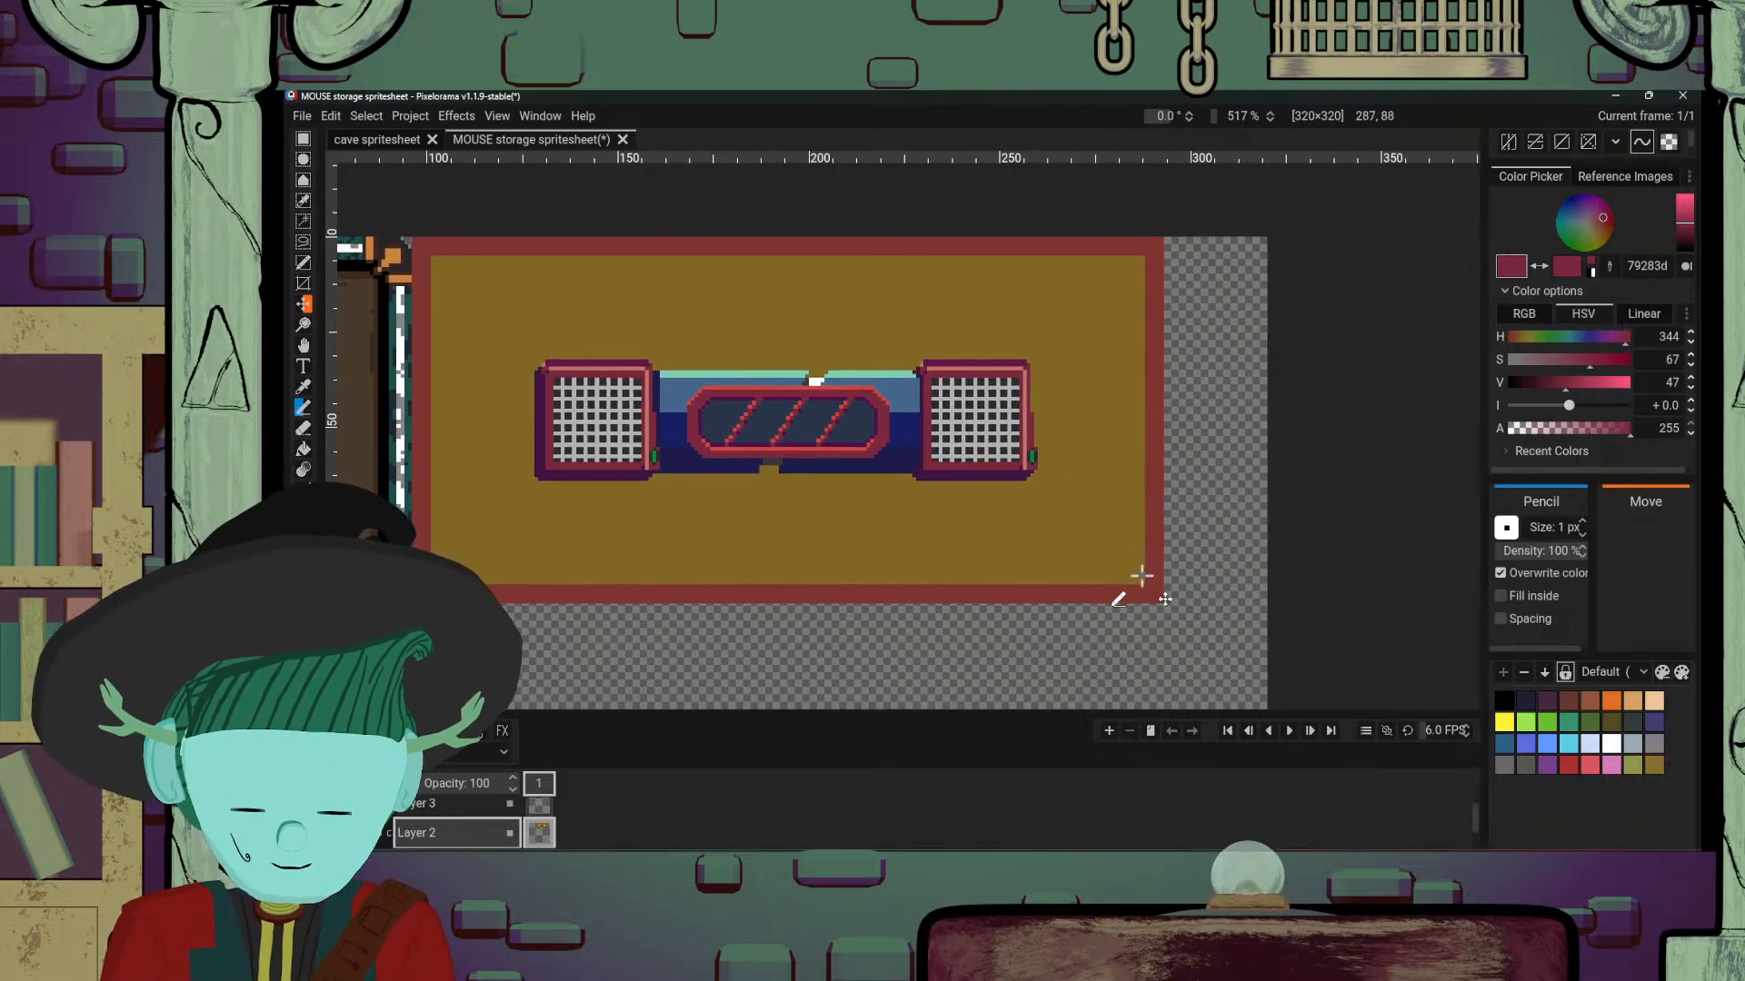
Step: Sample the panel border's red 803431, then adjust it into the dark purple 410c3d for the Pencil
scroll(1141, 575, "up", 3)
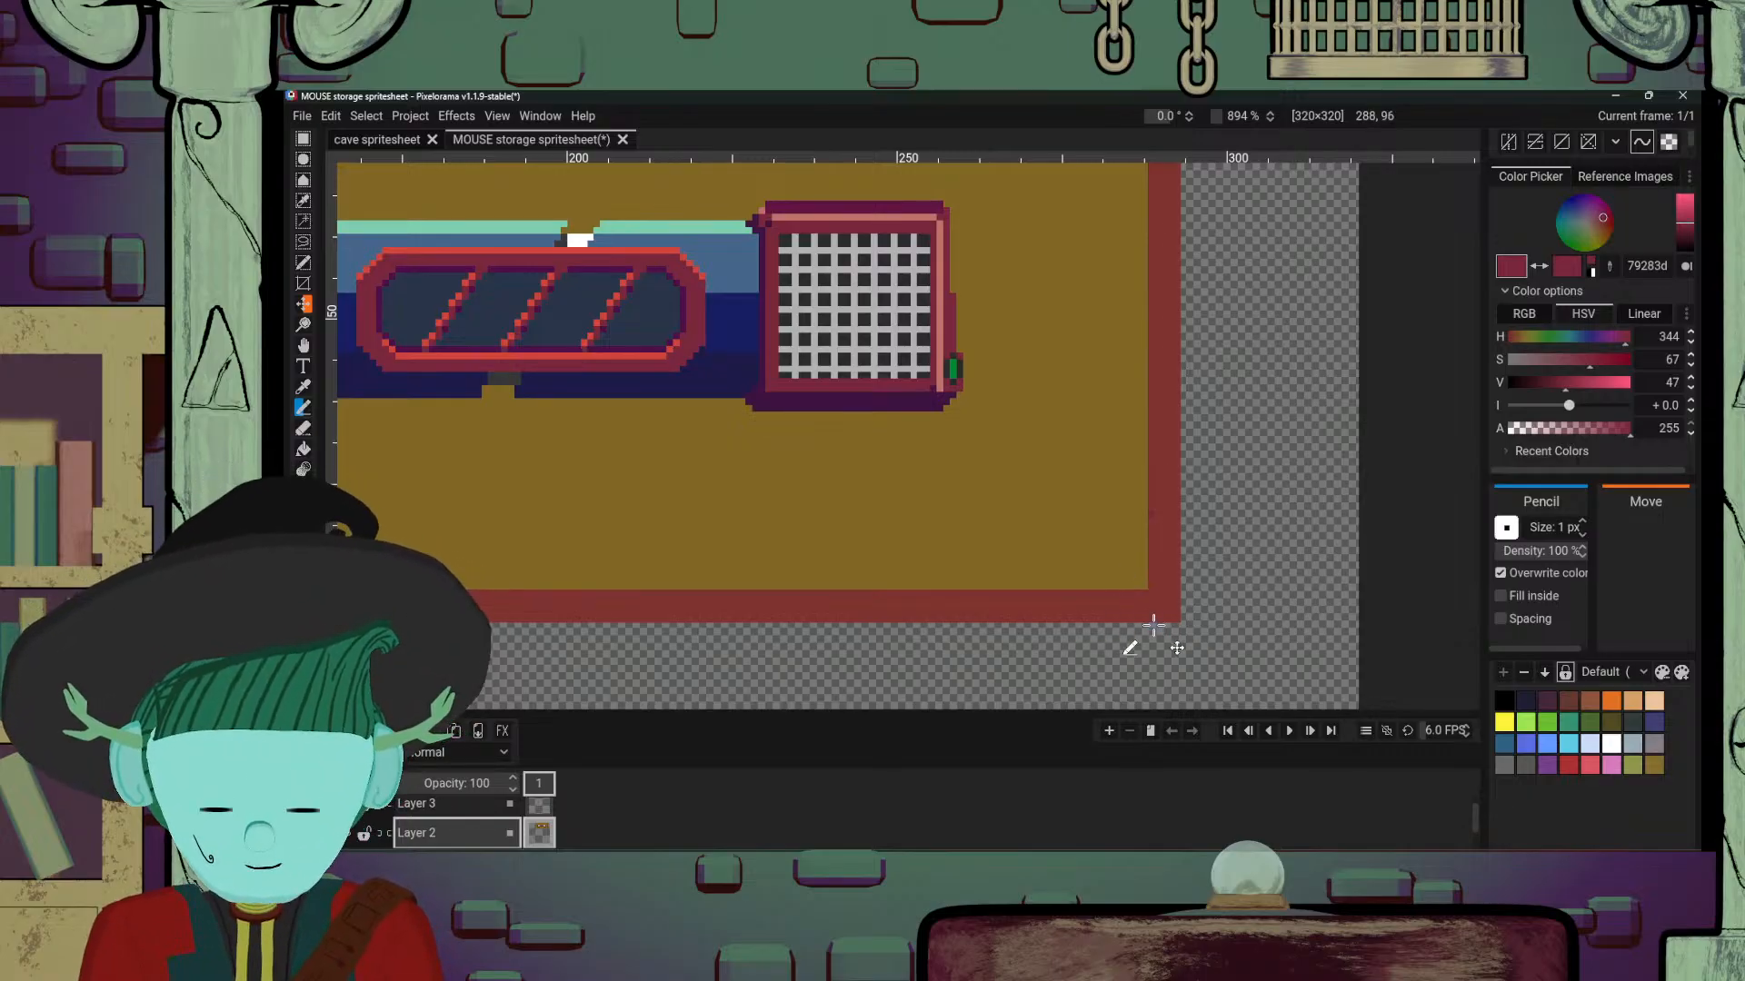
key("s")
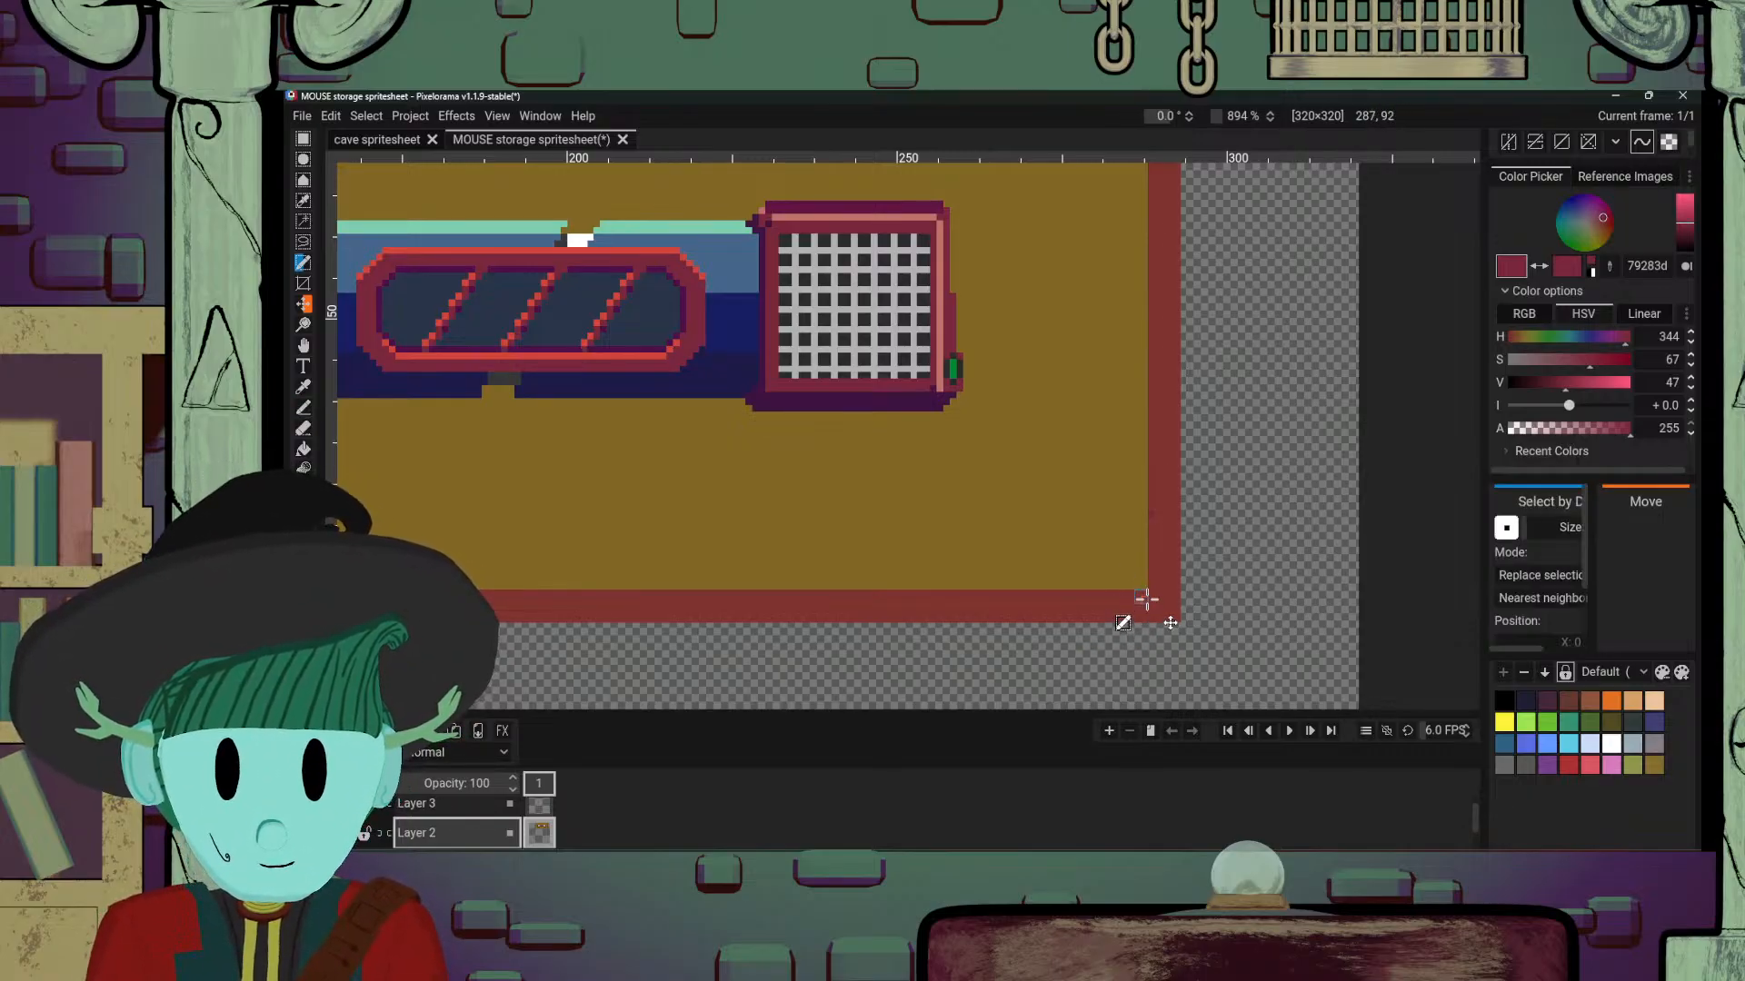
left_click(1141, 598)
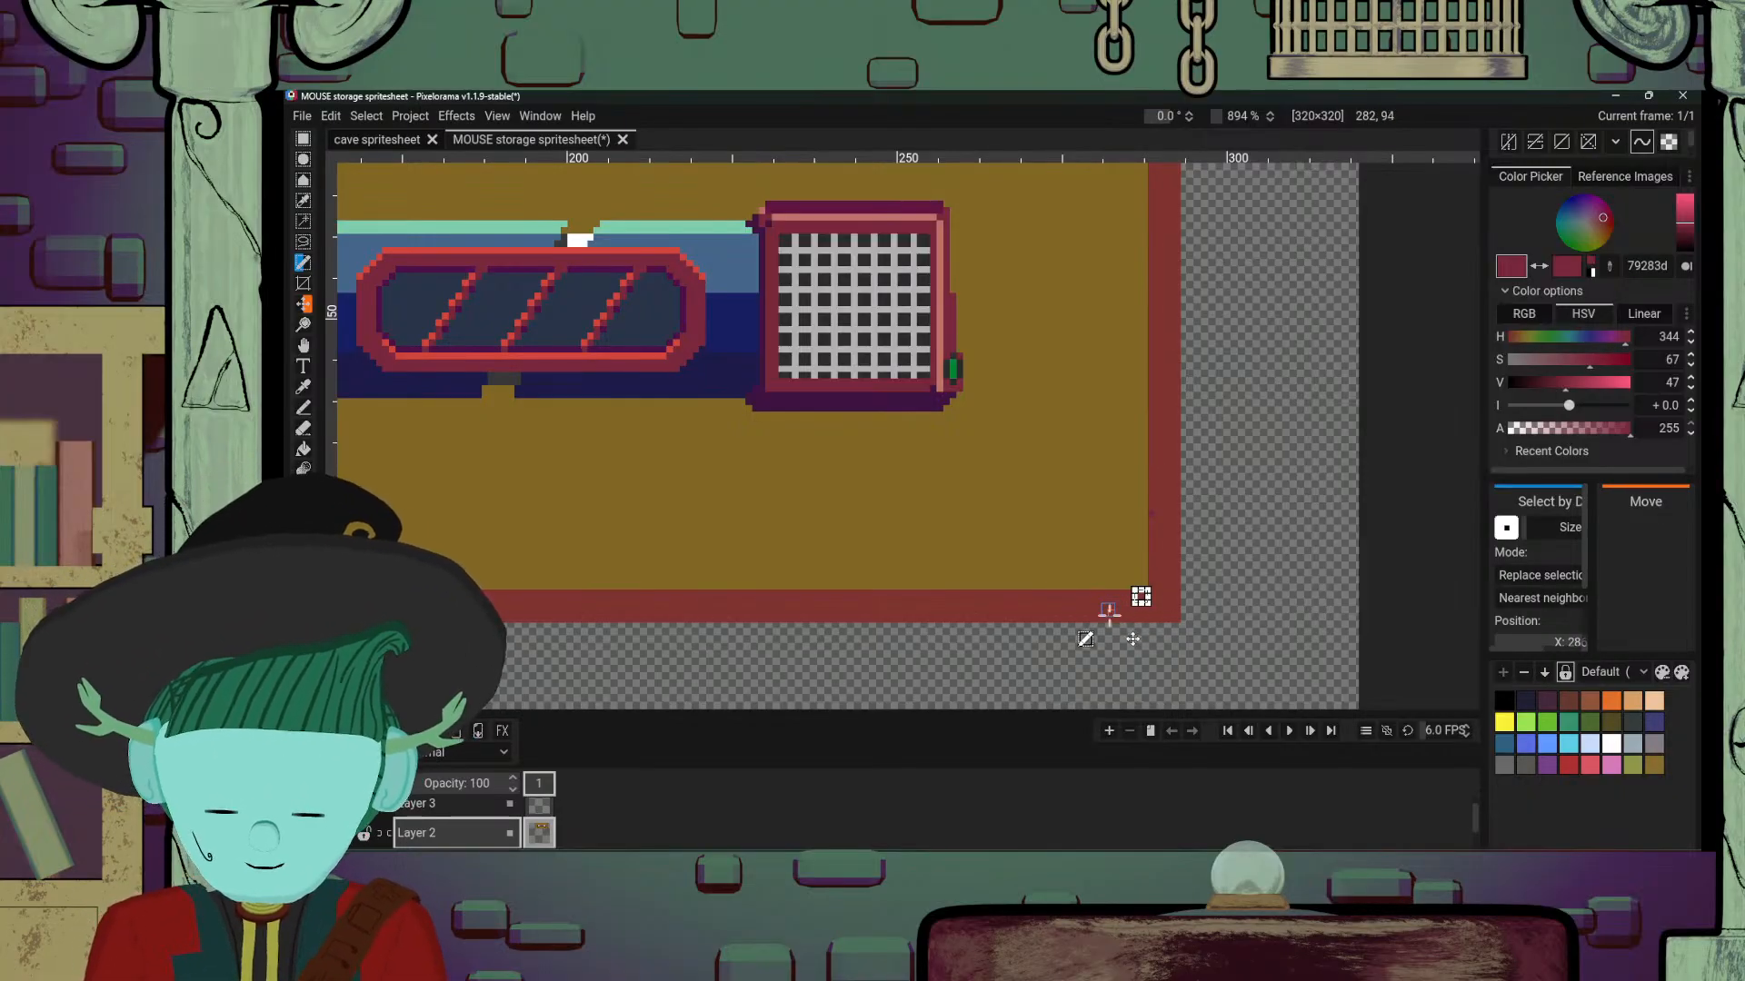
key("o")
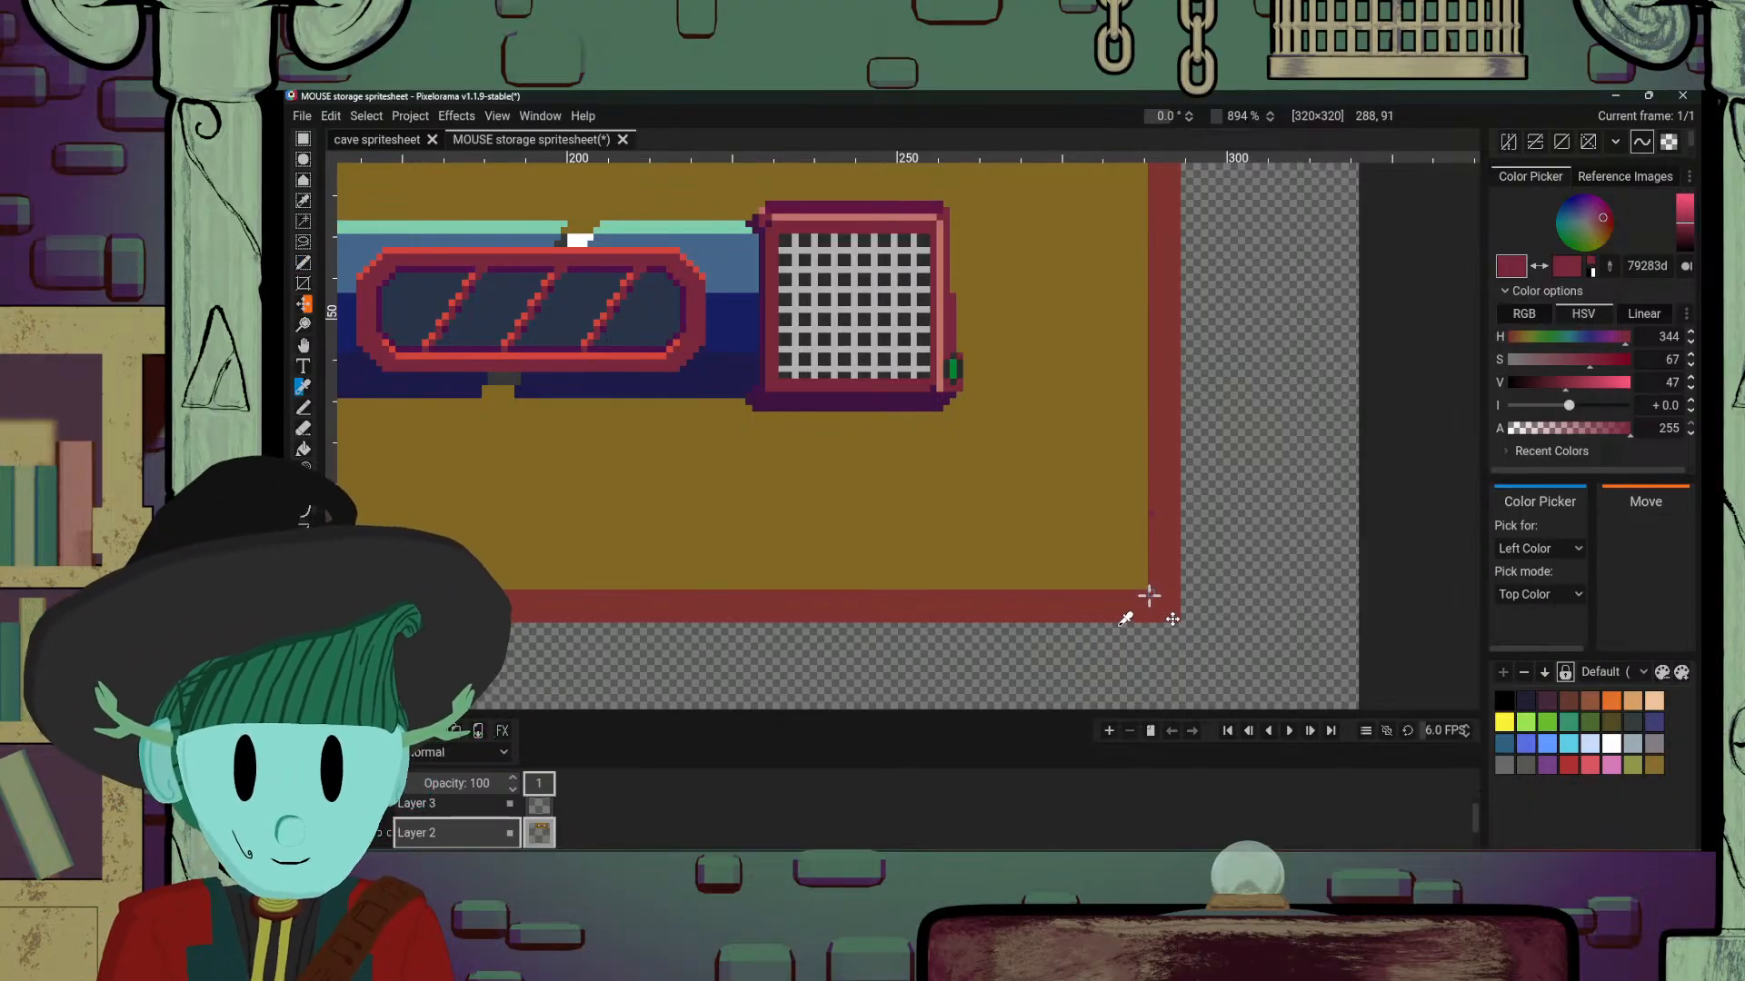
left_click(1150, 597)
left_click(1161, 551)
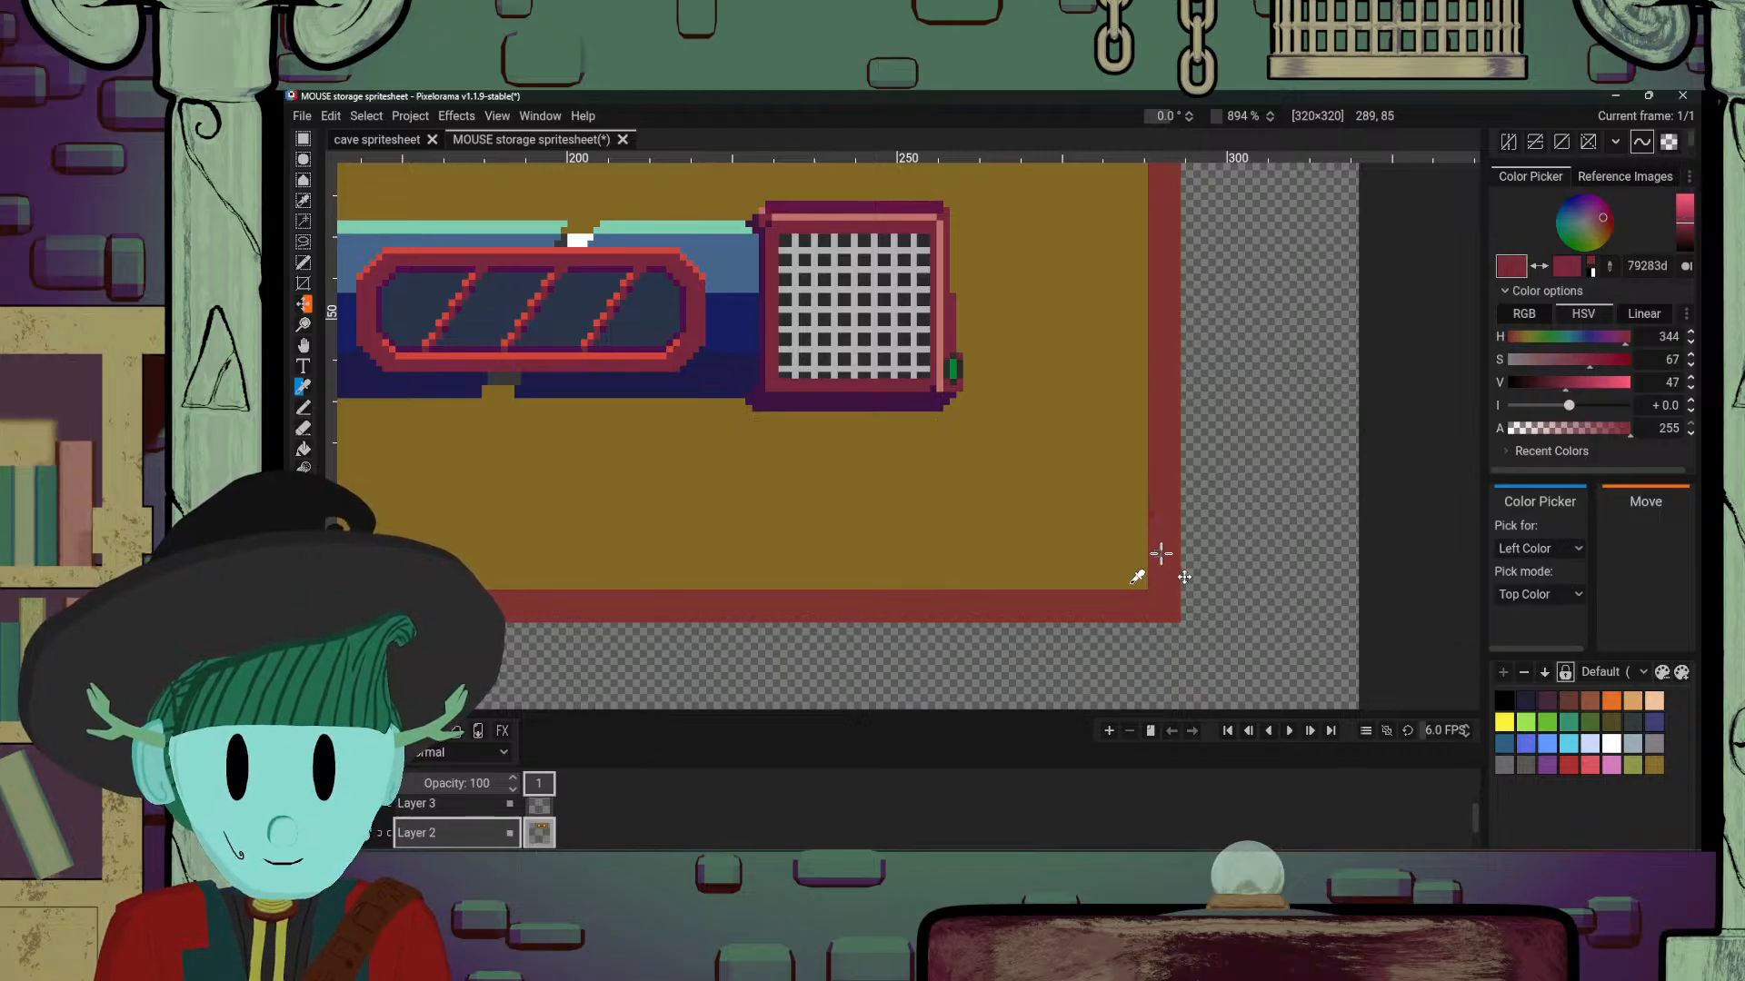
left_click(1156, 547)
key("b")
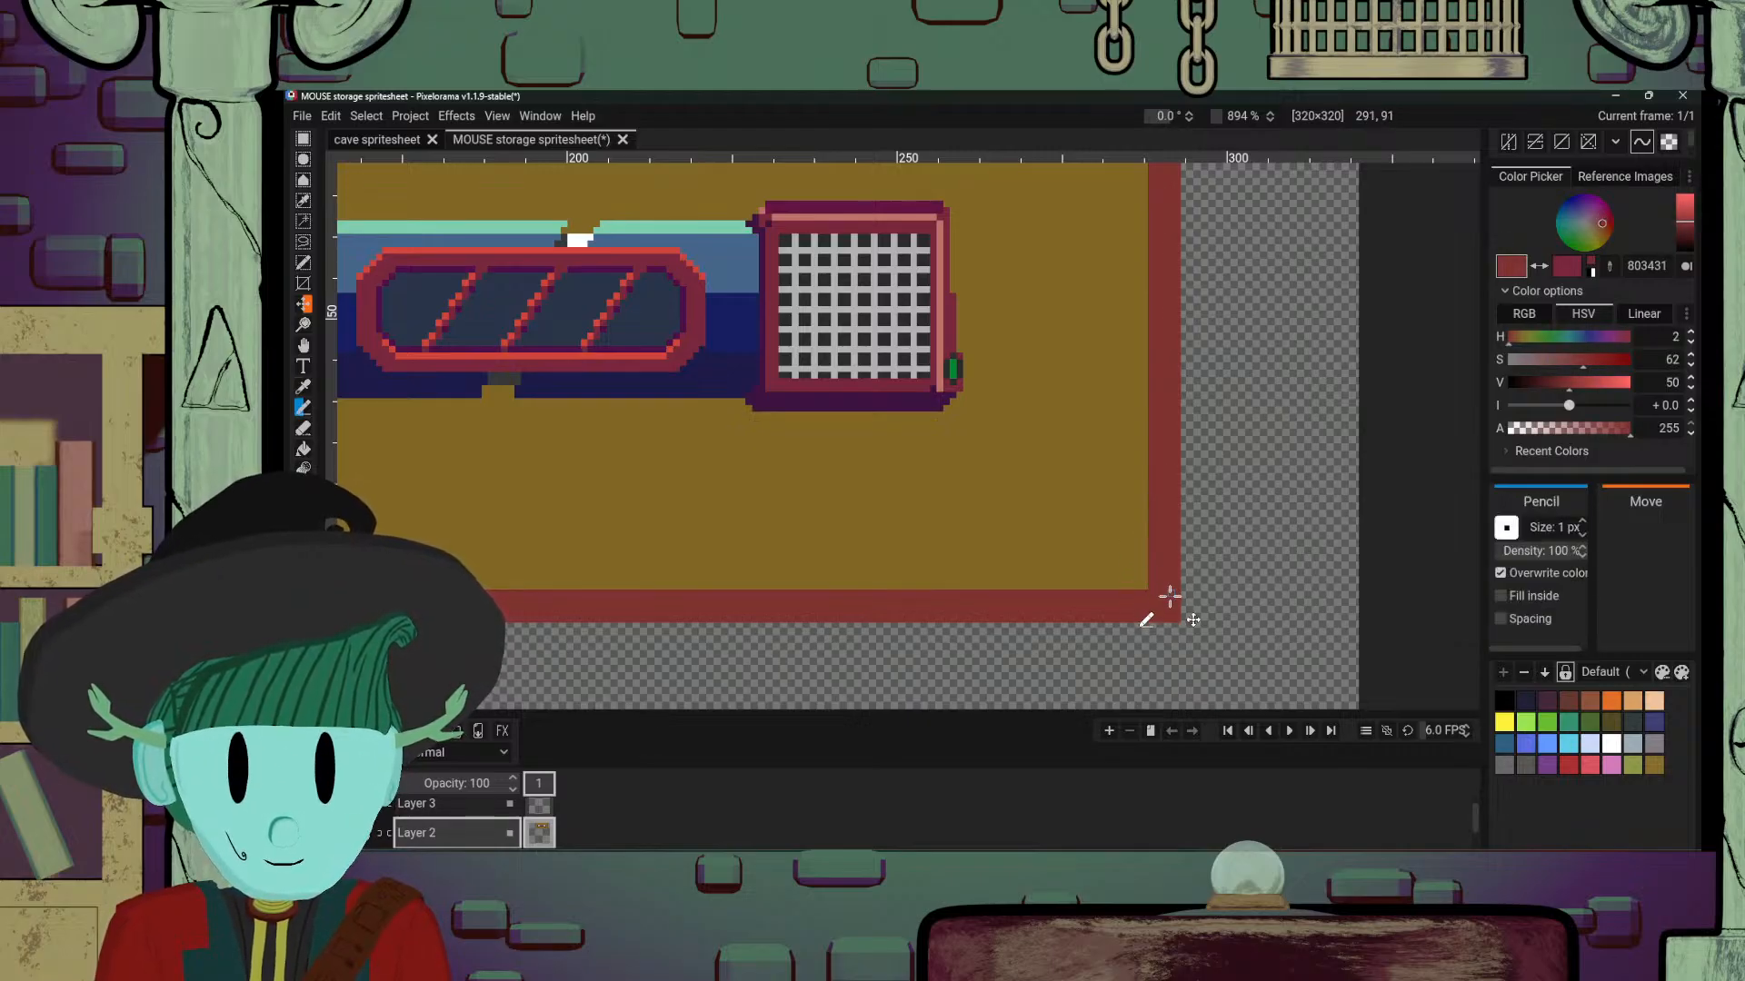
scroll(1125, 573, "down", 3)
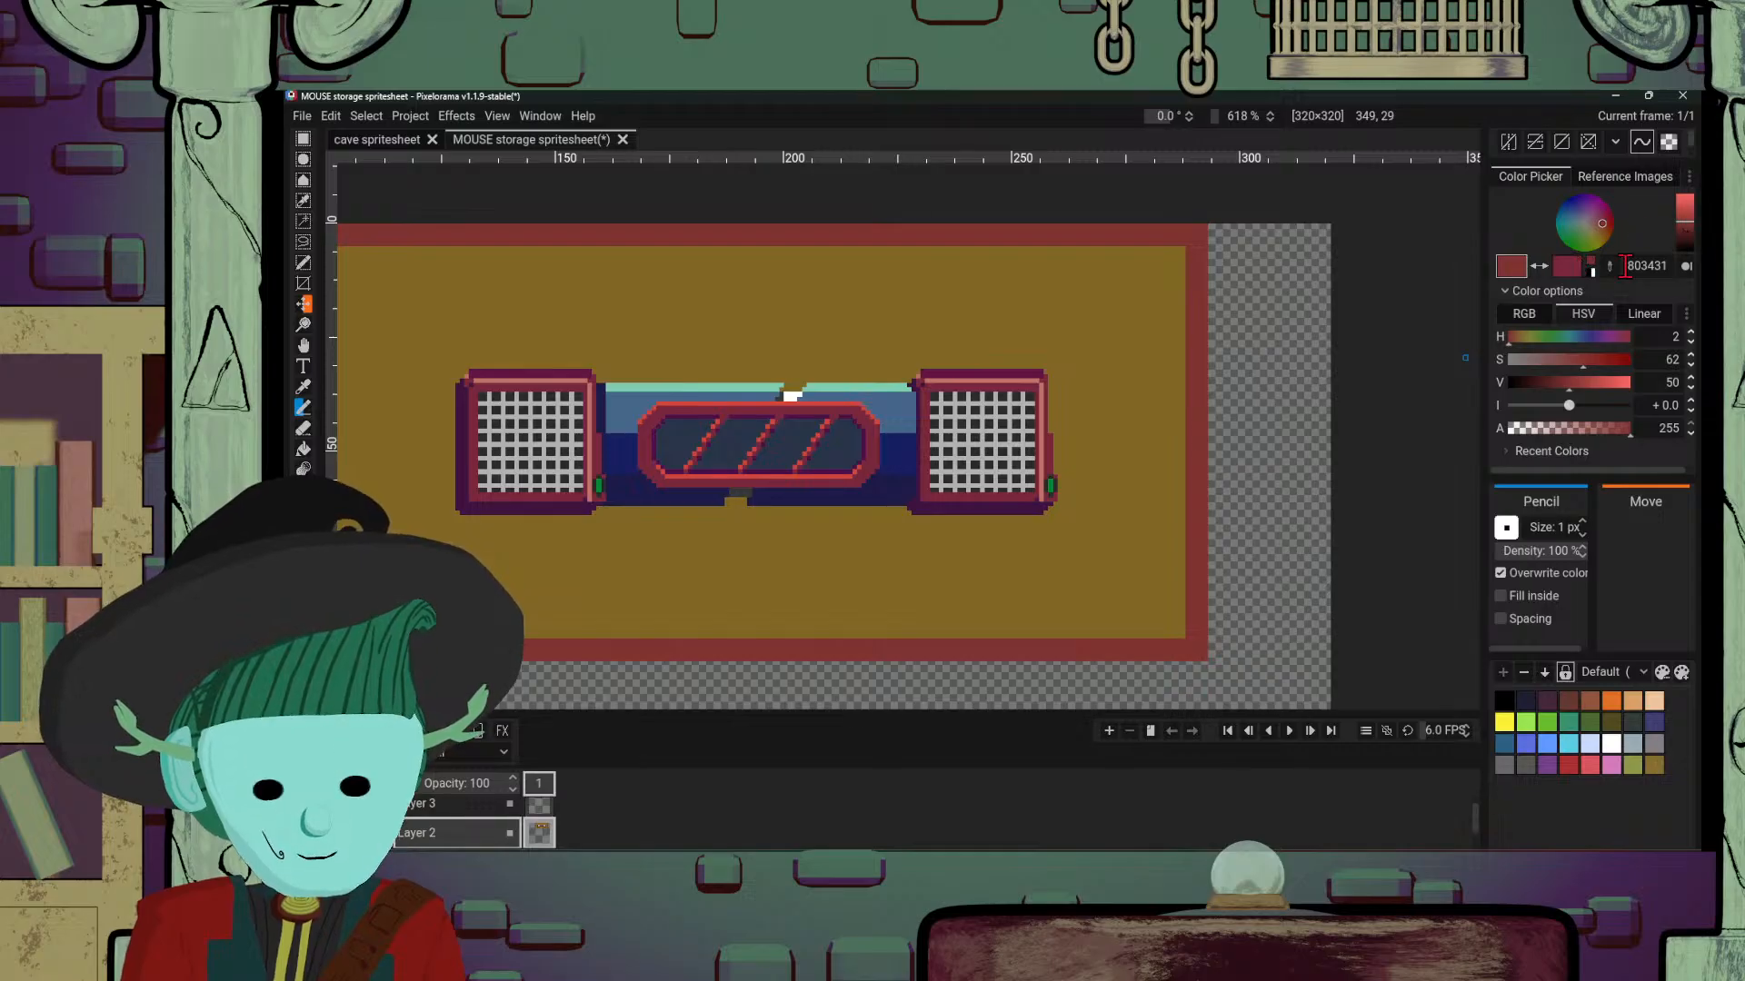
left_click(1598, 204)
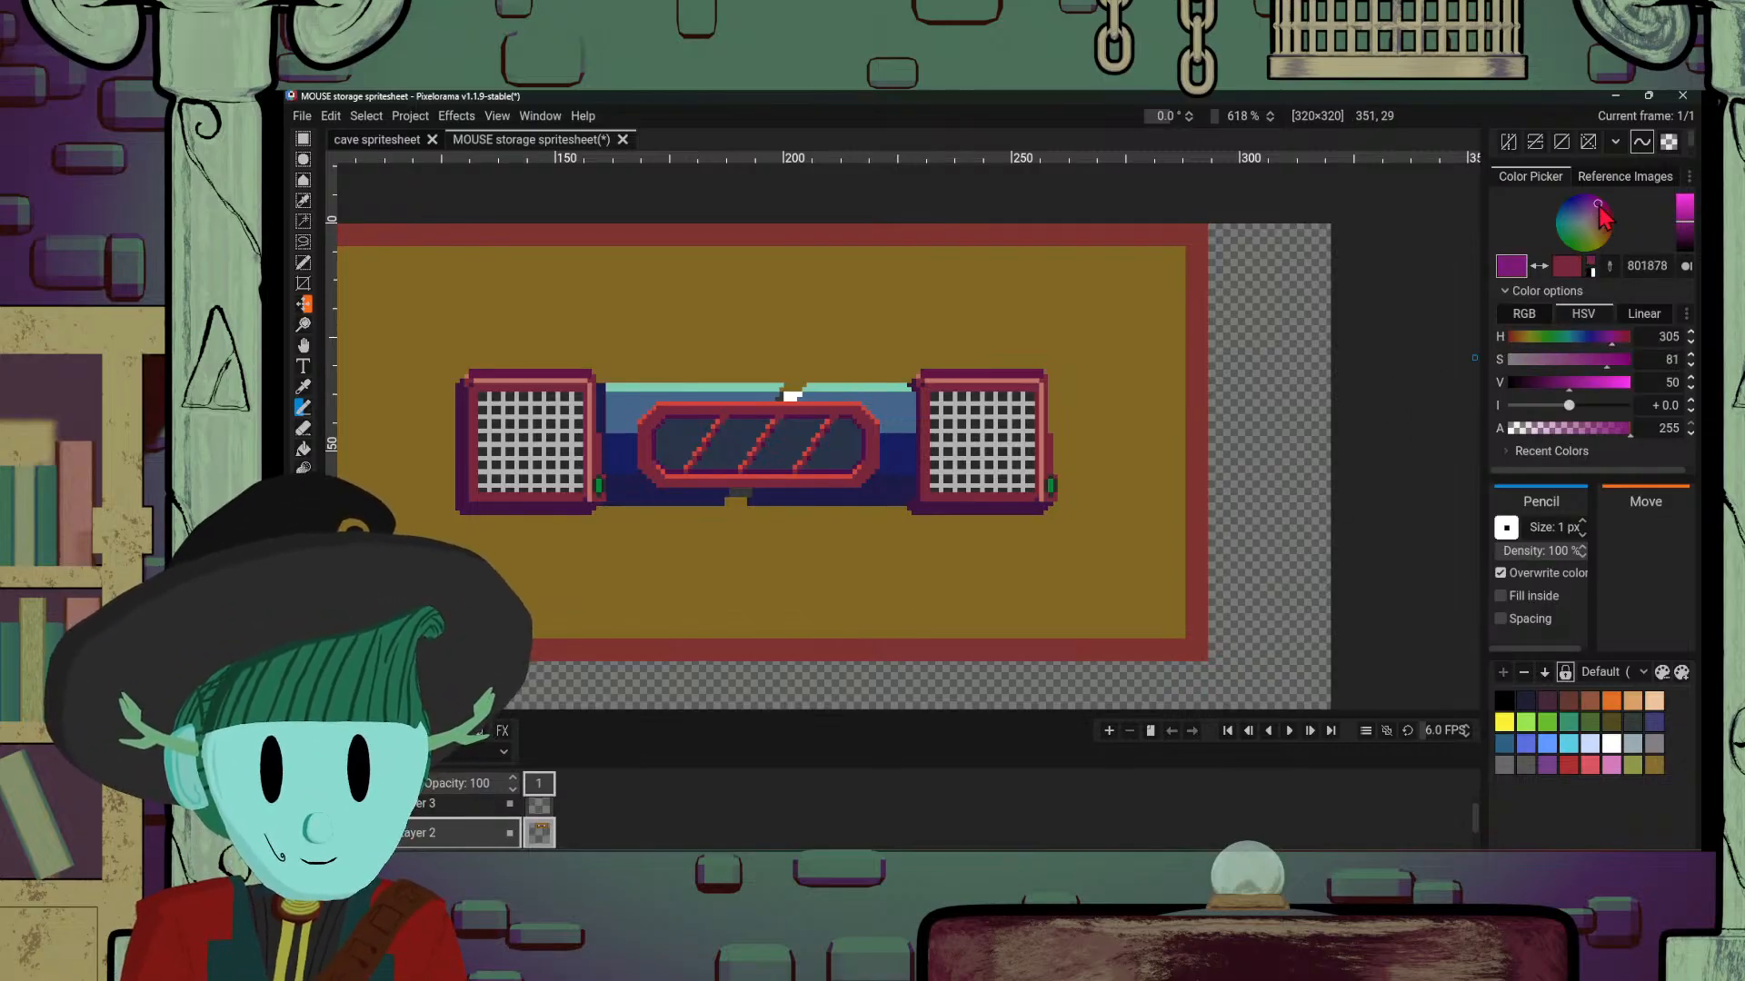
left_click(1687, 242)
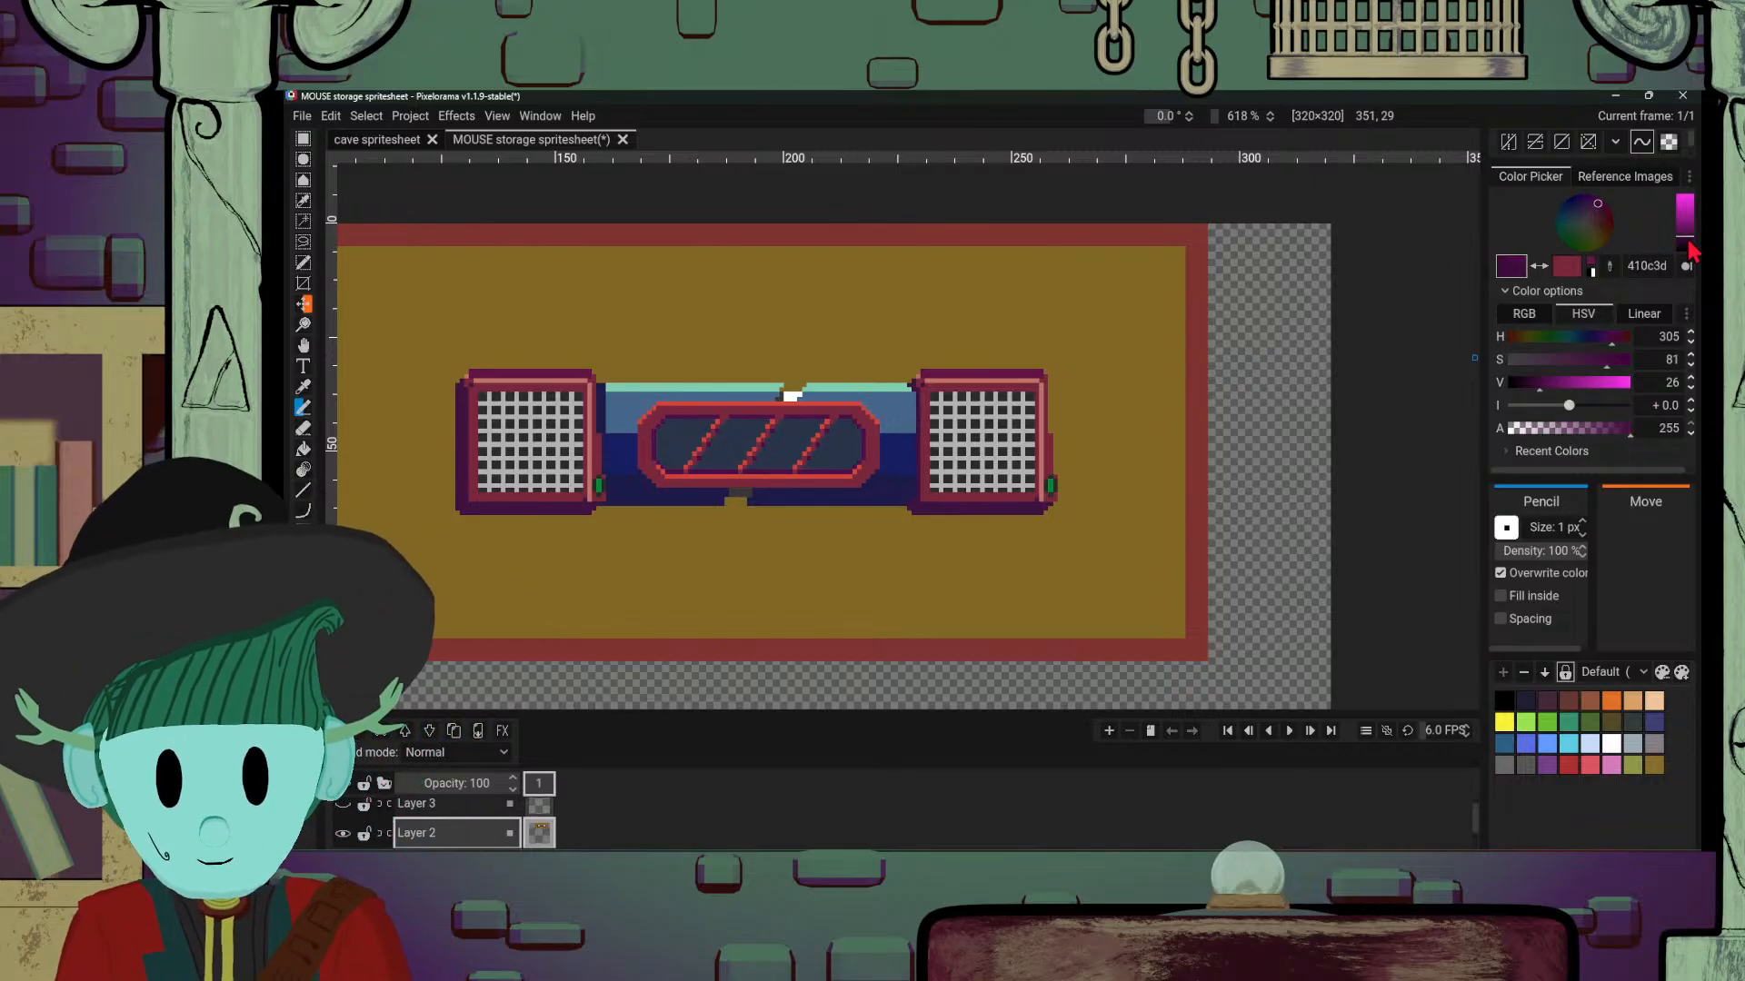
Step: Line the panel's inner left edge in dark purple with a 3 px Pencil, cleaning its sides with 806725 and 803431
left_click_drag(818, 415, 1130, 460)
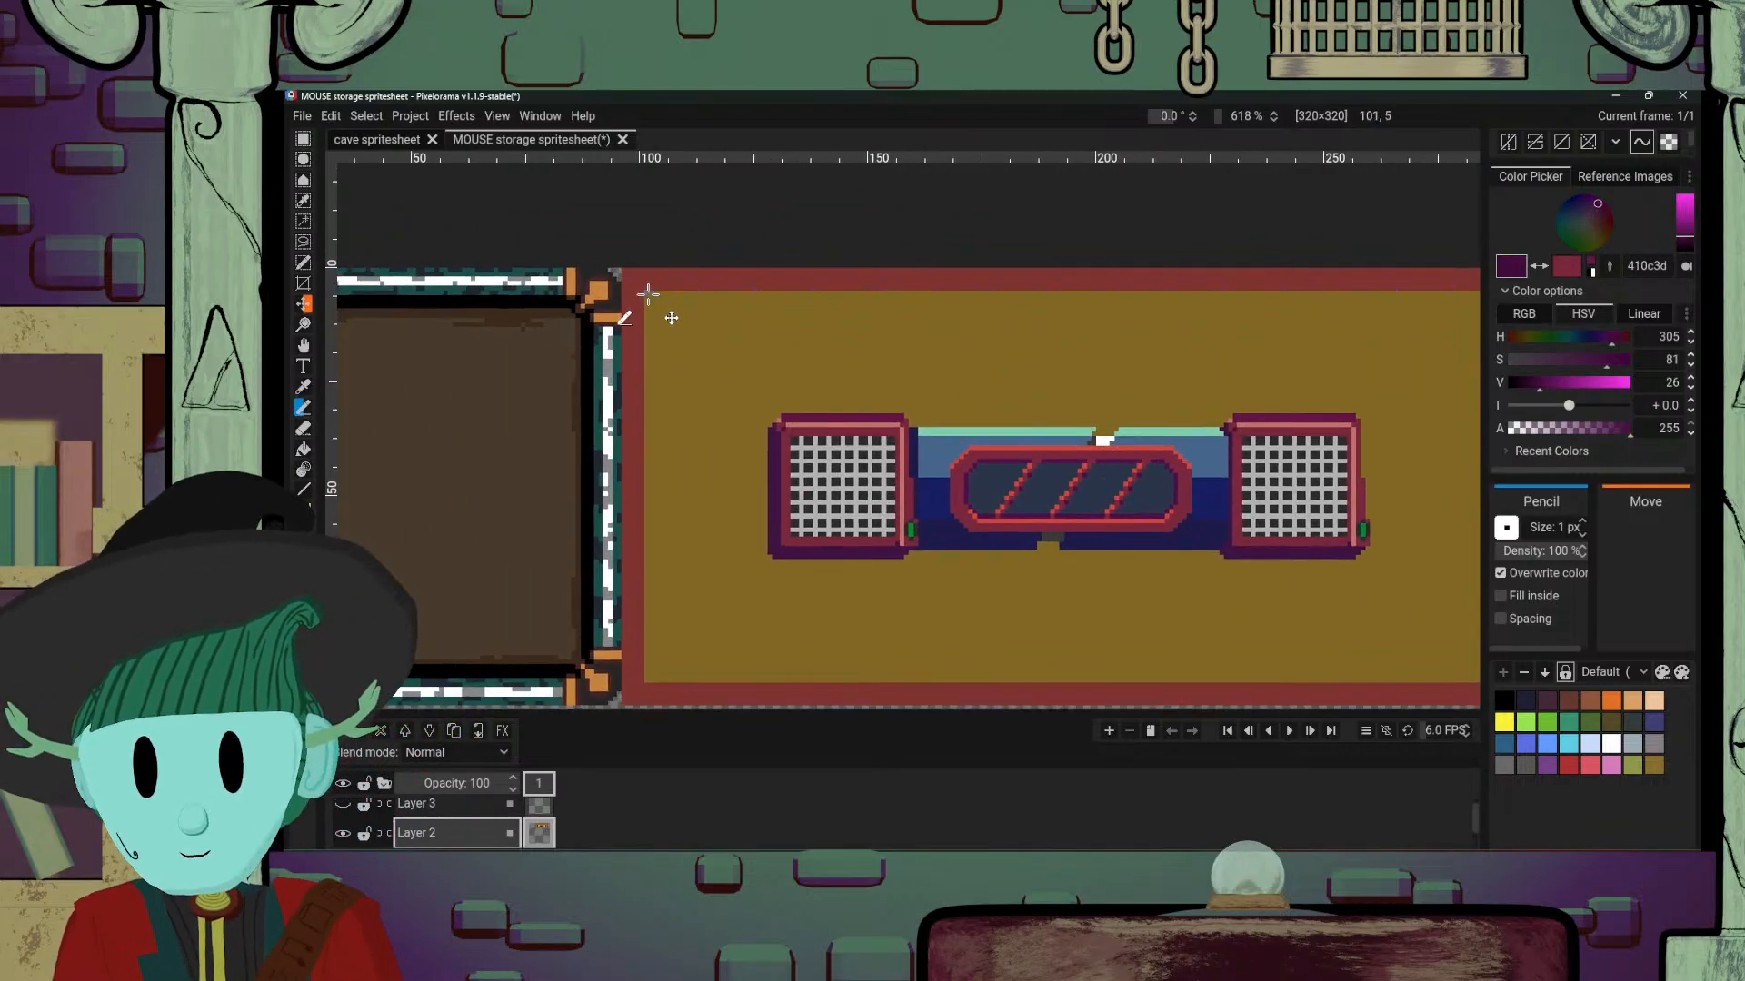
left_click_drag(647, 298, 647, 328)
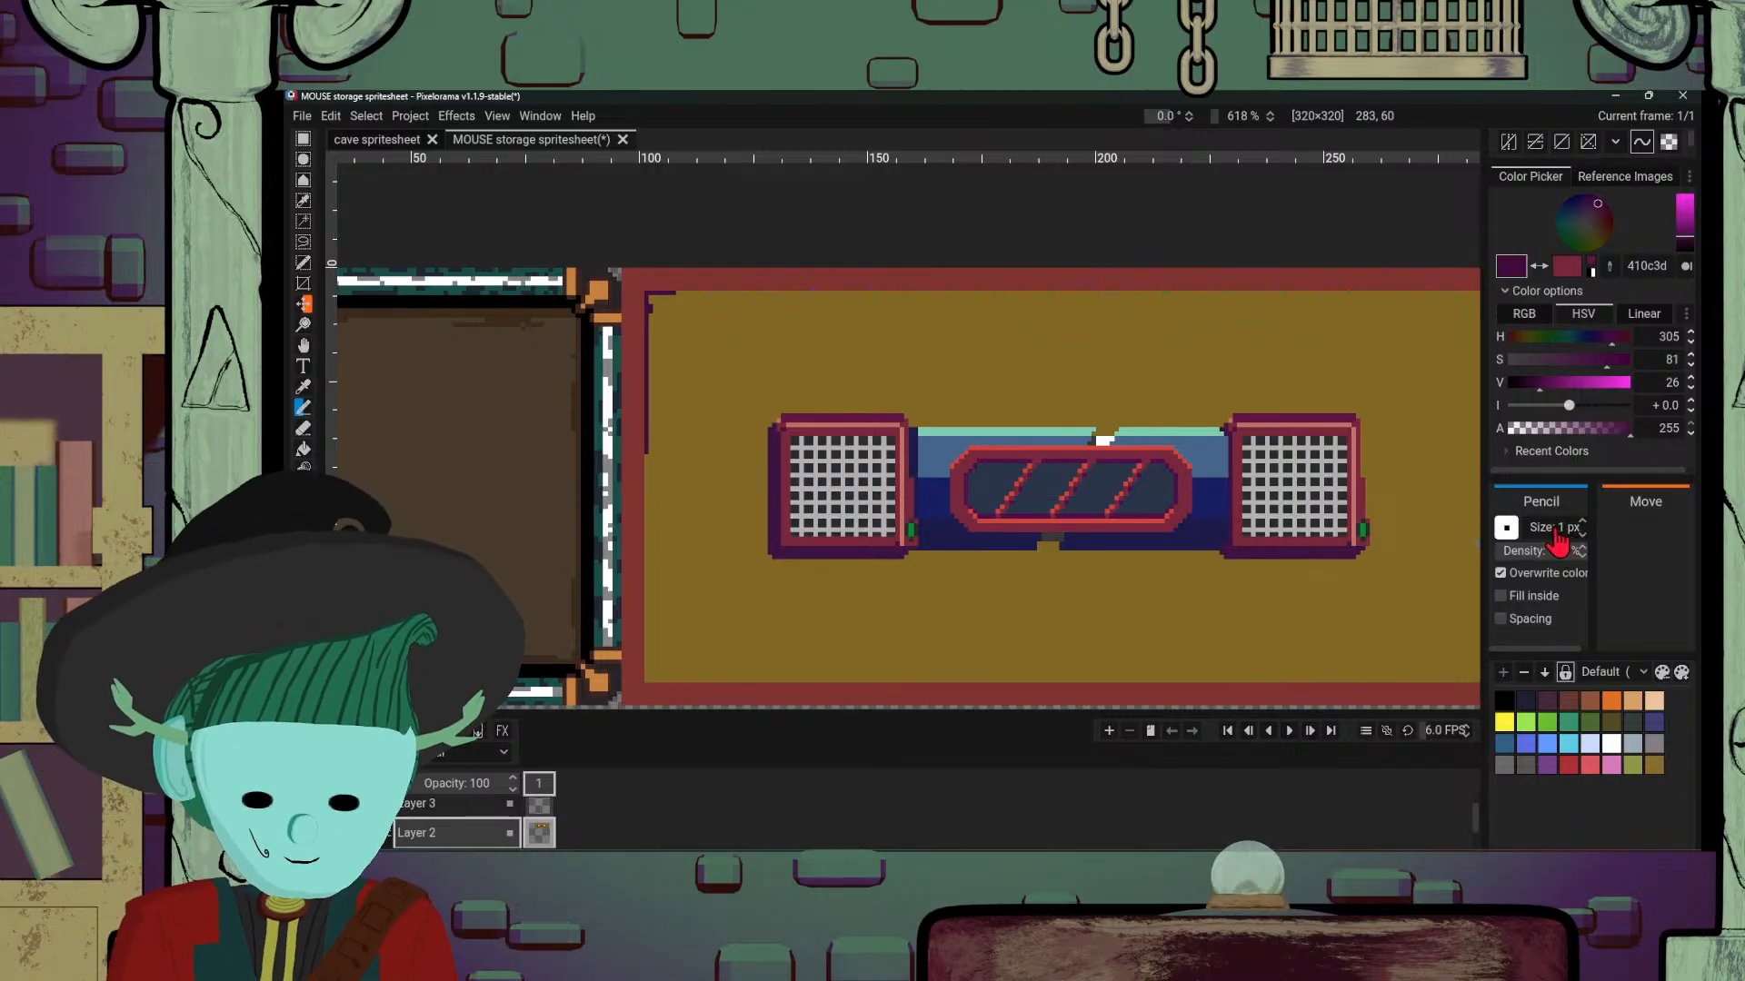
scroll(1556, 533, "up", 2)
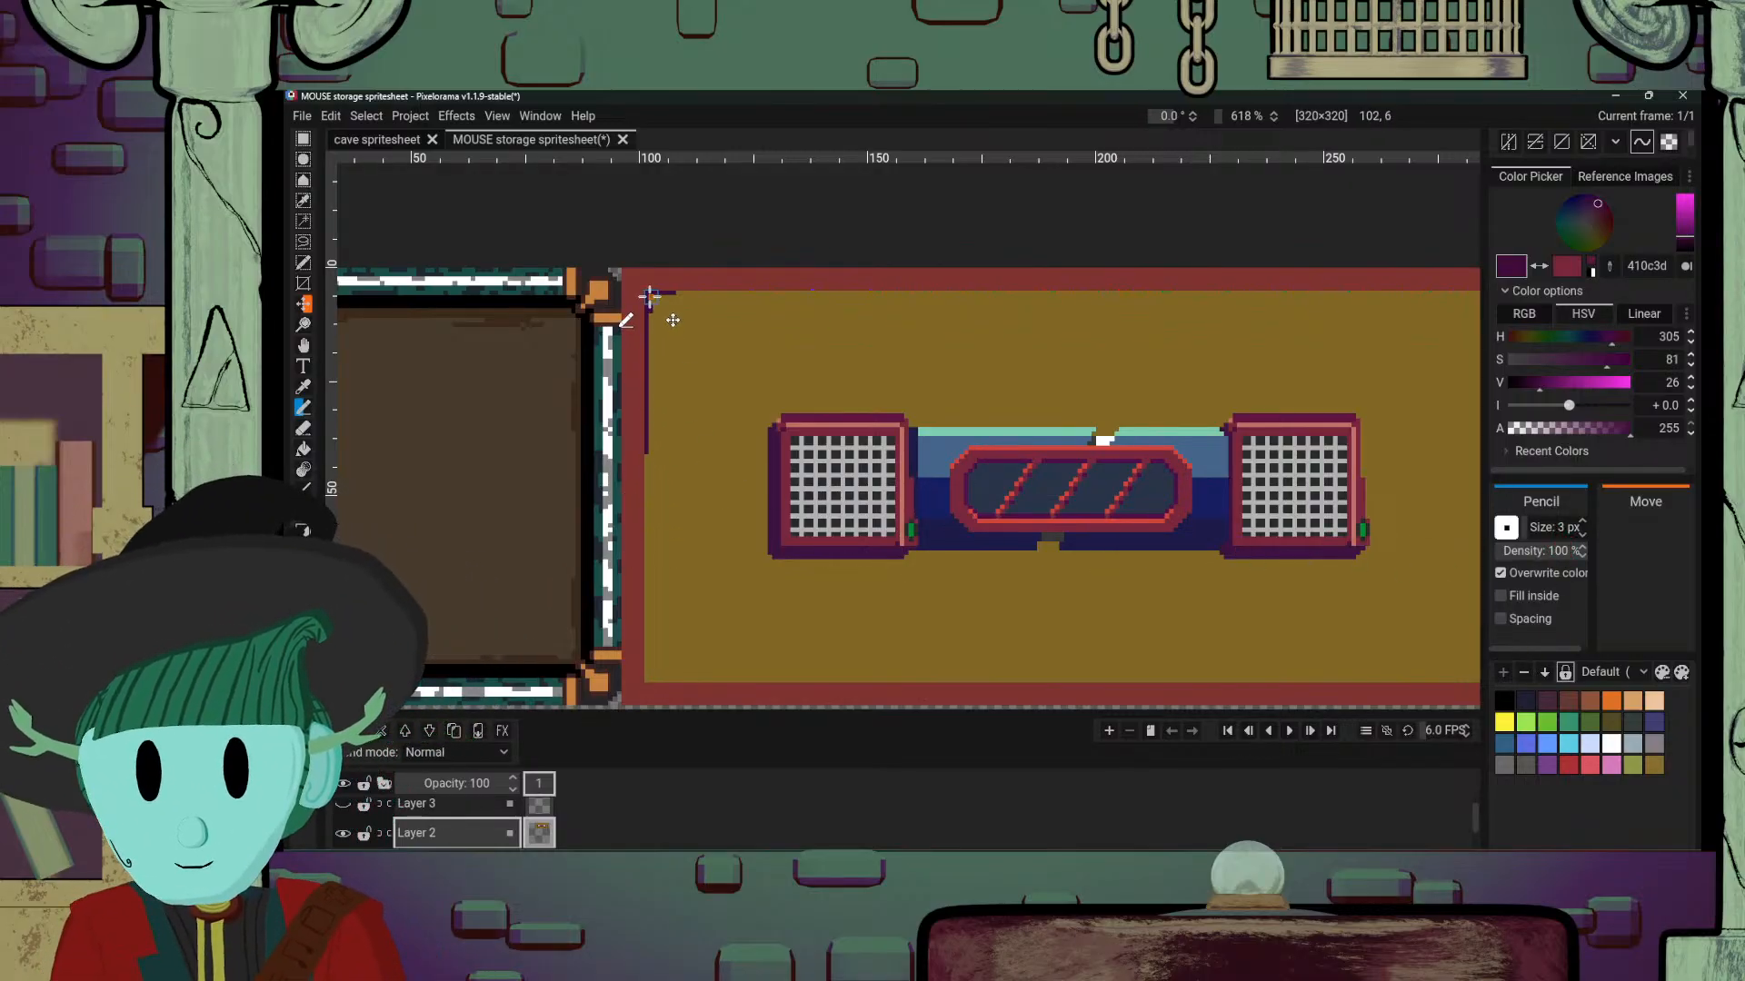
mouse_move(650, 297)
left_mouse_down()
mouse_move(672, 356)
mouse_move(658, 361)
mouse_move(649, 326)
mouse_move(652, 669)
left_mouse_up()
key("ctrl+z")
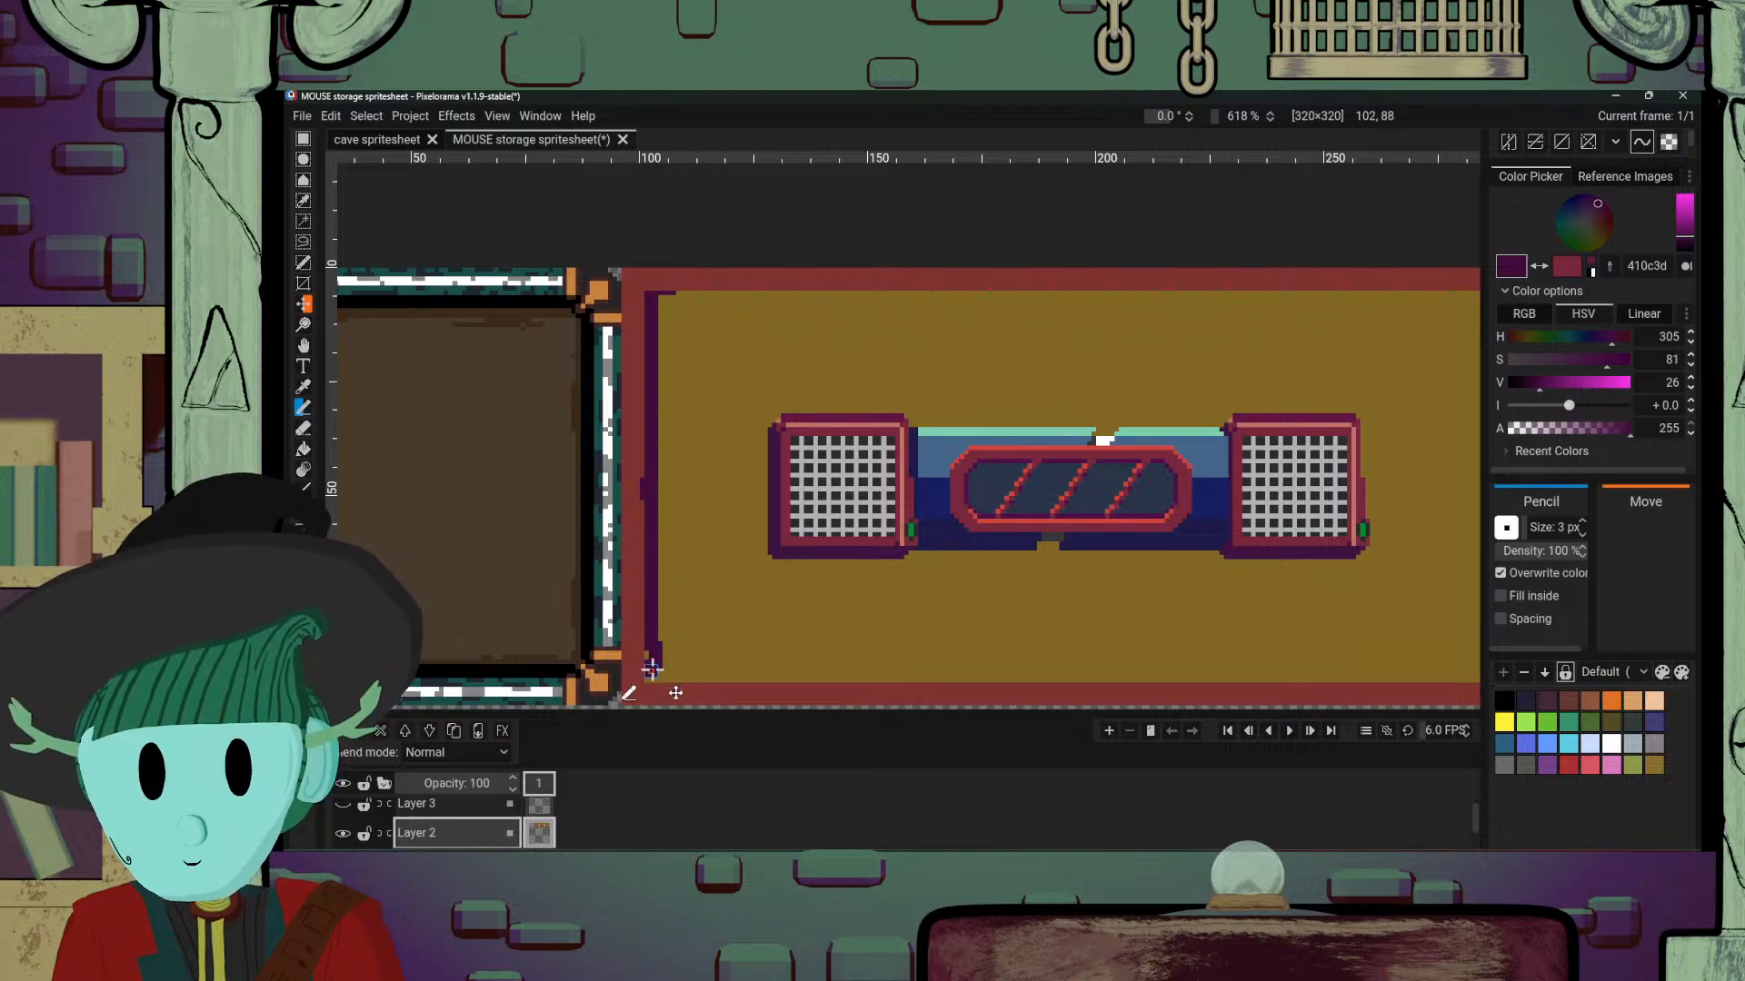
left_click(681, 623, "alt")
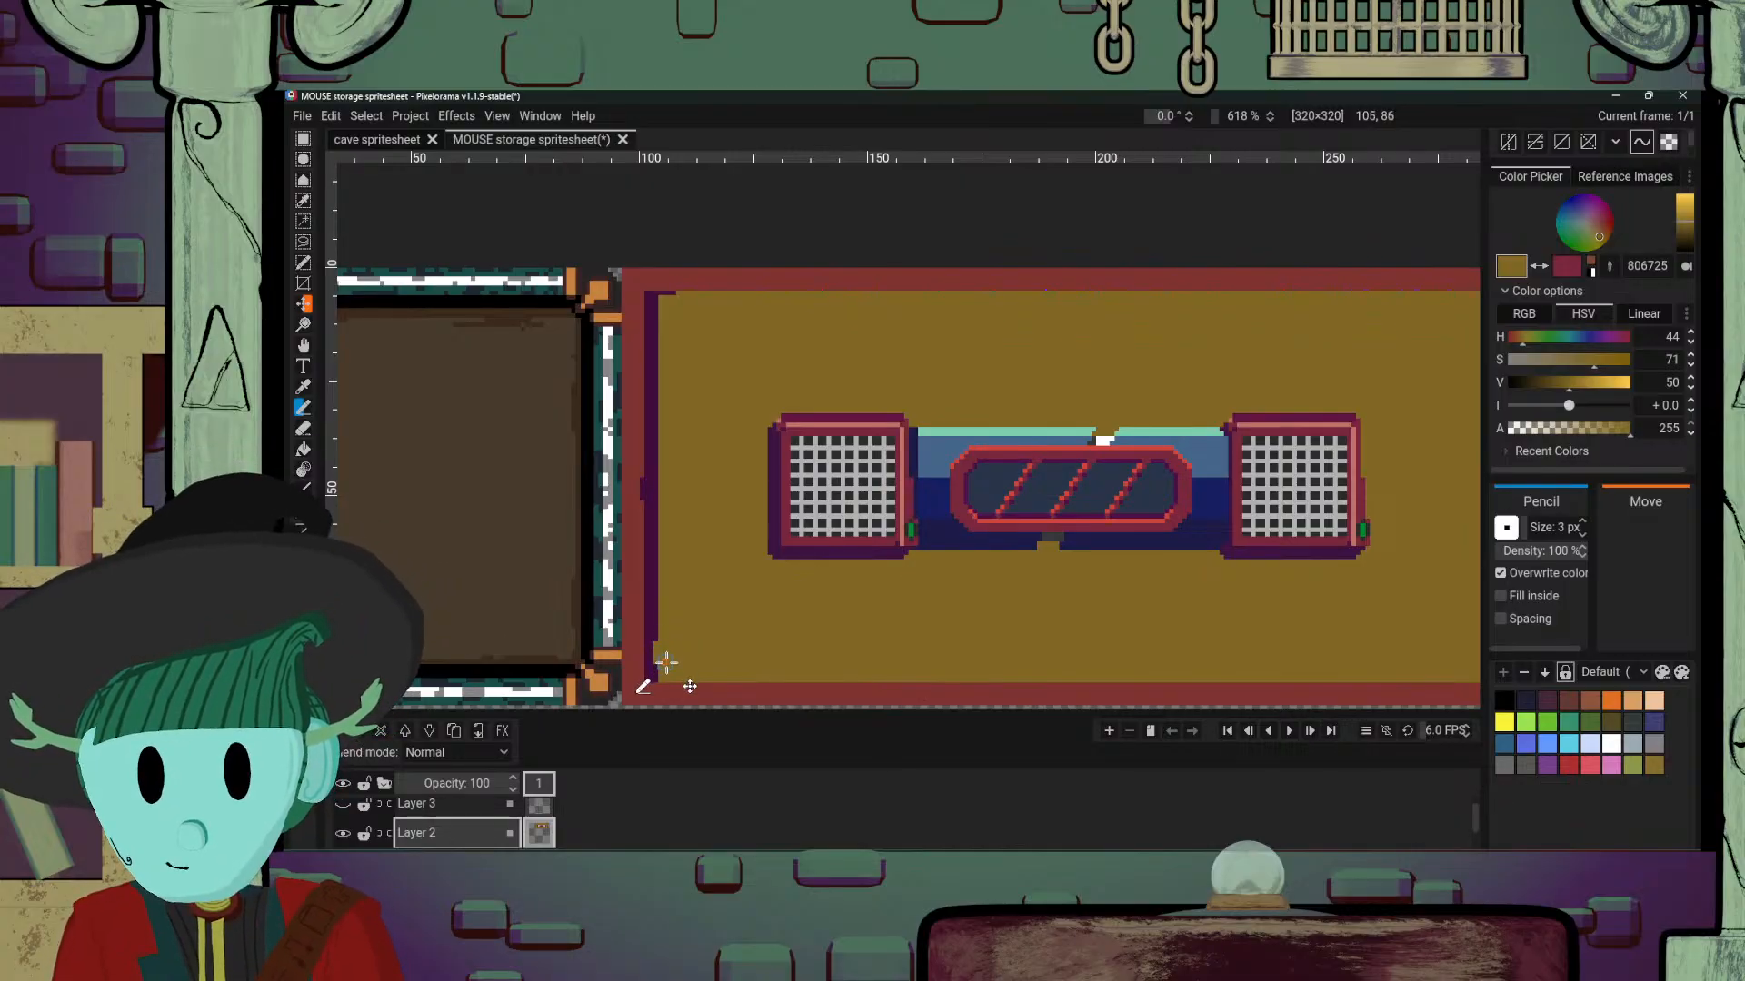
left_click(653, 629, "alt")
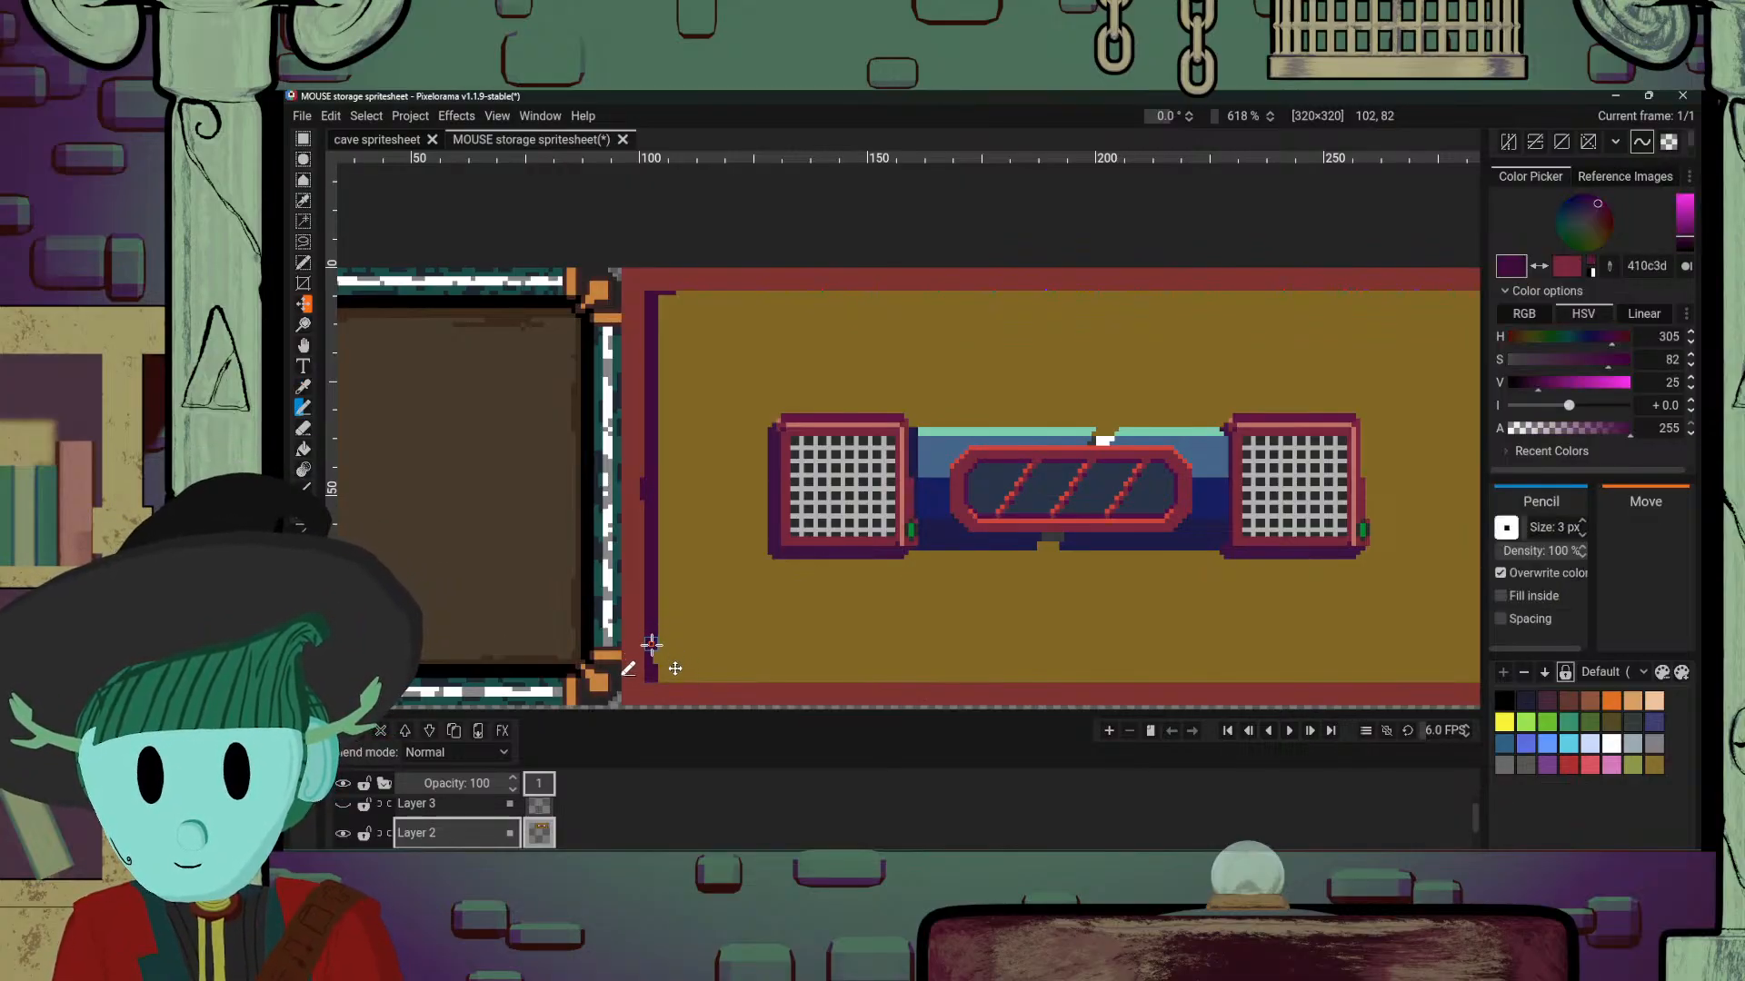
left_click(636, 518, "alt")
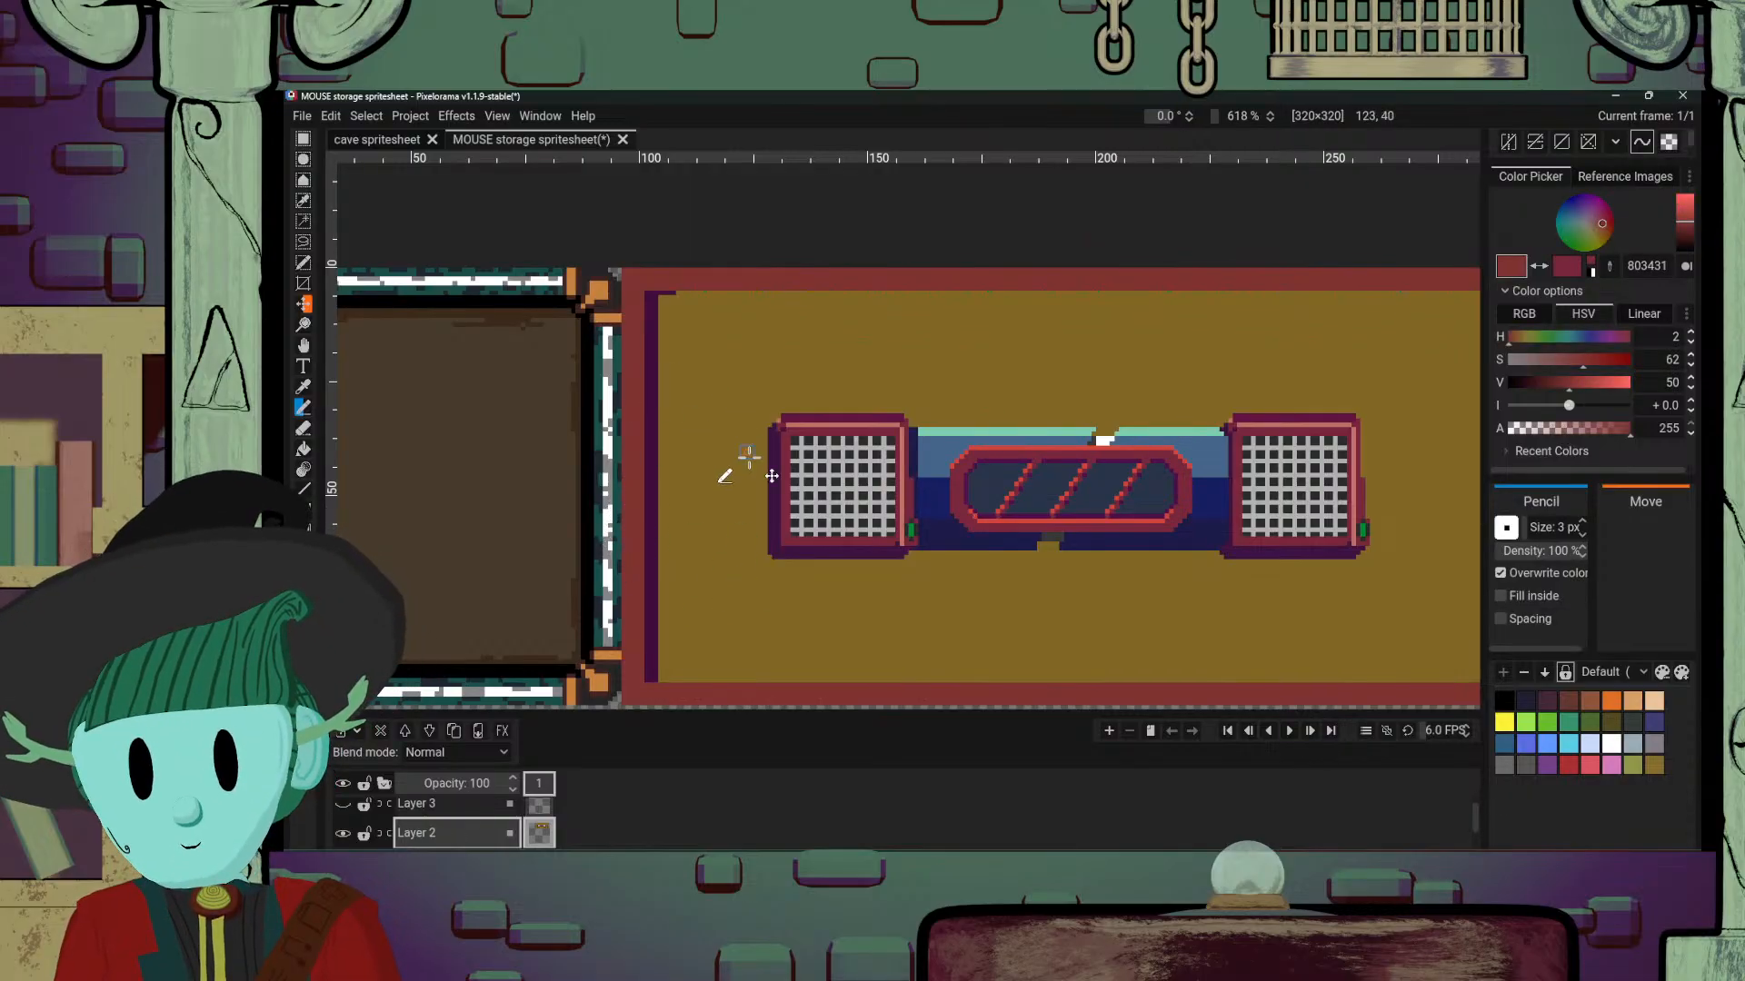
Step: Draw a 3 px dark purple line along the panel's inner lower edge, from the left corner to just past the middle
scroll(727, 481, "down", 3)
scroll(696, 519, "right", 2)
left_click(641, 556, "alt")
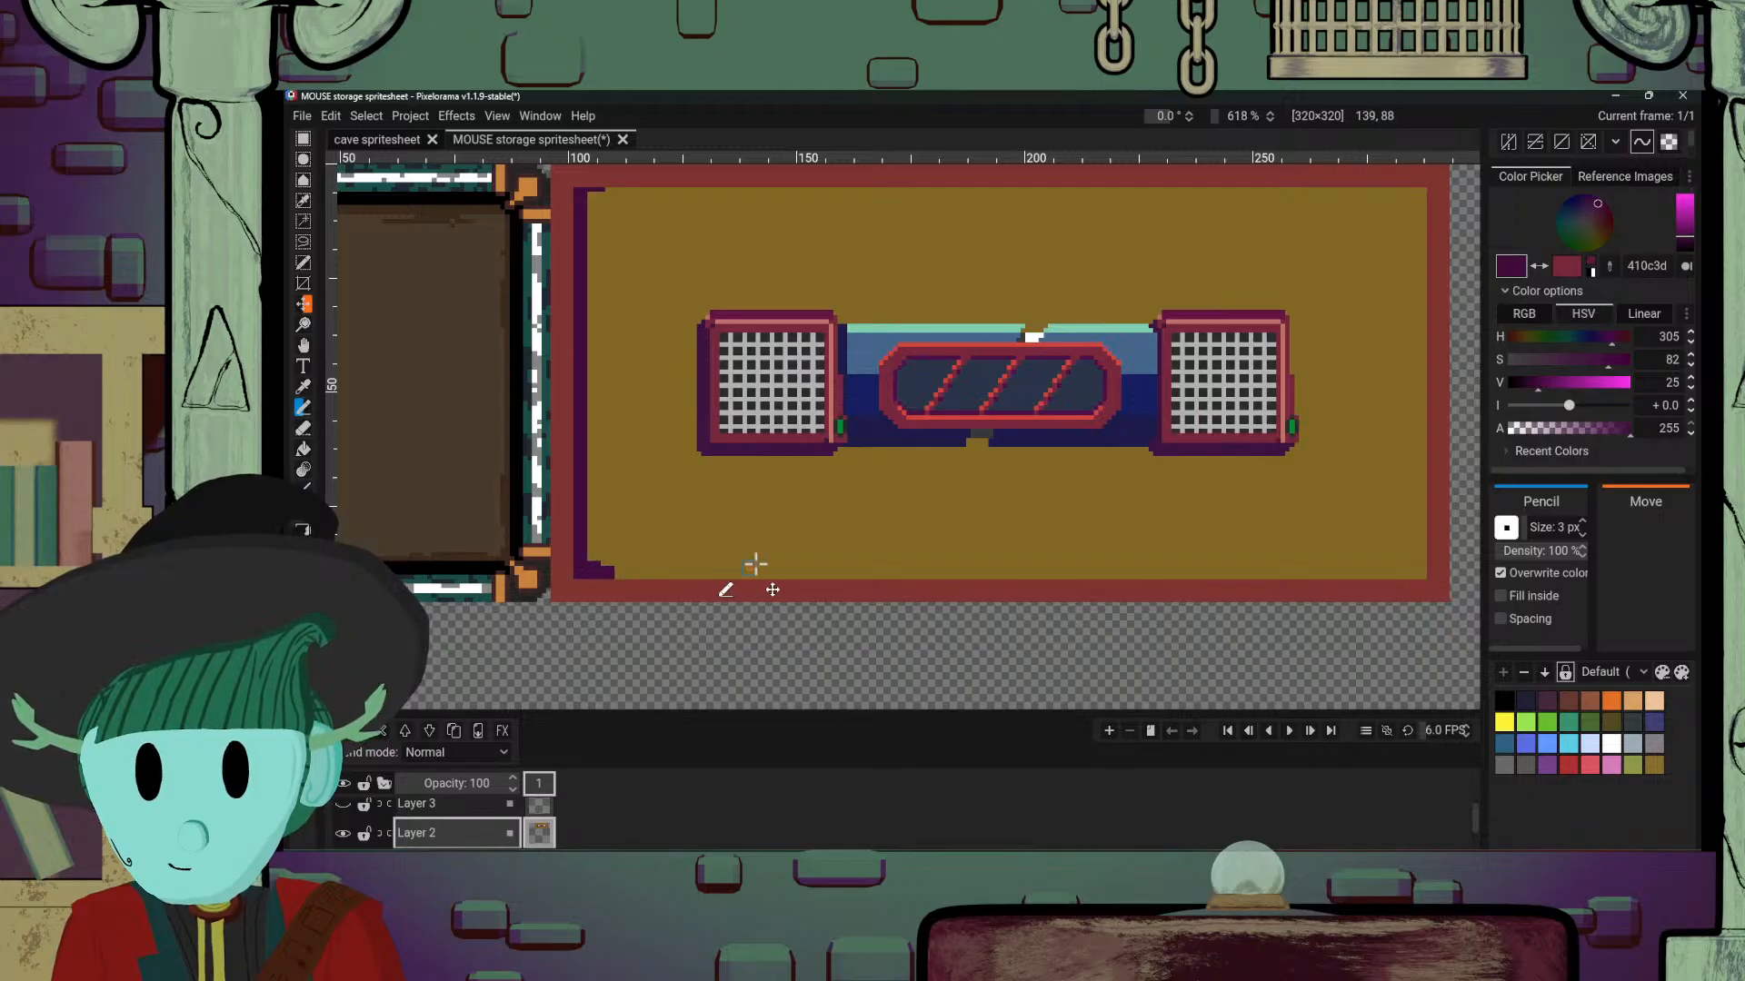
left_click_drag(604, 571, 826, 569)
left_click(497, 116)
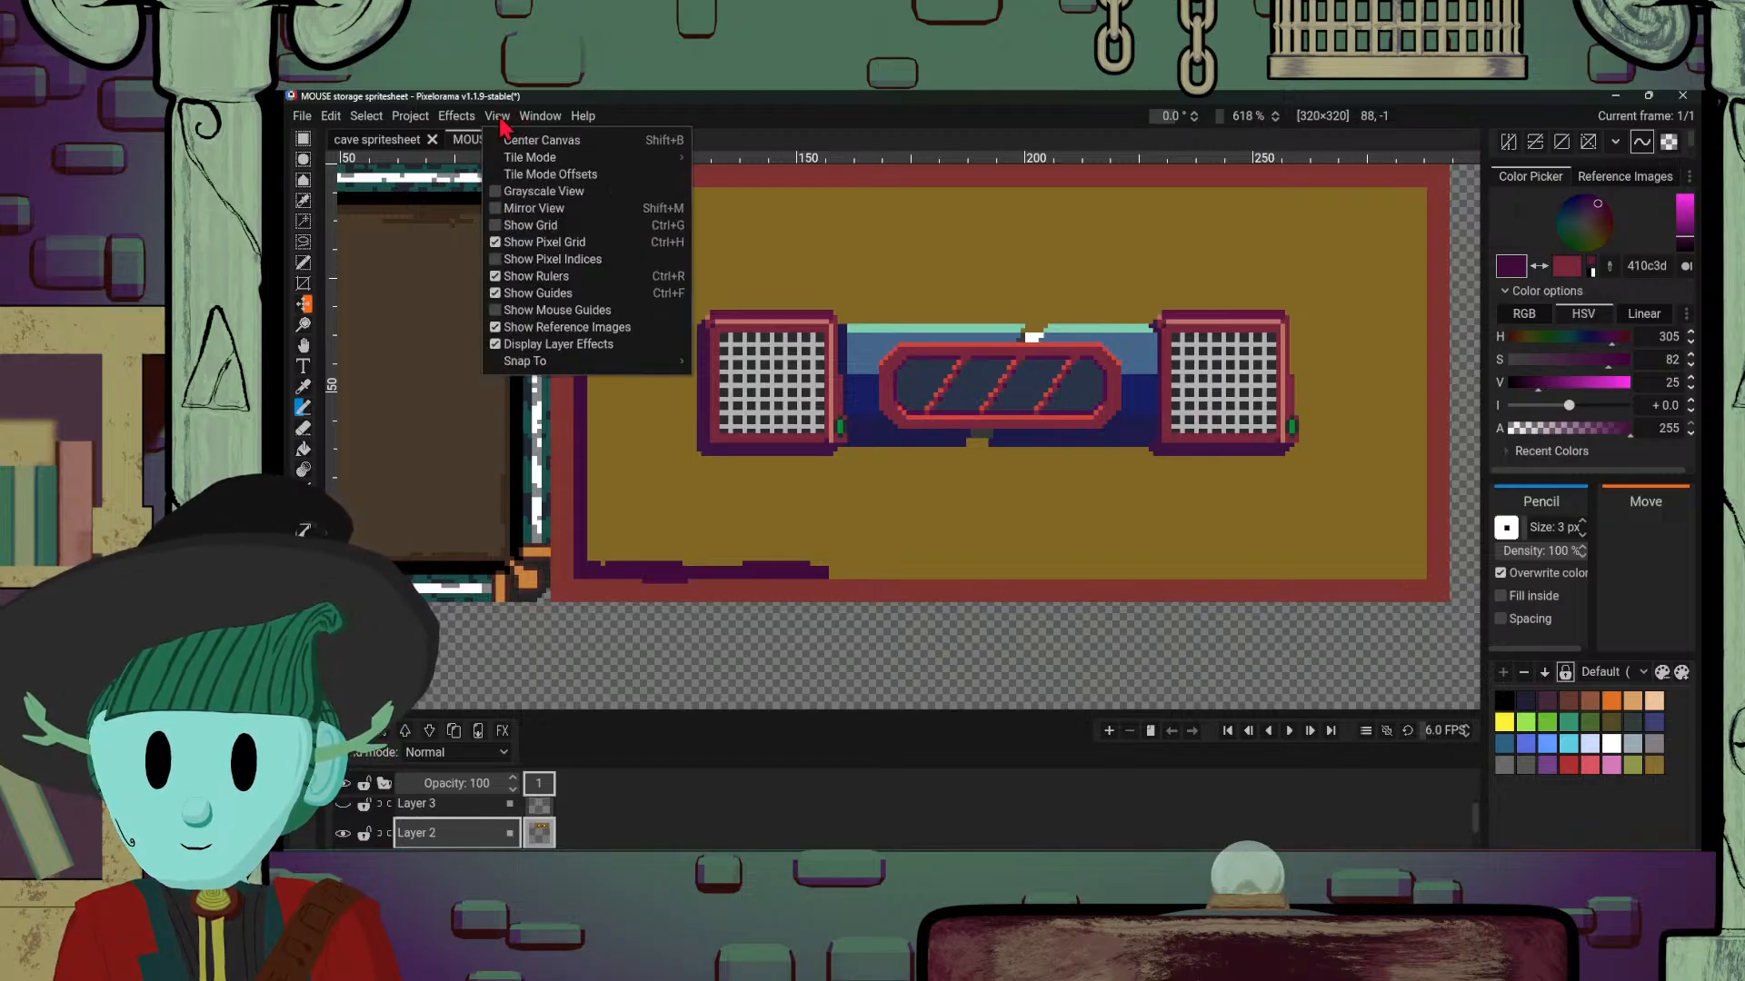
left_click(832, 569)
left_click_drag(859, 574, 1067, 572)
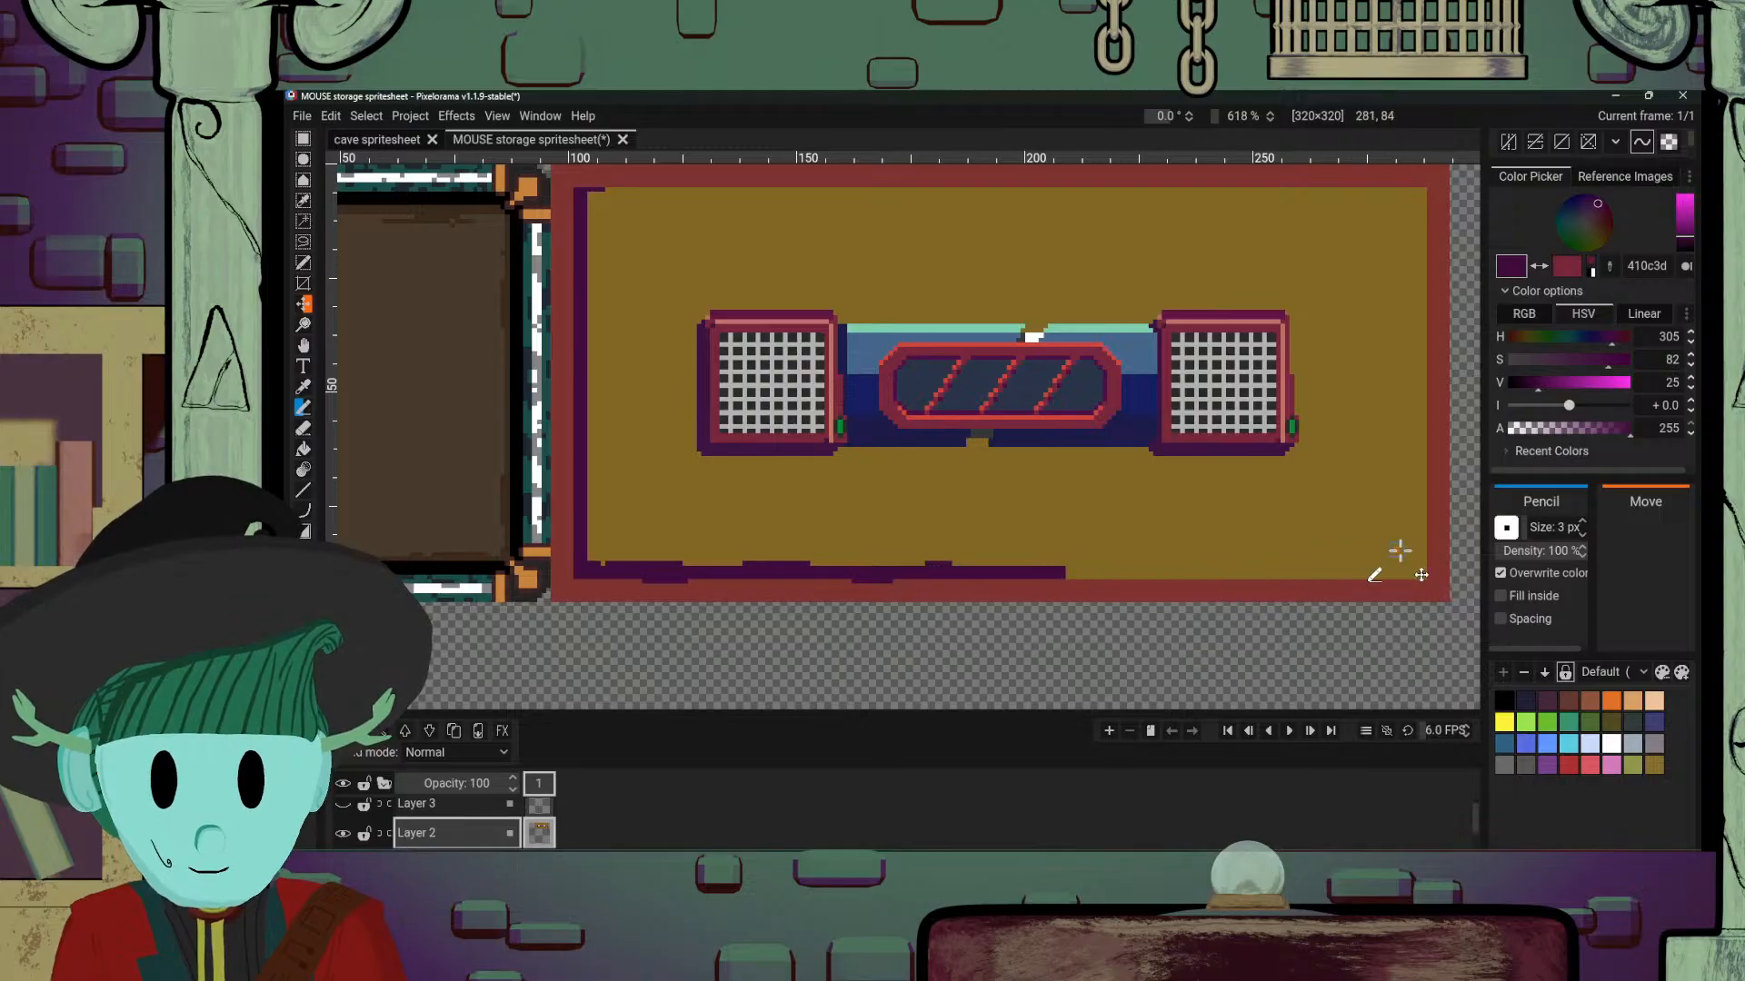
Step: Extend the lower purple line to the panel's right corner and clean its ragged pixels with 803431 and 806725
left_click_drag(1416, 545, 1420, 577)
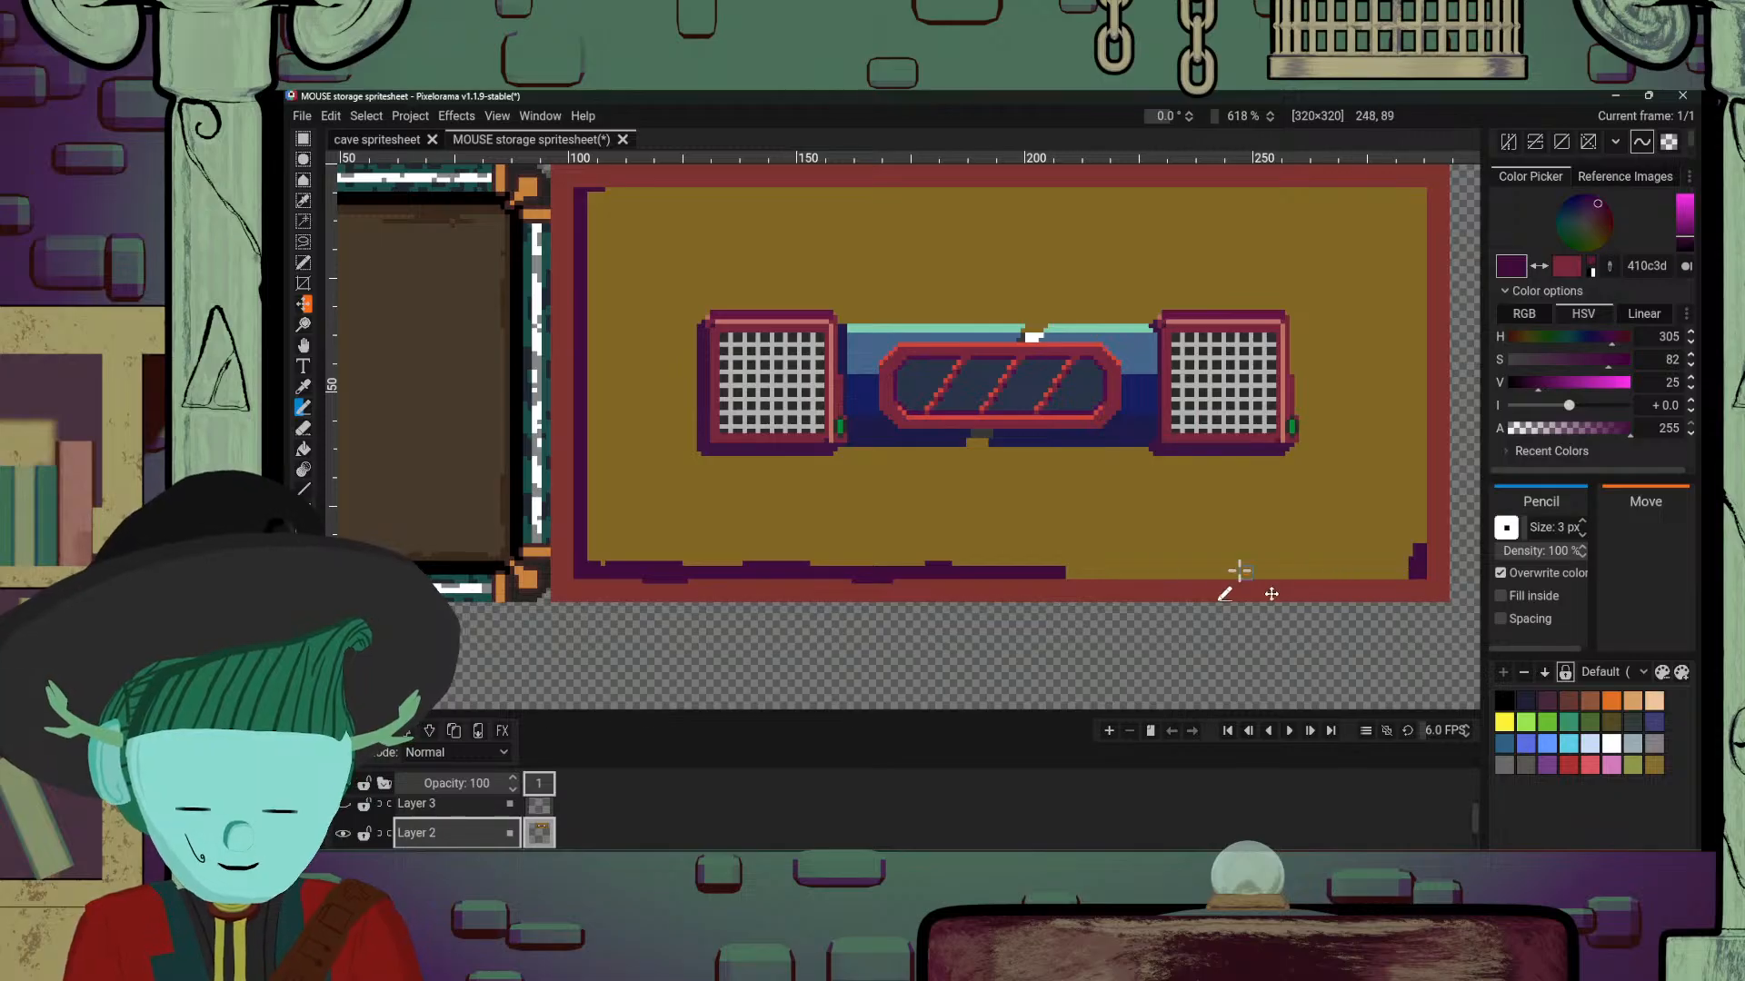
left_click_drag(1061, 573, 1305, 572)
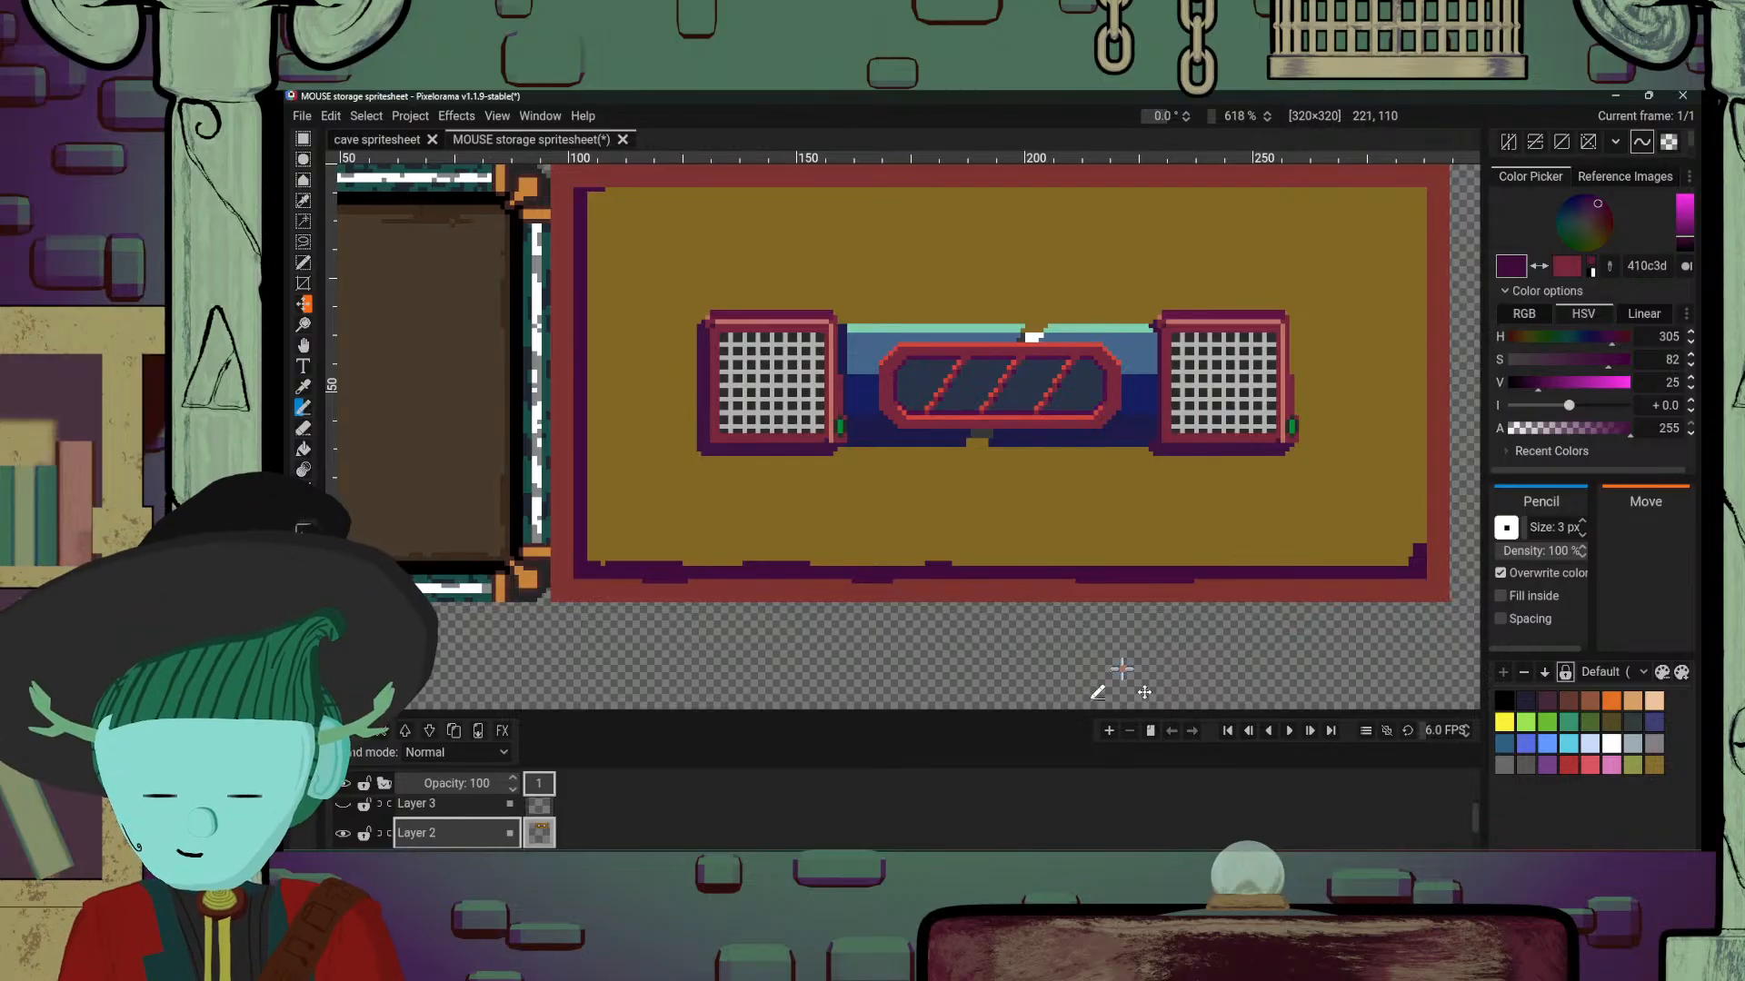
left_click(1079, 591, "alt")
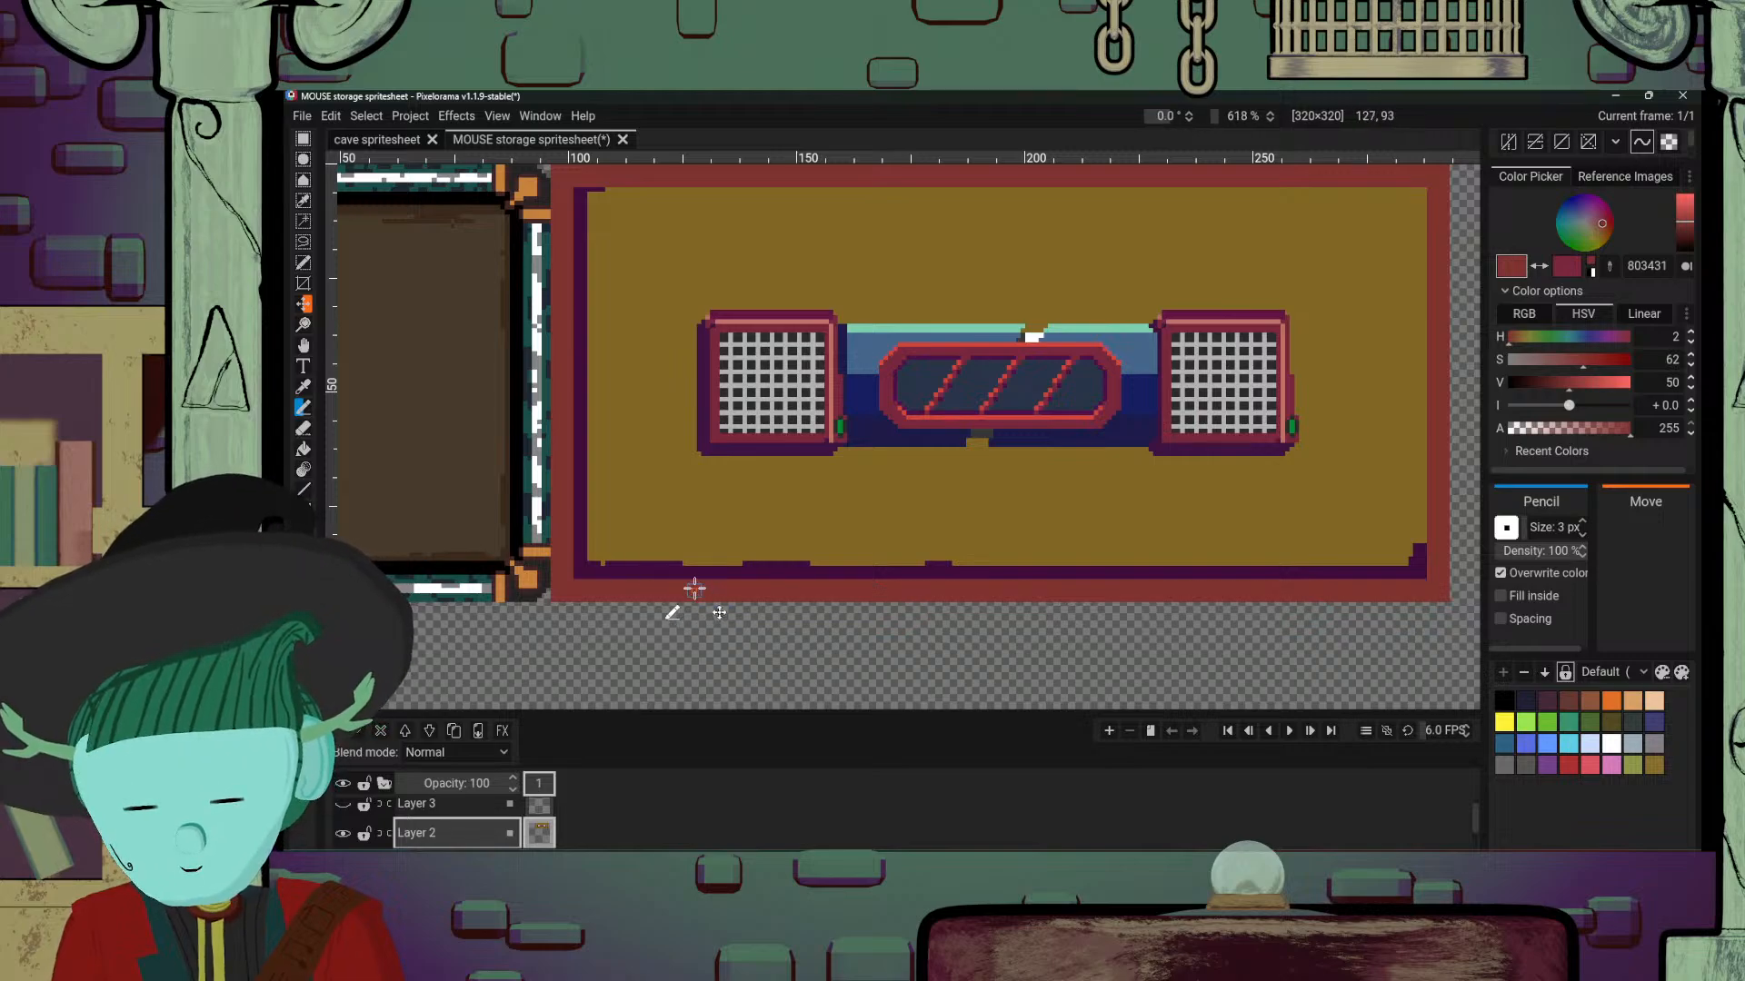
left_click(650, 549, "alt")
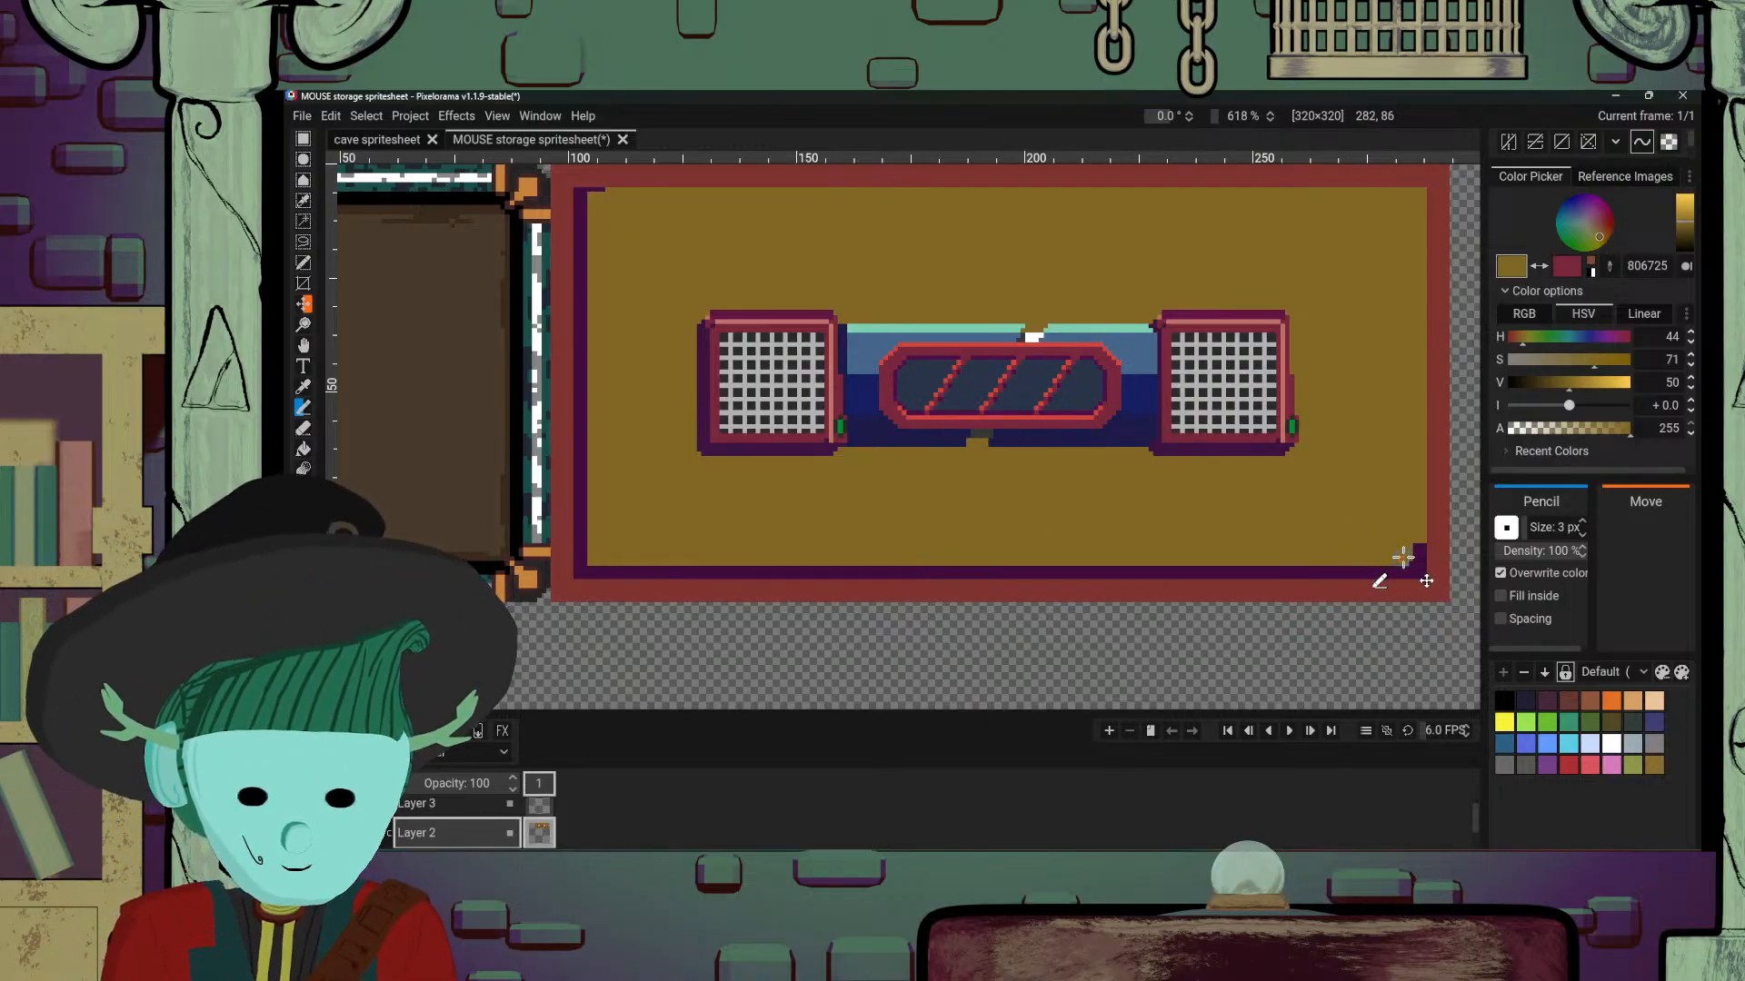
Step: Resample the dark purple 410c3d and draw a 3 px line down the panel's inner right edge
left_click_drag(1238, 463, 1051, 461)
mouse_move(1152, 522)
left_mouse_down()
mouse_move(1183, 554)
mouse_move(1197, 520)
left_mouse_up()
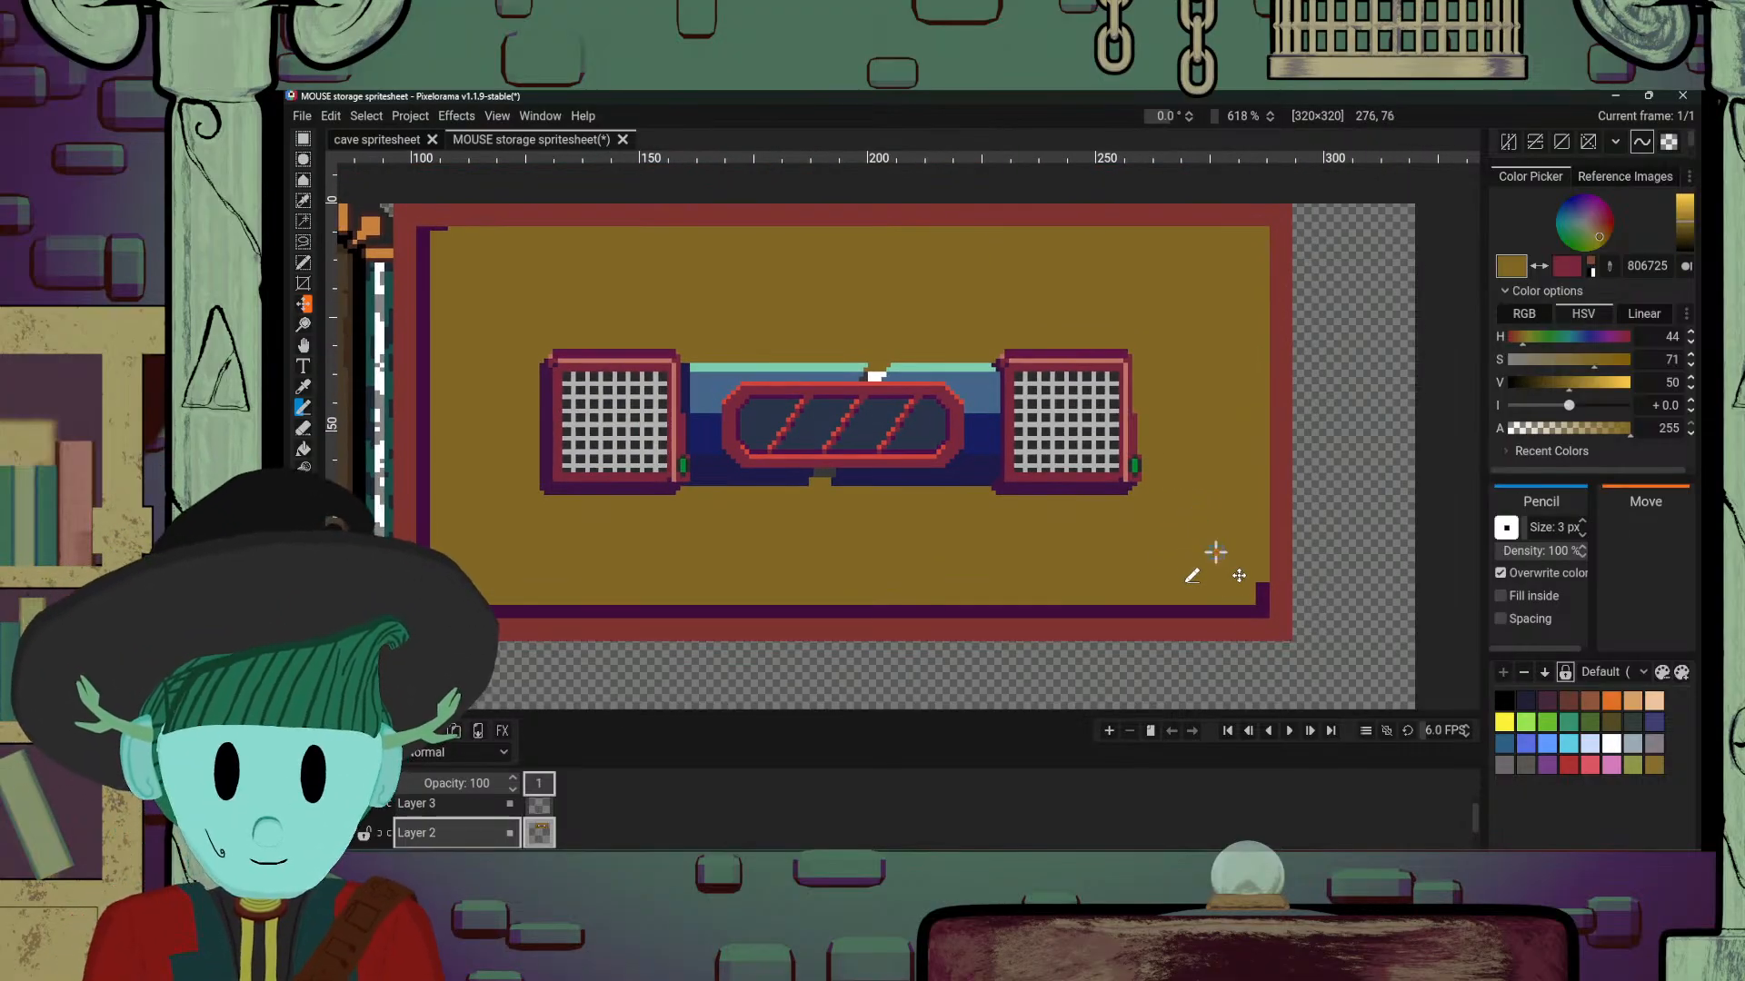
left_click(1261, 601, "alt")
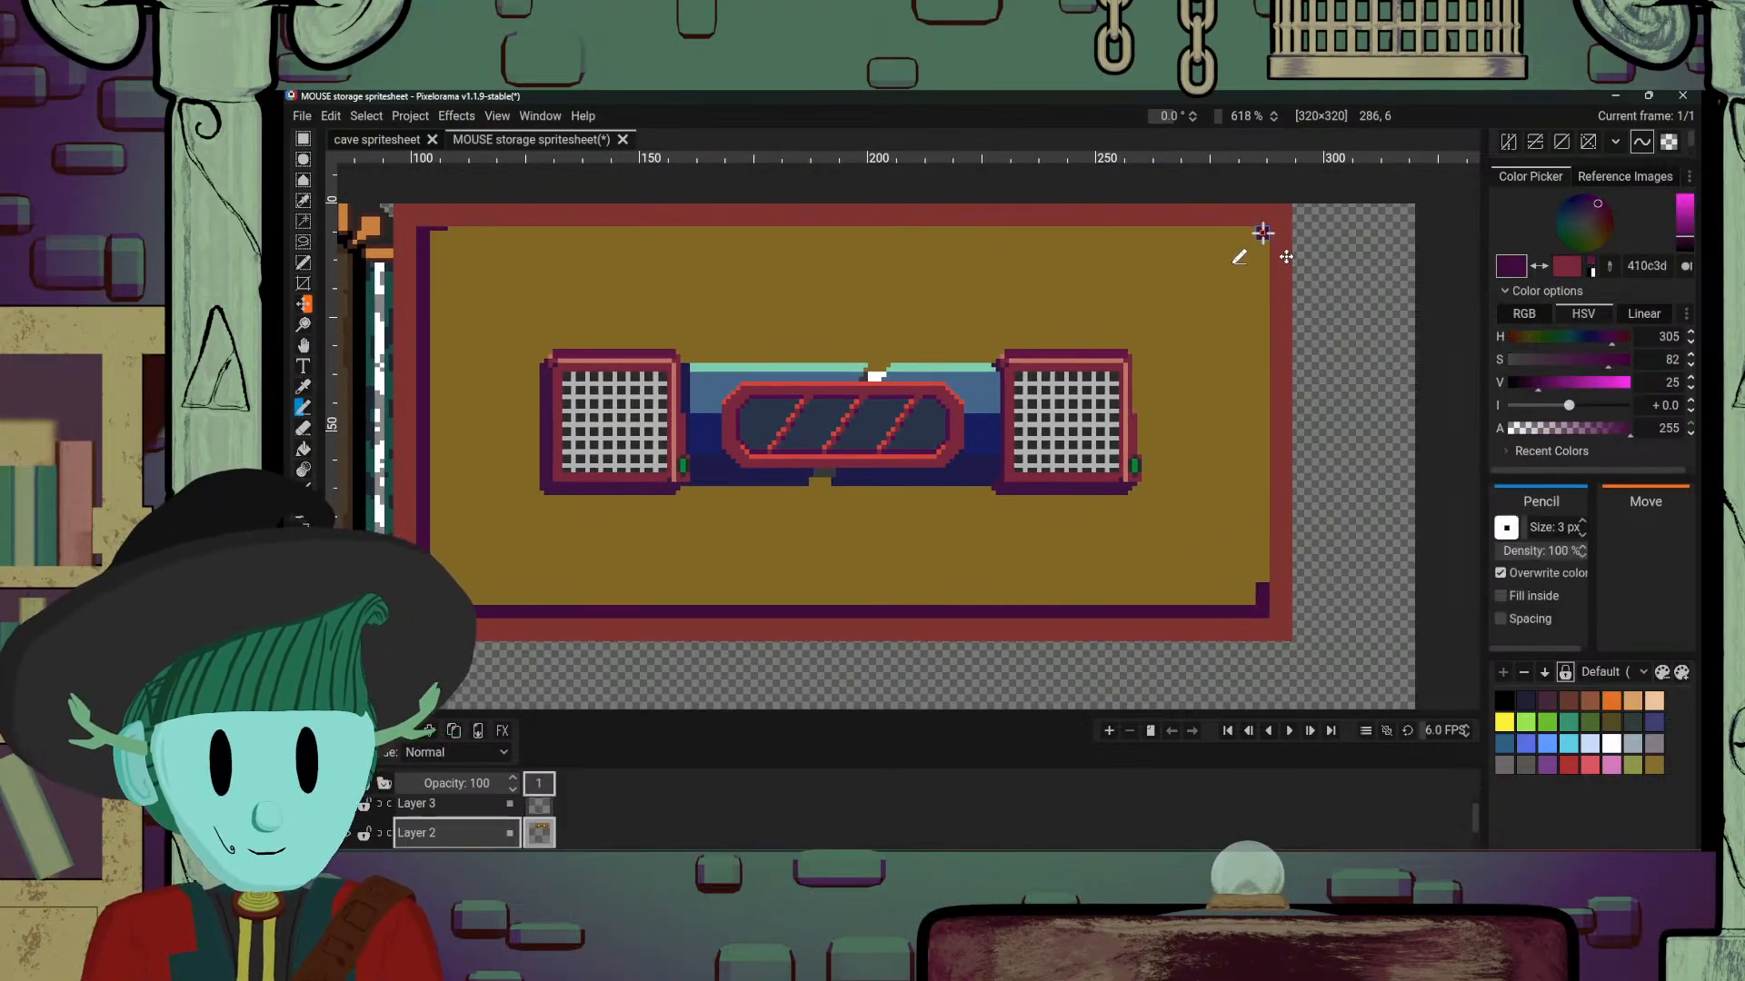
left_click_drag(1263, 233, 1255, 601)
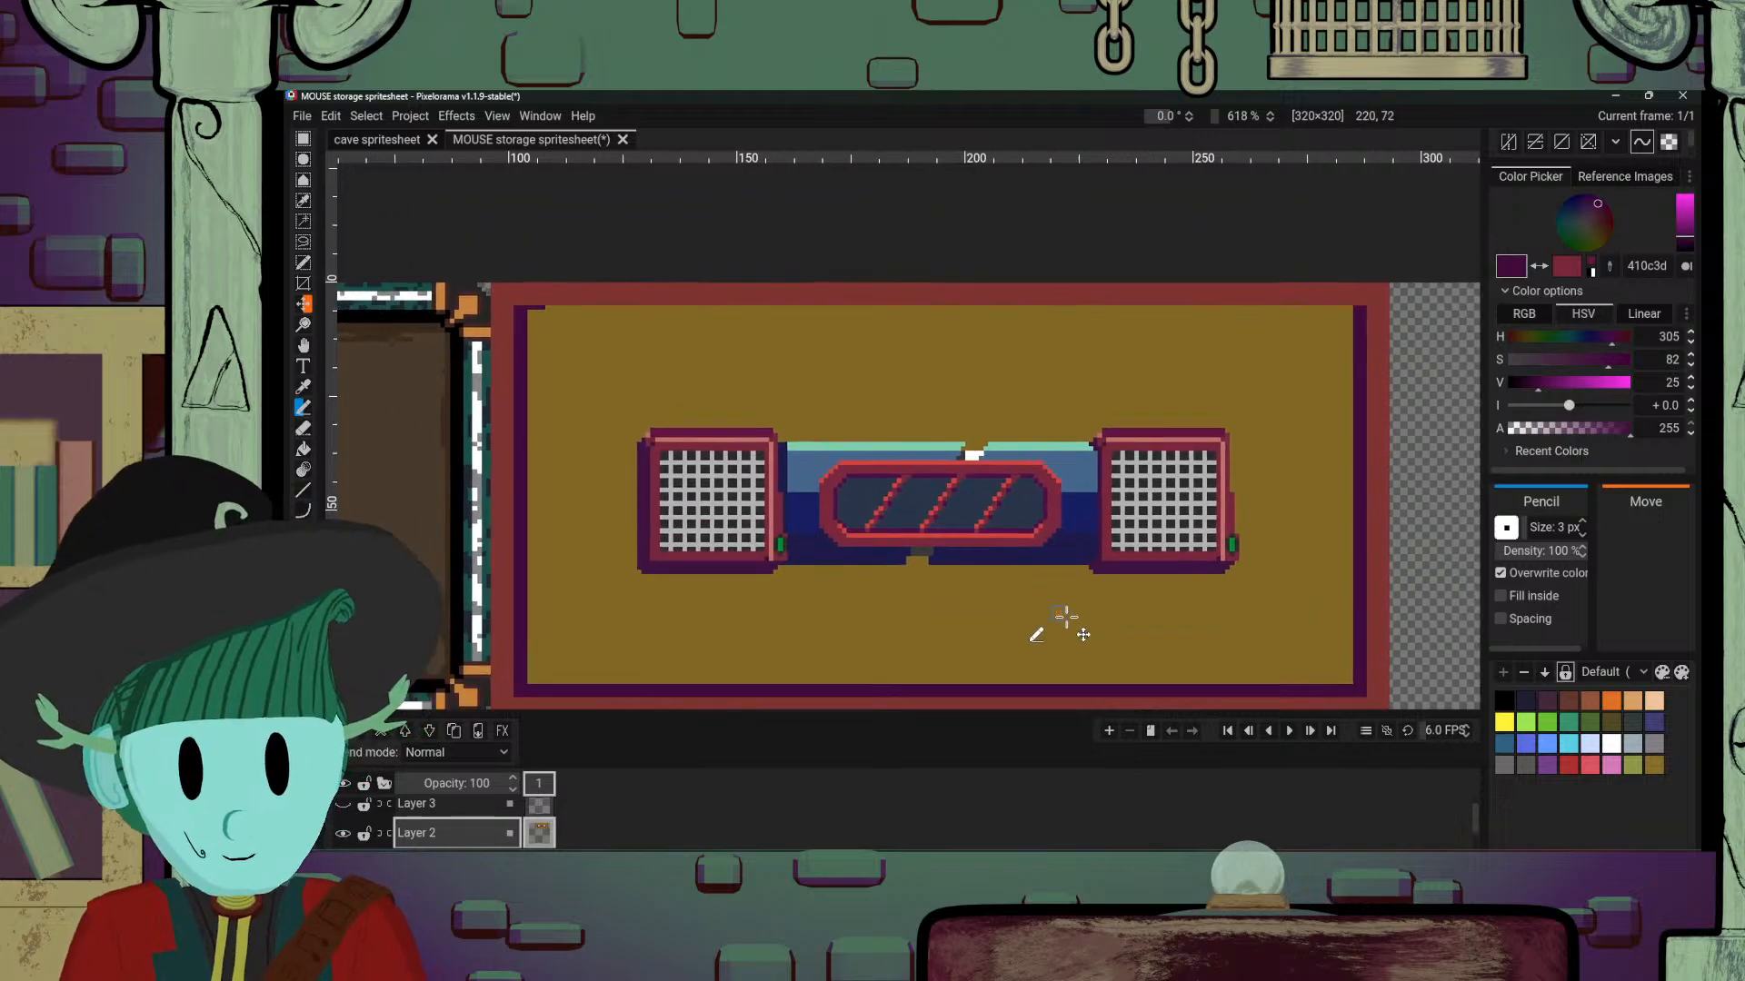
Step: Draw a 3 px dark purple line along the panel's inner upper edge, from the left corner to the right corner
left_click_drag(1066, 617, 1095, 648)
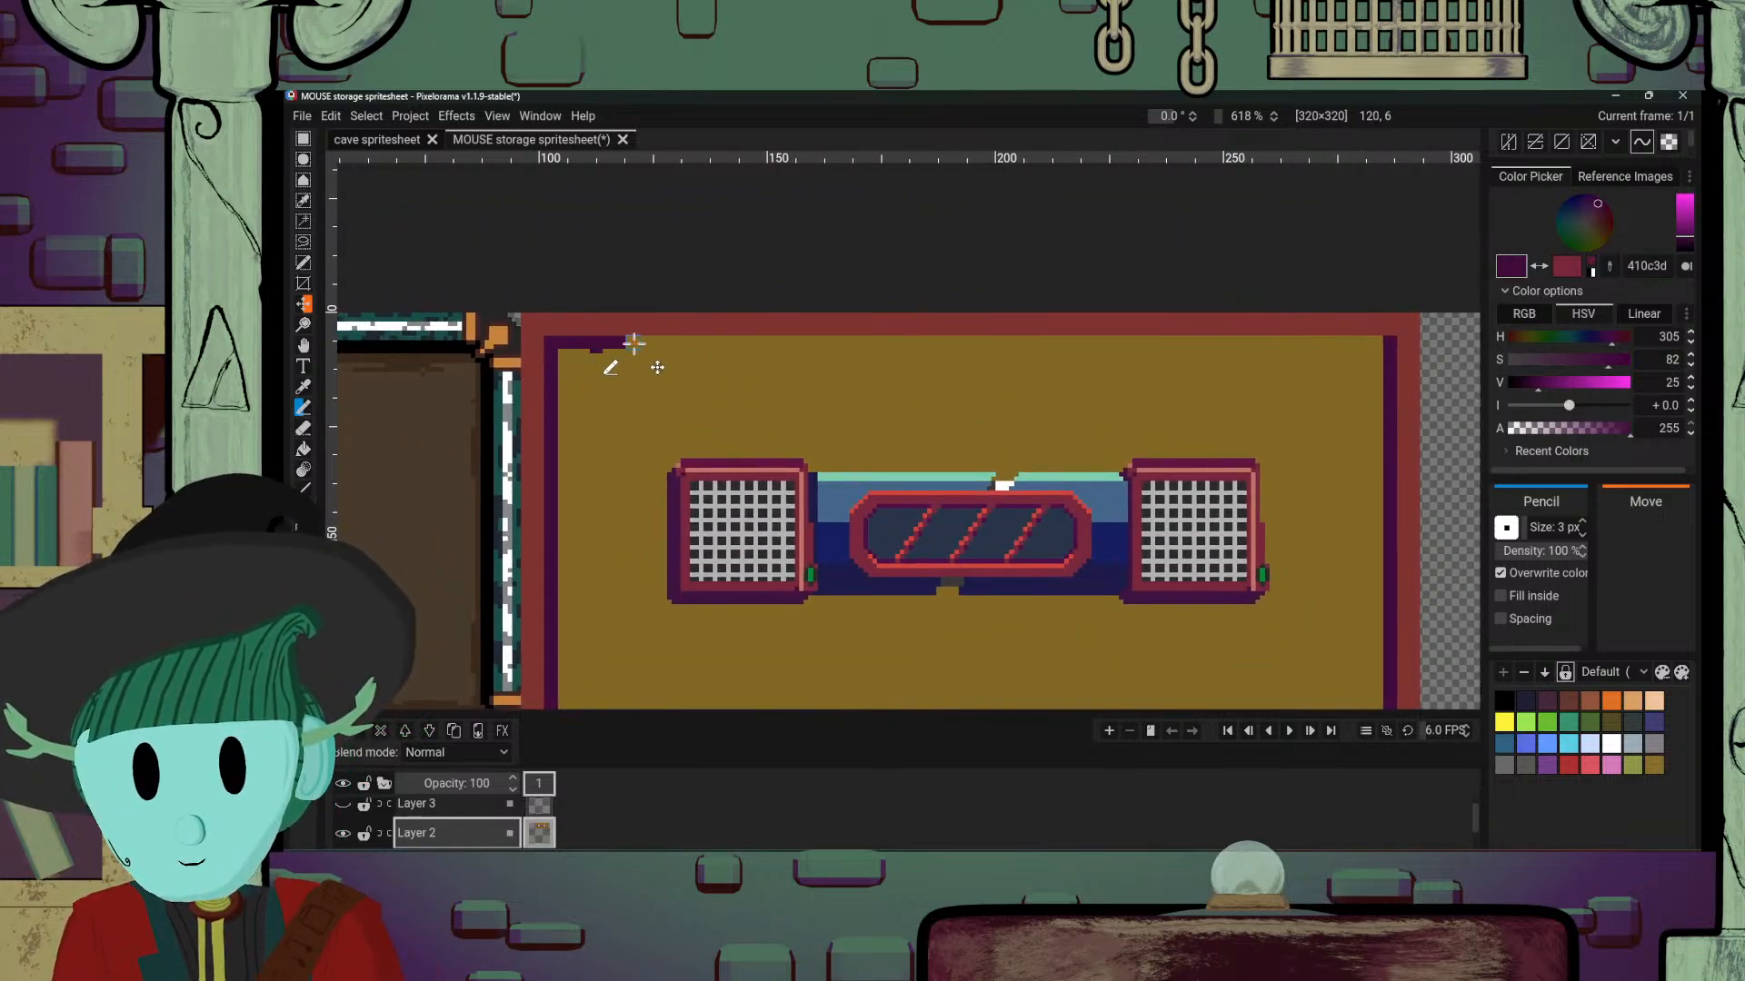
left_click_drag(634, 343, 949, 343)
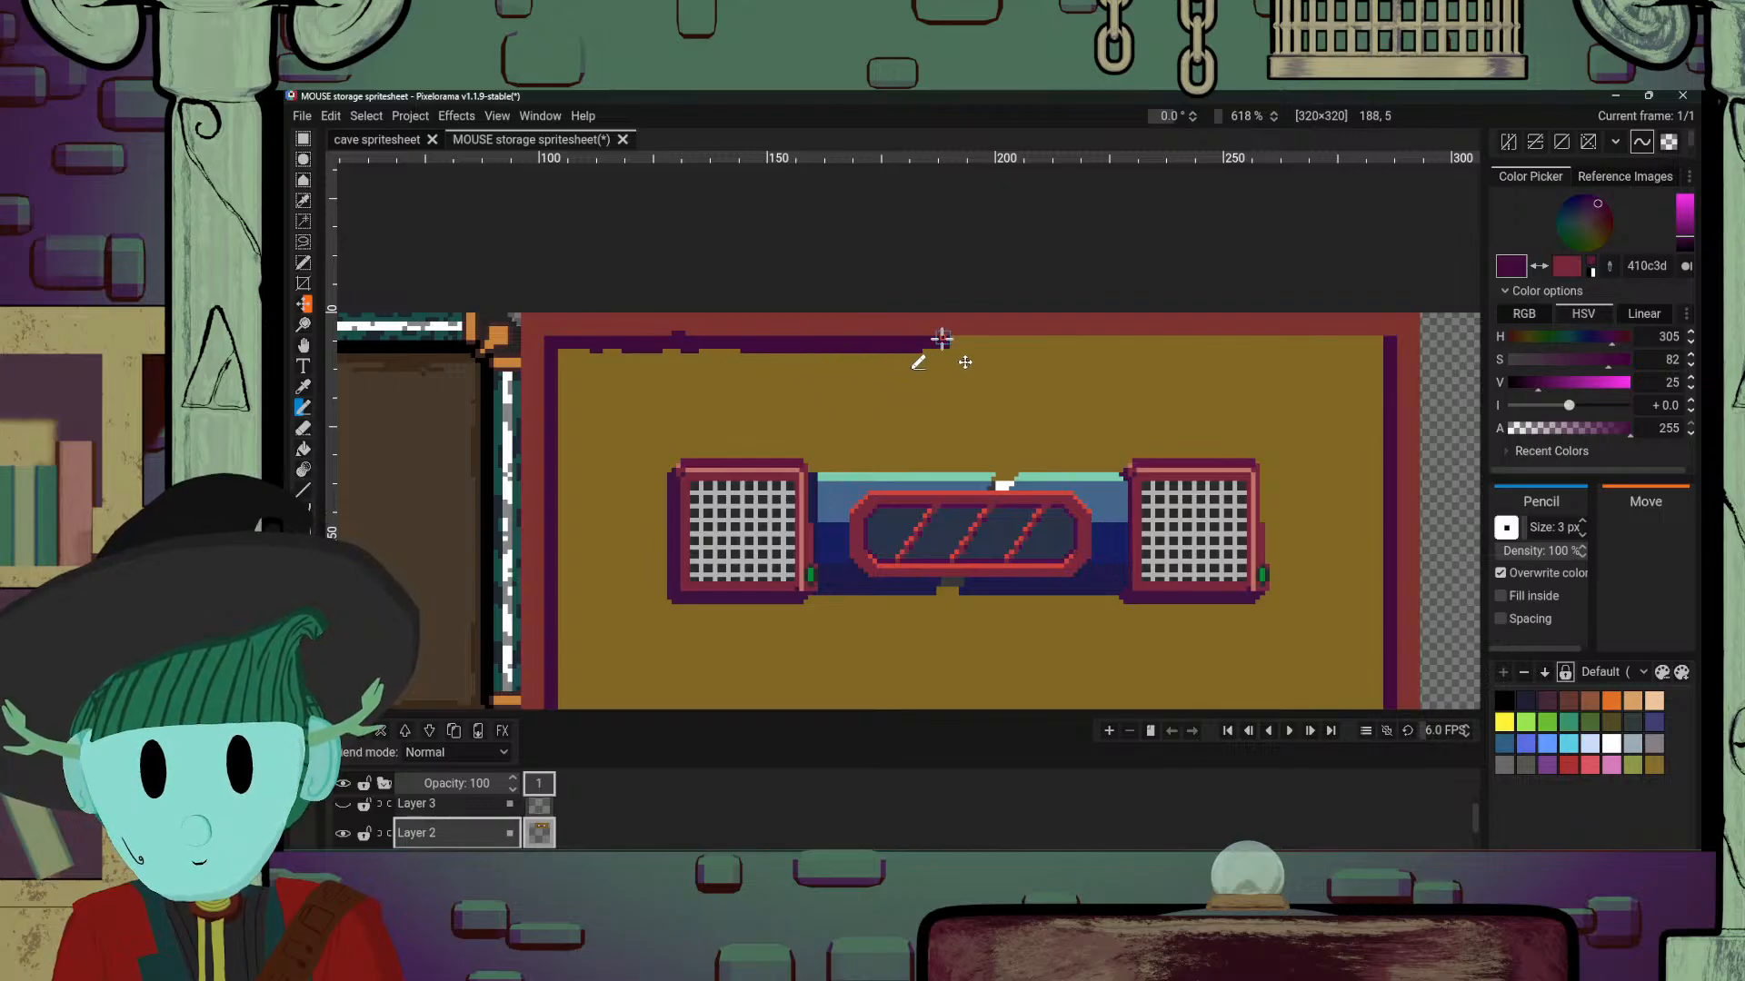
scroll(1091, 373, "right", 3)
mouse_move(1231, 339)
left_mouse_down()
mouse_move(800, 336)
mouse_move(1227, 343)
left_mouse_up()
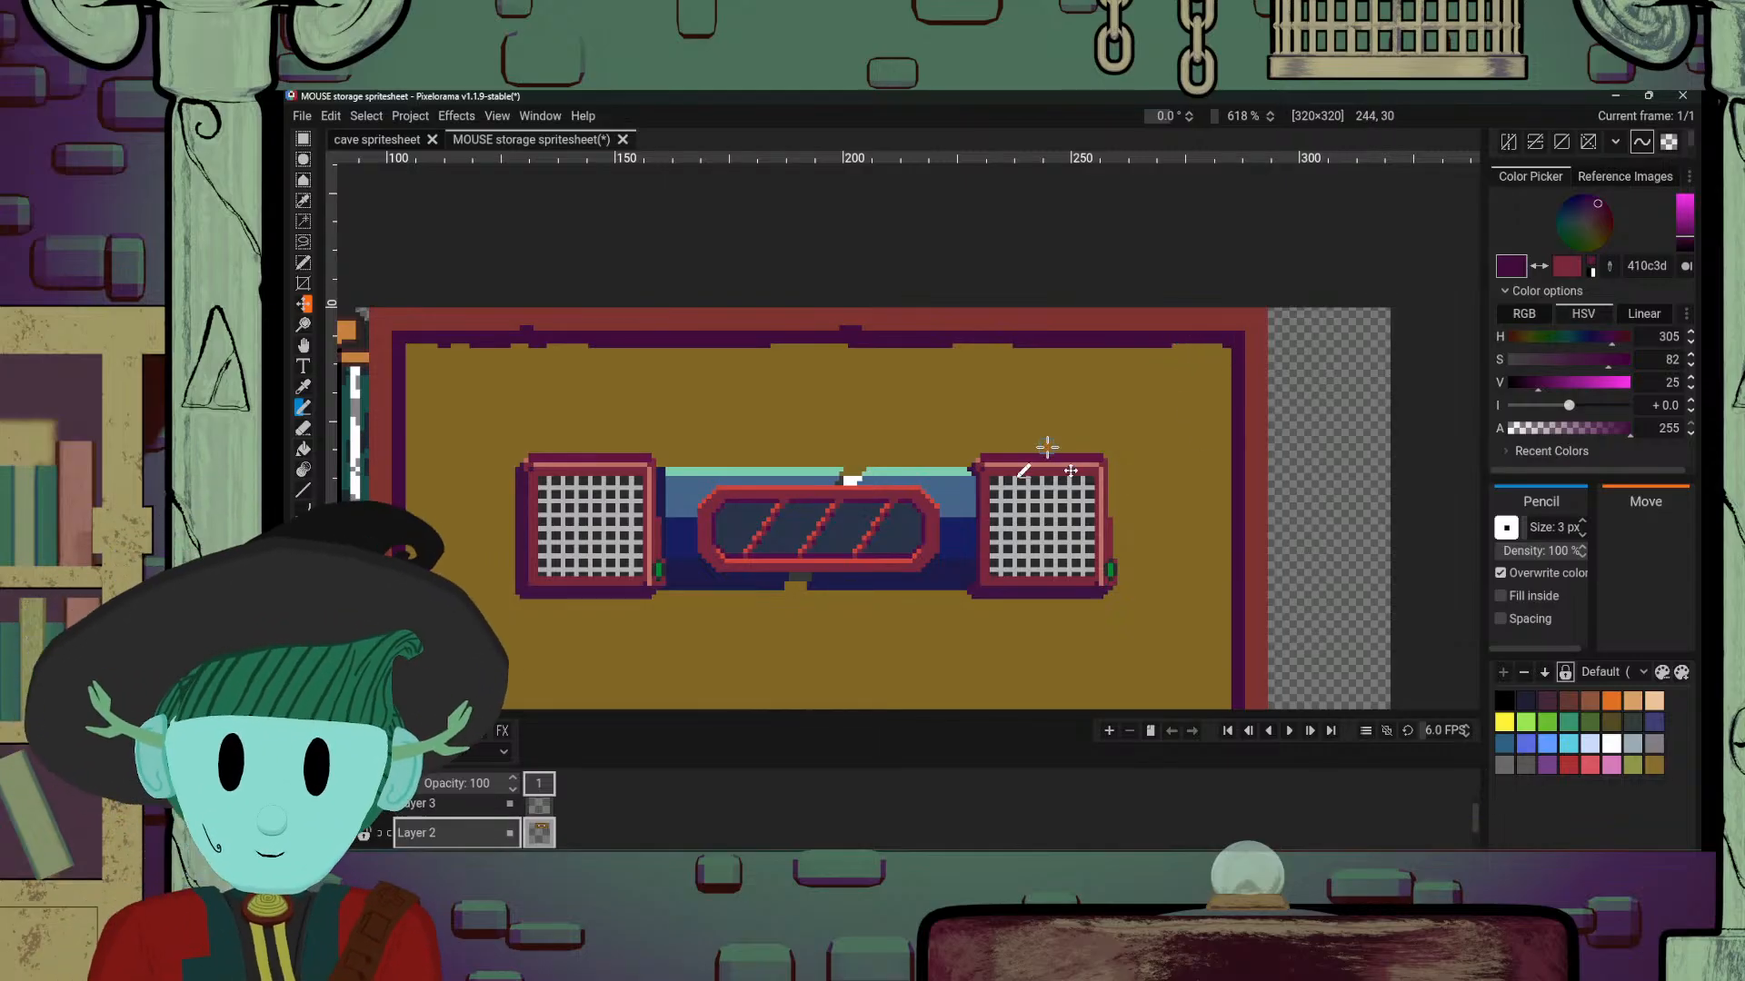
Step: Clean the ragged pixels along the upper purple line's left half with 803431, 806725 and 410c3d
left_click(941, 329, "alt")
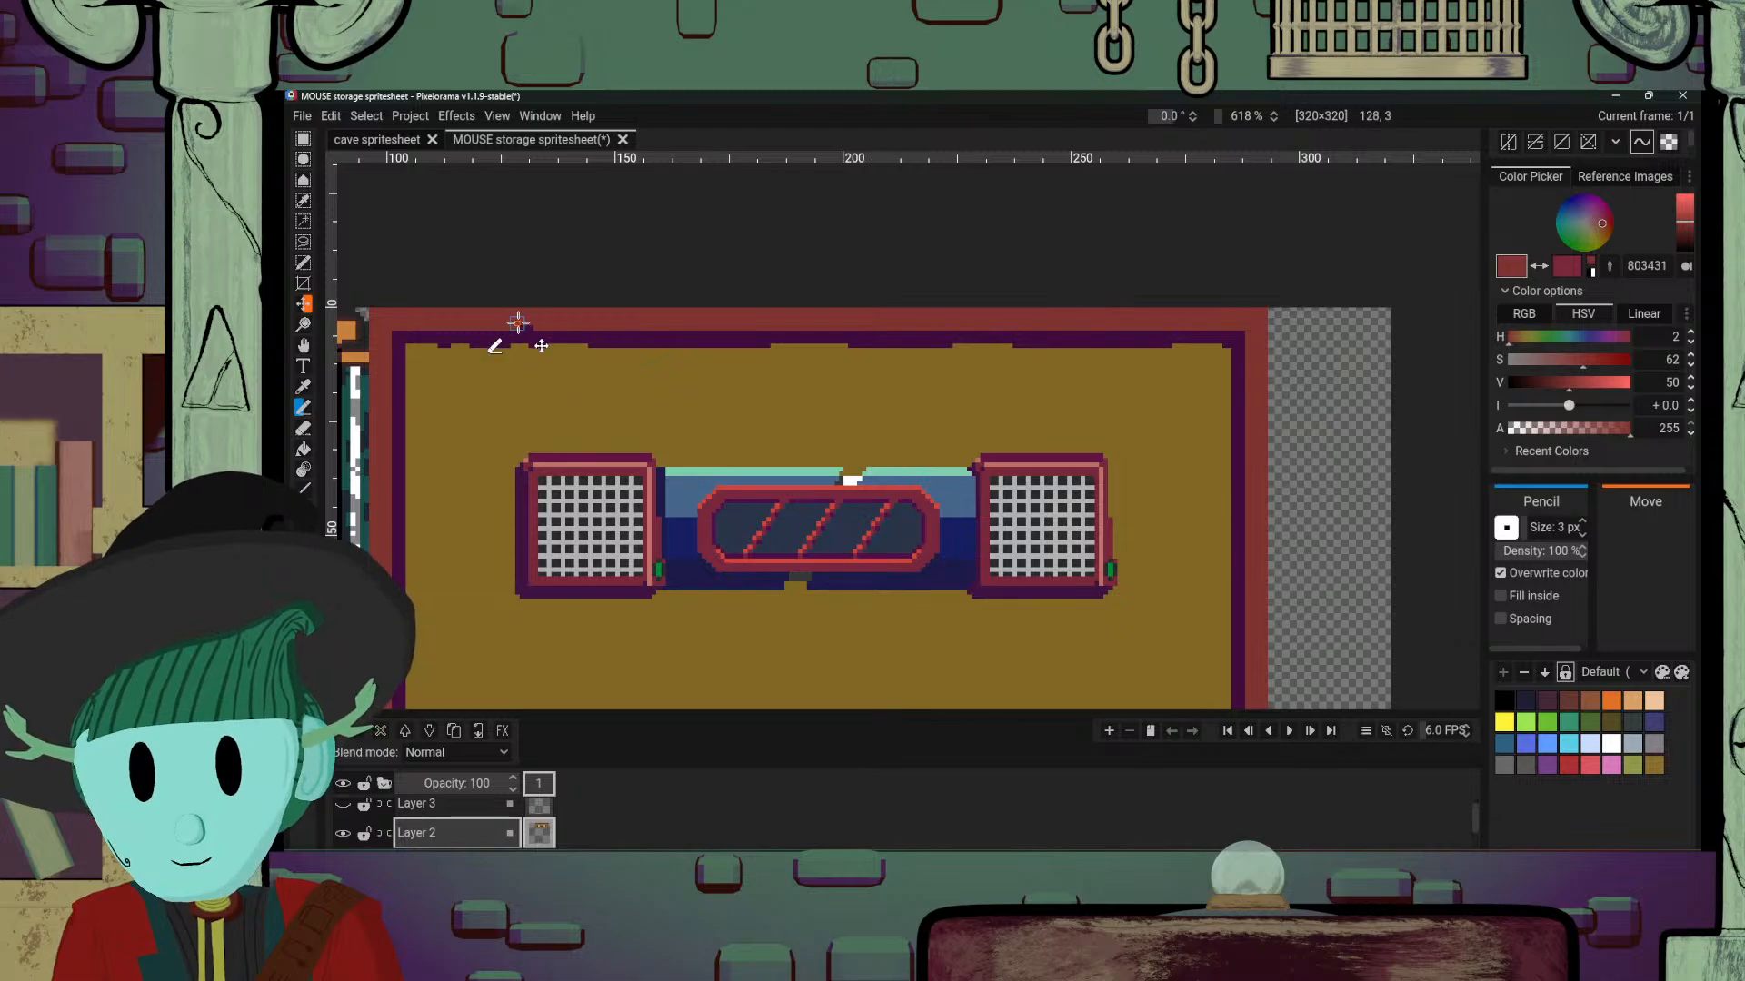
left_click_drag(567, 434, 623, 461)
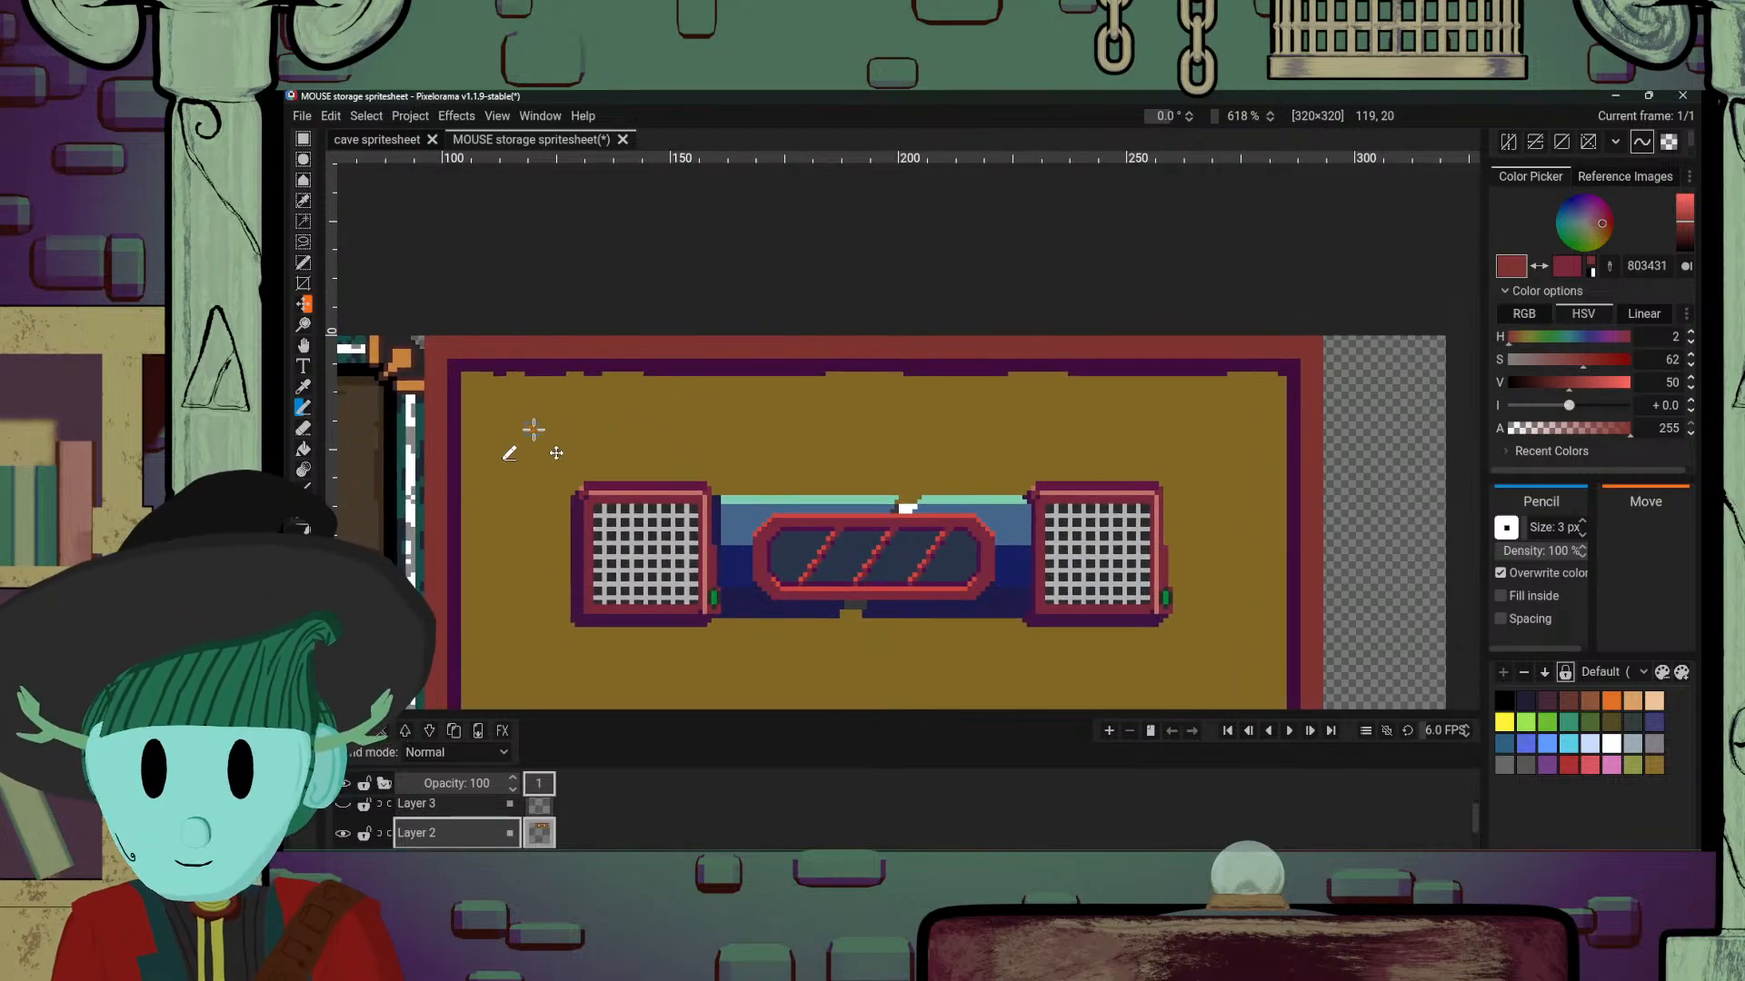
left_click(495, 393, "alt")
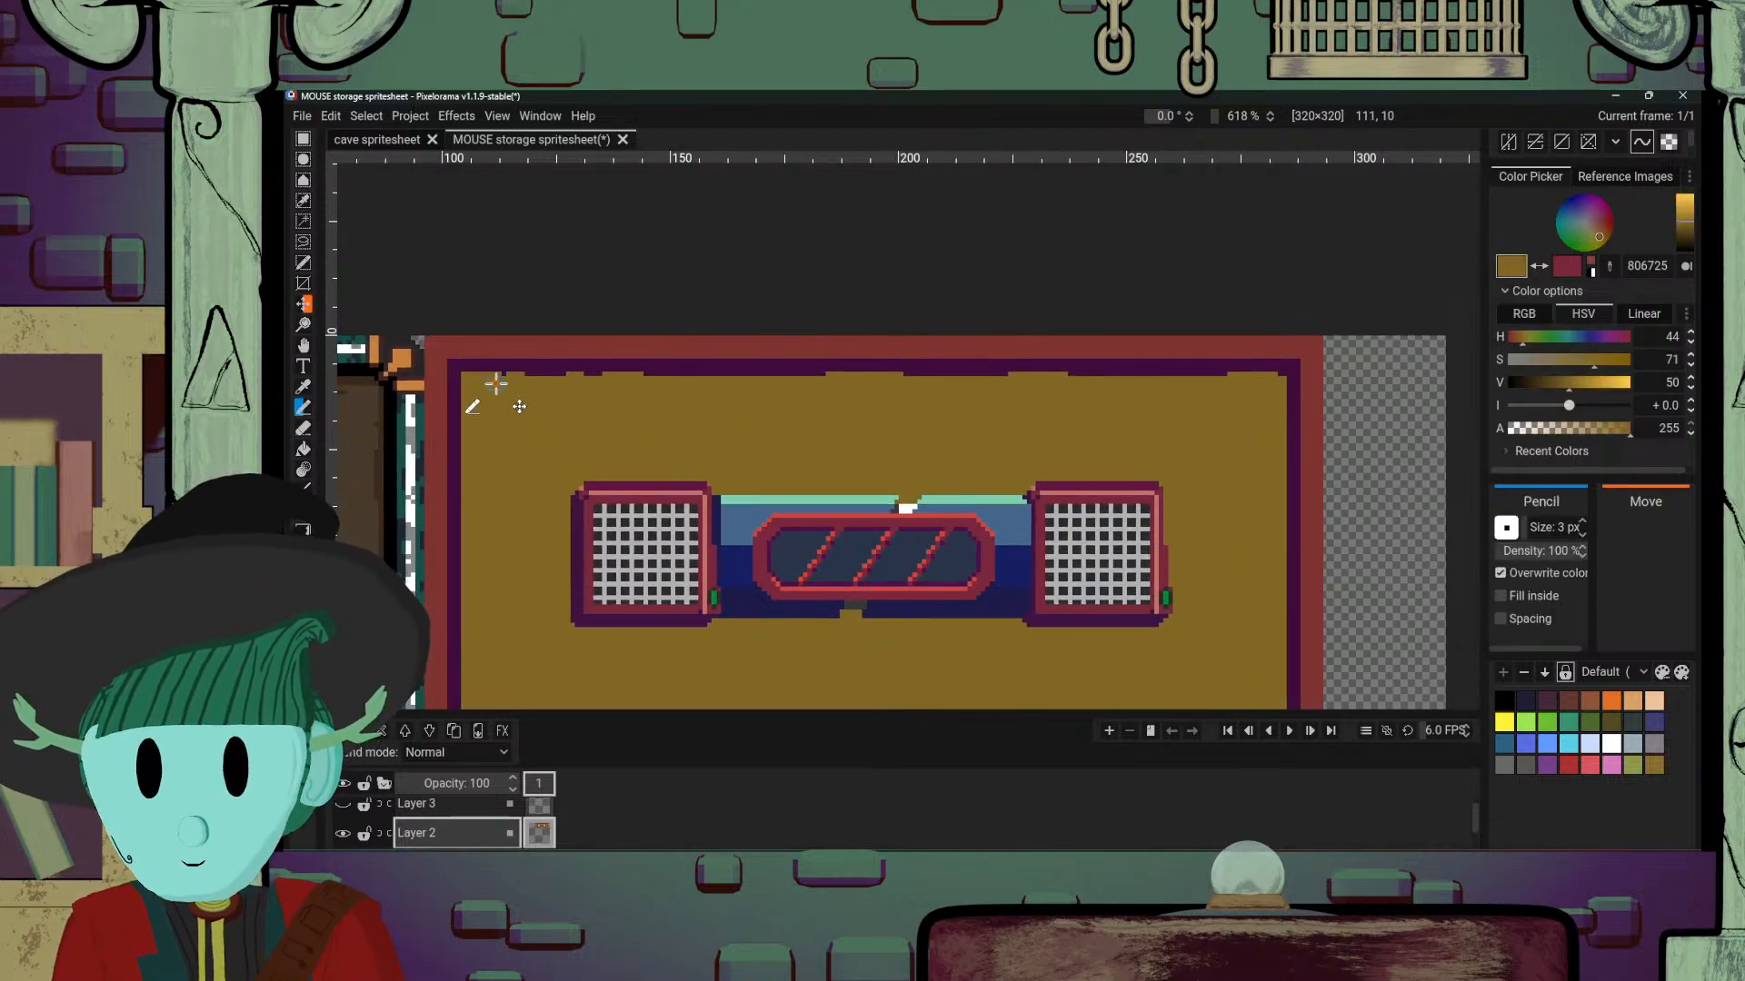
left_click_drag(559, 379, 553, 380)
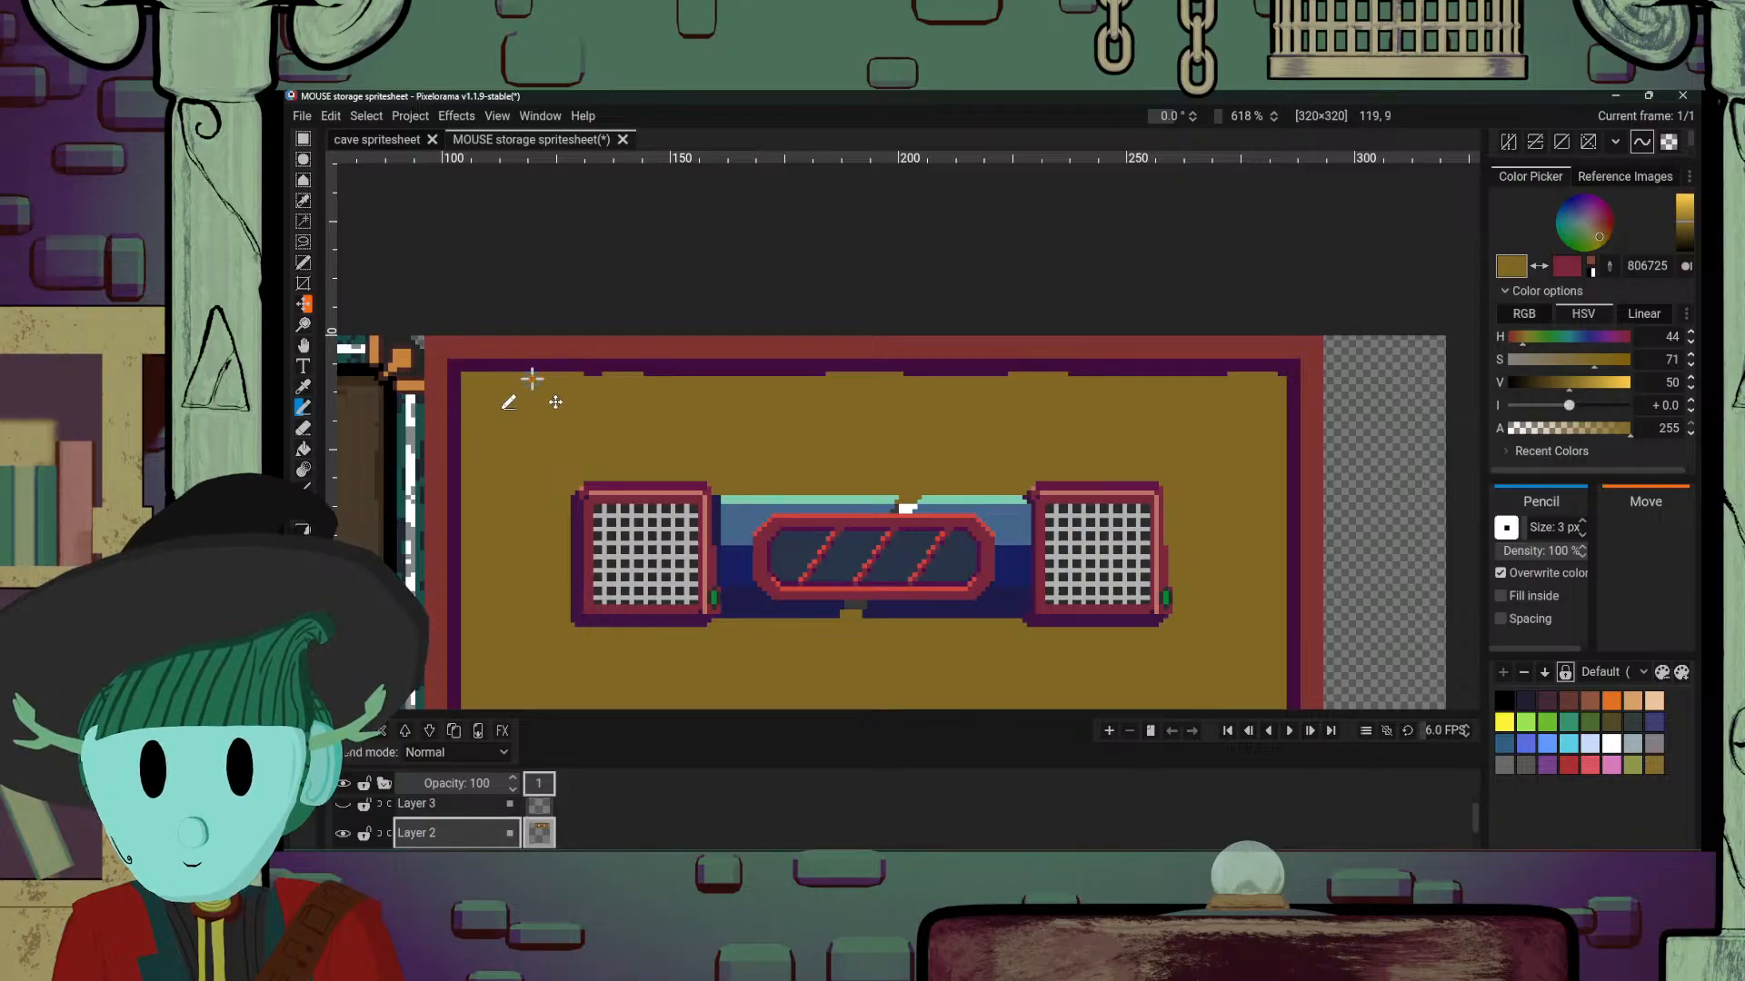
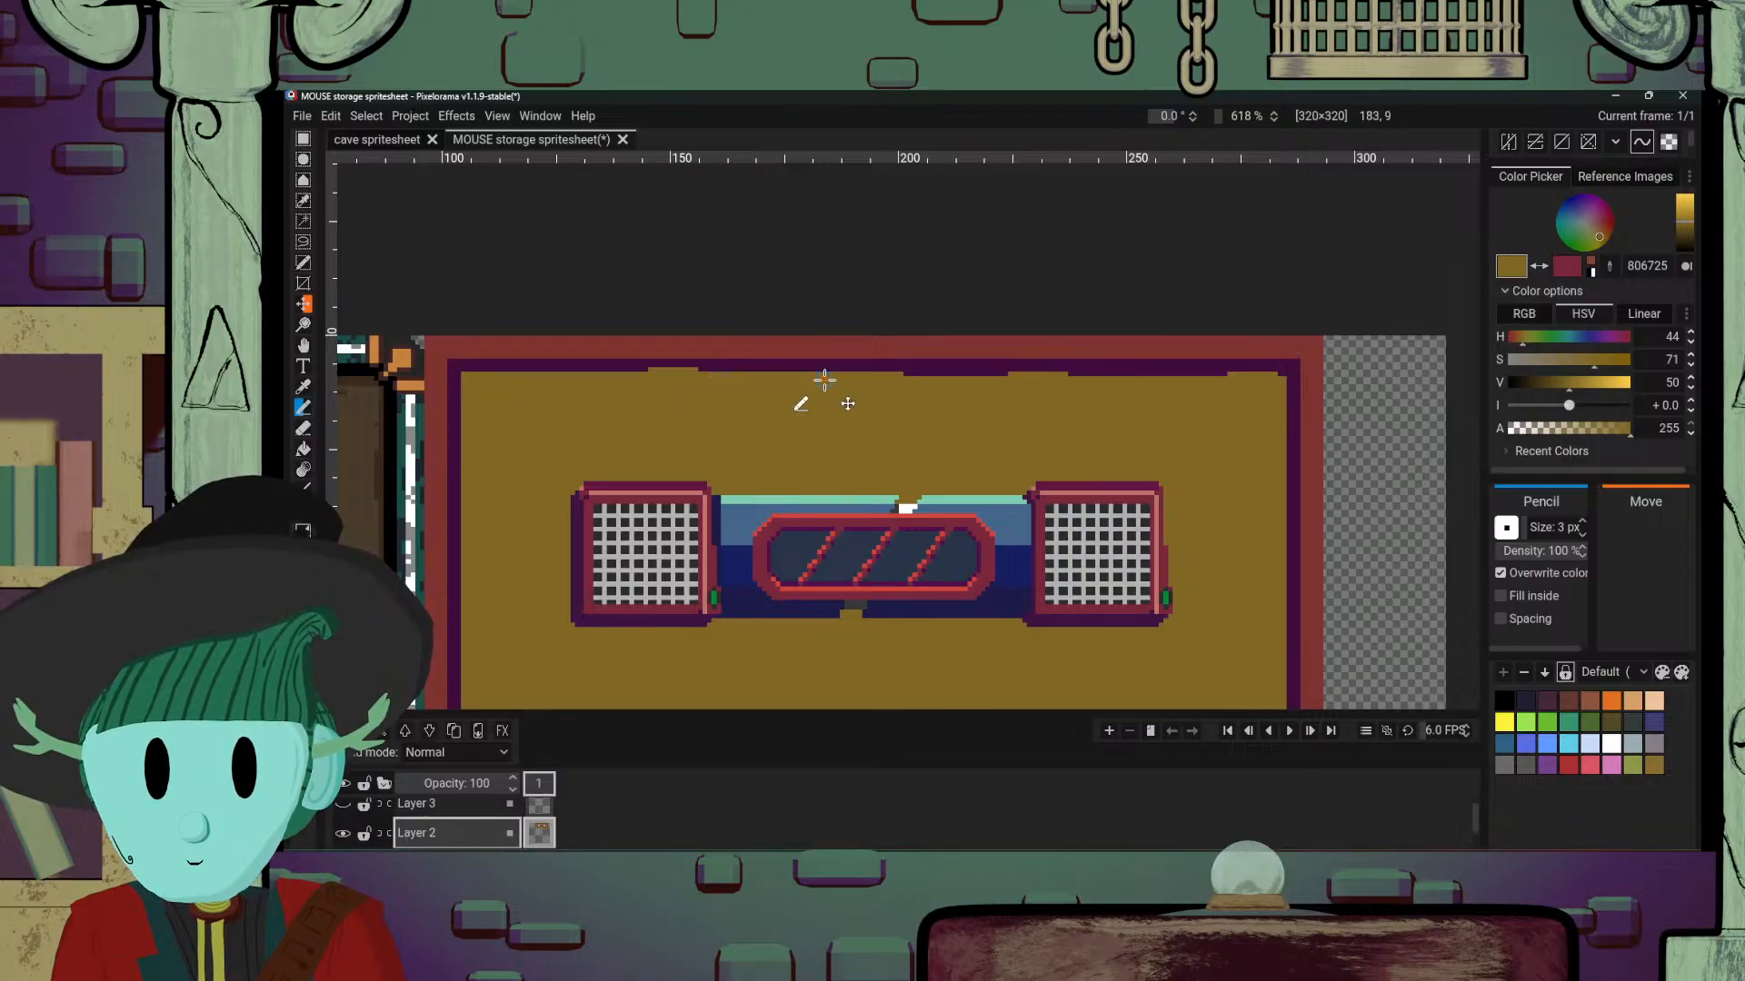
left_click(720, 371, "alt")
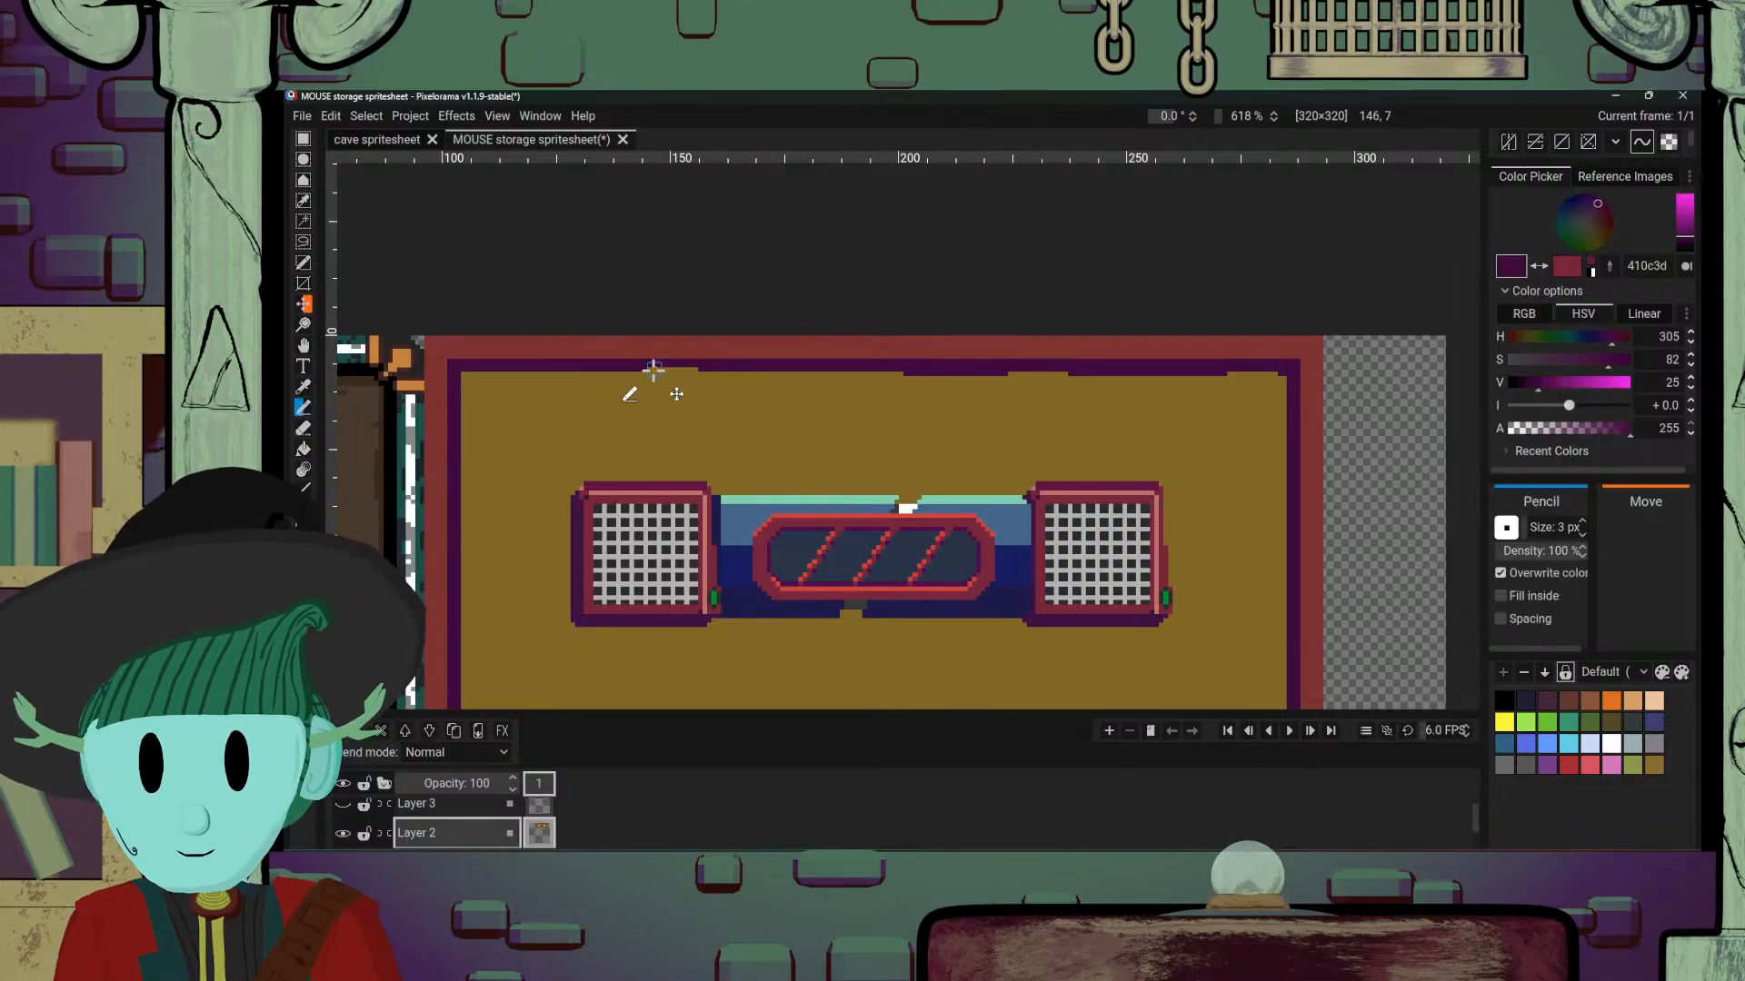
left_click_drag(656, 367, 682, 364)
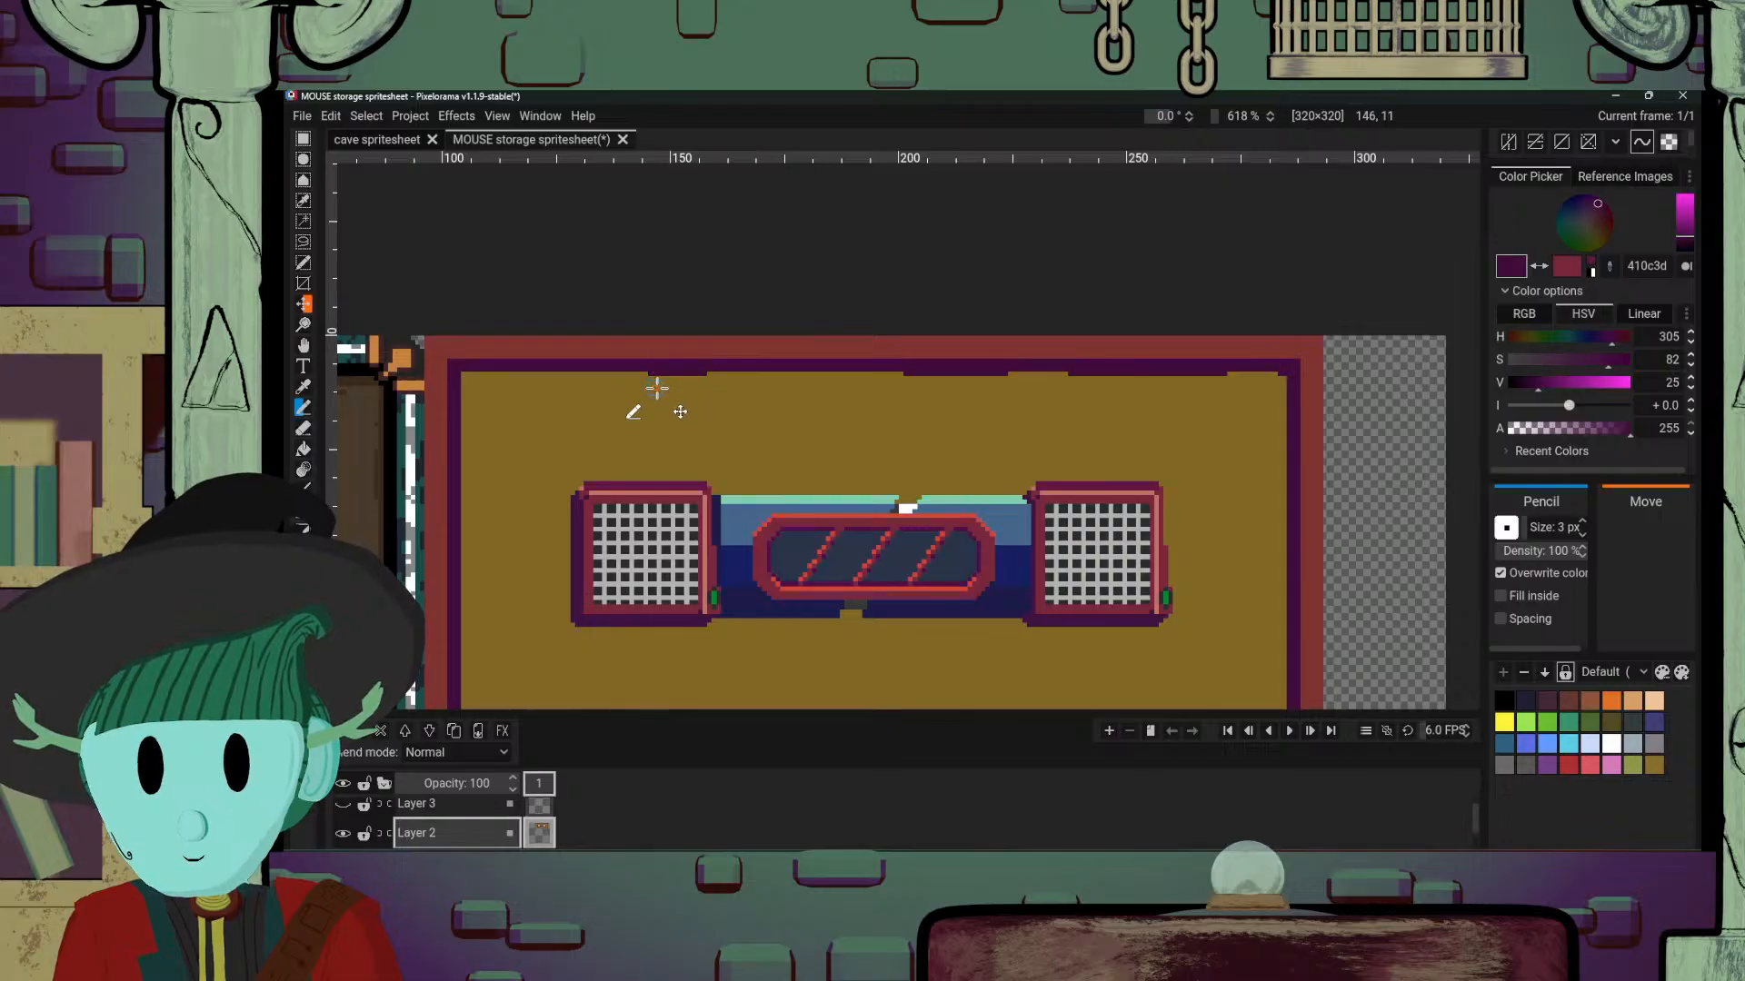
left_click(645, 380, "alt")
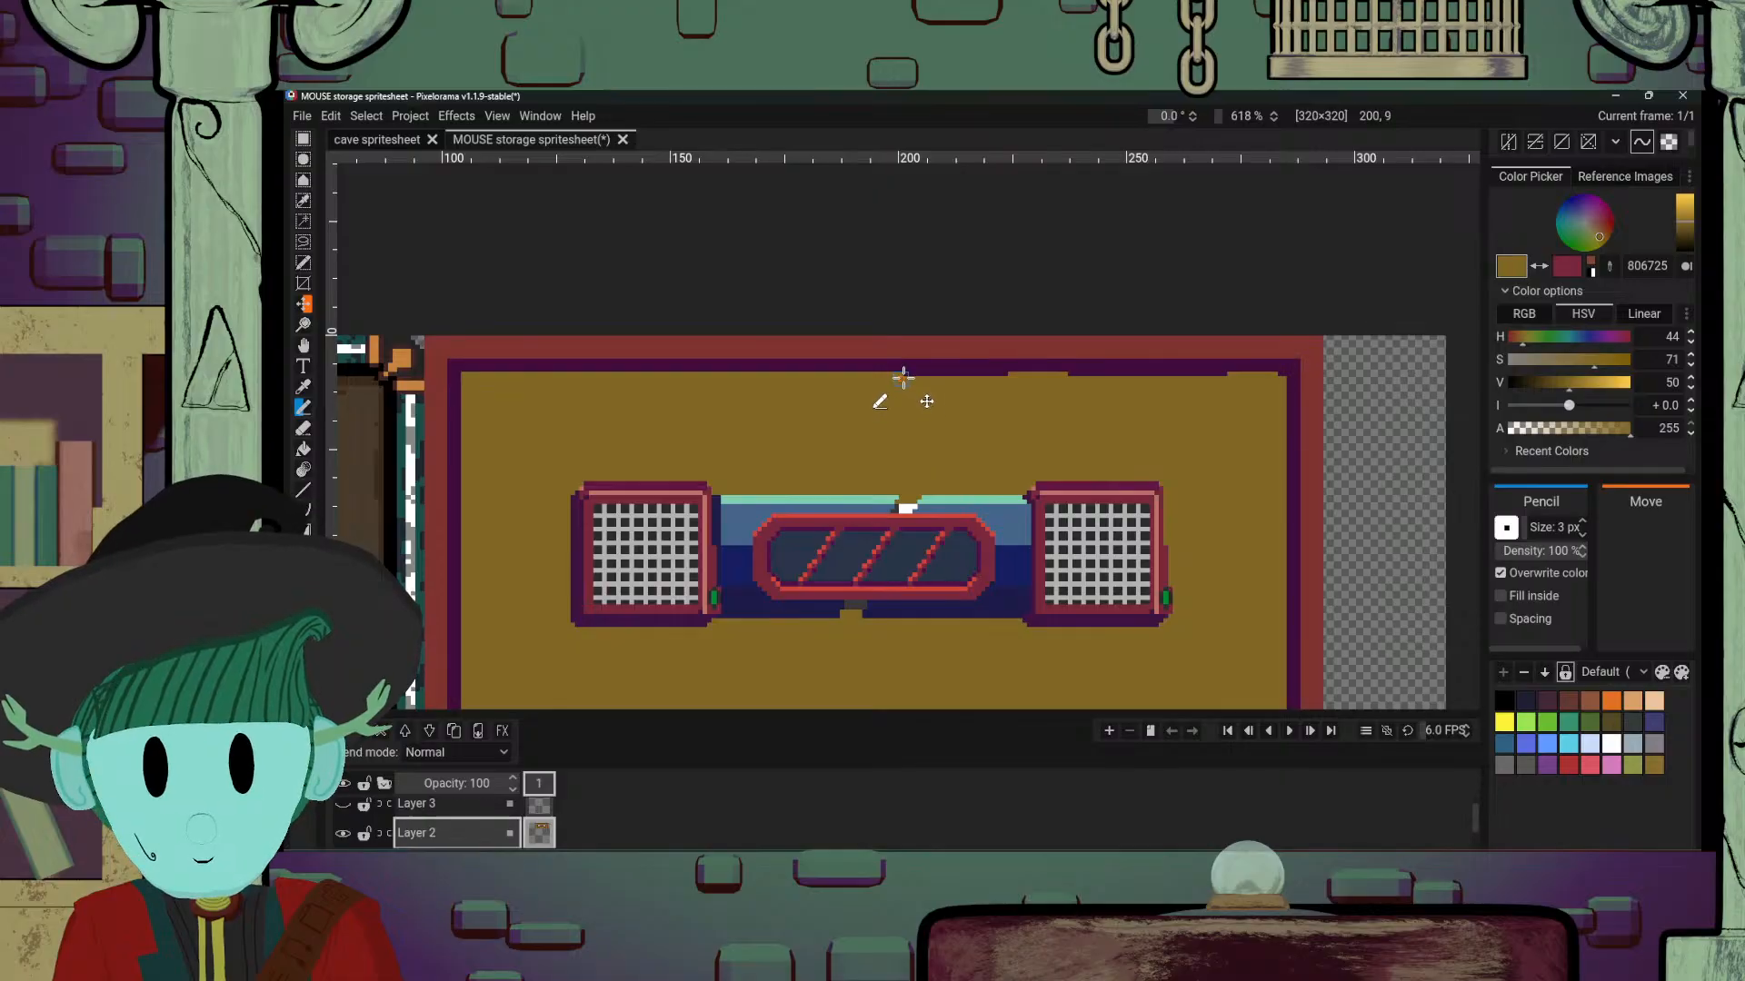
Step: Fill the gaps in the upper purple line's right part with 410c3d and straighten its lower side with 806725
left_click(1018, 367, "alt")
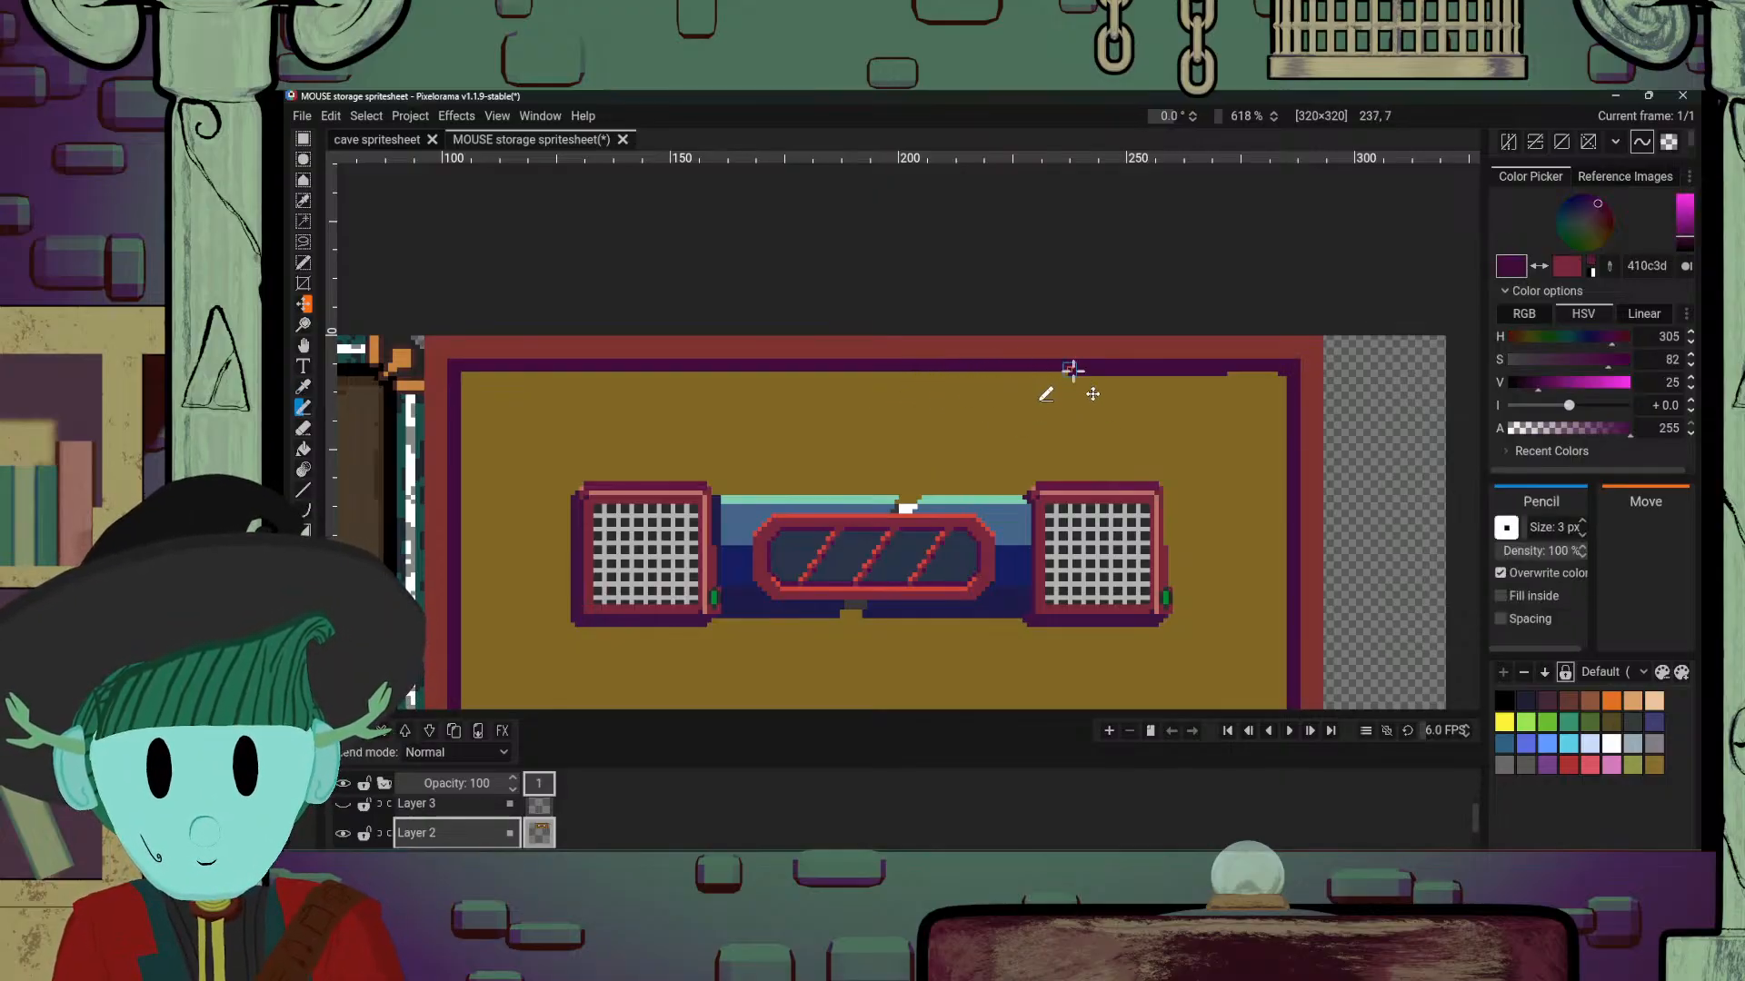
left_click_drag(1068, 380, 1096, 380)
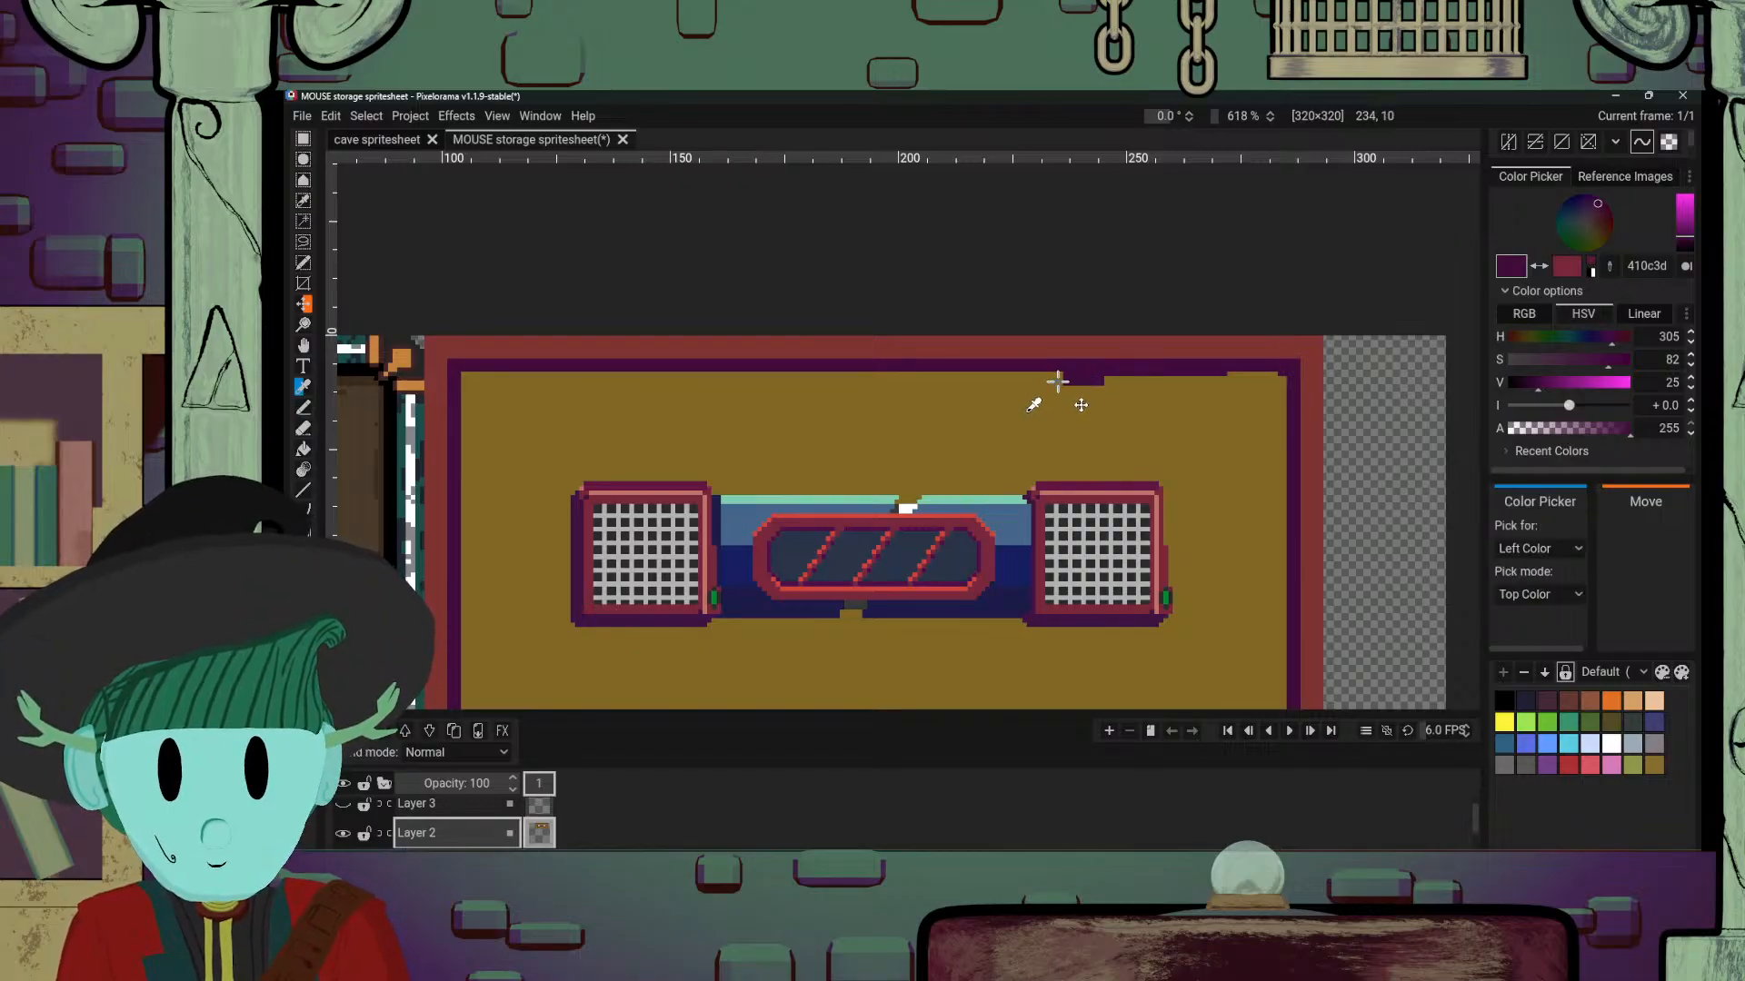
left_click(1057, 379, "alt")
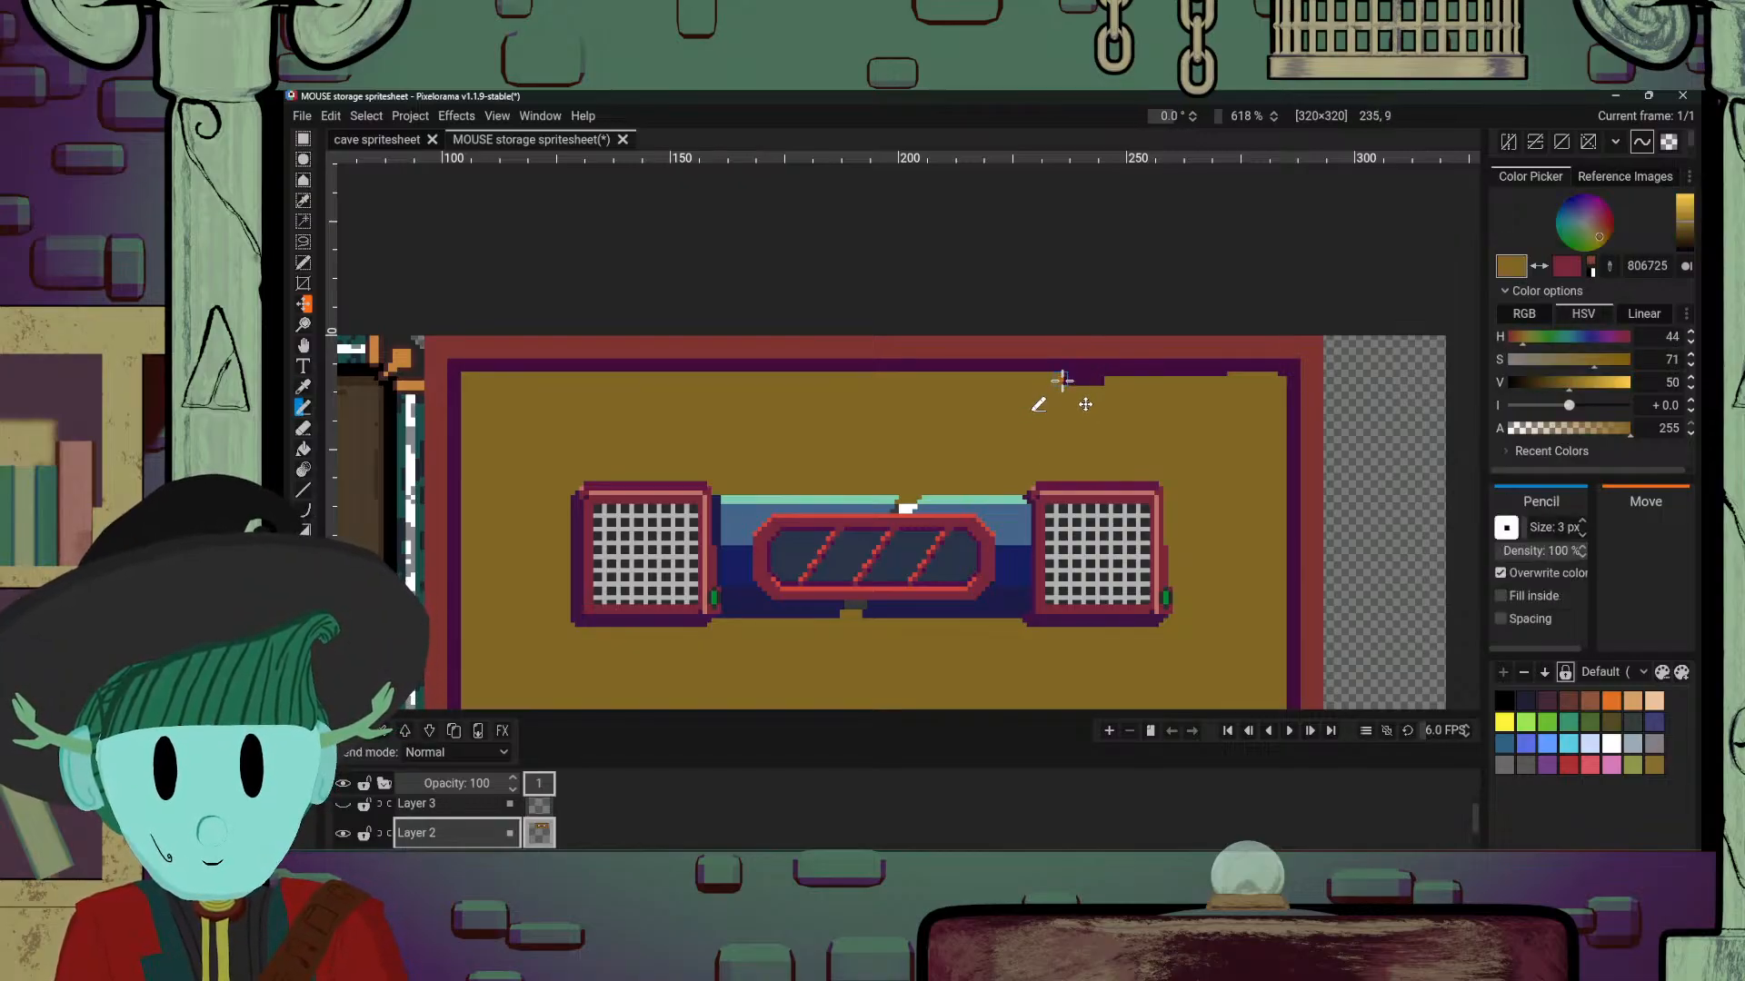
mouse_move(1084, 380)
left_mouse_down()
mouse_move(1091, 380)
mouse_move(1226, 380)
left_mouse_up()
left_click(1278, 379)
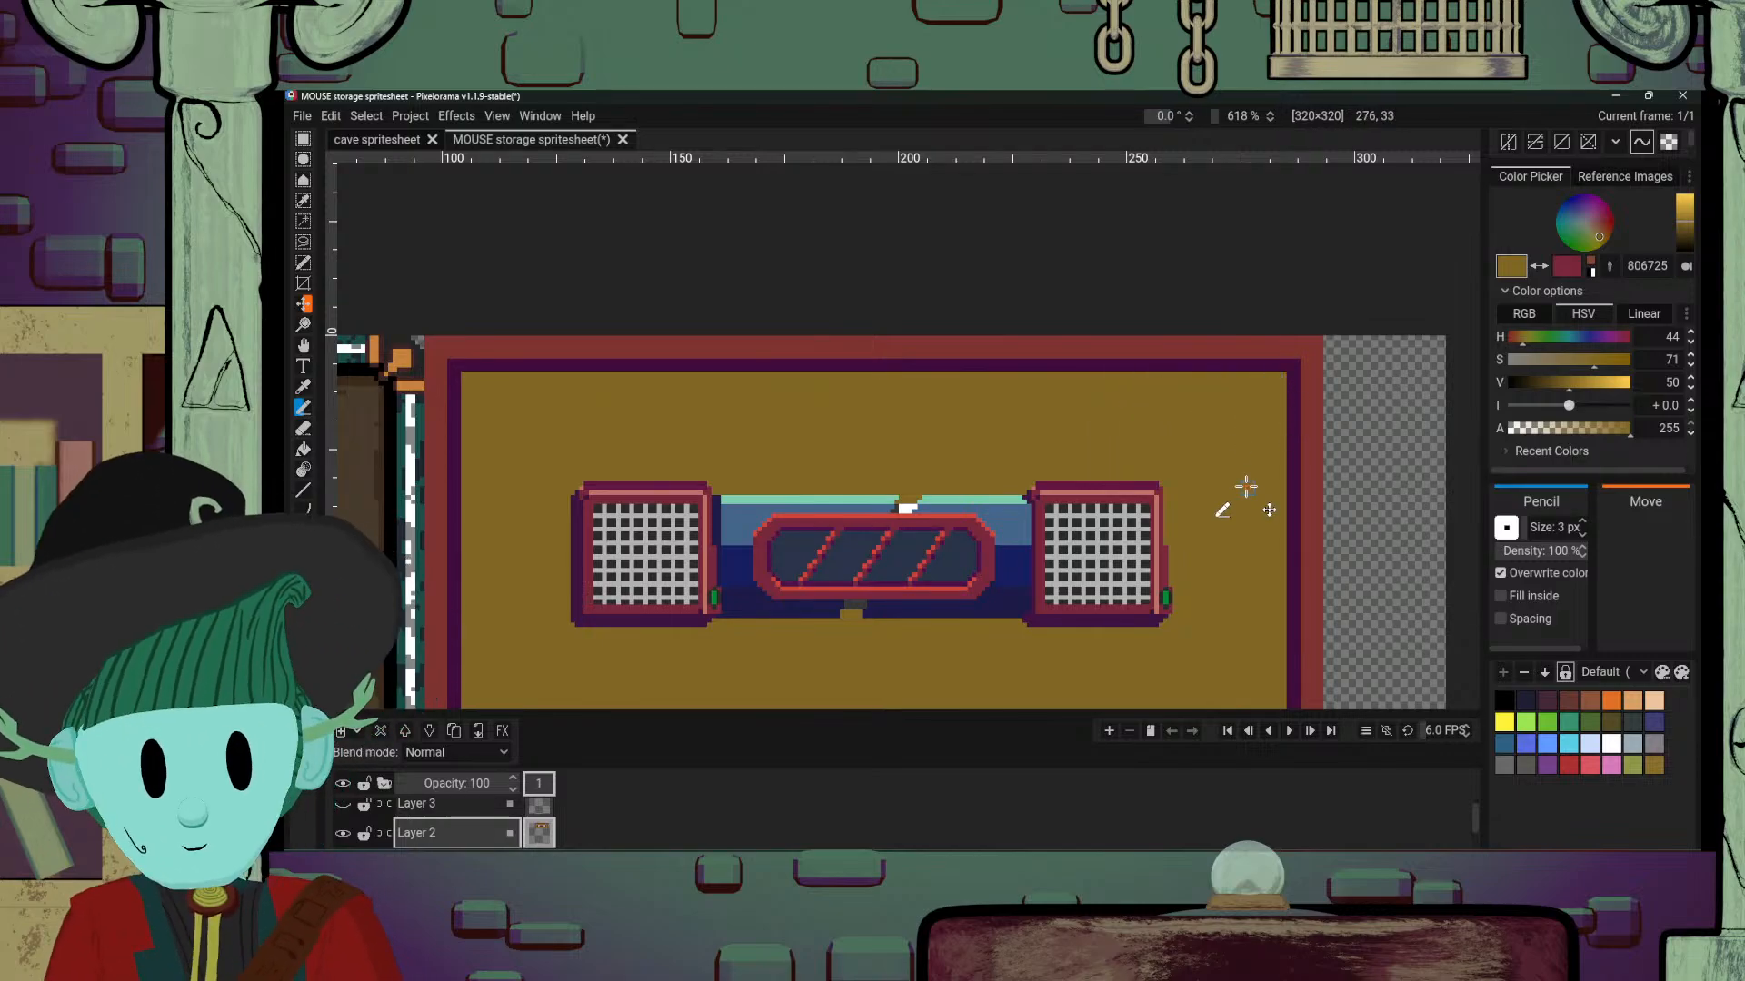
Step: Draw a 803431 band just inside the right purple line, trim it with 806725 and patch the purple line with 410c3d
scroll(1245, 487, "down", 7)
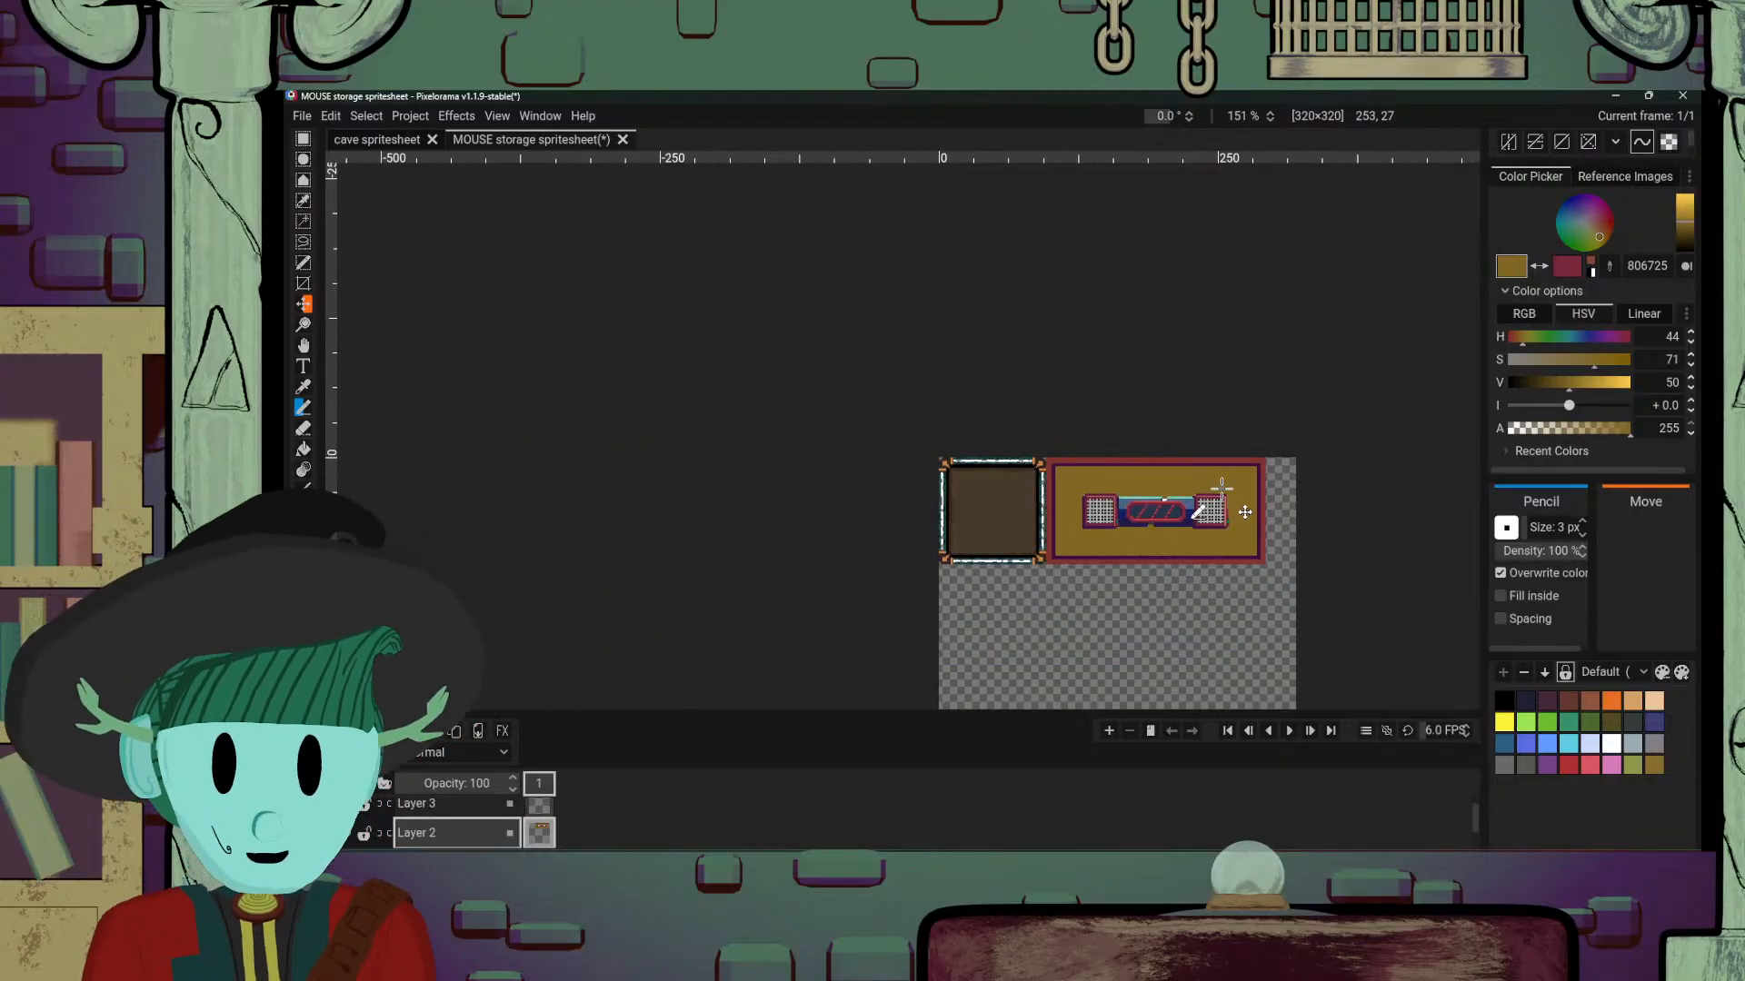
scroll(1244, 512, "up", 5)
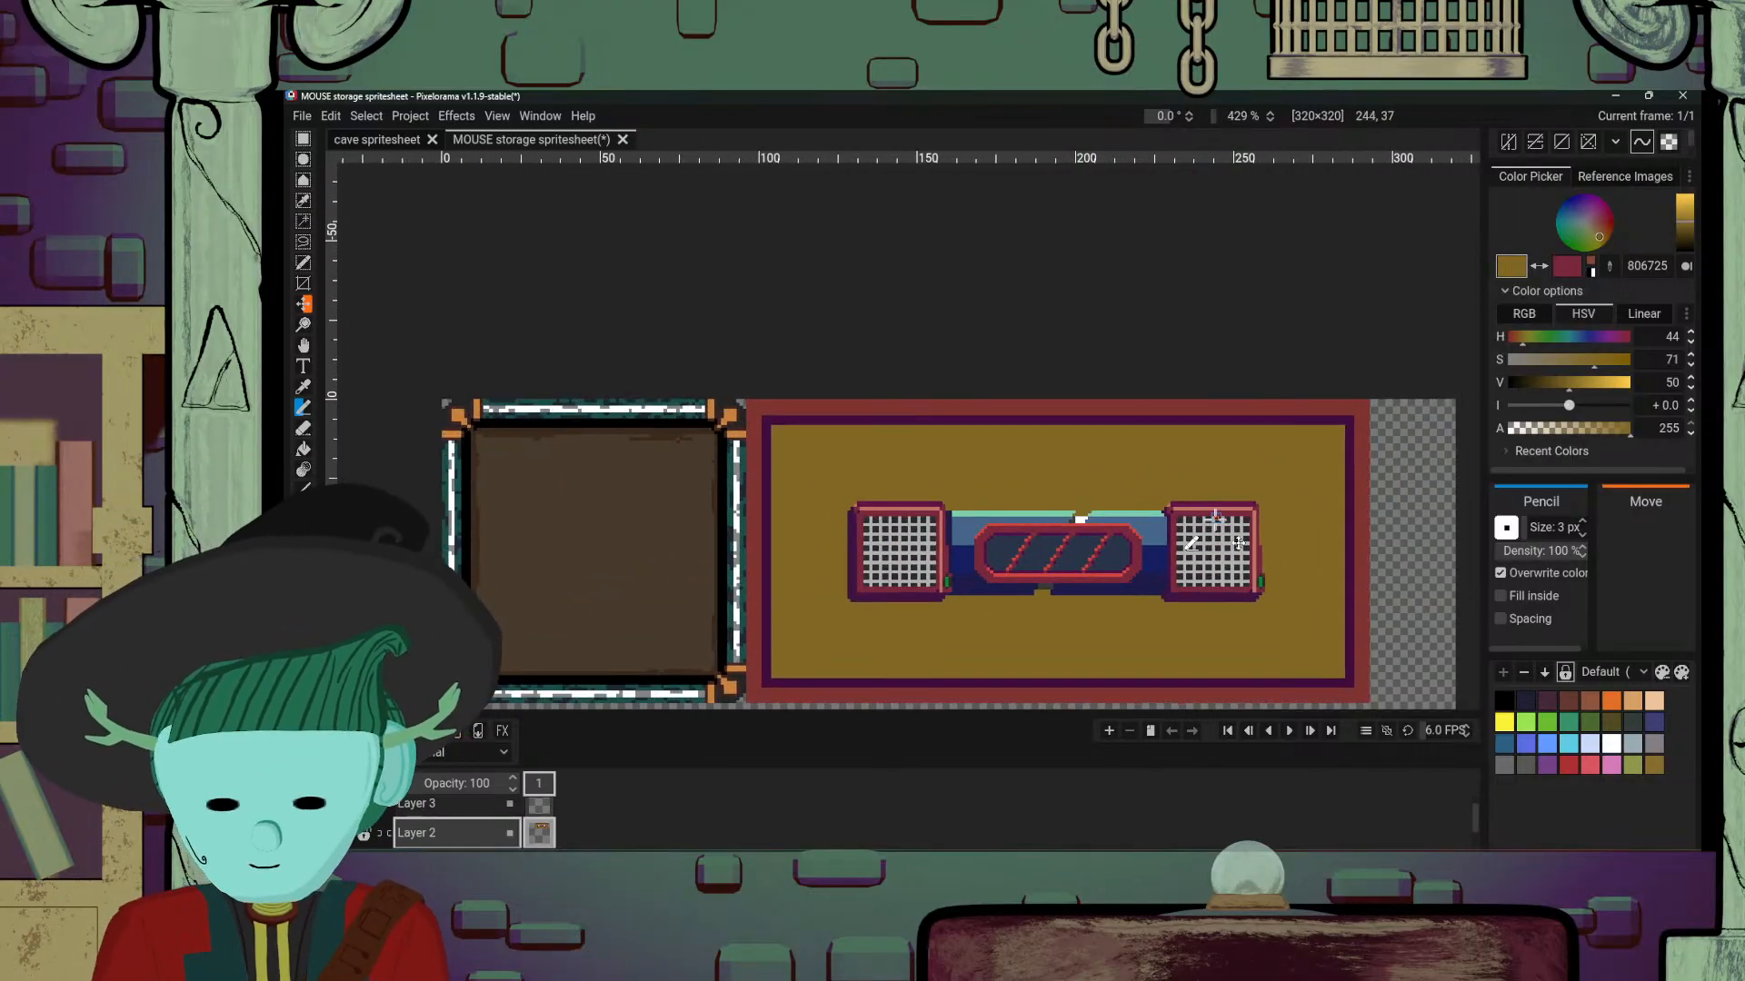
scroll(1009, 516, "up", 3)
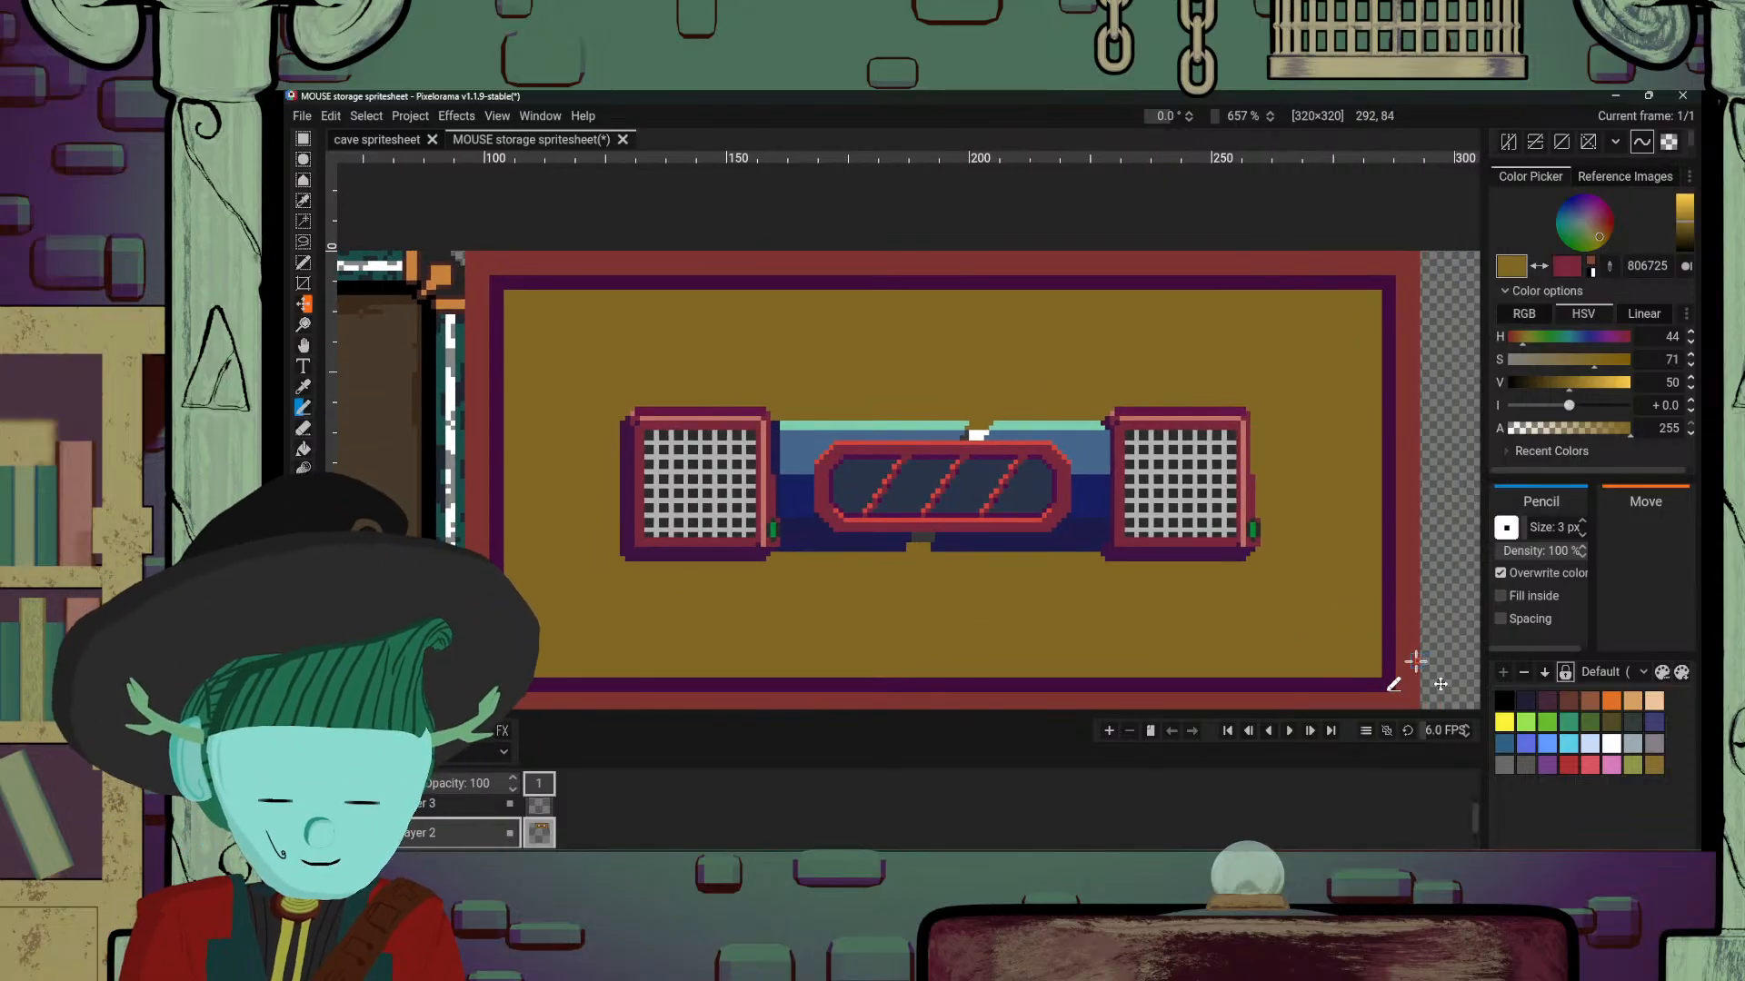
left_click(1415, 618, "alt")
left_click_drag(1371, 296, 1375, 669)
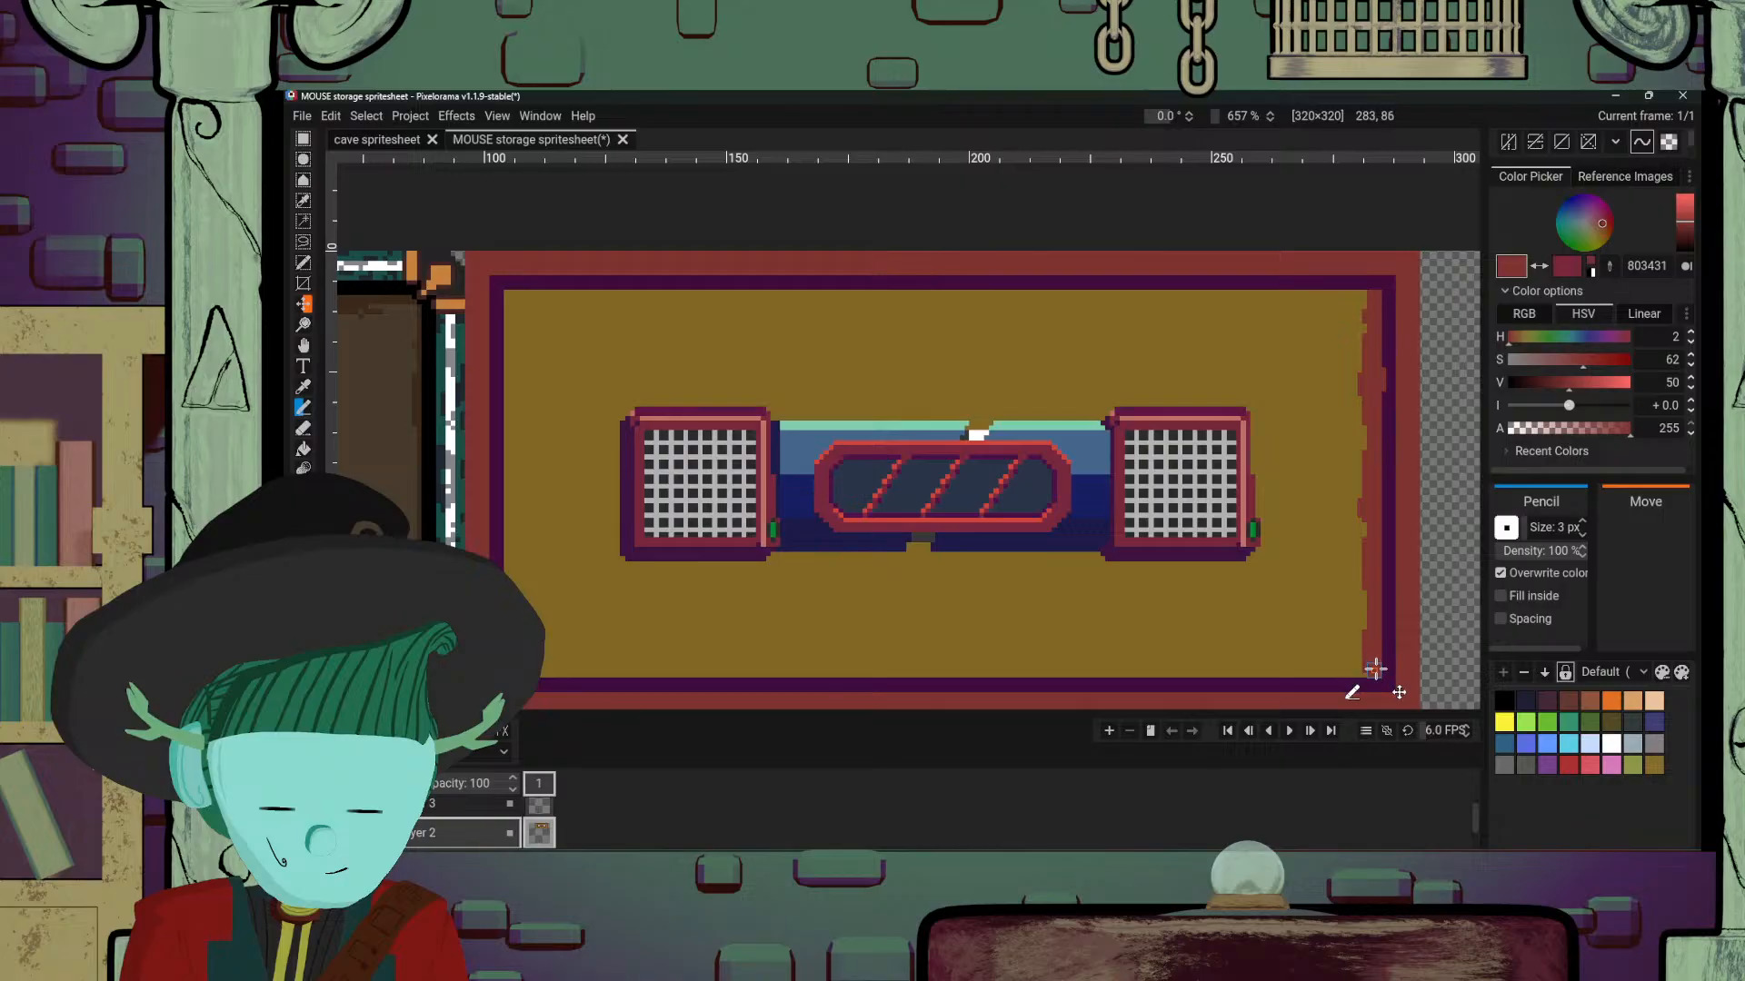
left_click(1328, 485, "alt")
left_click_drag(1361, 311, 1360, 404)
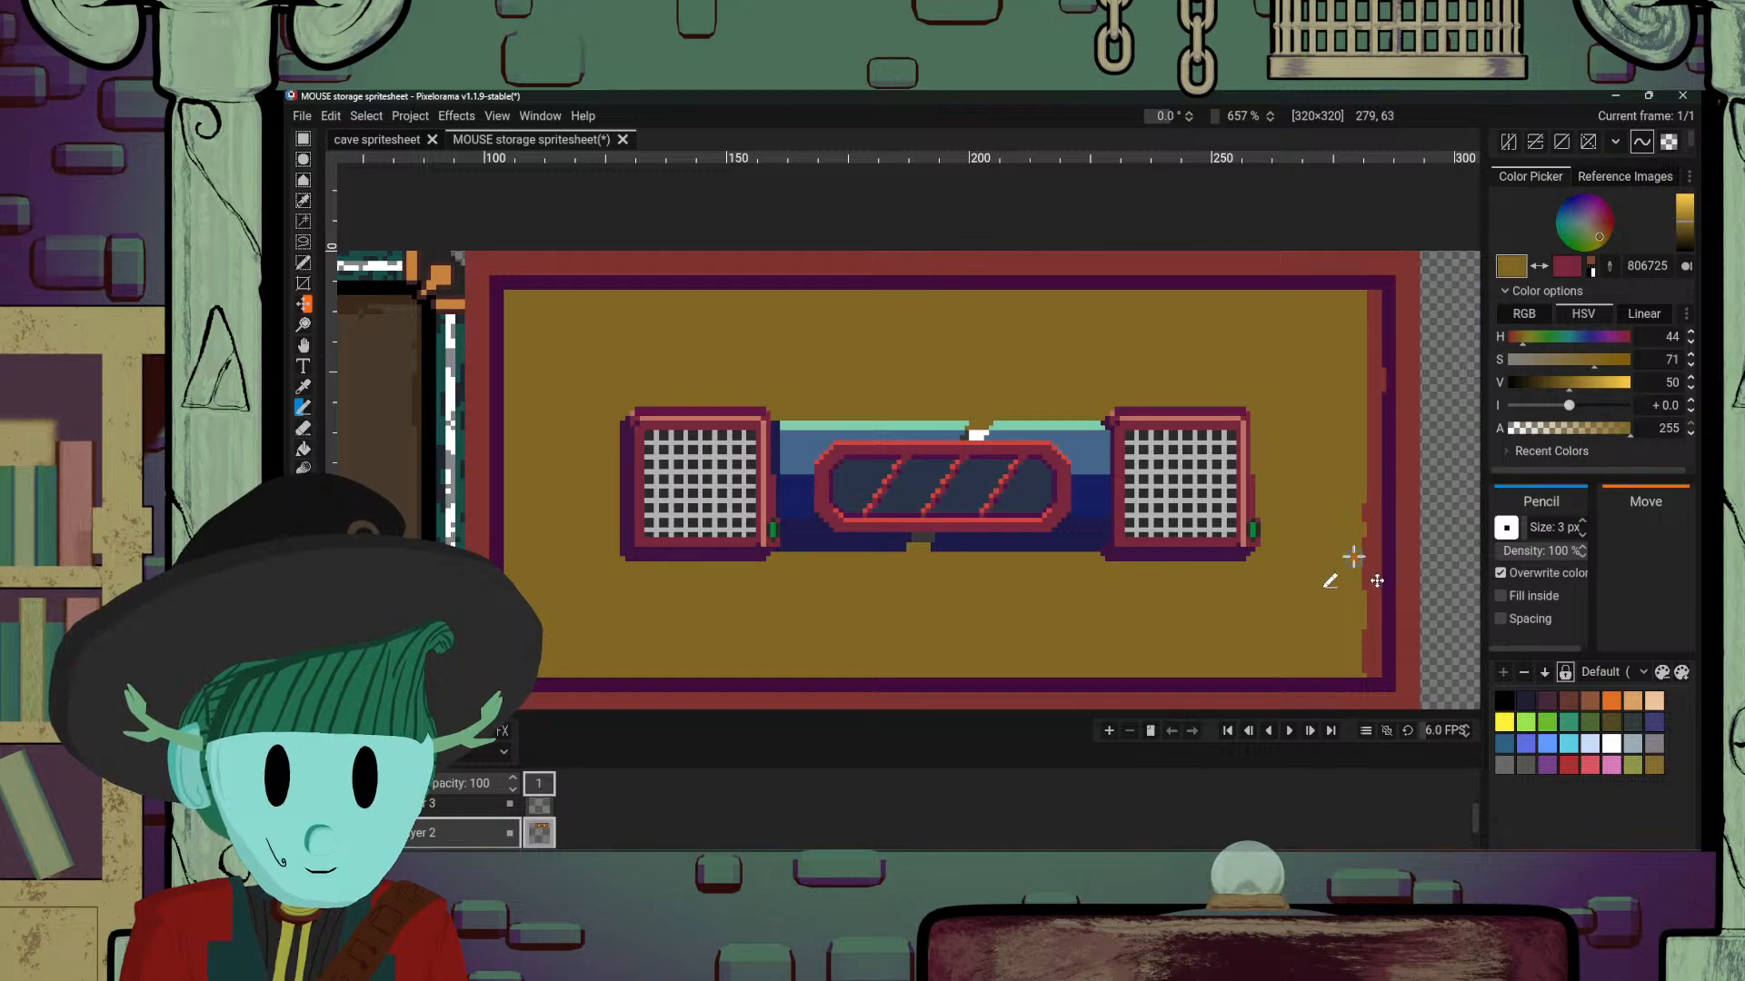
mouse_move(1353, 556)
left_mouse_down()
mouse_move(1356, 505)
mouse_move(1357, 658)
left_mouse_up()
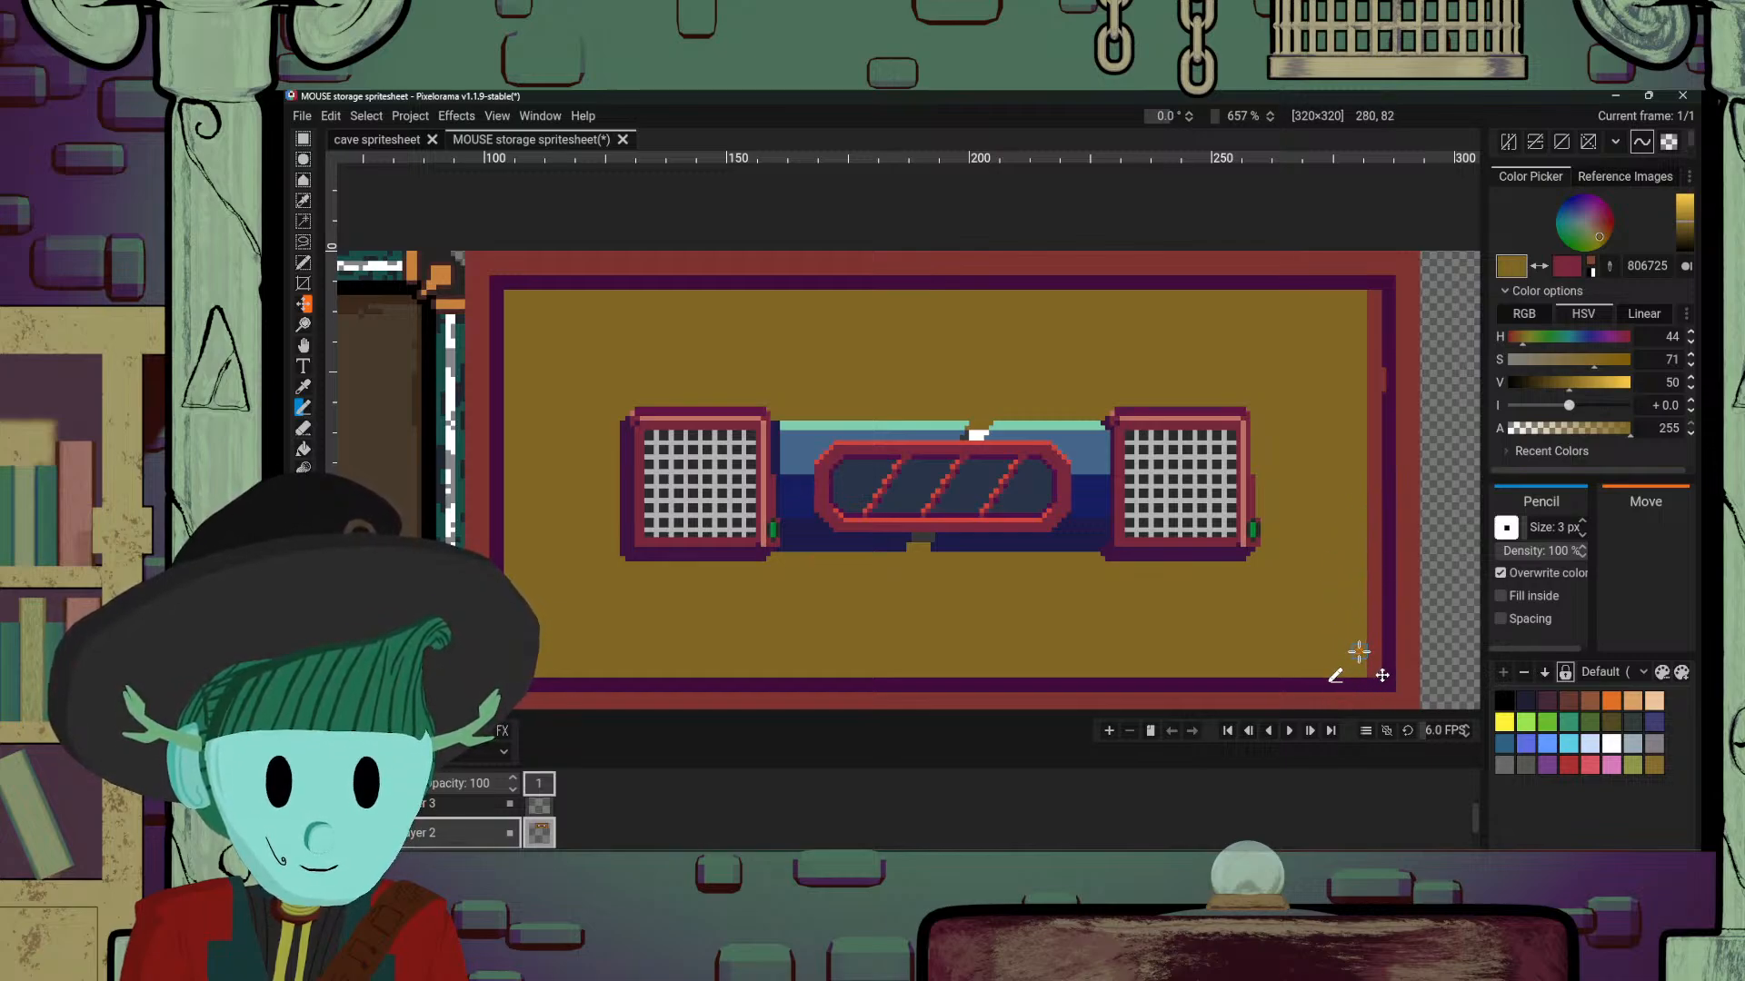
left_click(1382, 368, "alt")
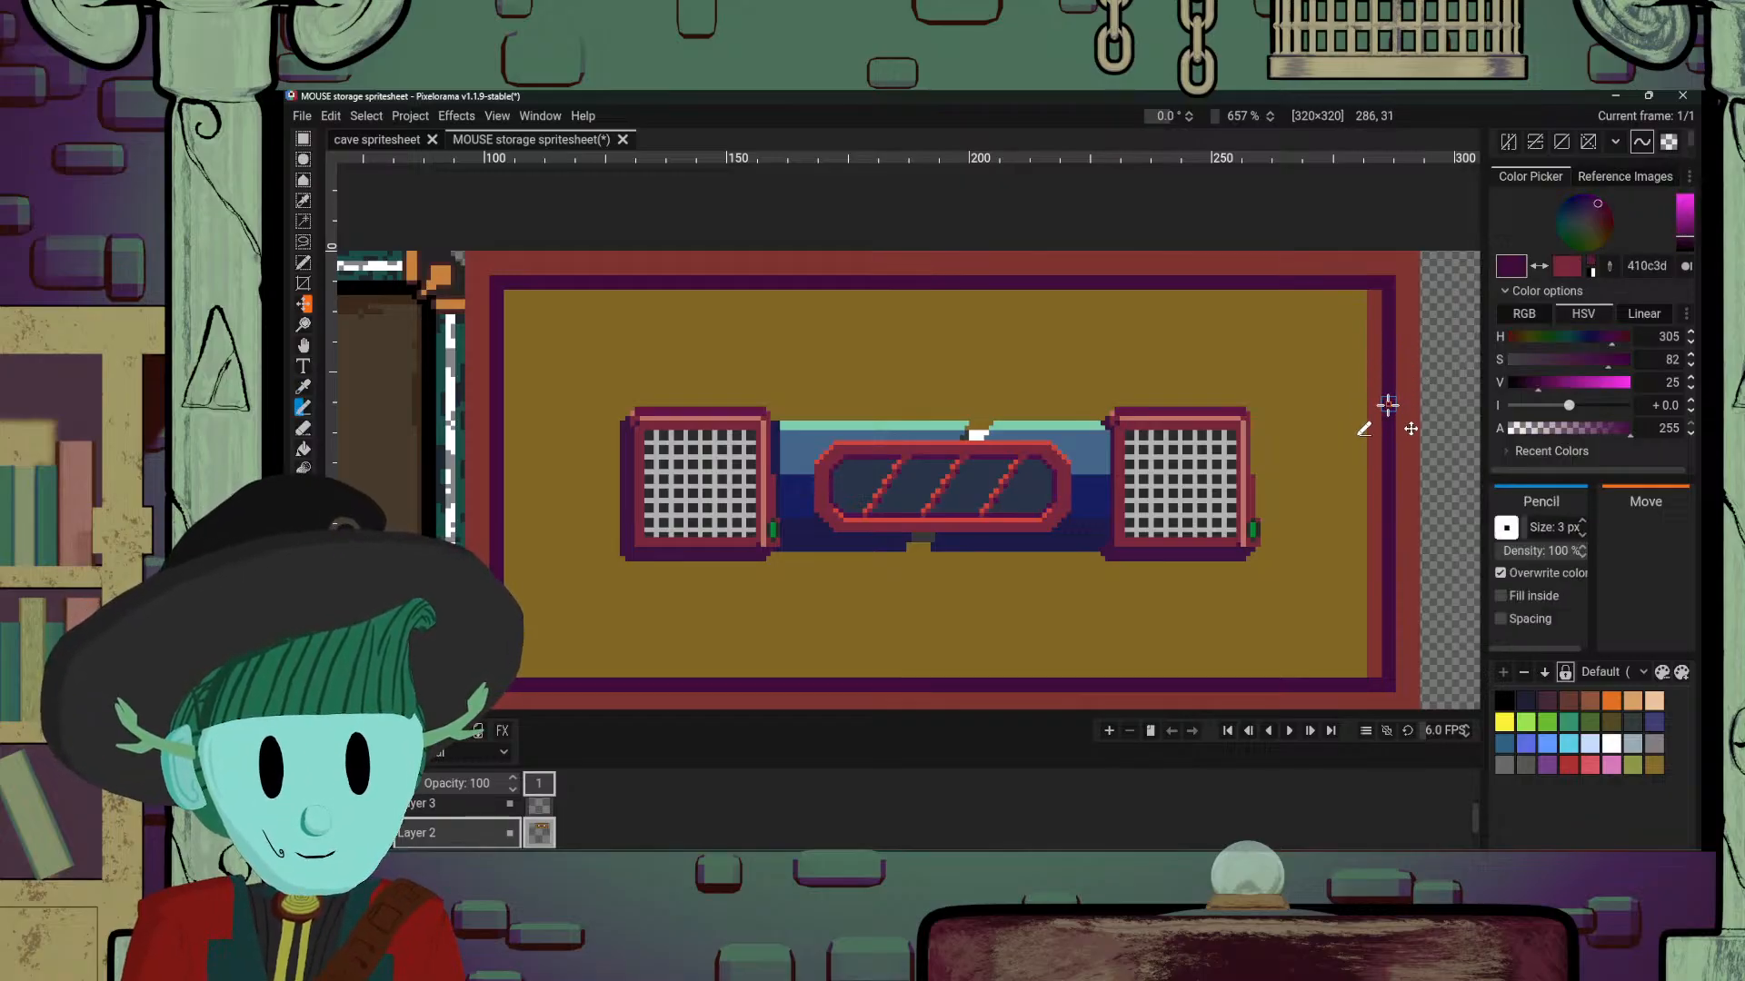
Step: Draw a 3 px 803431 band just below the upper purple line and even out its lower side with 806725 and 803431
left_click(1365, 309, "alt")
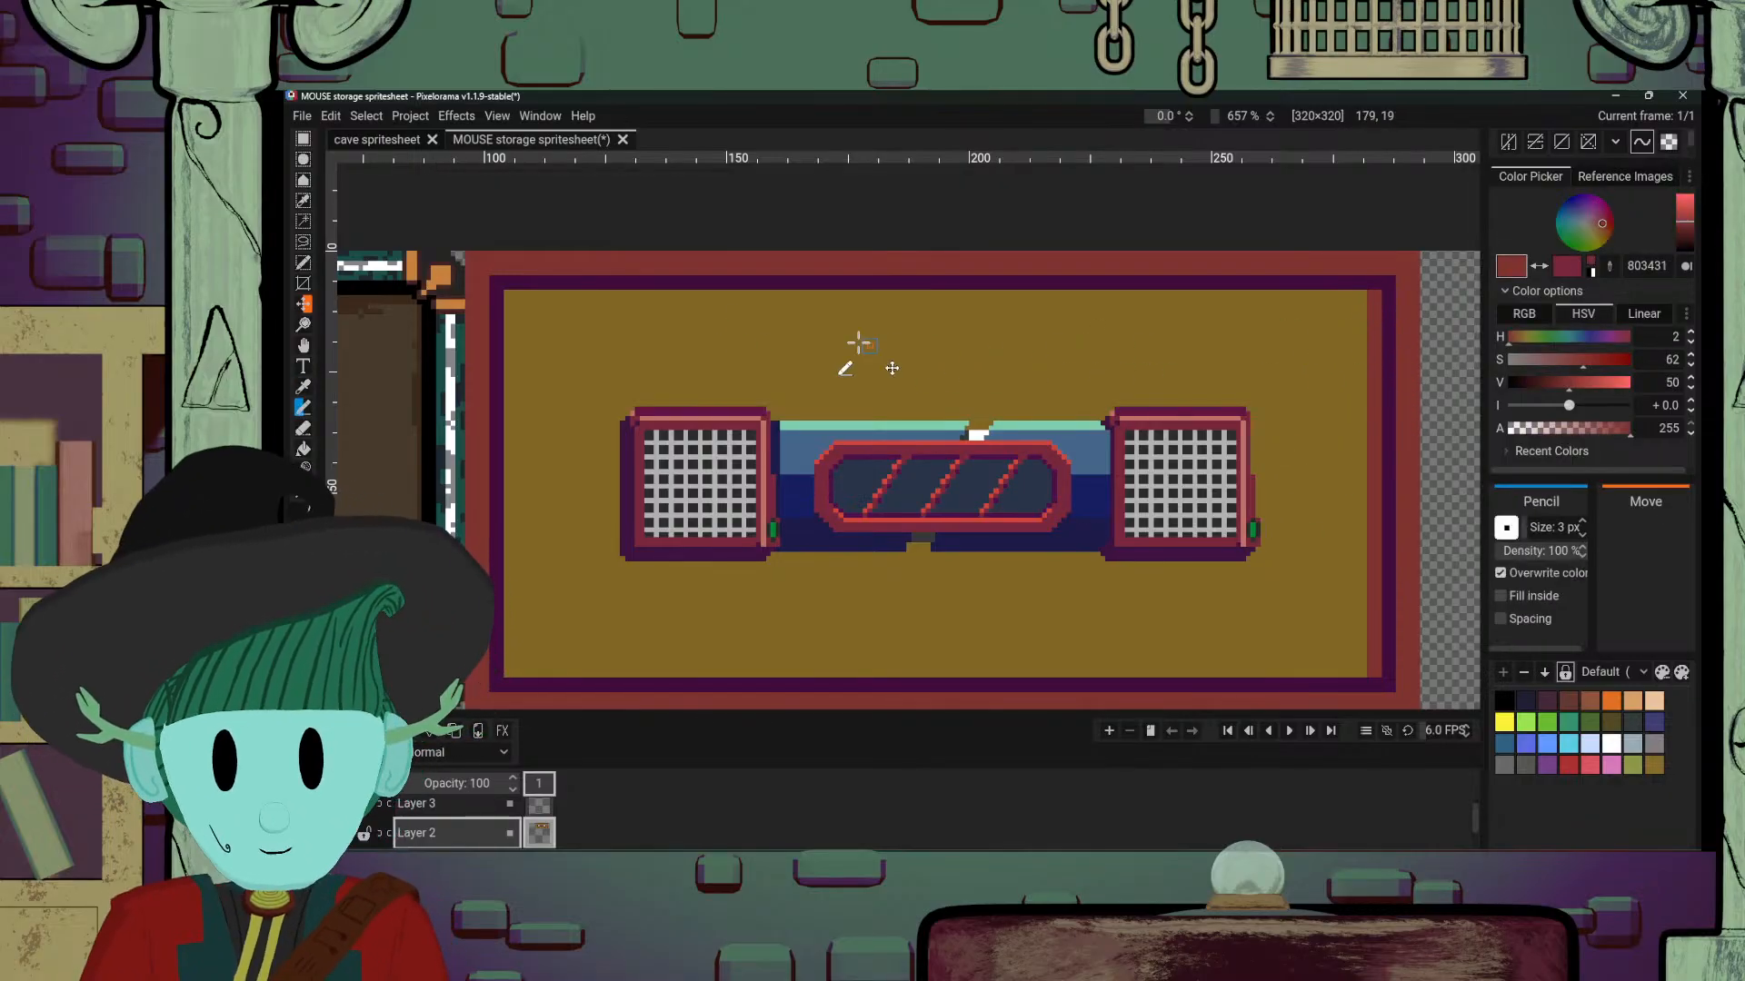
mouse_move(506, 301)
left_mouse_down()
mouse_move(985, 292)
mouse_move(1218, 312)
mouse_move(1142, 298)
mouse_move(1343, 316)
left_mouse_up()
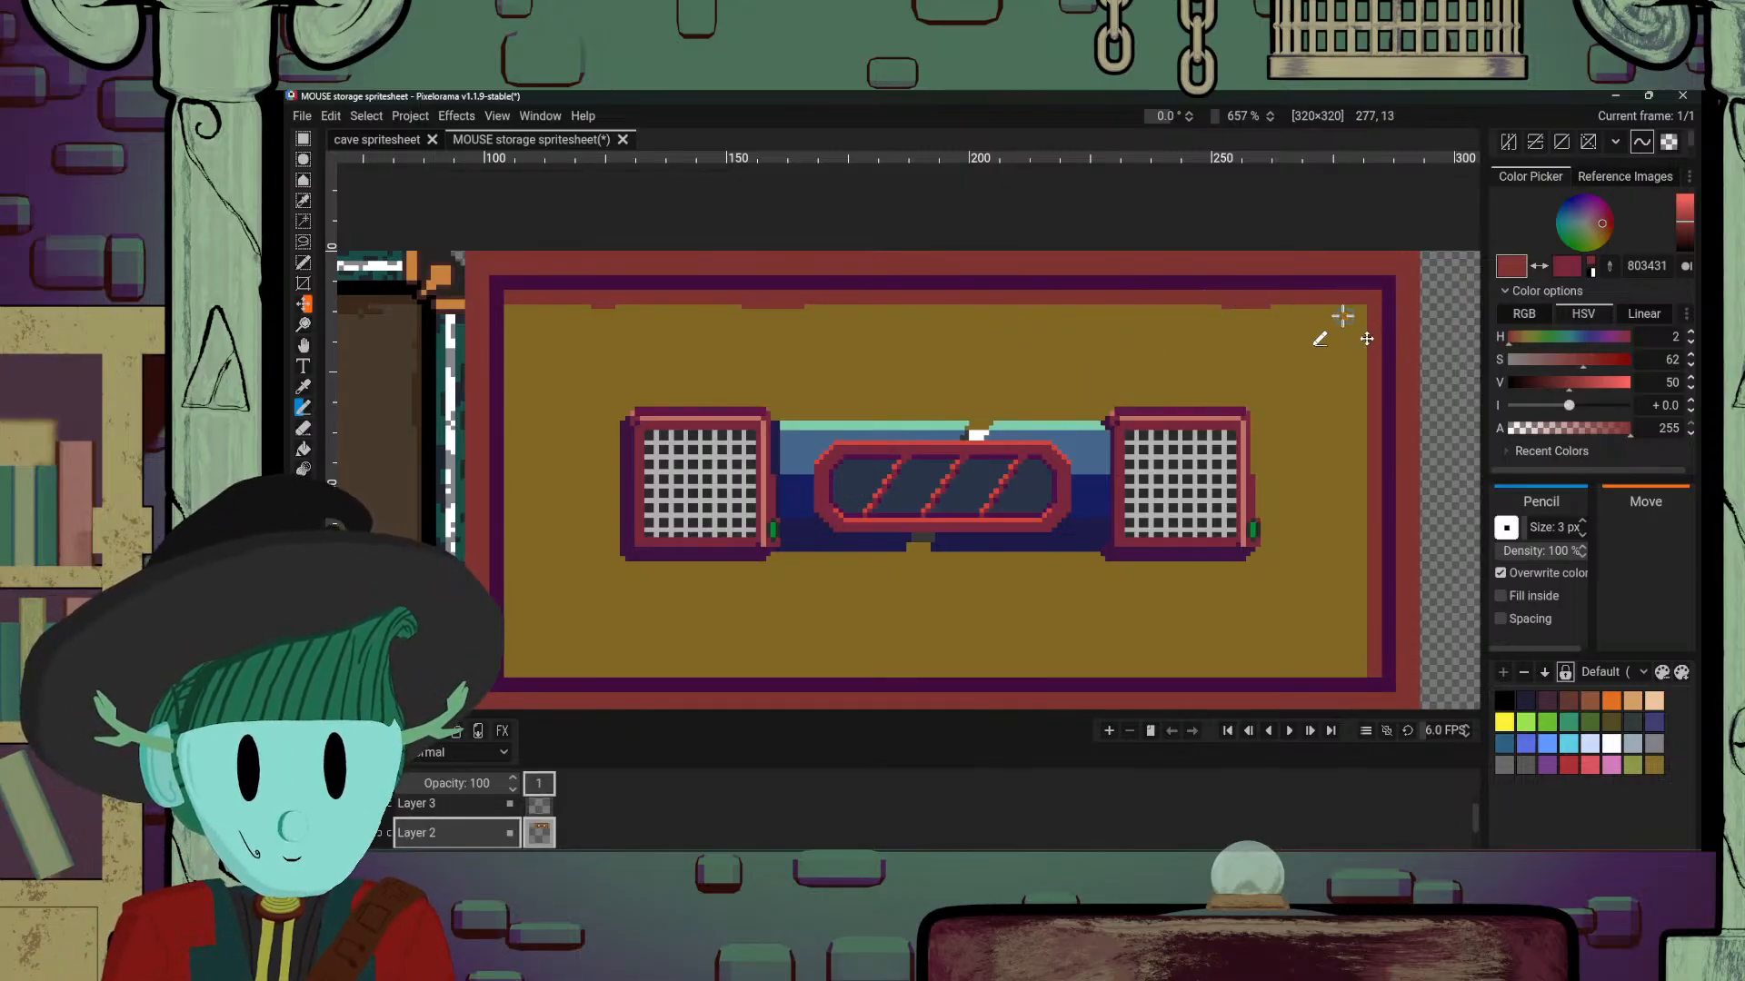
left_click(1270, 355, "alt")
left_click_drag(1225, 311, 1238, 312)
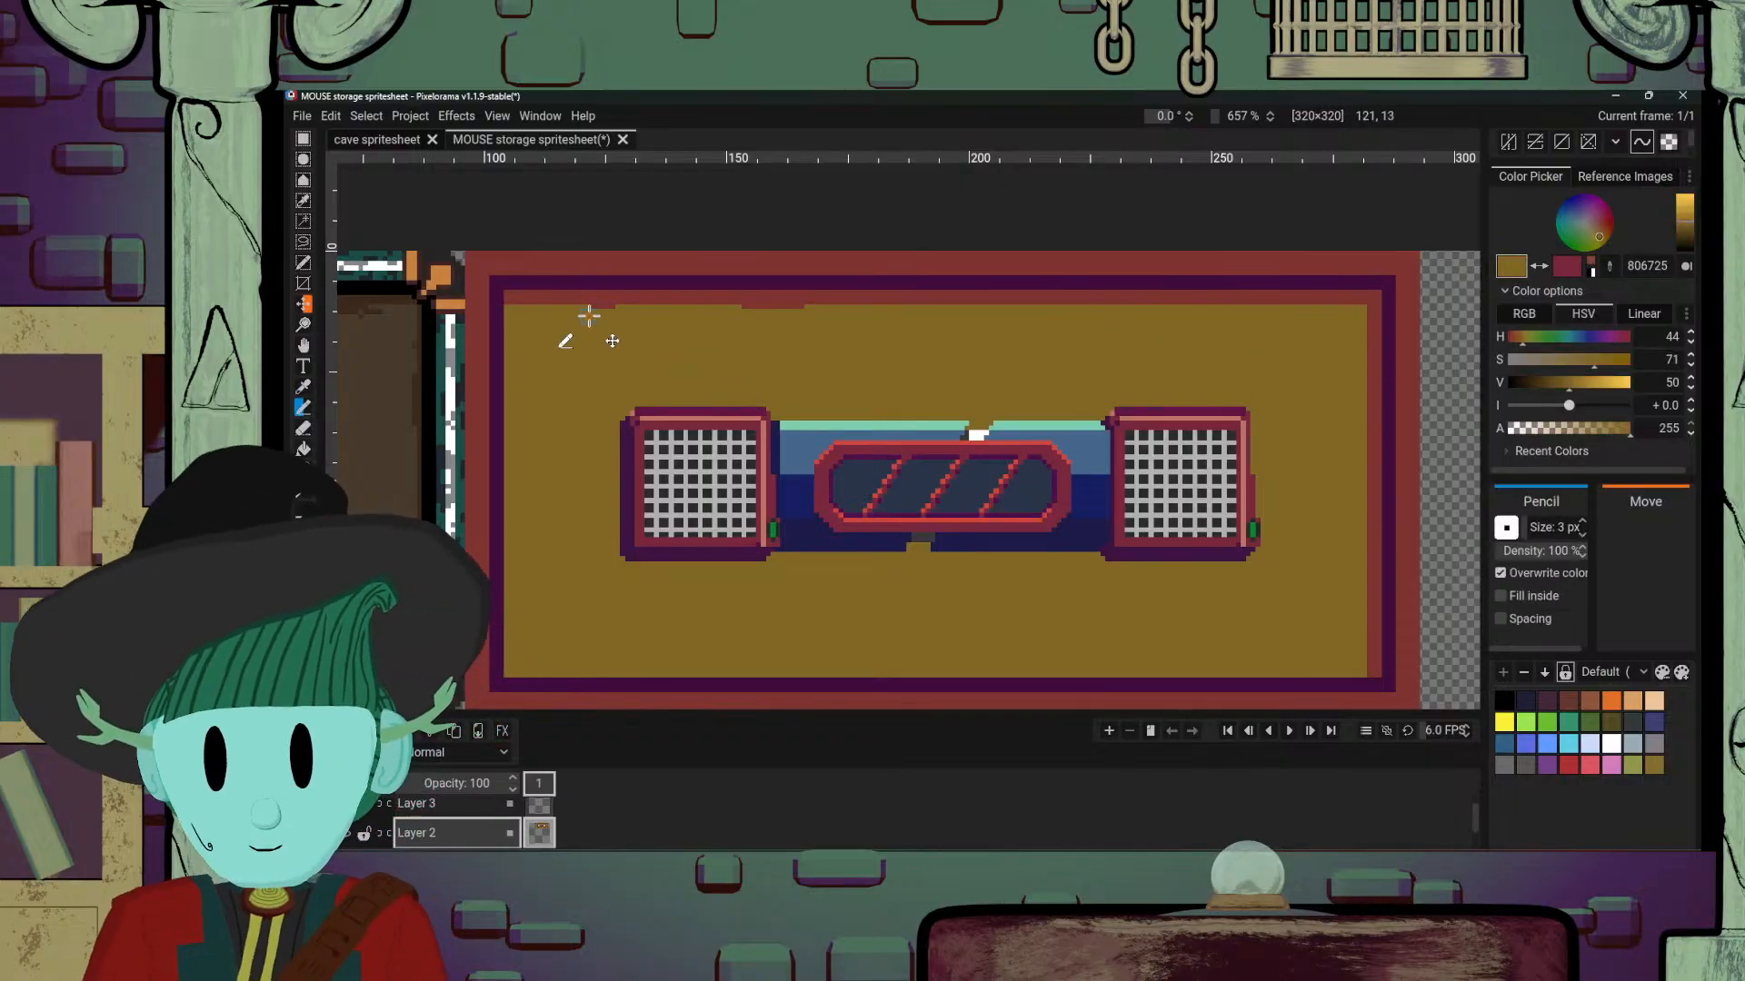
mouse_move(584, 311)
left_mouse_down()
mouse_move(792, 335)
mouse_move(724, 323)
mouse_move(757, 304)
left_mouse_up()
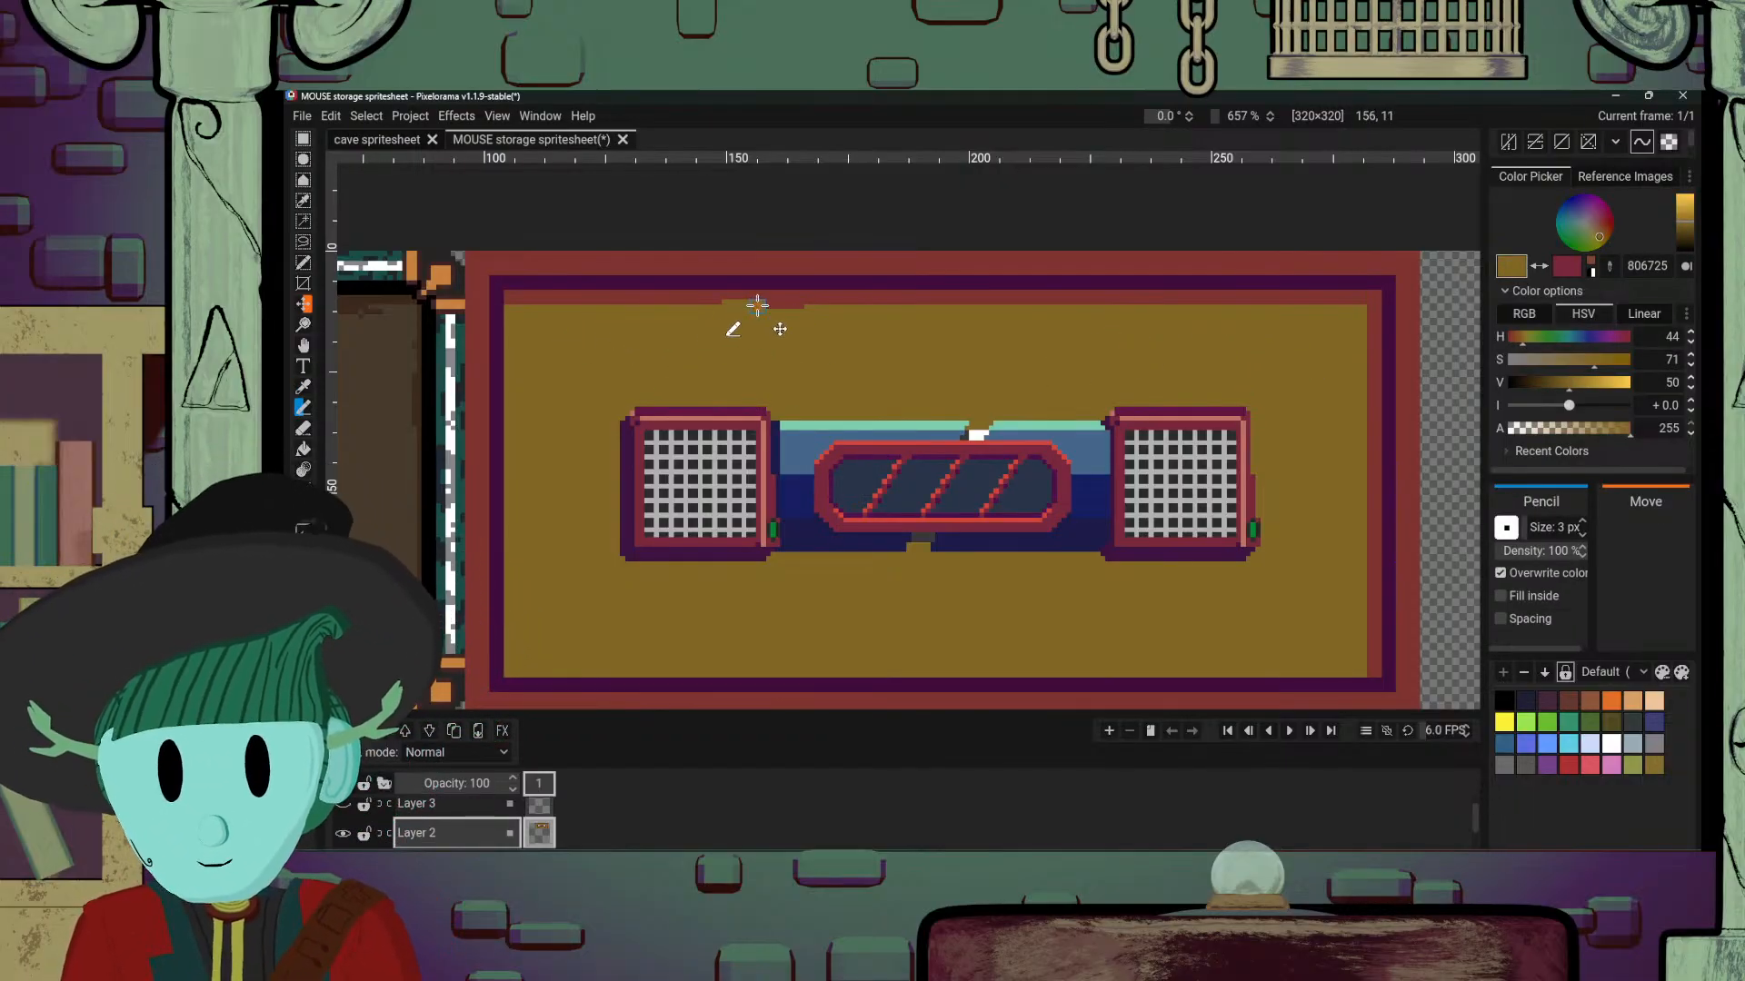
left_click(798, 299, "alt")
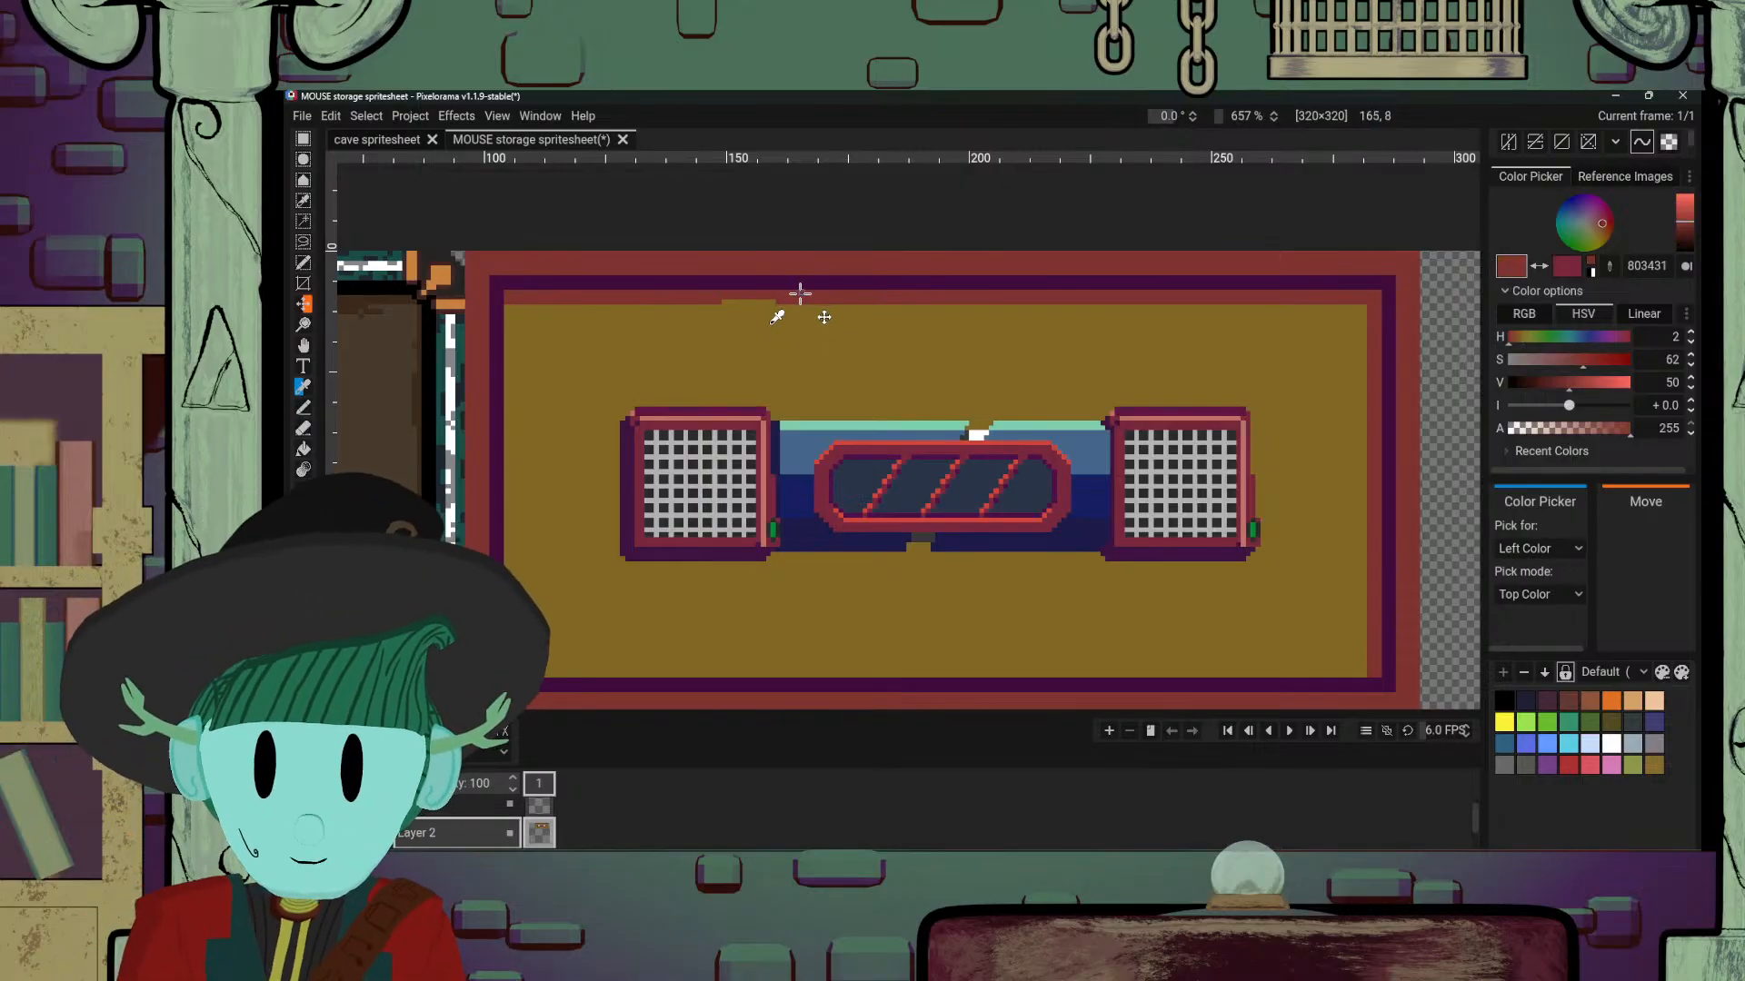
left_click_drag(724, 295, 771, 303)
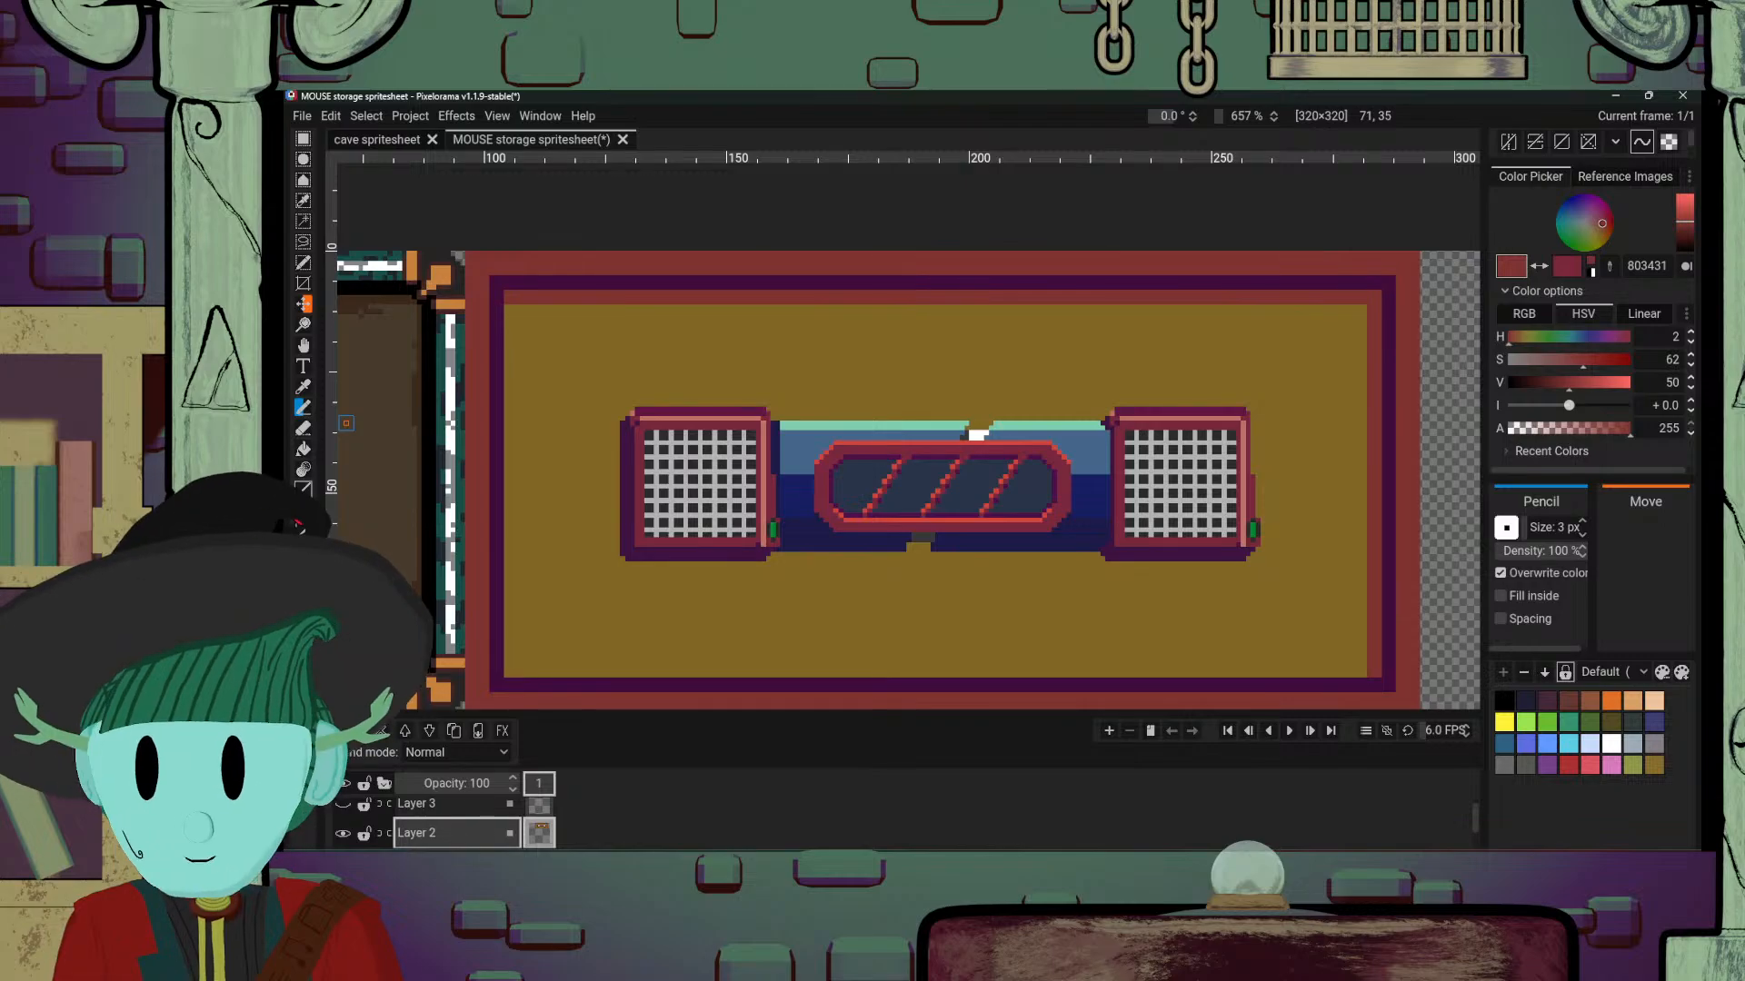
Step: Try a 2 px 803431 line beside the left purple line with the Line Tool, undoing both attempts
key("l")
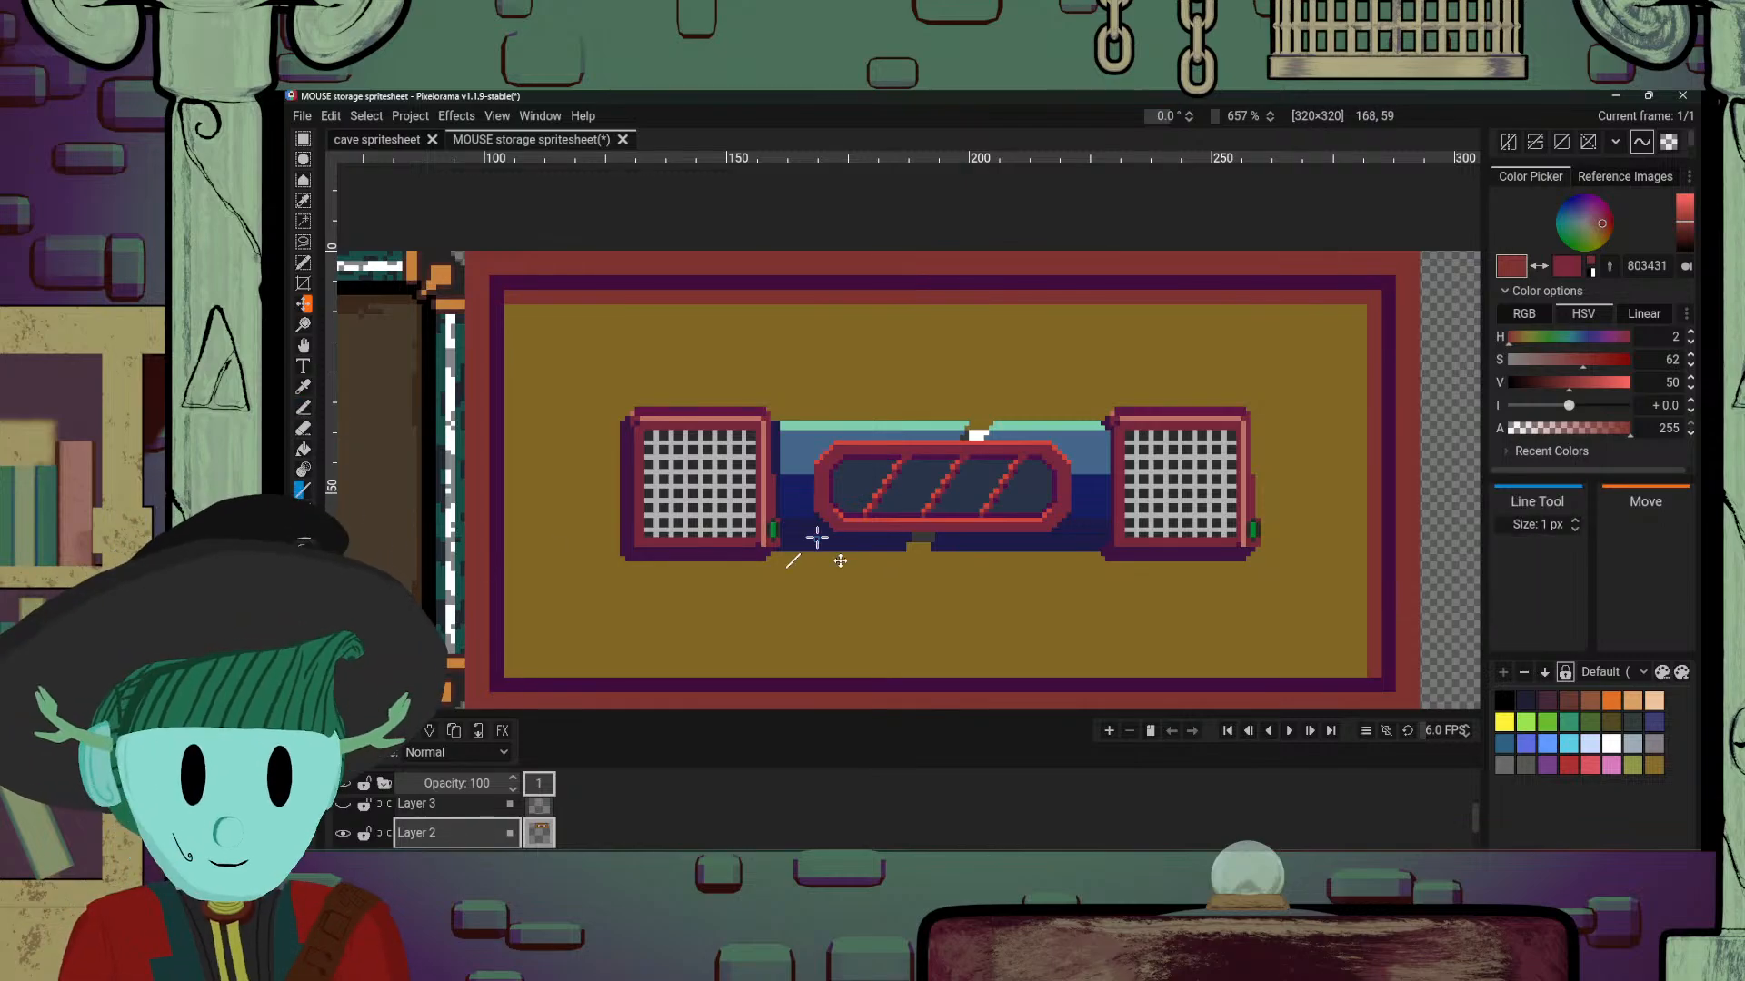
left_click(1575, 520)
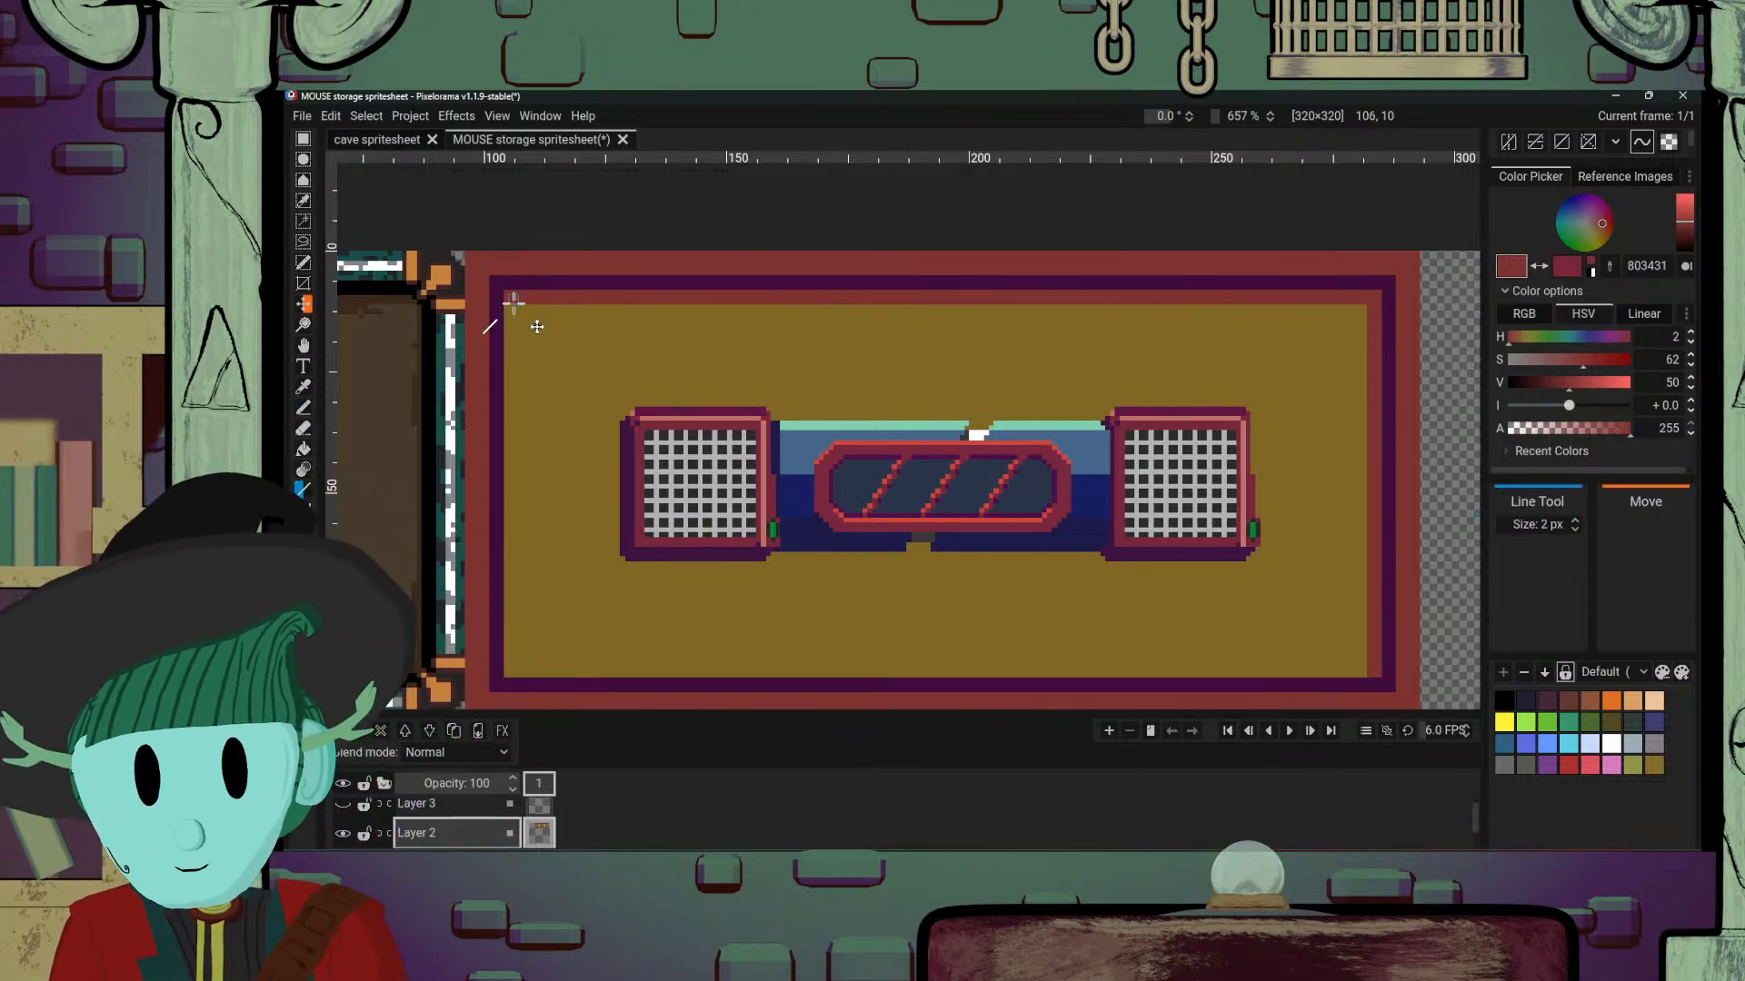
left_click_drag(513, 302, 515, 673)
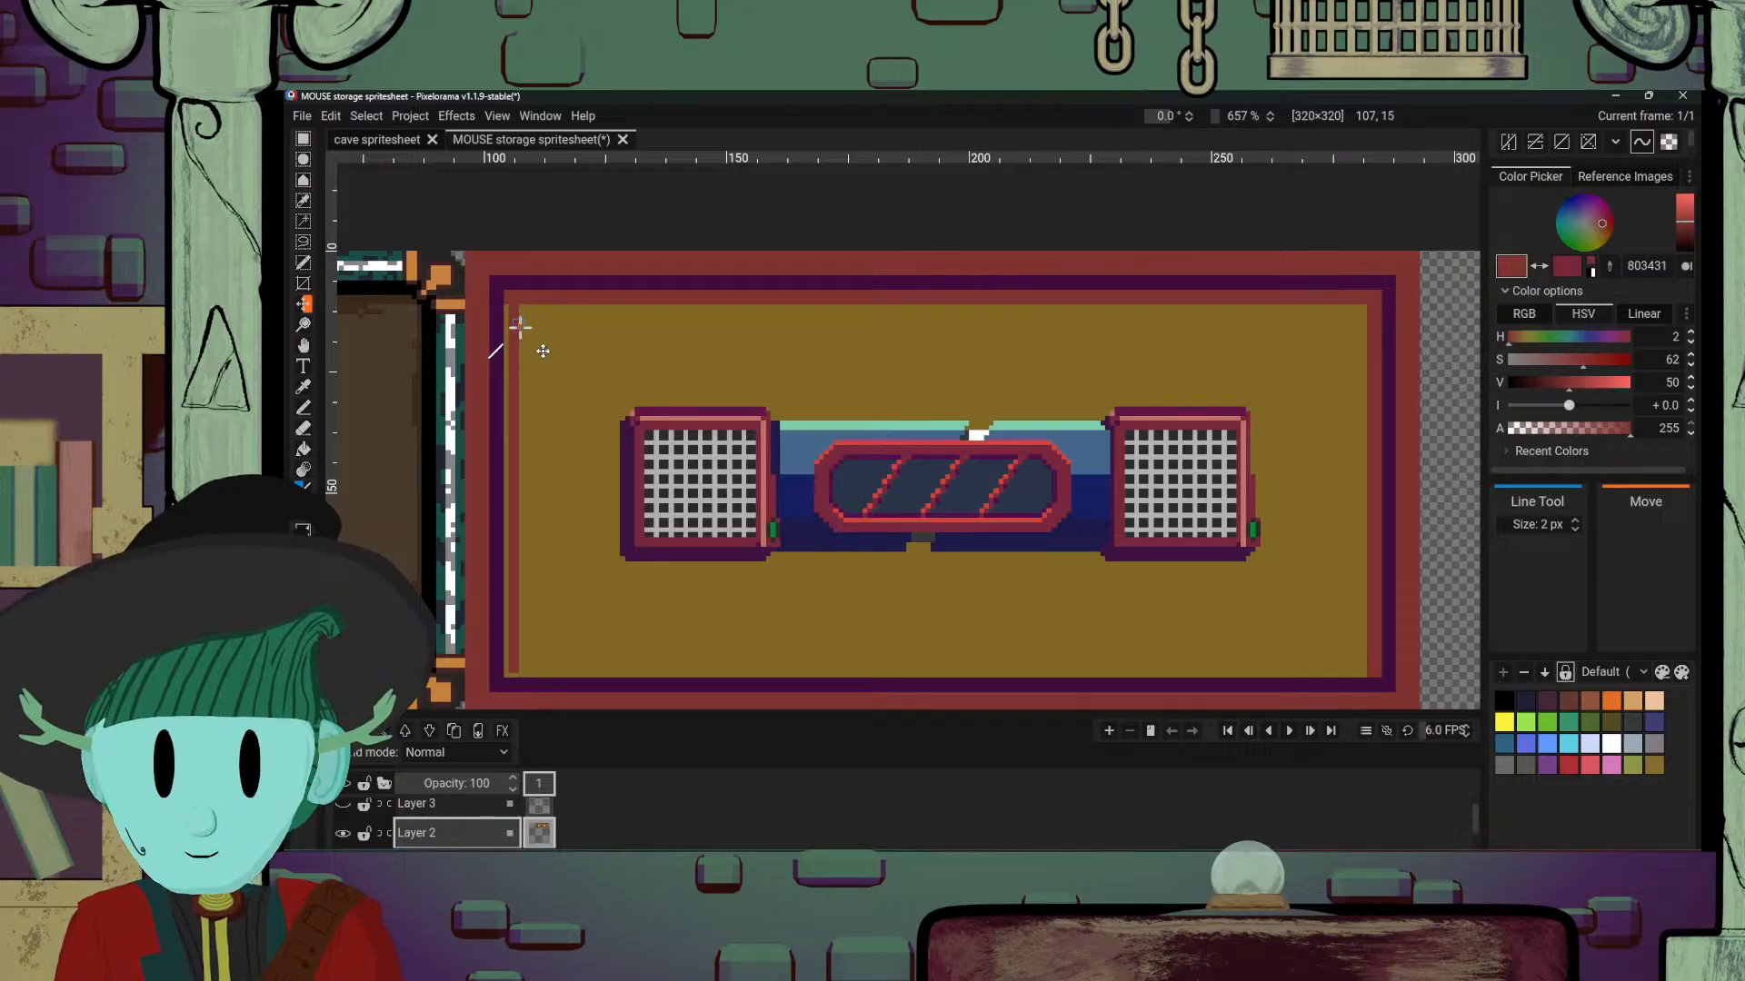
key("ctrl+z")
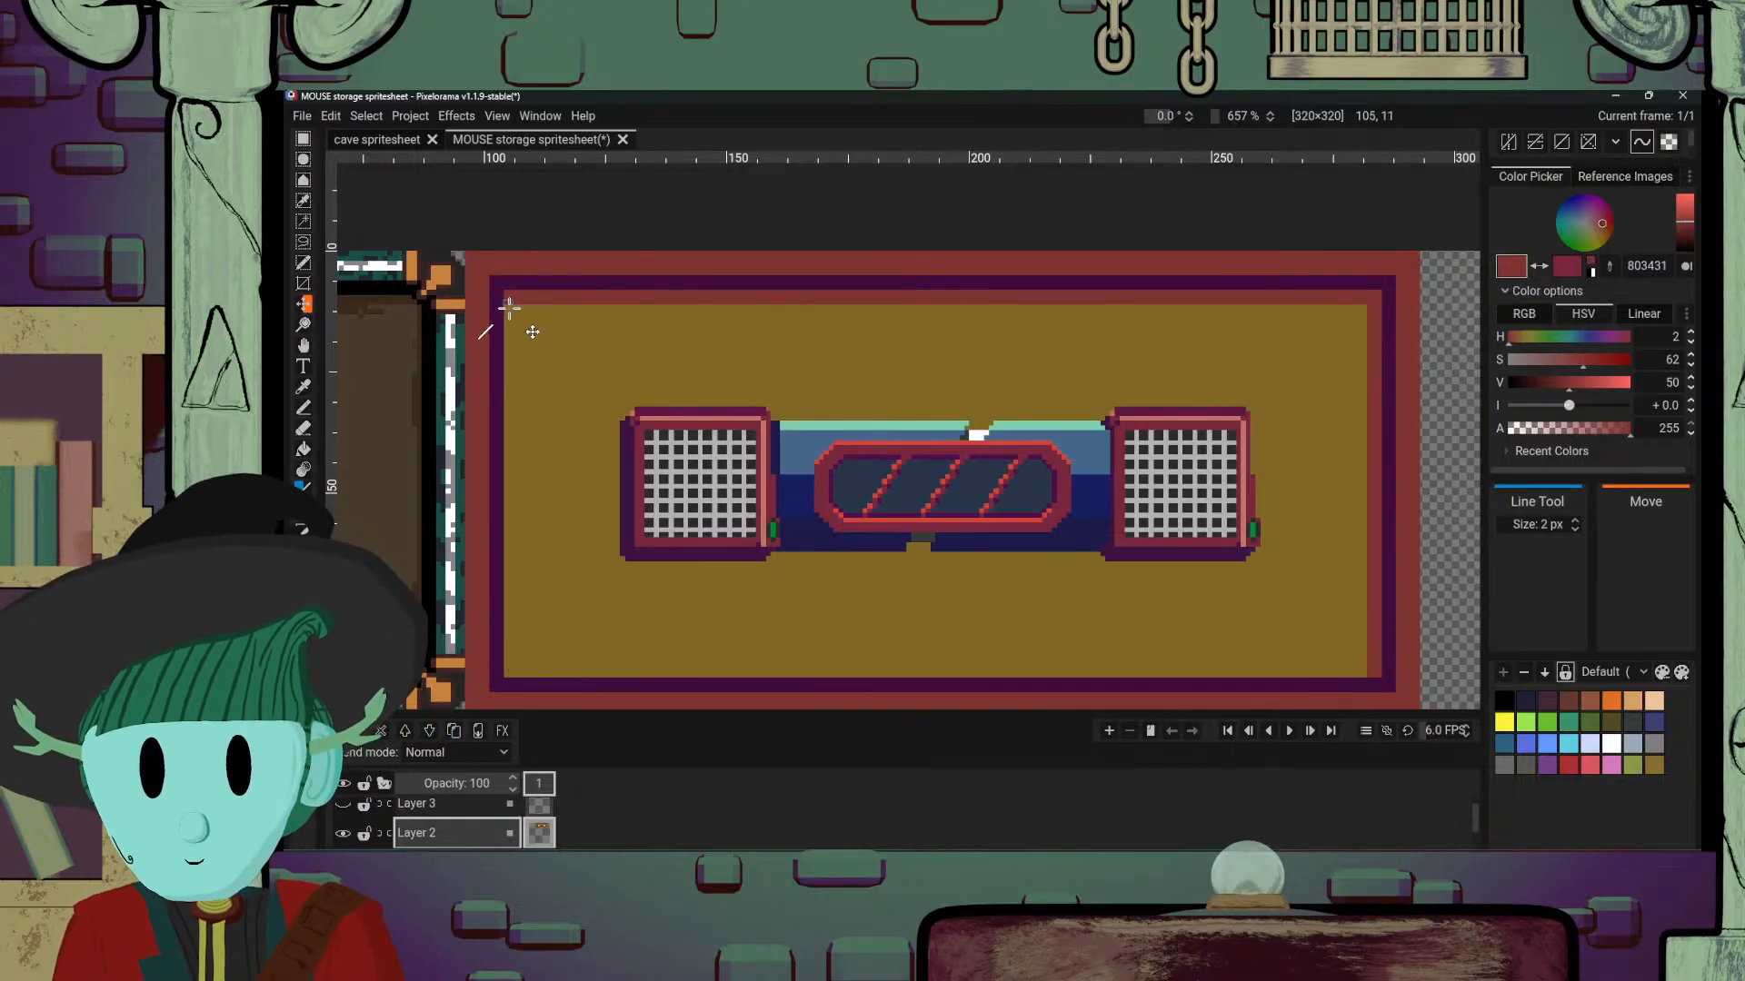
left_click_drag(509, 308, 511, 677)
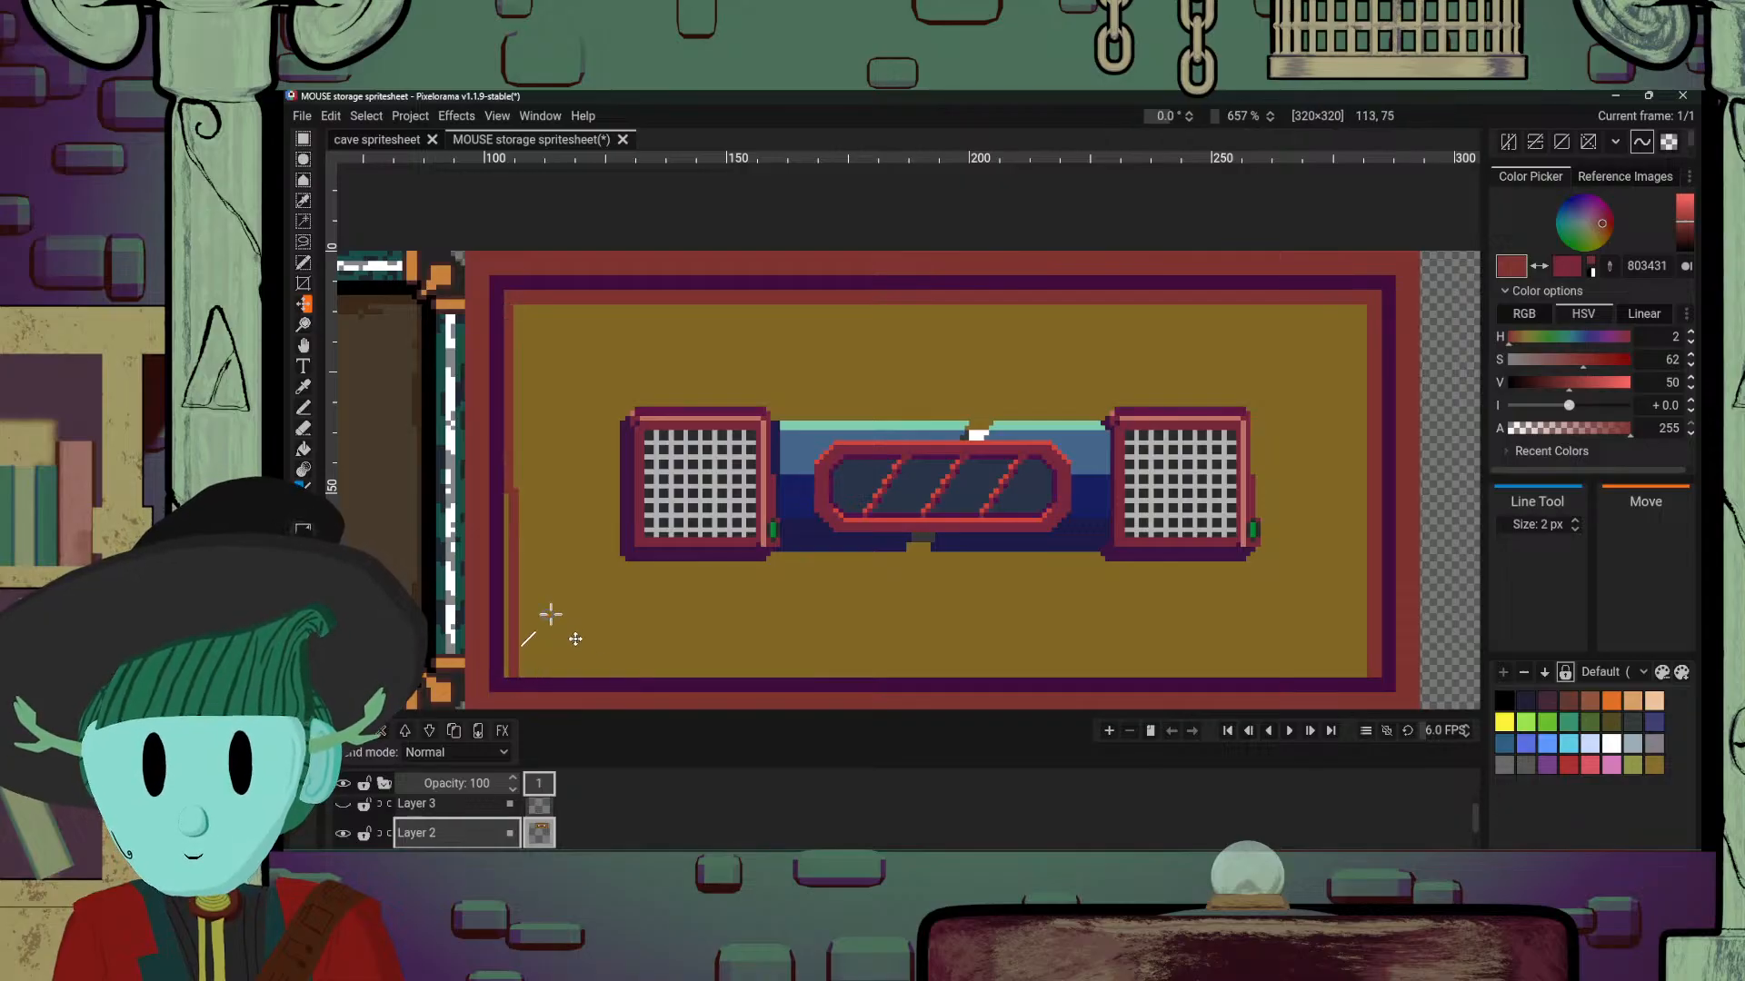
key("ctrl+z")
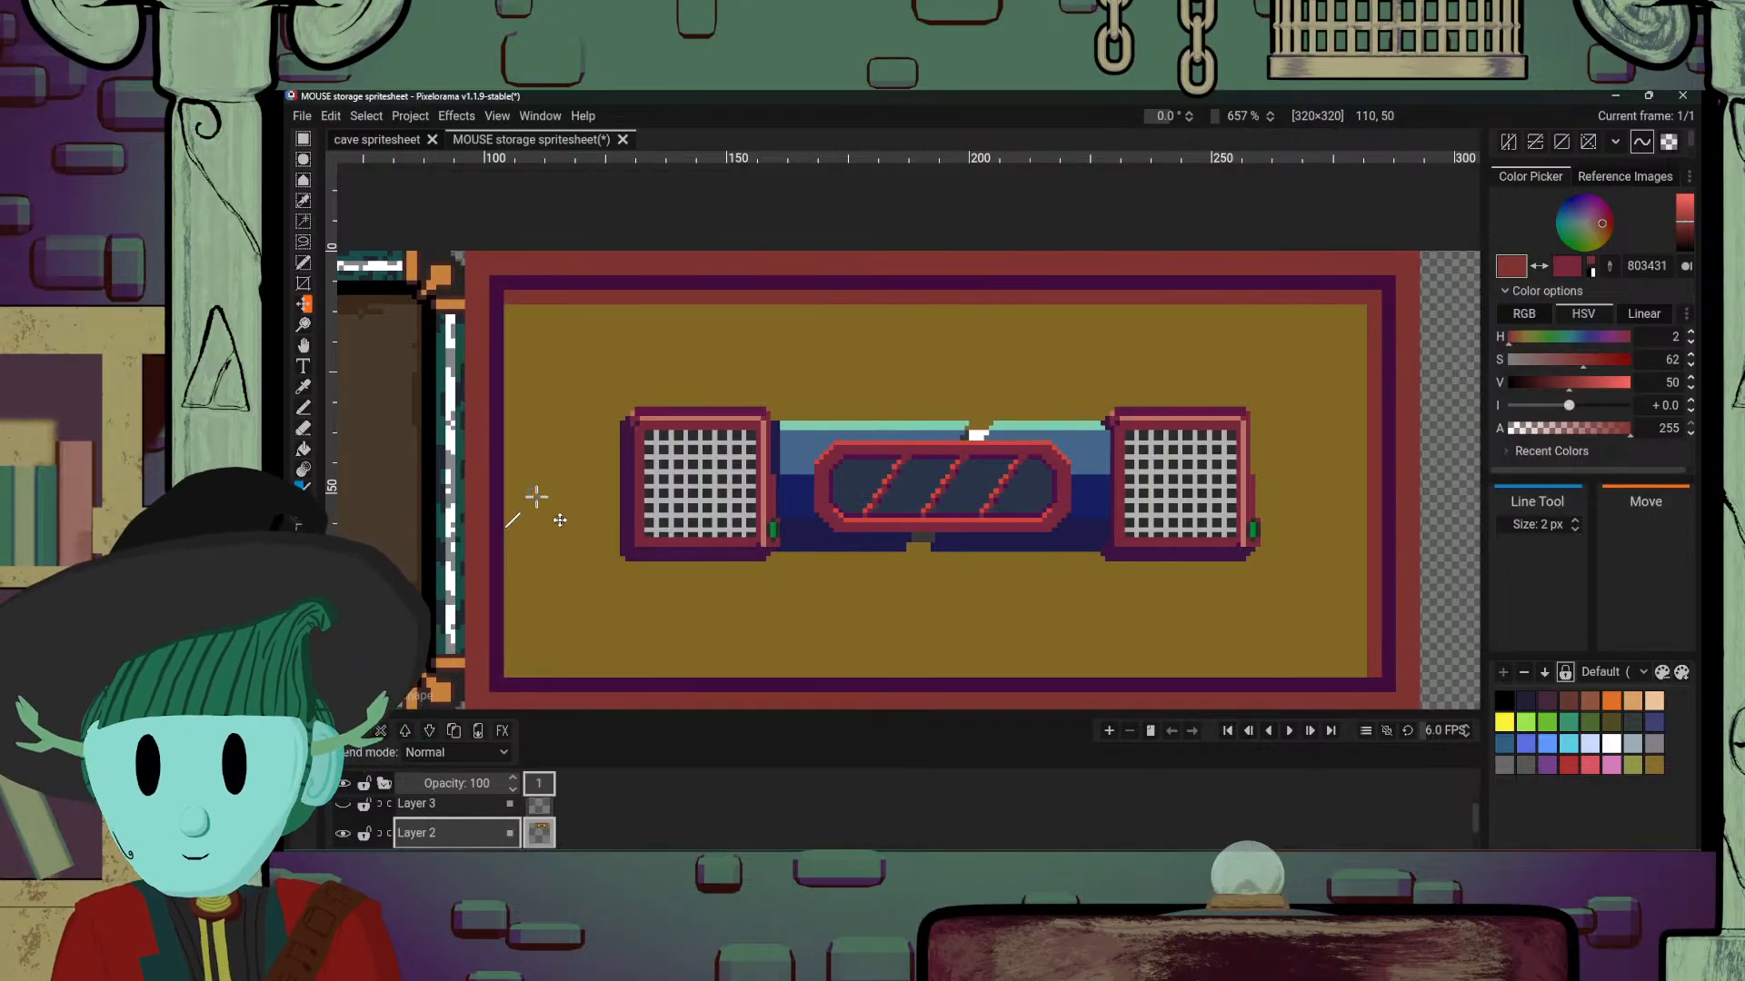
Step: Draw a 3 px 803431 line with the Line Tool along the inner side of the left purple line
left_click(1576, 520)
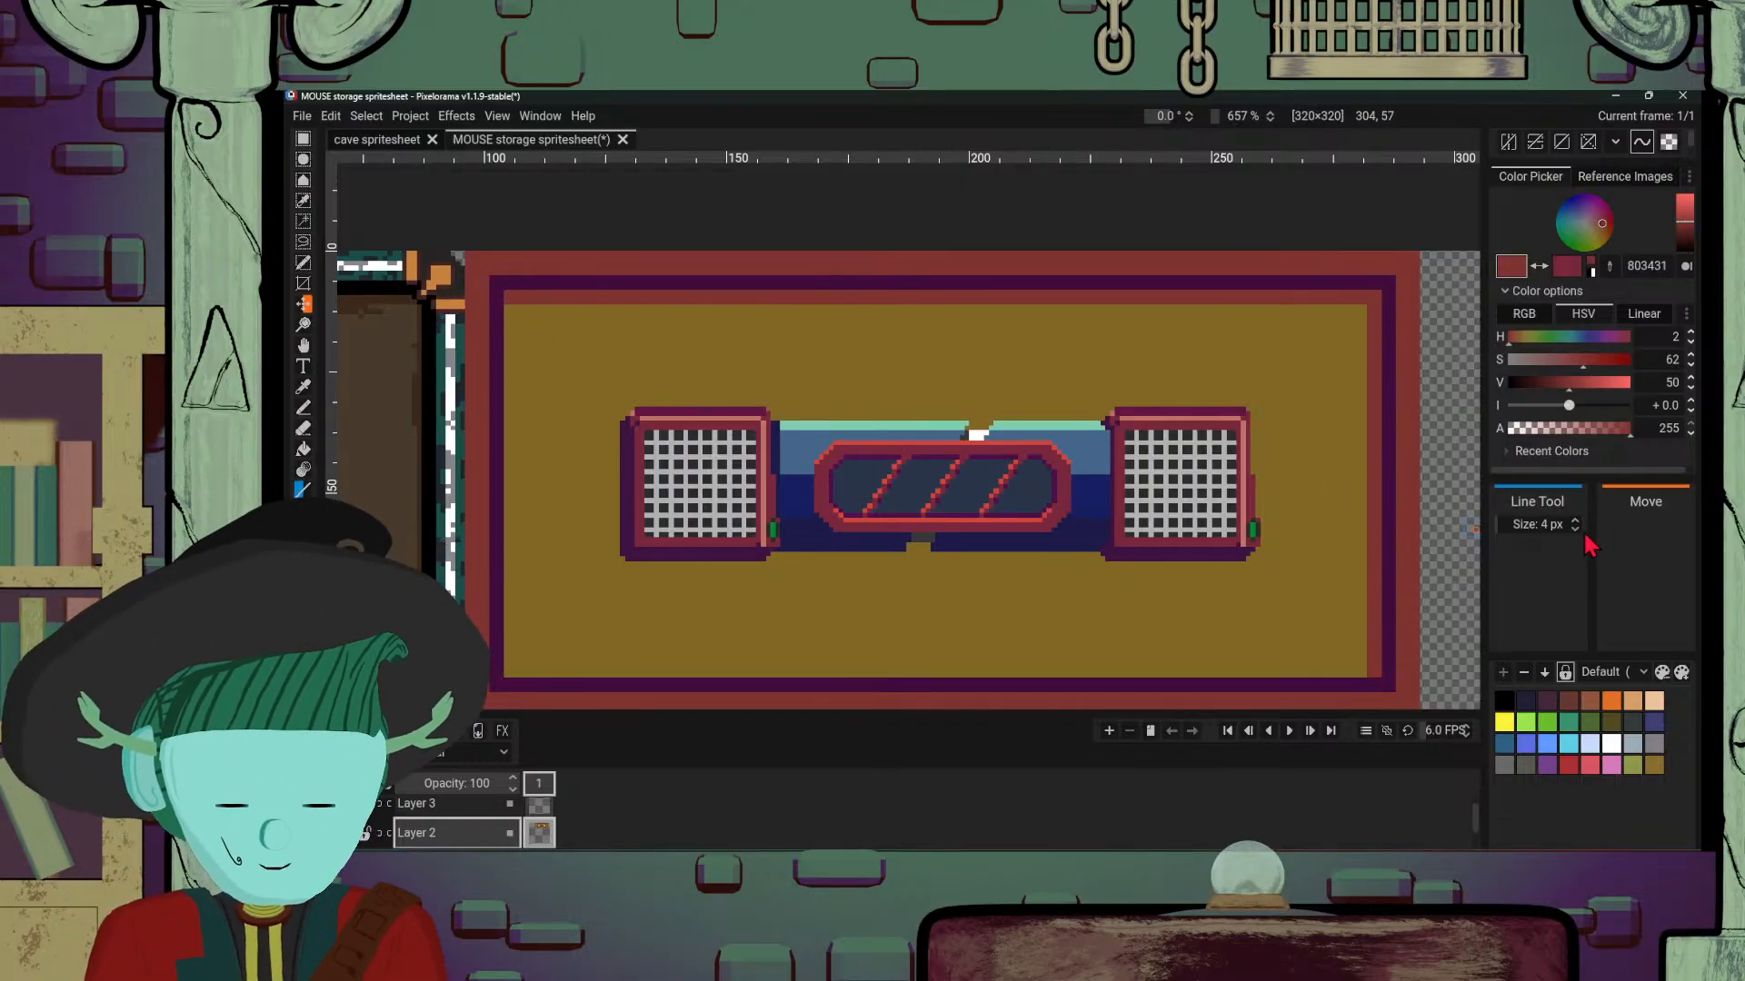
left_click(1546, 524)
left_click(1576, 530)
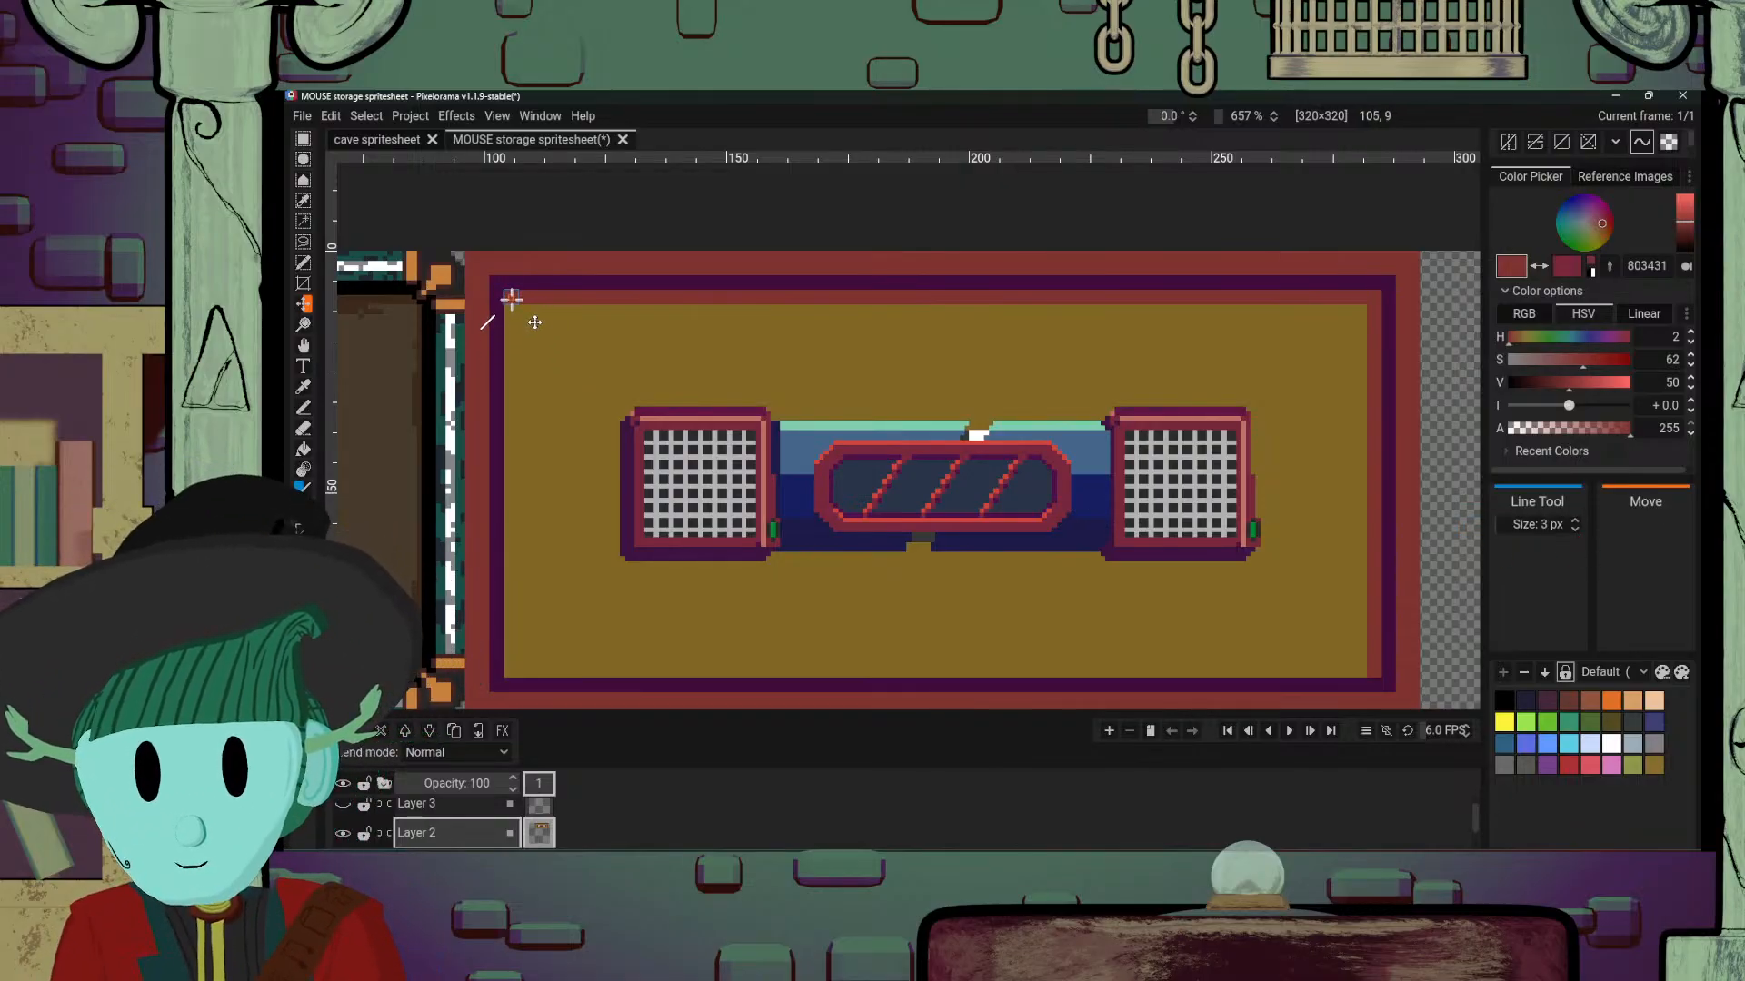
left_click_drag(511, 298, 517, 665)
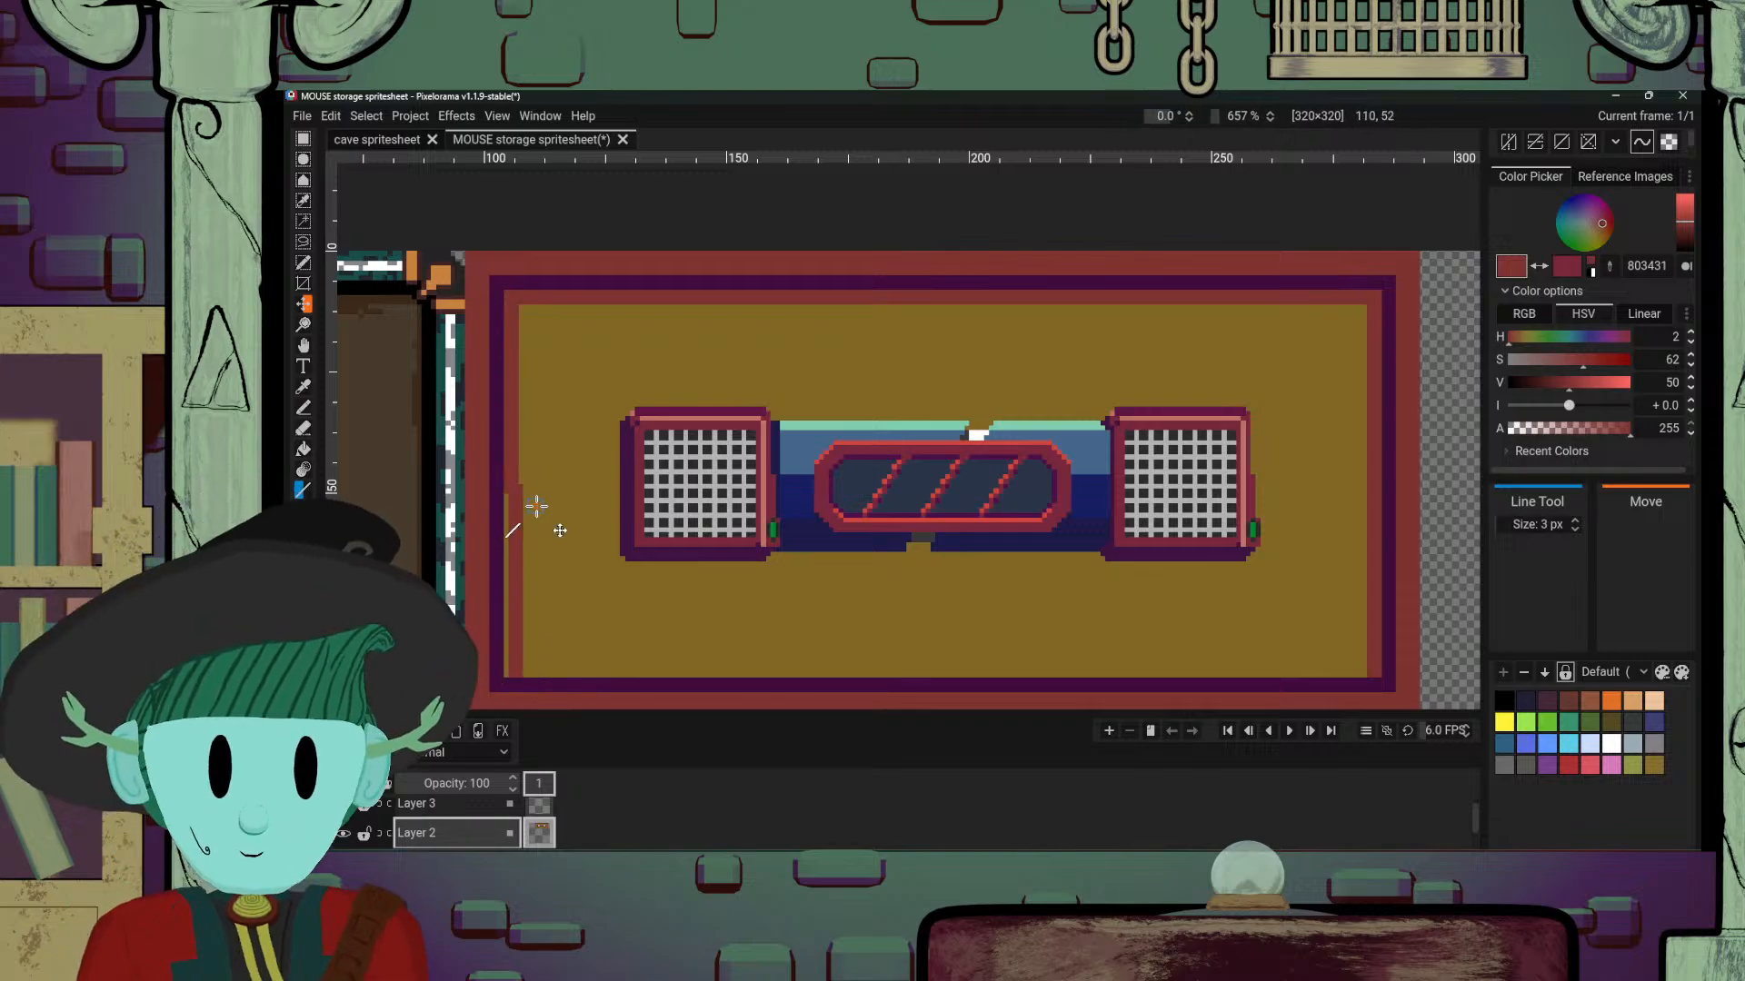
key("ctrl+z")
left_click_drag(511, 307, 515, 671)
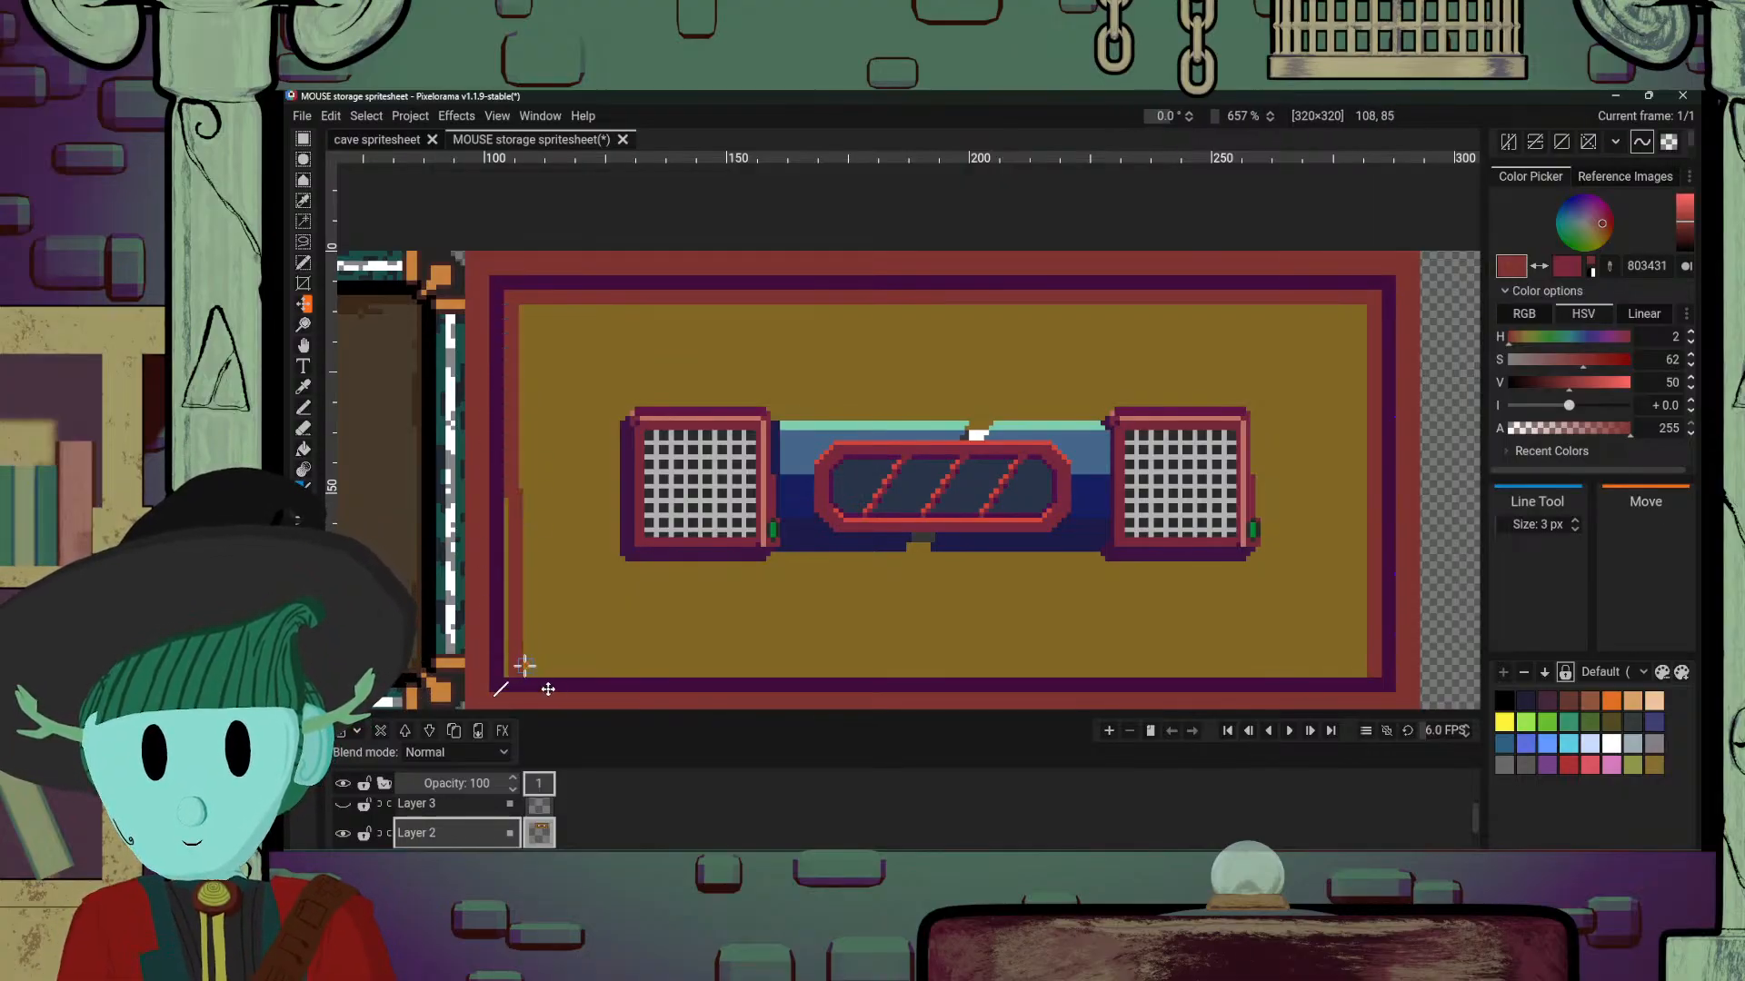
key("ctrl+z")
left_click_drag(510, 309, 514, 672)
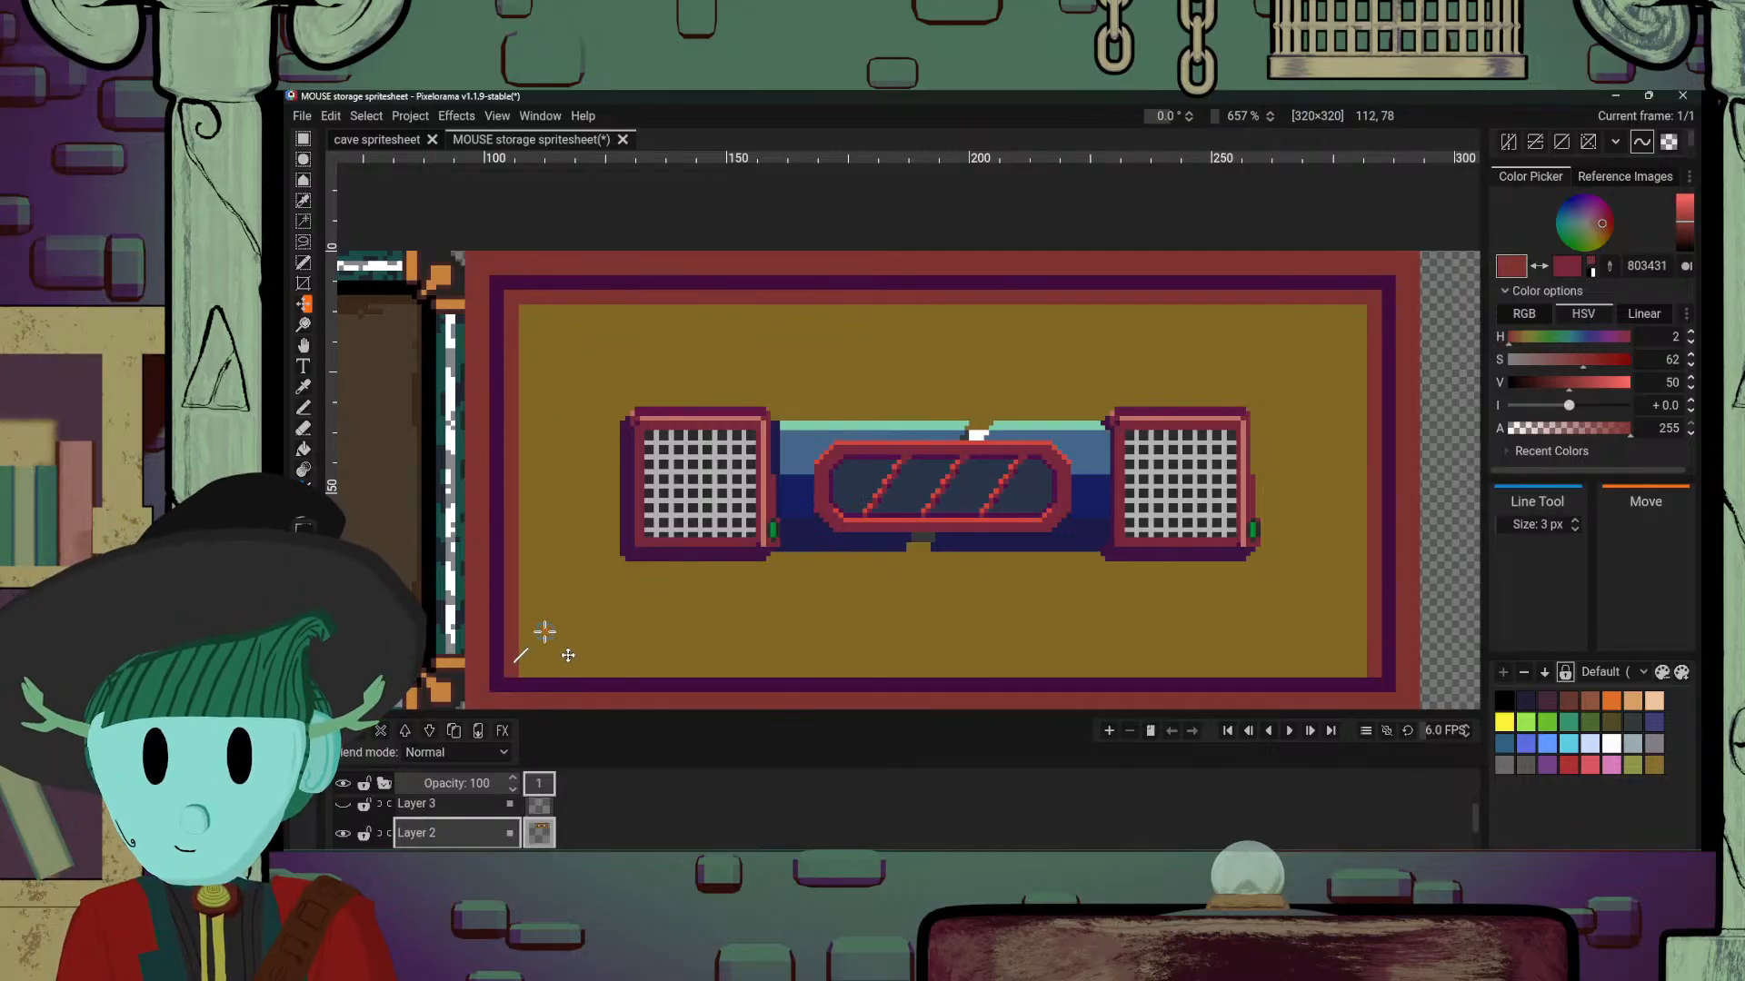
Step: Draw a 3 px 803431 band just above the lower purple line to complete the panel's inner band
left_click_drag(527, 668, 561, 665)
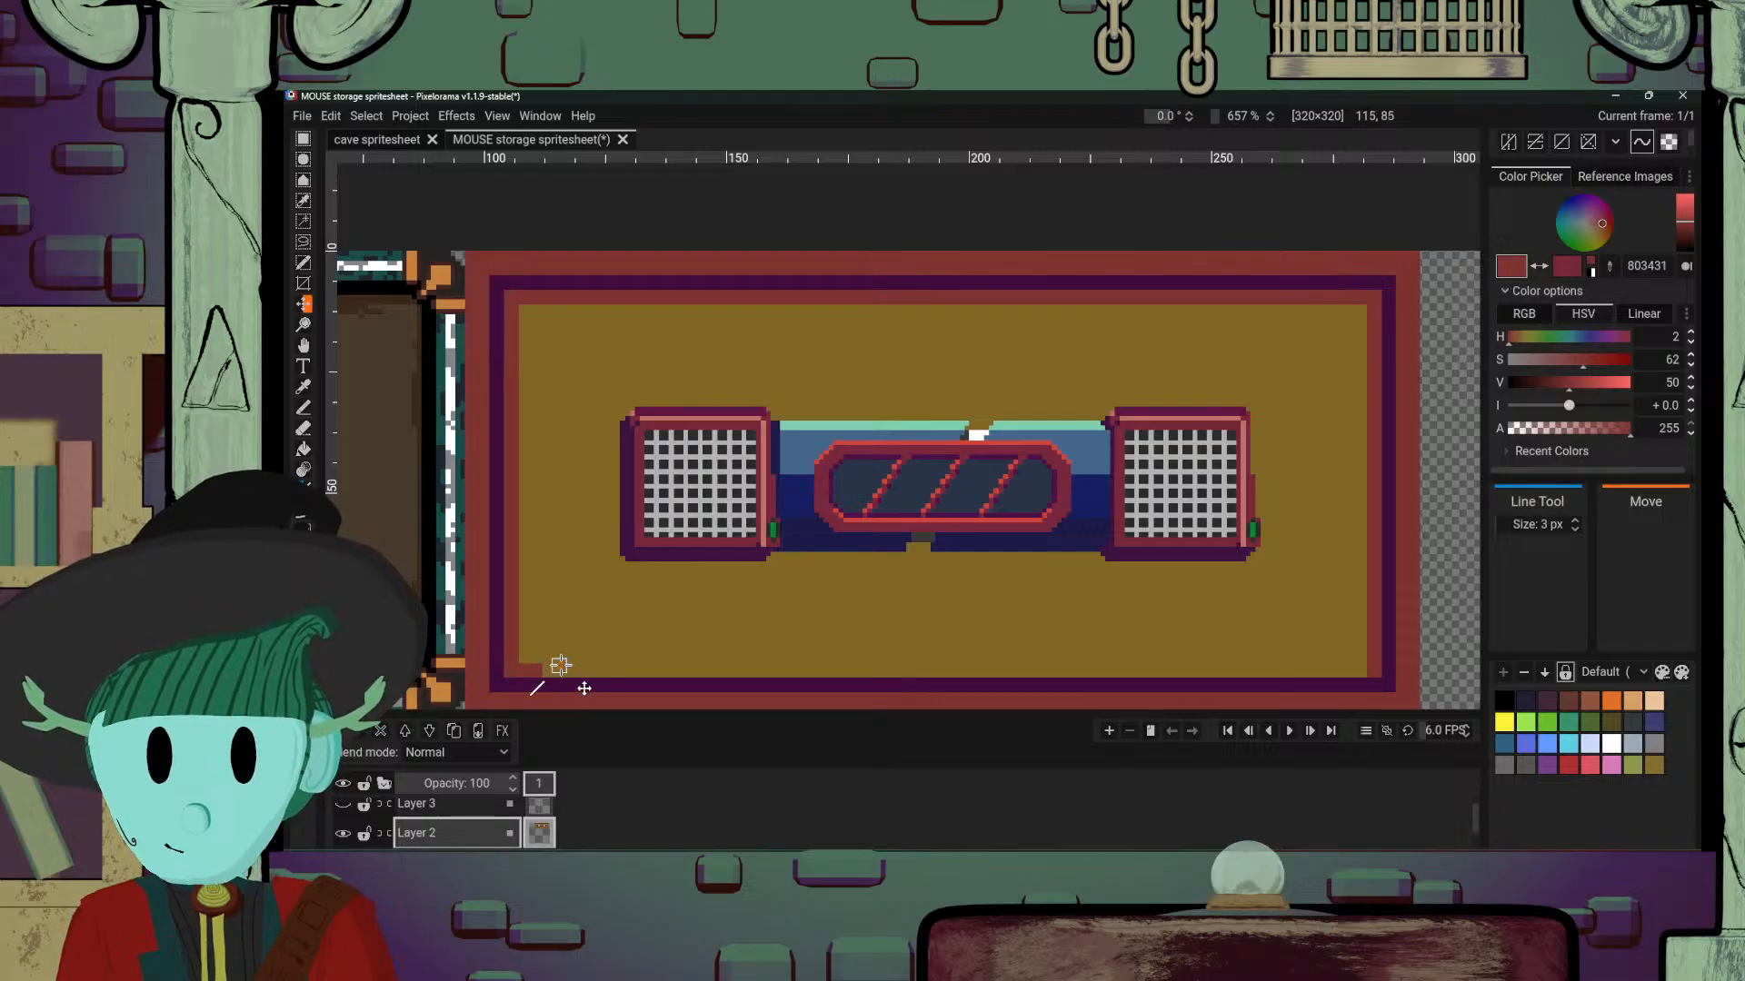
scroll(670, 576, "down", 3)
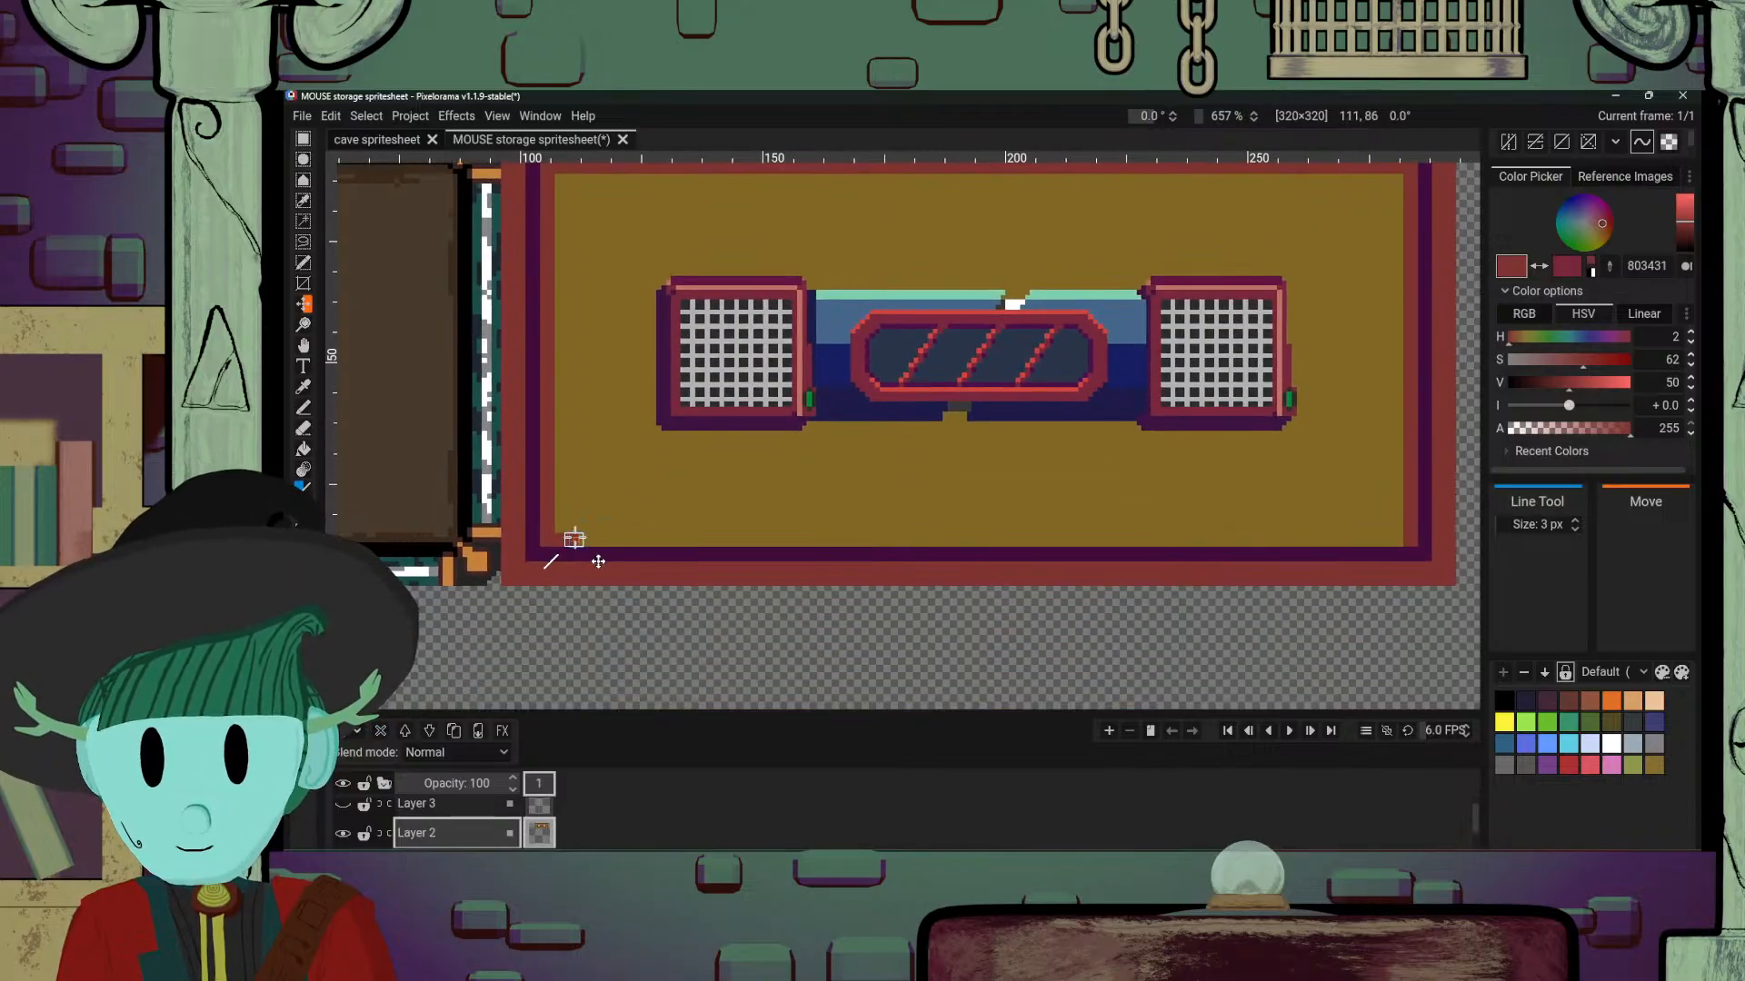
mouse_move(572, 540)
left_mouse_down()
mouse_move(1410, 540)
mouse_move(1229, 517)
mouse_move(508, 516)
mouse_move(556, 541)
left_mouse_up()
key("ctrl+z")
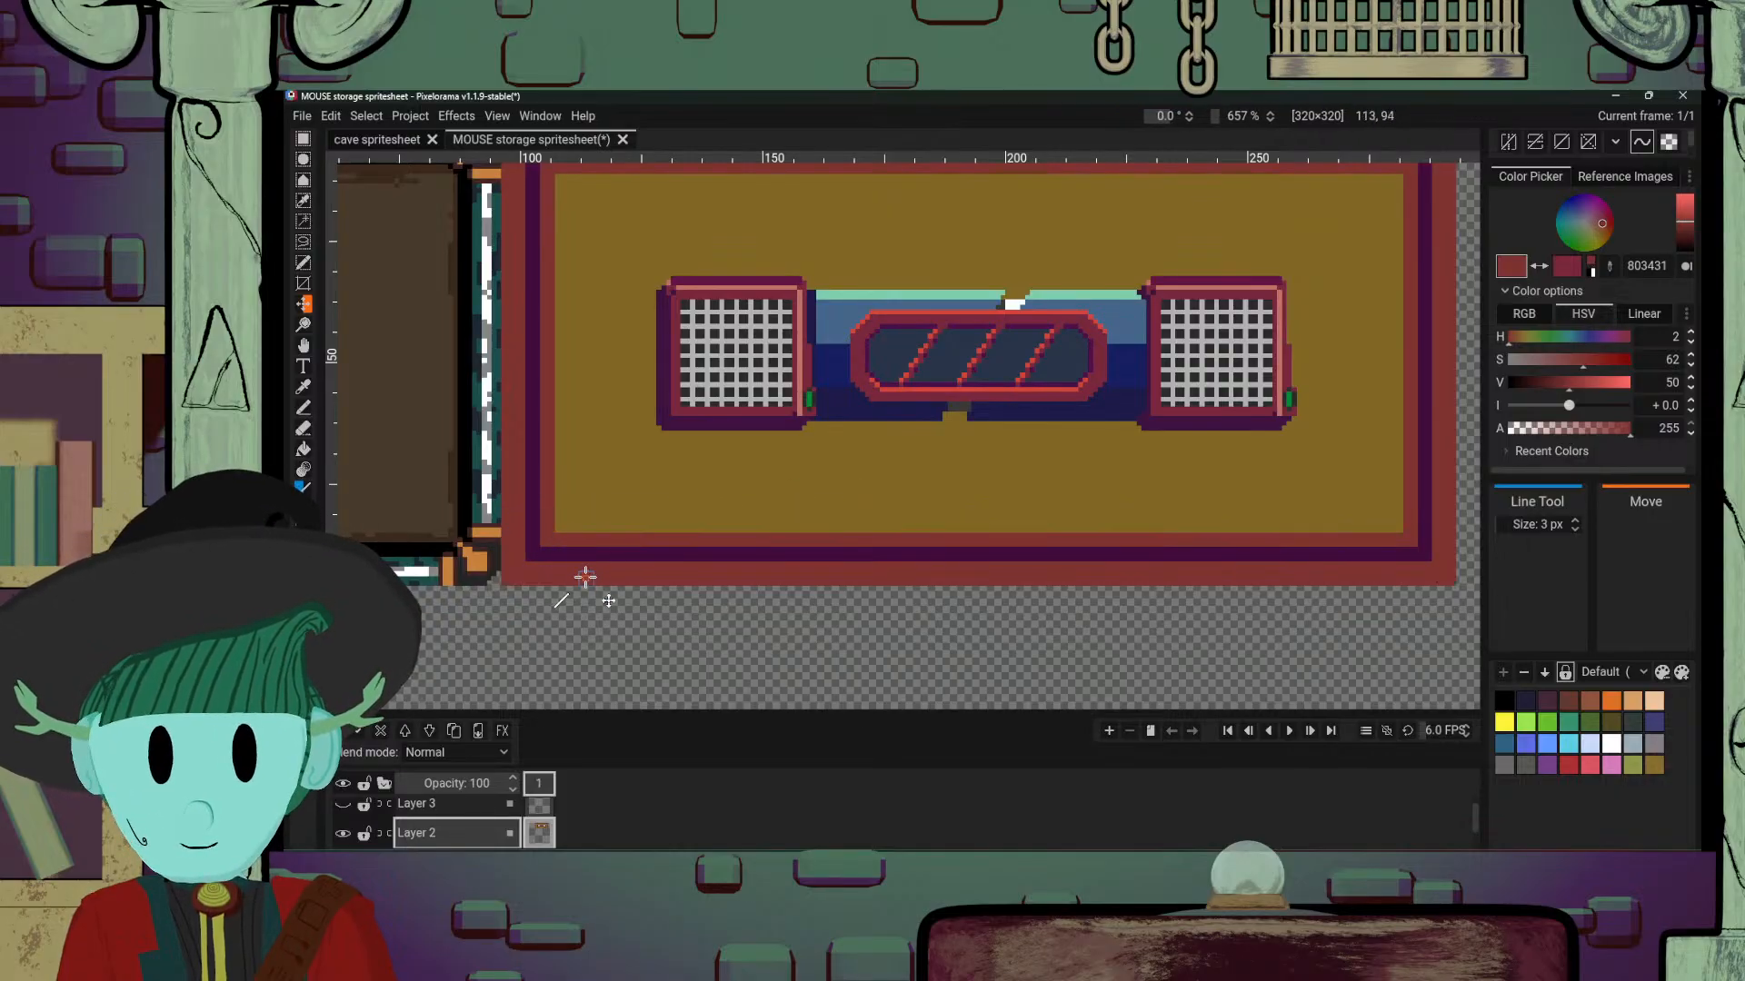
Step: Examine the panel's border from a distance and up close, toggling Layer 3's visibility
scroll(661, 558, "down", 5)
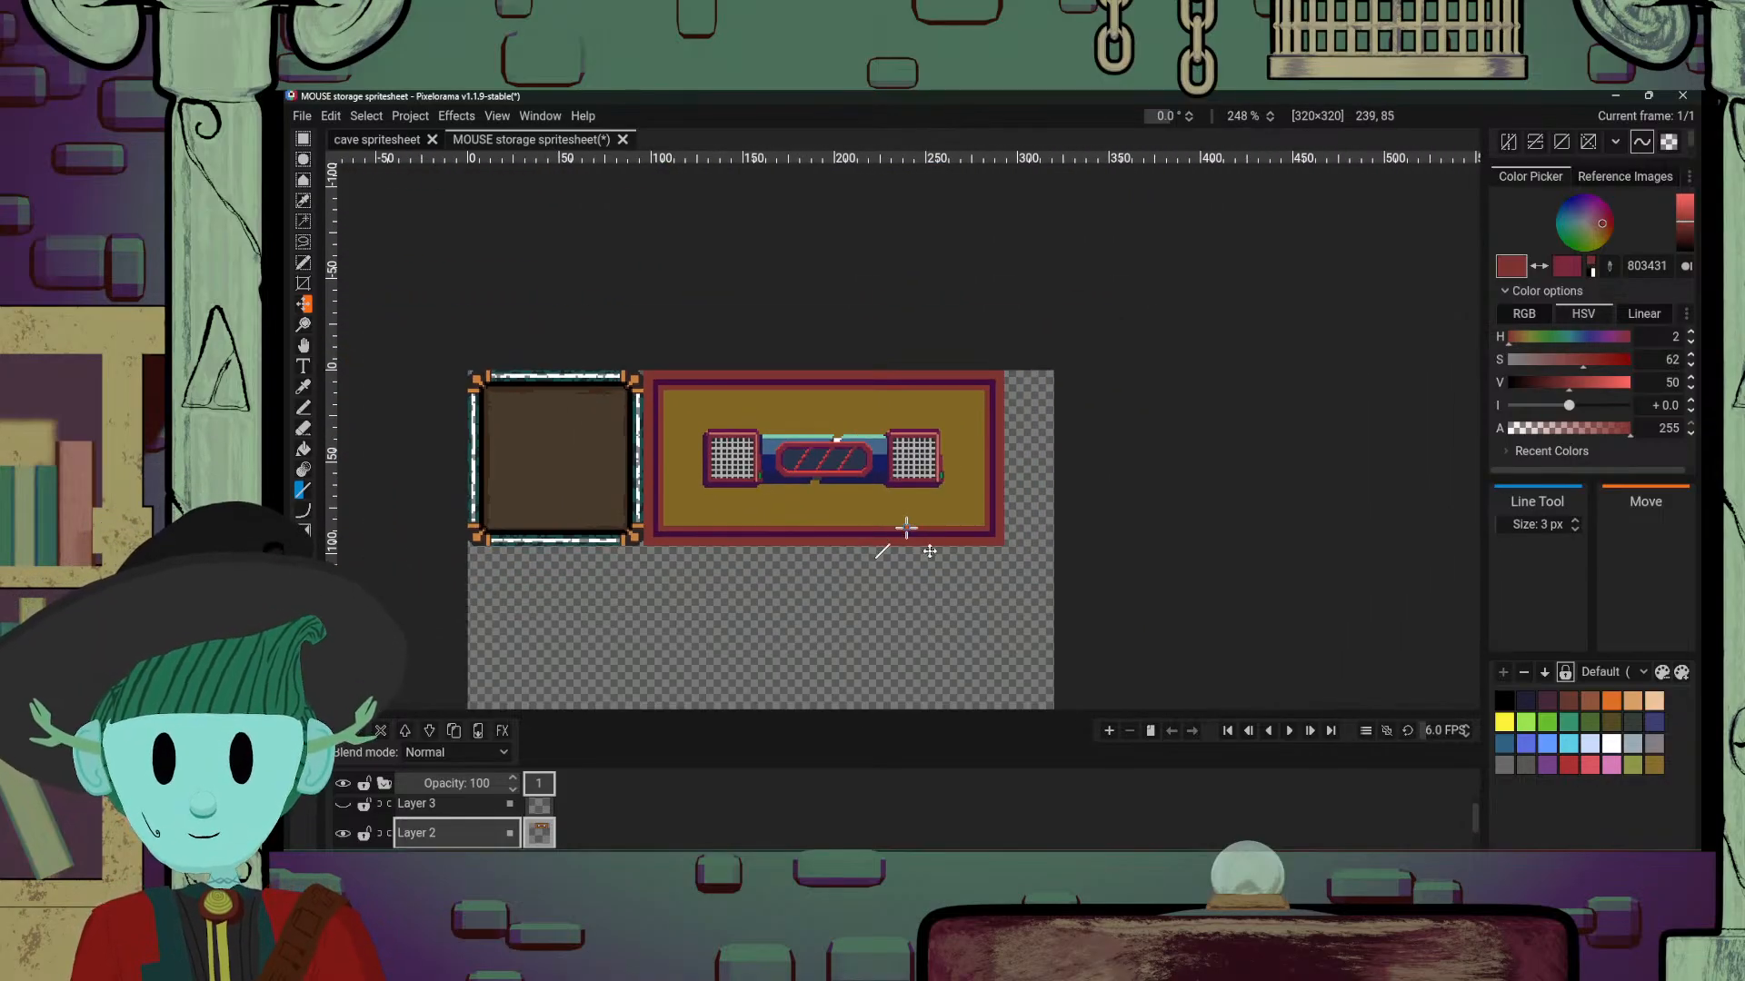
scroll(906, 528, "up", 2)
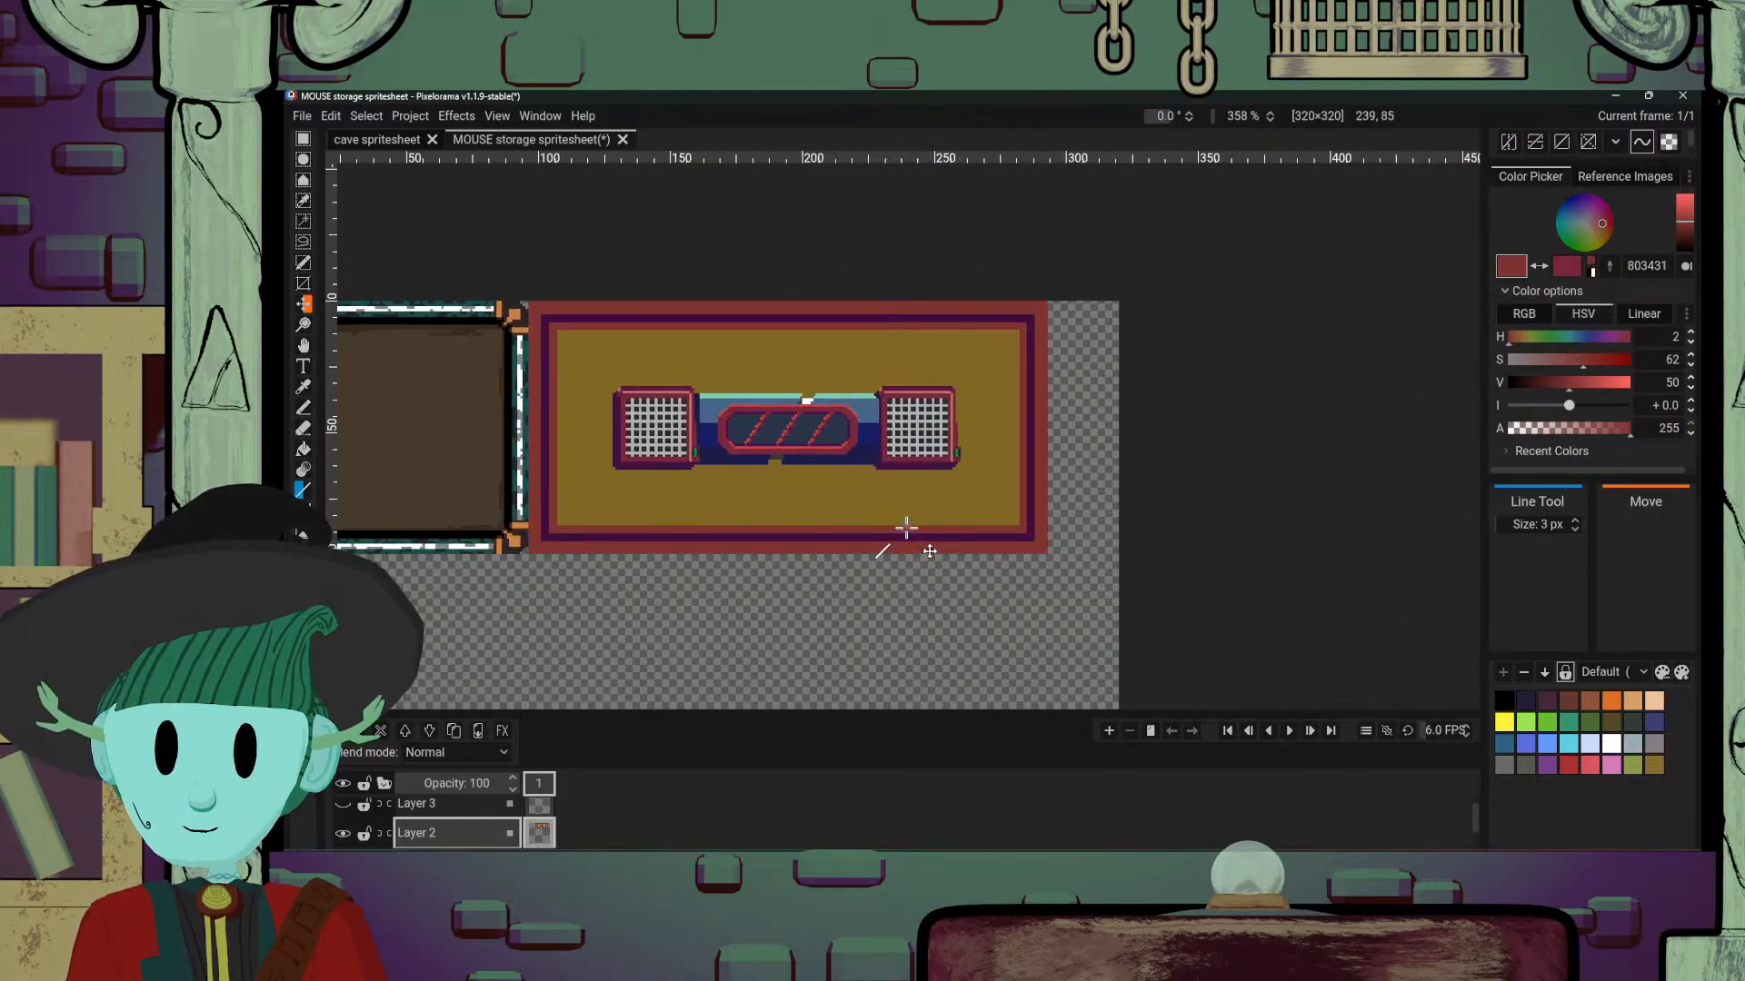
scroll(906, 528, "up", 3)
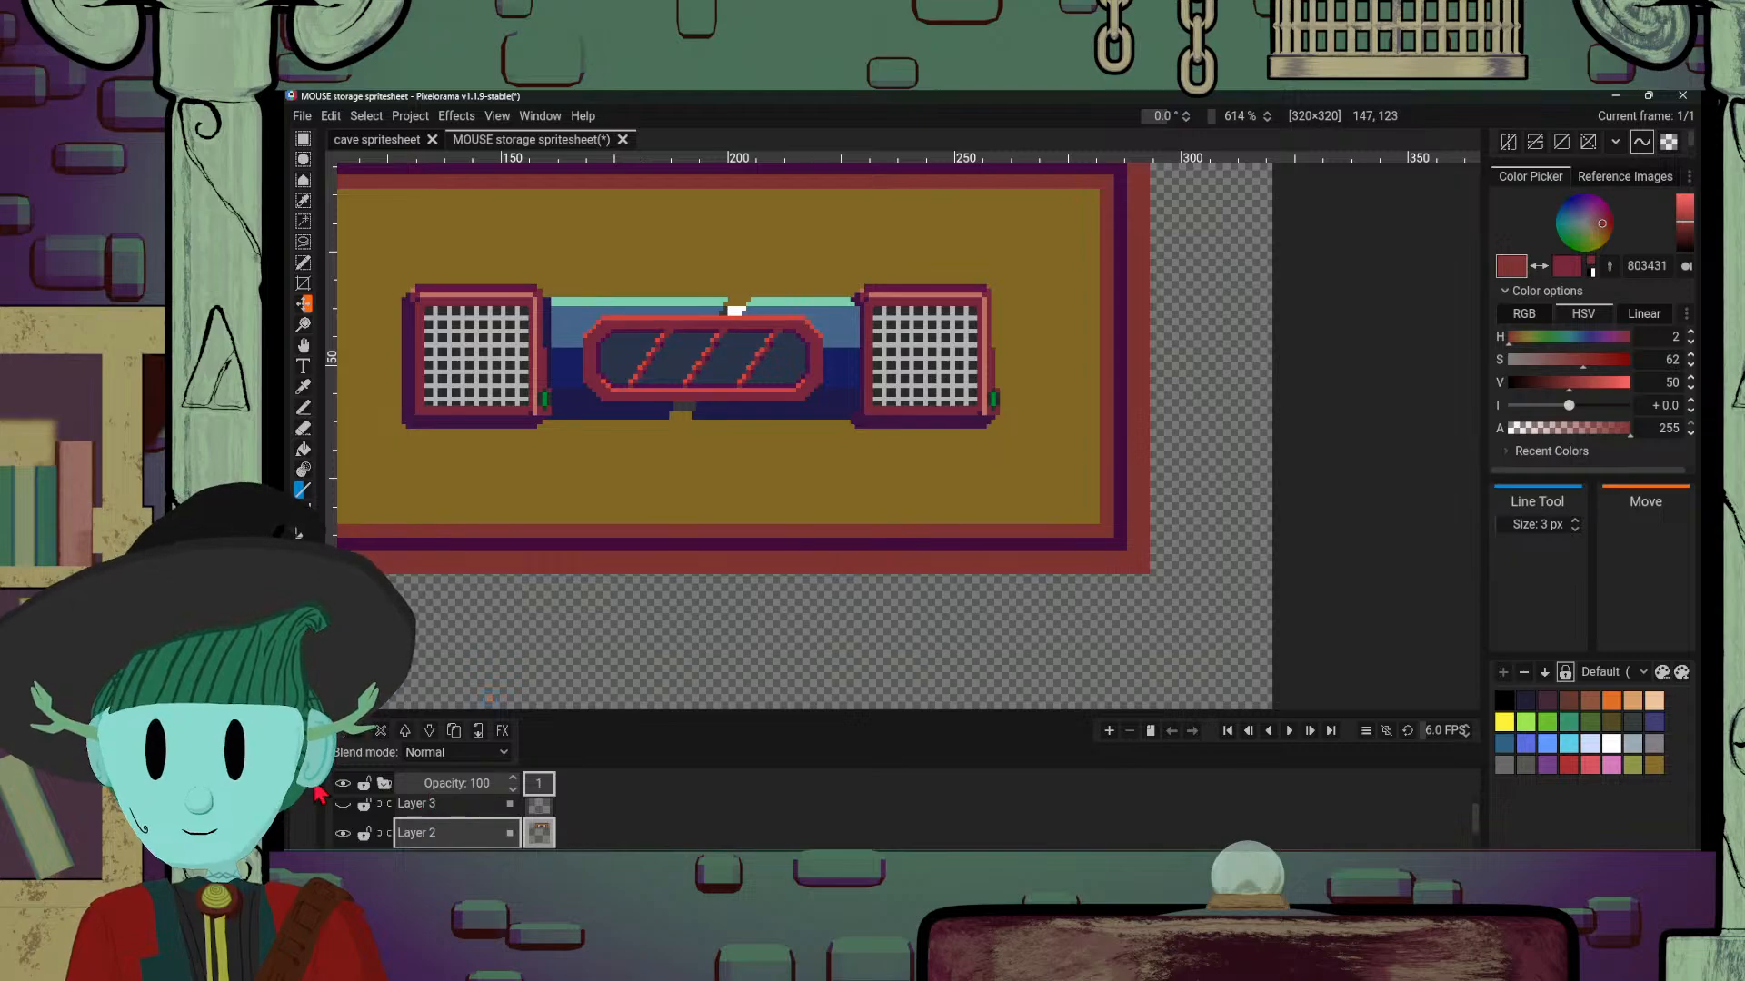
left_click(341, 806)
left_click(341, 806)
scroll(887, 557, "down", 6)
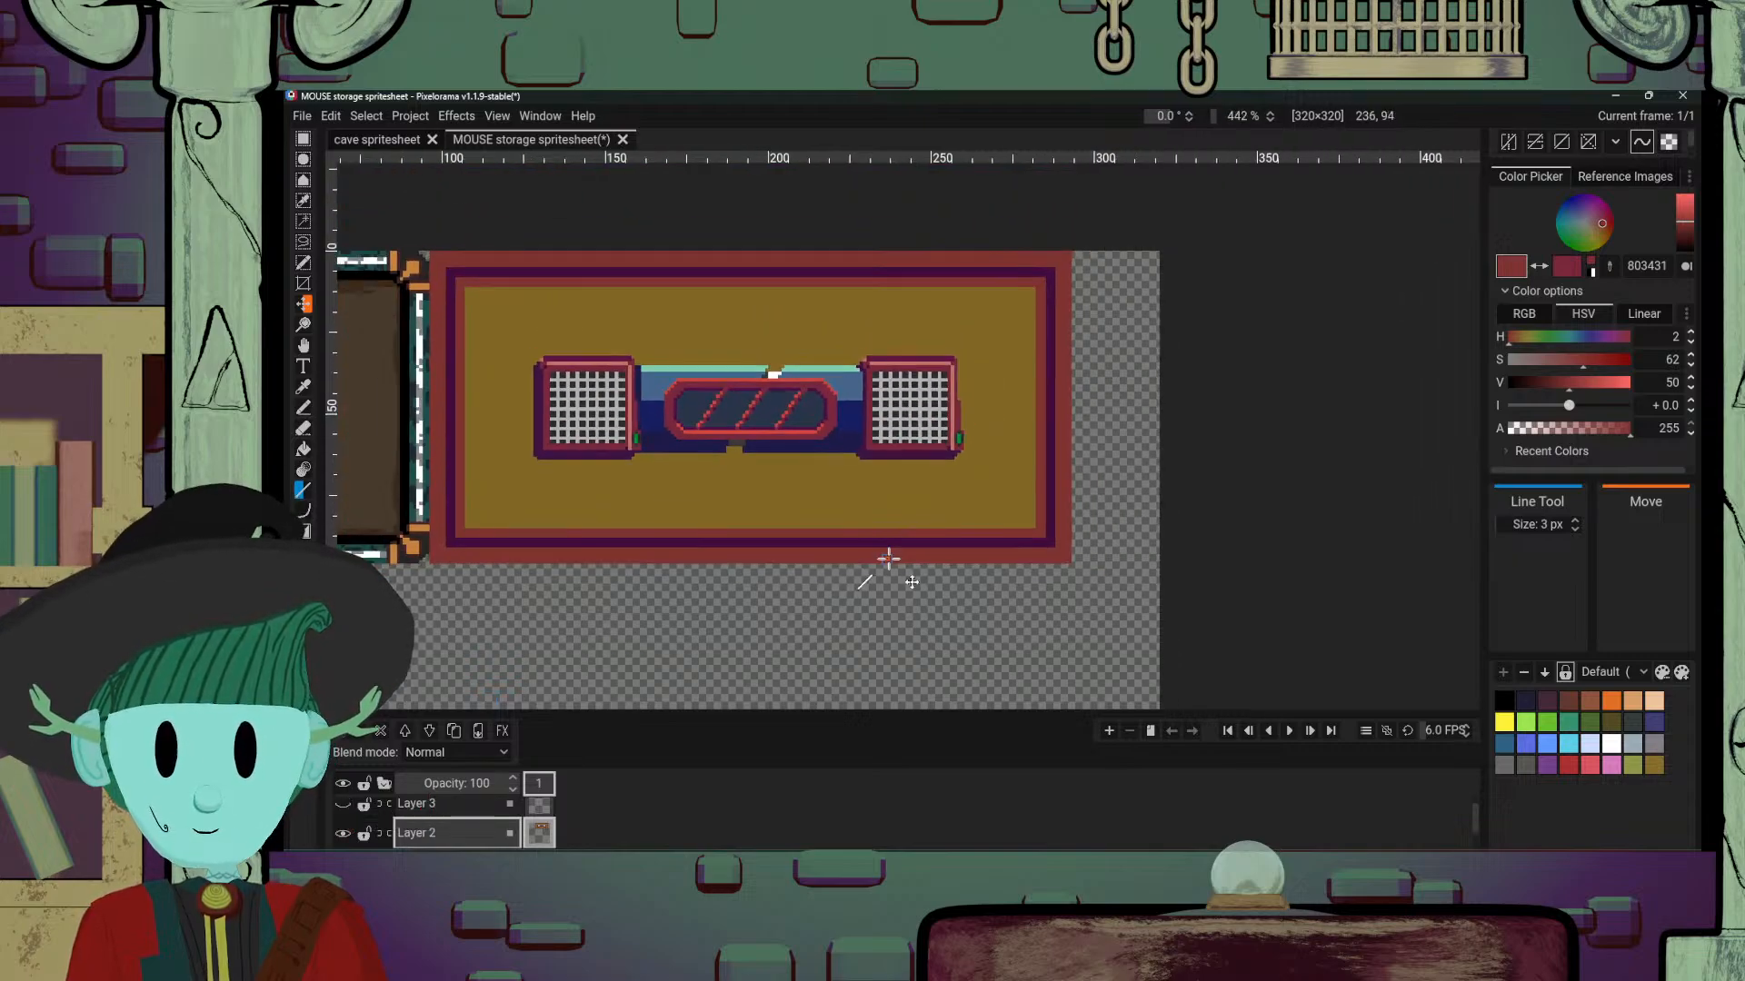
scroll(1012, 538, "up", 8)
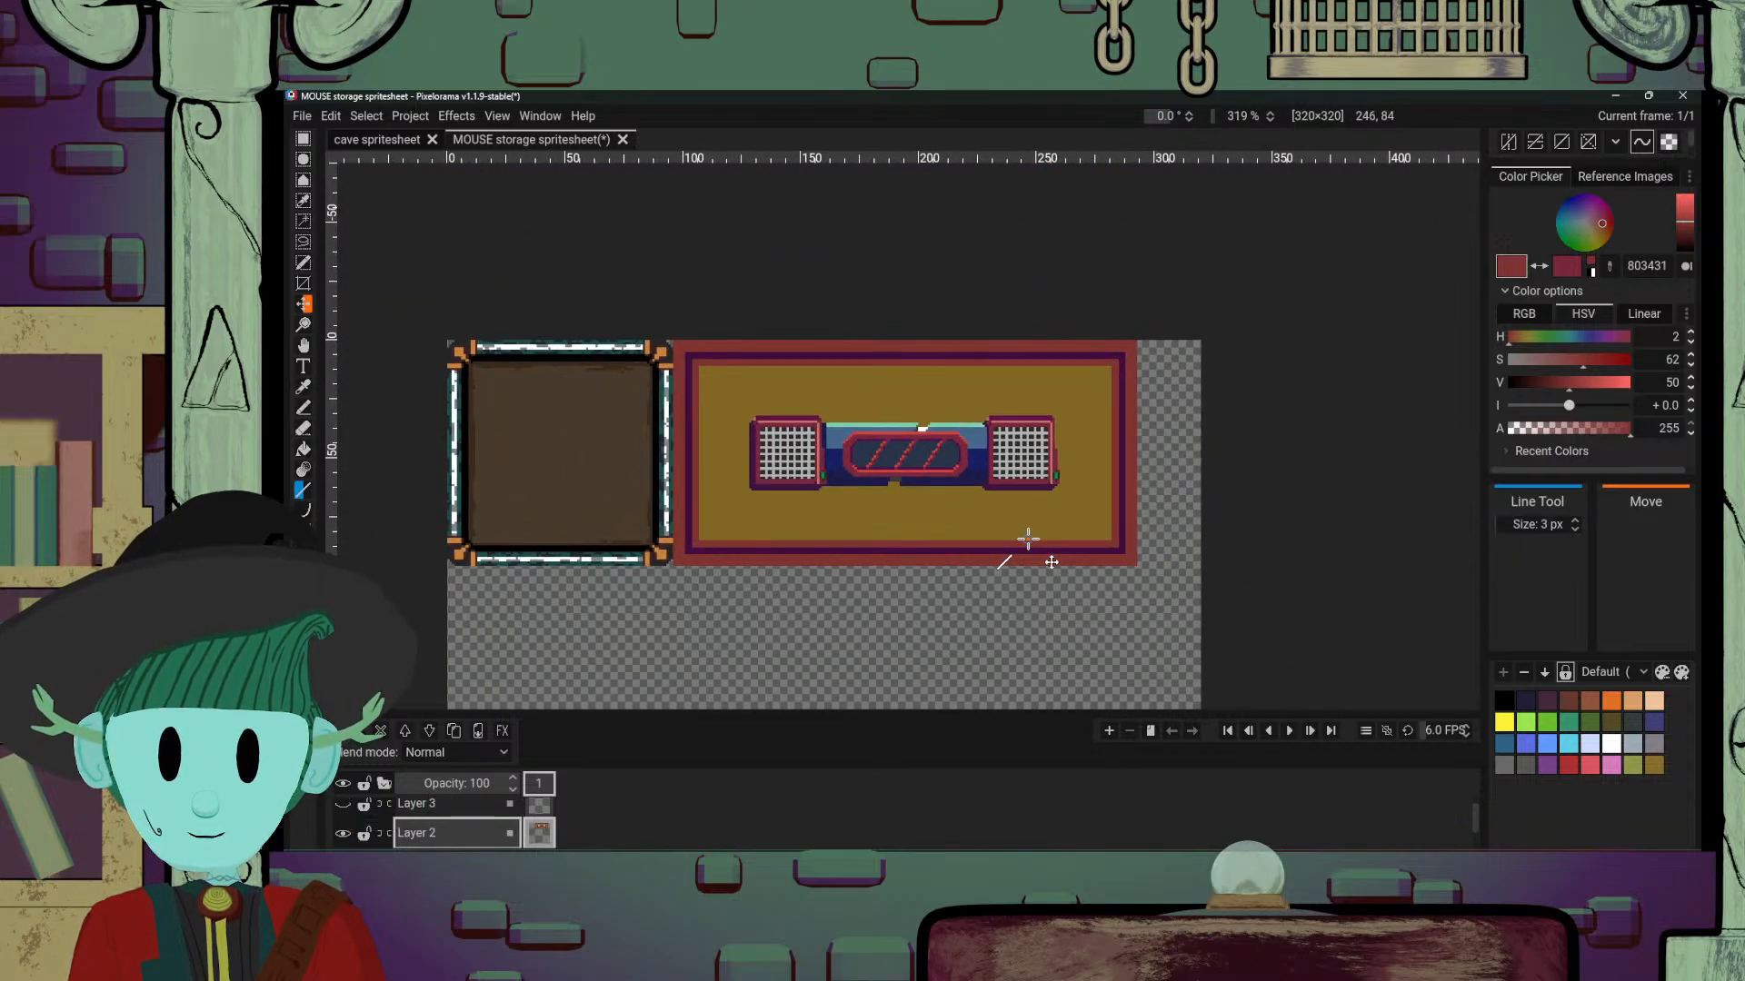
scroll(1054, 368, "down", 4)
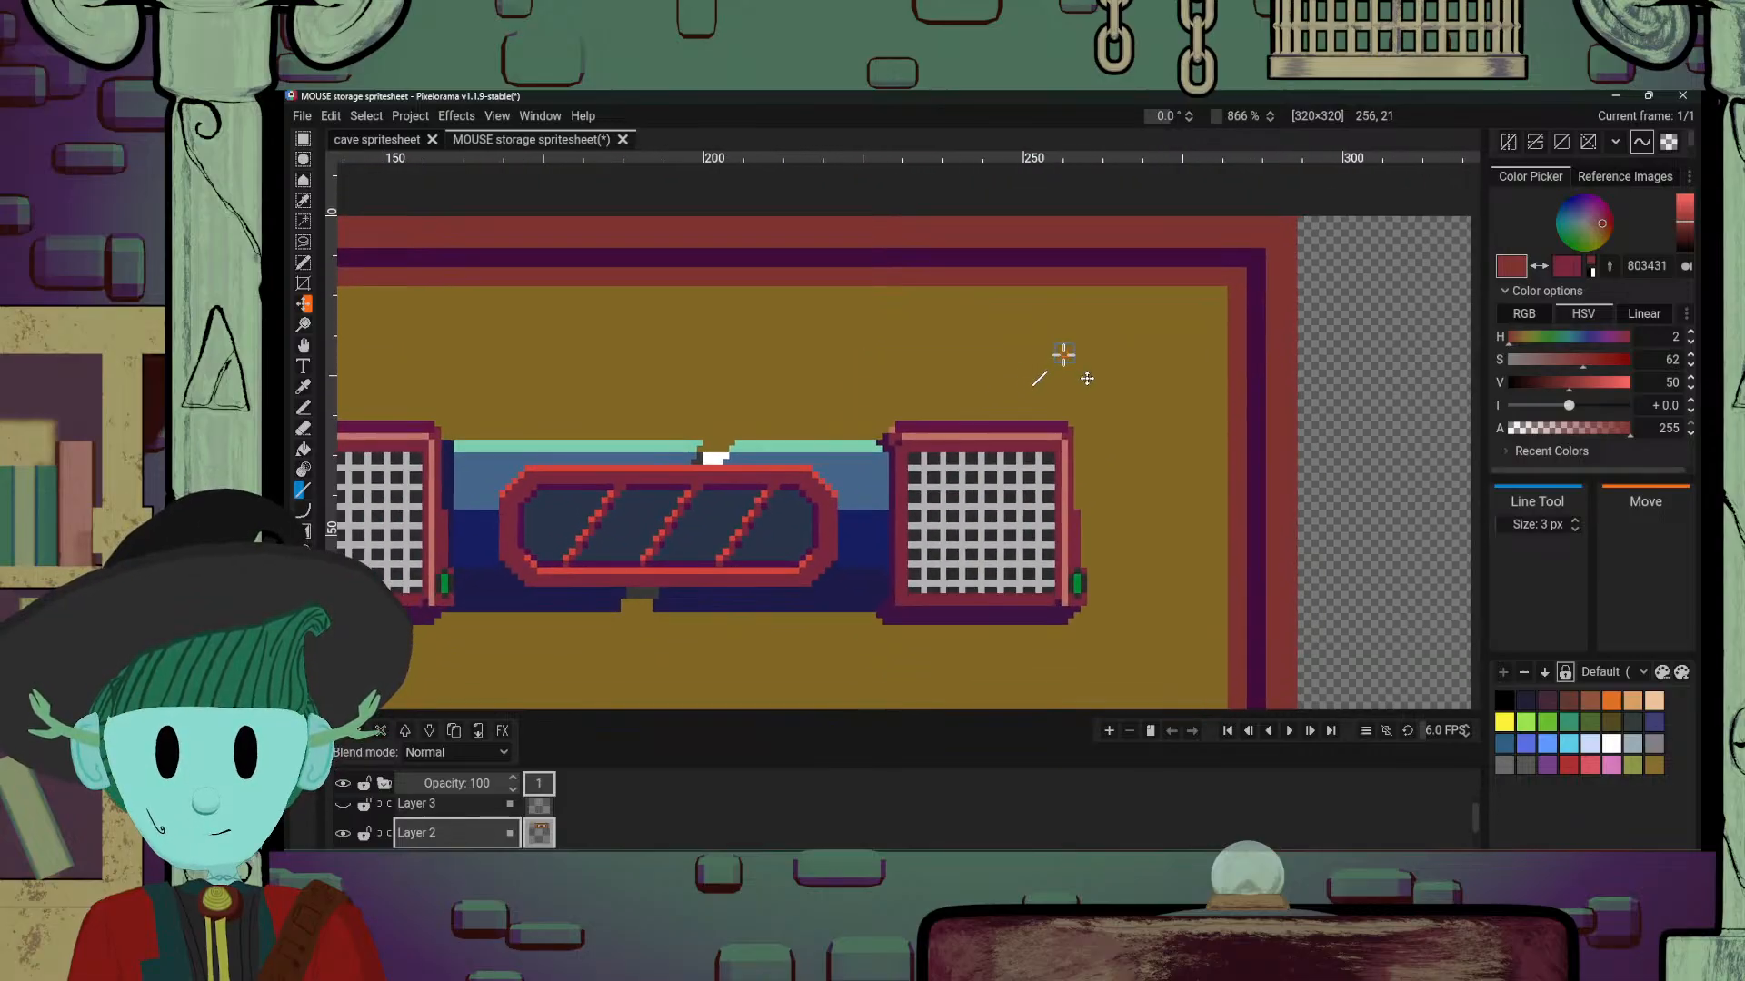
scroll(1058, 378, "up", 3)
left_click_drag(1076, 407, 1111, 353)
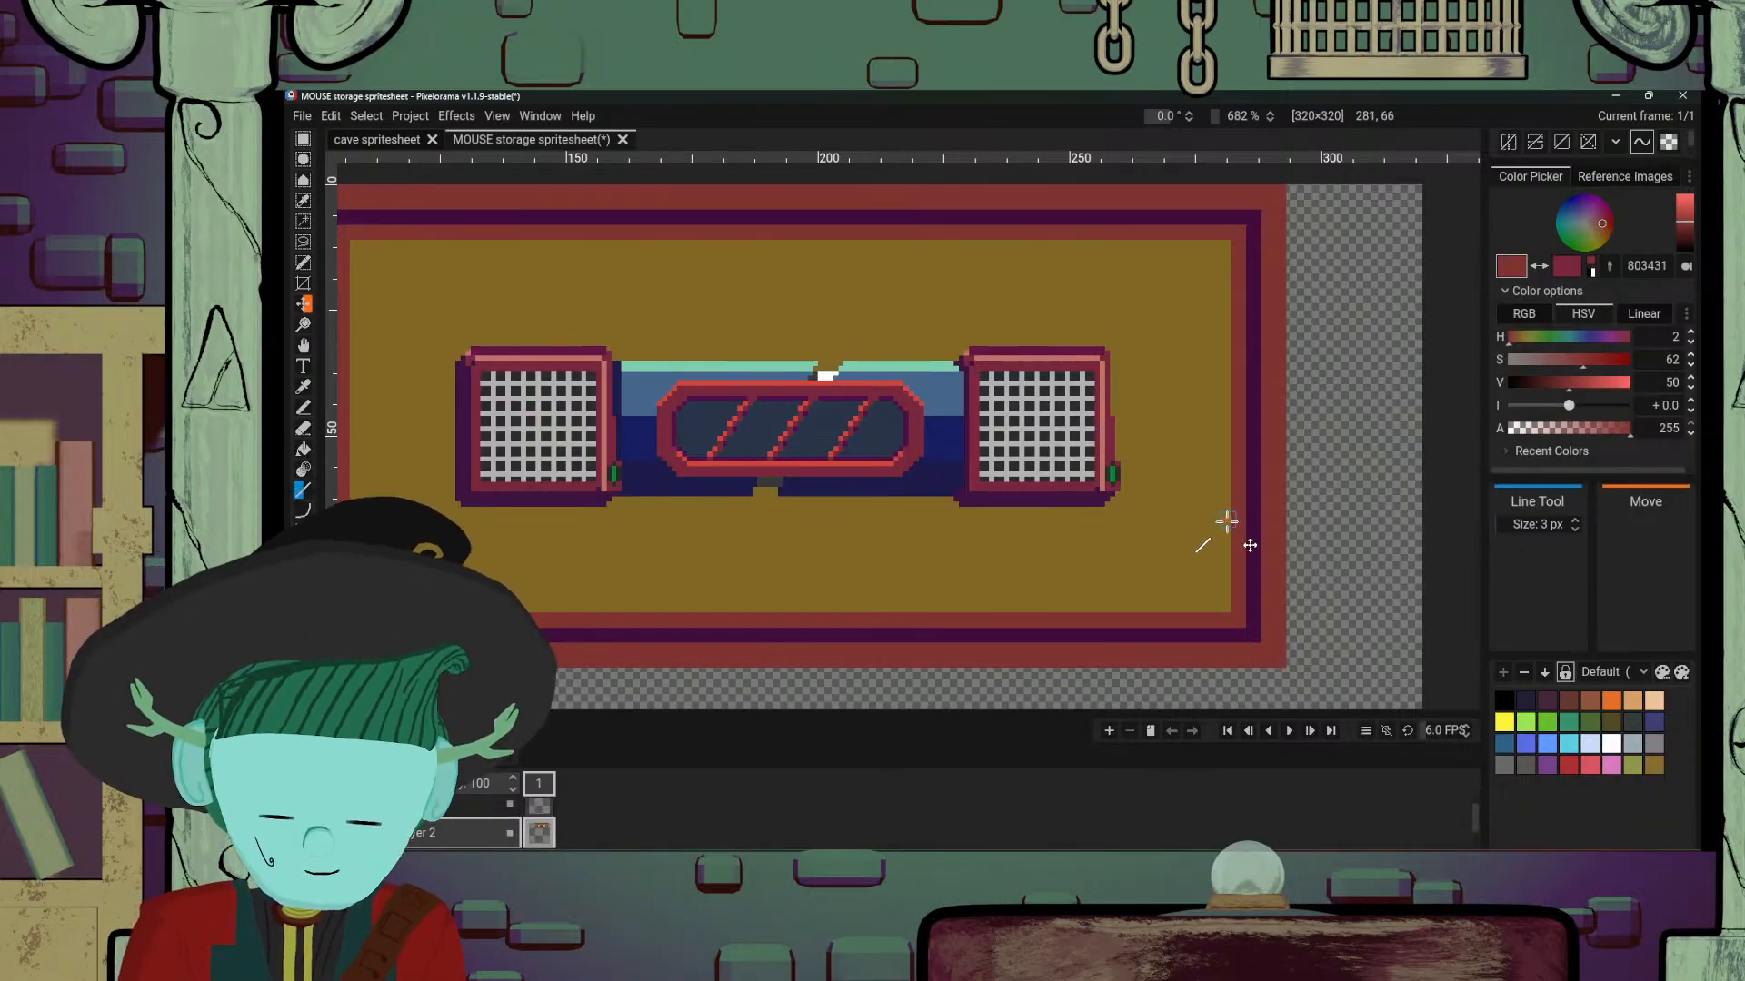
scroll(1218, 536, "up", 3)
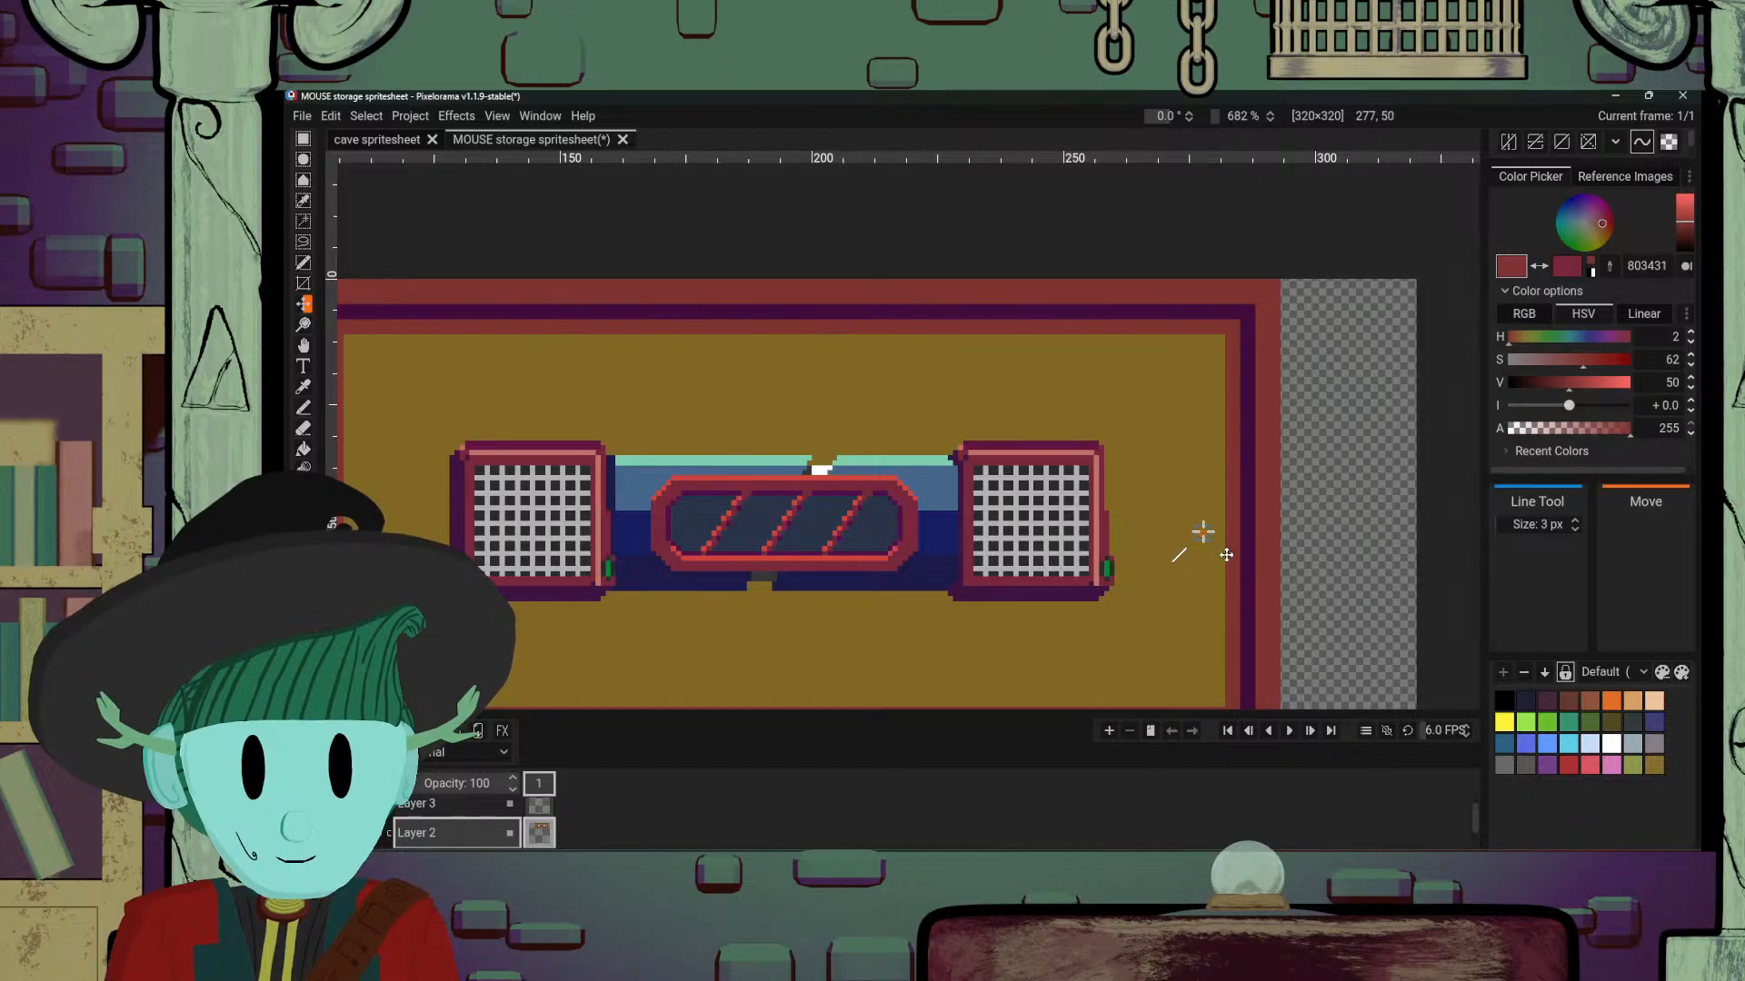
Step: Set the colour to 5c1c45 and draw 1 px Pencil diagonals across the inner band's upper-right and lower-right corners
key("o")
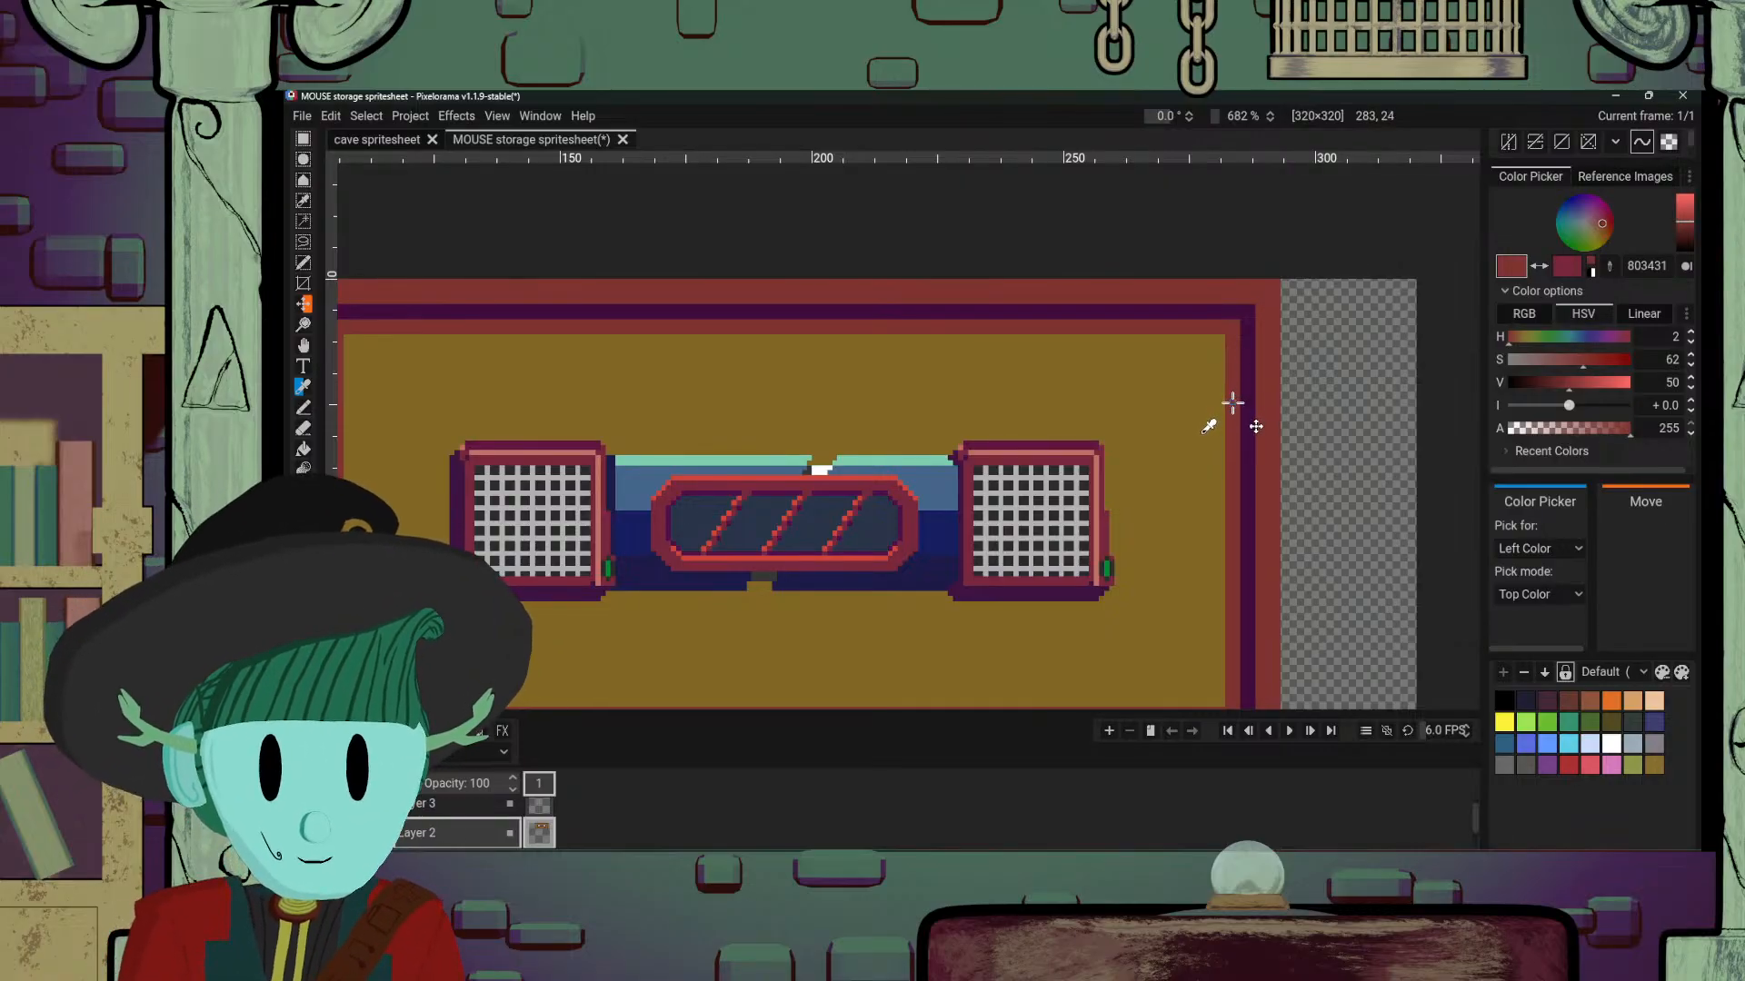
key("b")
left_click_drag(1677, 239, 1689, 245)
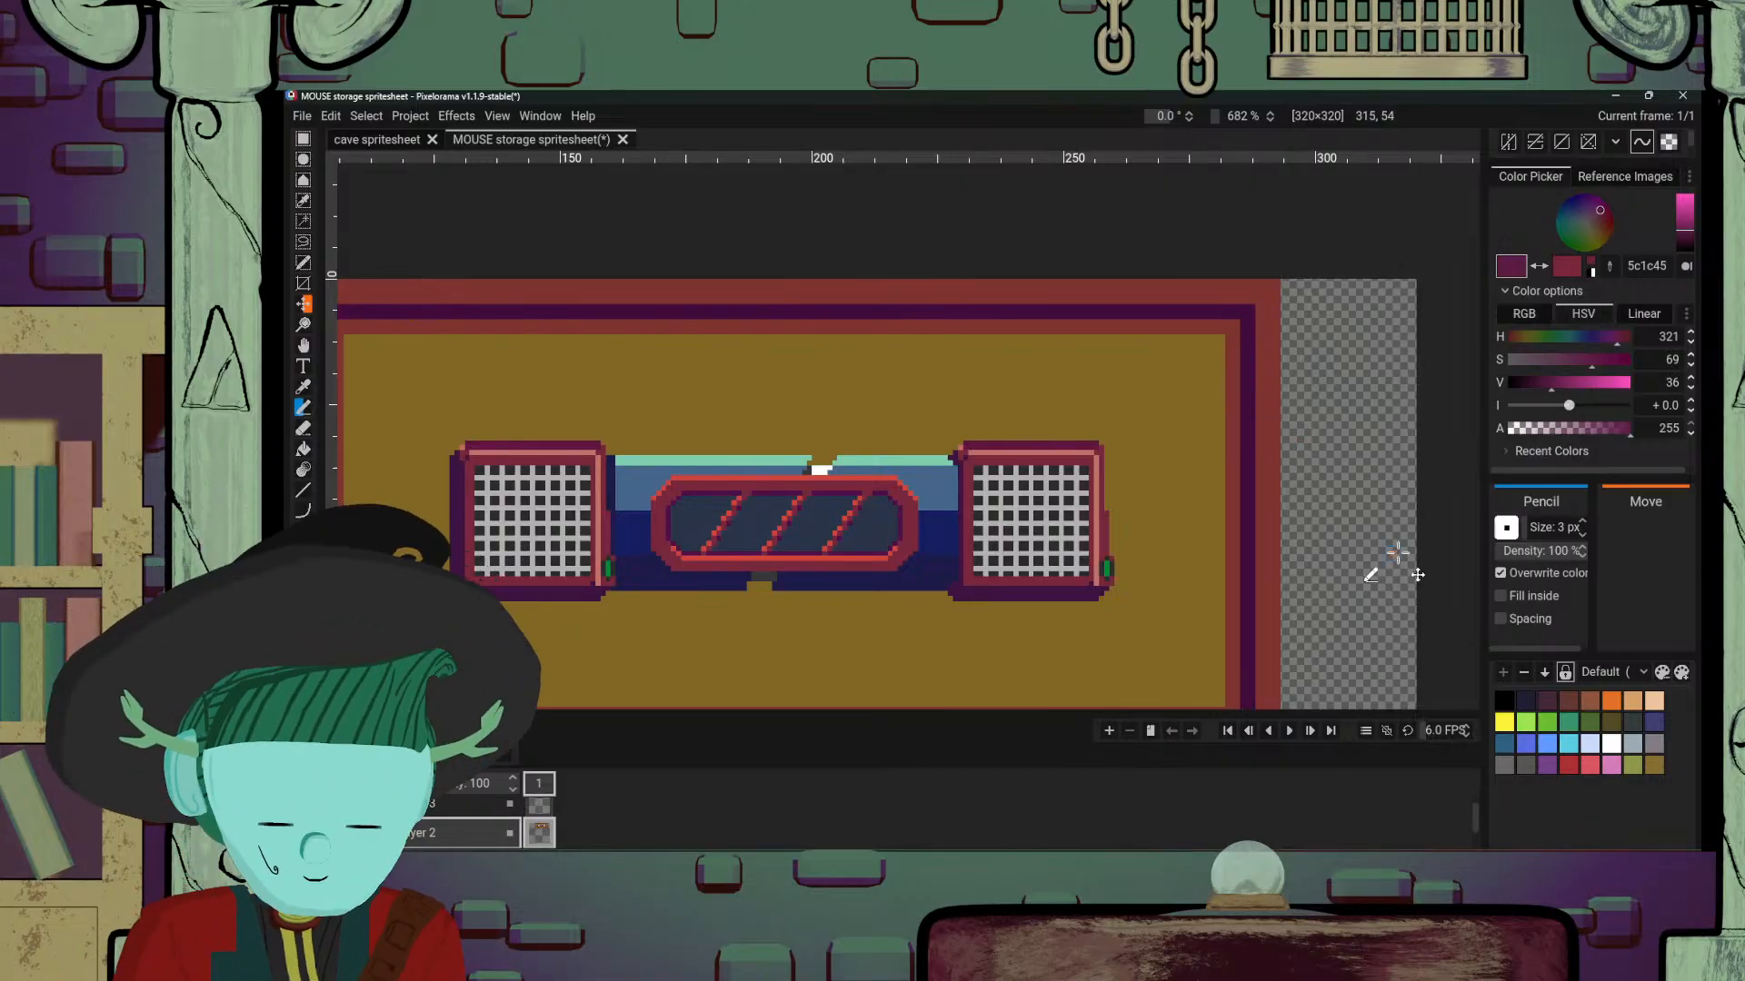
left_click_drag(1544, 535, 1512, 538)
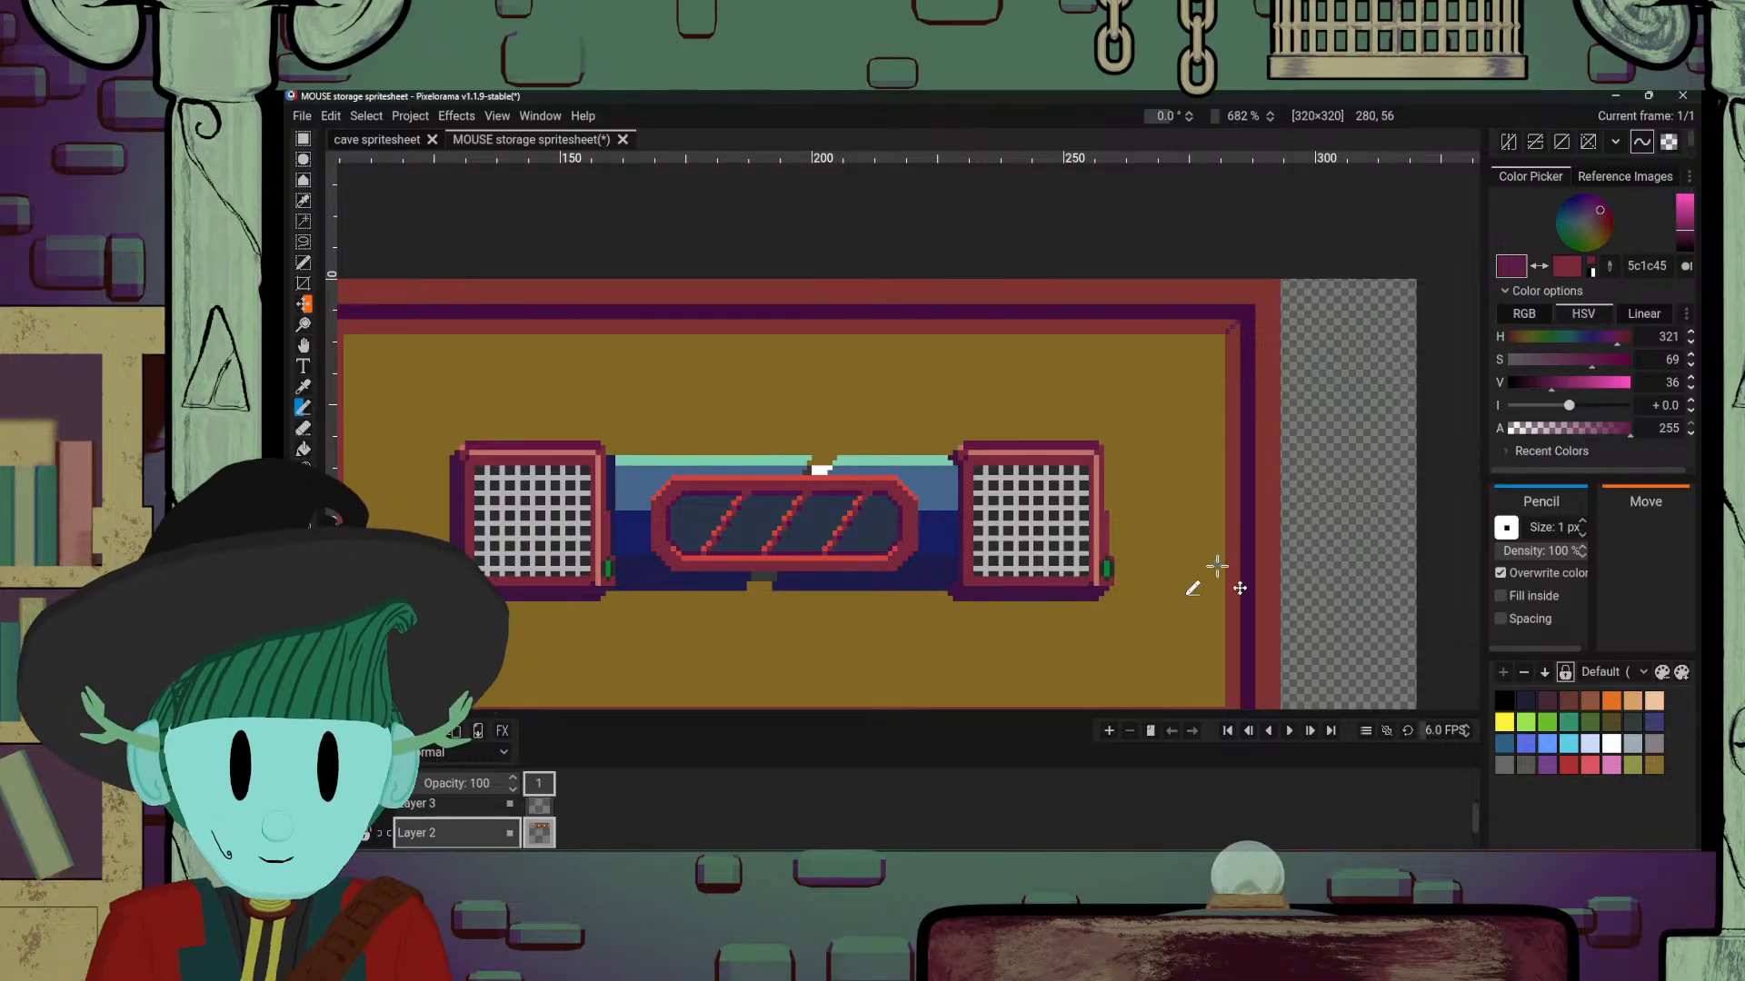
scroll(1218, 566, "down", 3)
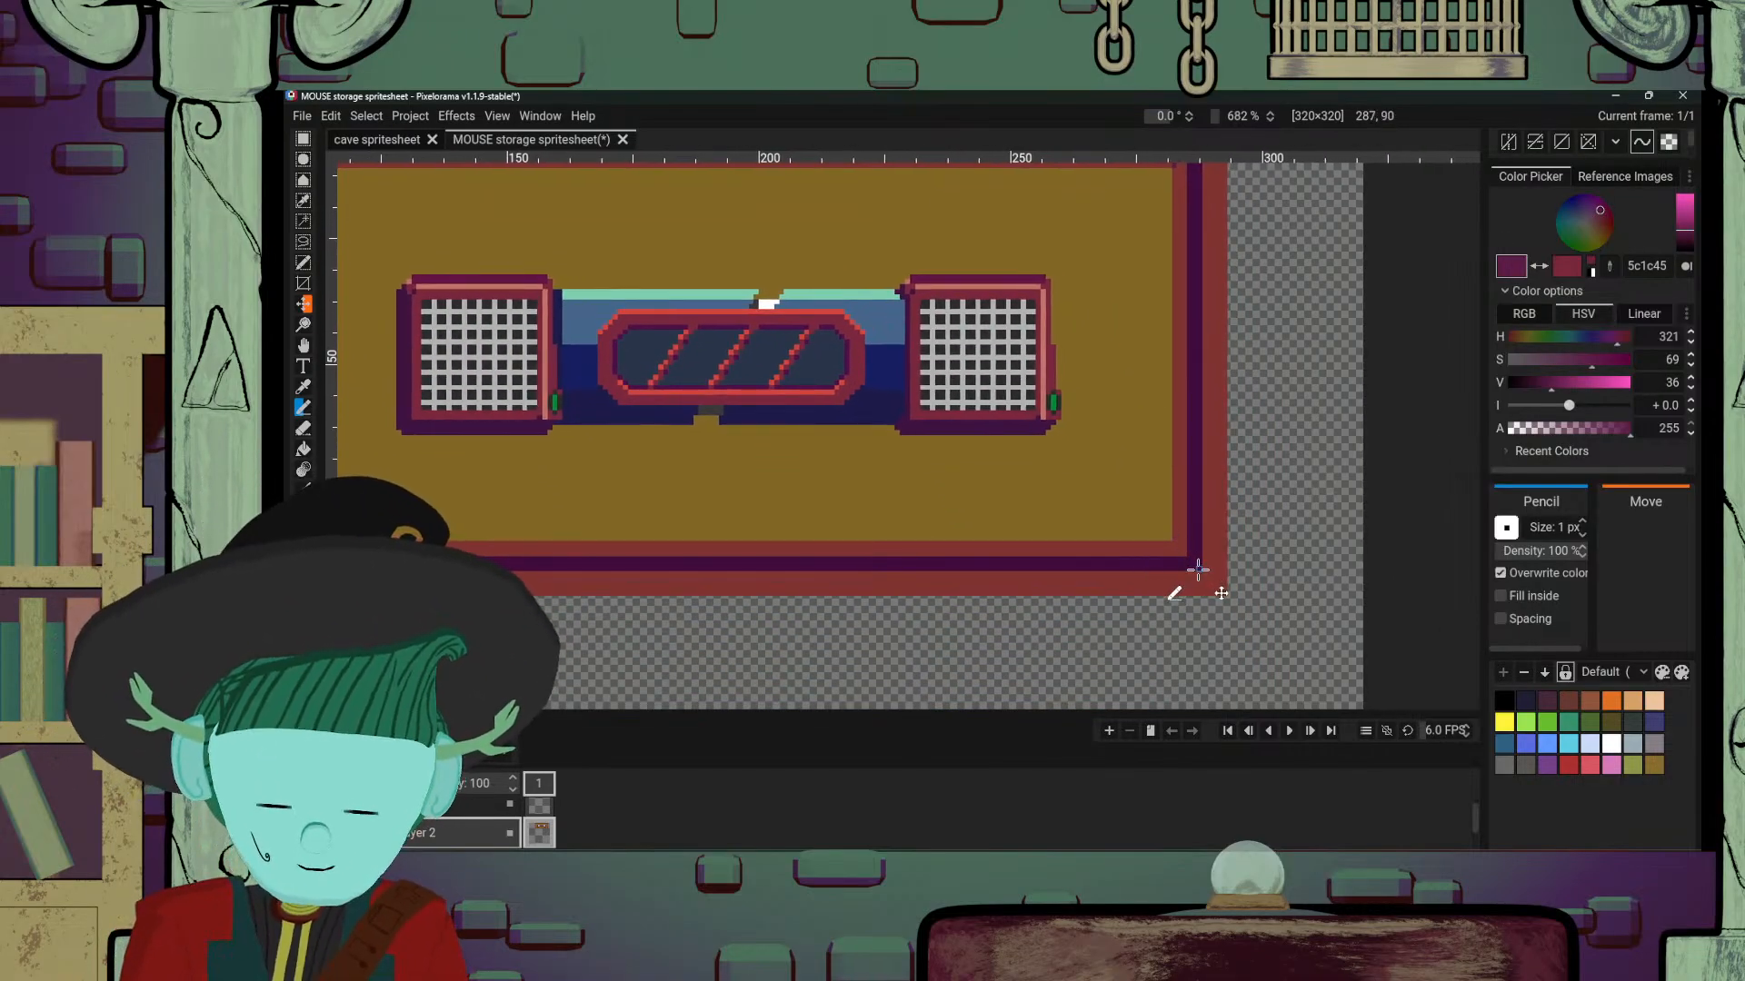
scroll(1195, 574, "up", 5)
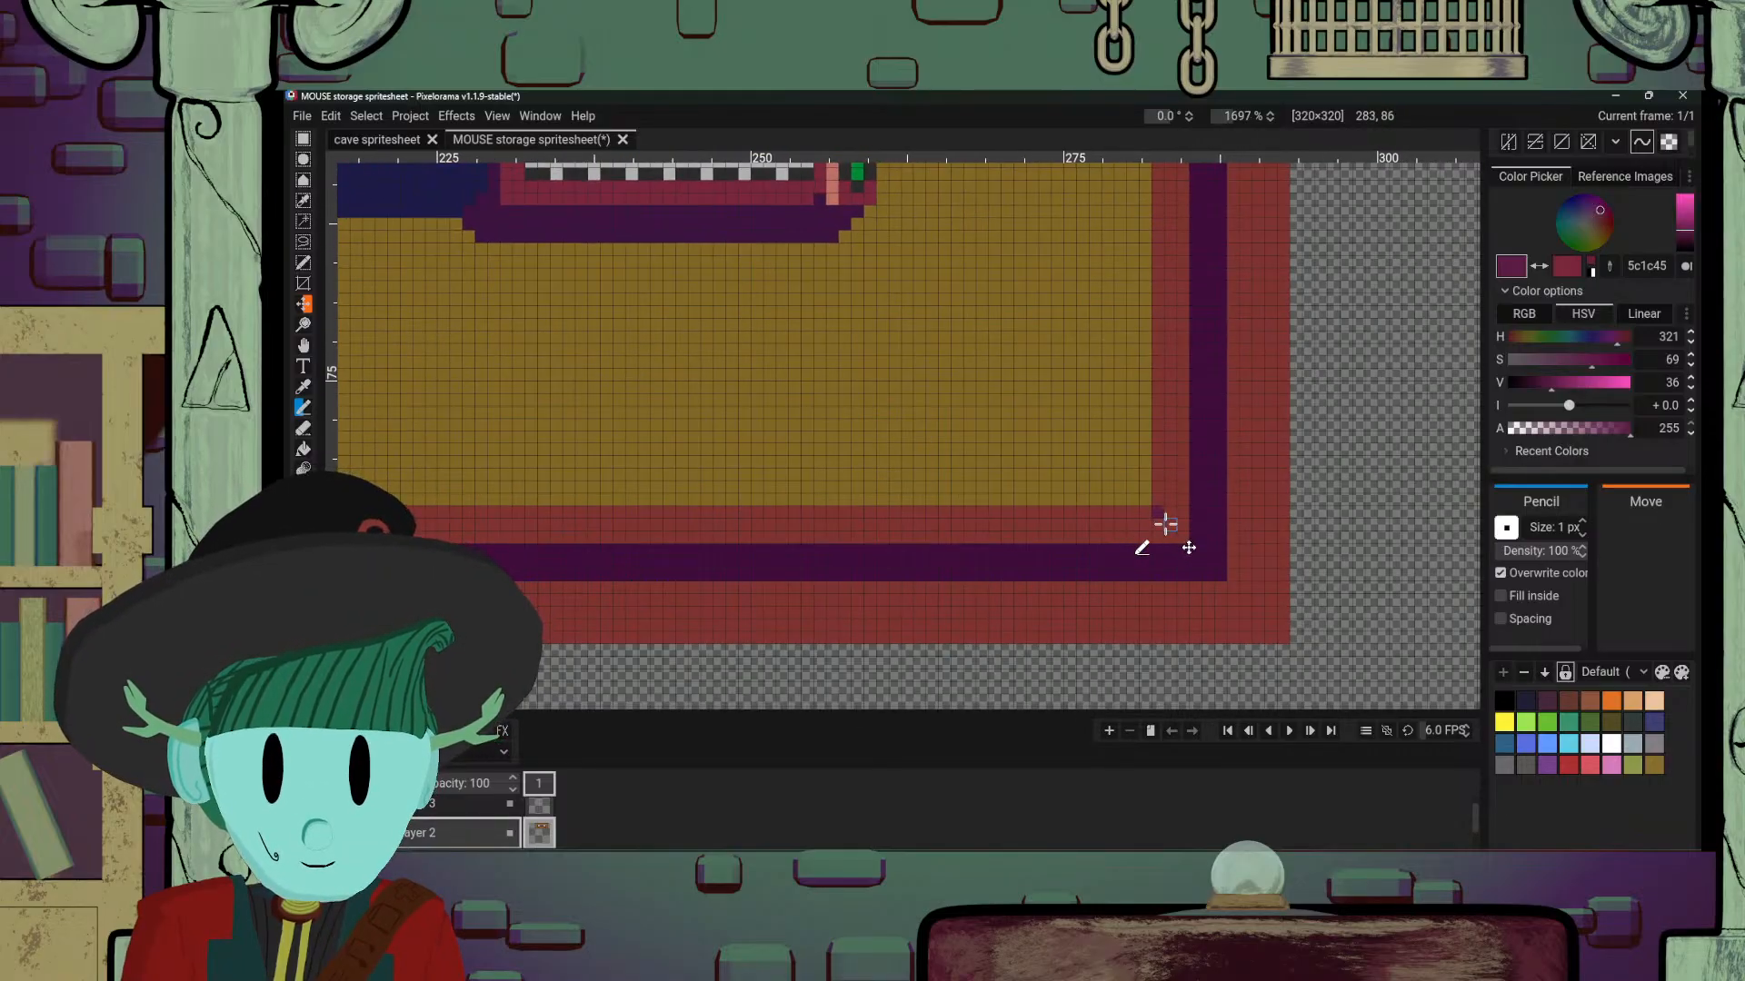
left_click_drag(1165, 523, 1183, 546)
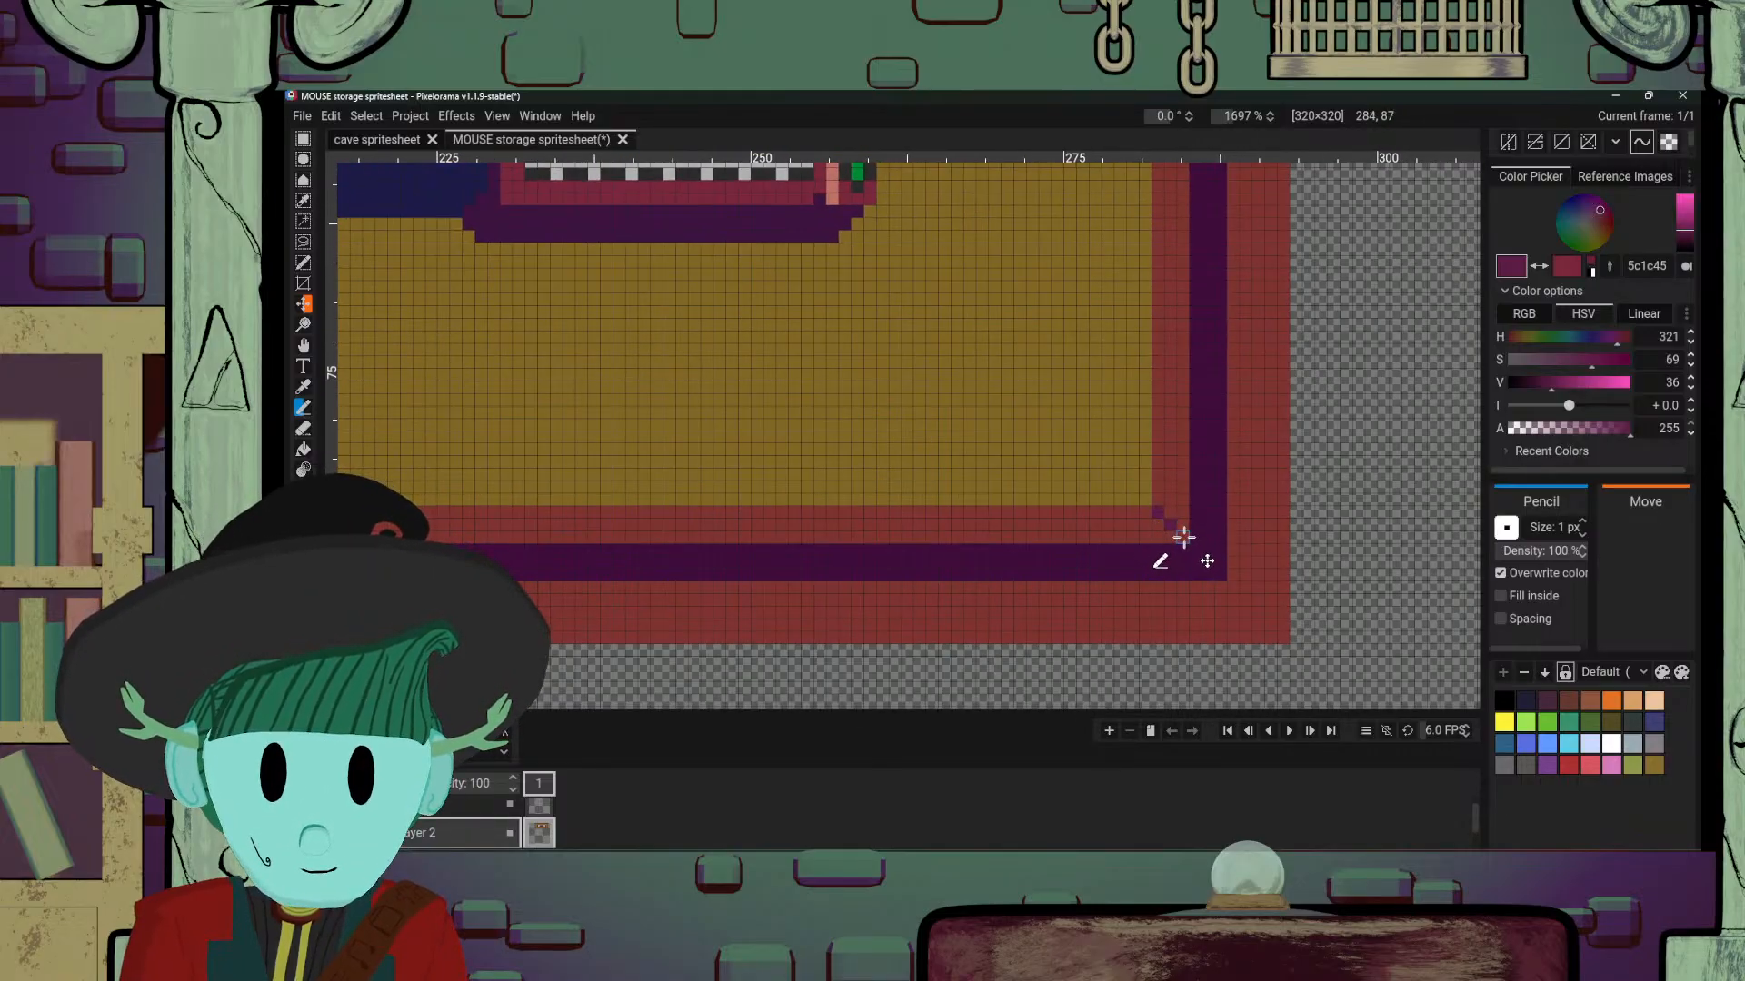
Step: Fill the right side of the inner band between the corner diagonals with 5c1c45
key("b")
left_click(1170, 475)
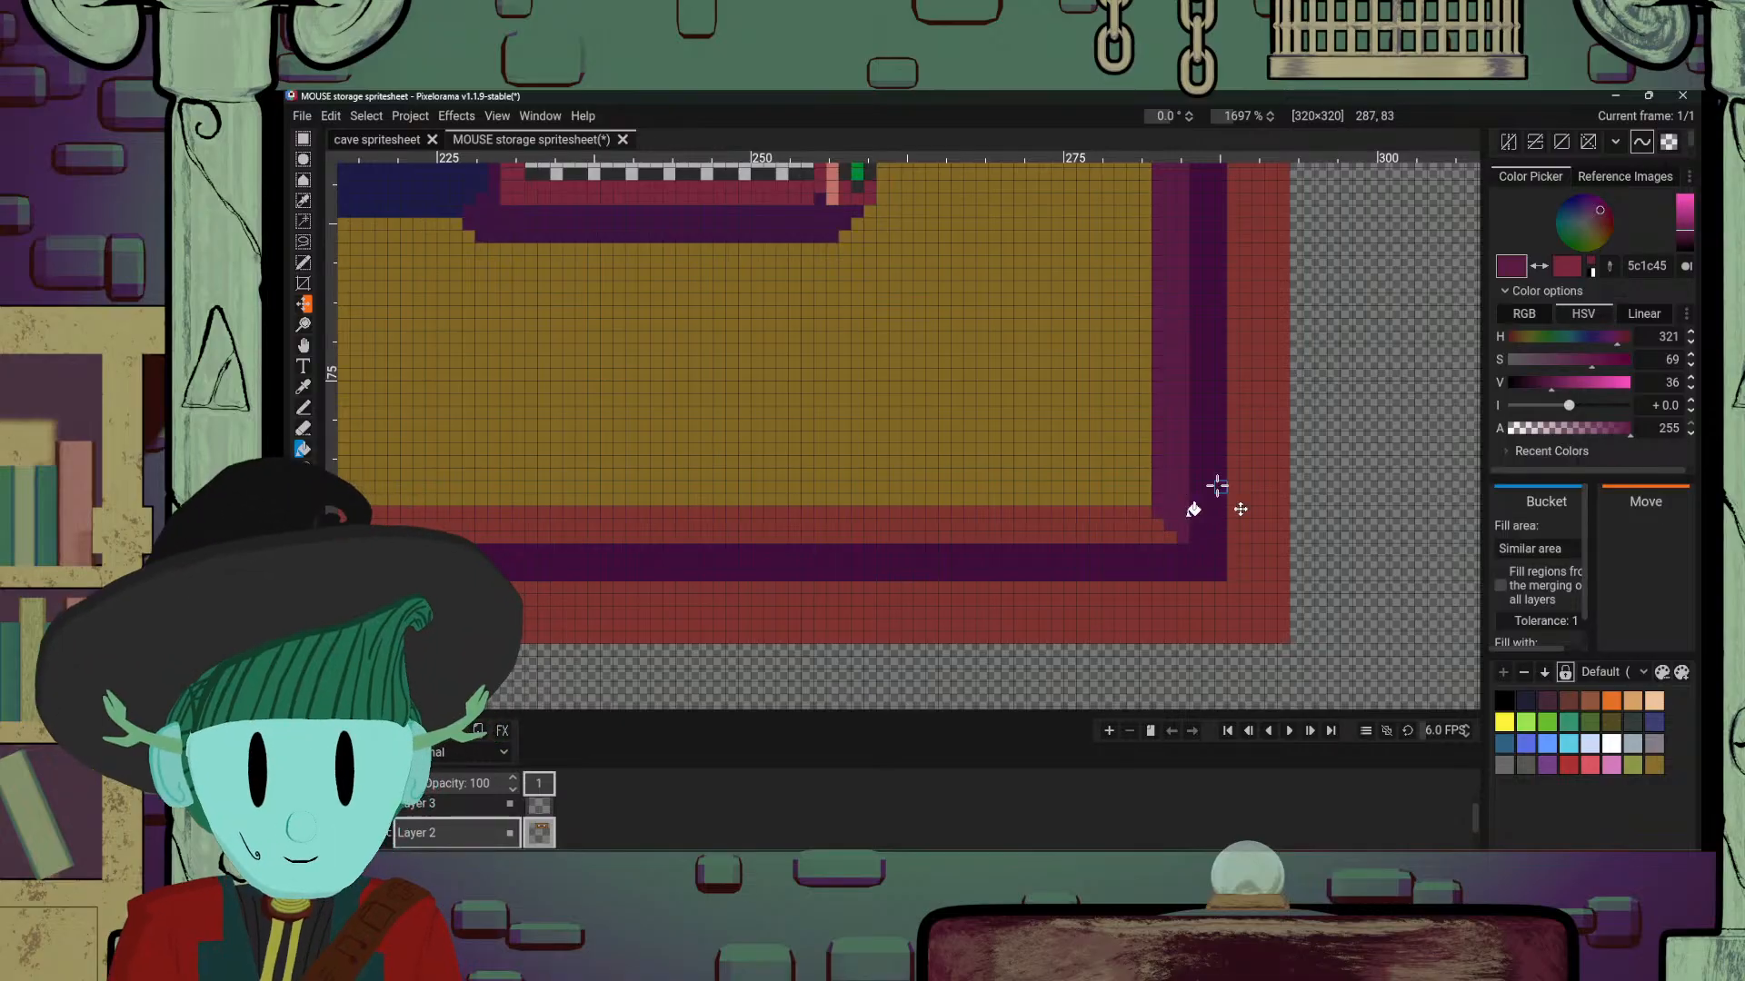
scroll(1168, 518, "down", 3)
scroll(1169, 519, "down", 5)
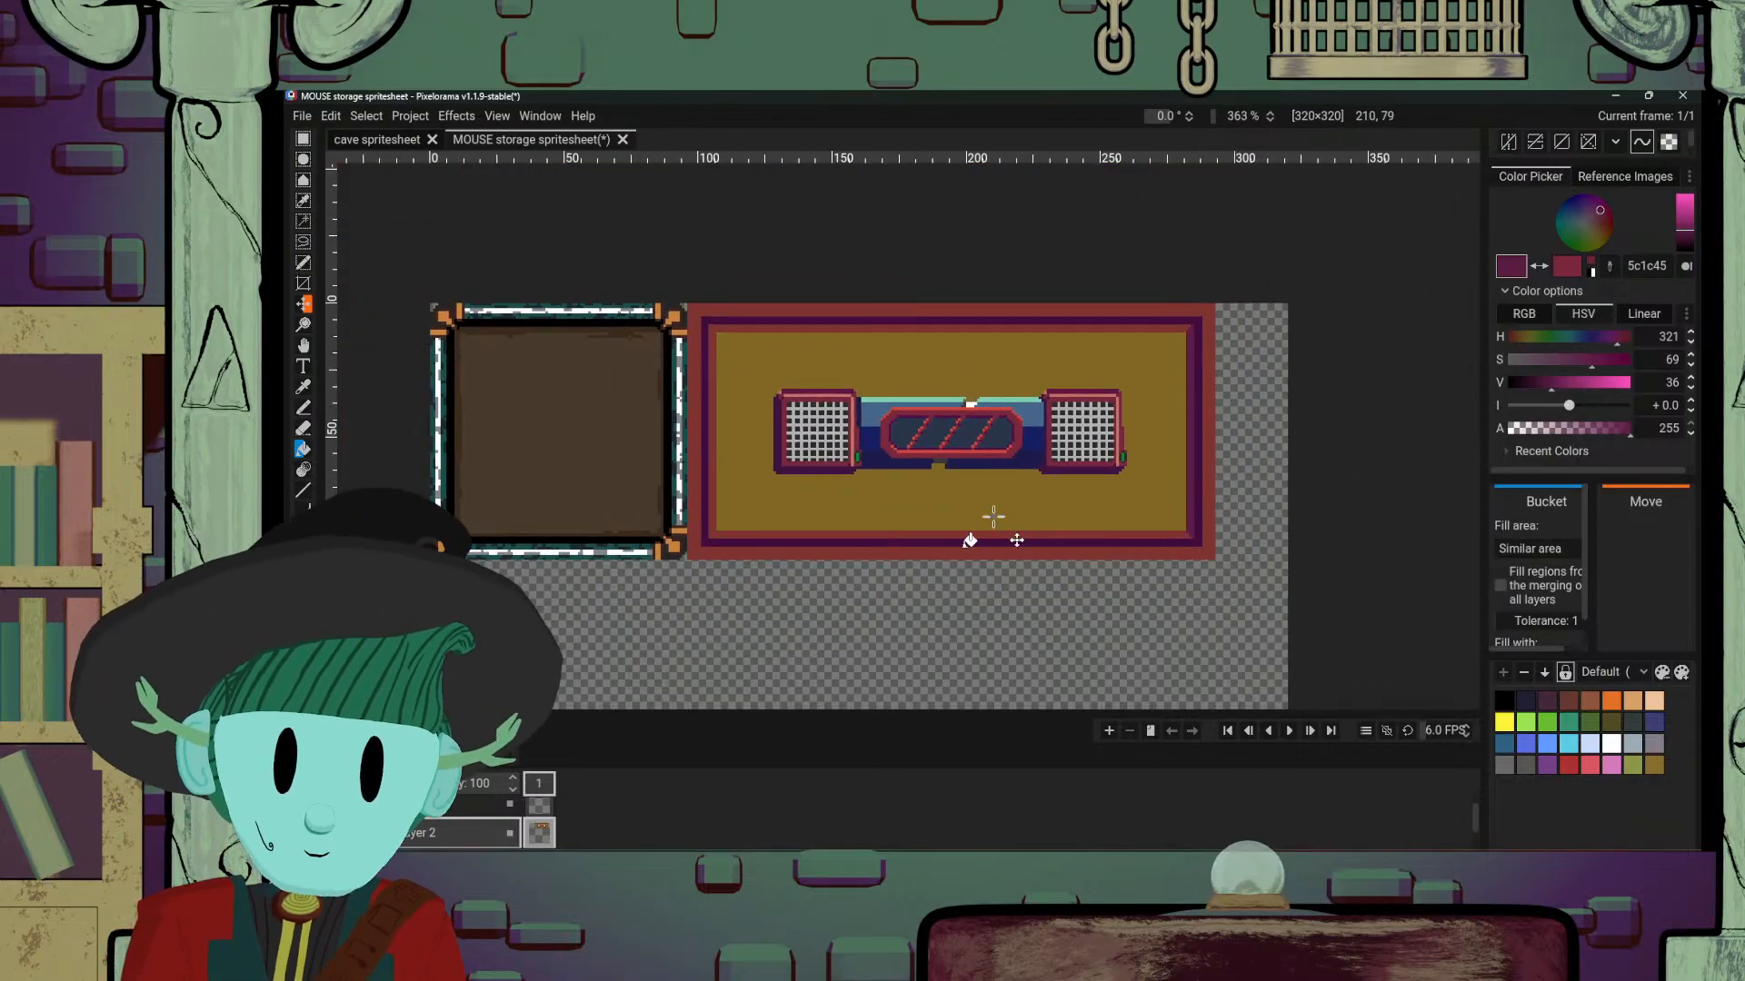
left_click_drag(993, 516, 1104, 529)
scroll(1104, 530, "up", 2)
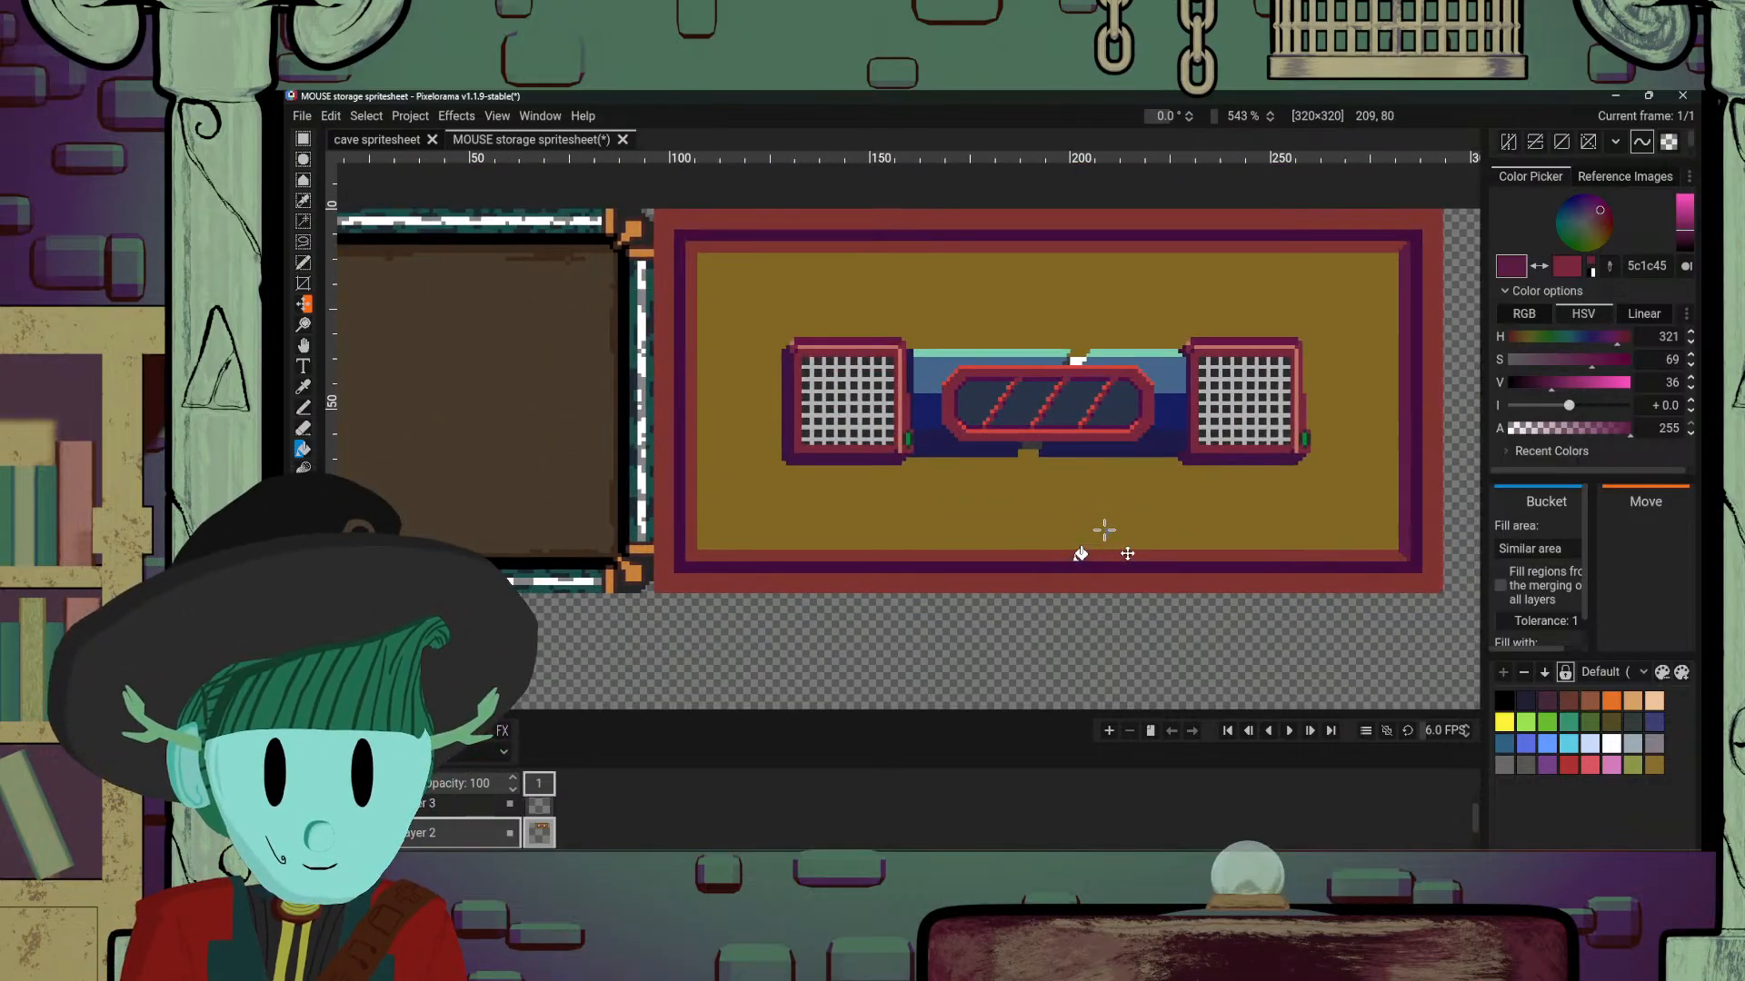
Step: Try a 1 px diagonal in 401748 across the inner band's lower-left corner
key("p")
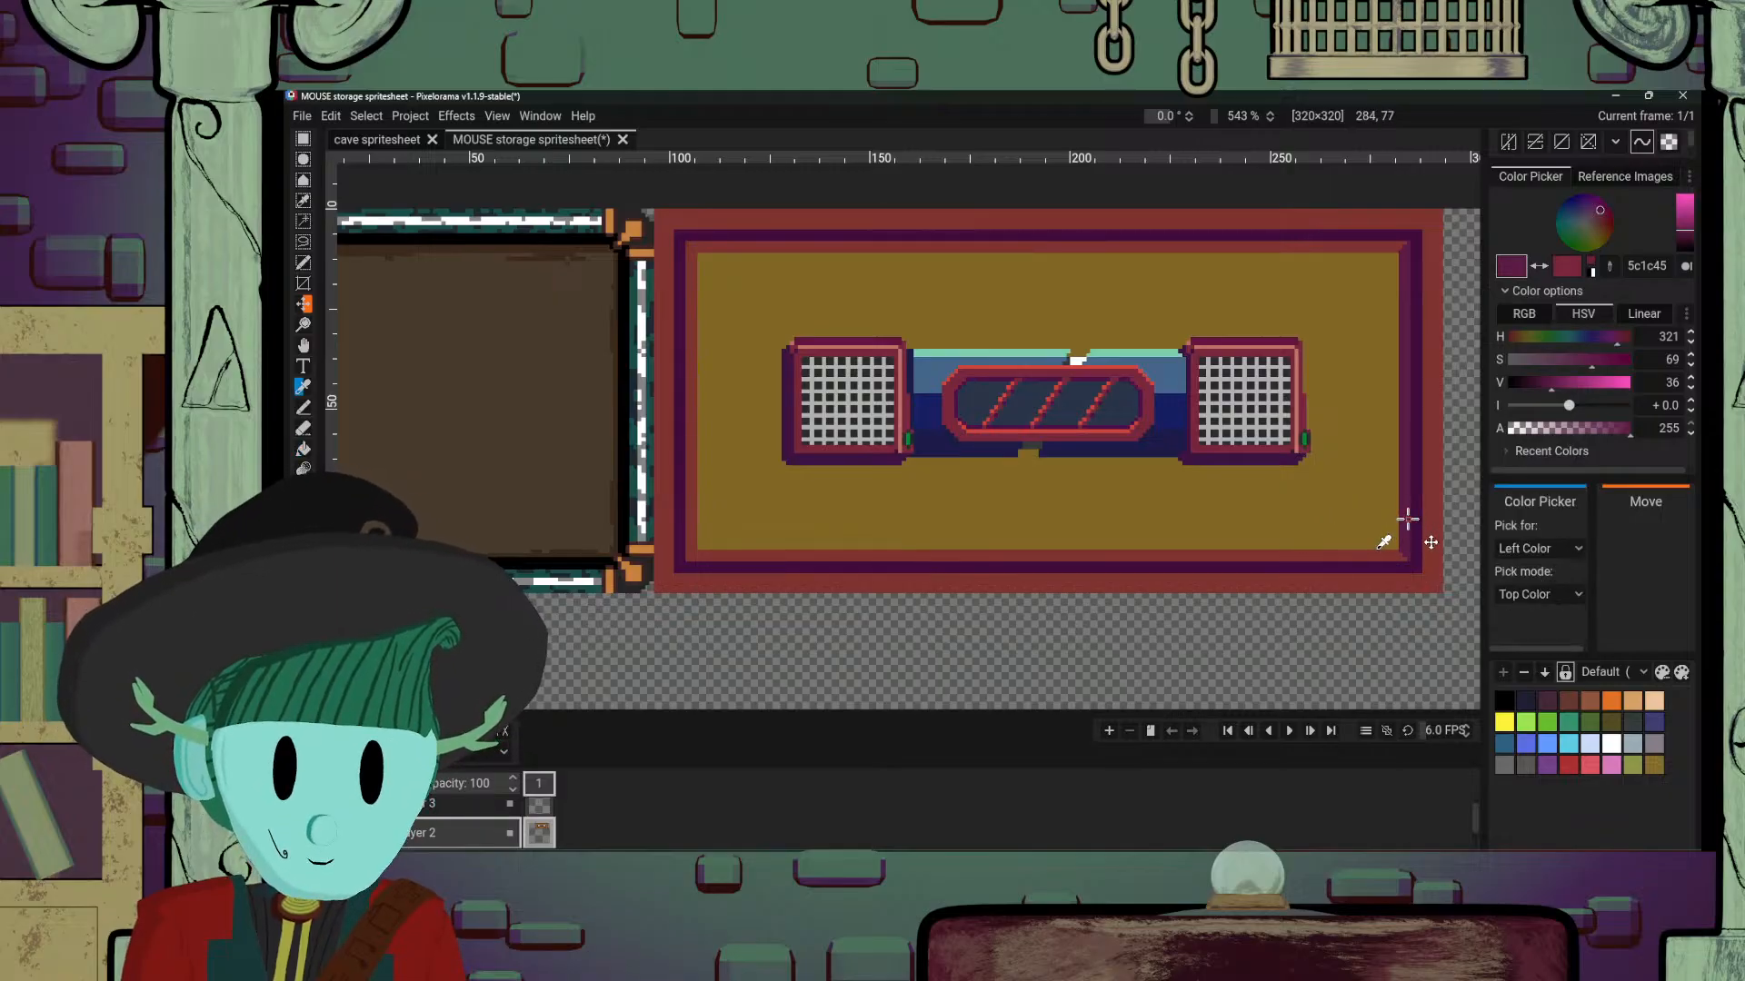
left_click(1685, 247)
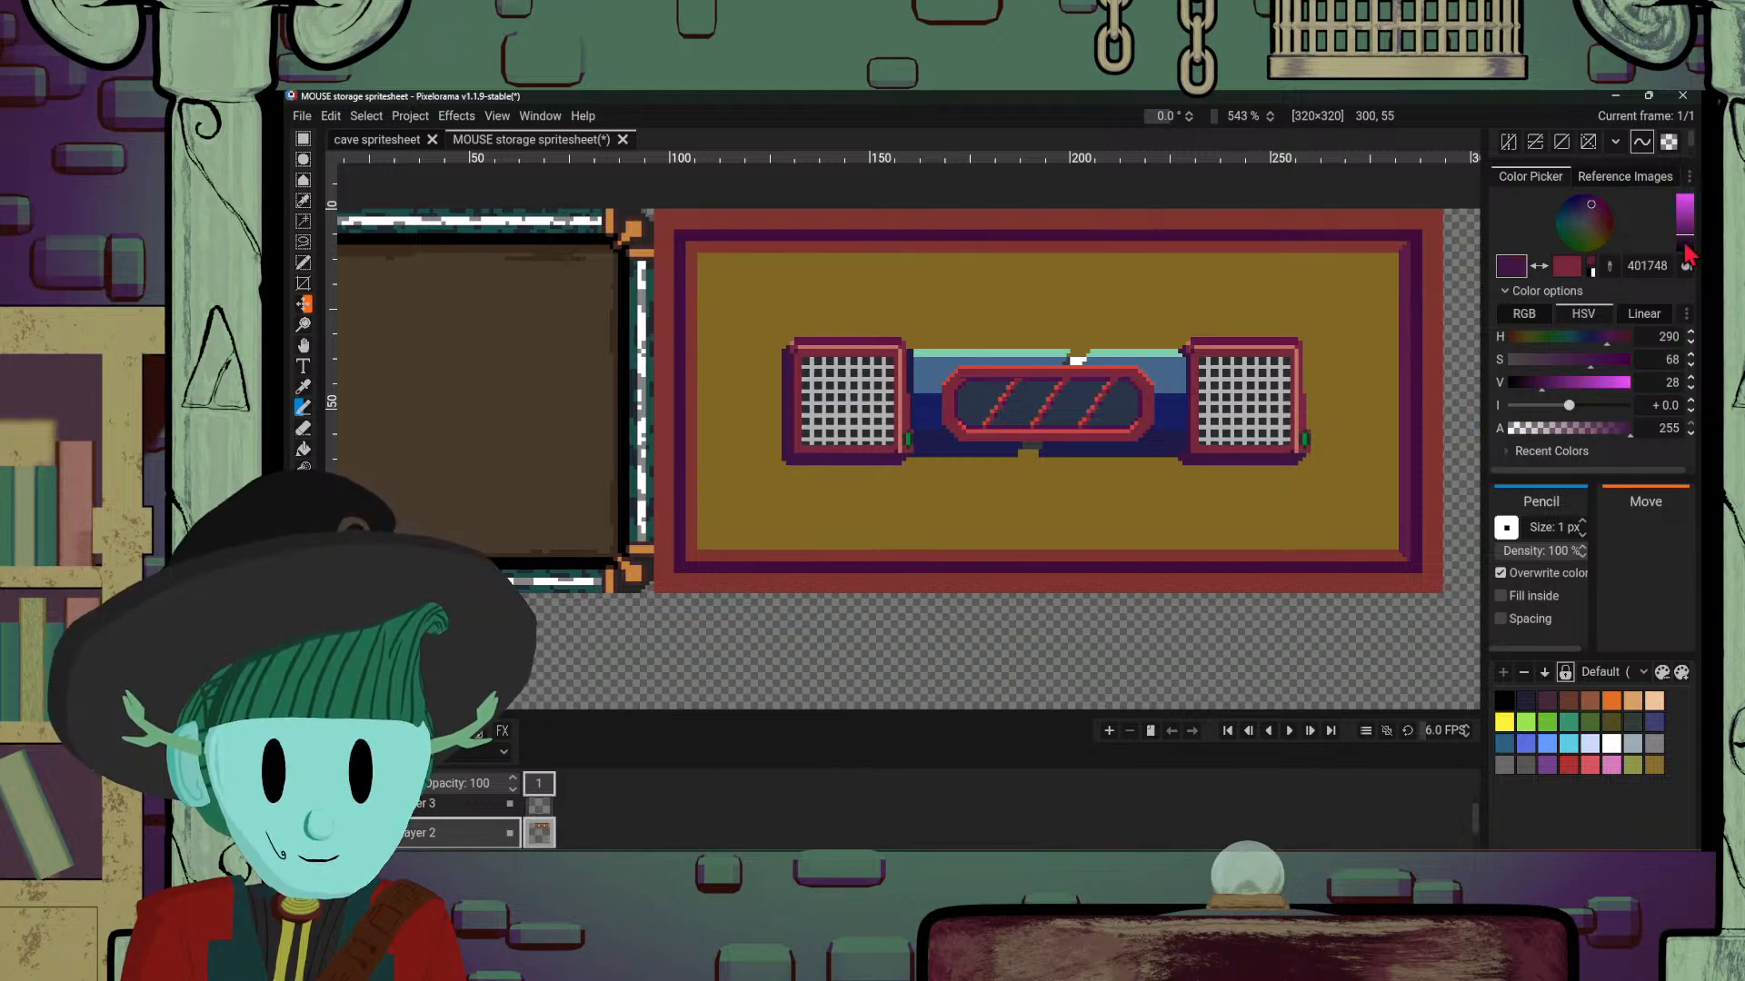
scroll(701, 603, "up", 5)
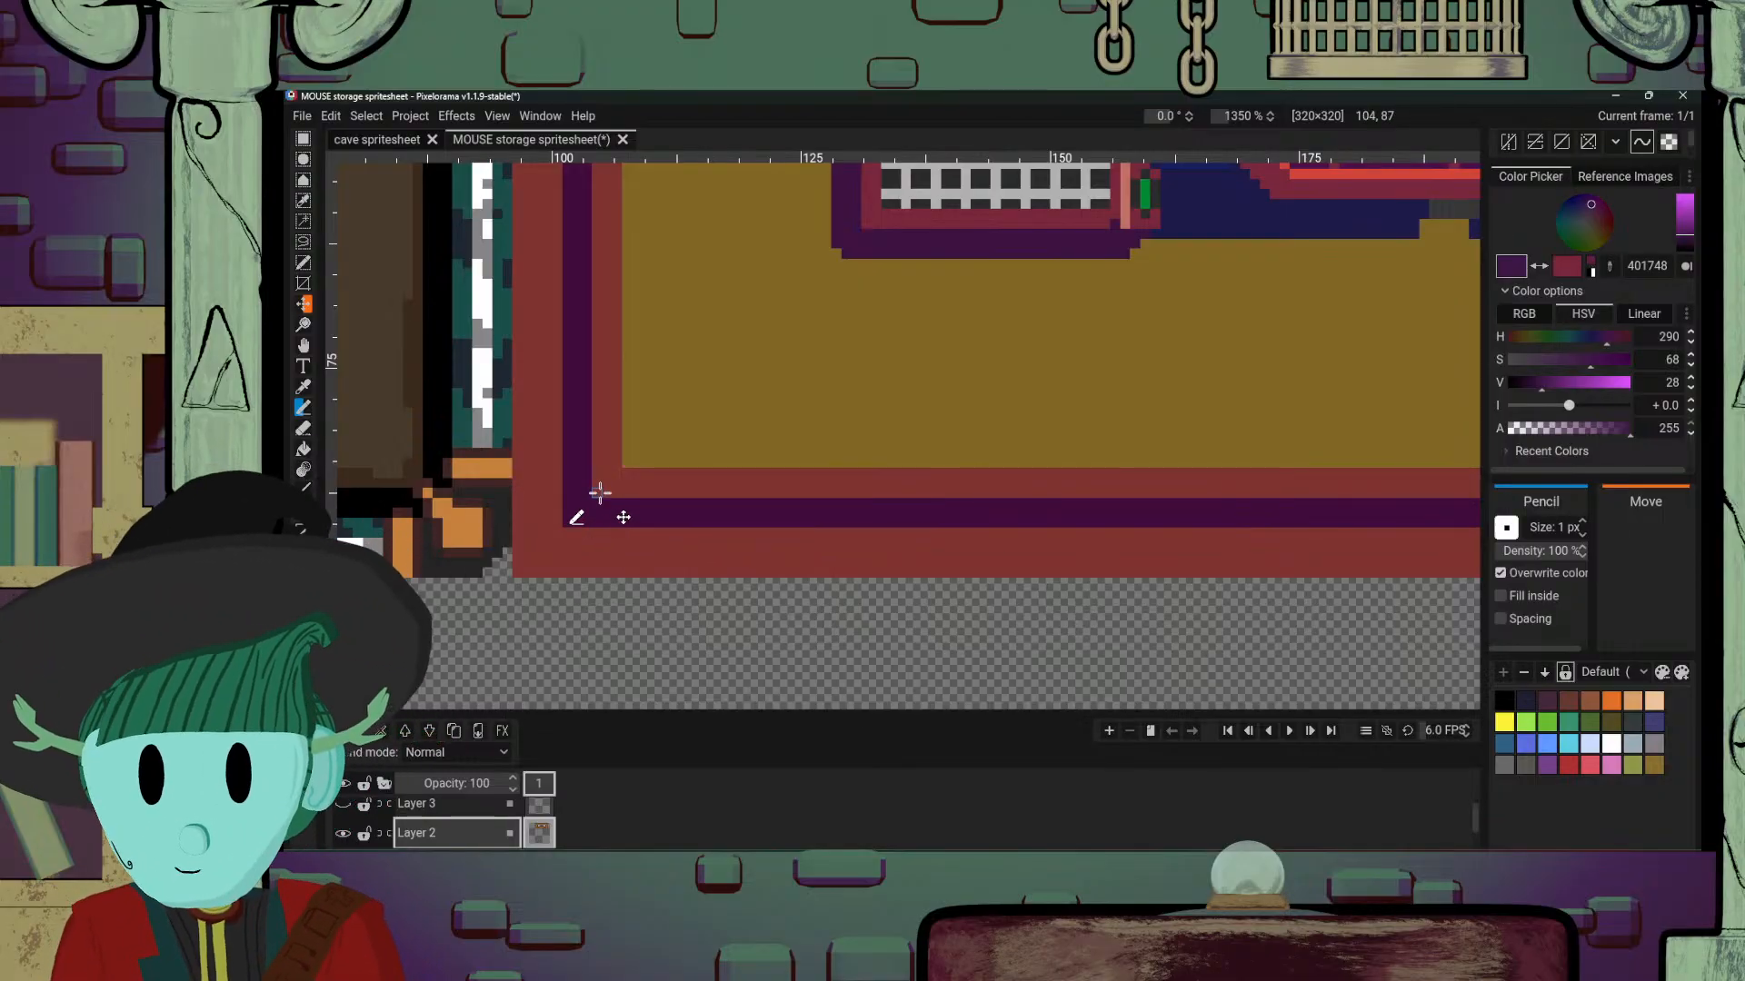
left_click(617, 473)
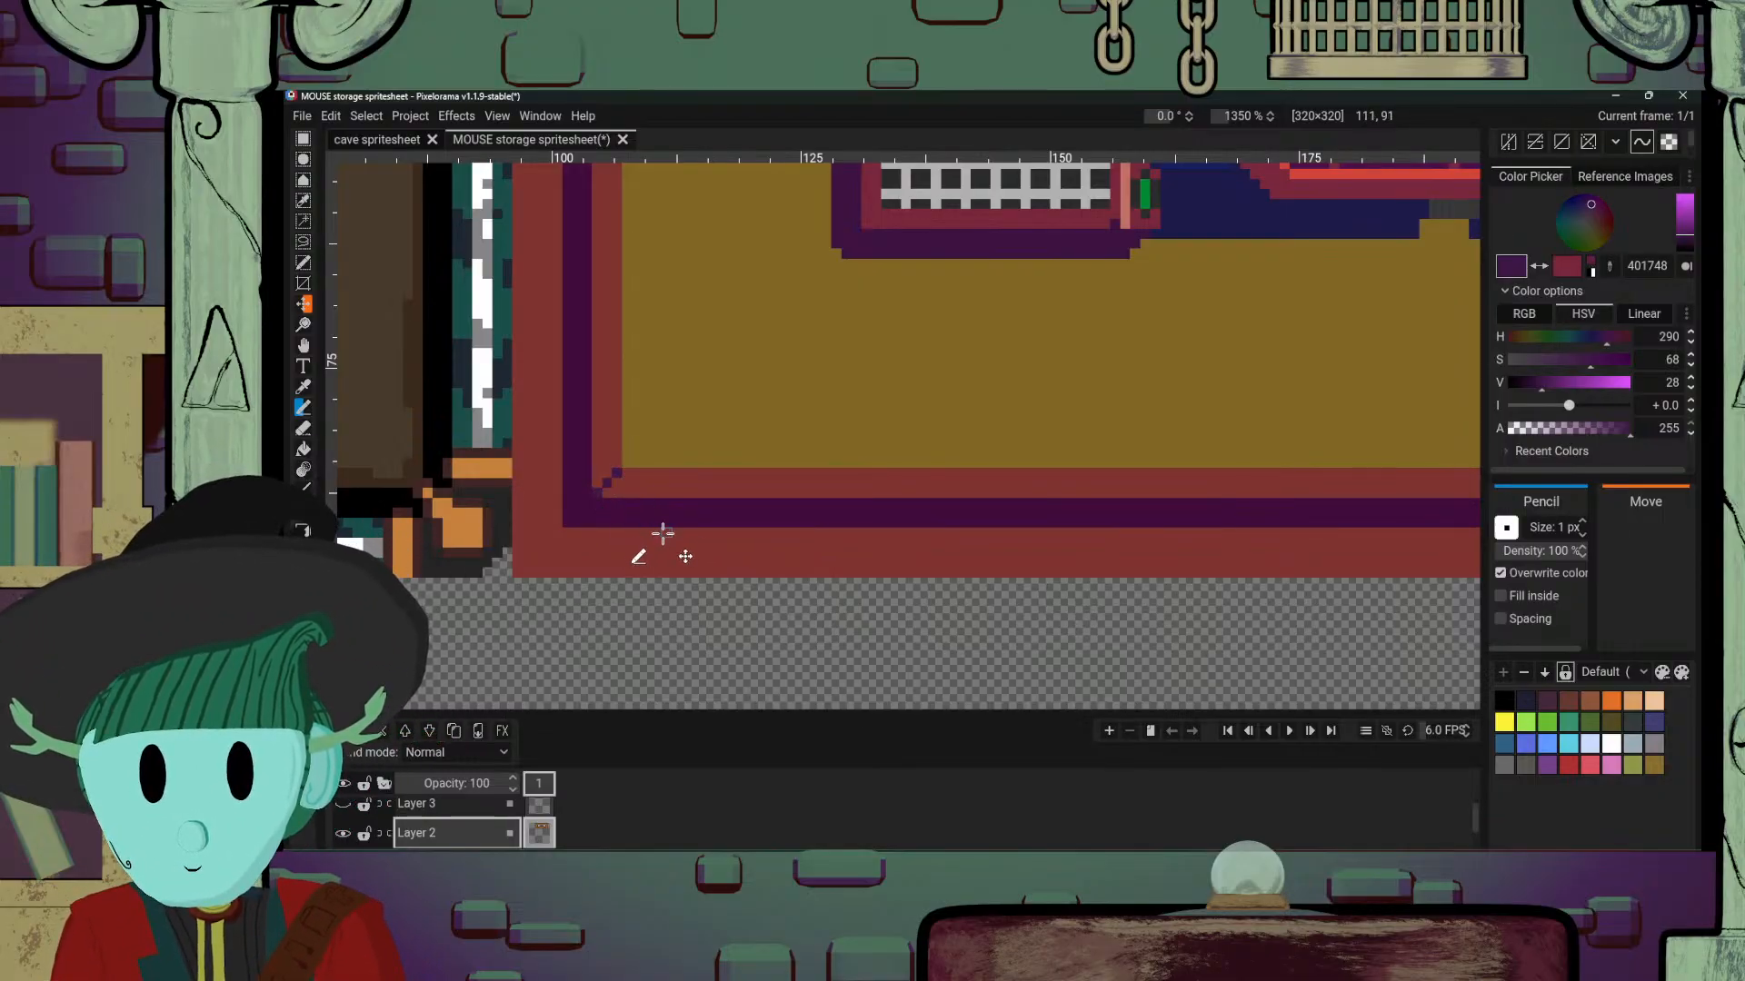
Step: Set the colour to 1b052b and draw the three-pixel diagonal across the inner band's lower-left corner
left_click(1587, 201)
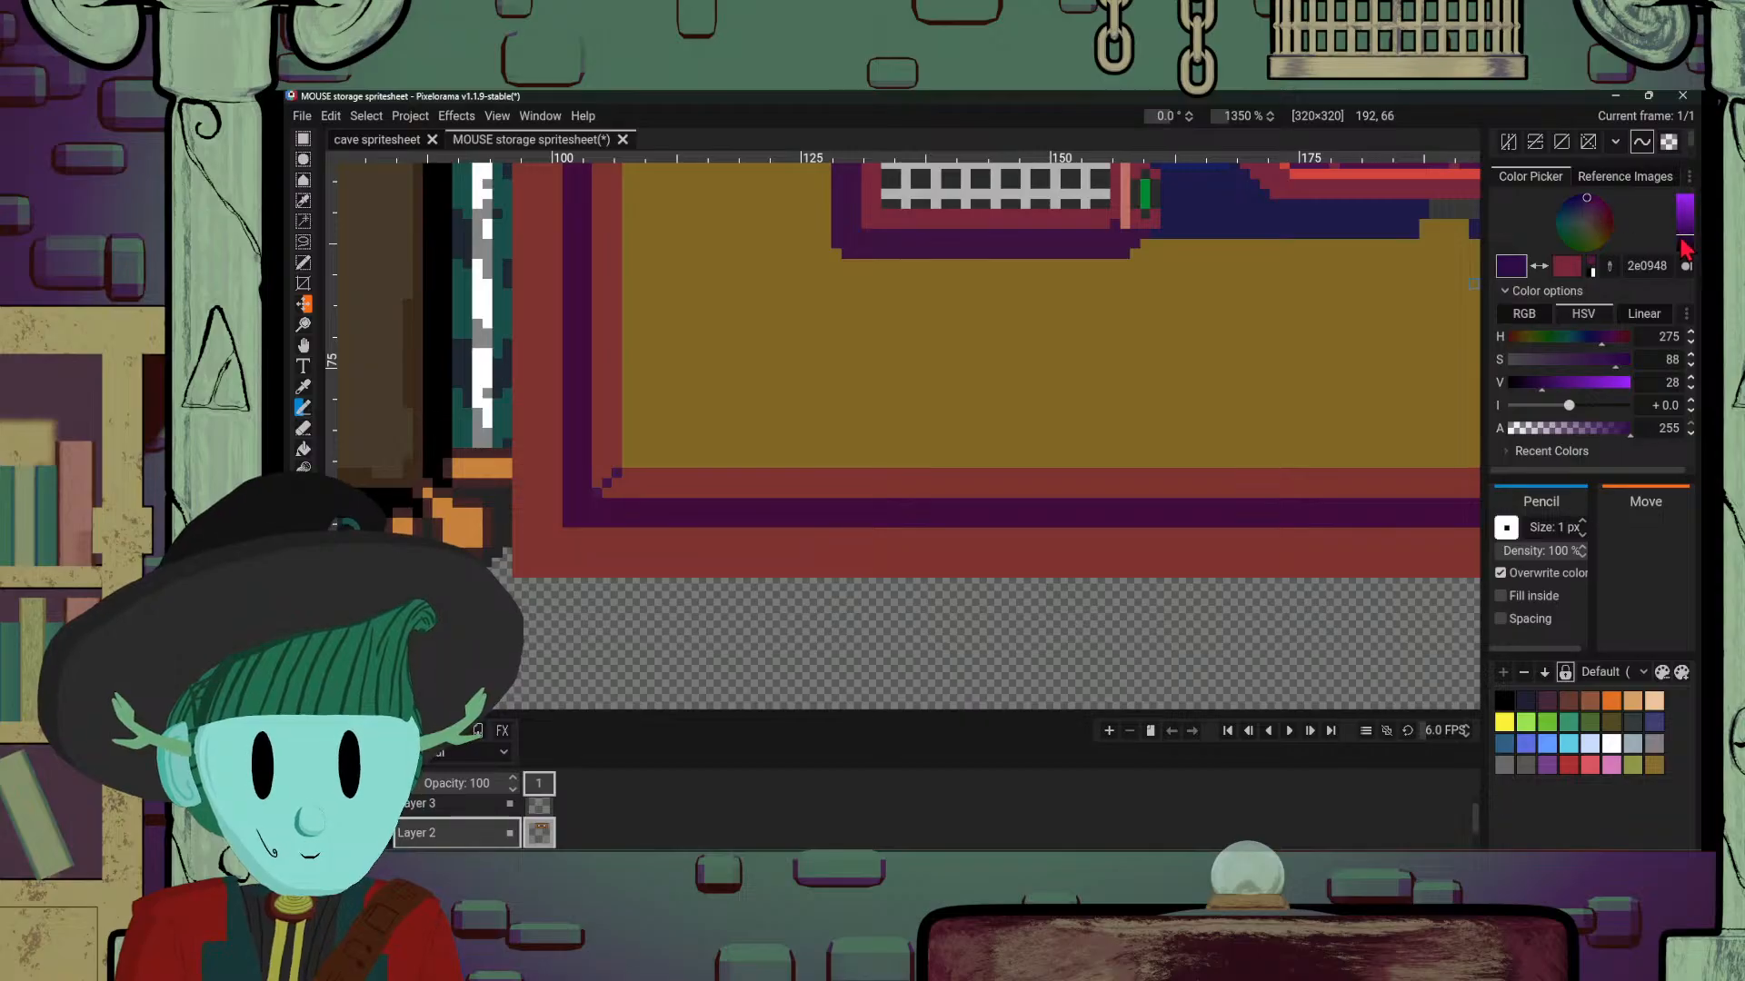
left_click_drag(1683, 247, 1688, 260)
left_click(597, 493)
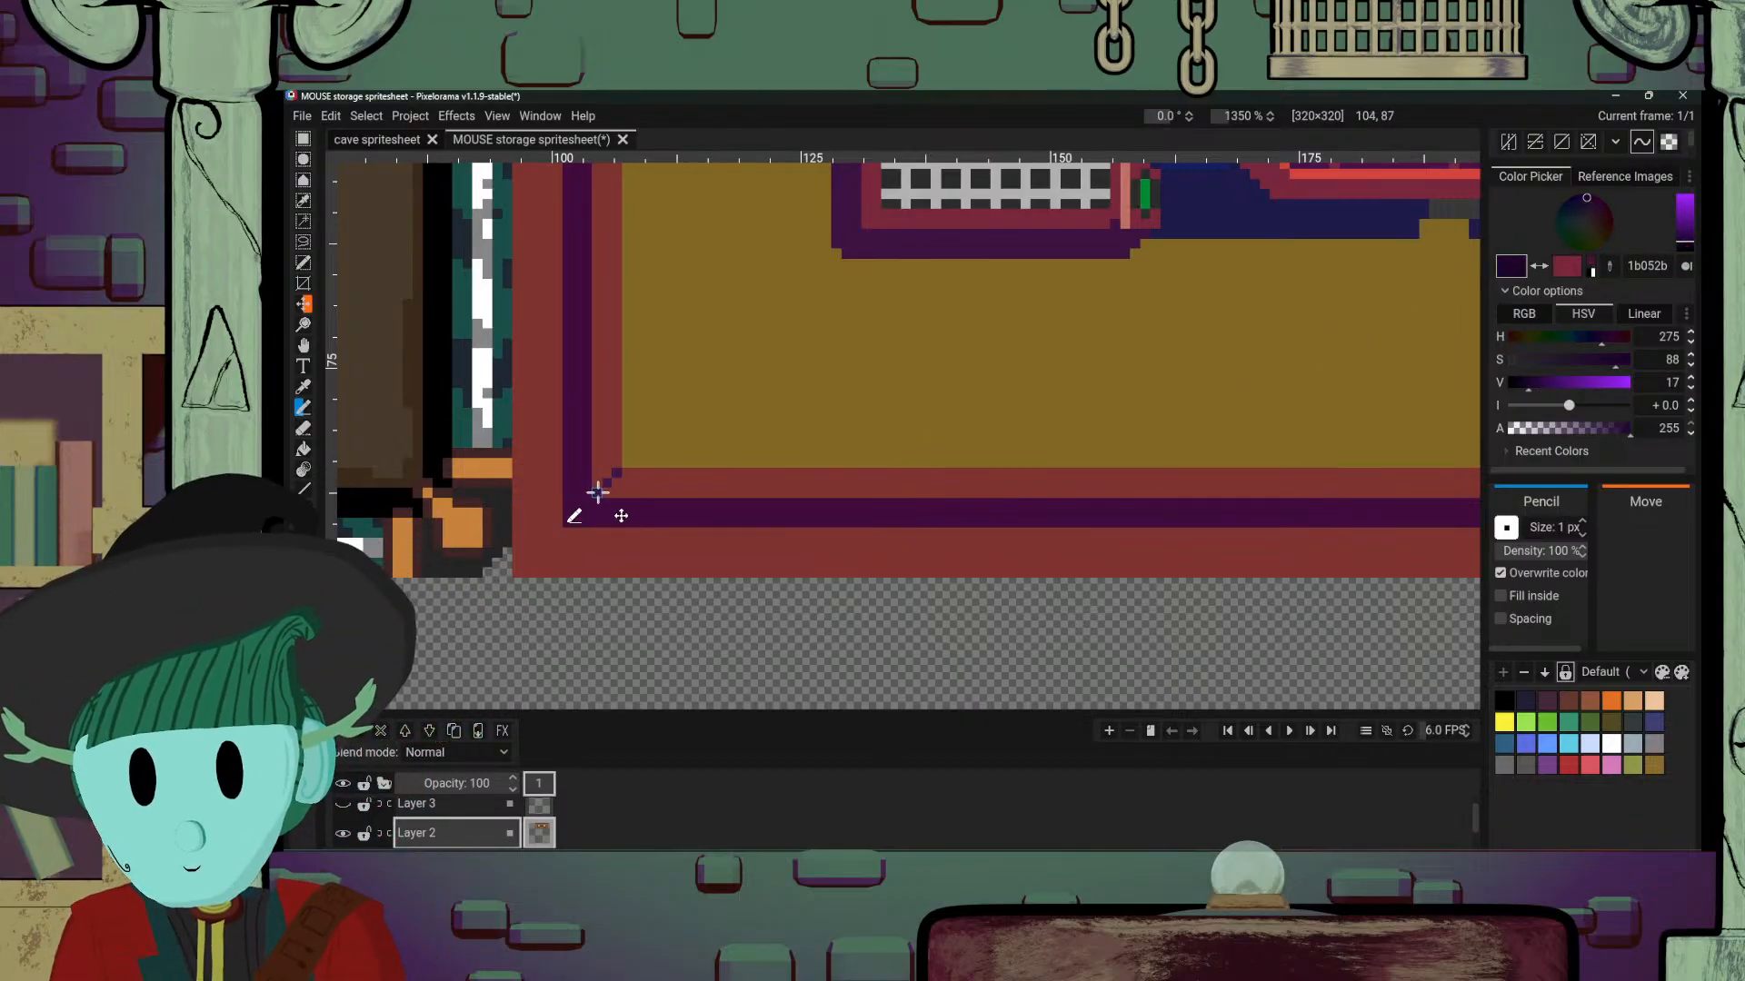
left_click(607, 484)
left_click(617, 473)
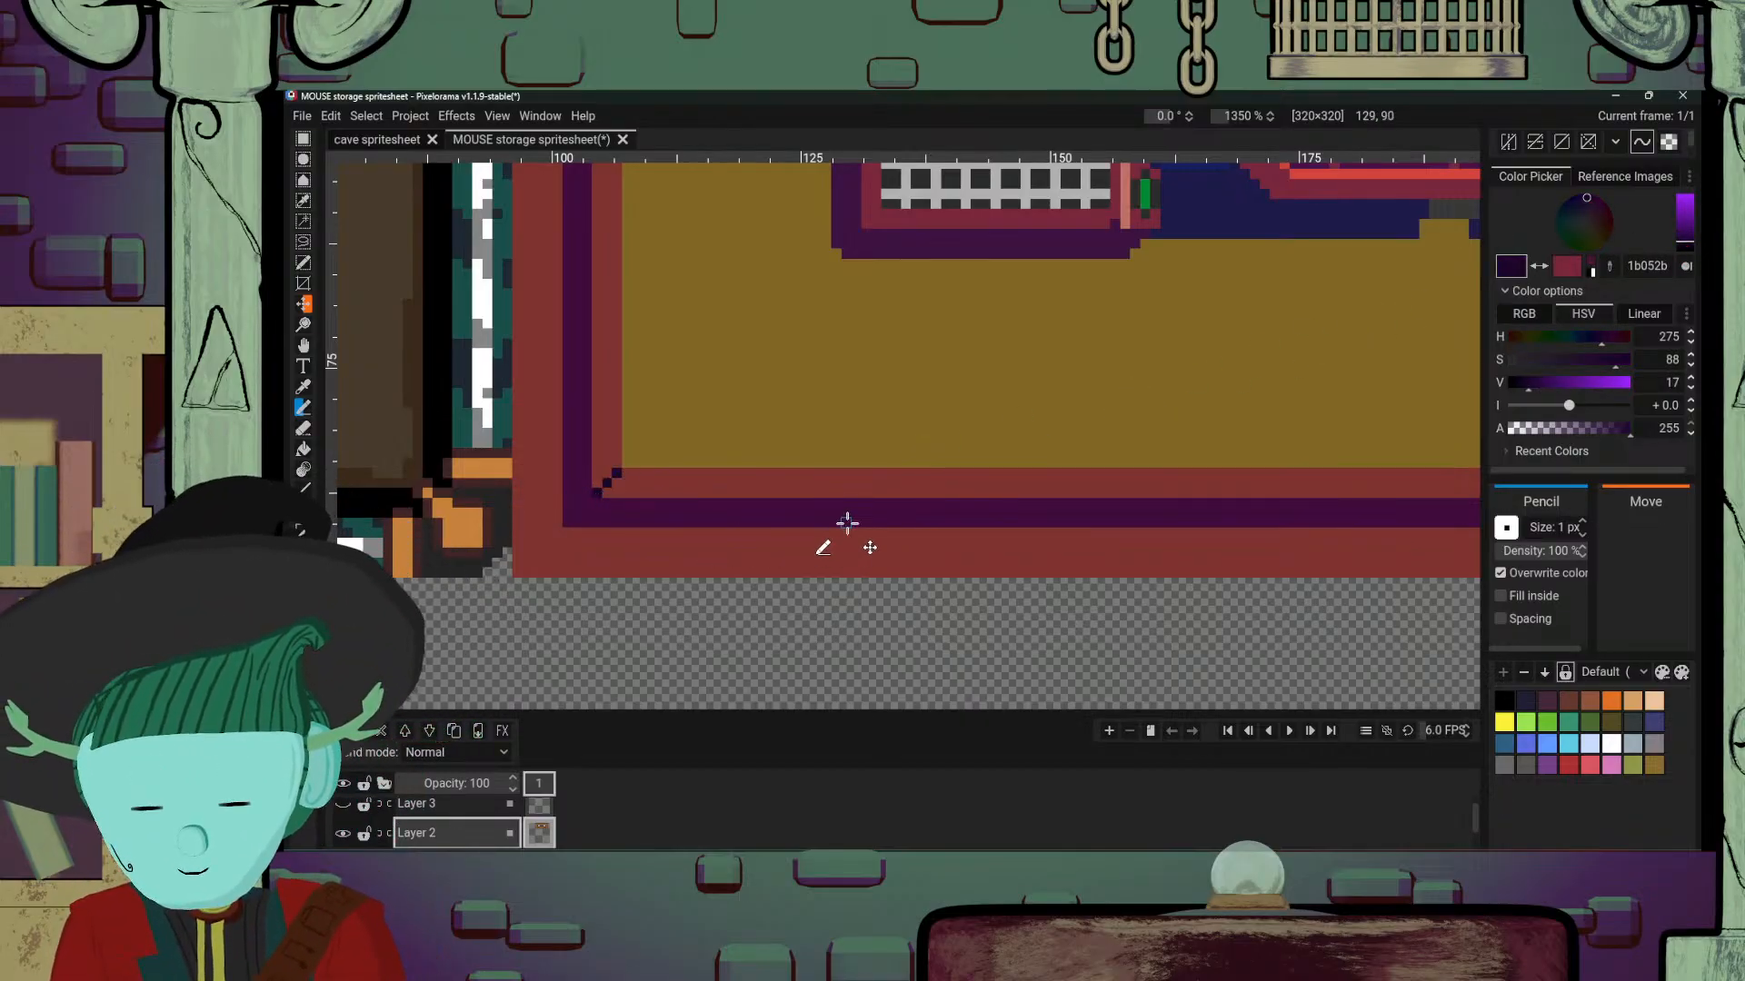
Step: Fill the lower side of the inner band with 1b052b using the Bucket
key("b")
left_click(862, 494)
scroll(872, 482, "down", 6)
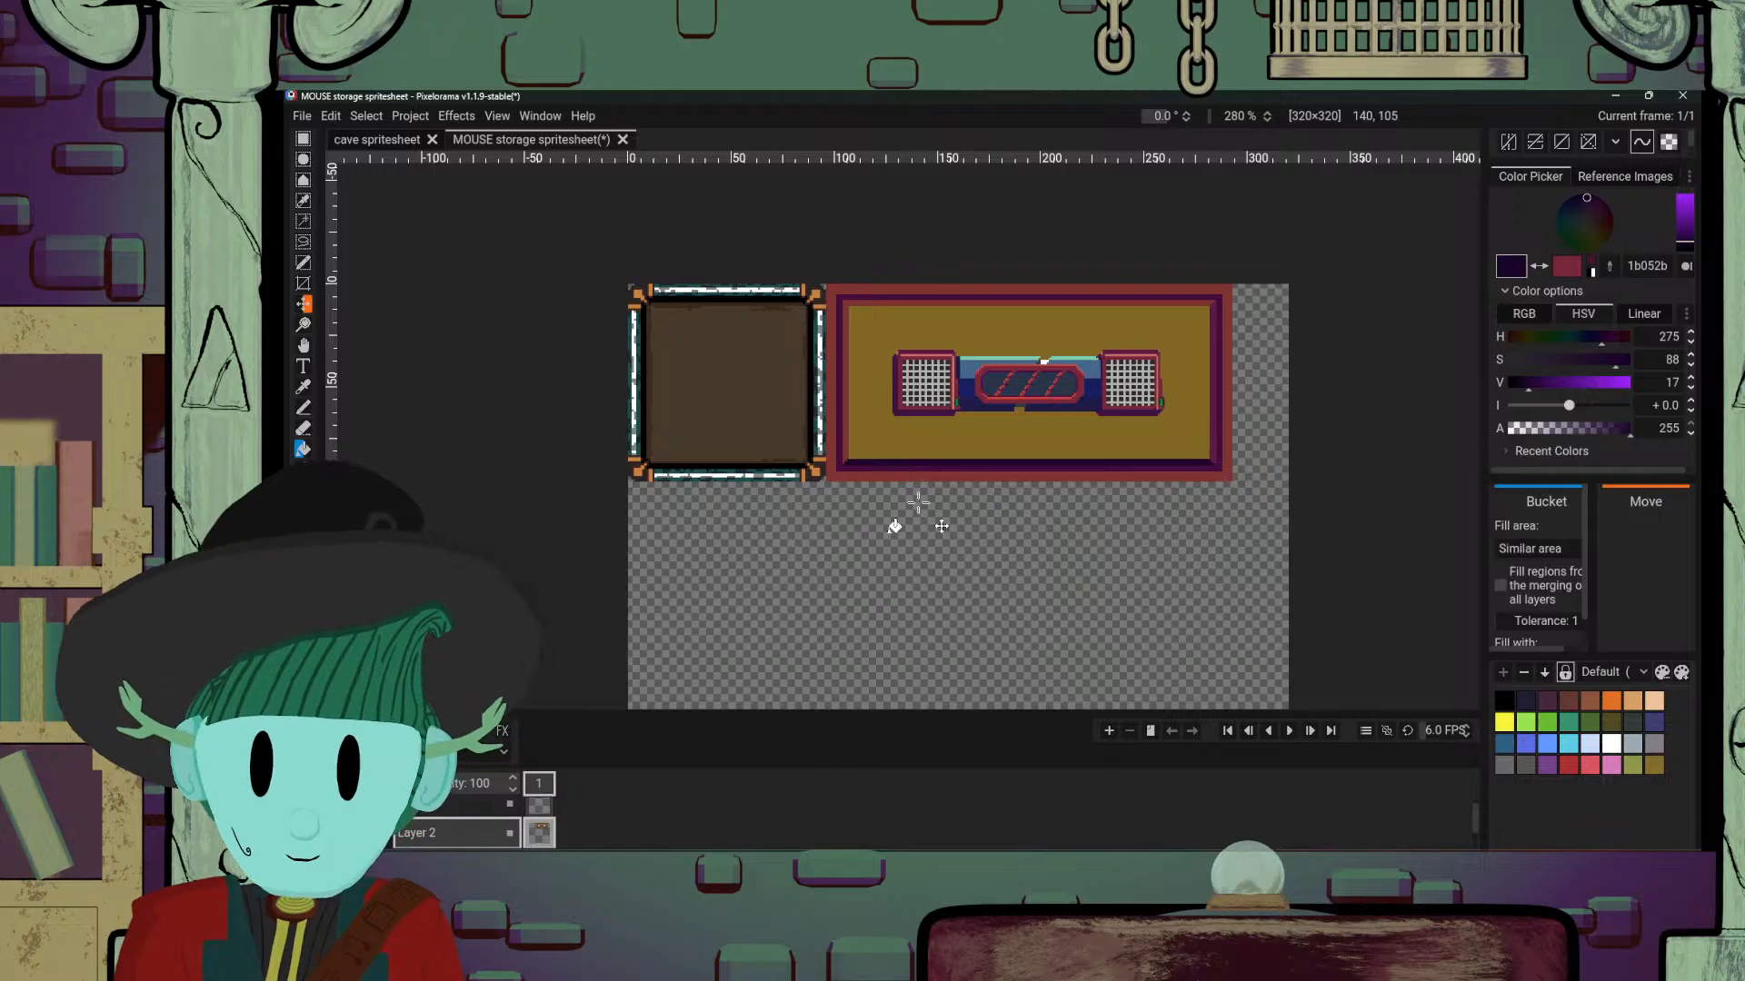
scroll(917, 502, "up", 4)
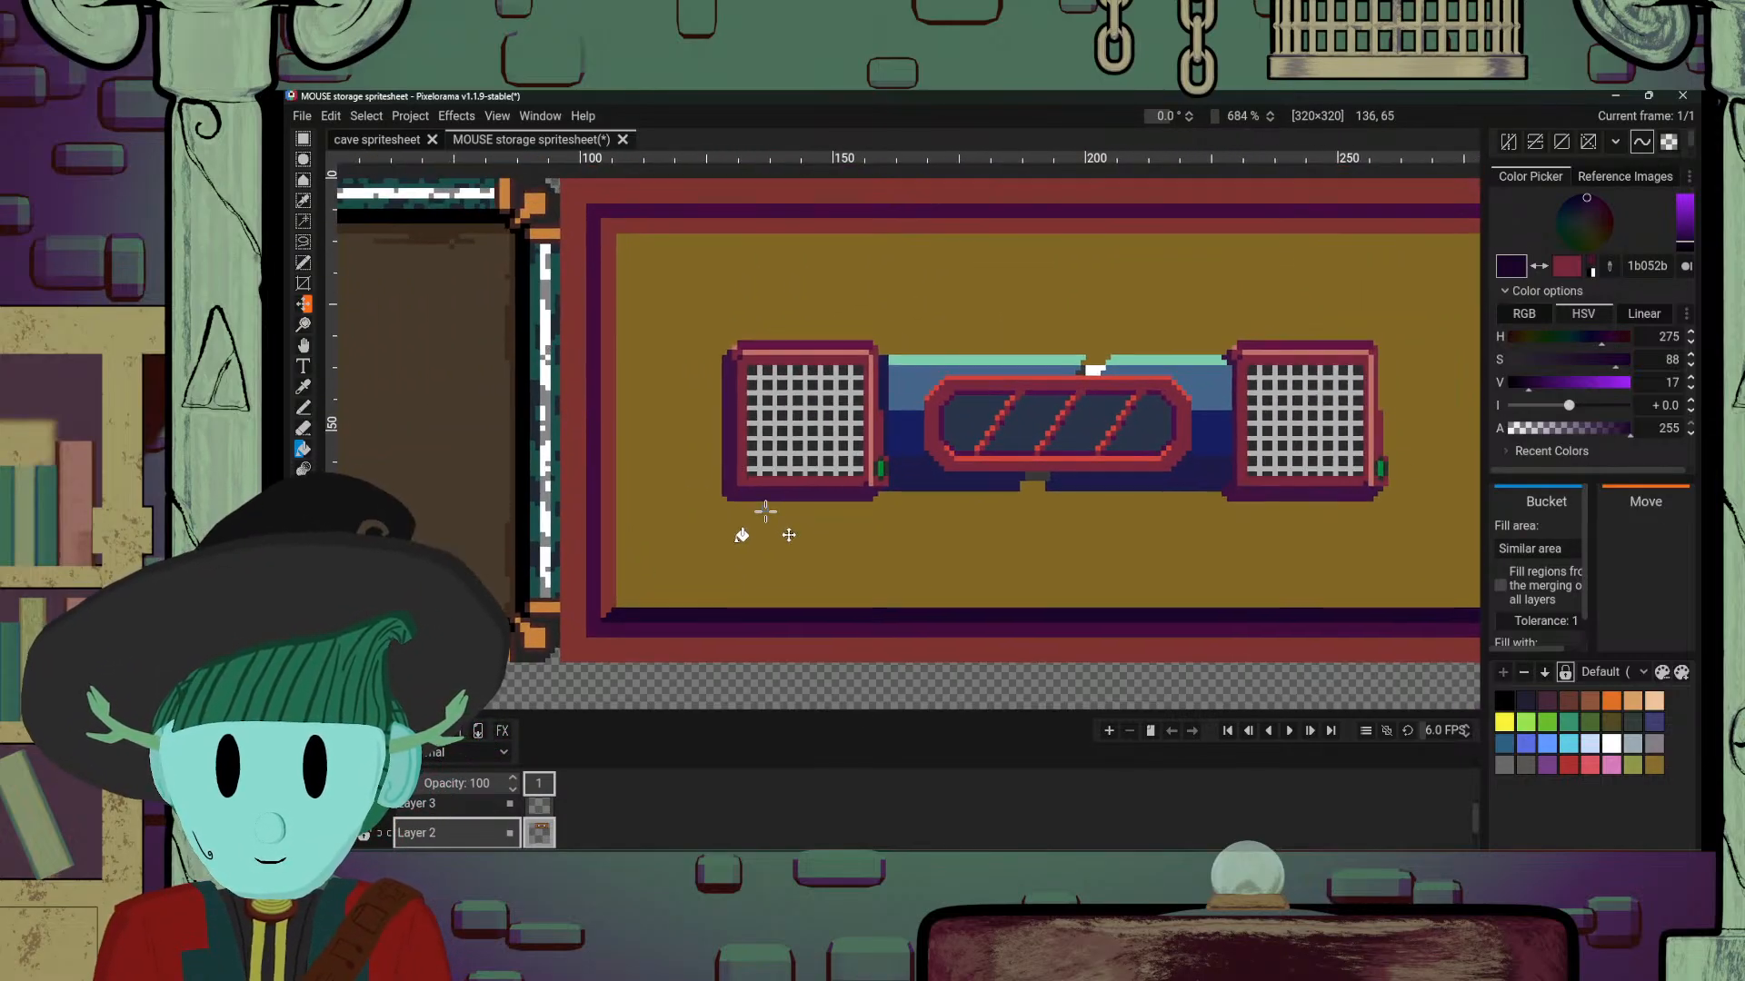
scroll(767, 504, "up", 1)
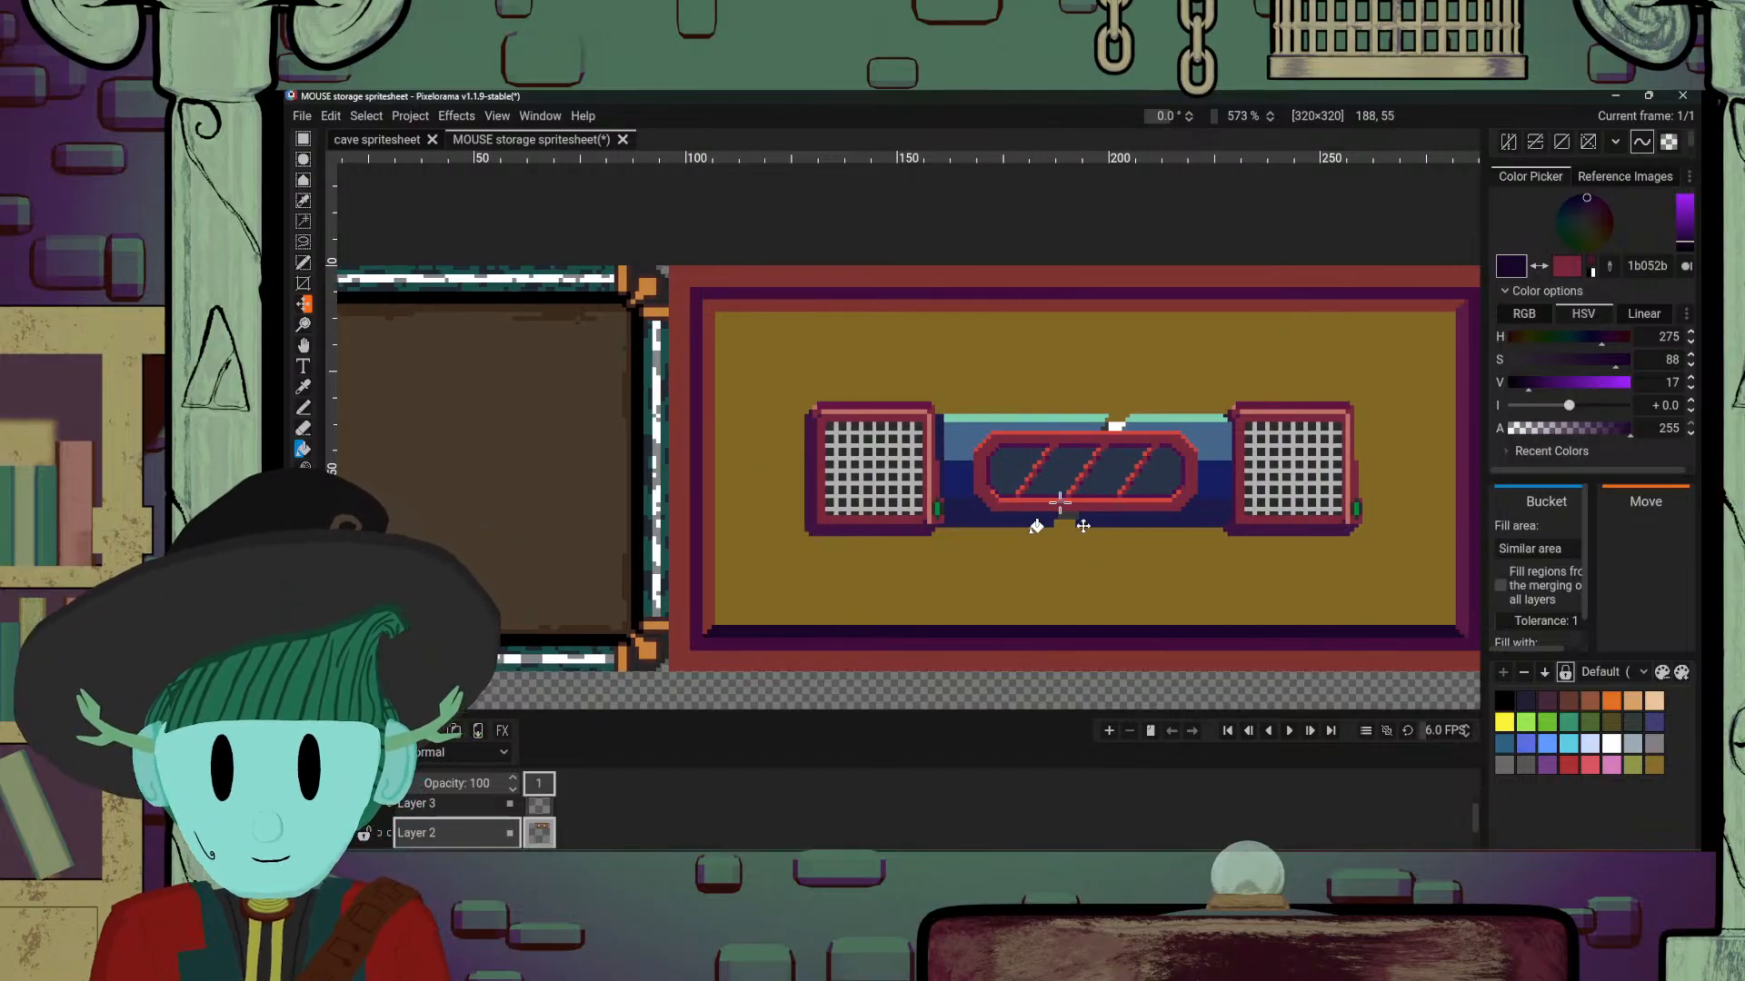
Step: Sample the purple outline's colour 410c3d near the panel's upper-left corner as the drawing colour
left_click_drag(1059, 502, 980, 507)
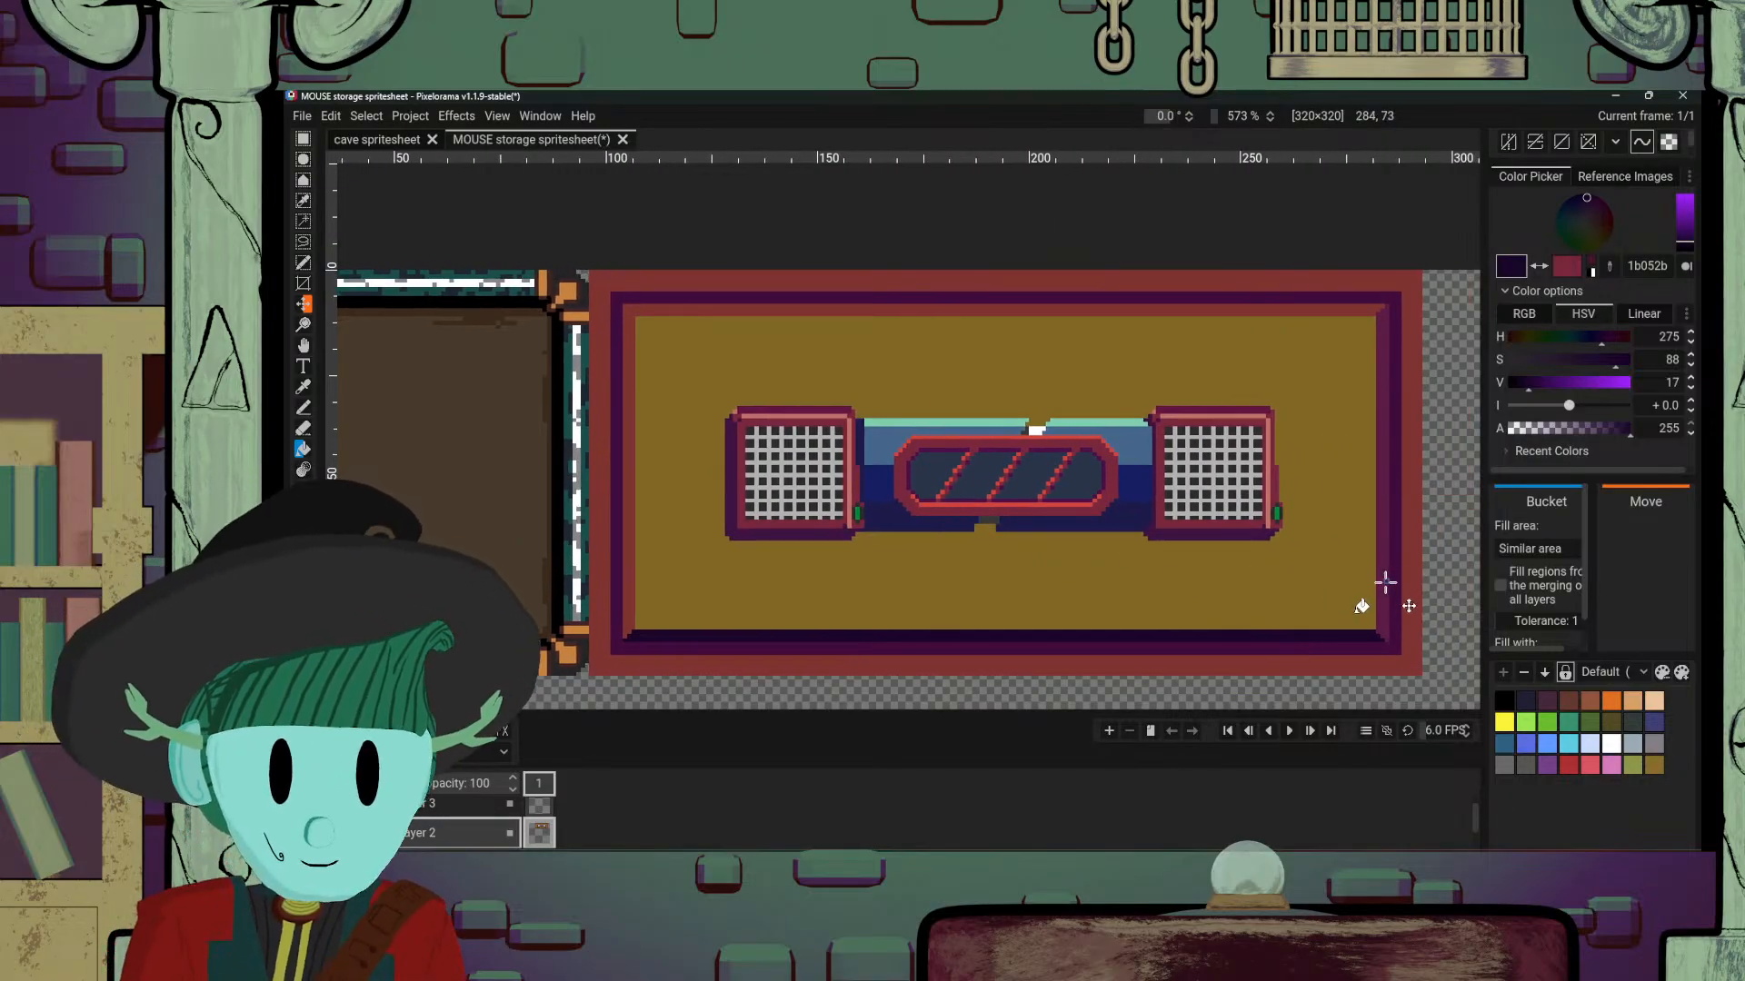
left_click_drag(868, 538, 1042, 536)
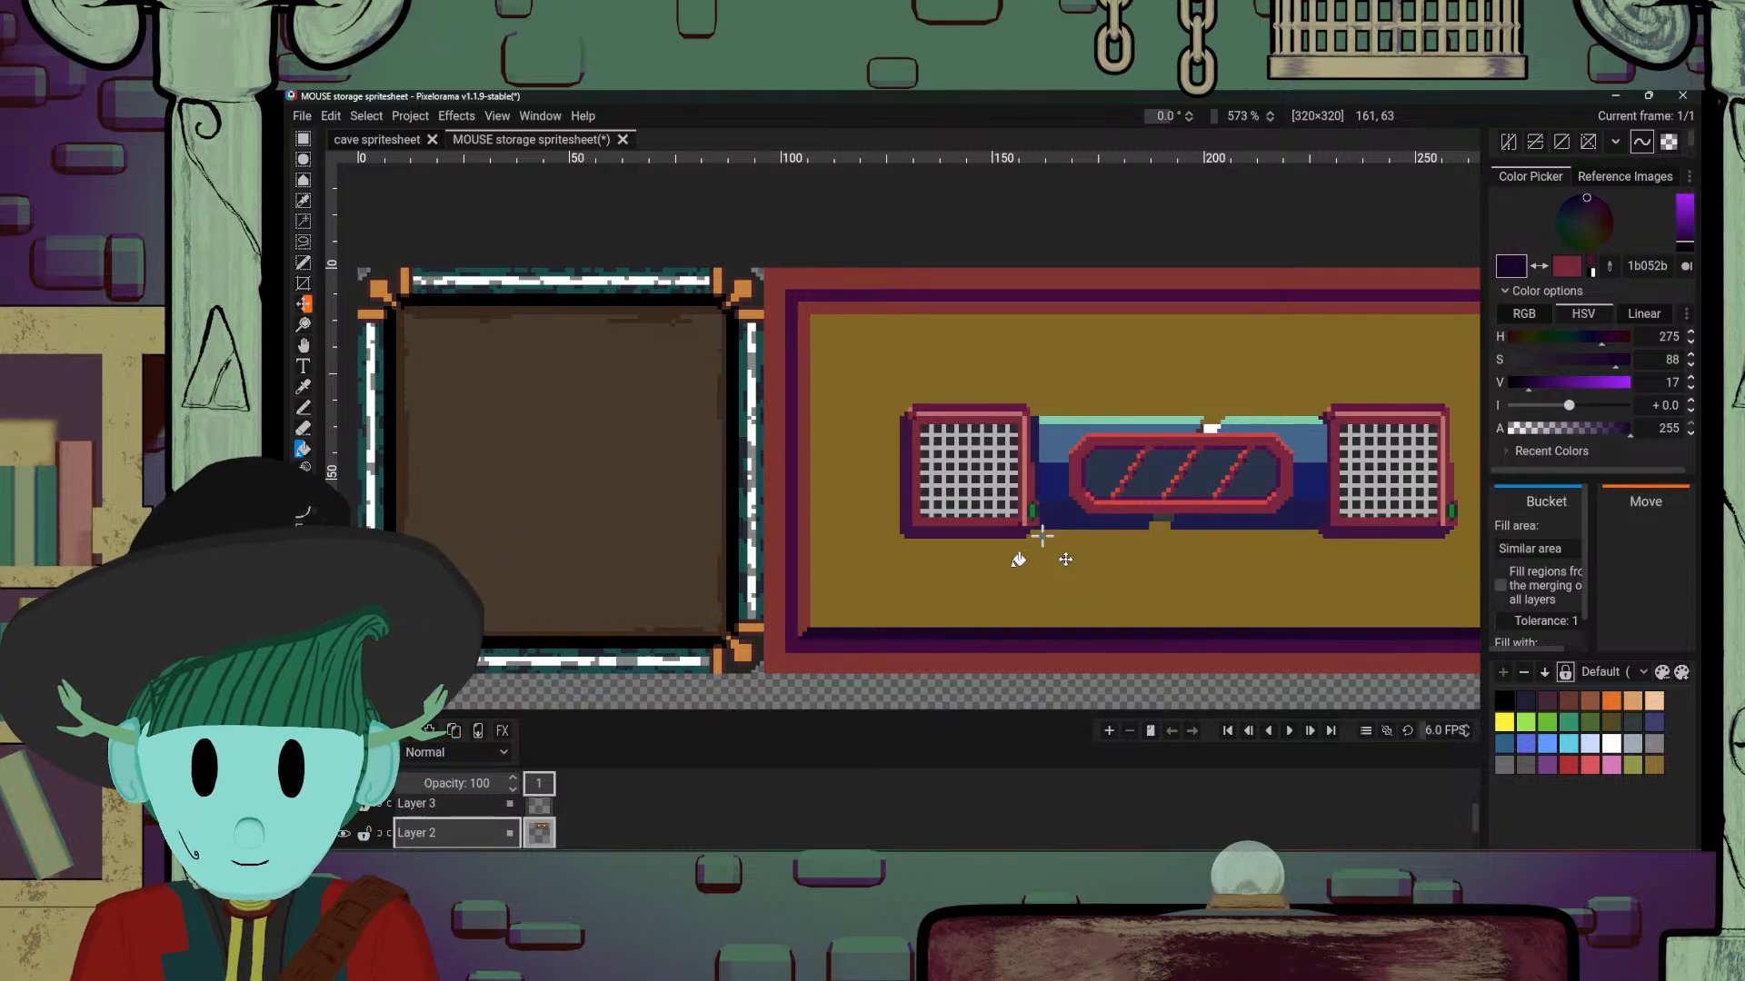
key("o")
left_click(798, 338)
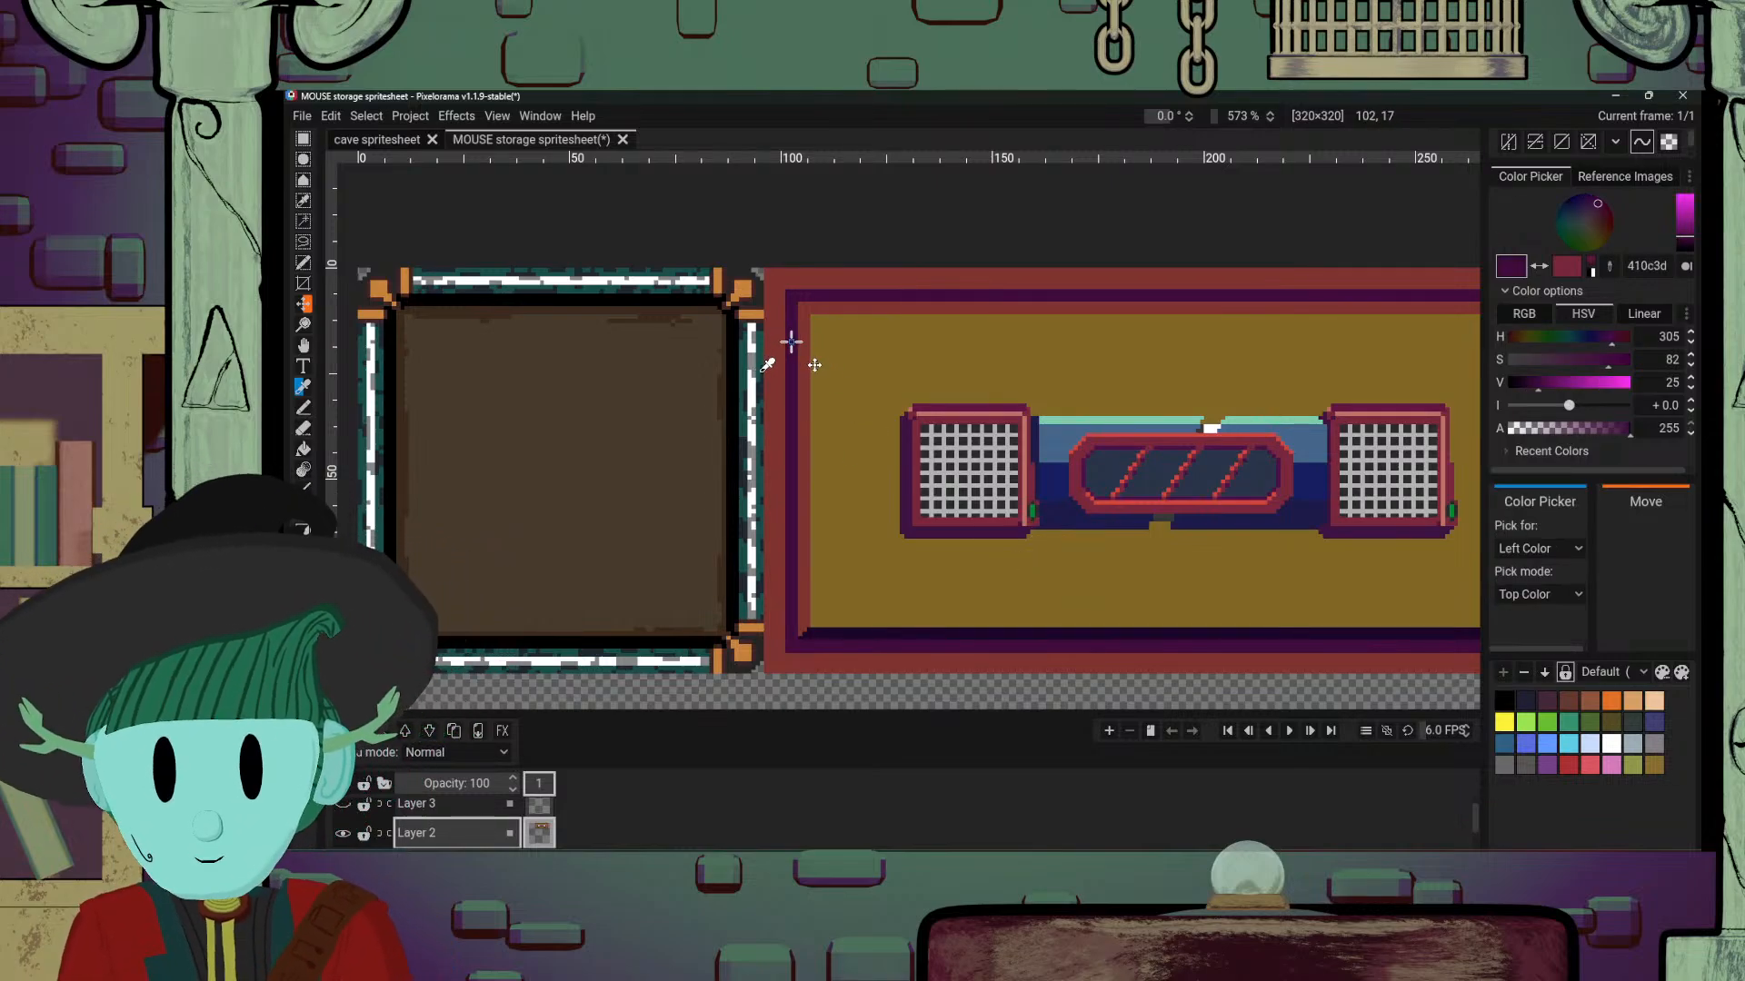
scroll(882, 396, "up", 1)
scroll(883, 396, "up", 3)
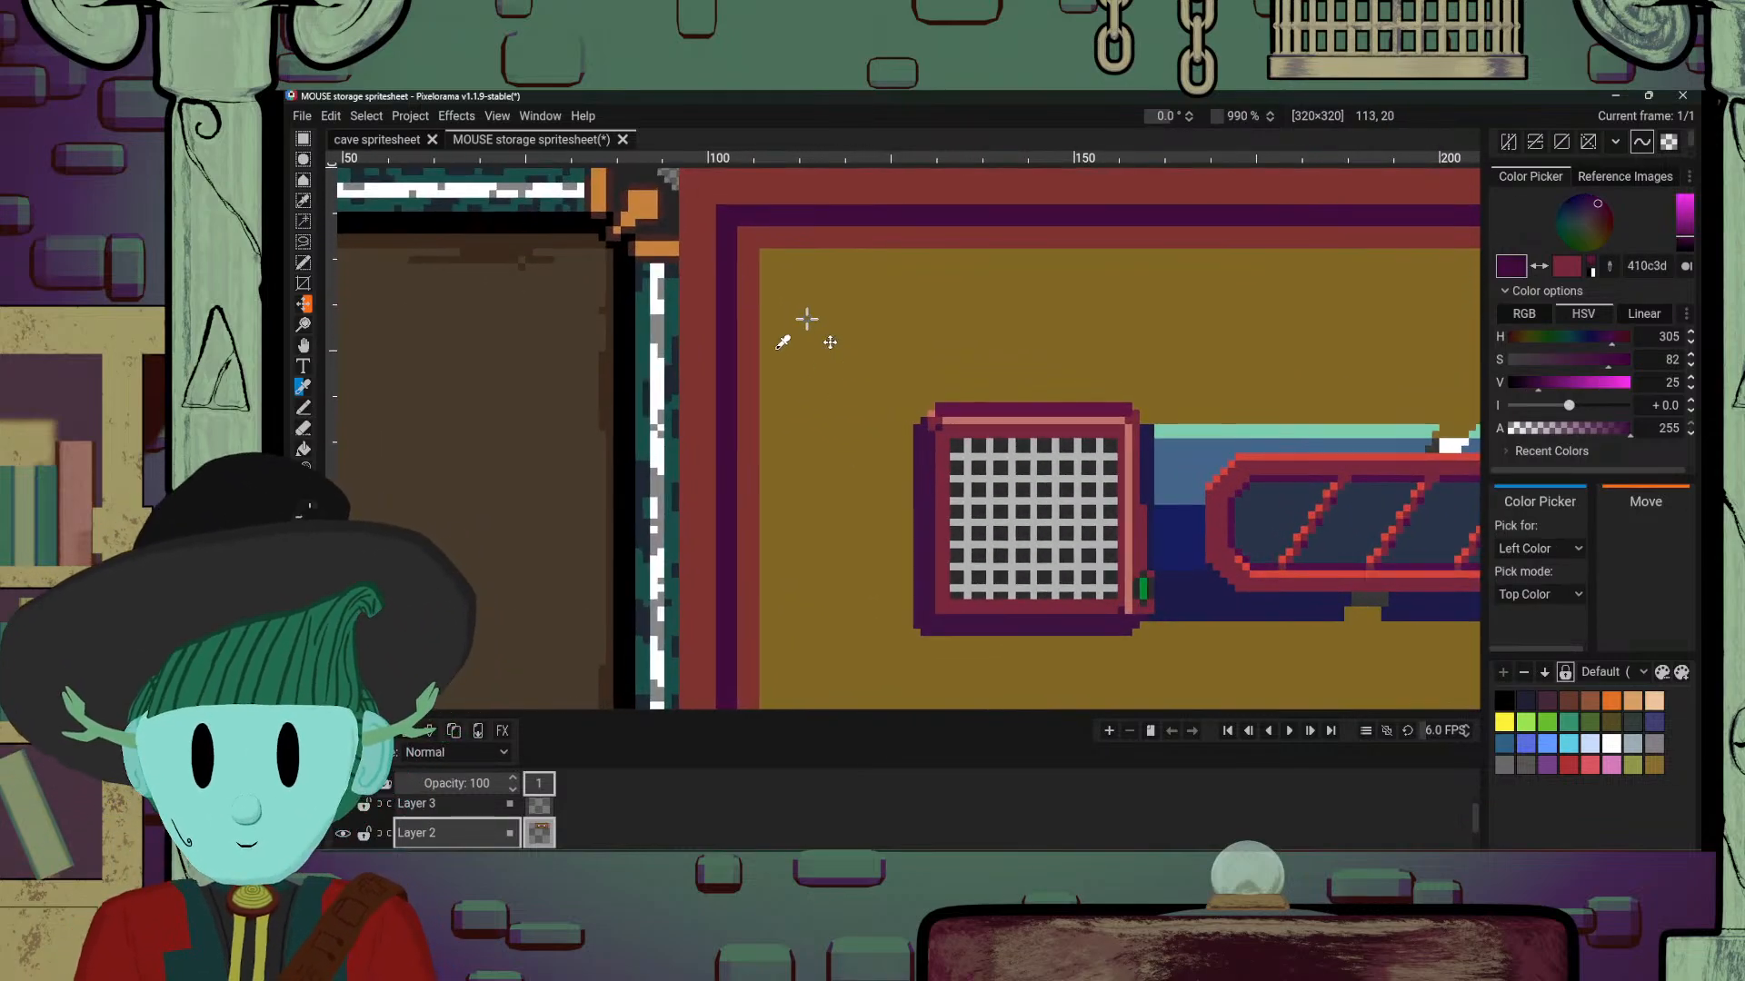
left_click(737, 221)
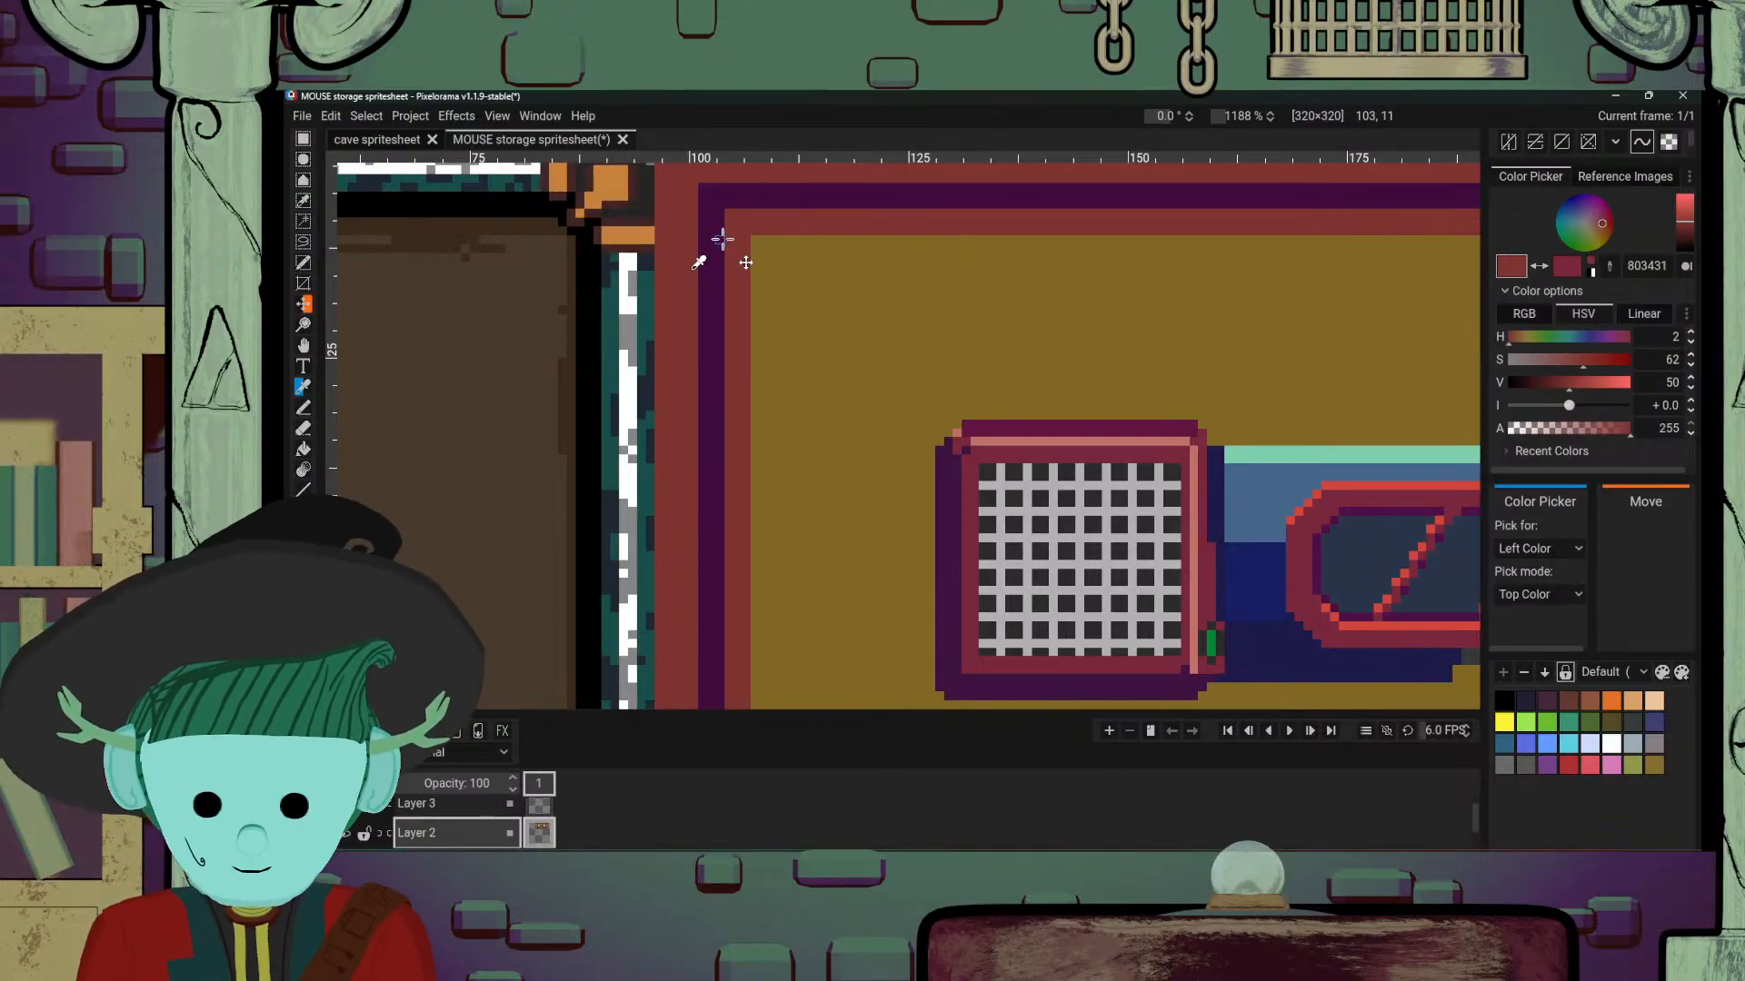
left_click(717, 222)
Step: Draw a 1 px diagonal across the inner band's upper-left corner and fill the band's left side with 410c3d
key("p")
left_click(731, 214)
left_click(738, 223)
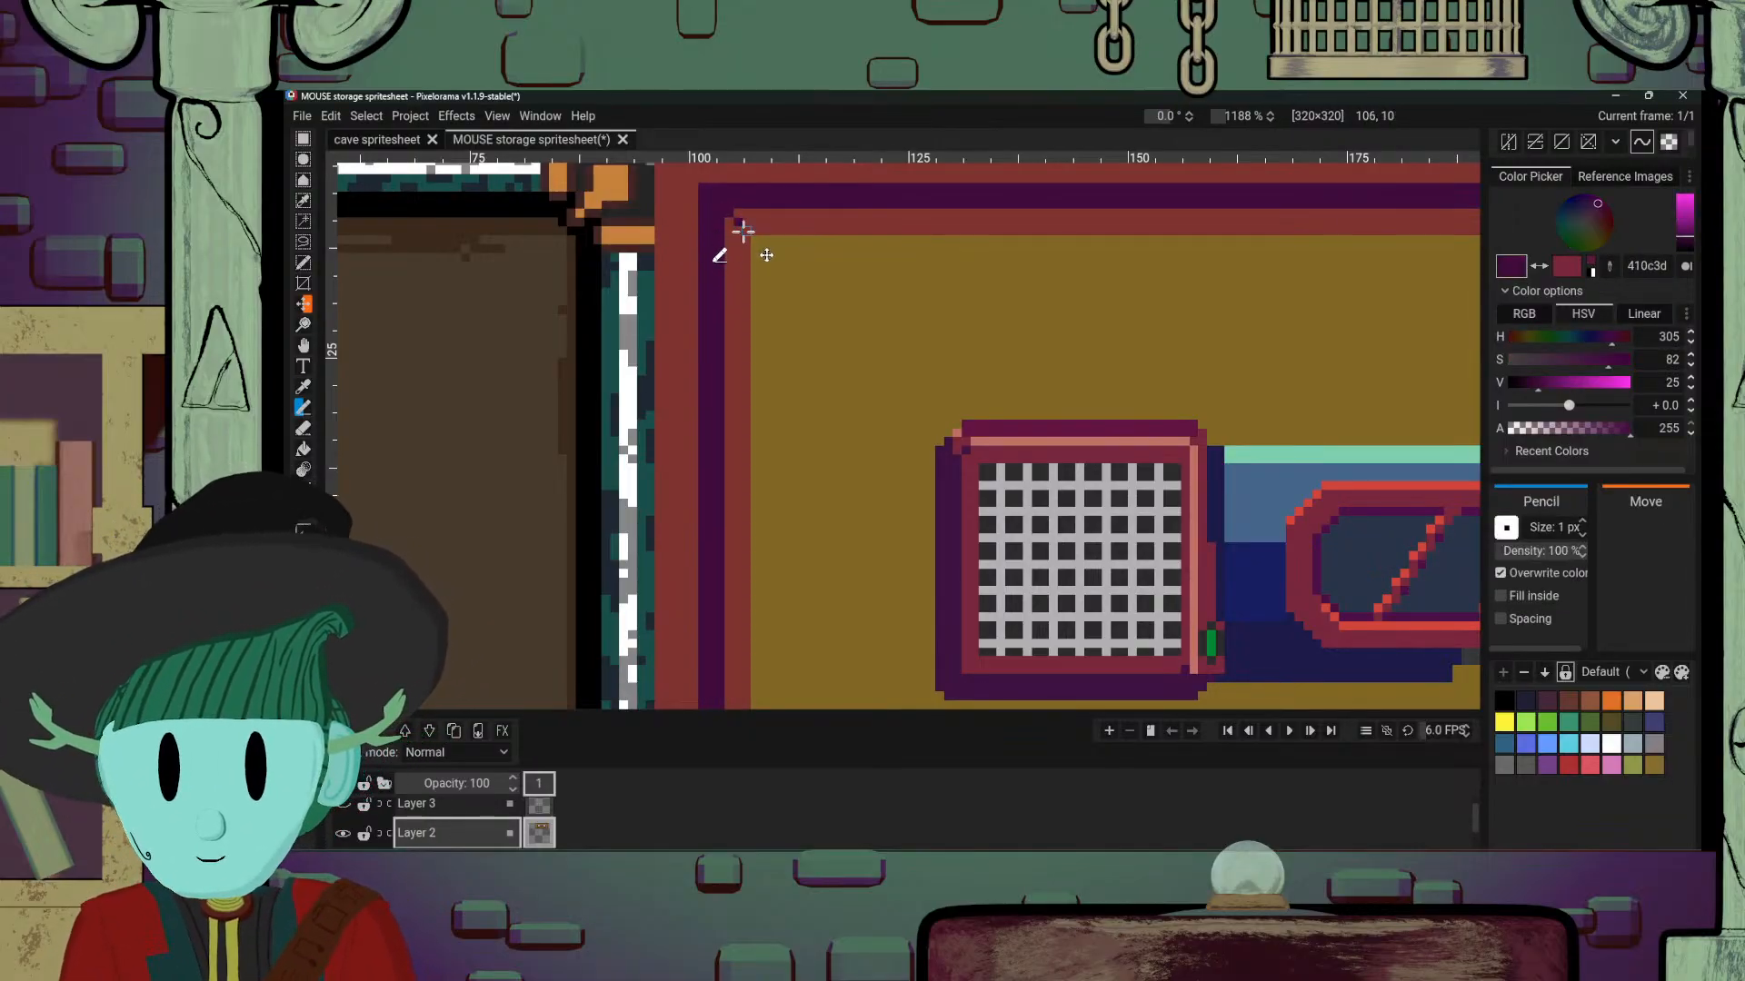
key("b")
left_click(737, 372)
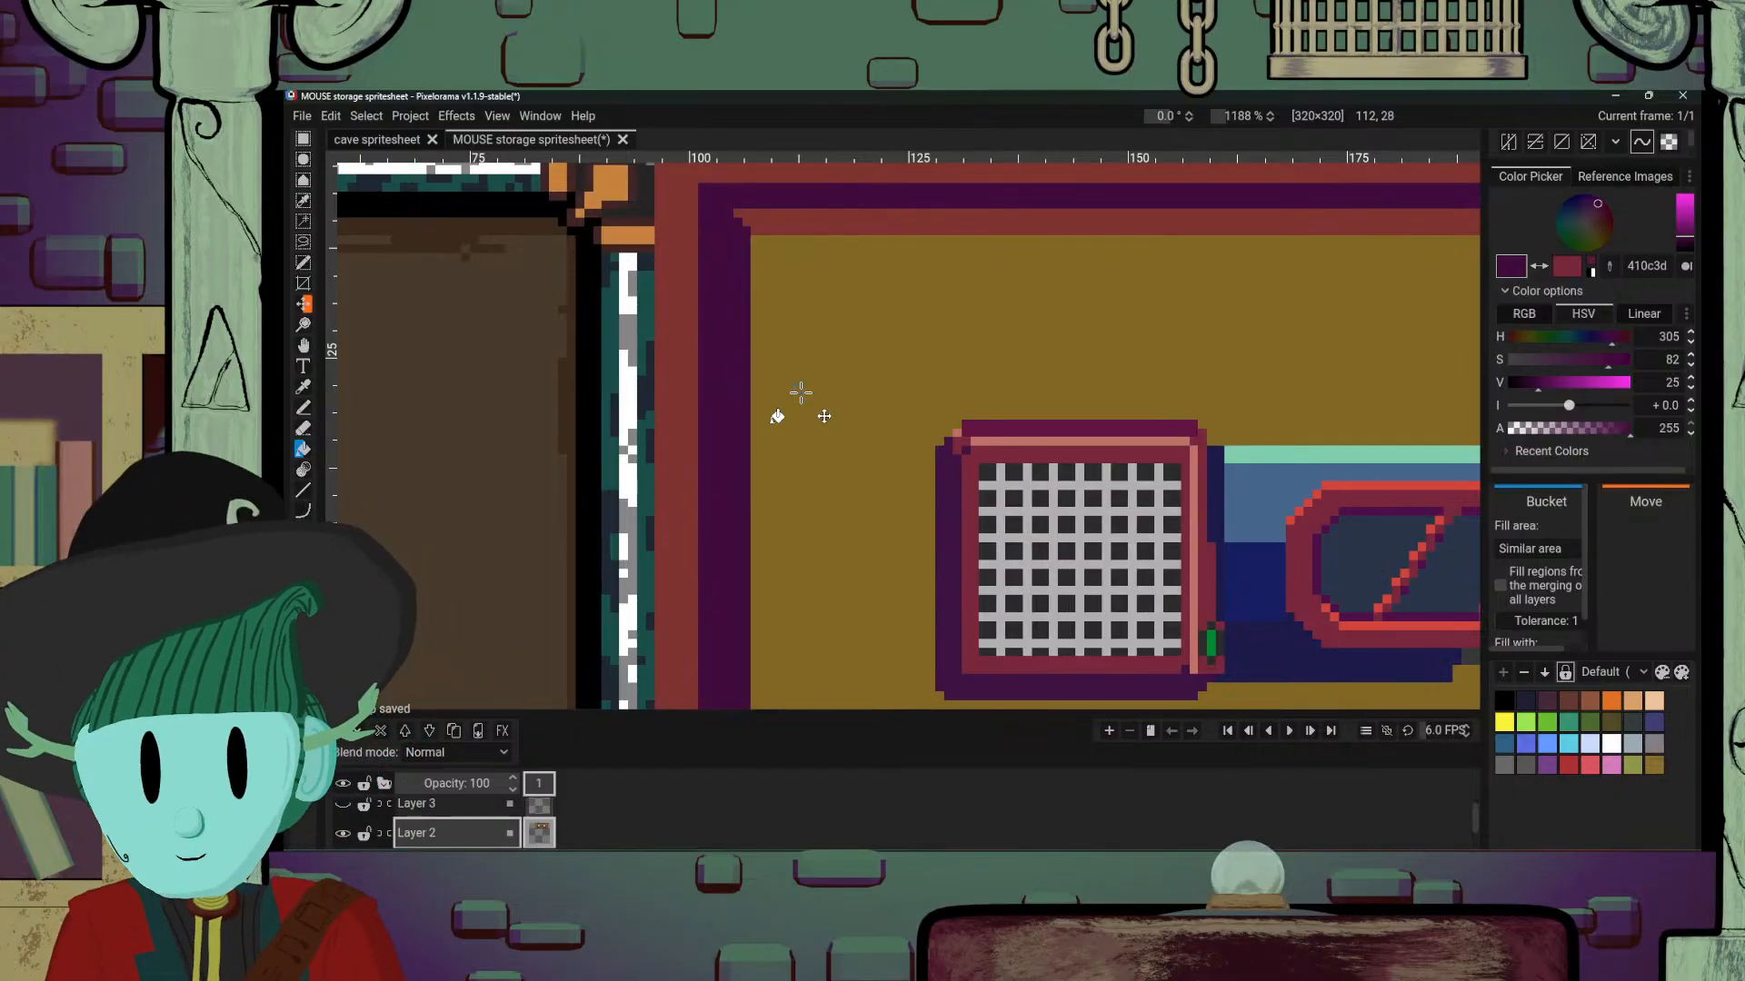
Step: Sample the inner band's upper side, lighten the colour to orange c77c55 and fill that side using the Bucket
scroll(801, 392, "down", 10)
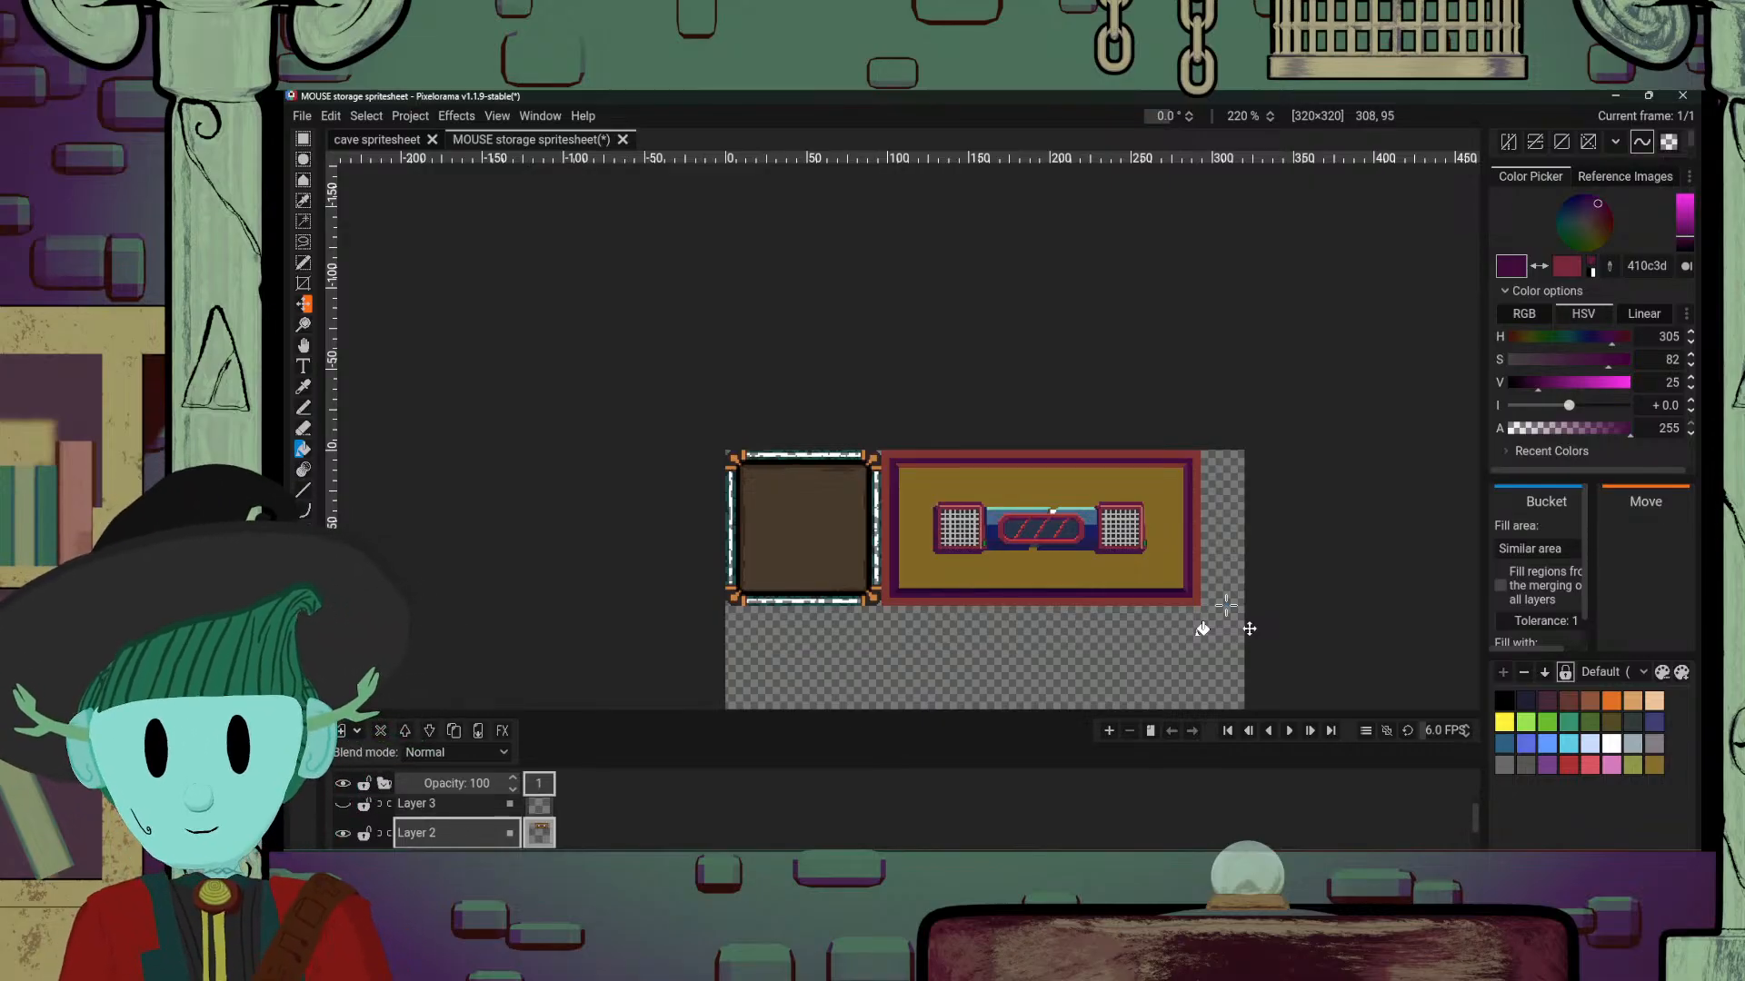
scroll(1018, 500, "up", 5)
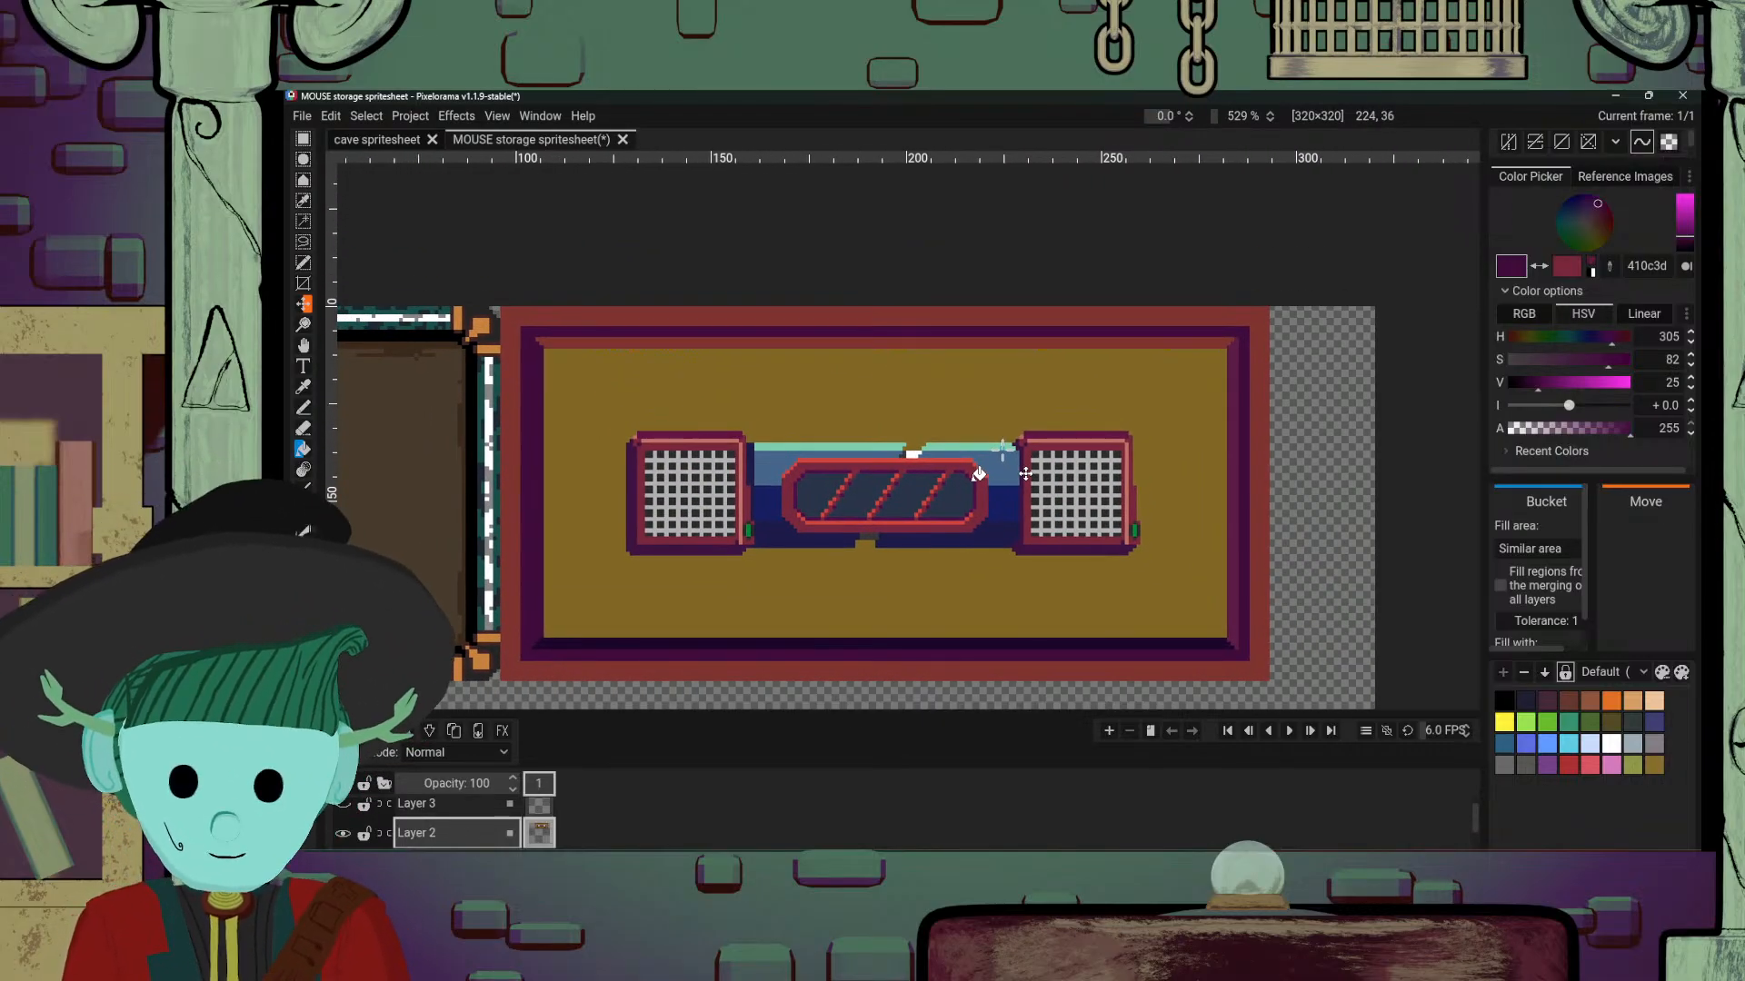
key("o")
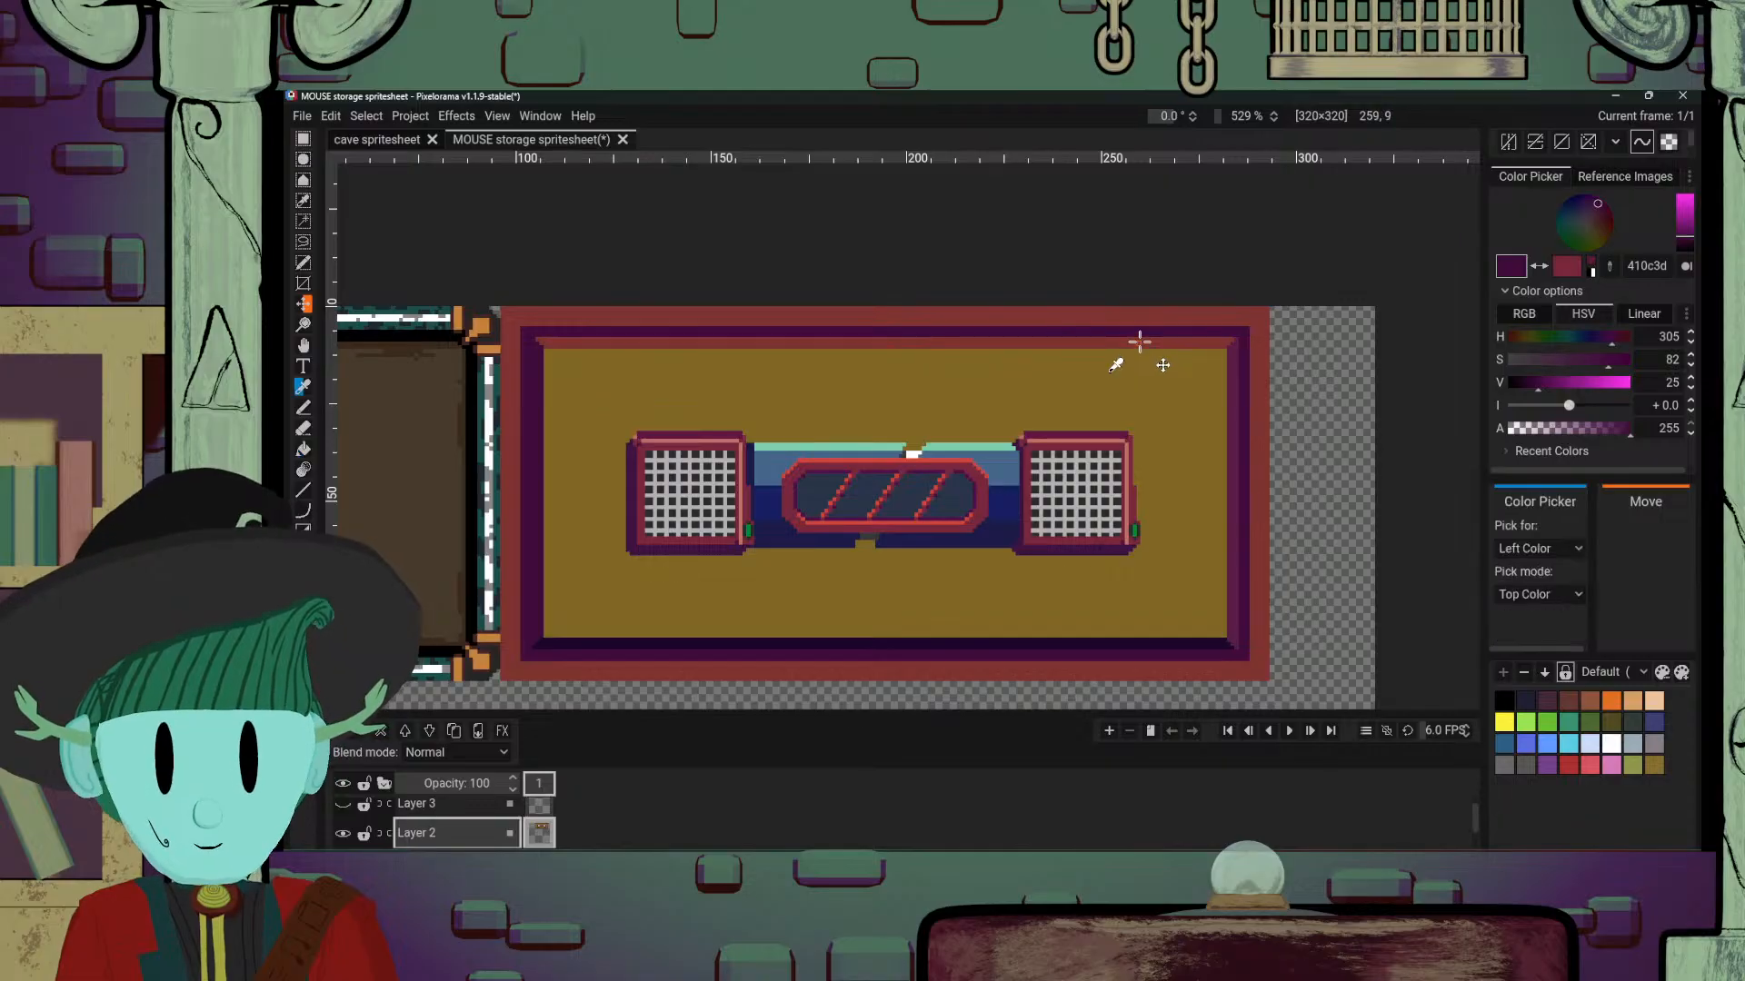
left_click(1138, 343)
key("p")
left_click(1686, 207)
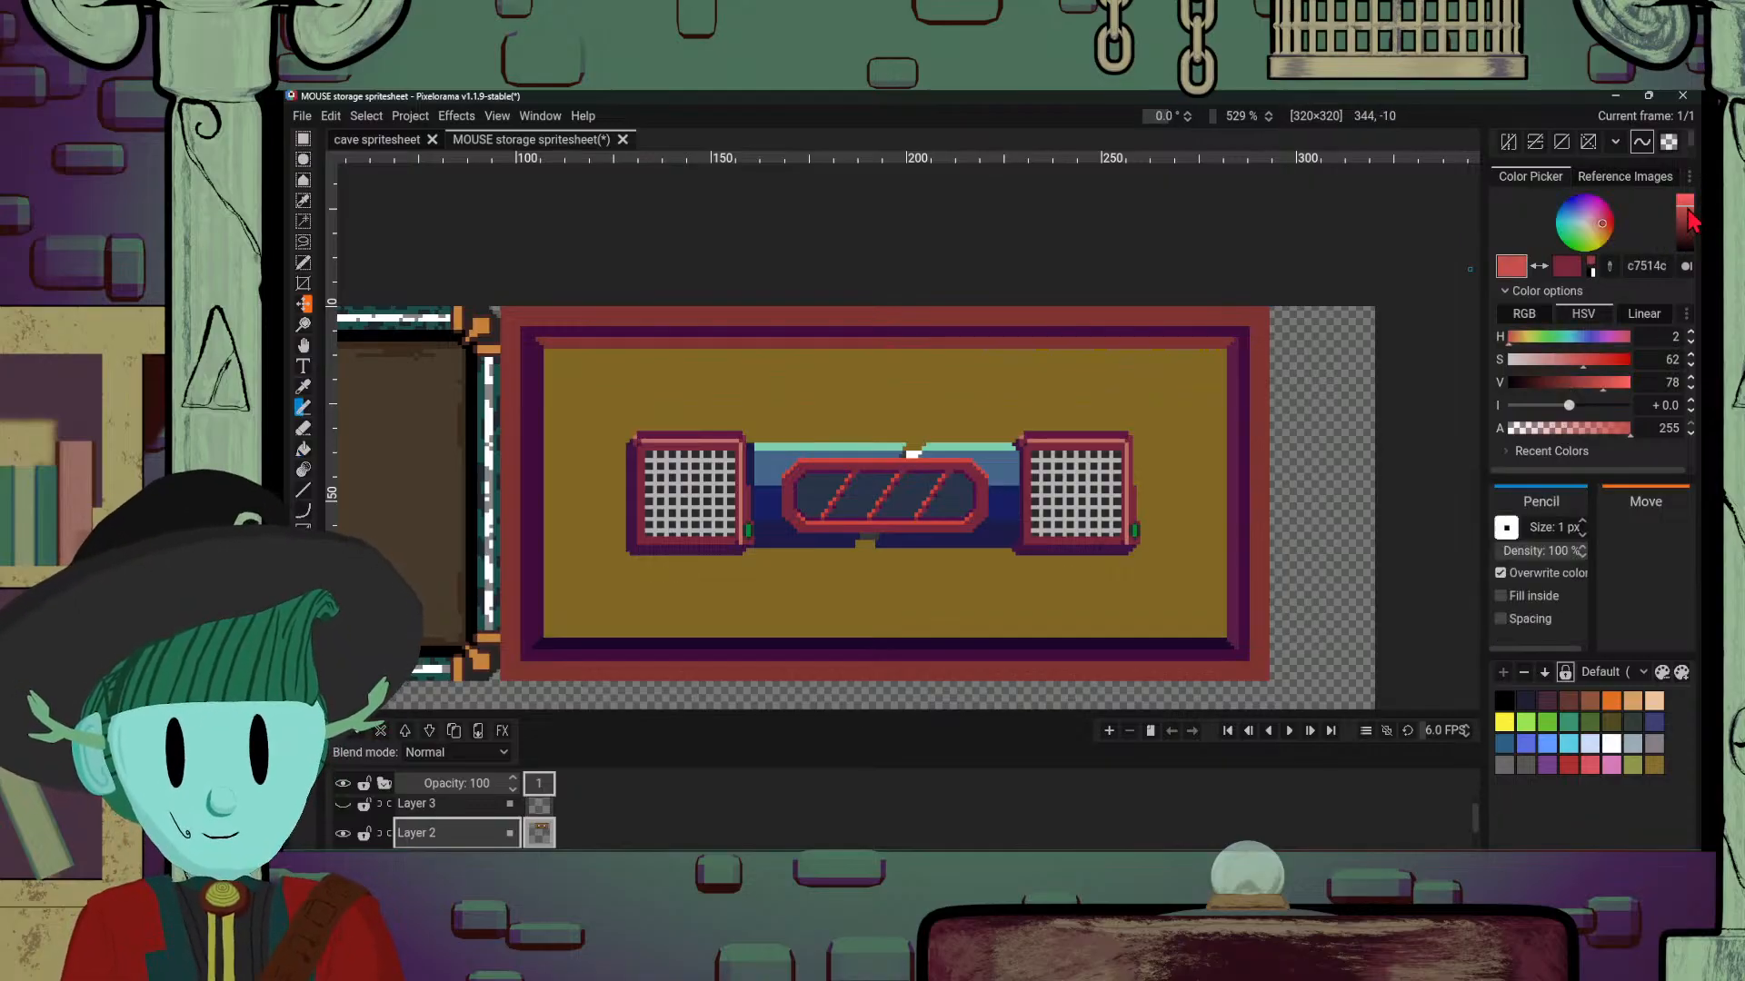
left_click(1601, 232)
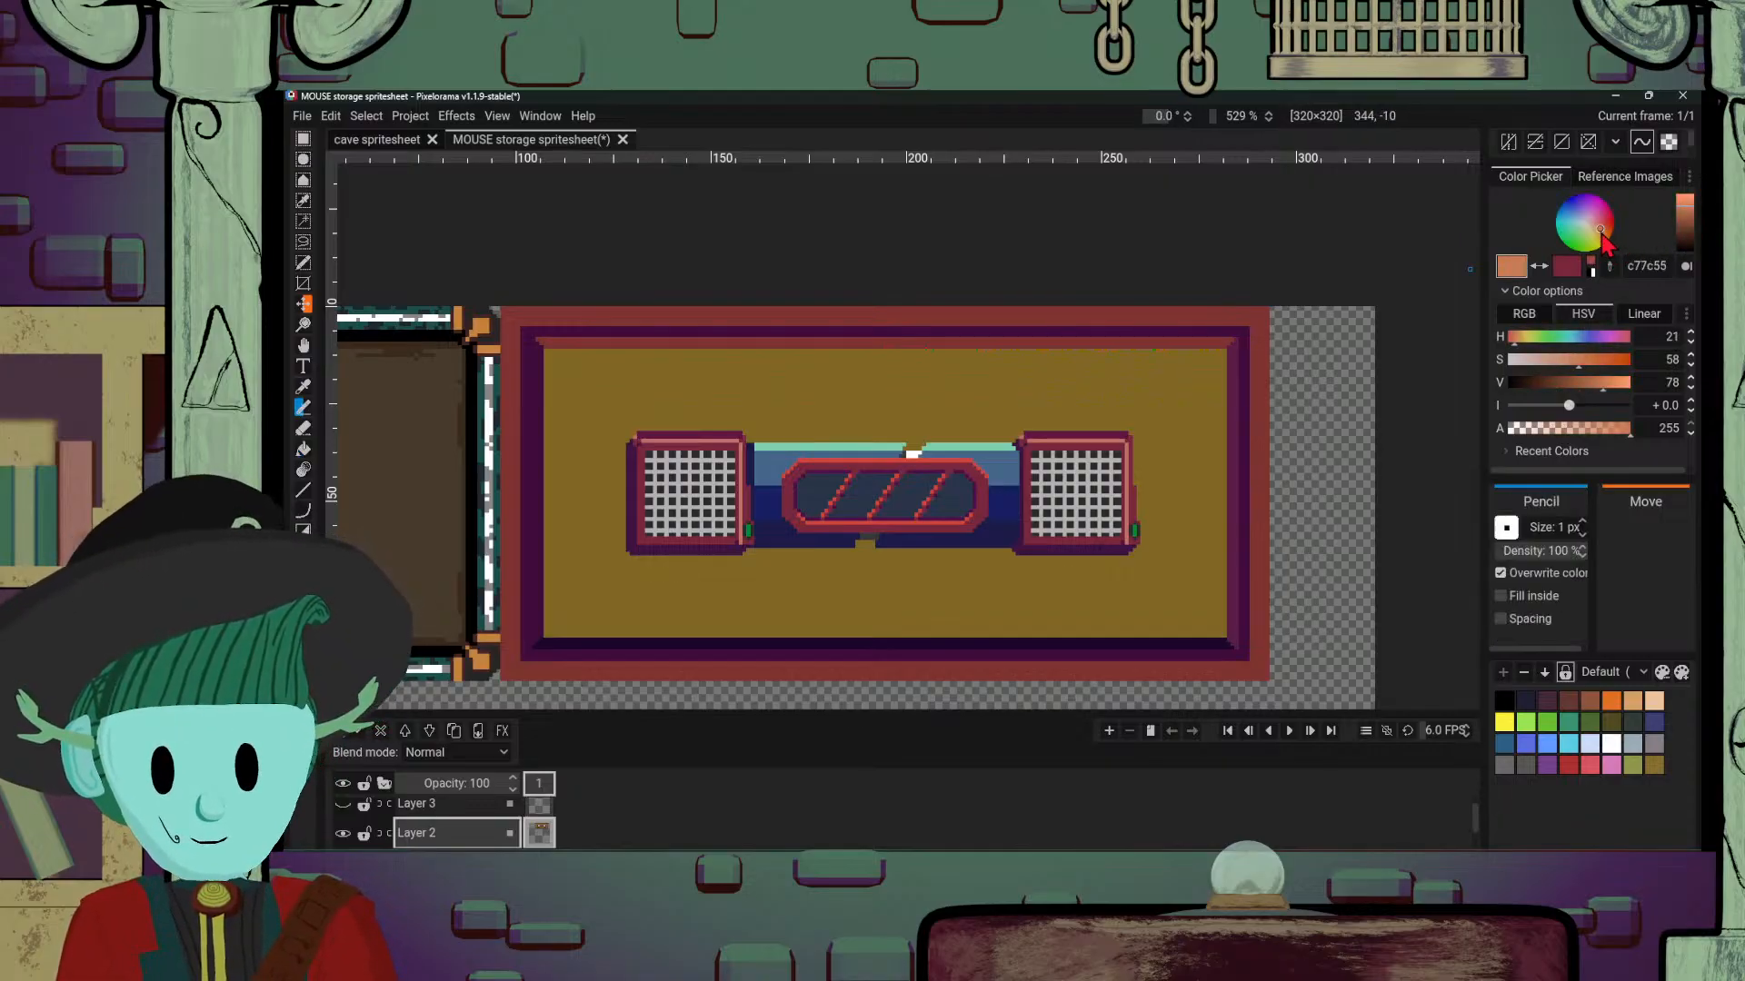
key("b")
Step: Set the colour to dark grey 3e3e3e and fill the panel's brown interior with the Bucket
scroll(1116, 341, "down", 5)
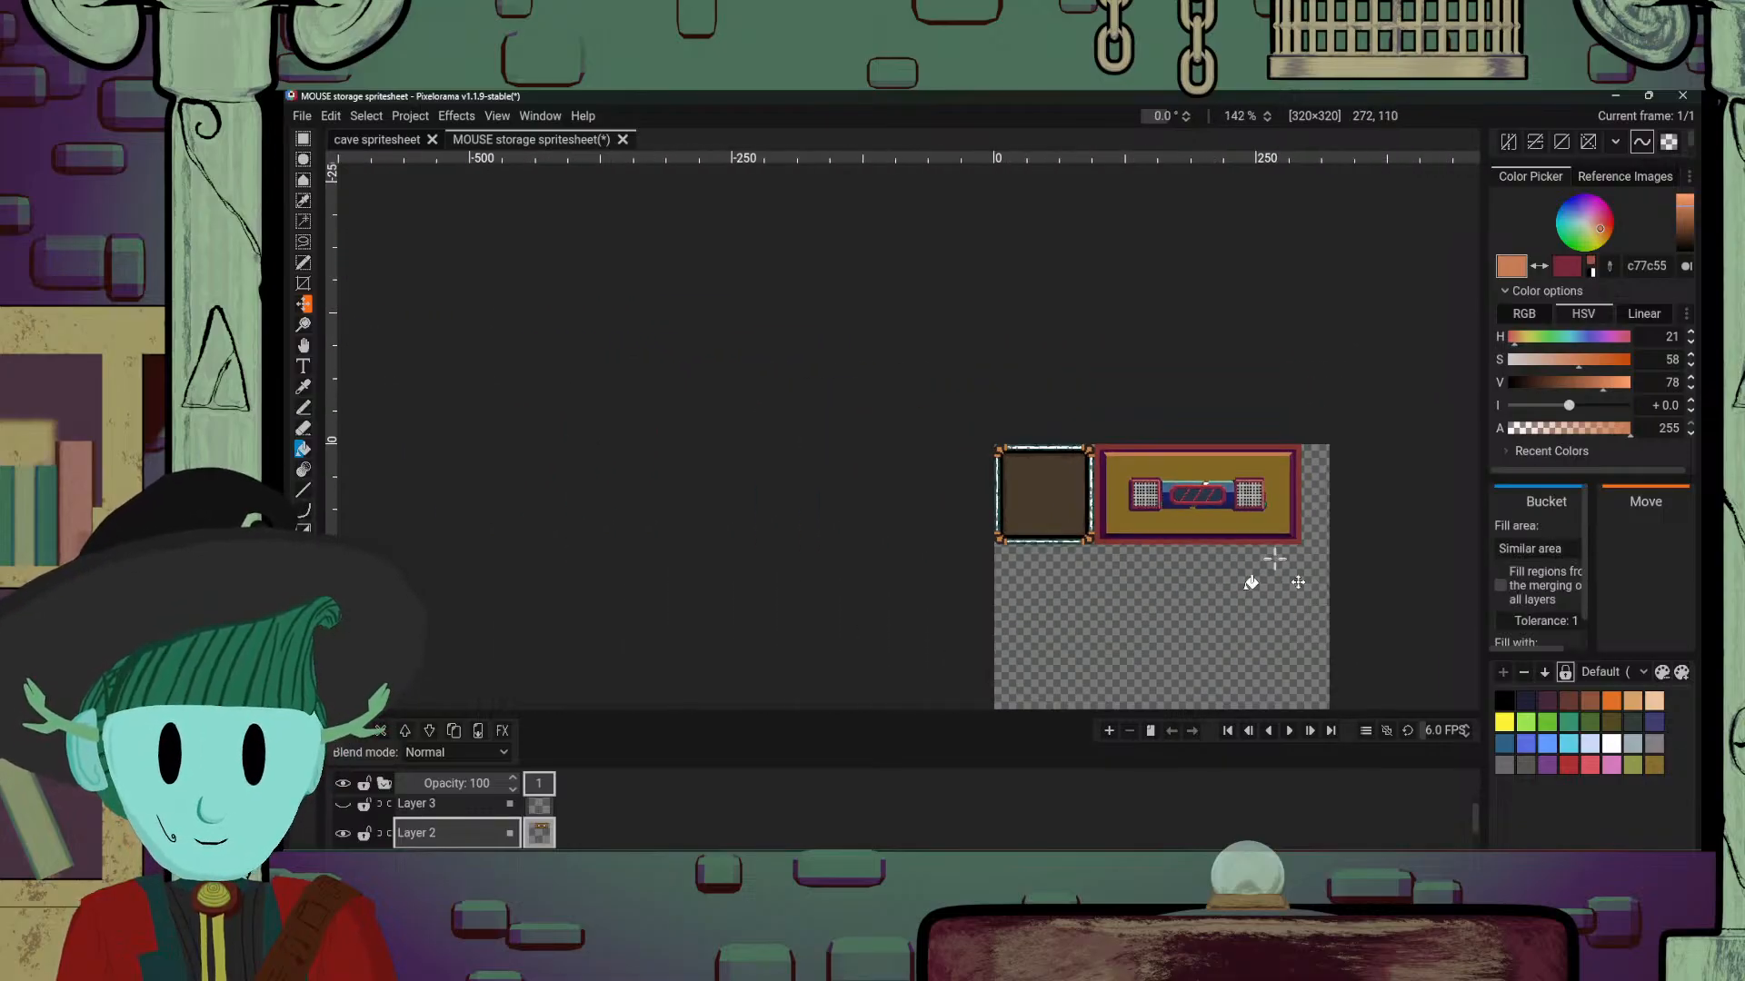
scroll(1258, 541, "up", 2)
scroll(1246, 523, "up", 2)
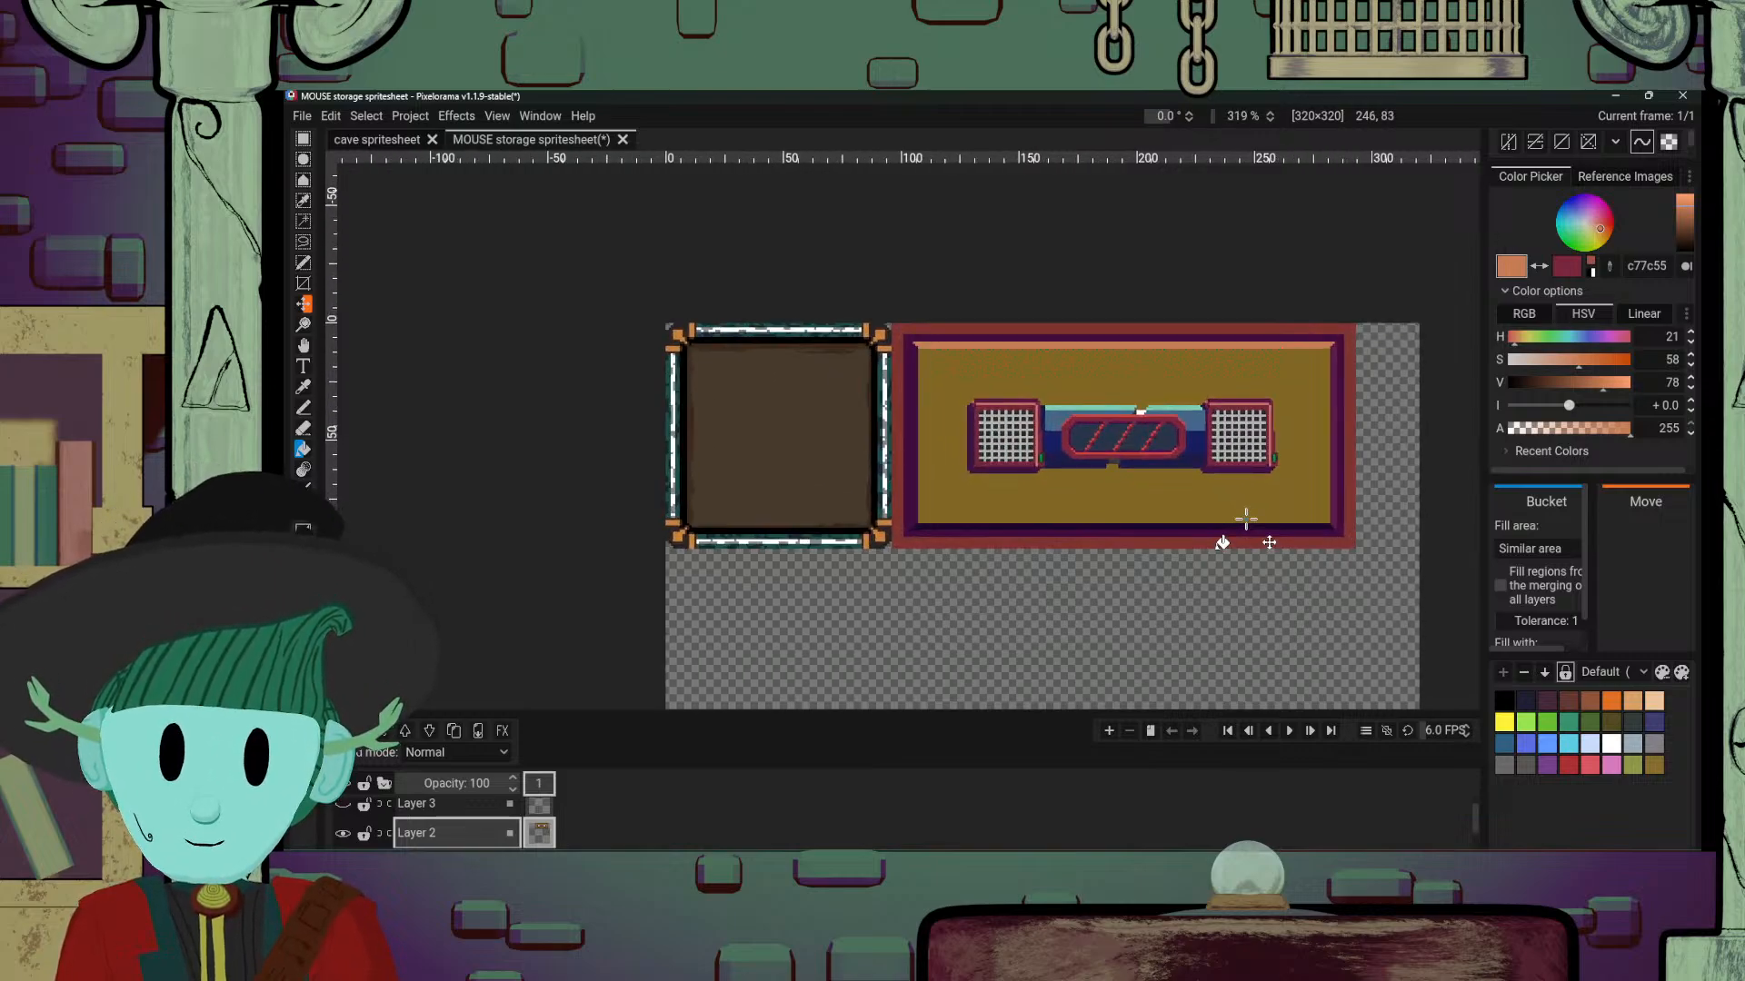
scroll(1245, 519, "up", 2)
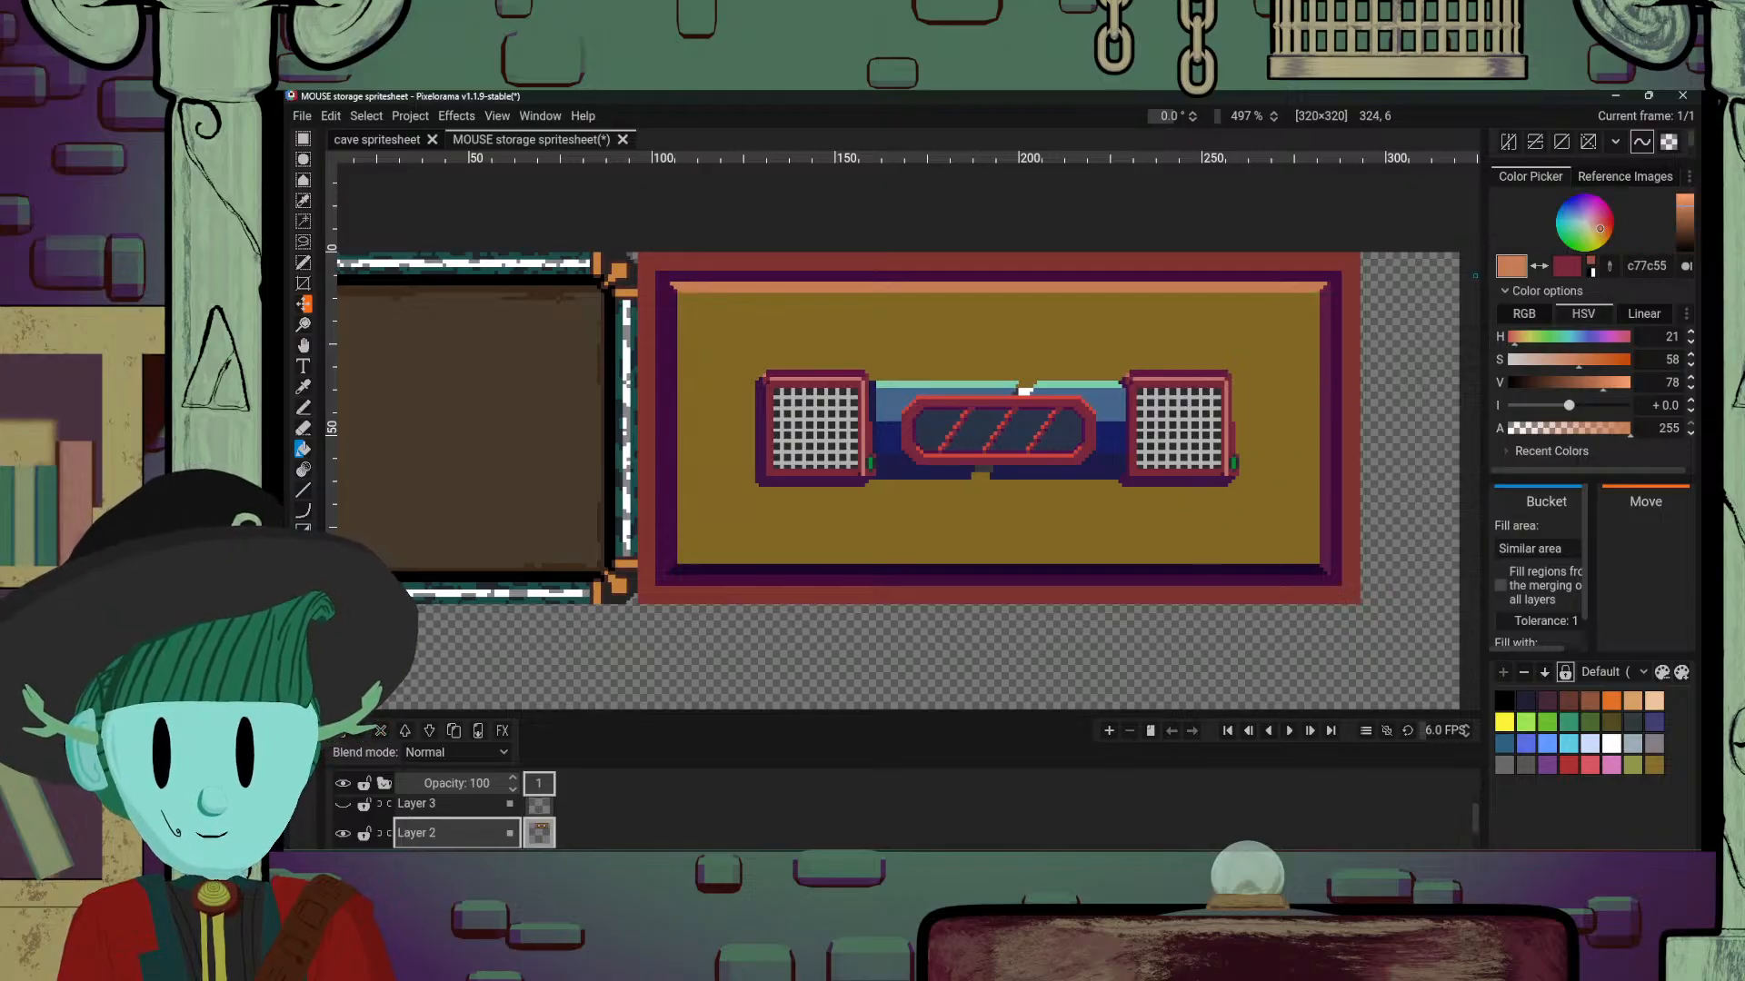
left_click_drag(1681, 234, 1685, 223)
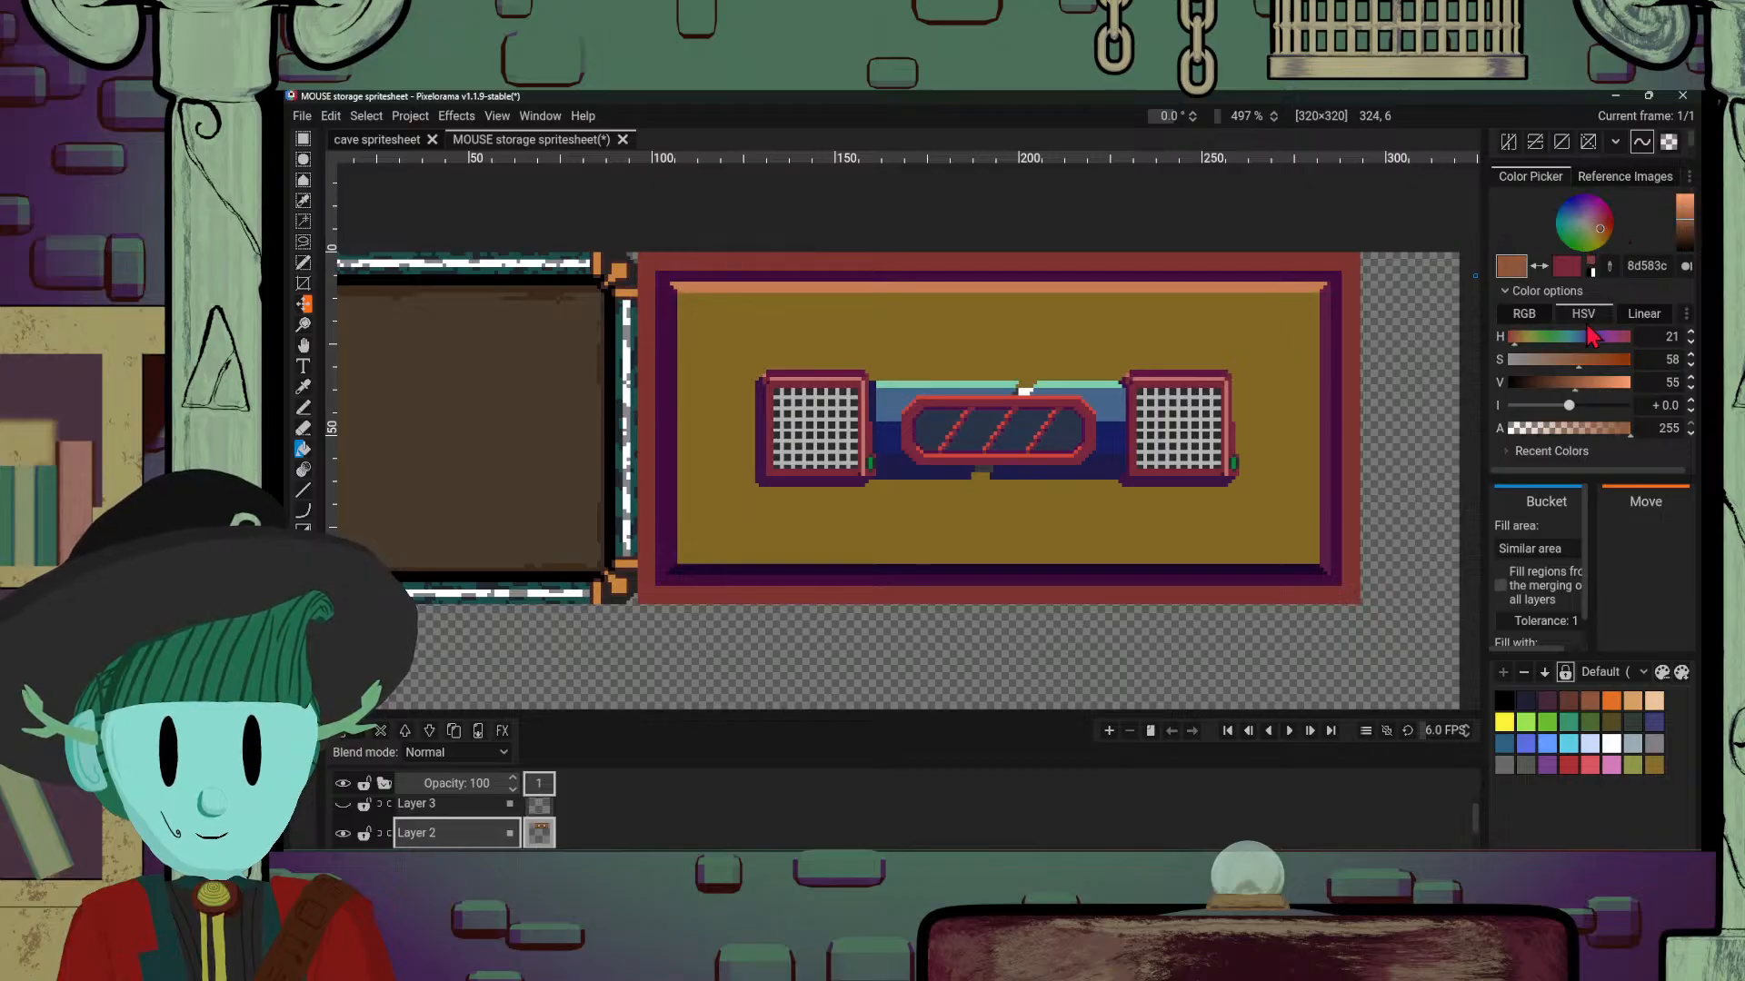
mouse_move(1558, 389)
left_mouse_down()
mouse_move(1505, 389)
mouse_move(1530, 390)
left_mouse_up()
left_click(1680, 216)
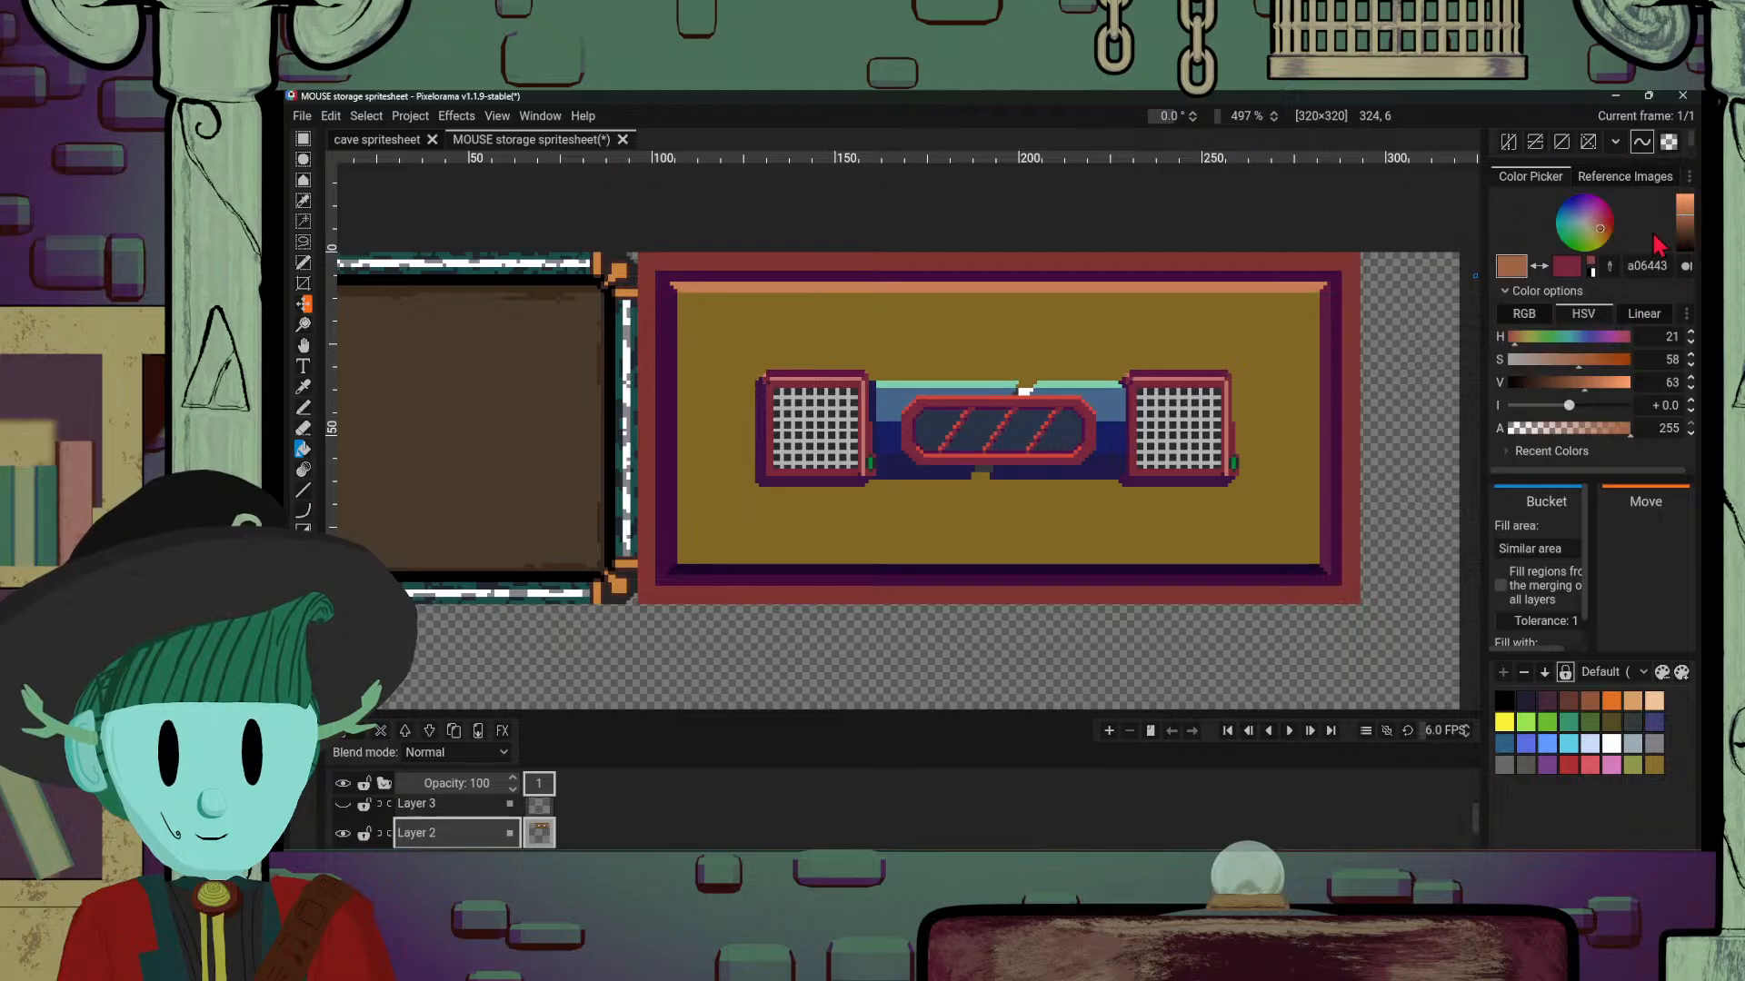
left_click_drag(1545, 362, 1507, 364)
left_click_drag(1690, 229, 1686, 241)
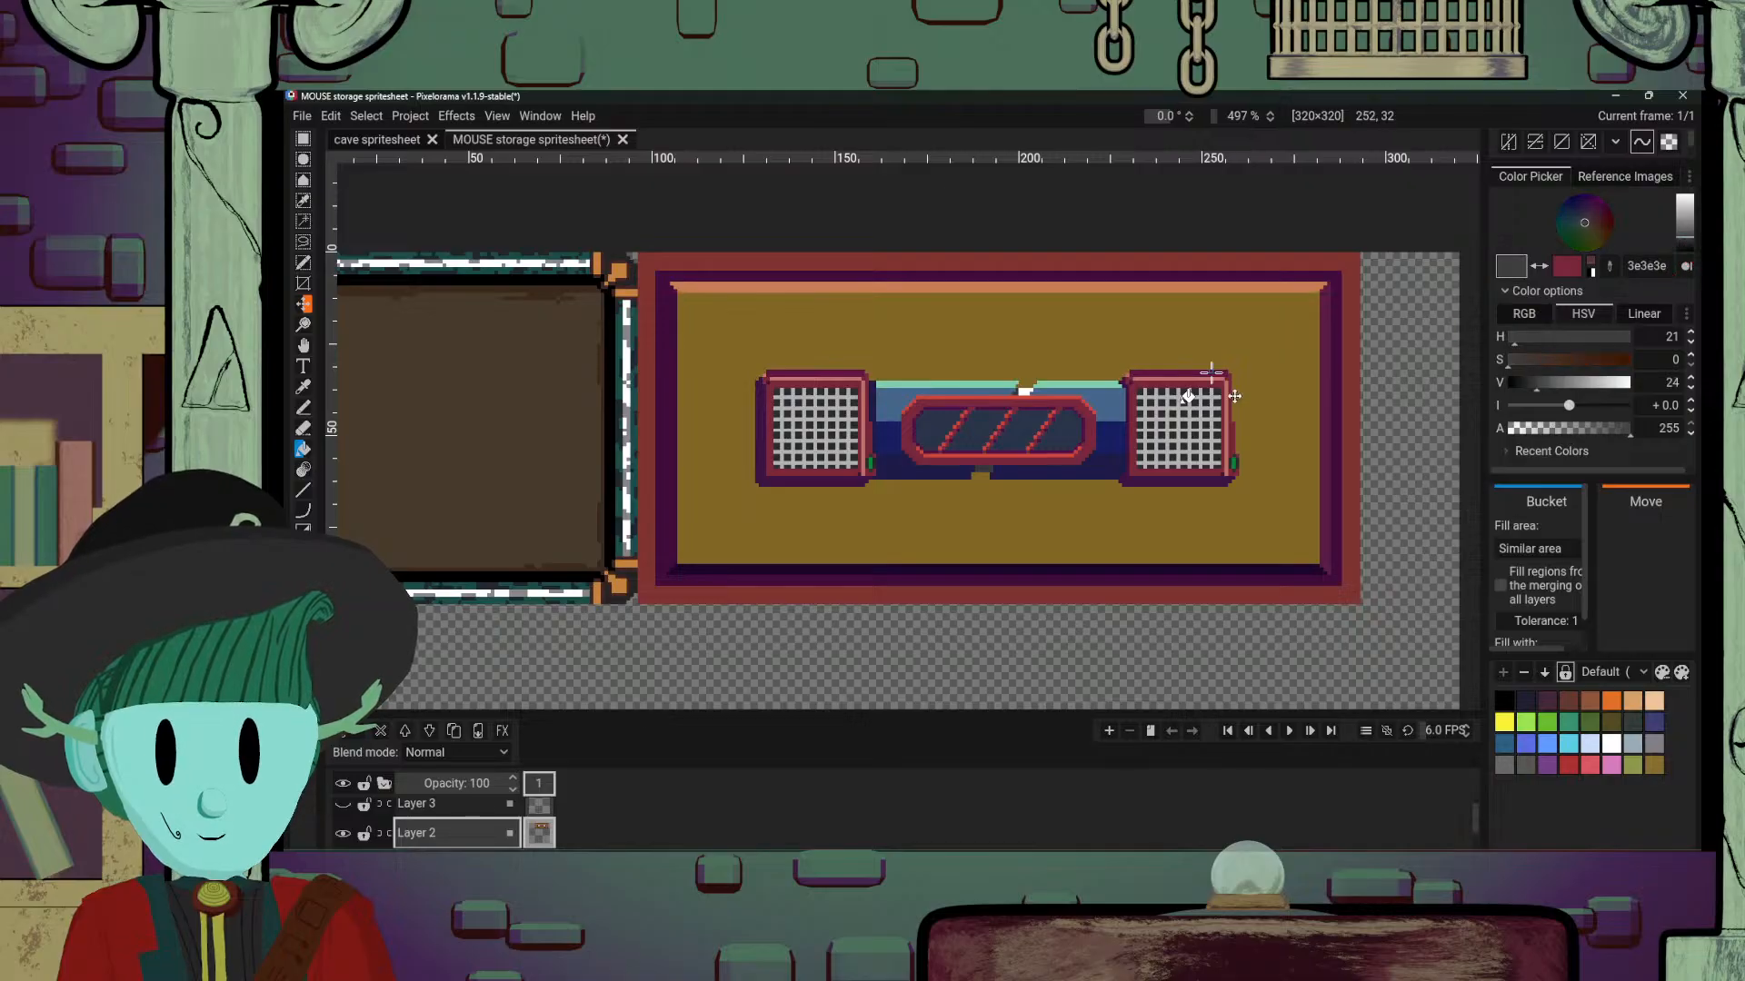
left_click(1266, 366)
Step: Show Layer 3 so its grid overlays the panel
scroll(1268, 535, "down", 5)
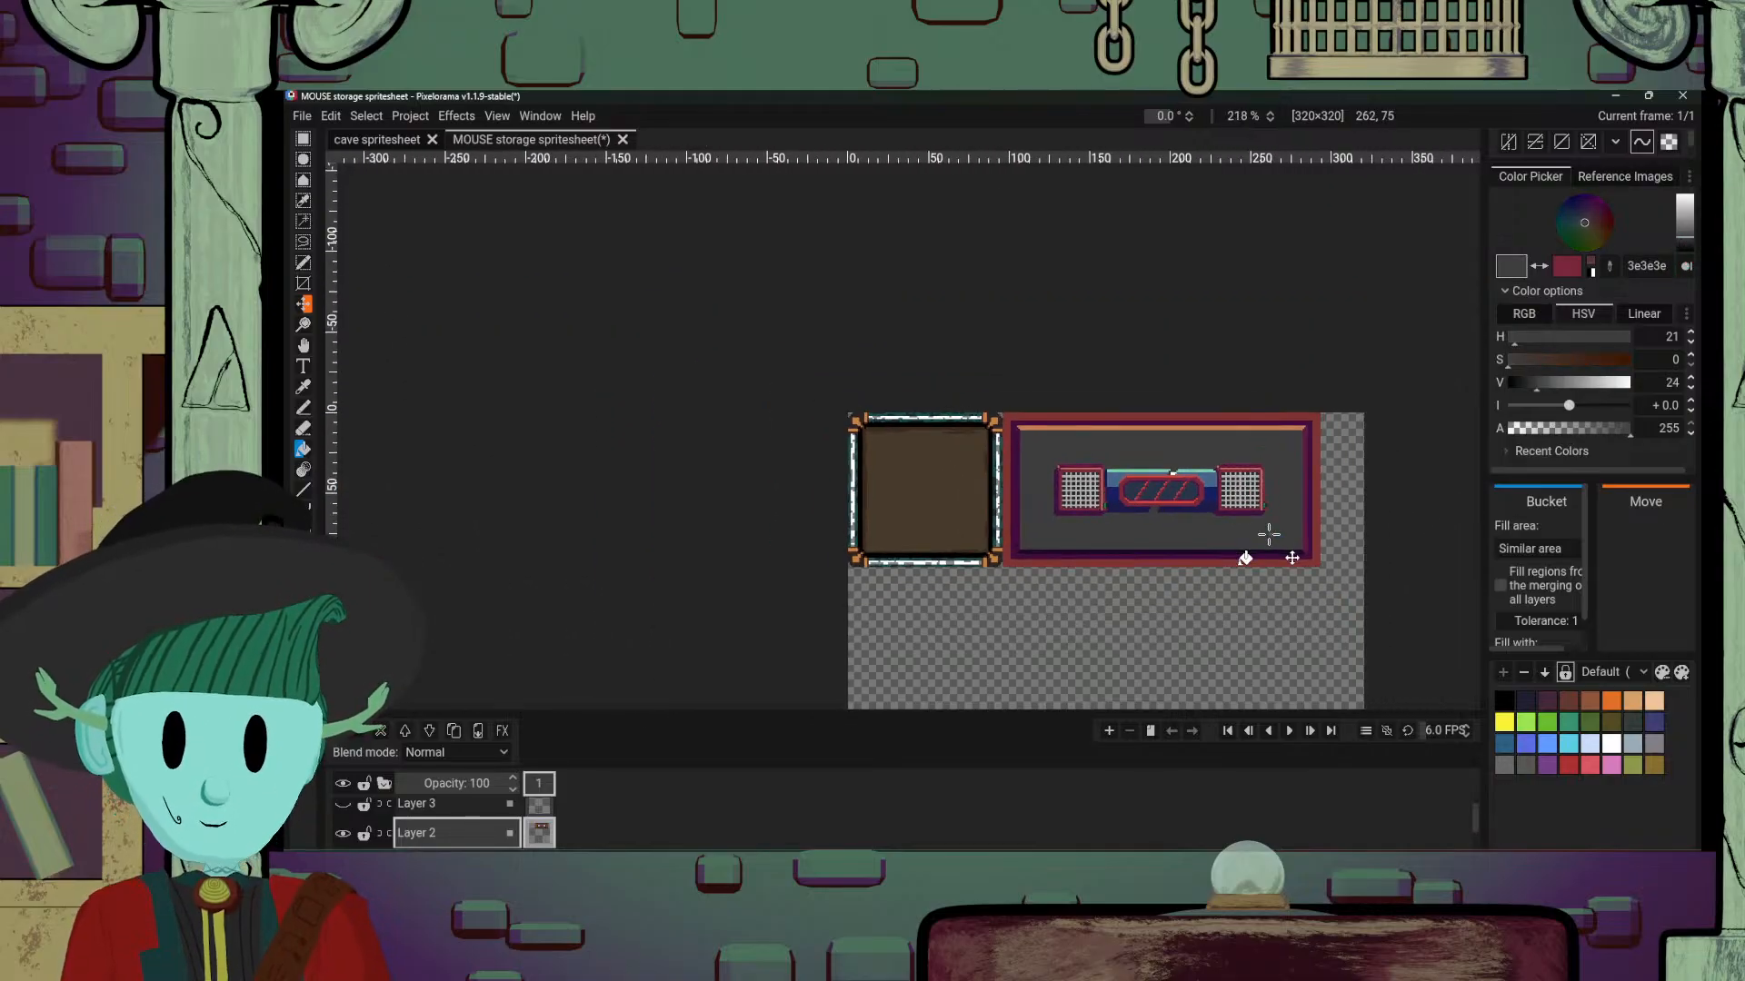
scroll(1269, 535, "up", 5)
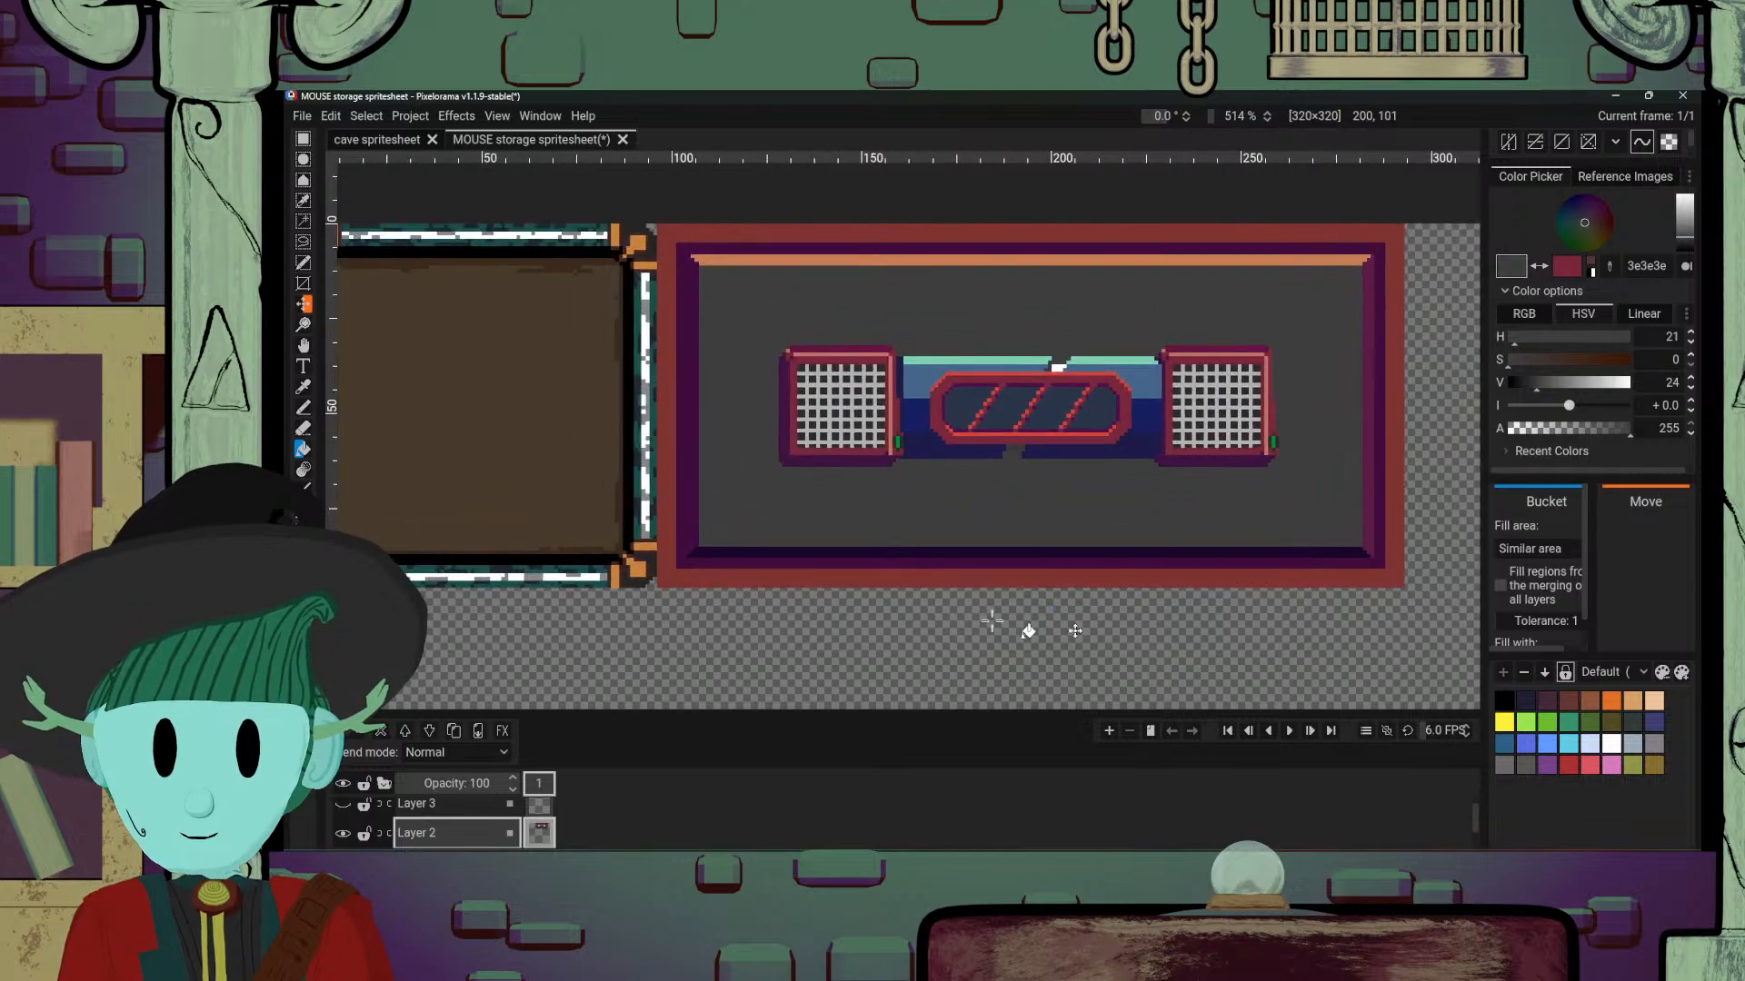
left_click_drag(1108, 484, 1034, 548)
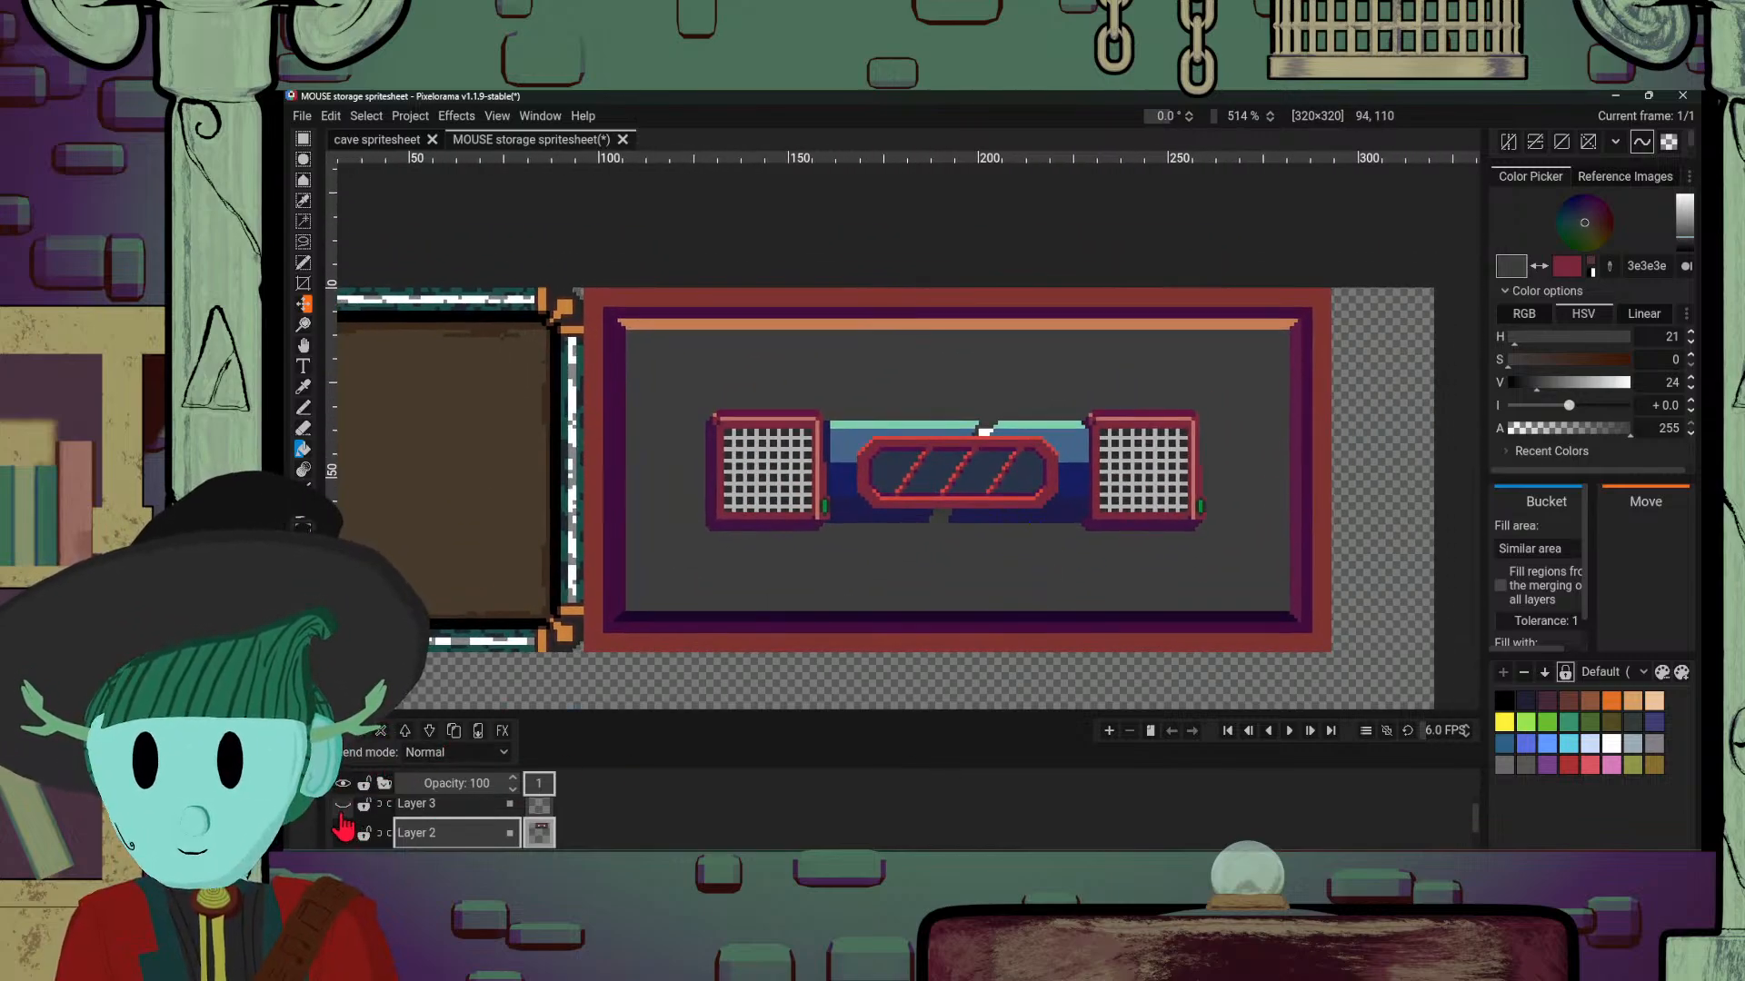
left_click(342, 805)
Step: Set the drawing colour to light grey c1c1c1 for line work beneath the right grille
scroll(1218, 481, "down", 2)
scroll(1199, 514, "up", 4)
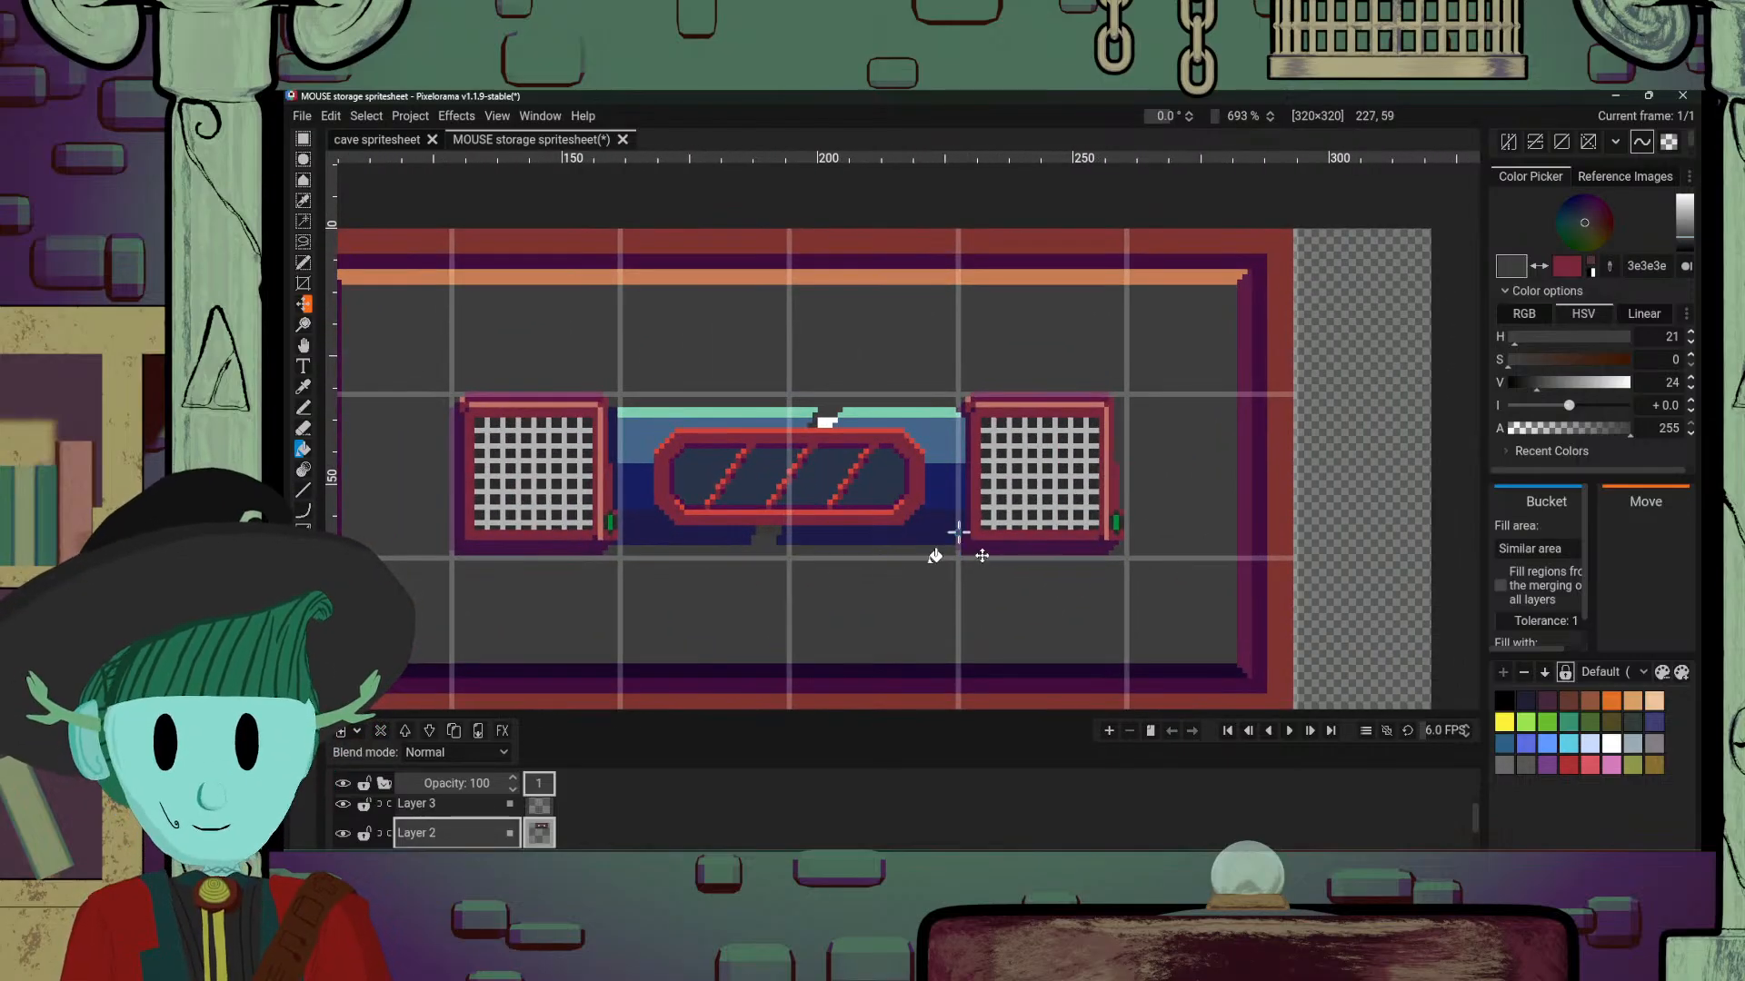
left_click_drag(959, 532, 1079, 435)
left_click_drag(857, 556, 946, 552)
scroll(974, 532, "up", 3)
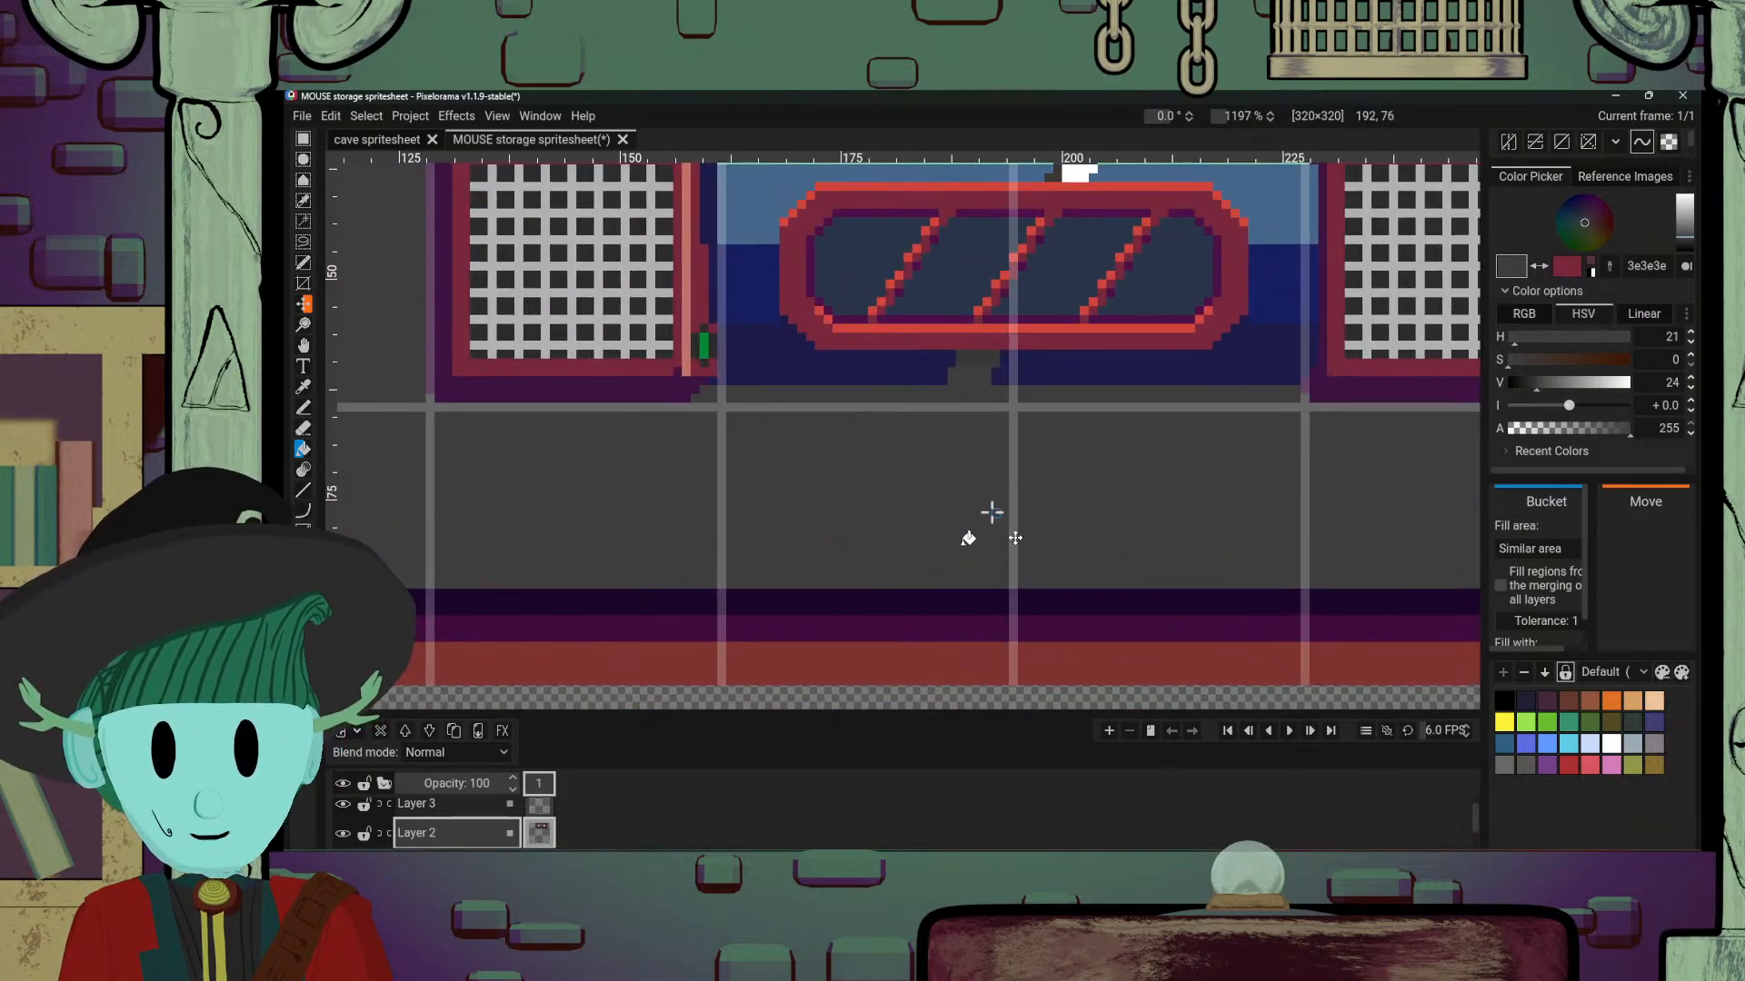
scroll(991, 512, "down", 2)
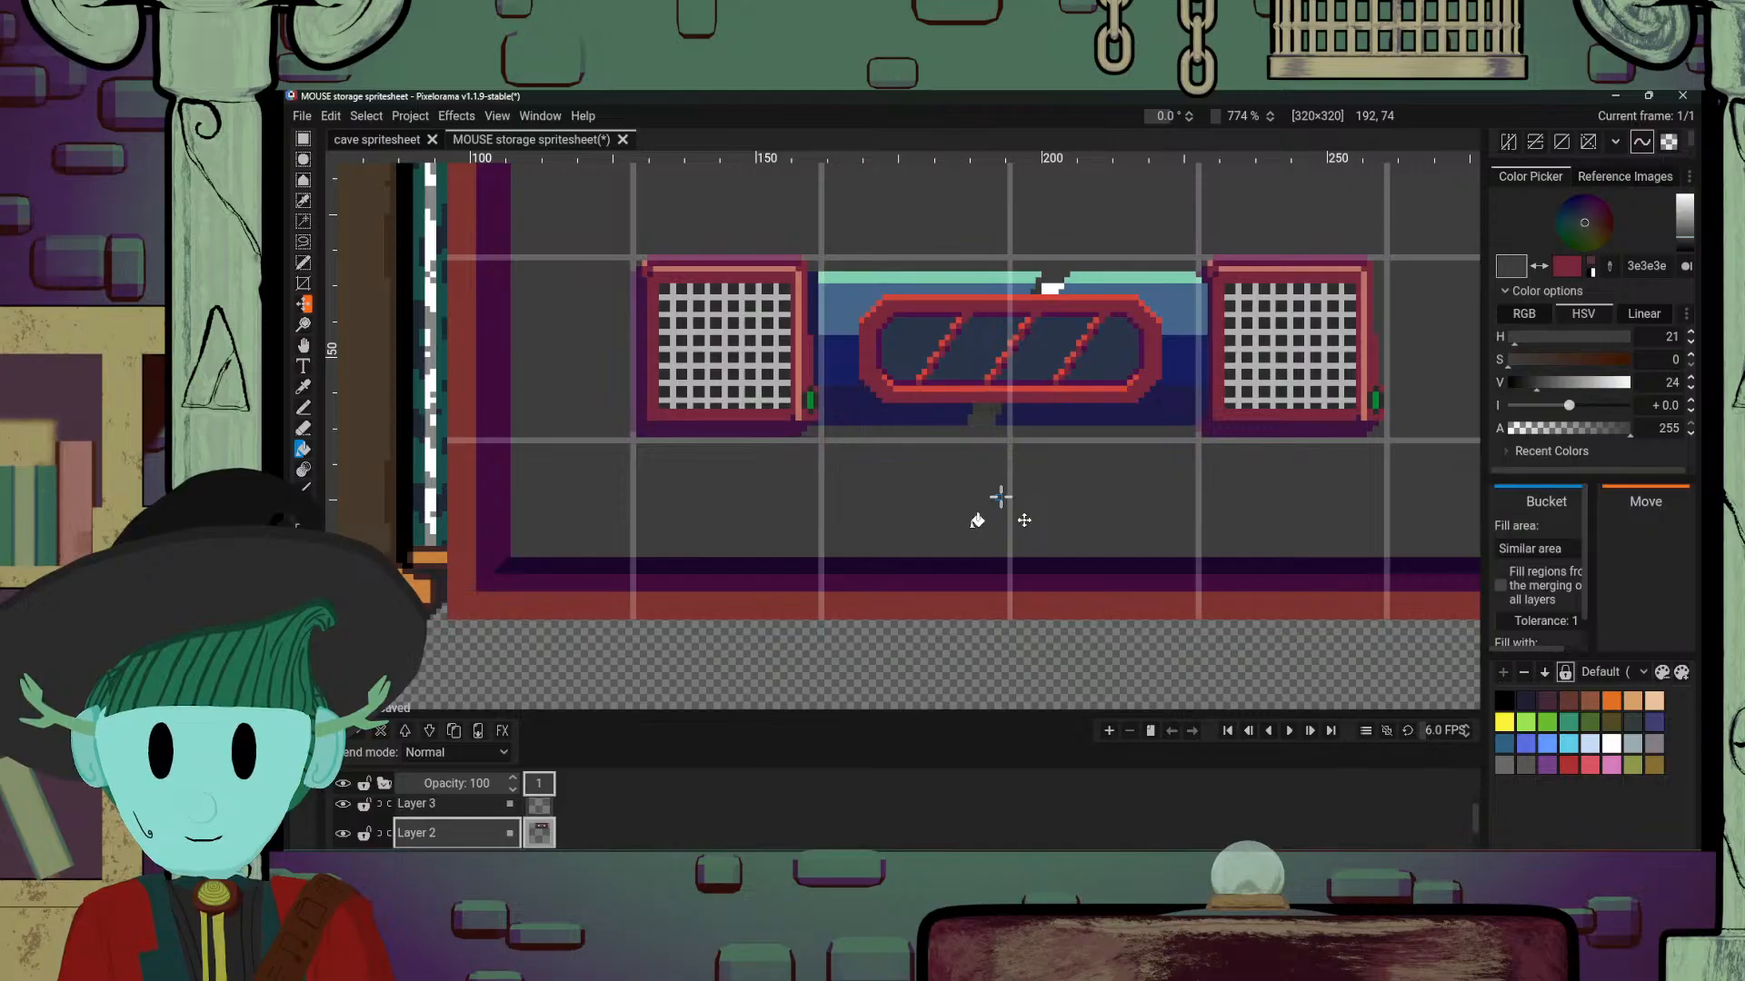
left_click_drag(1208, 499, 1020, 510)
scroll(1120, 530, "down", 1)
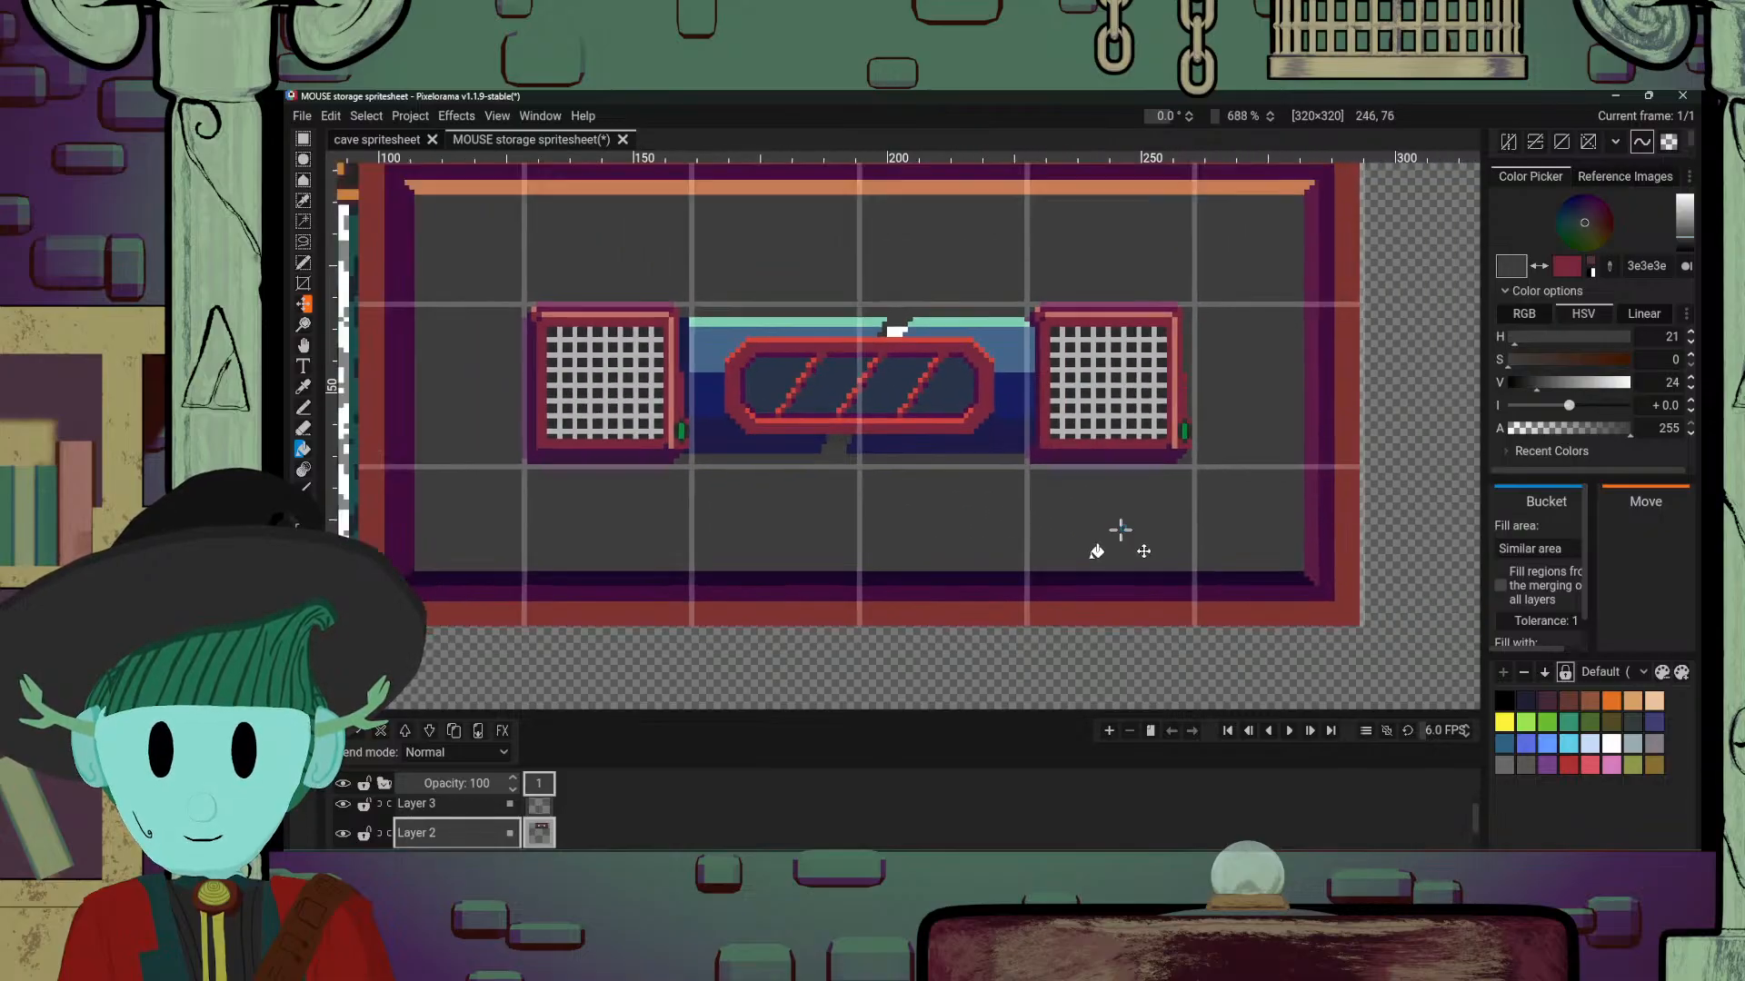
scroll(1120, 530, "down", 2)
scroll(1120, 529, "up", 3)
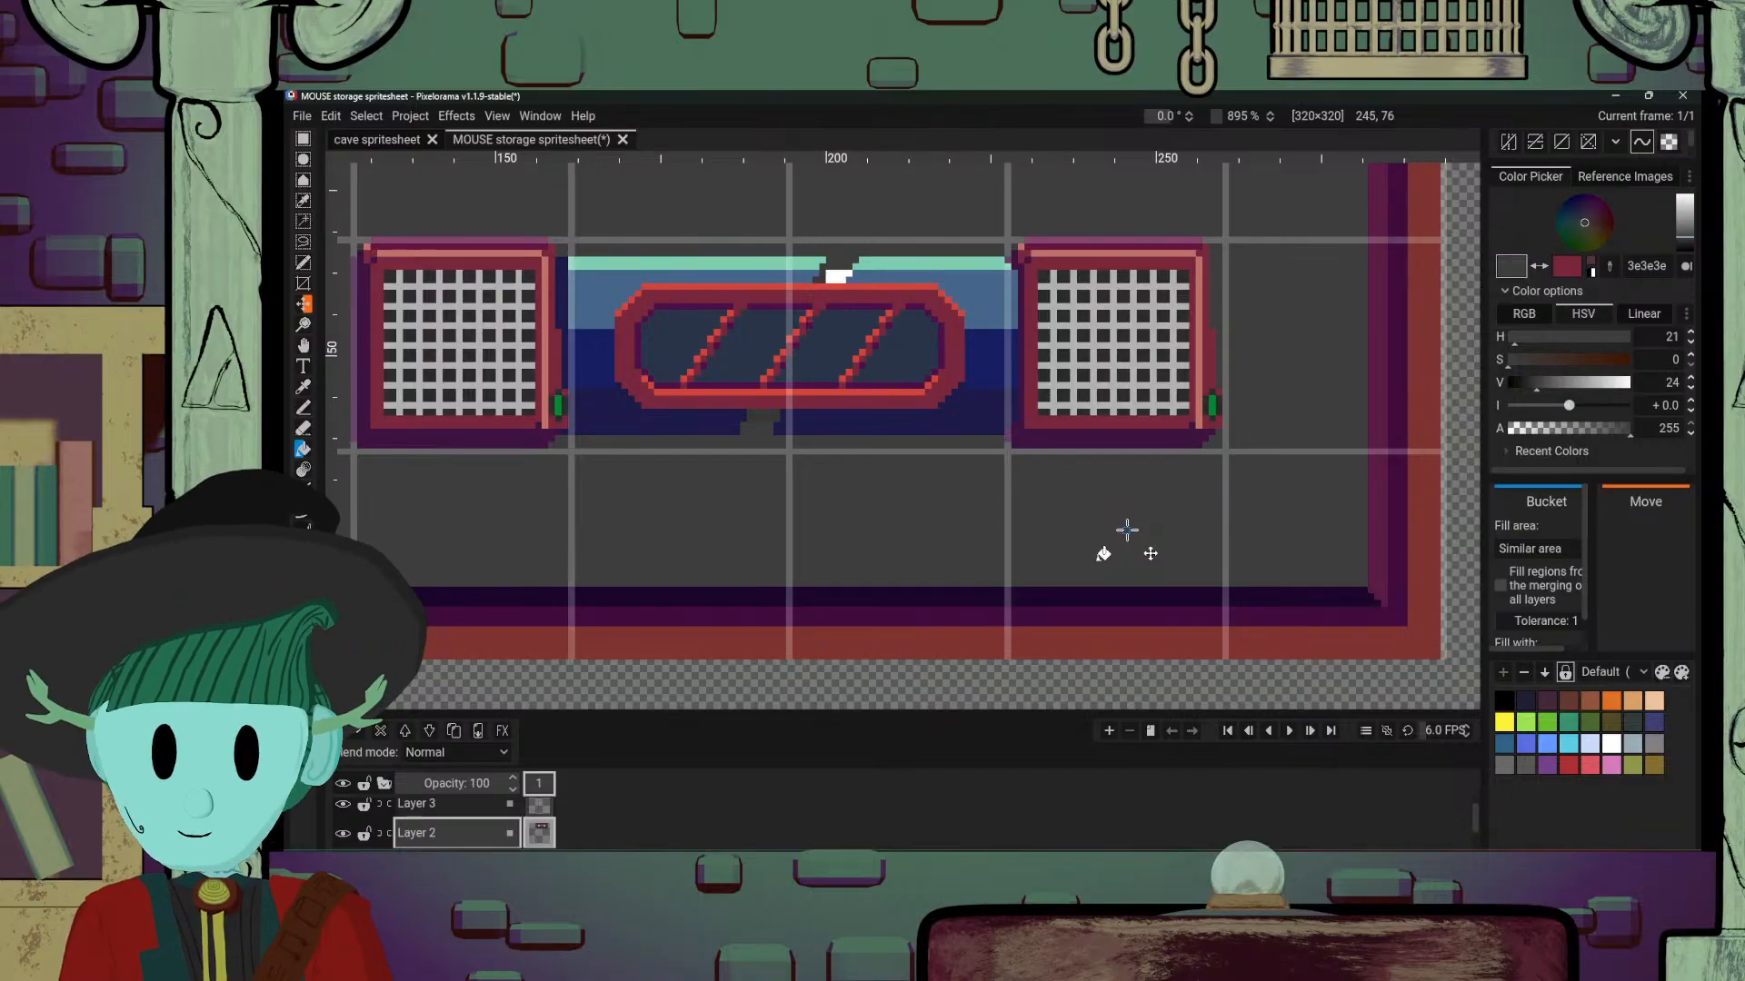
left_click(1693, 215)
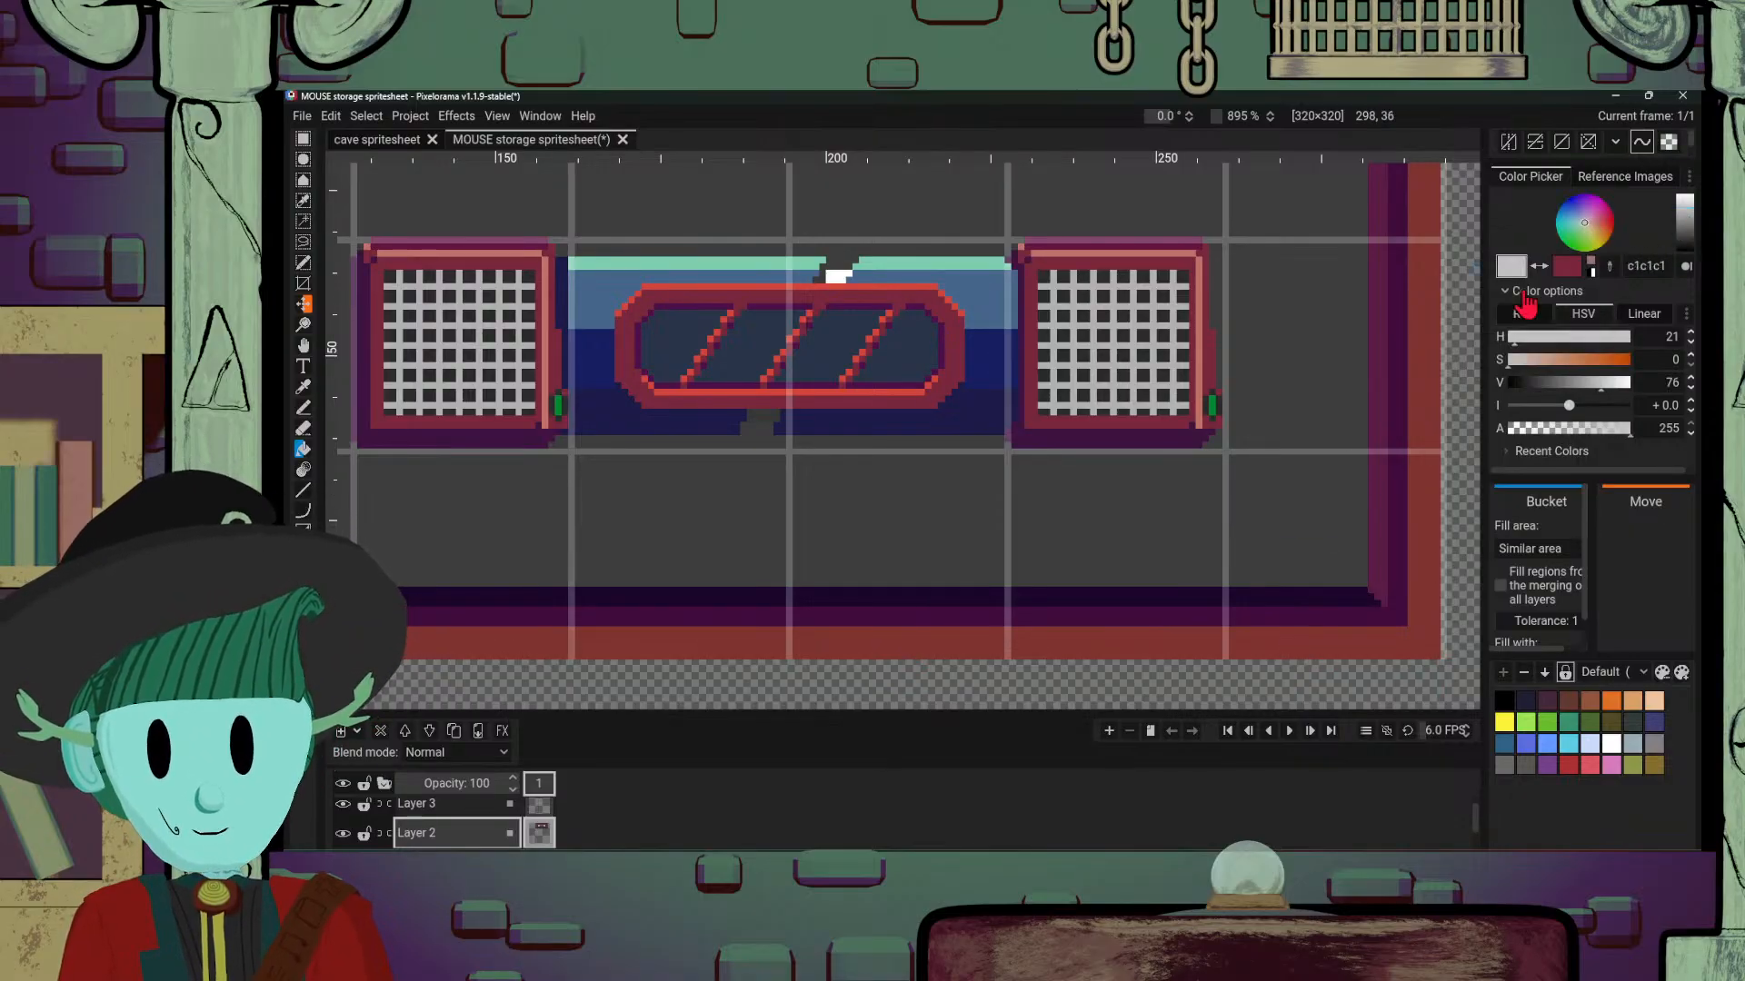
Step: Try a 1 px freehand Pencil stroke beneath the right grille, and undo it
key("b")
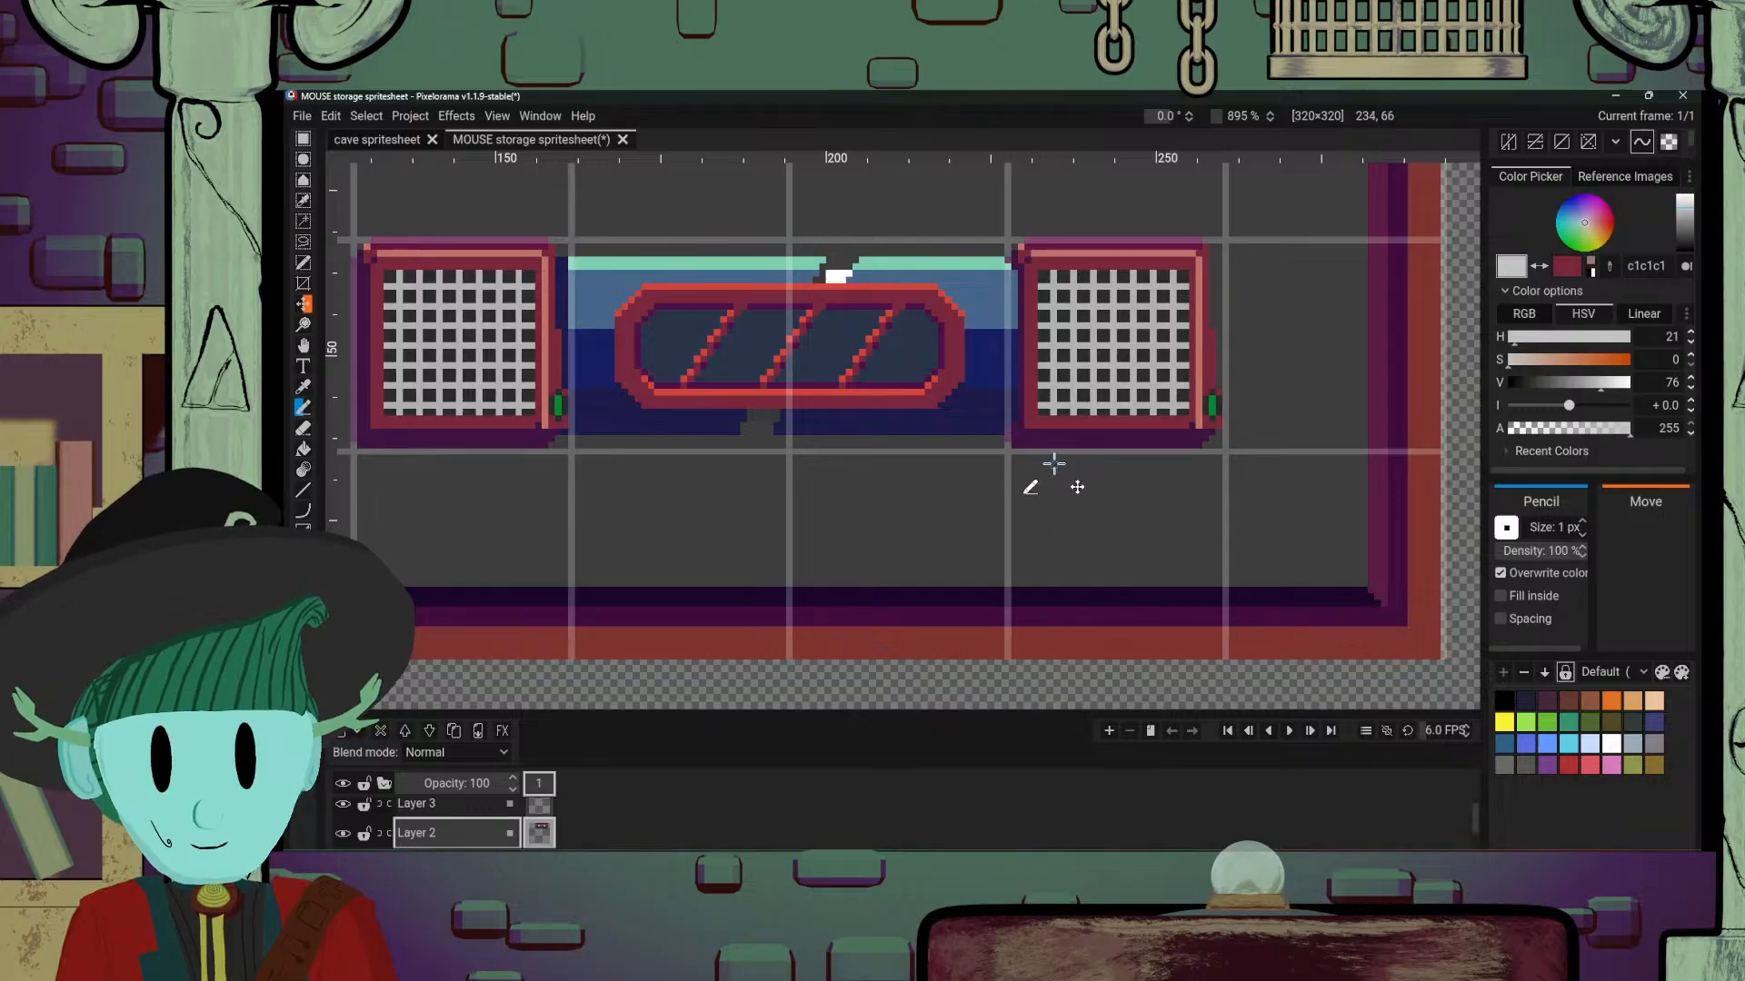
left_click_drag(1054, 464, 1073, 550)
key("ctrl+z")
key("ctrl+z")
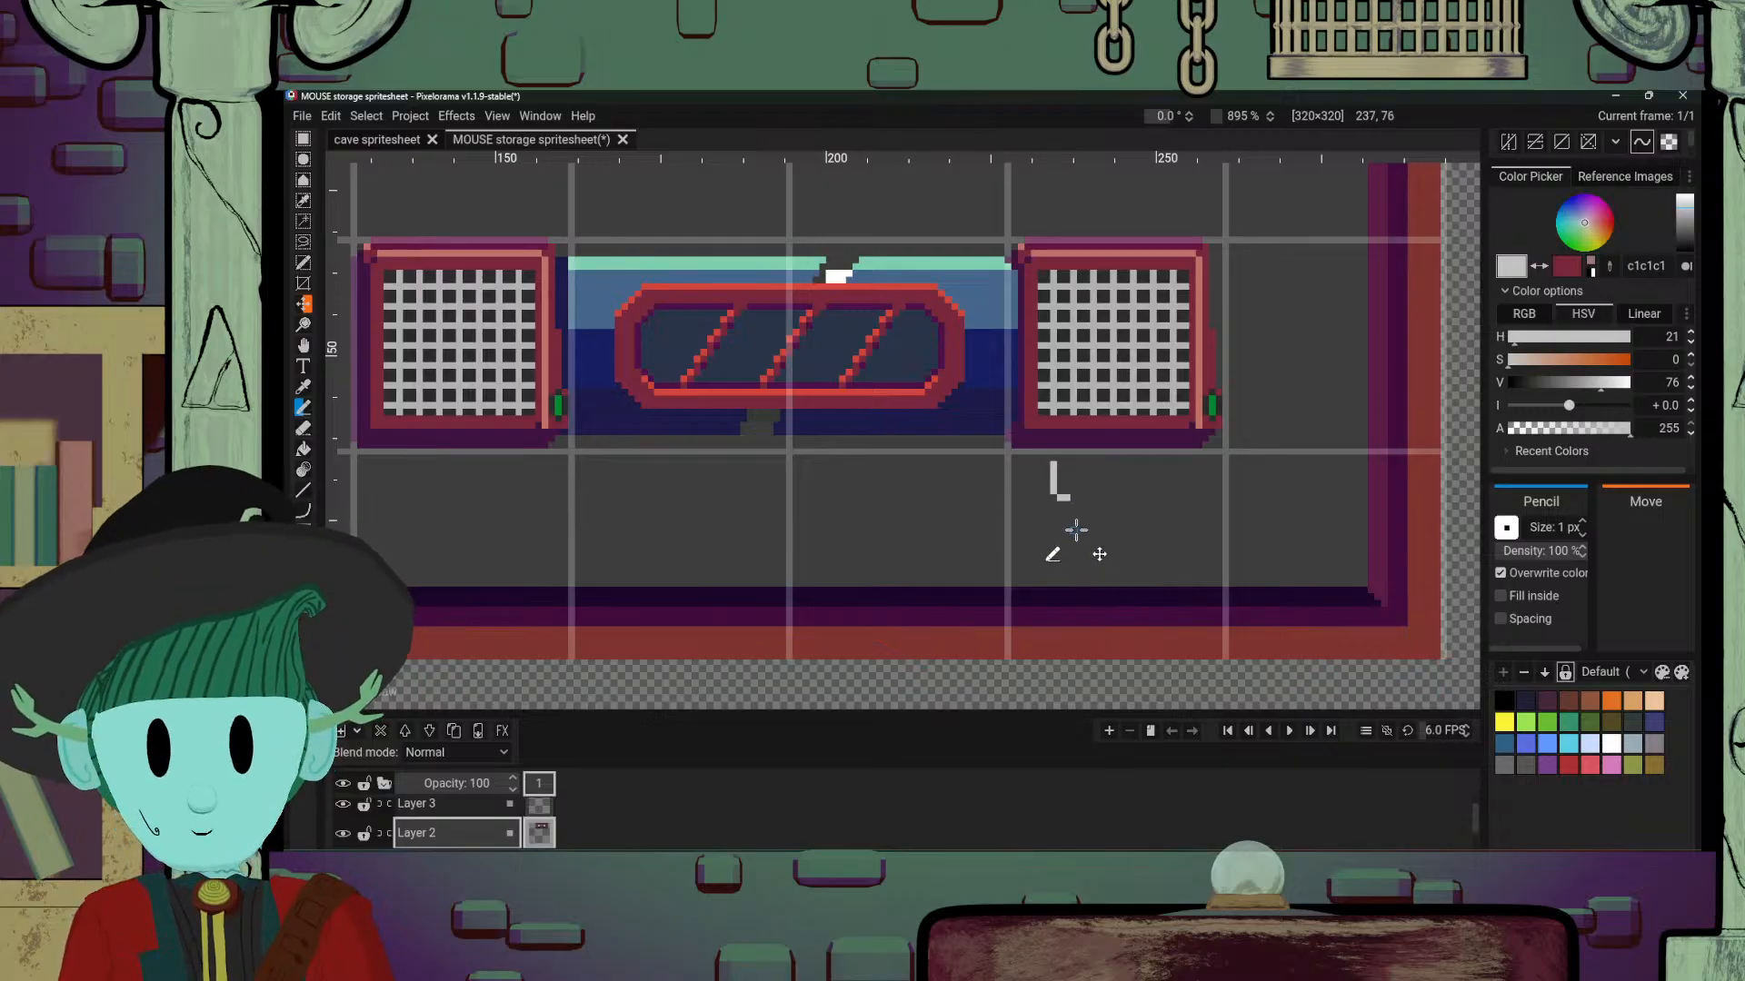
Step: With the Line Tool at 1 px, draw vertical, bent and branching light grey circuit lines in the grid cell beneath the right grille
key("l")
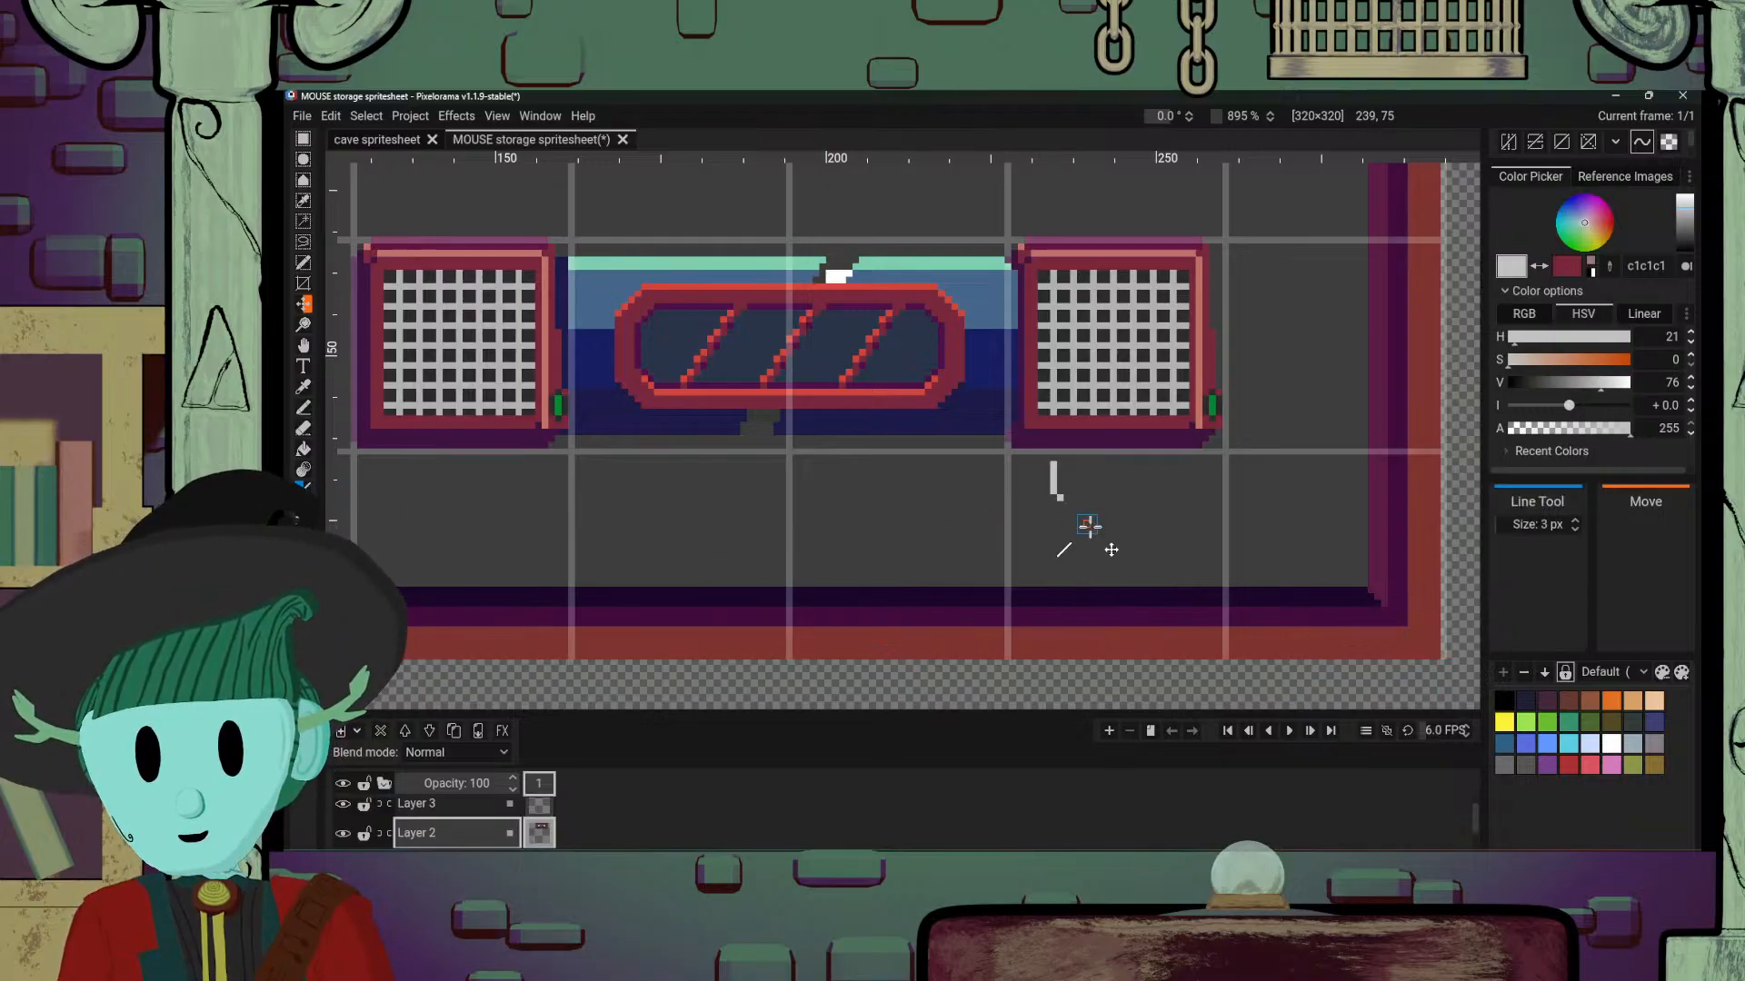
scroll(1538, 524, "down", 2)
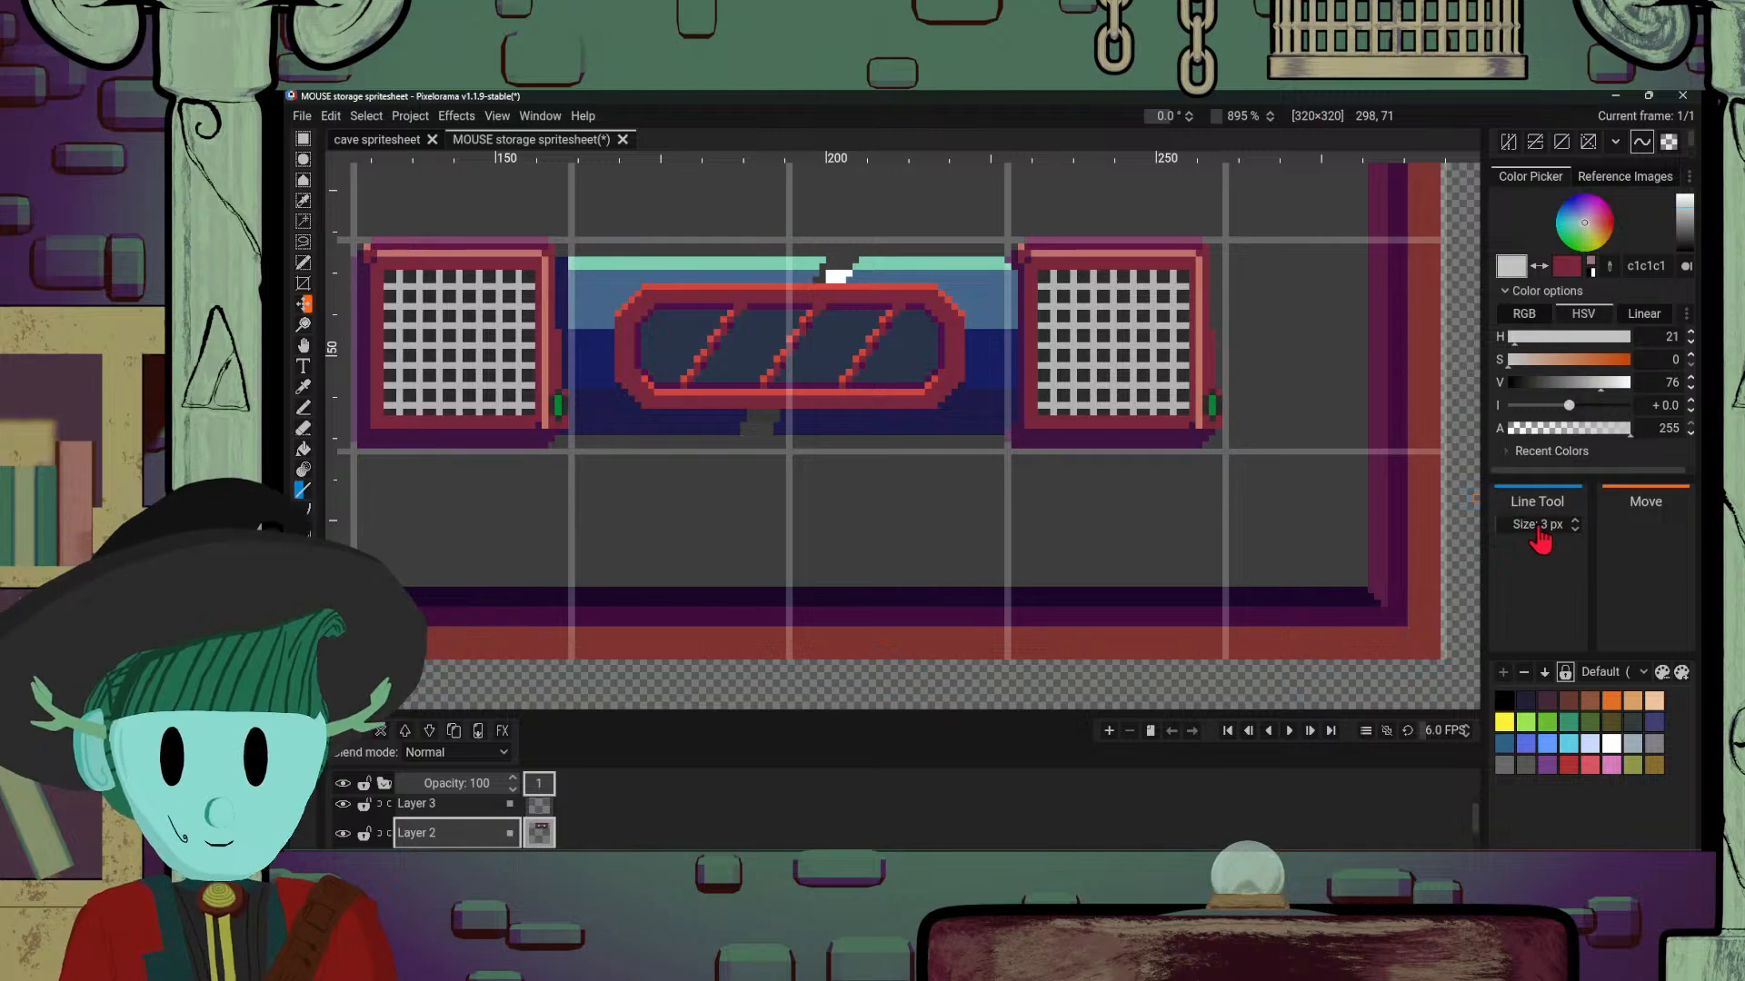
left_click_drag(1051, 472, 1072, 585)
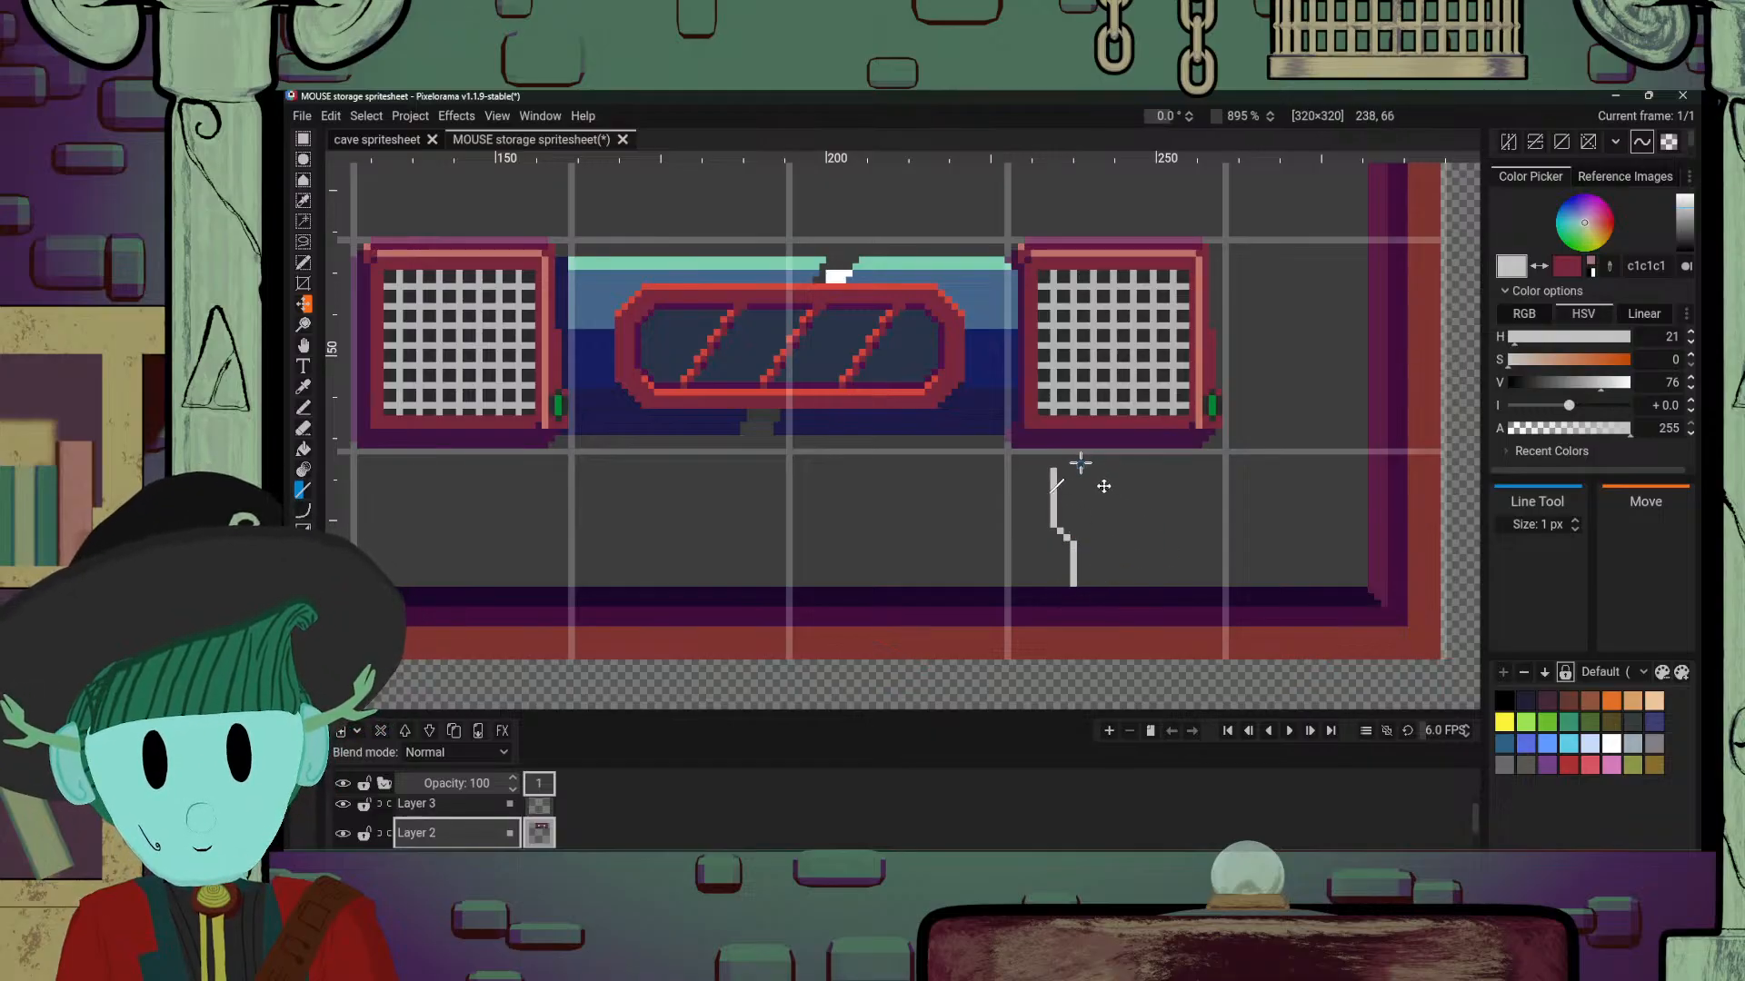
left_click_drag(1089, 517, 1087, 586)
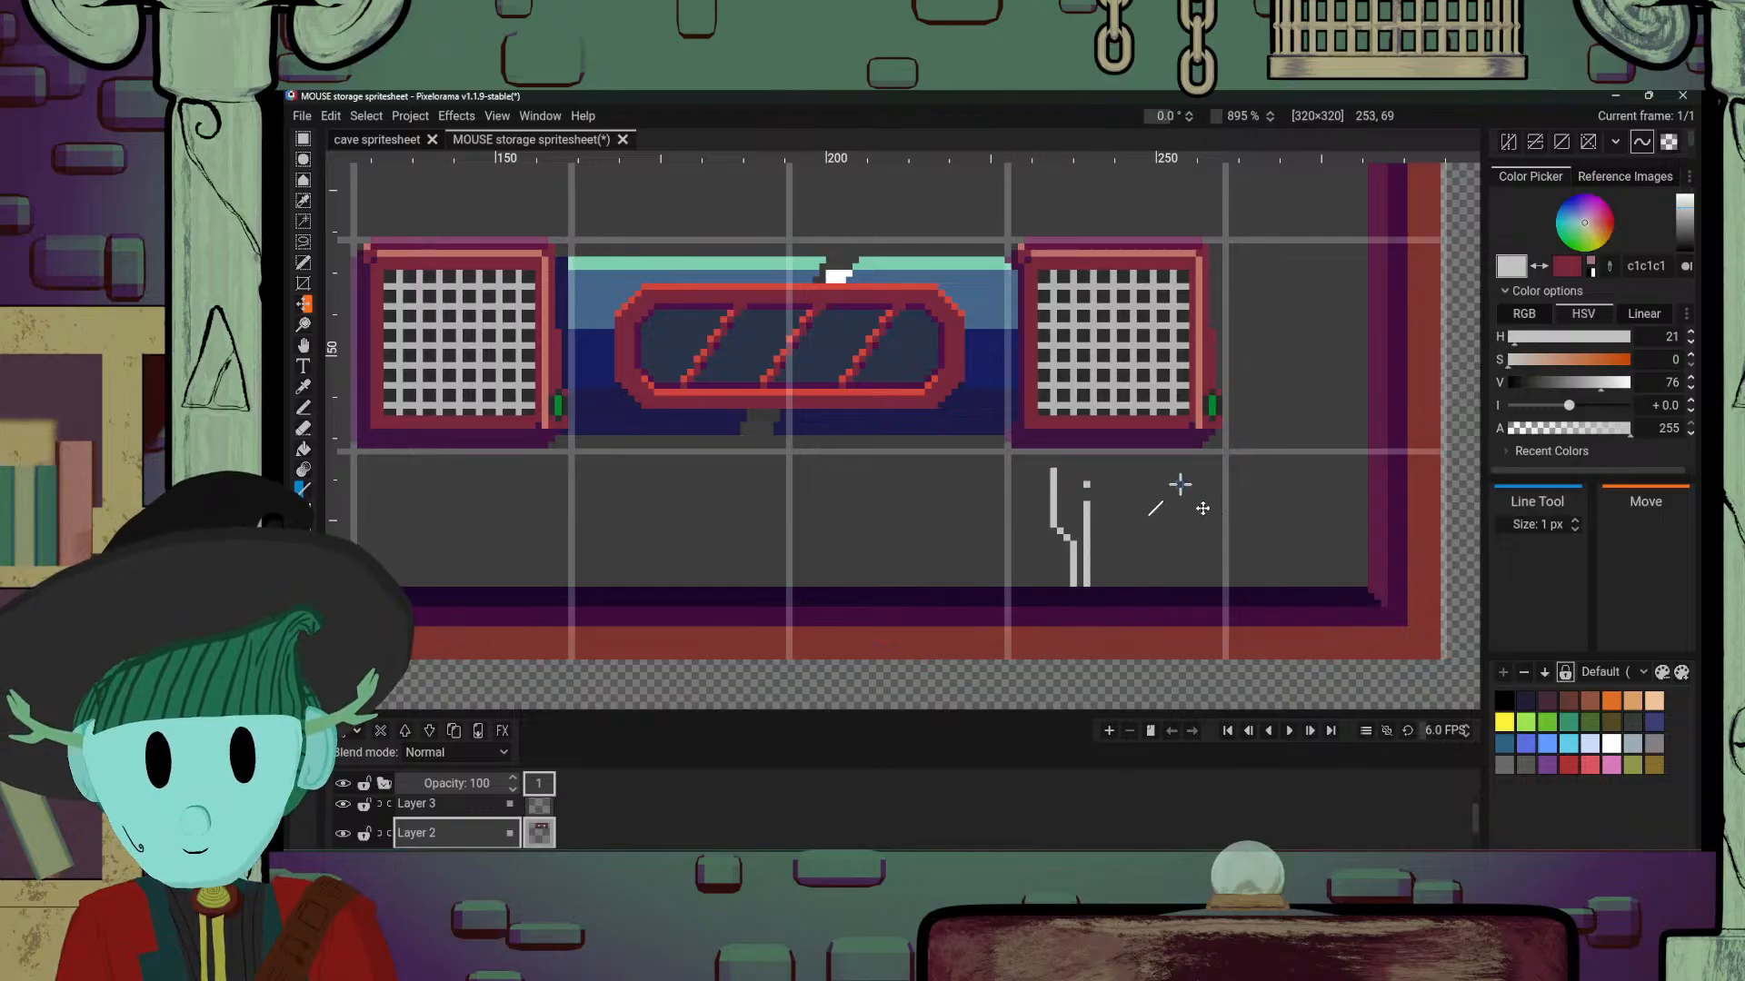
mouse_move(1185, 463)
left_mouse_down()
mouse_move(1185, 586)
mouse_move(1141, 557)
mouse_move(1141, 508)
mouse_move(1141, 525)
left_mouse_up()
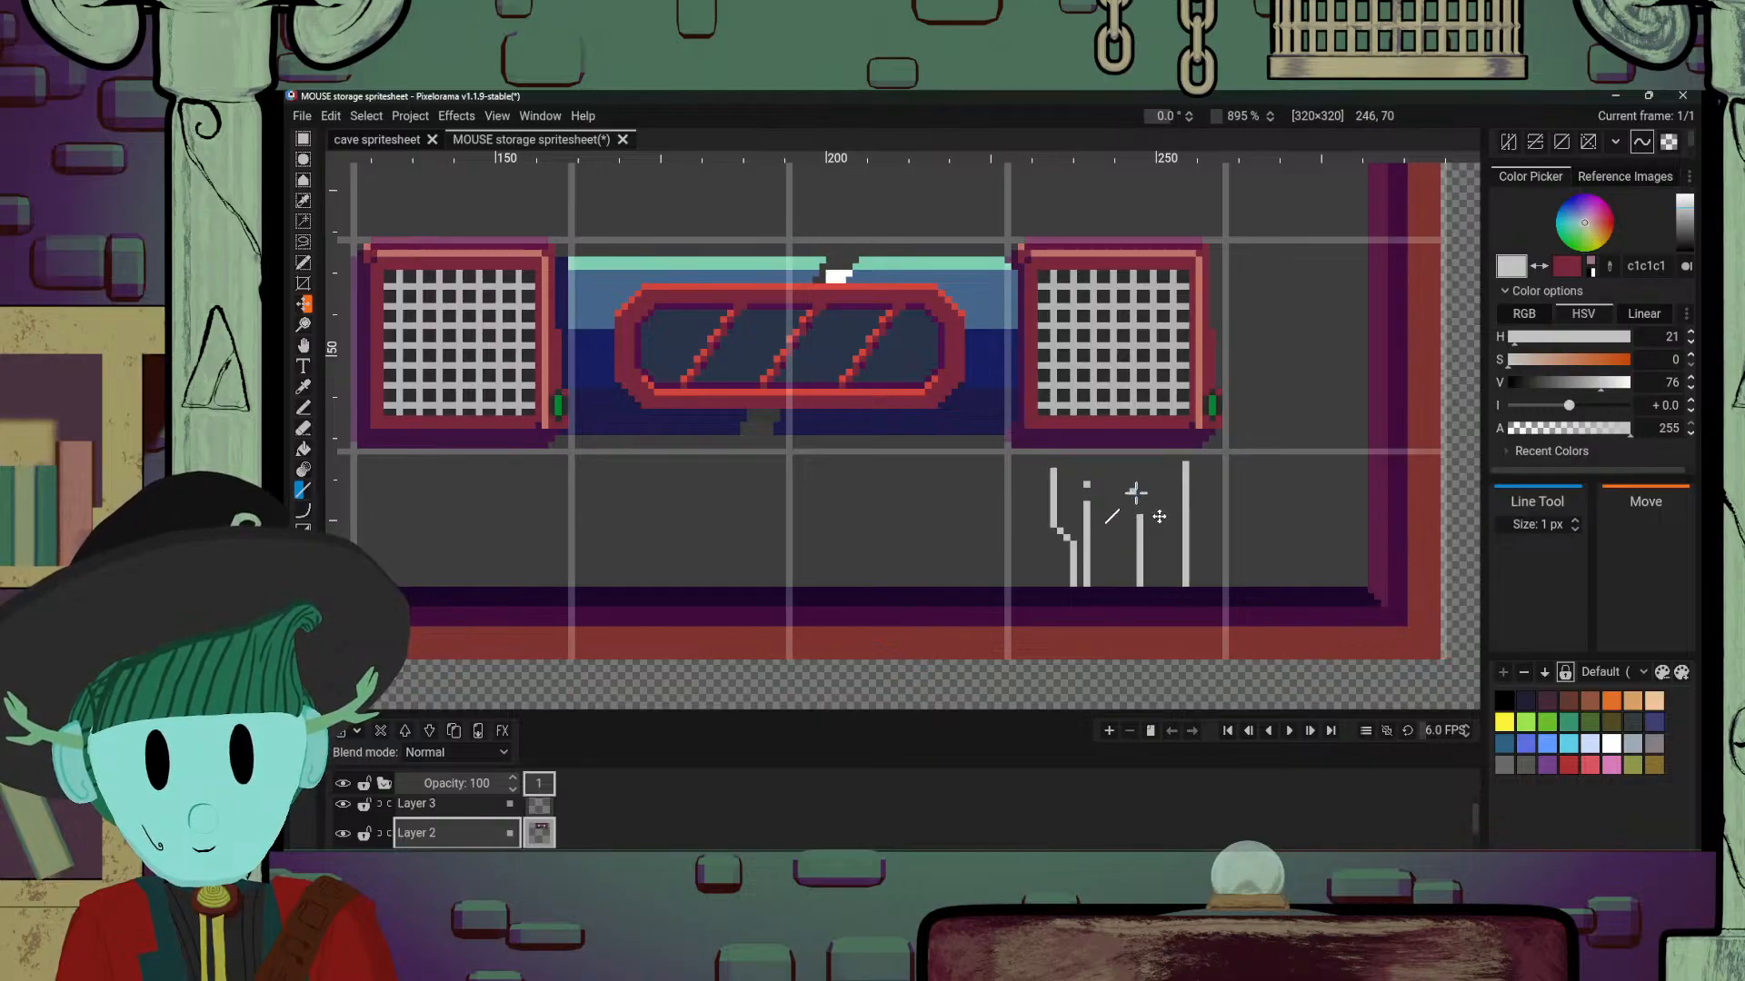
left_click_drag(1141, 547, 1164, 520)
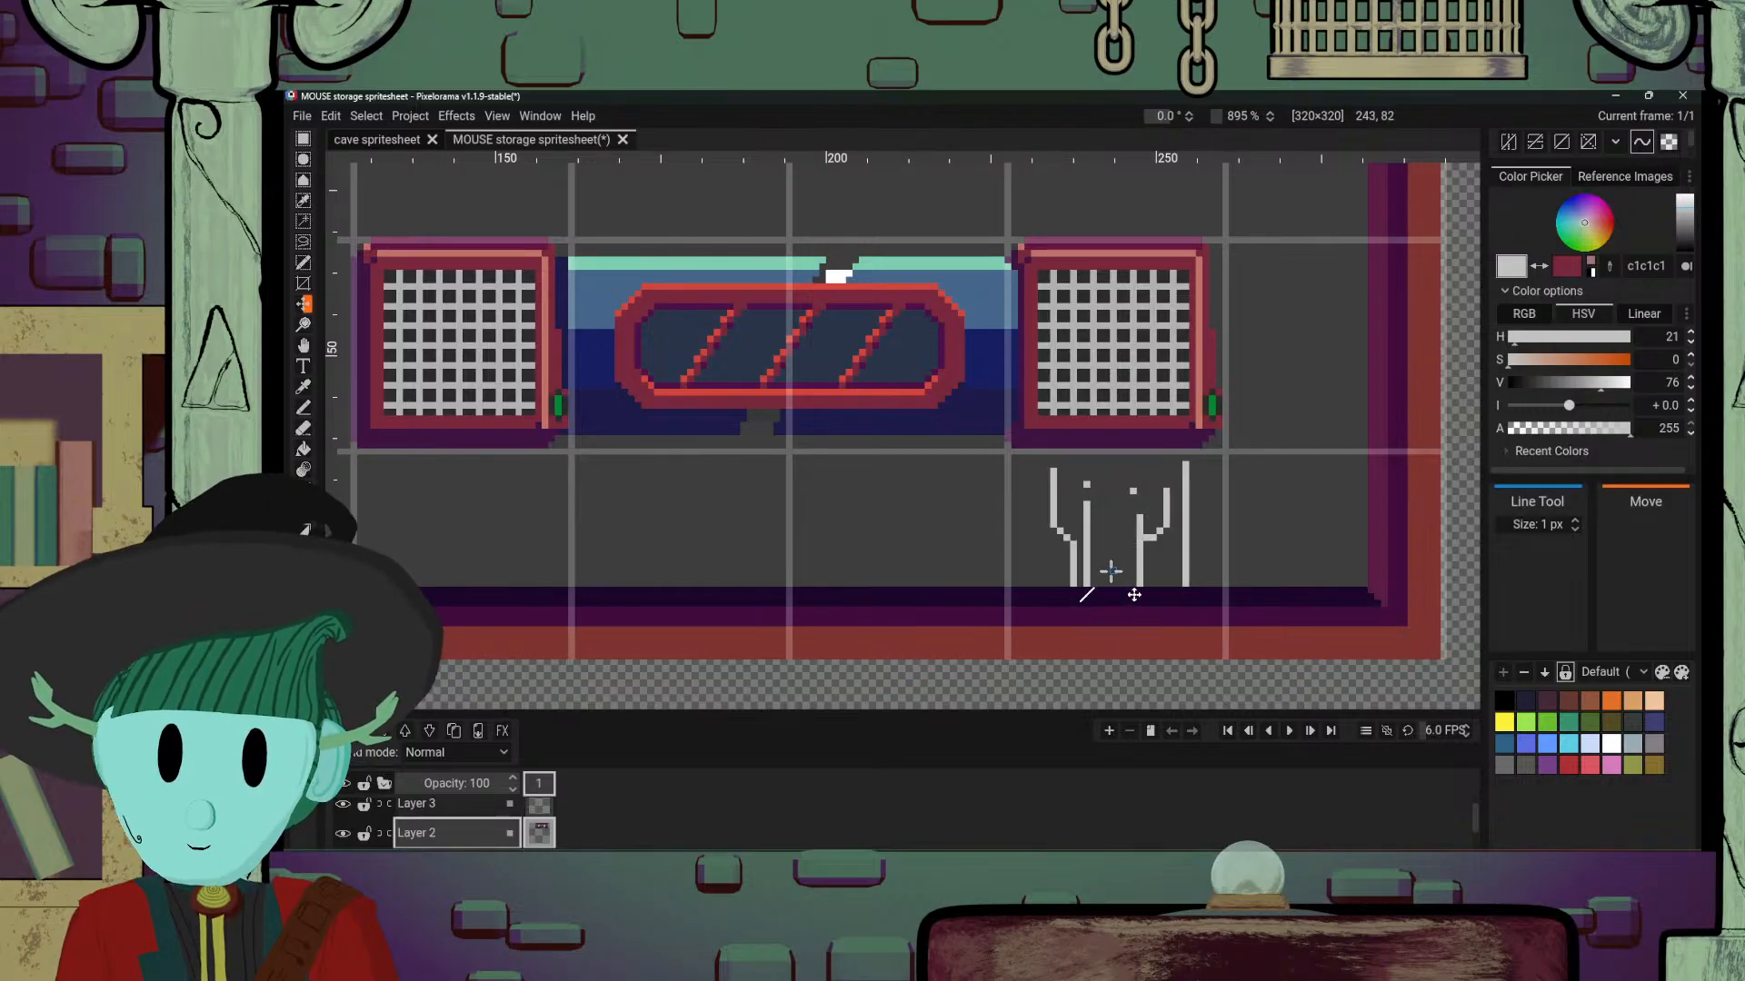
left_click_drag(1110, 586, 1110, 549)
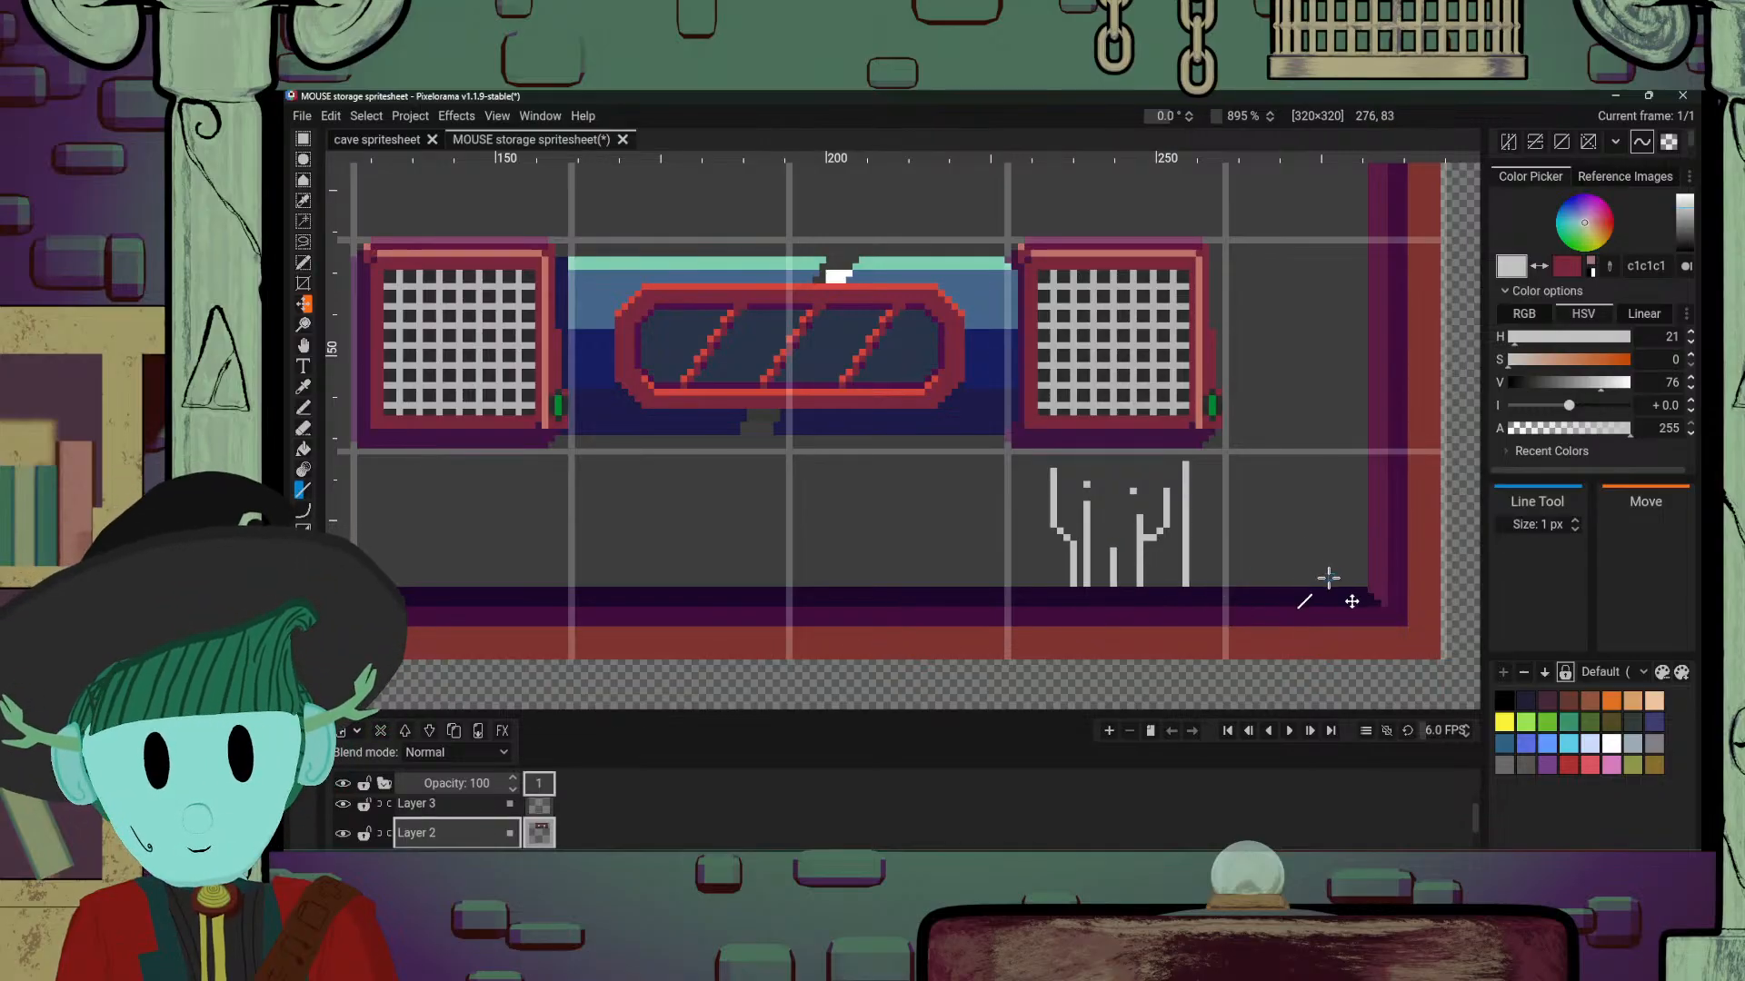
Step: Draw a Y-shaped circuit line and a bent vertical line in the panel's lower-right corner cell, undoing the misplaced strokes
mouse_move(1358, 582)
left_mouse_down()
mouse_move(1324, 537)
mouse_move(1283, 567)
mouse_move(1290, 519)
left_mouse_up()
key("ctrl+z")
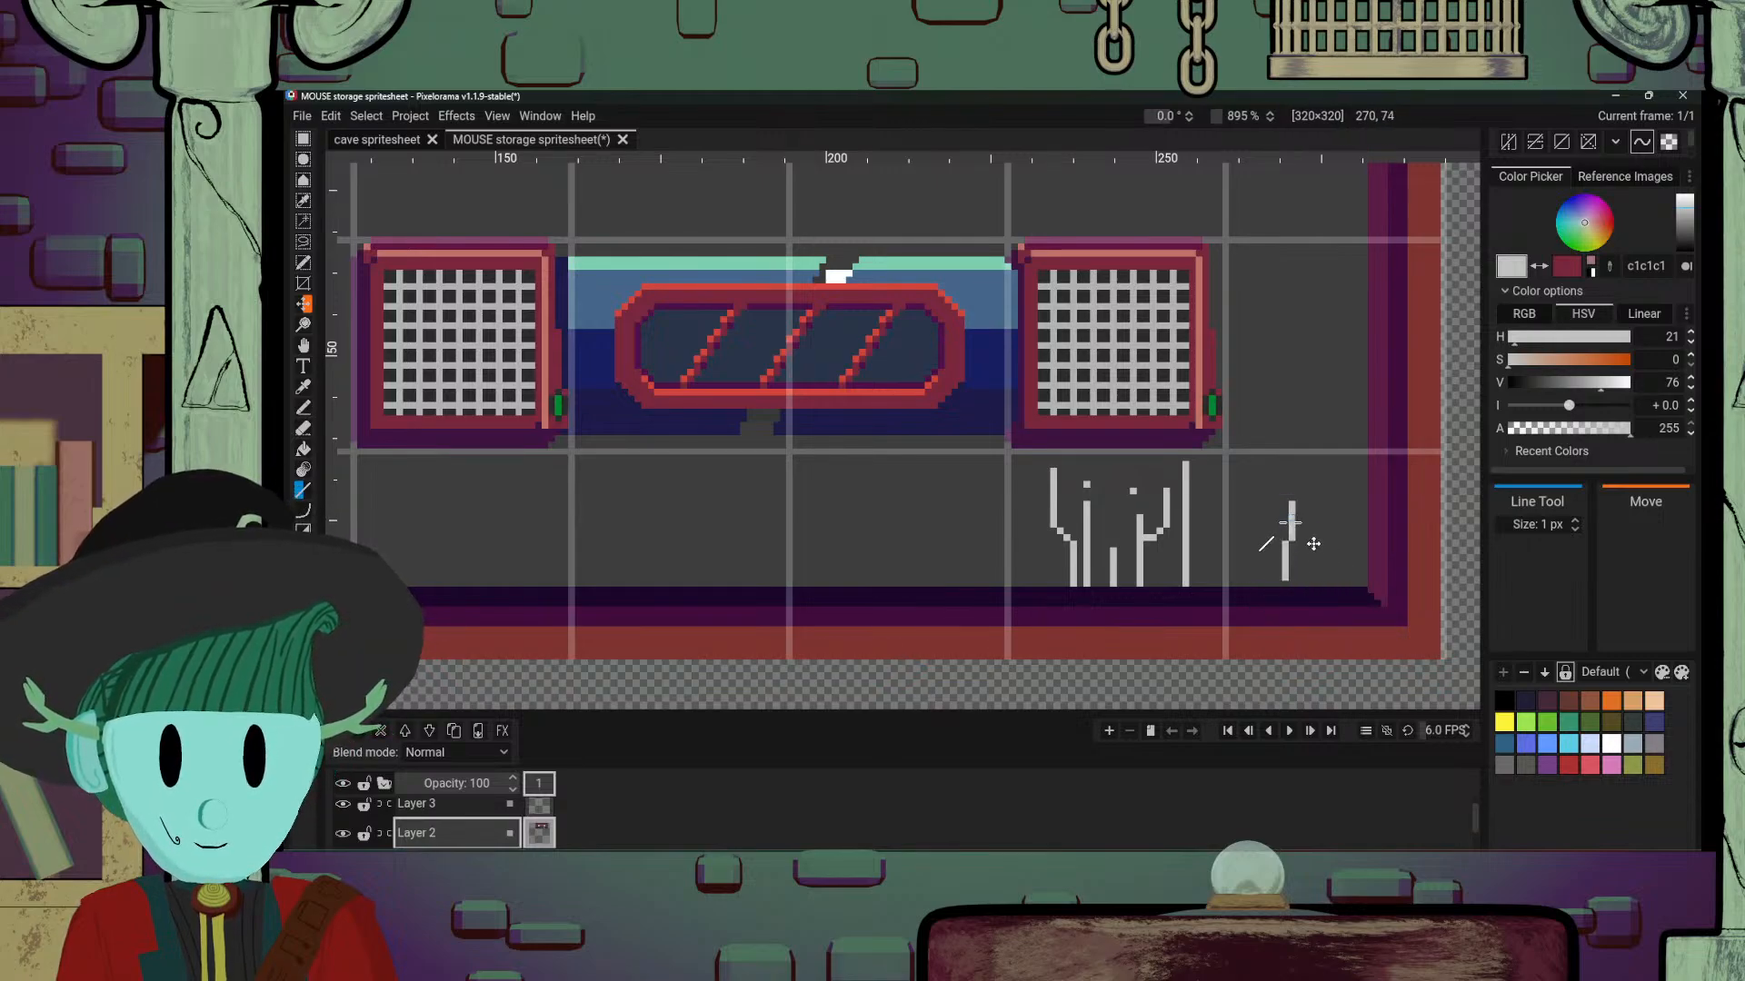
key("ctrl+z")
left_click_drag(1285, 583, 1291, 490)
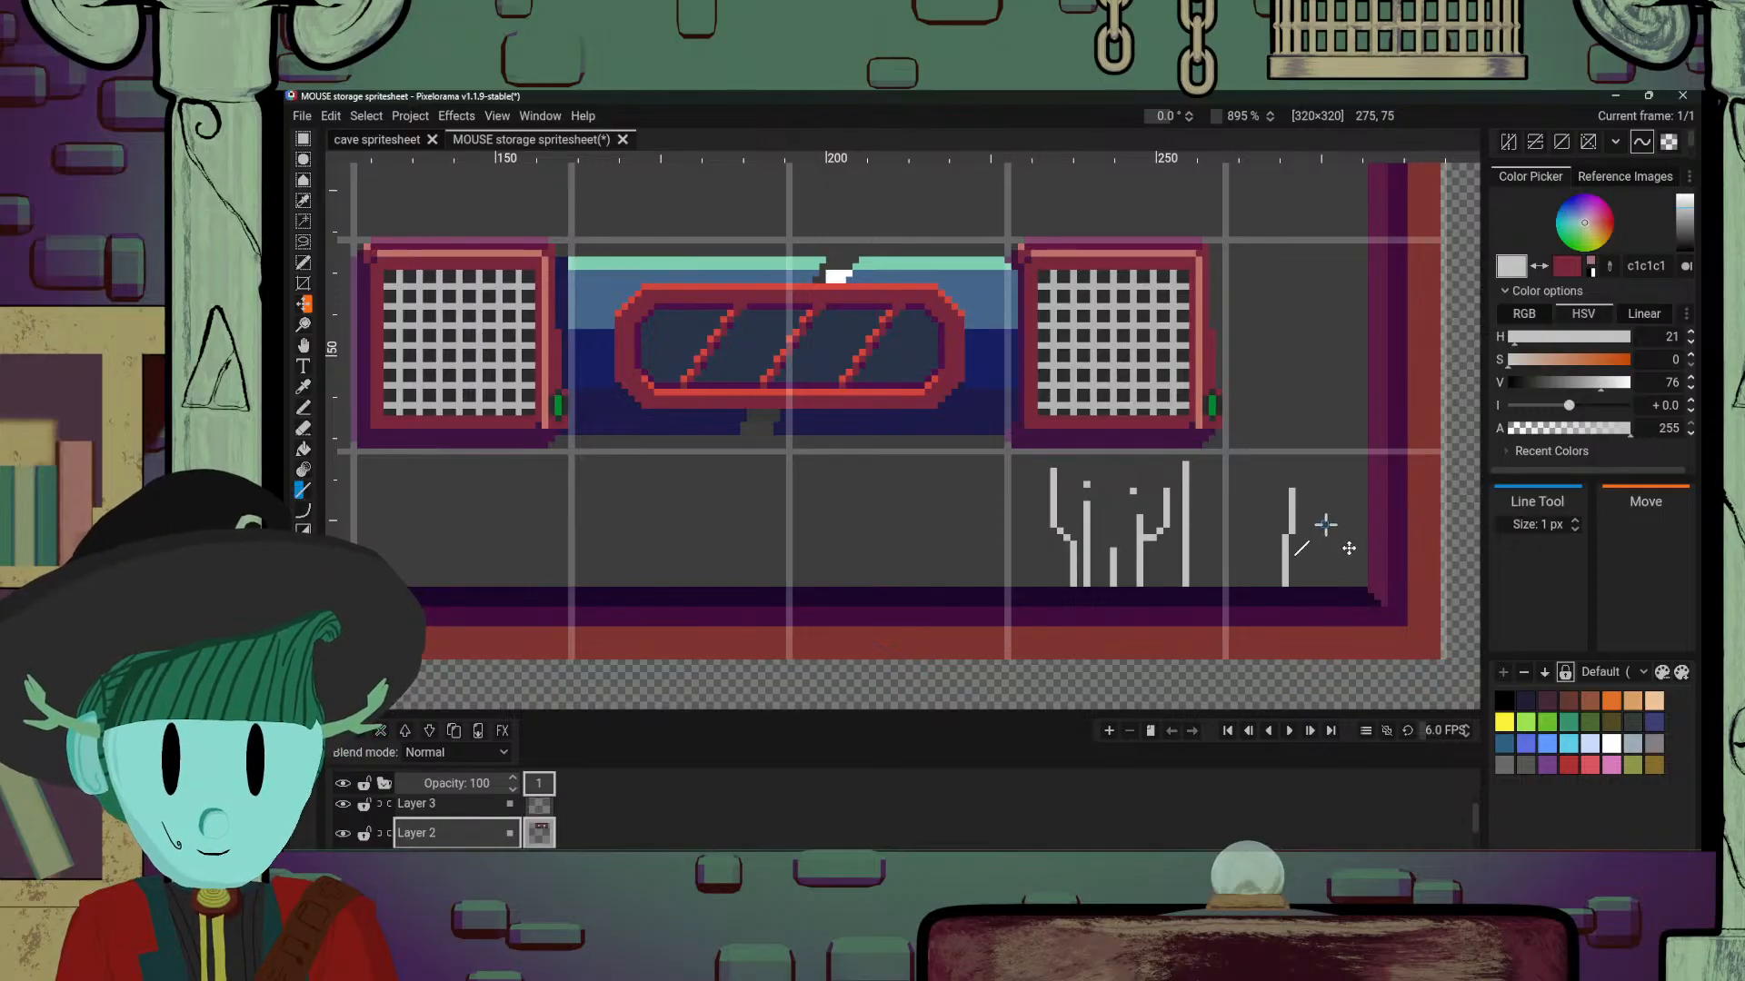
mouse_move(1261, 494)
left_mouse_down()
mouse_move(1277, 540)
mouse_move(1343, 508)
mouse_move(1341, 472)
left_mouse_up()
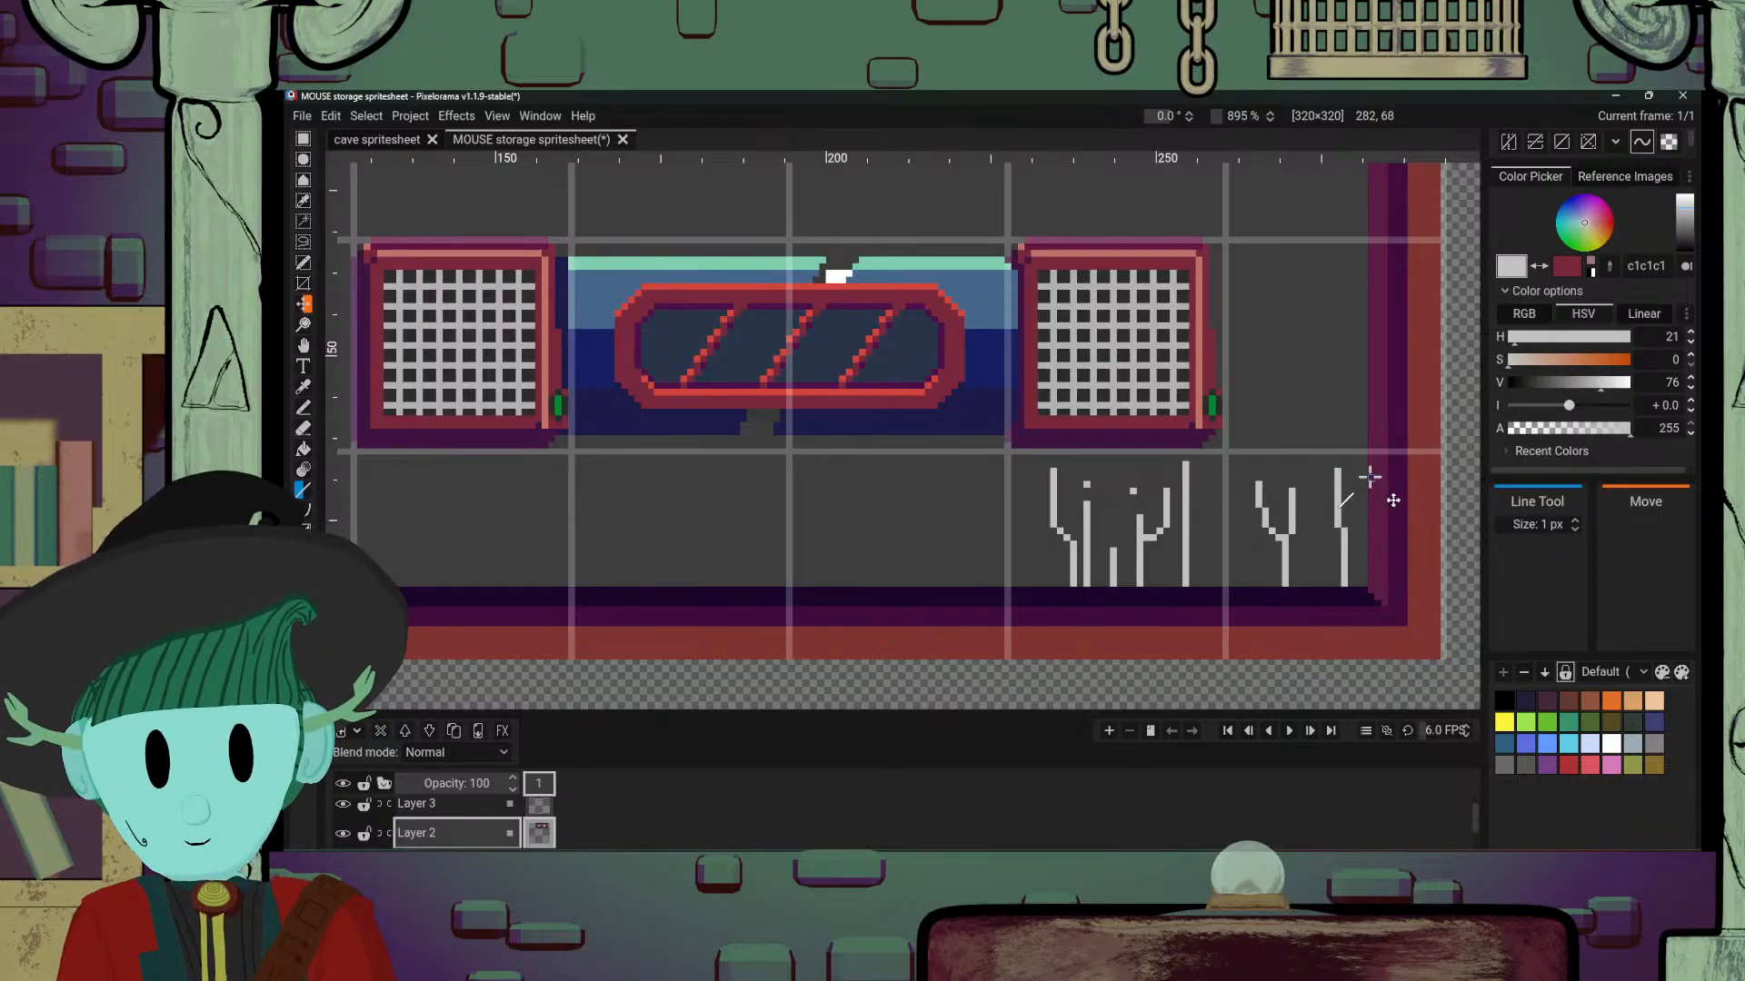
Step: Draw straight, bent and broken 1 px circuit lines in the grid cell beneath the right half of the blue centre display
scroll(1323, 441, "down", 5)
left_click_drag(1223, 554, 1049, 589)
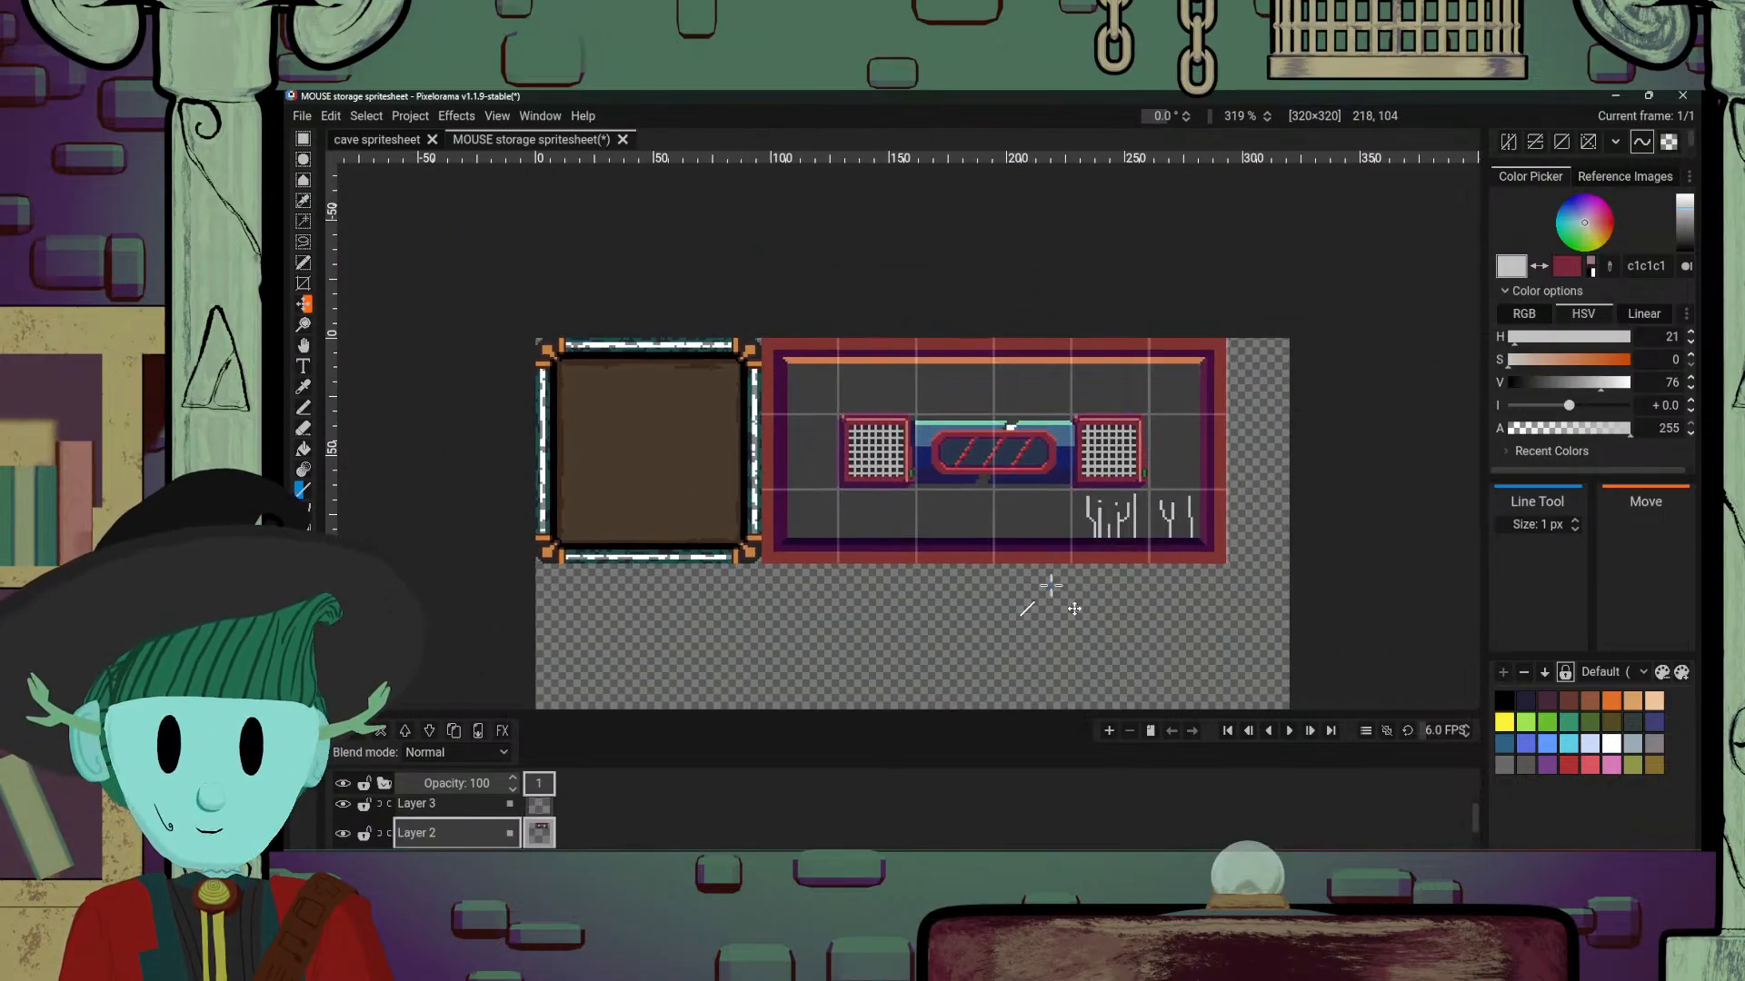
scroll(1050, 586, "up", 2)
scroll(1051, 586, "up", 2)
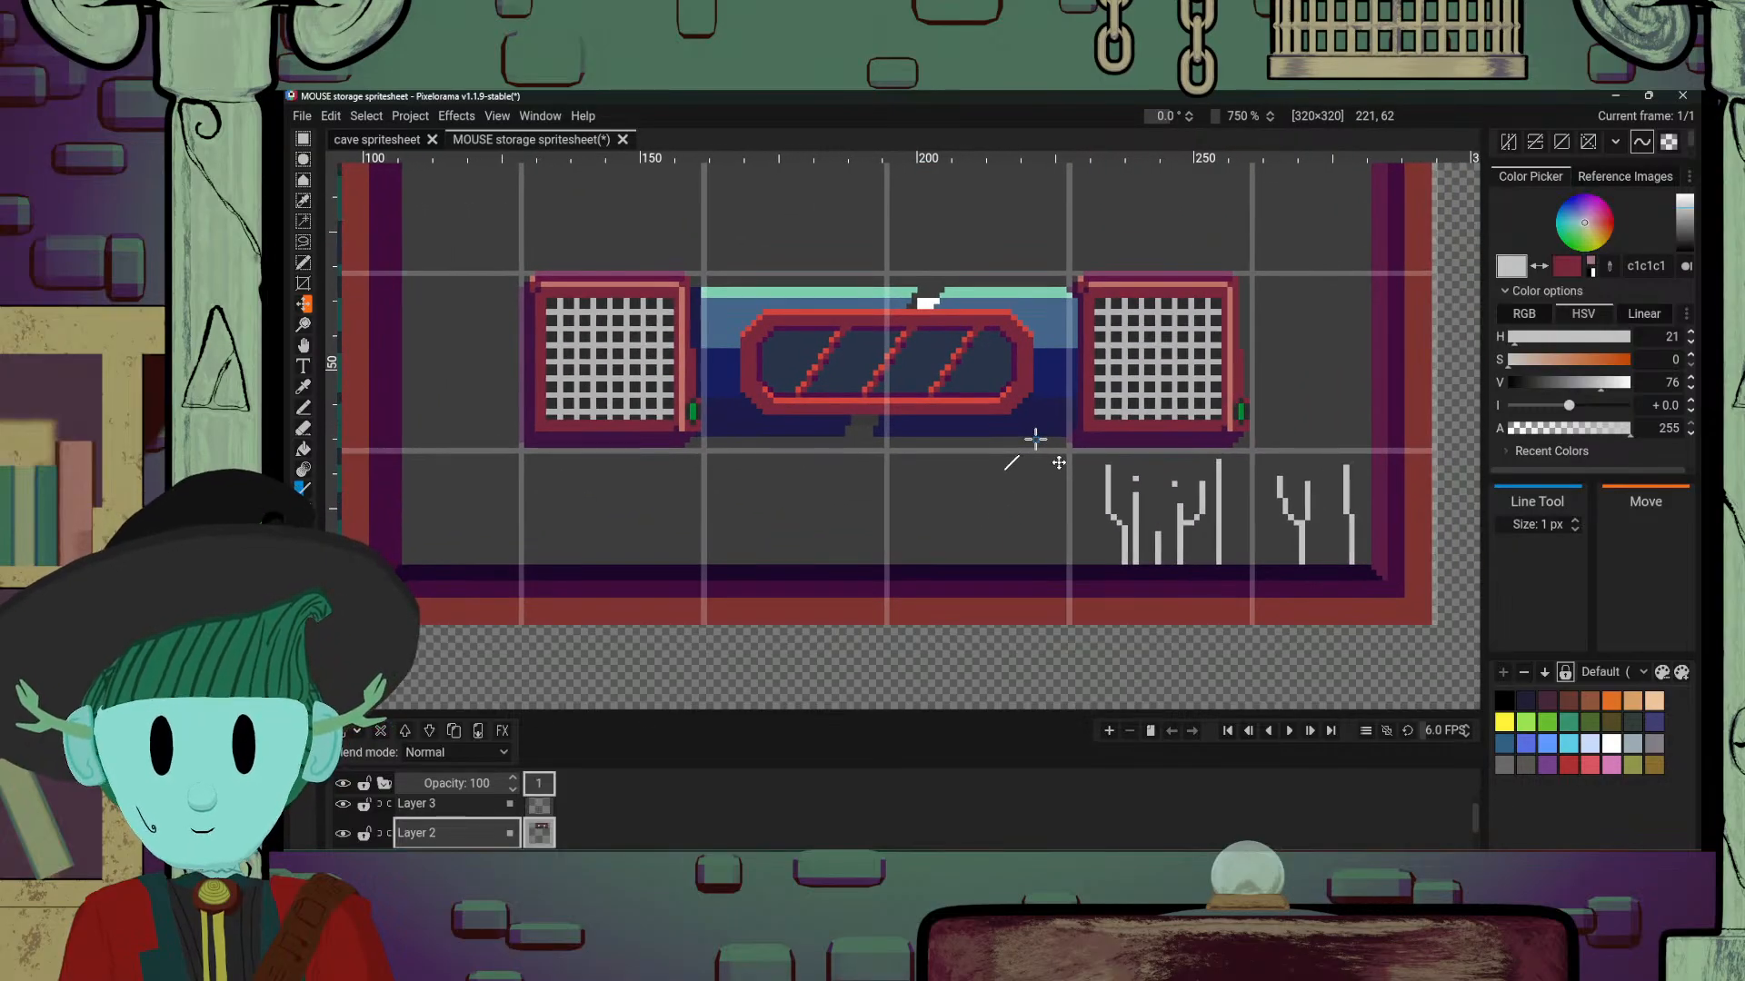
left_click_drag(945, 469, 978, 535)
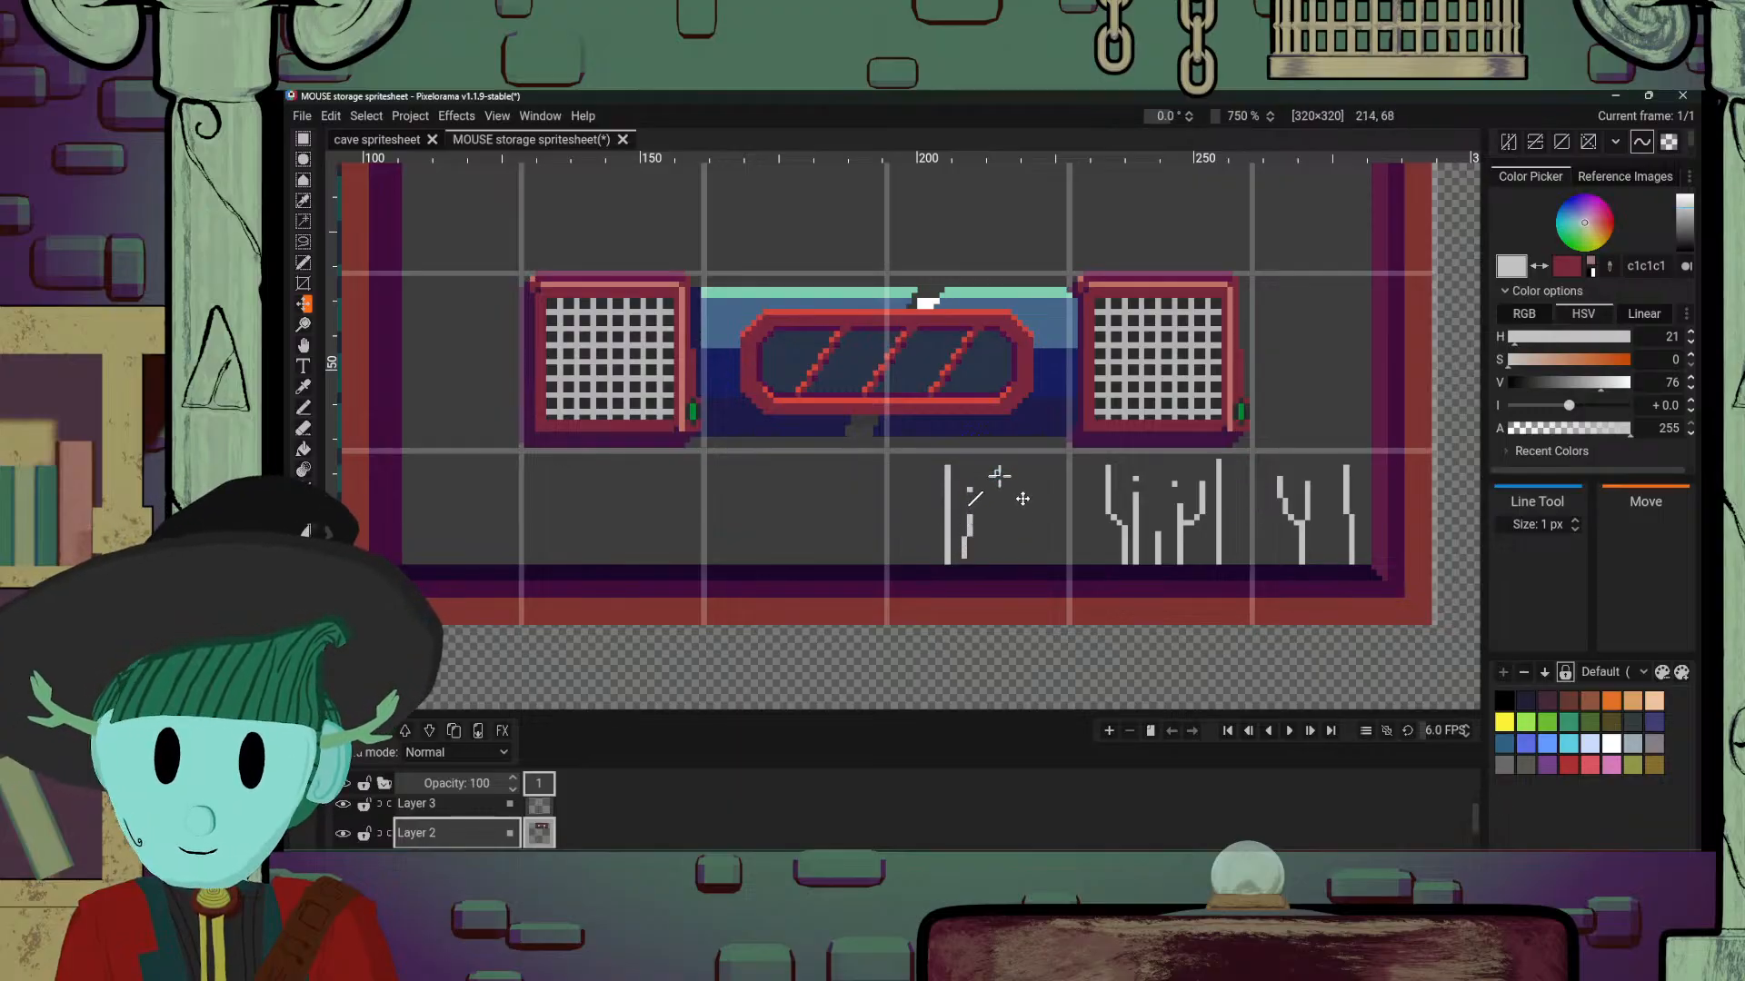
mouse_move(997, 472)
left_mouse_down()
mouse_move(997, 558)
mouse_move(1014, 475)
mouse_move(1044, 497)
mouse_move(1042, 561)
left_mouse_up()
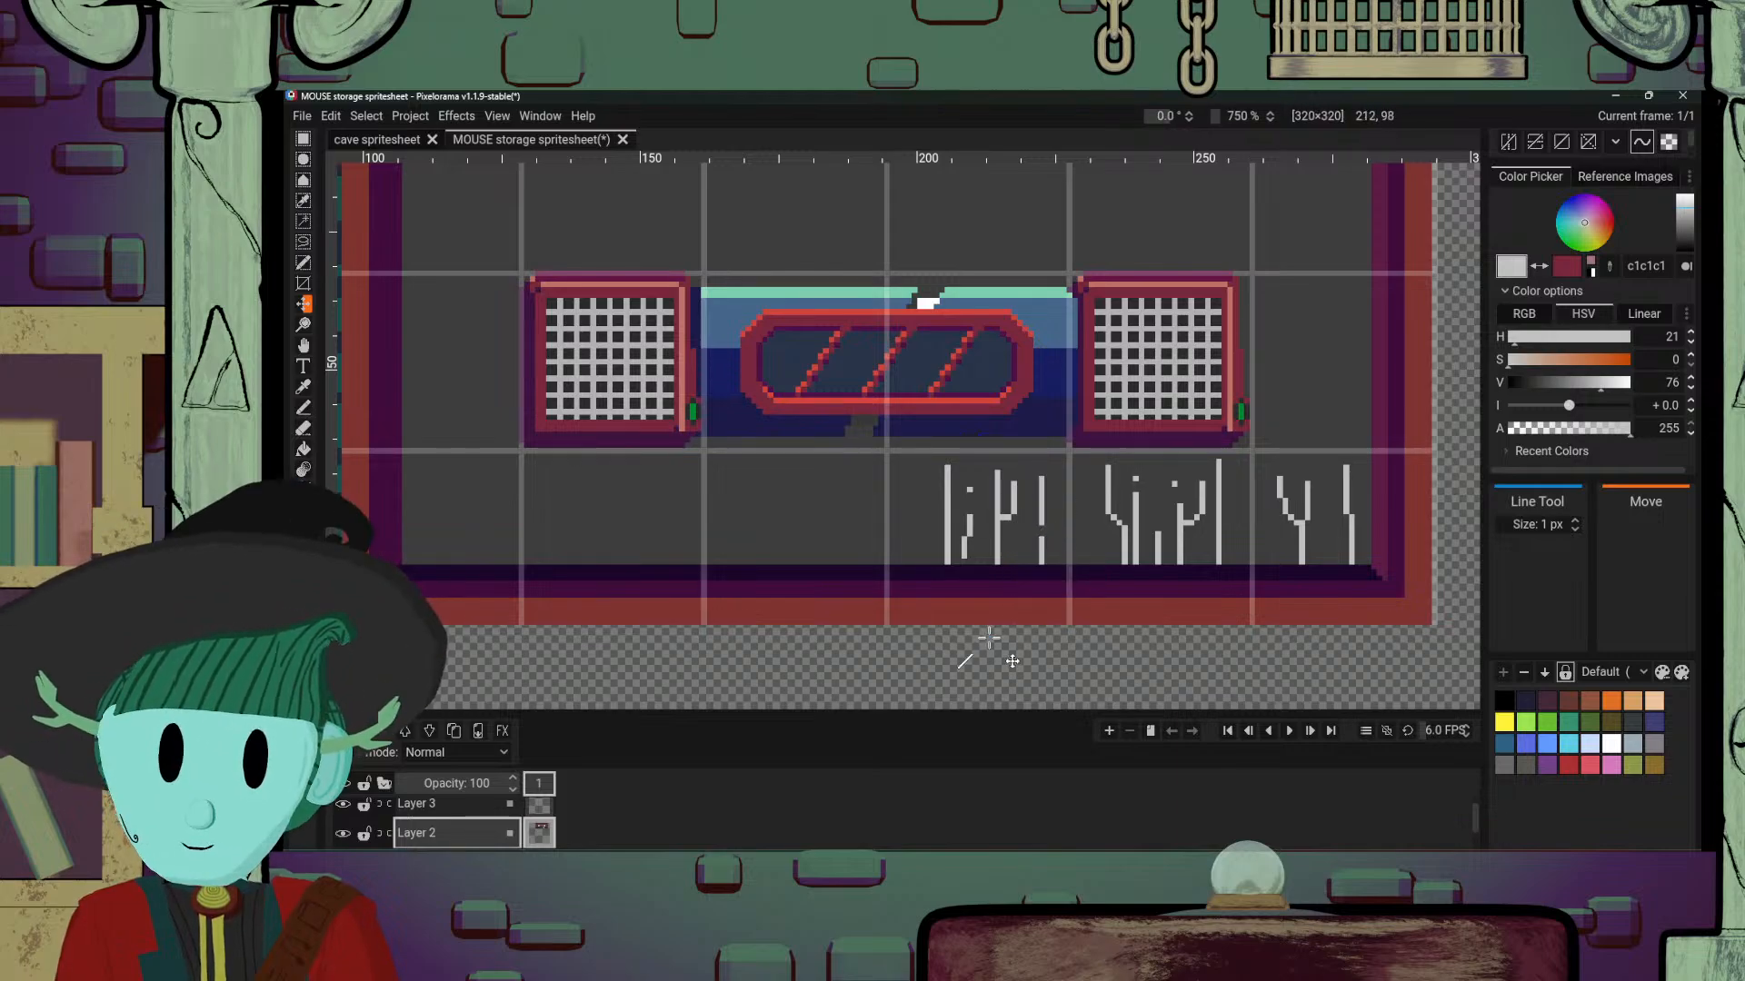
mouse_move(912, 557)
left_mouse_down()
mouse_move(913, 495)
mouse_move(924, 556)
mouse_move(925, 534)
left_mouse_up()
Step: Draw bent and branching 1 px circuit lines with a loose dot in the cell beneath the centre display's left half
left_click_drag(733, 557, 908, 562)
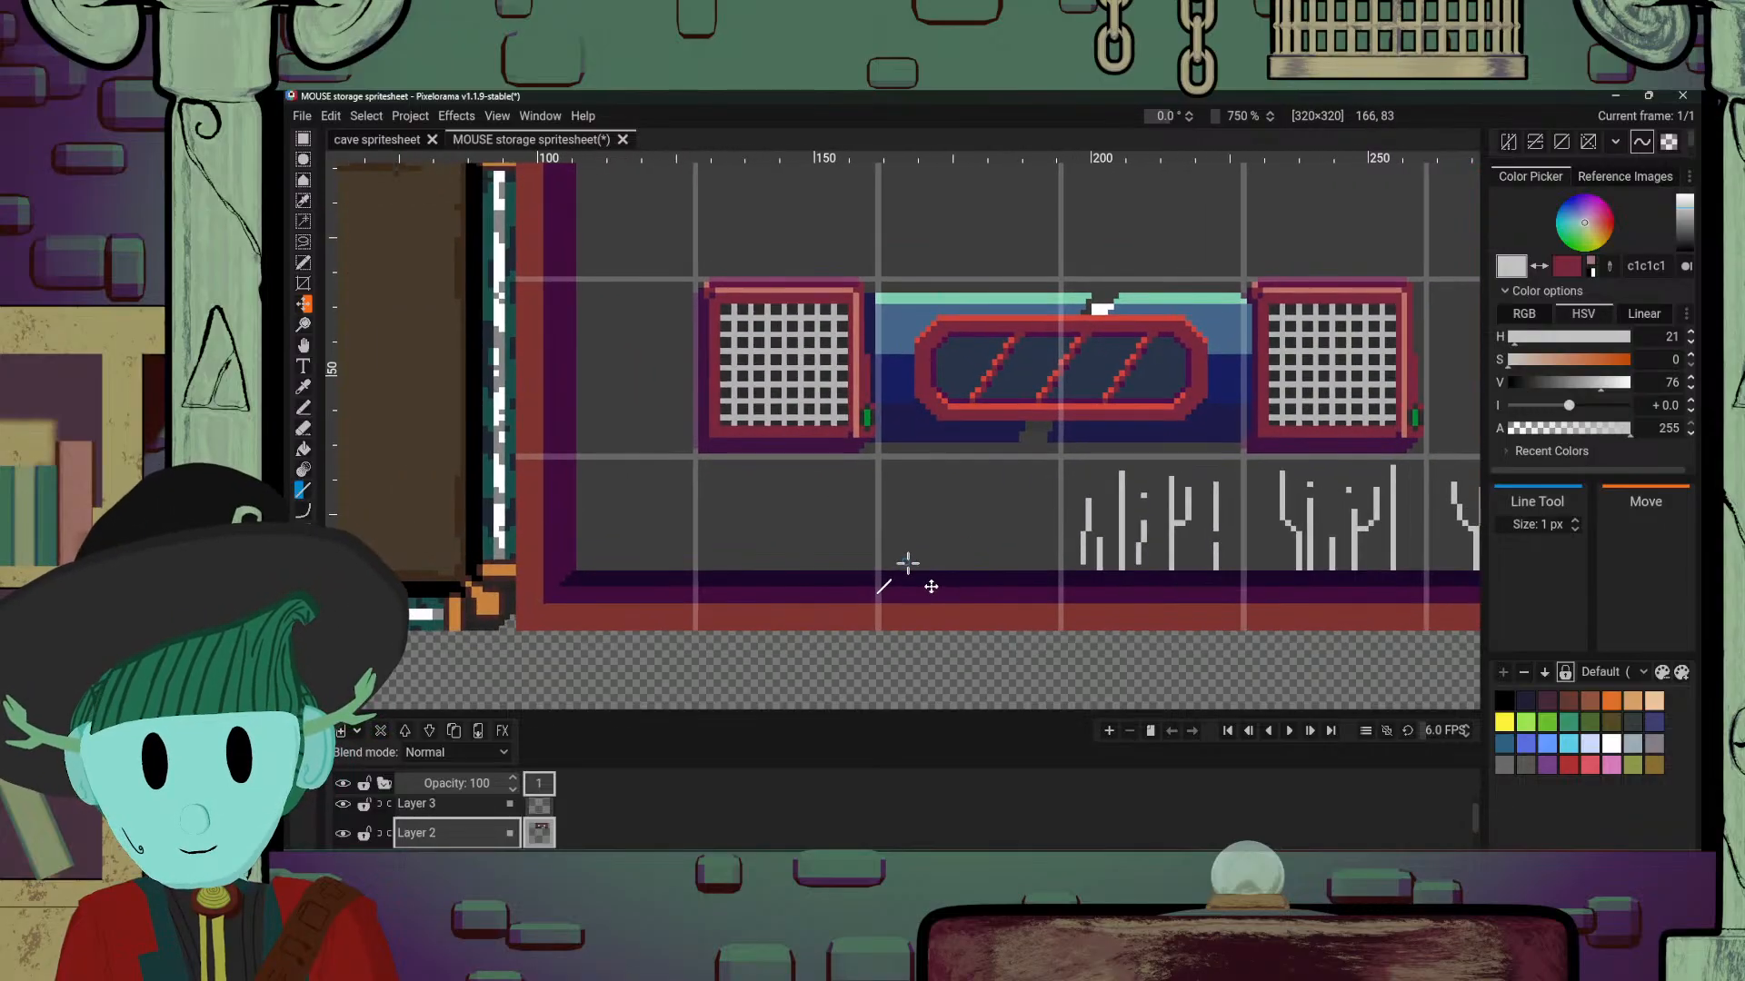
left_click_drag(918, 474, 928, 563)
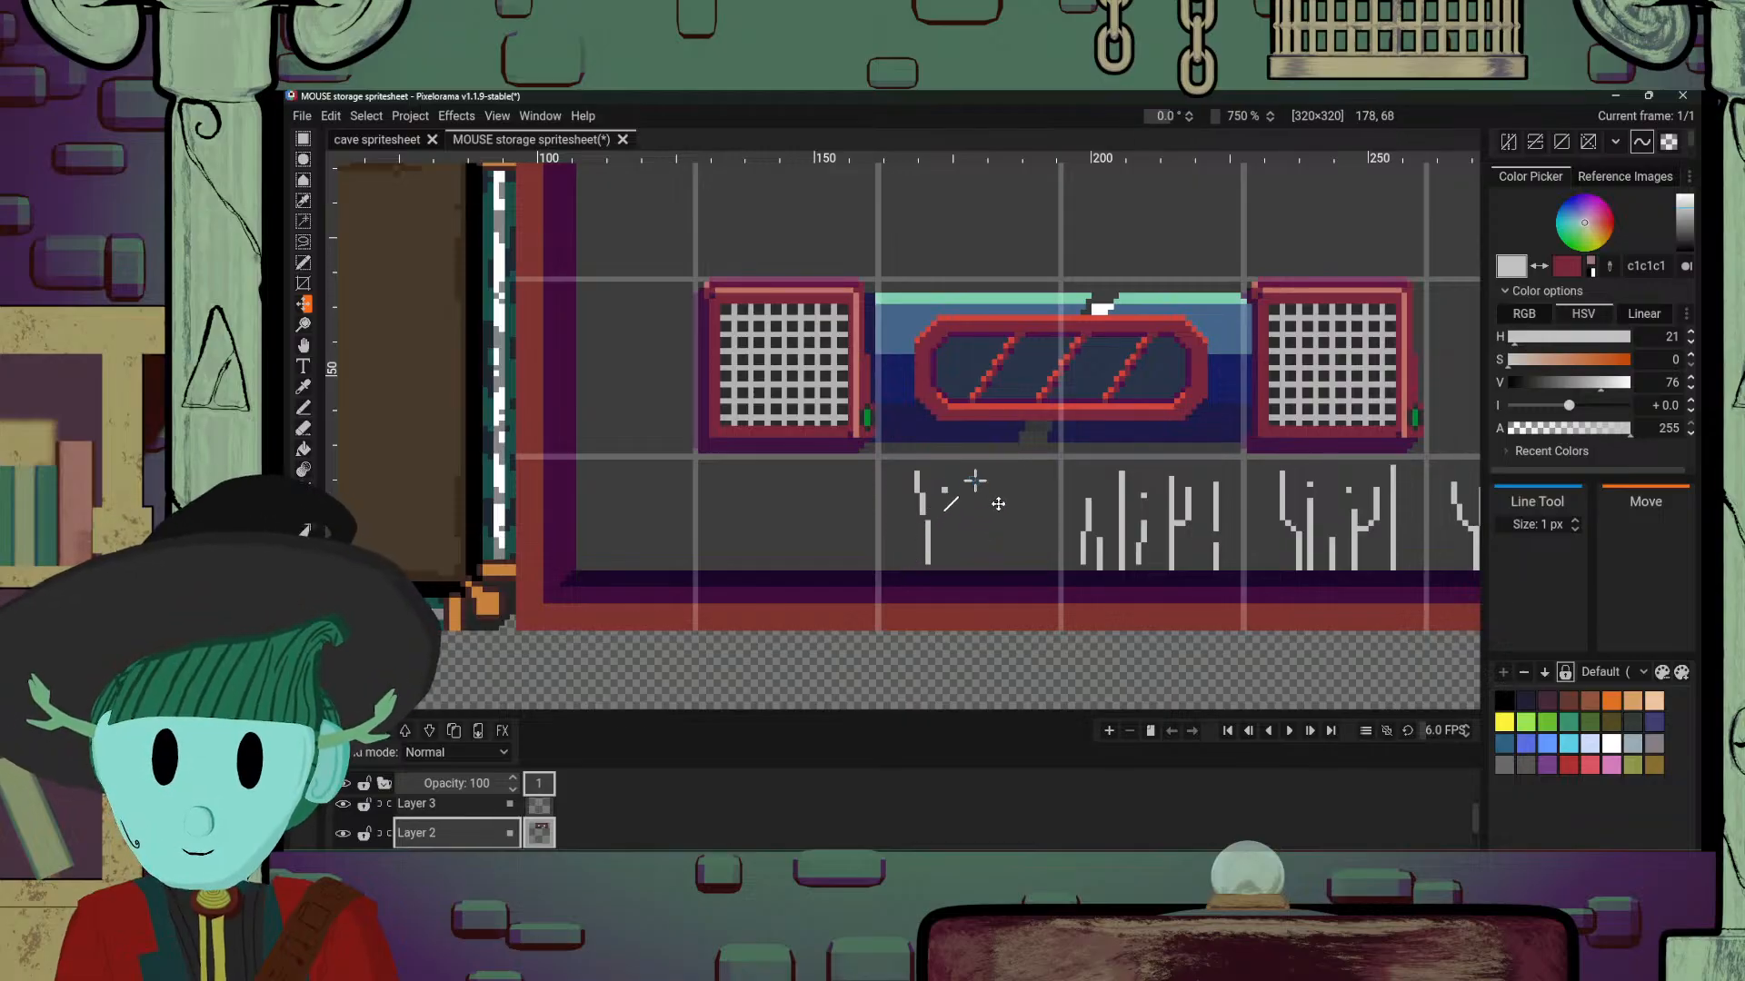
left_click_drag(977, 479, 973, 513)
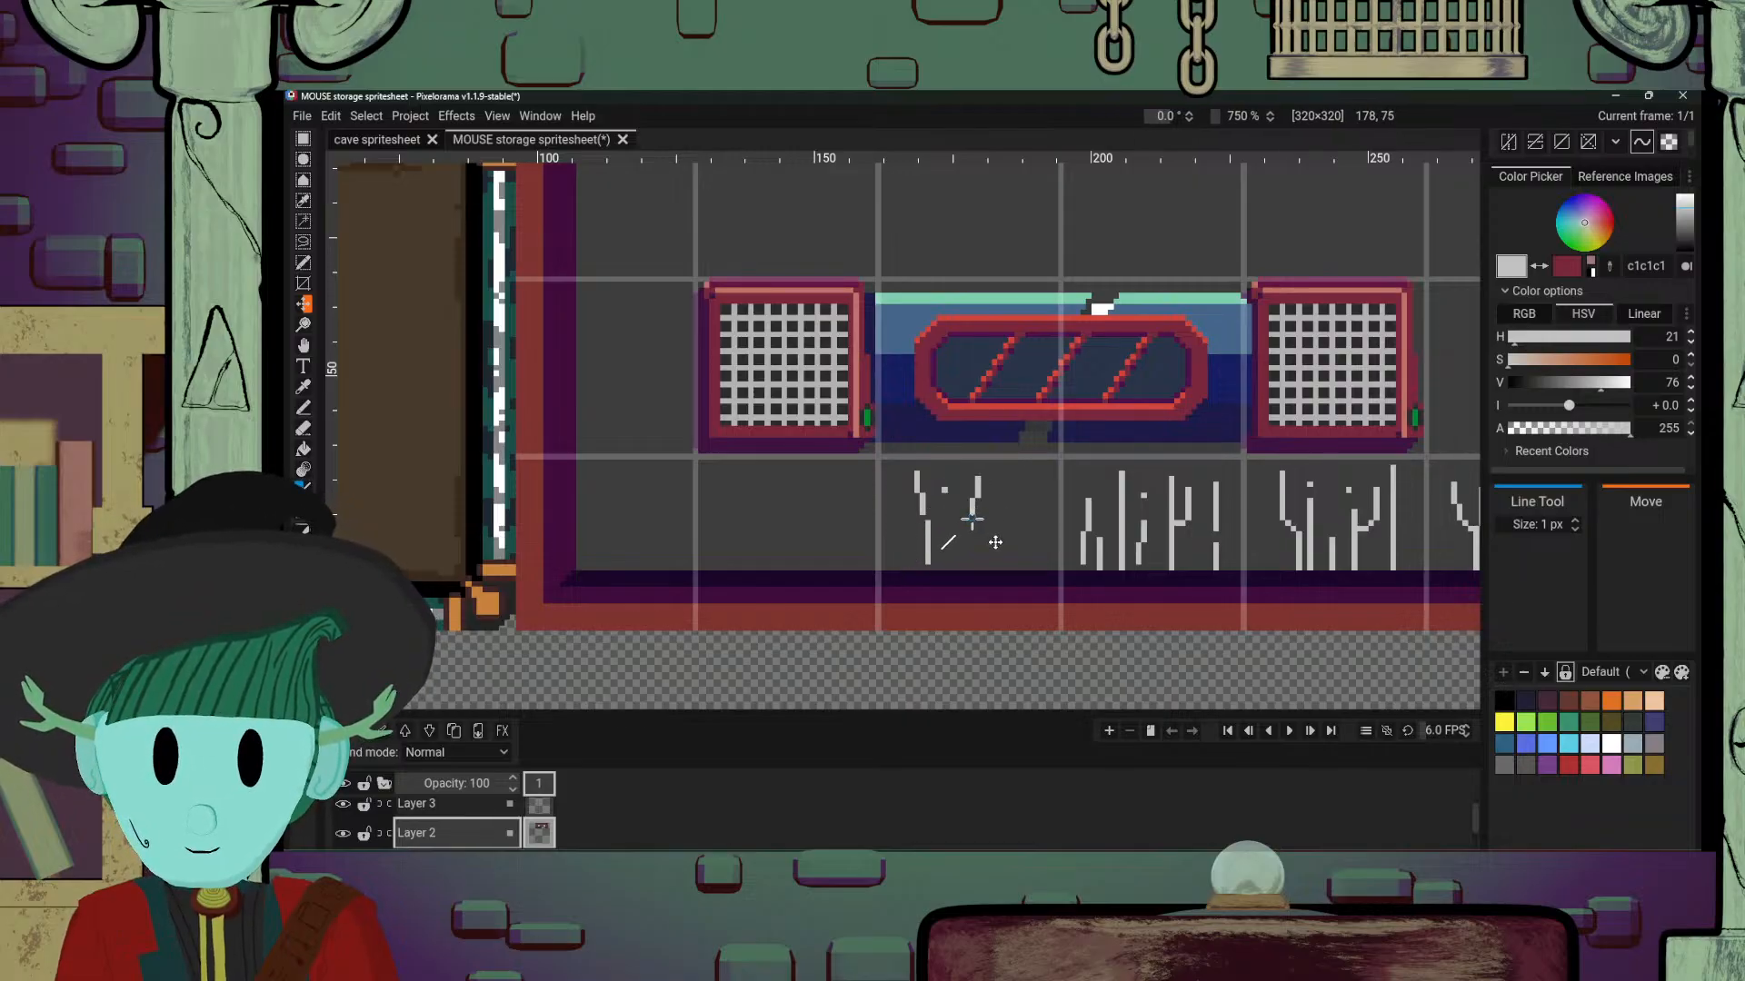
mouse_move(954, 540)
left_mouse_down()
mouse_move(955, 567)
mouse_move(970, 547)
left_mouse_up()
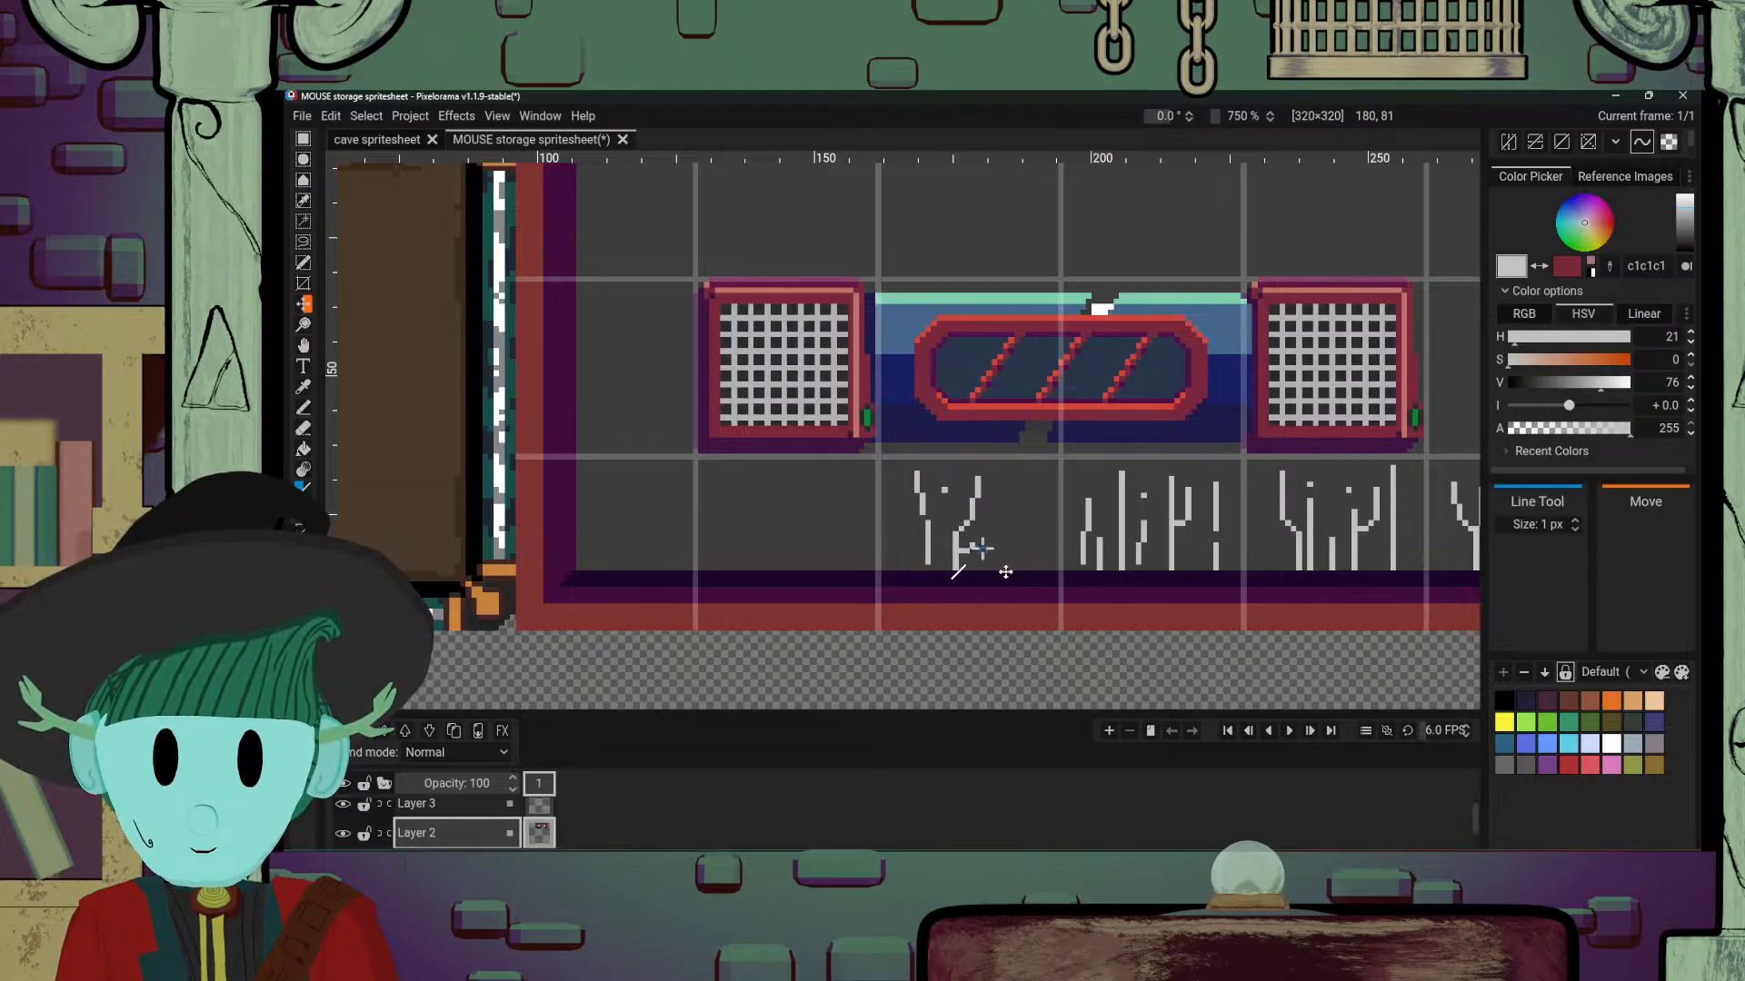
left_click_drag(998, 479, 1034, 560)
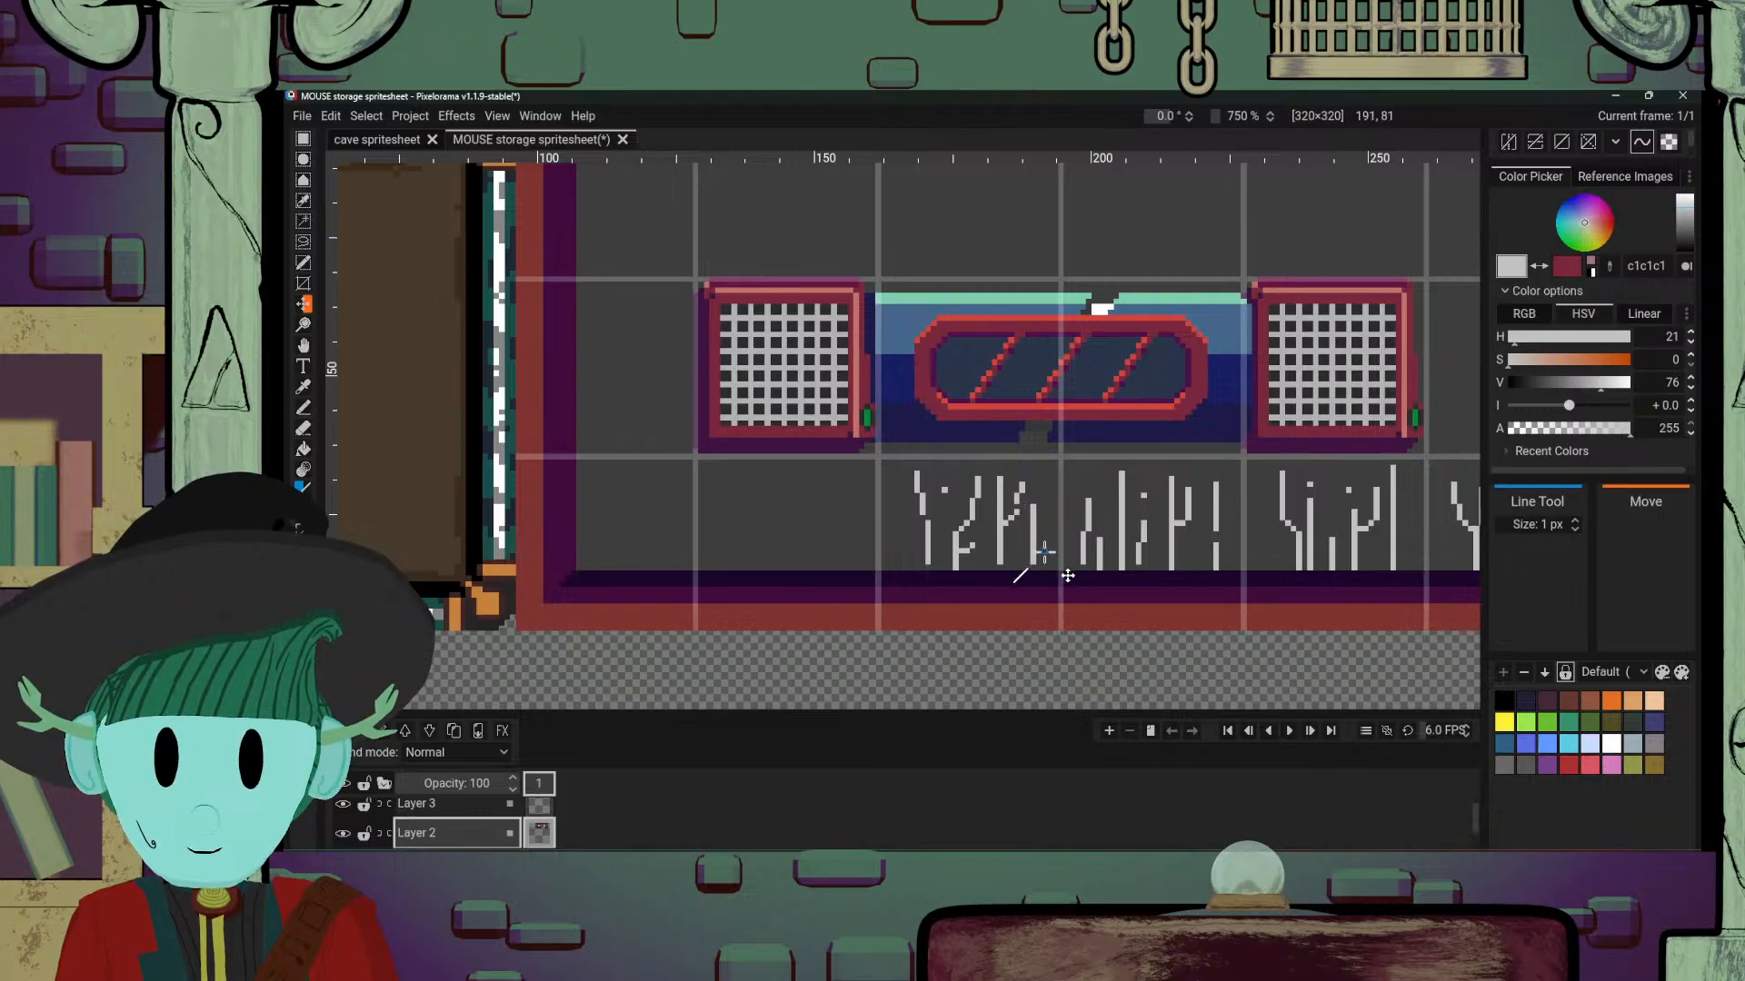
Step: Draw two branching circuit lines and one straight vertical line in the panel's lower-left corner cell
left_click_drag(1047, 430, 1008, 491)
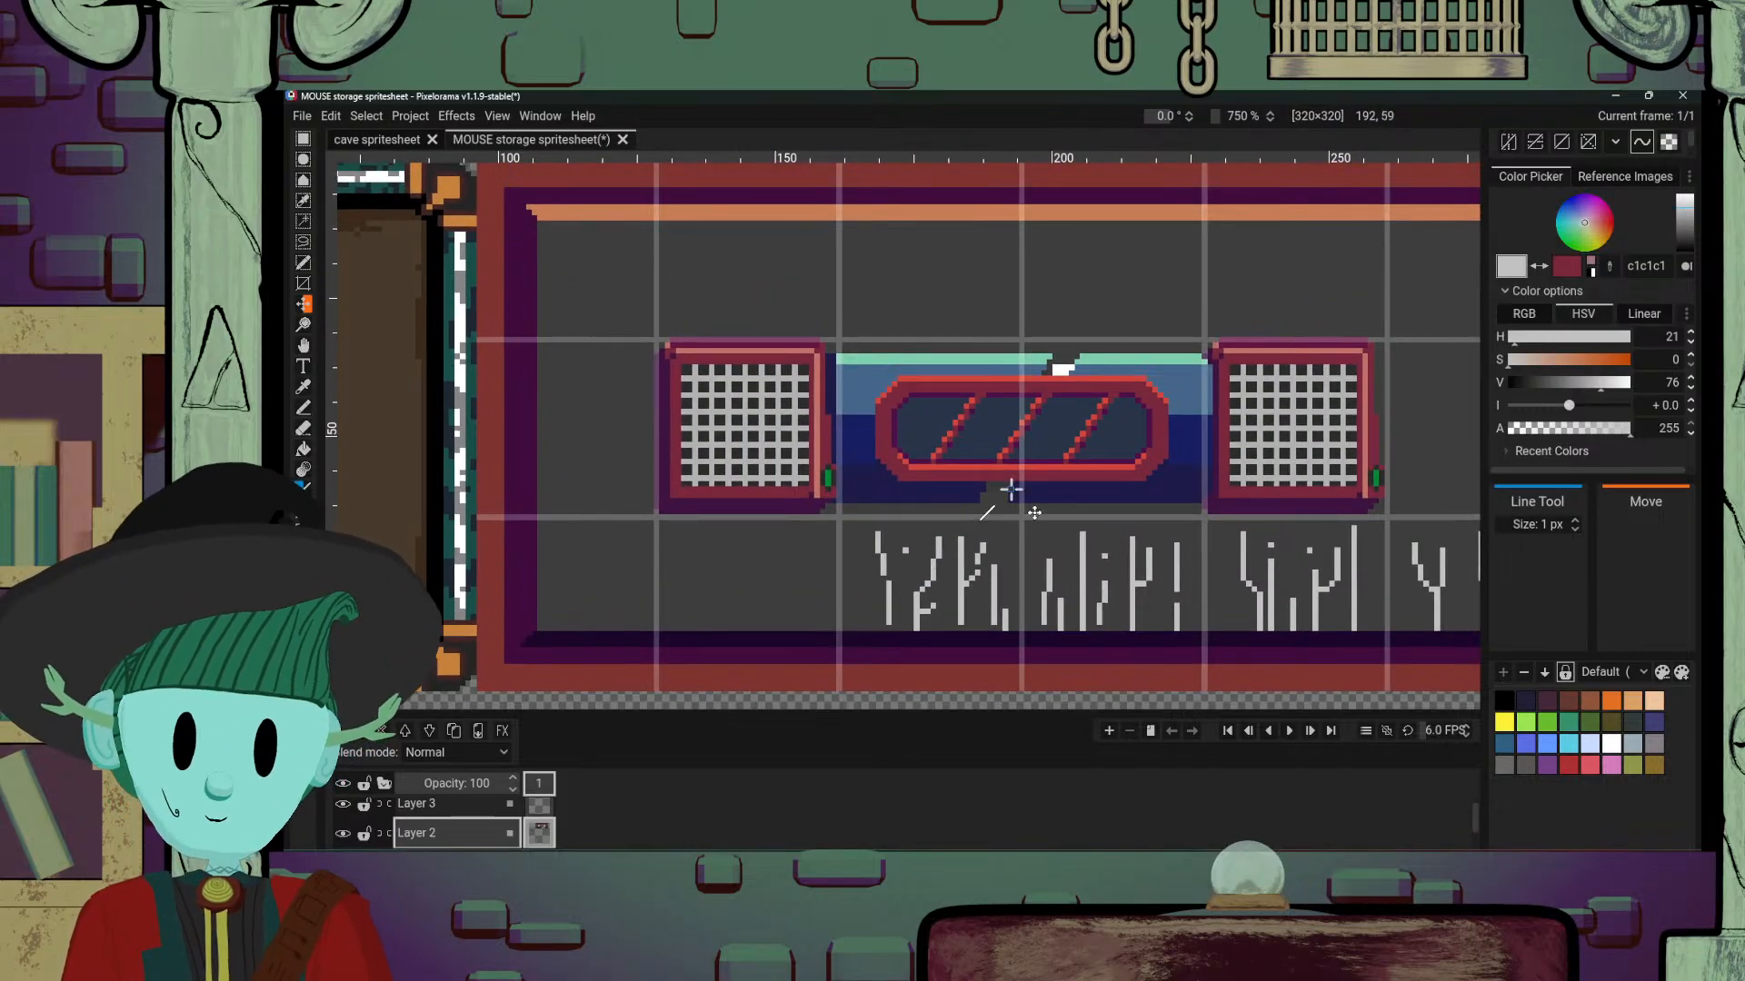
scroll(993, 524, "down", 5)
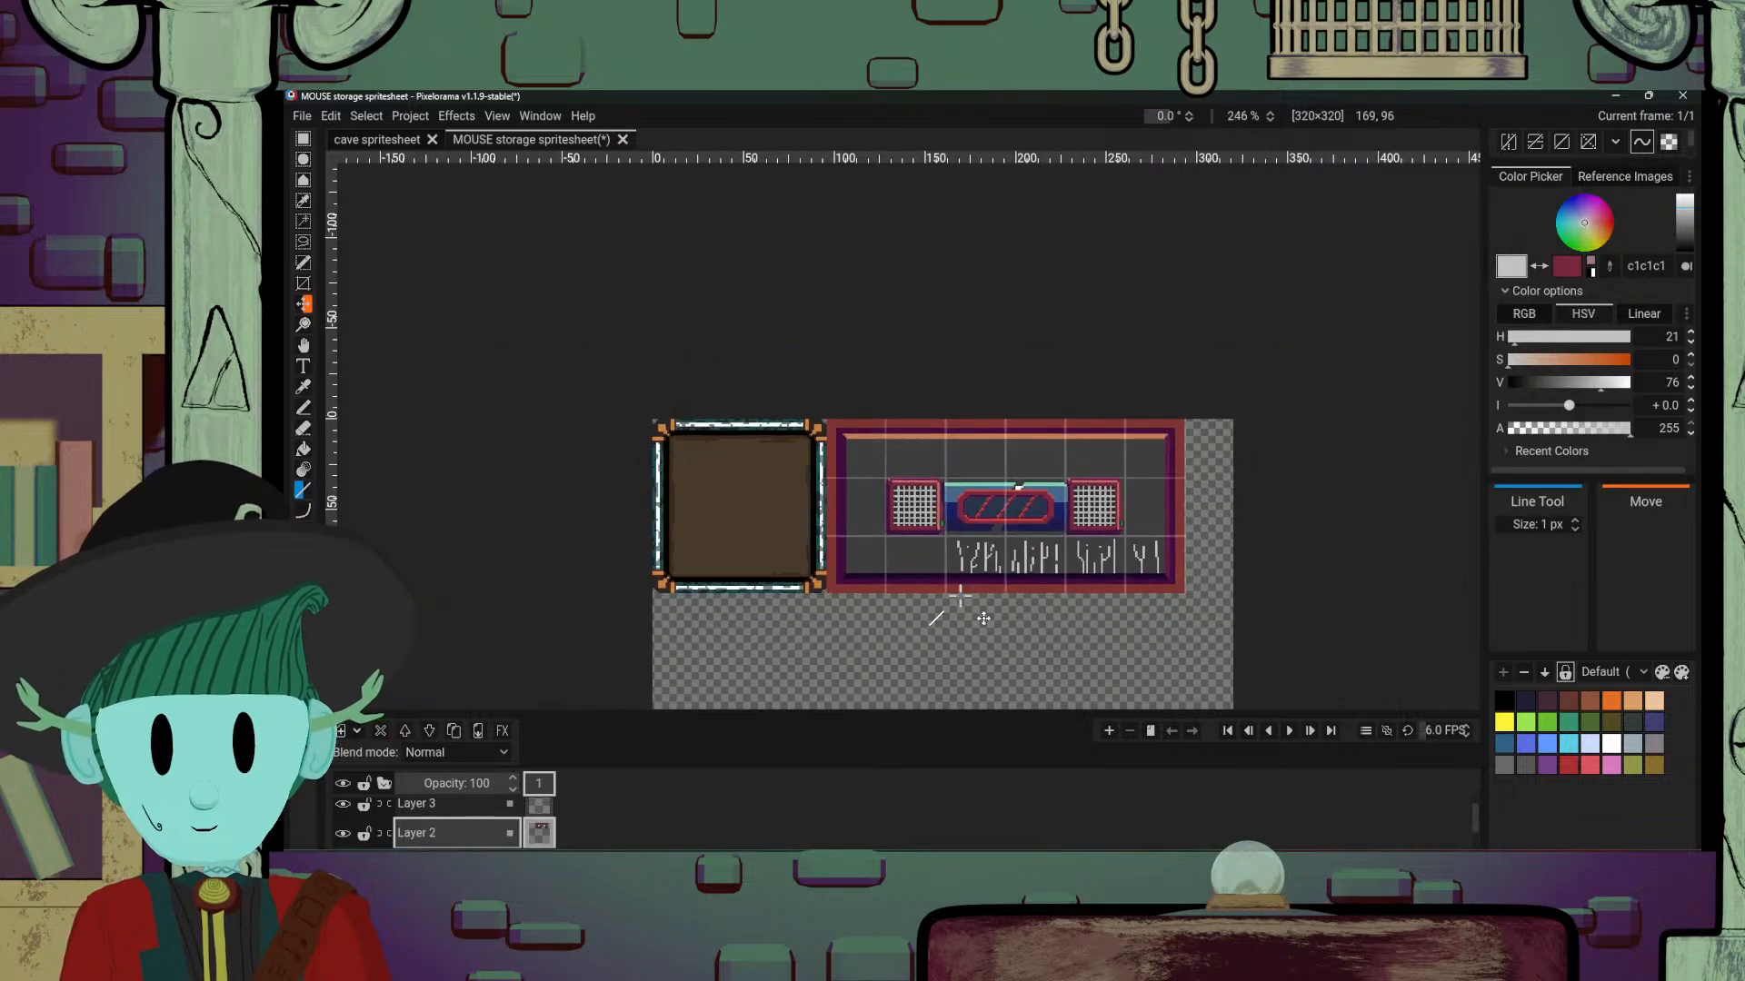
scroll(948, 600, "up", 7)
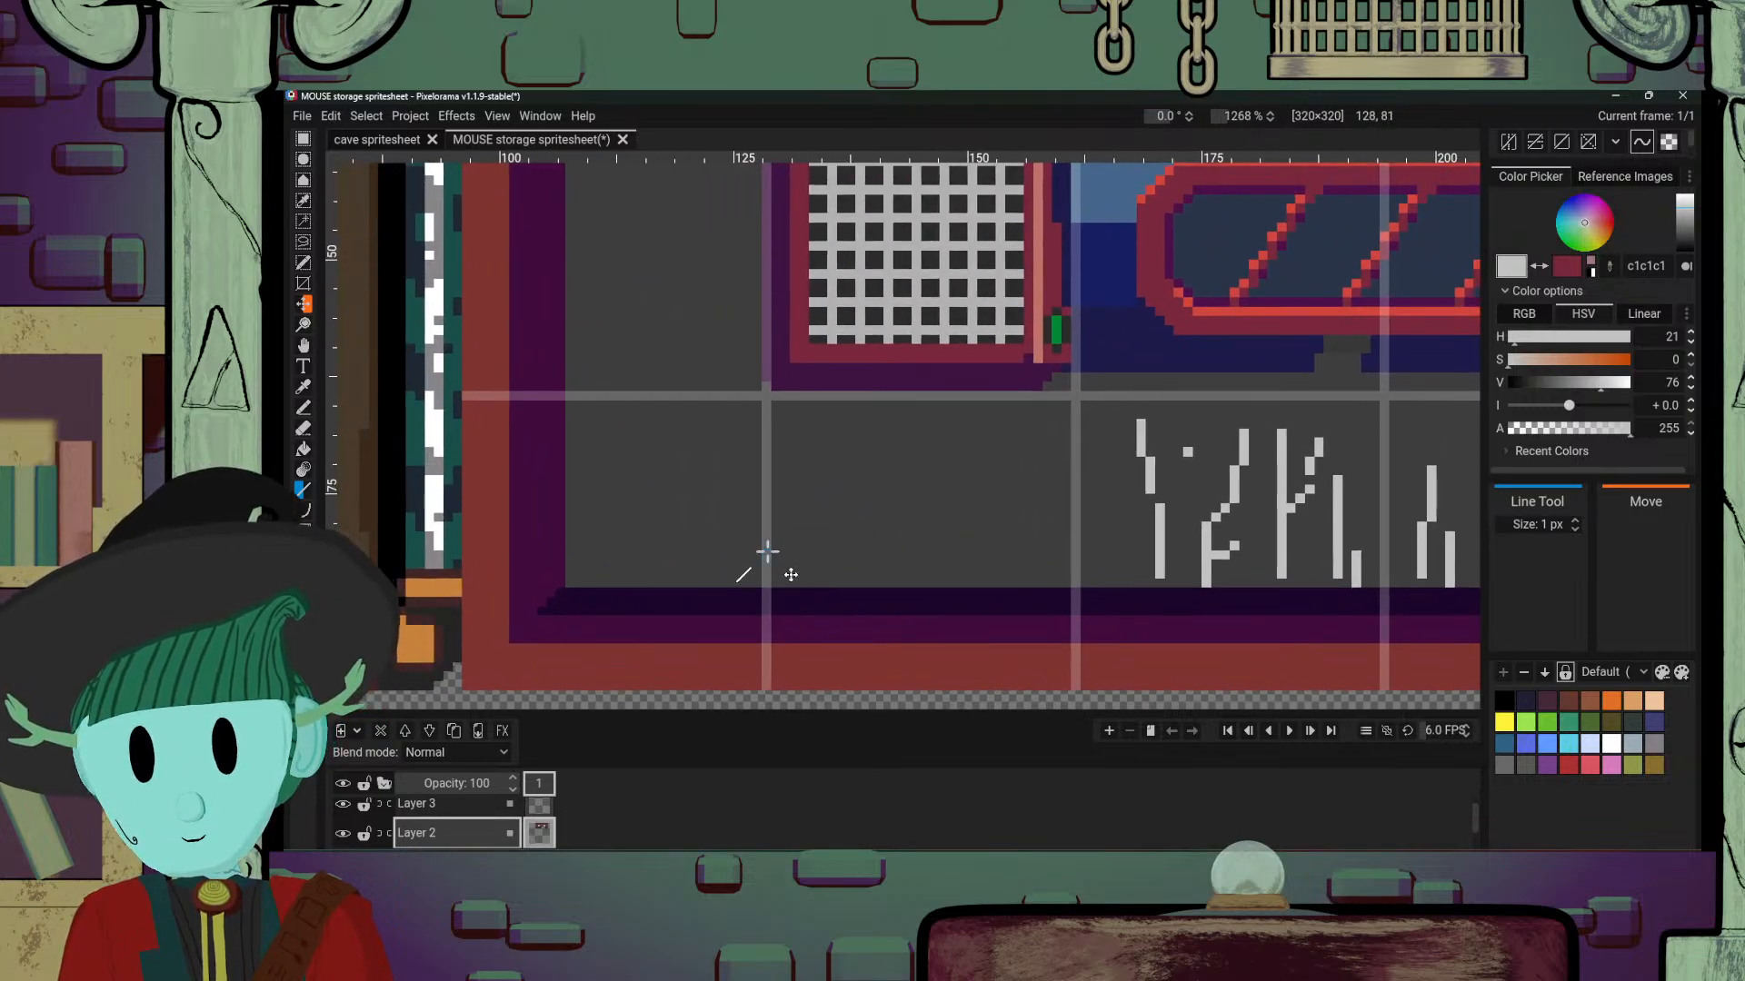
mouse_move(674, 577)
left_mouse_down()
mouse_move(673, 514)
mouse_move(710, 443)
left_mouse_up()
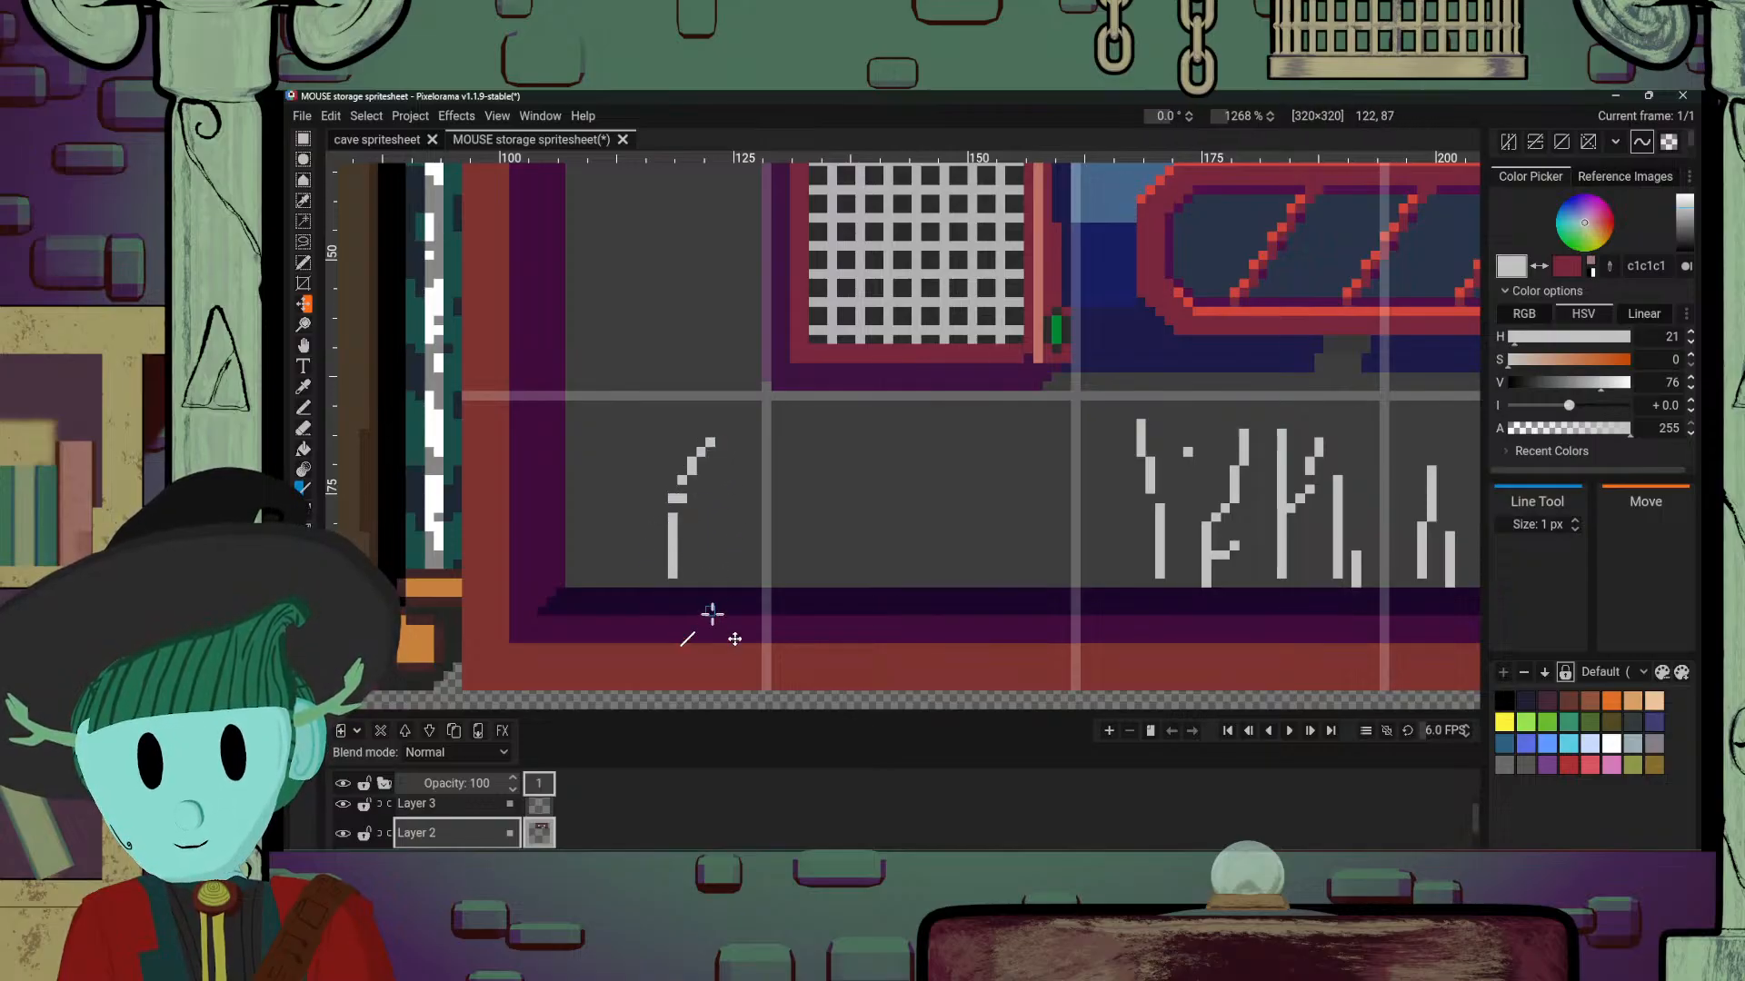
left_click_drag(729, 586, 728, 466)
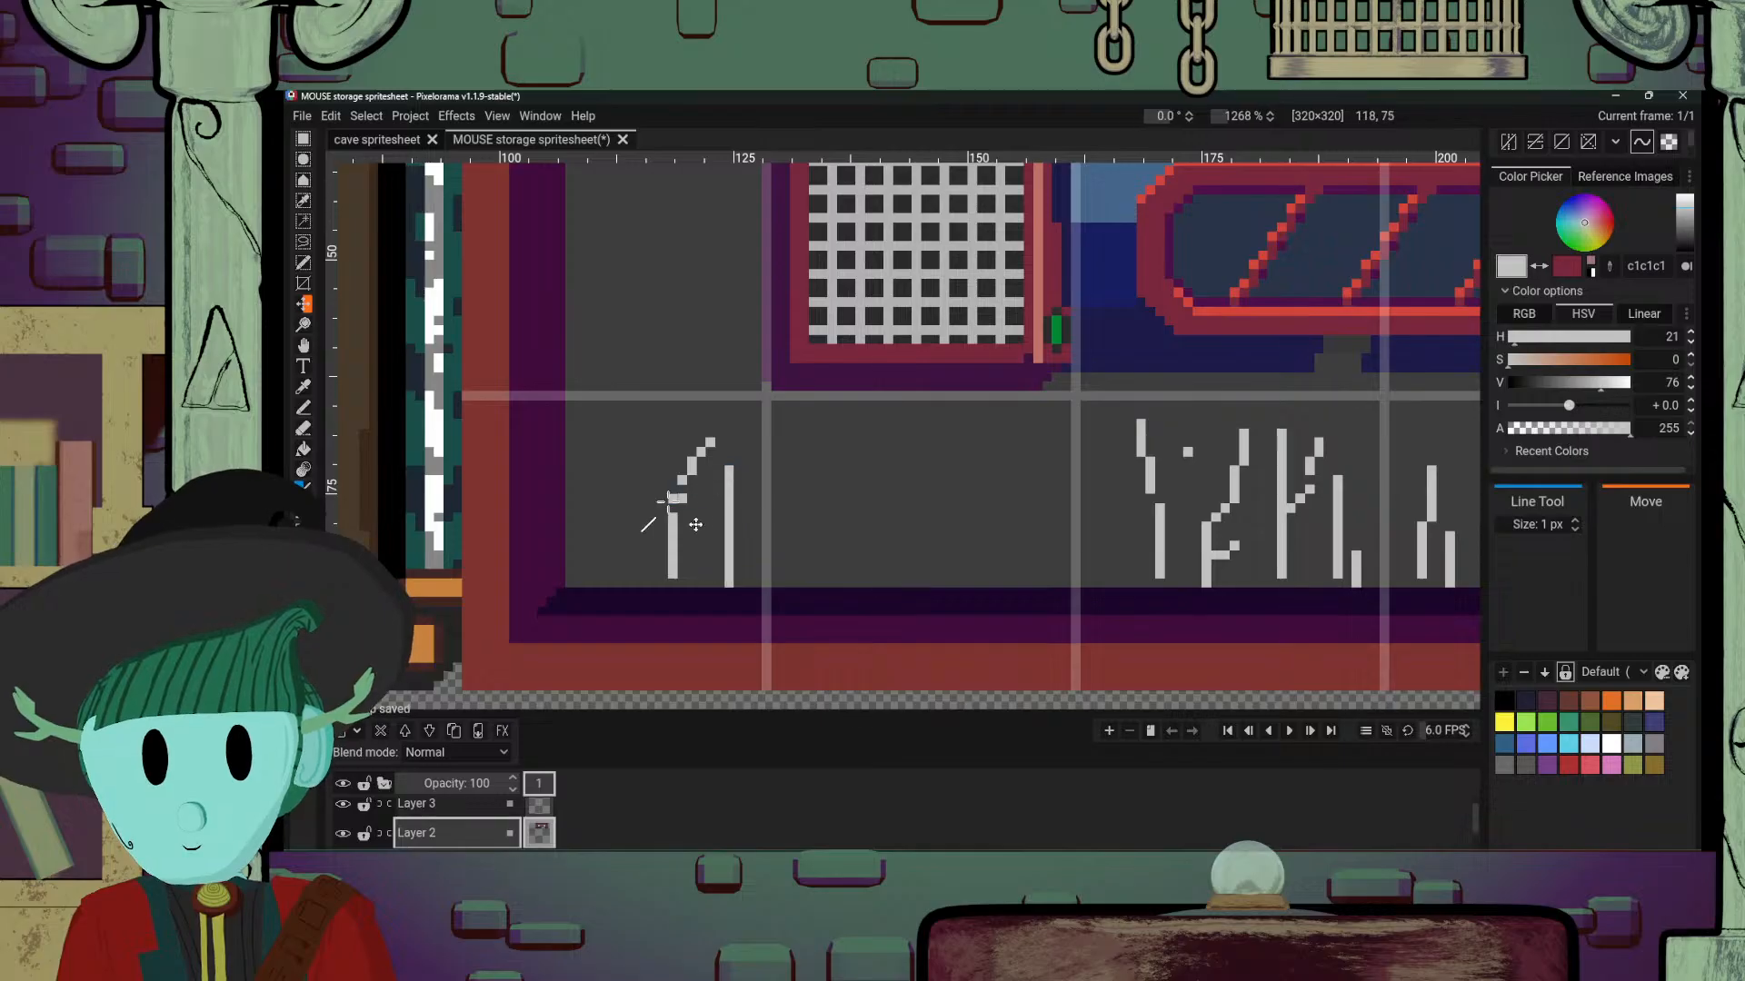
mouse_move(603, 423)
left_mouse_down()
mouse_move(605, 491)
mouse_move(626, 509)
left_mouse_up()
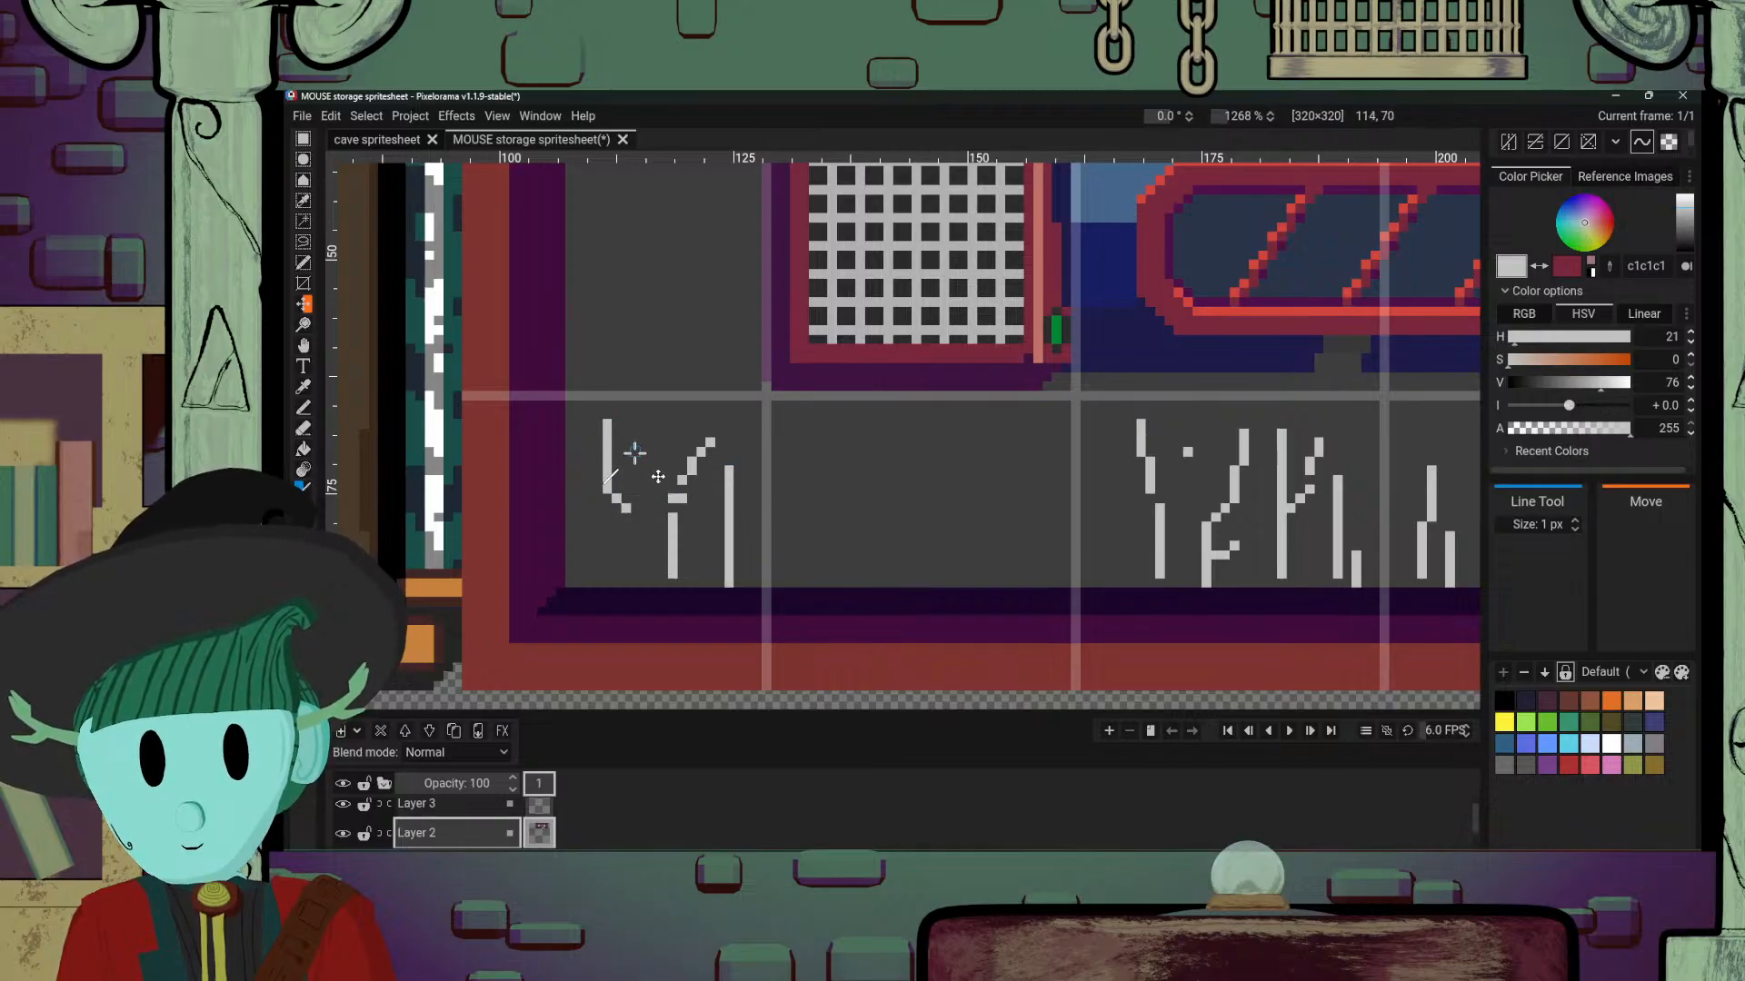
left_click_drag(637, 424, 633, 581)
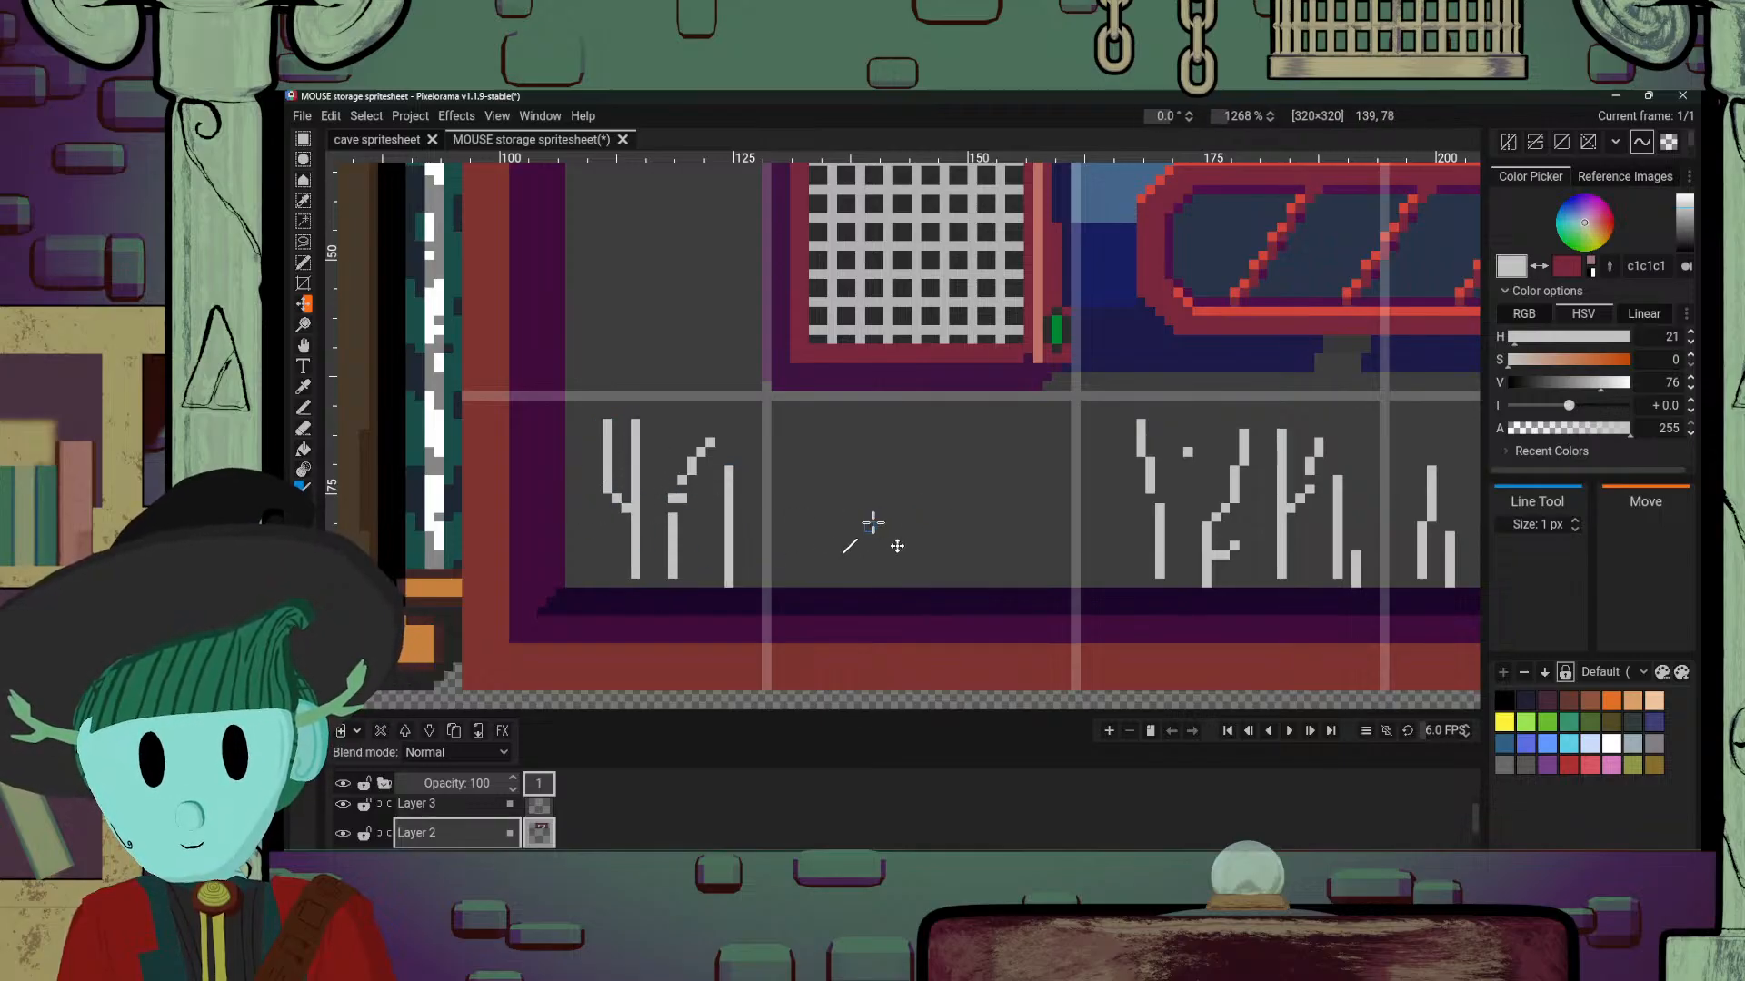
Step: Draw two bent and two straight vertical circuit lines in the grid cell beneath the left grille
left_click_drag(829, 582, 841, 467)
left_click_drag(897, 411, 895, 509)
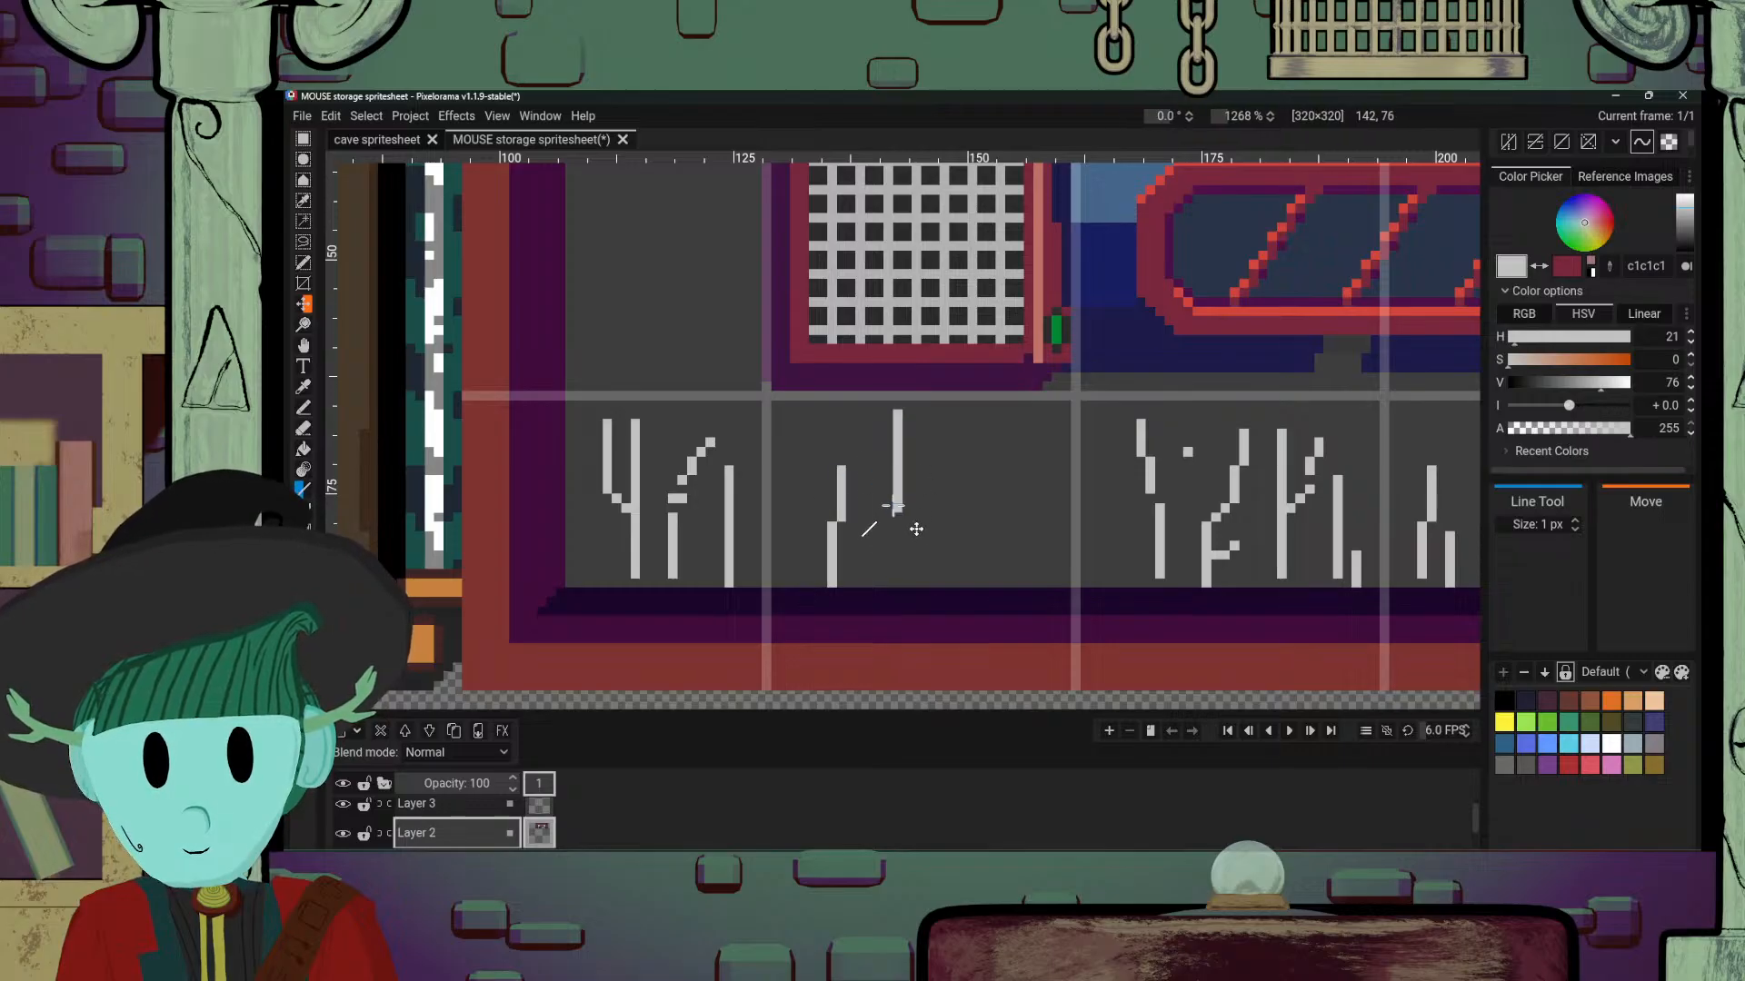
left_click_drag(971, 446, 970, 512)
mouse_move(968, 516)
left_mouse_down()
mouse_move(944, 545)
mouse_move(972, 587)
left_mouse_up()
left_click_drag(1025, 445, 1027, 582)
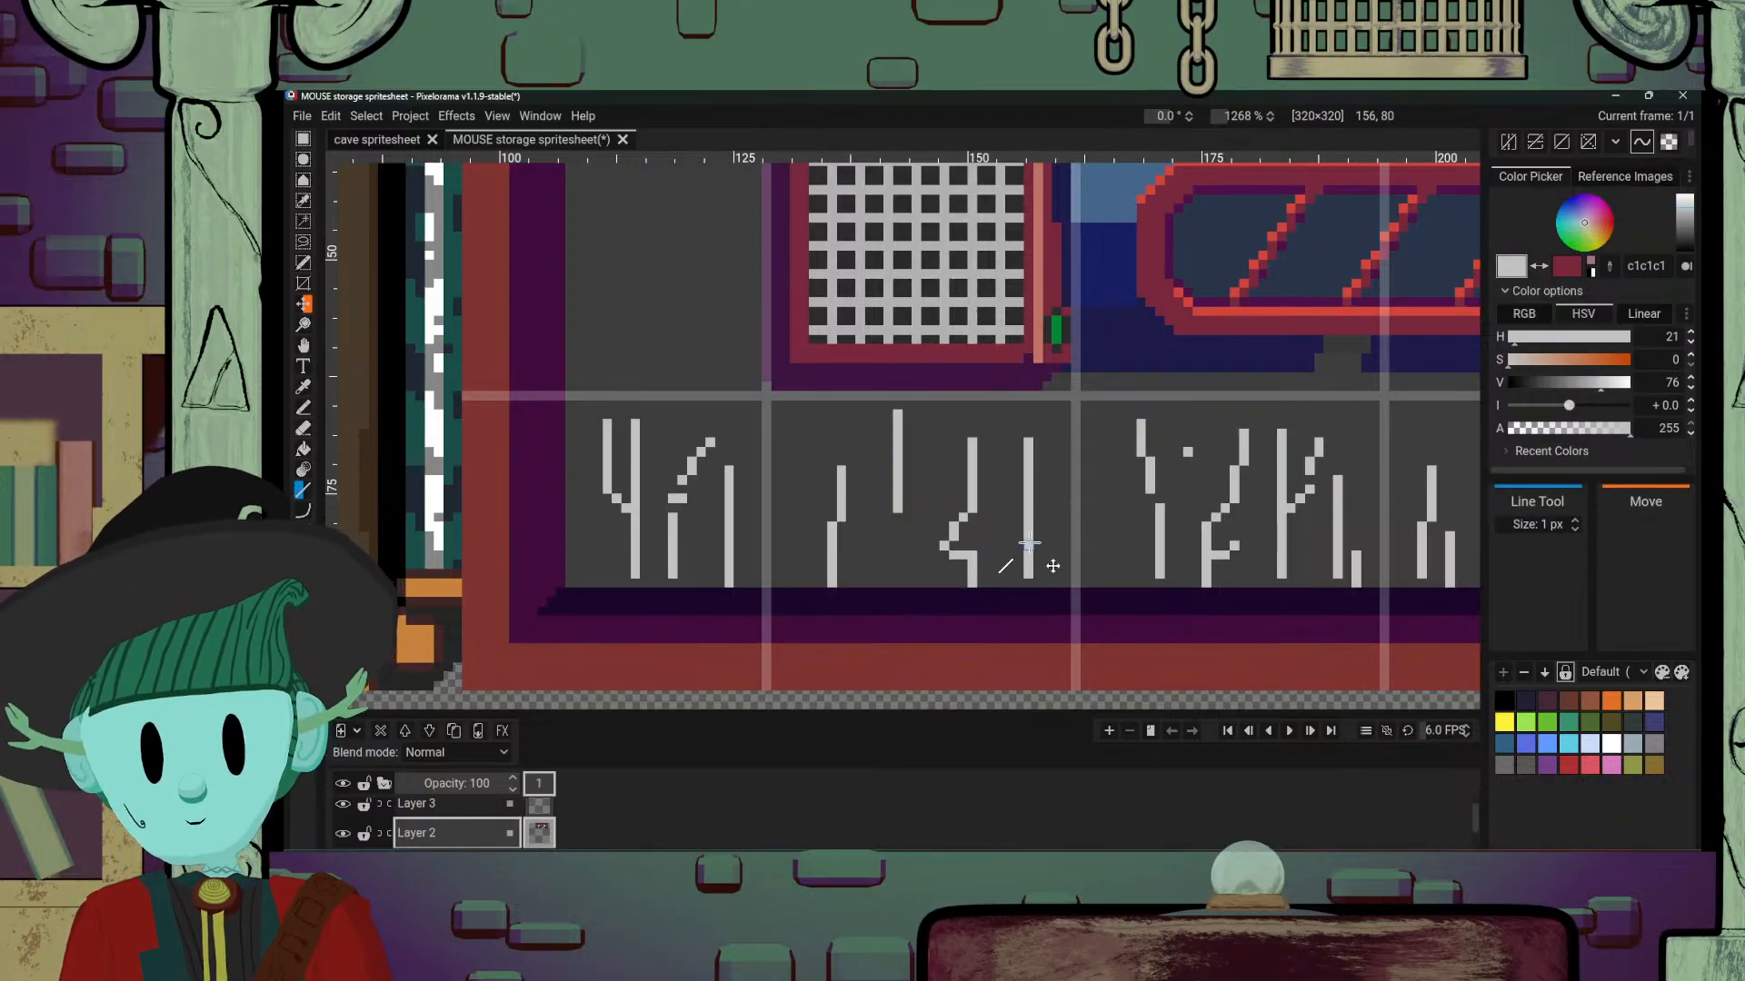
Step: Hide Layer 3's grid to review the circuit lines along the panel's lower edge, and show the grid again
scroll(1030, 544, "down", 10)
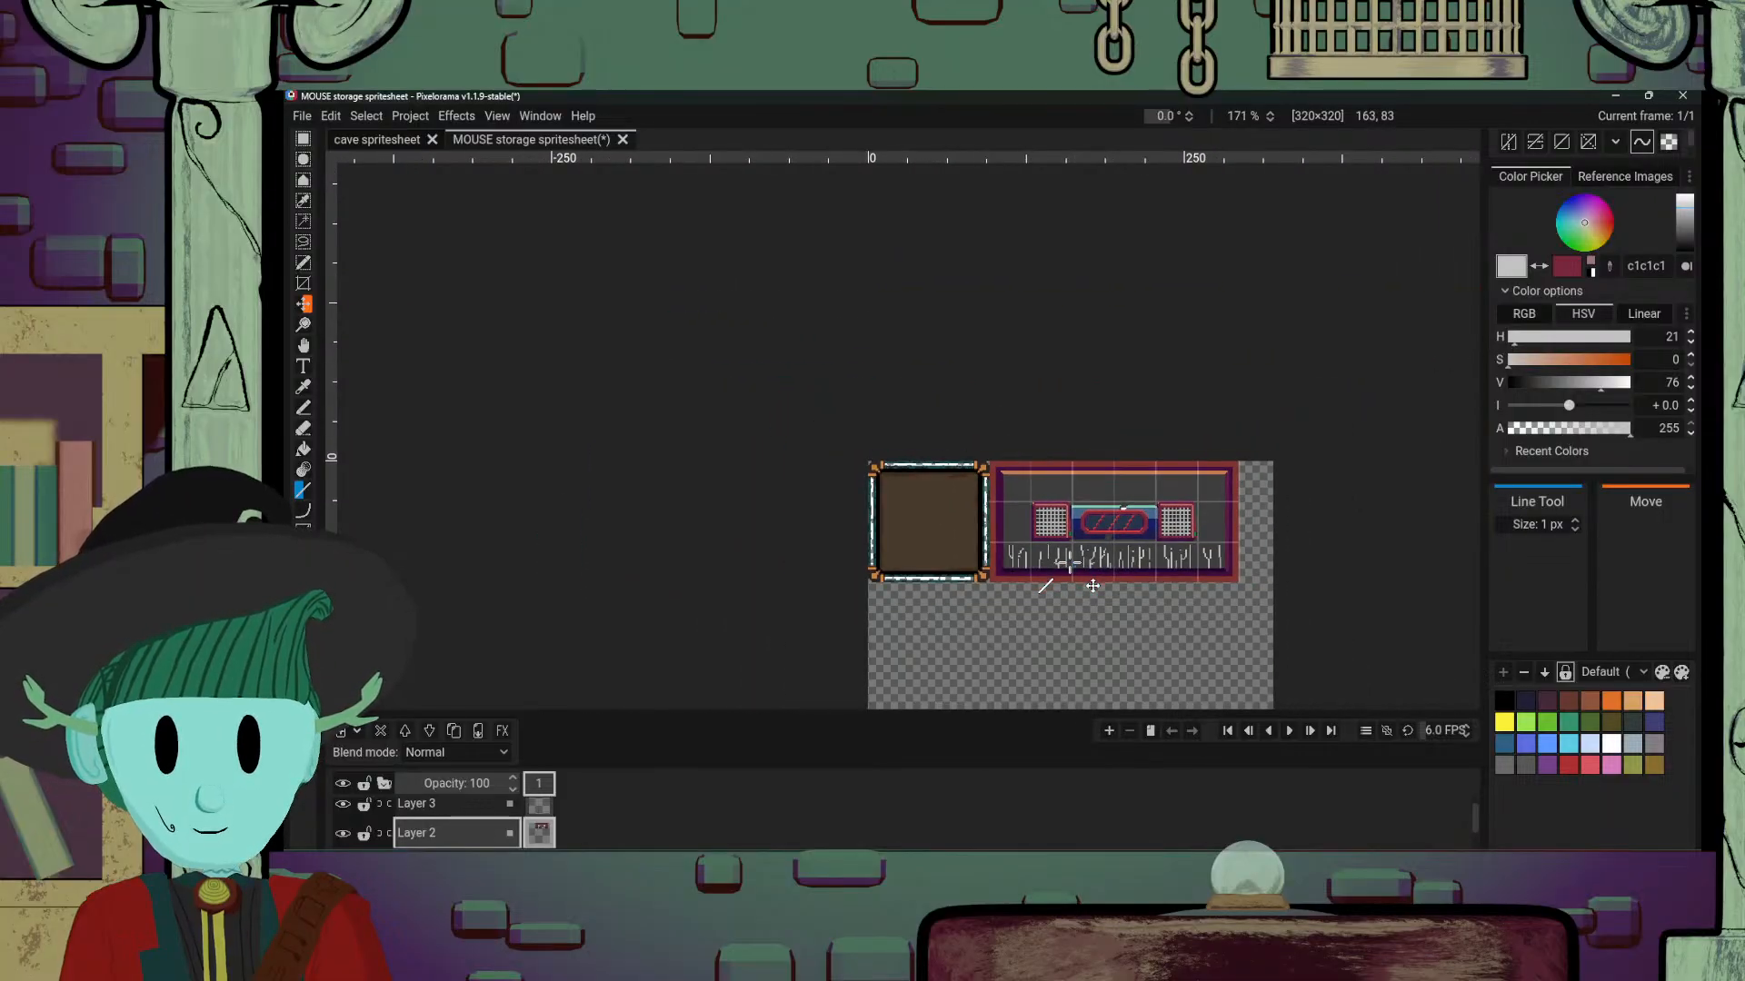
scroll(1092, 586, "up", 2)
scroll(1092, 586, "up", 2)
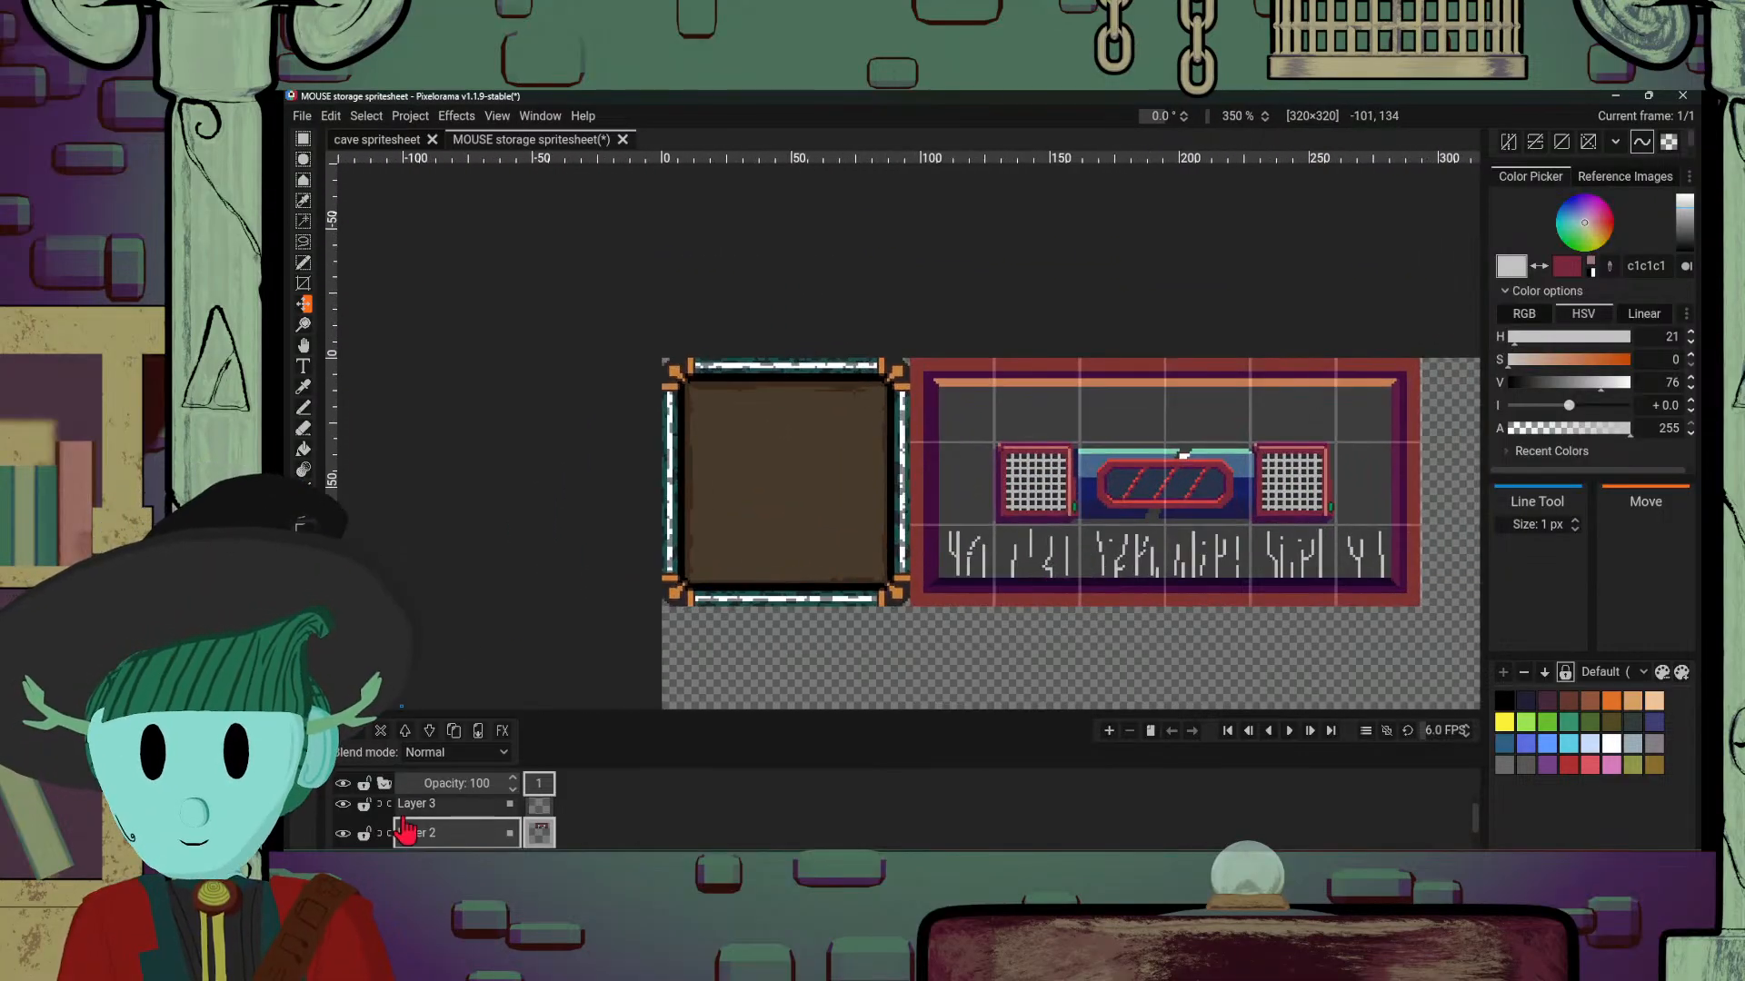
left_click(342, 804)
scroll(1392, 481, "down", 3)
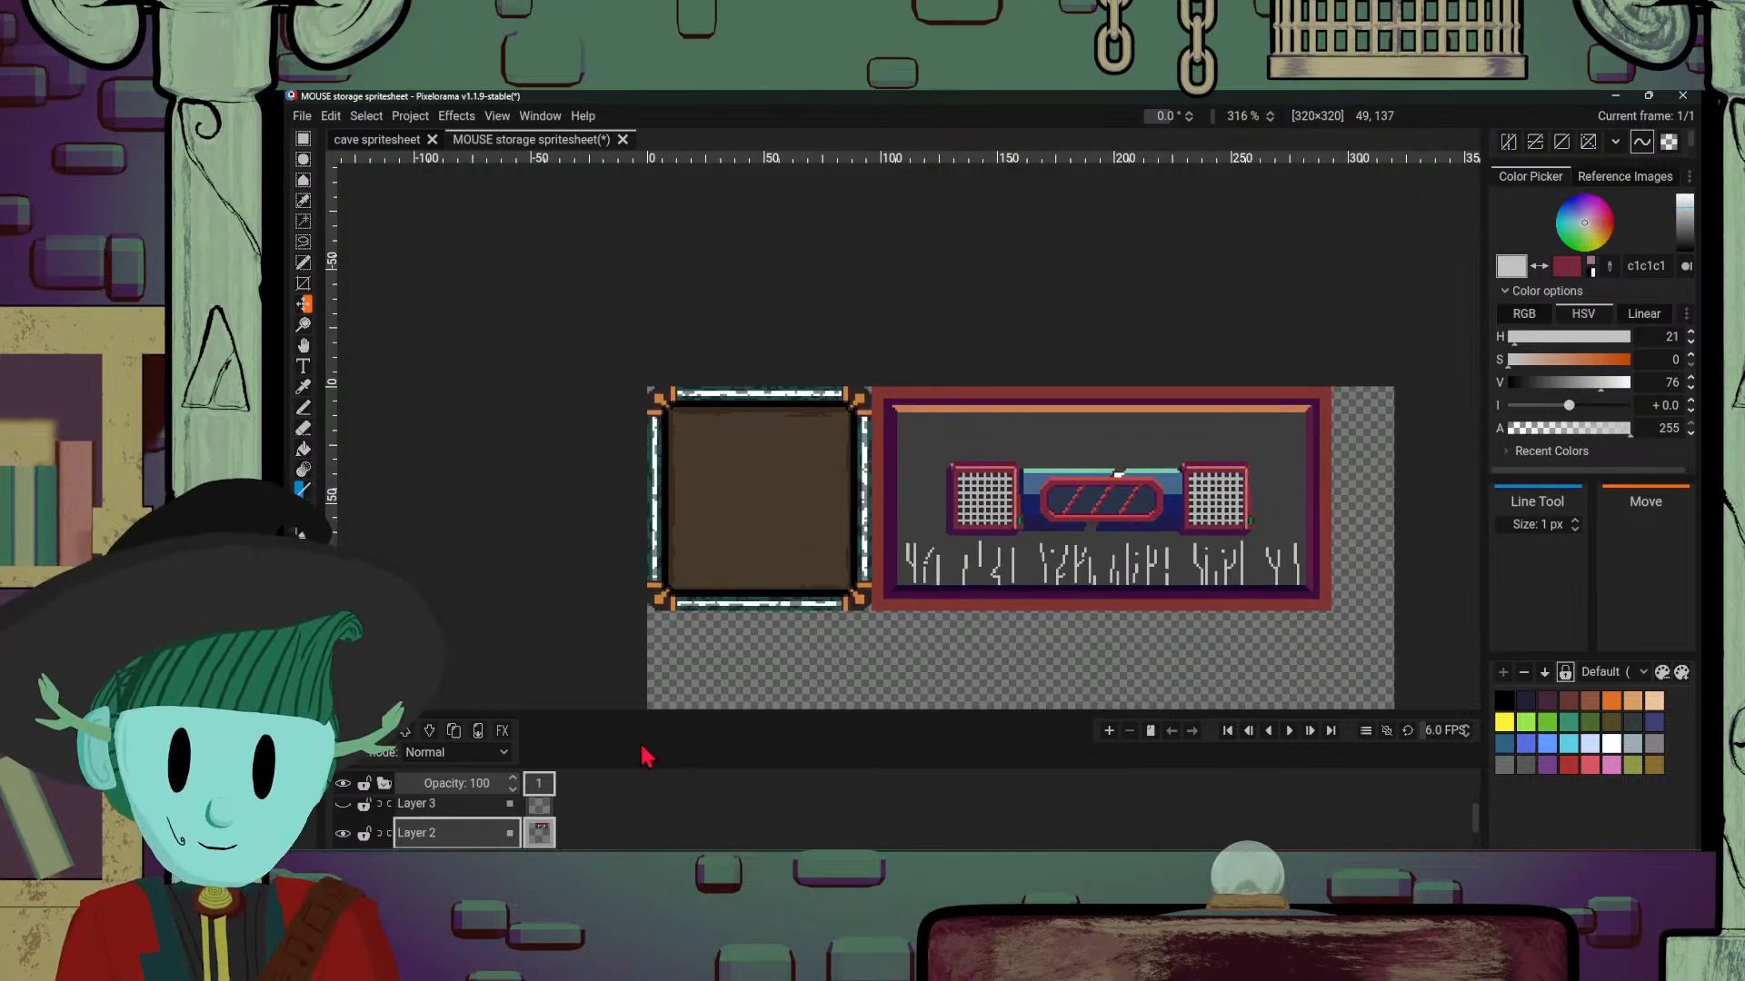
left_click(344, 830)
Step: Draw five straight and stepped horizontal 1 px circuit lines with loose end dots in the cell between the panel's left edge and left grille
scroll(936, 527, "up", 8)
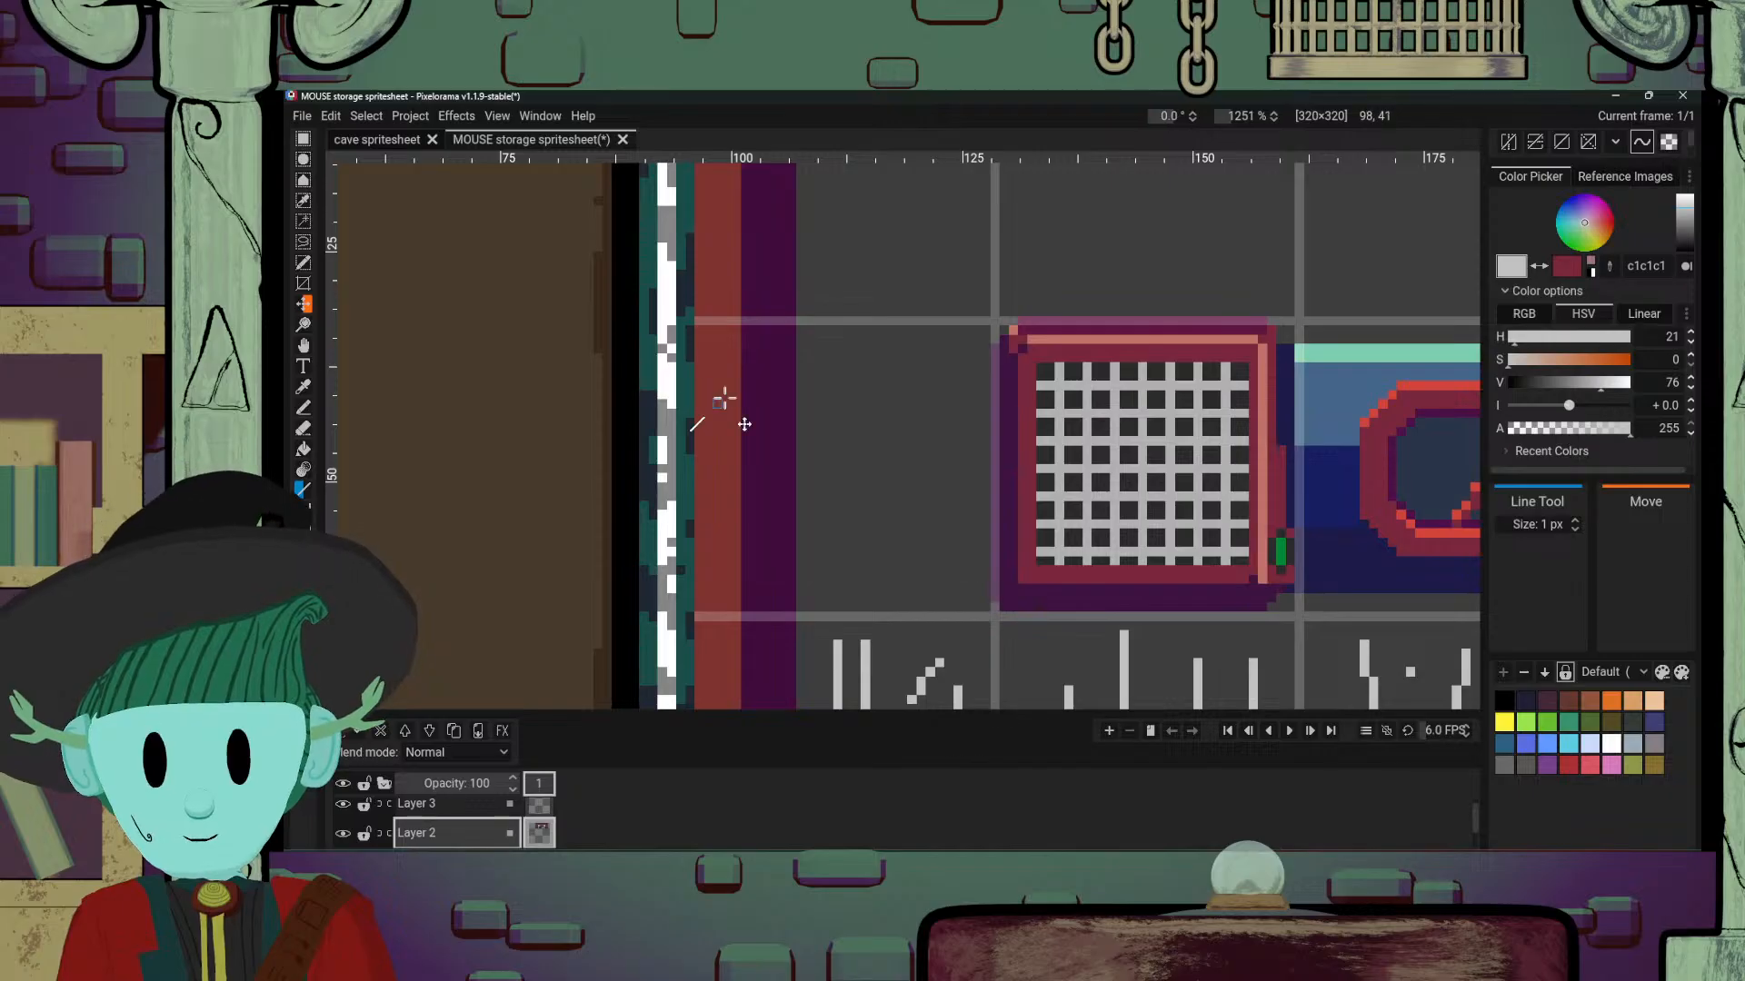
left_click_drag(801, 368, 934, 377)
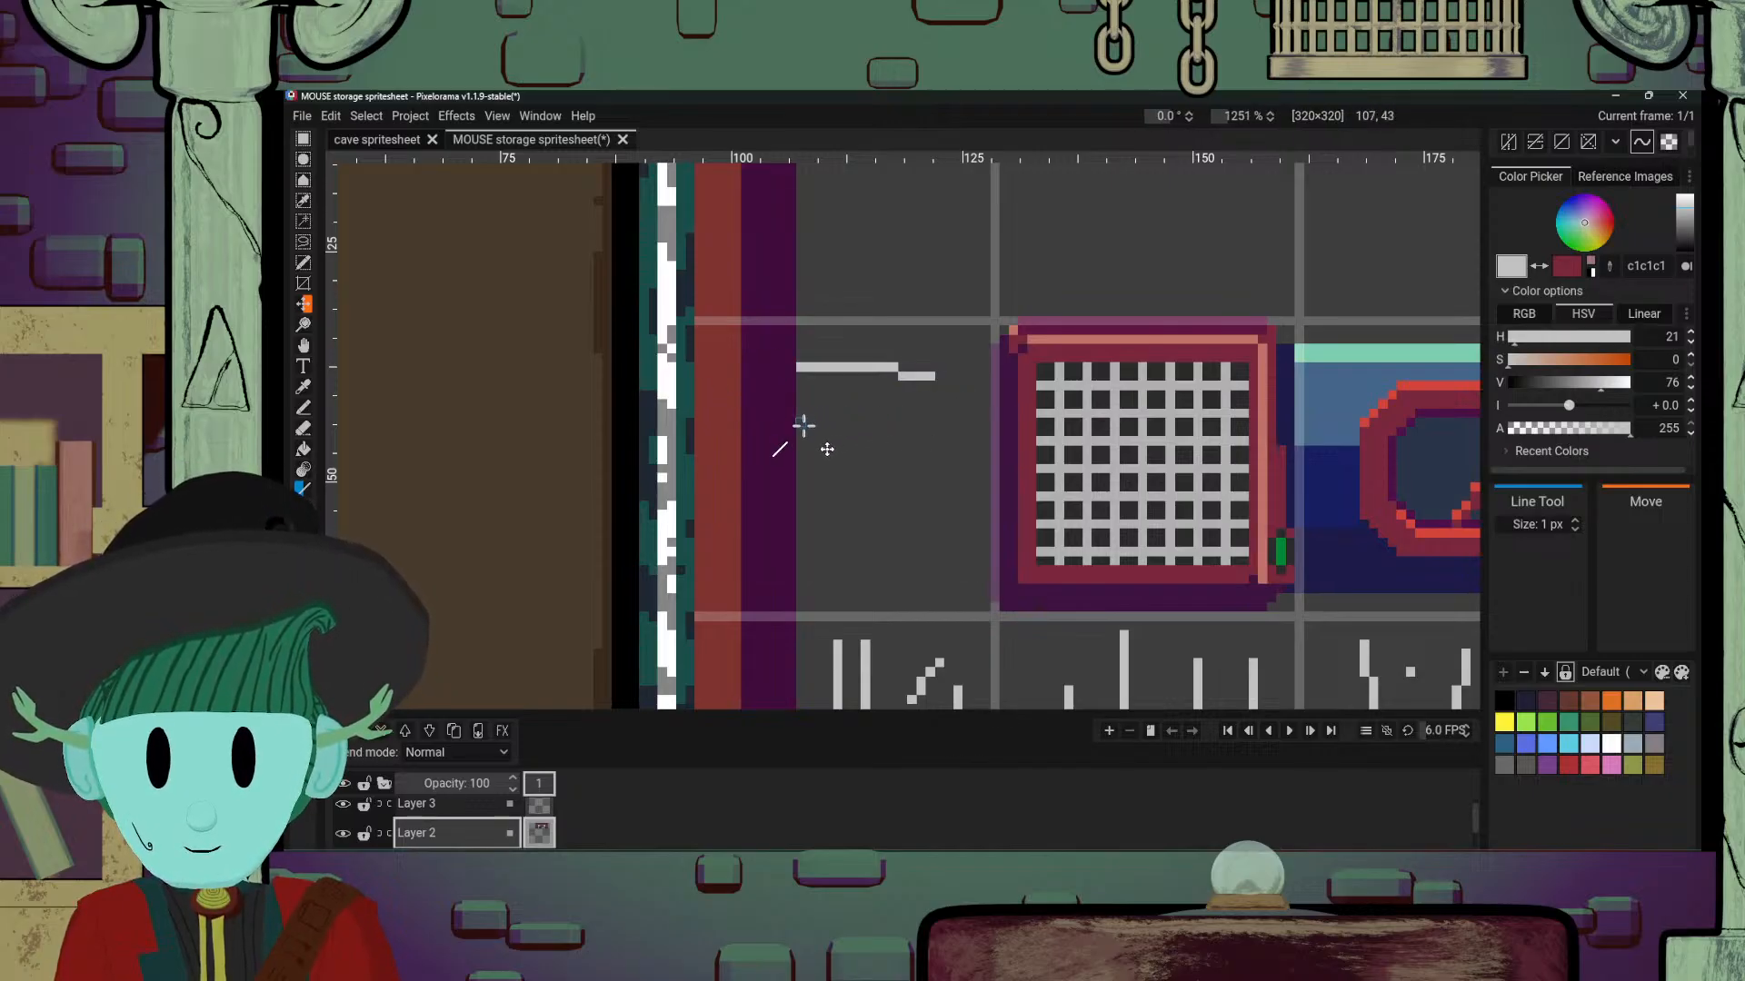
mouse_move(803, 424)
left_mouse_down()
mouse_move(922, 422)
mouse_move(950, 459)
left_mouse_up()
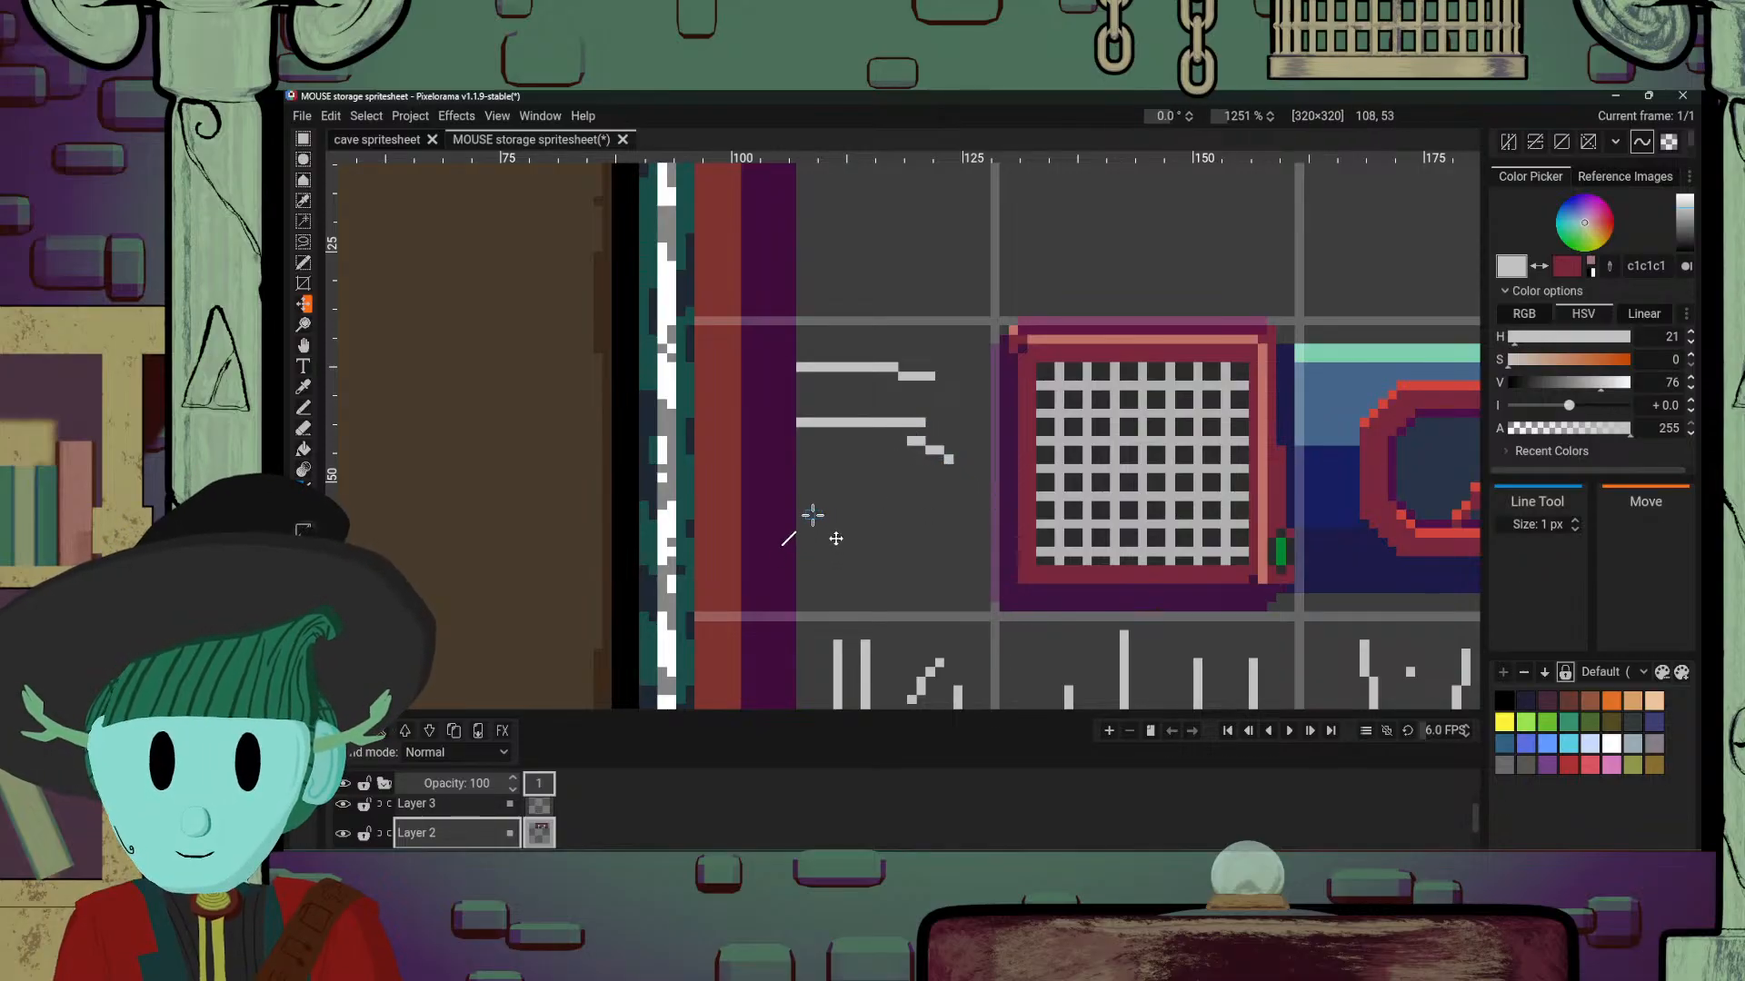
left_click_drag(805, 517, 874, 543)
left_click(902, 542)
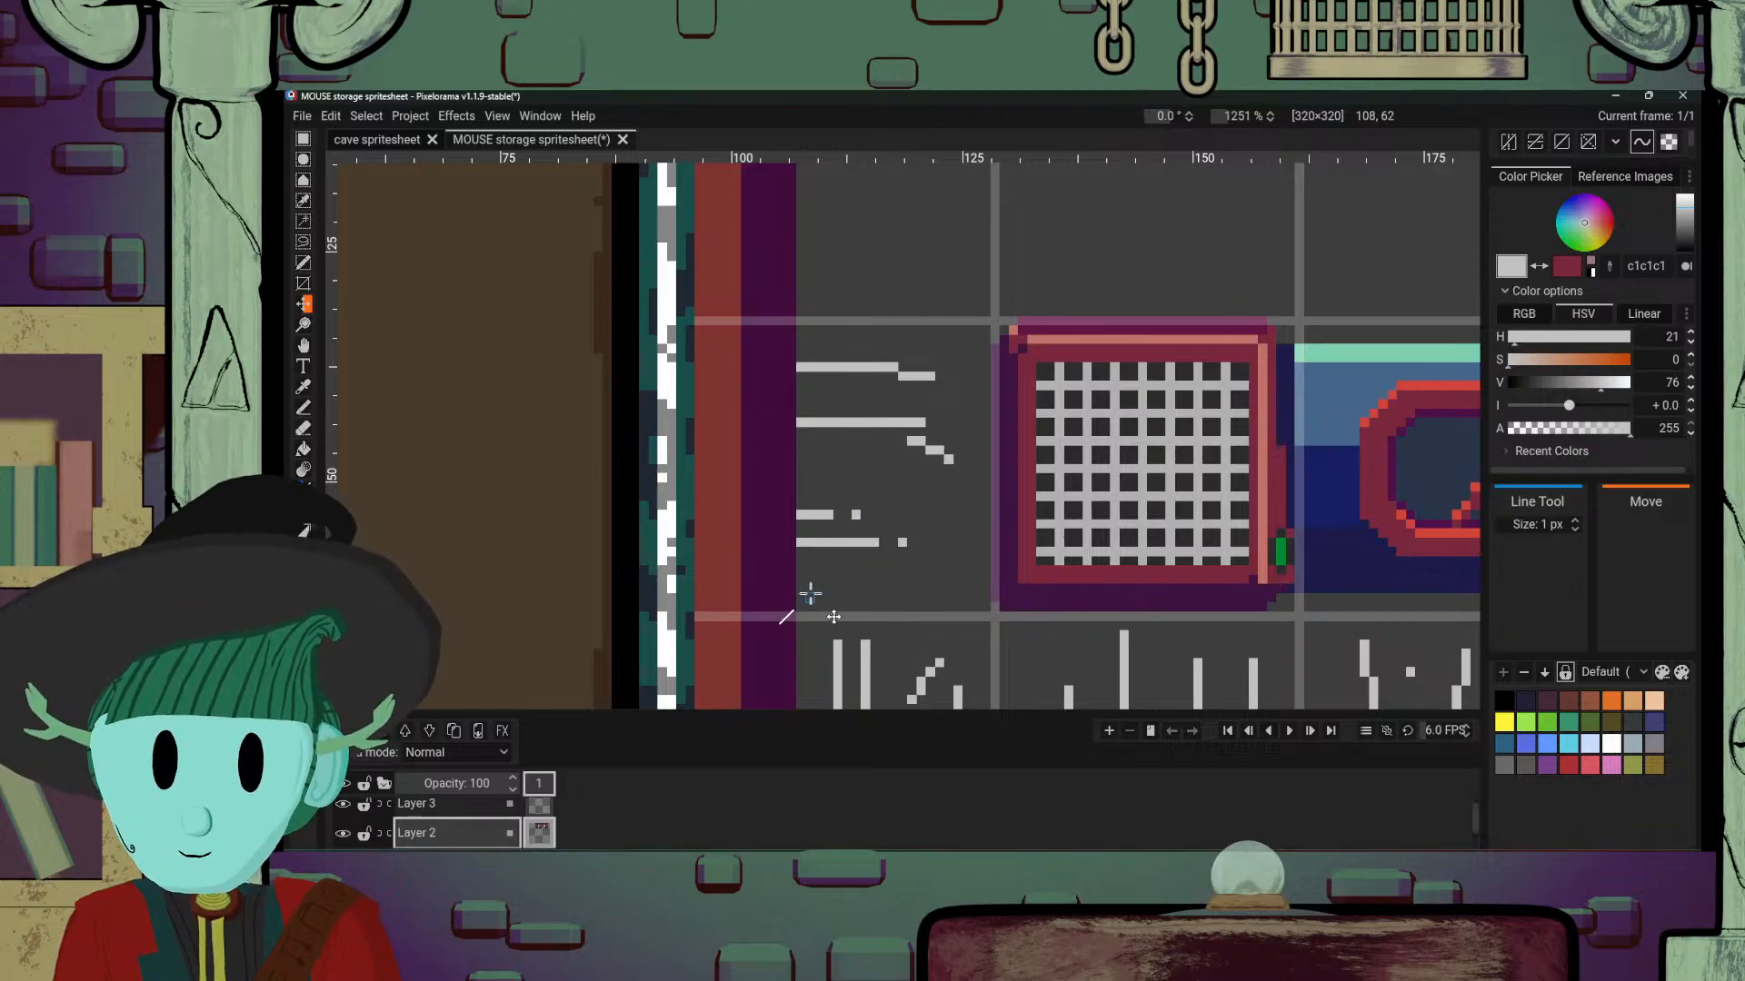
left_click_drag(809, 597, 945, 579)
left_click(958, 569)
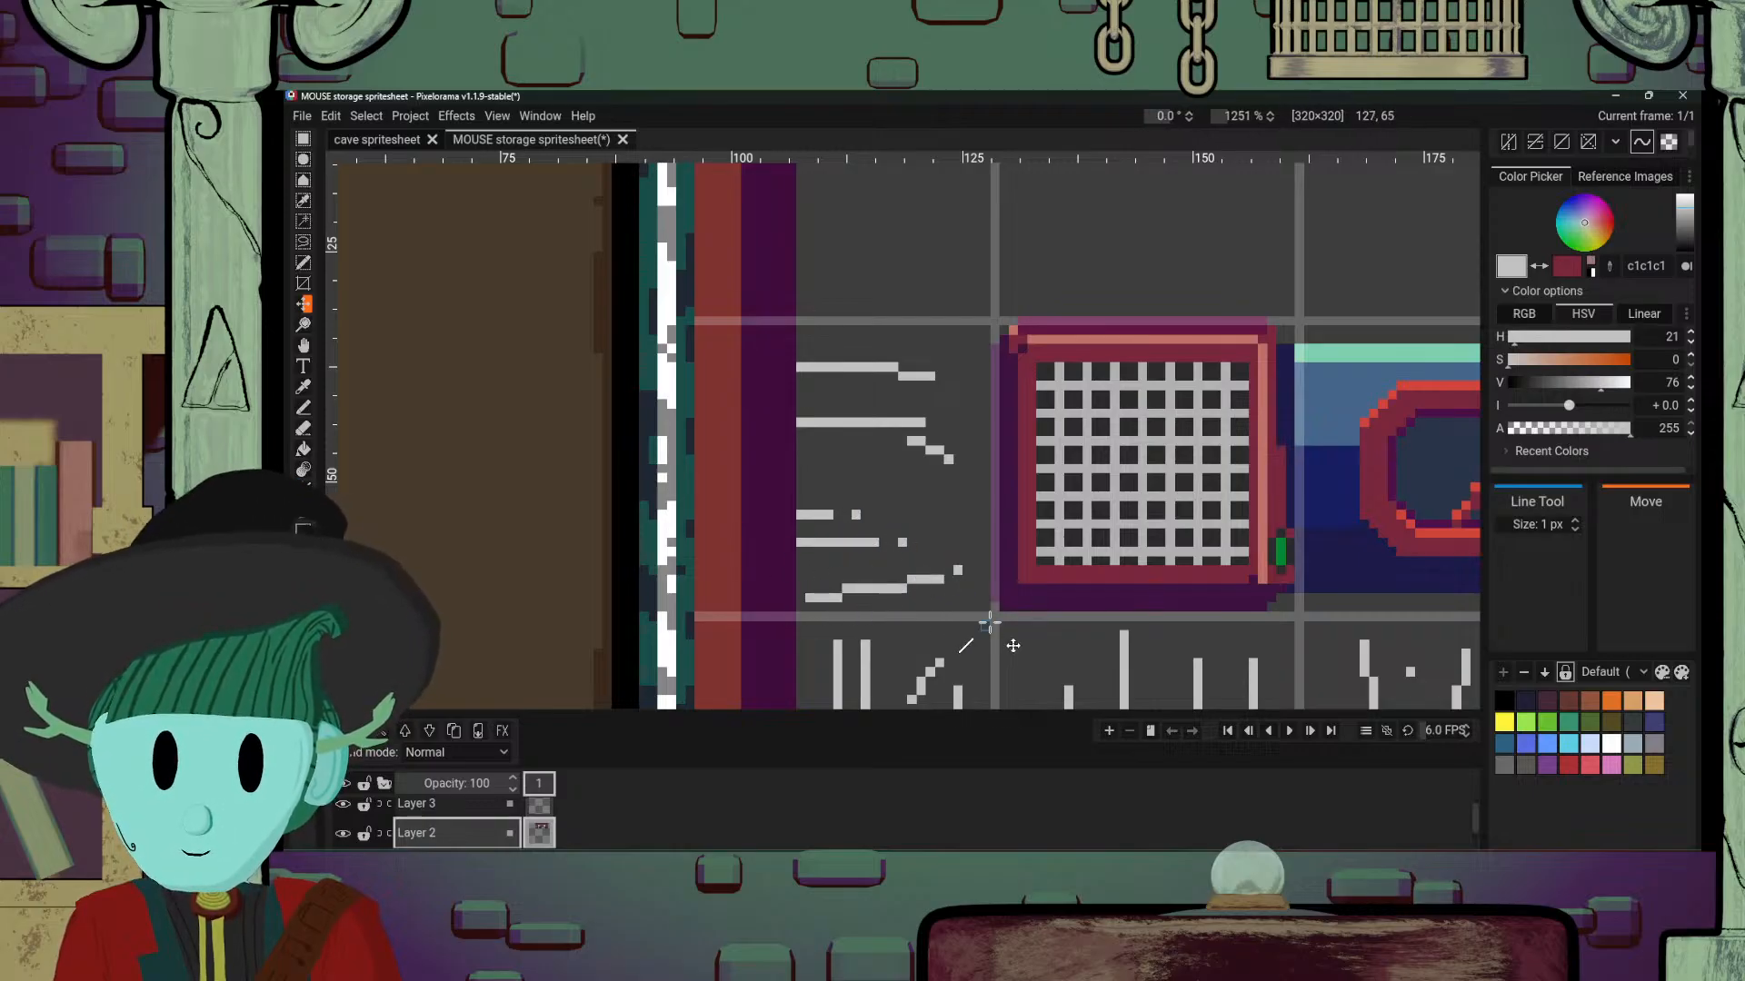
Step: Draw horizontal circuit lines, linked bent branches and loose dots in the cell between the right grille and the panel's right edge
scroll(966, 545, "down", 8)
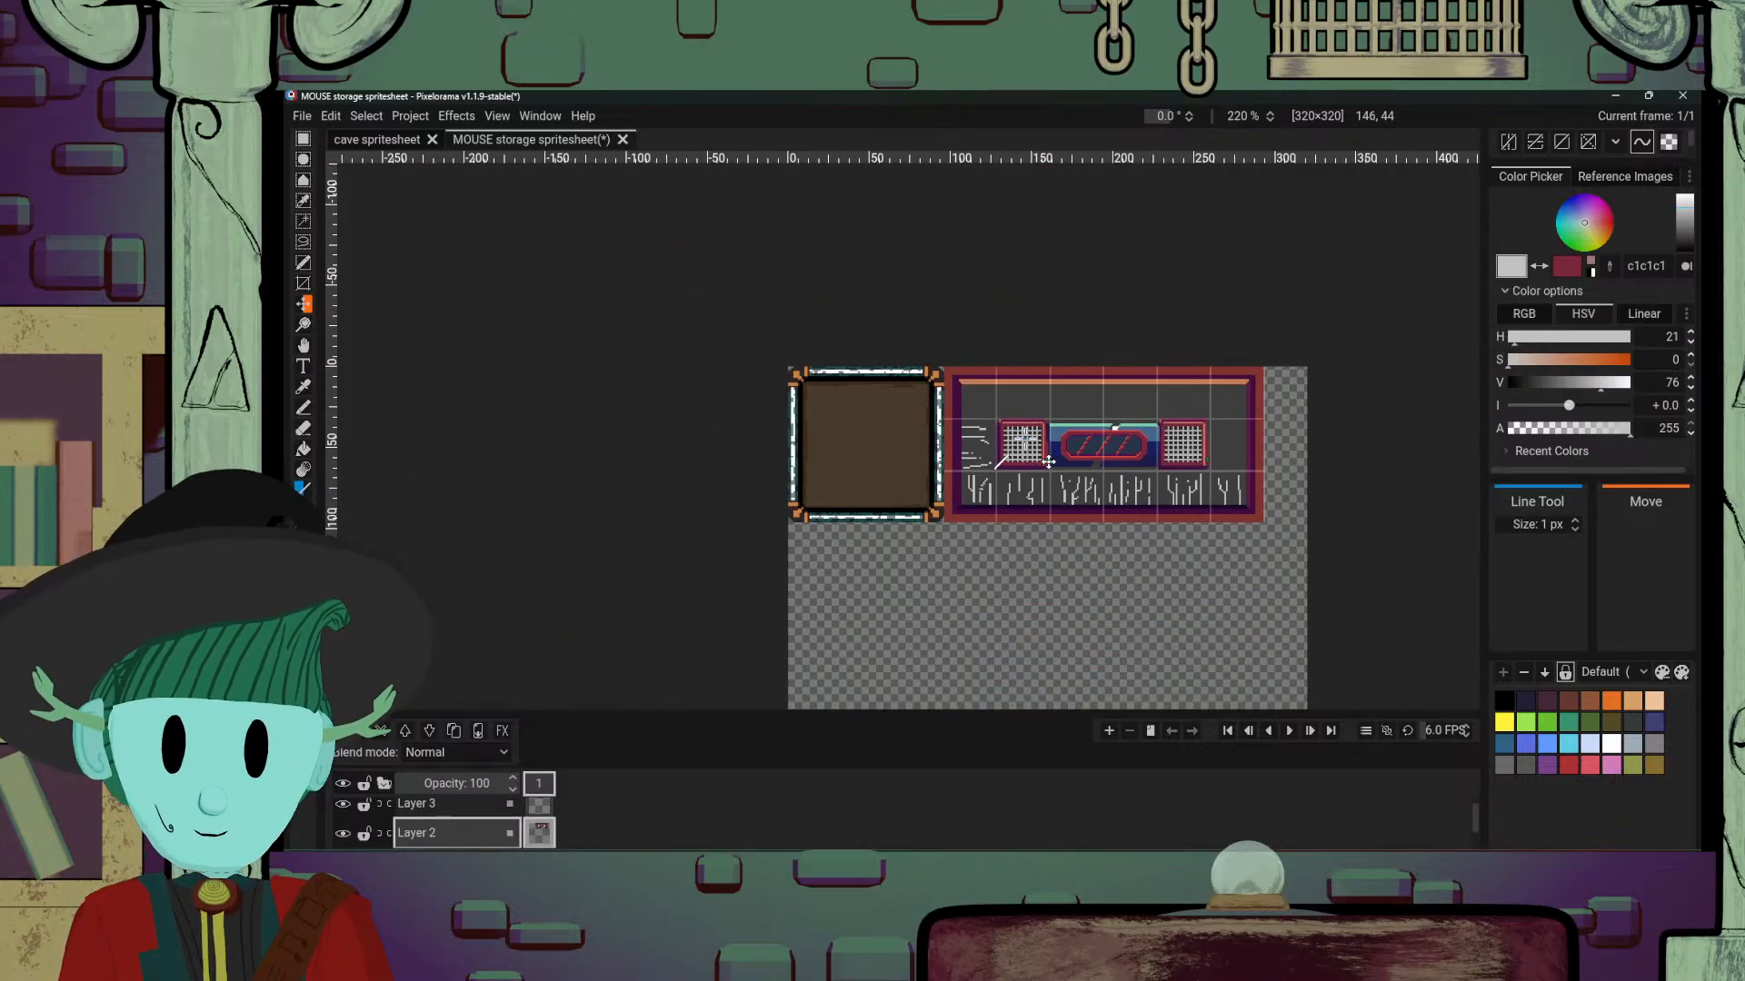
scroll(1181, 536, "up", 7)
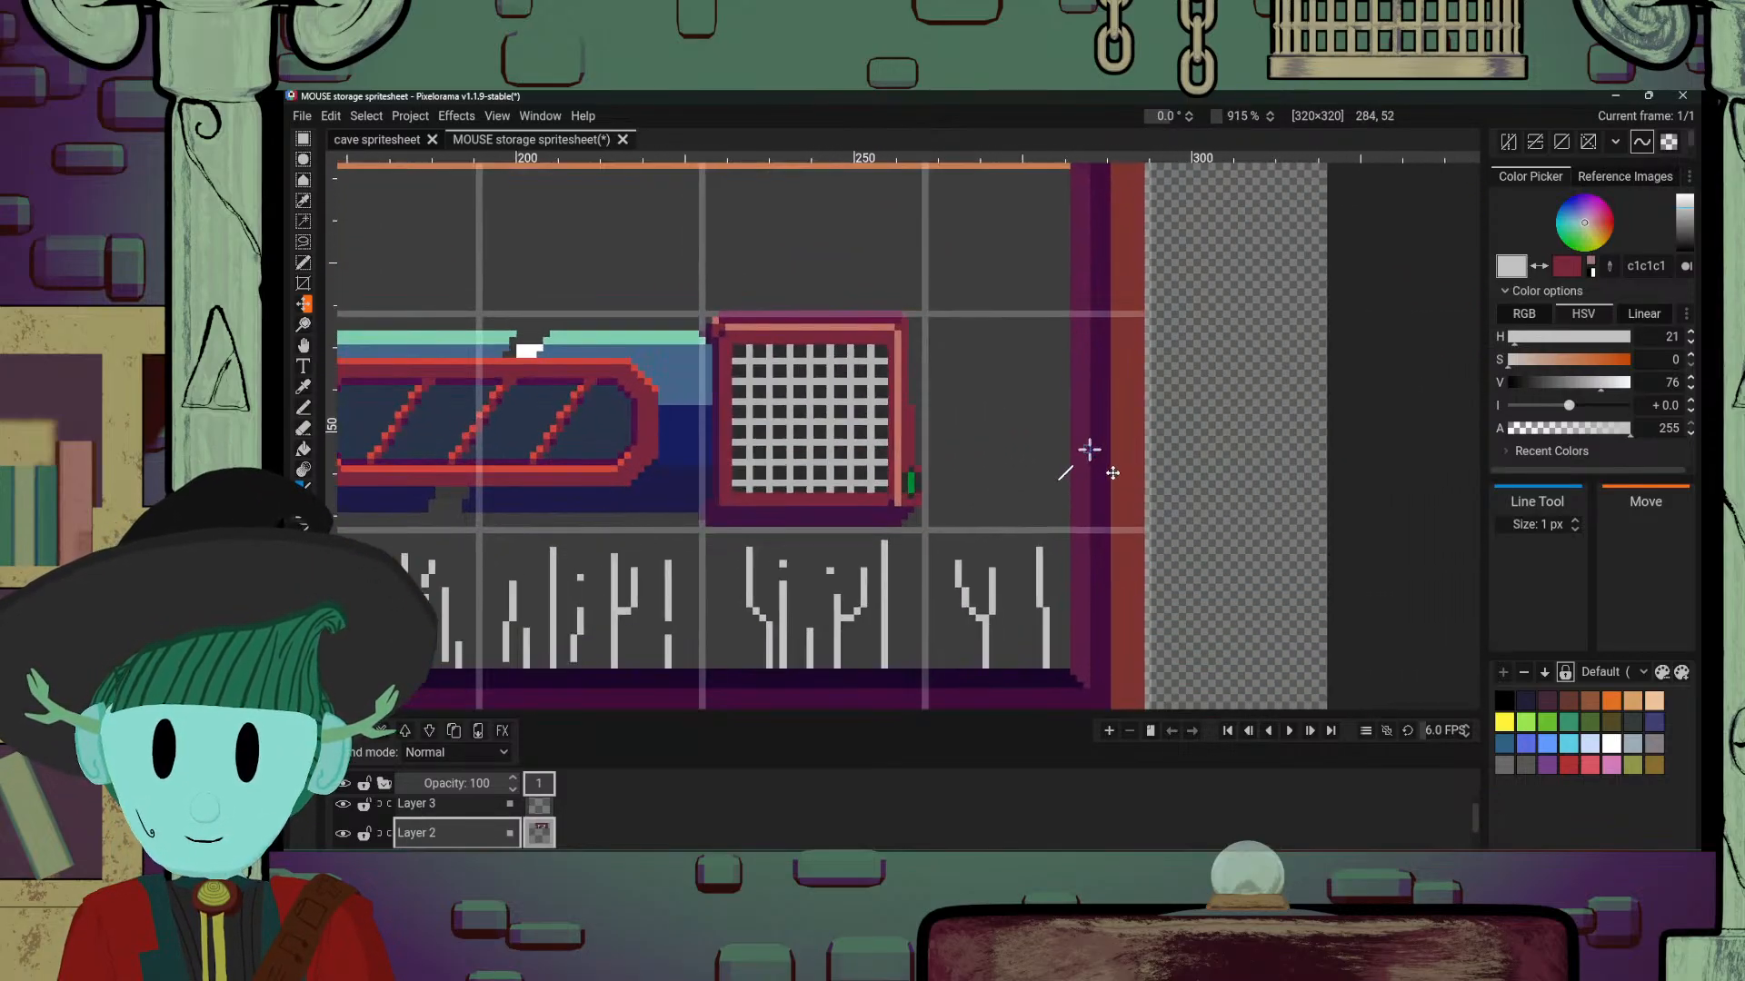
scroll(1074, 515, "up", 2)
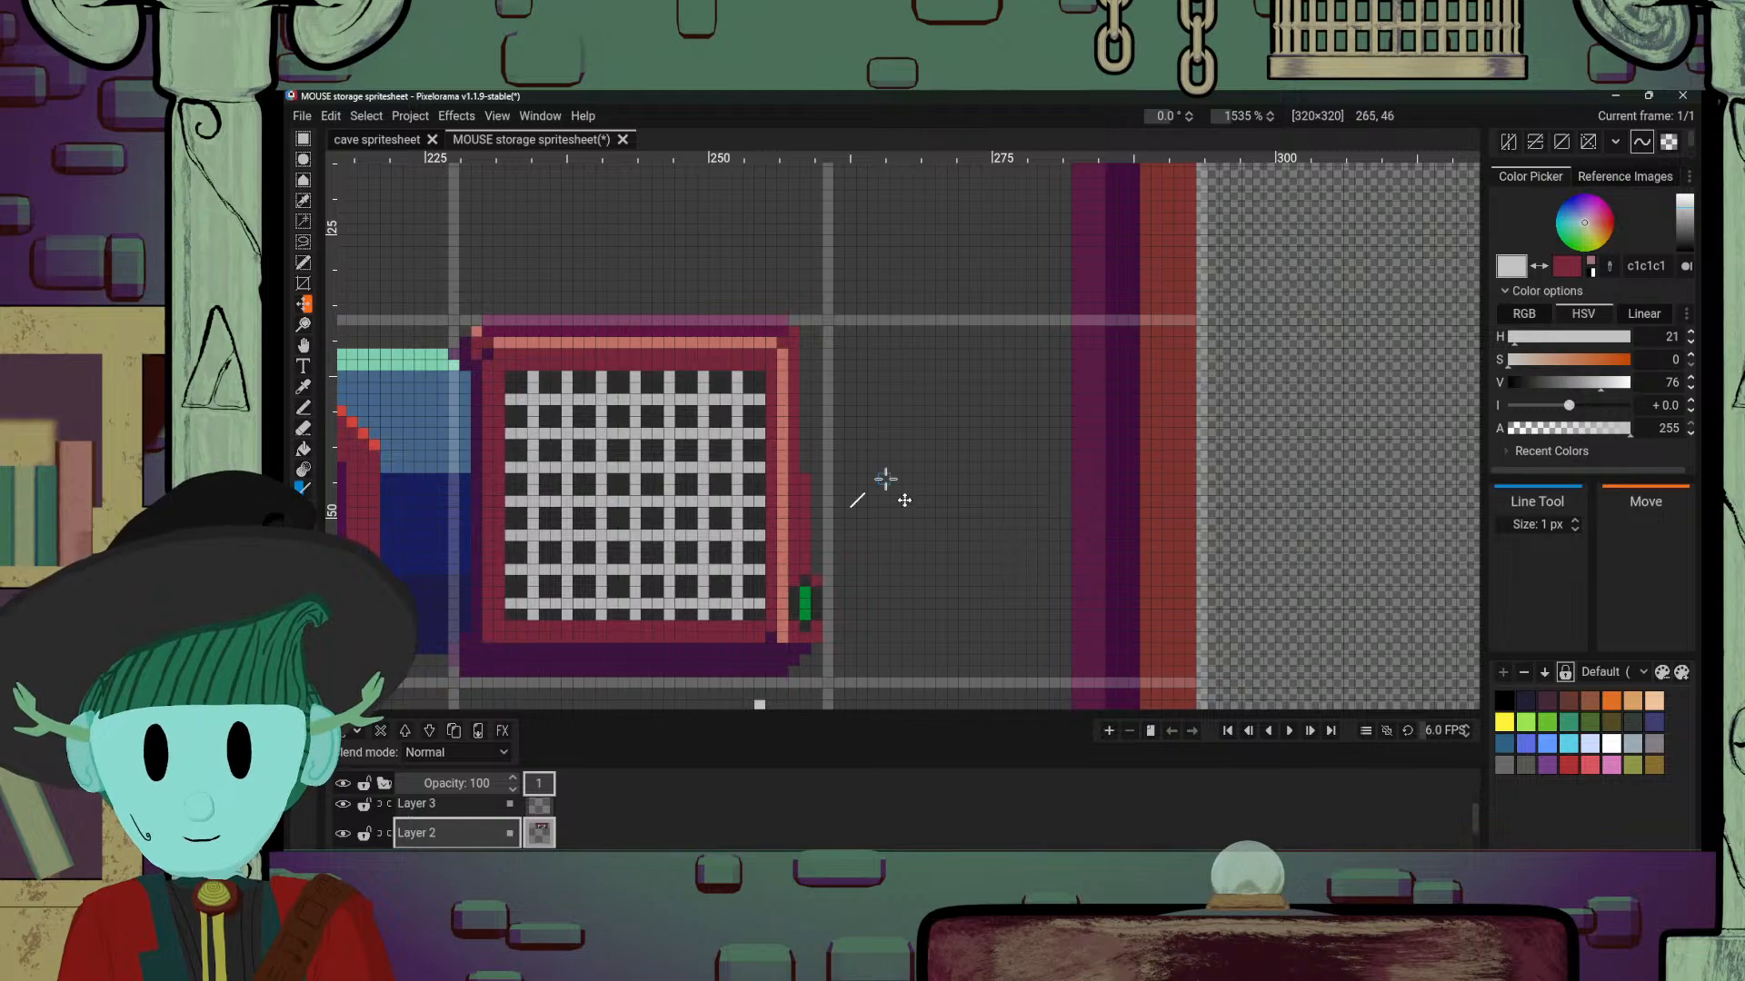
left_click_drag(905, 603, 1057, 604)
left_click_drag(900, 501, 1047, 501)
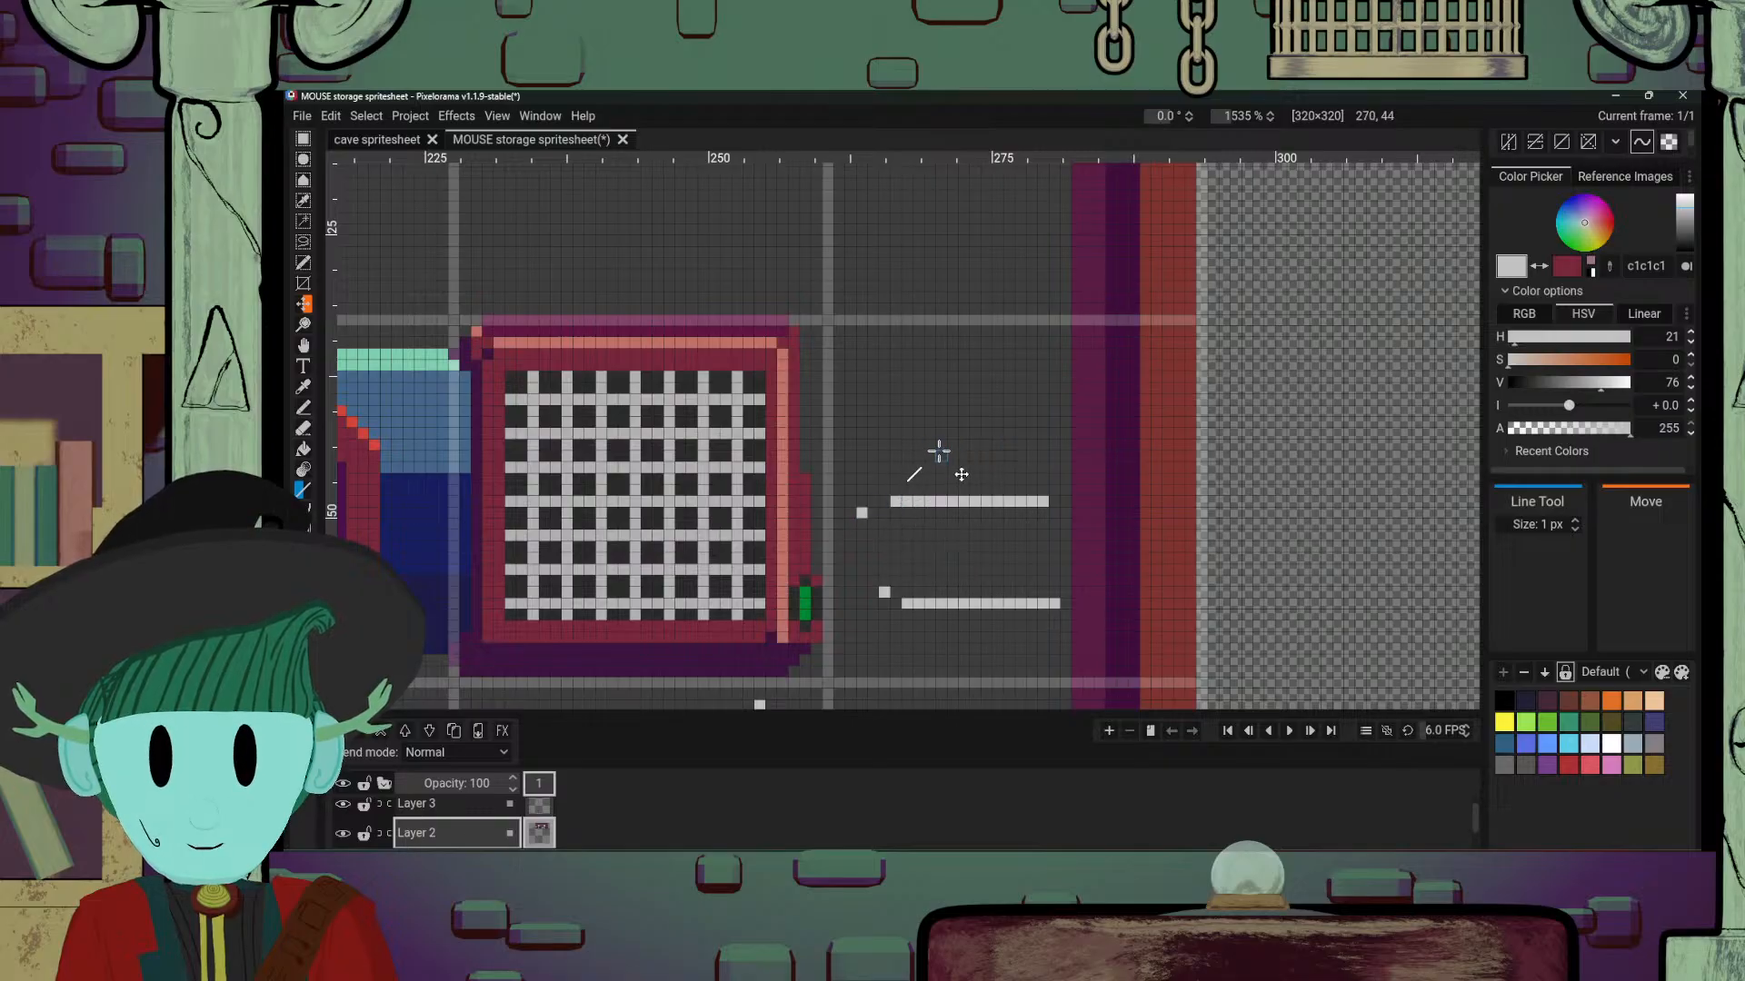
mouse_move(896, 570)
left_mouse_down()
mouse_move(952, 523)
mouse_move(945, 474)
mouse_move(995, 462)
mouse_move(916, 467)
left_mouse_up()
mouse_move(882, 389)
left_mouse_down()
mouse_move(1059, 389)
mouse_move(997, 434)
left_mouse_up()
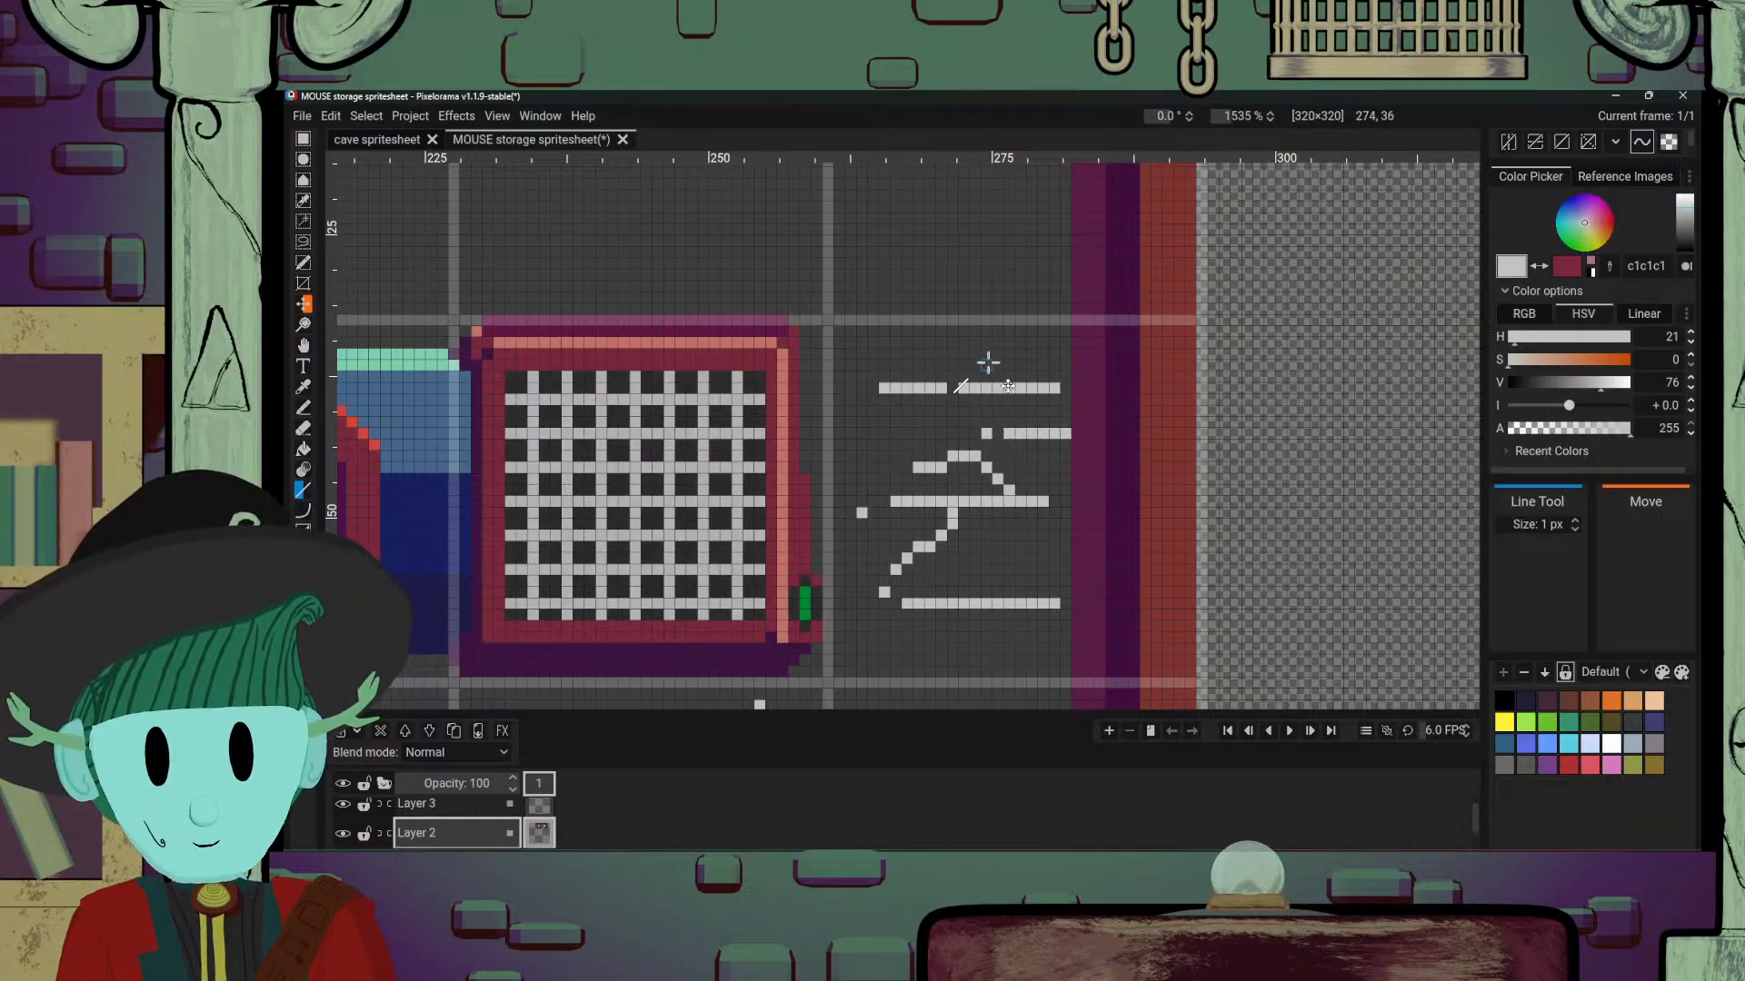
left_click_drag(1064, 569, 1004, 570)
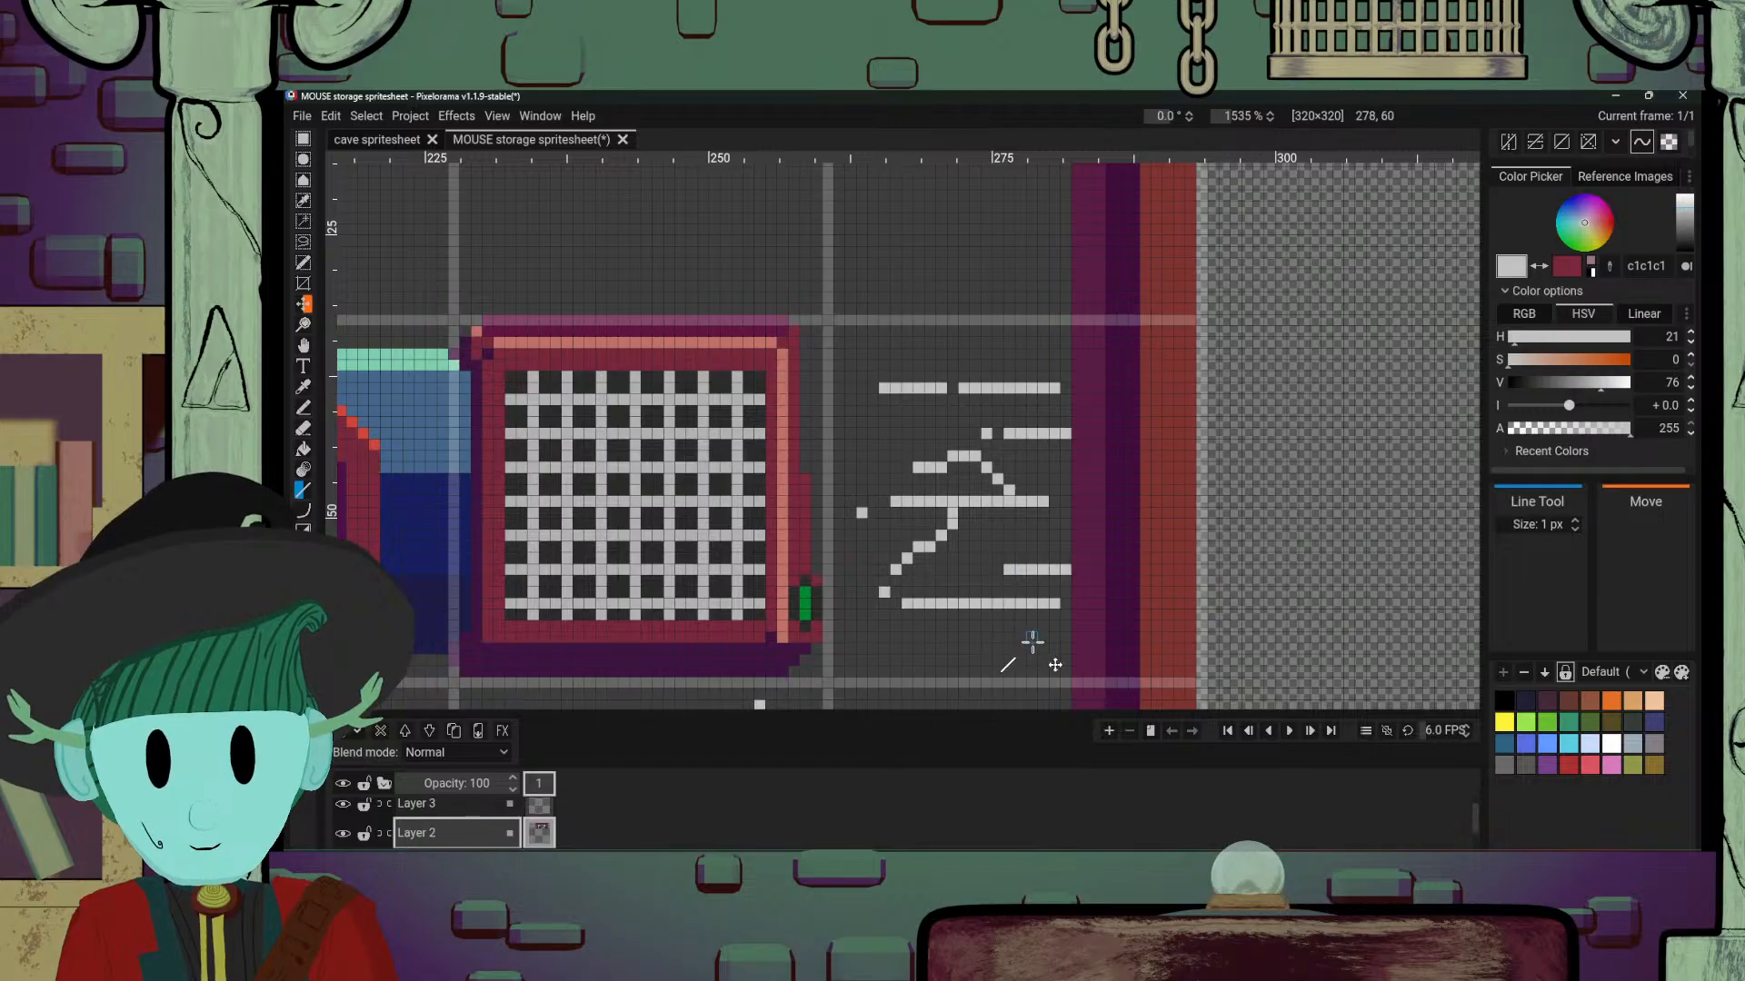
left_click_drag(1065, 661, 949, 661)
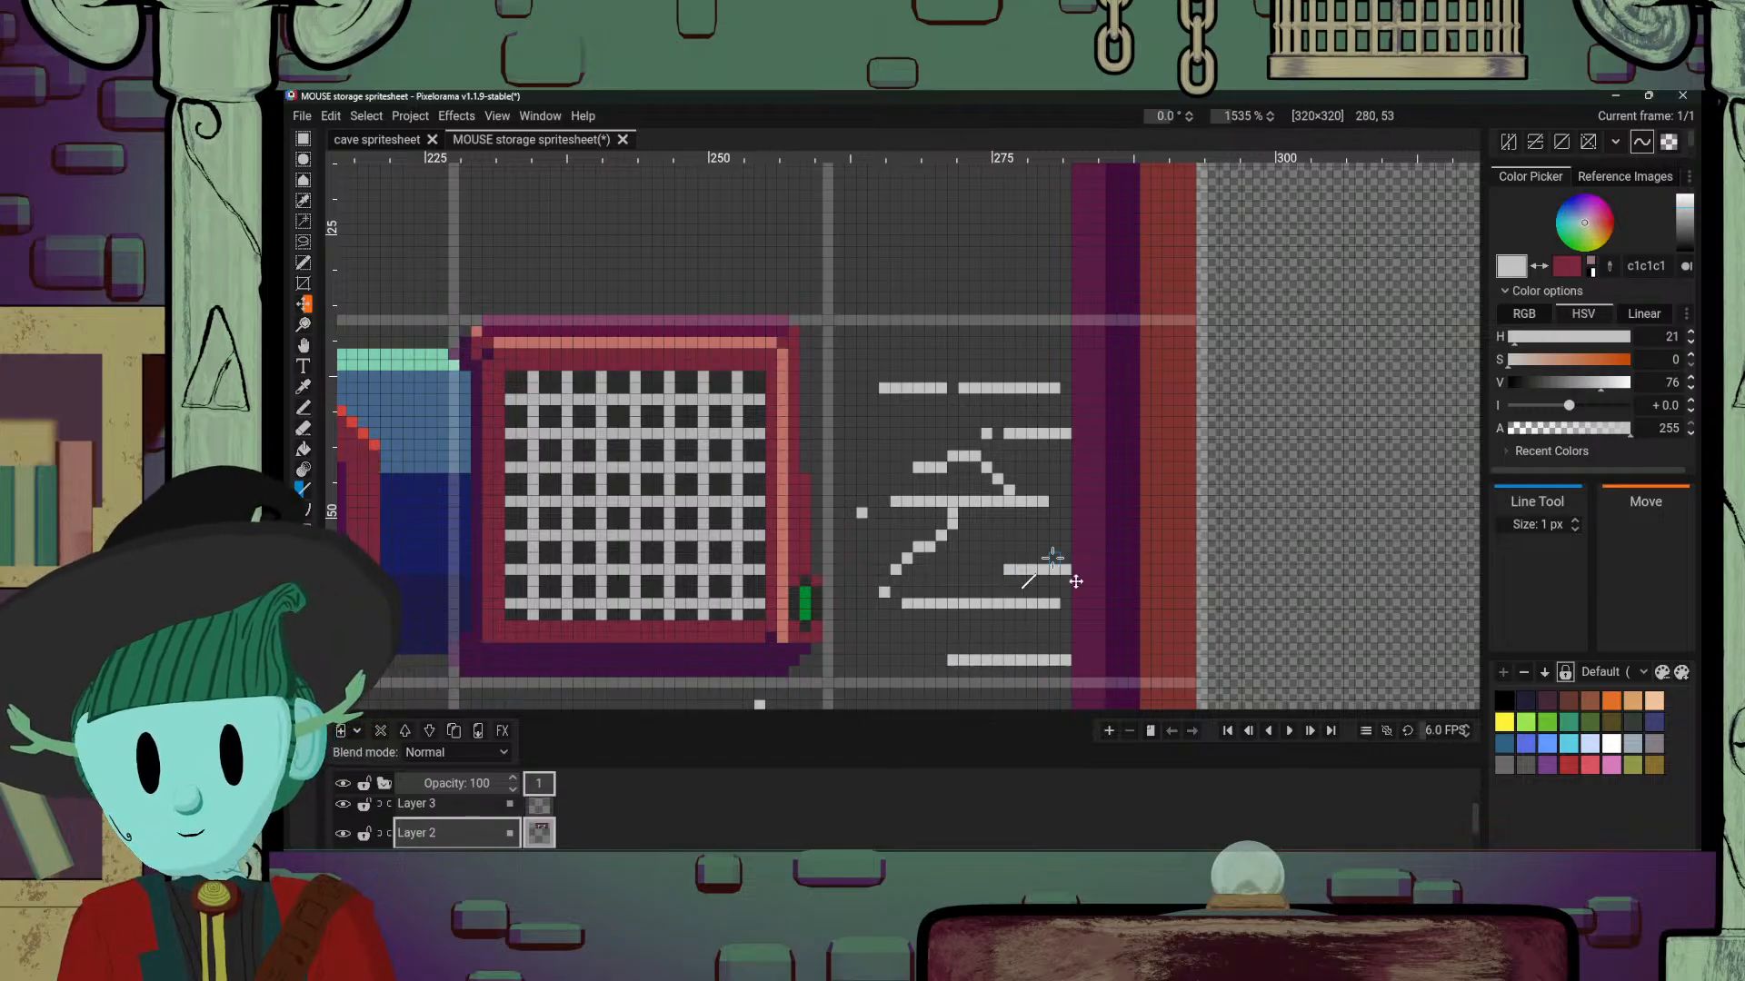
Step: Draw bent and straight circuit lines with loose dots hanging from the panel's top edge in the cell above the right grille
scroll(1152, 546, "down", 8)
scroll(1151, 546, "down", 2)
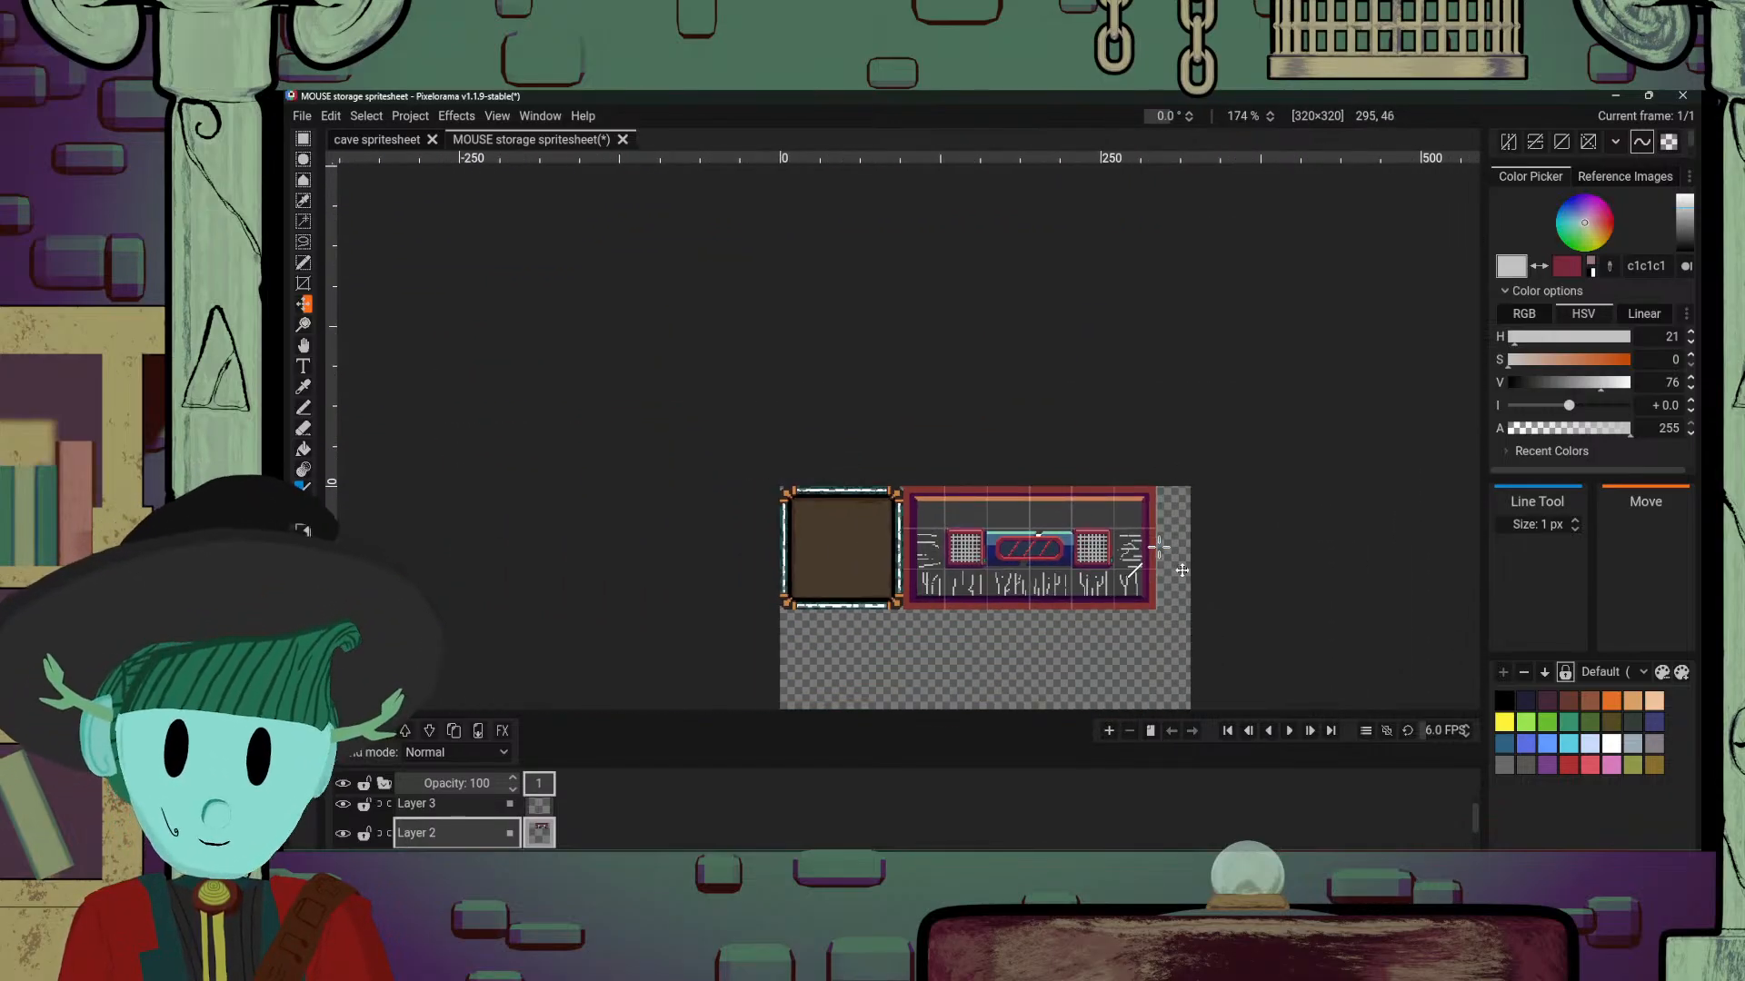
scroll(1159, 546, "up", 5)
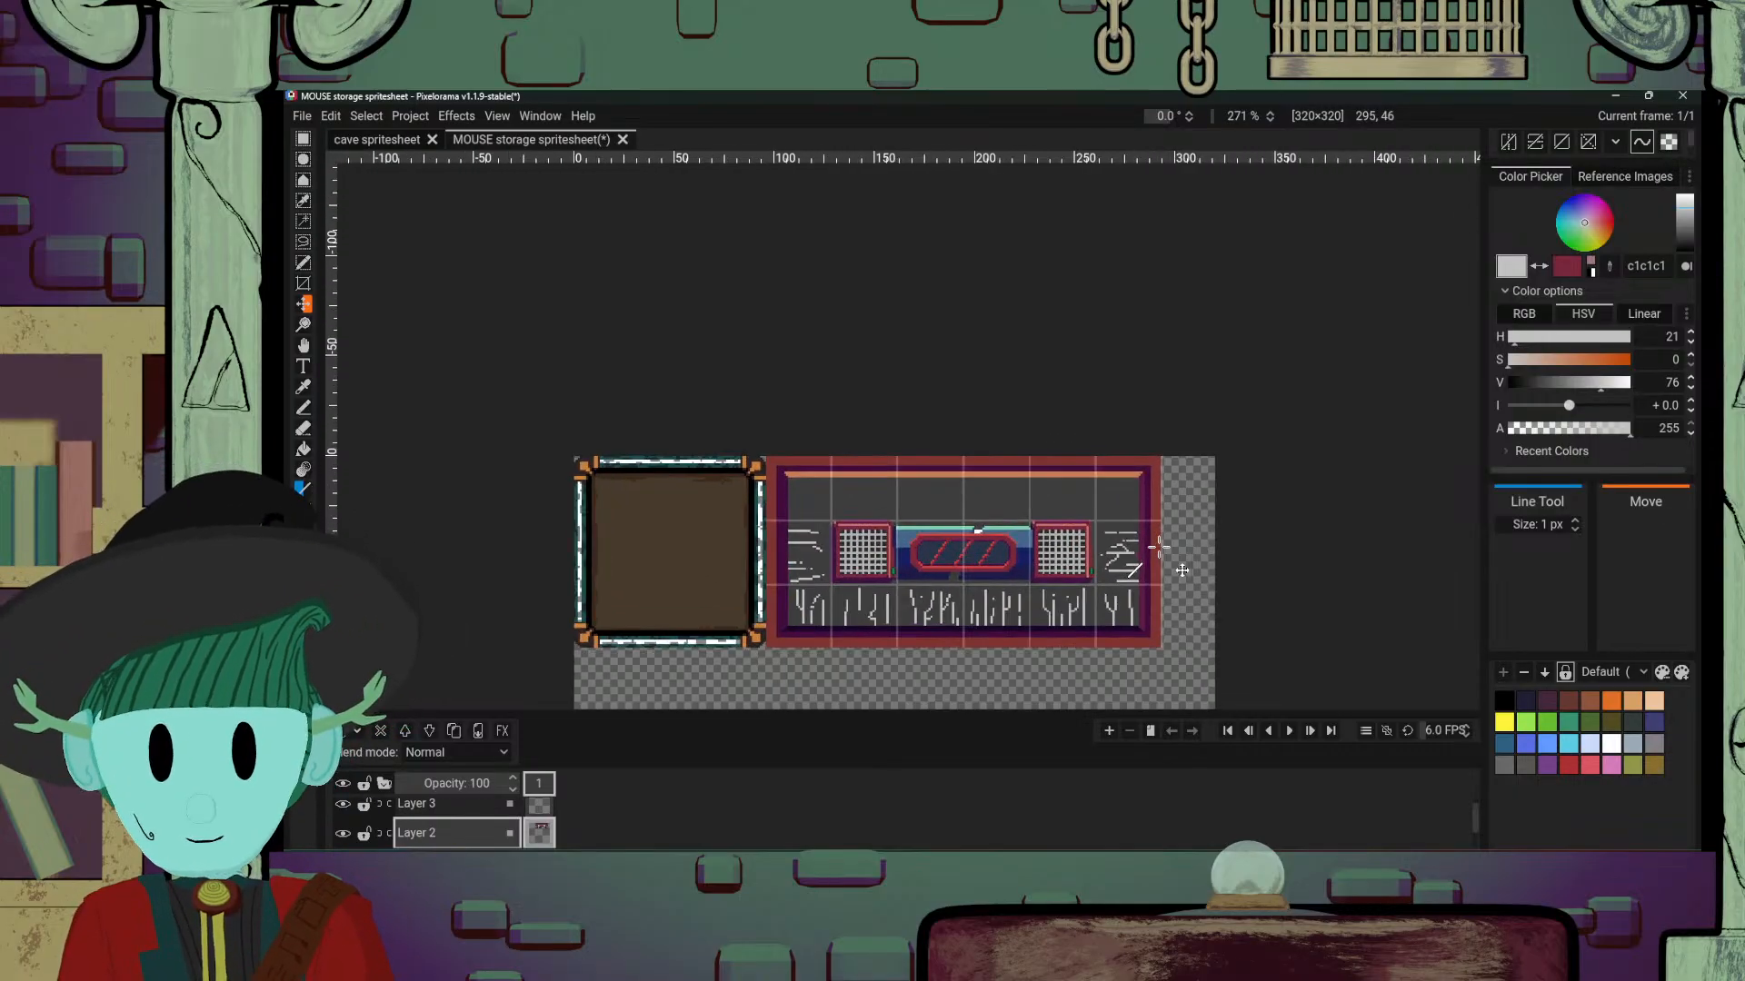
scroll(1159, 546, "up", 3)
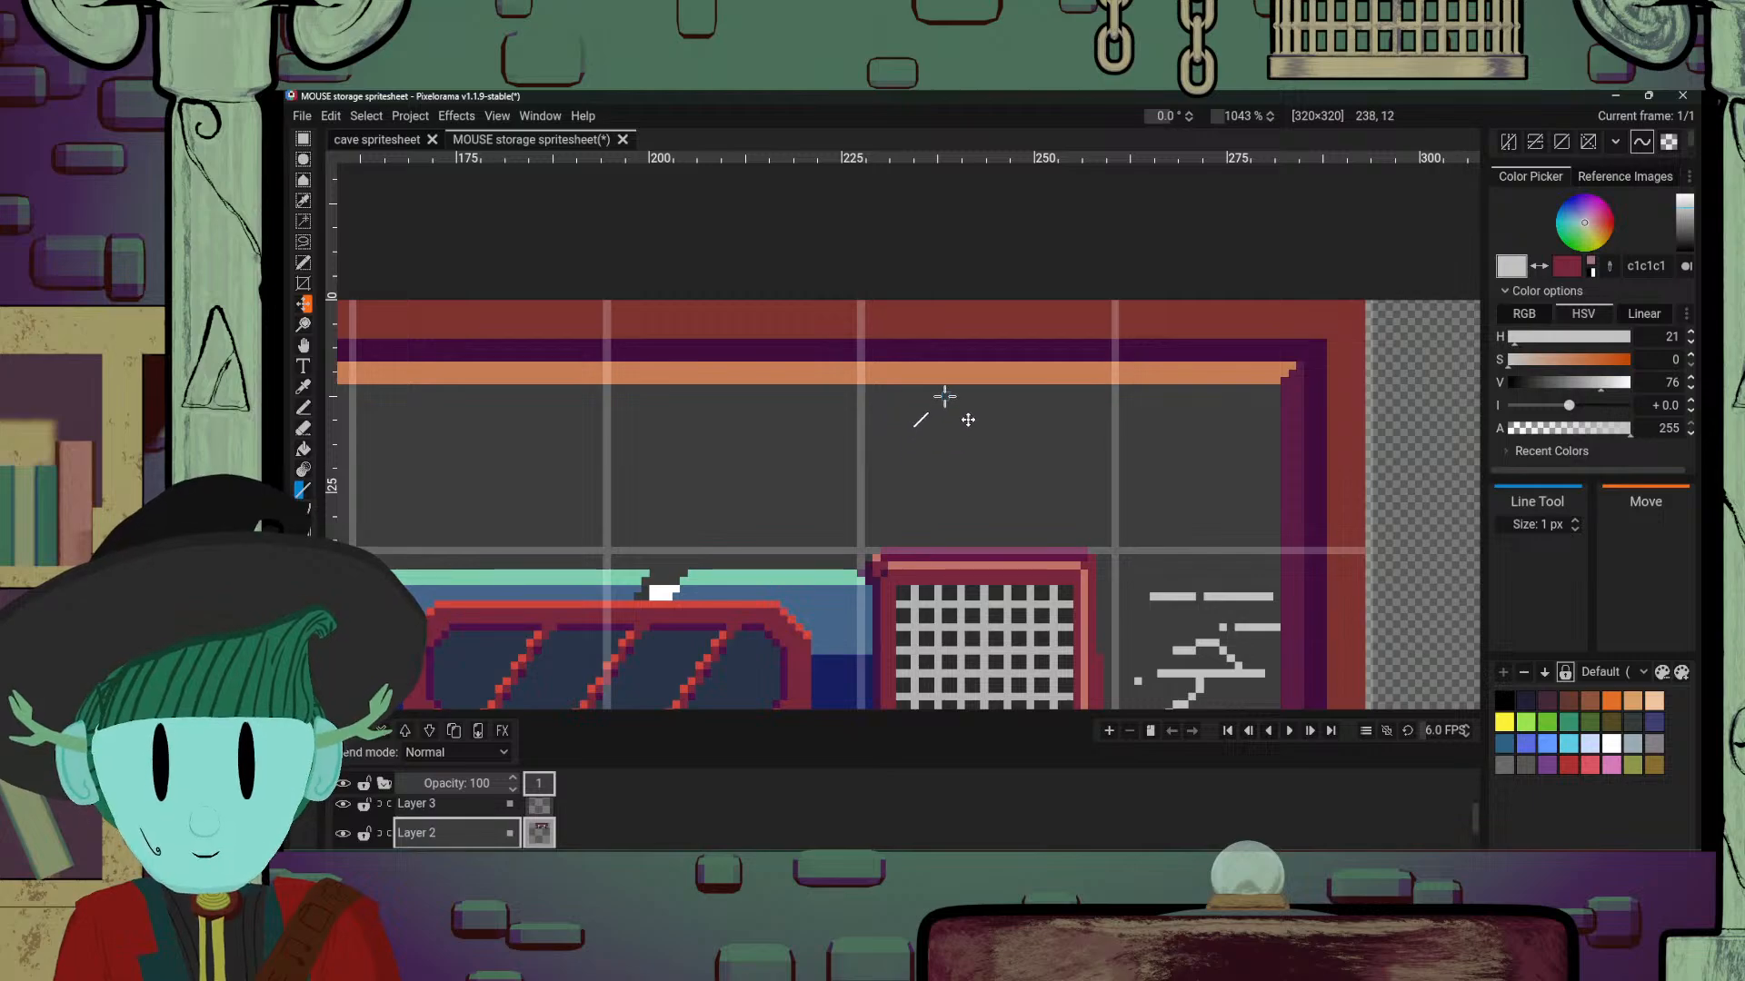
mouse_move(946, 398)
left_mouse_down()
mouse_move(952, 474)
mouse_move(976, 502)
mouse_move(1034, 455)
mouse_move(1030, 386)
left_mouse_up()
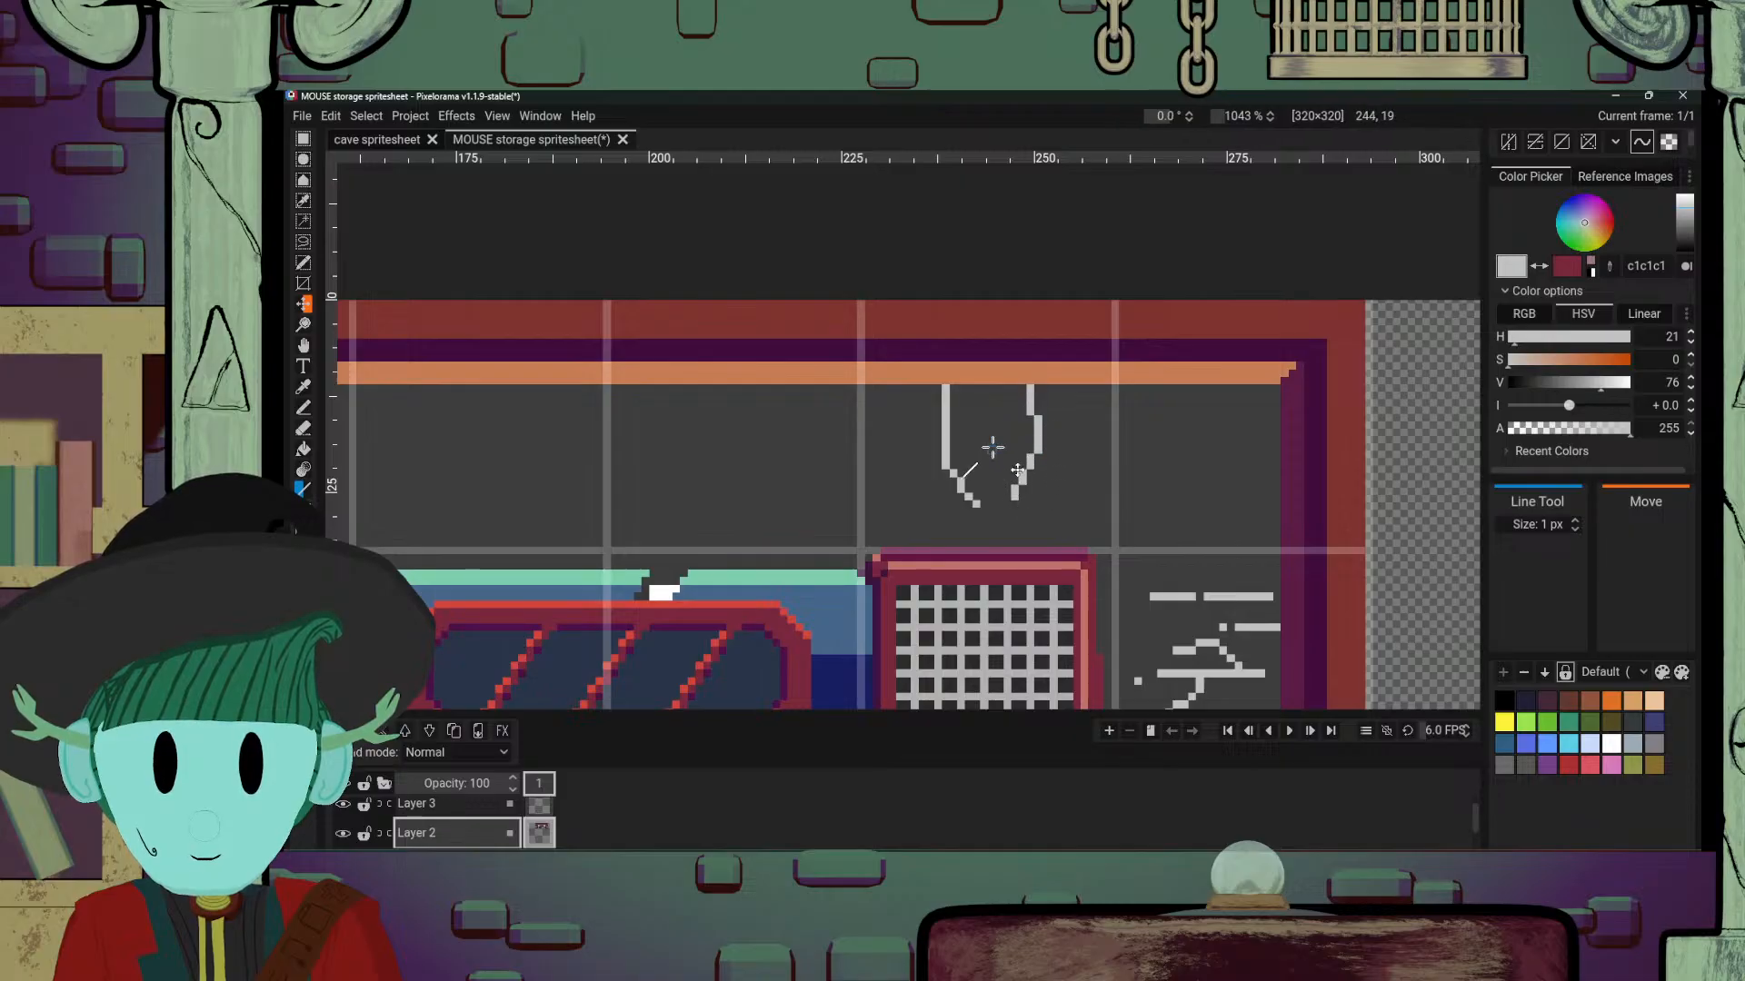
left_click(990, 400)
left_click(983, 411)
left_click(991, 442)
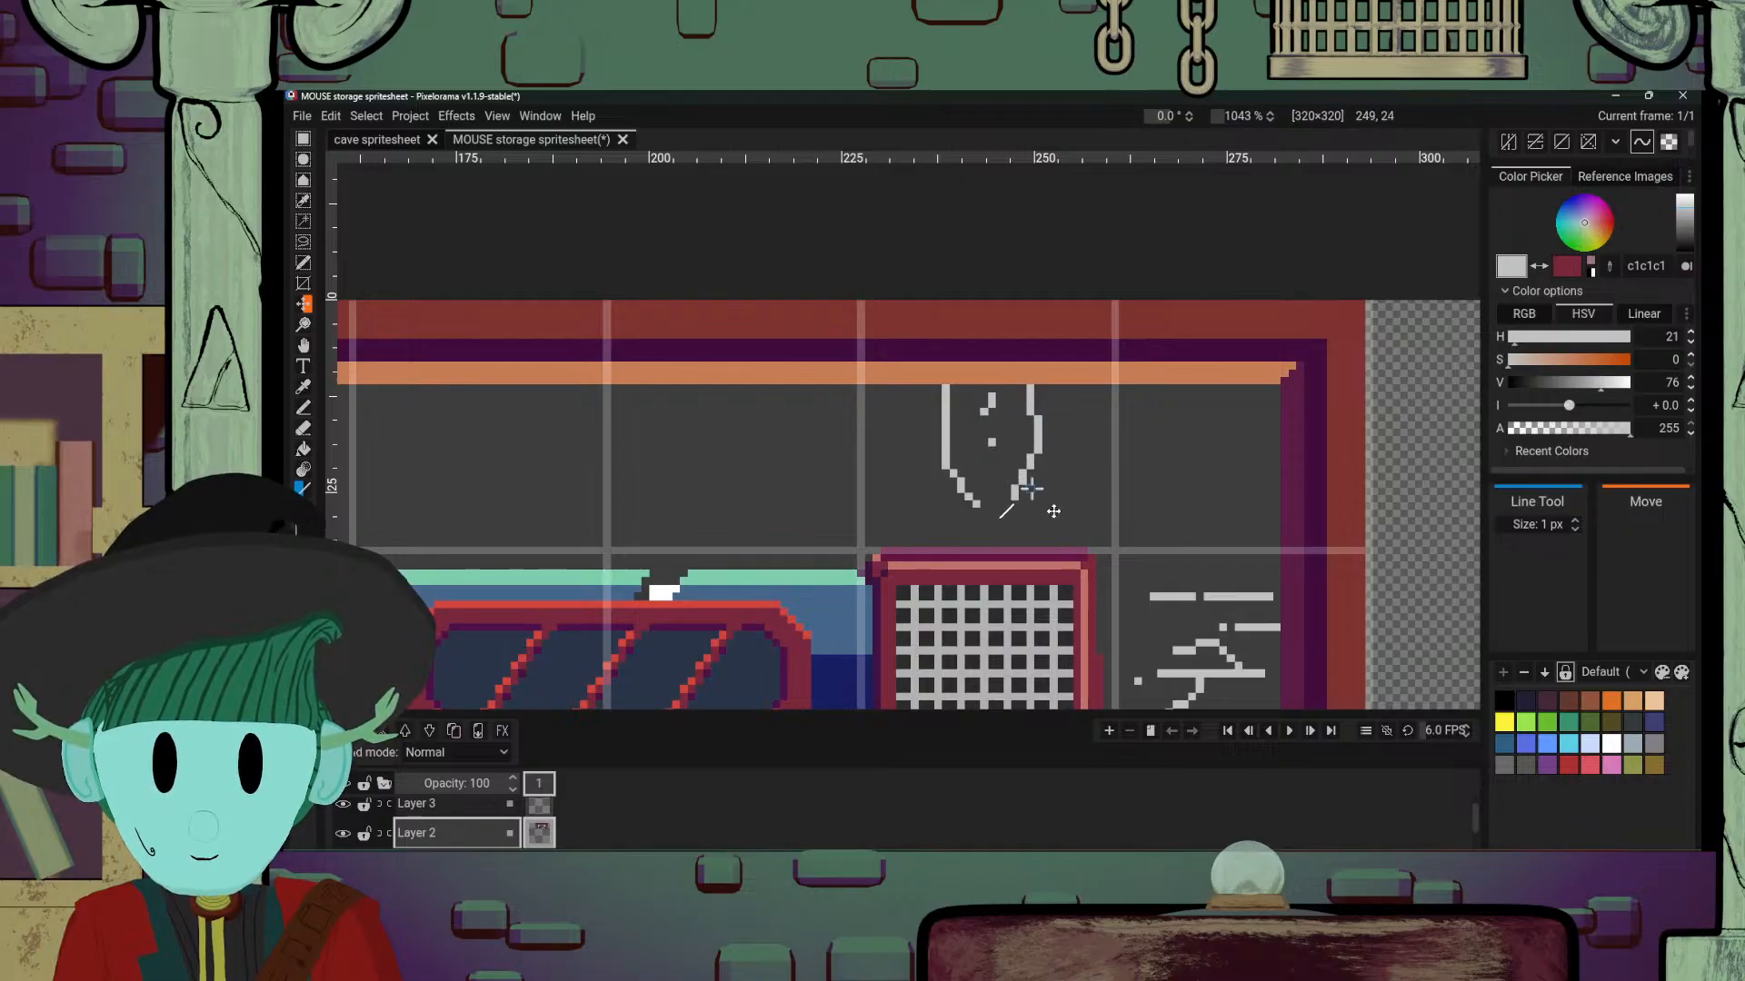
left_click_drag(1091, 395, 1091, 462)
left_click(1091, 481)
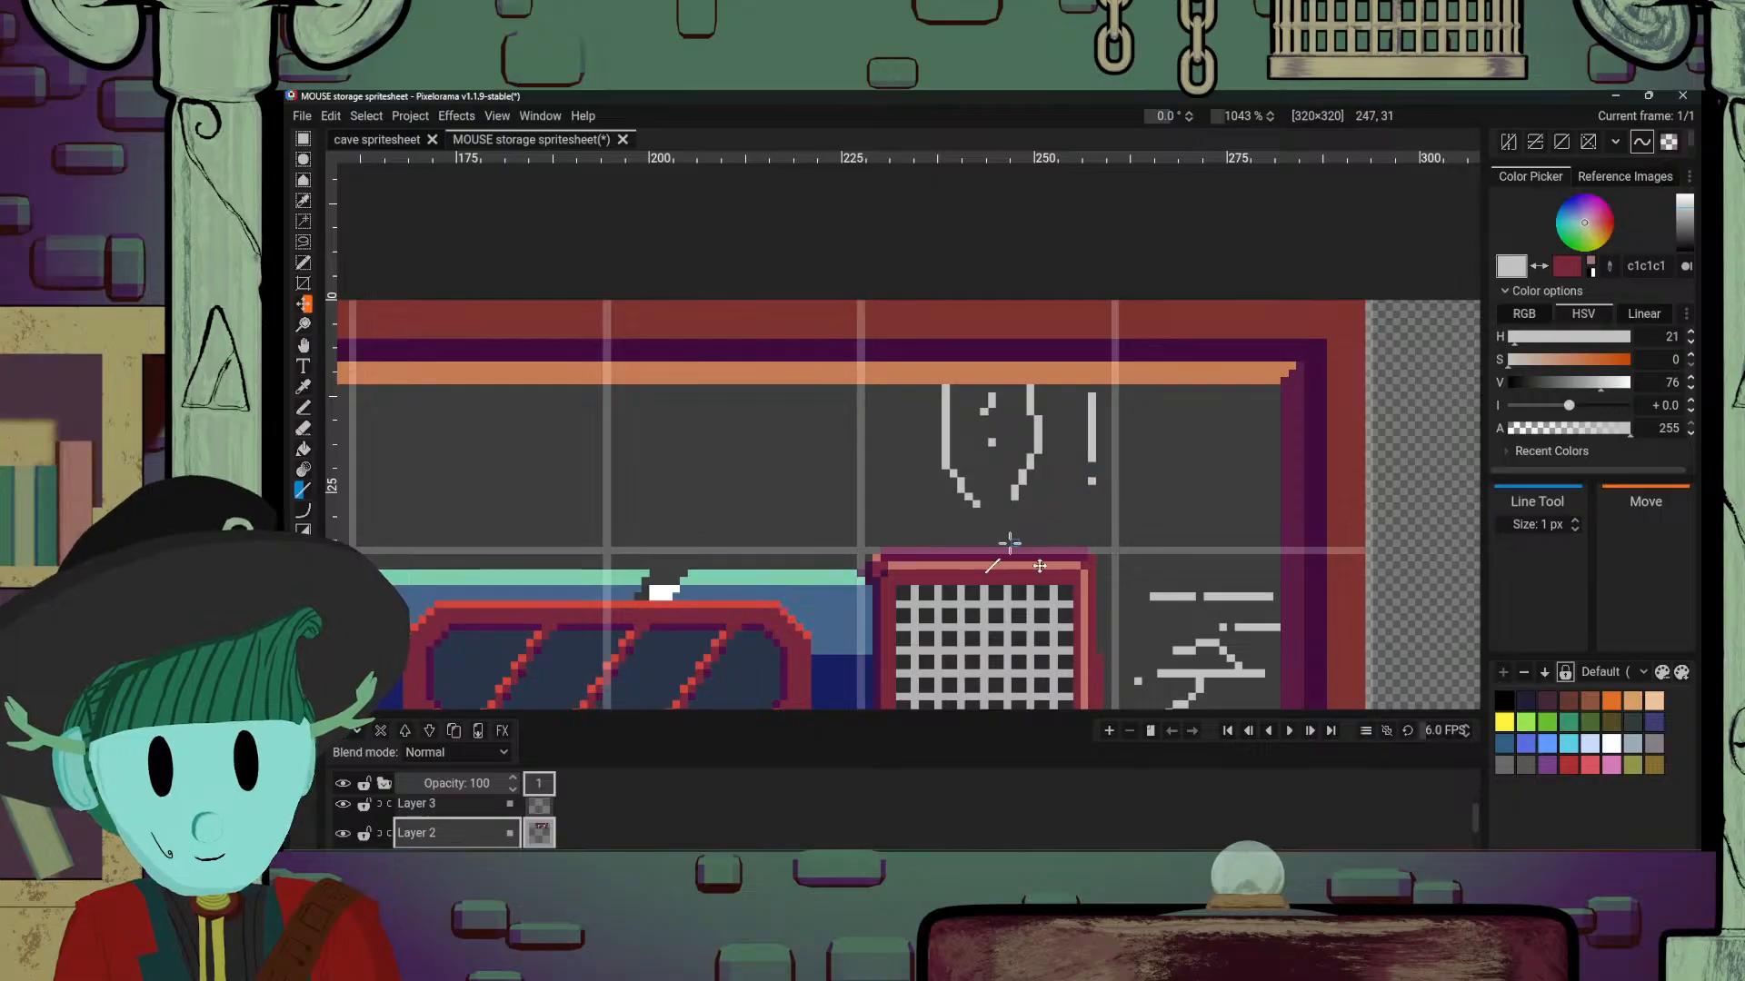
left_click_drag(906, 390, 885, 458)
left_click(906, 442)
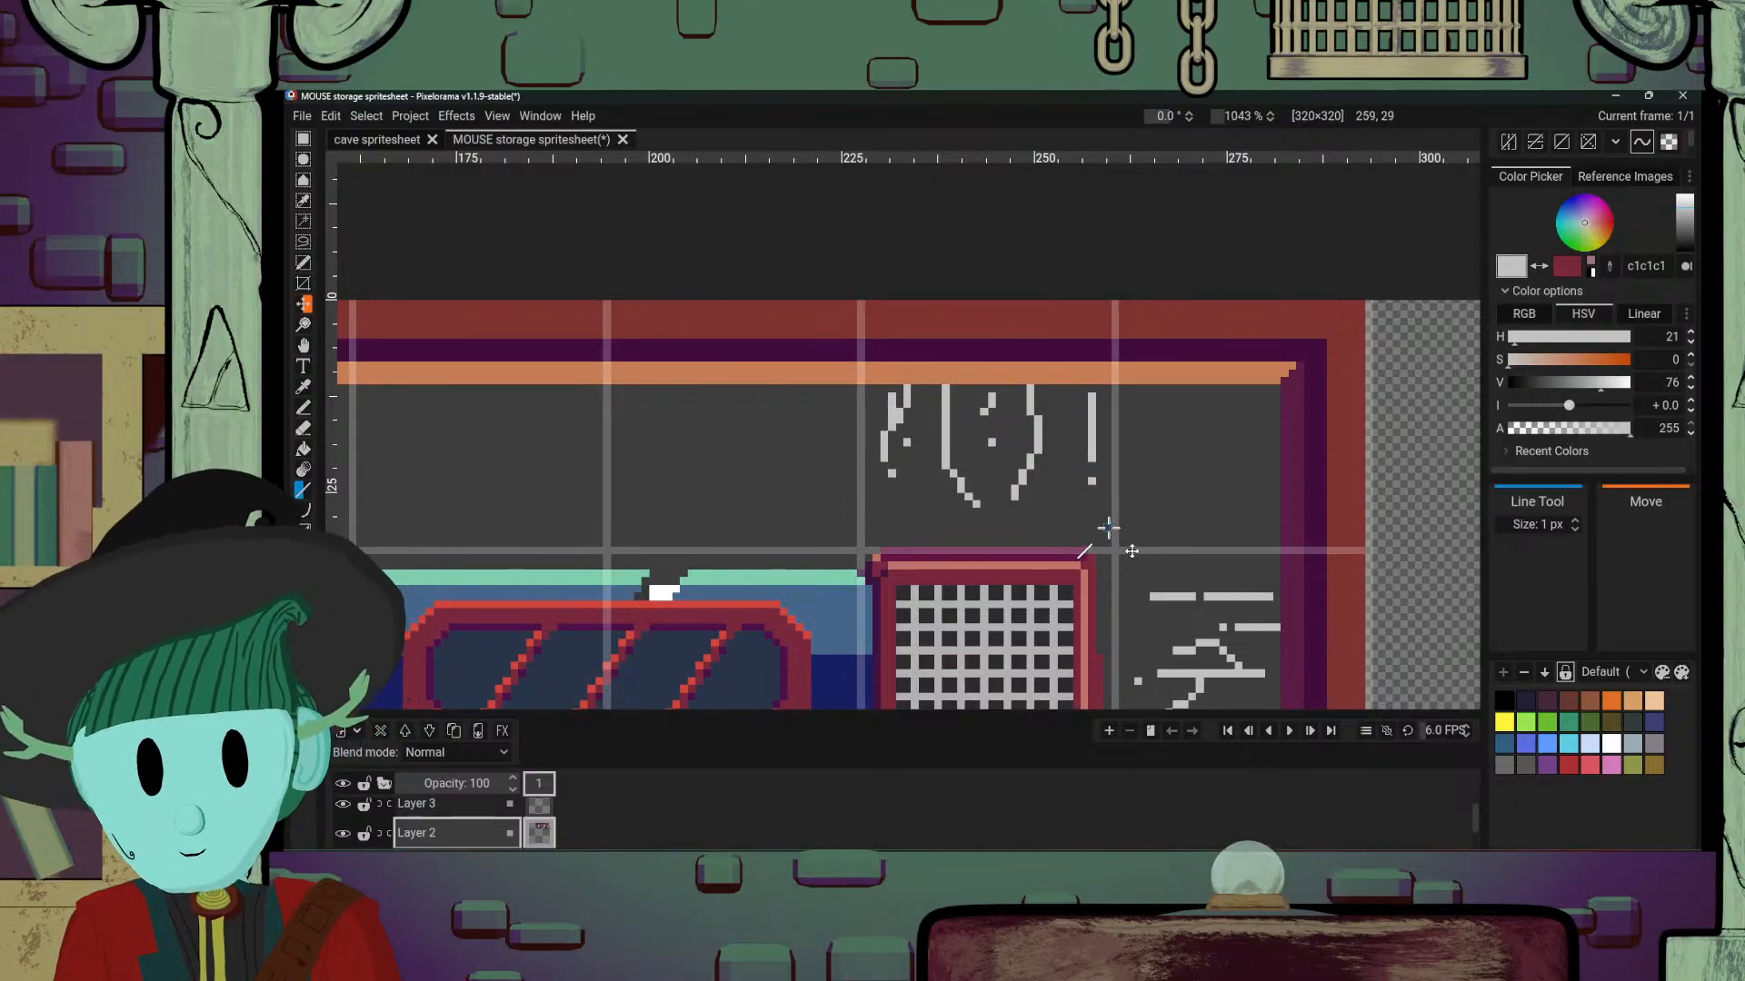
left_click_drag(1061, 394, 1060, 445)
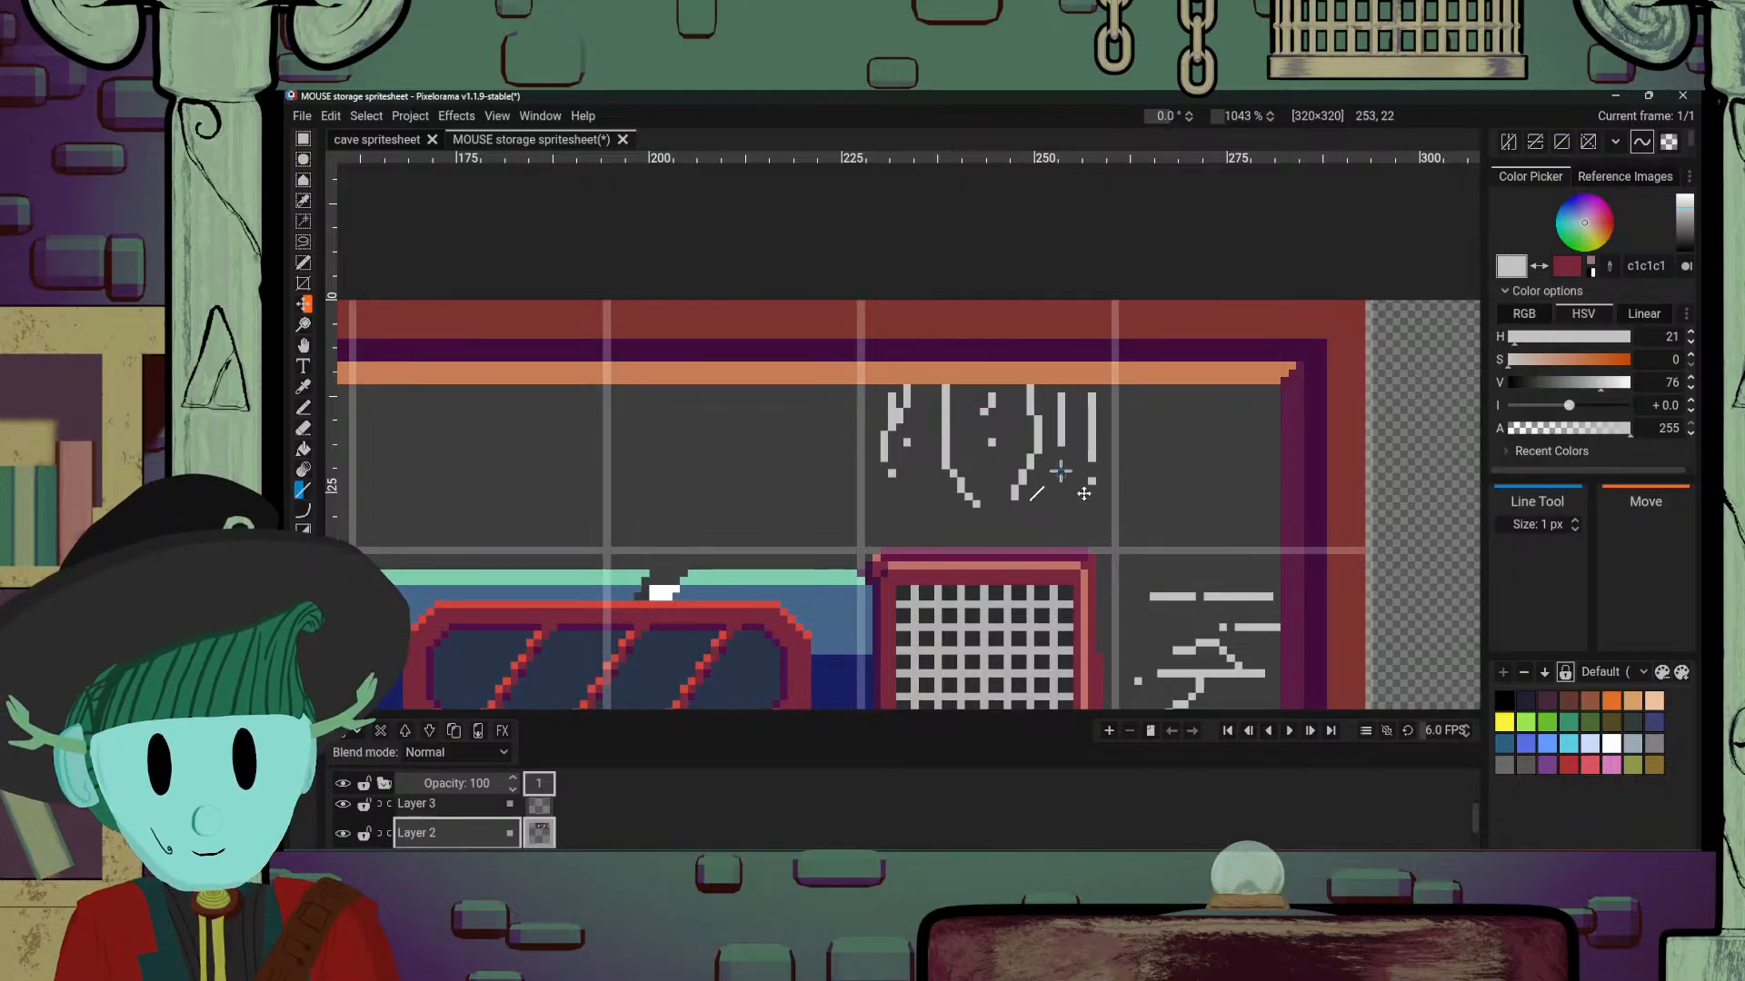
left_click(1060, 481)
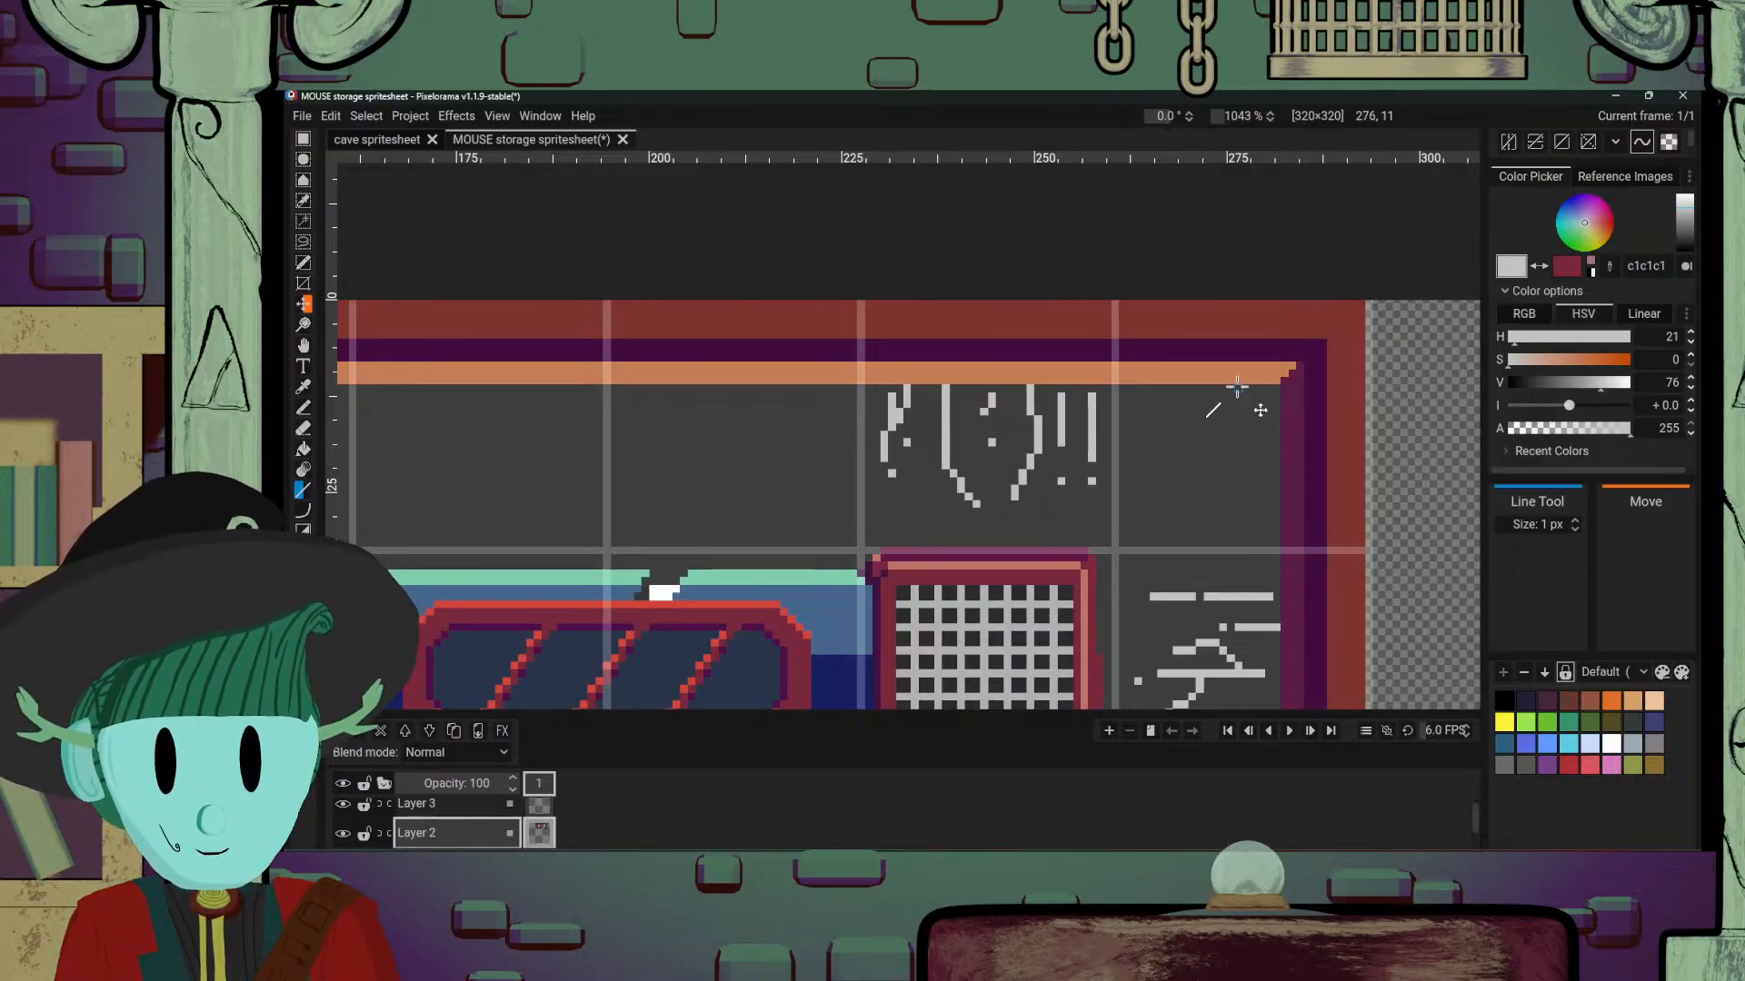
Step: Draw two bent lines and one branching circuit line with loose dots in the panel's upper-right corner cell
left_click_drag(1152, 389, 1145, 450)
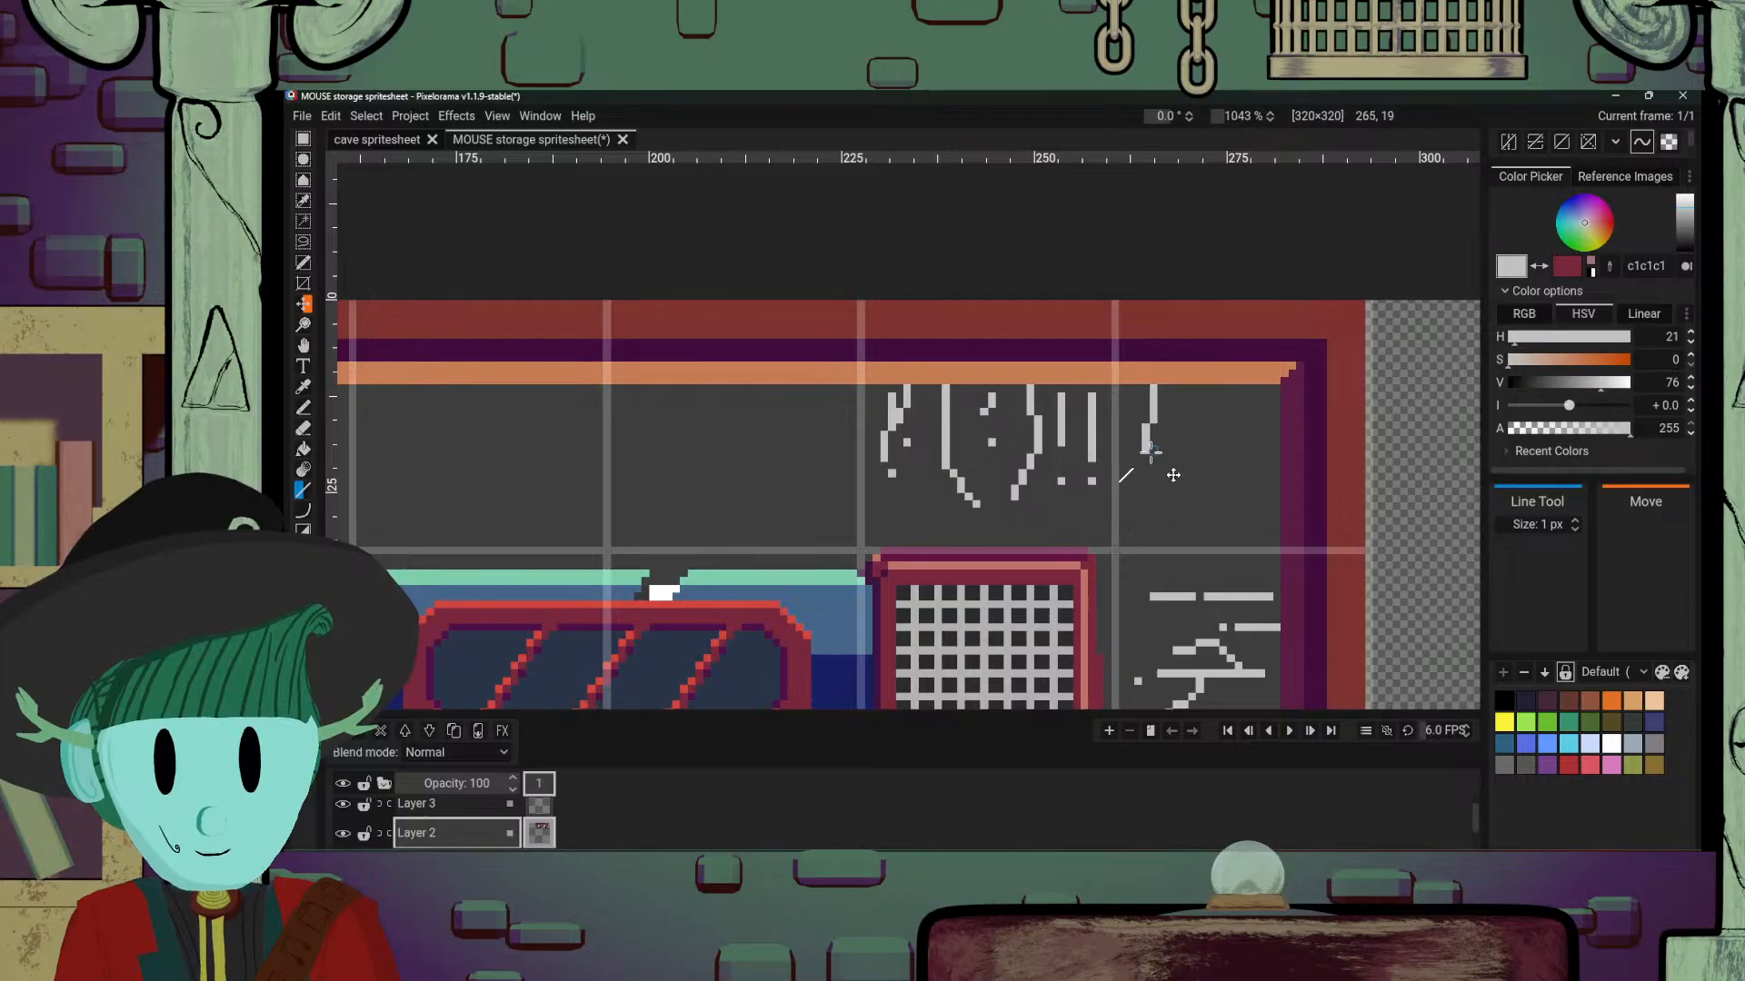
left_click(1145, 489)
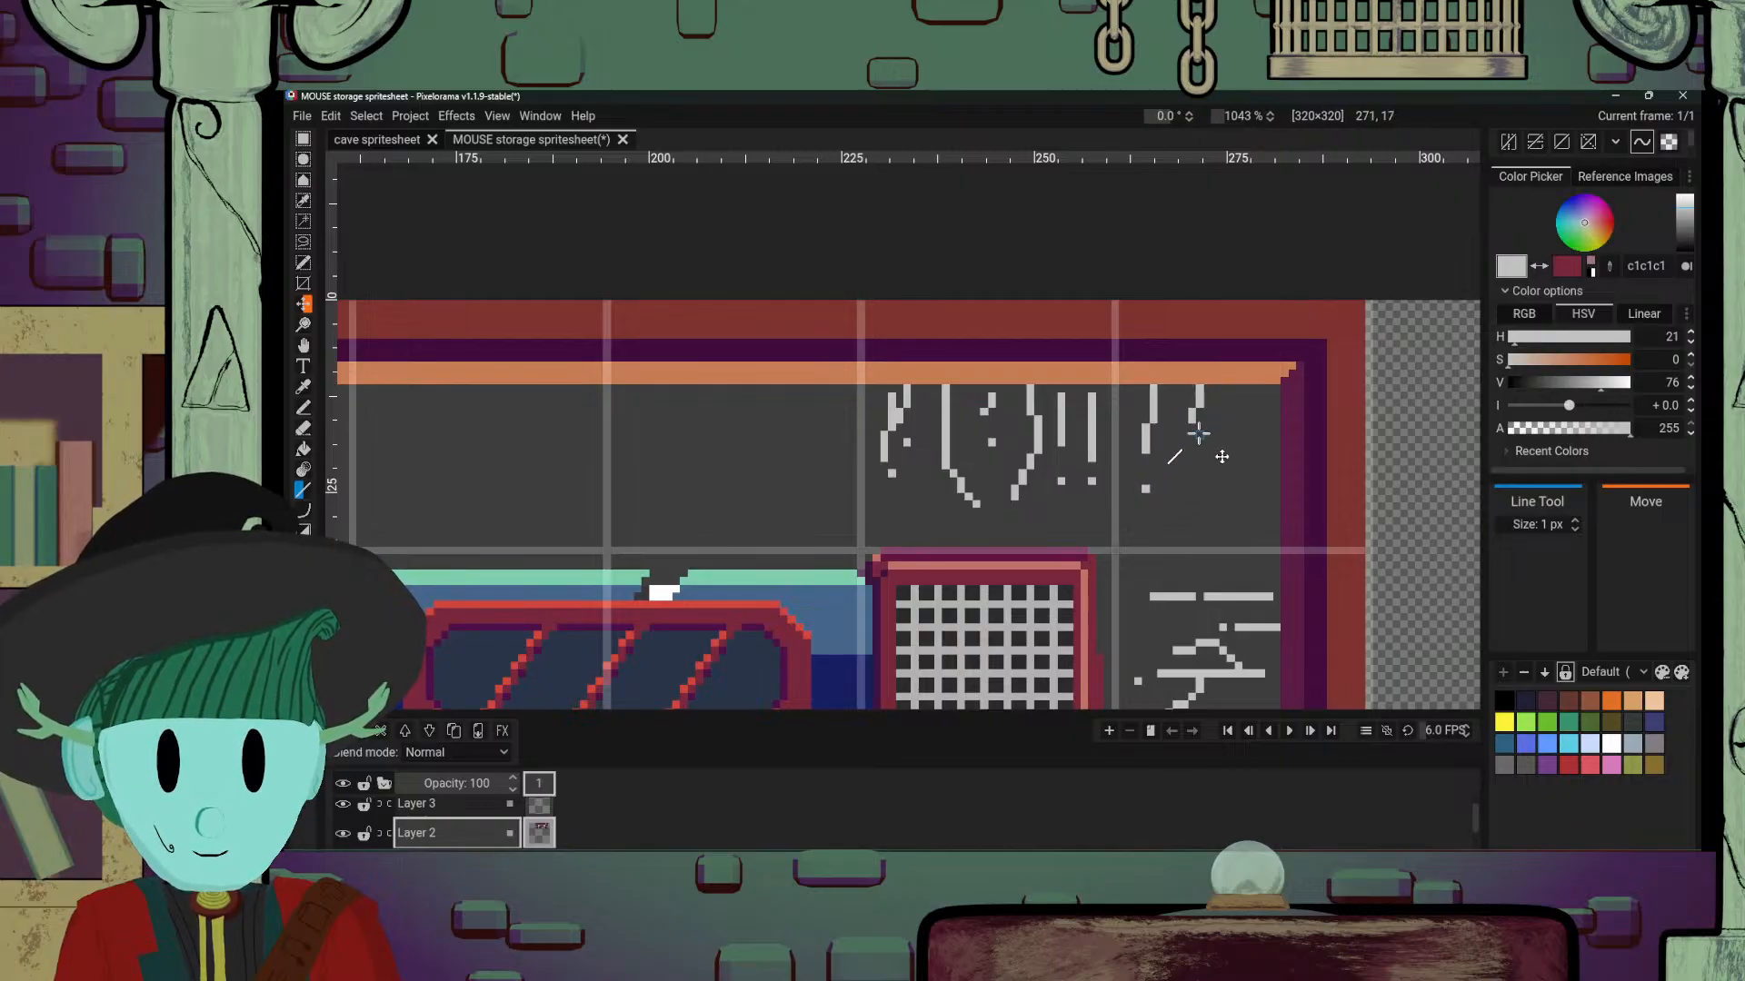
mouse_move(1199, 426)
left_mouse_down()
mouse_move(1199, 489)
mouse_move(1215, 460)
mouse_move(1222, 474)
left_mouse_up()
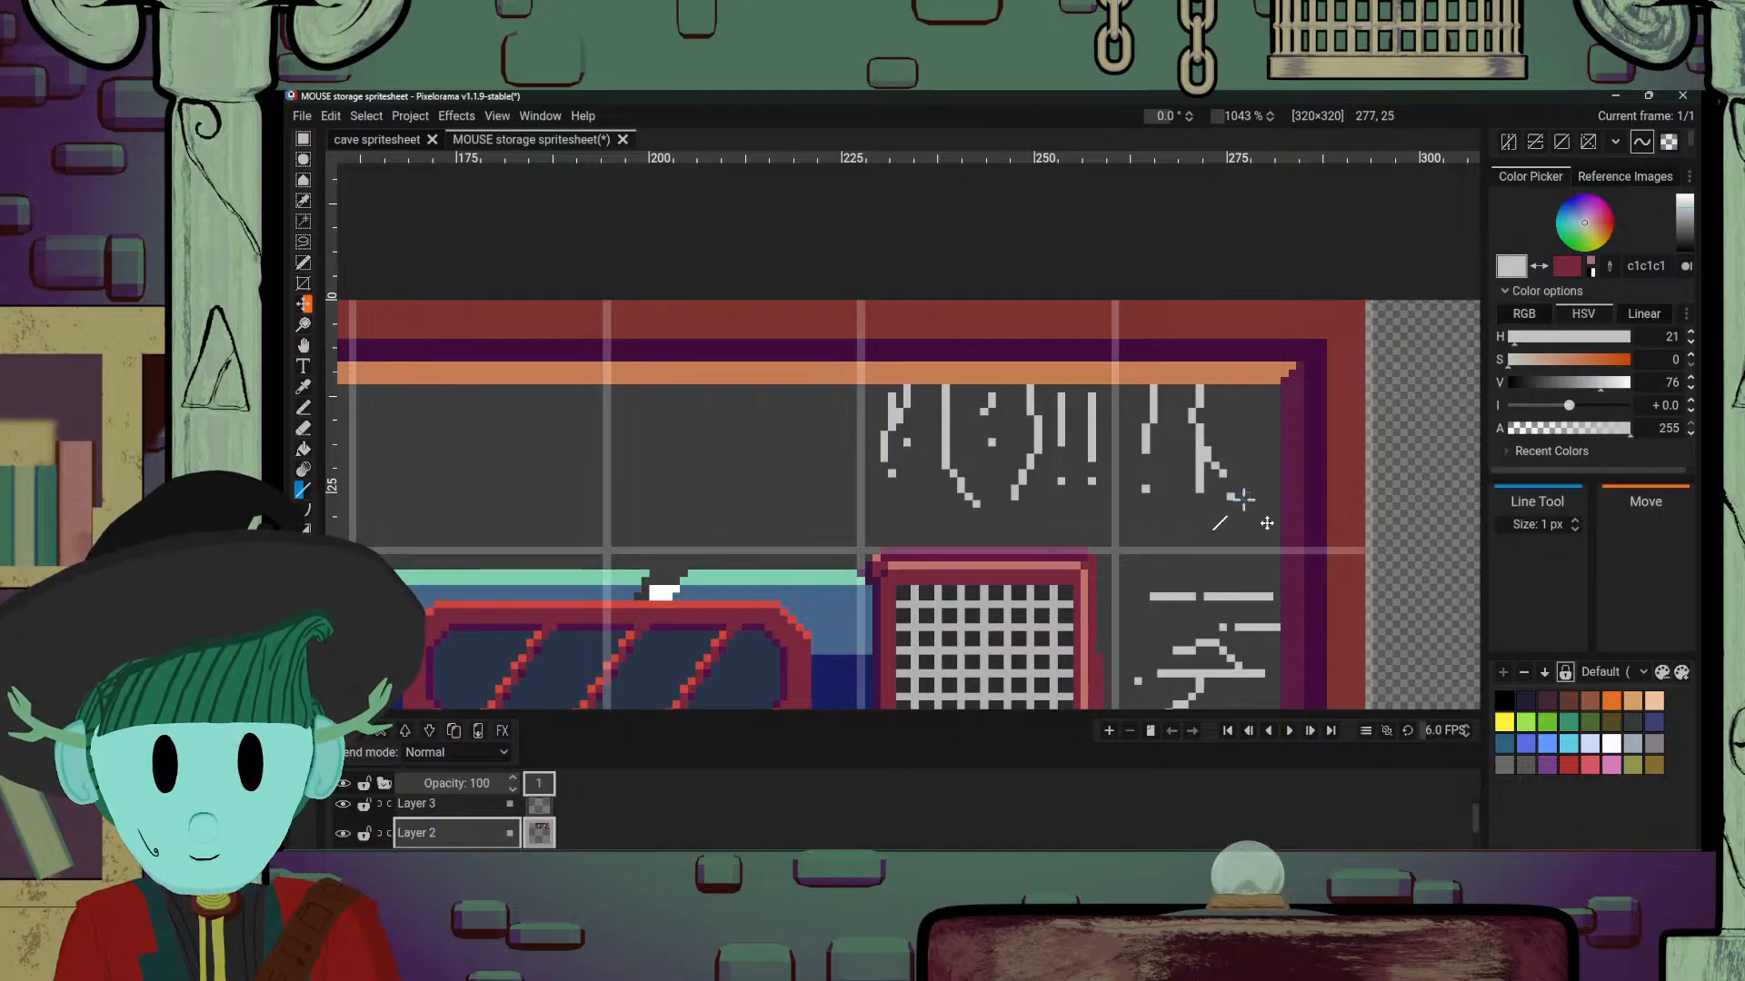
left_click_drag(1256, 389, 1260, 460)
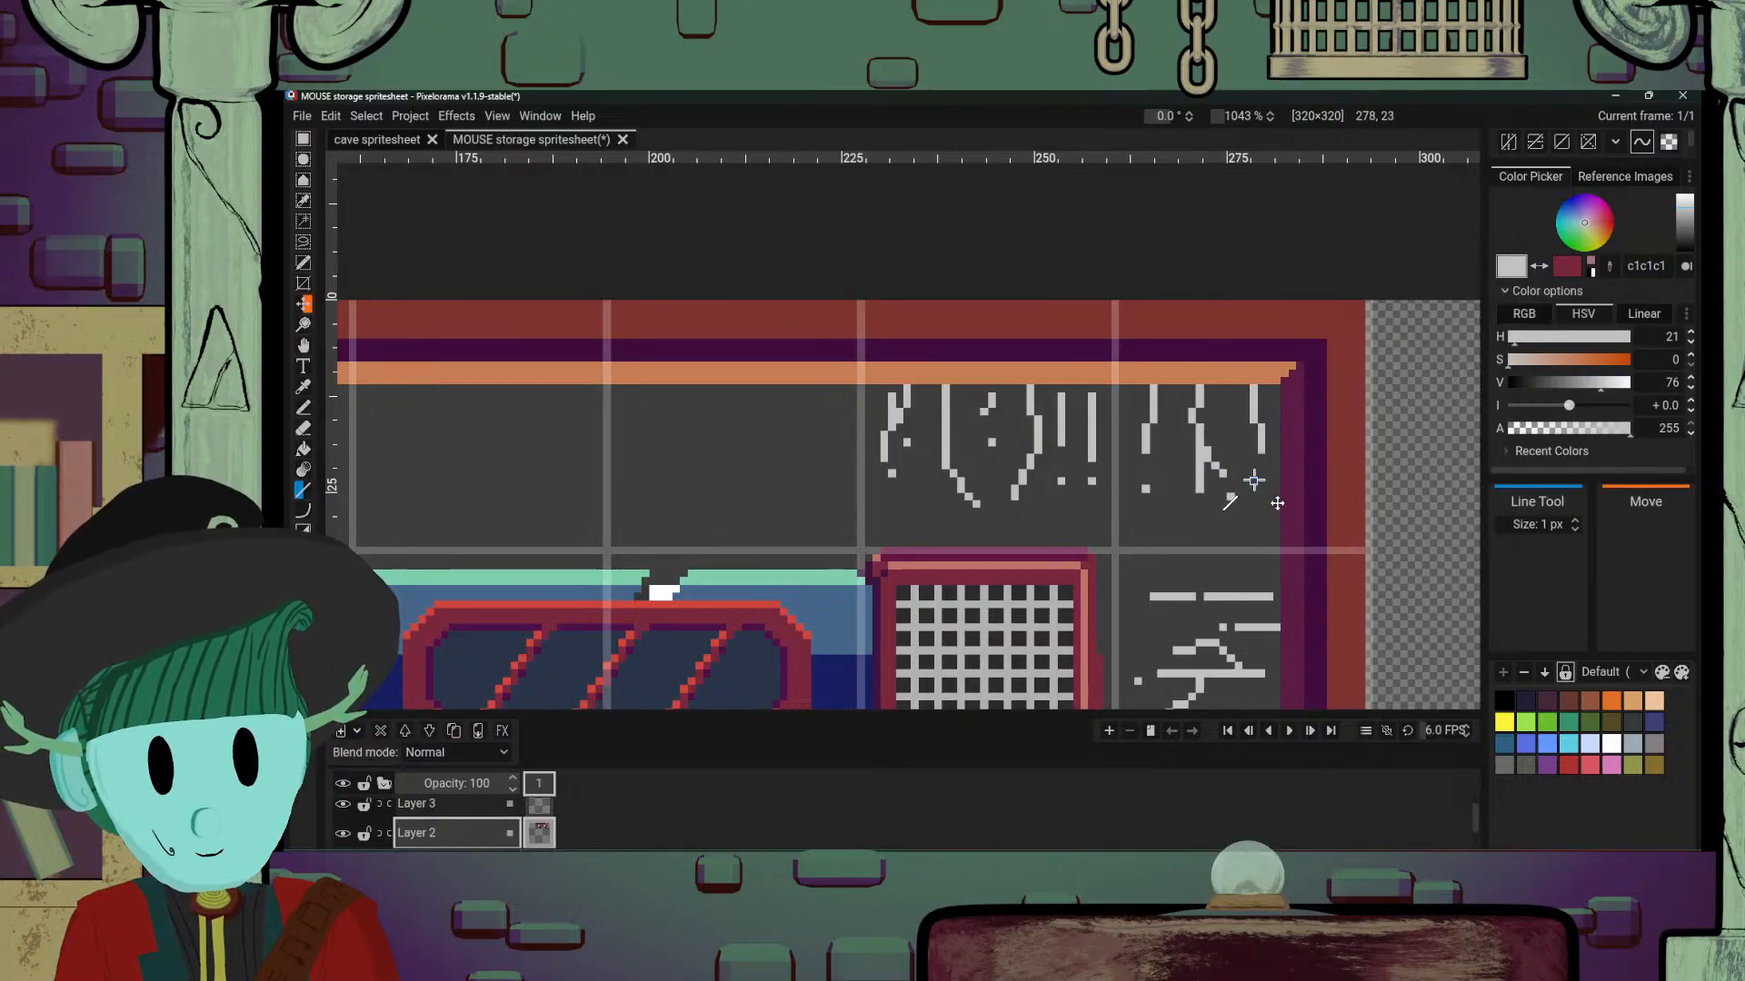
Step: Draw branching and straight circuit lines with loose end dots from the top edge in the cell above the centre display's right half
scroll(1296, 493, "down", 8)
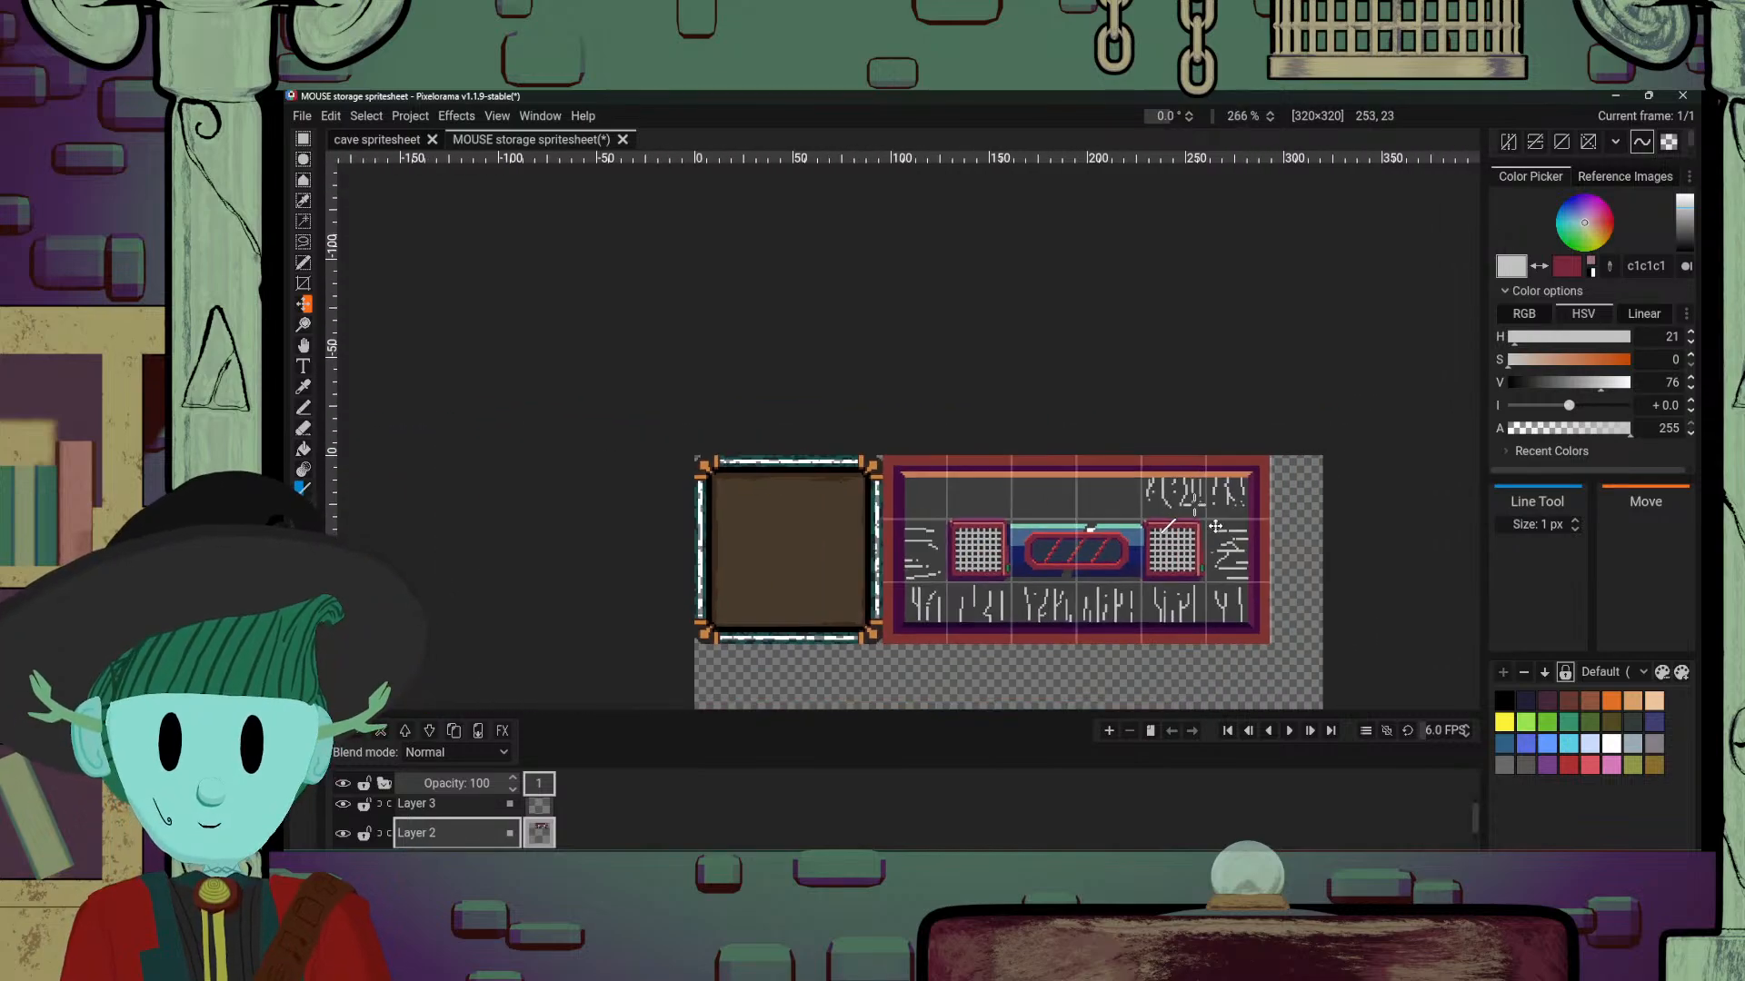
scroll(1228, 534, "up", 5)
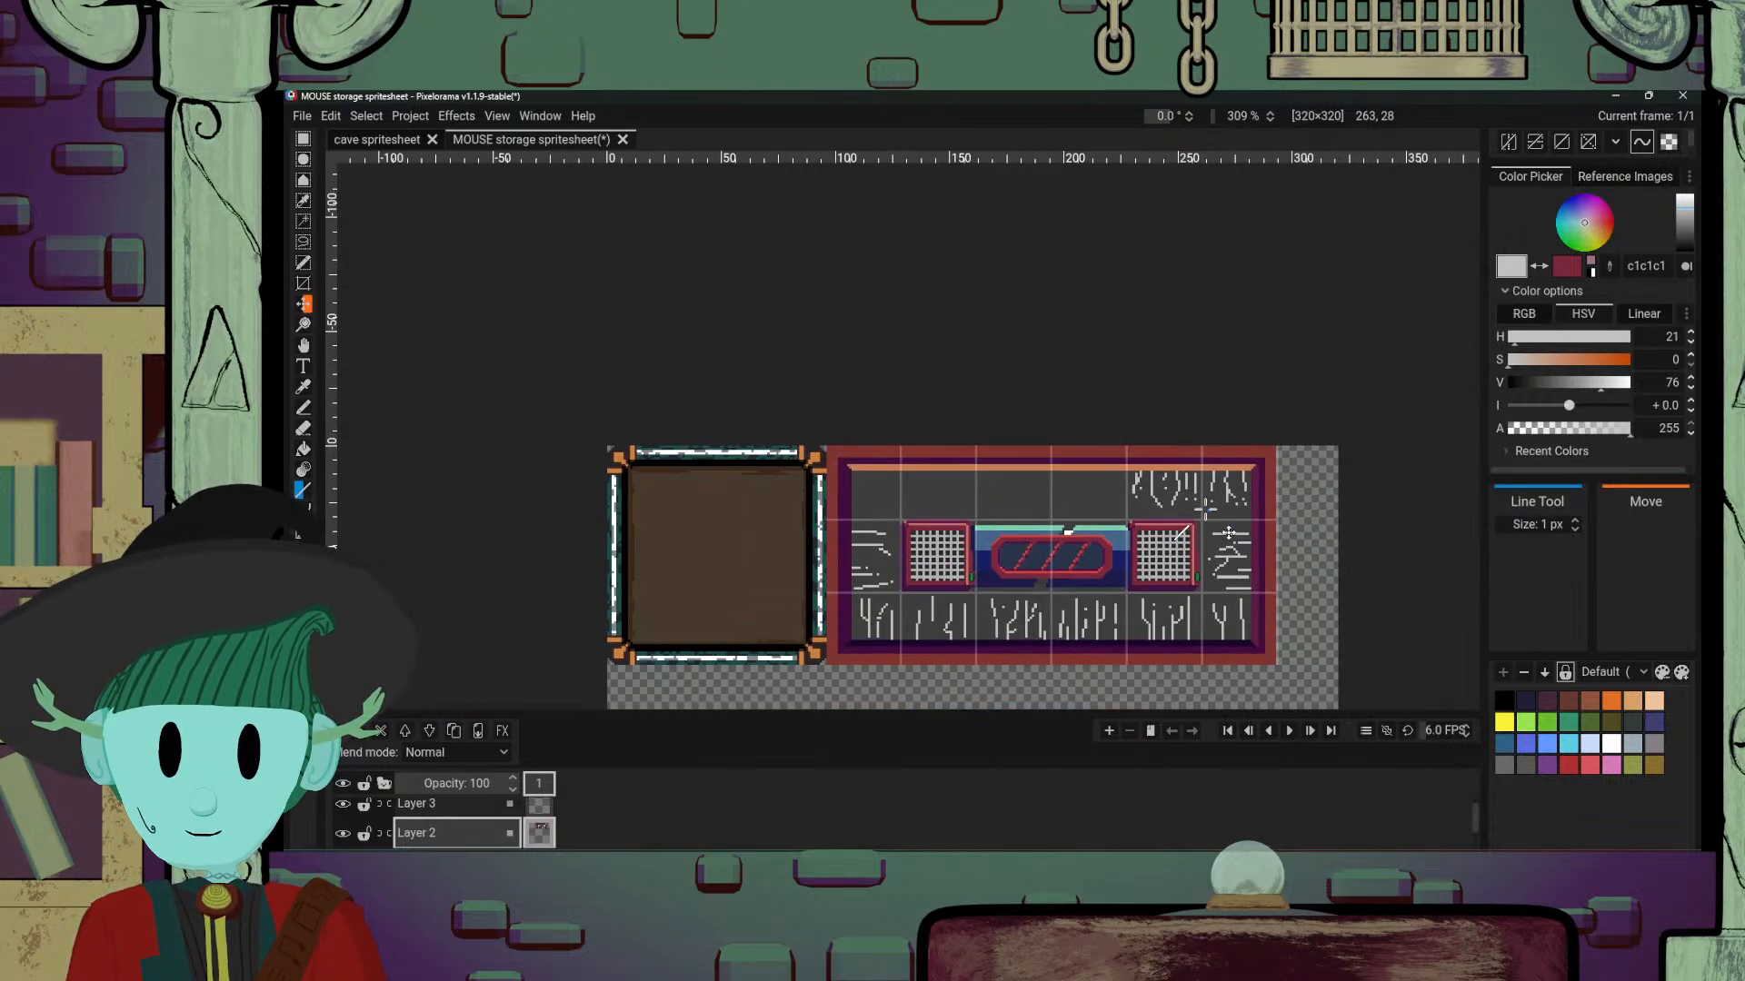
scroll(1127, 534, "up", 3)
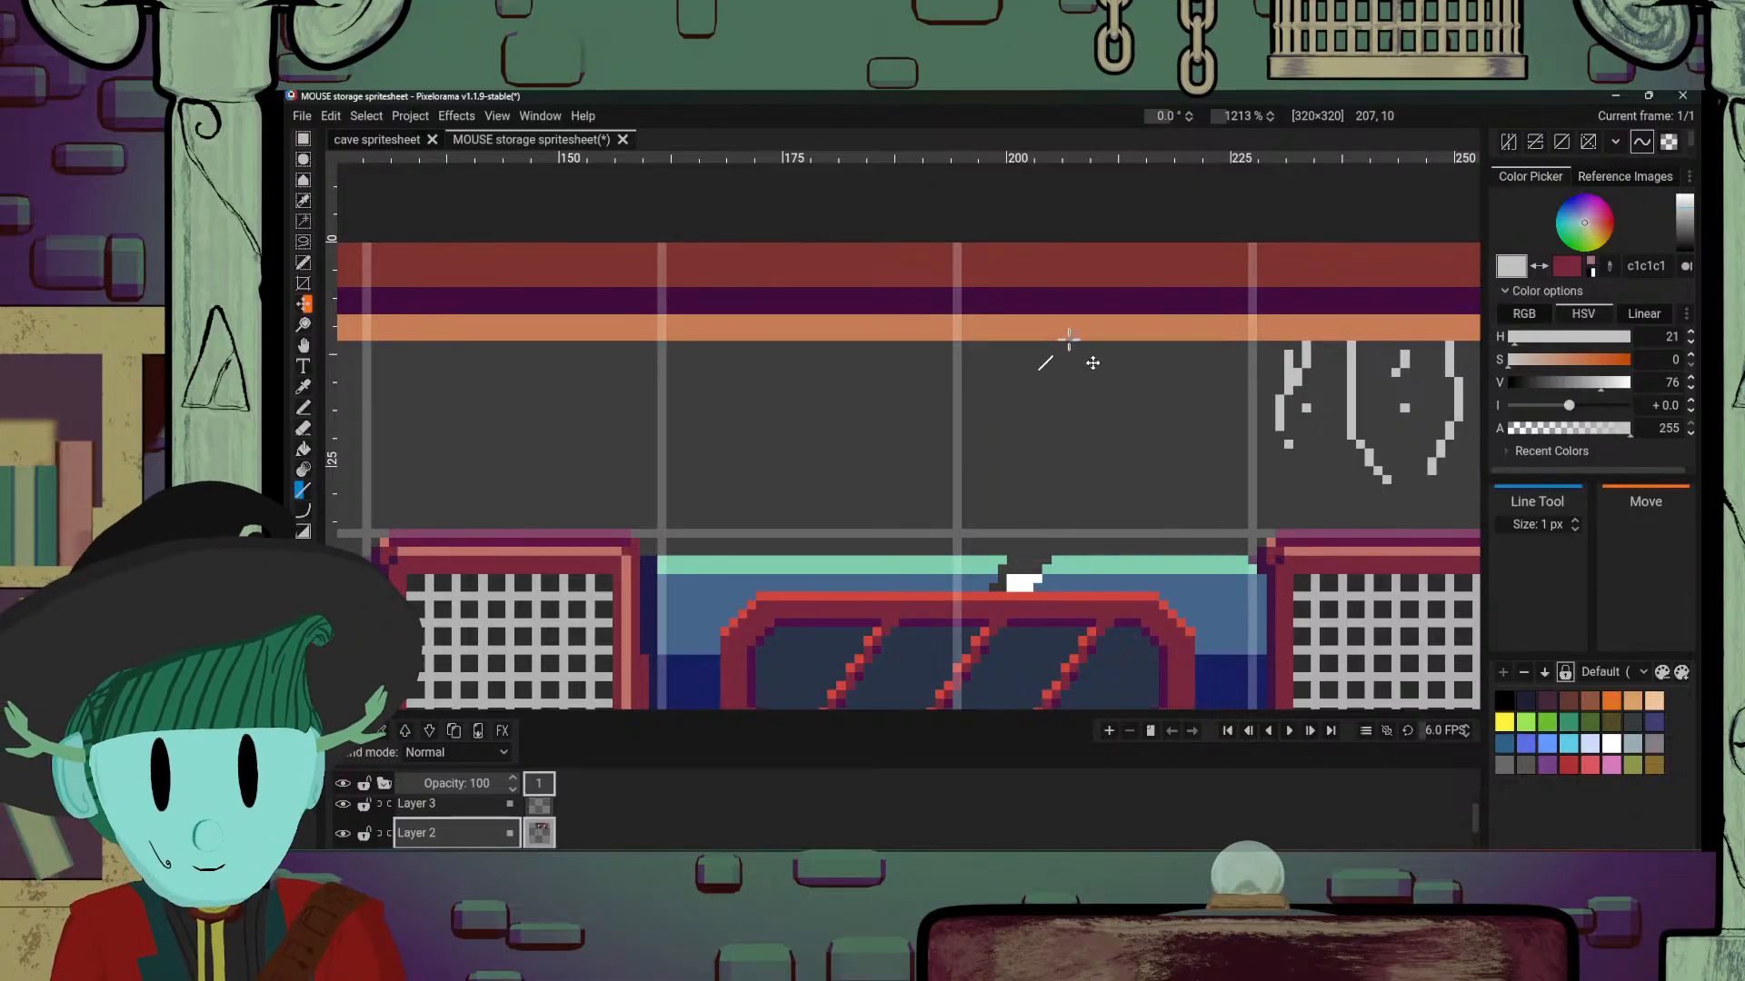
left_click_drag(1061, 346, 1065, 402)
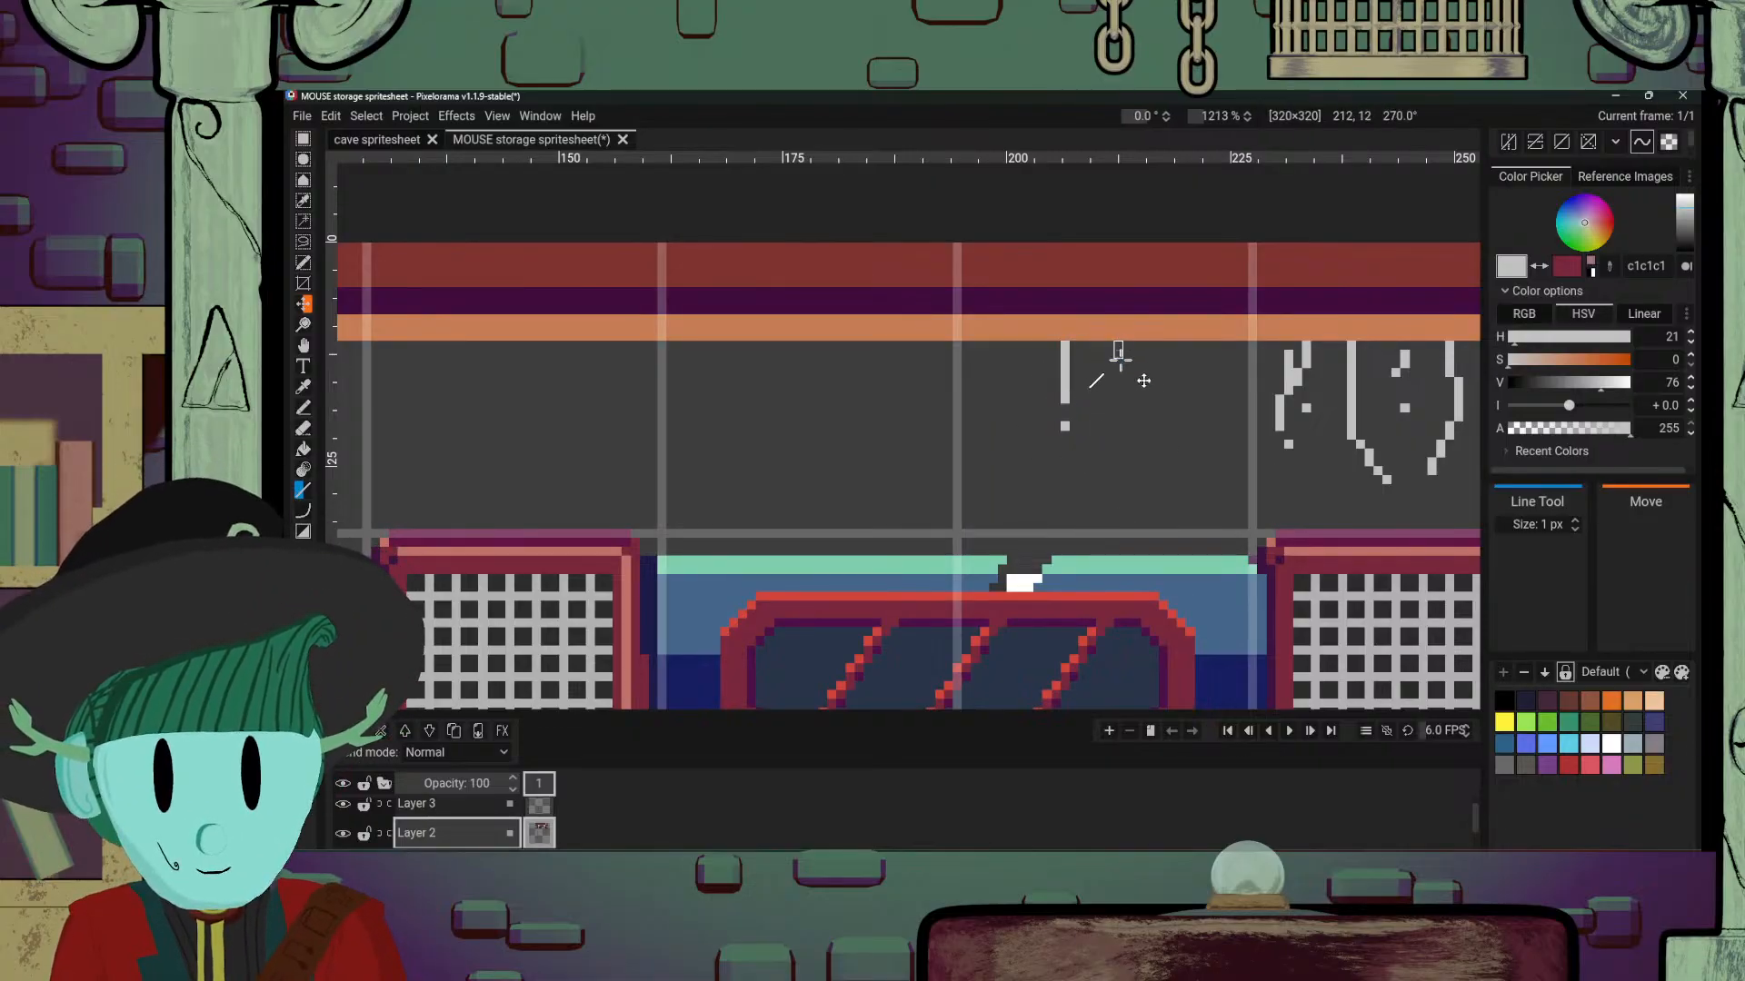
mouse_move(1119, 345)
left_mouse_down()
mouse_move(1118, 402)
mouse_move(1157, 445)
left_mouse_up()
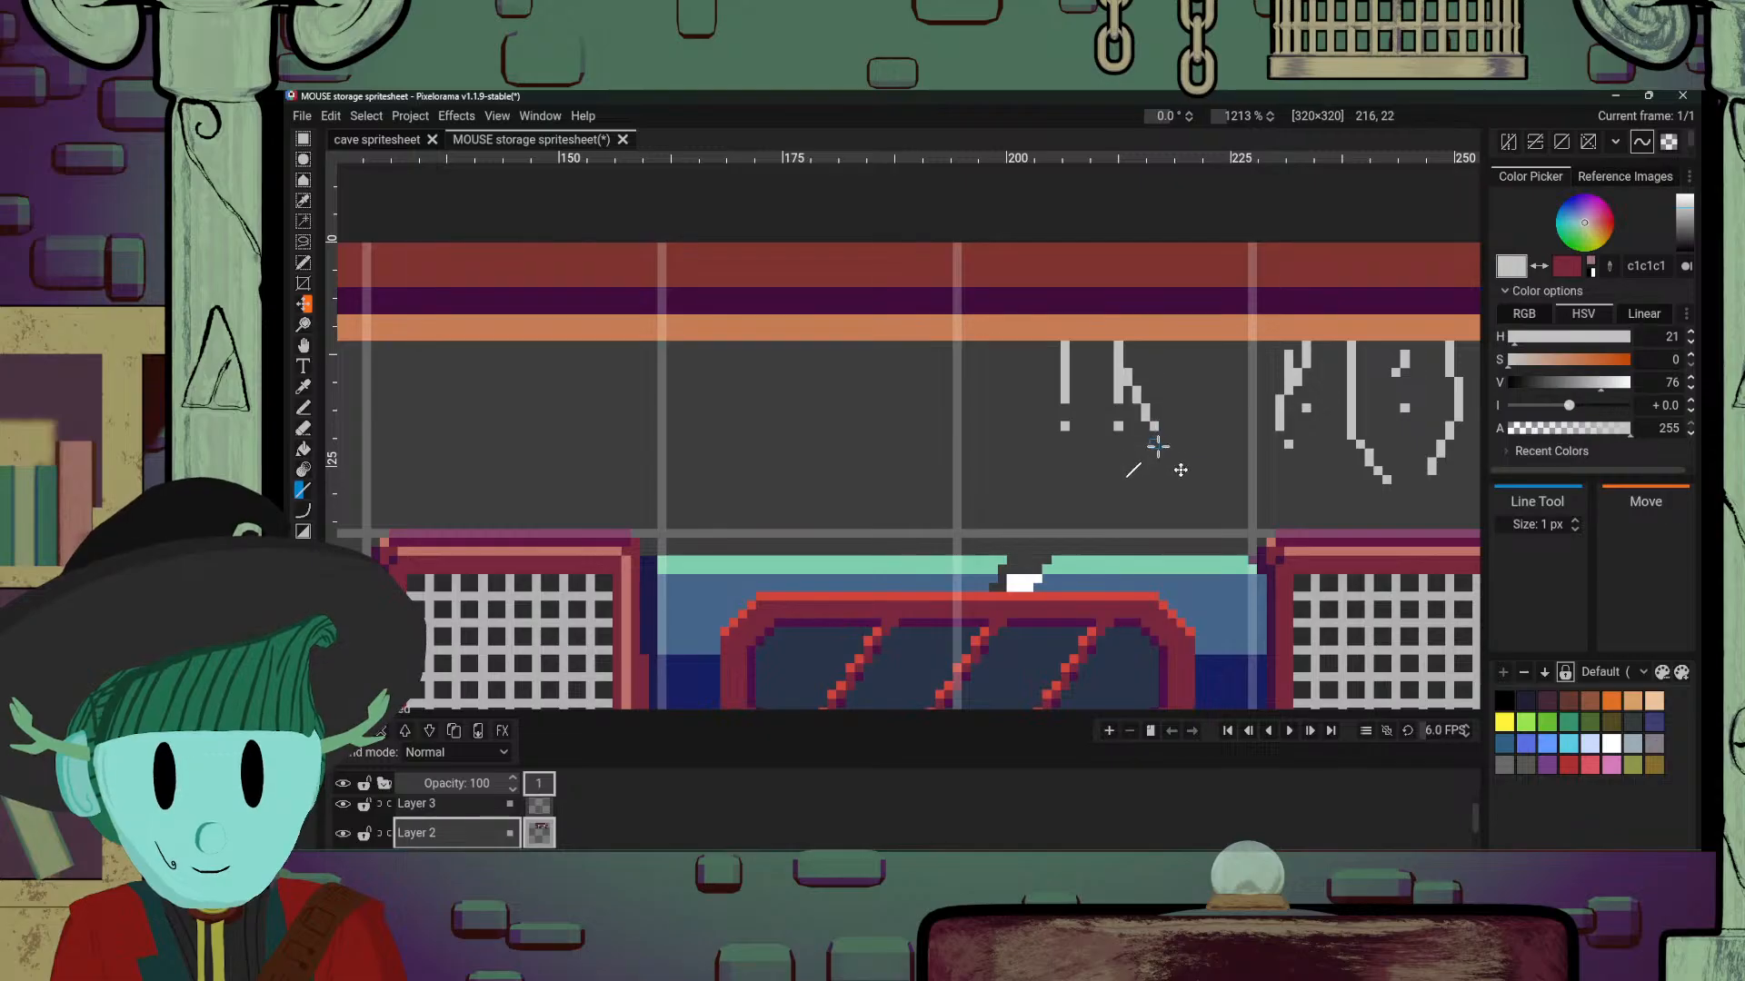
left_click_drag(1203, 352, 1207, 431)
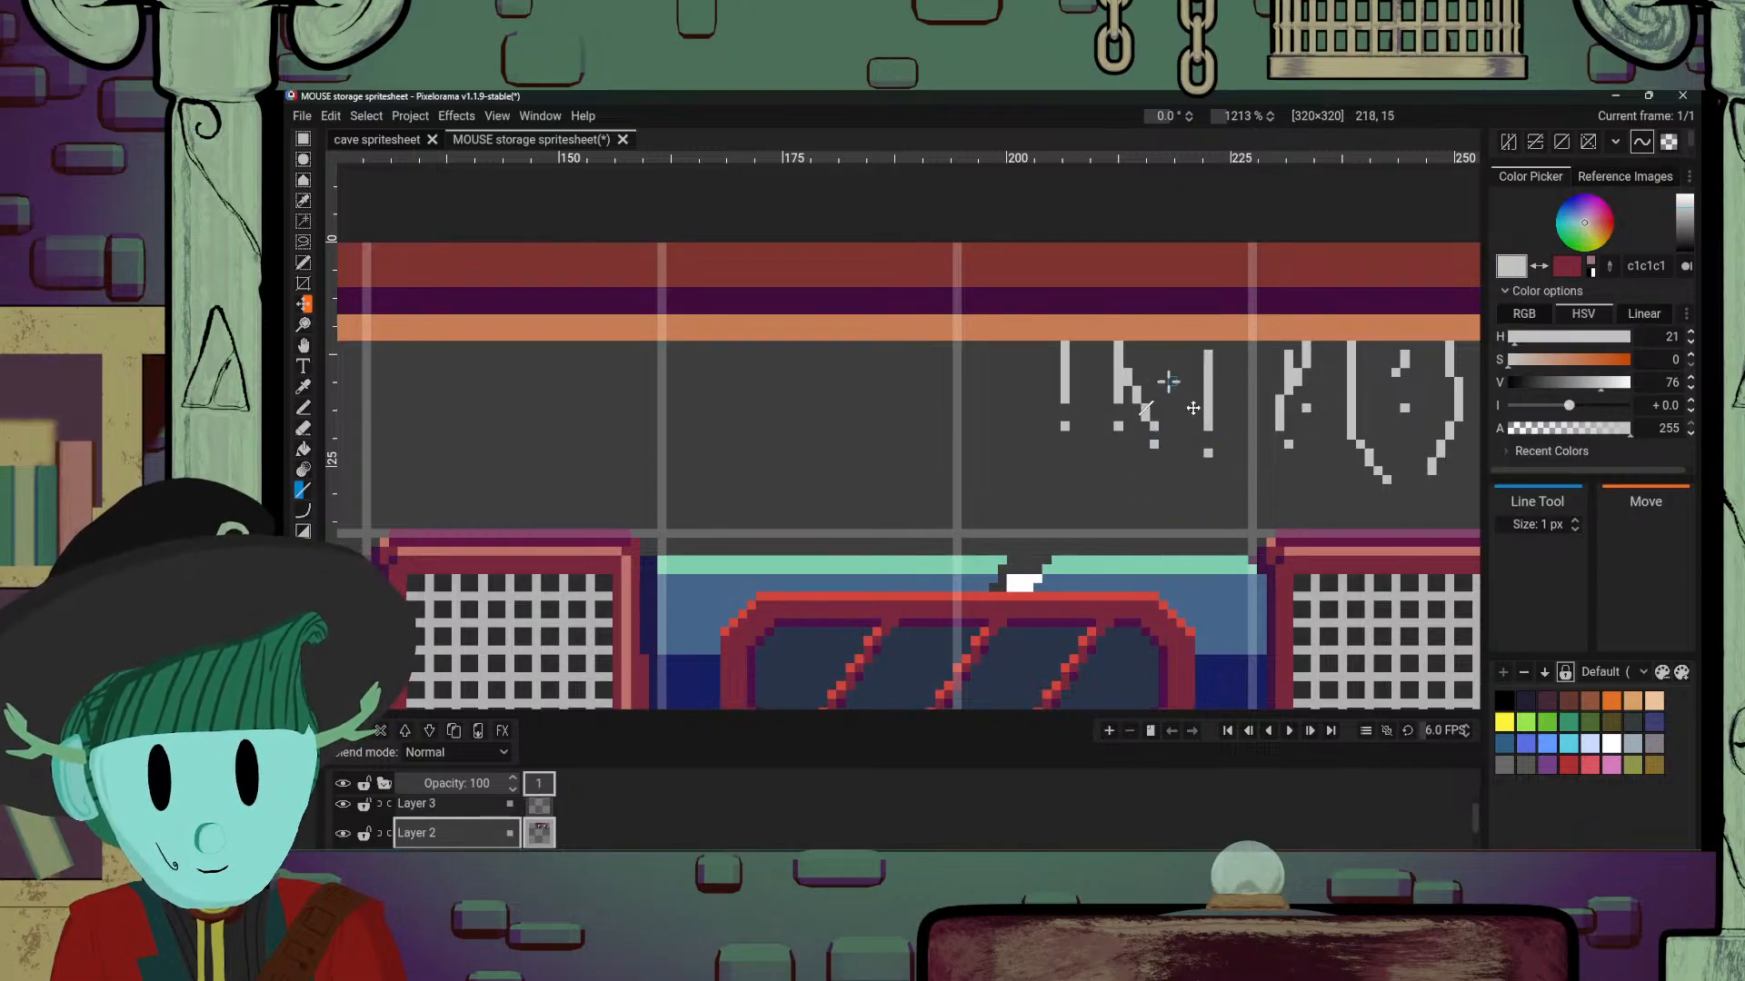
left_click_drag(1180, 353, 1174, 428)
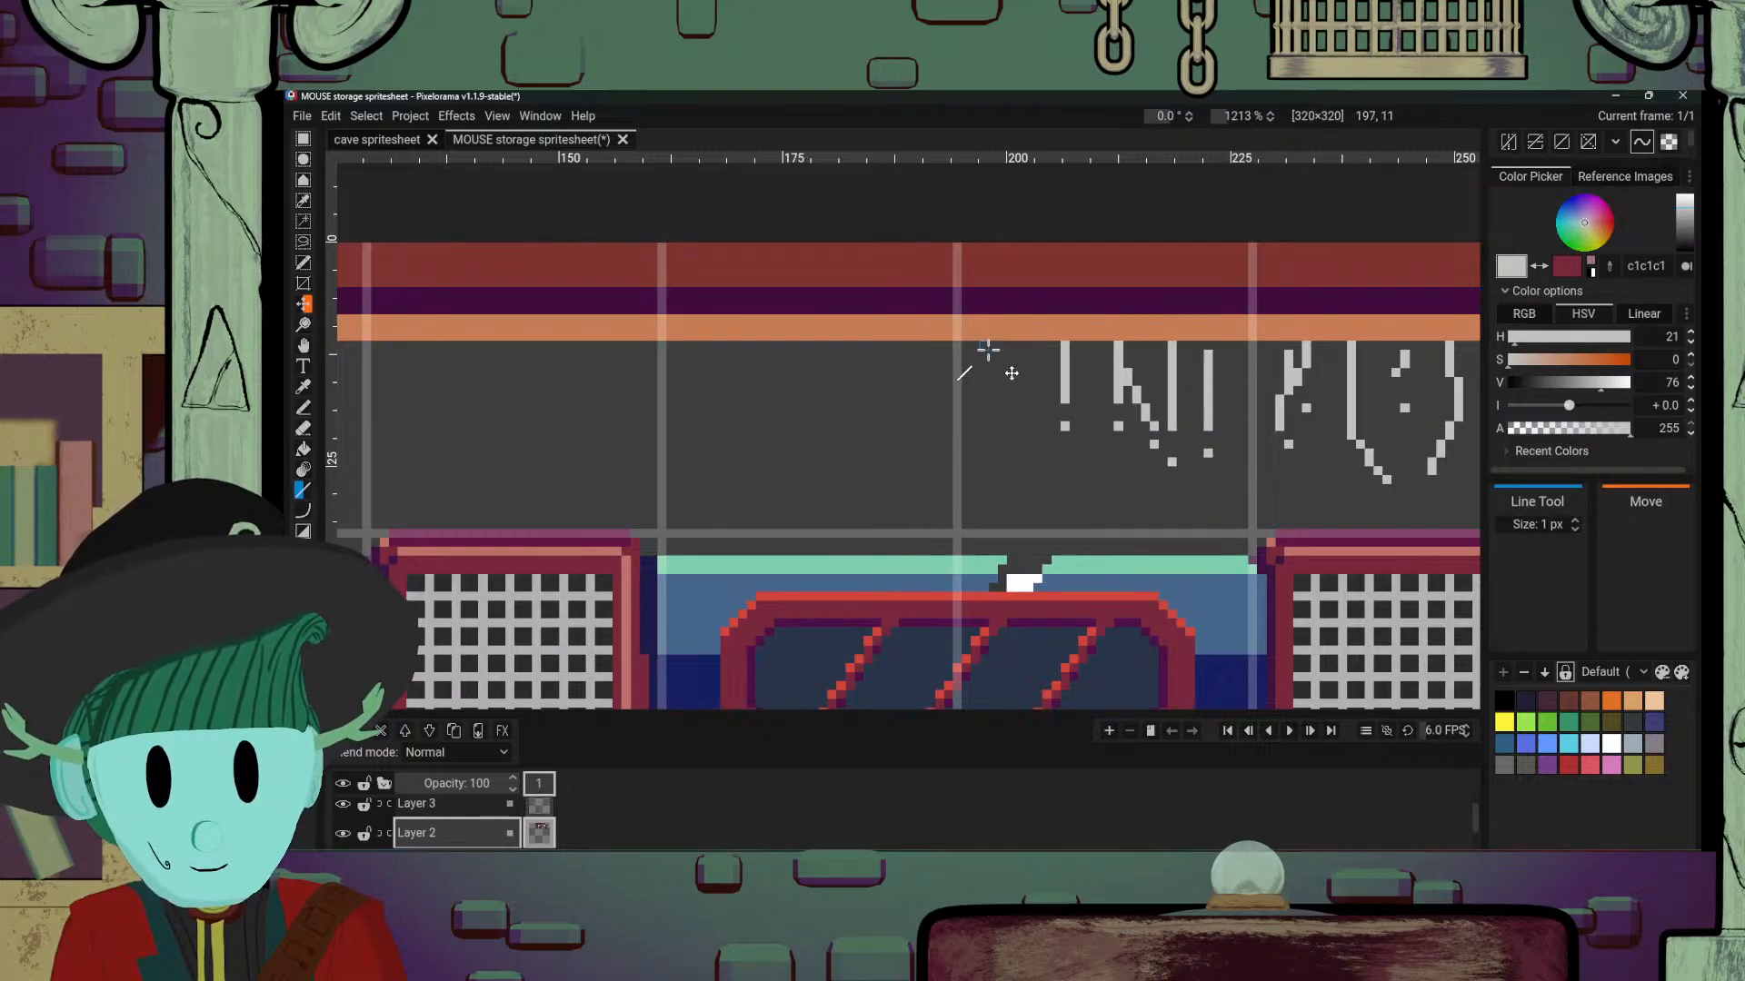
mouse_move(987, 348)
left_mouse_down()
mouse_move(1000, 453)
mouse_move(1020, 451)
left_mouse_up()
left_click_drag(992, 382, 994, 480)
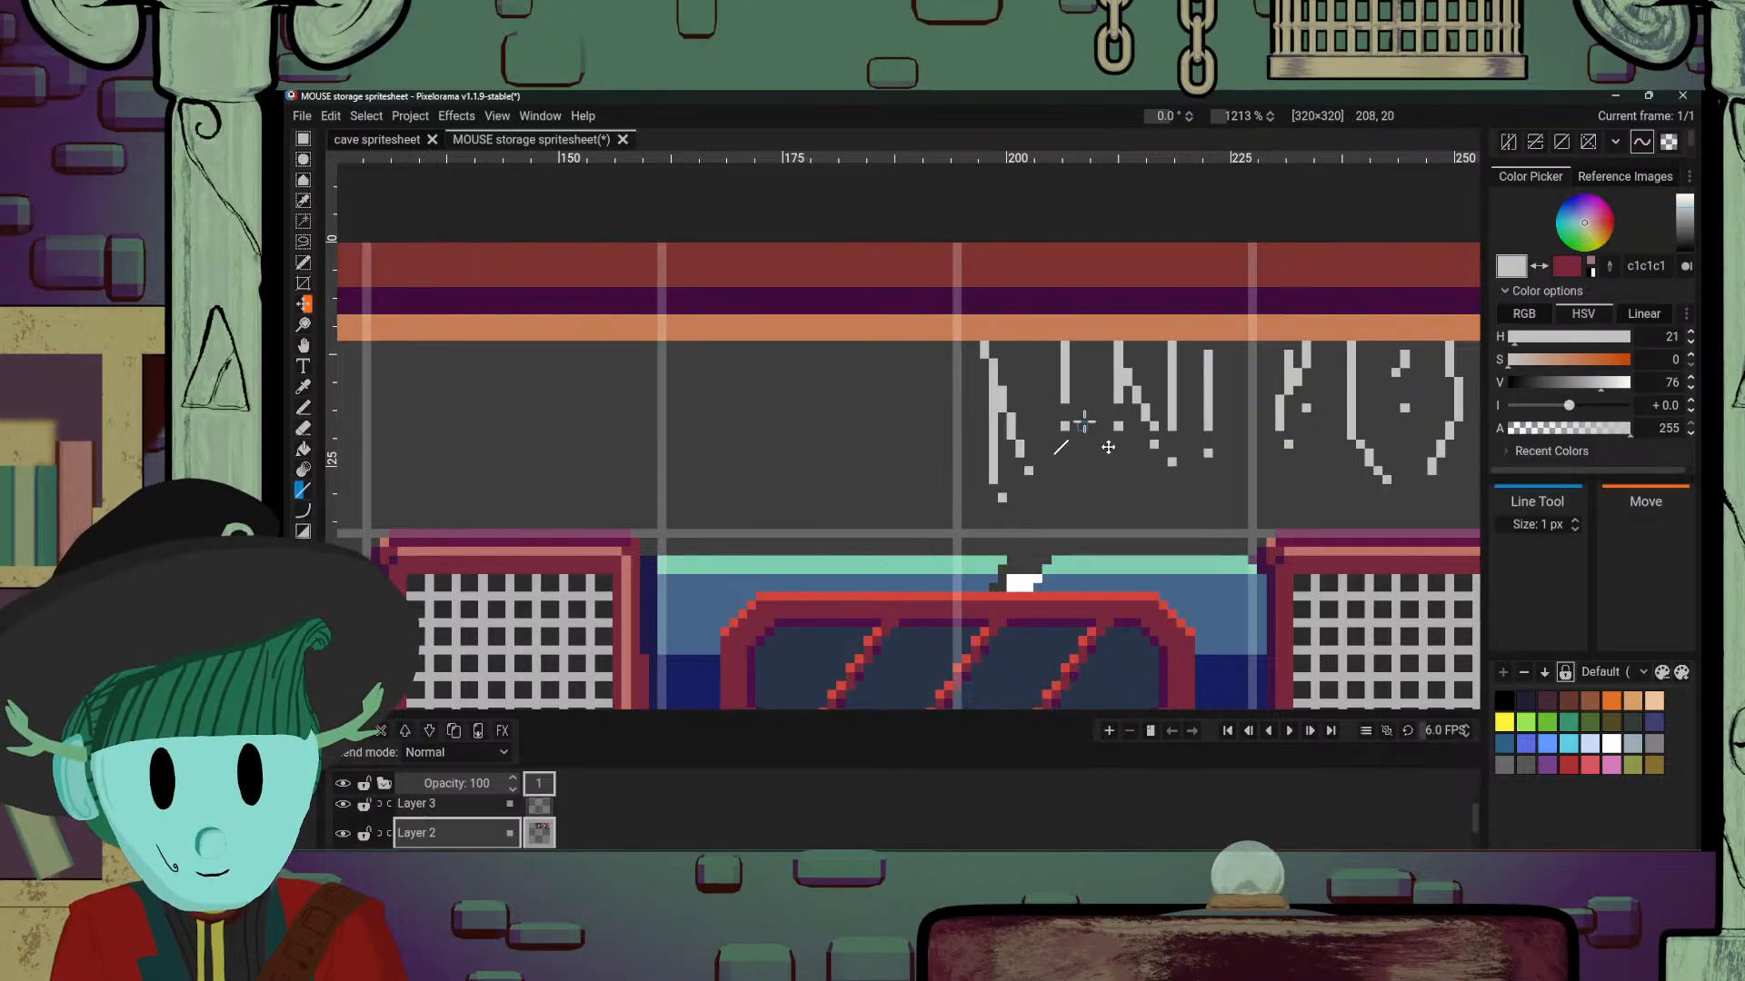
left_click_drag(1068, 371, 1083, 373)
left_click_drag(1091, 380, 1100, 480)
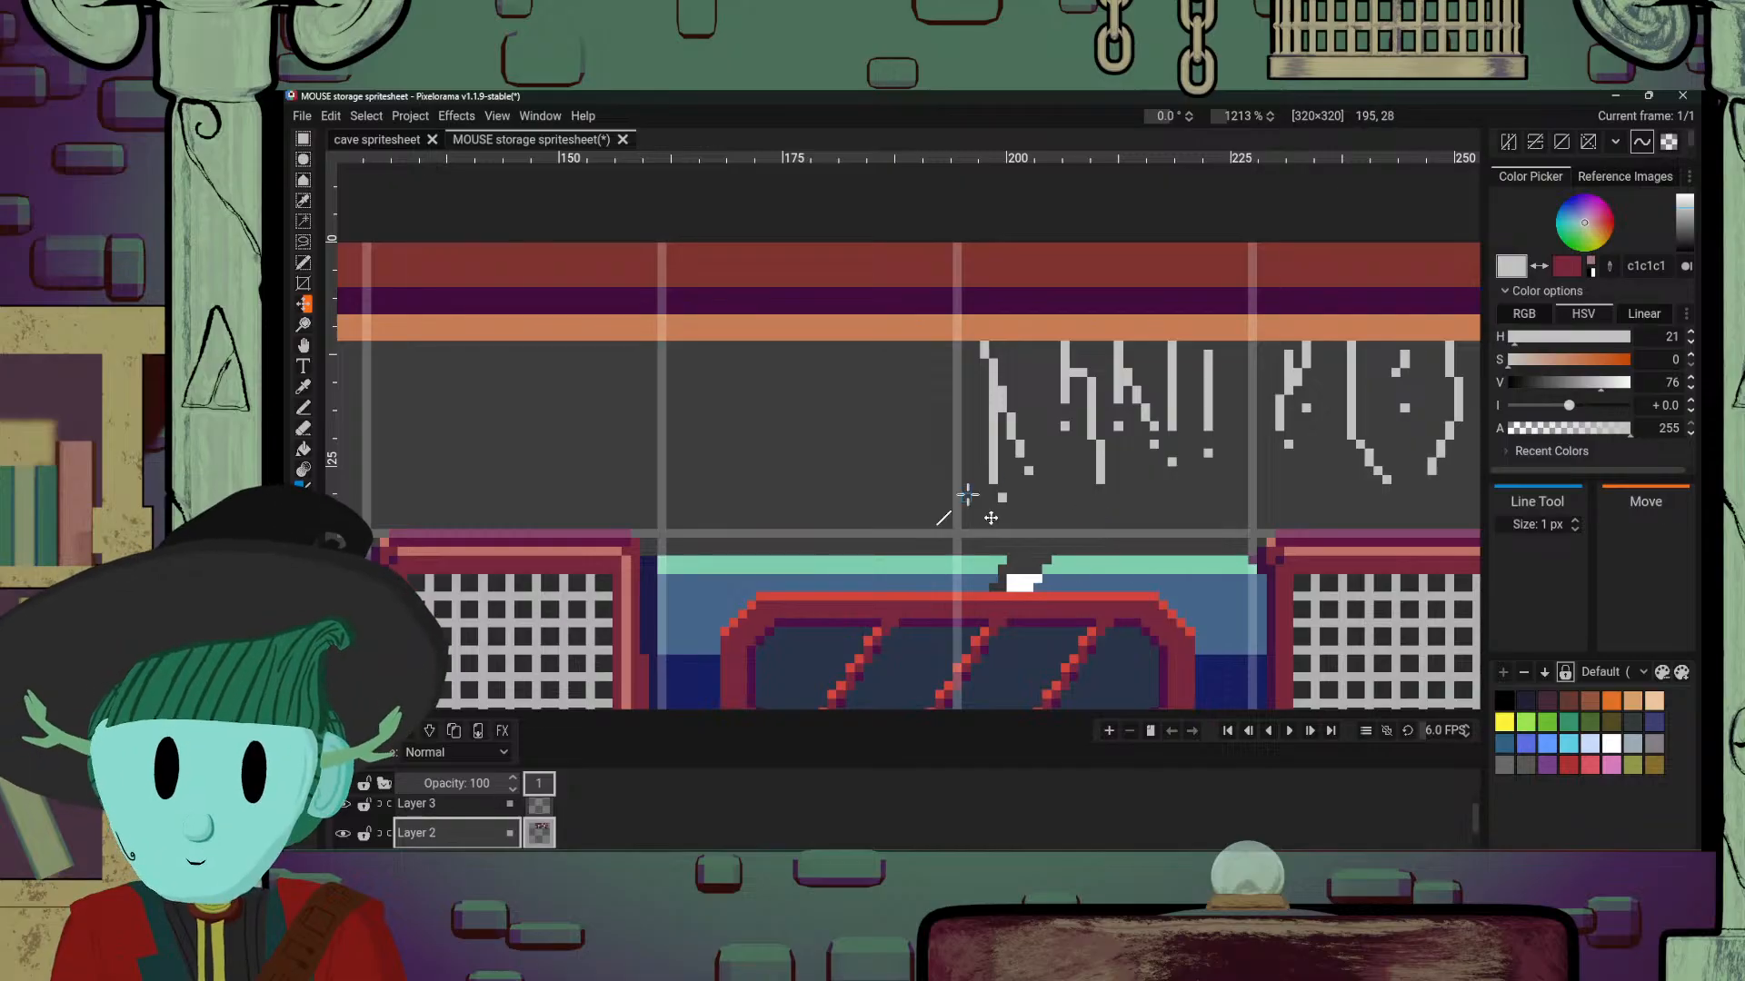
Step: Draw one bent branching circuit line and several short lines with loose end dots from the top edge above the centre display's left half
left_click_drag(953, 449, 1186, 474)
mouse_move(1047, 372)
left_mouse_down()
mouse_move(1045, 423)
mouse_move(1014, 443)
mouse_move(1029, 522)
left_mouse_up()
left_click_drag(1091, 375, 1096, 458)
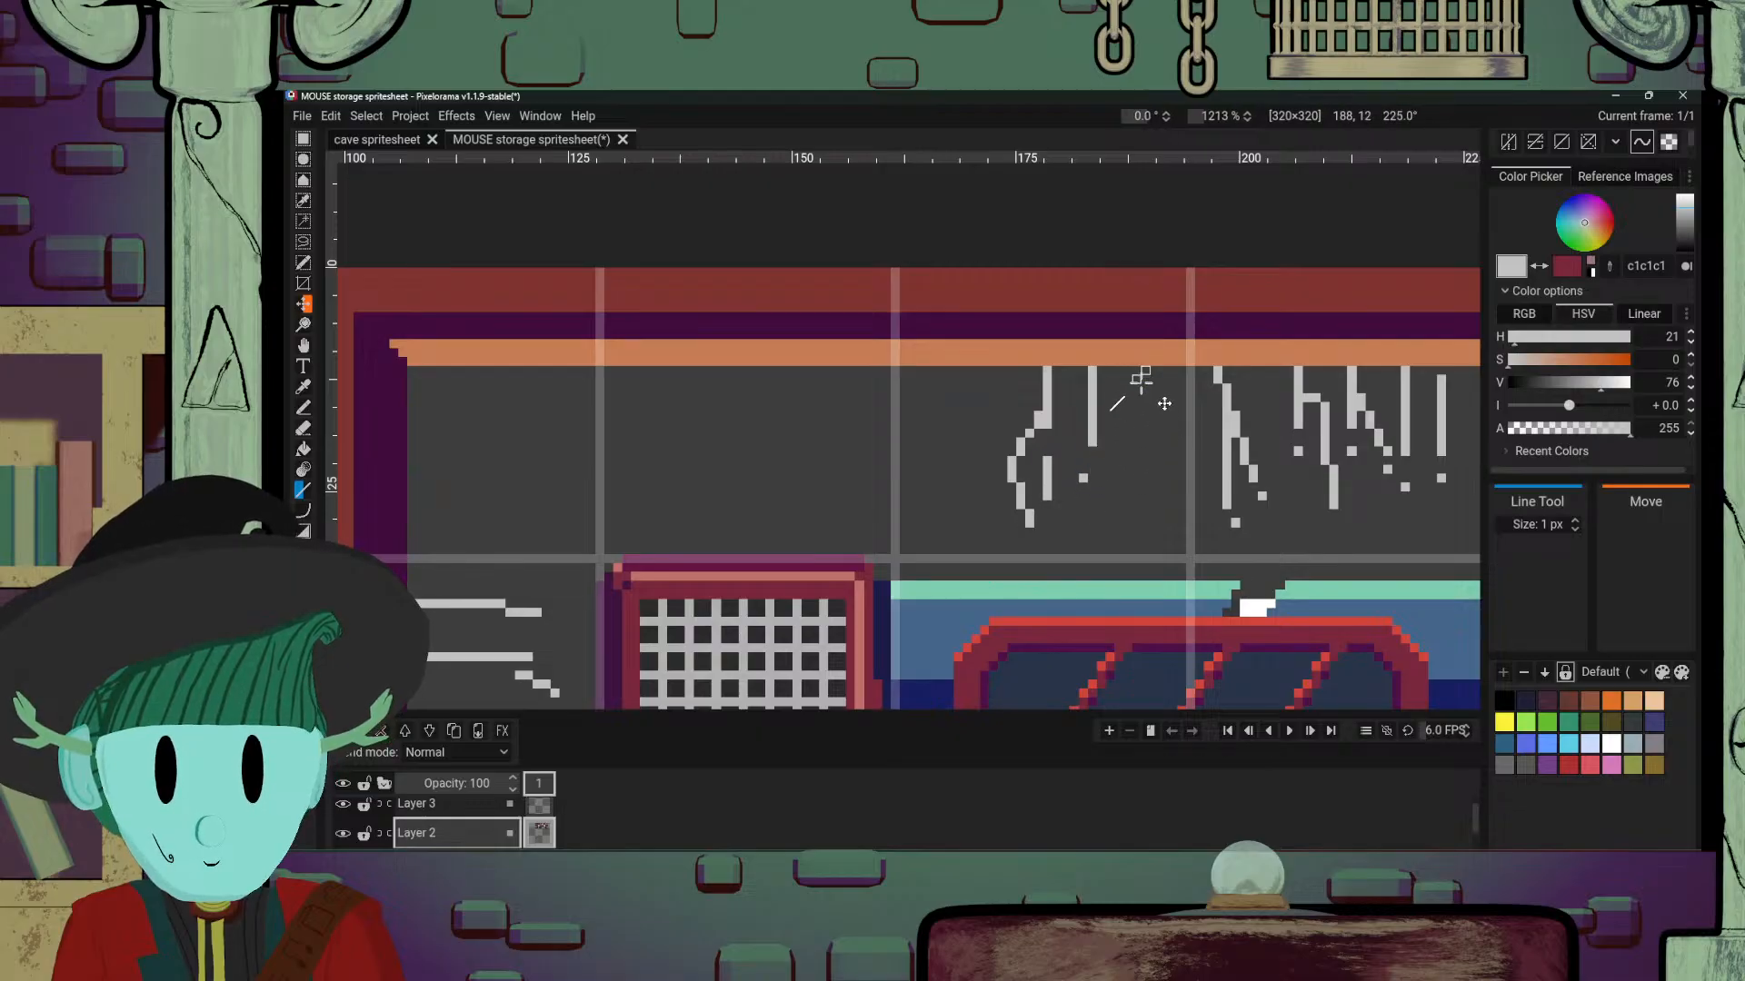
left_click_drag(1145, 370, 1136, 445)
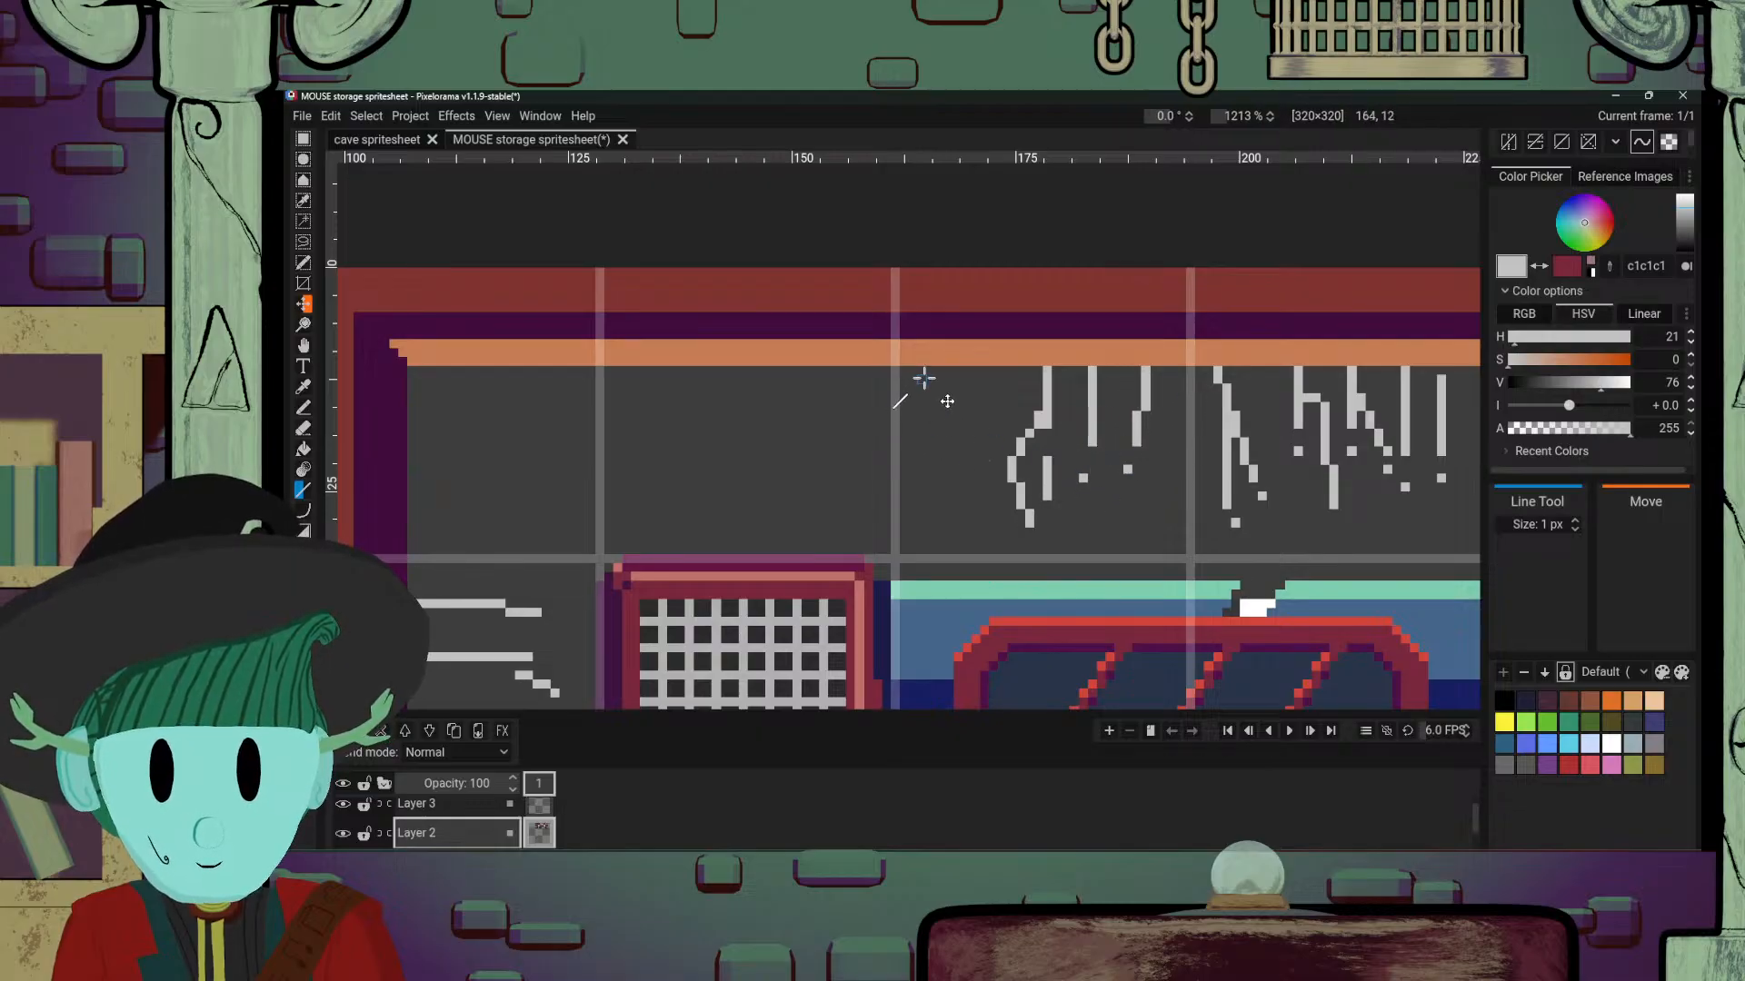
left_click_drag(924, 378, 924, 470)
left_click_drag(976, 383, 969, 462)
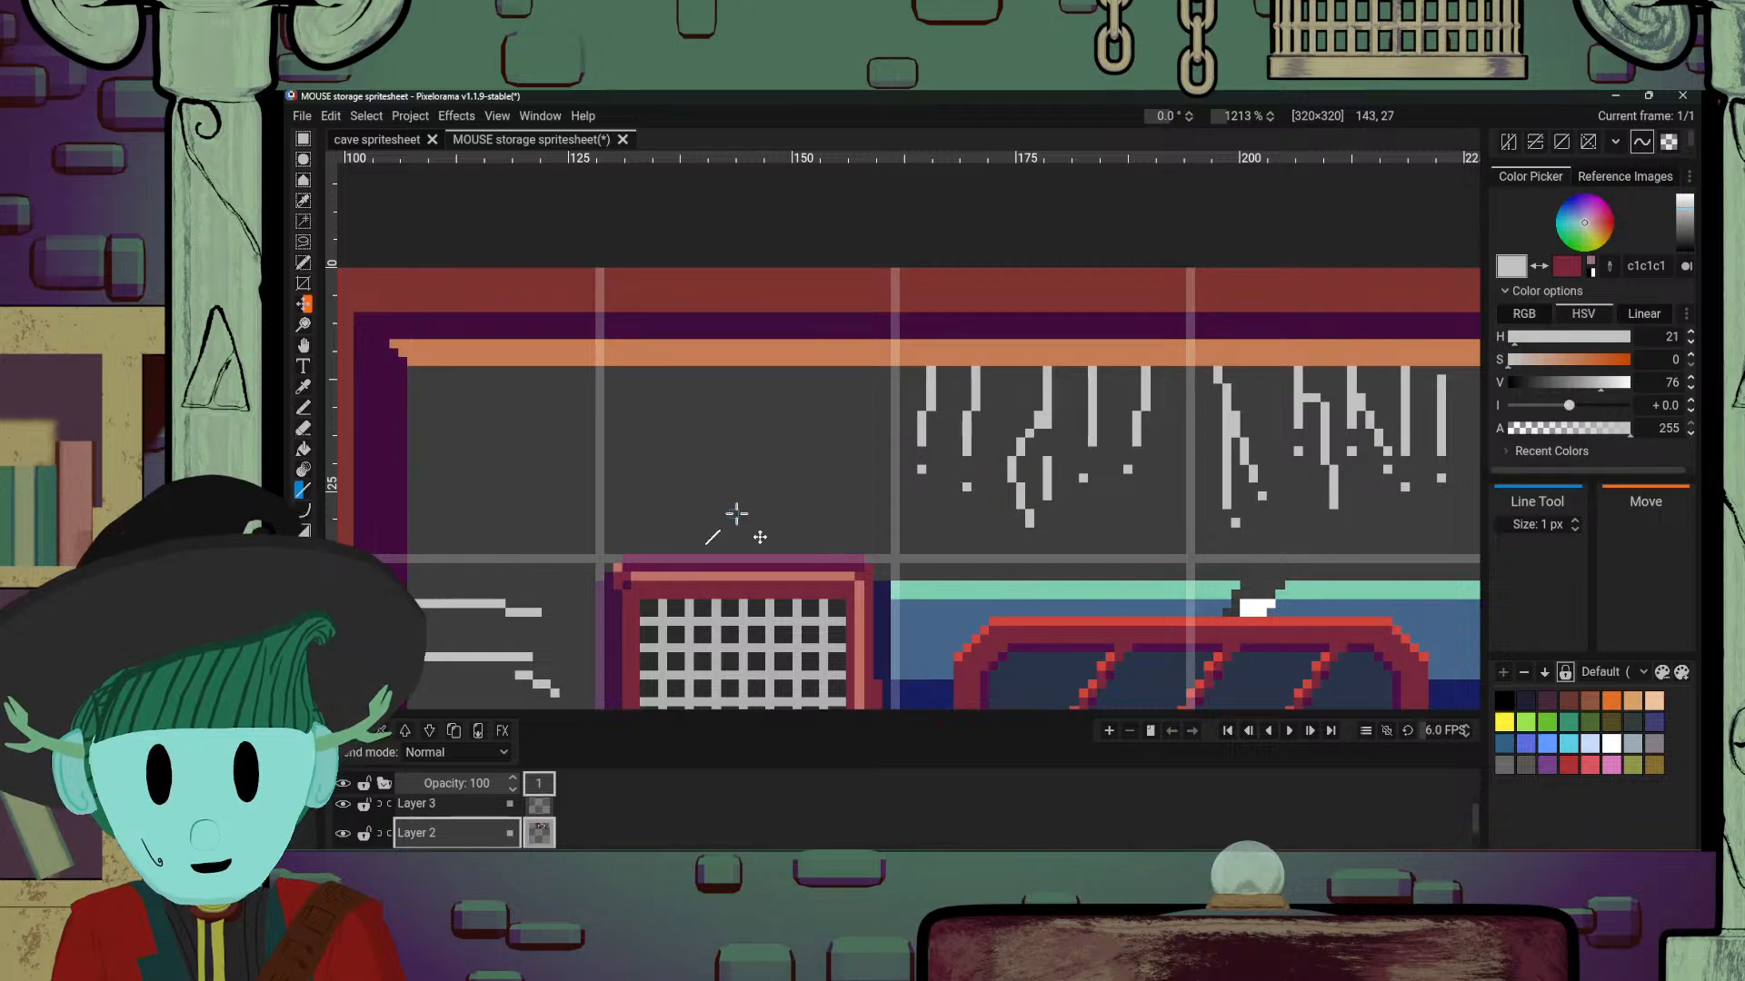
Step: Draw straight, bent and forked circuit lines with loose end dots hanging from the panel's top edge in the cell above the left grille
left_click_drag(743, 443, 971, 433)
left_click_drag(905, 368, 908, 461)
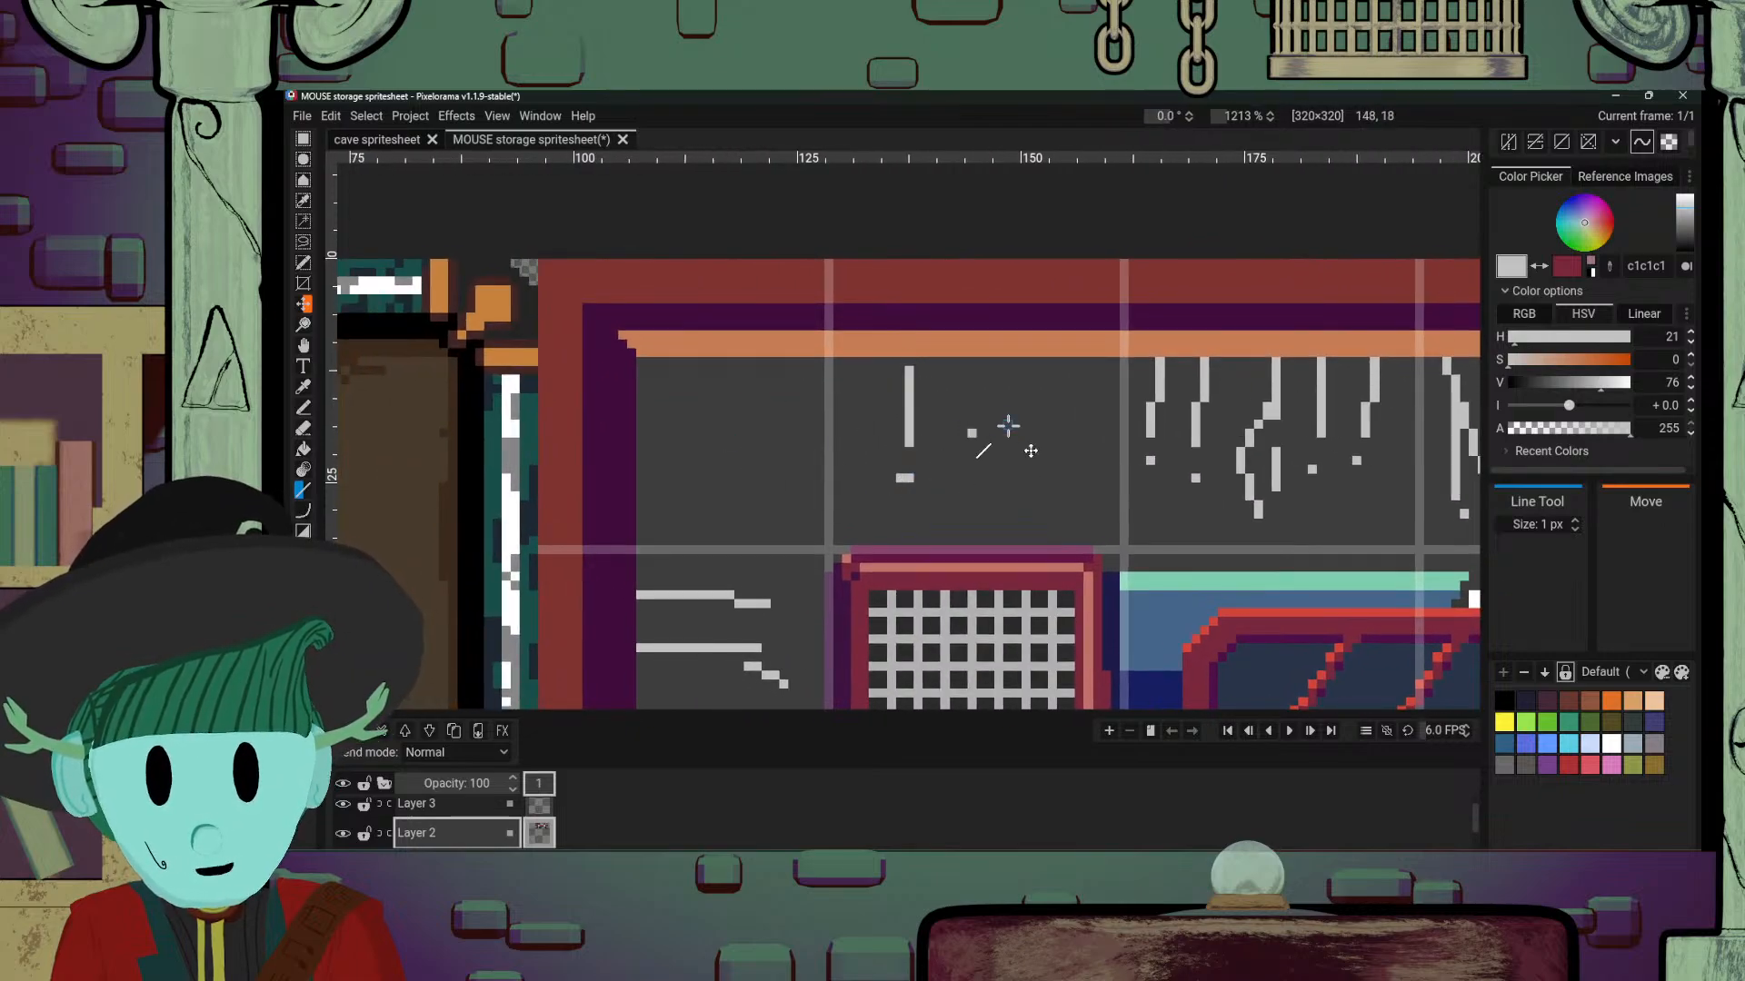
left_click_drag(974, 371, 971, 463)
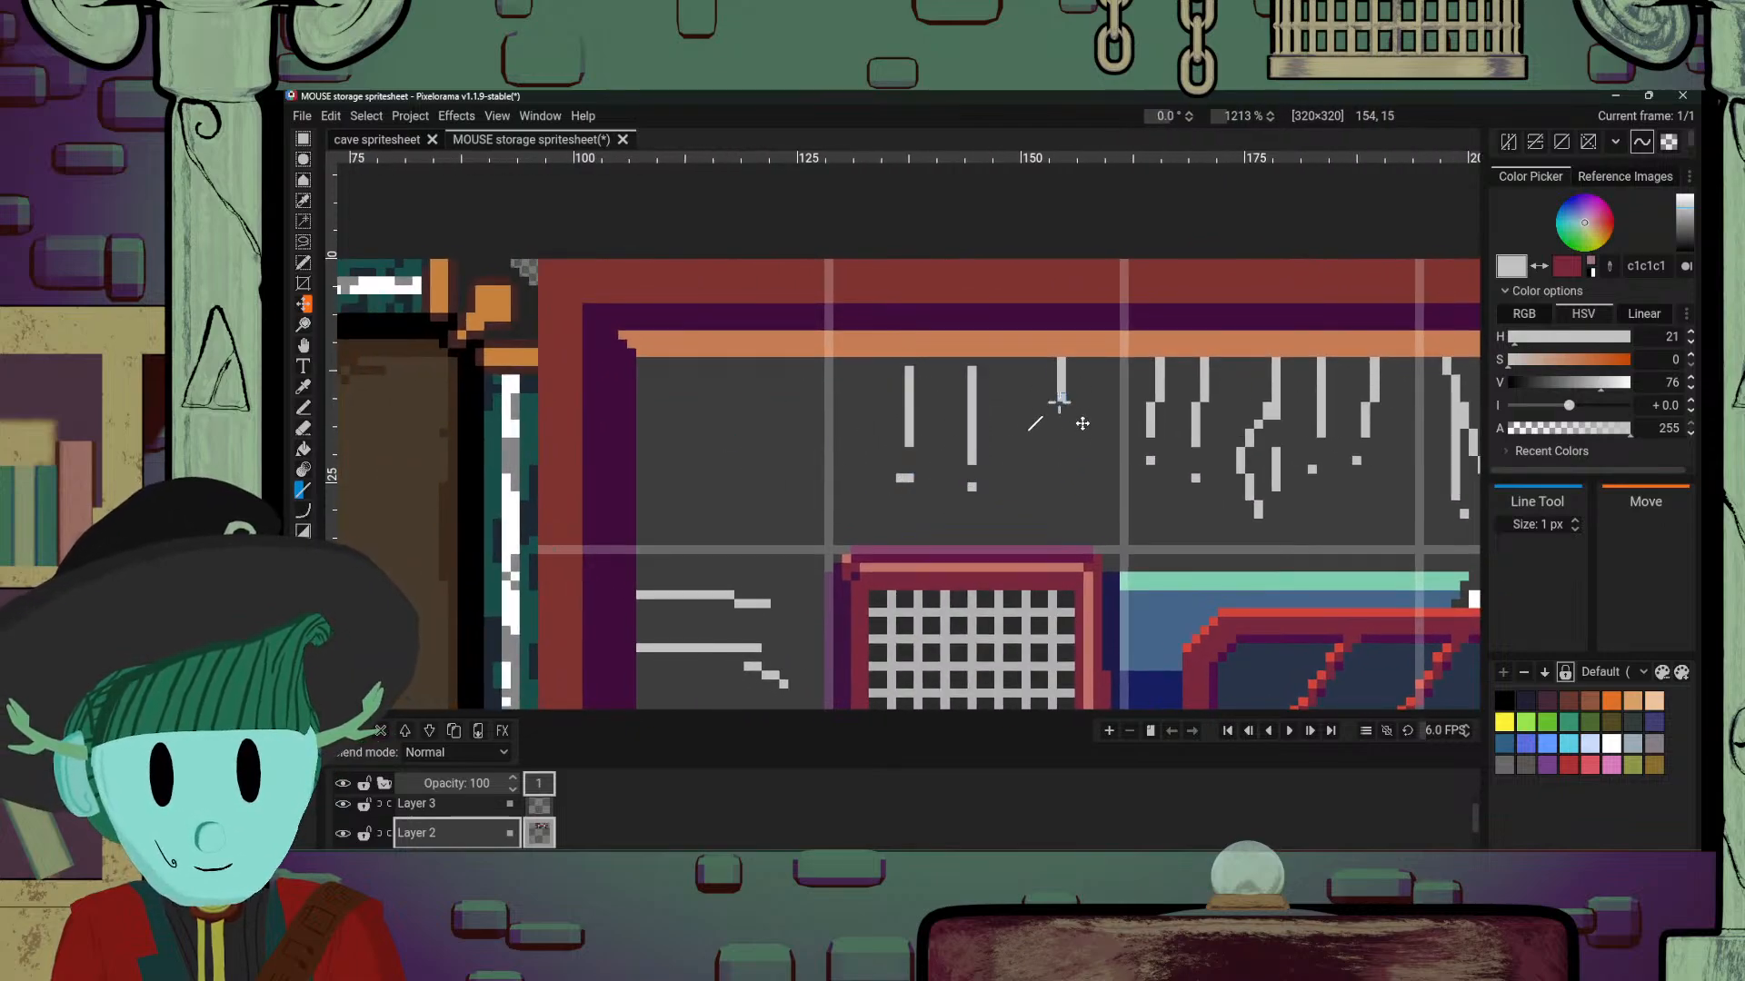
mouse_move(1060, 401)
left_mouse_down()
mouse_move(1030, 459)
mouse_move(1037, 477)
mouse_move(1070, 462)
left_mouse_up()
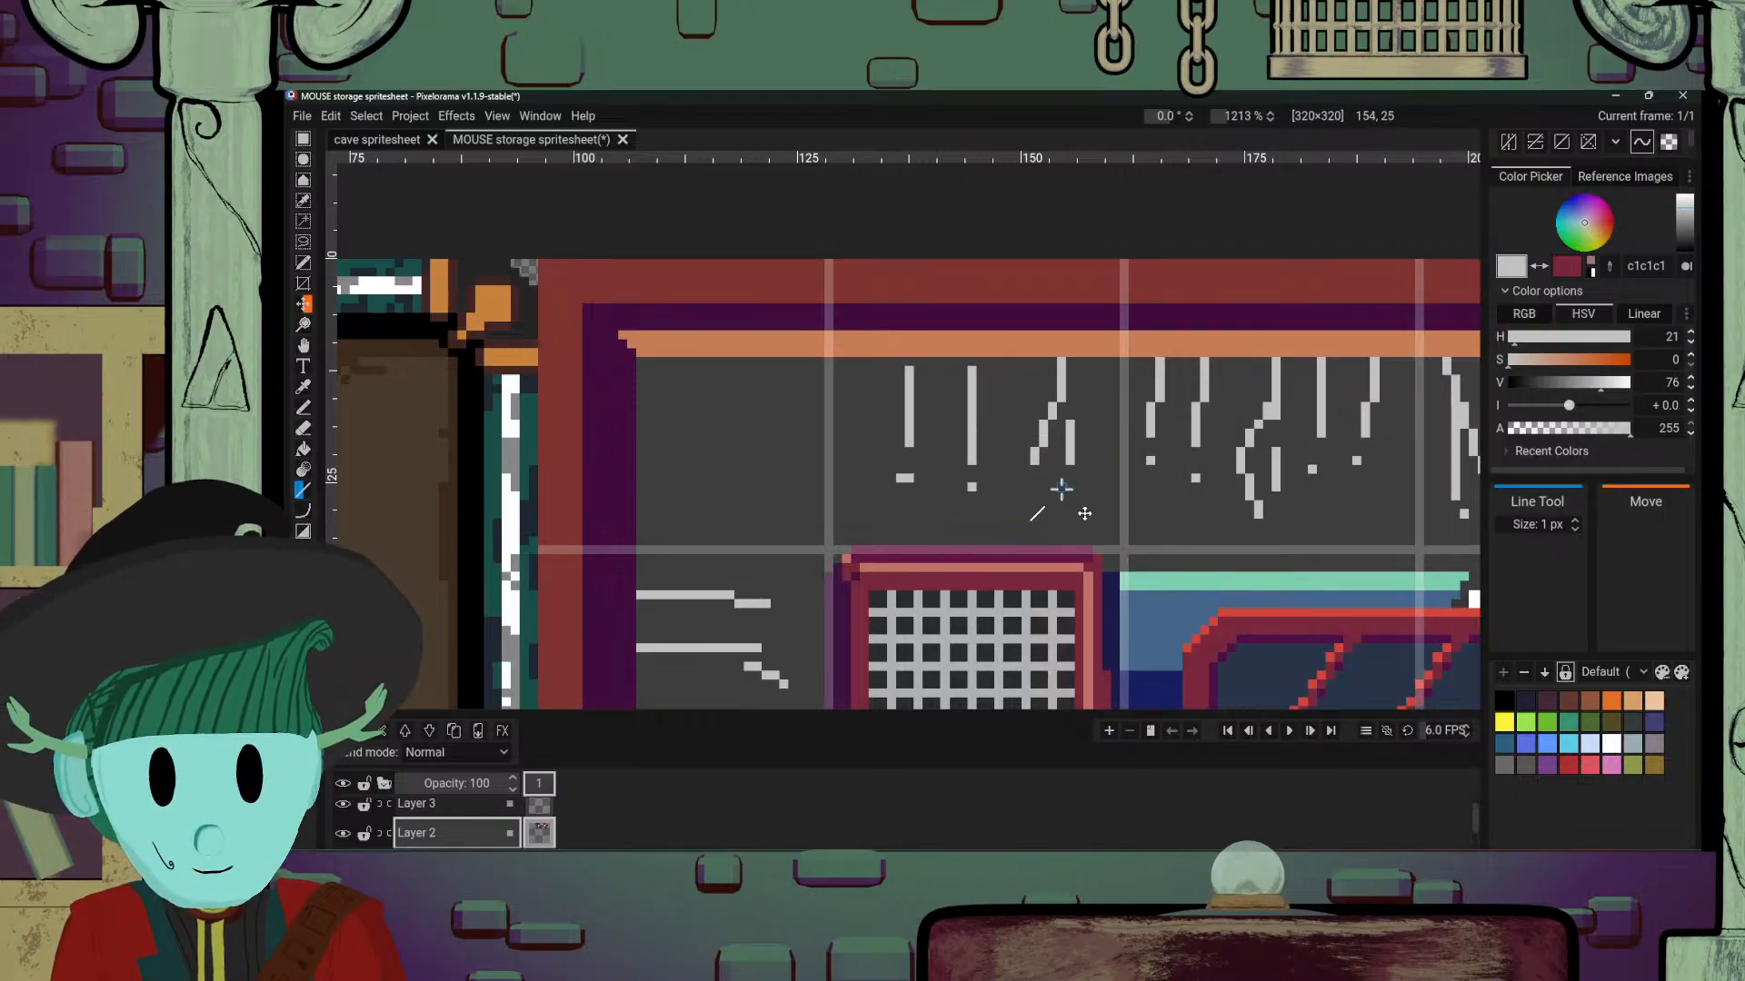
left_click_drag(1006, 373, 1006, 416)
left_click(999, 451)
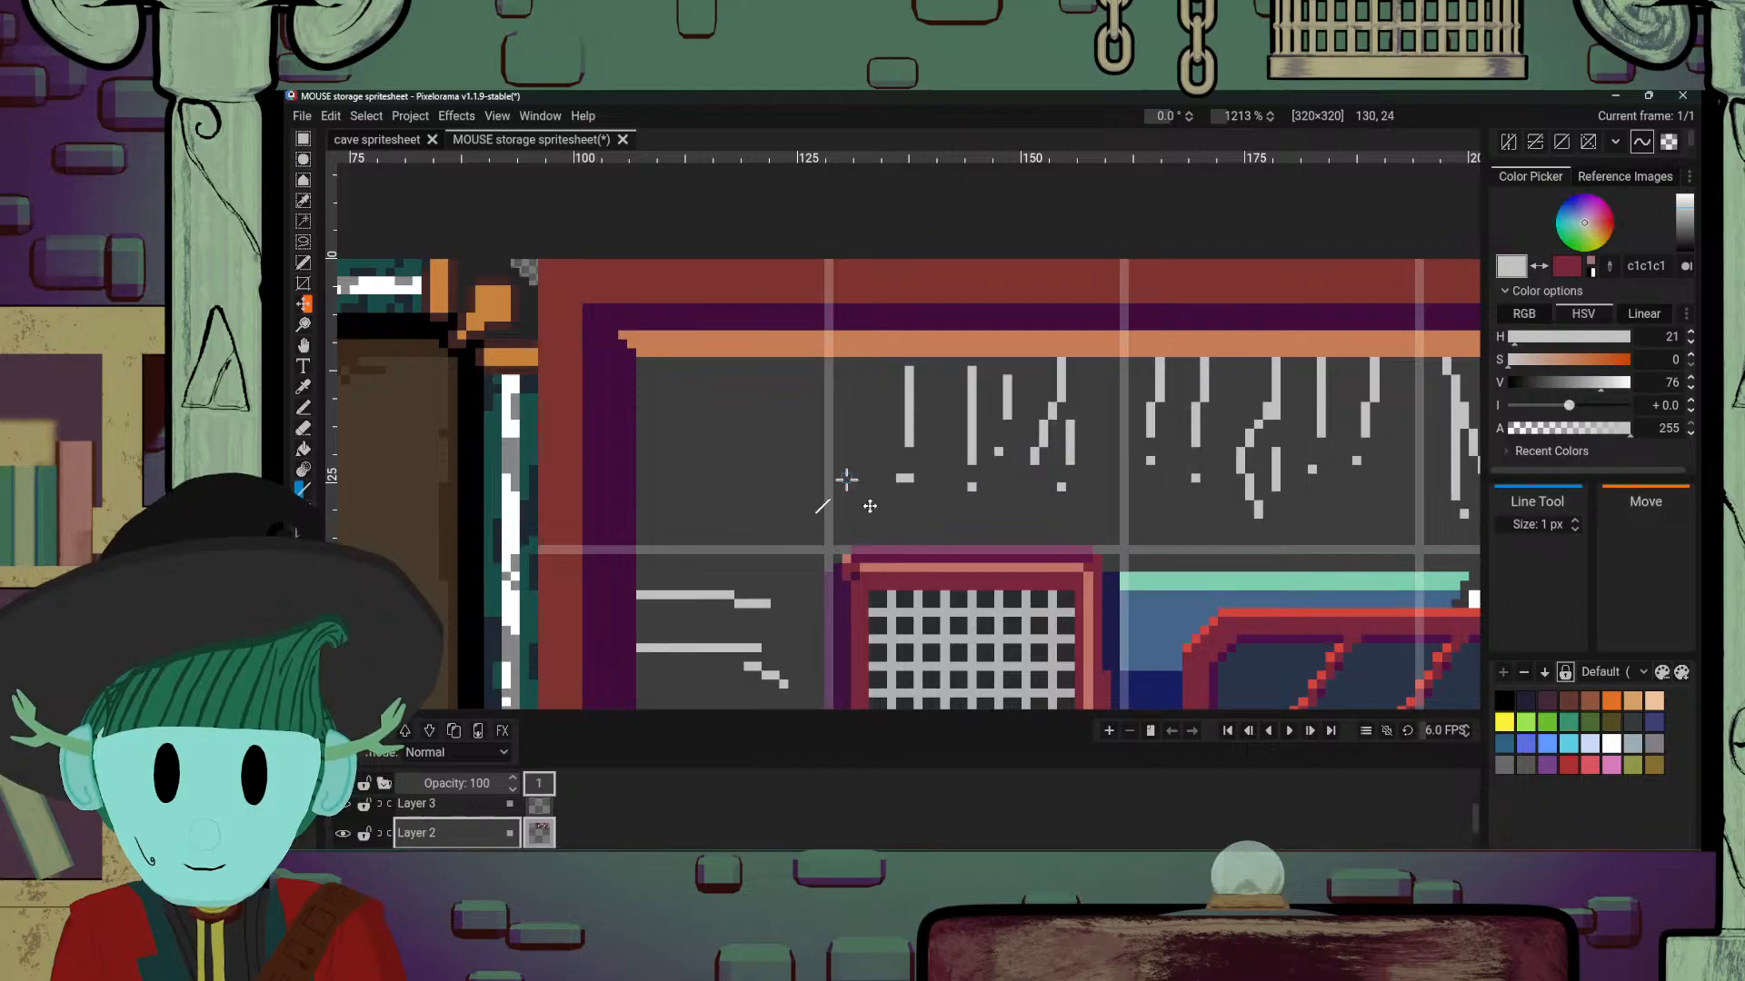
left_click_drag(862, 363, 855, 437)
Step: Draw a forked circuit line, straight lines and loose dots from the top edge in the panel's upper-left corner cell
scroll(868, 513, "down", 10)
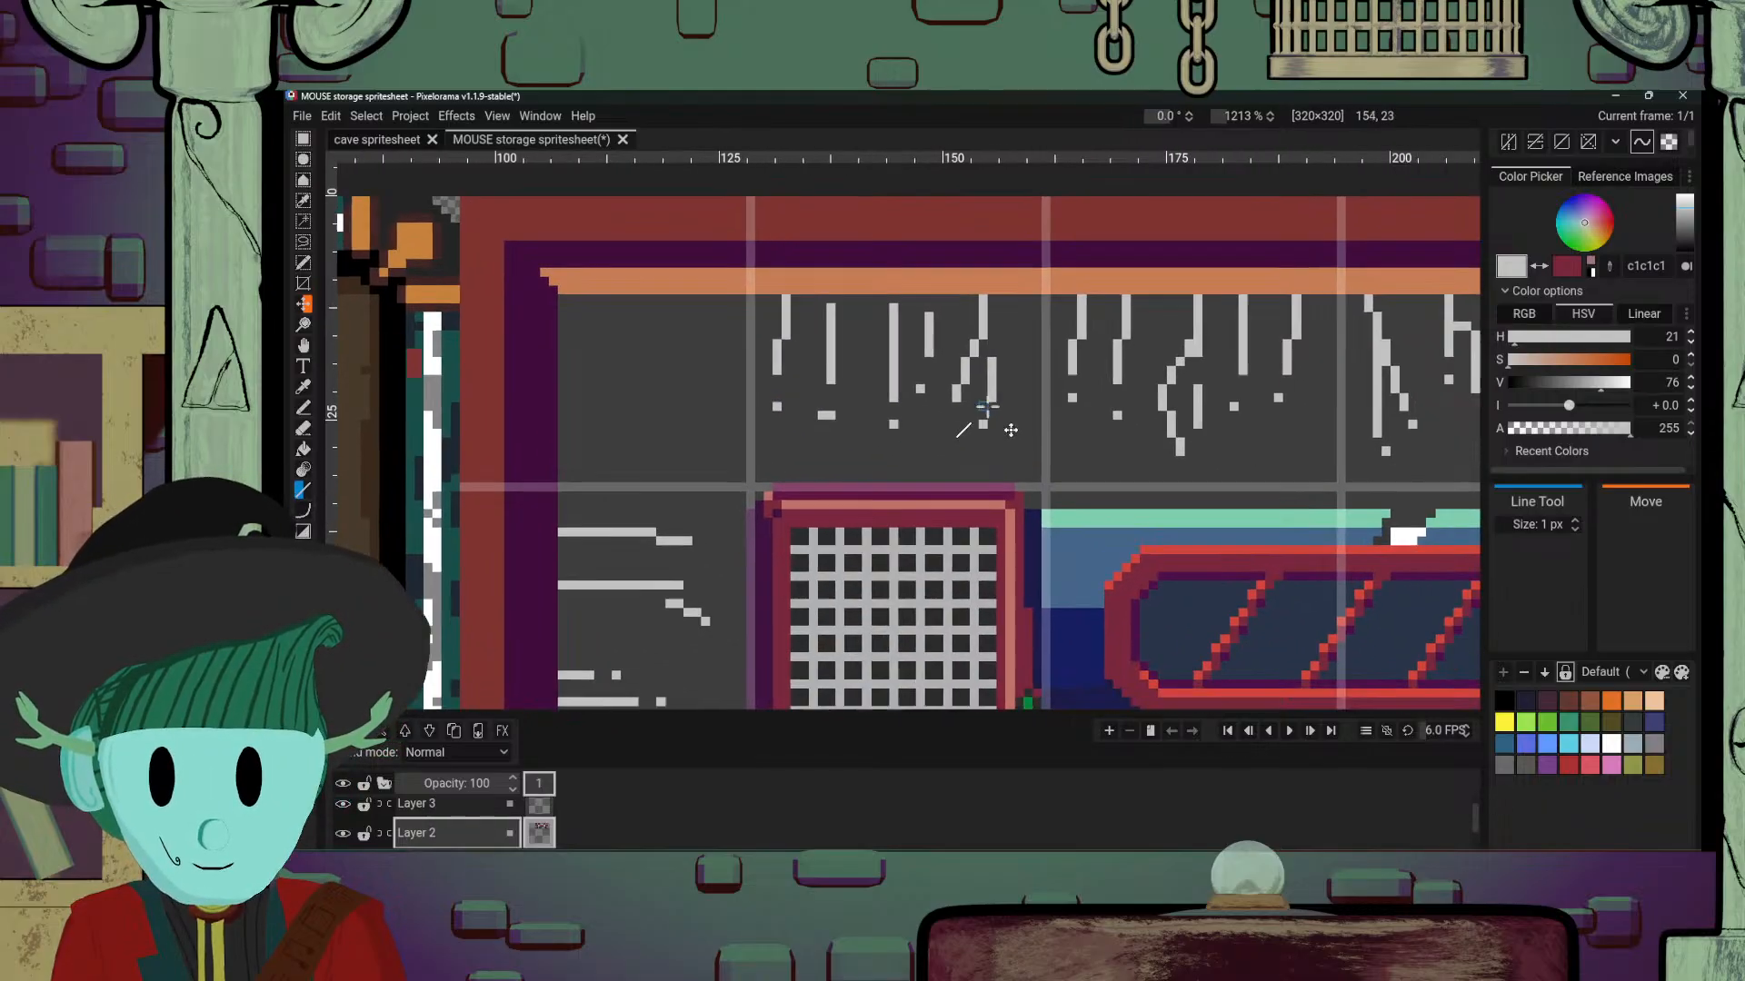
scroll(1122, 475, "down", 2)
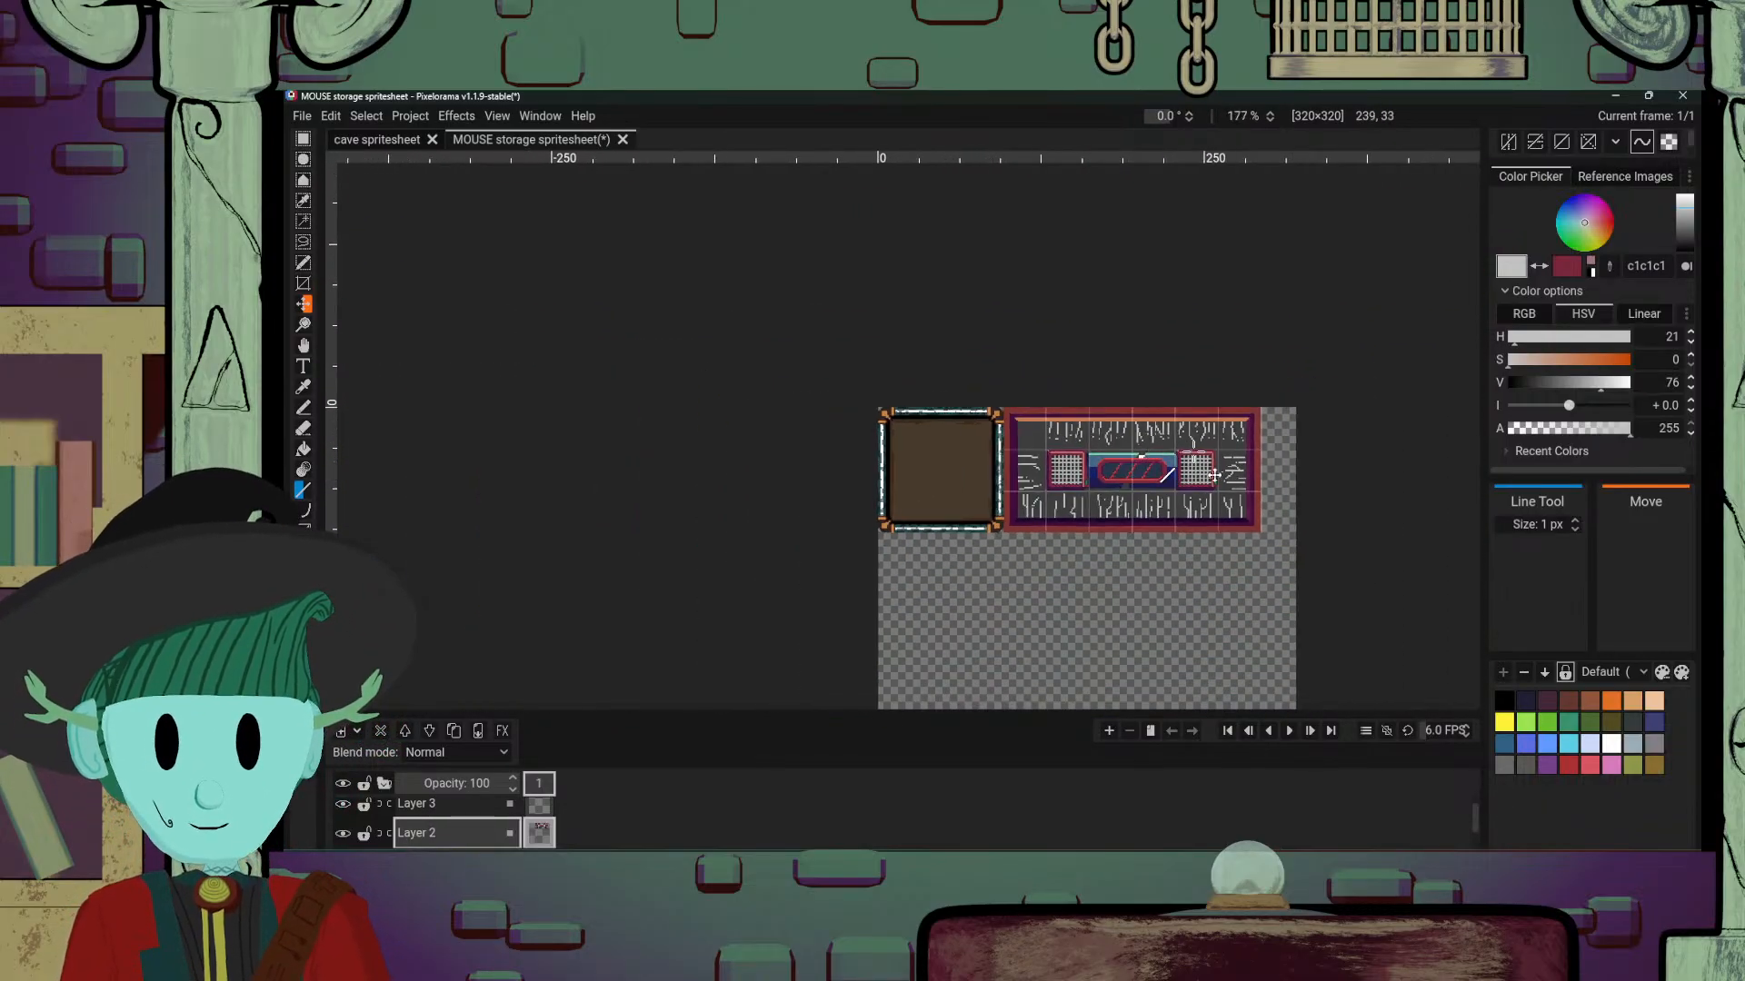
scroll(1247, 477, "up", 8)
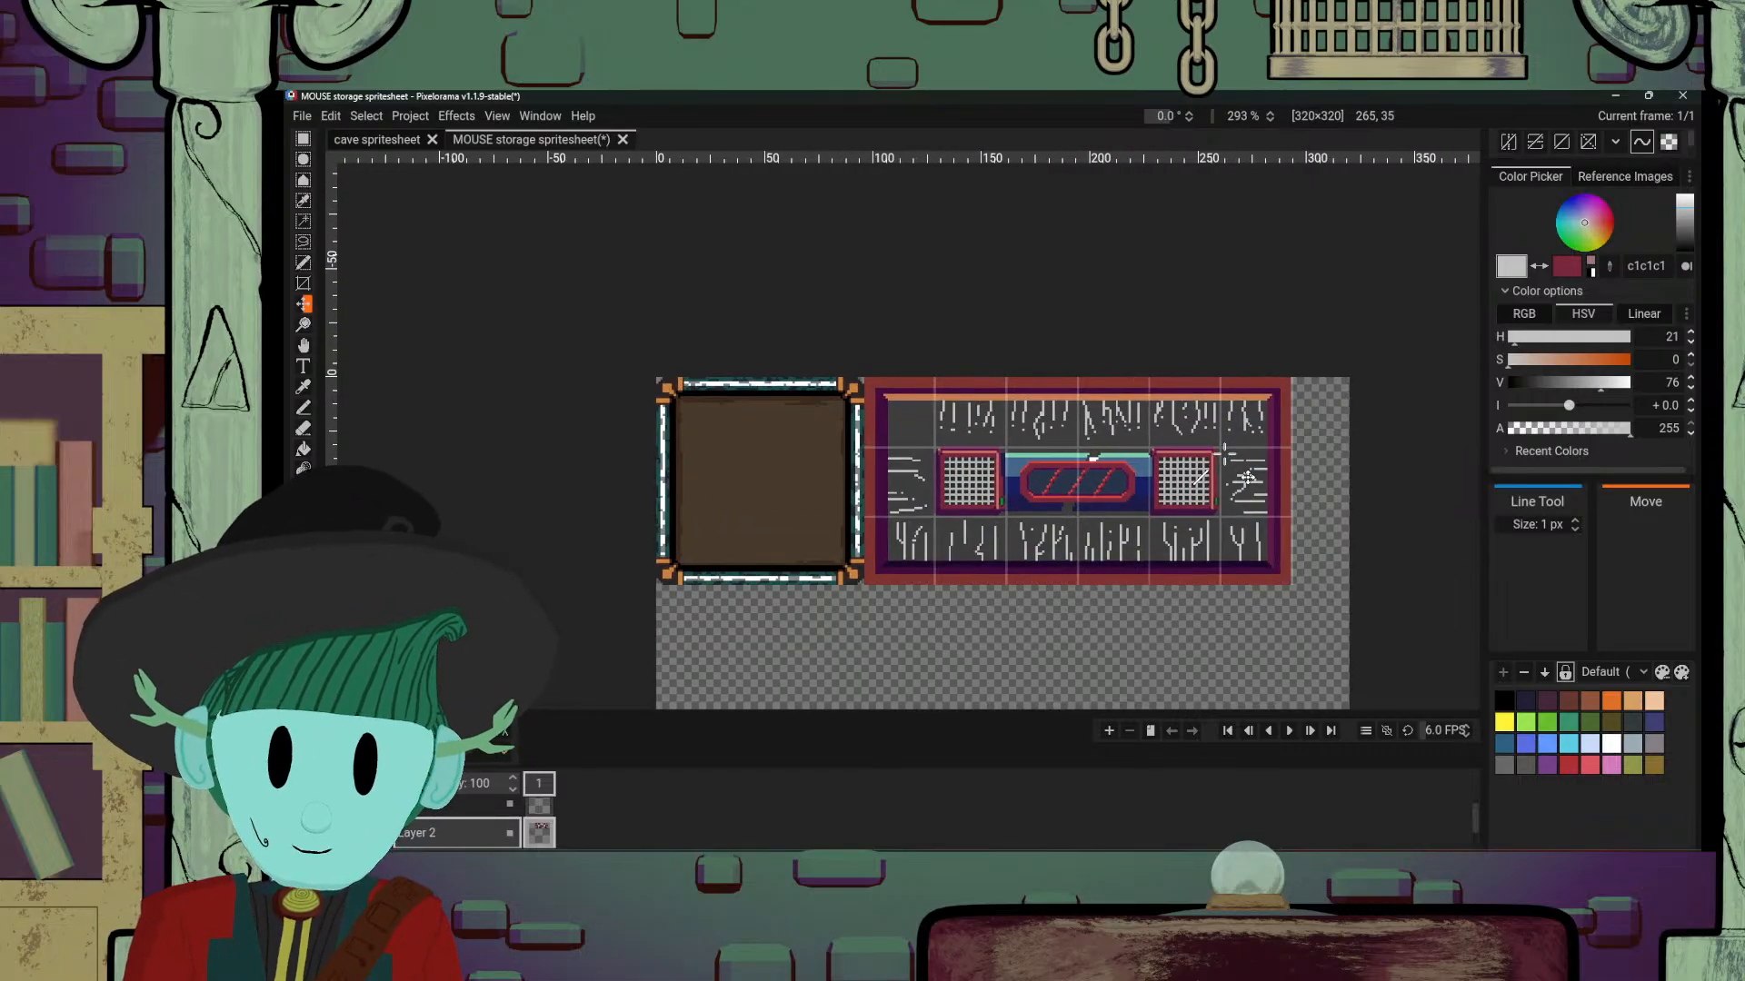
left_click_drag(992, 448, 1277, 576)
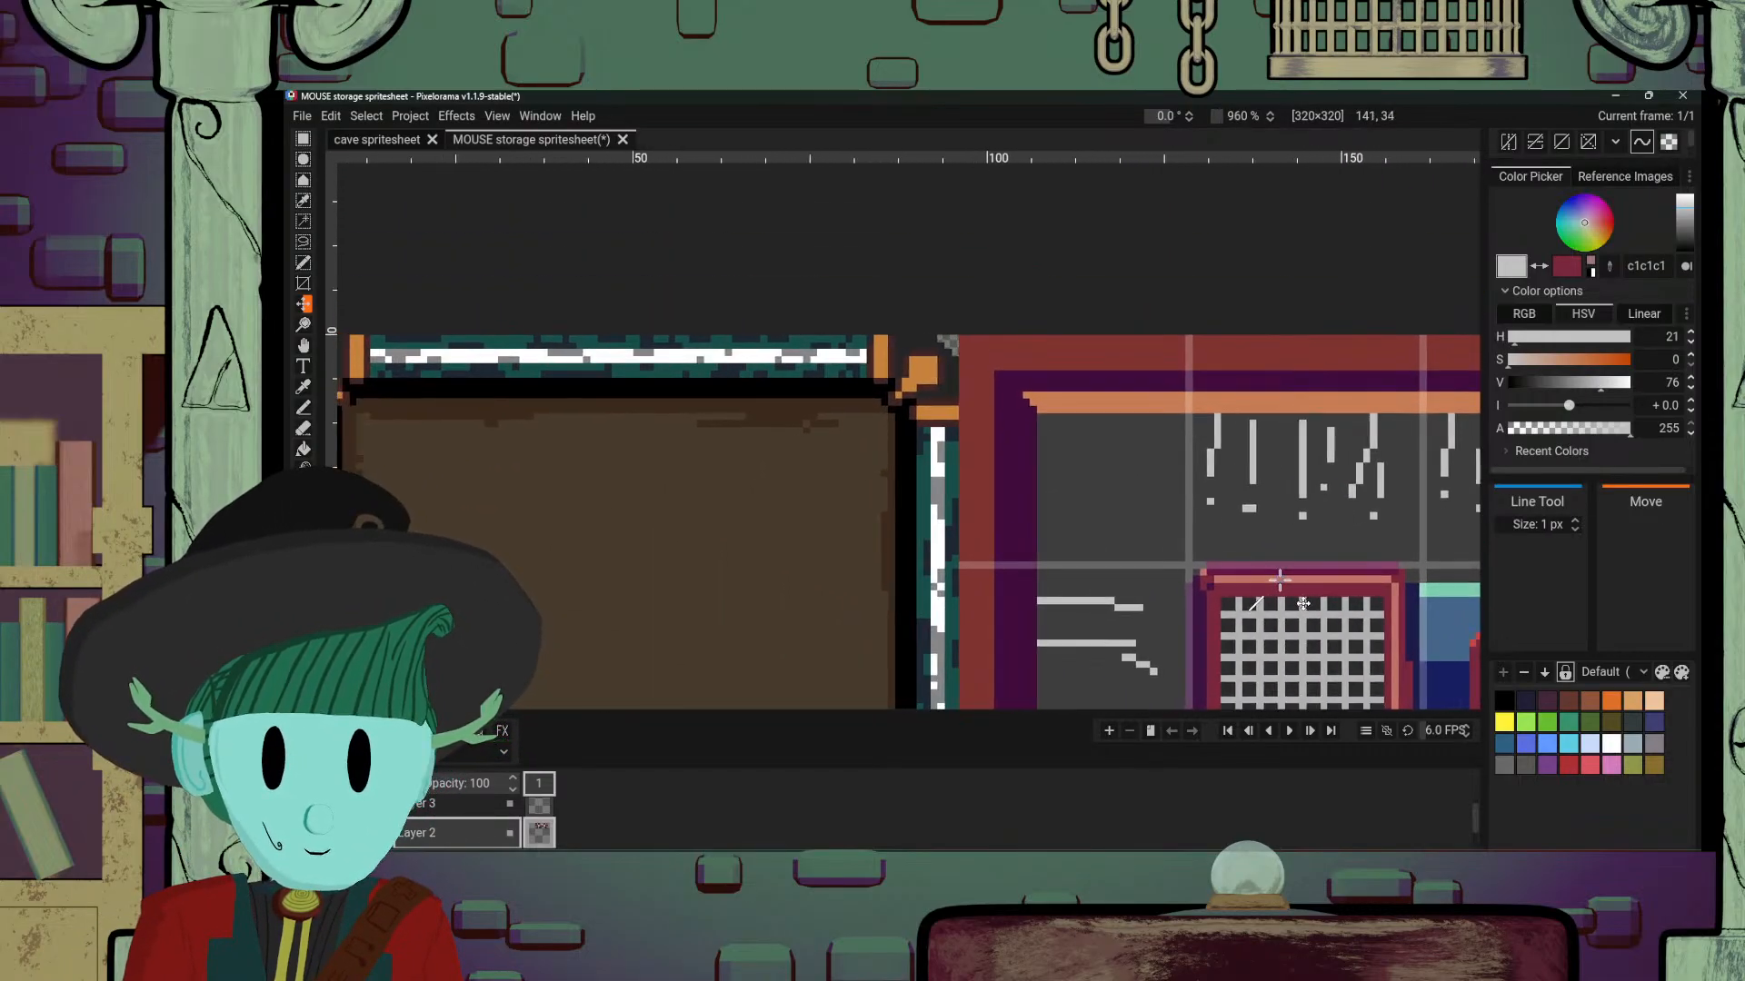
mouse_move(1138, 417)
left_mouse_down()
mouse_move(1132, 468)
mouse_move(1152, 459)
mouse_move(1153, 510)
left_mouse_up()
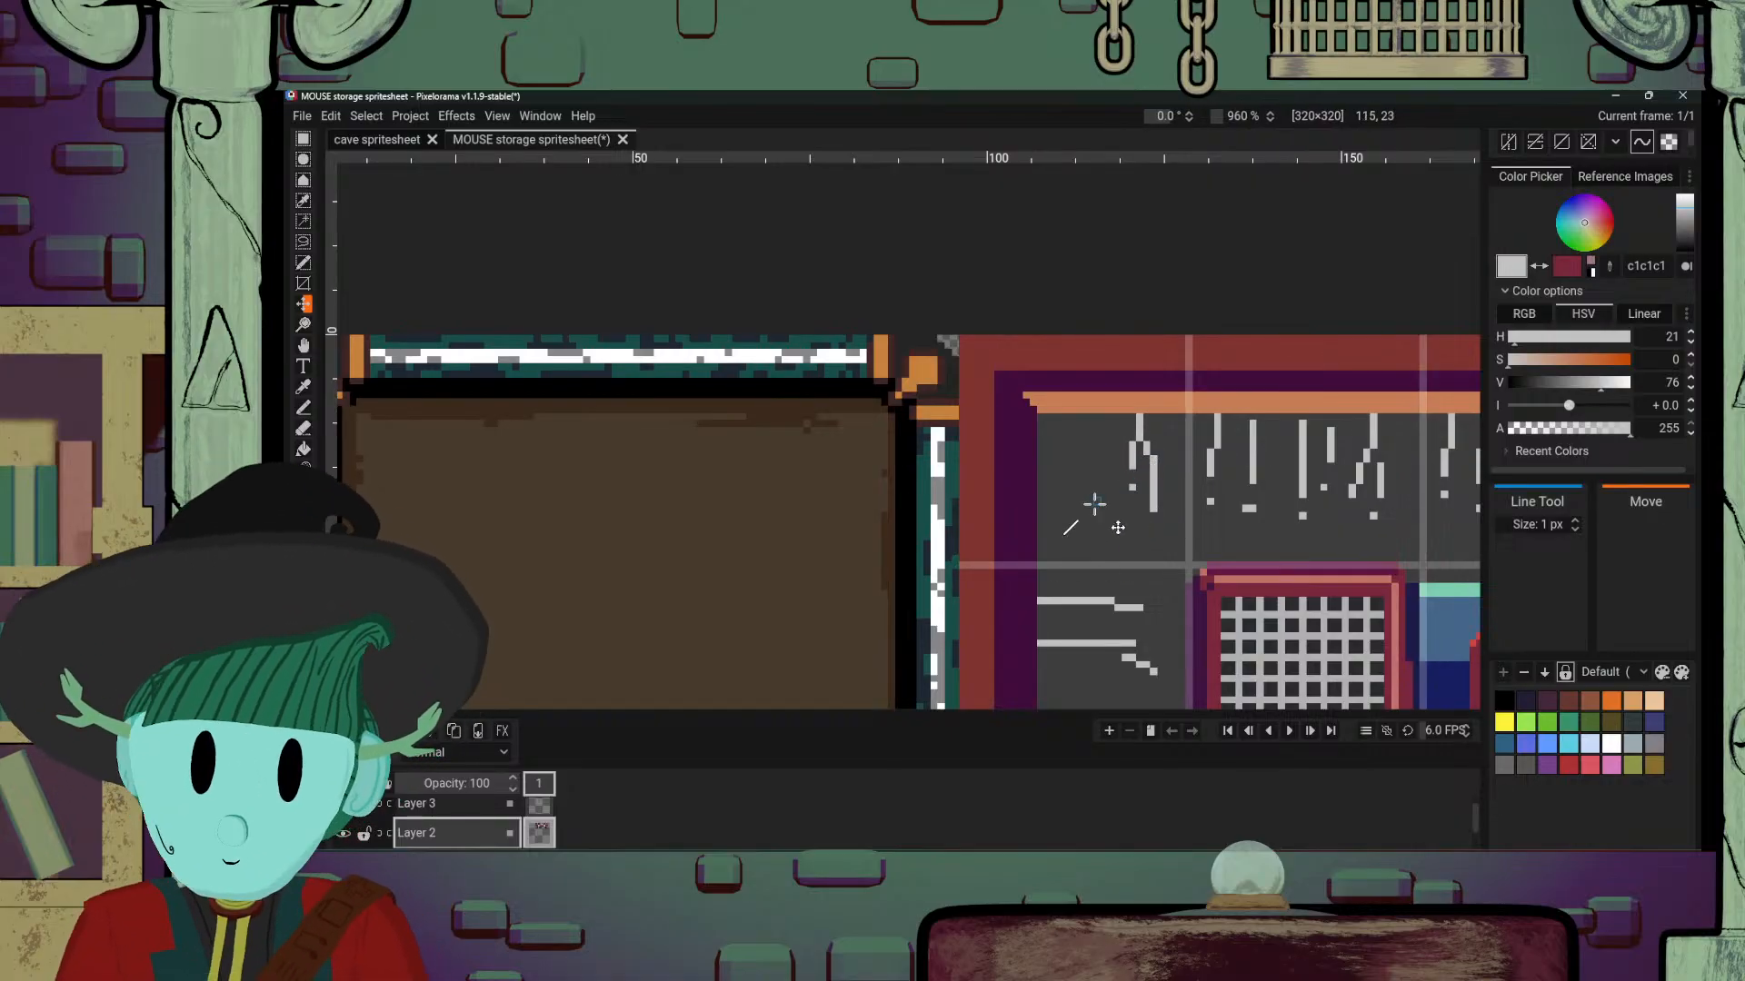
mouse_move(1095, 416)
left_mouse_down()
mouse_move(1096, 463)
mouse_move(1054, 429)
mouse_move(1054, 496)
left_mouse_up()
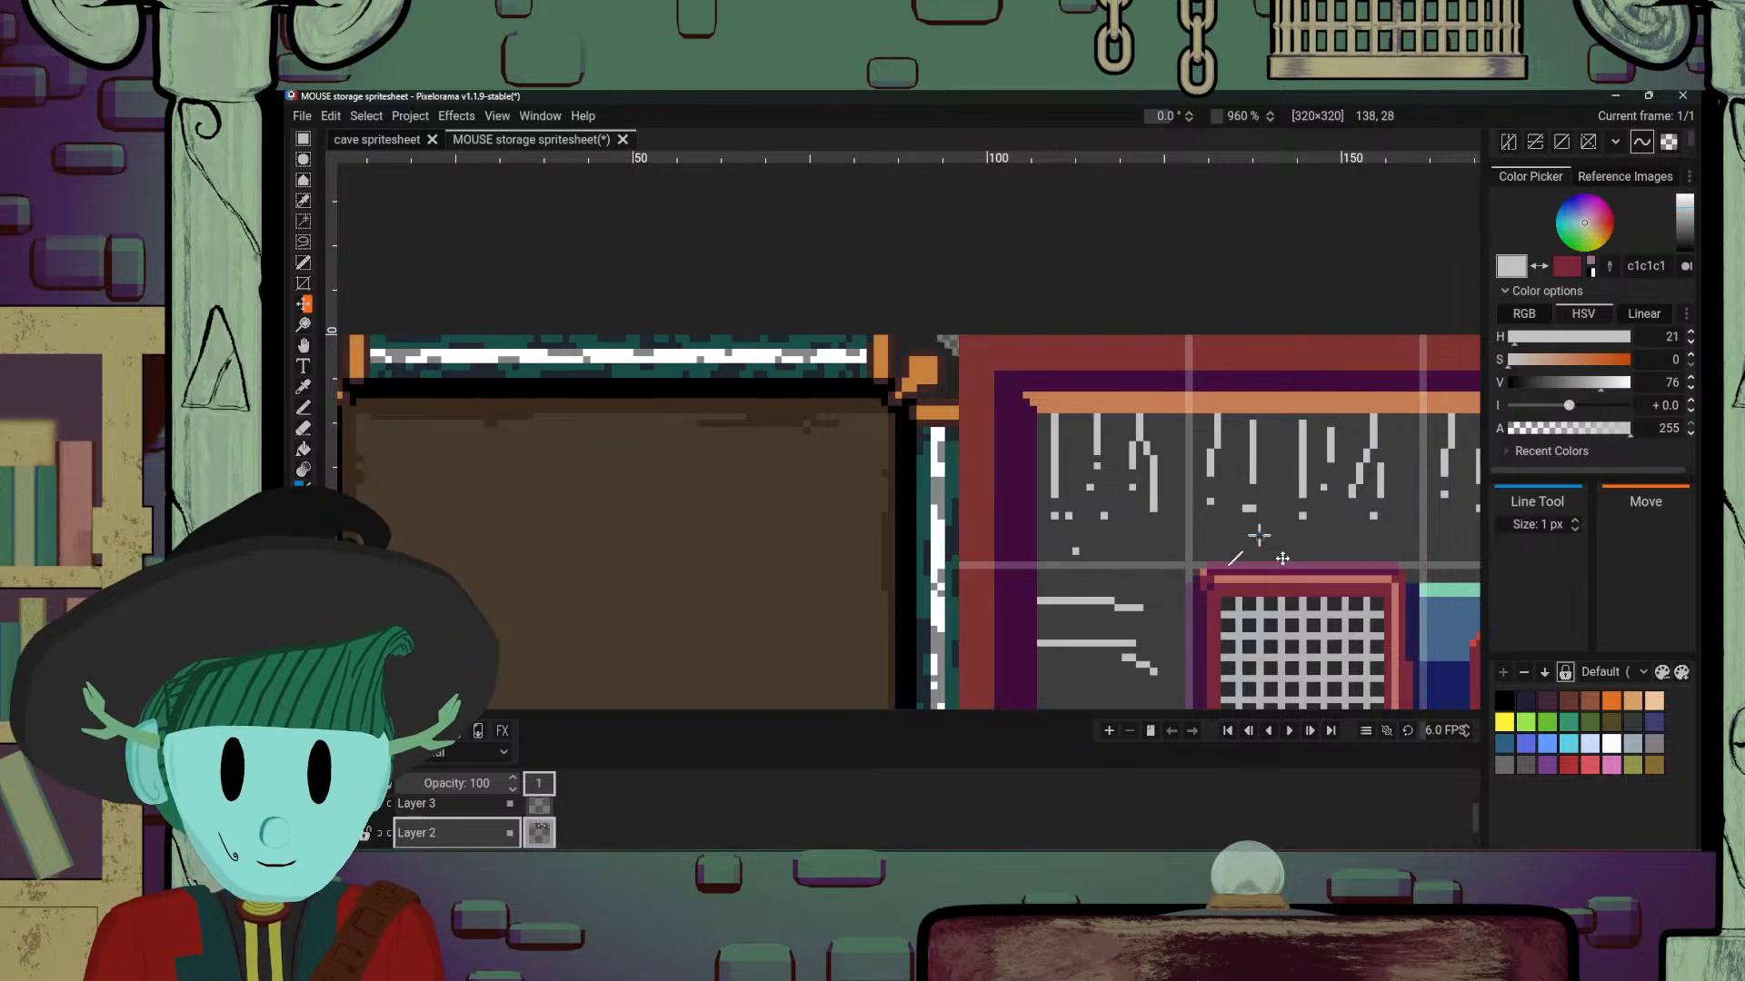
Step: Temporarily hide the guide grid on Layer 3 to examine the circuit pattern across the whole panel, and show the grid again
left_click_drag(1228, 498, 1021, 426)
scroll(1095, 469, "down", 3)
scroll(1120, 501, "down", 3)
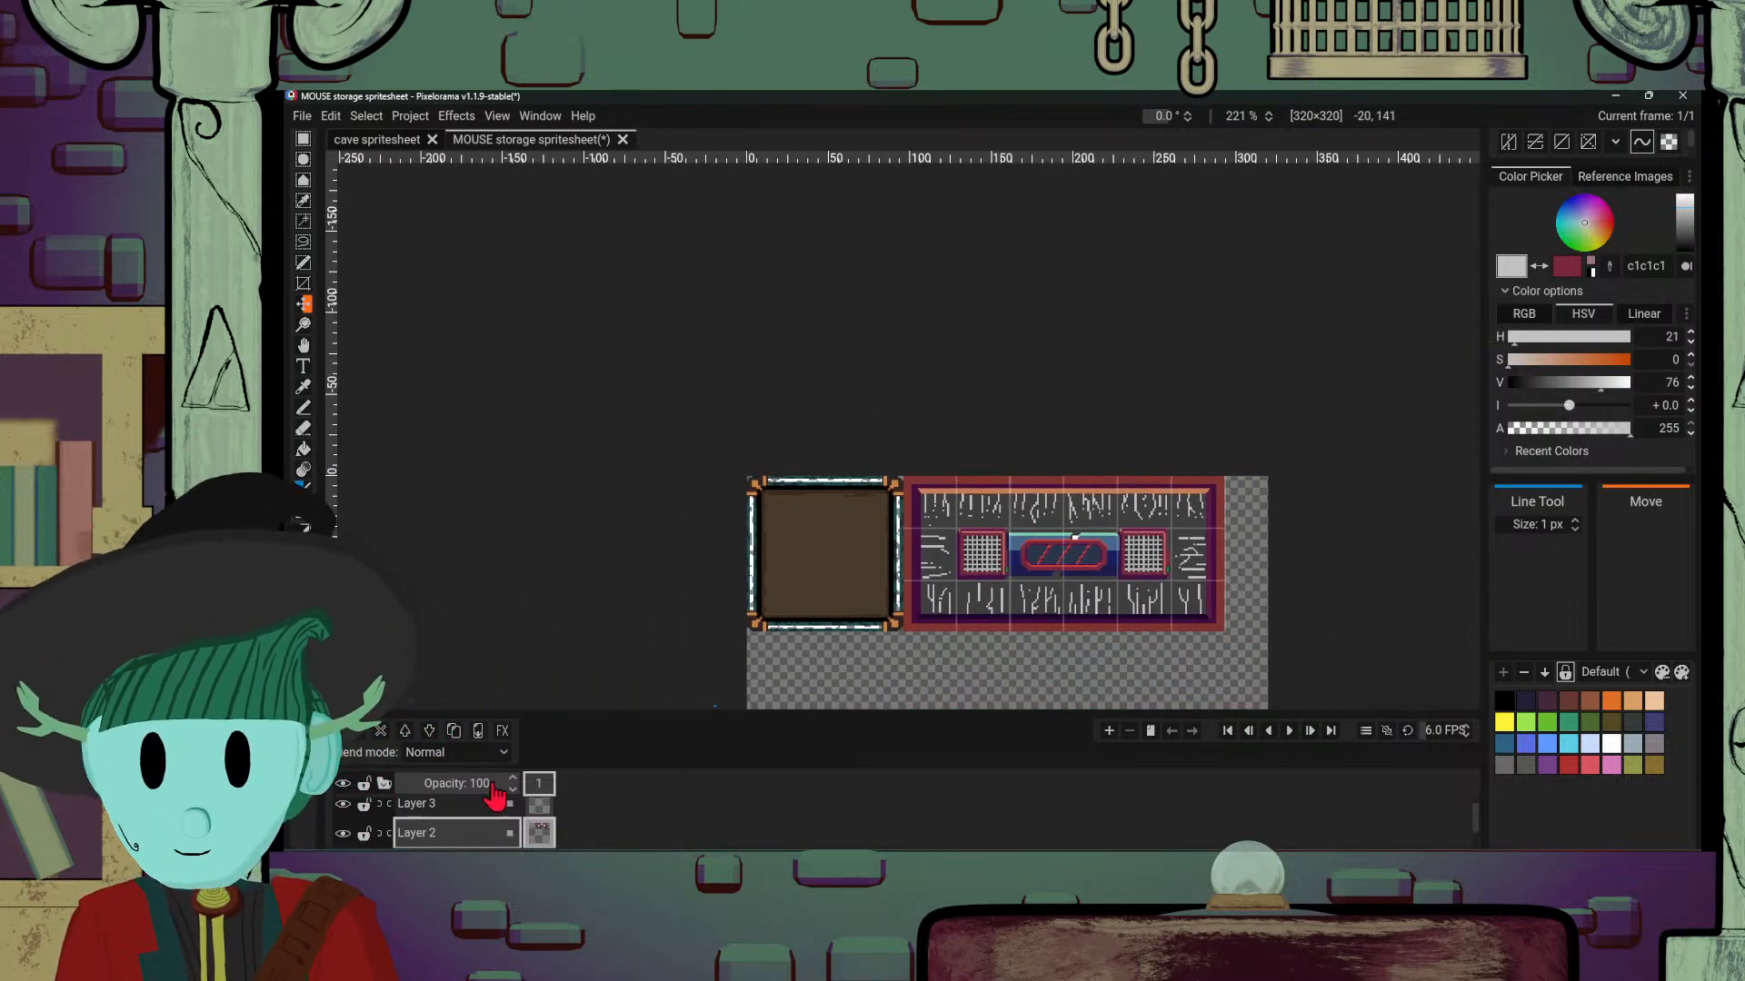
left_click(342, 806)
scroll(1304, 506, "down", 2)
scroll(1254, 518, "up", 4)
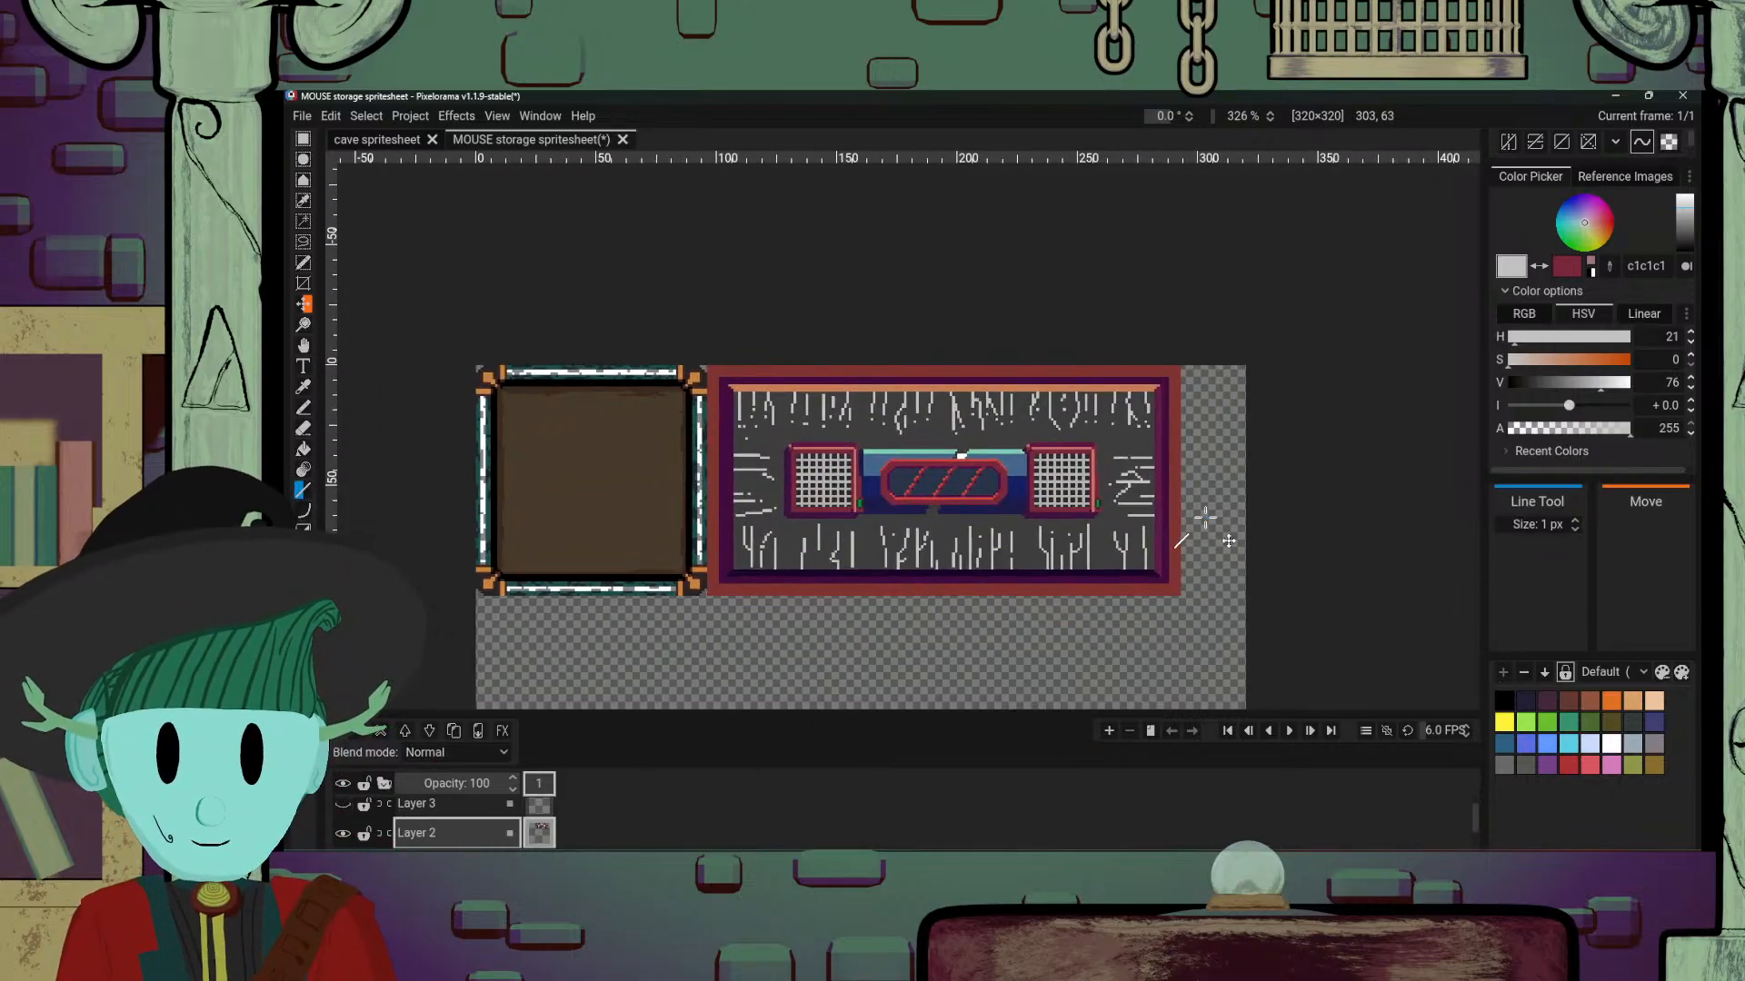
scroll(1206, 518, "up", 2)
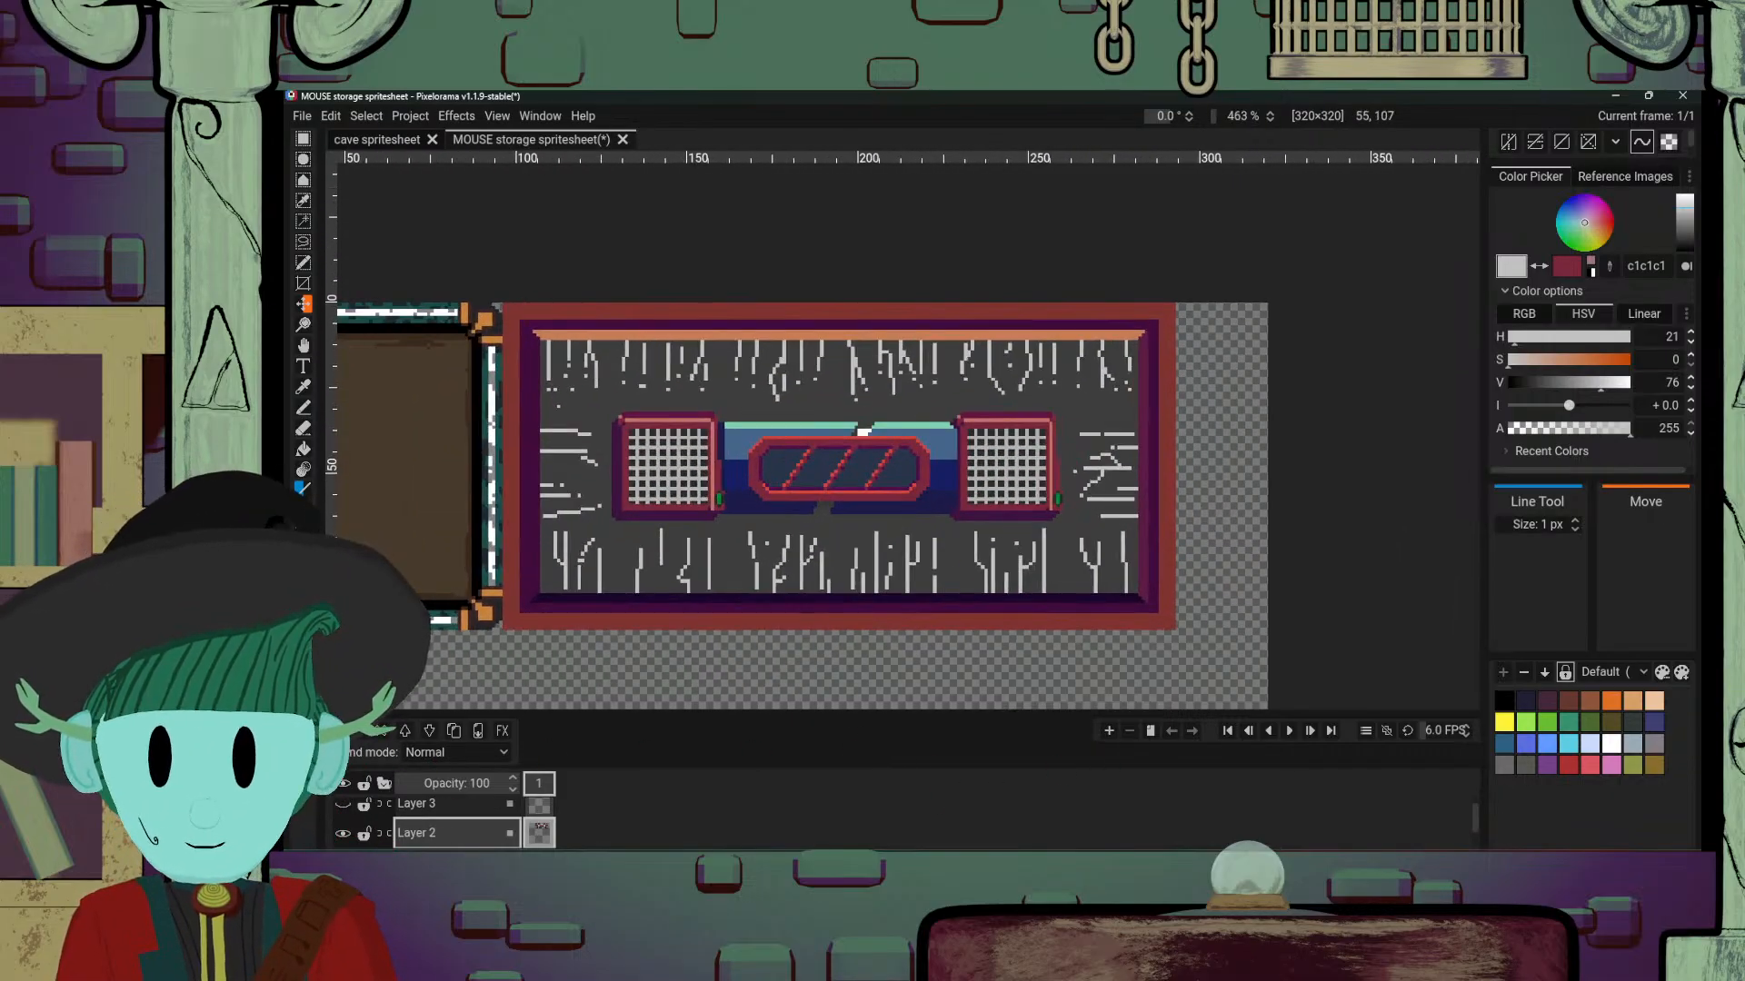
left_click(346, 808)
Step: Add short horizontal circuit lines with loose dots on the panel's right edge, between the upper-right corner lines and the existing side lines
scroll(1070, 521, "up", 3)
scroll(1177, 495, "up", 2)
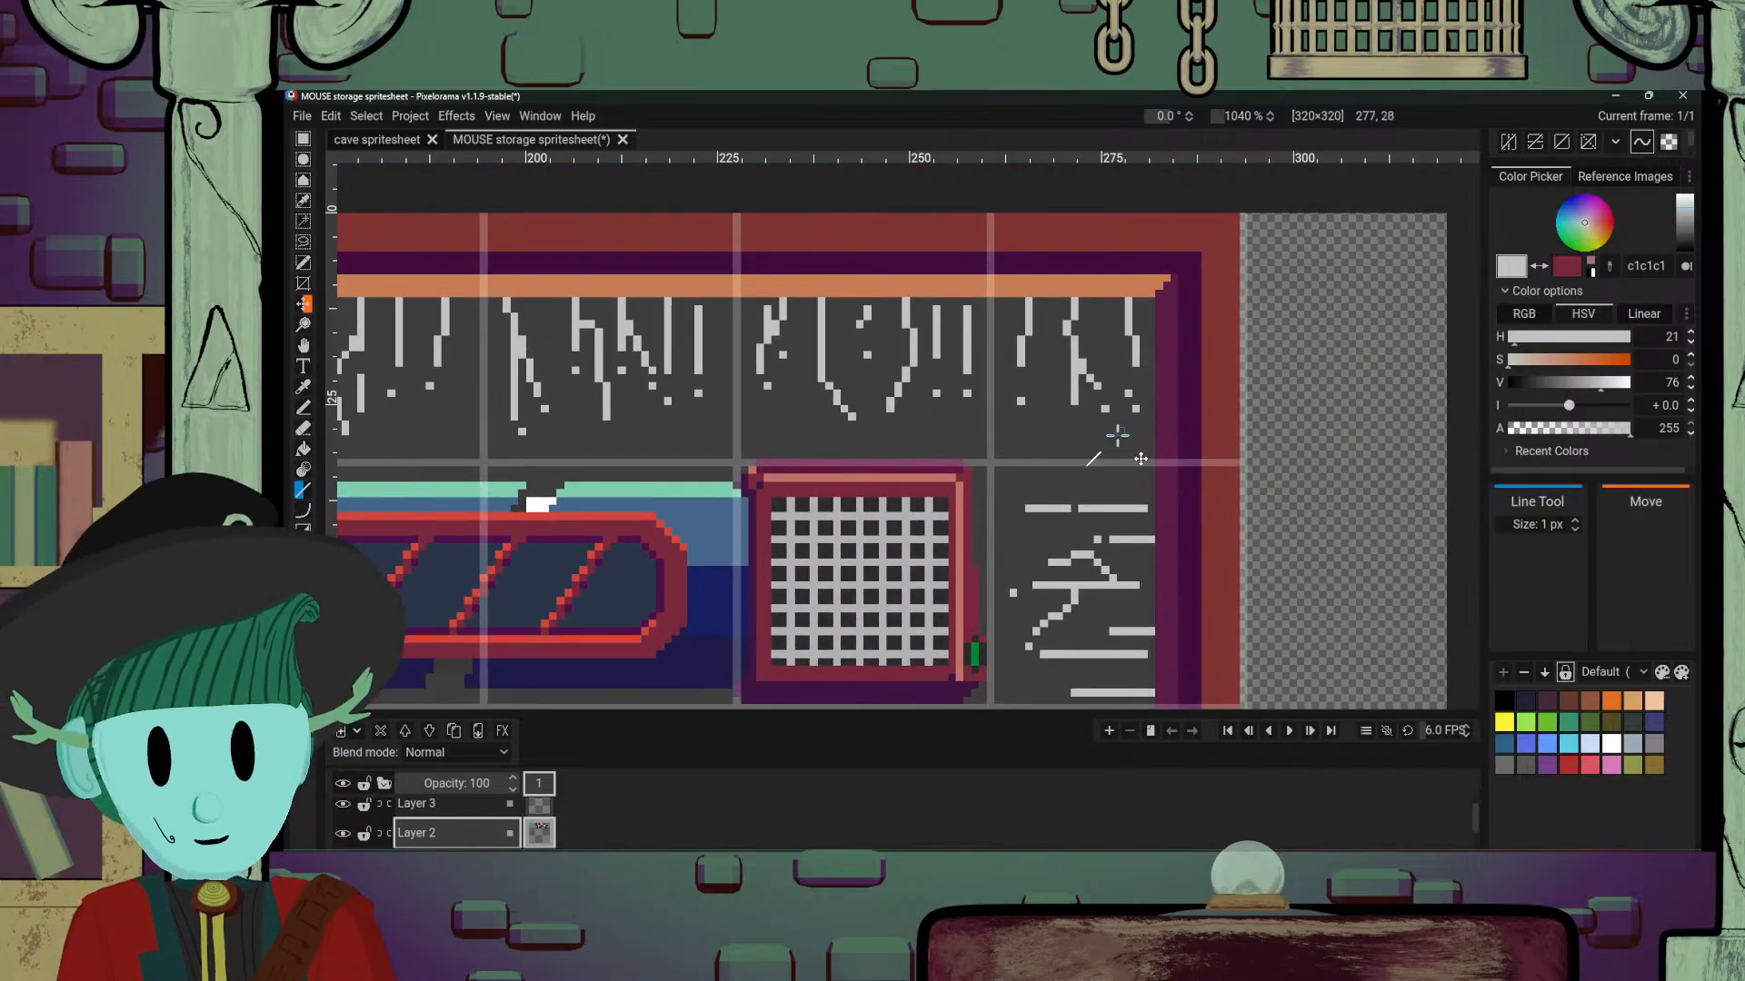
mouse_move(1147, 445)
left_mouse_down()
mouse_move(1033, 445)
mouse_move(1083, 482)
mouse_move(1152, 484)
left_mouse_up()
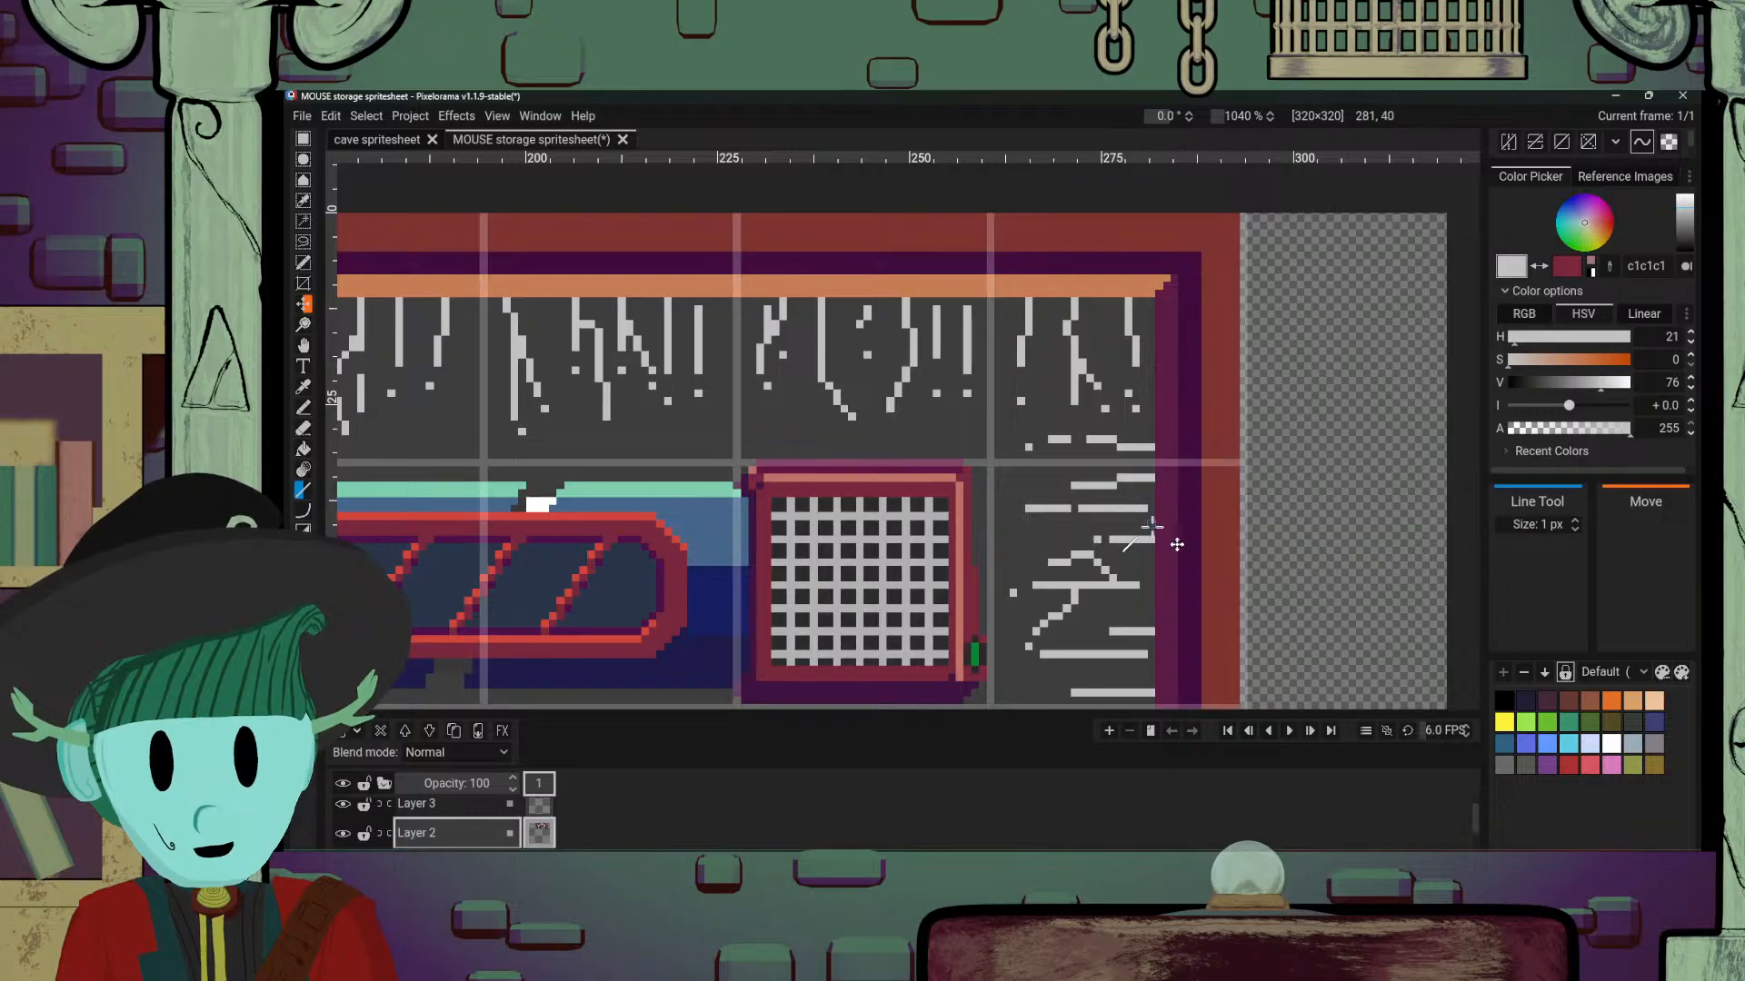
Step: Fill gaps along the bottom edge with short circuit lines in the lower-right corner cell, below the right grille and below the display's right half
scroll(1147, 517, "down", 4)
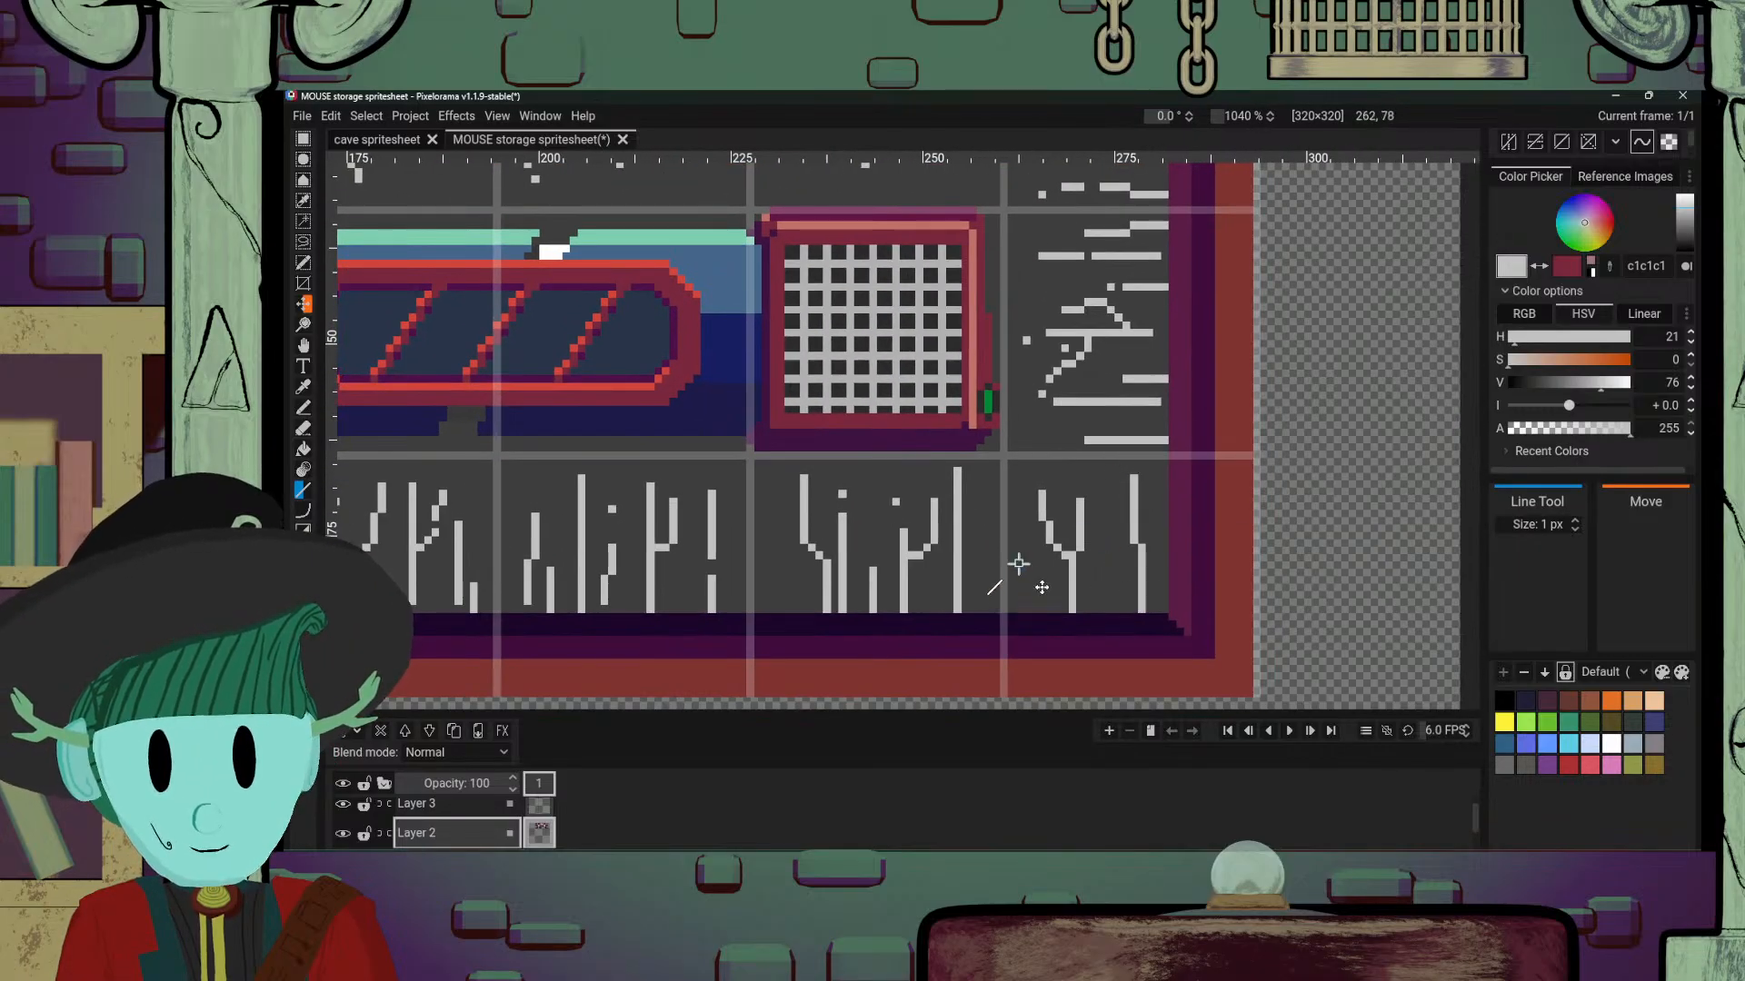
left_click_drag(1019, 564, 1016, 596)
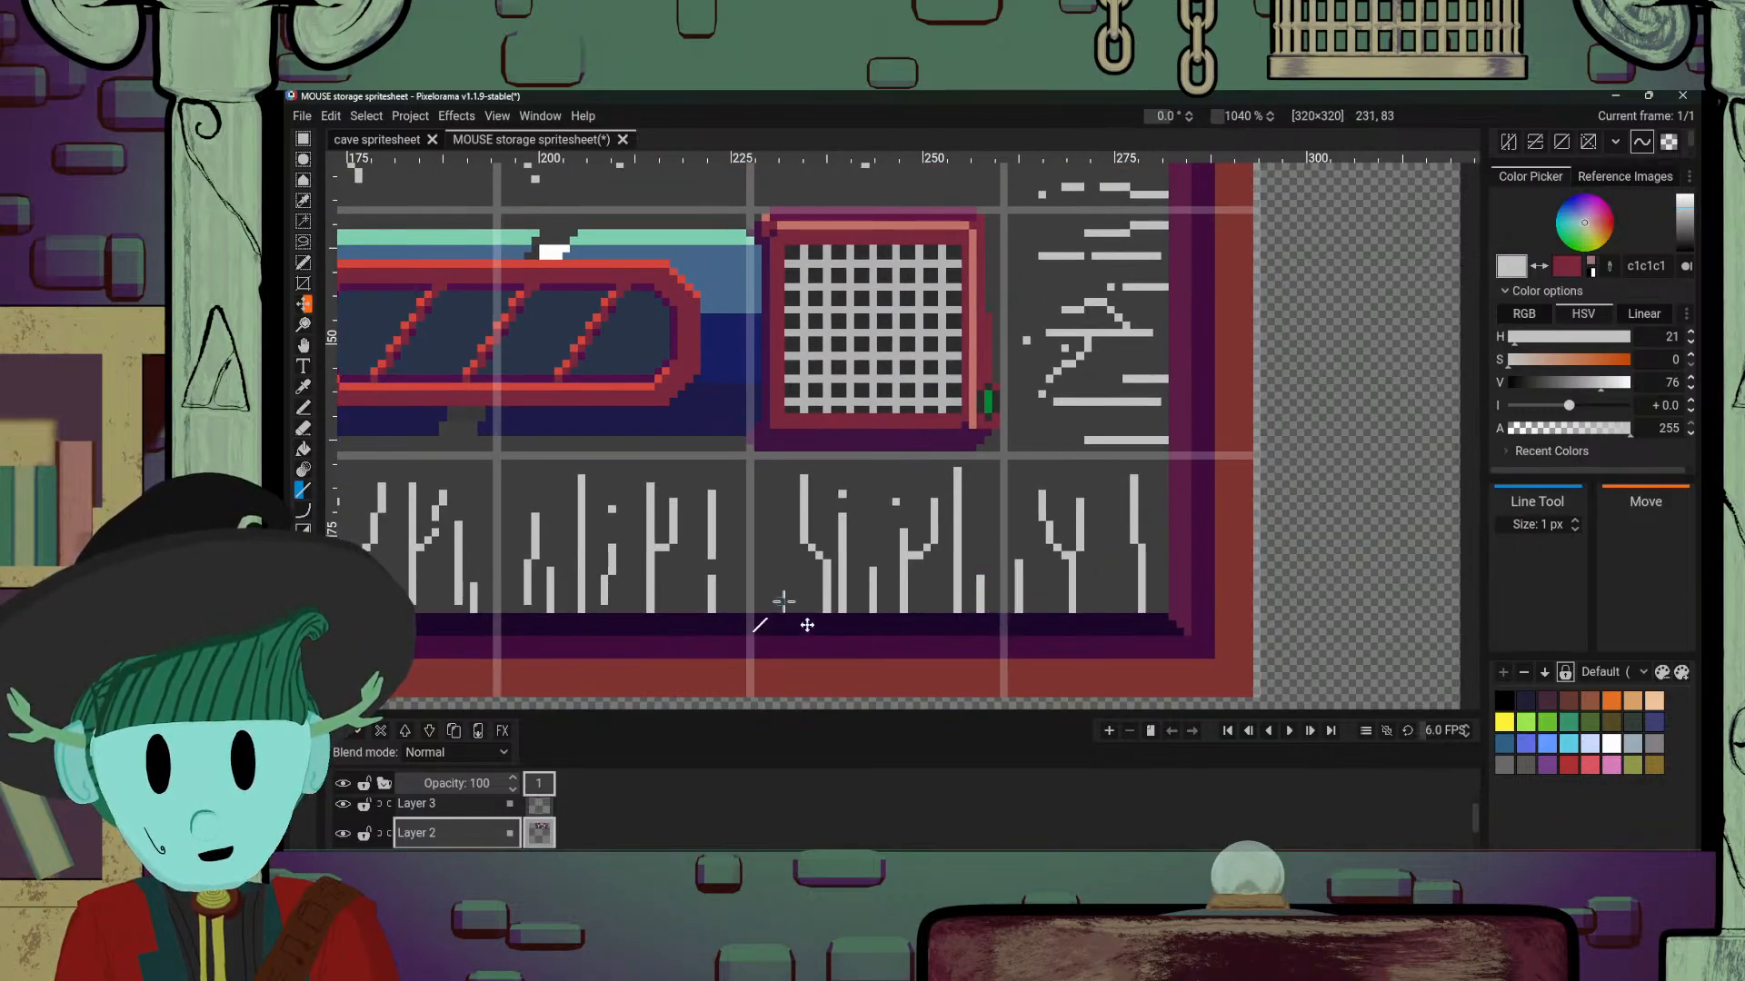
mouse_move(783, 601)
left_mouse_down()
mouse_move(943, 574)
mouse_move(934, 545)
mouse_move(956, 582)
mouse_move(1053, 560)
left_mouse_up()
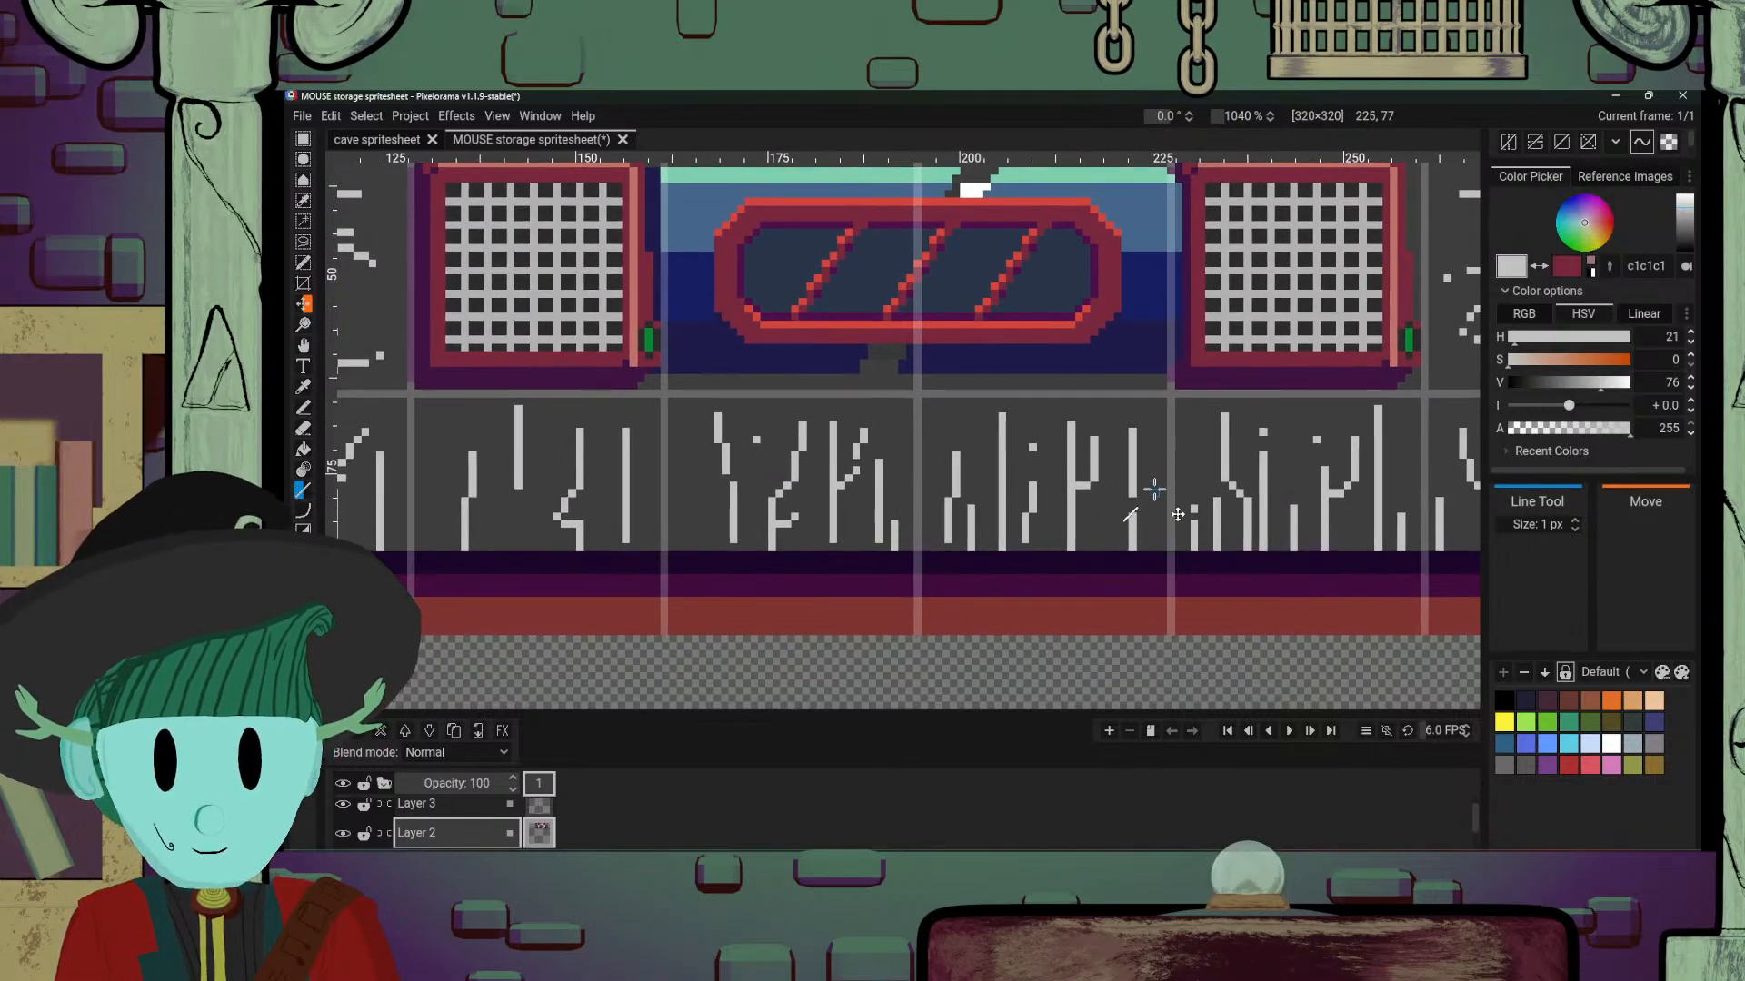
left_click_drag(1153, 494, 1147, 572)
left_click_drag(876, 576, 1016, 558)
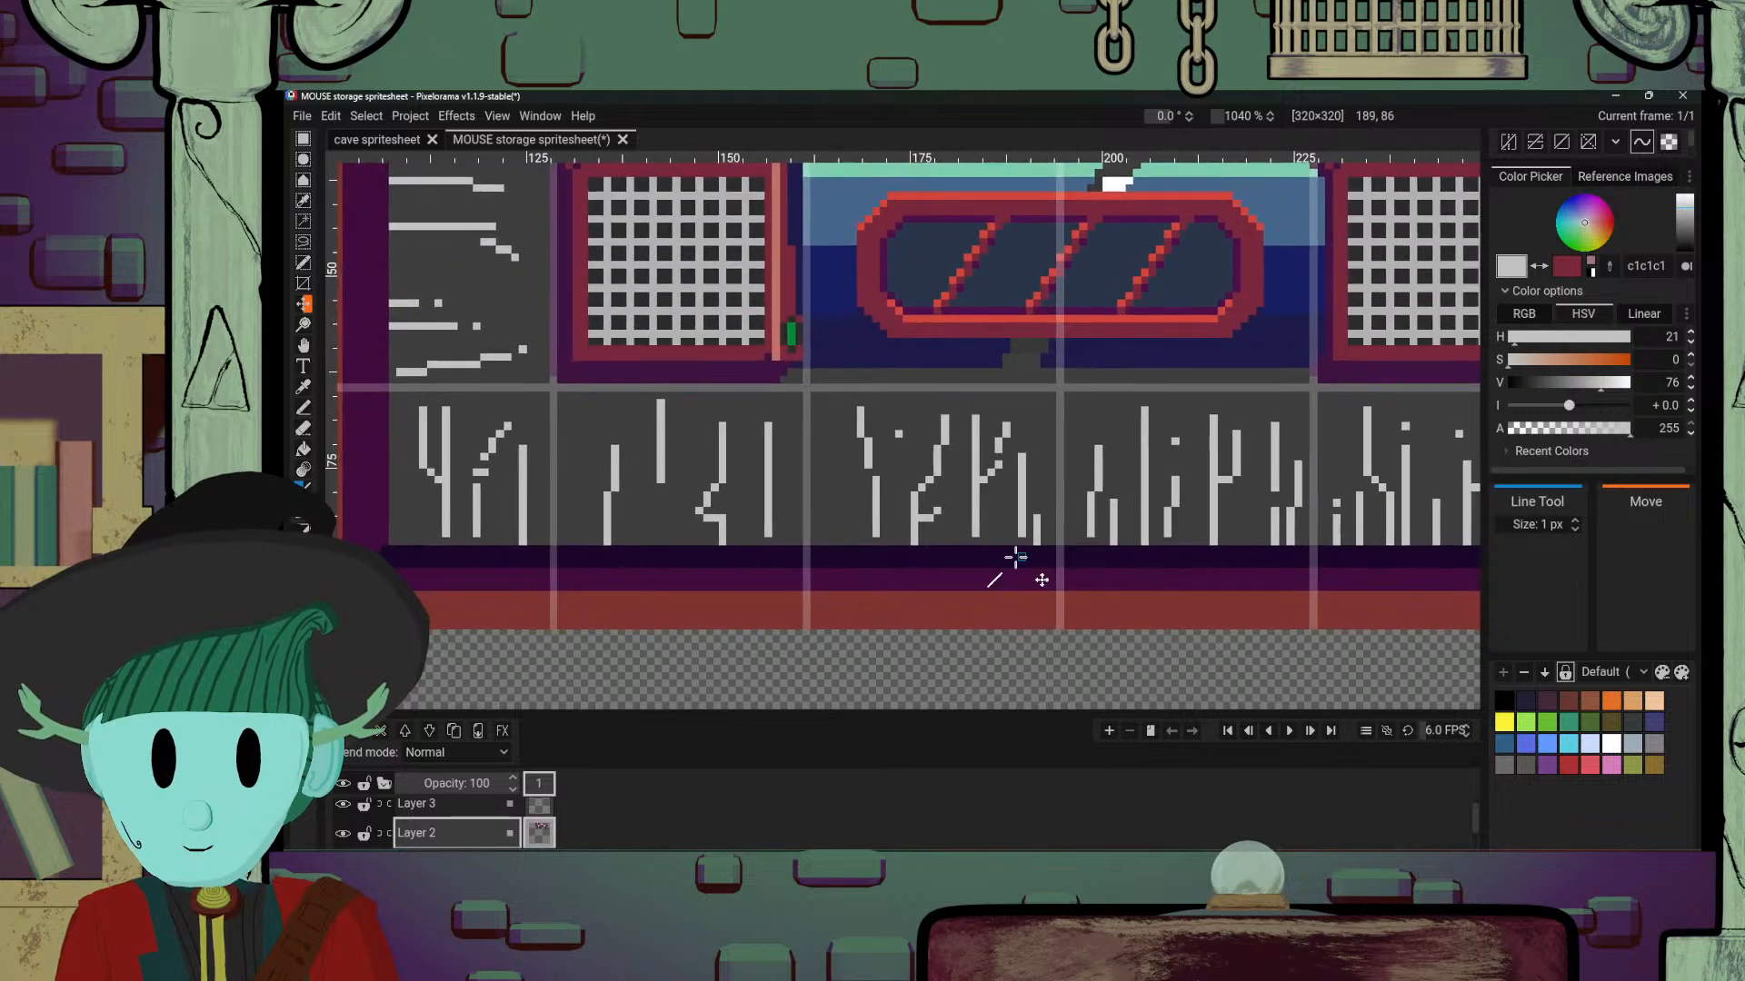
Step: Add short bent circuit lines and dots along the bottom edge below the display's left half, below the left grille and in the lower-left corner
mouse_move(822, 487)
left_mouse_down()
mouse_move(823, 544)
mouse_move(838, 469)
left_mouse_up()
left_click(837, 448)
left_click_drag(763, 582, 973, 558)
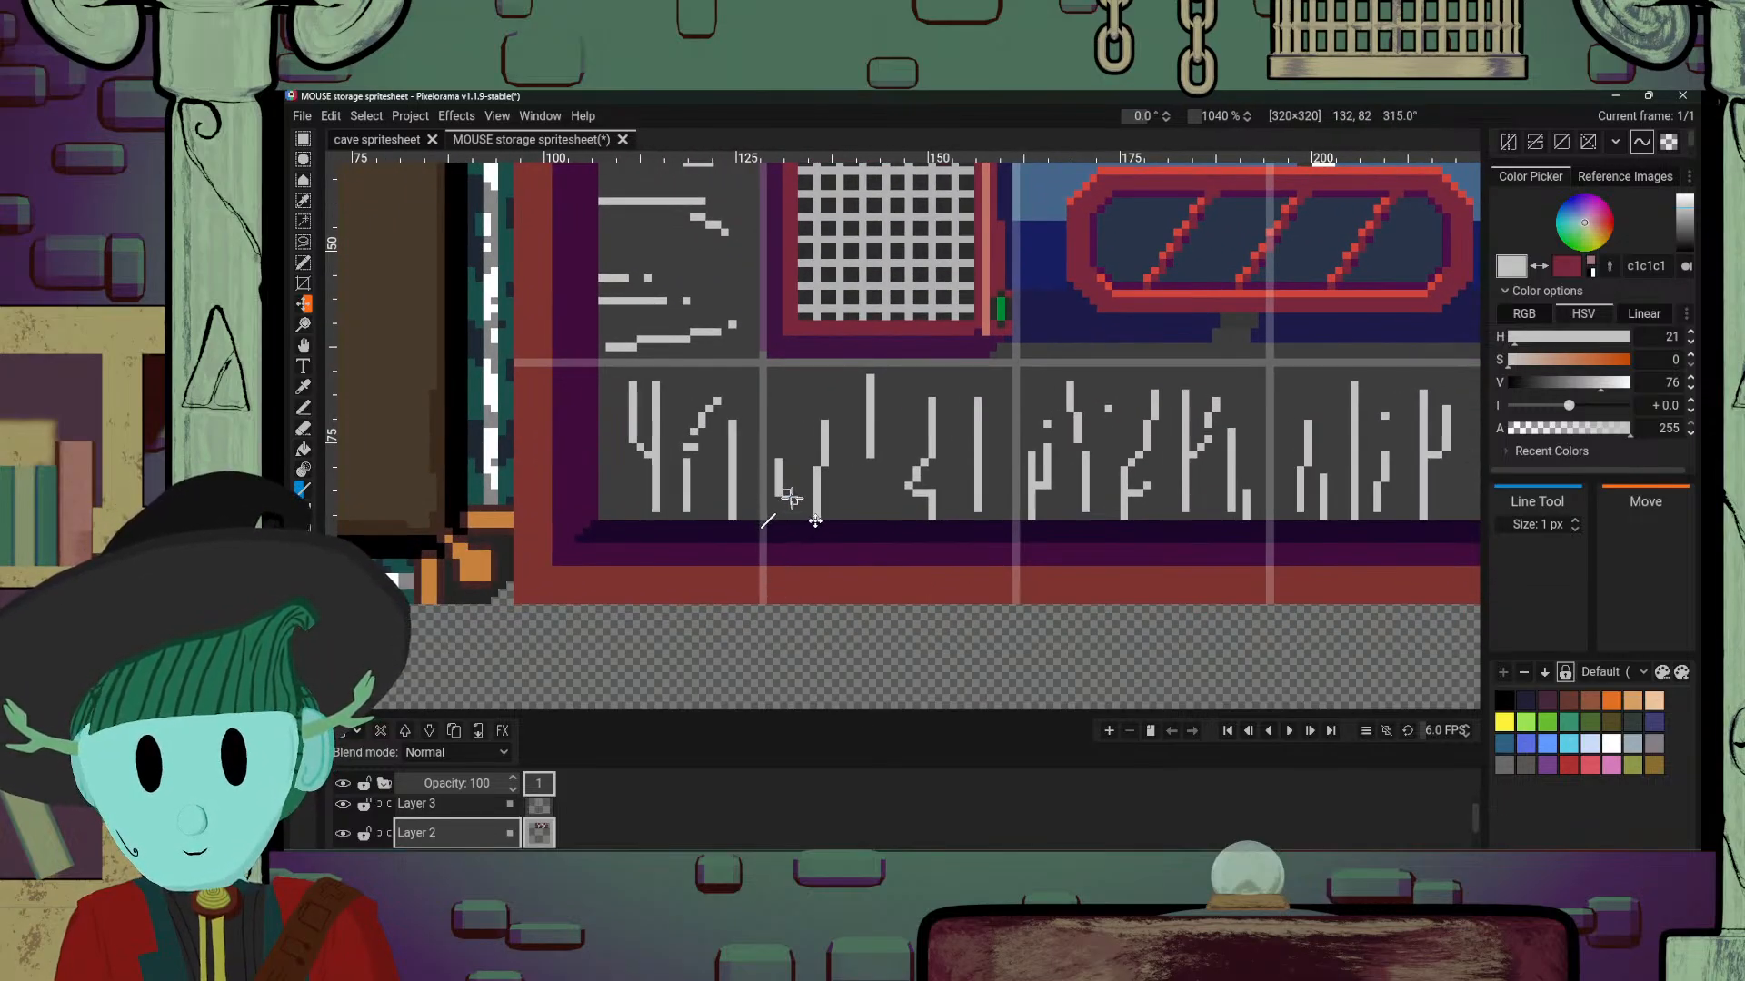
left_click(794, 450)
left_click_drag(699, 536, 792, 564)
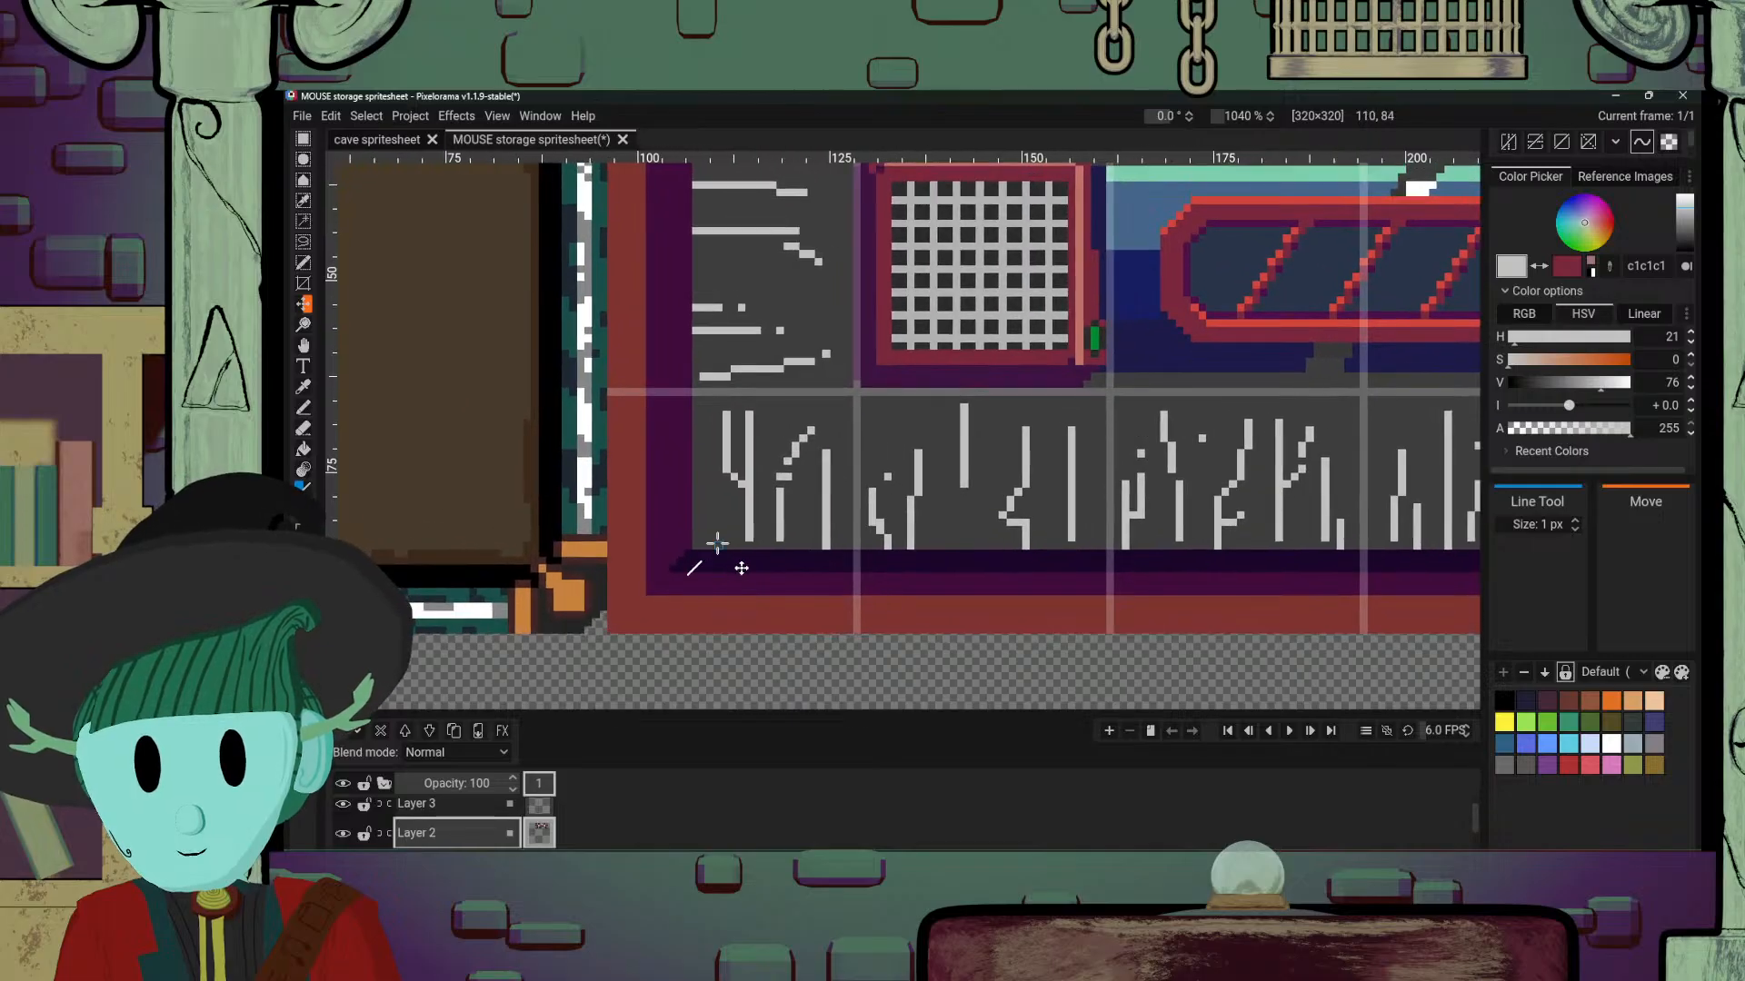
left_click_drag(712, 502, 711, 537)
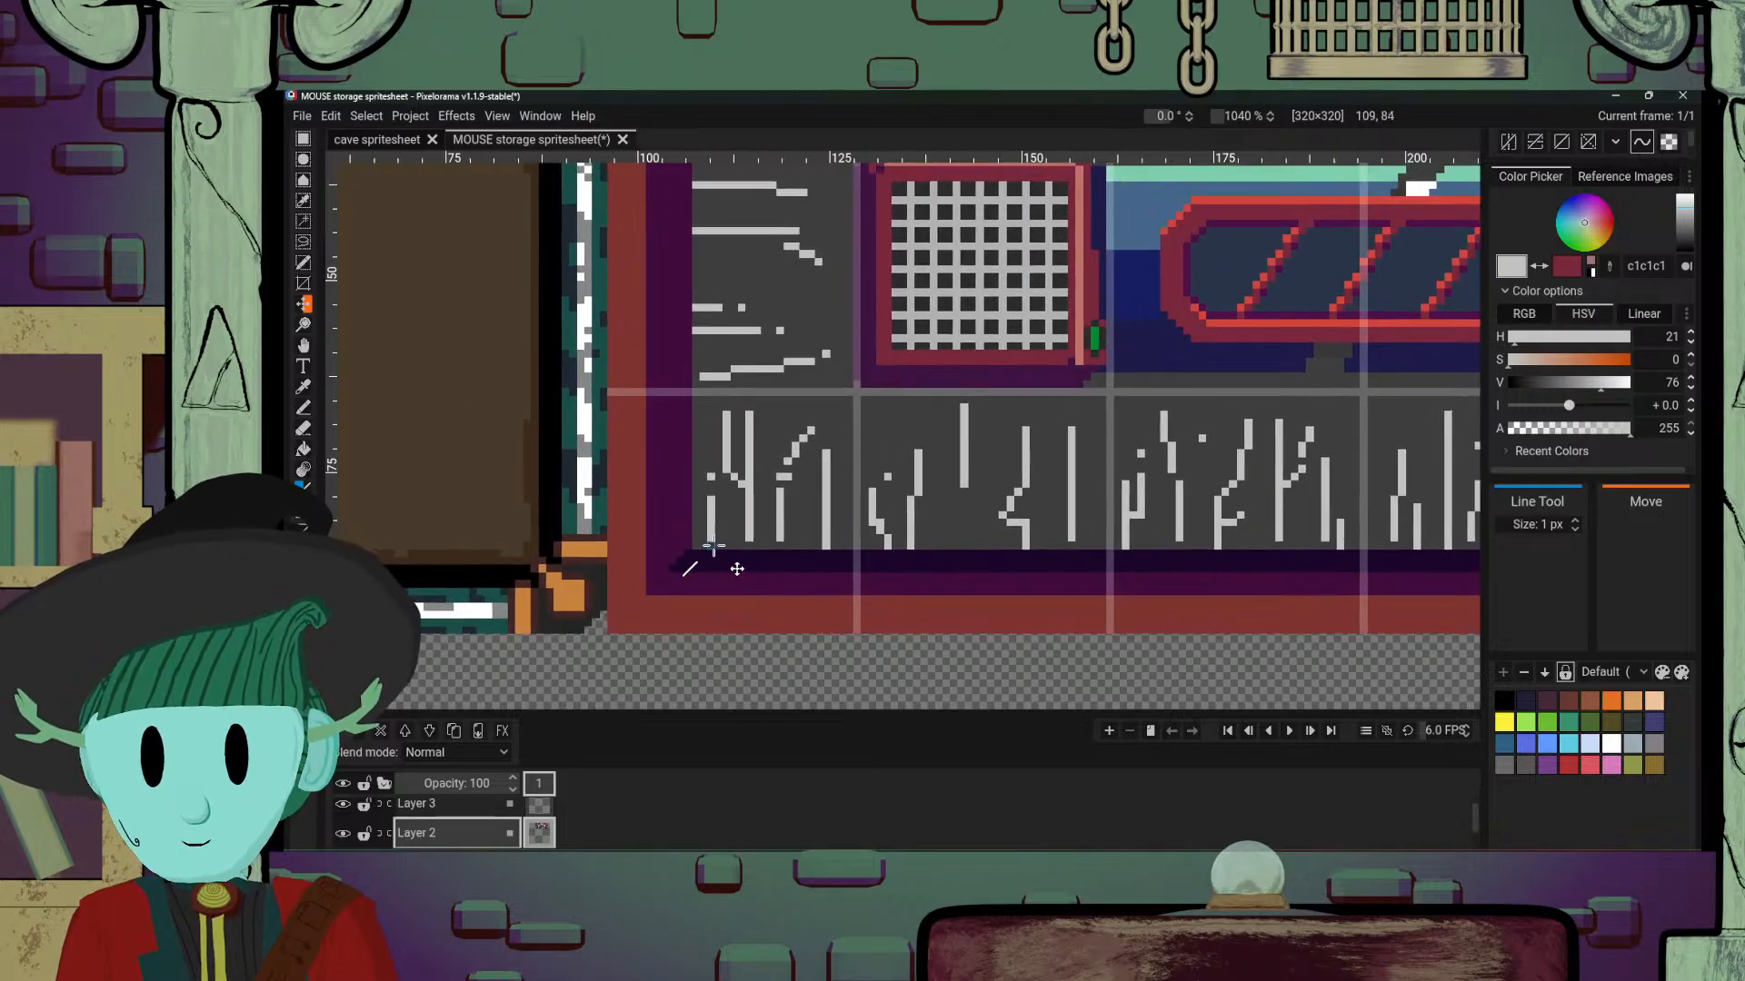
Step: Add short straight and bent horizontal circuit lines with loose dots to the upper part of the panel's left edge
scroll(891, 498, "down", 5)
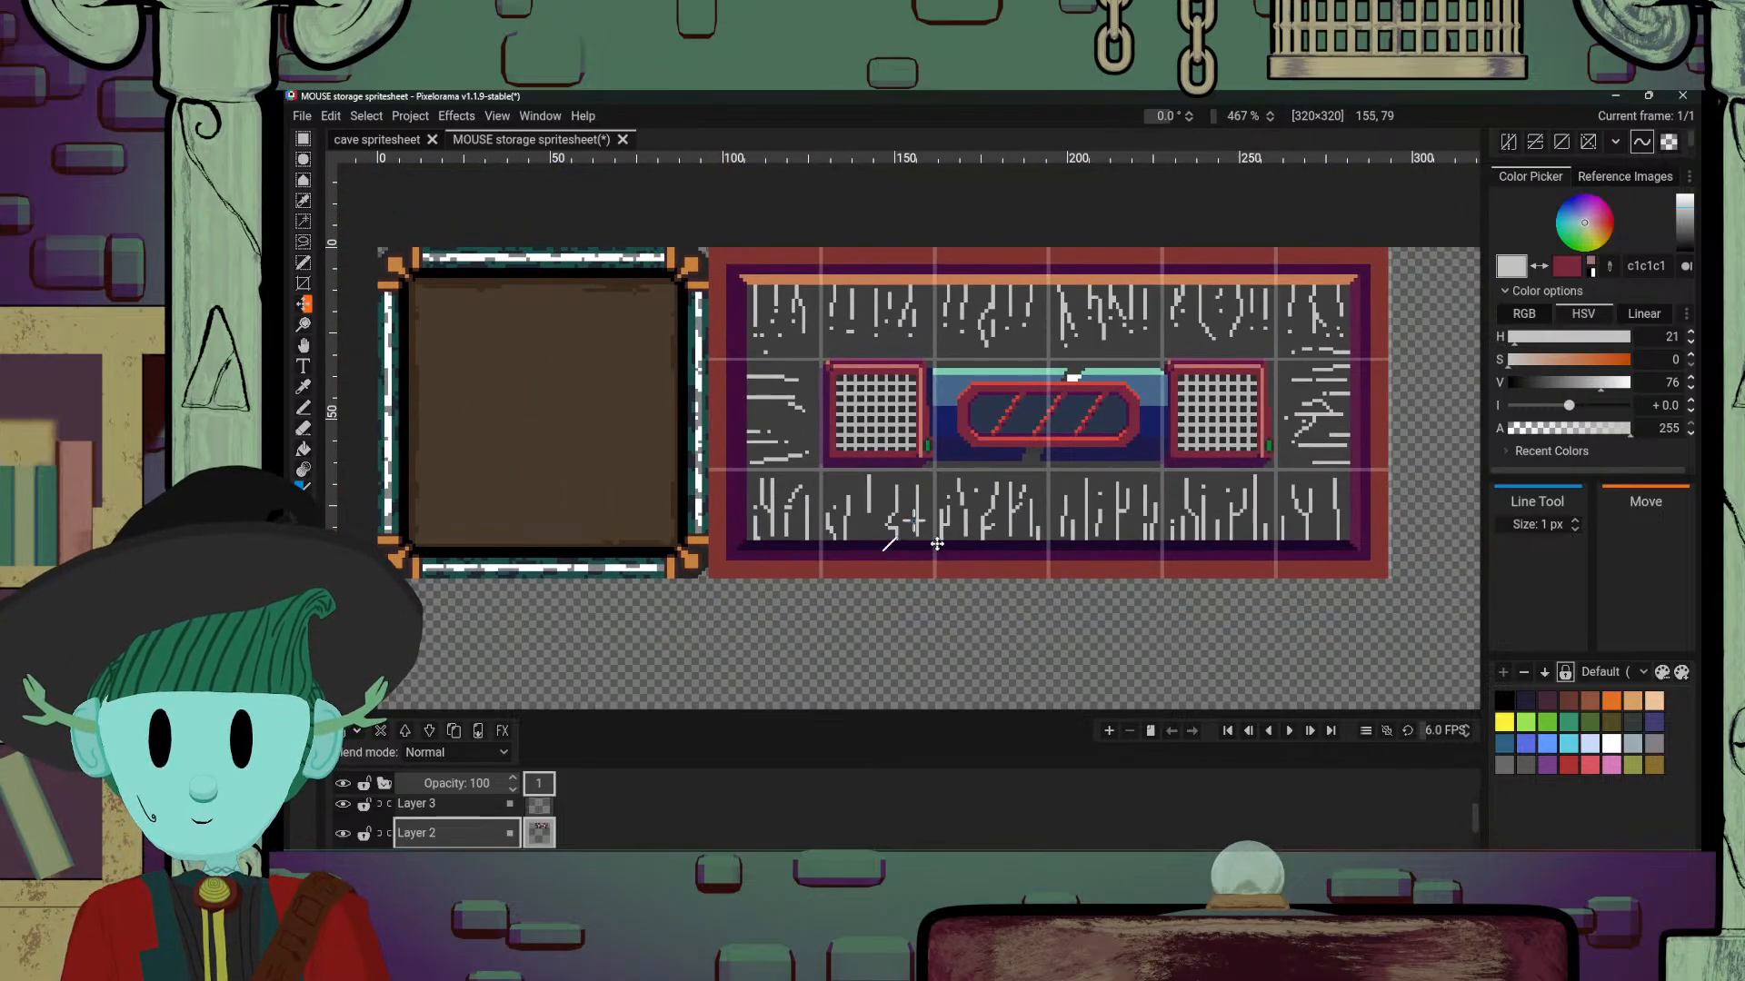
scroll(845, 545, "up", 5)
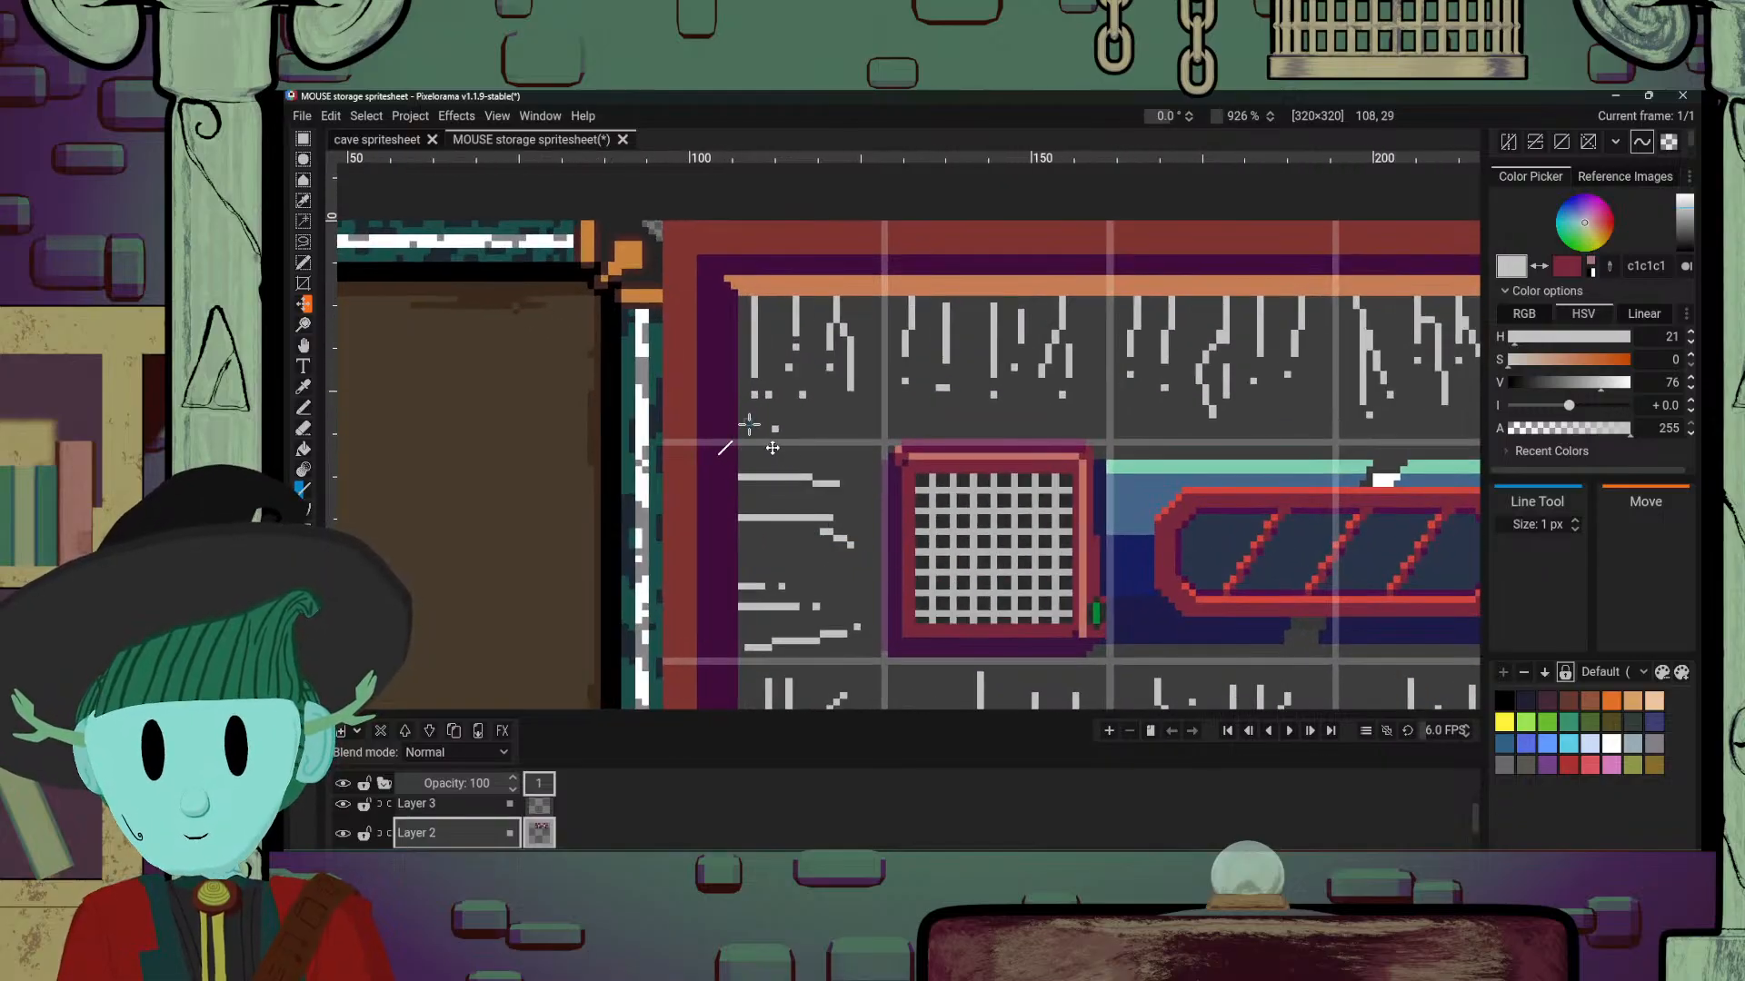
mouse_move(745, 429)
left_mouse_down()
mouse_move(786, 429)
mouse_move(768, 414)
mouse_move(760, 457)
mouse_move(815, 468)
left_mouse_up()
left_click(762, 464)
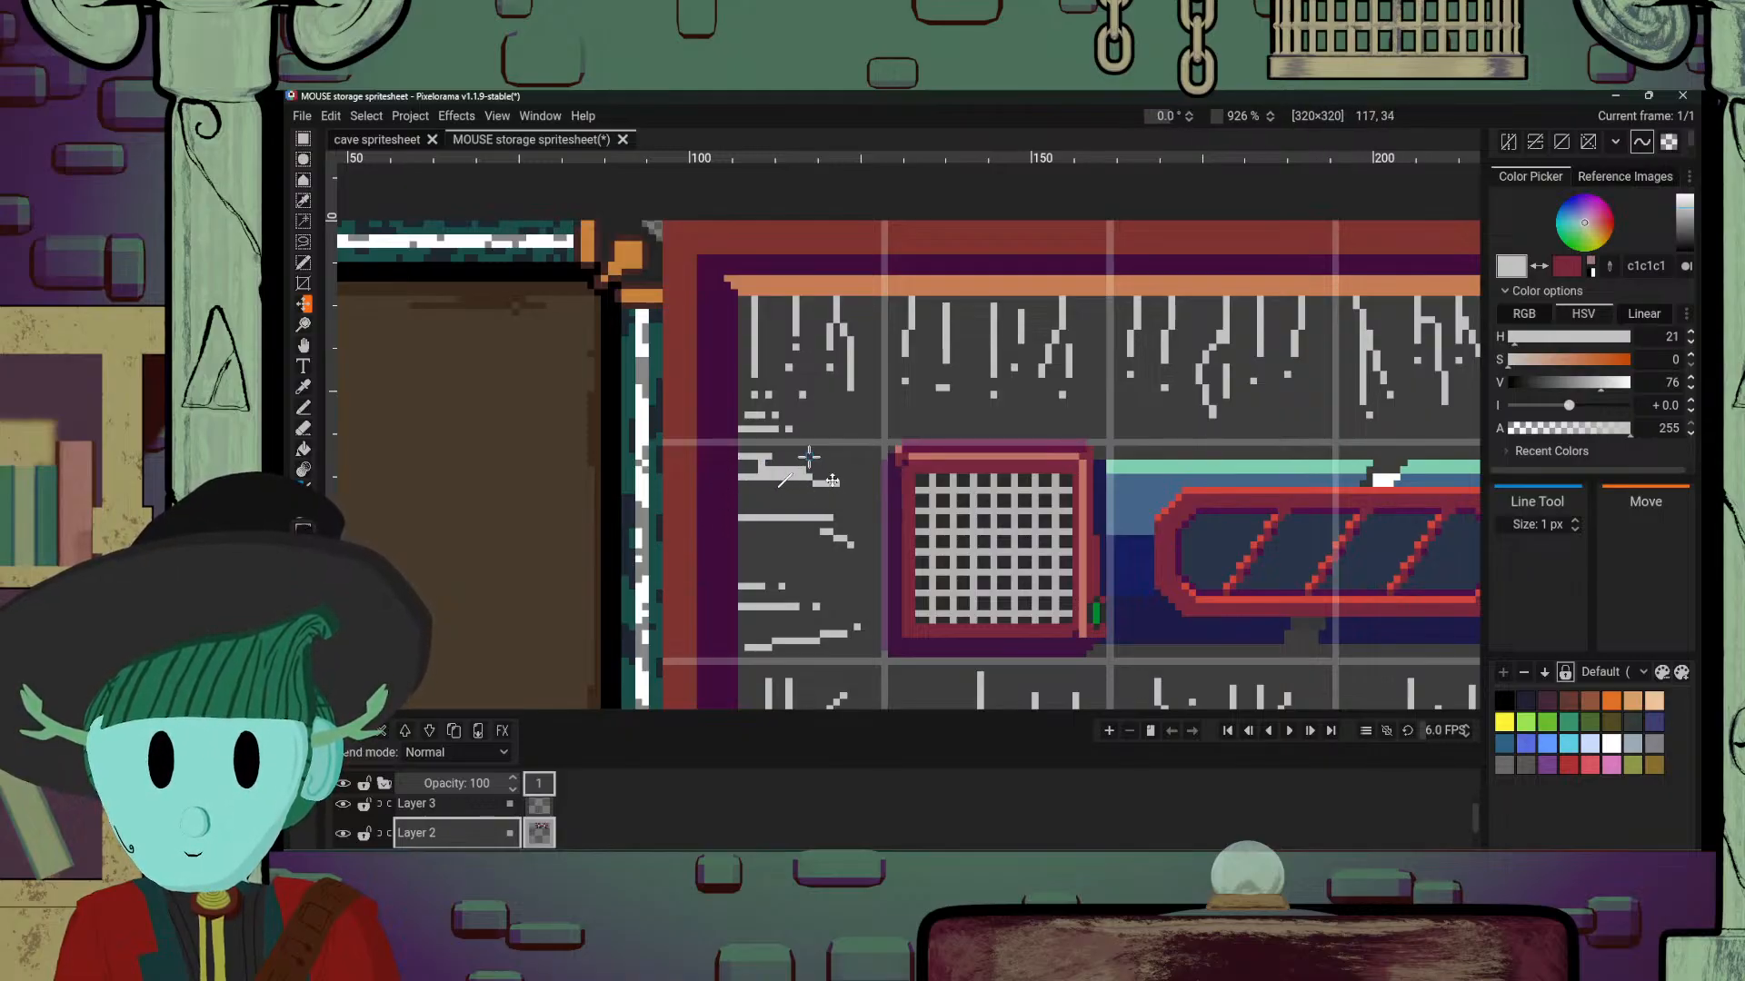
Step: Hide the guide grid on Layer 3 and examine the circuit pattern around the whole panel at different magnifications
scroll(884, 533, "down", 5)
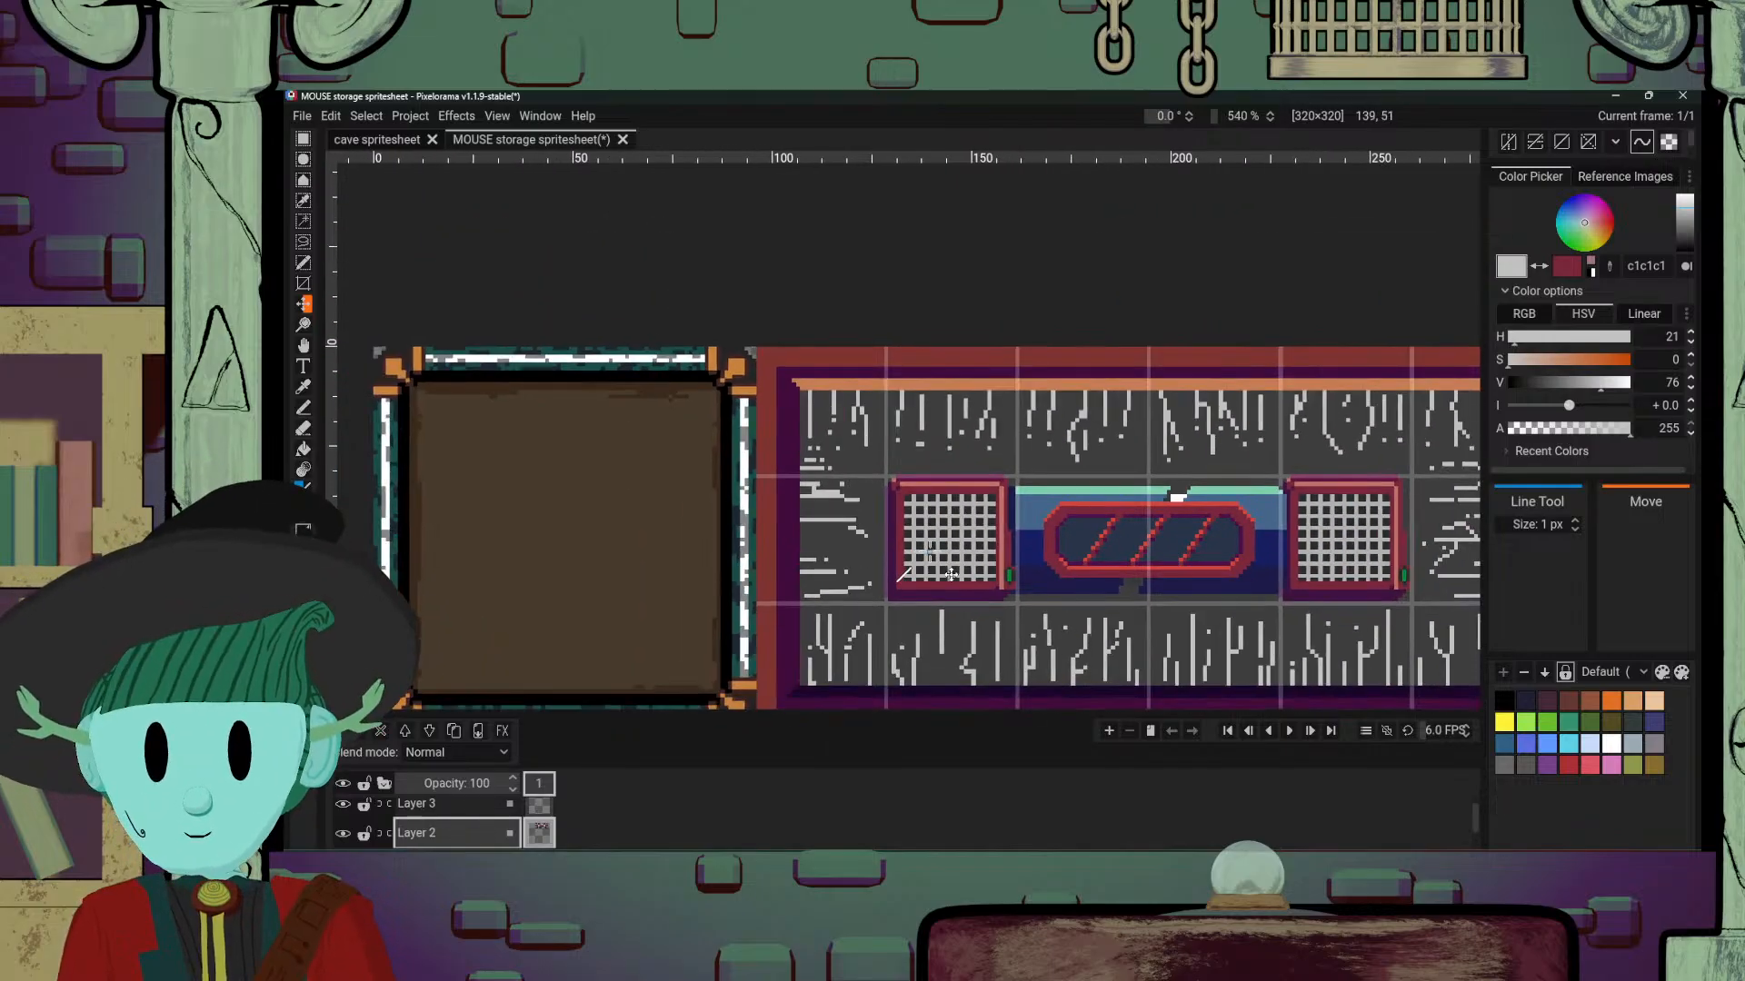
scroll(971, 579, "up", 2)
scroll(993, 603, "up", 1)
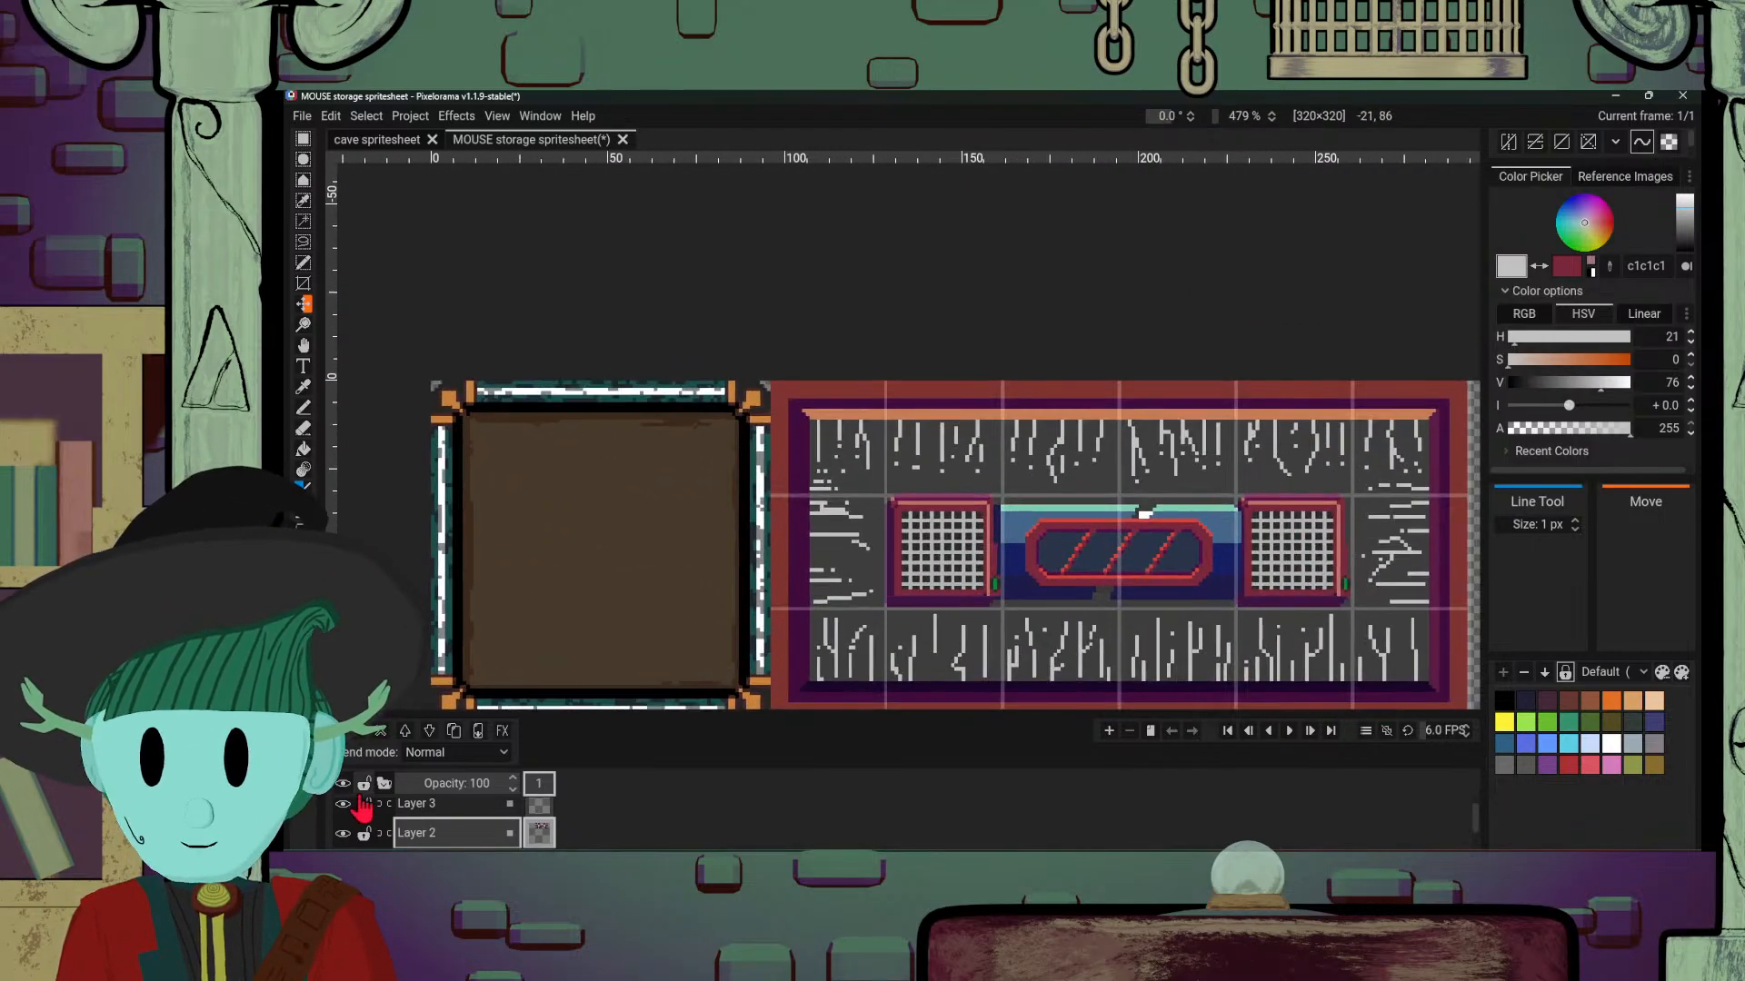
left_click(343, 804)
scroll(1293, 597, "down", 2)
scroll(1173, 513, "down", 3)
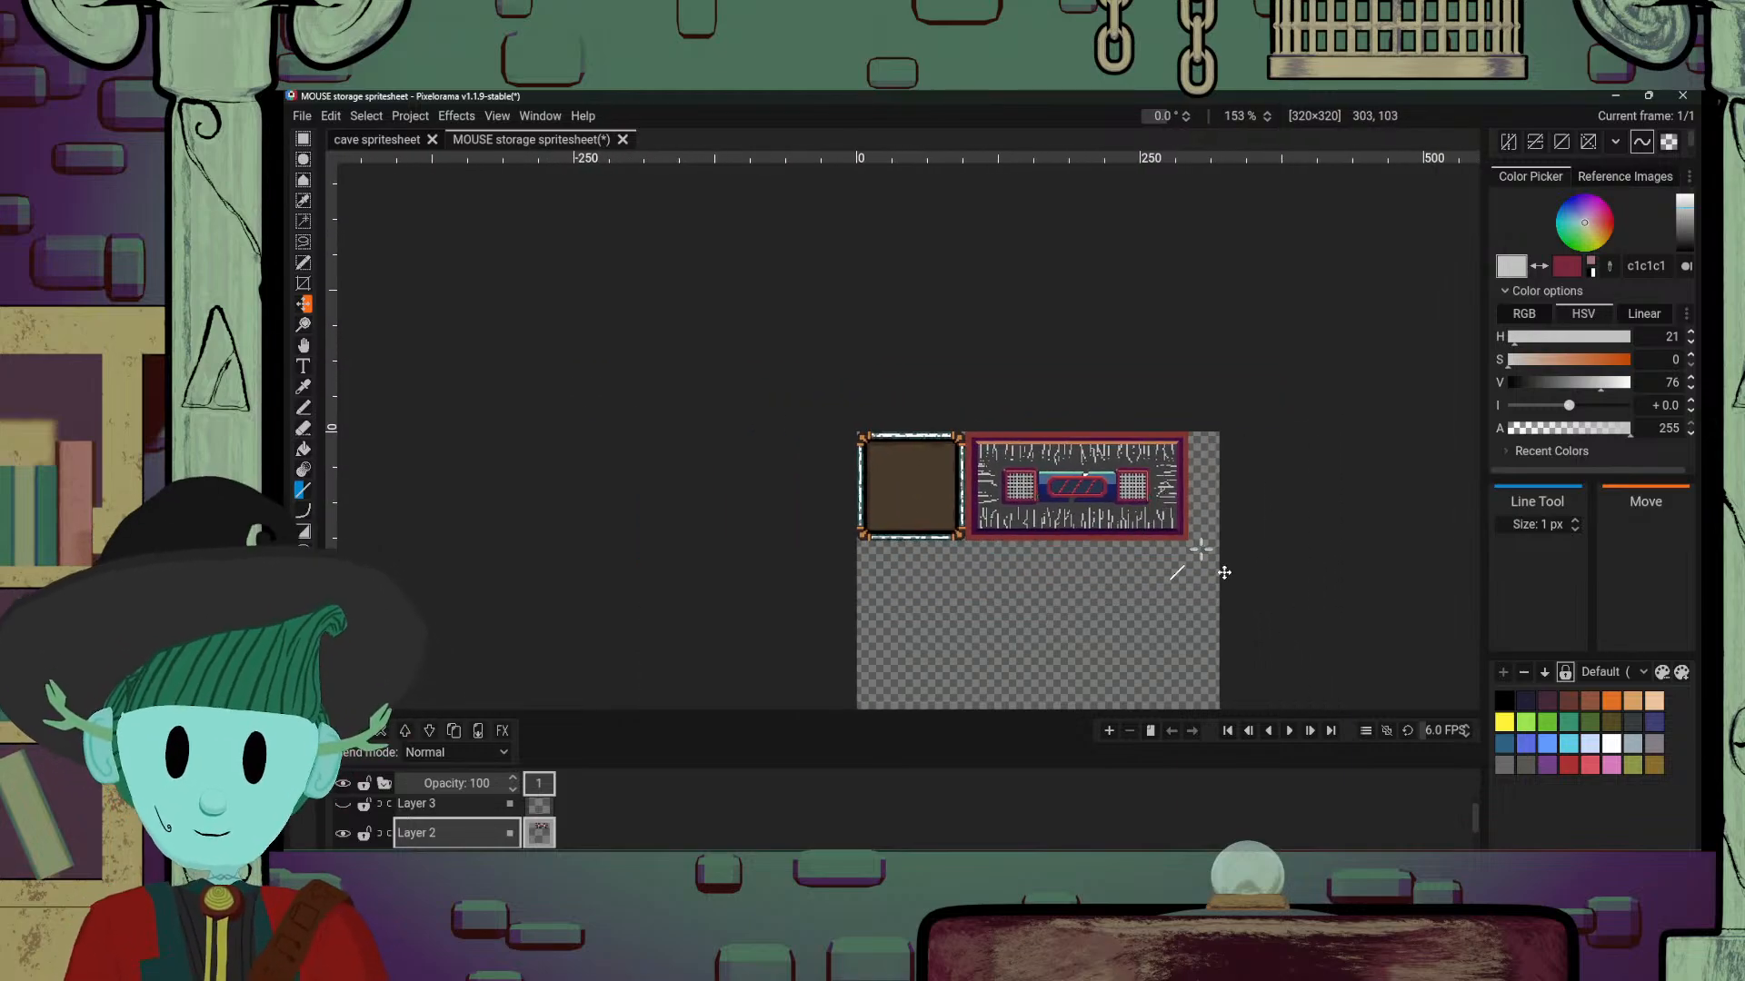
scroll(1200, 549, "up", 2)
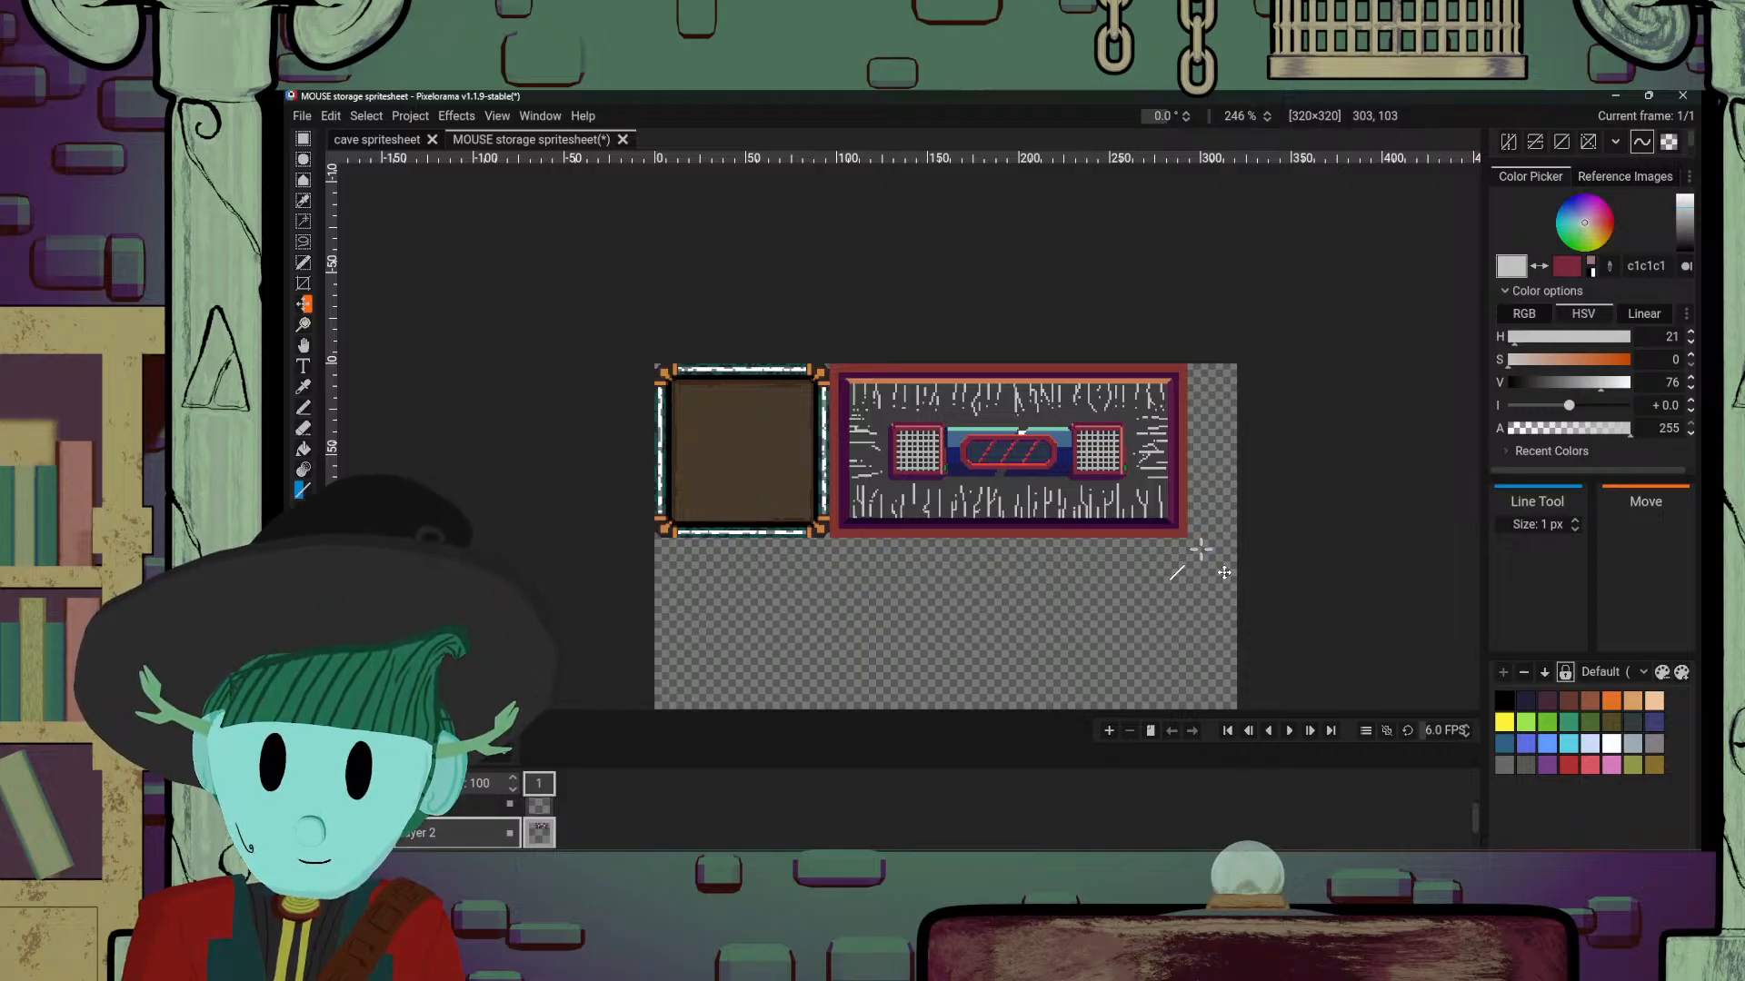
scroll(1200, 549, "up", 2)
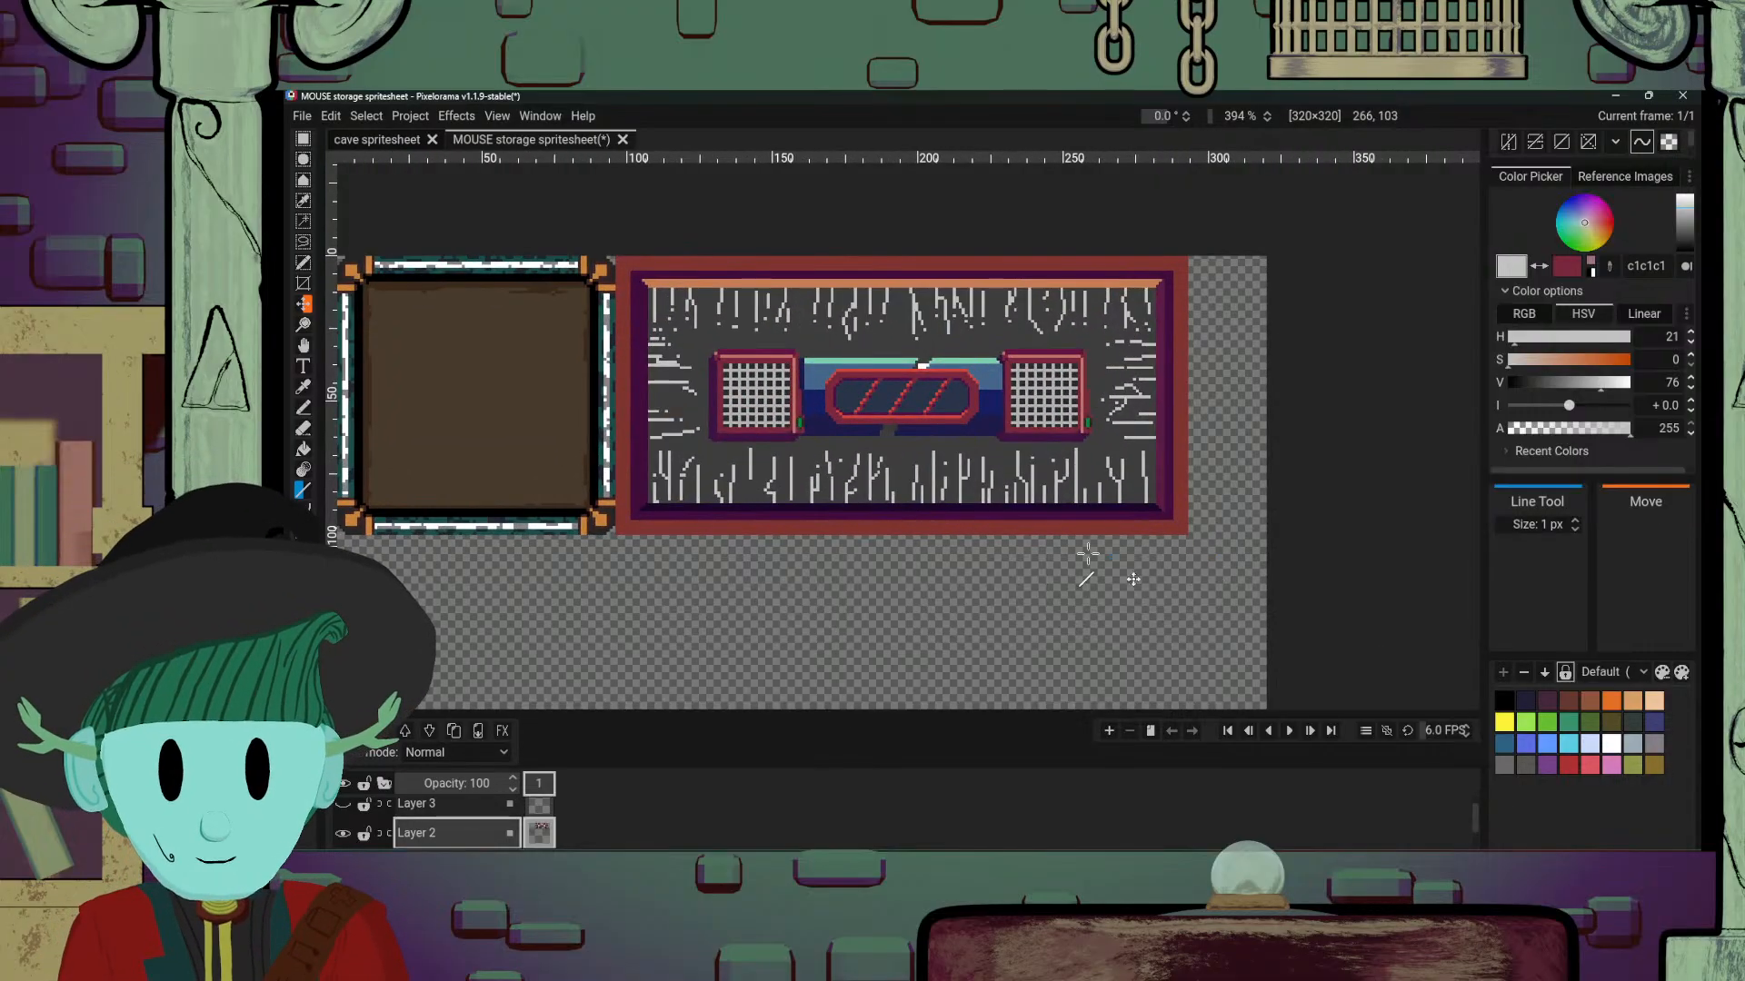
scroll(1135, 517, "up", 3)
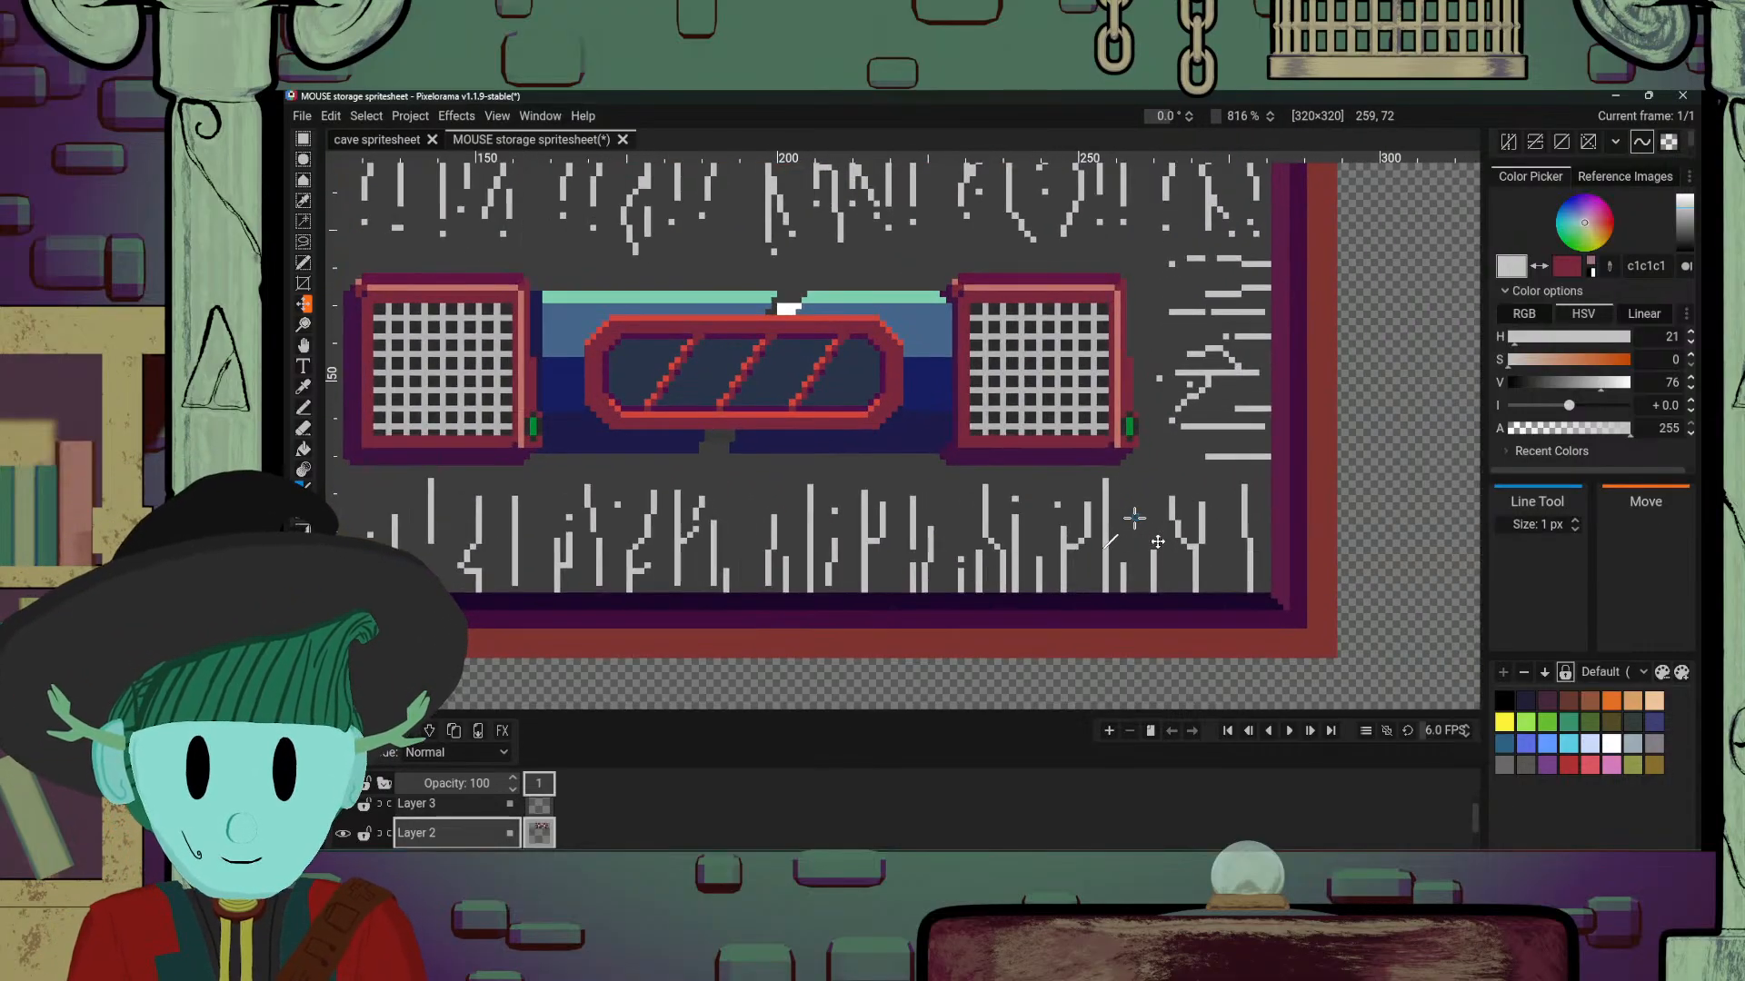
scroll(1135, 483, "down", 1)
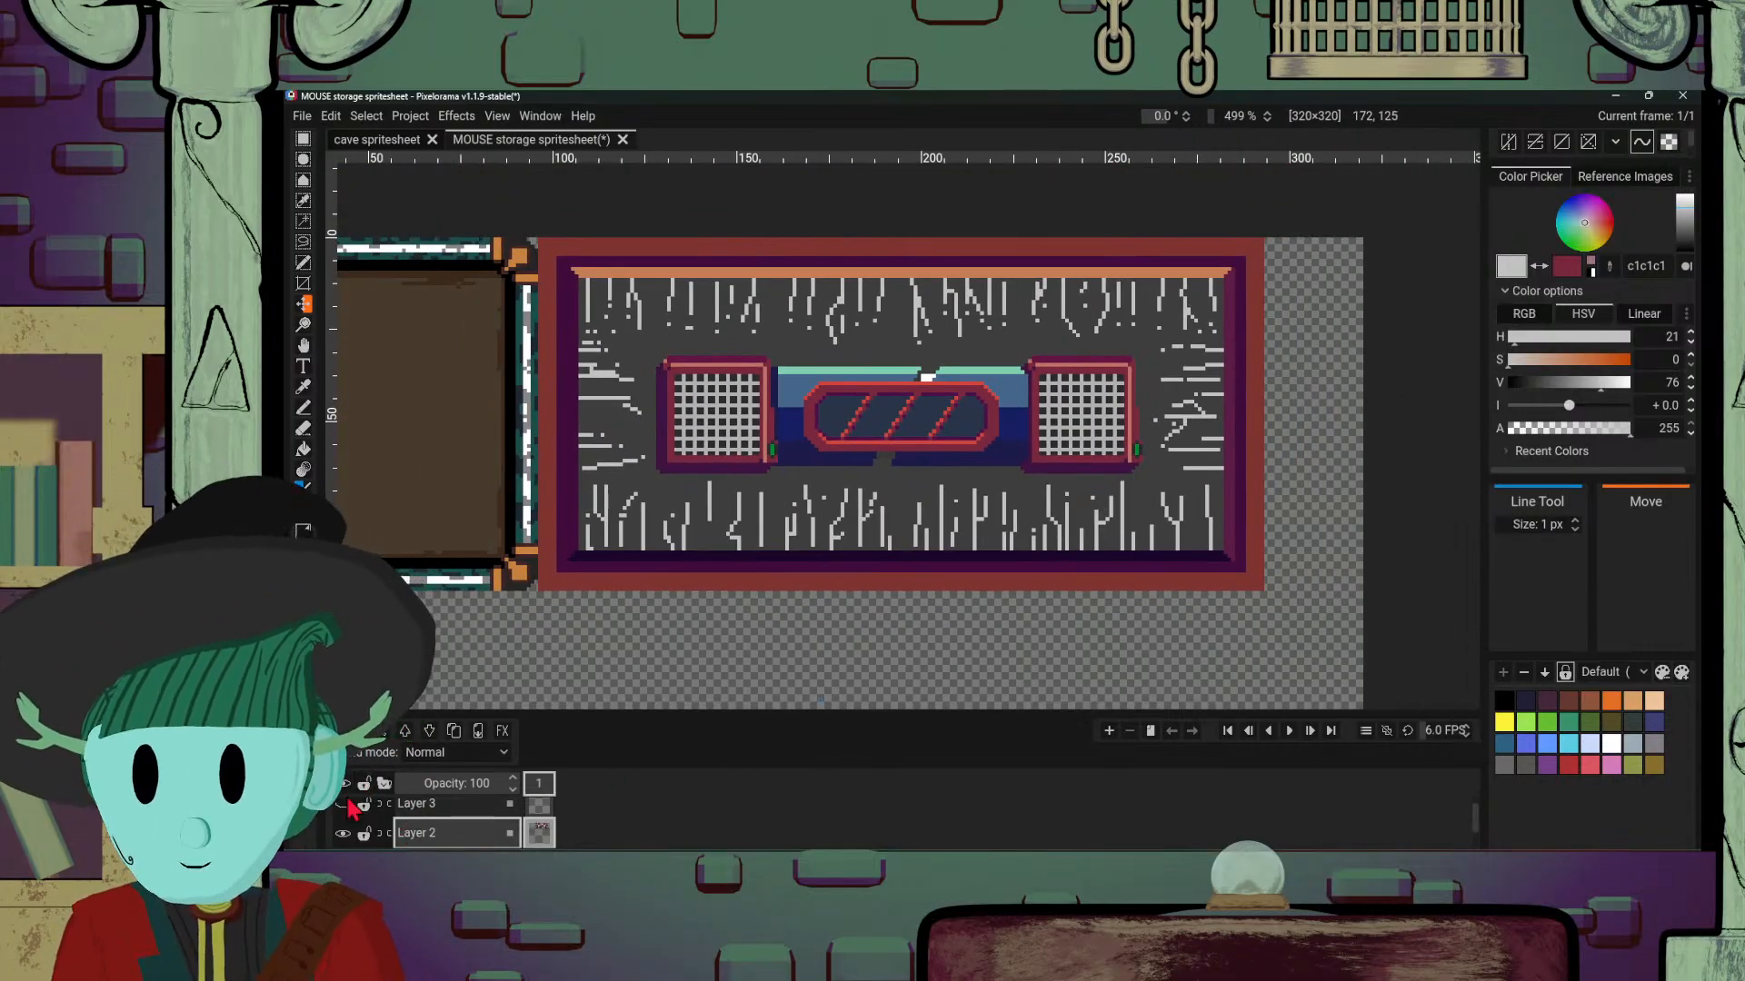
Step: Sample the orange of the inner top bevel (c77c55) and draw one-pixel diagonals across the outer red frame's two bottom corners
scroll(1089, 499, "down", 4)
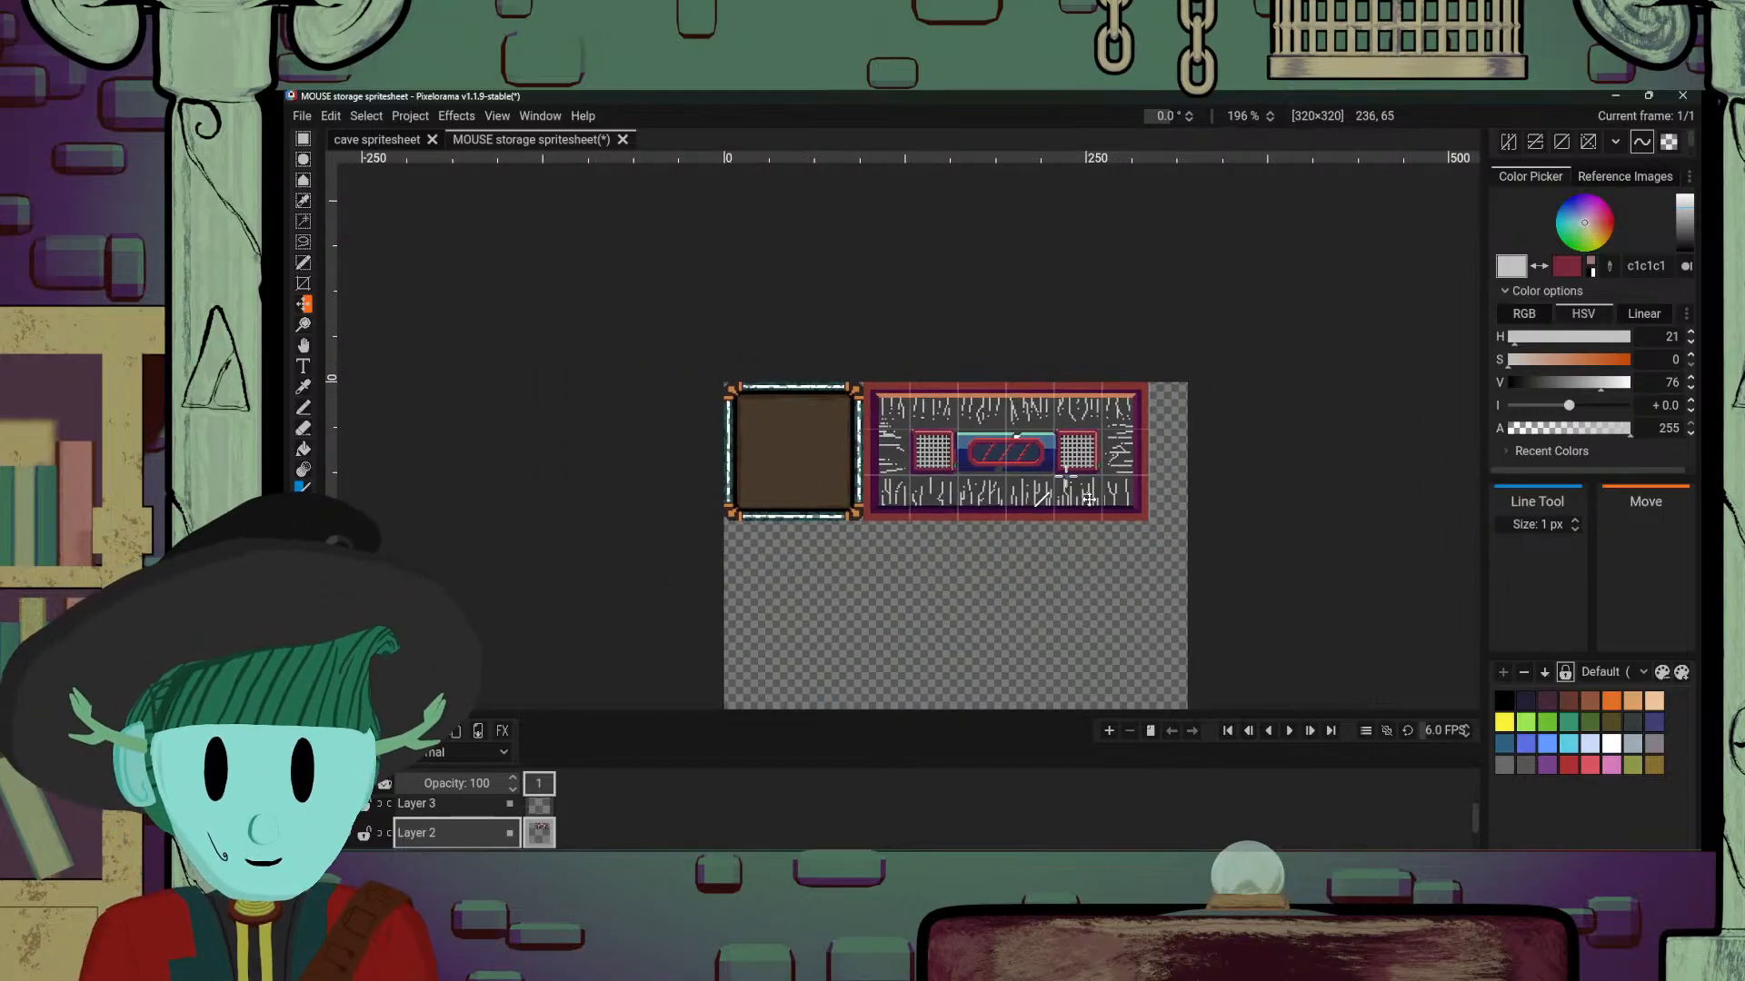
scroll(1089, 499, "up", 2)
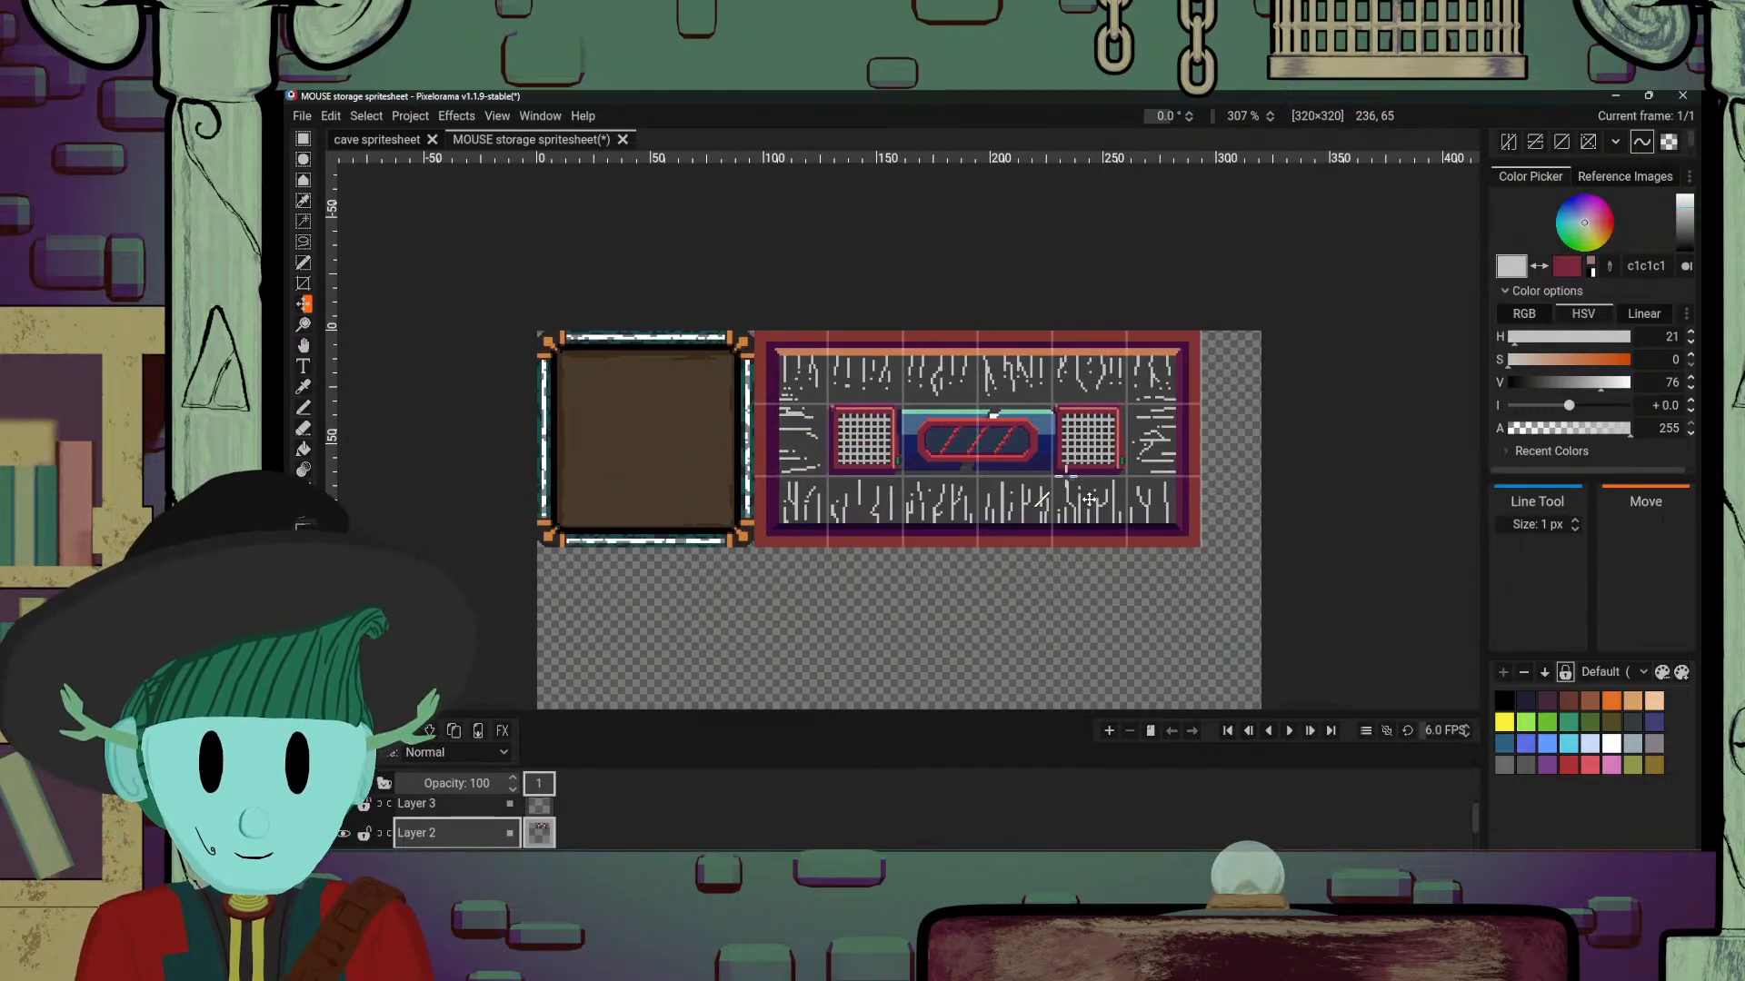
scroll(1272, 545, "up", 4)
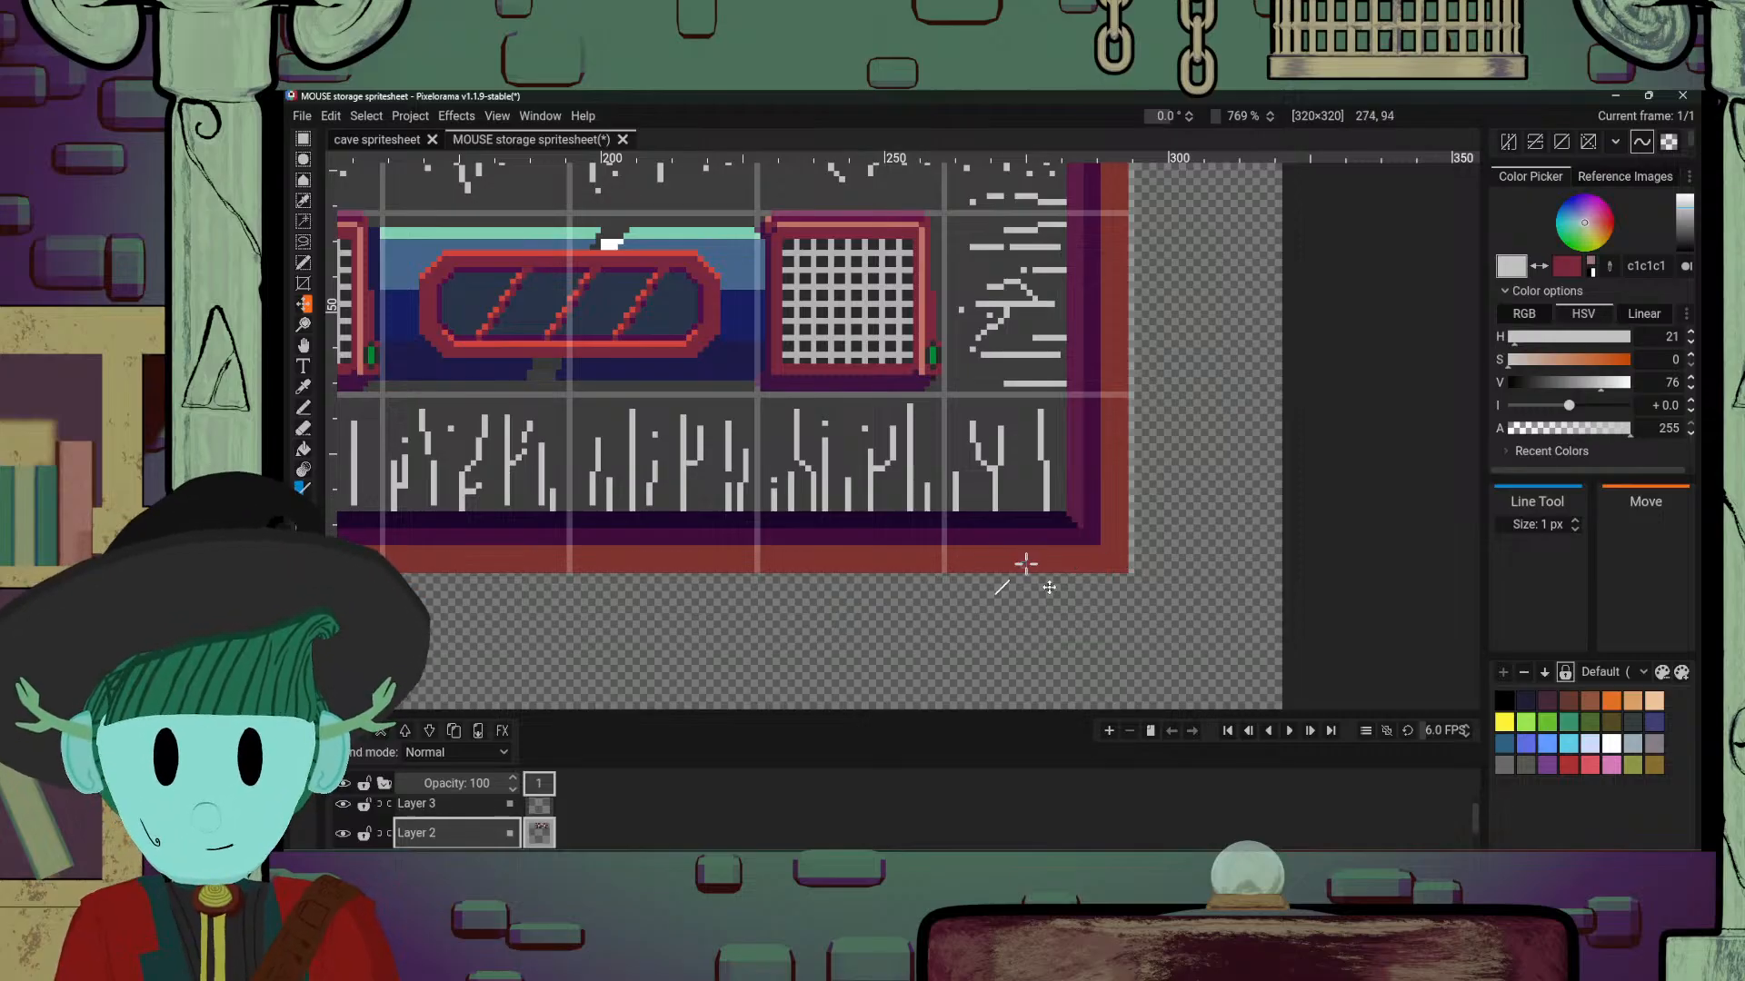
key("o")
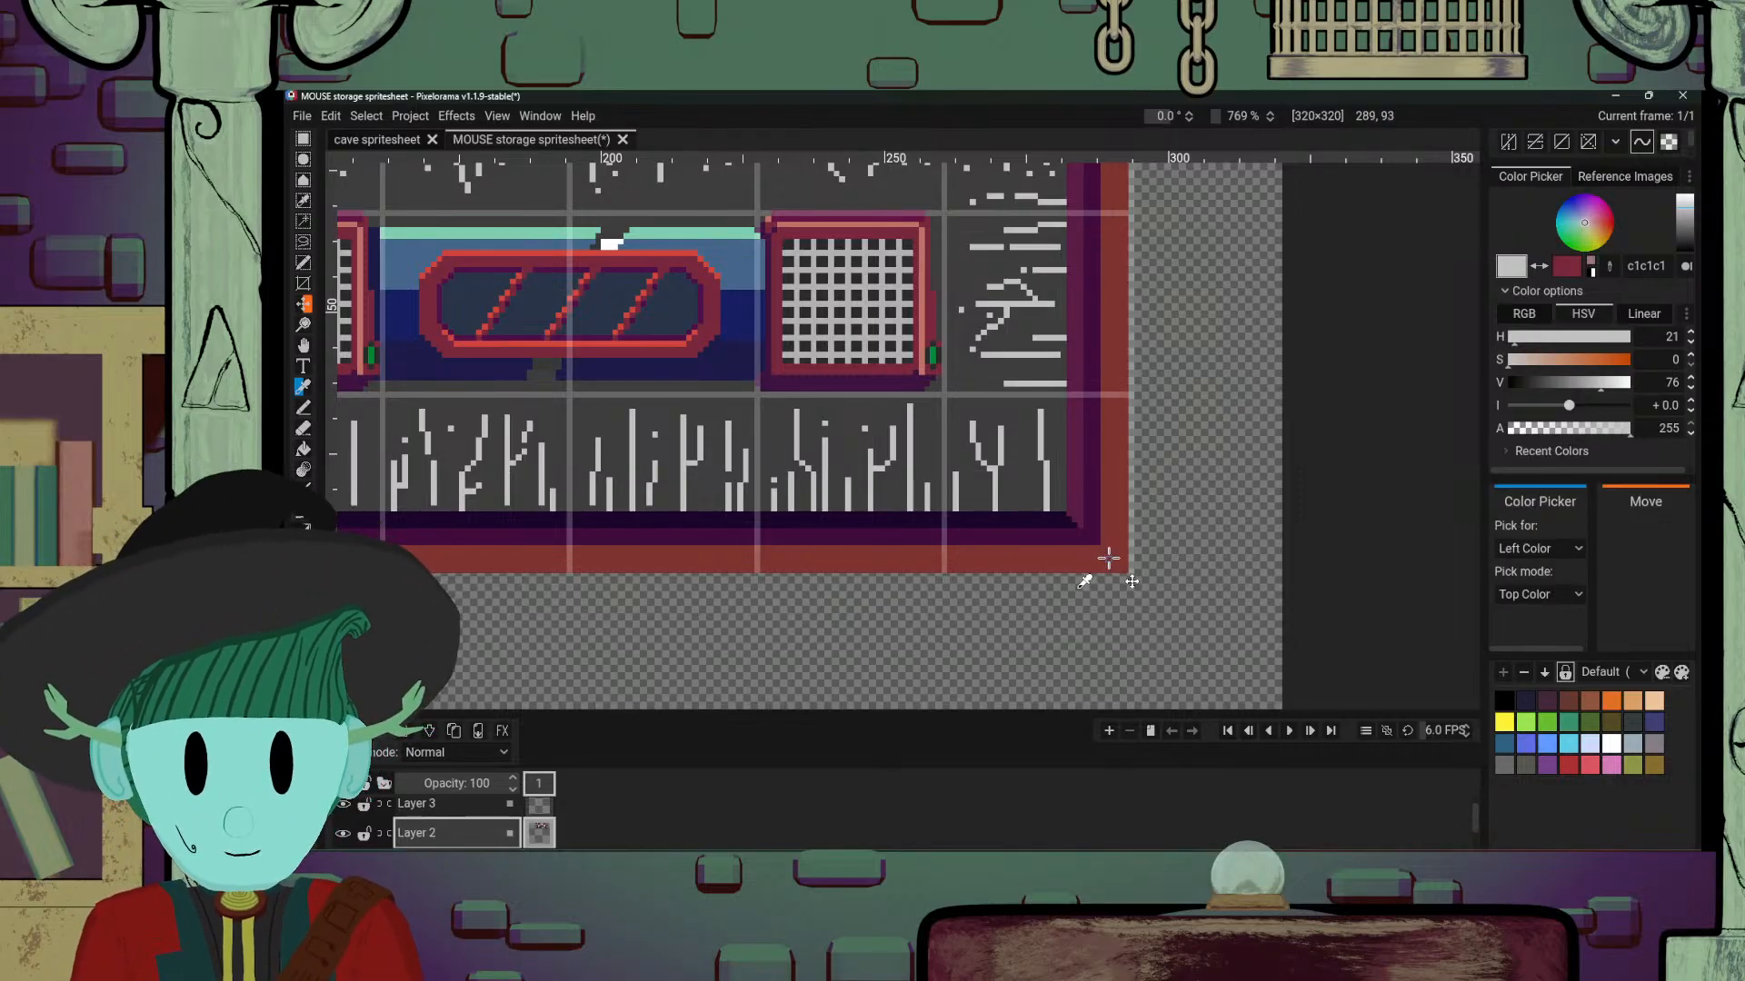
left_click_drag(1116, 470, 1162, 595)
left_click_drag(1129, 504, 1098, 530)
left_click(1065, 238)
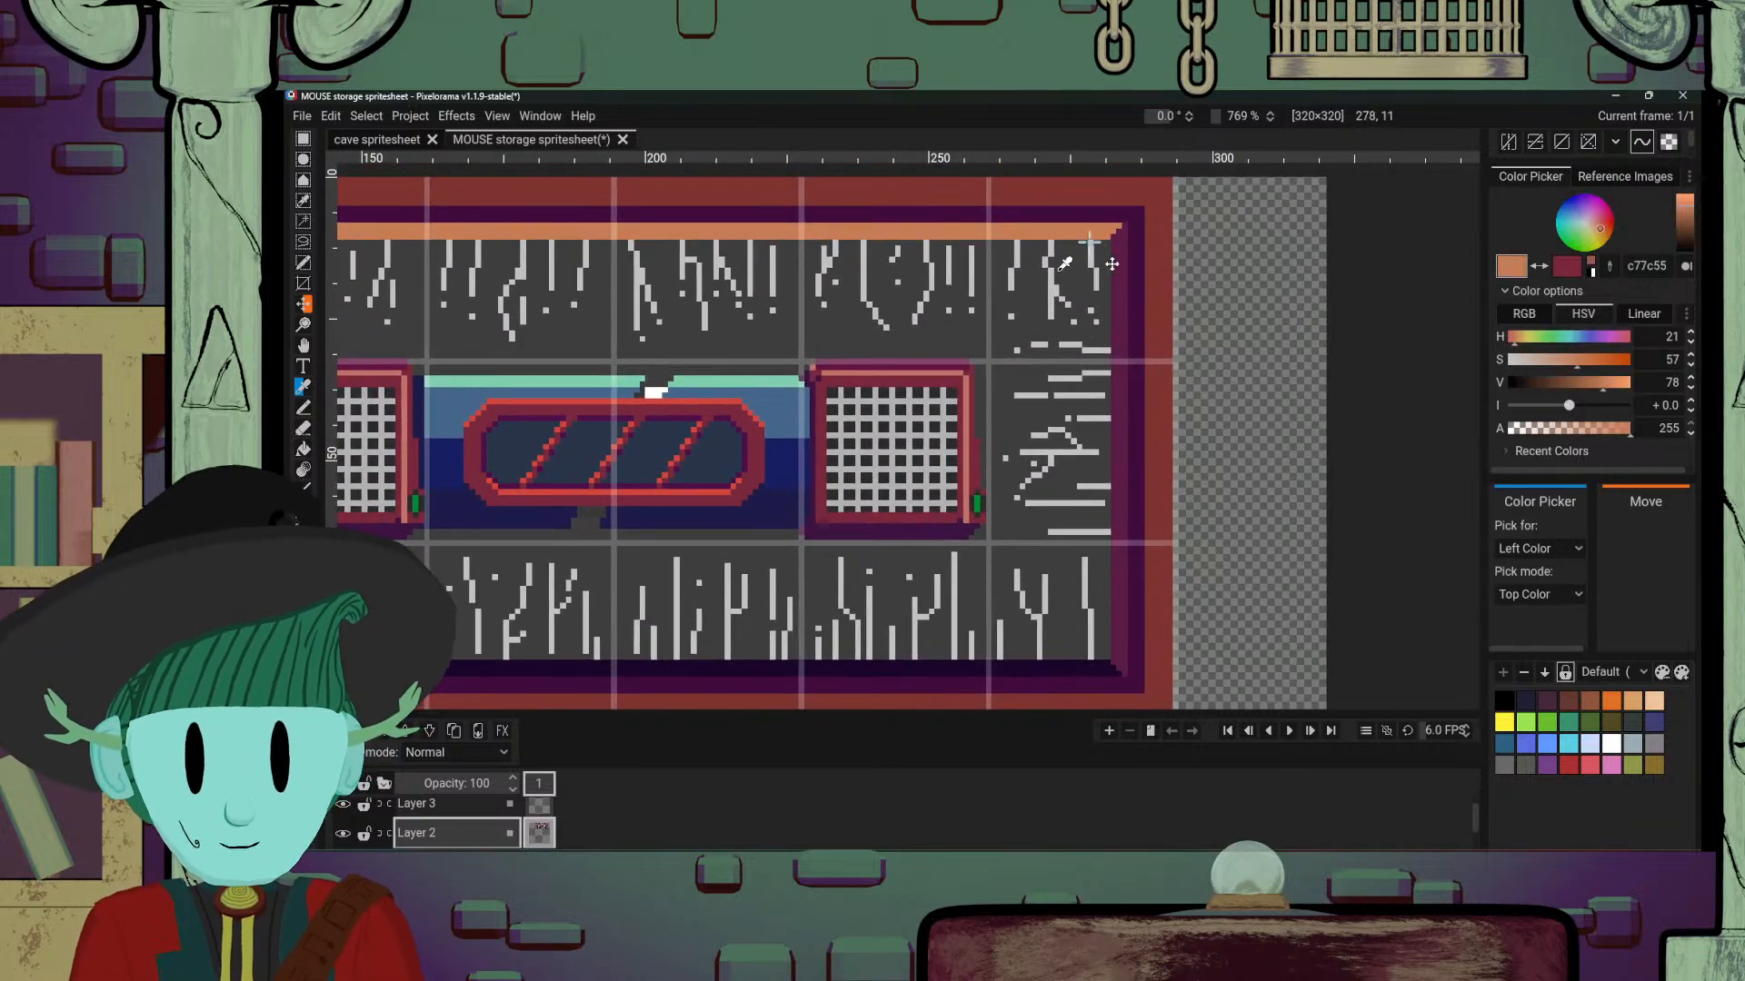
key("b")
left_click_drag(1143, 688, 1105, 507)
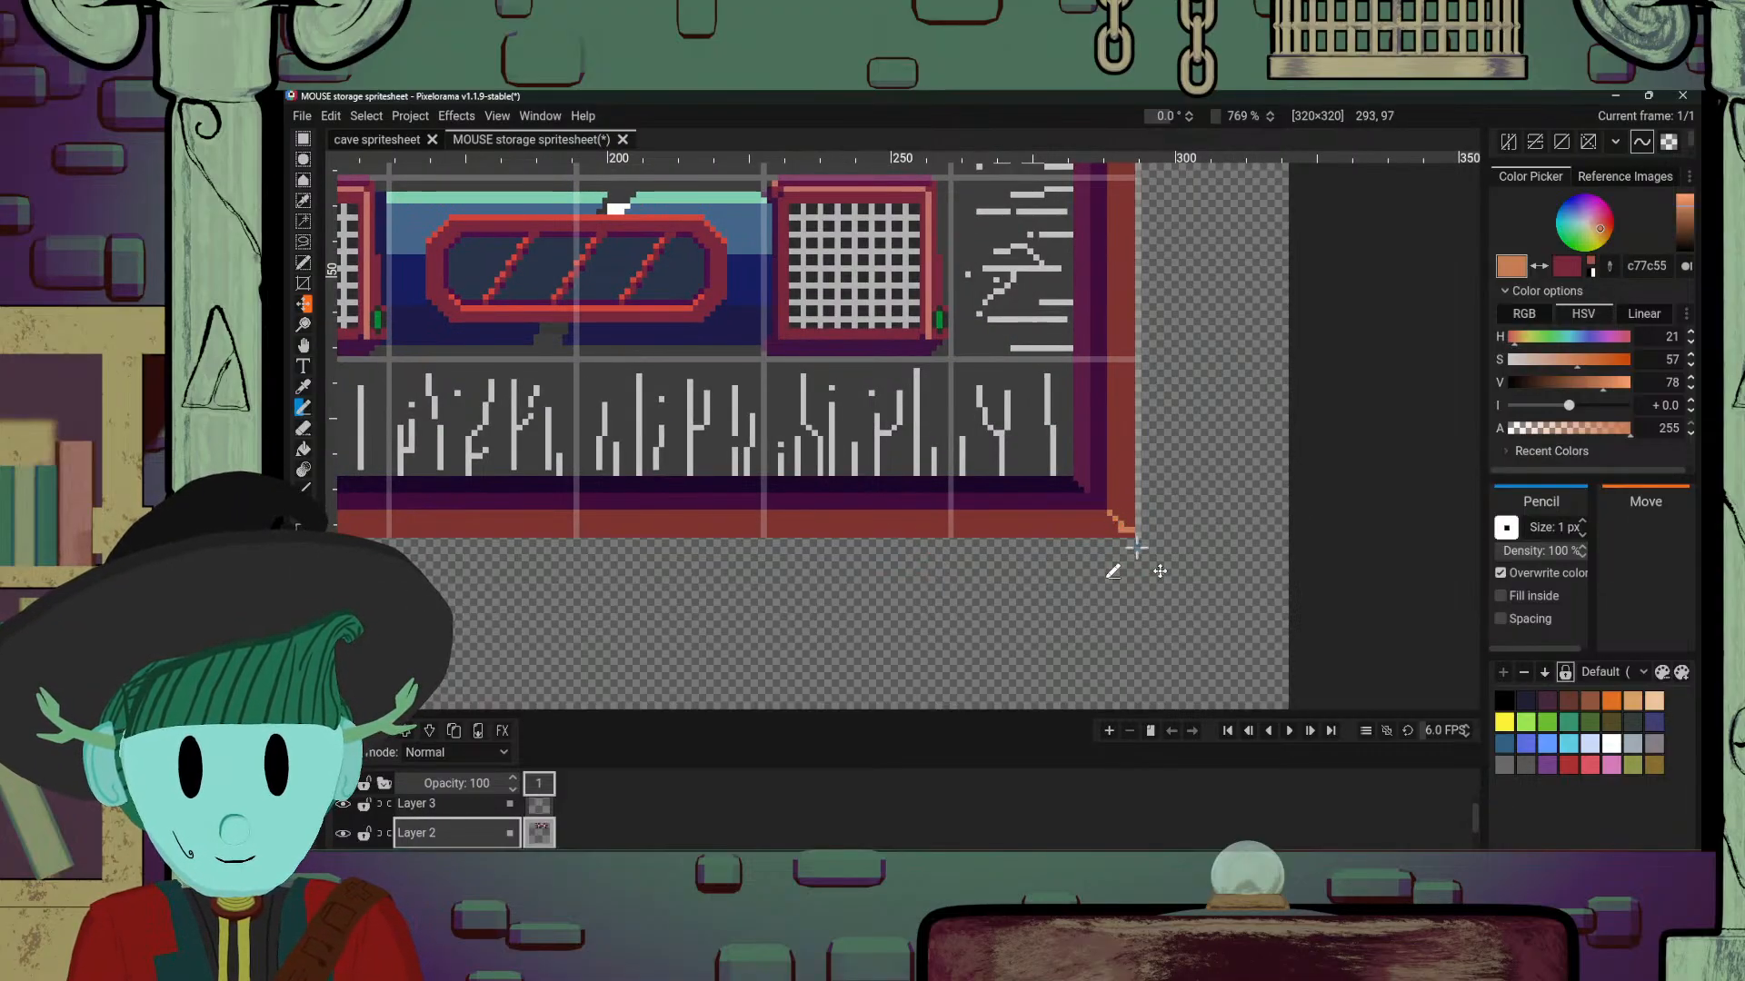
key("ctrl+z")
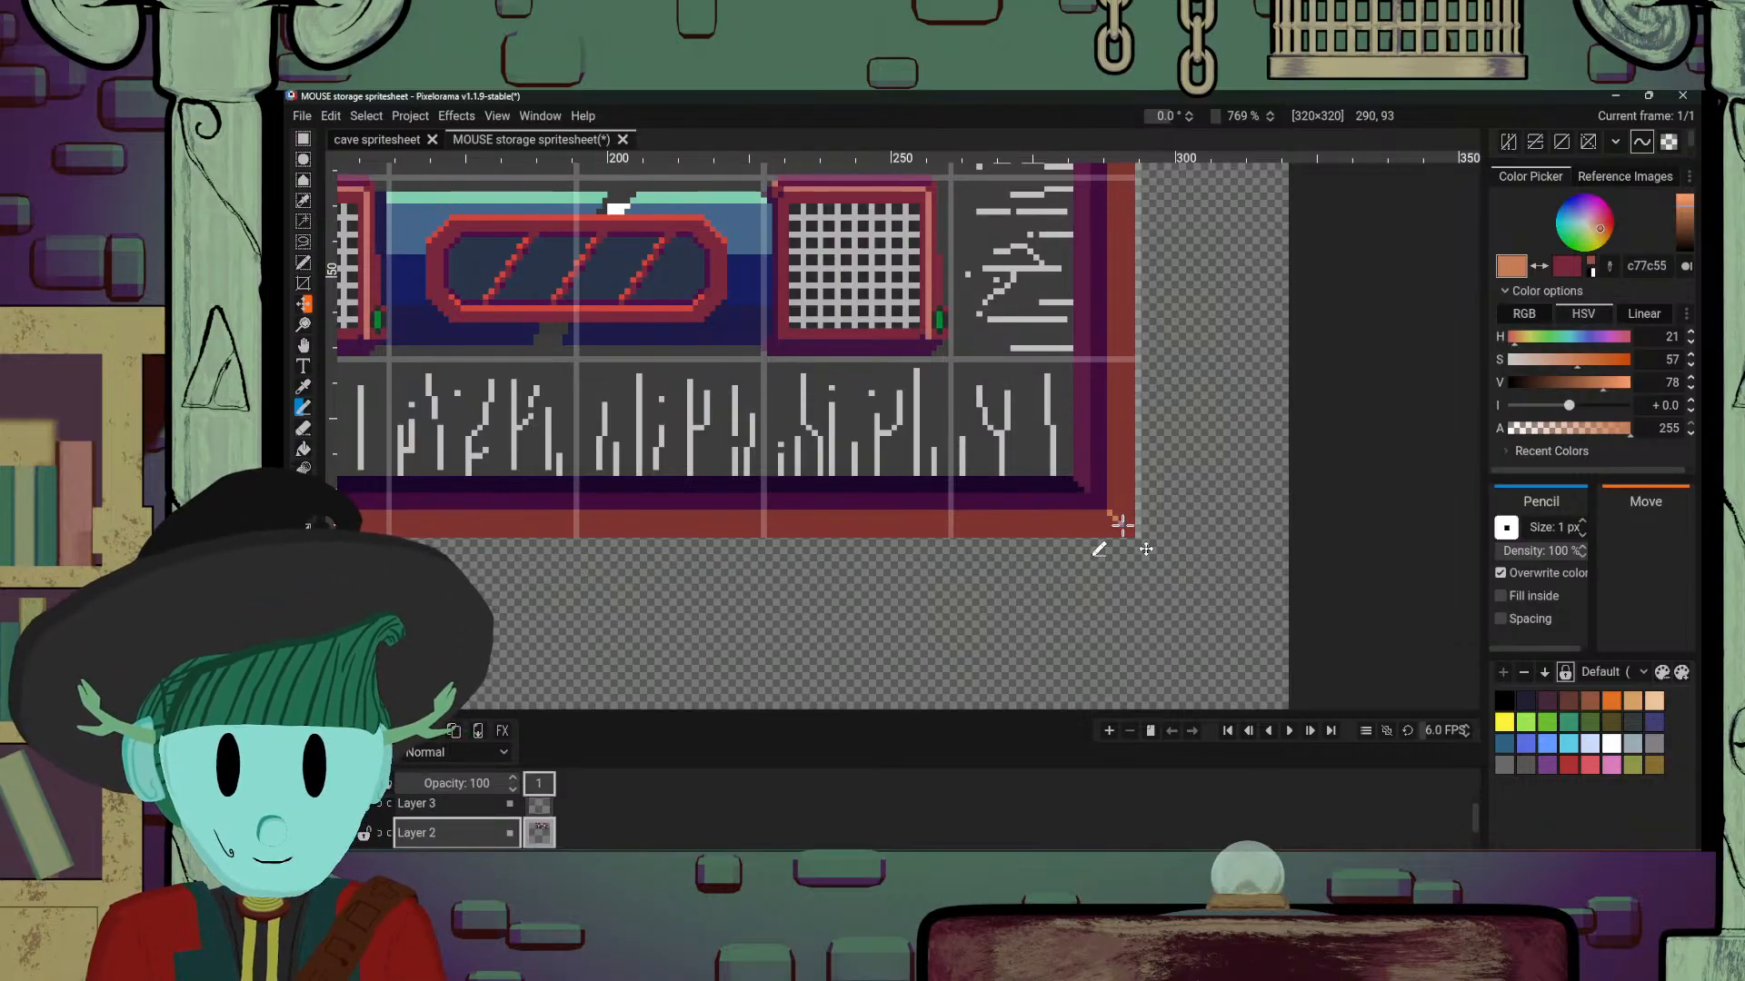
scroll(771, 576, "left", 10)
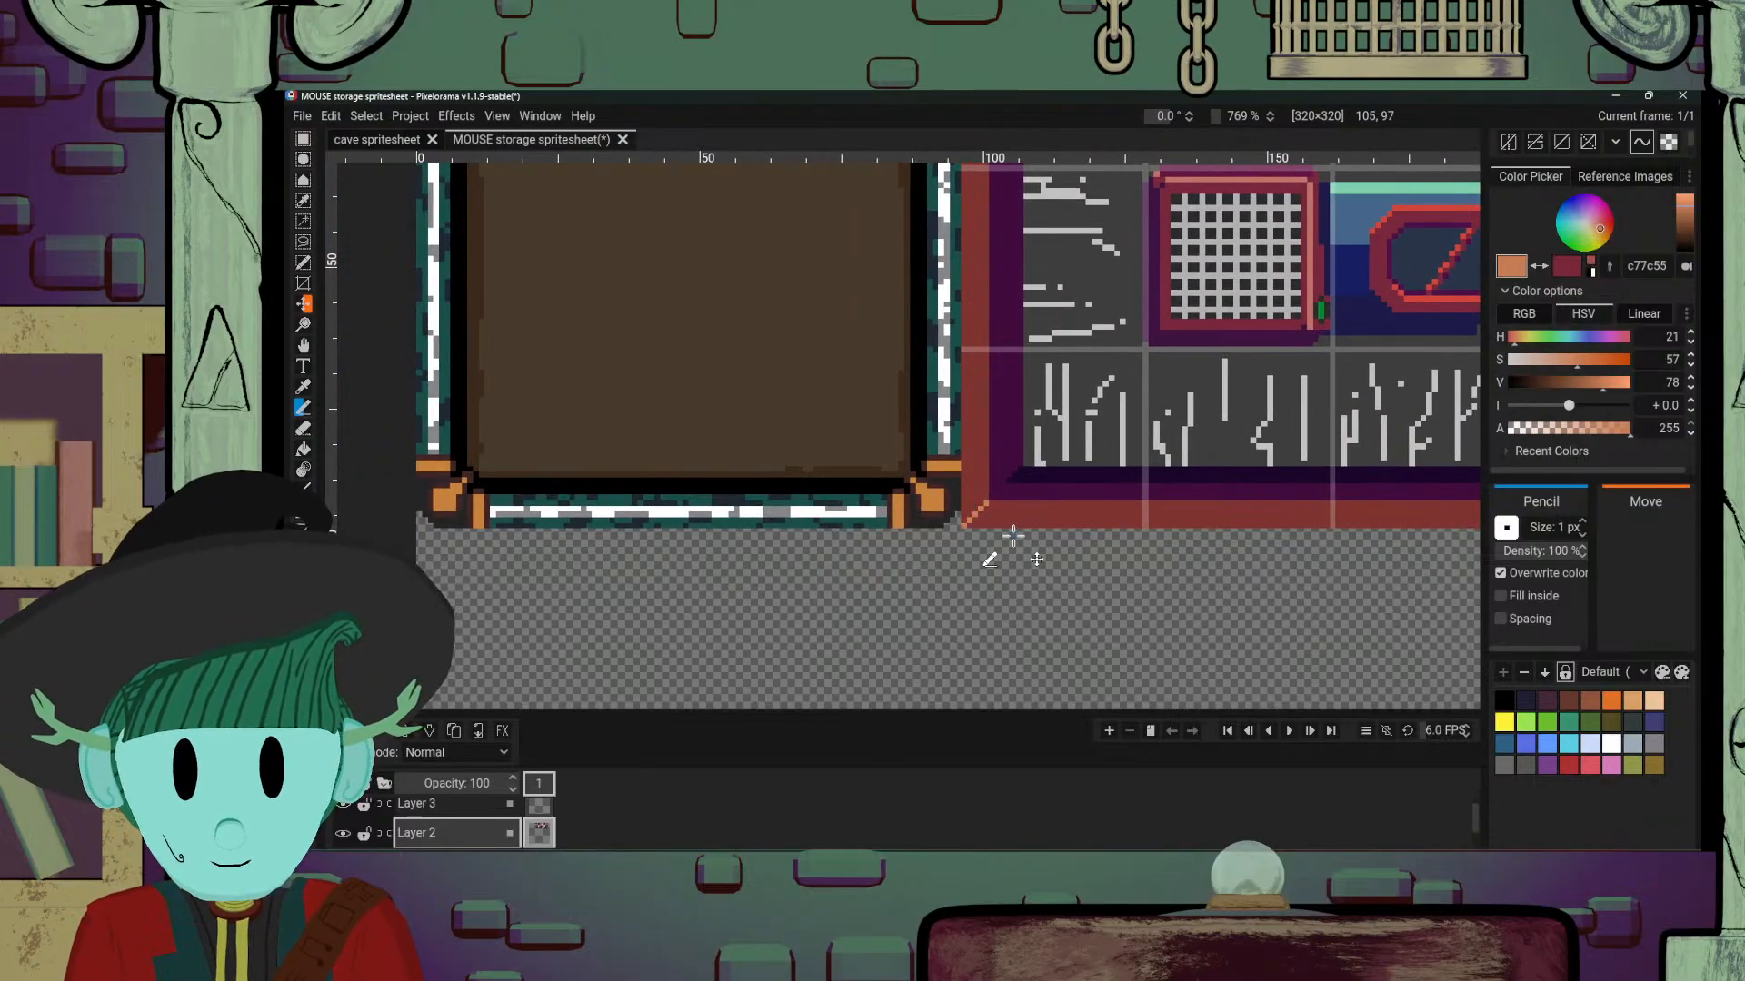
Step: Fill the bottom side of the outer frame between the two corner diagonals with orange c77c55
key("g")
left_click(1052, 516)
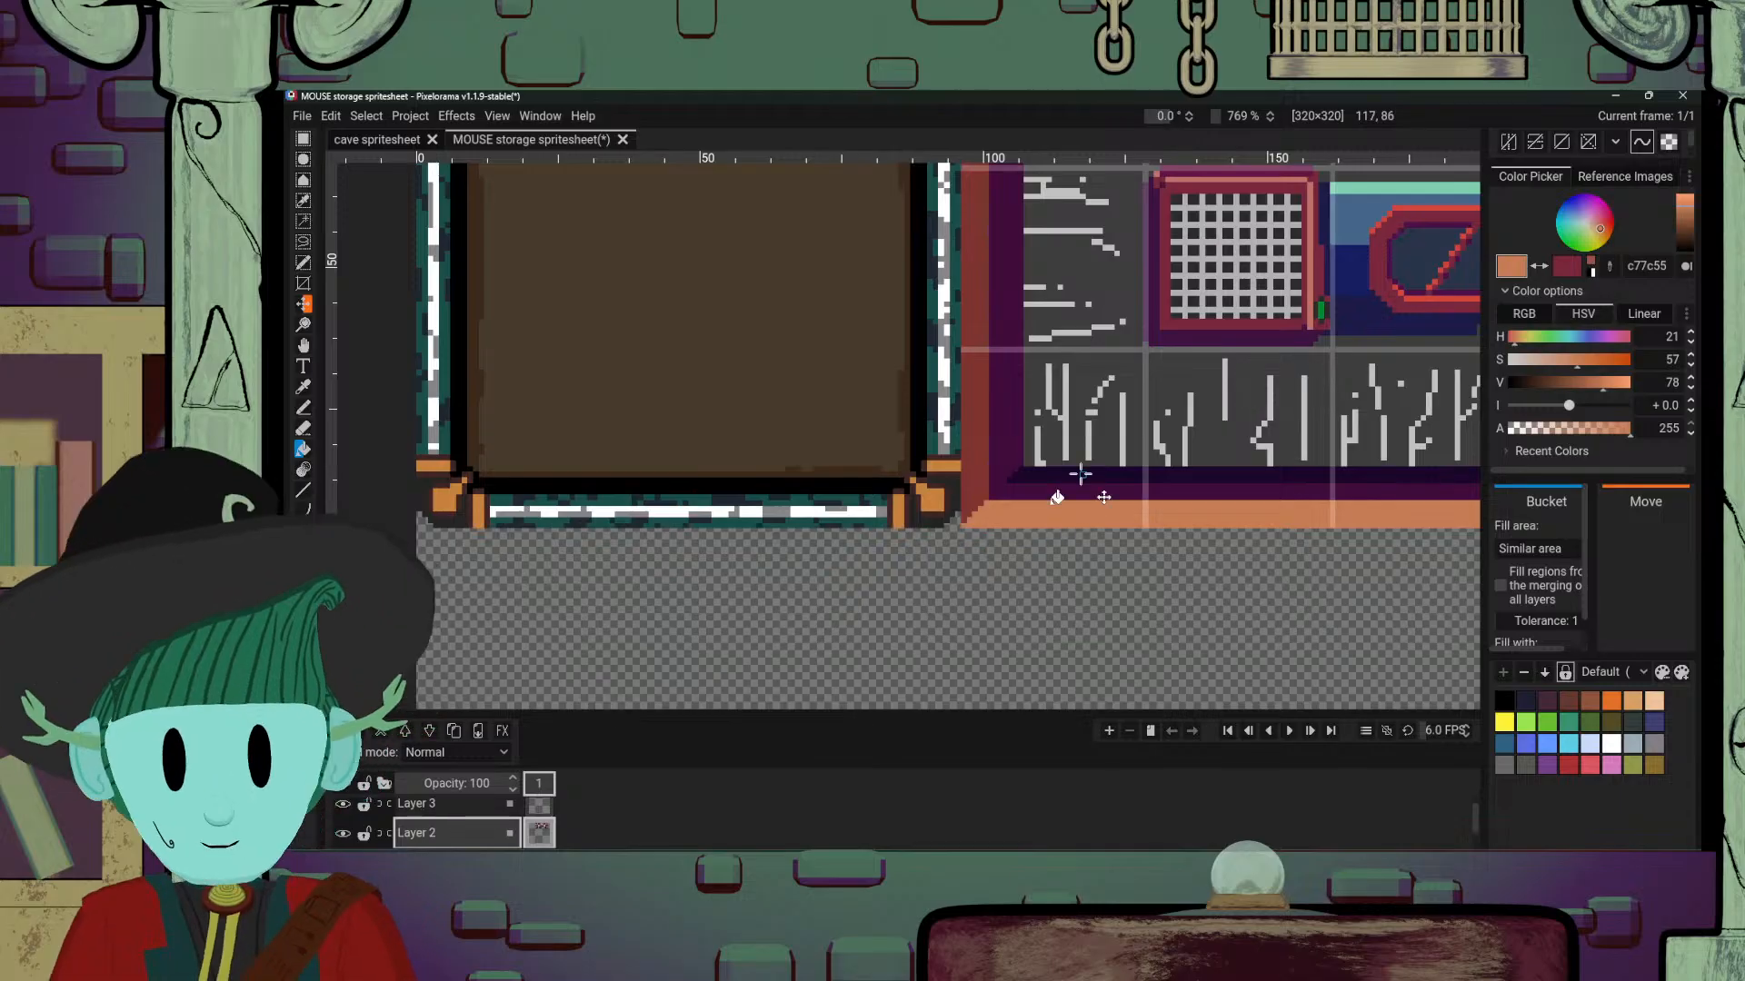
scroll(1079, 473, "down", 10)
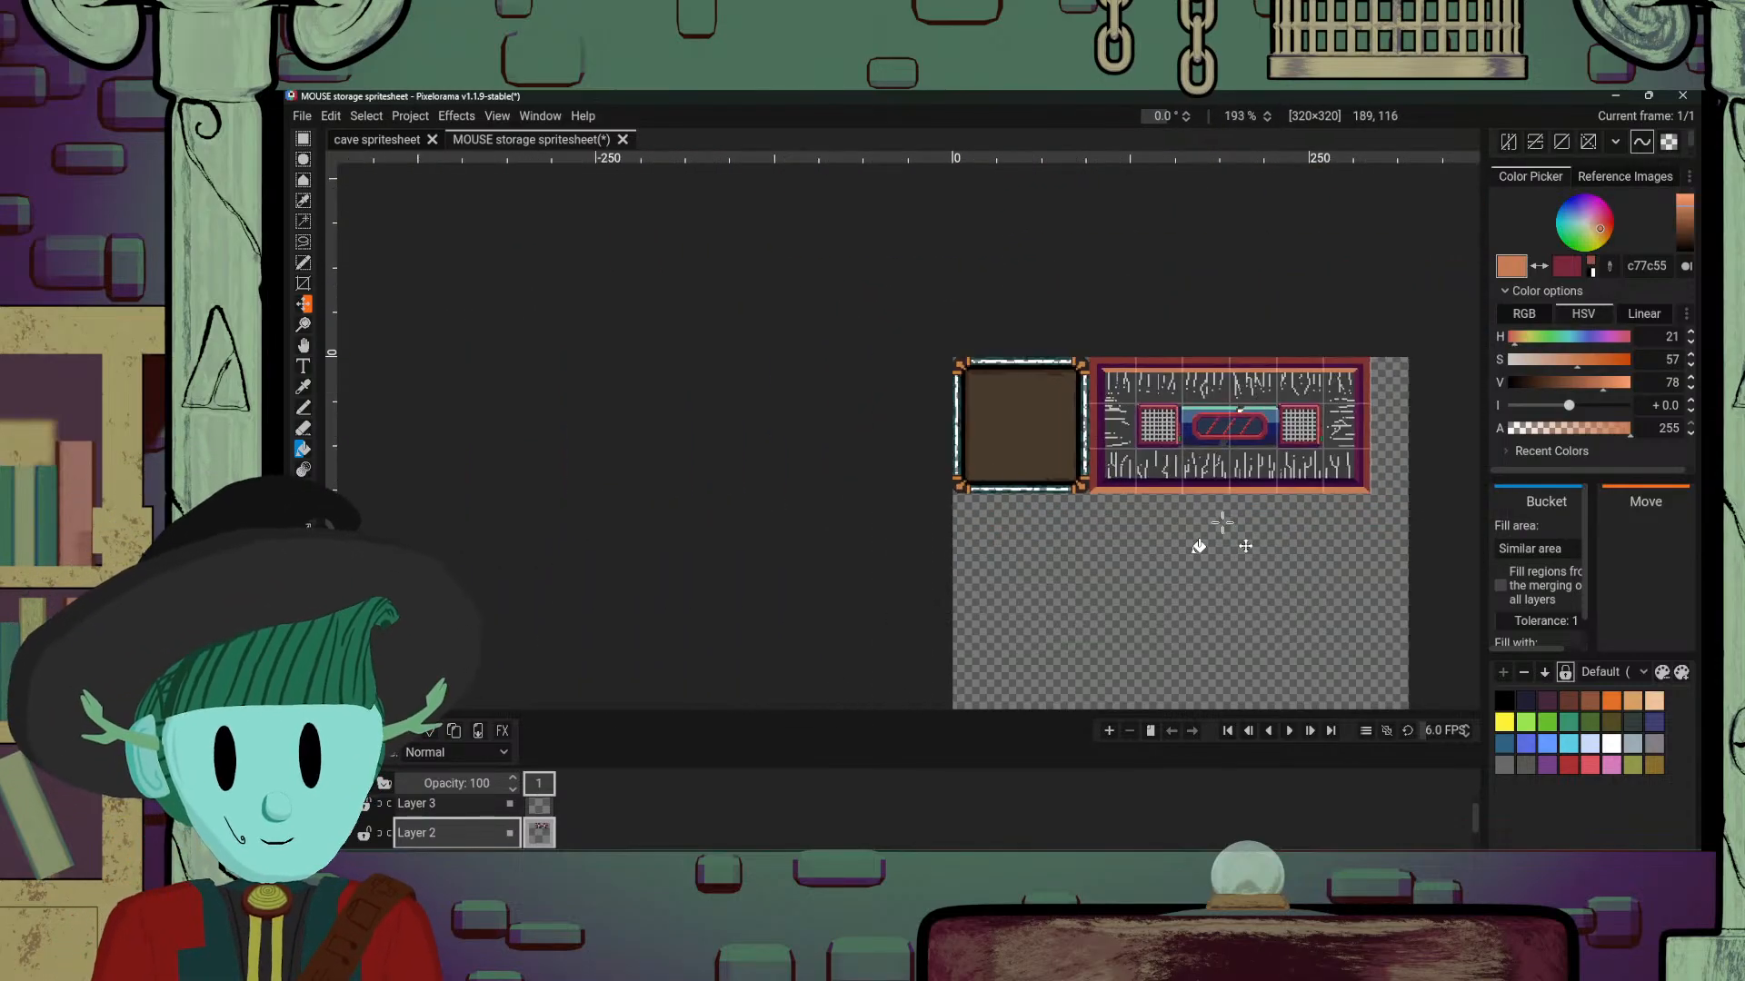
Step: Sample the dark purple of the inner bottom bevel (1b052b) and draw one-pixel diagonals across the outer frame's two top corners
scroll(1244, 506, "up", 3)
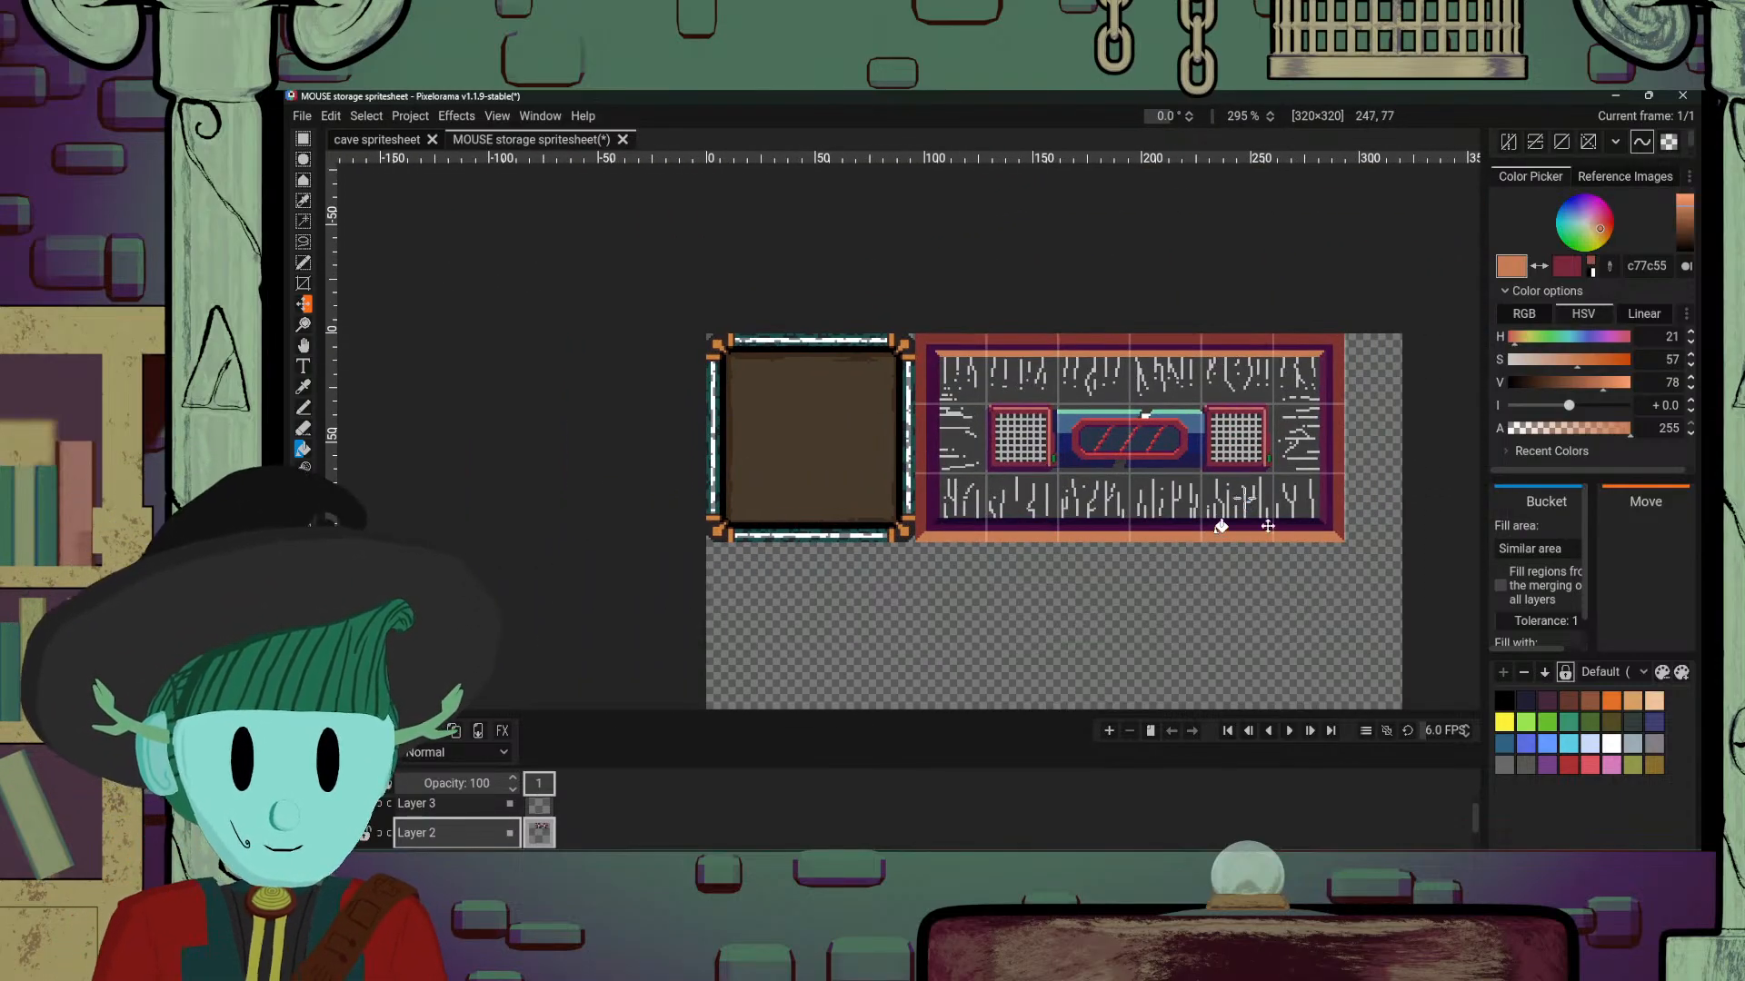
scroll(1221, 527, "up", 4)
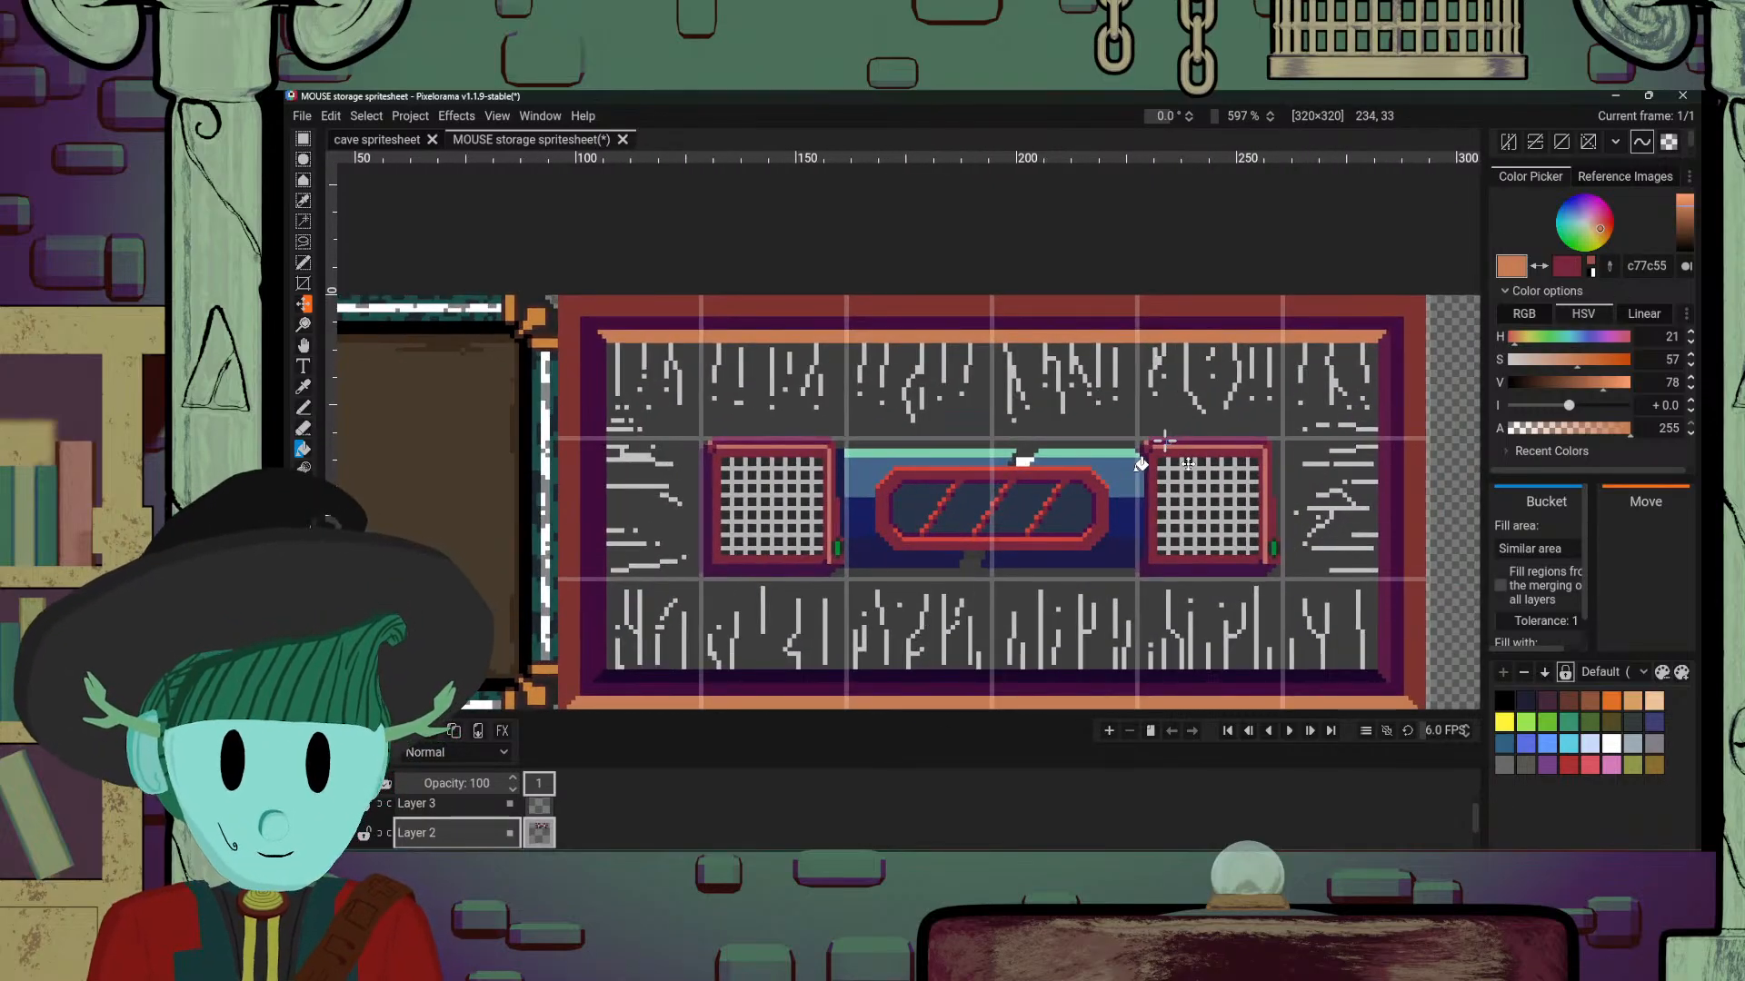
key("o")
left_click(1355, 680)
key("p")
left_click_drag(1341, 328, 1251, 375)
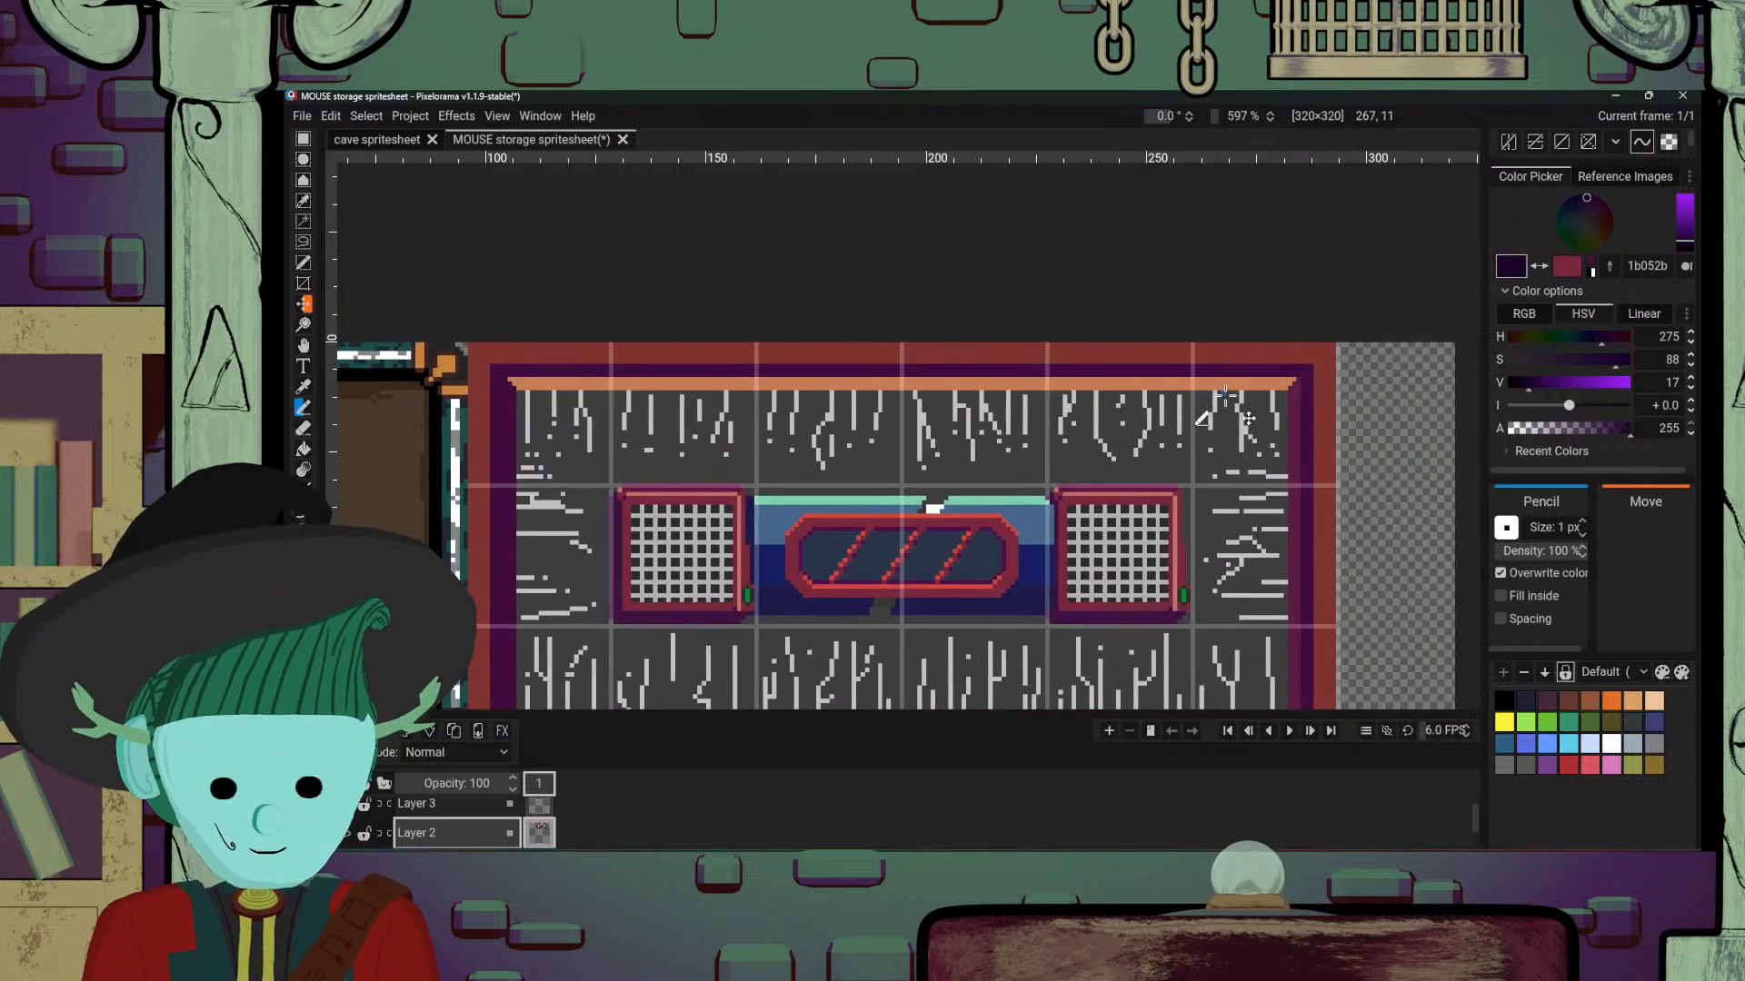
scroll(1250, 411, "up", 3)
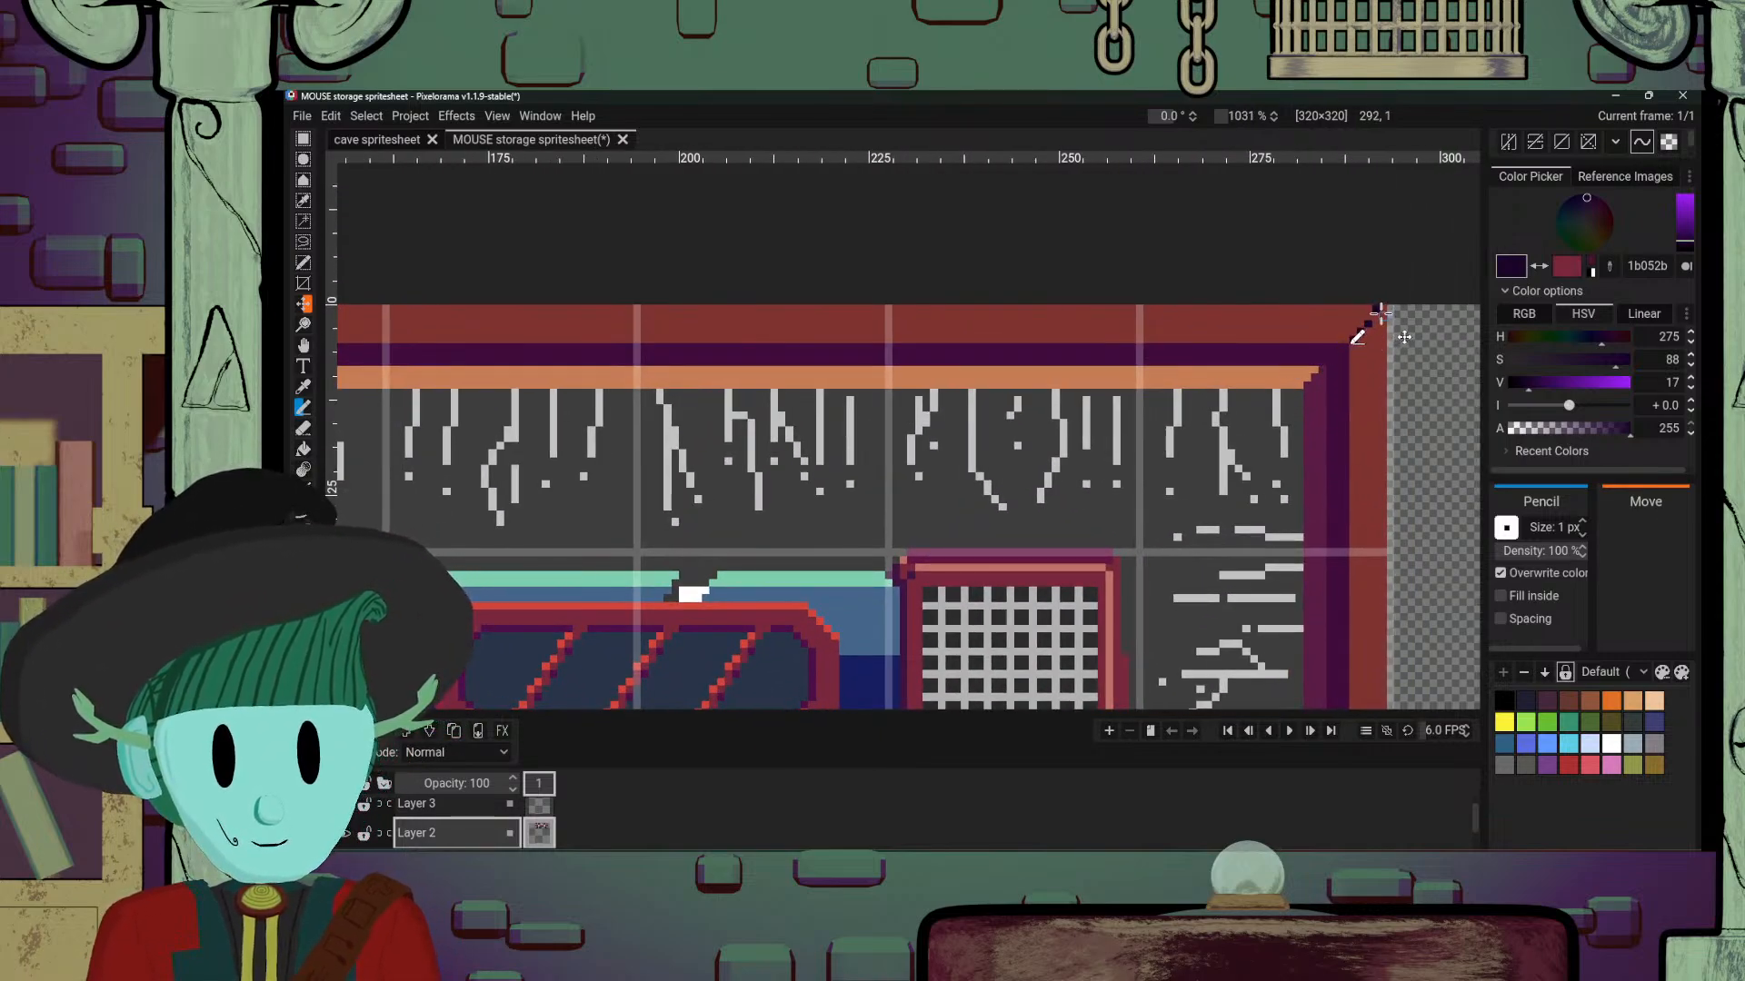
key("ctrl+z")
left_click(1375, 317)
left_click(1382, 309)
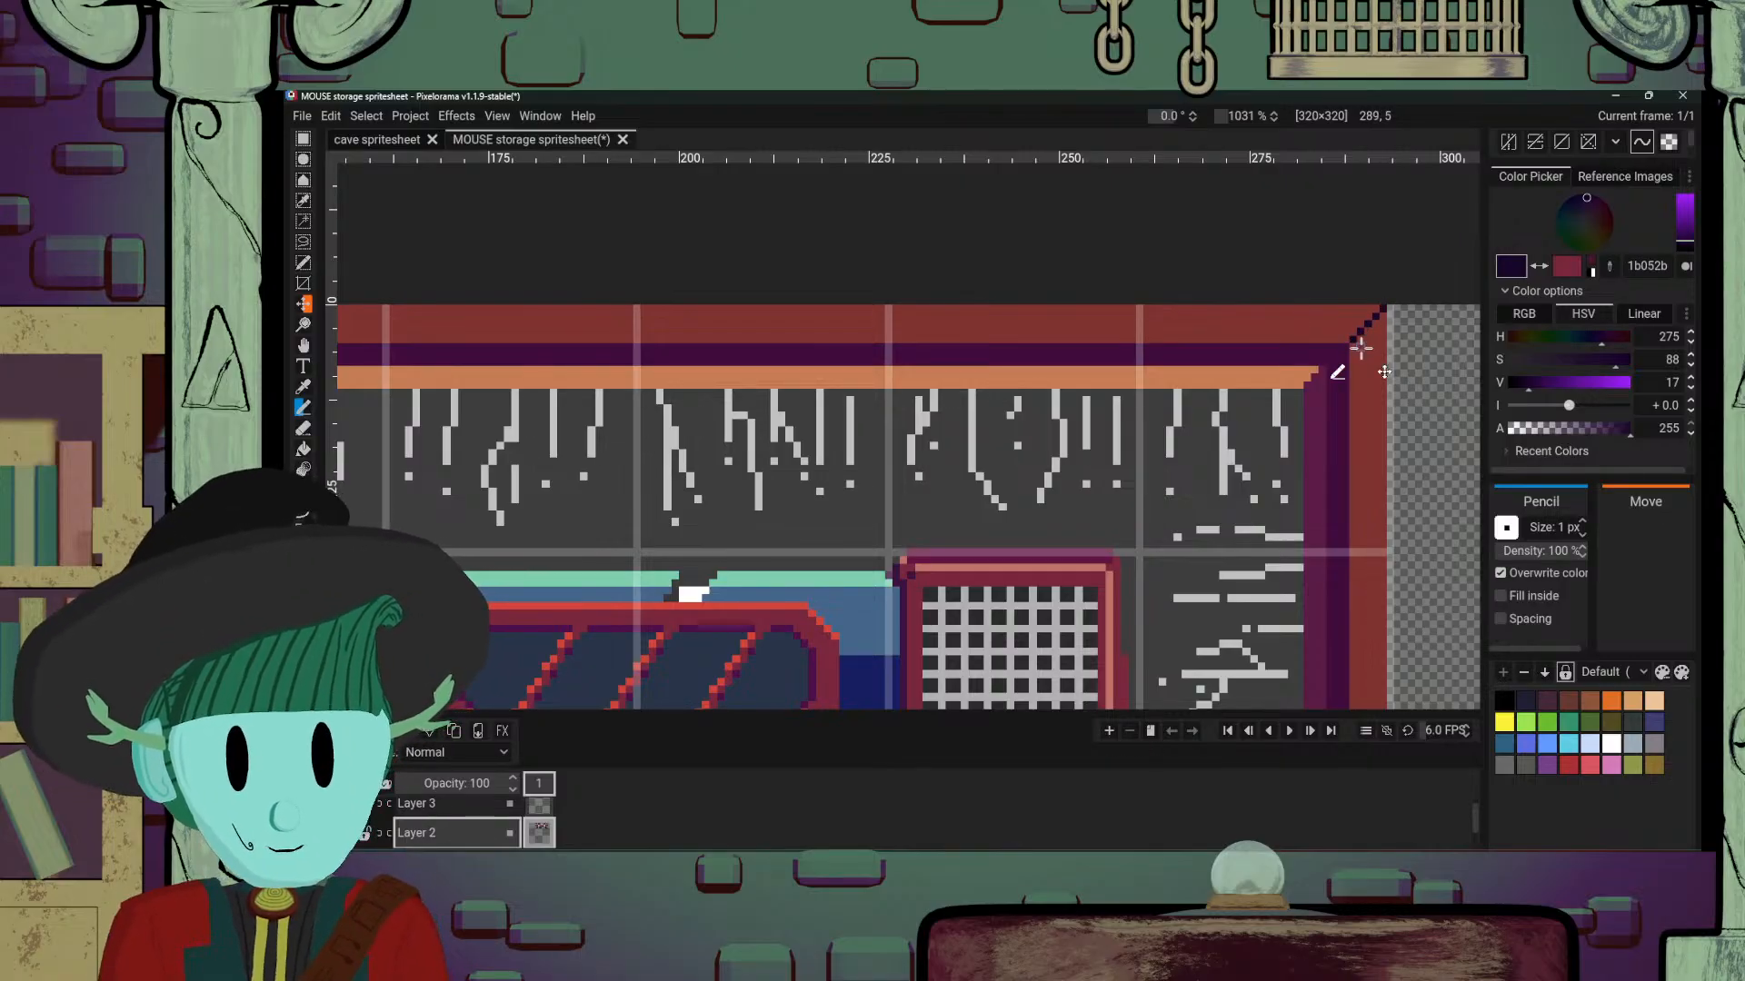
mouse_move(655, 355)
left_mouse_down()
mouse_move(984, 388)
mouse_move(1210, 446)
left_mouse_up()
left_click_drag(701, 452, 956, 525)
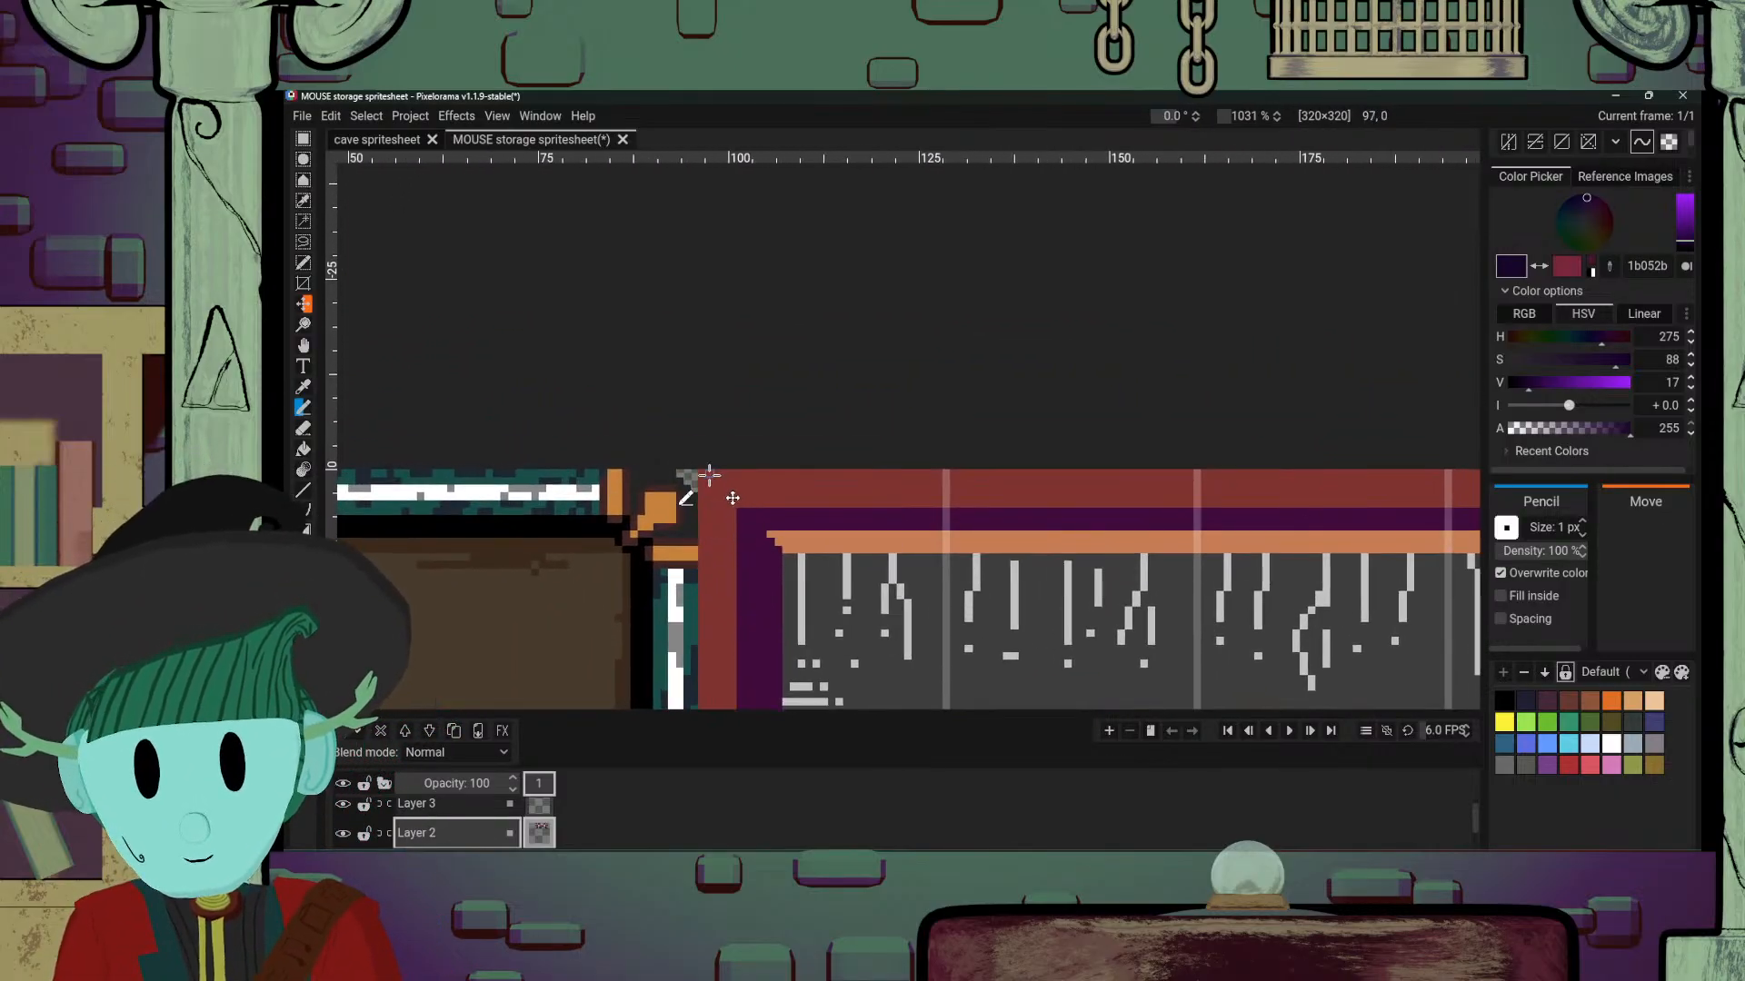
left_click_drag(706, 475, 740, 511)
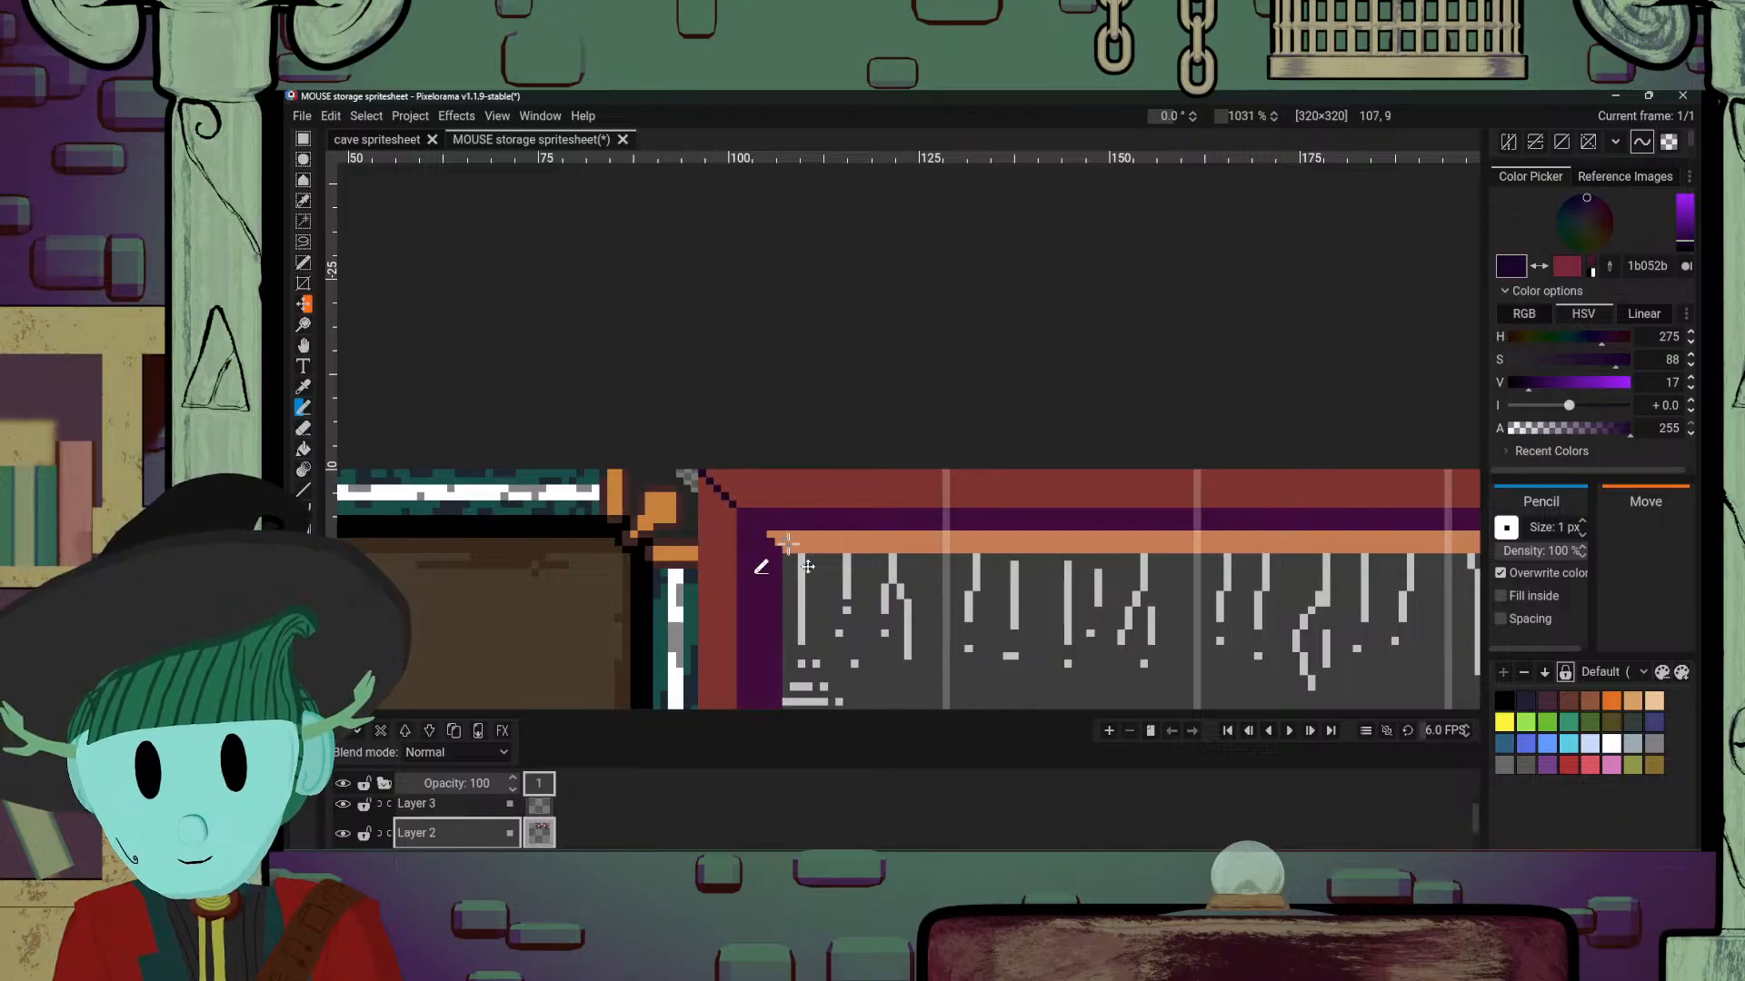
Step: Fill the top side of the outer frame between the two corner diagonals with dark purple 1b052b
key("g")
left_click(848, 509)
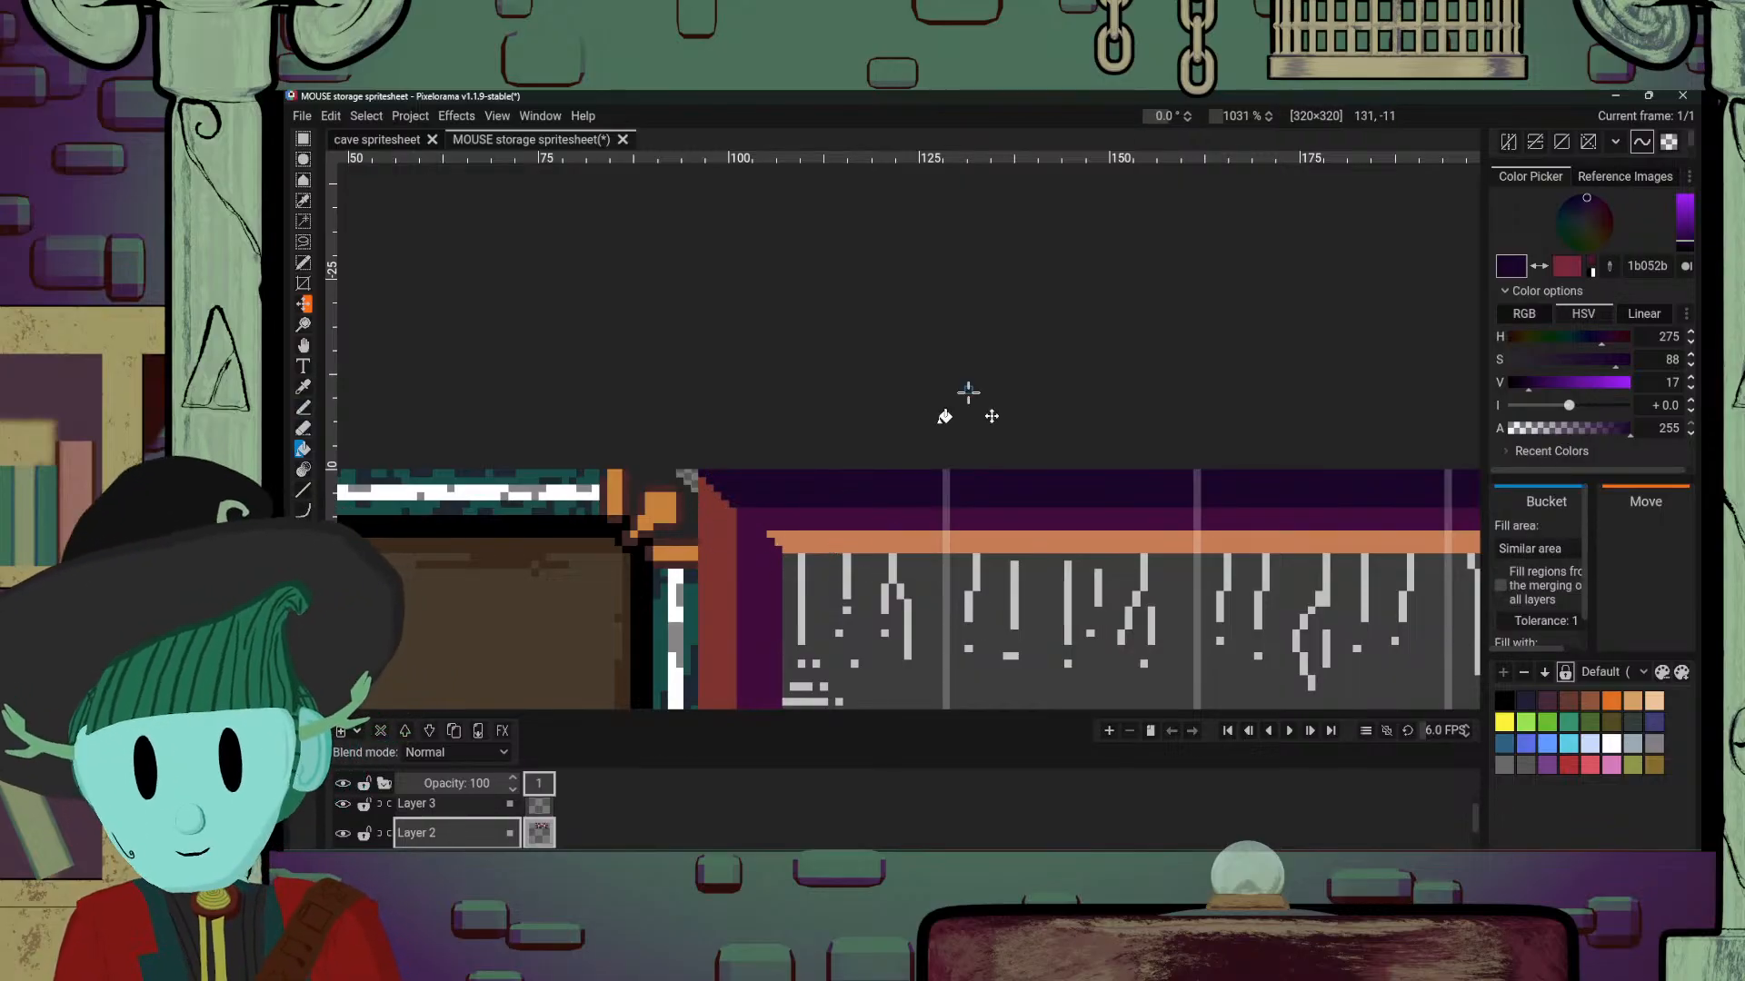
scroll(968, 391, "down", 5)
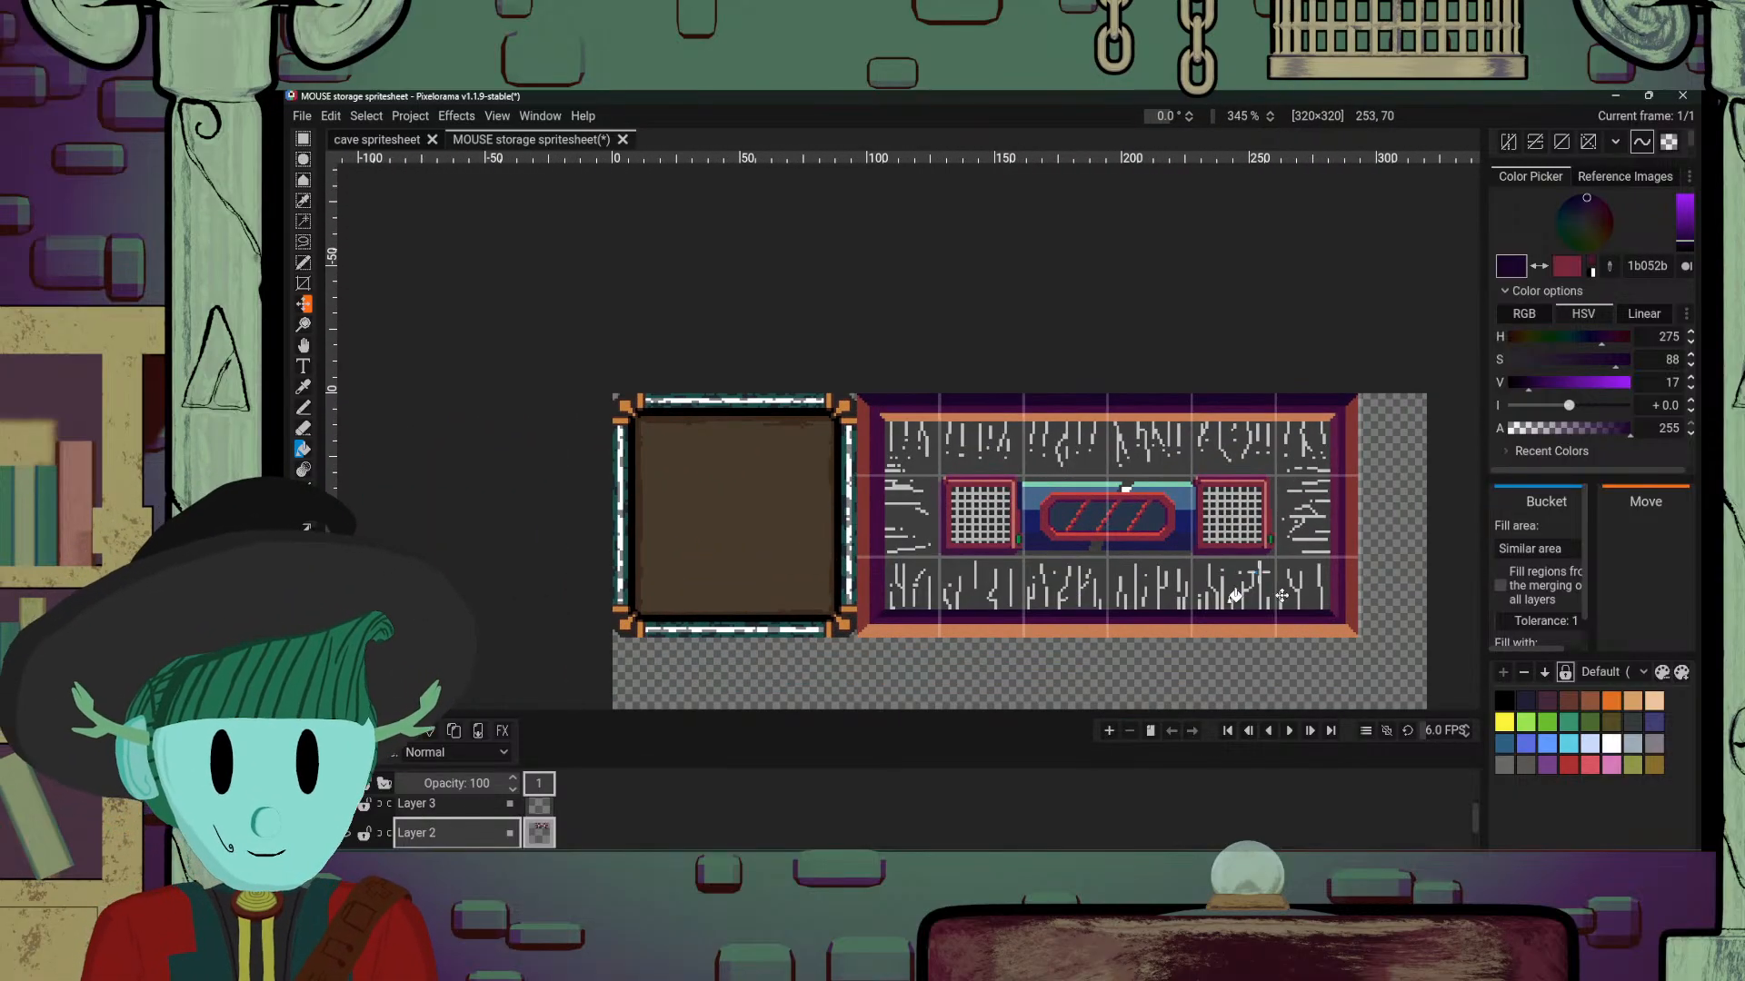
left_click_drag(1249, 572, 1205, 567)
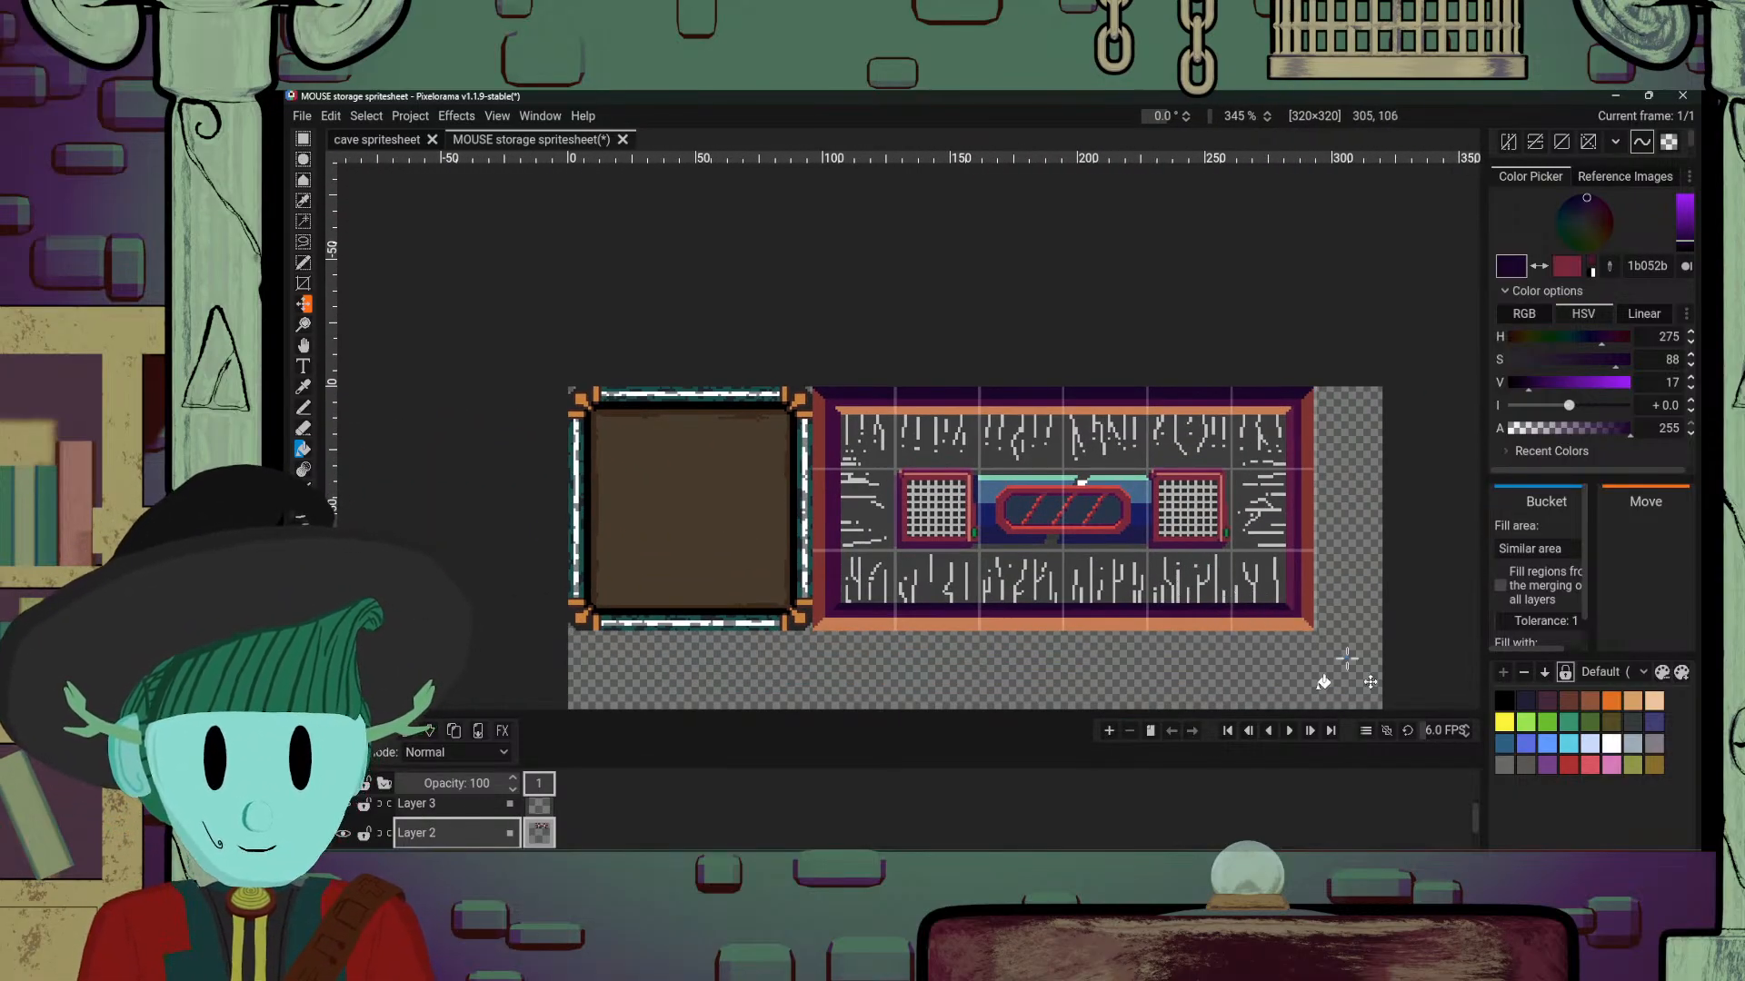
Step: Try filling the right side of the outer frame with the inner right bevel's purple (5c1c45), then undo it
scroll(1305, 581, "up", 4)
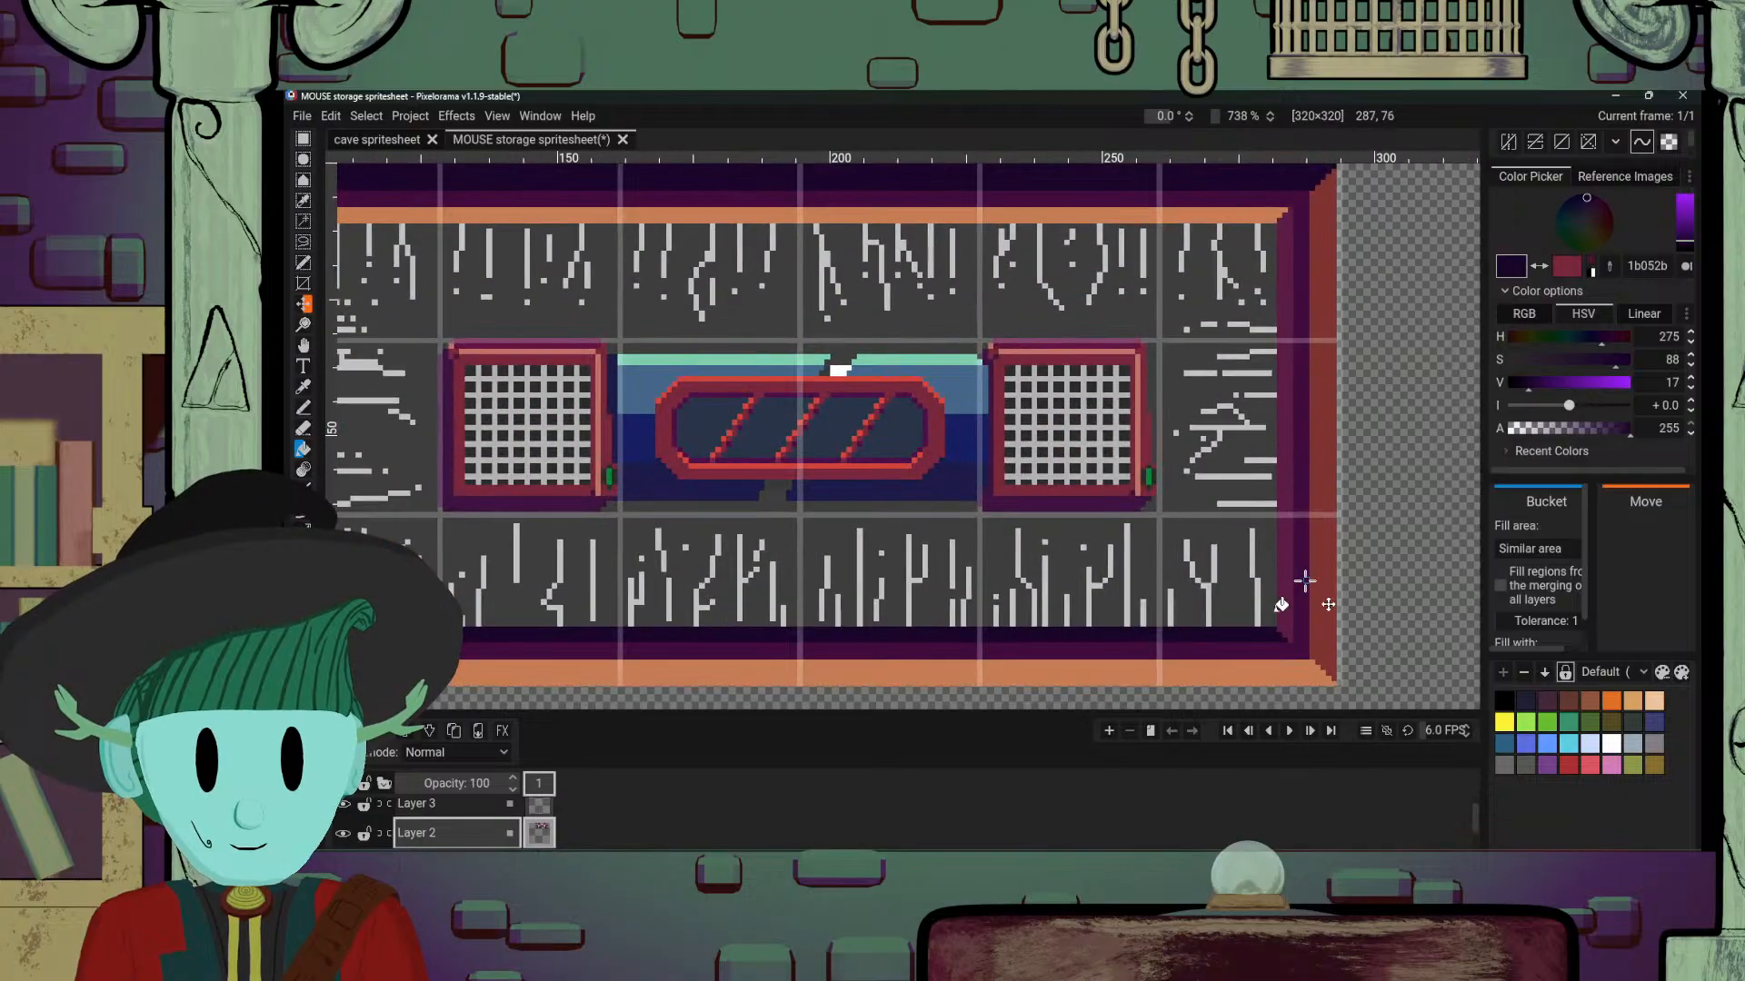
left_click_drag(1305, 582, 1419, 614)
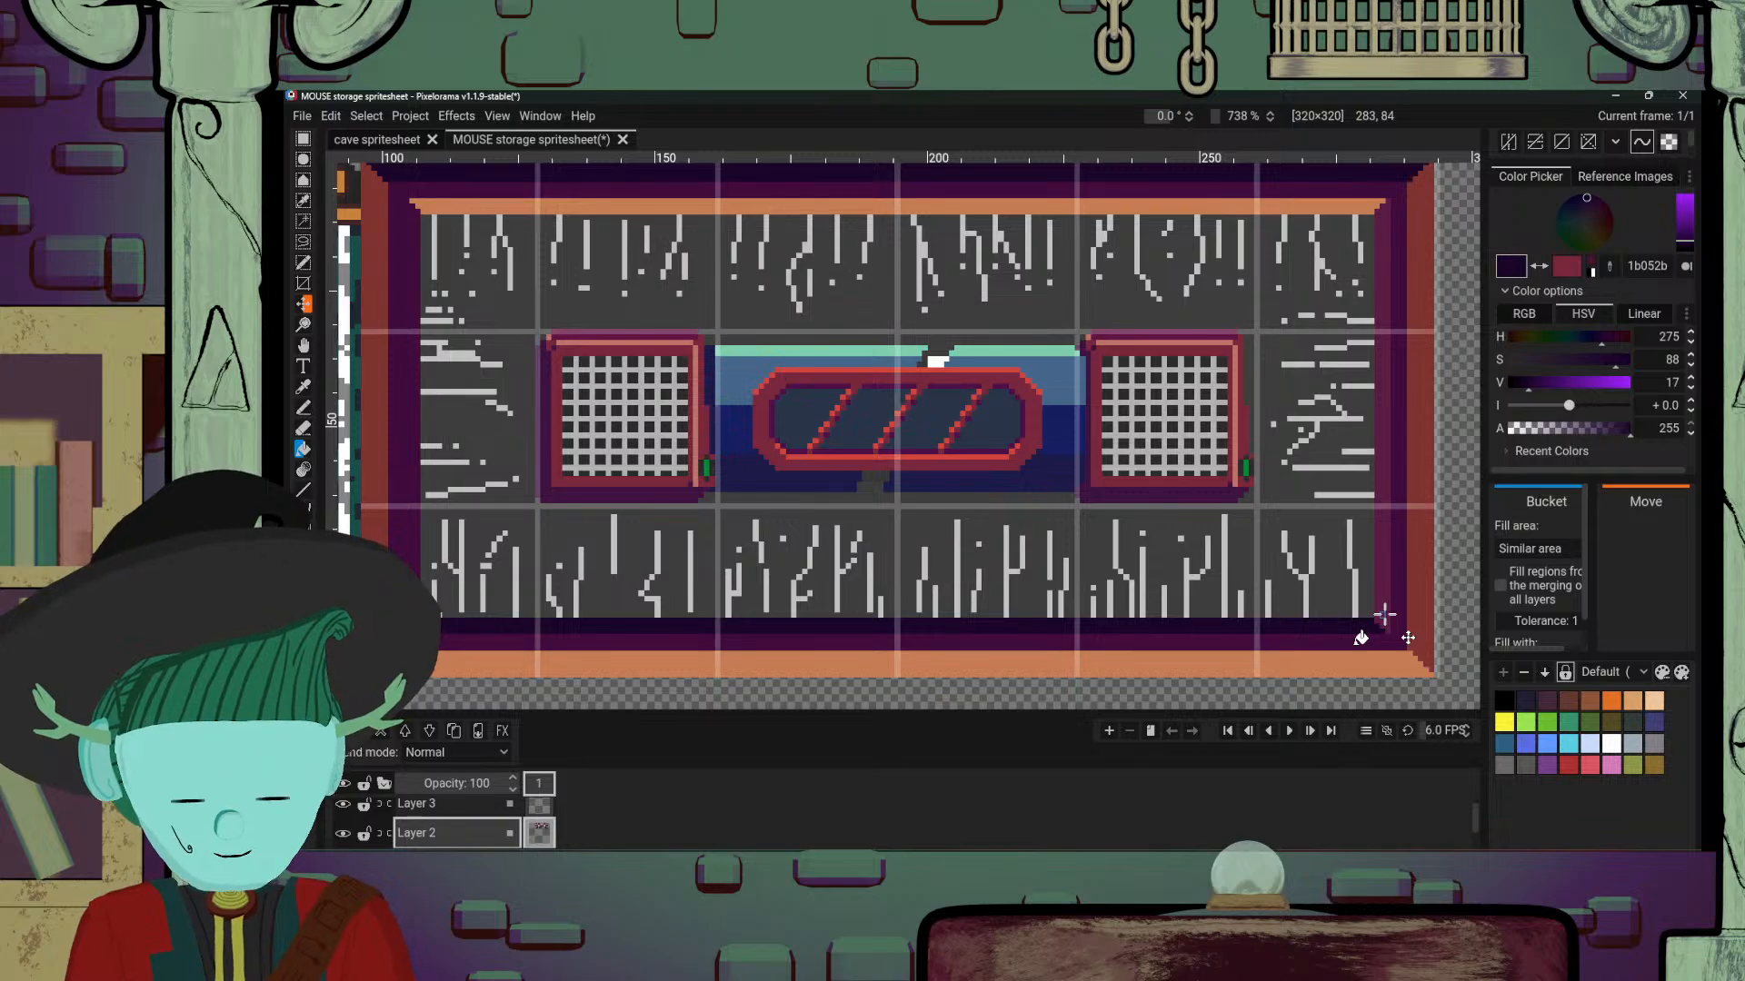
key("o")
left_click(1383, 615)
key("p")
left_click_drag(648, 559, 960, 558)
key("b")
scroll(662, 557, "down", 3)
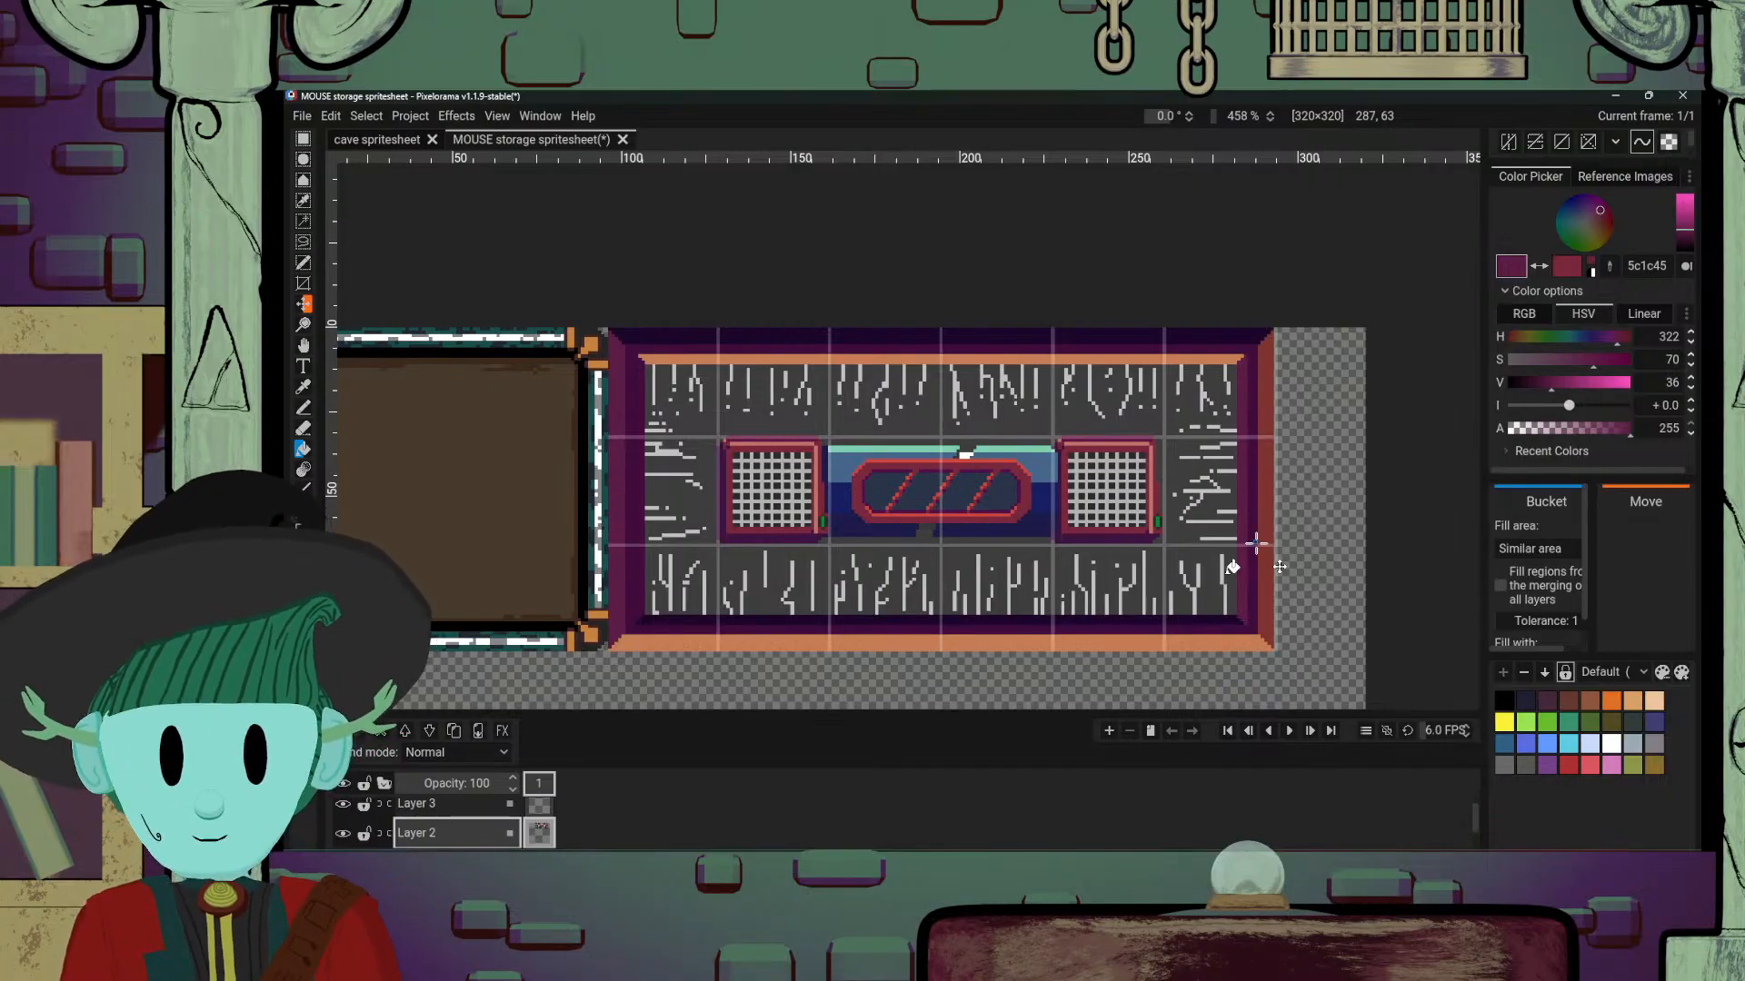
left_click(1261, 544)
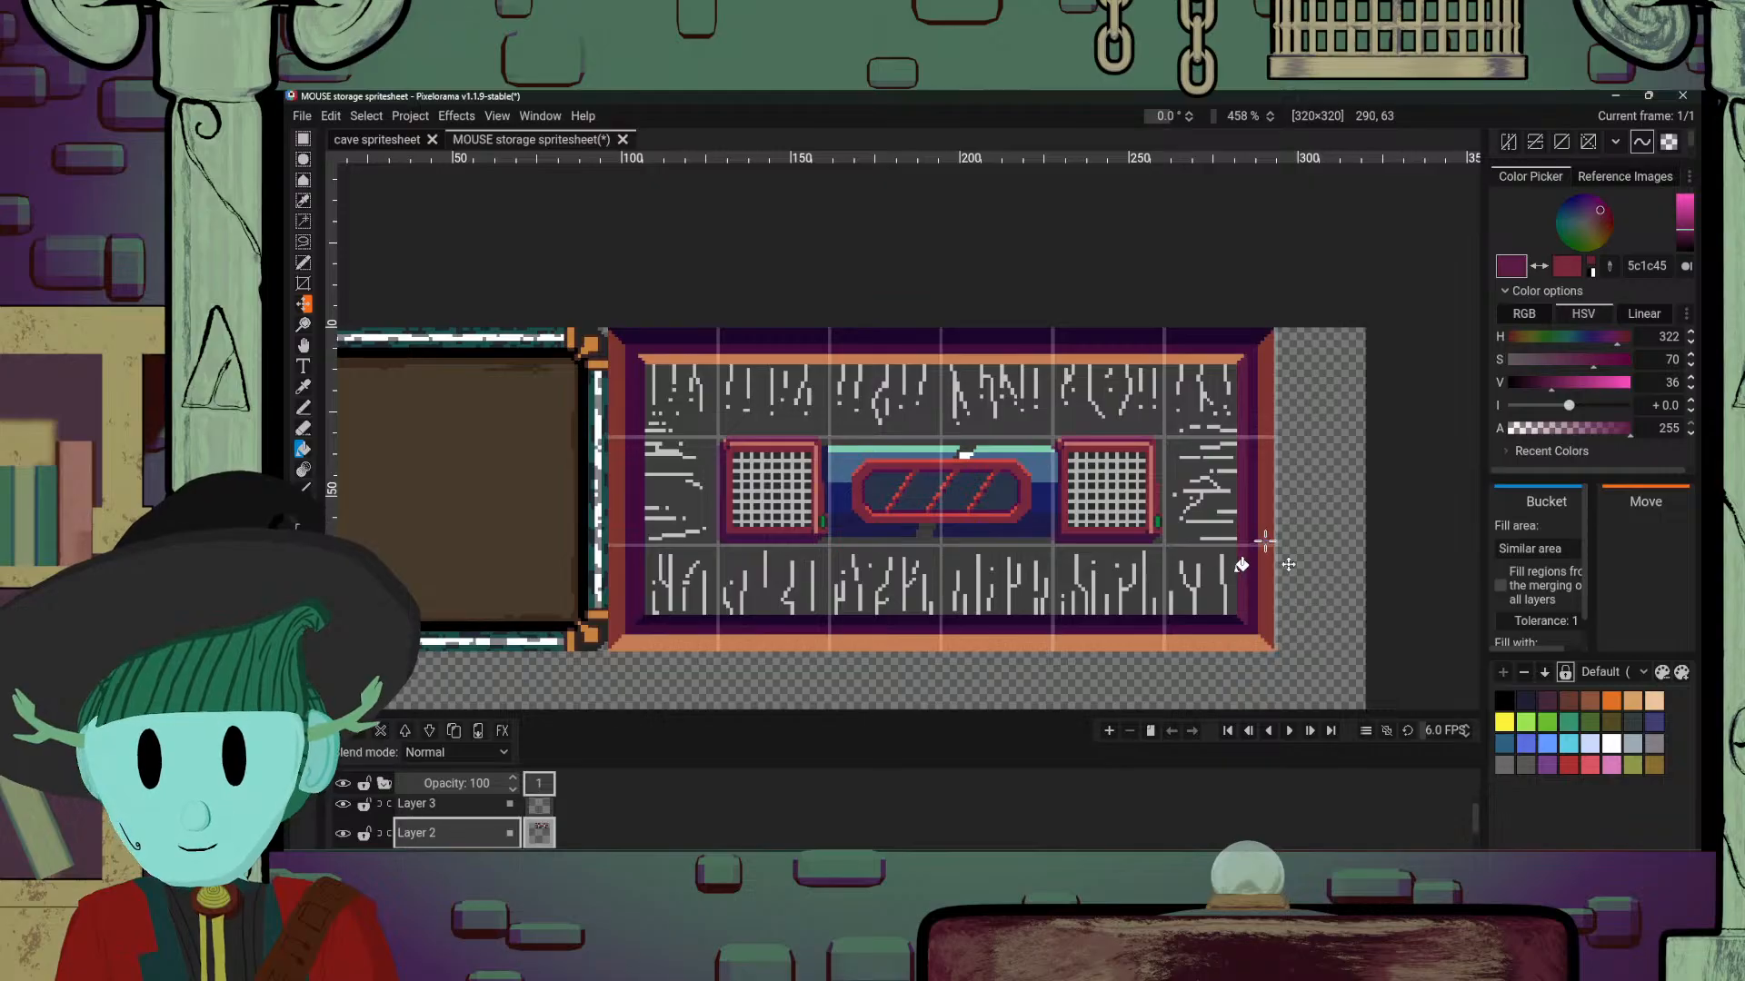
left_click(1265, 543)
scroll(1269, 612, "down", 3)
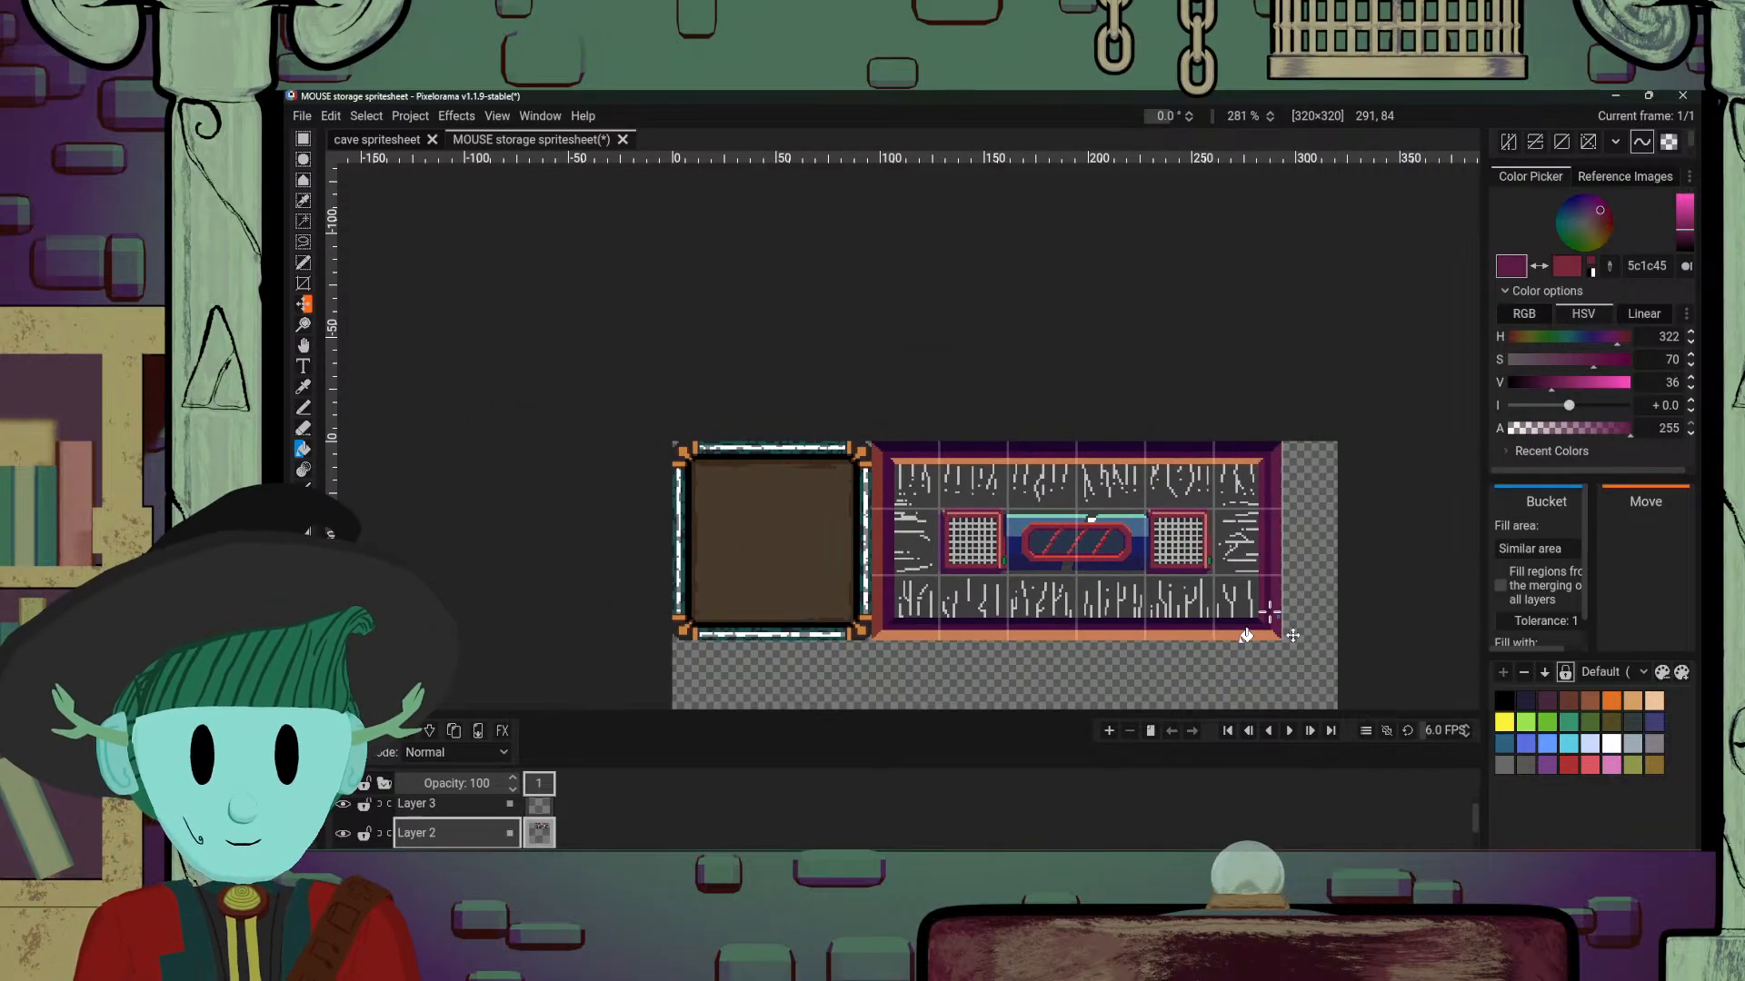
left_click(1270, 612)
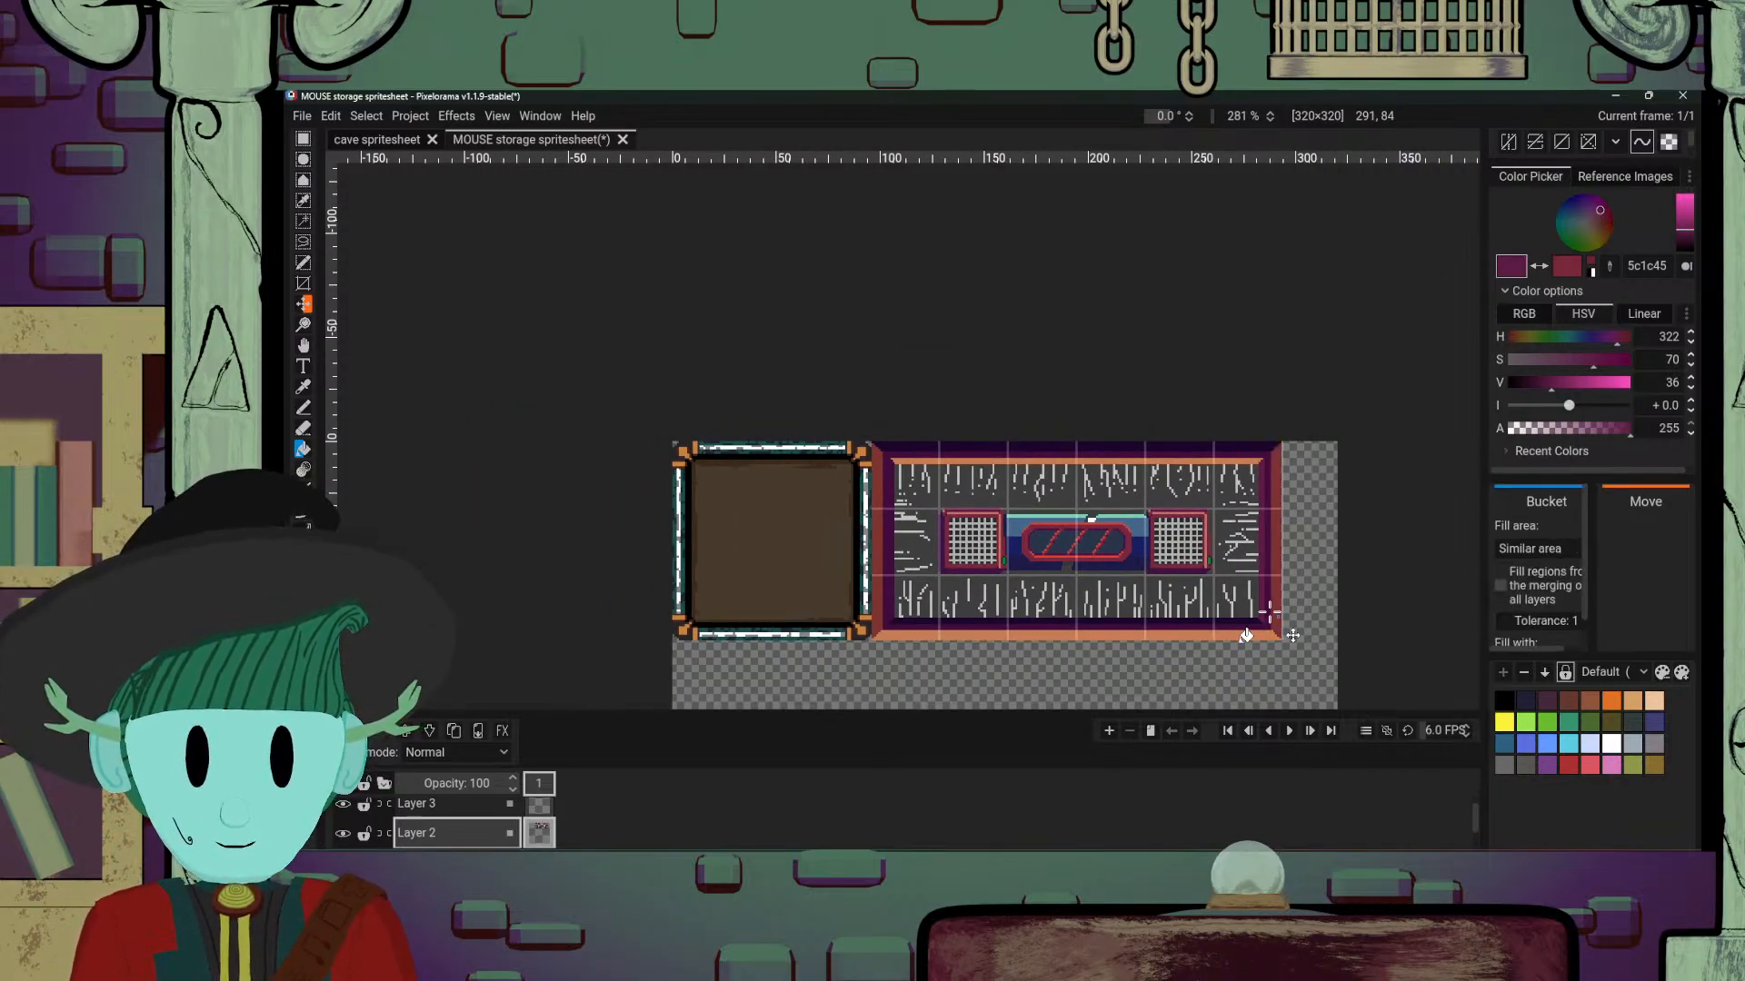
Step: Hide the guide grid on Layer 3 and check the outer frame's shading at different magnifications
scroll(1270, 612, "up", 2)
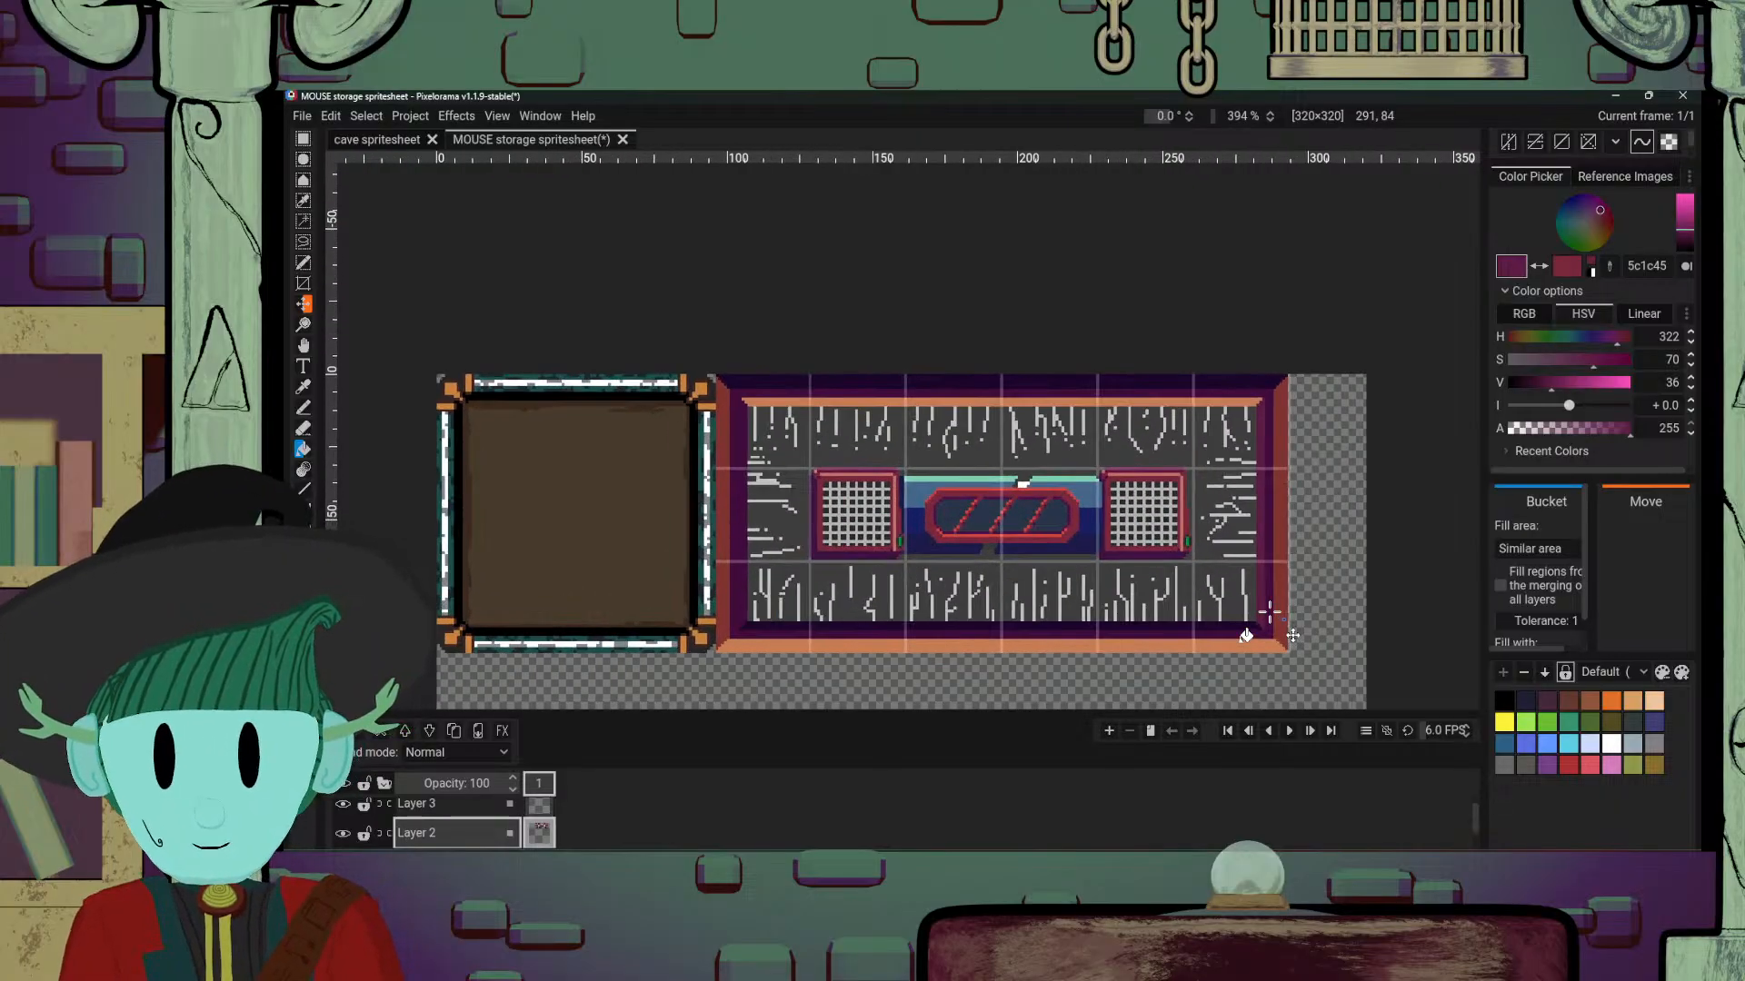
scroll(1269, 613, "up", 1)
scroll(1269, 612, "down", 3)
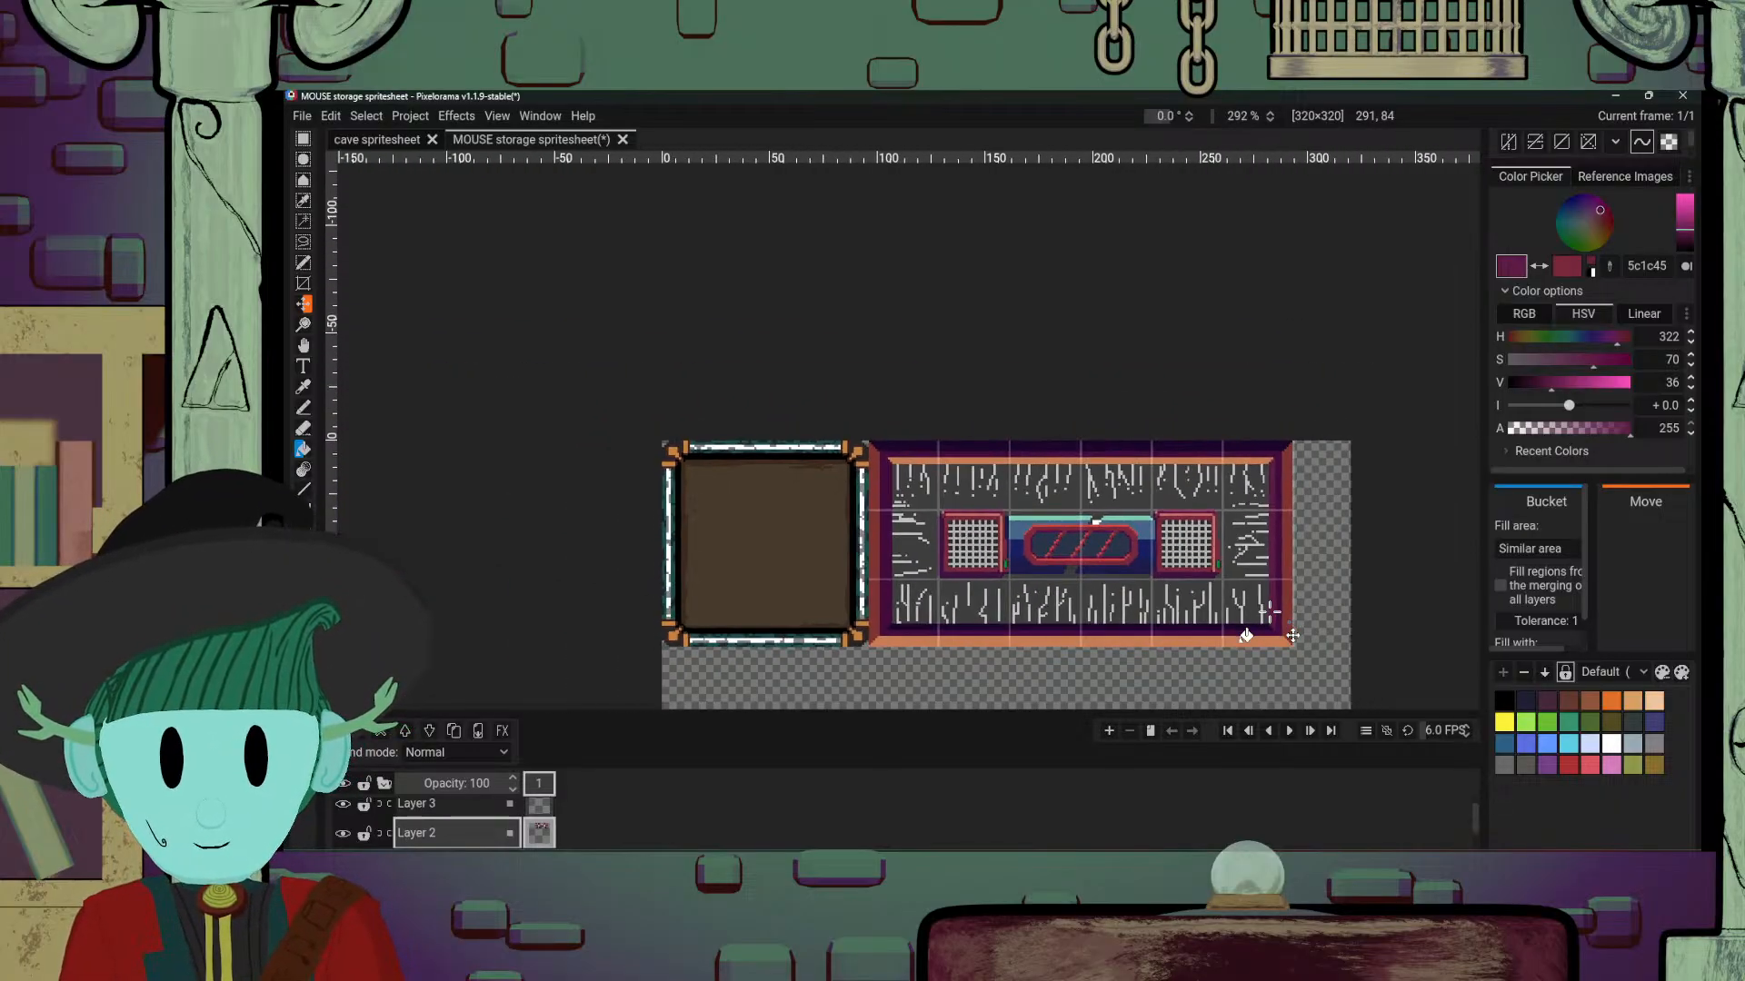
left_click(343, 804)
scroll(1208, 582, "down", 2)
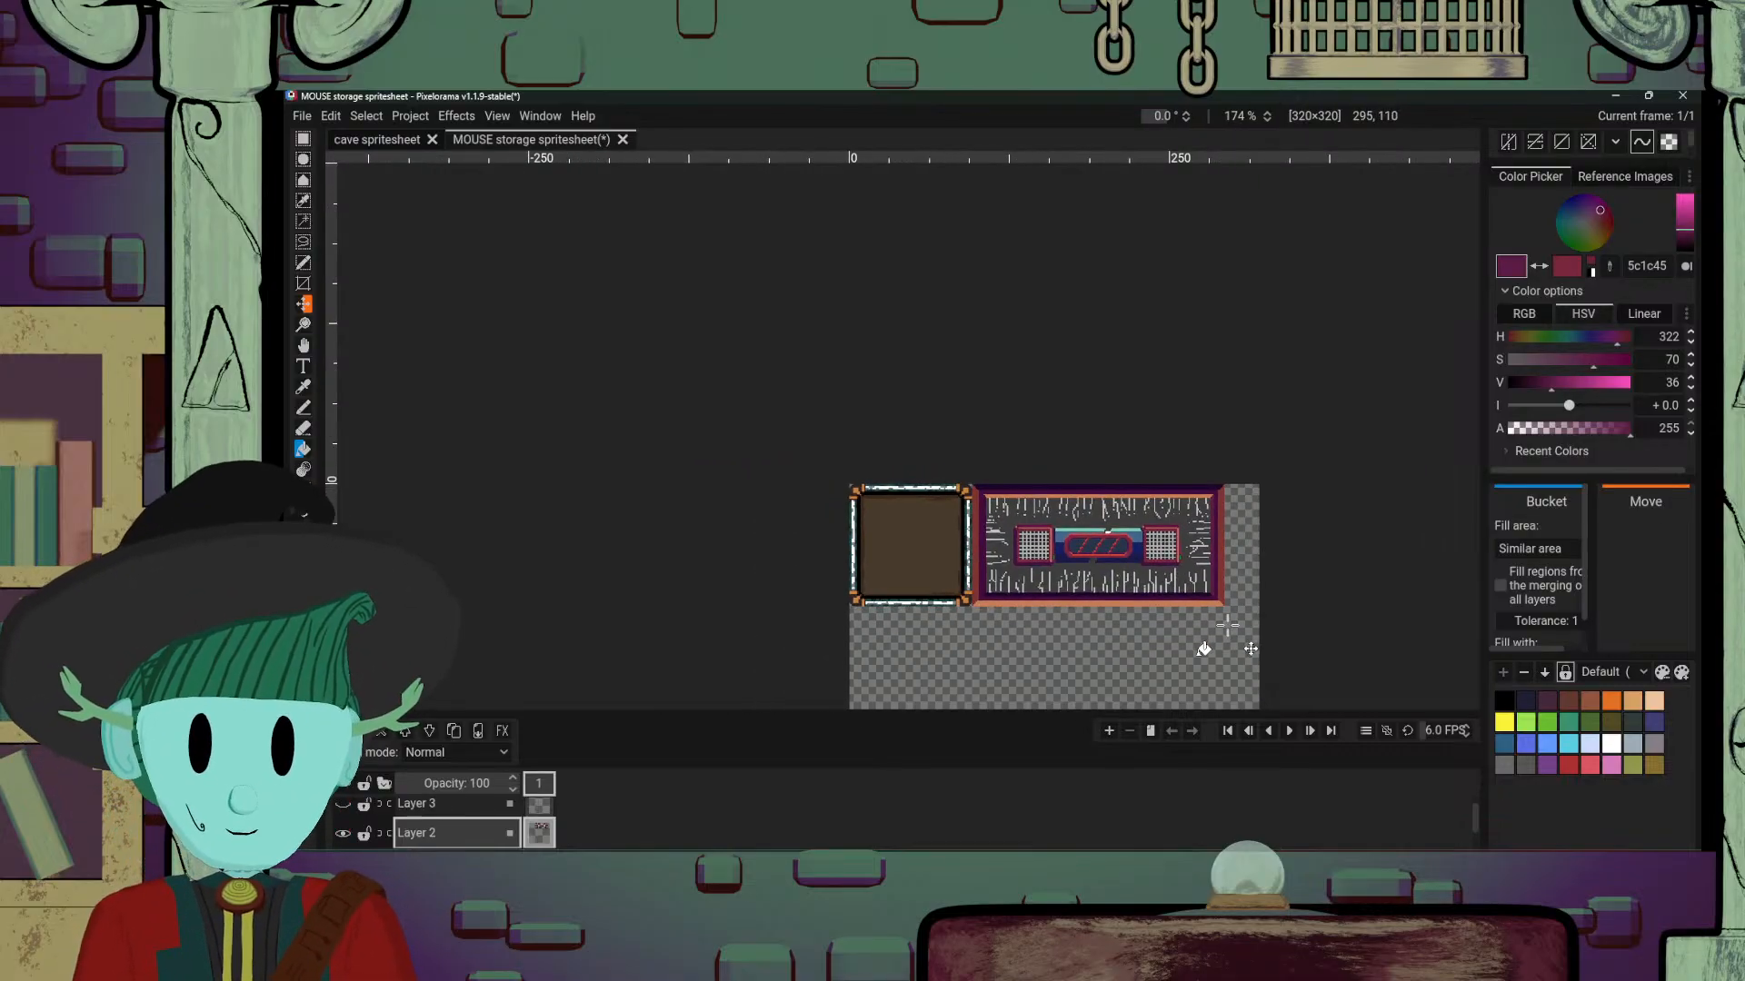
scroll(1227, 624, "up", 1)
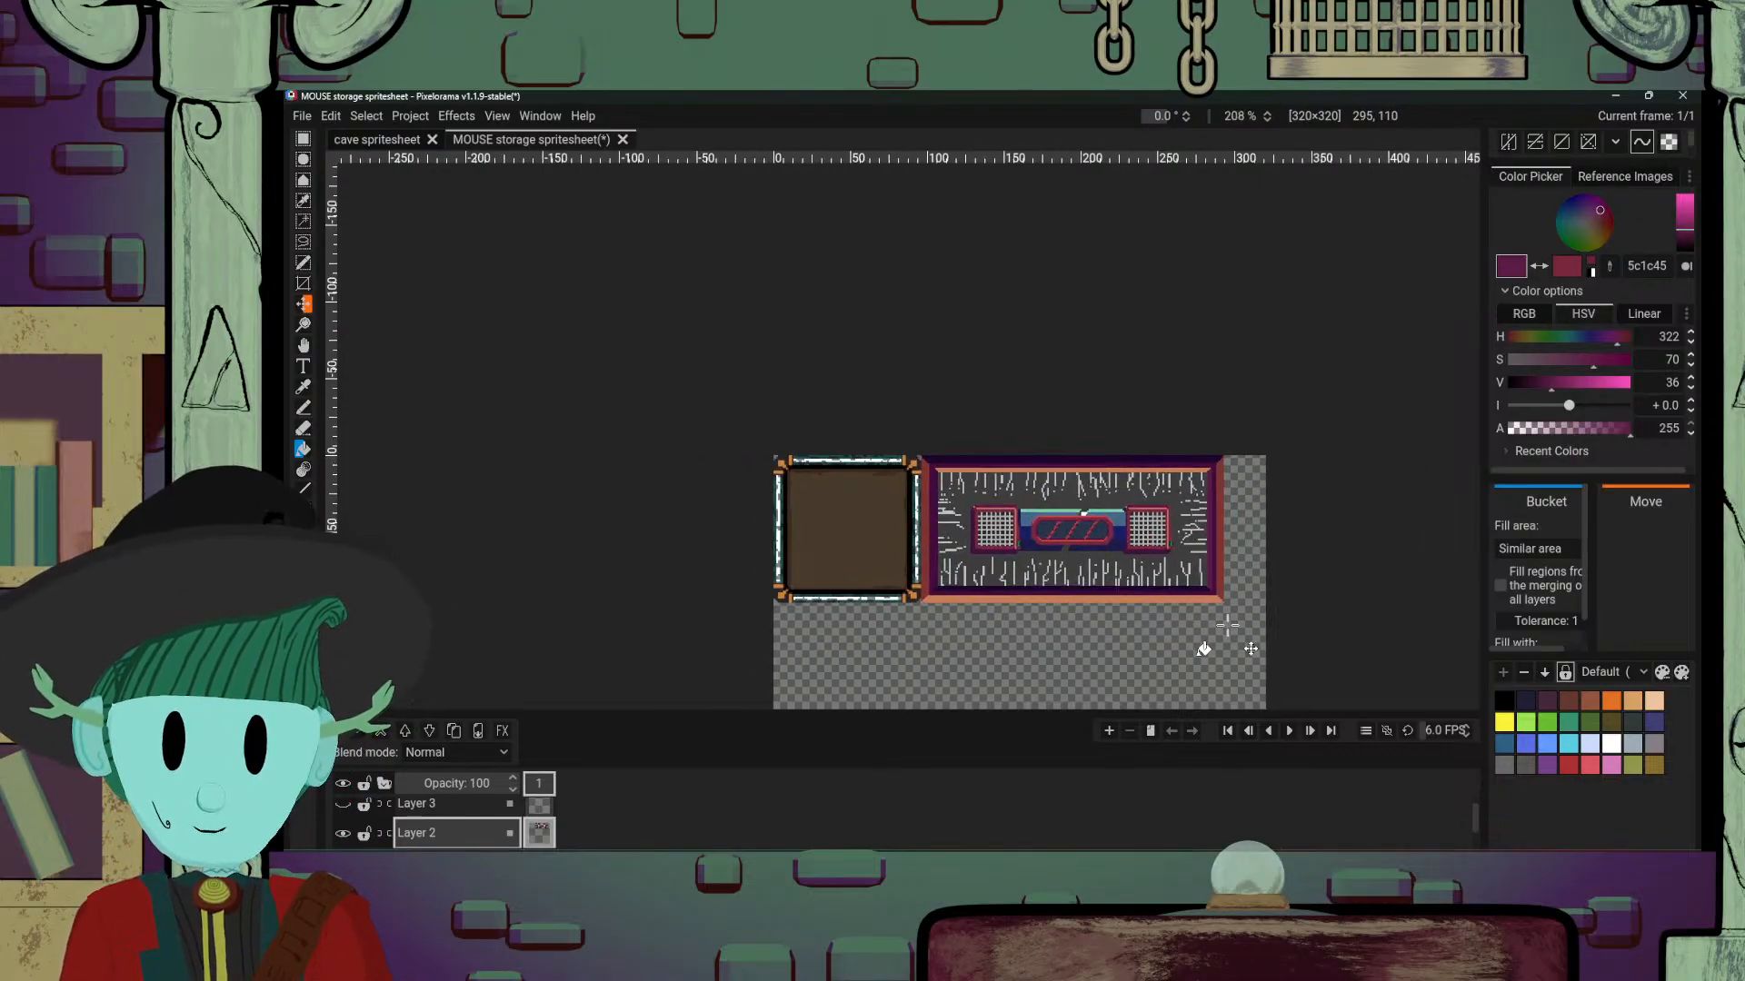
scroll(1226, 624, "up", 4)
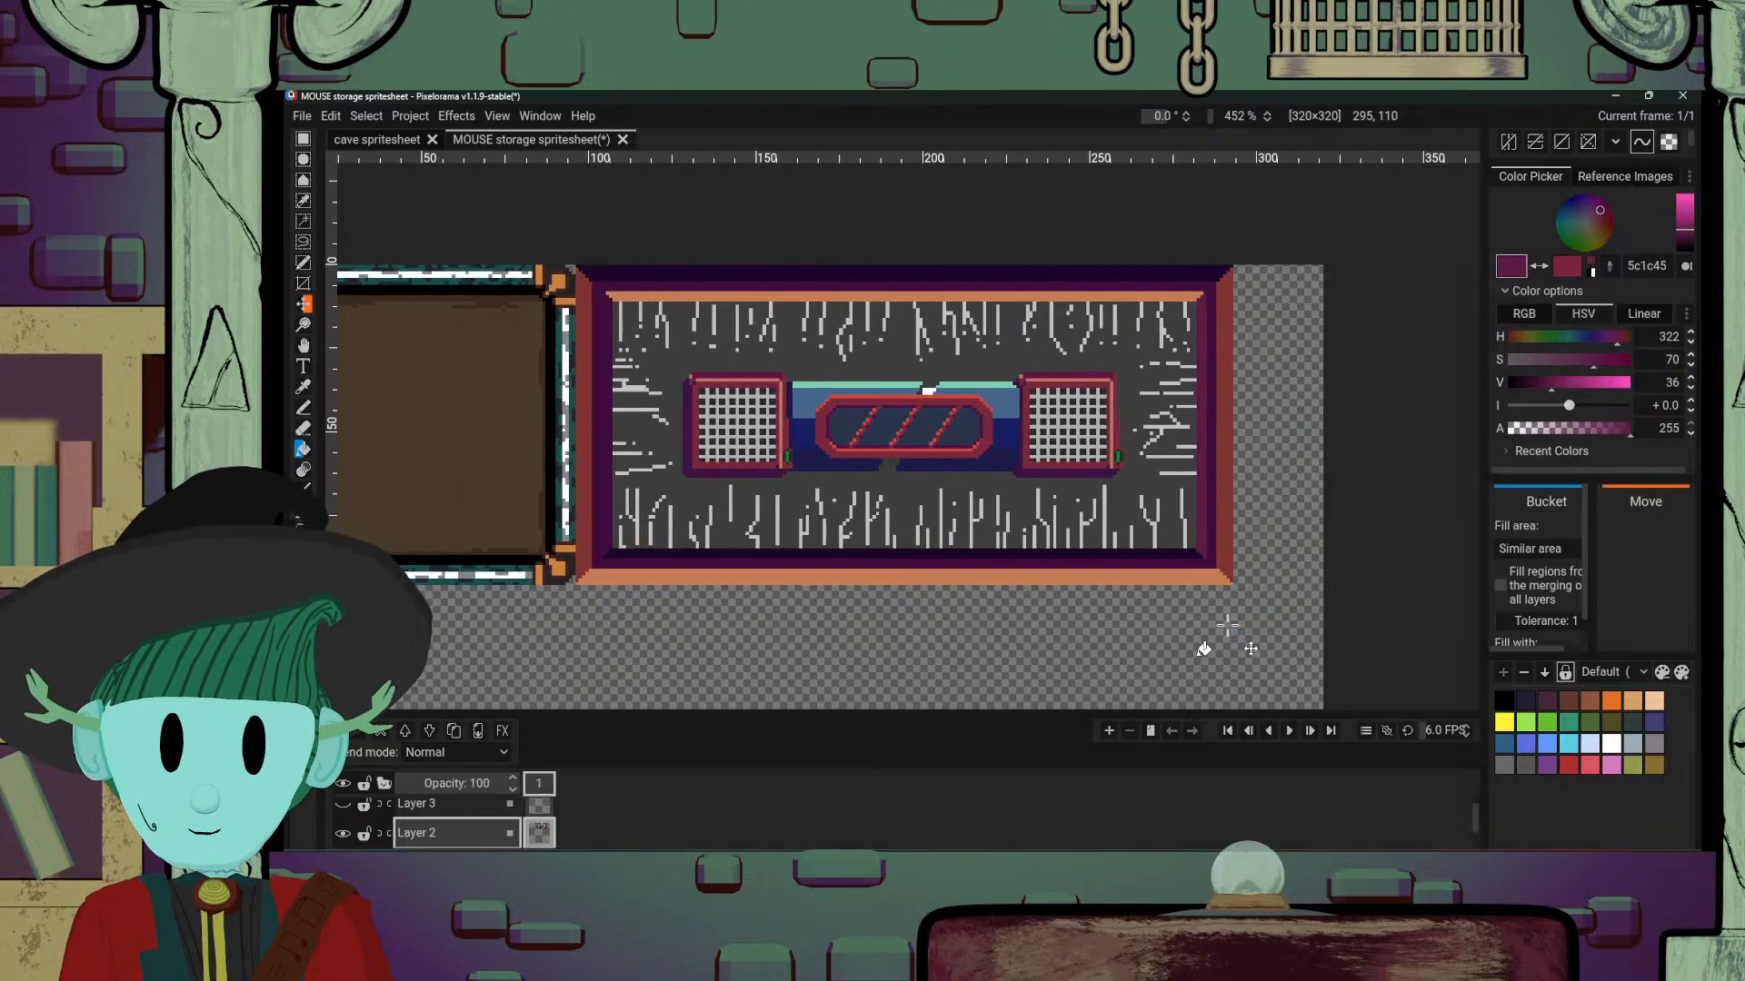
Step: Sample the red of the outer frame's right side, darken it to 521927 and try it as a fill on the outer frame
key("o")
left_click(1228, 332)
key("b")
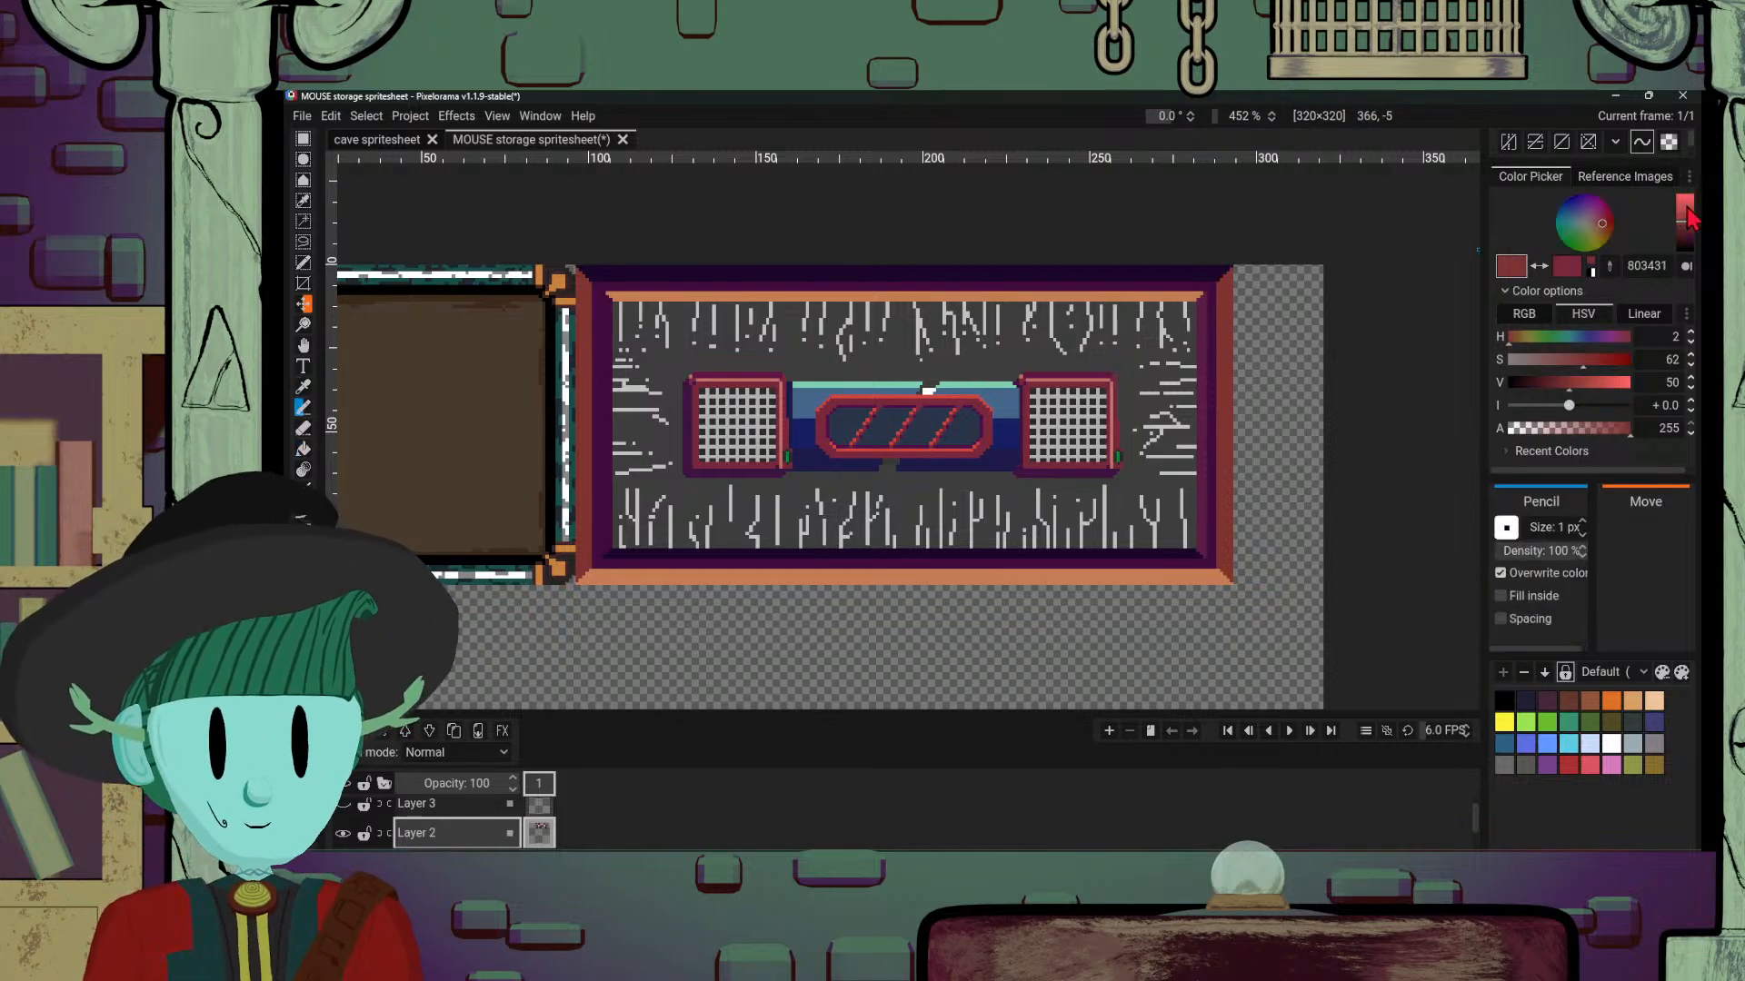
left_click_drag(1686, 211, 1688, 232)
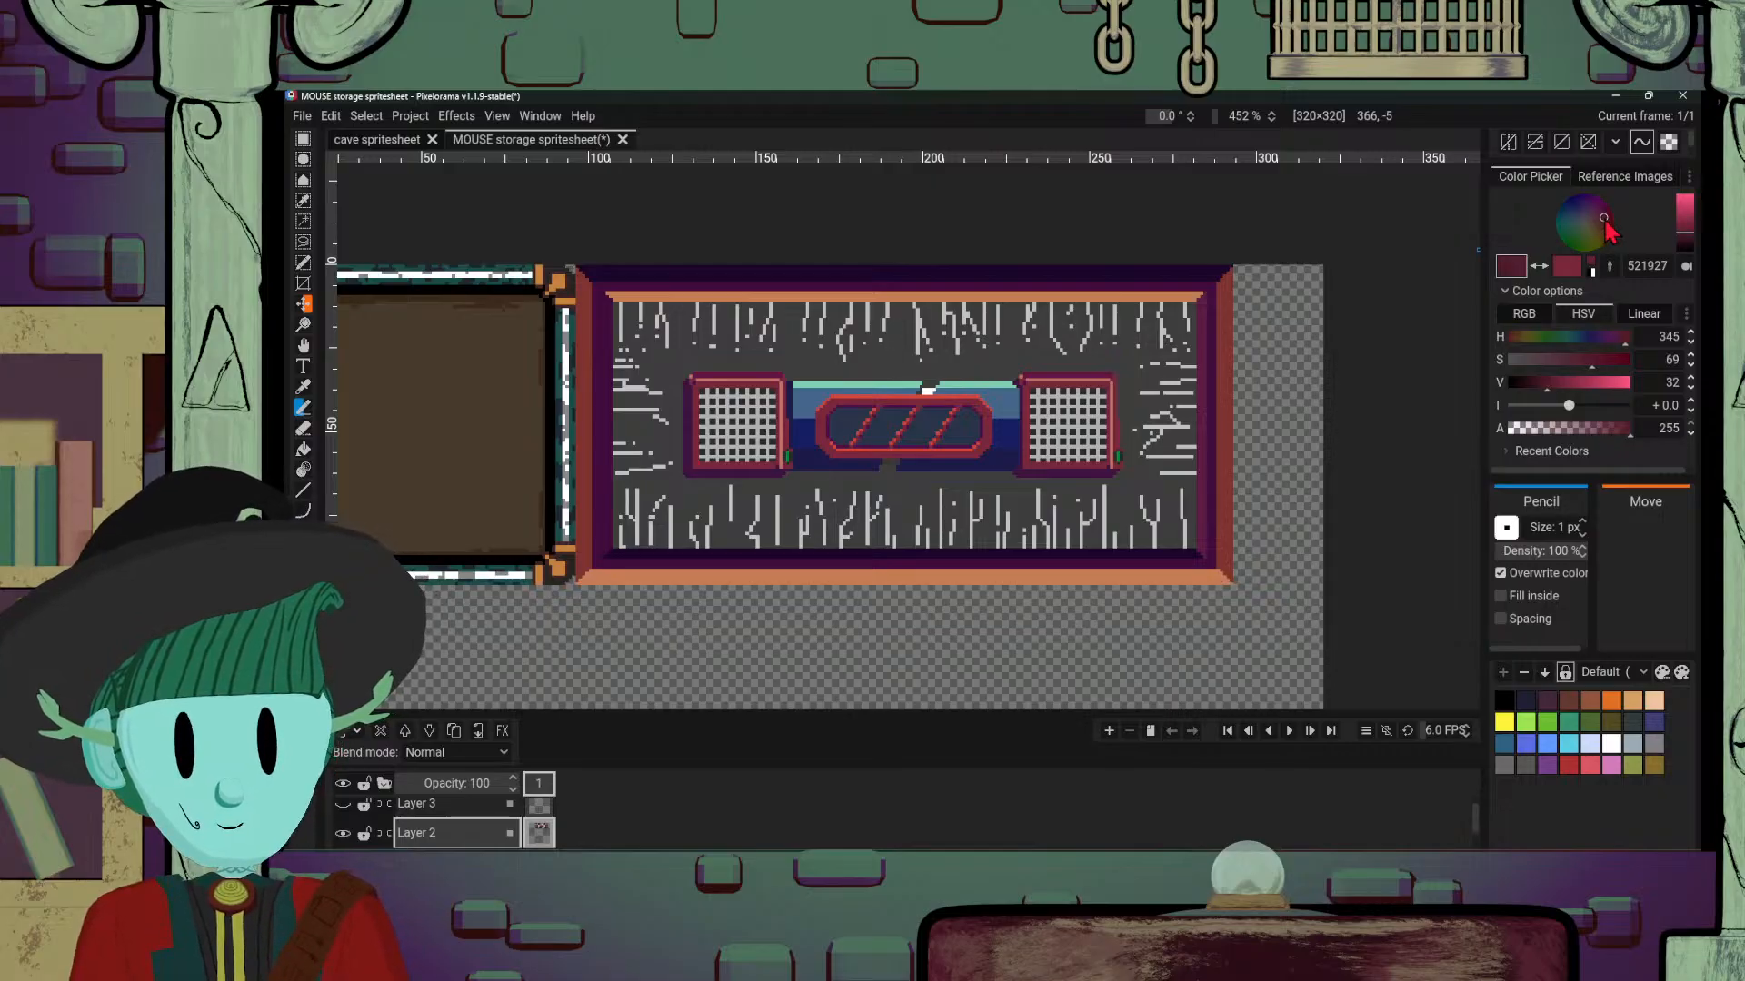
key("g")
scroll(1214, 470, "down", 2)
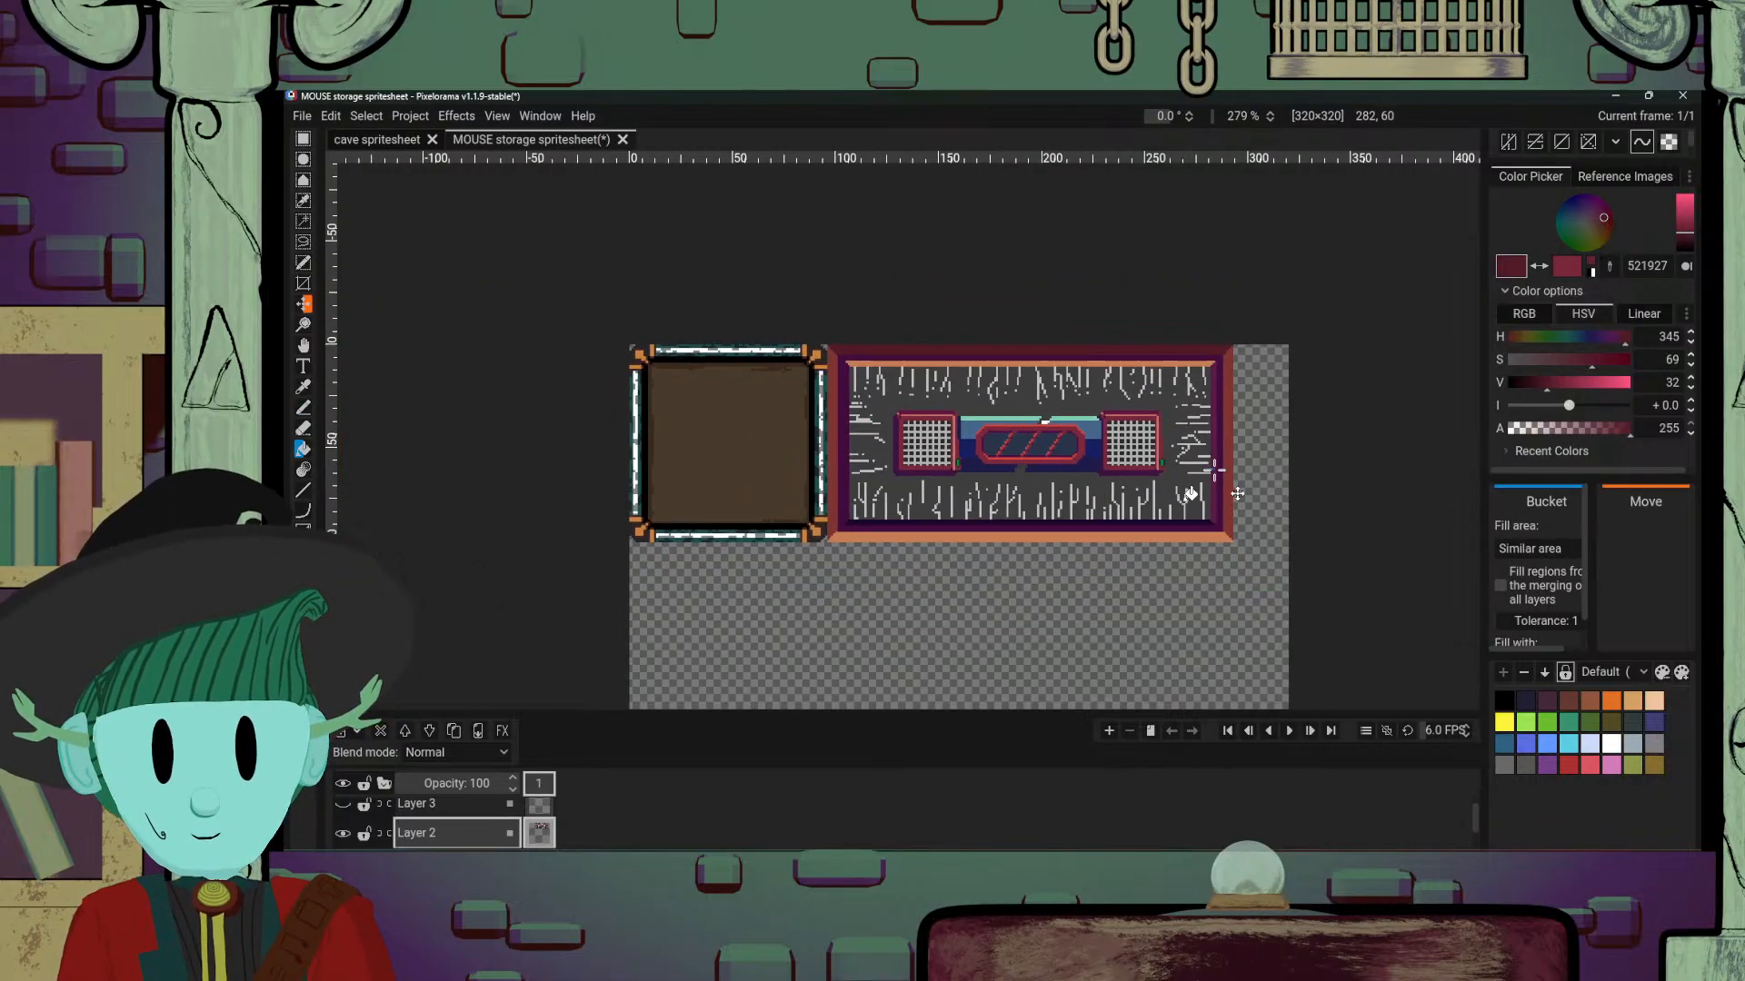
scroll(1215, 546, "down", 3)
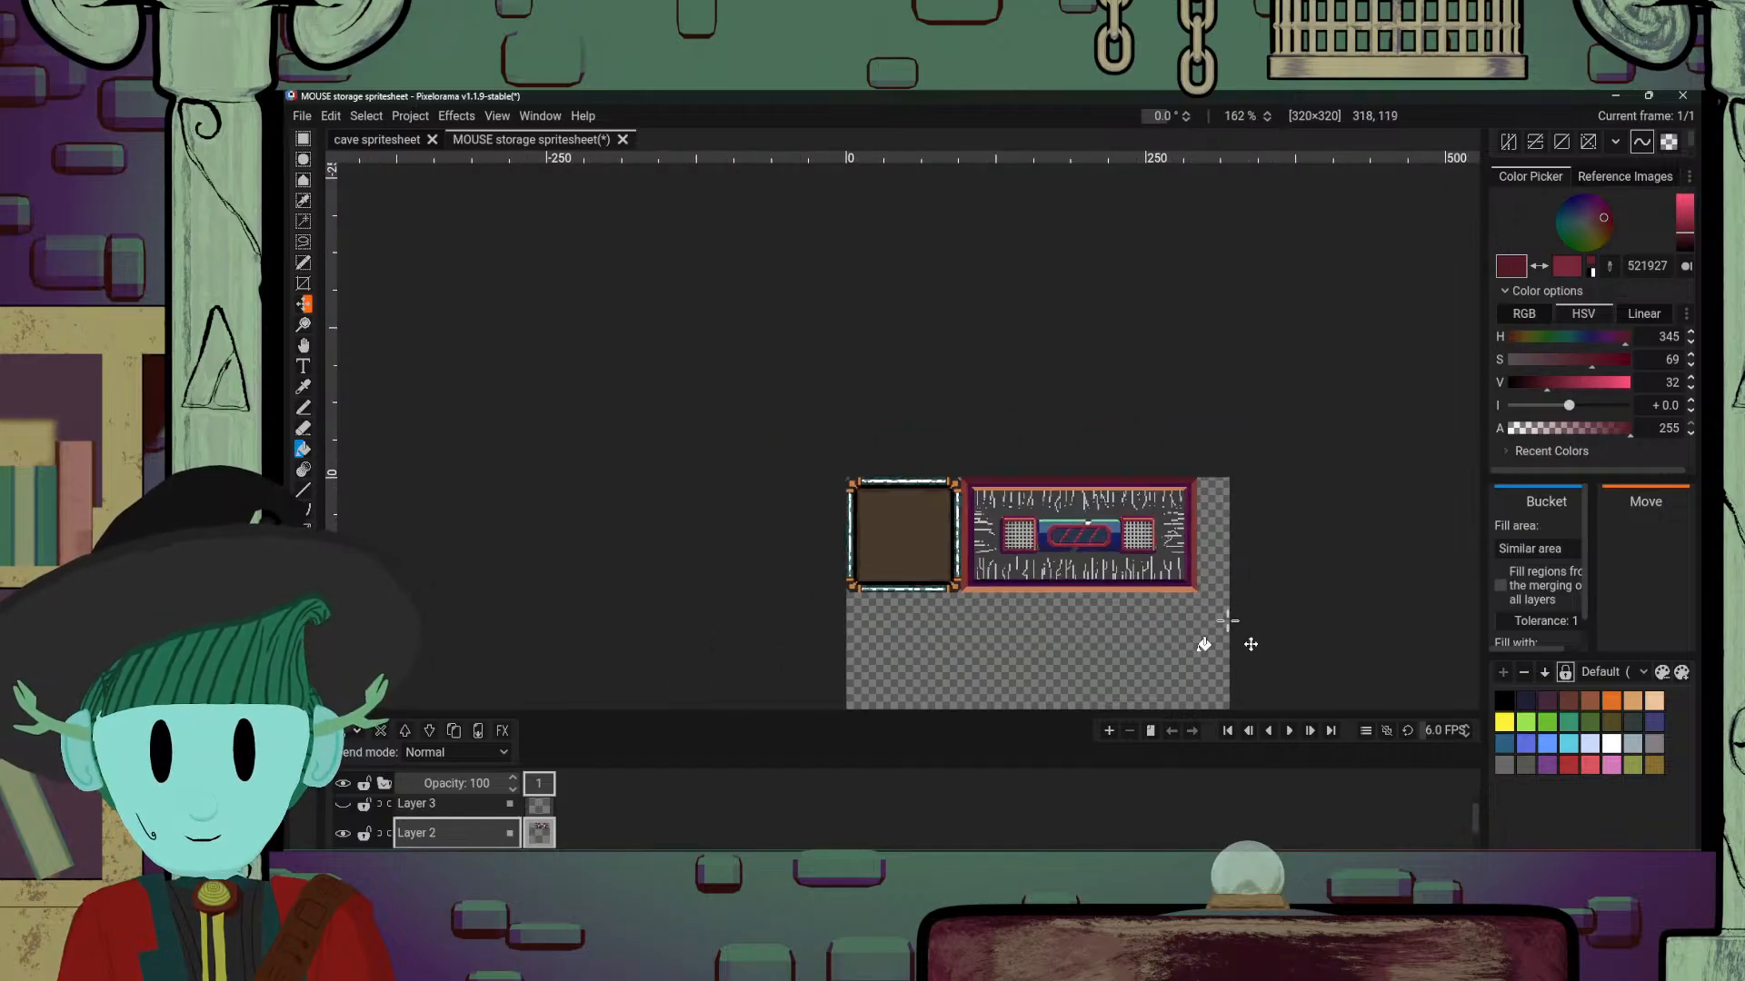
Step: Save the MOUSE storage spritesheet
scroll(1227, 622, "up", 3)
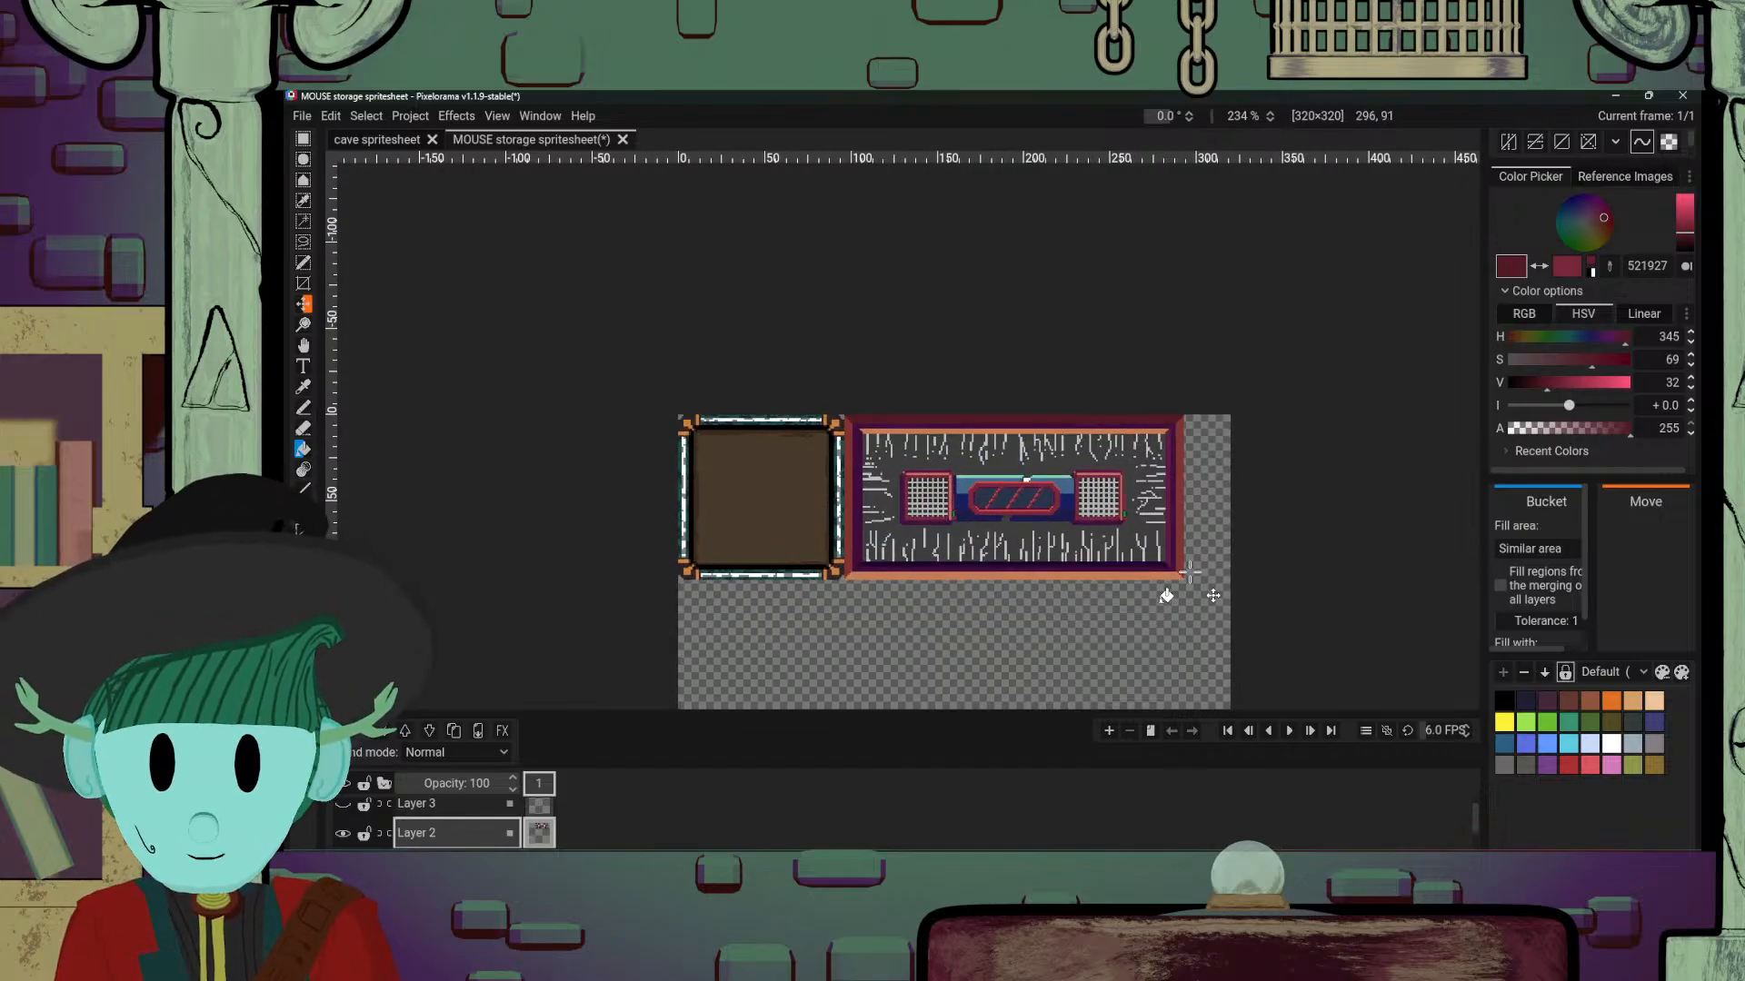
key("ctrl+s")
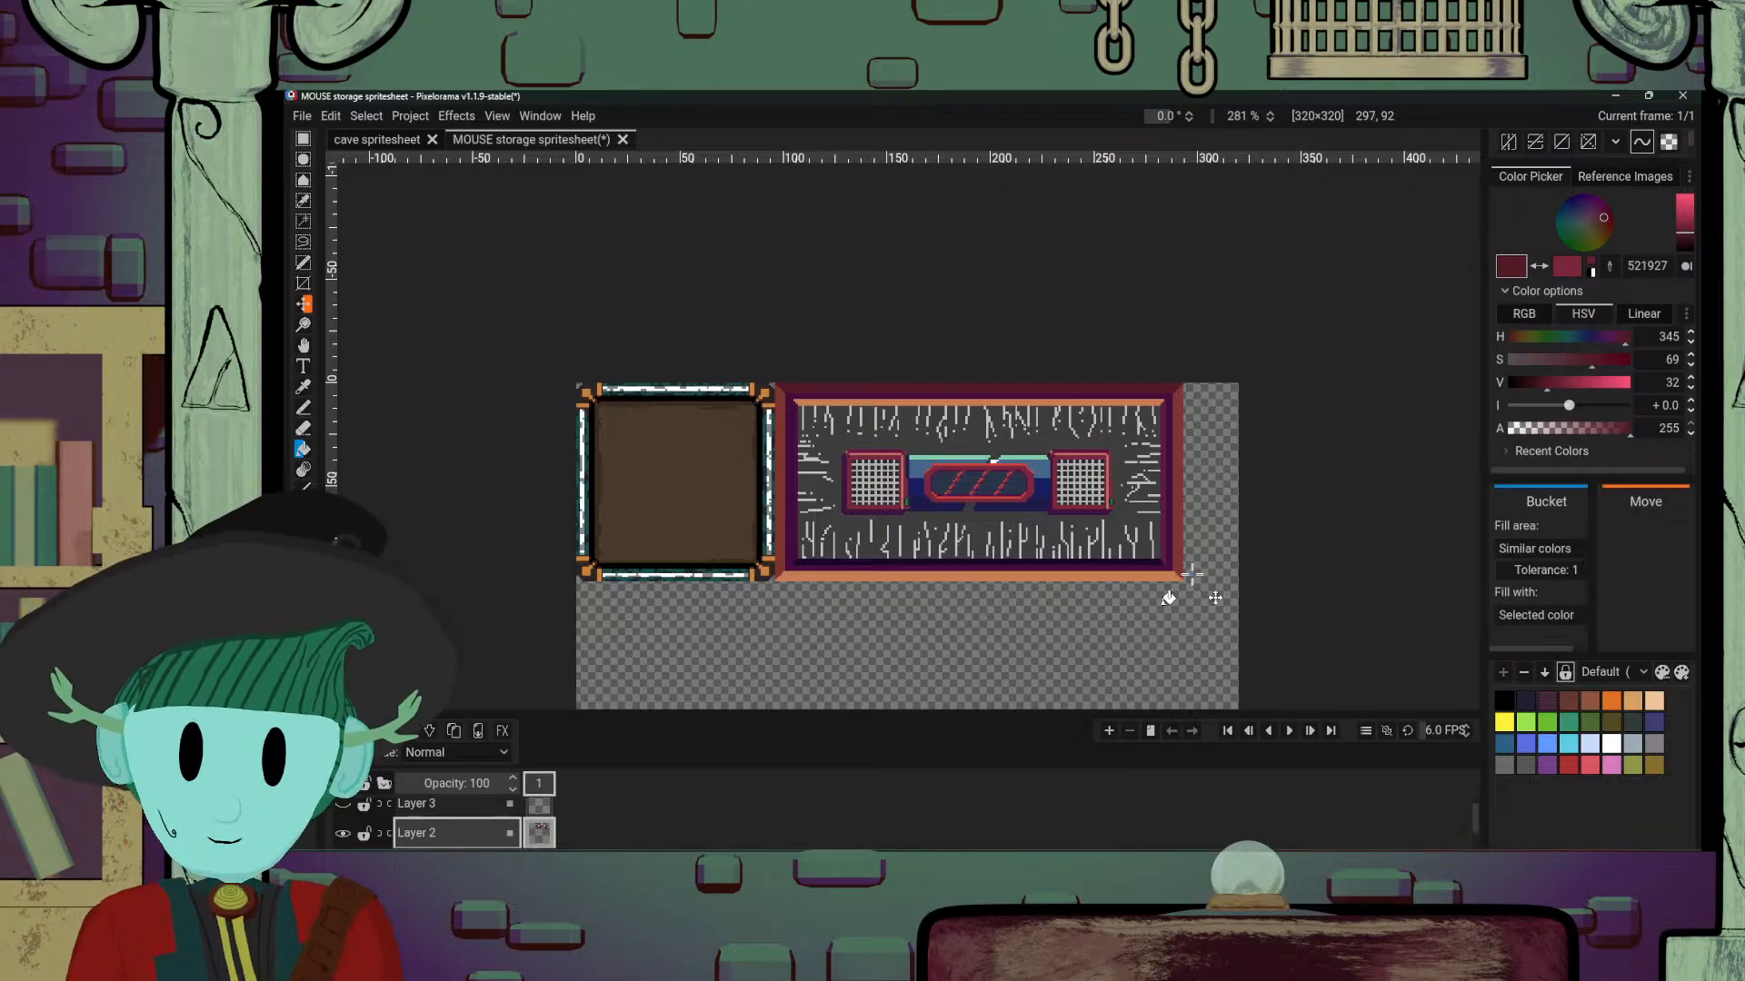
Step: Sample the panel's grey, darken it to 272727 and paint a shadow in the blue band's notch directly beneath the red oval
scroll(1012, 591, "up", 4)
scroll(1010, 511, "up", 4)
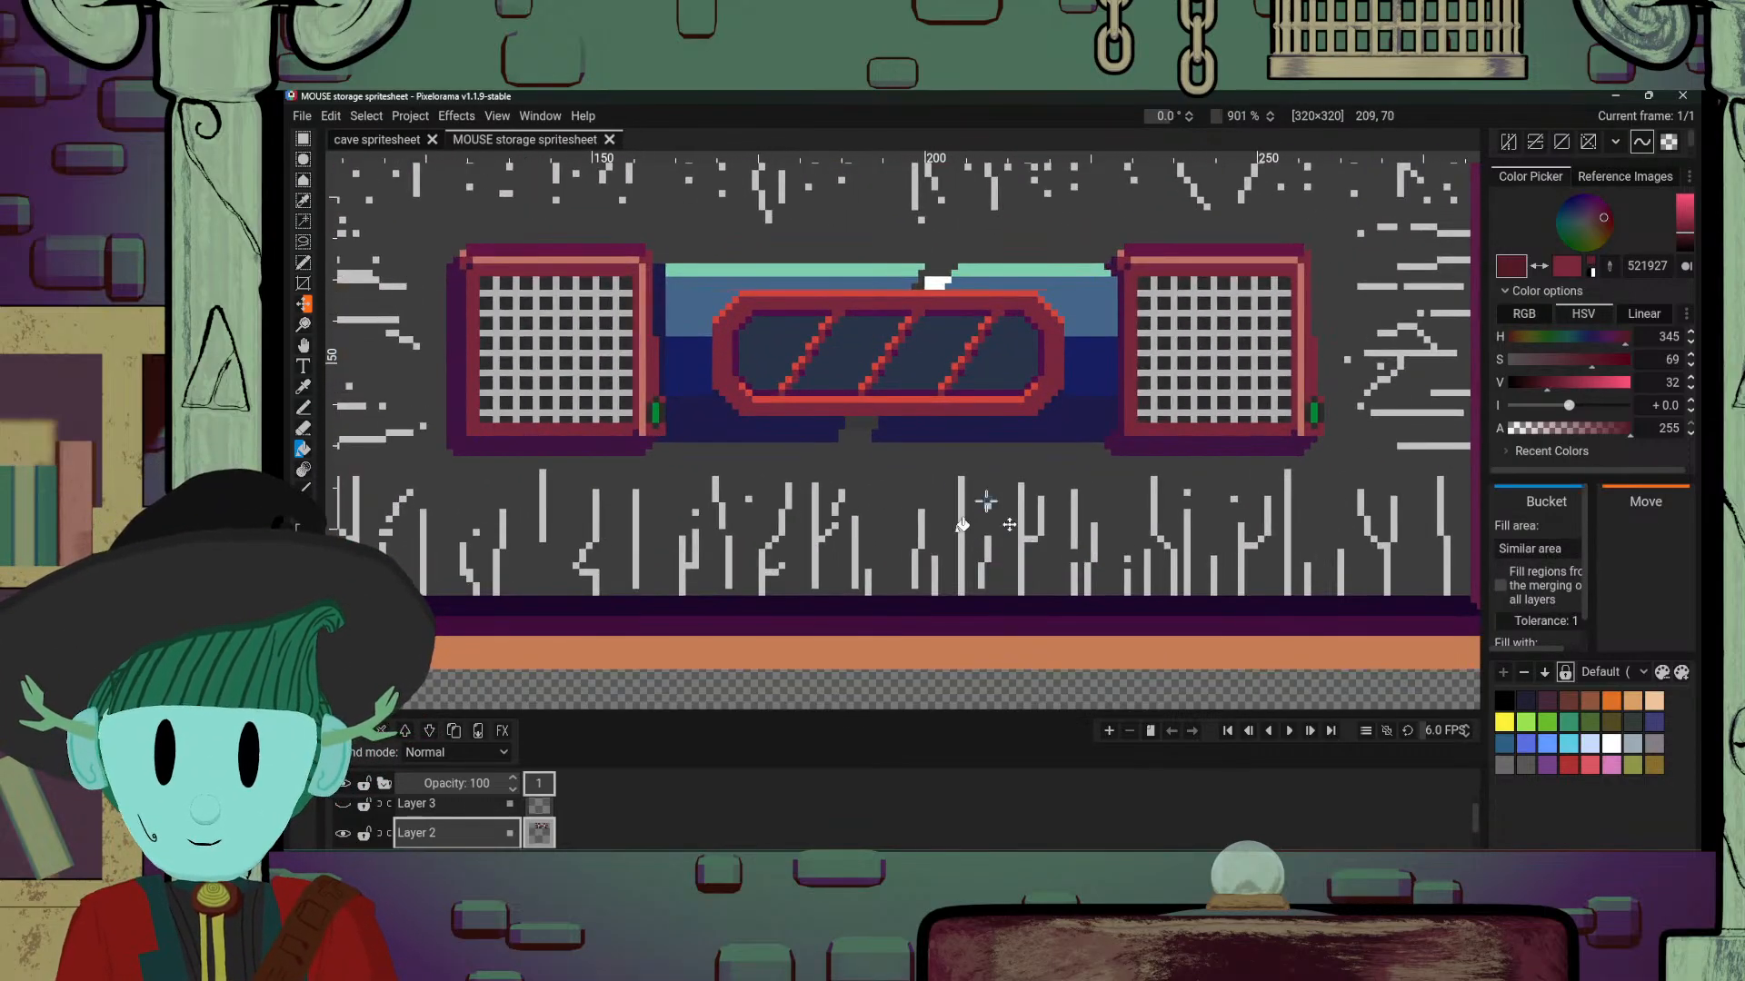
left_click_drag(935, 548, 936, 562)
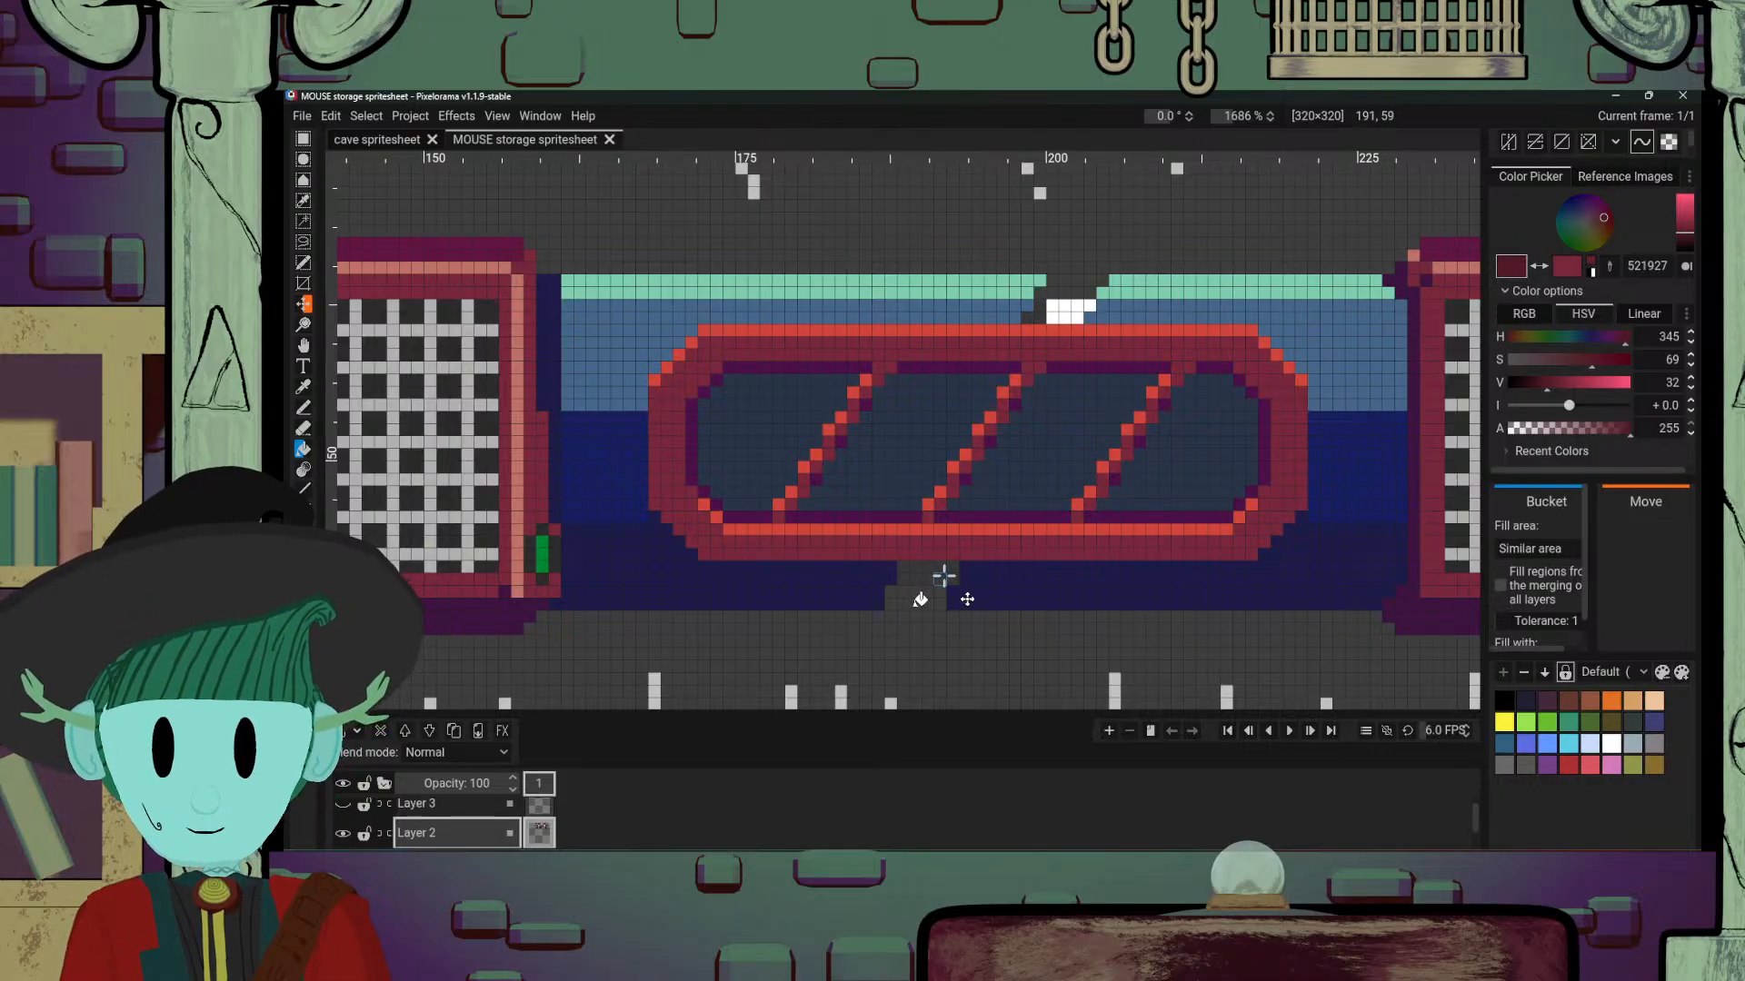
key("o")
left_click(922, 591)
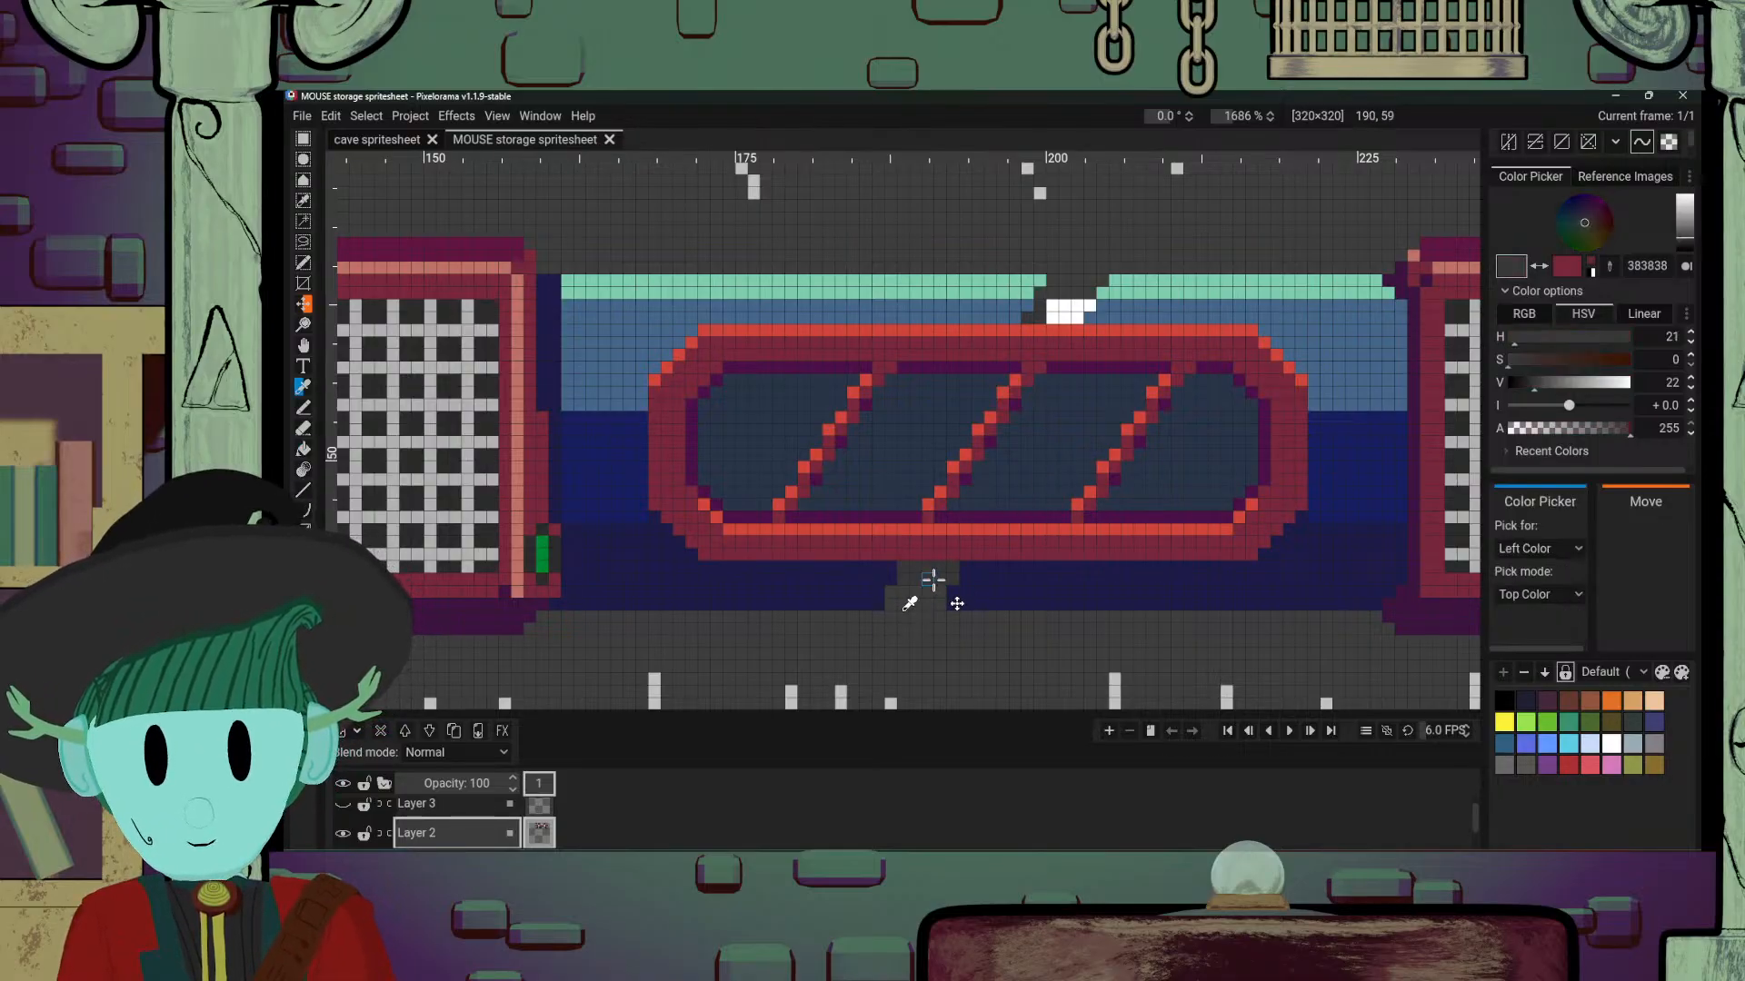
key("p")
left_click_drag(1692, 248, 1687, 251)
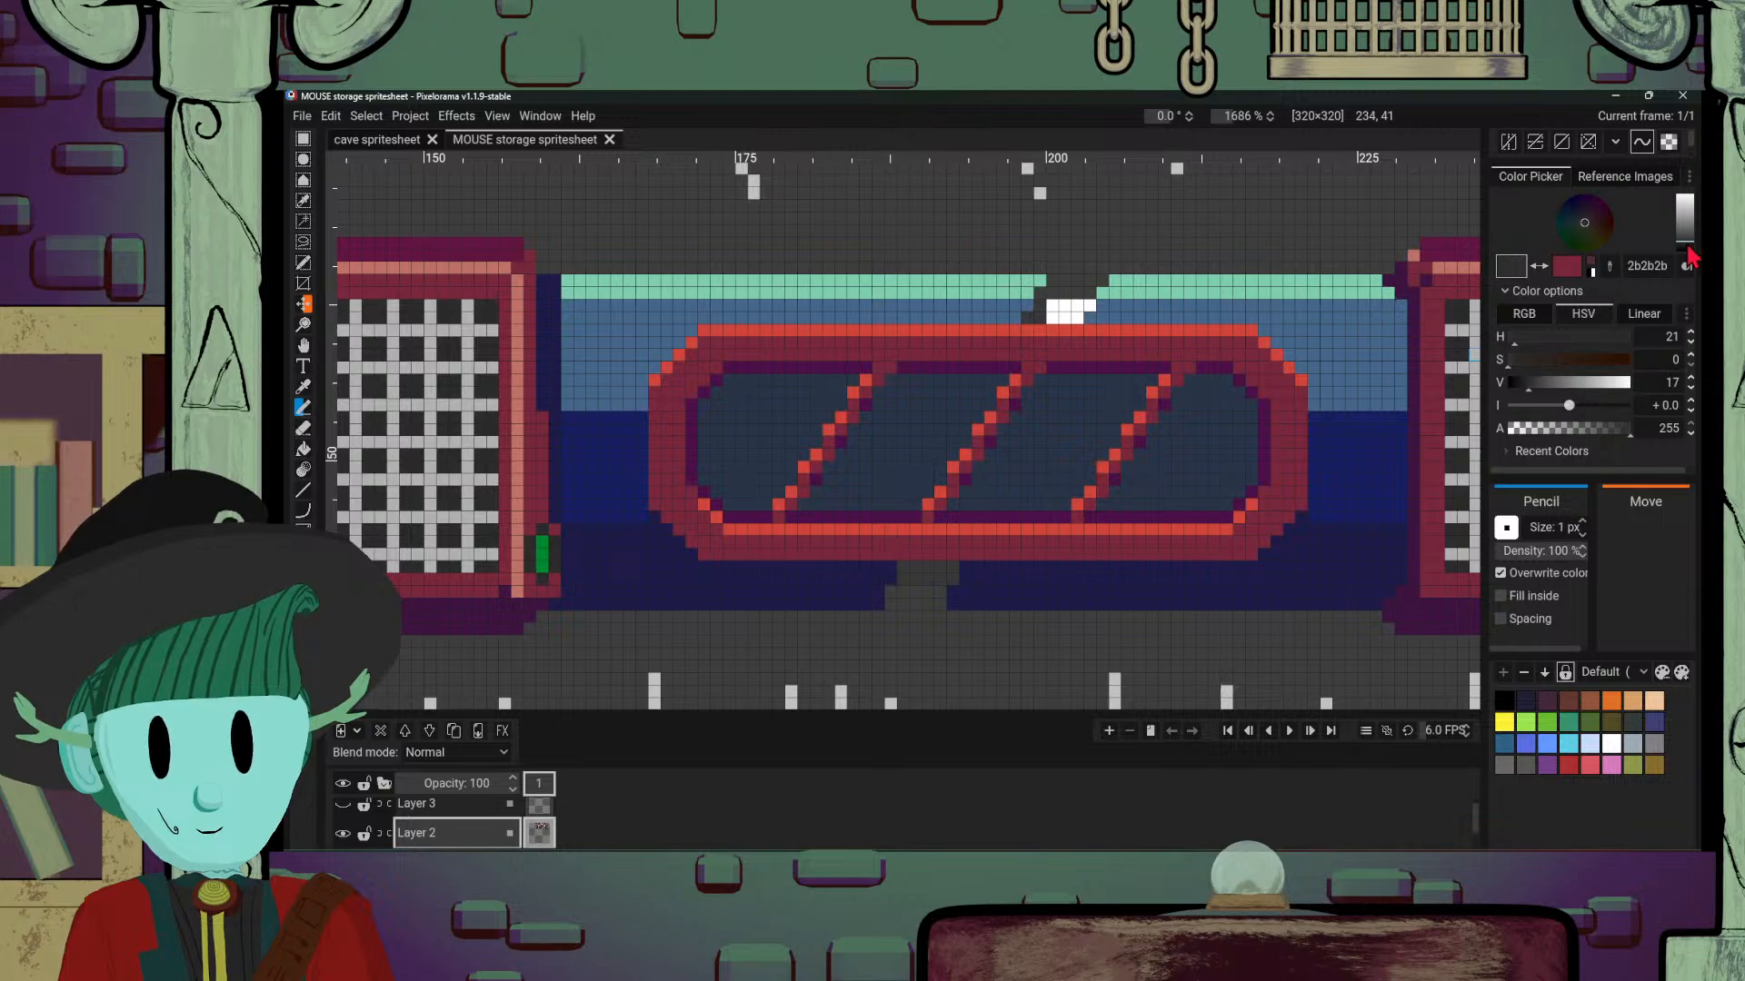
left_click_drag(902, 579, 964, 566)
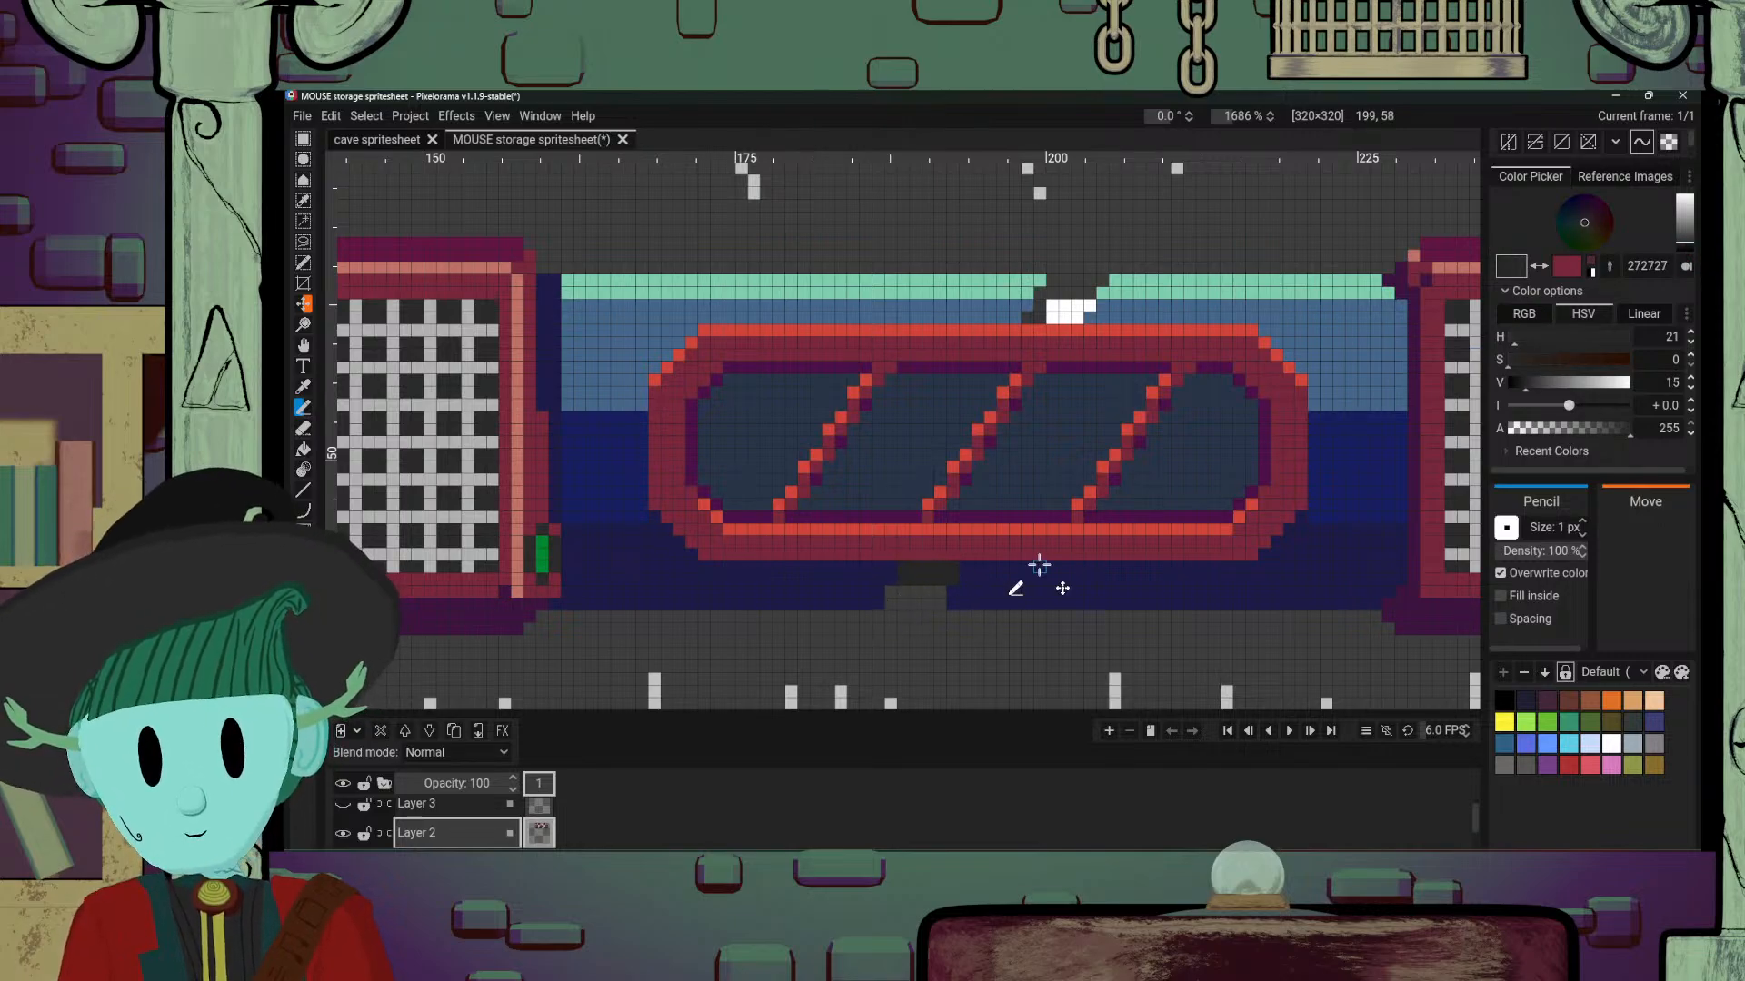
Step: Examine the panel's frame bevel, circuit pattern and central decoration at different magnifications, comparing them with the neighbouring brown tile
scroll(1038, 565, "down", 7)
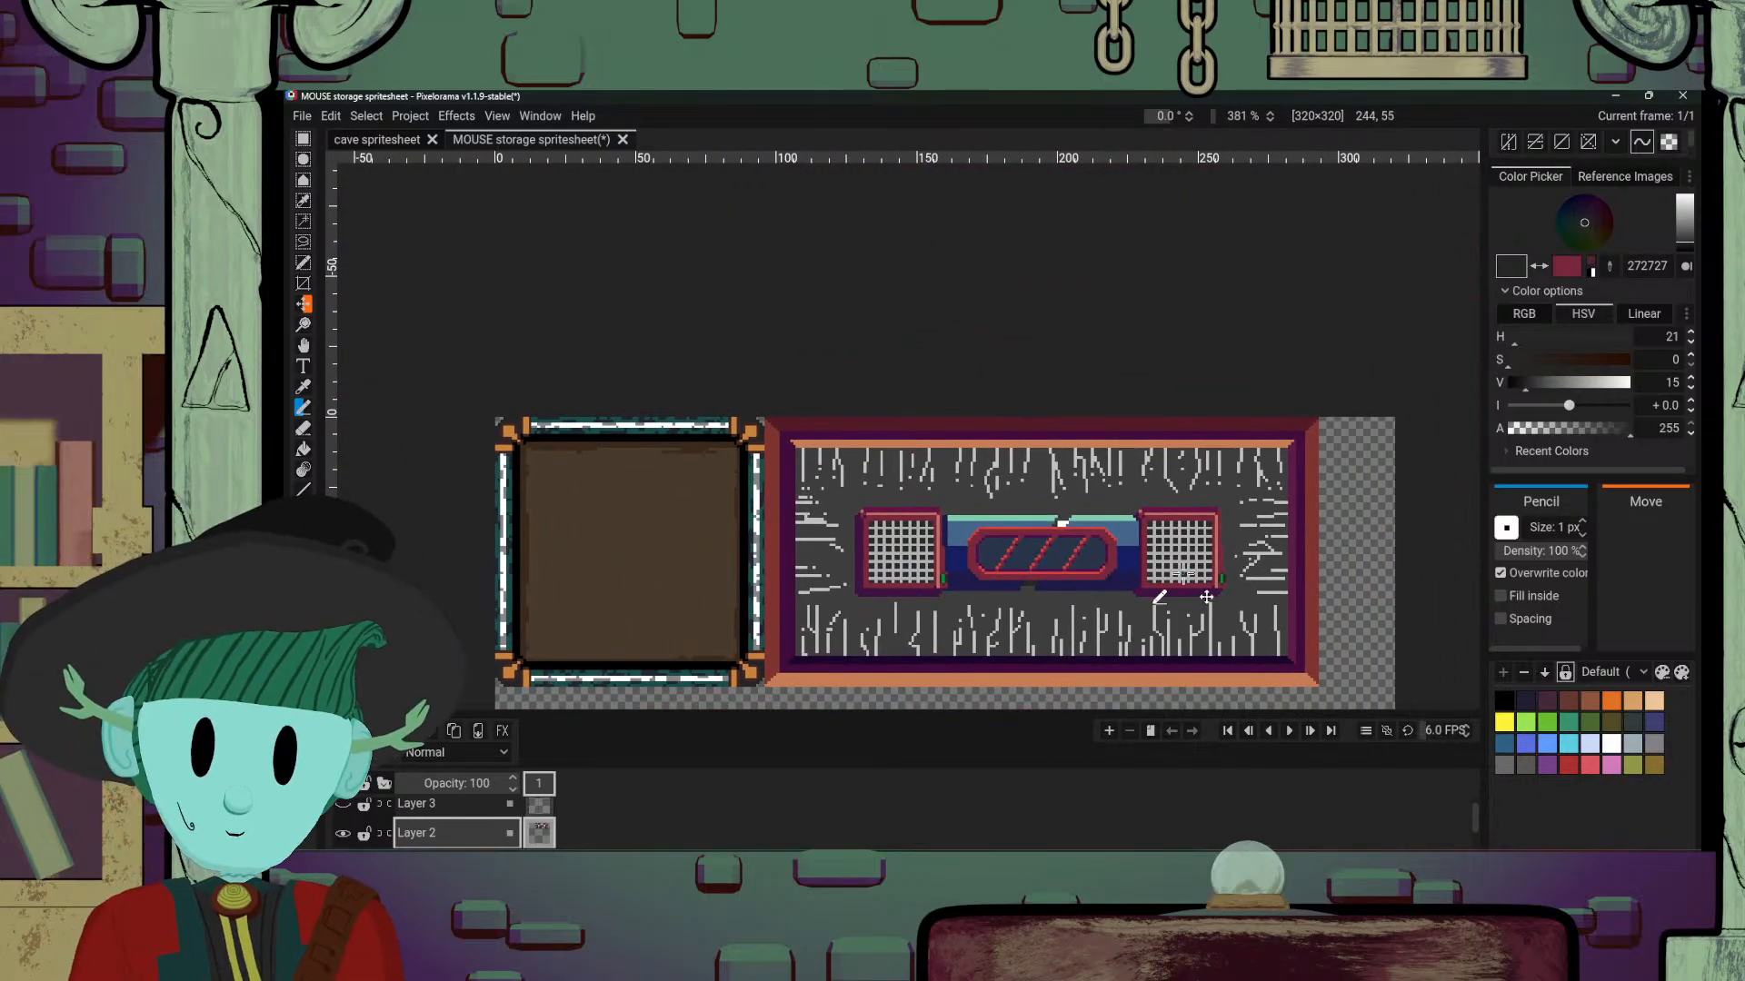
scroll(1183, 574, "down", 5)
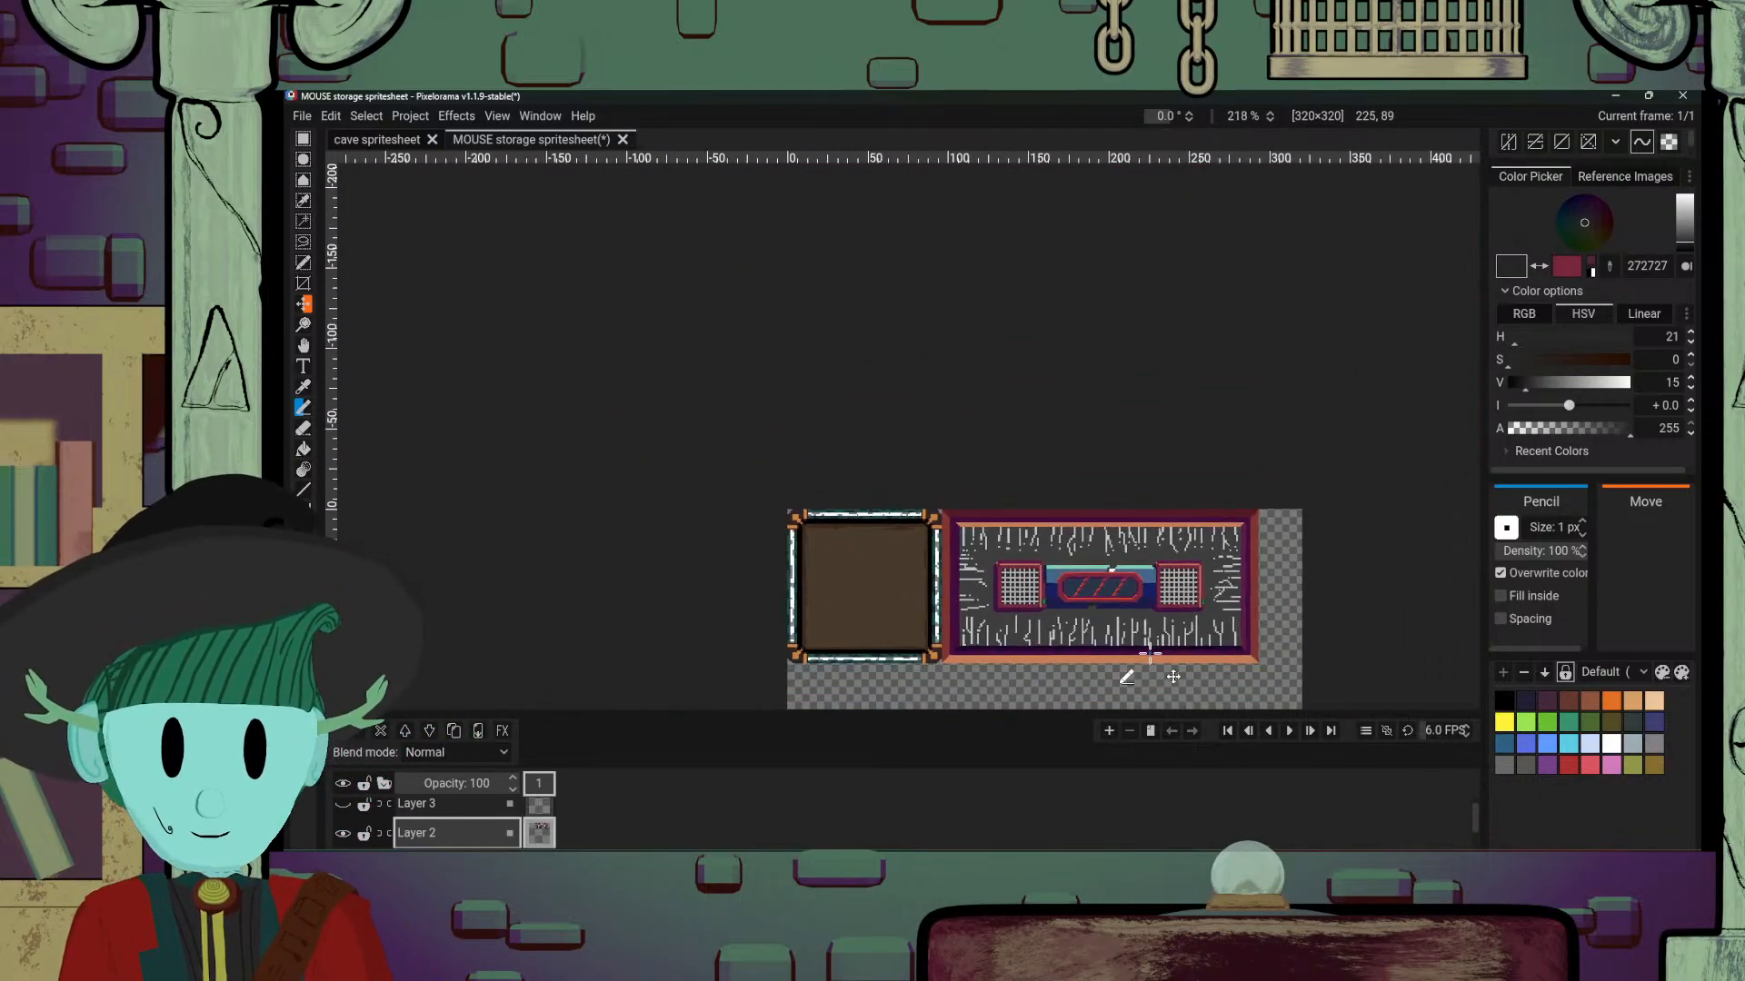
scroll(1072, 582, "up", 1)
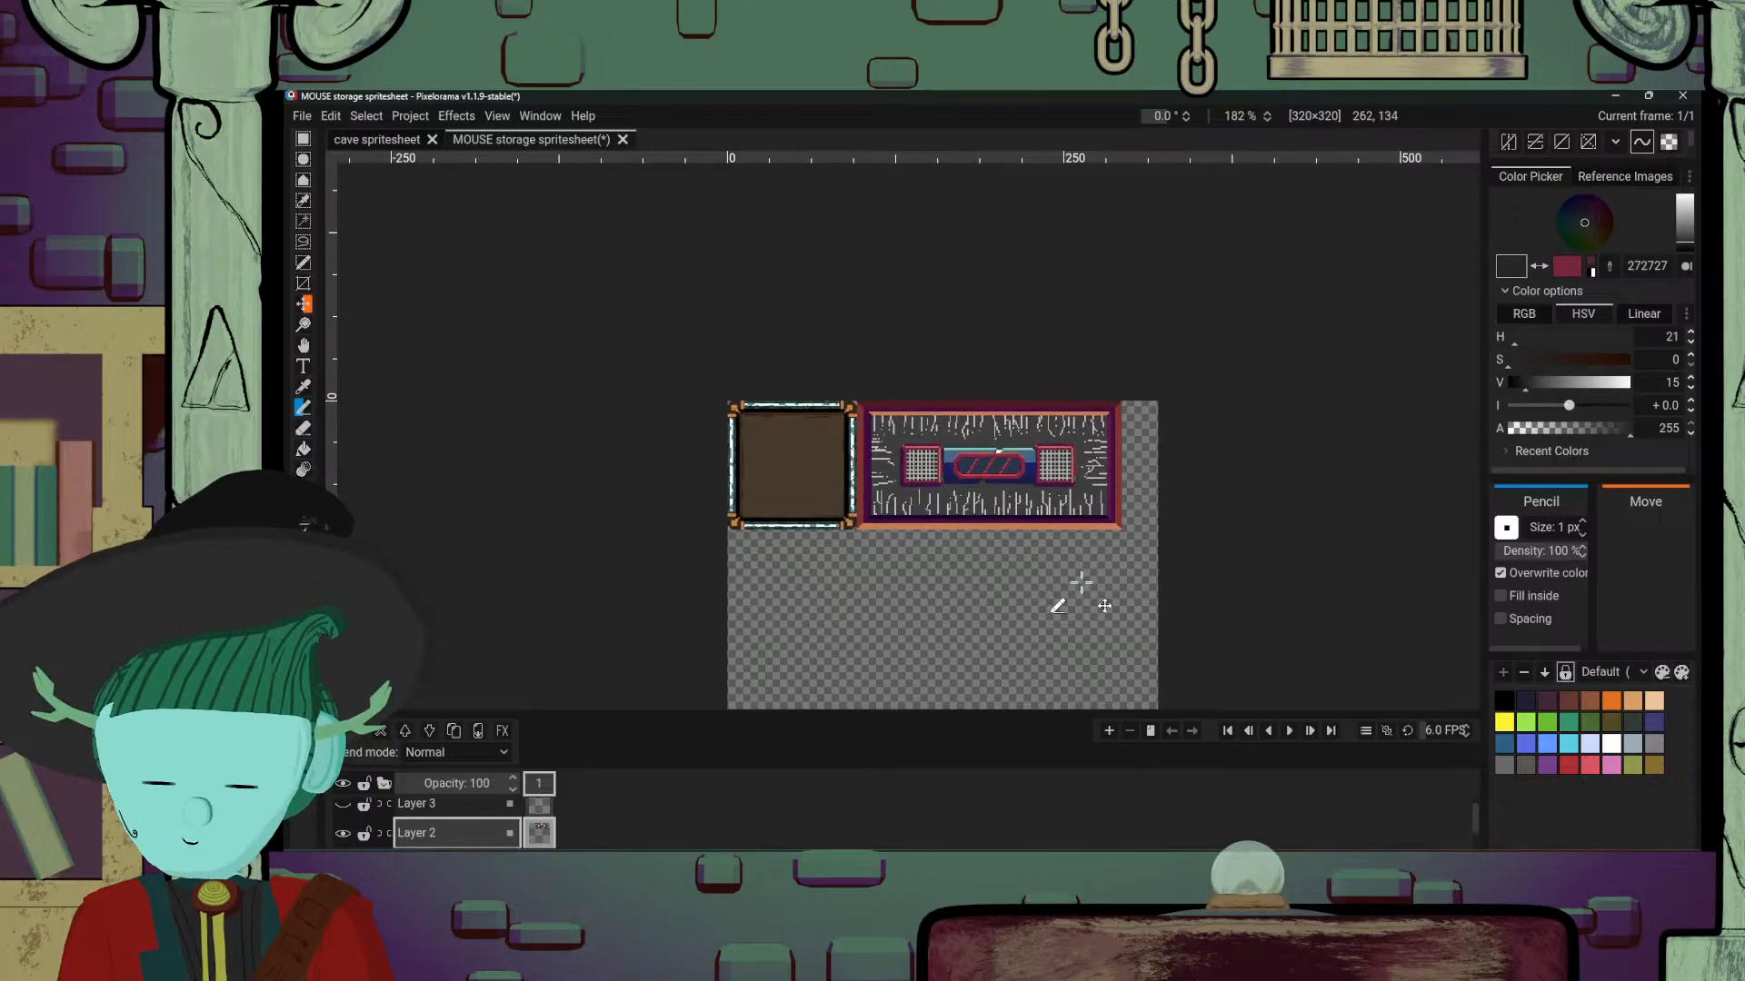
scroll(1090, 578, "down", 1)
scroll(1090, 572, "up", 3)
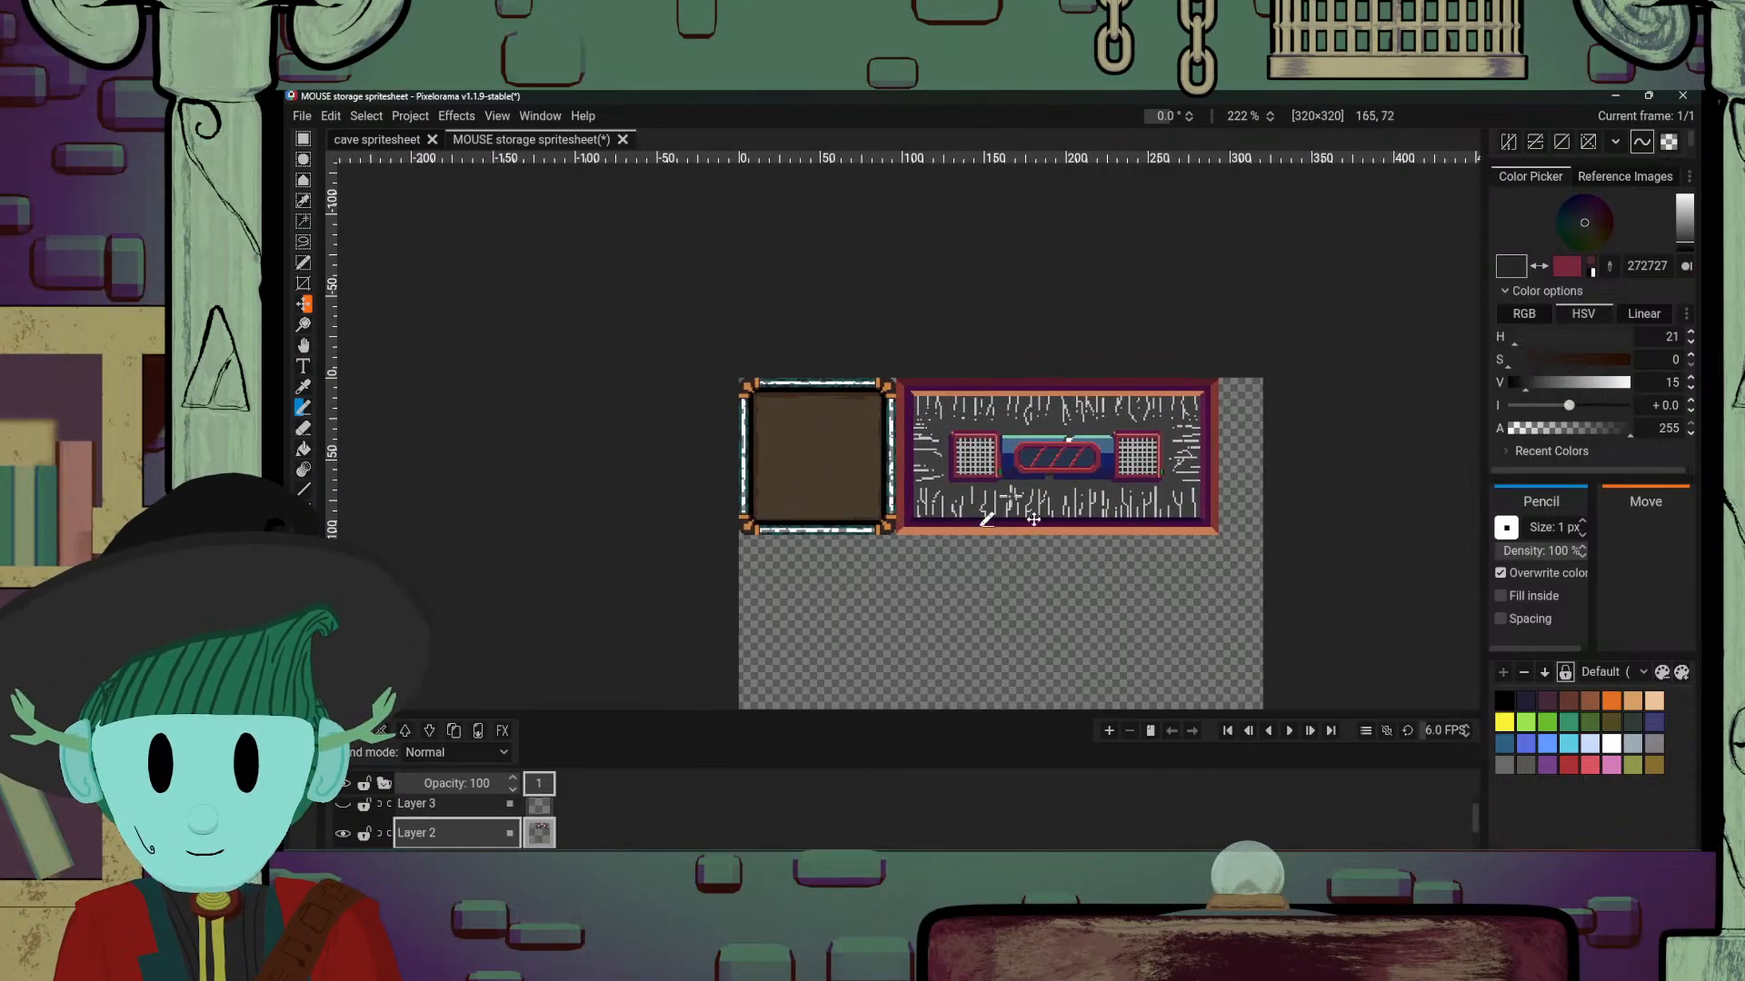
mouse_move(831, 863)
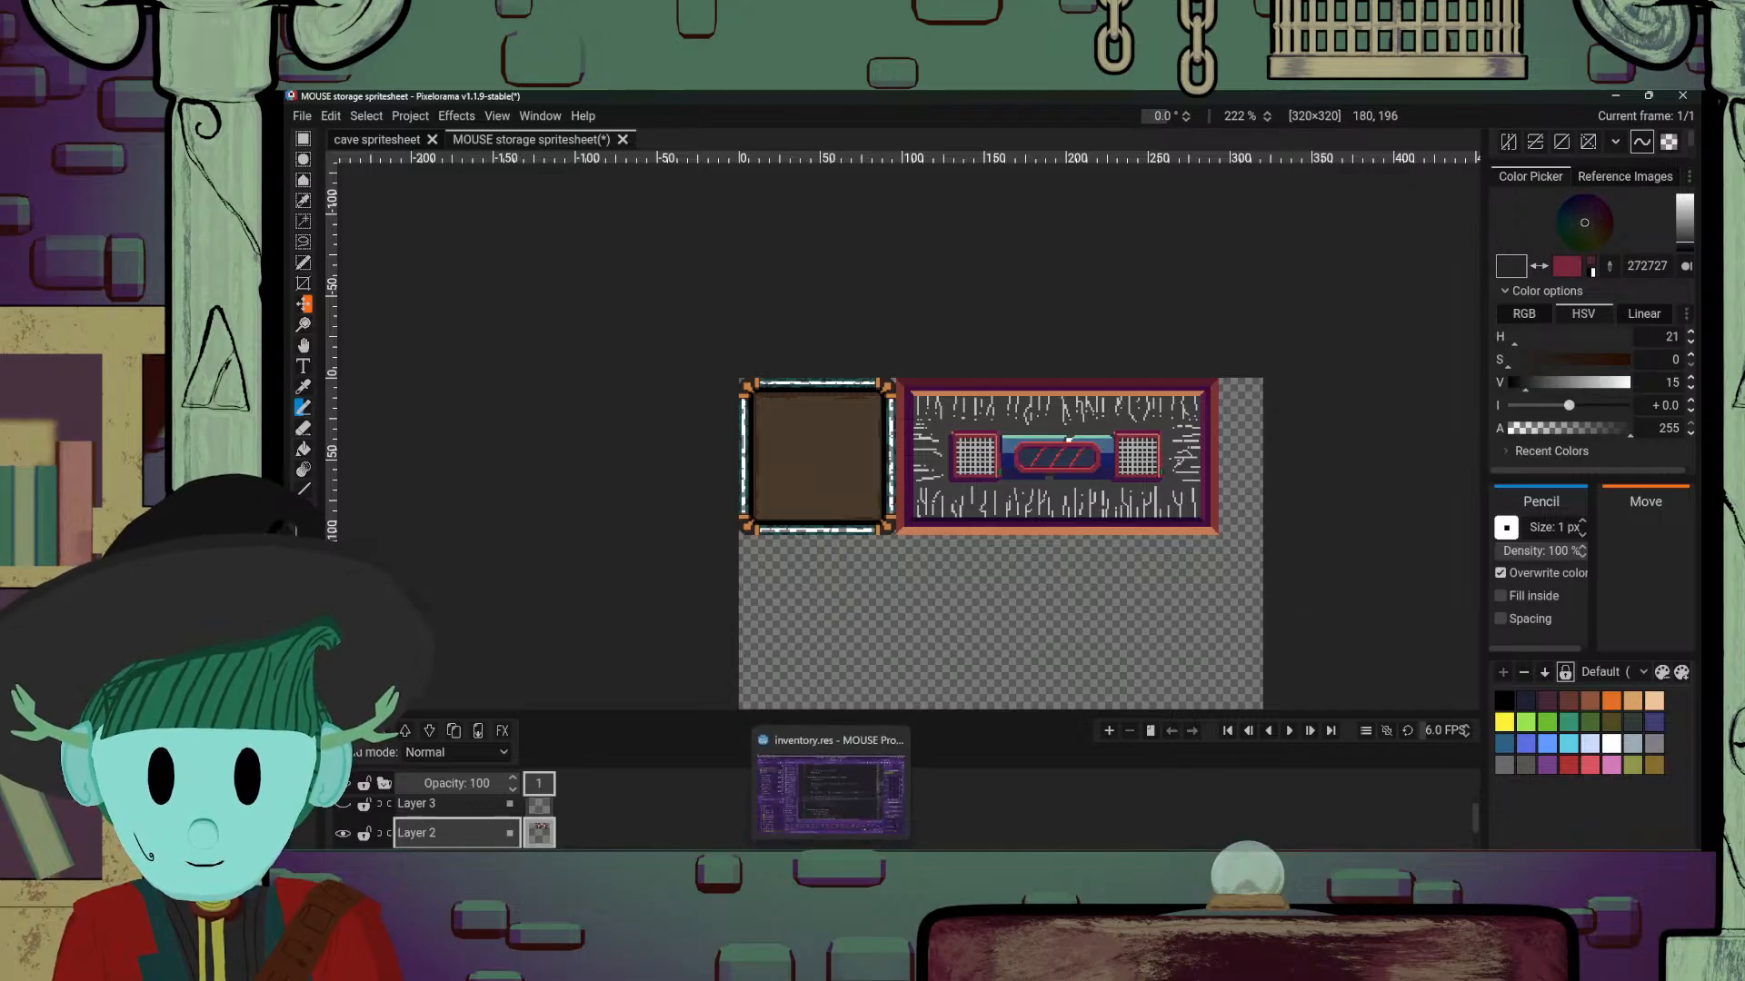
mouse_move(826, 813)
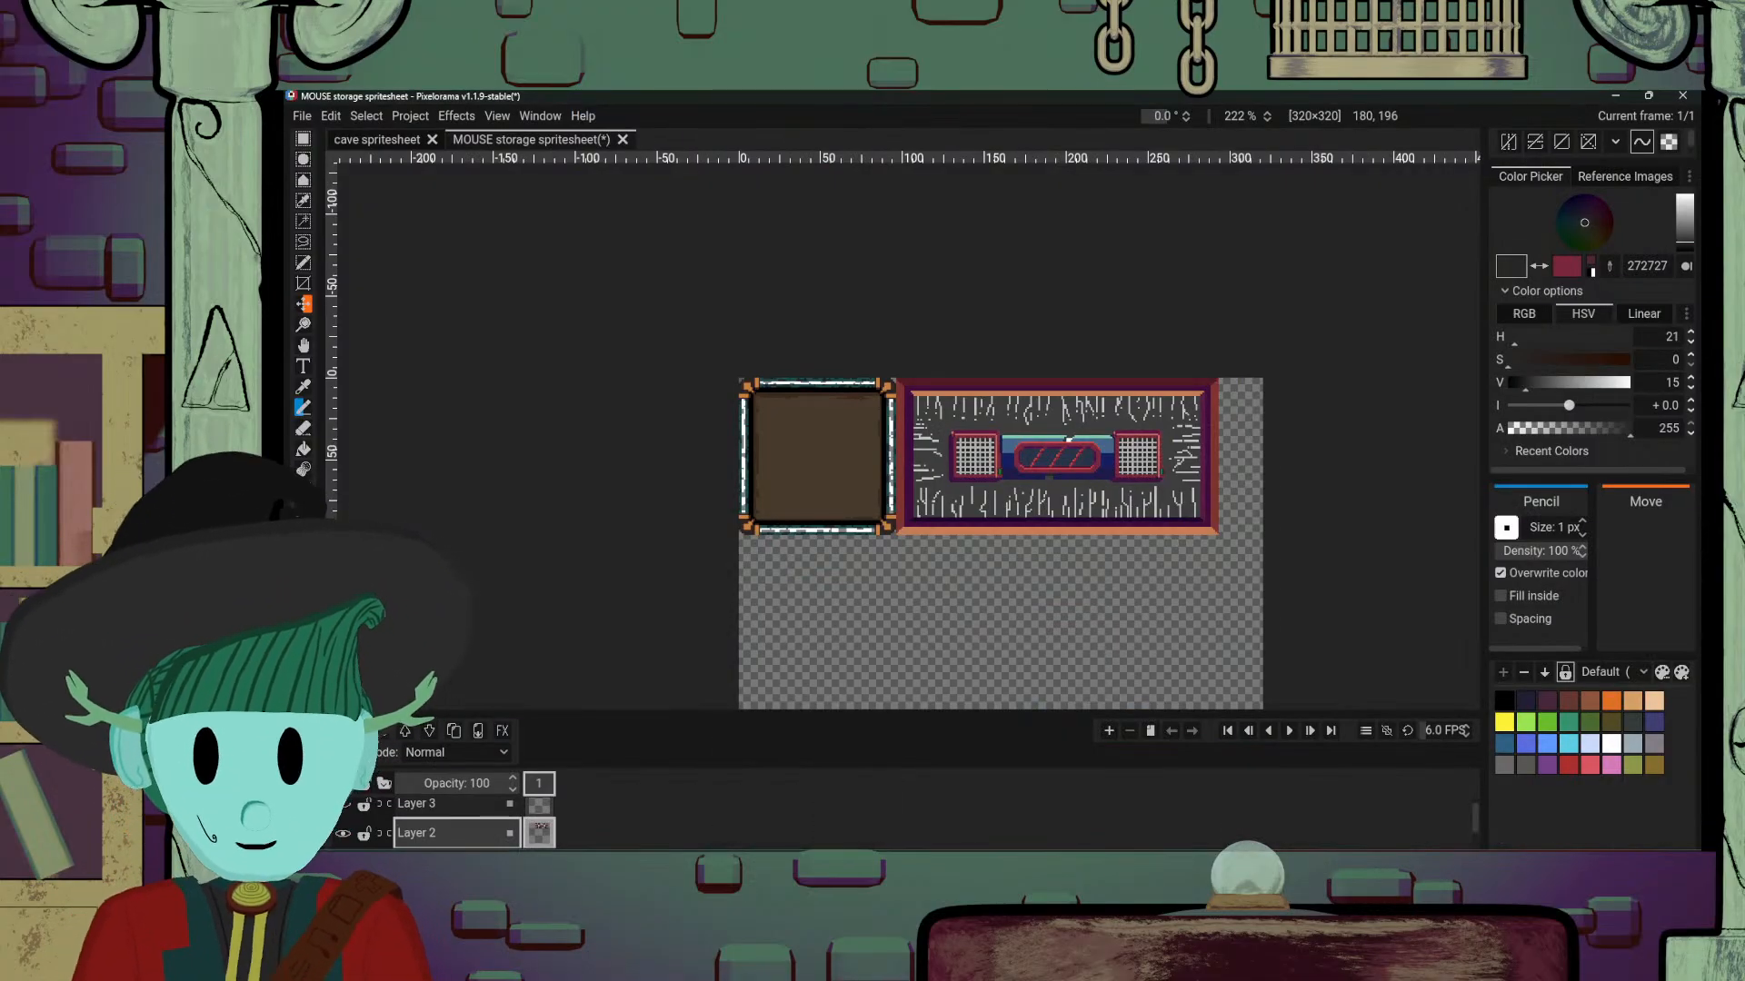
scroll(1077, 566, "up", 3)
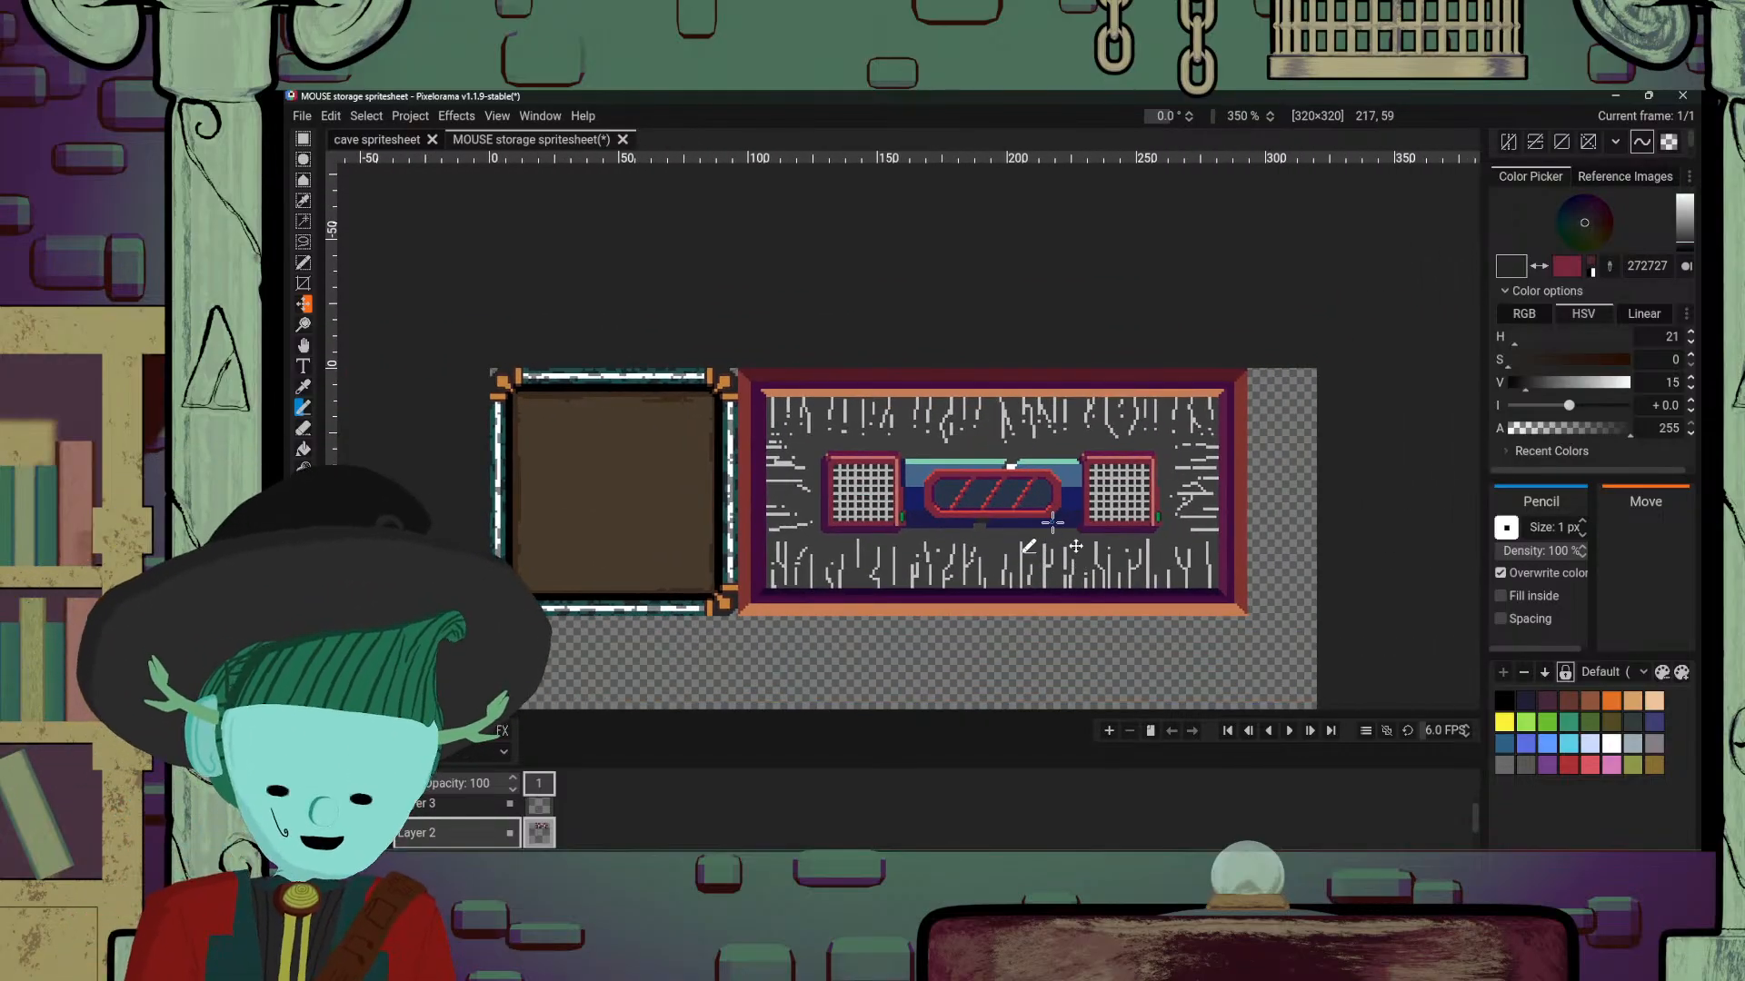
scroll(1089, 528, "up", 2)
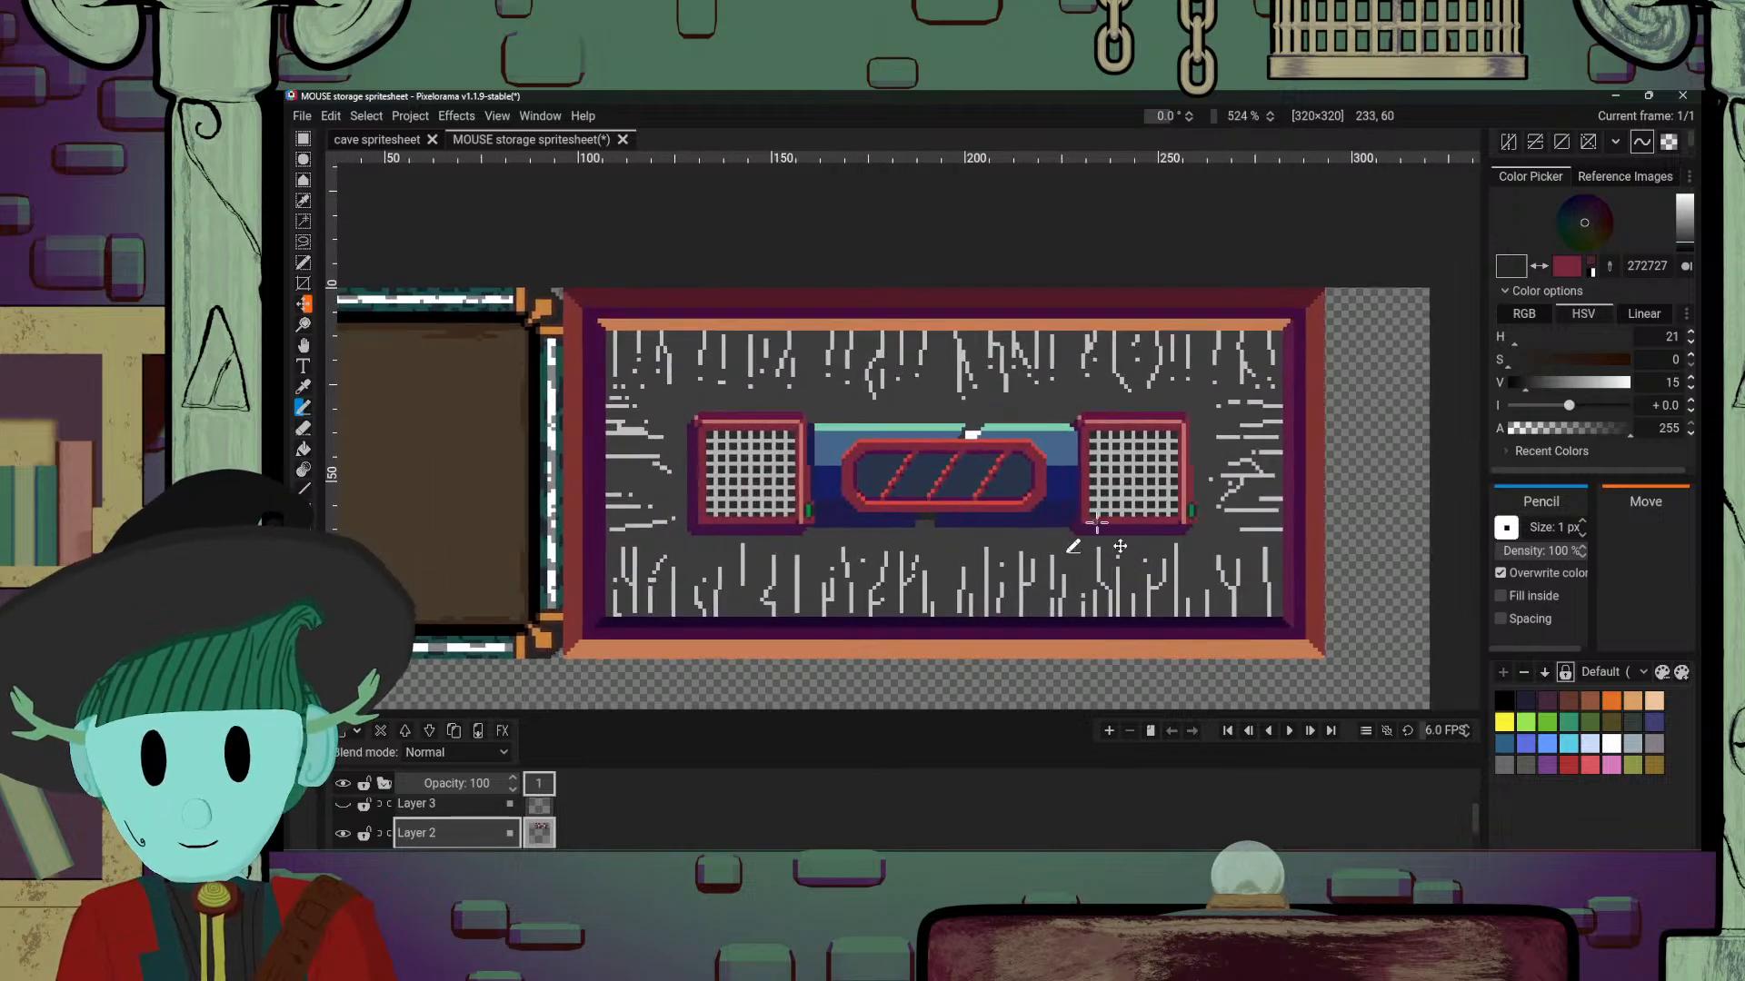
scroll(1091, 534, "down", 3)
left_click_drag(743, 616, 968, 586)
scroll(967, 586, "up", 2)
left_click_drag(1231, 304, 1037, 347)
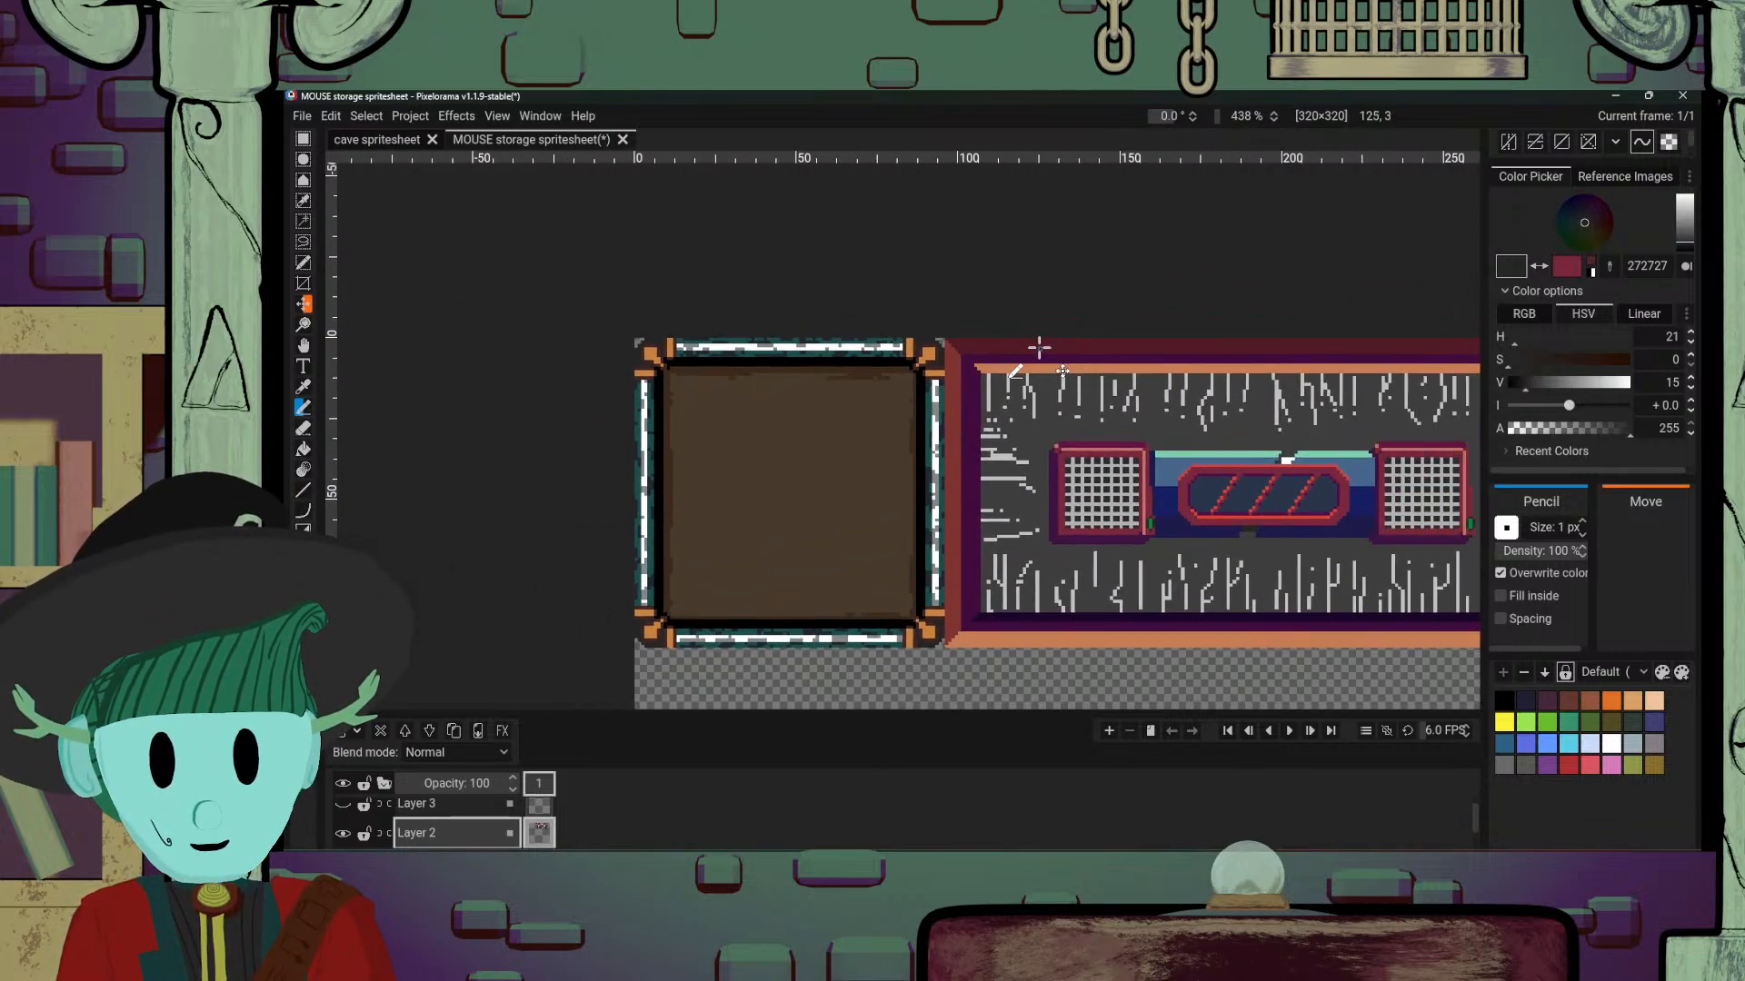
left_click_drag(1274, 532, 969, 519)
scroll(968, 520, "up", 2)
scroll(967, 520, "down", 3)
scroll(963, 519, "up", 3)
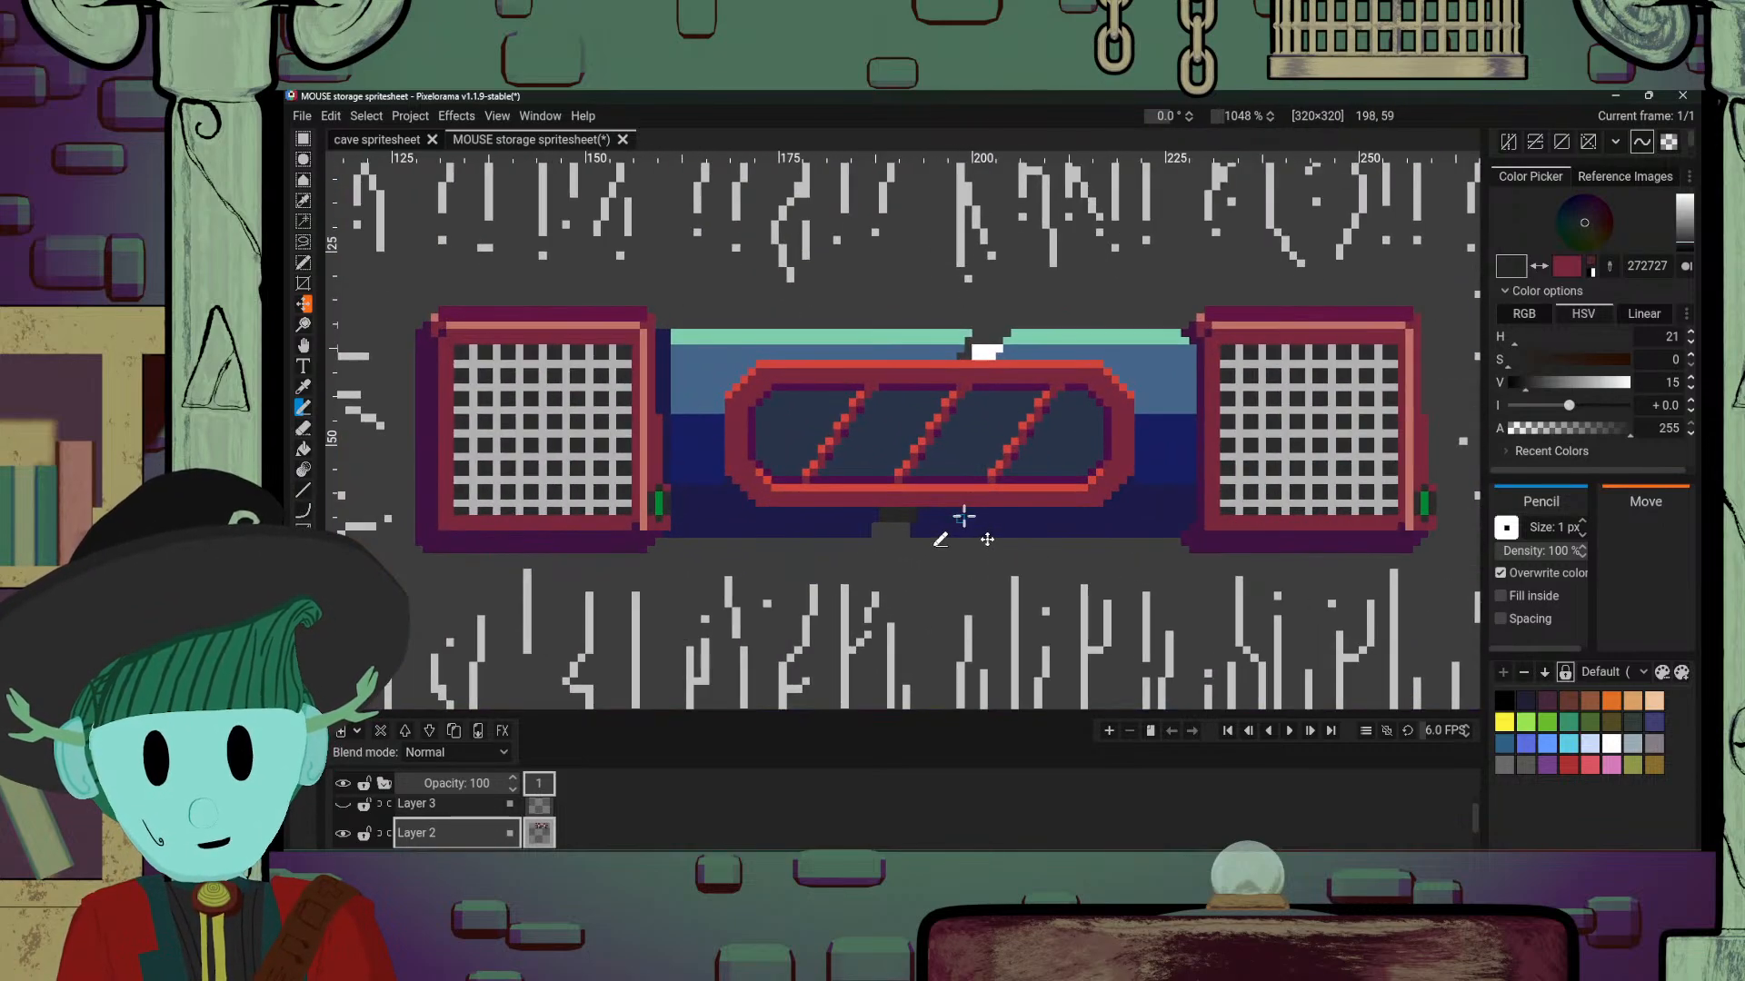
scroll(958, 518, "down", 2)
scroll(976, 536, "up", 2)
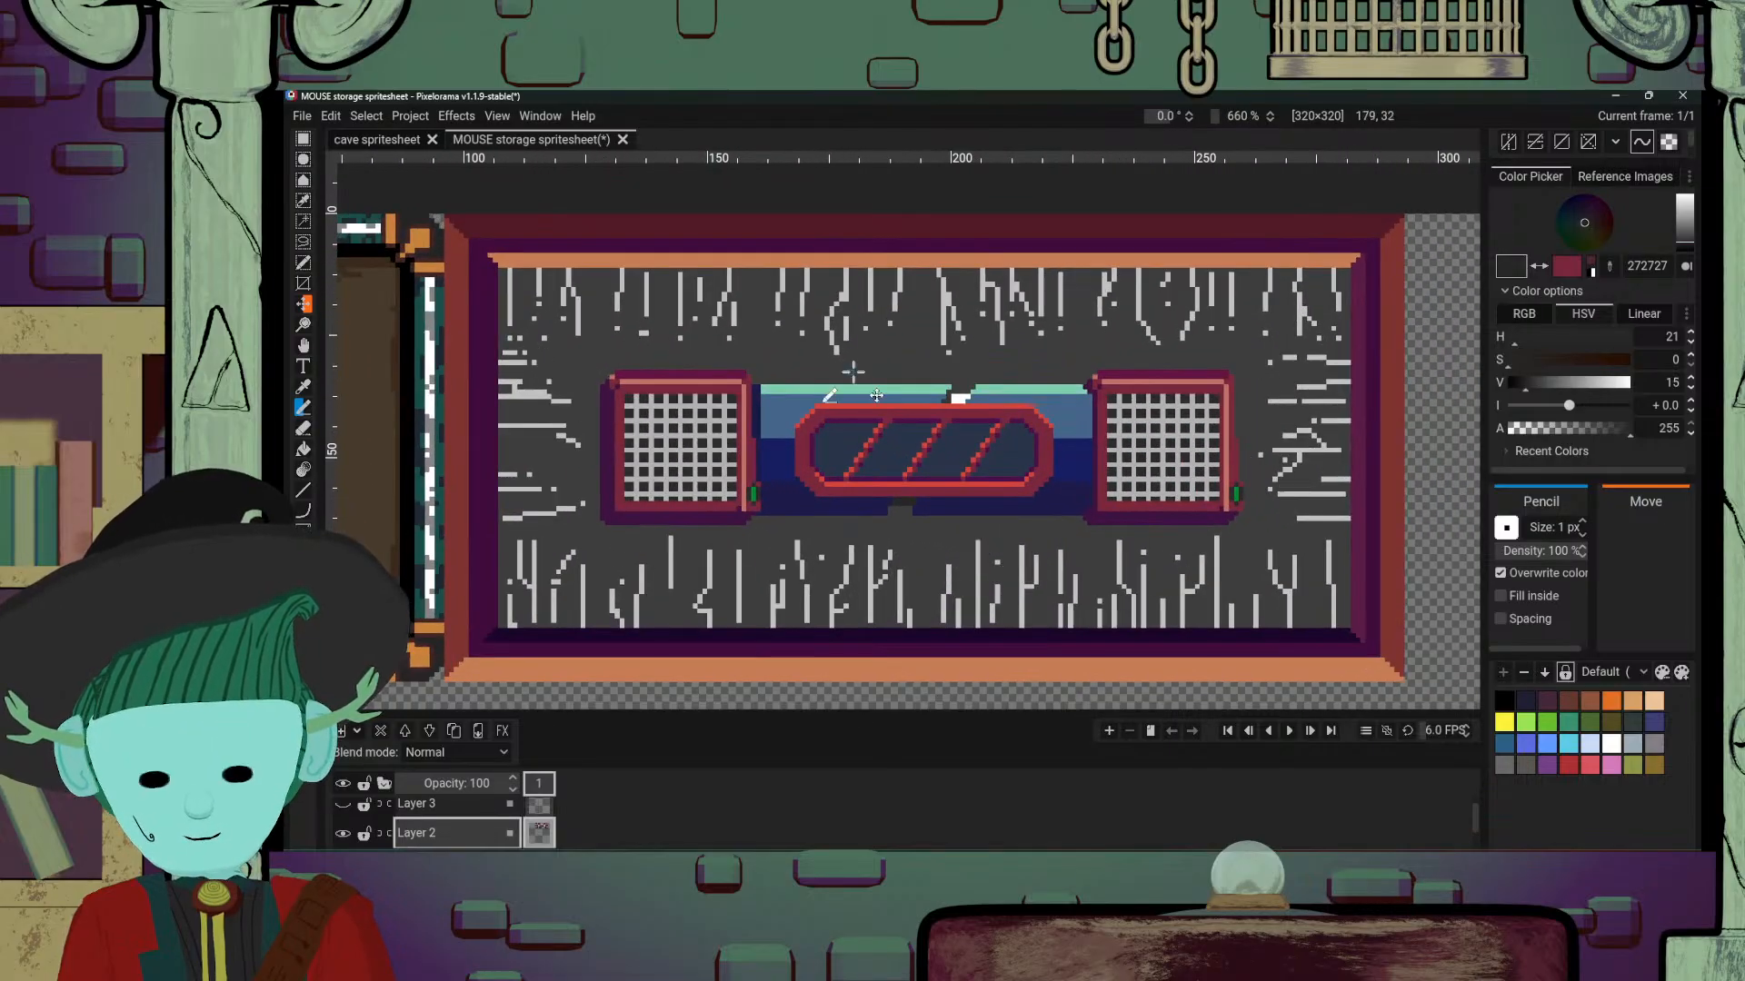
scroll(986, 400, "down", 2)
scroll(986, 399, "up", 2)
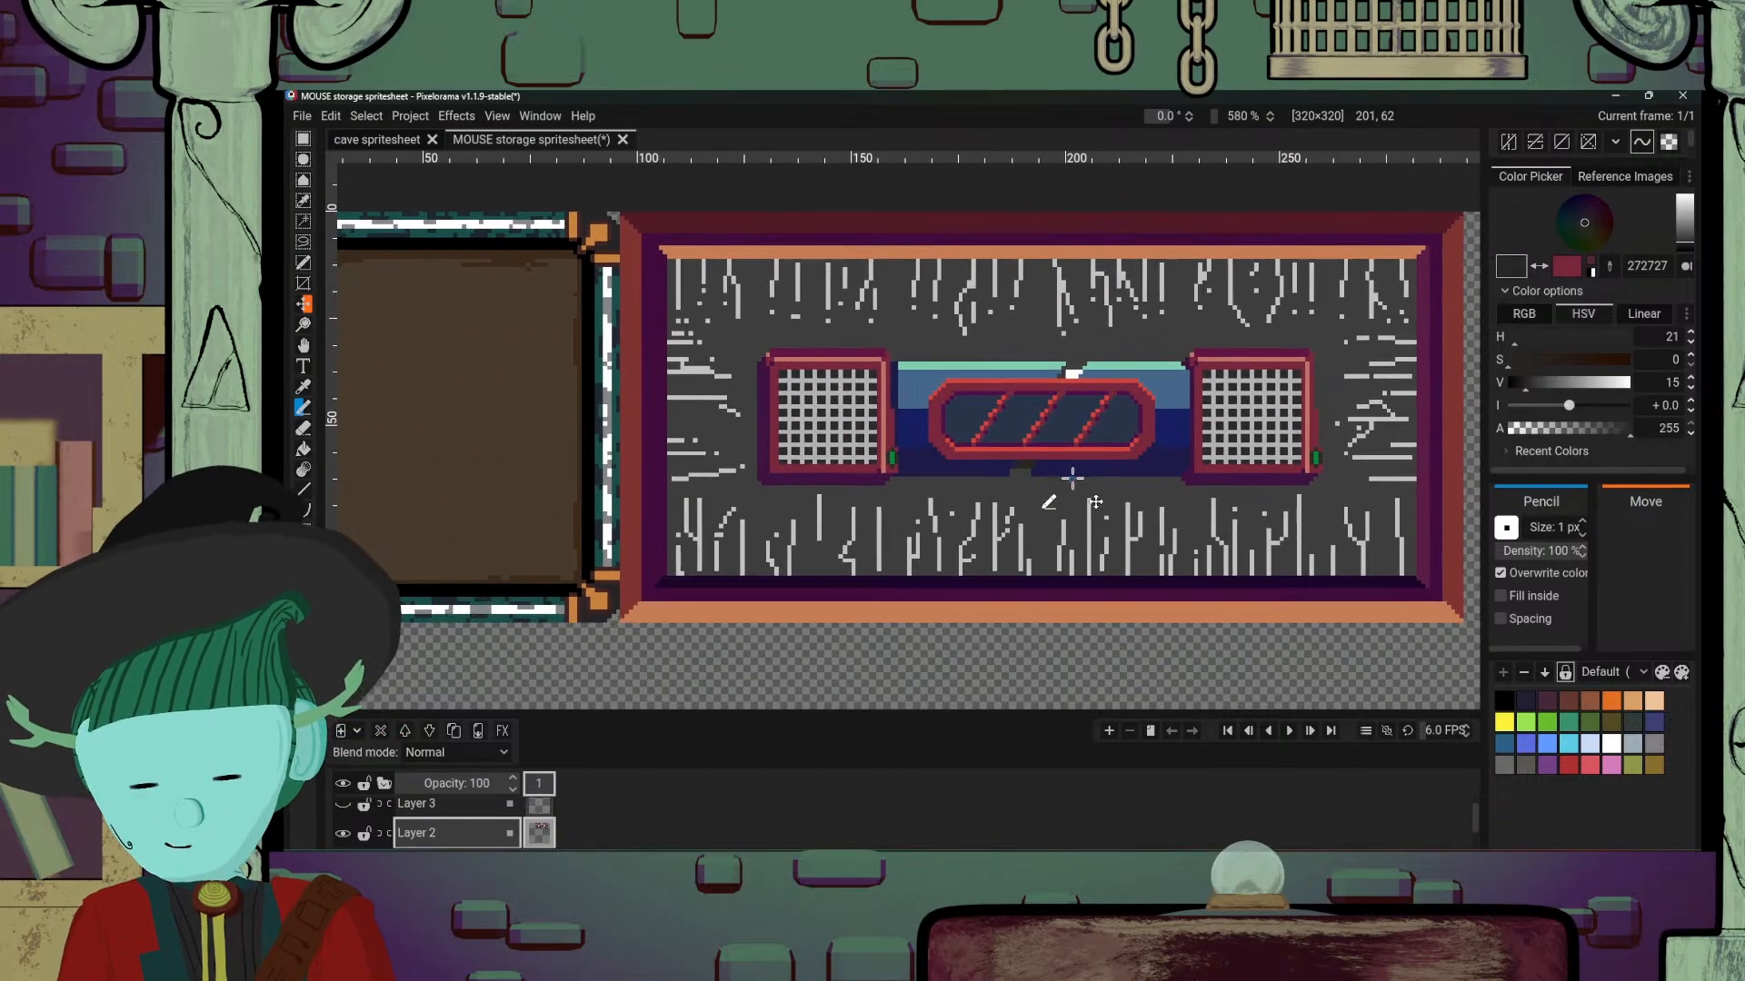
scroll(1052, 482, "down", 4)
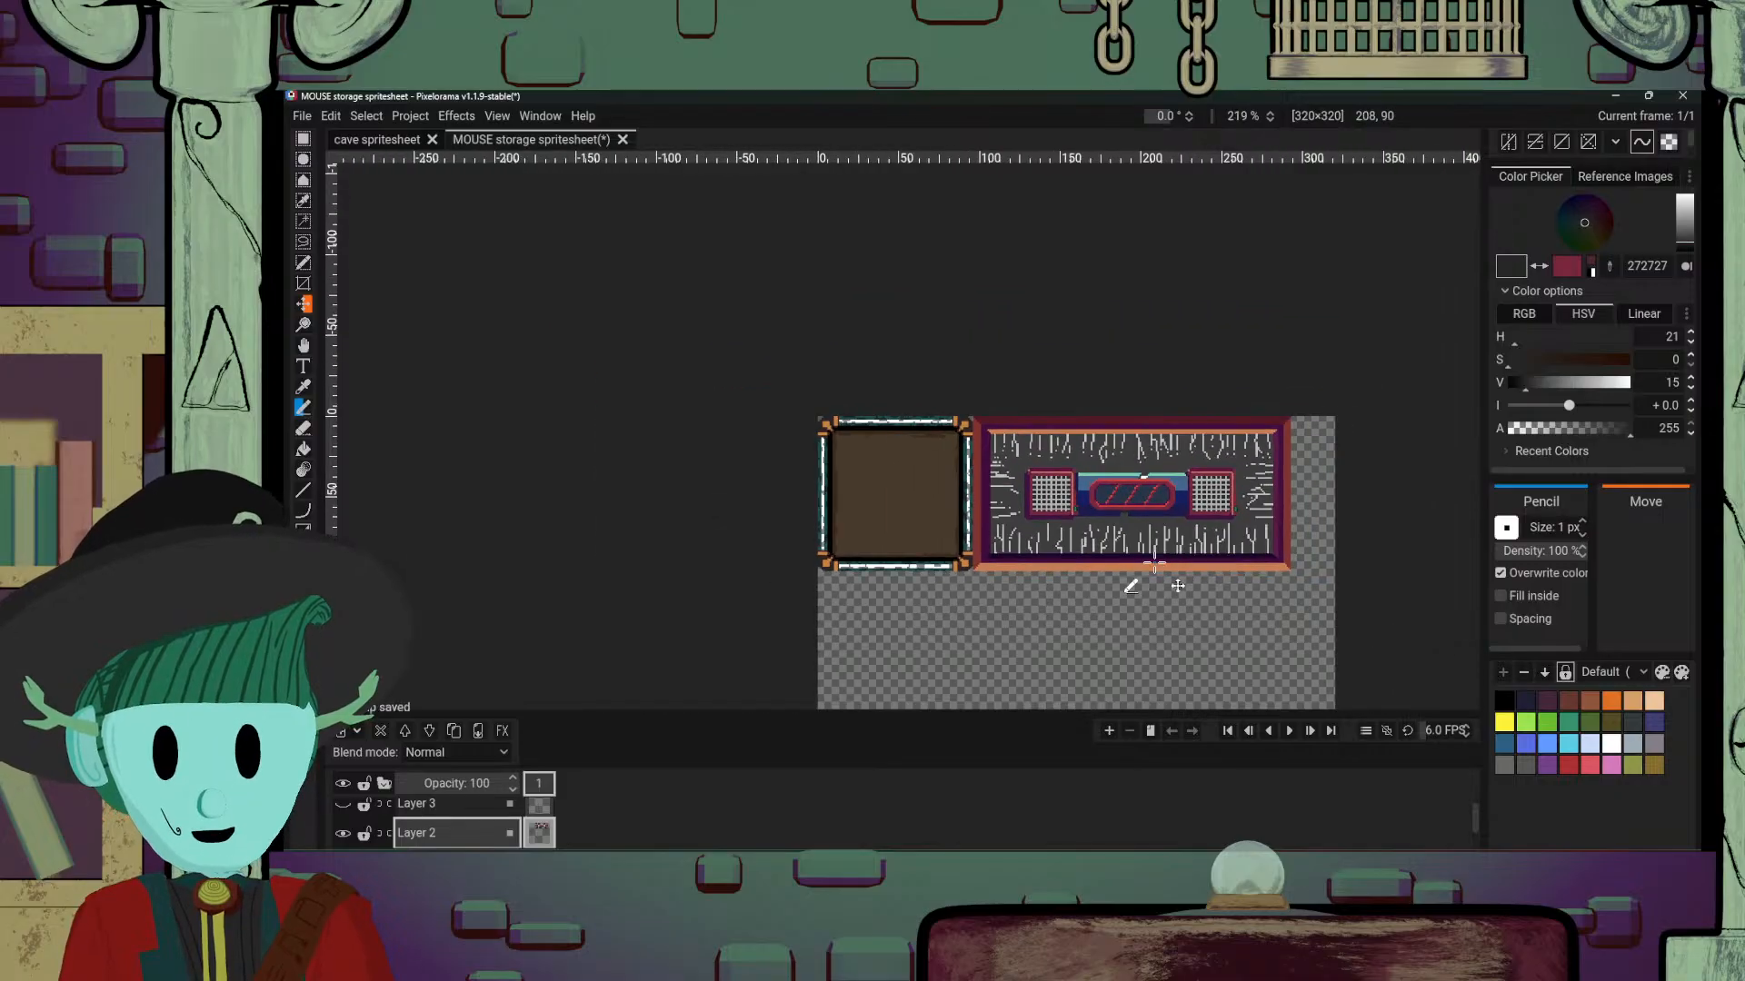
scroll(1060, 531, "up", 3)
scroll(830, 643, "down", 2)
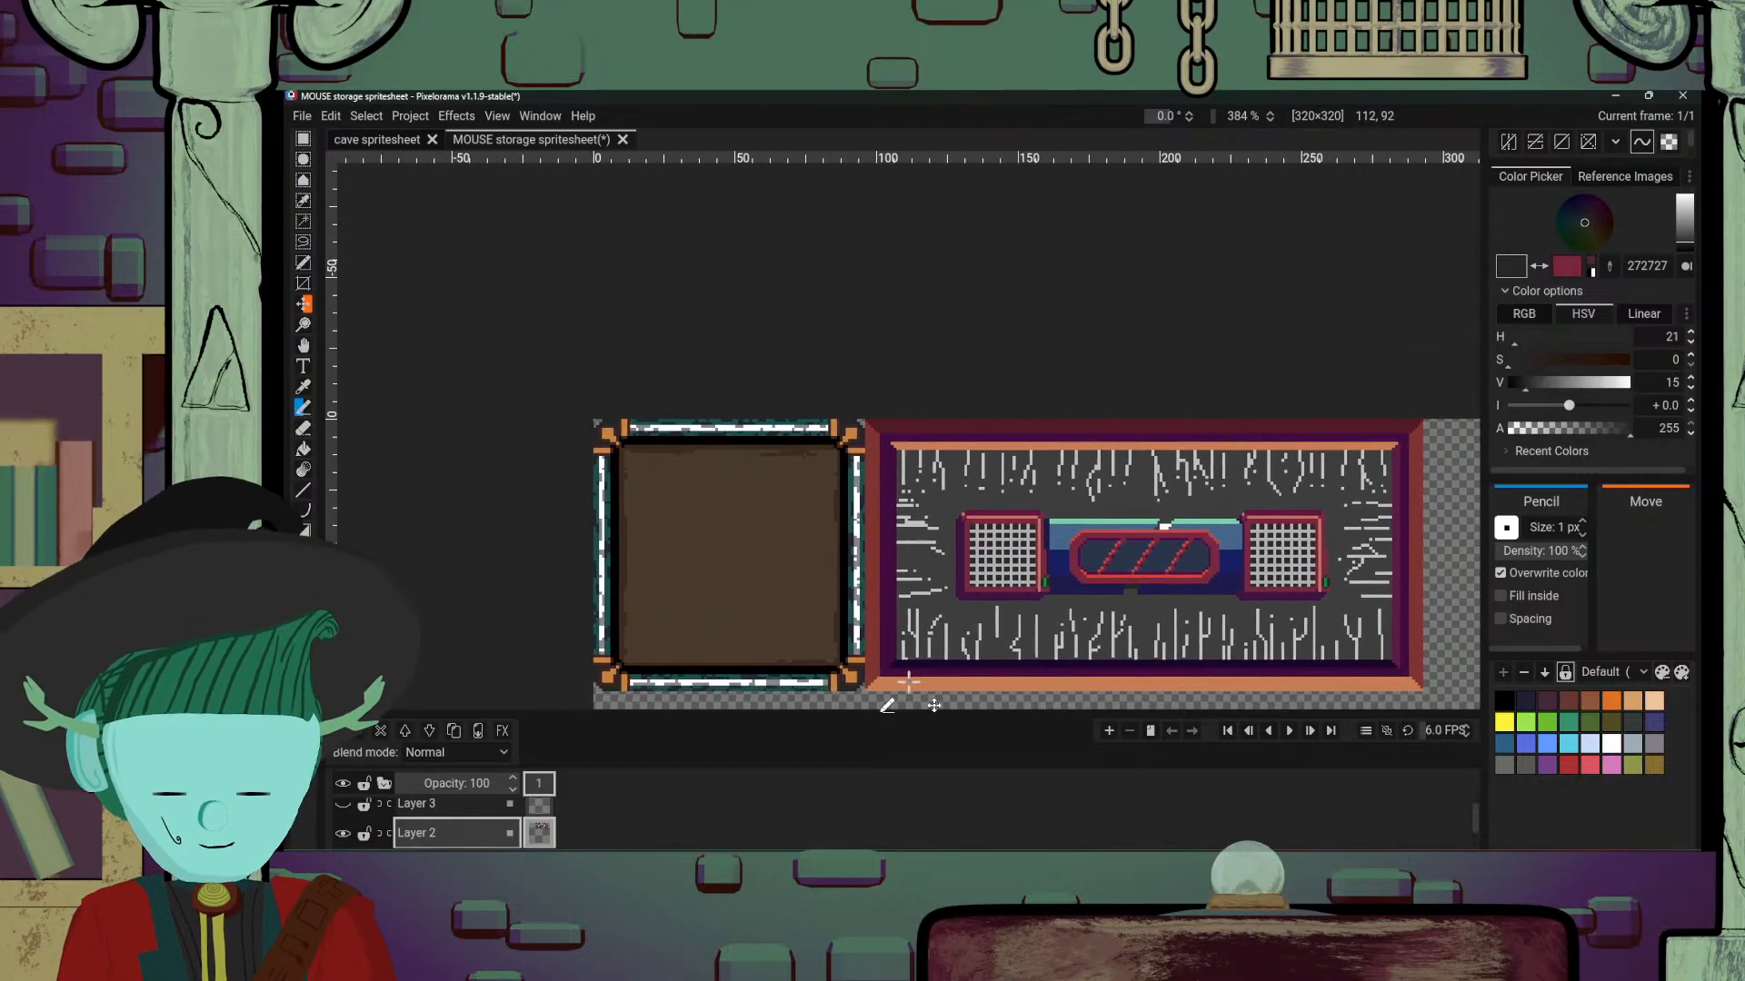
scroll(836, 693, "up", 4)
scroll(919, 633, "down", 3)
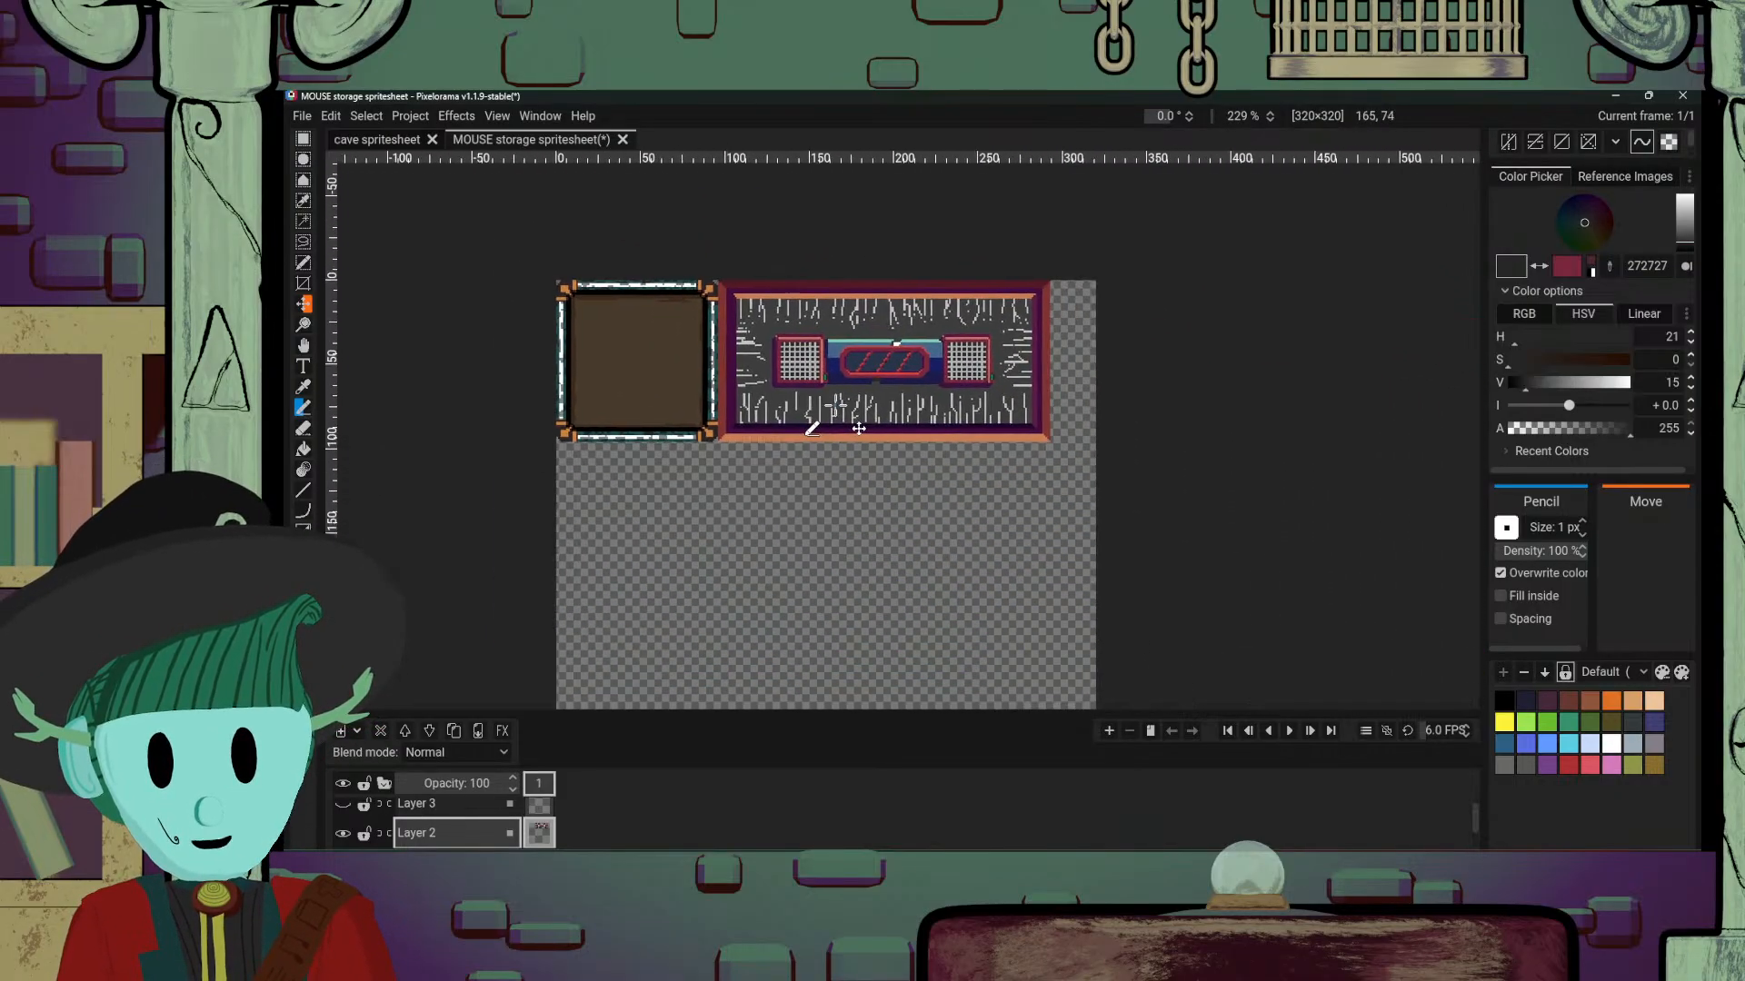
scroll(727, 627, "up", 2)
left_click_drag(705, 634, 776, 564)
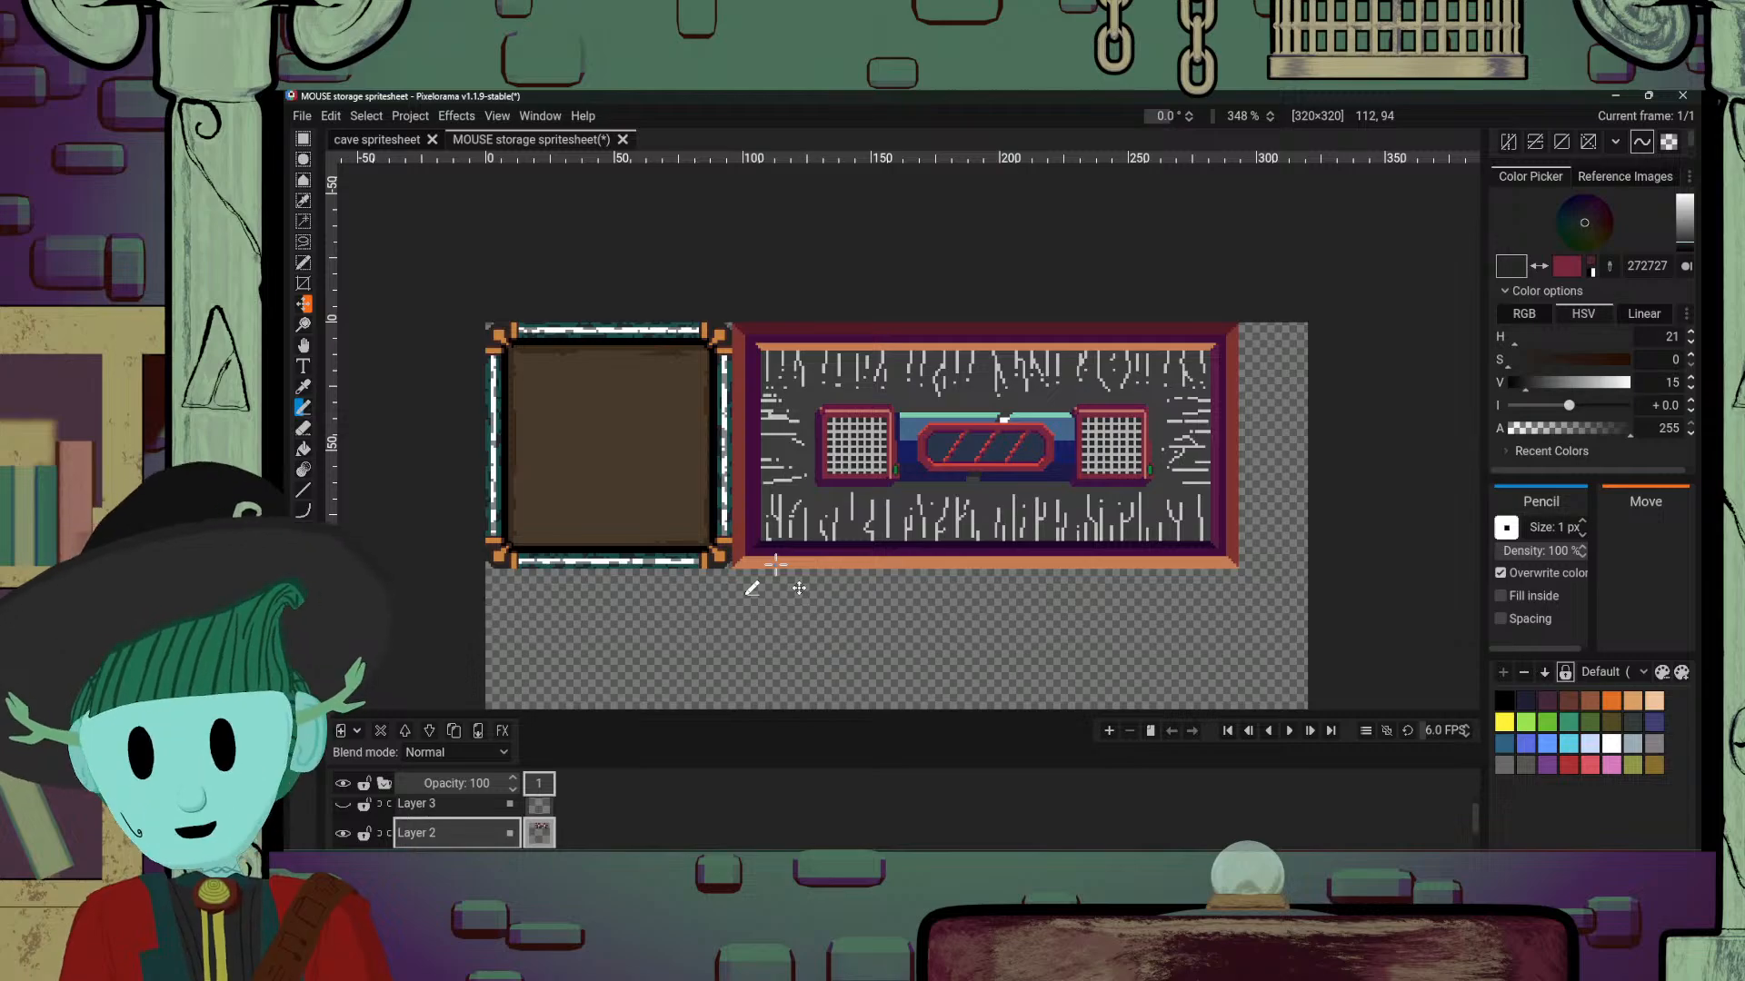
scroll(775, 565, "up", 2)
left_click_drag(1238, 589, 1167, 610)
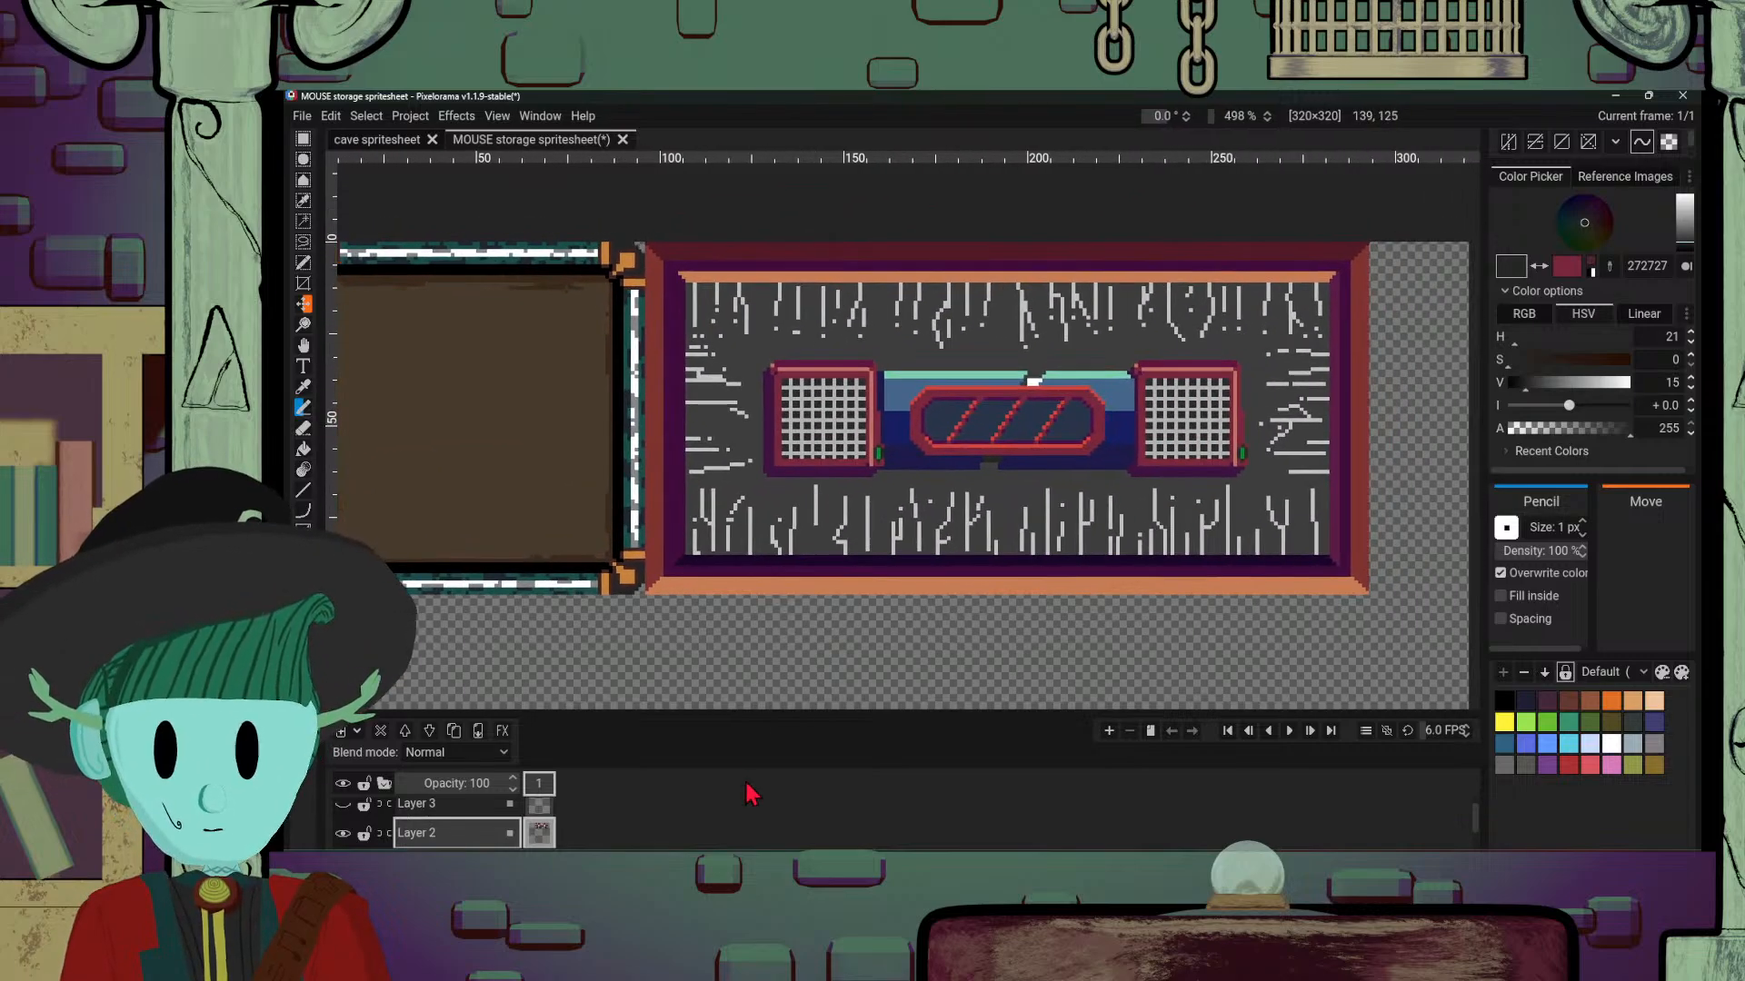
Step: Select Layer 3's cel and review the whole panel close up and from a distance
left_click(540, 809)
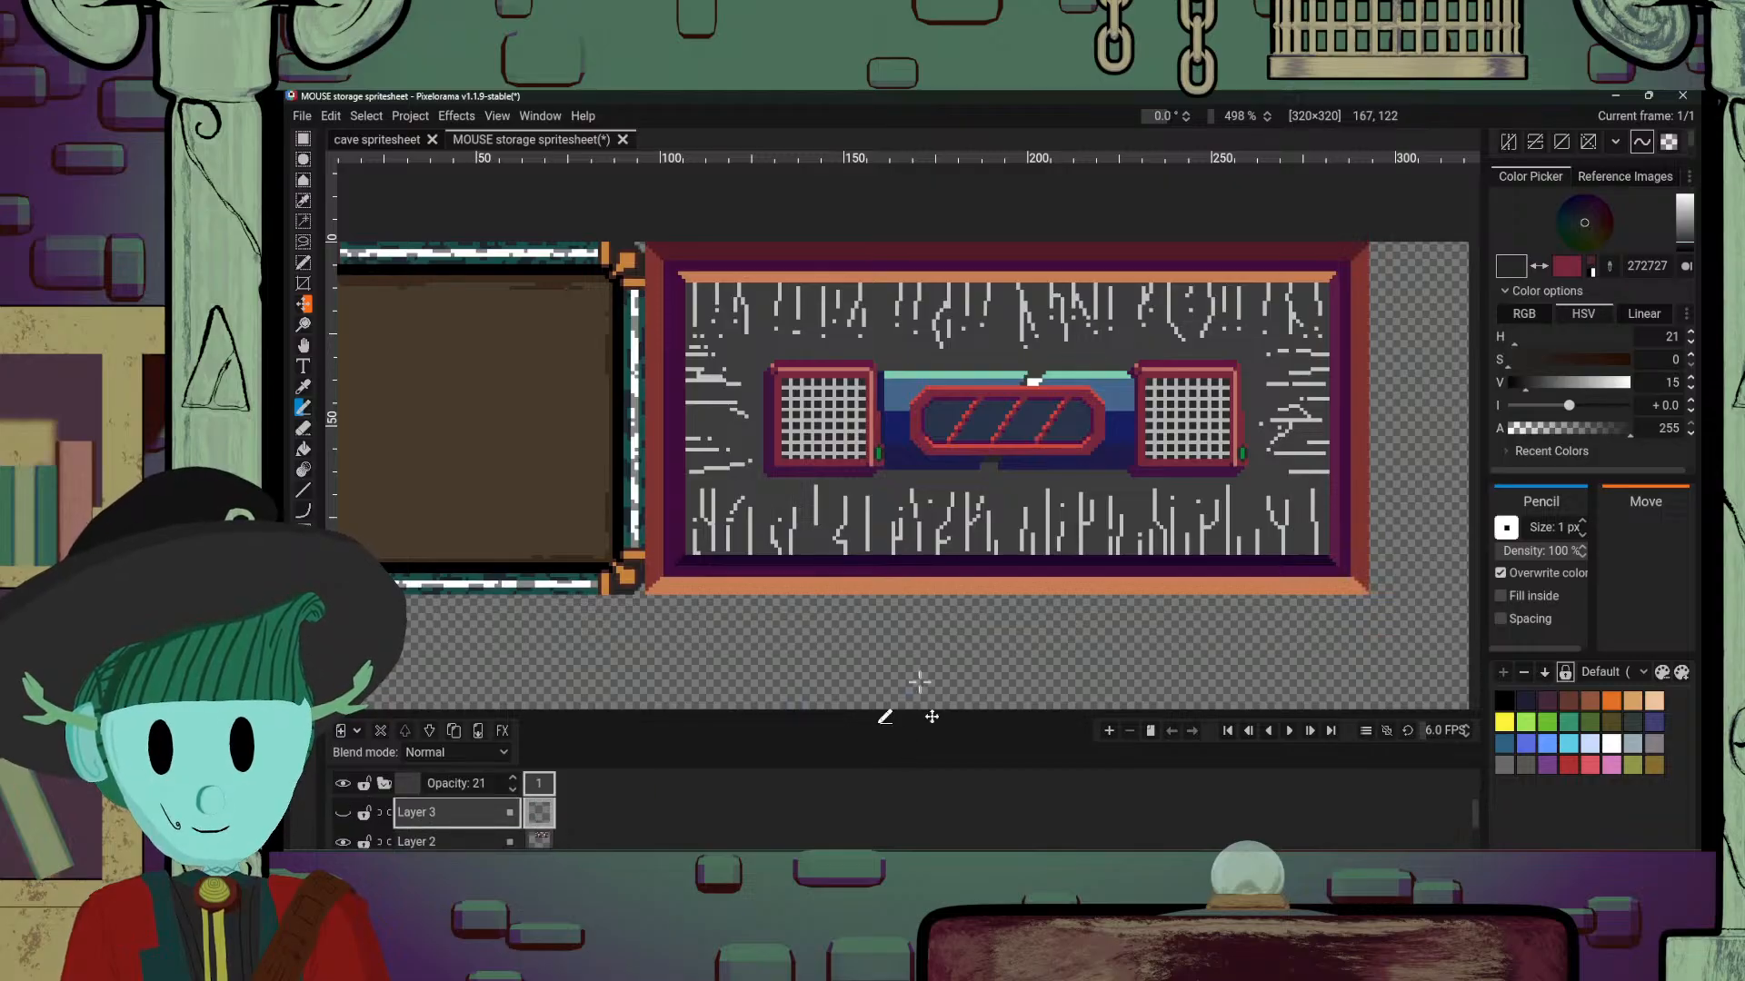
scroll(992, 596, "down", 2)
scroll(992, 596, "up", 2)
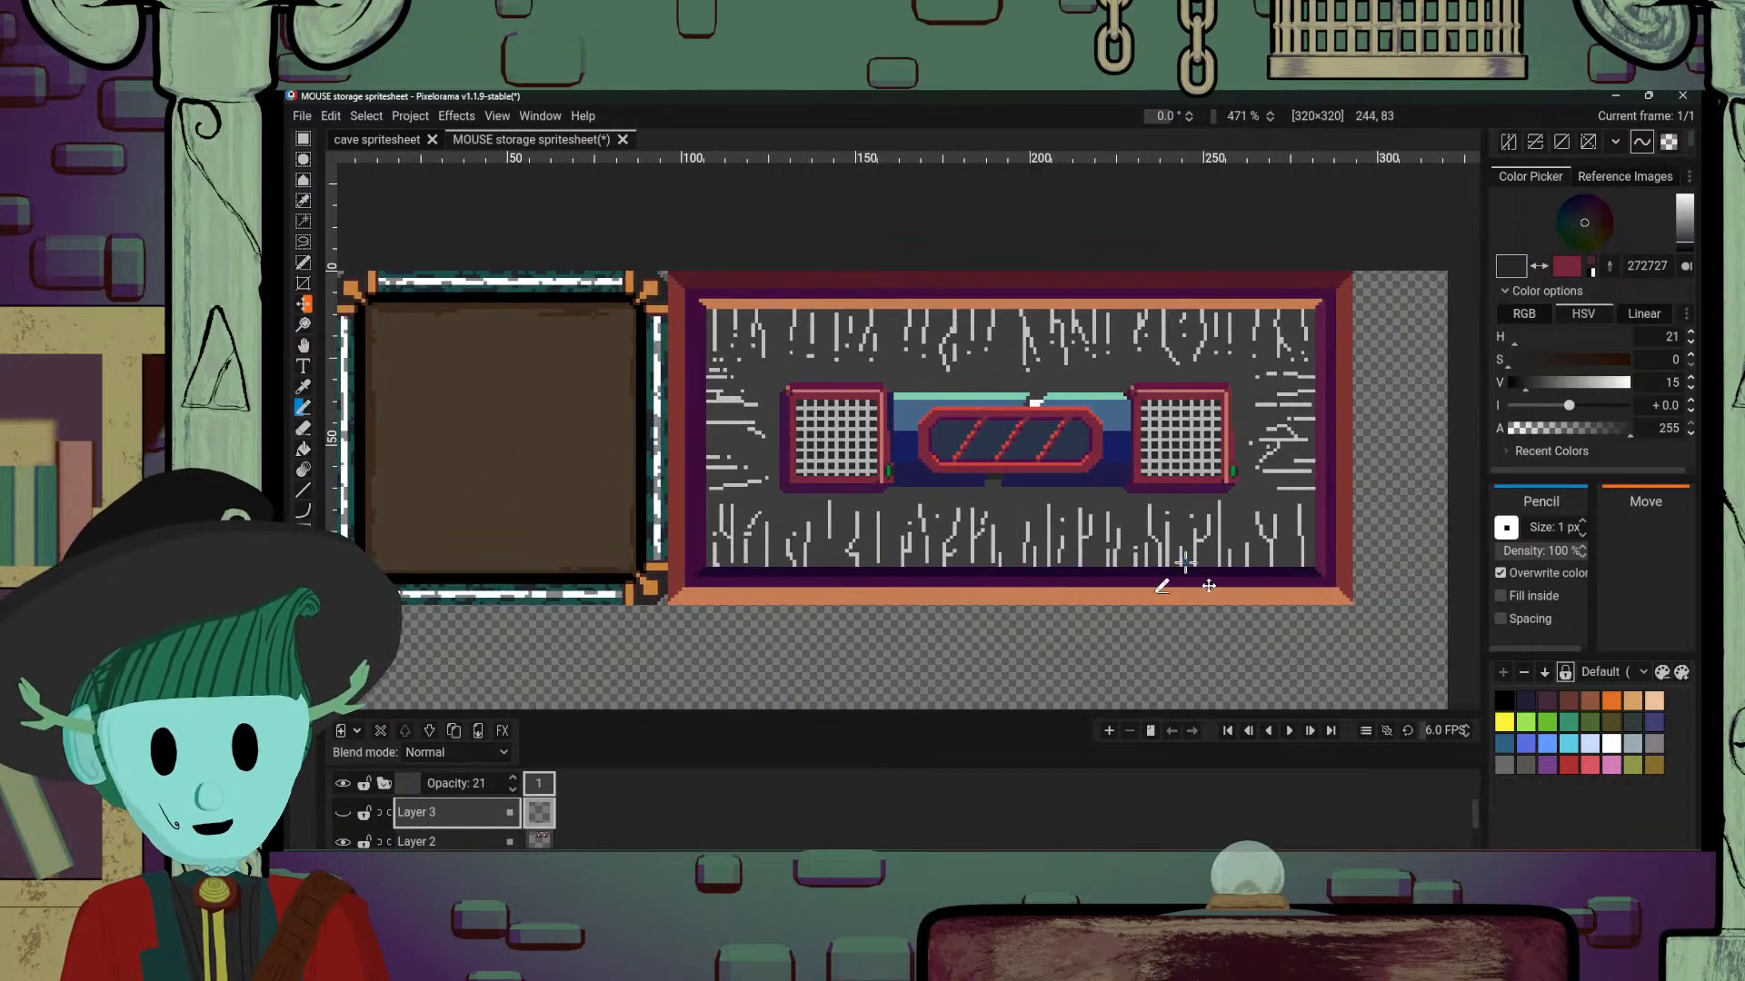
scroll(1147, 578, "down", 2)
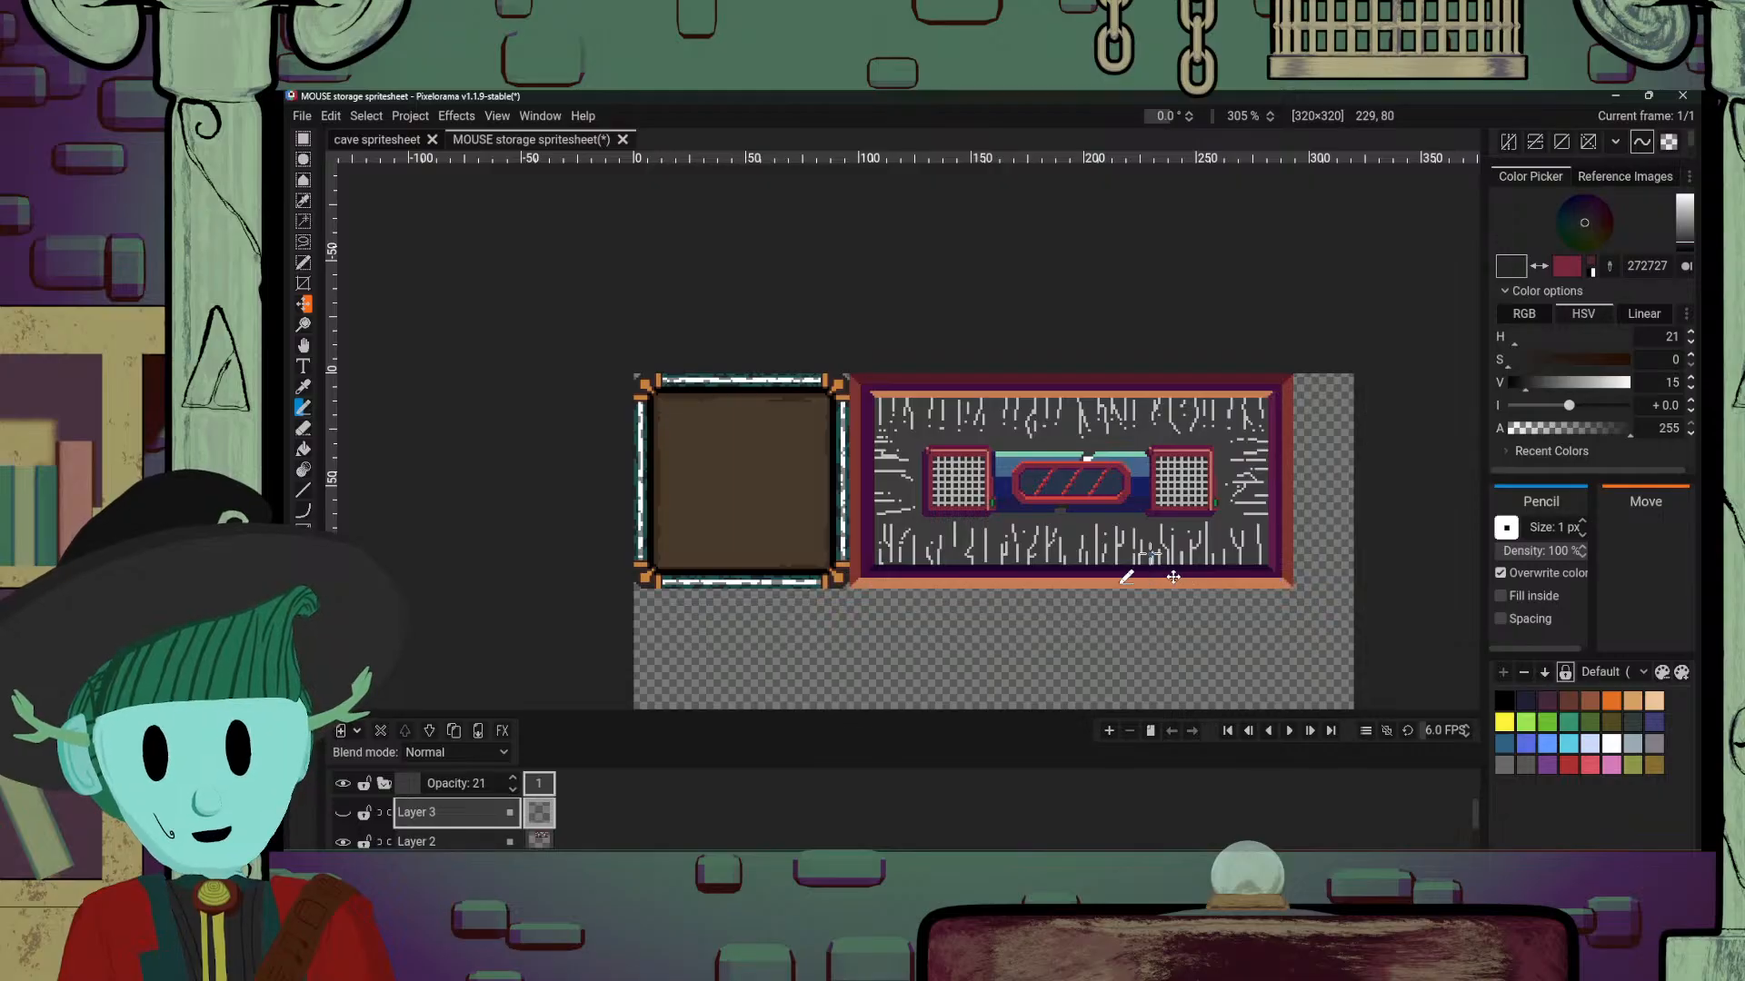
scroll(1131, 574, "up", 2)
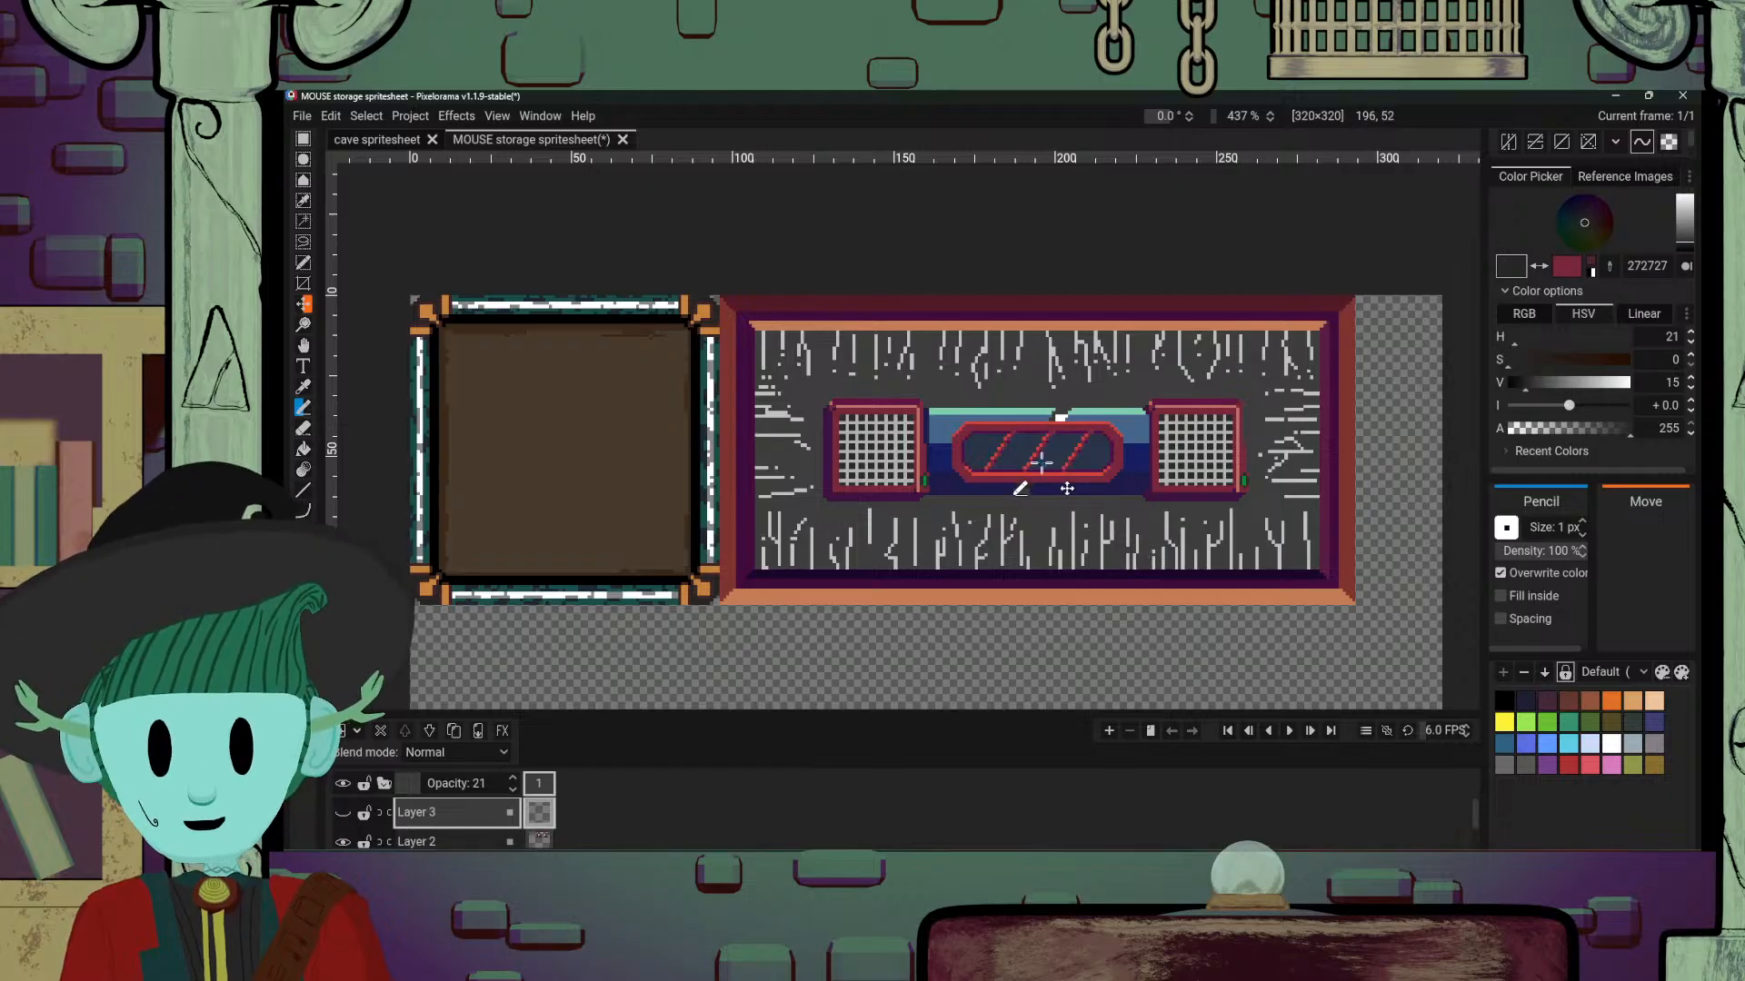
scroll(1031, 464, "up", 2)
scroll(1121, 498, "up", 1)
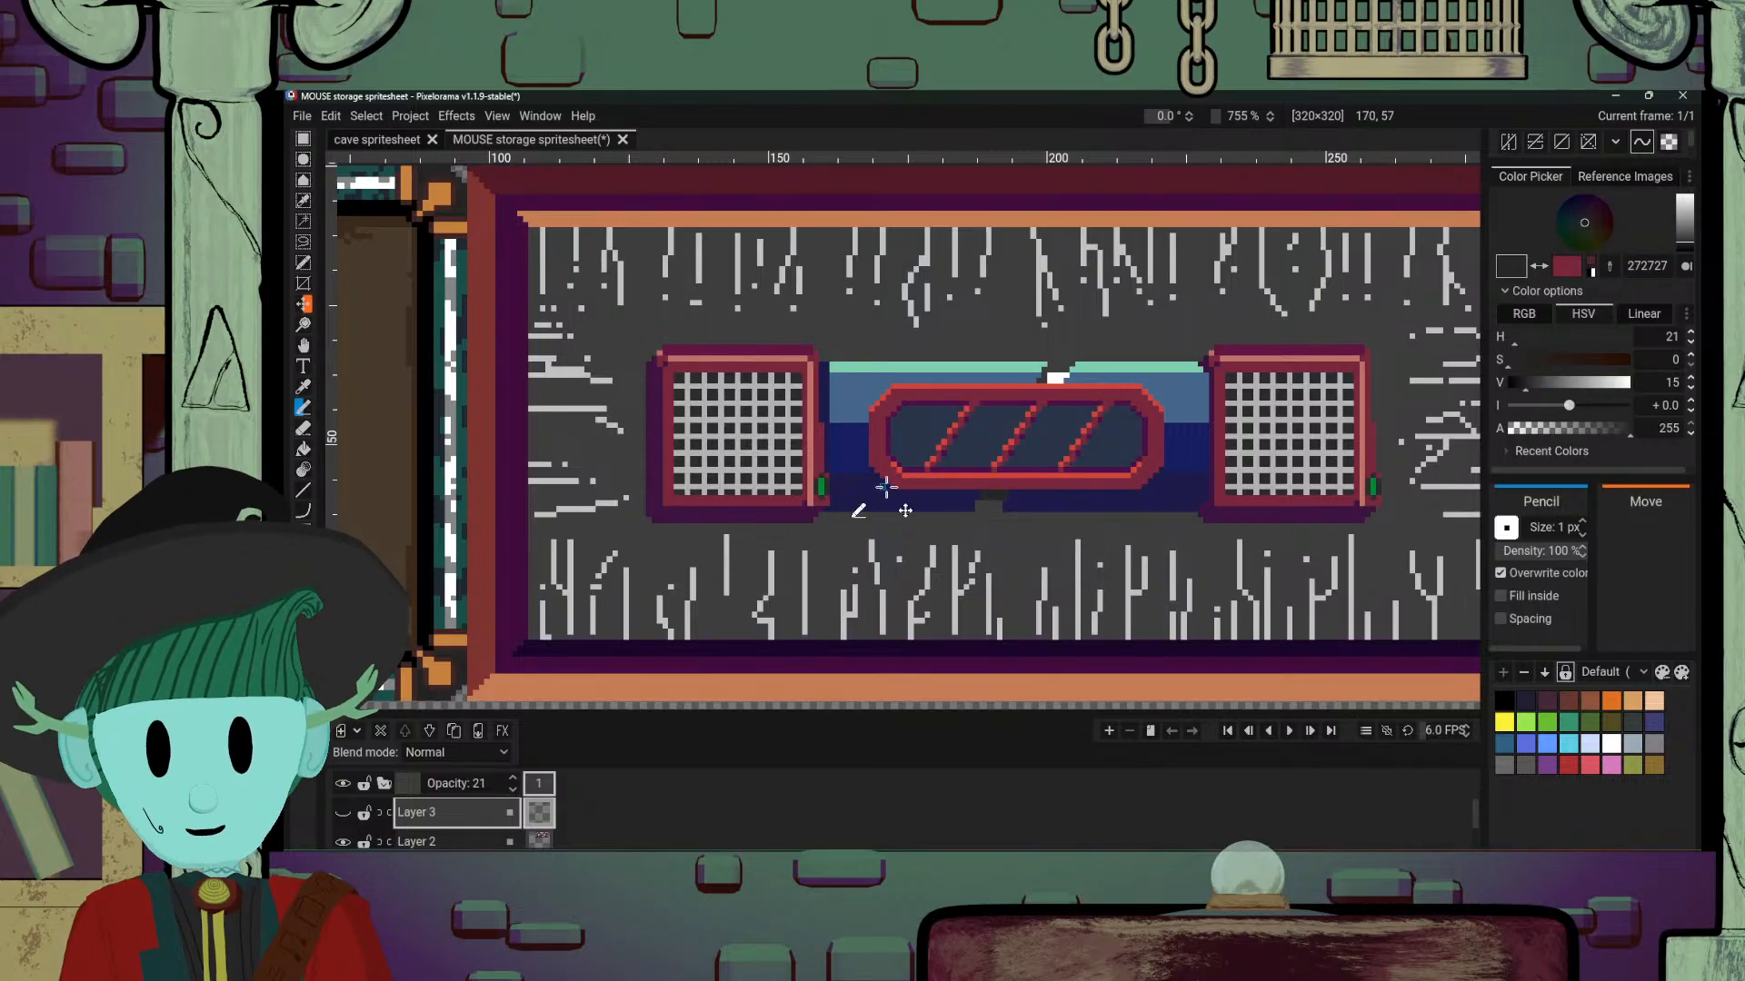
scroll(1121, 498, "down", 4)
scroll(1290, 517, "up", 2)
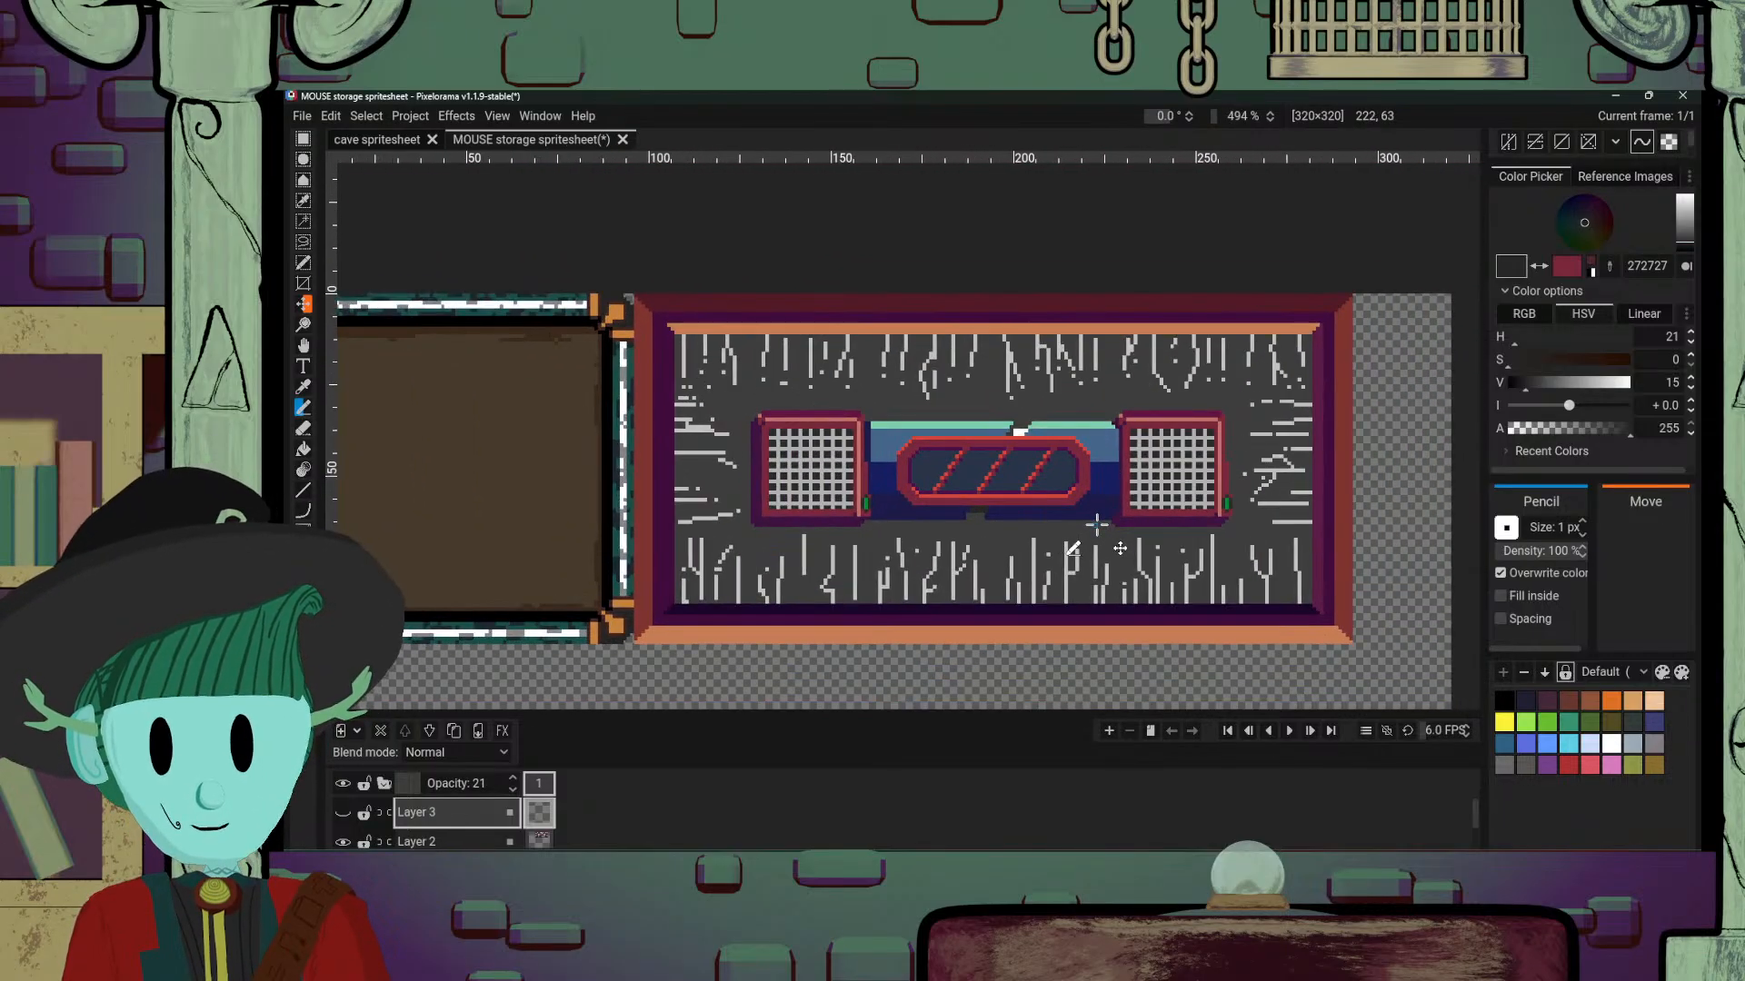
scroll(1096, 524, "up", 1)
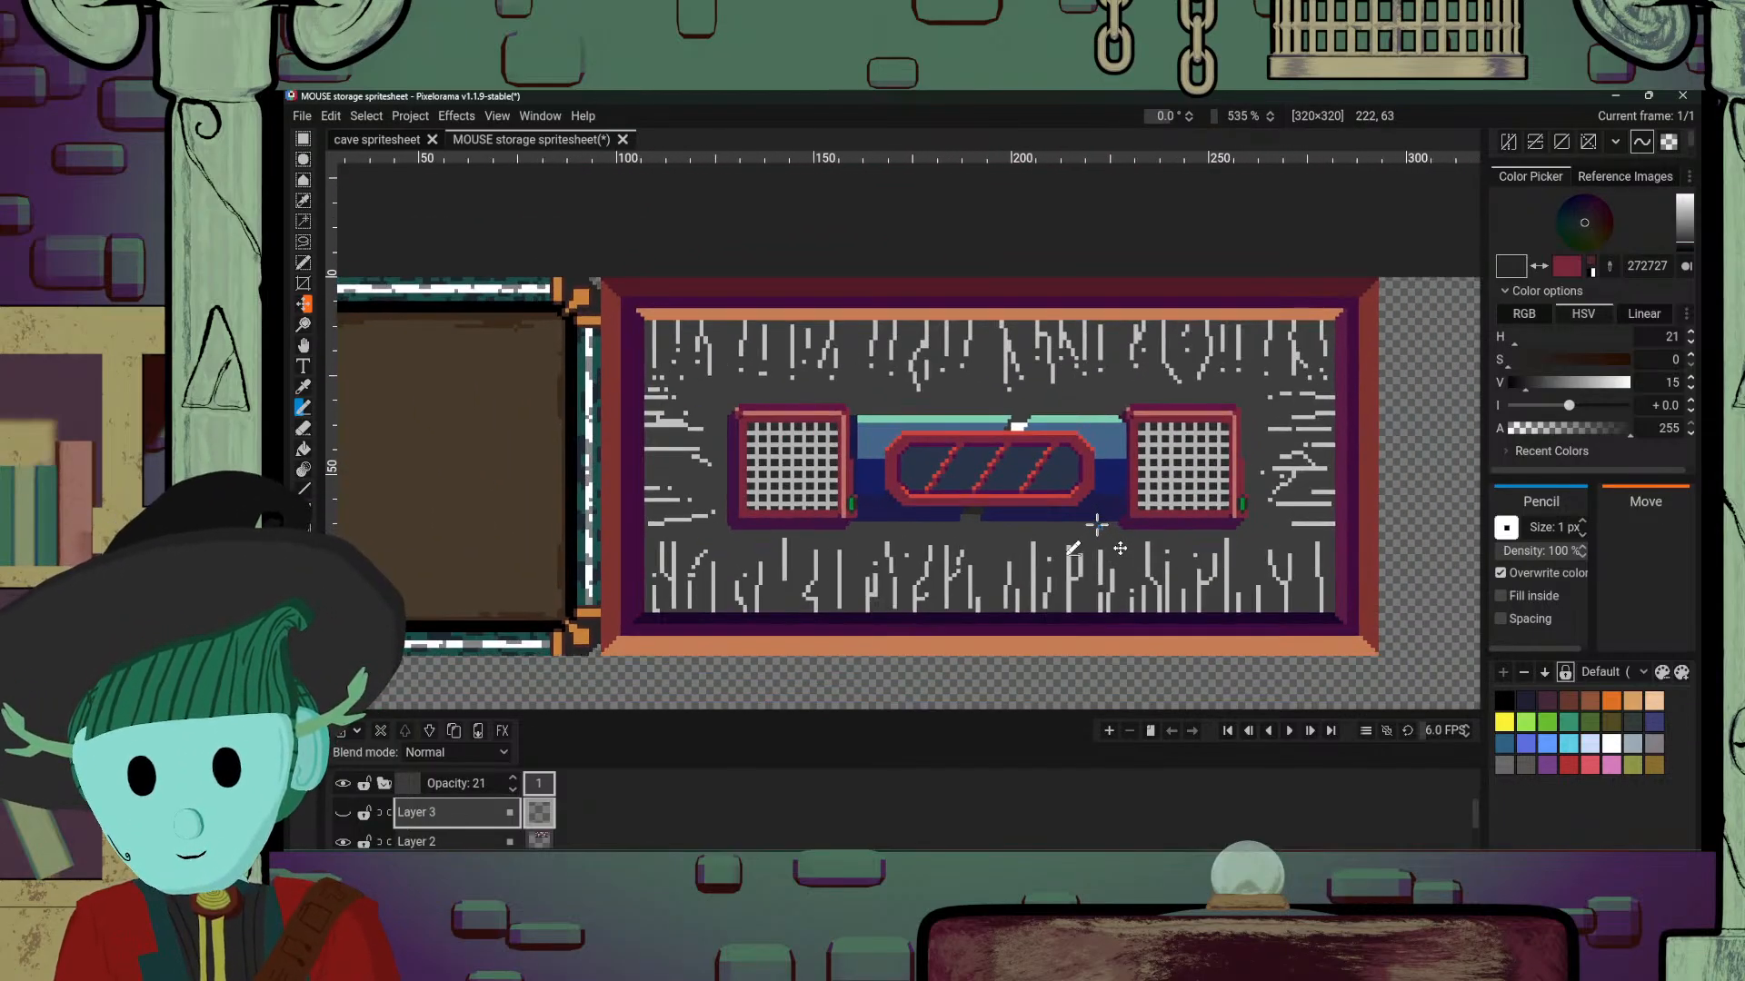
scroll(1097, 525, "down", 3)
scroll(1104, 527, "up", 4)
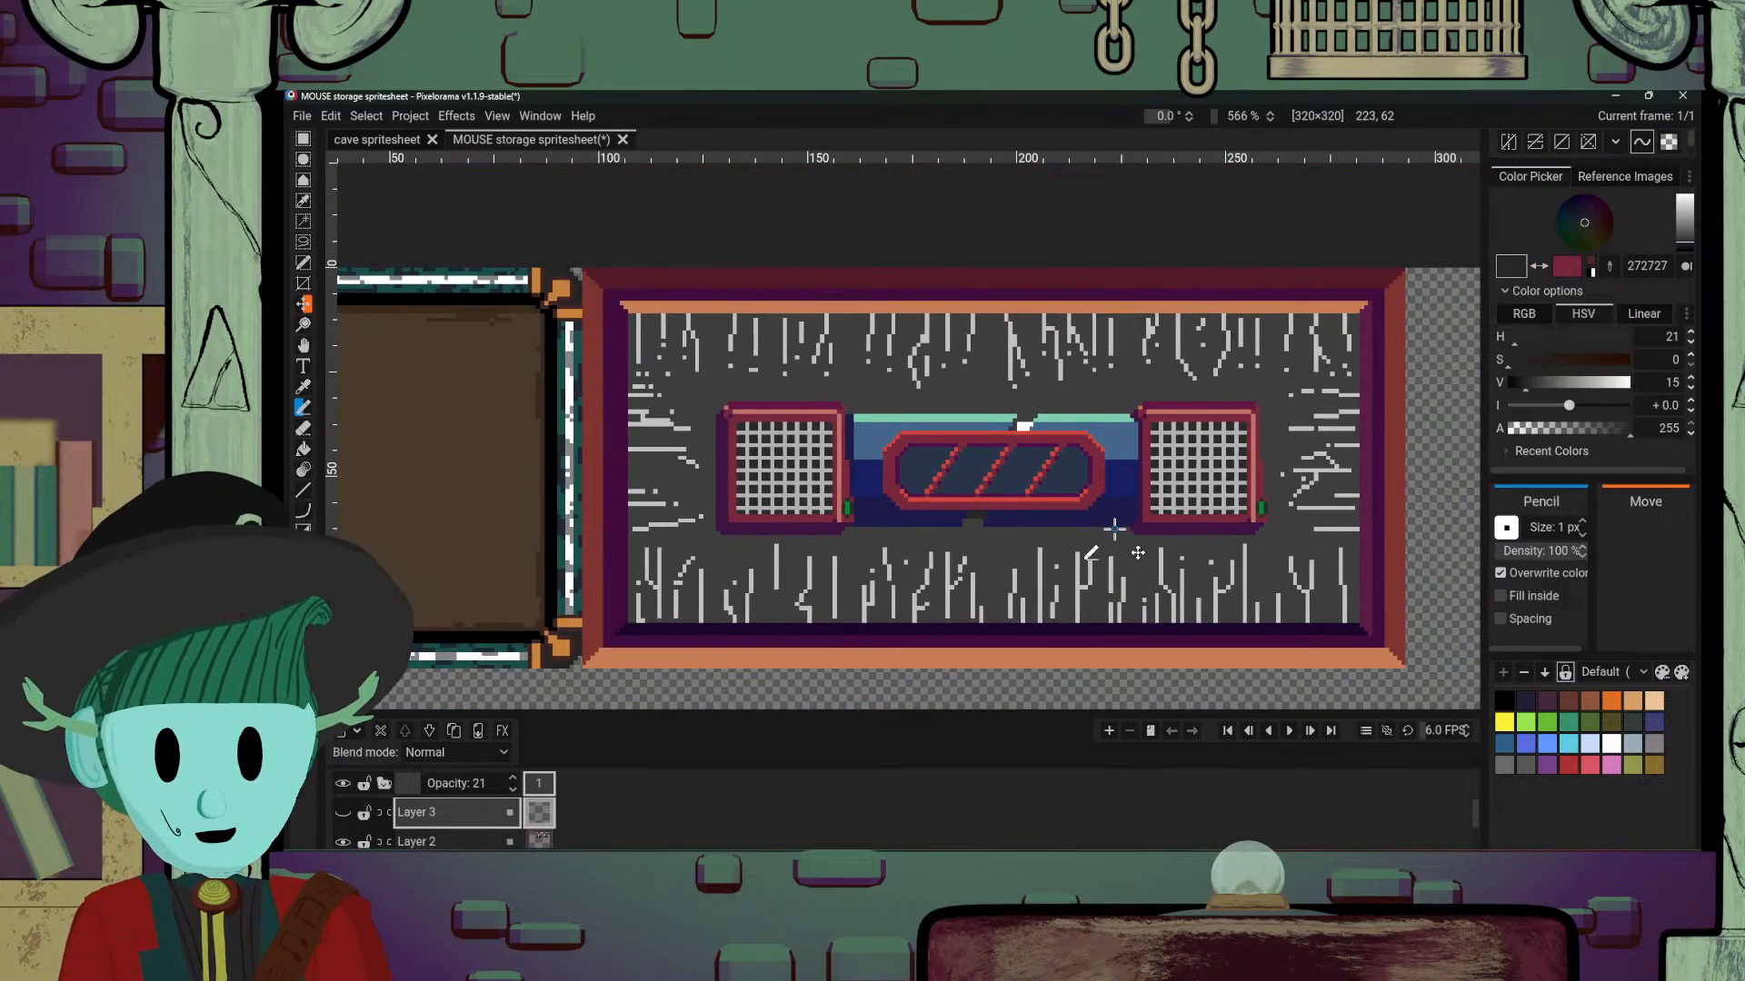
Step: Switch to OBS and select a different scene from the scene list
mouse_move(798, 865)
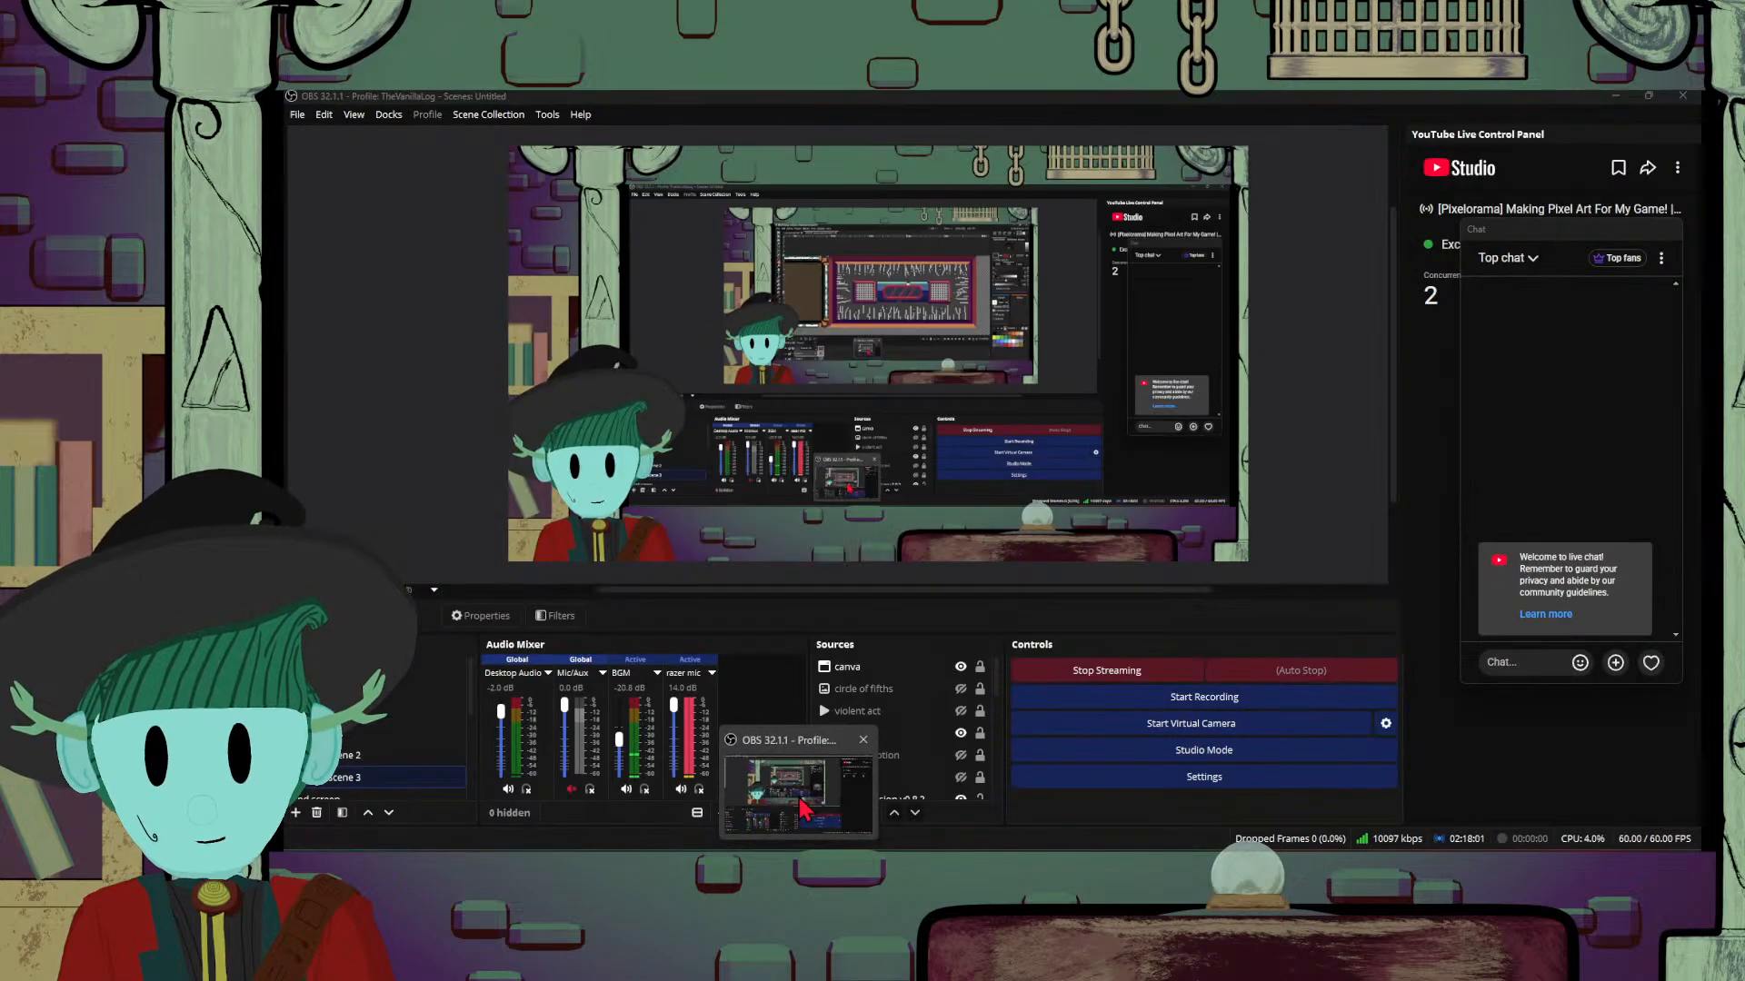
left_click(804, 810)
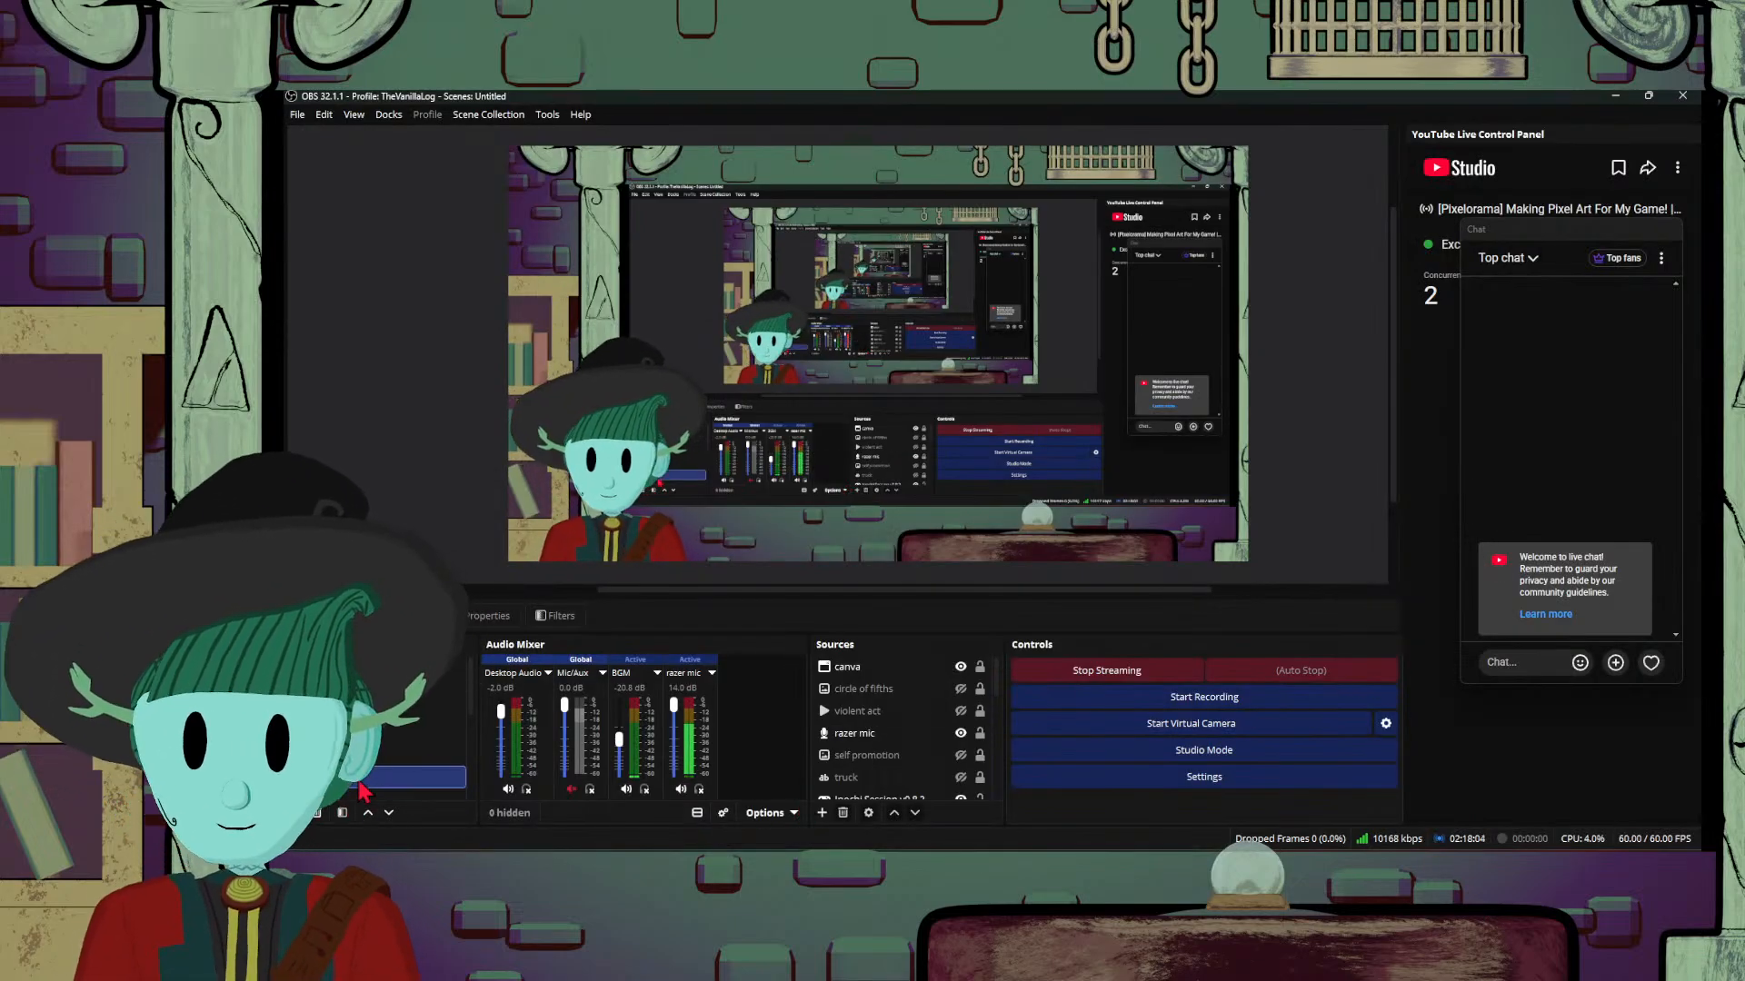
left_click(390, 760)
left_click(408, 673)
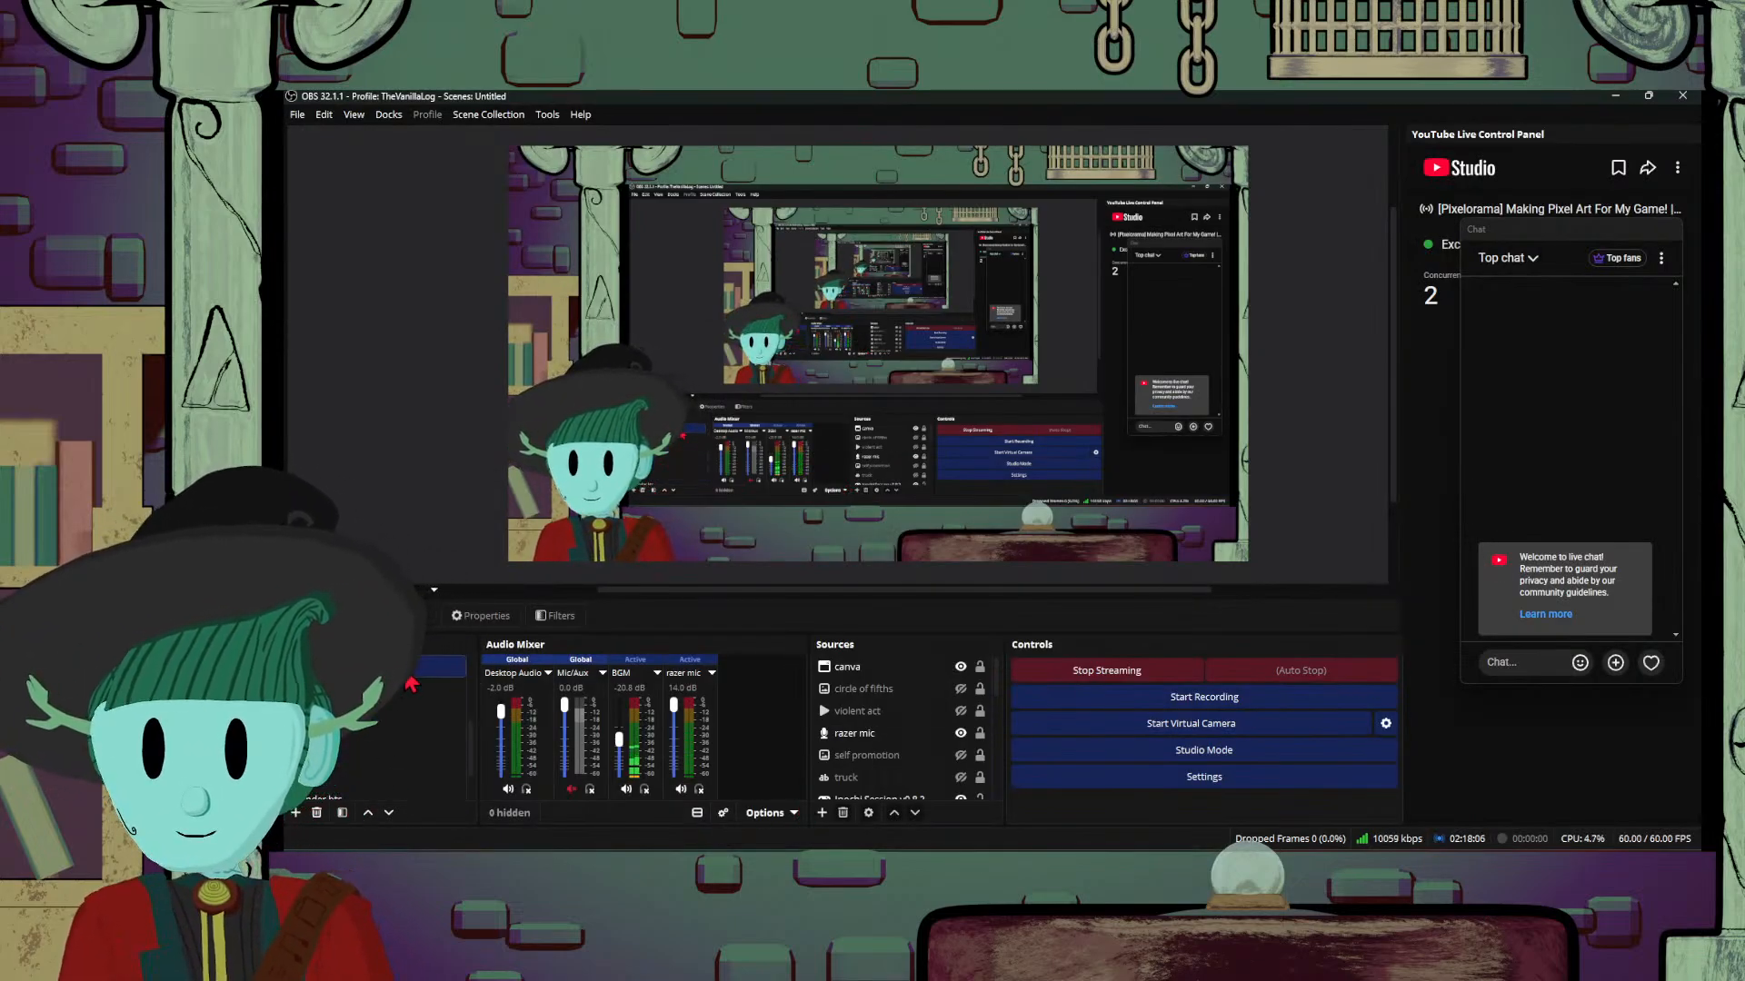